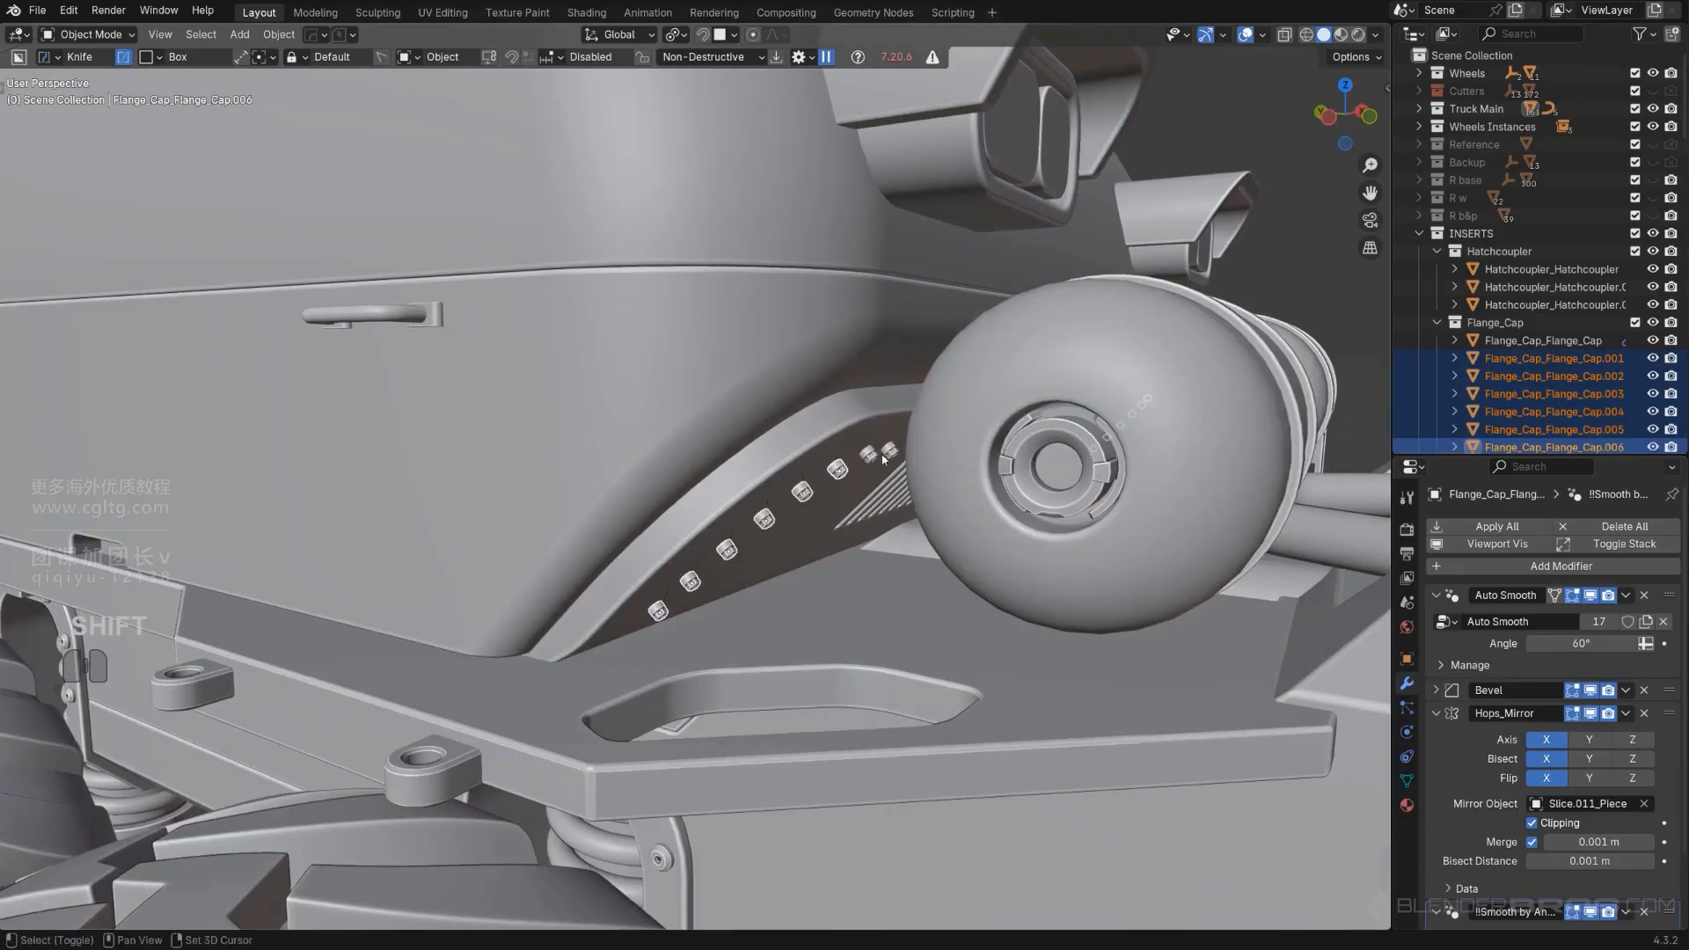
Isolate the vented curved panel with its flange caps in local view and scale all cap meshes up by about 1.29.
scroll(891, 455, down, 6)
click(845, 429)
key(slash)
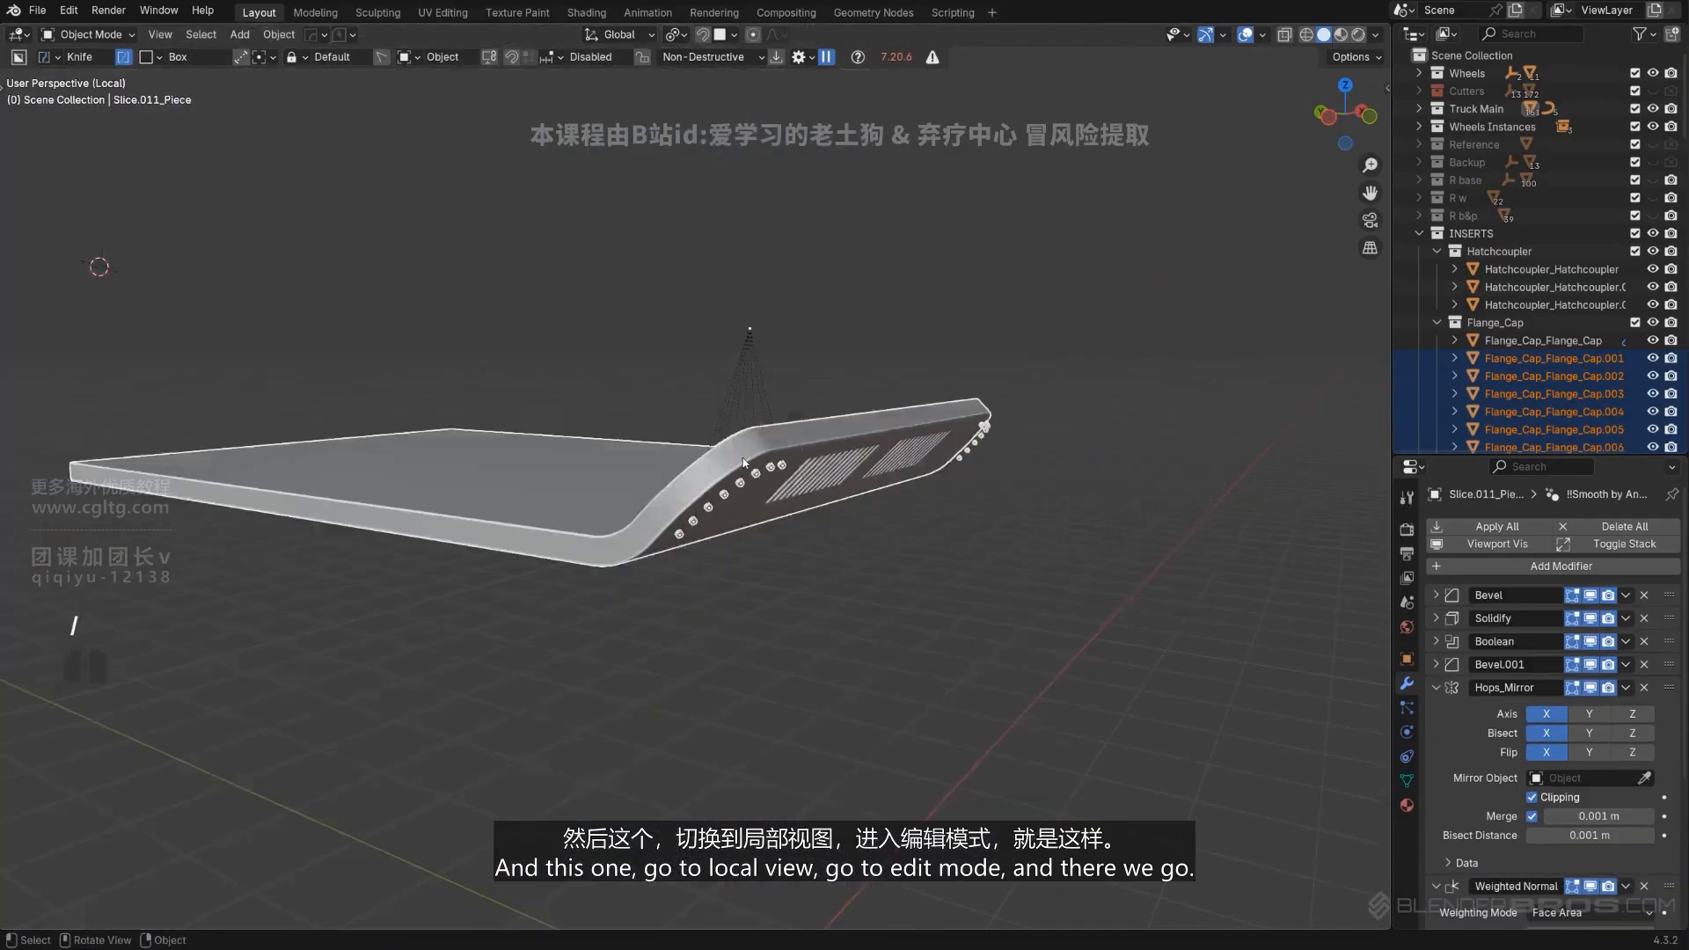
key(Tab)
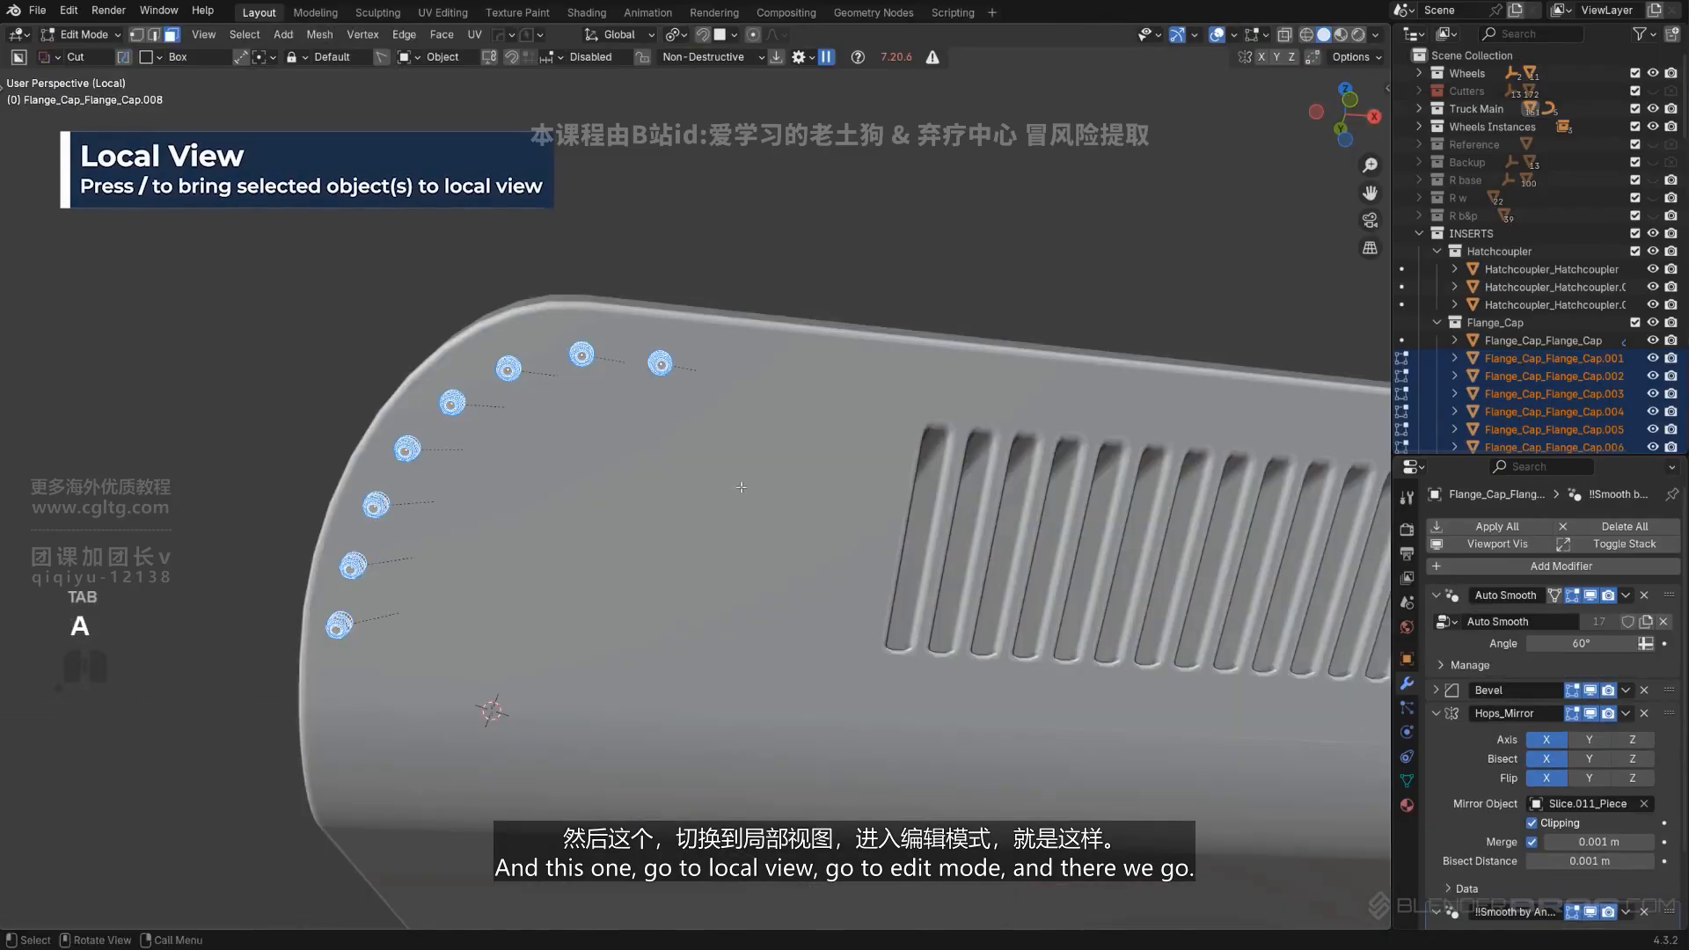
key(s)
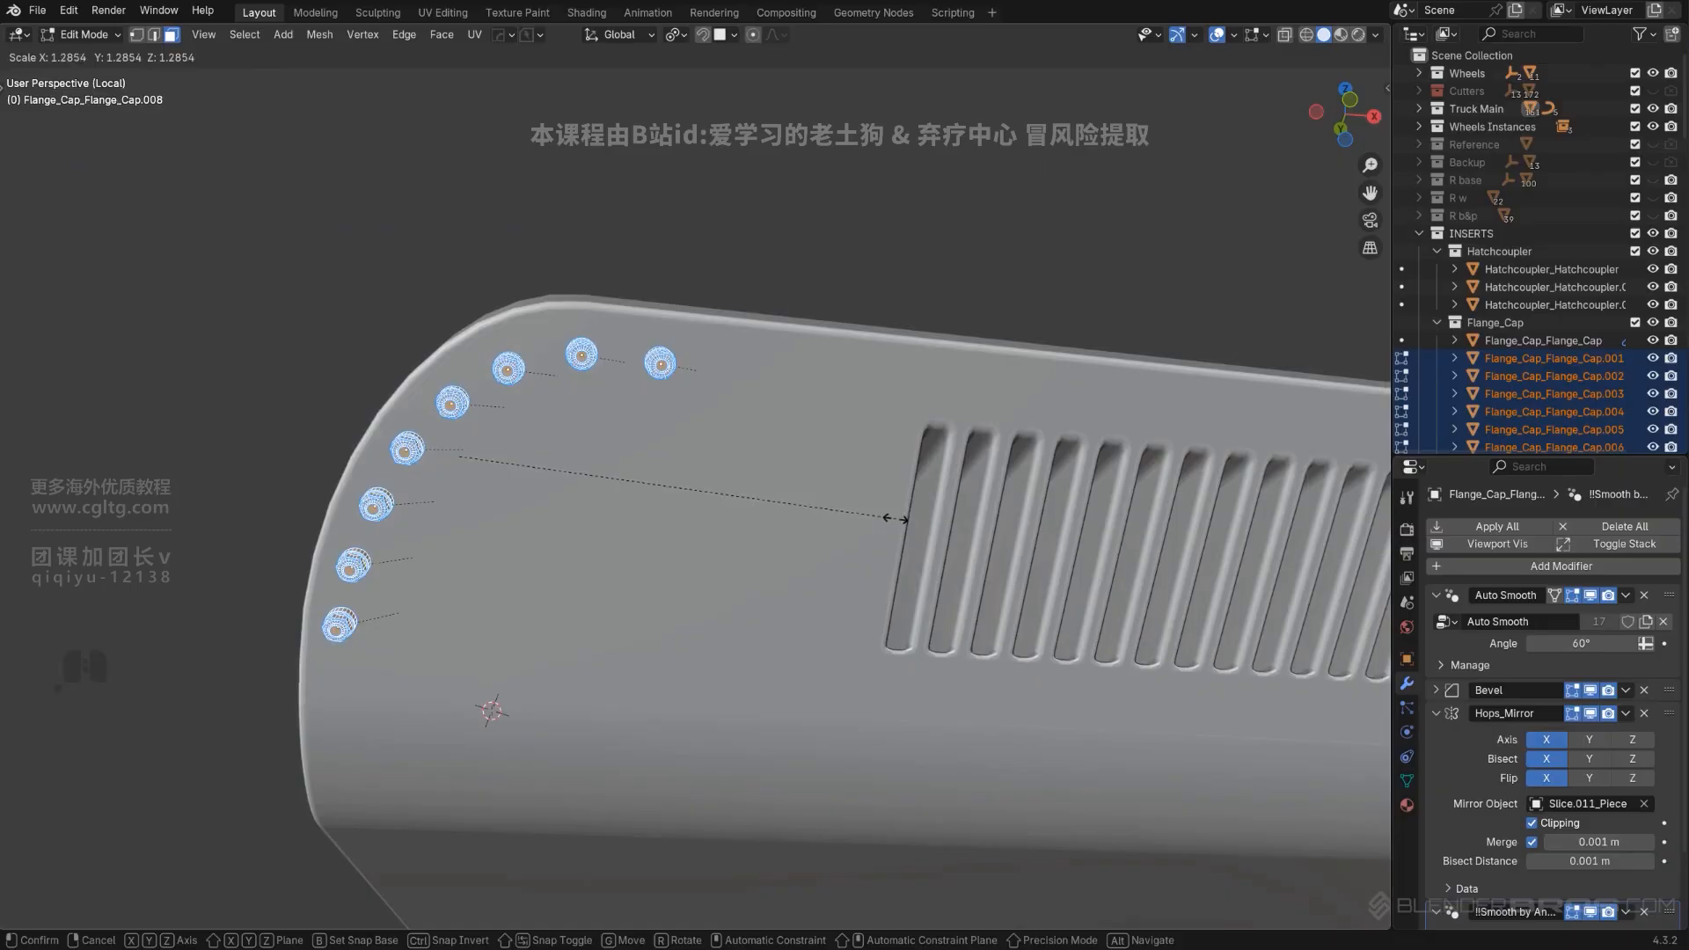
click(895, 518)
key(Tab)
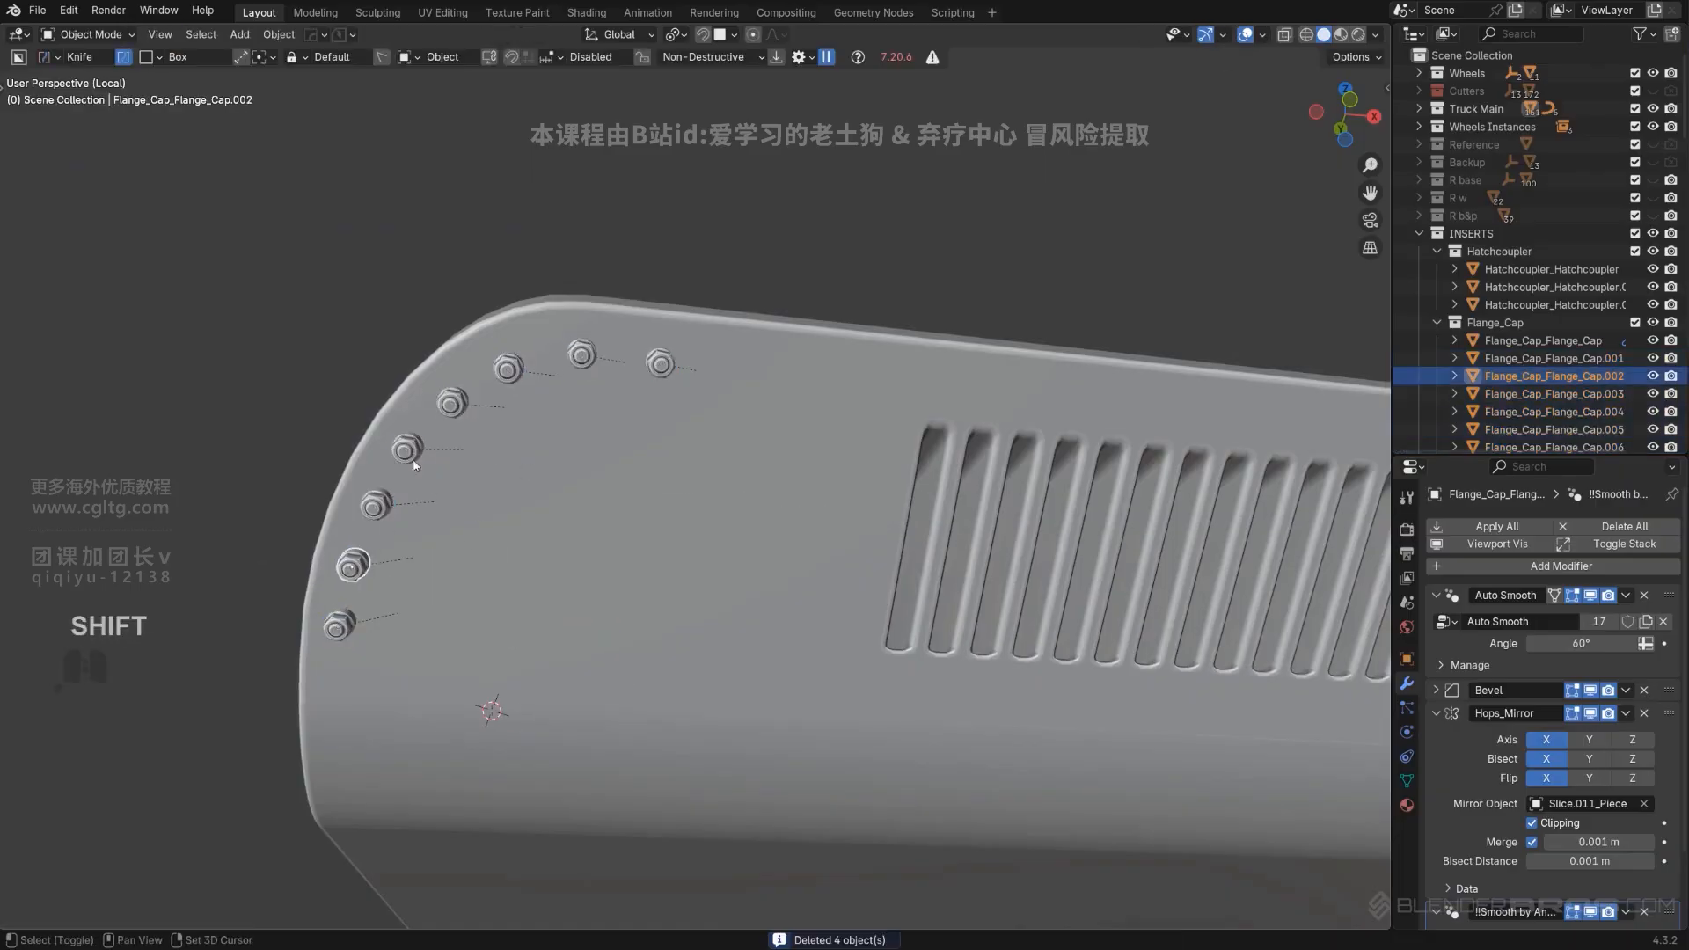
Delete every second flange cap along the panel's rounded corner, three caps in all.
shift+click(466, 405)
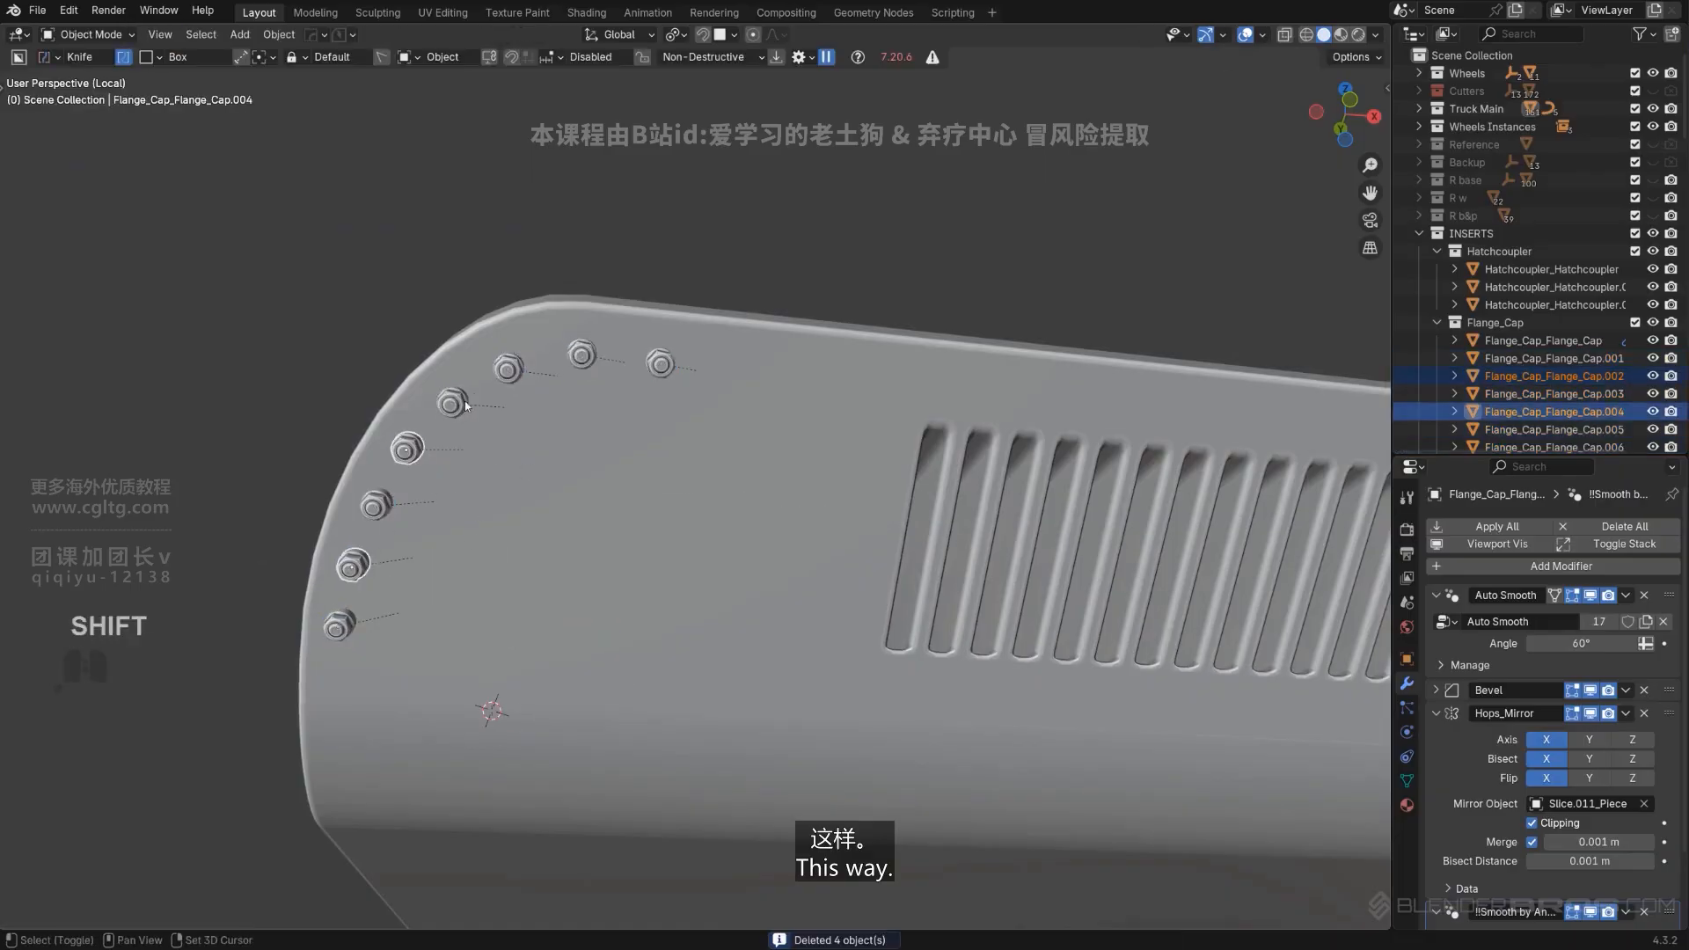
key(x)
click(608, 412)
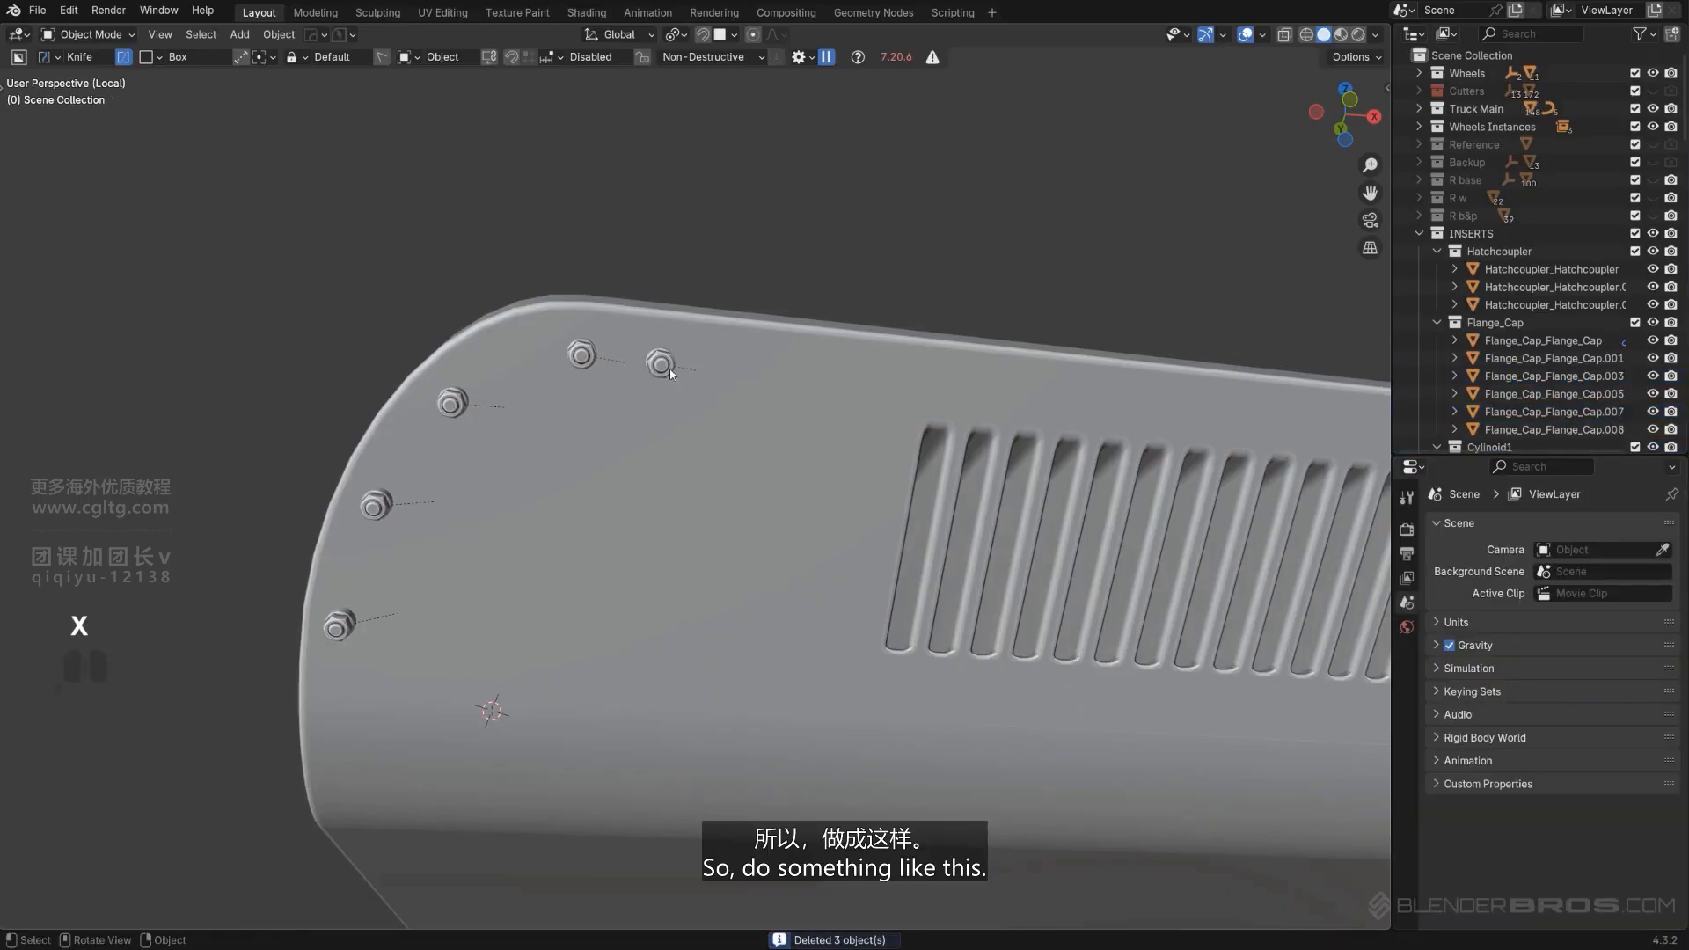
Align the view to the flat vented face of the curved panel with HardOps Align View.
click(372, 498)
middle_drag(445, 537, 475, 479)
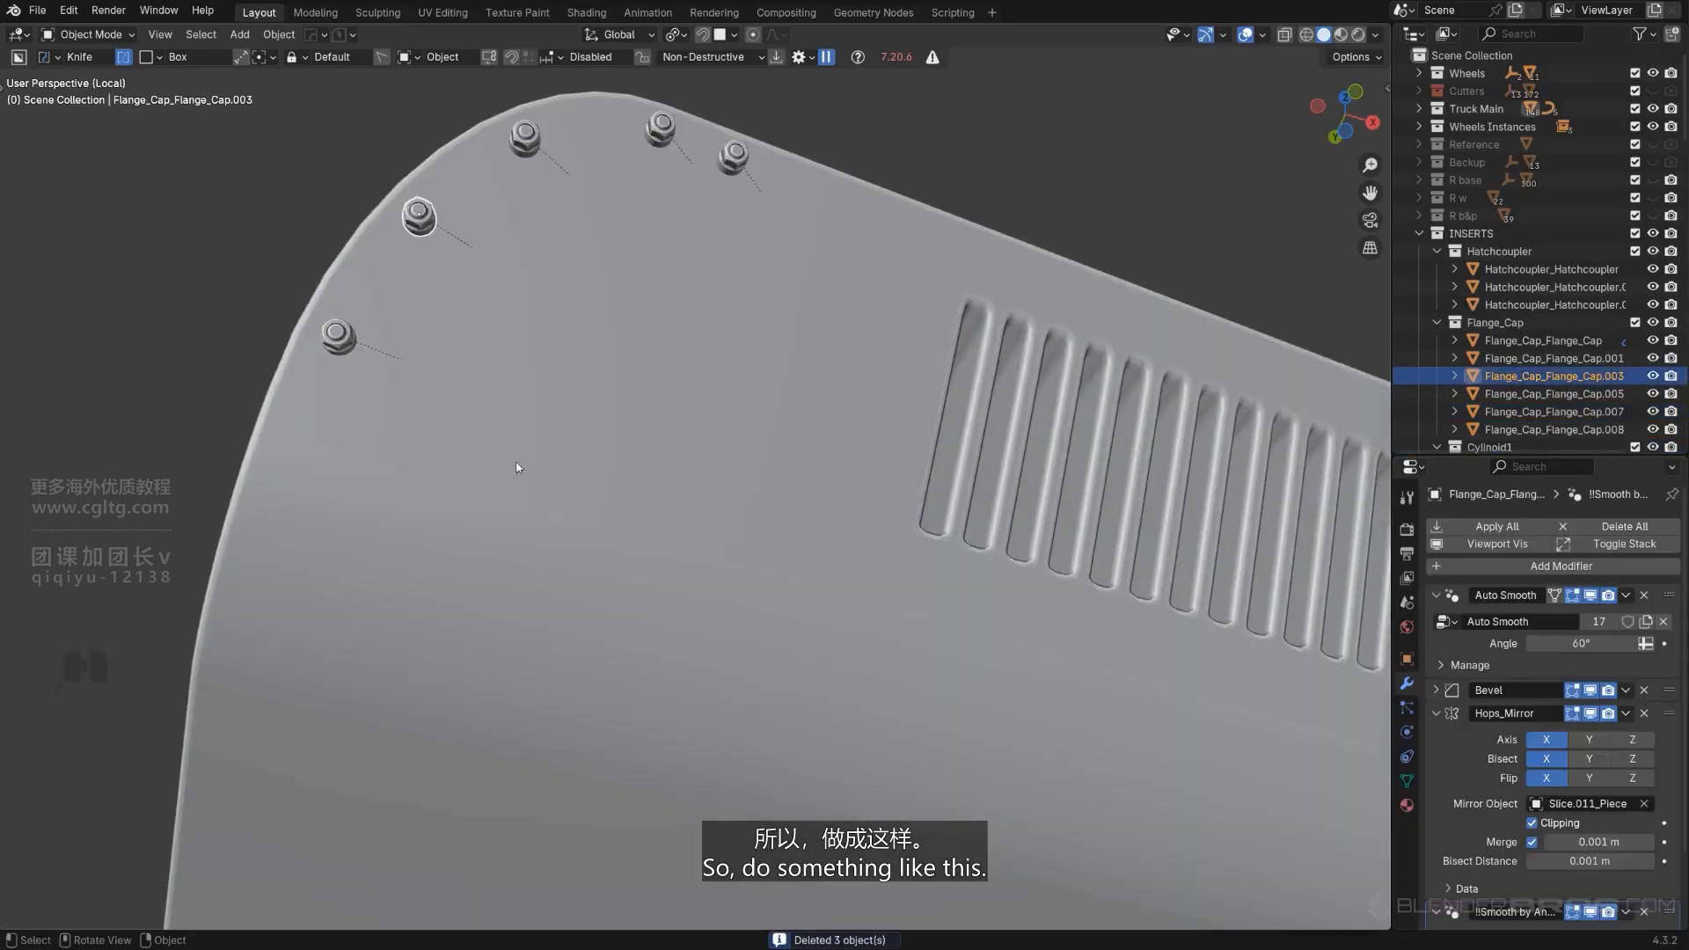
click(648, 393)
key(Tab)
scroll(852, 533, down, 6)
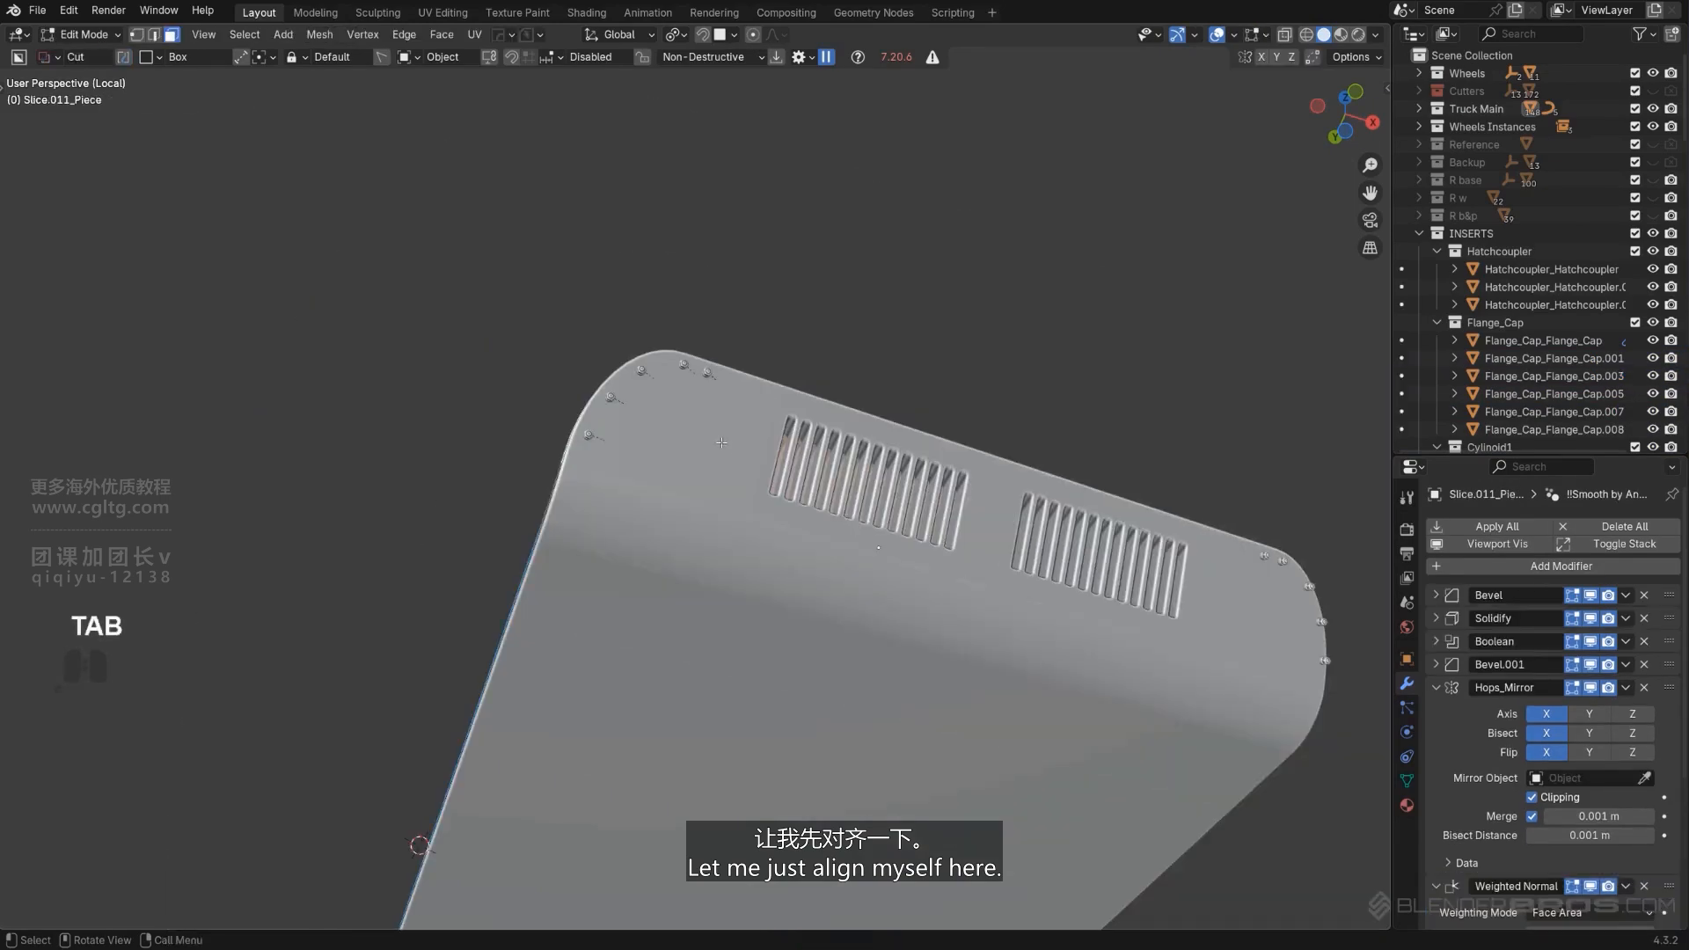
scroll(722, 443, up, 2)
key(q)
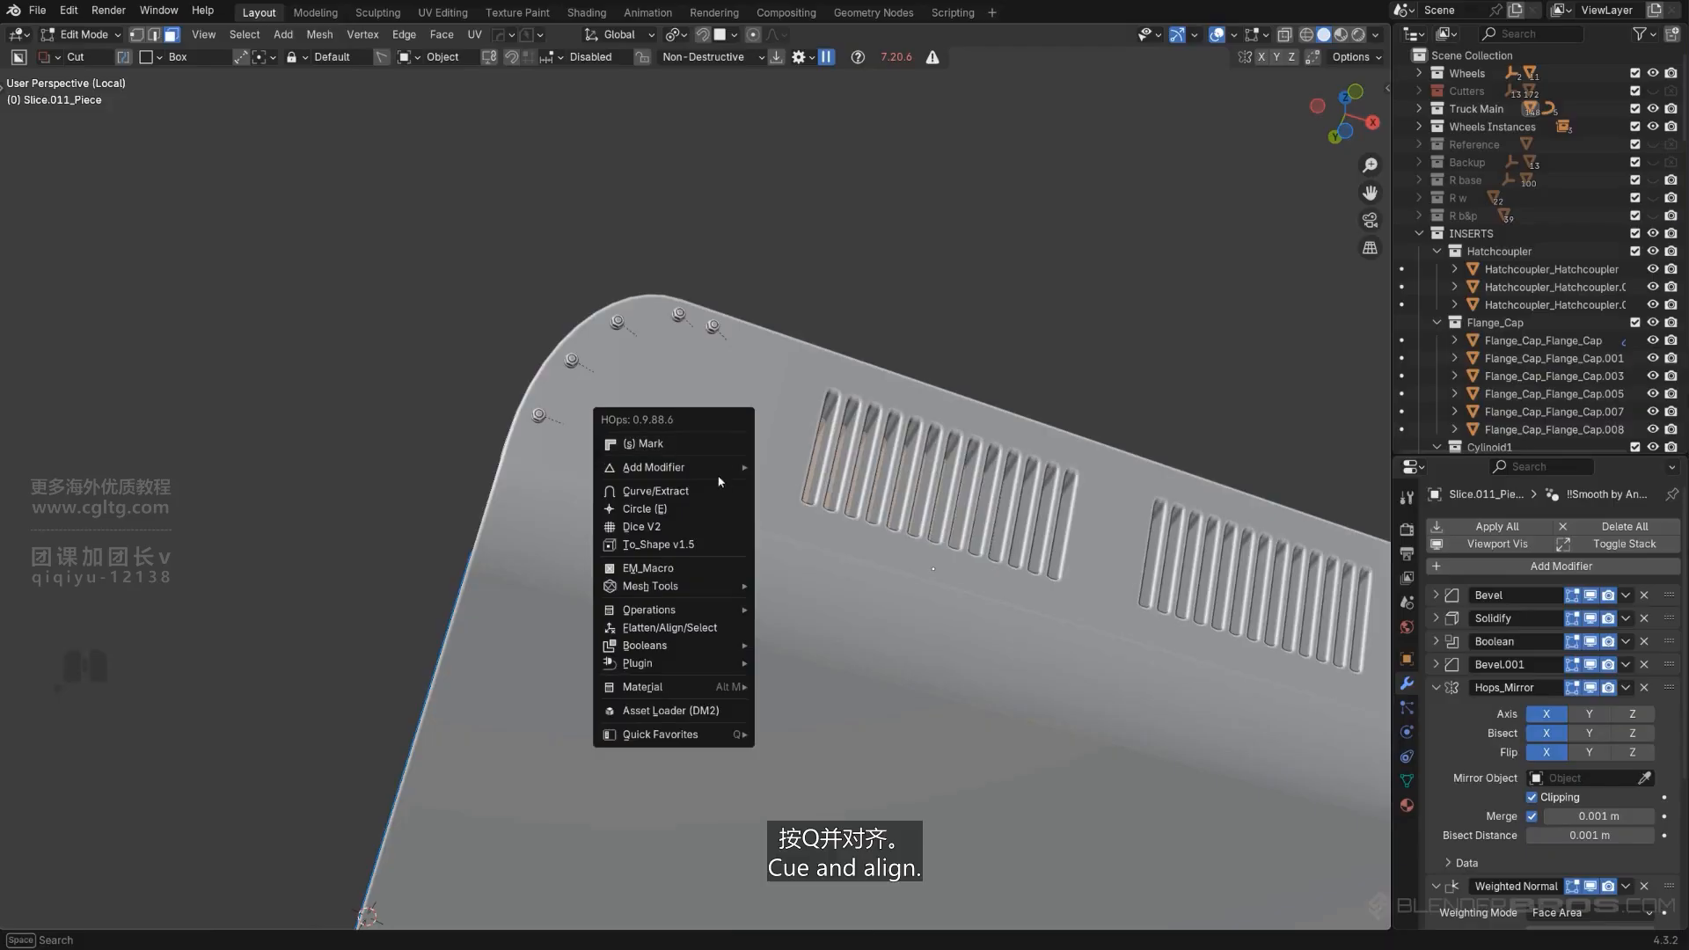
mouse_move(744, 587)
click(827, 682)
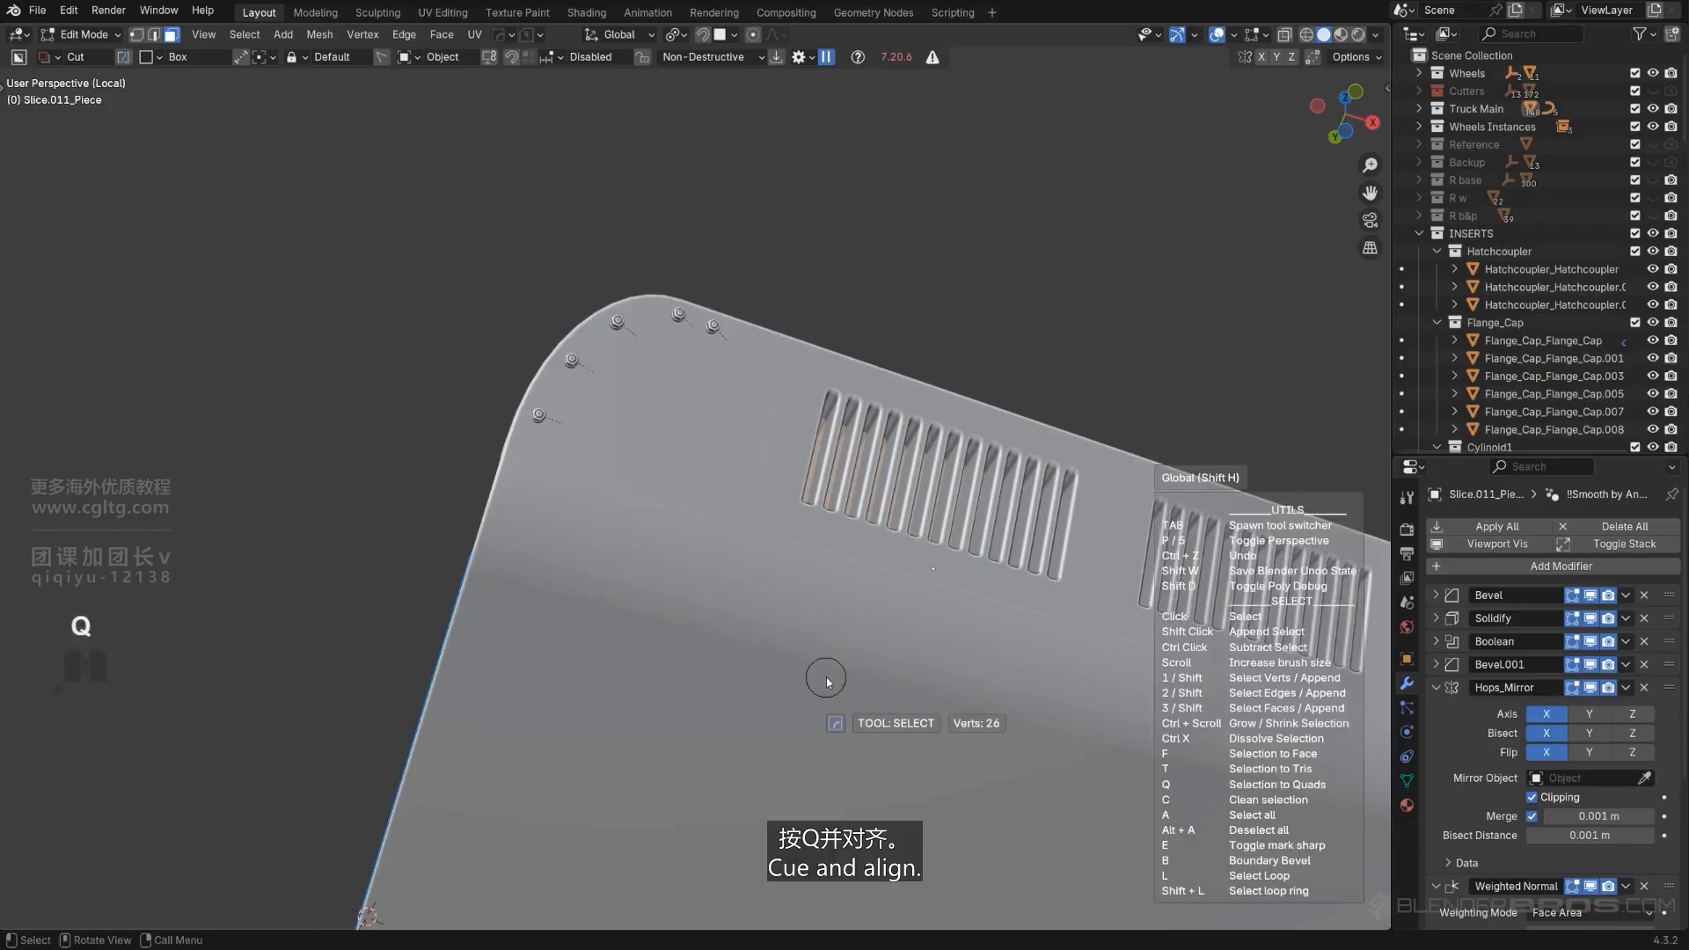
key(q)
mouse_move(879, 578)
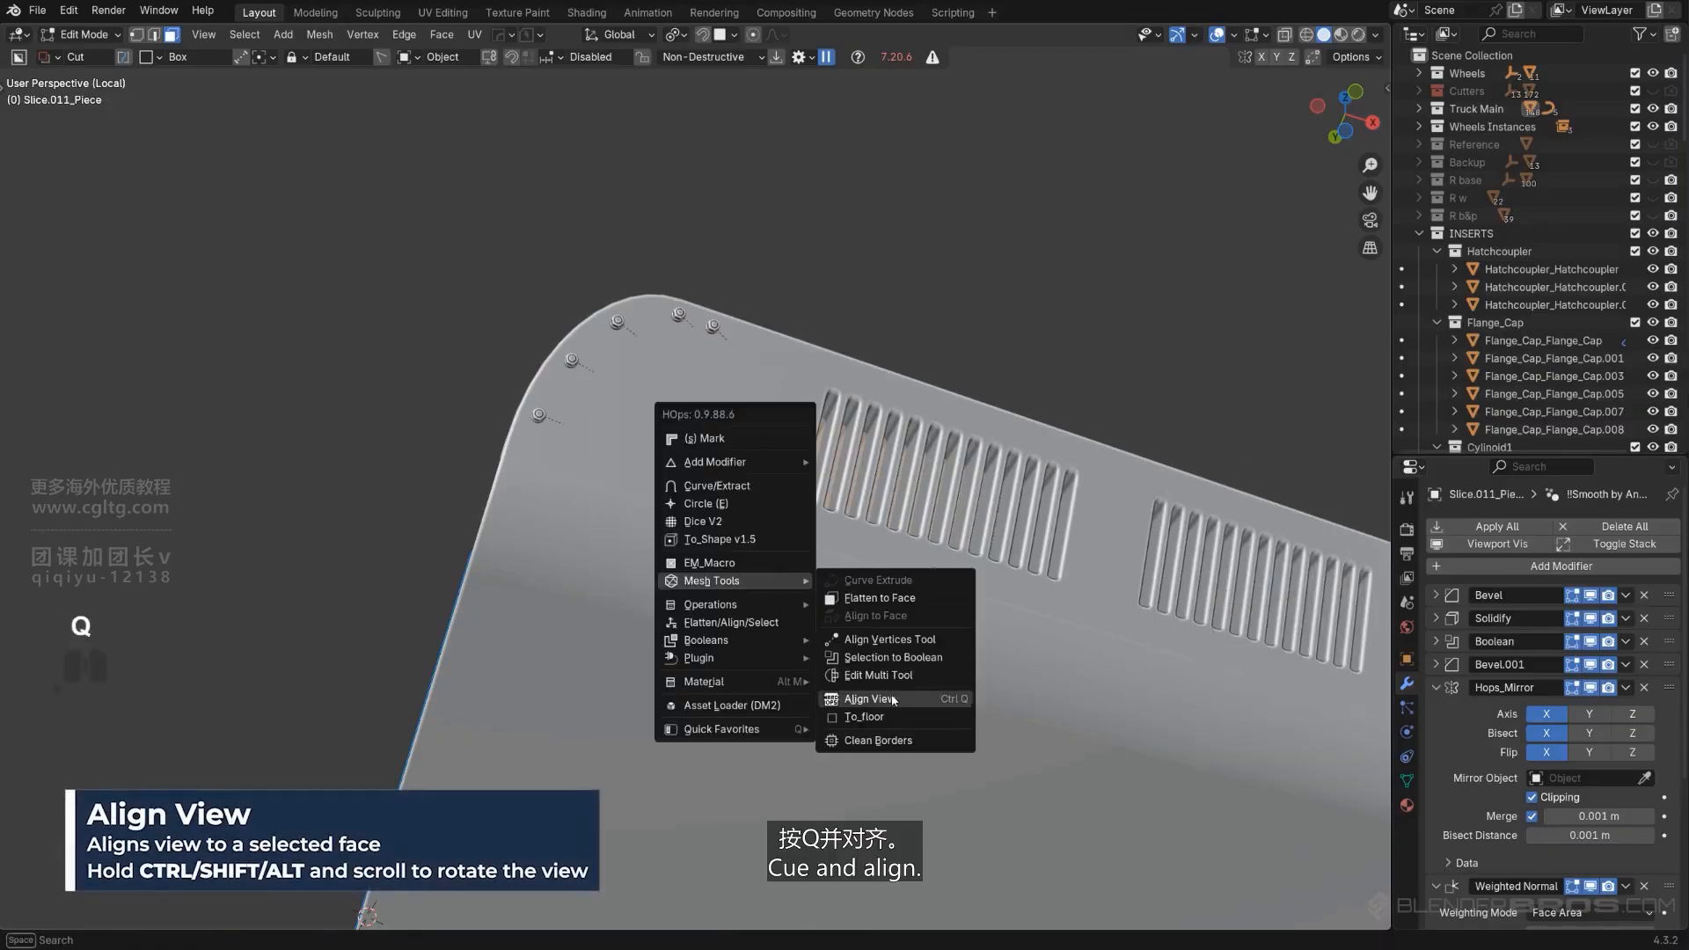
click(886, 661)
click(886, 661)
key(Tab)
Move the two caps in the middle of the rounded corner by about 0.04 m and 0.055 m to follow the edge.
scroll(889, 150, down, 3)
shift+middle_drag(849, 106, 704, 192)
shift+middle_drag(807, 478, 773, 371)
scroll(814, 591, up, 5)
shift+middle_drag(957, 854, 777, 639)
scroll(778, 638, up, 2)
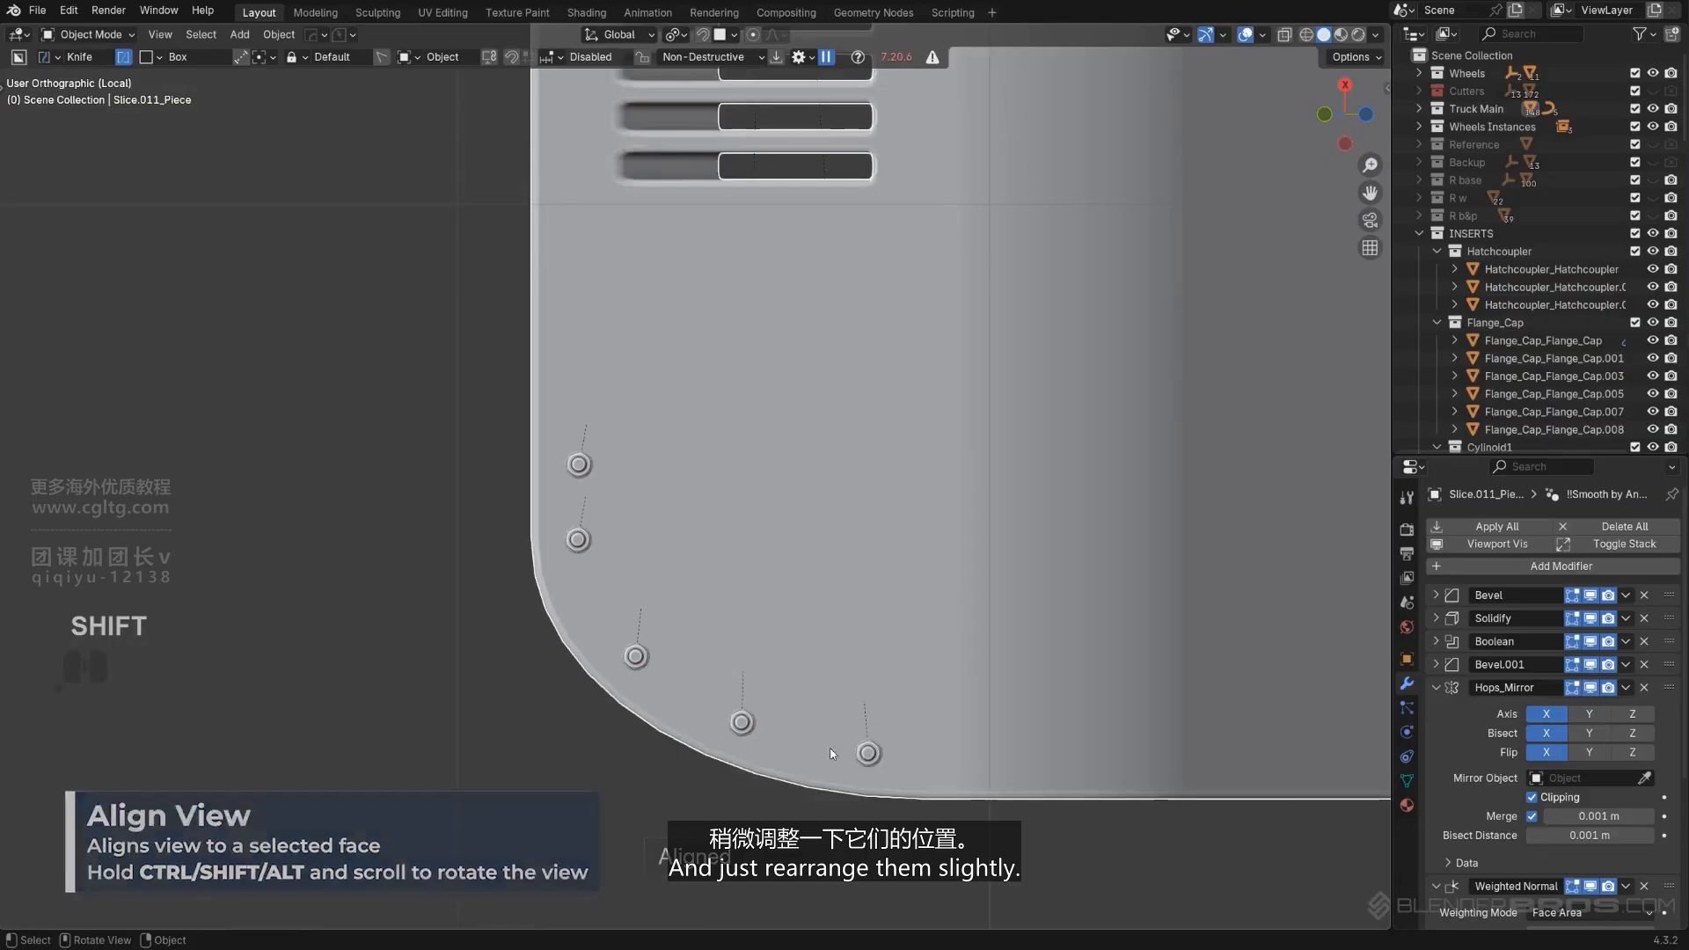
click(741, 726)
key(g)
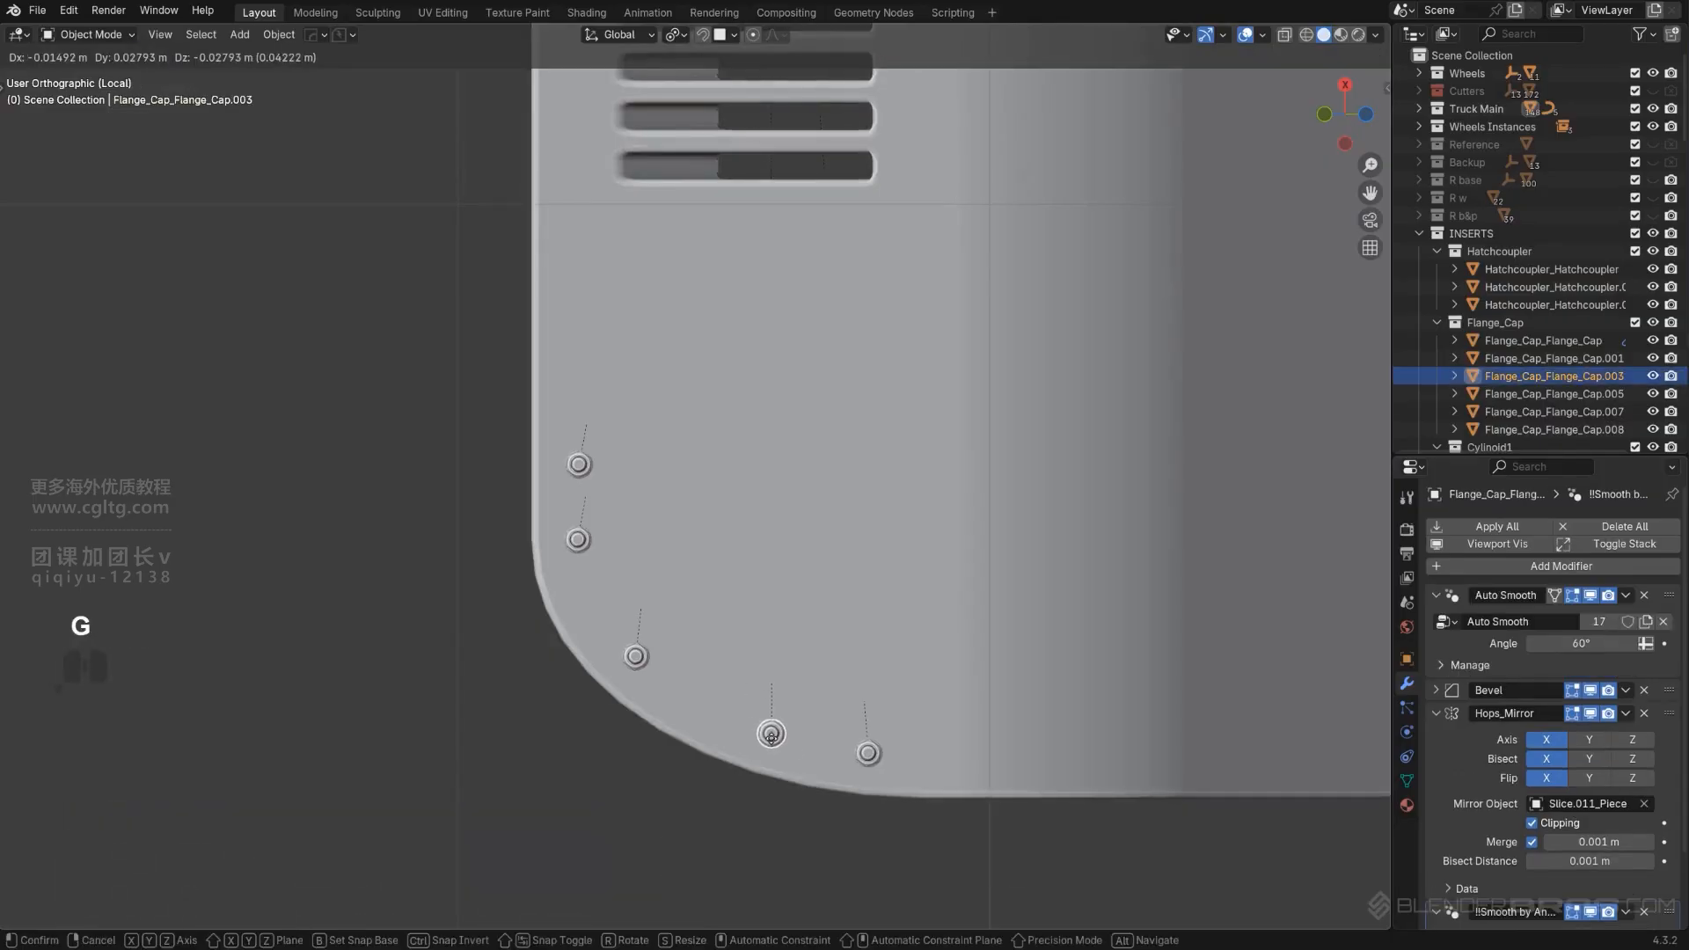
click(775, 738)
click(636, 660)
key(g)
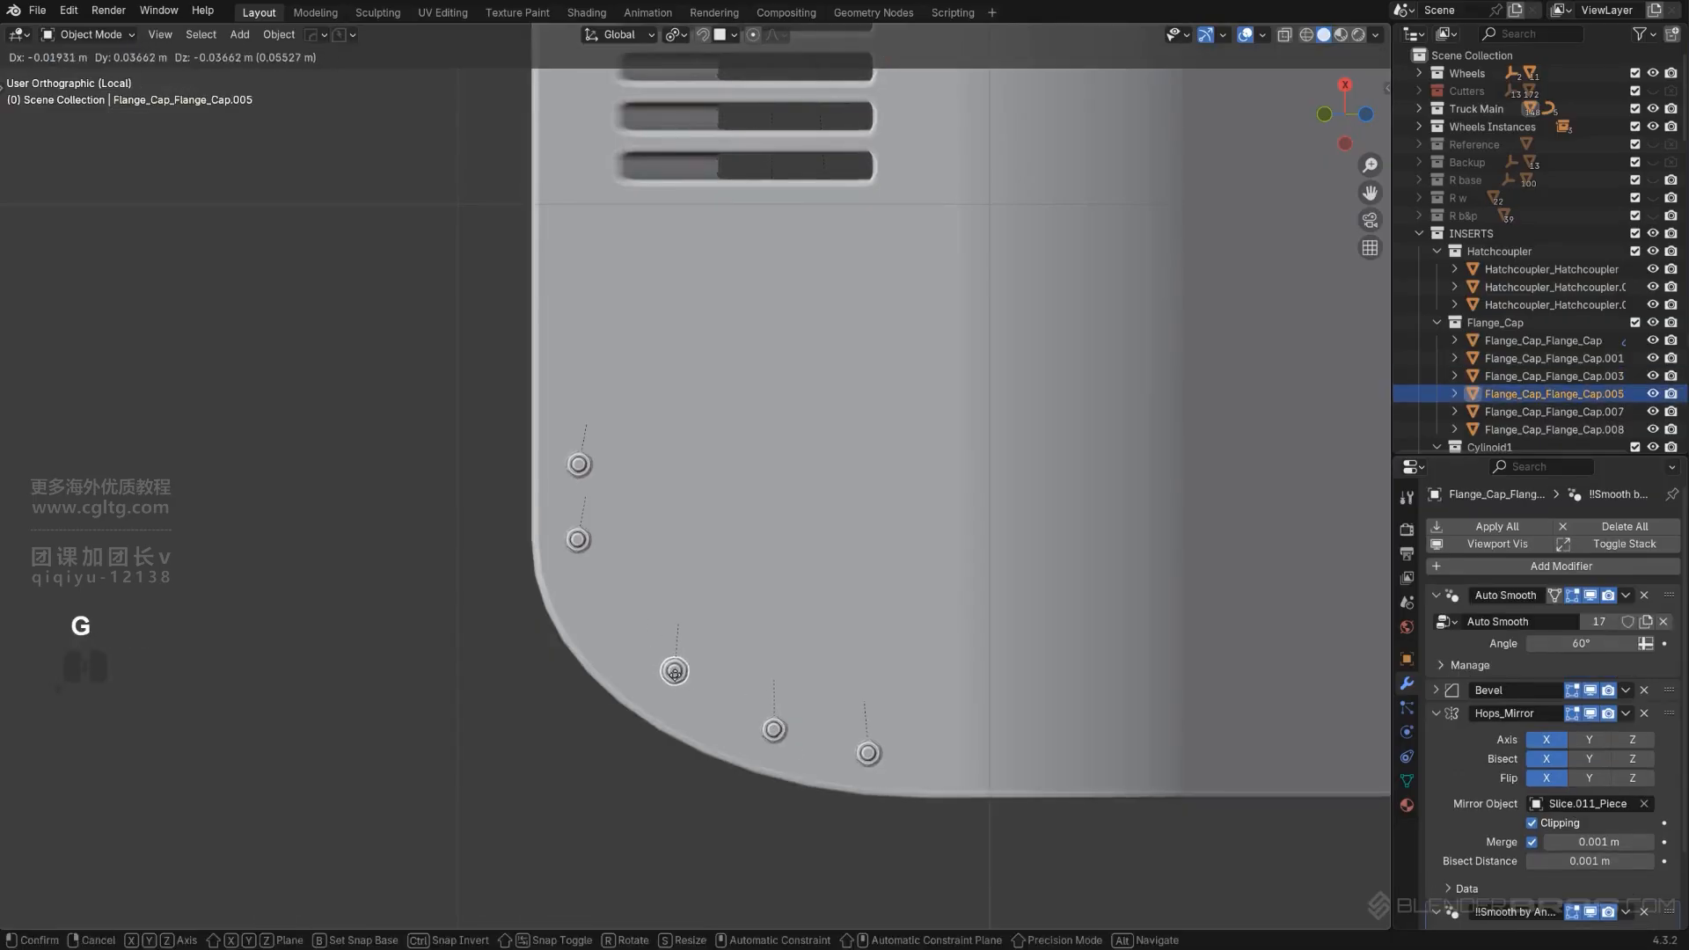
click(675, 671)
Reposition the two flange caps nearest the vents so they are spaced evenly along the panel's edge.
click(578, 540)
key(g)
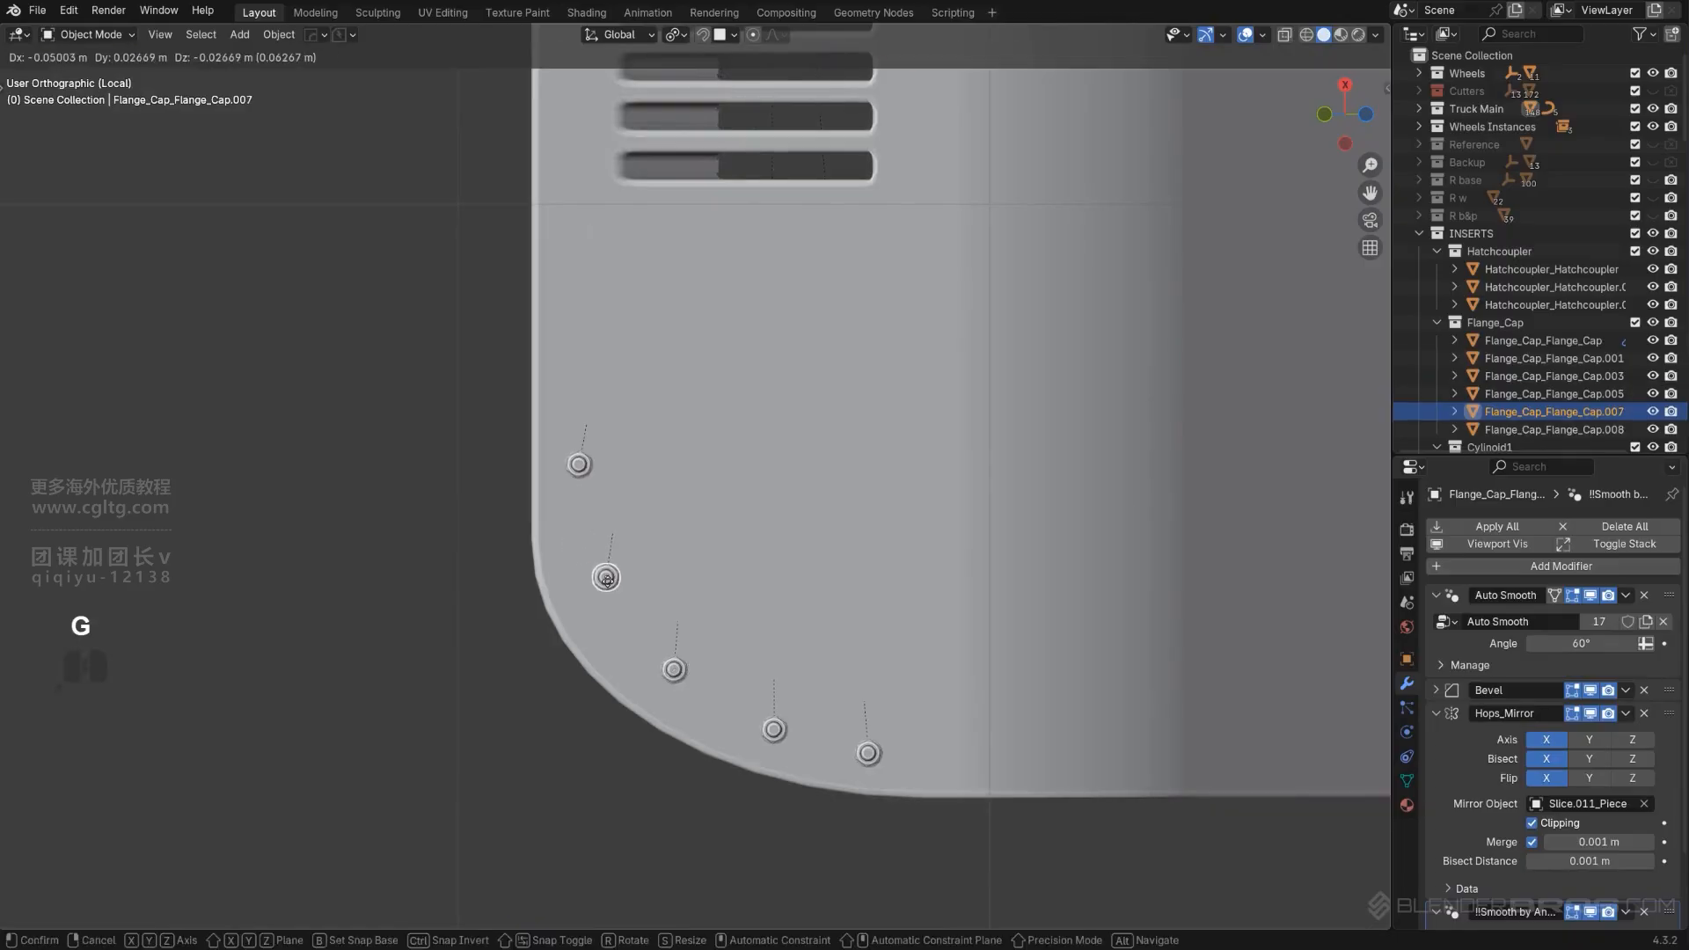
click(602, 577)
click(580, 467)
key(g)
click(585, 476)
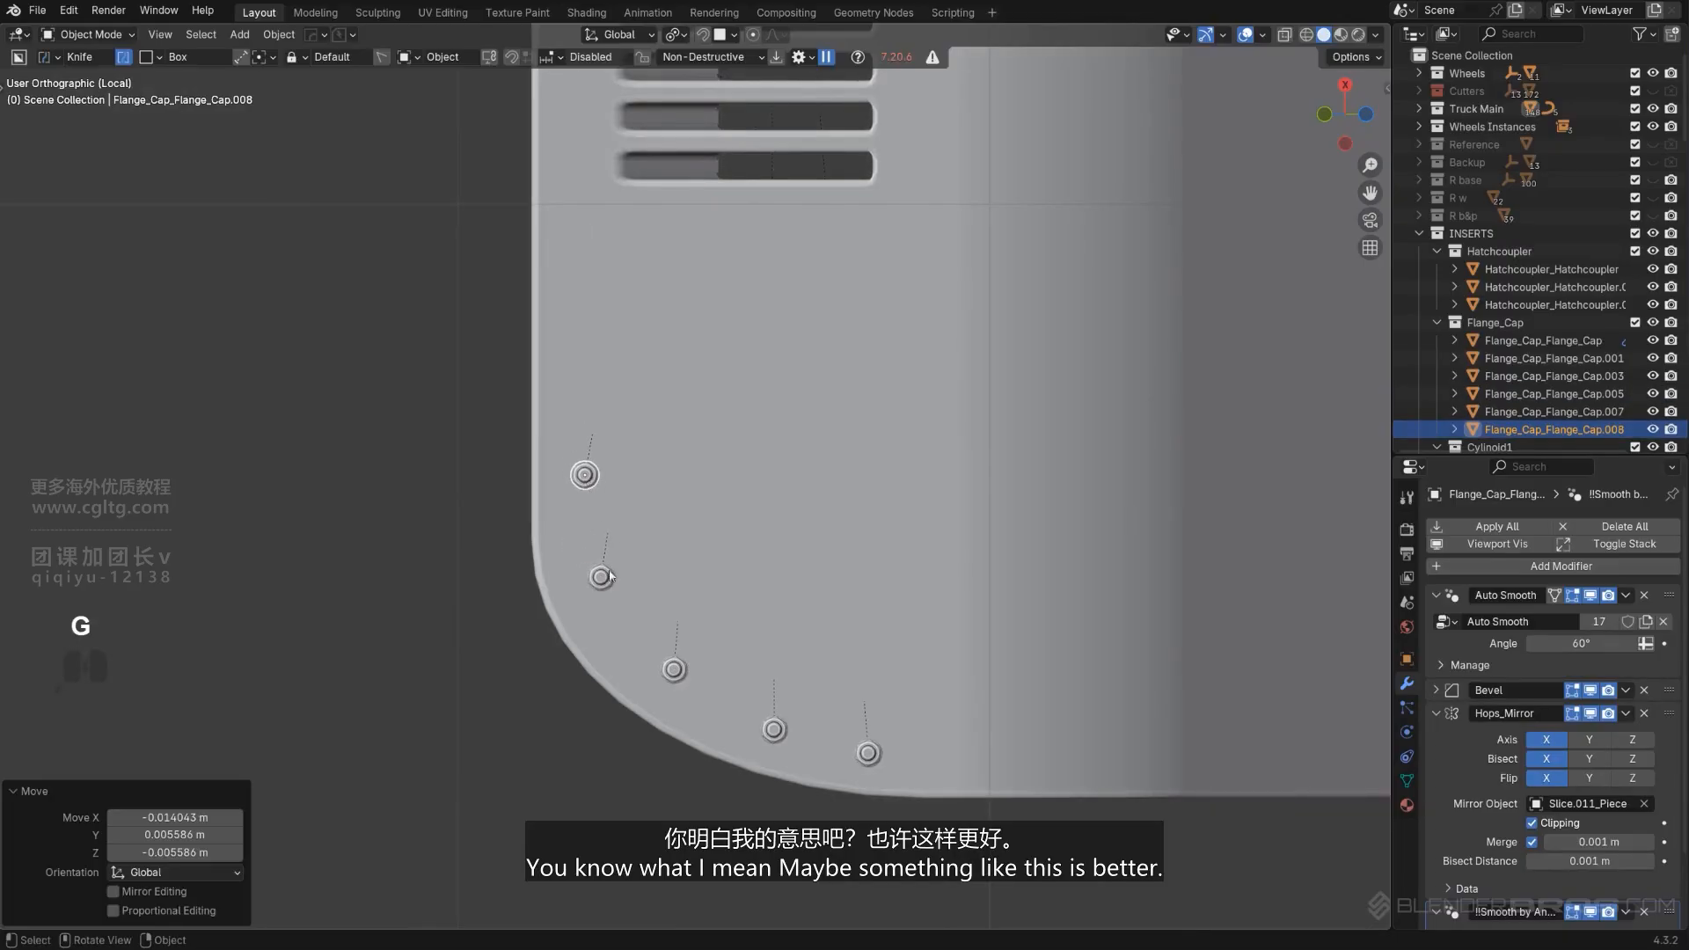
click(602, 577)
key(g)
click(614, 592)
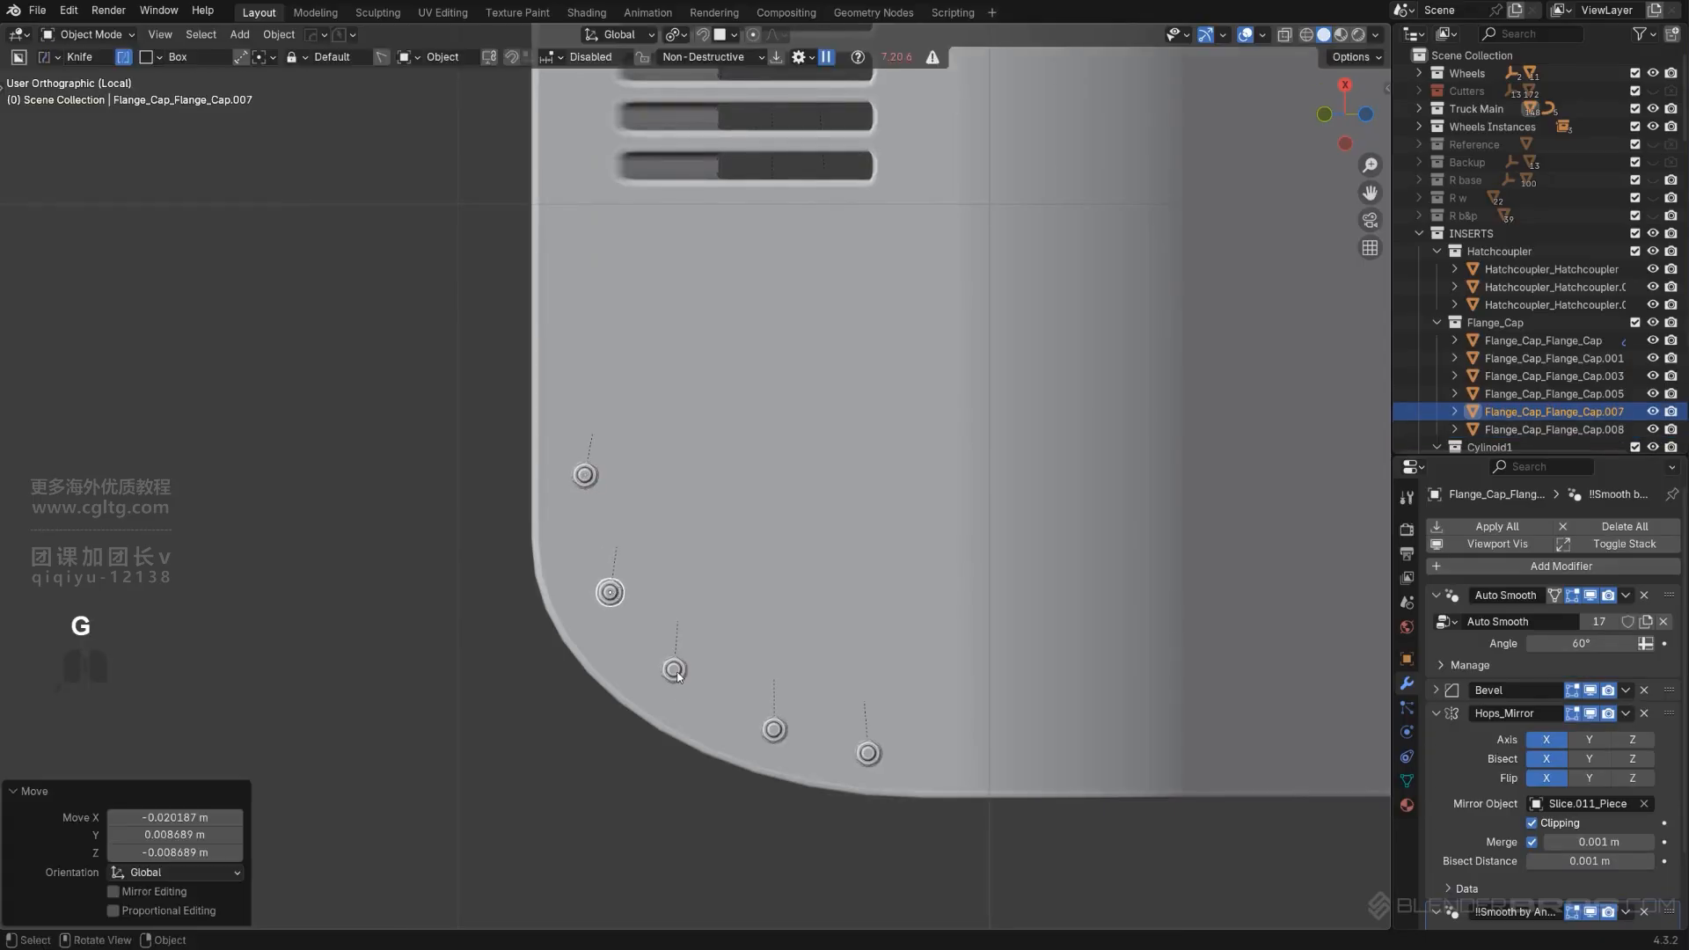
Nudge the middle flange cap on the rounded corner by about -0.0035 m in X, 0.0019 m in Y and -0.0019 m in Z.
key(g)
right_click(677, 668)
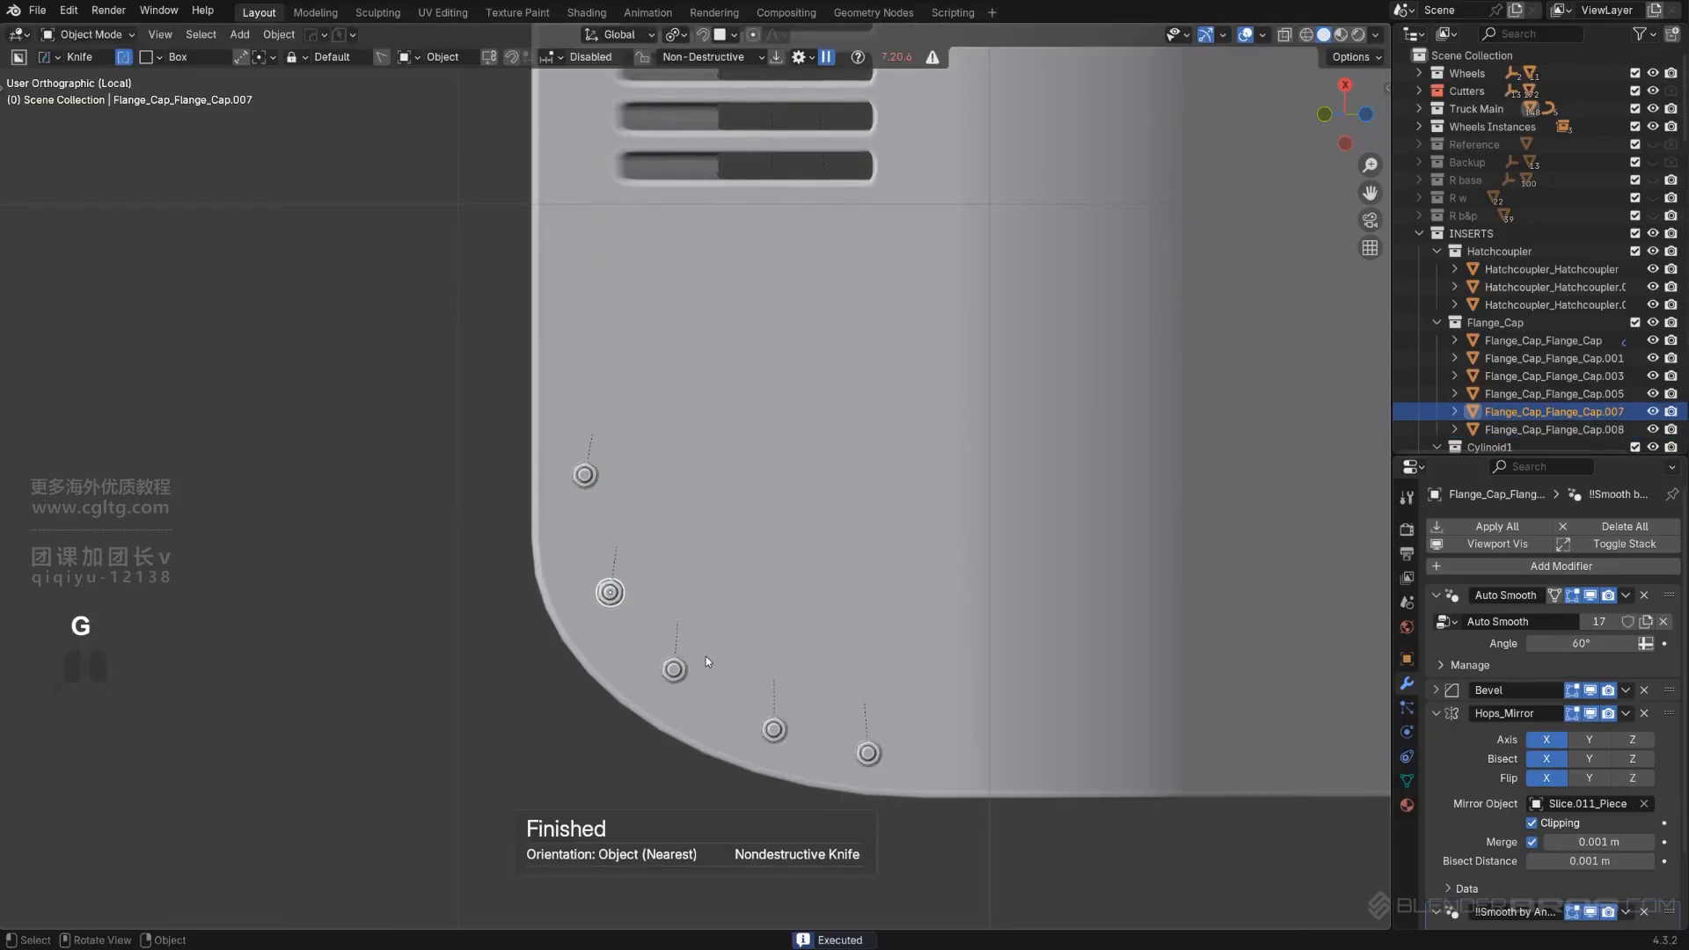
key(g)
click(671, 677)
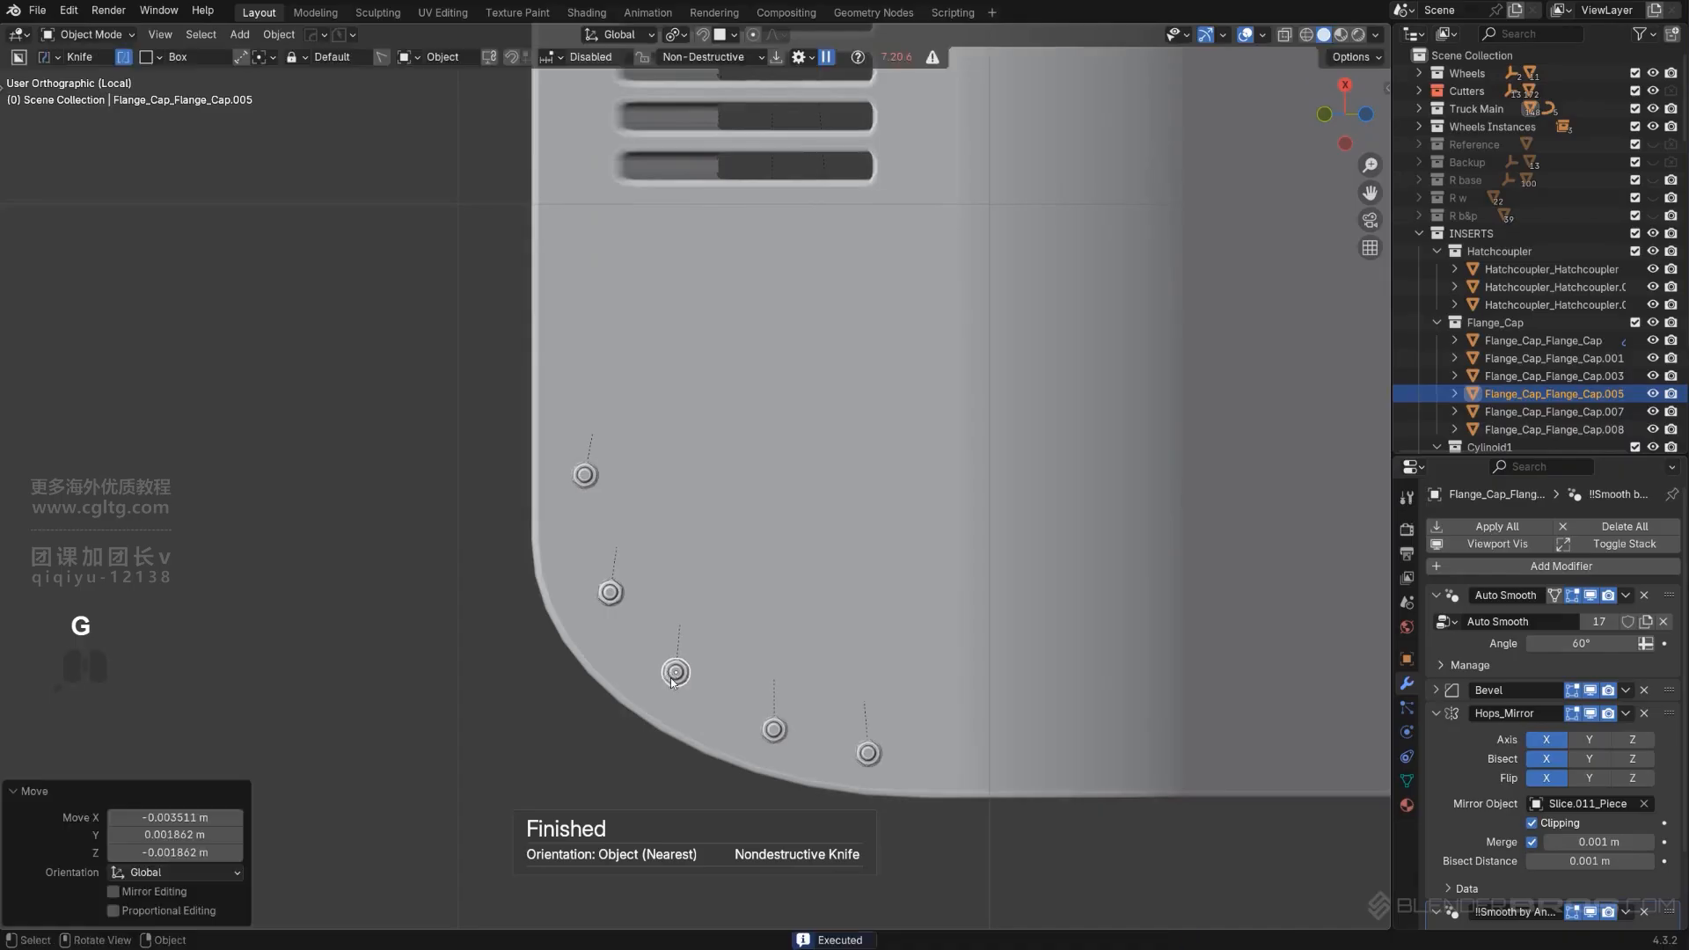
Deselect the flange cap and leave local view to return to the whole truck.
scroll(670, 677, down, 6)
shift+middle_drag(735, 93, 757, 448)
scroll(756, 452, down, 4)
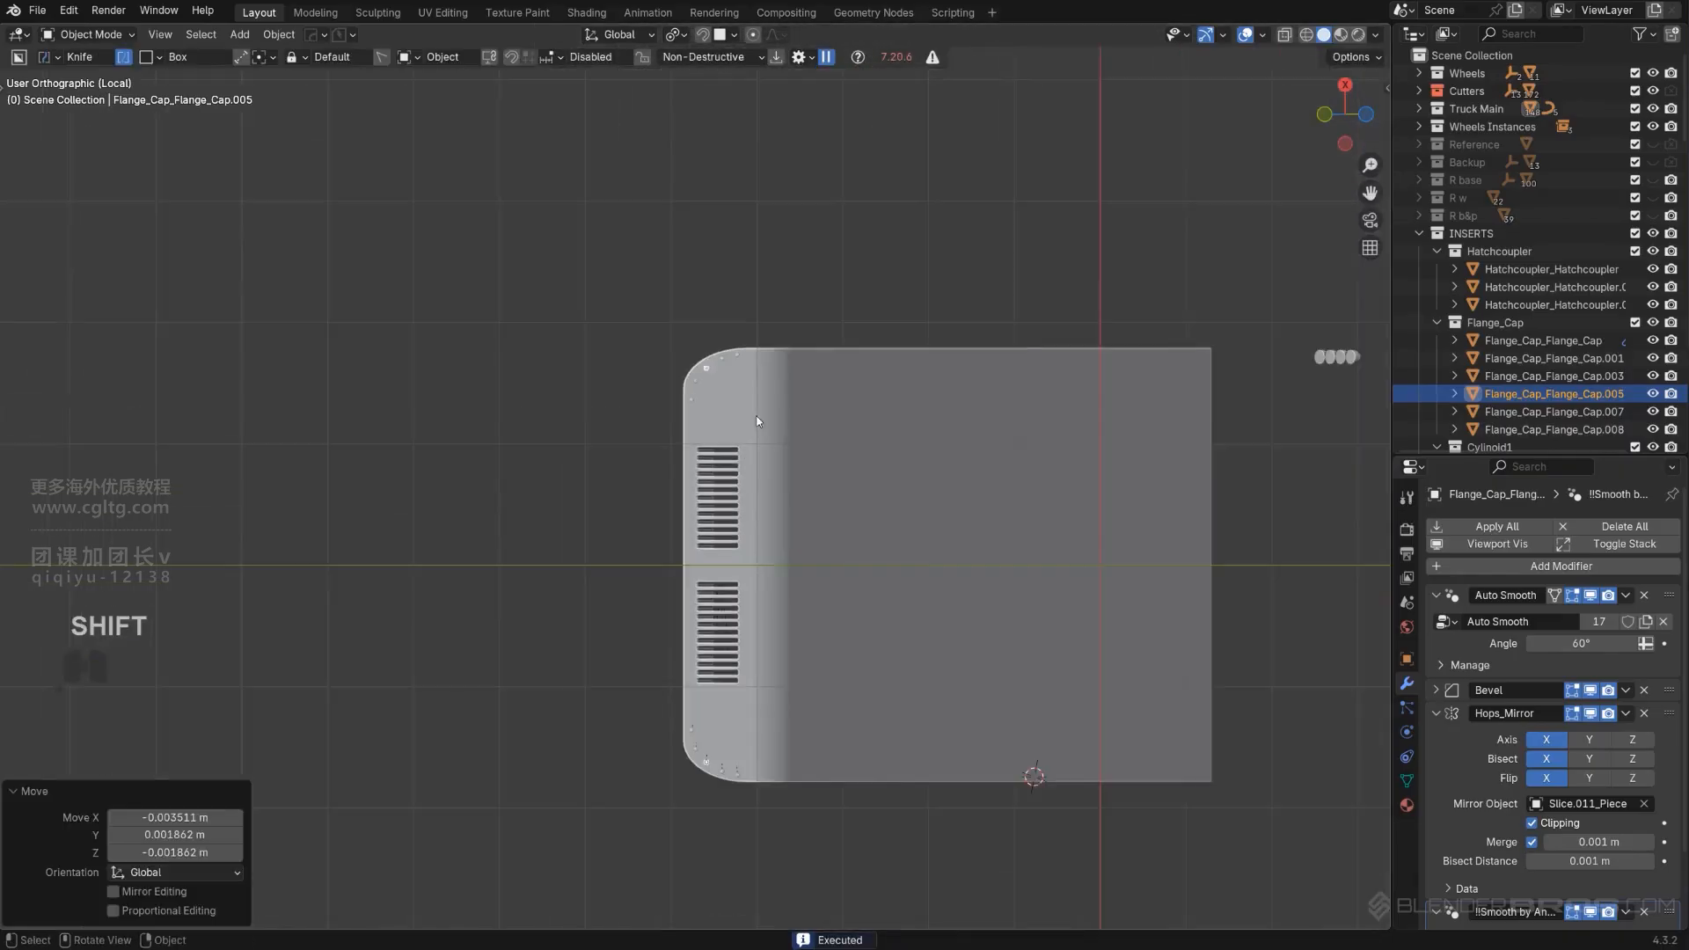
click(777, 319)
key(KP_Divide)
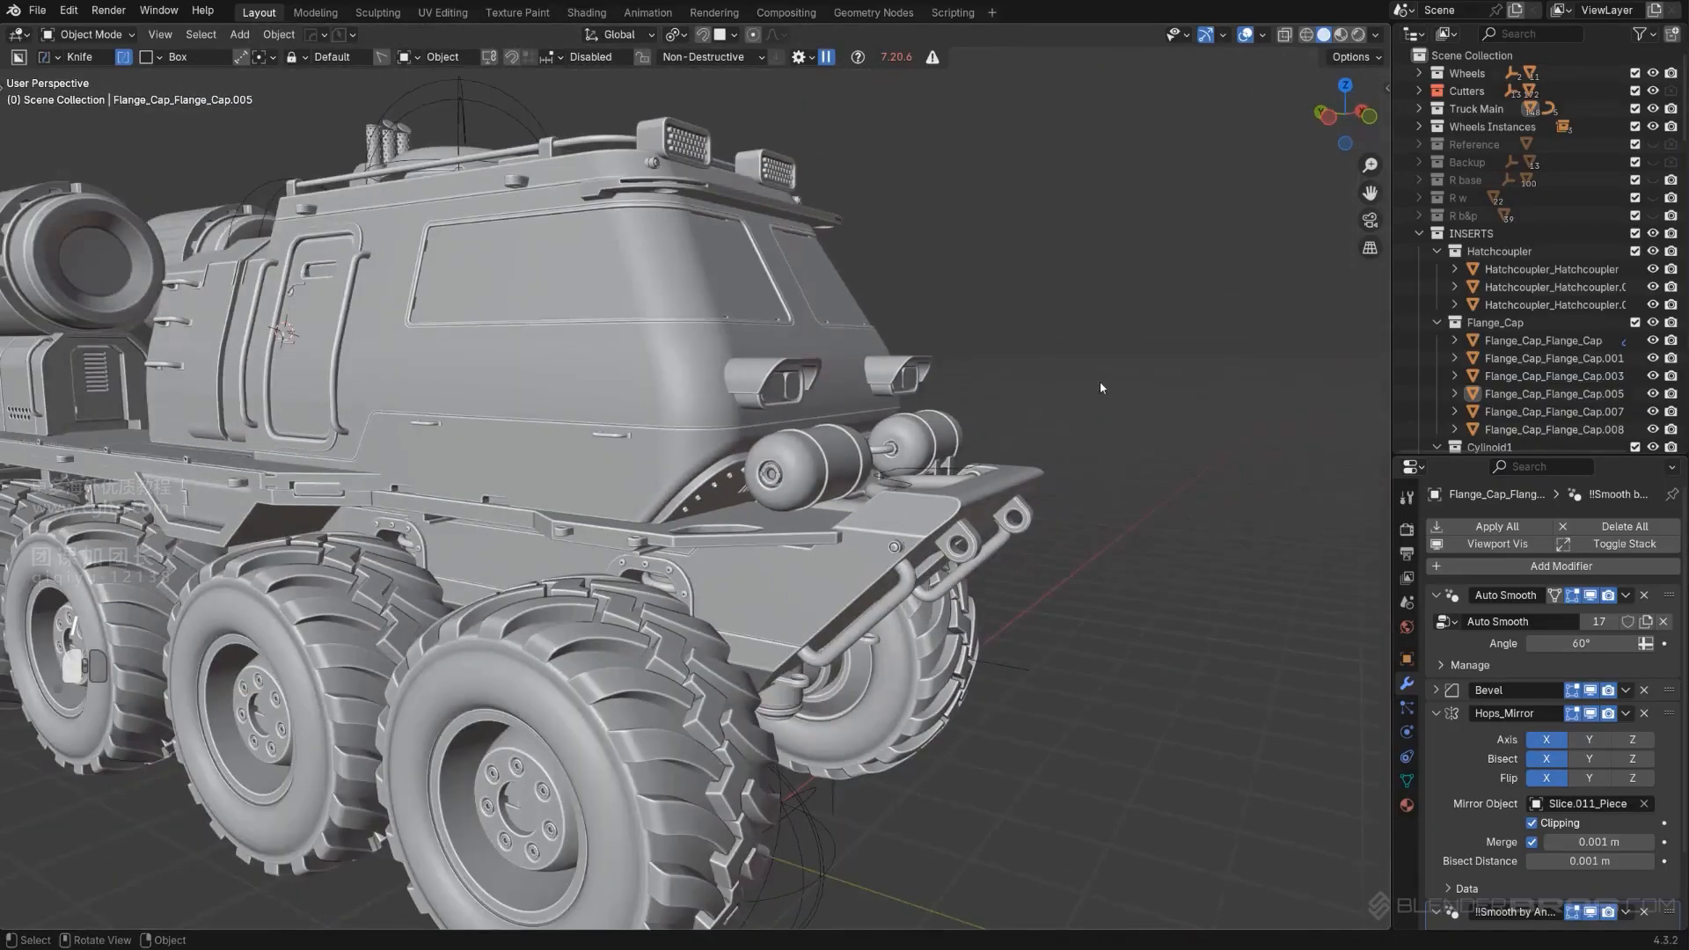
Duplicate a flange cap and snap the copy onto the frame of the truck's side door, beside the window slot.
scroll(1073, 396, down, 3)
middle_drag(1047, 408, 704, 497)
shift+middle_drag(467, 603, 687, 572)
scroll(687, 567, down, 3)
middle_drag(686, 563, 845, 524)
scroll(845, 524, up, 5)
shift+middle_drag(832, 423, 867, 684)
scroll(790, 544, up, 2)
scroll(737, 587, down, 4)
scroll(867, 684, up, 4)
key(shift+d)
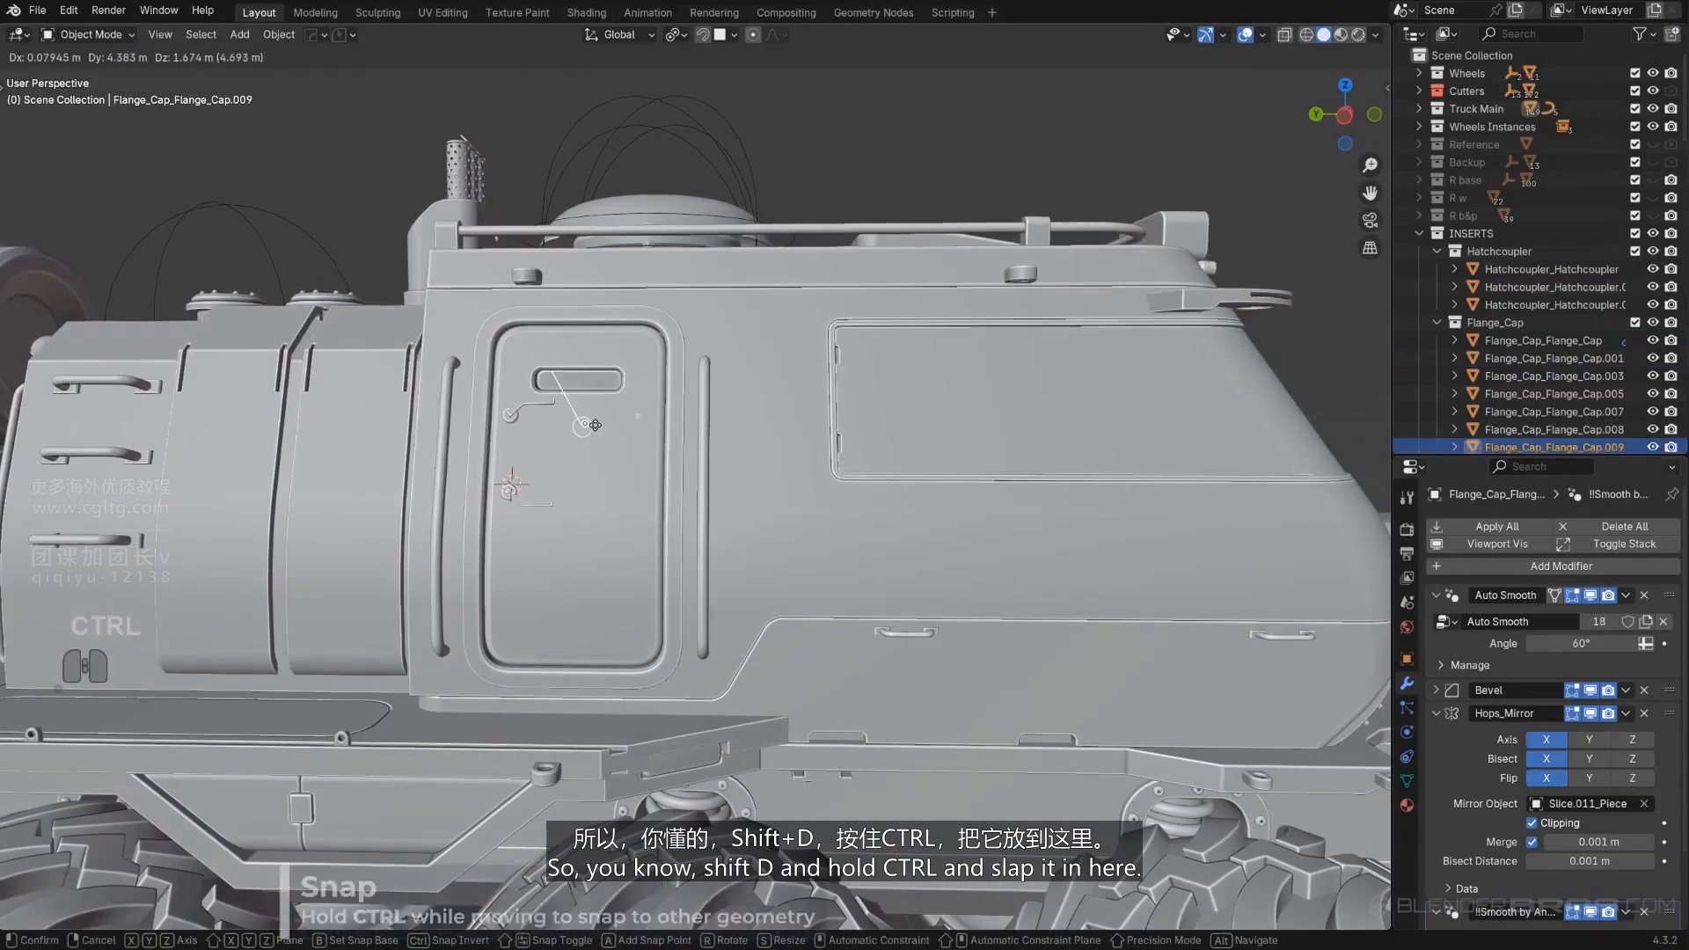
click(674, 409)
Clear the duplicated flange cap's parent while keeping its transformation.
scroll(749, 452, up, 3)
middle_drag(676, 408, 616, 491)
scroll(821, 540, up, 3)
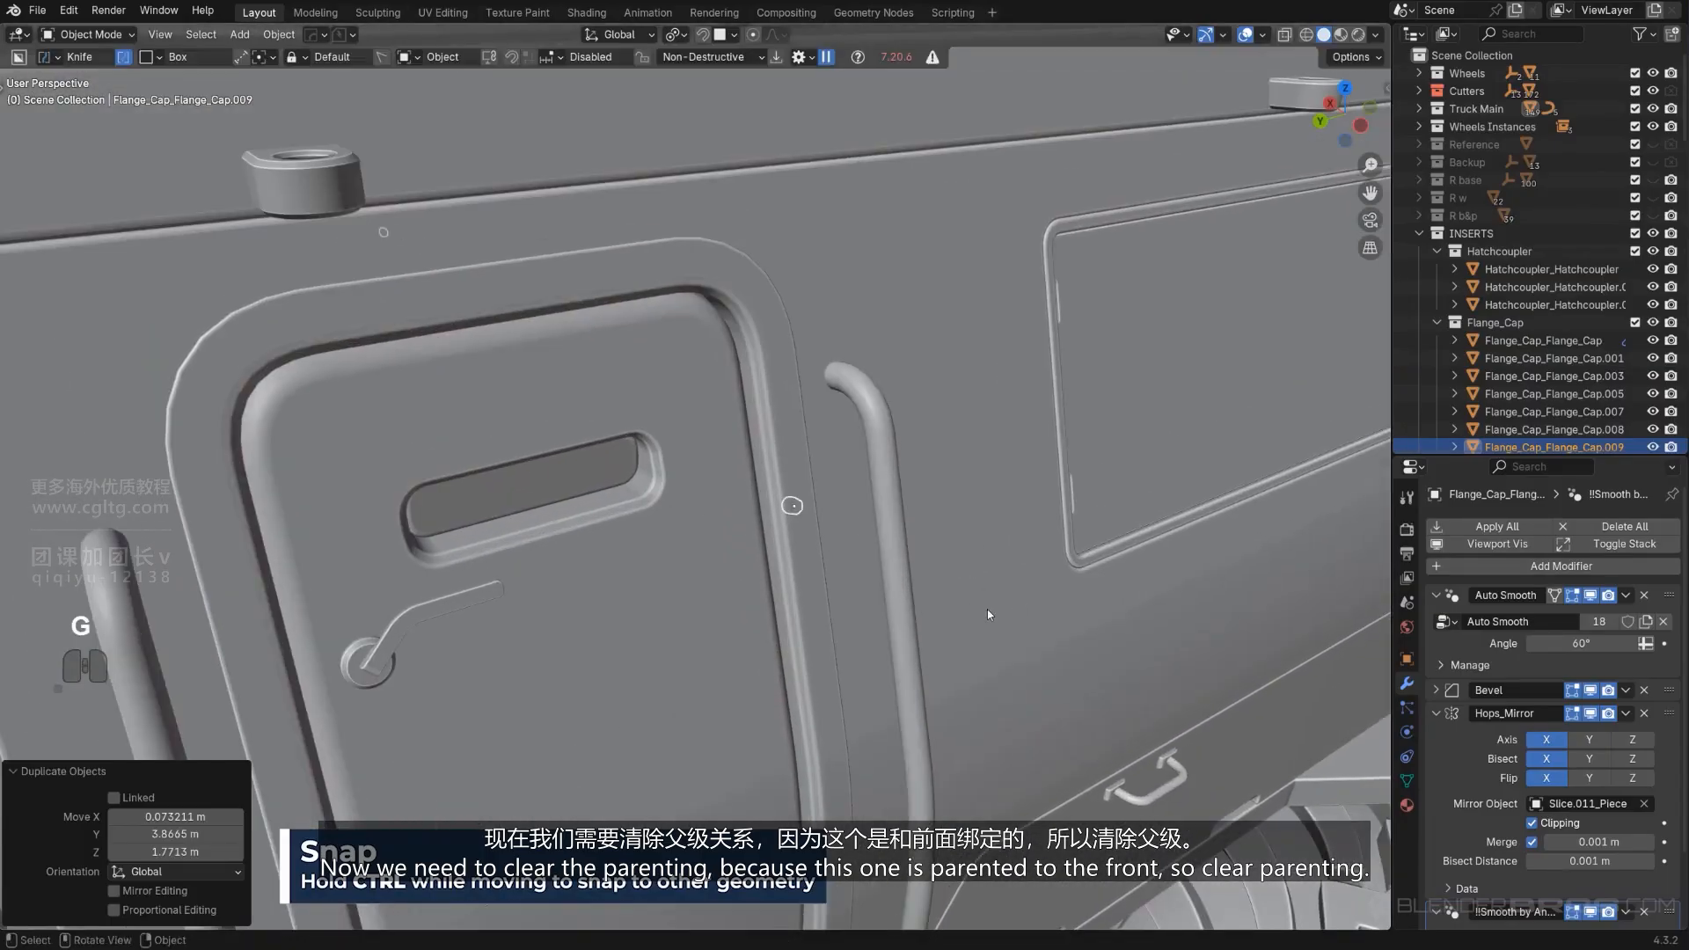
key(alt+p)
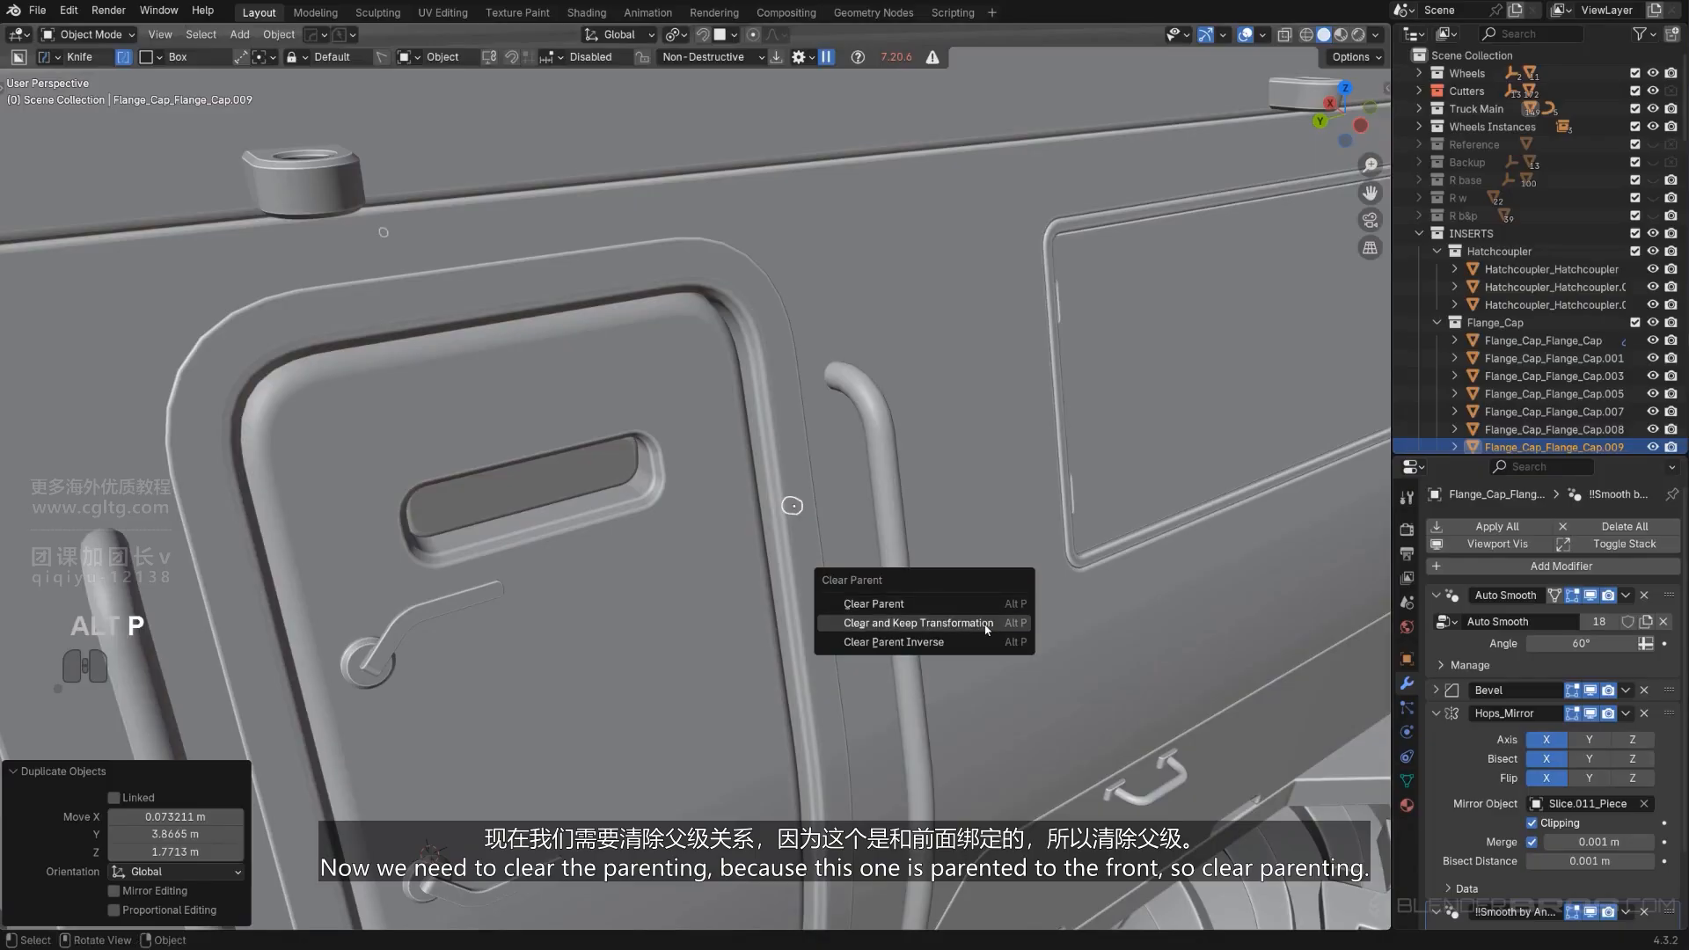
click(985, 627)
Move the duplicated cap outward from the door frame along the global X axis by about -0.02 m.
scroll(985, 627, down, 3)
middle_drag(986, 627, 785, 523)
scroll(979, 492, up, 3)
scroll(979, 492, up, 2)
scroll(750, 520, up, 1)
key(g)
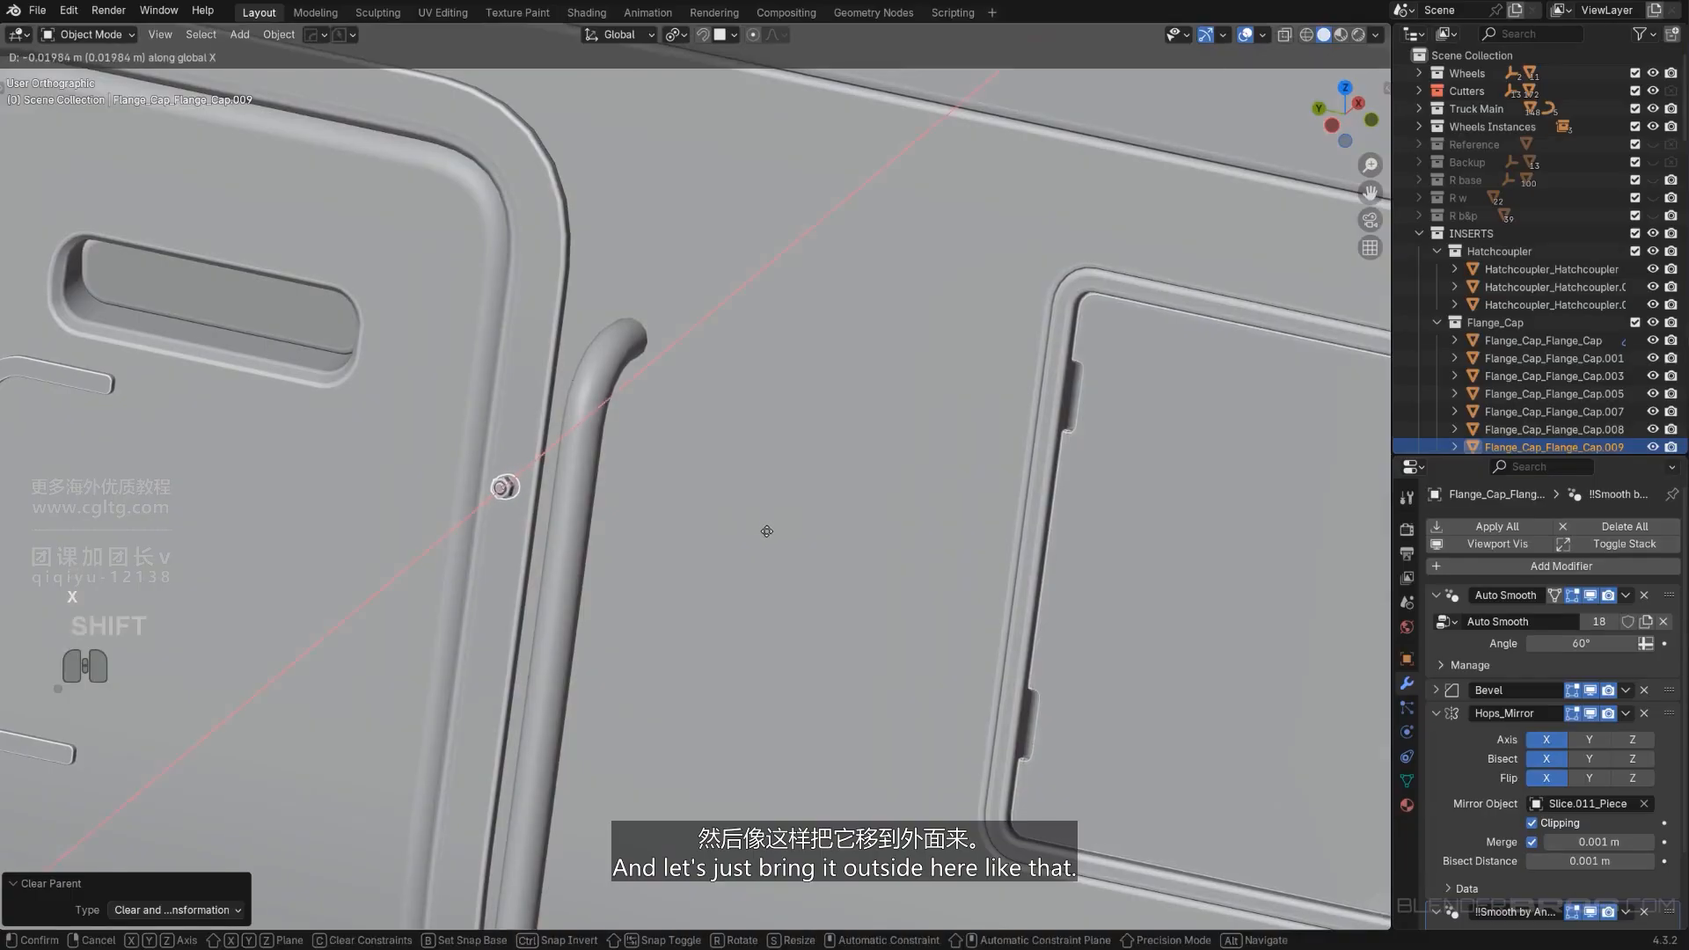
click(767, 532)
Isolate the side door's frame together with the duplicated flange cap in local view.
scroll(767, 532, down, 5)
middle_drag(731, 537, 774, 535)
click(790, 446)
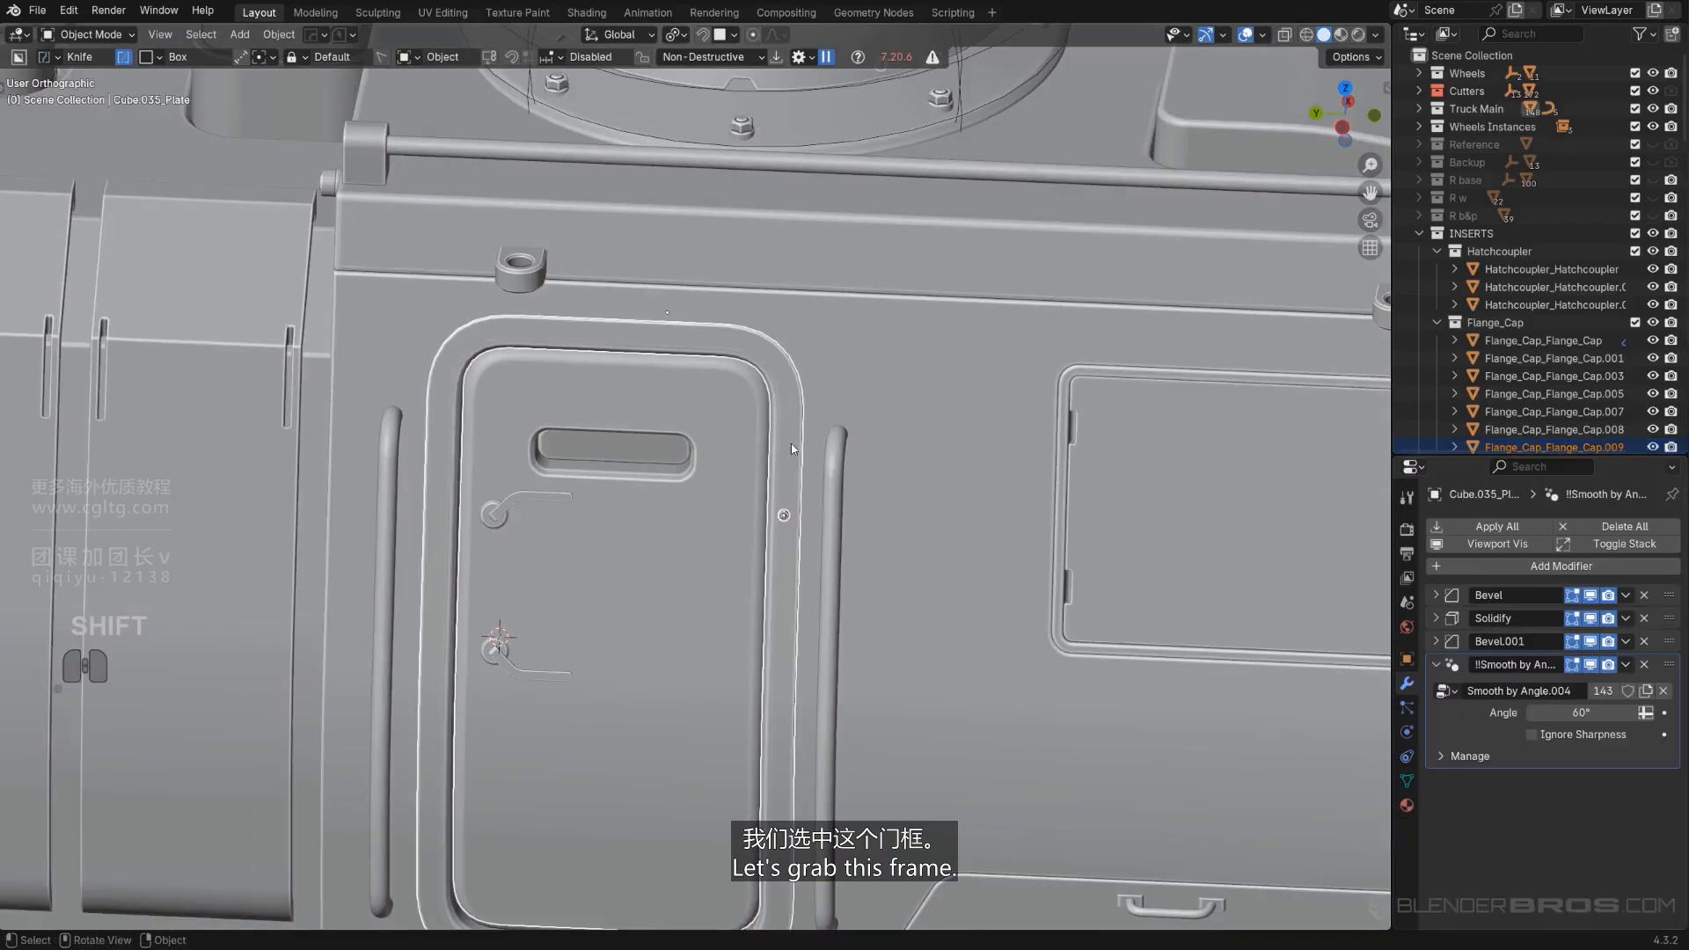
key(KP_Divide)
mouse_move(791, 449)
middle_down()
mouse_move(871, 475)
mouse_move(769, 432)
middle_up()
scroll(880, 433, down, 2)
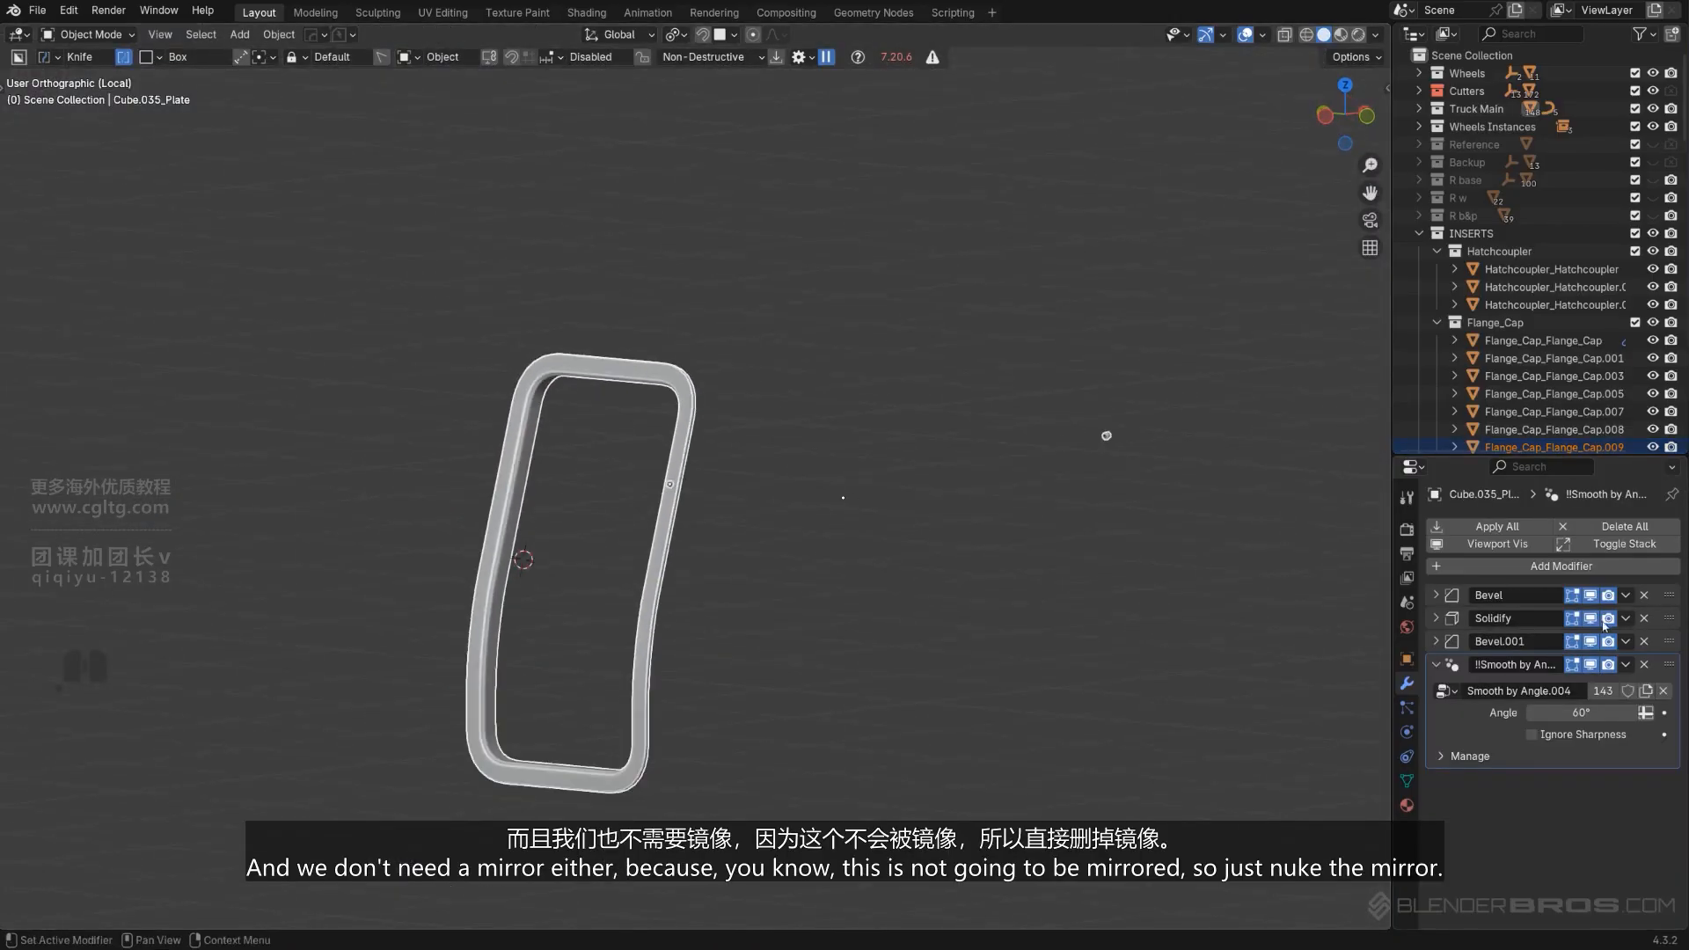
Remove the Hops_Mirror modifier from the duplicated flange cap.
click(1104, 440)
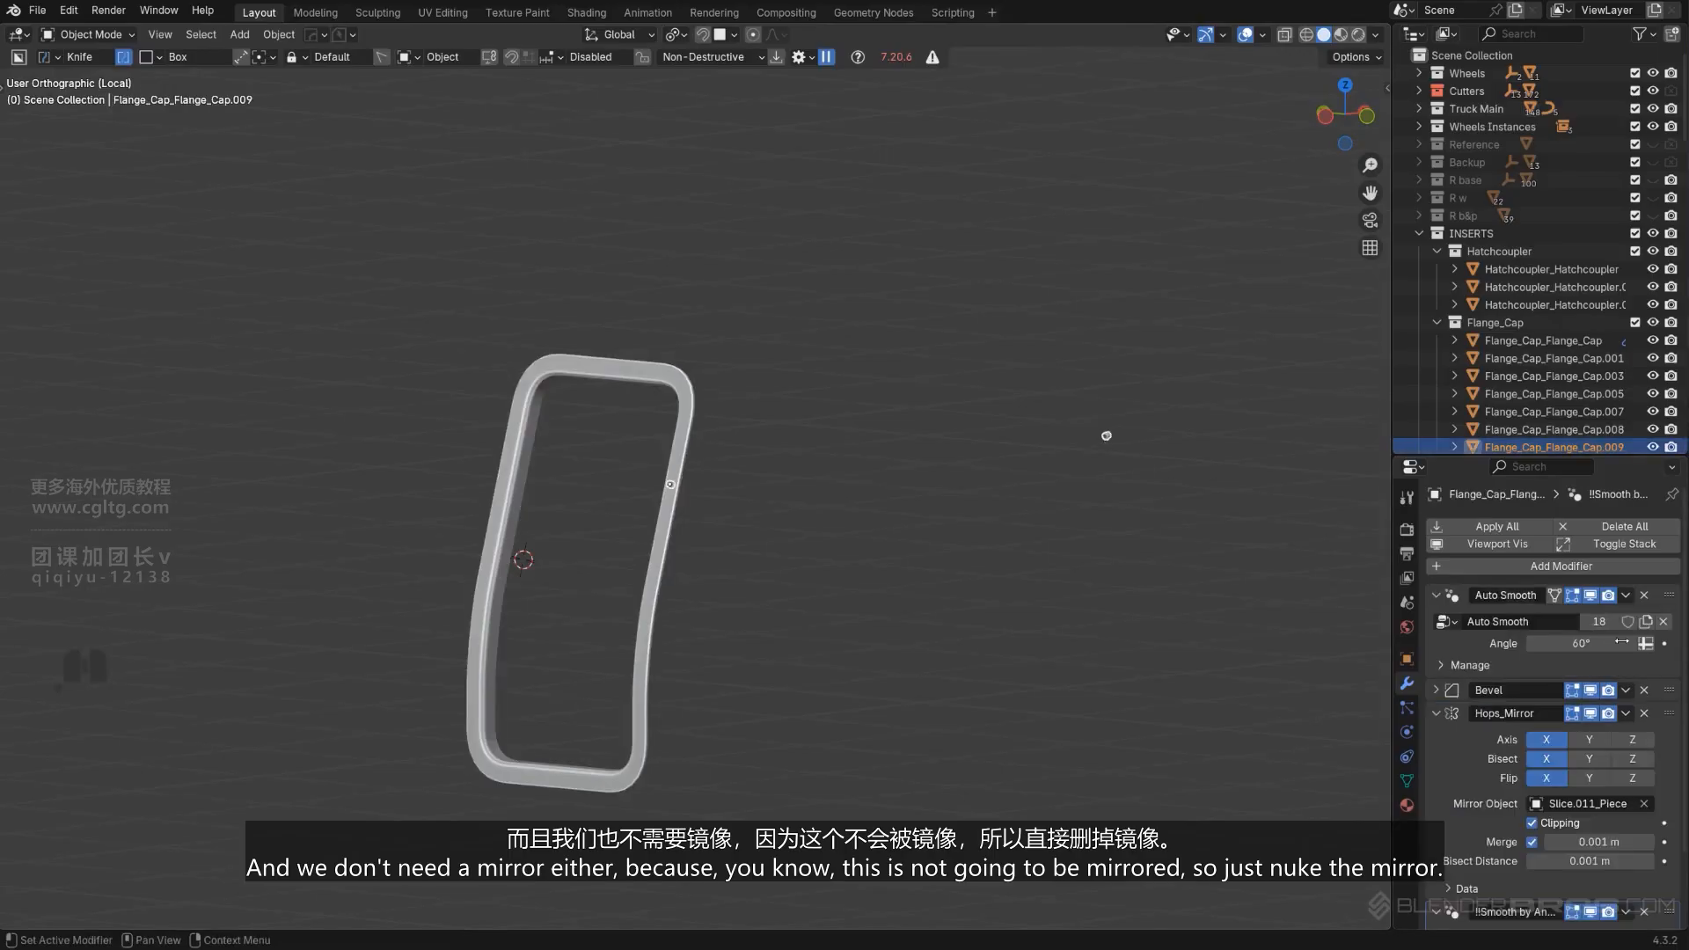
click(1646, 715)
scroll(588, 553, up, 5)
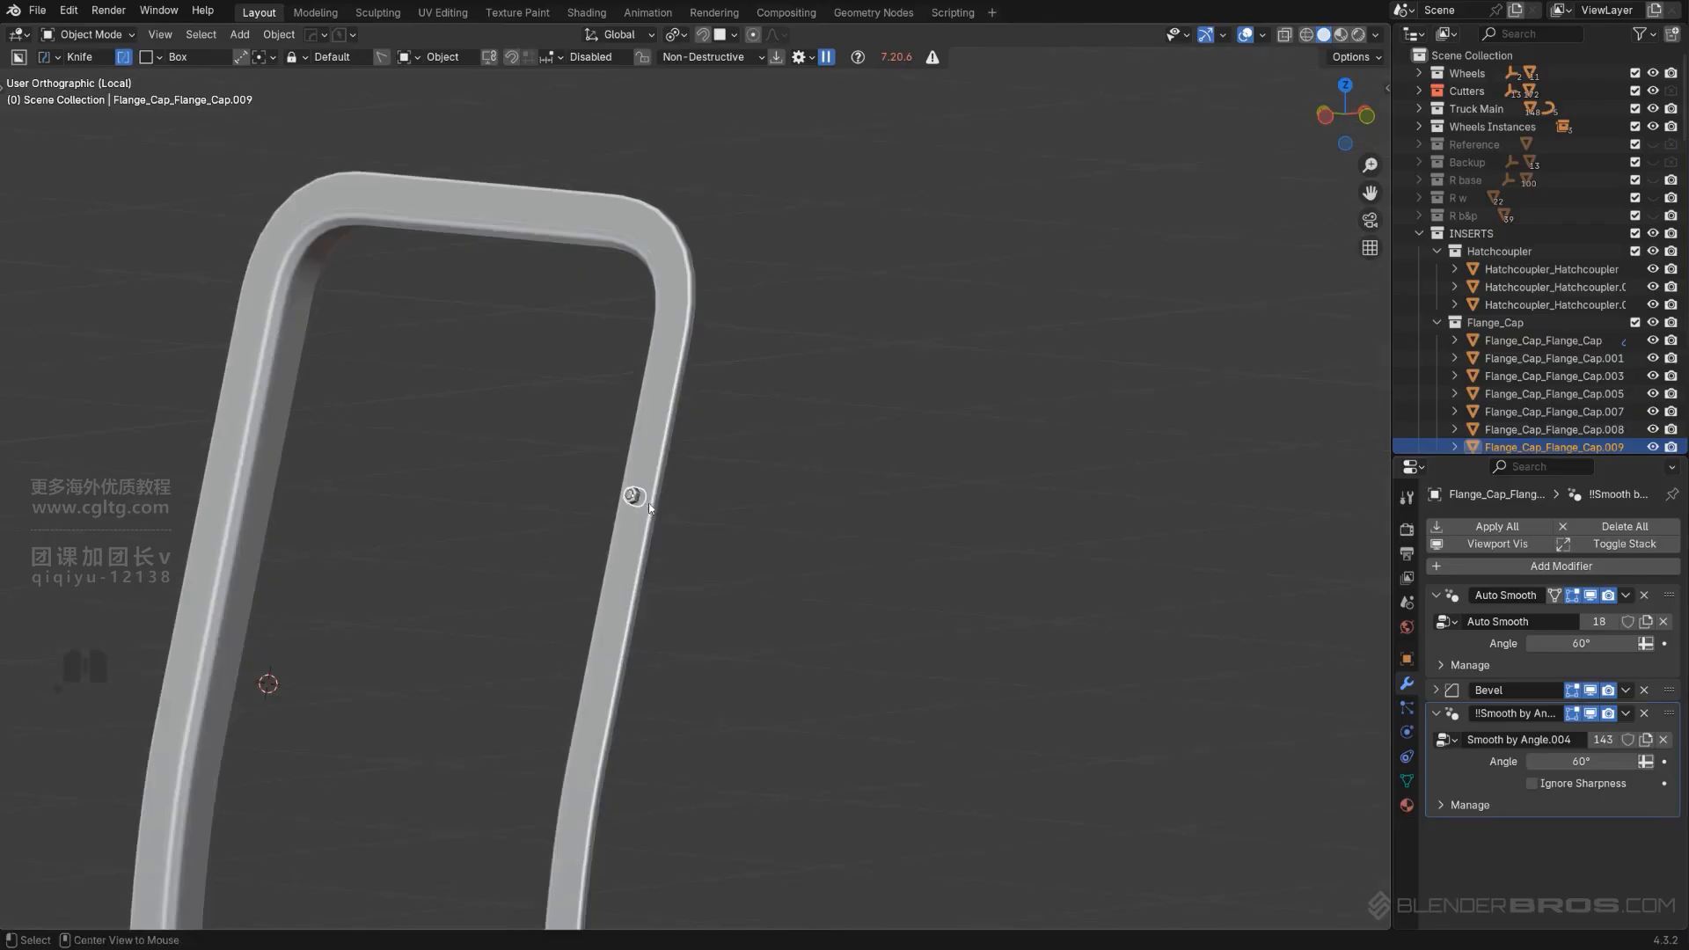
Align the view to the long straight face of the door frame with HardOps Align View.
alt+scroll(619, 510, up, 1)
scroll(620, 510, up, 2)
mouse_move(640, 503)
alt+middle_down()
mouse_move(620, 510)
mouse_move(630, 485)
alt+middle_up()
scroll(692, 503, down, 6)
key(KP_5)
scroll(630, 485, up, 5)
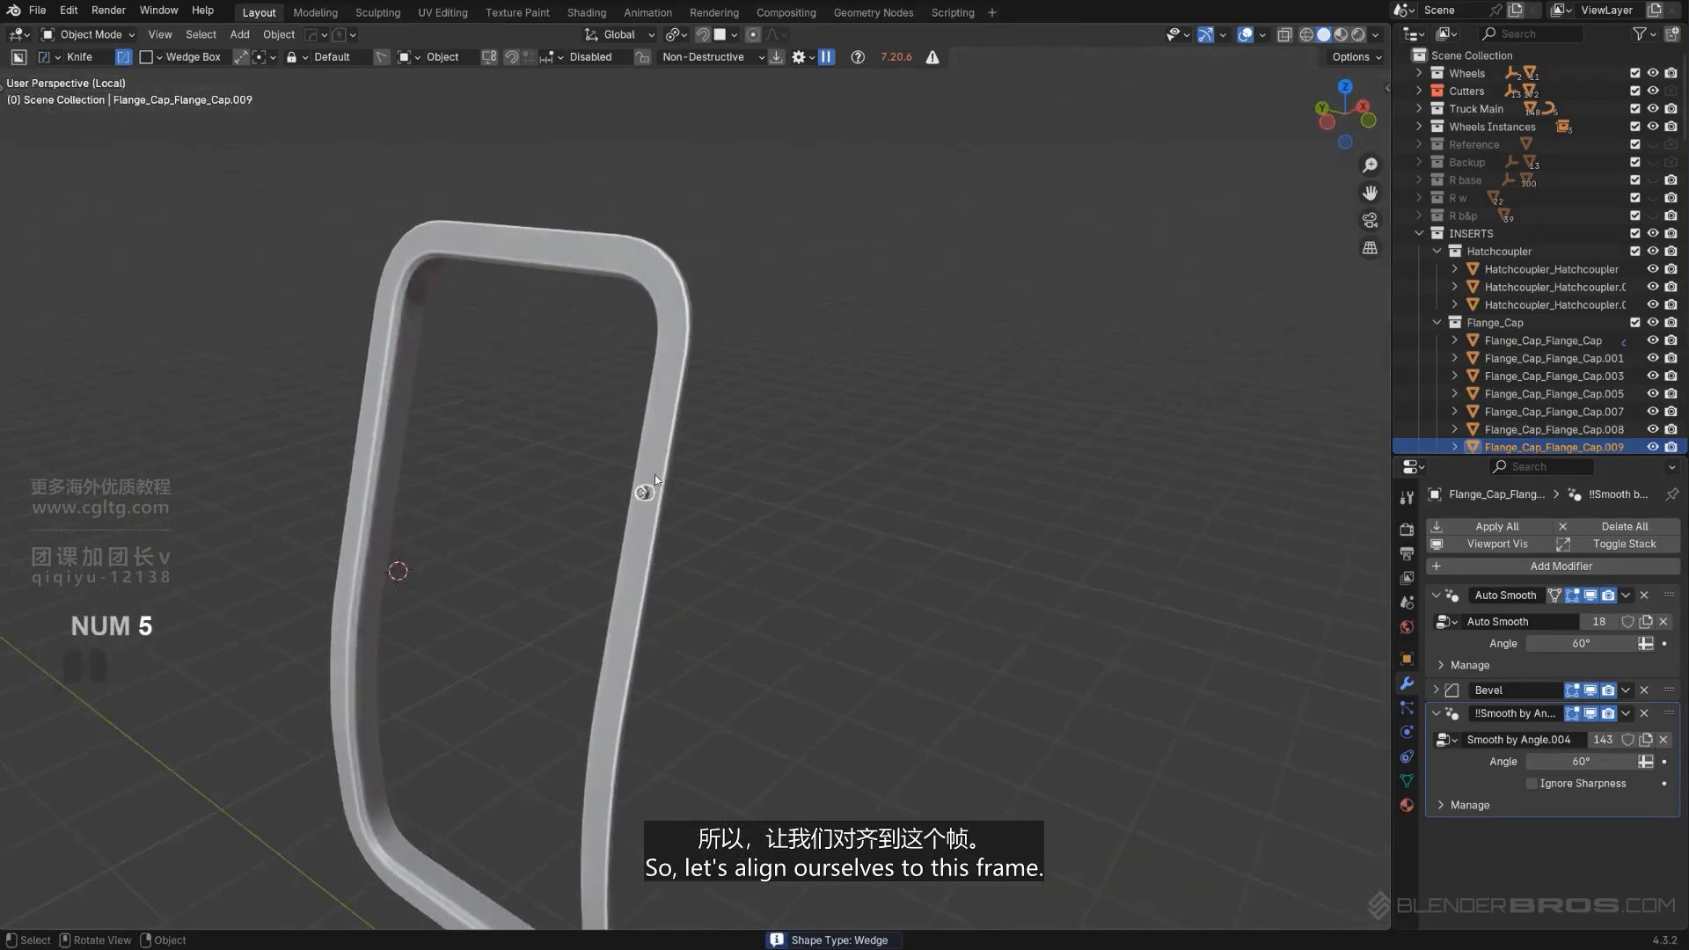
click(612, 450)
key(Tab)
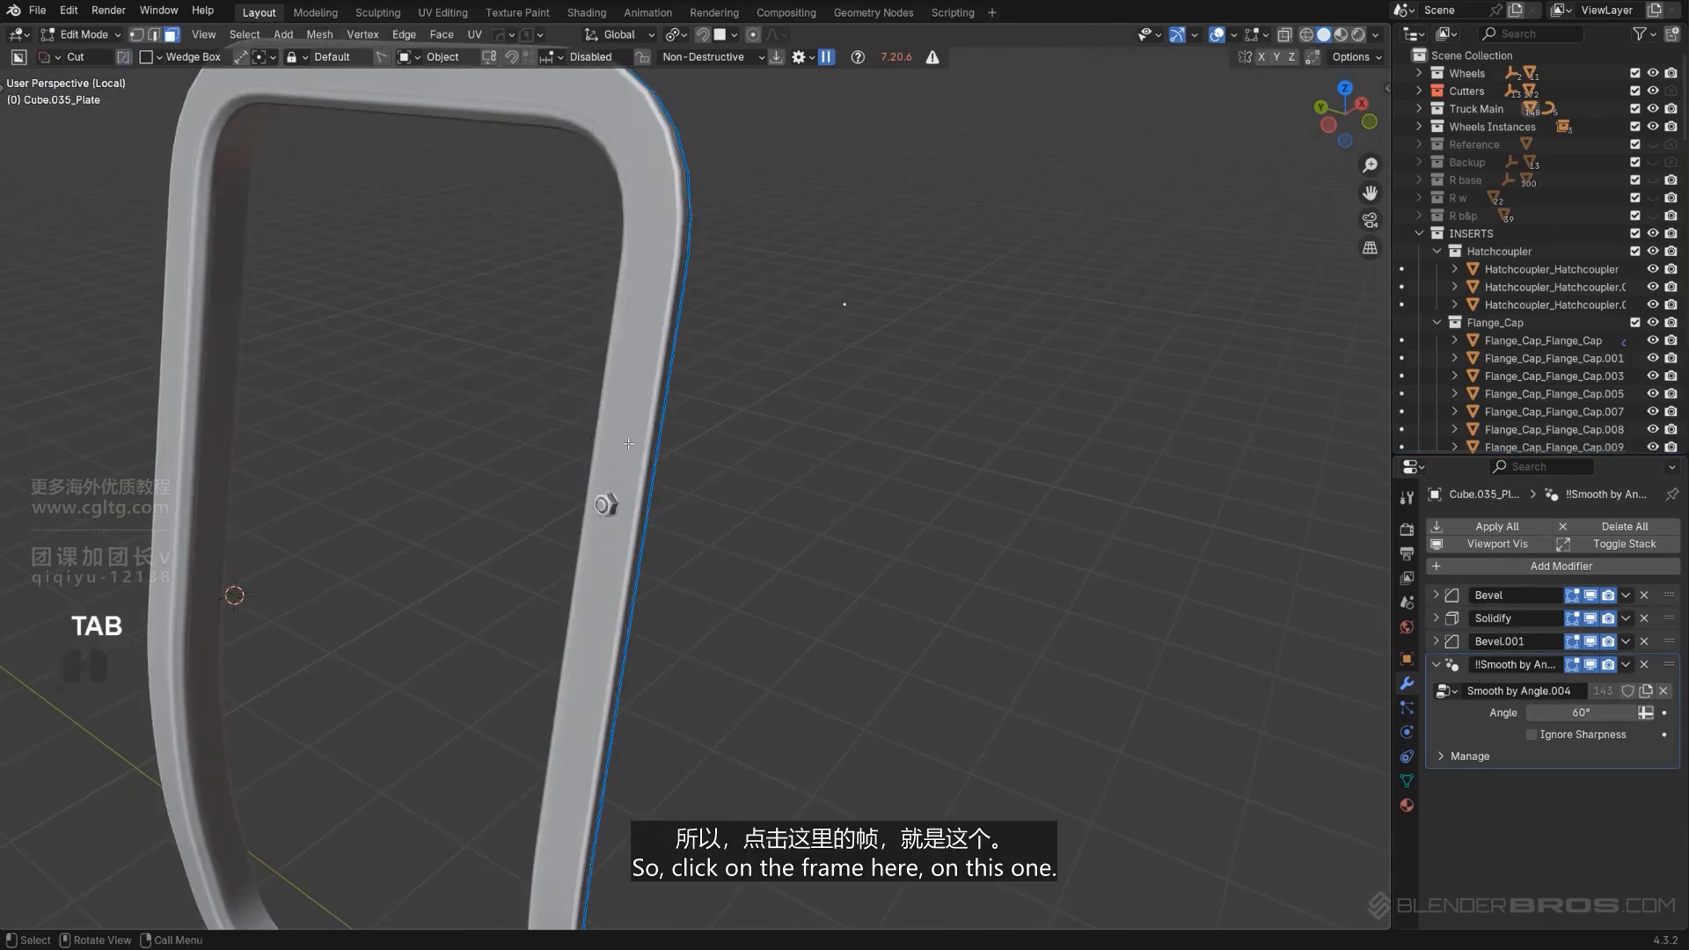
middle_drag(633, 432, 383, 376)
click(600, 367)
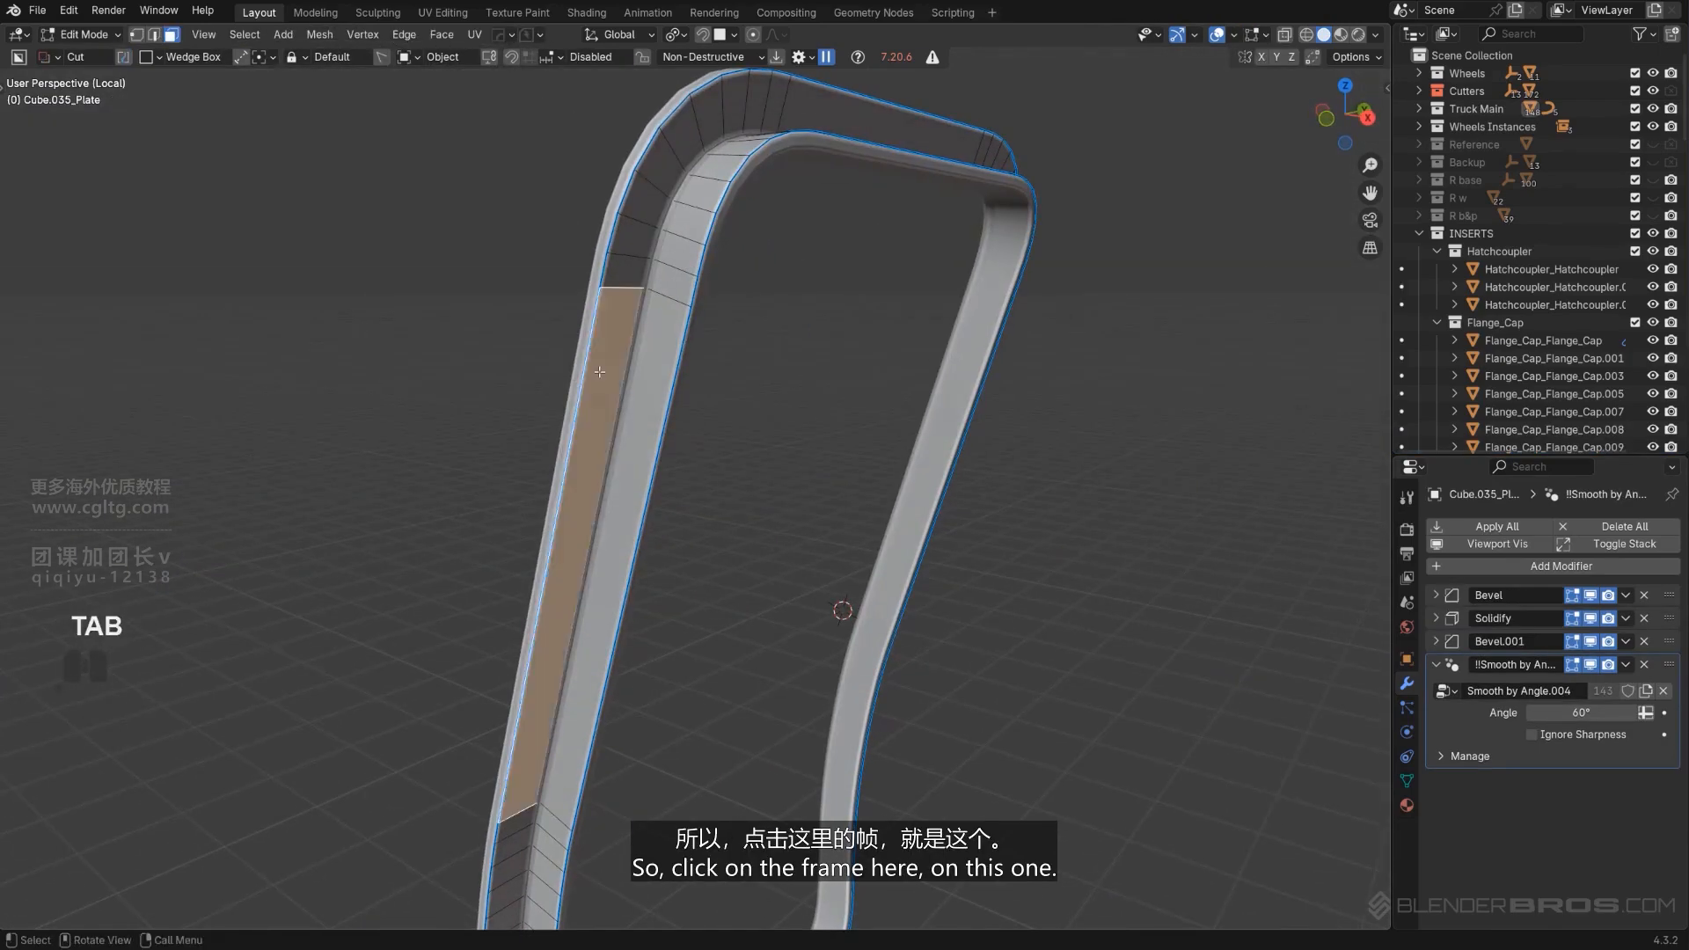
middle_drag(600, 367, 817, 432)
scroll(817, 432, down, 3)
key(q)
mouse_move(773, 468)
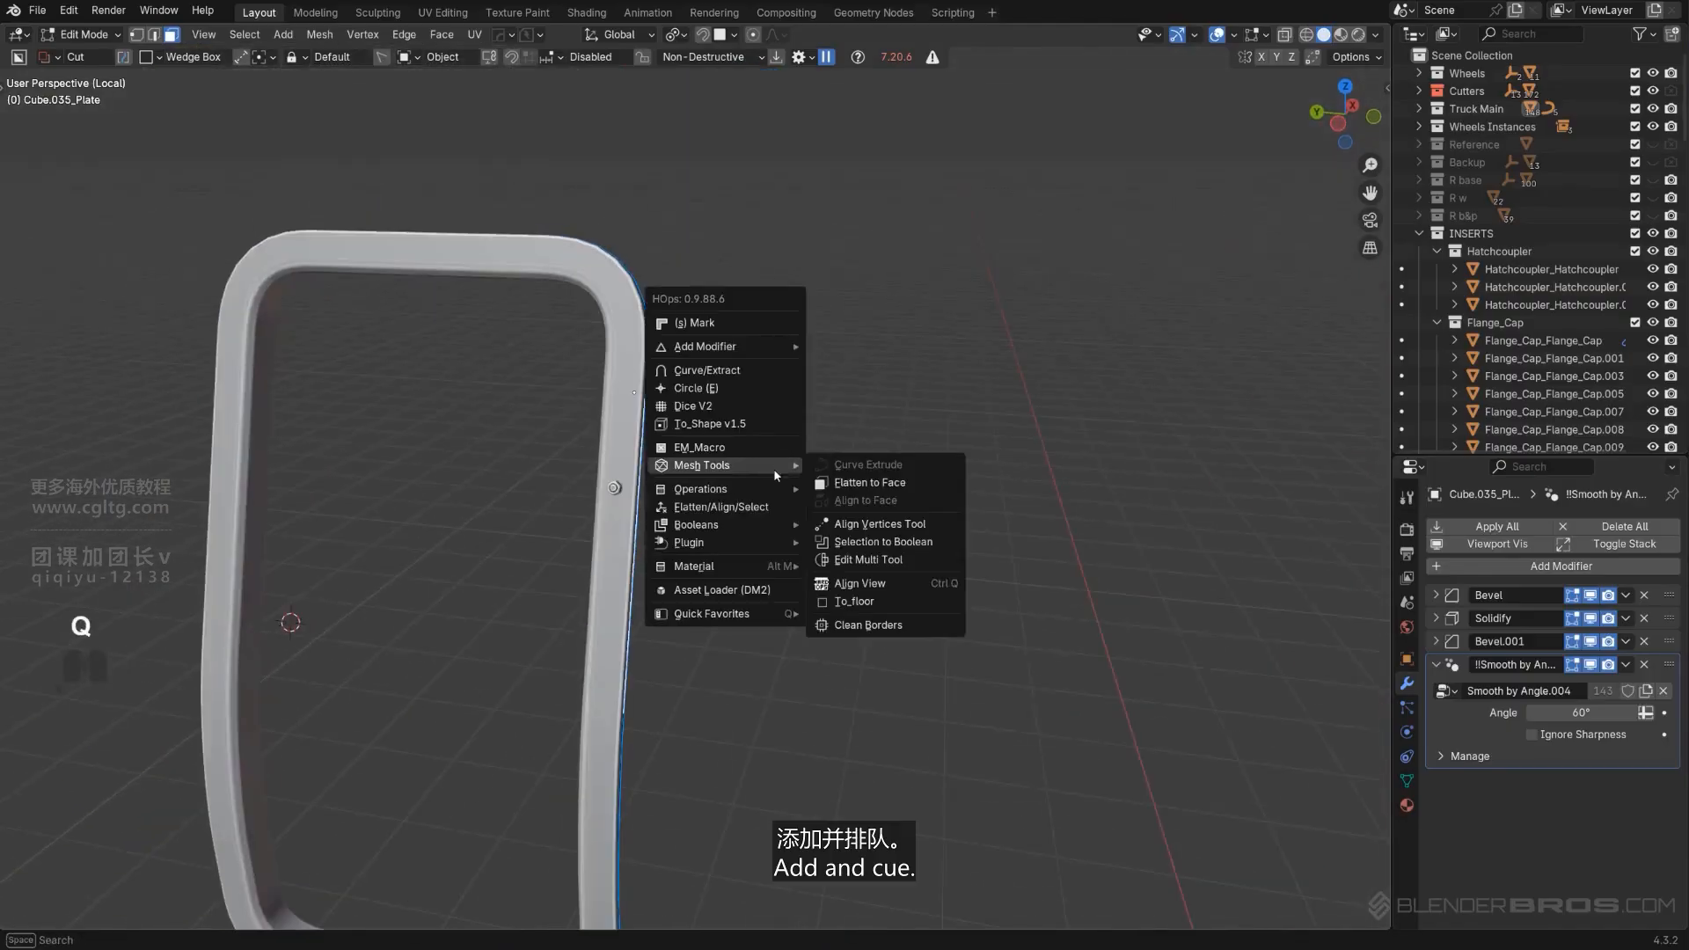
click(901, 583)
click(901, 584)
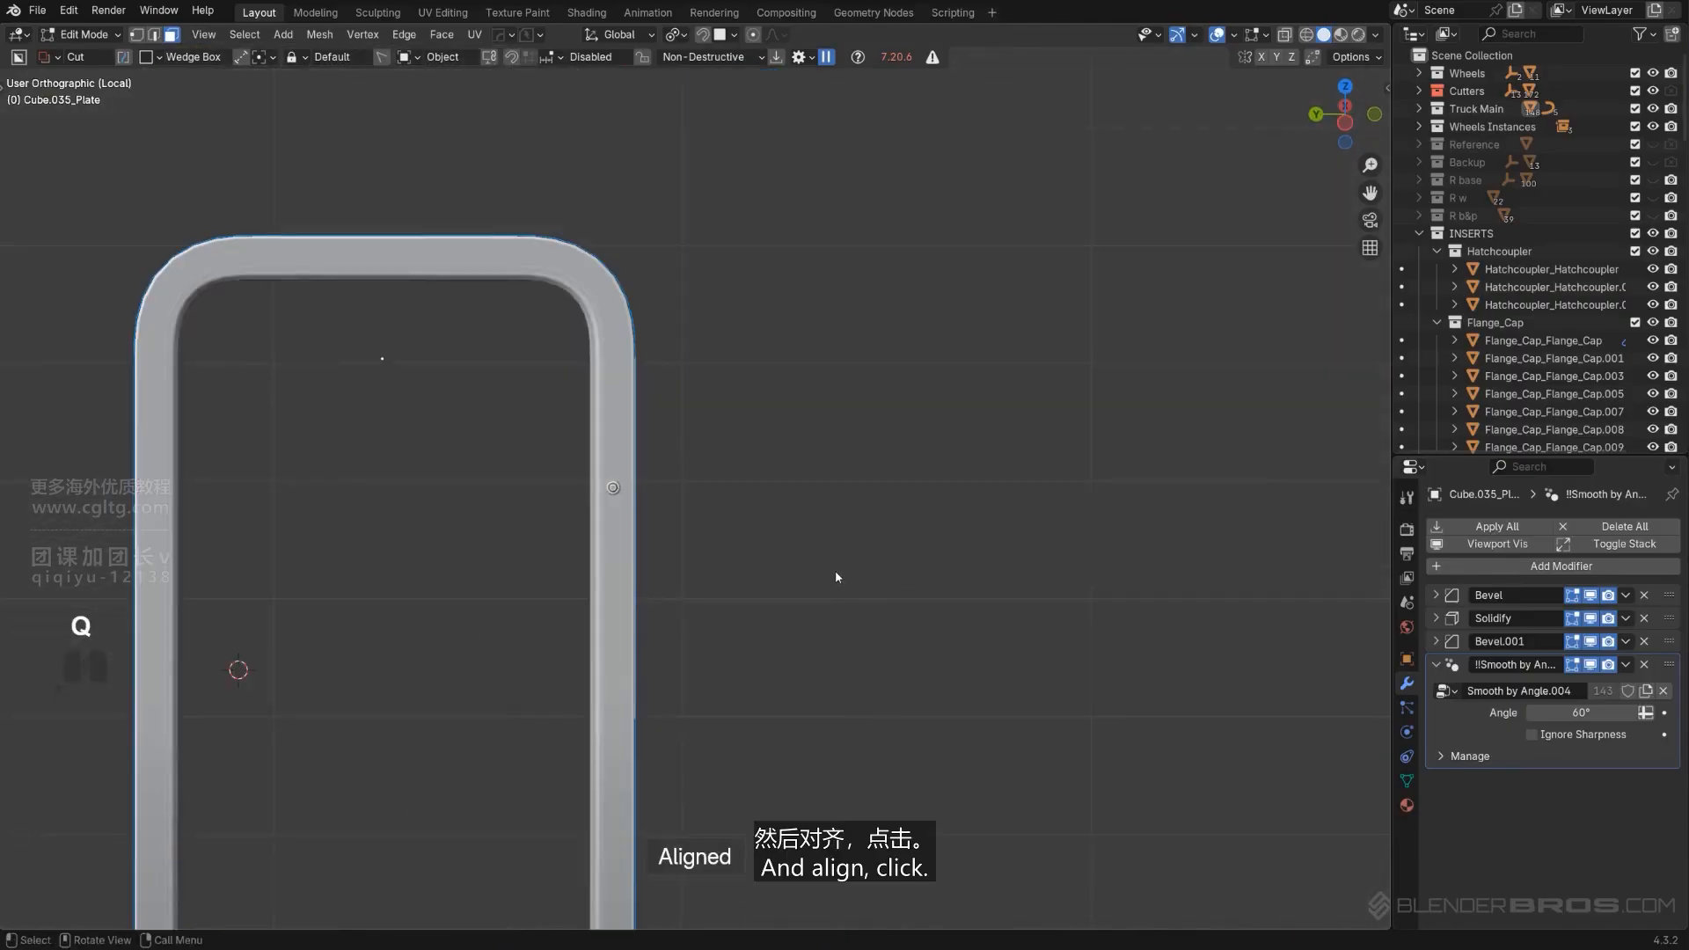
scroll(709, 571, up, 2)
key(Tab)
Move the flange cap up the door frame's straight side by about 0.21 m, towards the upper corner.
shift+middle_drag(719, 499, 850, 667)
scroll(916, 583, up, 2)
click(813, 609)
key(g)
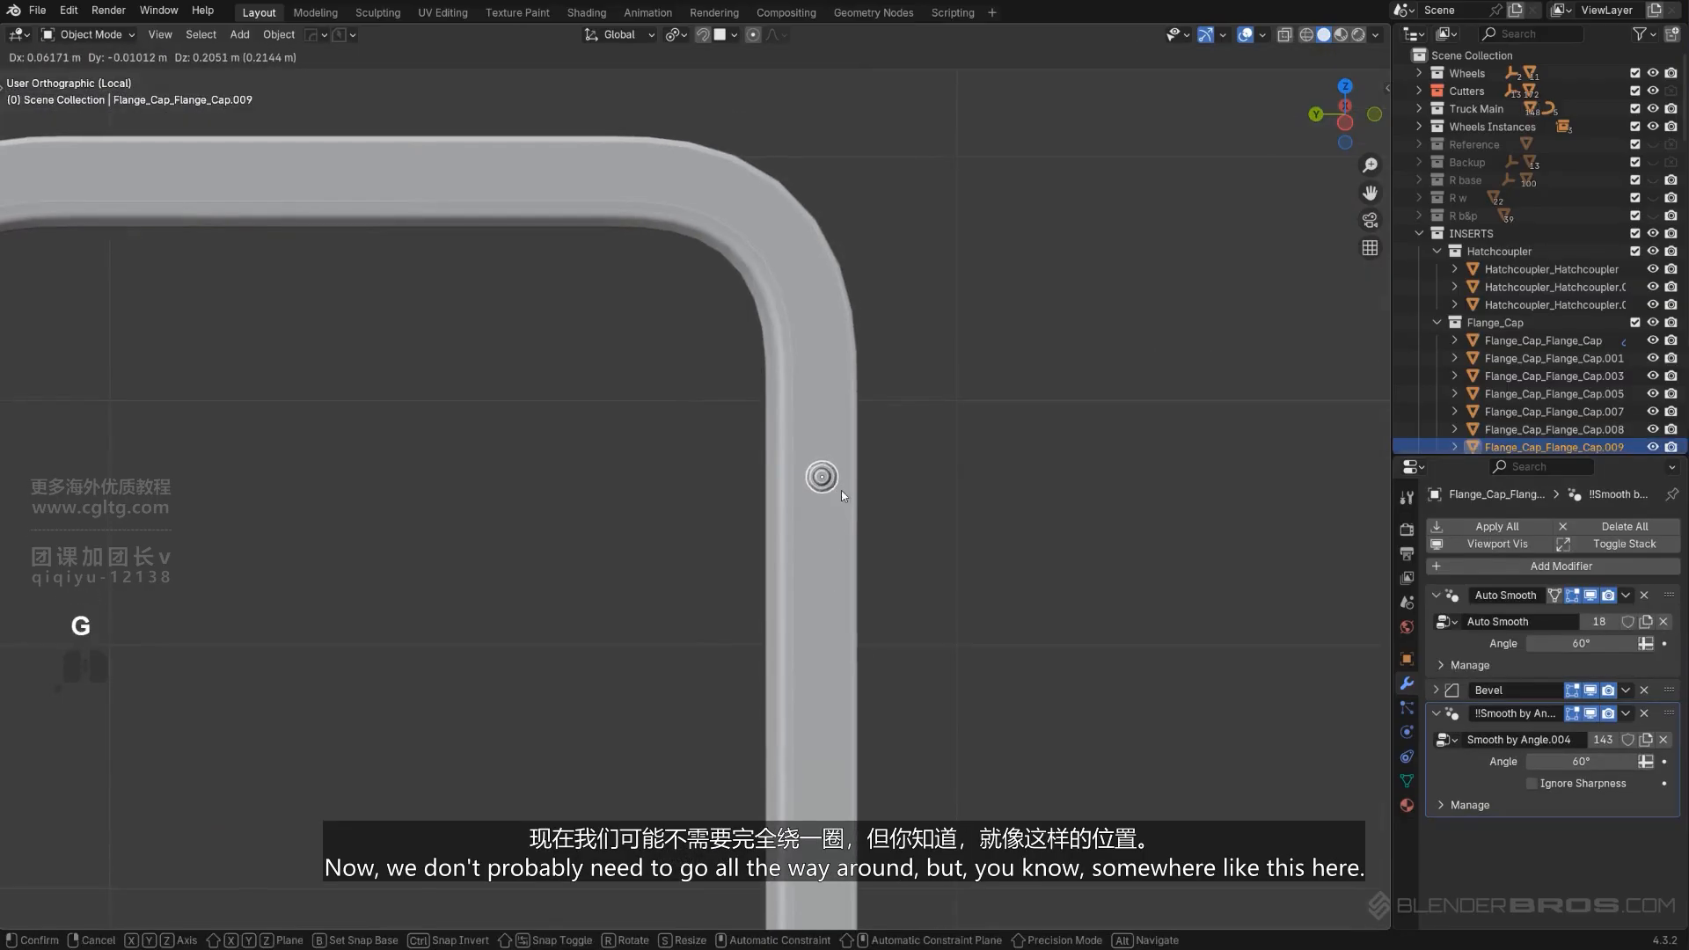
click(842, 489)
Duplicate the flange cap five times around the door frame's upper corner and onto its top edge, about 0.11 to 0.15 m apart.
shift+middle_drag(841, 489, 867, 736)
key(shift+d)
click(859, 651)
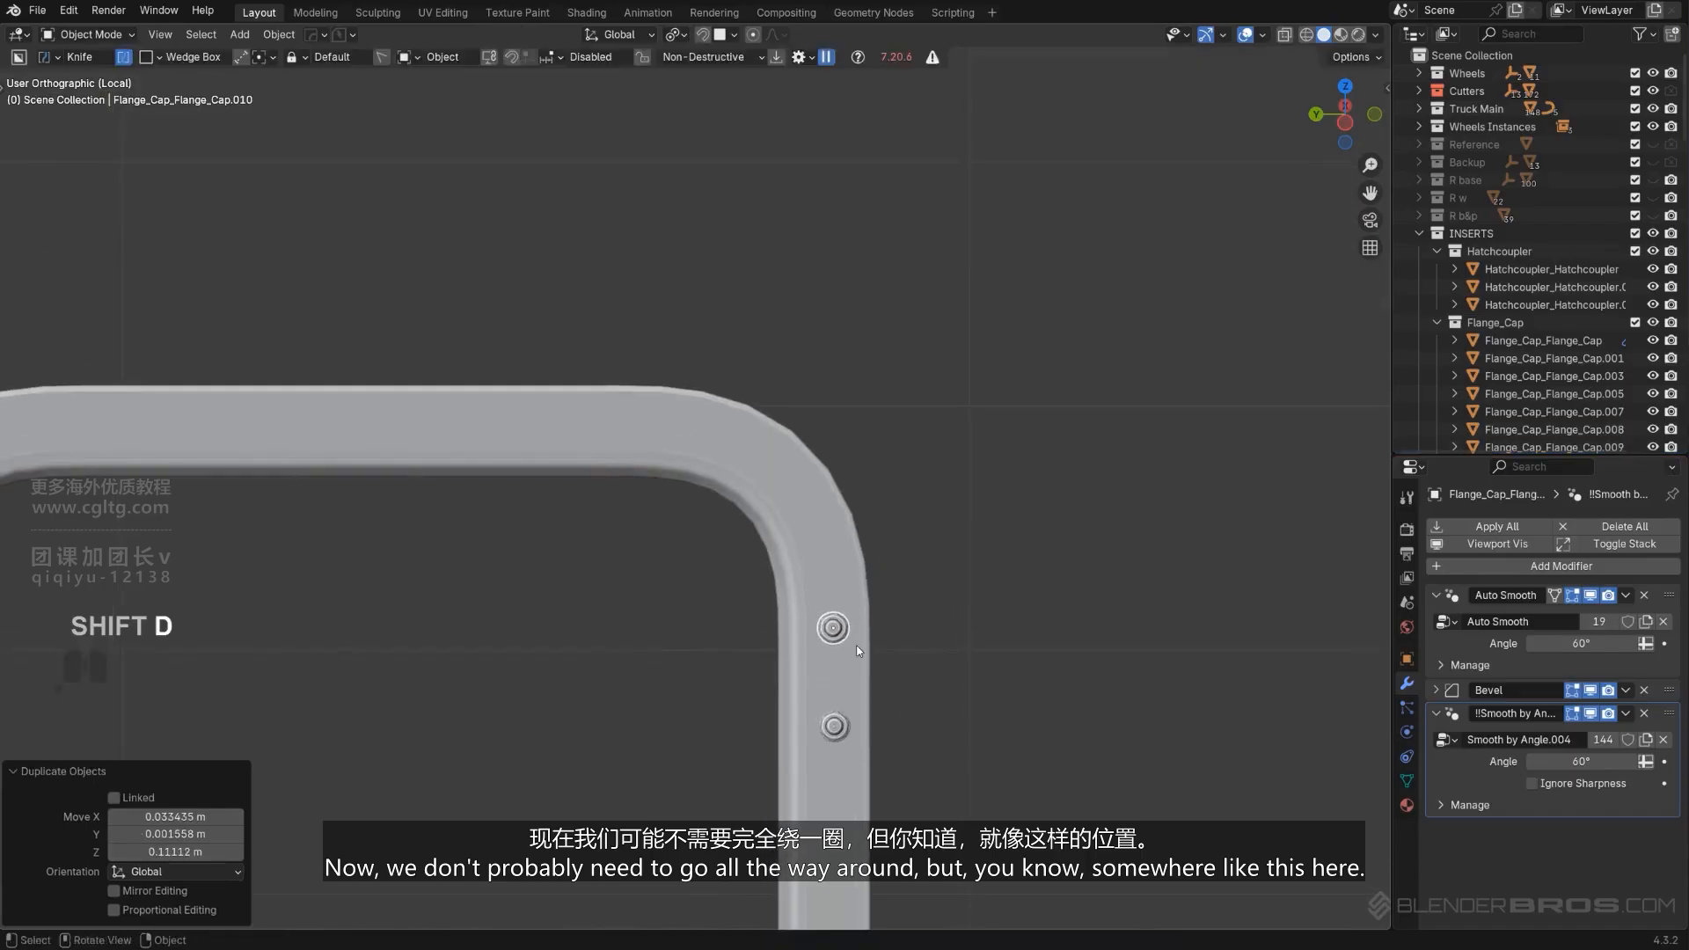
key(shift+d)
click(839, 541)
key(shift+d)
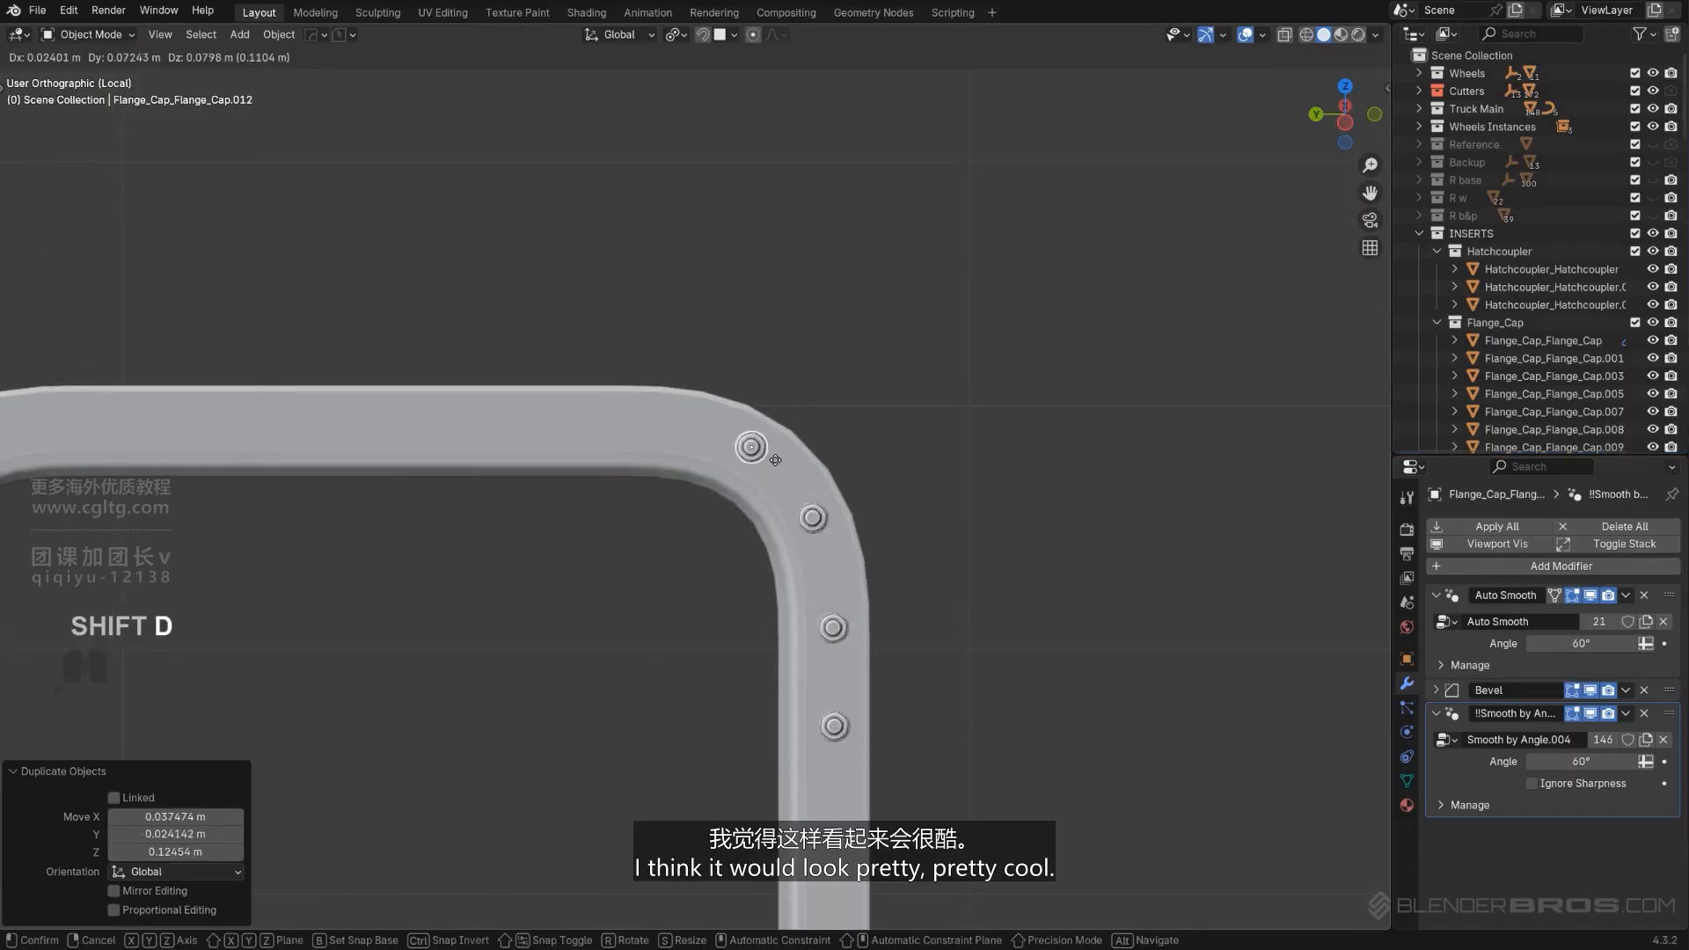
click(775, 460)
key(shift+d)
click(672, 435)
key(shift+d)
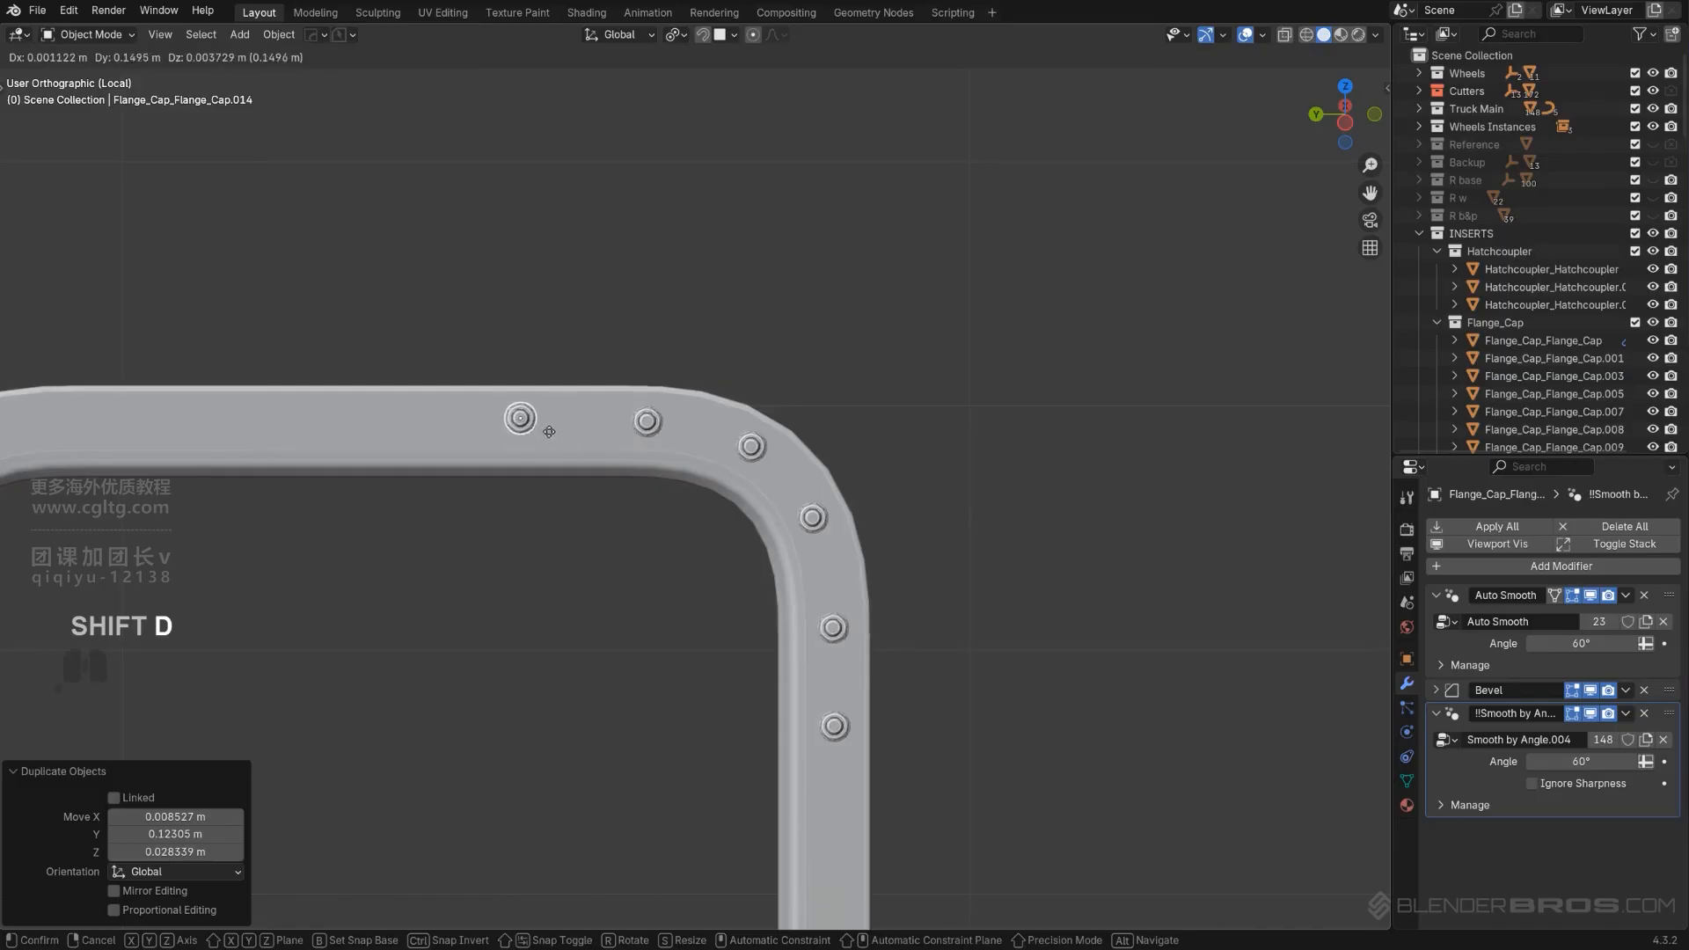
middle_click(551, 433)
click(559, 435)
Mirror the six flange caps across the door frame along Y, using the frame as the mirror object.
scroll(563, 438, down, 6)
shift+middle_drag(633, 494, 801, 361)
scroll(802, 361, up, 2)
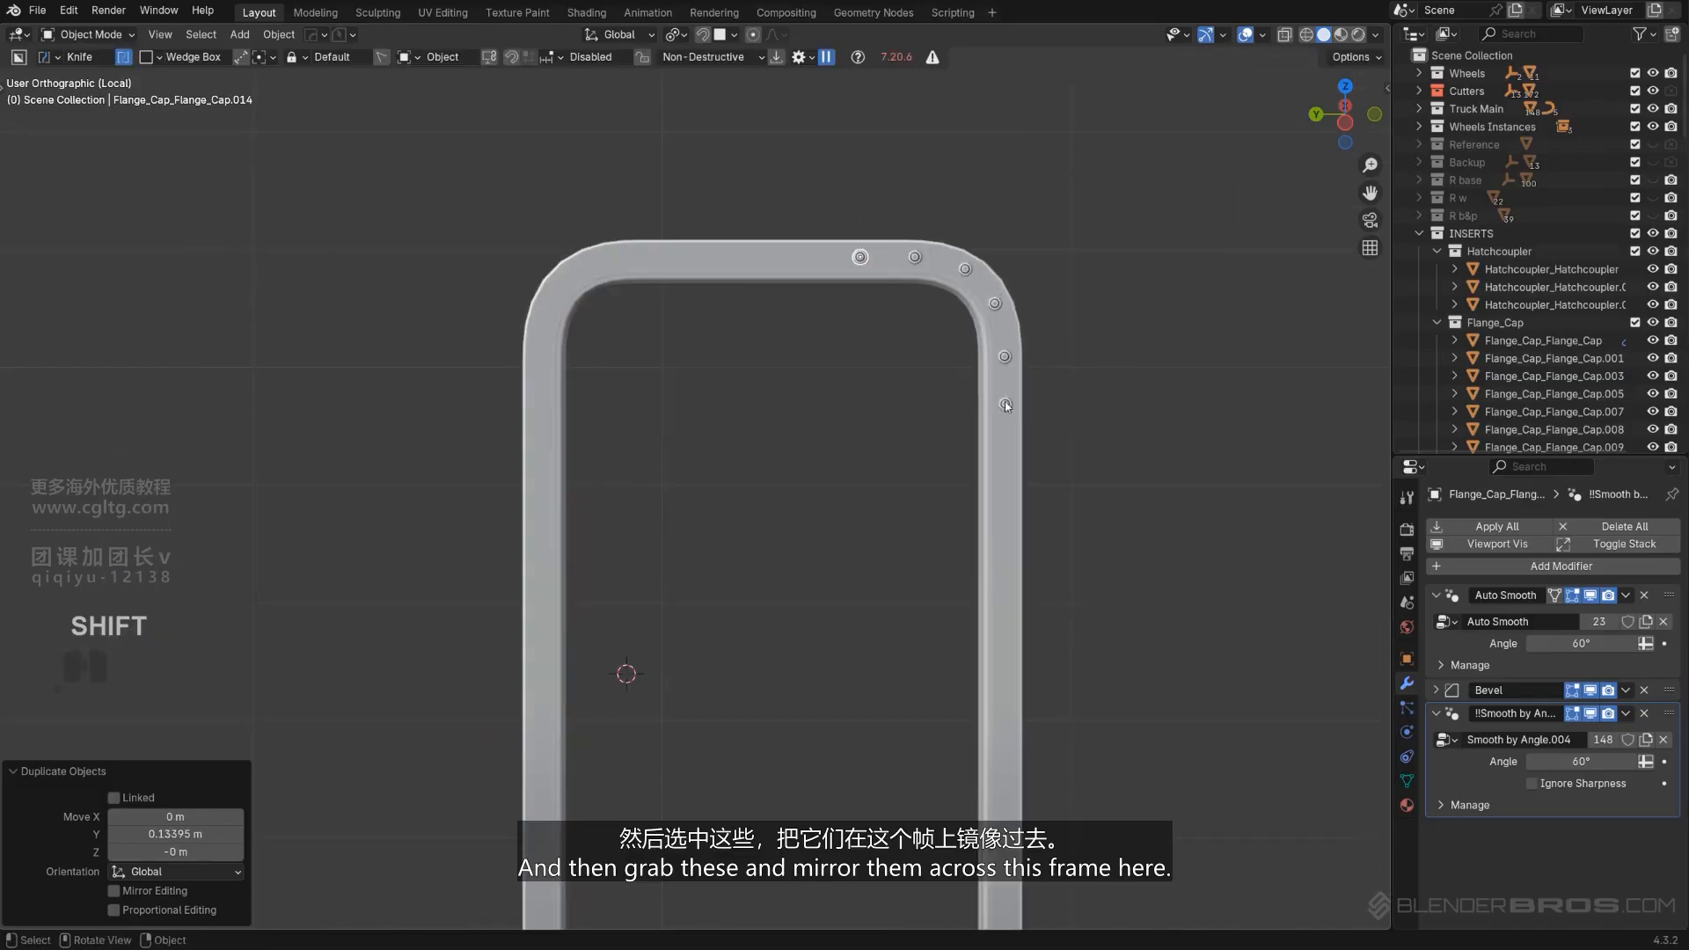
click(1006, 405)
shift+click(1006, 358)
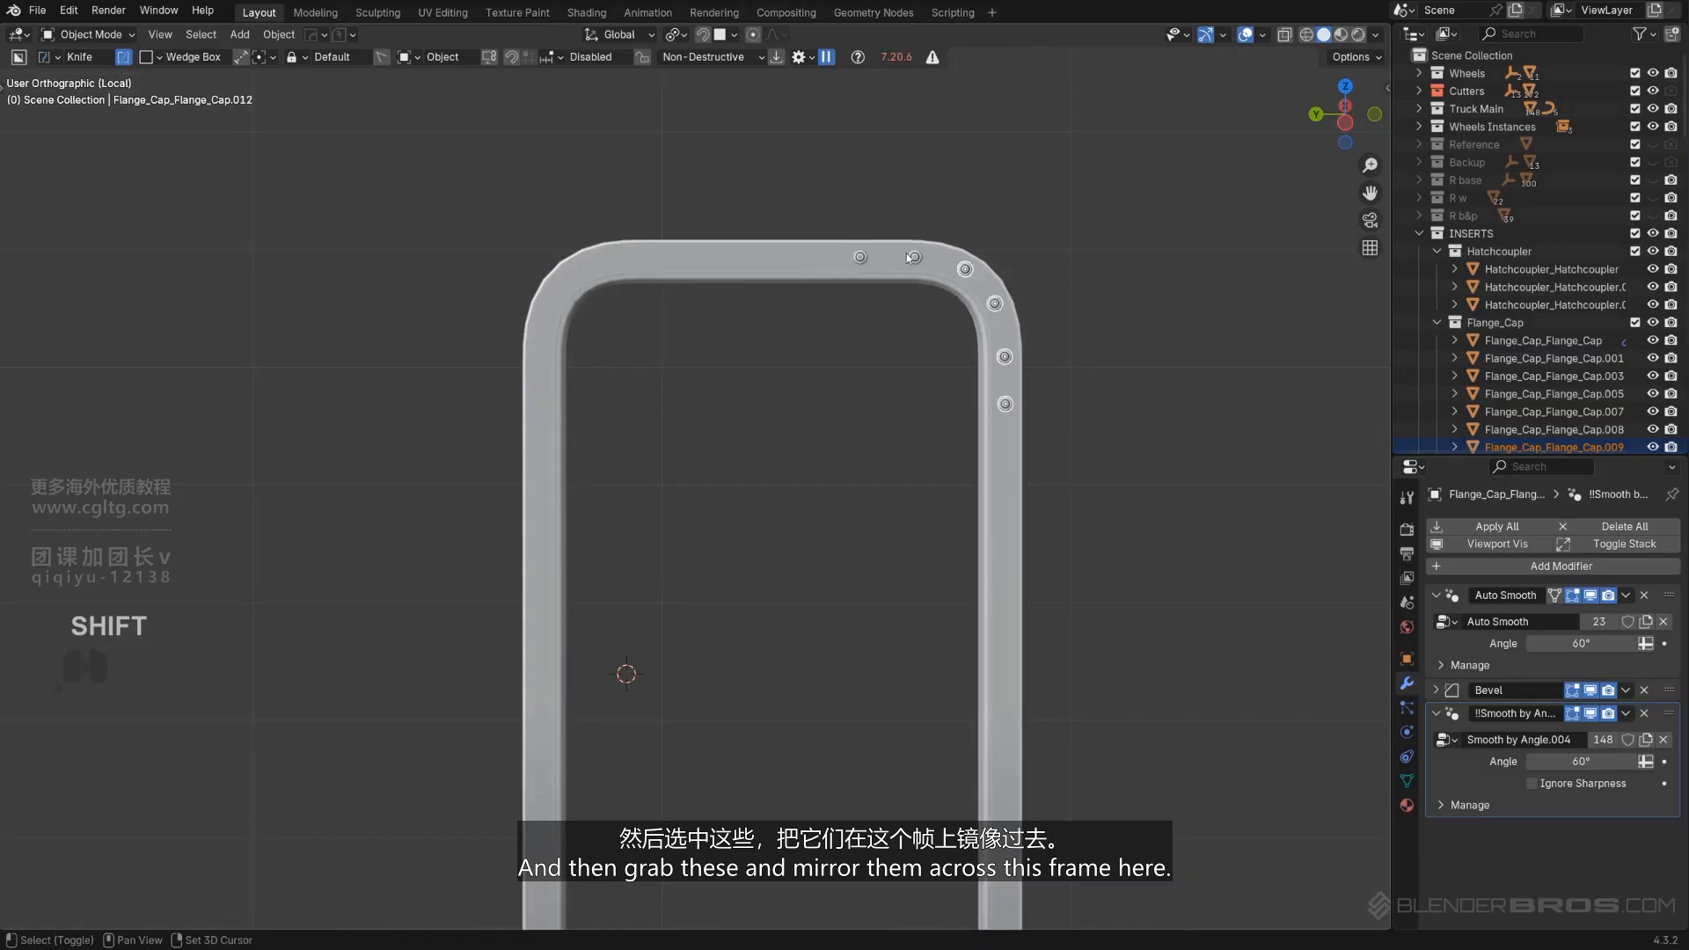
shift+click(837, 257)
shift+click(836, 264)
key(ctrl+z)
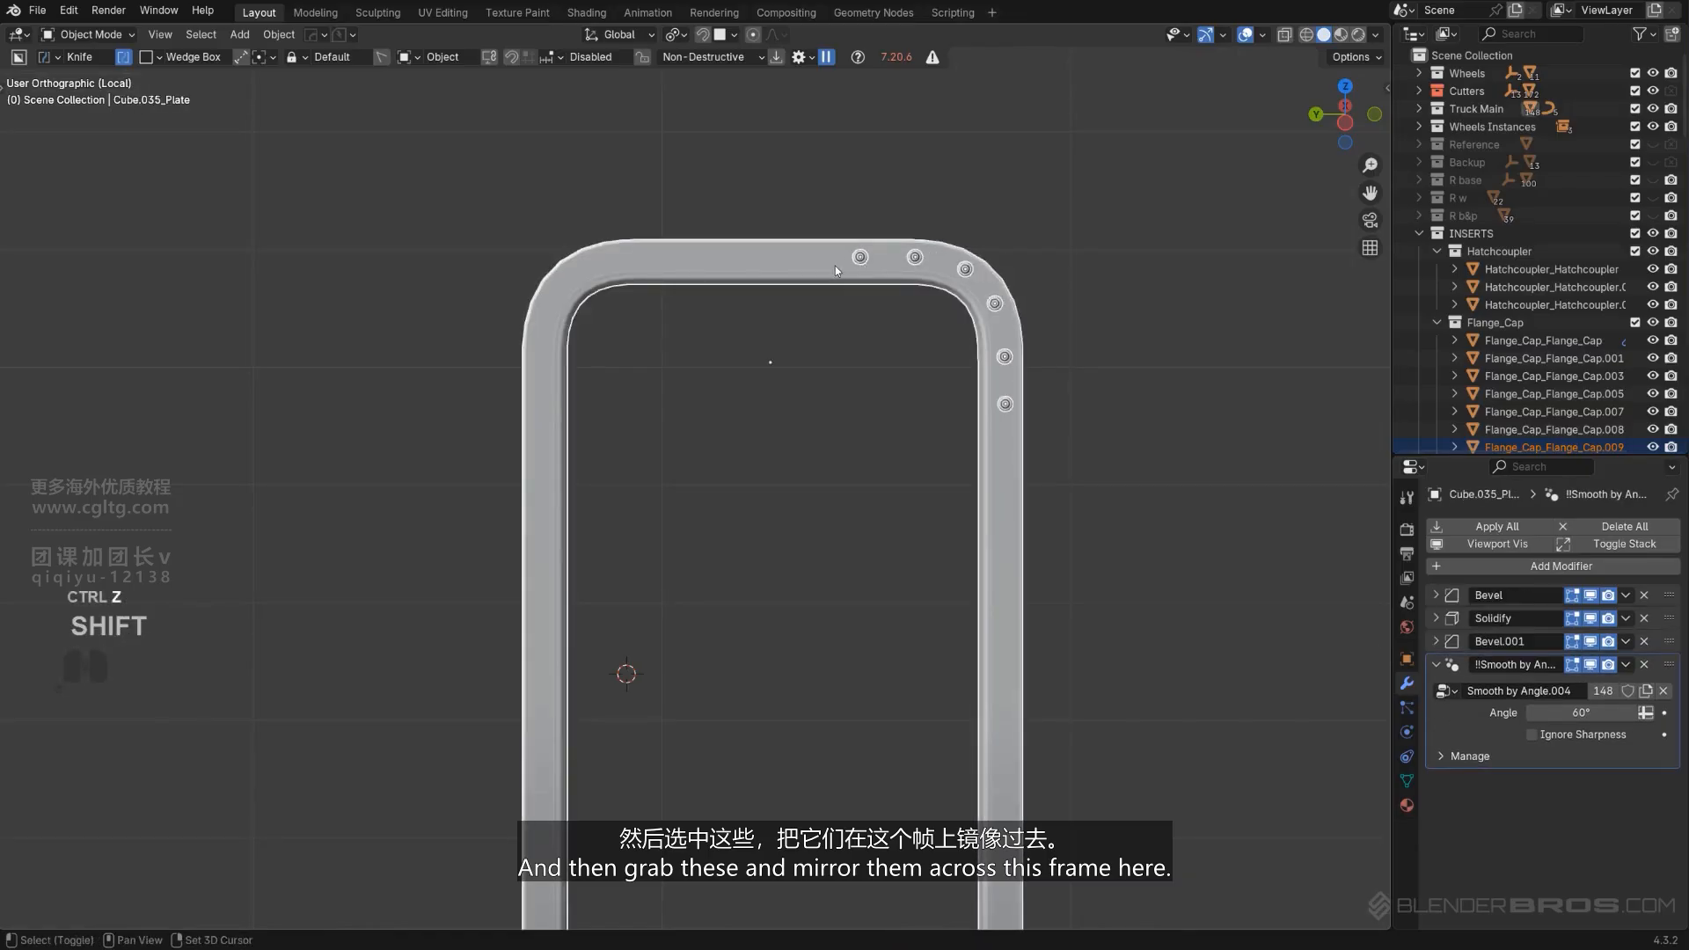
key(alt+x)
click(899, 362)
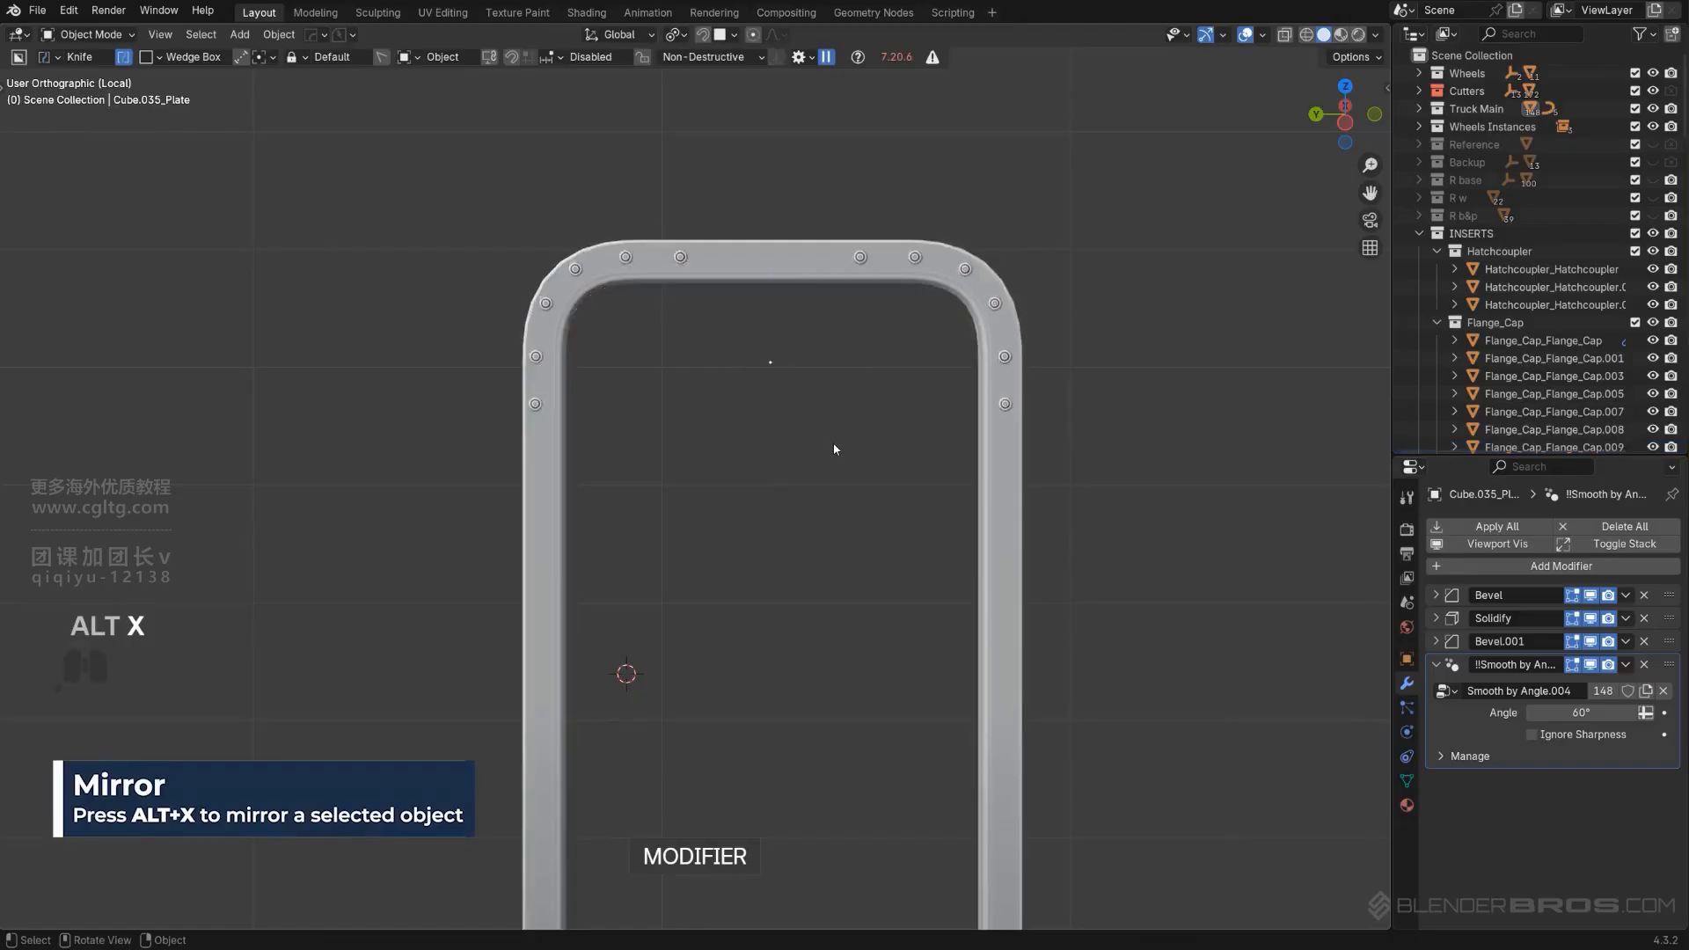
scroll(833, 442, down, 3)
shift+middle_drag(832, 441, 774, 352)
scroll(775, 352, up, 2)
shift+click(873, 157)
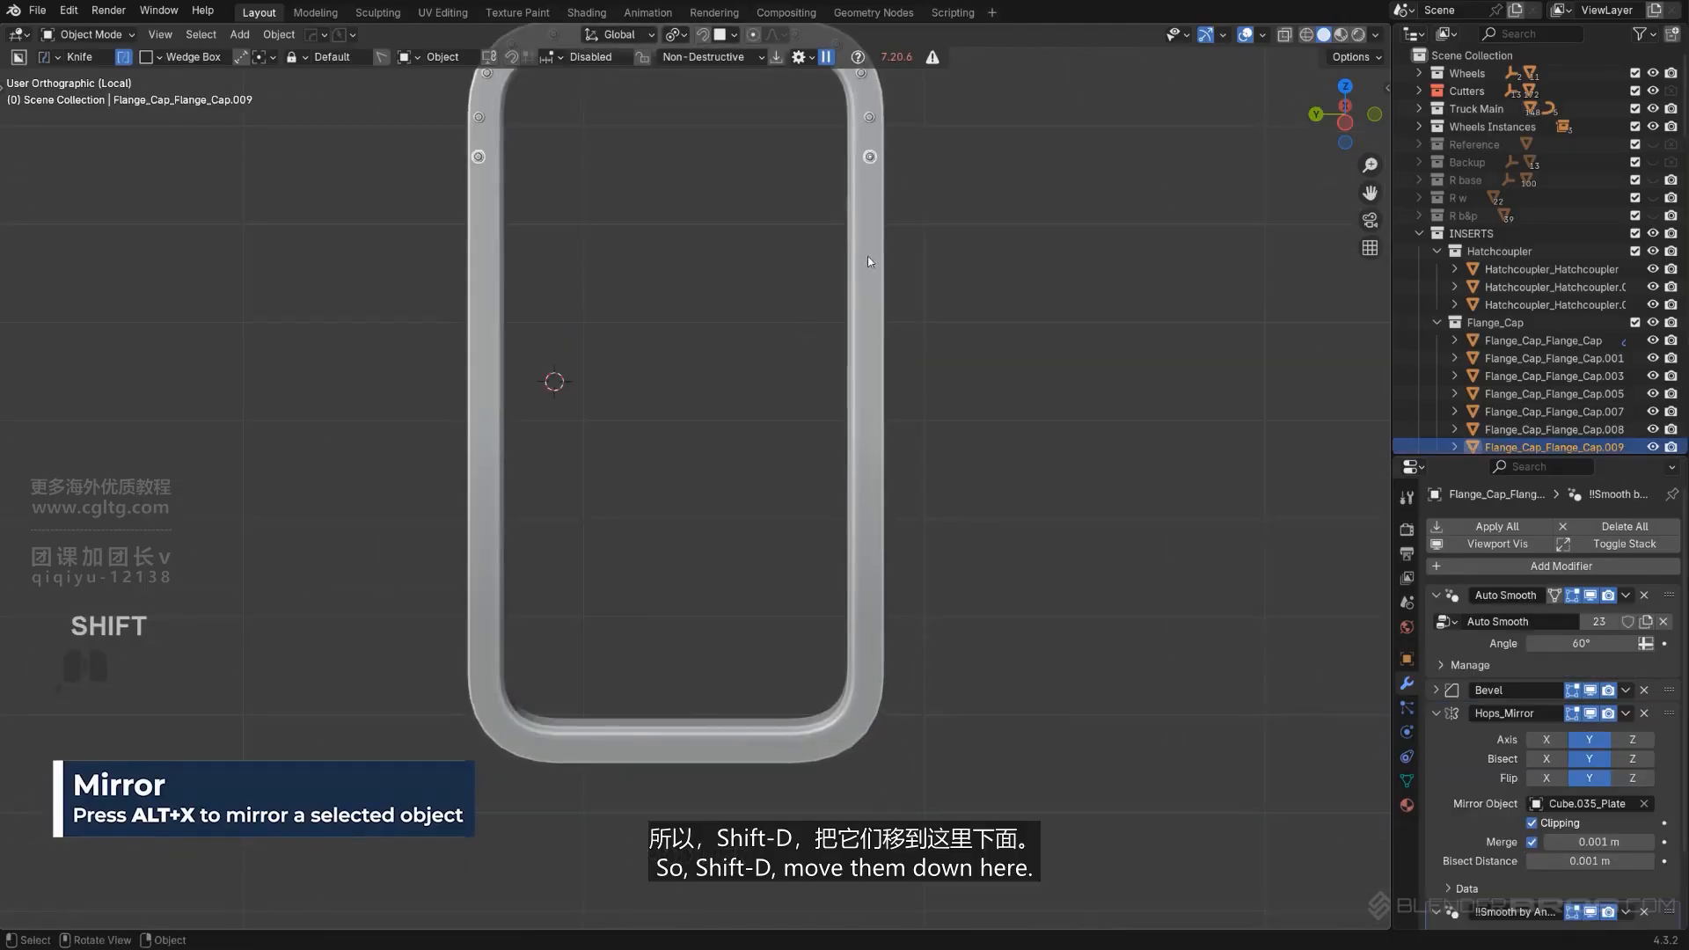
key(shift+d)
click(865, 713)
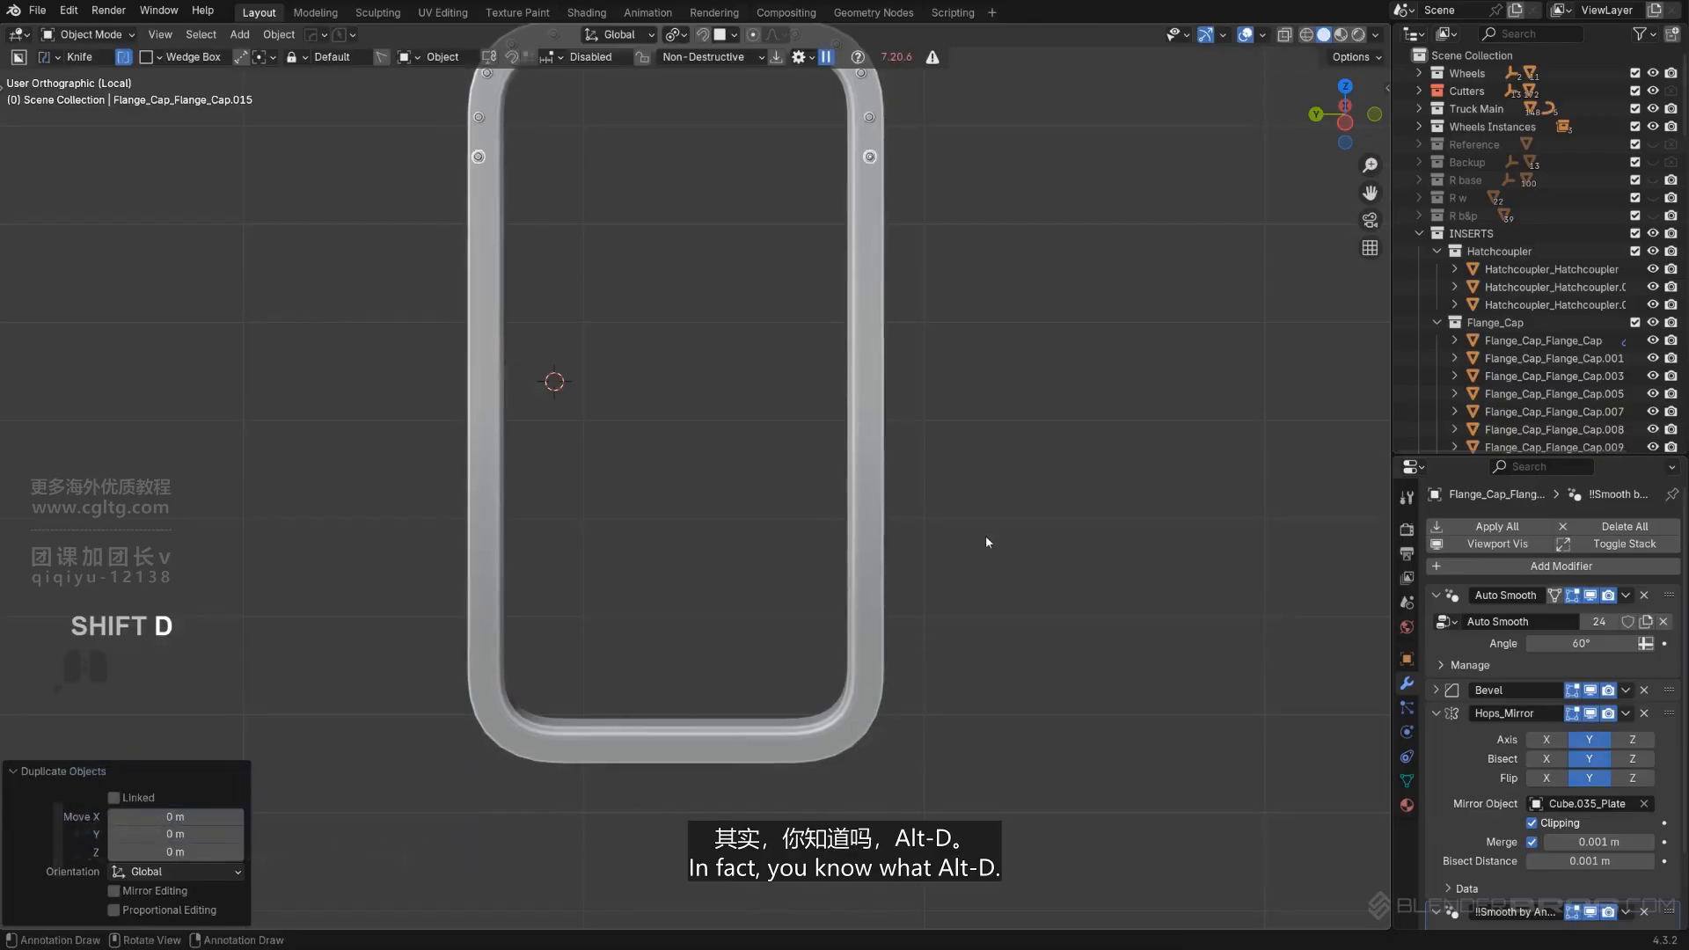
key(x)
Make a linked duplicate of the lowest mirrored flange cap and move it about 1.26 m down the door frame.
click(875, 183)
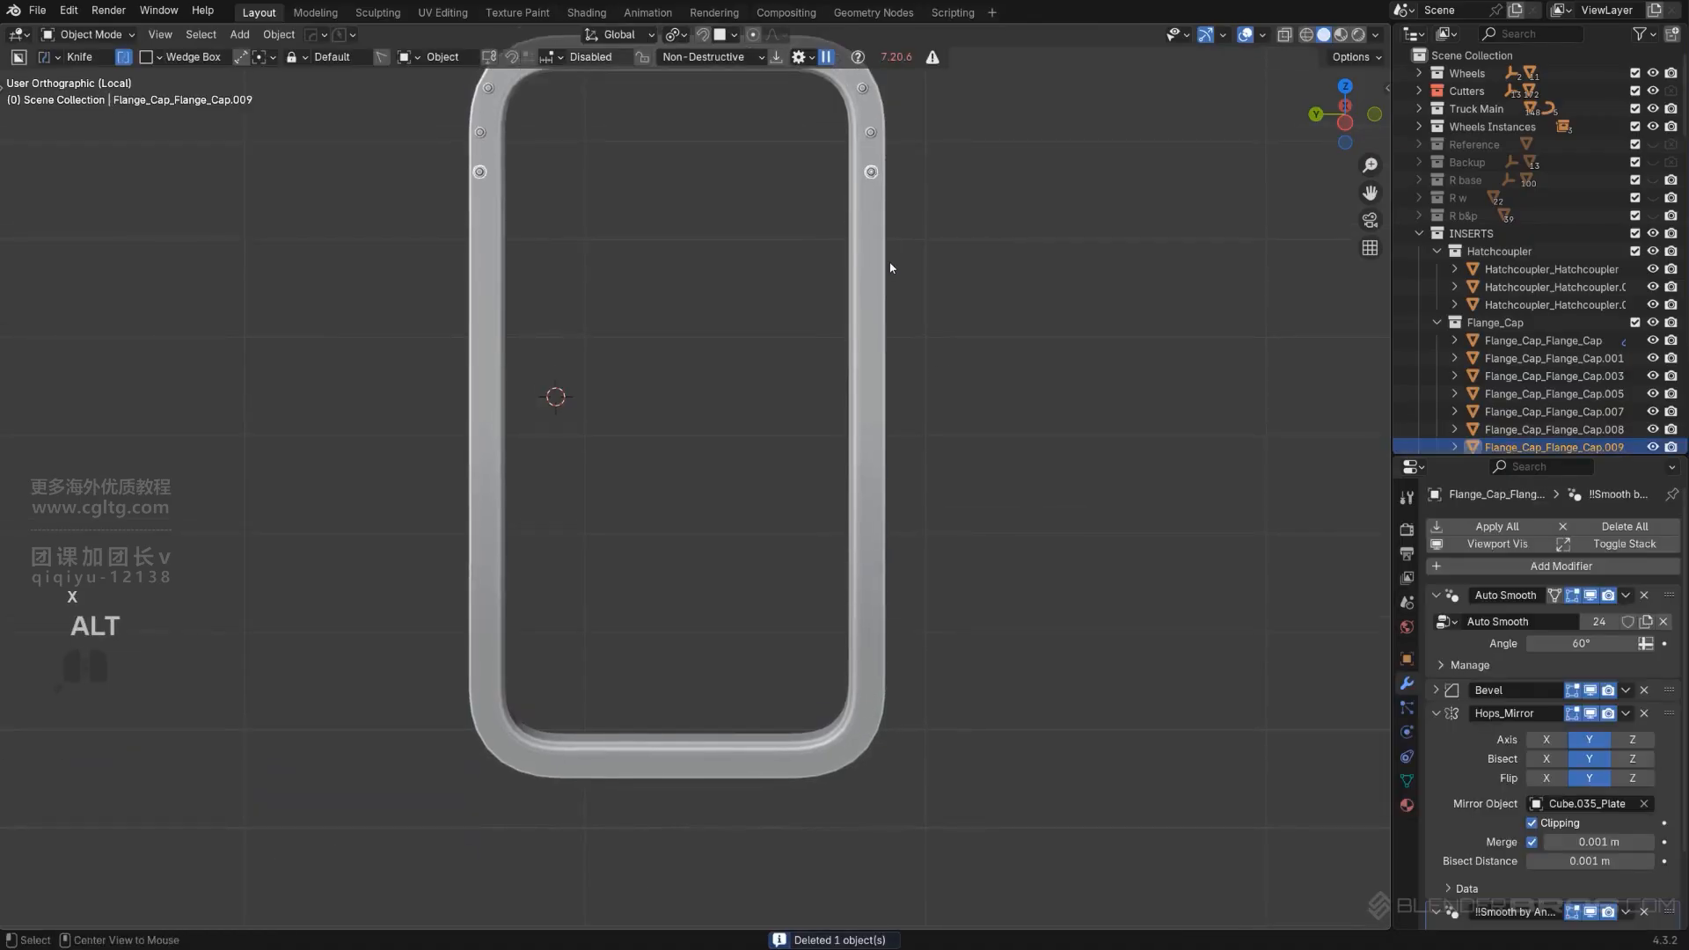
key(alt+d)
click(891, 710)
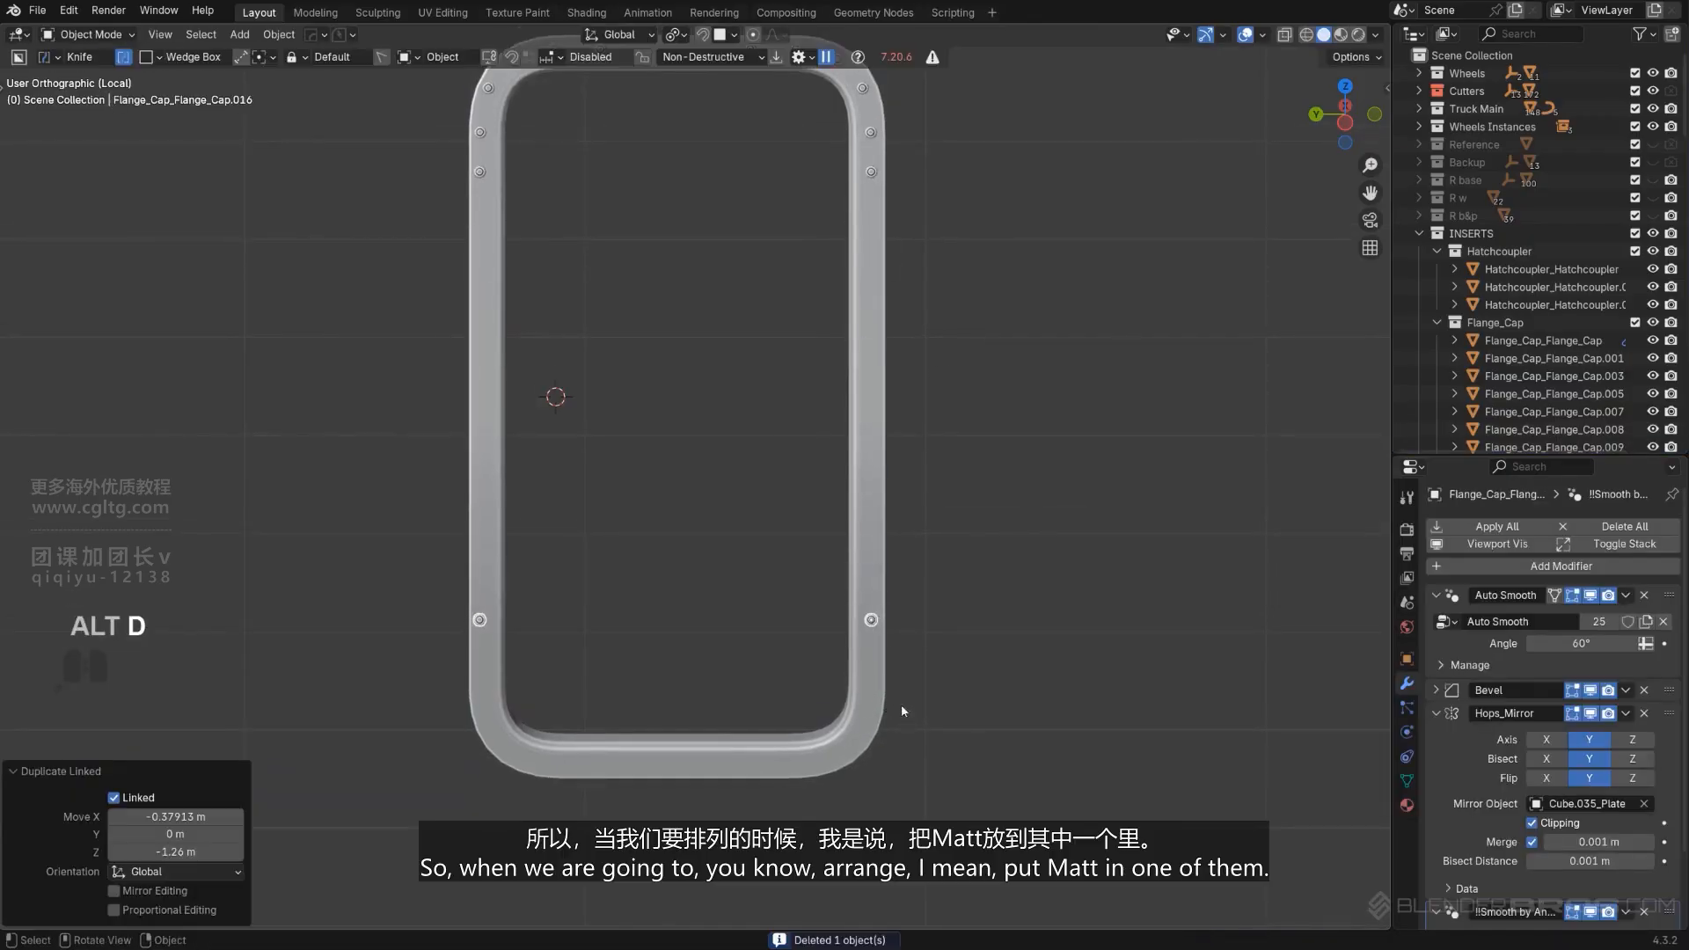
Snap the linked duplicate onto the surface of the door frame's lower side and nudge it towards the middle of the frame's width.
middle_drag(901, 707, 718, 576)
scroll(779, 686, up, 3)
scroll(798, 699, up, 1)
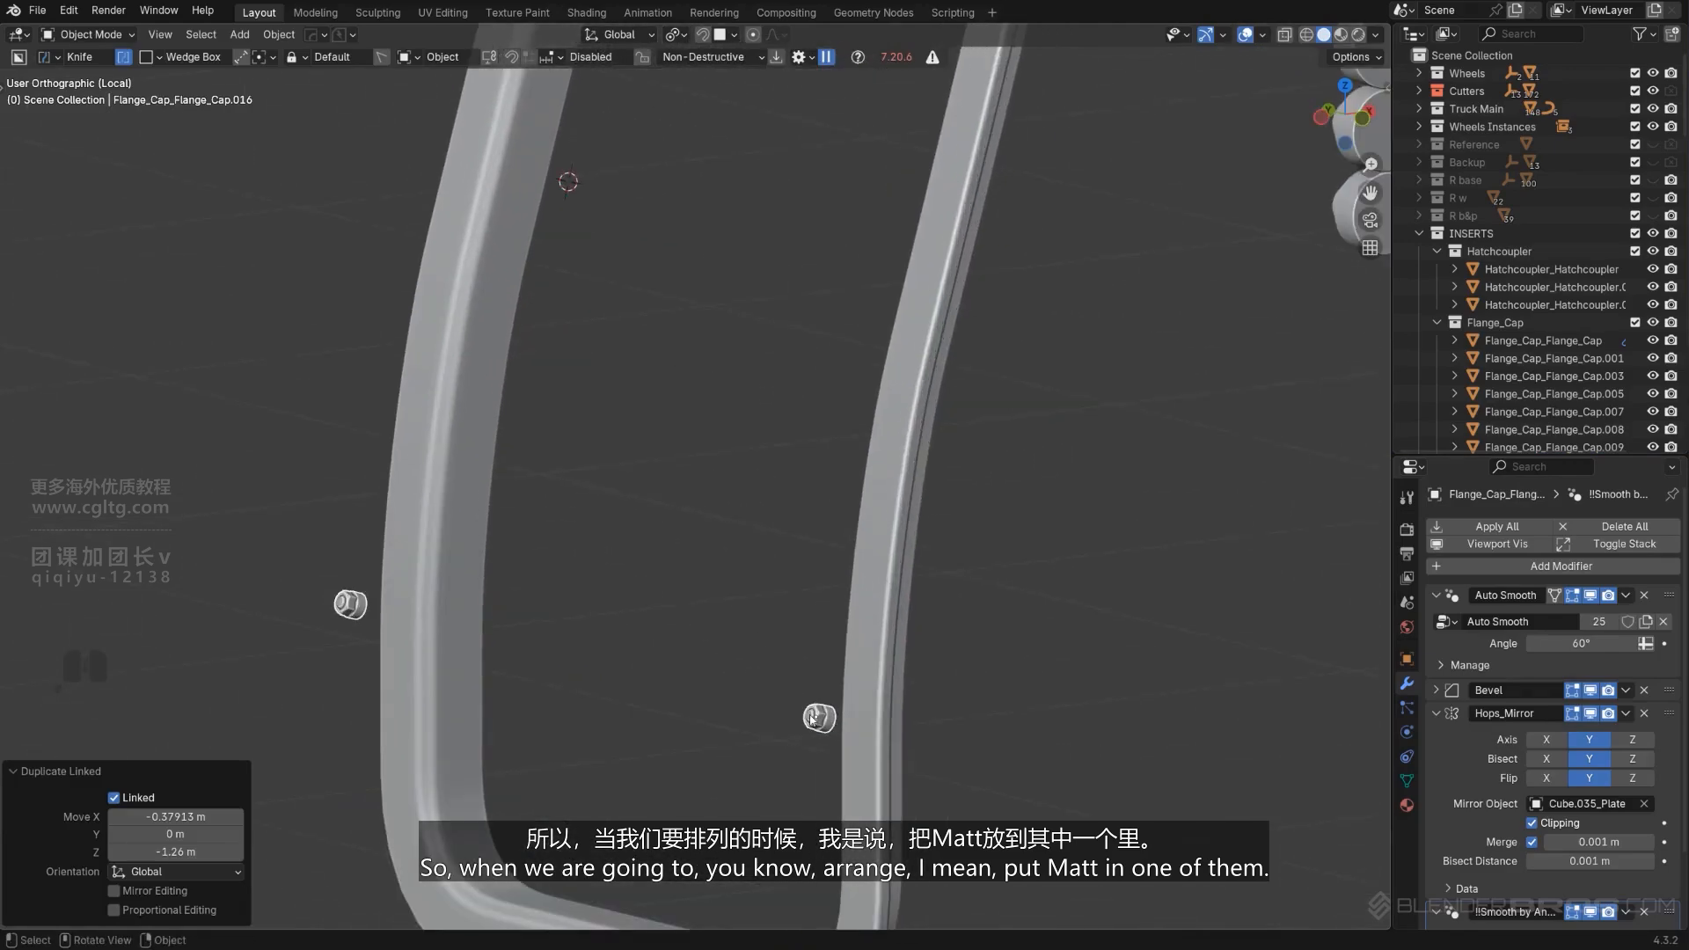
key(g)
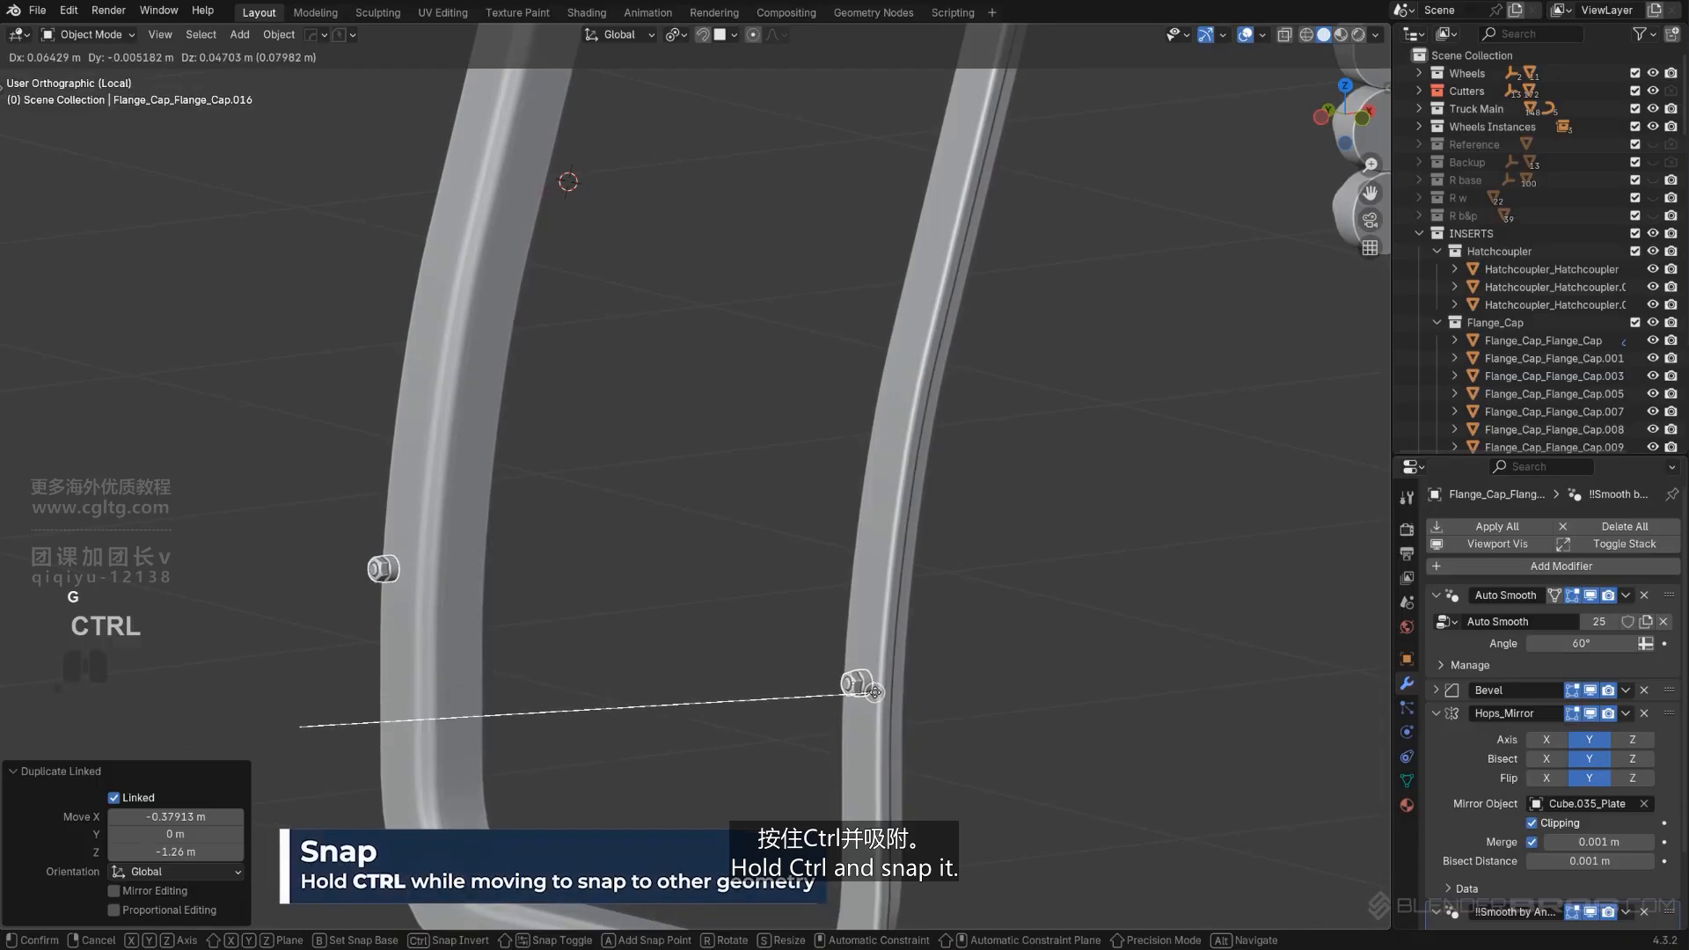
click(848, 675)
alt+middle_drag(849, 675, 848, 598)
scroll(922, 707, up, 3)
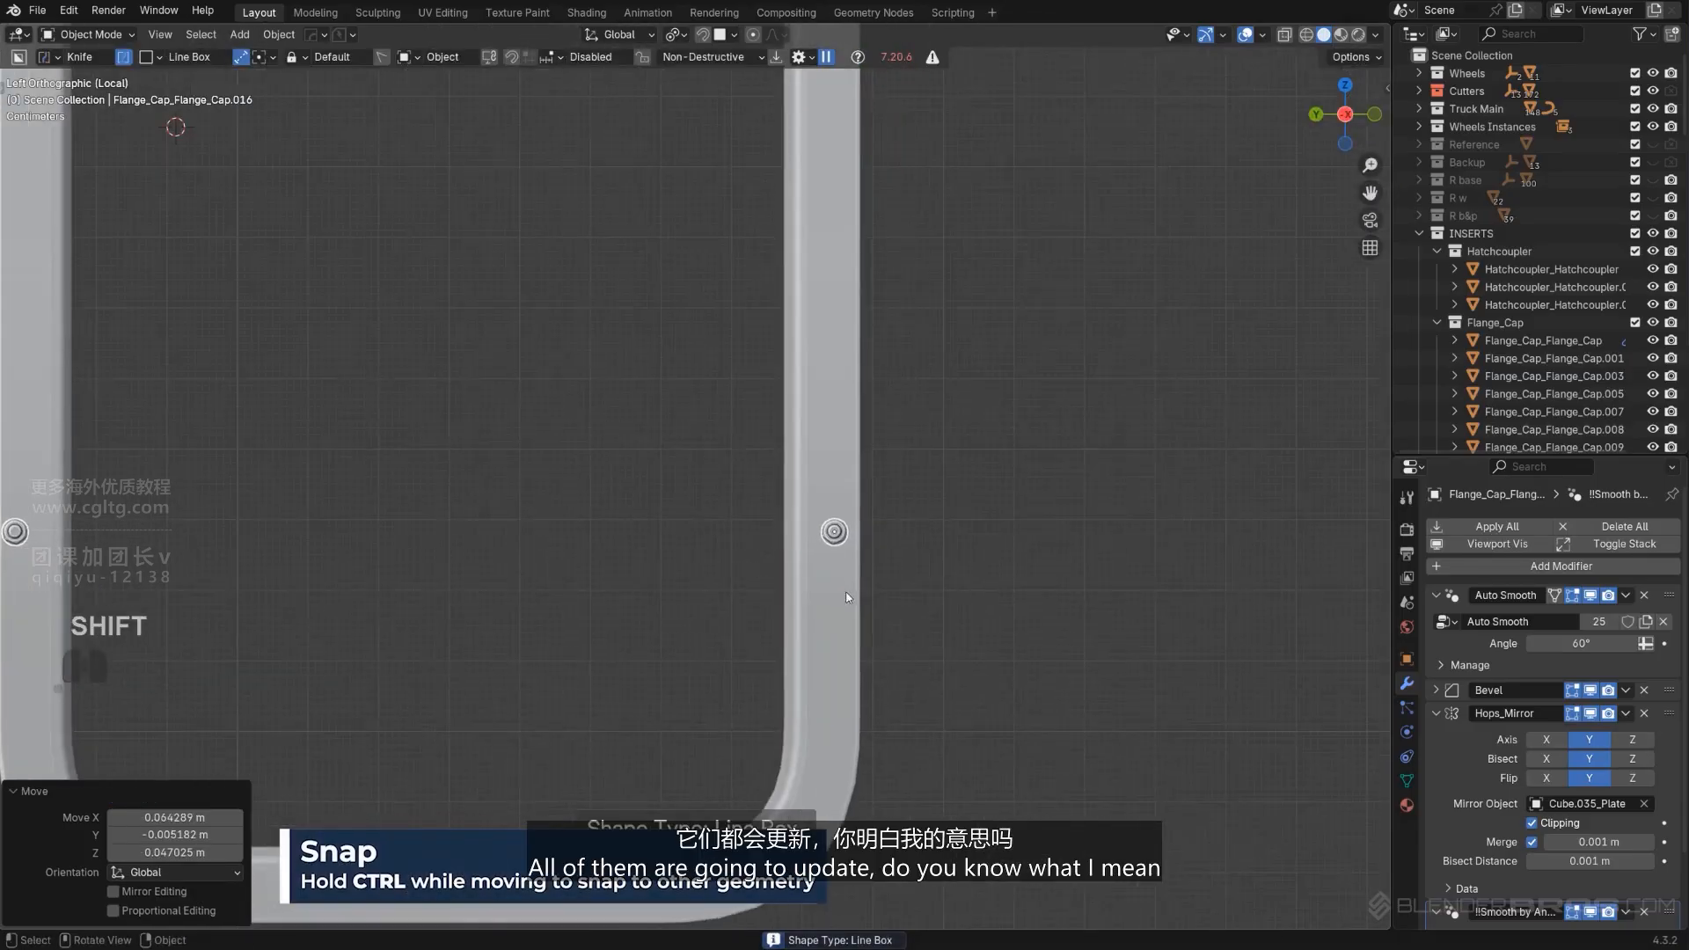
Align the view to the lower straight face of the door frame with HardOps Align View and return to Object Mode.
key(Tab)
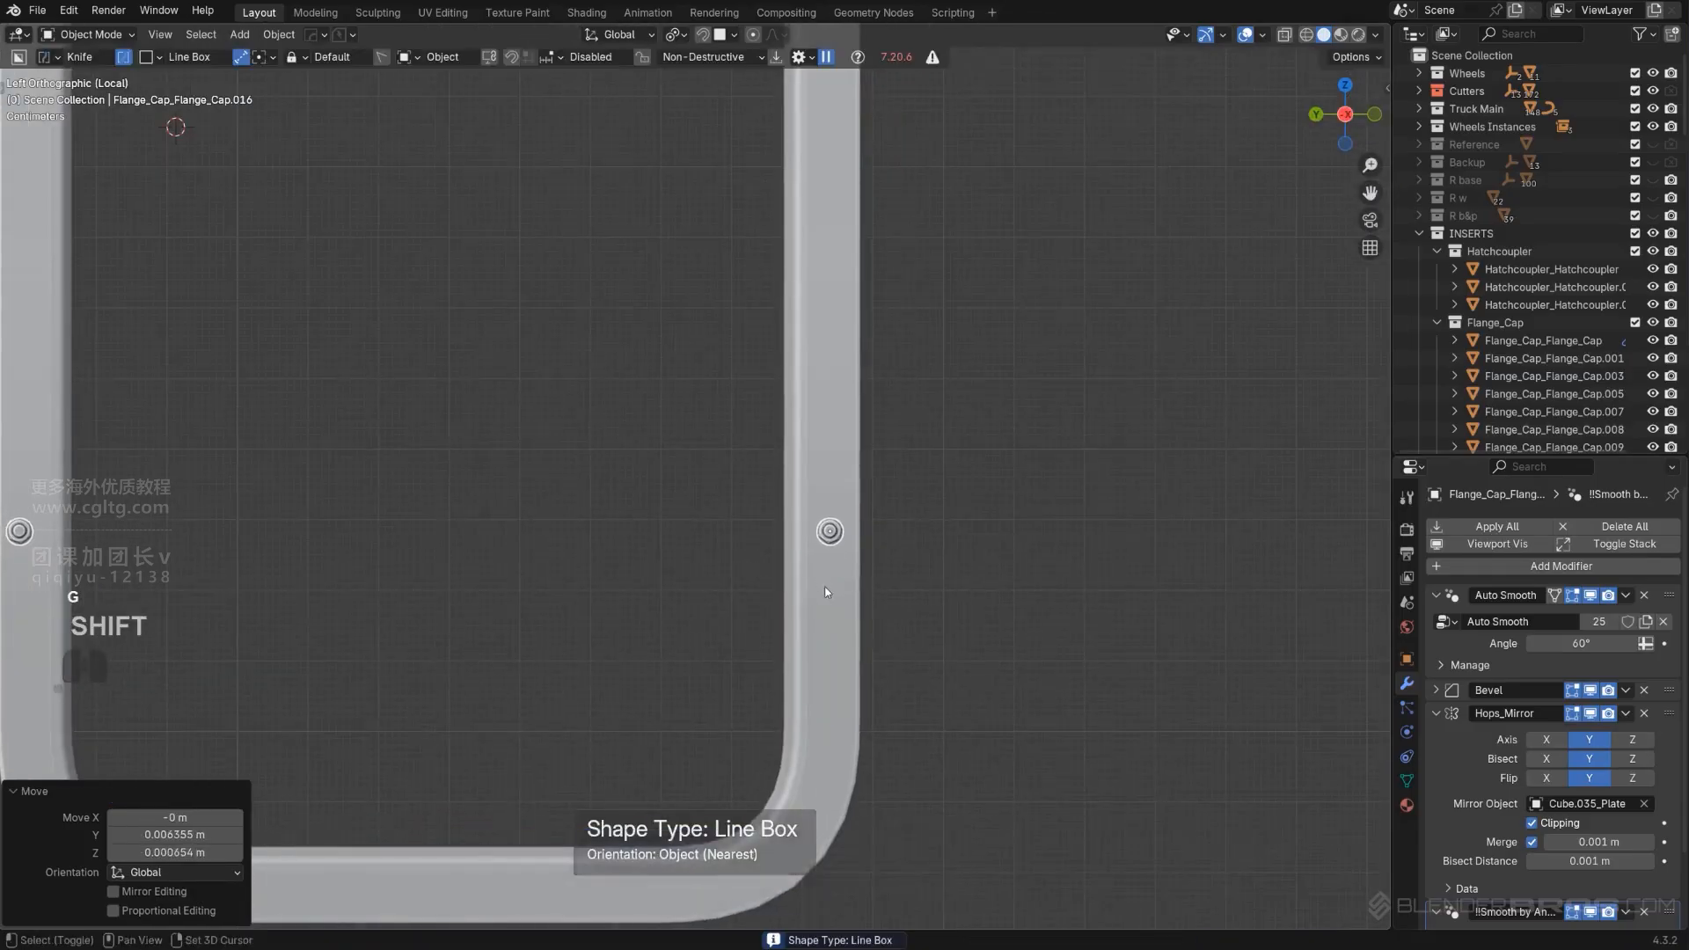
scroll(951, 639, down, 3)
middle_drag(951, 639, 599, 627)
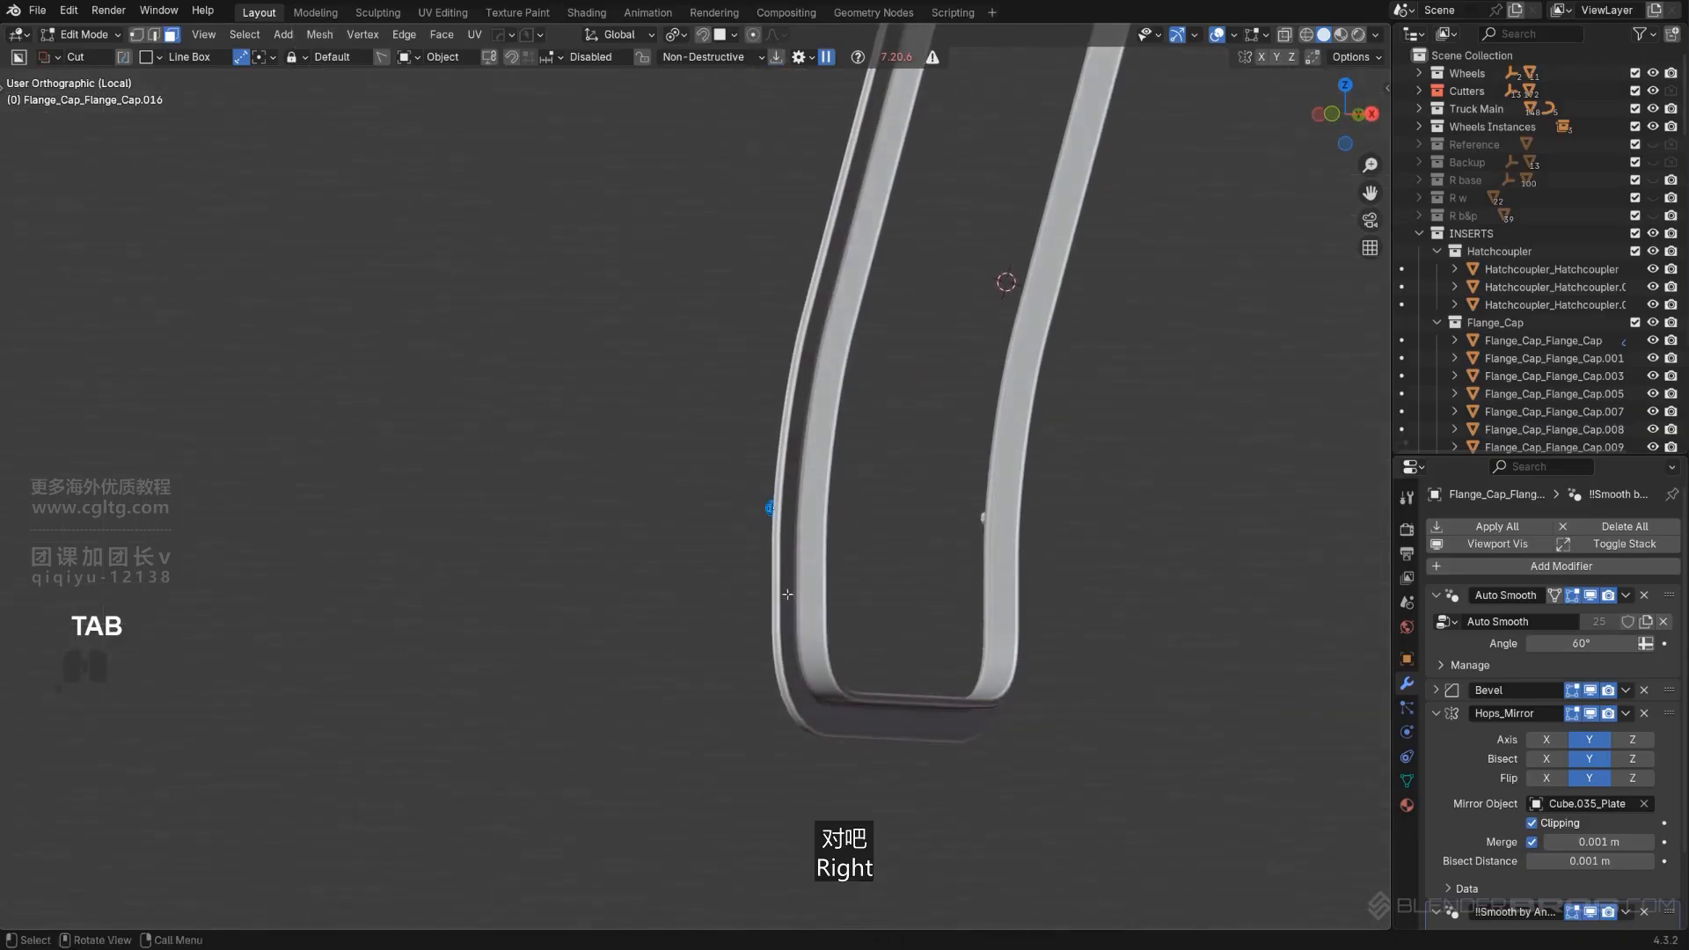
middle_drag(790, 597, 803, 588)
key(Tab)
click(802, 551)
key(Tab)
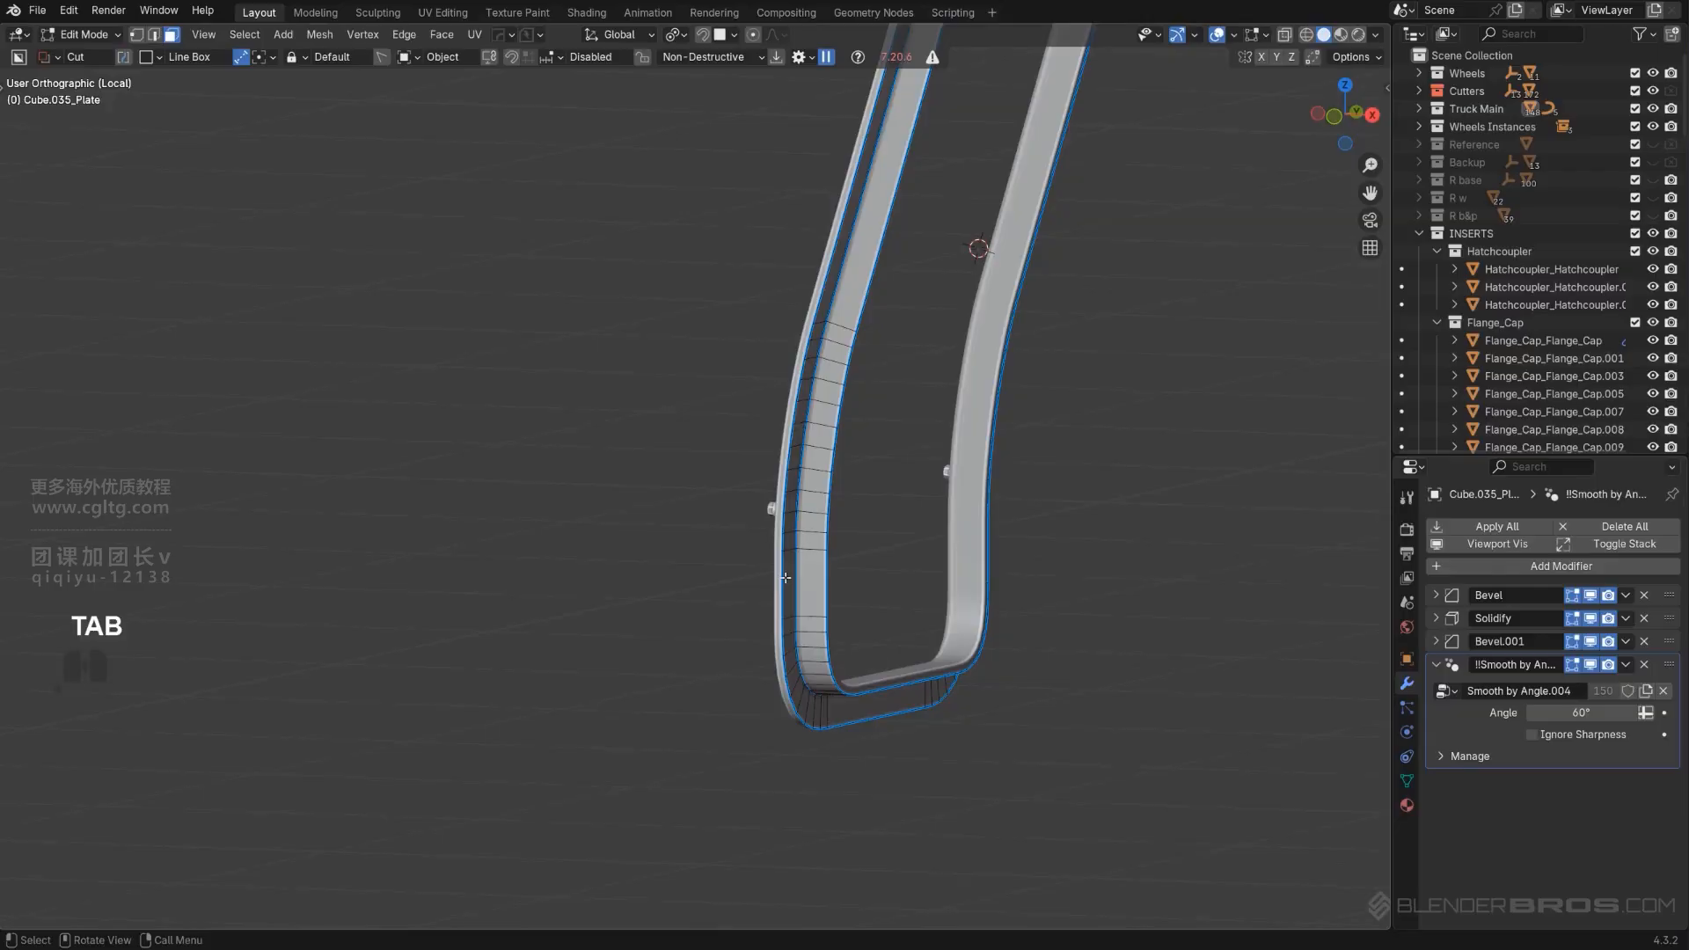
key(q)
mouse_move(815, 608)
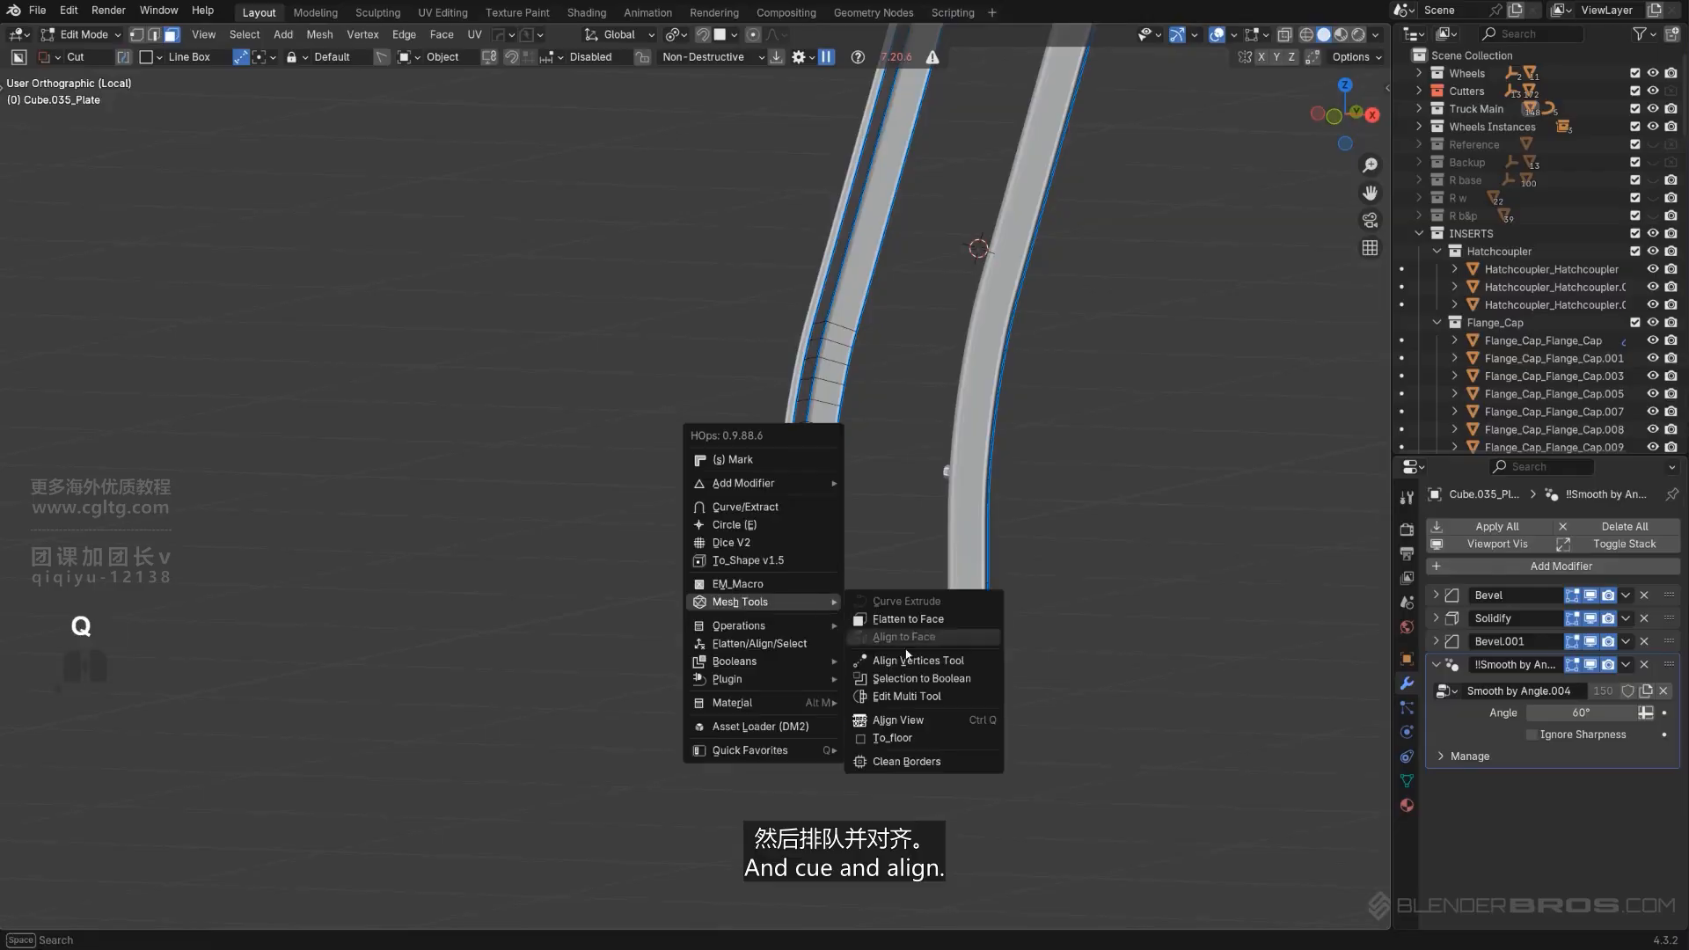
click(944, 722)
scroll(937, 704, up, 2)
key(Tab)
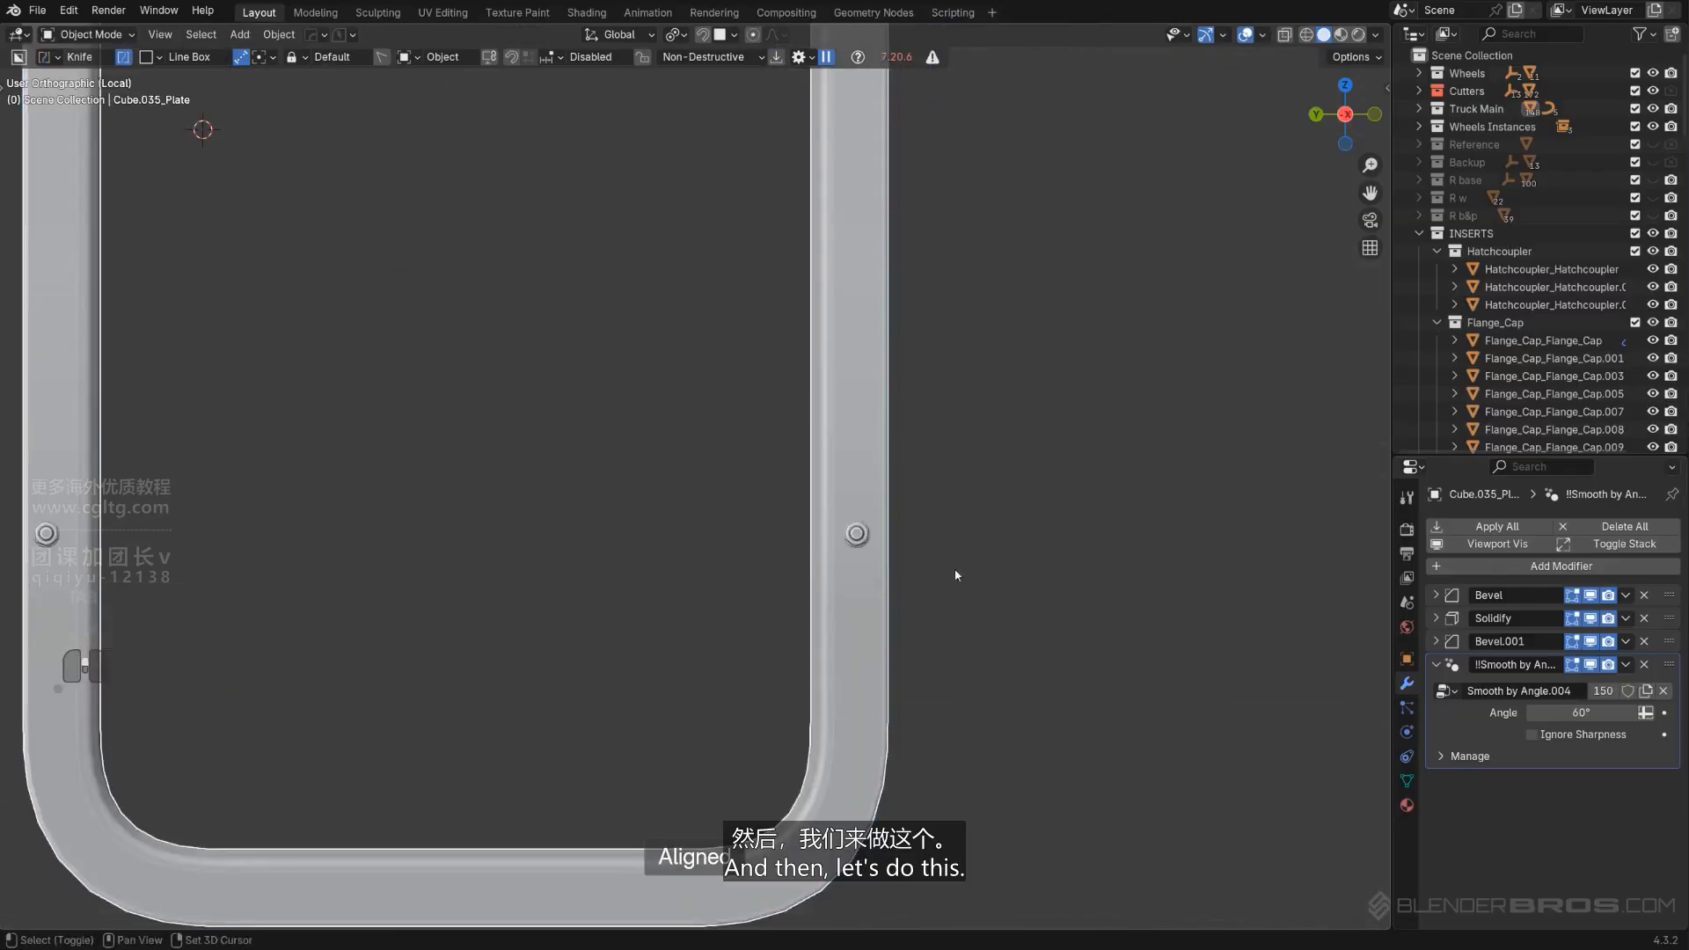
Duplicate the lower flange cap four times down the frame's side and around its lower corner, about 0.13 m apart.
click(853, 516)
key(shift+d)
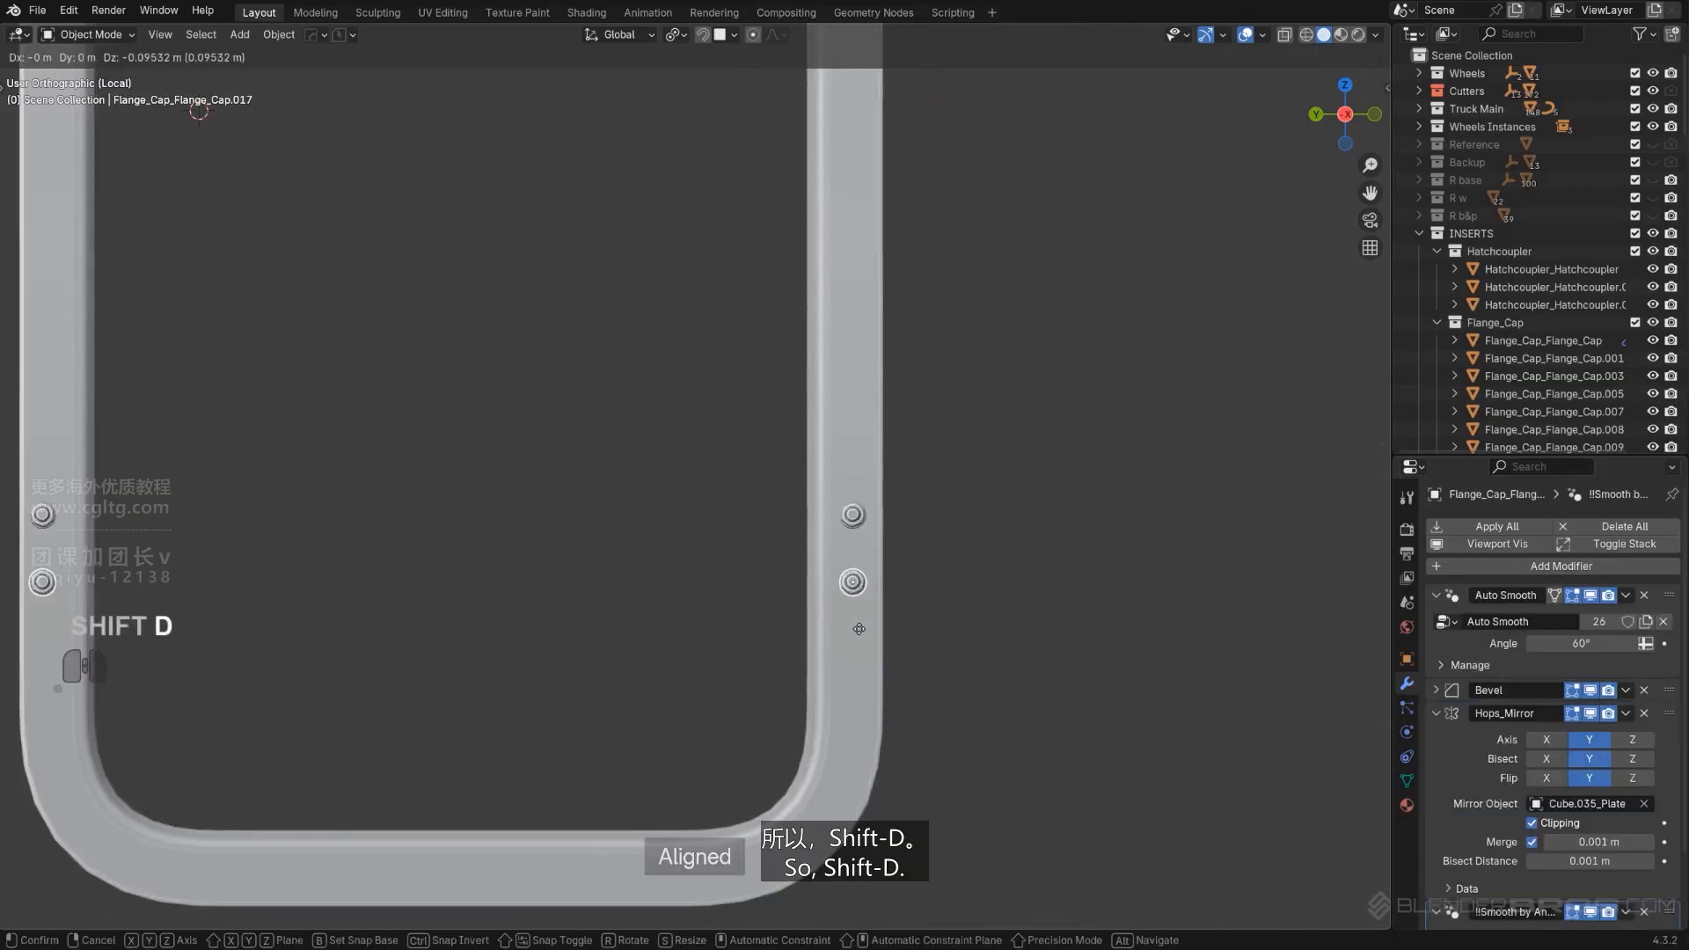
click(861, 651)
key(shift+d)
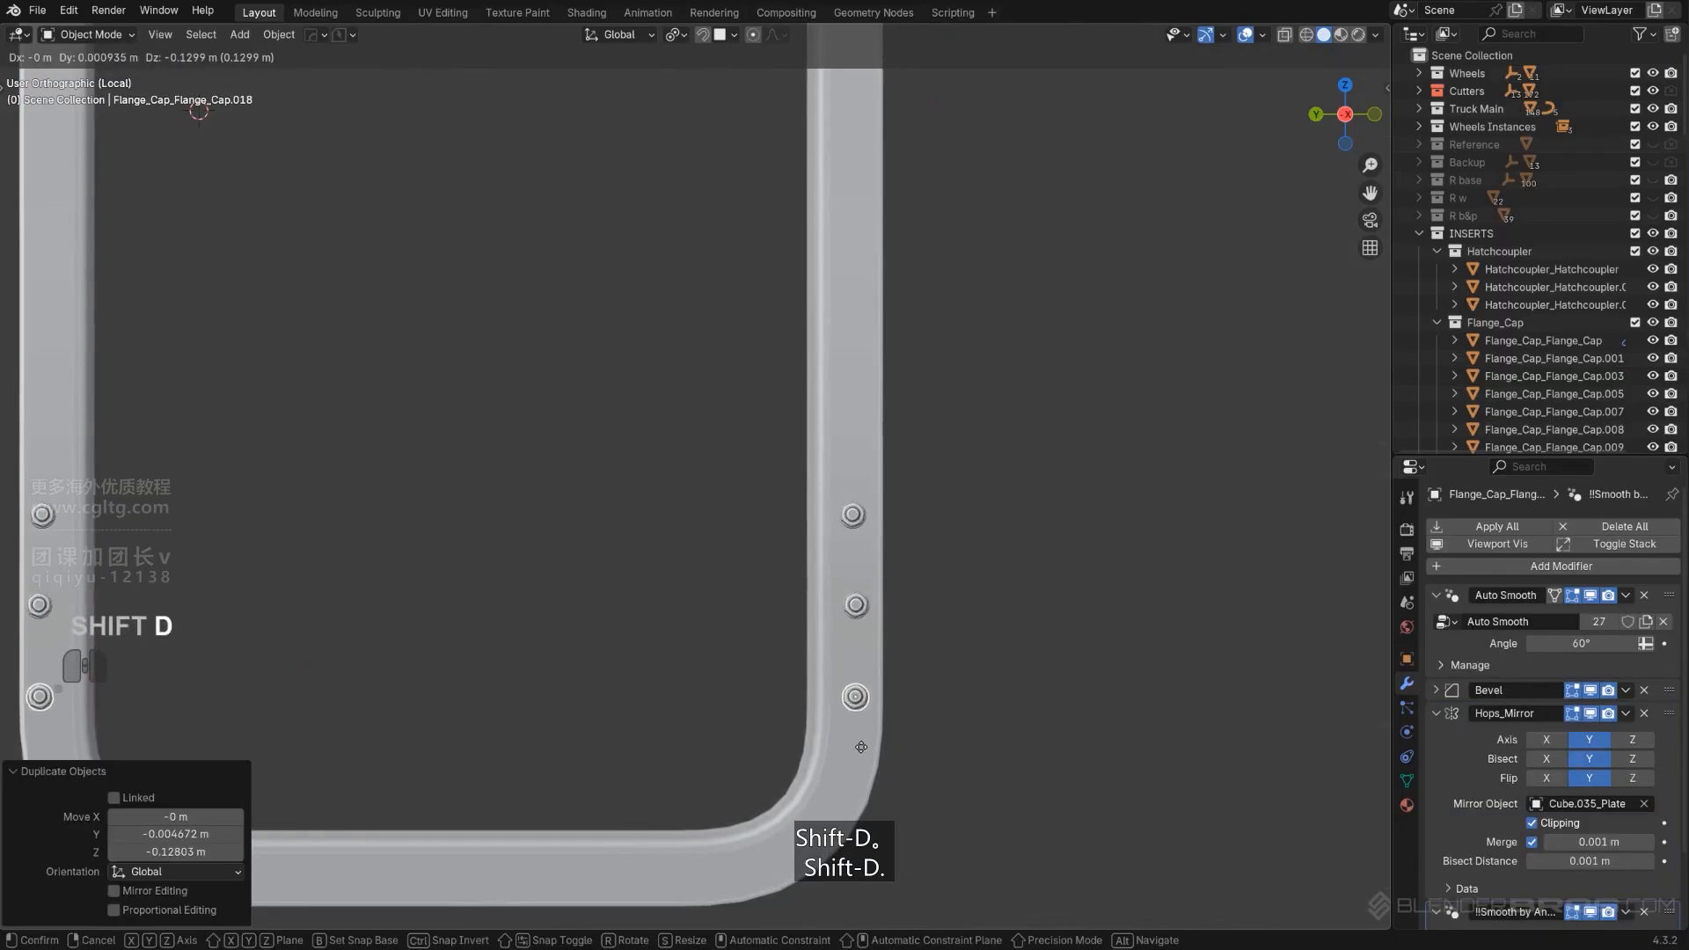
click(862, 747)
key(shift+d)
click(843, 850)
key(shift+d)
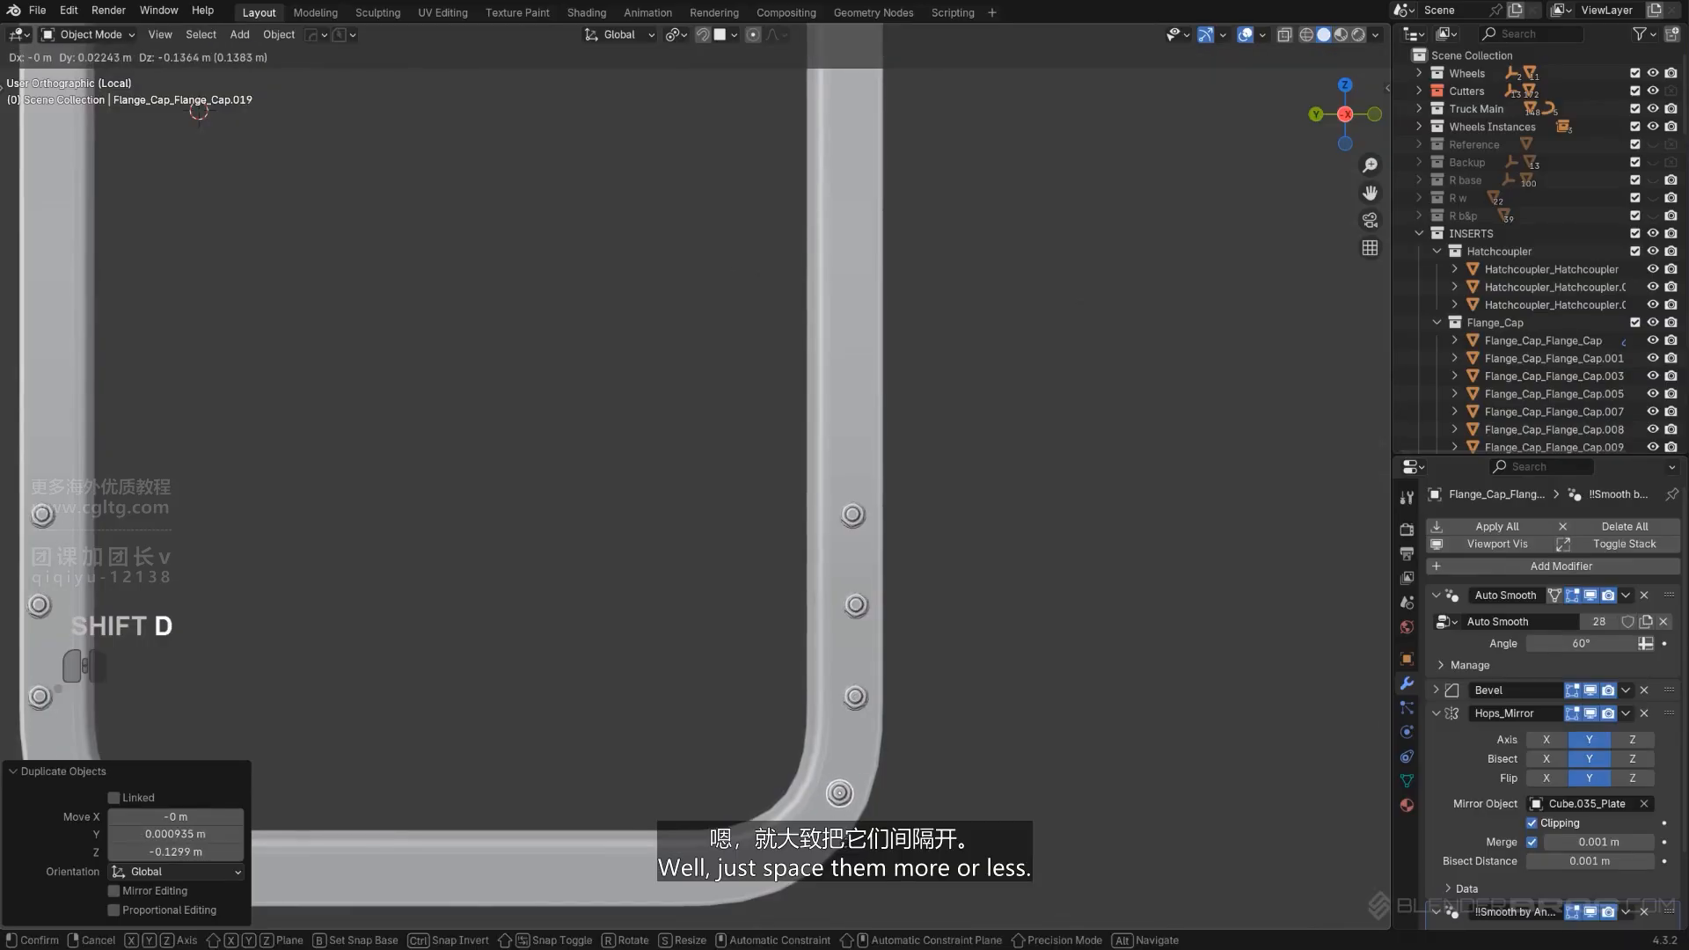
click(778, 919)
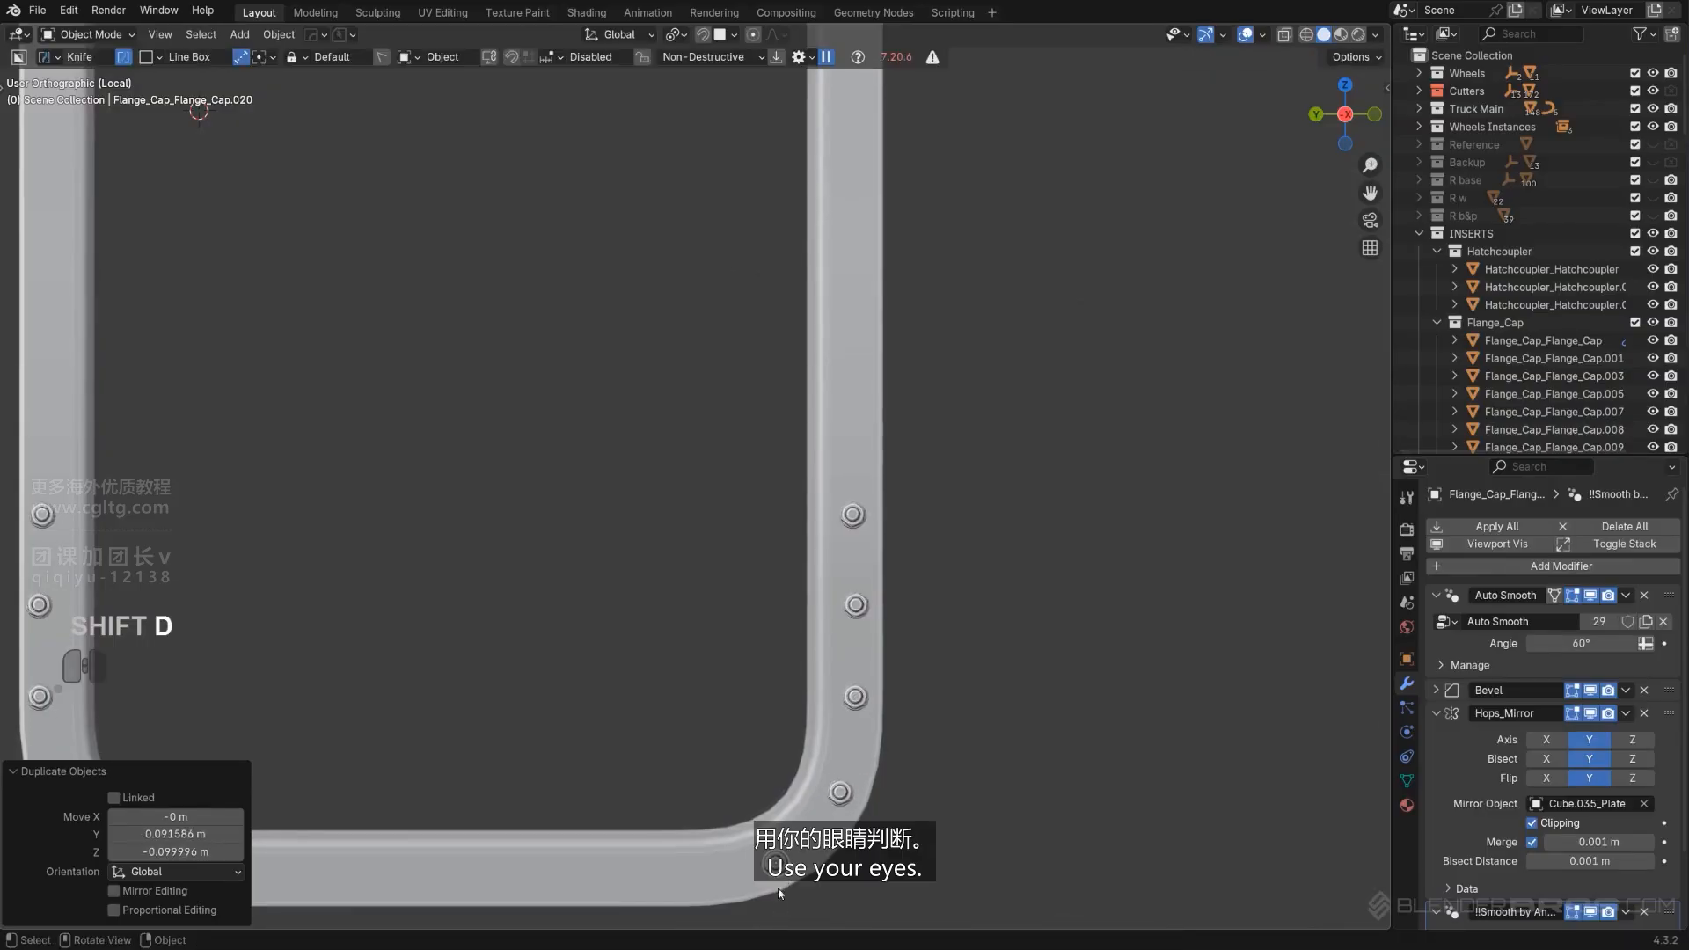
Nudge the last corner cap into place and duplicate it twice along the frame's bottom edge, about 0.12 m apart.
scroll(799, 774, down, 2)
scroll(800, 771, up, 2)
key(g)
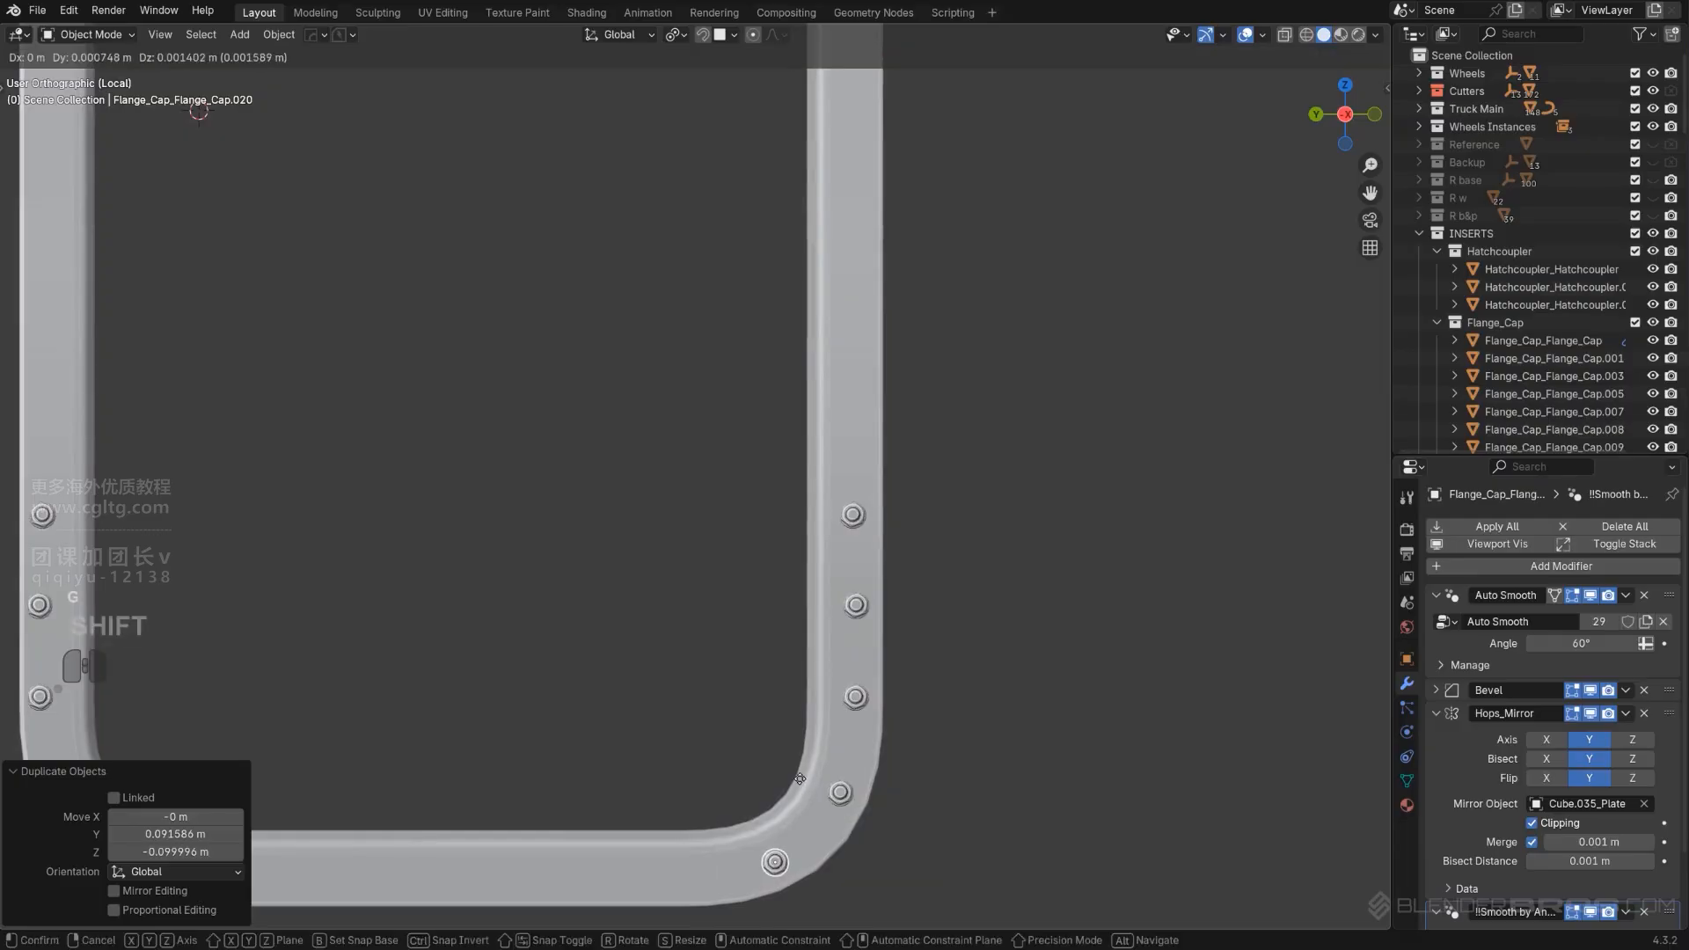
click(796, 777)
shift+middle_drag(726, 769, 833, 688)
key(shift+d)
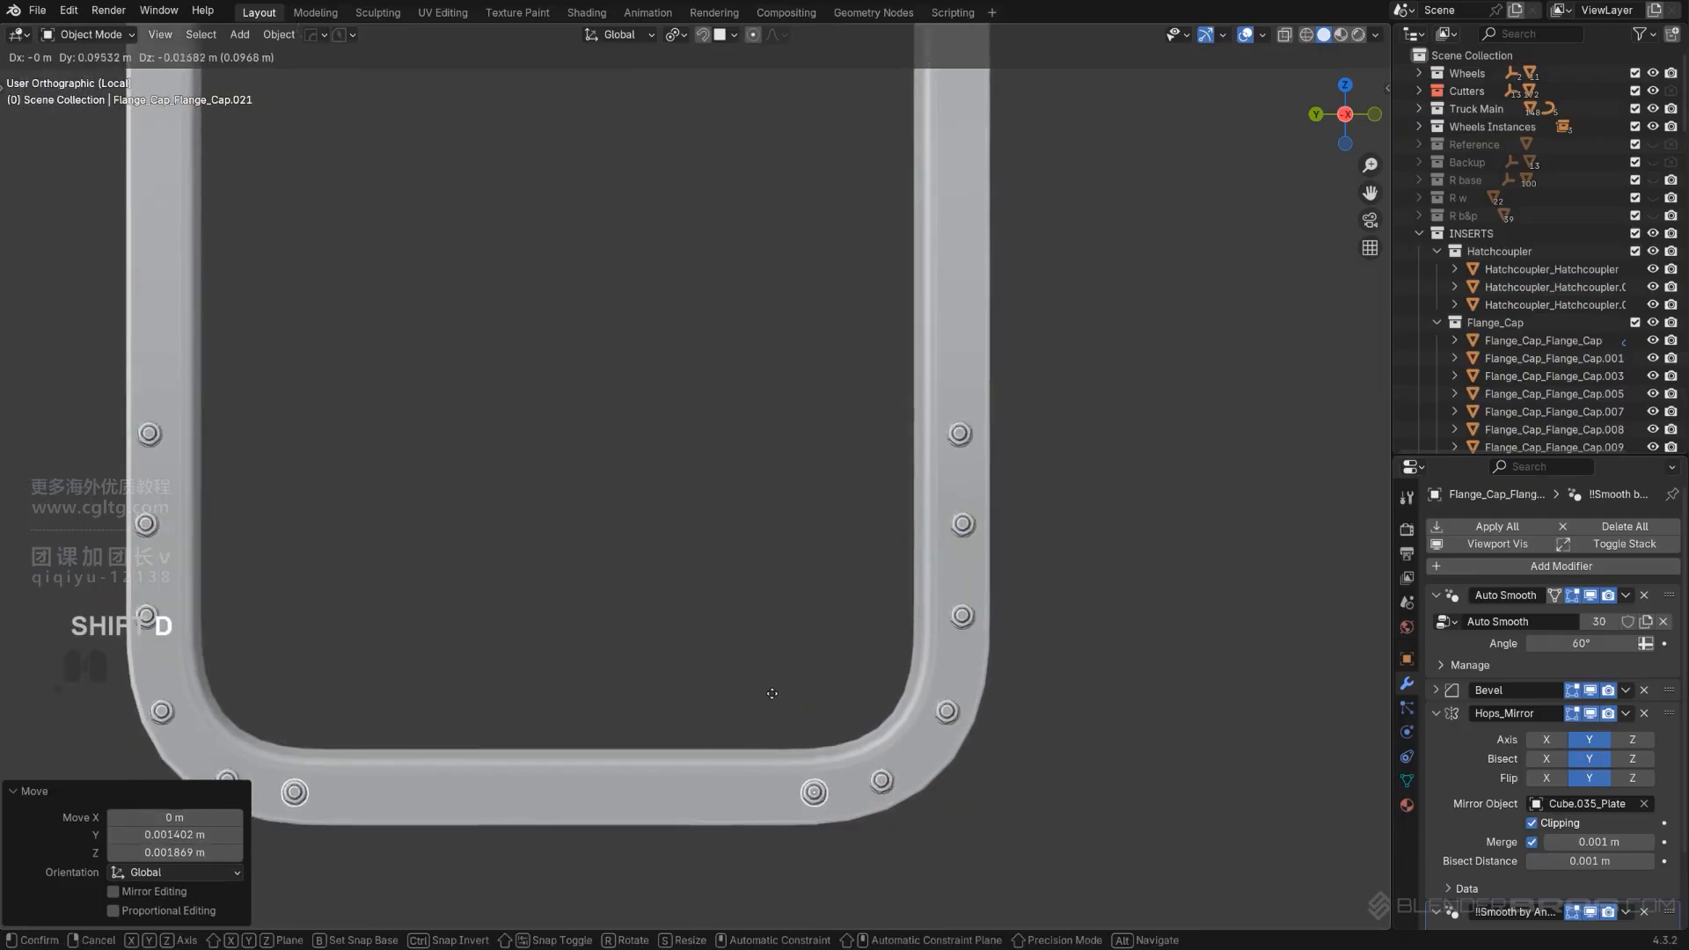
click(757, 694)
key(shift+d)
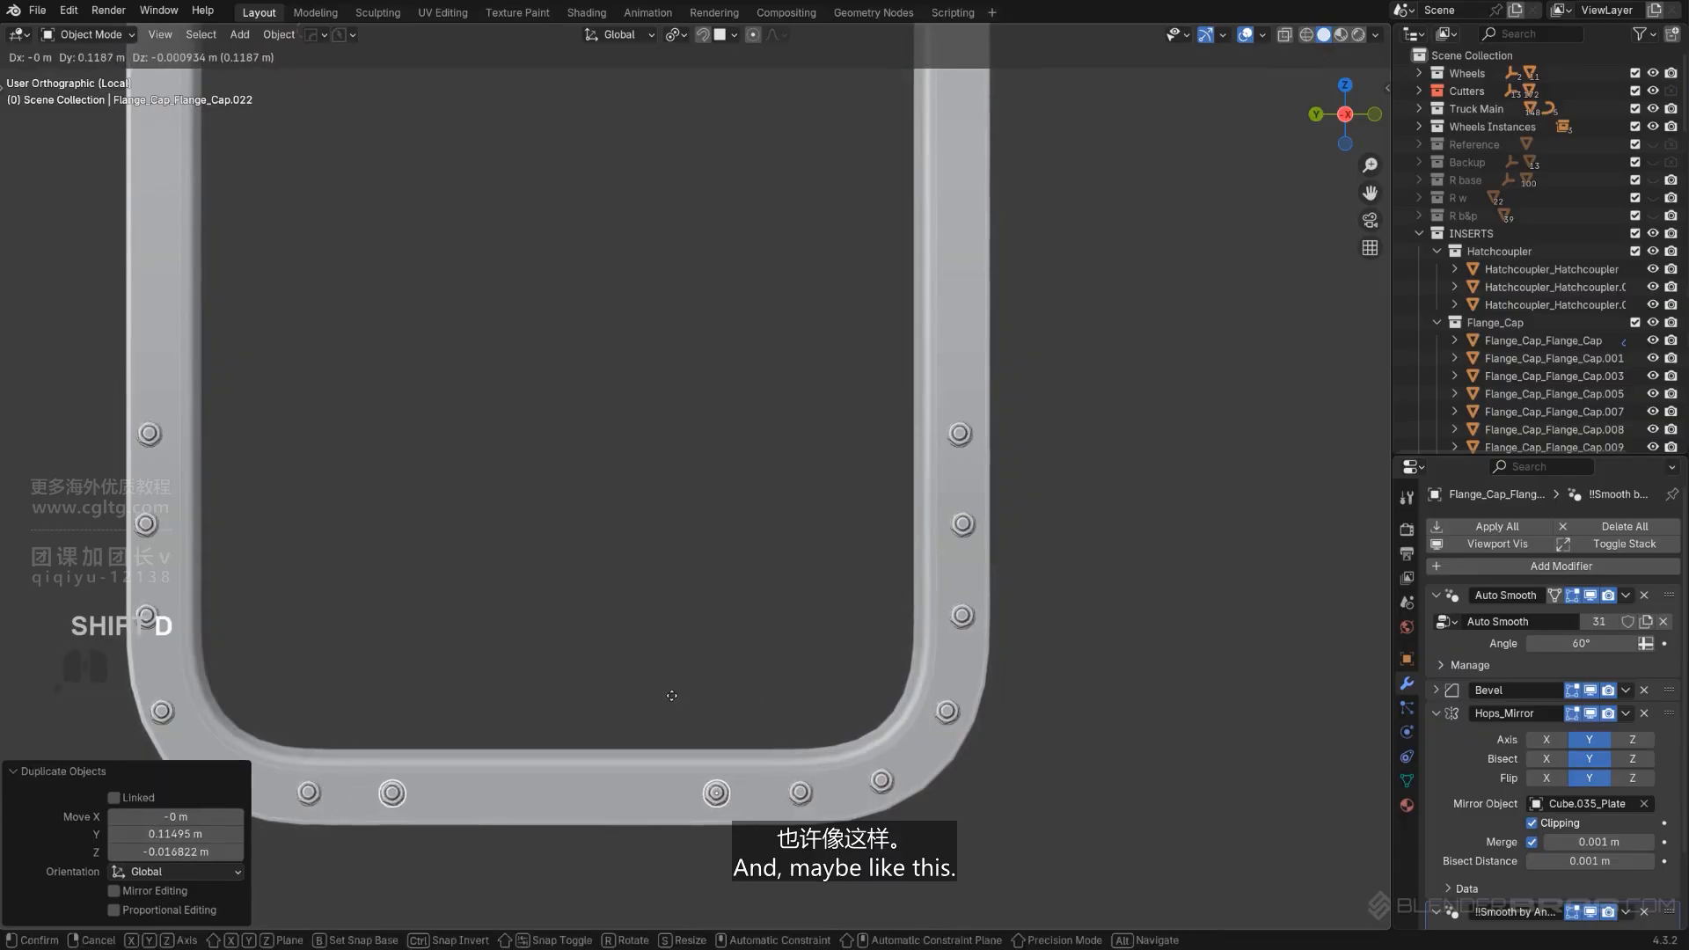
click(672, 694)
Deselect the flange caps and exit local view to bring back the whole truck.
scroll(672, 702, down, 4)
click(1156, 533)
key(slash)
middle_drag(1144, 525, 1111, 585)
Examine the bolts around the side door frame on the truck in perspective view.
scroll(932, 612, down, 3)
scroll(925, 610, down, 5)
middle_drag(899, 552, 862, 518)
key(KP_5)
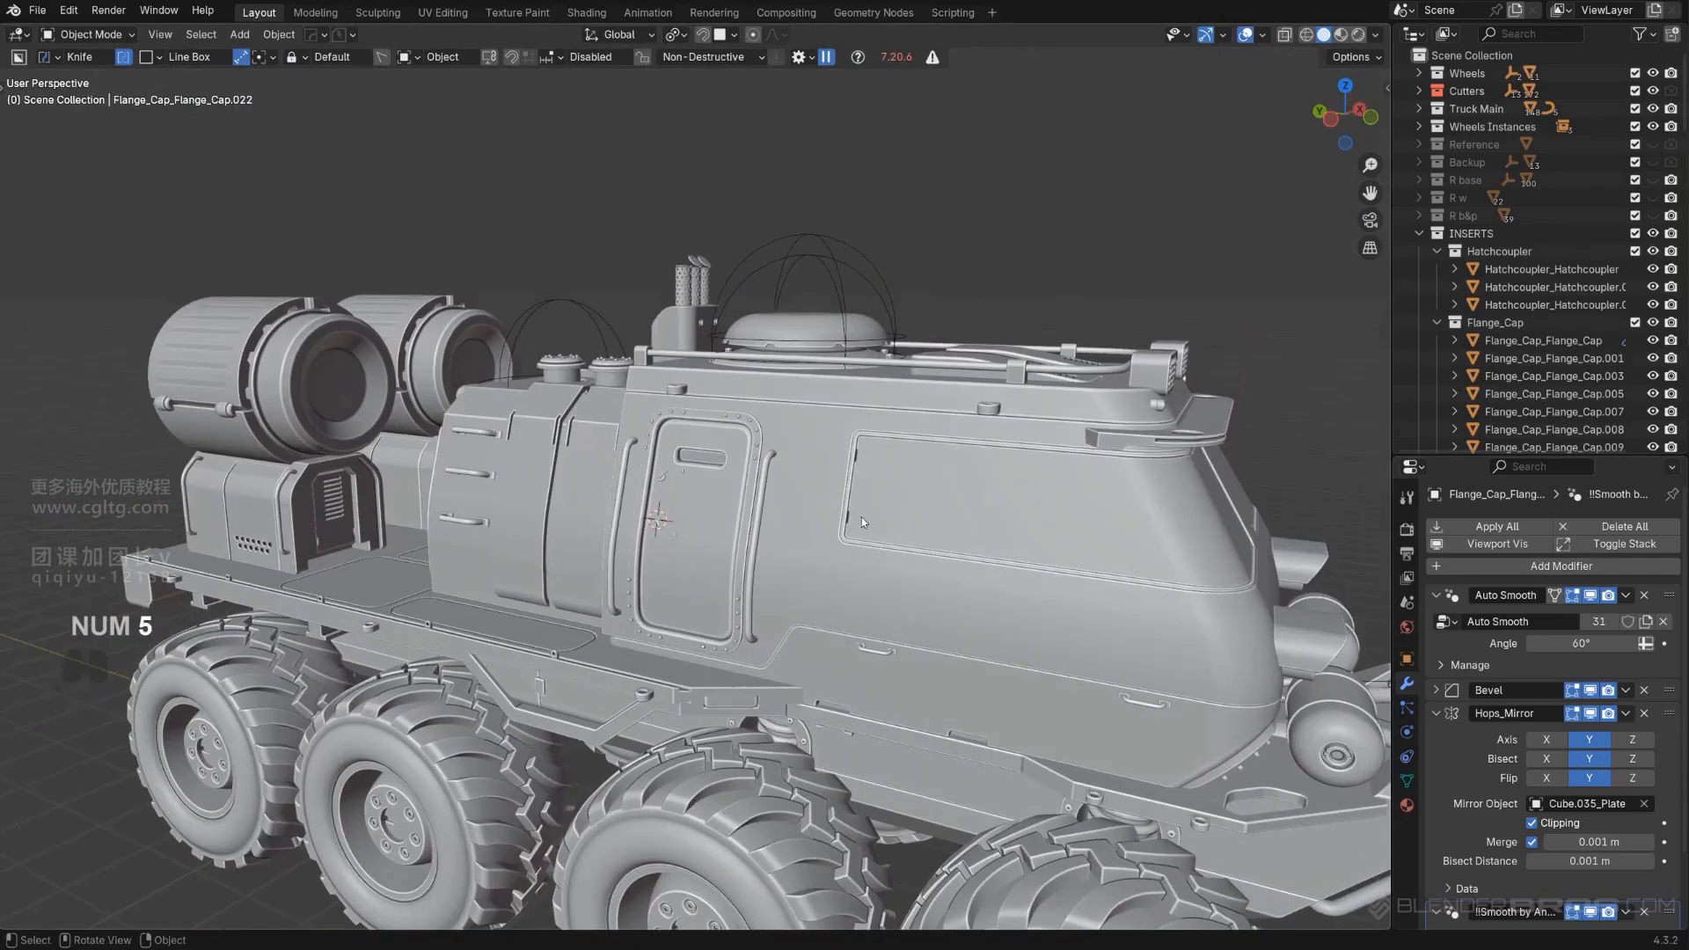
scroll(939, 299, up, 8)
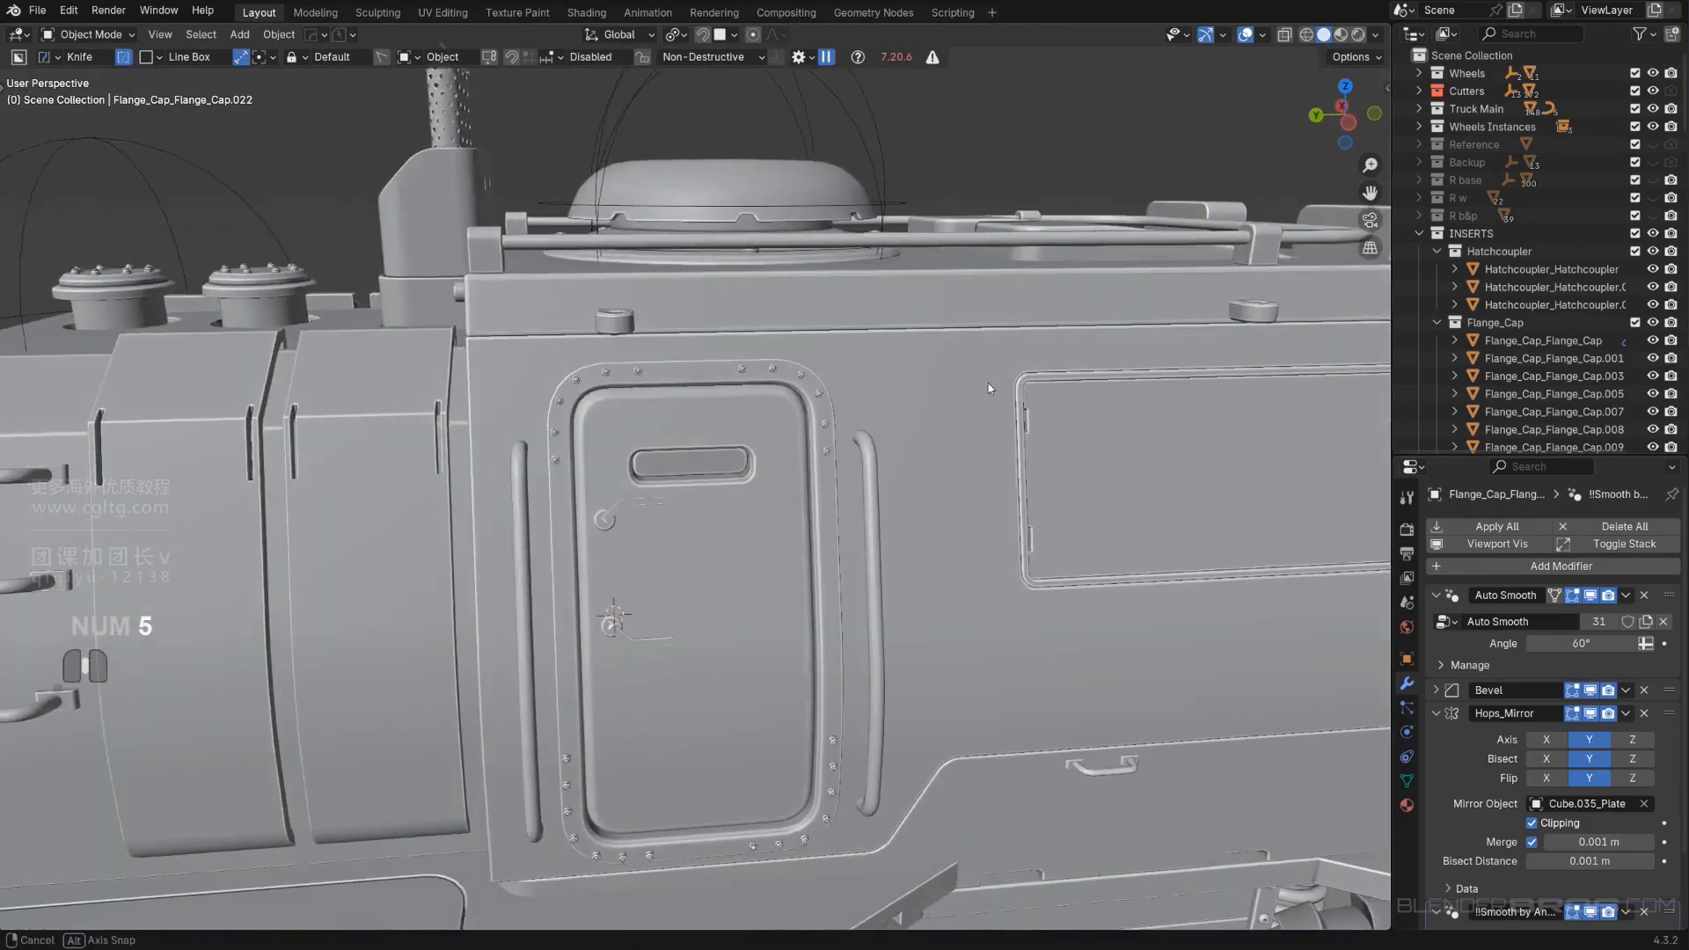
middle_drag(989, 383, 938, 387)
scroll(915, 404, down, 2)
shift+middle_drag(546, 511, 783, 425)
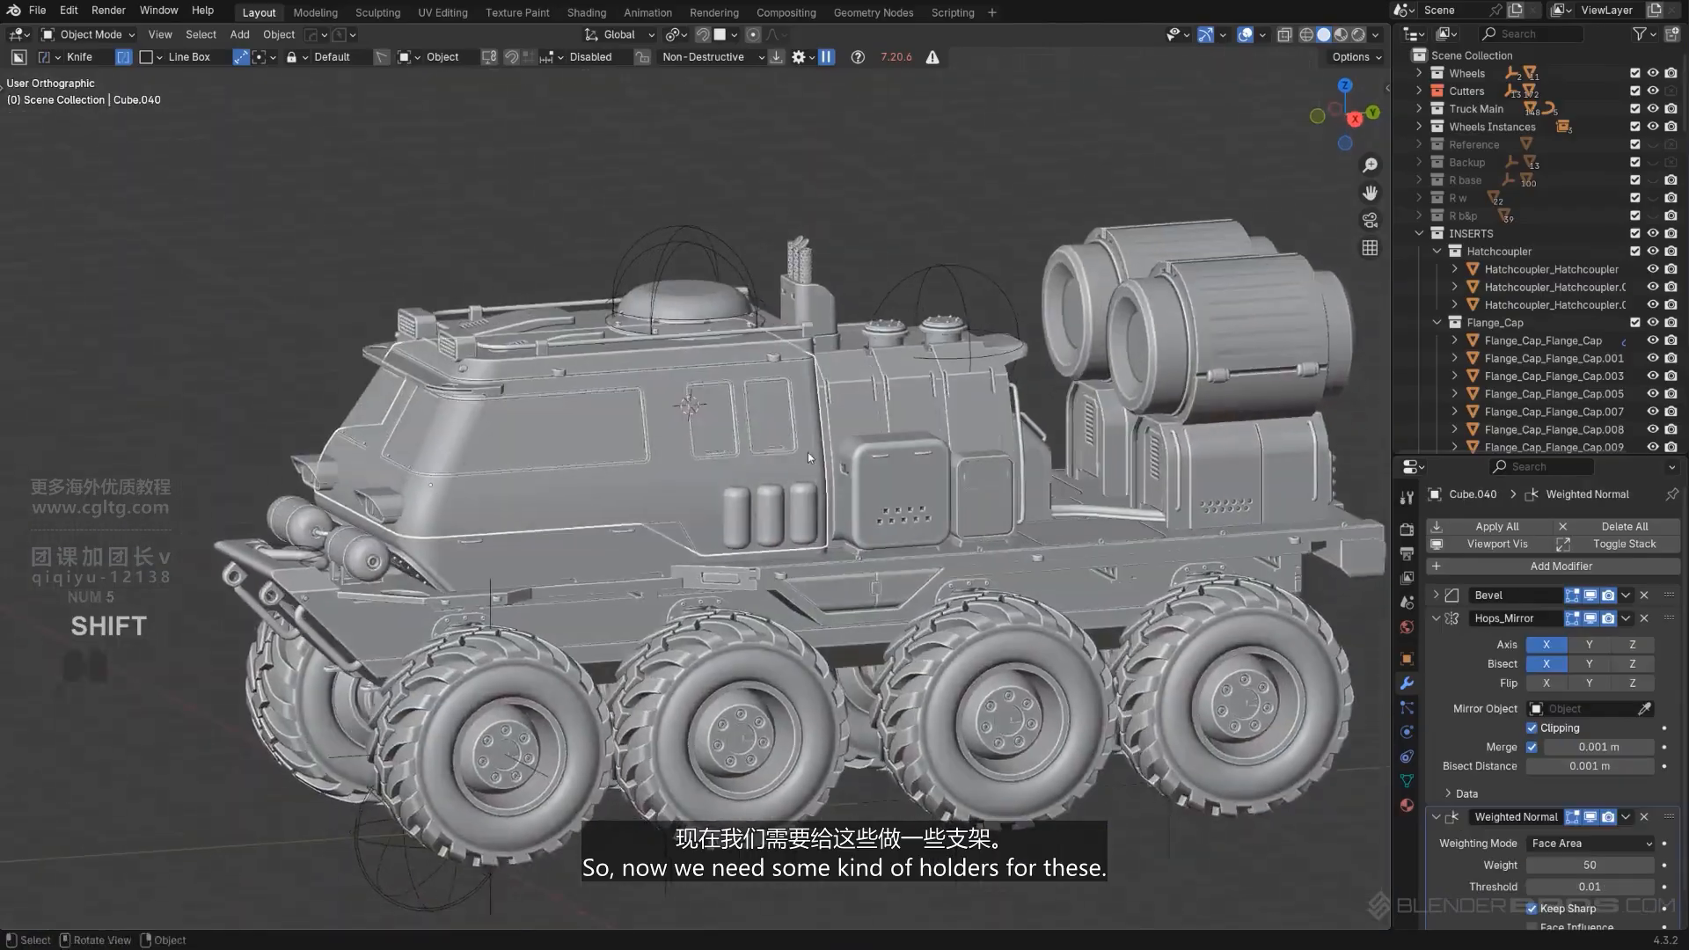
Extract the straight side face loop of the first side tank as a separate object with HardOps Curve/Extract.
key(KP_5)
scroll(809, 475, up, 3)
mouse_move(809, 489)
middle_down()
mouse_move(849, 500)
mouse_move(775, 464)
mouse_move(836, 465)
mouse_move(683, 467)
mouse_move(719, 479)
mouse_move(721, 513)
mouse_move(792, 493)
mouse_move(829, 515)
middle_up()
scroll(775, 464, up, 2)
click(821, 479)
scroll(819, 482, down, 2)
key(Tab)
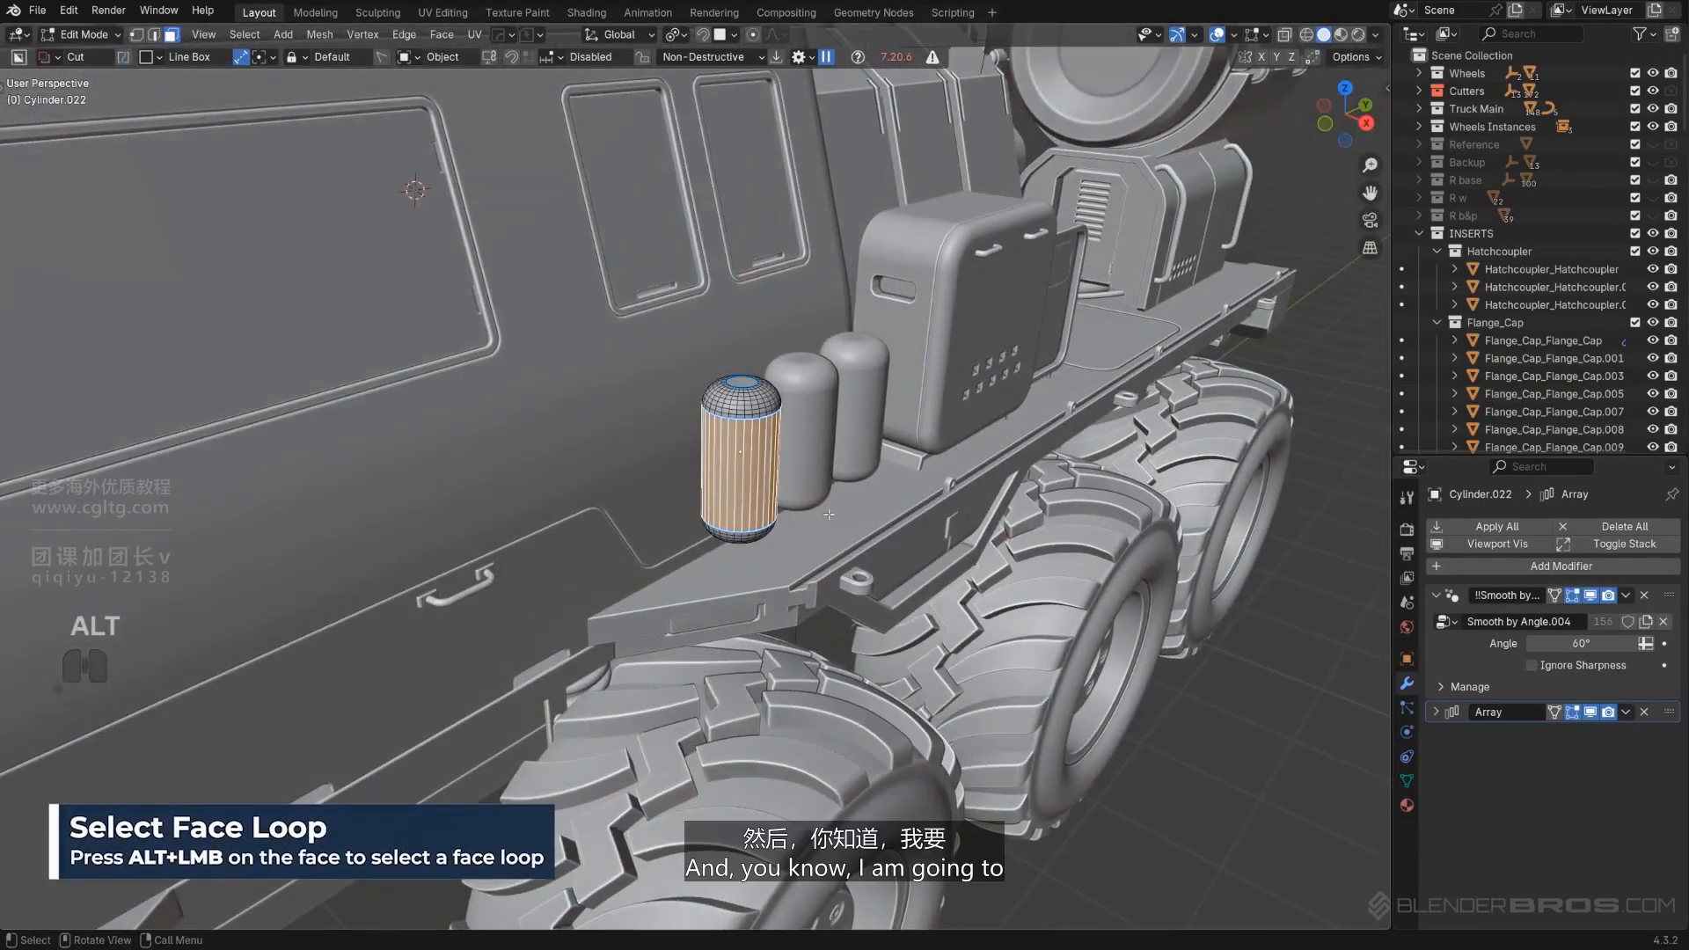
key(q)
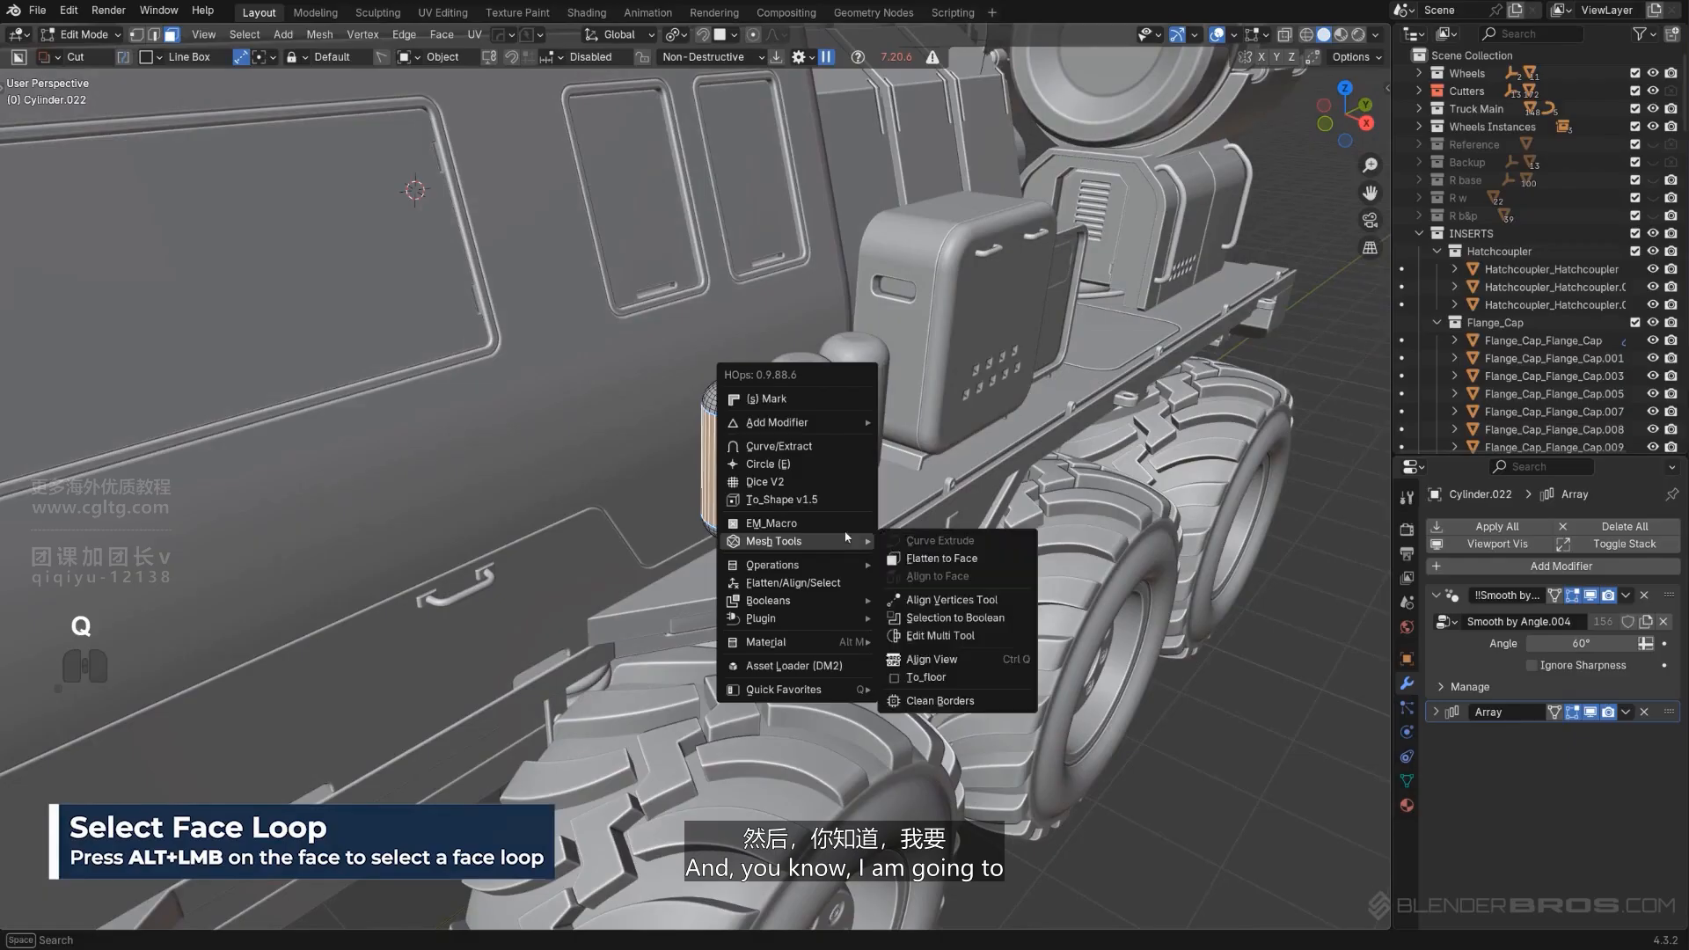
shift+click(823, 451)
key(q)
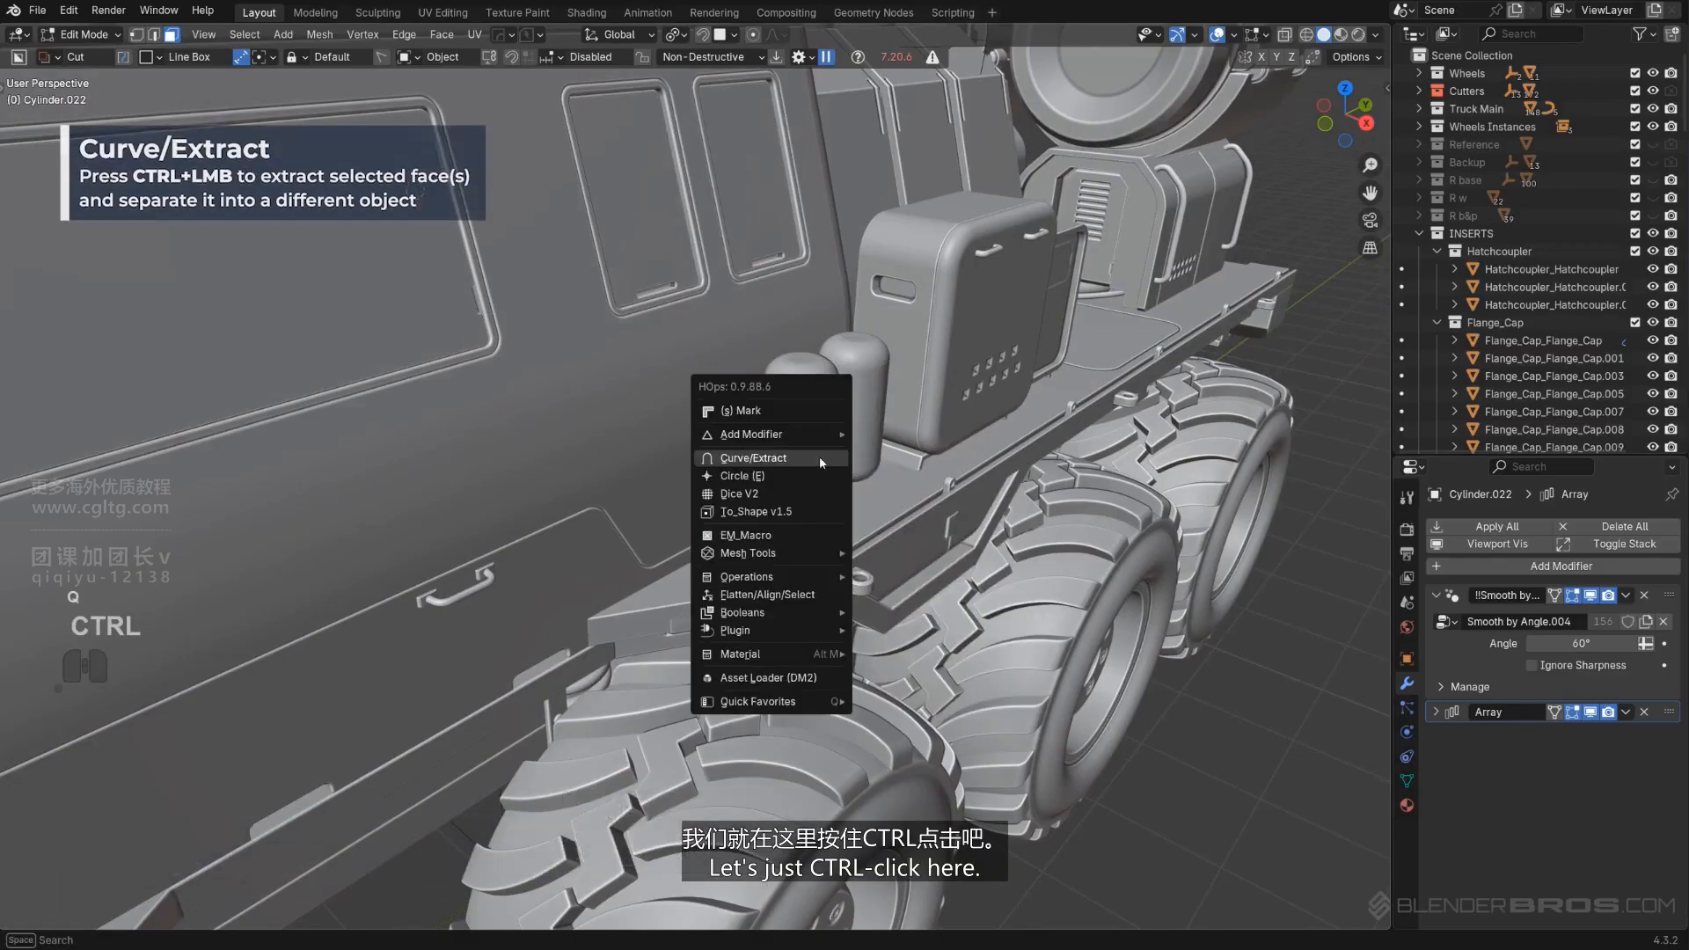
ctrl+click(820, 459)
Isolate the extracted tank piece in local view, look at it from the front and enter Edit Mode.
key(slash)
alt+middle_drag(820, 458, 696, 485)
key(KP_5)
key(Tab)
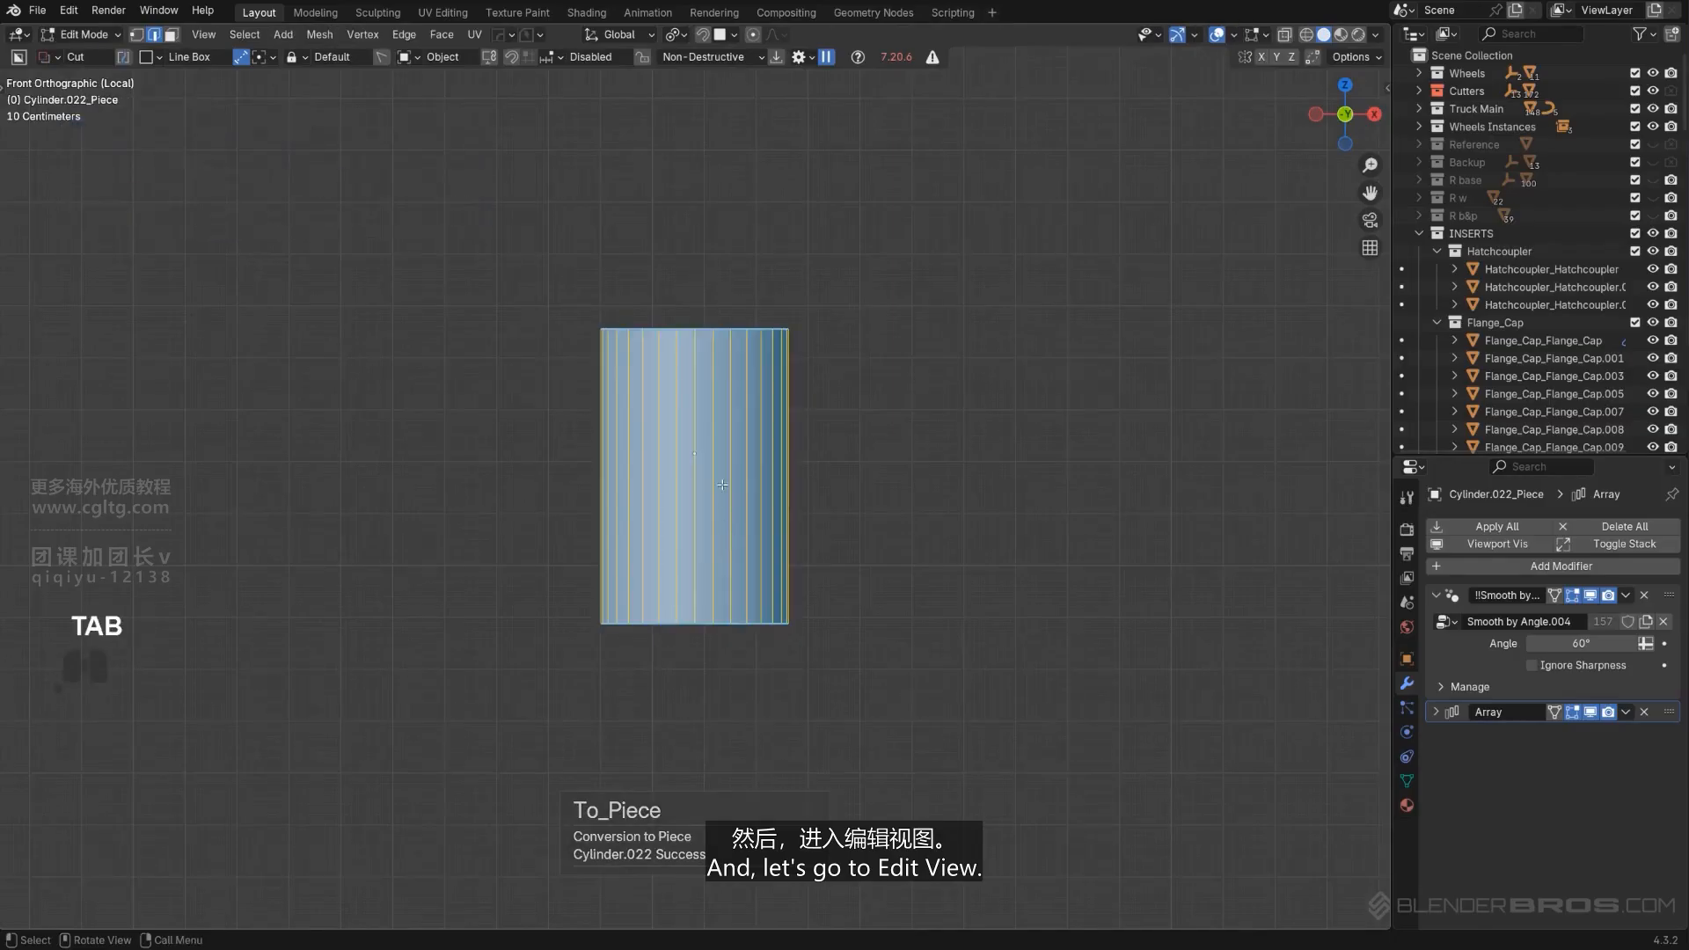
Delete the outward-facing half of the extracted cylinder's faces, keeping an open half-cylinder shell on the truck side.
click(683, 422)
key(Tab)
click(703, 416)
middle_drag(702, 415, 651, 485)
middle_drag(779, 333, 564, 401)
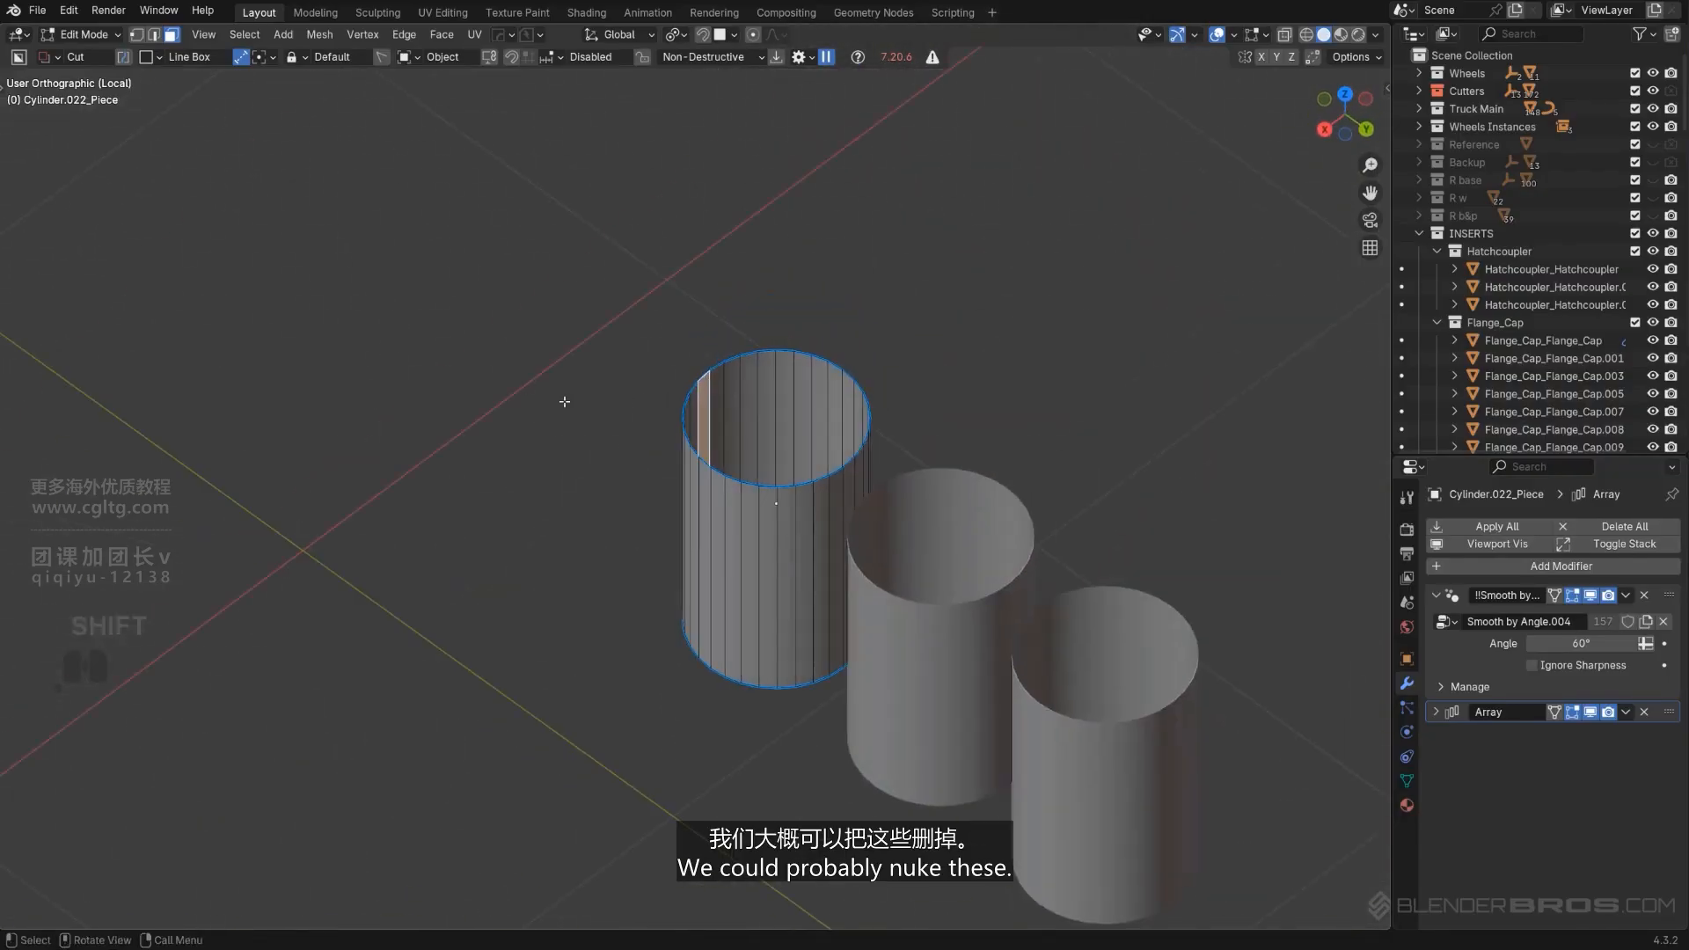
ctrl+click(813, 522)
middle_drag(813, 522, 624, 625)
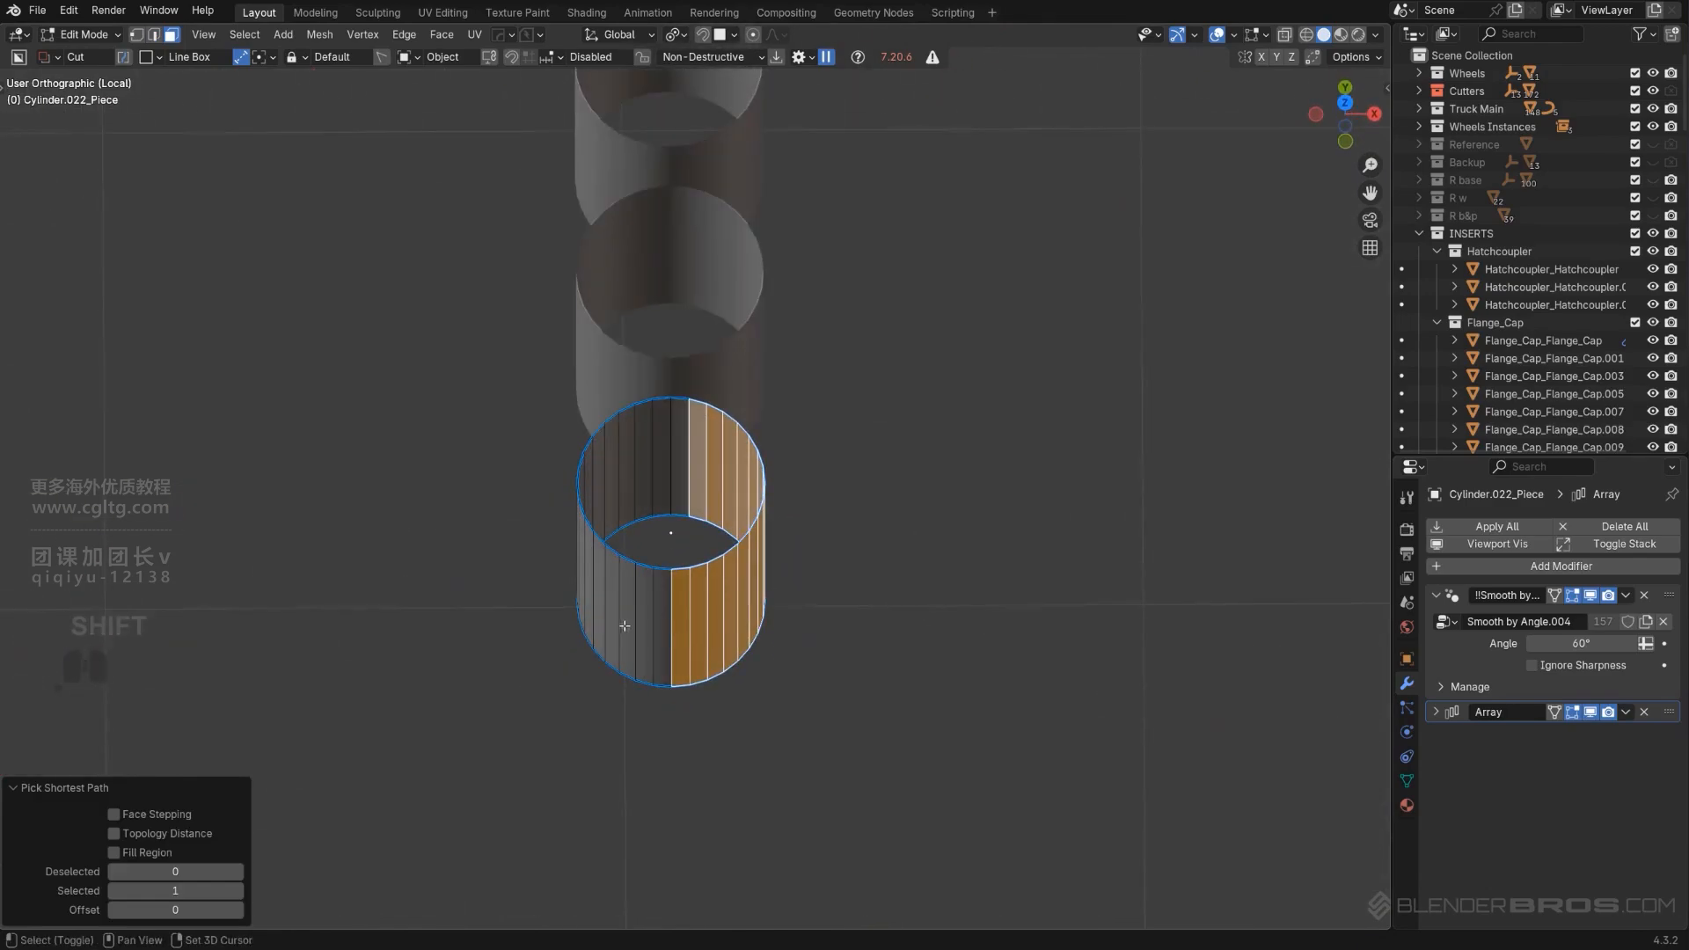
shift+click(677, 598)
key(x)
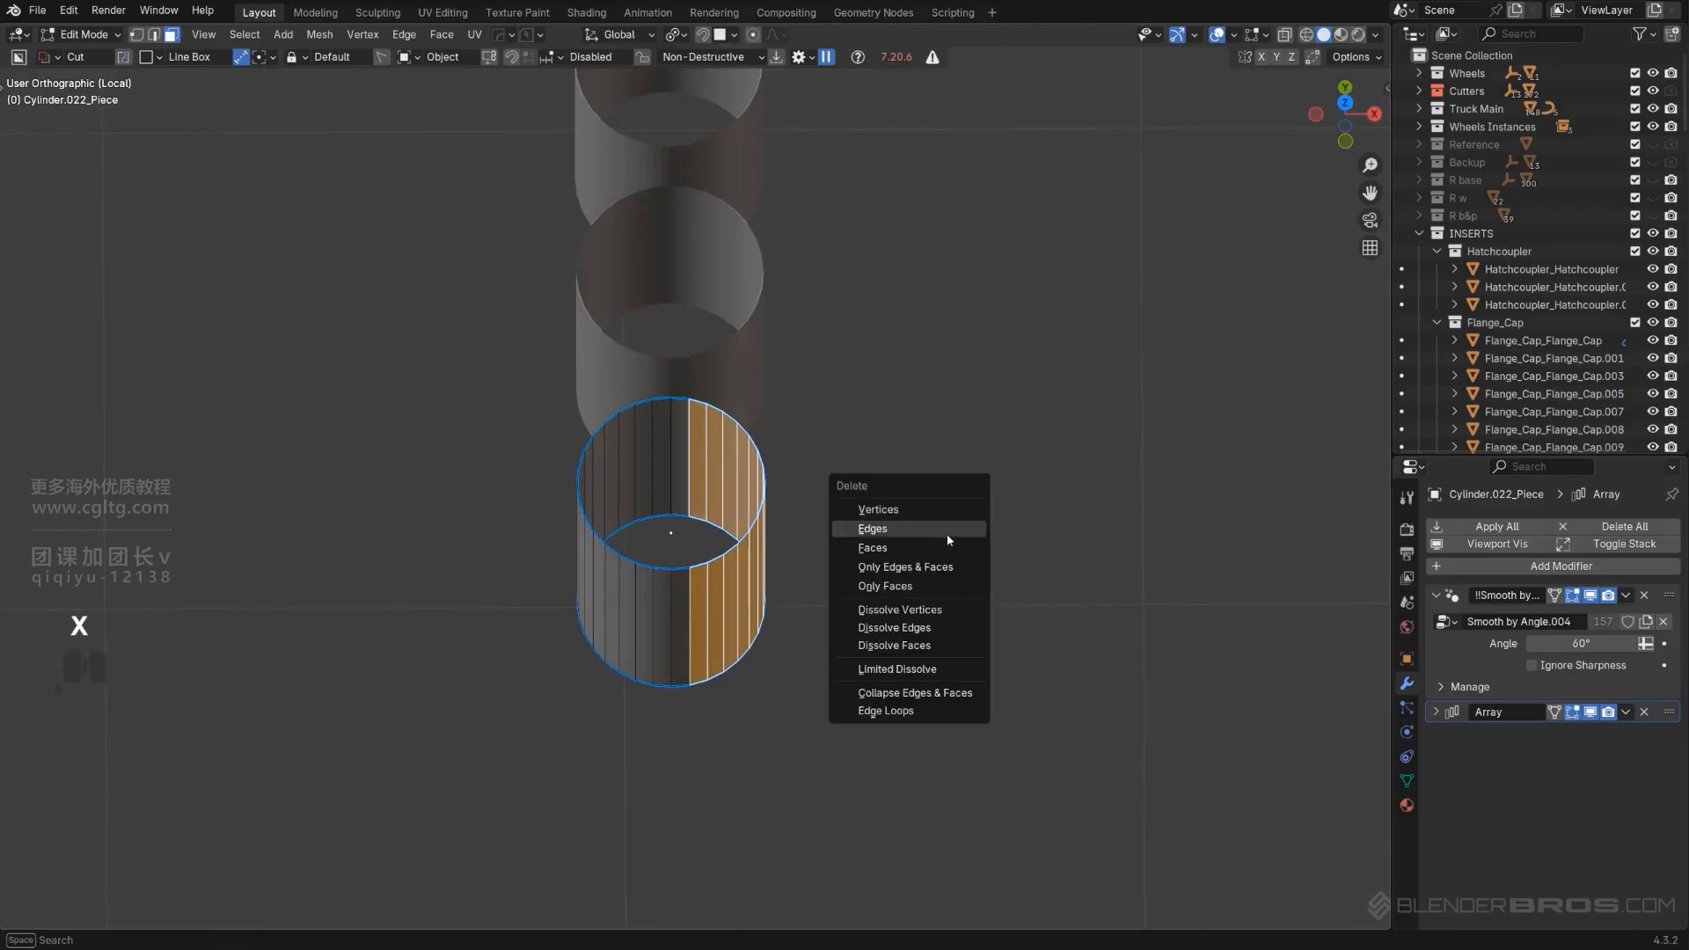
click(948, 547)
middle_drag(947, 554, 851, 144)
Add a Solidify modifier to the half-cylinder shell, thickening it outwards into a tank holder.
key(Tab)
key(q)
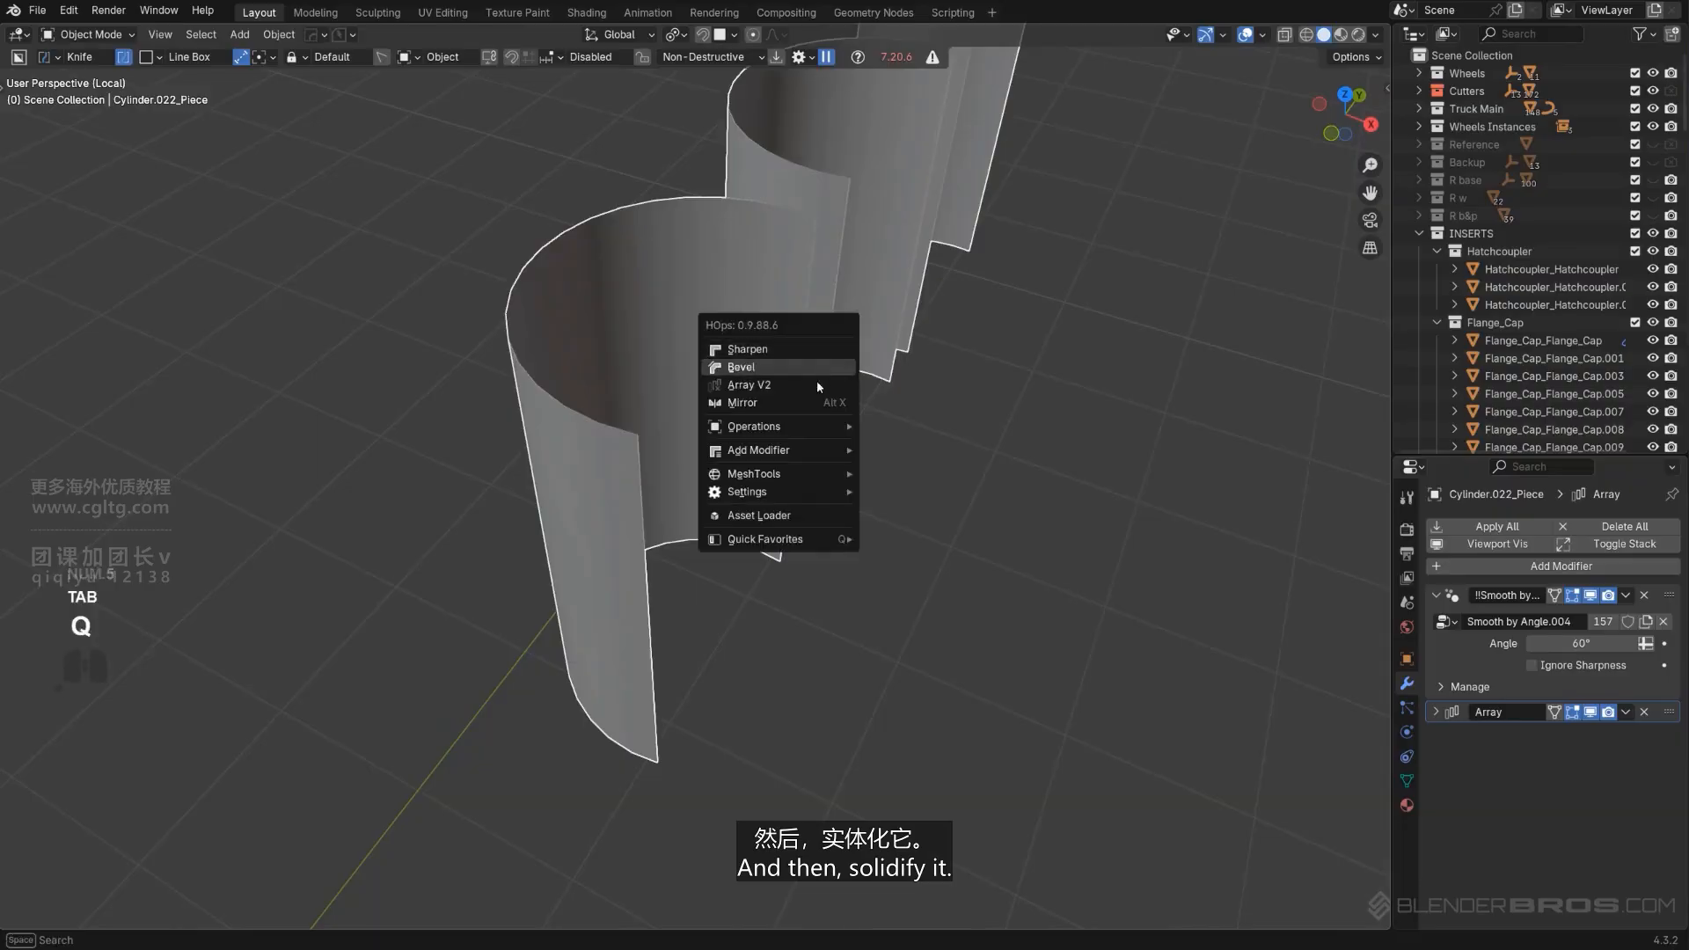
mouse_move(790, 450)
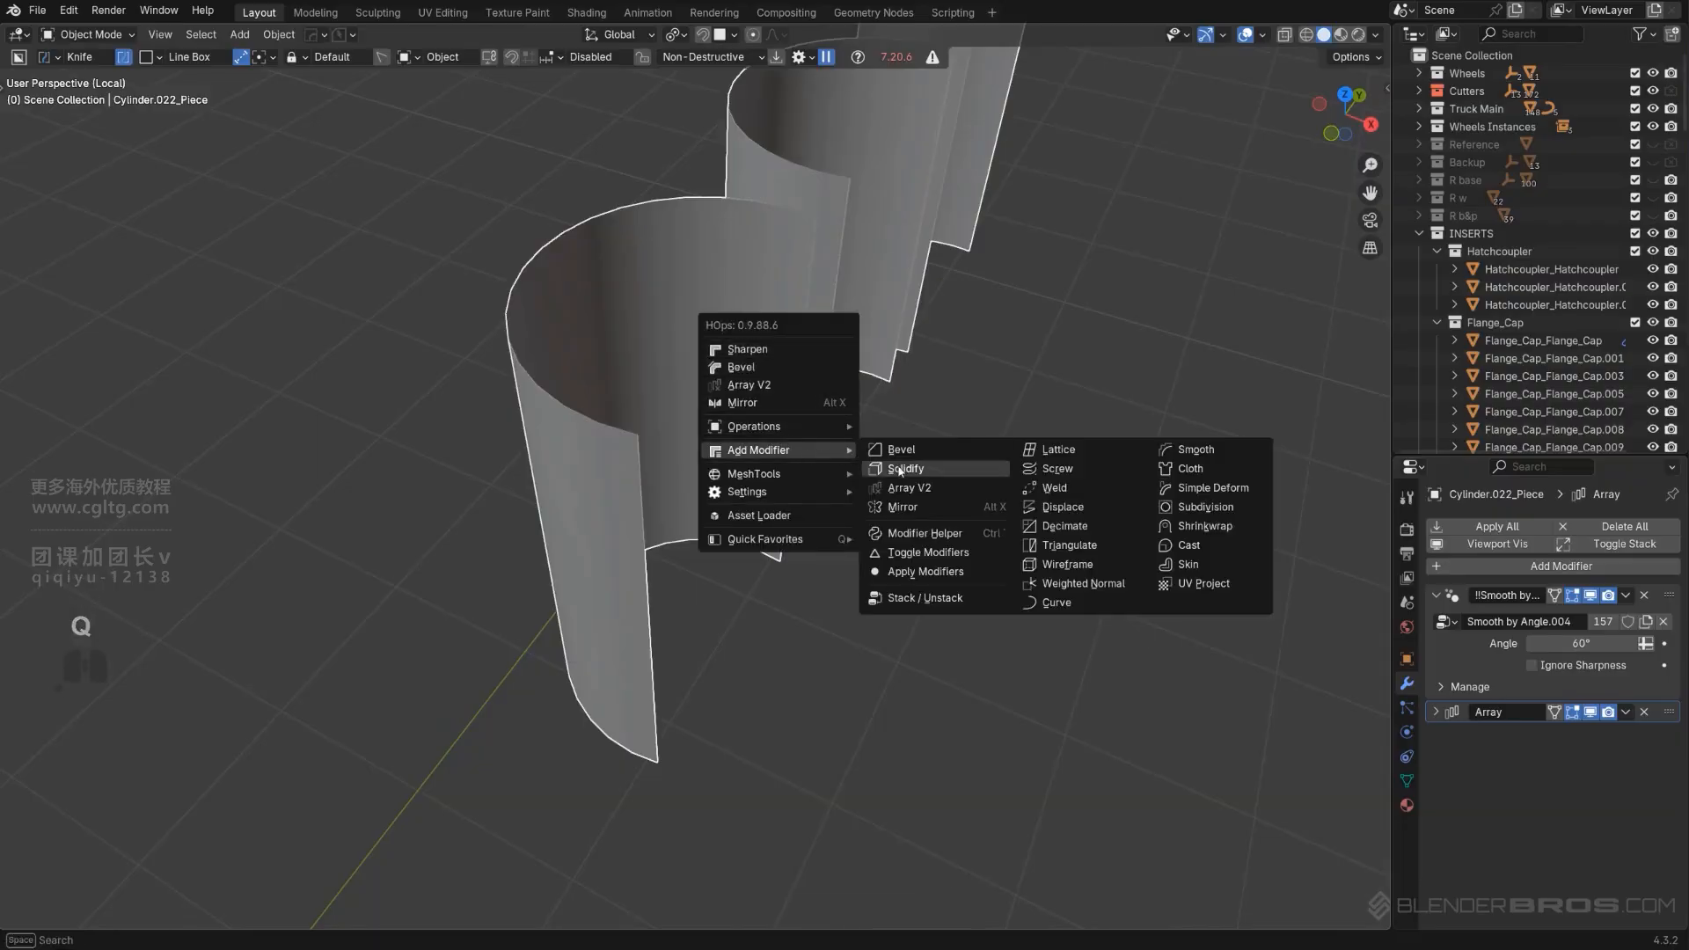
click(901, 471)
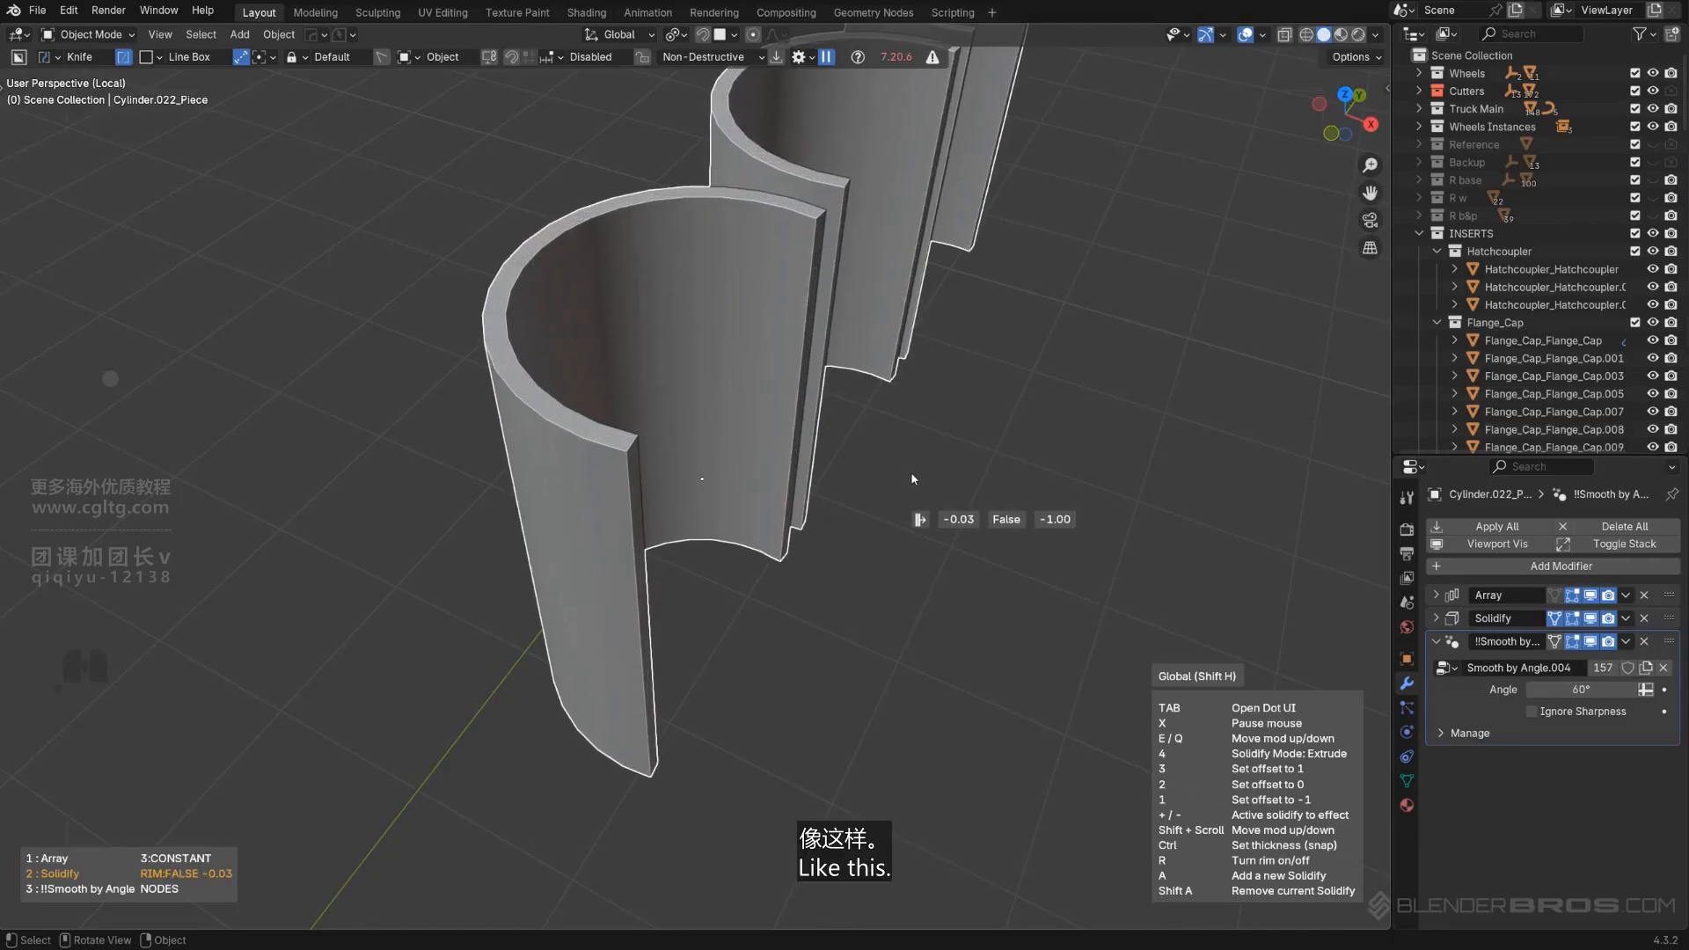
click(915, 477)
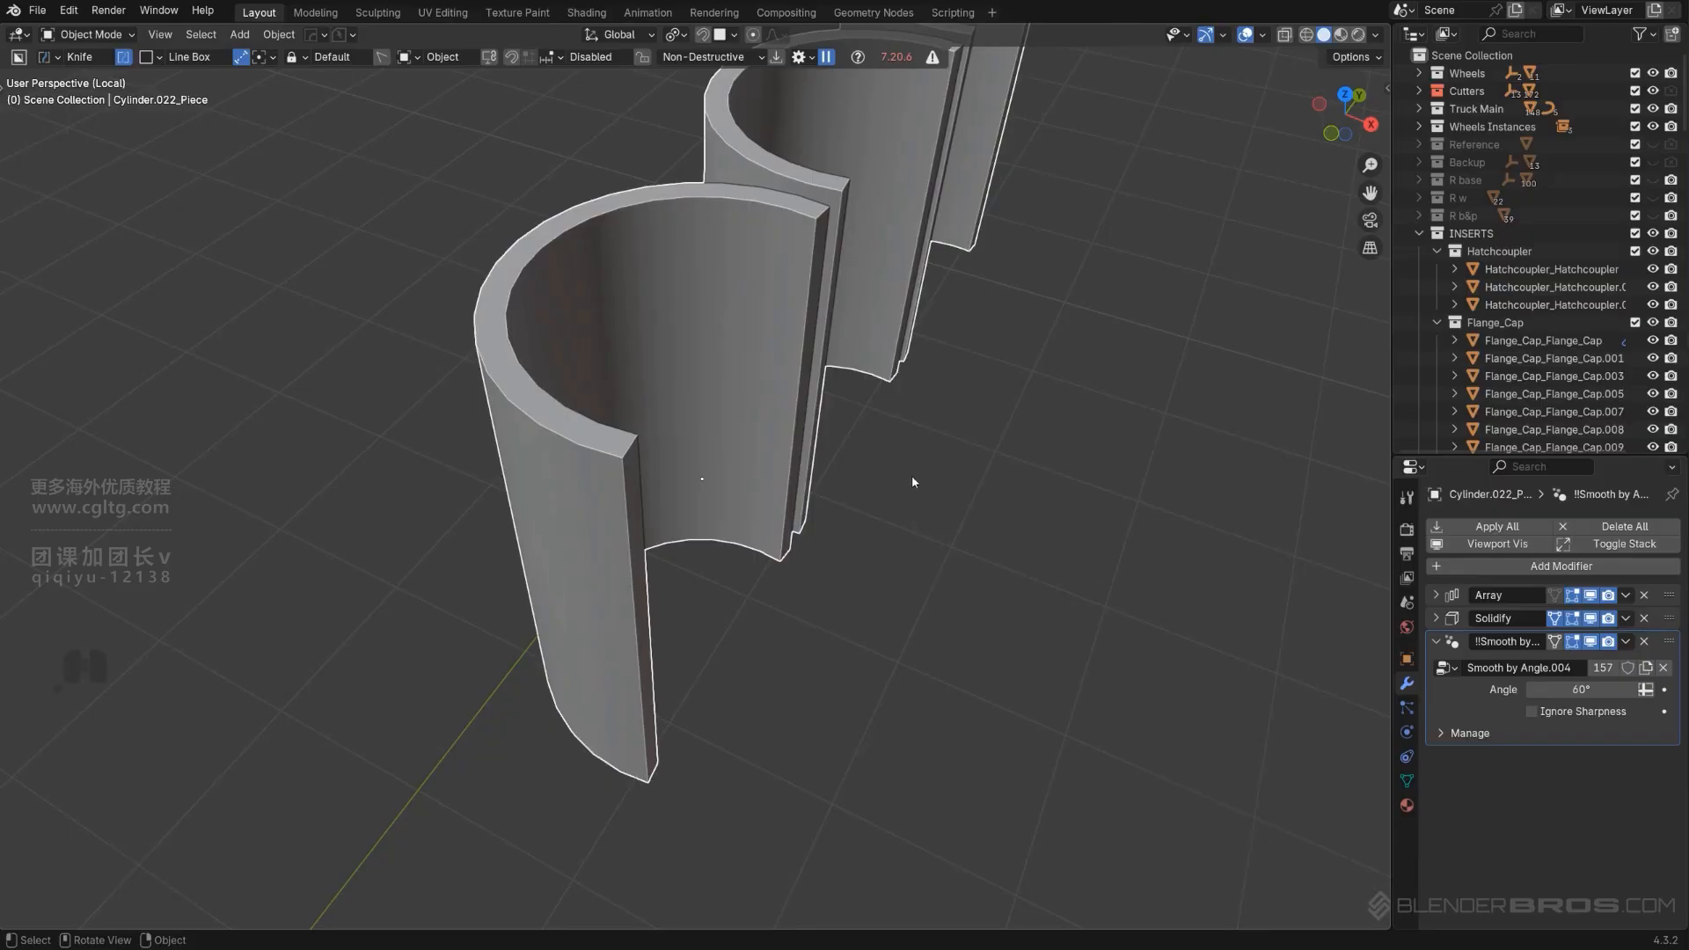
Isolate the holder together with the tanks in local view and scale the holder to about 0.908 along Z.
key(KP_Divide)
middle_drag(912, 475, 812, 401)
shift+click(810, 380)
key(slash)
key(KP_5)
scroll(810, 402, up, 2)
click(702, 408)
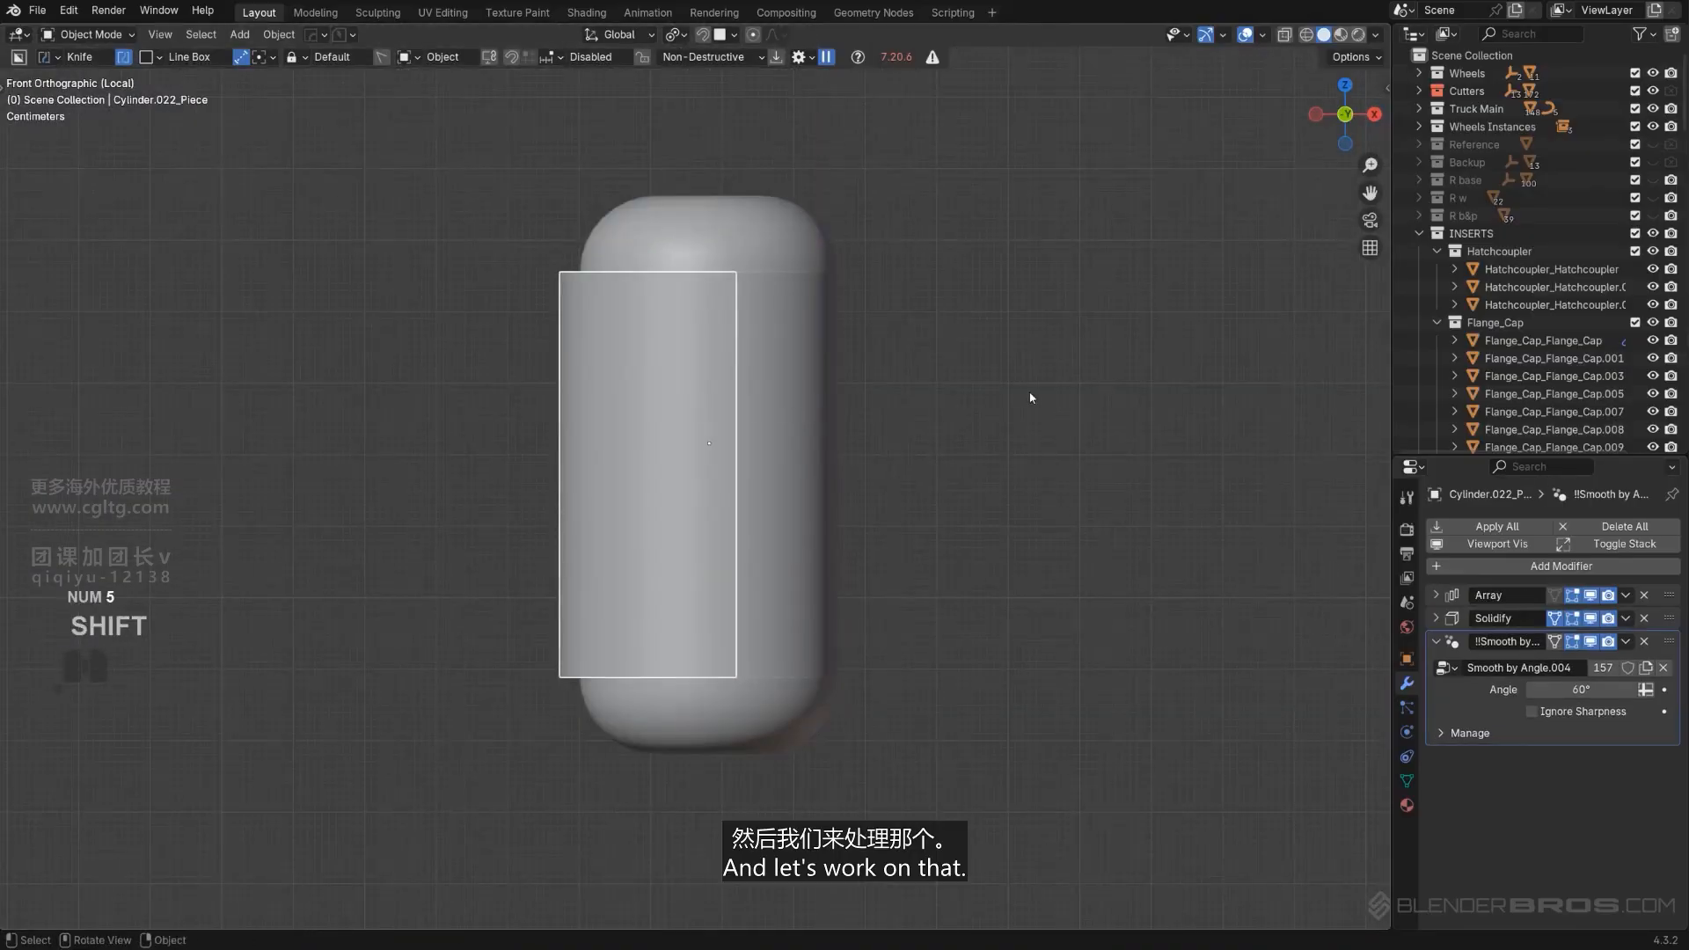
key(s)
key(z)
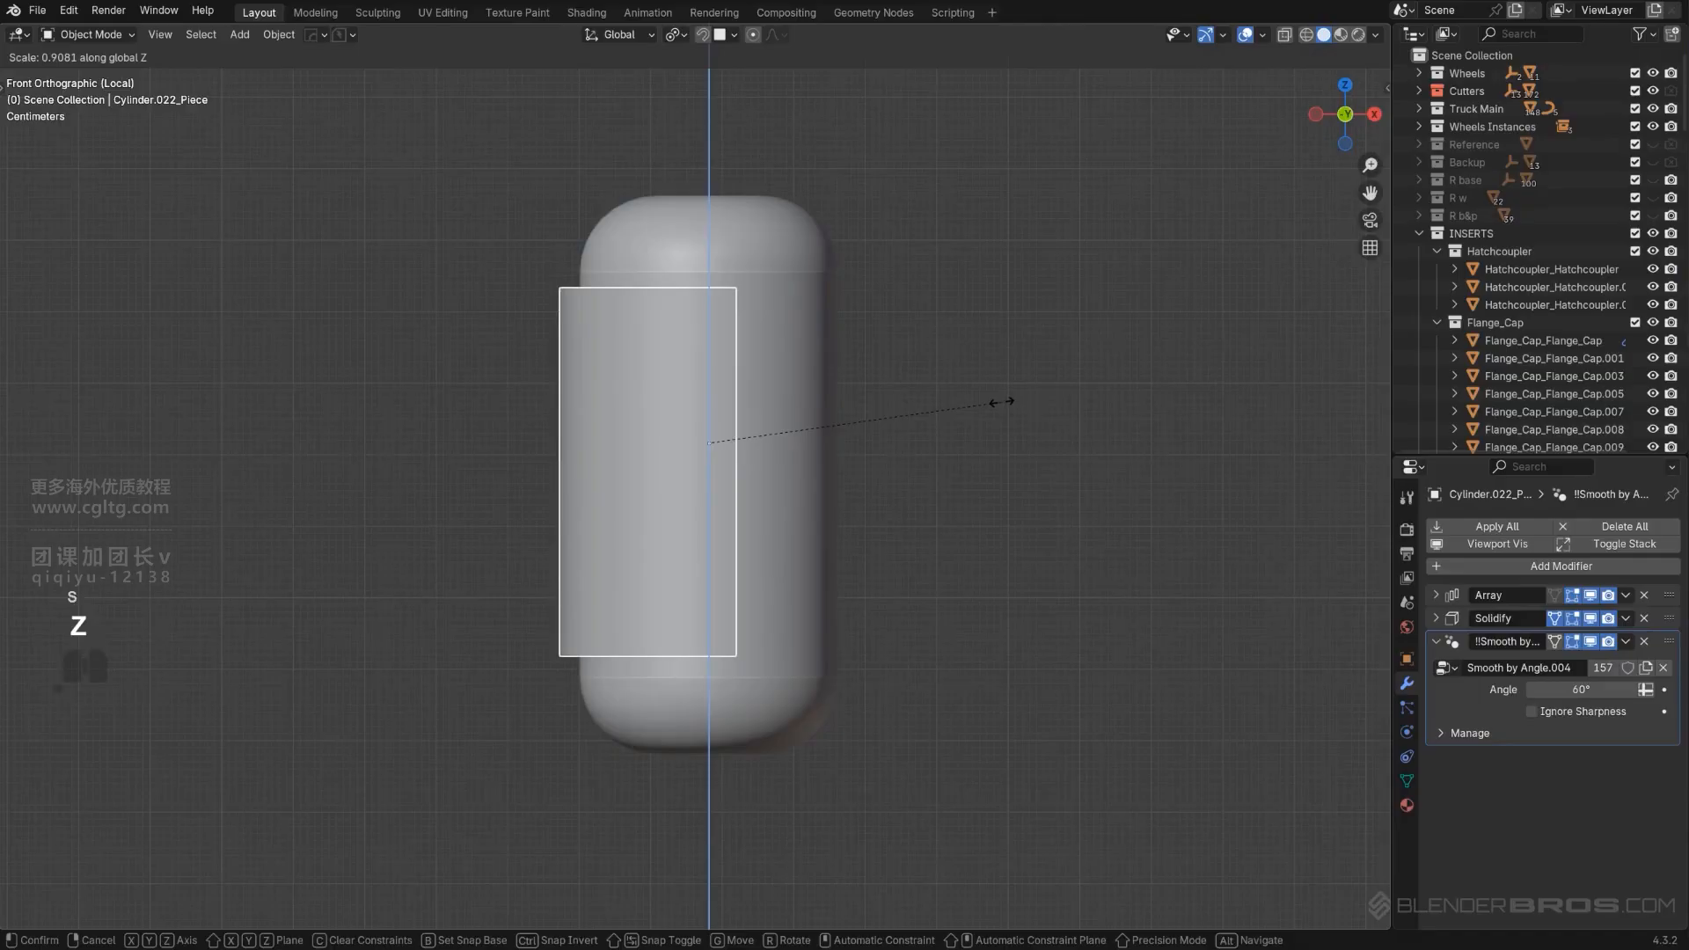
click(1001, 402)
Round the upper and lower corners of the holder's vertical edges with a three-segment vertex bevel.
key(KP_5)
middle_drag(931, 403, 636, 393)
alt+scroll(644, 403, up, 2)
alt+scroll(651, 382, up, 2)
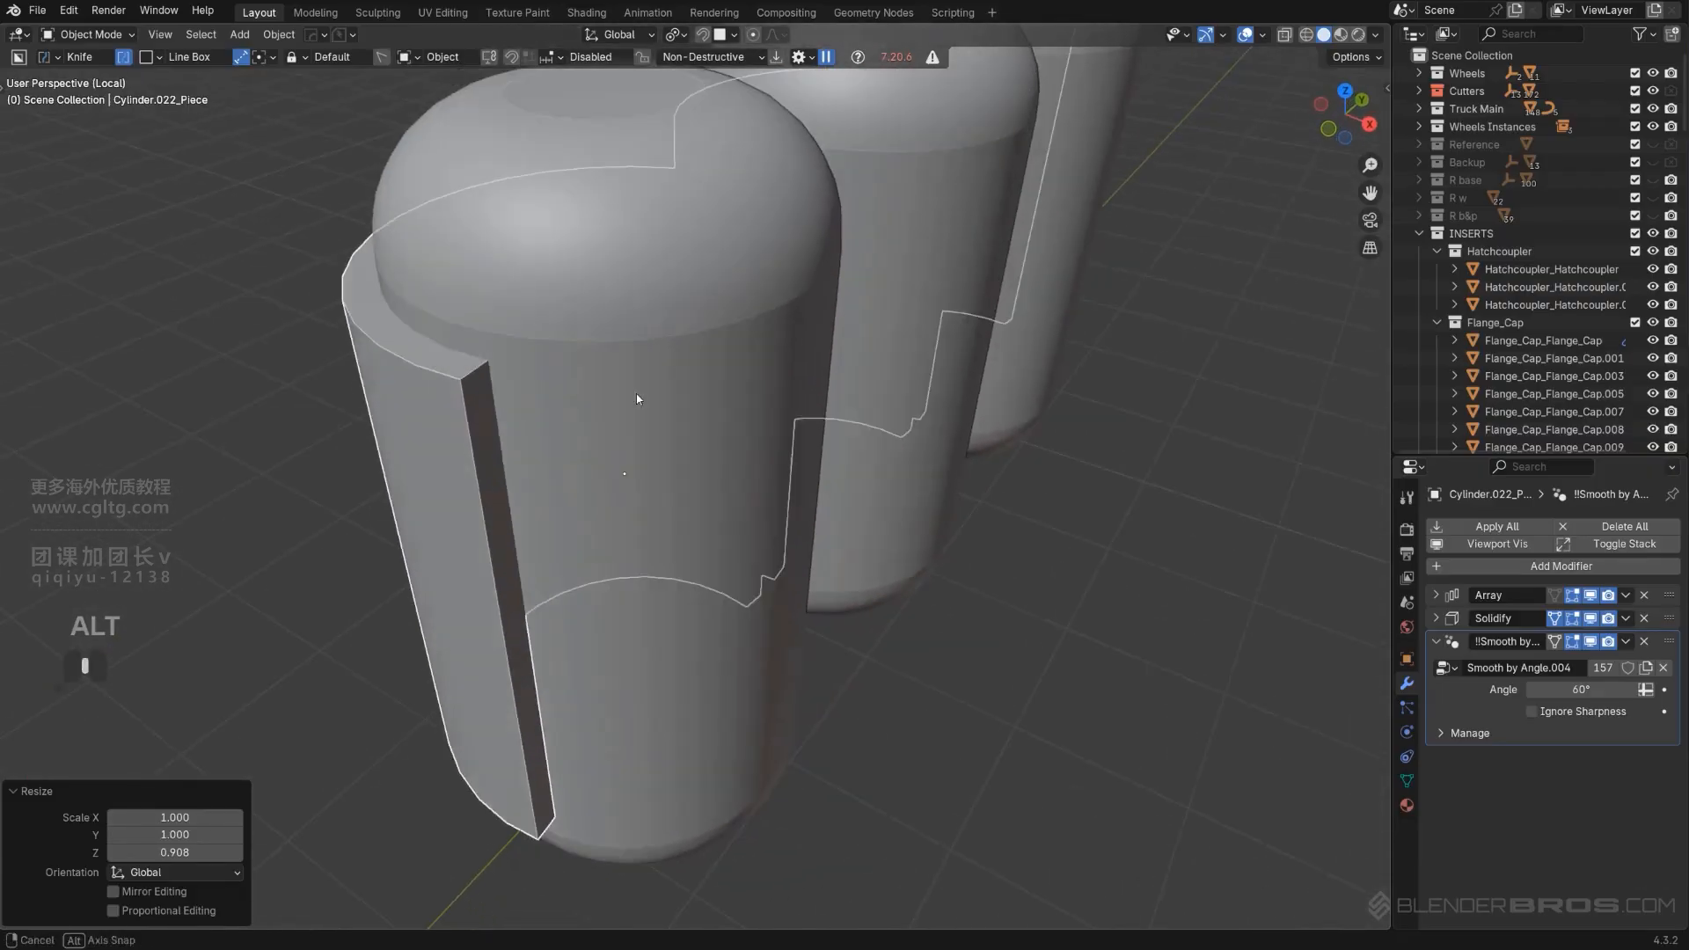
key(Tab)
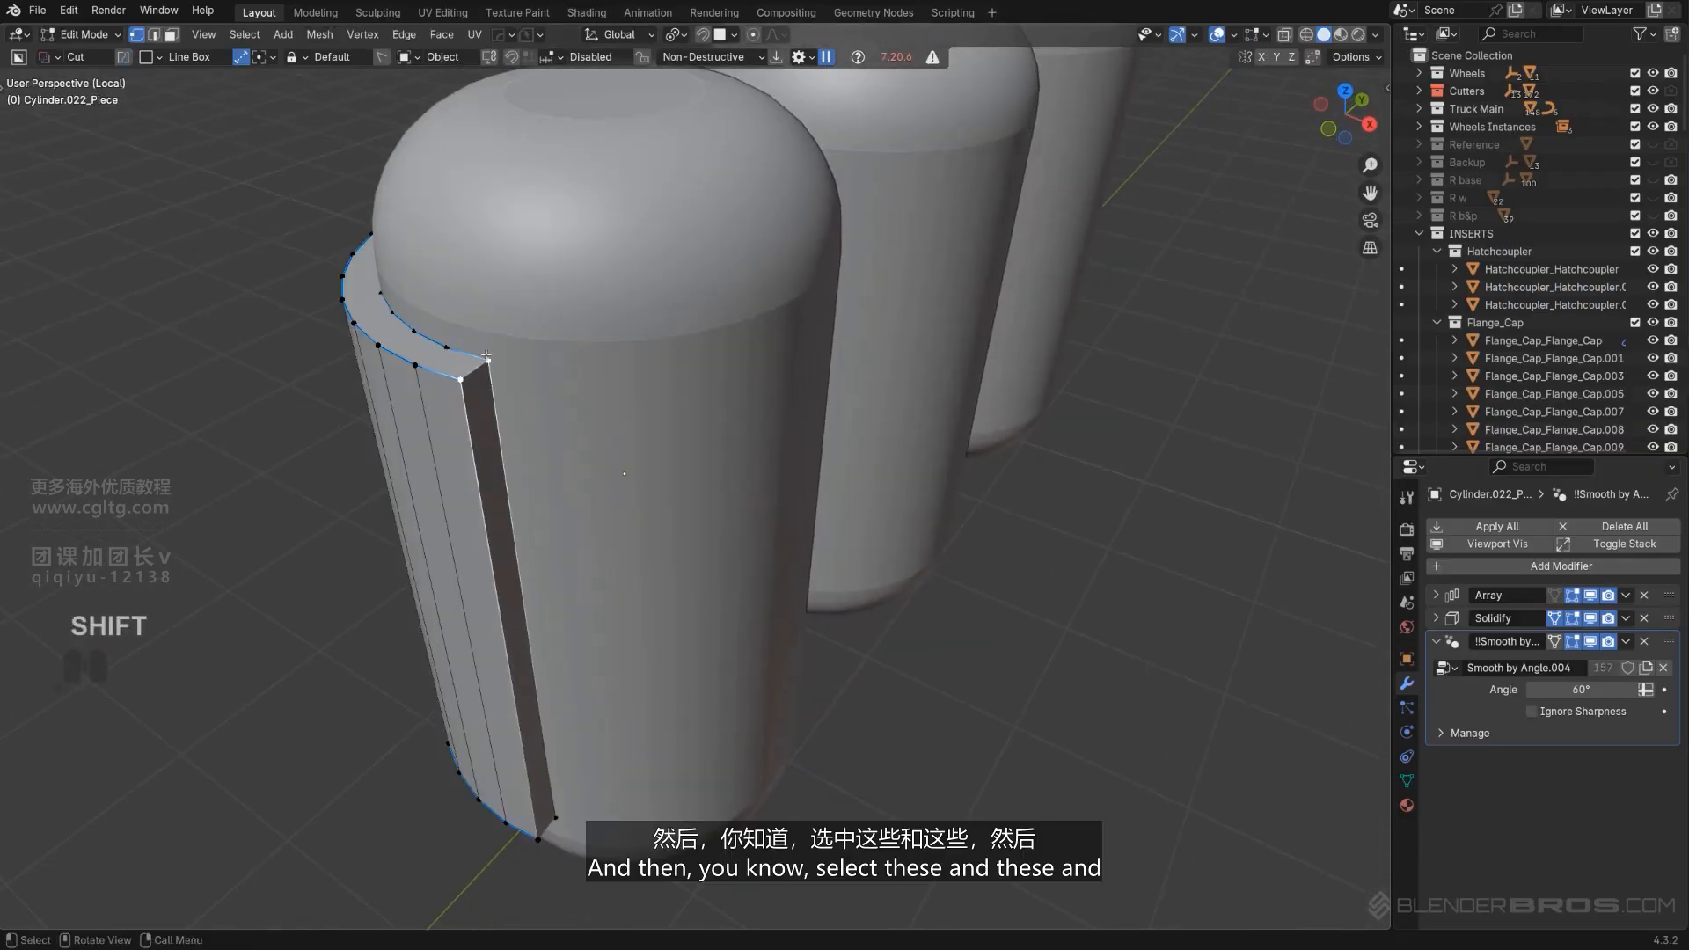
key(ctrl+shift+b)
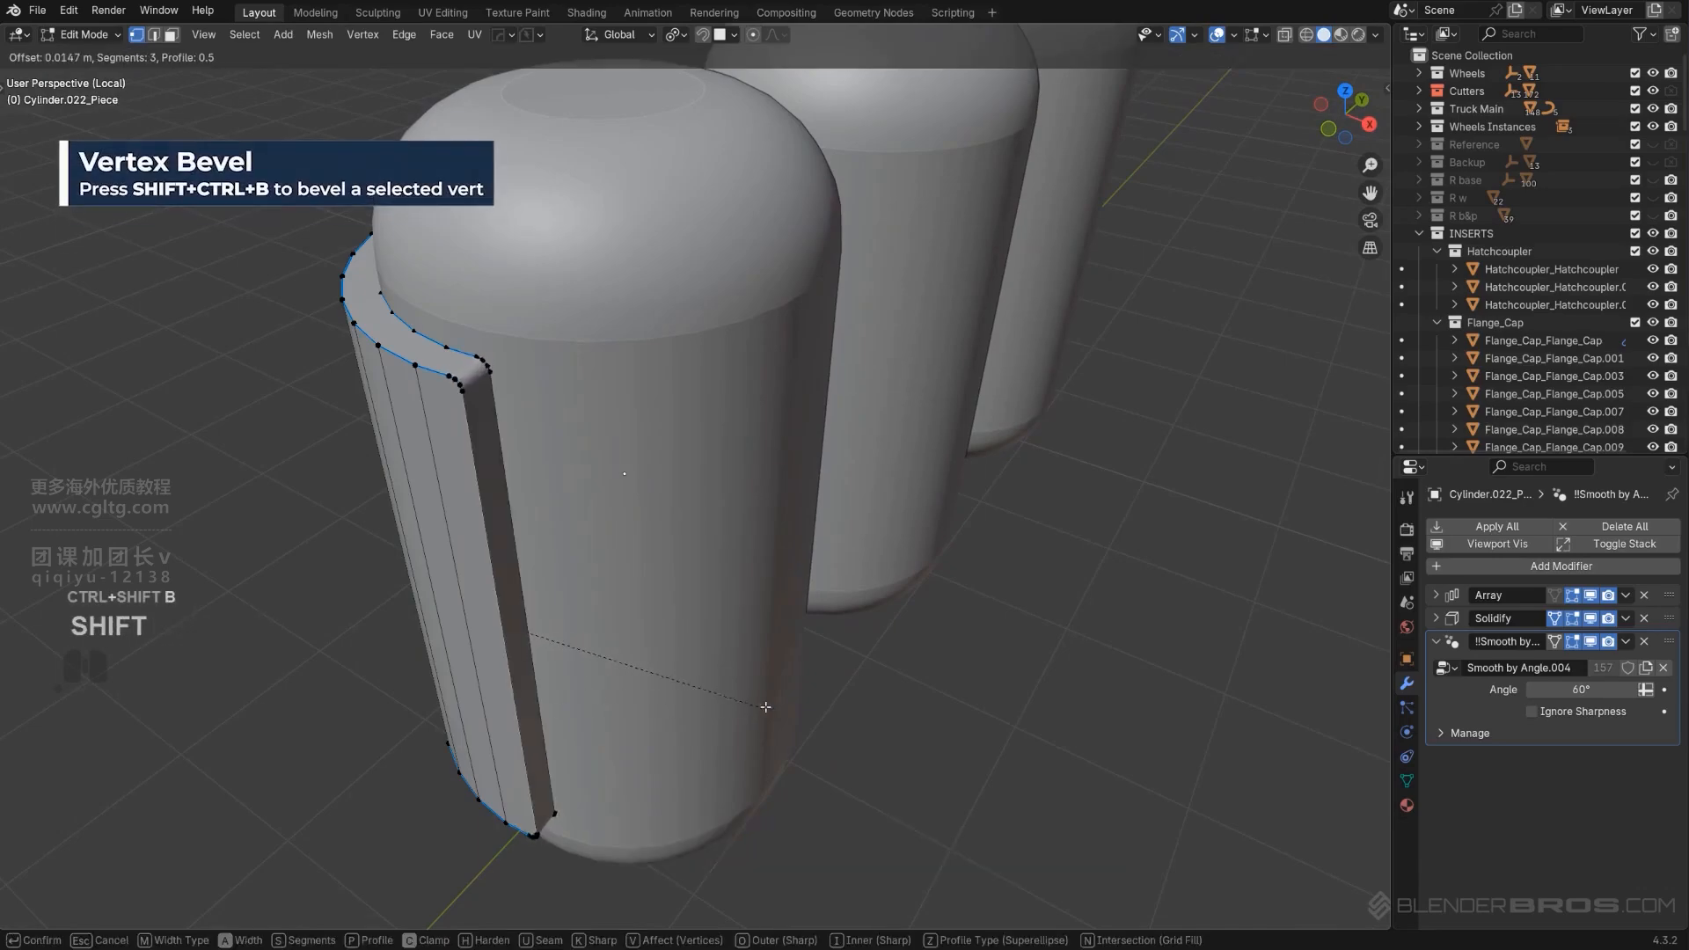
click(991, 740)
key(Tab)
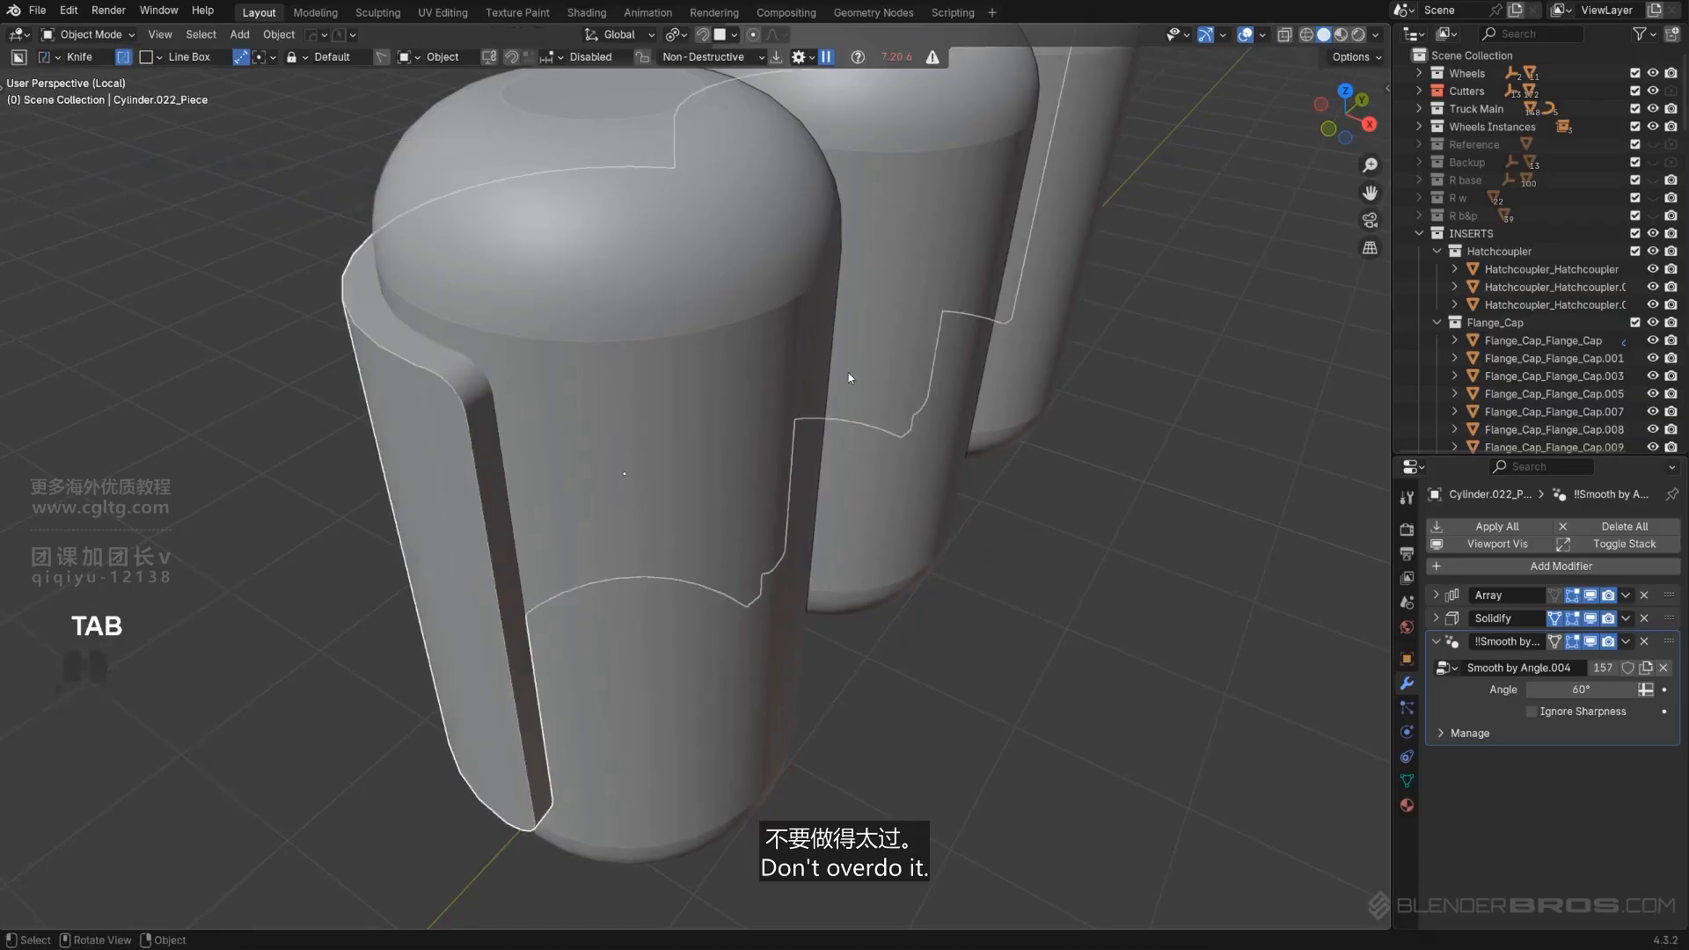
Add a 30° HardOps Bevel modifier to the tank holder.
middle_drag(848, 377, 794, 452)
key(q)
ctrl+click(623, 329)
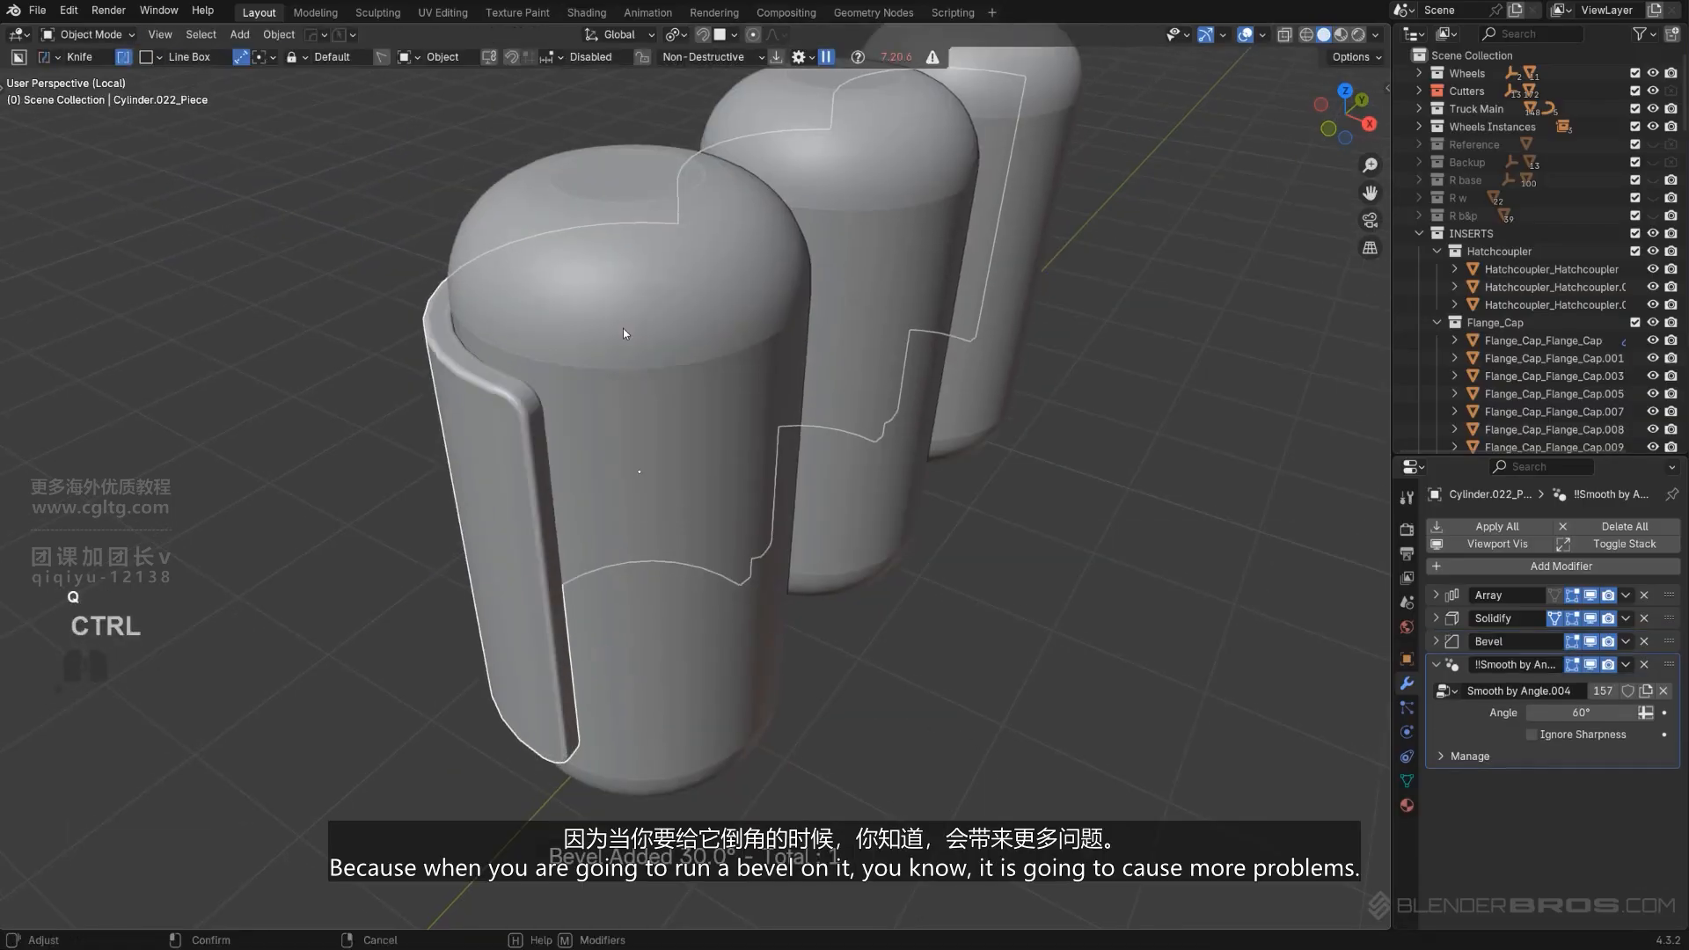
click(623, 329)
Exit local view and show the tanks on the truck in right orthographic view.
scroll(623, 331, down, 4)
middle_drag(632, 339, 610, 393)
scroll(825, 332, up, 2)
scroll(610, 393, up, 2)
key(Tab)
key(KP_5)
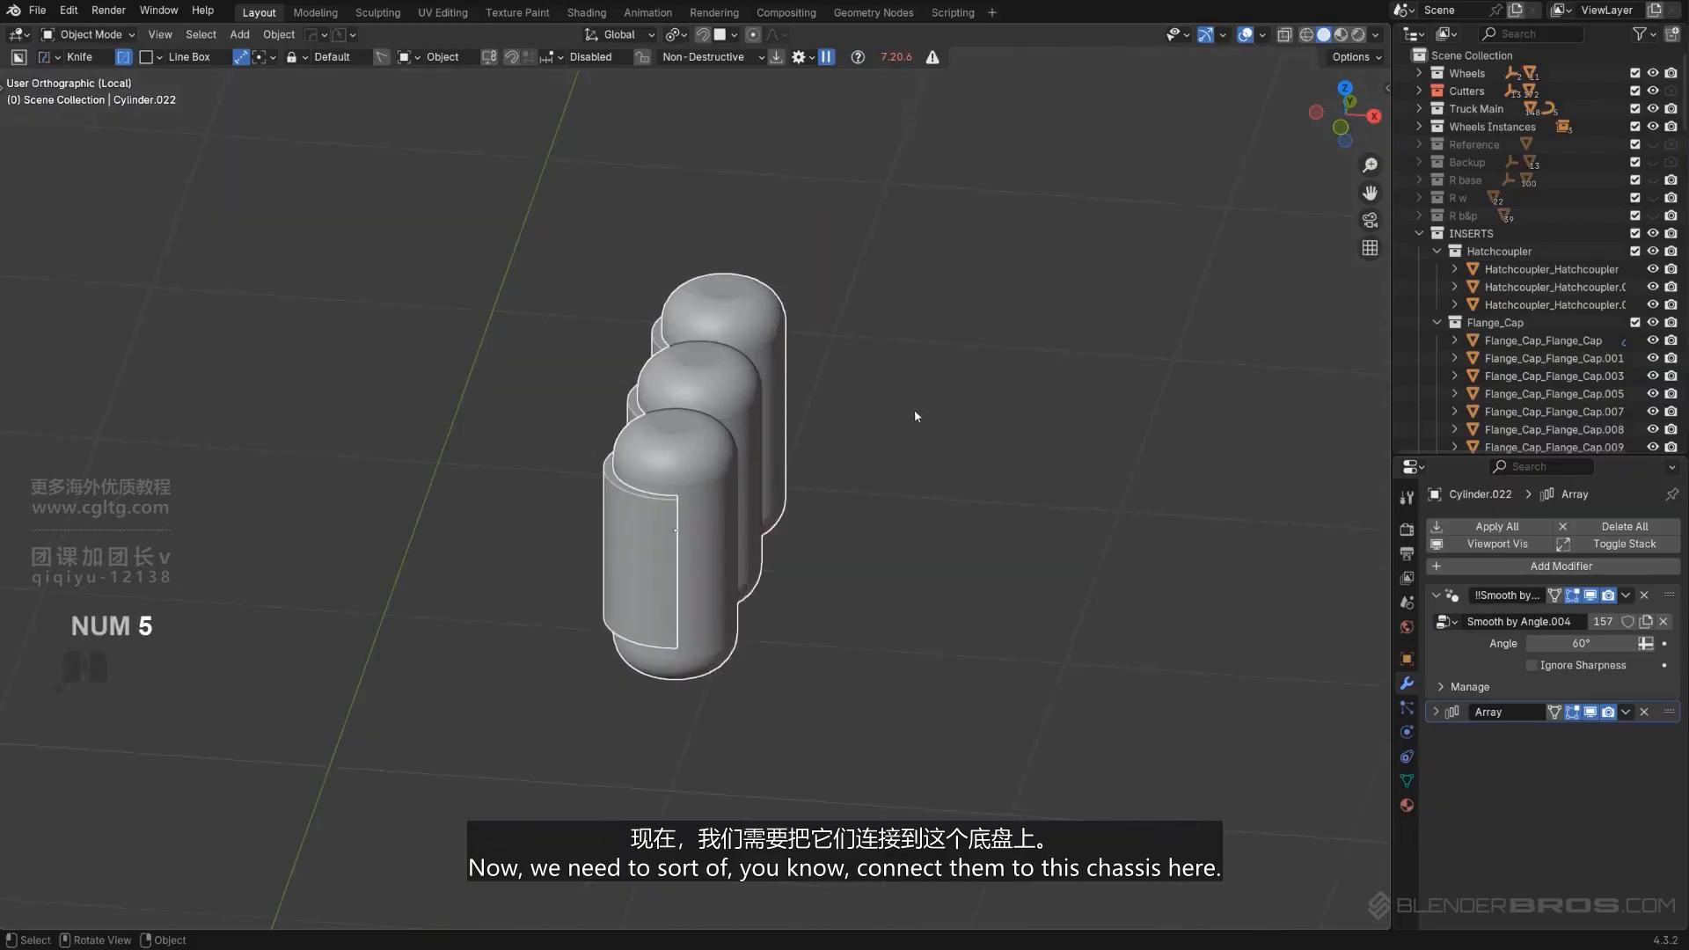
key(KP_5)
middle_drag(801, 518, 613, 458)
key(slash)
key(KP_5)
scroll(612, 457, up, 2)
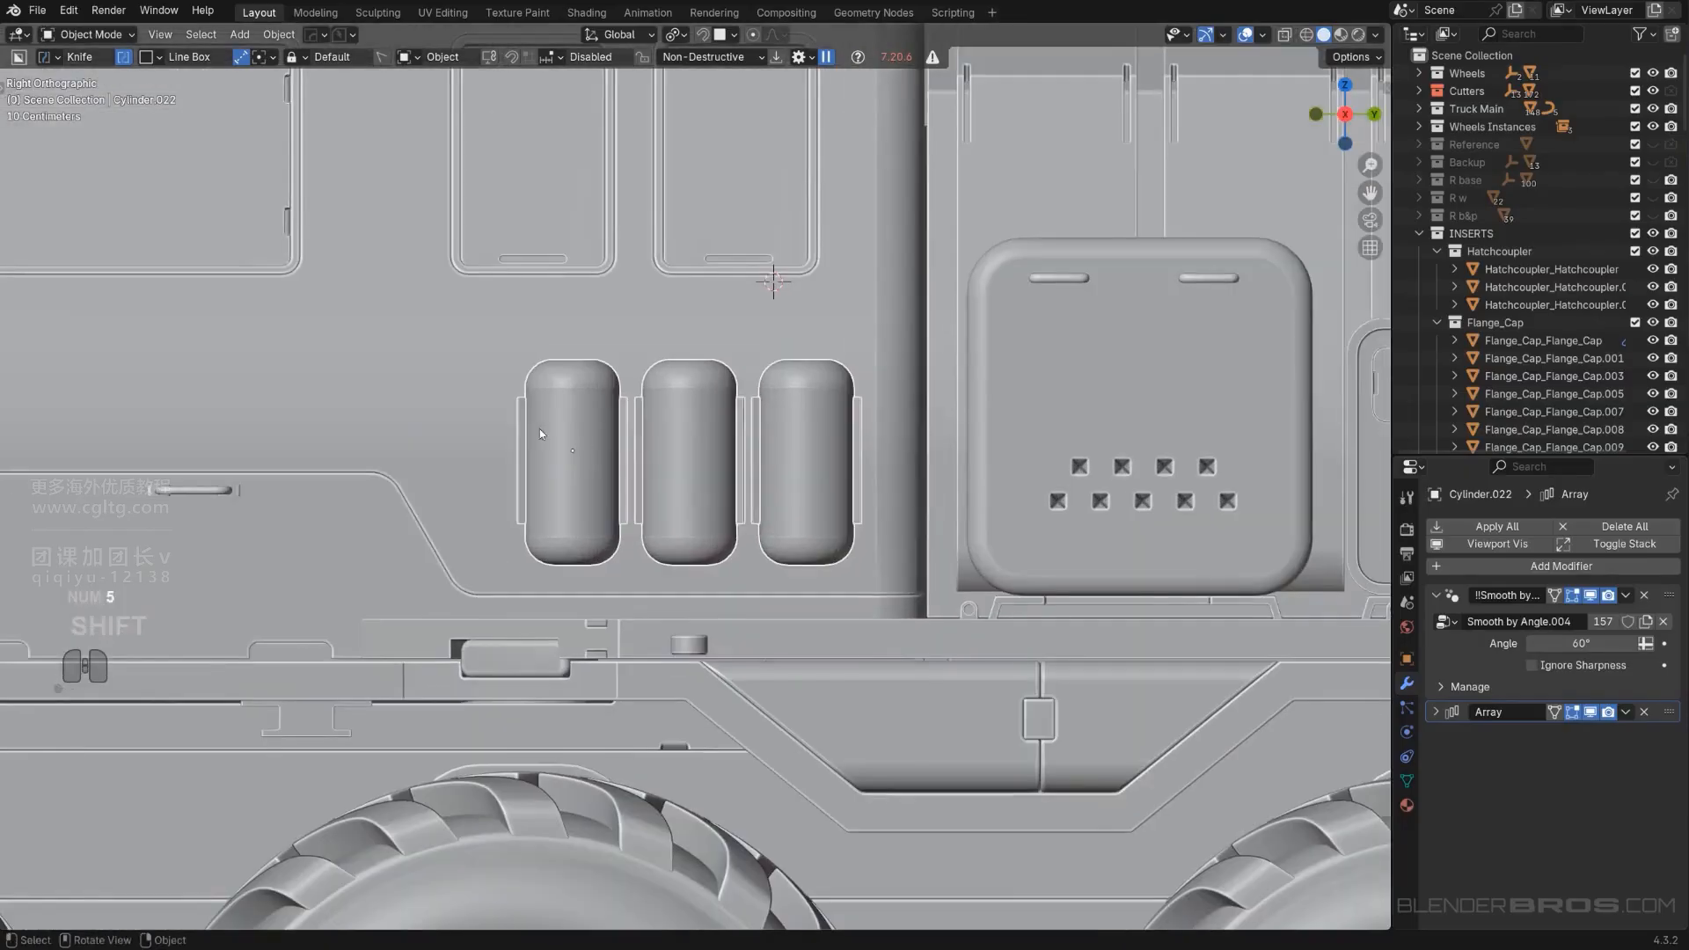
Add a cube and move it about 3.33 m along X, out to the truck's side.
click(493, 434)
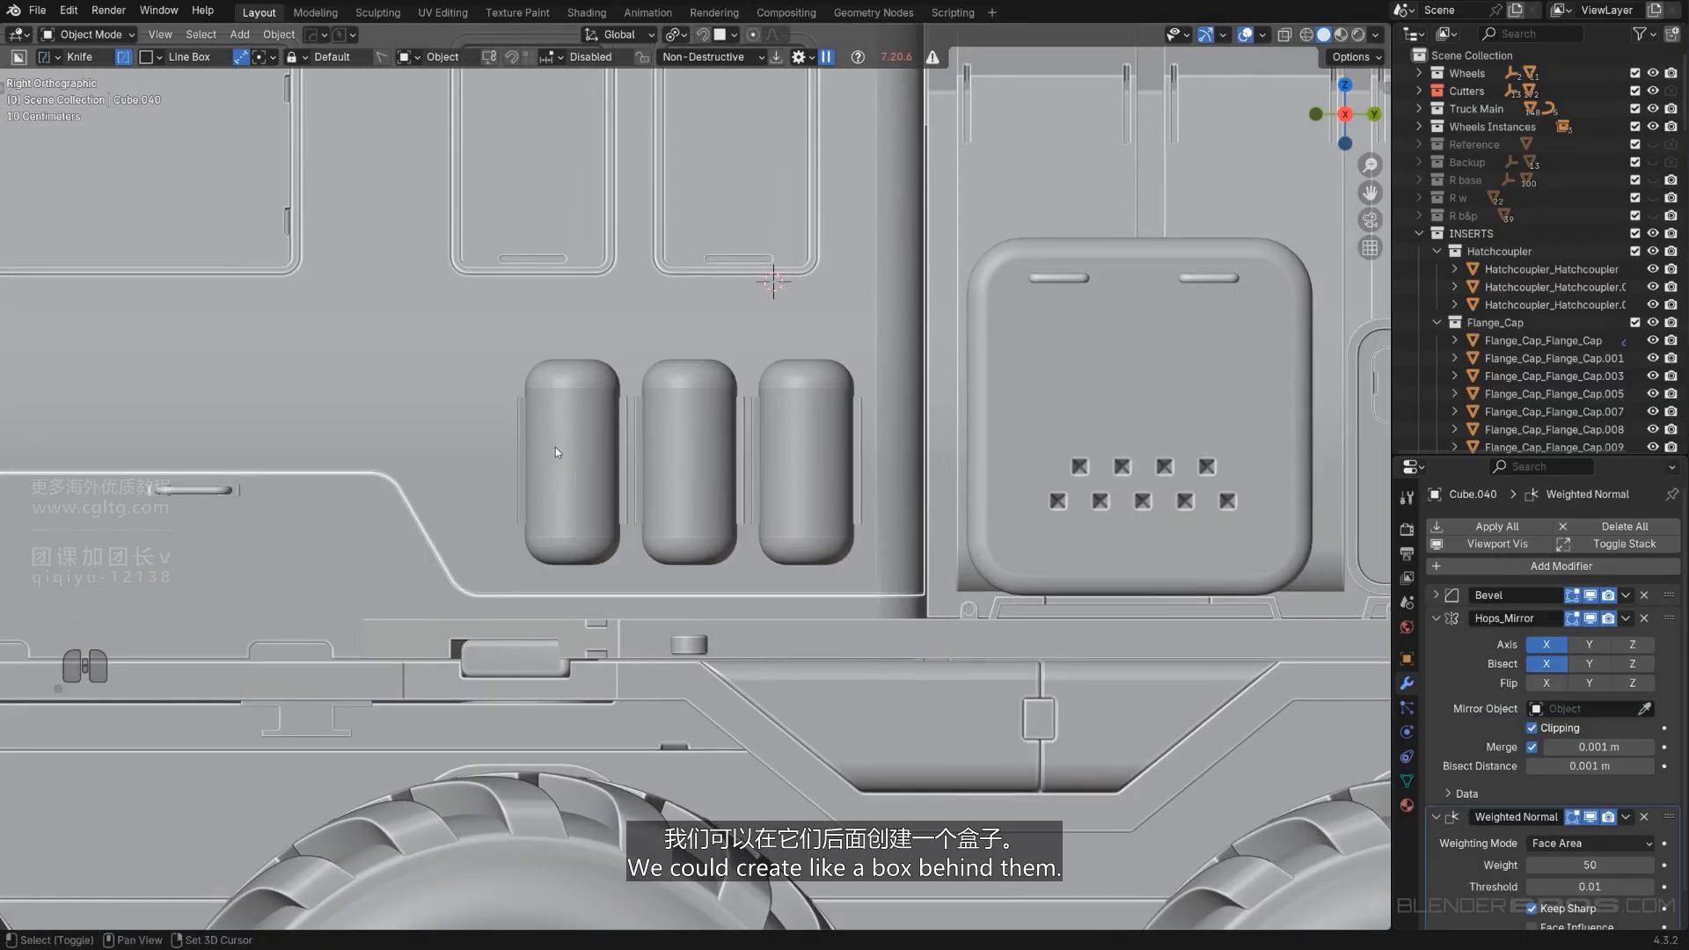
key(shift+a)
mouse_move(556, 447)
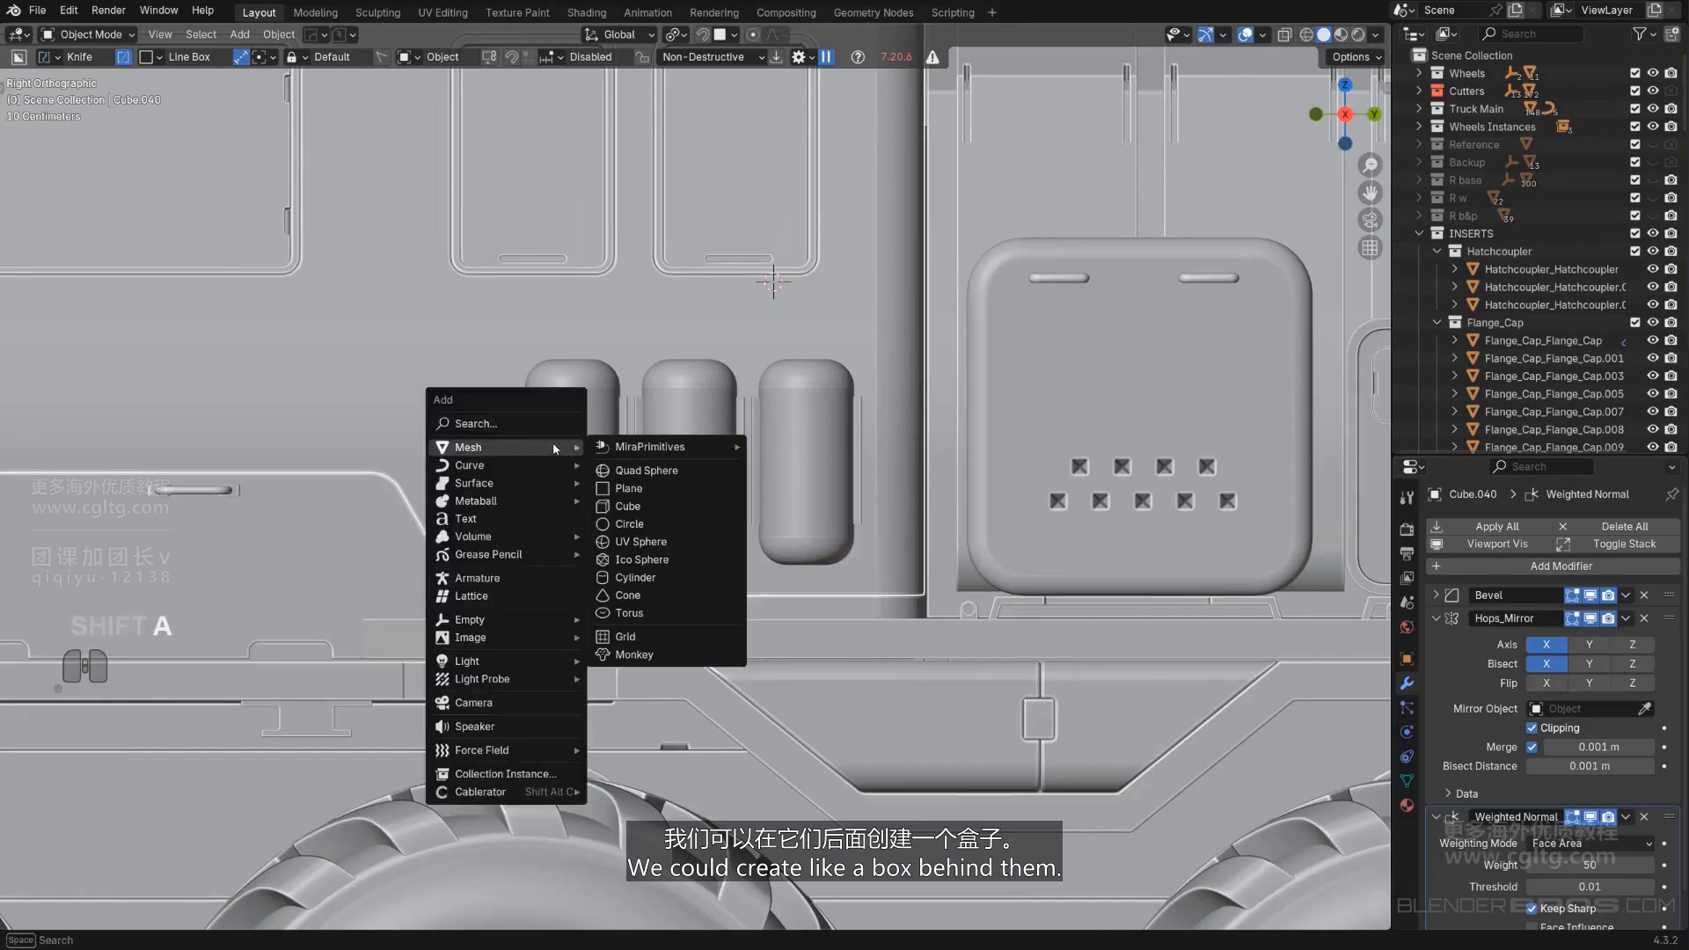
click(661, 511)
scroll(701, 520, down, 4)
middle_drag(784, 475, 897, 508)
key(g)
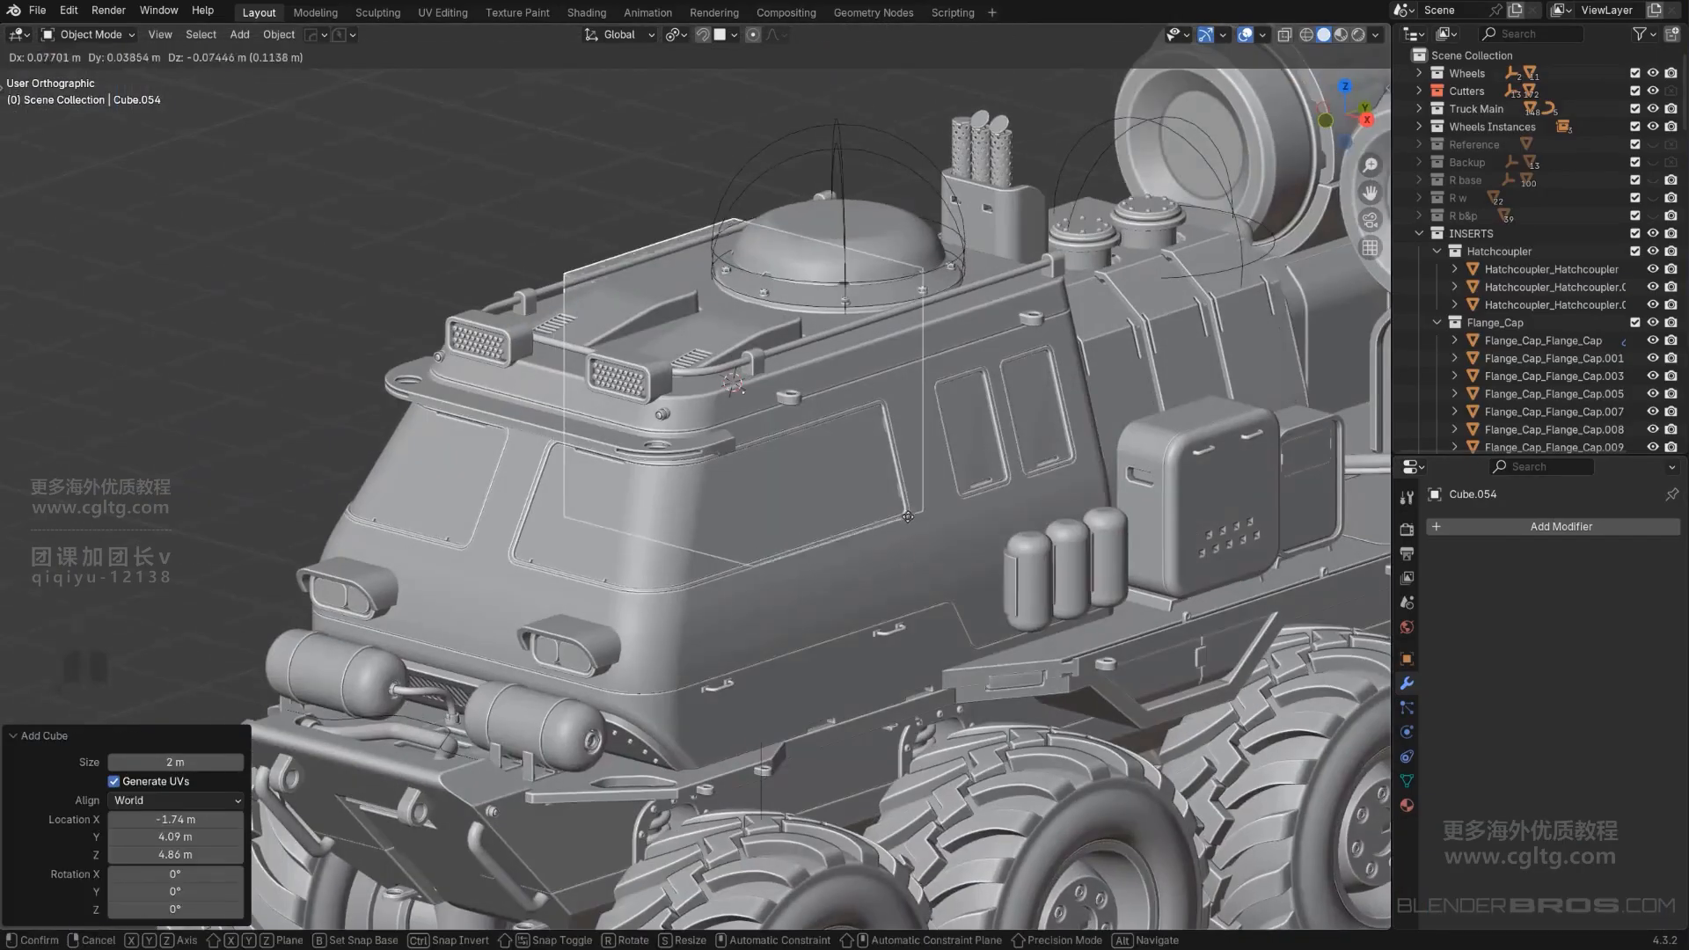
key(x)
click(1086, 528)
Scale the cube to about 0.302 and move it about -0.342 m in Y and -0.686 m in Z, onto the tanks.
alt+middle_drag(1086, 528, 1091, 525)
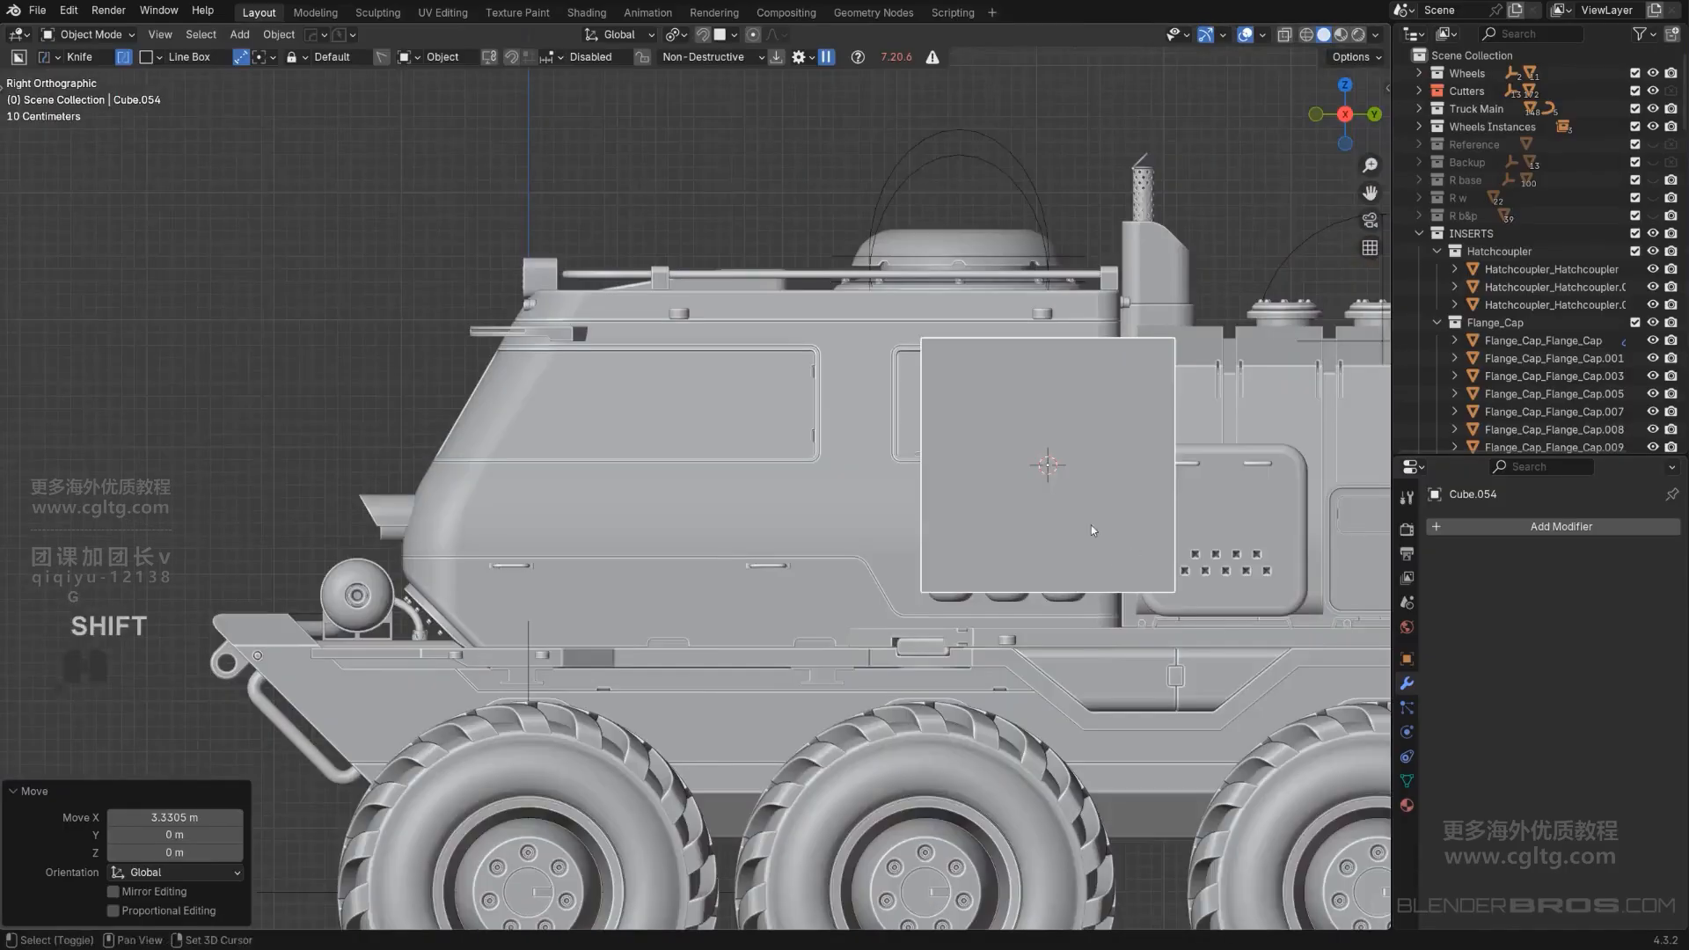
scroll(1091, 525, up, 3)
key(s)
click(914, 468)
shift+middle_drag(915, 468, 801, 435)
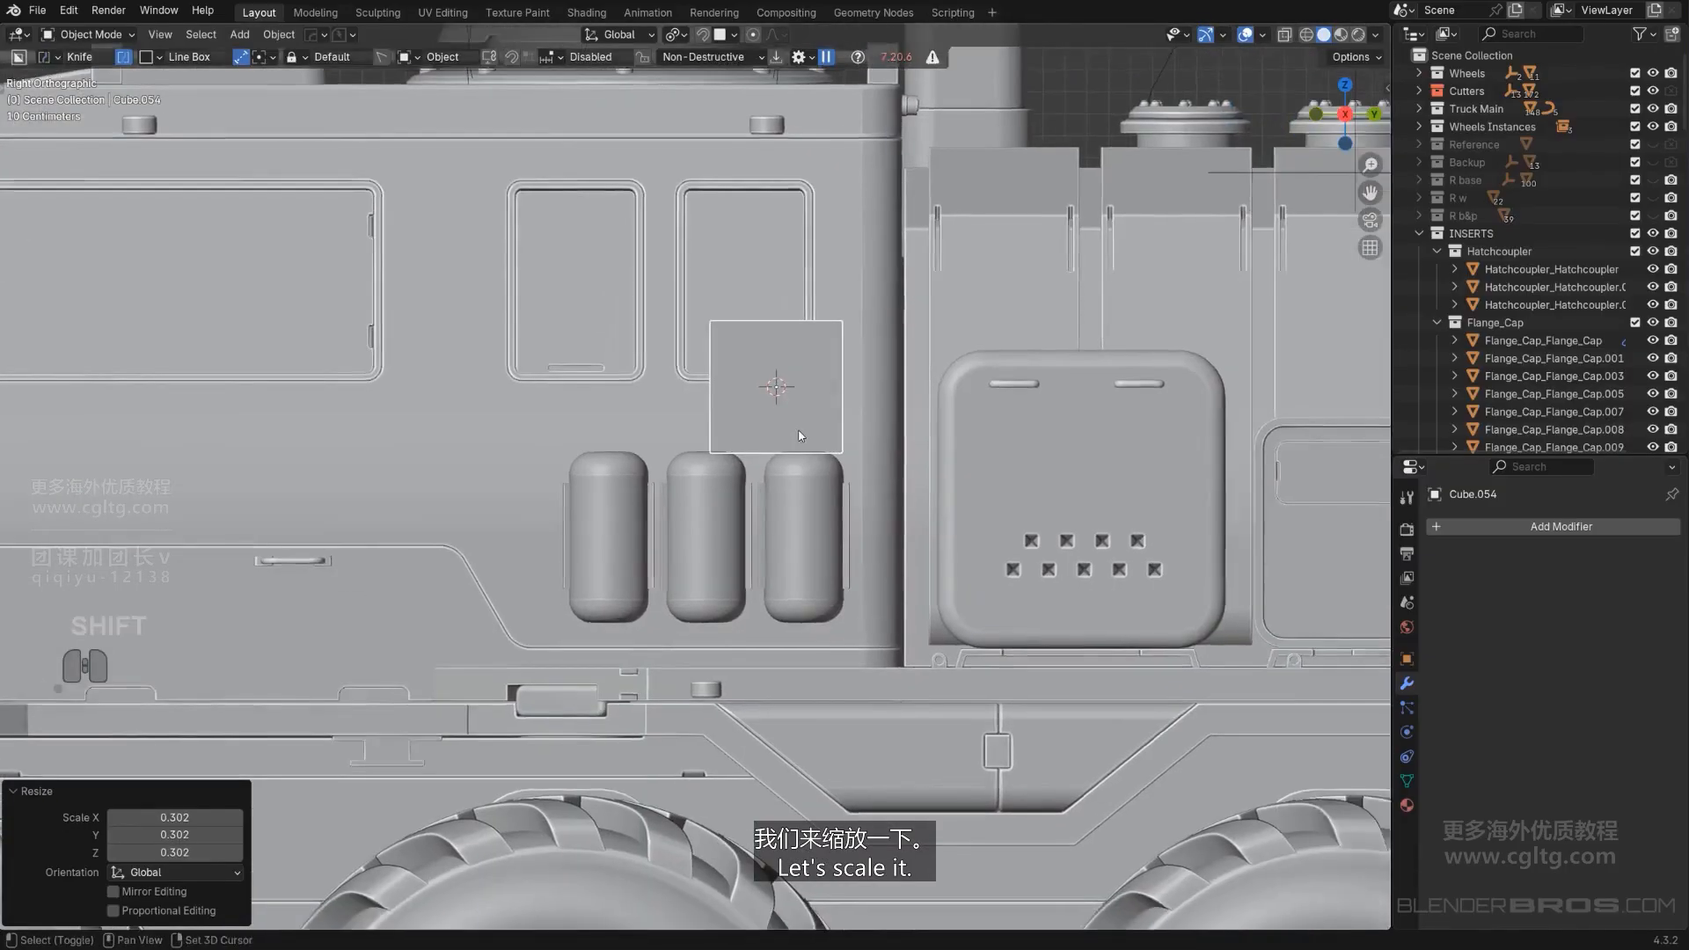
scroll(801, 435, up, 2)
key(g)
click(703, 655)
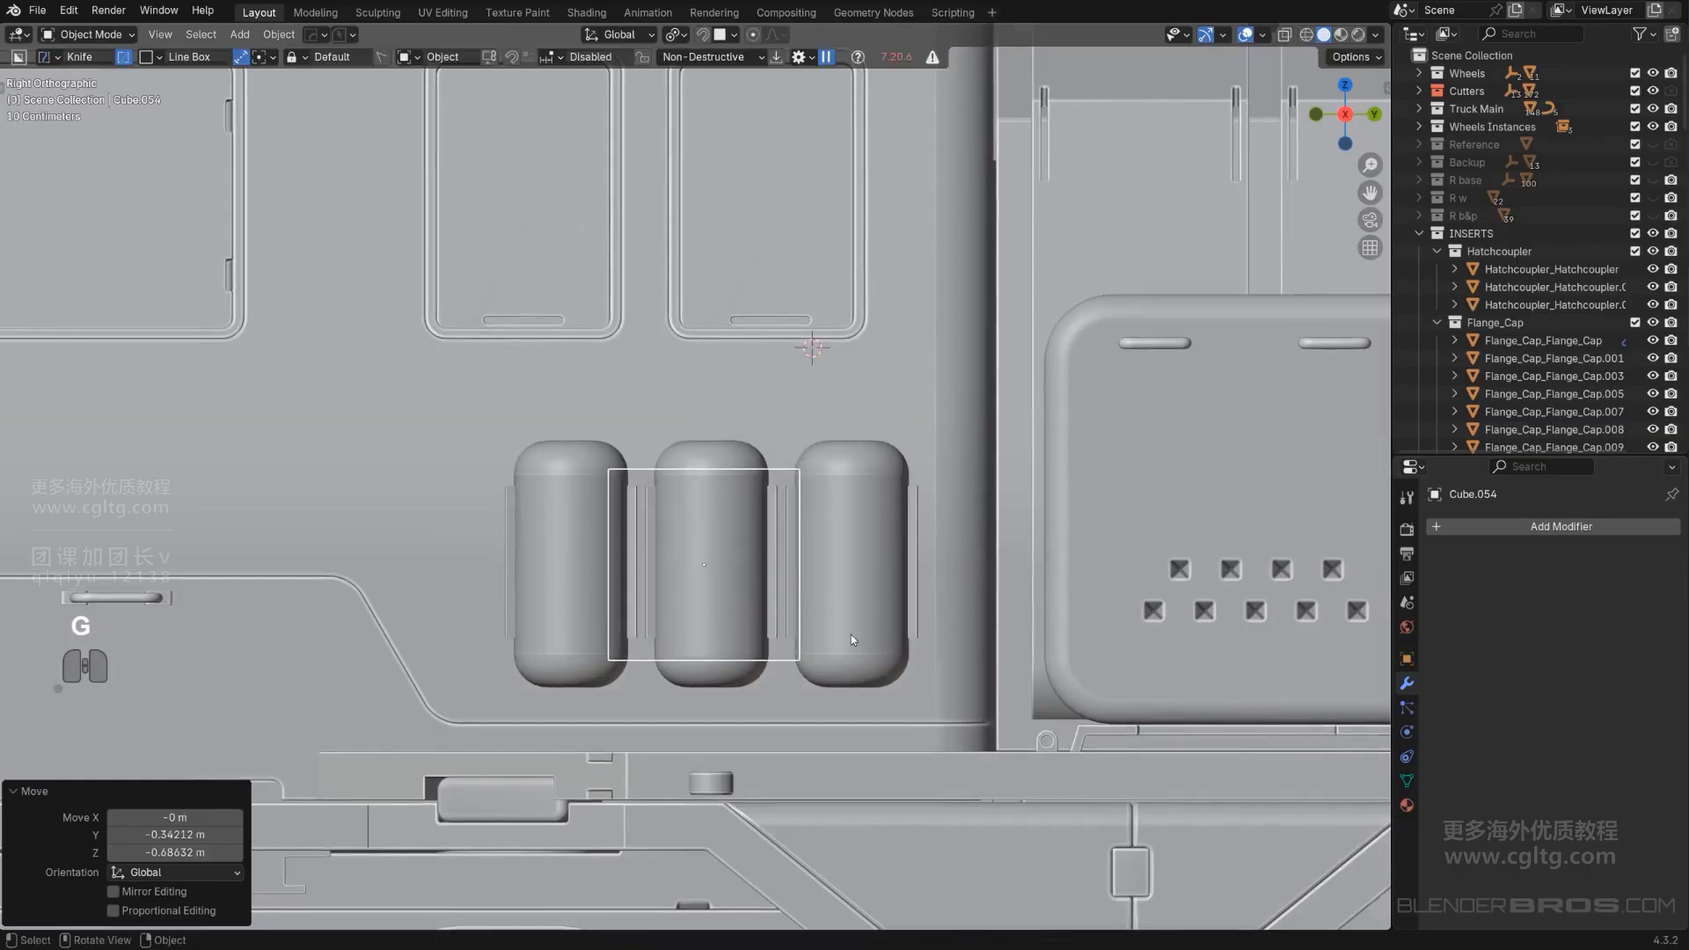
Stretch the box to about 2.314 along Y, spanning all three tanks, and scale it overall to about 0.958.
key(s)
key(y)
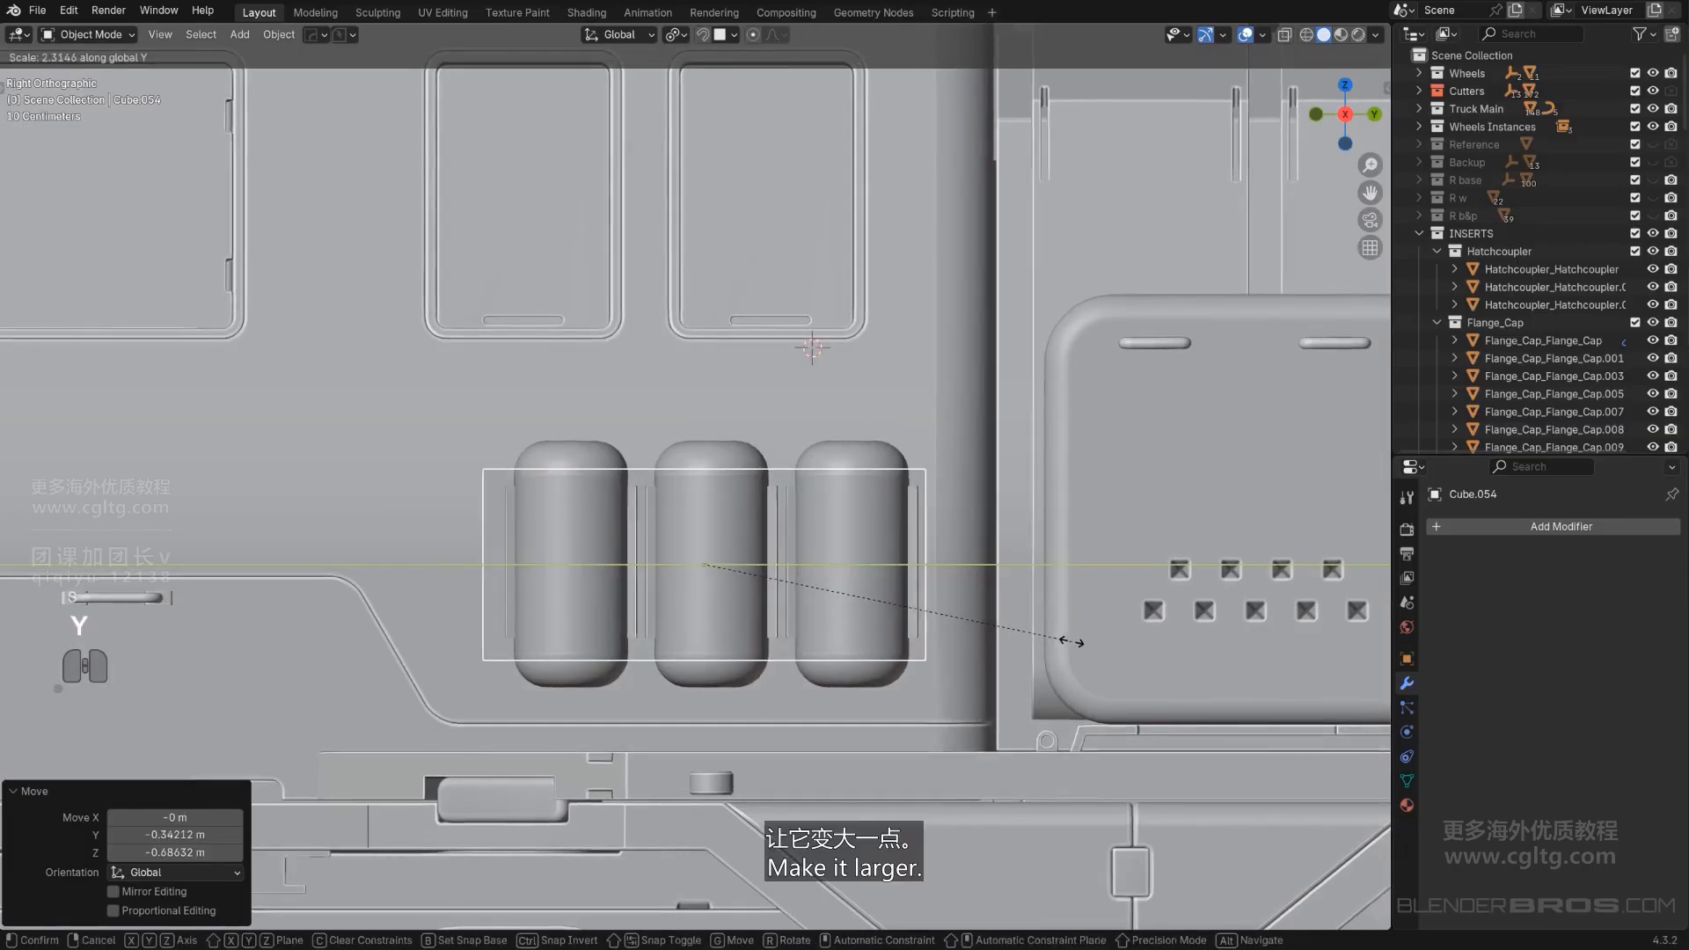
click(1072, 641)
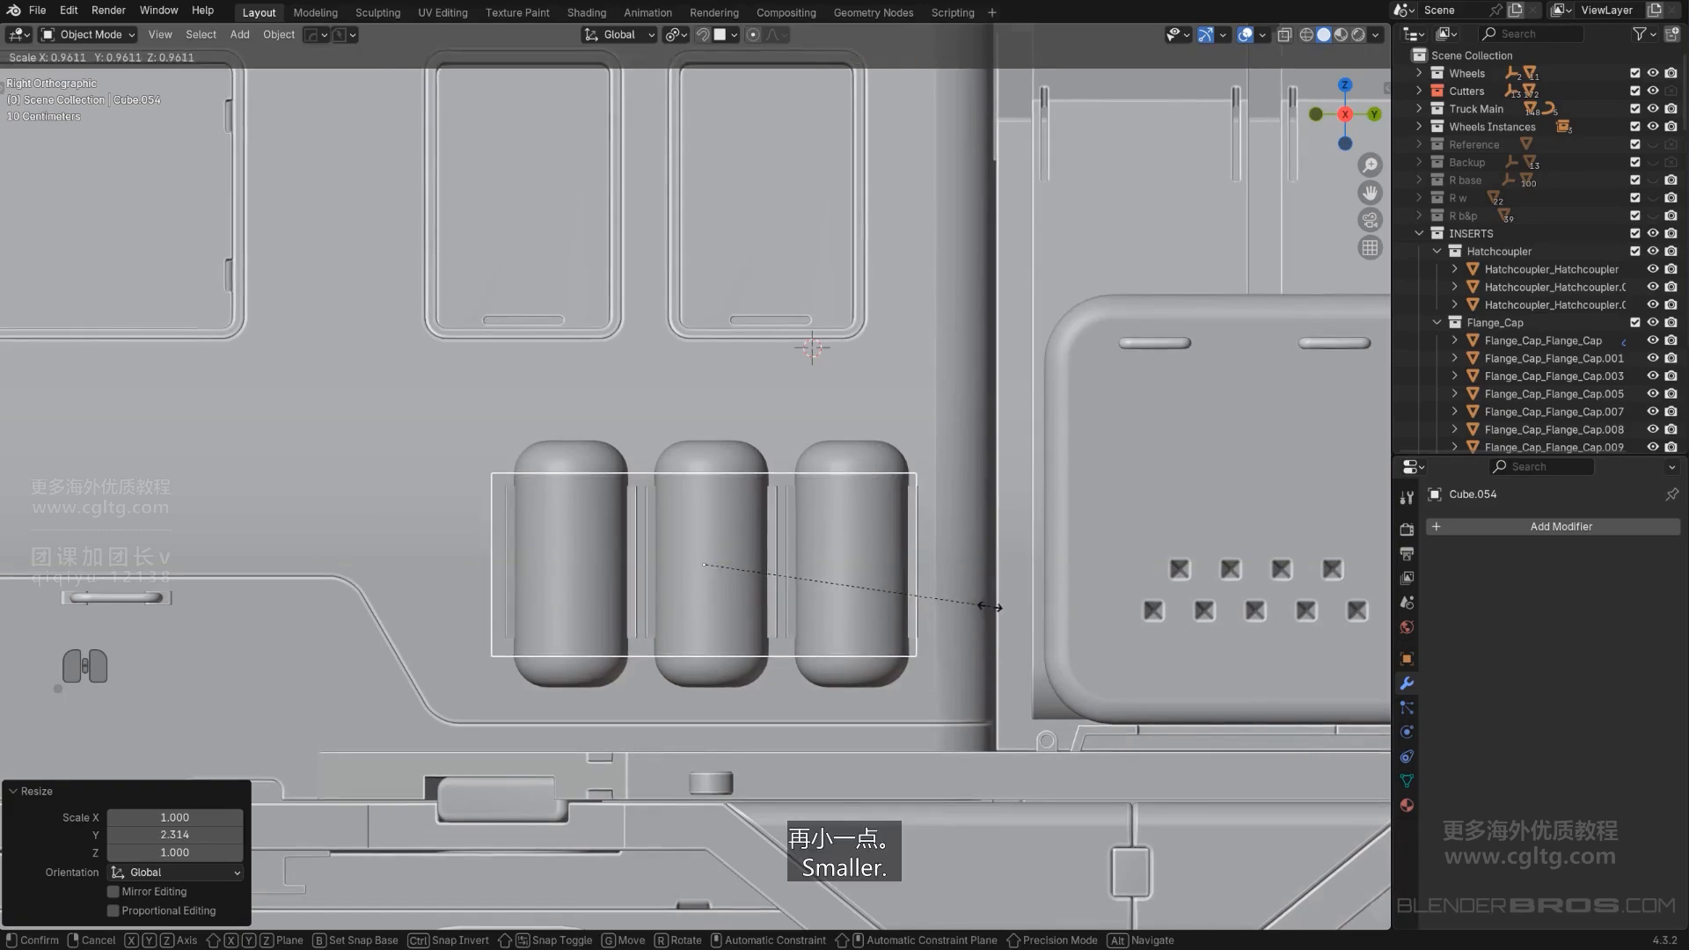
click(790, 562)
Shorten the box to about 0.918 along Z and adjust its position behind the three tanks.
scroll(790, 561, up, 2)
key(g)
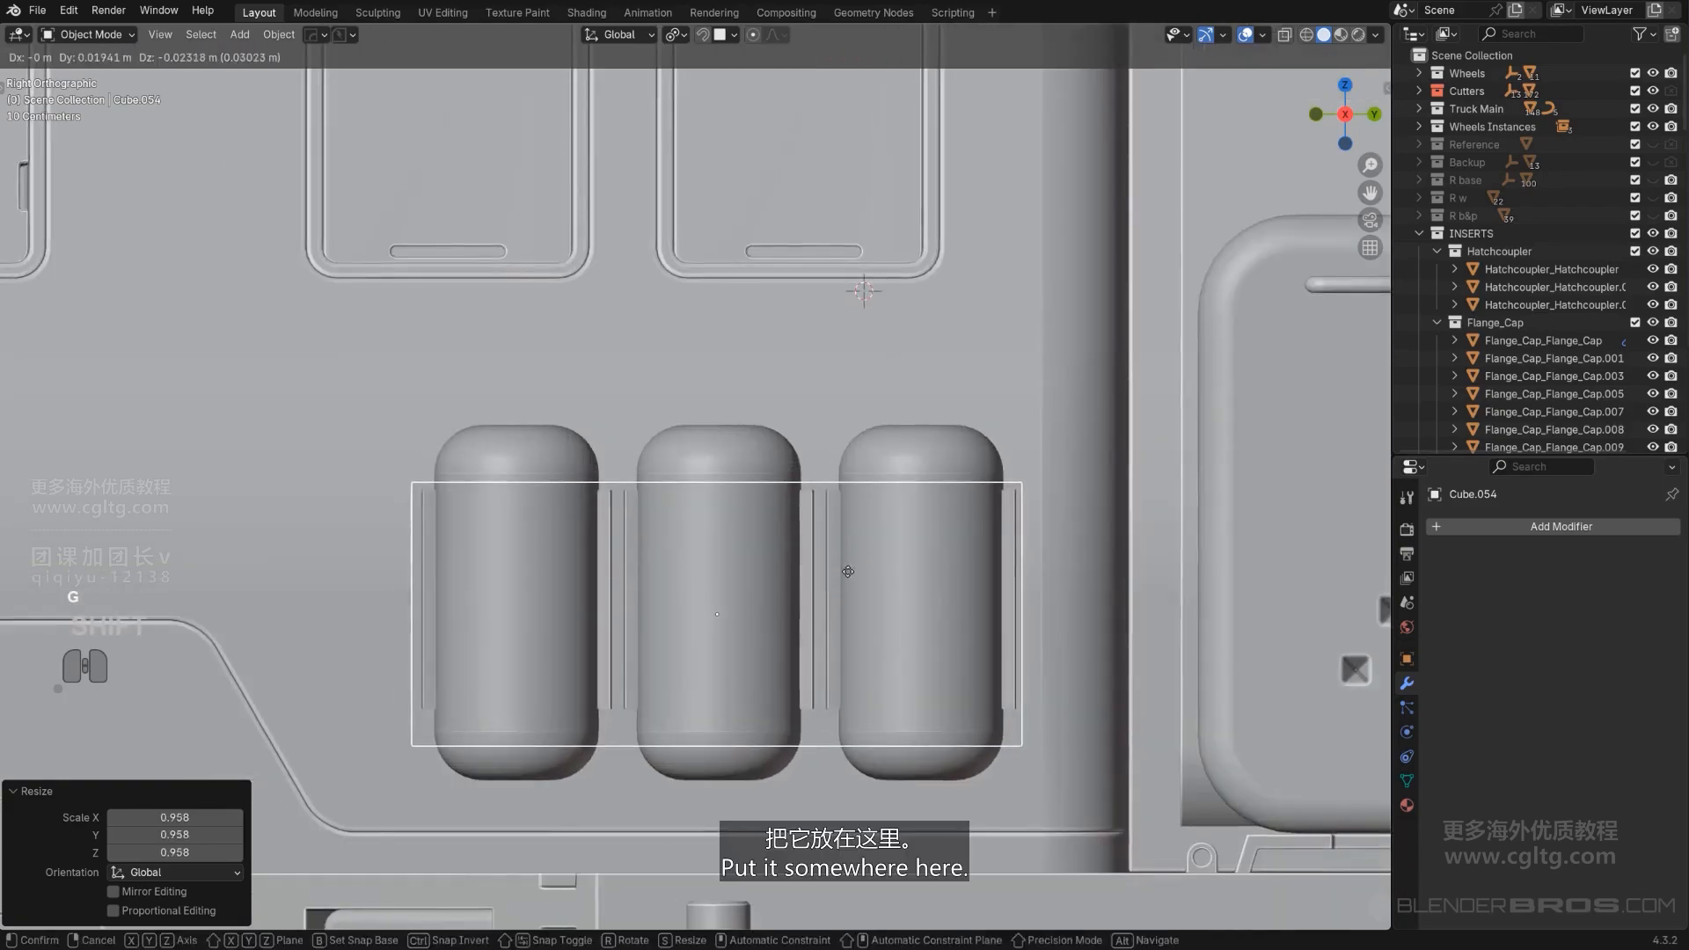
click(999, 589)
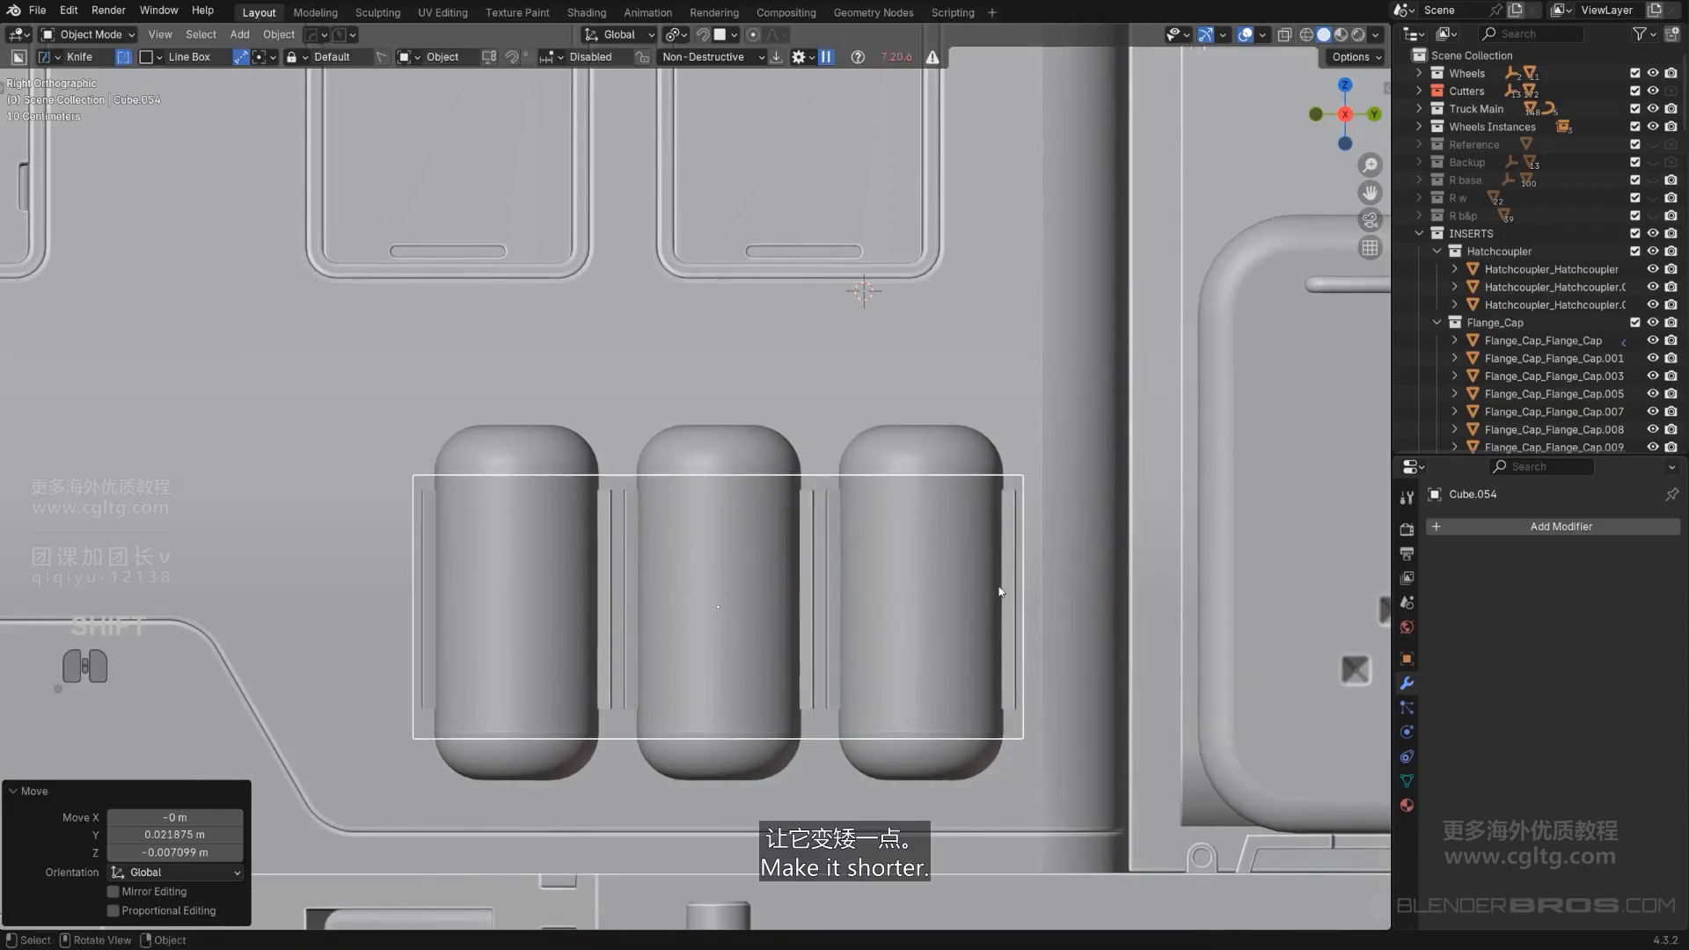
key(s)
key(z)
click(979, 584)
key(g)
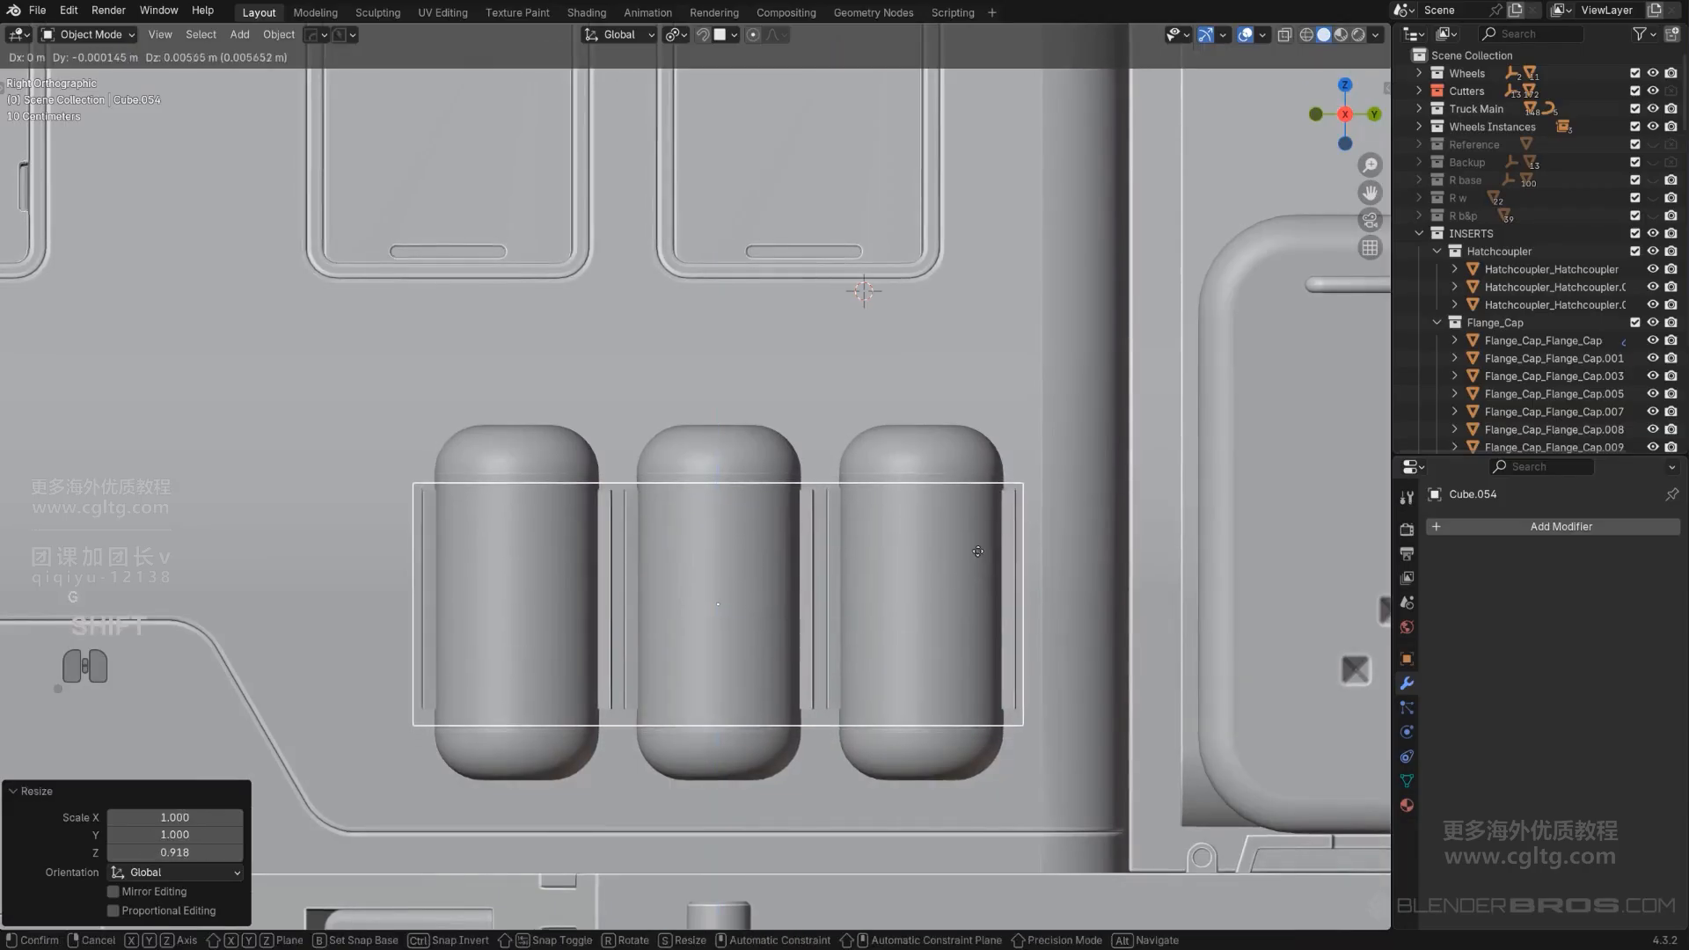
click(1001, 507)
Move the box about 0.056 m along X, closer to the tank holders.
scroll(950, 519, down, 2)
middle_drag(862, 531, 880, 625)
key(KP_5)
middle_drag(740, 669, 789, 654)
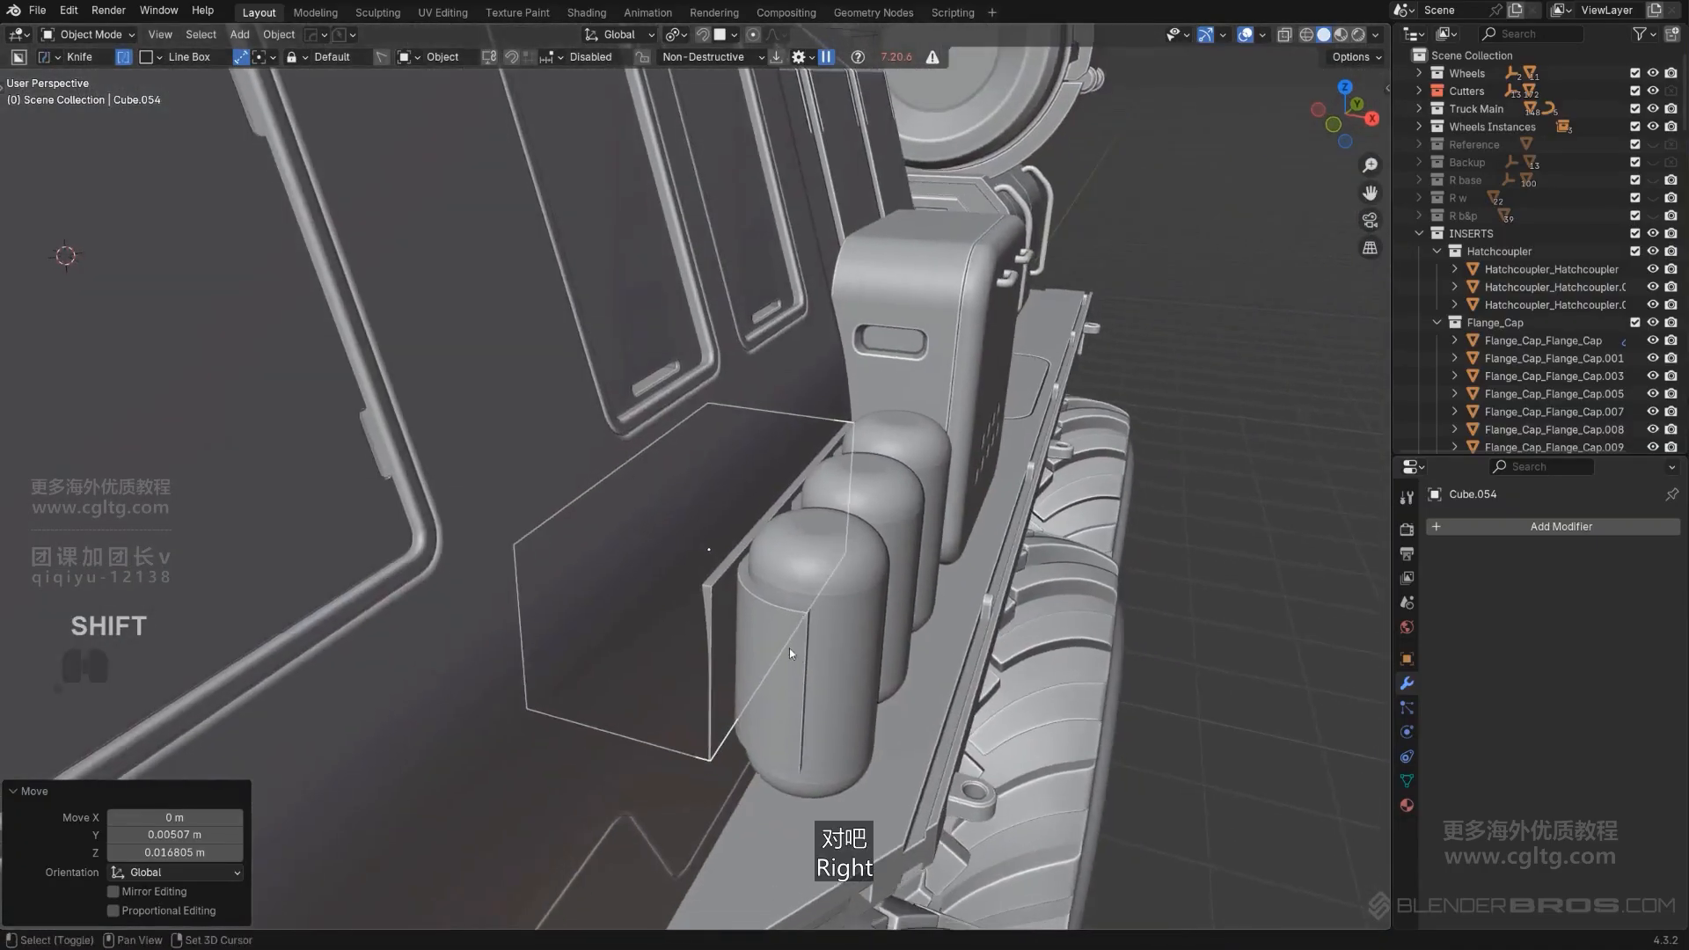
scroll(789, 654, up, 2)
key(g)
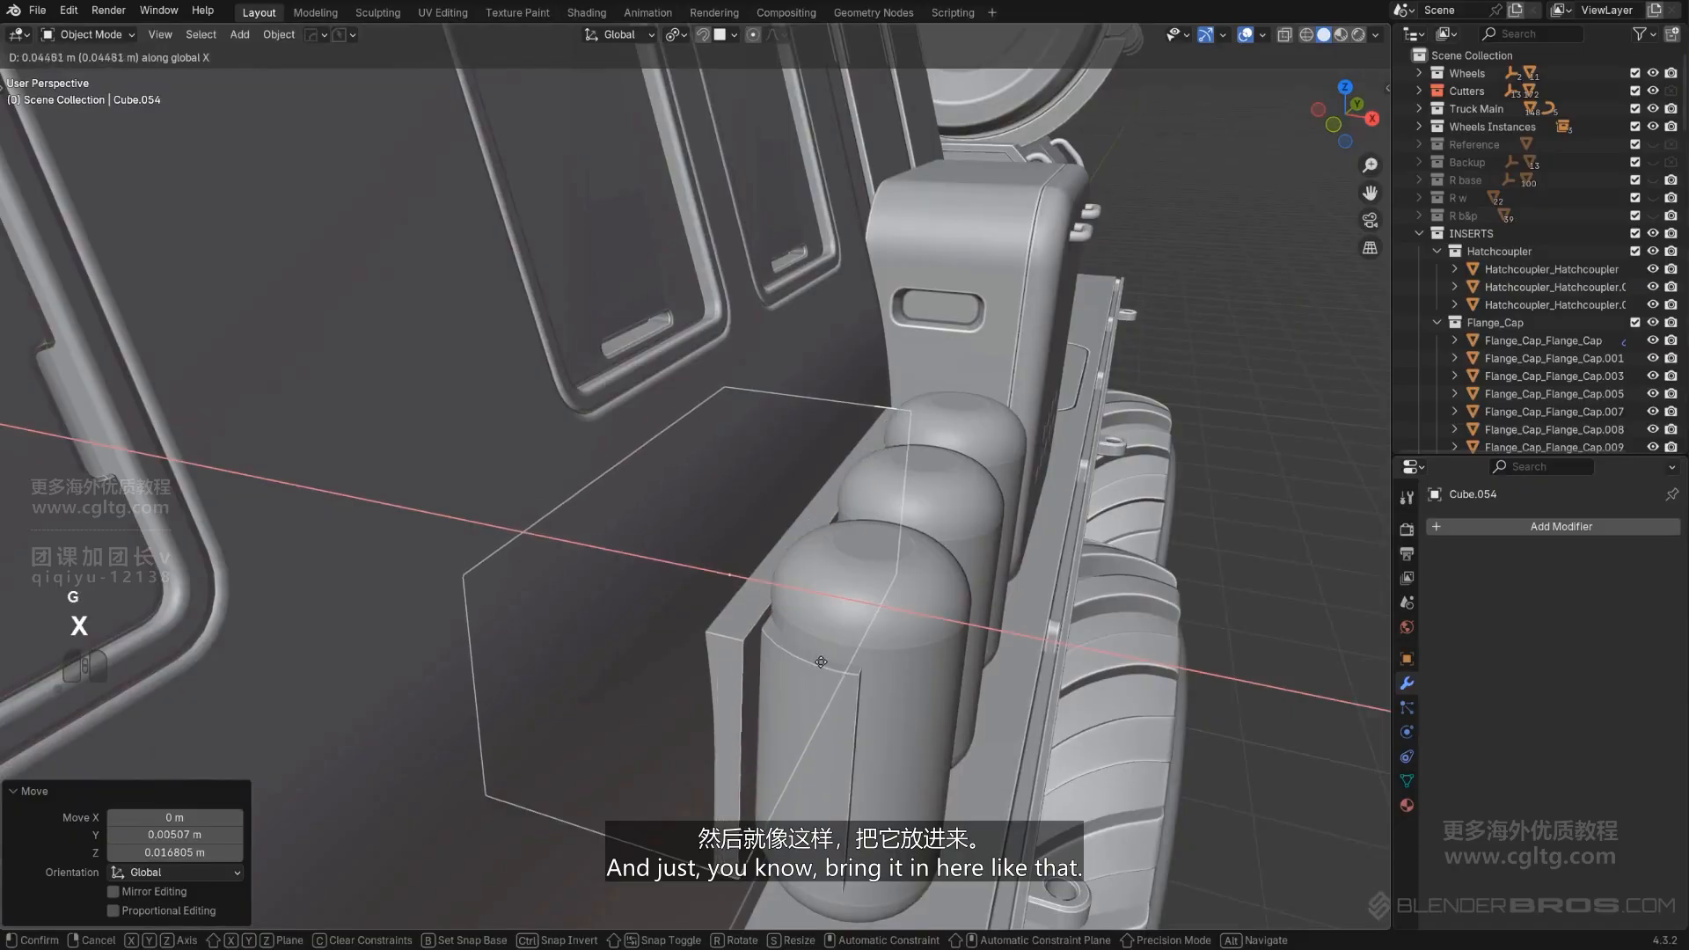
click(824, 664)
Apply the box's scale and round its four corner edges running along X with a nine-segment bevel.
middle_drag(824, 665, 779, 639)
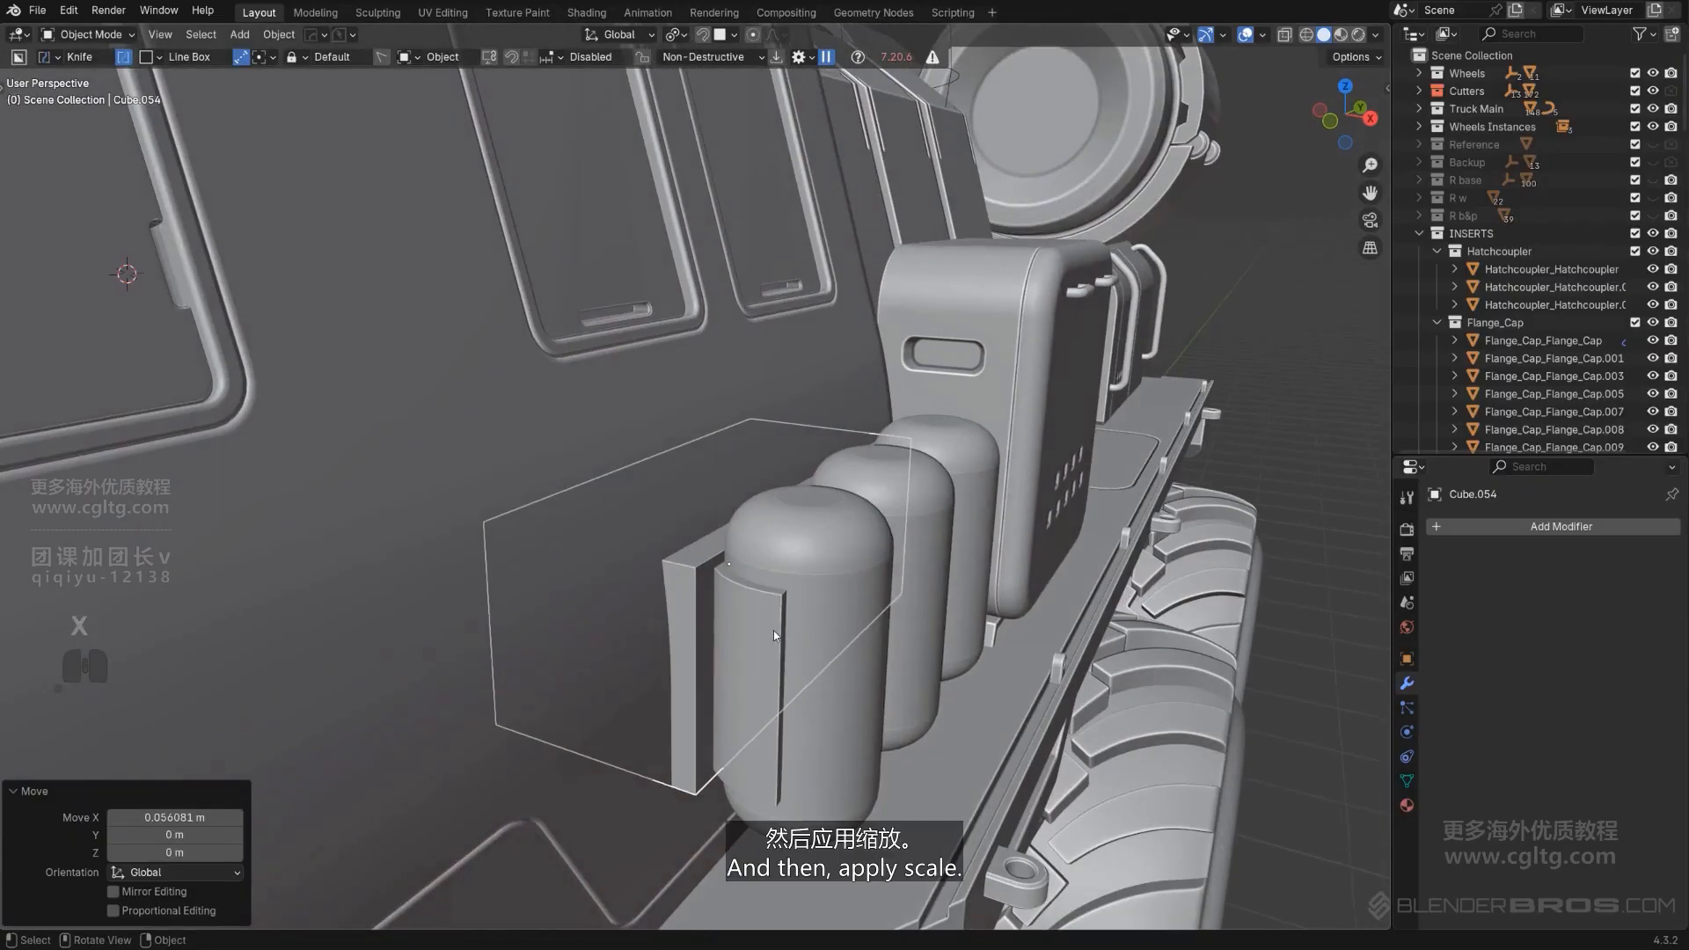
key(ctrl+a)
click(720, 456)
key(Tab)
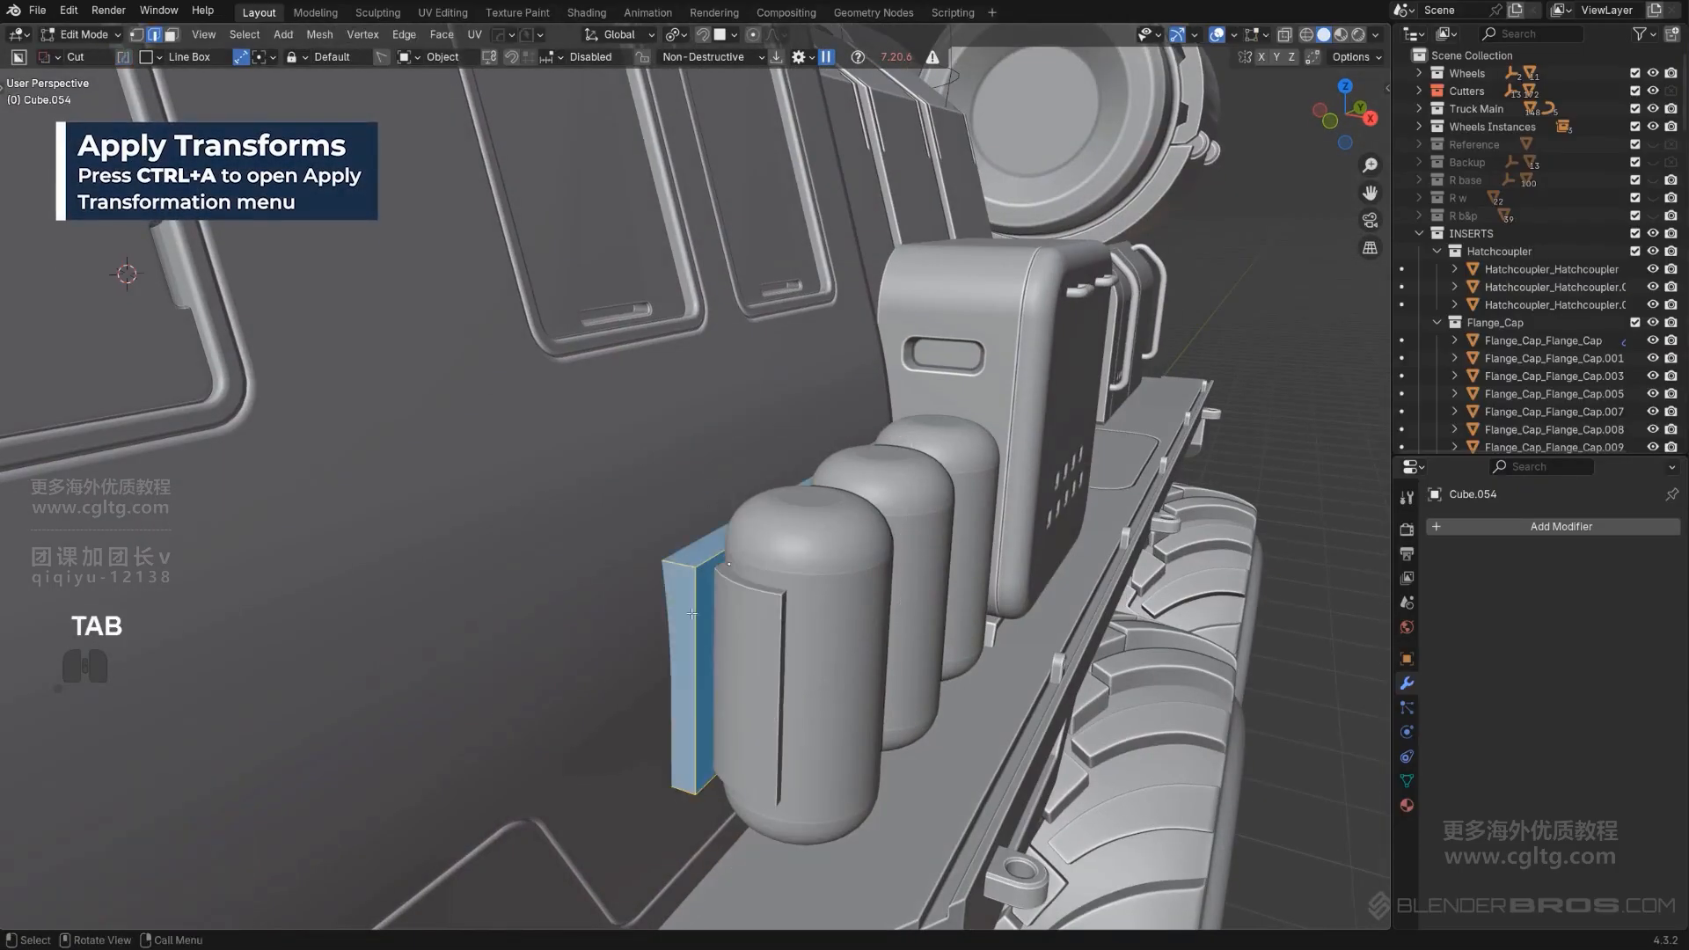
ctrl+alt+click(692, 613)
key(ctrl+b)
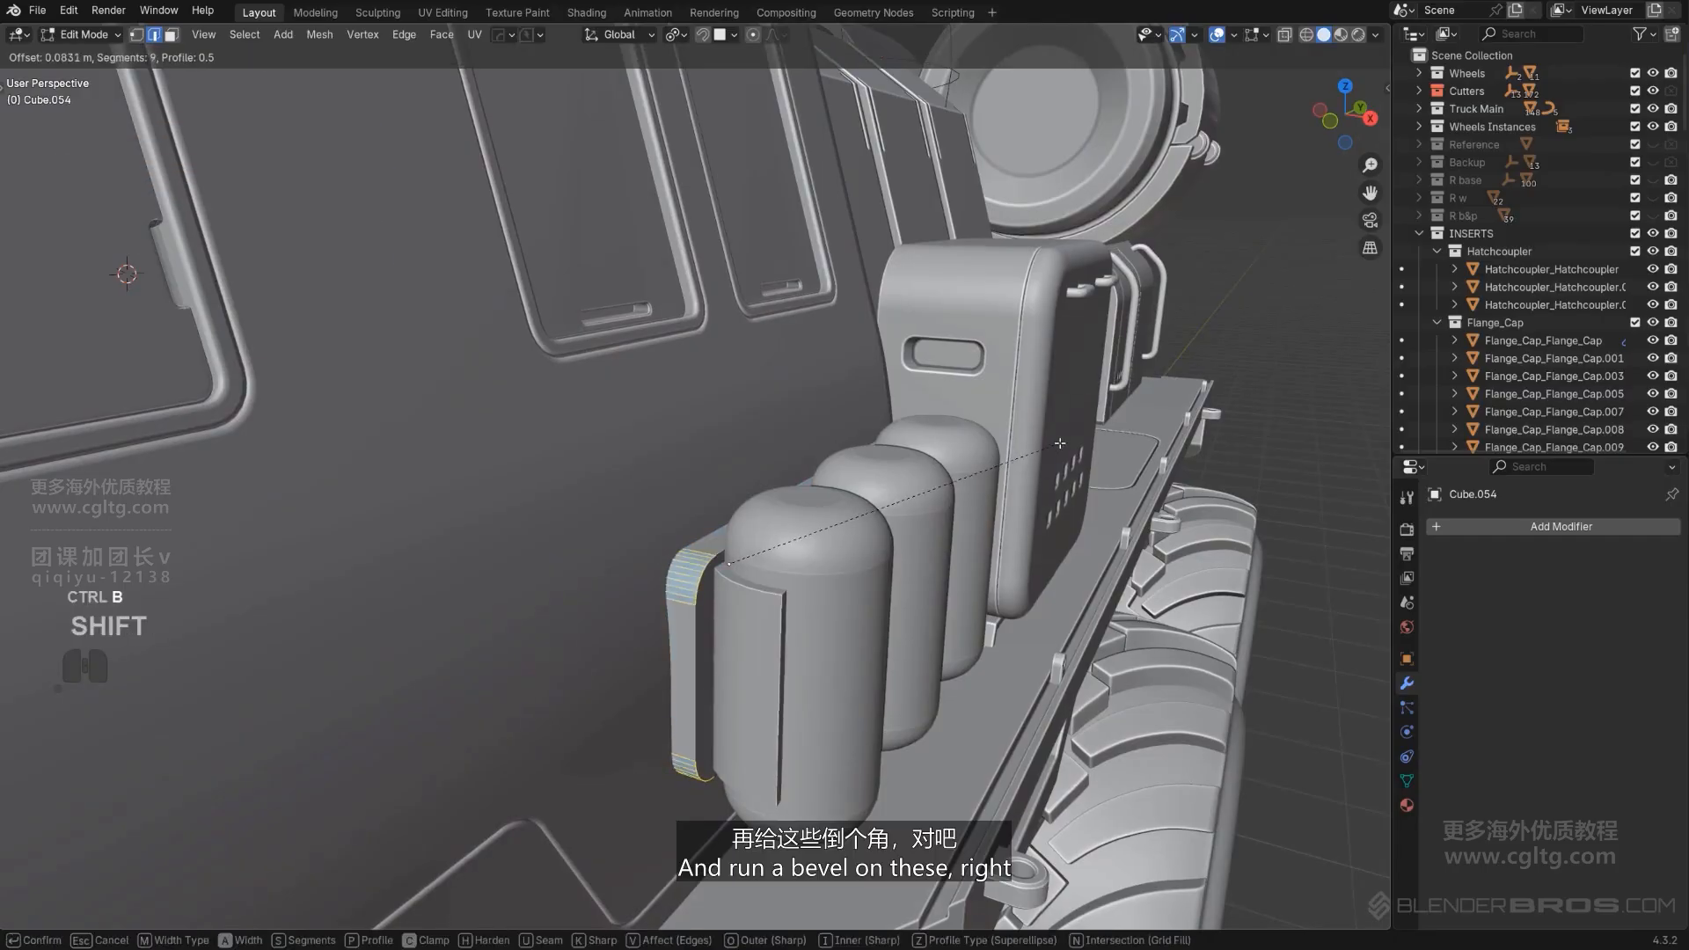
click(1051, 450)
key(Tab)
Enlarge the box to about 1.015 and add a 30° HardOps Bevel modifier with 3 segments and 0.010 width.
key(s)
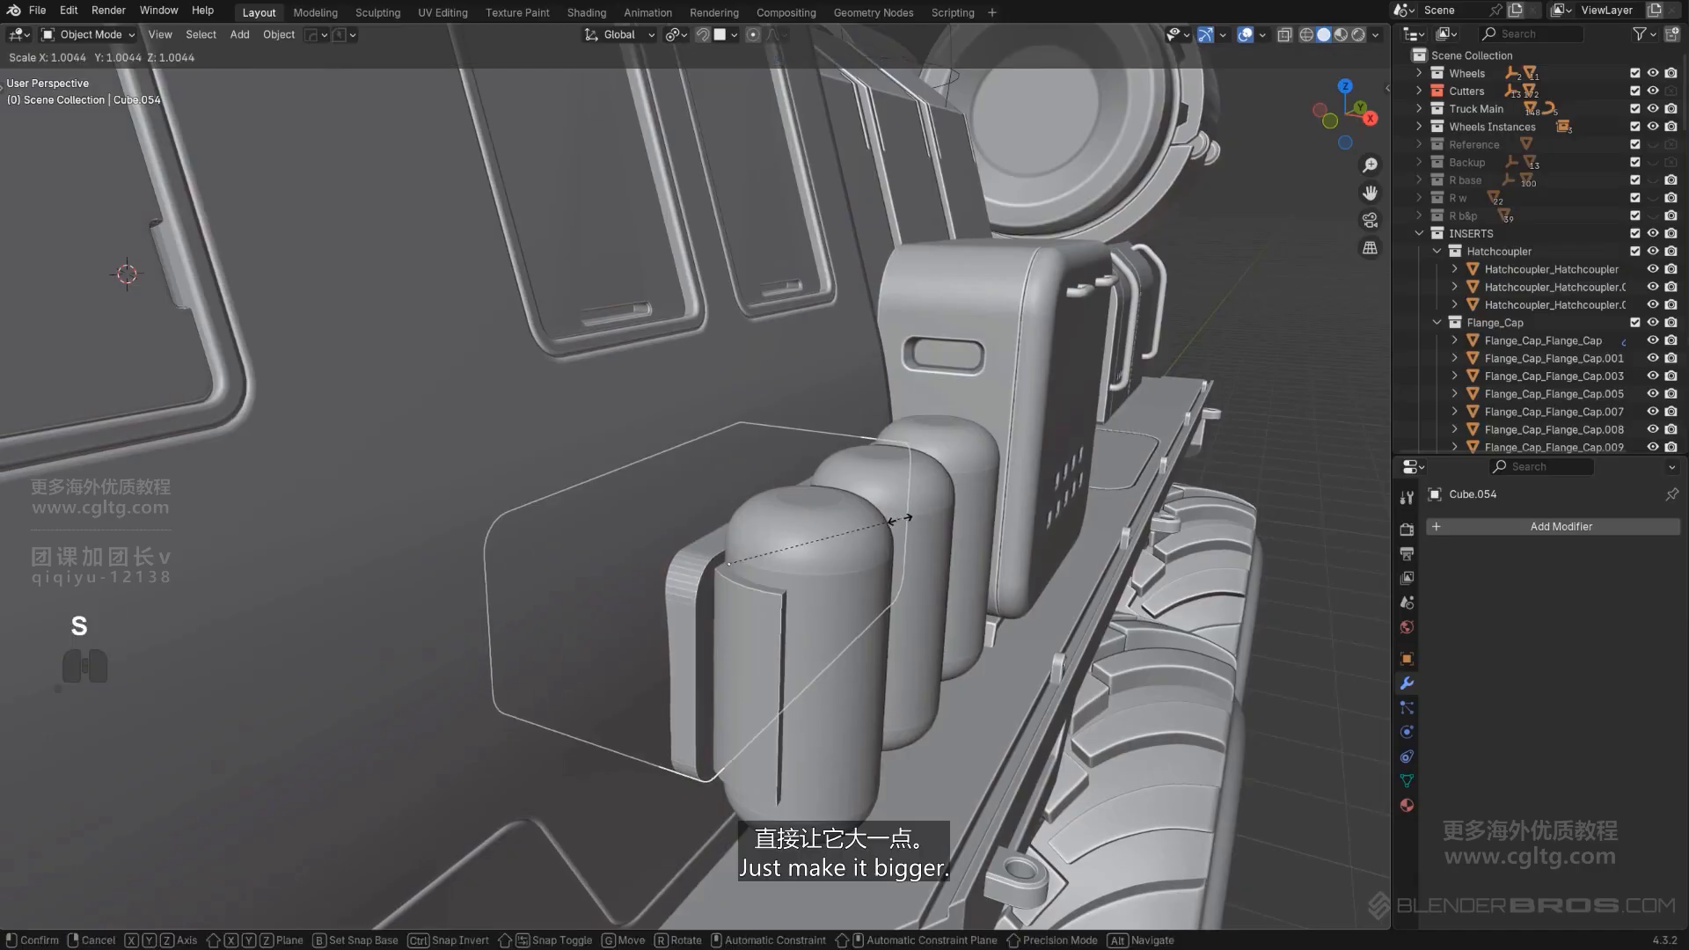
click(899, 530)
key(q)
click(755, 535)
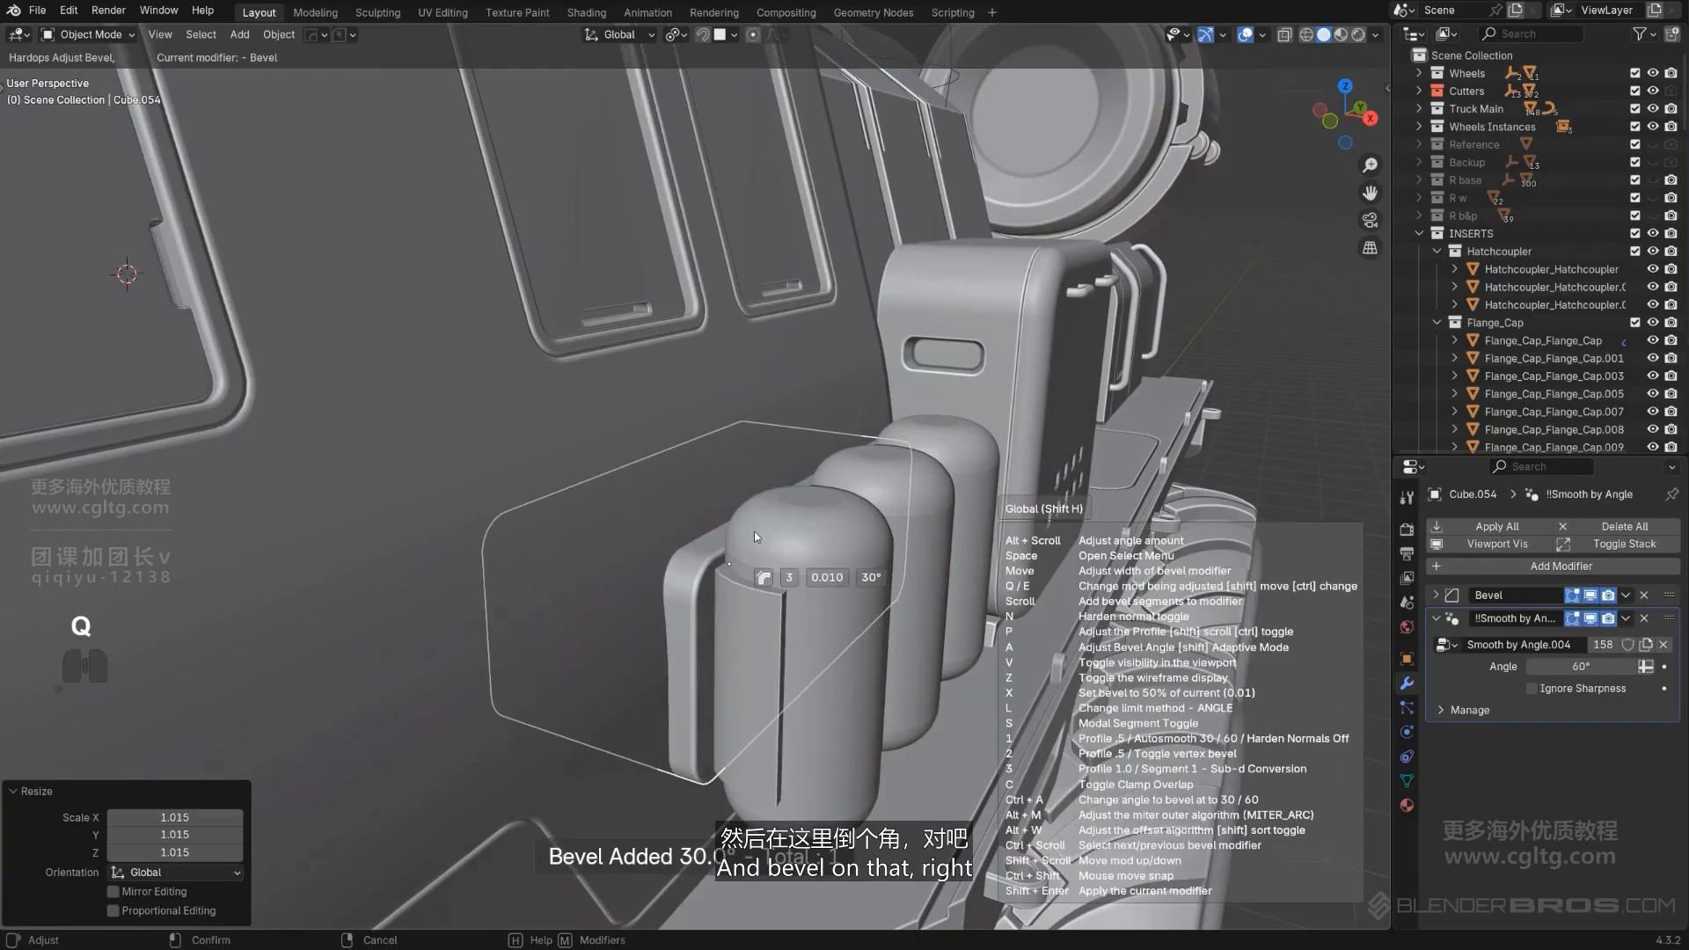
Add a loop cut on the first tank's lower body at factor -0.599 and bevel it into a face band of about 0.0249 m width.
middle_drag(765, 536, 873, 183)
scroll(794, 340, down, 5)
middle_drag(794, 339, 781, 376)
click(743, 501)
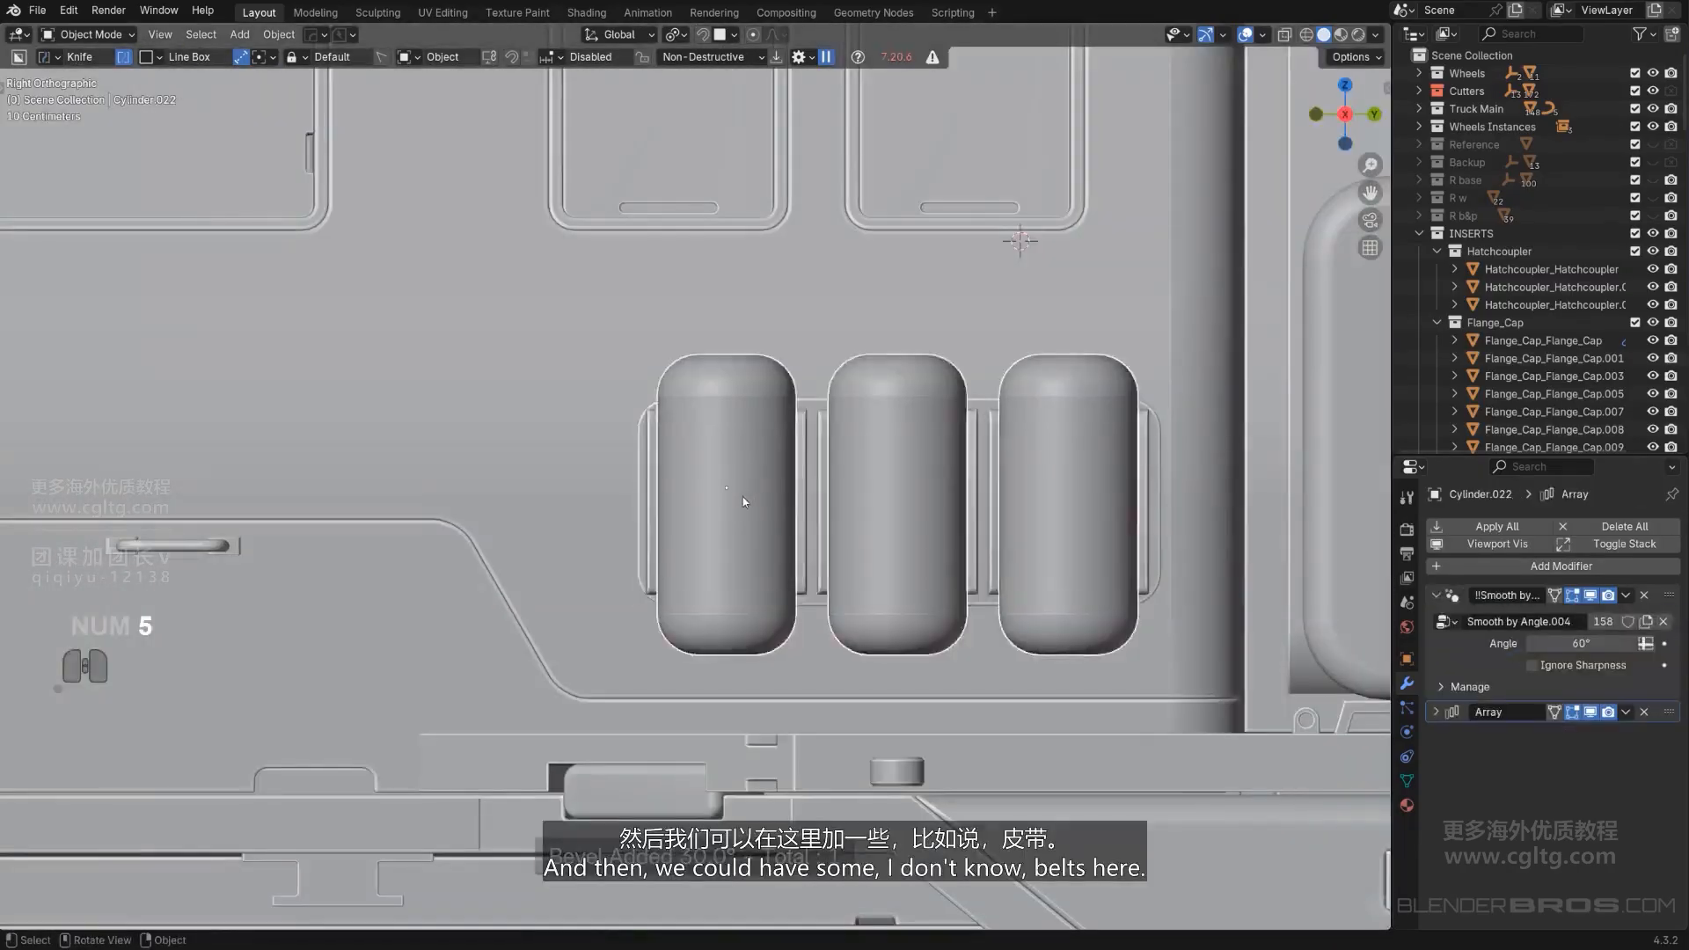
key(Tab)
scroll(743, 501, up, 3)
key(ctrl+r)
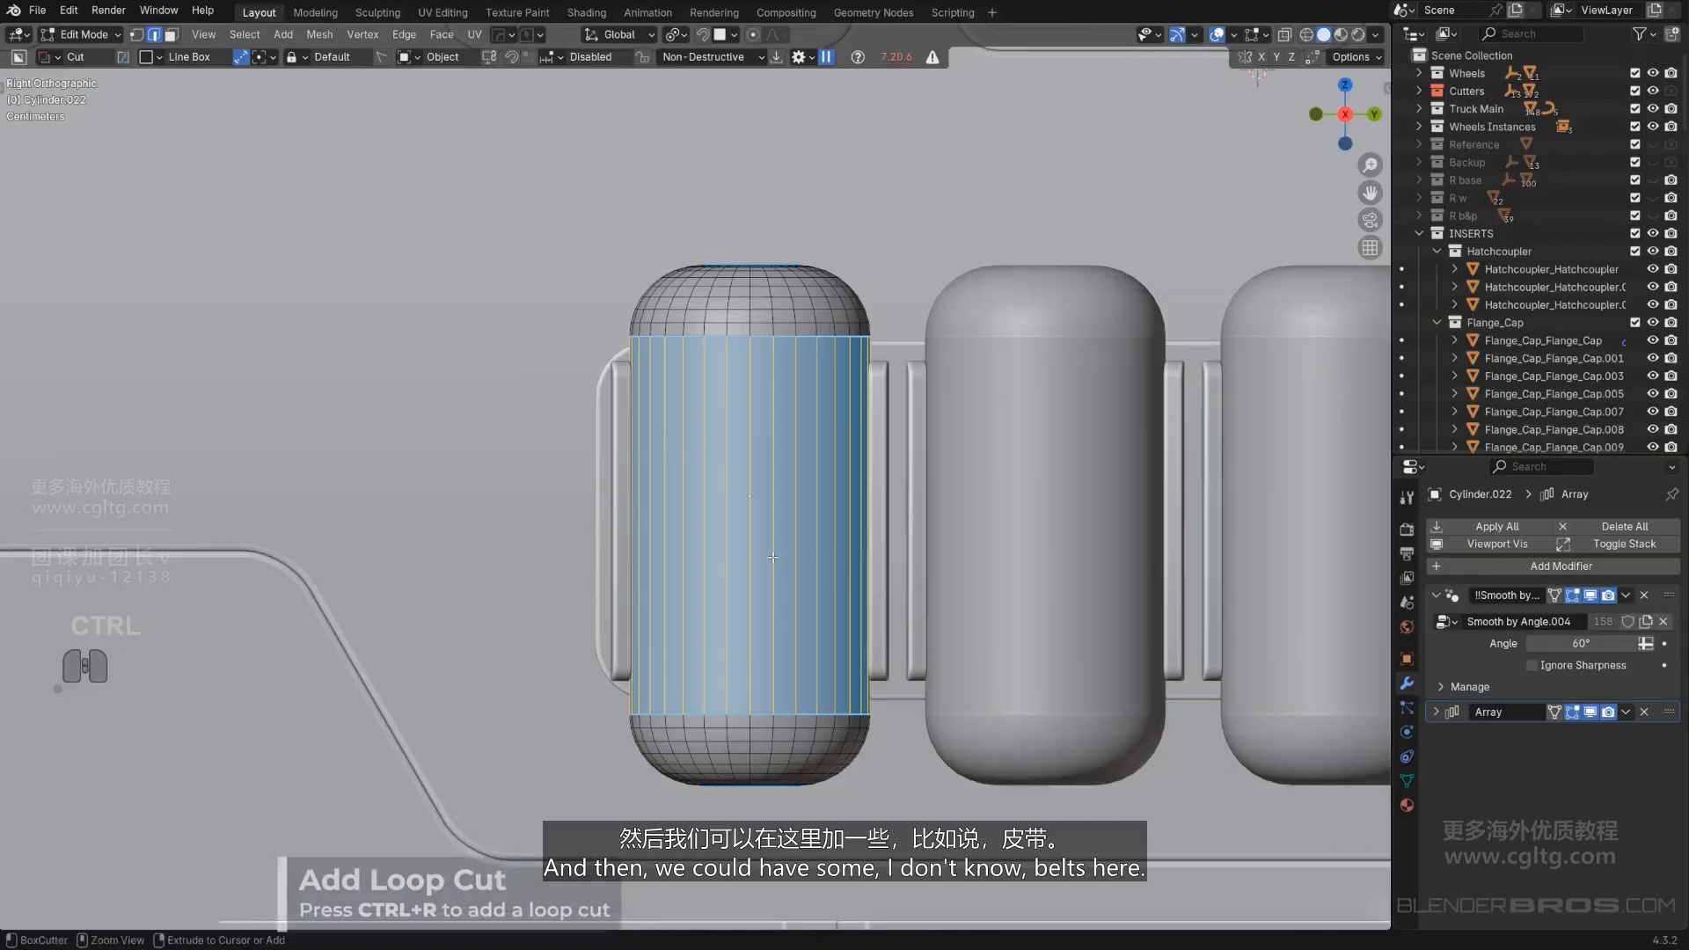
click(774, 528)
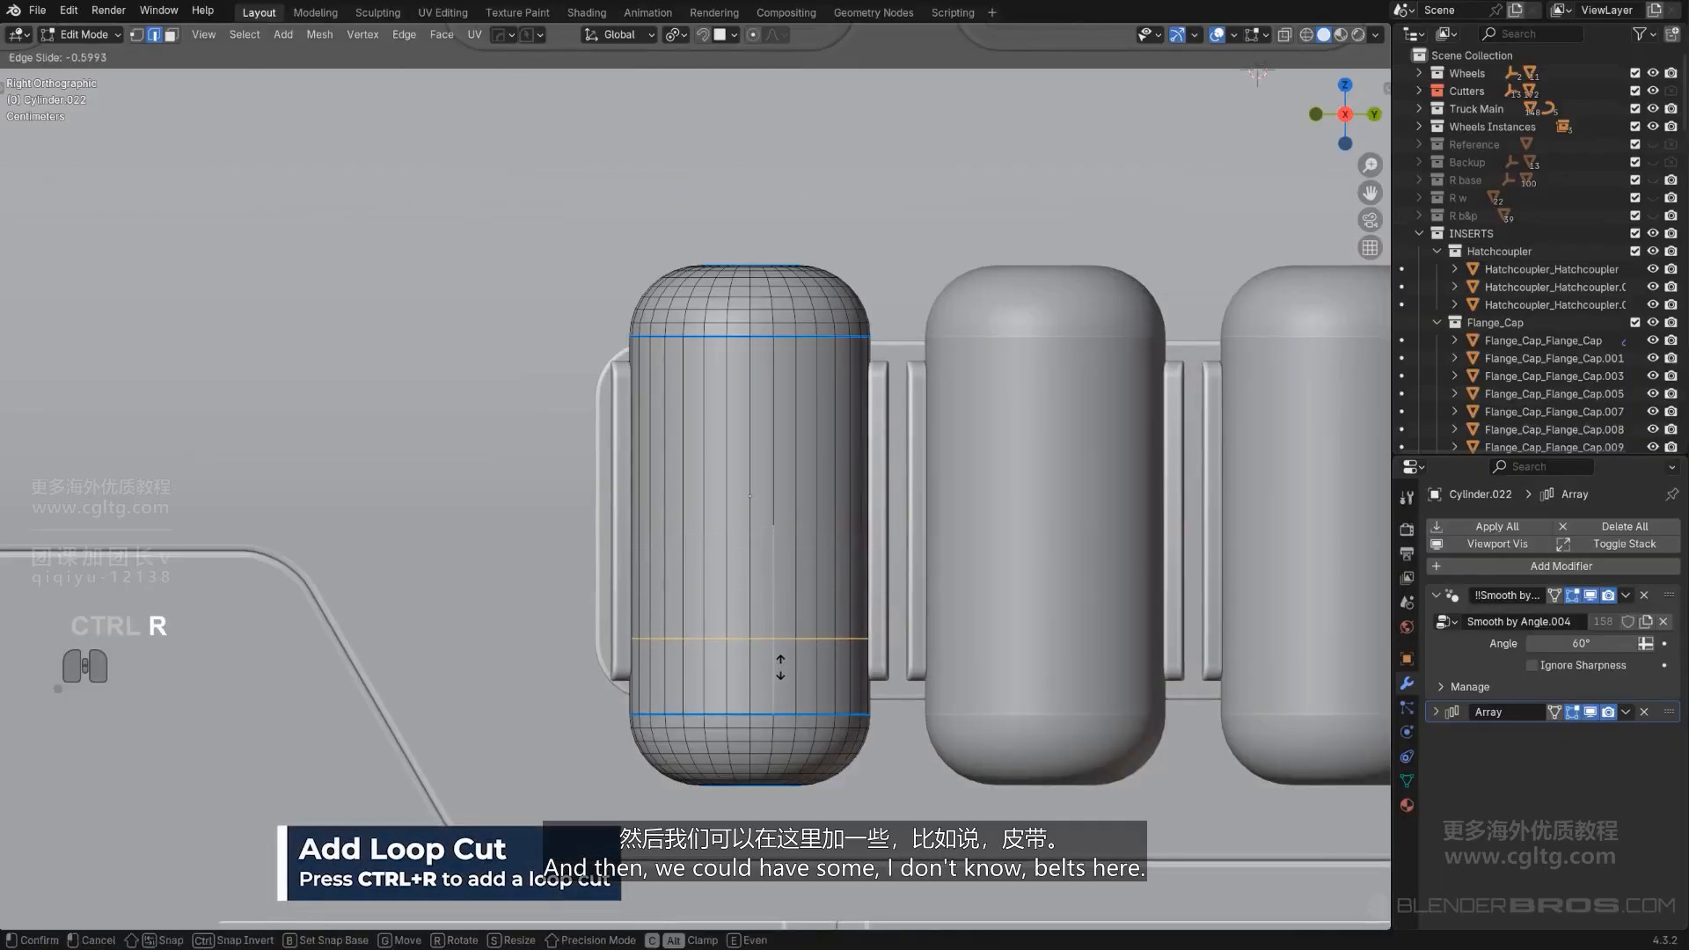
click(781, 667)
key(ctrl+b)
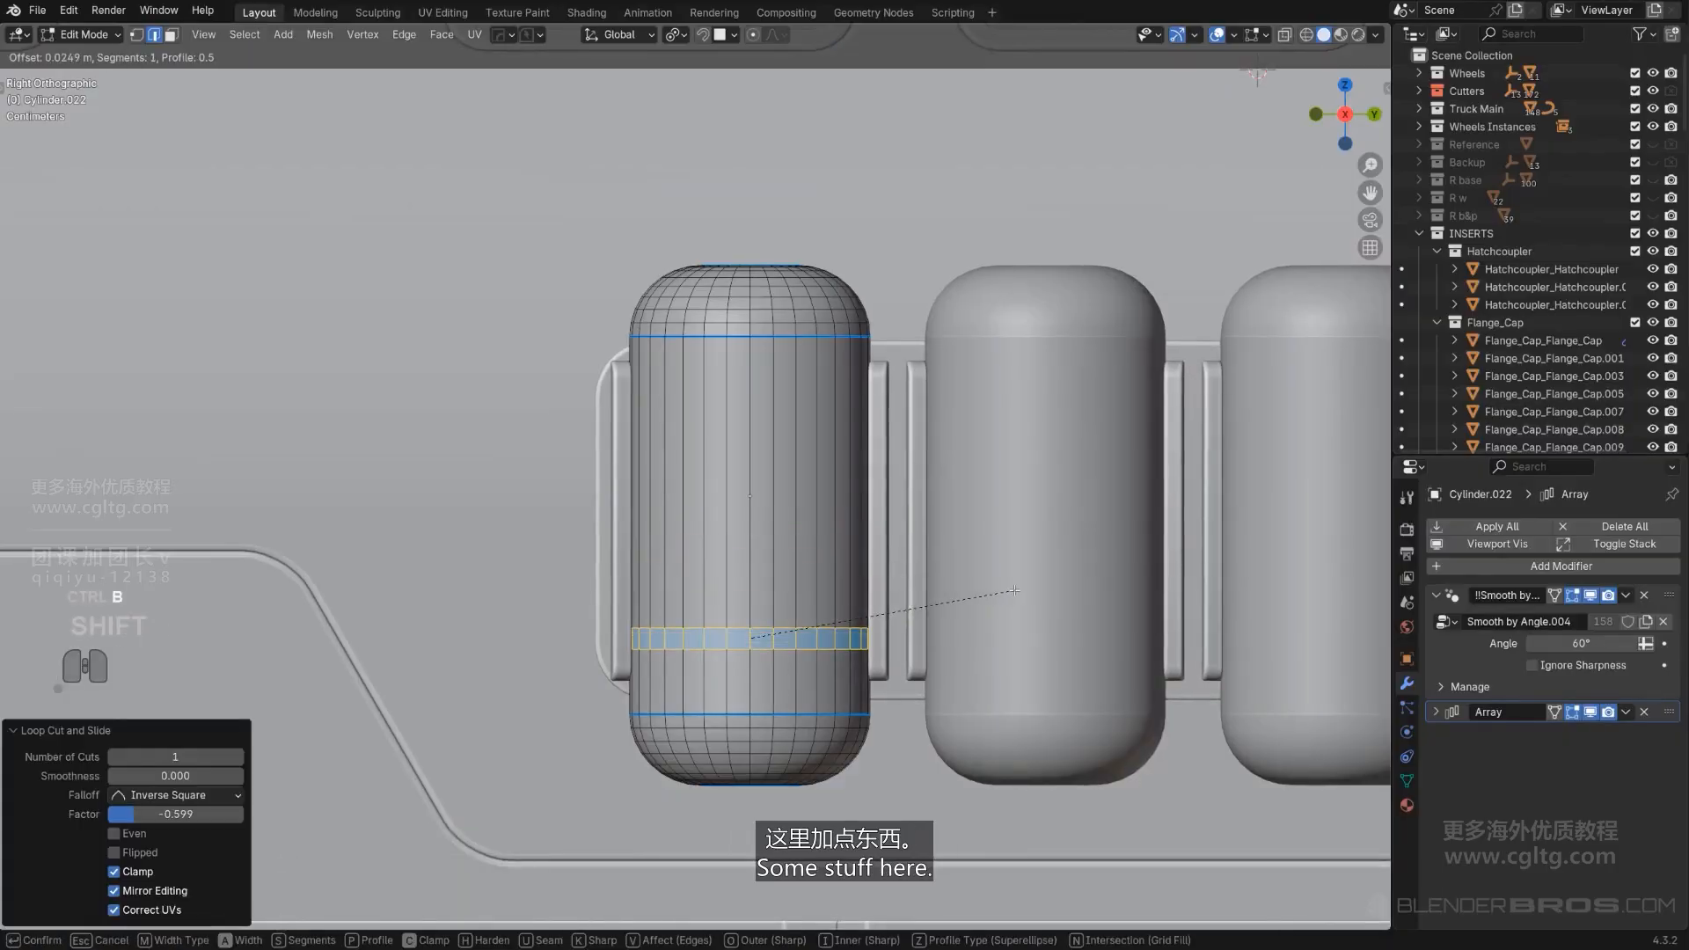
click(1015, 591)
Extract the selected face band with HardOps Curve/Extract as a separate solidified plate around the tank.
key(q)
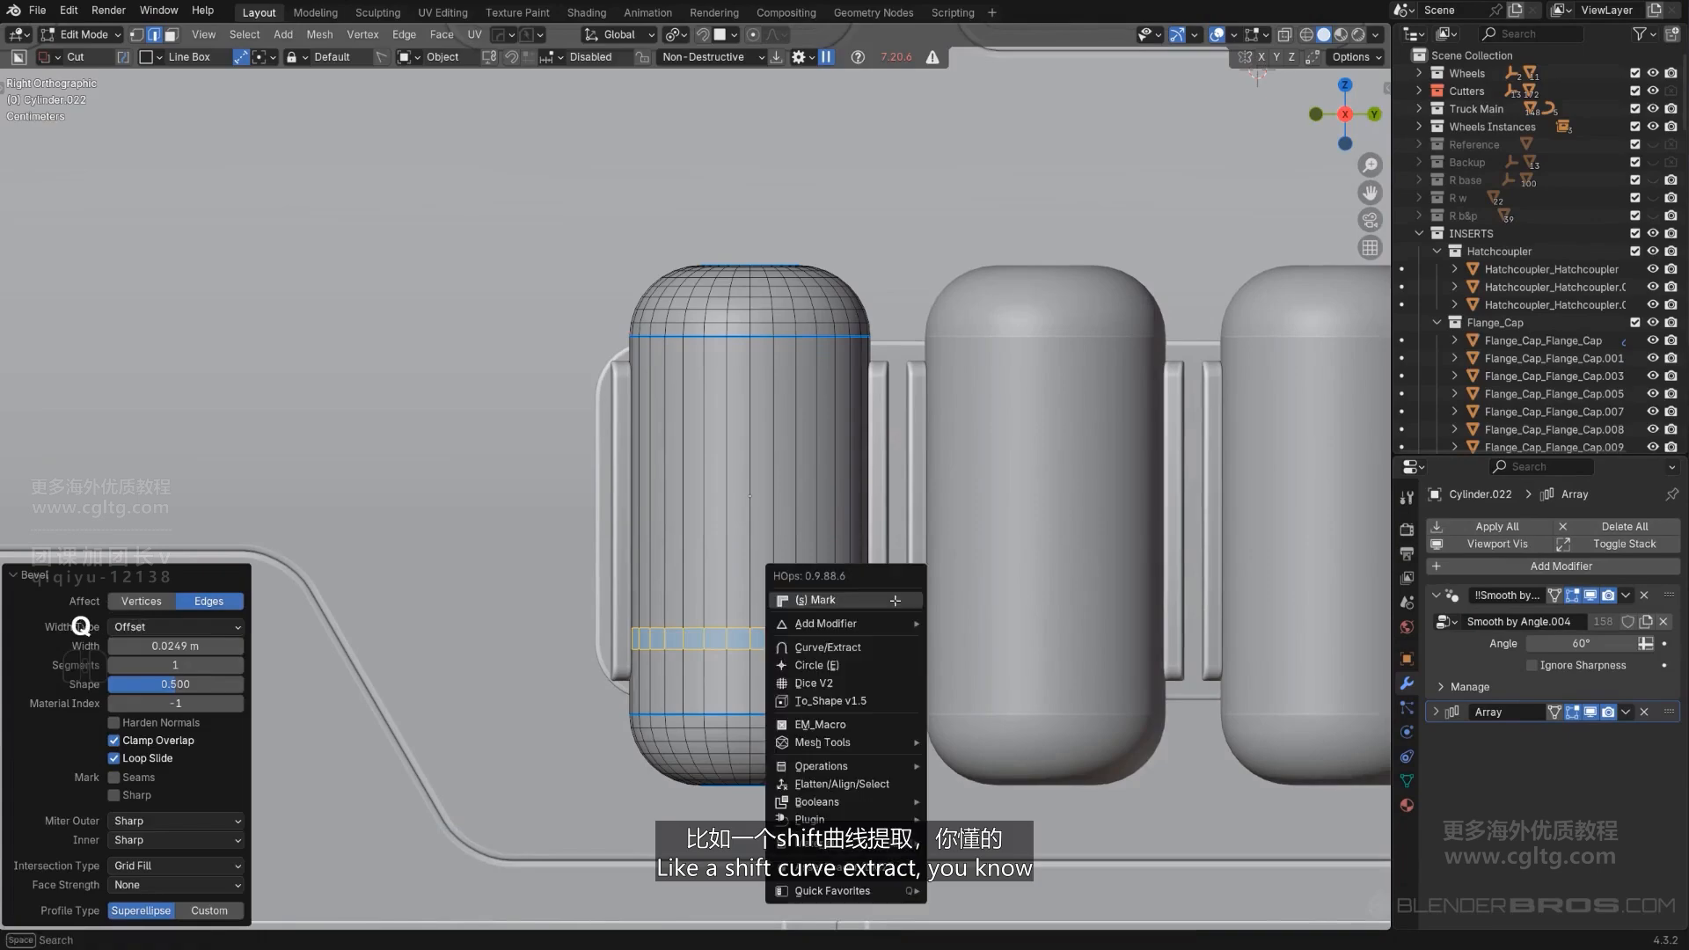
shift+click(879, 649)
click(897, 674)
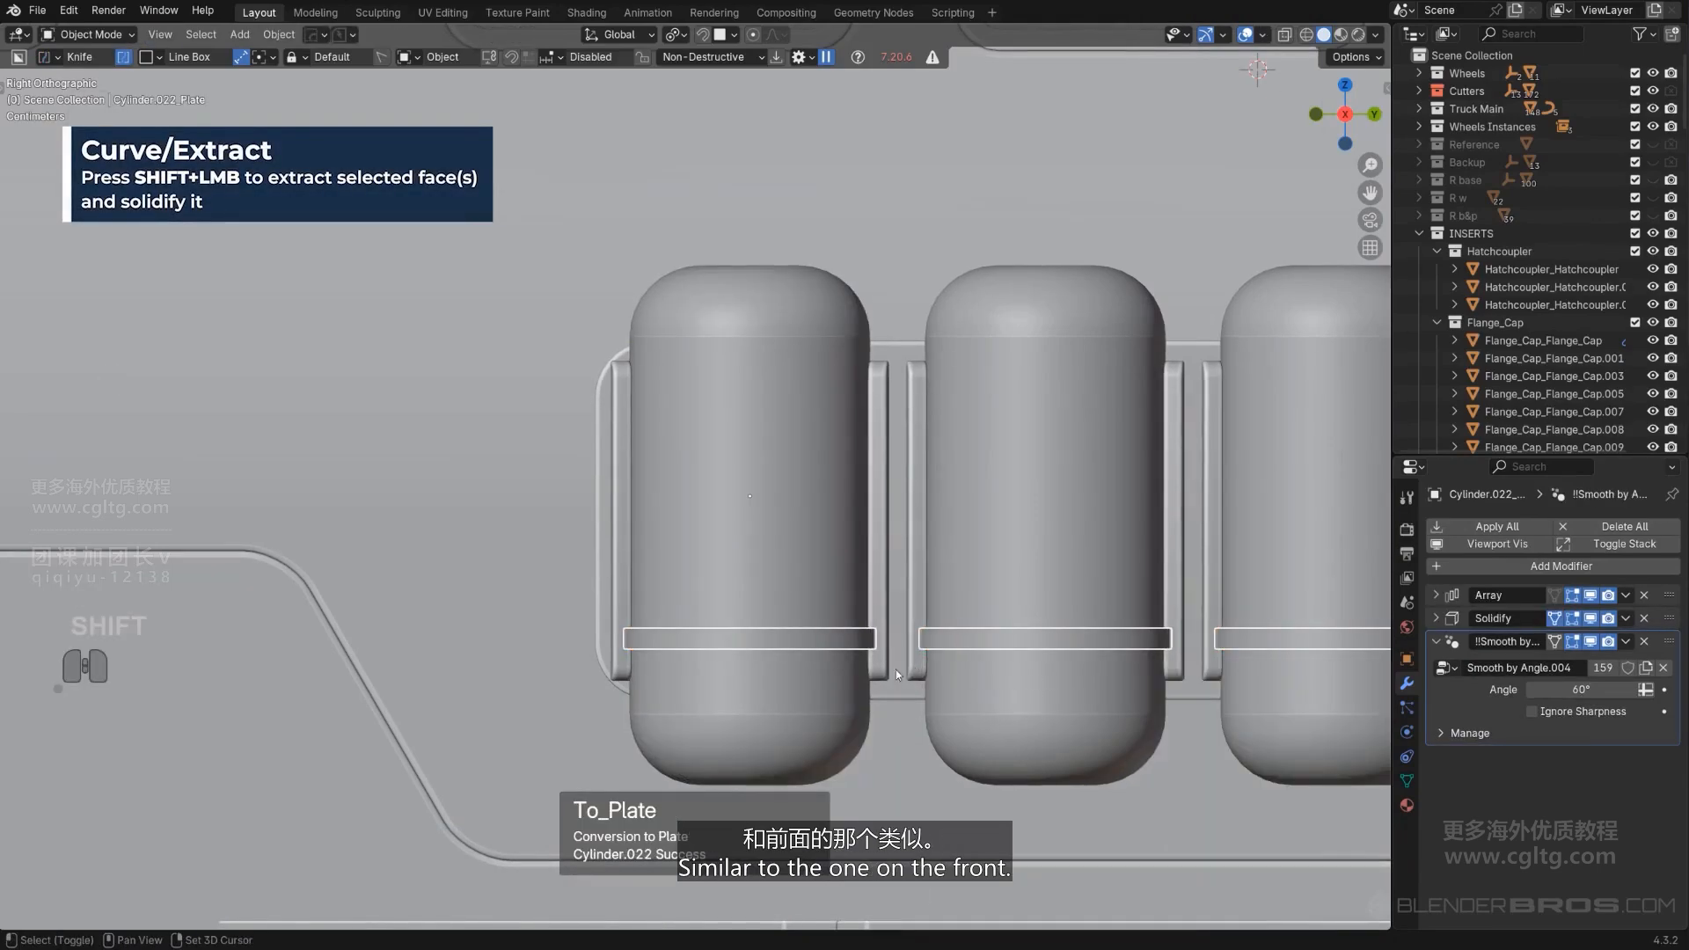
Array the belt ring along Z on the first tank with a HardOps Array V2 of 3 copies.
key(q)
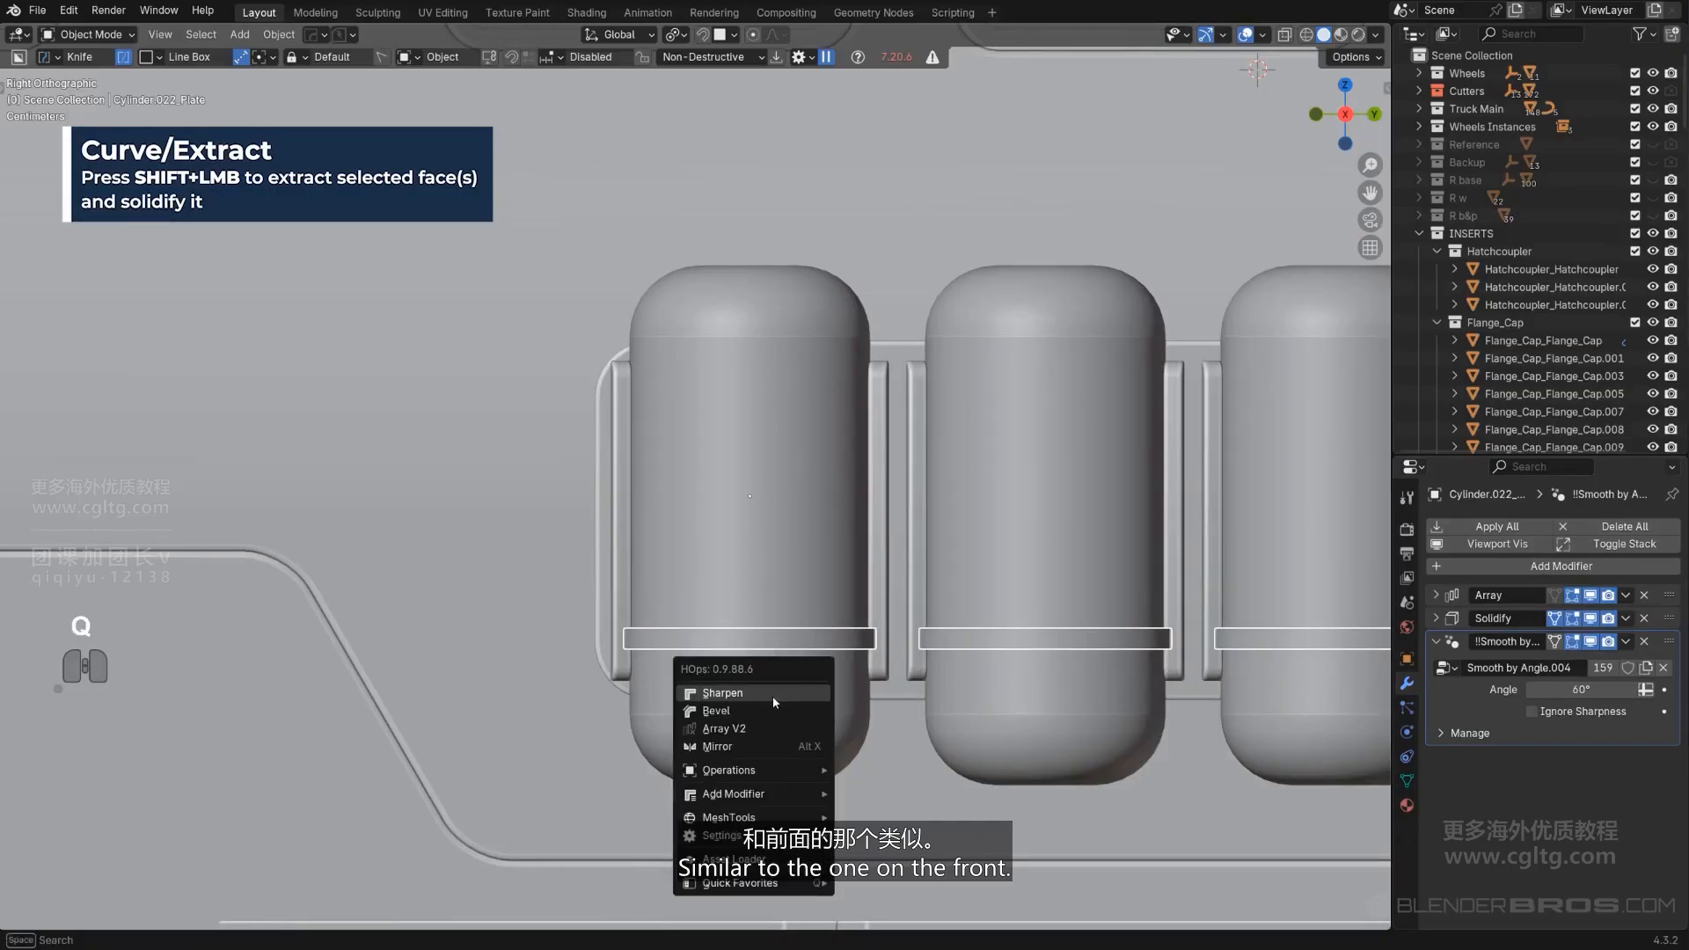
mouse_move(762, 818)
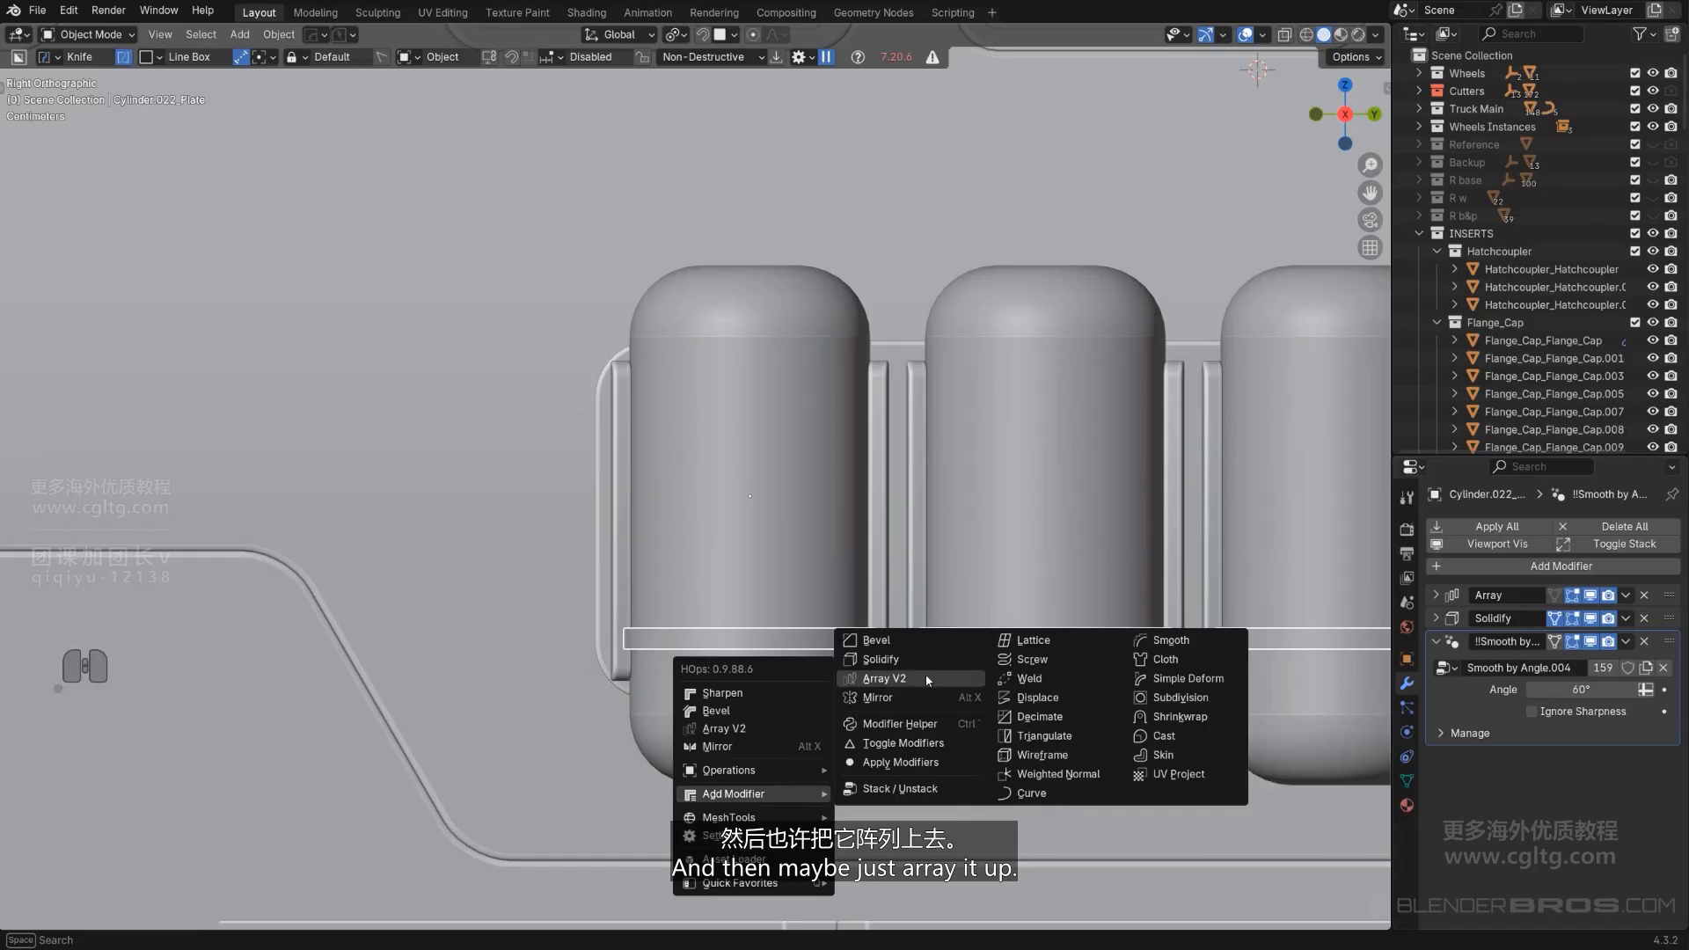
click(927, 680)
key(x)
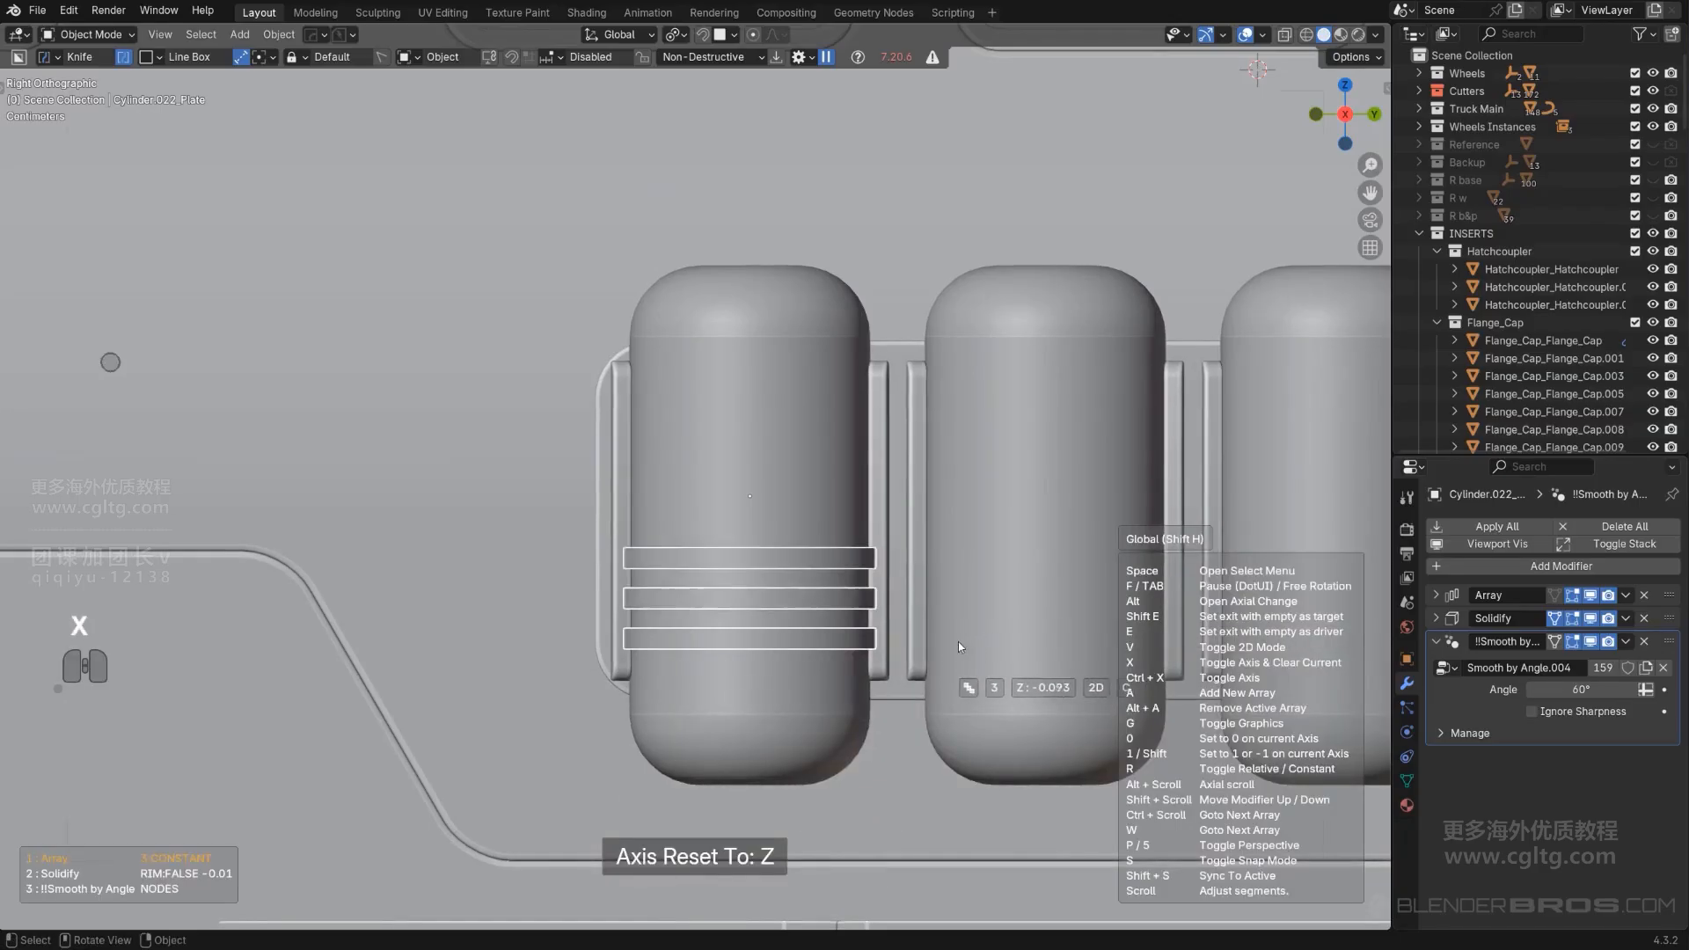
click(998, 626)
Examine the three rings on the first tank against the whole truck and up close.
scroll(937, 647, down, 7)
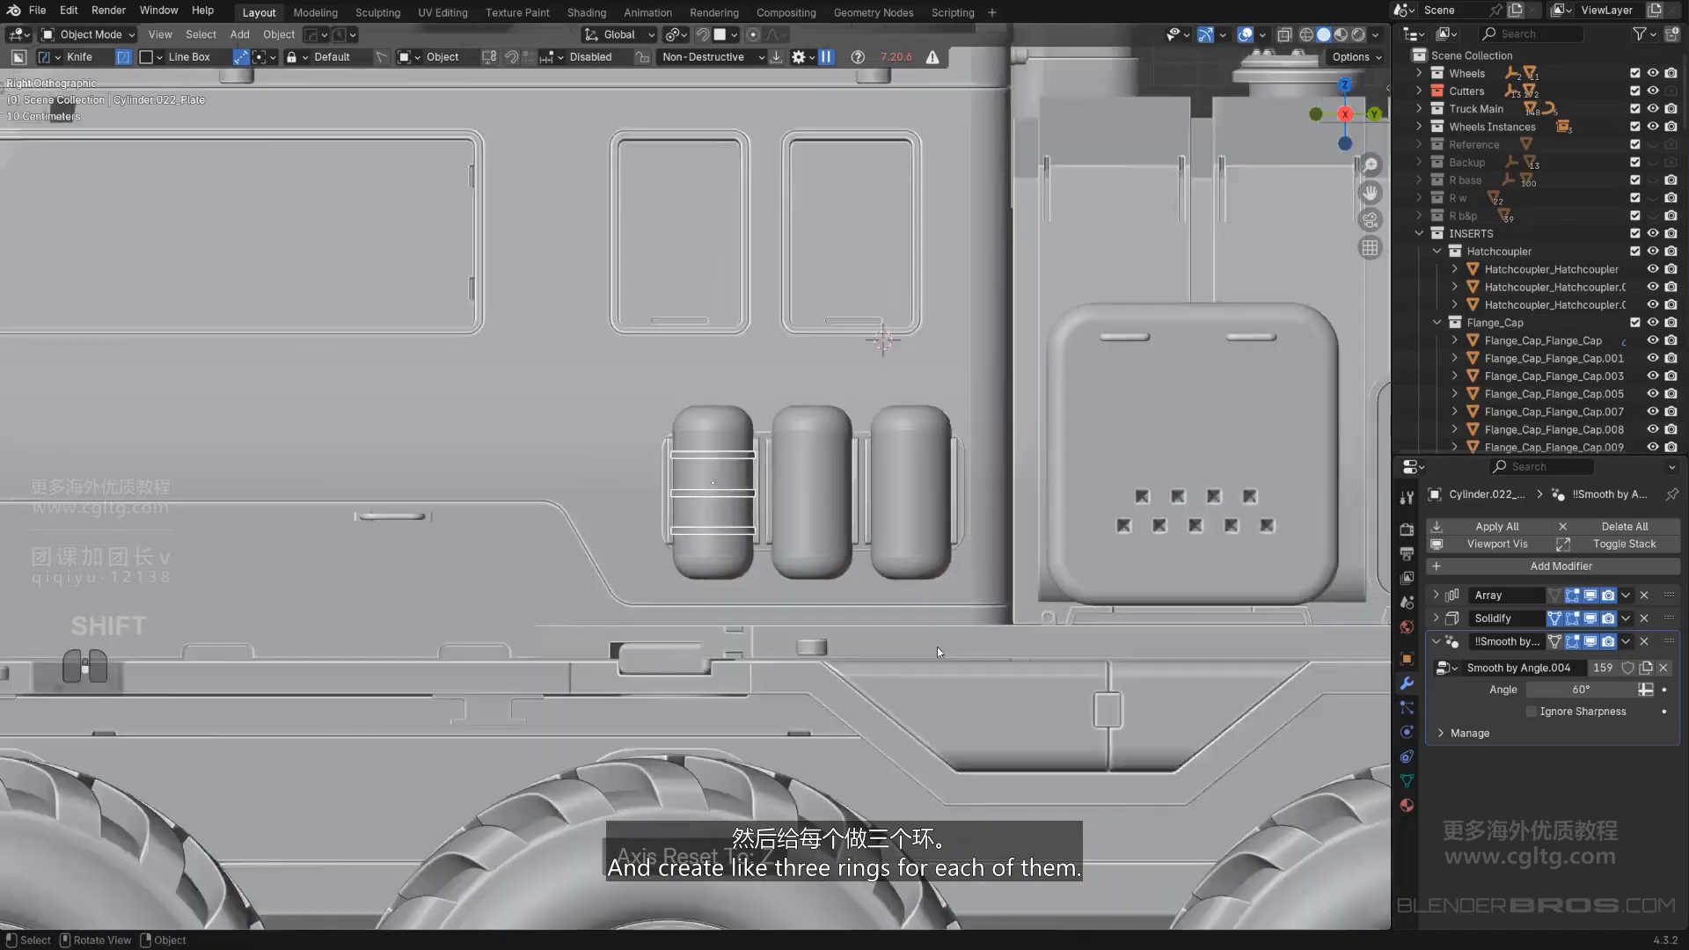
scroll(1011, 211, down, 5)
shift+middle_drag(792, 379, 905, 420)
key(KP_5)
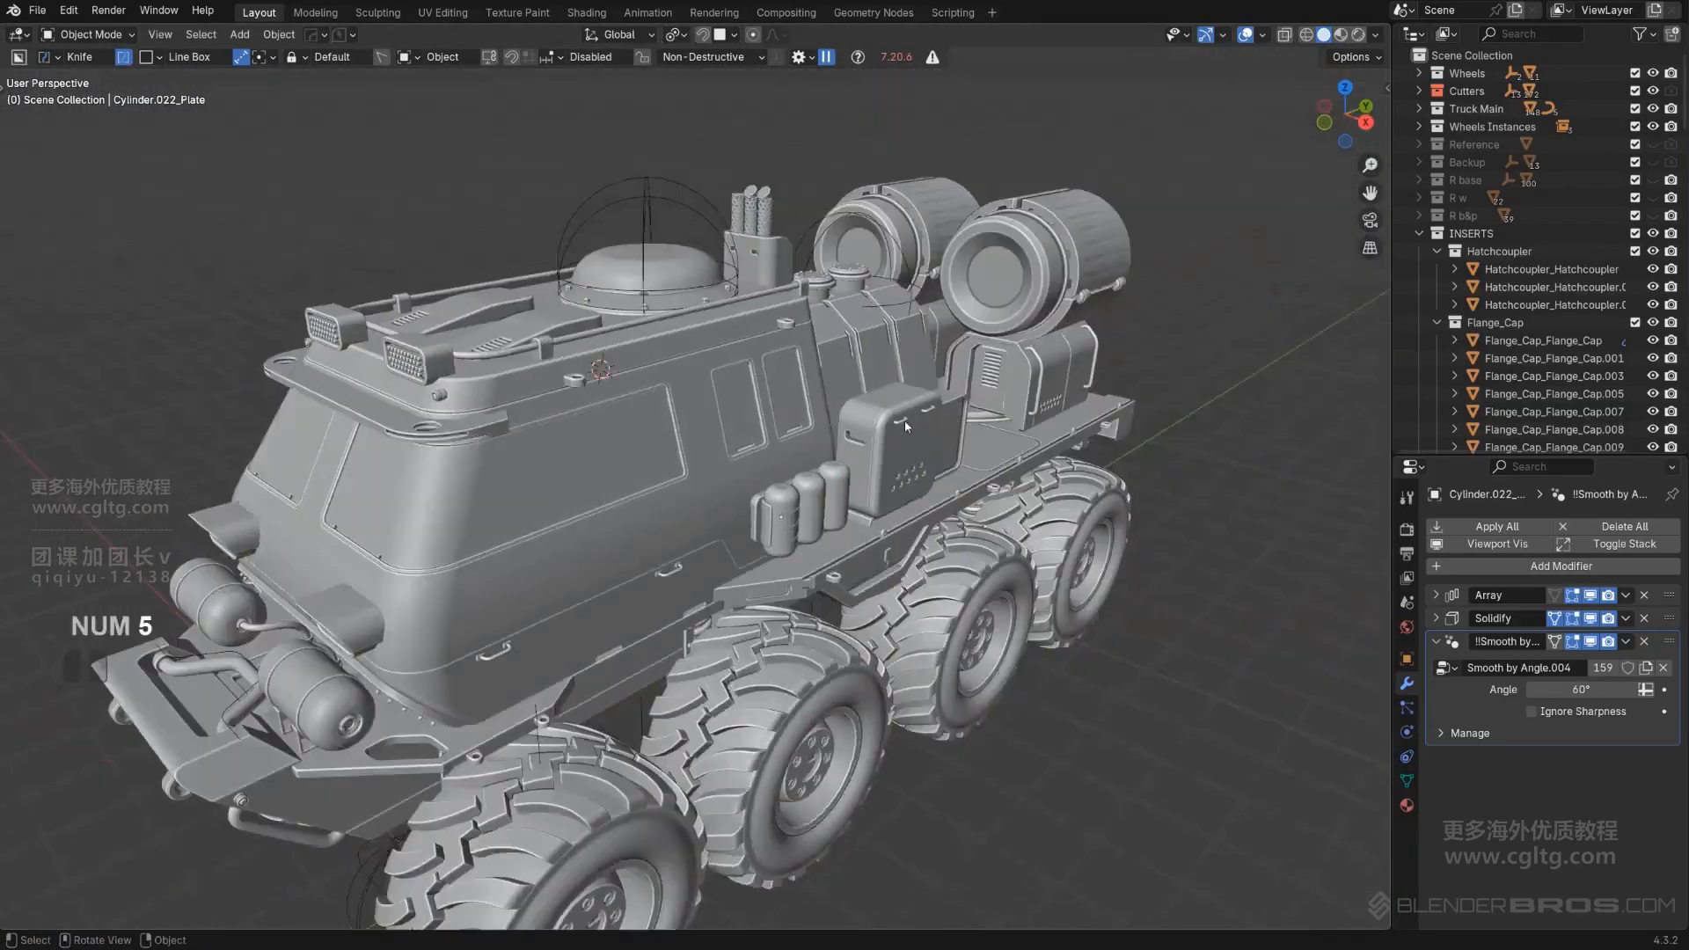
scroll(880, 492, up, 5)
middle_drag(853, 573, 814, 503)
scroll(819, 506, down, 2)
middle_drag(831, 511, 774, 505)
scroll(827, 581, up, 2)
middle_drag(866, 570, 930, 605)
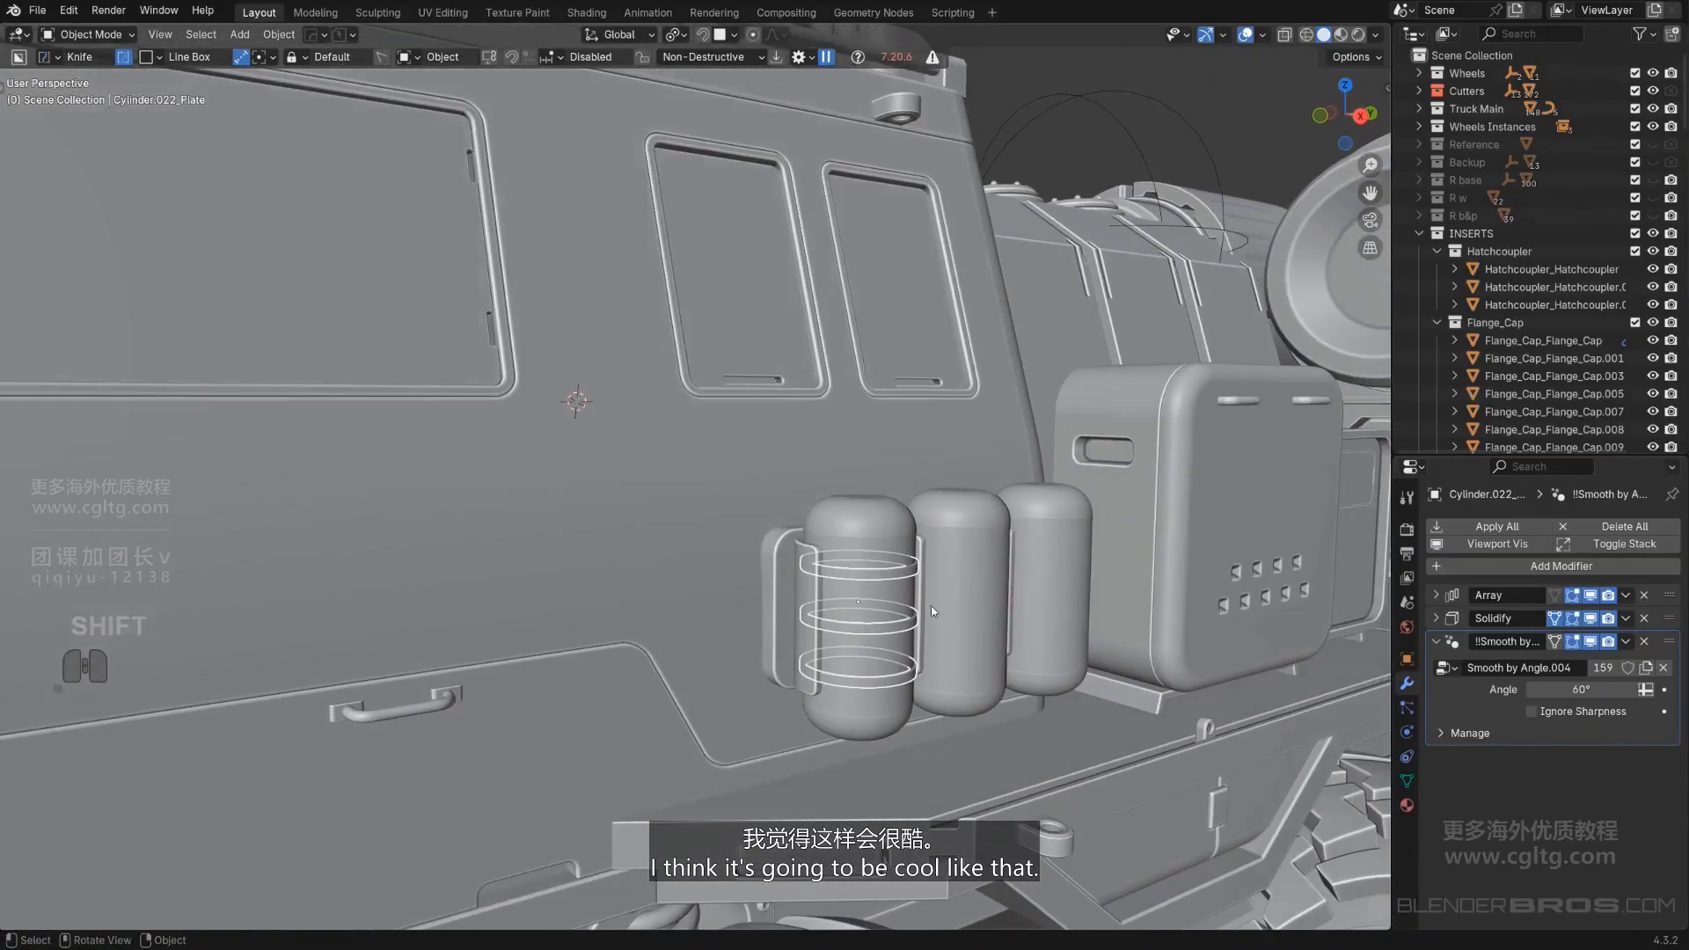
Lower the rings about 0.012 m along Z.
key(g)
key(z)
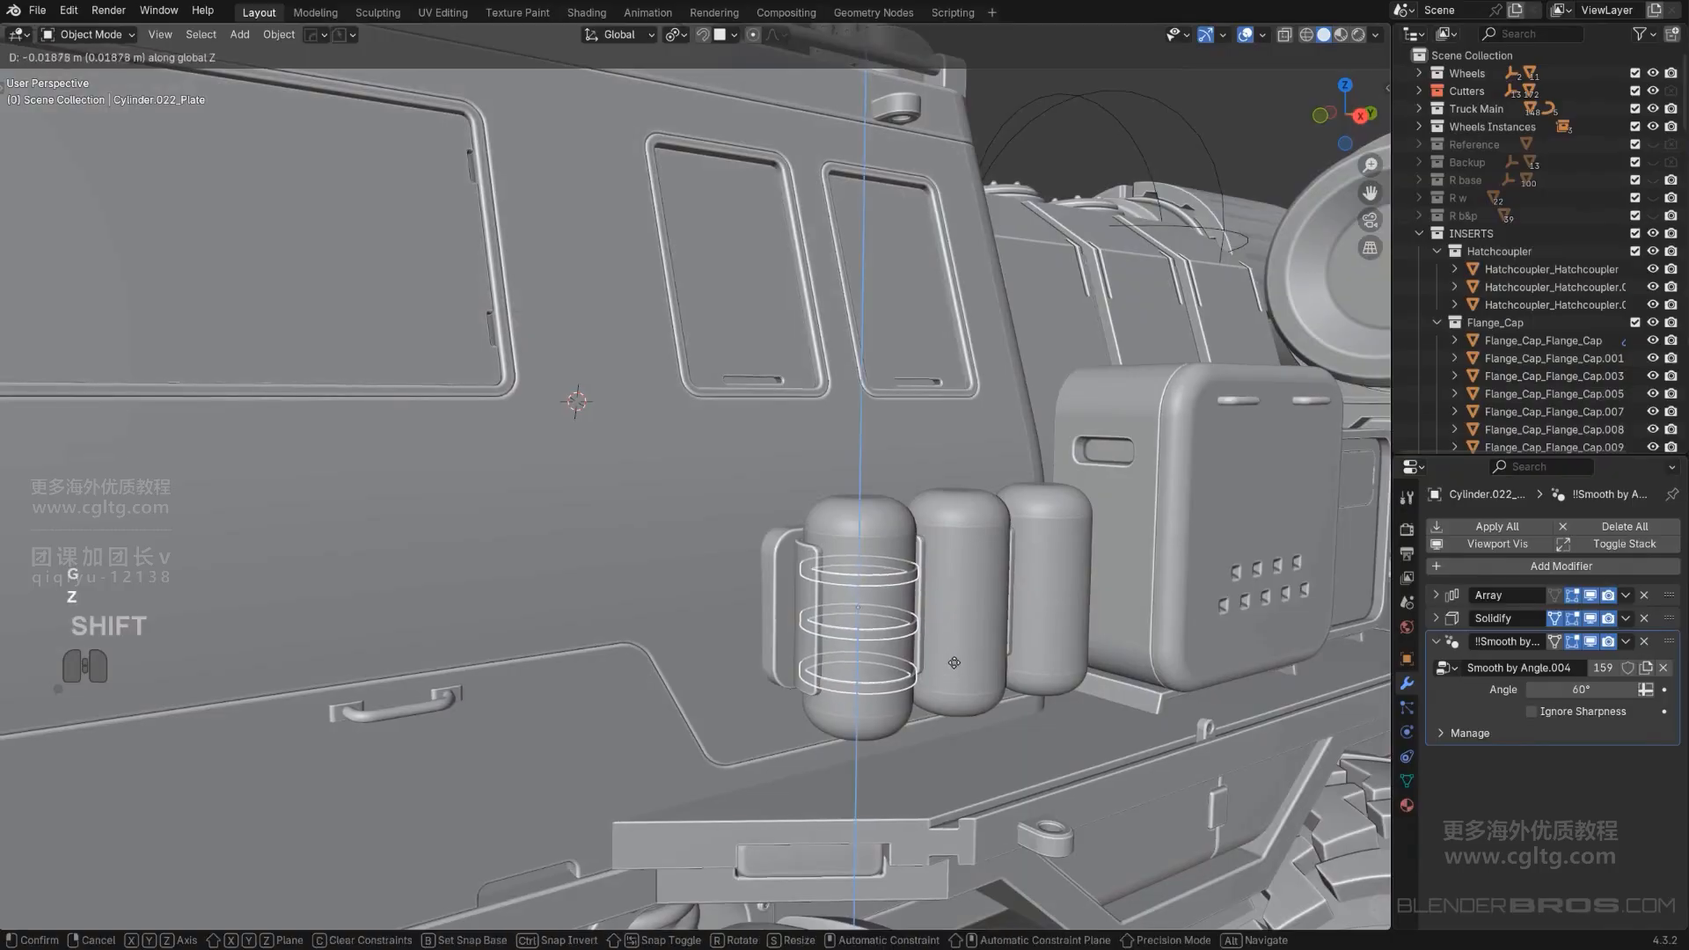
click(959, 645)
Reduce the ring array to 2 copies and space them wider apart along the tank's height.
scroll(810, 581, up, 4)
alt+middle_drag(809, 580, 695, 425)
key(KP_5)
scroll(695, 426, up, 2)
key(q)
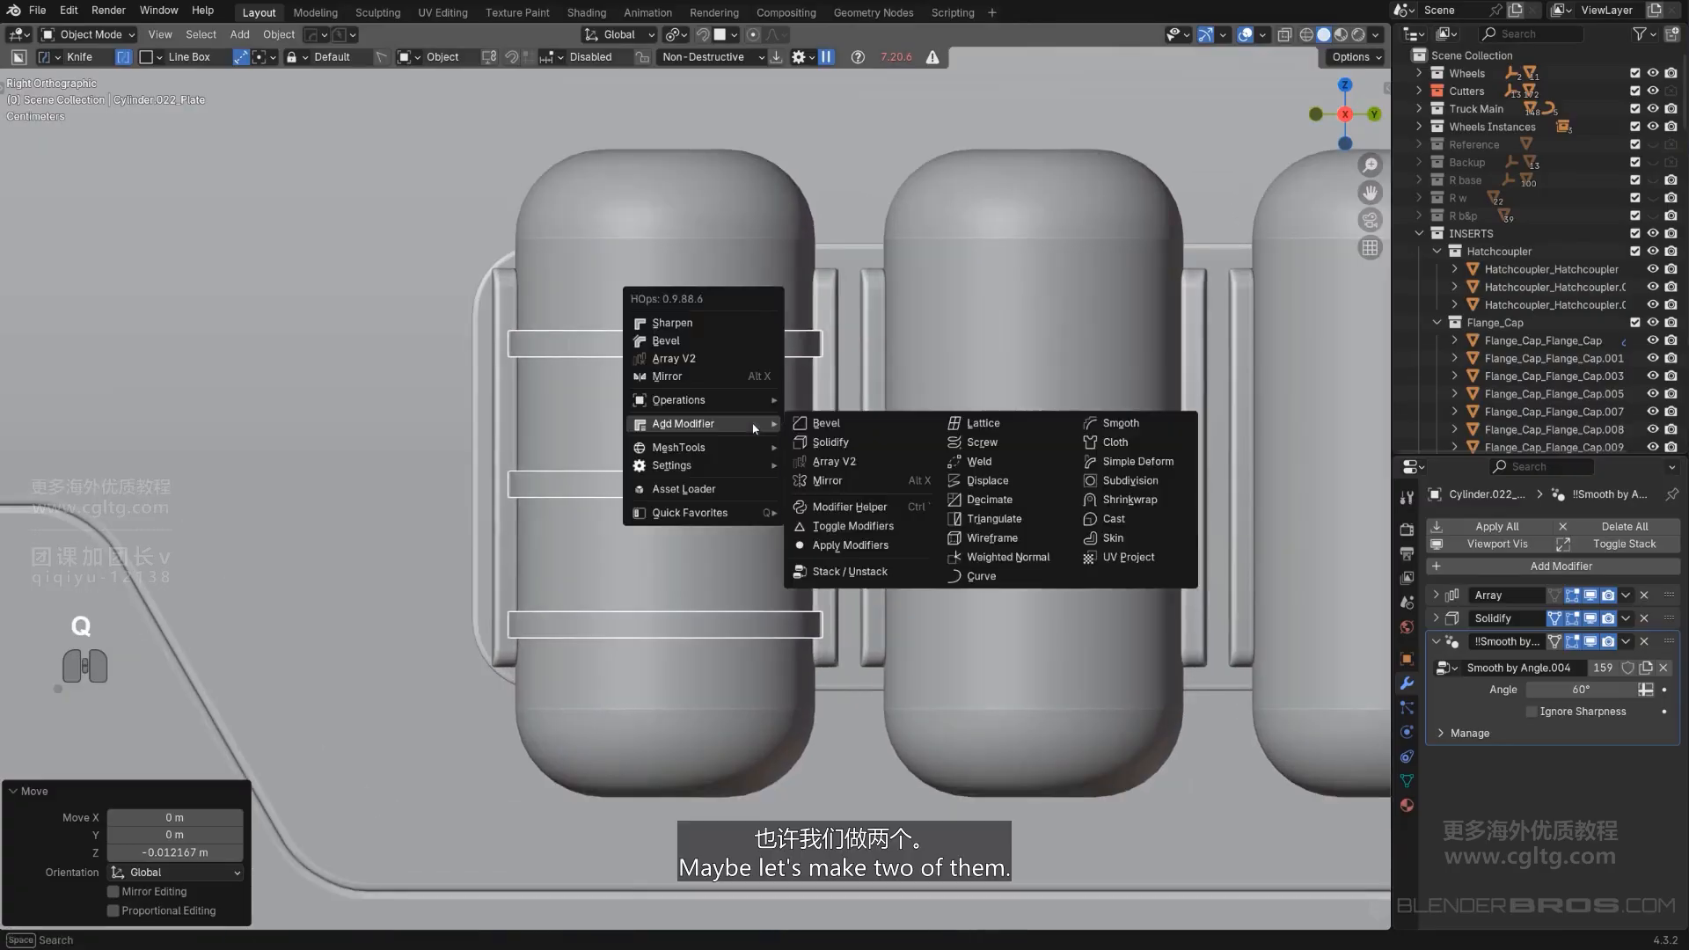
click(861, 462)
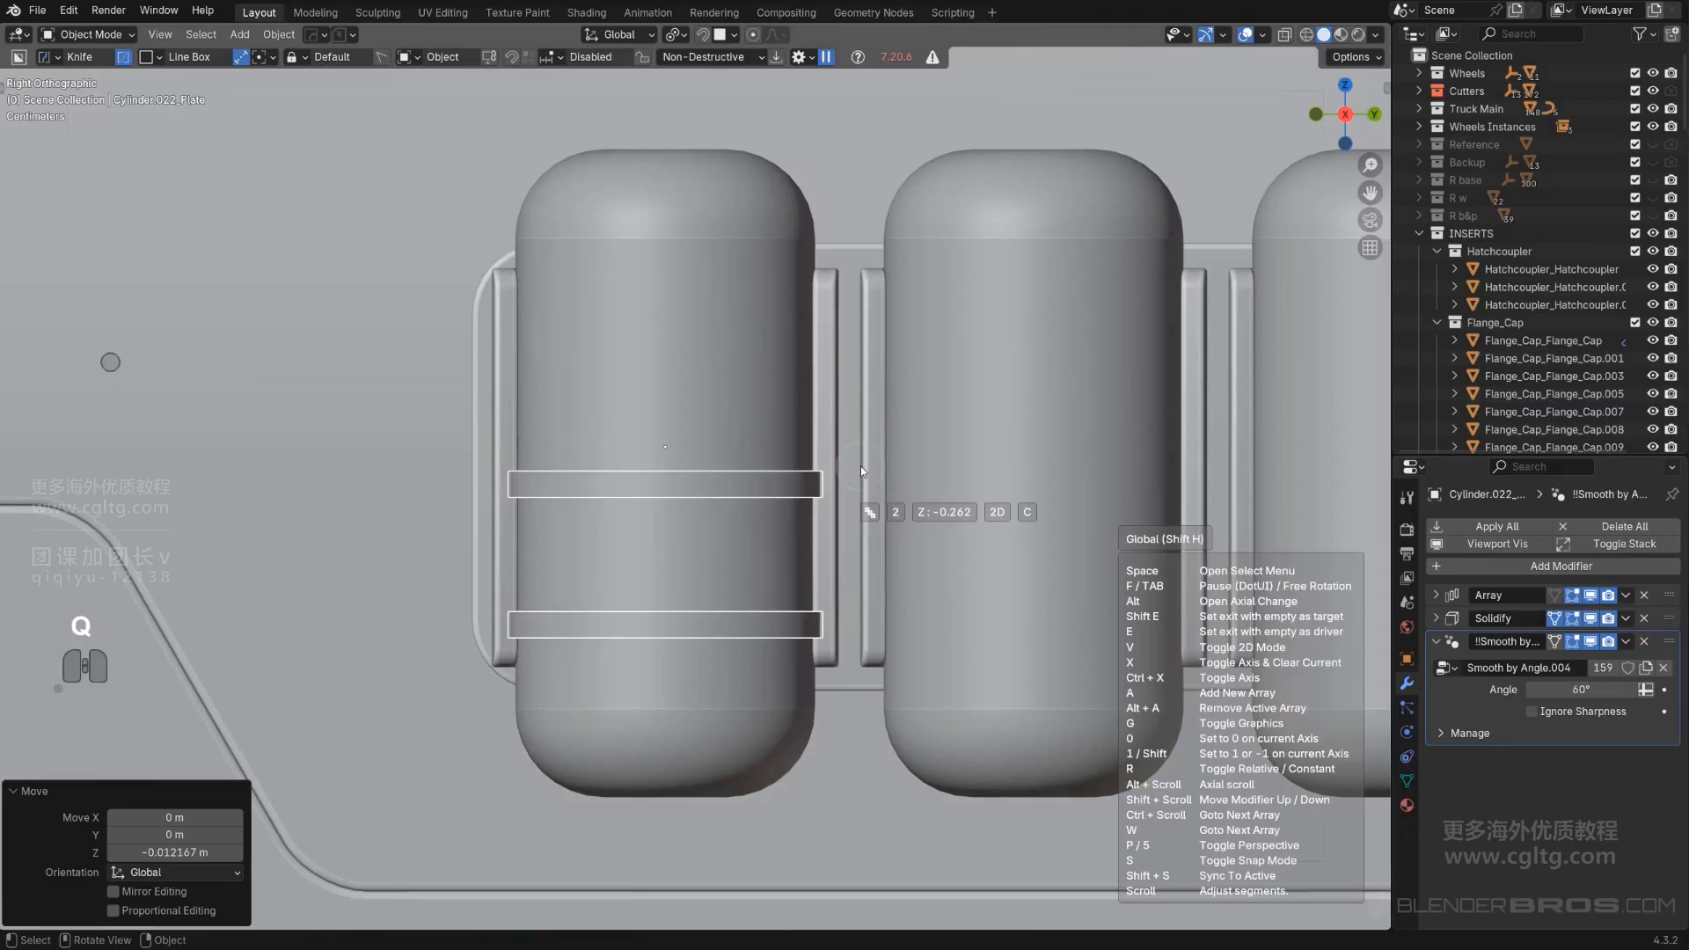
click(875, 462)
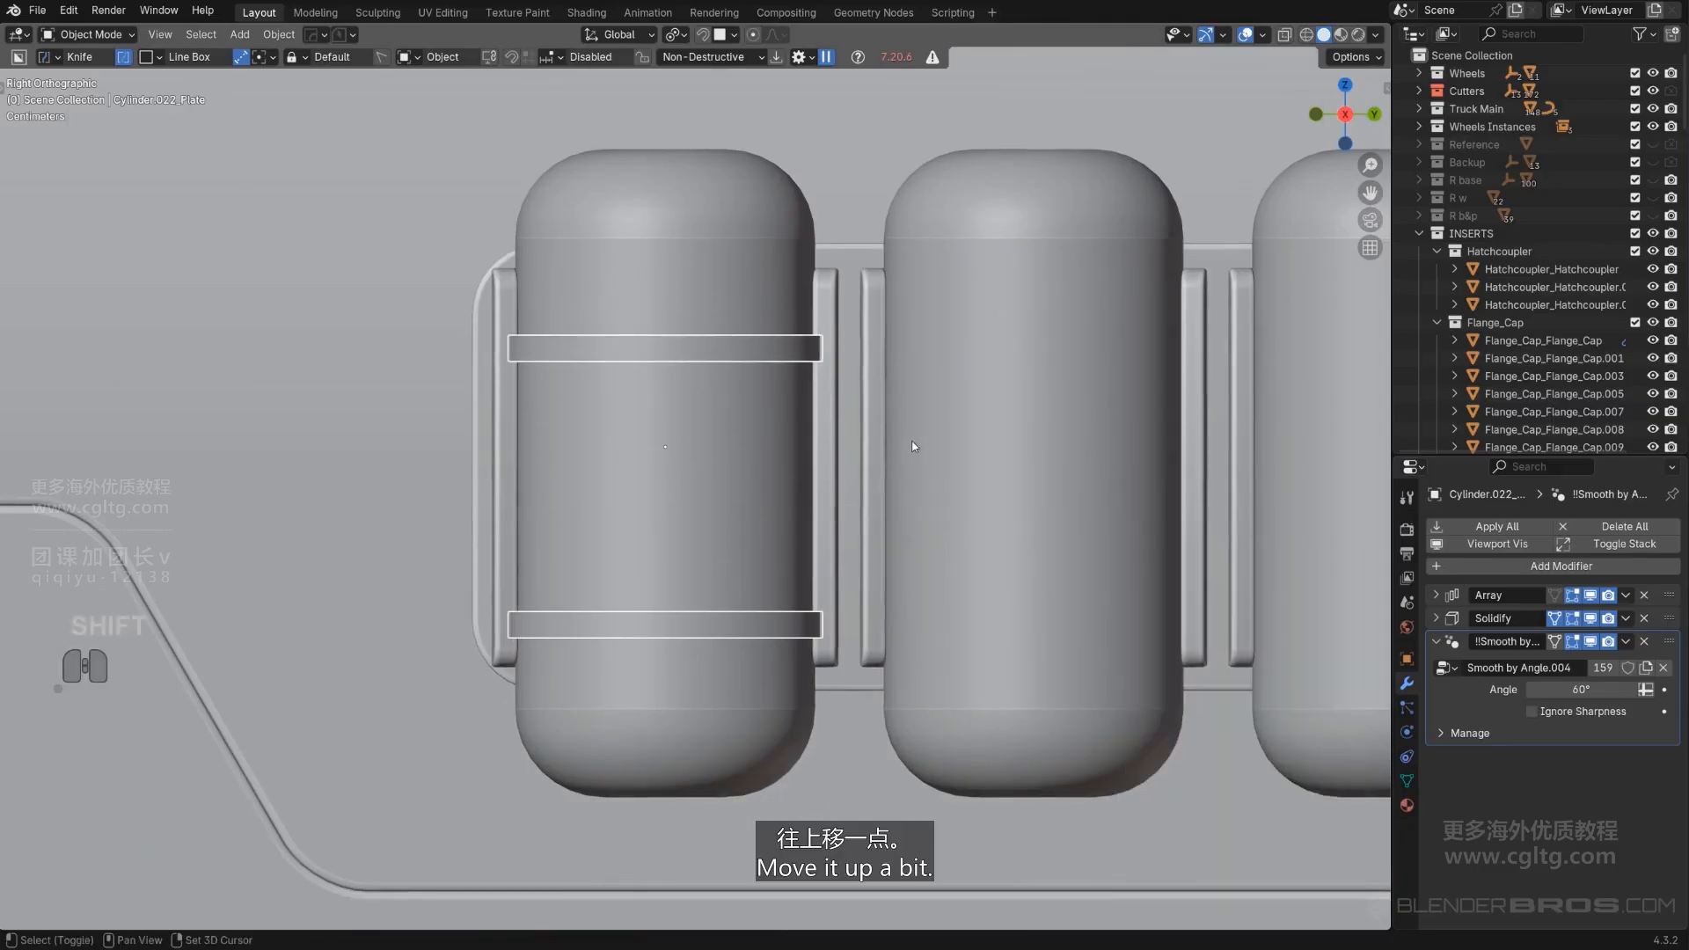
Scale the belt mesh up along Z so both rings become wide bands.
key(Tab)
key(s)
key(z)
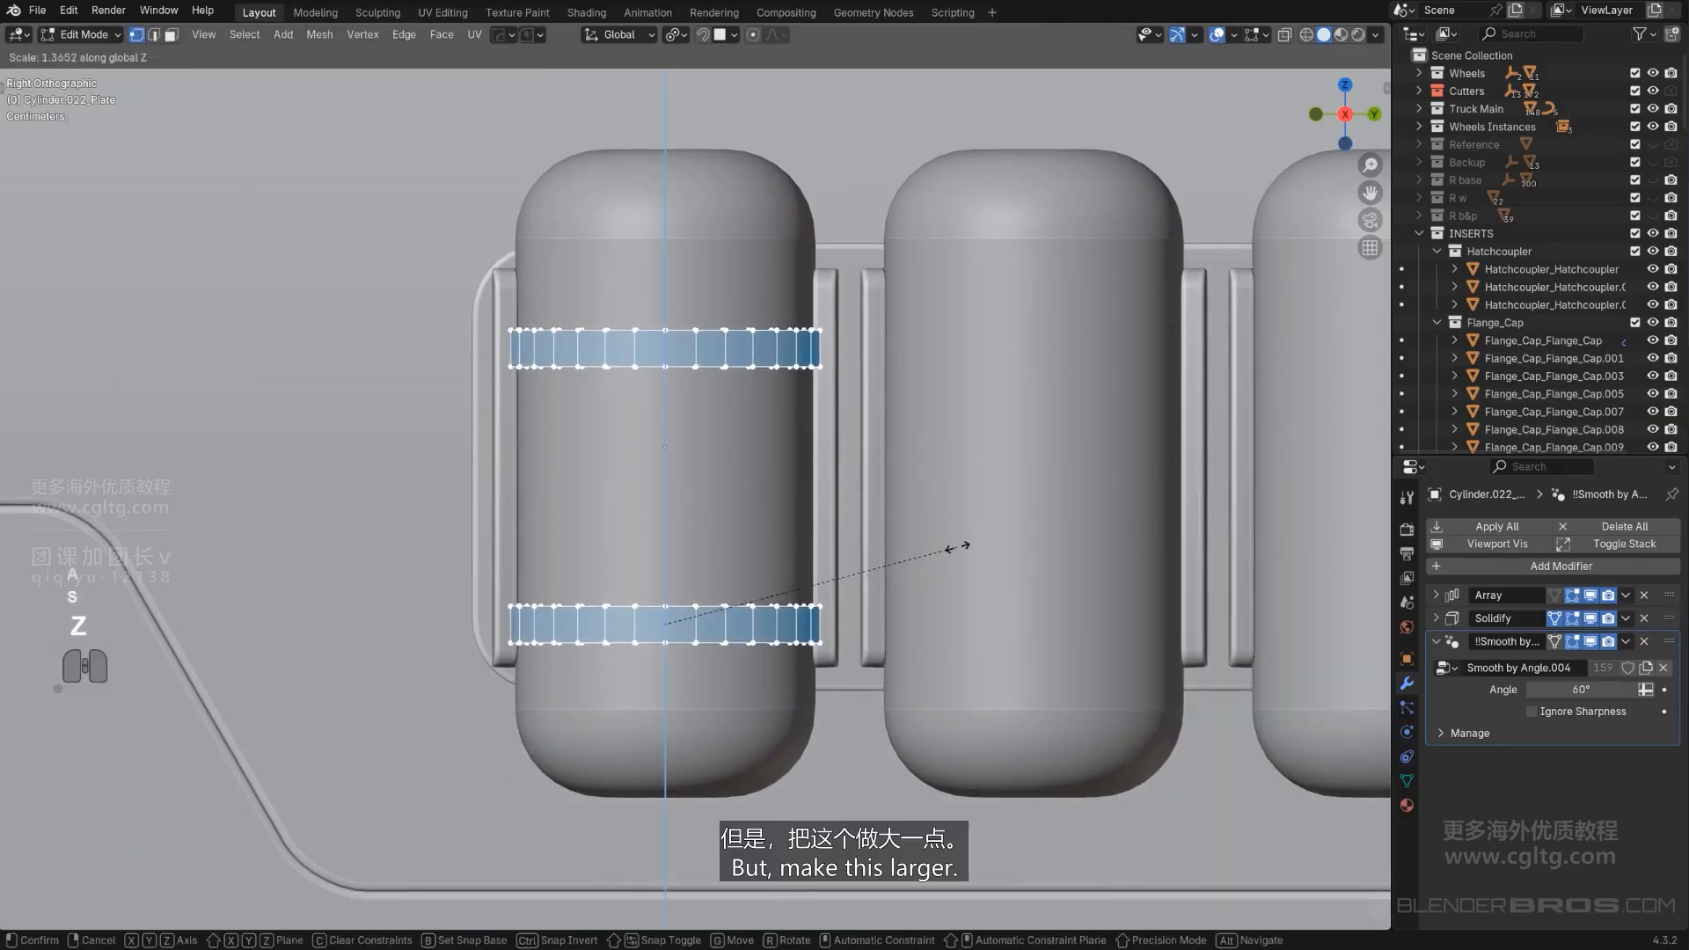
click(934, 598)
key(Tab)
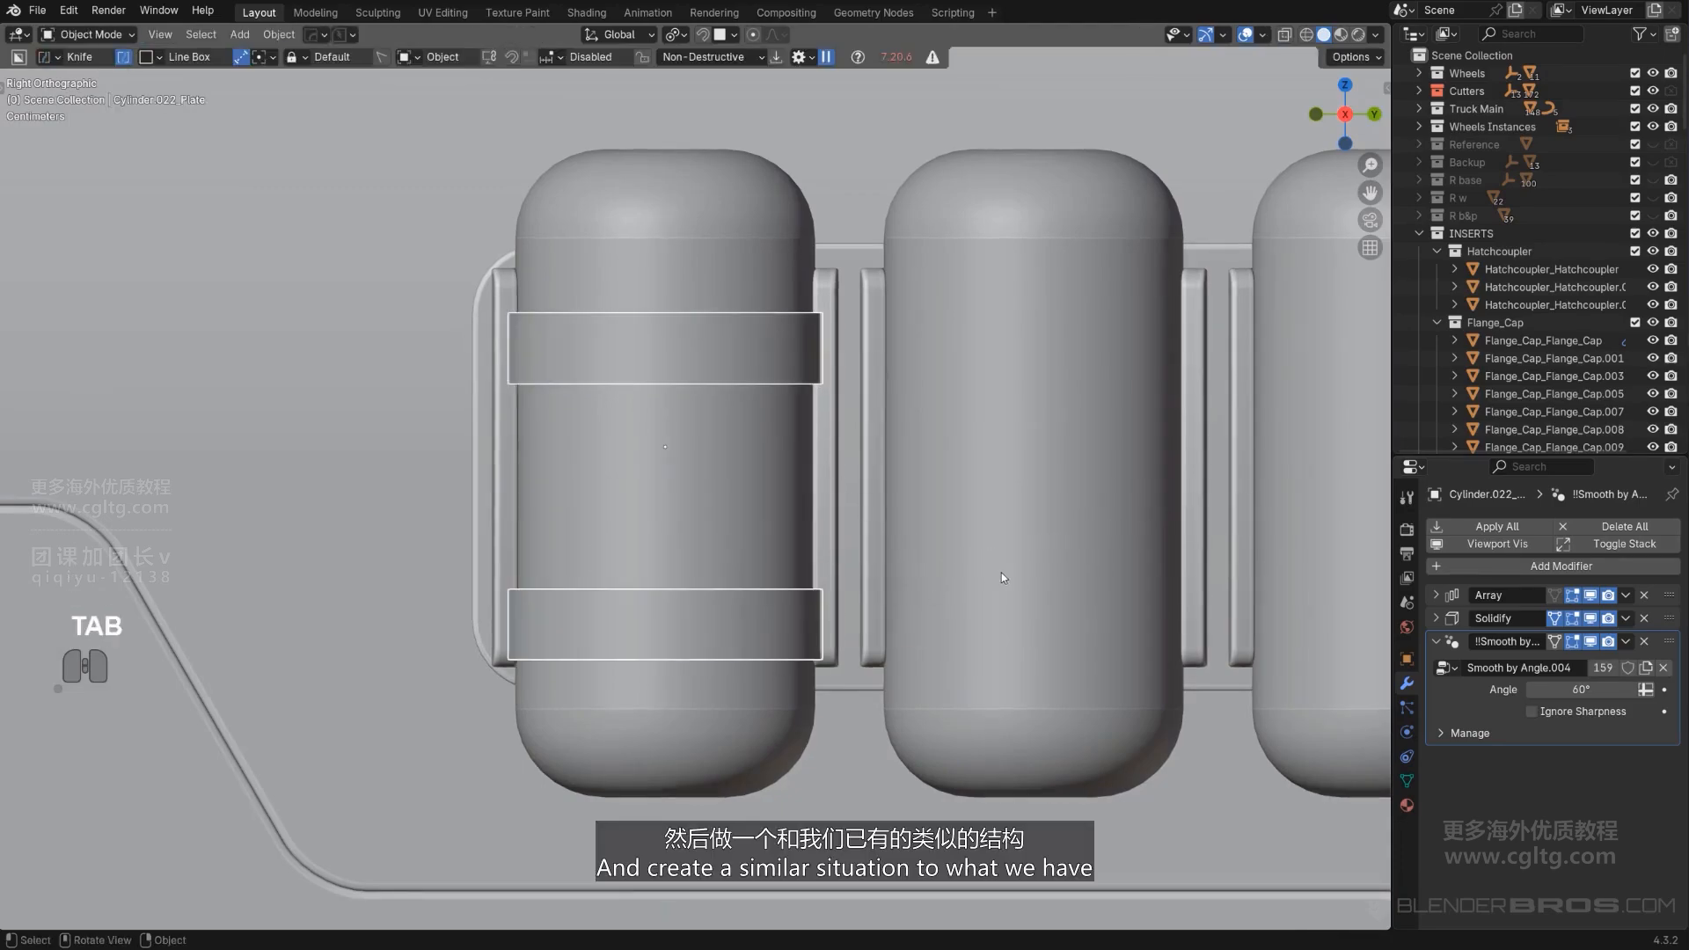
Adjust the Z spacing of the belt array and move the belts up about 0.056 m along Z.
key(q)
click(948, 496)
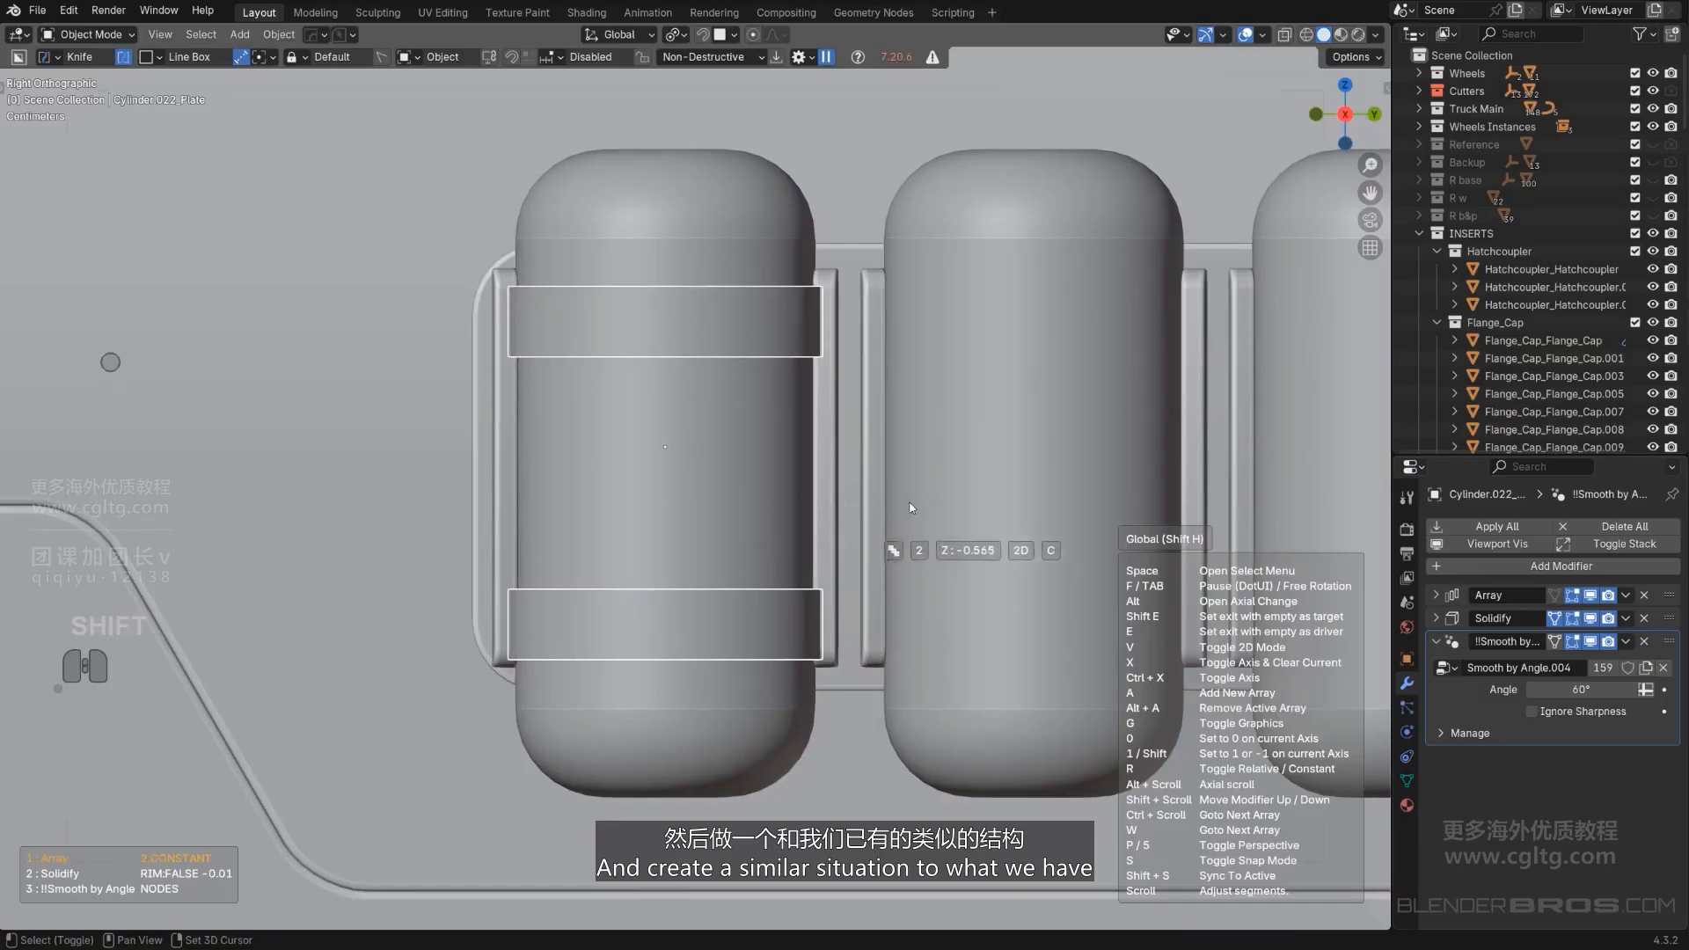
click(1022, 477)
key(g)
key(z)
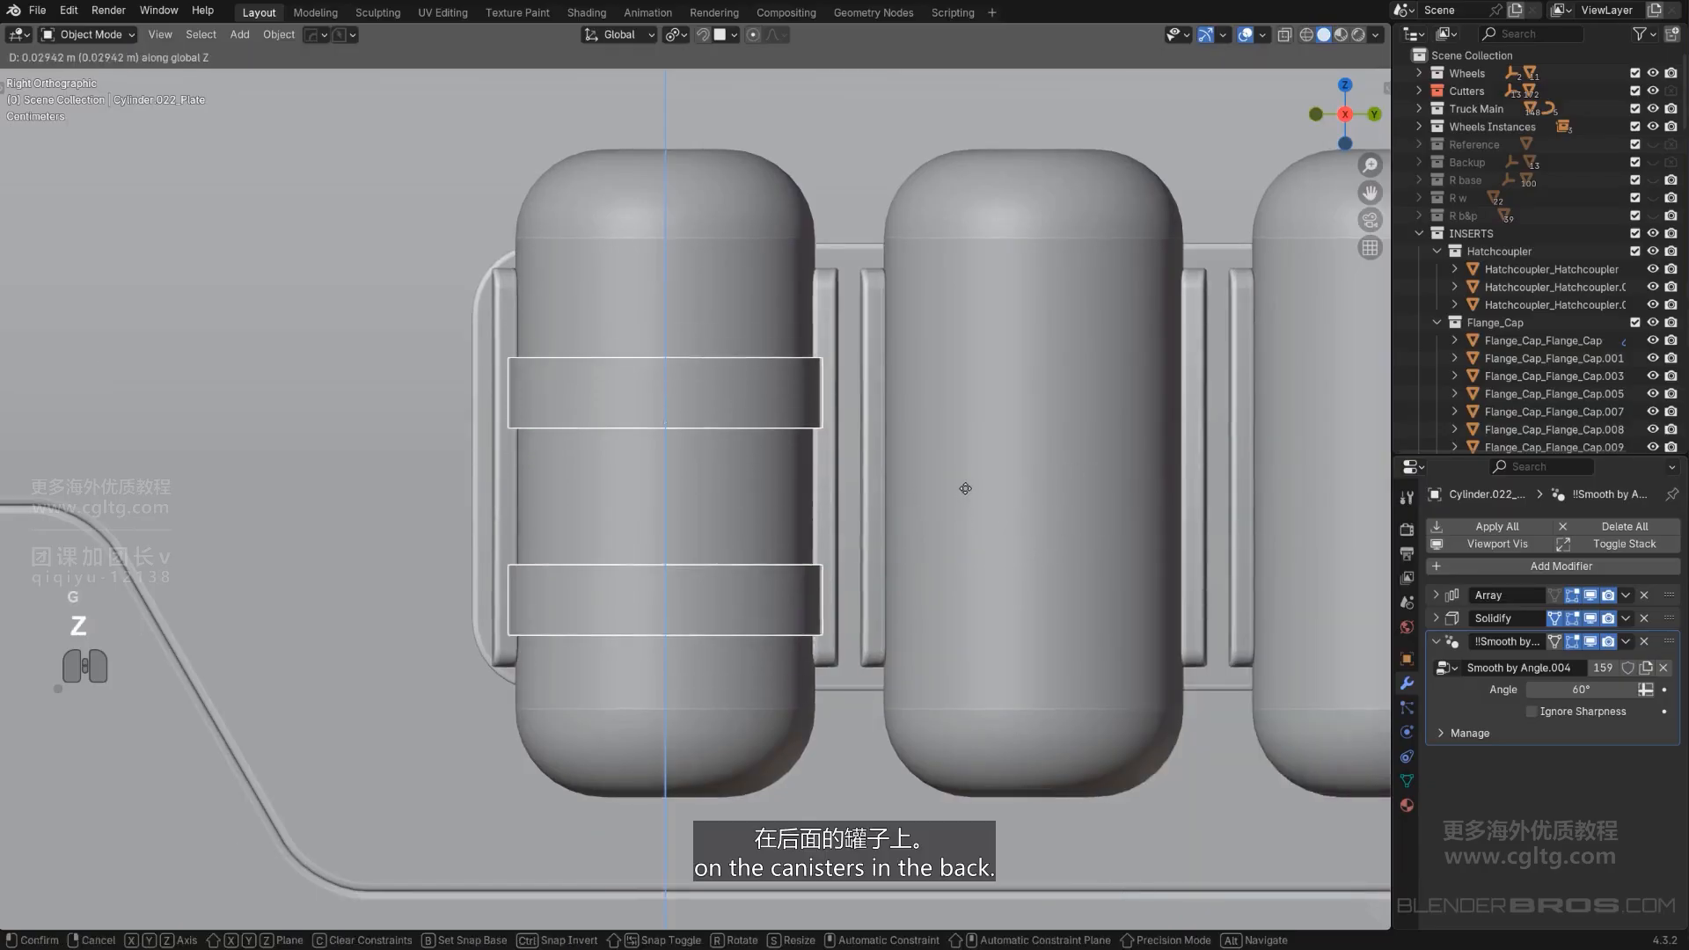
click(968, 473)
Set BoxCutter to a box-shaped Cut and cut a vertical gap of about 0.049 by 0.227 through the lower belt's middle.
scroll(754, 473, down, 4)
scroll(656, 352, up, 2)
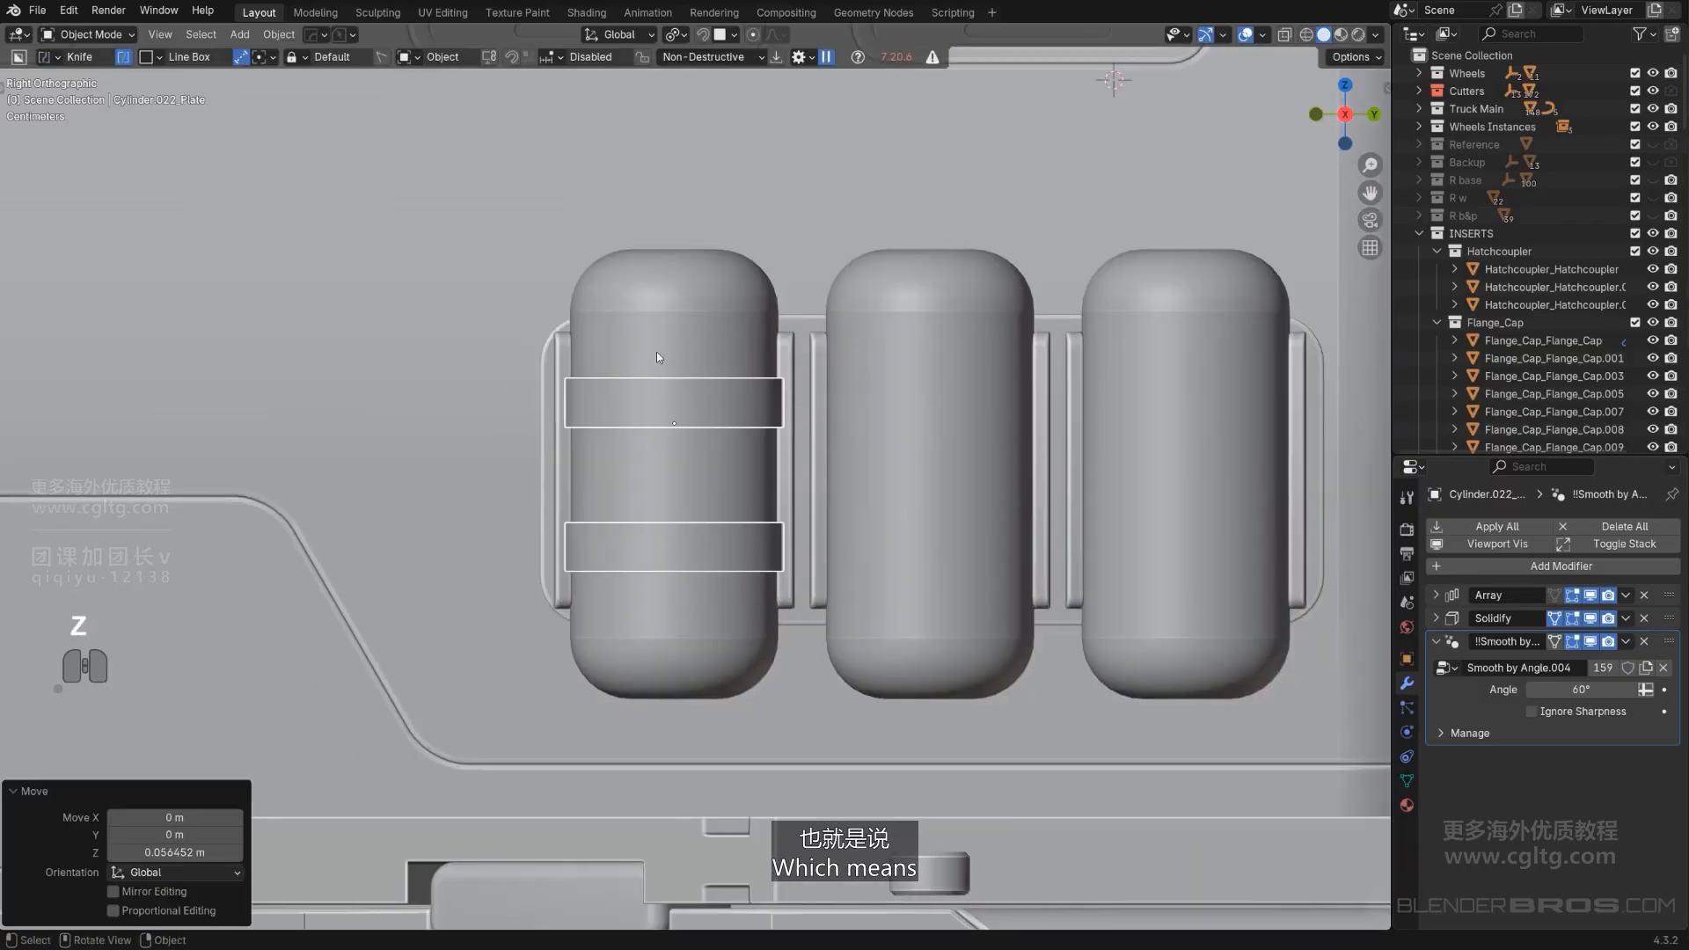
key(d)
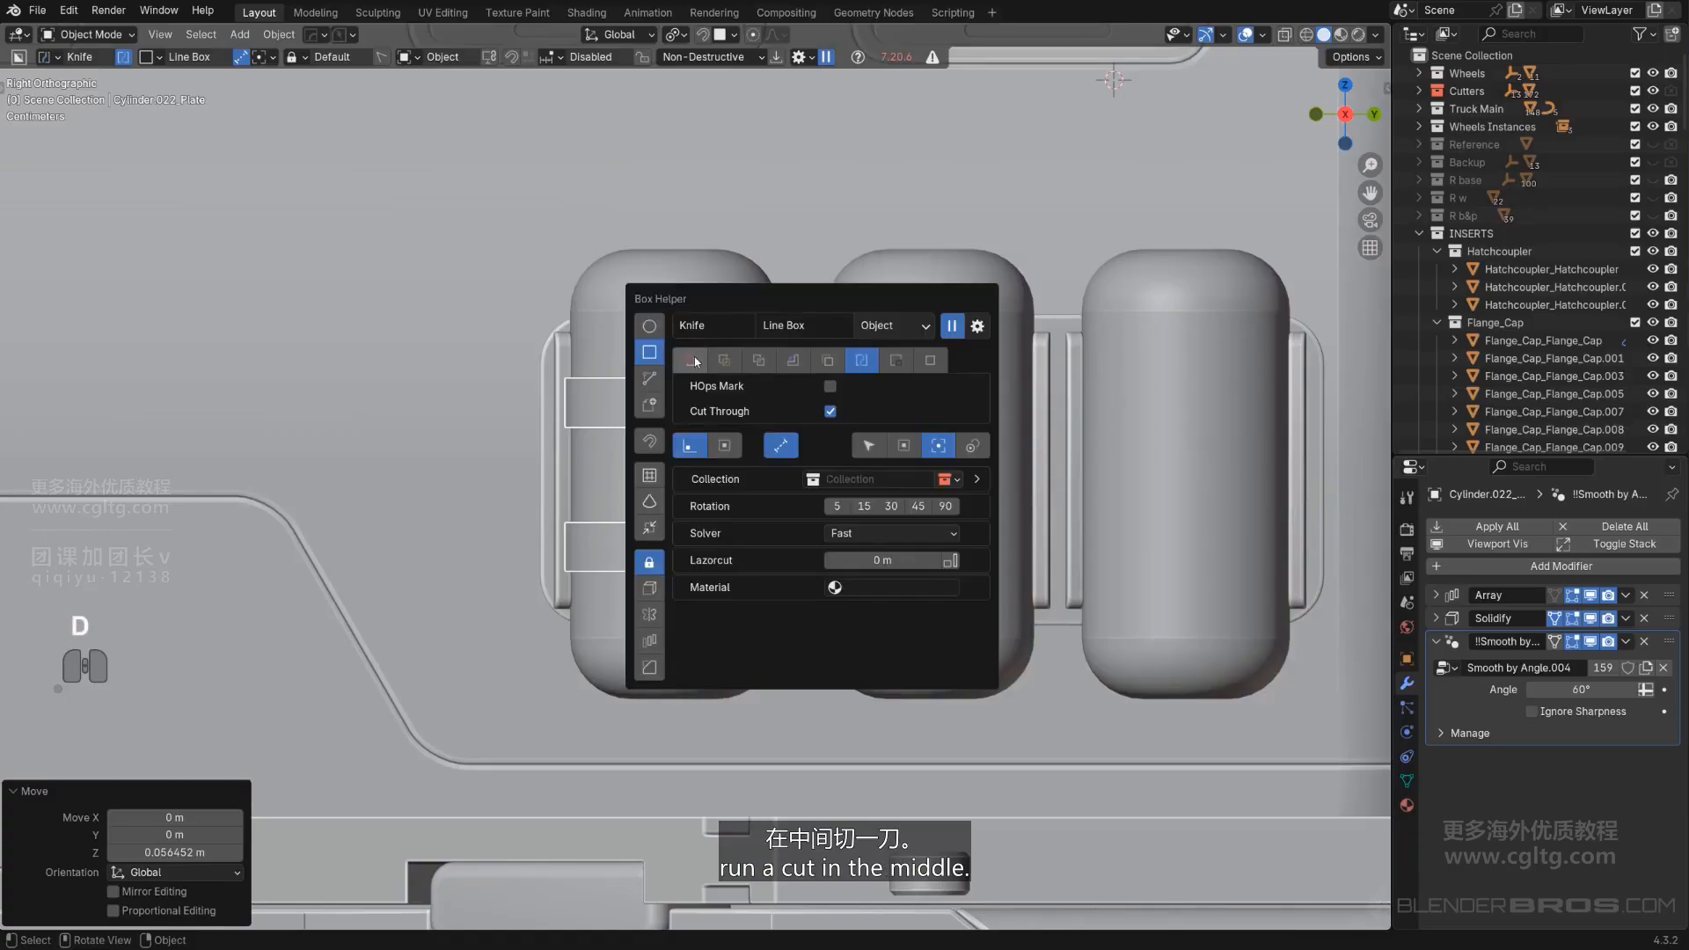
click(694, 357)
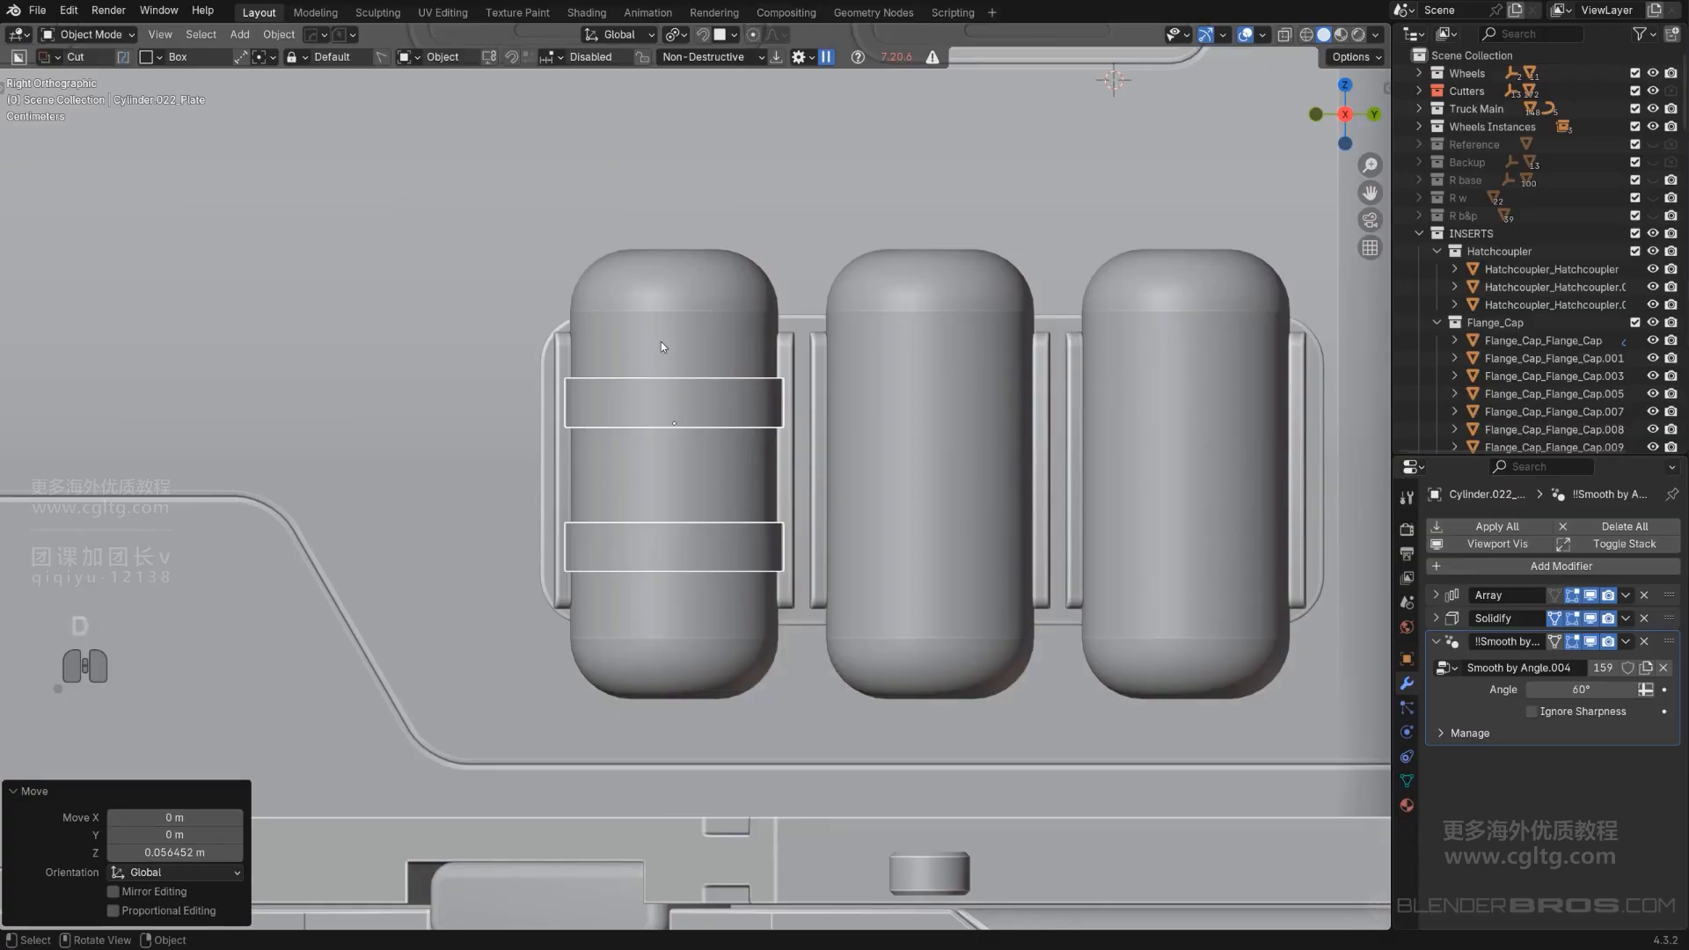
mouse_move(652, 348)
mouse_down()
mouse_move(698, 457)
mouse_move(718, 602)
mouse_up()
right_click(680, 450)
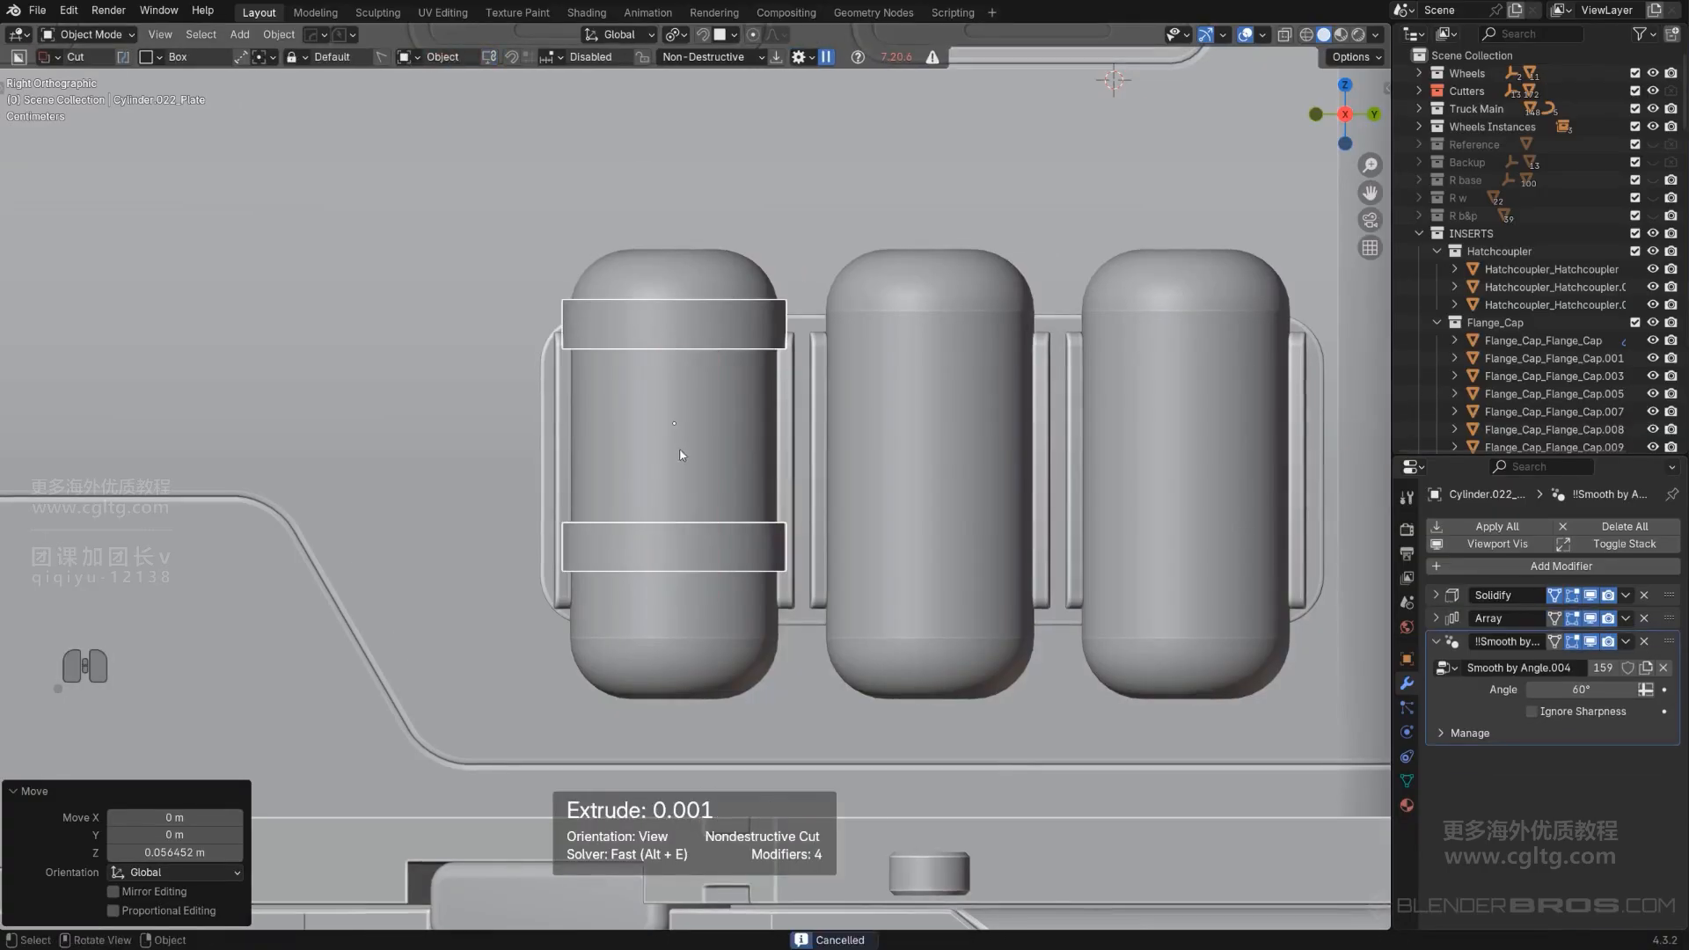
drag(659, 491, 688, 623)
key(KP_5)
middle_drag(680, 604, 804, 461)
Reduce the belt array's Z spacing to about 0.276 so the upper belt sits lower on the tank.
key(q)
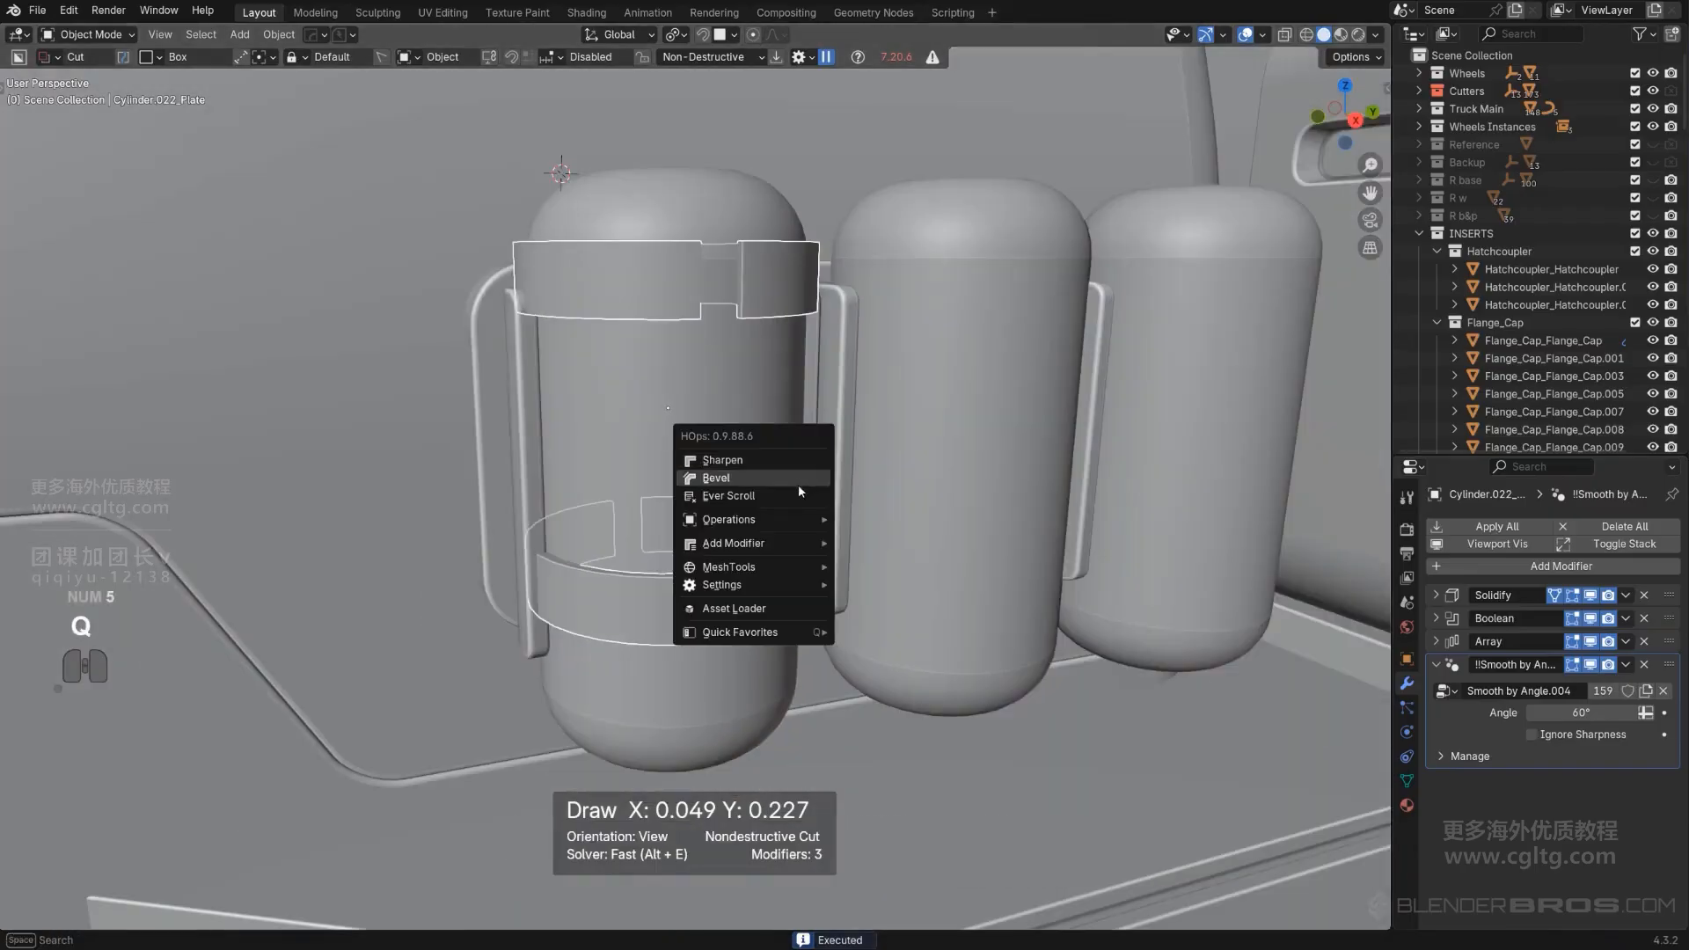
mouse_move(803, 541)
click(883, 573)
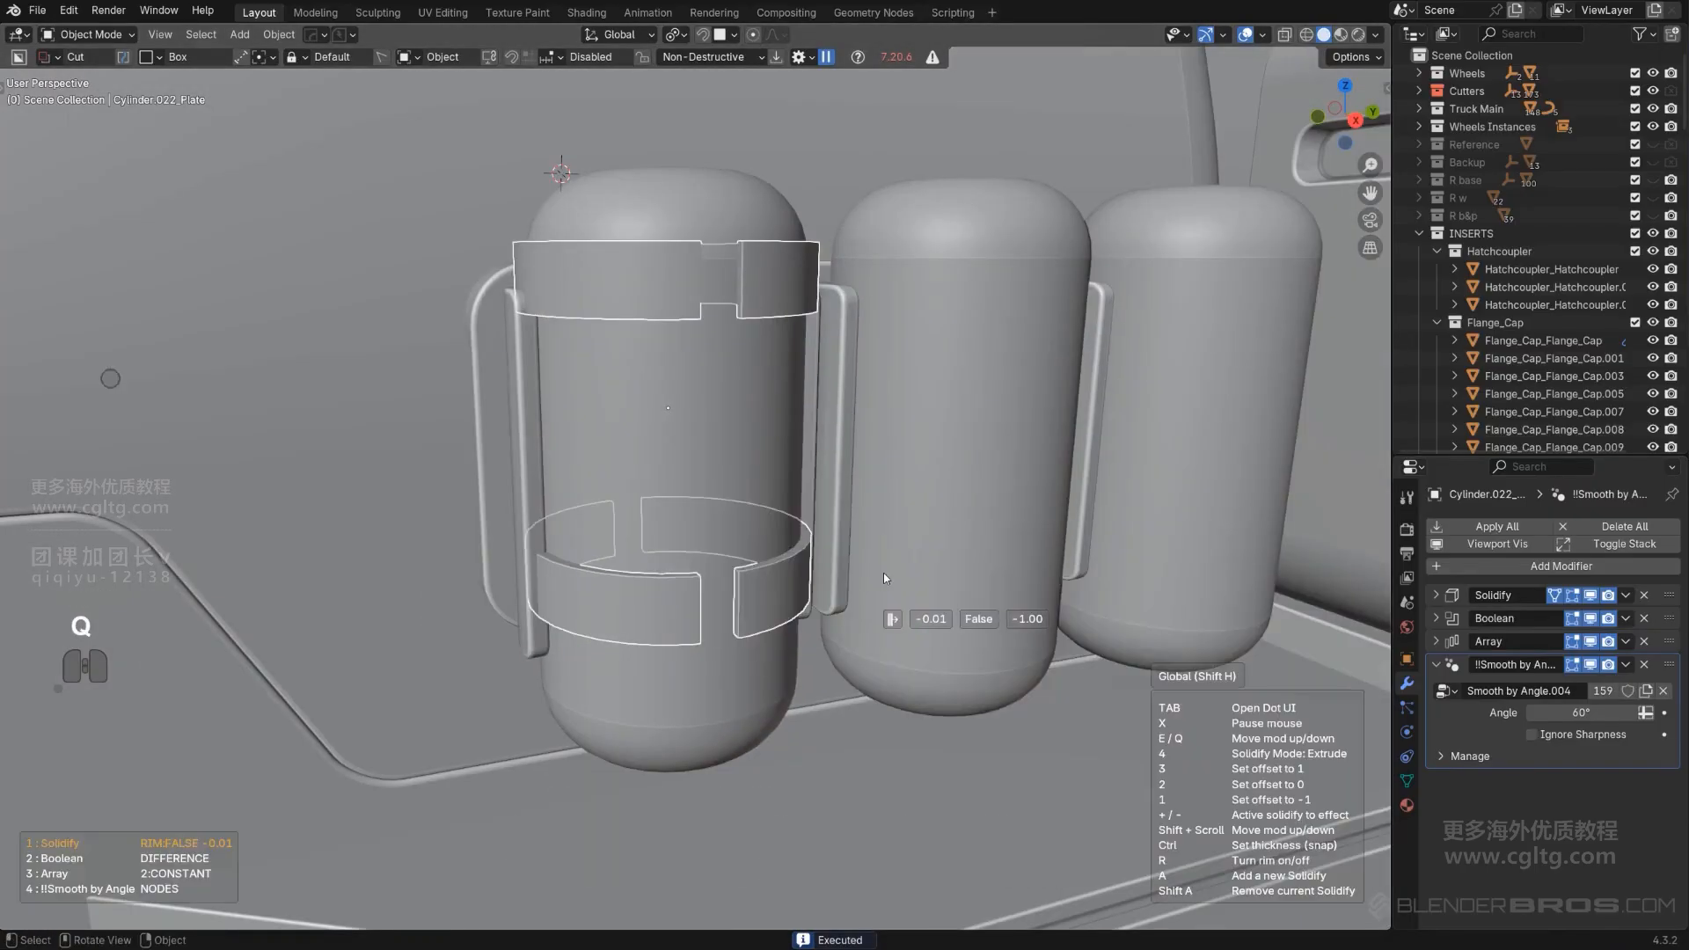
right_click(882, 573)
key(q)
mouse_move(881, 571)
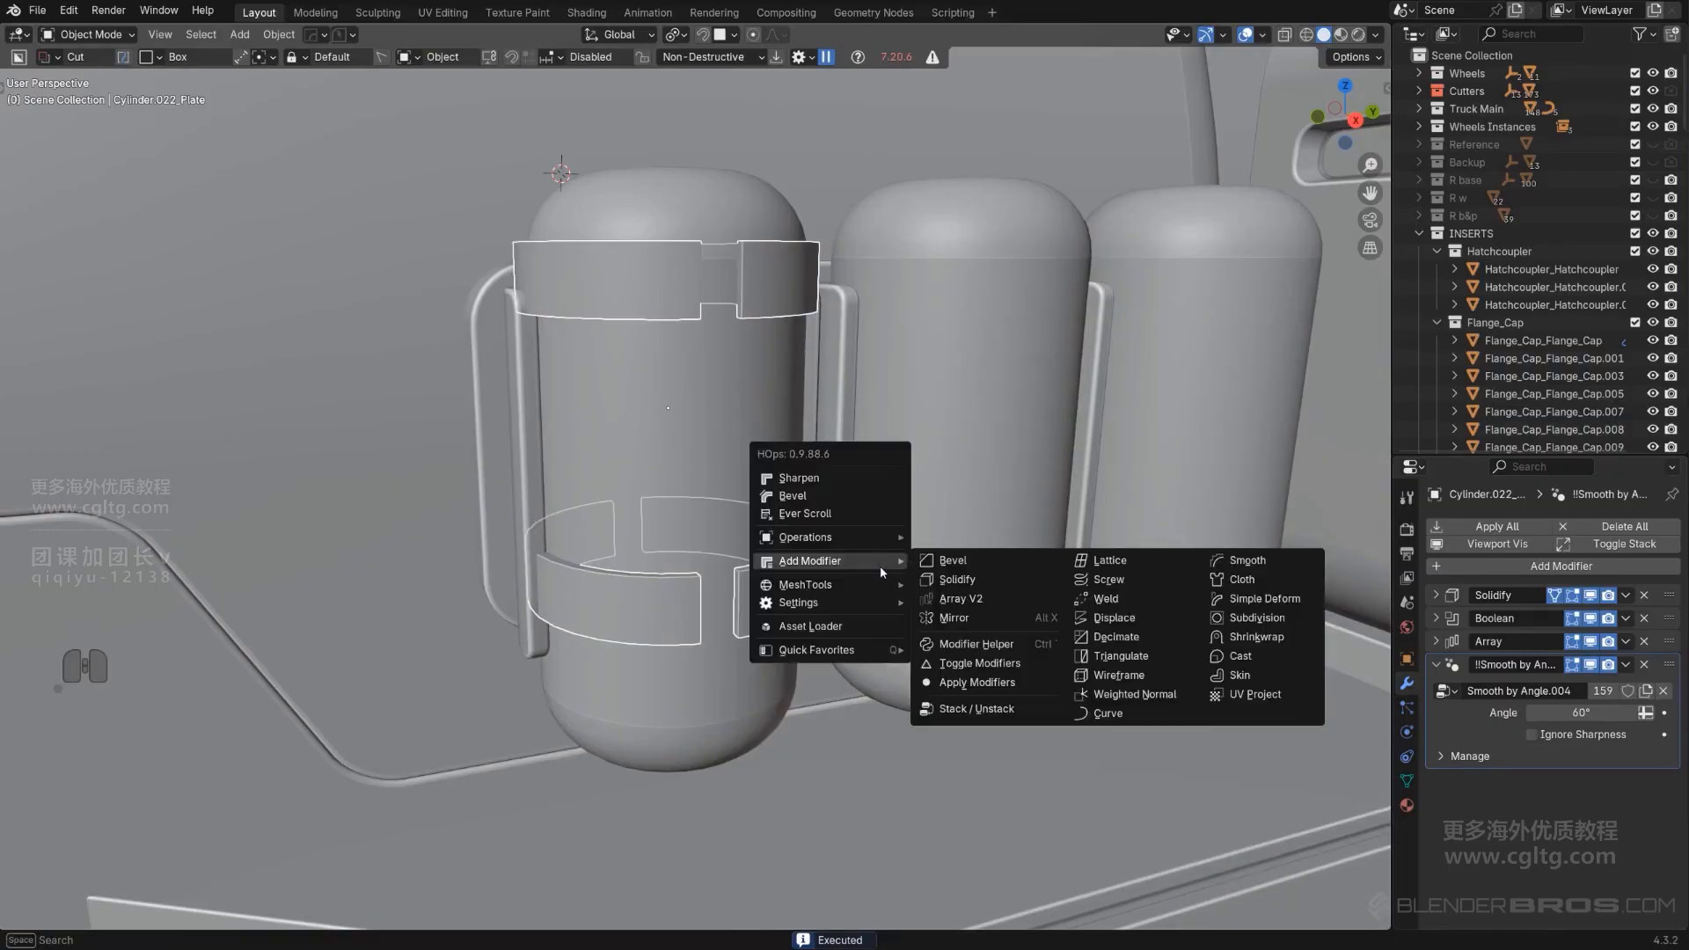
click(968, 605)
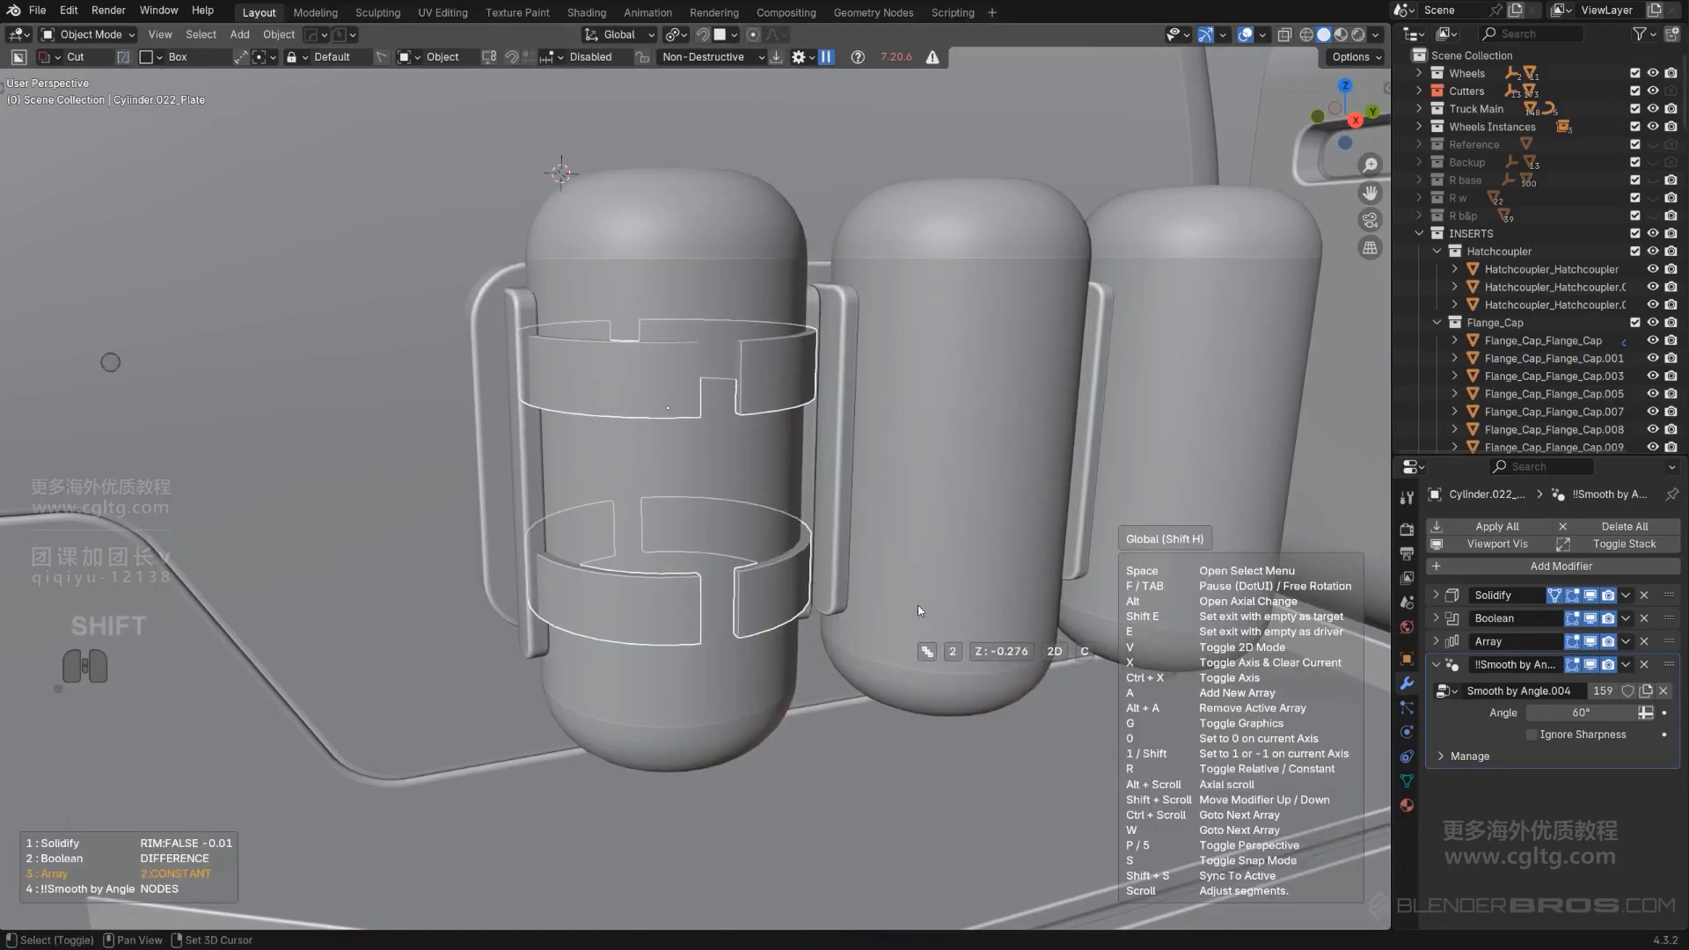
click(917, 605)
Examine the split belts on the tank from several distances and angles.
middle_drag(825, 546, 848, 604)
key(KP_5)
key(KP_5)
scroll(722, 479, down, 5)
scroll(1097, 786, down, 4)
scroll(1096, 786, down, 3)
click(1096, 786)
scroll(1096, 786, up, 8)
scroll(729, 426, up, 4)
Add a 30° HardOps Bevel modifier to the belts with 3 segments and about 0.010 width.
click(729, 426)
scroll(729, 426, up, 2)
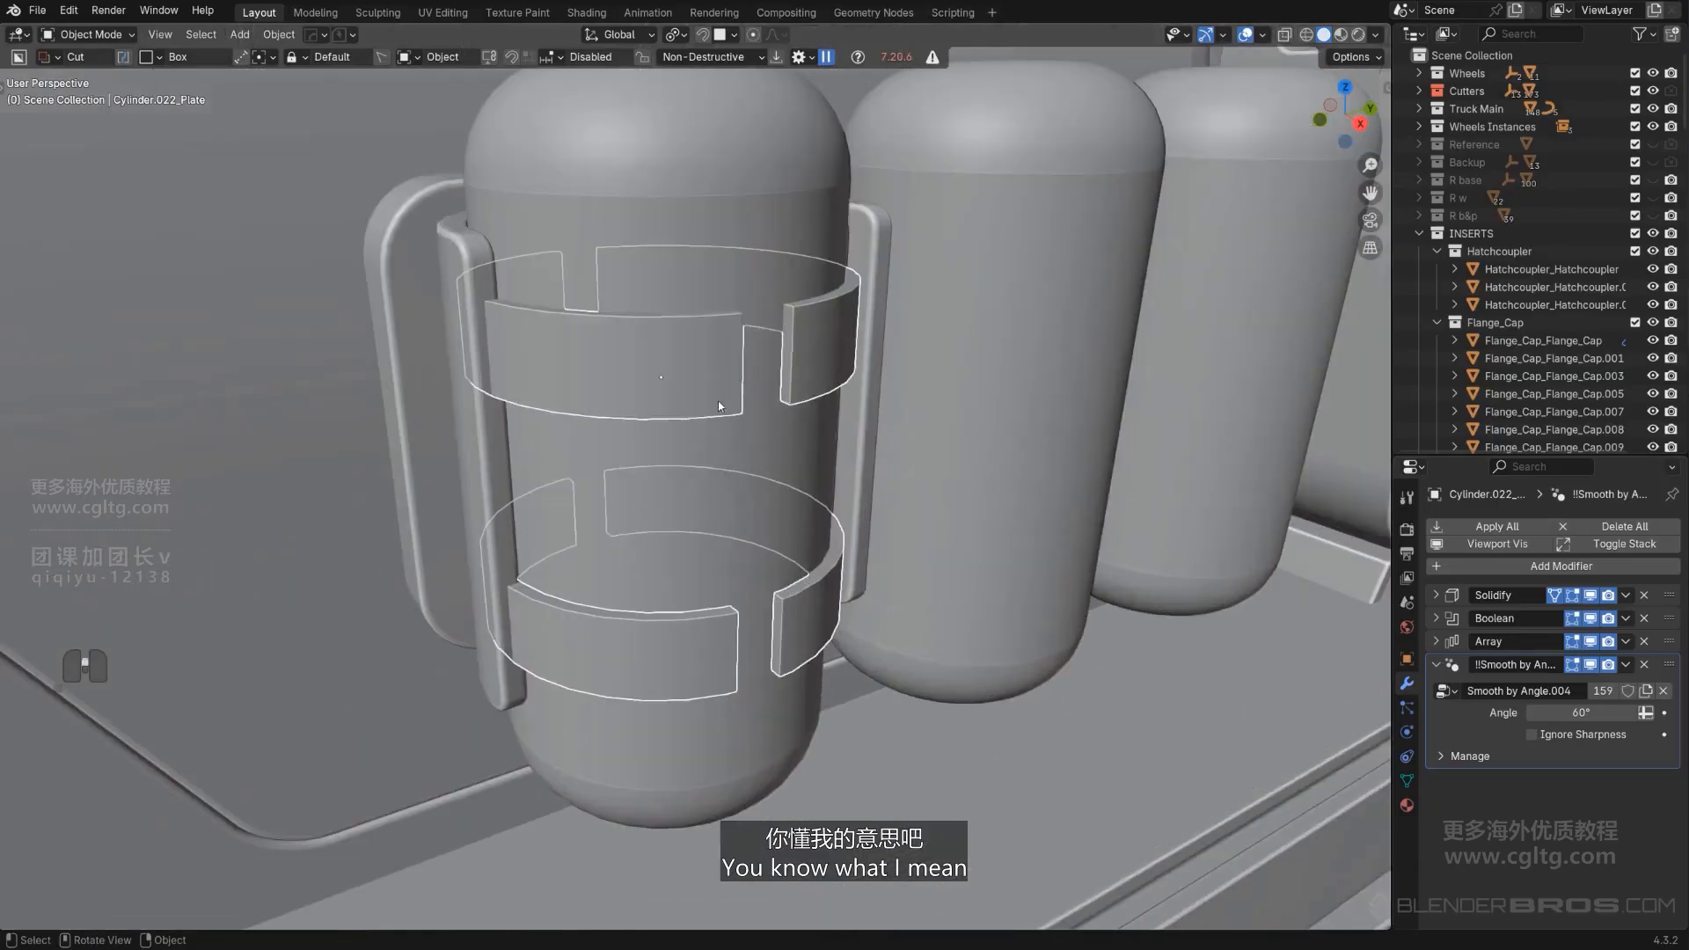
key(q)
click(694, 329)
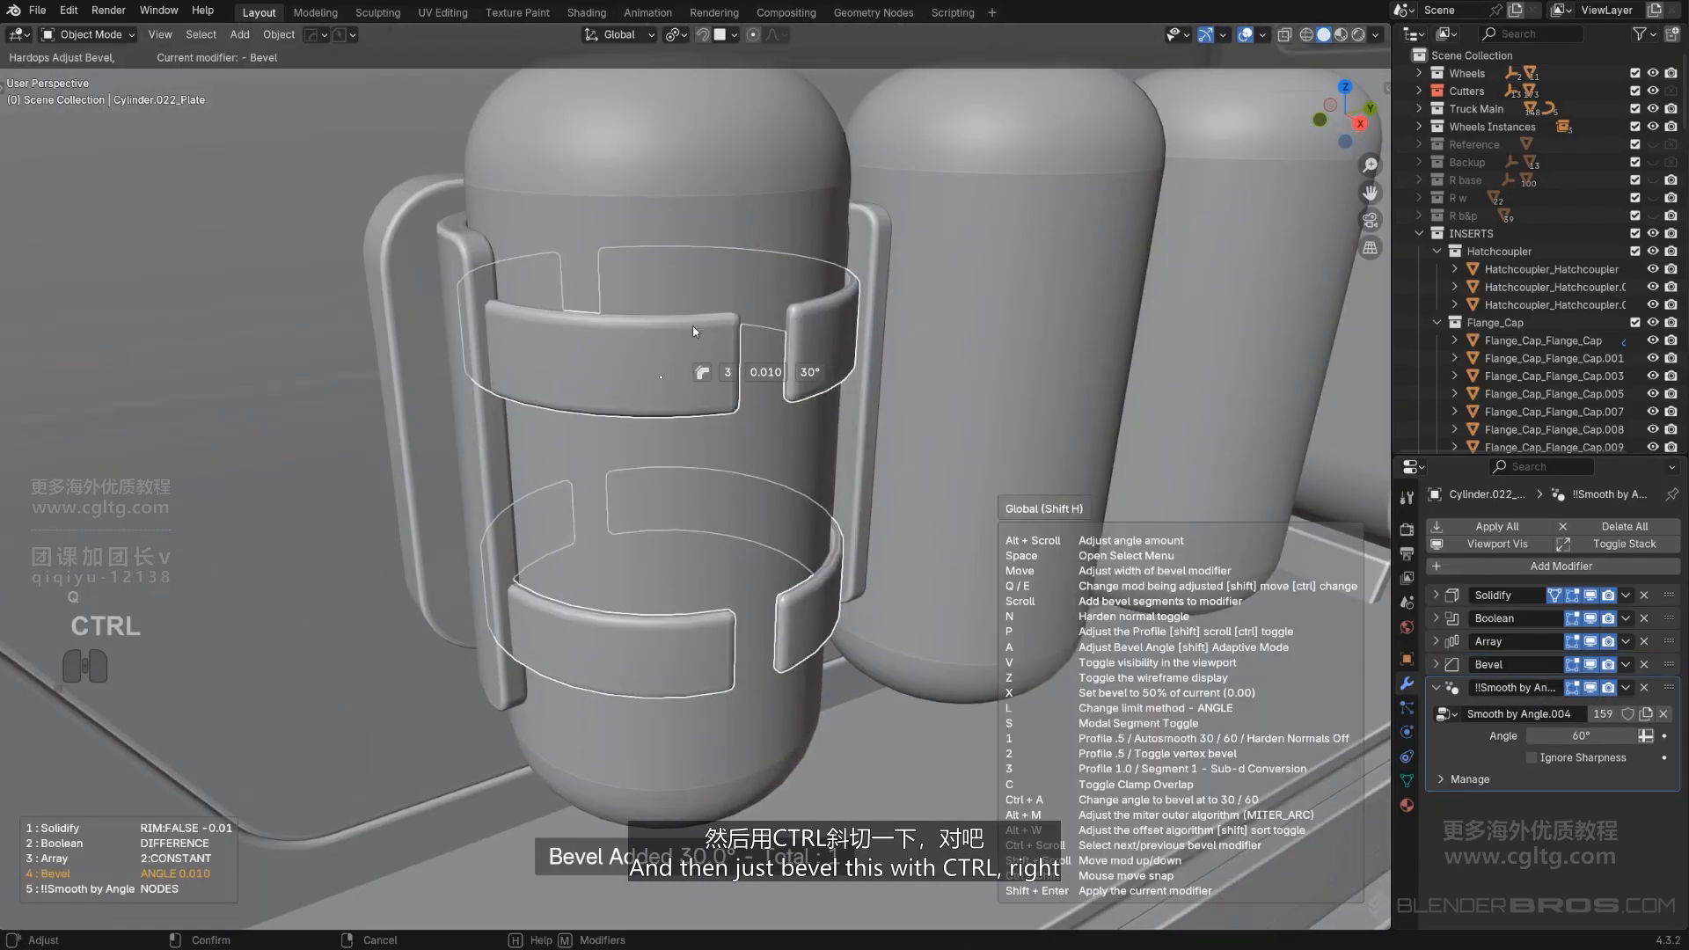
click(713, 334)
Examine the front of the first tank around the gap between the belt ends.
scroll(715, 336, down, 3)
scroll(722, 369, up, 3)
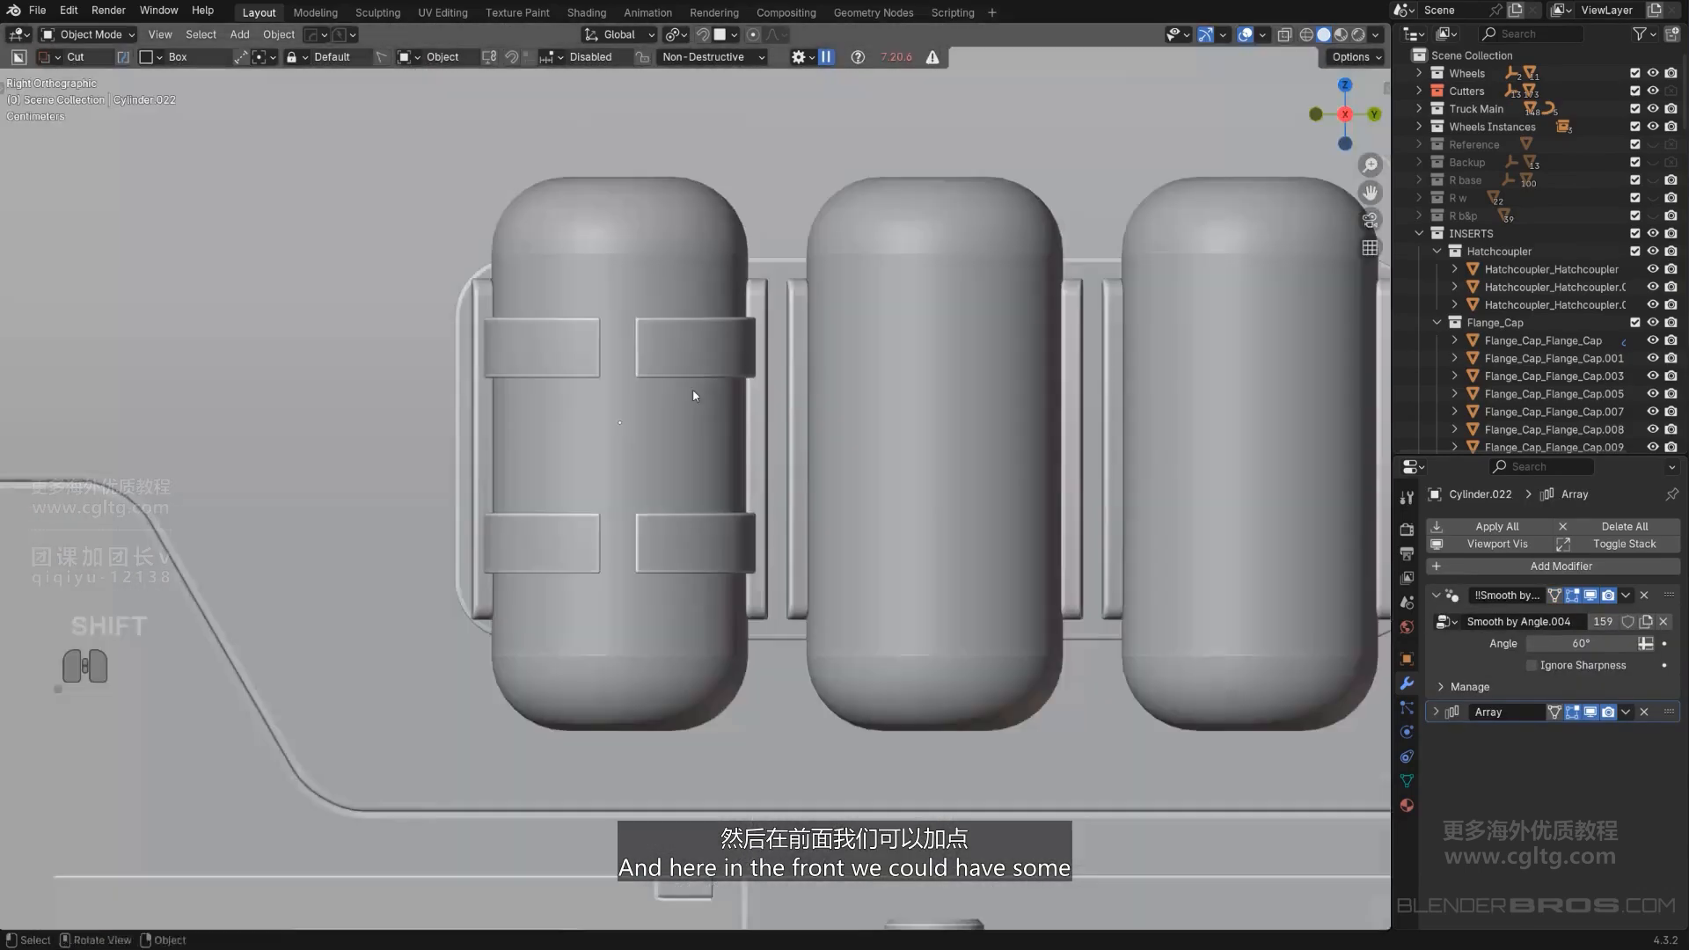
scroll(628, 356, up, 3)
shift+middle_drag(622, 340, 704, 511)
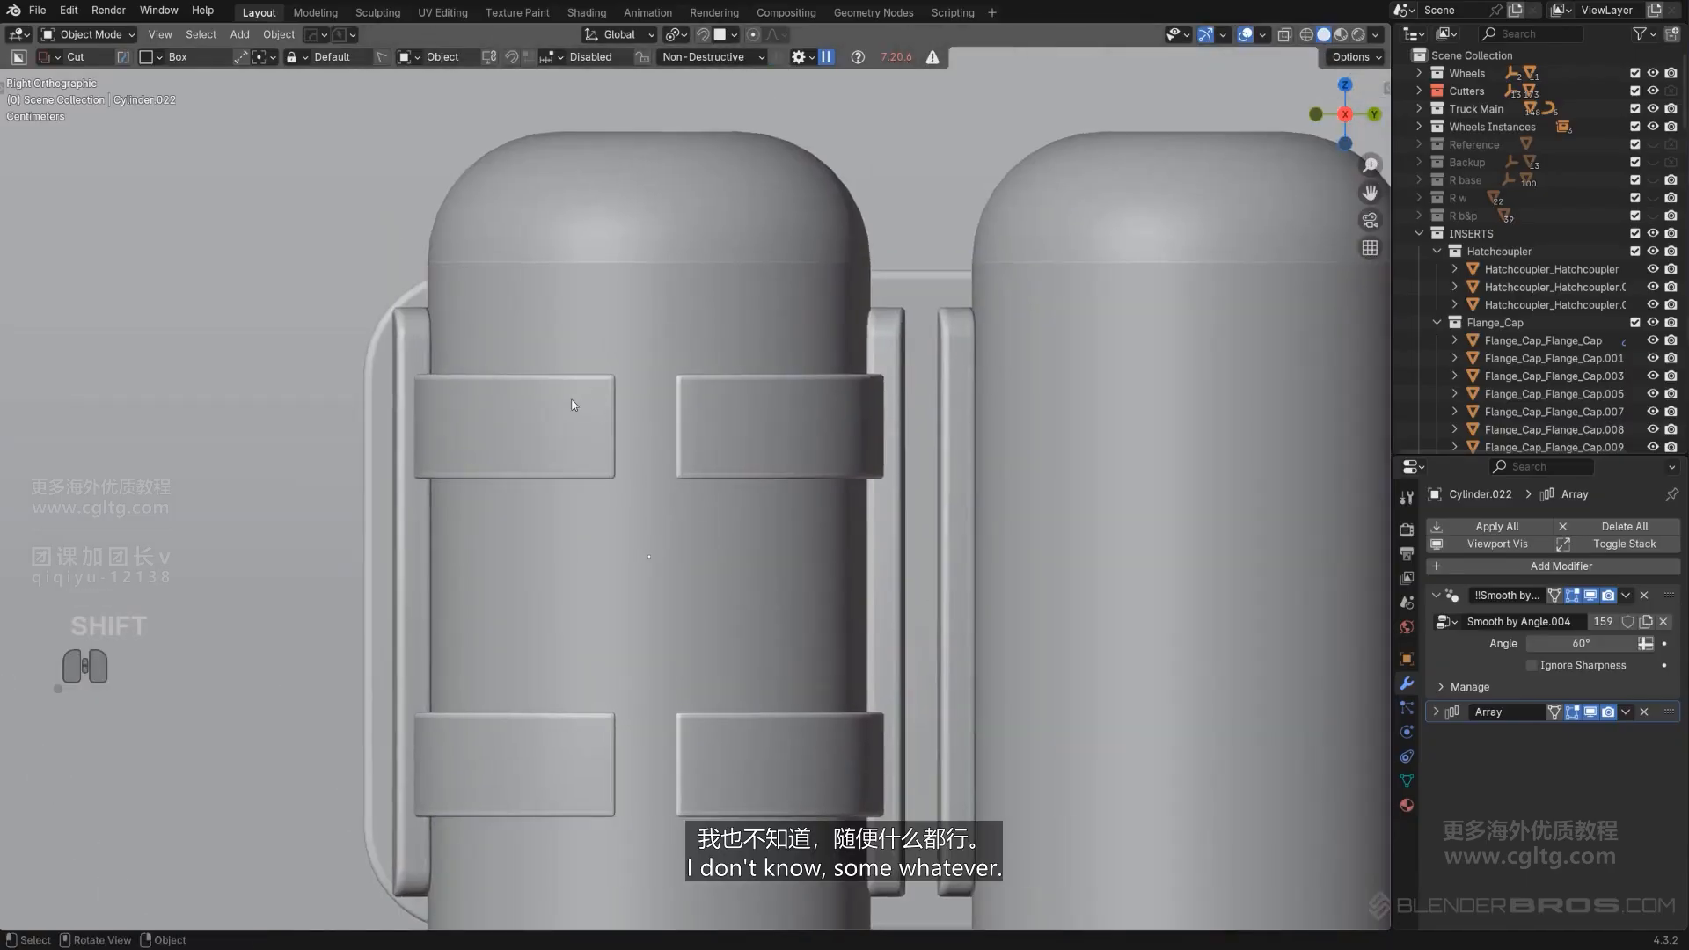
scroll(688, 431, down, 6)
scroll(652, 481, up, 3)
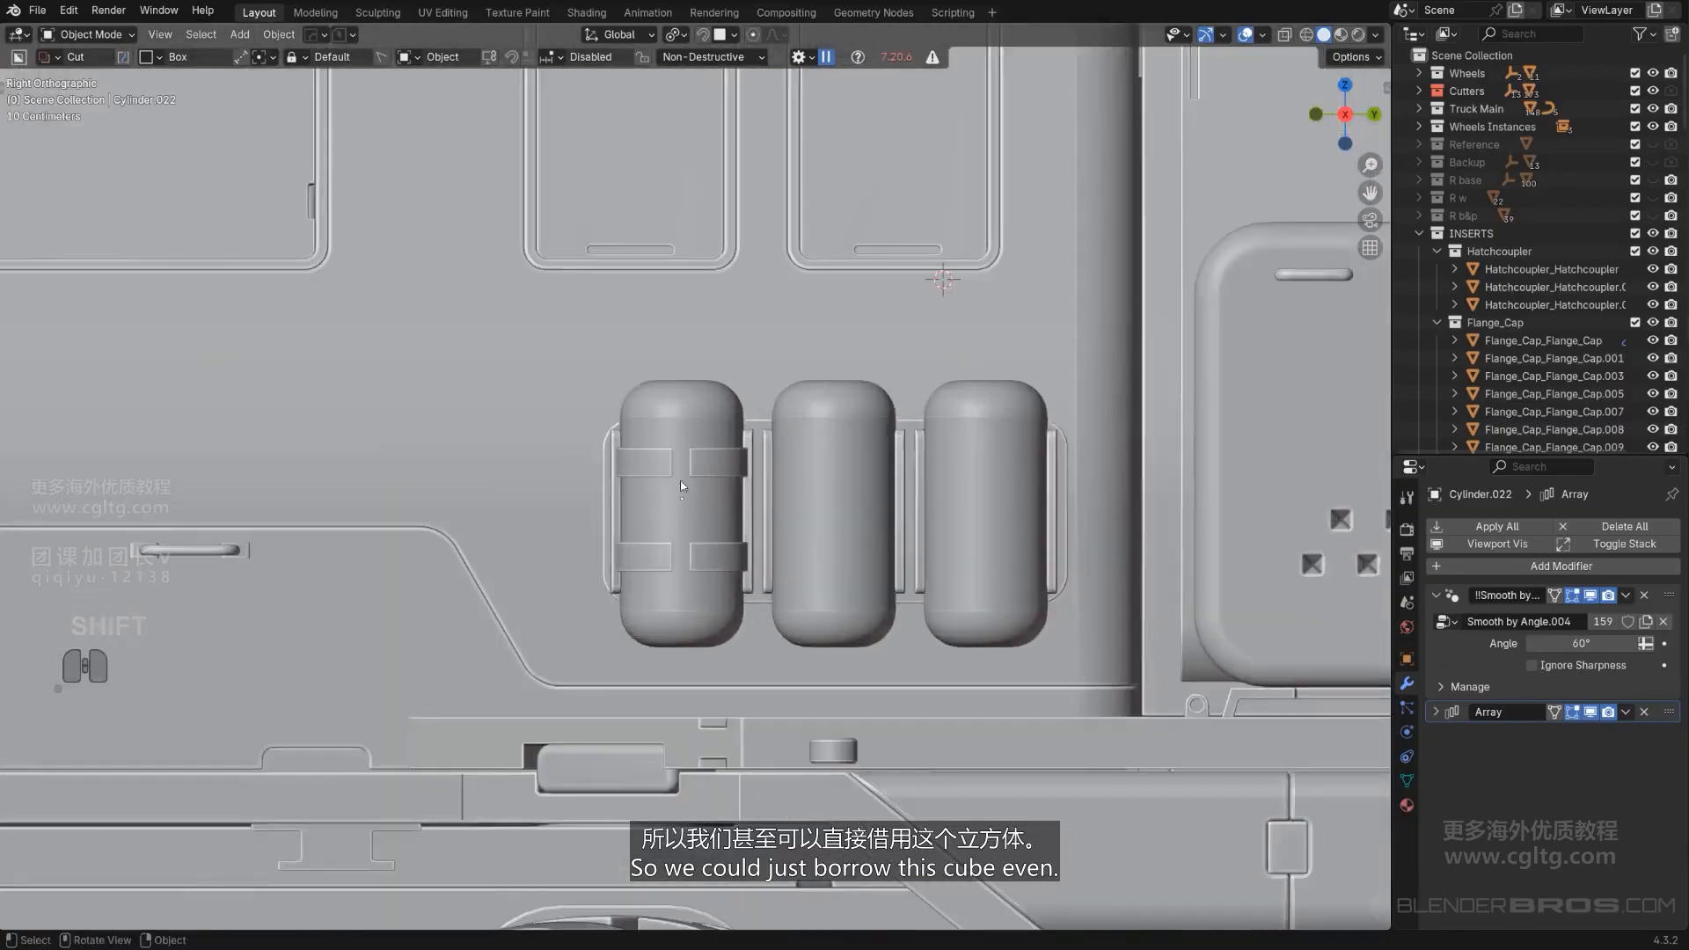
key(KP_5)
middle_drag(653, 481, 704, 507)
Duplicate the rounded mounting box, place the copy in front of the tanks and scale it to about 0.401.
click(534, 442)
middle_drag(537, 445, 594, 486)
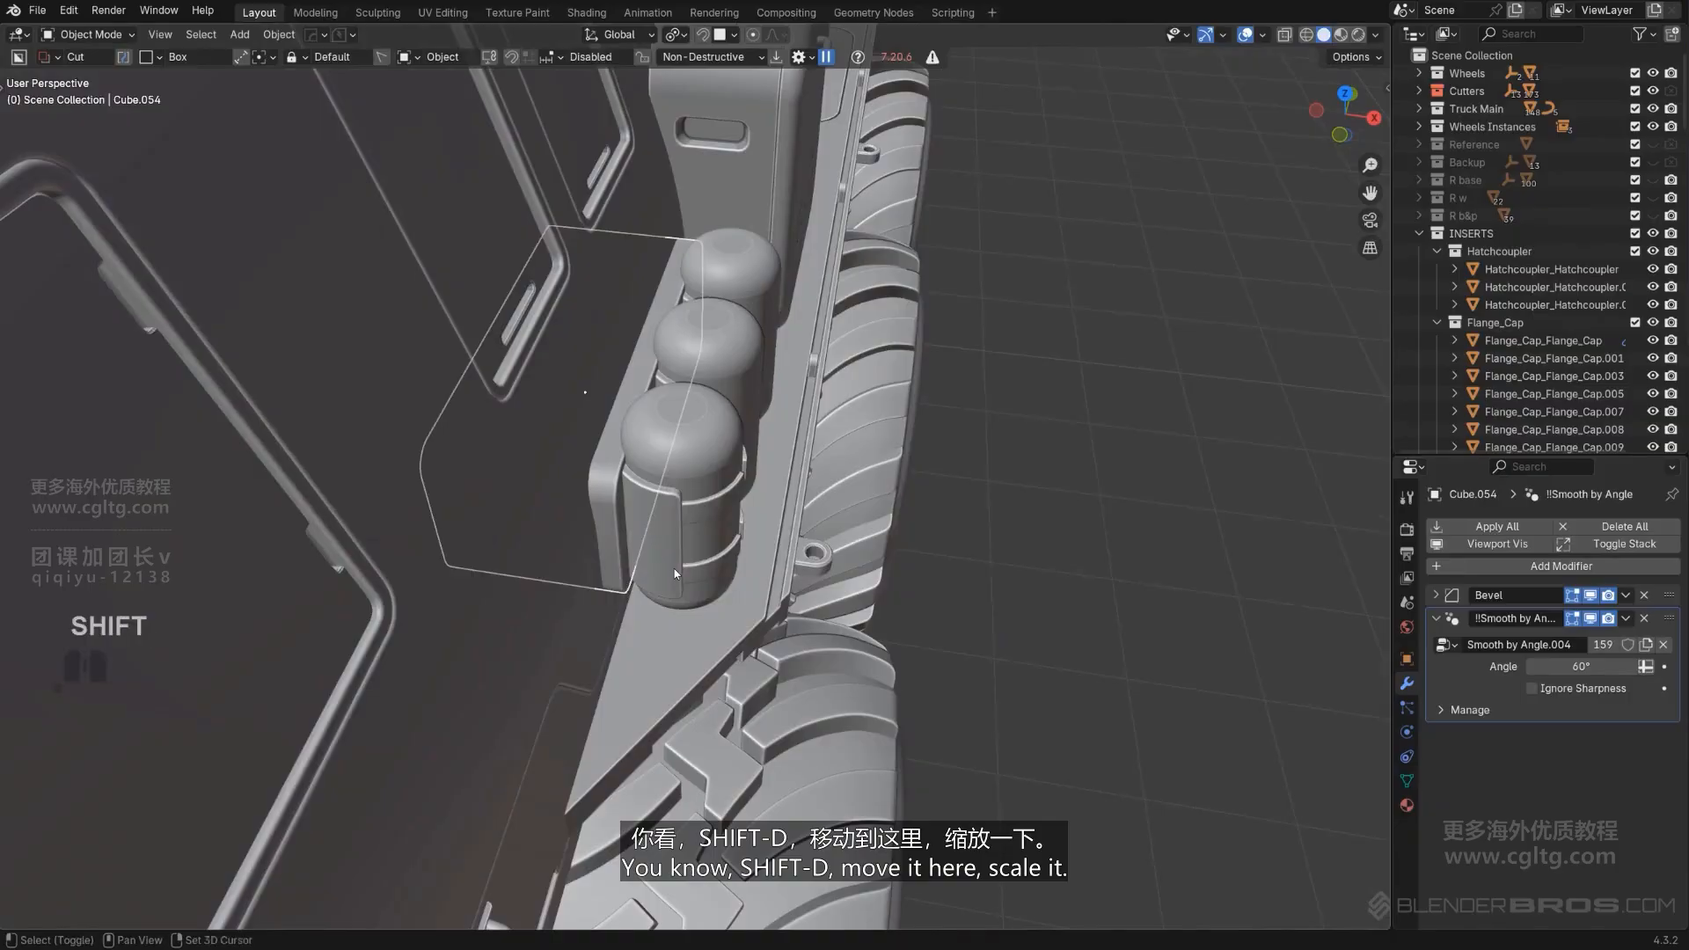
key(shift+d)
click(915, 662)
key(s)
click(895, 540)
key(KP_5)
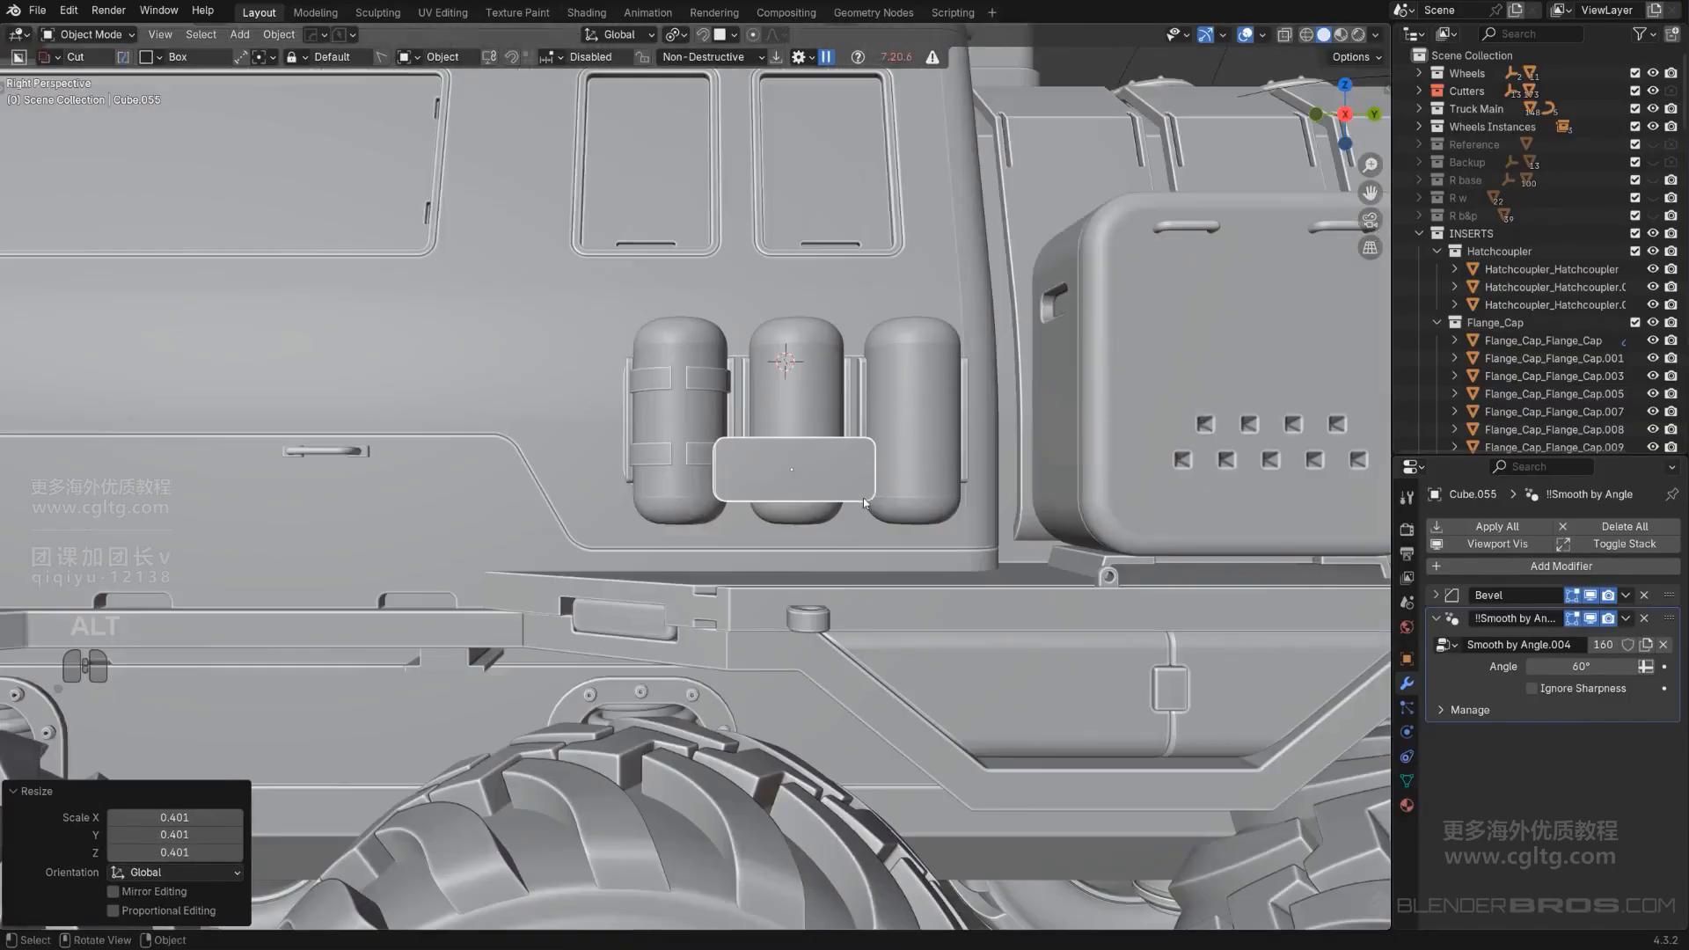
Scale the duplicated box by about 0.309 and place it over the gap between the upper belt's ends on the first tank.
scroll(863, 502, up, 5)
shift+middle_drag(868, 537, 969, 632)
scroll(969, 632, up, 3)
key(s)
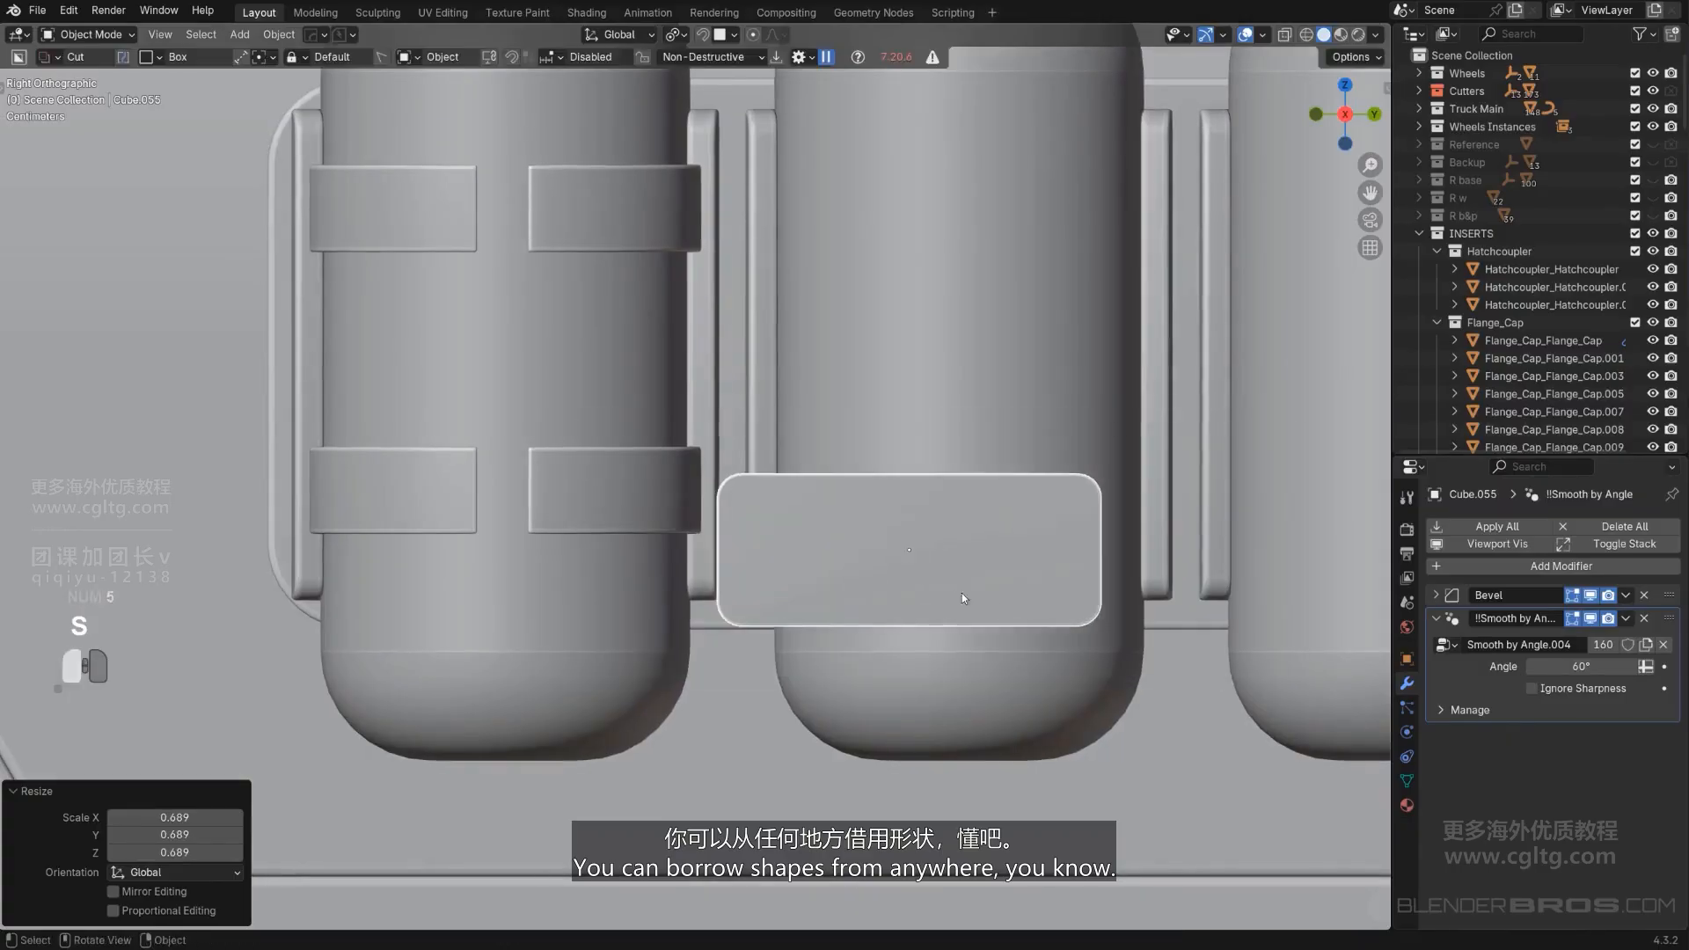
click(1018, 583)
key(g)
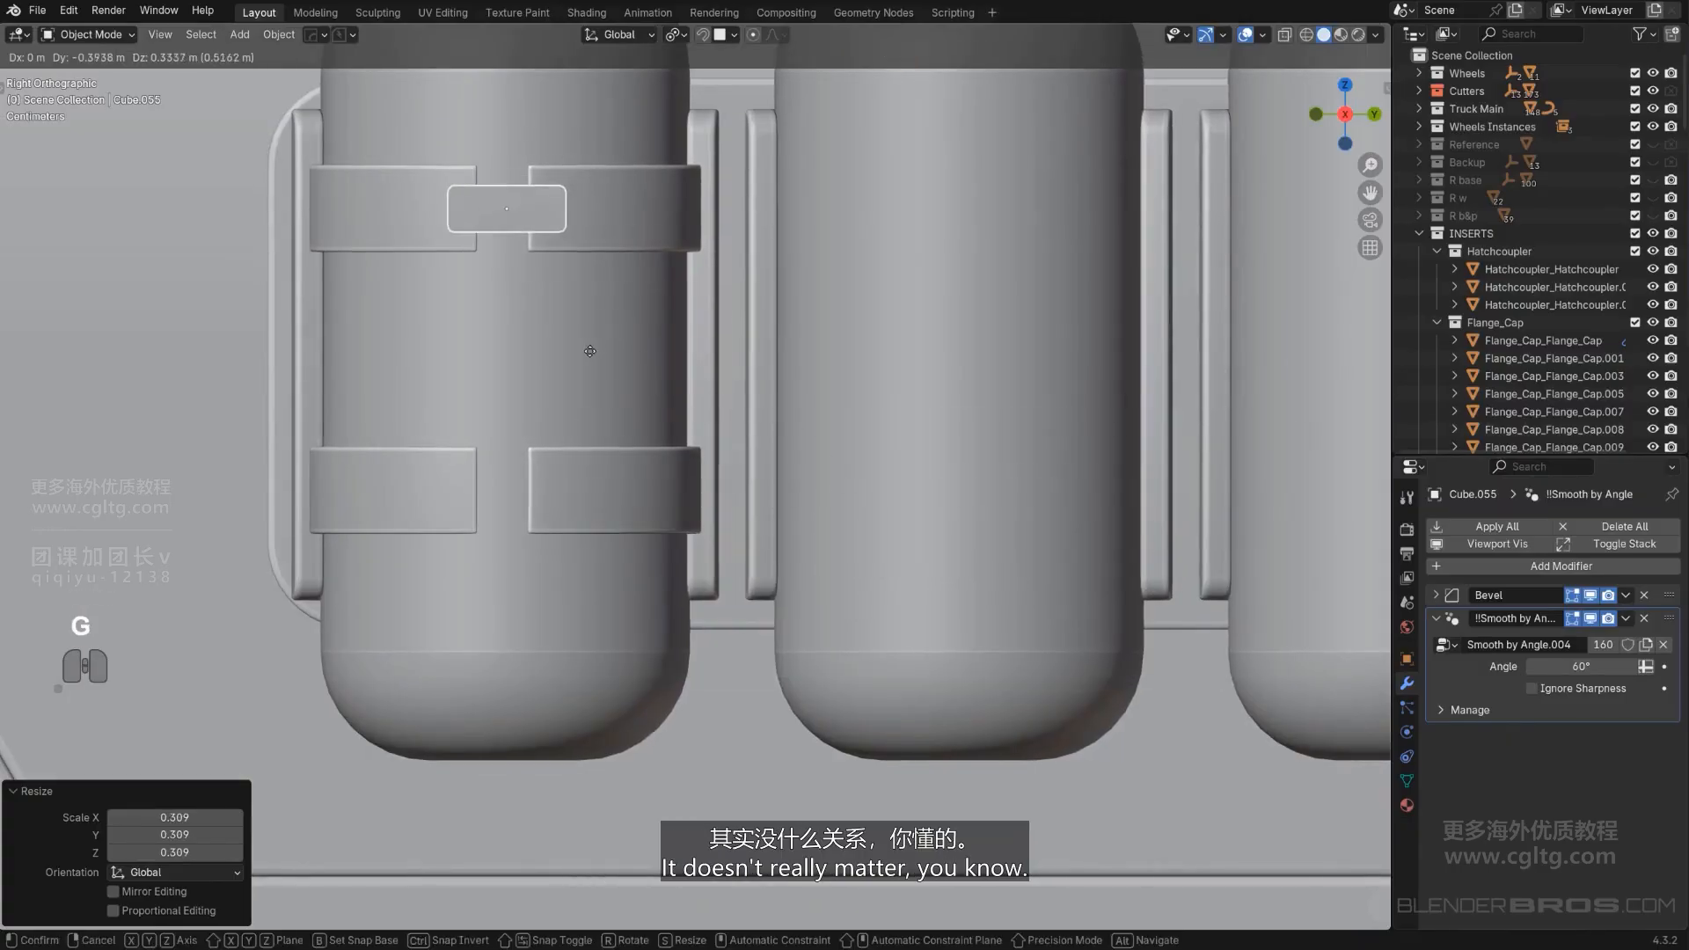
click(581, 352)
Thin the small box by about 0.415 along X and move it about -0.125 m along X against the belt ends.
middle_drag(580, 352, 901, 674)
key(KP_5)
key(s)
click(870, 651)
key(g)
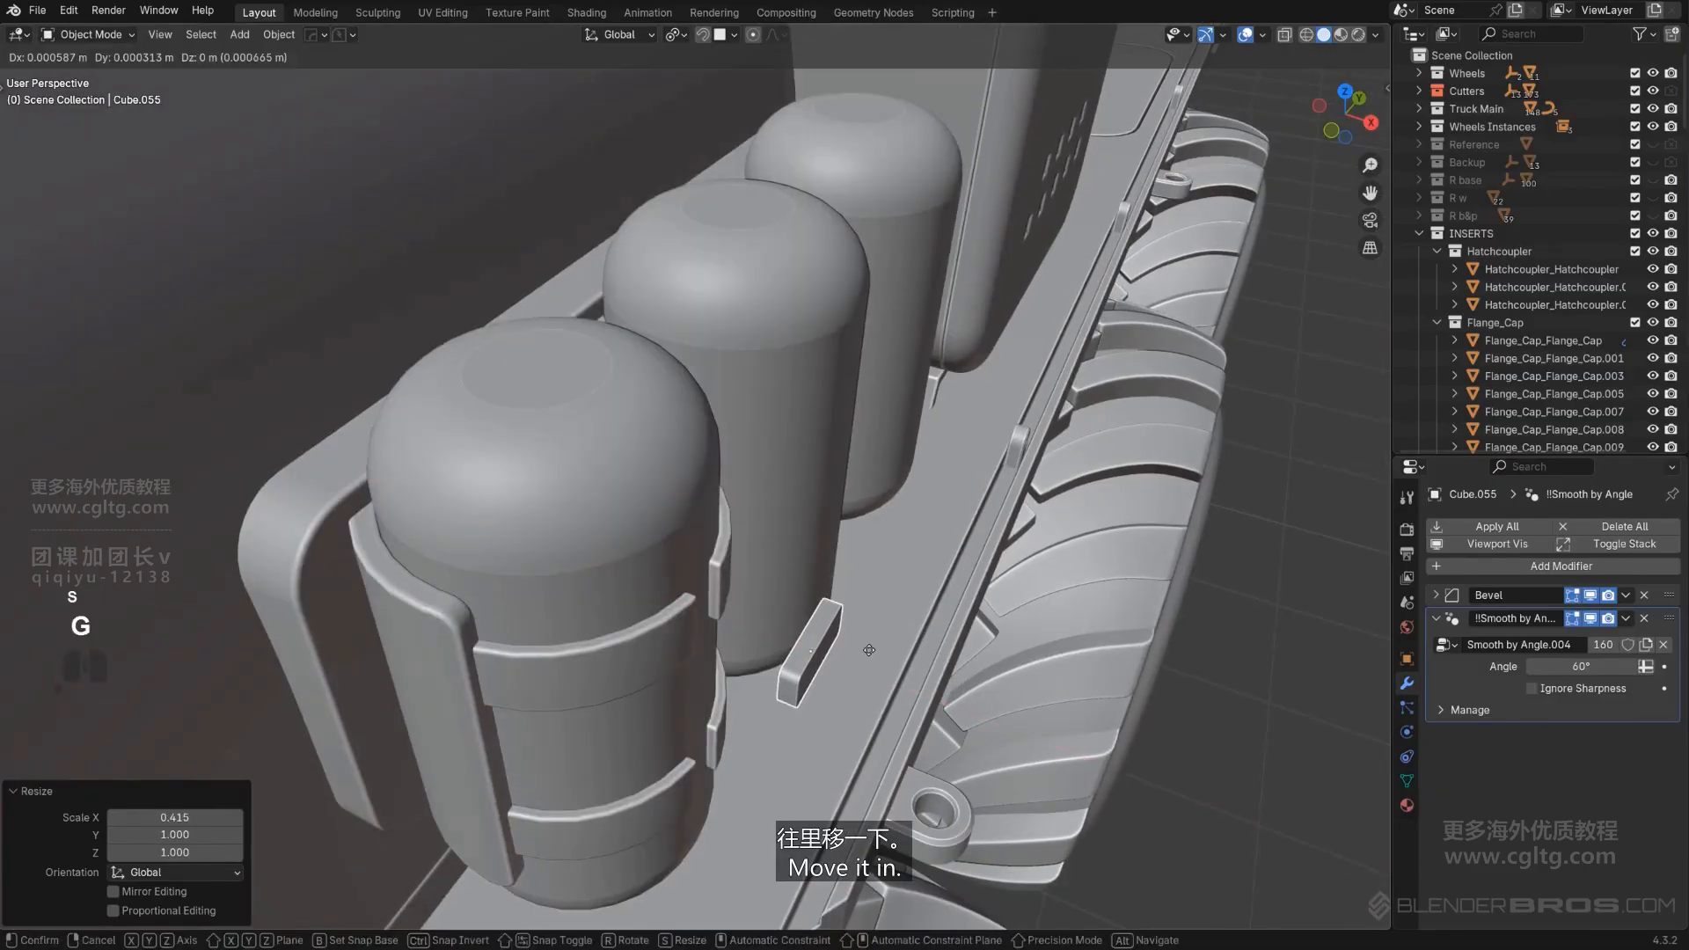
click(763, 600)
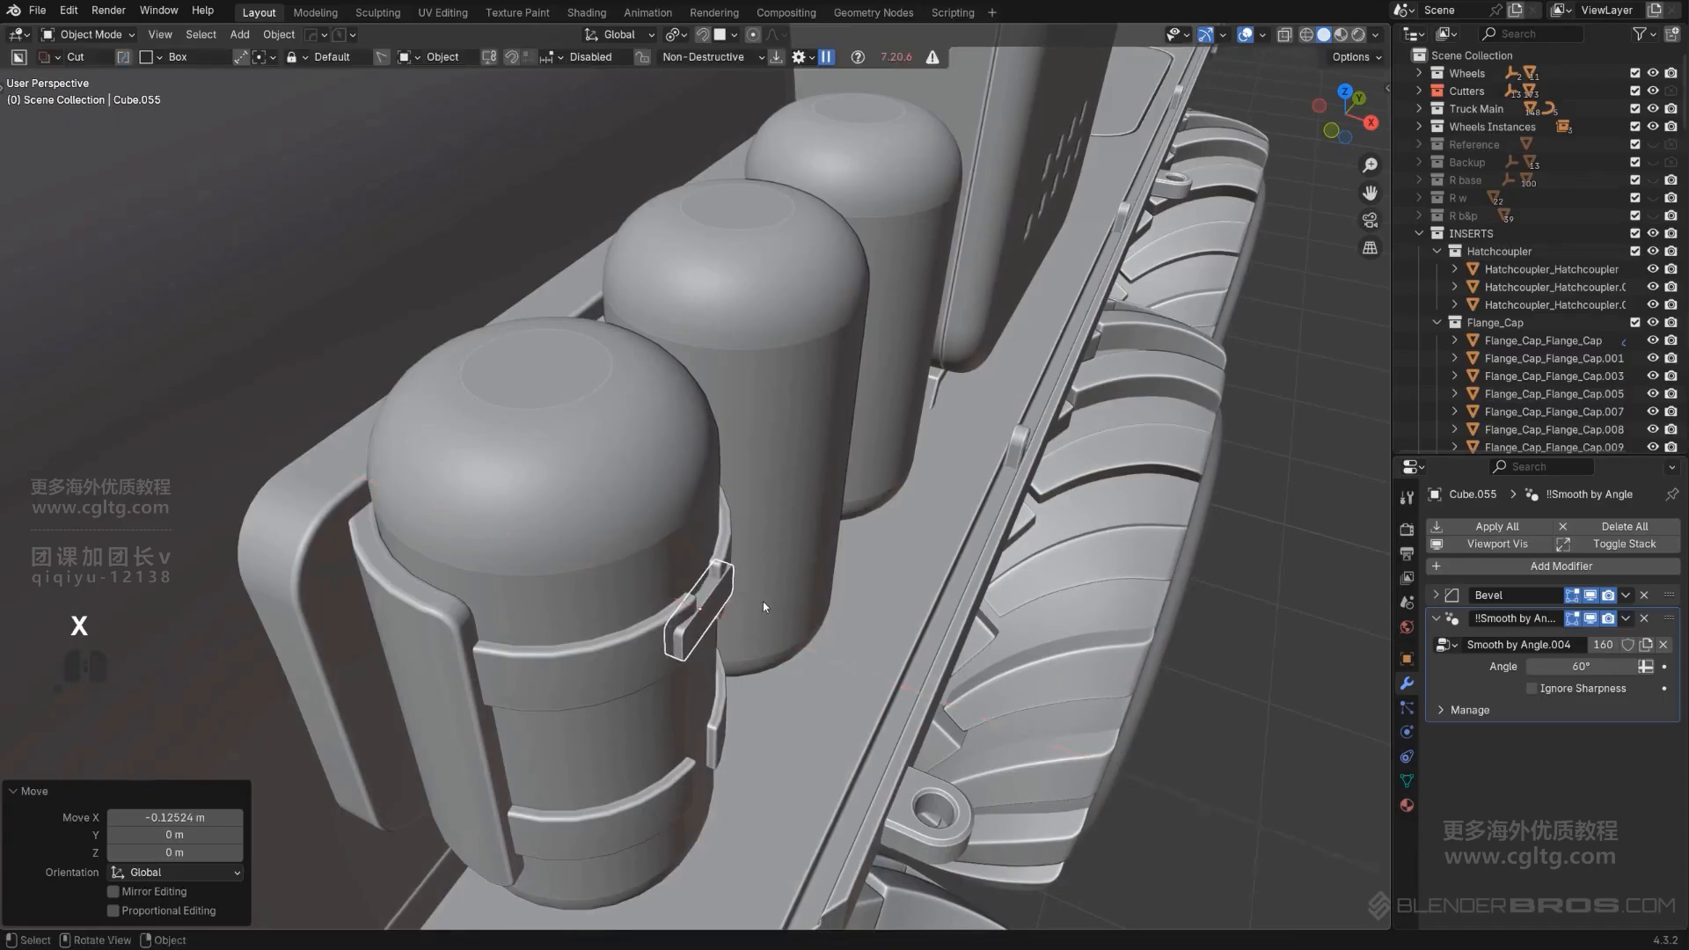
Extend the small box by moving its front face about 0.015 m outward along X.
scroll(763, 602, up, 3)
scroll(821, 535, up, 3)
shift+middle_drag(792, 686, 836, 494)
scroll(764, 505, down, 2)
key(Tab)
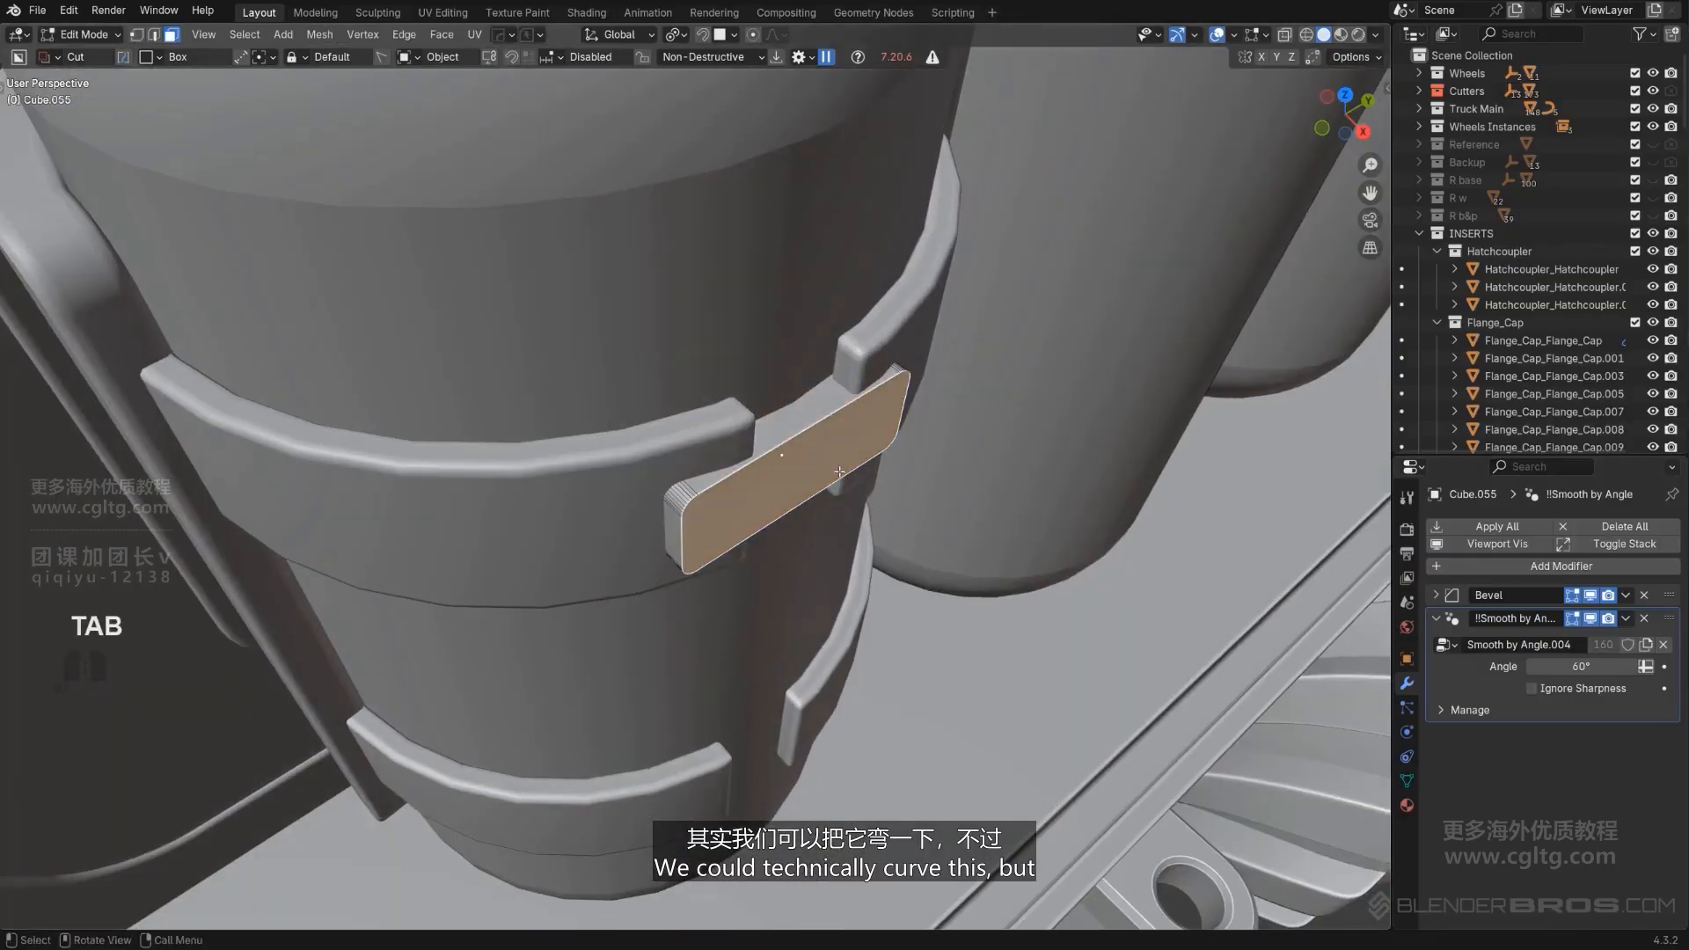
key(g)
key(x)
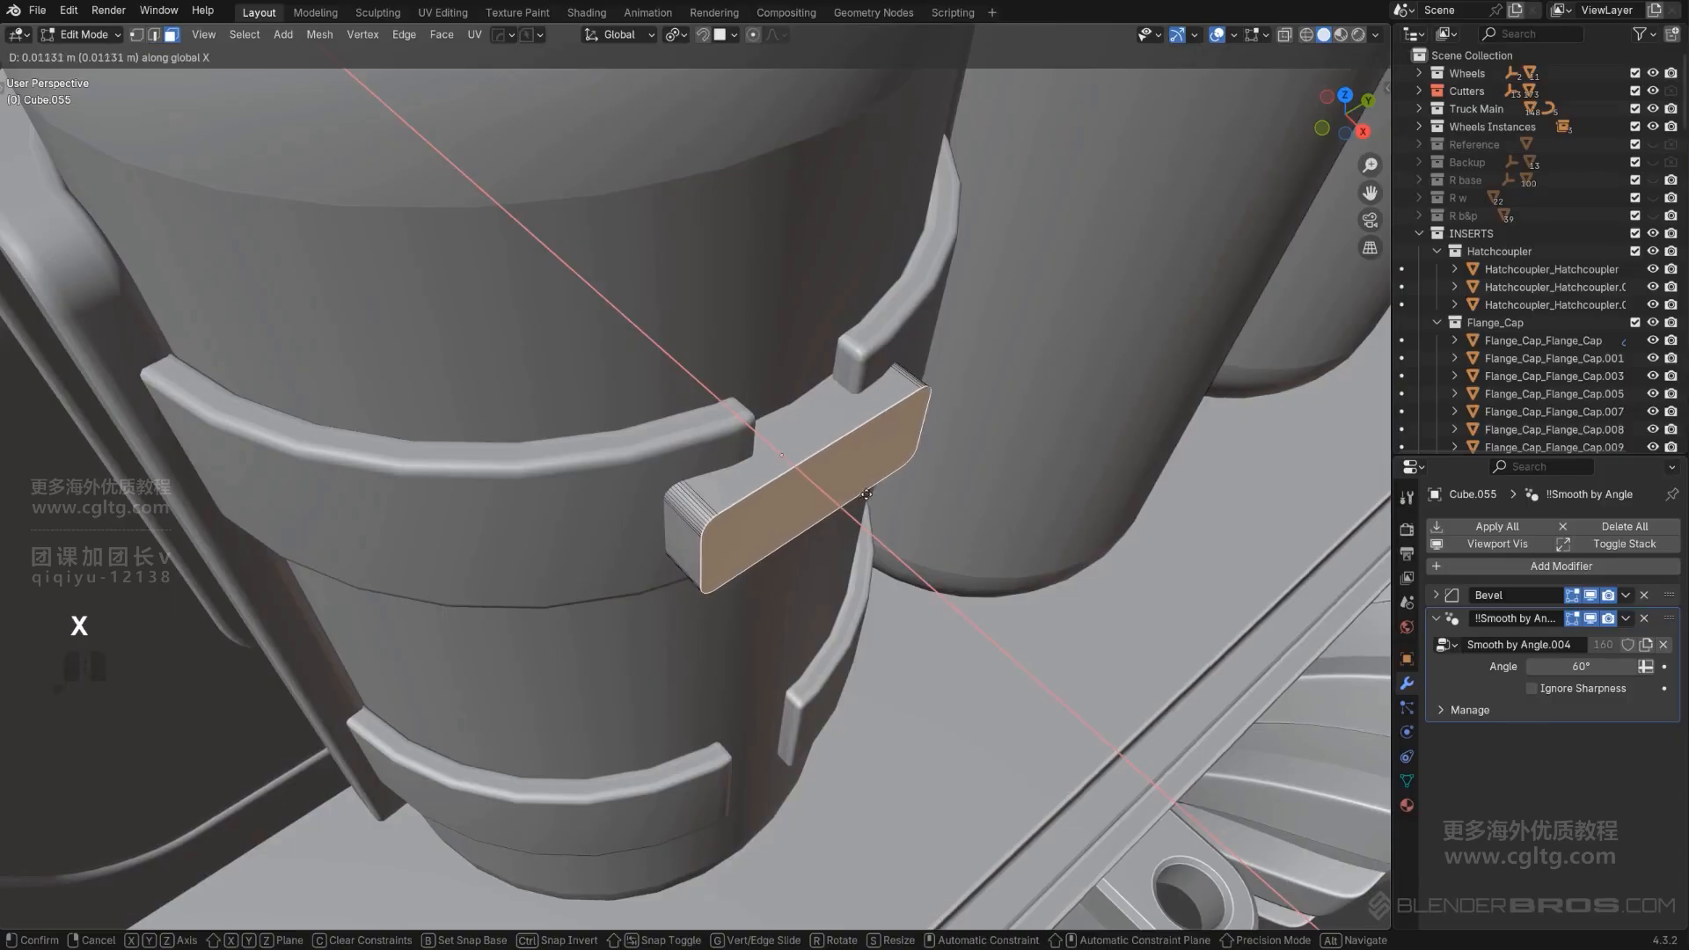
click(872, 498)
key(ctrl+b)
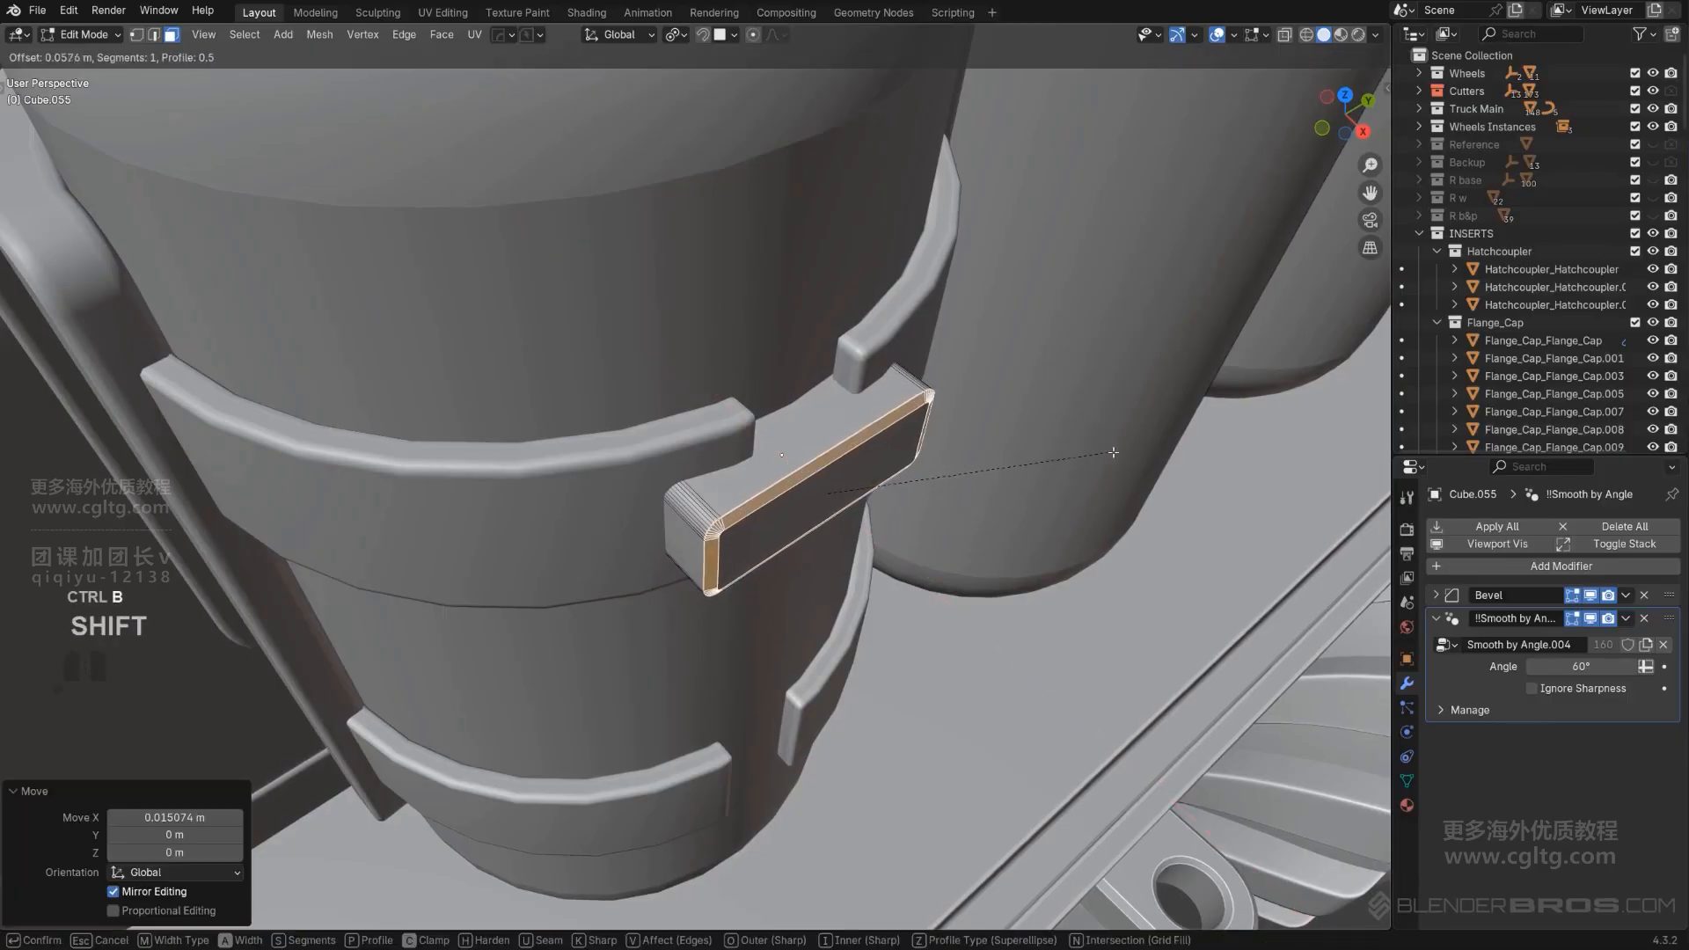
click(1044, 456)
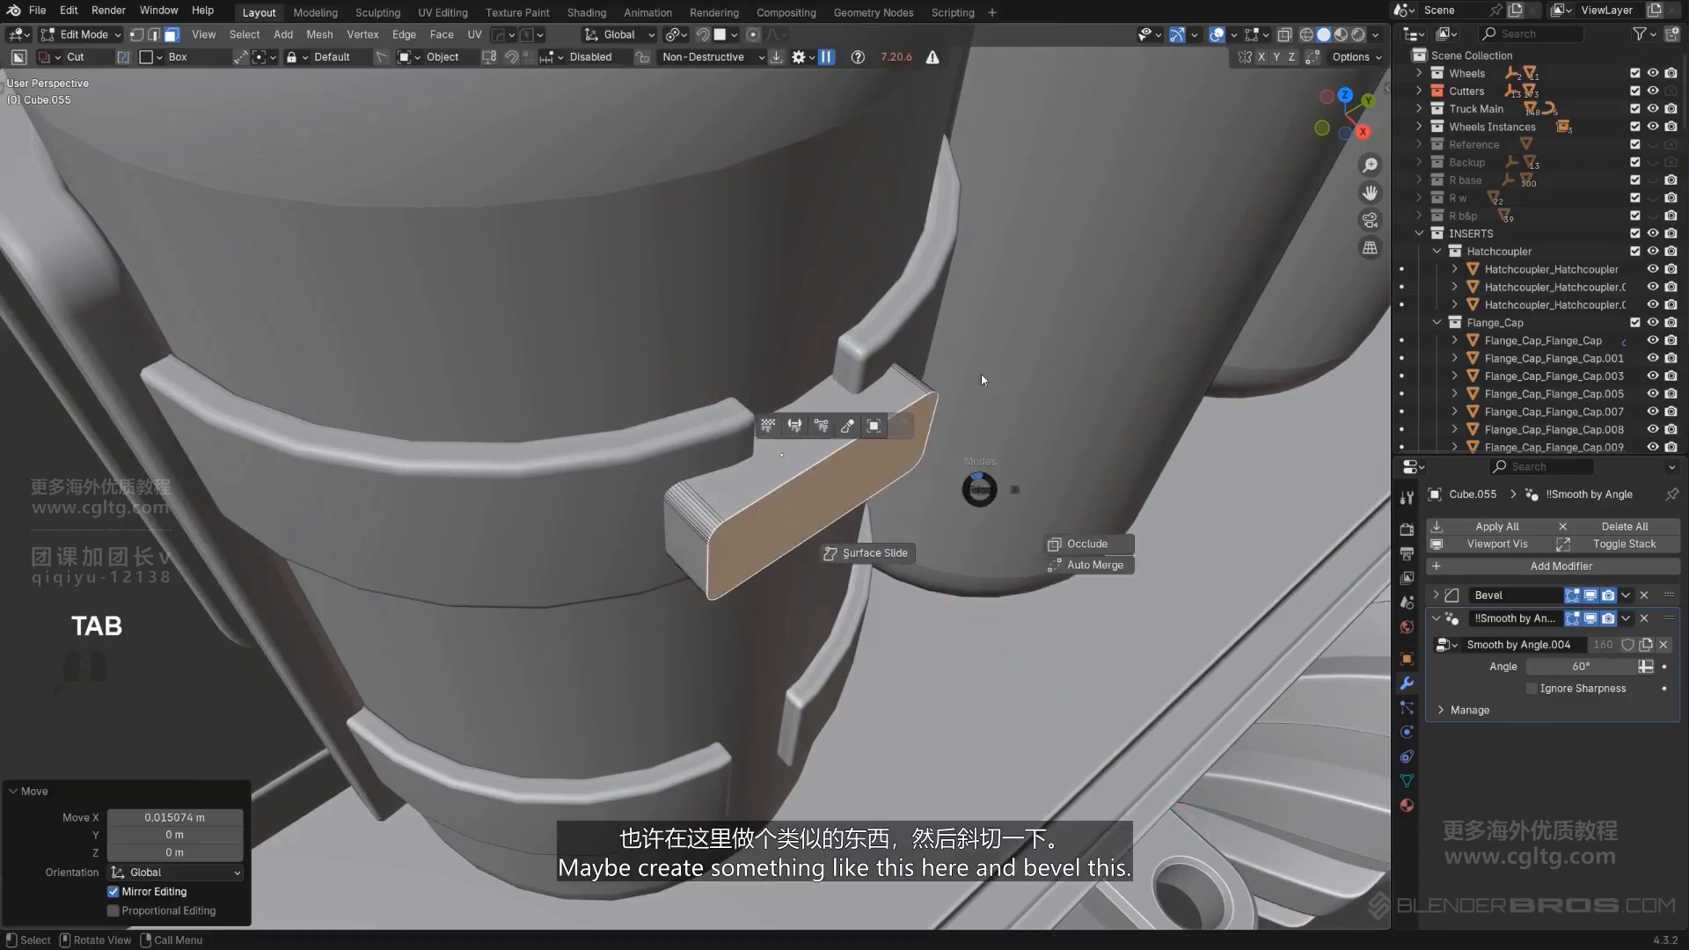
Add a 30° HardOps Bevel to the small box with 3 segments and about 0.003 width.
key(Tab)
key(q)
click(912, 441)
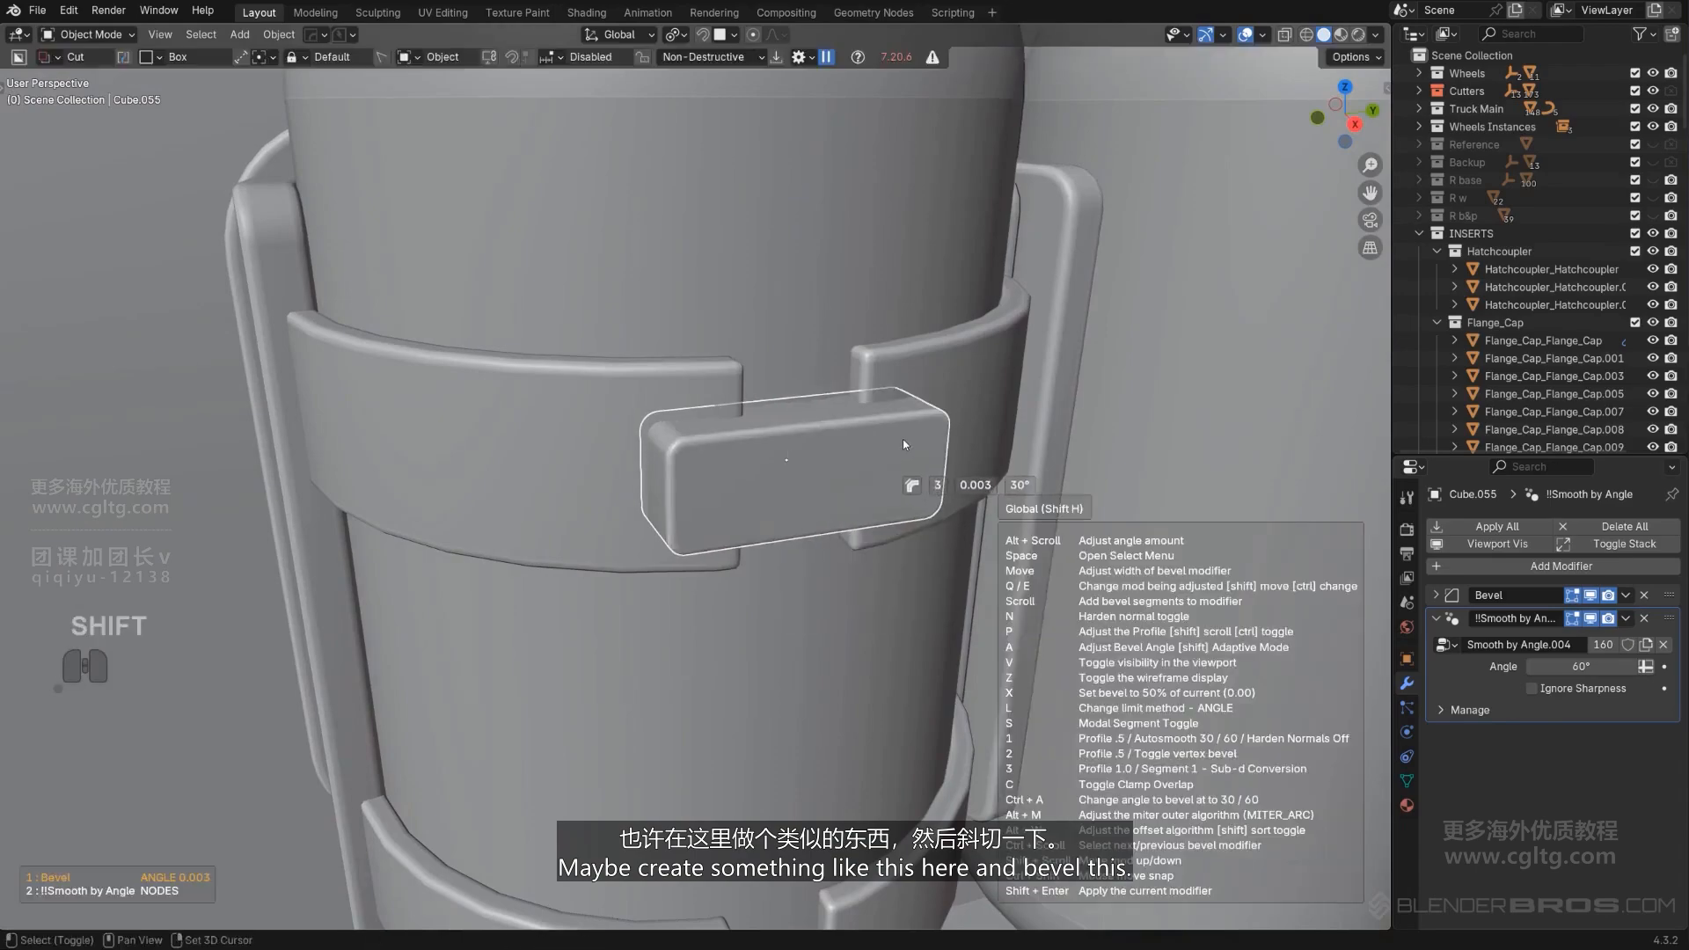
click(902, 440)
Add a Weighted Normal modifier to the small box through the HardOps Sharpen operation.
scroll(903, 439, down, 6)
alt+middle_drag(903, 440, 772, 483)
key(KP_5)
scroll(864, 496, up, 5)
scroll(773, 482, up, 1)
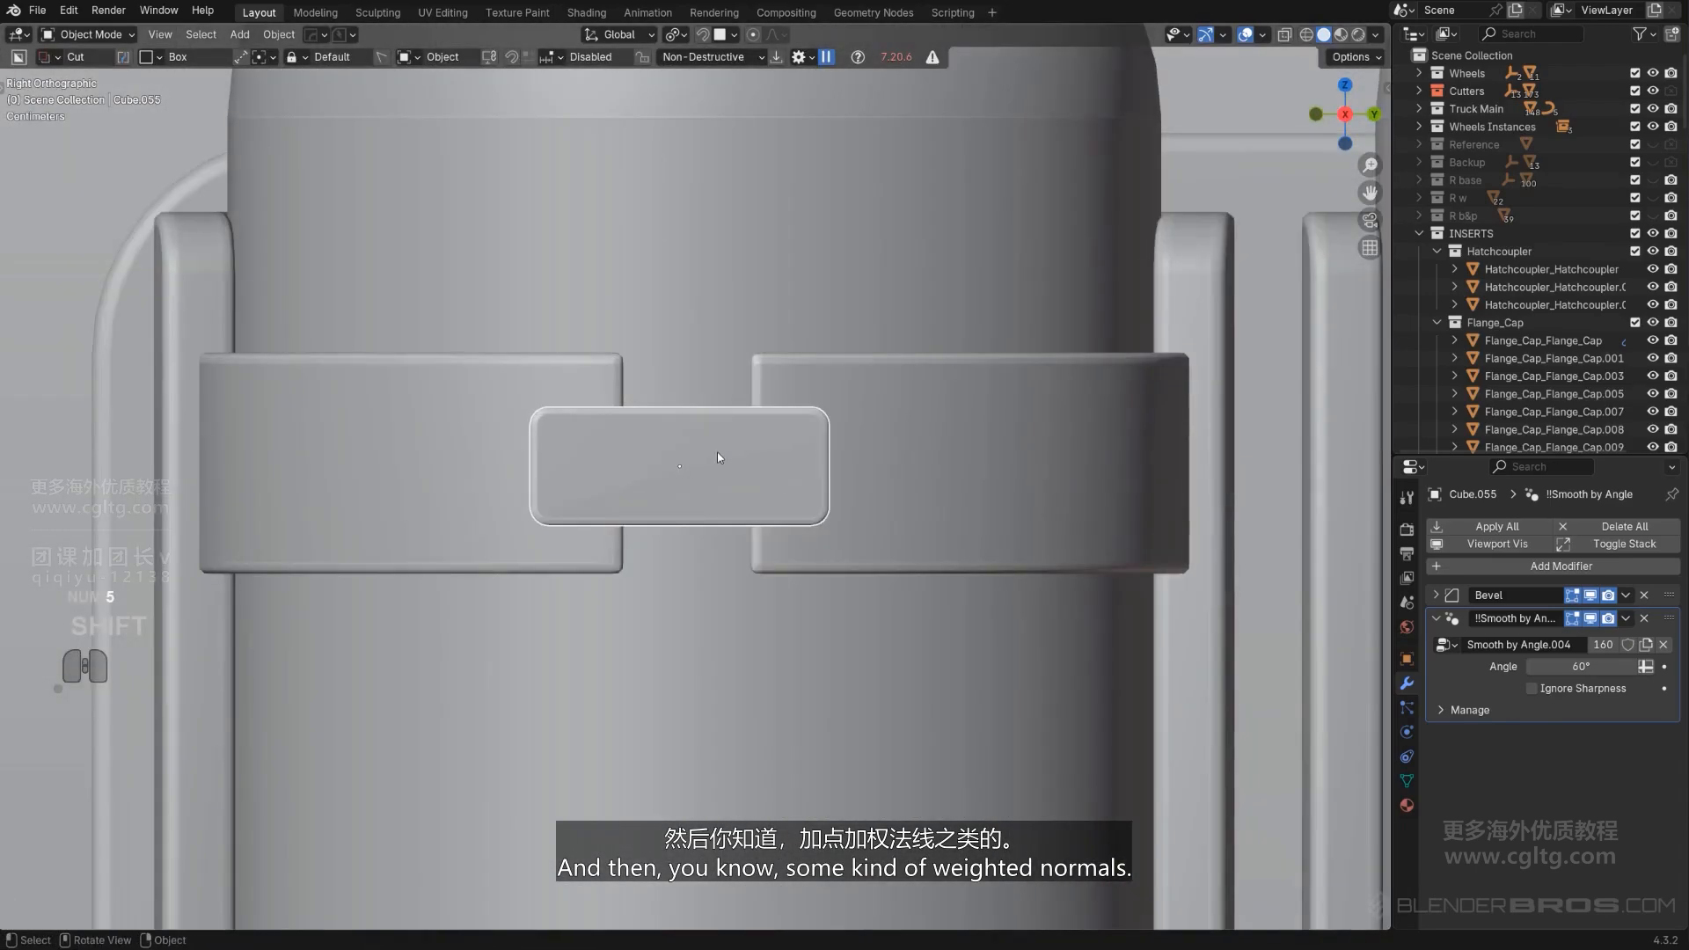
key(q)
alt+click(651, 445)
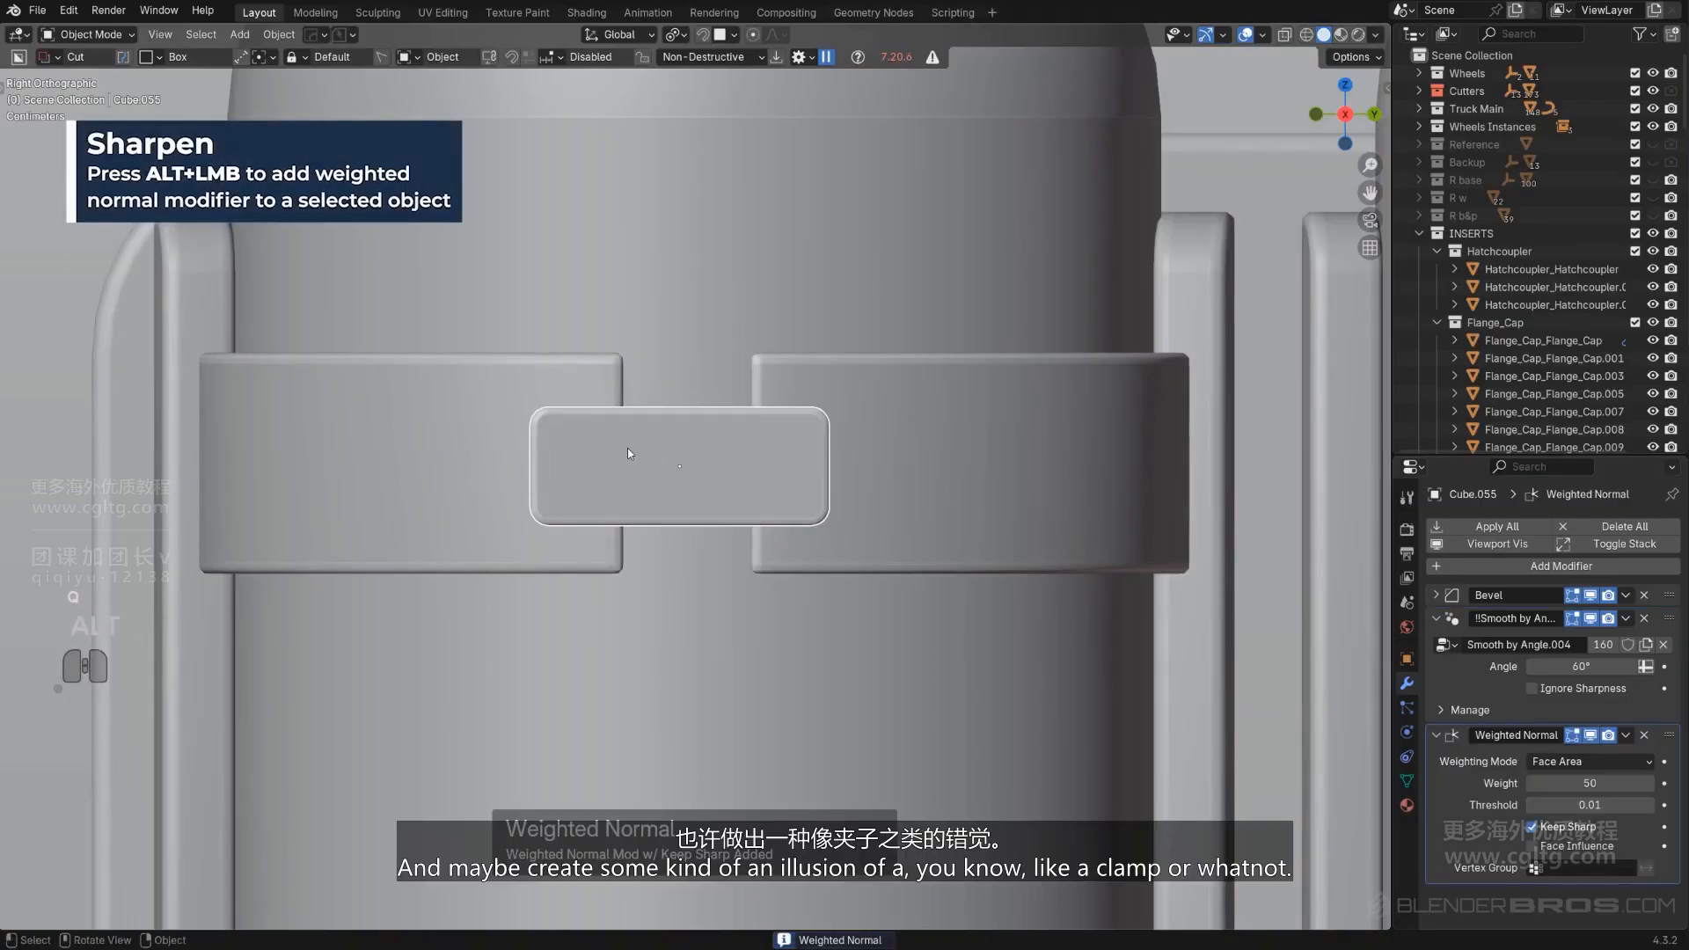
Cut a box-shaped slot open at one end of the small box, about 0.051 deep, and solidify the cutter to about 0.003.
drag(600, 444, 917, 501)
middle_drag(917, 500, 769, 537)
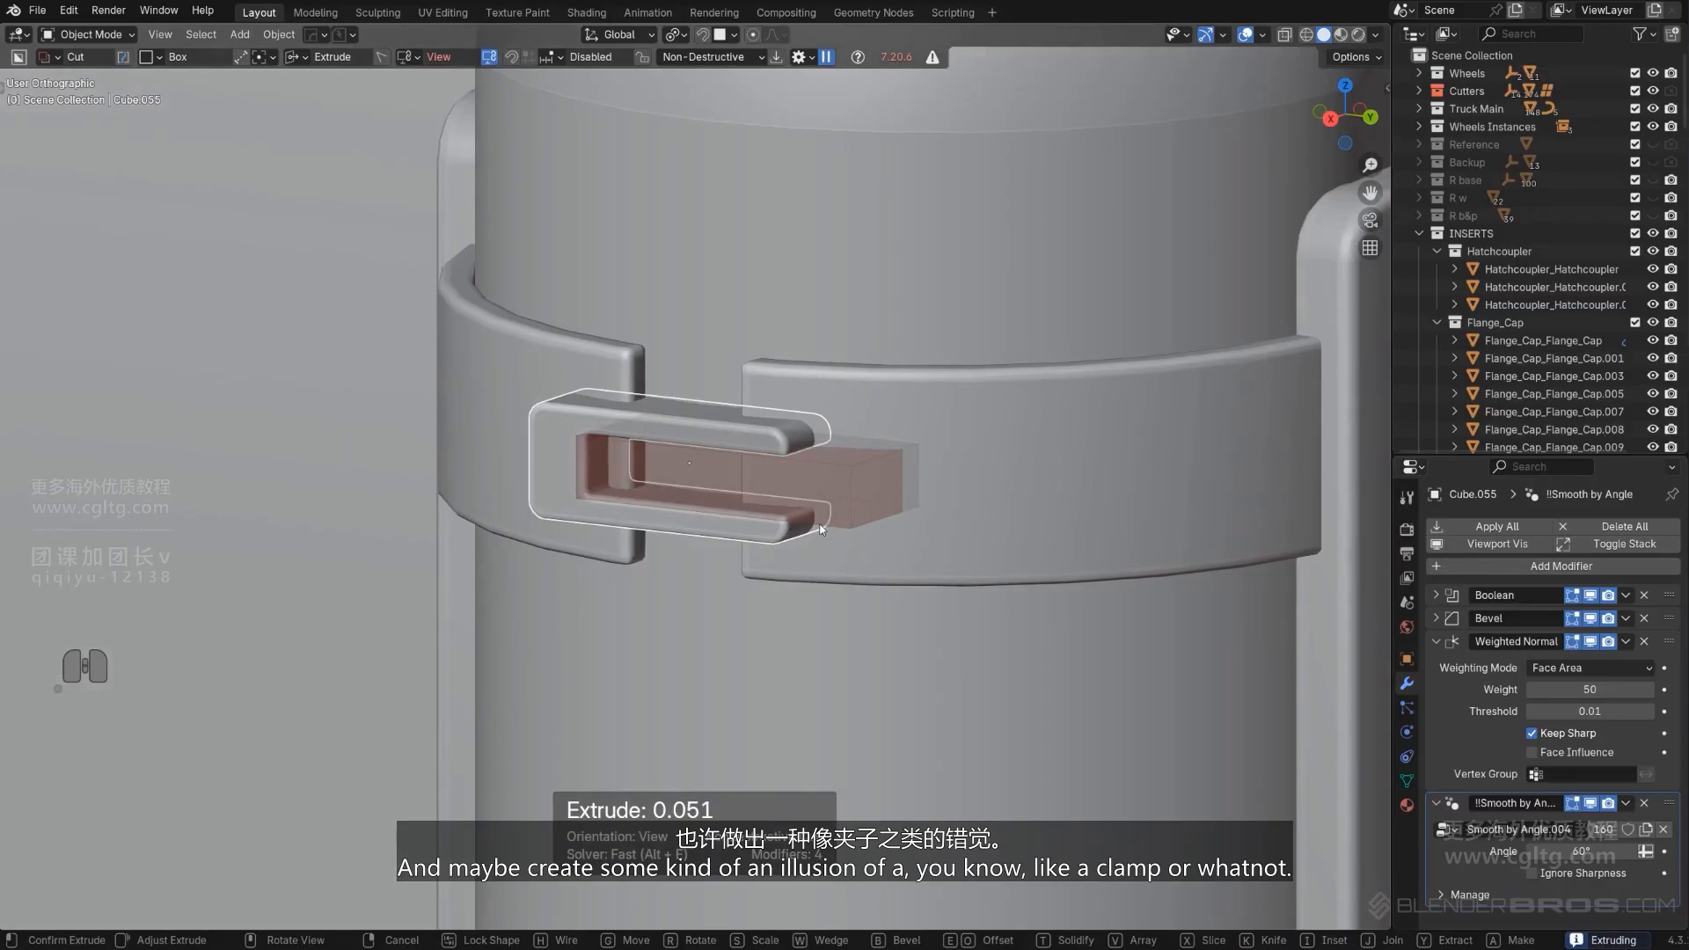
key(t)
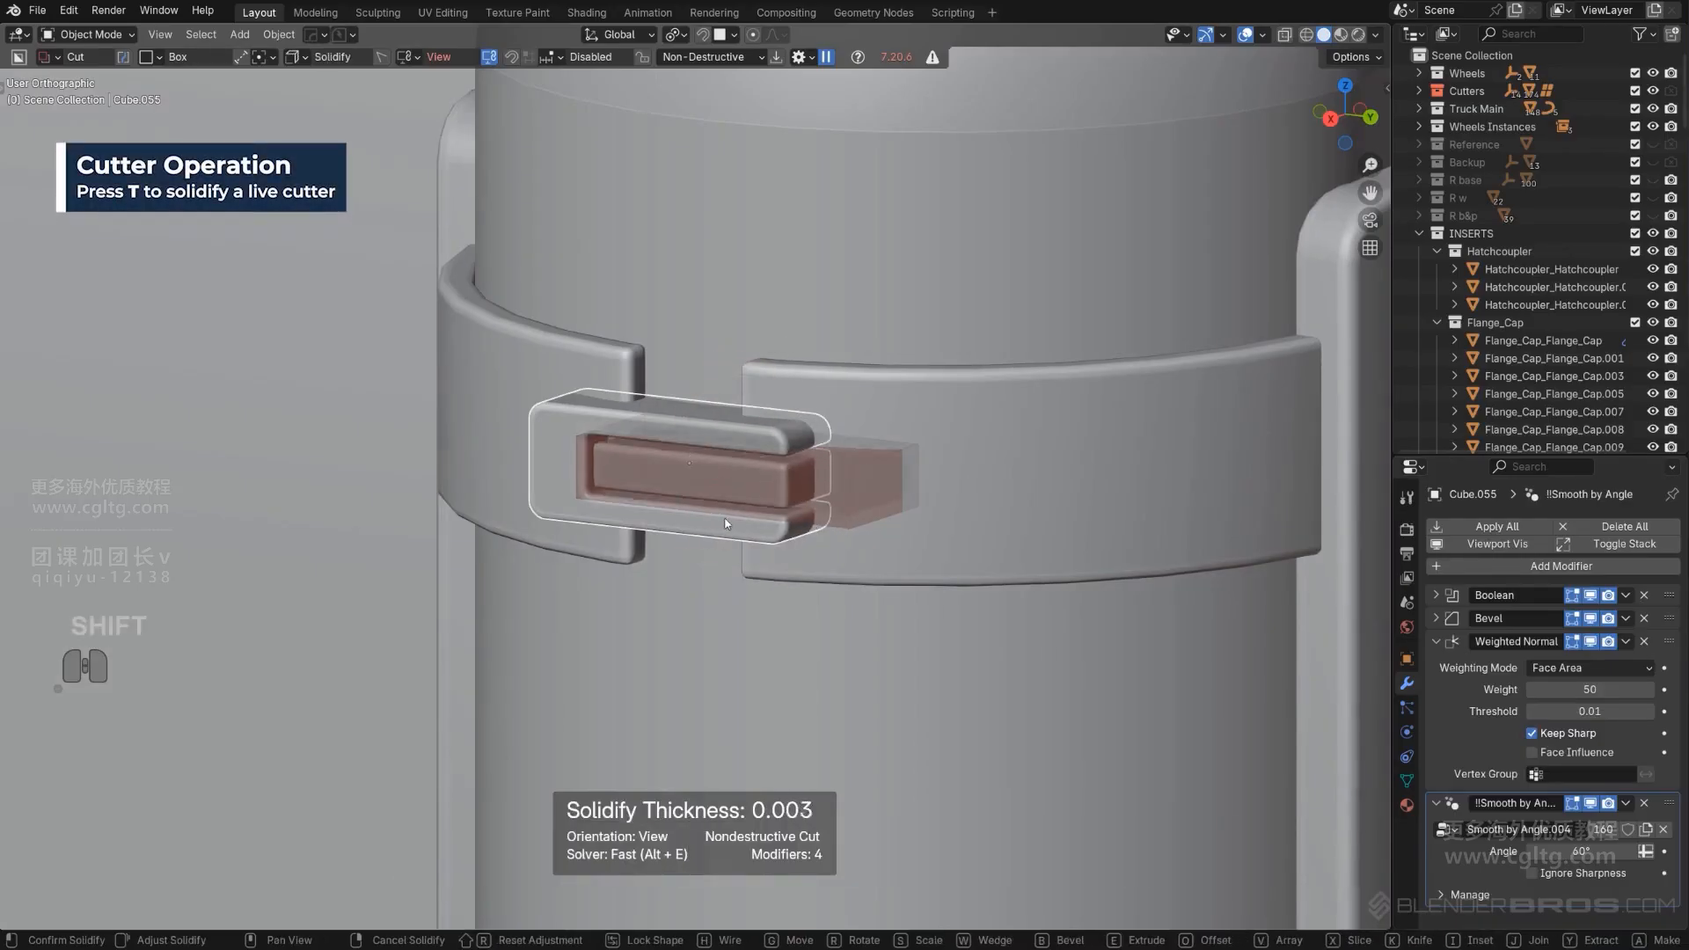
click(878, 438)
Apply the clamp's Boolean with HardOps Sharpen and chamfer the outer end edge of its inner strip by about 0.014 m.
scroll(878, 438, up, 2)
key(q)
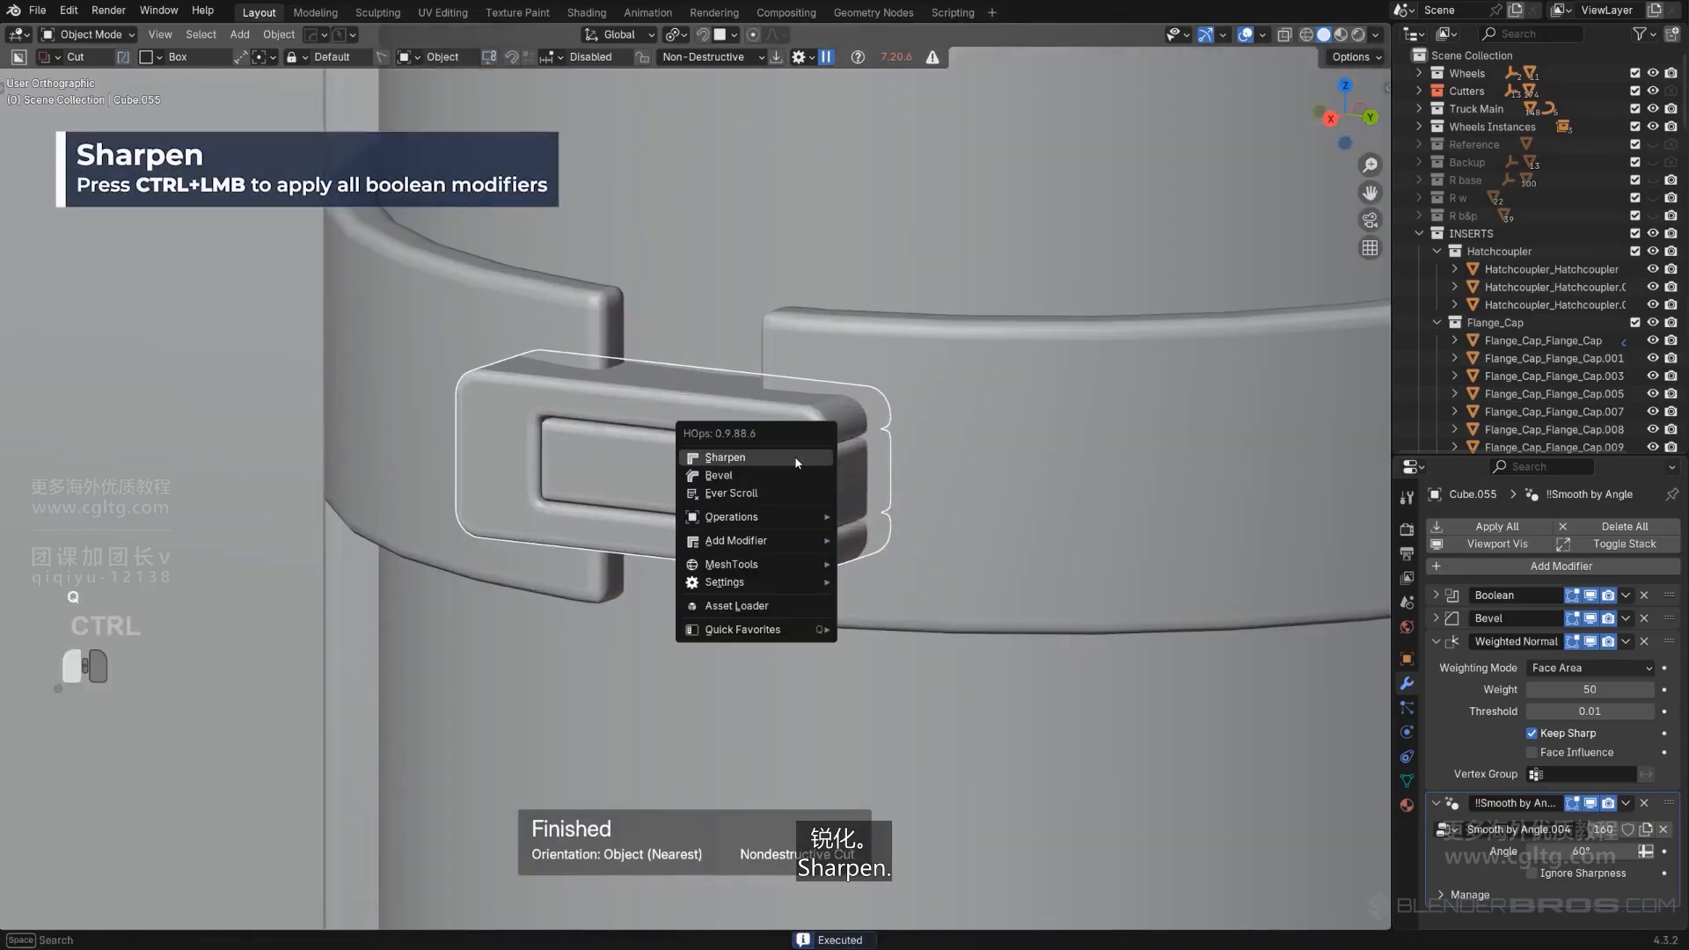
ctrl+click(794, 454)
key(Tab)
key(ctrl+b)
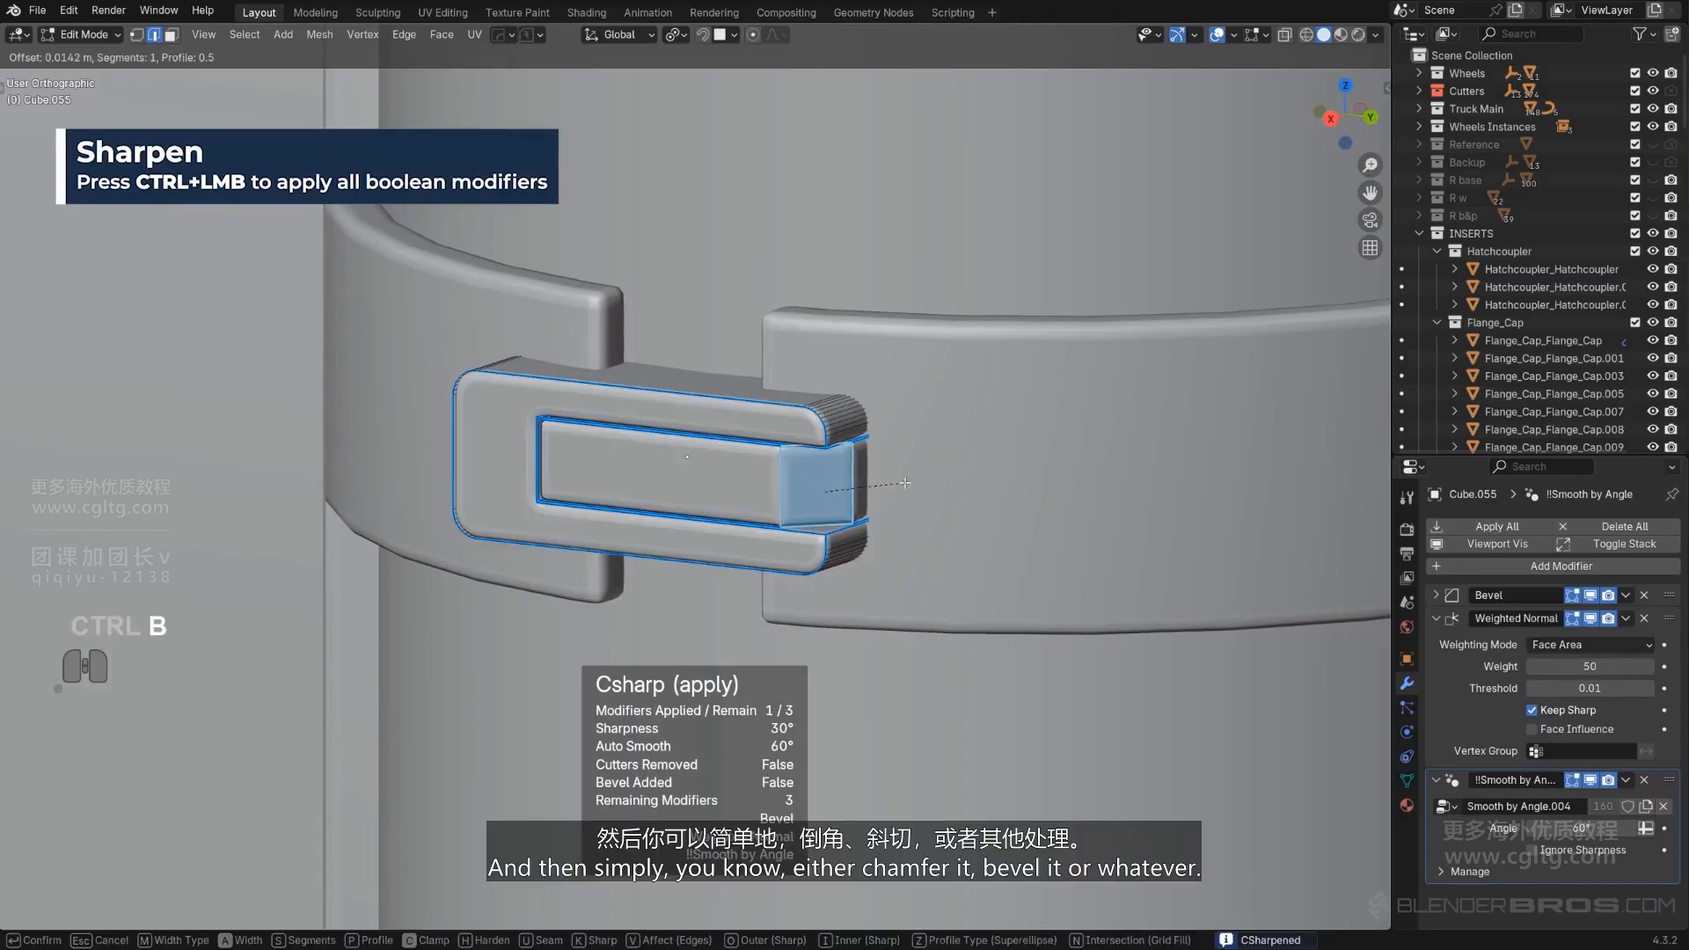
click(888, 471)
key(Tab)
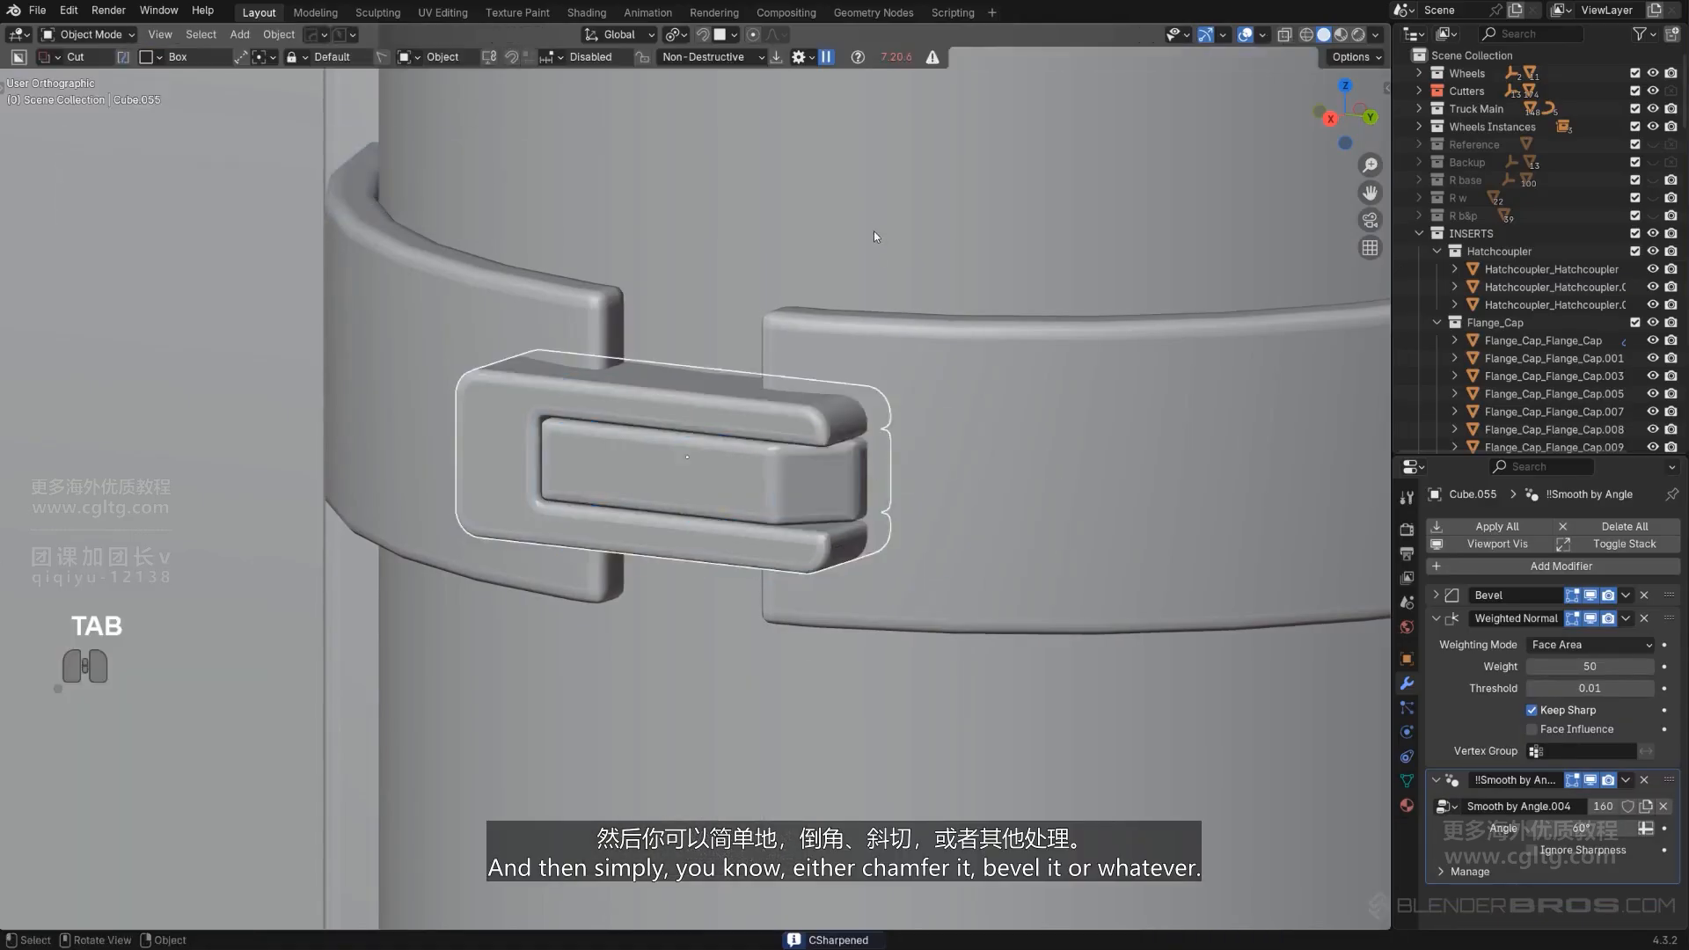
Scale the clamp up by about 1.49 in the right orthographic view.
scroll(871, 238, down, 4)
middle_drag(822, 491, 880, 480)
scroll(880, 481, down, 3)
shift+middle_drag(885, 476, 790, 461)
key(KP_5)
key(KP_5)
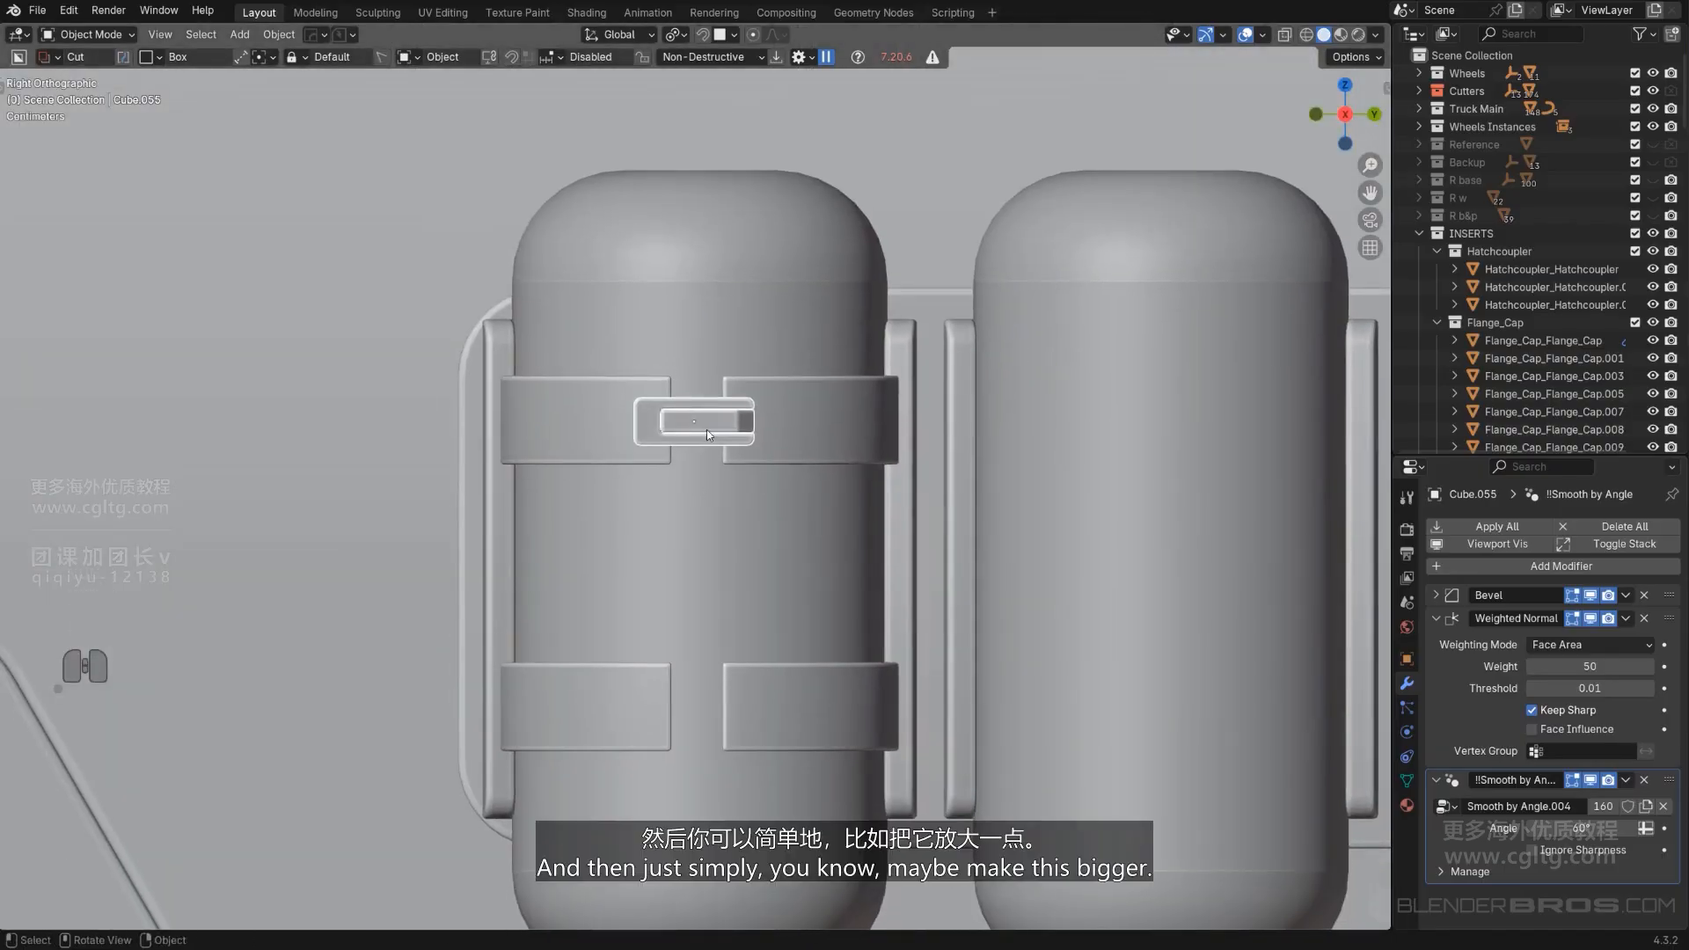
scroll(706, 430, up, 2)
key(s)
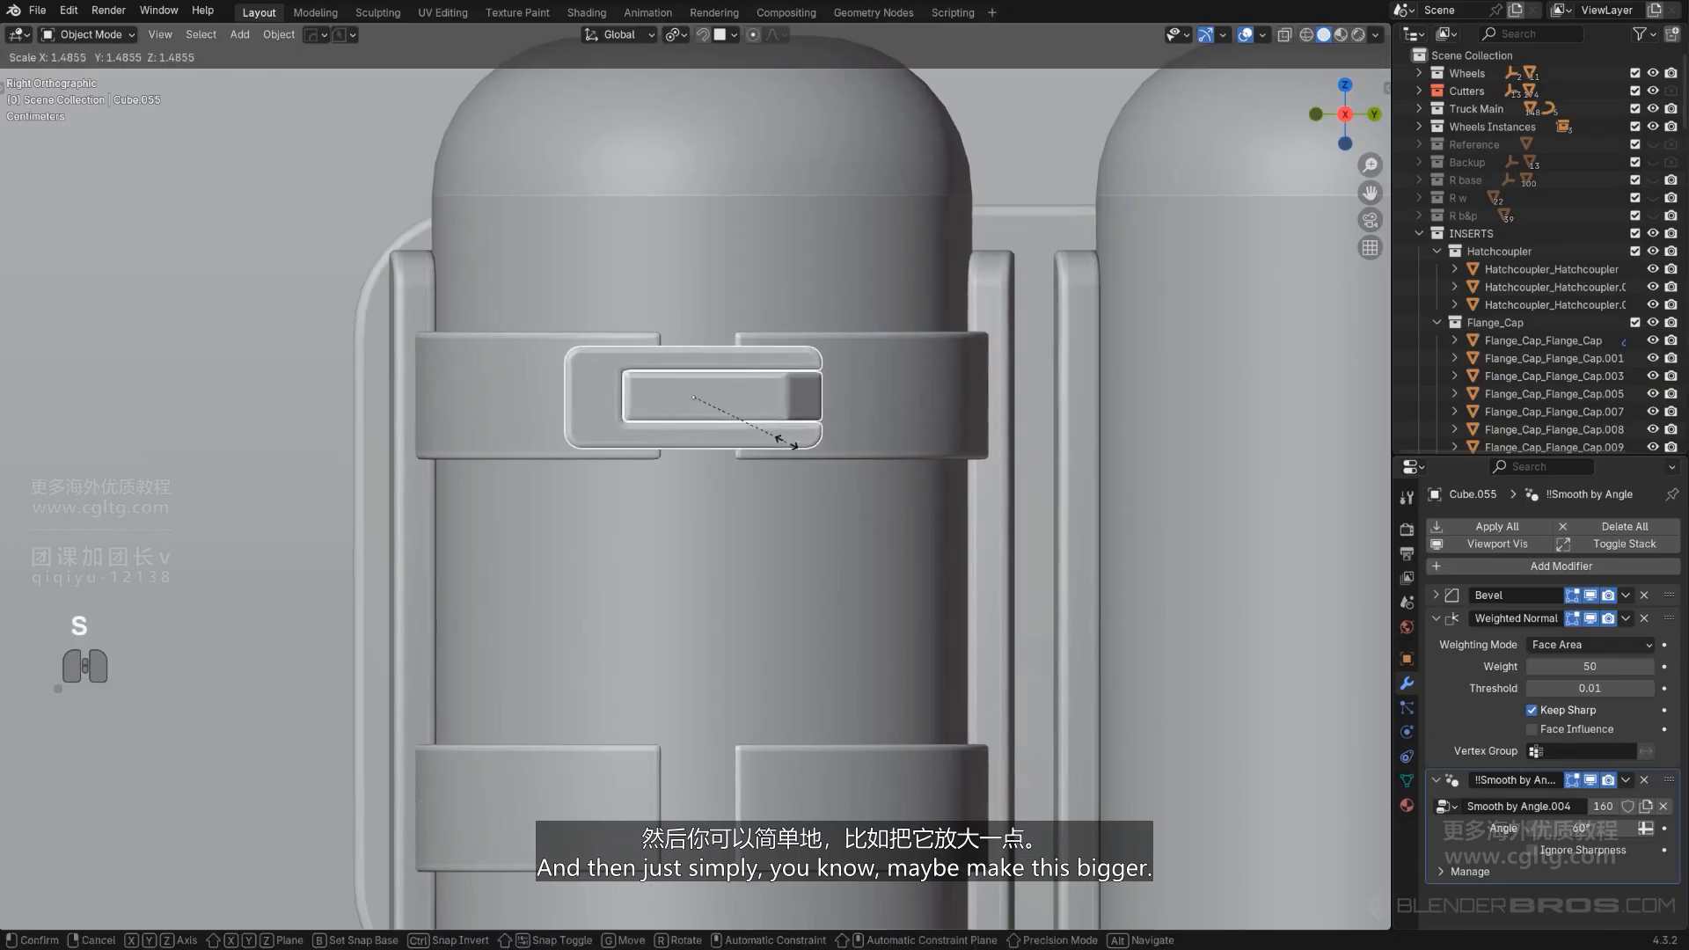
click(794, 447)
Examine the clamp on the tank, and select the split belts to check their underlying mesh.
scroll(781, 449, down, 8)
click(755, 377)
scroll(748, 388, up, 5)
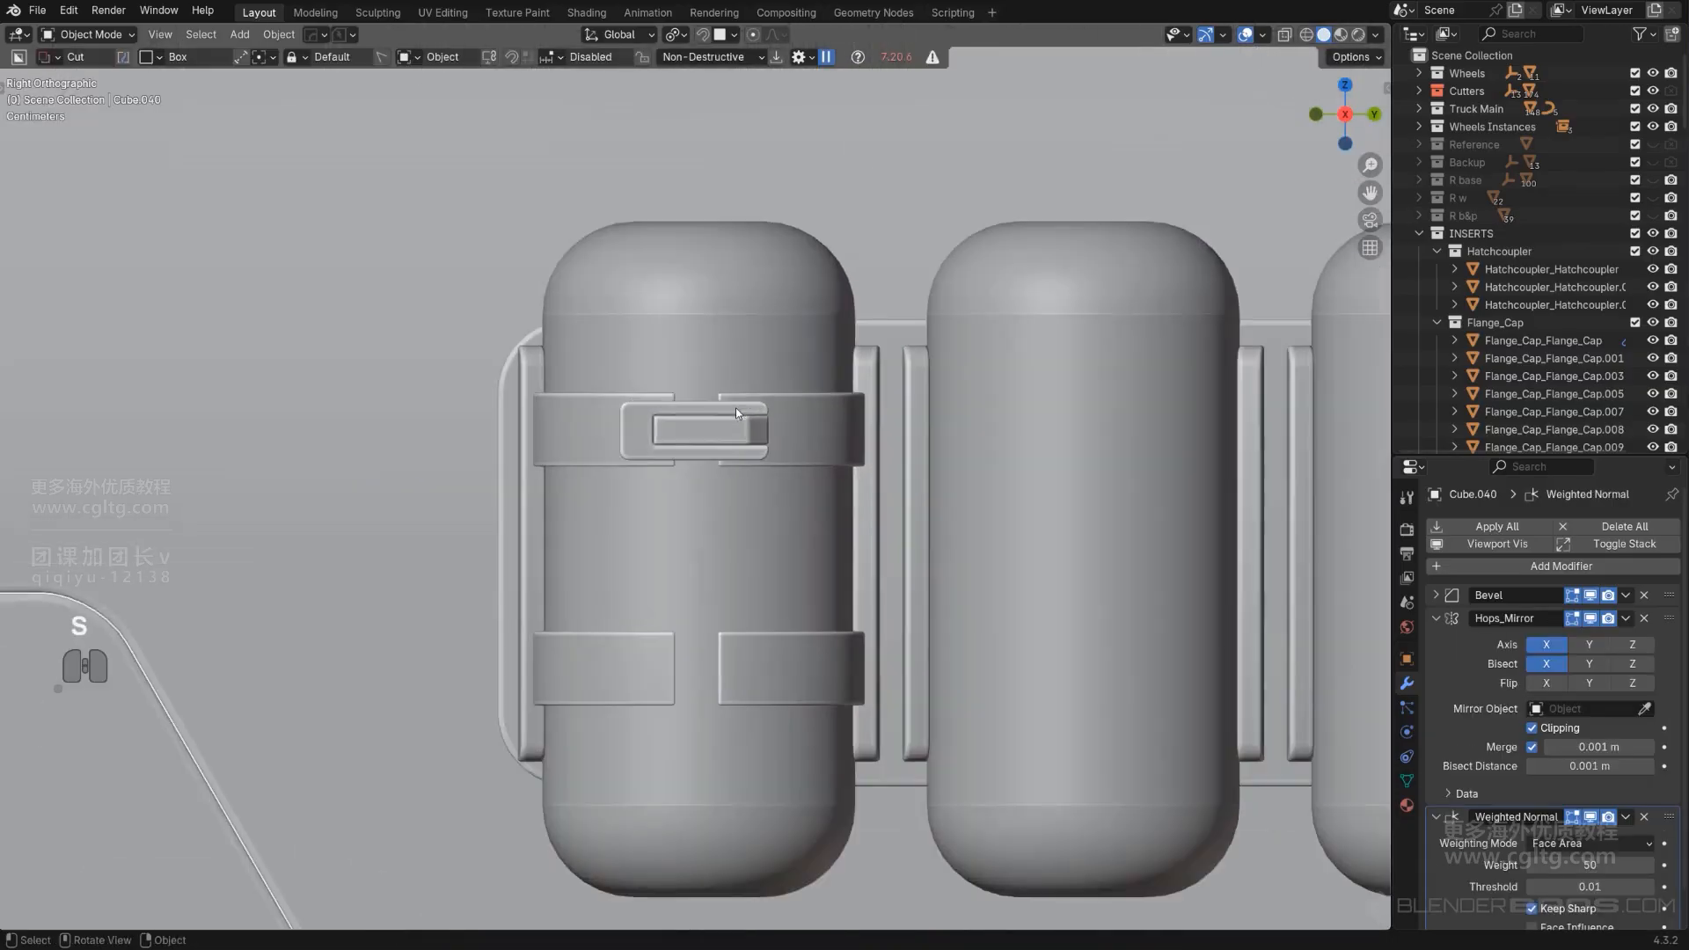
click(695, 458)
scroll(718, 352, up, 5)
middle_drag(718, 324, 646, 296)
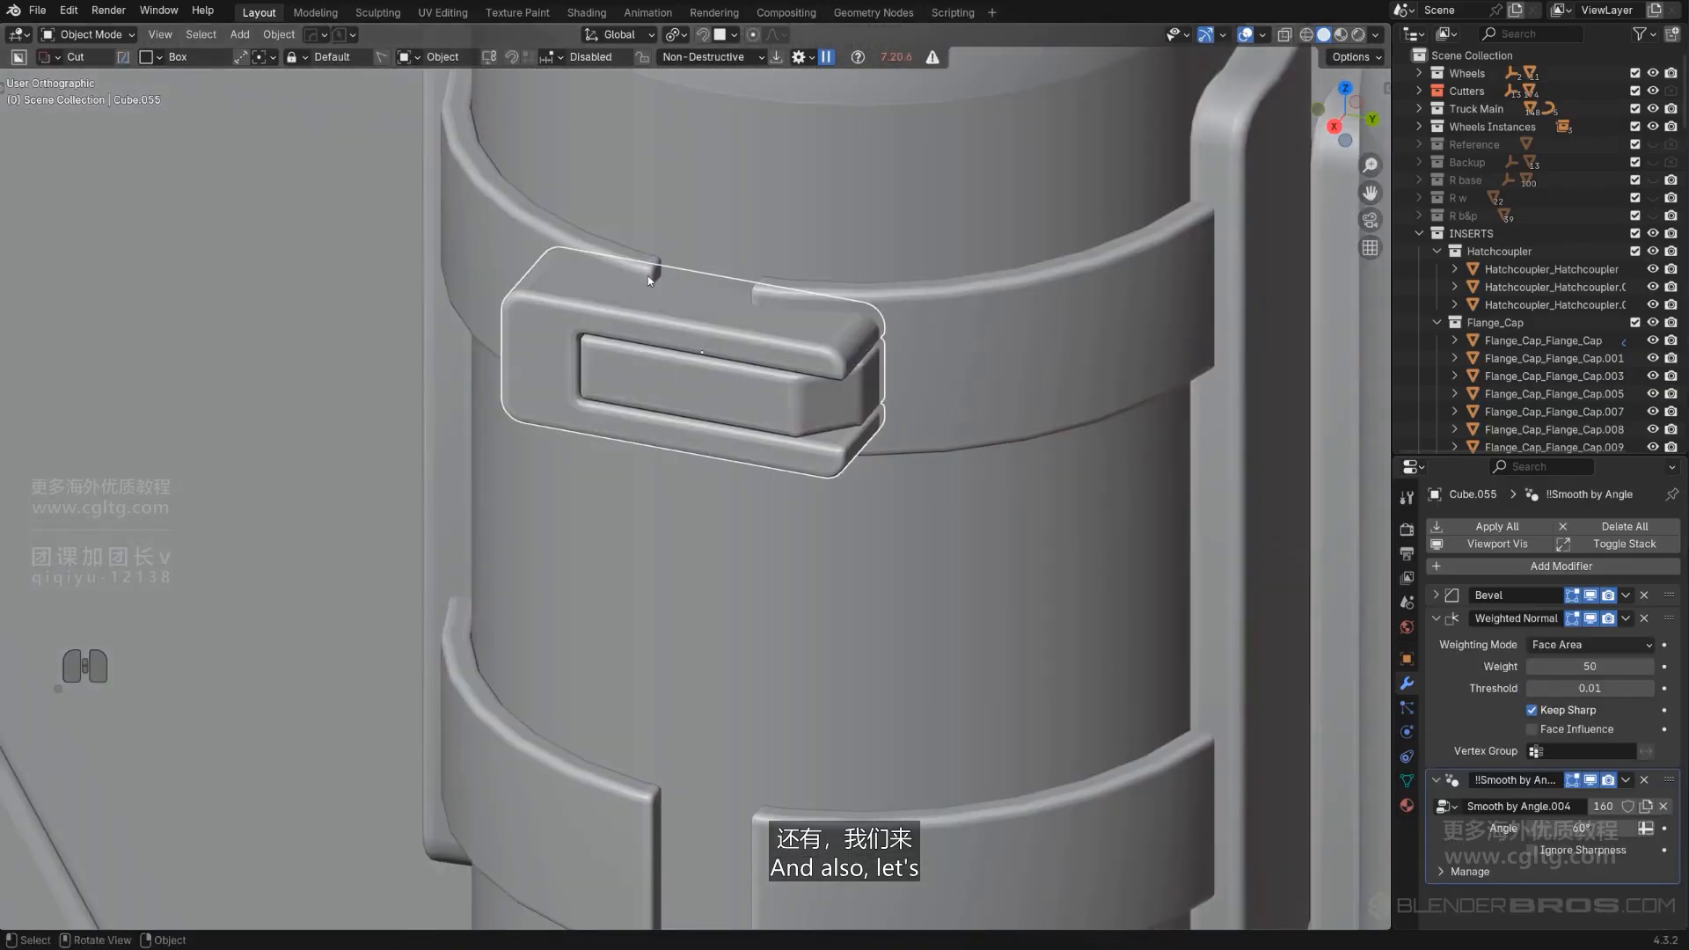
click(648, 276)
key(Tab)
shift+middle_drag(728, 773, 750, 554)
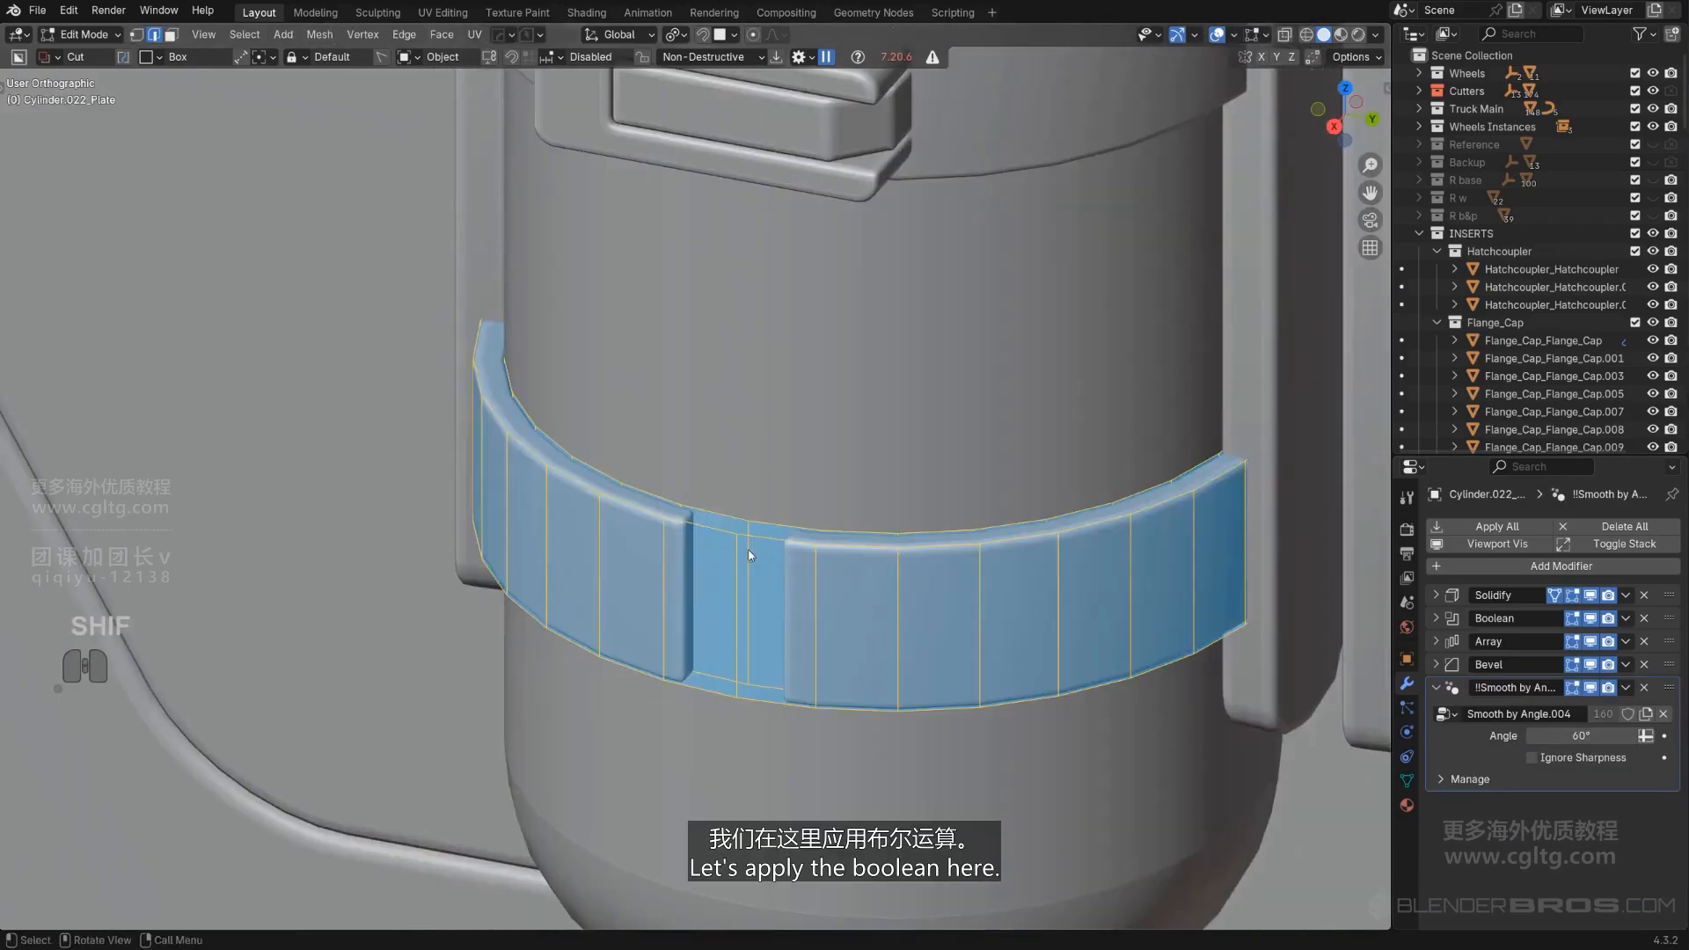
key(Tab)
Try to apply only the Boolean modifier on the split belts, and undo it.
key(q)
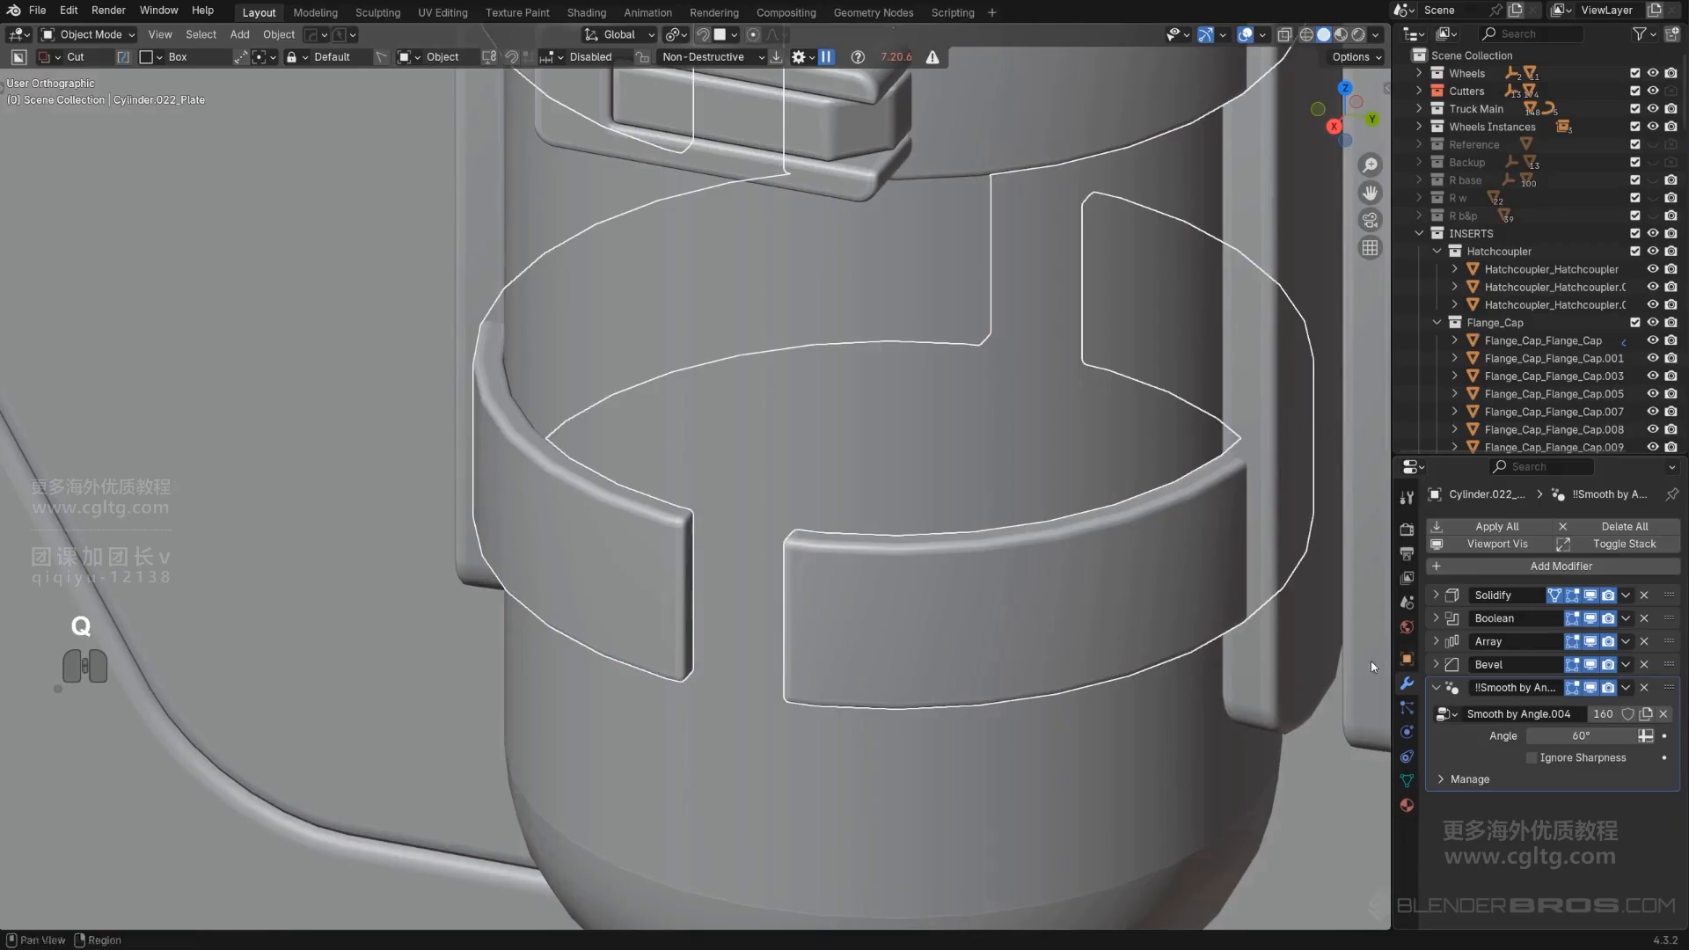
click(1068, 607)
click(1068, 608)
click(1068, 607)
click(1068, 607)
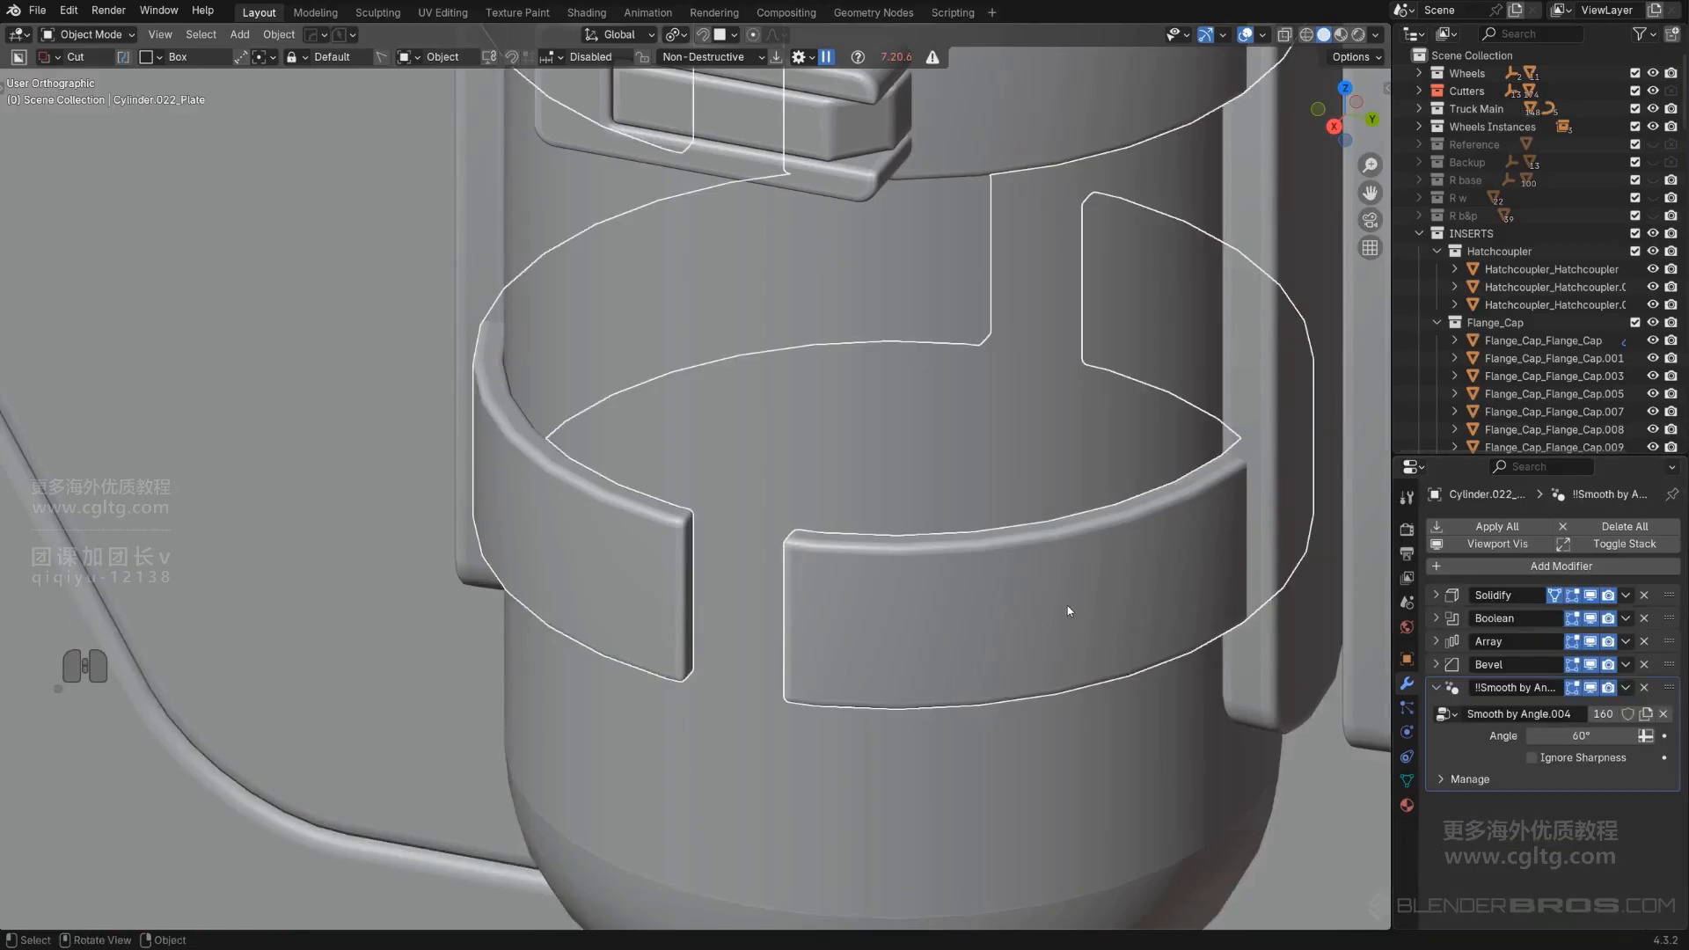
click(1625, 618)
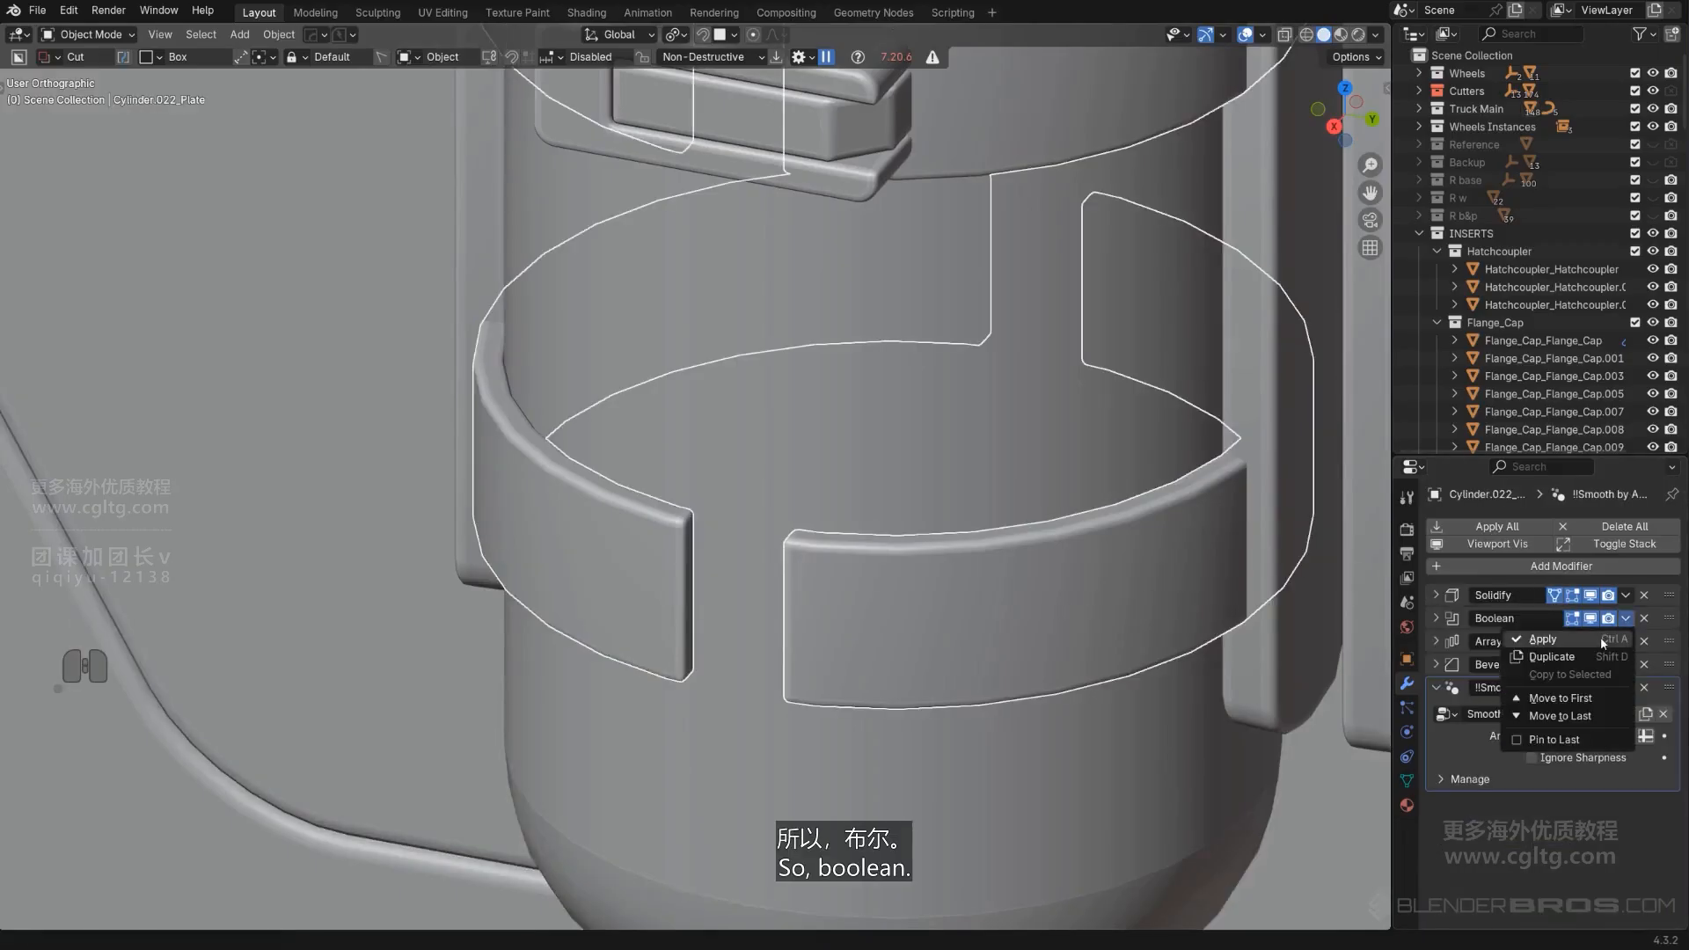
click(1604, 641)
key(ctrl+z)
key(KP_5)
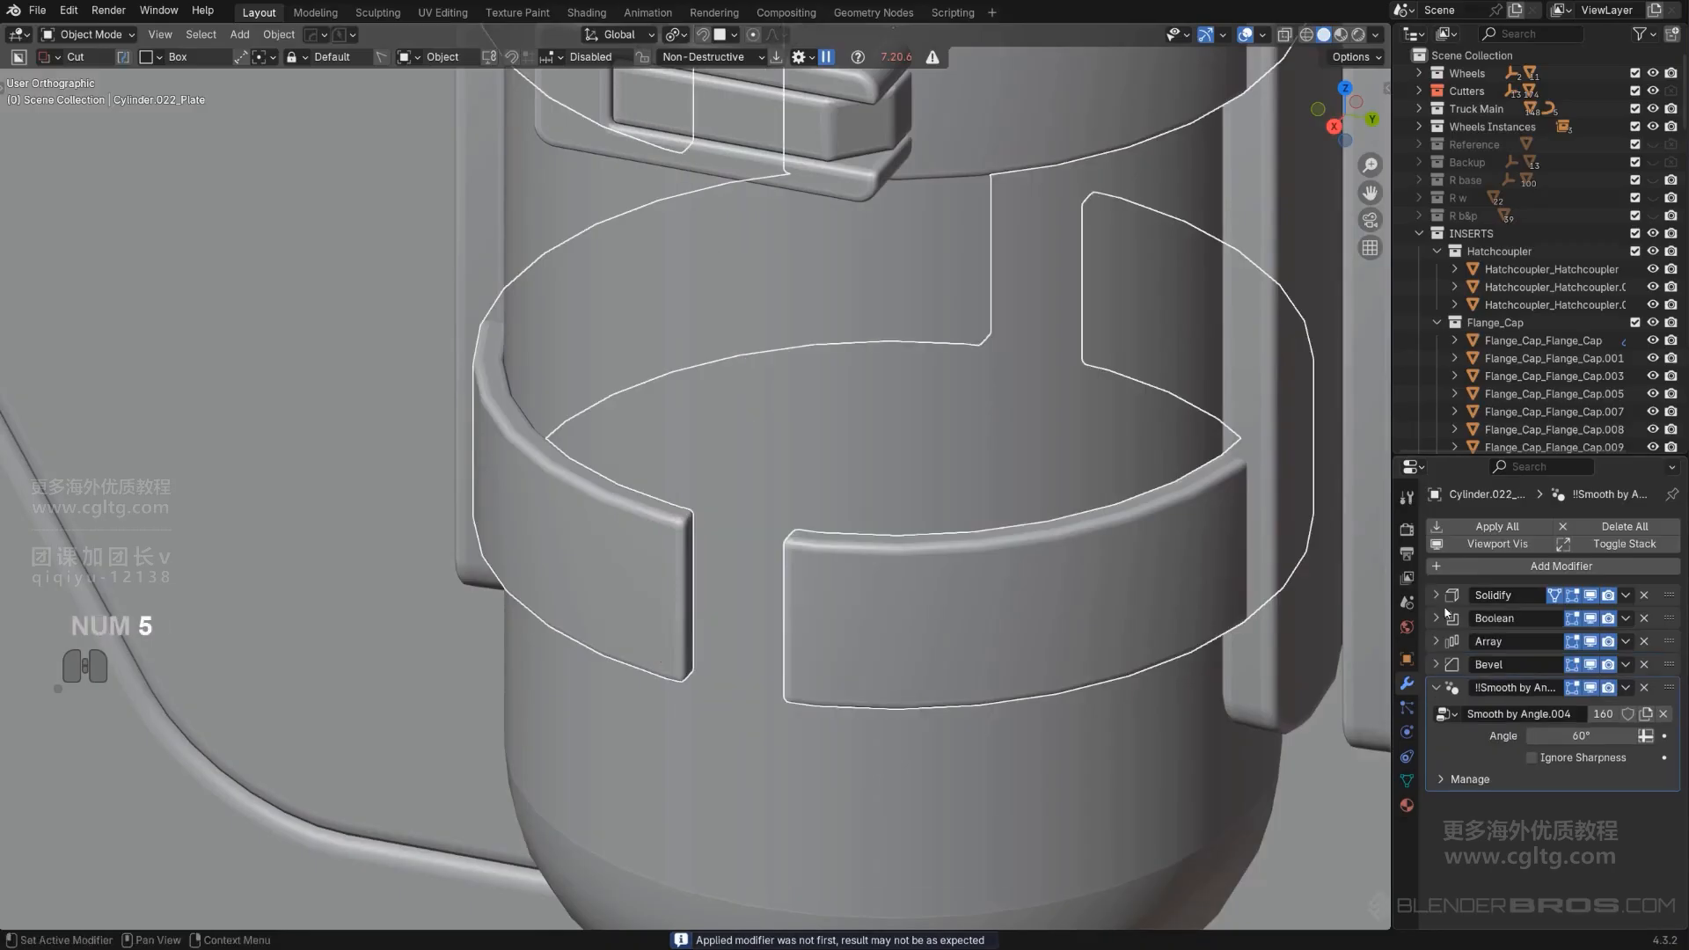
Smart Apply the belts' modifiers without their Bevel, and add a new 30° HardOps Bevel with 3 segments and 0.010 width.
click(1645, 666)
key(q)
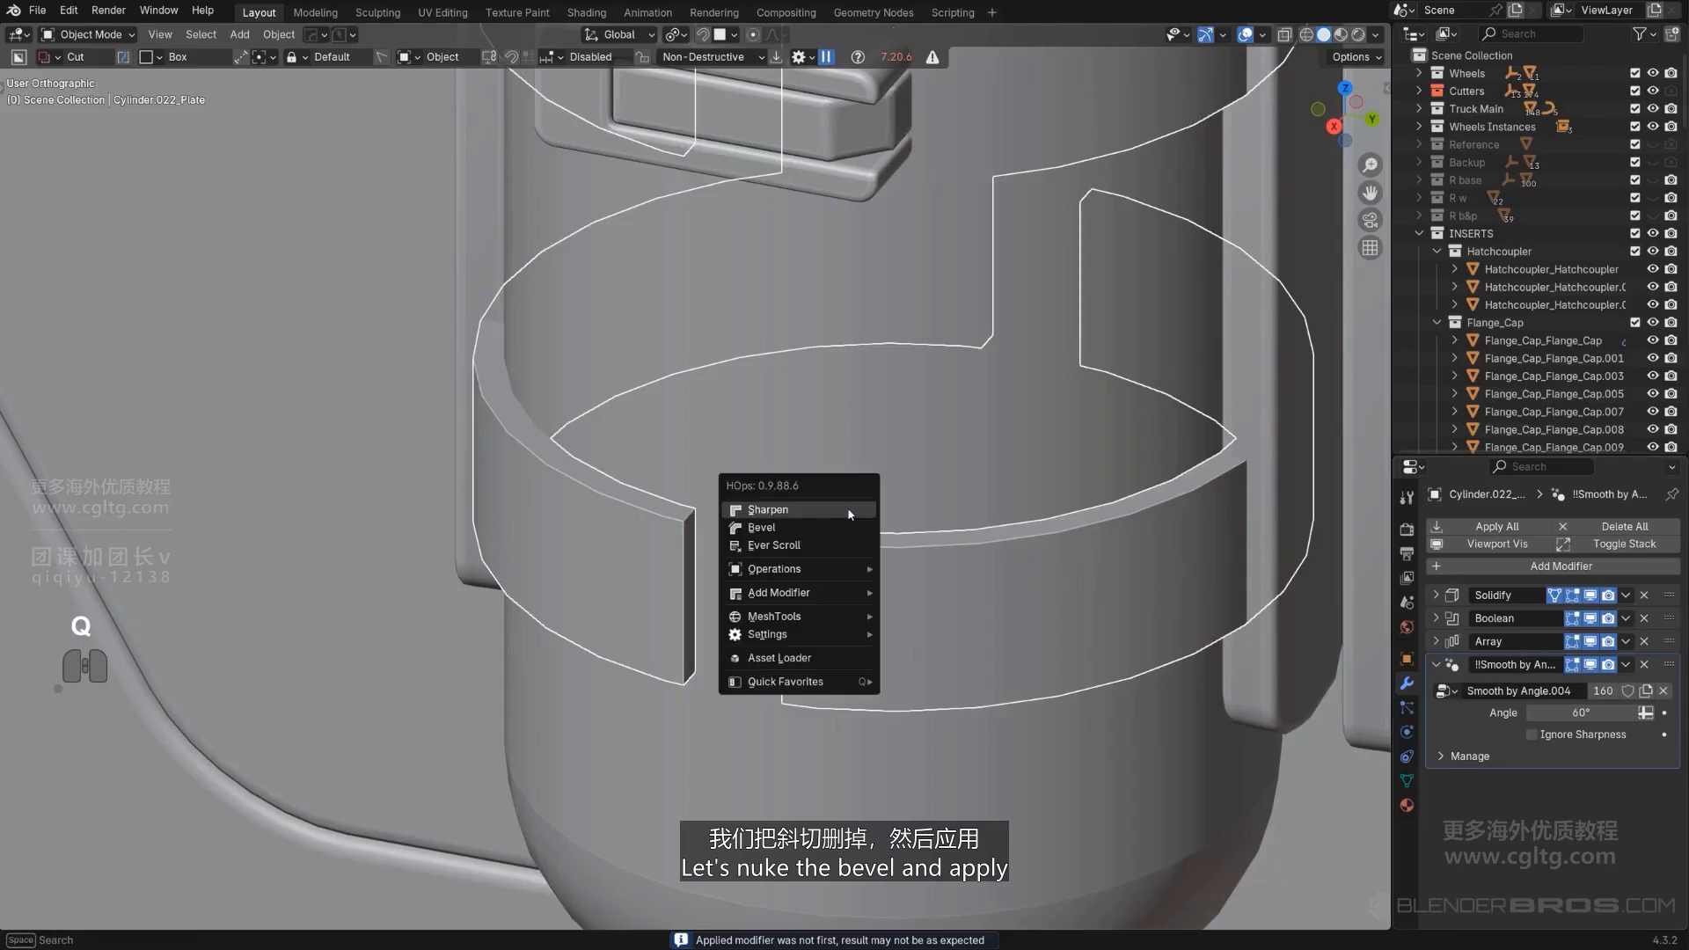
mouse_move(884, 568)
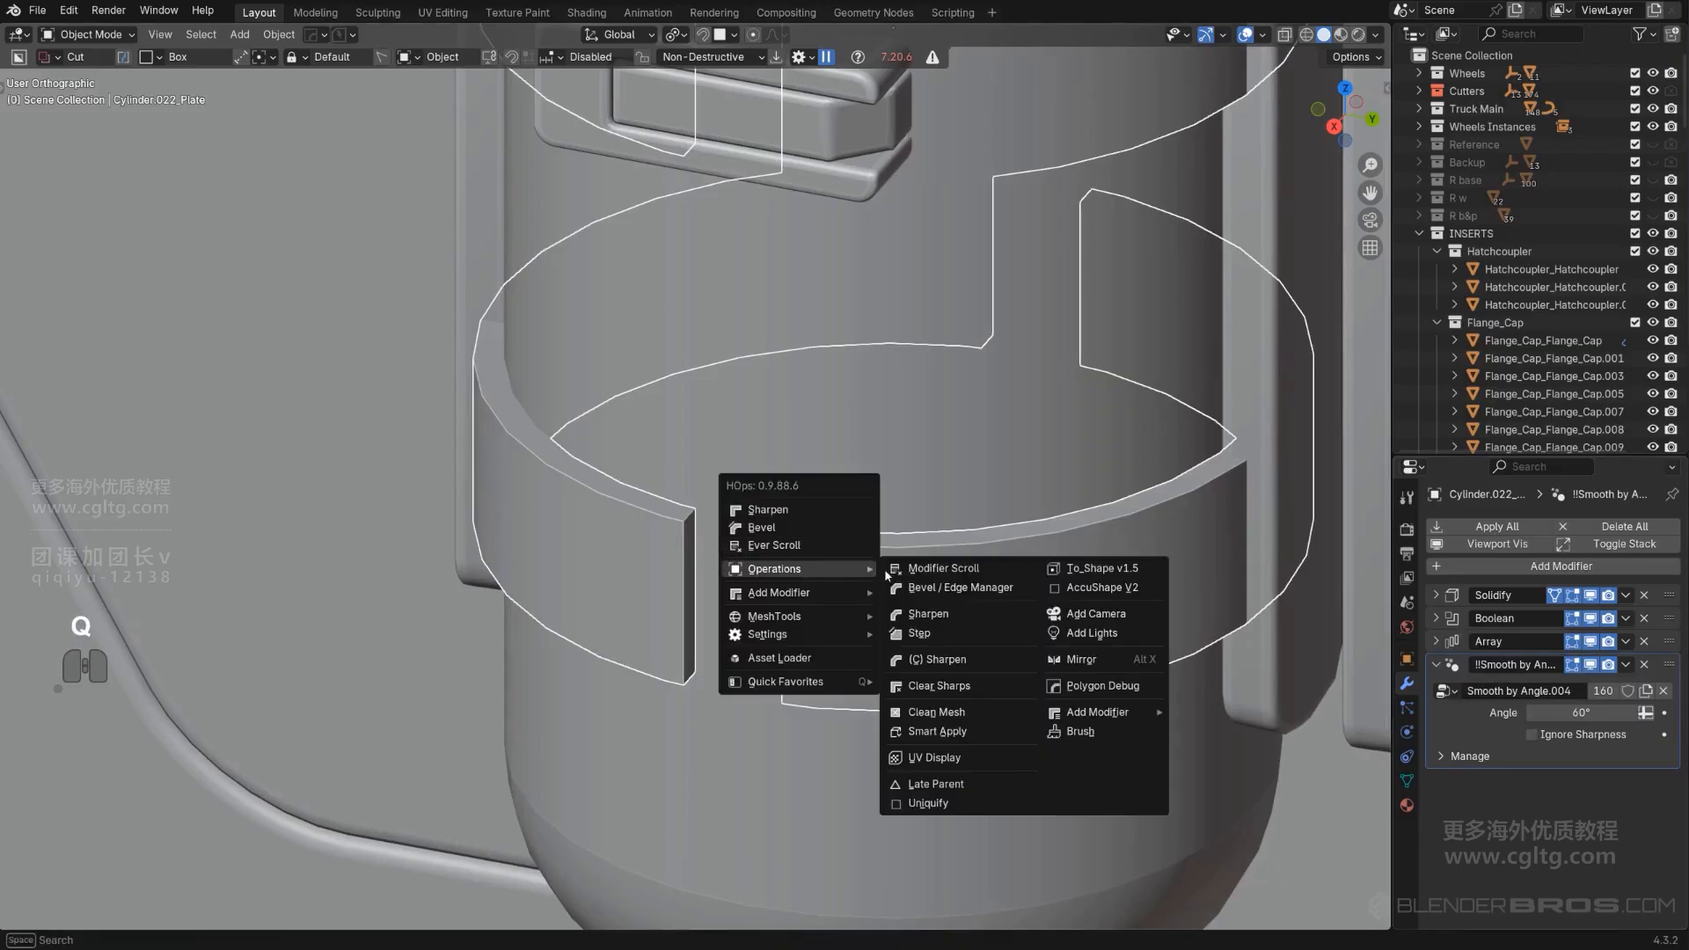
click(937, 732)
key(q)
click(800, 473)
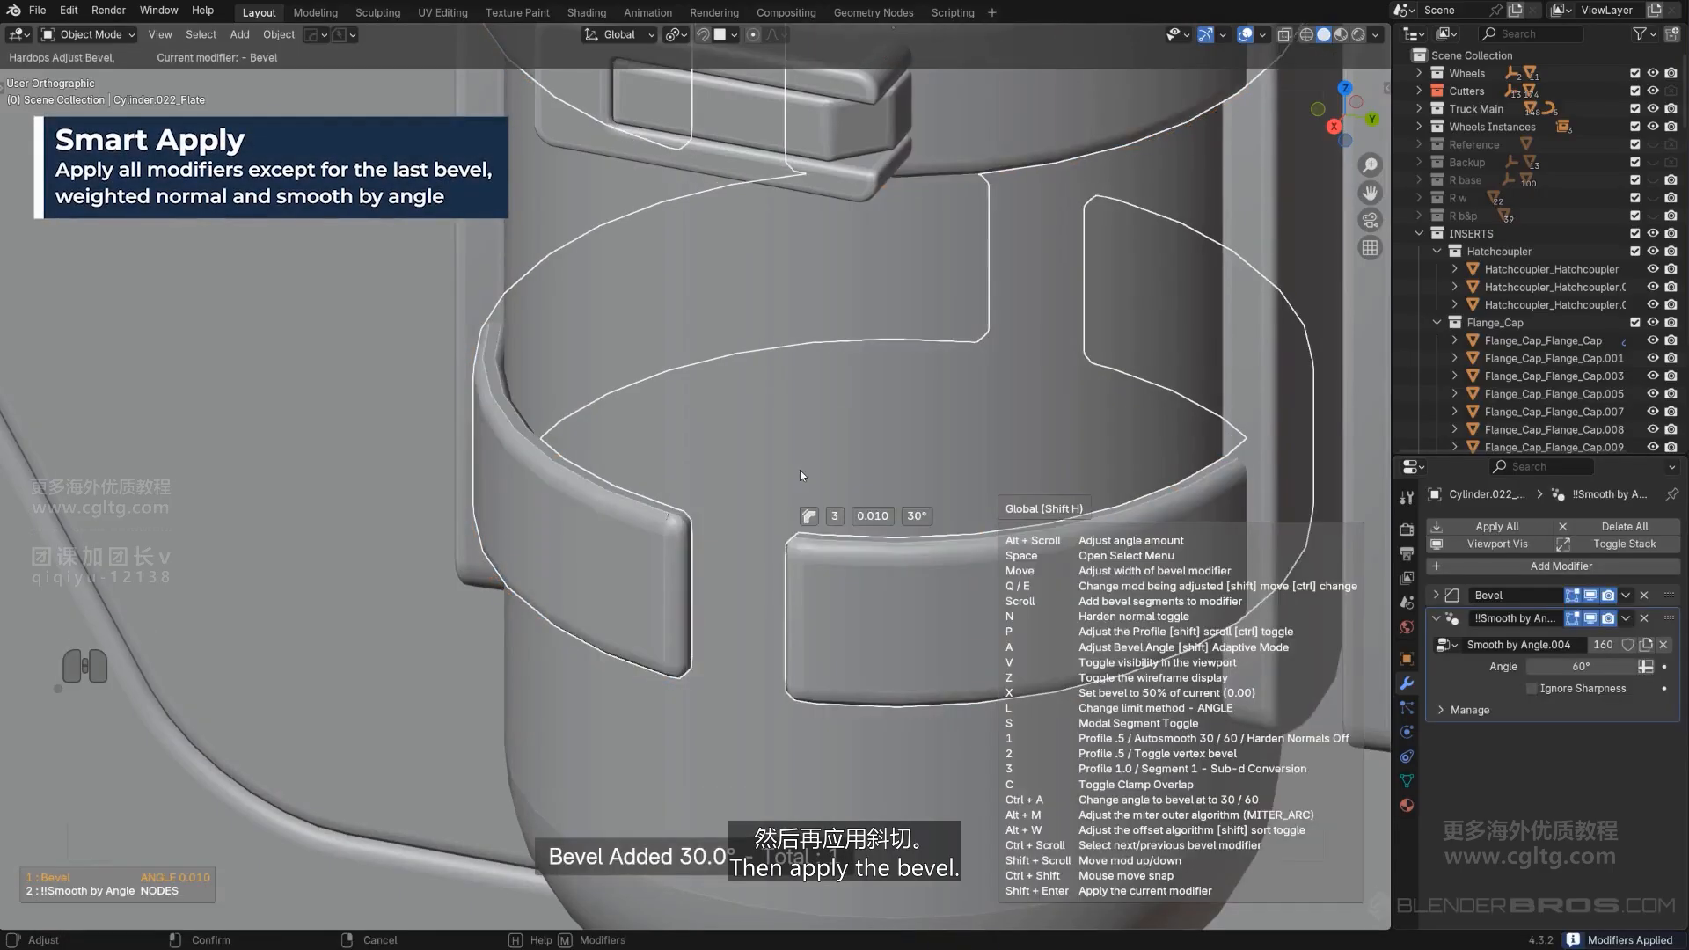
Dissolve the extra vertical edge beside the gap on the lower belt's shorter visible section.
key(Tab)
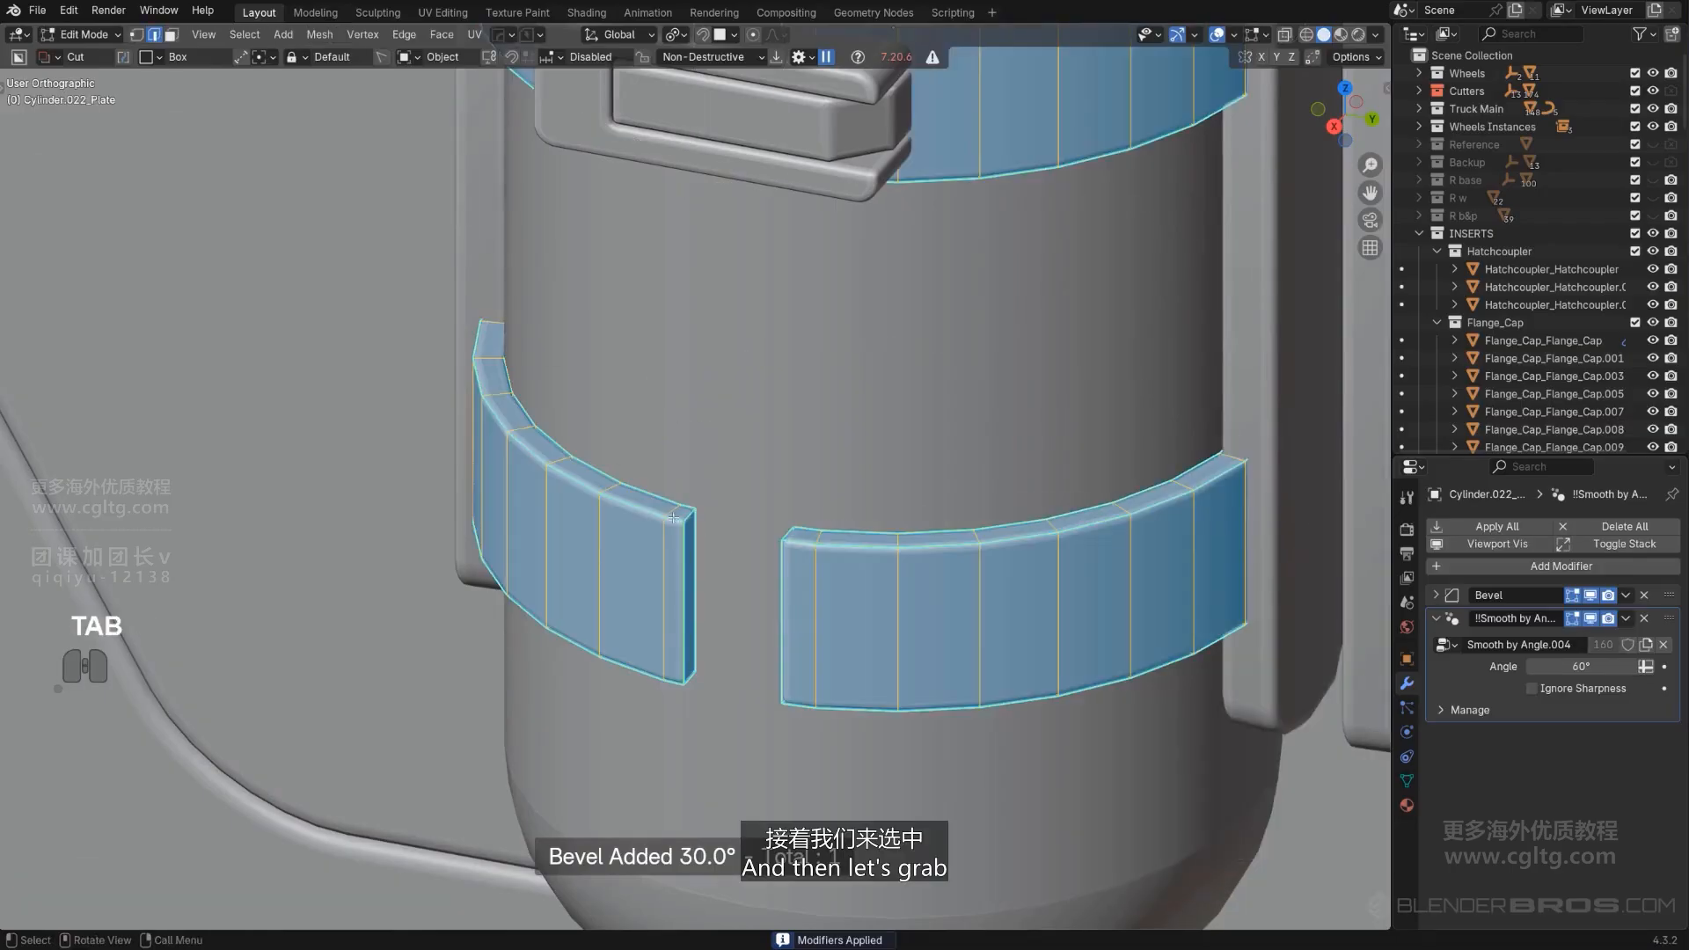
alt+click(669, 566)
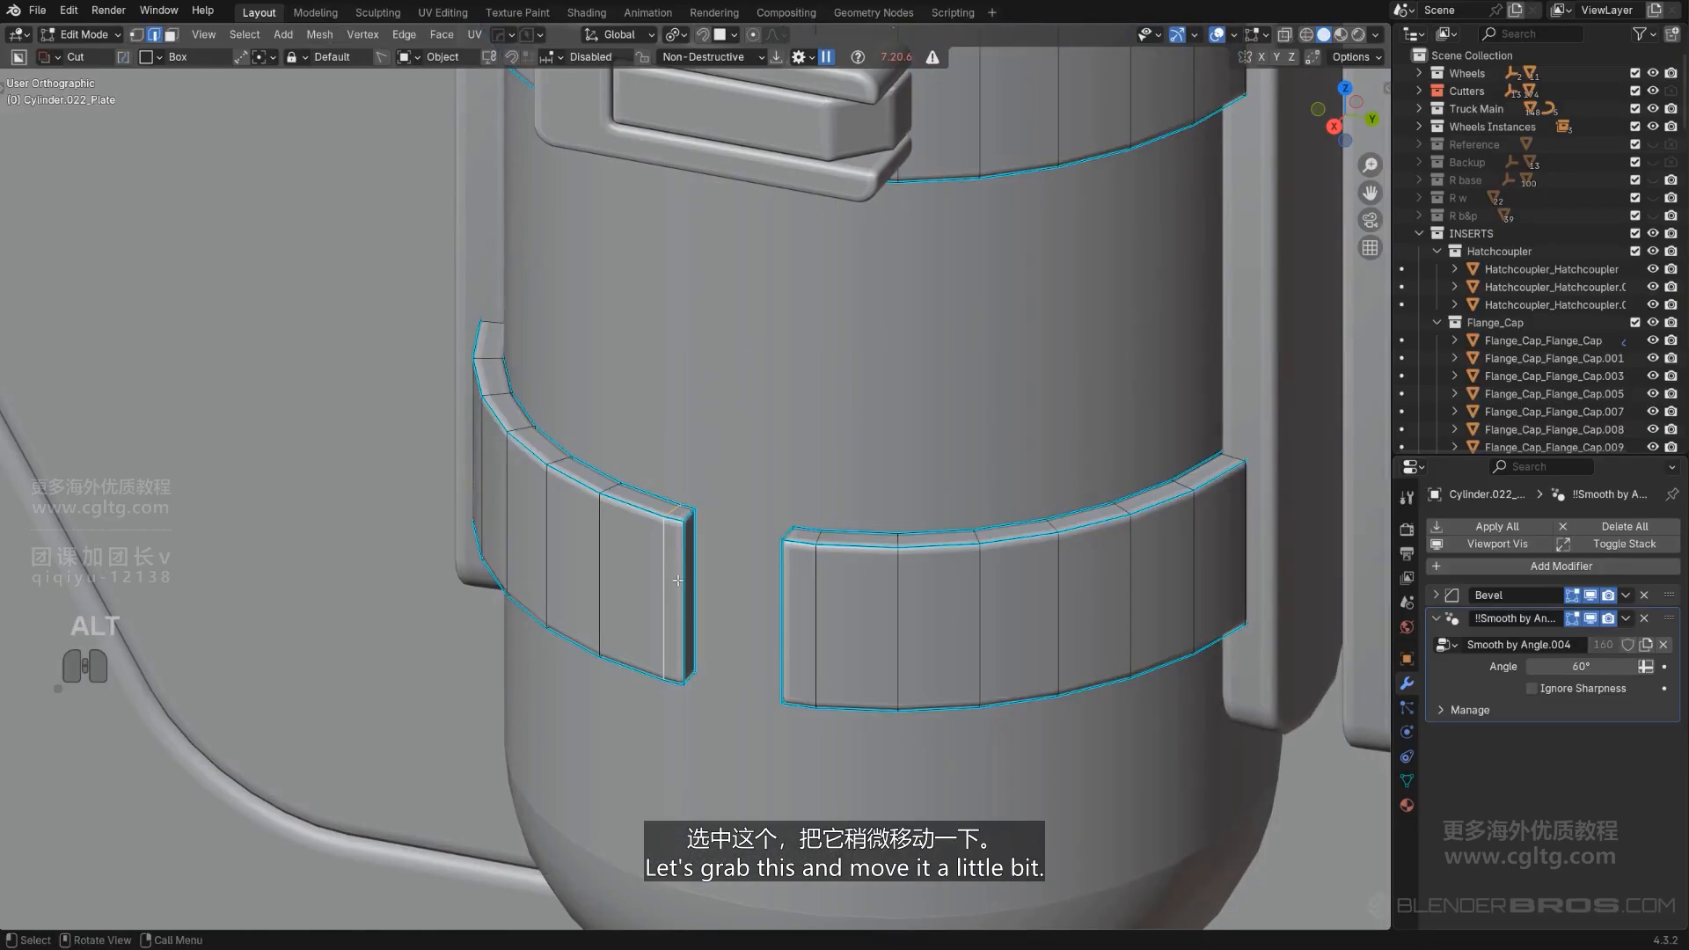
key(g)
key(g)
right_click(663, 572)
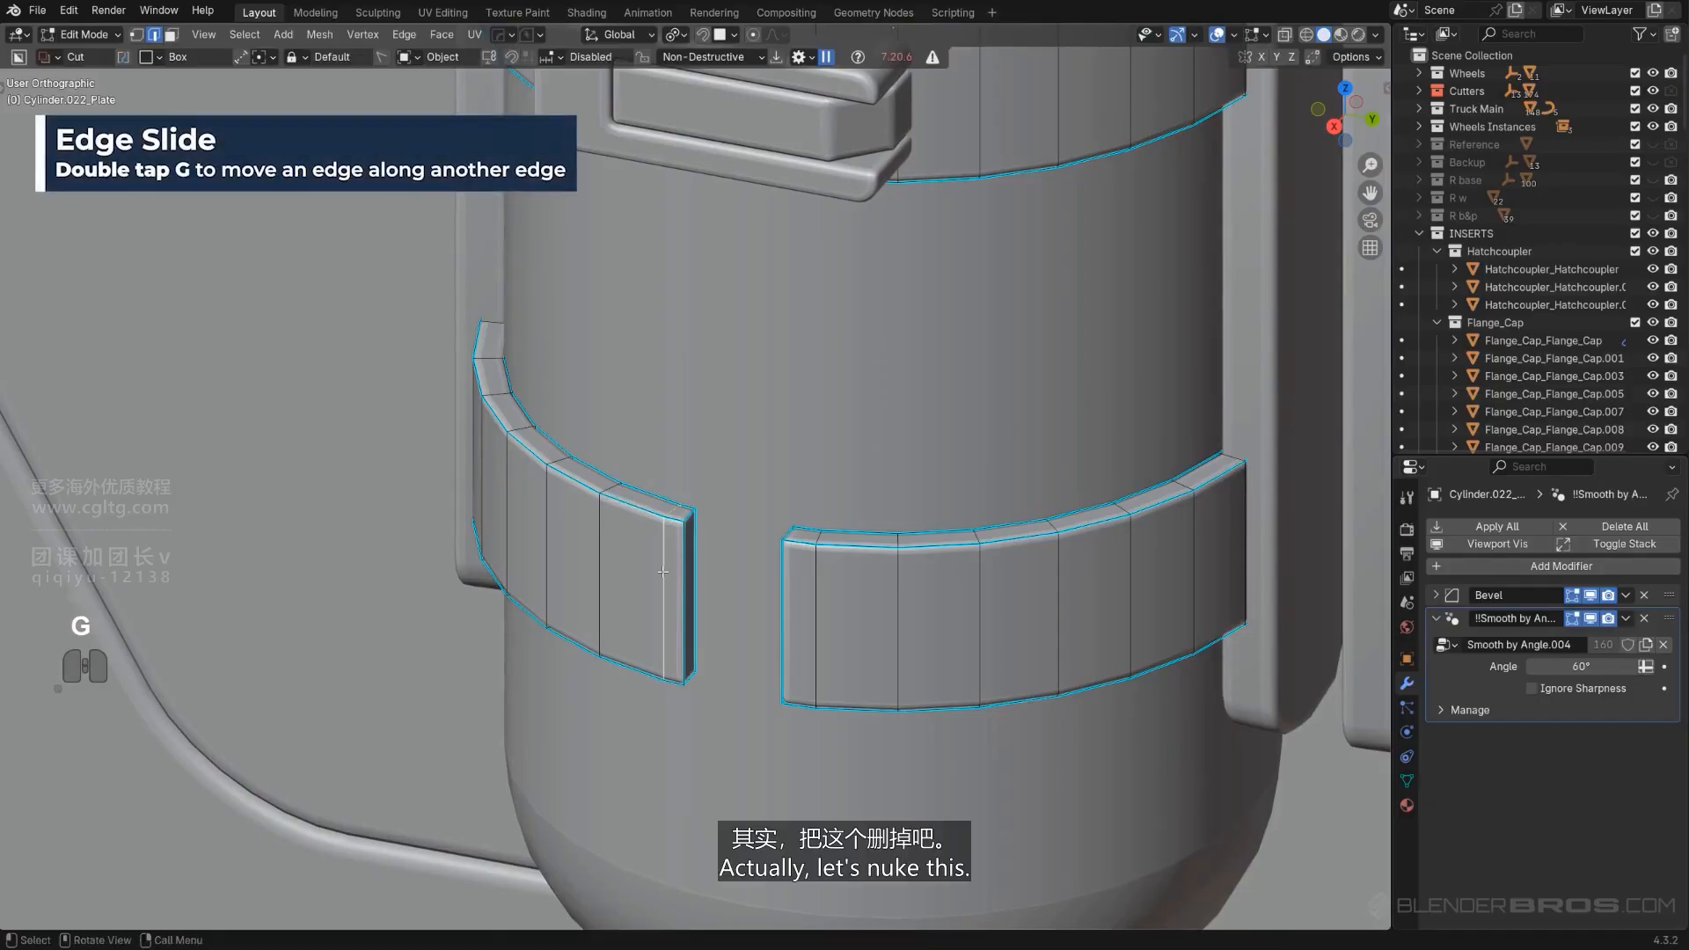
key(x)
click(643, 653)
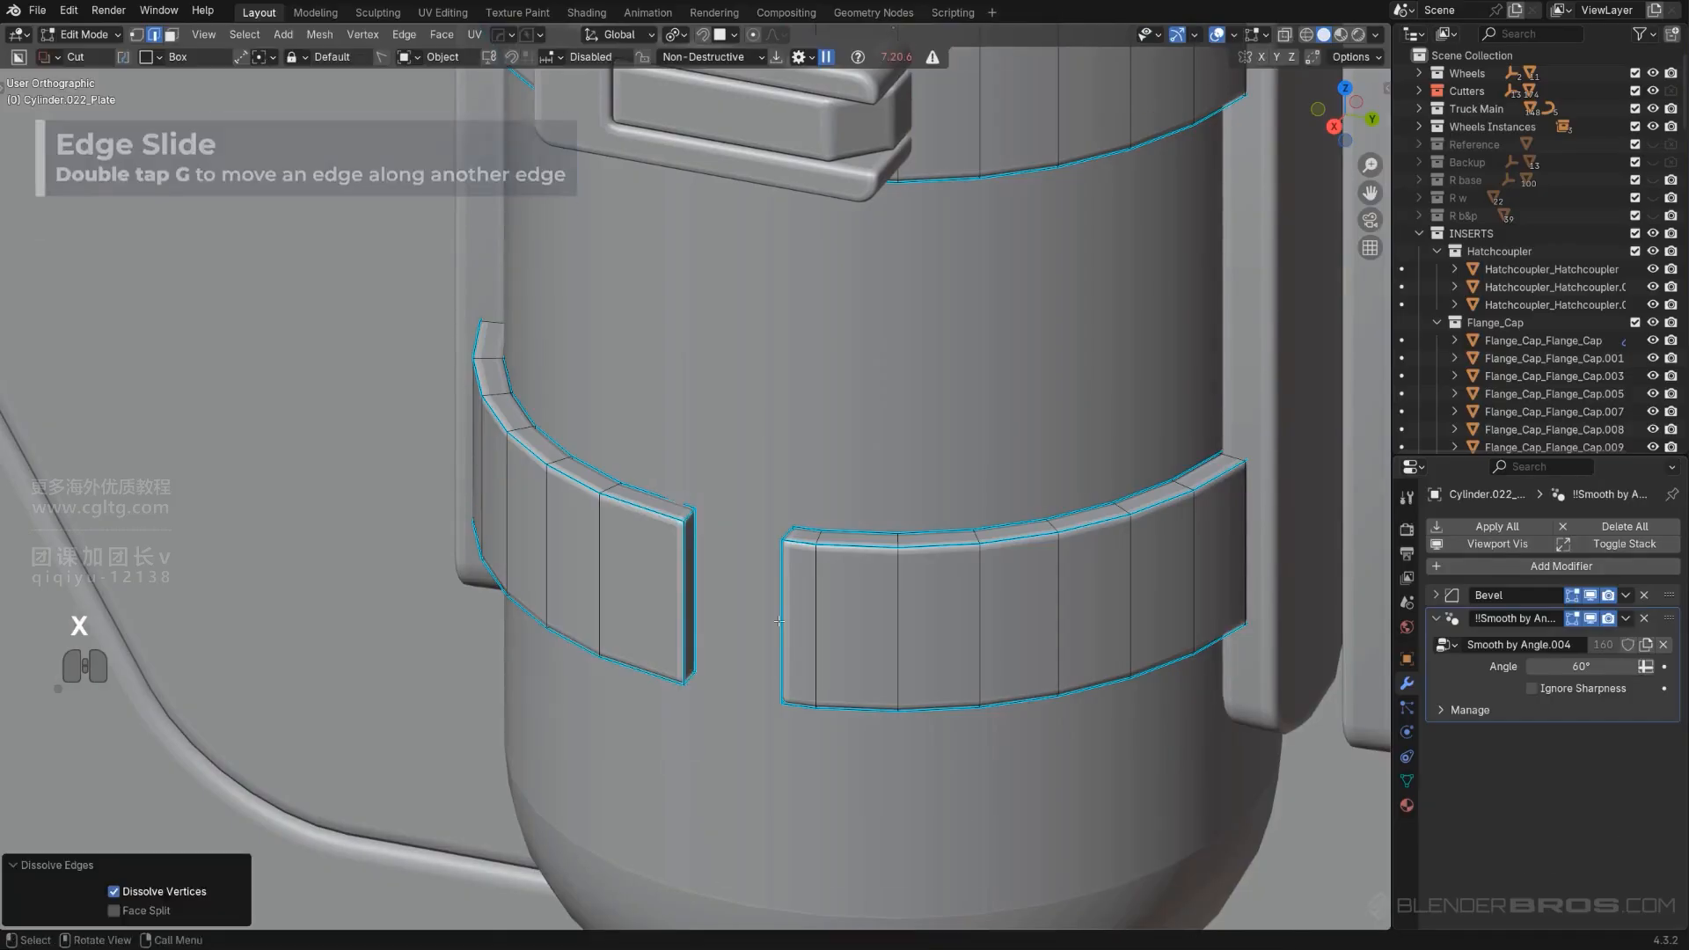
Dissolve the vertical edge nearest the gap on the opposite section of the lower belt.
alt+click(817, 601)
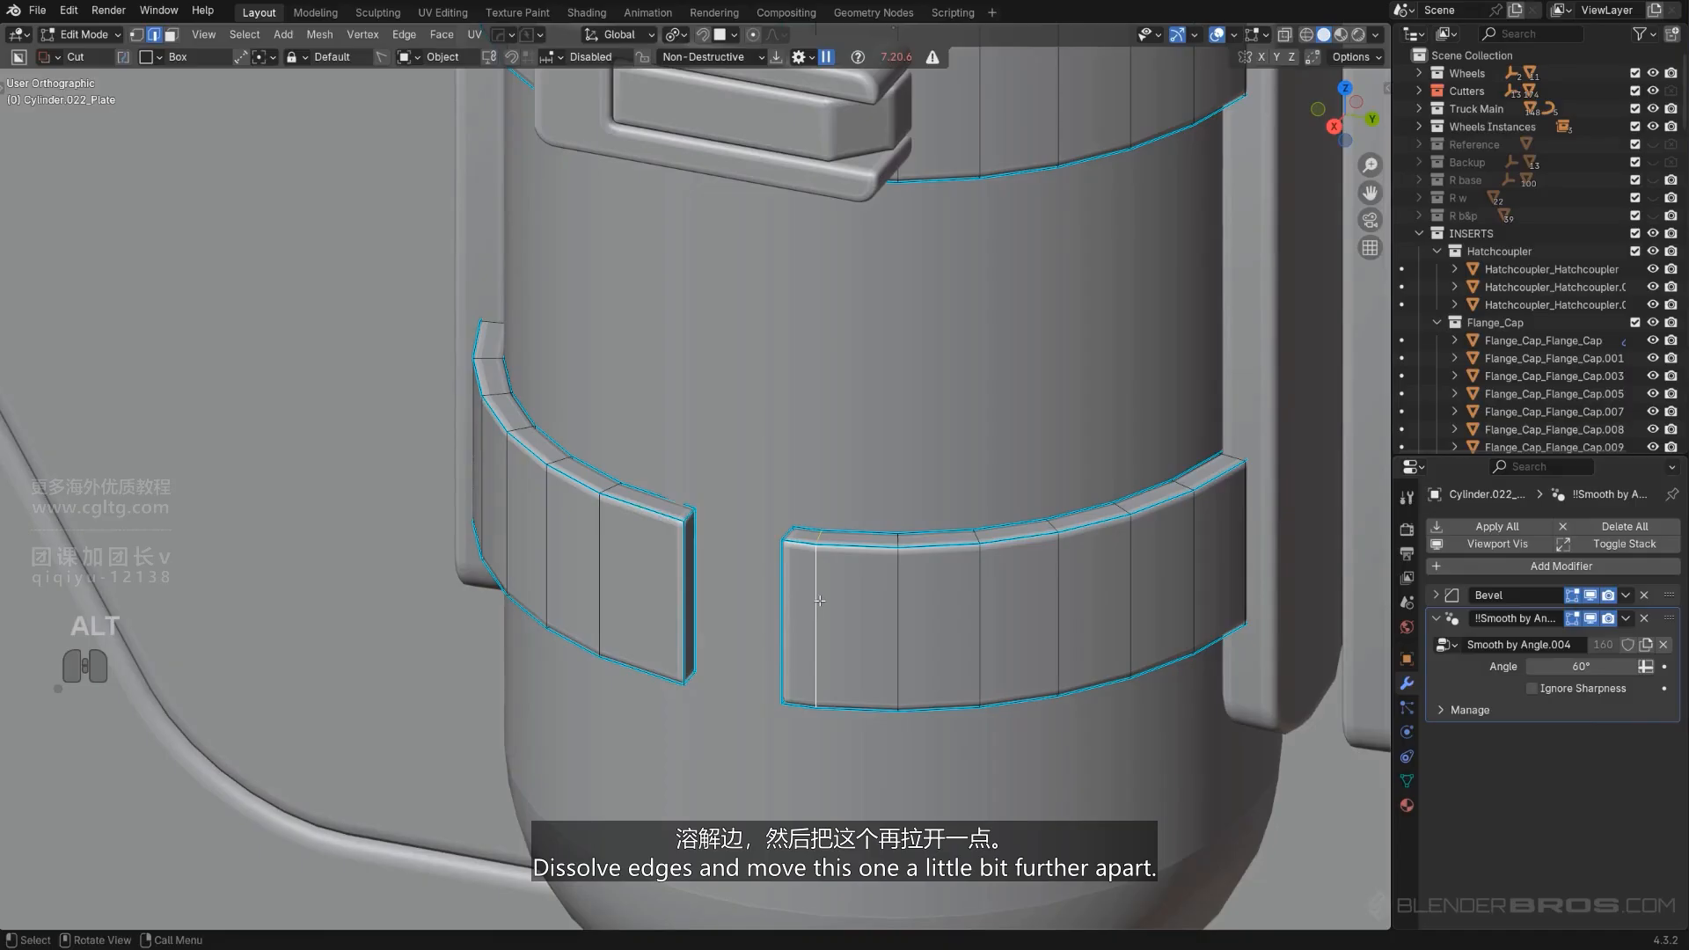
key(g)
key(g)
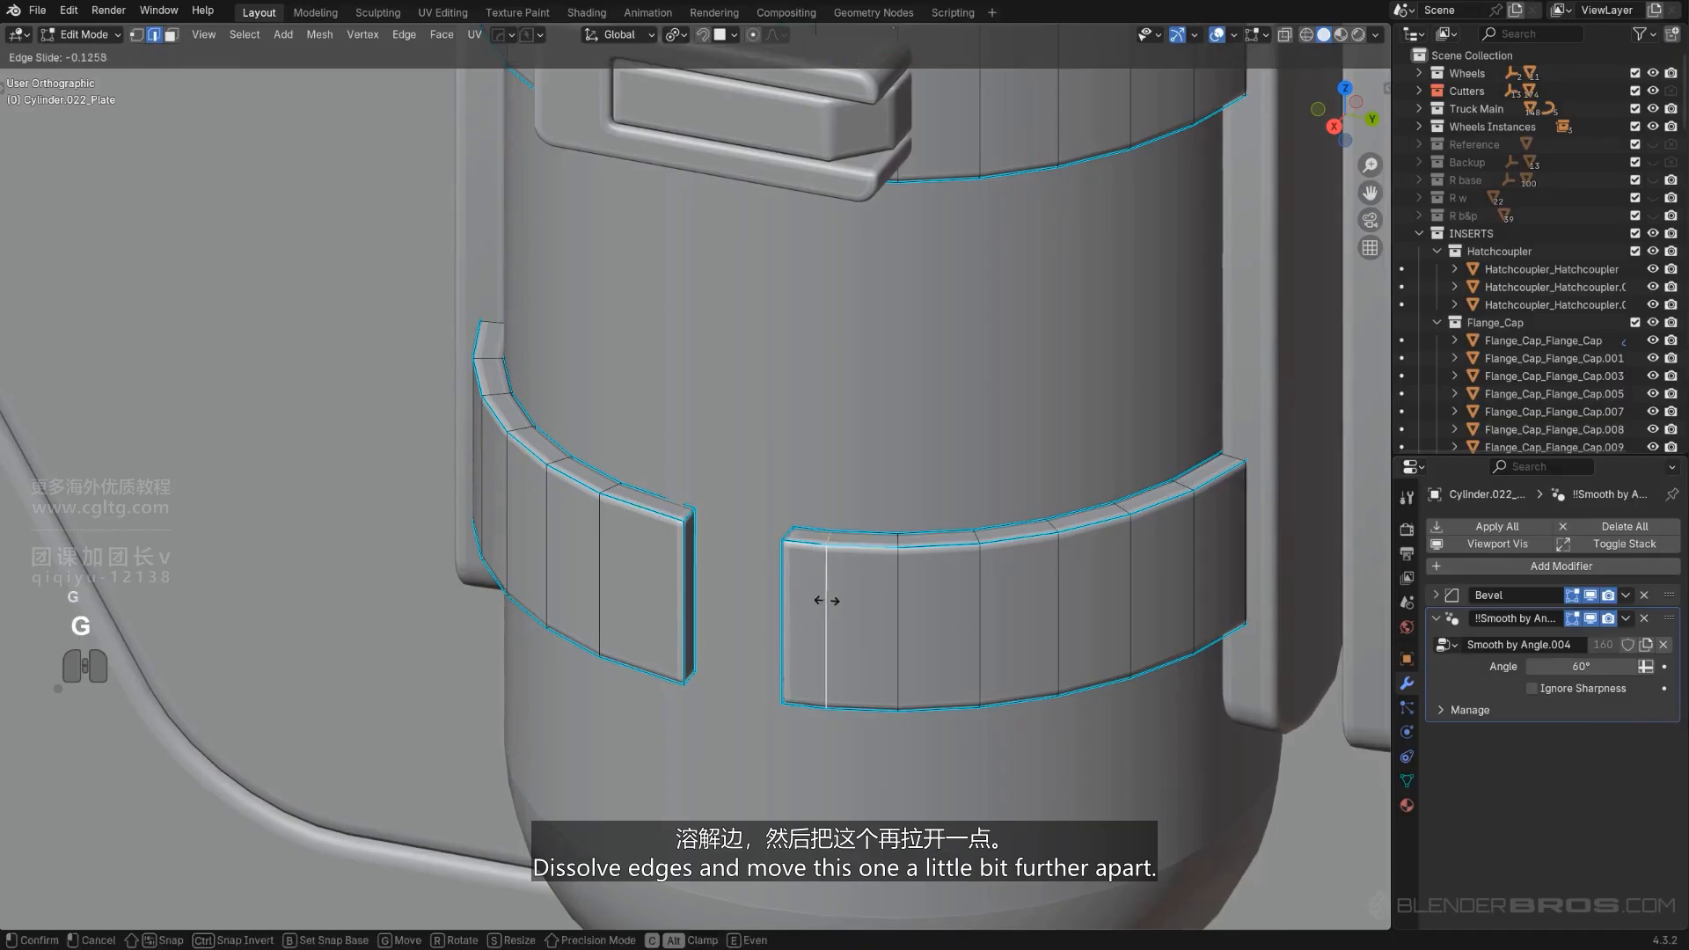
click(811, 586)
key(x)
click(744, 545)
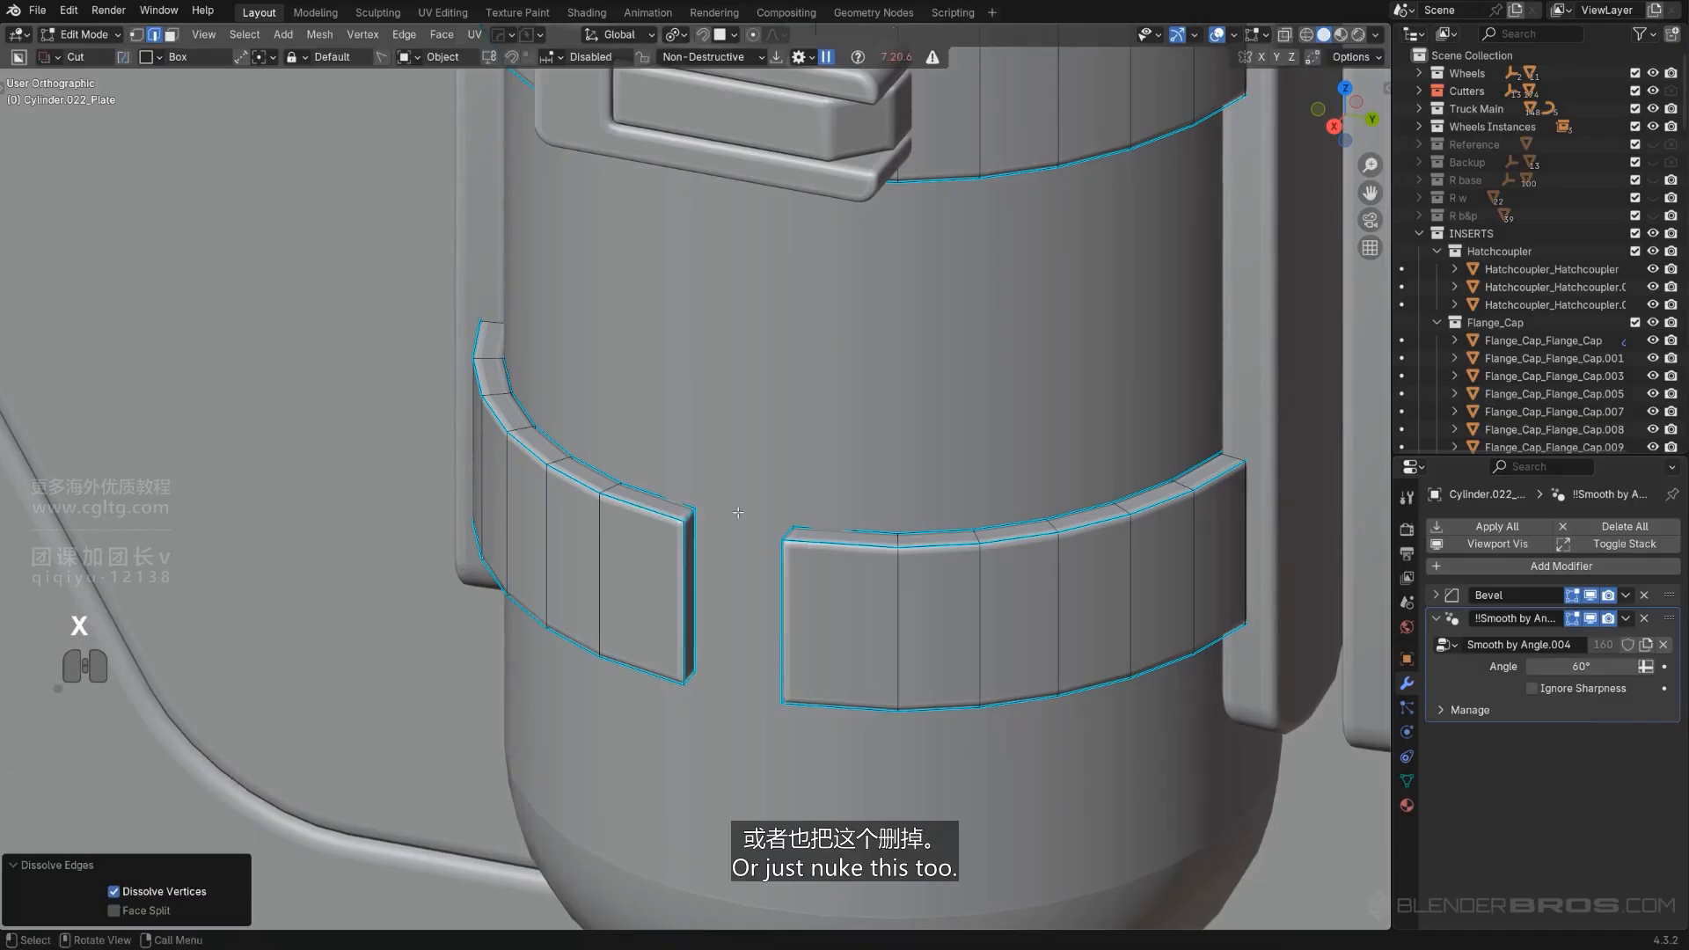
Bevel the corner edges of both lower belt ends beside the gap with 6 segments and an offset of about 0.03 m.
key(Tab)
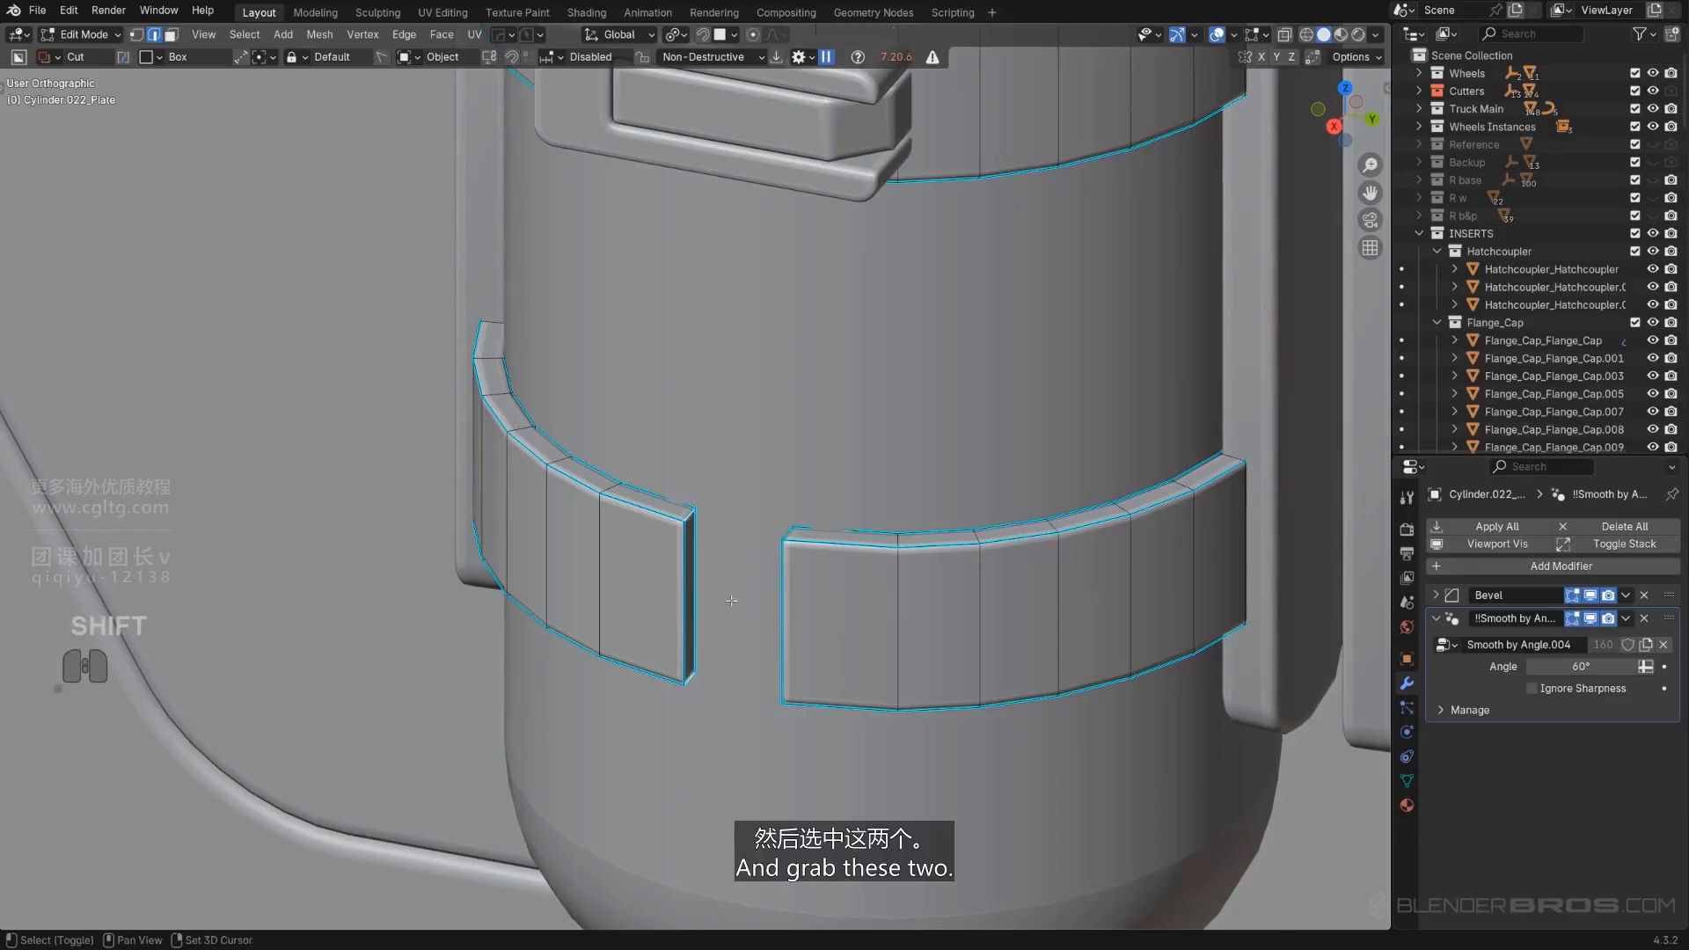
middle_drag(769, 678, 854, 674)
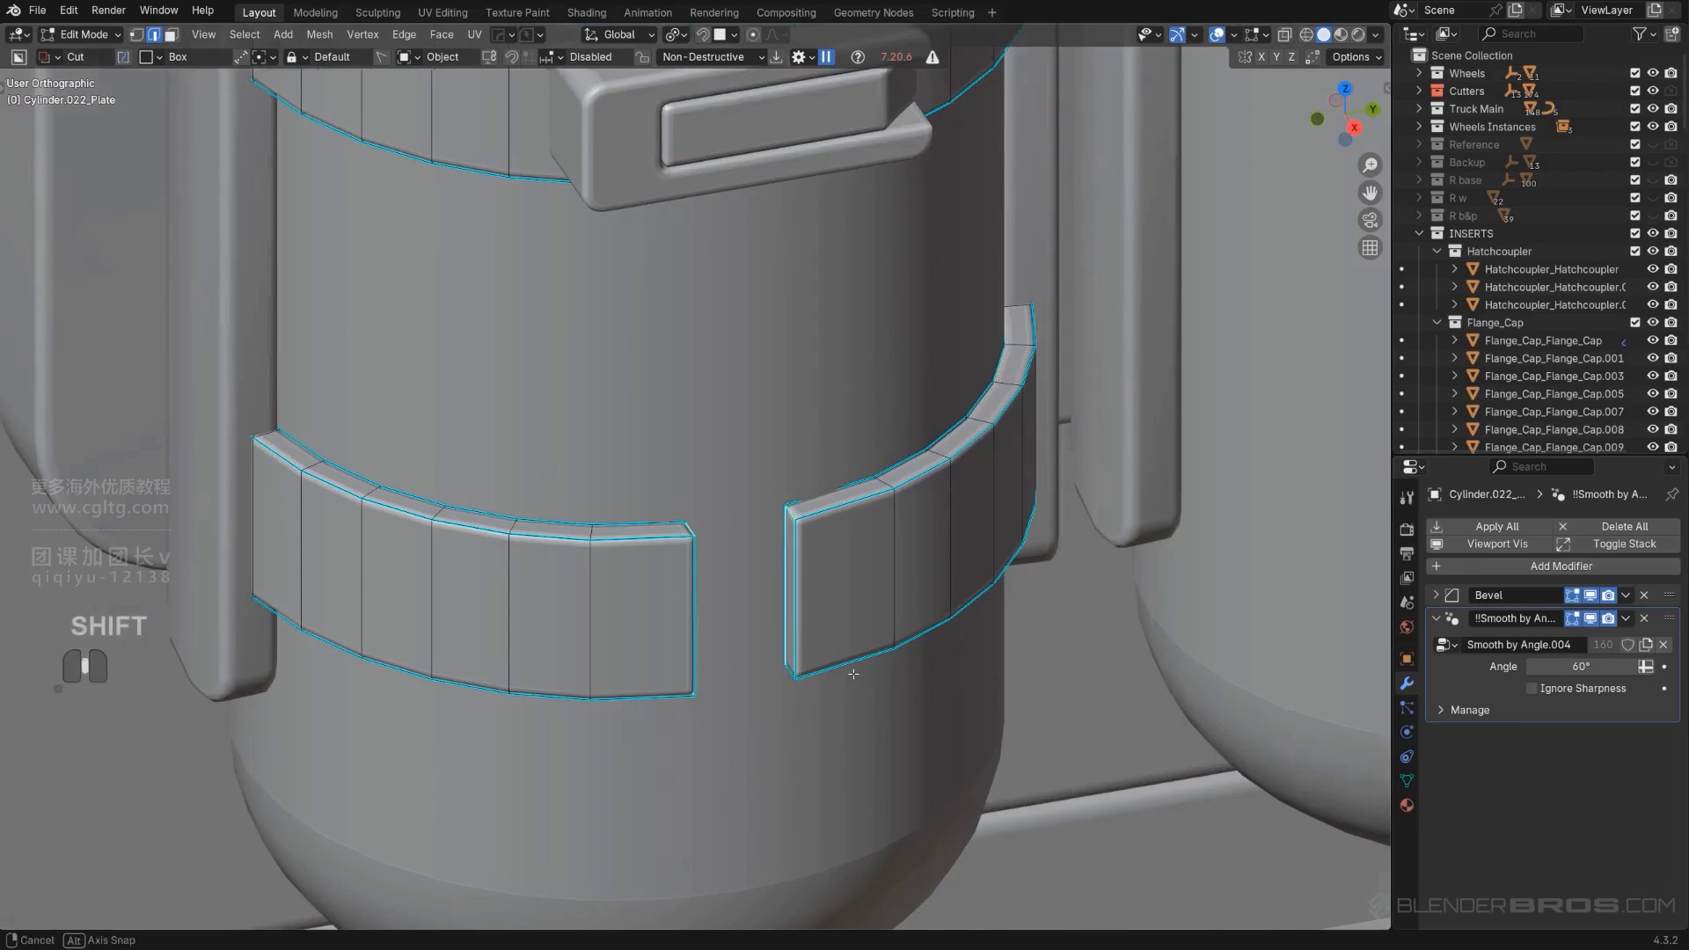
shift+click(794, 672)
key(ctrl+b)
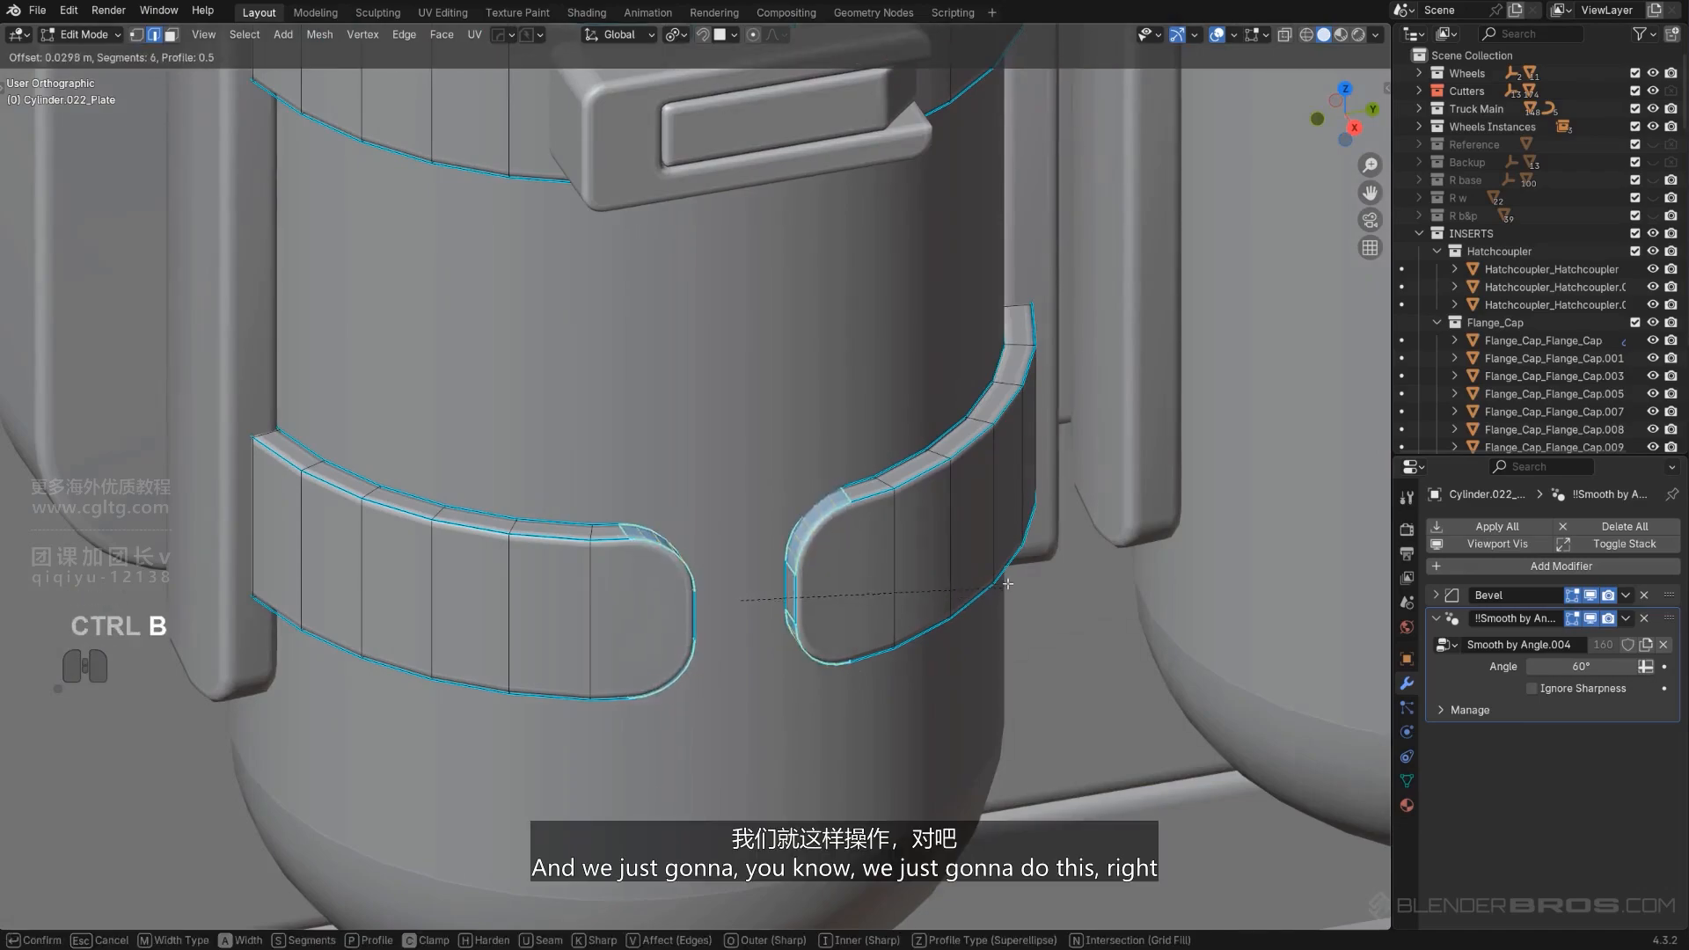
click(1012, 583)
key(Tab)
Delete the vertices of both linked sections of the upper belt around the first tank.
scroll(986, 326, down, 6)
scroll(889, 414, up, 2)
middle_drag(883, 404, 828, 539)
scroll(841, 358, up, 1)
scroll(859, 313, down, 3)
key(Tab)
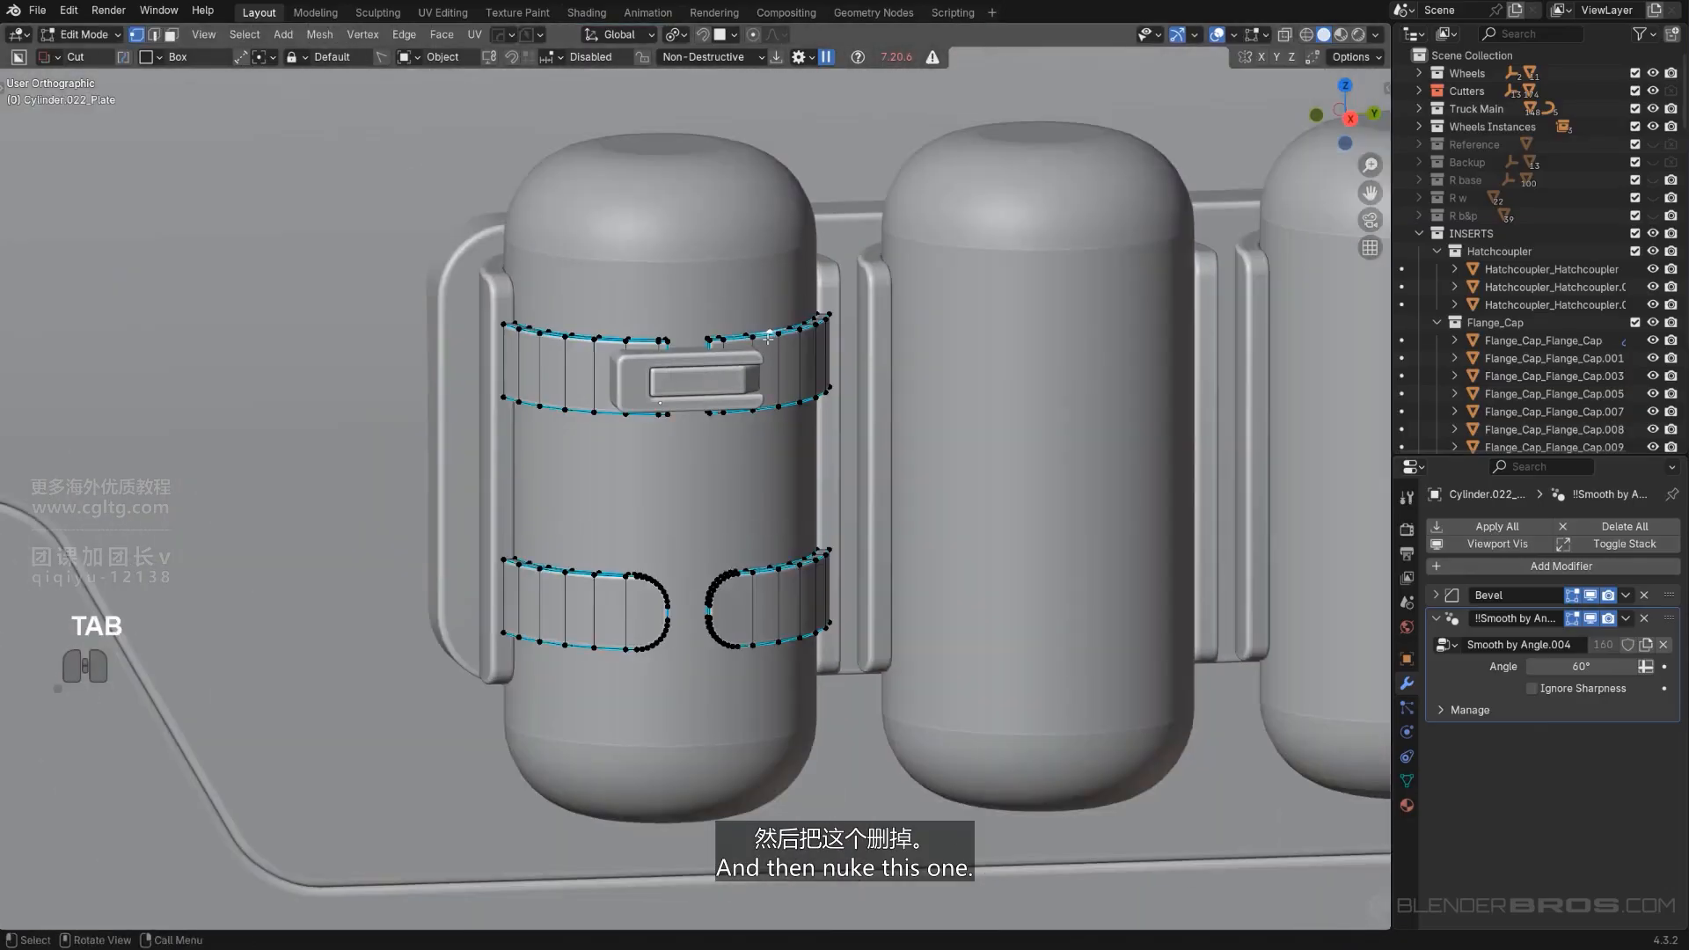
key(l)
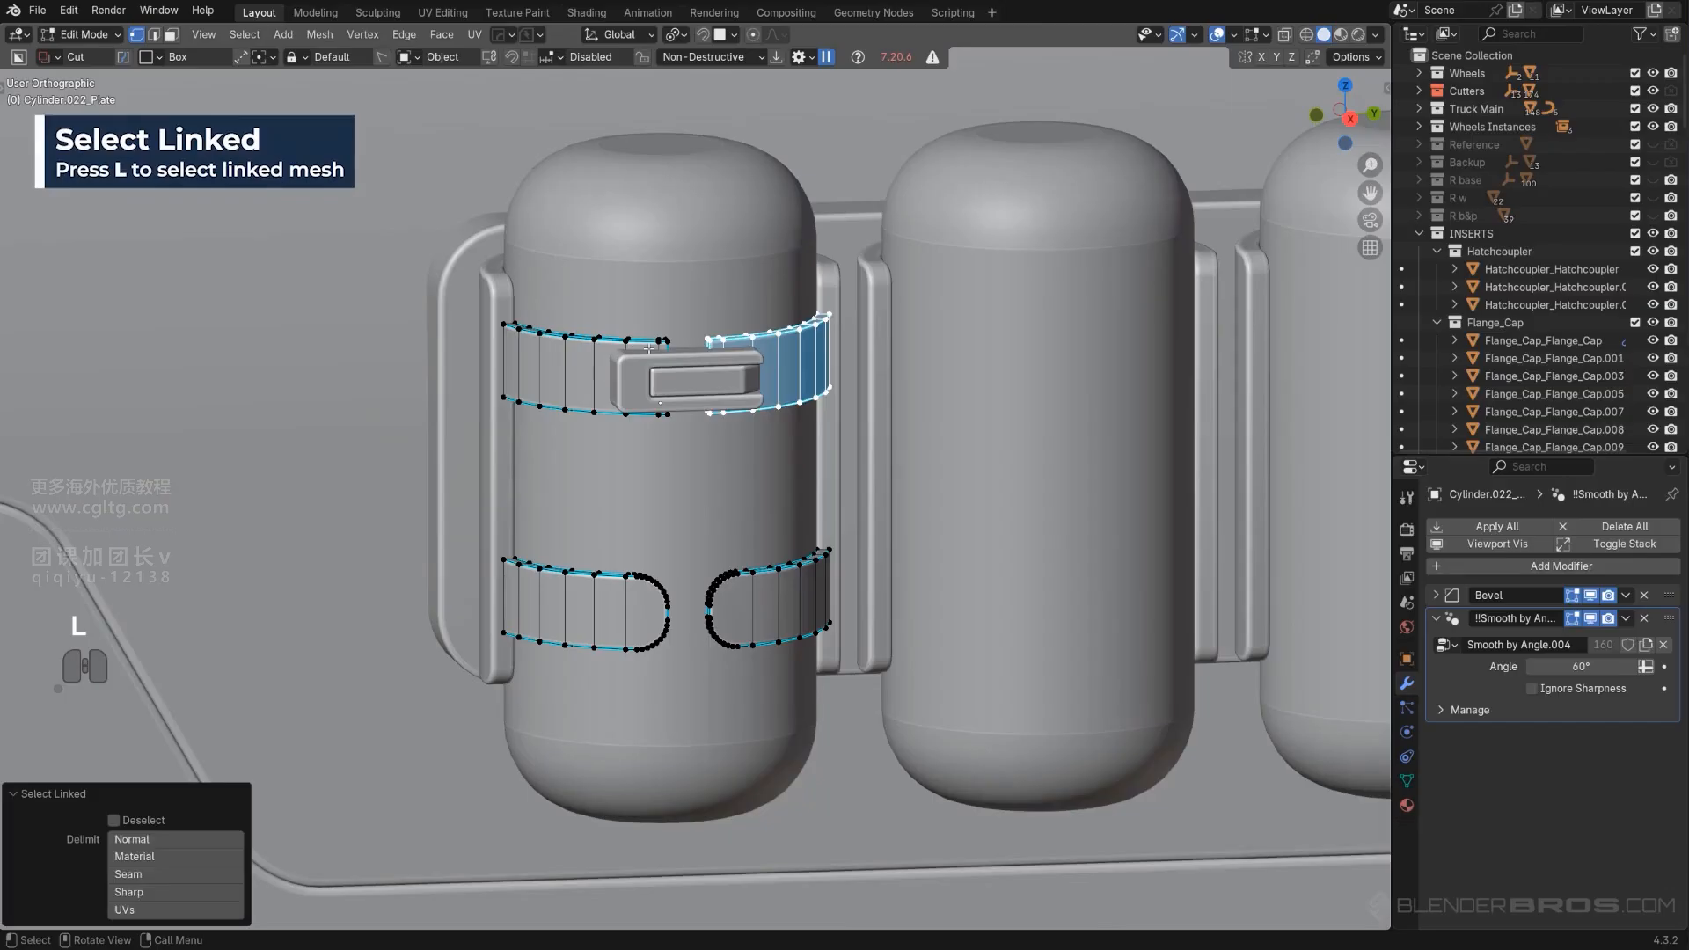
key(x)
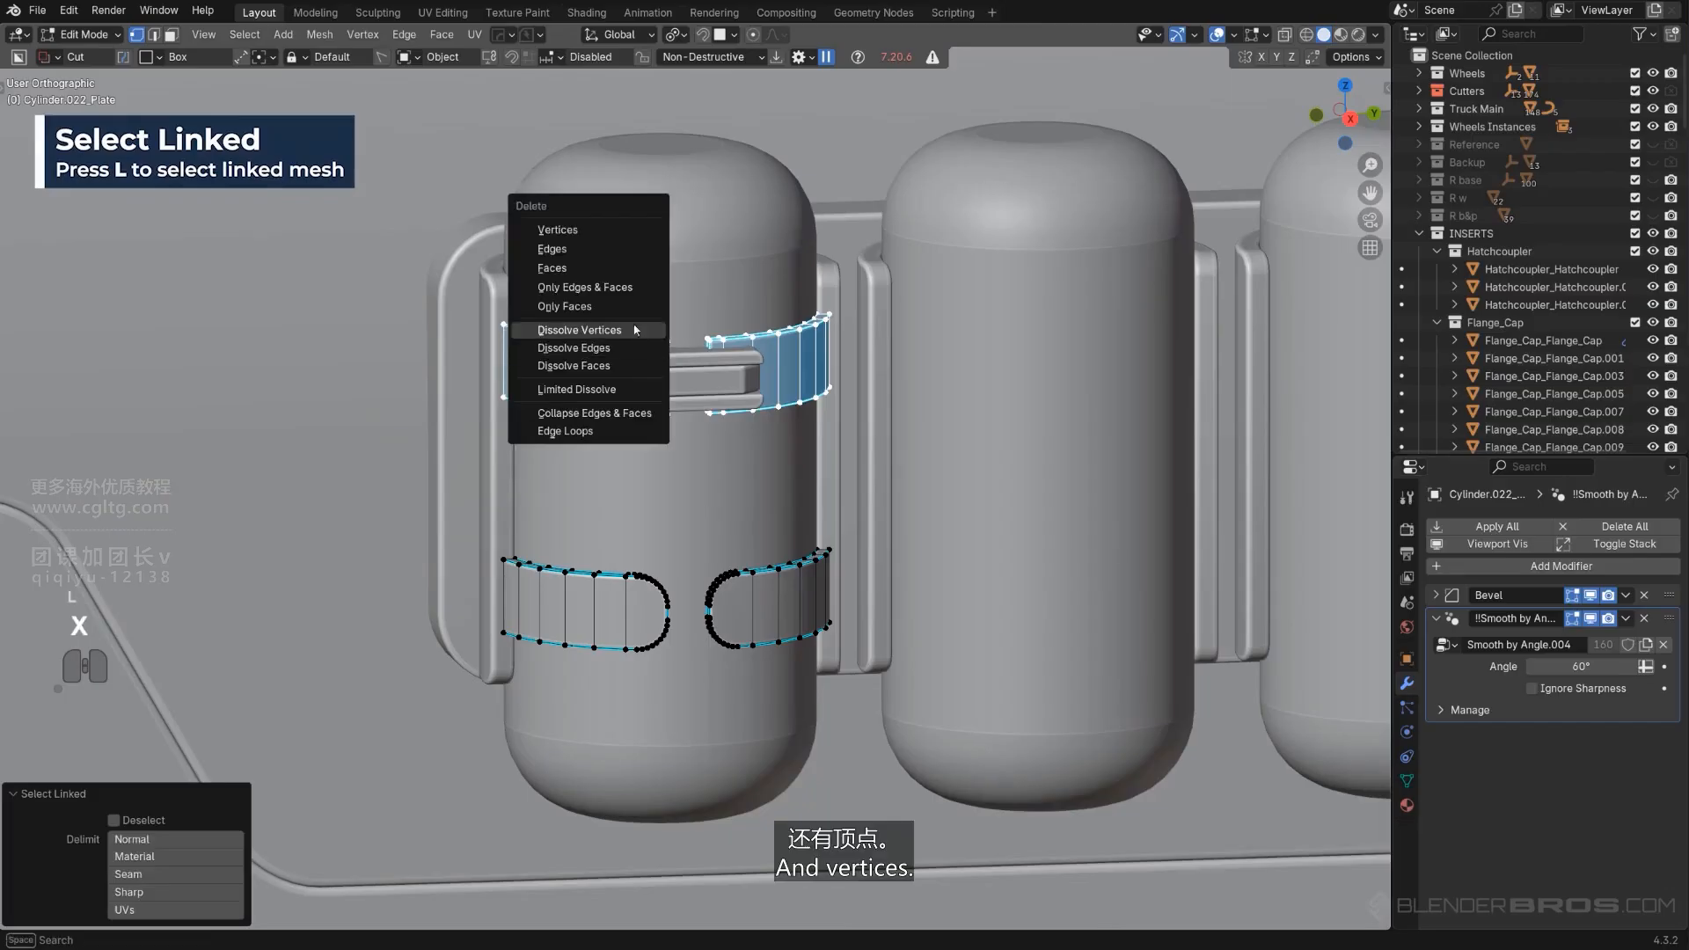
click(630, 230)
key(Tab)
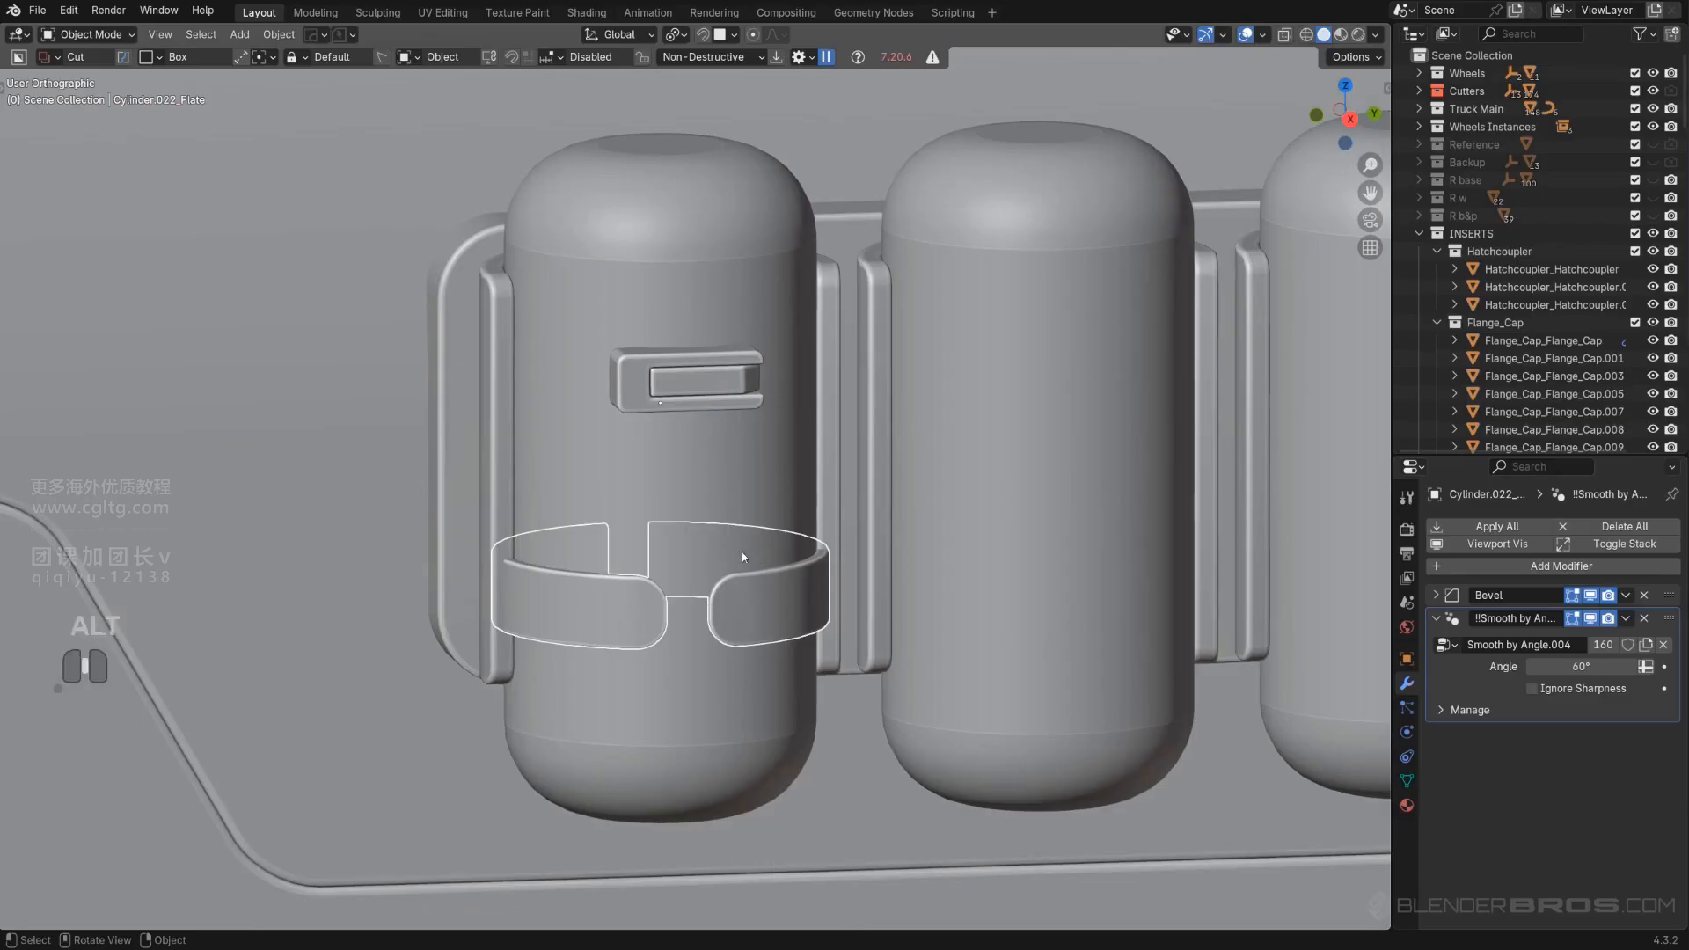
Delete the lower belt's half without the clamp-side gap's negative-Y end, keeping only the half on the outer side of the tank row.
alt+middle_drag(742, 556, 741, 630)
key(q)
key(KP_5)
key(Tab)
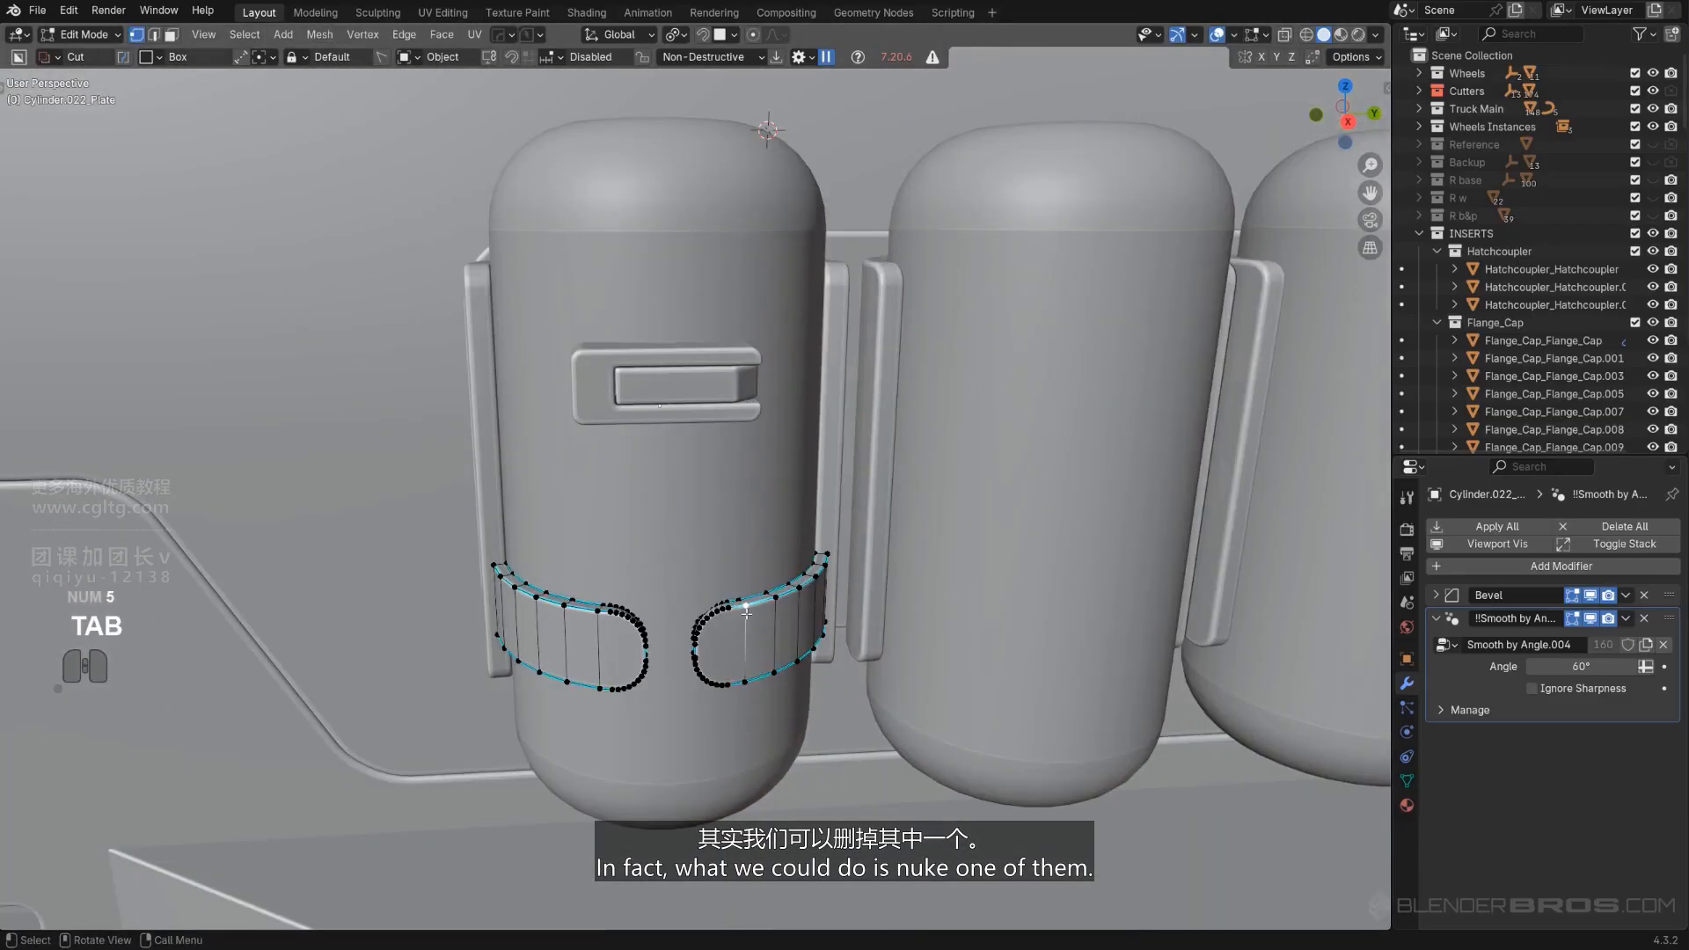
key(l)
key(x)
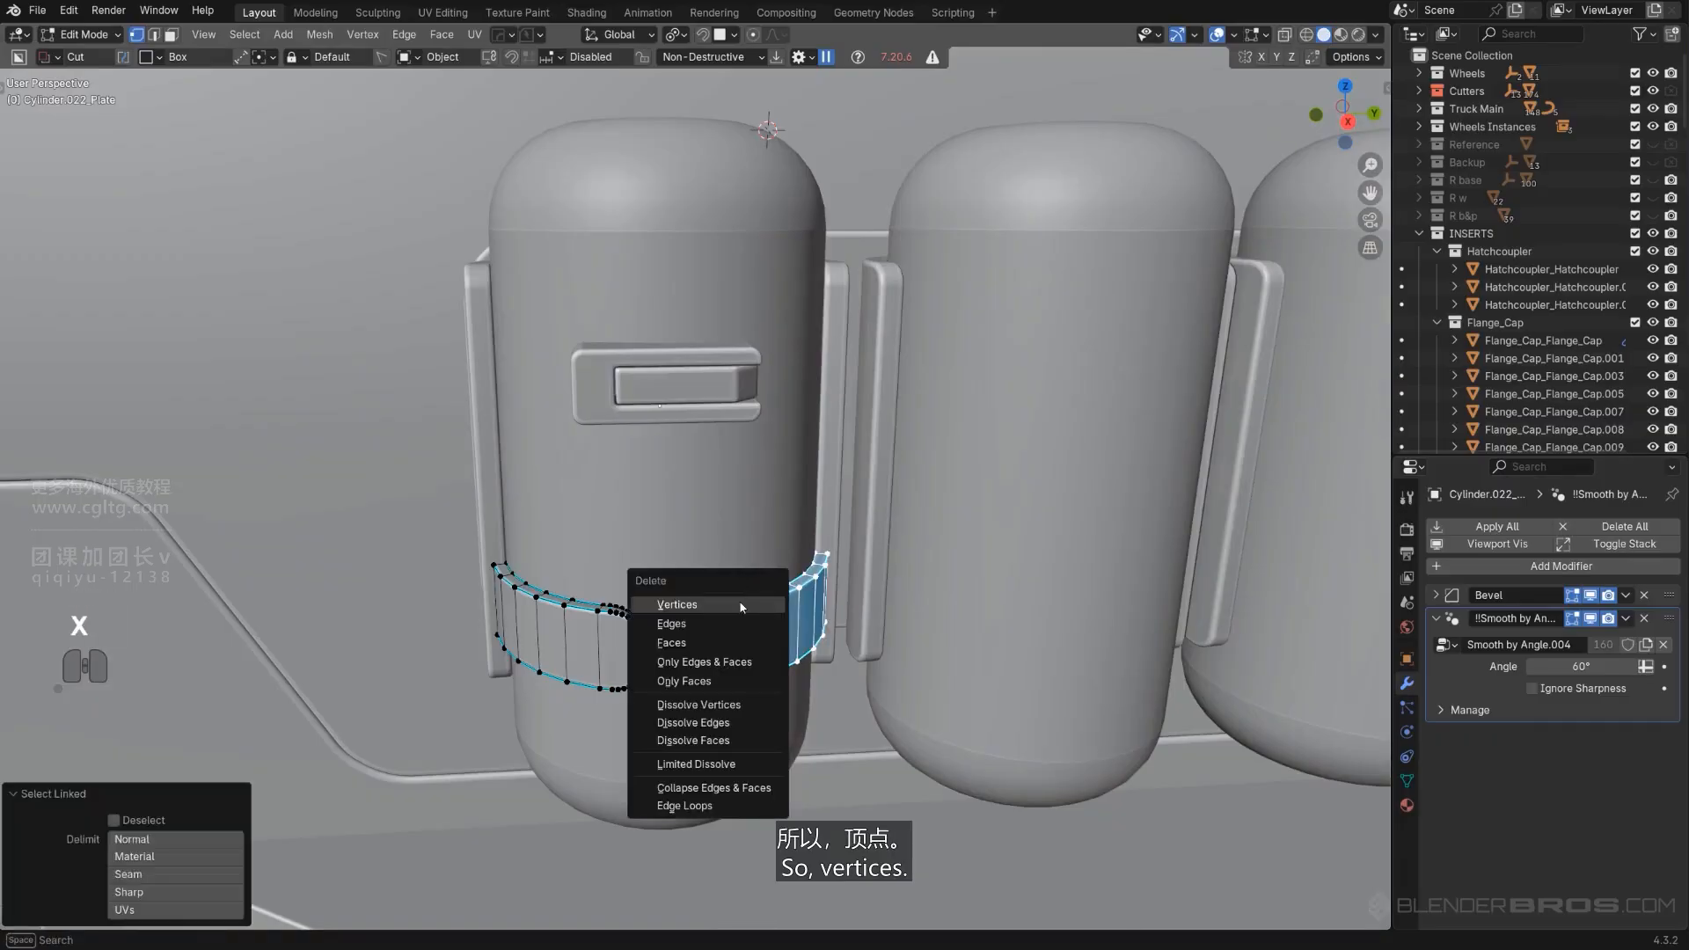
click(741, 606)
key(Tab)
key(KP_5)
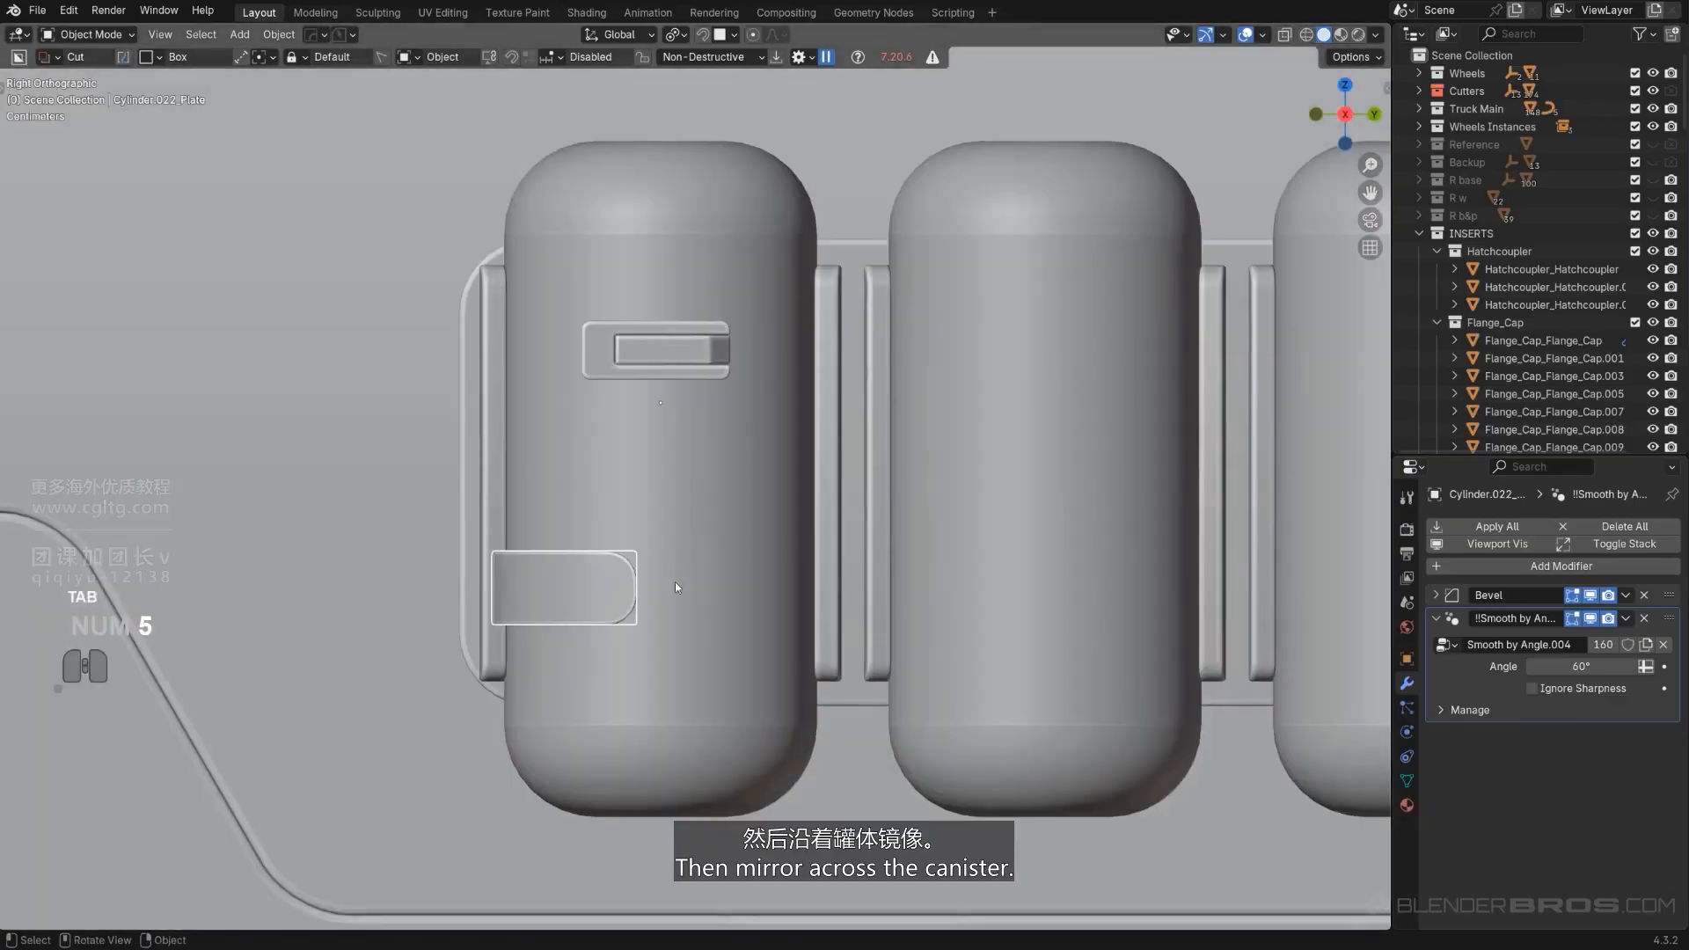
Mirror the remaining belt half across the first tank on Y, and array it twice along Z to meet the upper clamp.
key(alt+x)
click(532, 443)
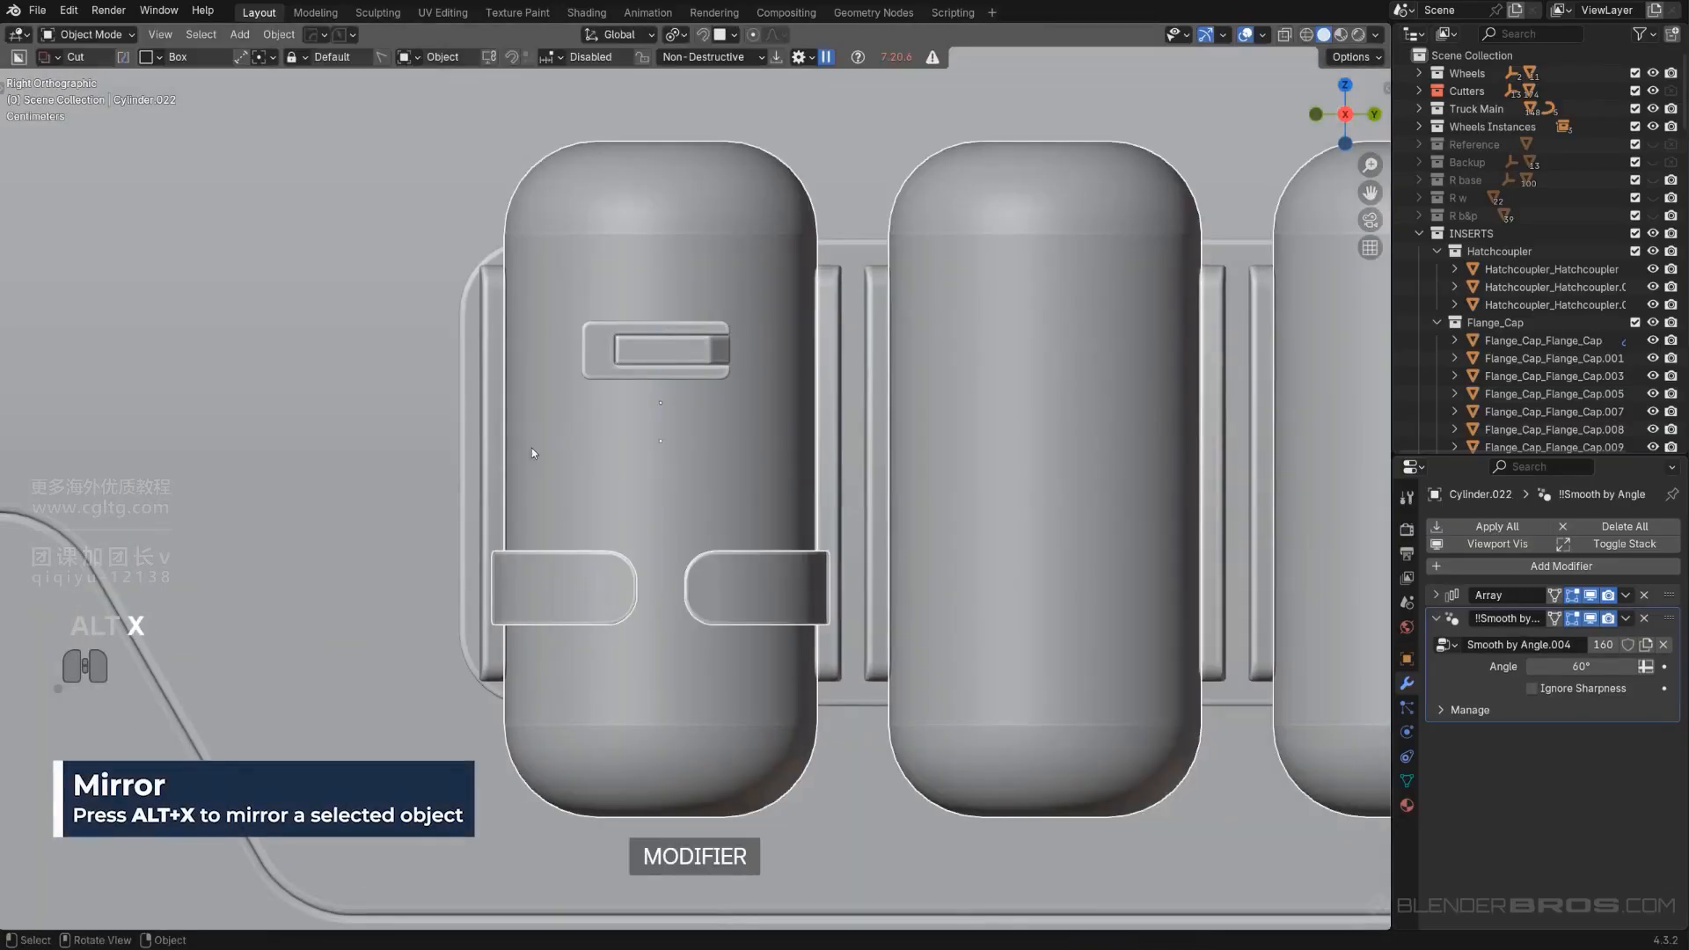
key(q)
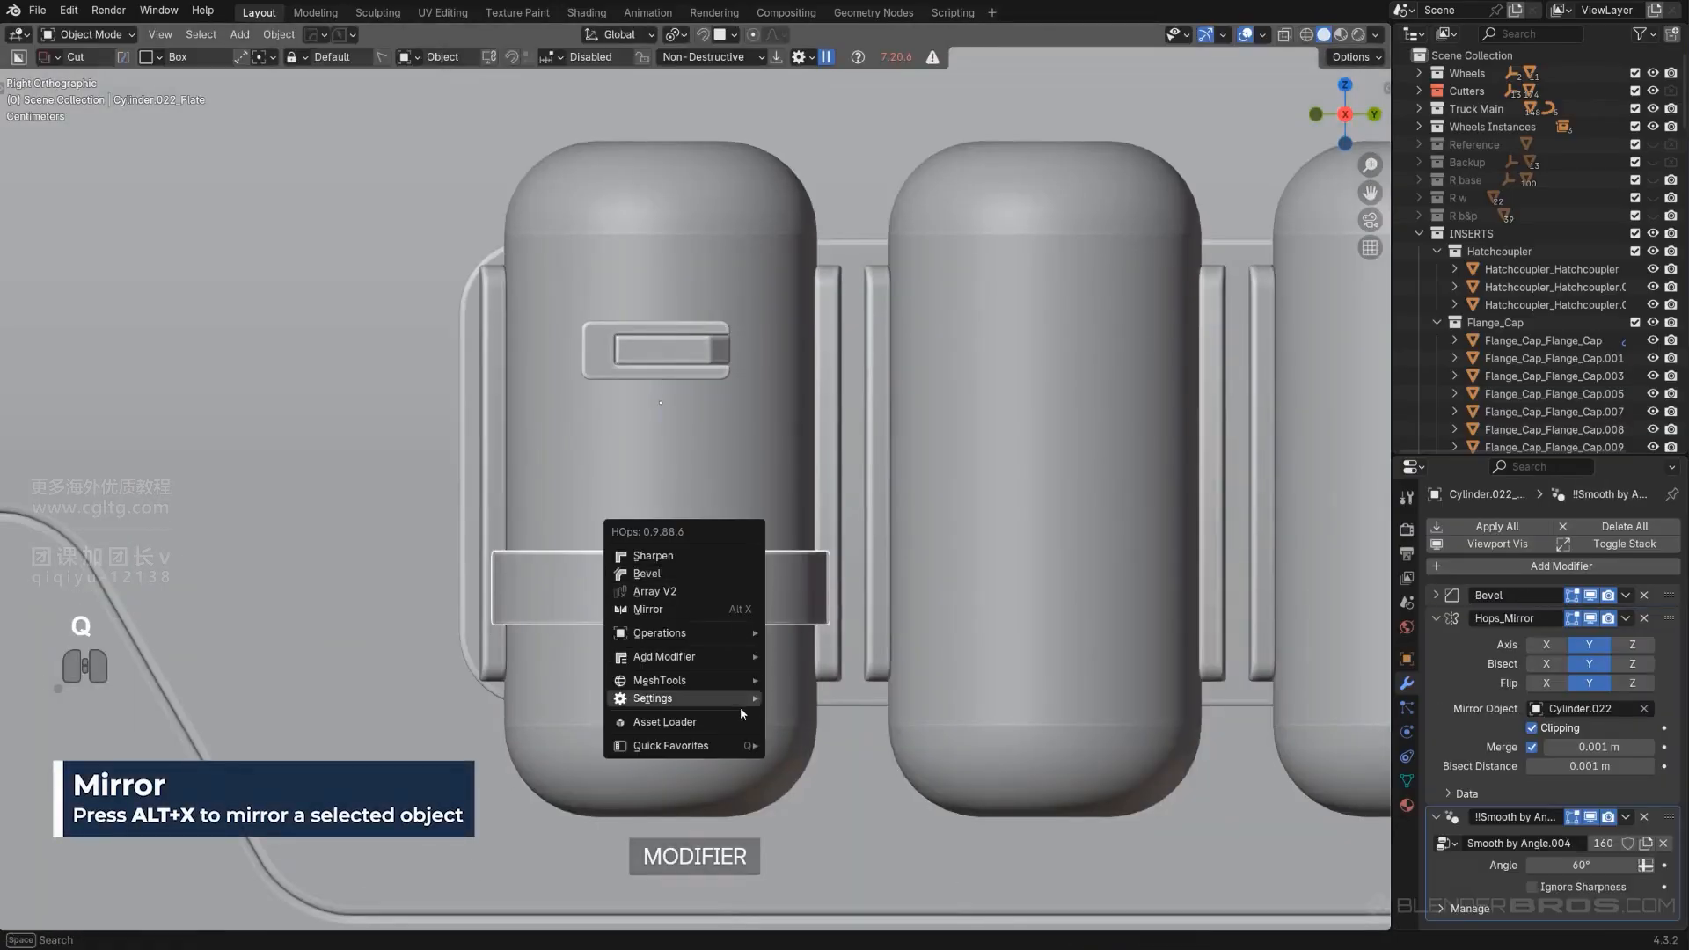
mouse_move(717, 661)
click(805, 694)
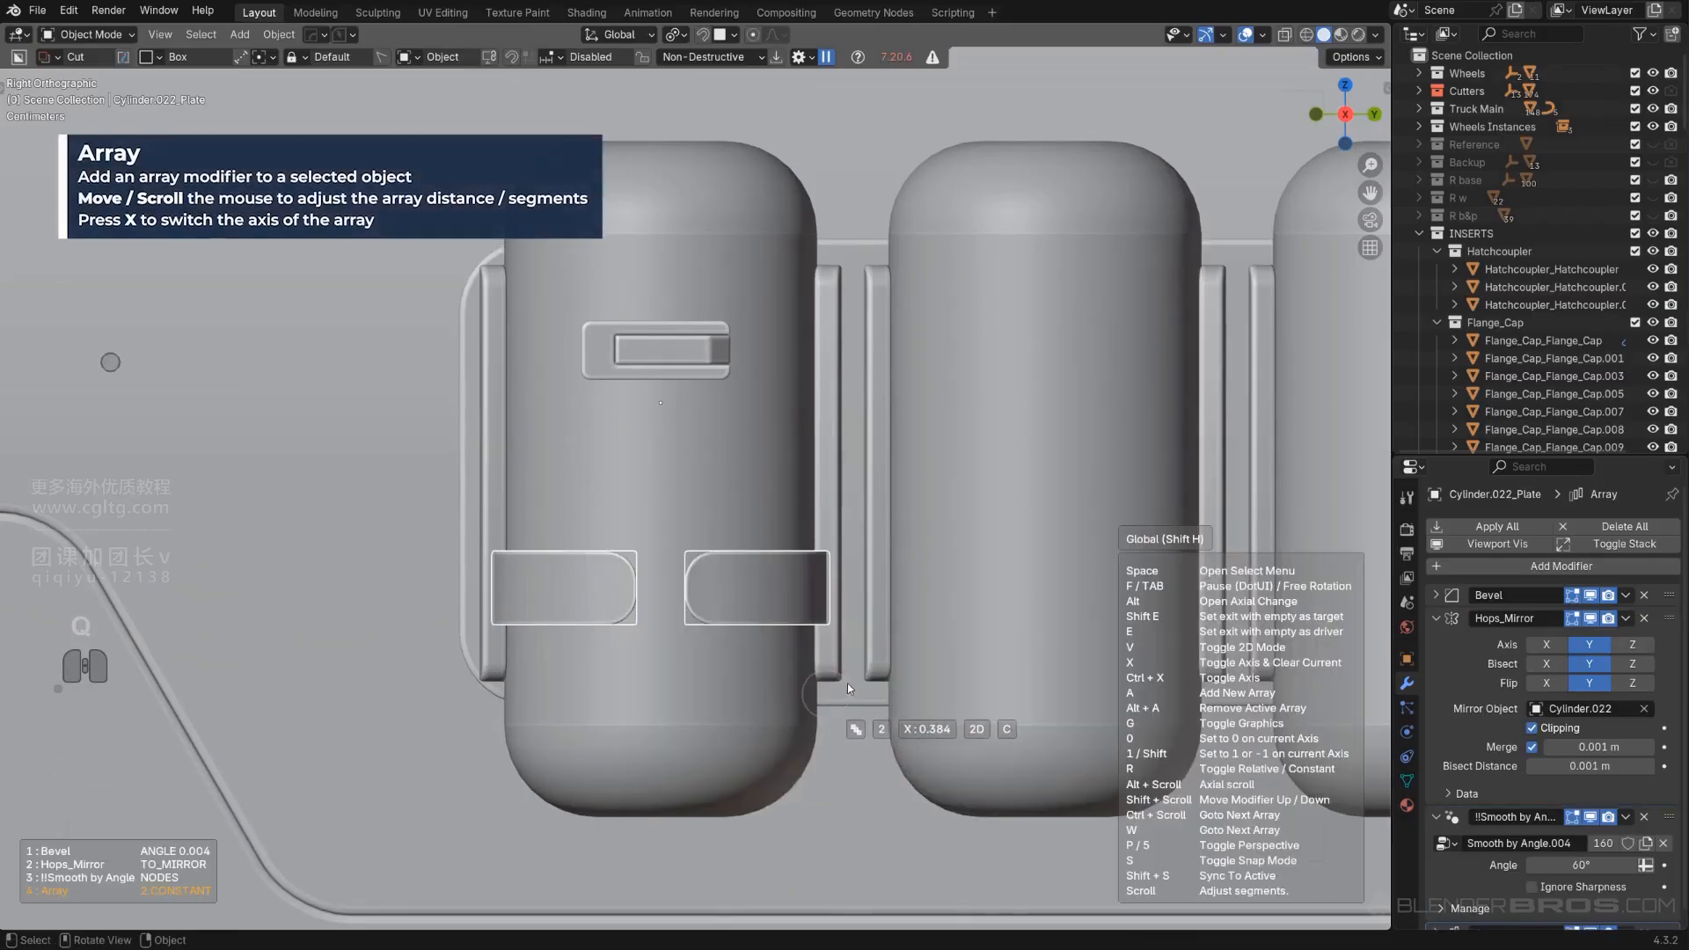
key(x)
key(x)
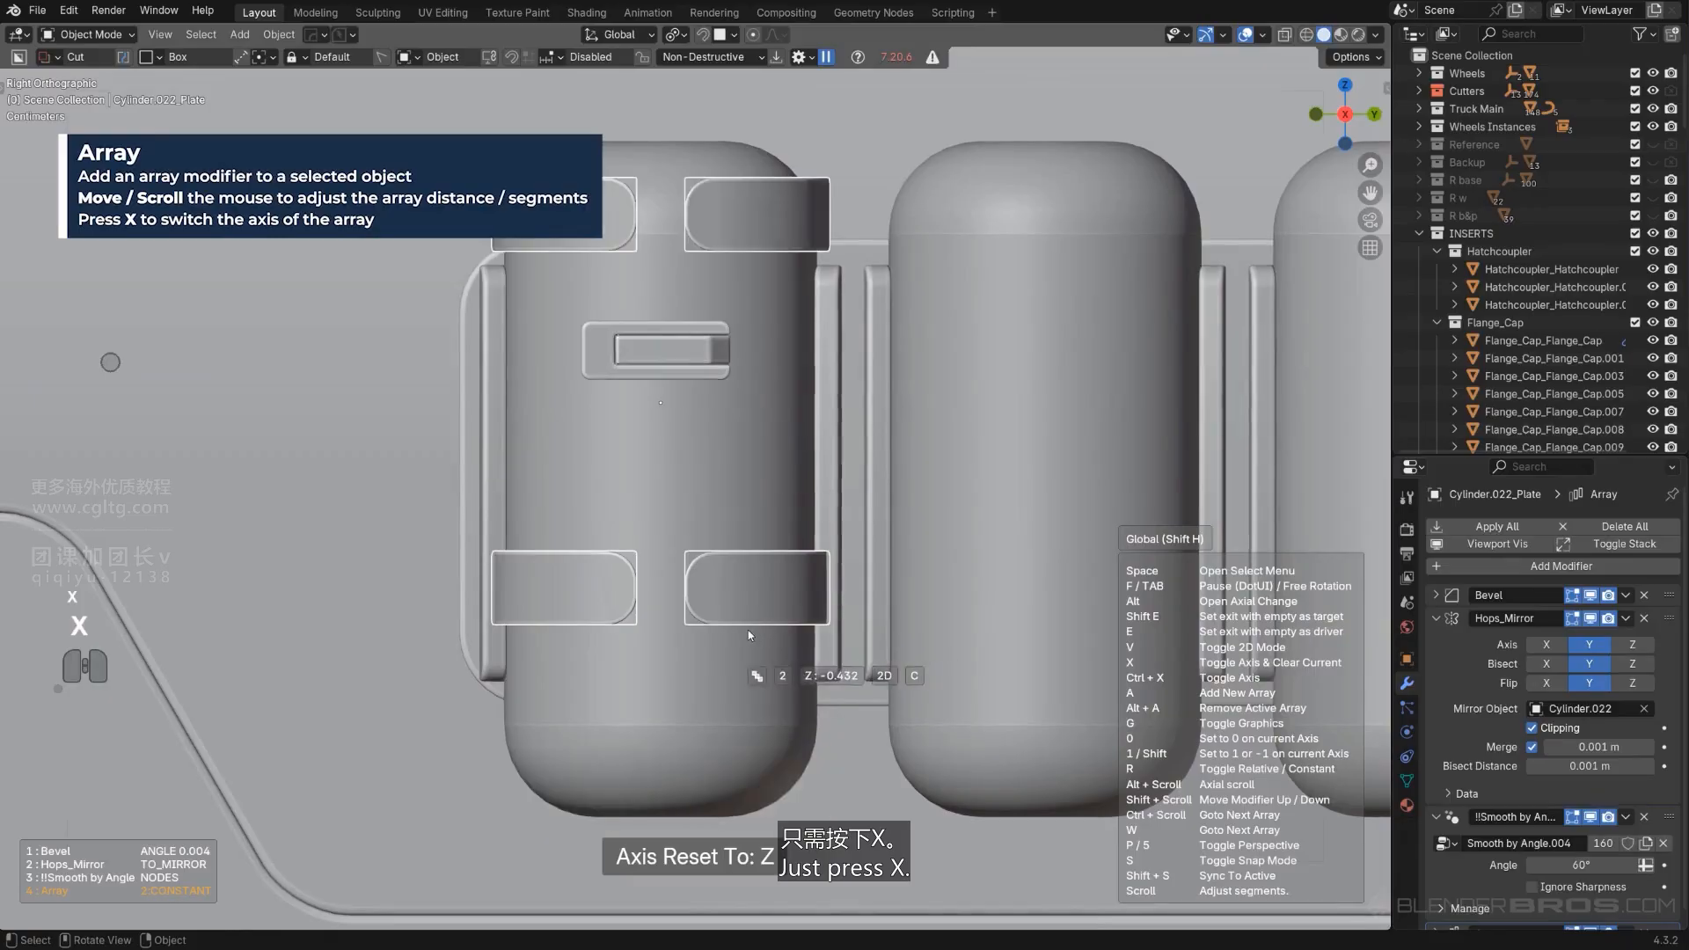
click(885, 580)
Make a linked duplicate of the clamp and move it down along Z onto the lower belt.
click(667, 343)
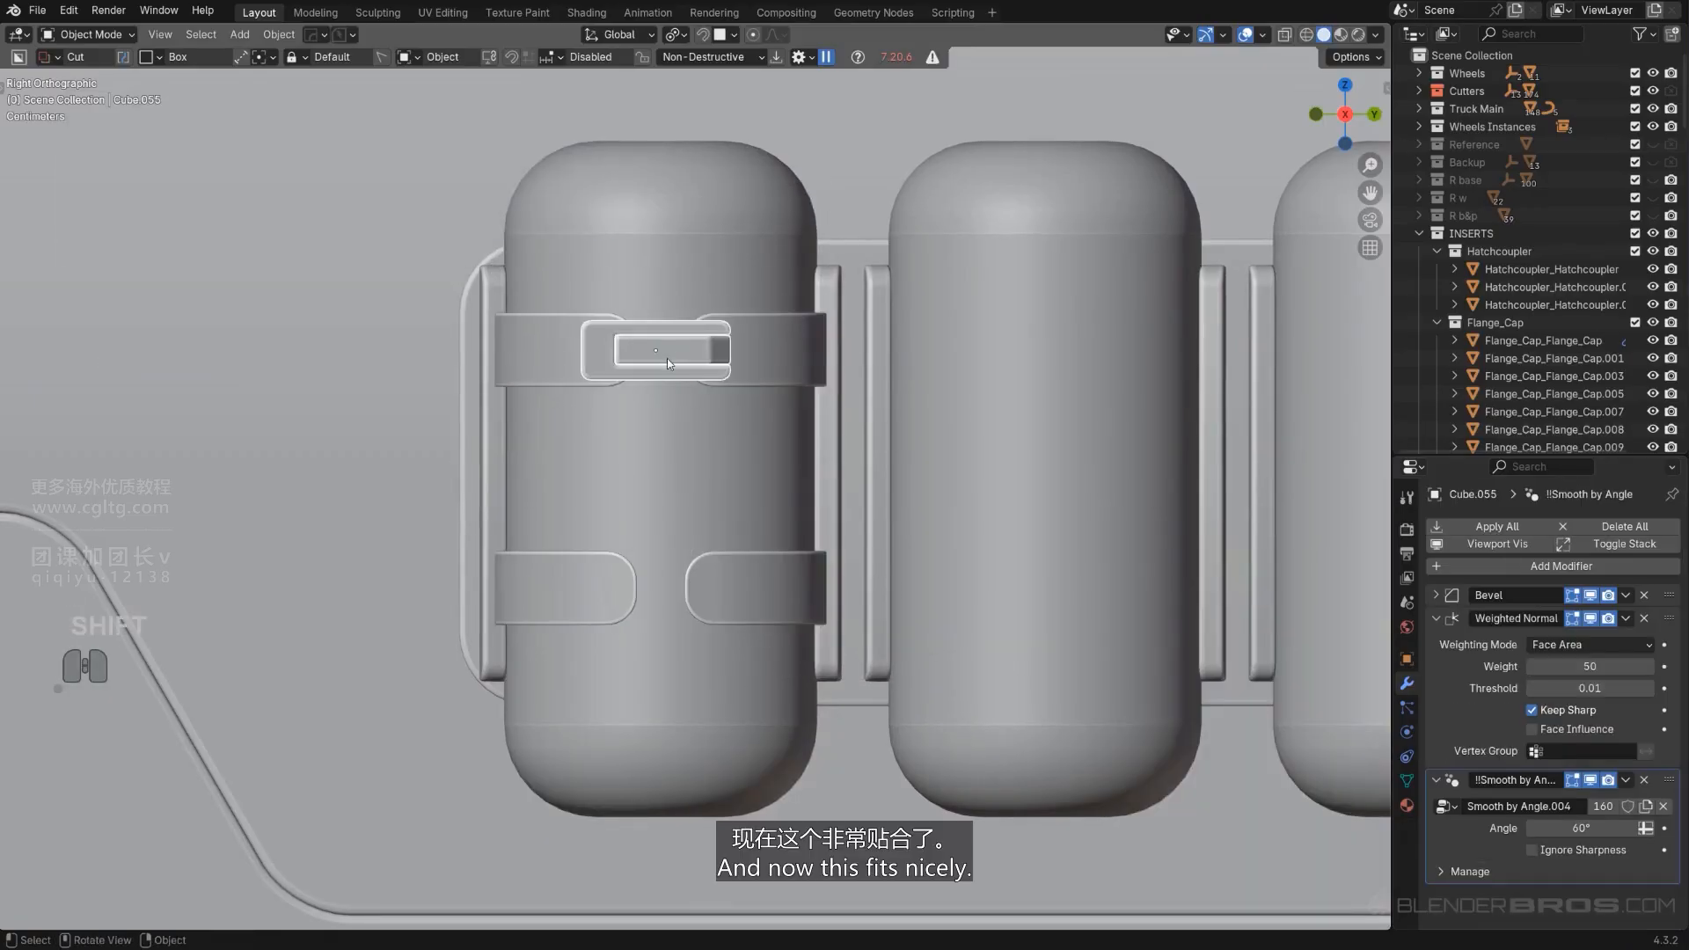
key(alt+d)
key(y)
key(z)
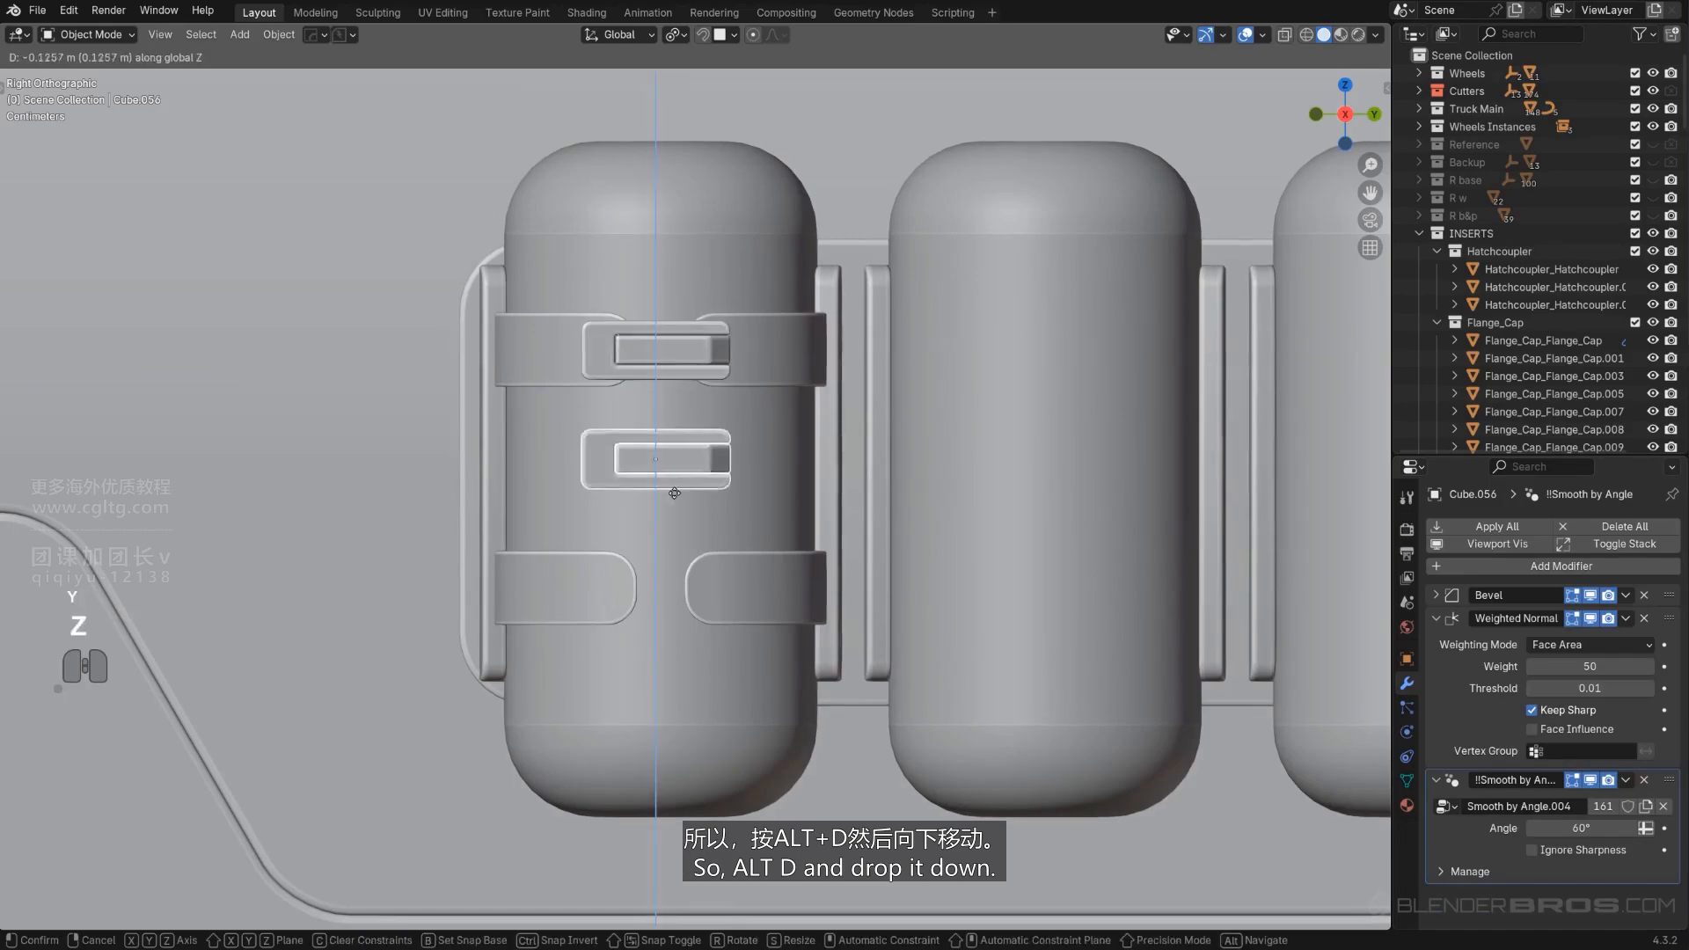
click(701, 665)
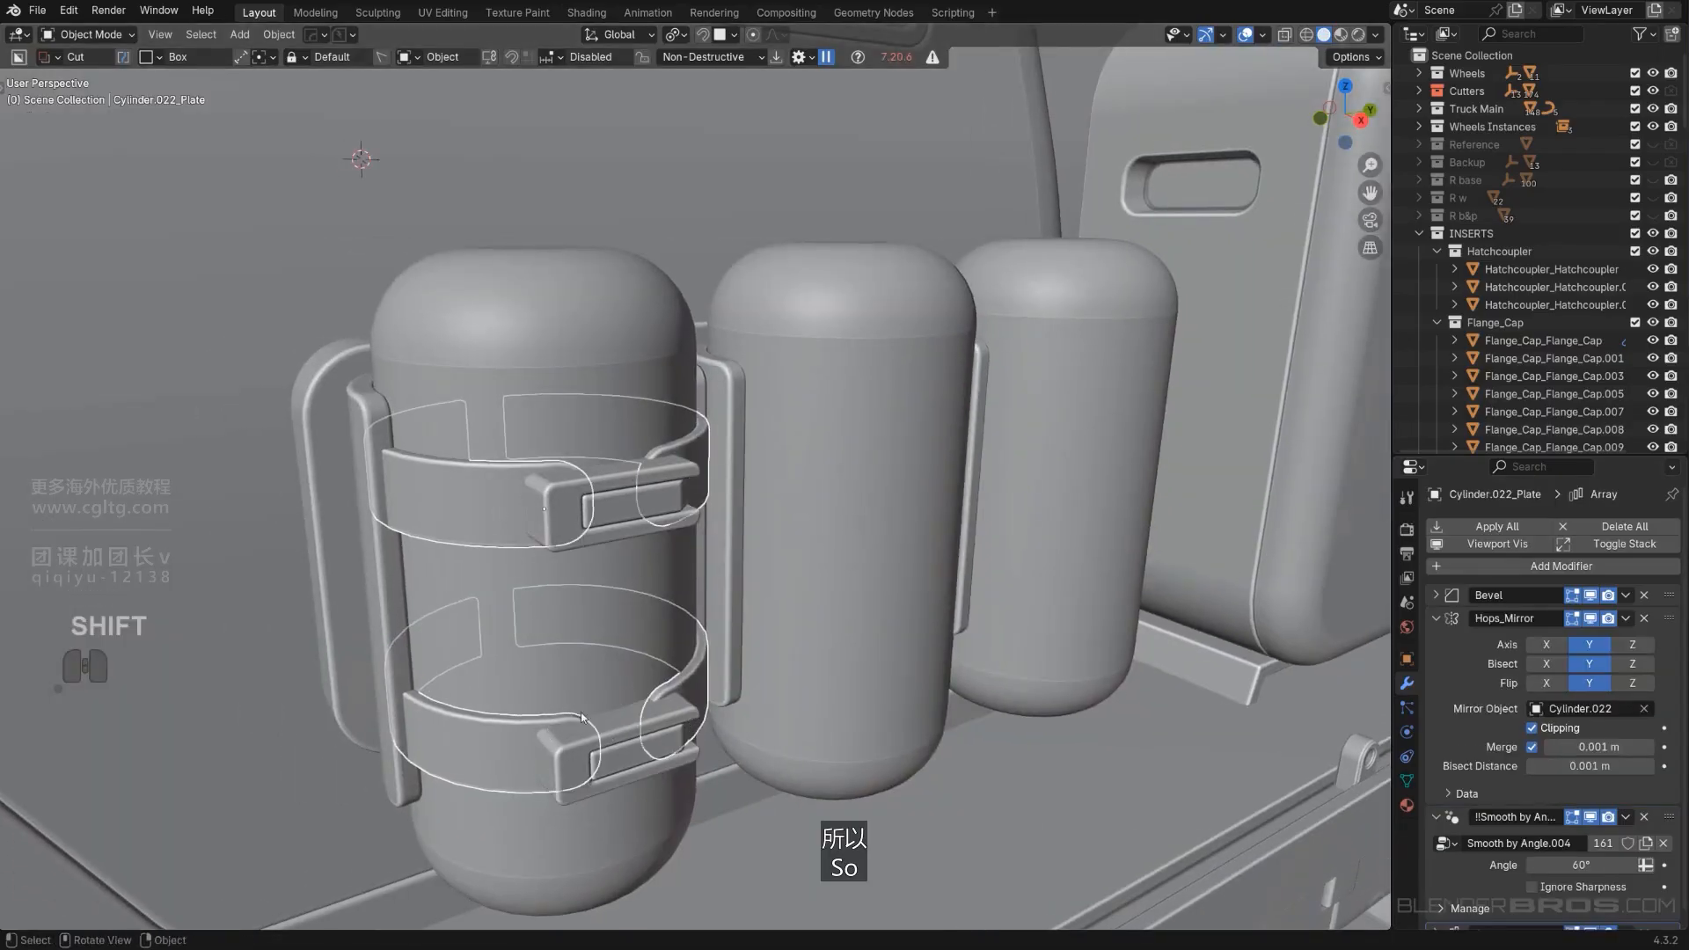
Add a second array to the belts with a count of 3 along Y and an offset of about 0.447.
shift+middle_drag(723, 653, 547, 616)
shift+middle_drag(548, 616, 591, 574)
key(q)
mouse_move(595, 579)
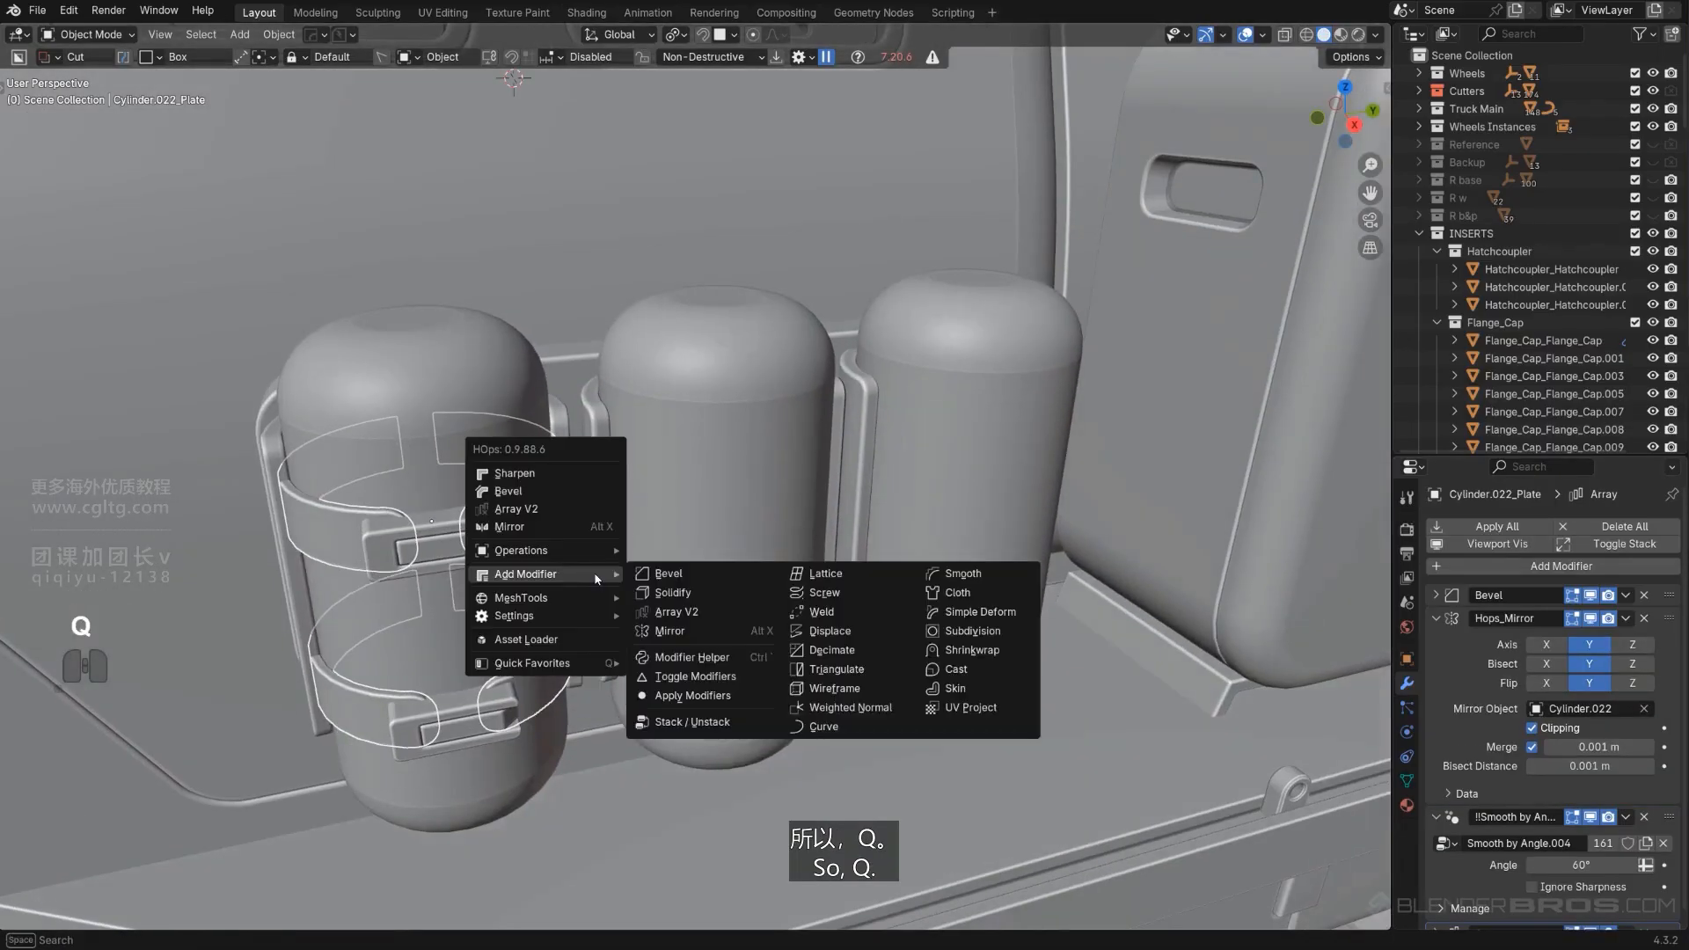
click(701, 615)
key(a)
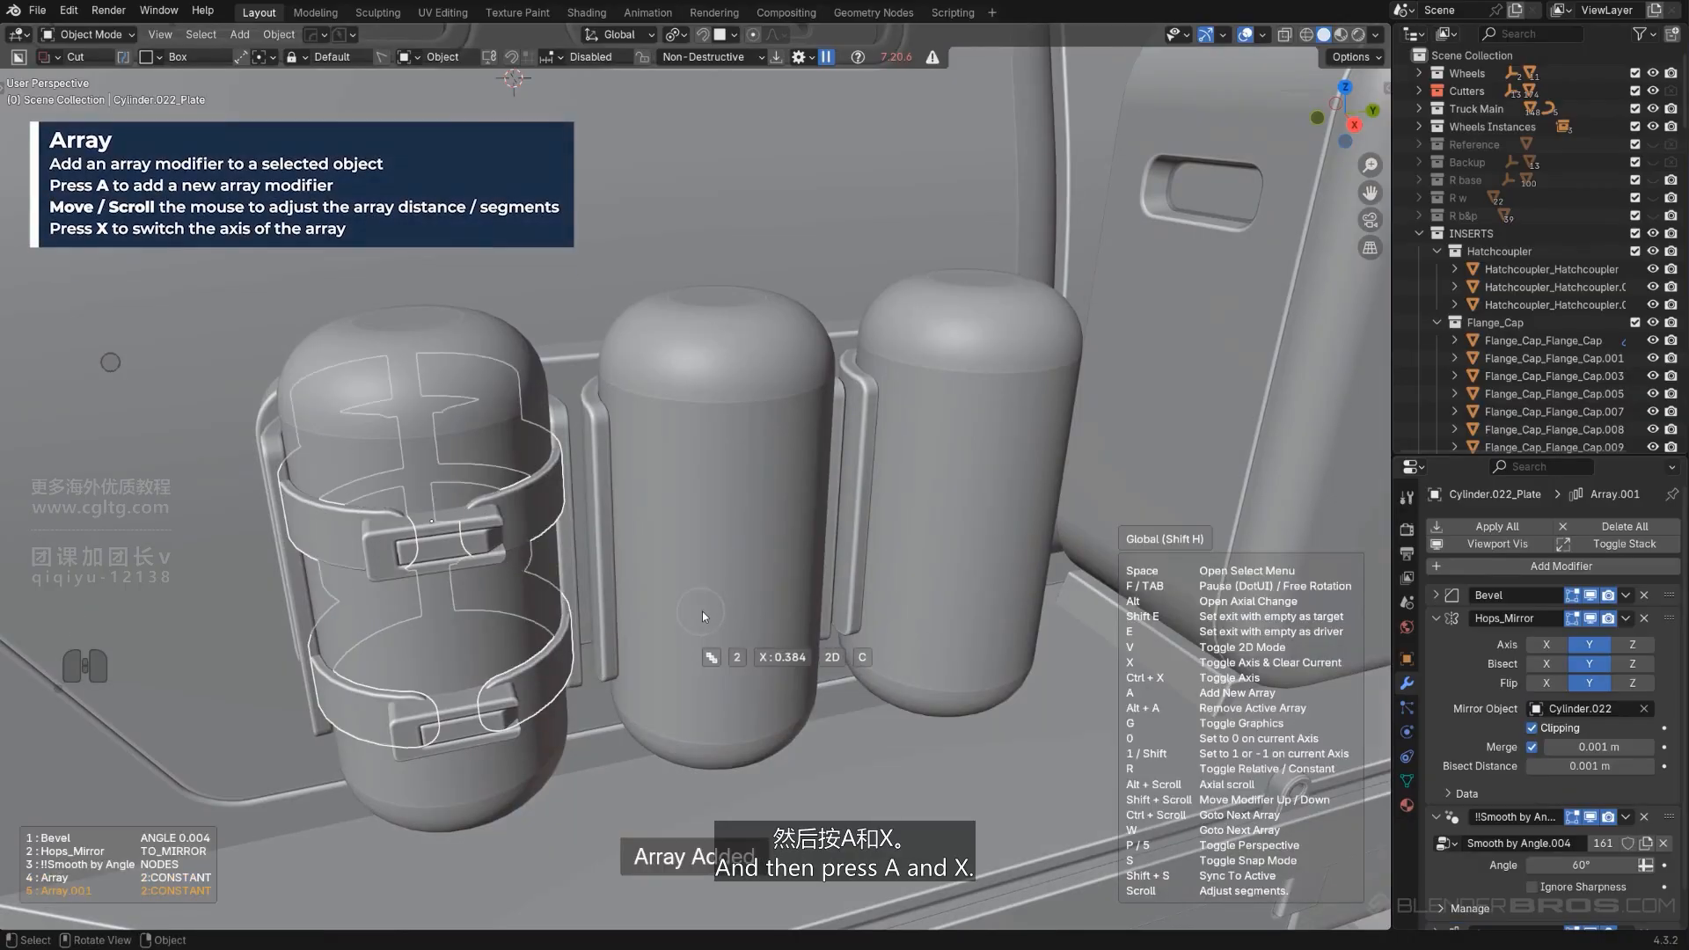
key(x)
scroll(751, 609, up, 1)
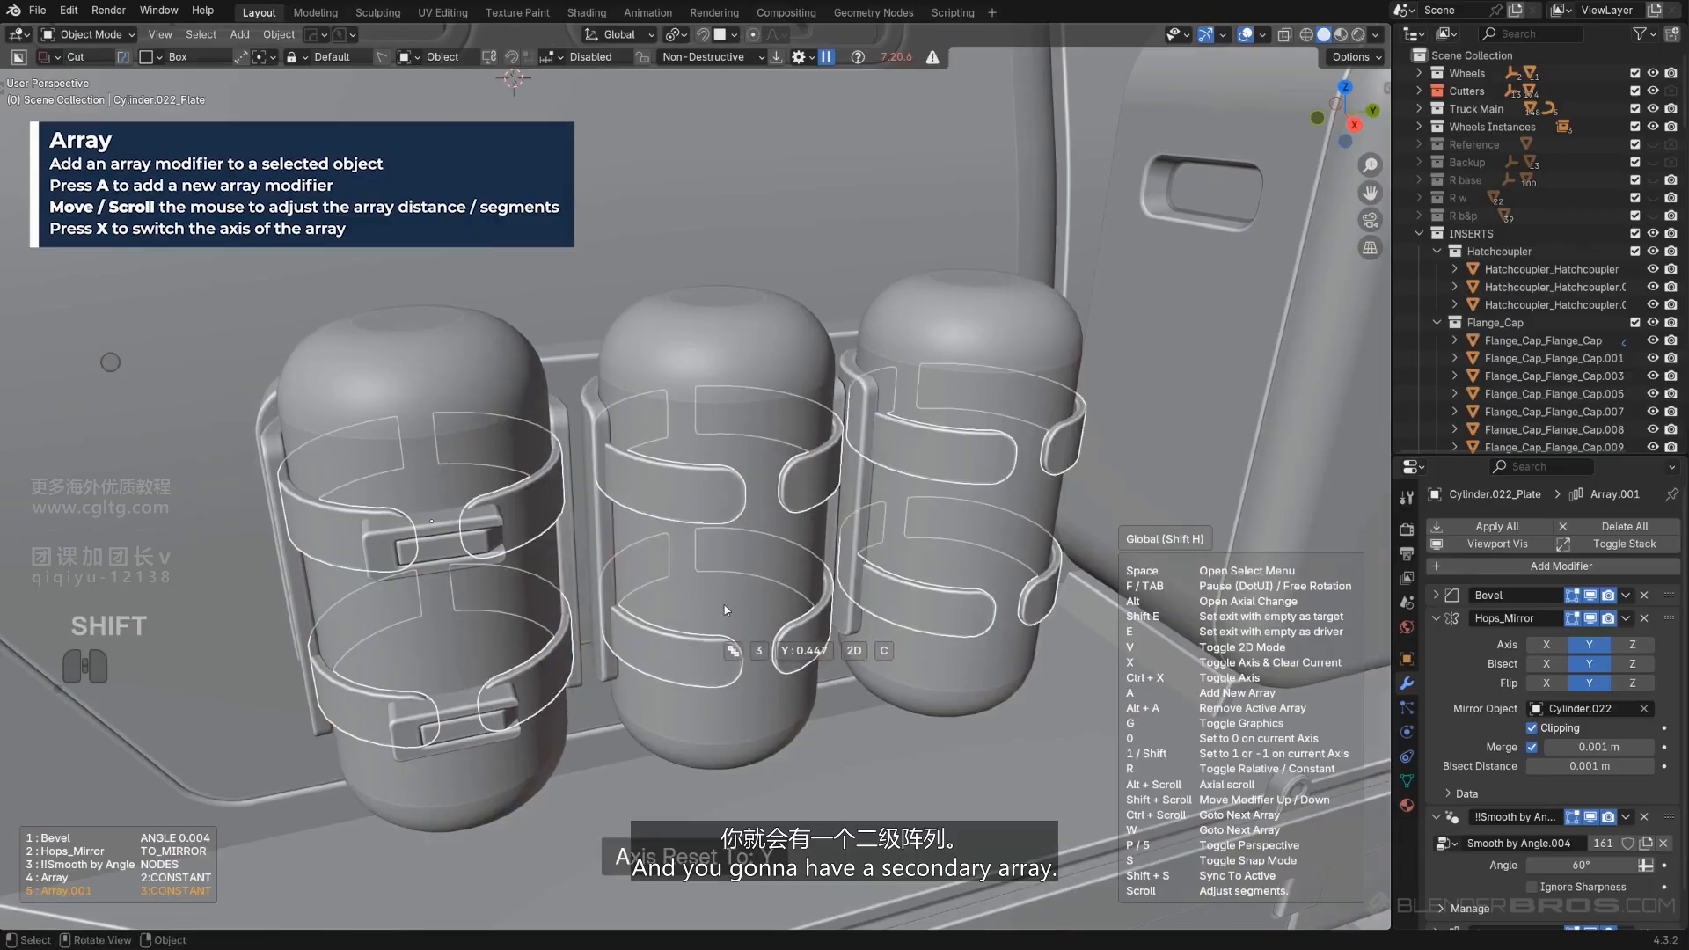
click(724, 605)
Fine-tune the belts' Y array offset to about 0.442 so they align with the second and third tanks.
alt+scroll(728, 567, up, 1)
middle_drag(724, 604, 702, 535)
key(KP_5)
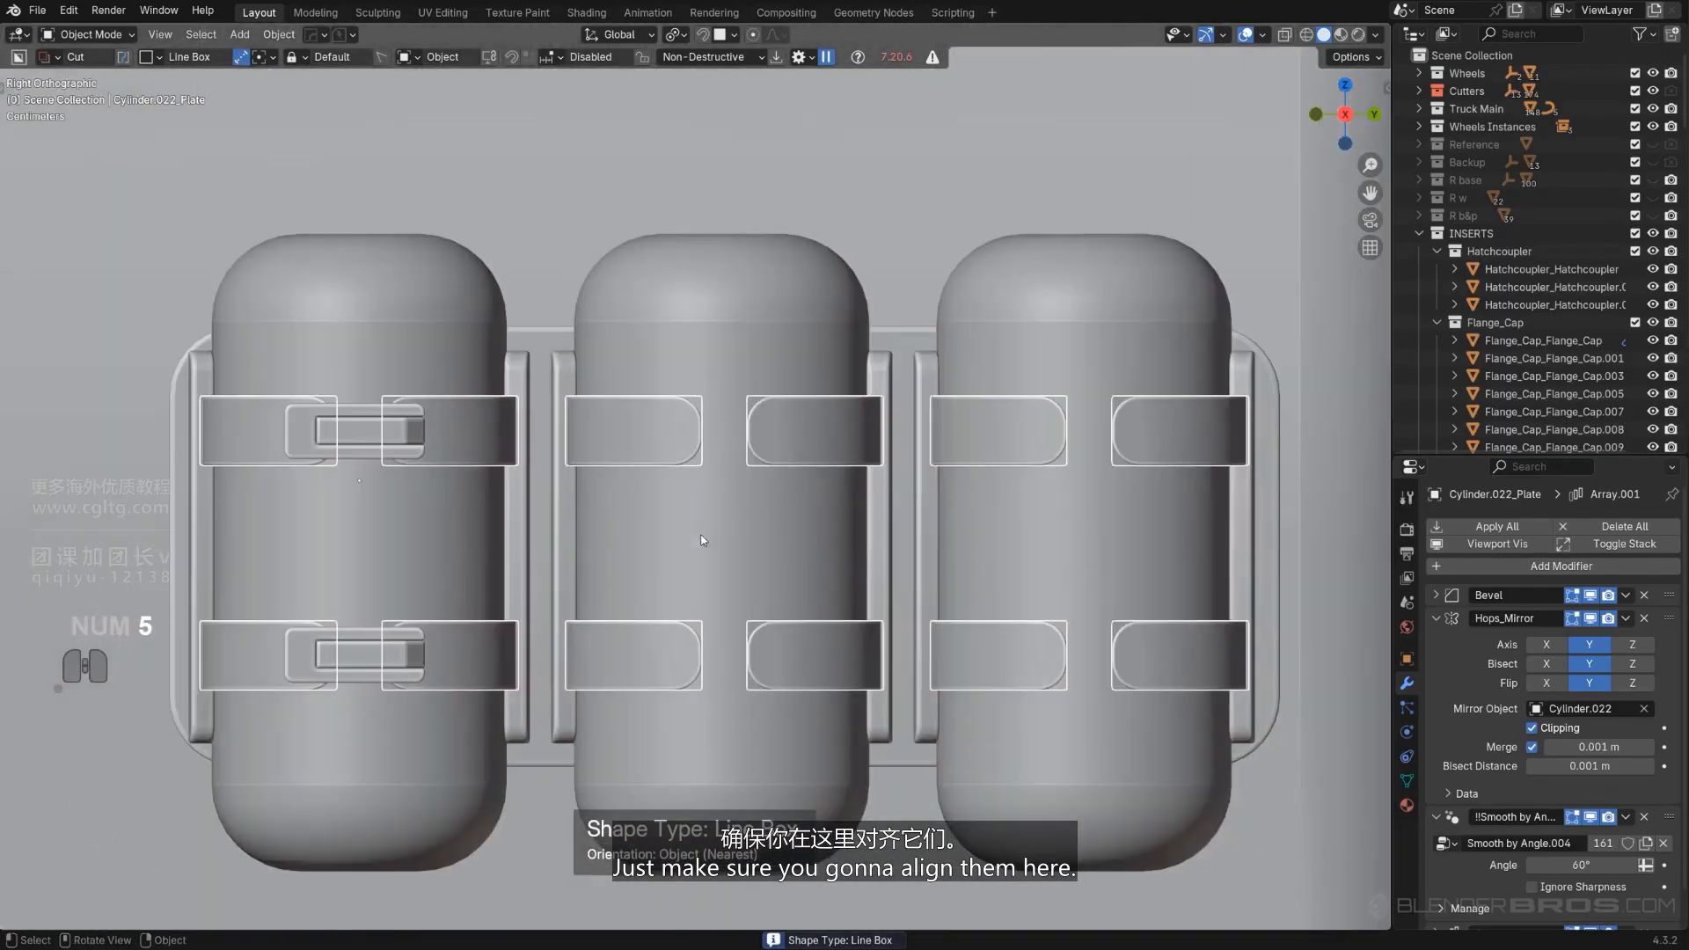
key(q)
mouse_move(777, 475)
click(853, 515)
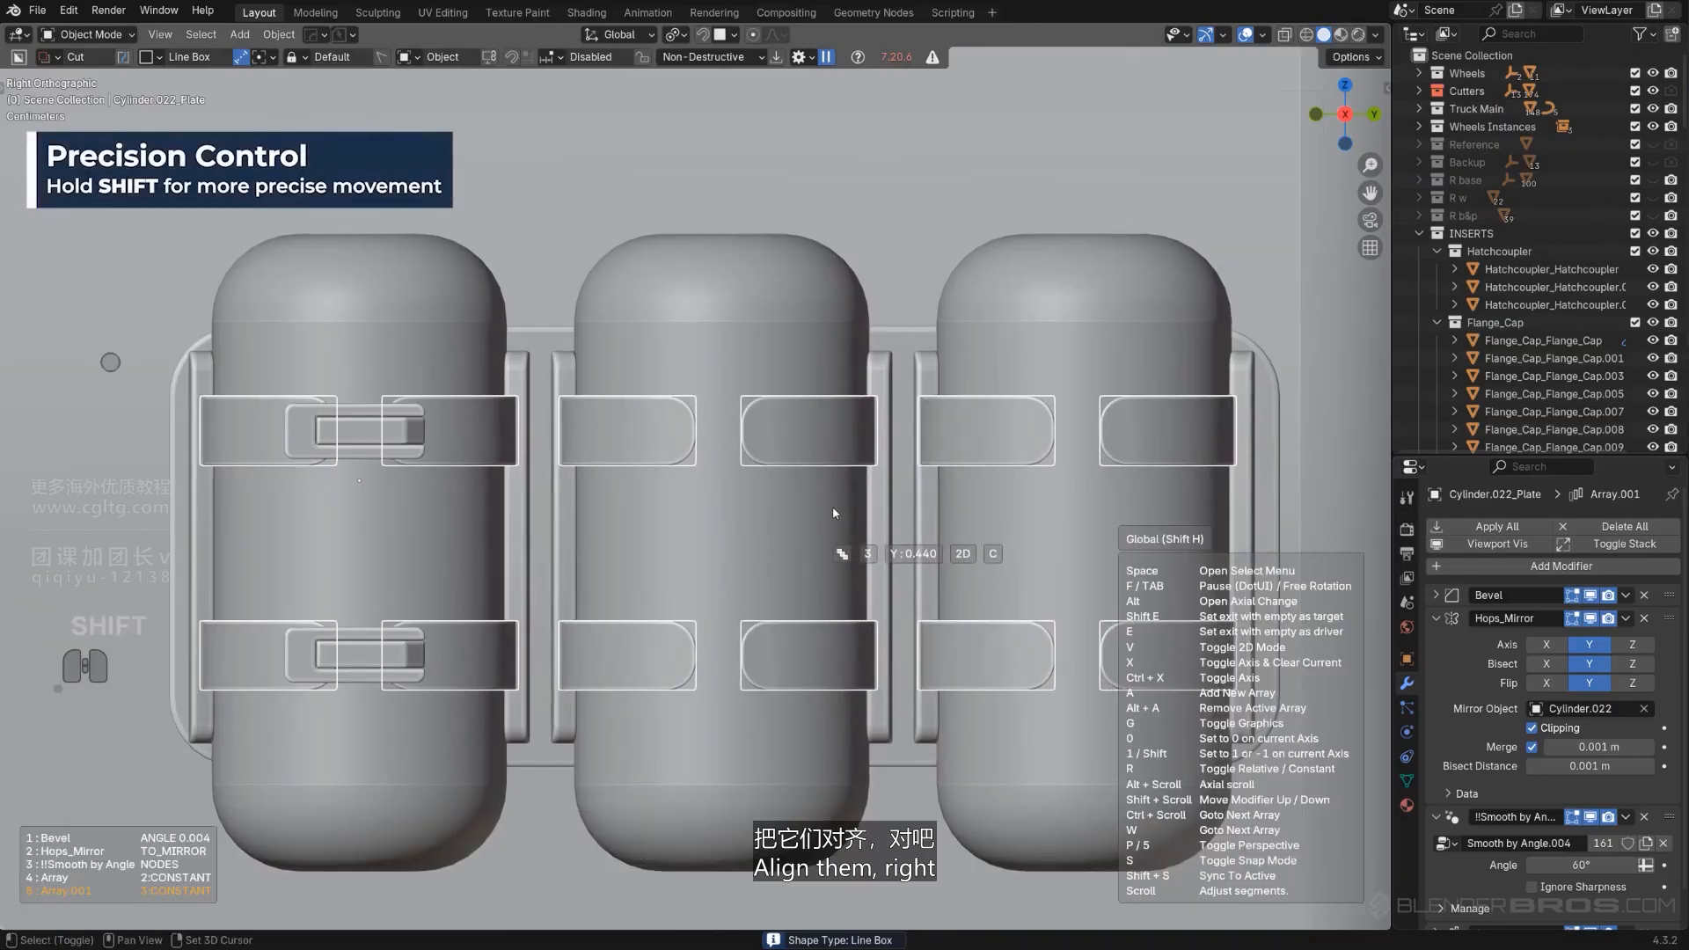
click(837, 514)
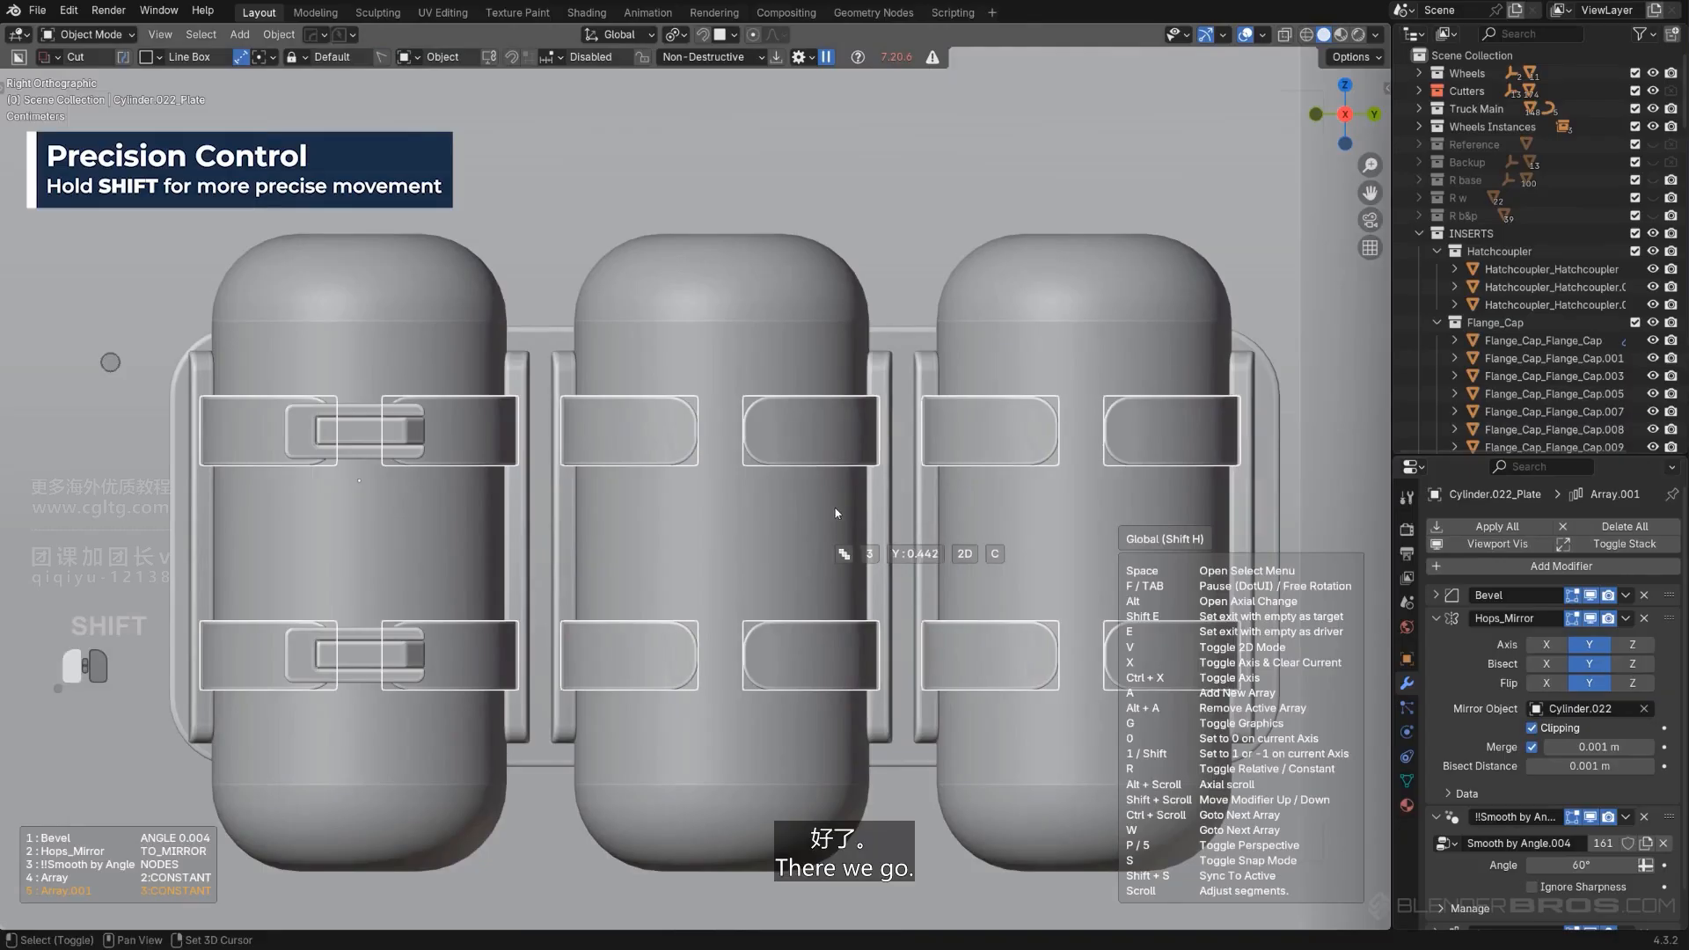
Array both clamps along Y with a count of 3 and an offset of about 0.300, matching the other tanks' belts.
click(419, 450)
shift+click(423, 633)
scroll(414, 607, down, 1)
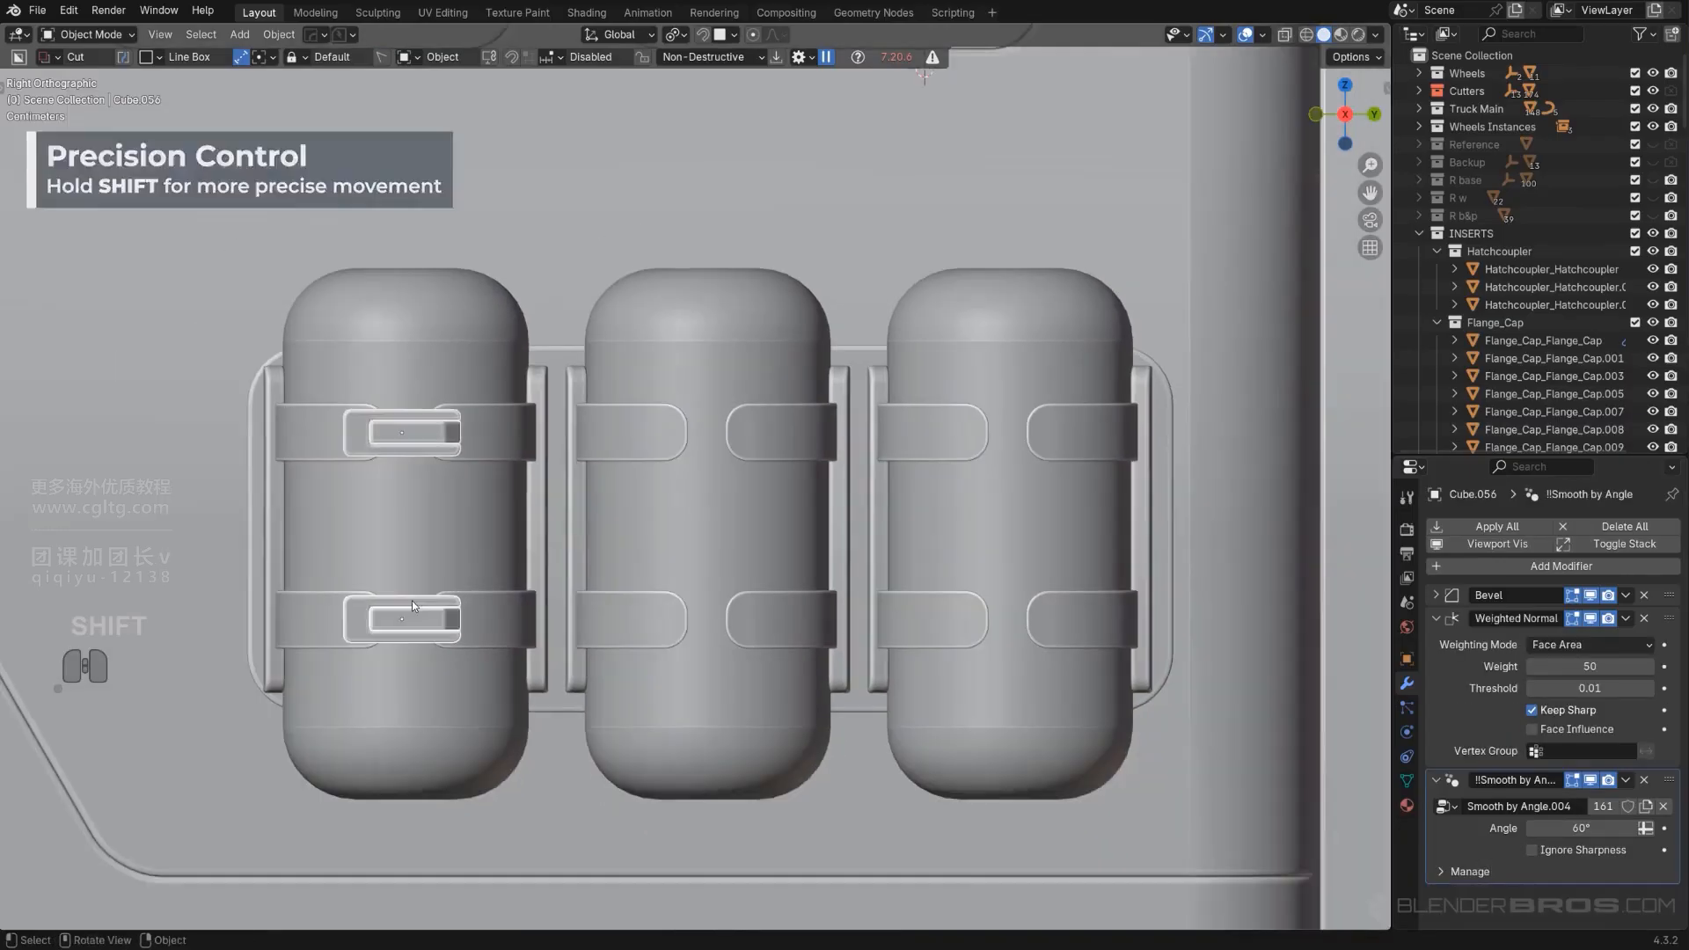
key(q)
mouse_move(531, 535)
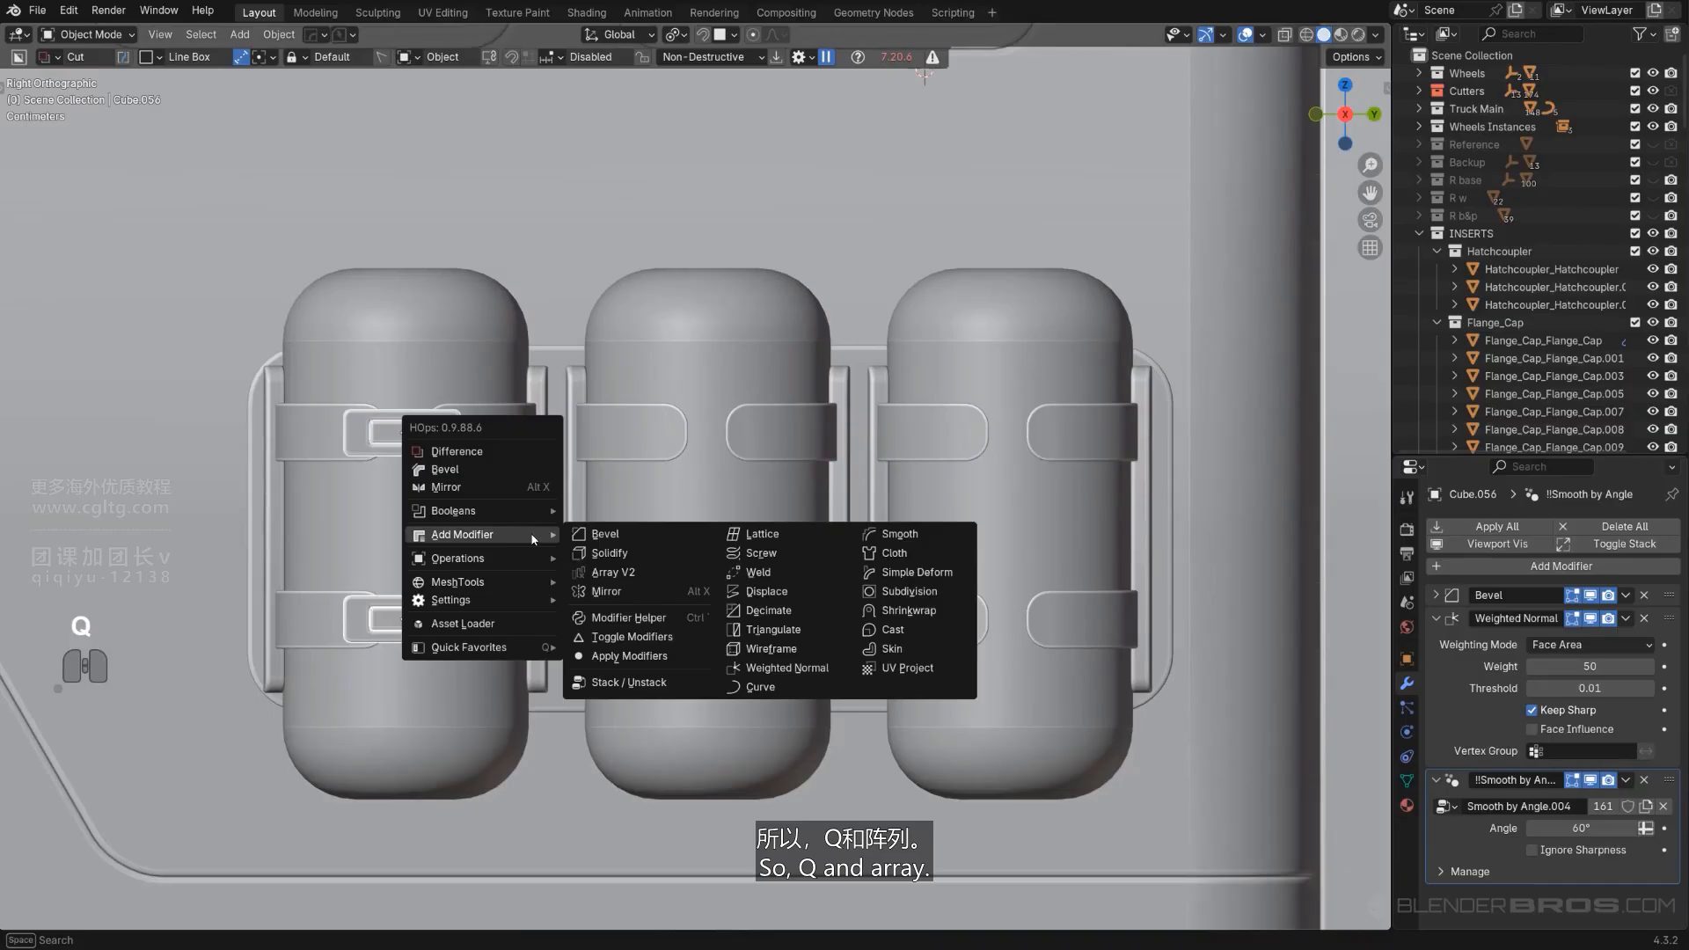
click(608, 573)
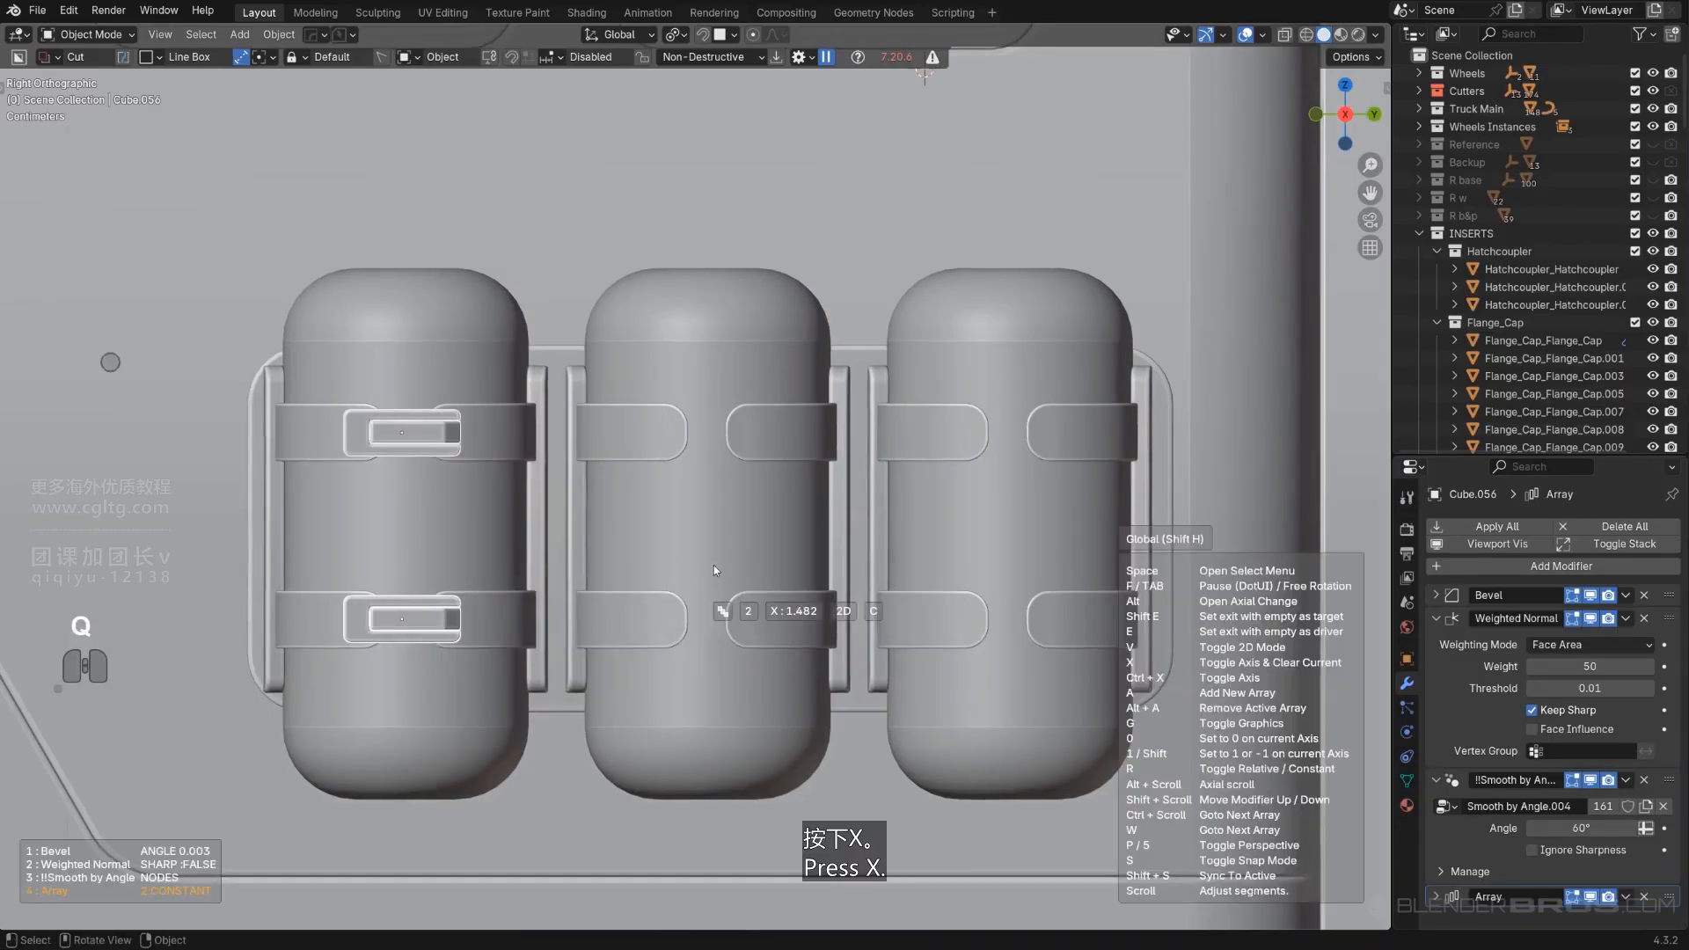
key(x)
key(shift)
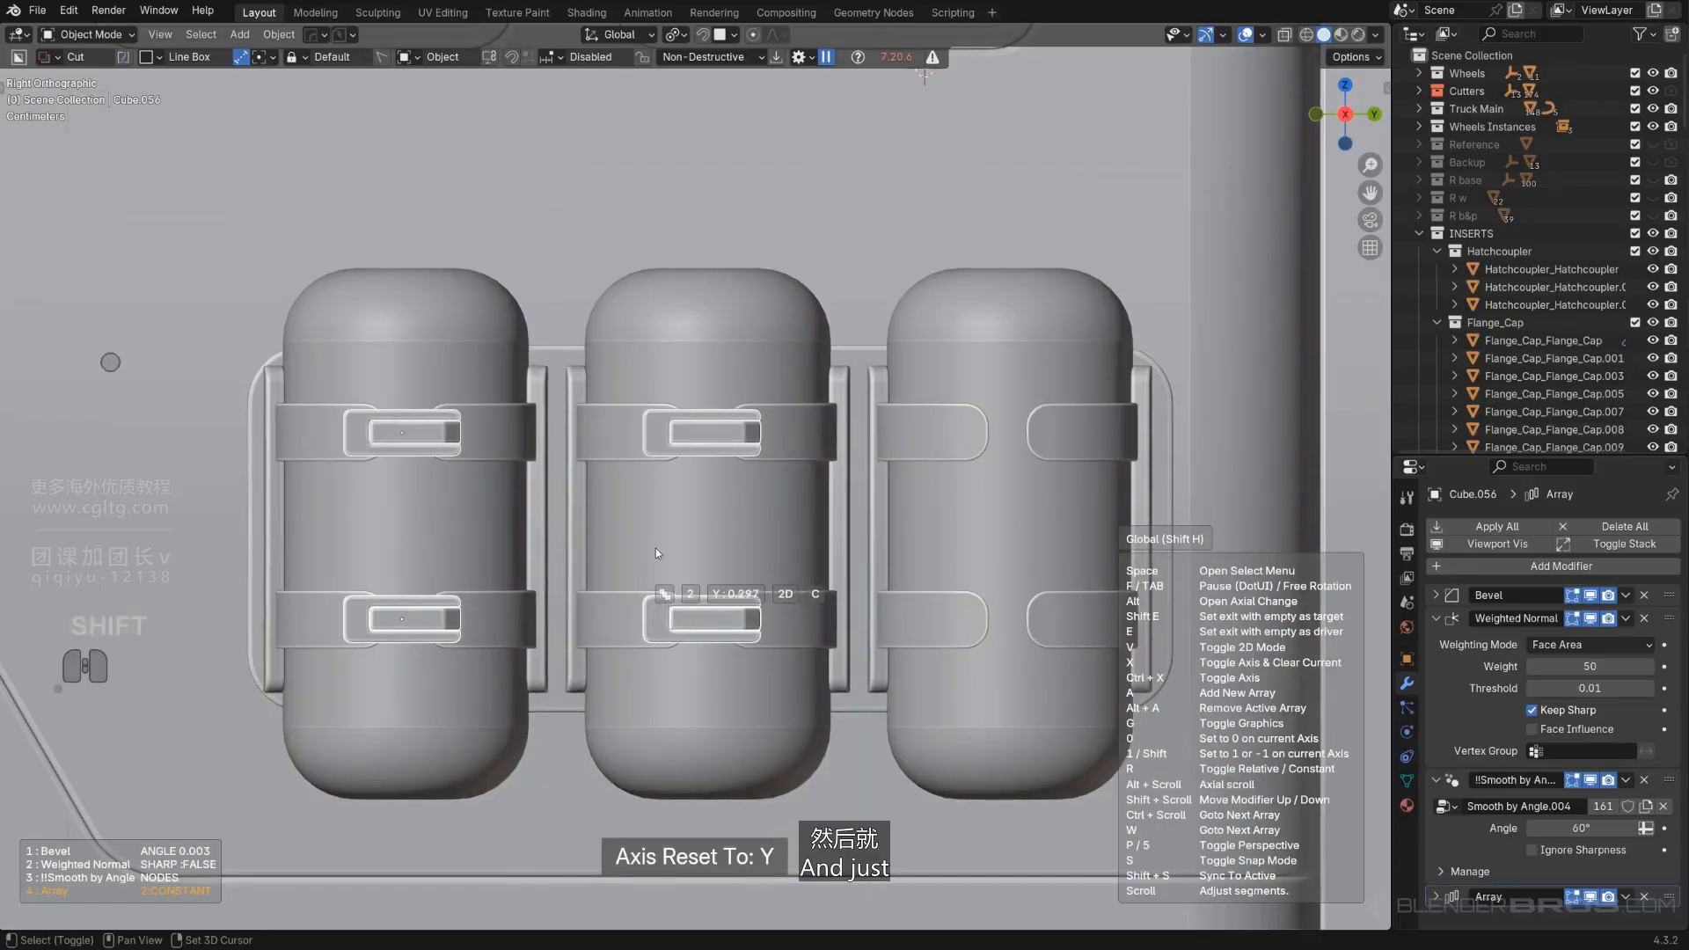
scroll(657, 547, up, 1)
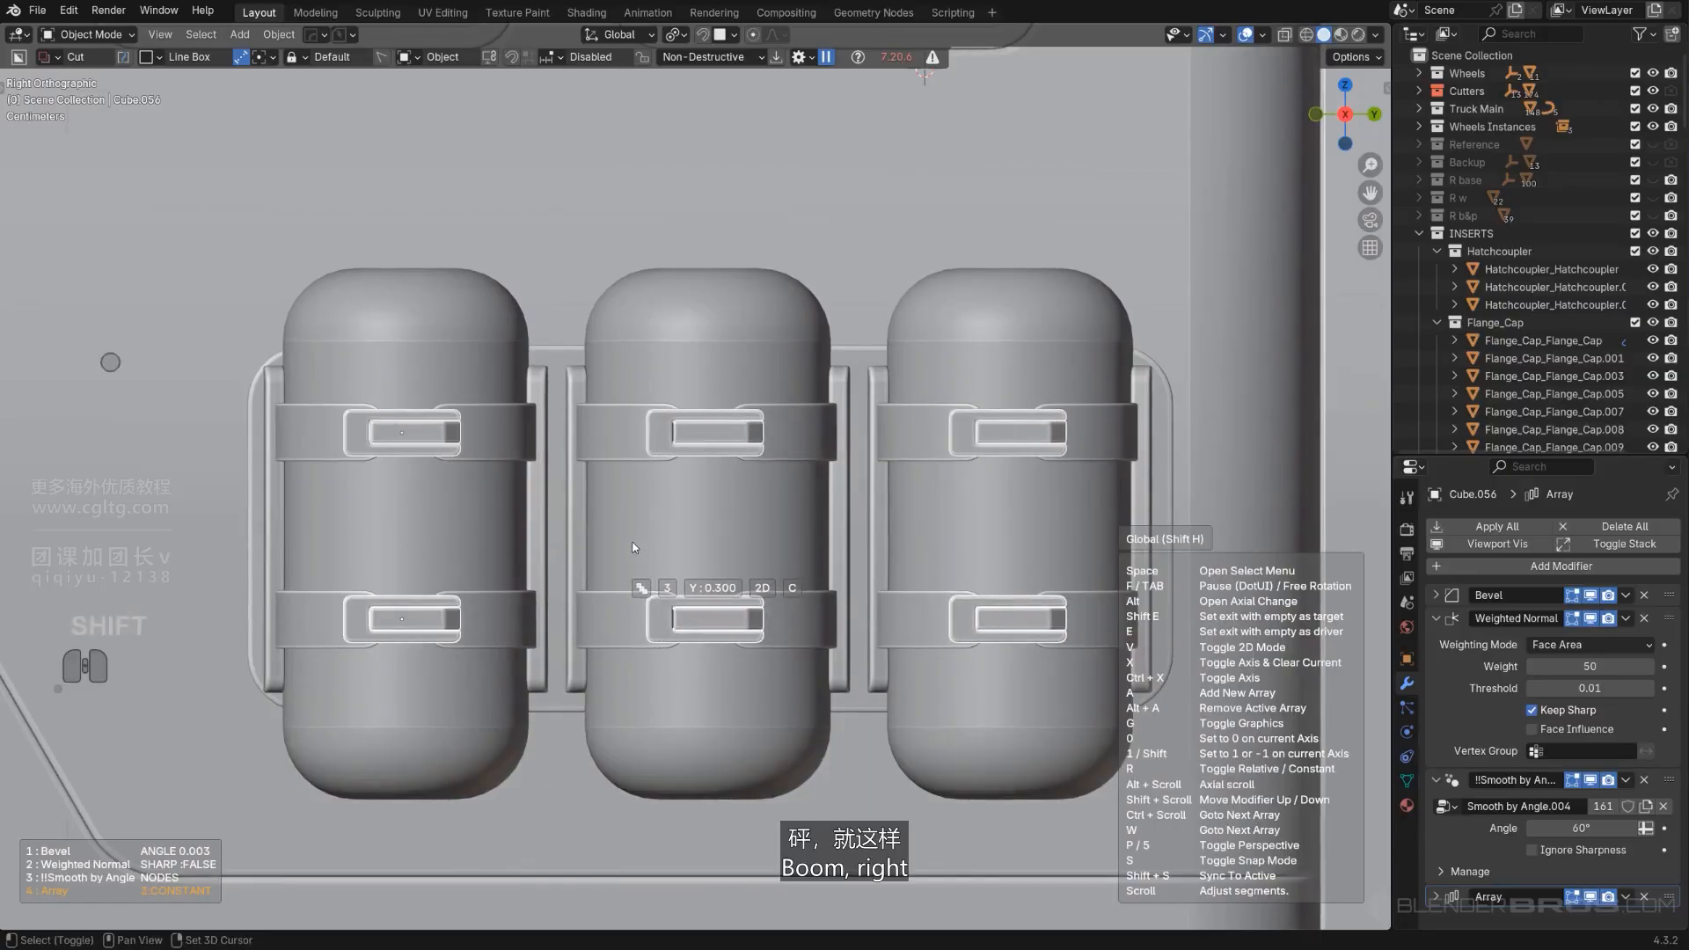
click(634, 542)
Examine the three strapped tanks in the context of the whole truck and up close.
scroll(633, 542, down, 10)
middle_drag(609, 514, 1045, 566)
key(KP_5)
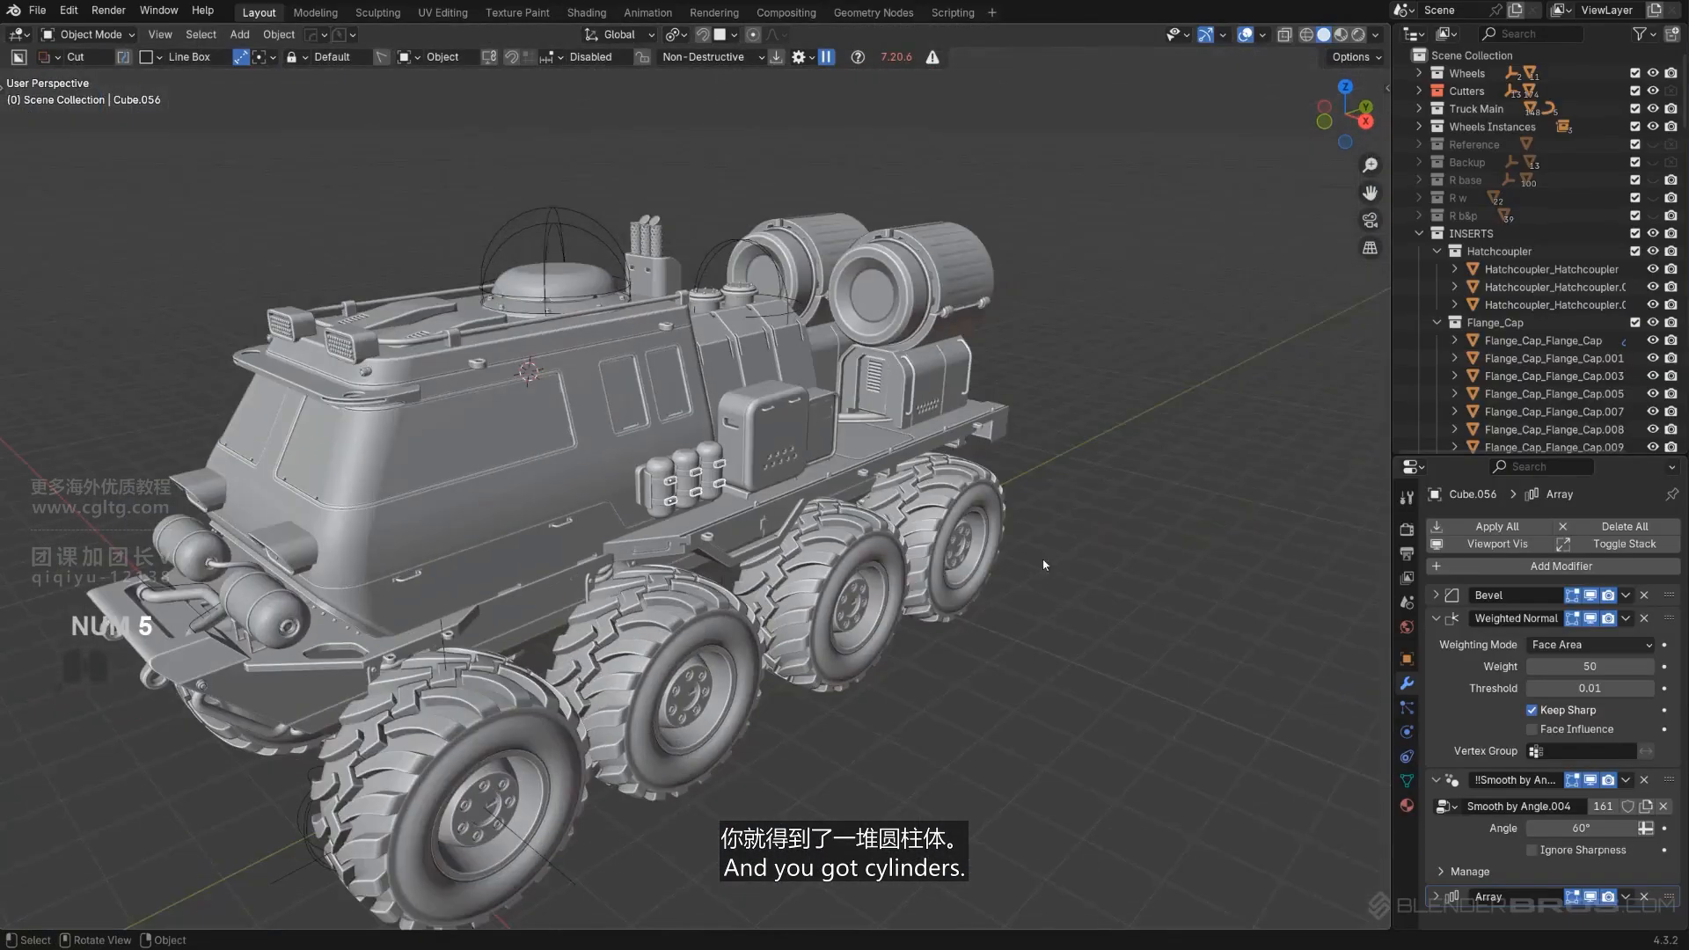
scroll(1135, 501, up, 6)
middle_drag(1135, 501, 867, 572)
scroll(768, 523, down, 6)
scroll(743, 517, up, 5)
shift+middle_drag(867, 572, 831, 531)
scroll(831, 526, up, 5)
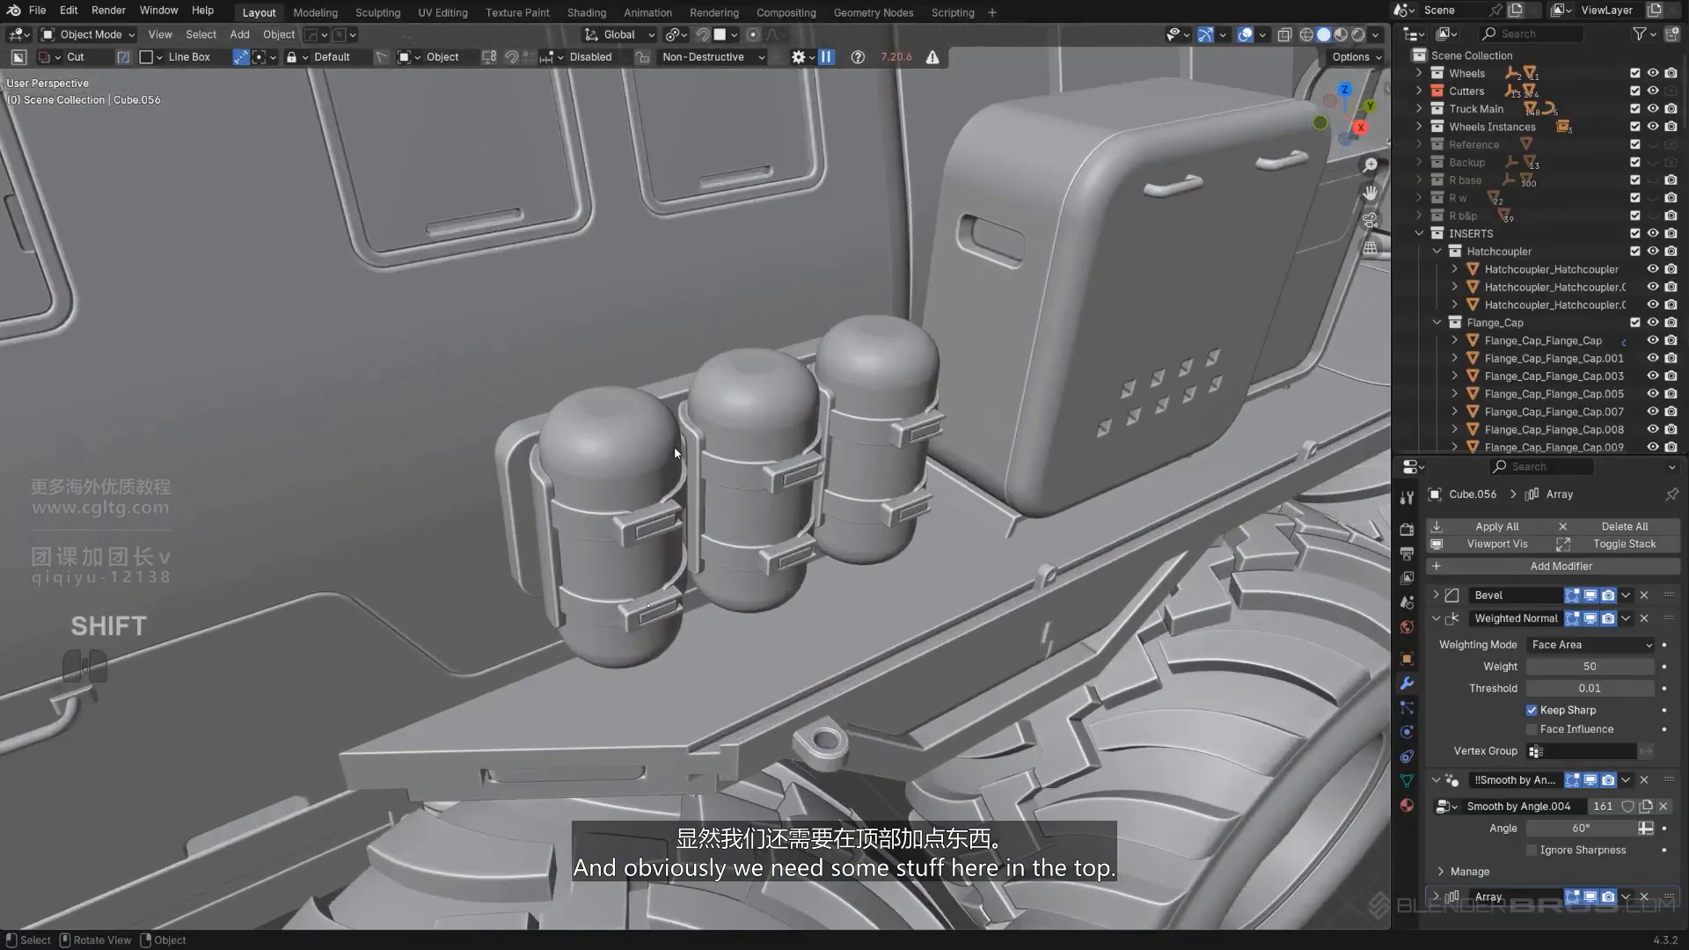
Inset the first tank's flat top face by about 0.016 m and extrude it inward to form a round recess.
click(583, 384)
middle_drag(583, 384, 609, 435)
key(Tab)
click(608, 478)
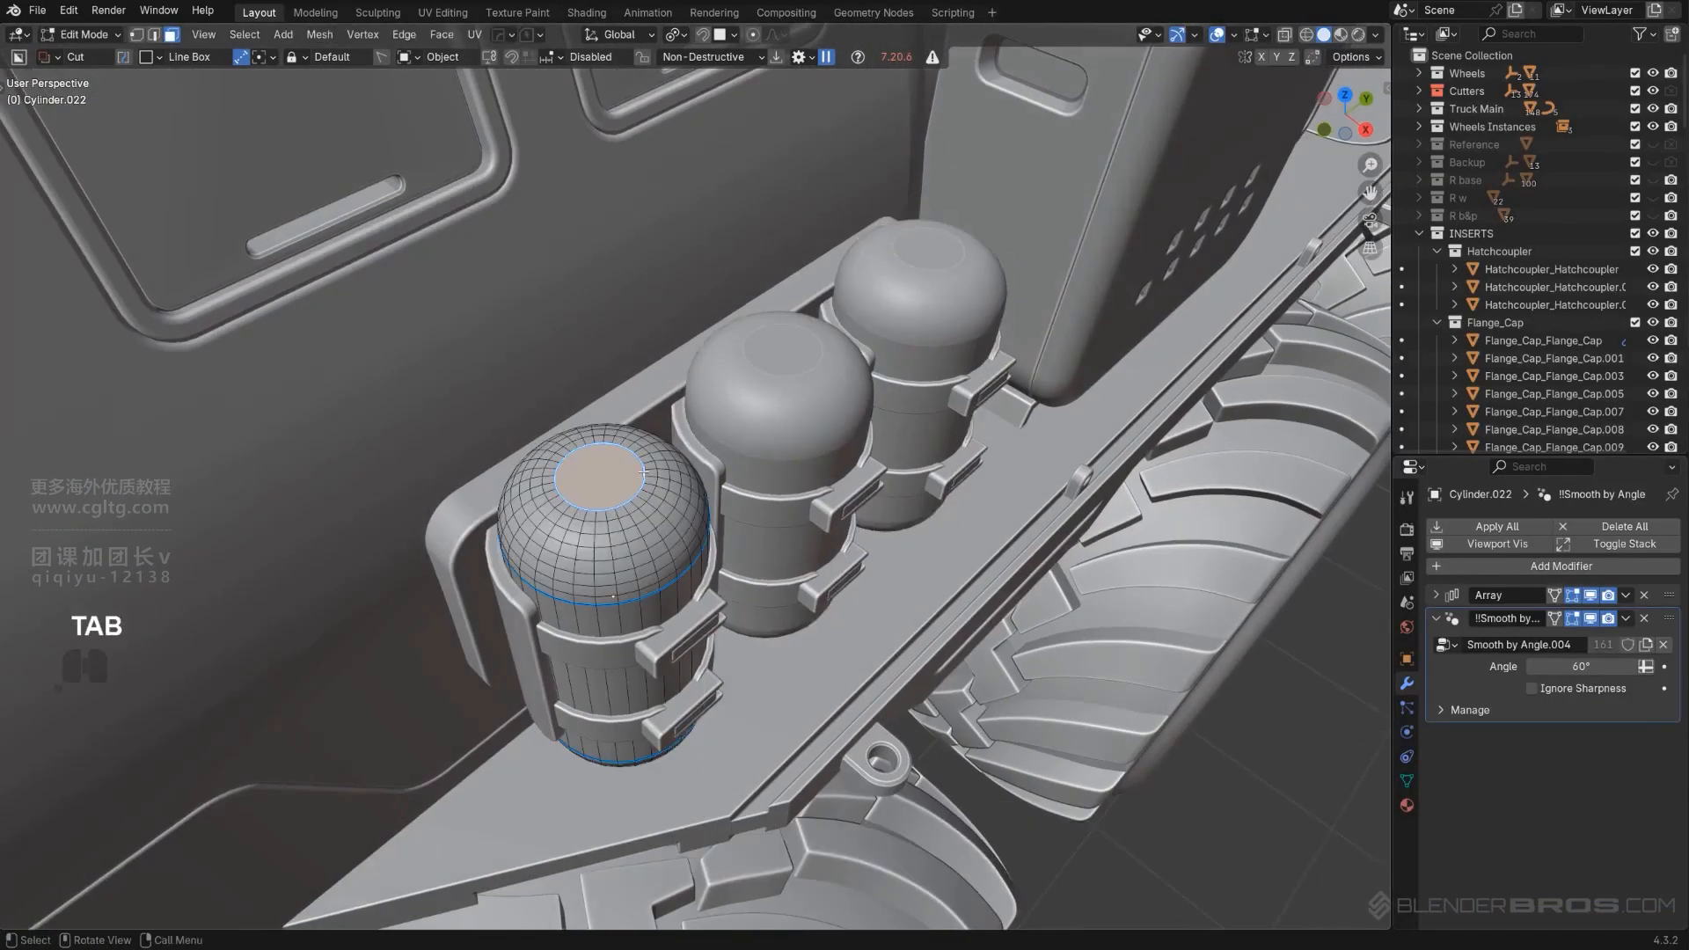
key(i)
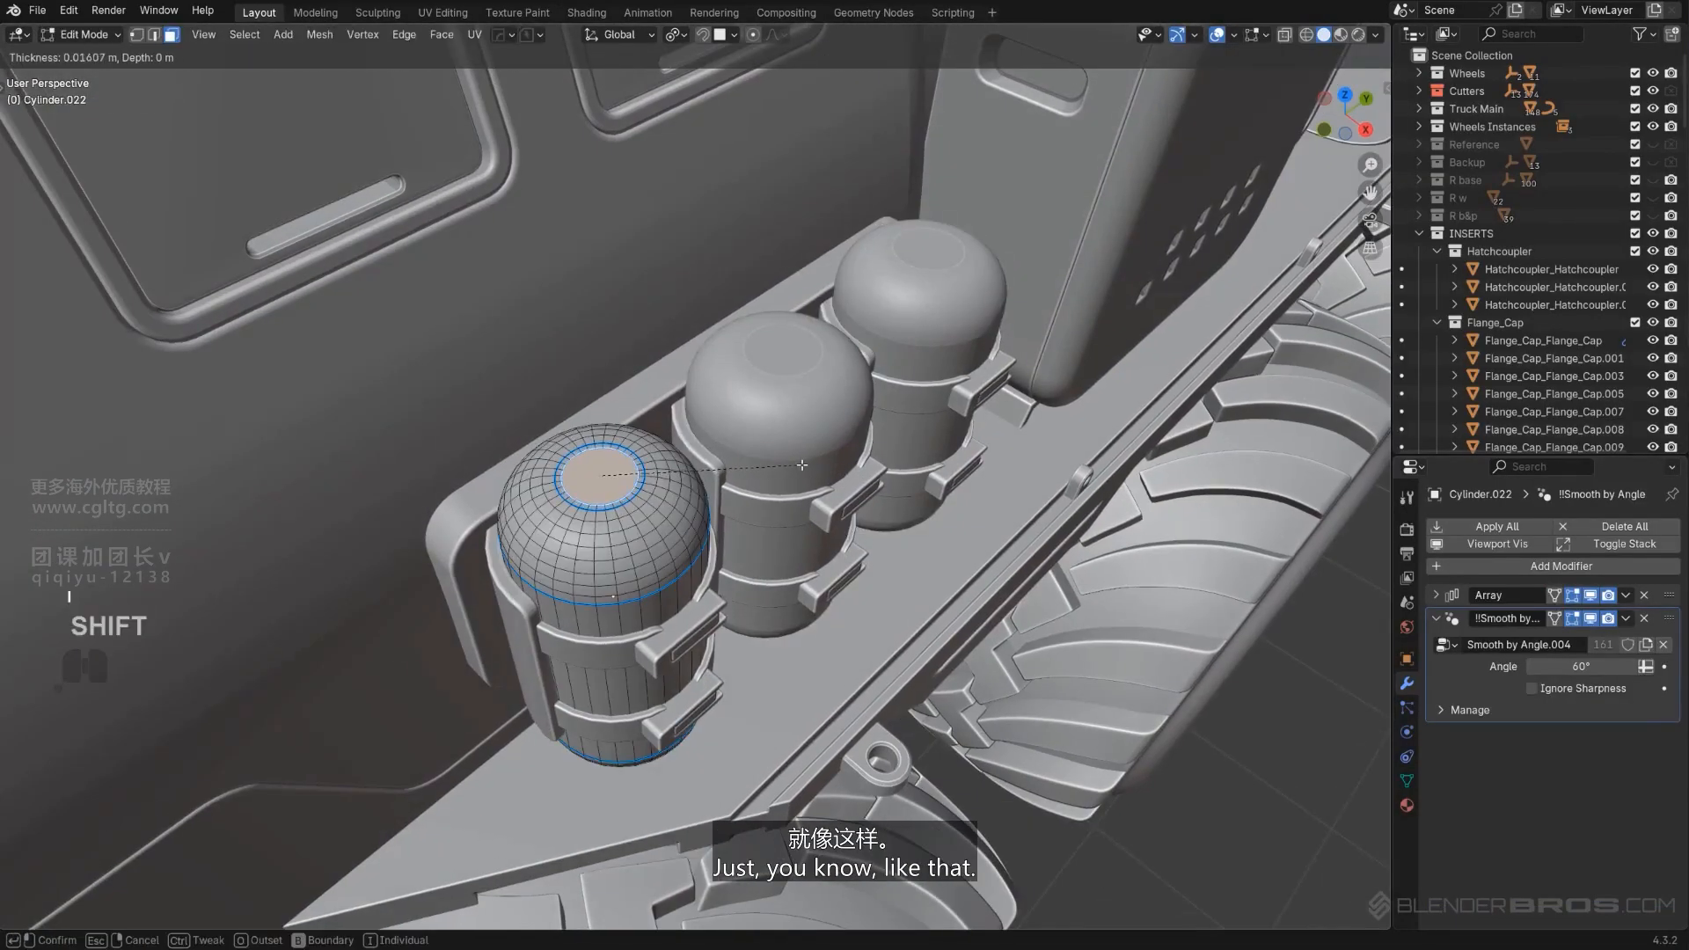
click(818, 493)
key(e)
click(772, 520)
key(Tab)
scroll(747, 471, down, 2)
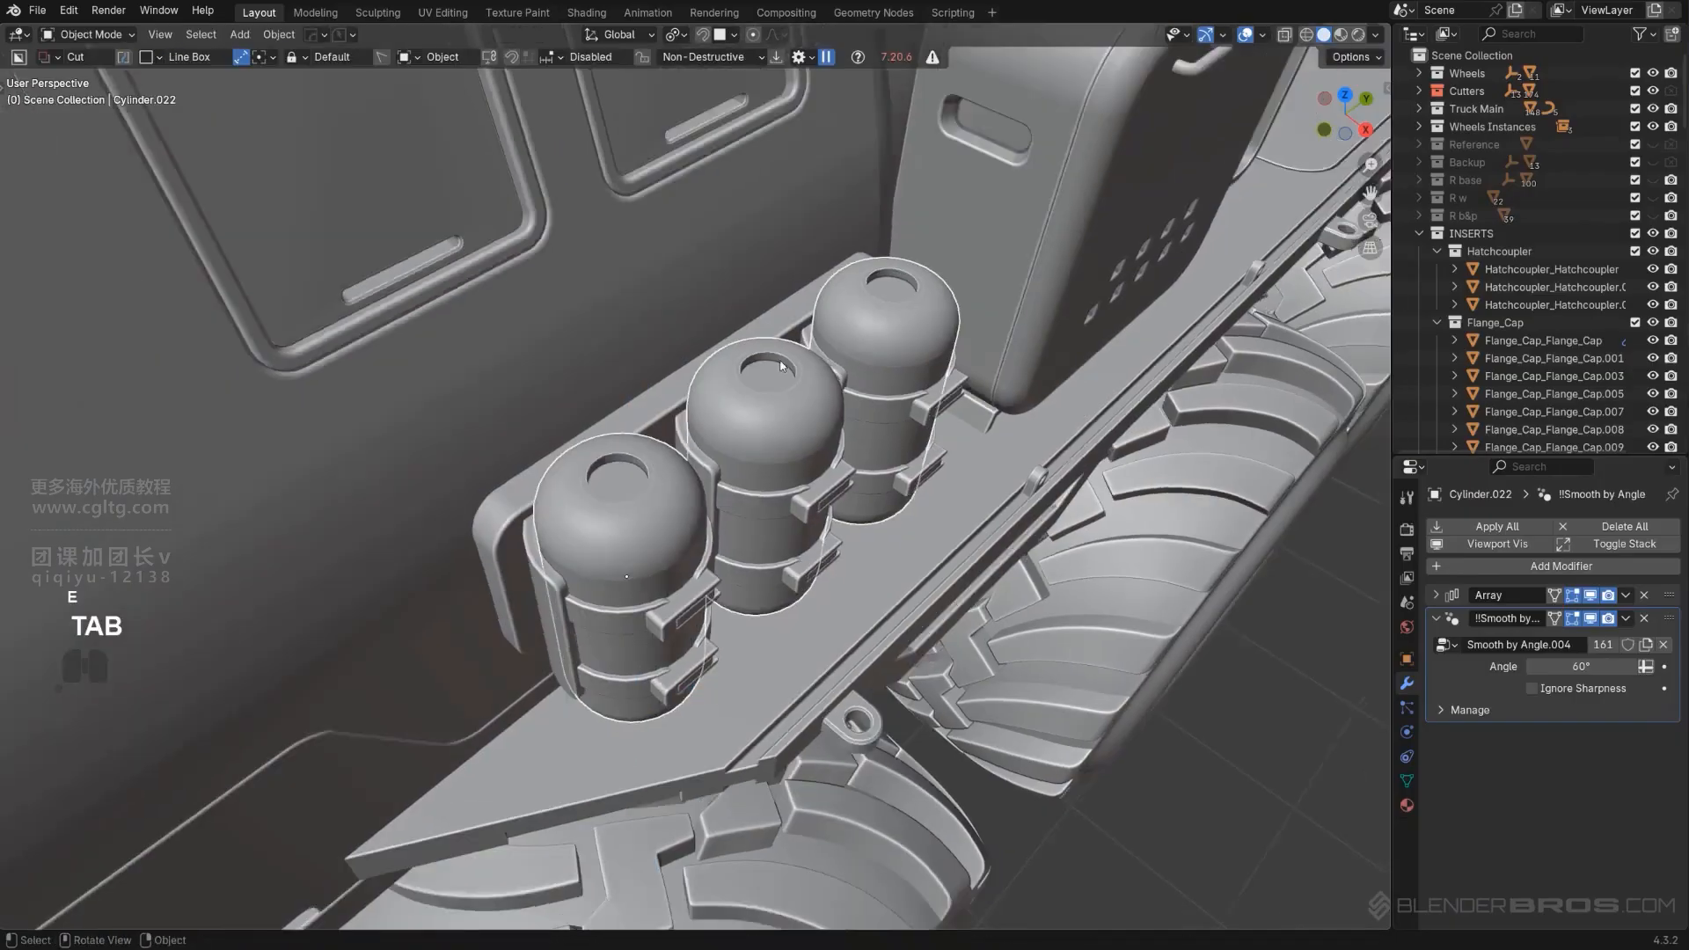
Add a small bevel of about 0.005 m to the arrayed tanks, rounding the rims of their top recesses.
scroll(743, 463, up, 5)
click(614, 500)
key(q)
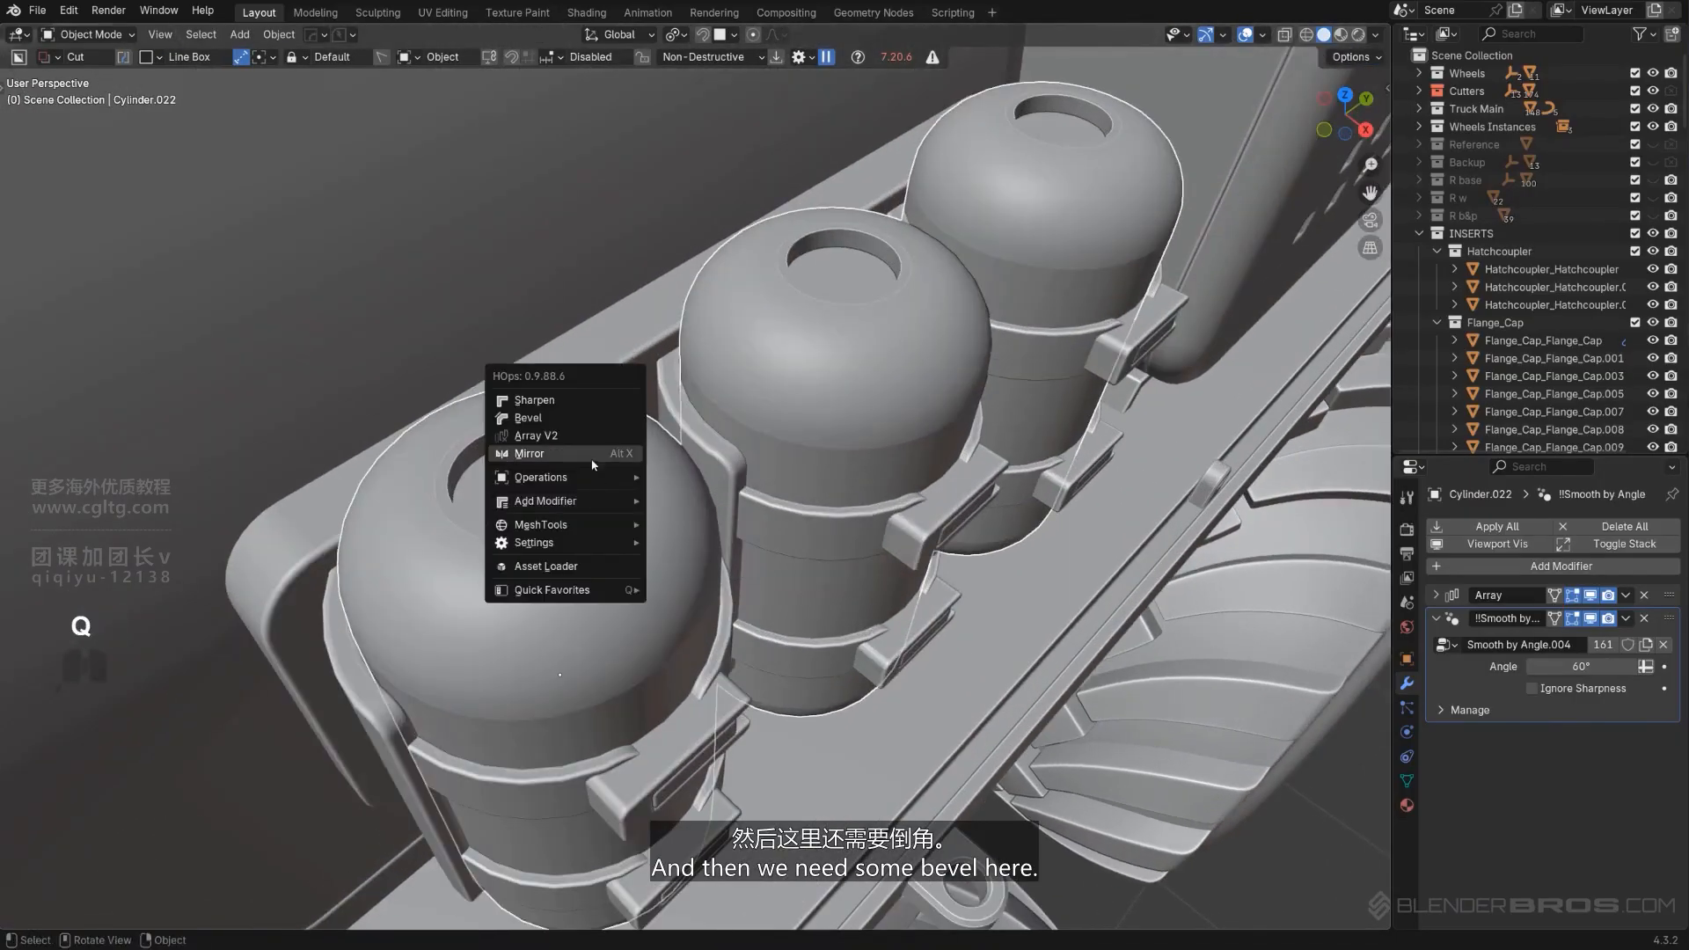
click(580, 414)
key(shift)
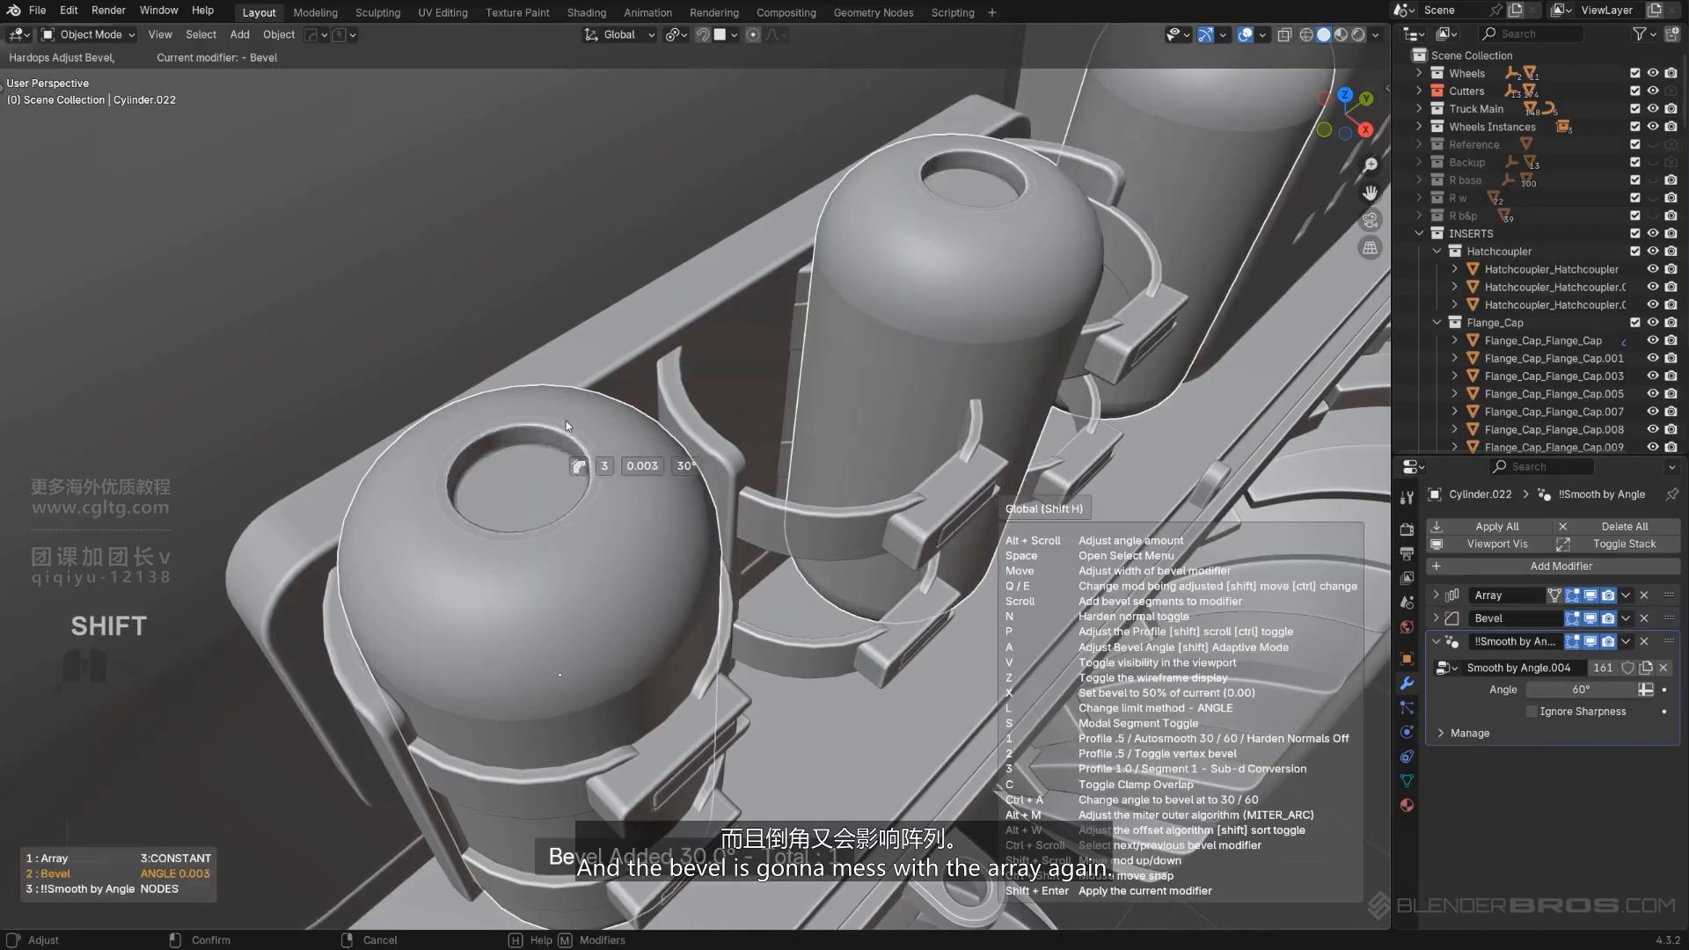
click(566, 424)
Readjust the tanks' Y array offset to about 0.459 so that all three sit inside their belts.
scroll(566, 424, down, 3)
middle_drag(748, 444, 709, 422)
key(q)
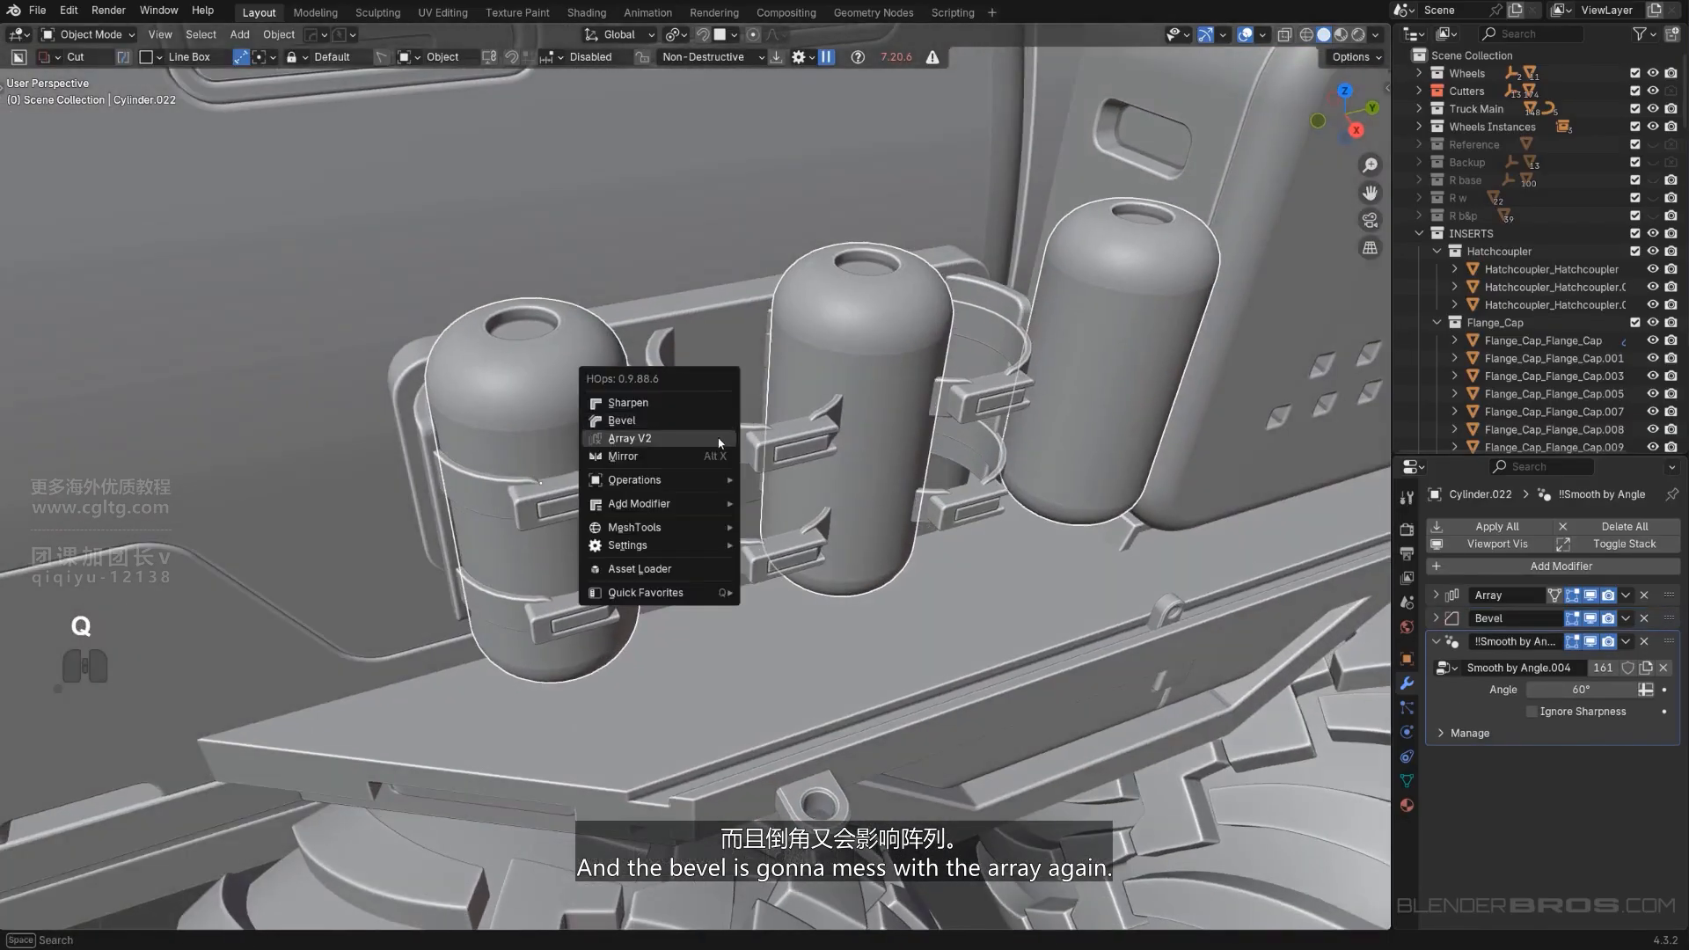
click(720, 442)
key(shift)
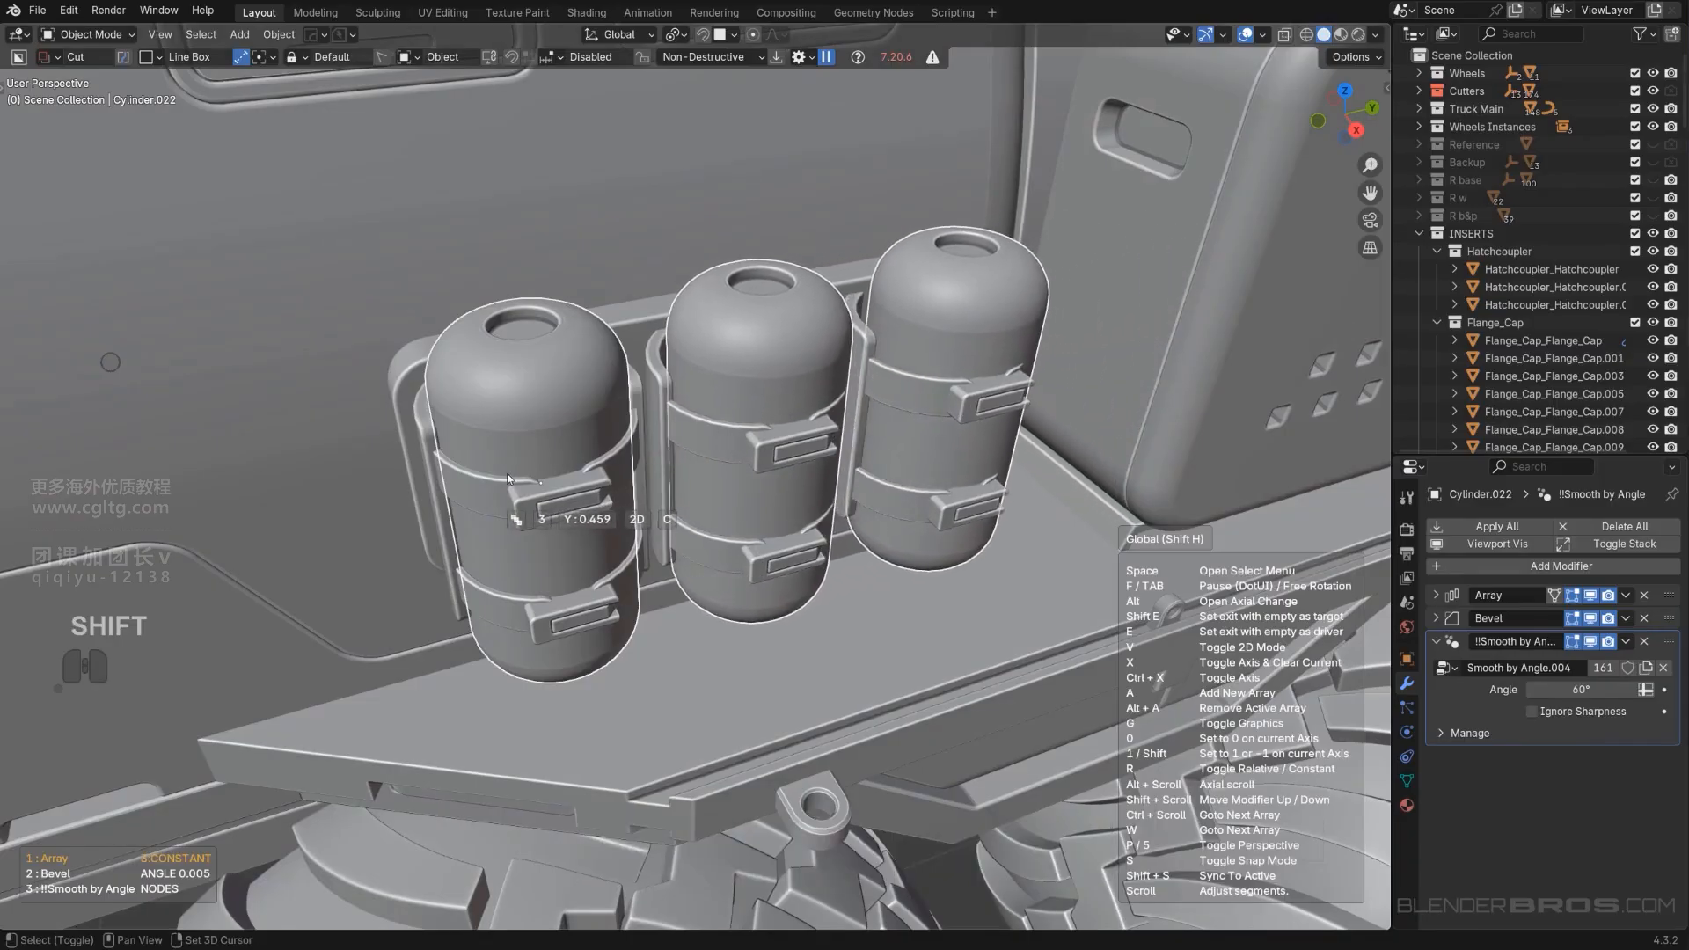
click(493, 471)
Check how the three tanks line up with their belts from the side and in perspective on the truck.
alt+middle_drag(915, 453, 859, 440)
key(KP_5)
scroll(858, 441, up, 2)
shift+middle_drag(706, 464, 653, 572)
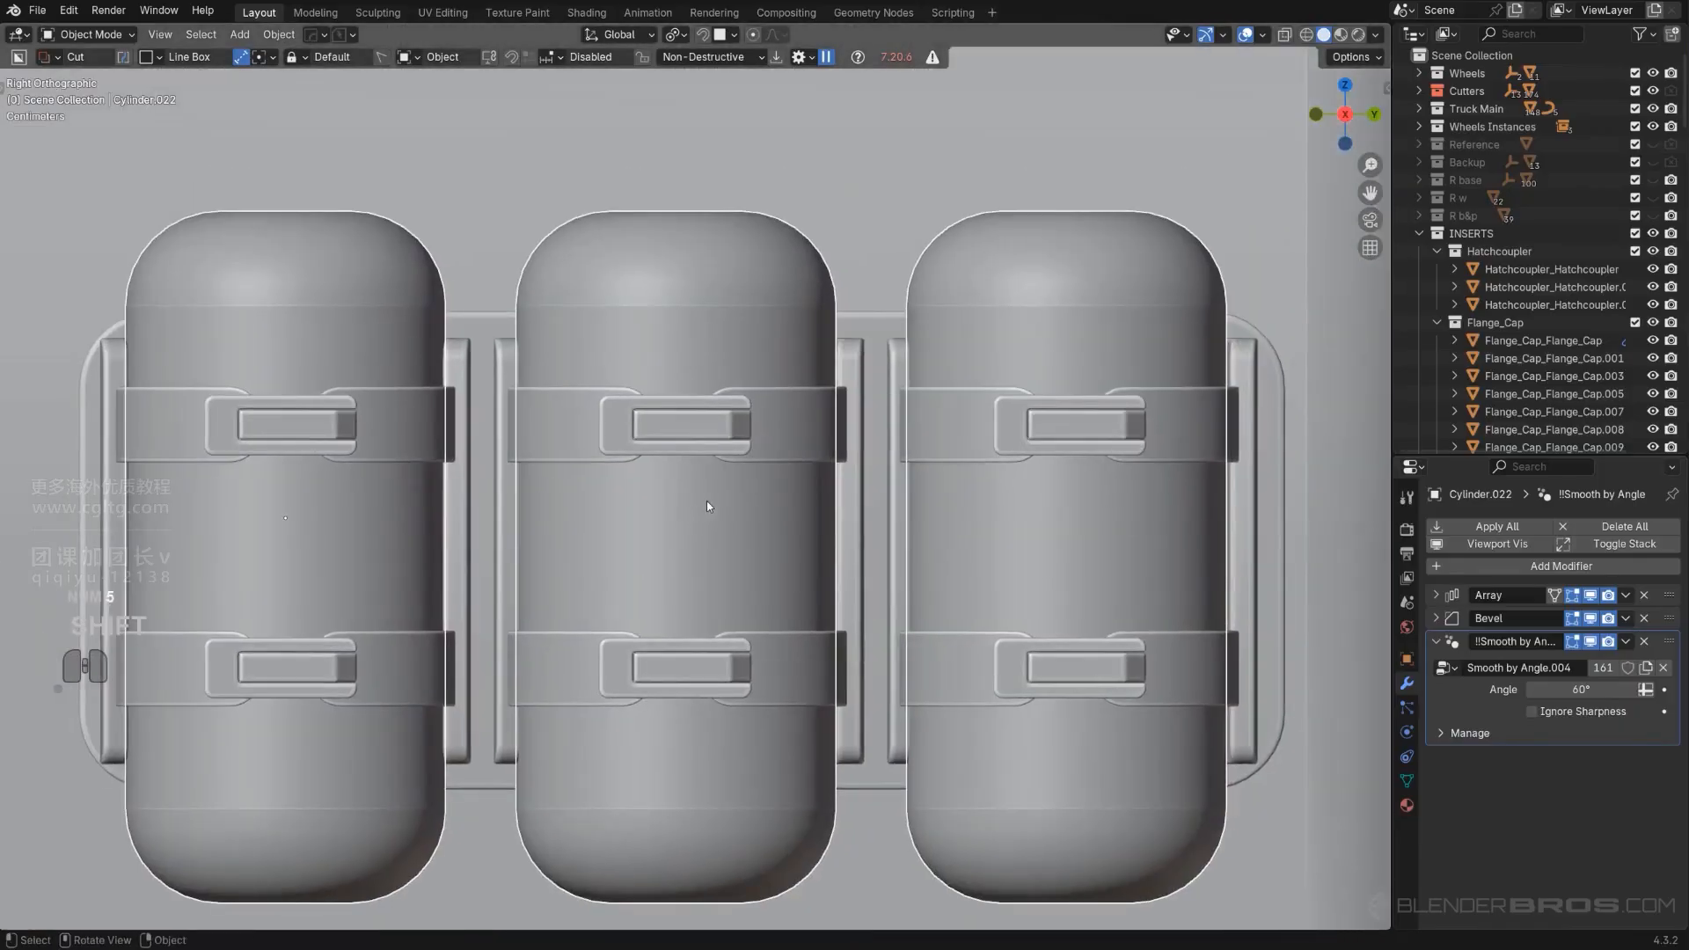
scroll(709, 506, down, 9)
middle_drag(709, 506, 782, 563)
key(KP_5)
scroll(637, 533, up, 4)
shift+middle_drag(678, 512, 800, 463)
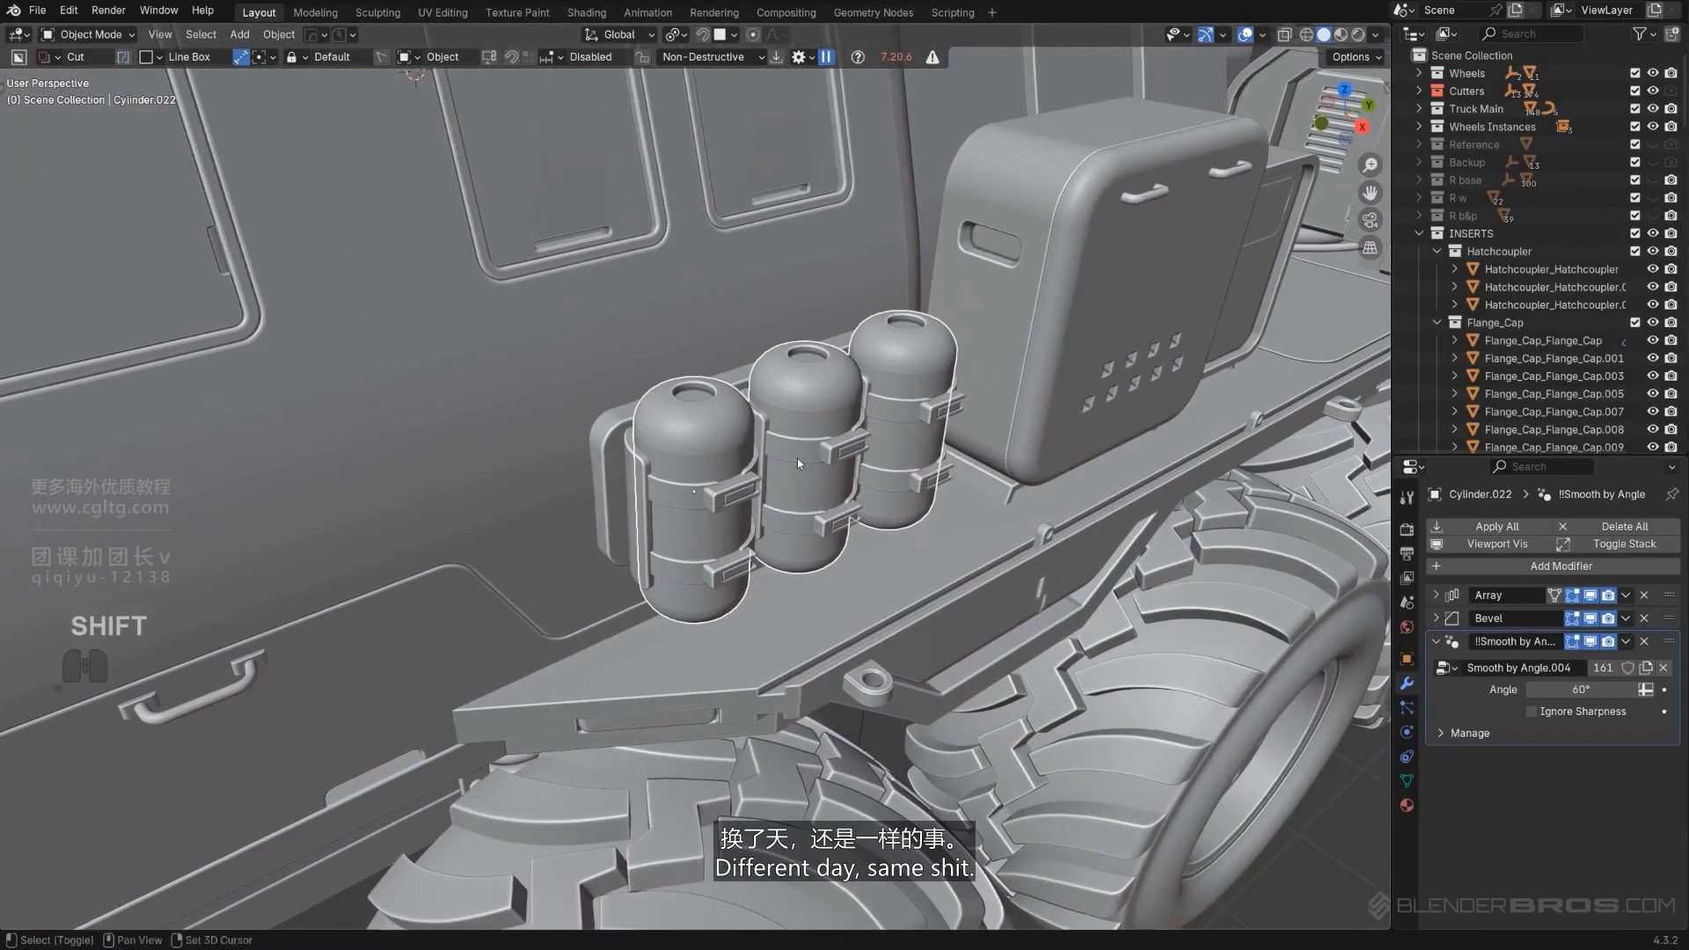
scroll(863, 478, down, 3)
Place the hatchcoupler insert from the HardOps-Inserts kit on the third tank.
key(q)
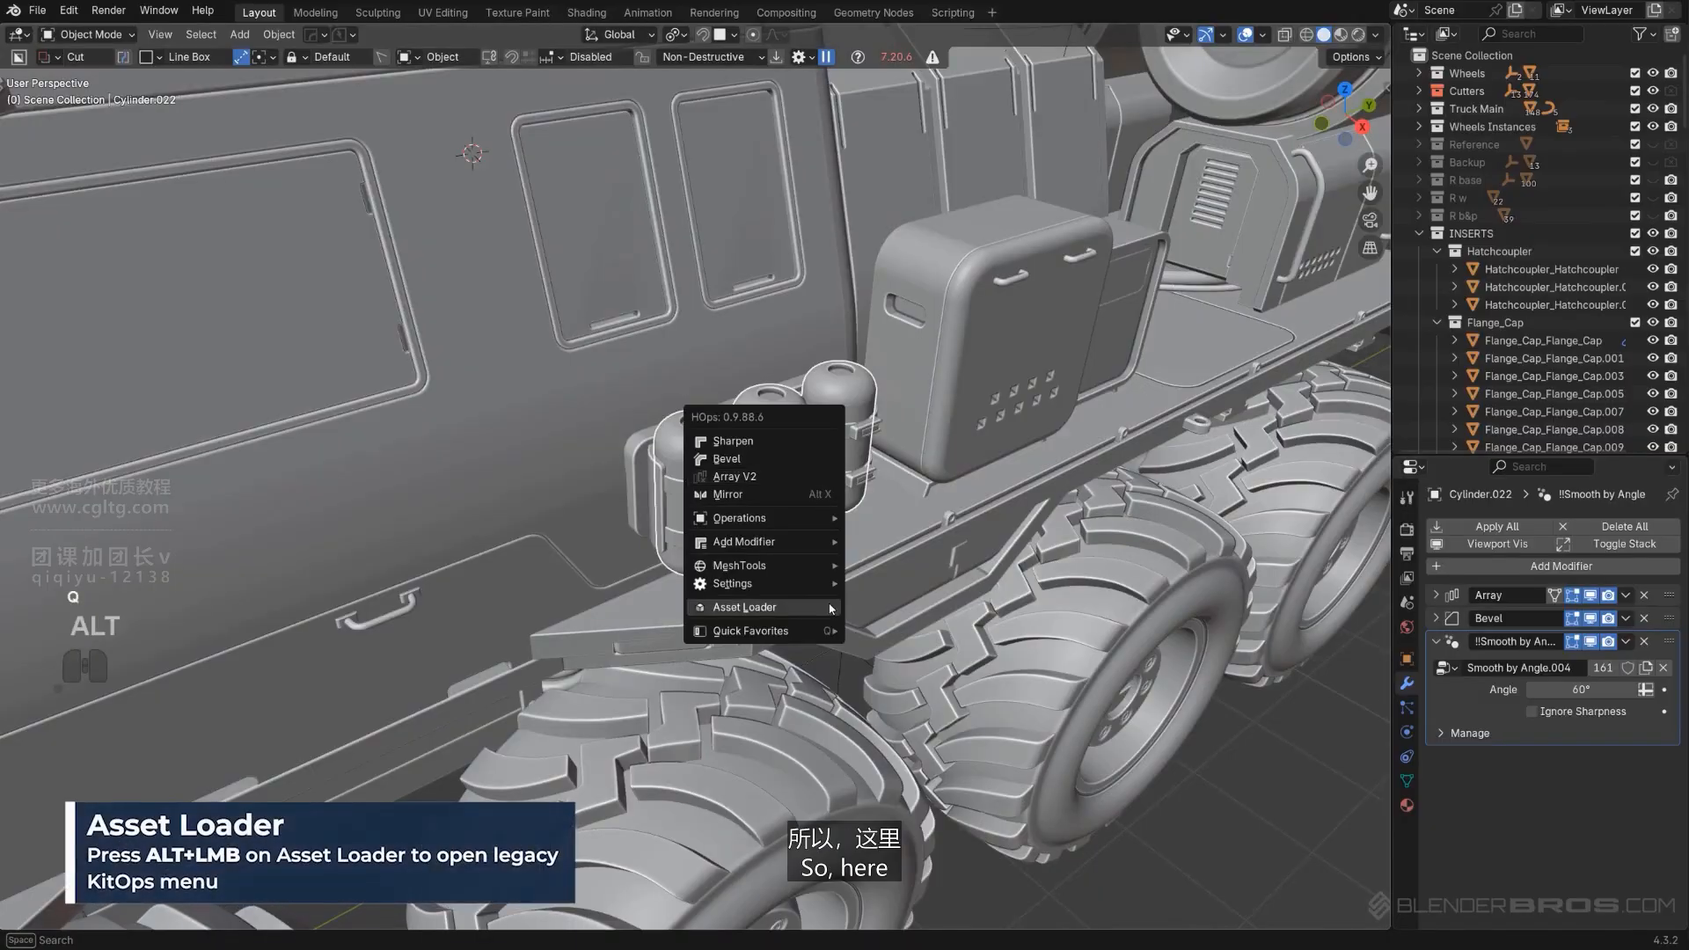
alt+click(805, 708)
click(931, 382)
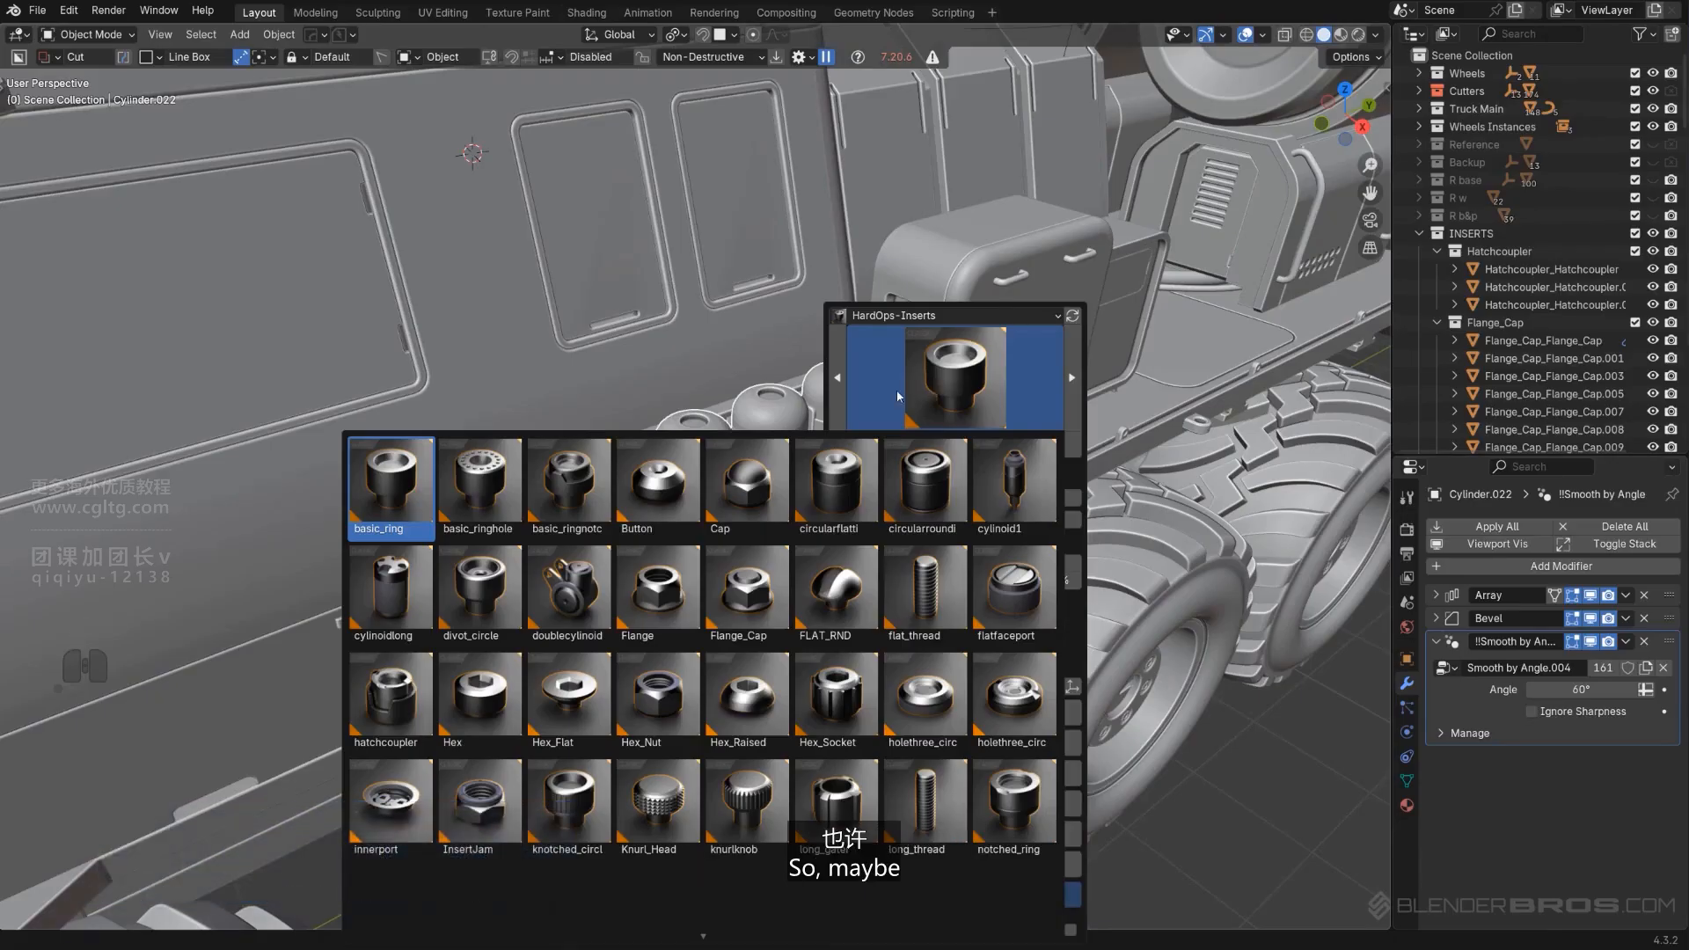
key(q)
click(842, 489)
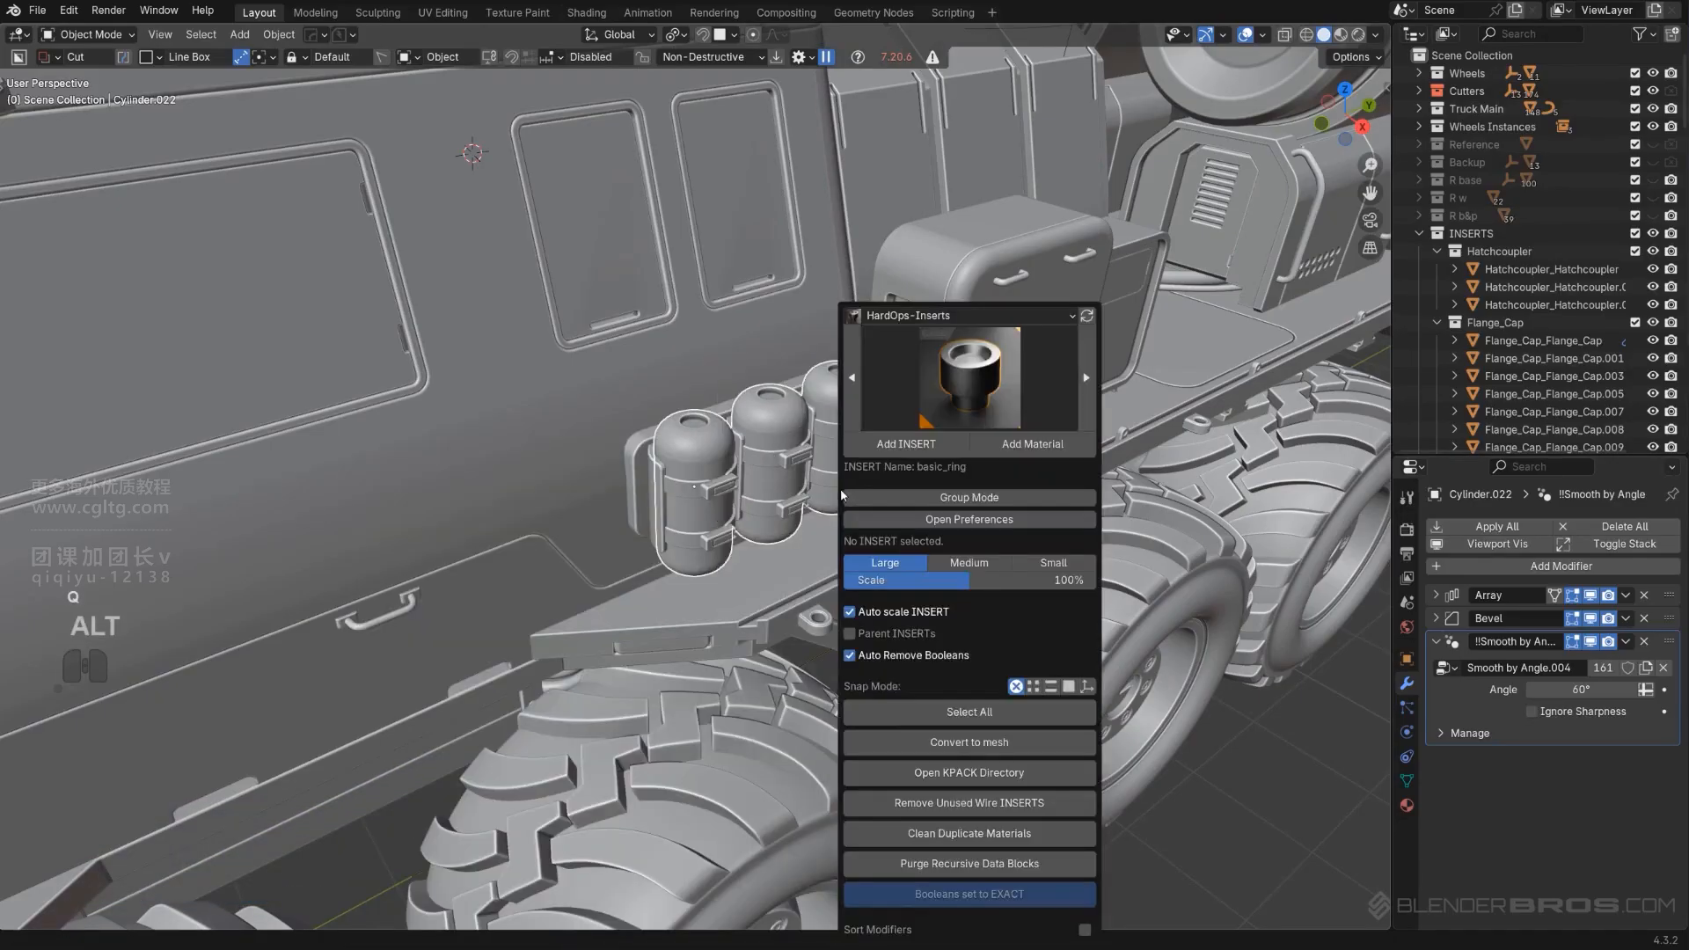
click(951, 390)
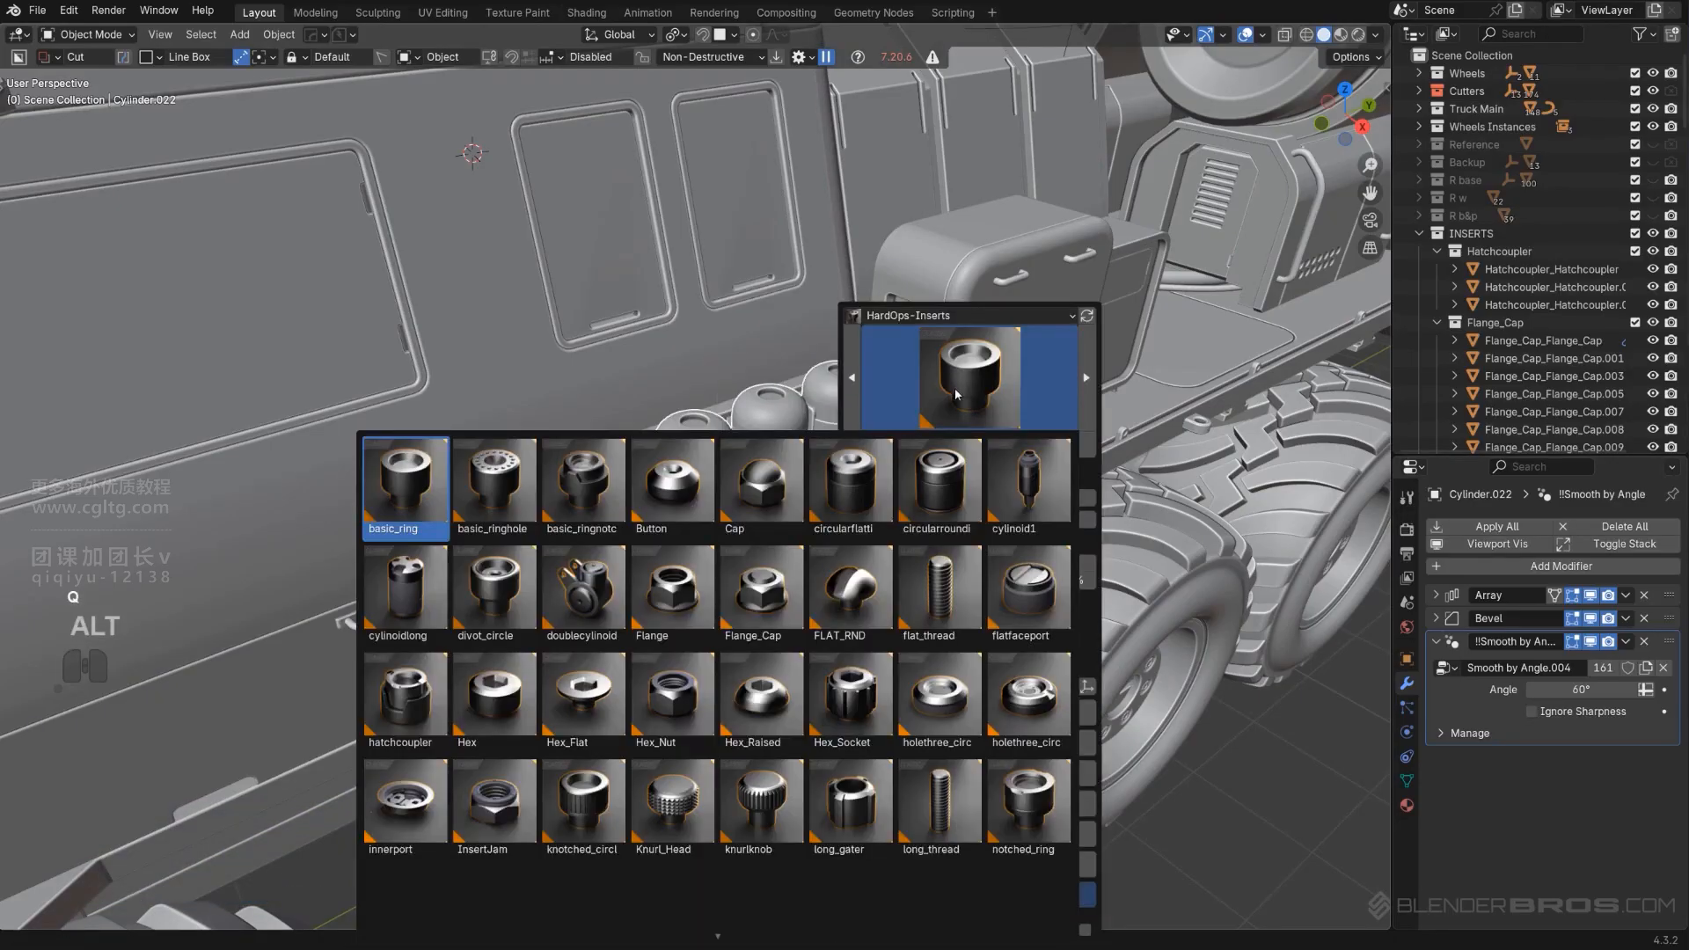
click(404, 696)
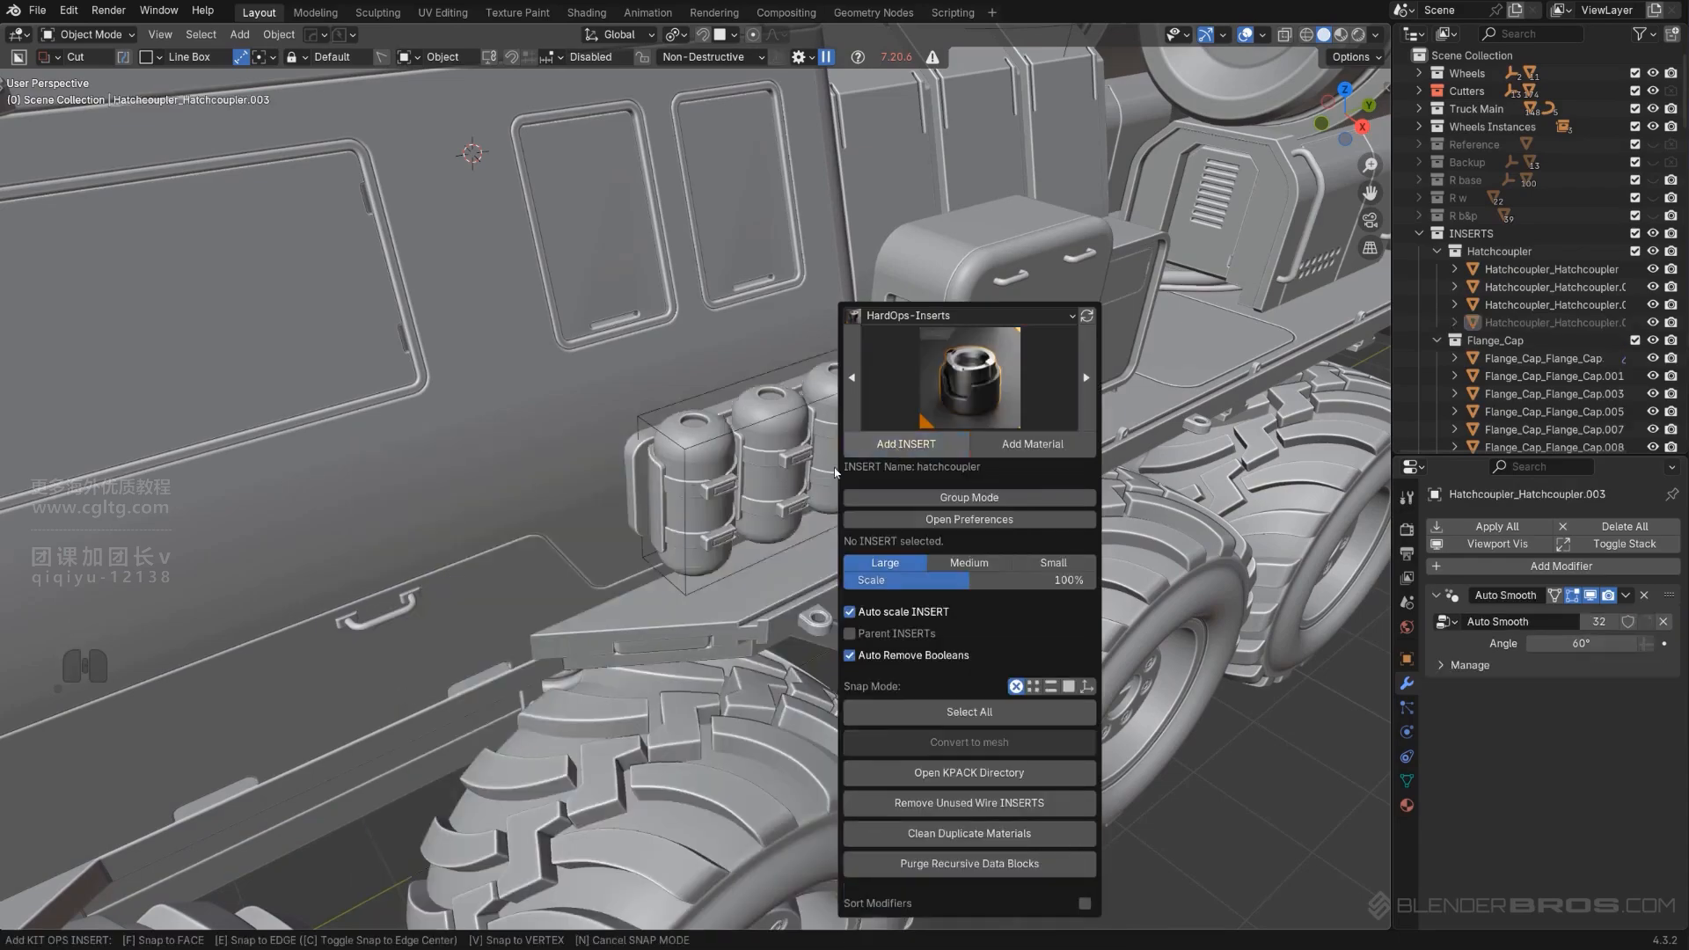
click(896, 443)
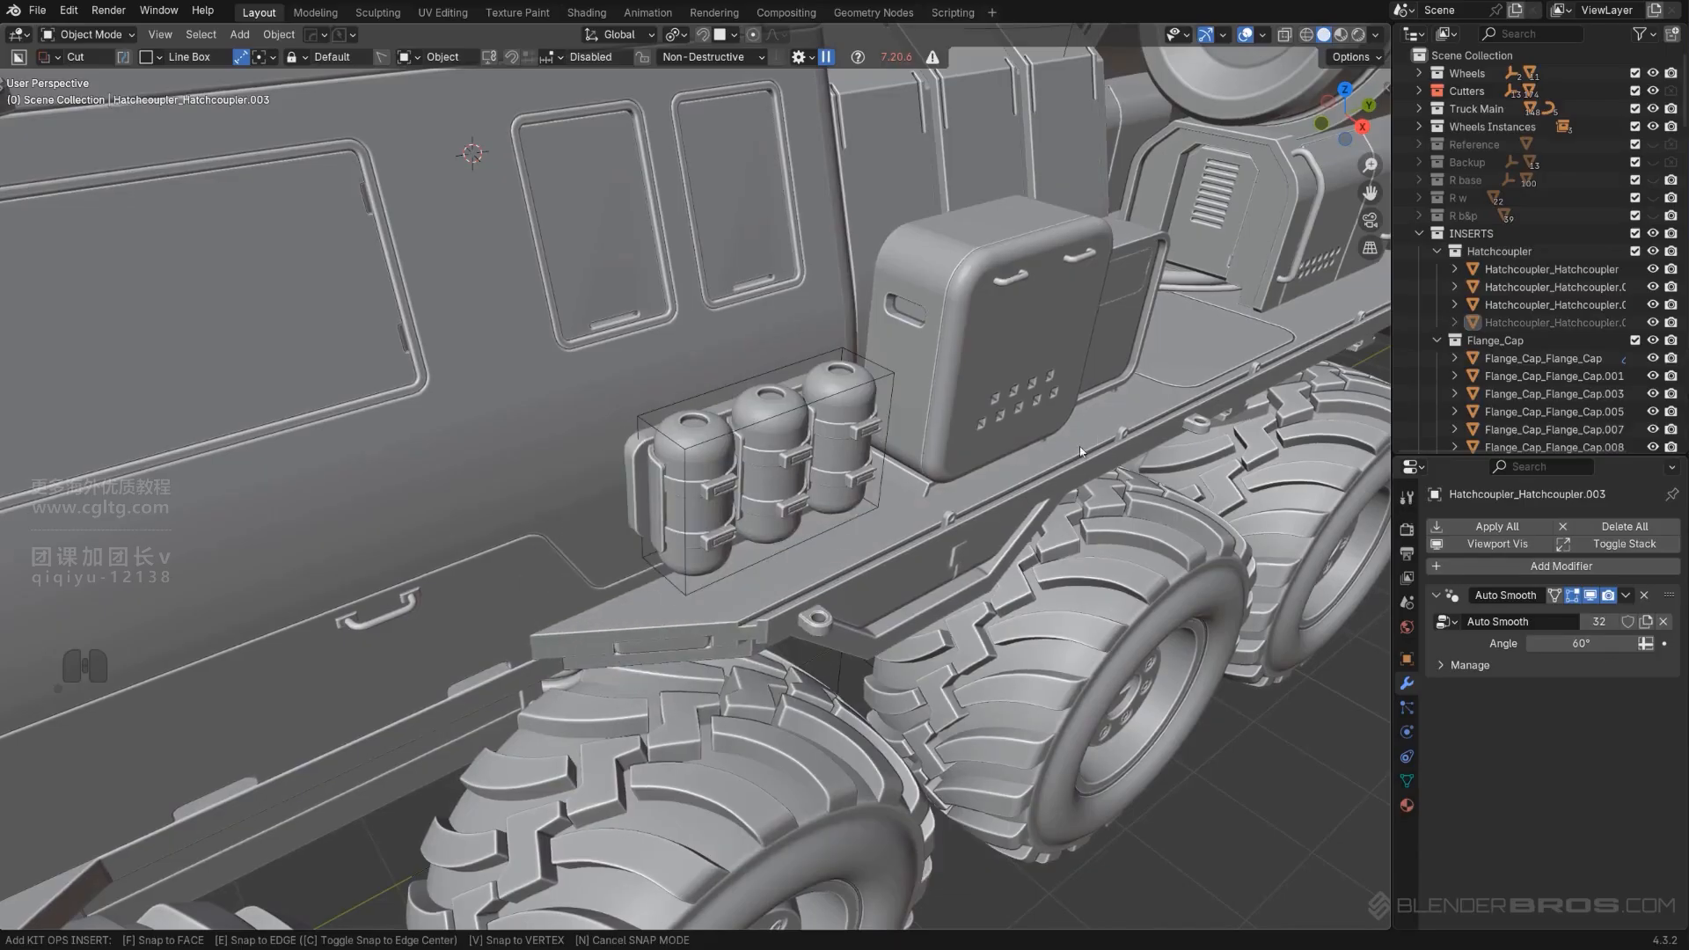
click(843, 394)
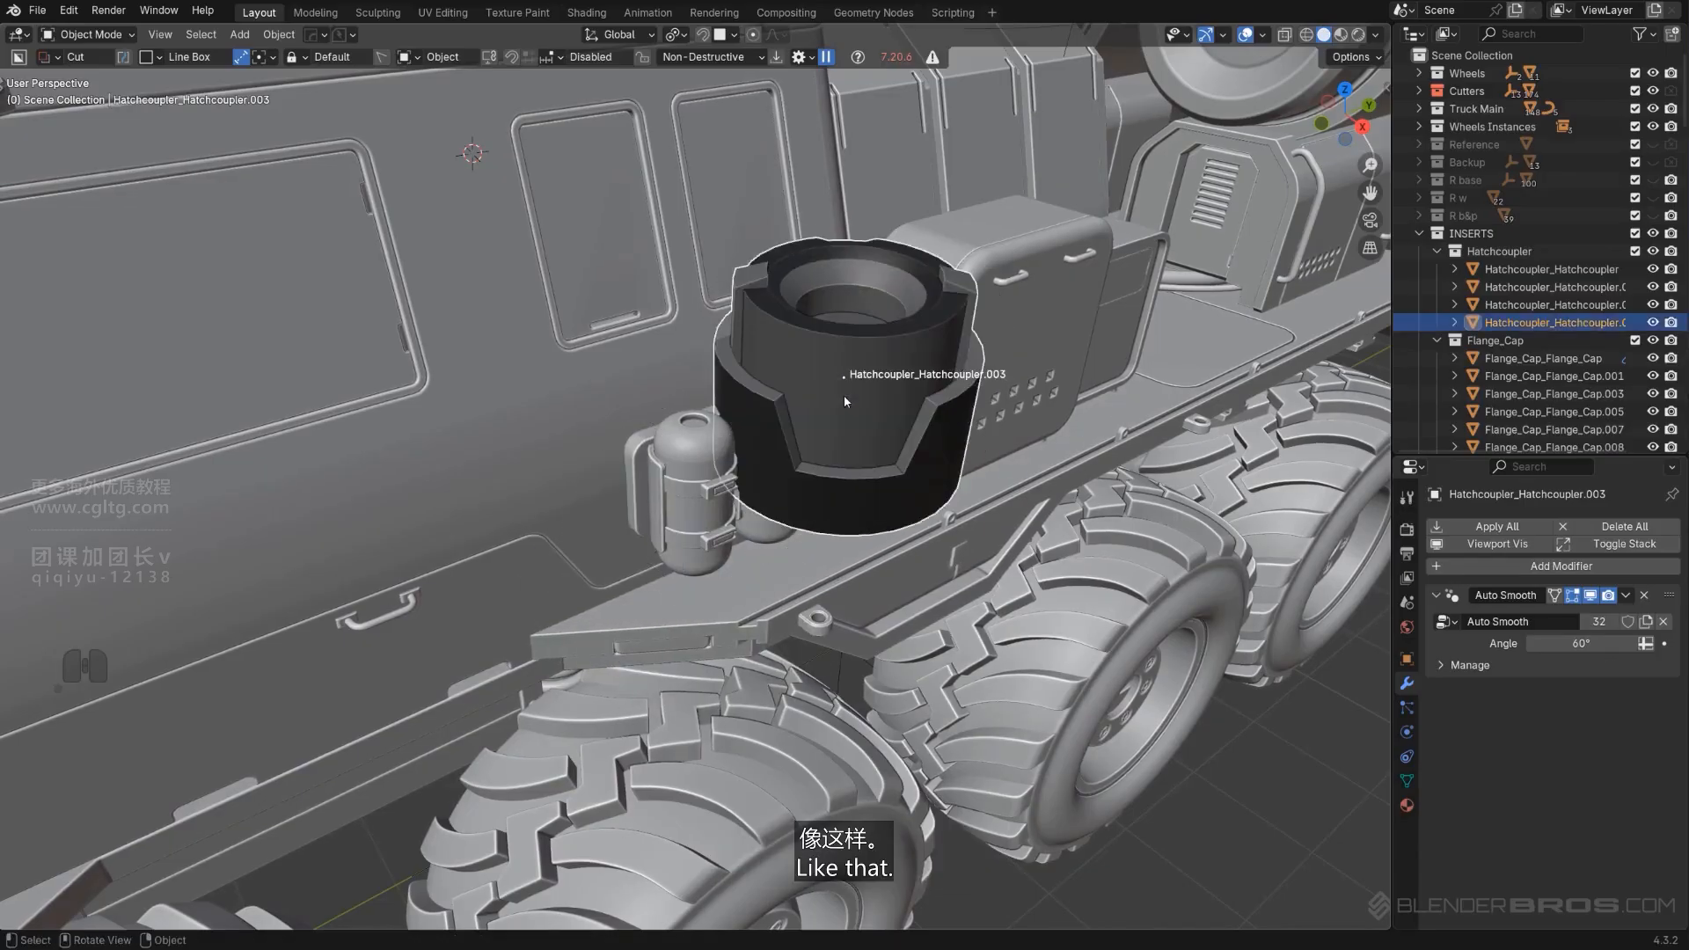
Turn off the viewport name display for the new hatchcoupler insert.
scroll(843, 394, up, 2)
click(1407, 659)
scroll(1494, 774, down, 6)
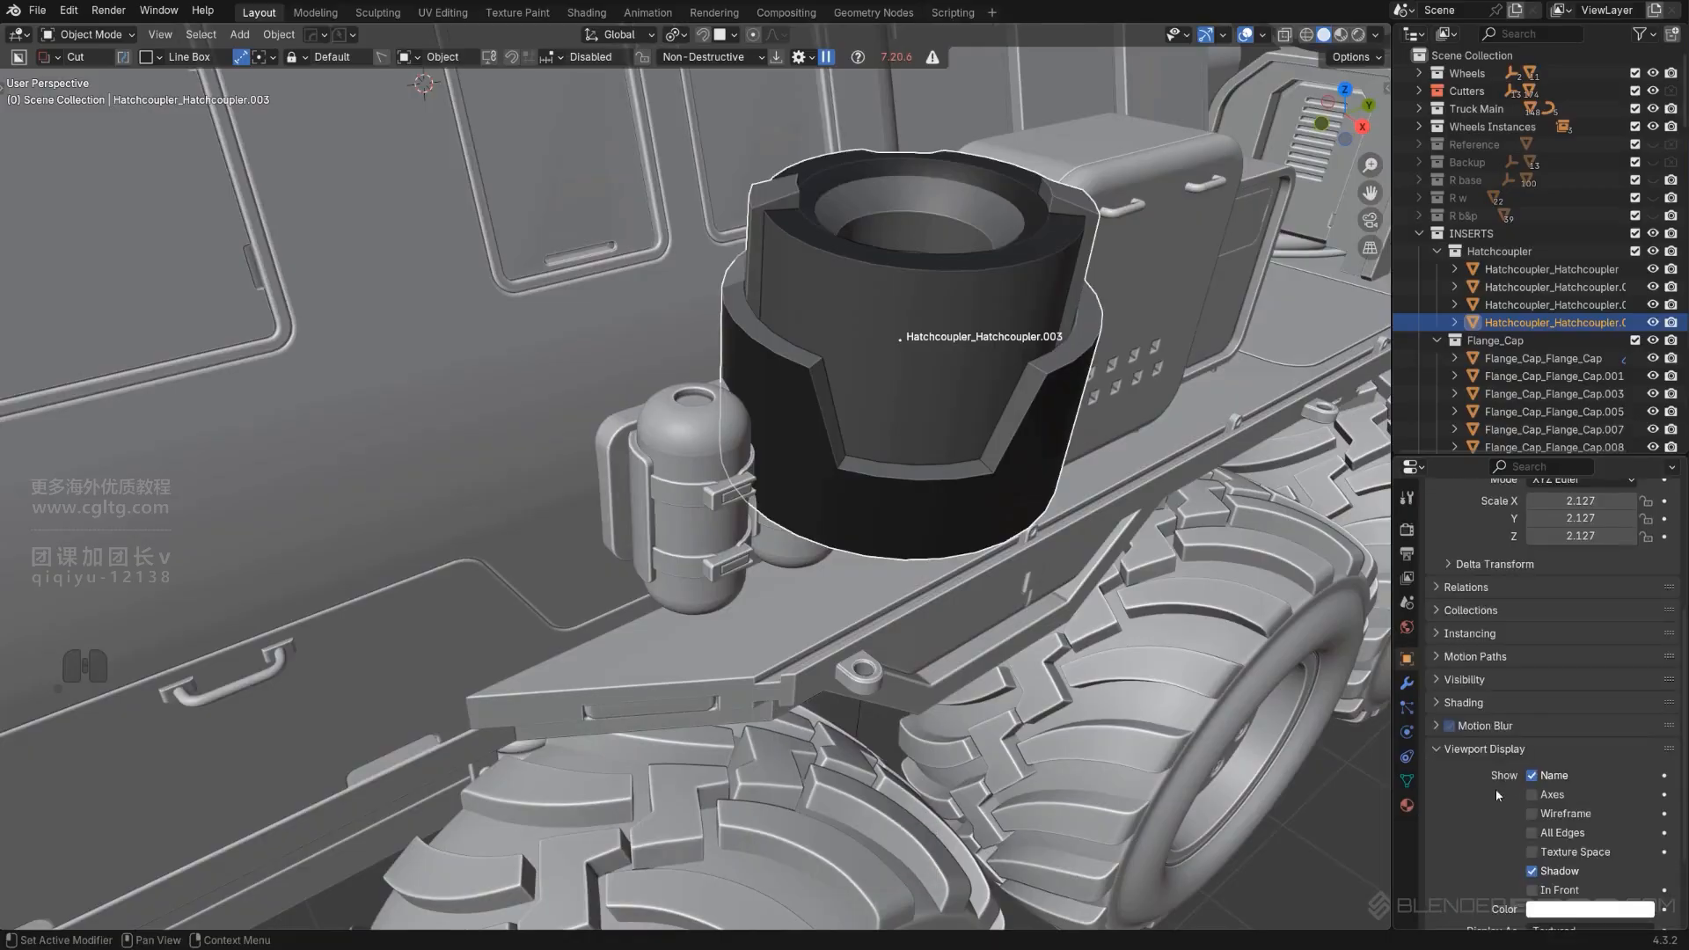
click(1532, 776)
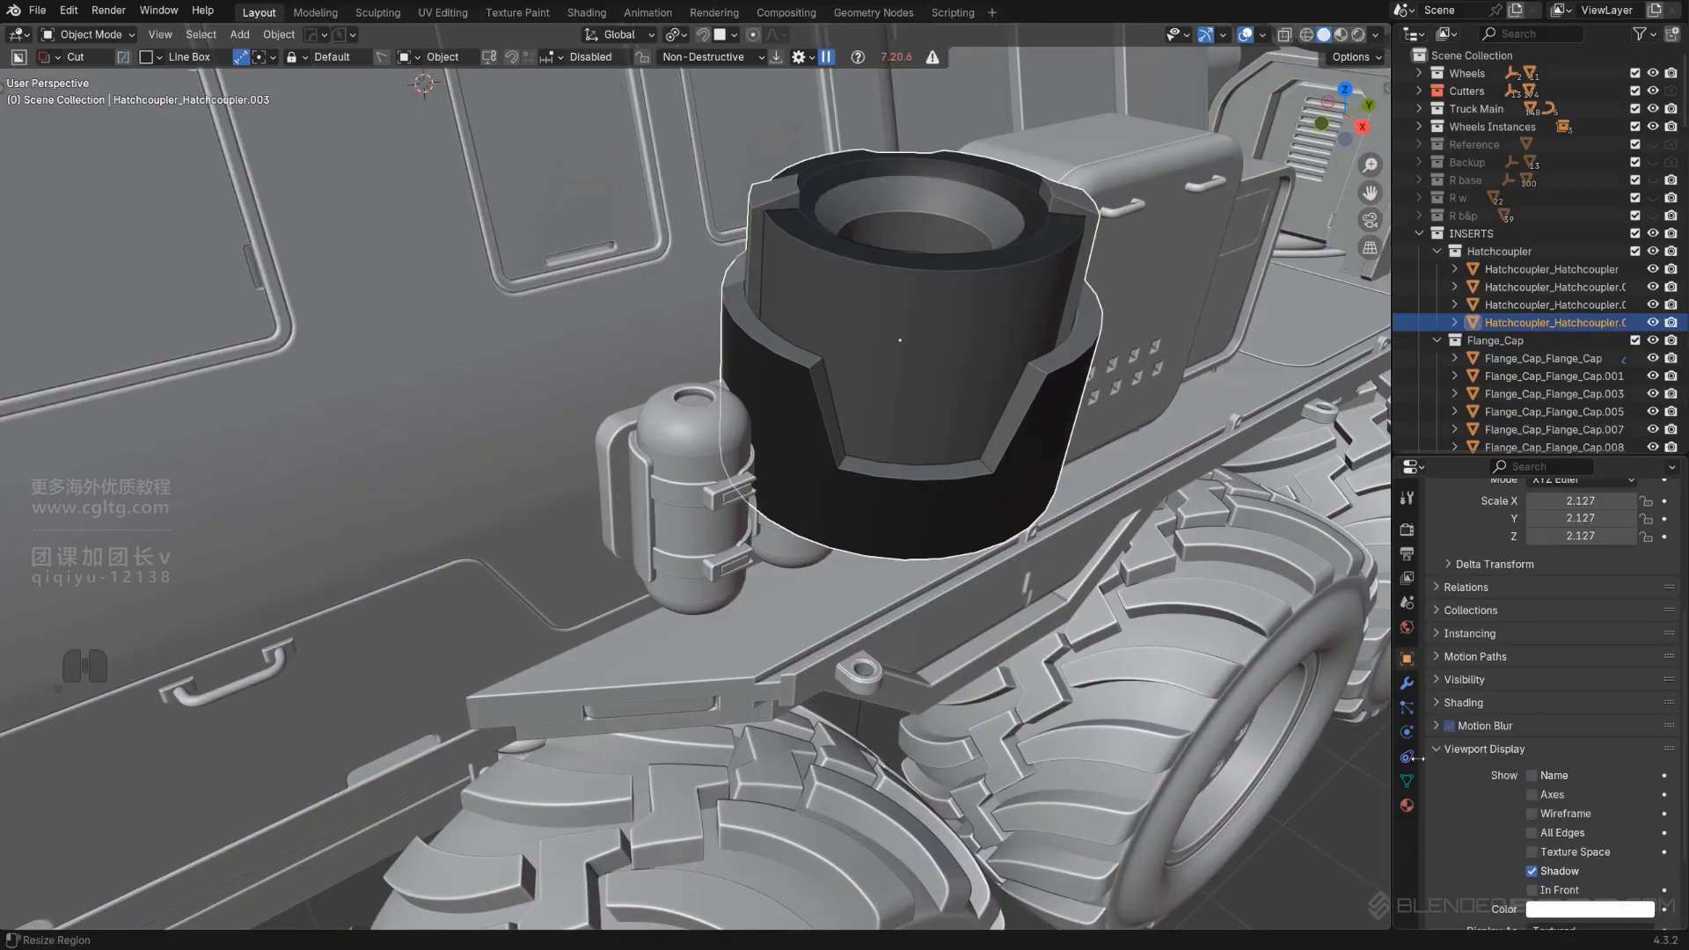
Remove every material slot from the hatchcoupler and scale it down by a factor of about 0.333.
click(1406, 805)
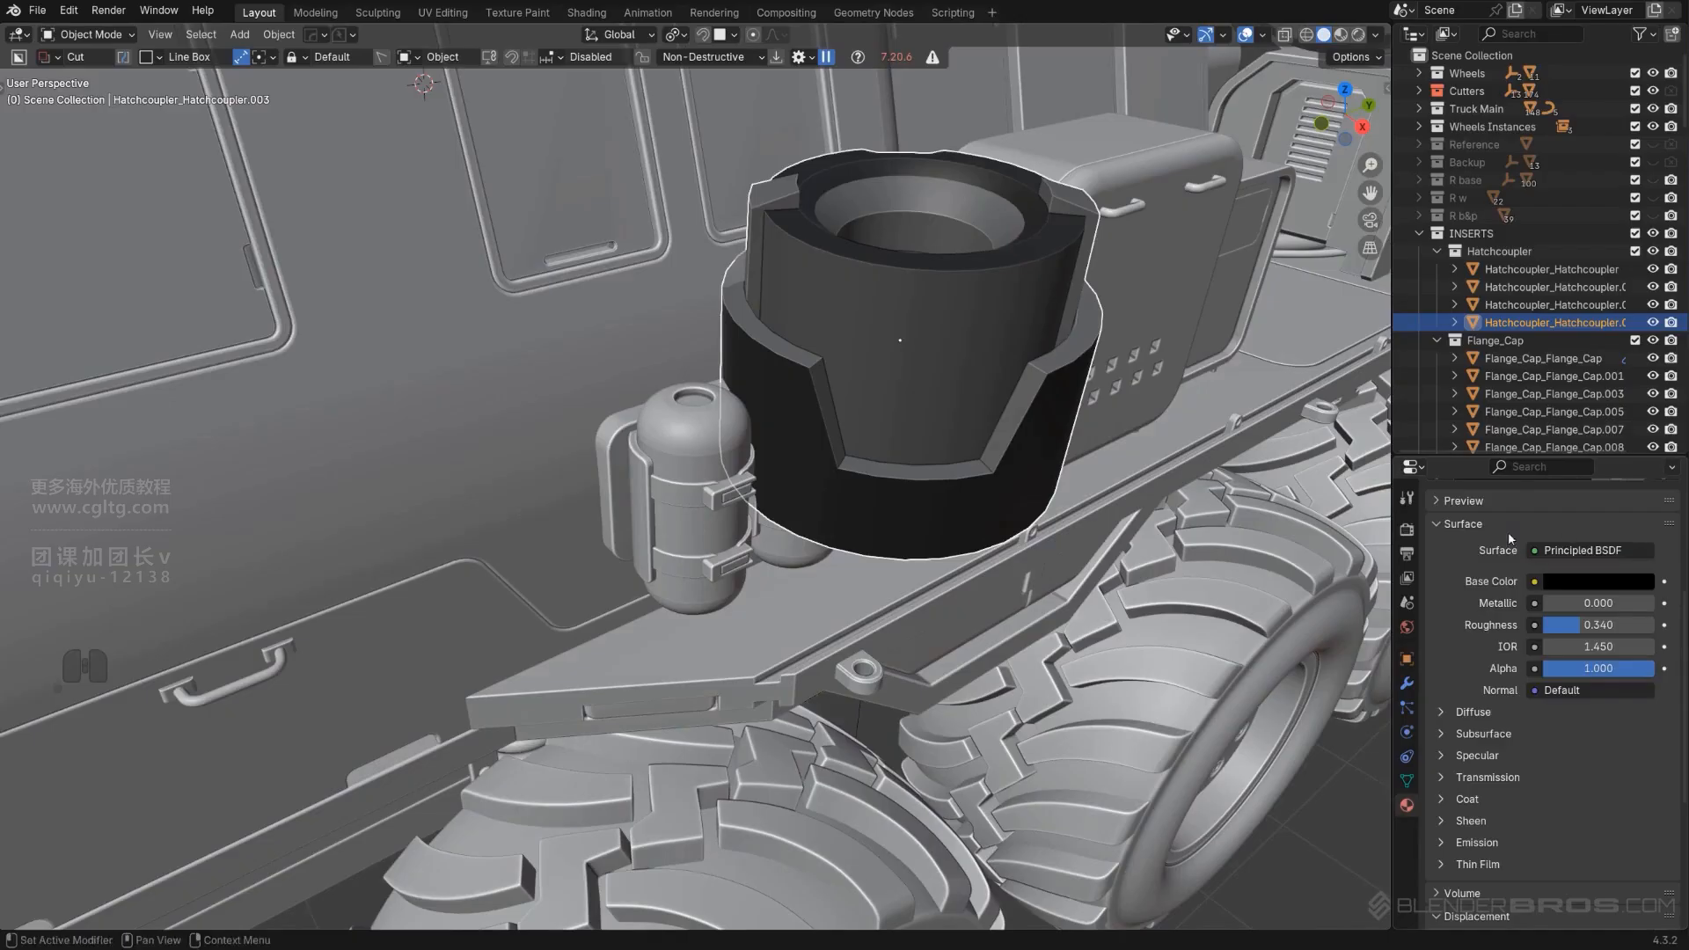
click(1408, 627)
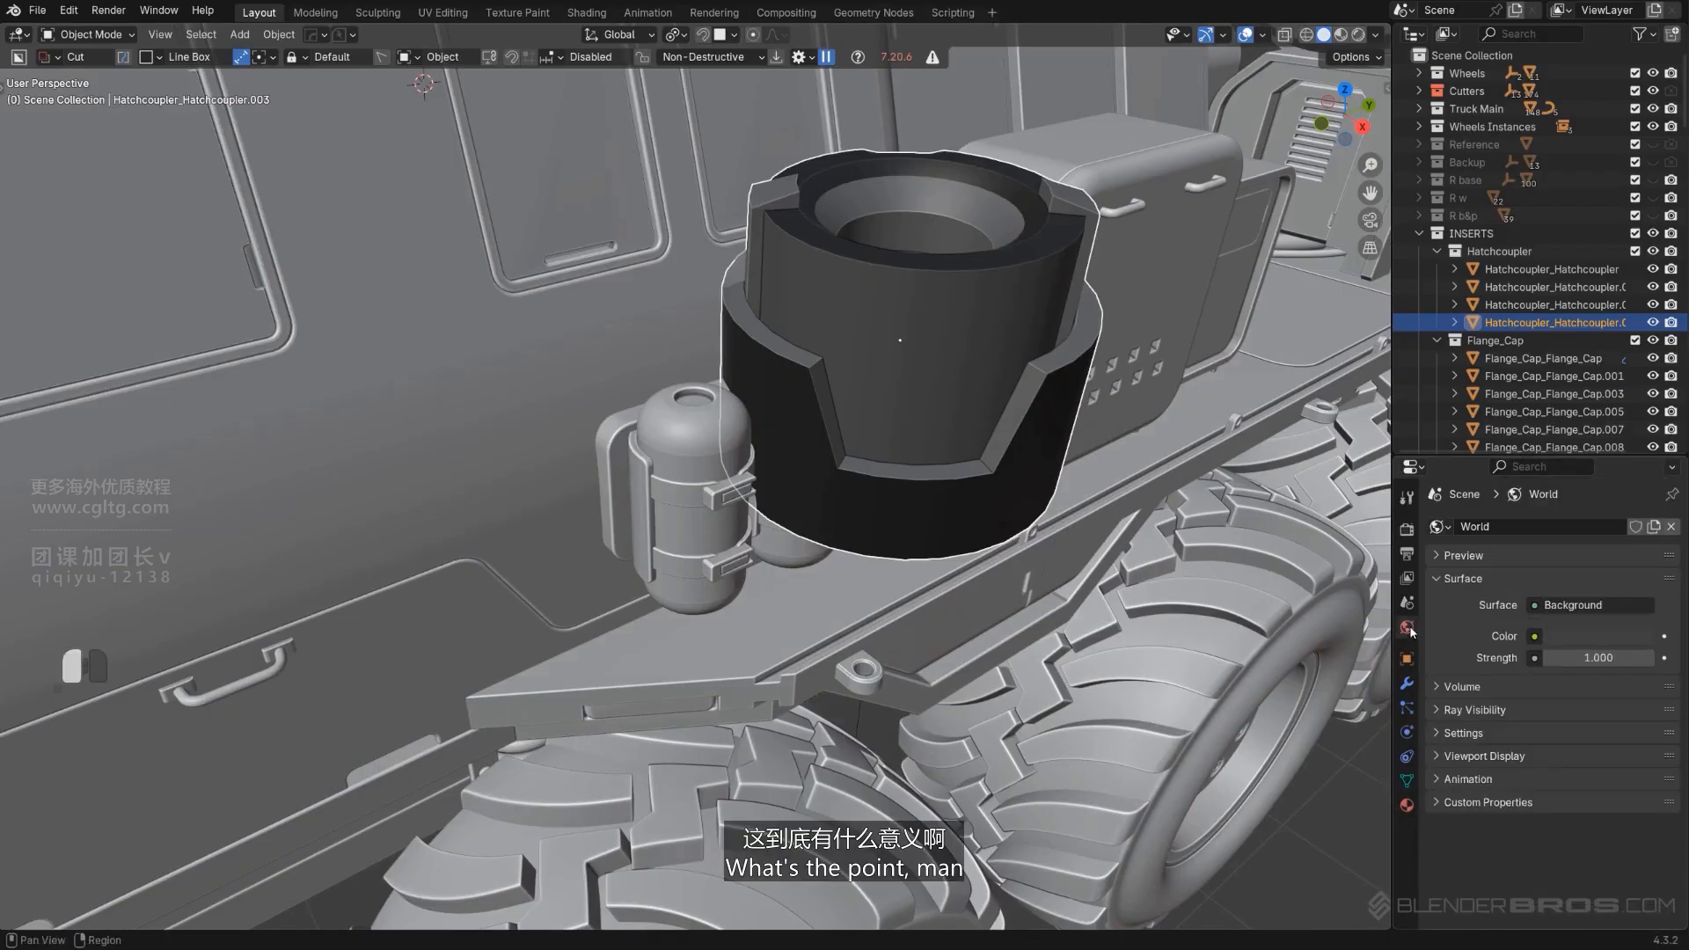
click(1407, 804)
click(1673, 545)
click(1673, 545)
click(1673, 546)
click(1672, 546)
click(1672, 546)
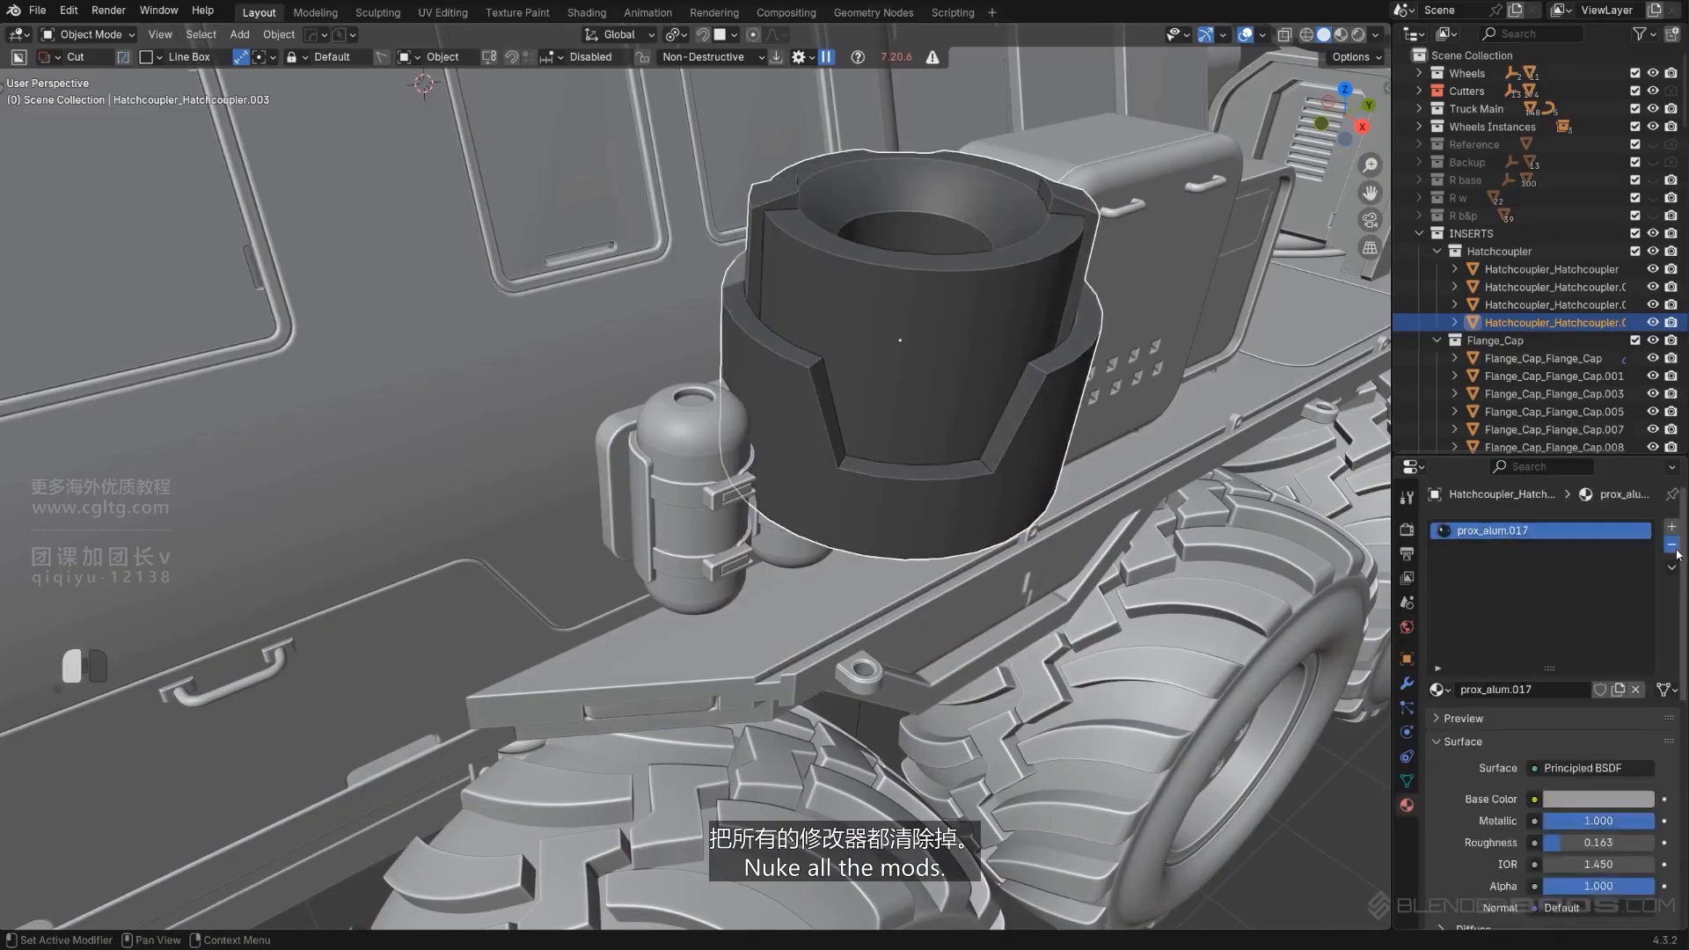
click(1673, 546)
key(s)
click(1012, 385)
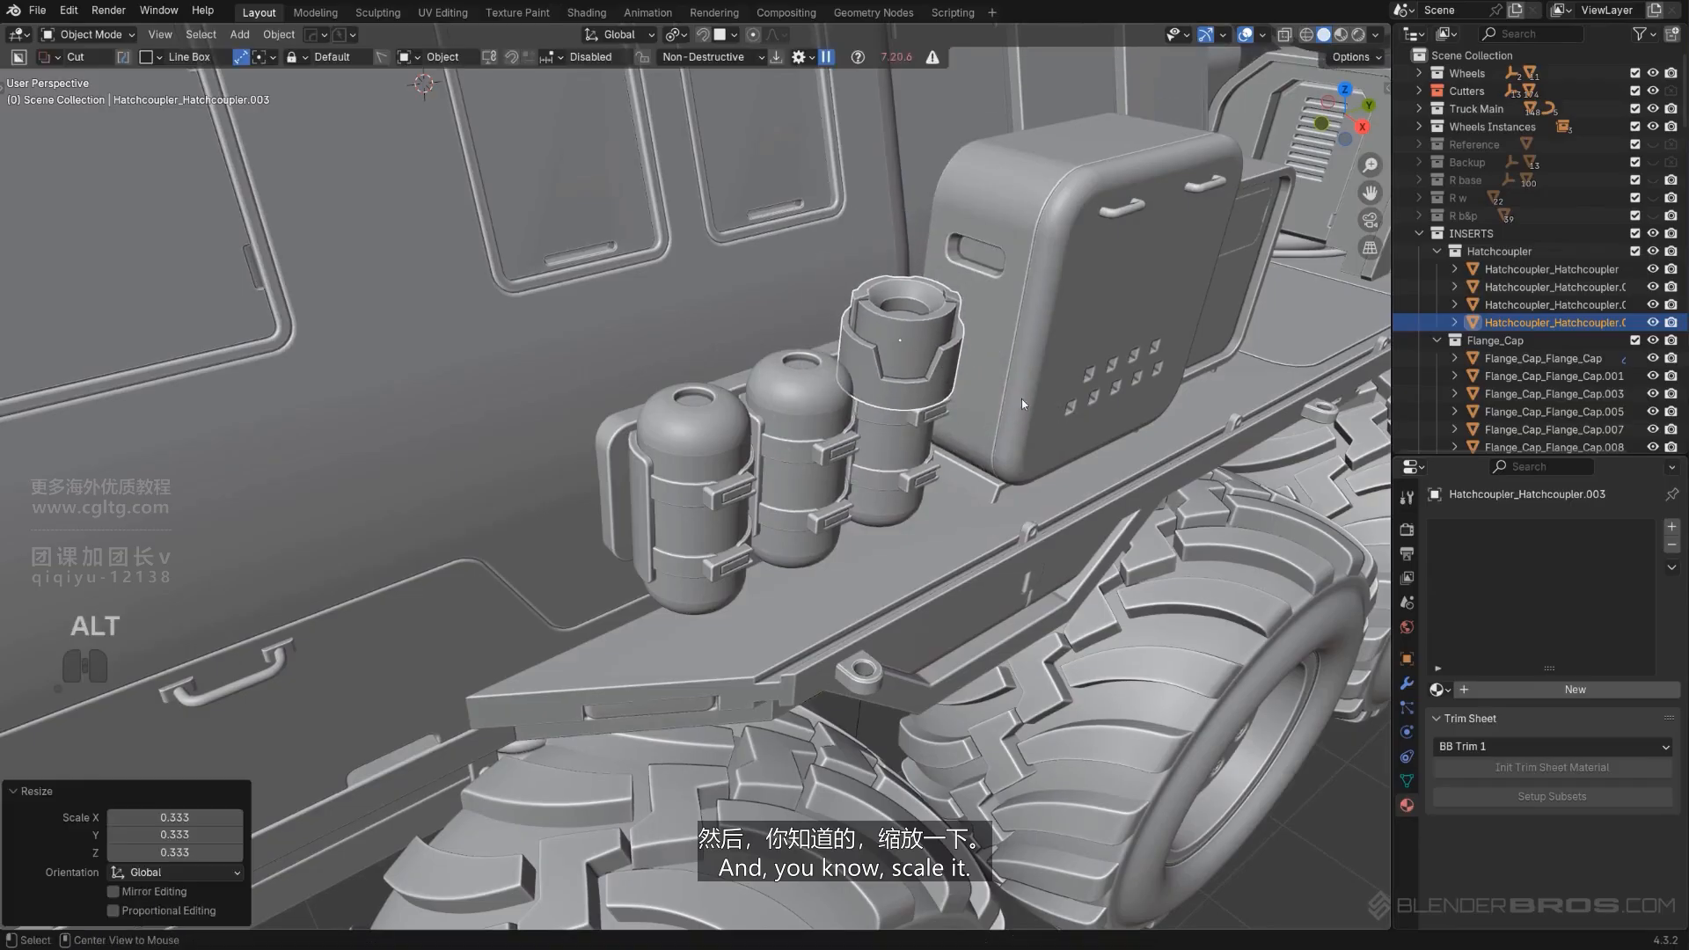
Snap the 3D cursor to the center of the first tank's recessed top face.
alt+drag(871, 440, 877, 504)
alt+middle_drag(876, 504, 378, 436)
key(KP_5)
scroll(943, 466, up, 2)
click(541, 523)
key(Tab)
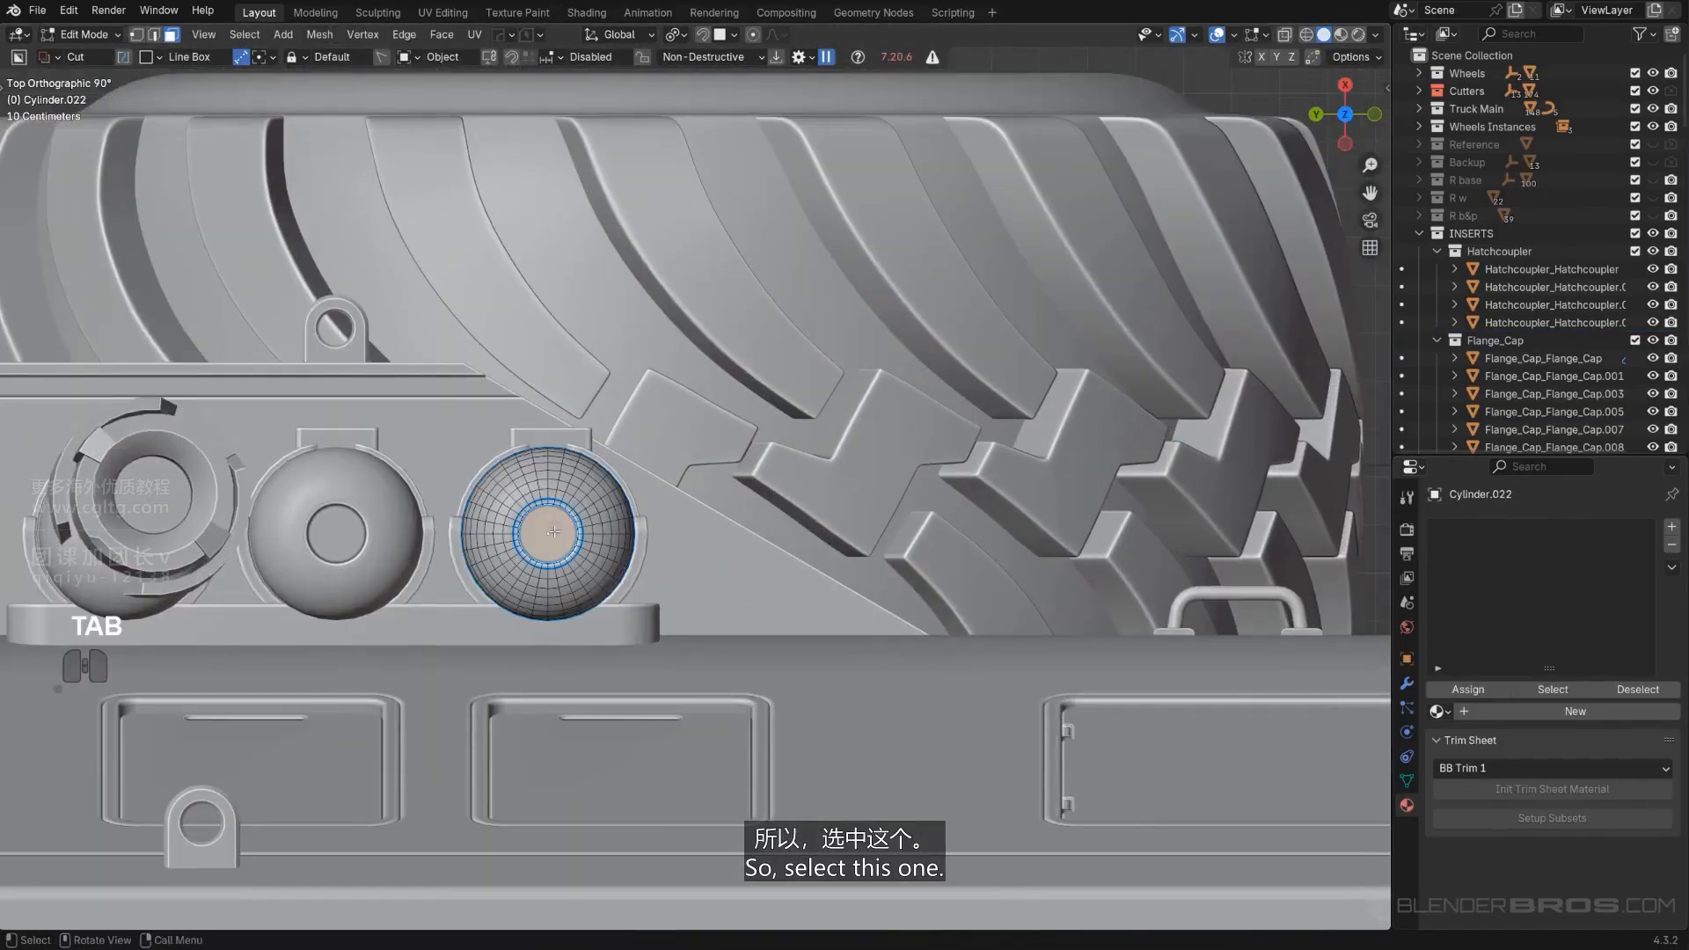
key(shift+s)
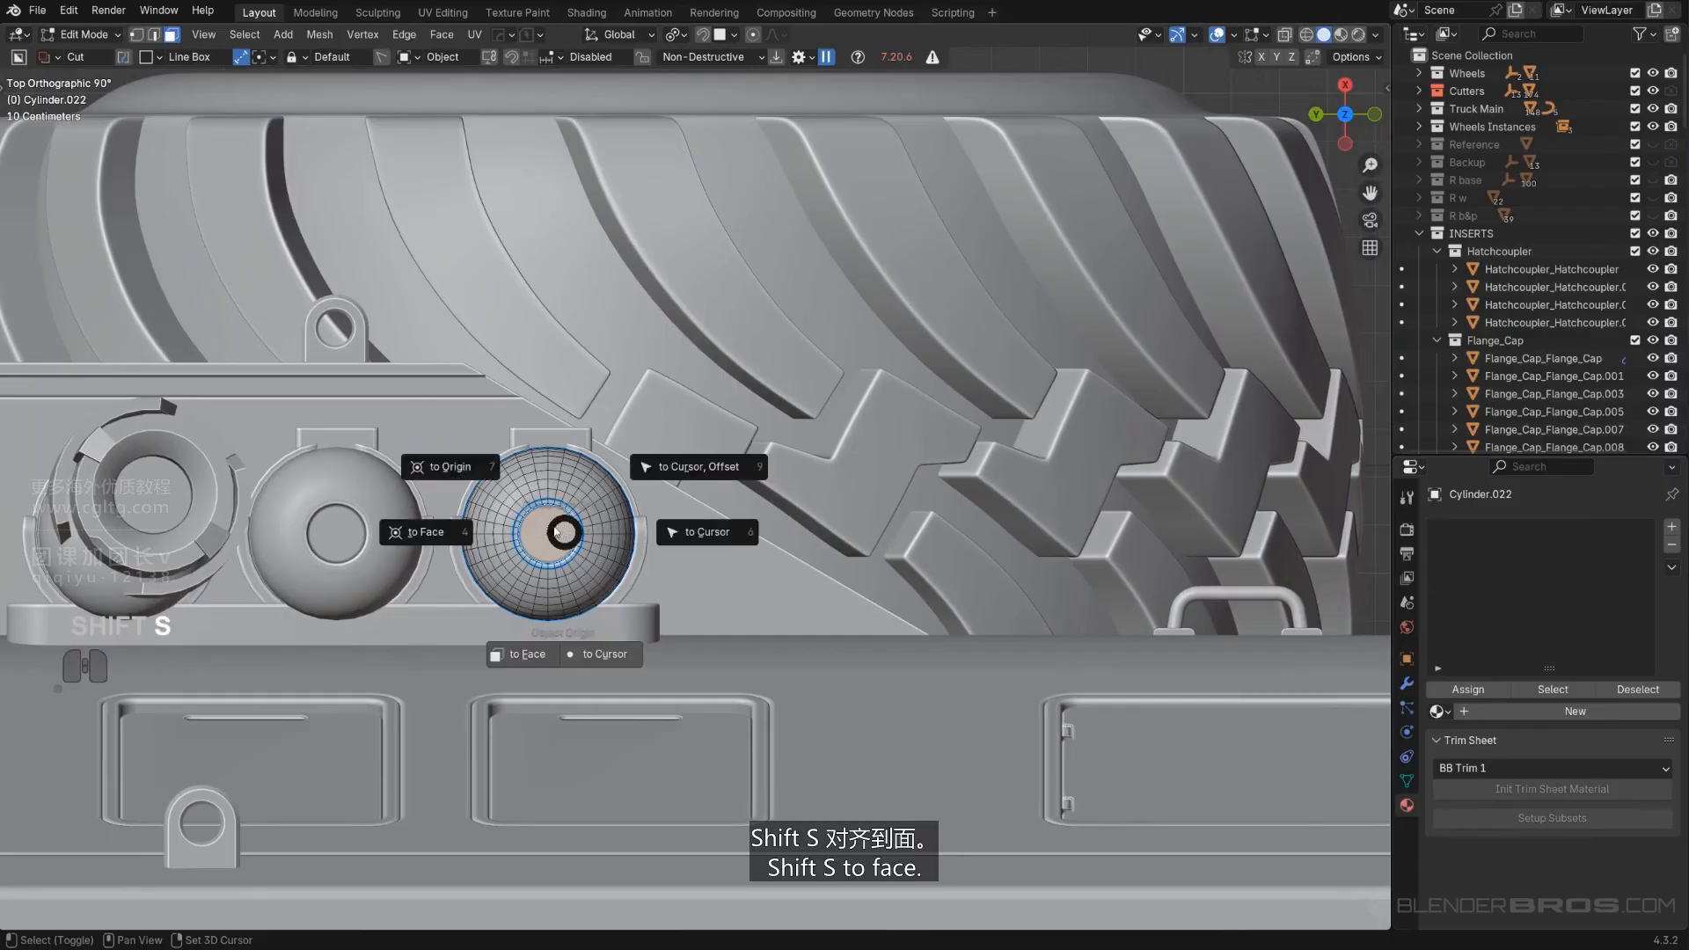
click(424, 533)
key(Tab)
Move the hatchcoupler to the 3D cursor on the first tank and scale it by about 0.267 to fit the recess.
click(221, 475)
key(shift+s)
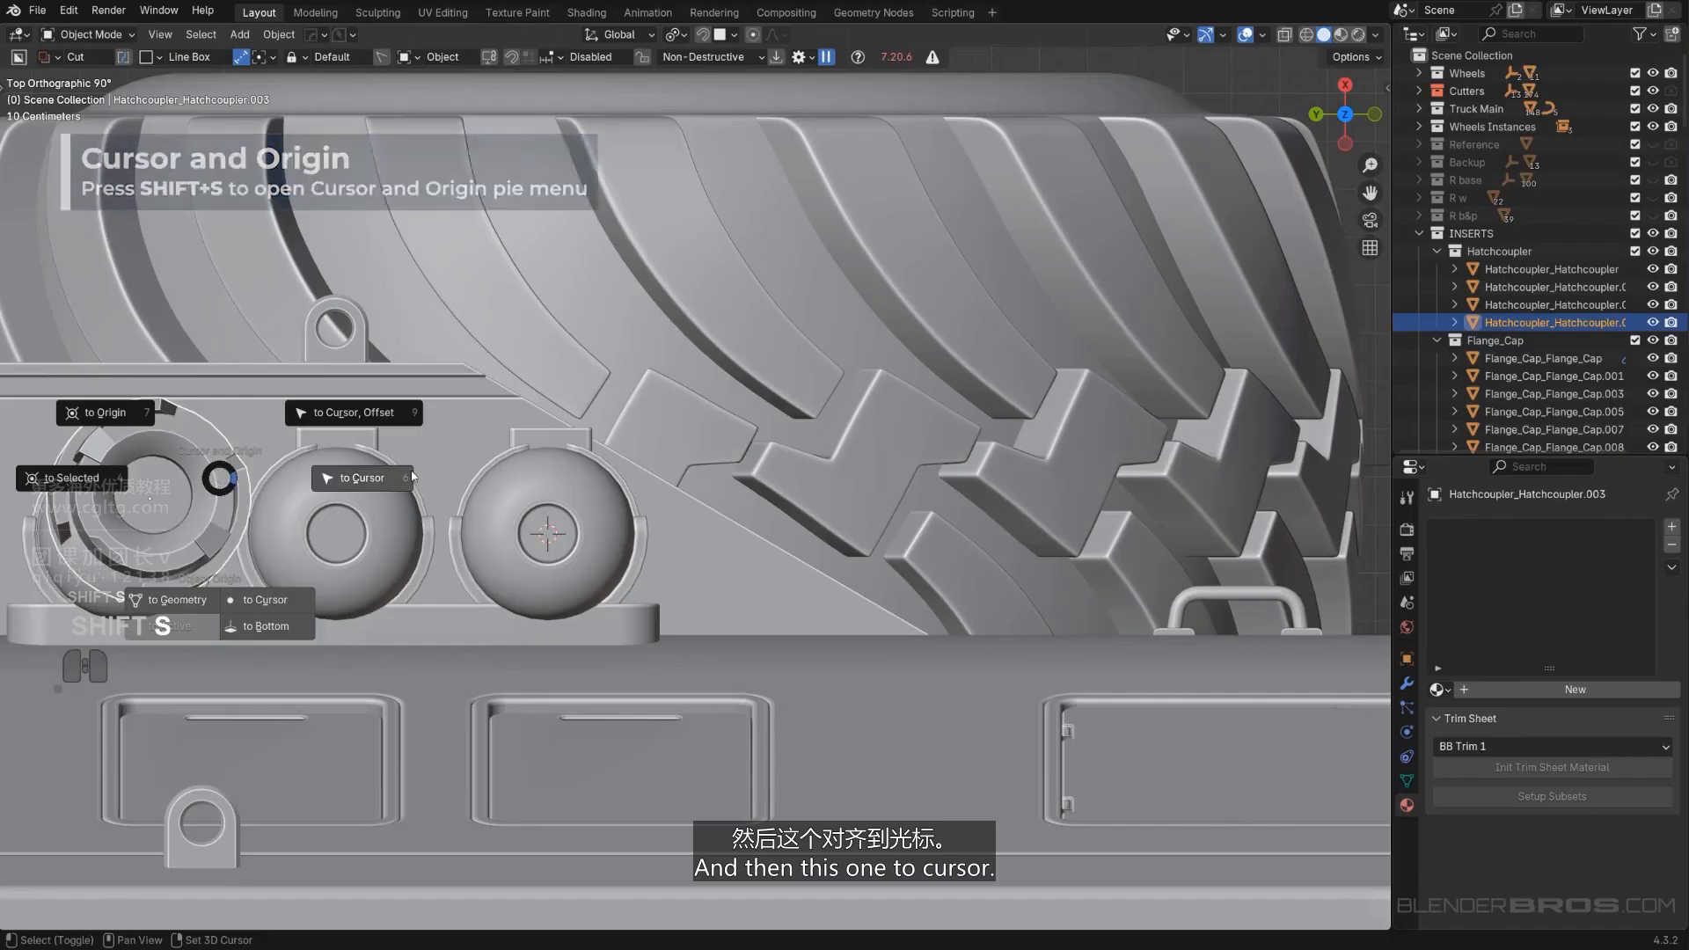
click(352, 483)
scroll(546, 528, up, 3)
key(s)
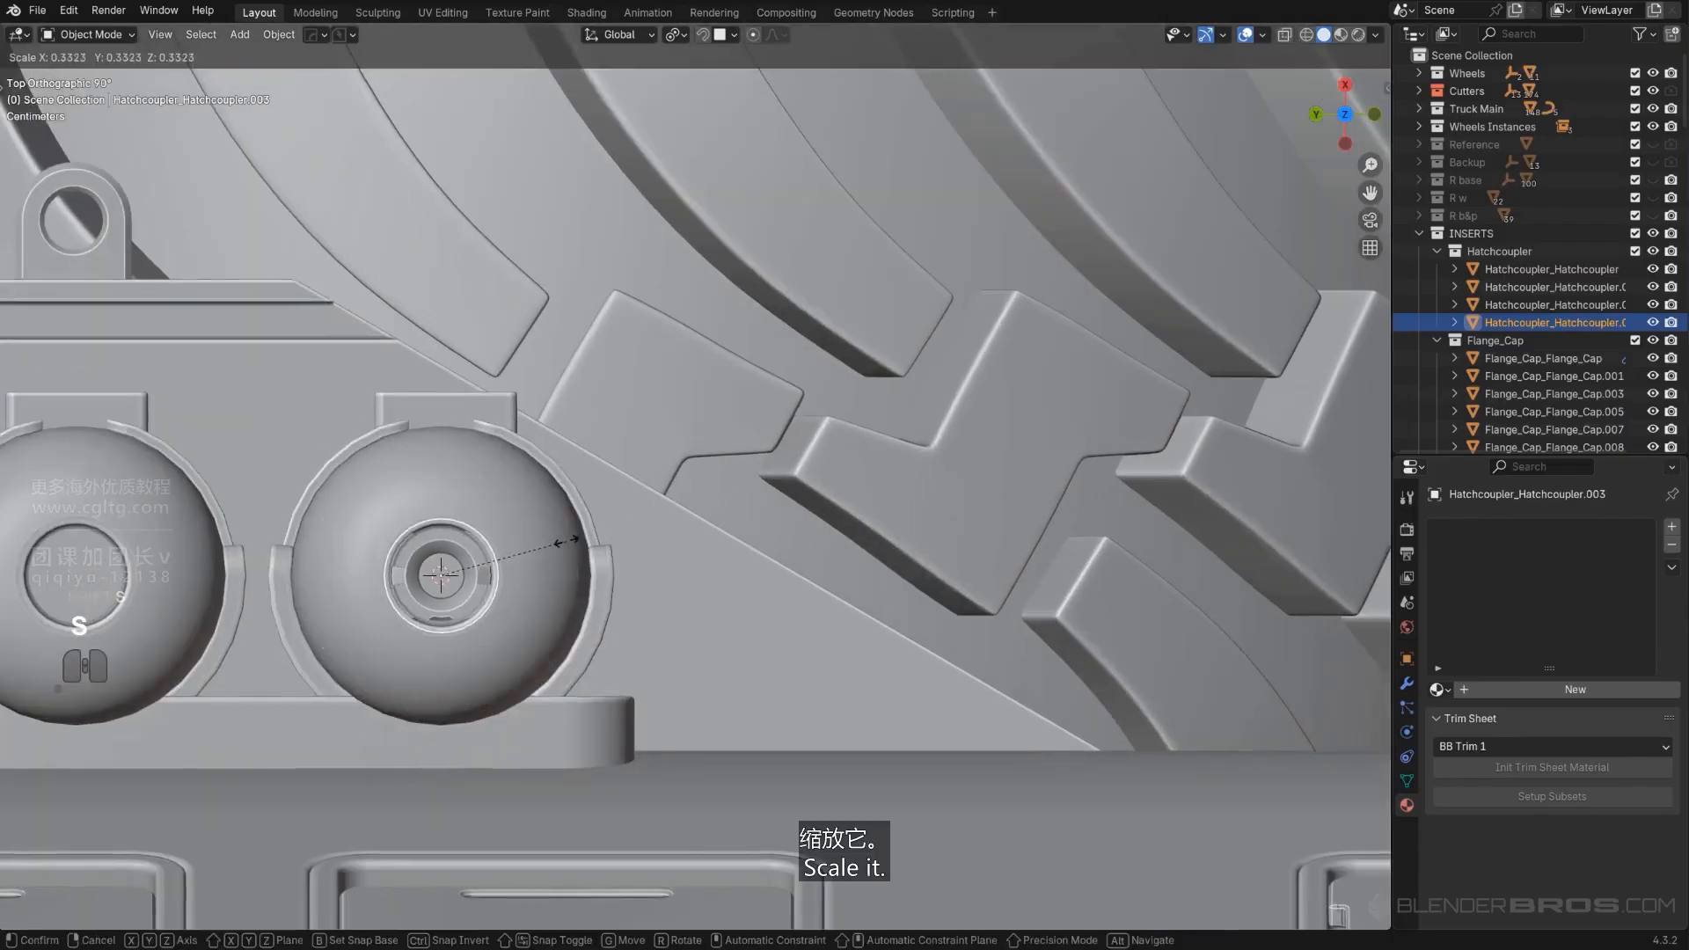
click(543, 547)
Add a very small bevel of about 0.001 m to the hatchcoupler.
key(q)
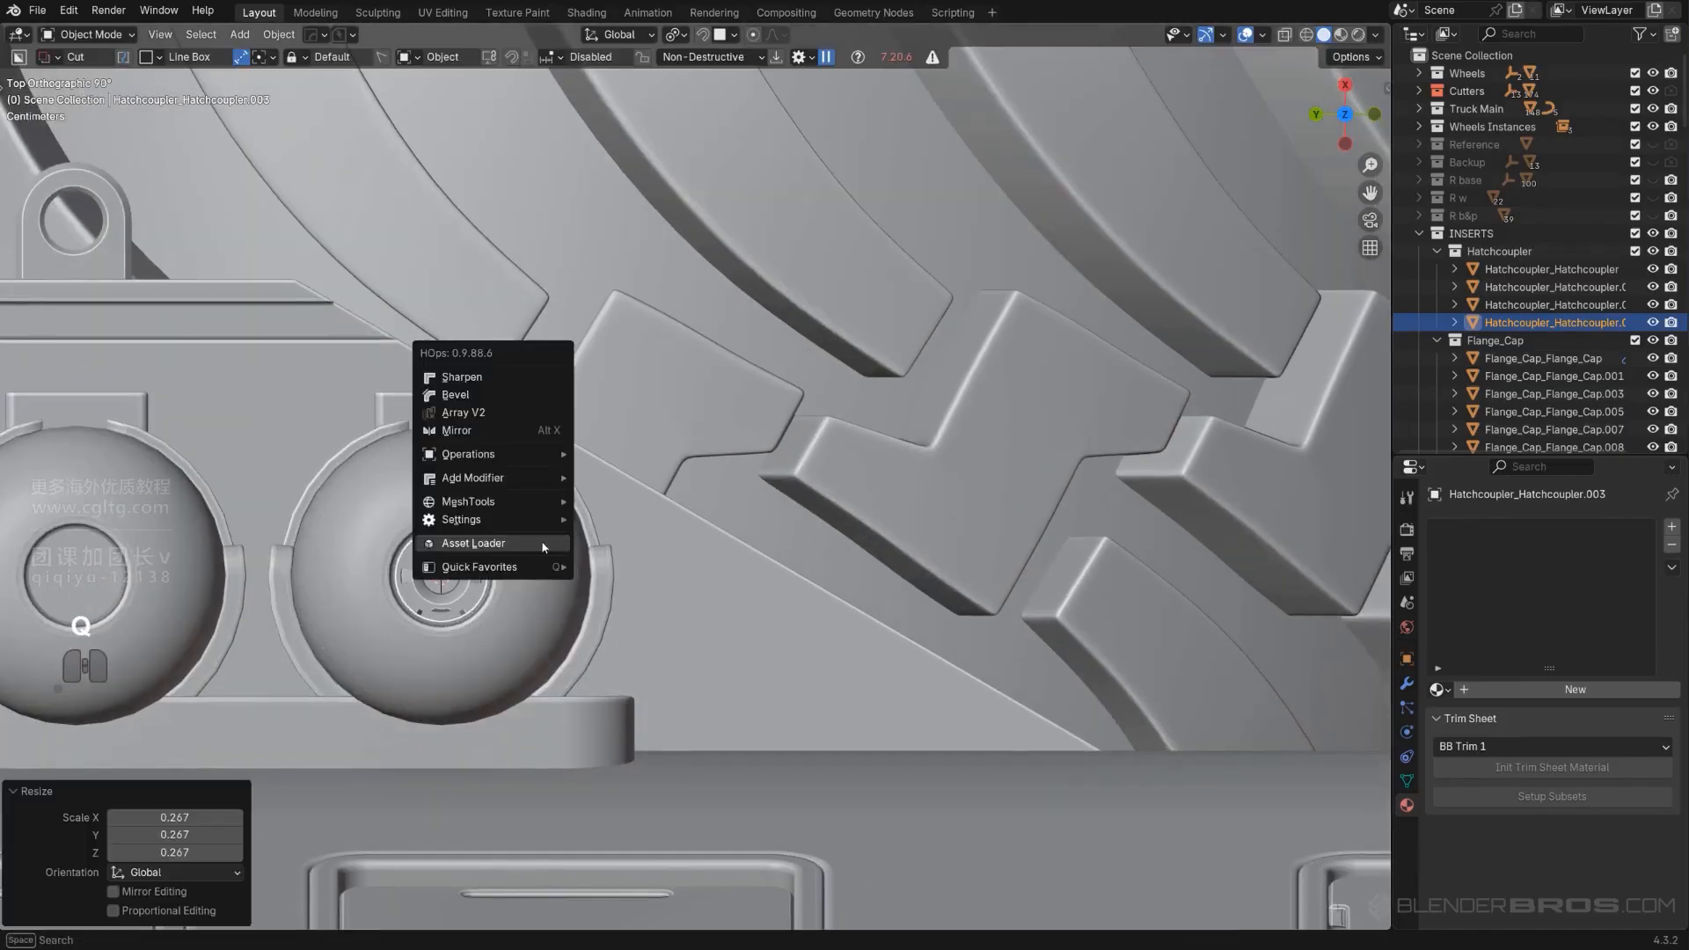
click(497, 398)
click(515, 403)
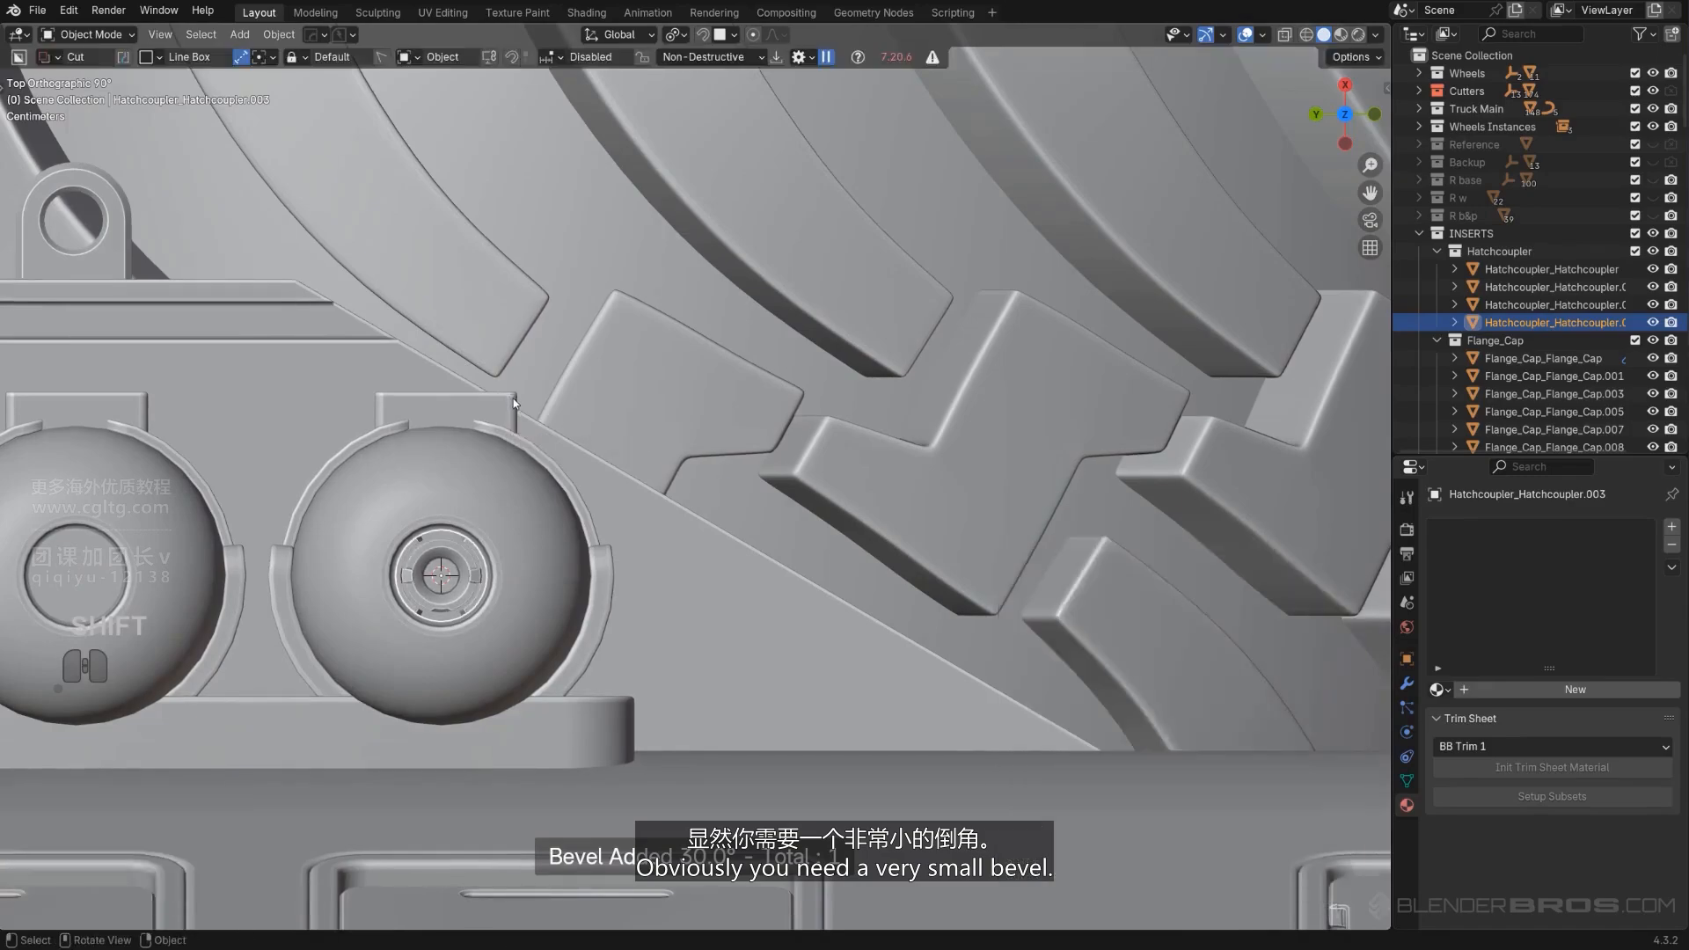
Array the hatchcoupler along the row with a count of 3, adjusting the offset to center one in each tank's recess.
scroll(749, 442, down, 6)
scroll(753, 447, up, 4)
key(q)
click(744, 464)
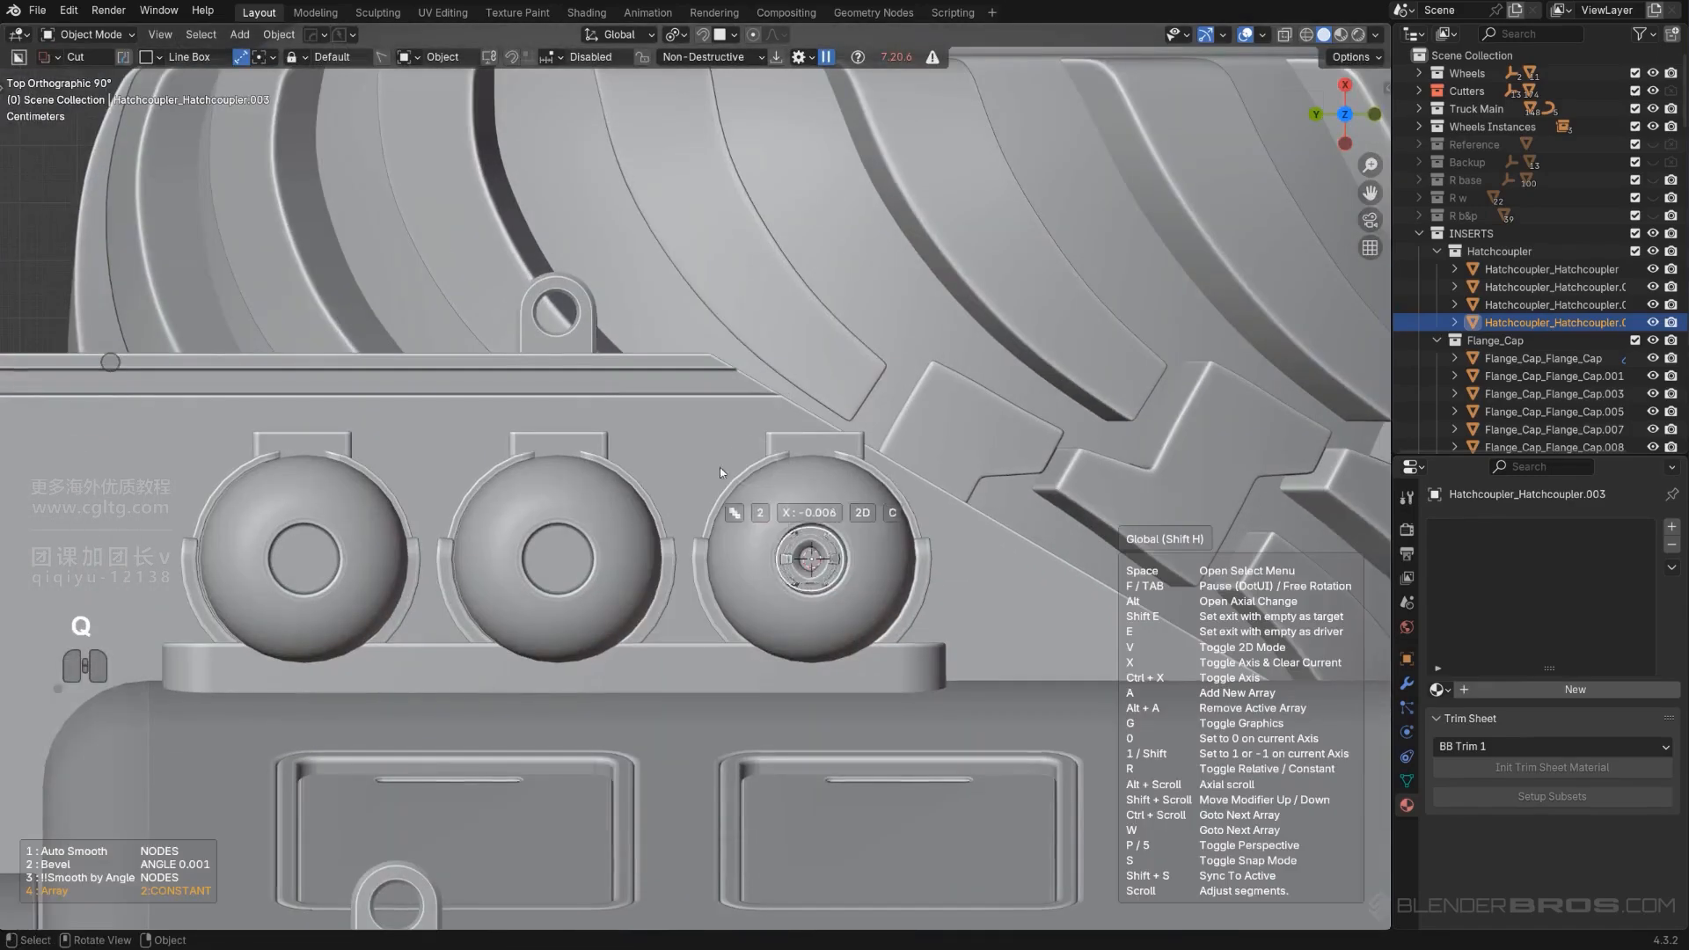
scroll(690, 470, up, 1)
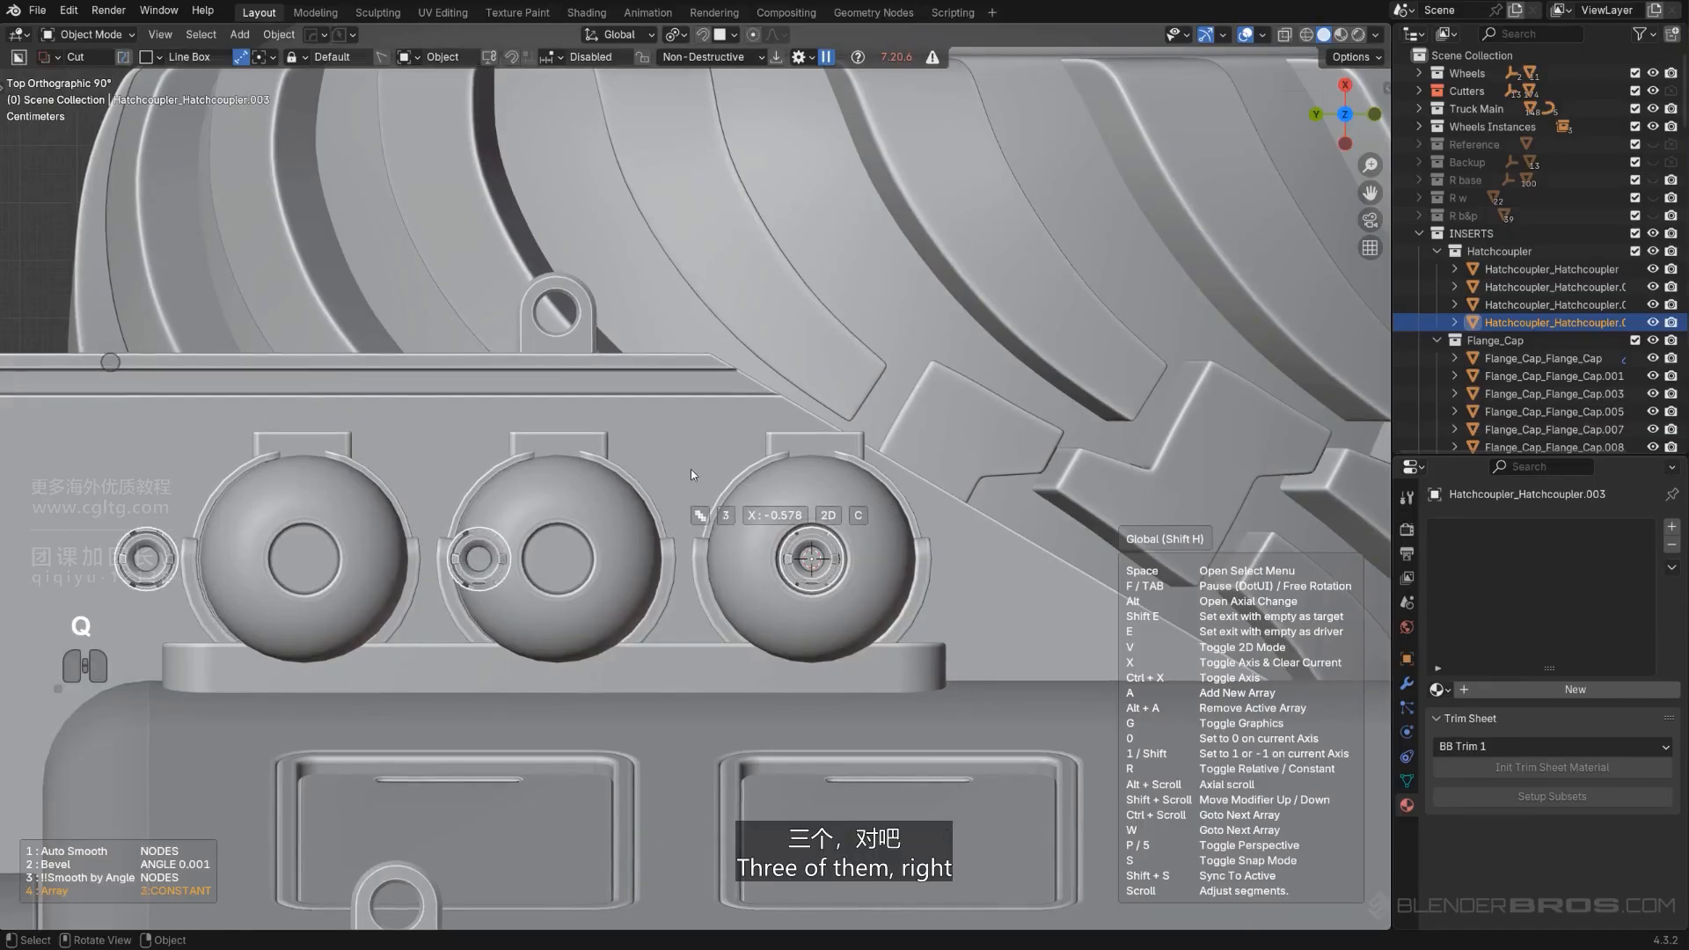
click(813, 475)
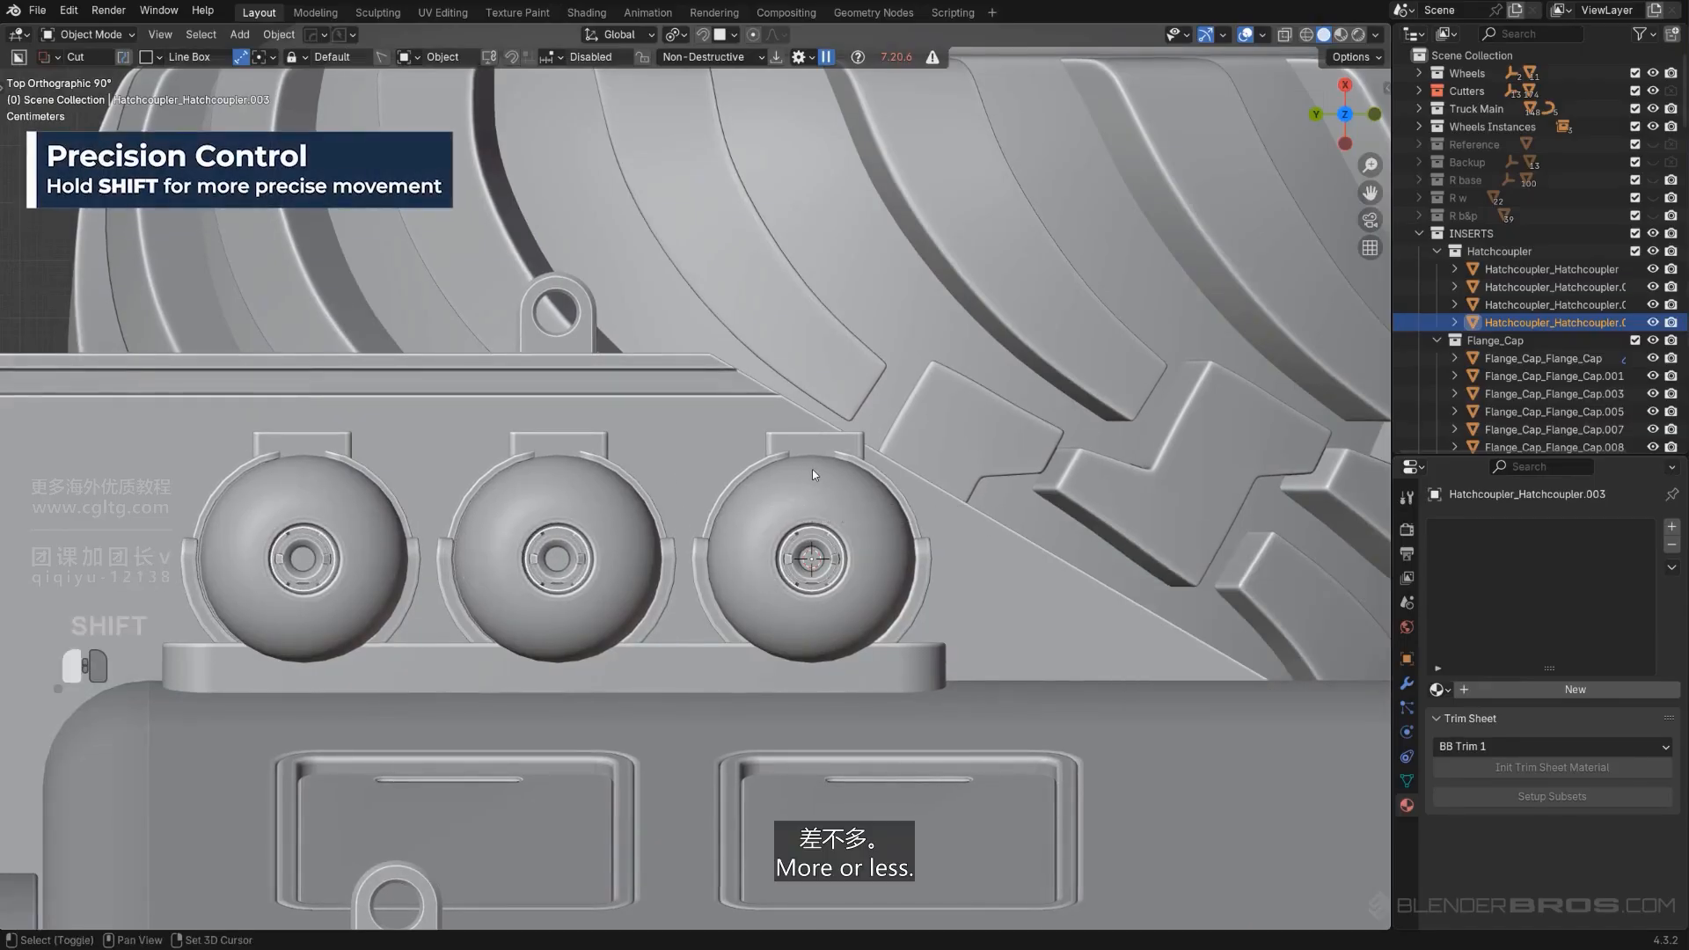
key(q)
click(812, 468)
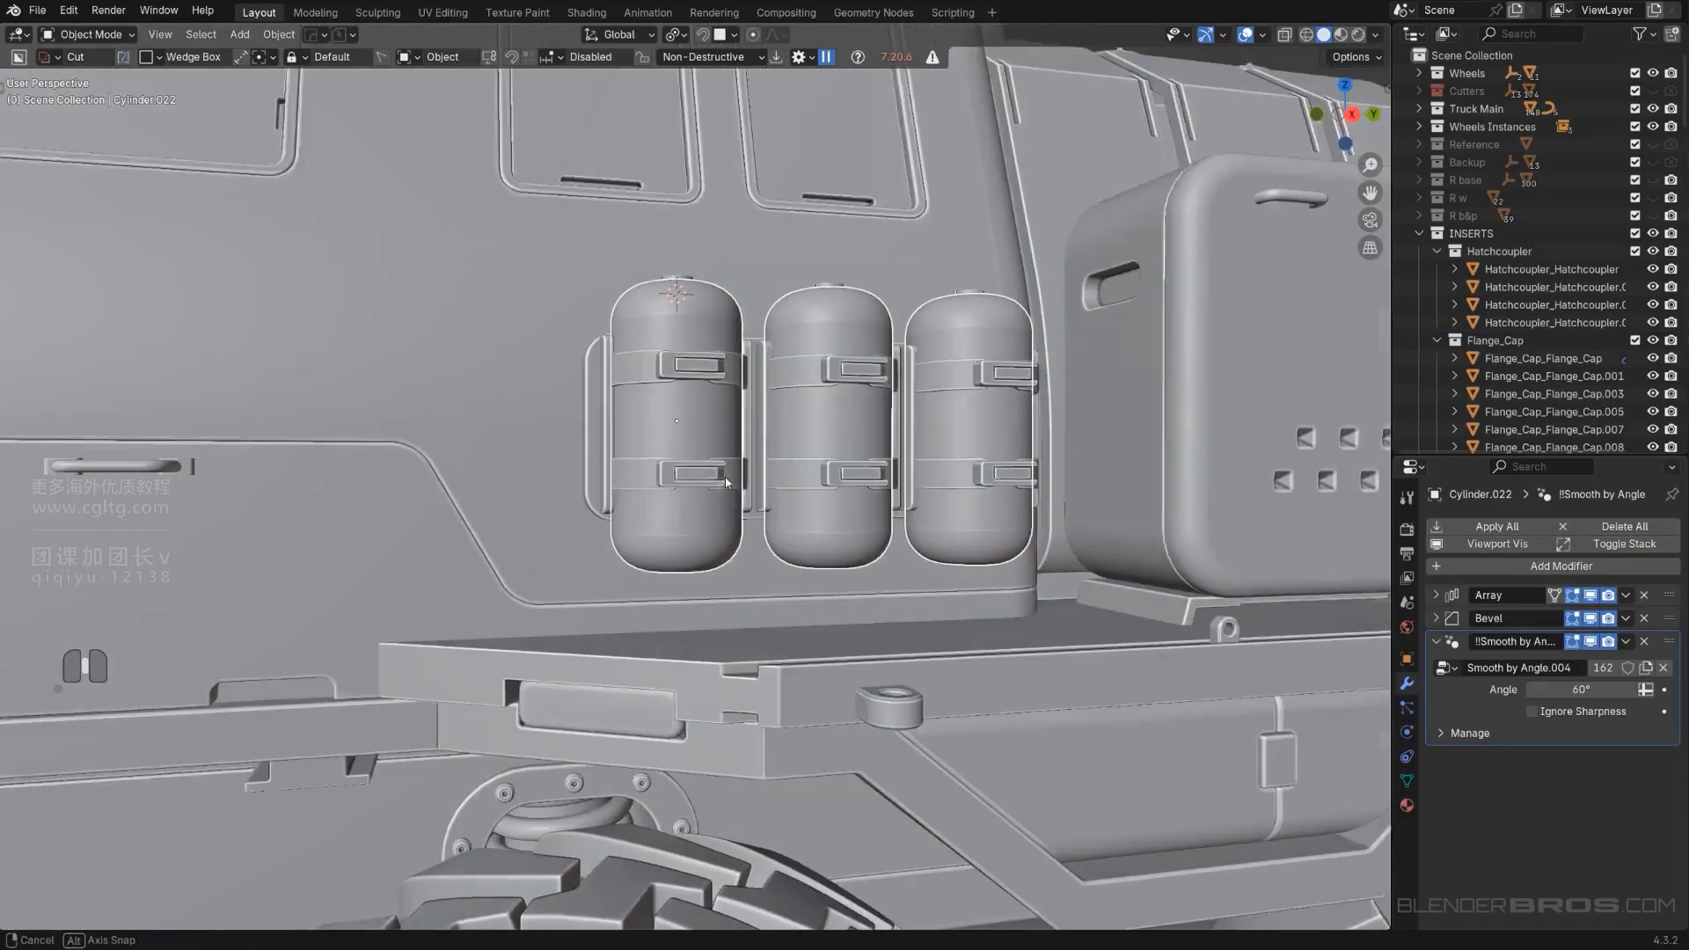
Try to move the tank's origin to the middle of its selected upper and lower edge loops.
middle_drag(710, 440, 700, 411)
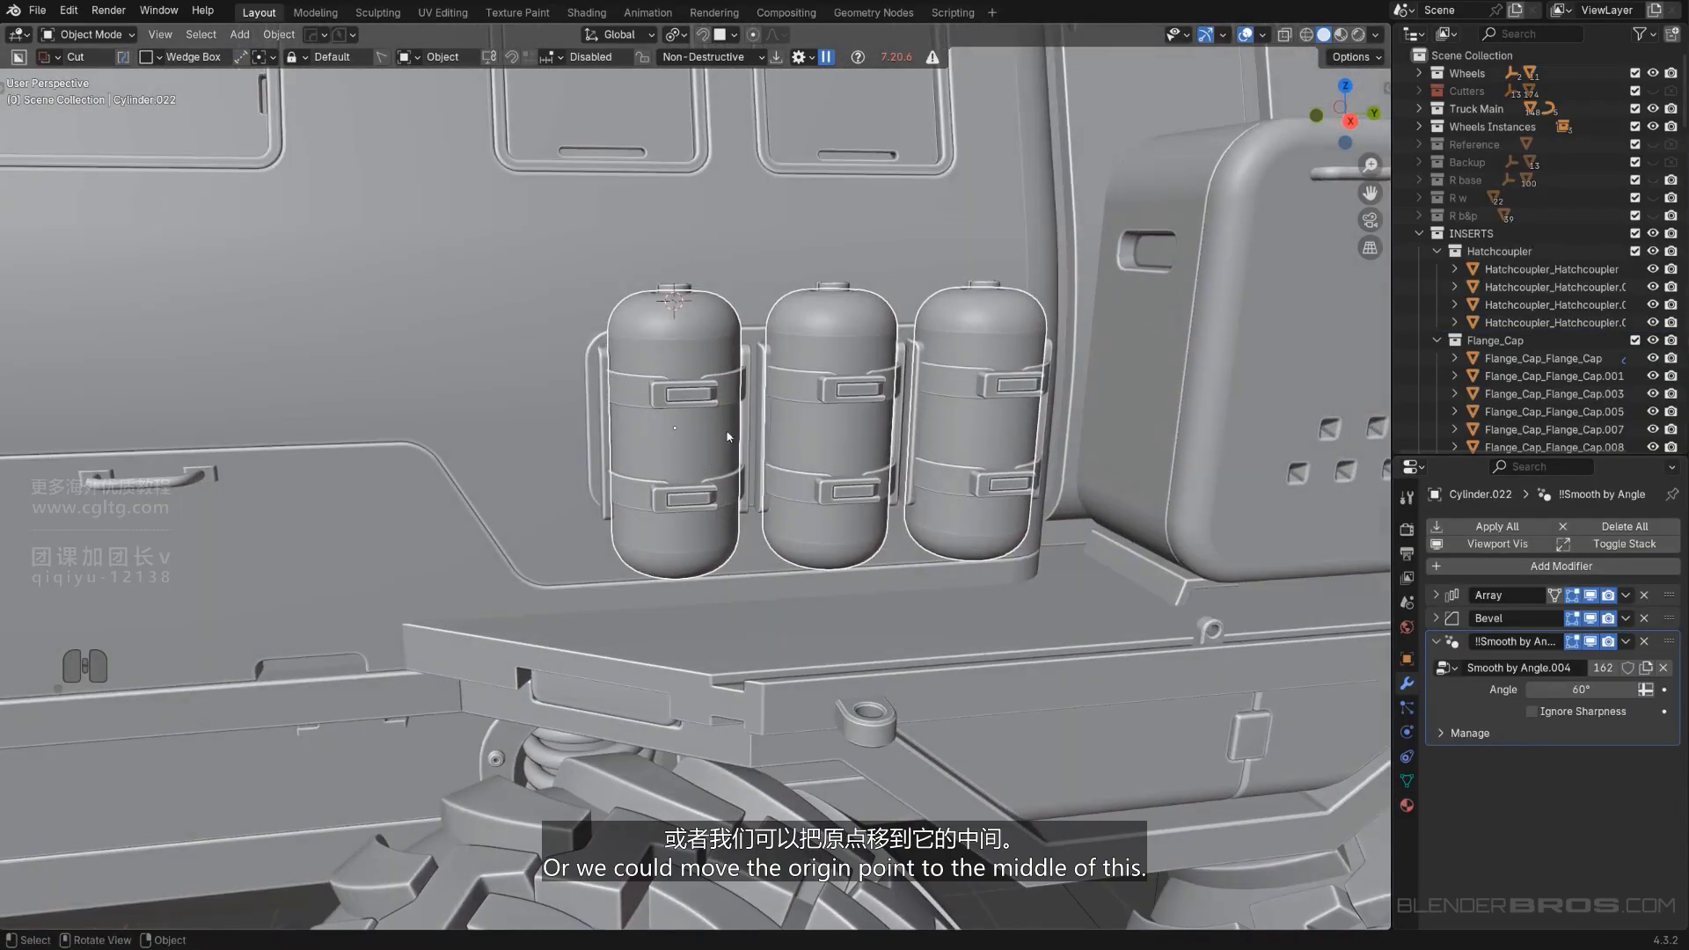
key(Tab)
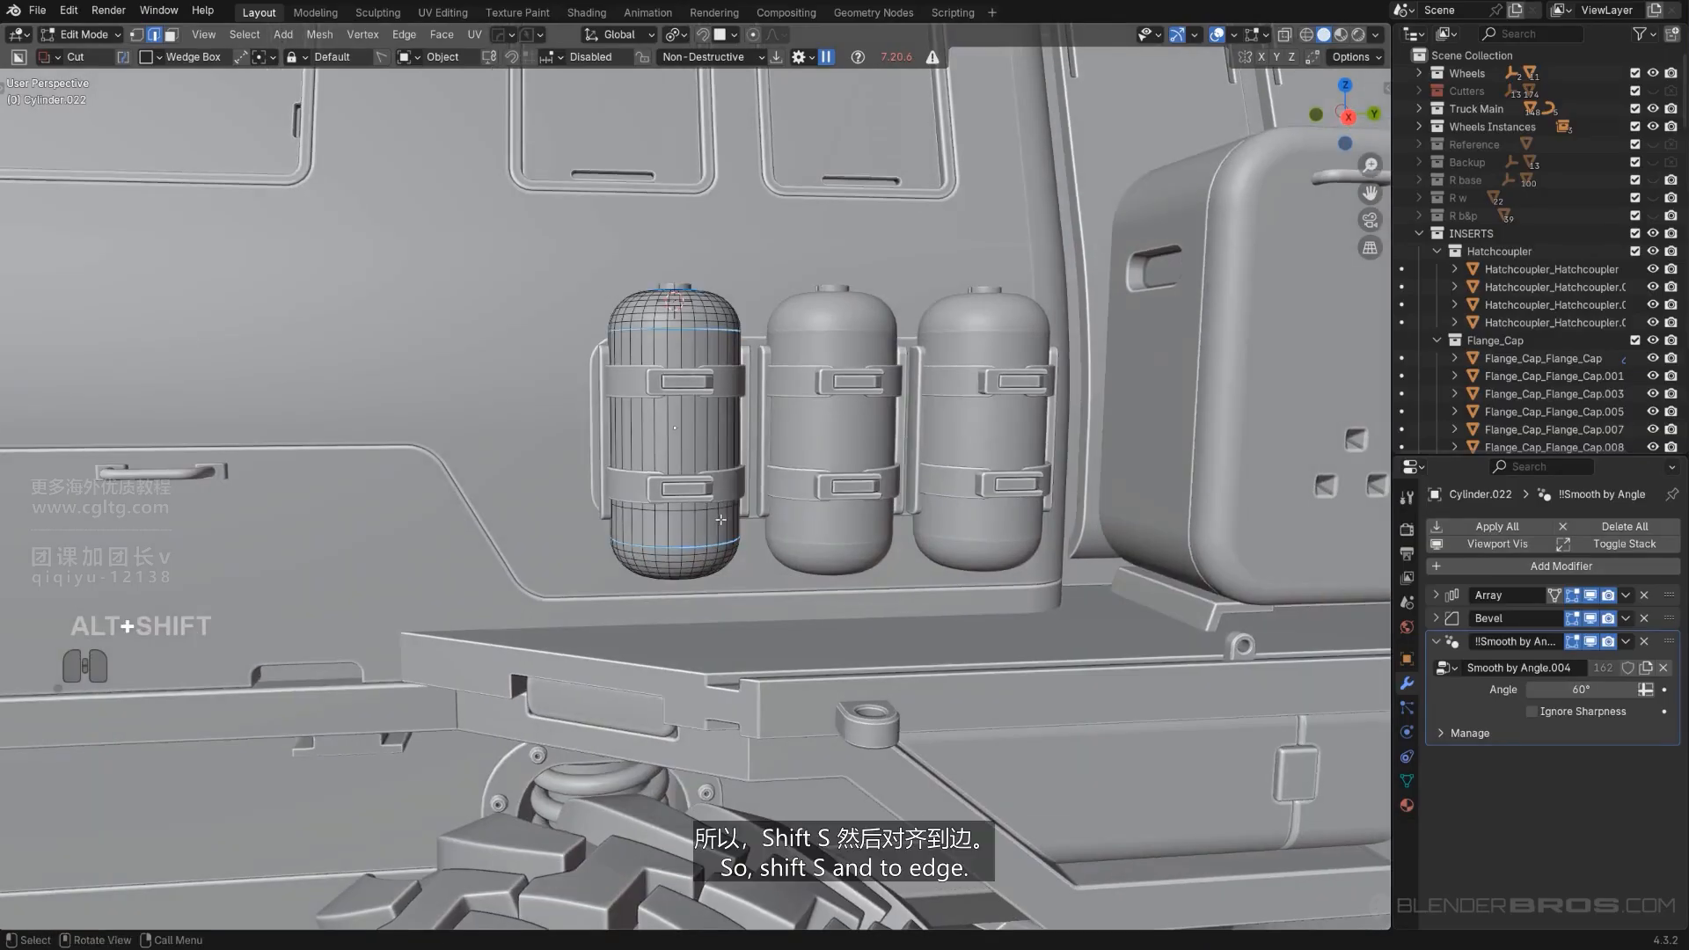
key(shift+s)
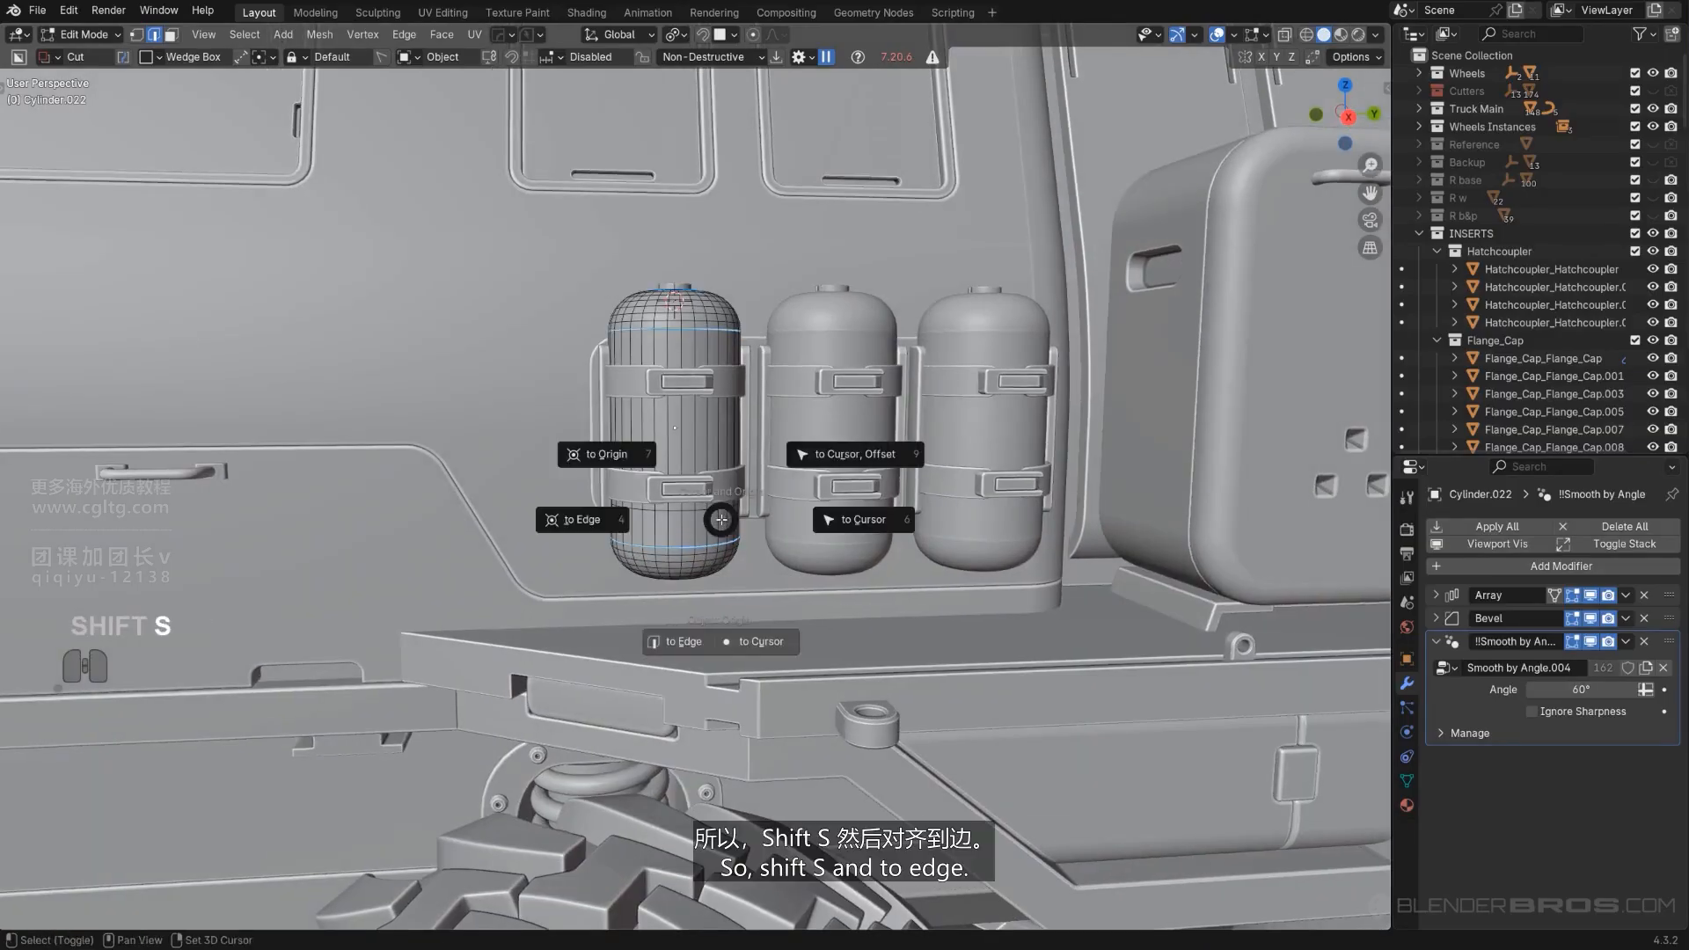
click(685, 641)
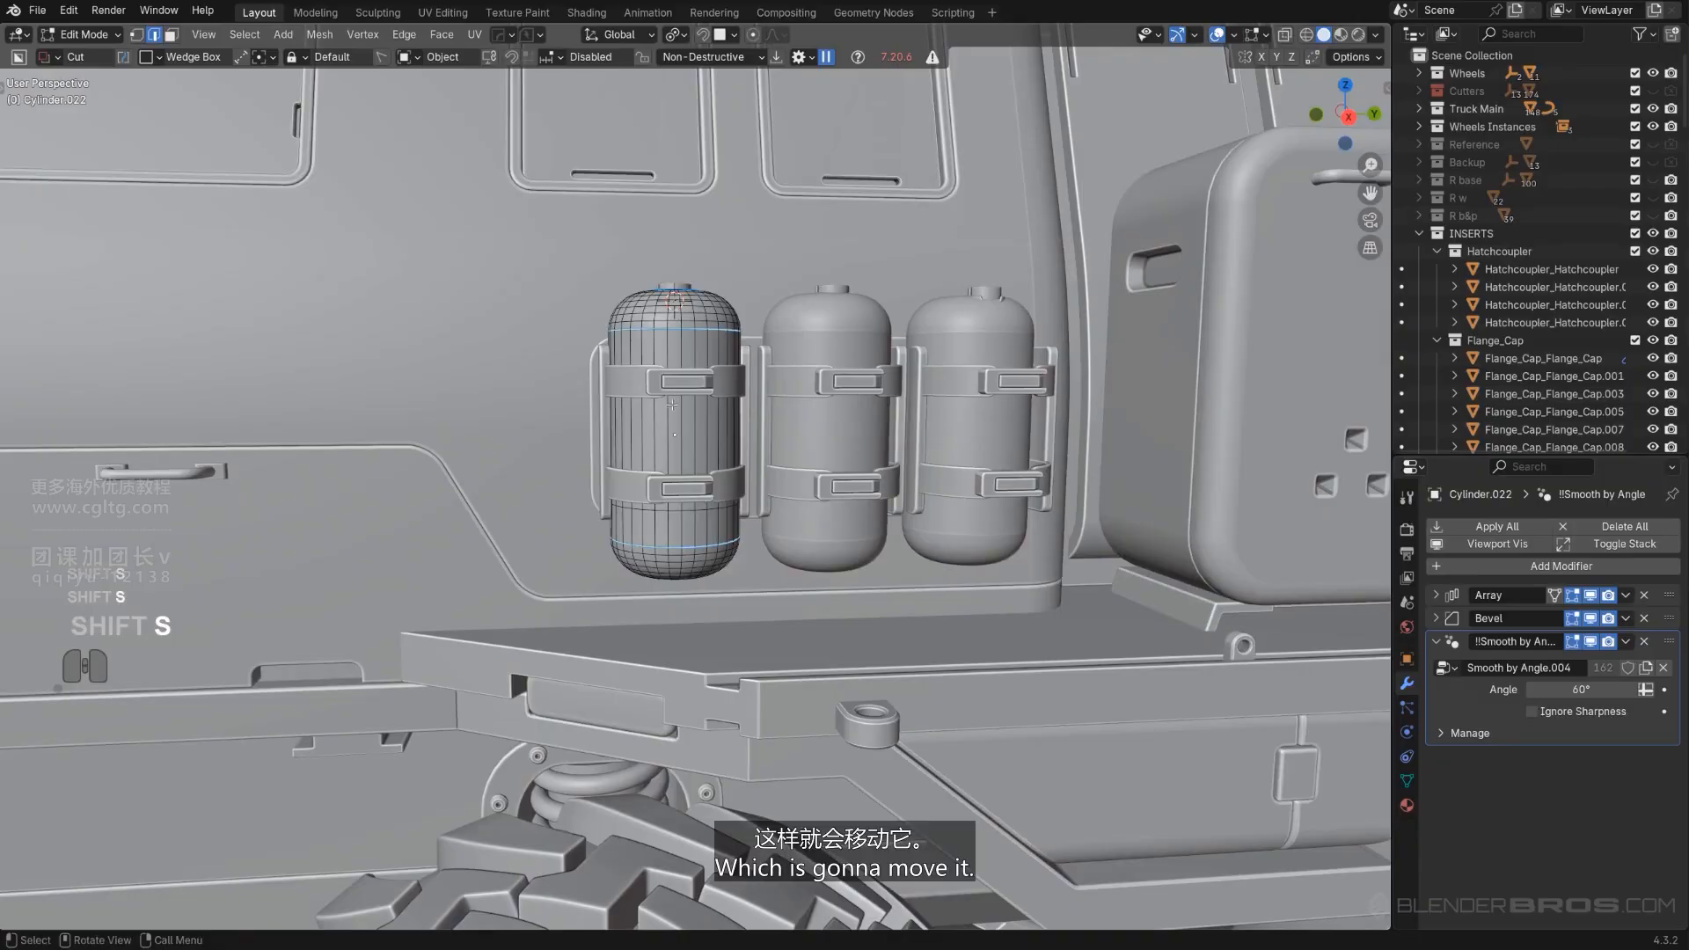
middle_drag(780, 467, 934, 420)
key(ctrl+z)
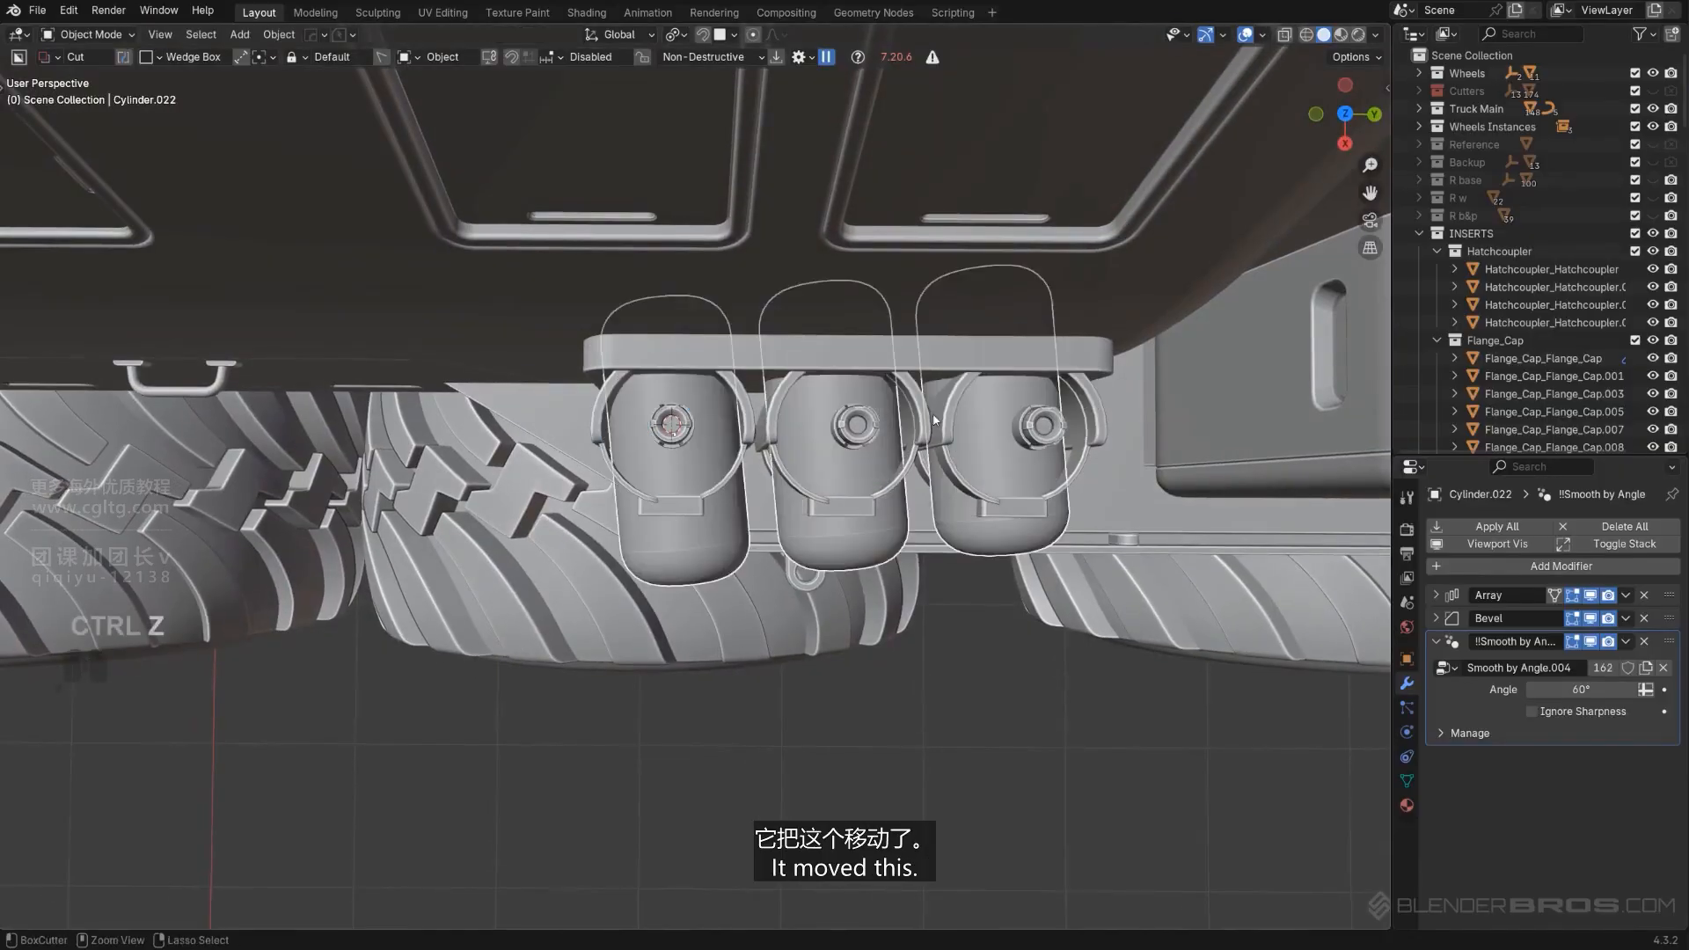
key(ctrl+z)
Snap the 3D cursor to the middle of the first tank's selected upper and lower edge loops.
middle_drag(762, 512, 788, 393)
scroll(762, 400, up, 2)
key(Tab)
click(775, 271)
scroll(757, 369, down, 2)
key(KP_5)
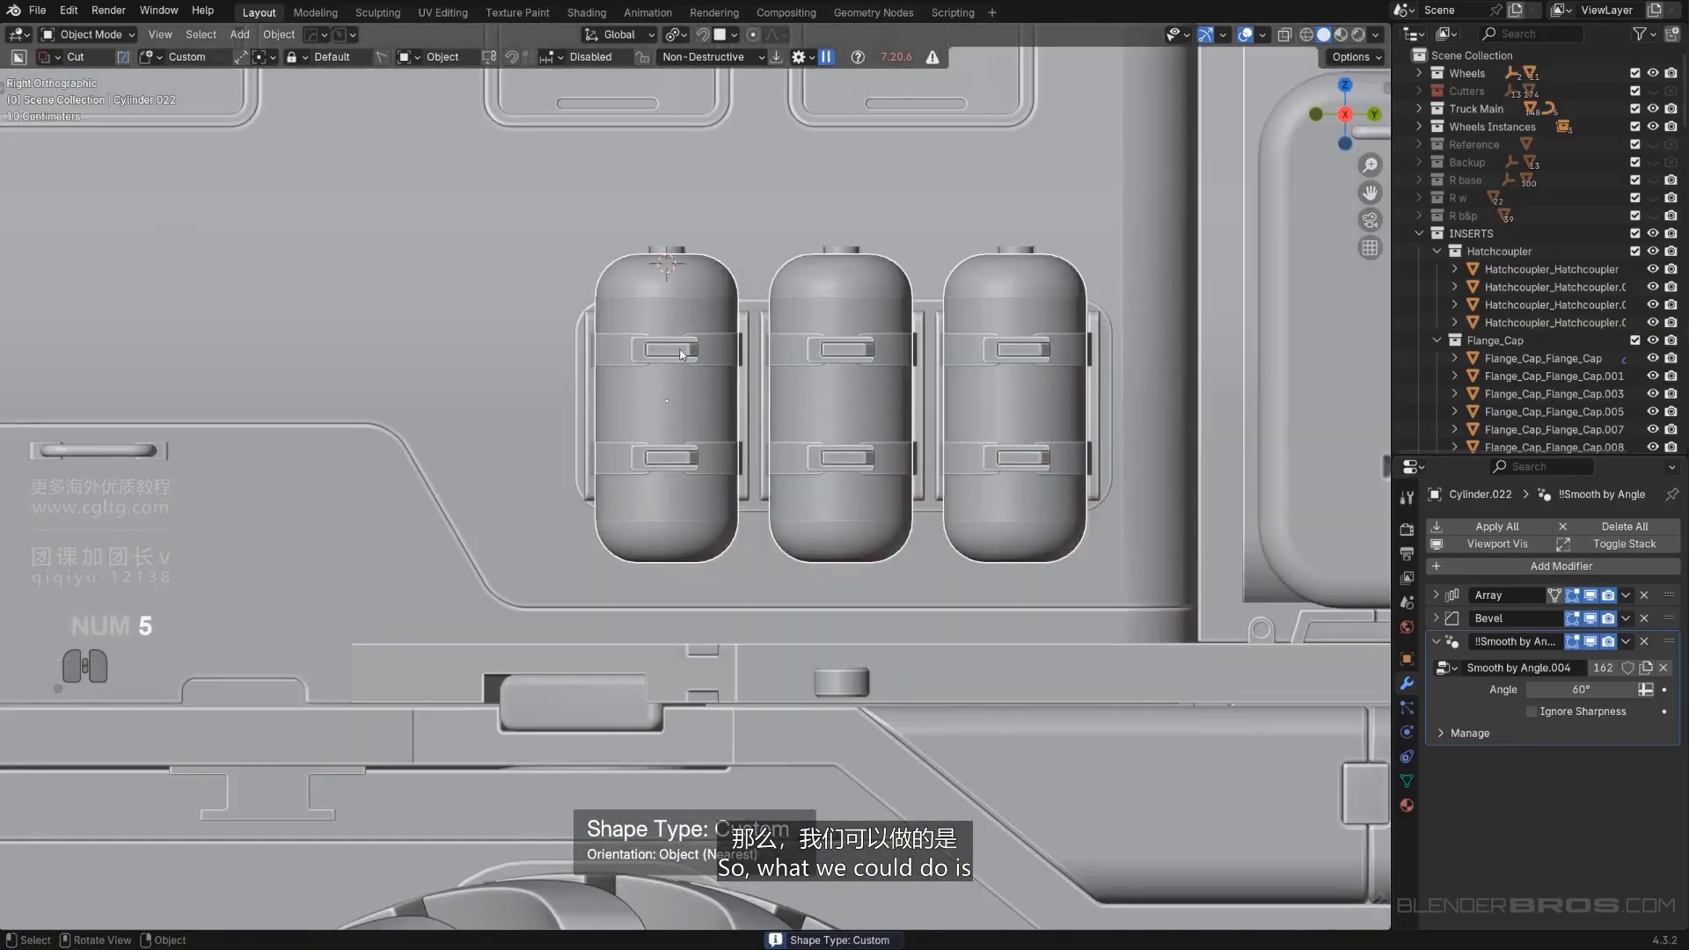
middle_drag(680, 303, 709, 308)
key(Tab)
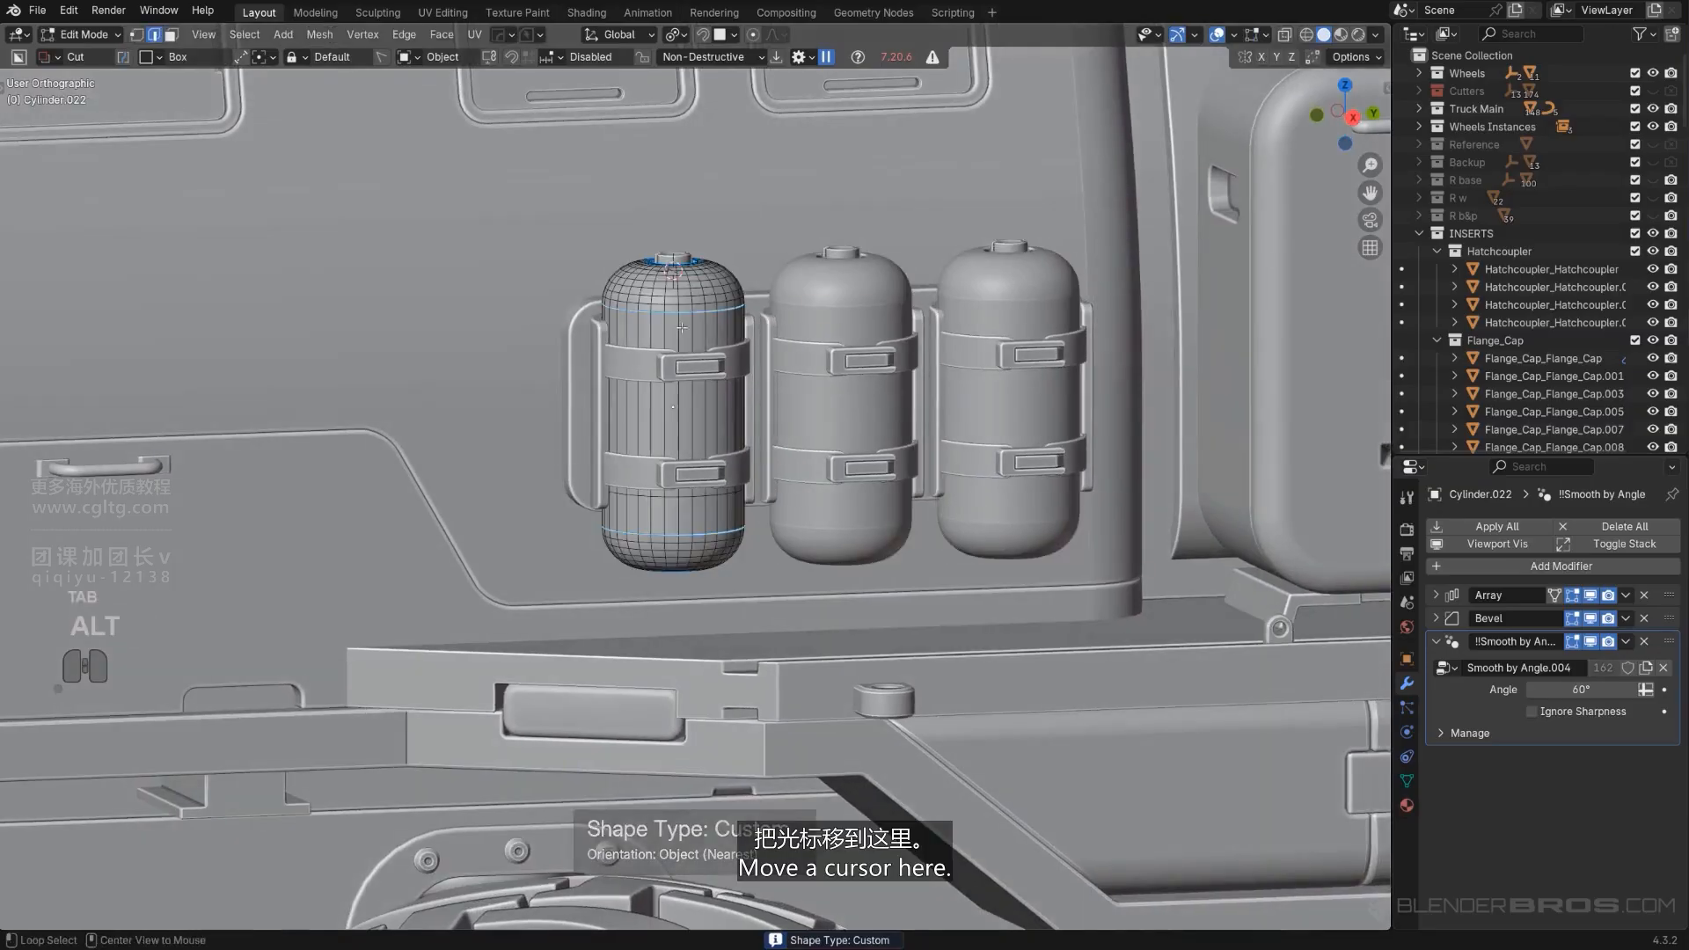
key(shift+s)
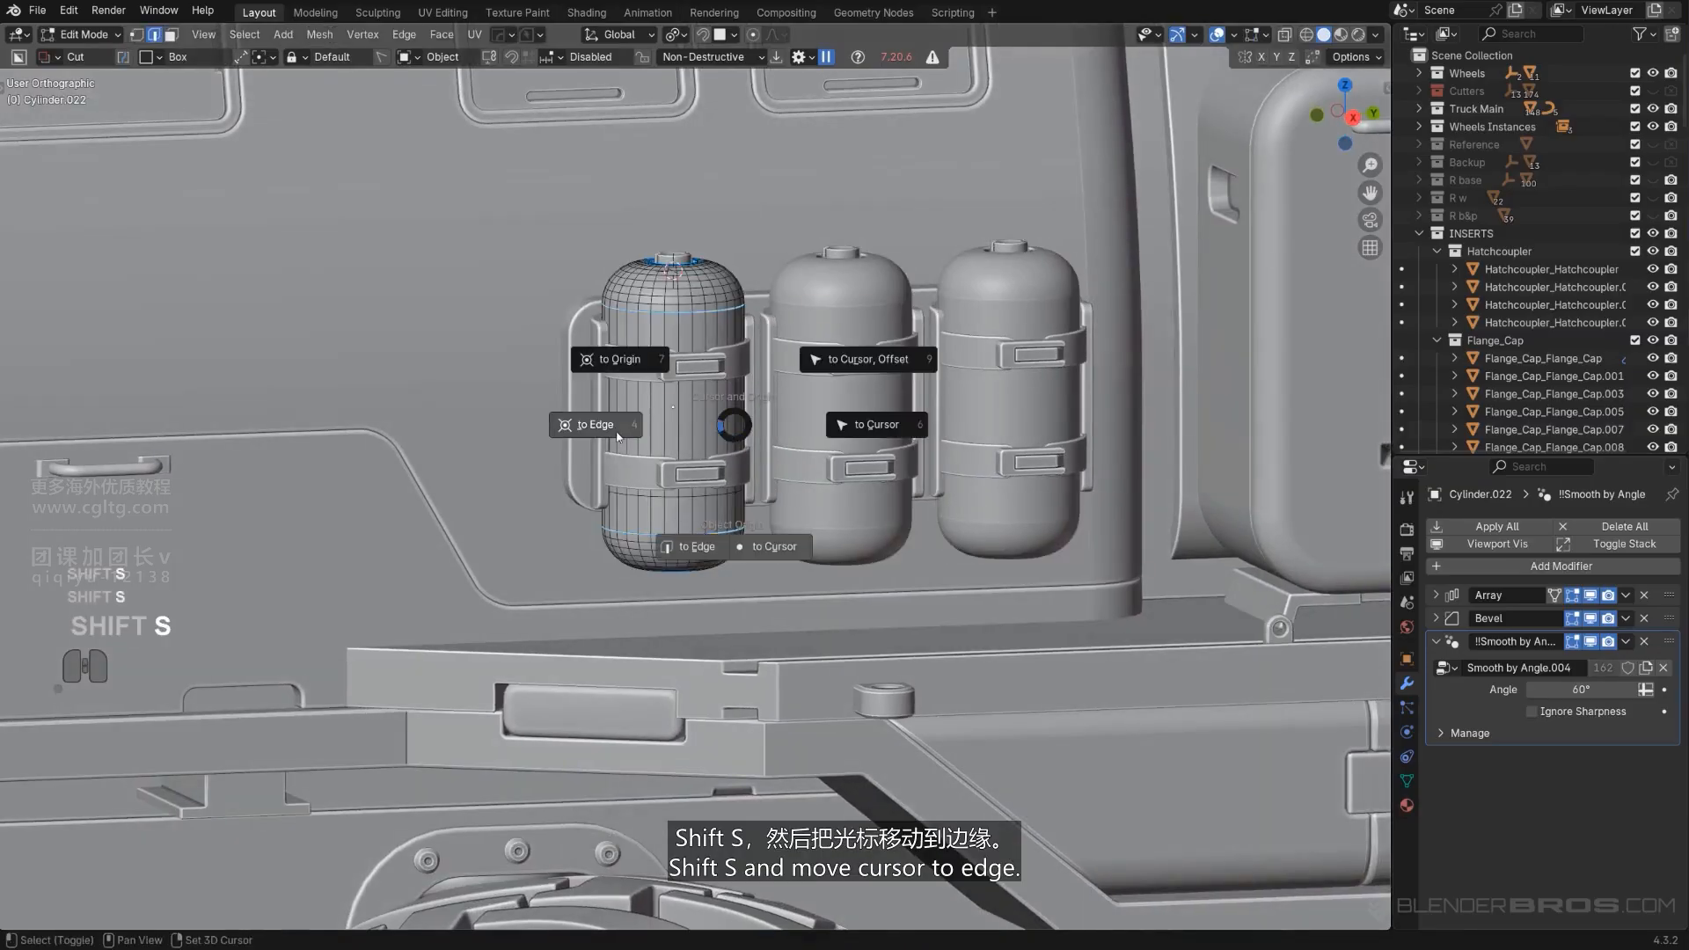
alt+middle_drag(657, 458, 704, 378)
key(KP_5)
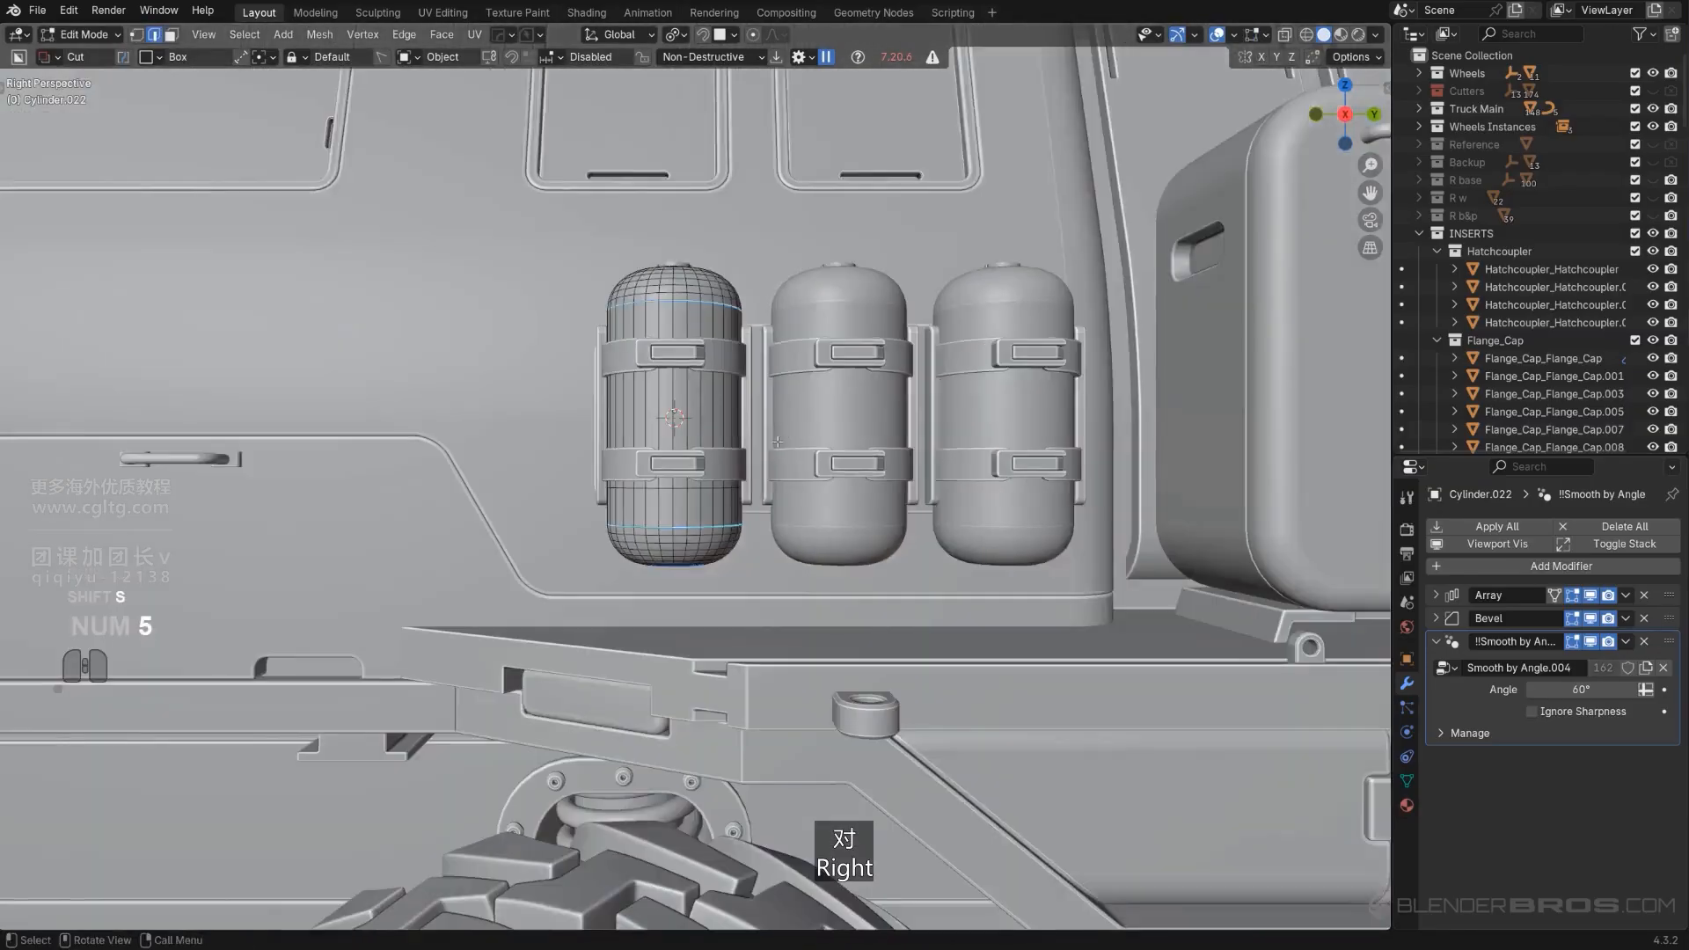
scroll(732, 350, up, 2)
key(KP_5)
key(Tab)
key(Tab)
key(Tab)
key(Tab)
key(Tab)
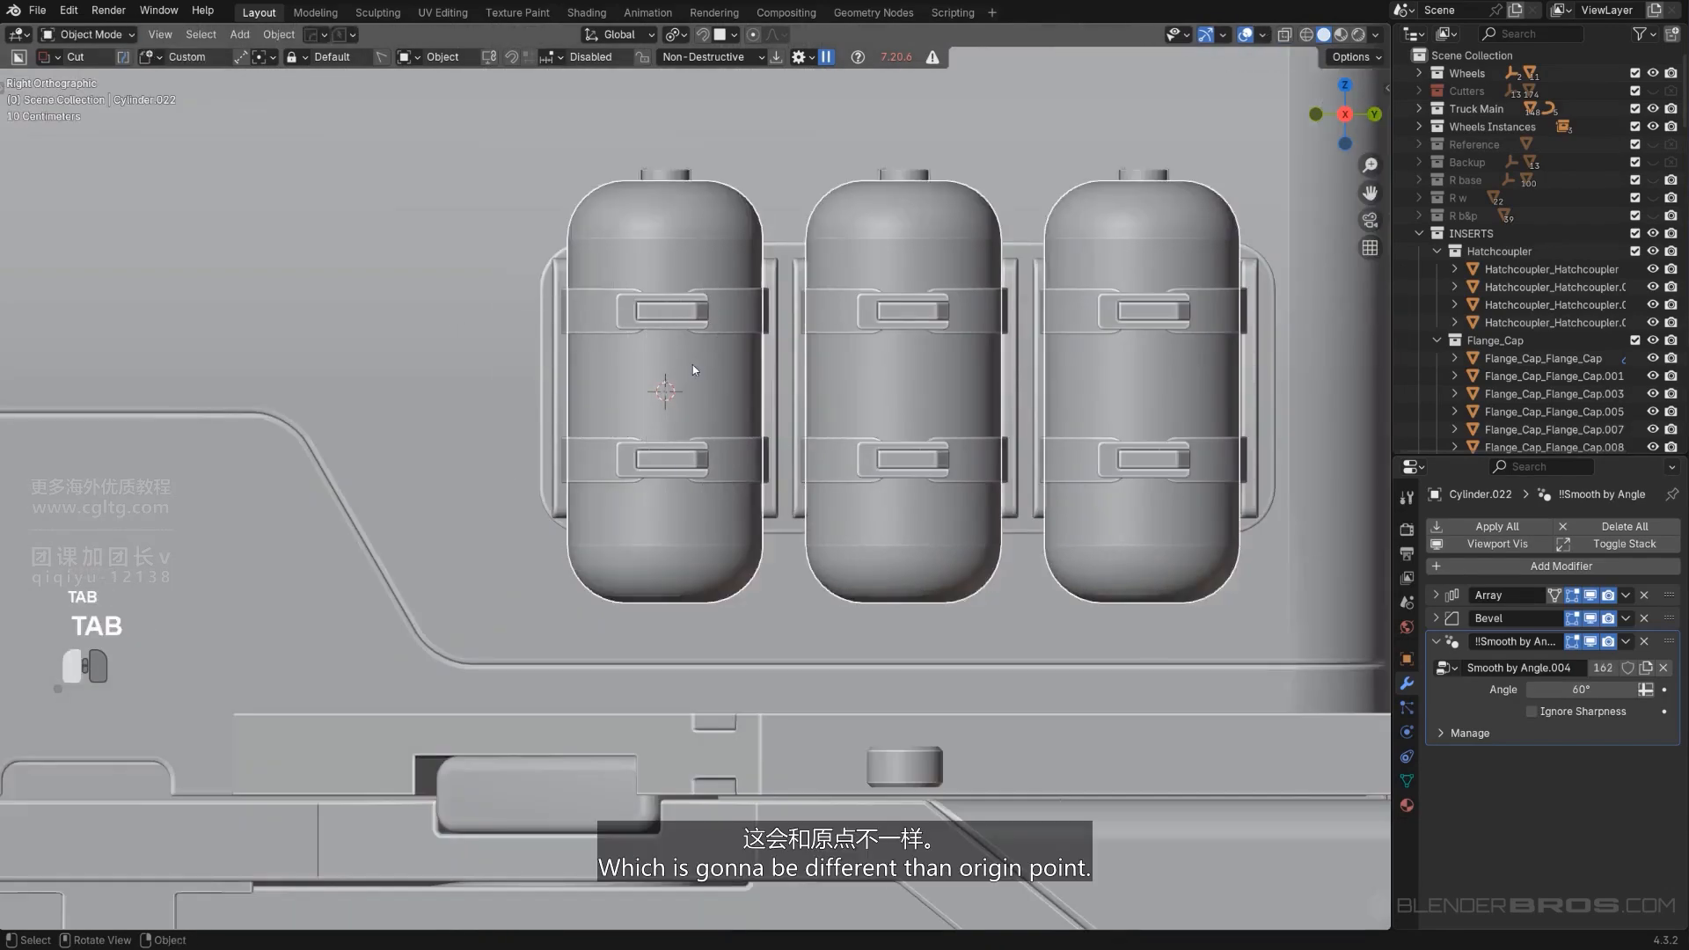
scroll(688, 323, down, 1)
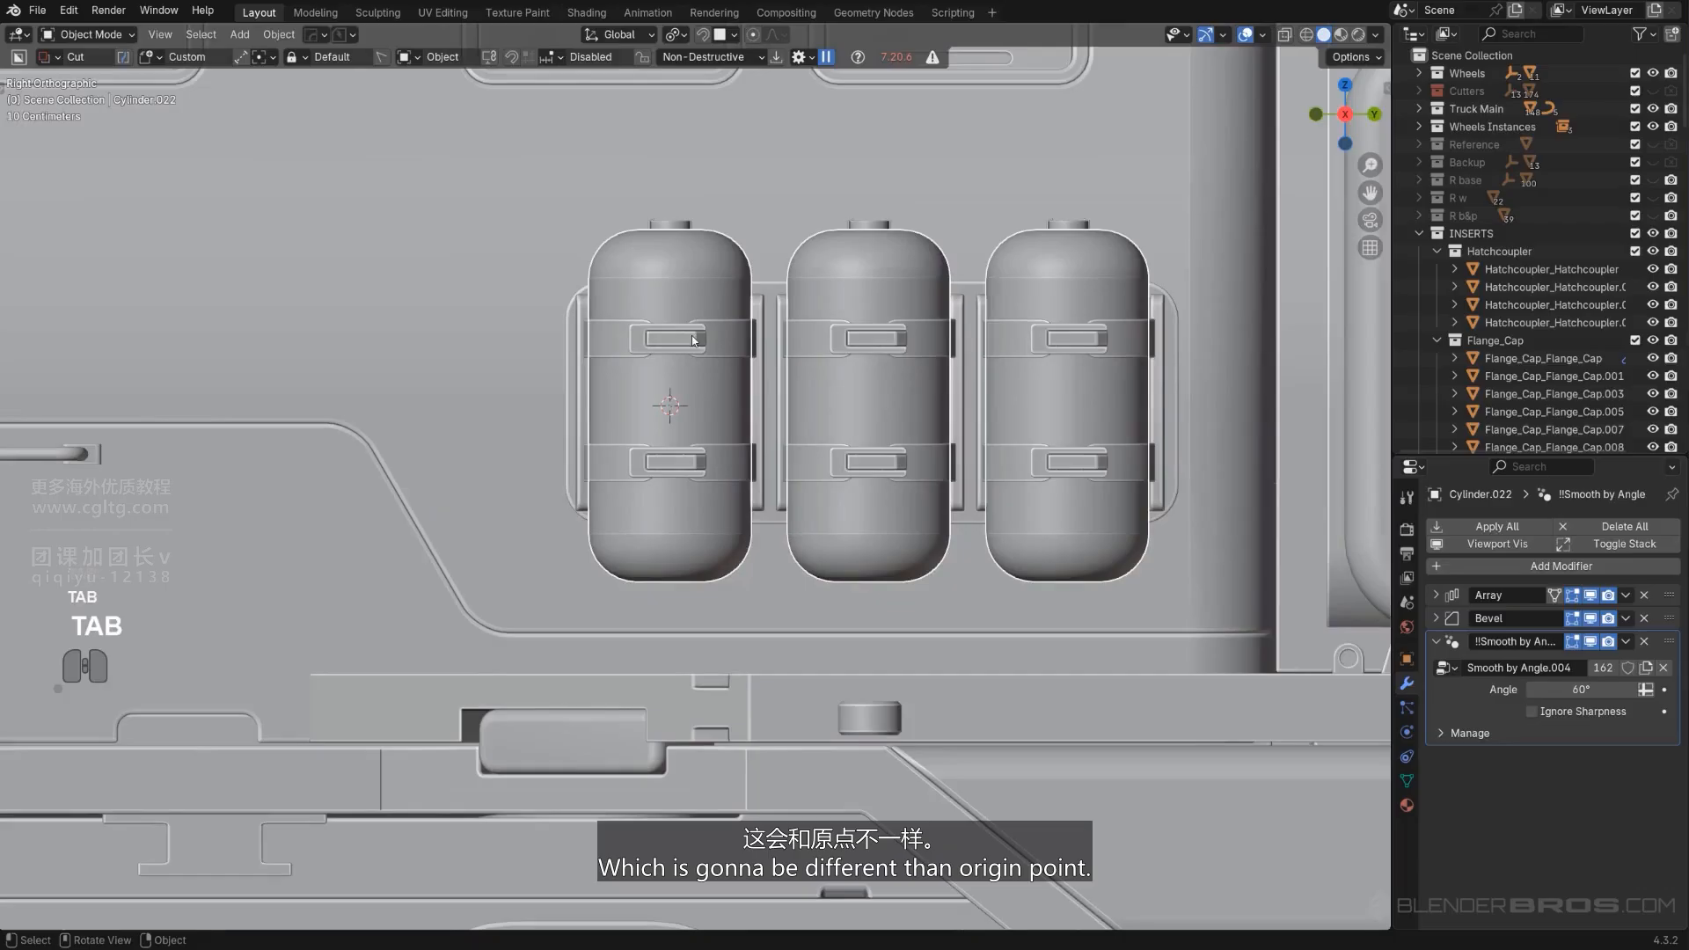
Mirror the arrayed hatchcouplers vertically to the tanks' lower ends, using the 3D cursor as orientation and pivot.
click(670, 223)
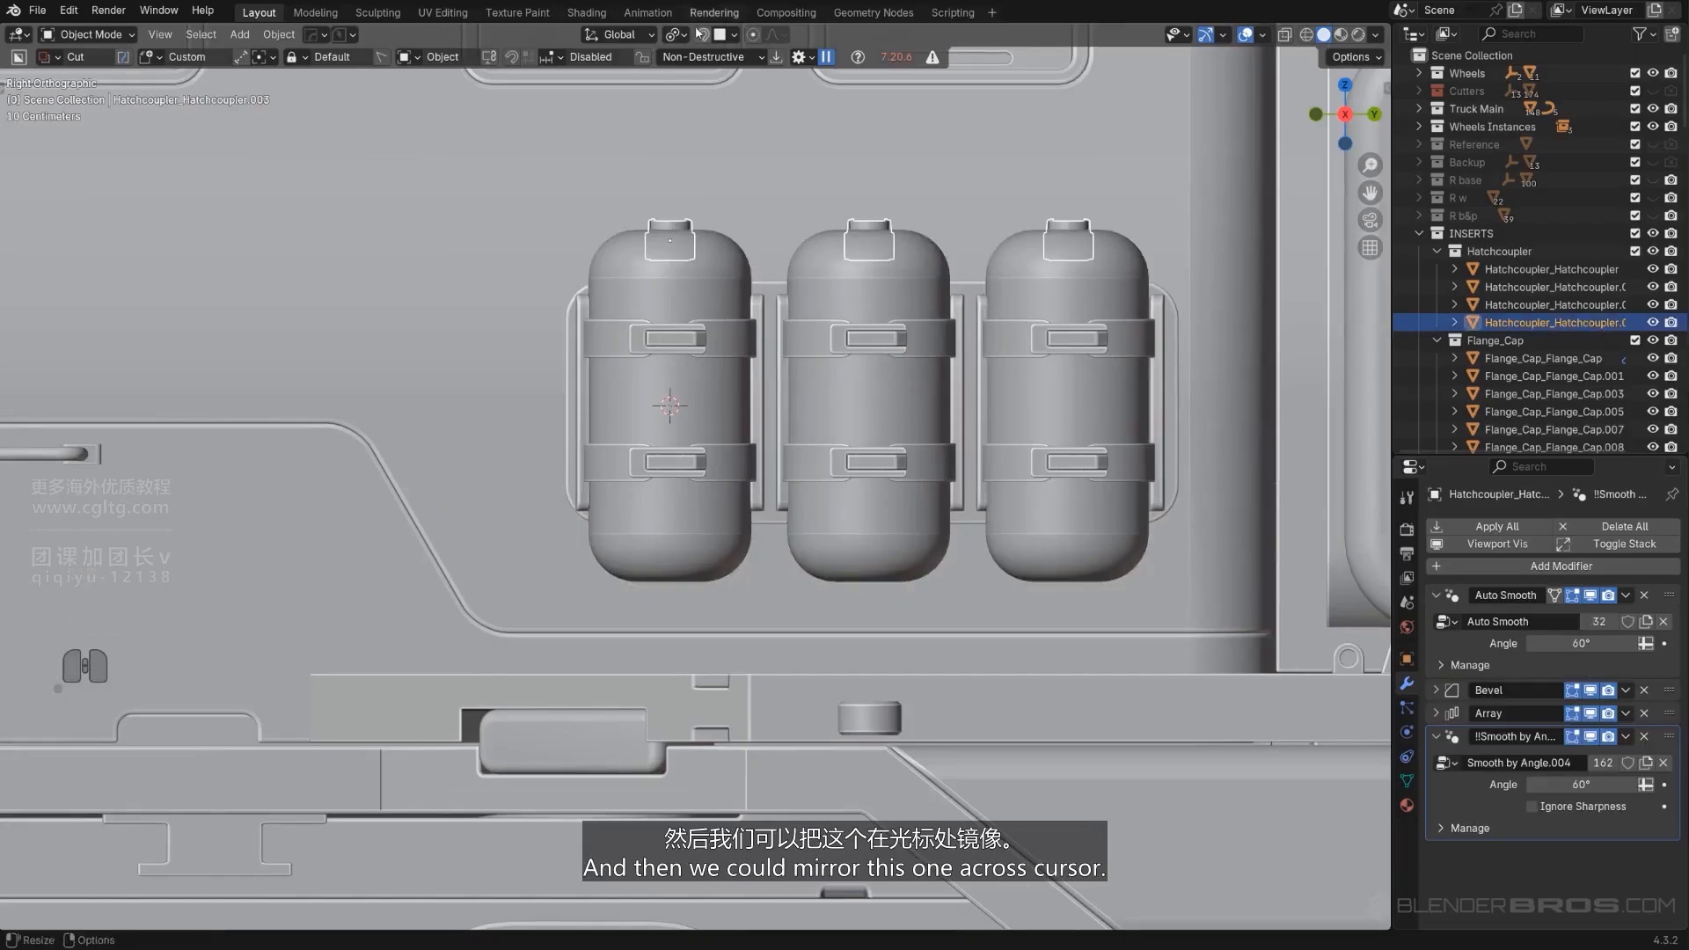
click(715, 97)
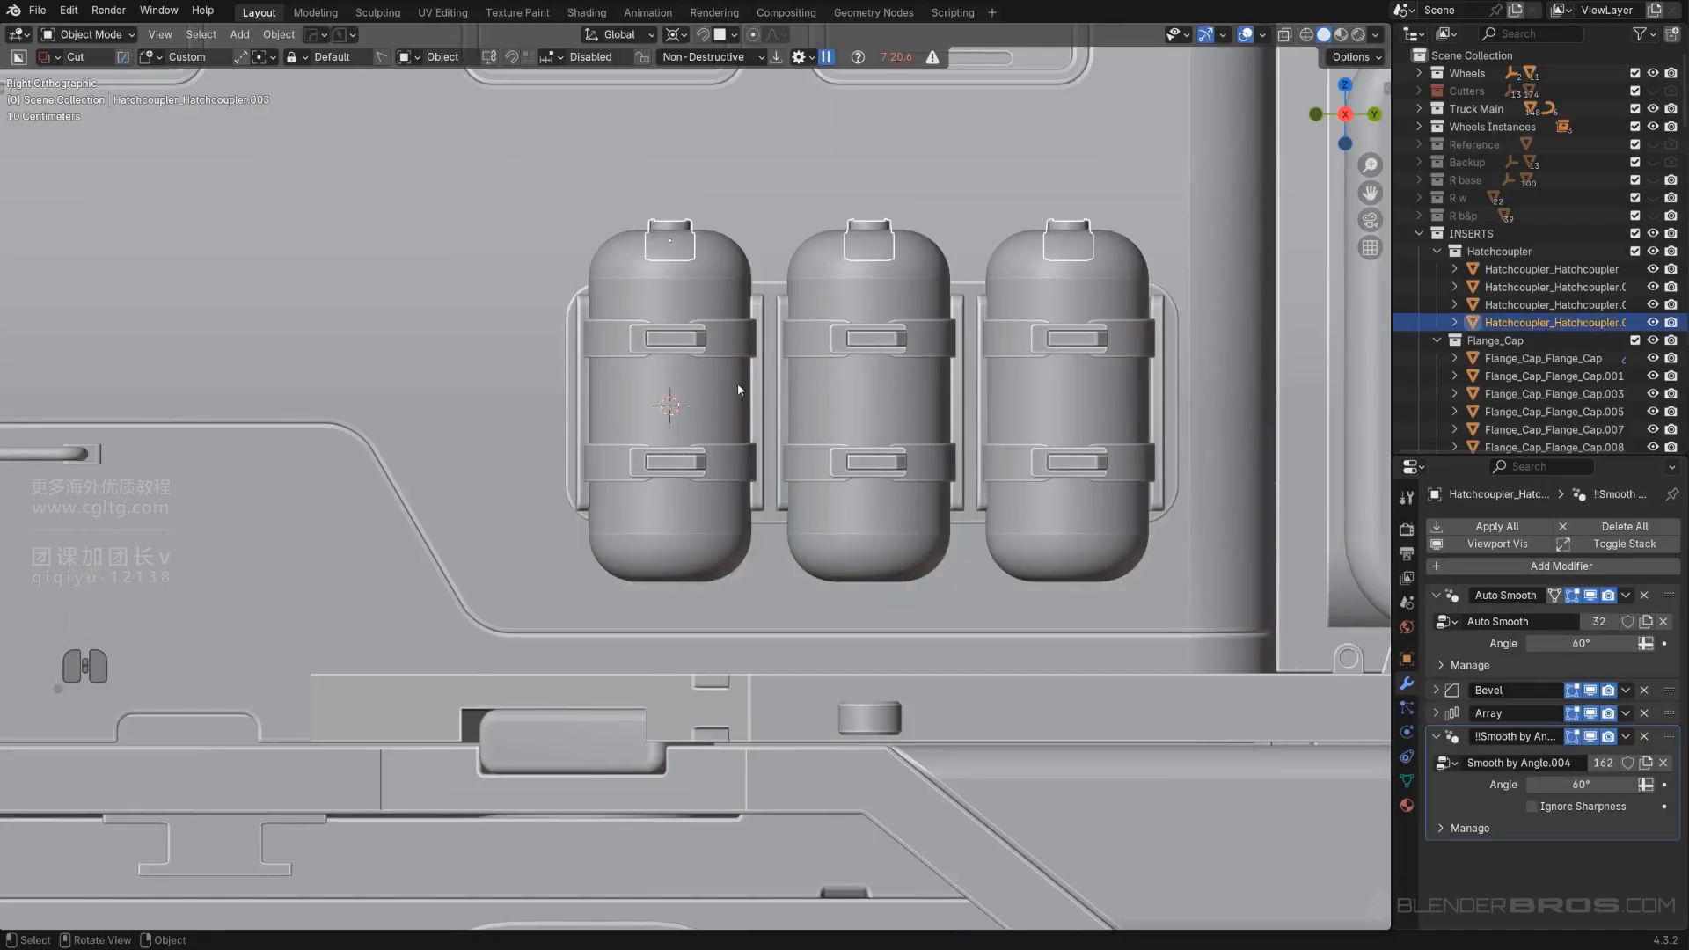
key(alt+x)
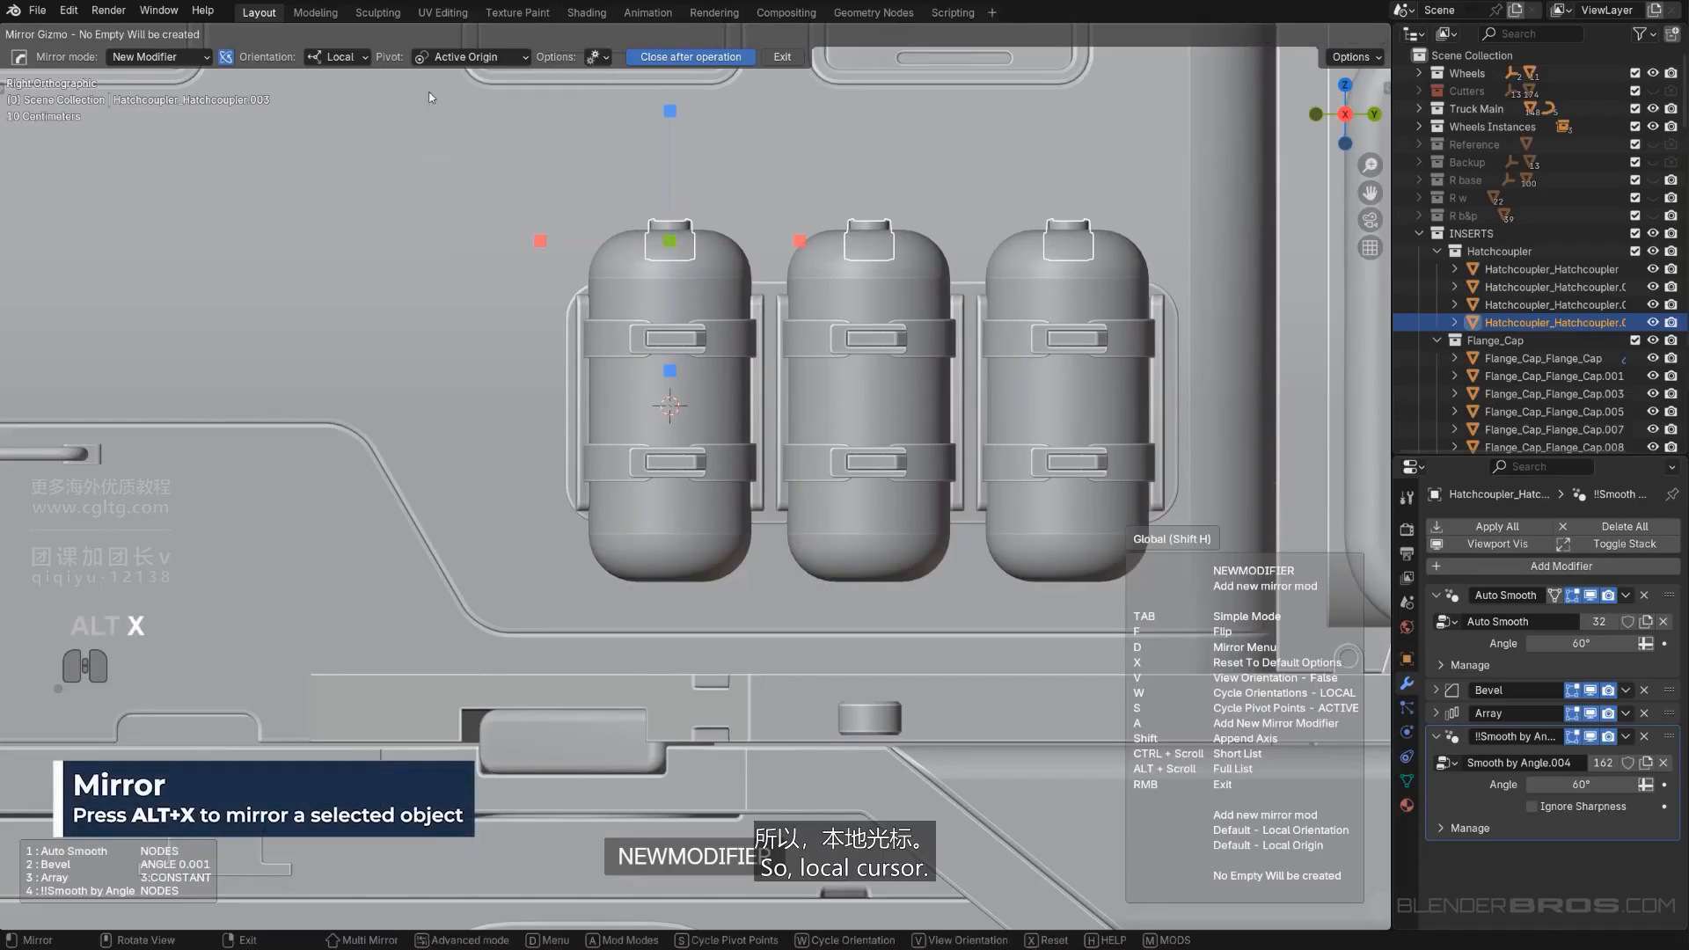
click(340, 57)
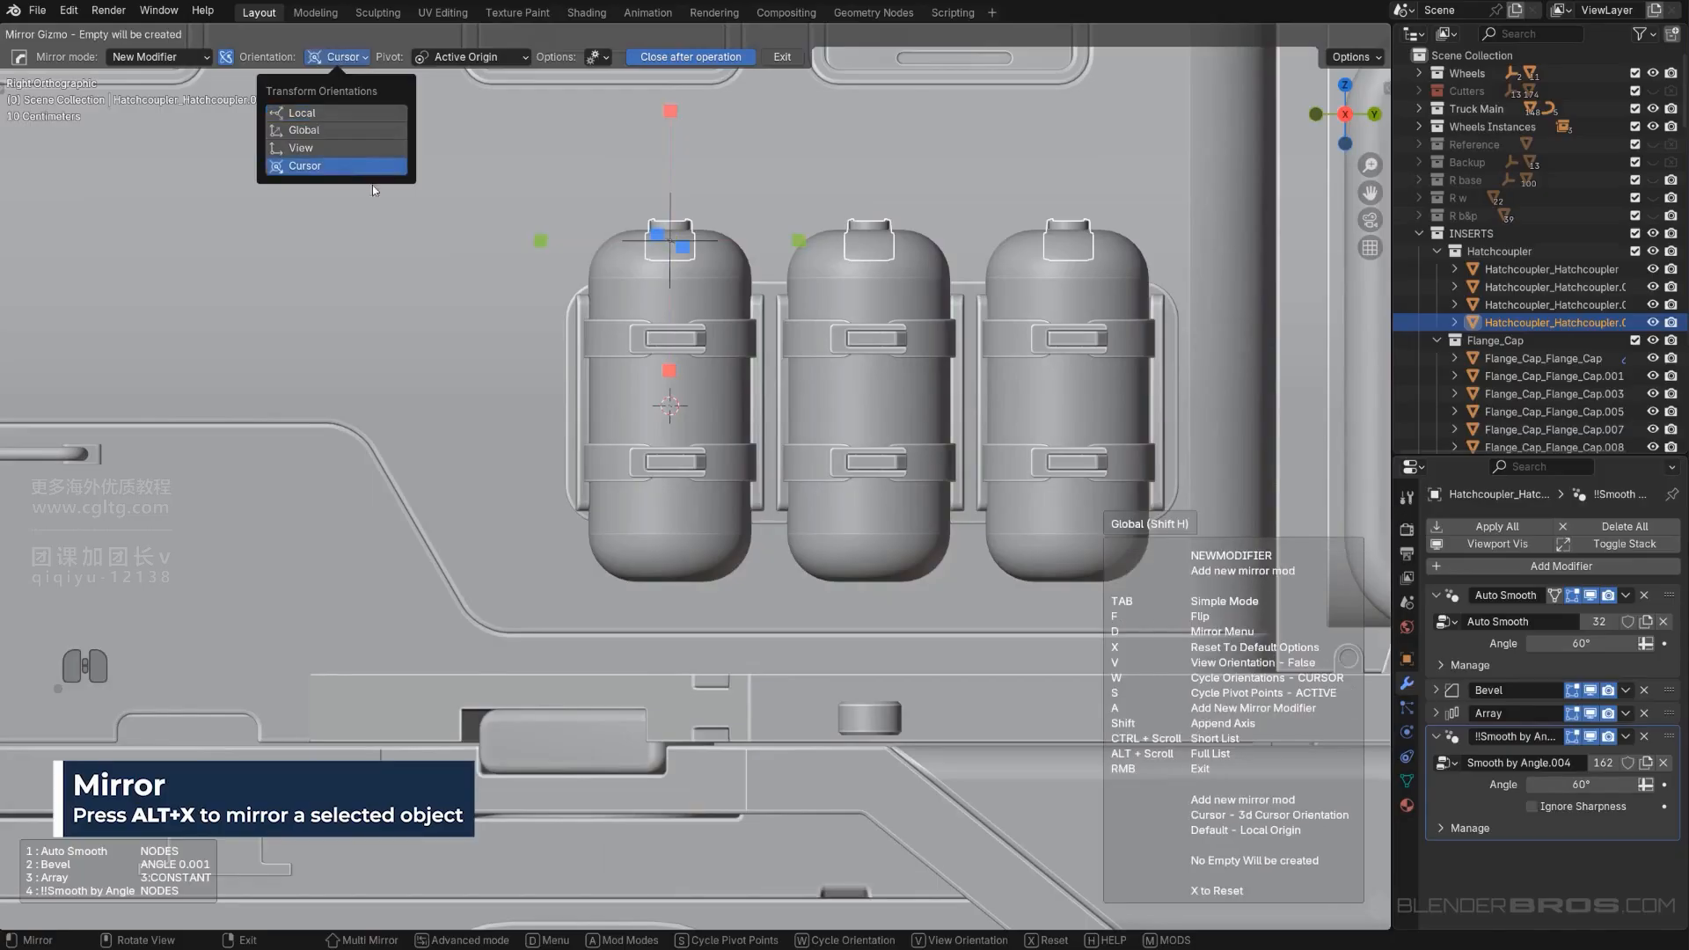
click(352, 165)
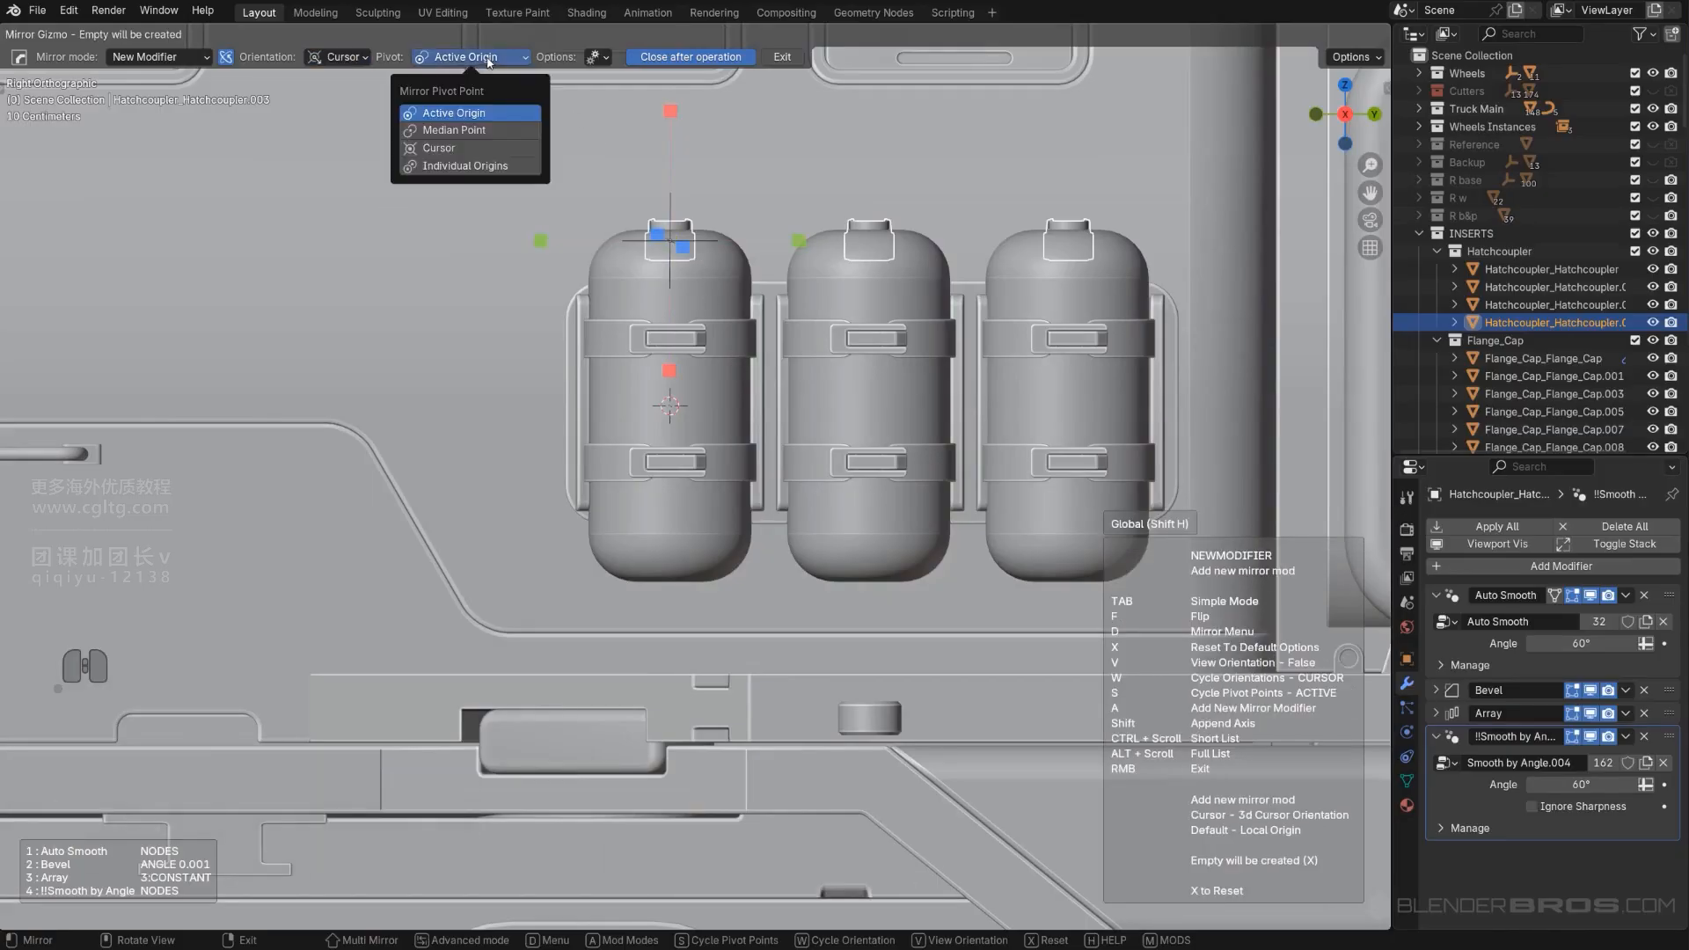
click(669, 274)
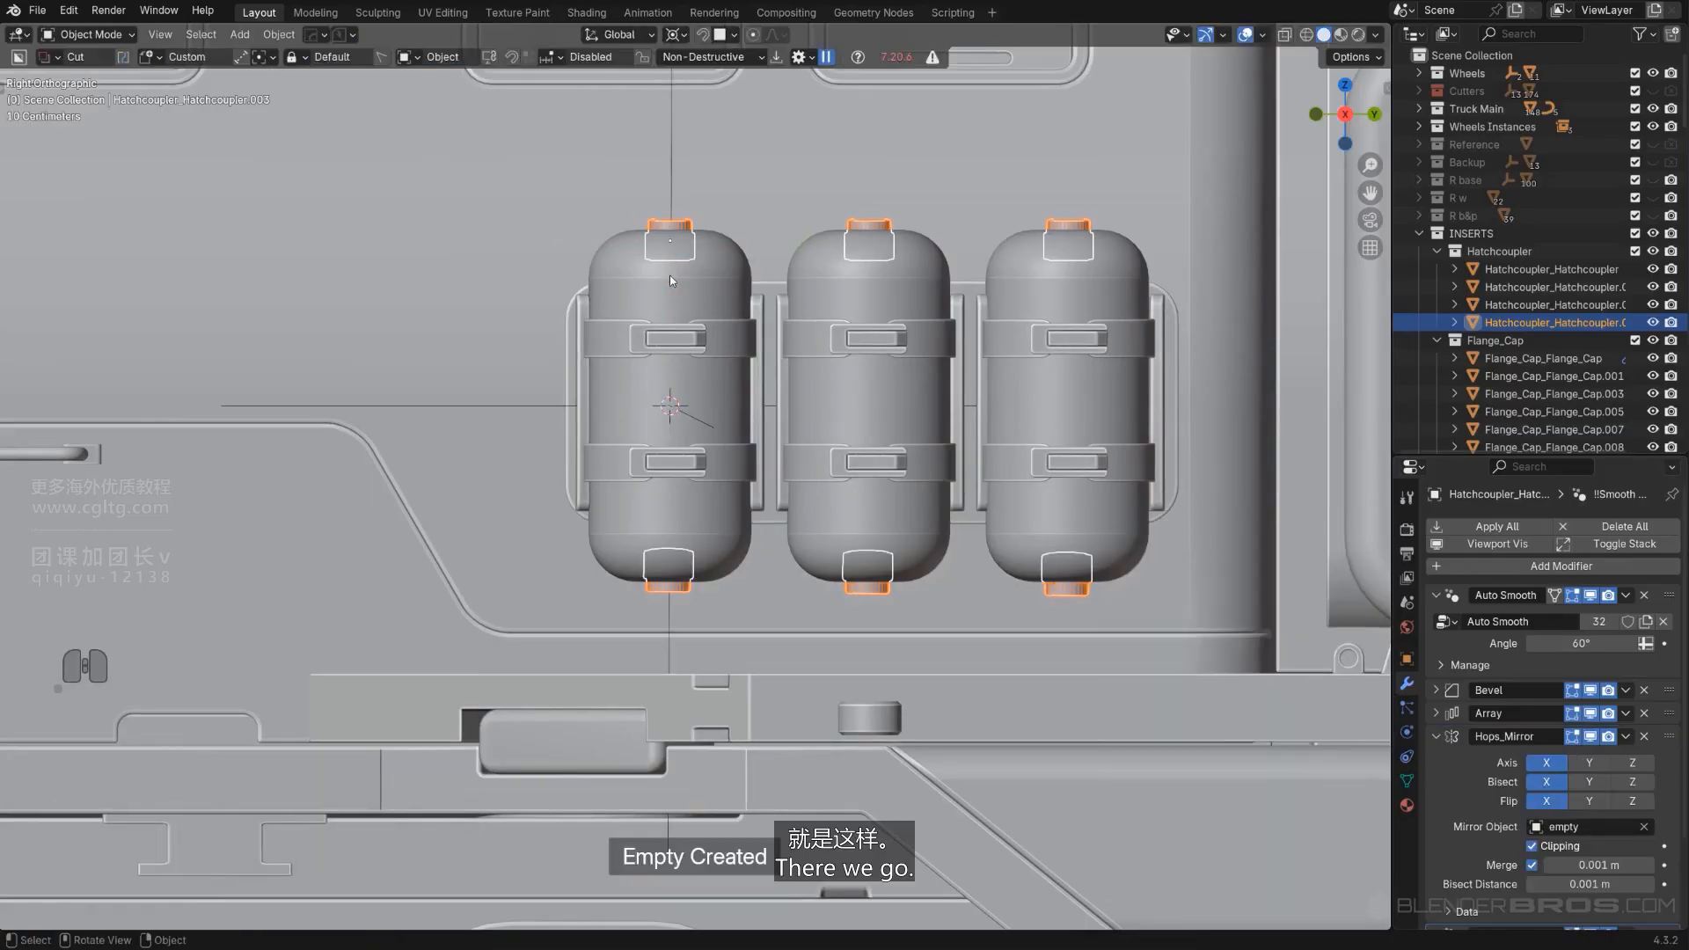
Try to apply all of the hatchcoupler's modifiers, including its bevel, with Smart Apply.
scroll(577, 438, down, 5)
key(KP_5)
middle_drag(578, 438, 827, 478)
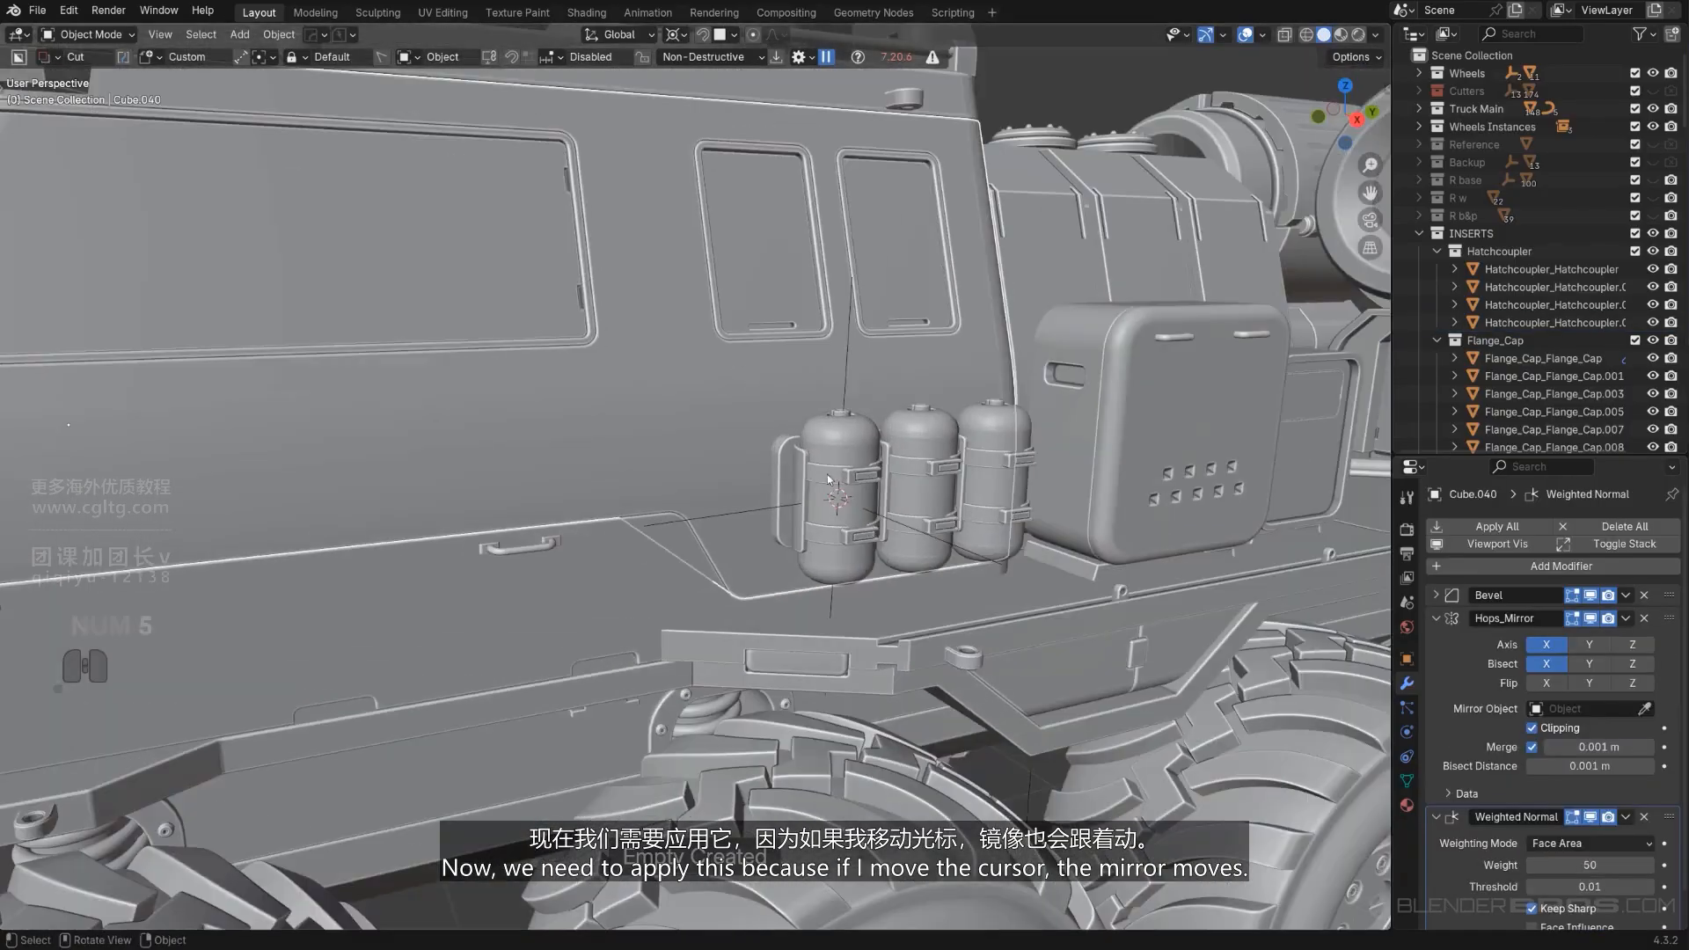
click(842, 412)
shift+middle_drag(842, 411, 709, 446)
scroll(721, 450, up, 2)
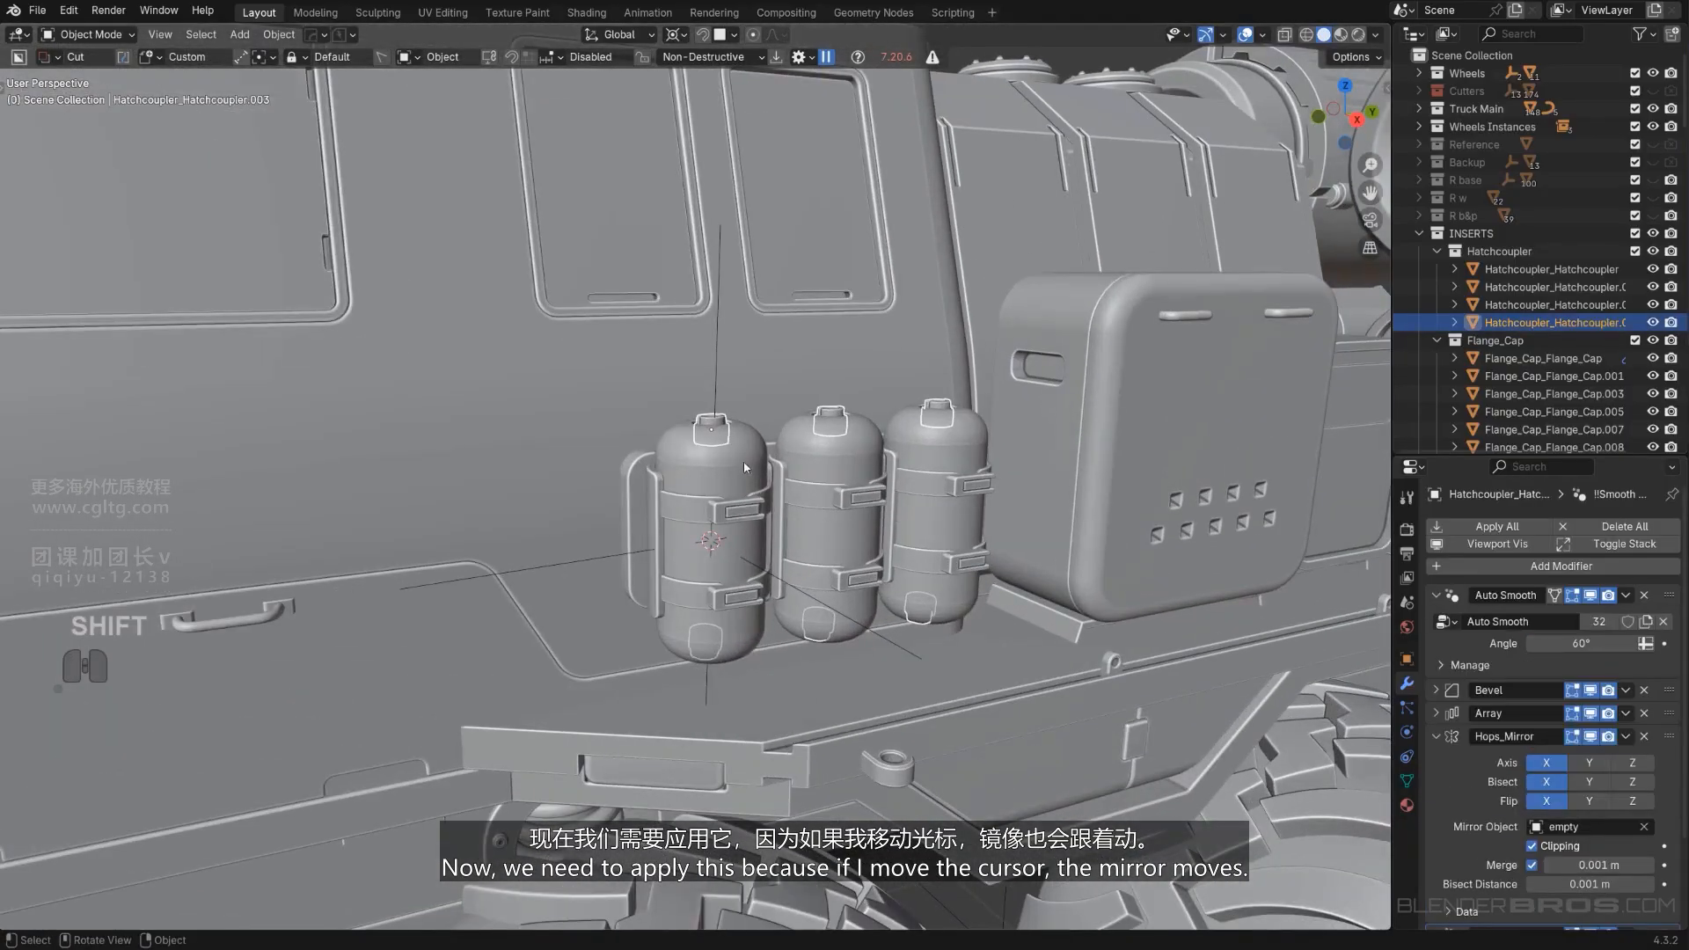
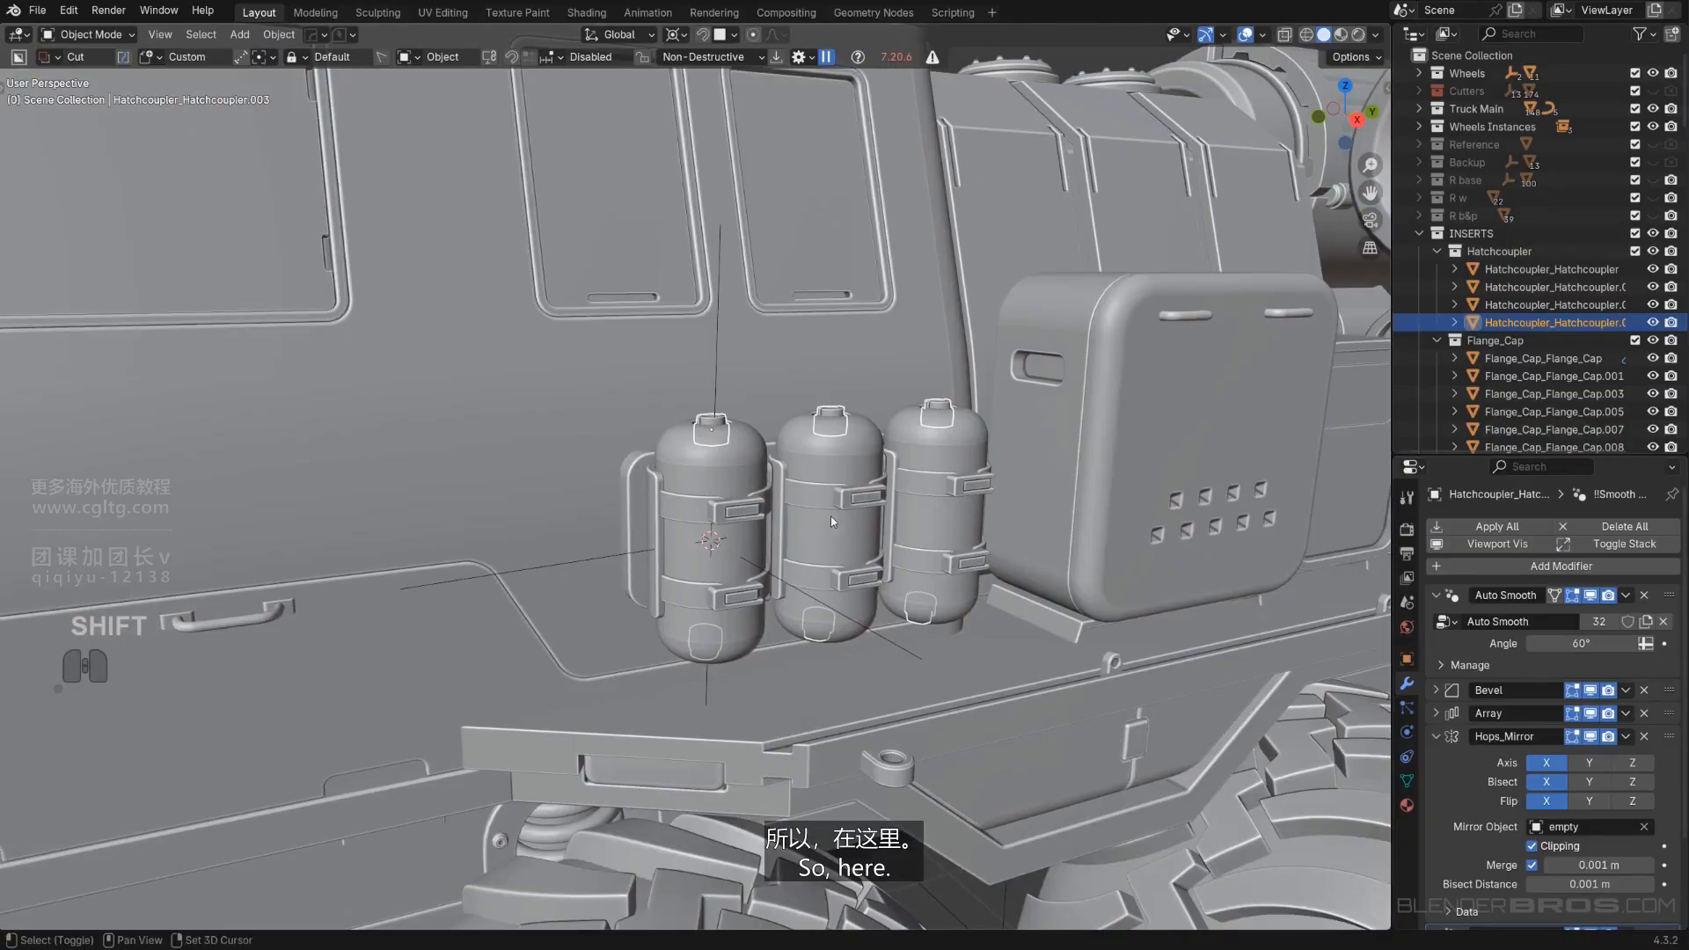
key(q)
mouse_move(822, 563)
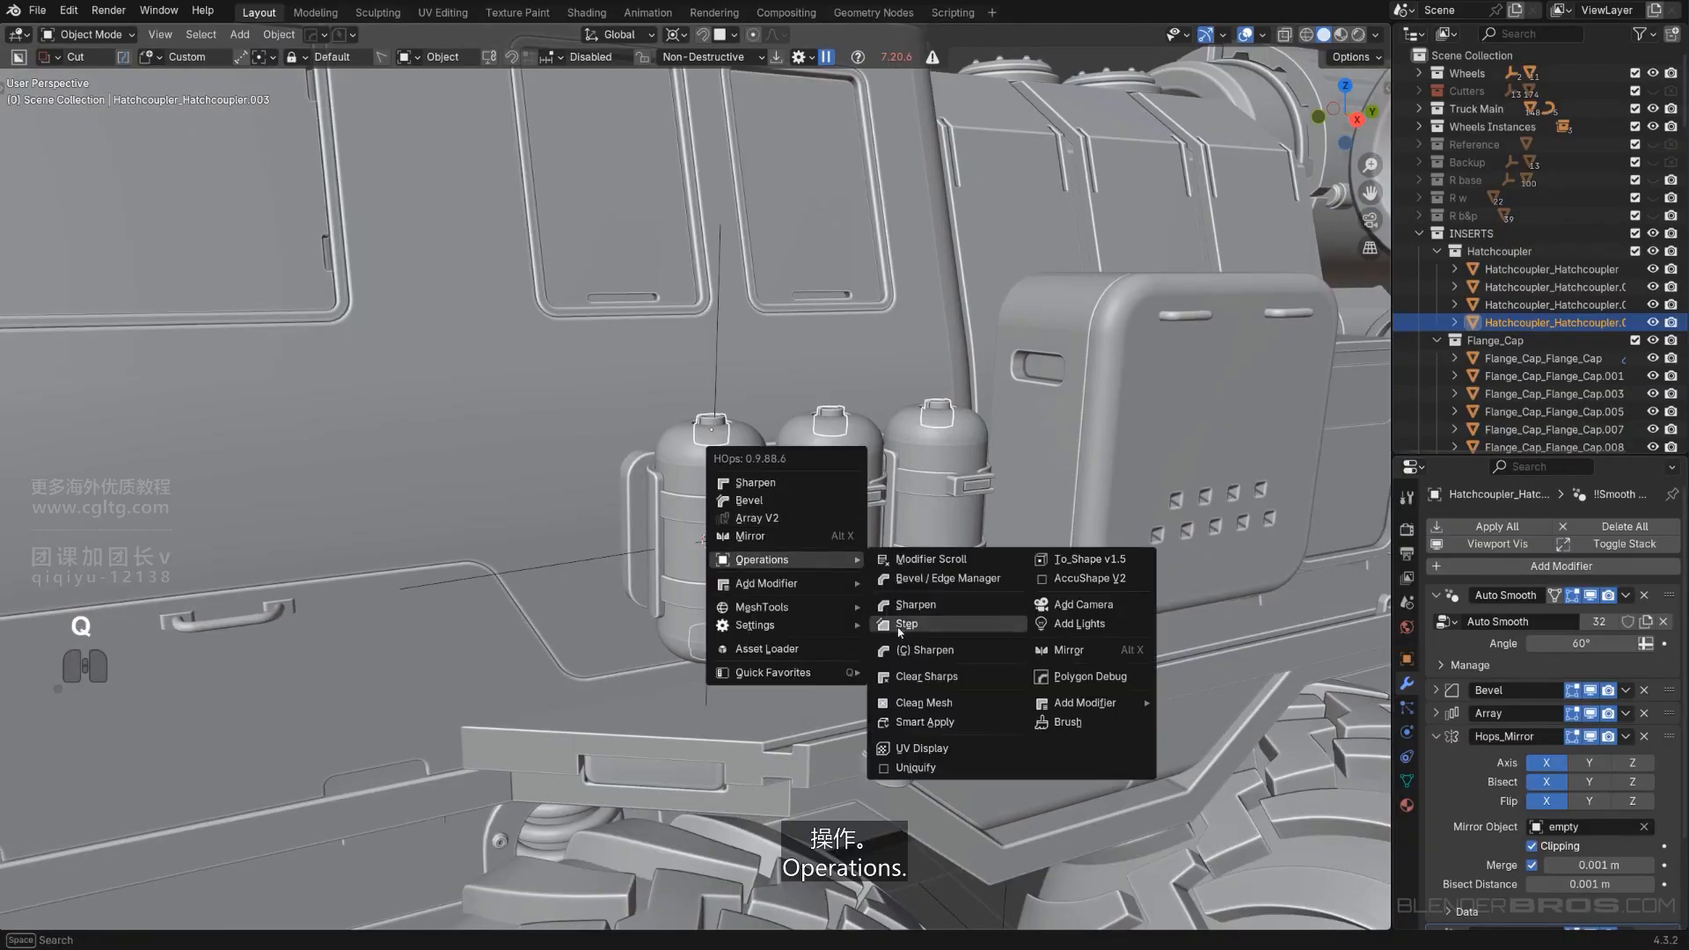
click(925, 723)
scroll(776, 513, up, 5)
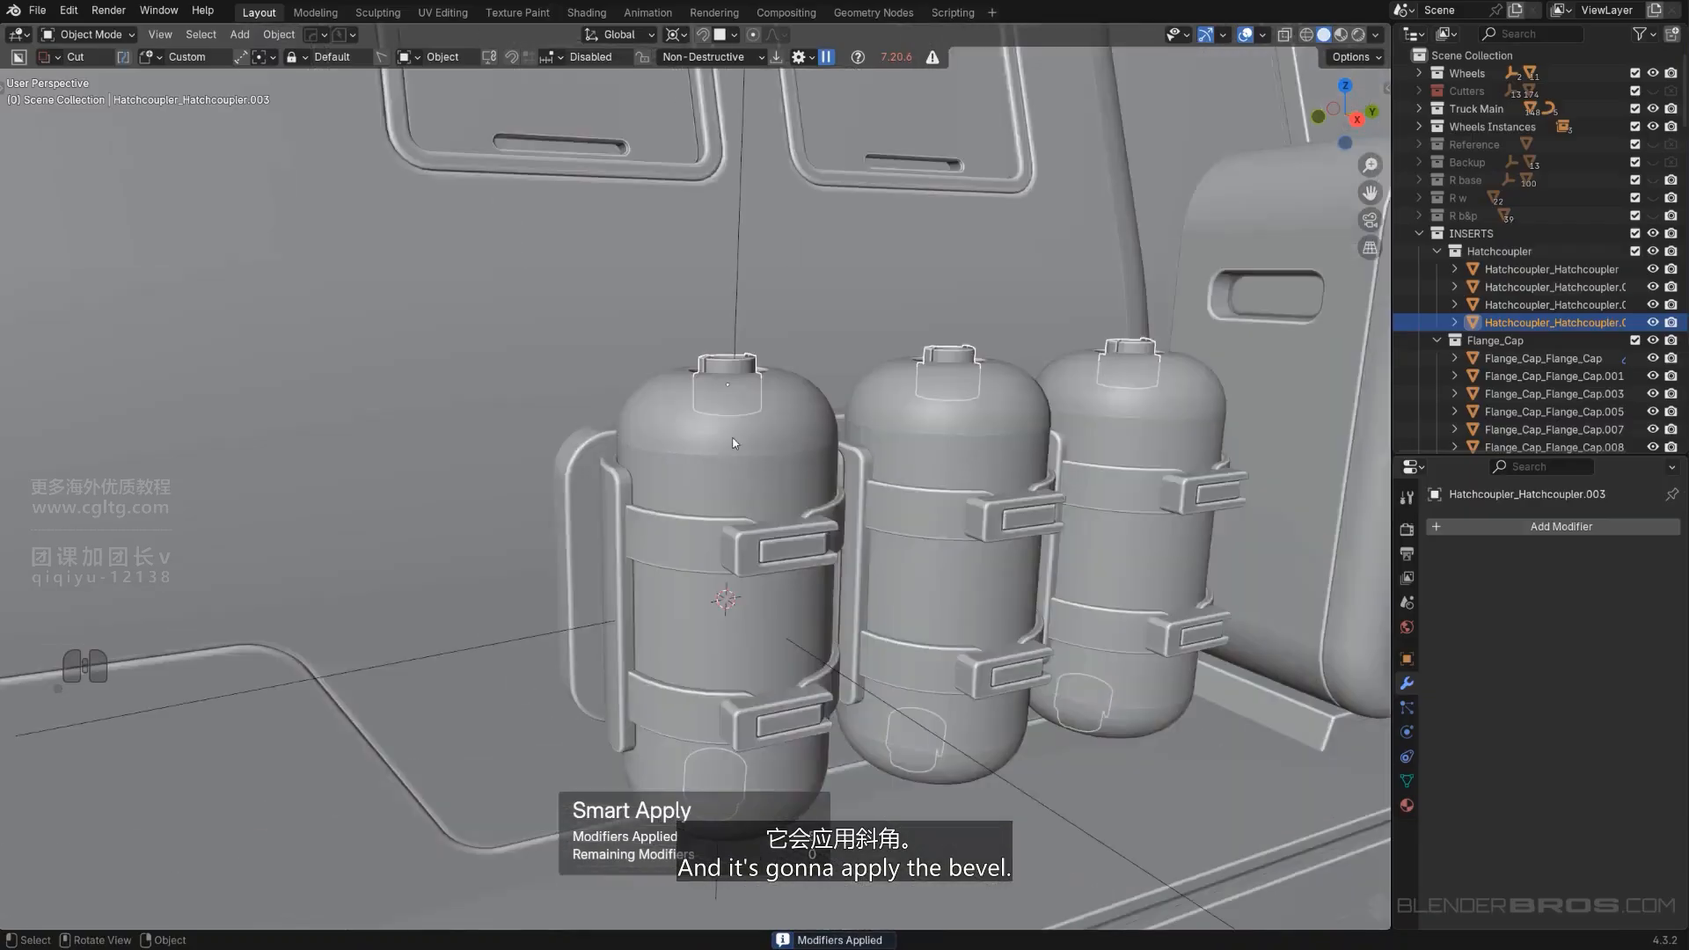
Check the applied hatchcoupler mesh up close and undo the Smart Apply.
middle_drag(774, 414, 769, 467)
scroll(769, 466, up, 3)
key(Tab)
scroll(915, 368, up, 1)
key(Tab)
key(ctrl+z)
key(ctrl+z)
key(ctrl+z)
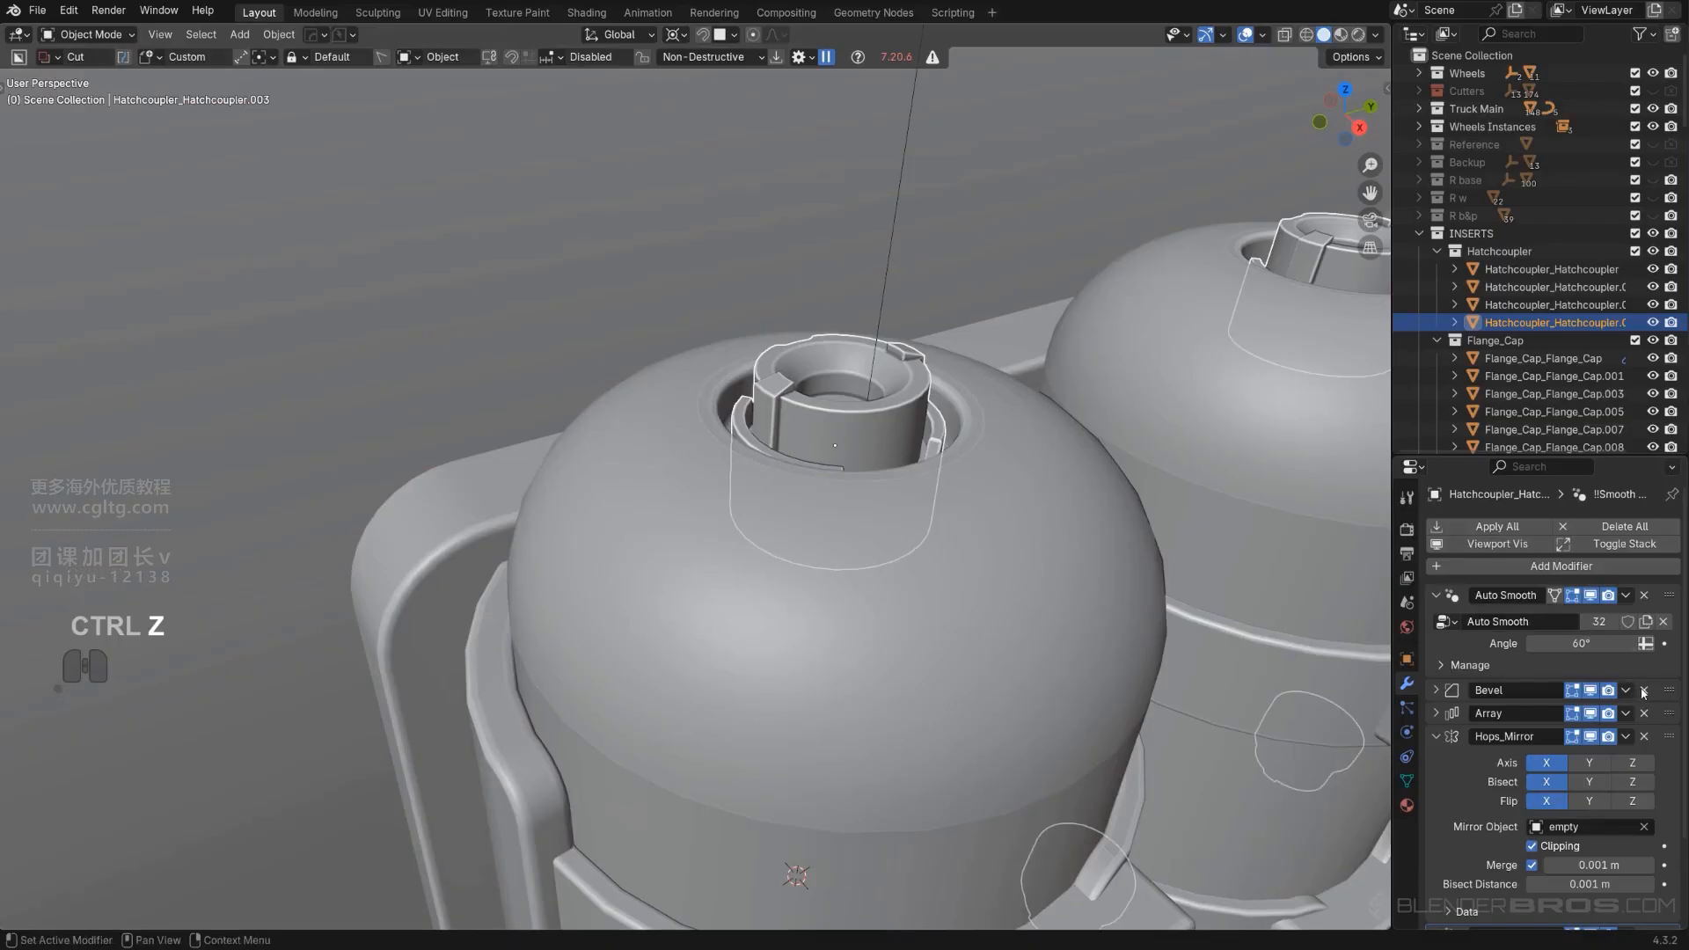
Remove the hatchcoupler's Bevel modifier and bake its remaining modifiers with Smart Apply.
click(1644, 691)
key(q)
mouse_move(918, 442)
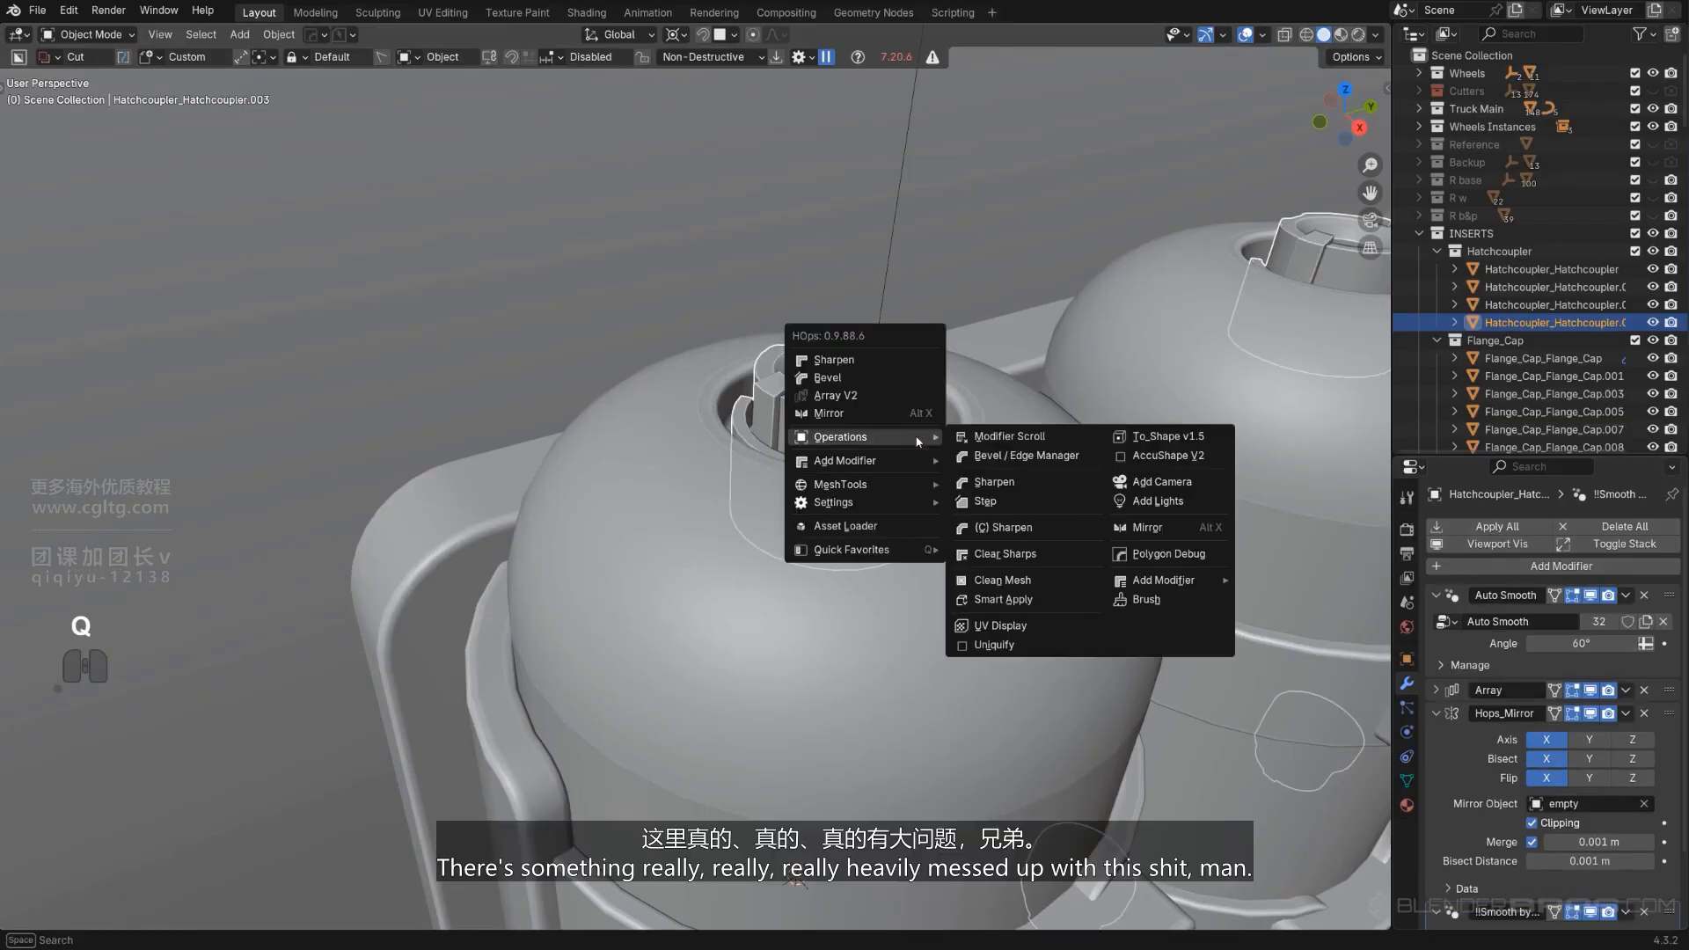
click(1040, 599)
Add a bevel of 0.001 m with a 30° angle limit to the hatchcoupler.
key(q)
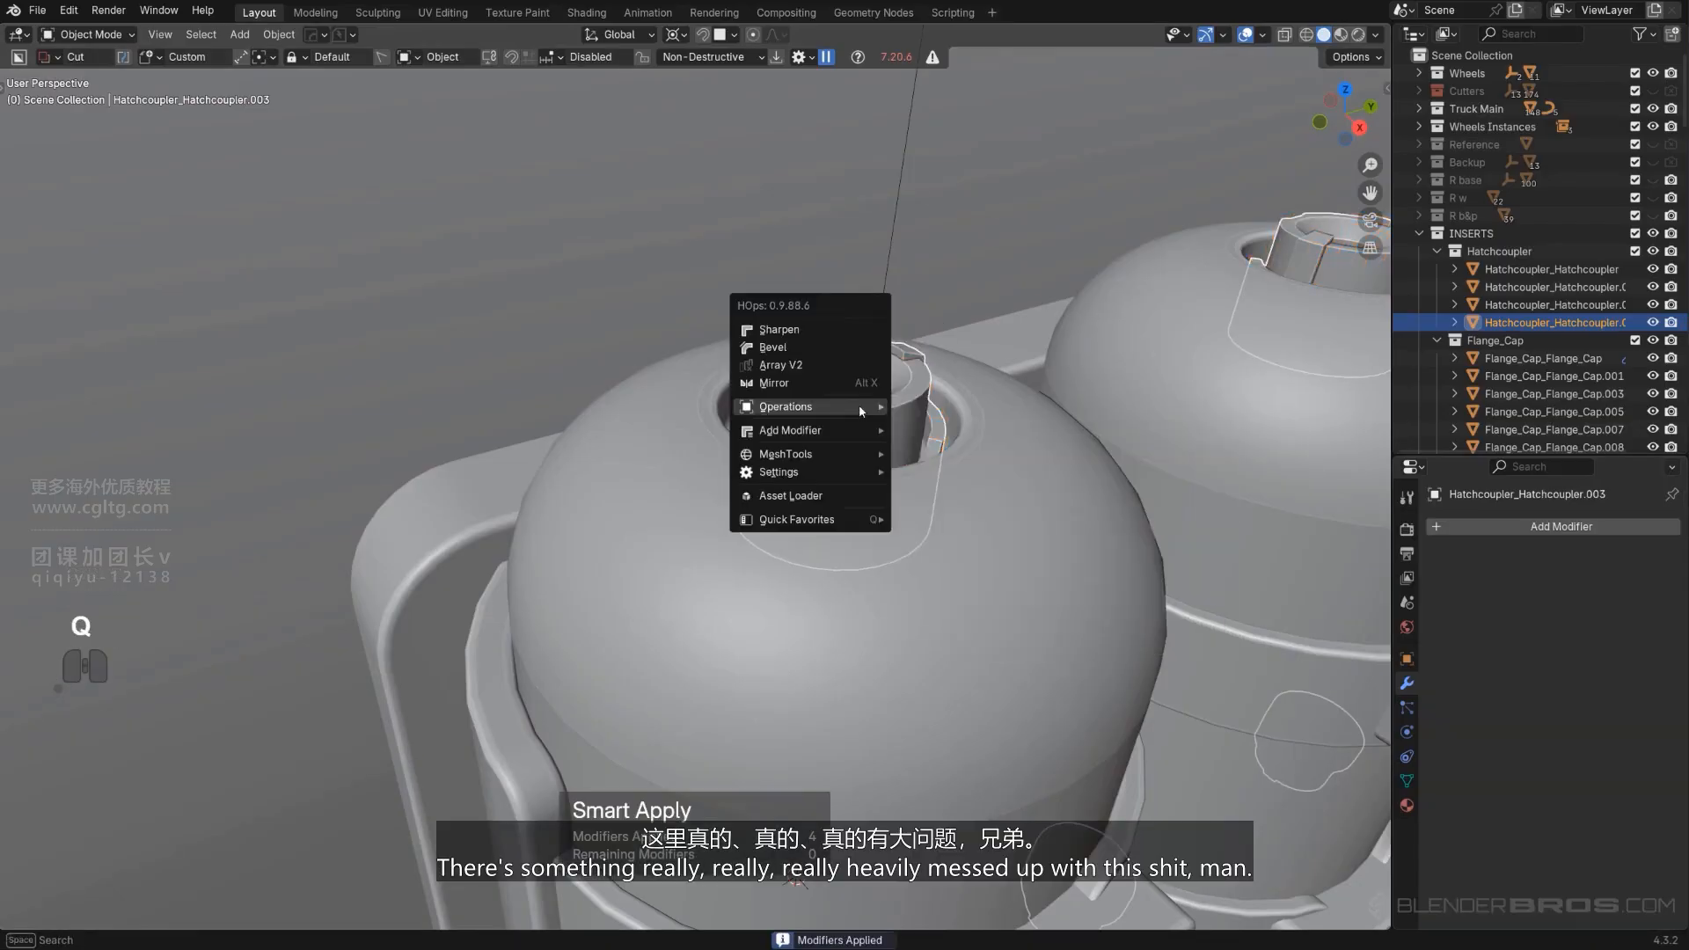
click(828, 350)
key(shift)
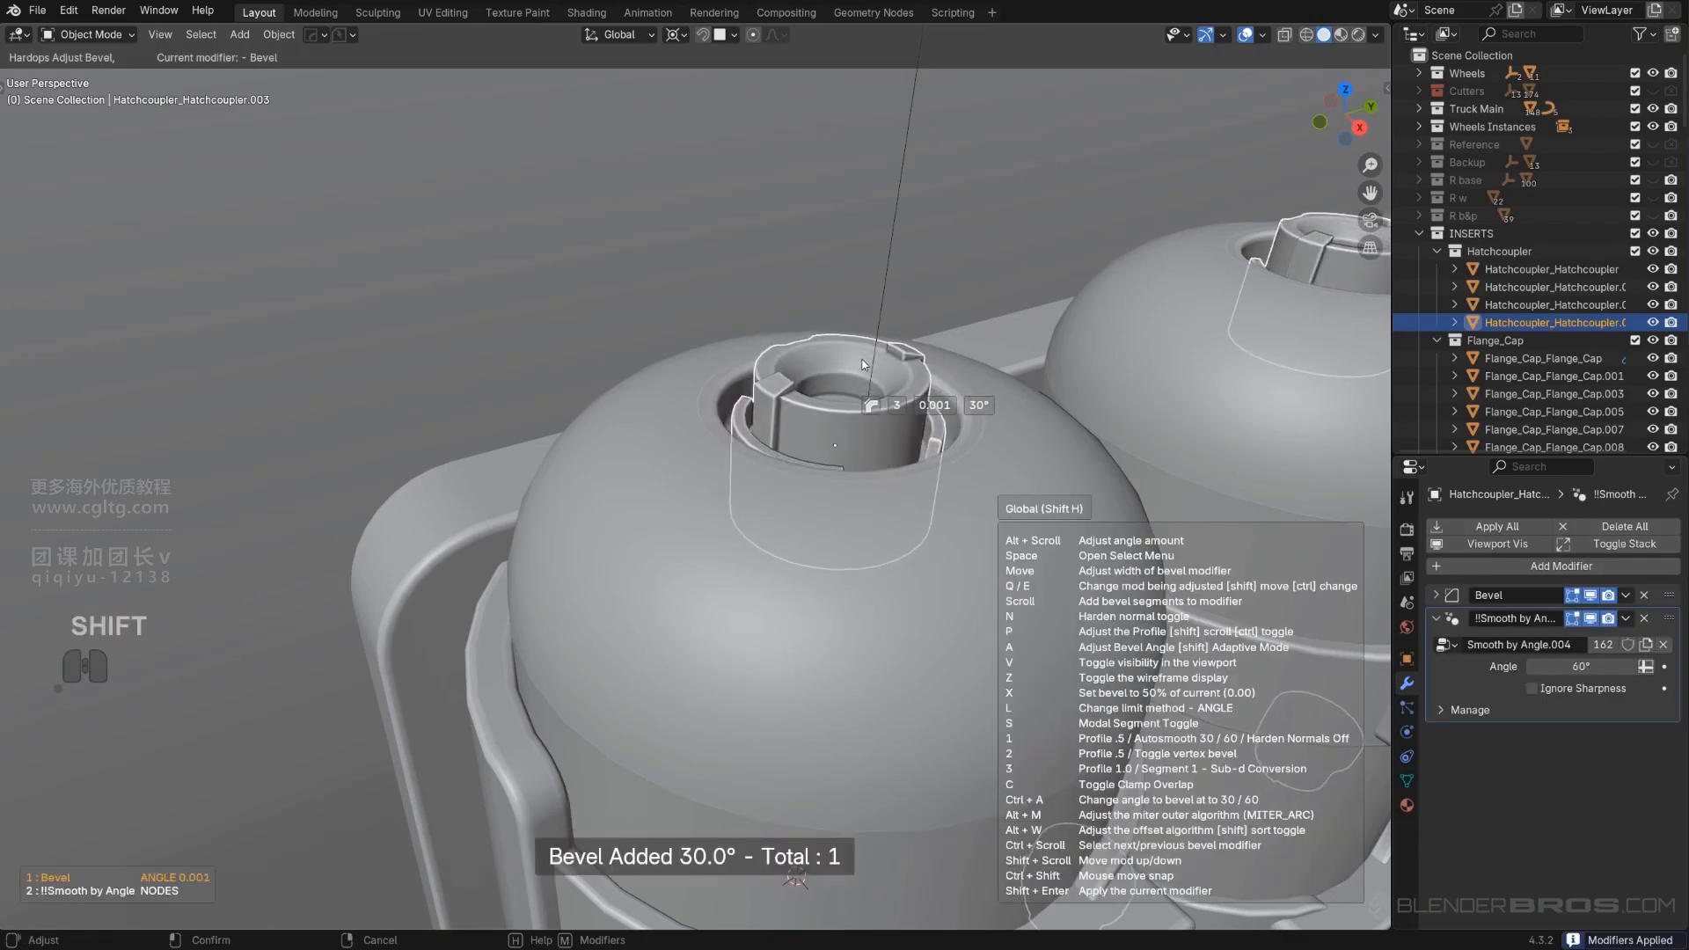
click(862, 364)
scroll(845, 439, down, 5)
shift+middle_drag(818, 503, 722, 339)
scroll(721, 339, down, 3)
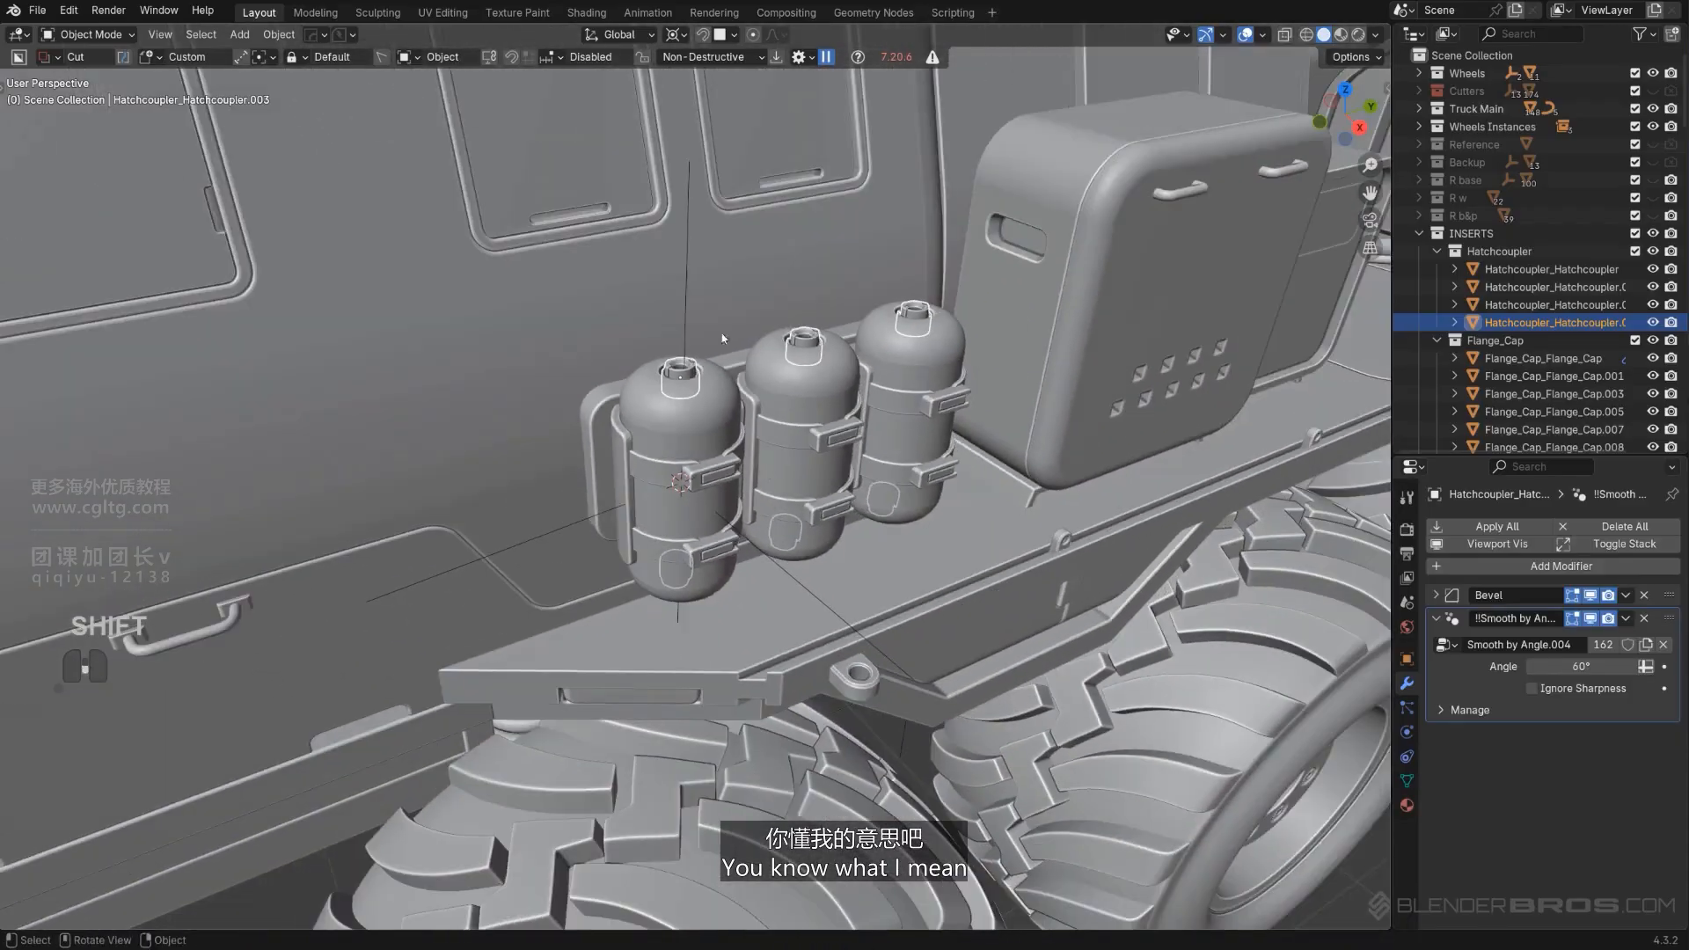
Return the 3D cursor to the world origin.
key(shift+s)
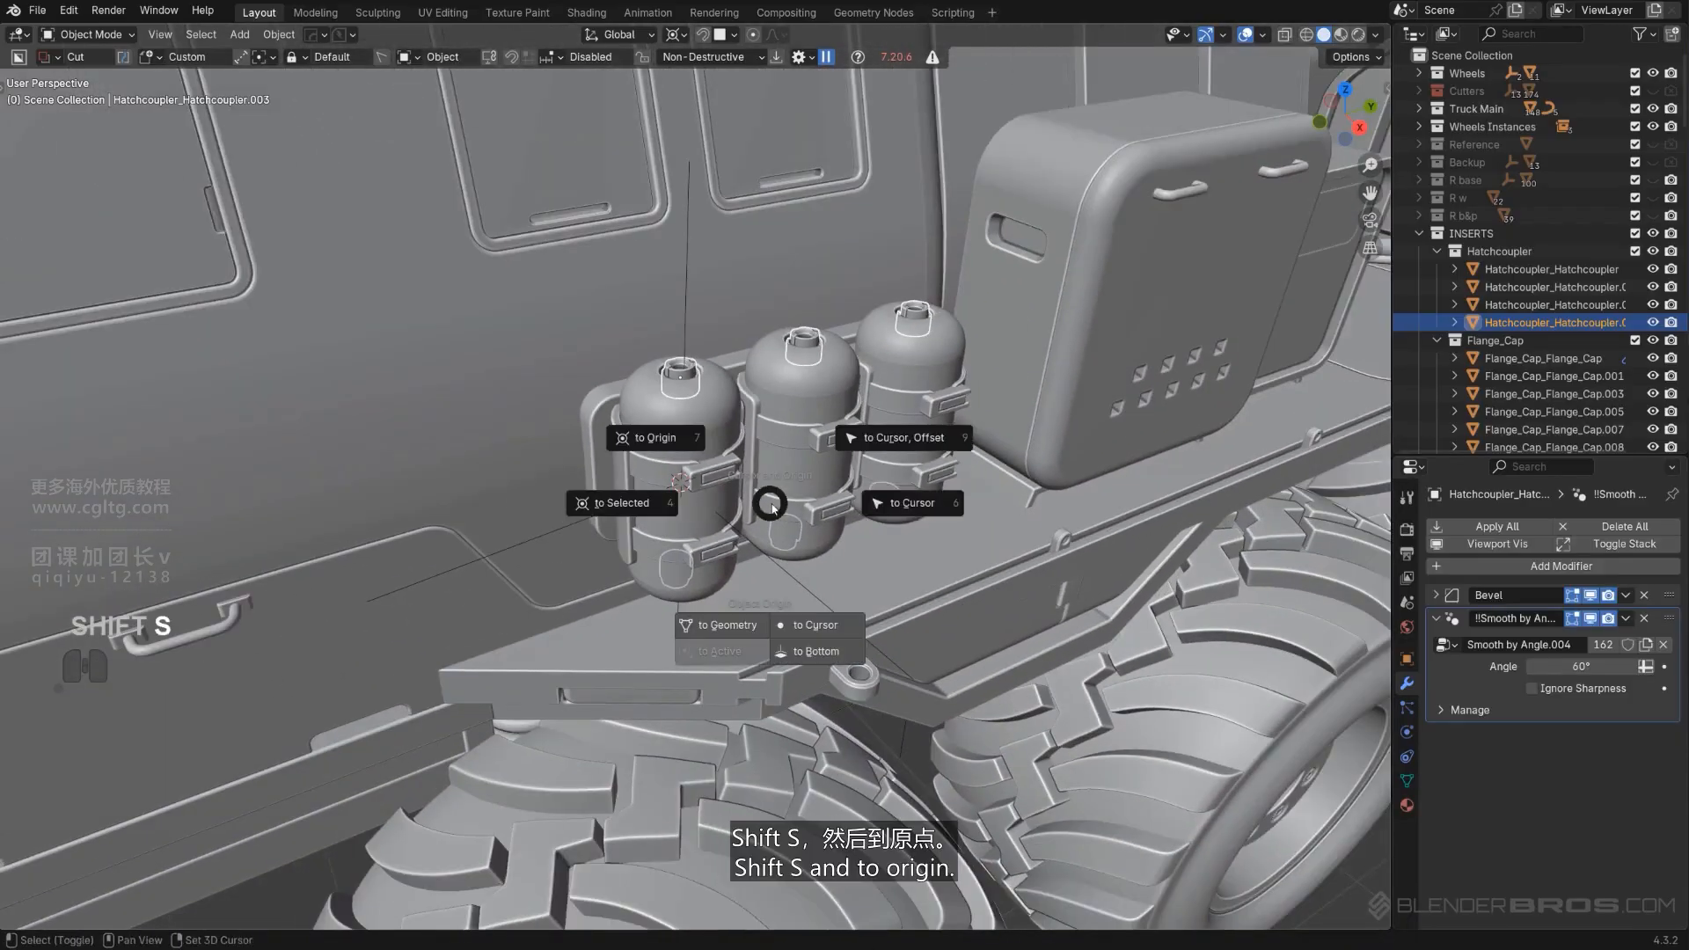
click(702, 453)
scroll(731, 422, down, 10)
alt+middle_drag(775, 352, 799, 286)
key(KP_5)
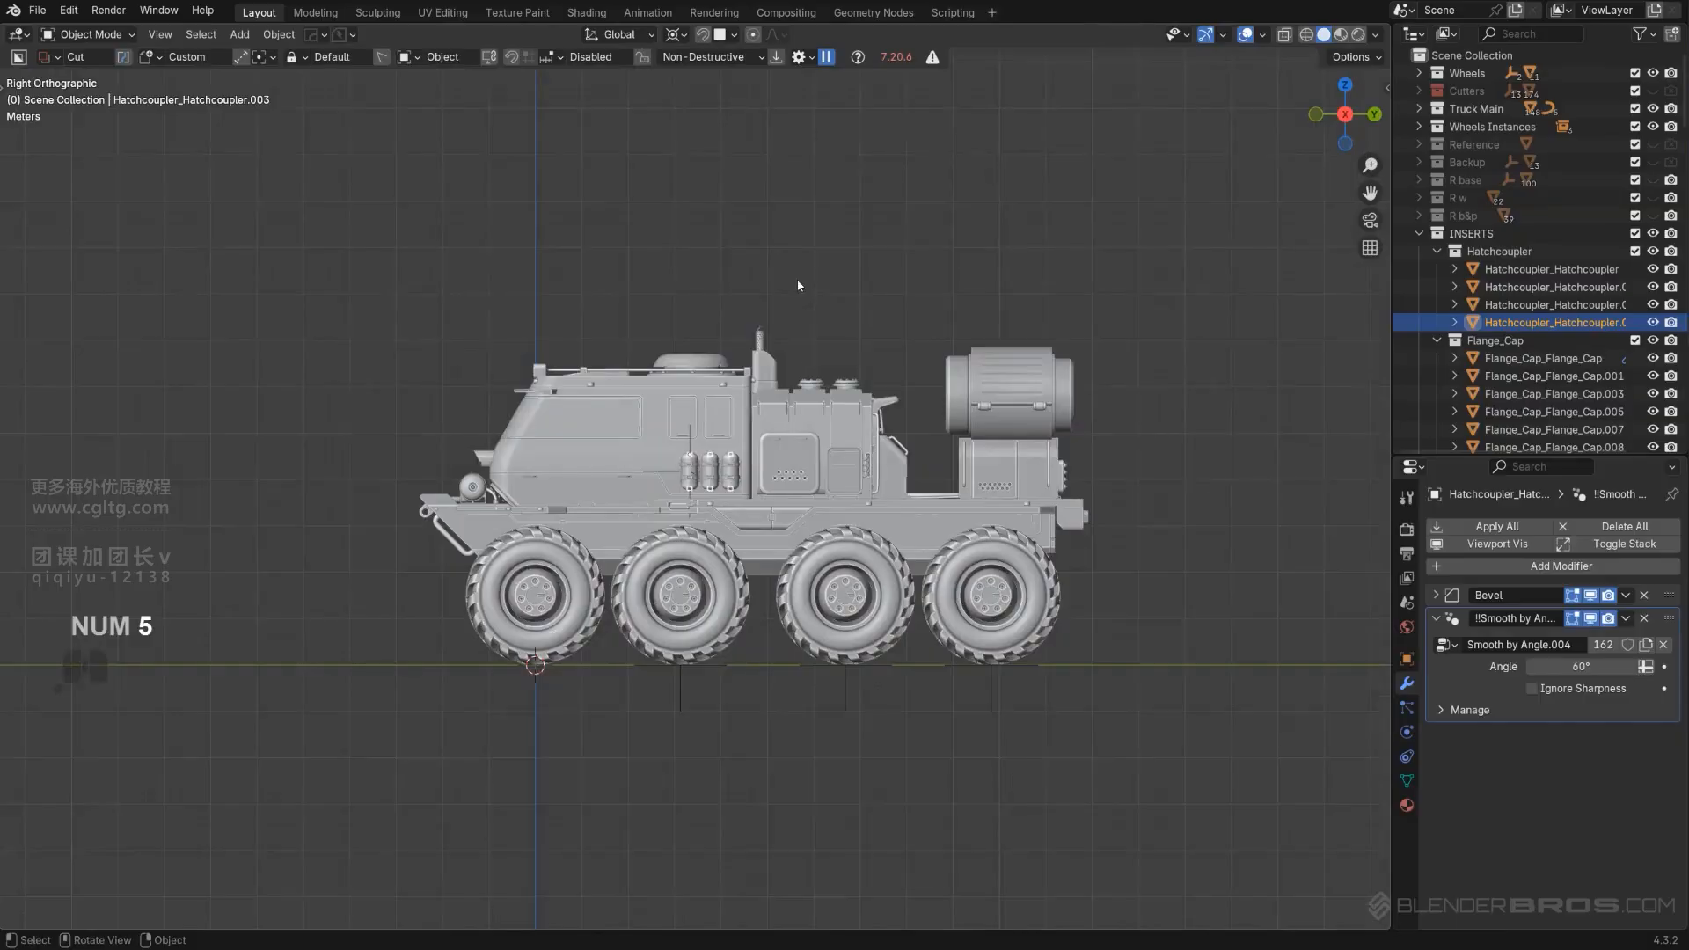
Undo the last two changes, going back past the hatchcoupler's bevel.
key(ctrl+z)
key(ctrl+z)
scroll(792, 308, up, 8)
middle_drag(785, 347, 811, 470)
key(KP_5)
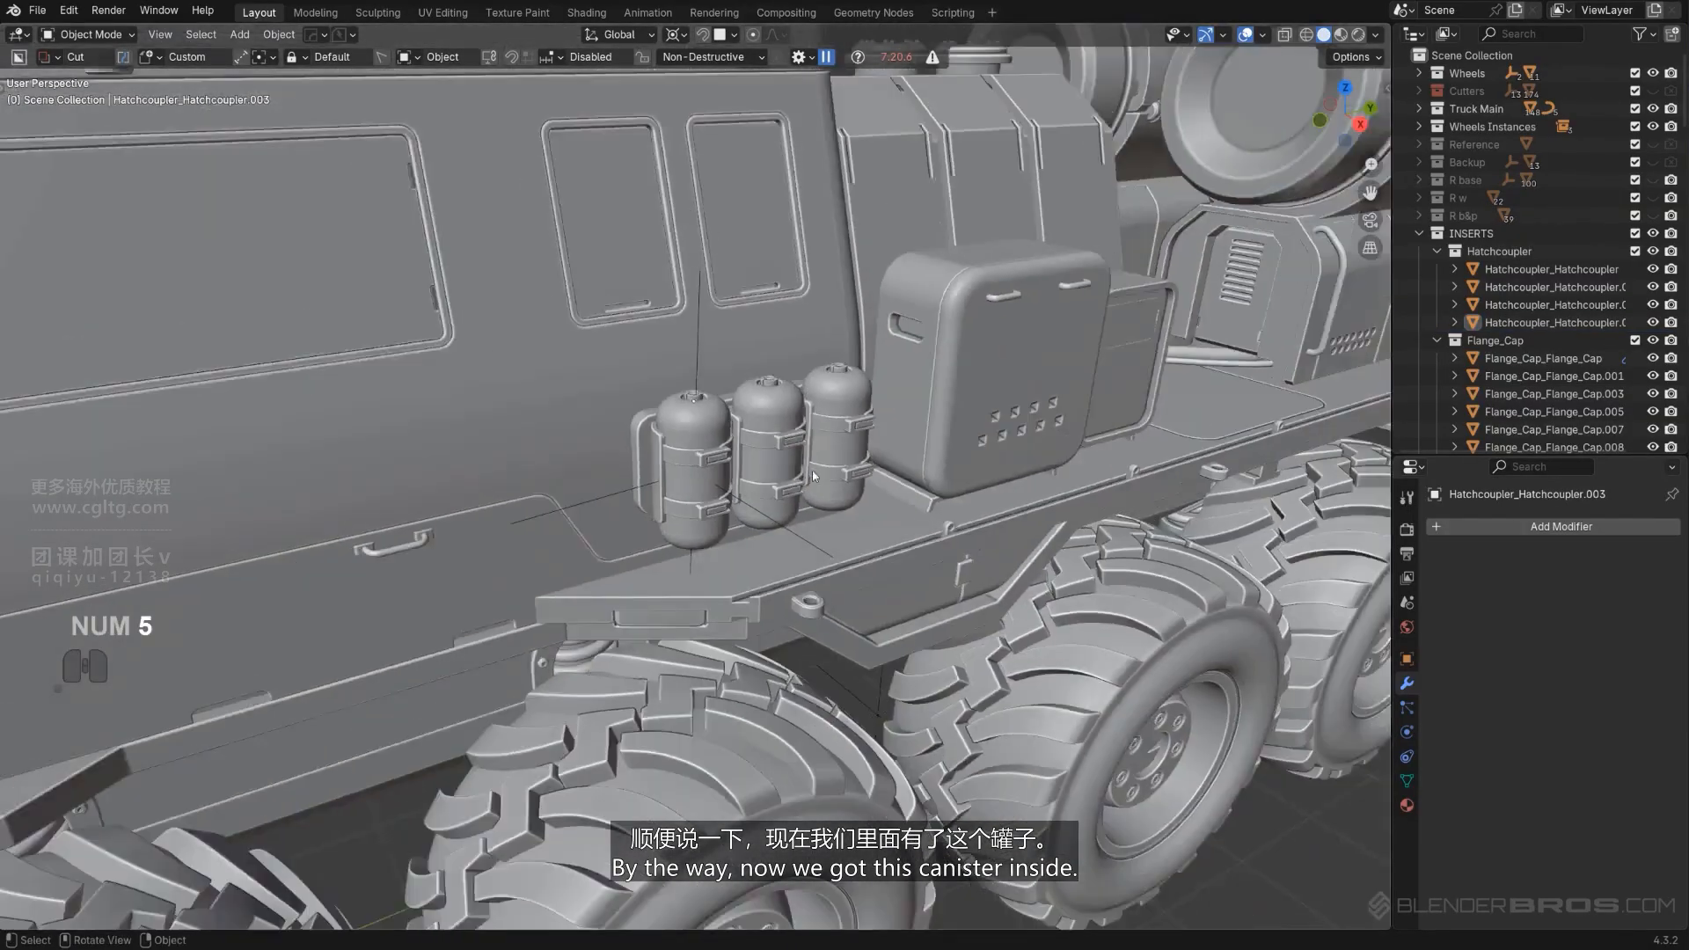
Move the mirror empty at the first tank to the Cutters collection.
scroll(792, 484, down, 5)
click(748, 505)
scroll(748, 505, up, 5)
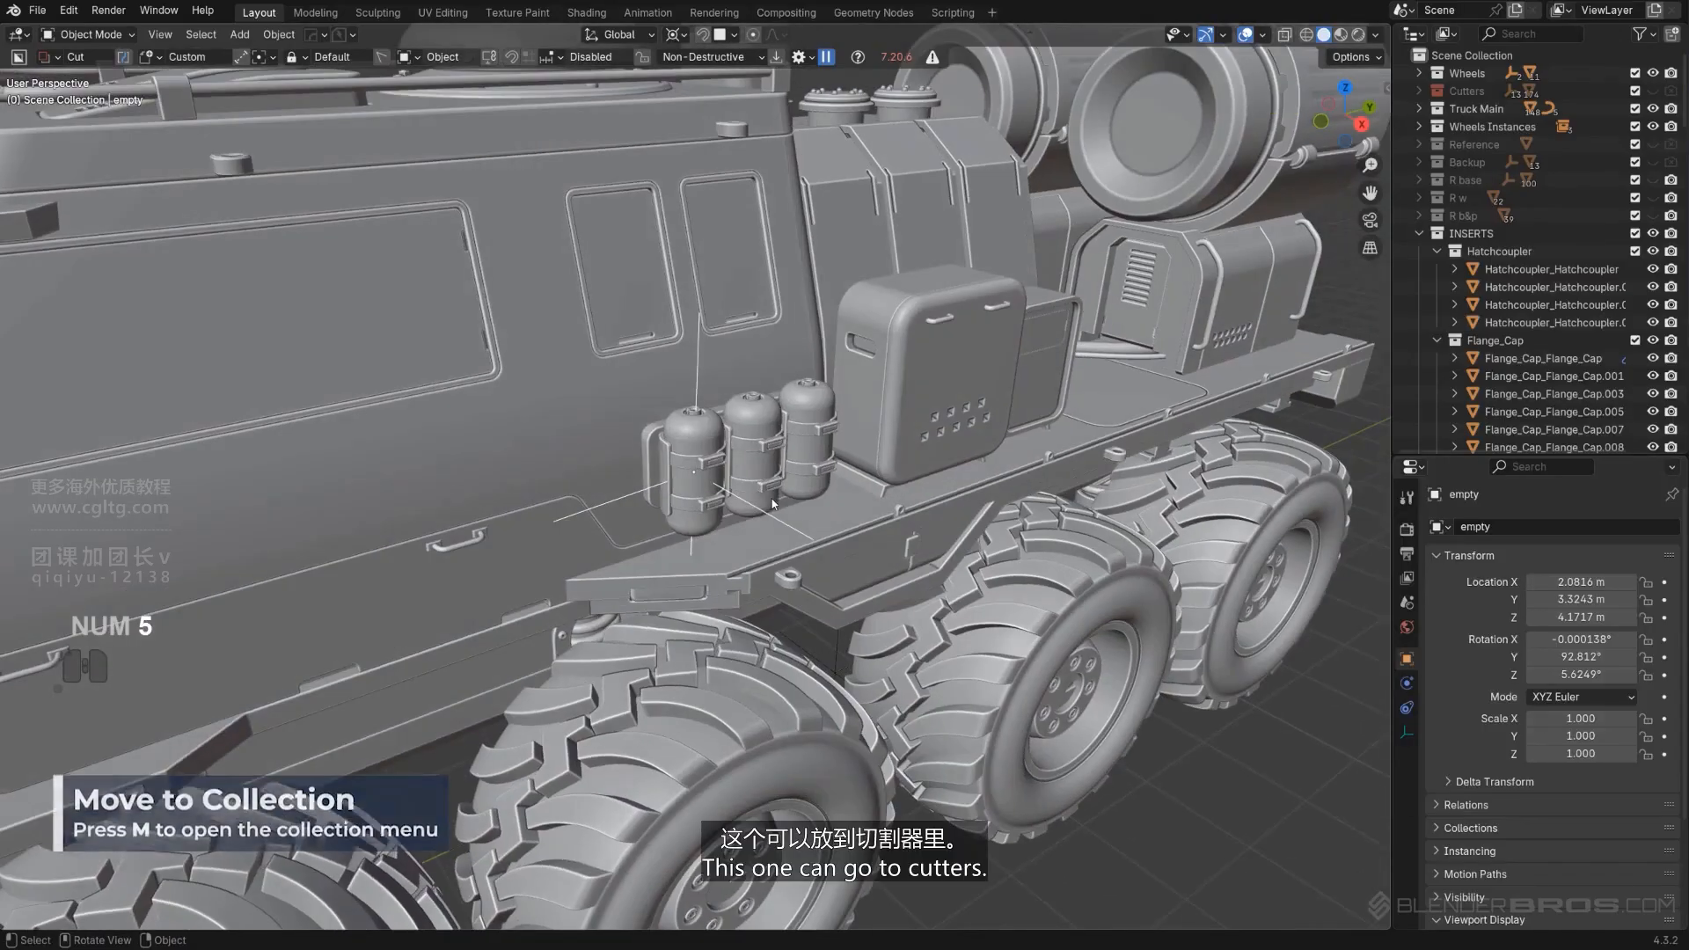
key(m)
click(774, 502)
Add a single loop cut along the rim of the backplate behind the tanks, slid to a factor of about -0.882.
scroll(774, 492, up, 3)
middle_drag(774, 492, 656, 464)
scroll(740, 506, down, 5)
scroll(627, 447, up, 9)
middle_drag(535, 458, 732, 464)
click(634, 409)
middle_drag(635, 409, 700, 476)
key(Tab)
key(ctrl+r)
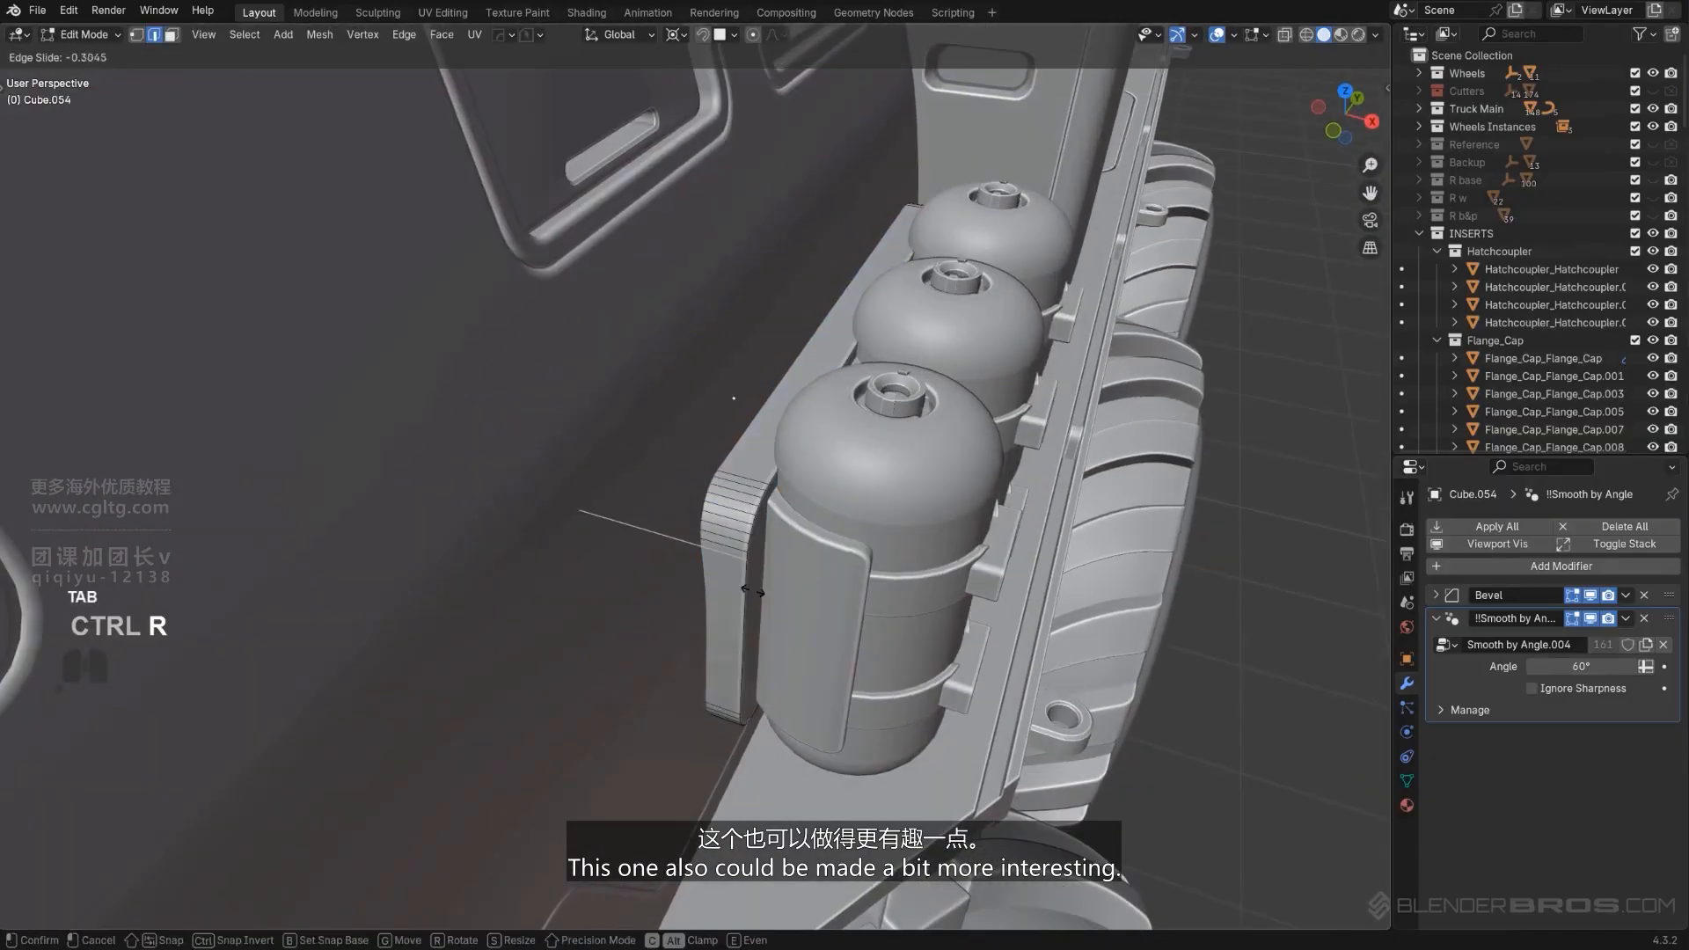
drag(752, 591, 850, 594)
Bevel the backplate's new loop into a strip about 0.0106 m wide and shift it about 0.0098 m along X.
key(ctrl+b)
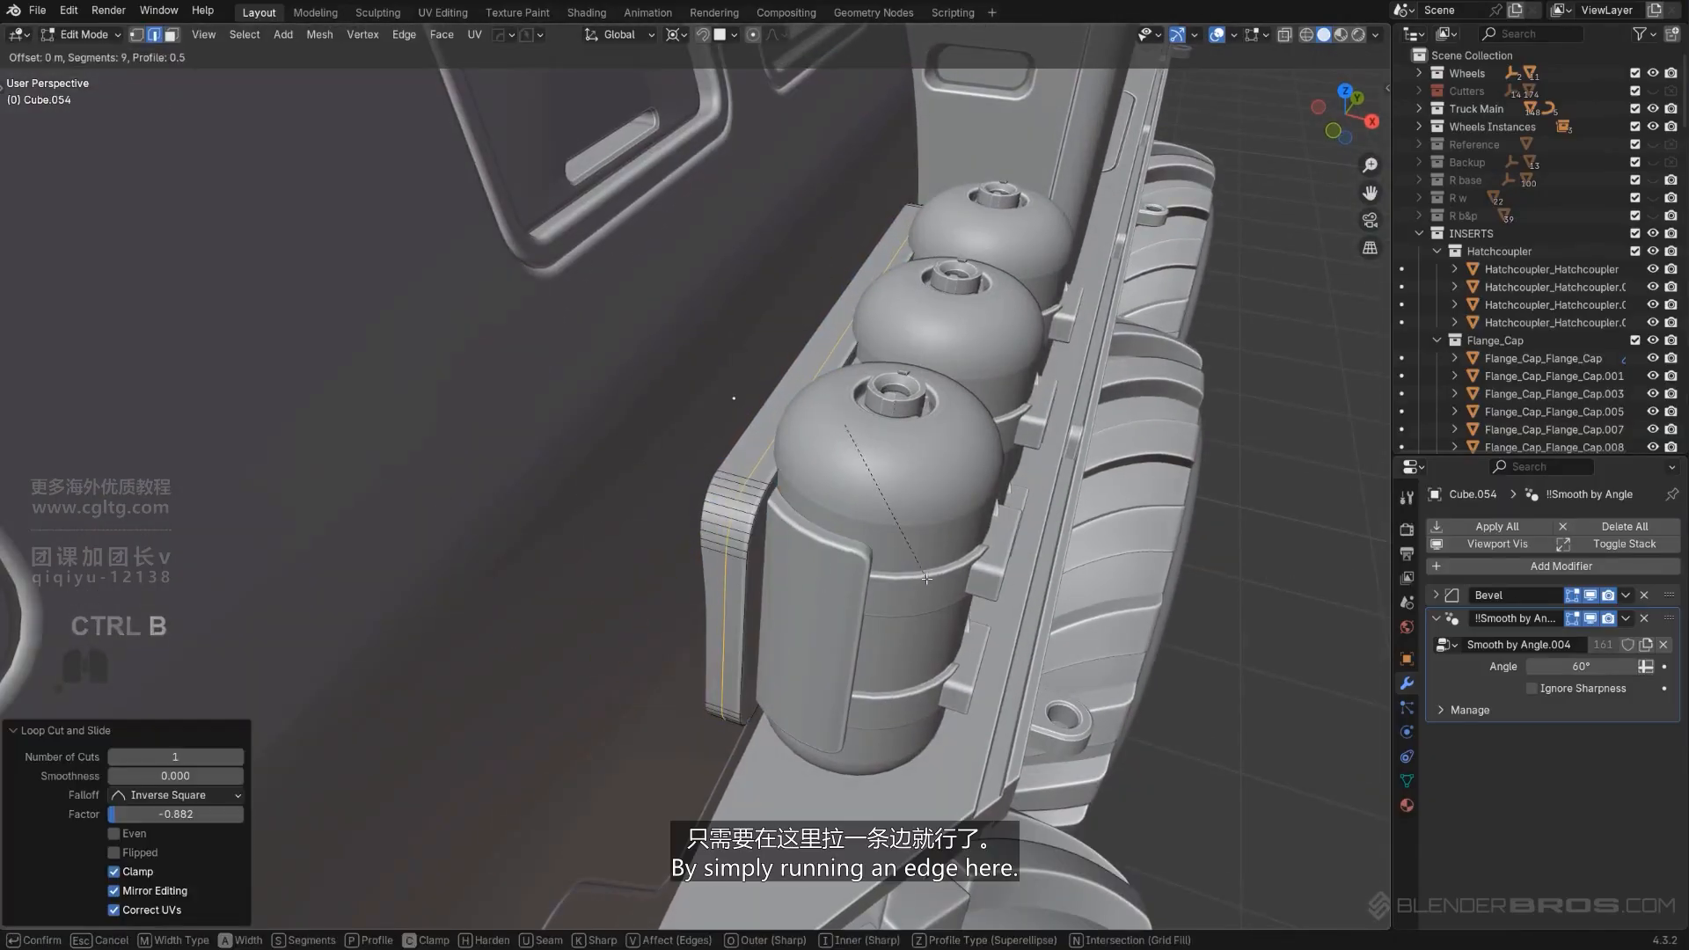
click(982, 550)
scroll(972, 549, up, 2)
key(g)
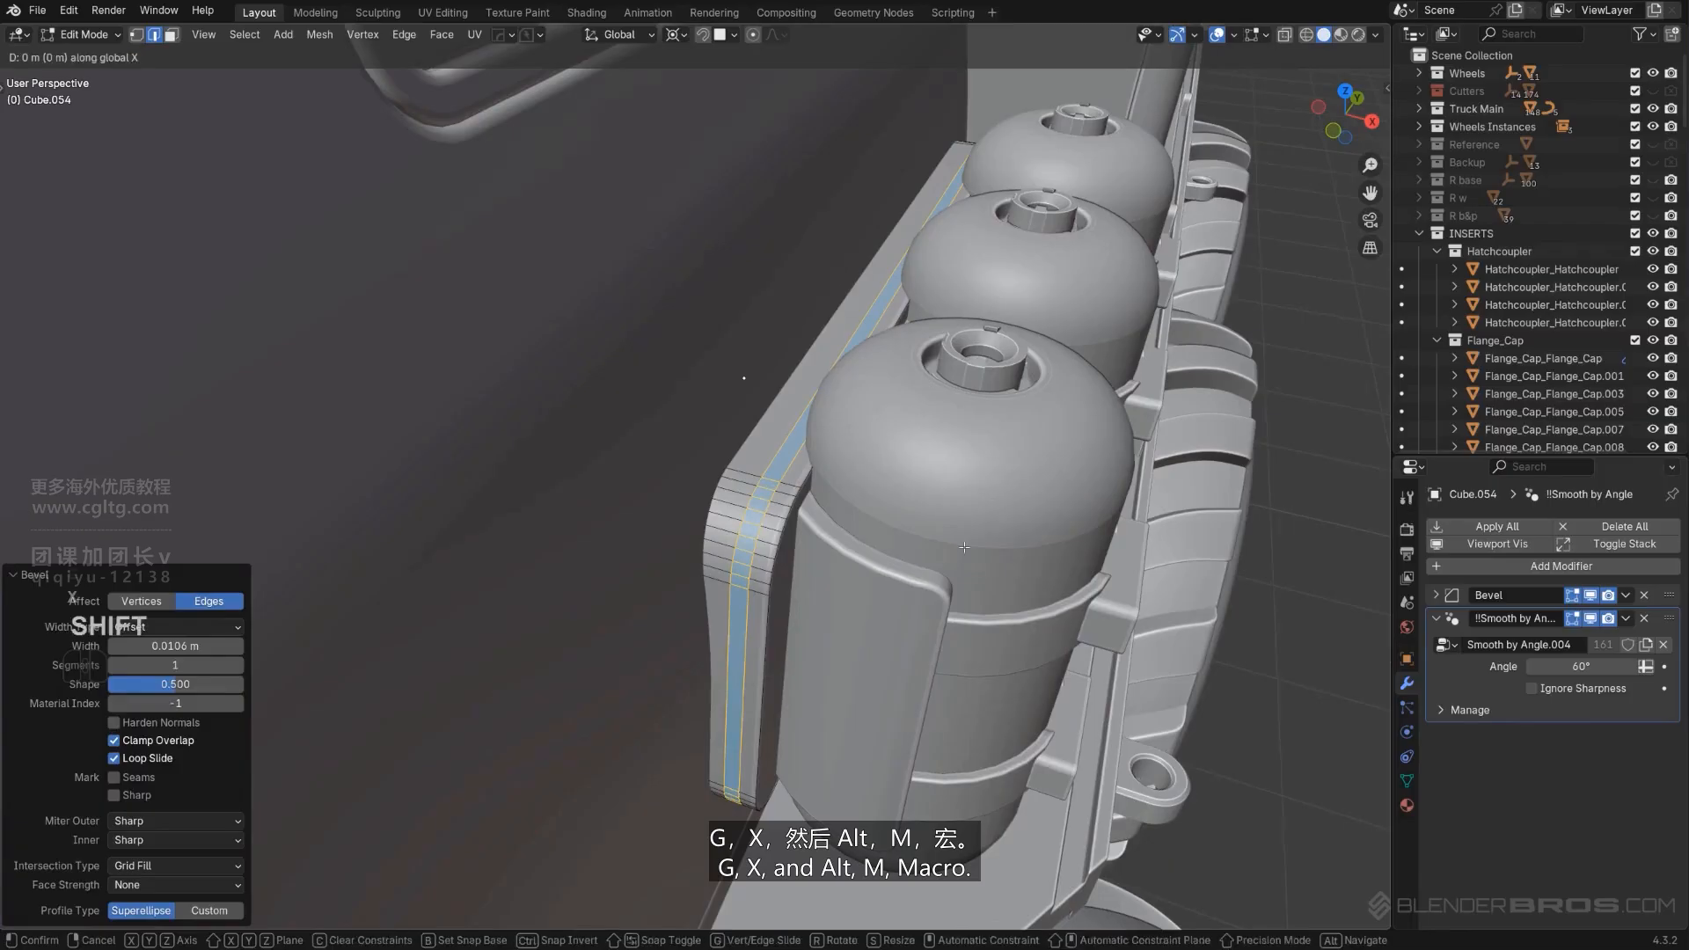
click(1001, 560)
Turn the backplate's selected strip into a panel groove about 0.007 deep with EM_Macro.
key(alt+m)
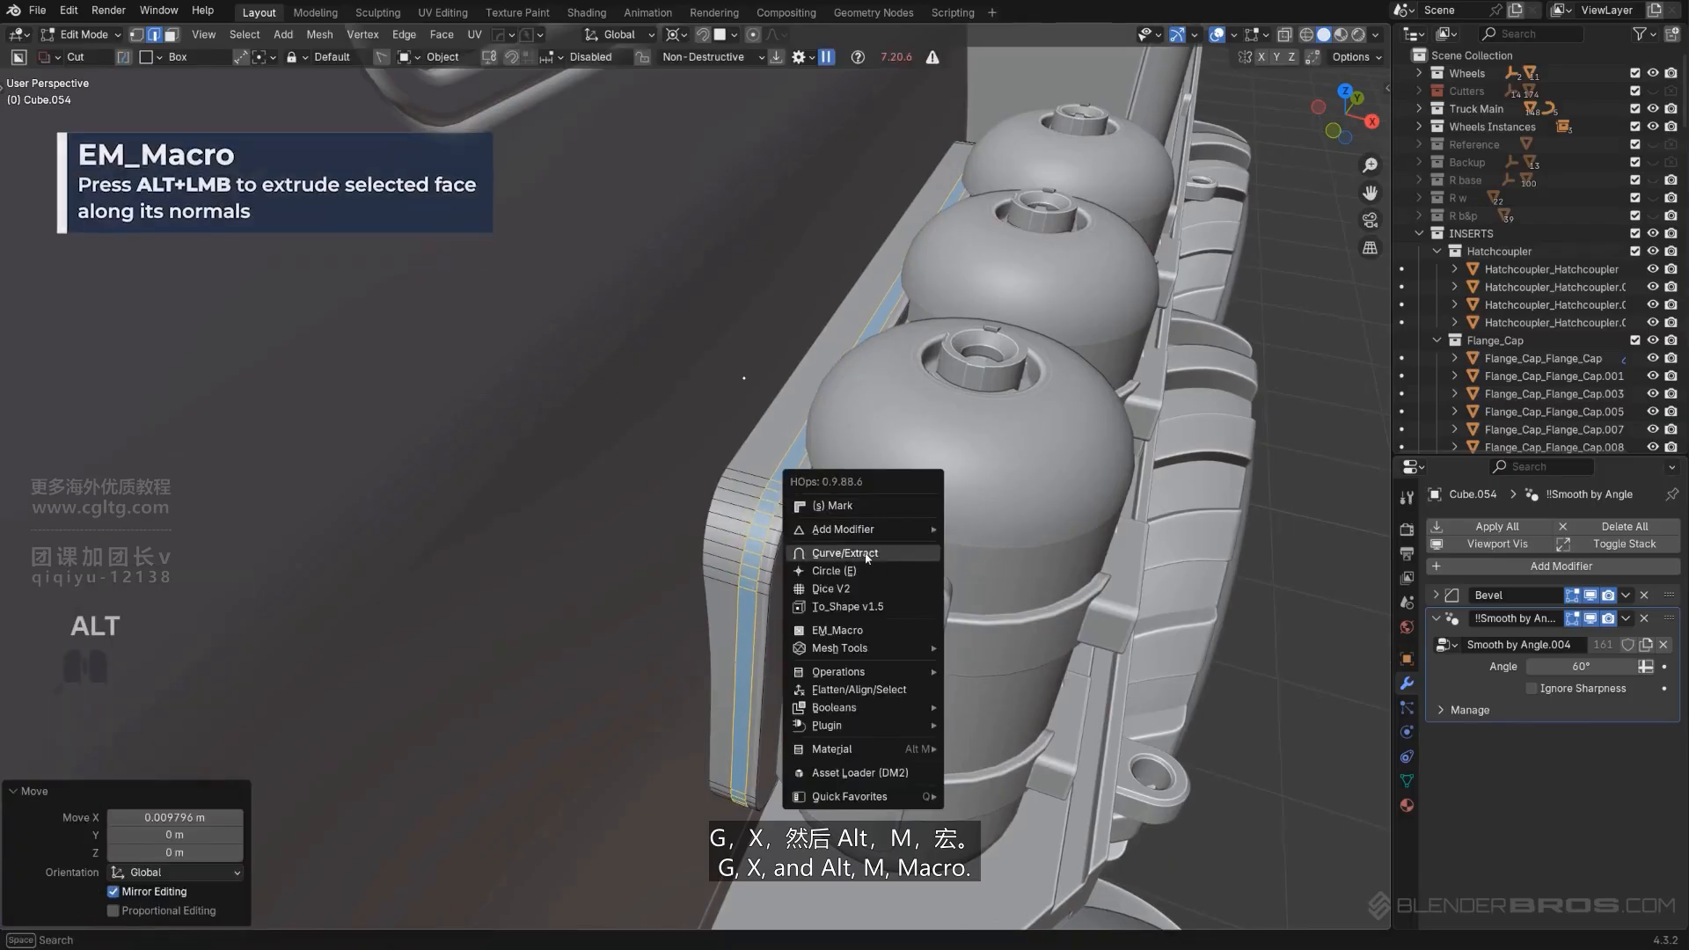
click(876, 630)
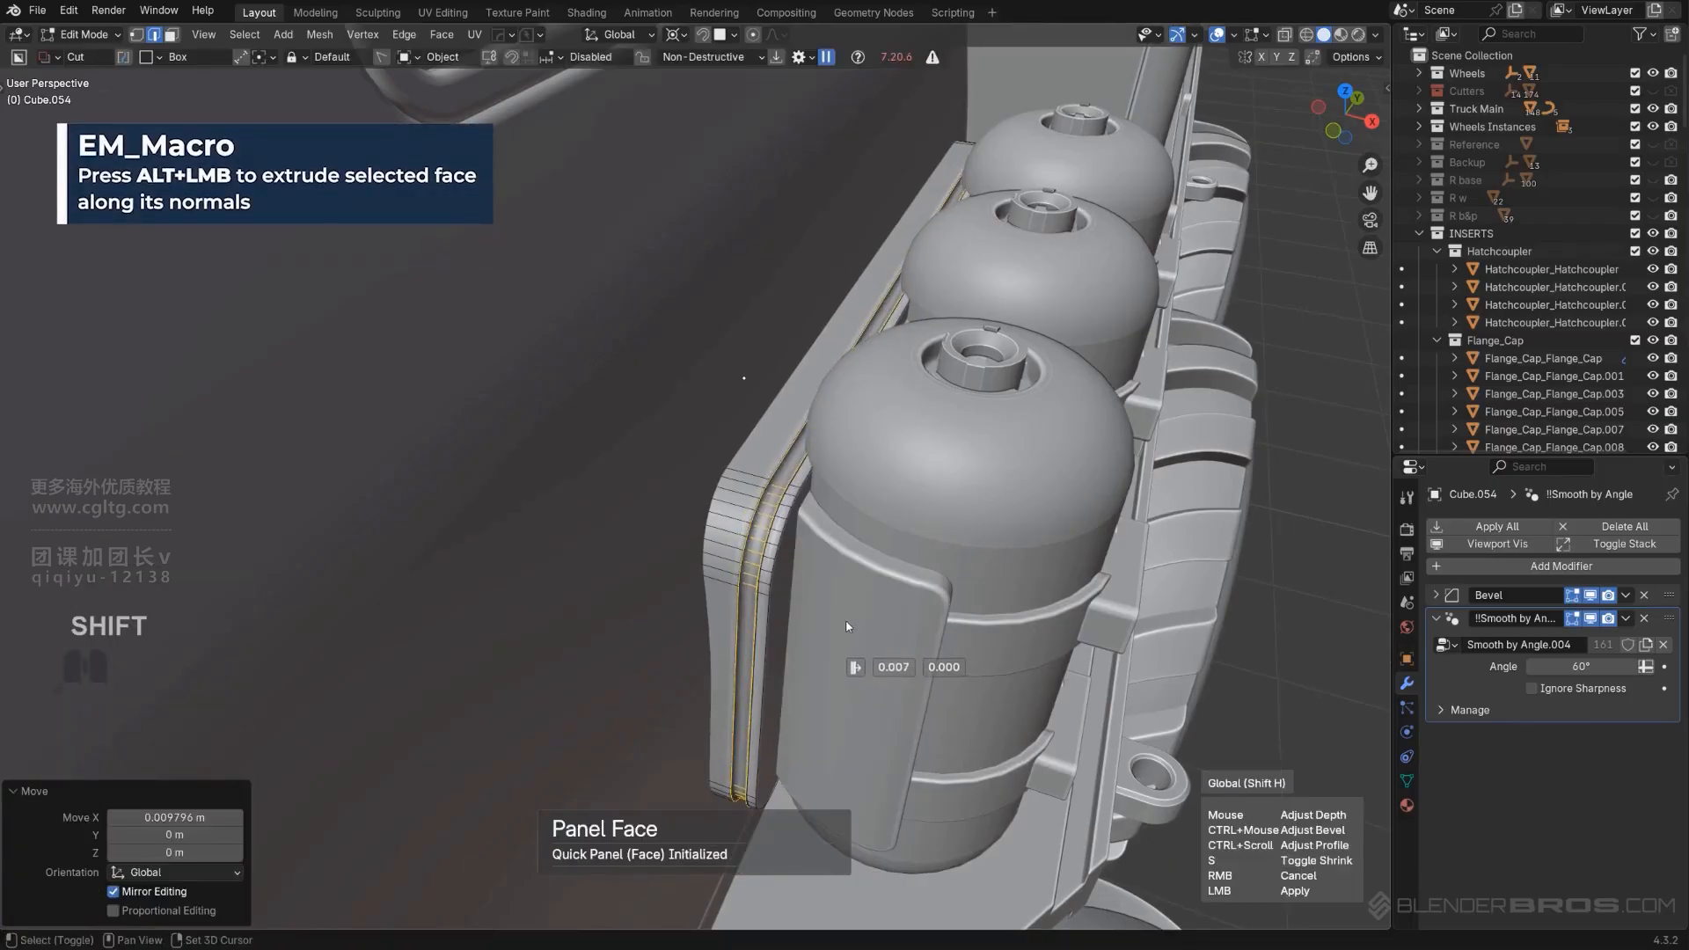
click(841, 614)
Adjust the backplate's bevel to refine the edges of its rim groove.
key(Tab)
scroll(779, 519, up, 4)
key(q)
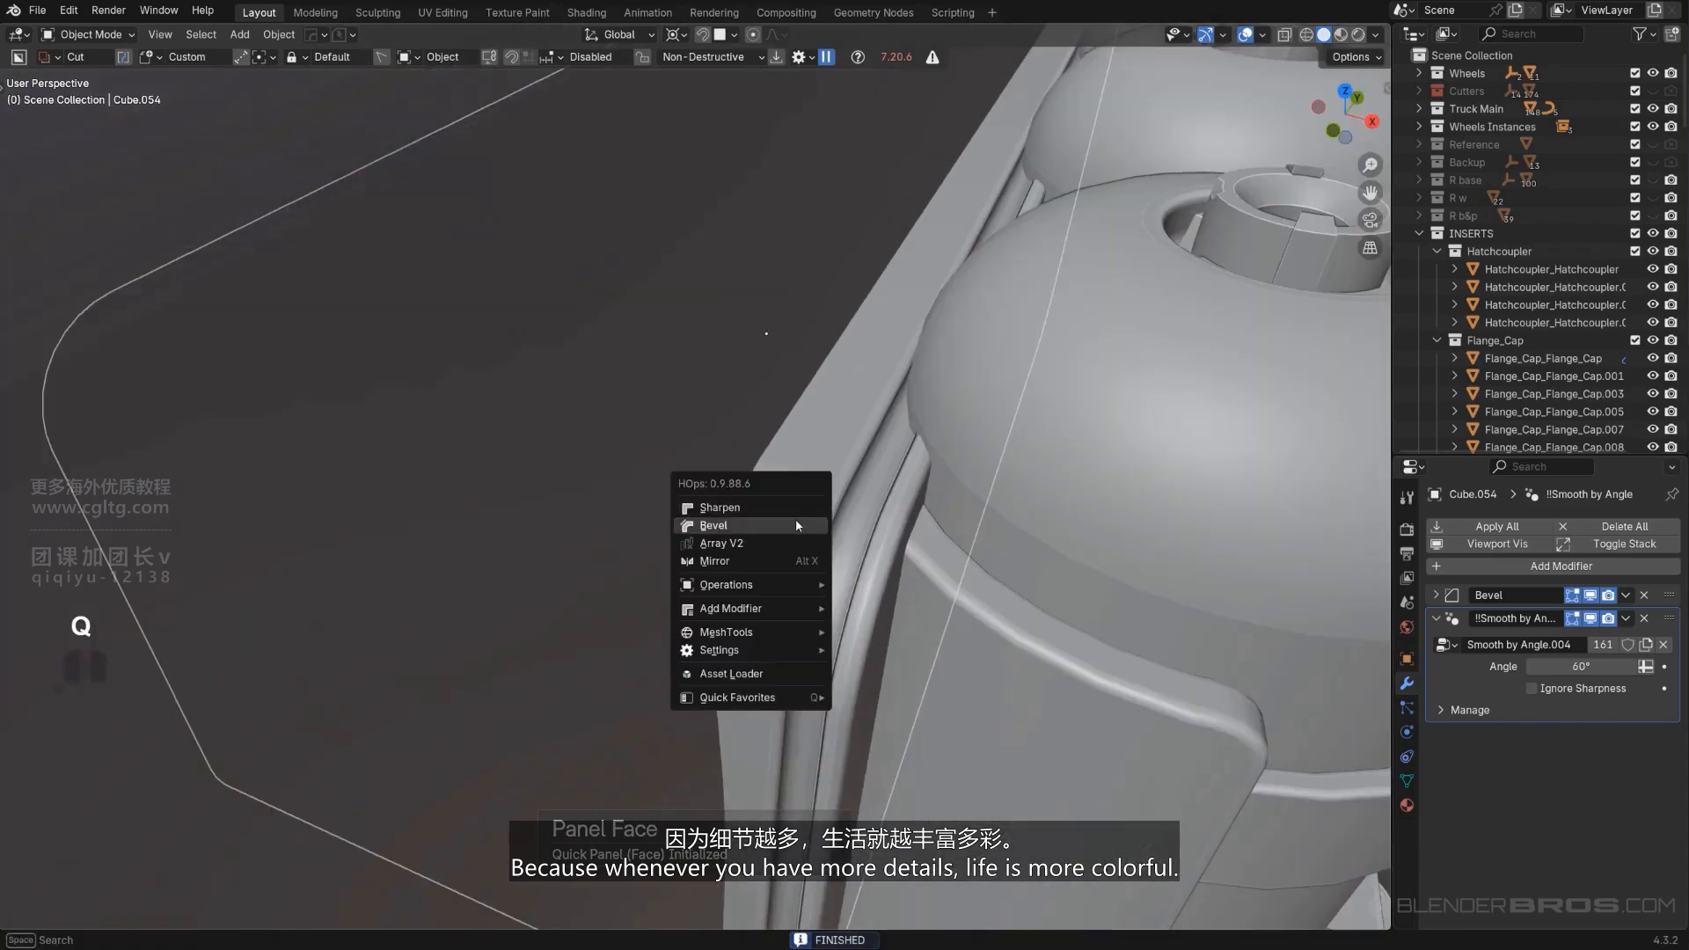
click(795, 526)
click(806, 528)
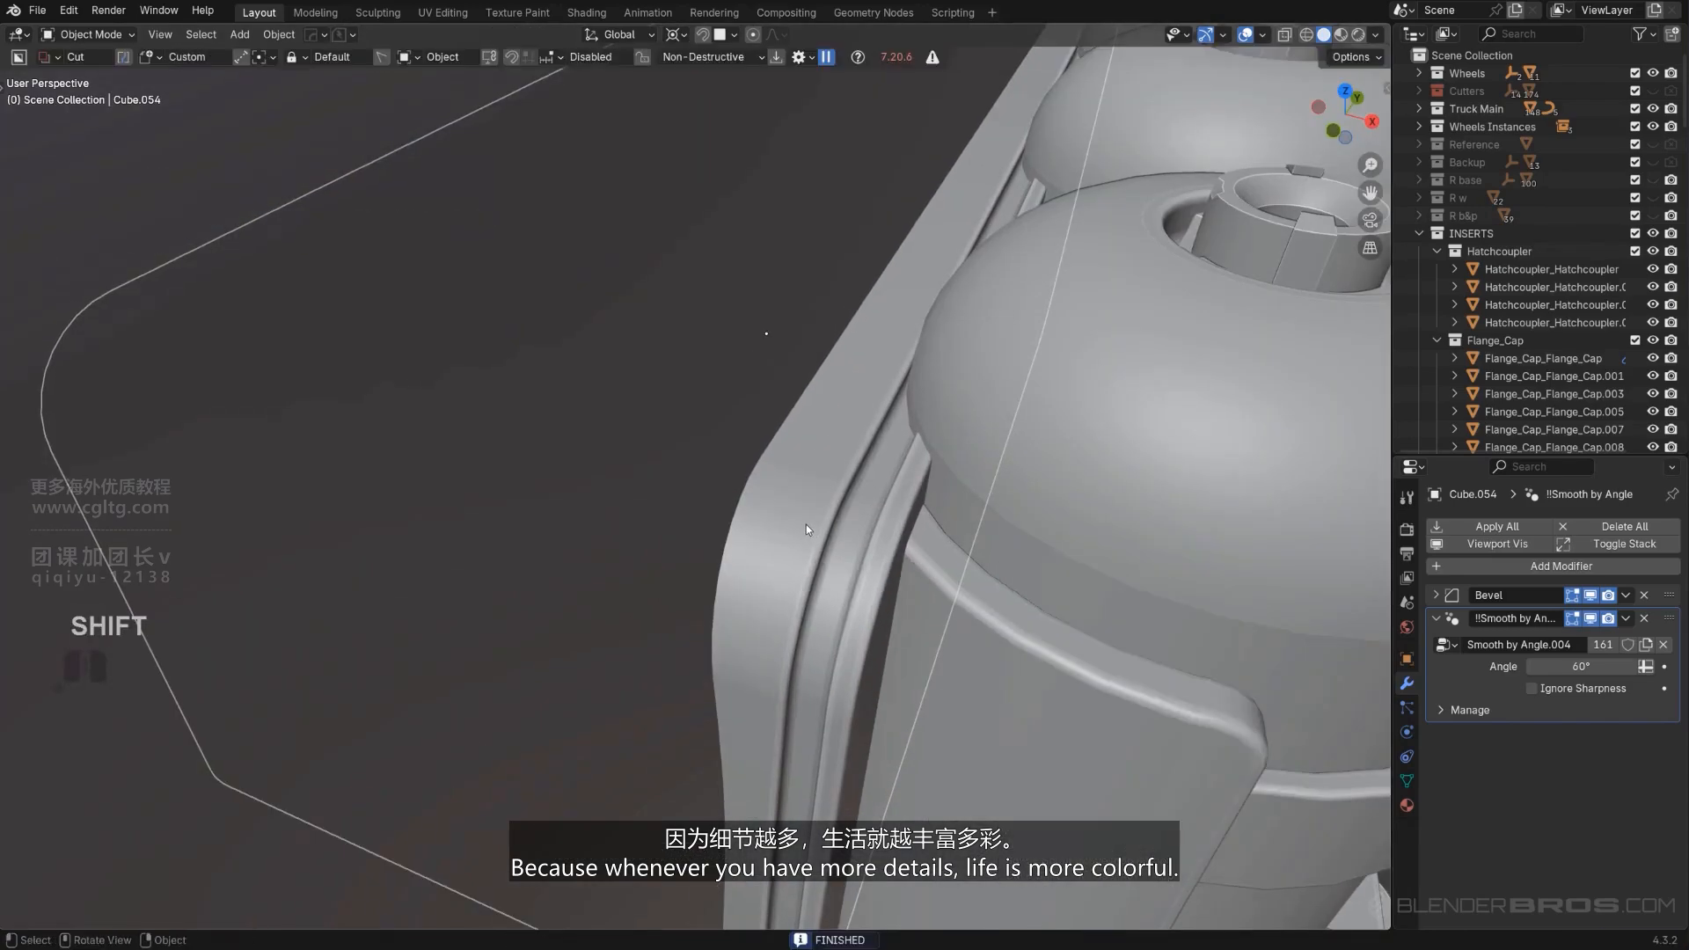
Examine the whole truck and its roof around the dome for areas that need more detail.
scroll(806, 524, down, 6)
scroll(1195, 468, down, 7)
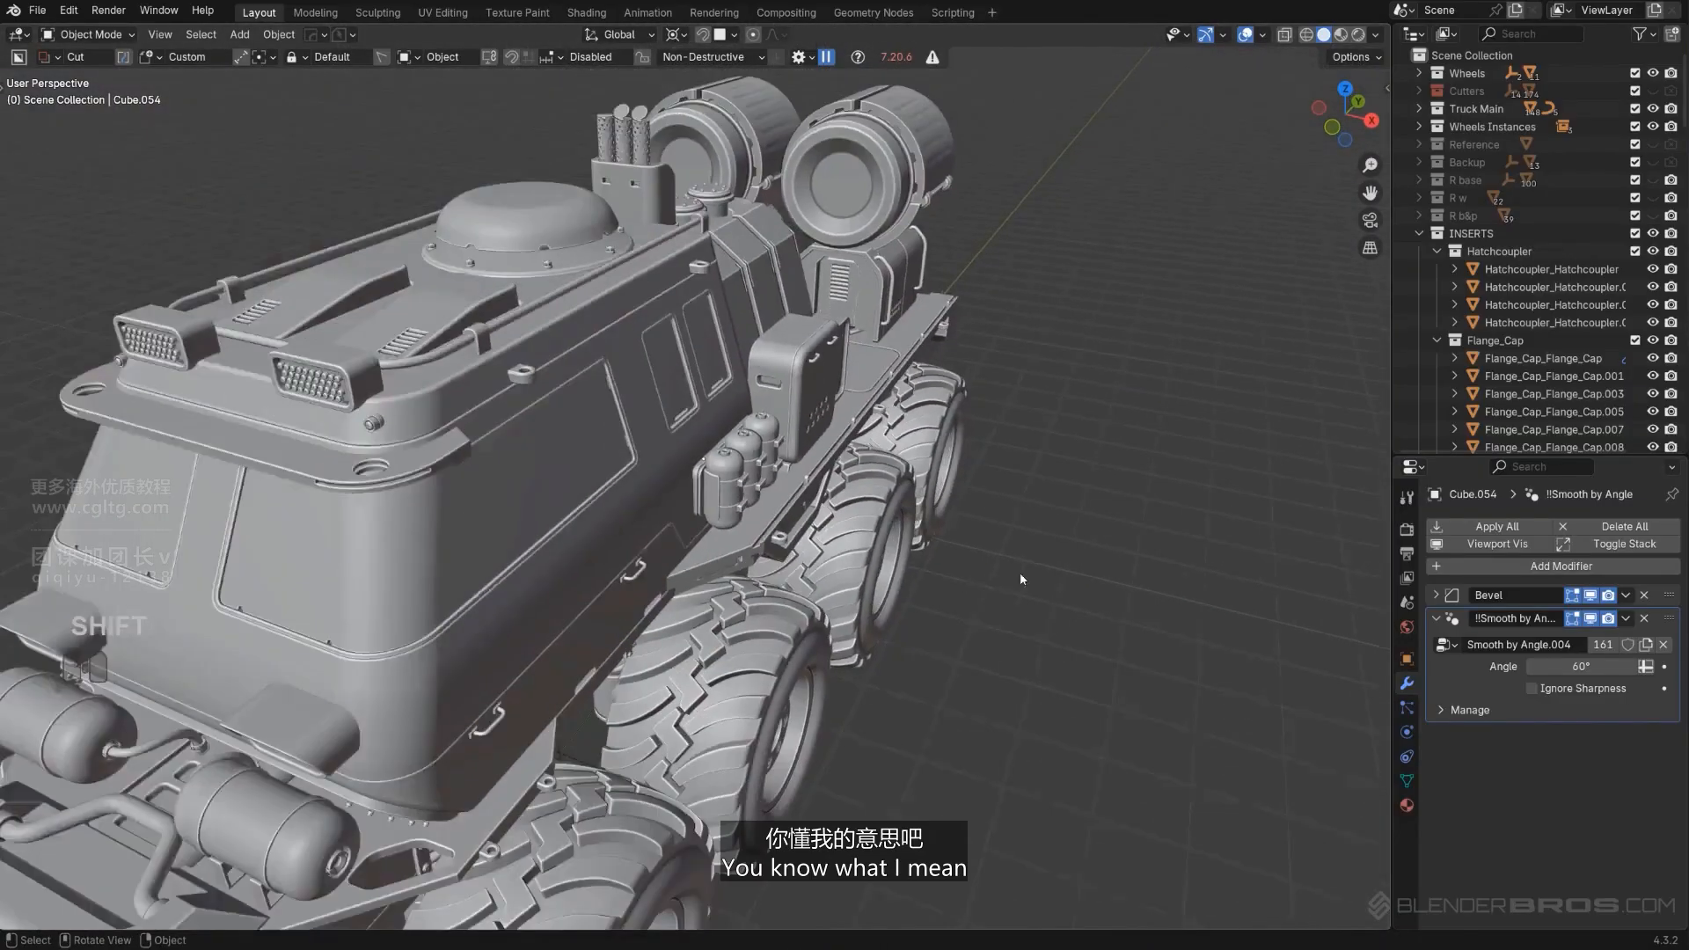
middle_drag(1021, 576, 768, 489)
scroll(677, 484, down, 5)
shift+middle_drag(767, 489, 778, 616)
scroll(695, 502, up, 5)
shift+middle_drag(787, 325, 764, 493)
scroll(763, 467, up, 4)
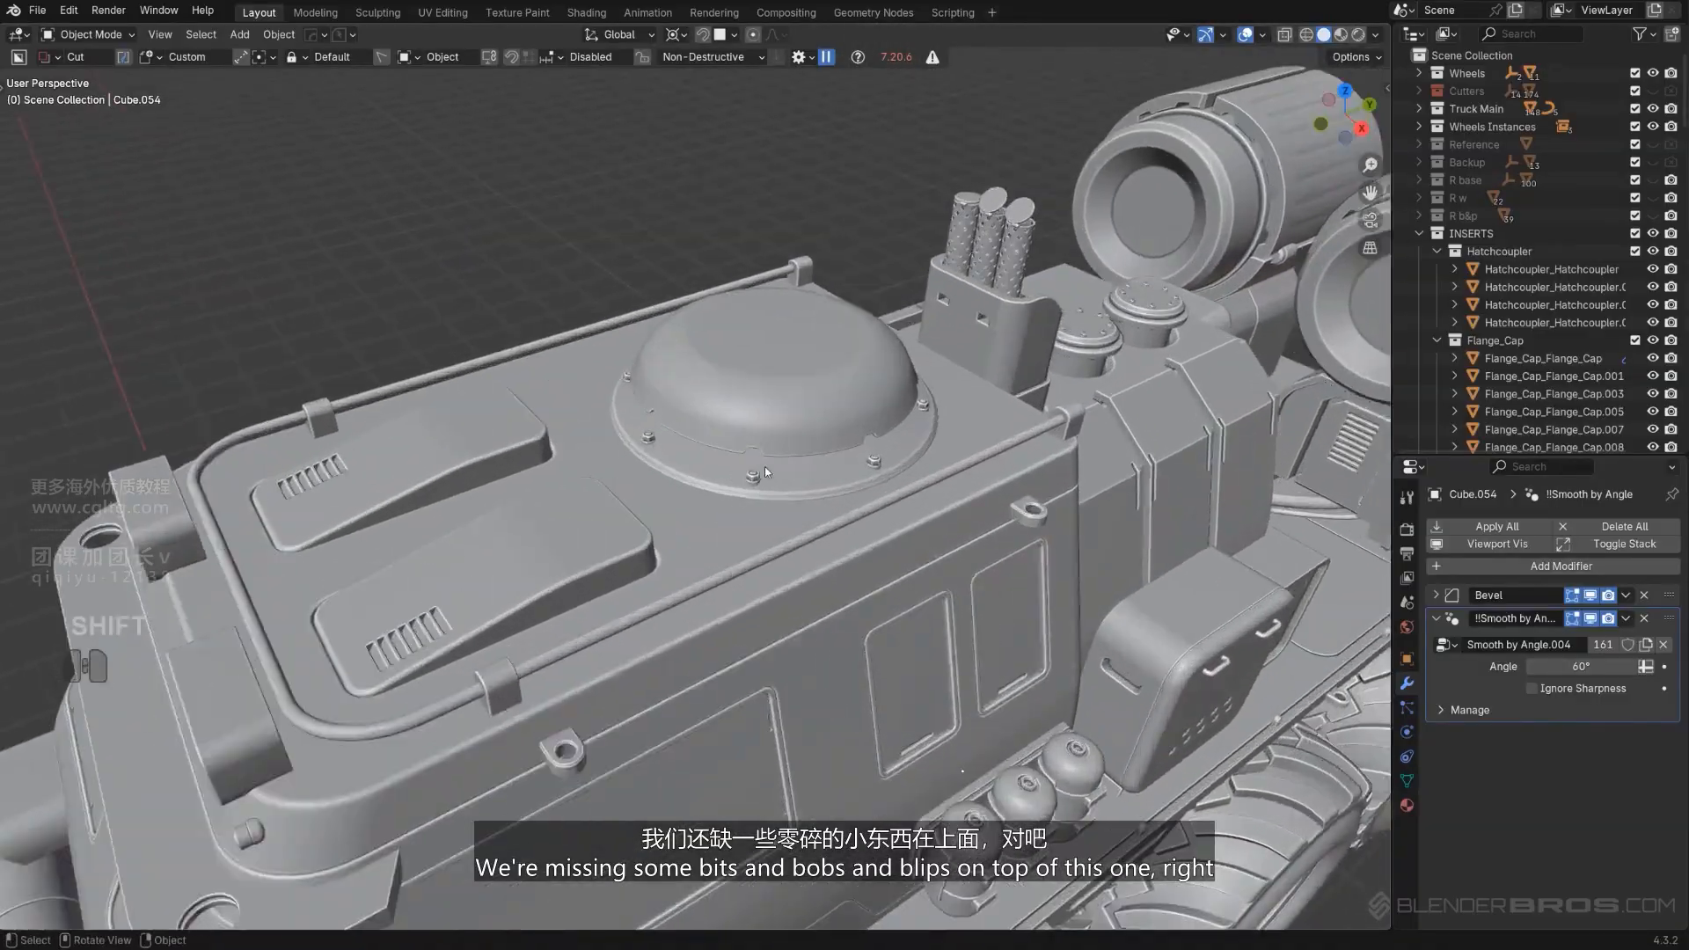
Duplicate the small cylindrical cap behind the cabin and place the copy about -1.58, -2.12 and 1.88 m away in X, Y, Z.
shift+middle_drag(756, 418, 818, 374)
scroll(710, 447, down, 5)
scroll(710, 334, up, 3)
scroll(705, 268, down, 3)
middle_drag(818, 374, 748, 308)
scroll(891, 396, up, 3)
click(715, 387)
scroll(715, 389, down, 4)
middle_drag(714, 388, 801, 475)
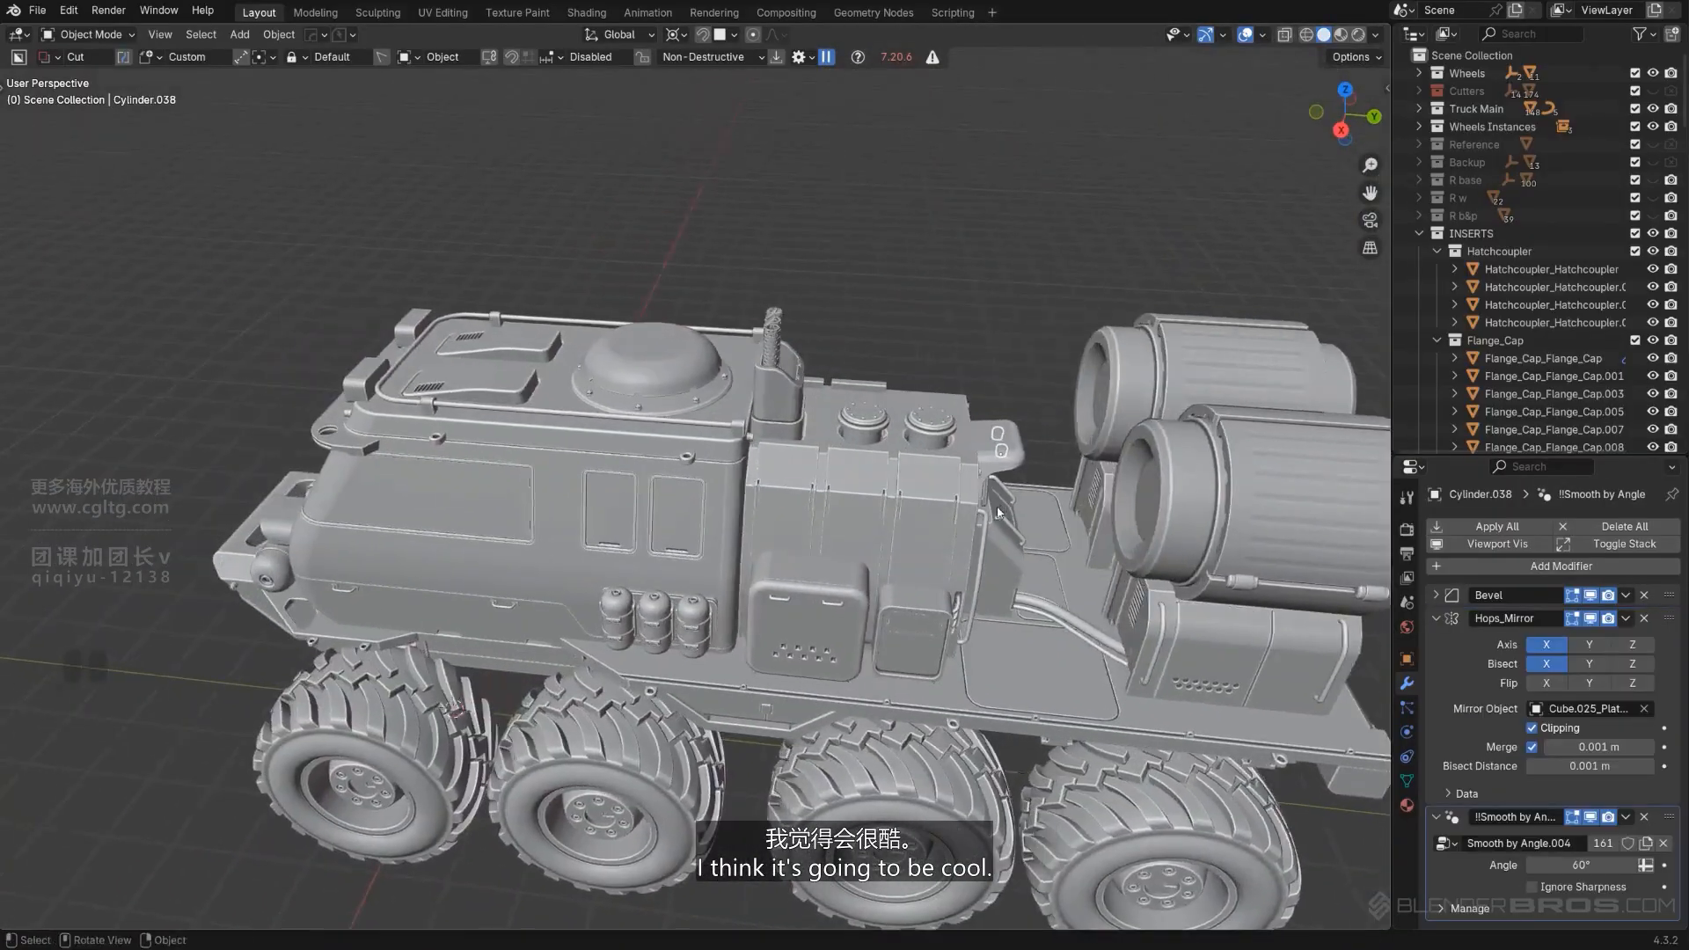
scroll(800, 476, up, 5)
key(shift+d)
click(666, 270)
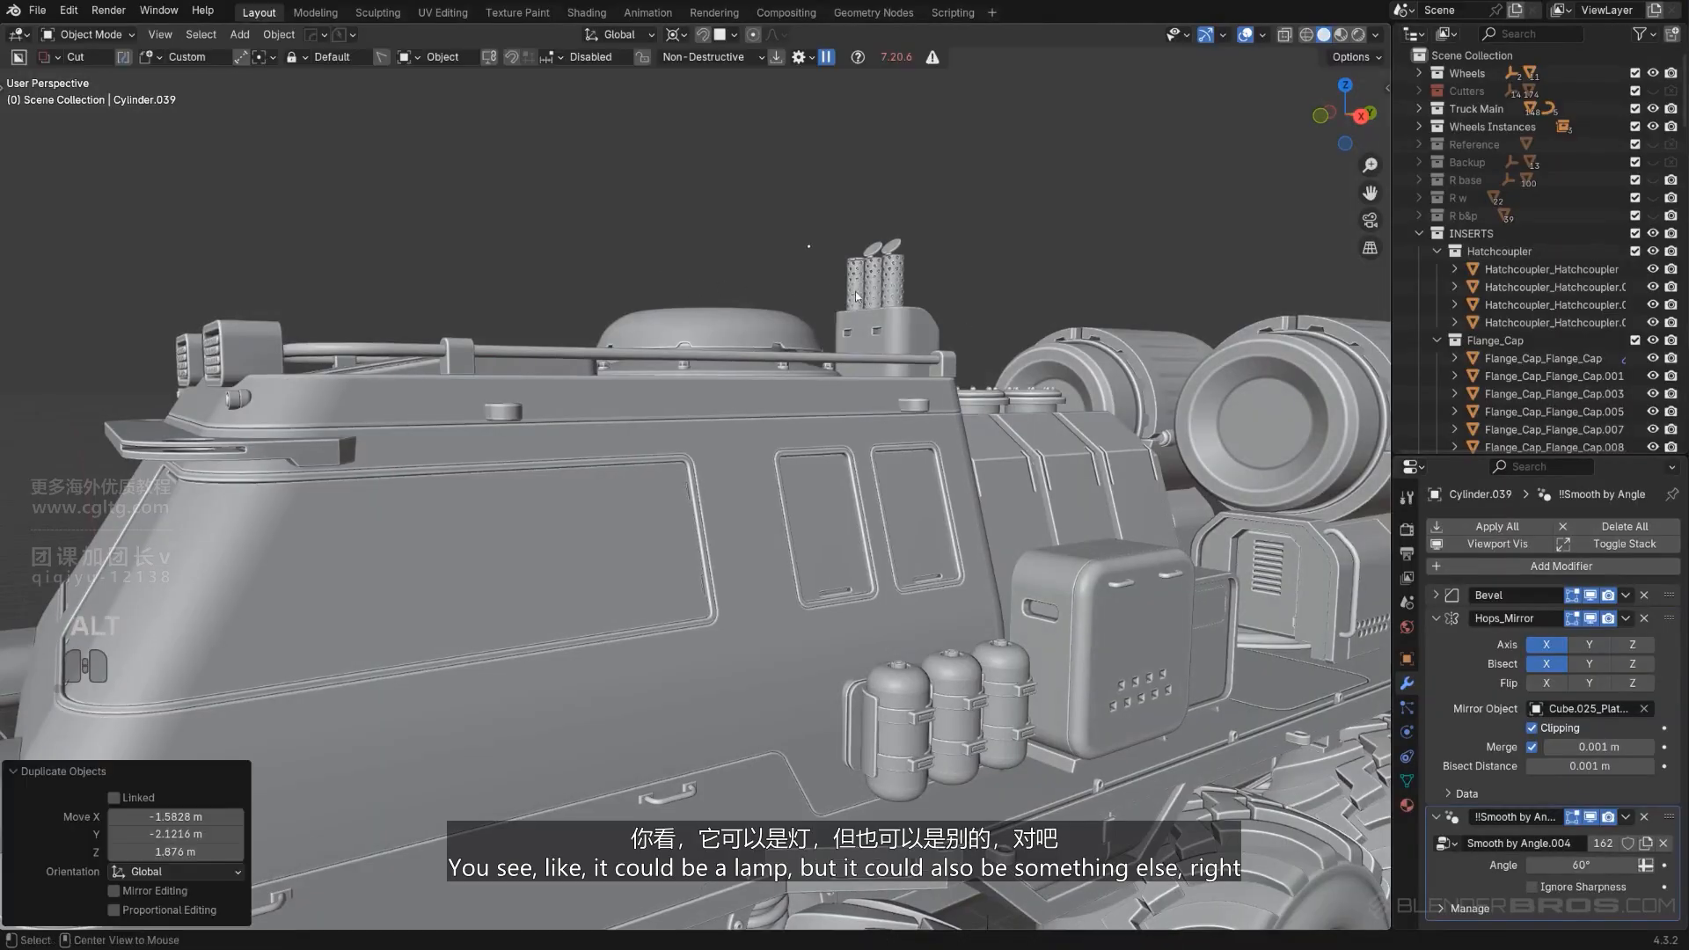
Remove the Hops_Mirror modifier from the duplicated cap and set its origin to its geometry.
alt+middle_drag(822, 326, 933, 339)
alt+middle_drag(1004, 387, 931, 413)
key(KP_5)
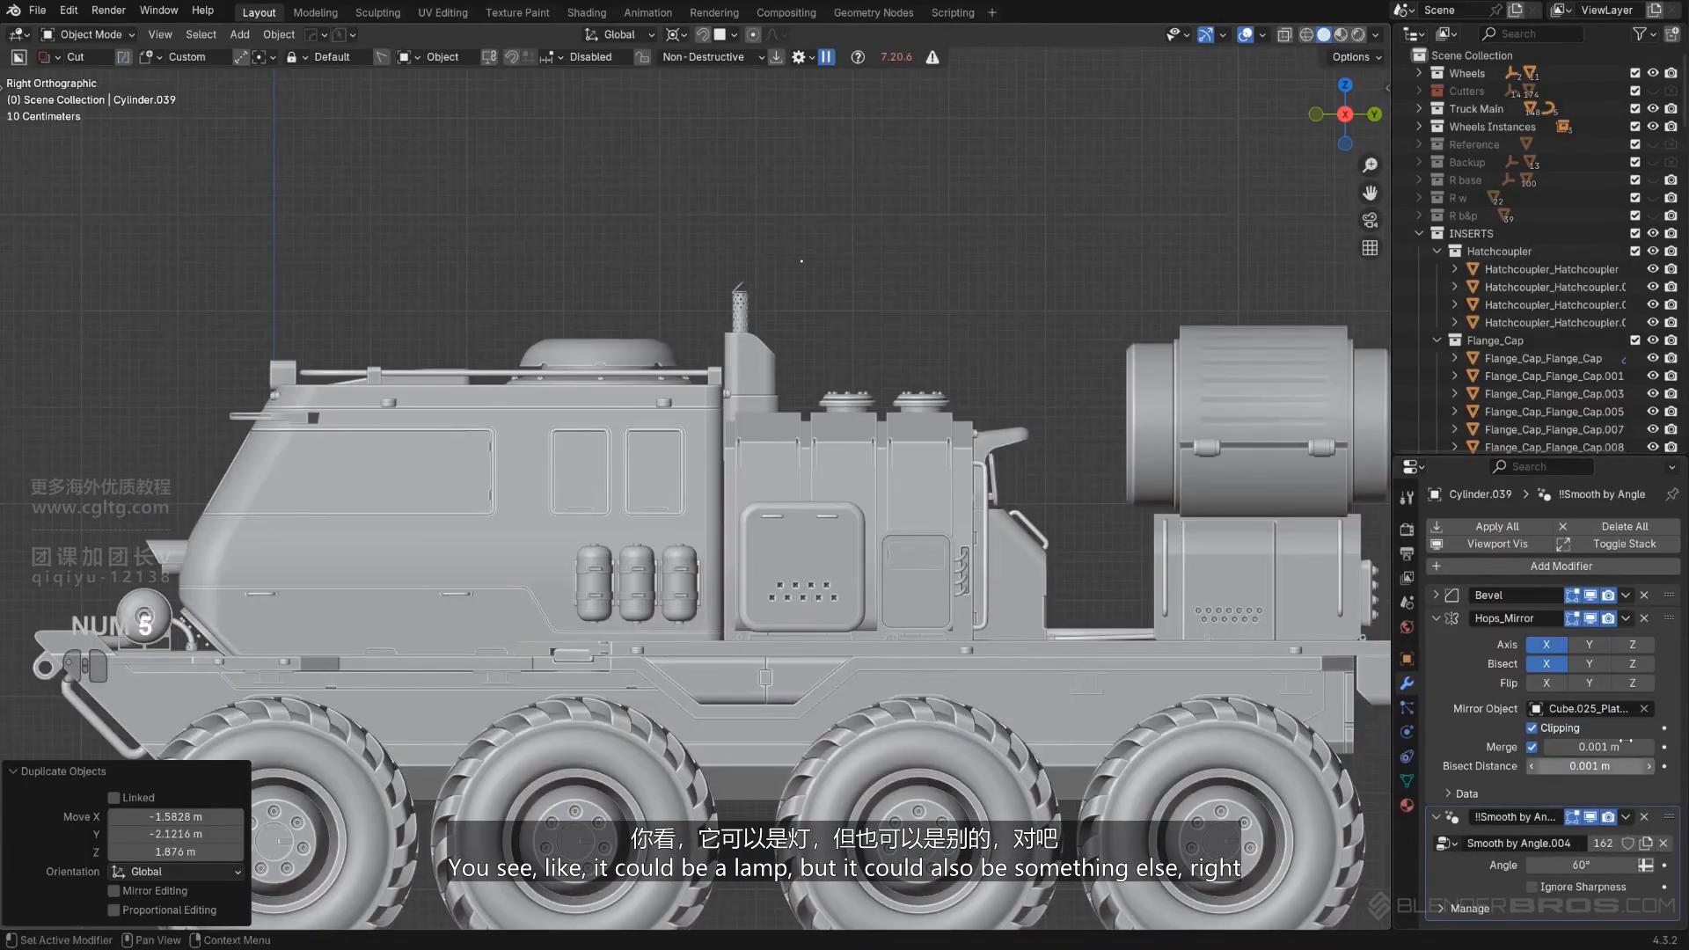
click(1643, 619)
scroll(1026, 294, up, 3)
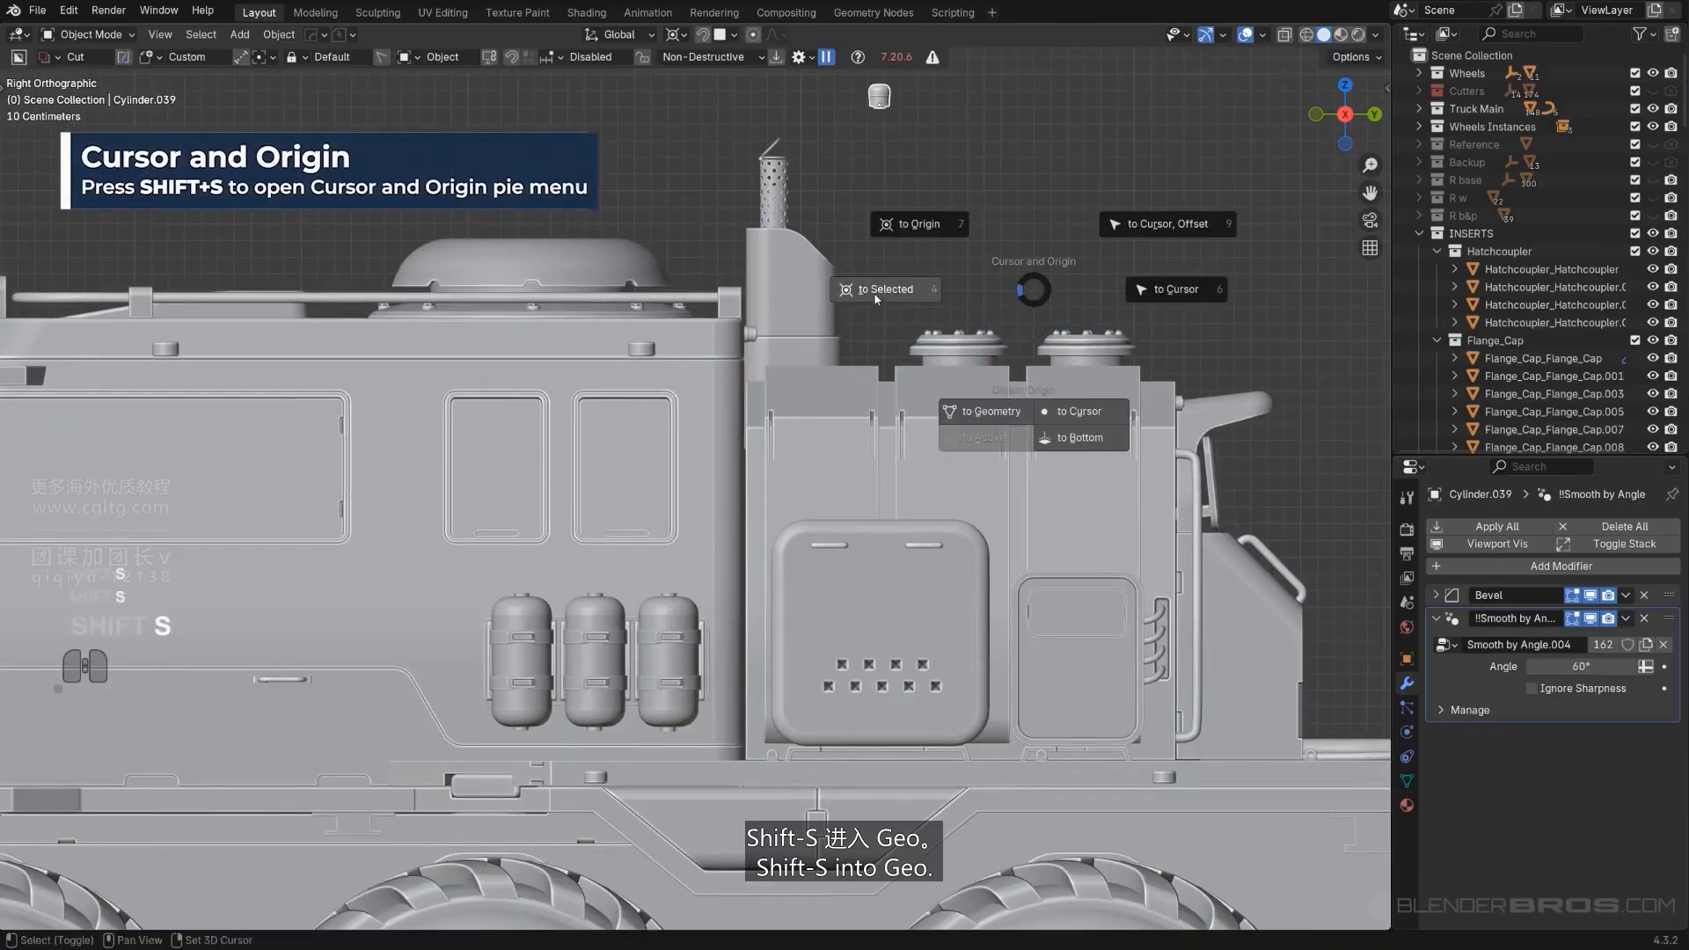
click(992, 412)
scroll(968, 425, up, 2)
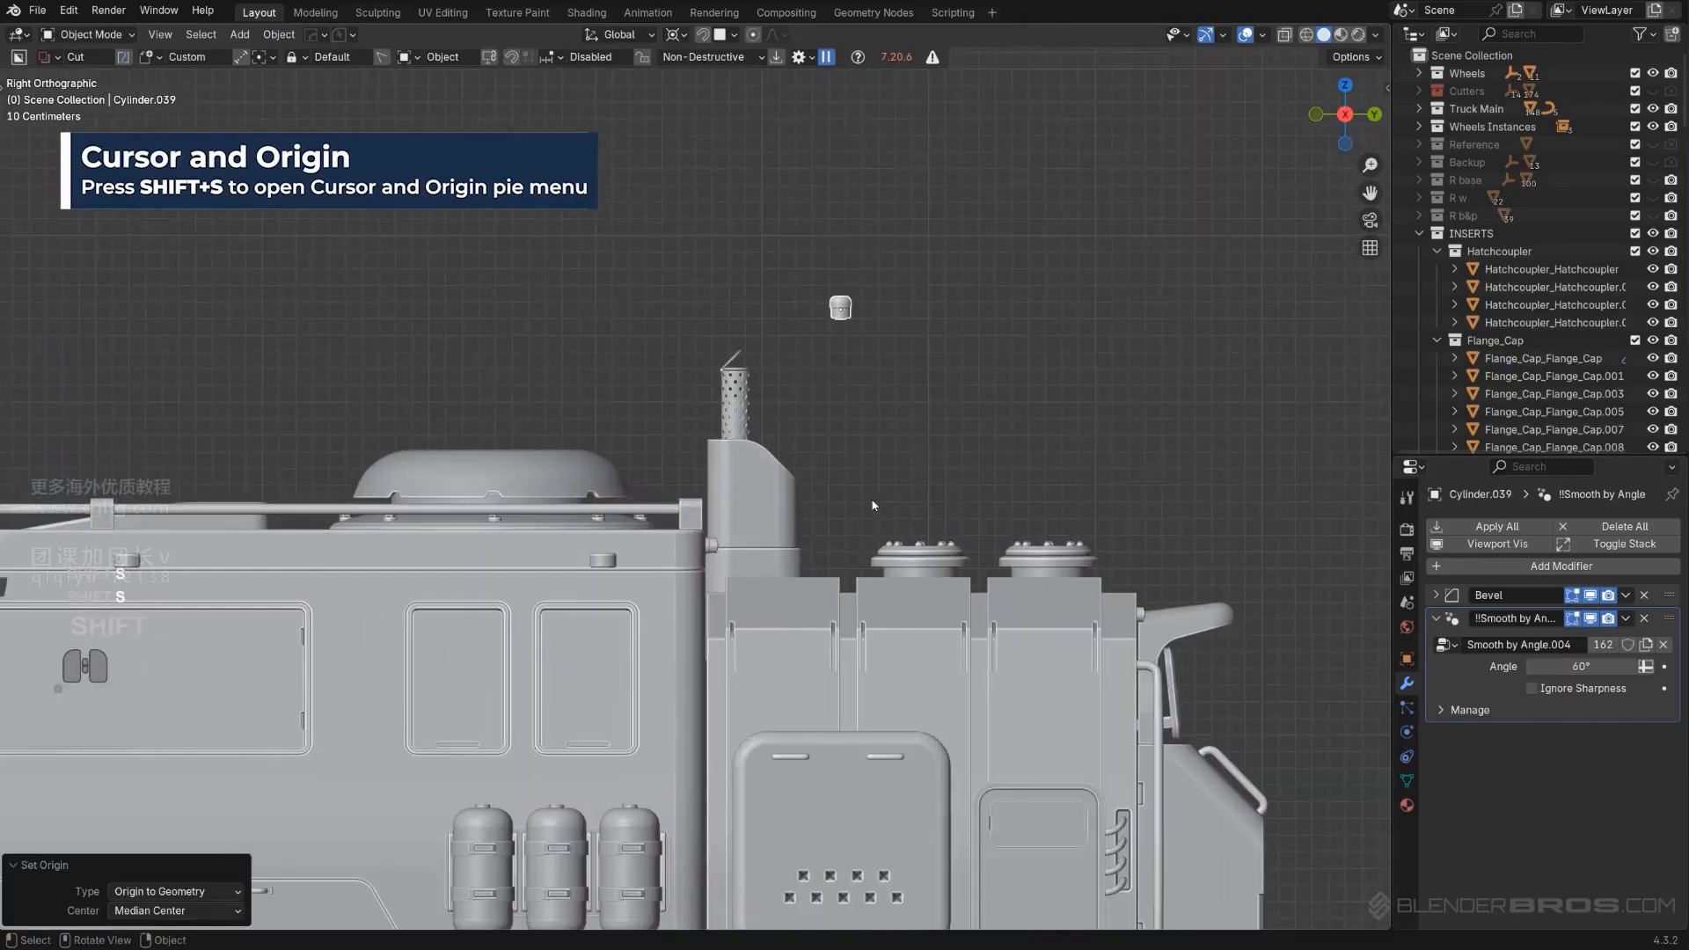
Set the pivot point to Individual Origins and enlarge the duplicated cap by a factor of about 2.873.
key(s)
right_click(1102, 405)
scroll(890, 506, down, 4)
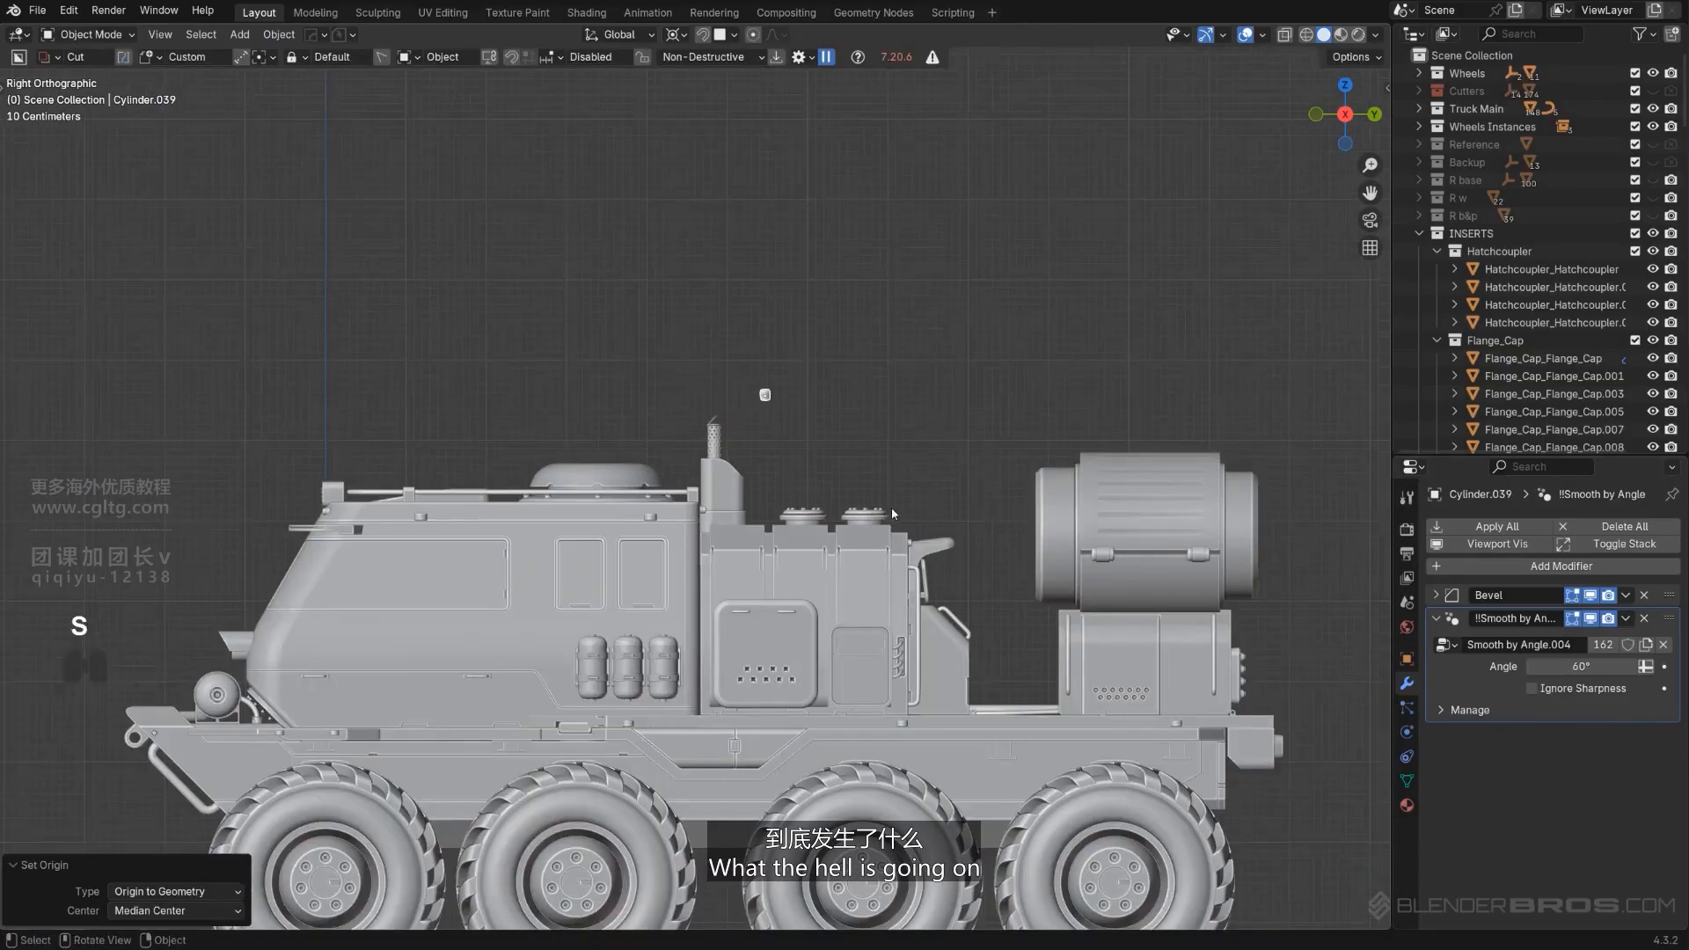
shift+middle_drag(818, 522, 854, 563)
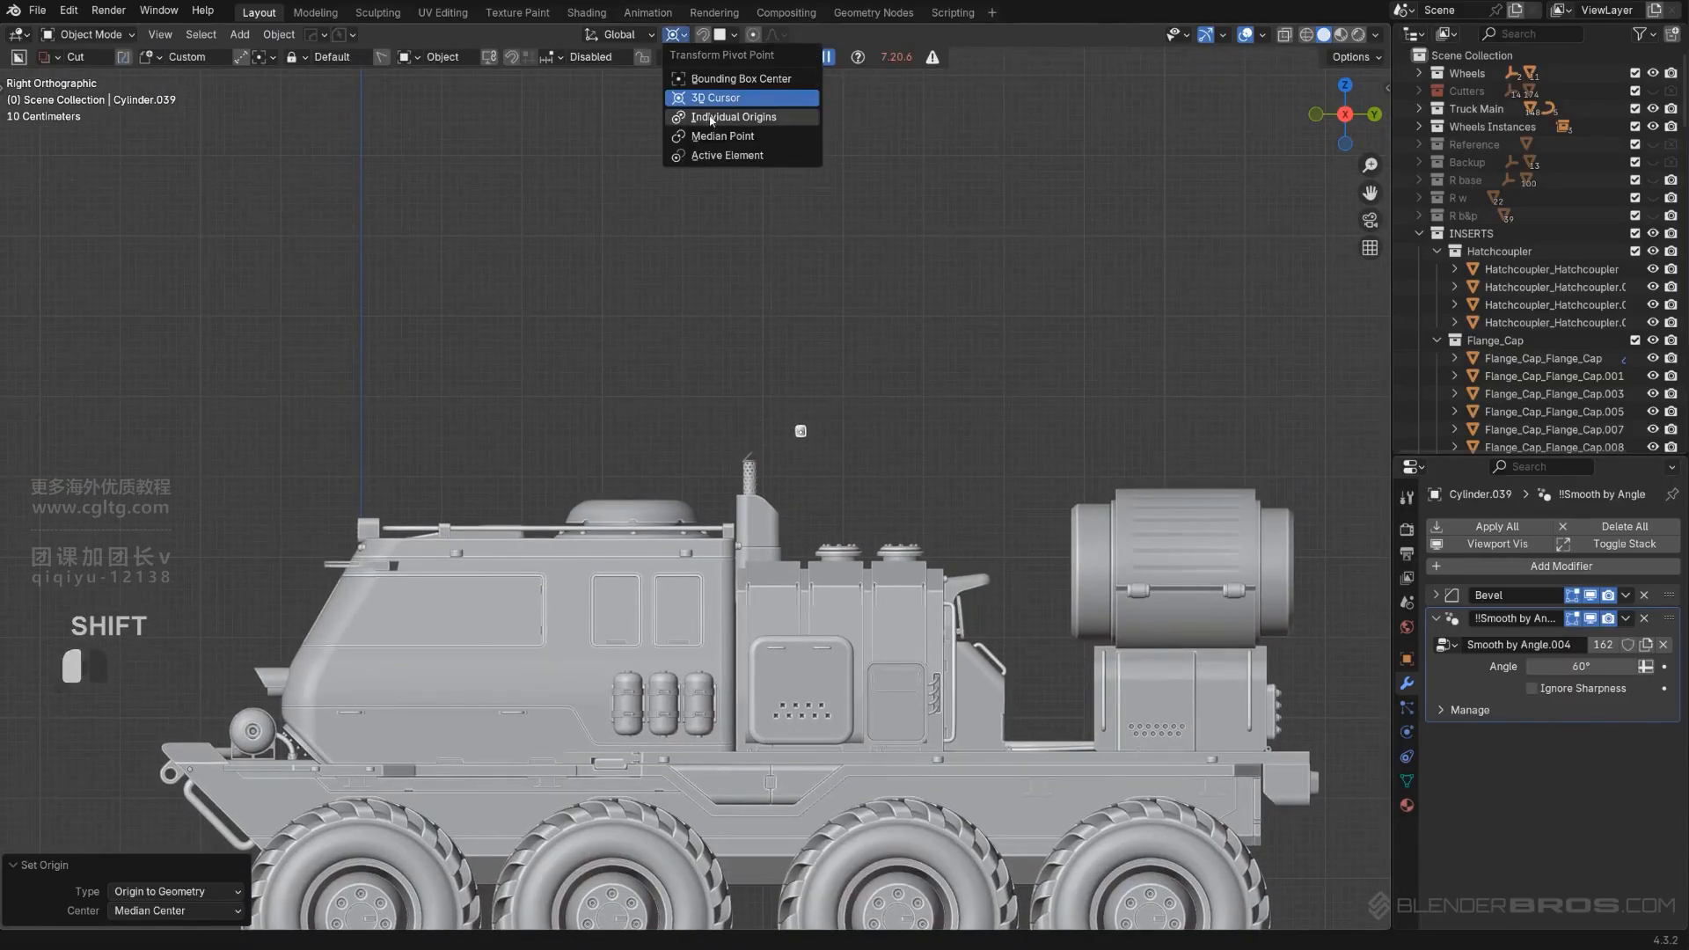
click(711, 118)
key(s)
click(1094, 226)
scroll(638, 337, up, 3)
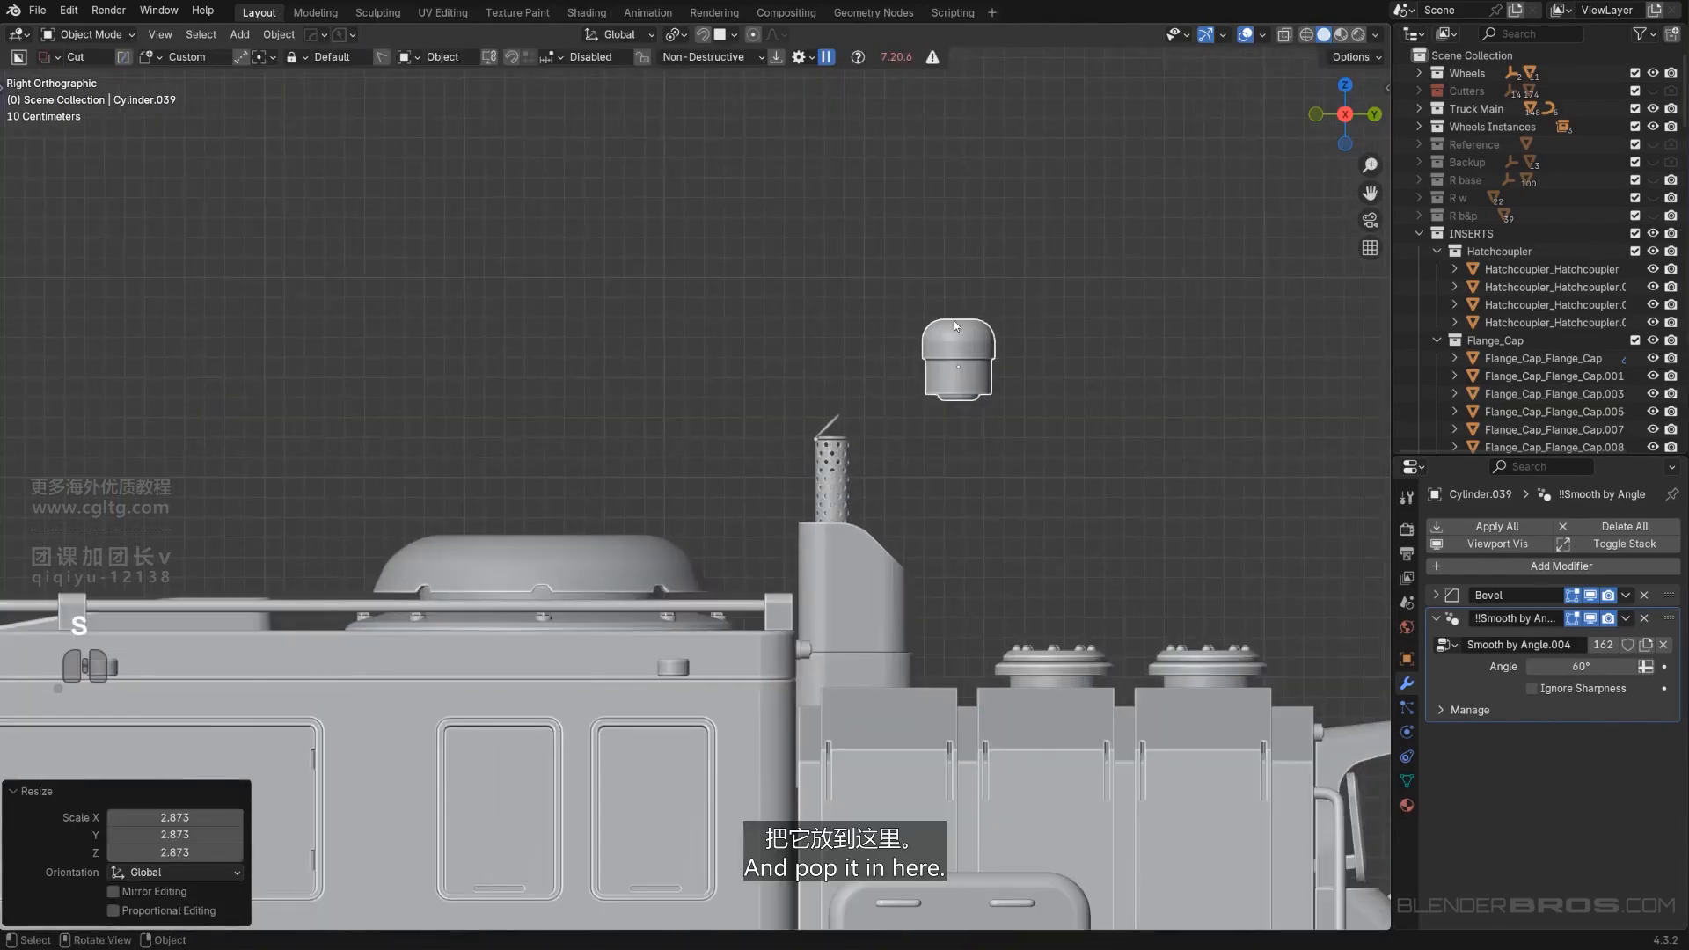
Move the cap over beside the roof dome and scale it down uniformly by about 0.752.
key(g)
click(574, 480)
middle_drag(573, 480, 763, 578)
key(KP_5)
key(s)
click(698, 582)
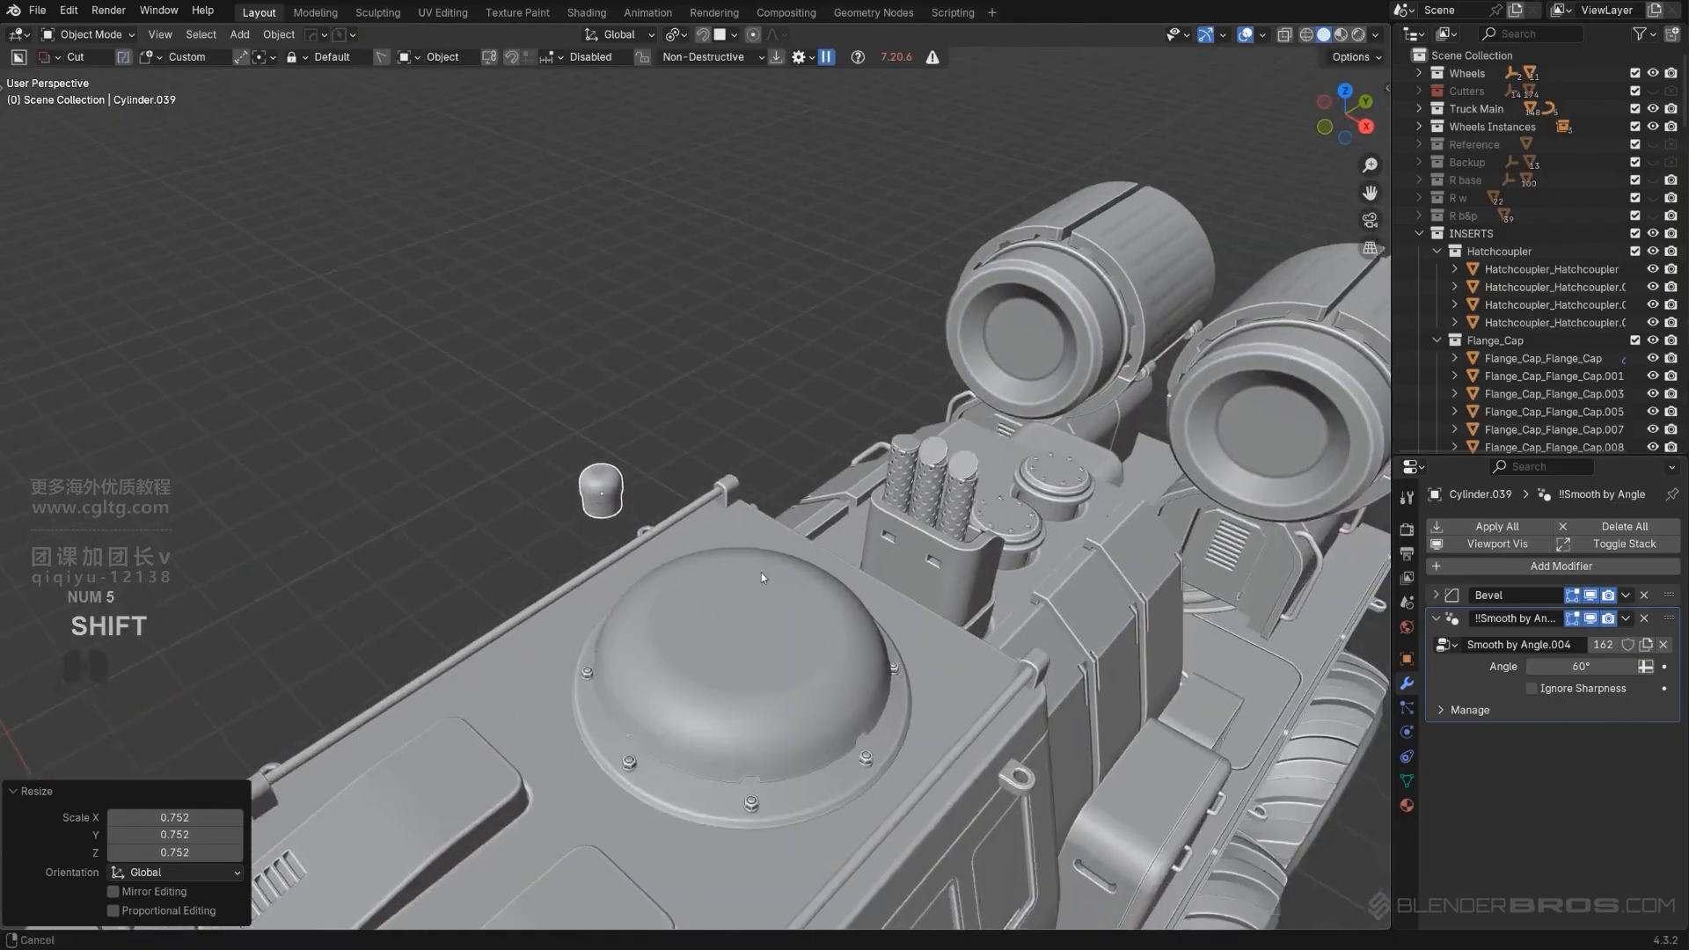
Widen the cap by a factor of about 1.386 in X and Y, keeping its height.
scroll(762, 577, up, 2)
key(s)
key(shift+z)
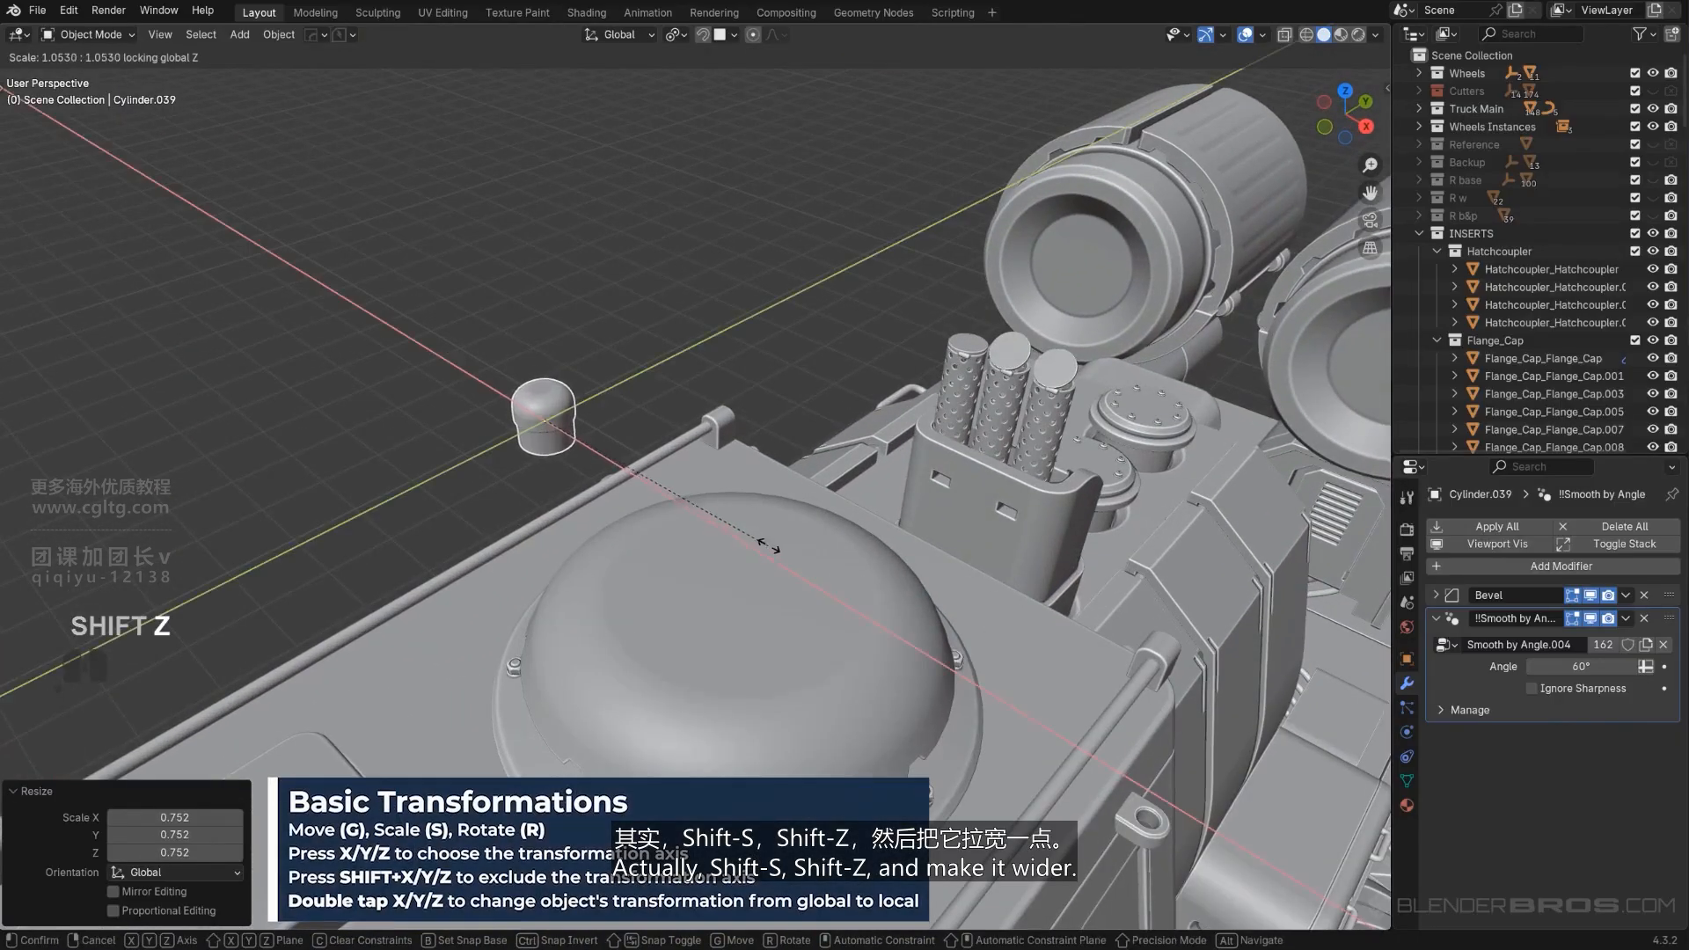
click(850, 551)
Move the cap about 1.276 m along X onto the roof dome and scale it by about 0.563.
key(g)
key(x)
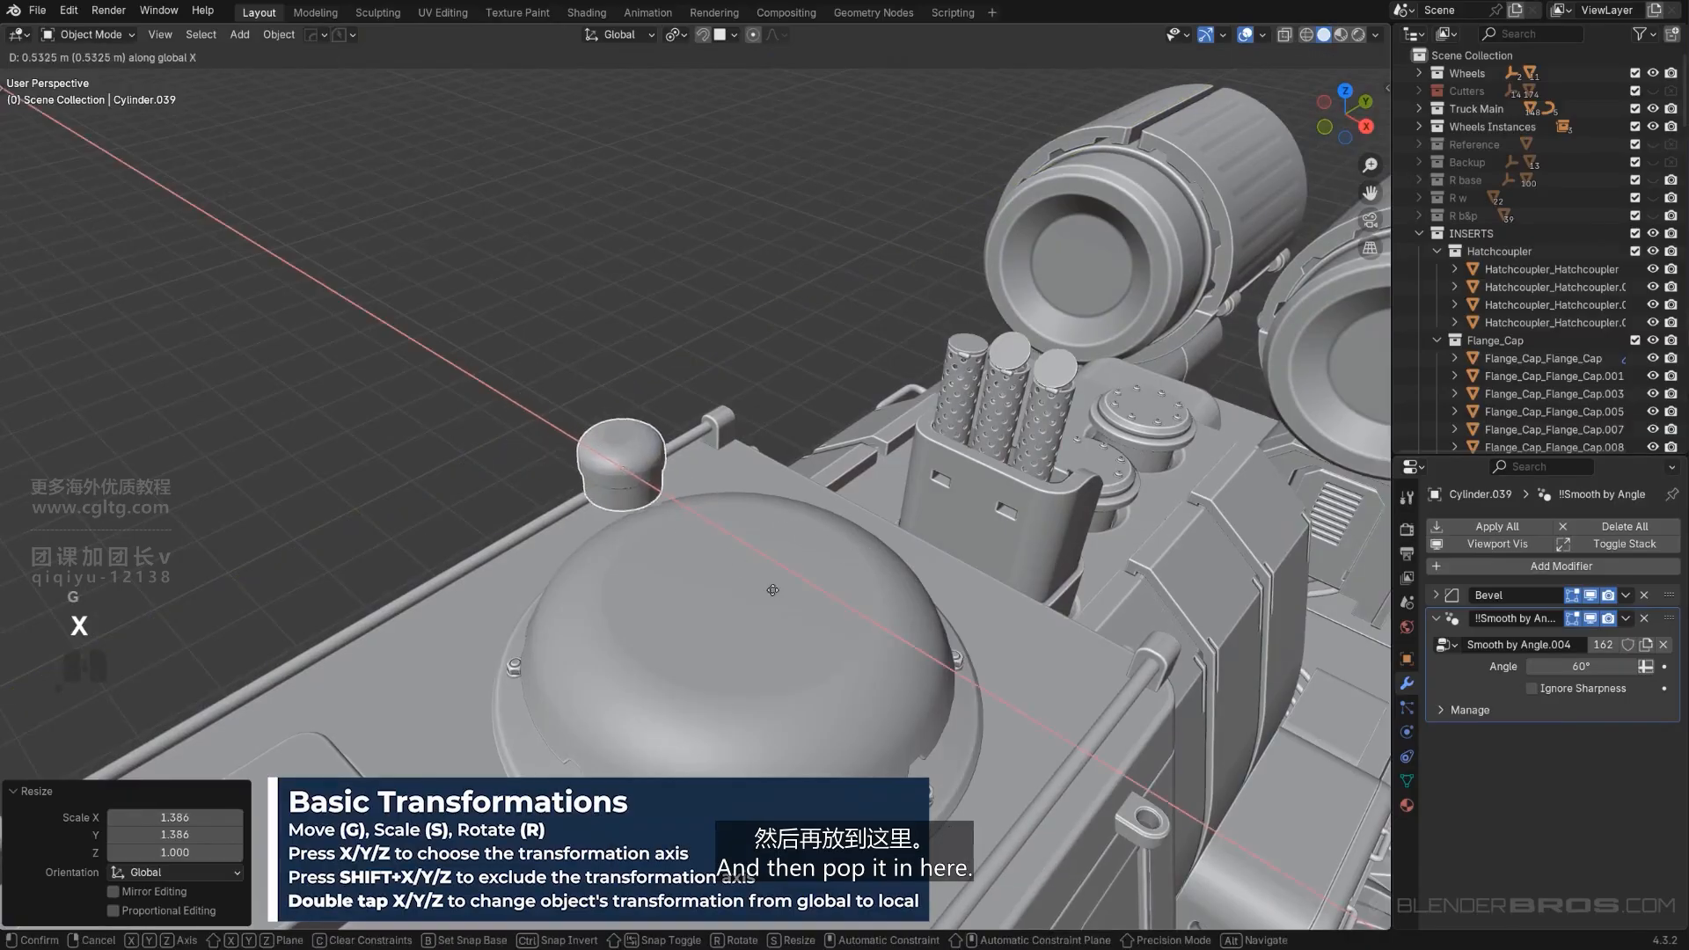
click(869, 607)
key(s)
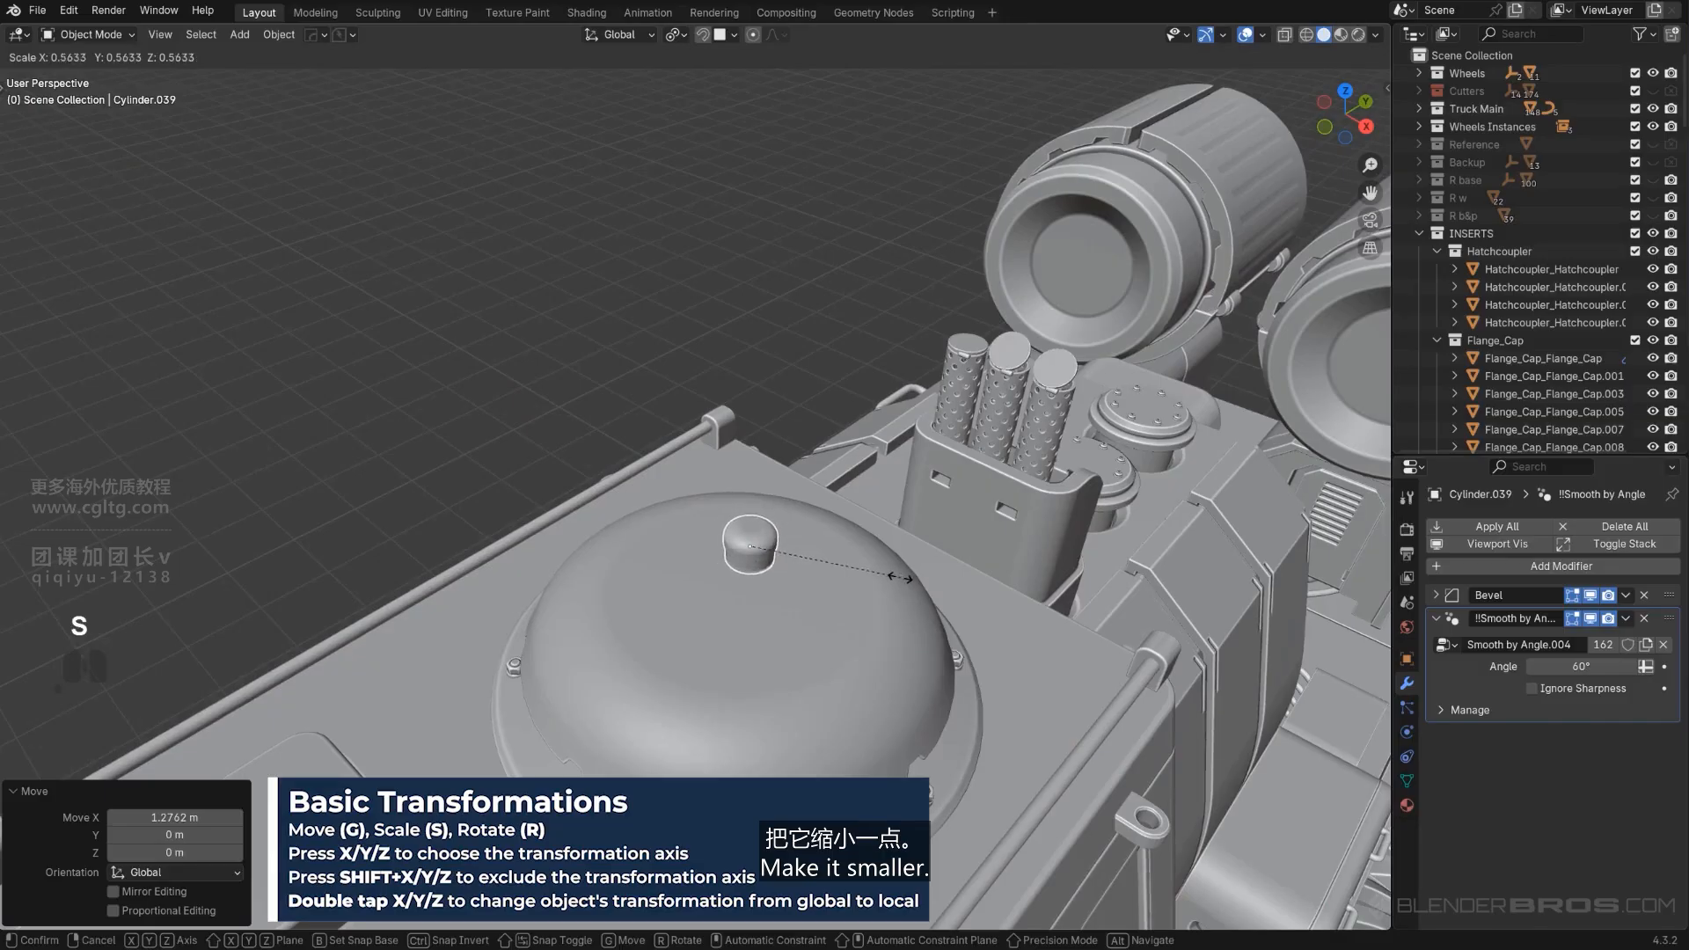
click(869, 571)
Seat the cap on the dome's top by shifting it about 0.086 m along Y and -0.042 m along Z.
alt+middle_drag(867, 570, 578, 586)
key(KP_5)
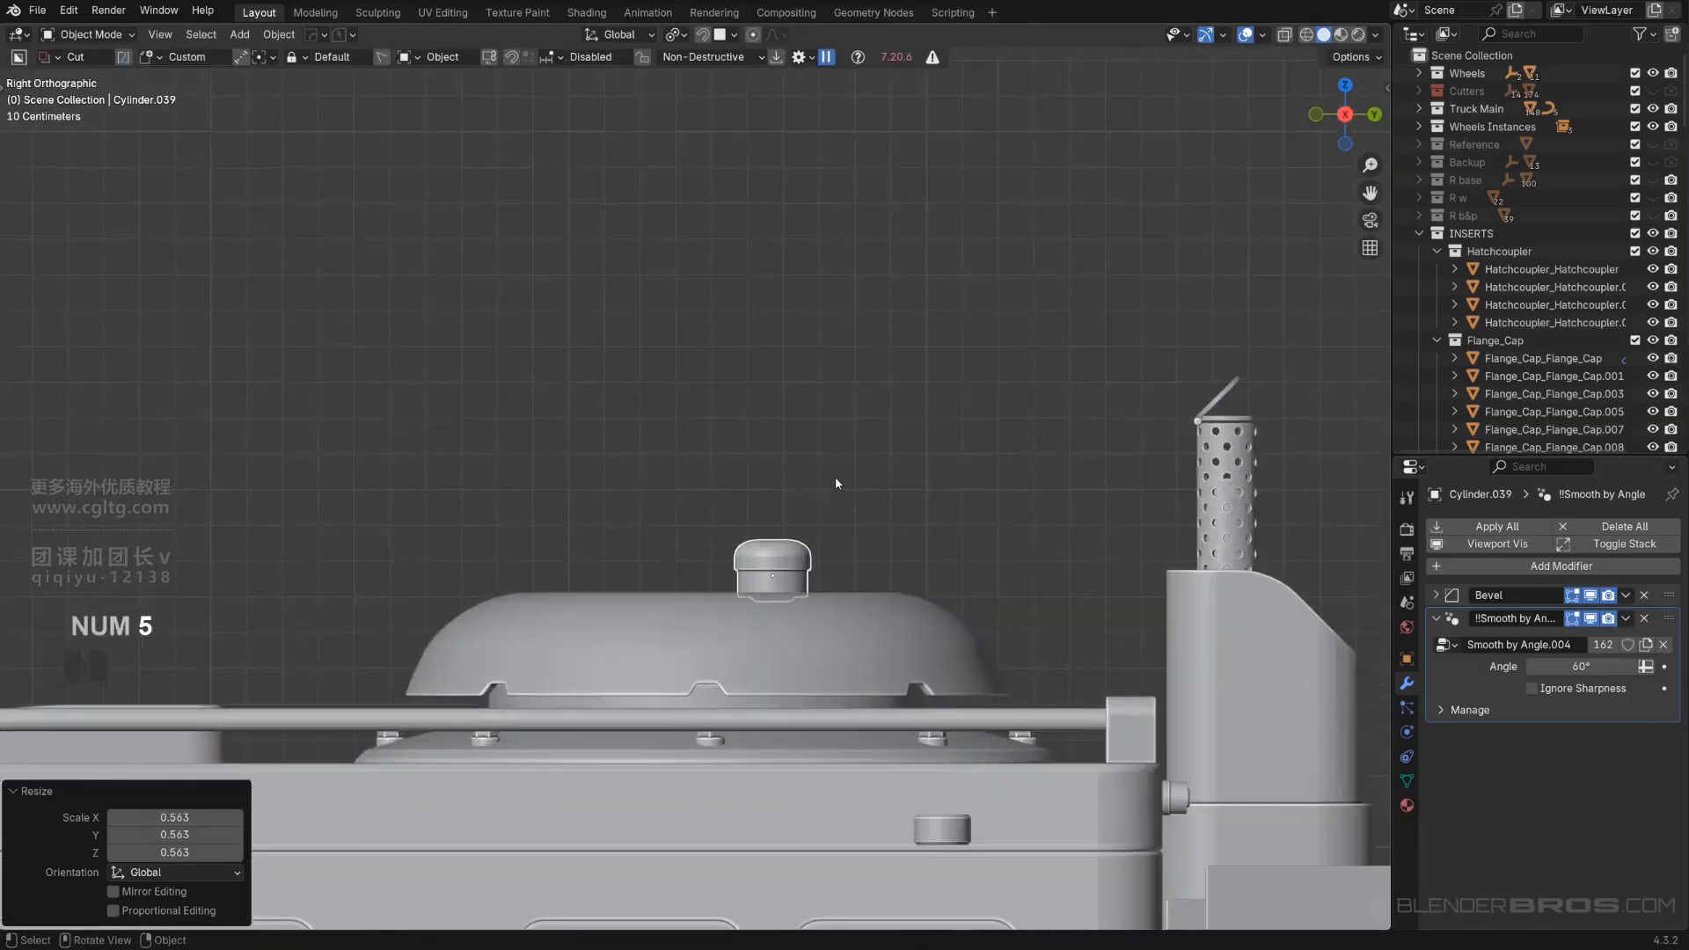
shift+middle_drag(836, 477, 751, 519)
key(g)
click(807, 472)
Duplicate the cap on the dome, offsetting the copy about -0.16 m in X and -0.23 m in Y.
scroll(783, 479, down, 3)
key(KP_5)
key(KP_7)
key(KP_5)
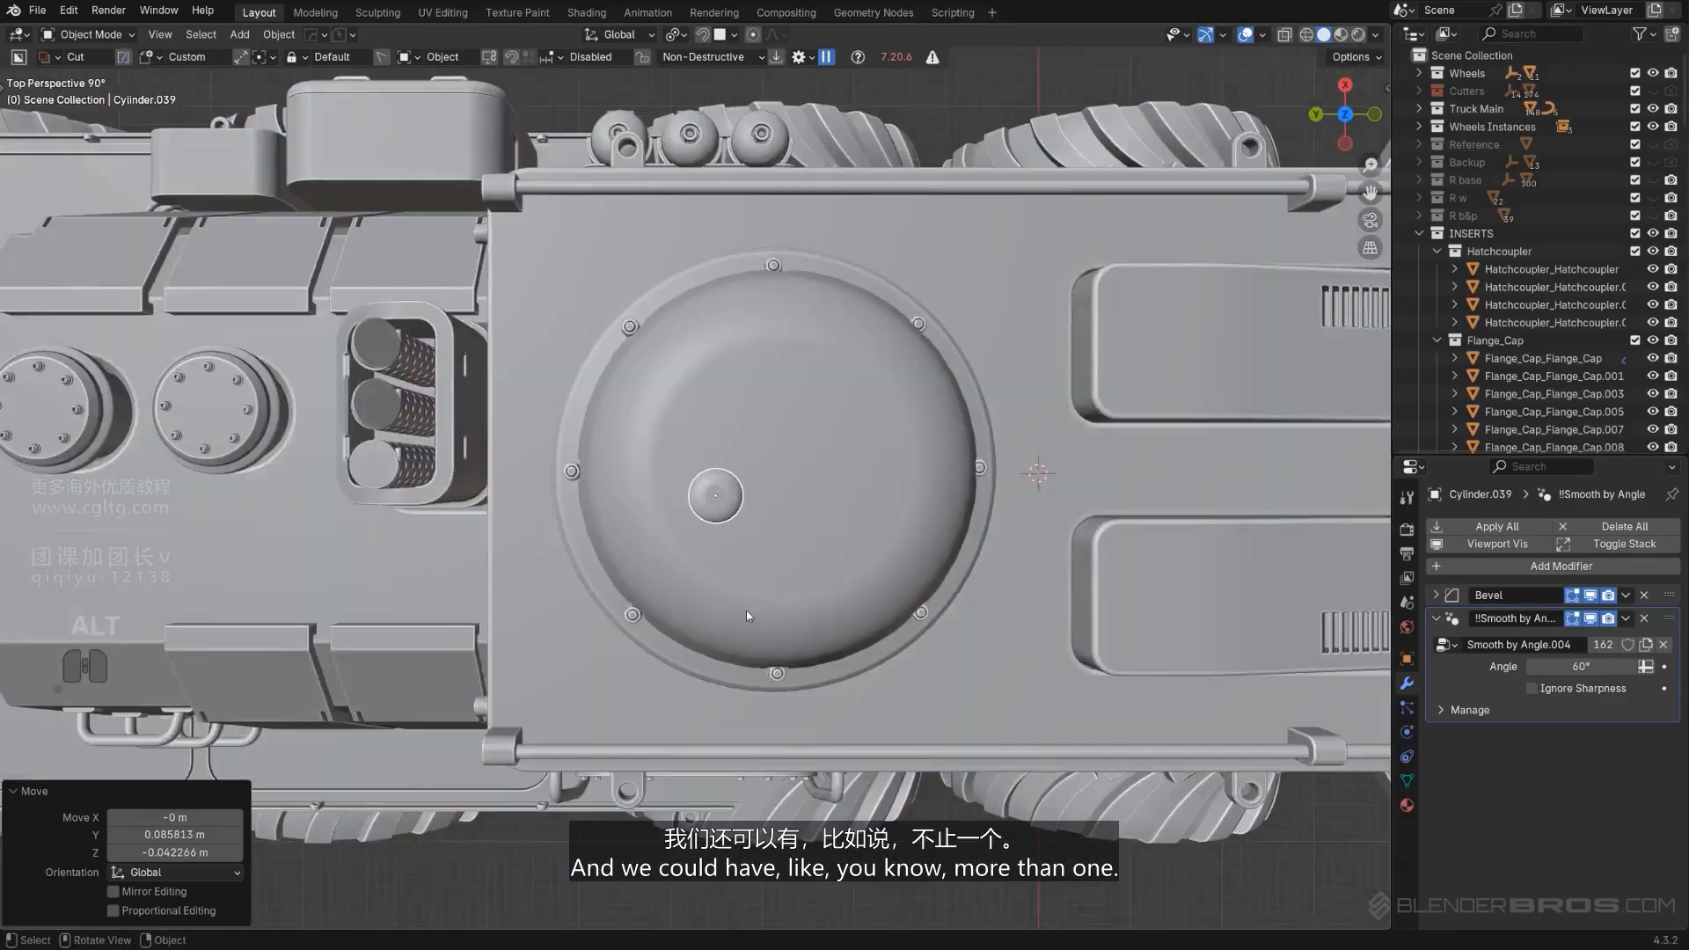
scroll(699, 521, up, 4)
key(shift+d)
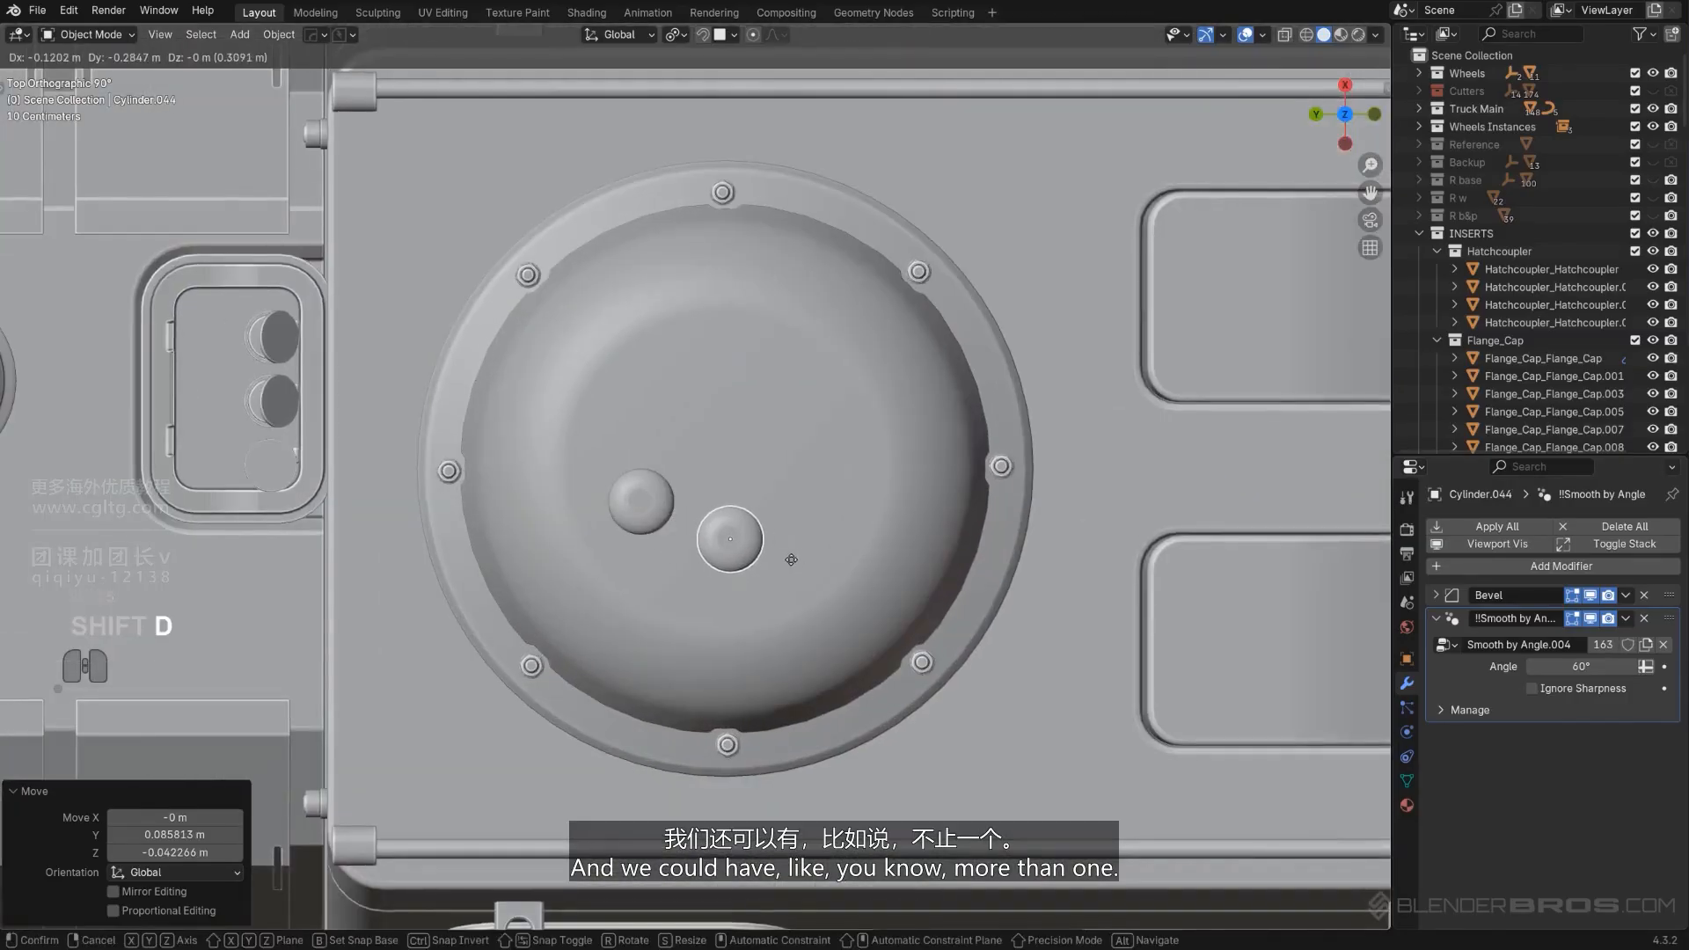
click(776, 574)
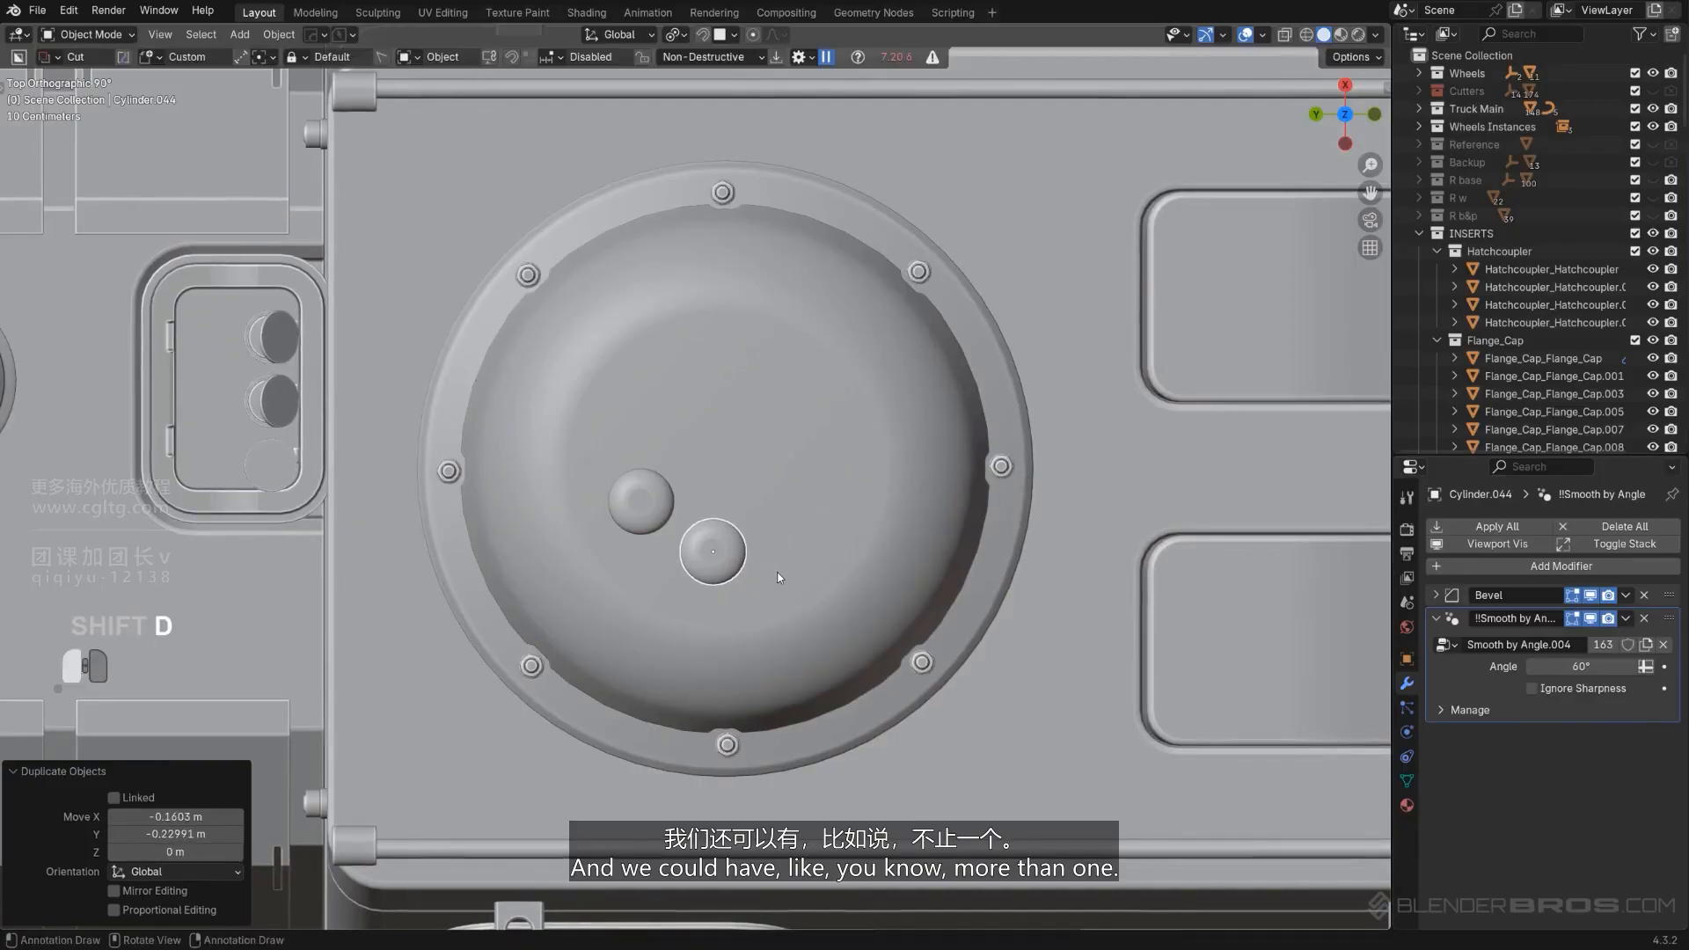
Add a third, smaller cap by duplicating the second one about 0.255 m along X and -0.015 m along Y.
key(shift+d)
click(772, 519)
key(s)
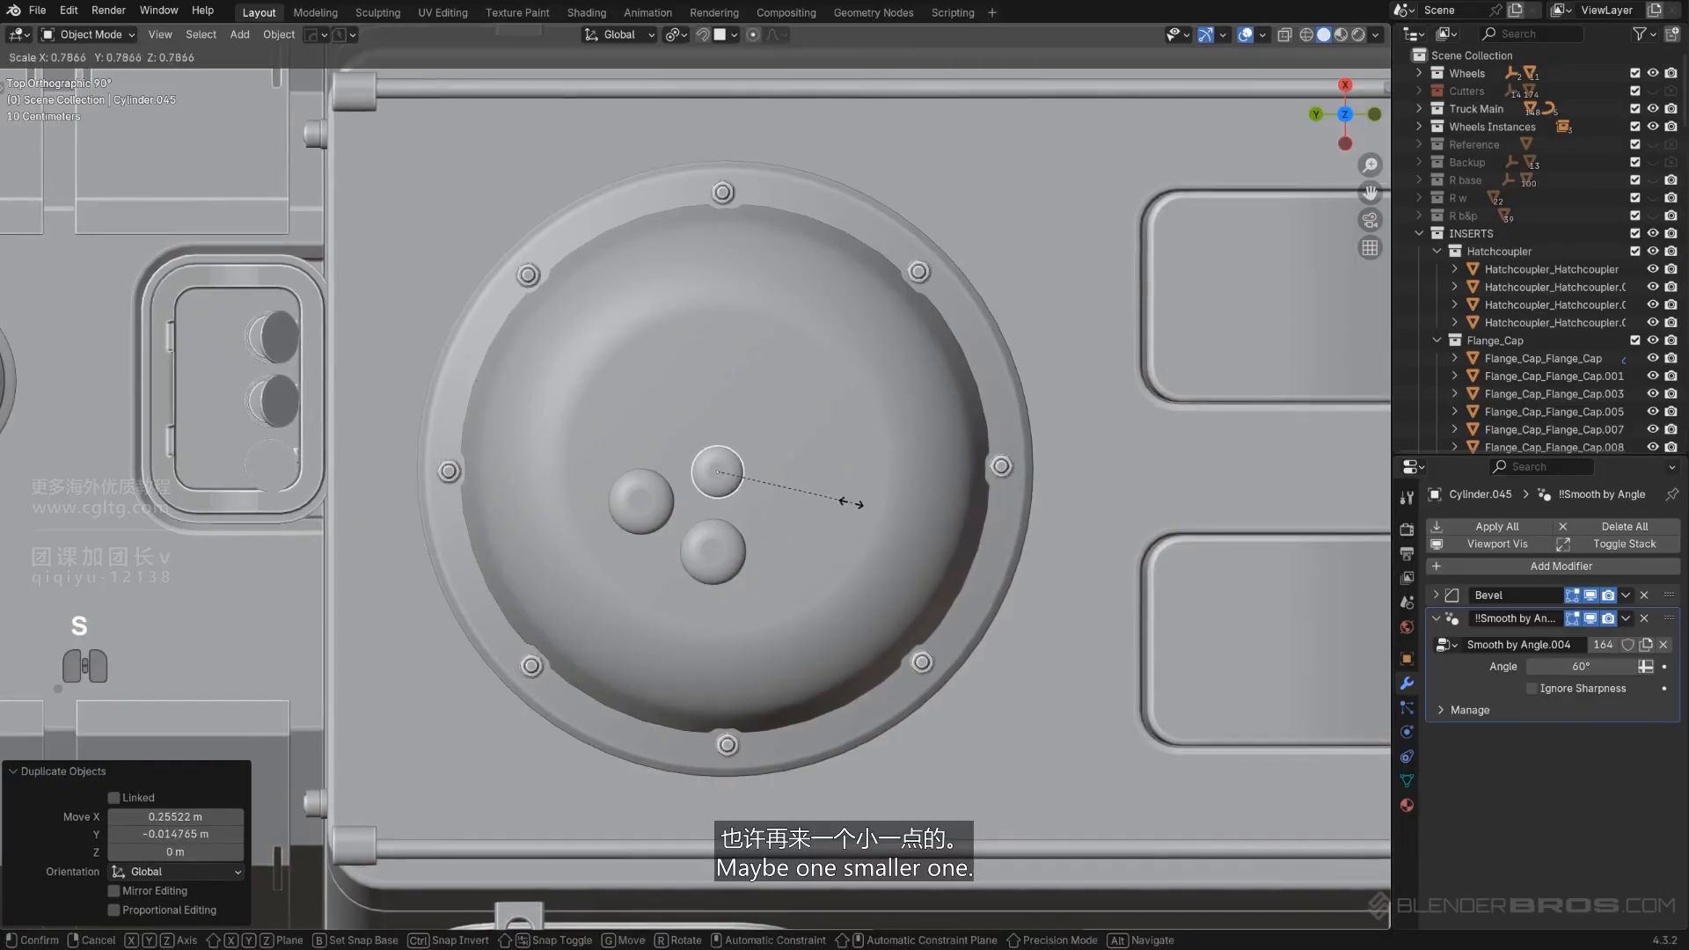
click(832, 501)
Shift the smallest cap about 0.045 m along Y and -0.004 m along Z on the dome's top.
alt+middle_drag(832, 502, 711, 519)
key(f)
scroll(711, 519, down, 2)
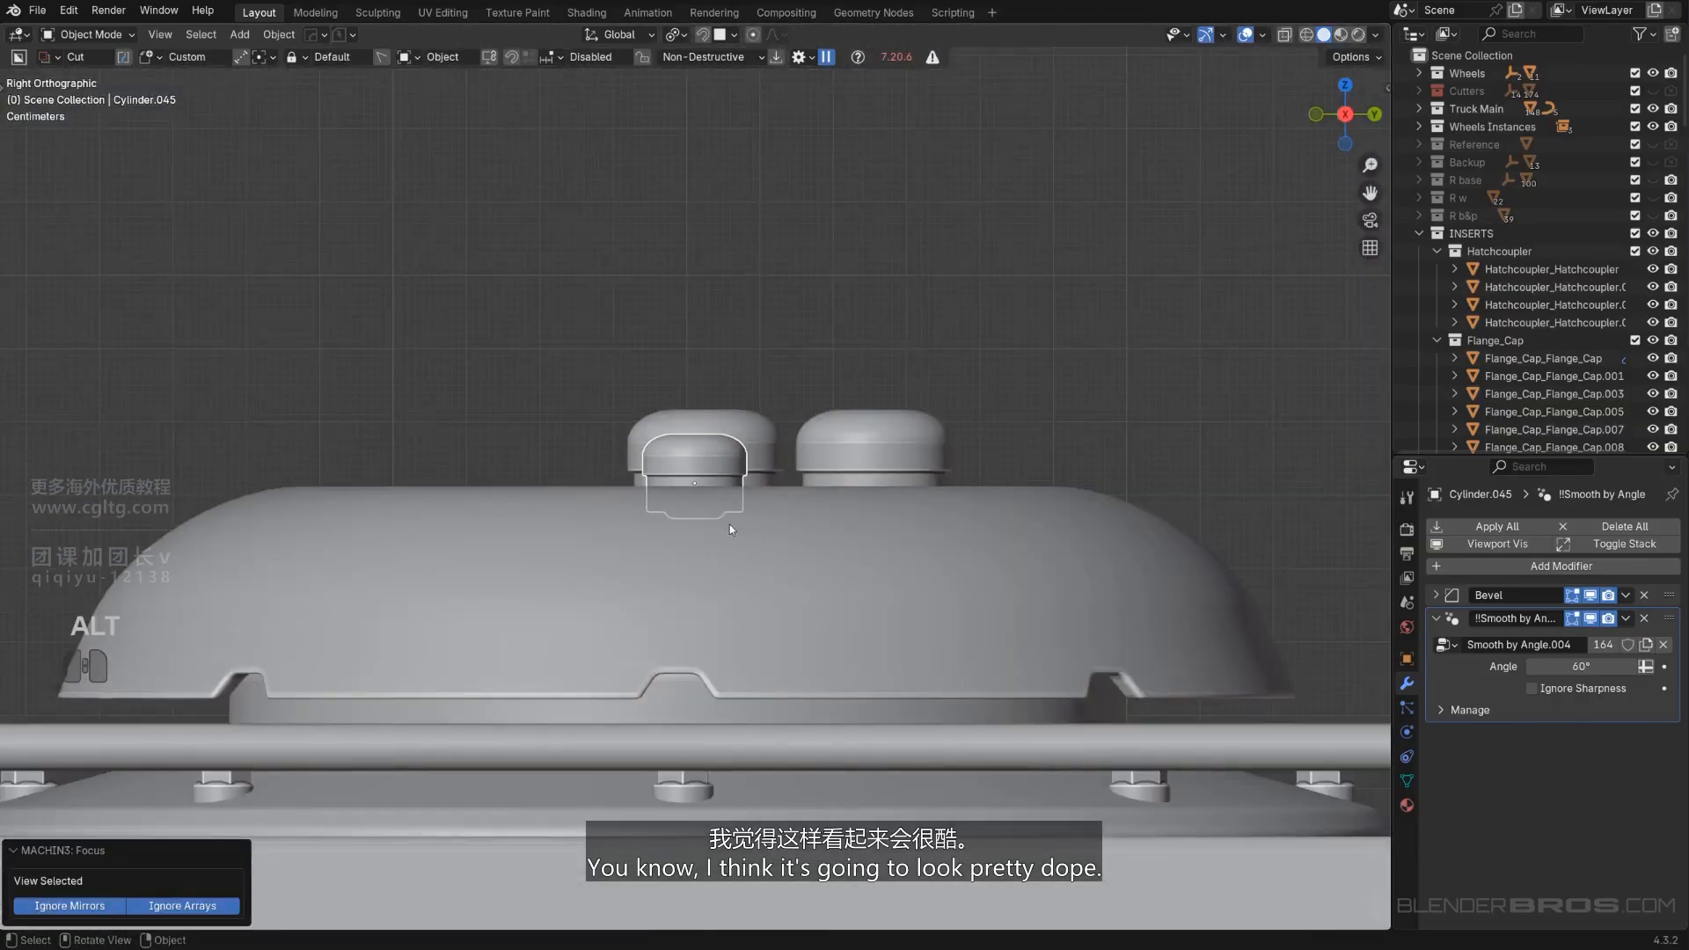
click(913, 551)
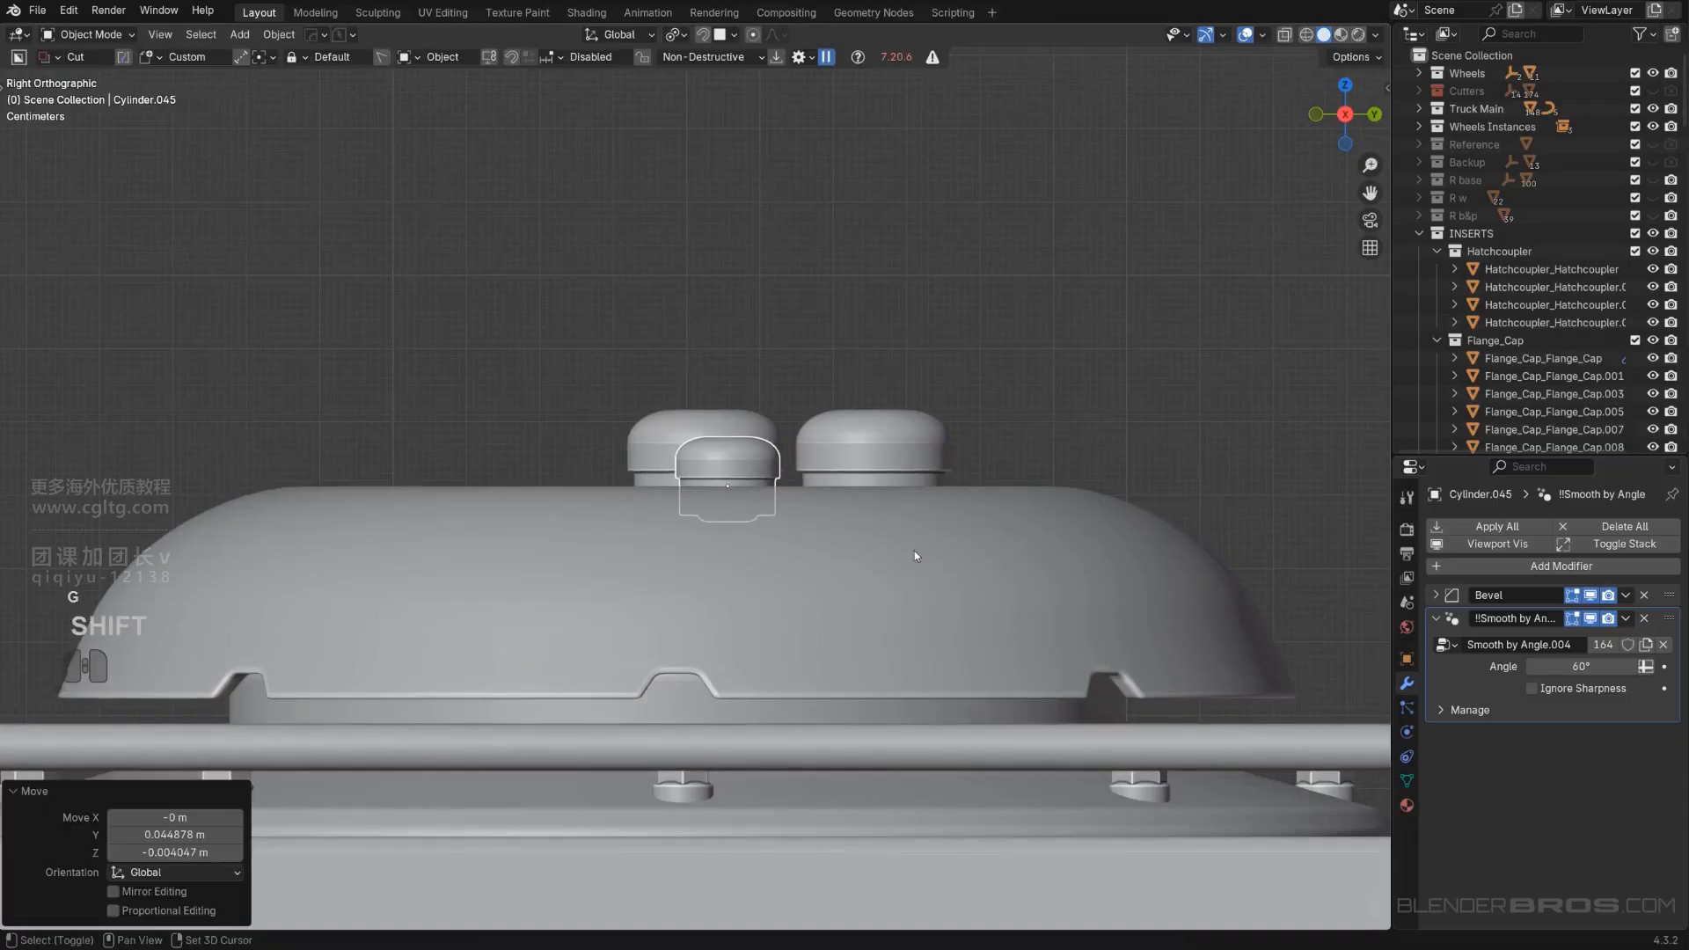
Duplicate the first dome cap onto the roof's rear corner, offset about -0.841 m in X and 0.585 m in Y.
scroll(916, 551, down, 4)
middle_drag(915, 551, 646, 399)
key(KP_5)
key(KP_5)
key(KP_5)
scroll(646, 398, up, 4)
shift+middle_drag(599, 303, 817, 456)
click(689, 477)
key(KP_7)
key(KP_5)
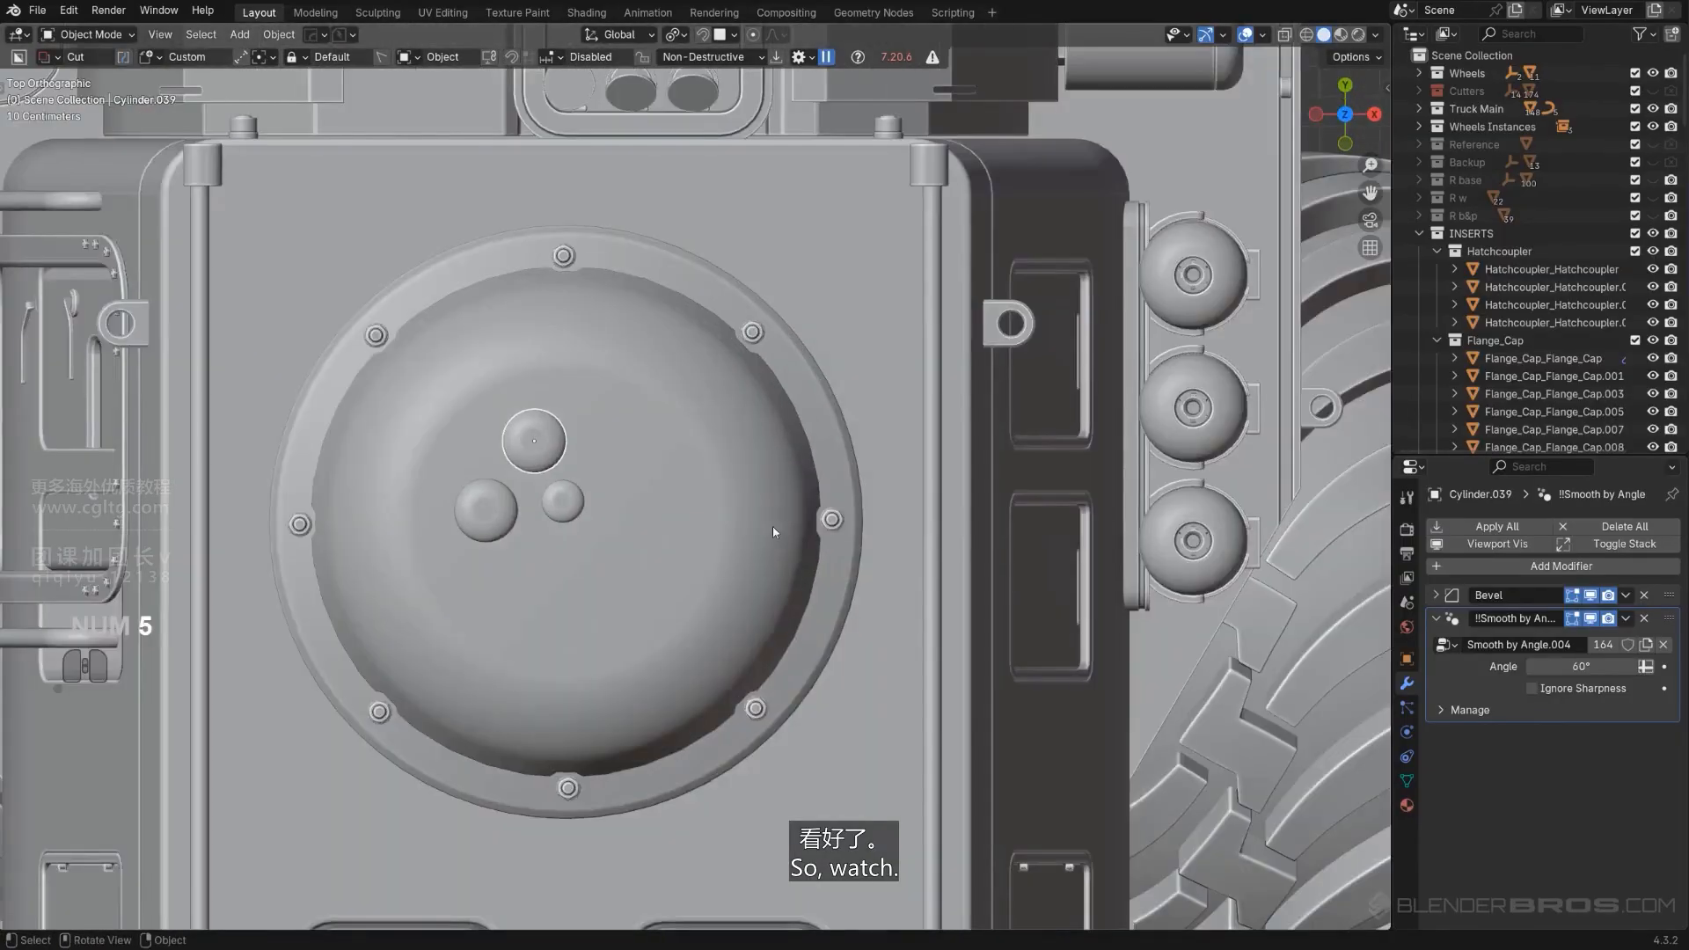
shift+middle_drag(772, 526, 847, 652)
key(shift+d)
click(574, 508)
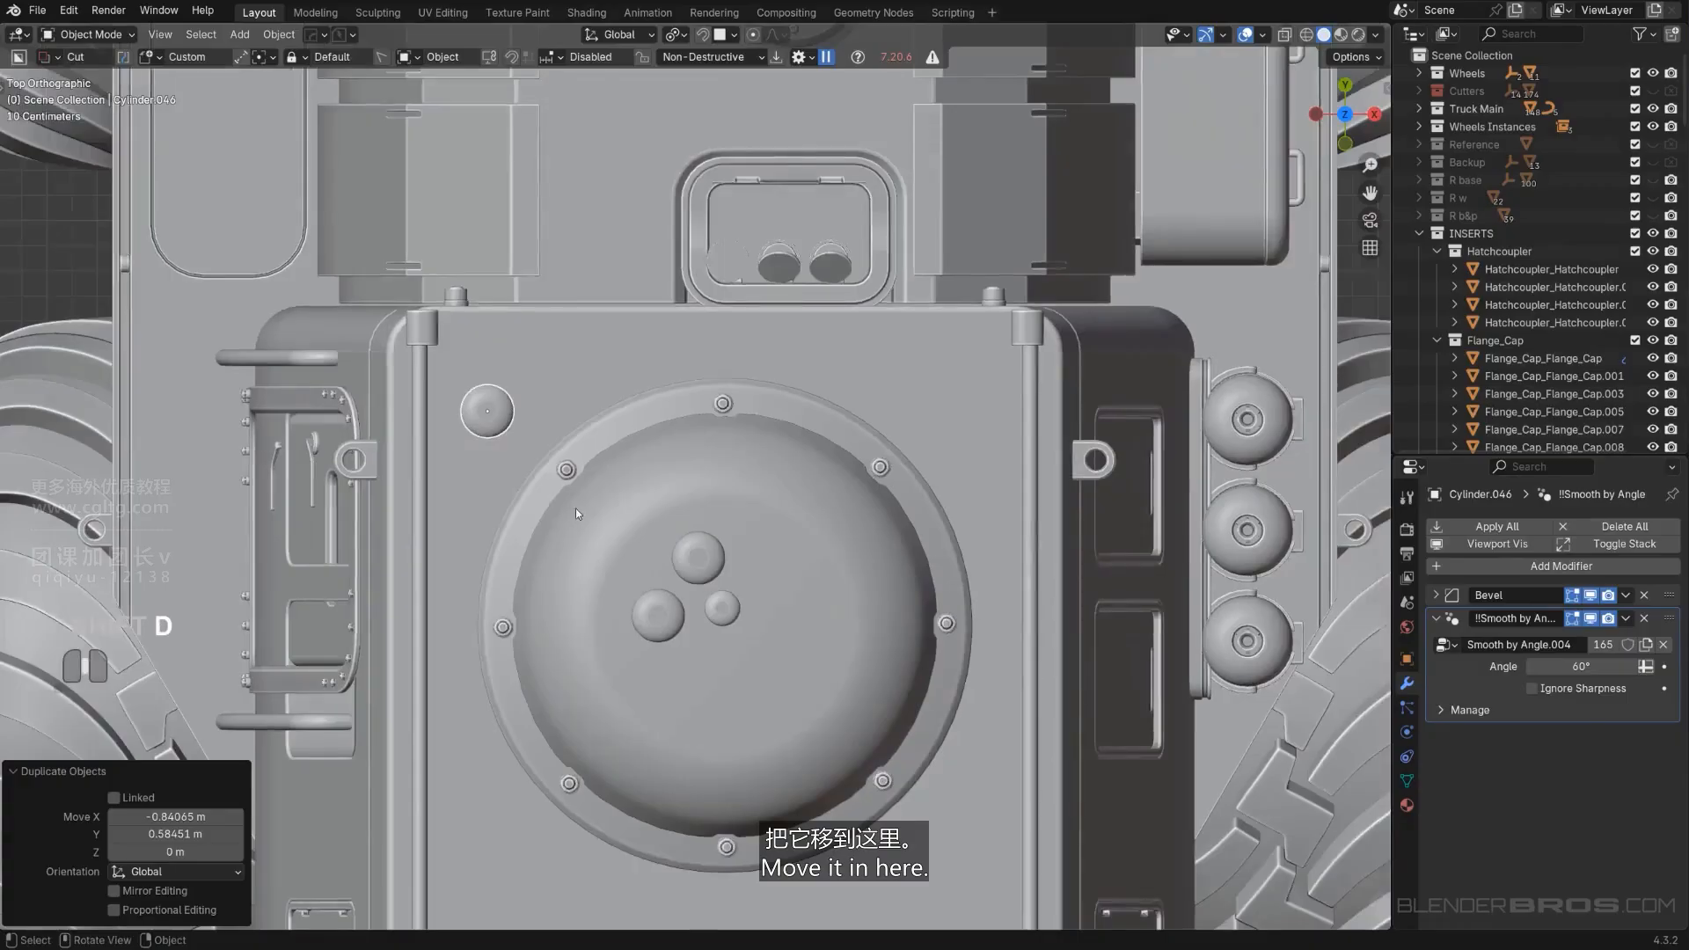
Lower the corner cap about 0.519 m along Z to the roof surface.
middle_drag(575, 508, 691, 437)
key(g)
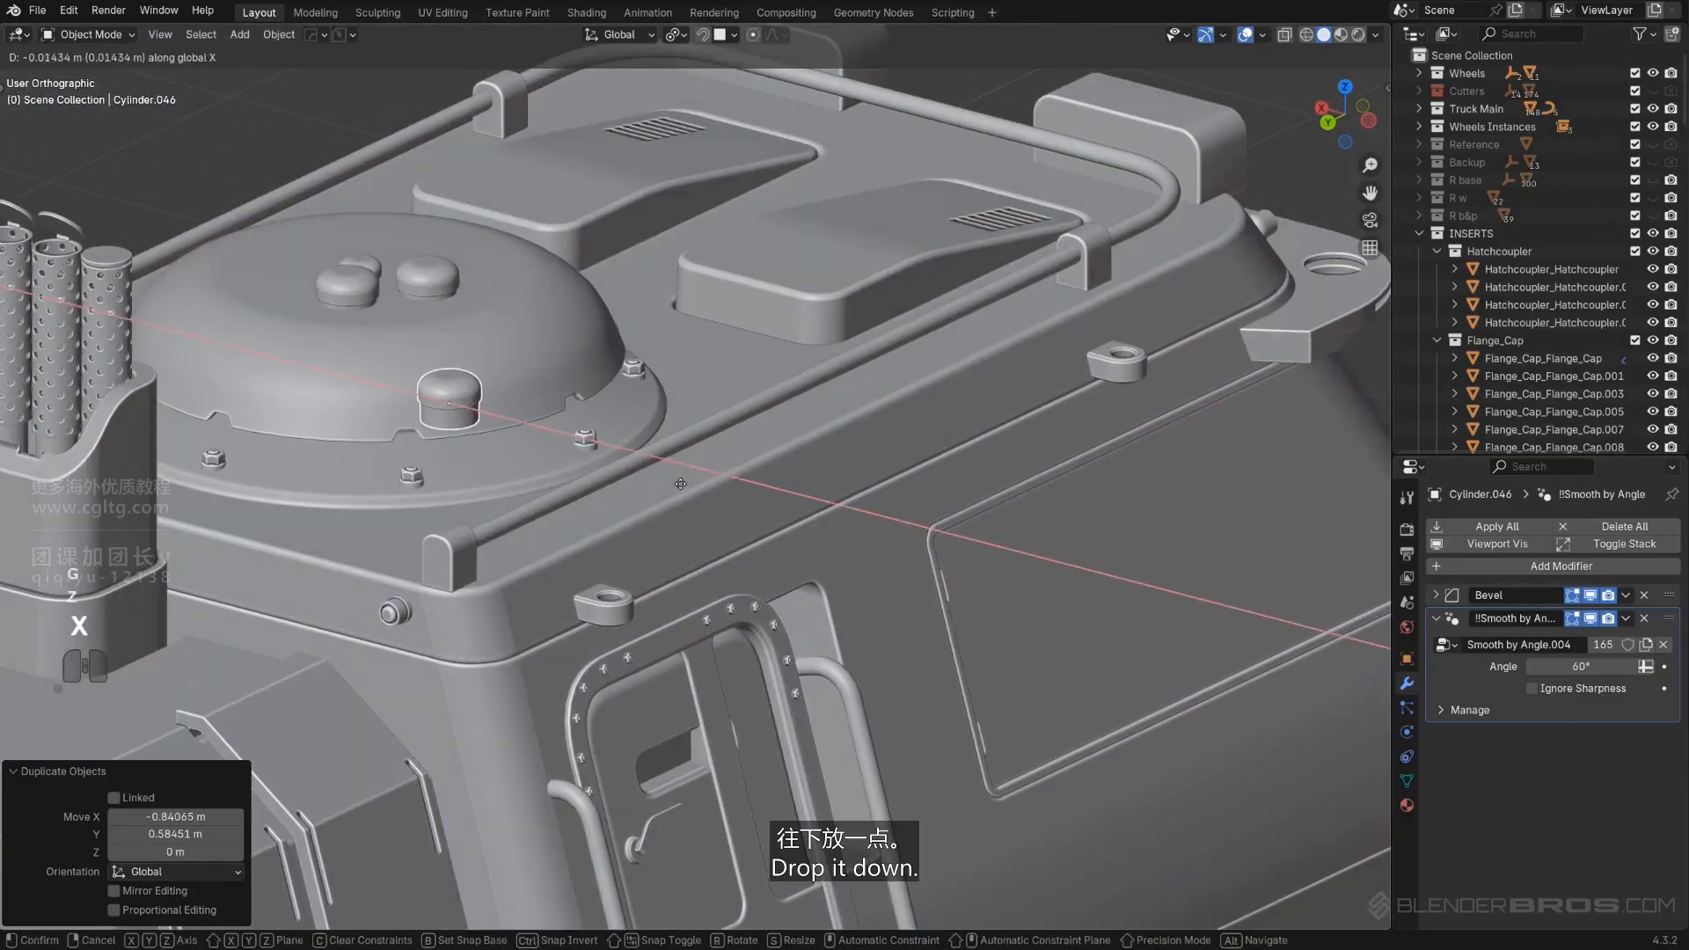
click(690, 578)
Move the corner cap about 1.74 m along X to the opposite side of the roof.
middle_drag(657, 563, 810, 531)
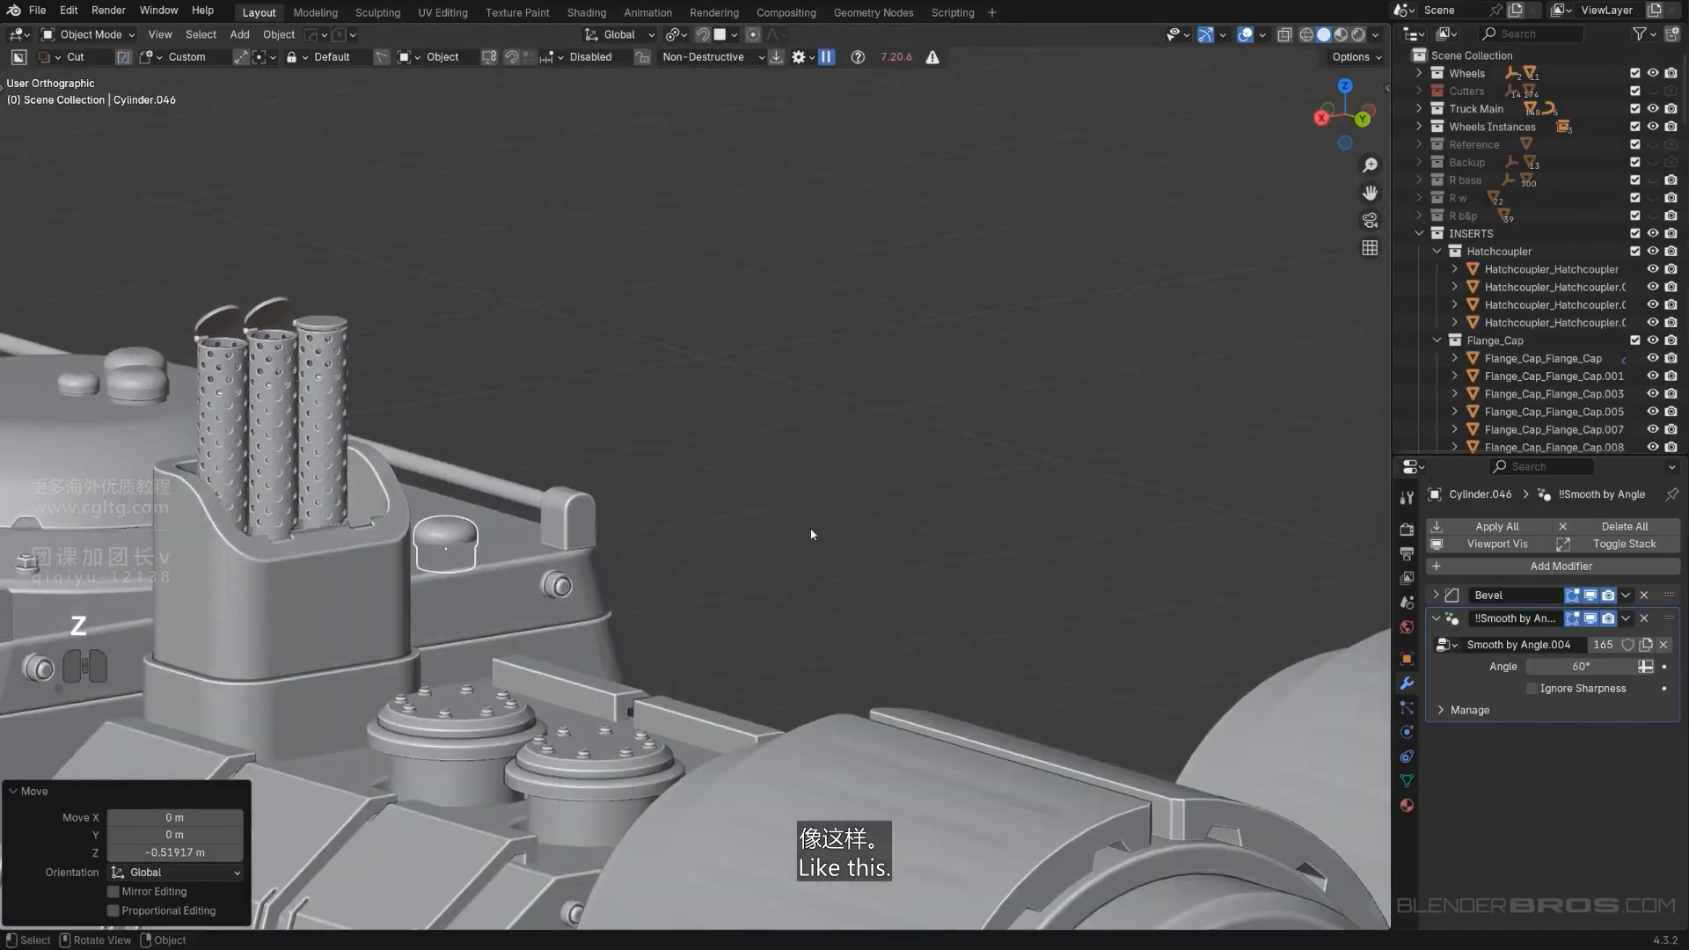
key(KP_5)
middle_drag(625, 542, 558, 585)
scroll(554, 563, down, 2)
shift+middle_drag(545, 519, 924, 489)
middle_drag(924, 489, 977, 490)
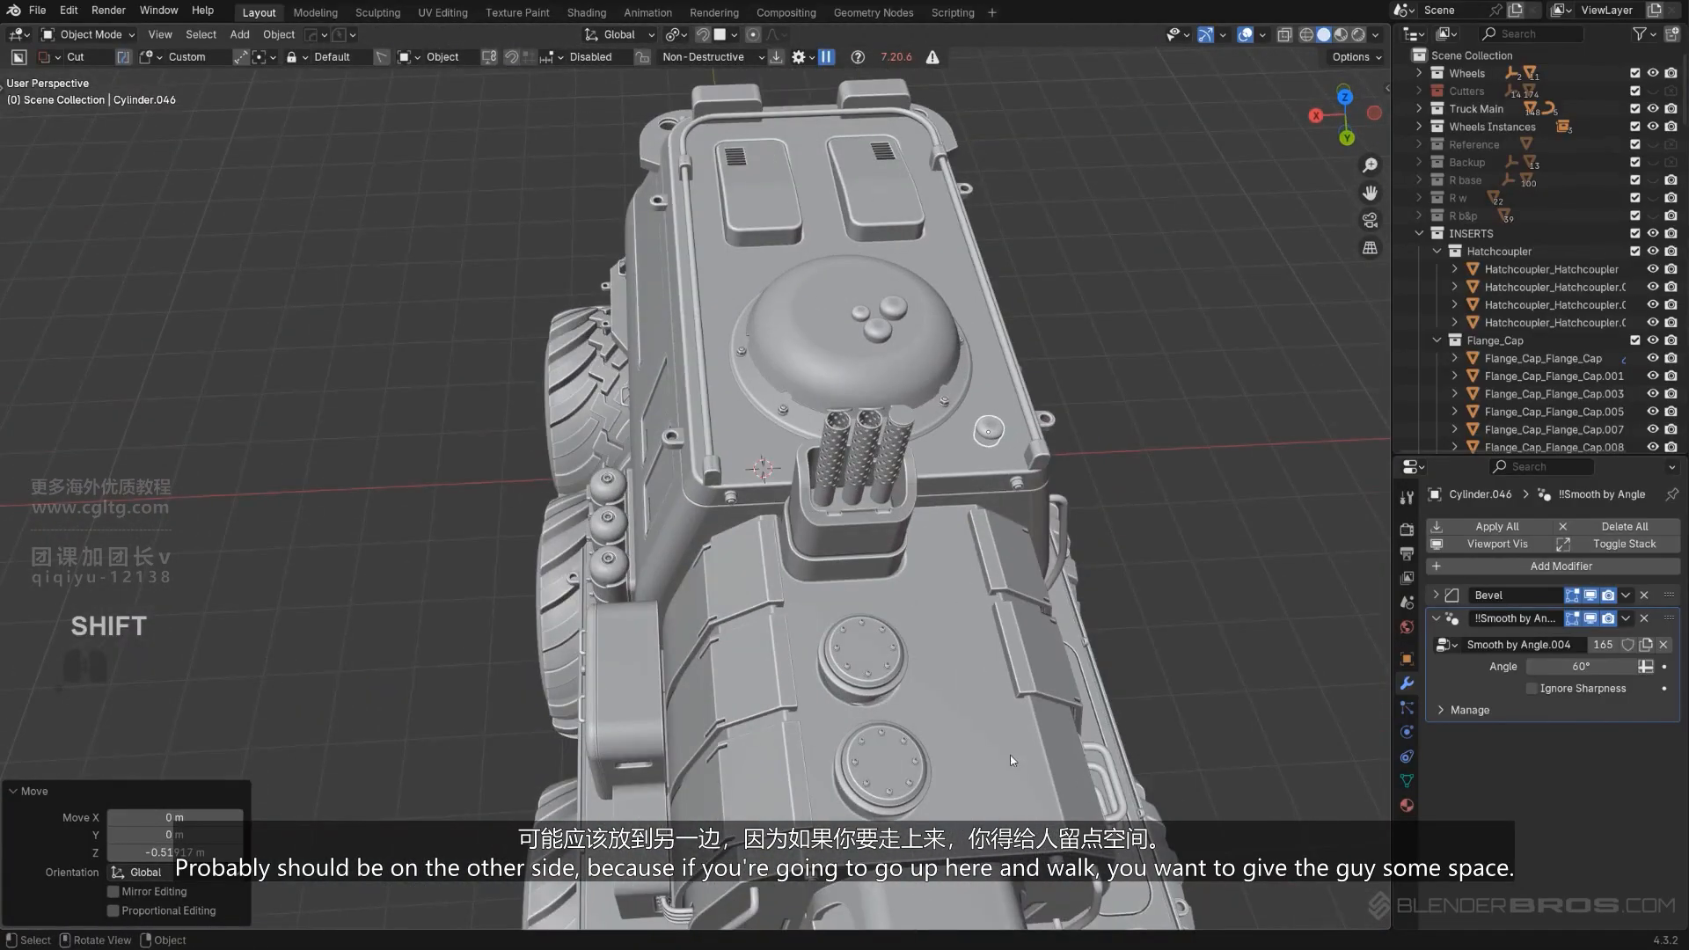
middle_drag(897, 447, 1075, 445)
key(g)
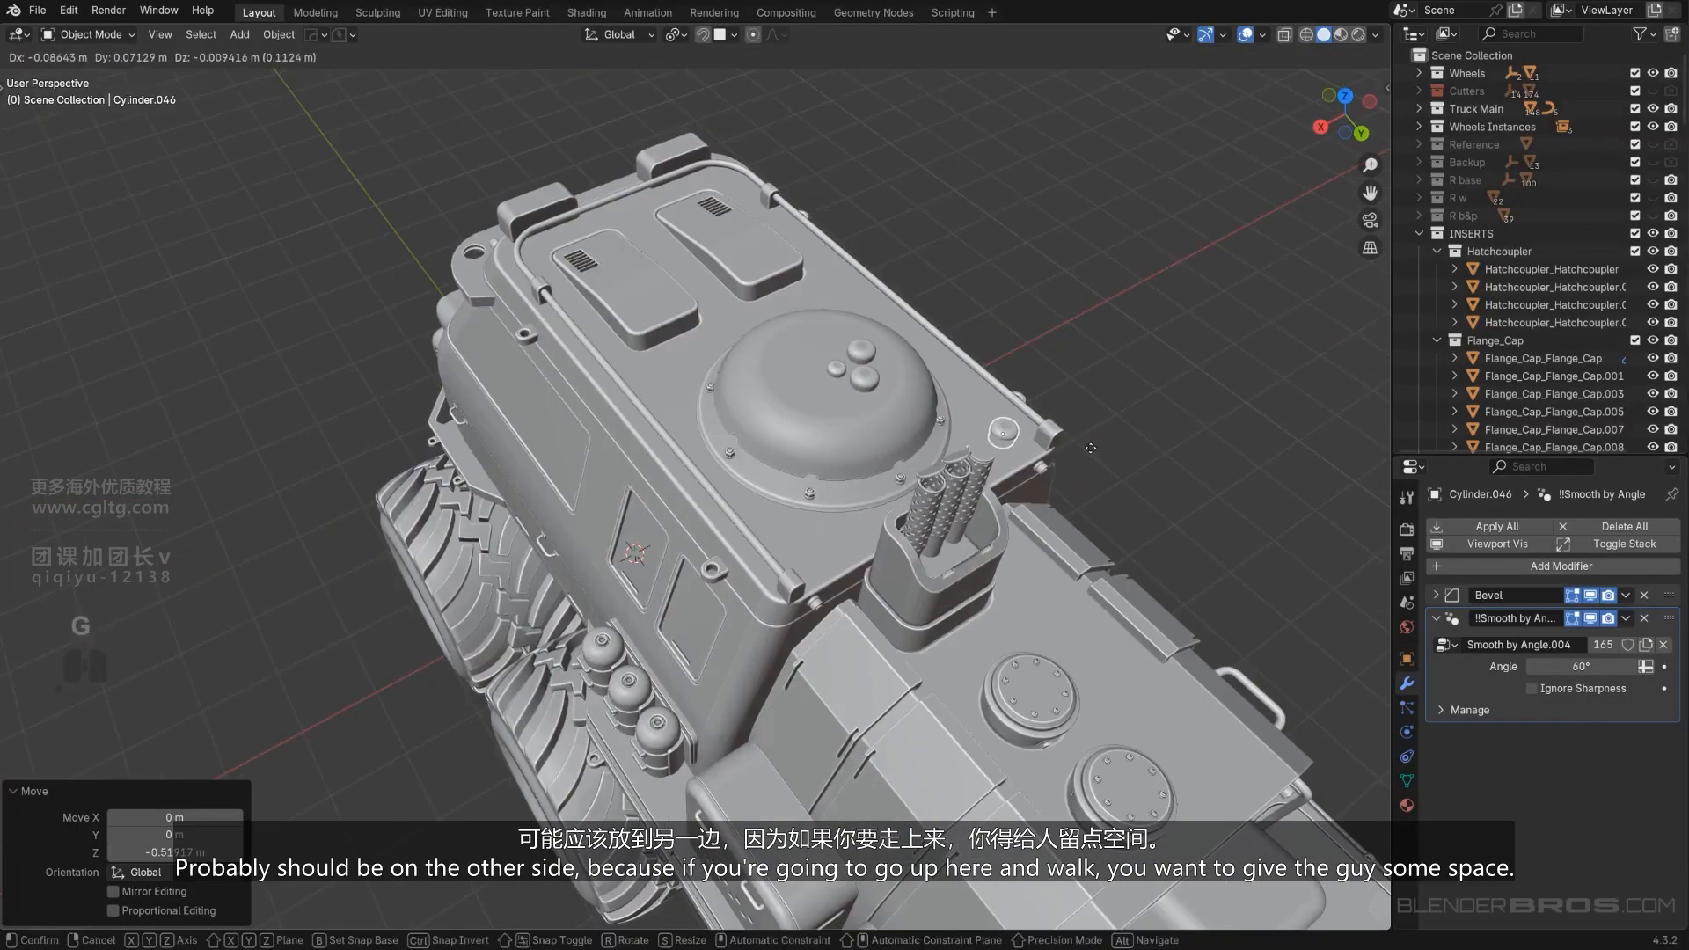
key(x)
click(929, 605)
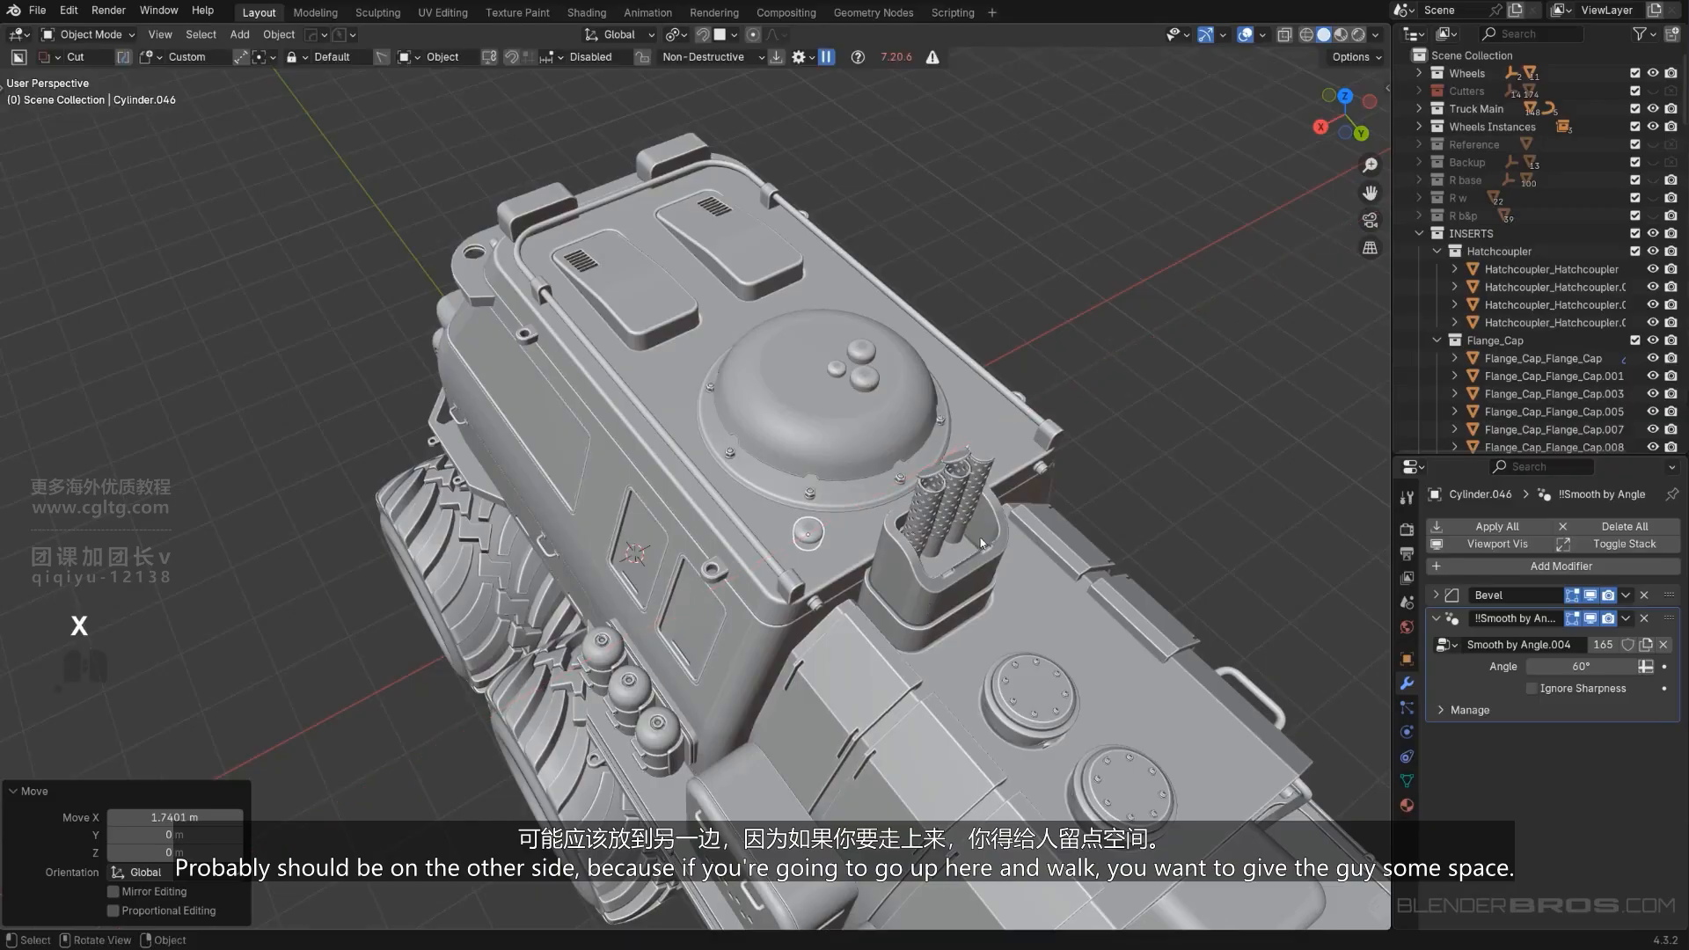
Raise the corner cap about 0.053 m and shift it about 0.144 m in X and 0.121 m in Y.
middle_drag(930, 606, 632, 519)
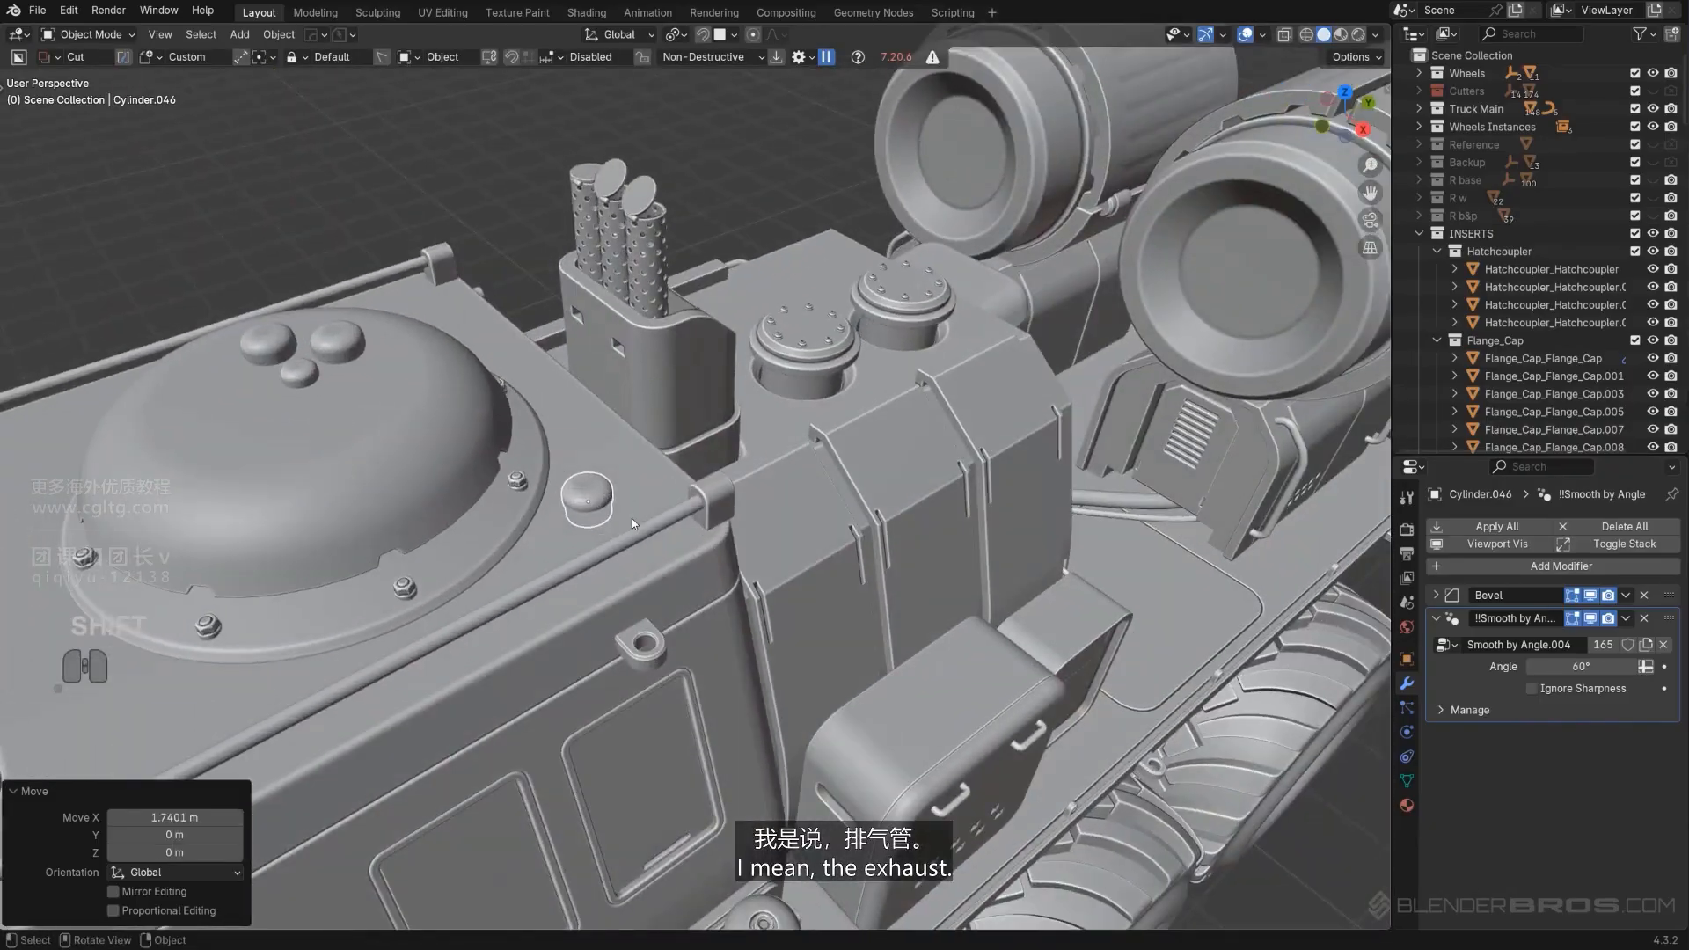
key(g)
key(z)
click(655, 452)
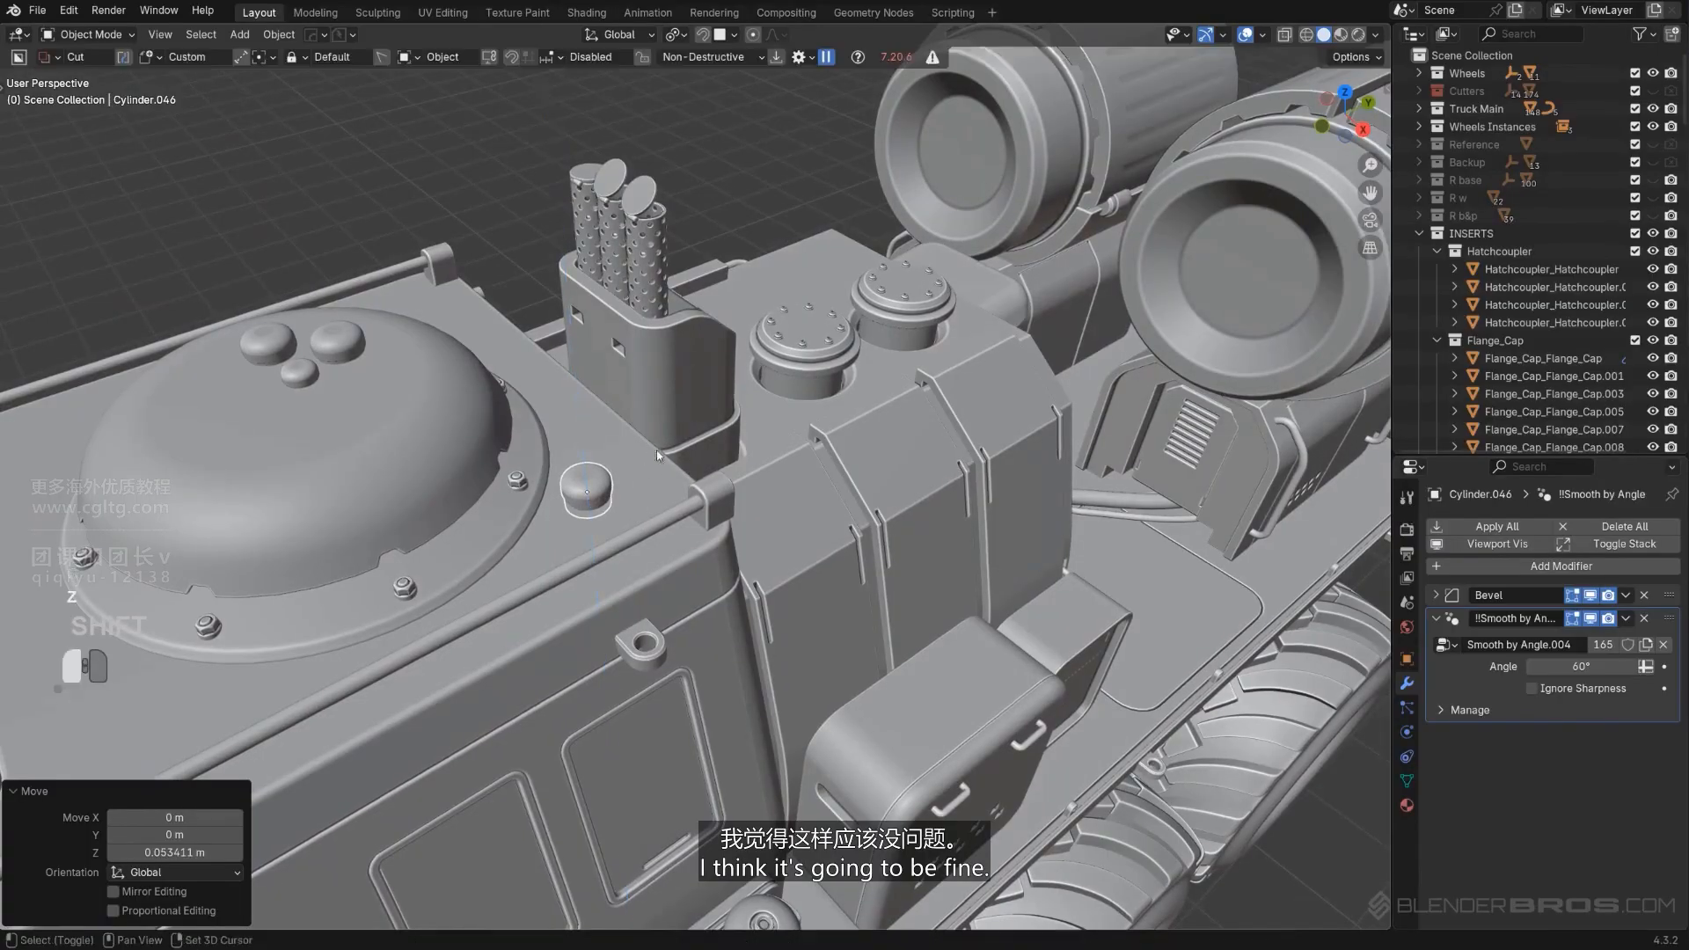
middle_drag(657, 451, 736, 430)
key(g)
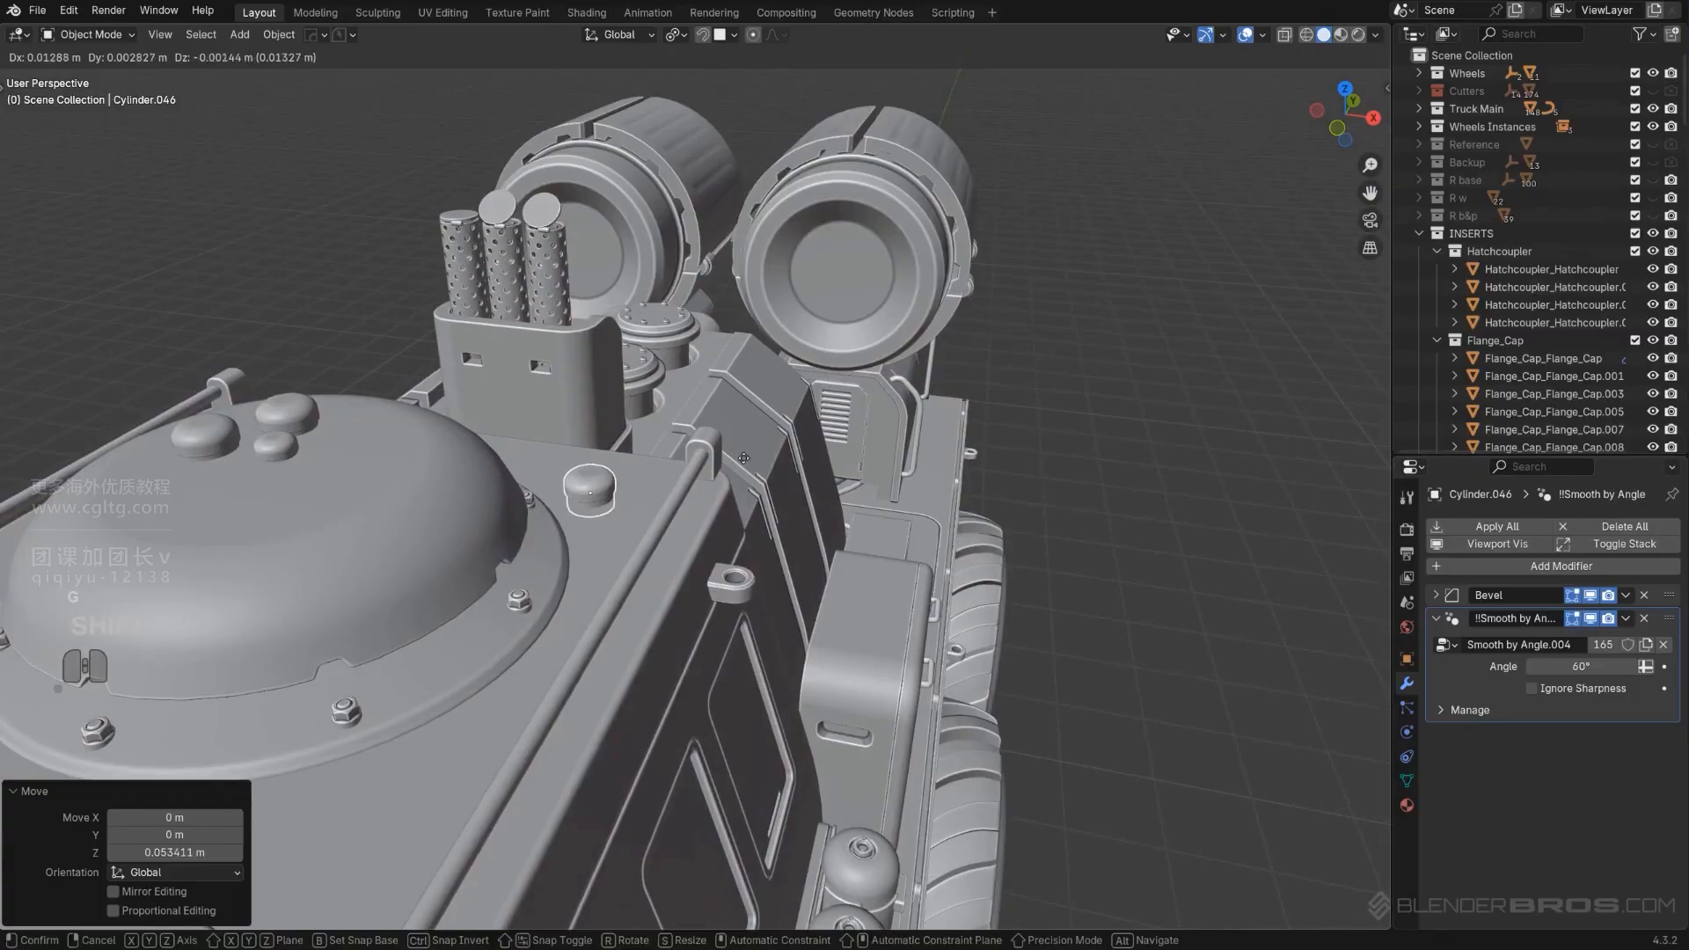
click(736, 461)
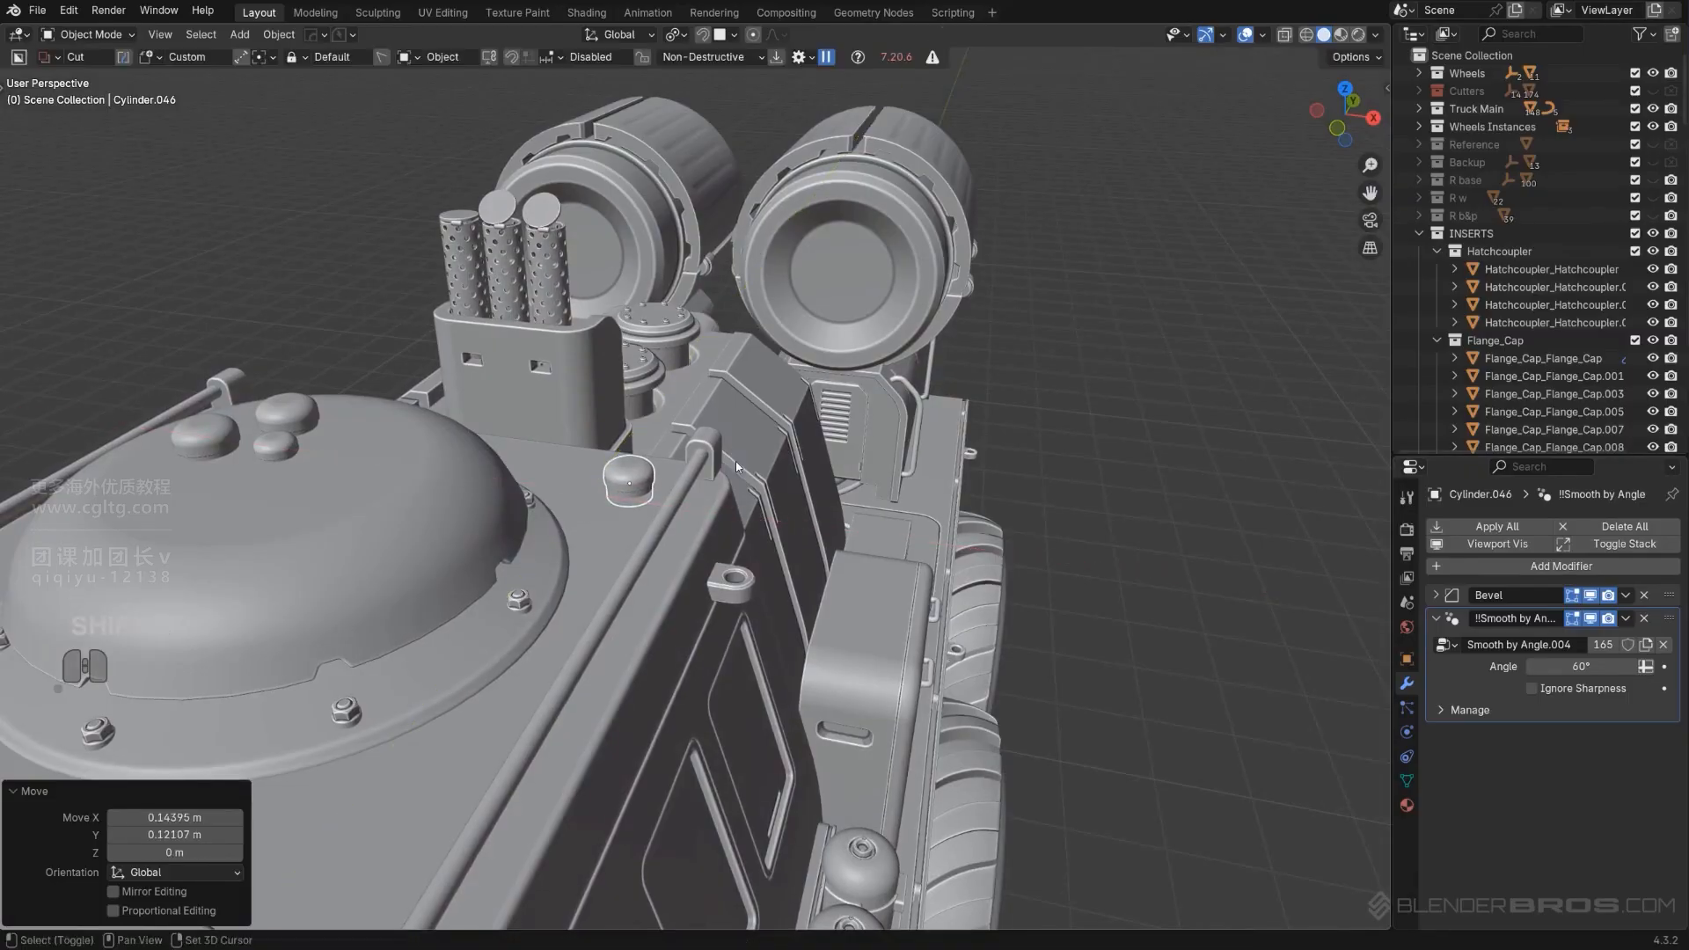
Inset the corner cap's top face and extrude it about 0.0145 m inward to form a recess.
middle_drag(700, 473, 618, 485)
scroll(616, 482, up, 3)
key(Tab)
click(590, 455)
scroll(595, 461, up, 2)
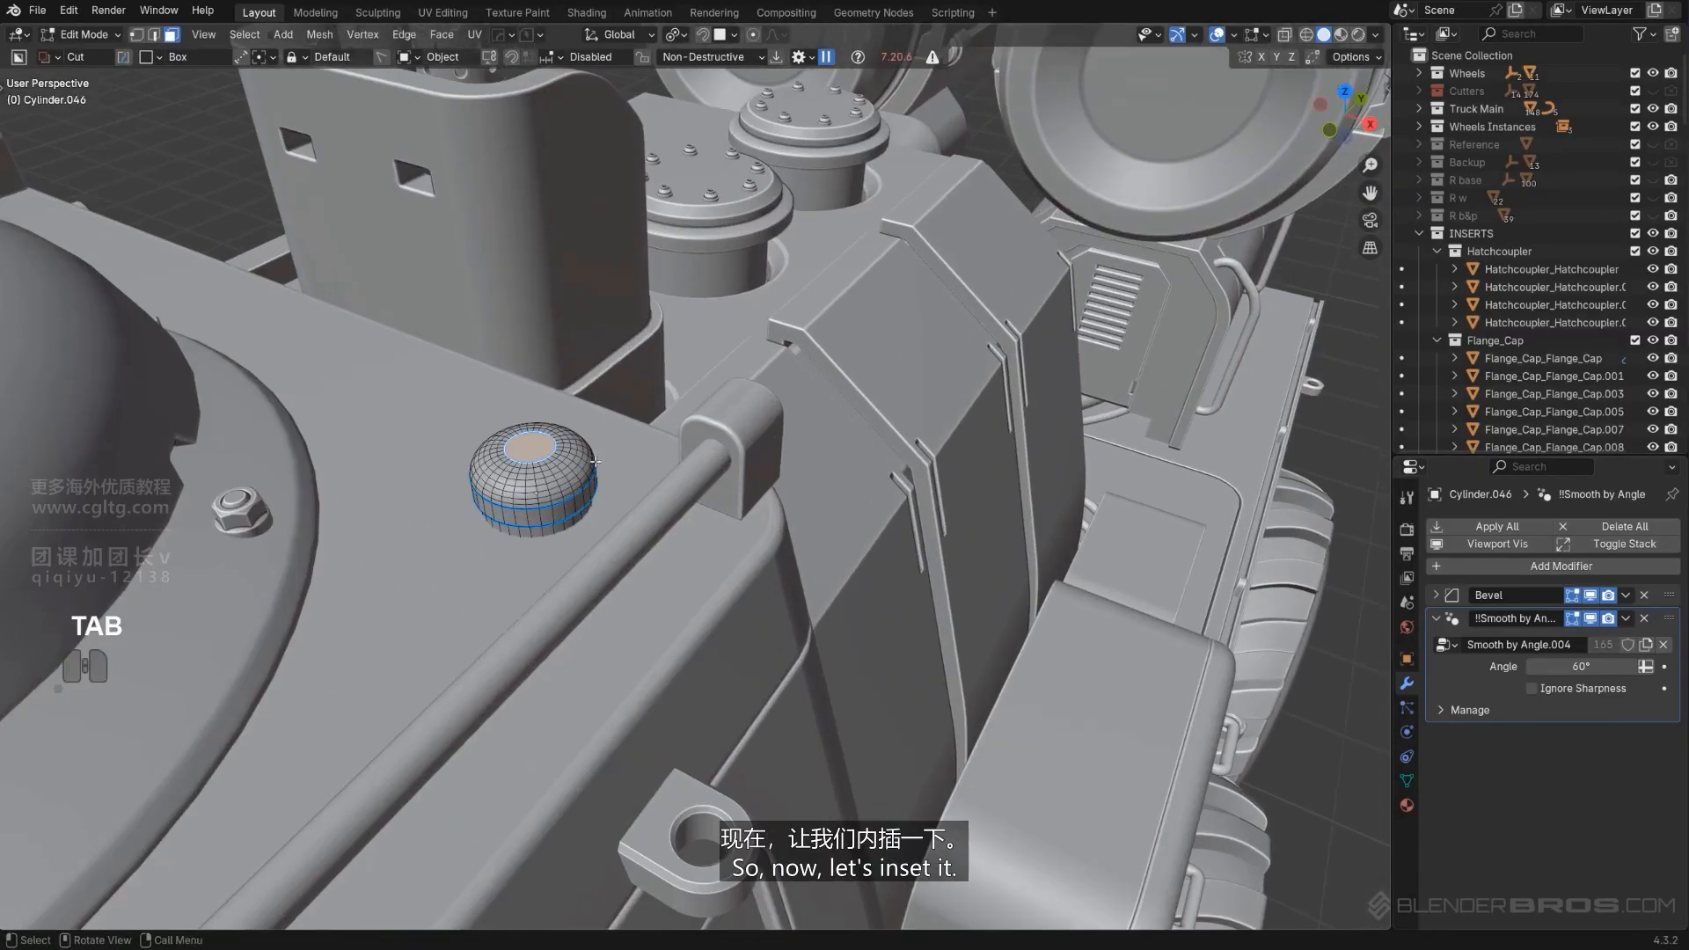
key(i)
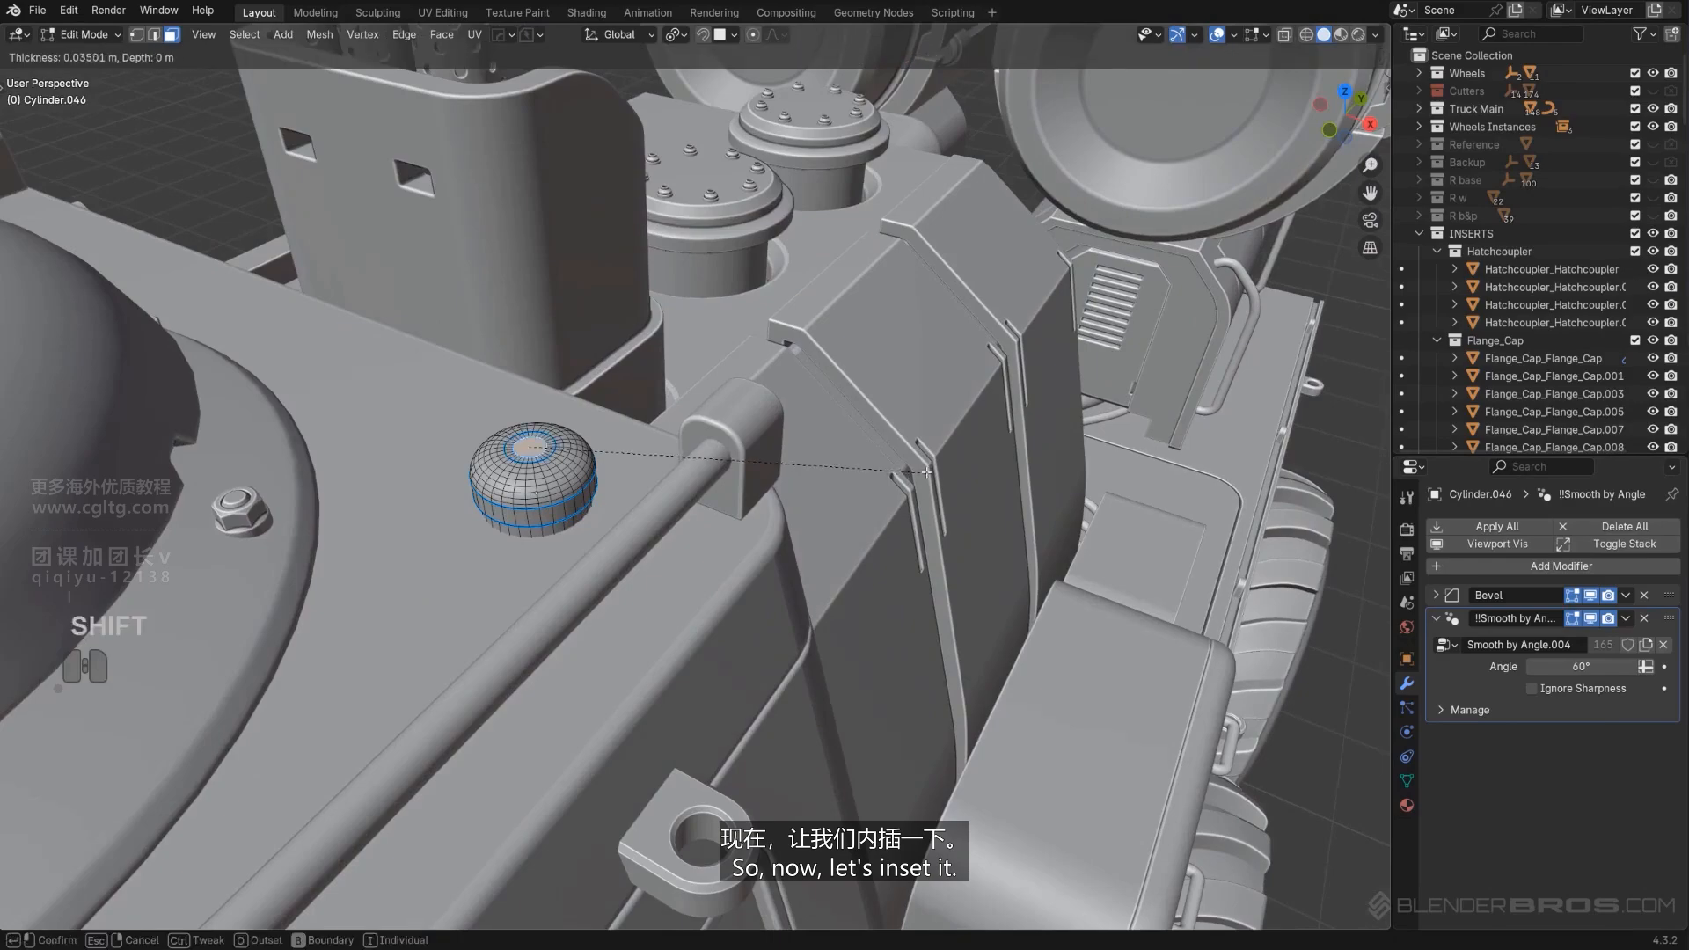
click(945, 476)
key(e)
click(957, 485)
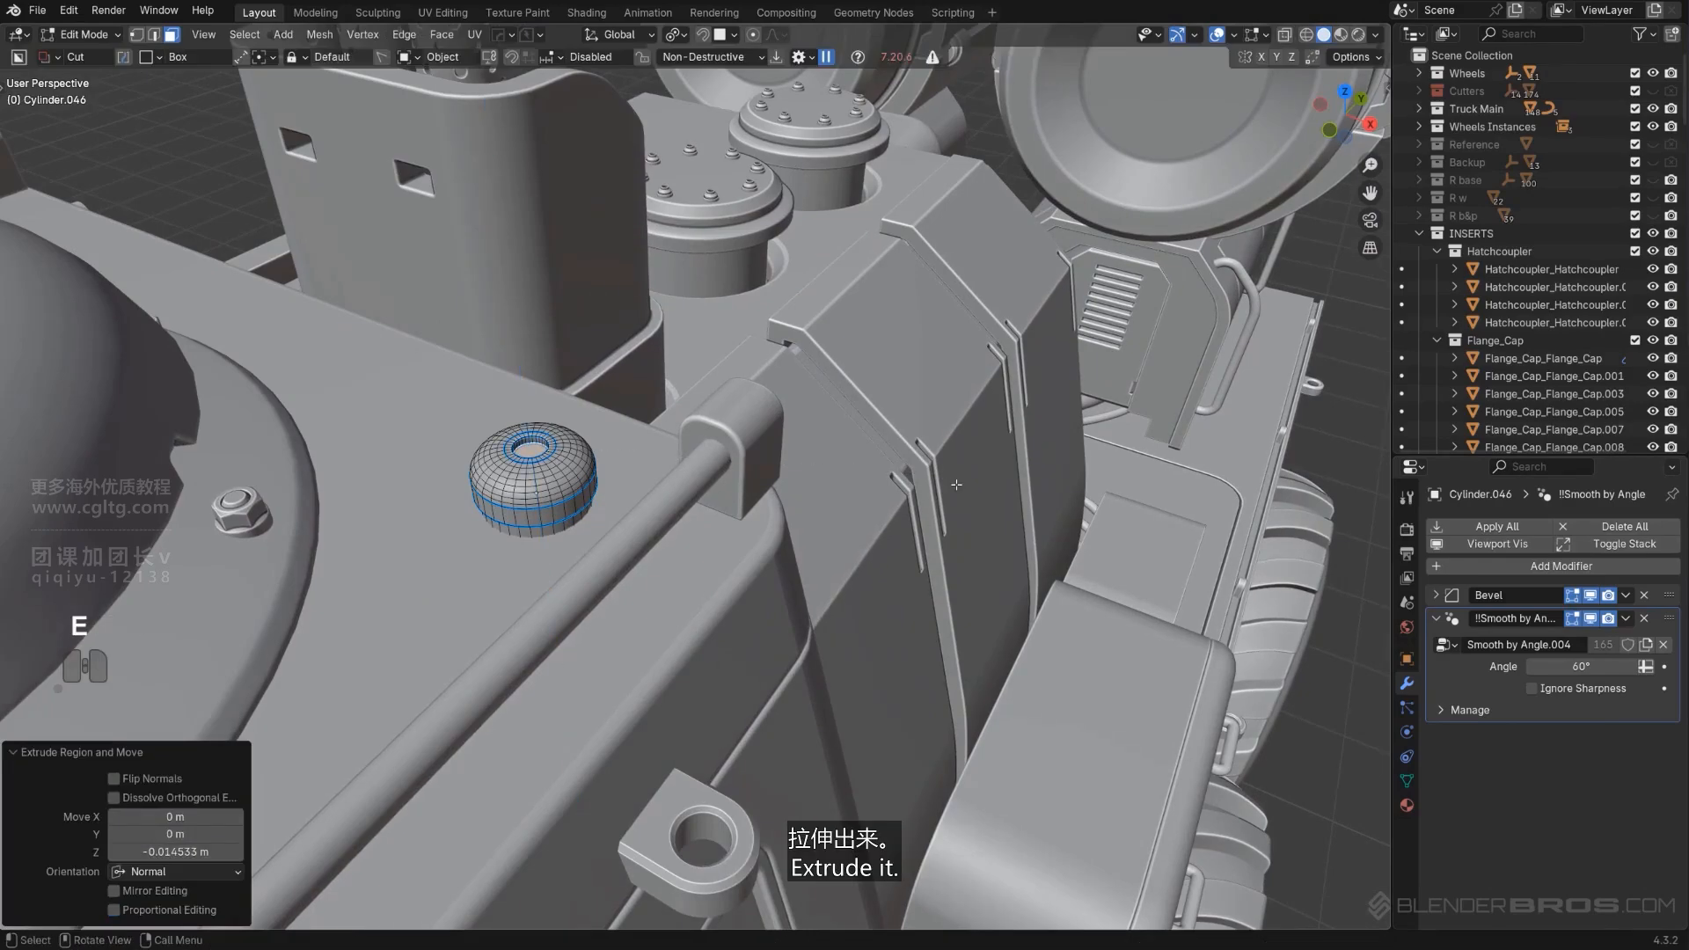
Inset the recessed face by about 0.0137 m and extrude it about 0.382 m upward into an antenna rod.
key(i)
click(827, 478)
key(e)
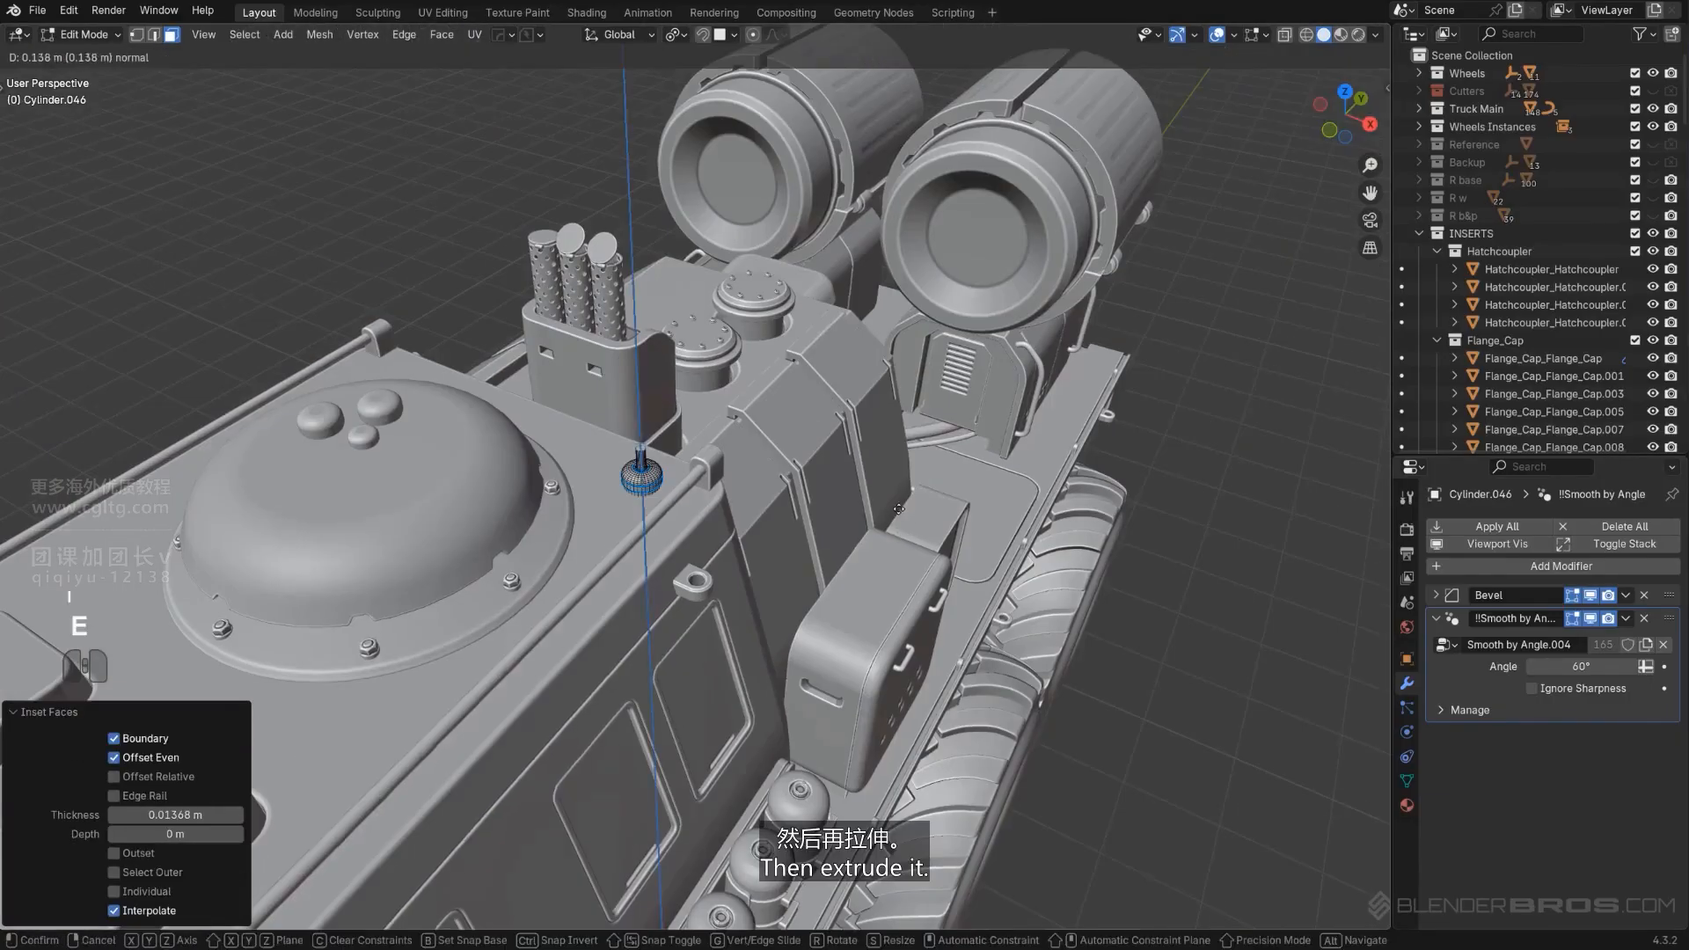
click(907, 470)
scroll(904, 458, up, 6)
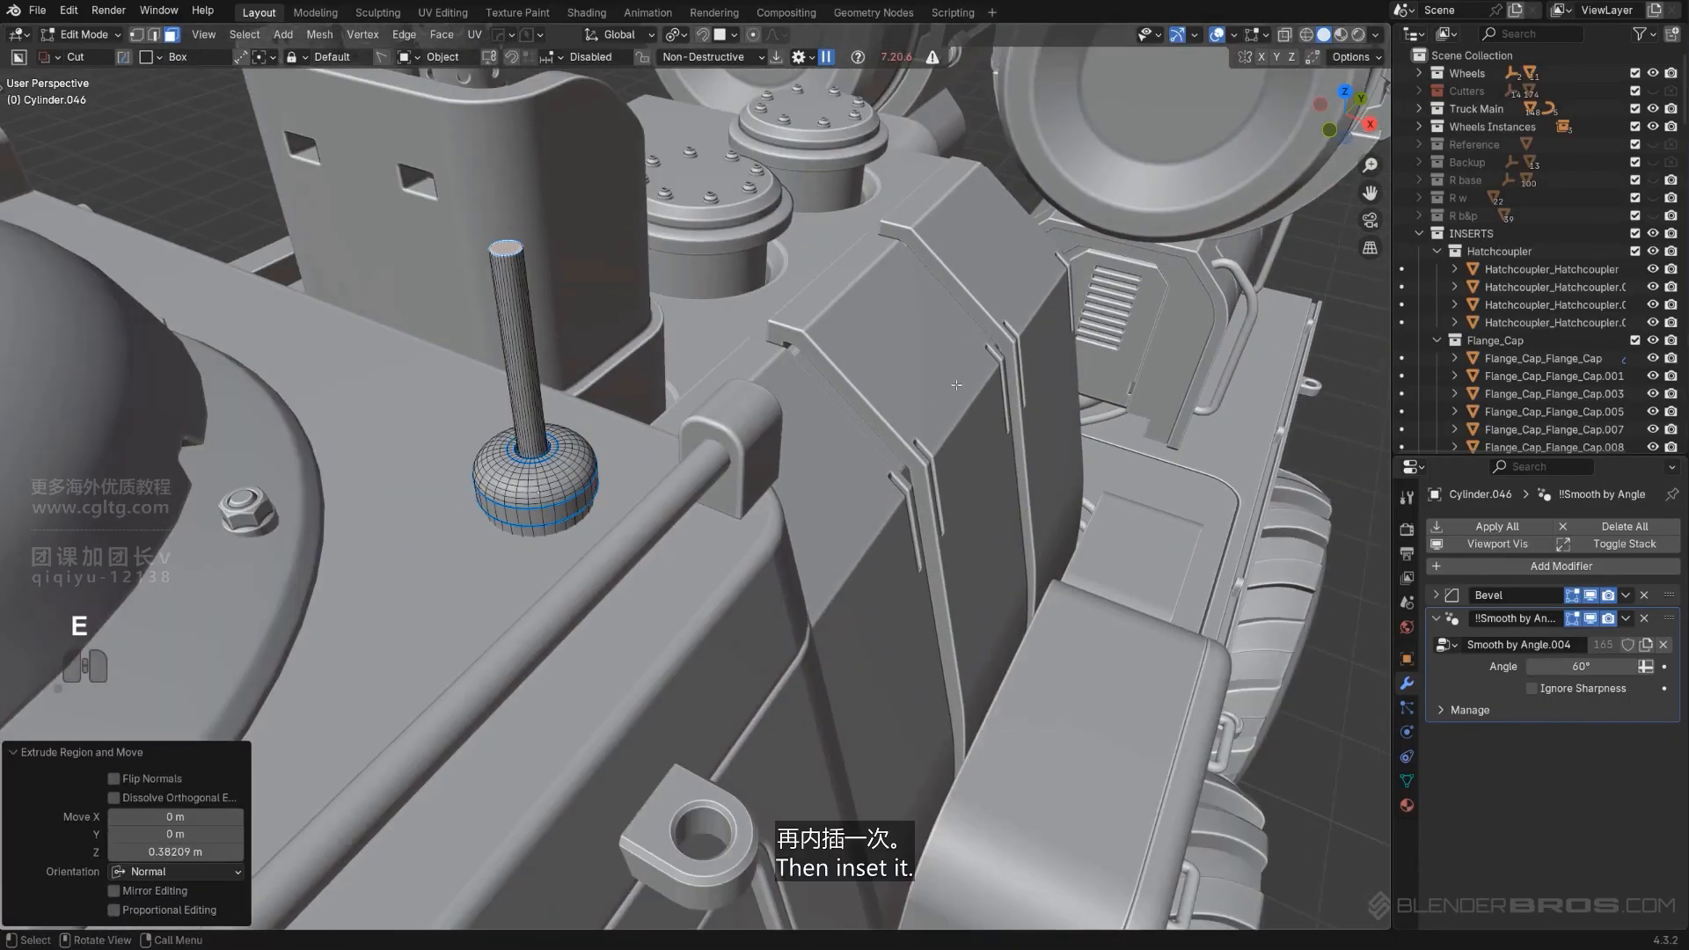
Inset the rod's top face by about 0.0205 m and extrude it upward into a long thin antenna mast.
key(i)
click(878, 373)
scroll(871, 379, down, 11)
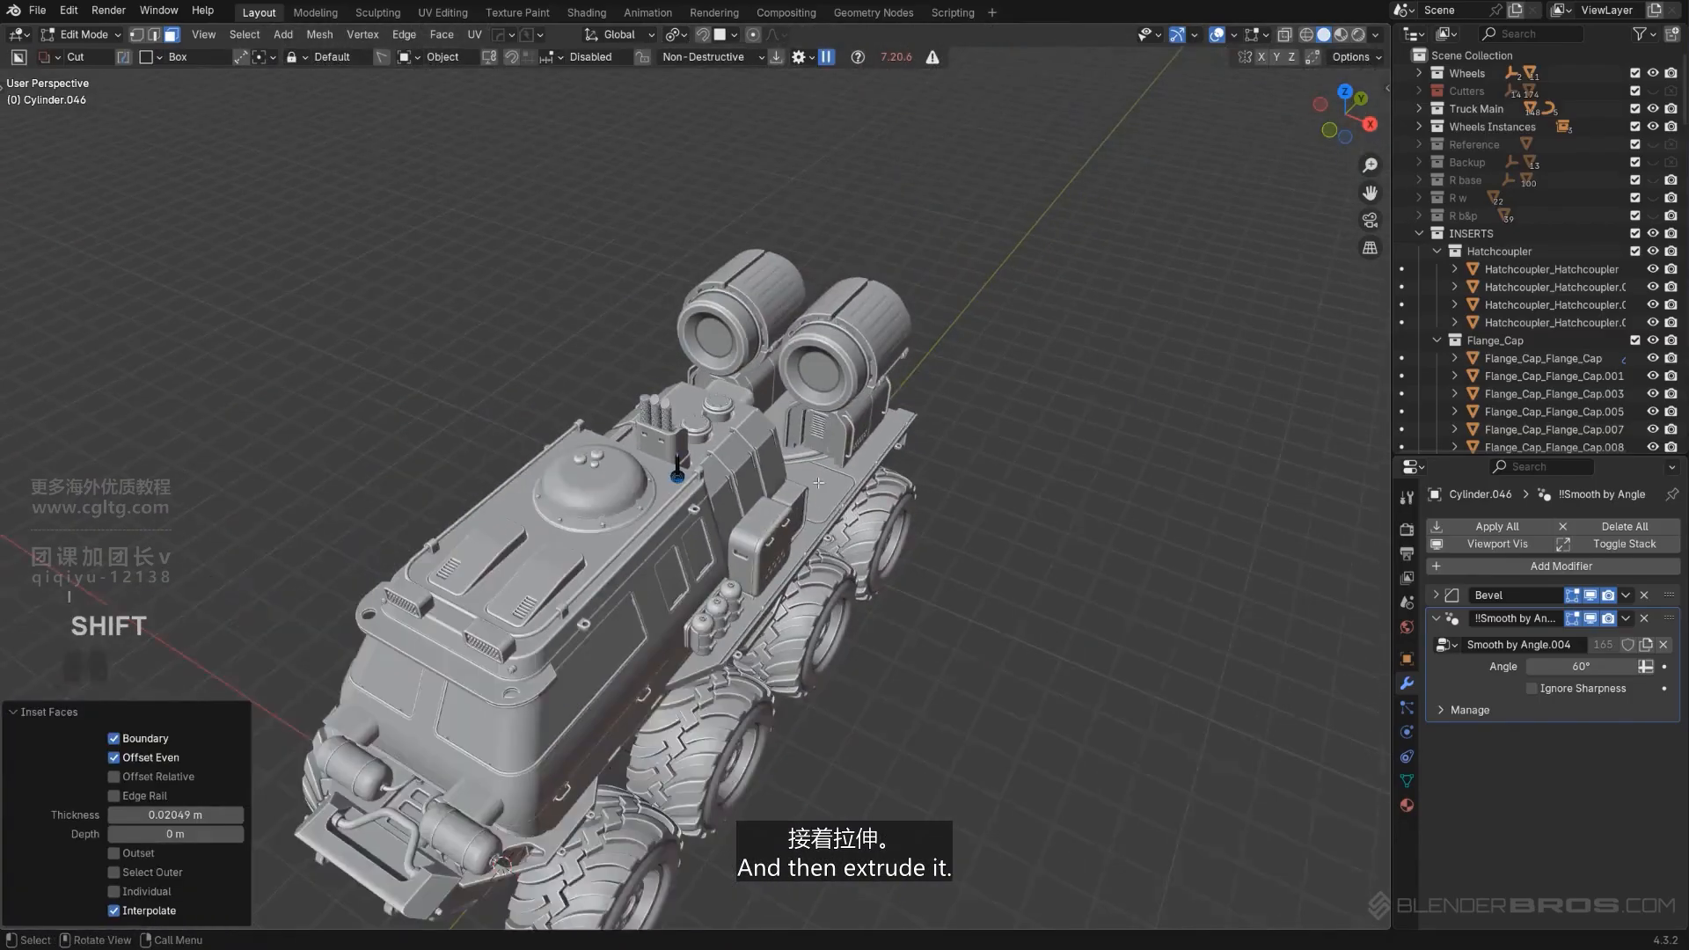
key(e)
click(824, 408)
key(Tab)
middle_drag(783, 403, 754, 565)
scroll(720, 272, up, 5)
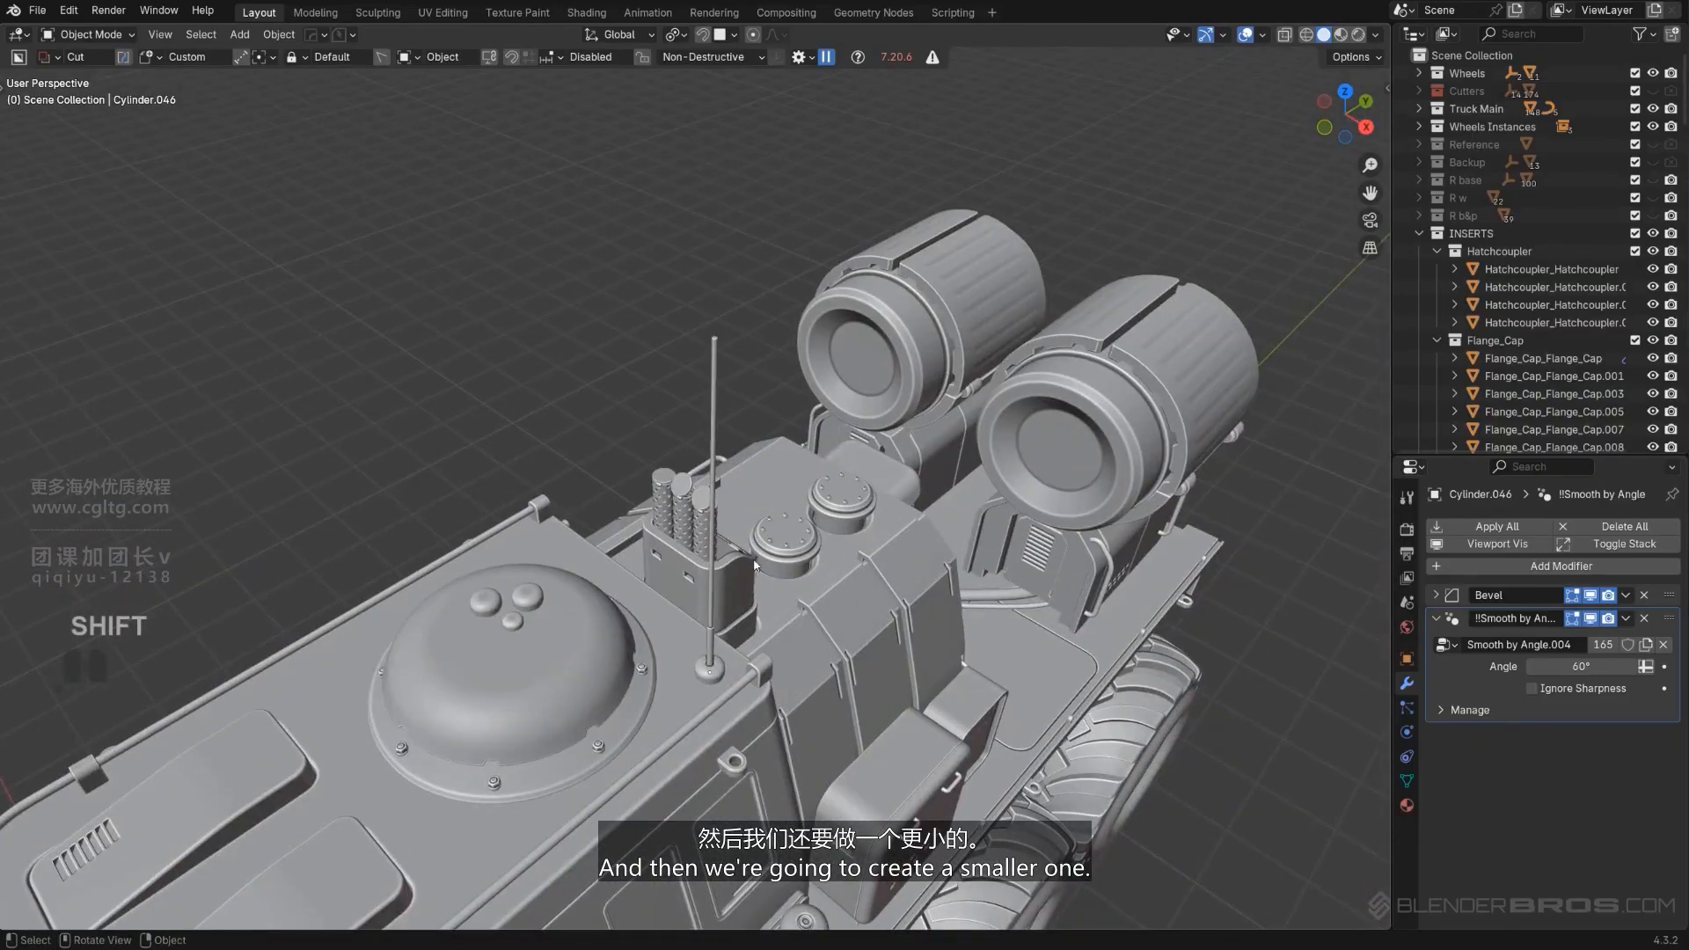
Duplicate the antenna beside the original on the roof plane and scale the copy to about 0.418.
click(708, 641)
scroll(821, 690, up, 2)
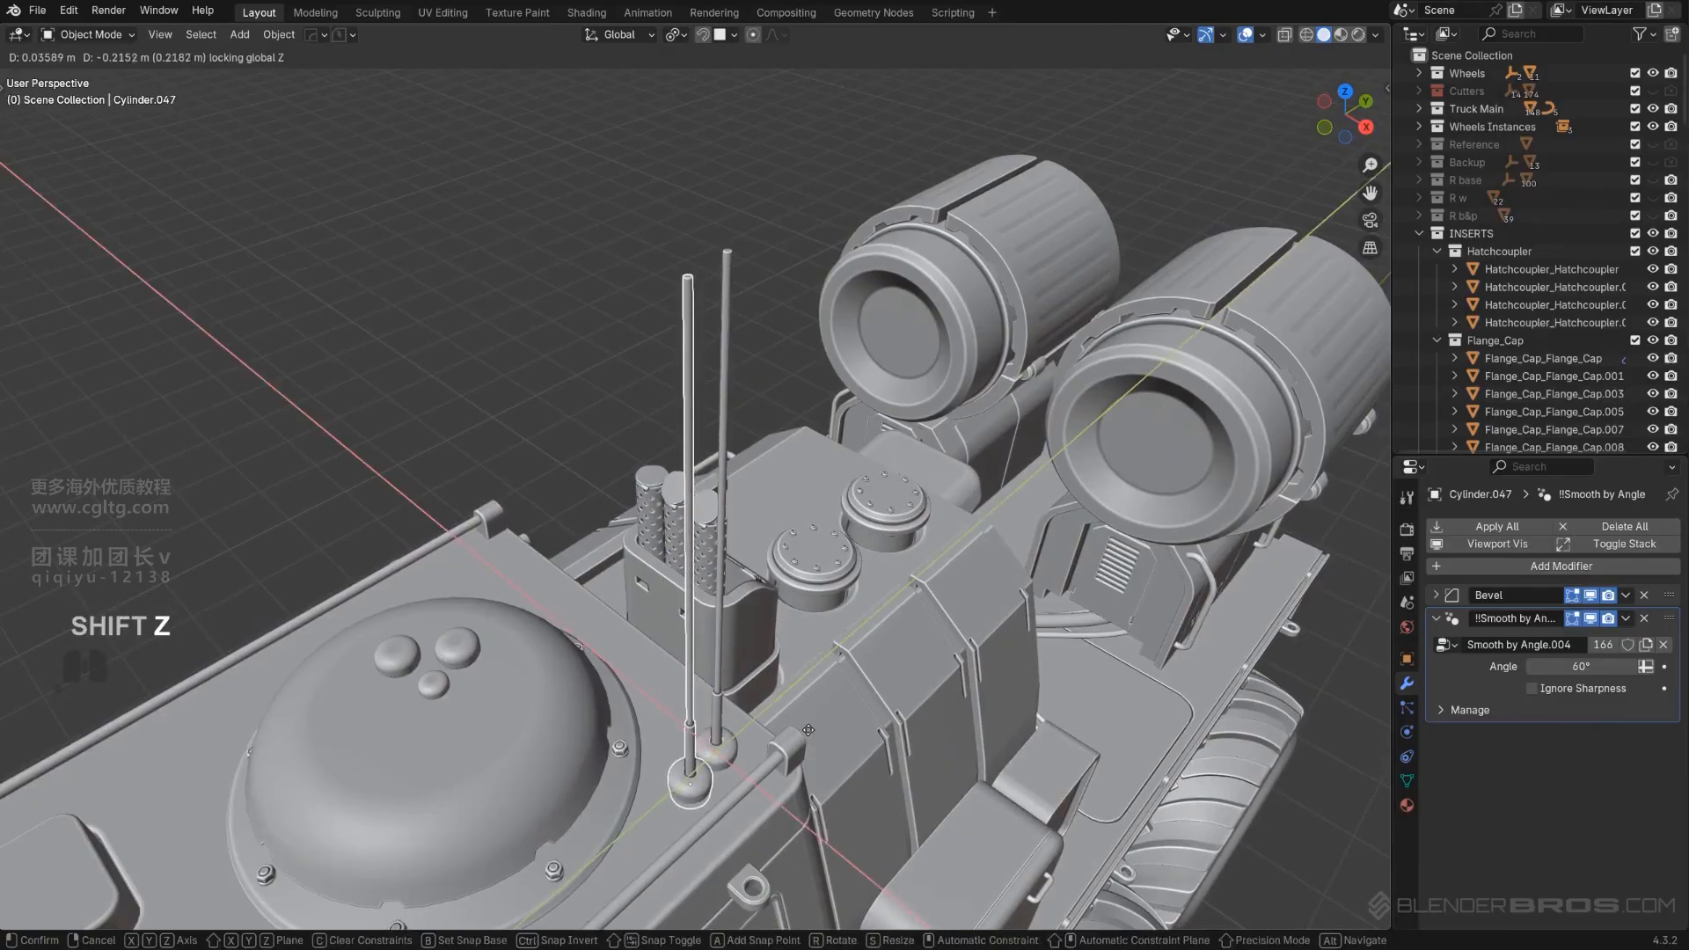
click(808, 730)
key(s)
click(821, 722)
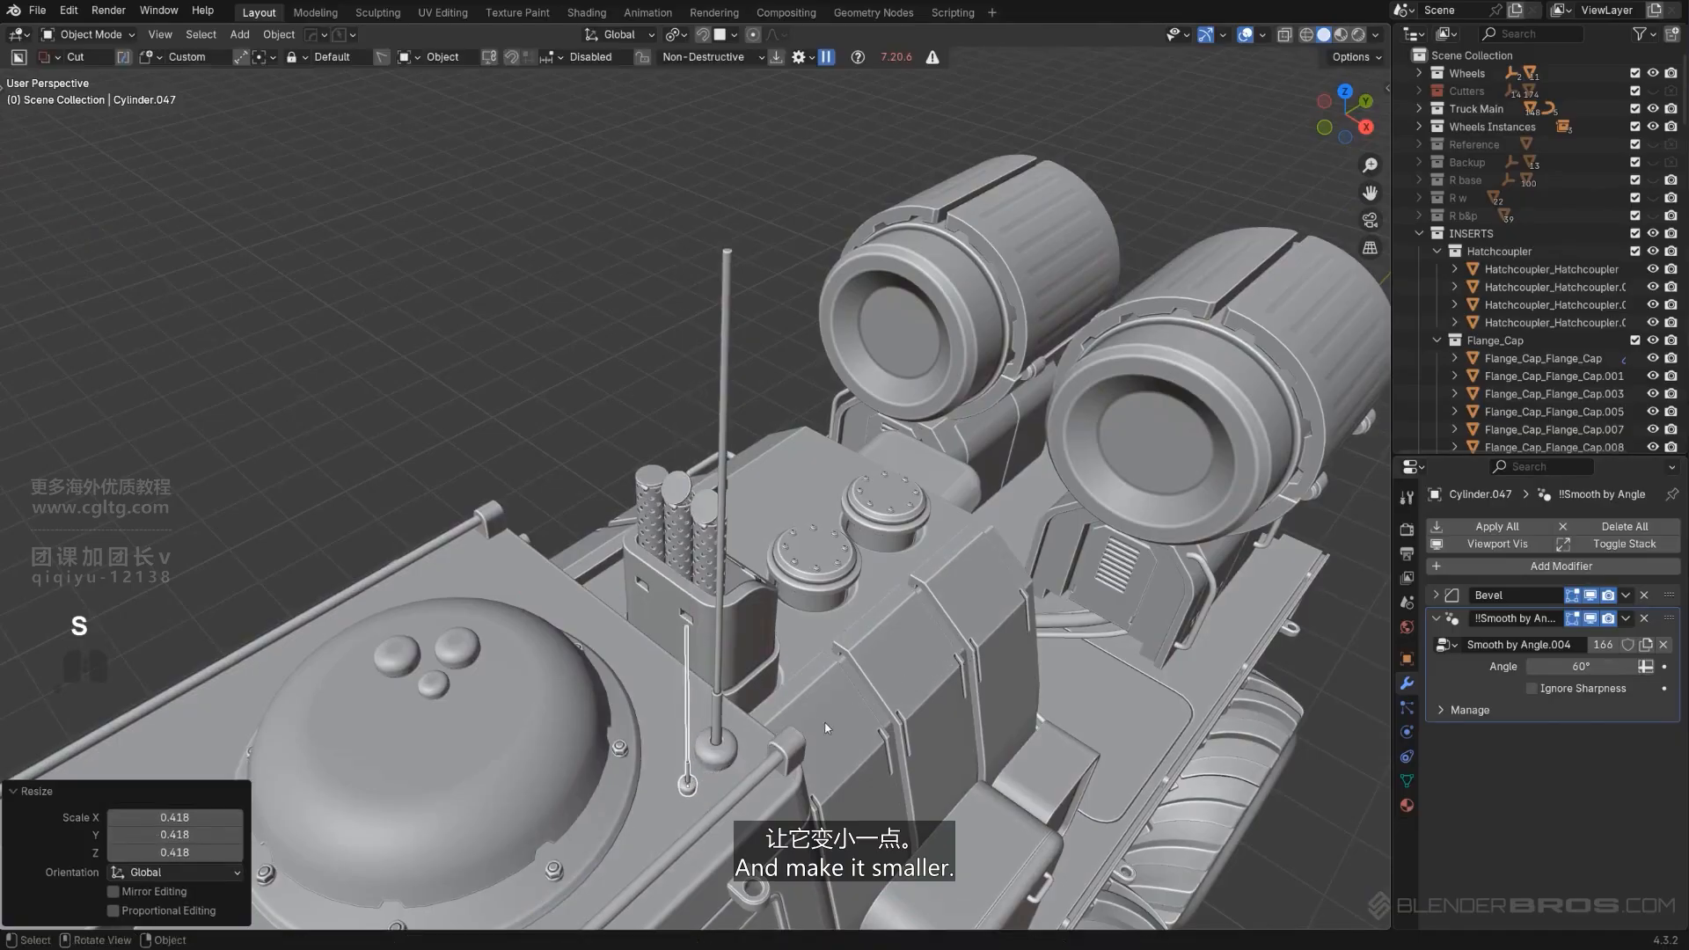
Lower the small antenna about 0.015 m and shift it about 0.0175 m in Y to seat it on the roof.
alt+middle_drag(820, 721, 871, 656)
key(KP_5)
scroll(843, 748, up, 2)
shift+middle_drag(770, 521, 790, 401)
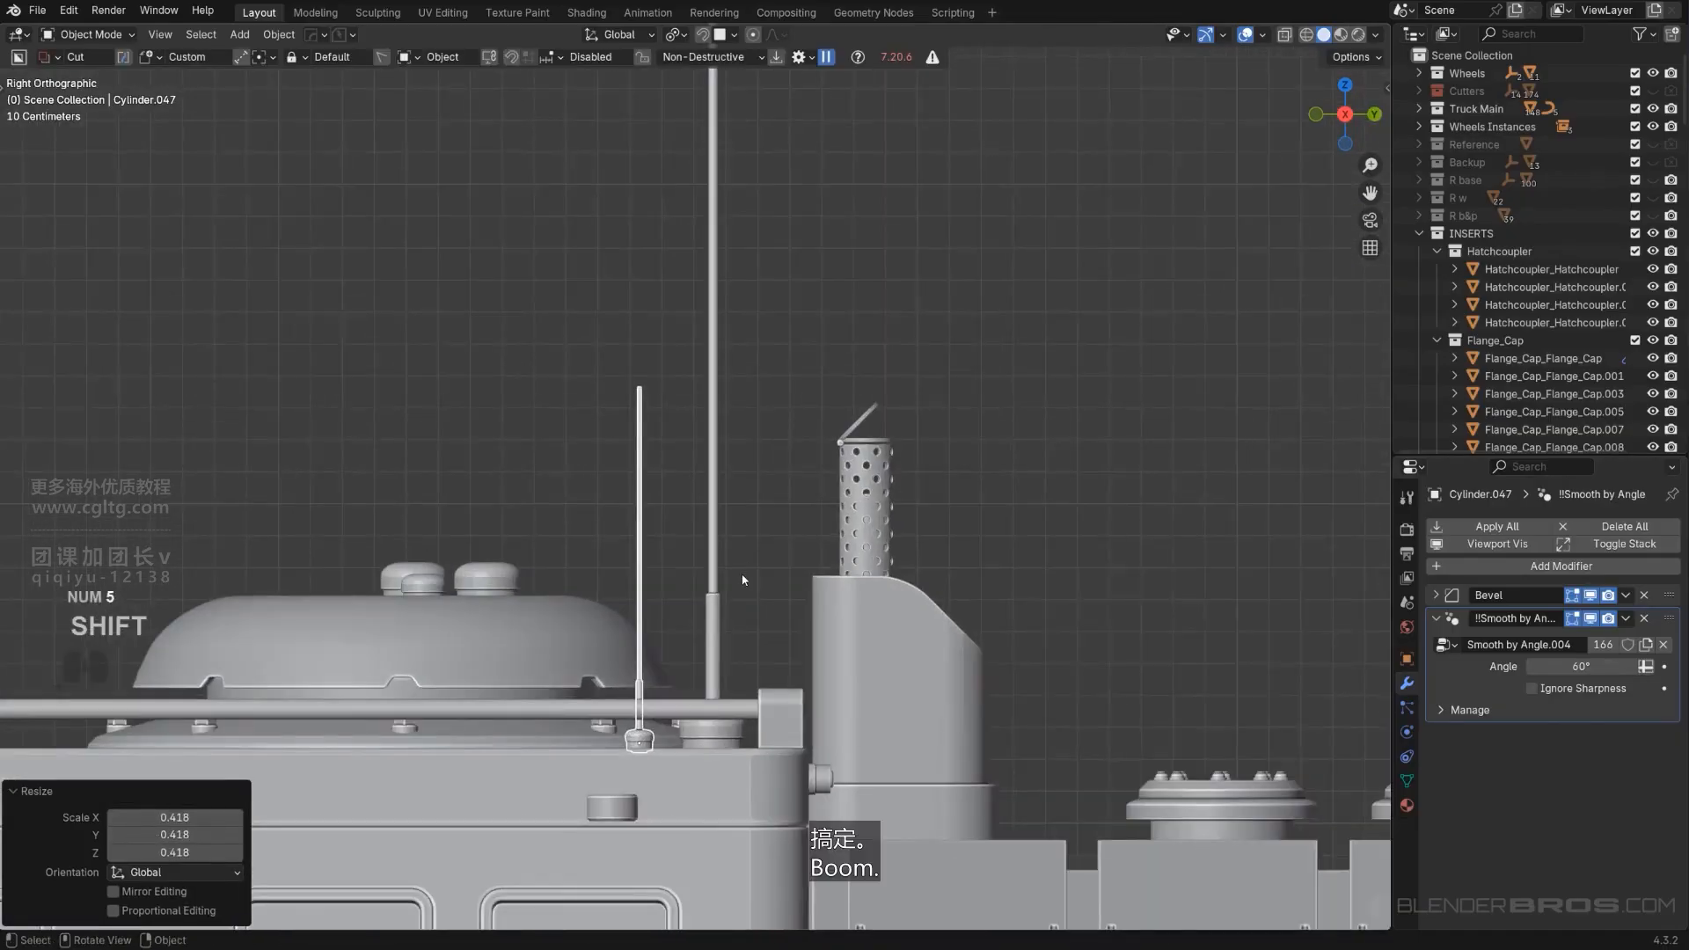
scroll(744, 581, up, 2)
key(g)
click(772, 610)
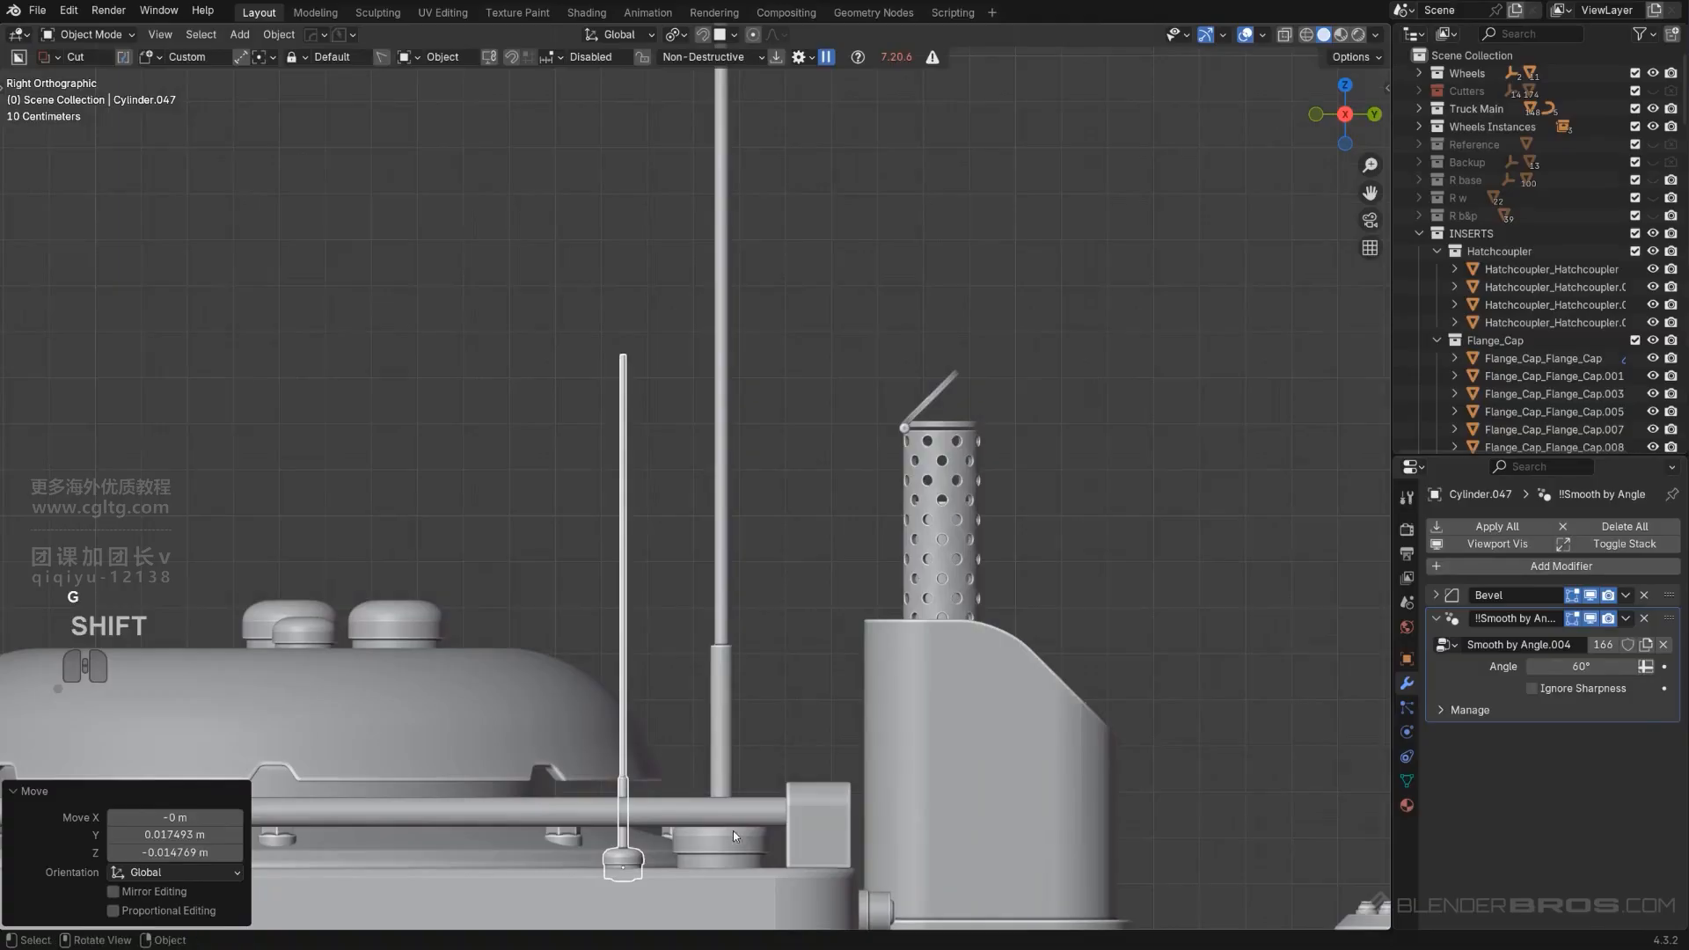
Move the small antenna horizontally about -0.227 m in X and 0.347 m in Y, behind the large antenna.
scroll(711, 848, down, 6)
middle_drag(695, 616, 792, 663)
scroll(783, 610, up, 4)
key(g)
key(shift+z)
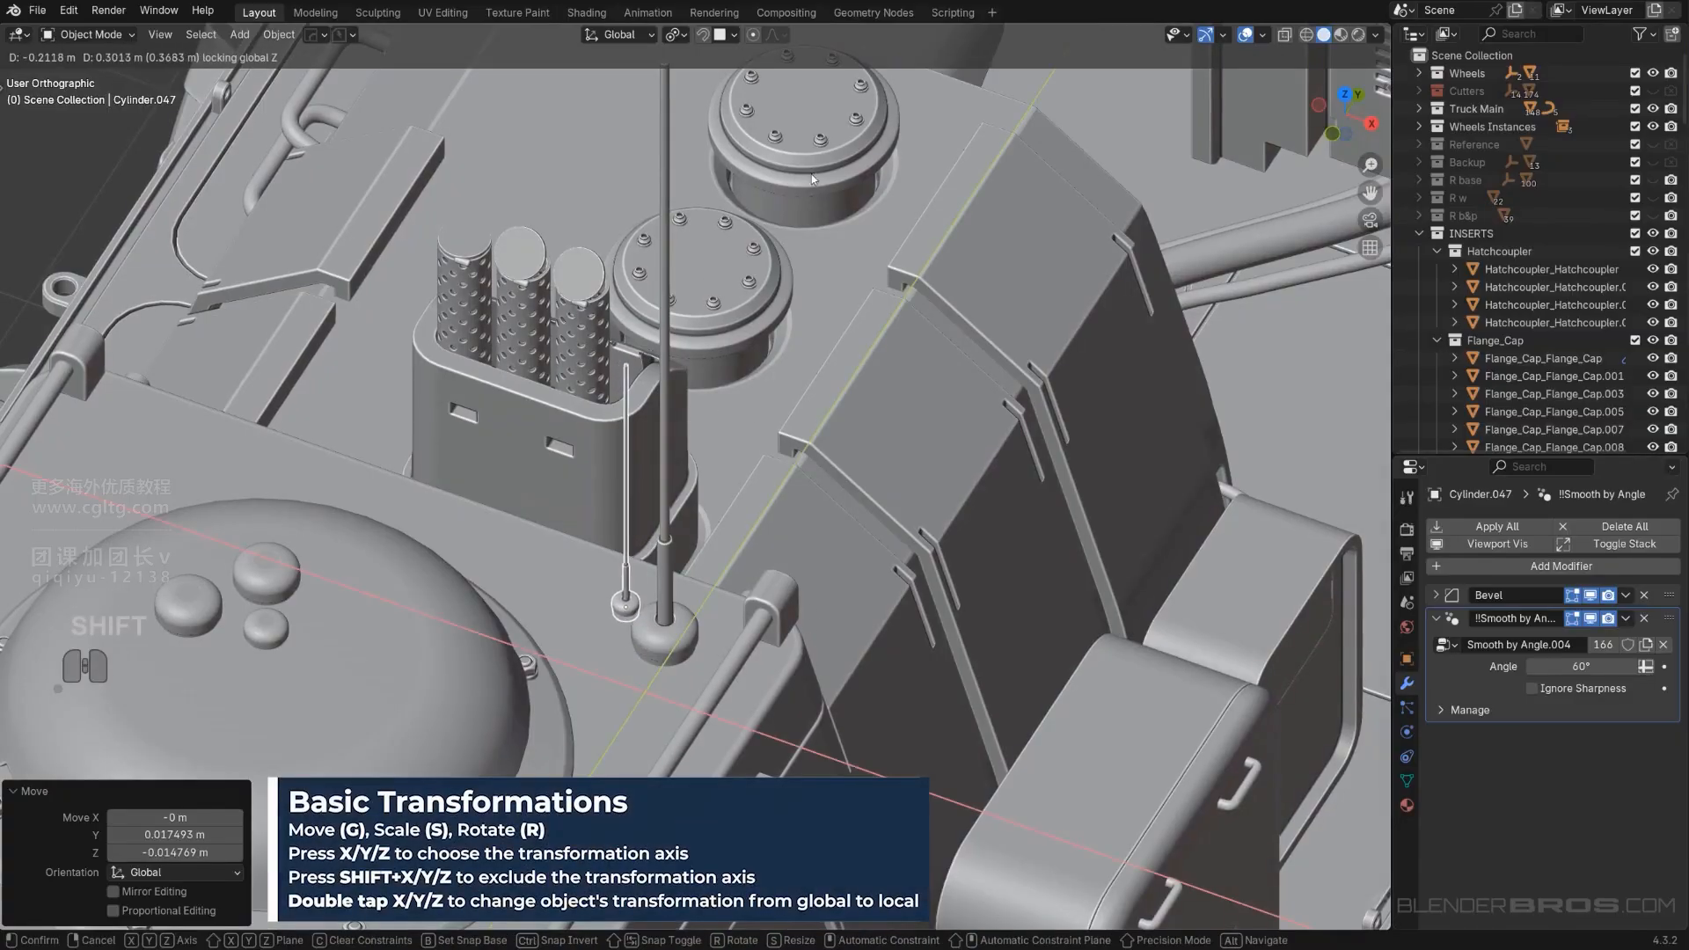
click(826, 80)
Duplicate the small antenna about -1.207 m in Y and 0.486 m up to the dome, and scale it to about 0.431.
scroll(805, 332, down, 6)
alt+middle_drag(804, 333, 683, 377)
scroll(682, 377, up, 3)
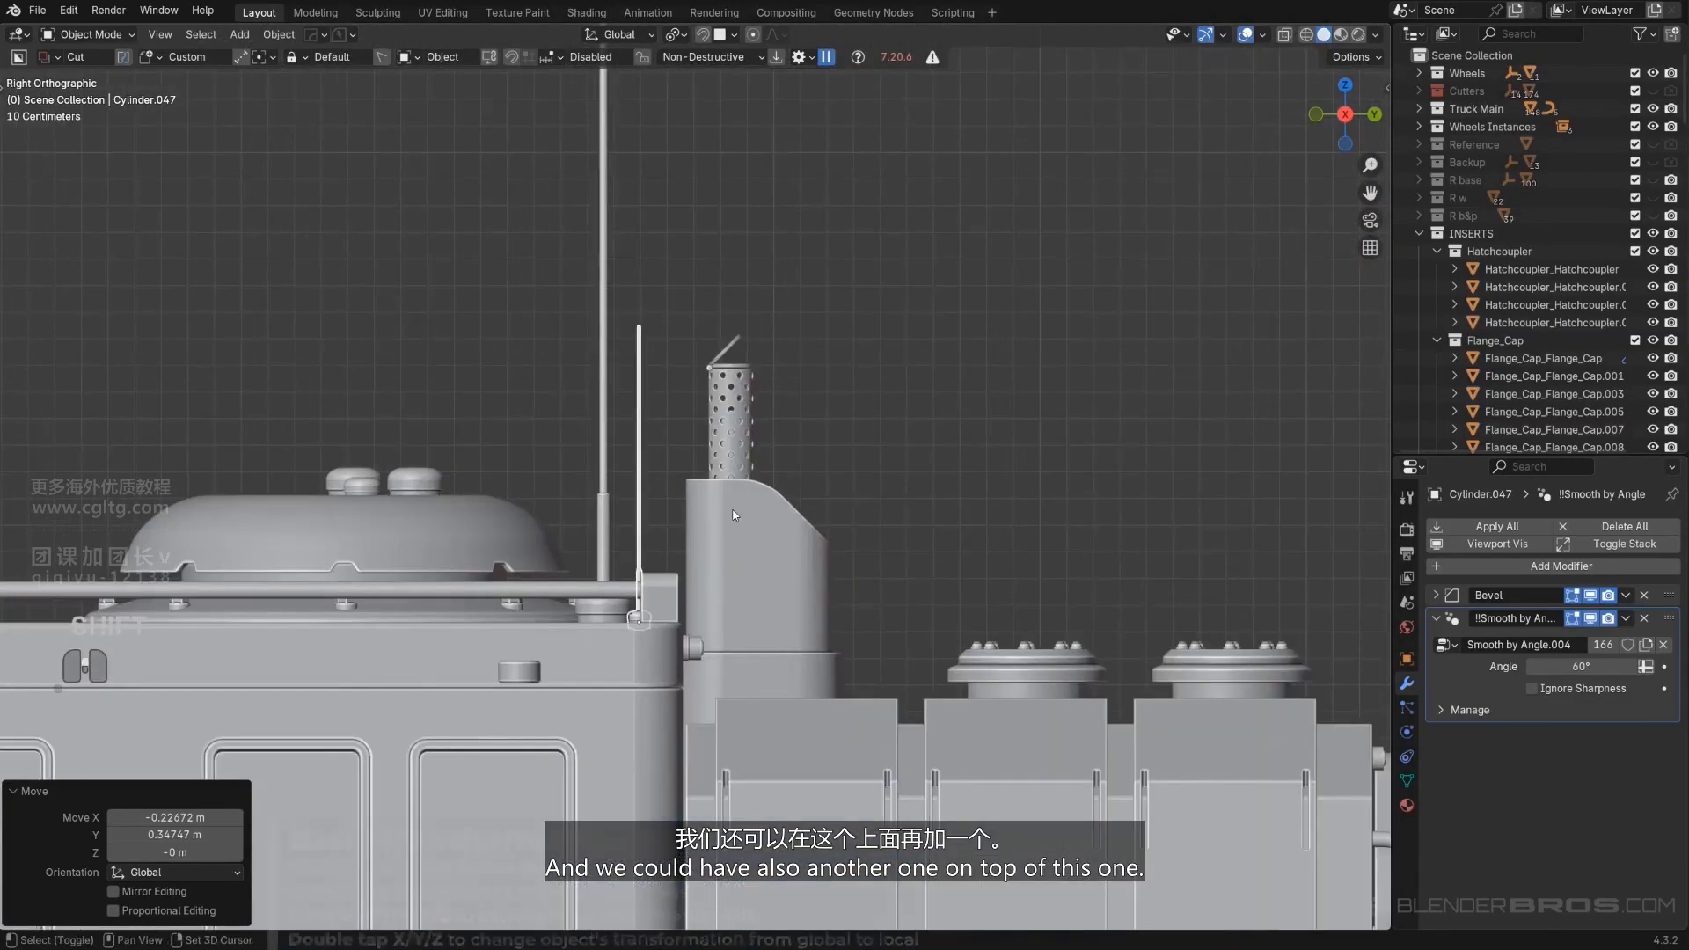
key(shift+d)
click(412, 381)
shift+middle_drag(508, 289, 636, 324)
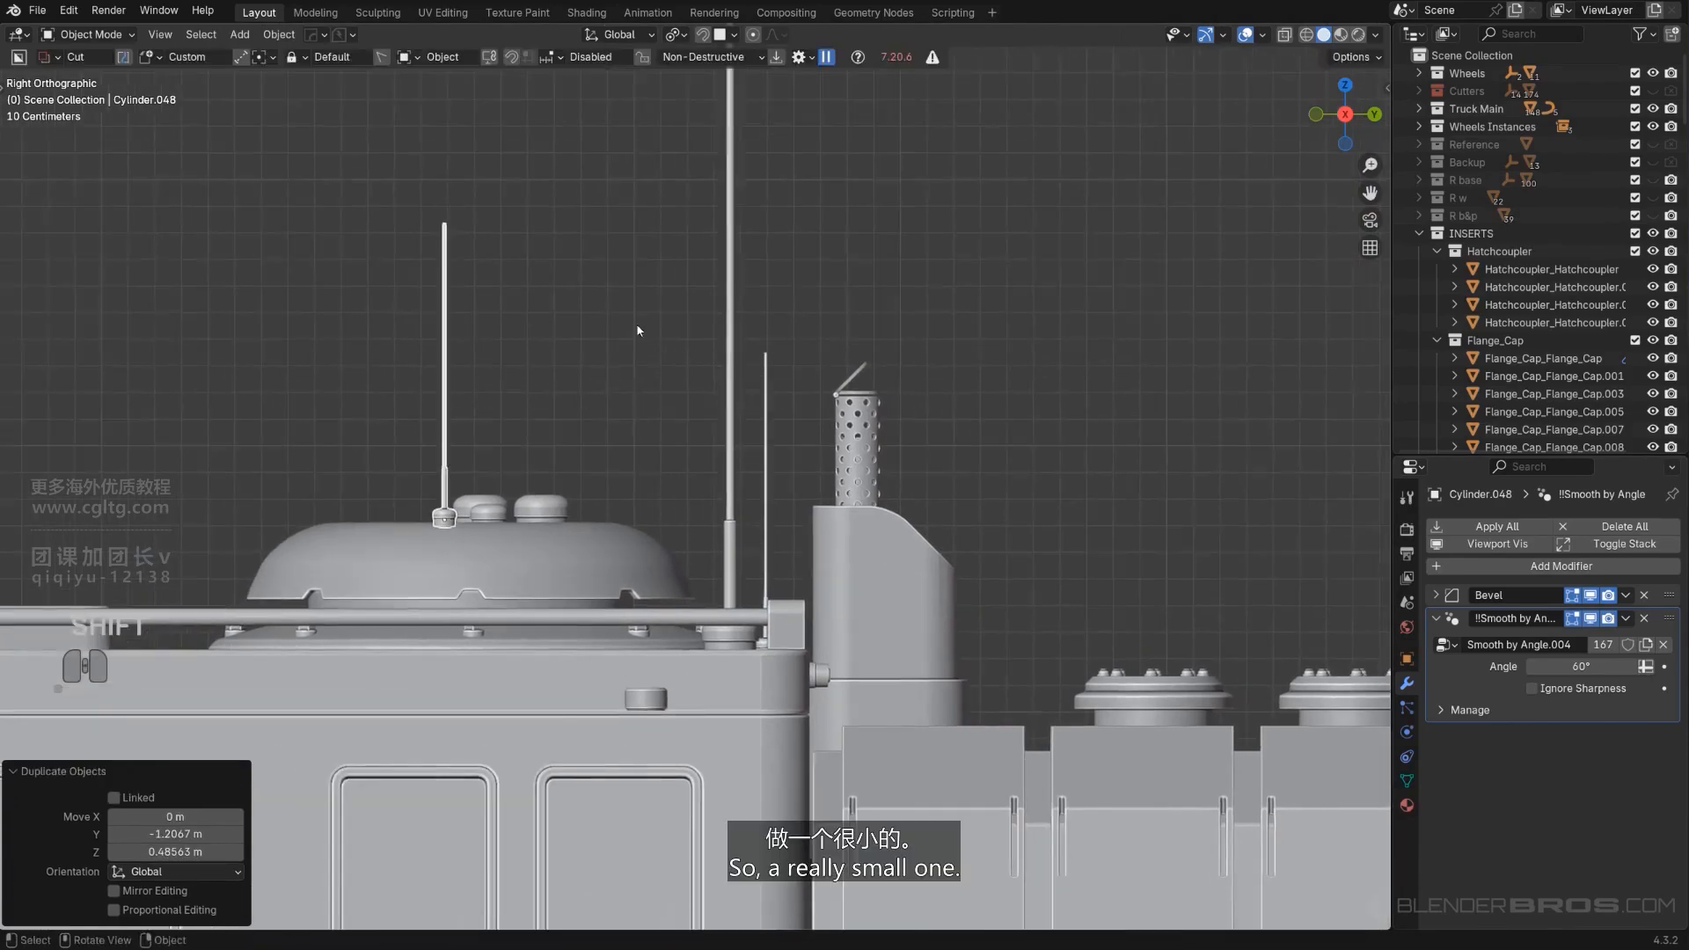
key(s)
click(533, 431)
Move the tiny antenna horizontally about -0.849 m in X and 0.061 m in Y, next to the dome's caps.
scroll(529, 443, up, 4)
middle_drag(518, 462, 632, 516)
shift+middle_drag(632, 515, 726, 478)
middle_drag(727, 477, 810, 558)
scroll(792, 553, down, 3)
key(g)
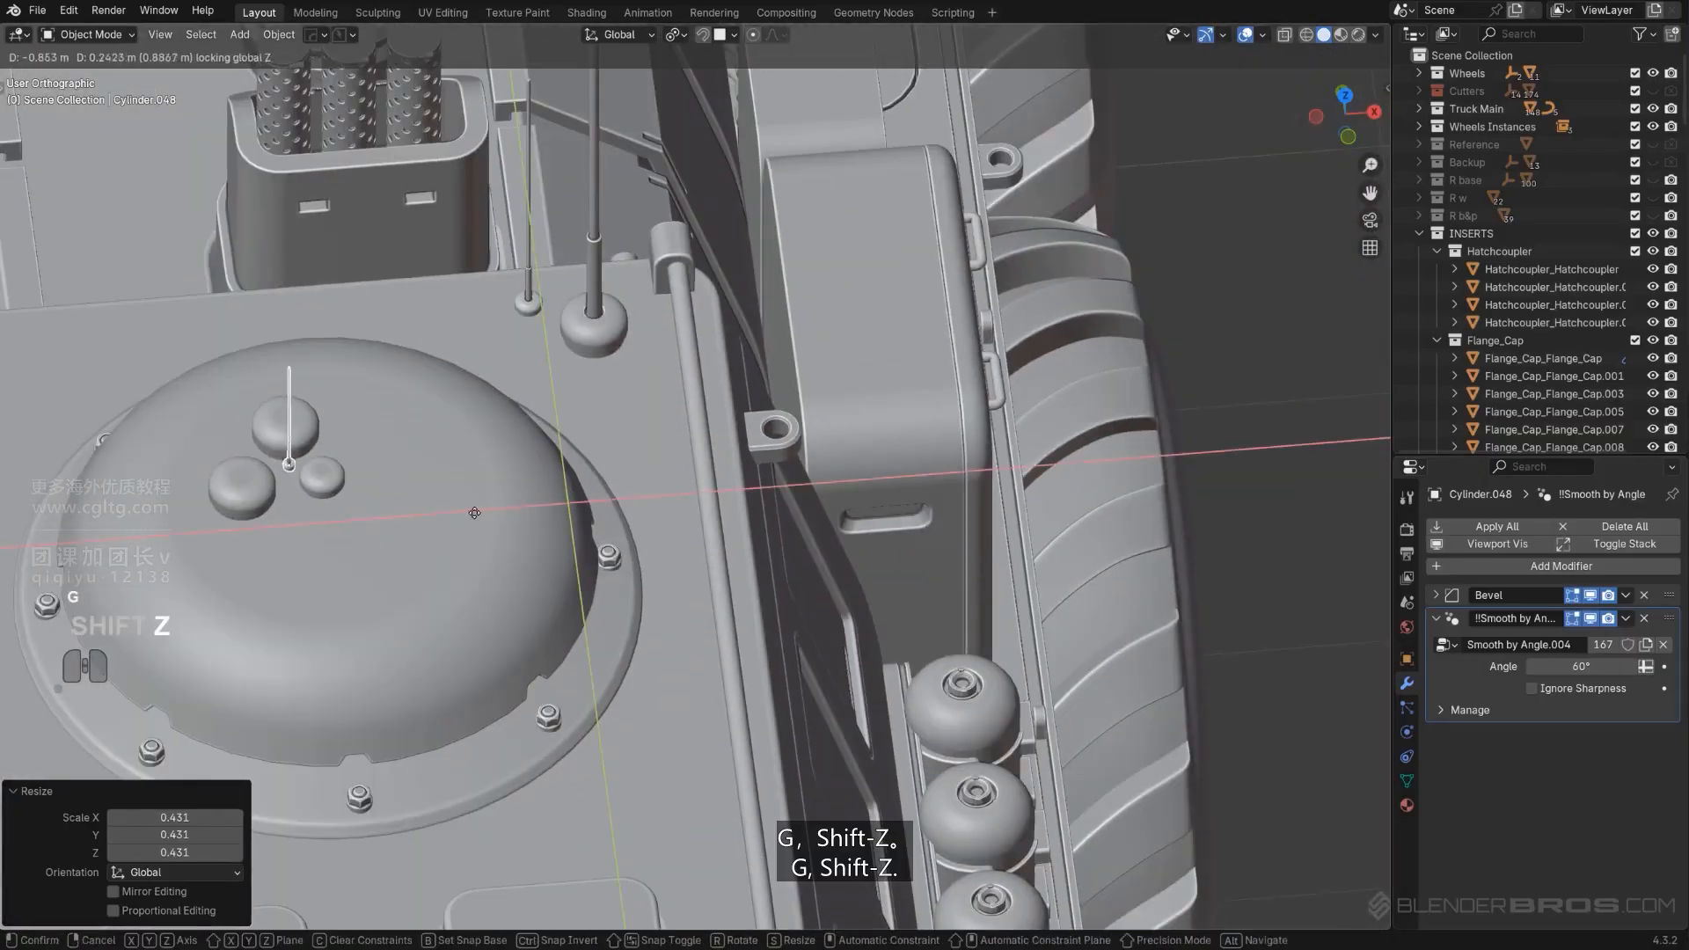
click(471, 544)
Shift the tiny antenna about 0.21 m in Y and lower it about 0.007 m onto the dome surface.
alt+middle_drag(519, 519, 464, 489)
scroll(458, 489, up, 3)
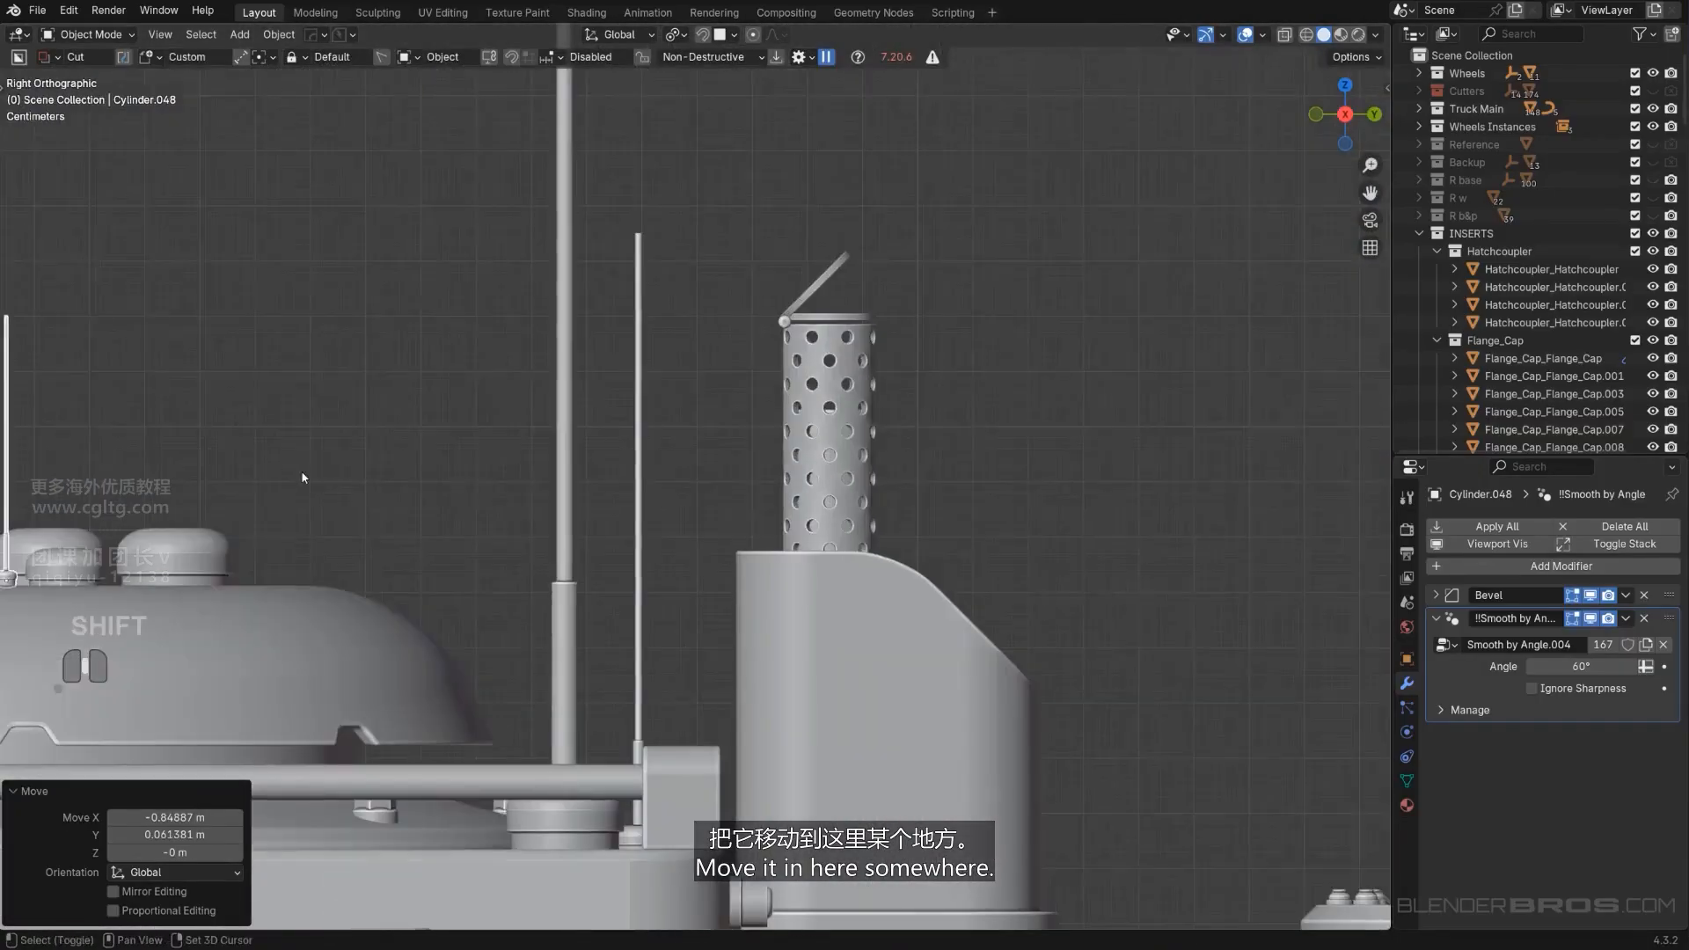
shift+middle_drag(305, 479, 564, 533)
key(g)
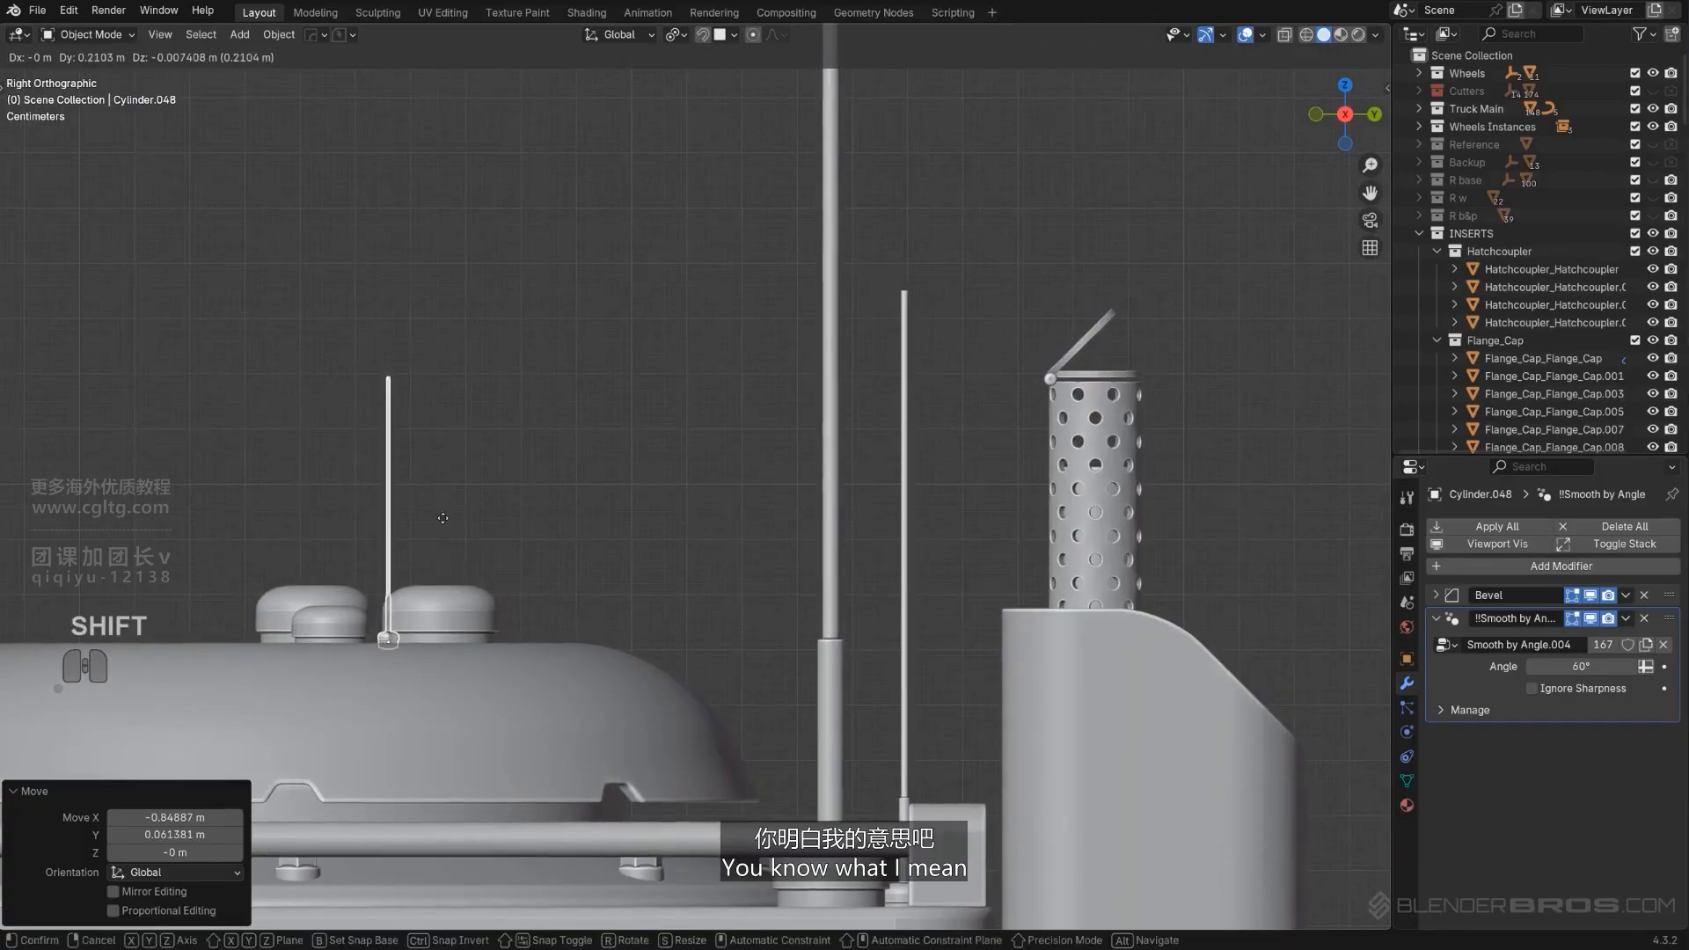
click(443, 518)
Nudge the tiny antenna horizontally about 0.108 m in X and 0.017 m in Y beside the dome caps.
middle_drag(443, 518, 497, 598)
key(g)
key(shift+z)
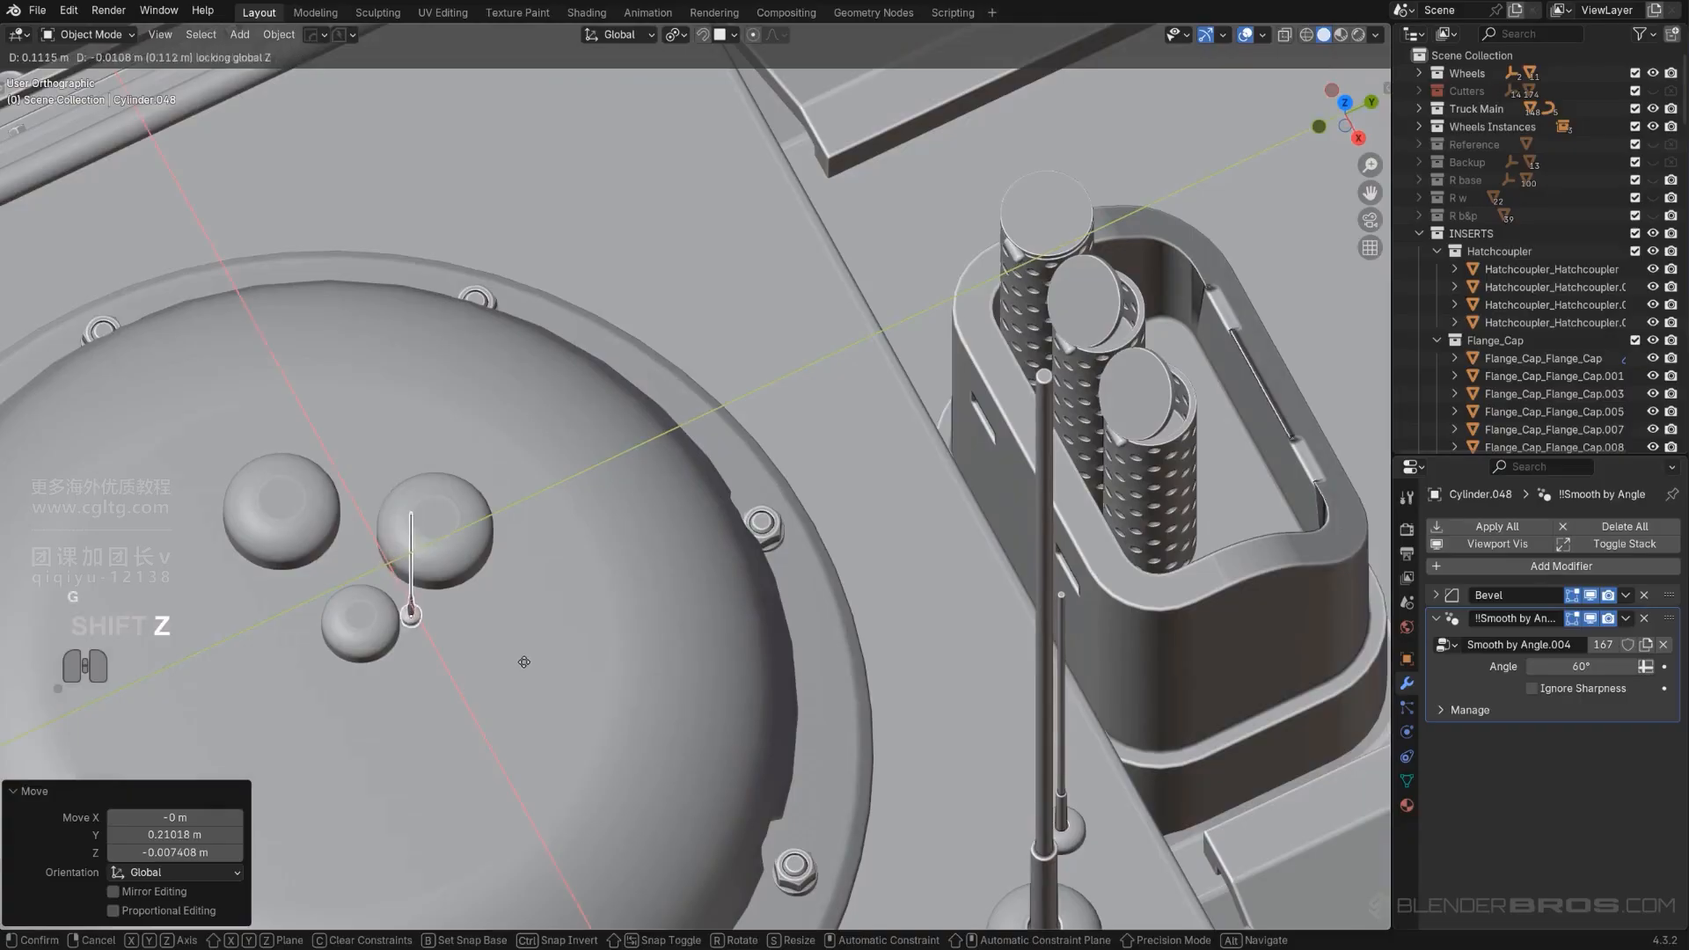
click(543, 658)
scroll(565, 643, down, 4)
alt+middle_drag(567, 641, 751, 505)
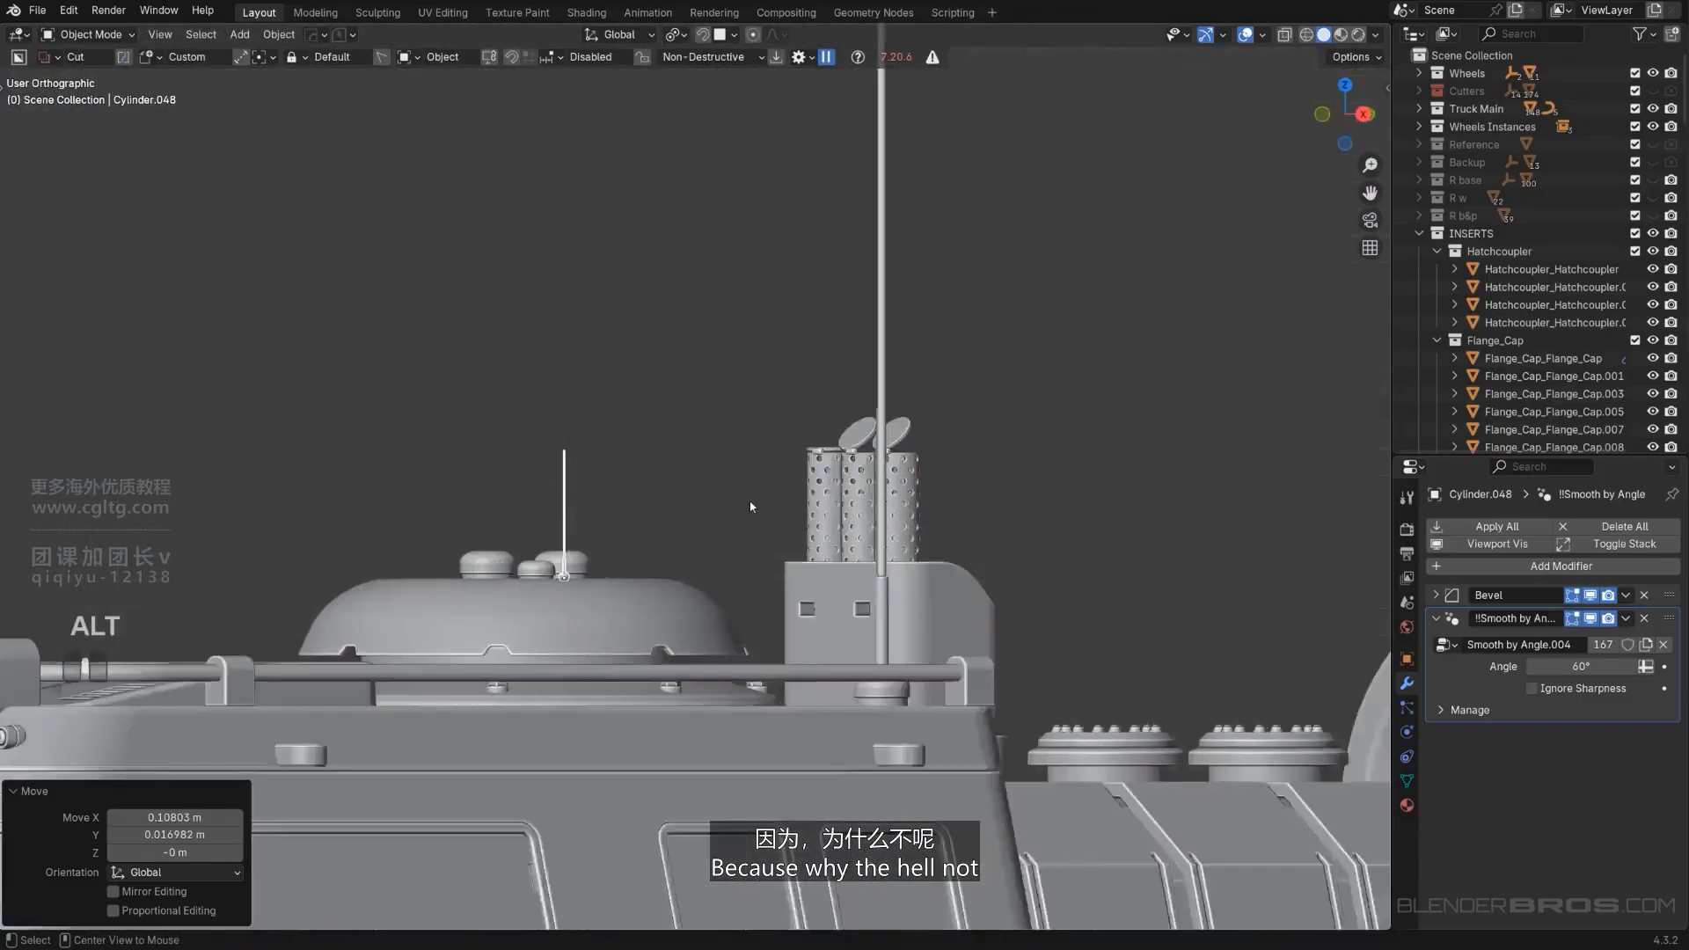
scroll(751, 495, down, 7)
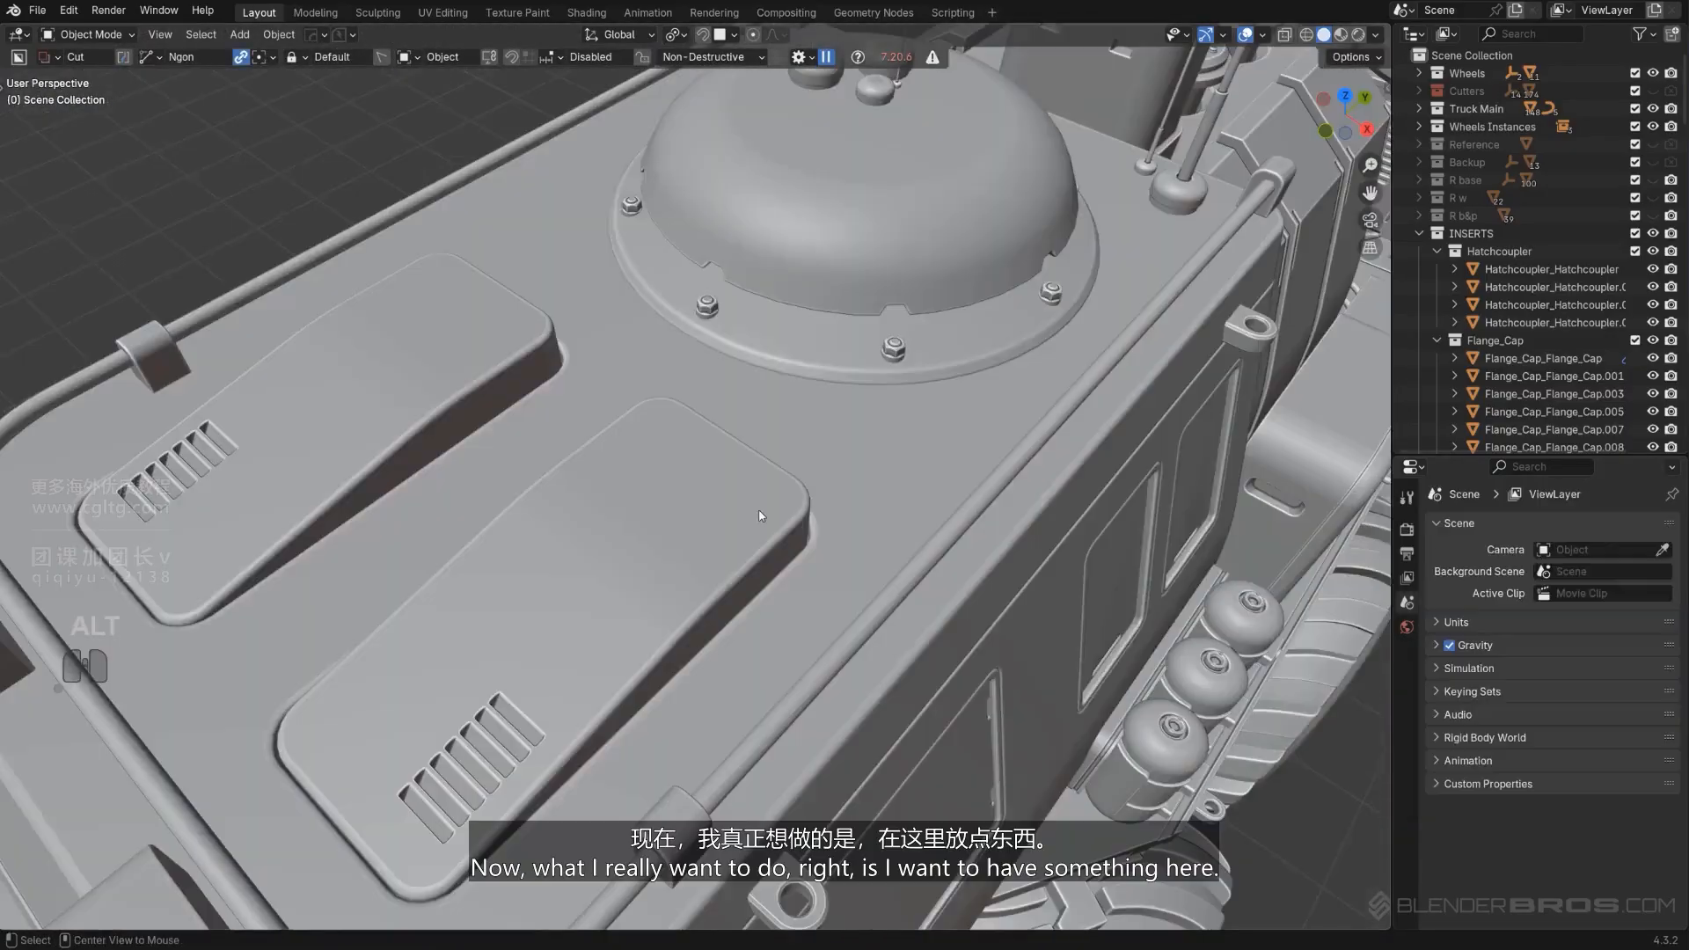
Select the raised vent plate on the cabin roof and save the file with PowerSave as Truck 21 FINAL MESH DETAILS_02.
alt+middle_drag(702, 377, 811, 565)
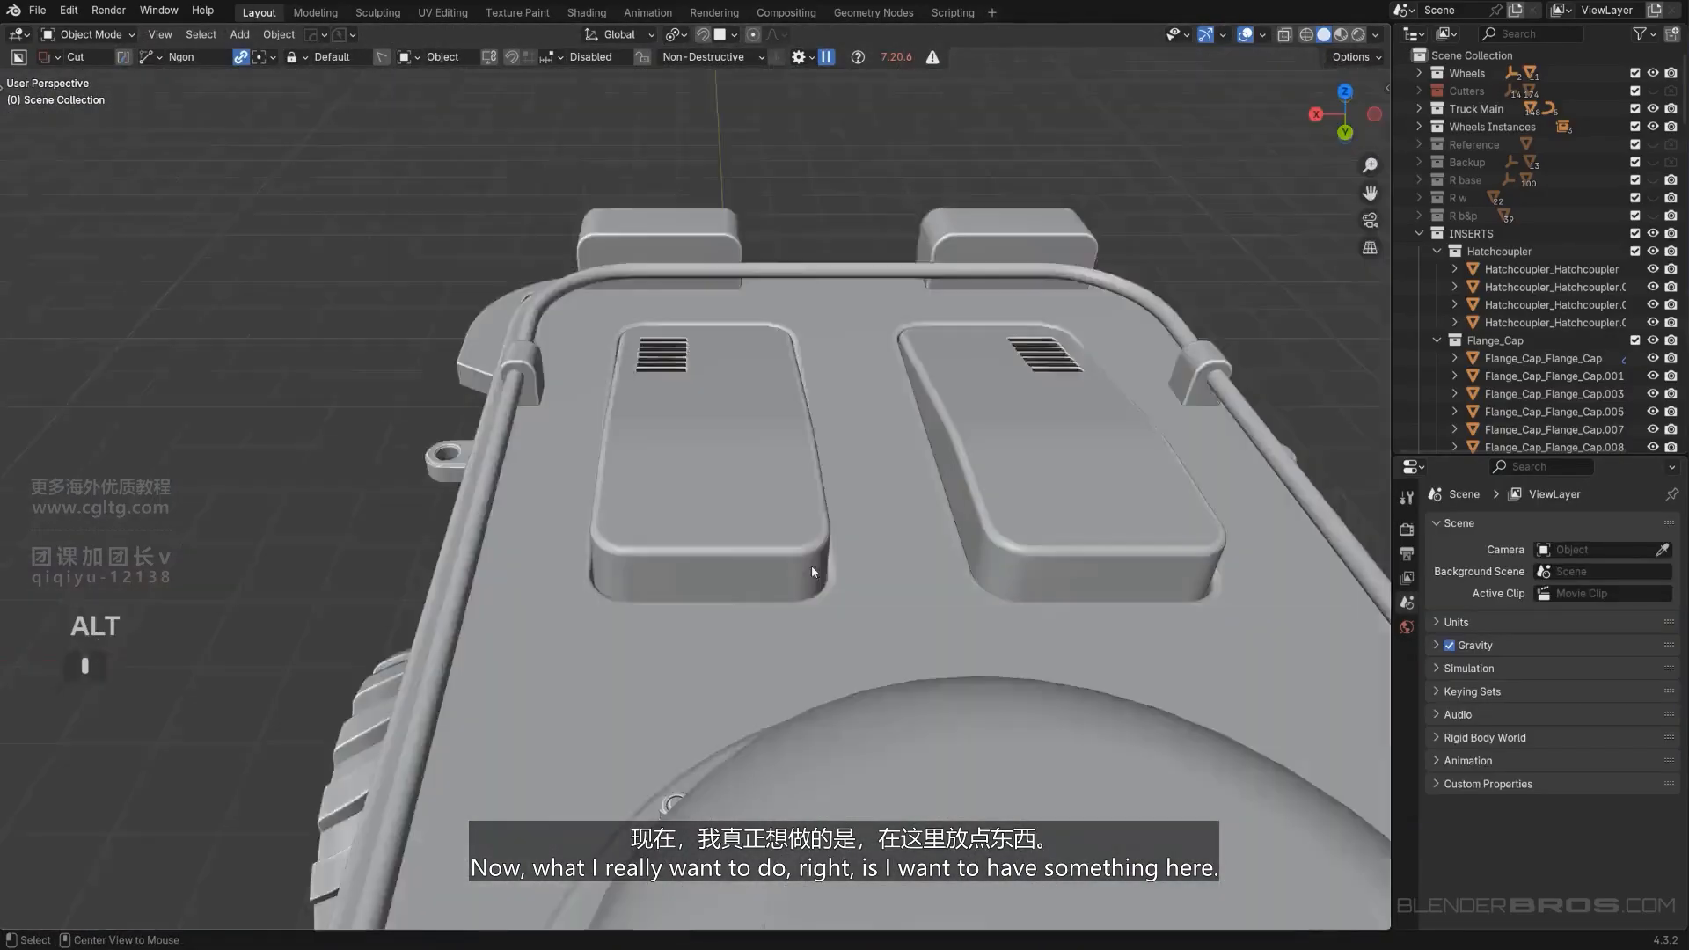
key(KP_5)
scroll(743, 493, up, 2)
click(727, 480)
key(Tab)
shift+middle_drag(726, 480, 718, 495)
scroll(686, 495, up, 1)
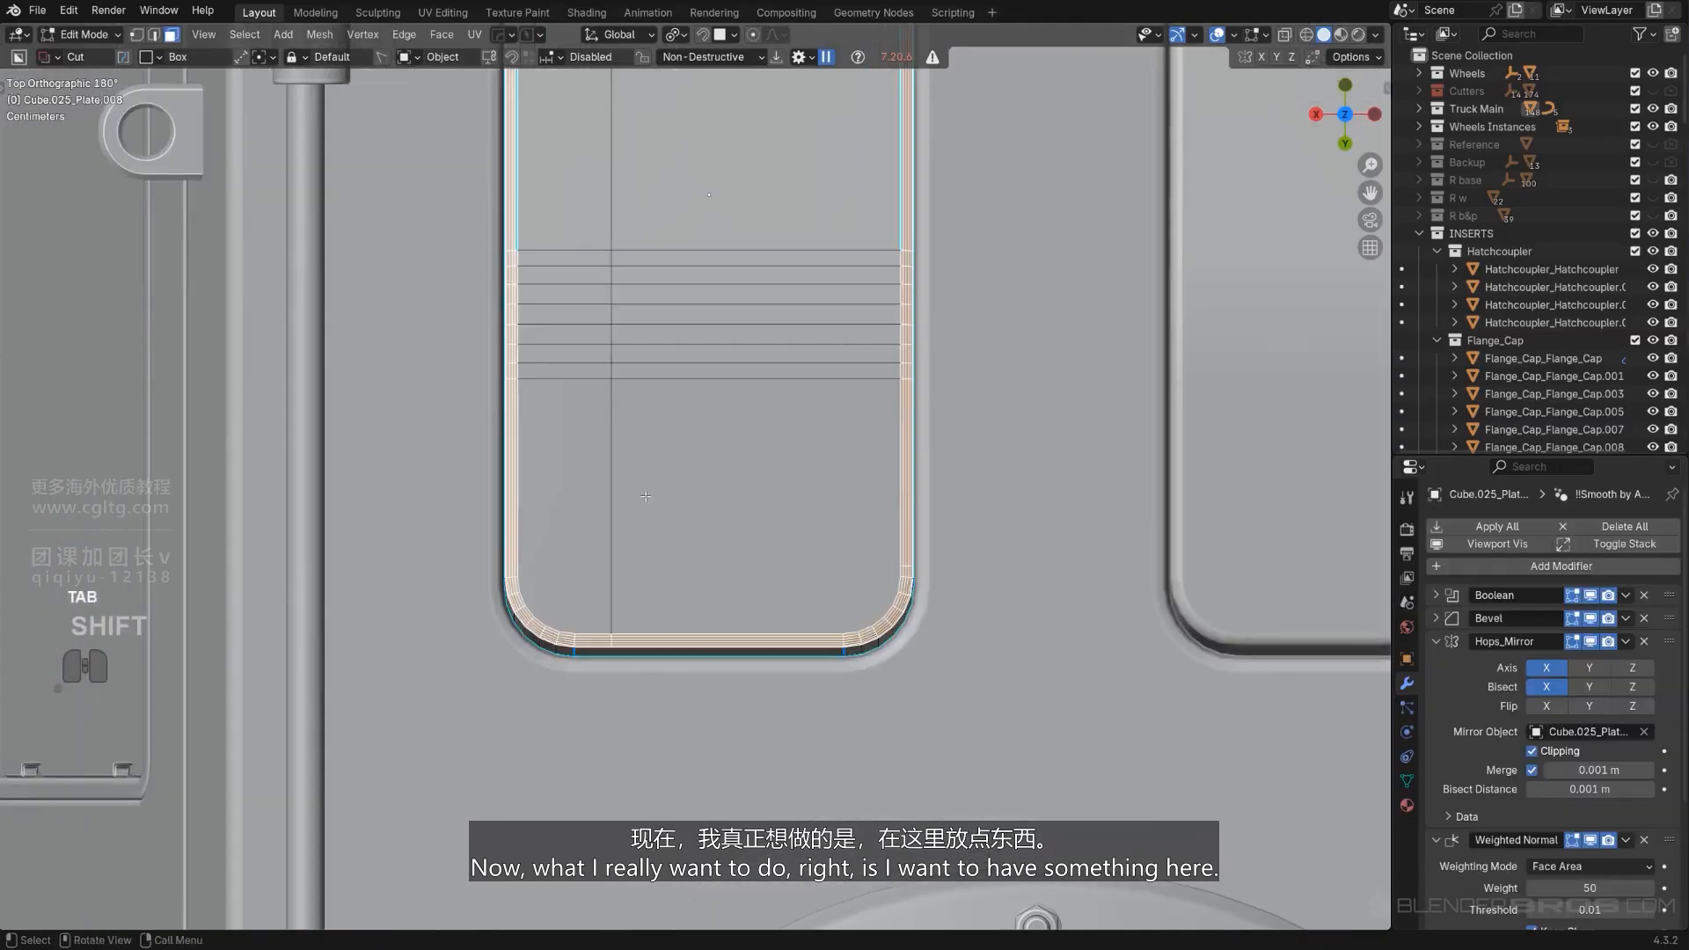
key(Tab)
click(352, 35)
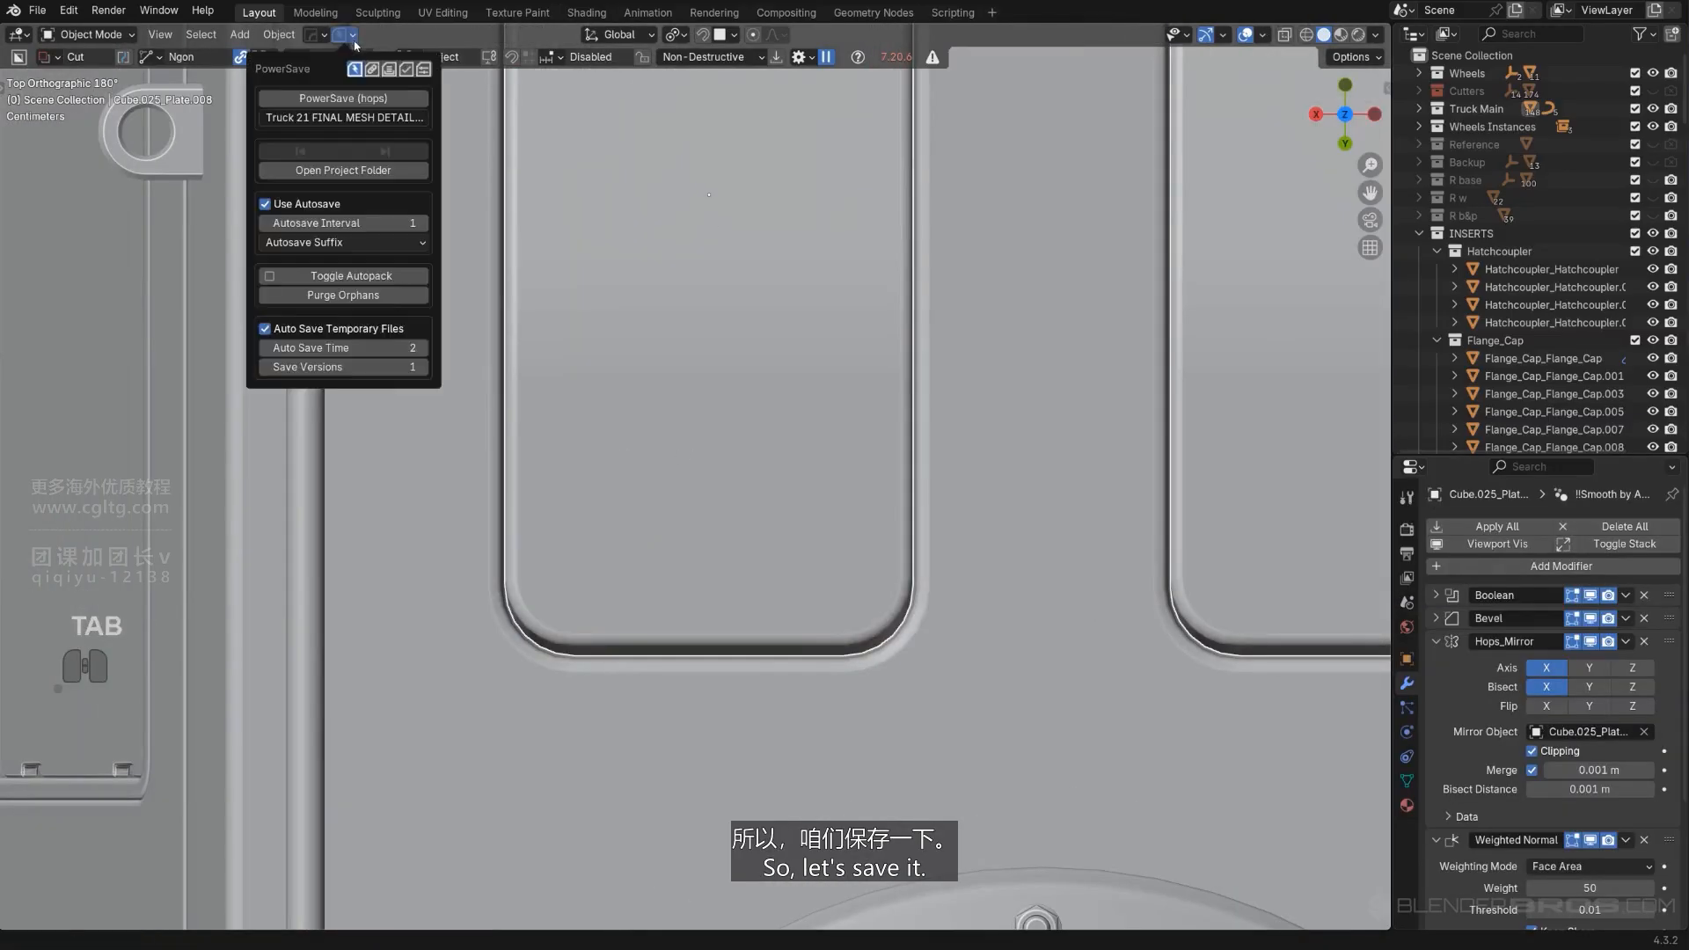
click(366, 99)
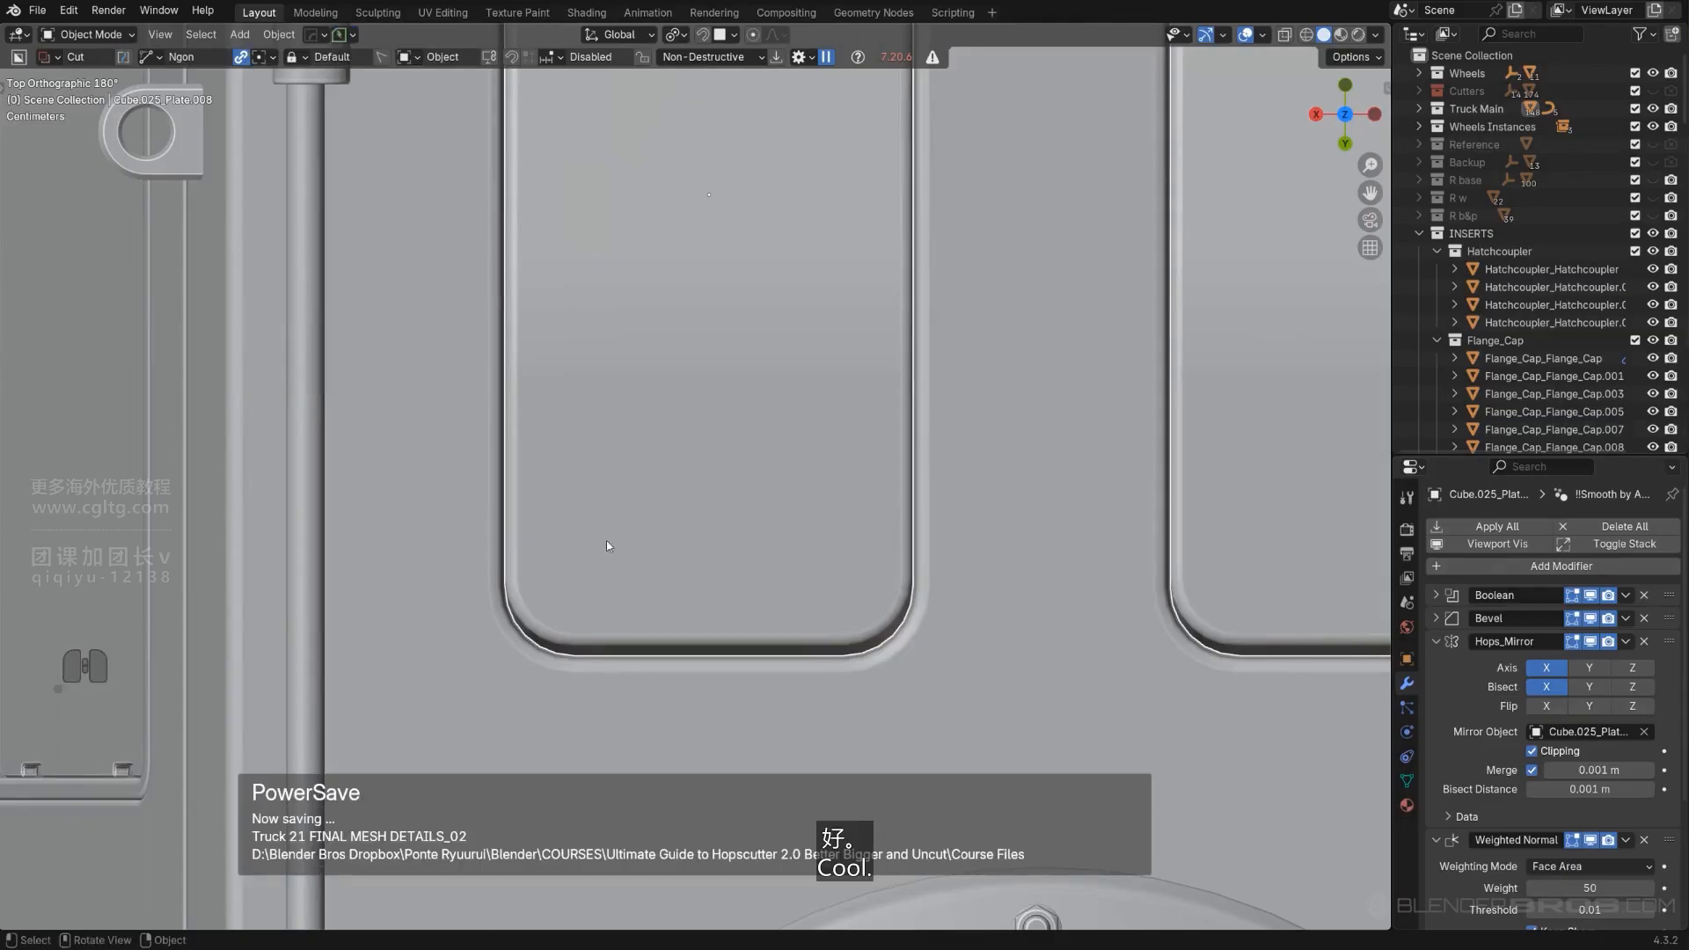
Switch BoxCutter to the box shape and draw a cut about 0.483 by 0.234 m on the vent plate's end opposite the slots.
key(d)
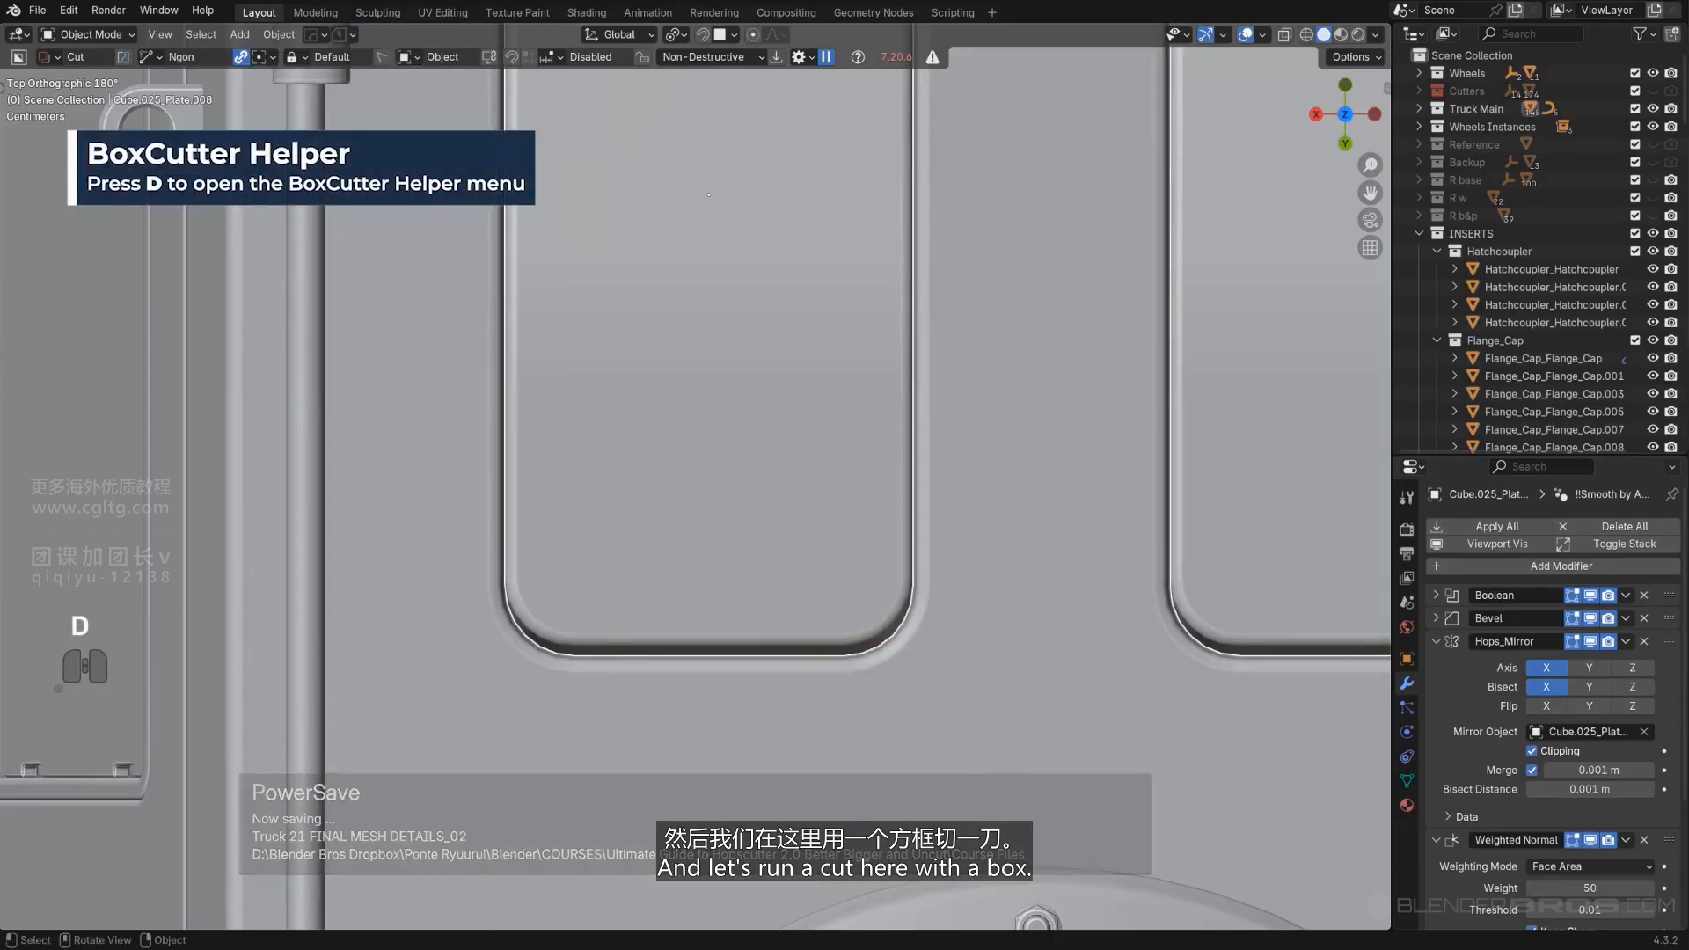
scroll(635, 514, down, 2)
key(d)
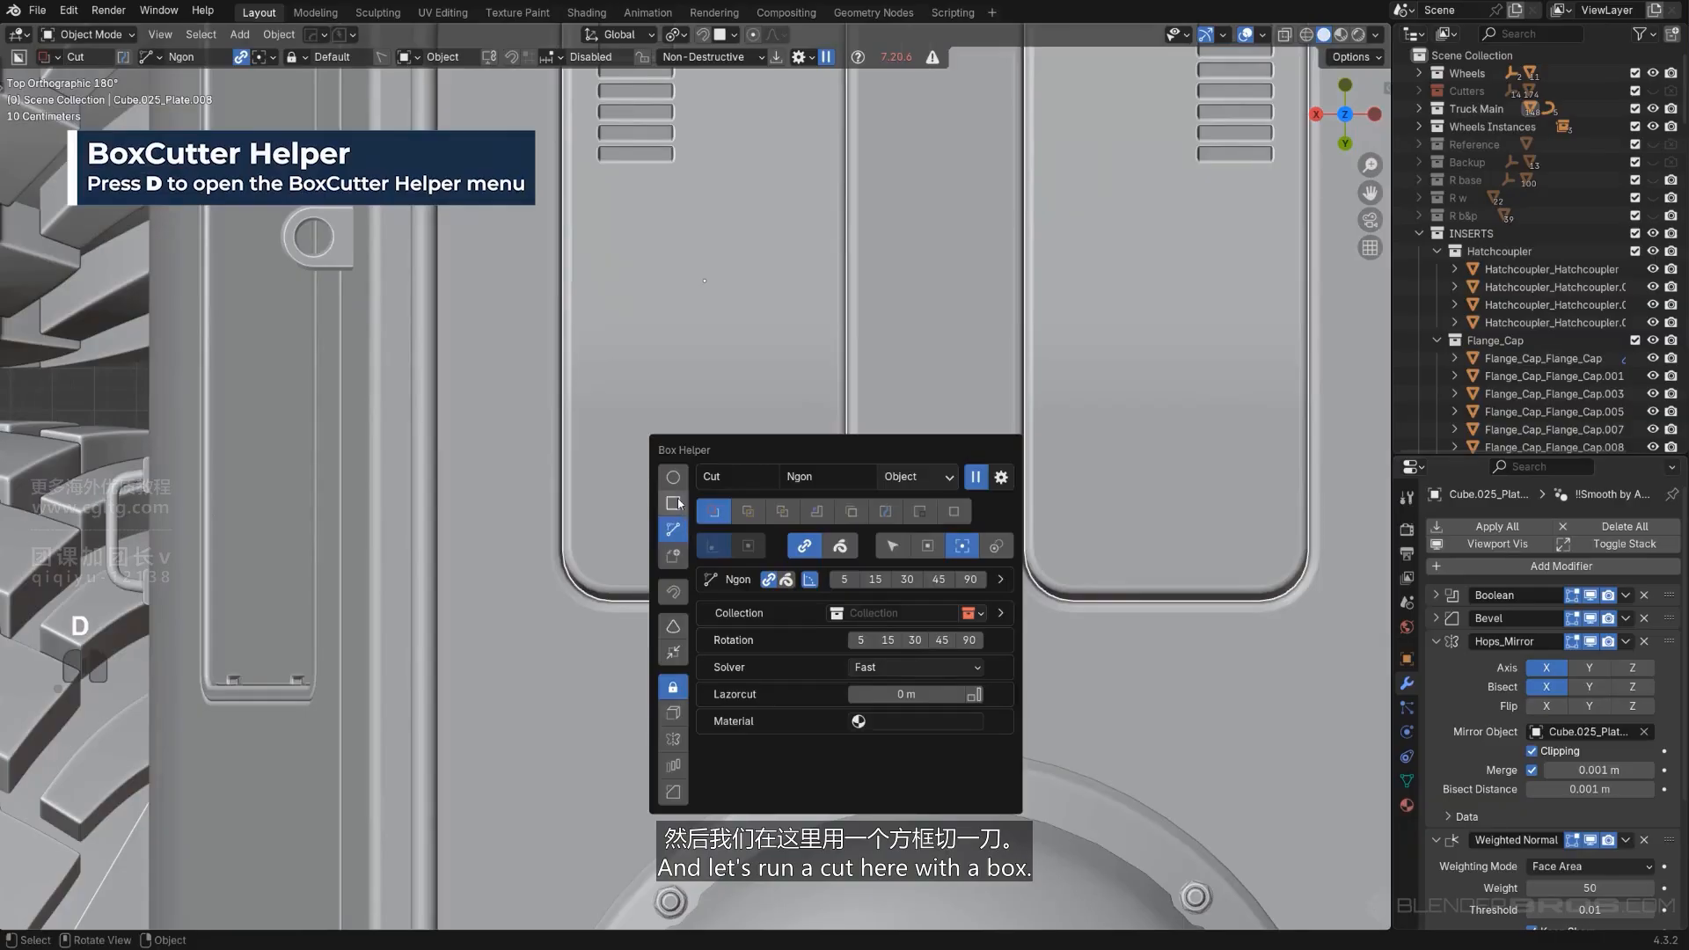
click(677, 504)
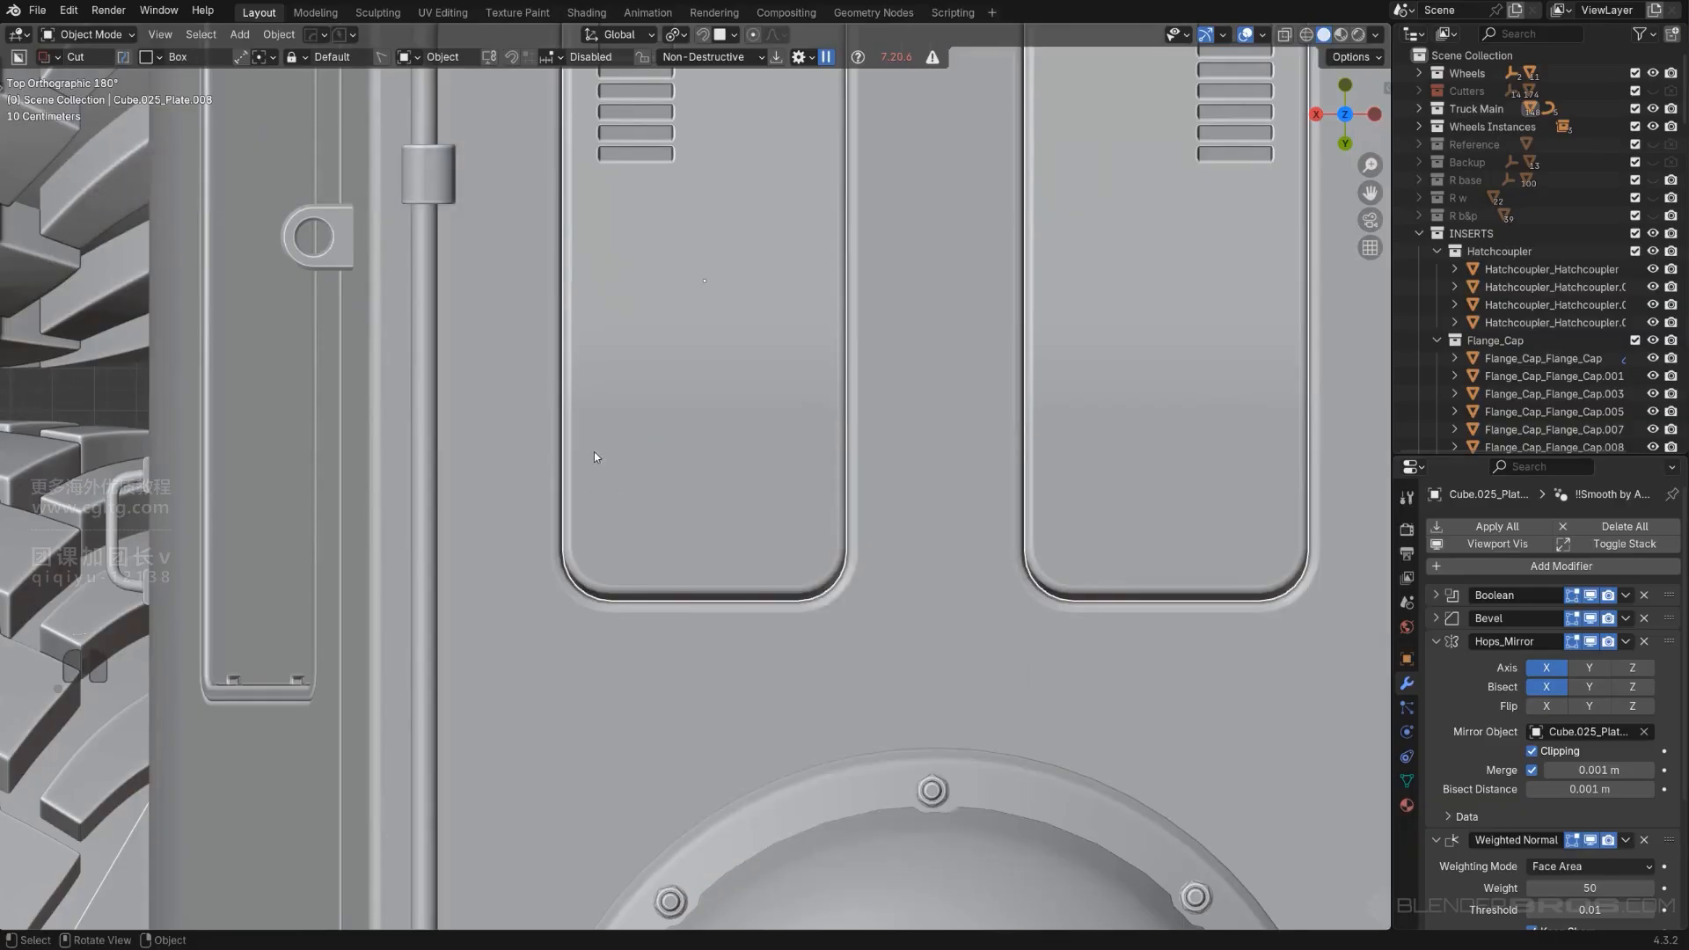
drag(597, 457, 792, 557)
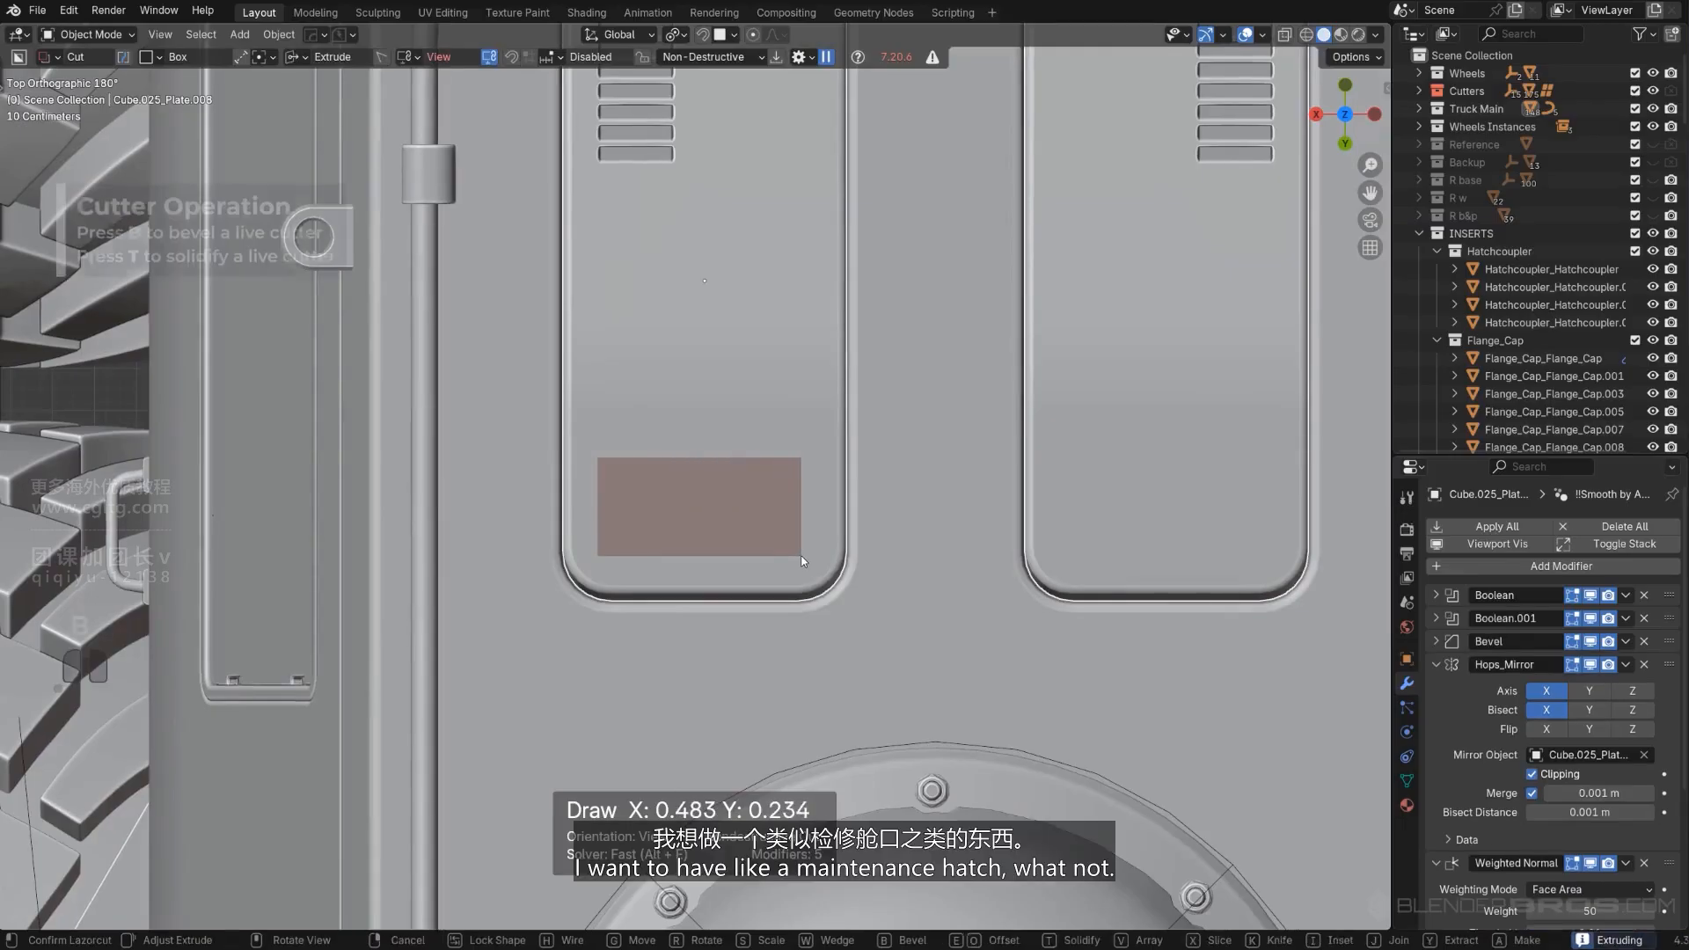
Bevel the cutter's corners, extrude it about 0.06 m deep and solidify it to about 0.002 m to cut a maintenance hatch outline.
key(b)
mouse_move(804, 560)
middle_down()
mouse_move(765, 490)
mouse_move(905, 516)
middle_up()
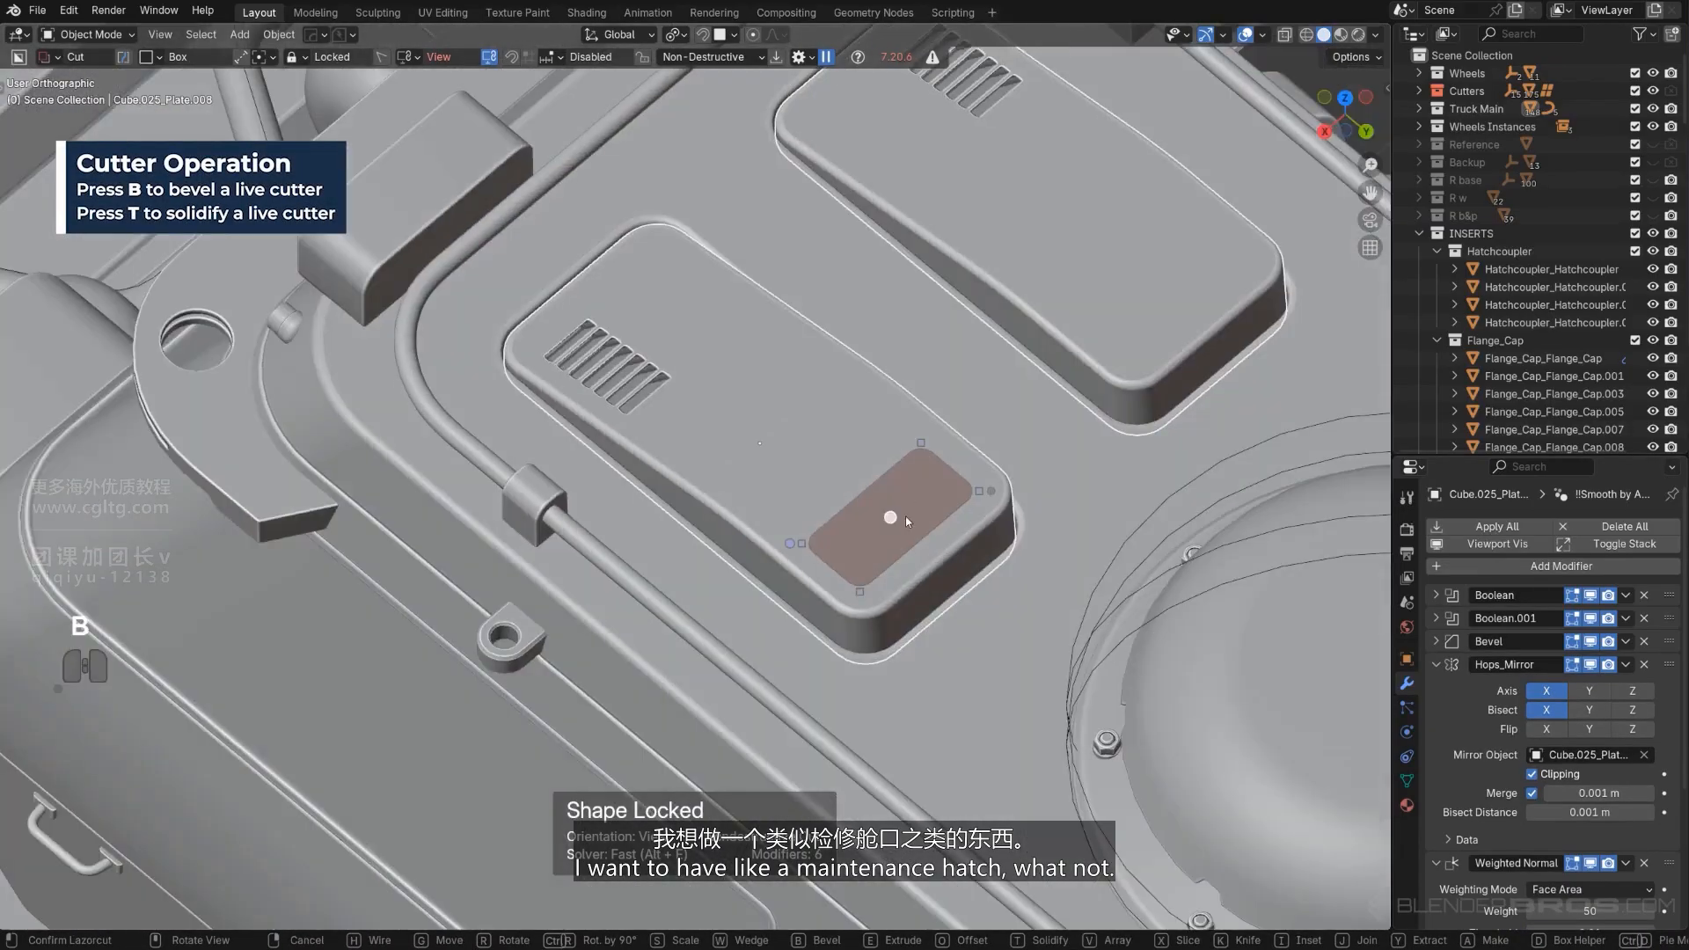
key(e)
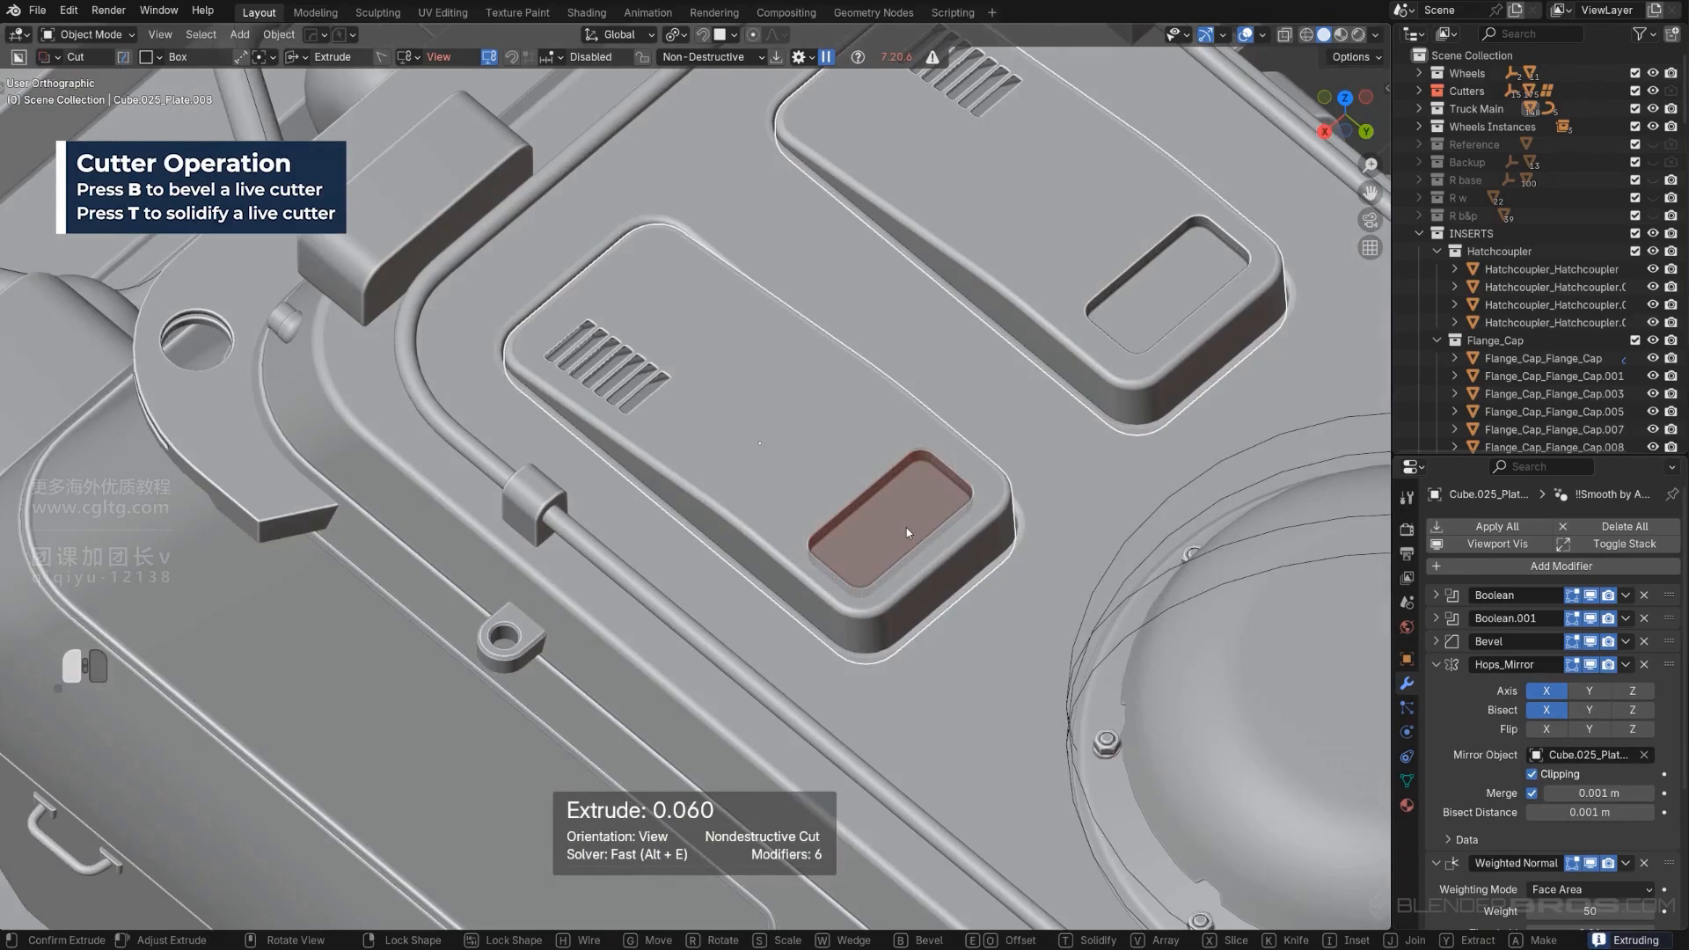
key(t)
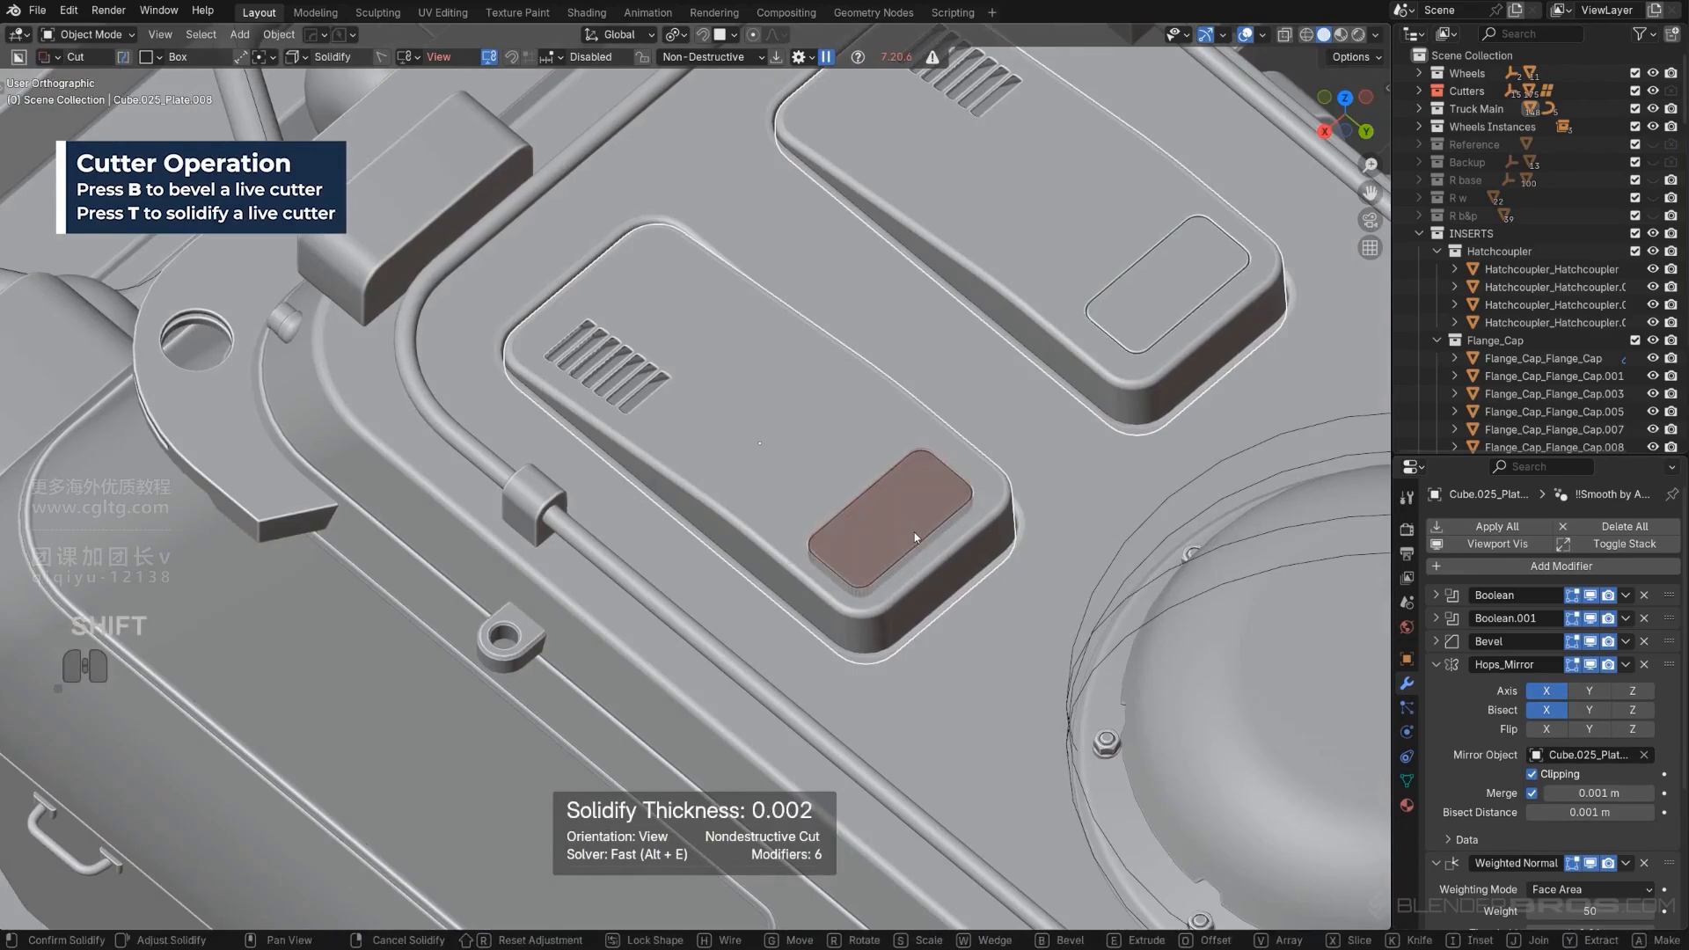
click(915, 531)
key(KP_5)
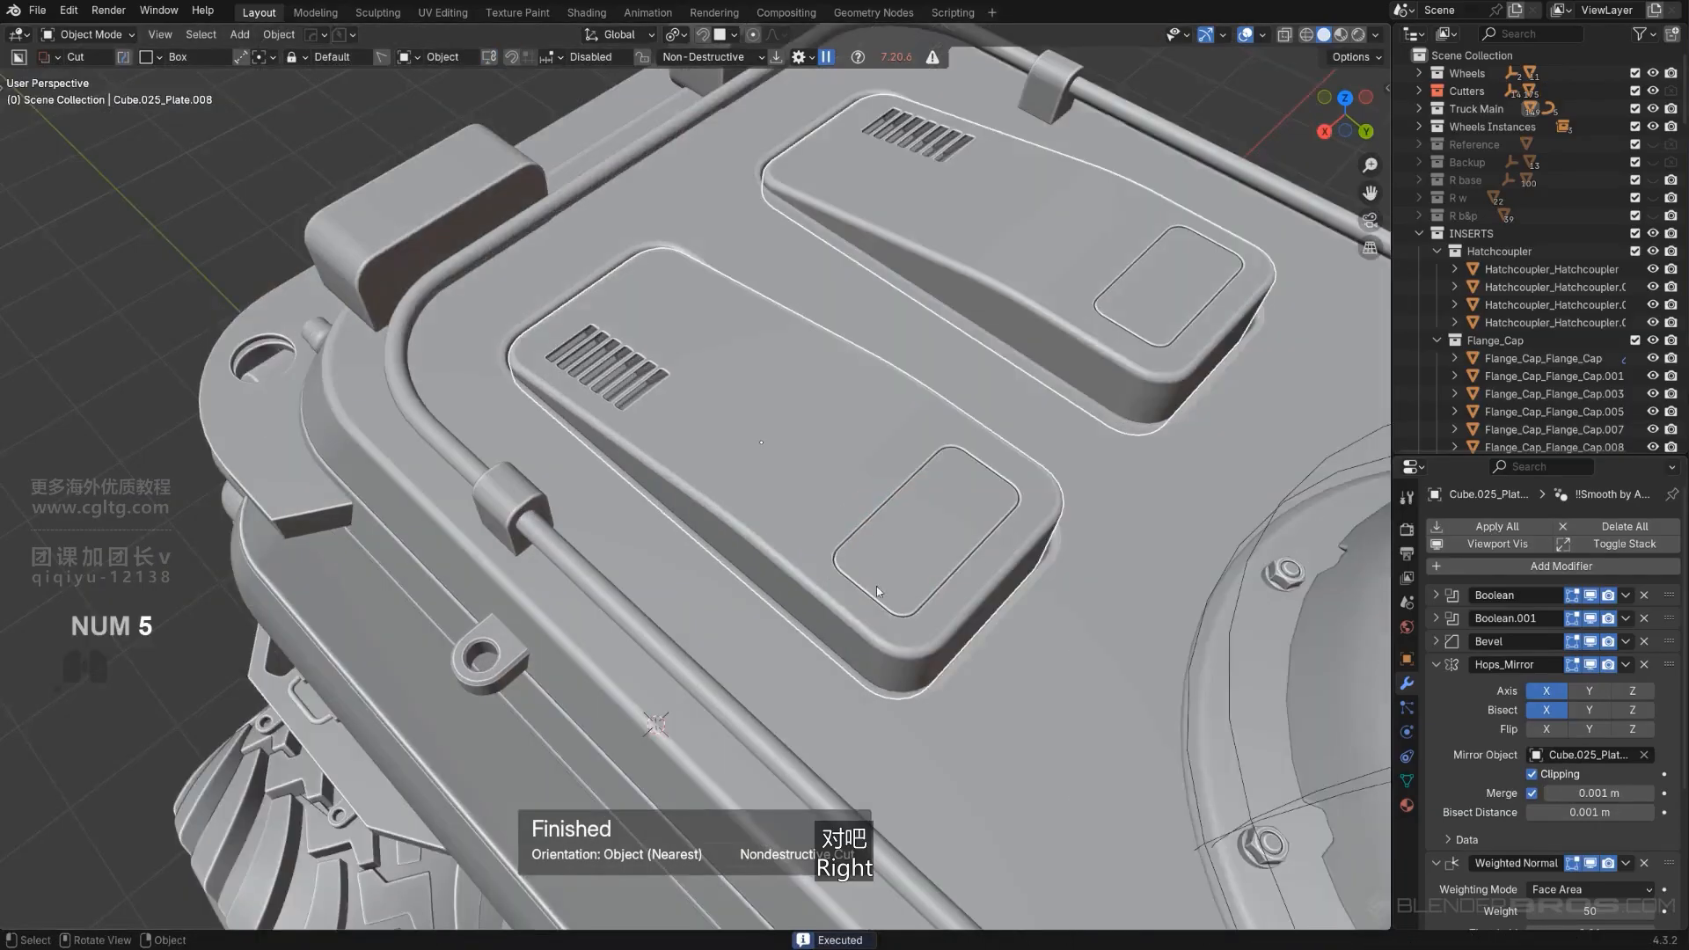
scroll(856, 573, up, 2)
shift+middle_drag(855, 574, 418, 505)
key(q)
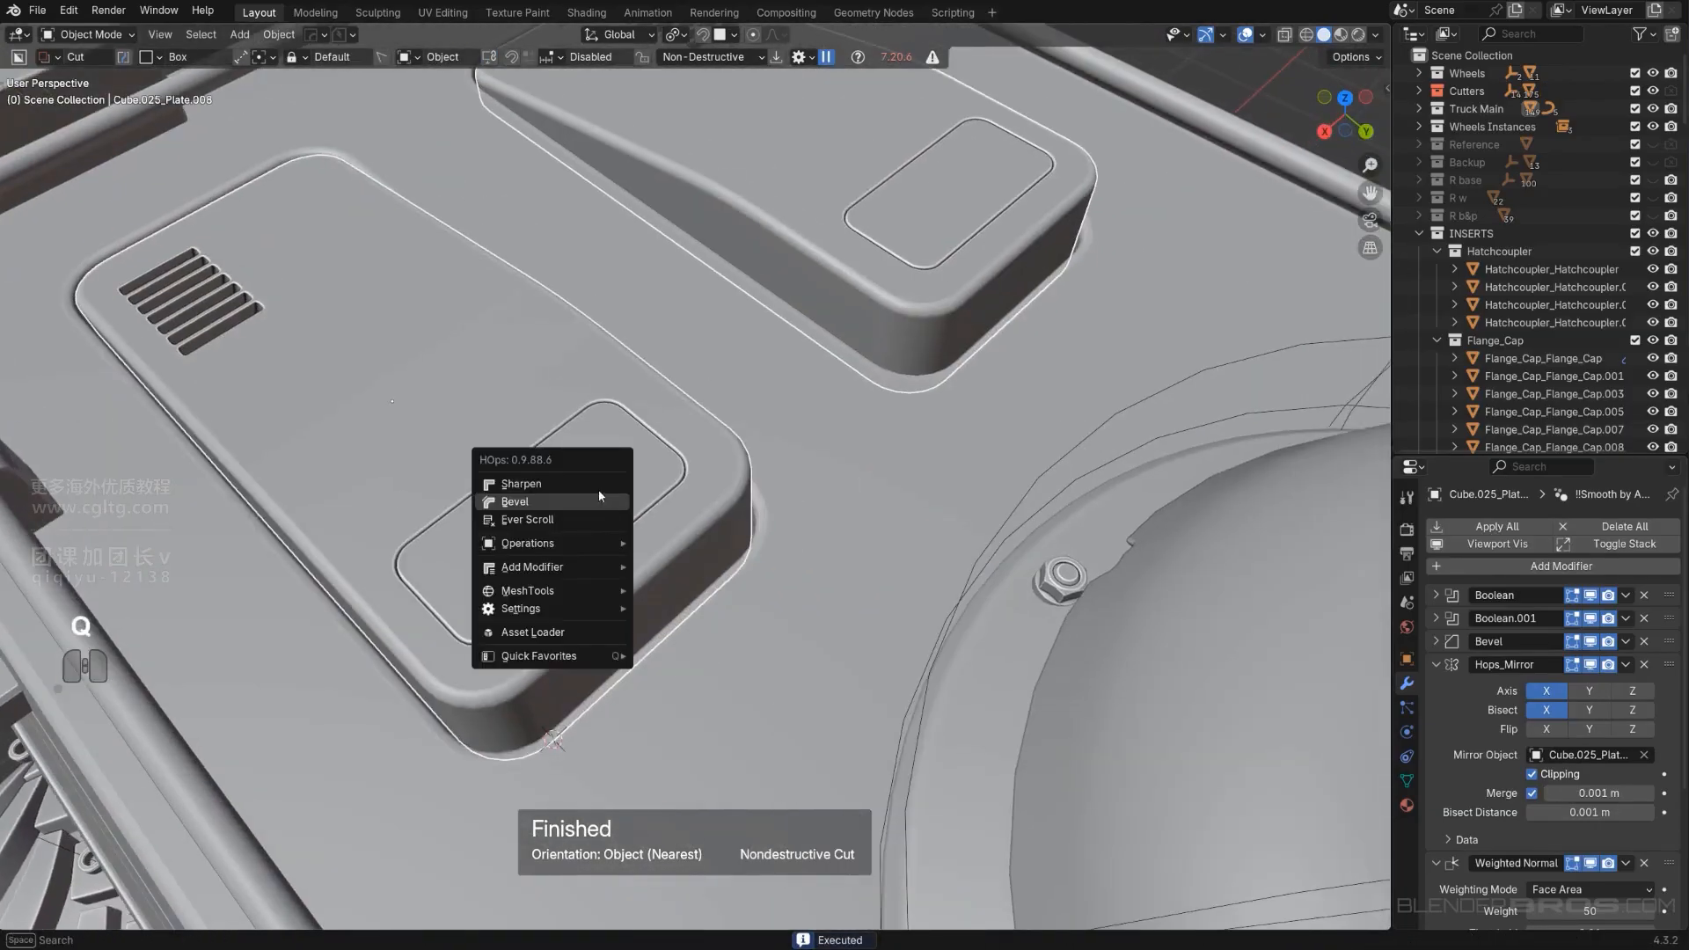
key(Escape)
middle_drag(586, 588, 669, 511)
key(q)
mouse_move(662, 549)
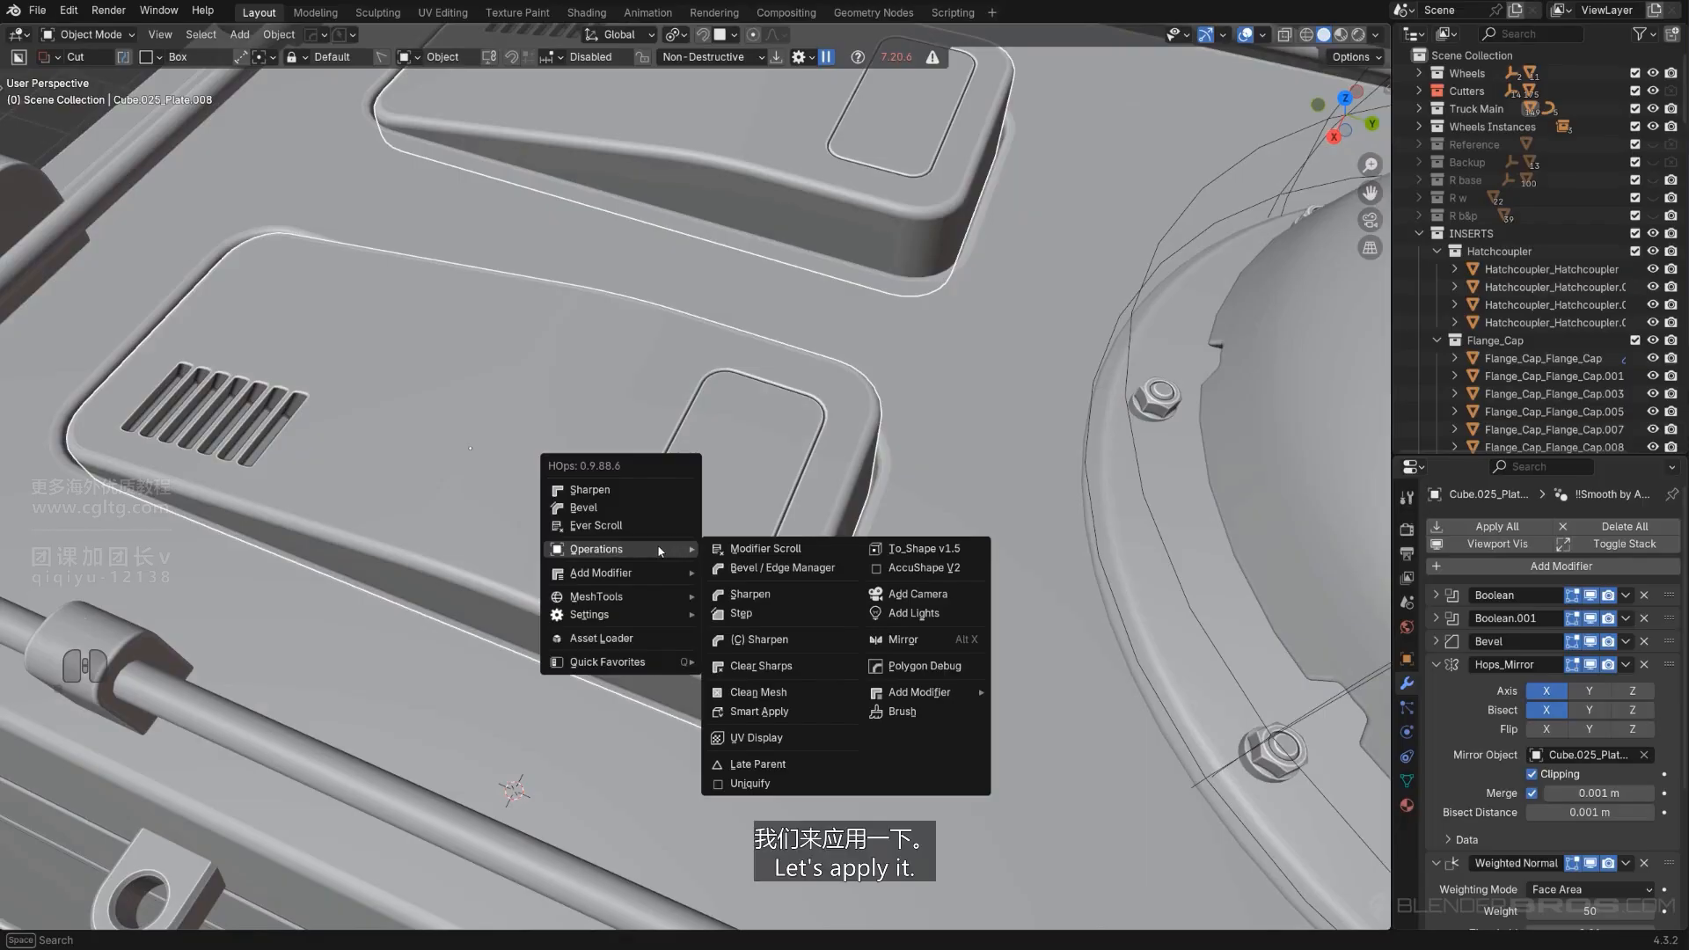
Select the body cover behind the cabin and draw a box cutter from above around its two round flange caps, past the rear edge.
scroll(741, 473, down, 5)
middle_drag(741, 473, 748, 548)
key(KP_5)
key(KP_5)
scroll(858, 370, up, 3)
key(KP_5)
click(646, 388)
key(KP_5)
scroll(753, 456, down, 1)
scroll(748, 547, down, 1)
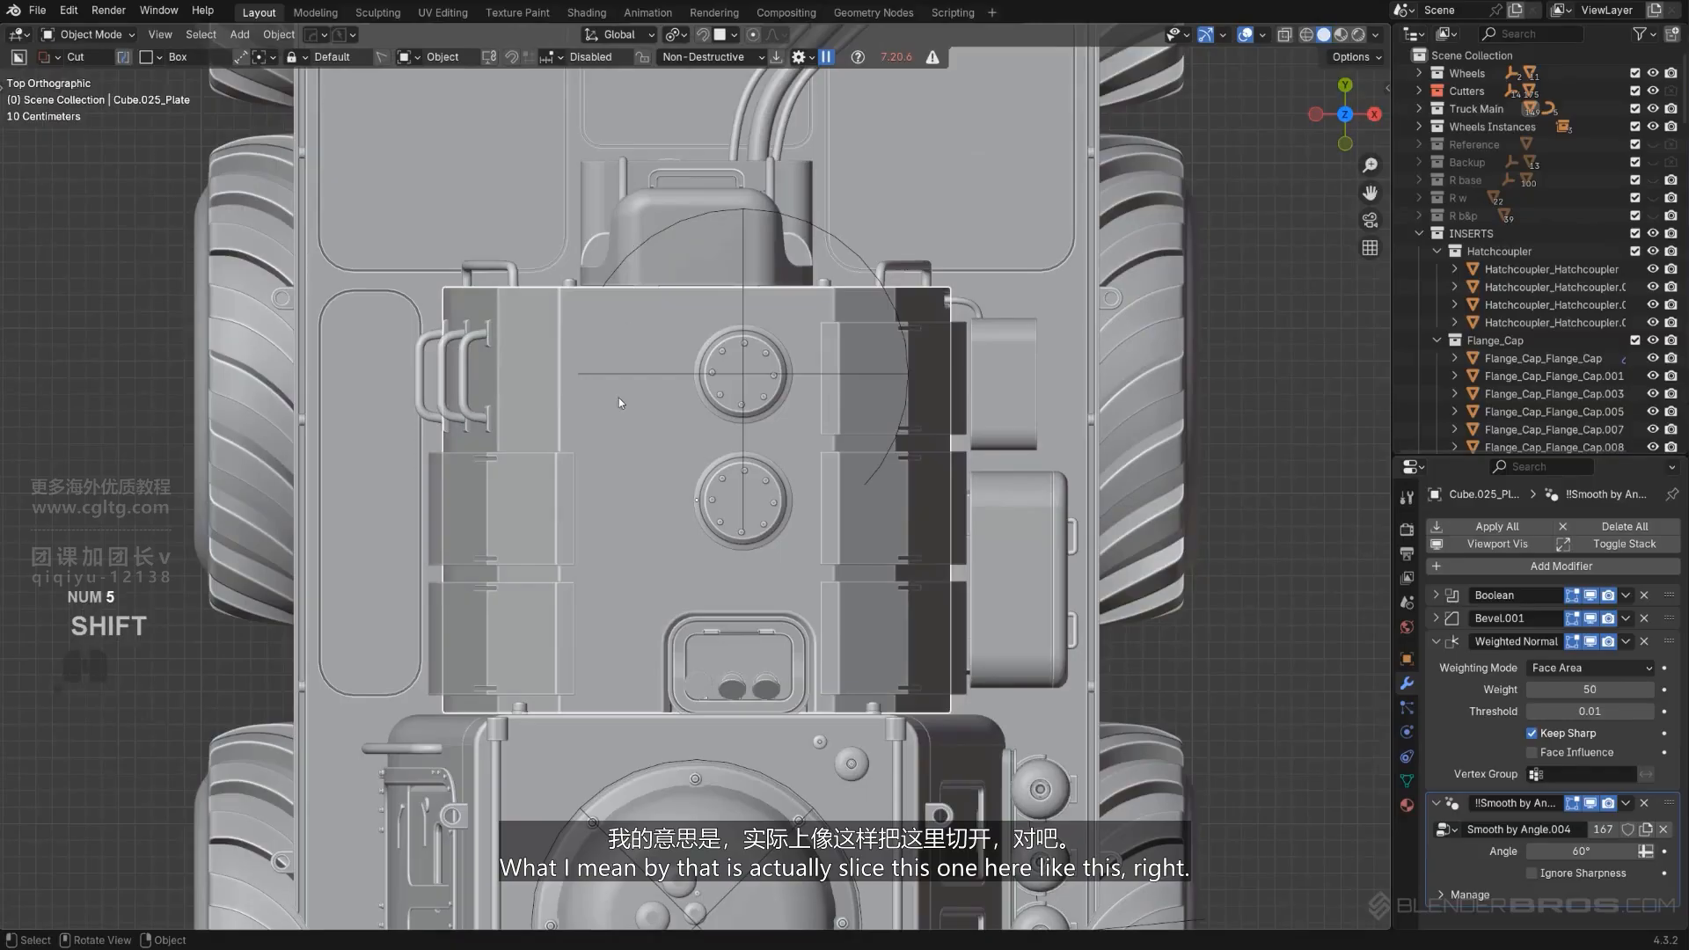
mouse_move(596, 350)
mouse_down()
mouse_move(715, 541)
mouse_move(810, 589)
mouse_up()
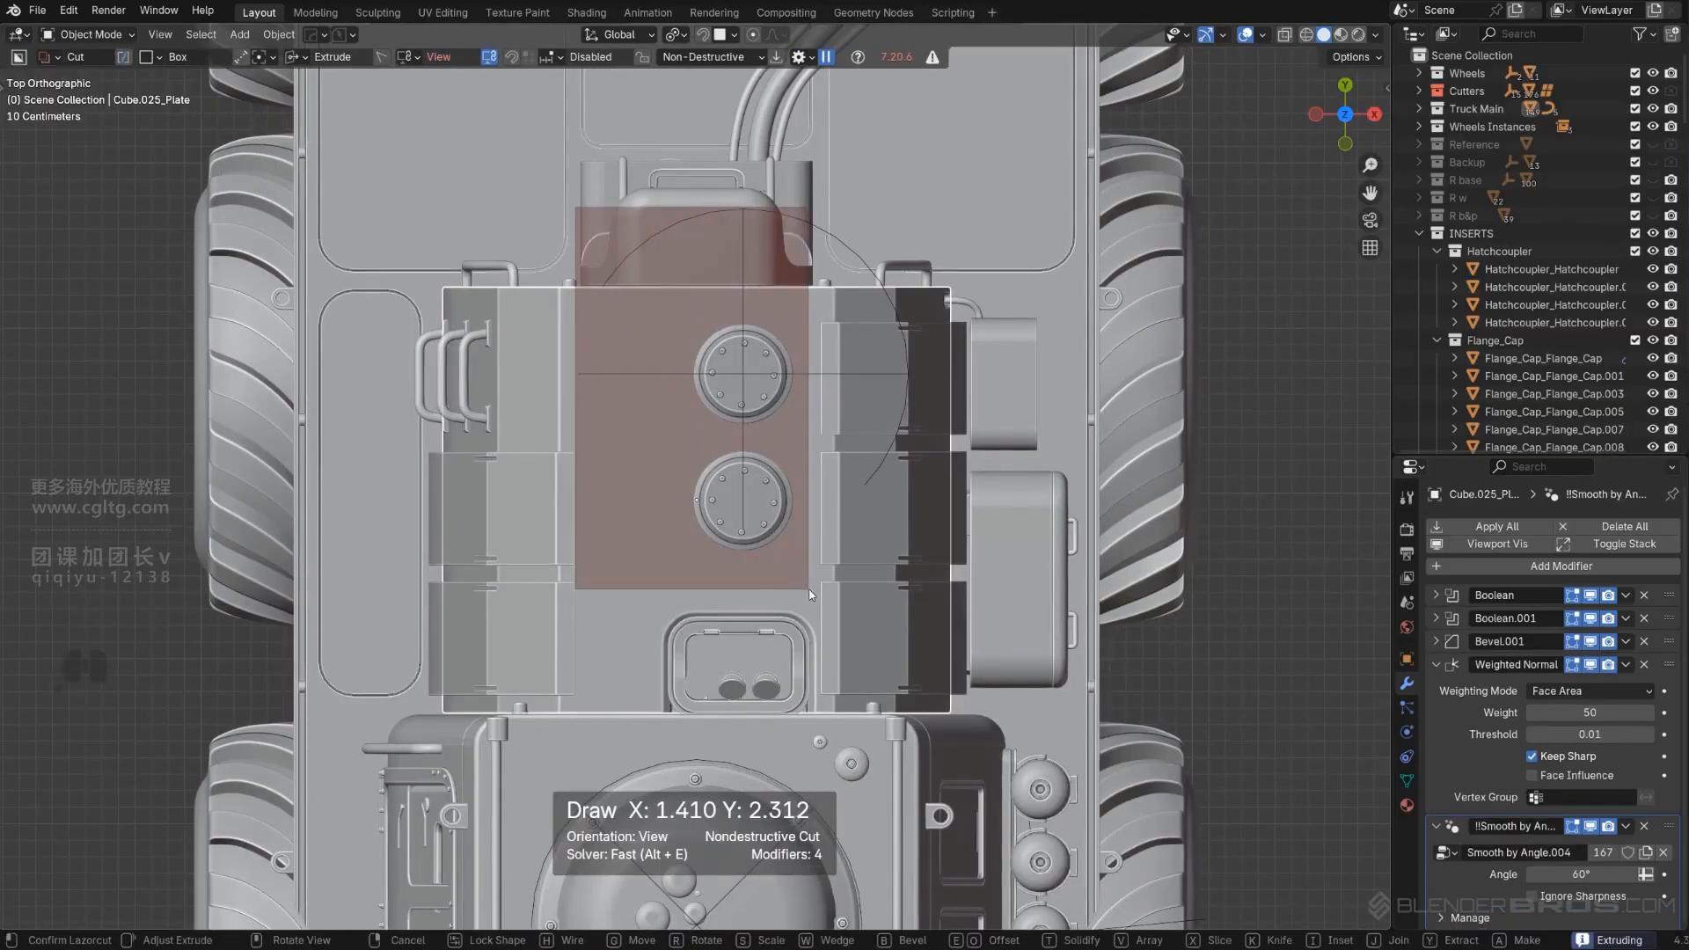
right_click(811, 589)
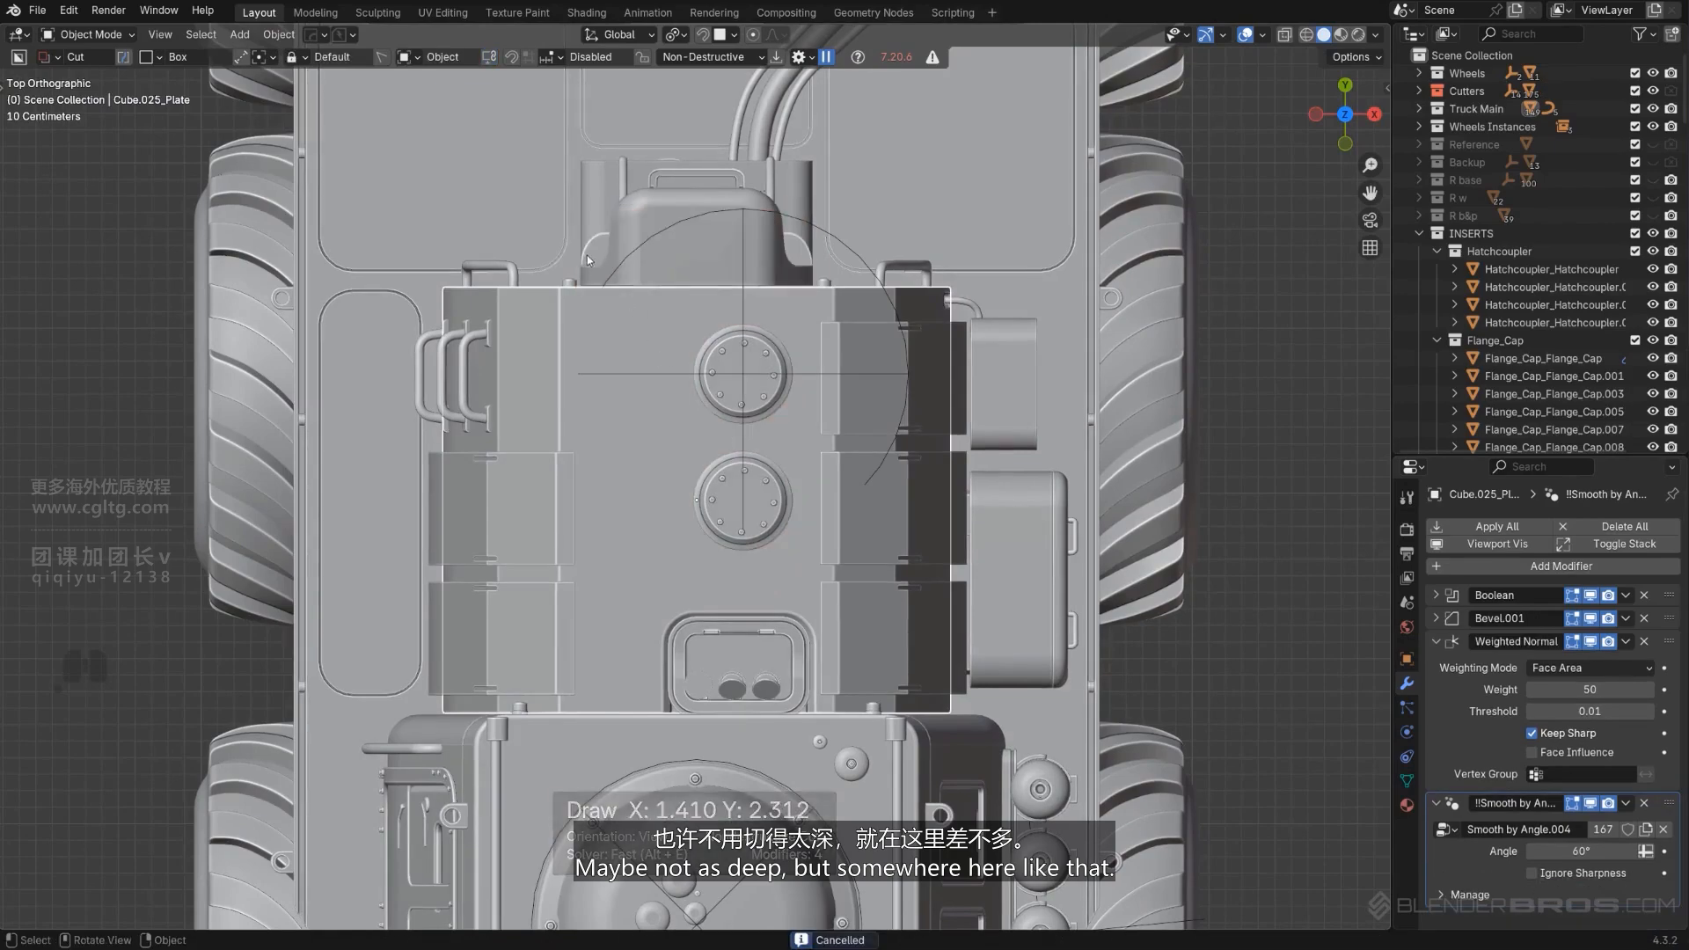
mouse_move(588, 261)
mouse_down()
mouse_move(705, 499)
mouse_move(805, 595)
mouse_up()
Bevel the cutter's corners by about 0.069 m and switch its operation to slice, separating the panel from the cover.
key(b)
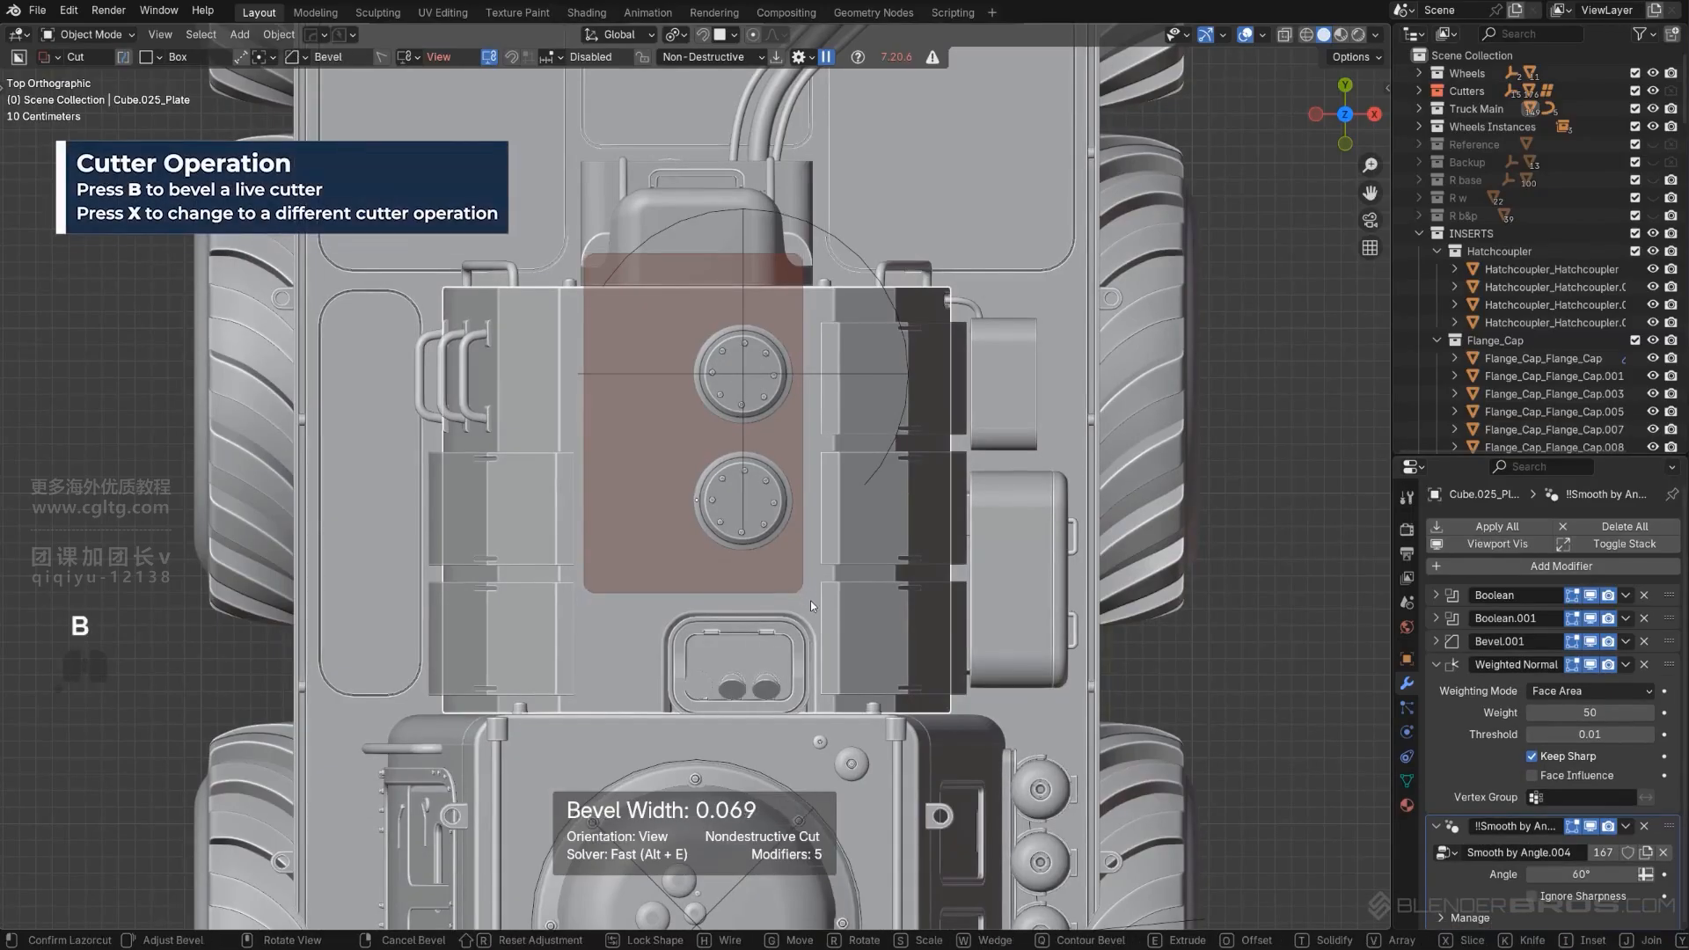
key(x)
key(space)
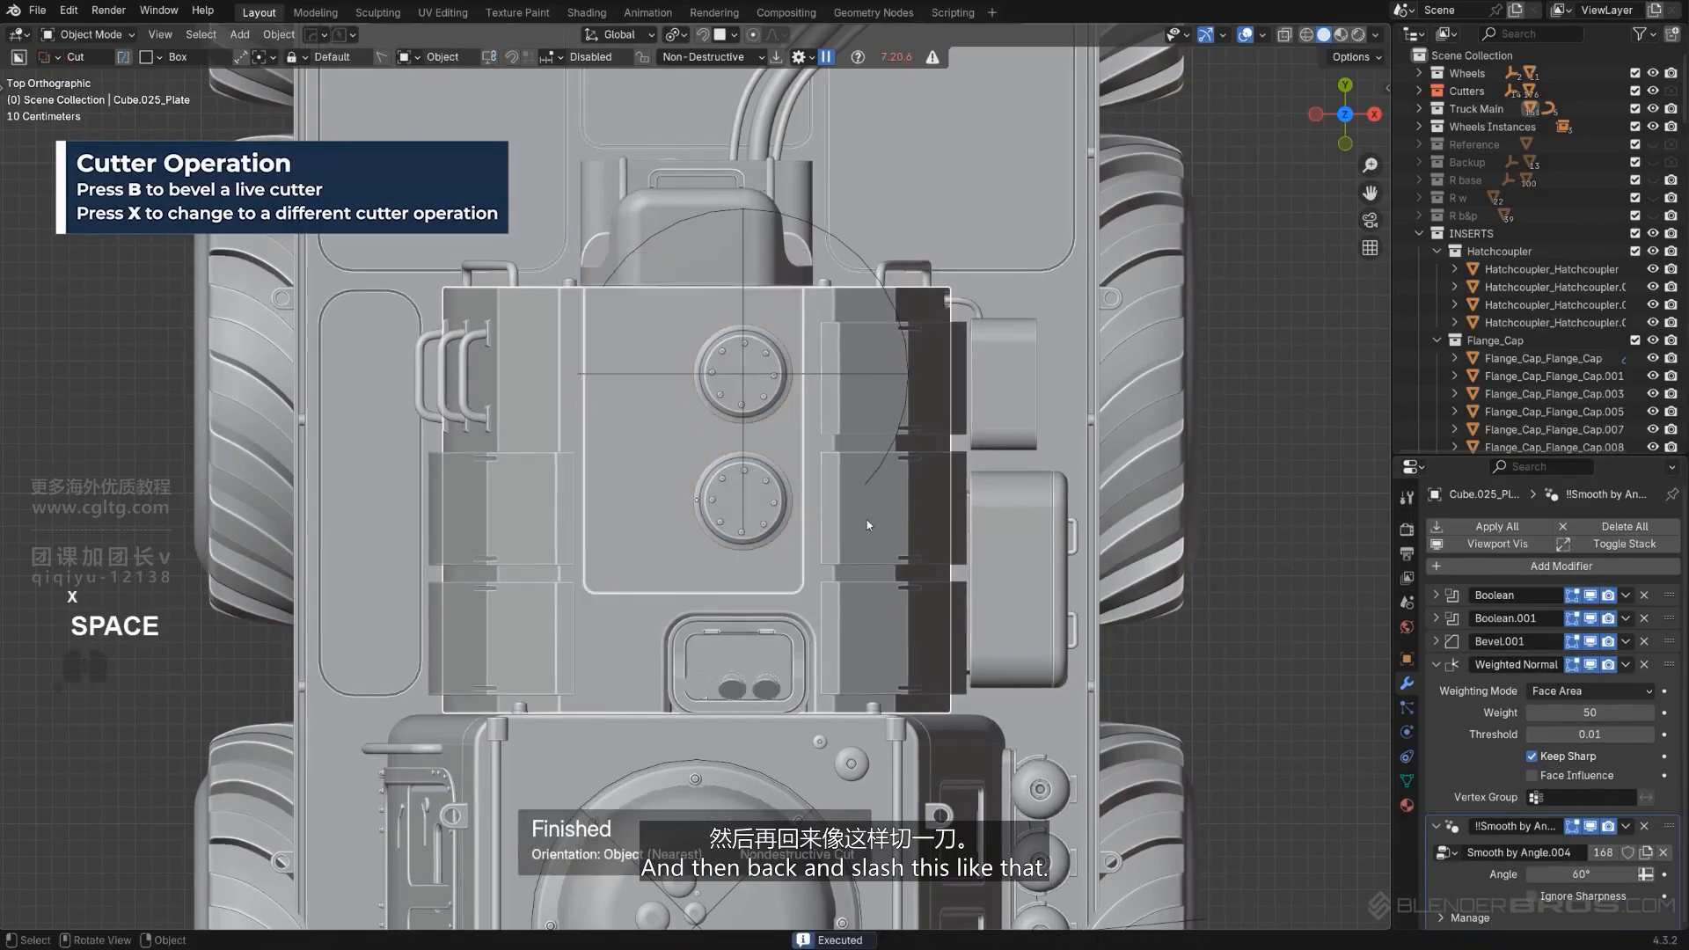
middle_drag(868, 526, 773, 409)
key(KP_5)
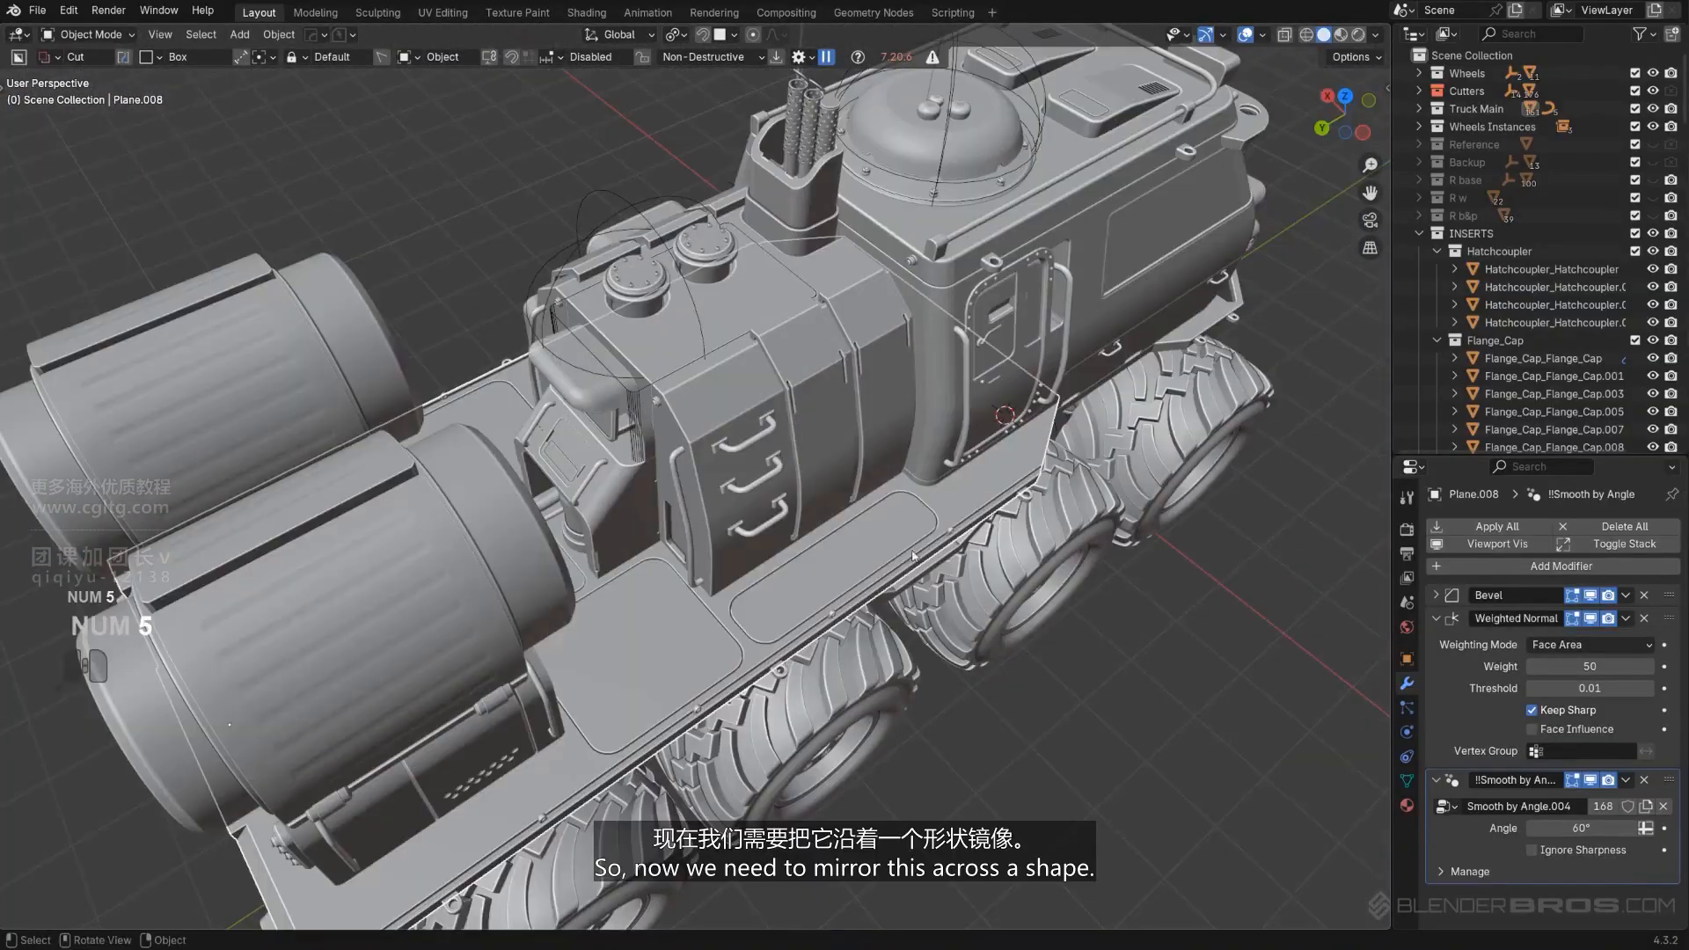
Select the cutter around the flange caps on the rear body cover and place the 3D cursor at the world origin.
middle_drag(848, 552, 951, 476)
scroll(660, 344, up, 6)
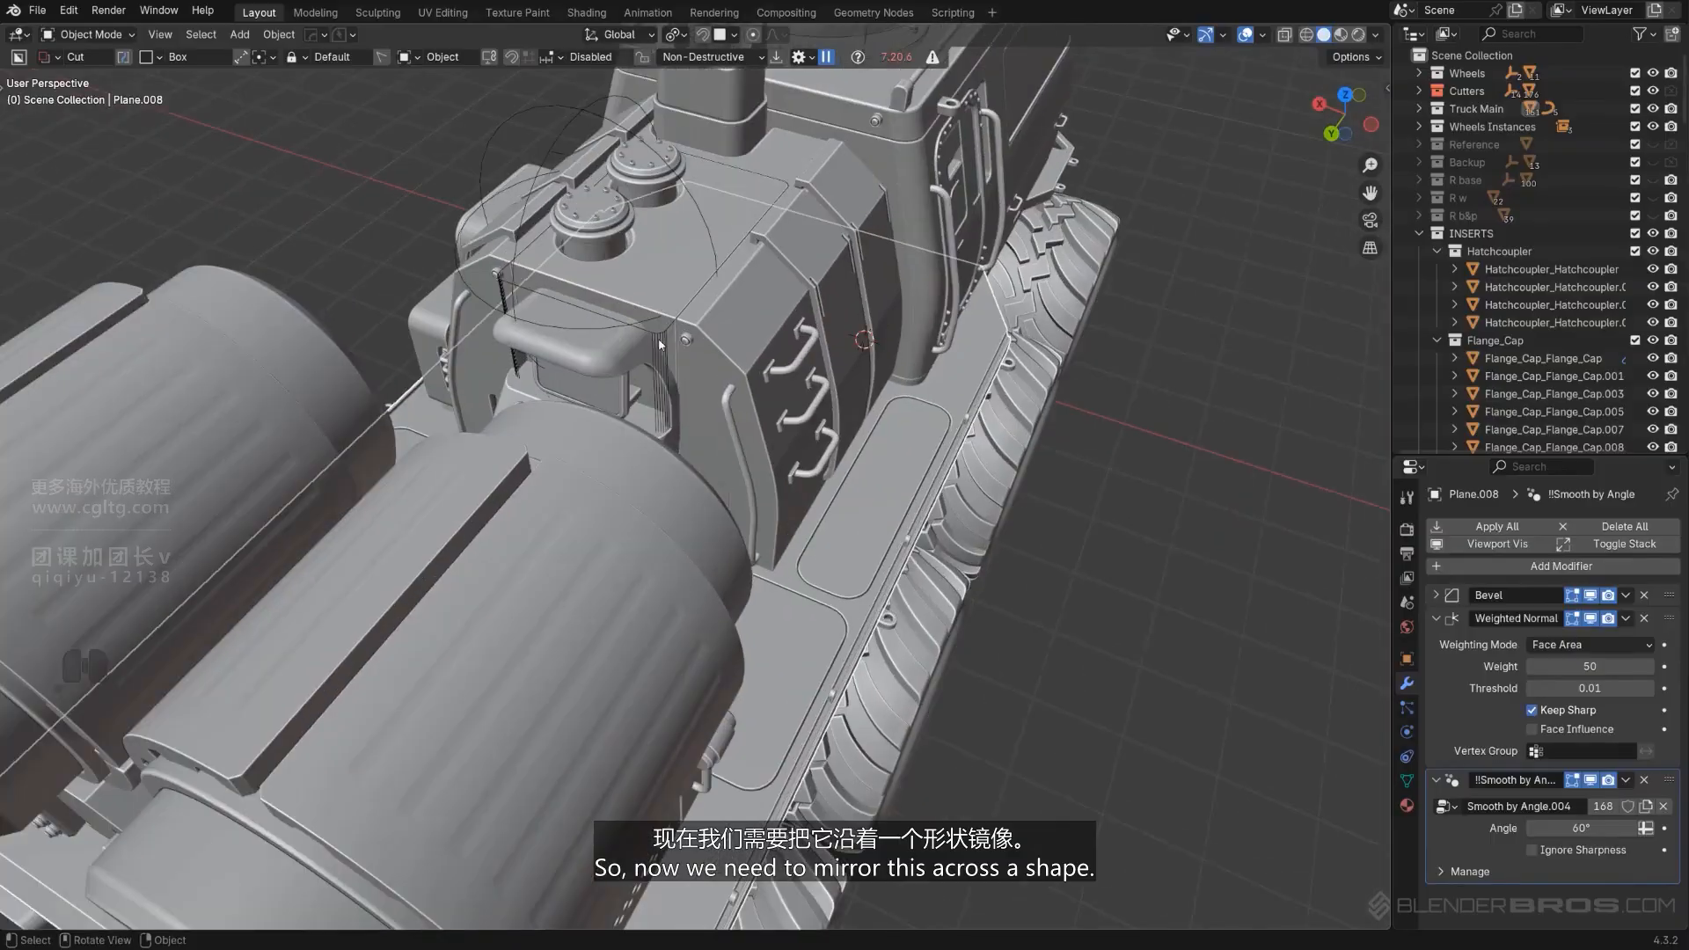
click(661, 344)
middle_drag(662, 335, 891, 484)
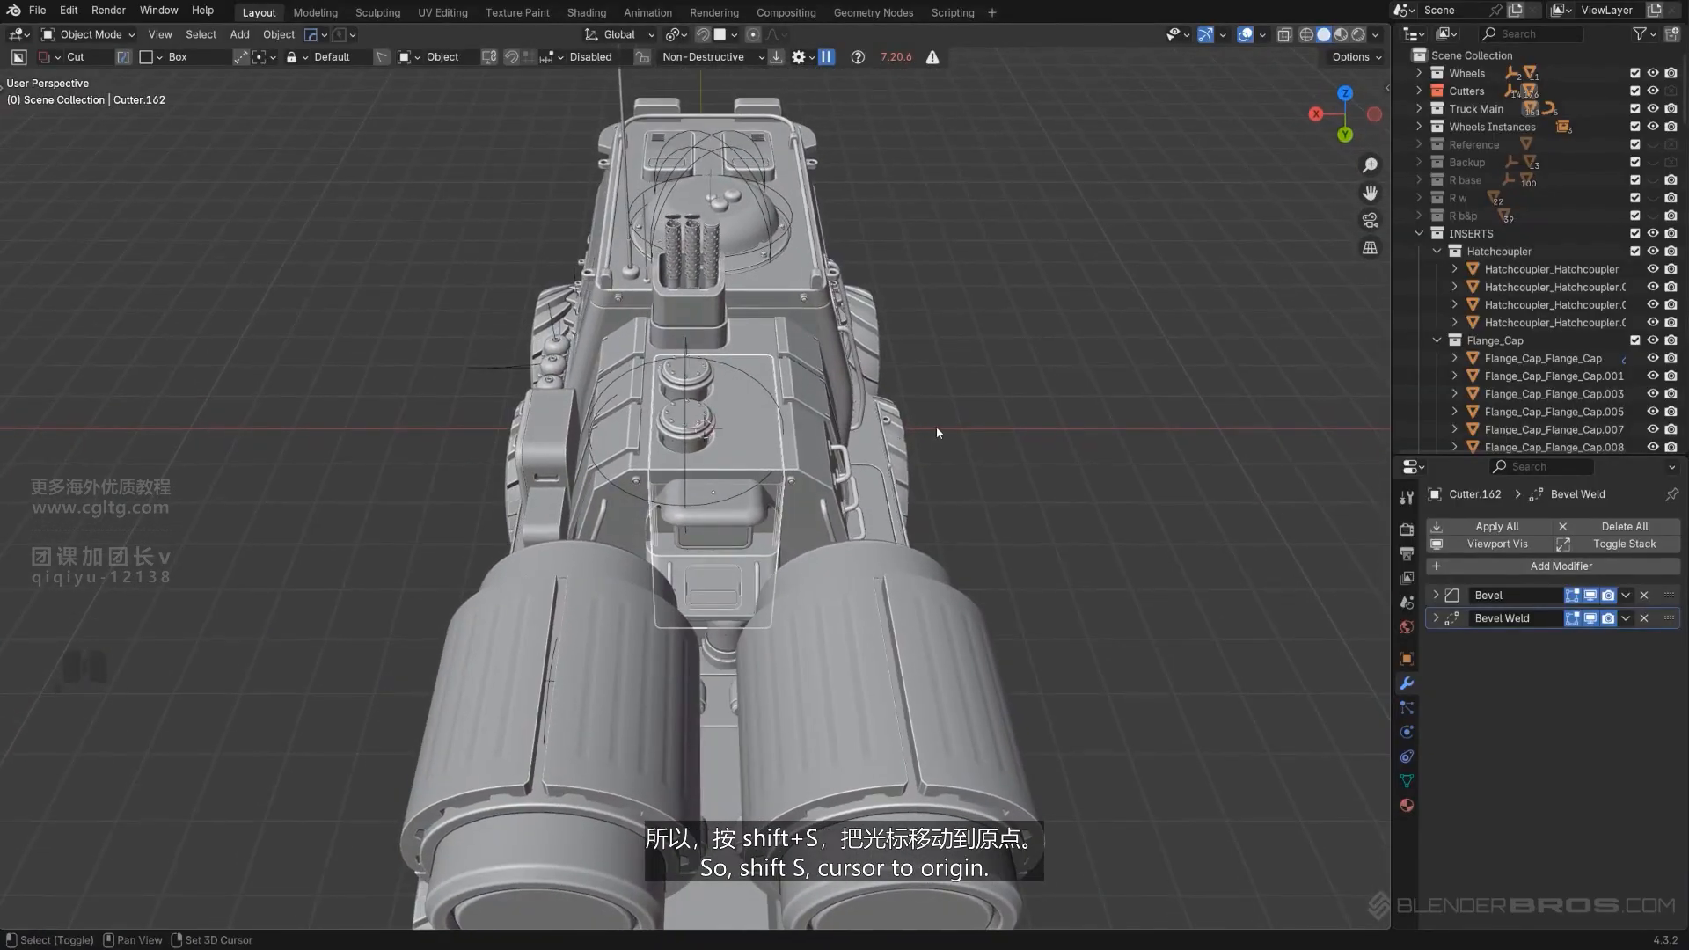
key(shift+s)
click(824, 362)
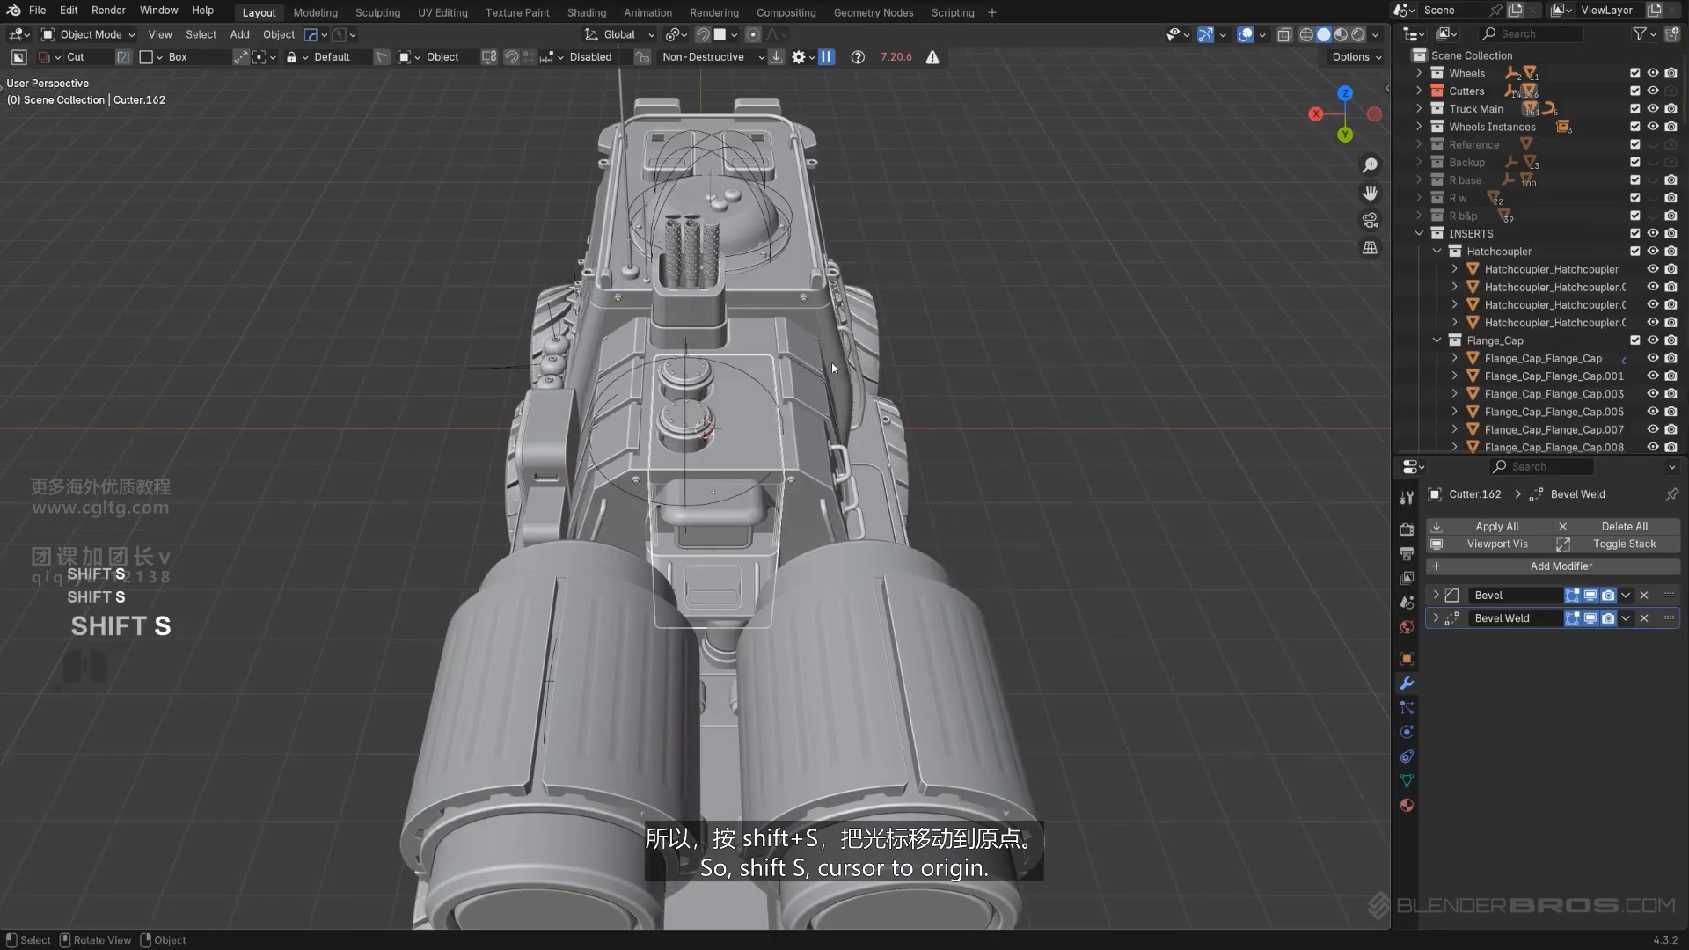
Mirror the cutter across the X axis about the 3D cursor and apply the mirror modifier.
scroll(826, 441, up, 3)
key(alt+x)
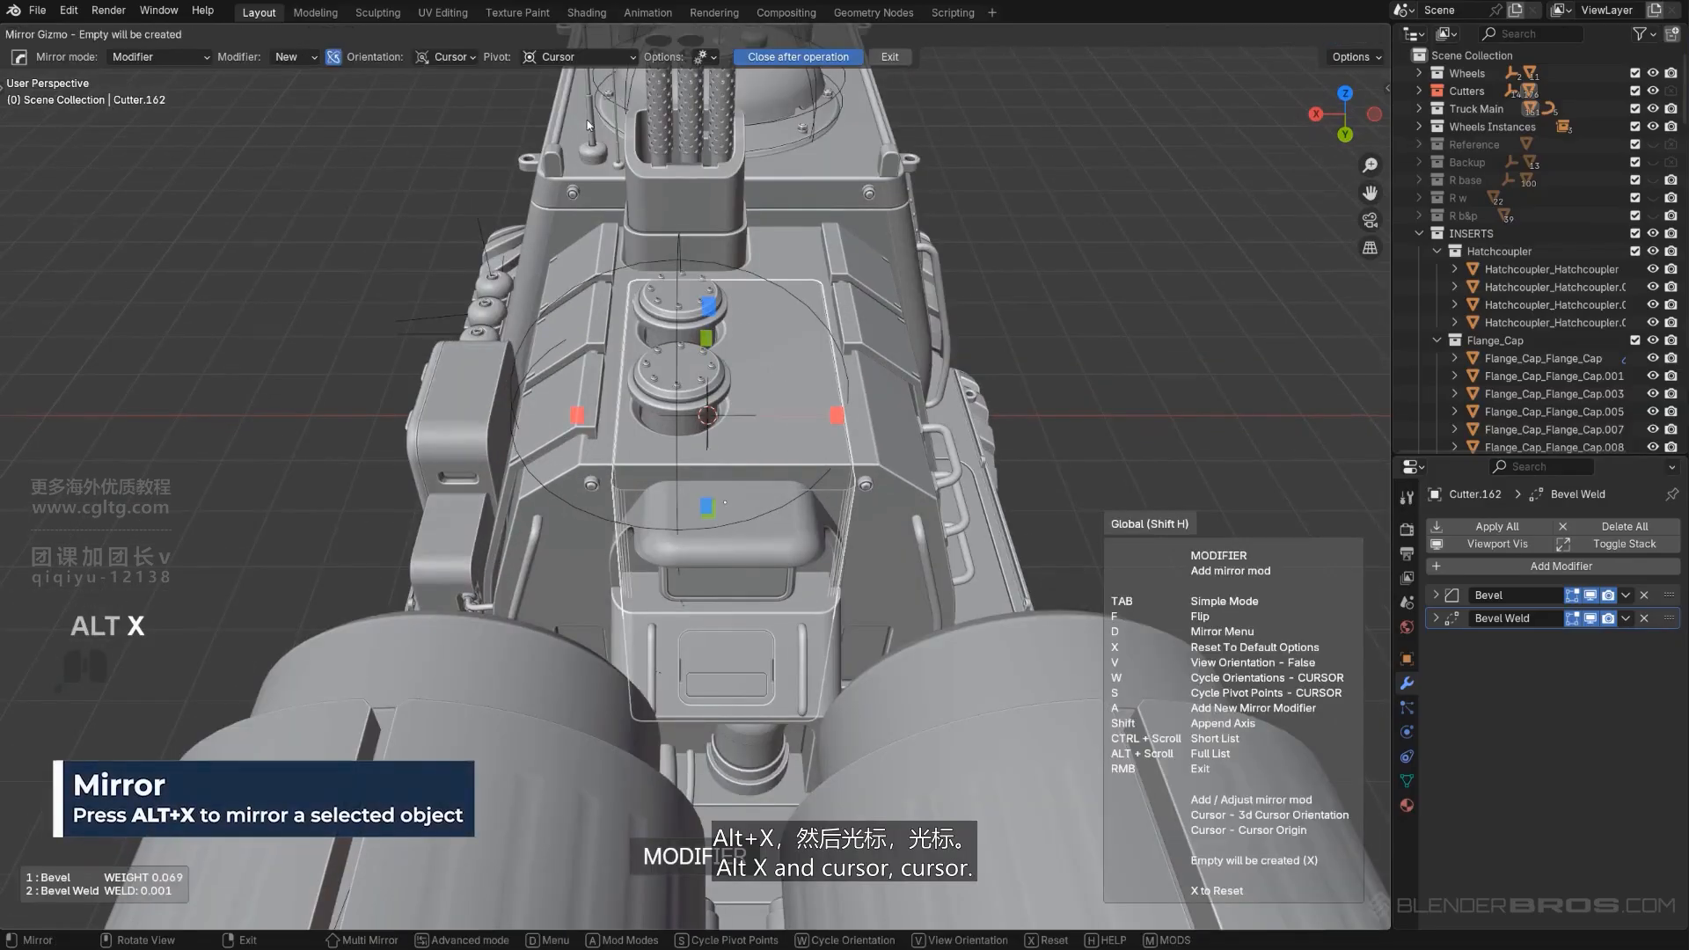
click(578, 420)
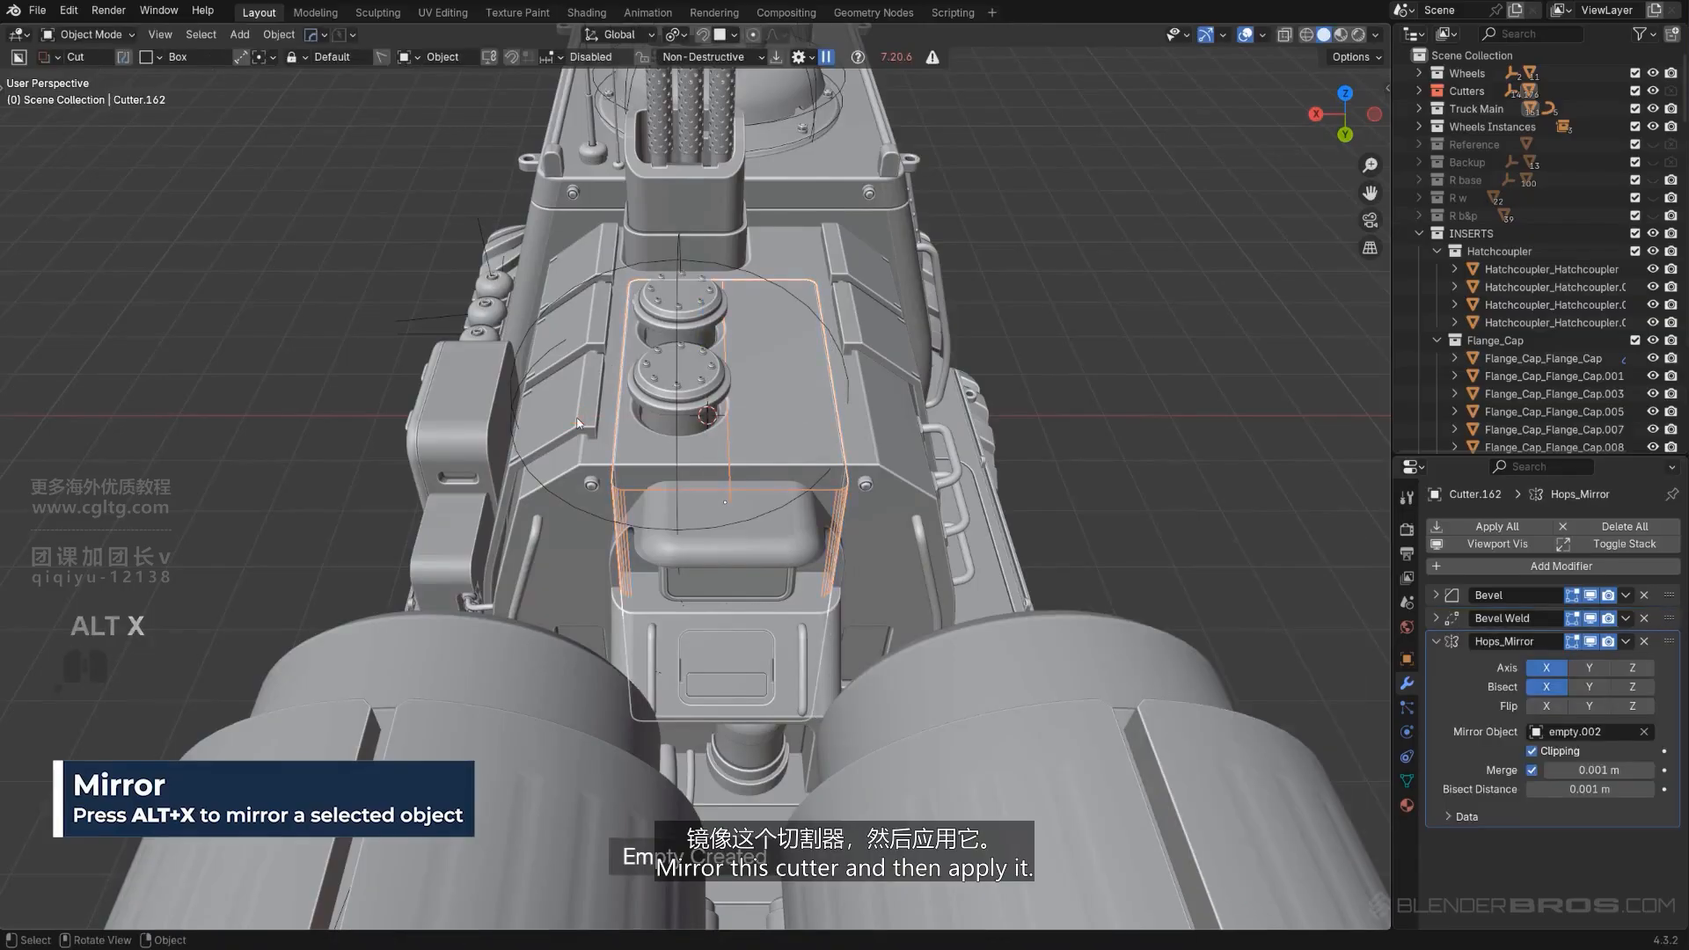
right_click(1111, 343)
key(q)
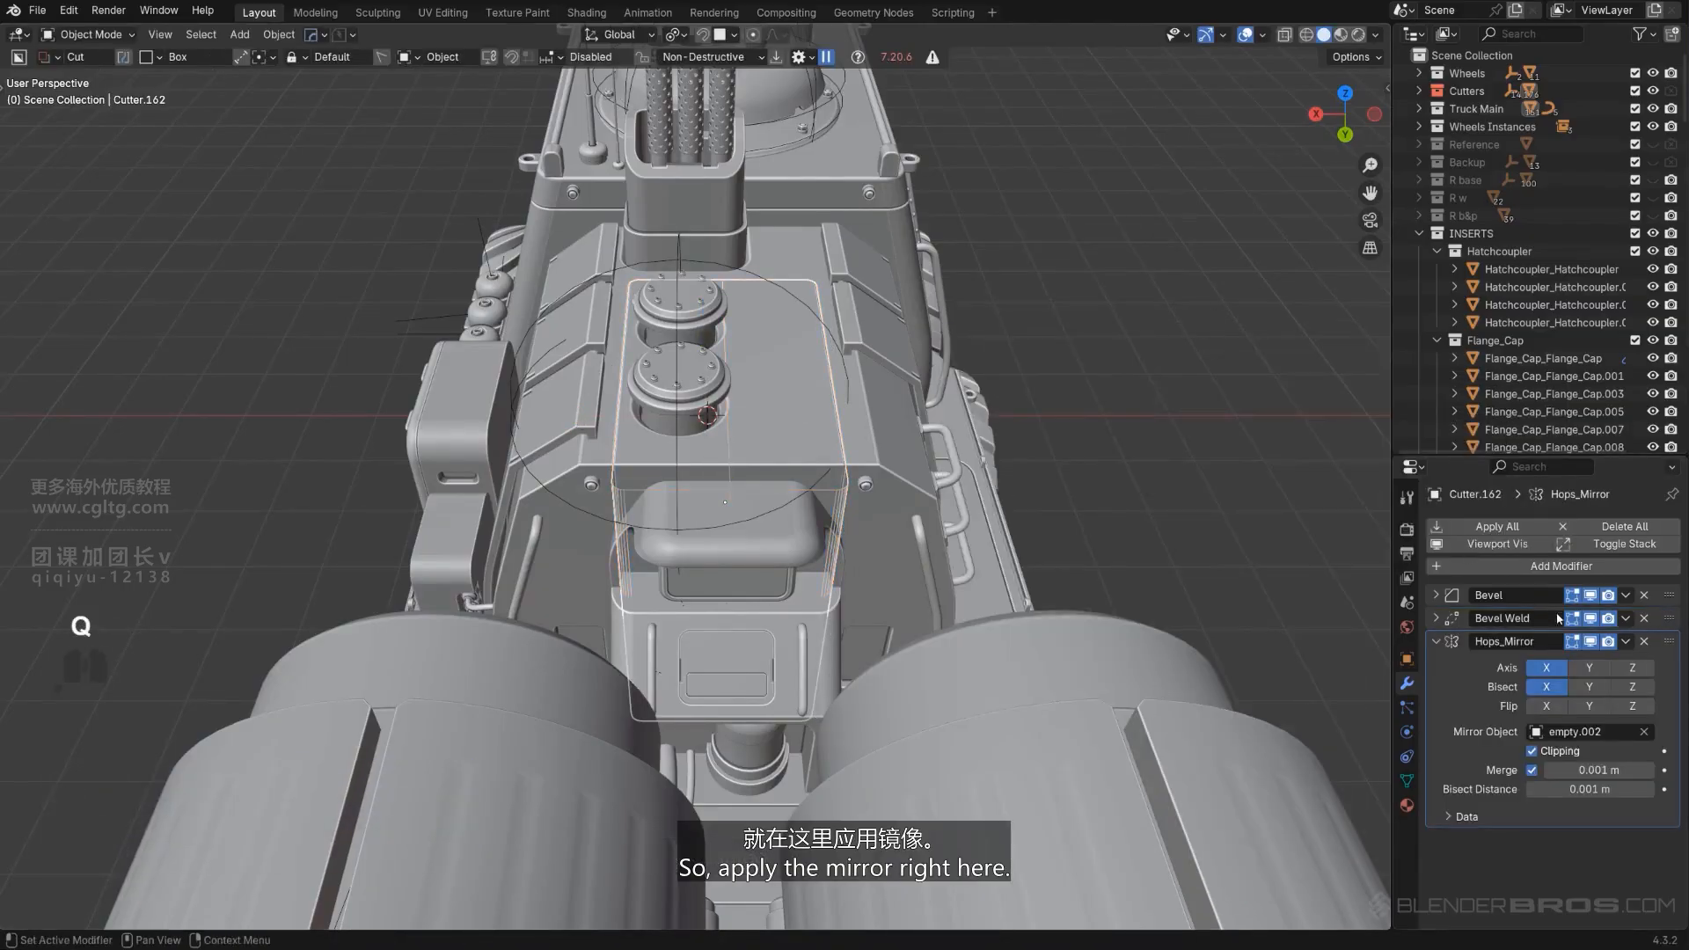
click(1526, 662)
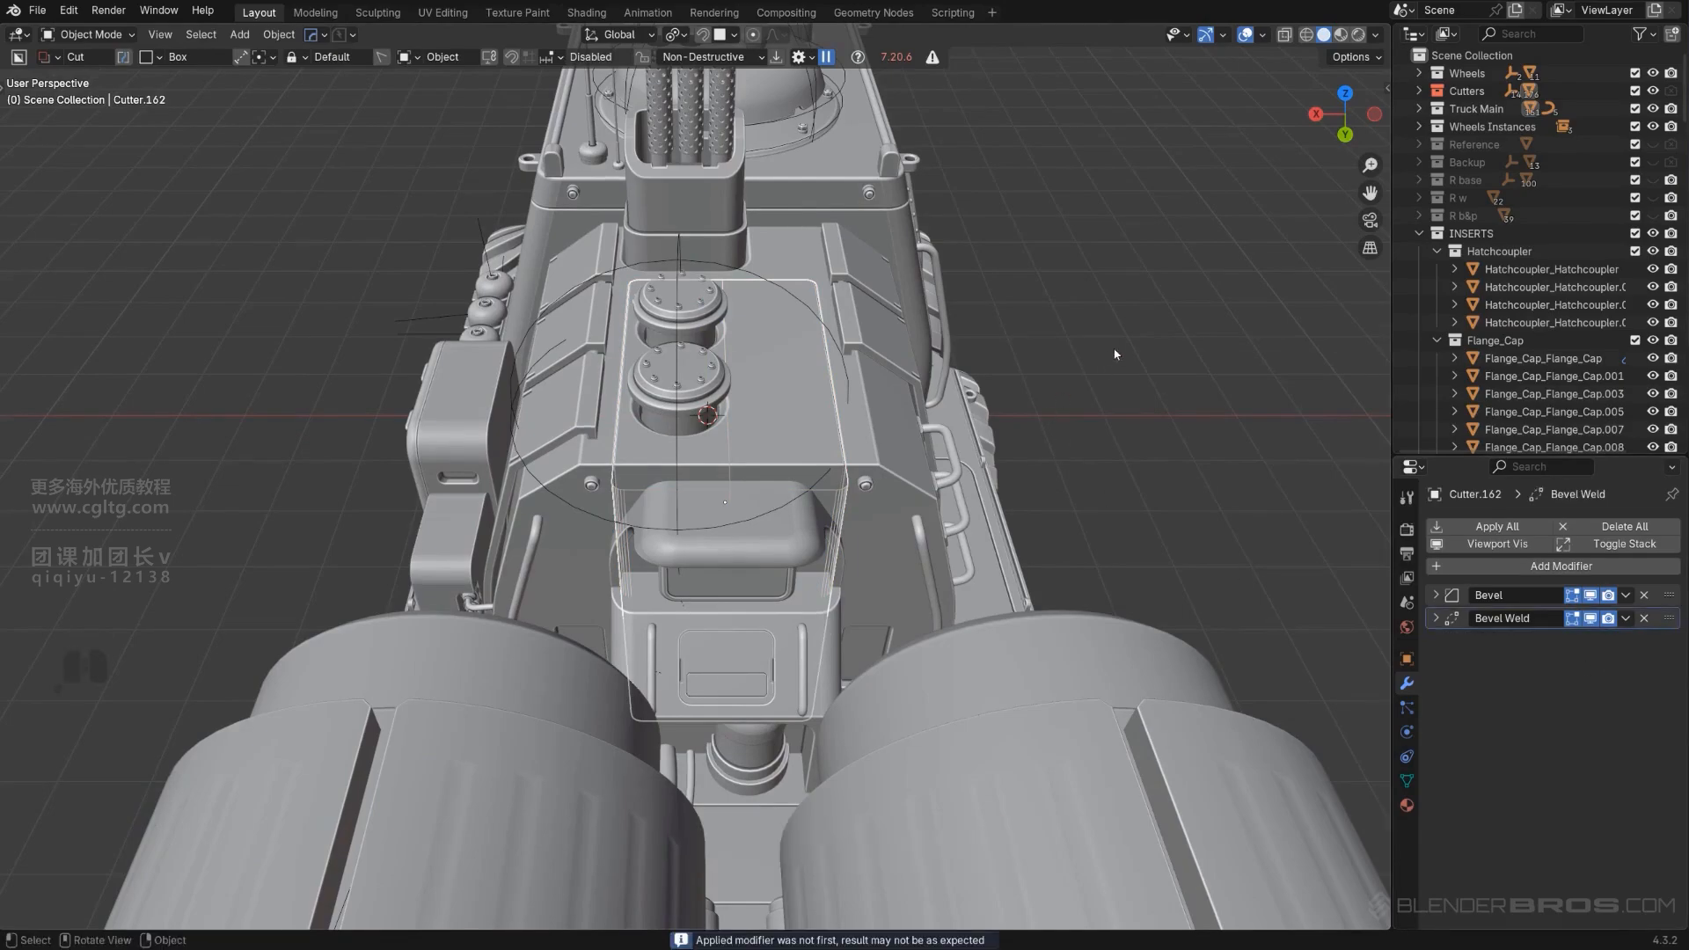
Hide the cutters and select the sliced panel around the flange caps.
key(shift+2)
middle_drag(1114, 354, 964, 372)
key(KP_5)
key(KP_5)
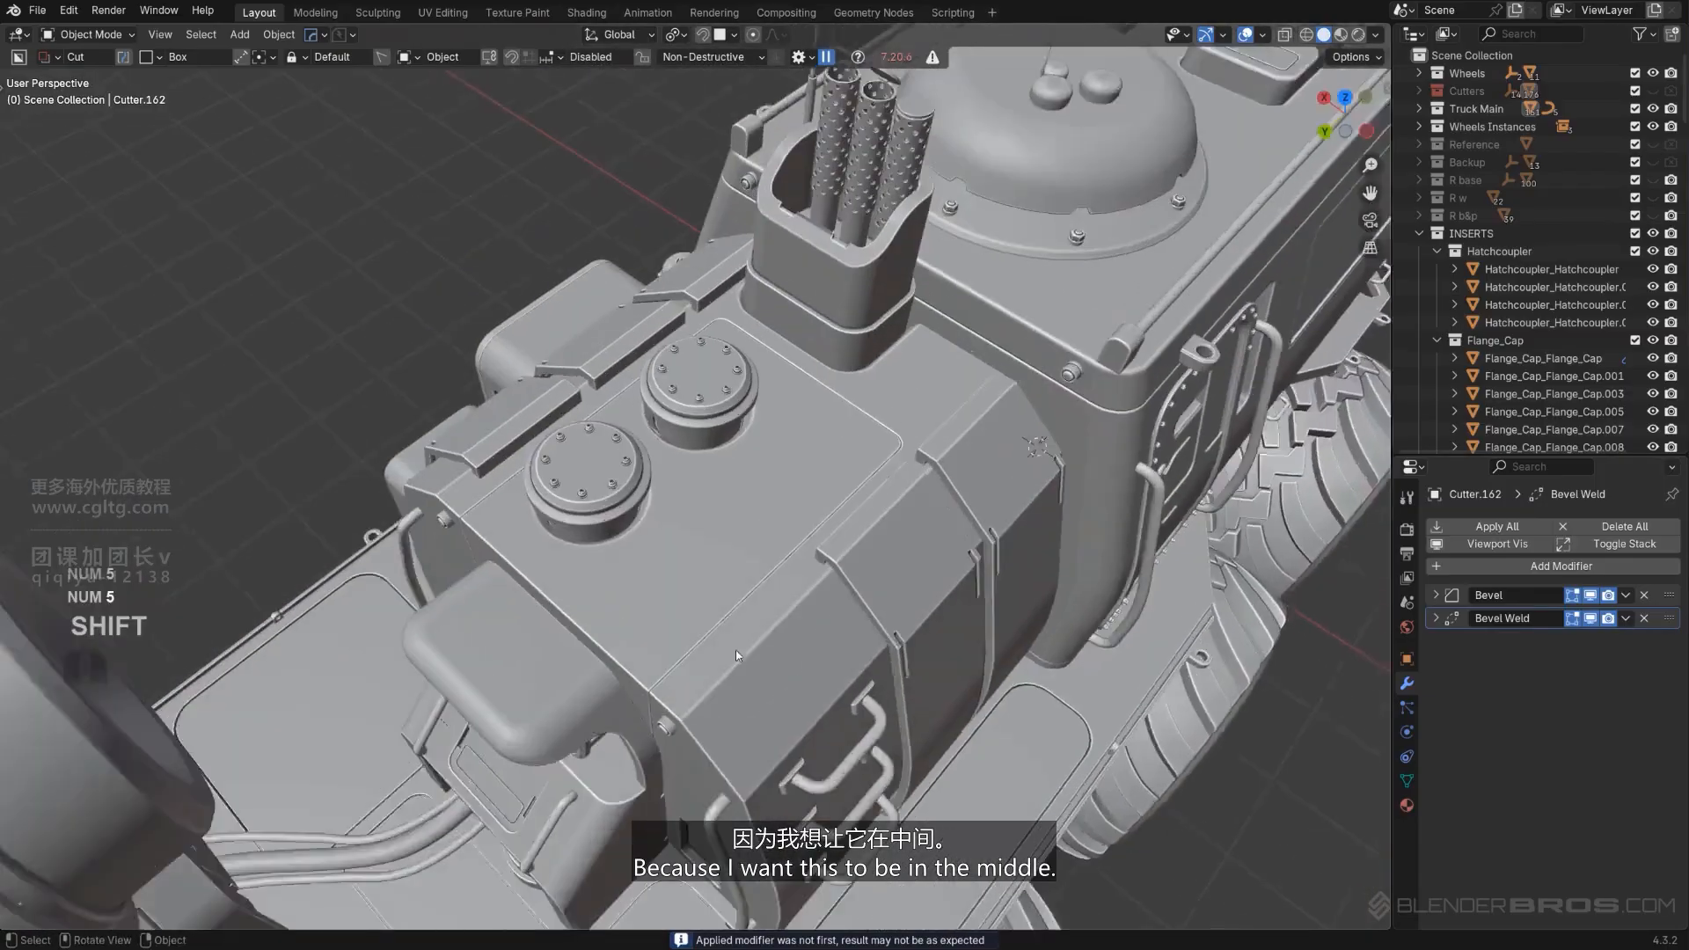
scroll(737, 656, up, 2)
shift+click(819, 467)
middle_drag(823, 516, 901, 389)
scroll(894, 406, down, 3)
scroll(904, 409, up, 2)
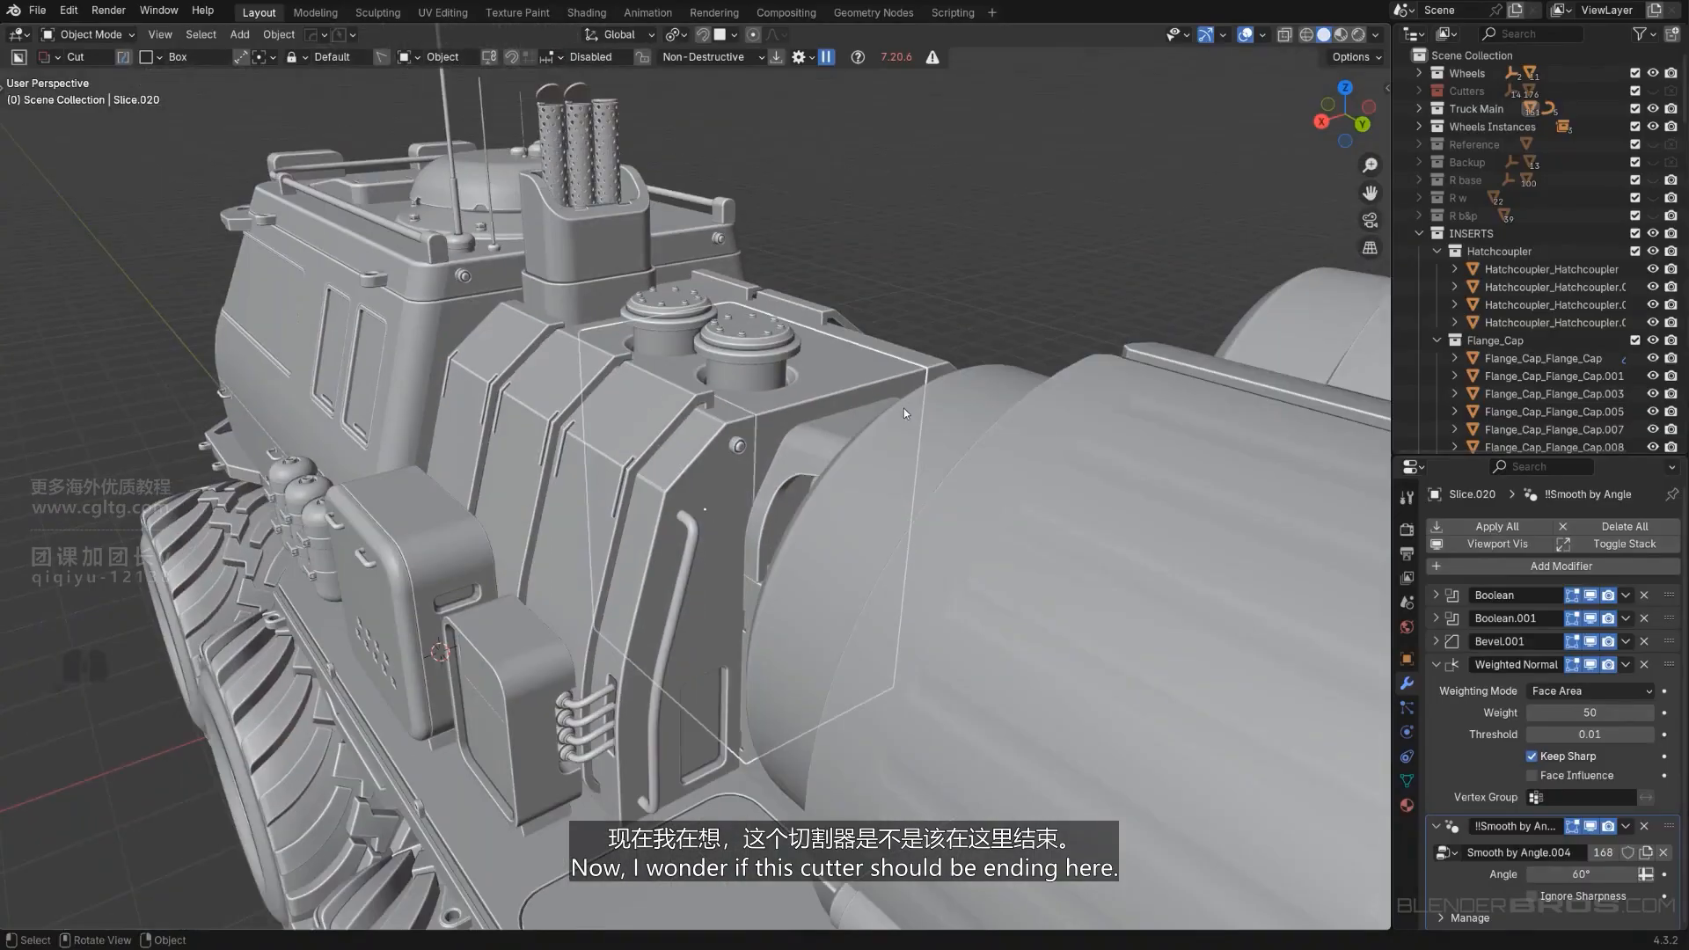
Scroll through the sliced panel's booleans to bring back and select its cutter, and switch to the right orthographic view.
middle_drag(787, 424, 871, 400)
key(q)
click(807, 439)
scroll(807, 439, down, 1)
click(807, 439)
key(KP_5)
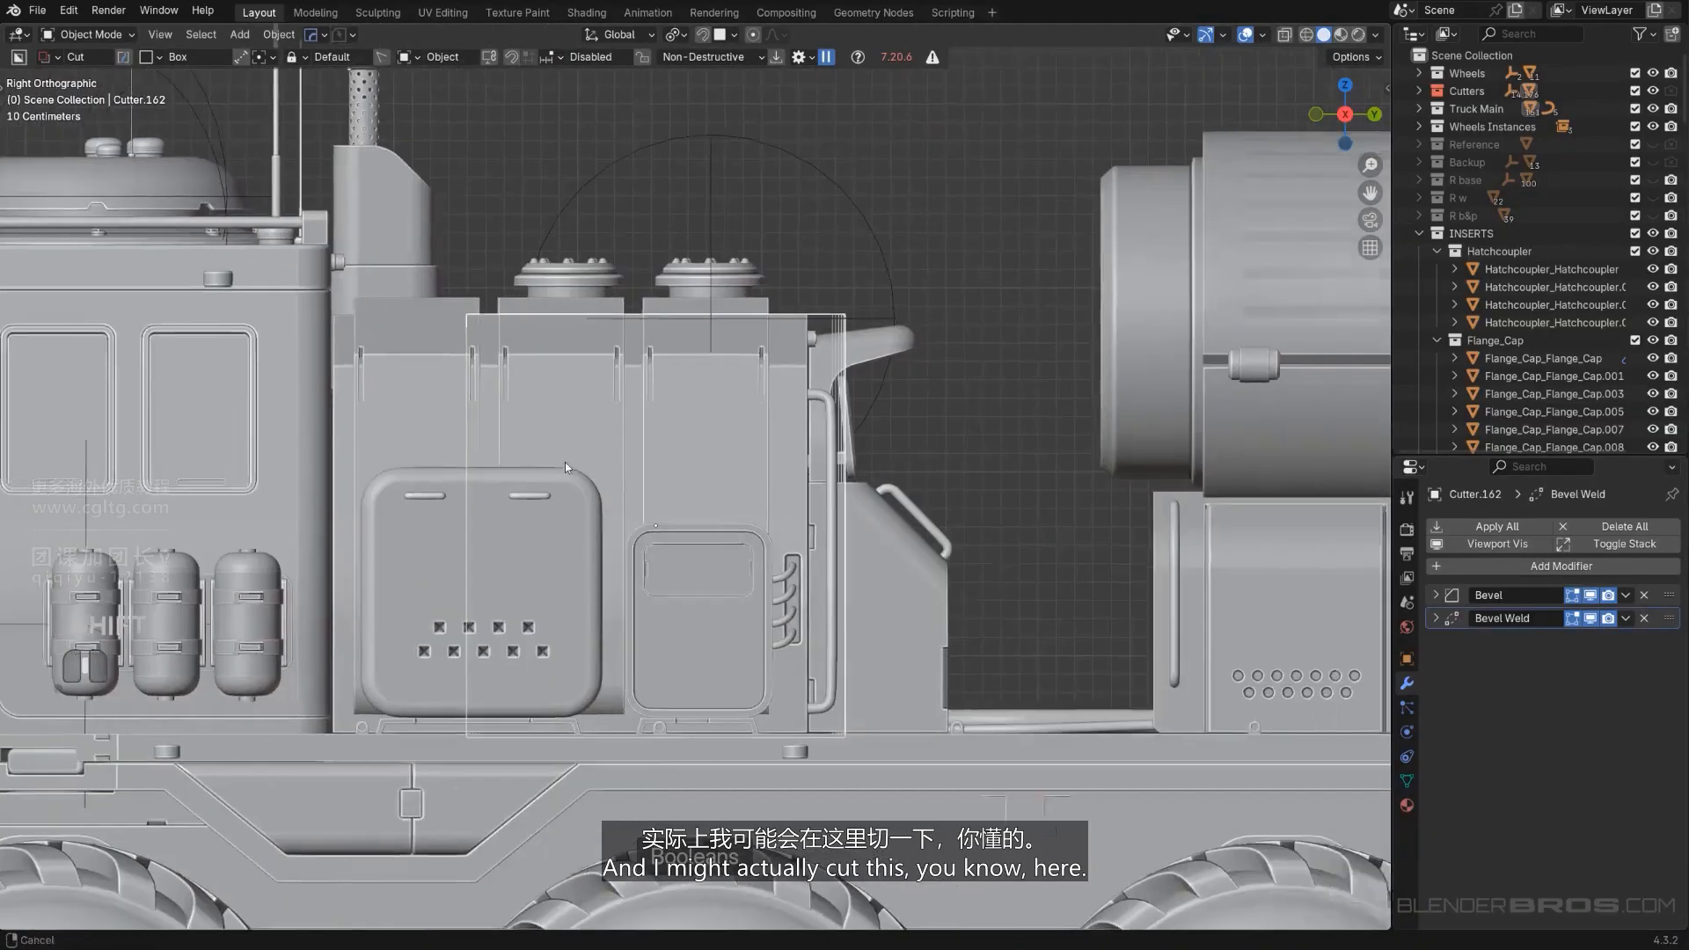
Cut away the lower part of the panel cutter with a box about 3.476 by 2.474 m, drawn from the side view.
scroll(687, 423, down, 1)
shift+middle_drag(687, 423, 568, 435)
key(d)
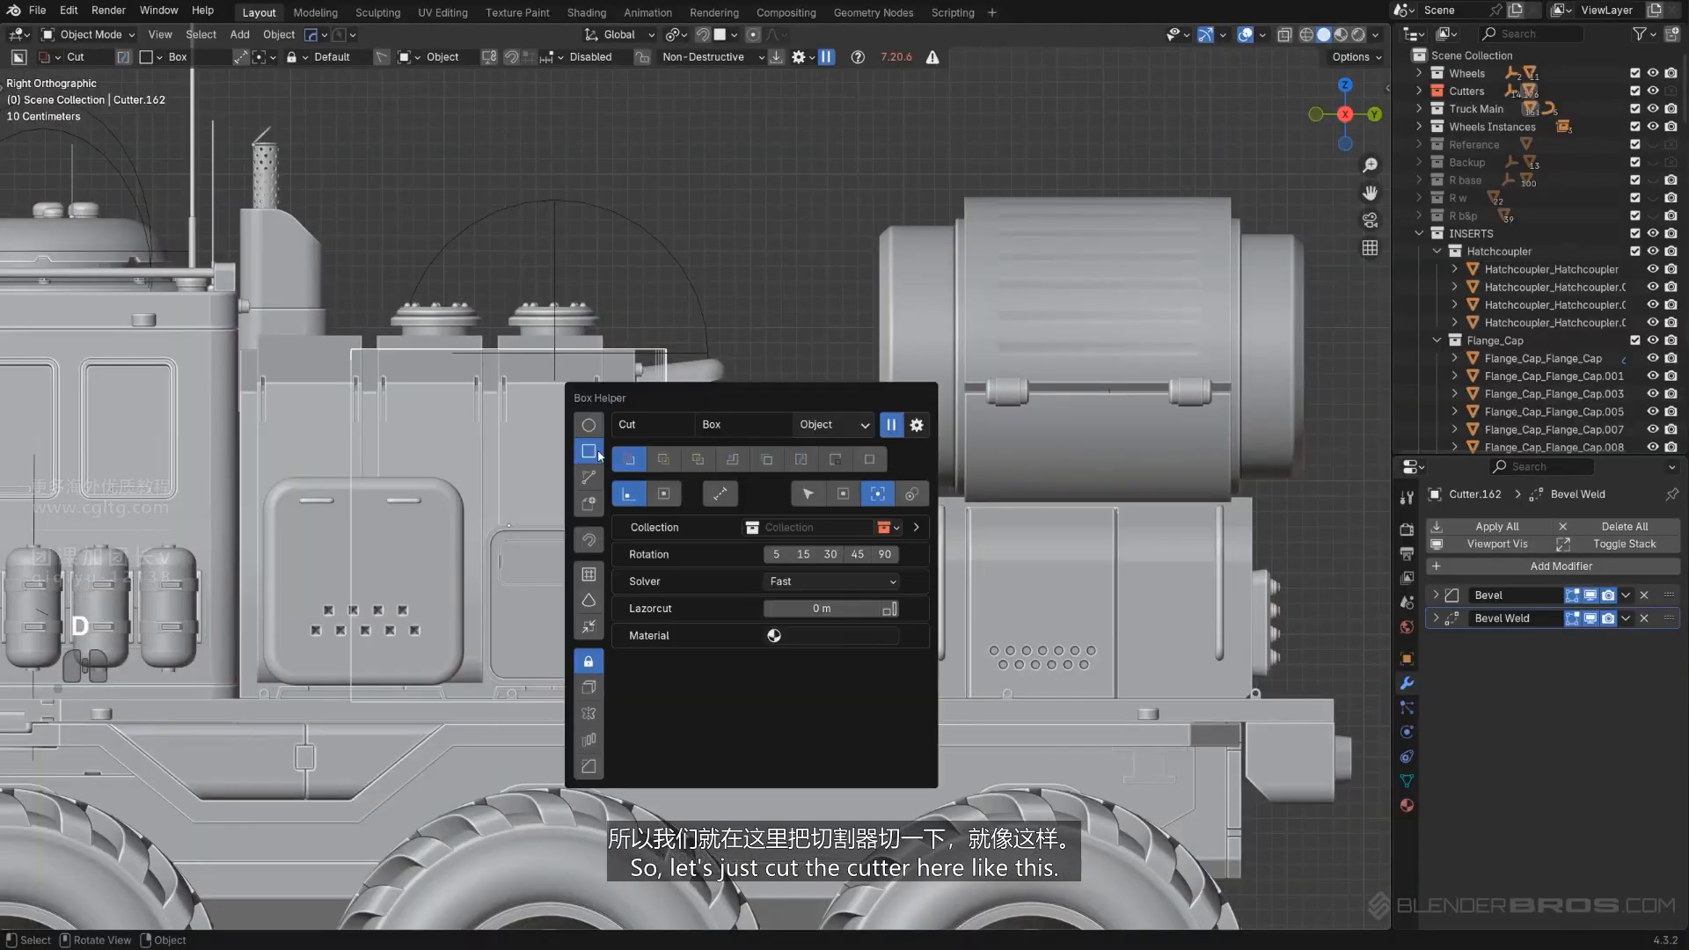
drag(333, 379, 867, 752)
mouse_move(867, 752)
middle_down()
mouse_move(717, 555)
mouse_move(605, 474)
middle_up()
Move the trimmed panel cutter up along the global Z axis by about 0.089 m.
scroll(581, 405, up, 4)
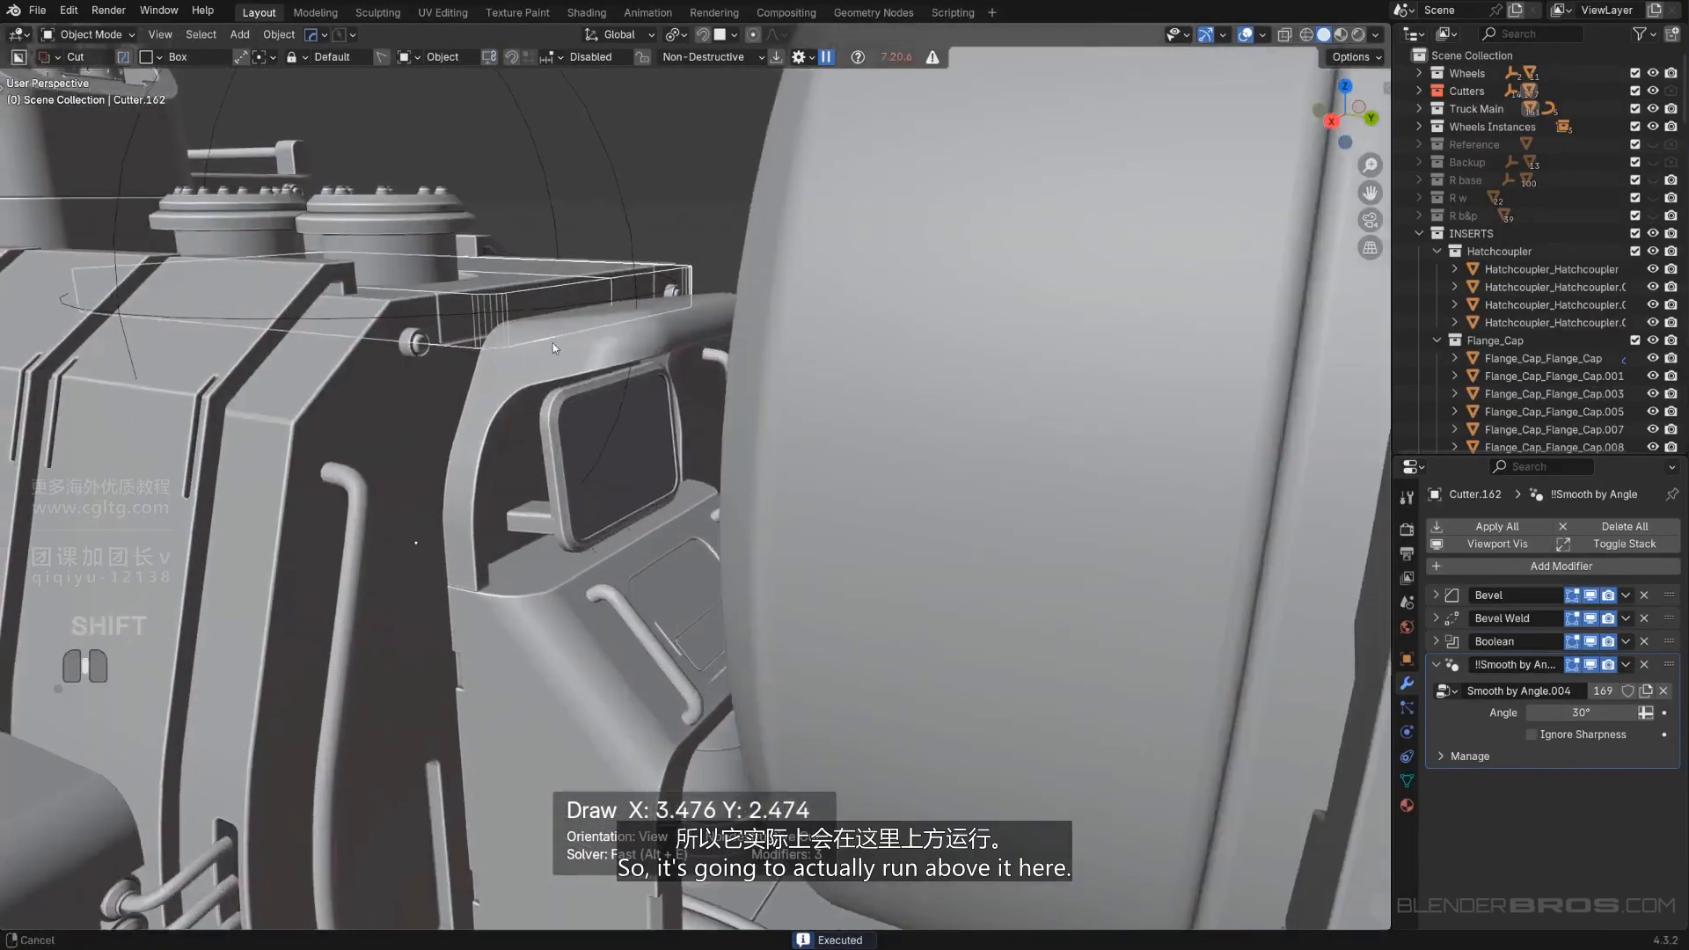
scroll(757, 501, up, 2)
shift+middle_drag(553, 343, 832, 519)
scroll(833, 519, up, 1)
key(g)
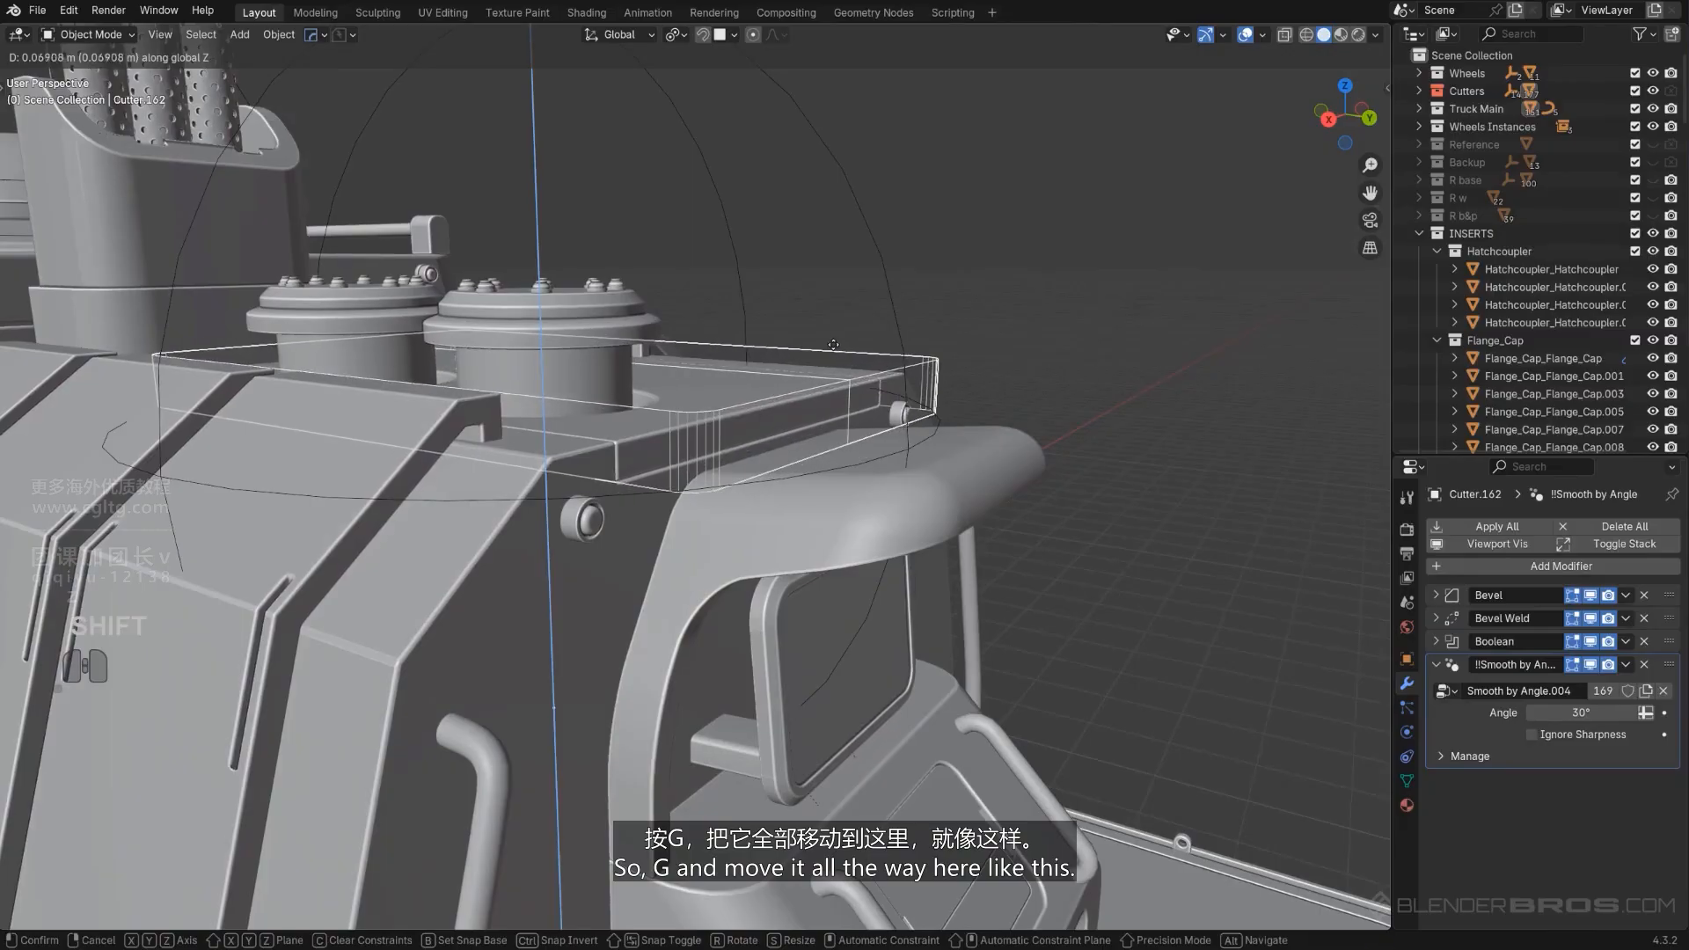
click(841, 288)
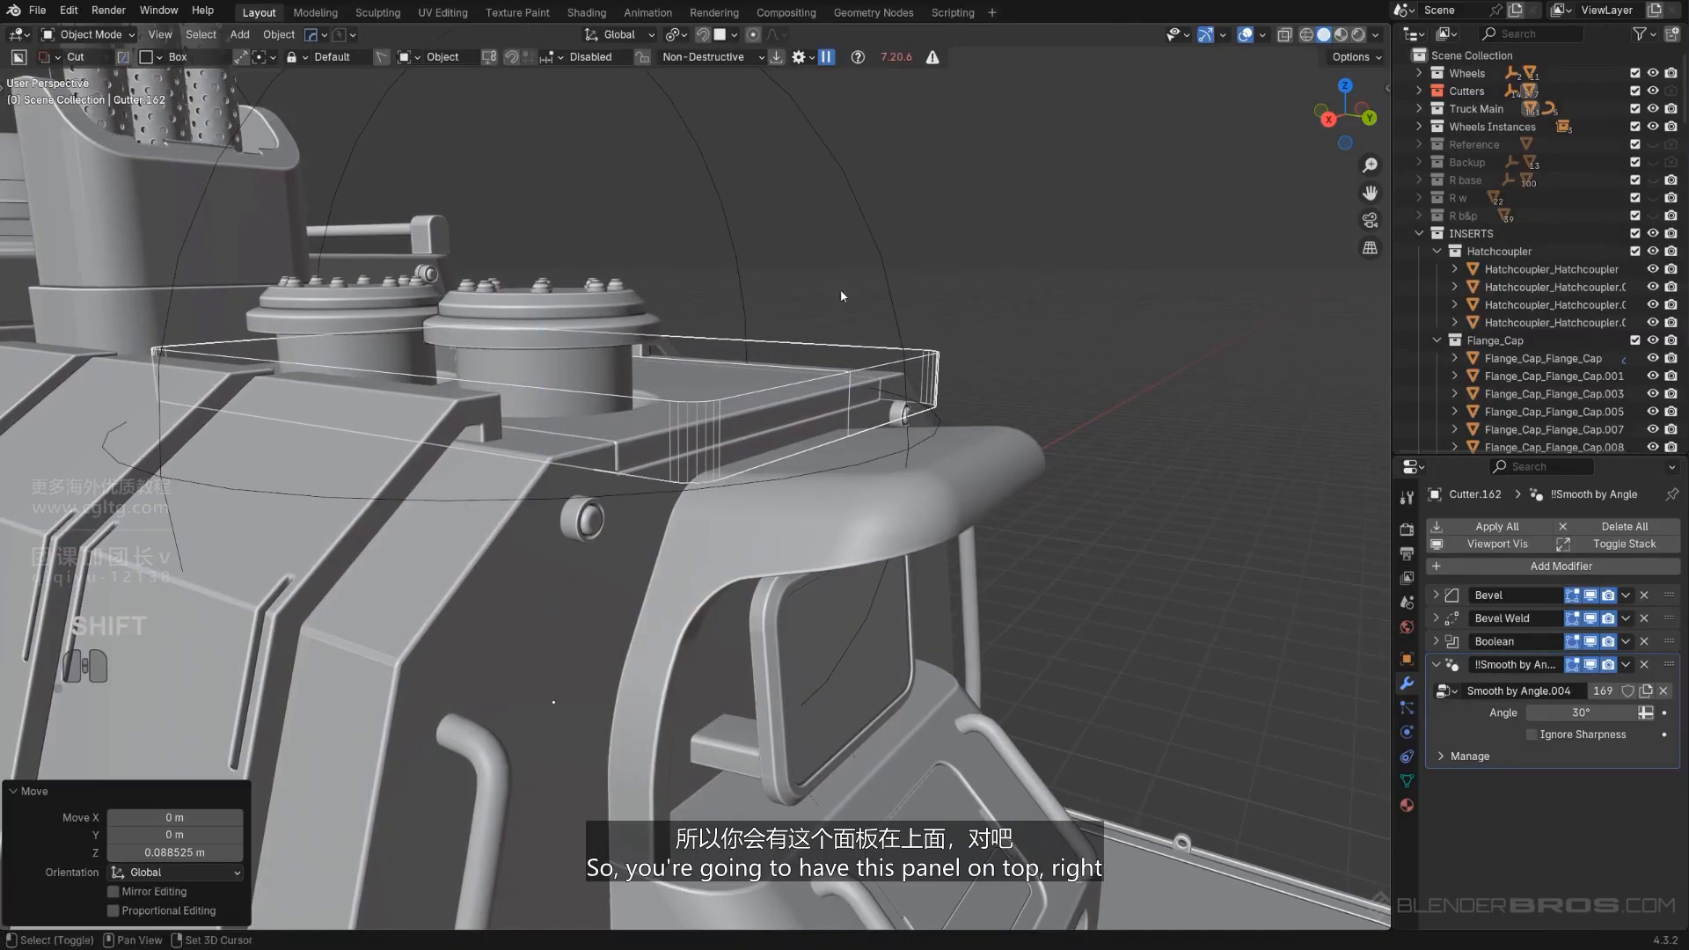
Hide the cutters again and select the sliced top panel from above.
key(shift+2)
middle_drag(861, 292, 758, 413)
scroll(763, 576, up, 3)
shift+middle_drag(759, 414, 778, 605)
scroll(762, 574, down, 4)
scroll(743, 520, up, 3)
click(743, 520)
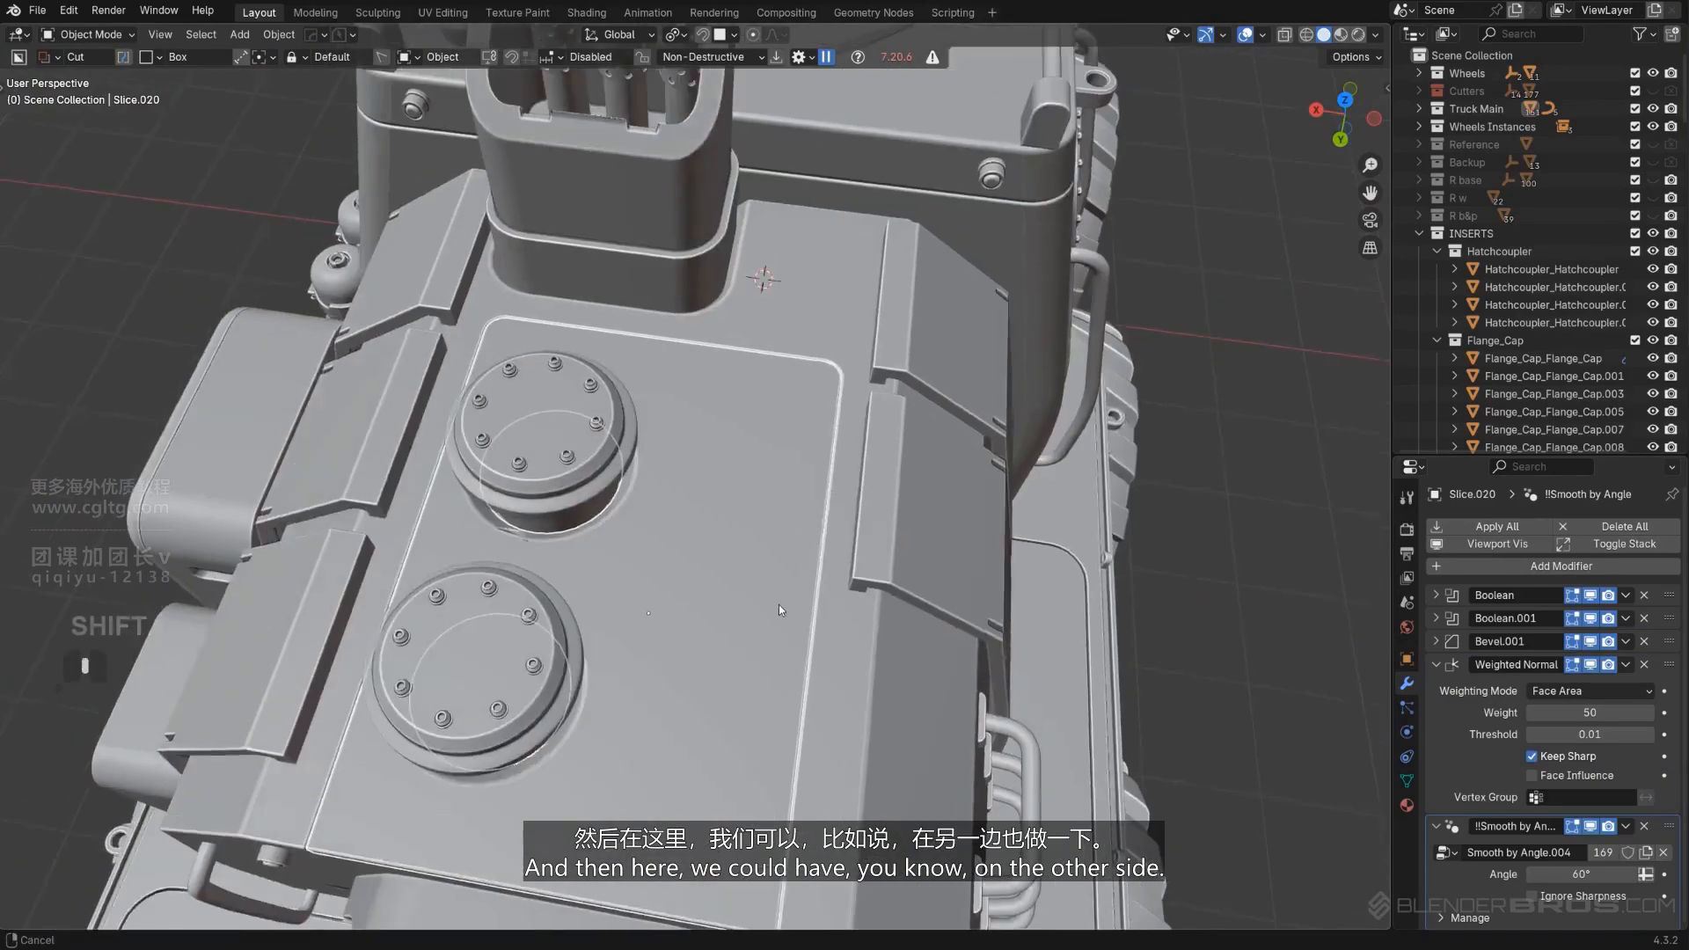
middle_drag(781, 444, 826, 484)
shift+drag(802, 362, 816, 382)
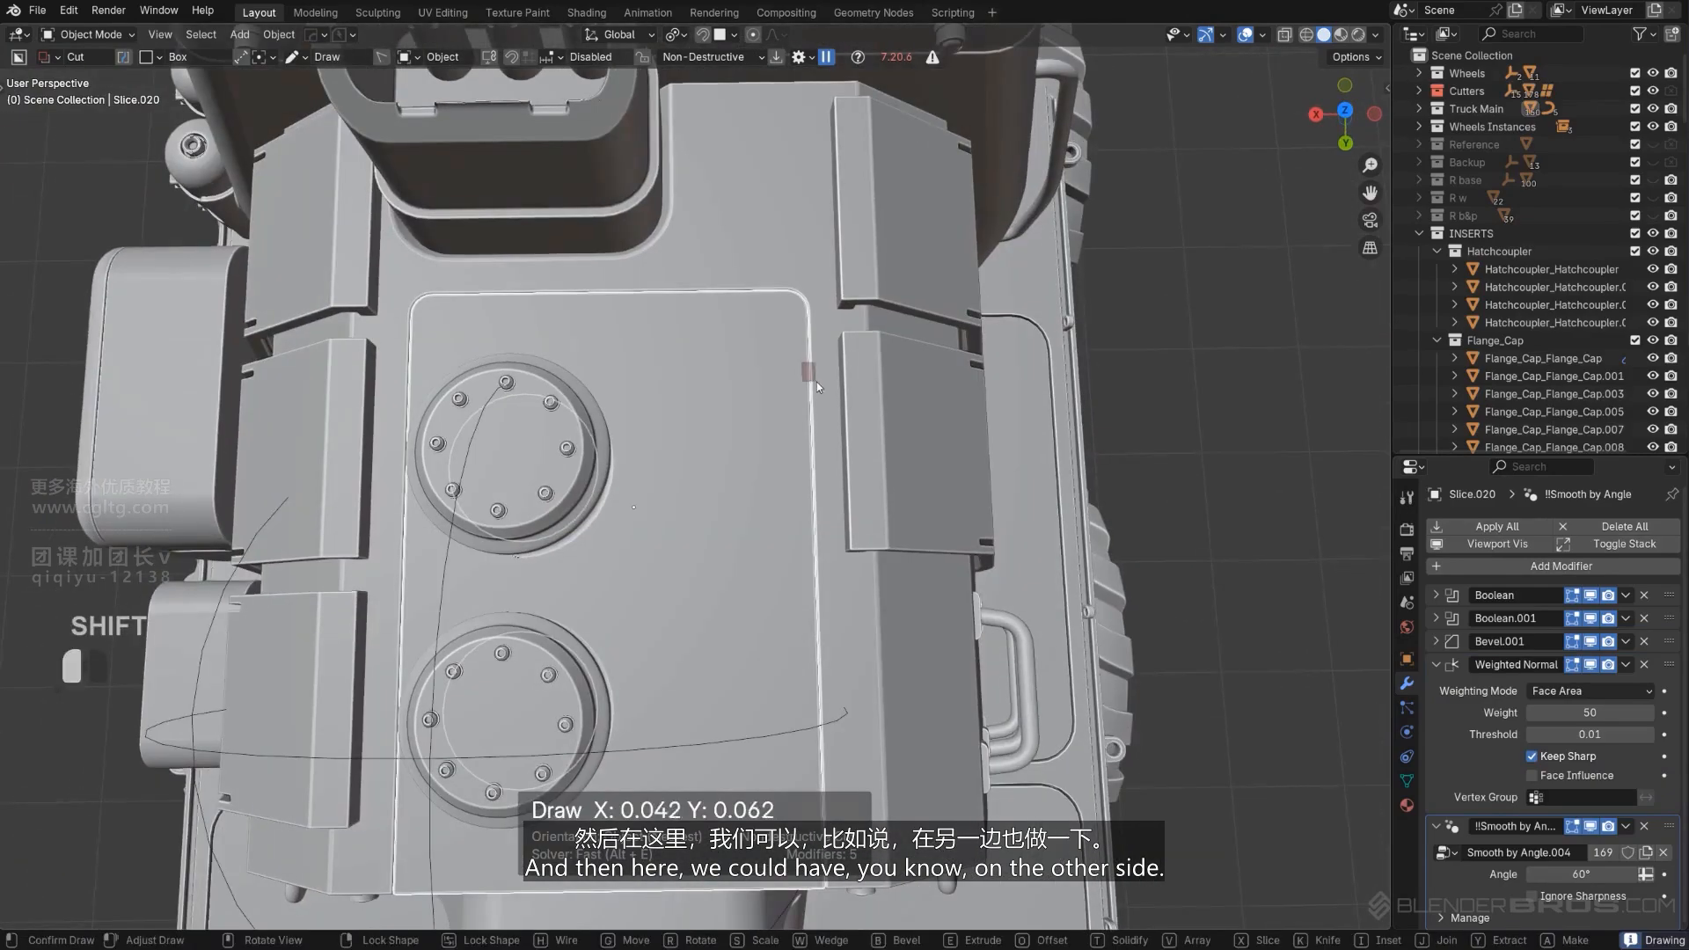
mouse_move(593, 352)
middle_down()
mouse_move(535, 374)
mouse_move(647, 330)
middle_up()
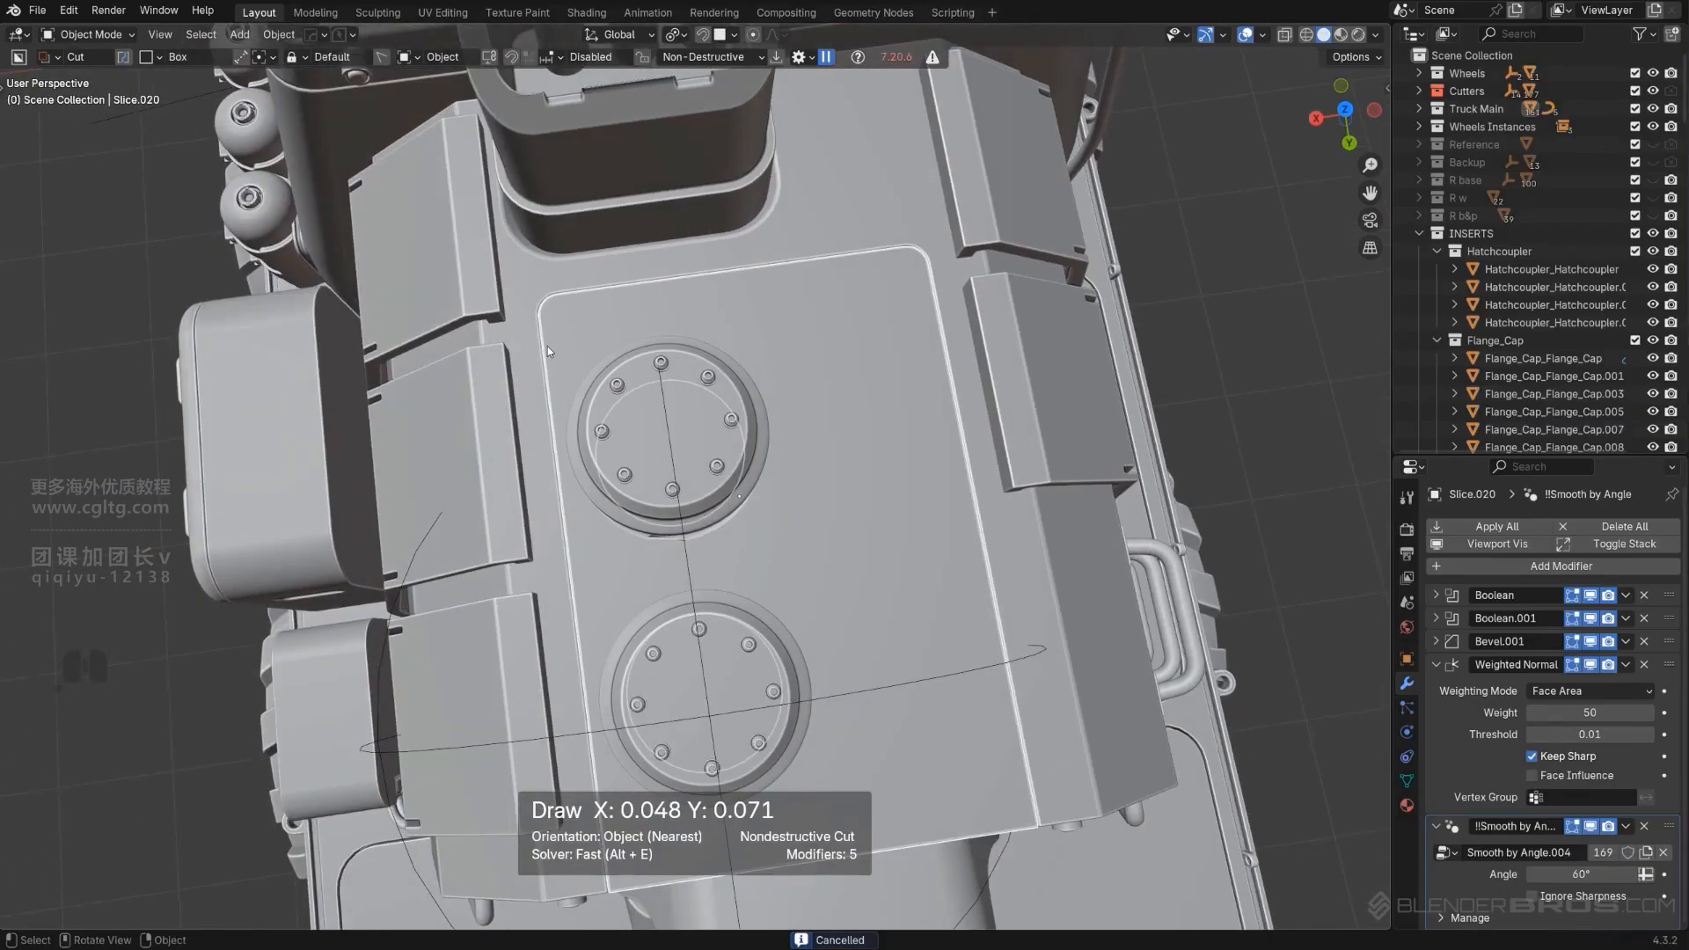
Cut a wedge box about 0.051 by 0.092 m and 0.055 m deep into the panel's side edge beside the flange cap nearest the exhaust.
drag(552, 351, 543, 387)
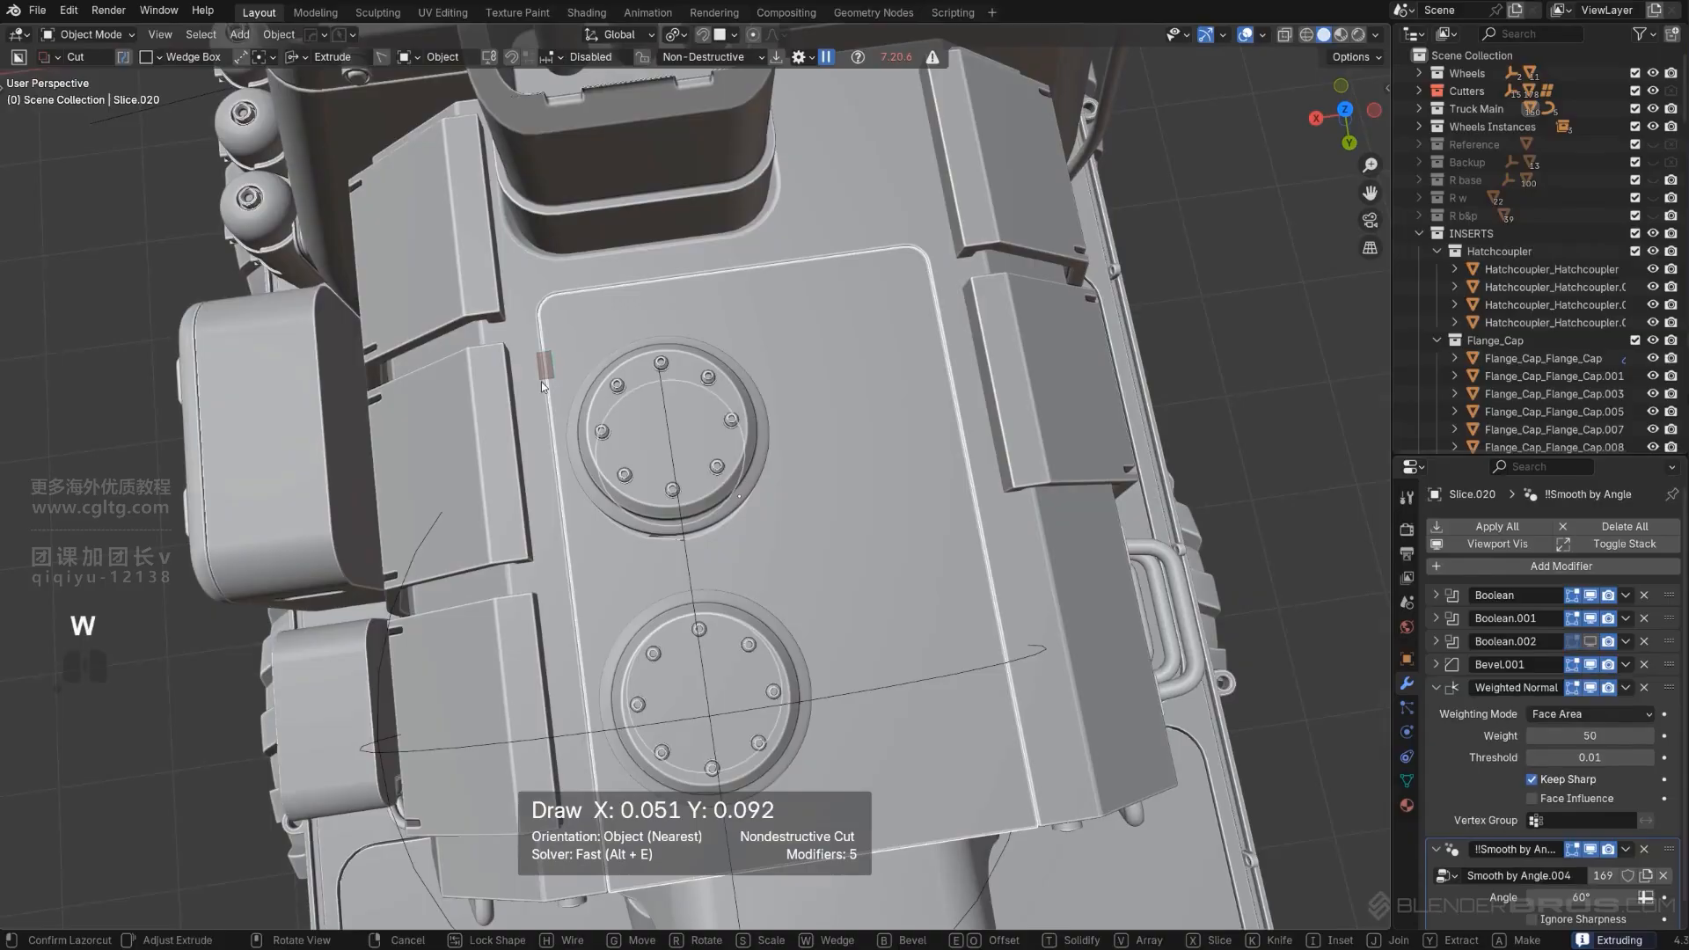
ctrl+click(541, 382)
scroll(574, 438, down, 3)
Scroll through the sliced panel's booleans and select the small wedge cutter at its edge.
key(q)
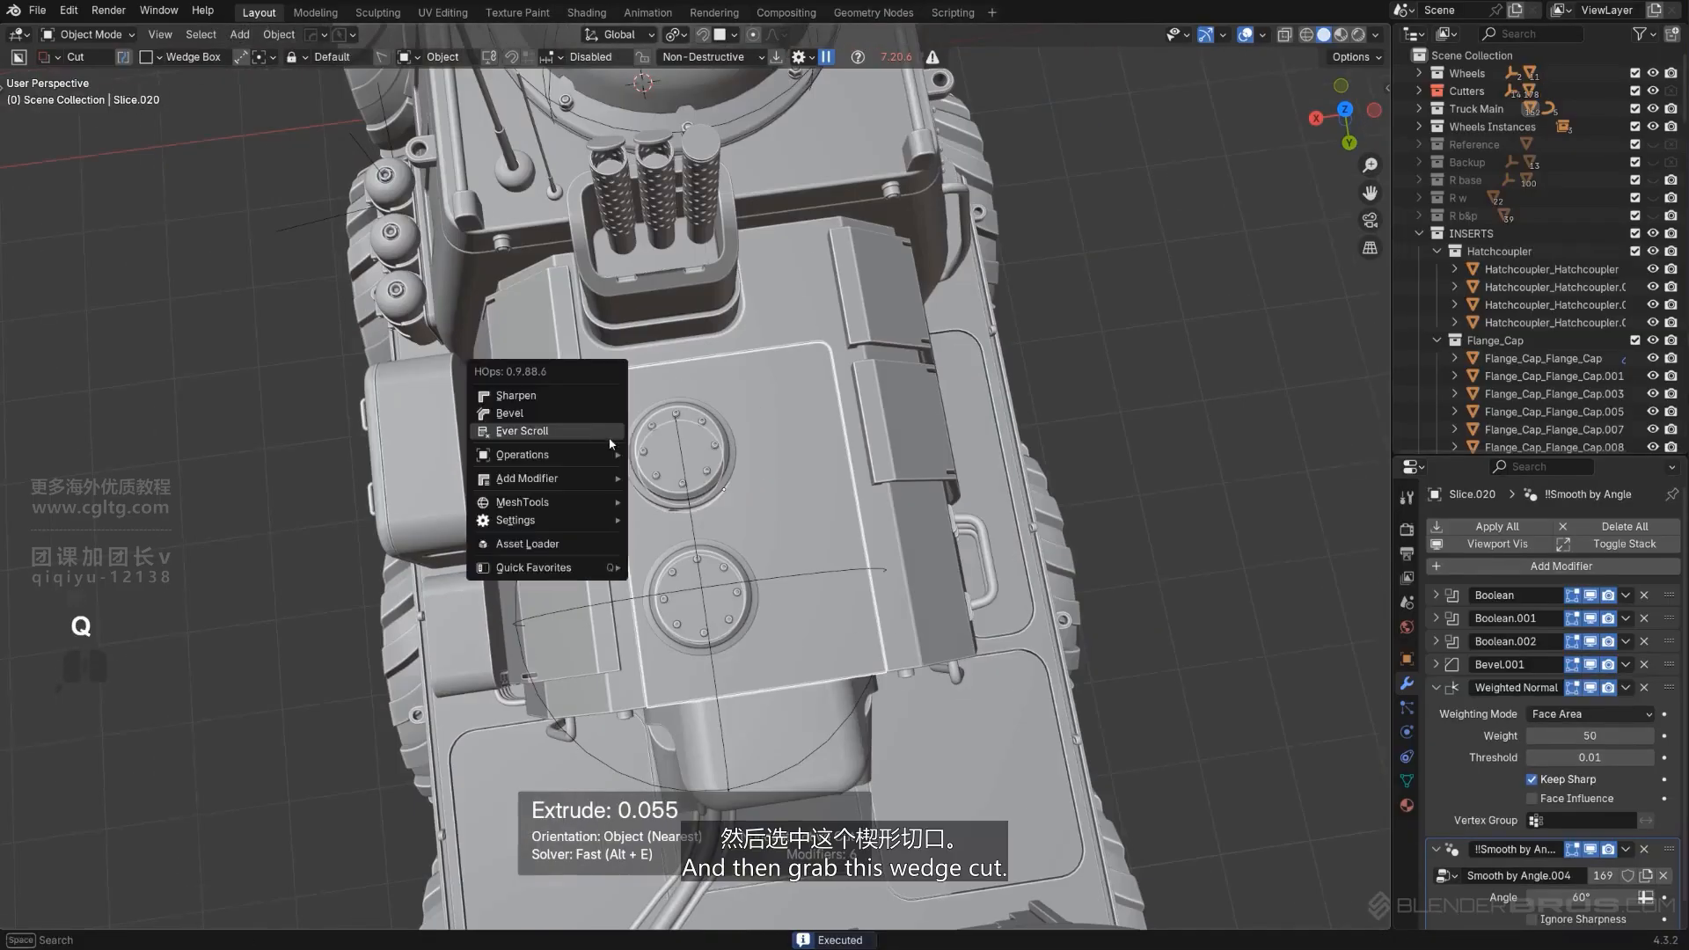
scroll(592, 389, up, 3)
click(549, 369)
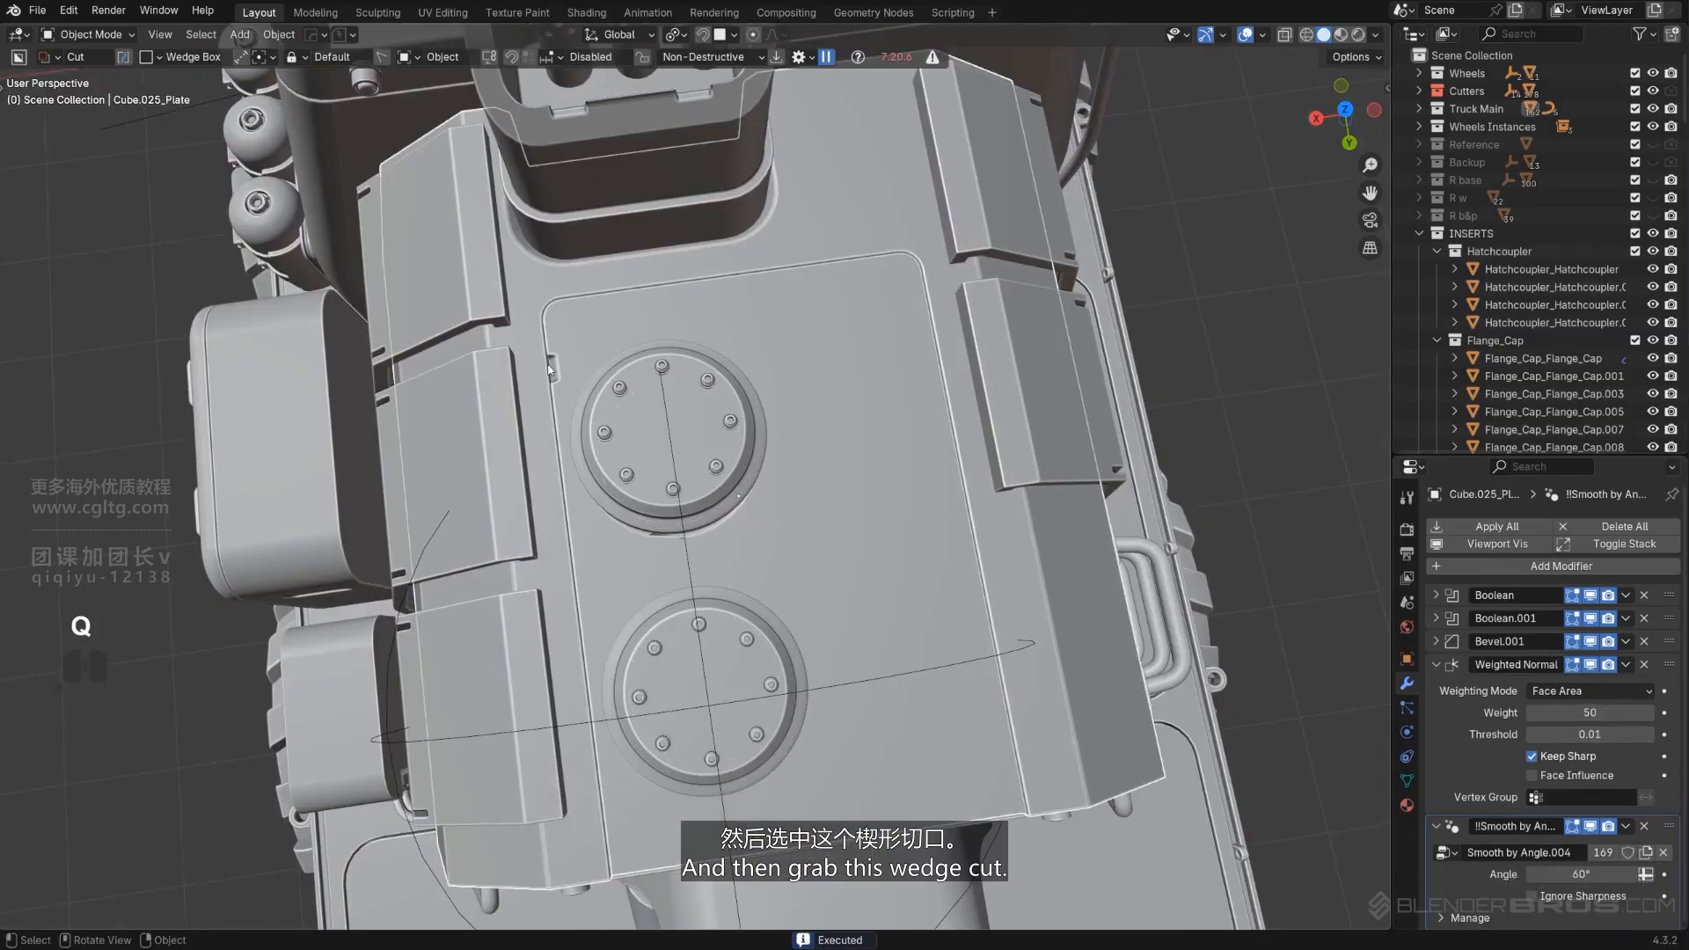
click(572, 373)
key(q)
click(587, 373)
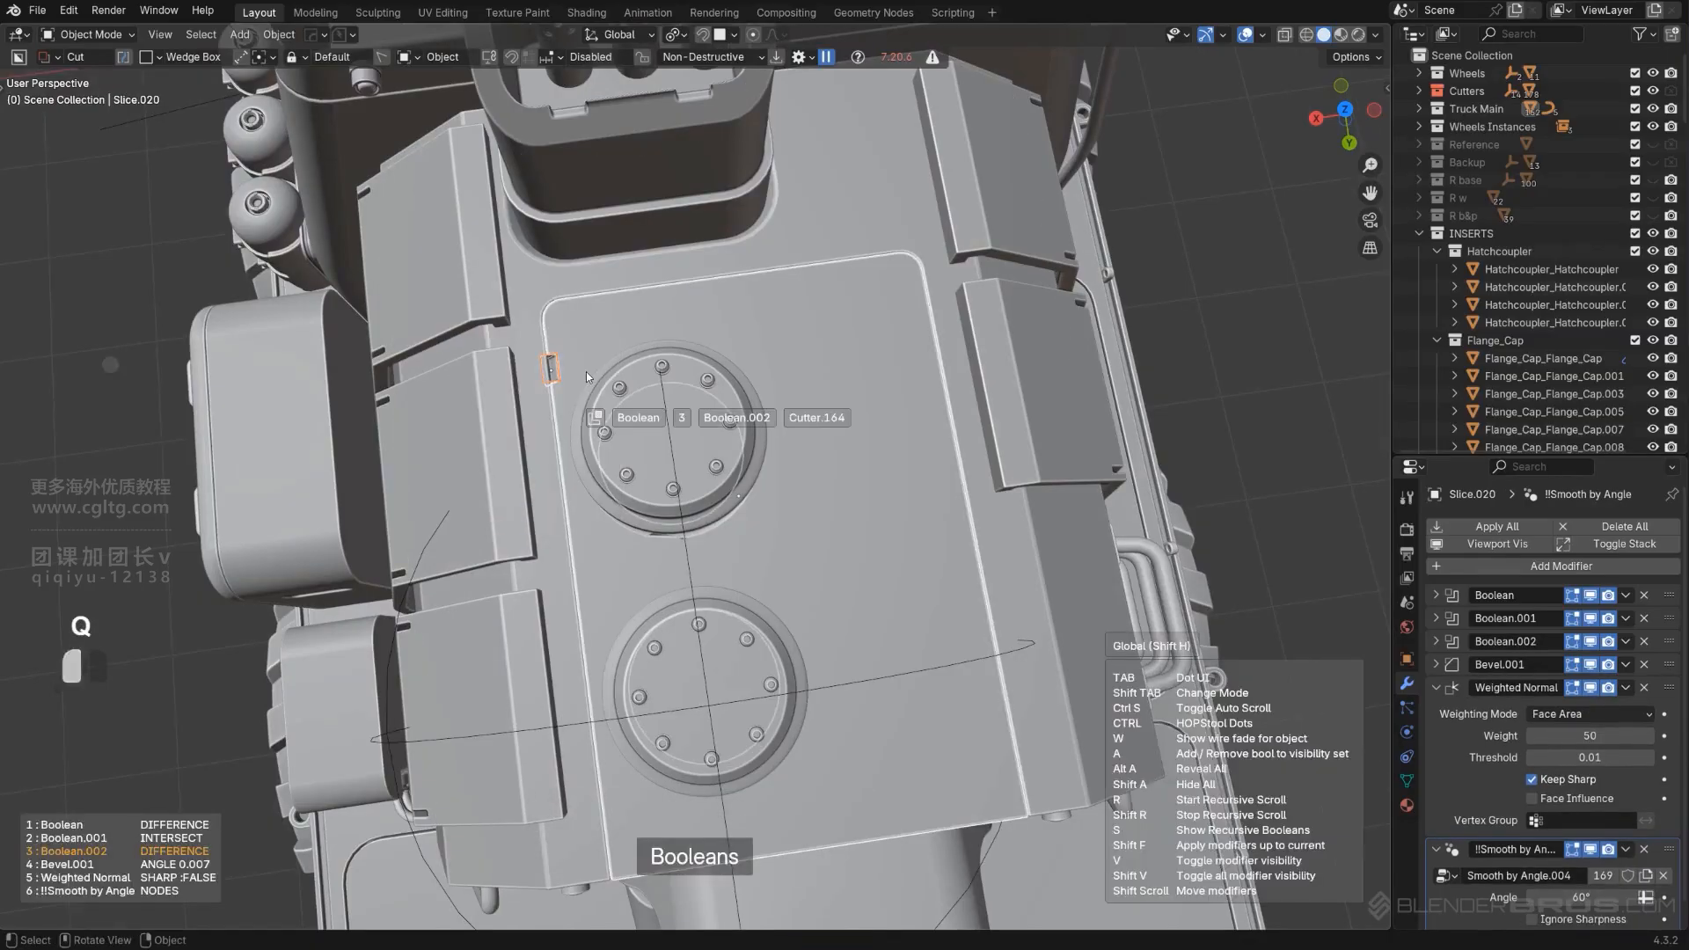
click(586, 374)
Add an Array V2 modifier to the wedge cutter.
key(q)
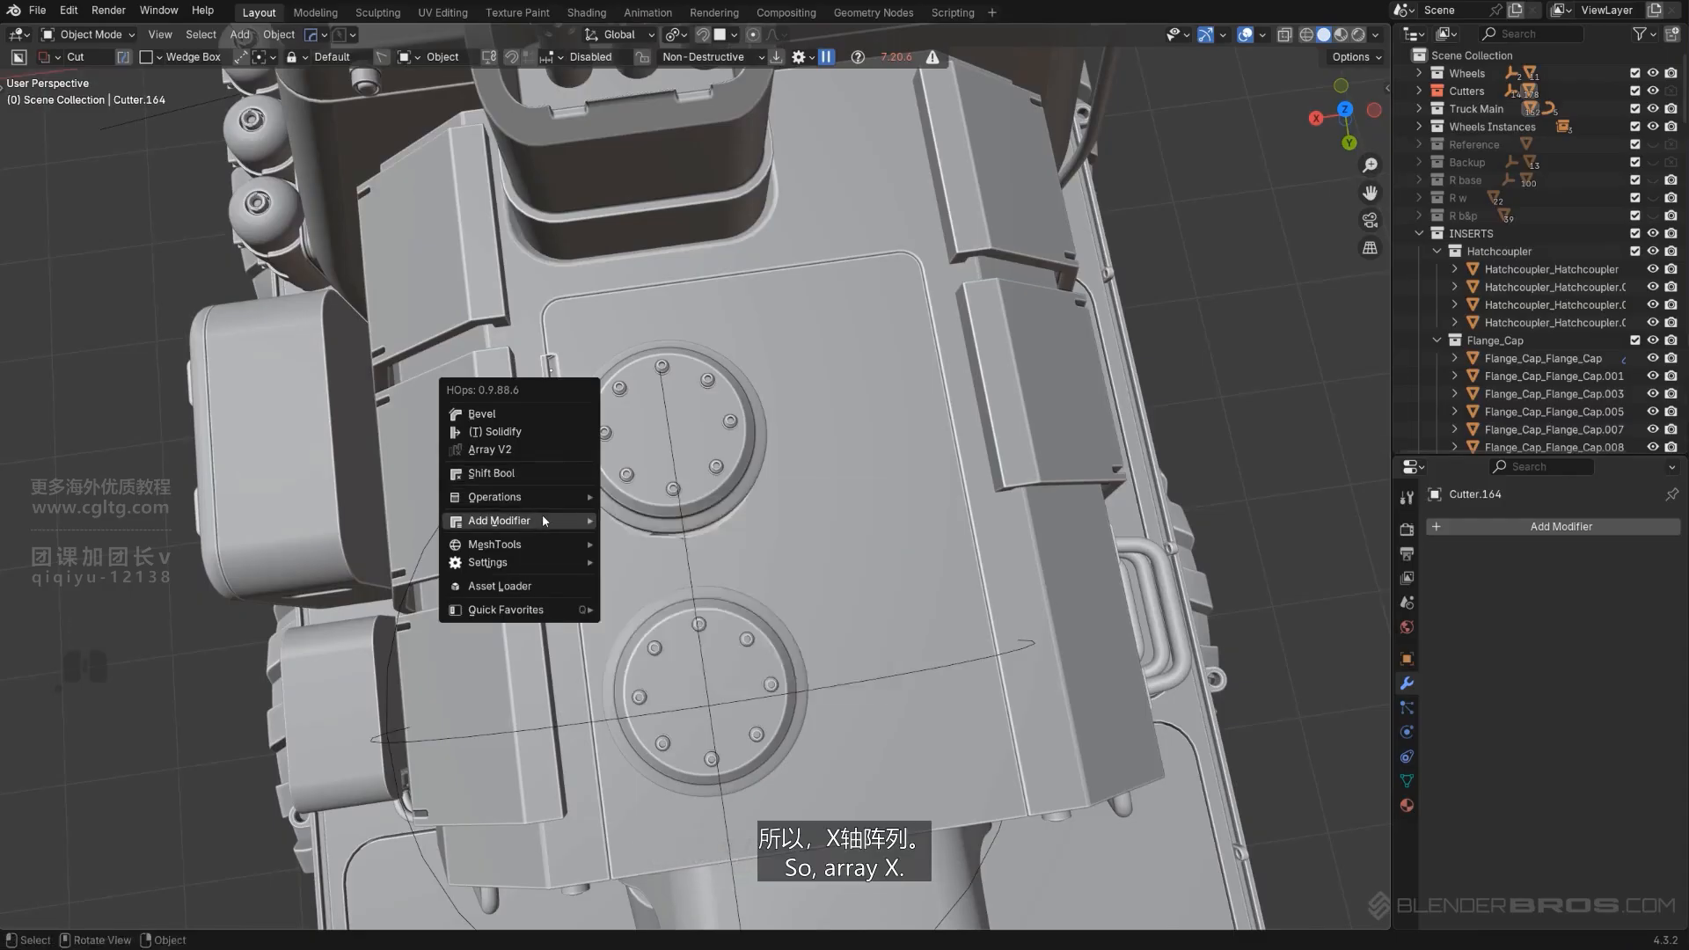
mouse_move(542, 520)
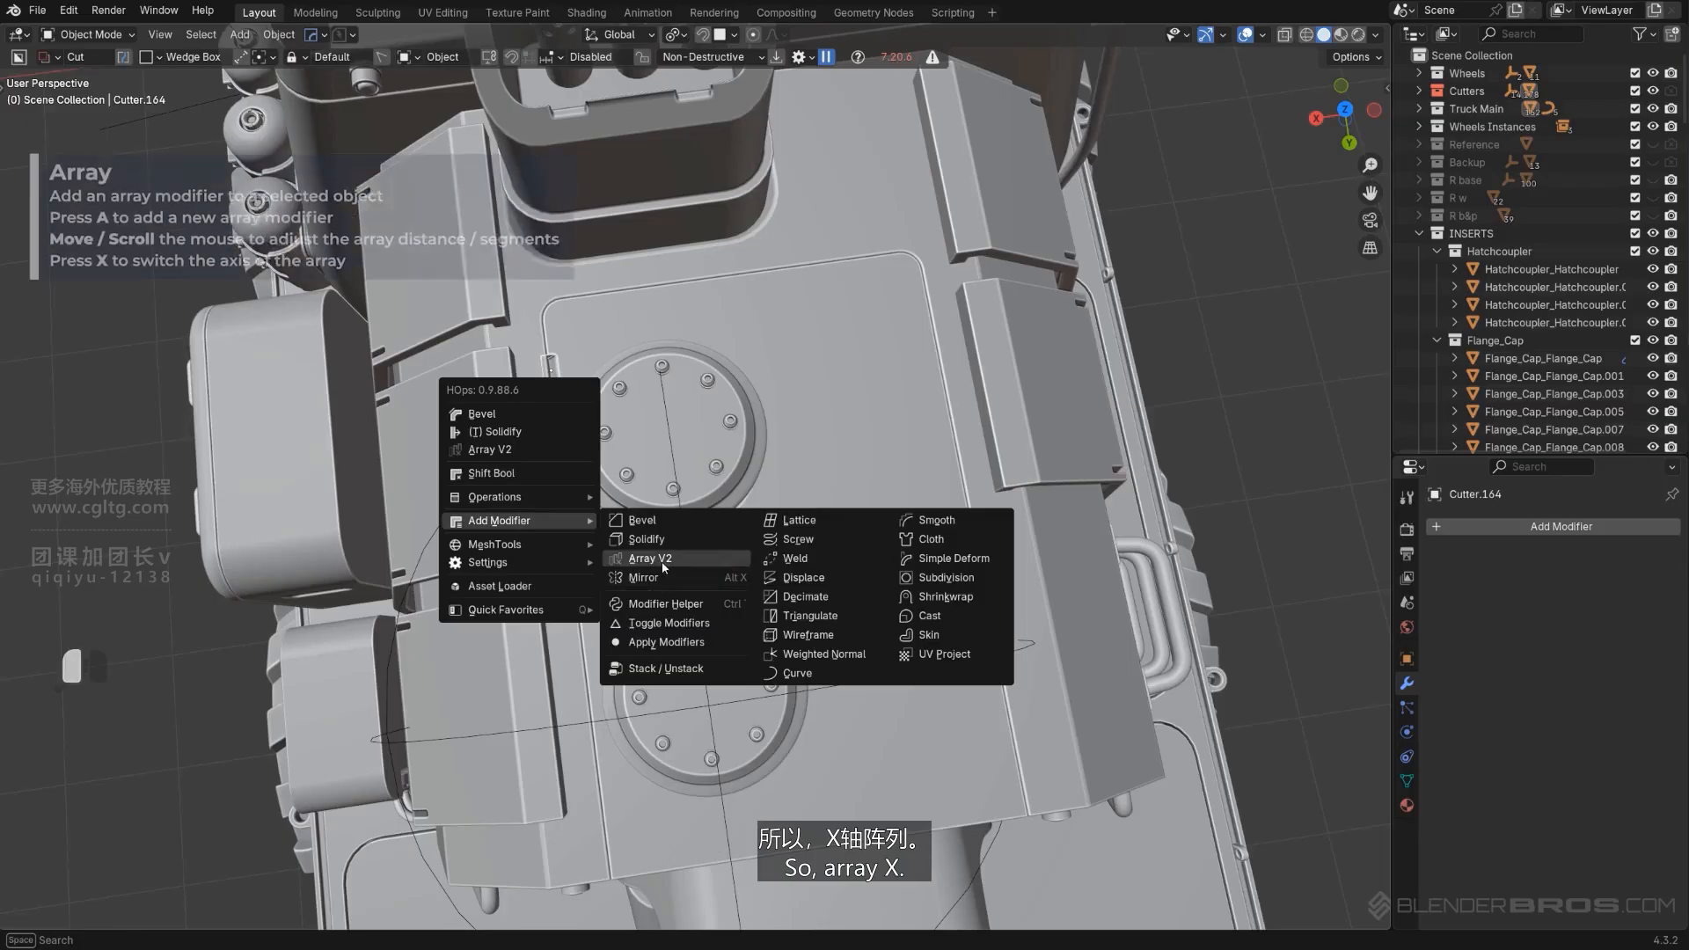
Array the small hinge cutter into 2 copies along the Y axis, spacing them along the edge of the engine-cover panel.
click(651, 558)
key(x)
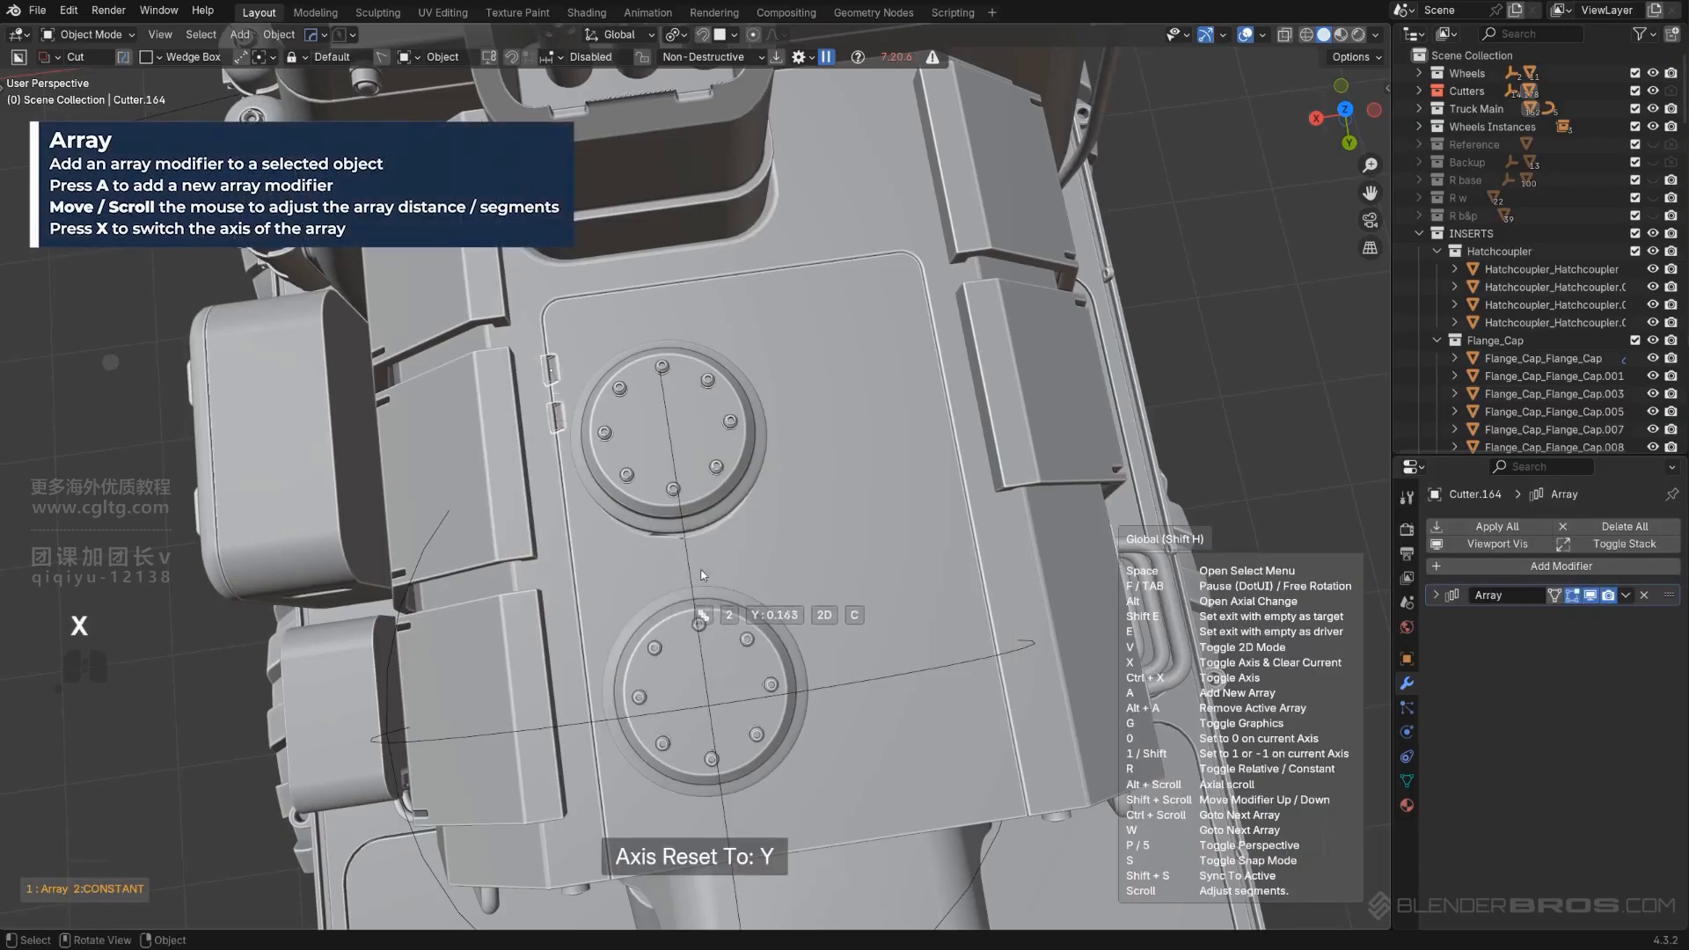
click(762, 580)
key(ctrl+z)
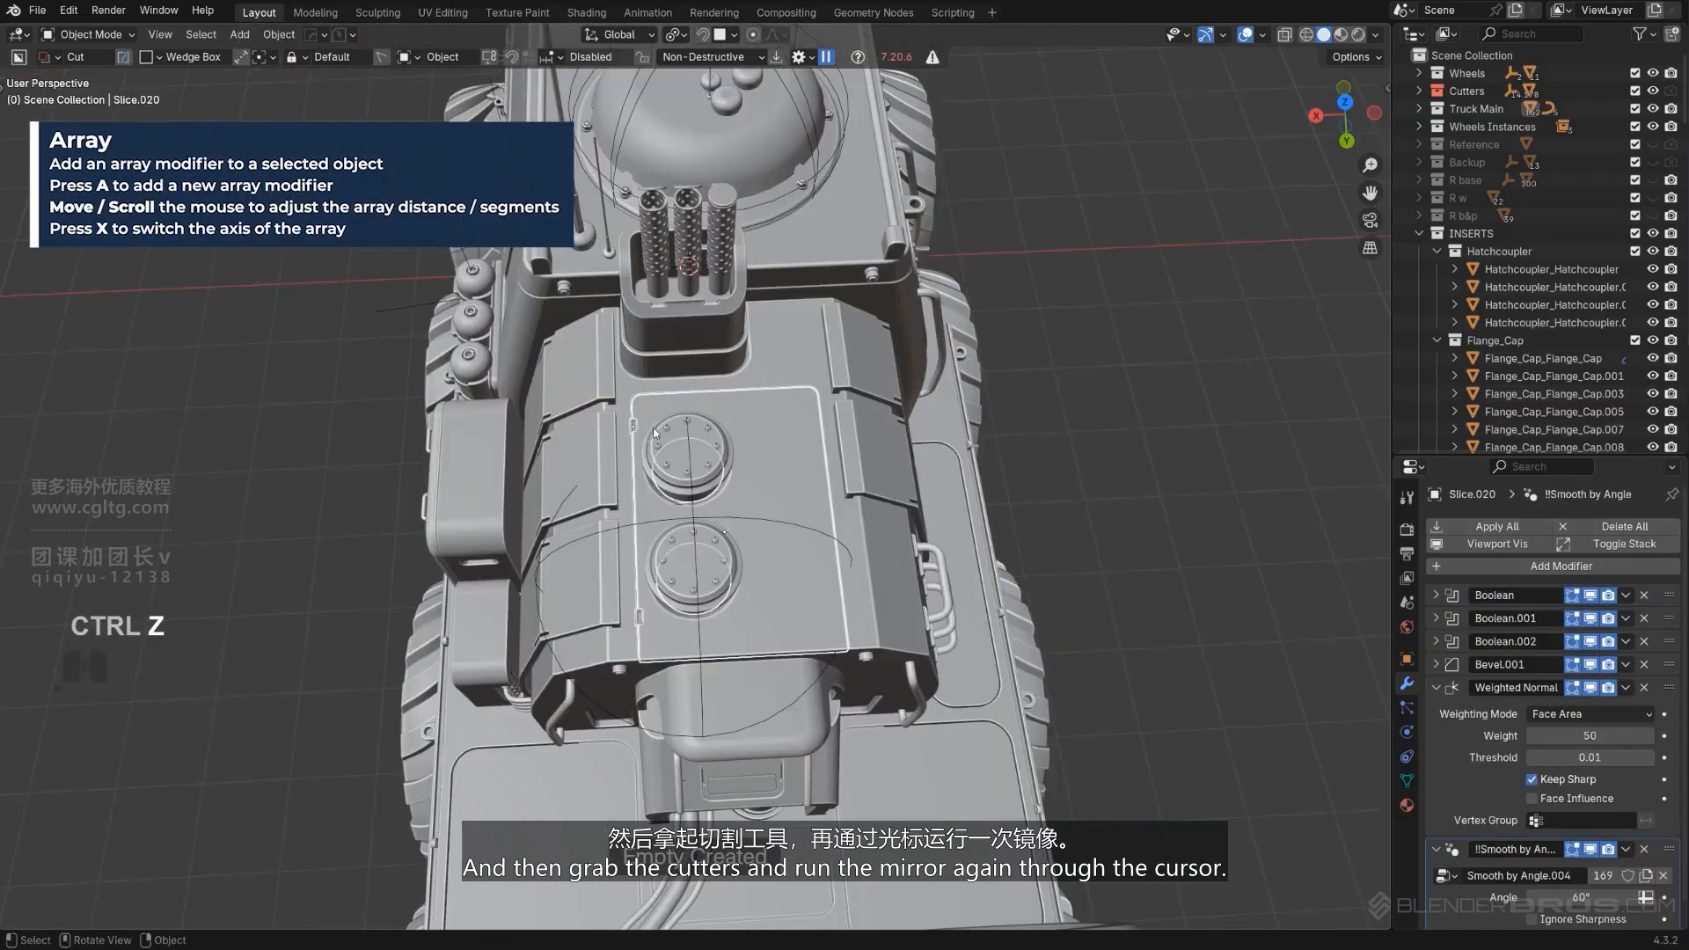
scroll(774, 334, down, 4)
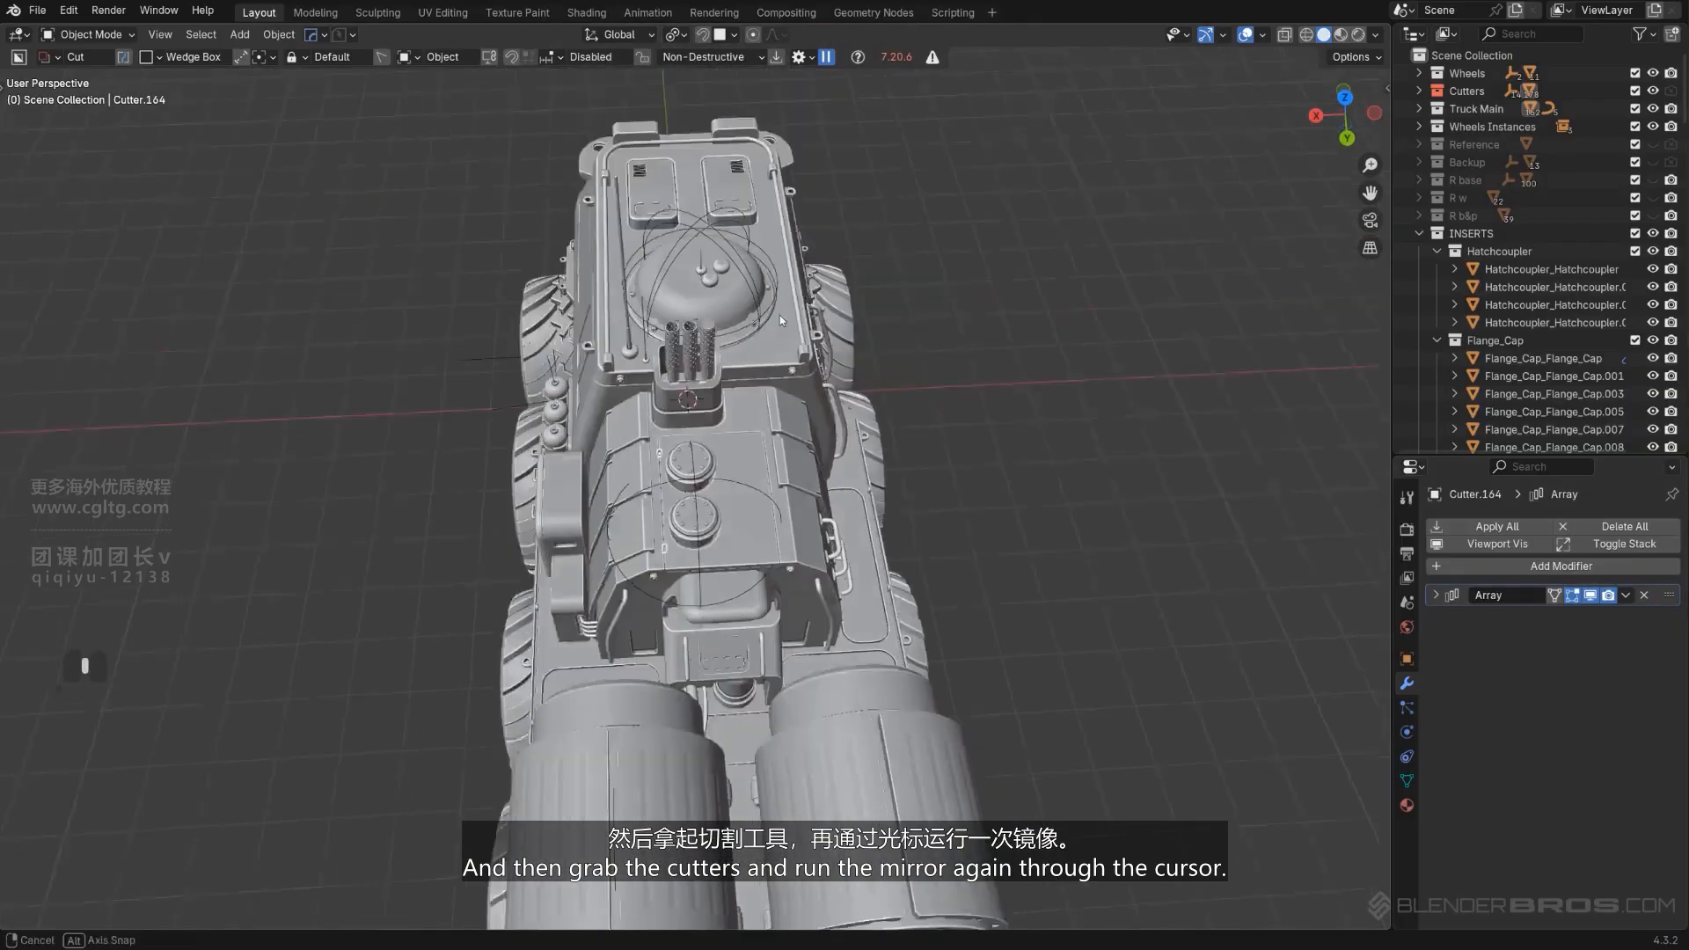
Mirror the arrayed hinge cutters through the 3D cursor on the X axis to the panel's opposite edge.
key(alt+x)
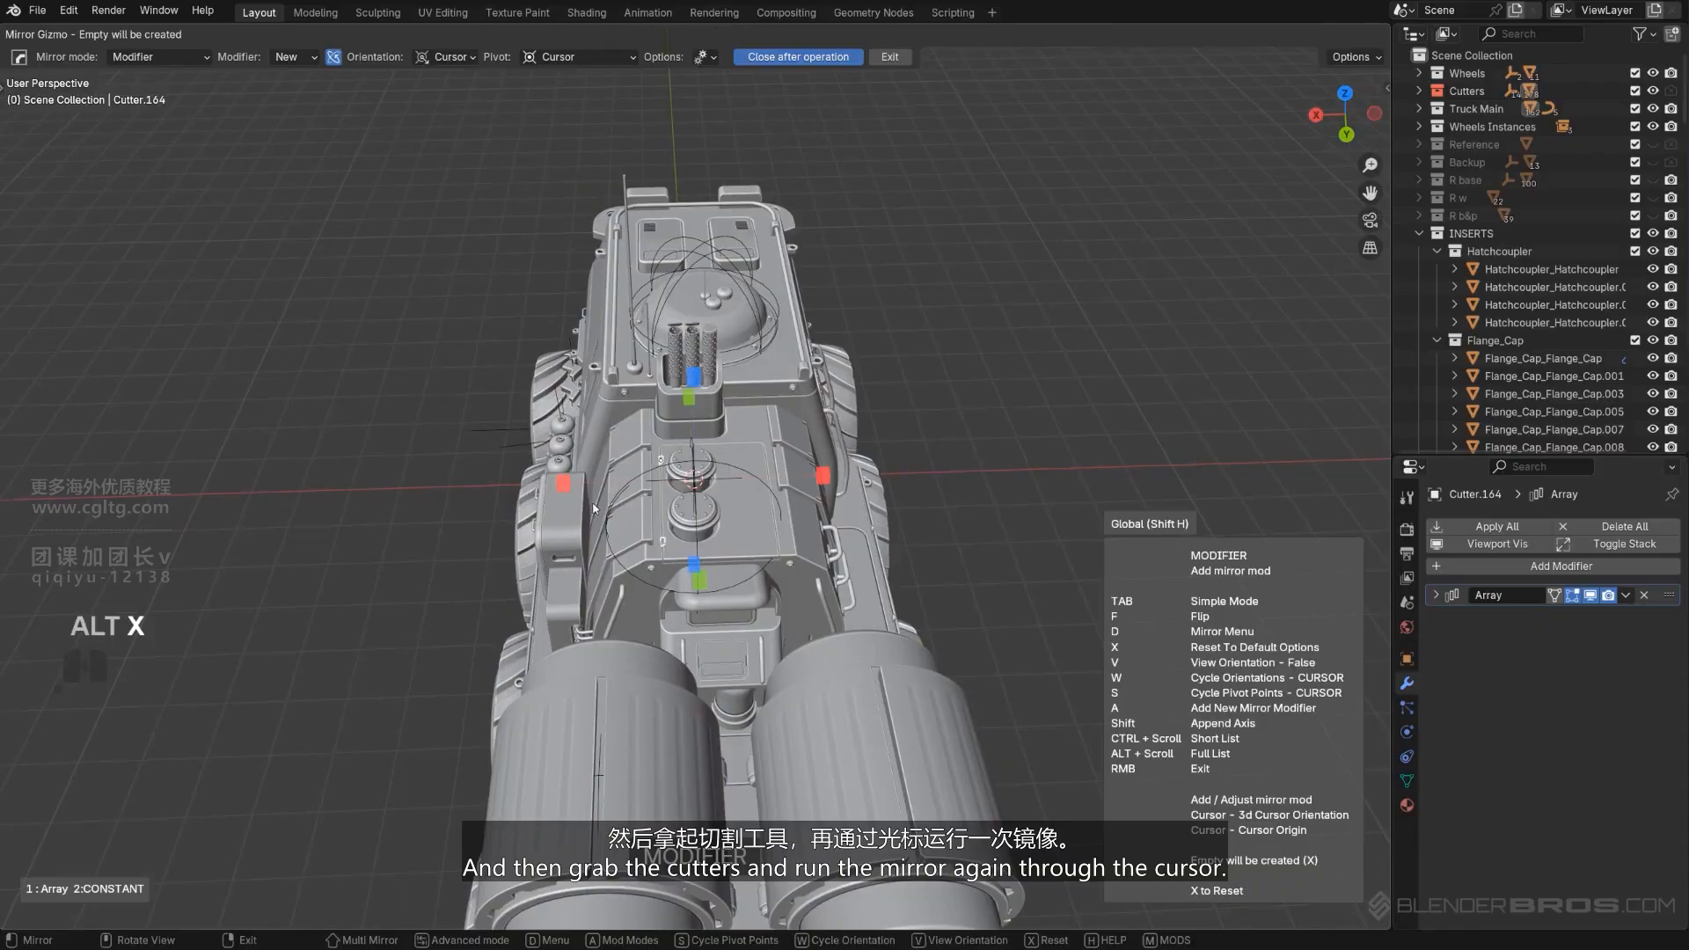
click(568, 486)
scroll(973, 315, up, 5)
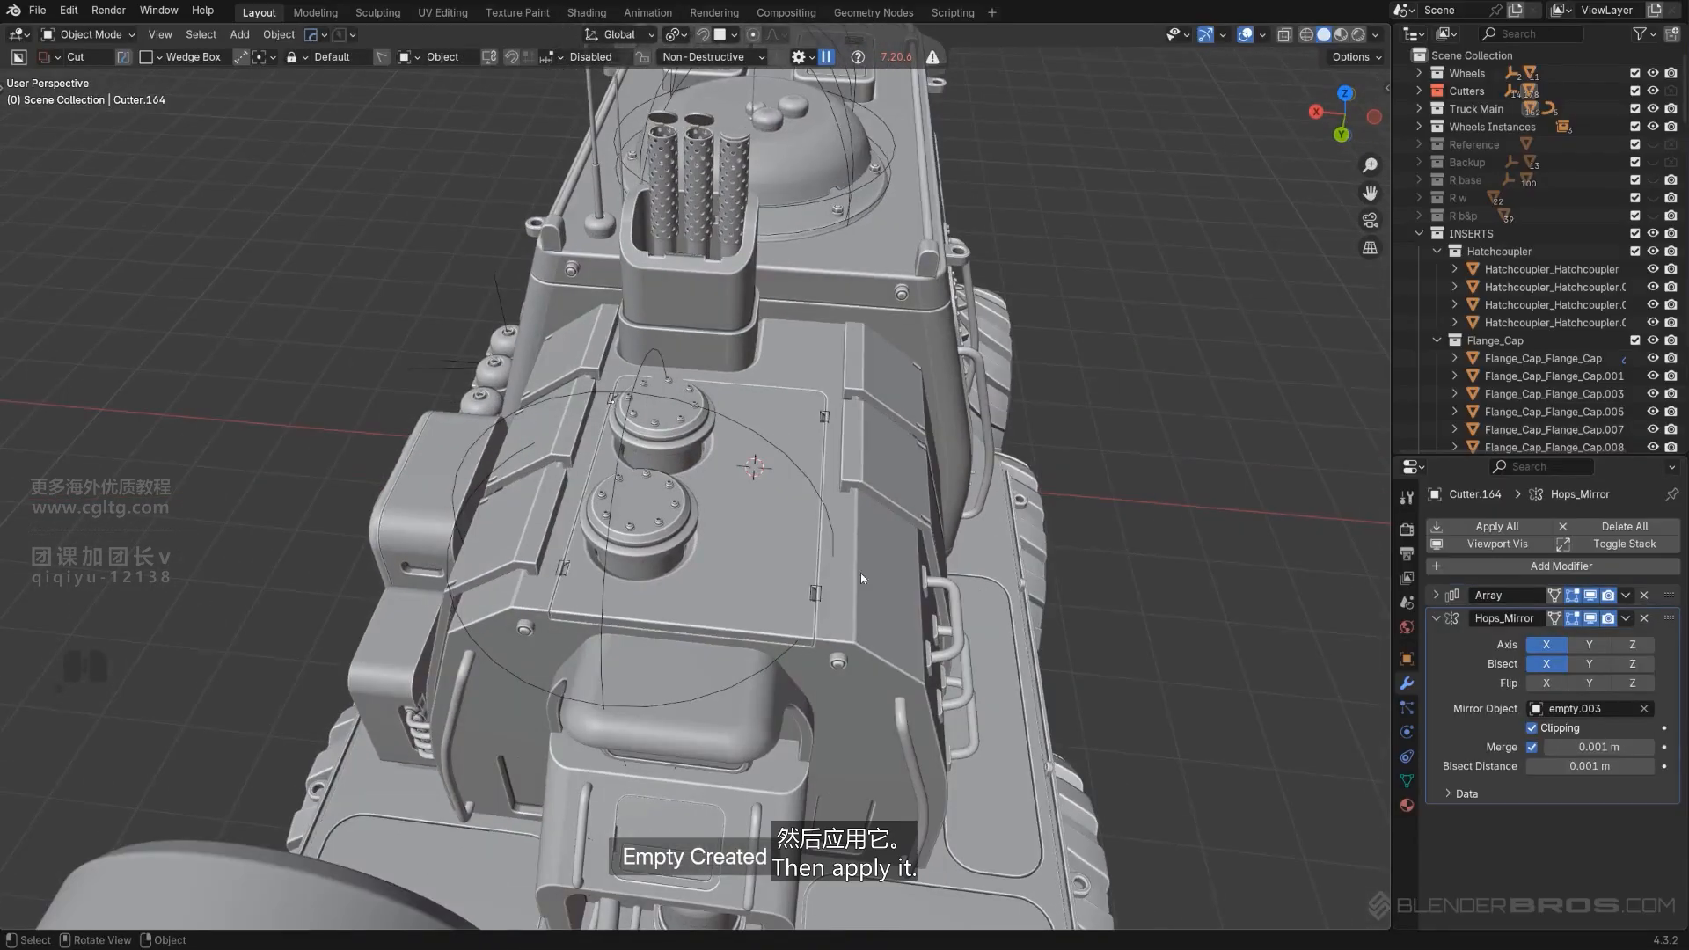
key(shift+2)
scroll(884, 576, up, 1)
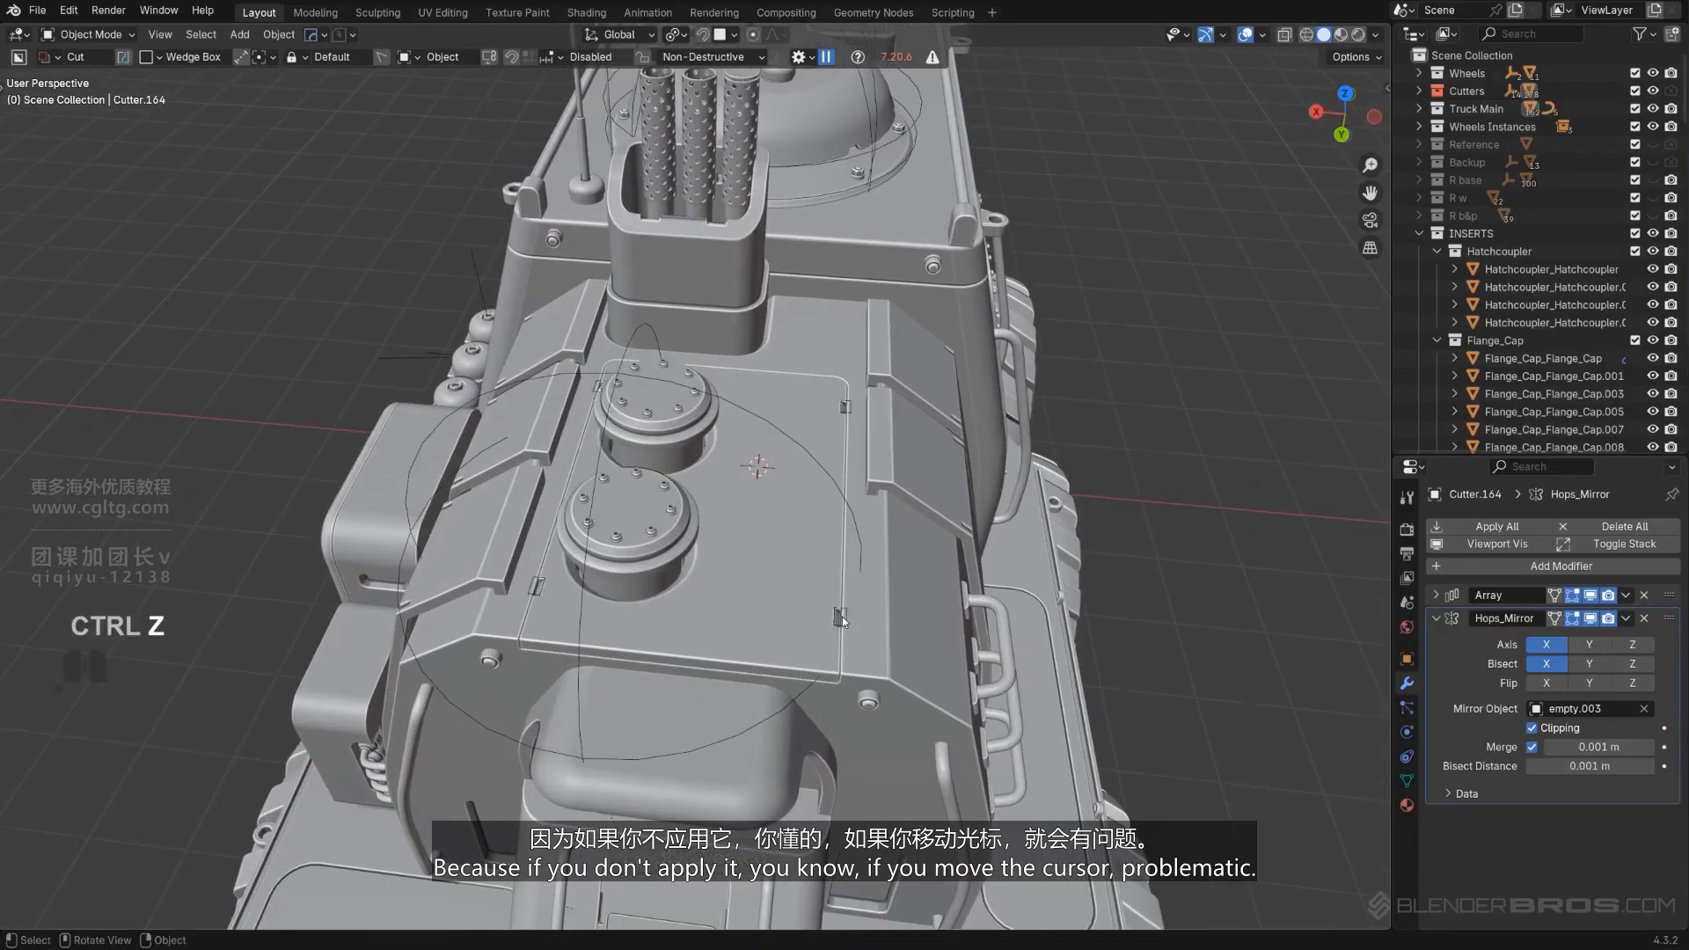
Smart-apply the hinge cutter's Array and Mirror modifiers and hide the cutters.
key(q)
mouse_move(1035, 445)
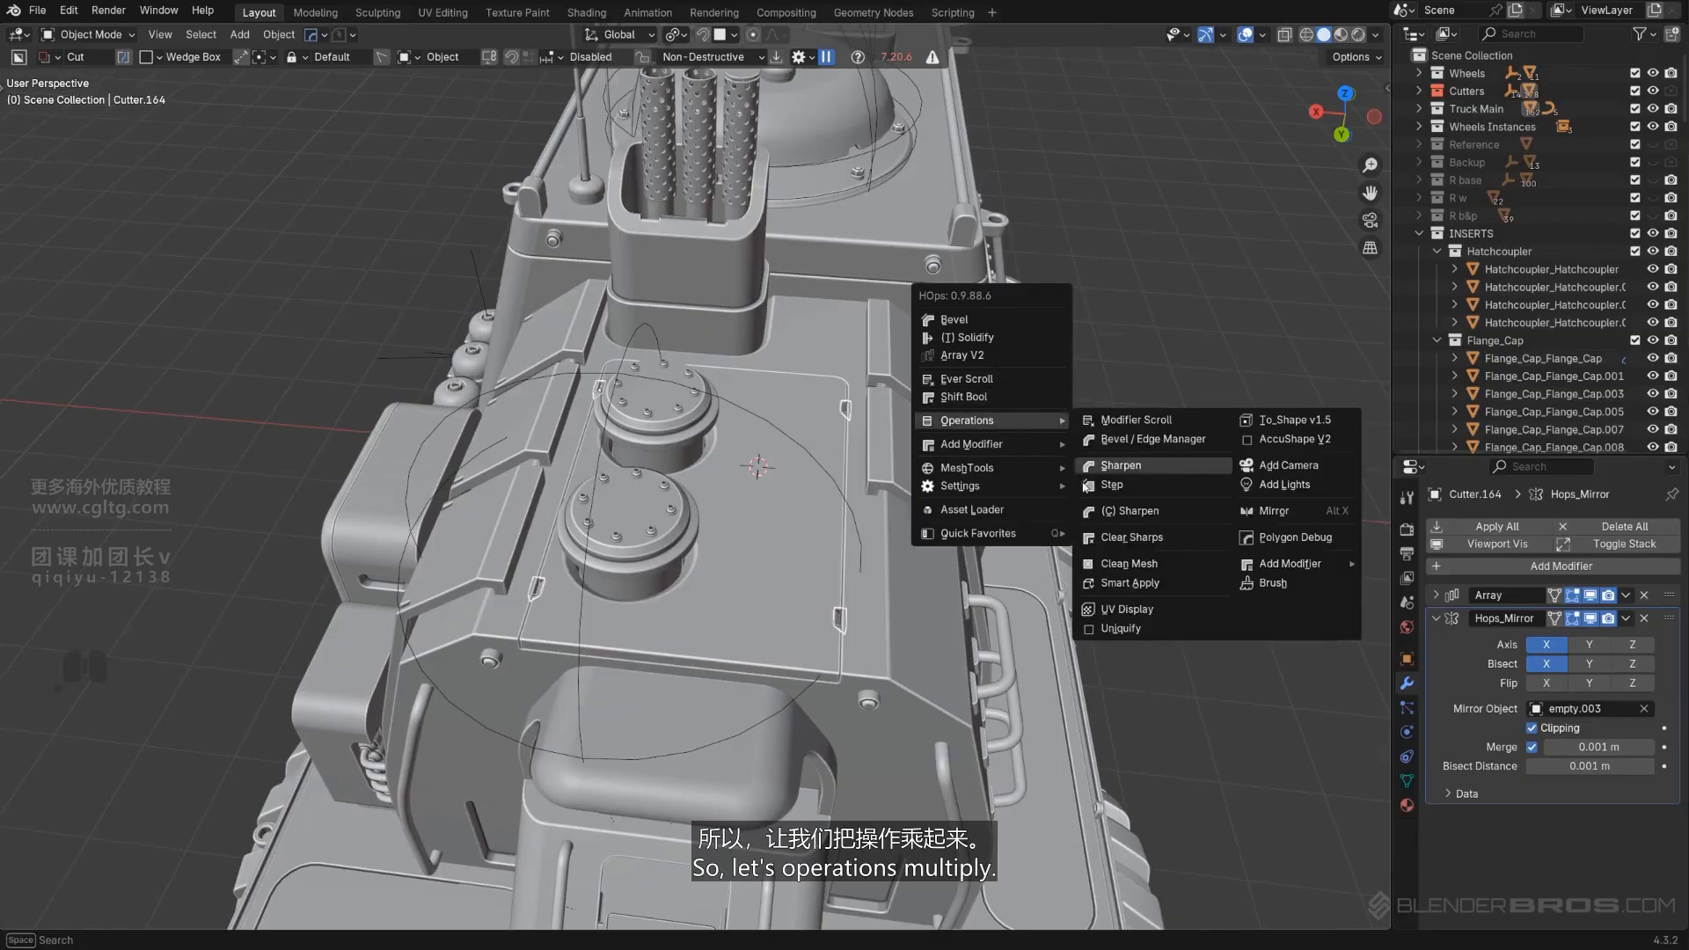
shift+click(1118, 475)
key(shift+2)
middle_drag(1025, 519, 920, 541)
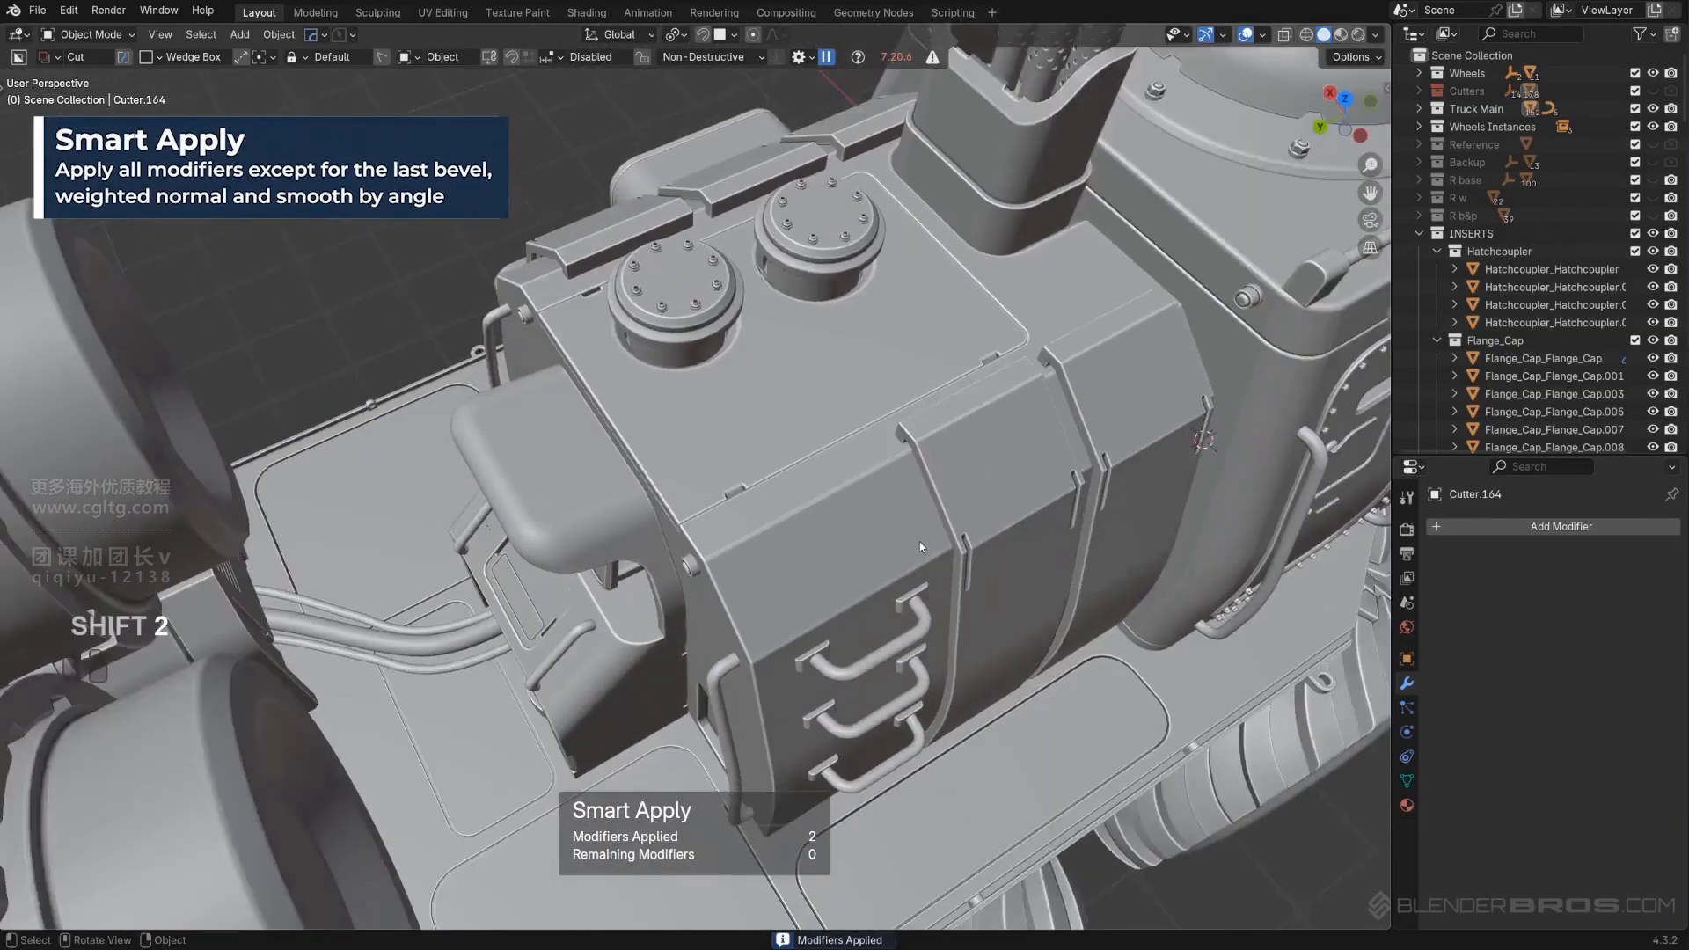
scroll(845, 484, down, 3)
Add one loop cut with factor 0 around the middle of the smaller side box.
key(KP_5)
middle_drag(792, 440, 1097, 462)
scroll(972, 450, down, 4)
key(KP_5)
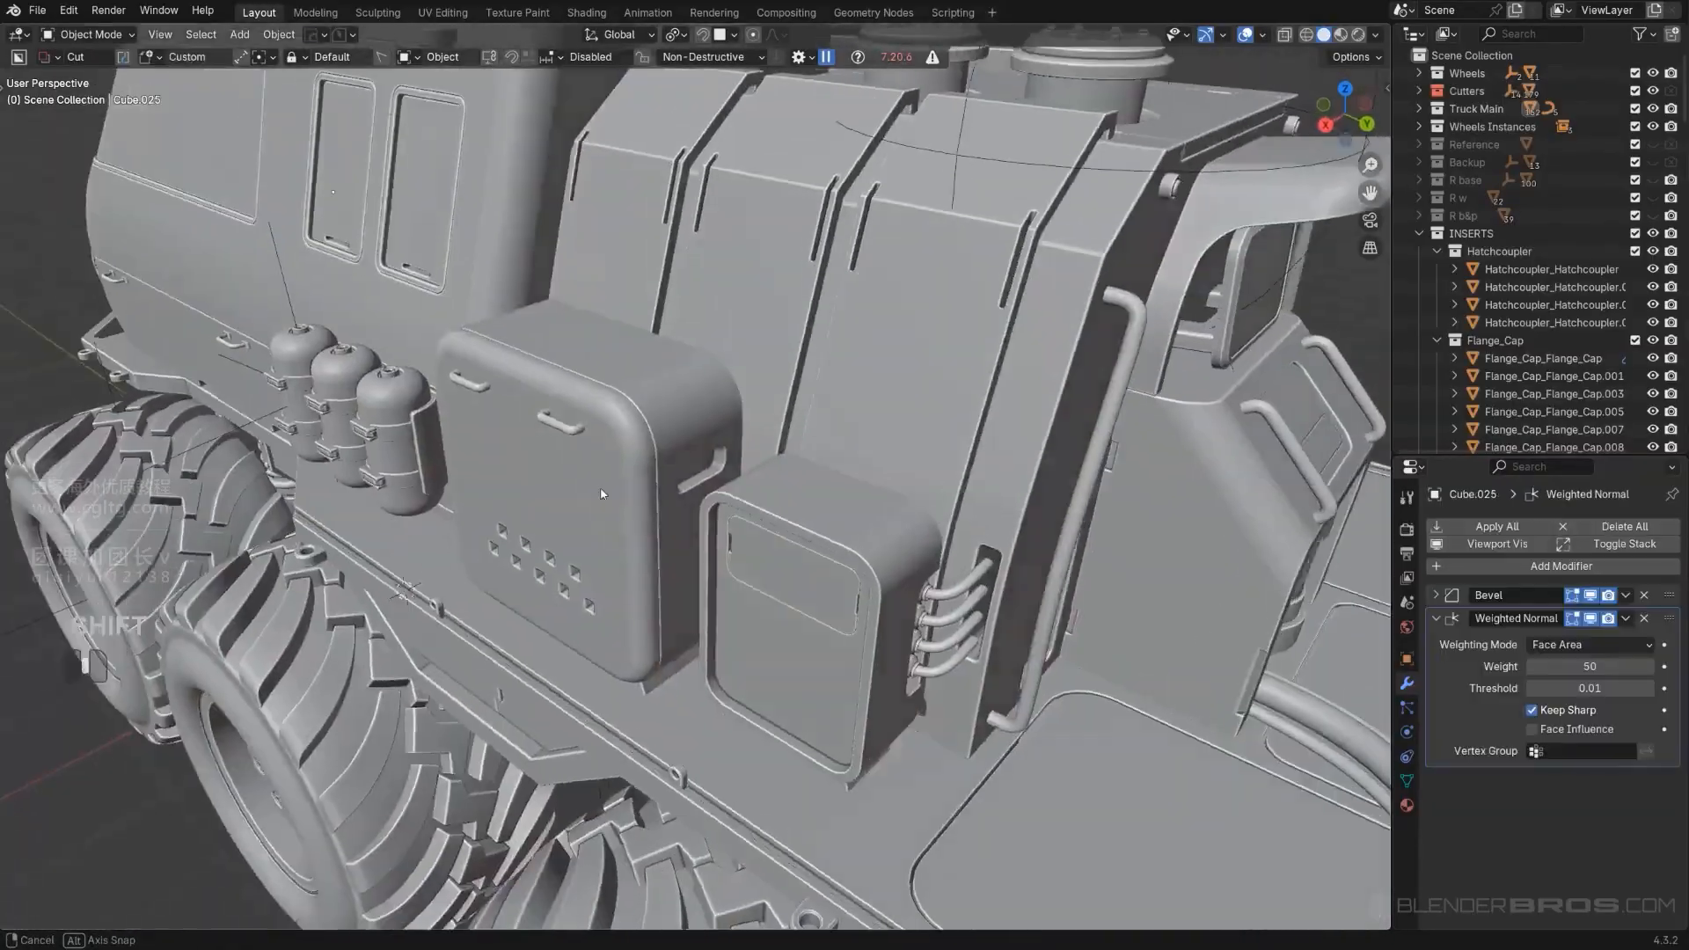
middle_drag(600, 487, 558, 486)
key(Tab)
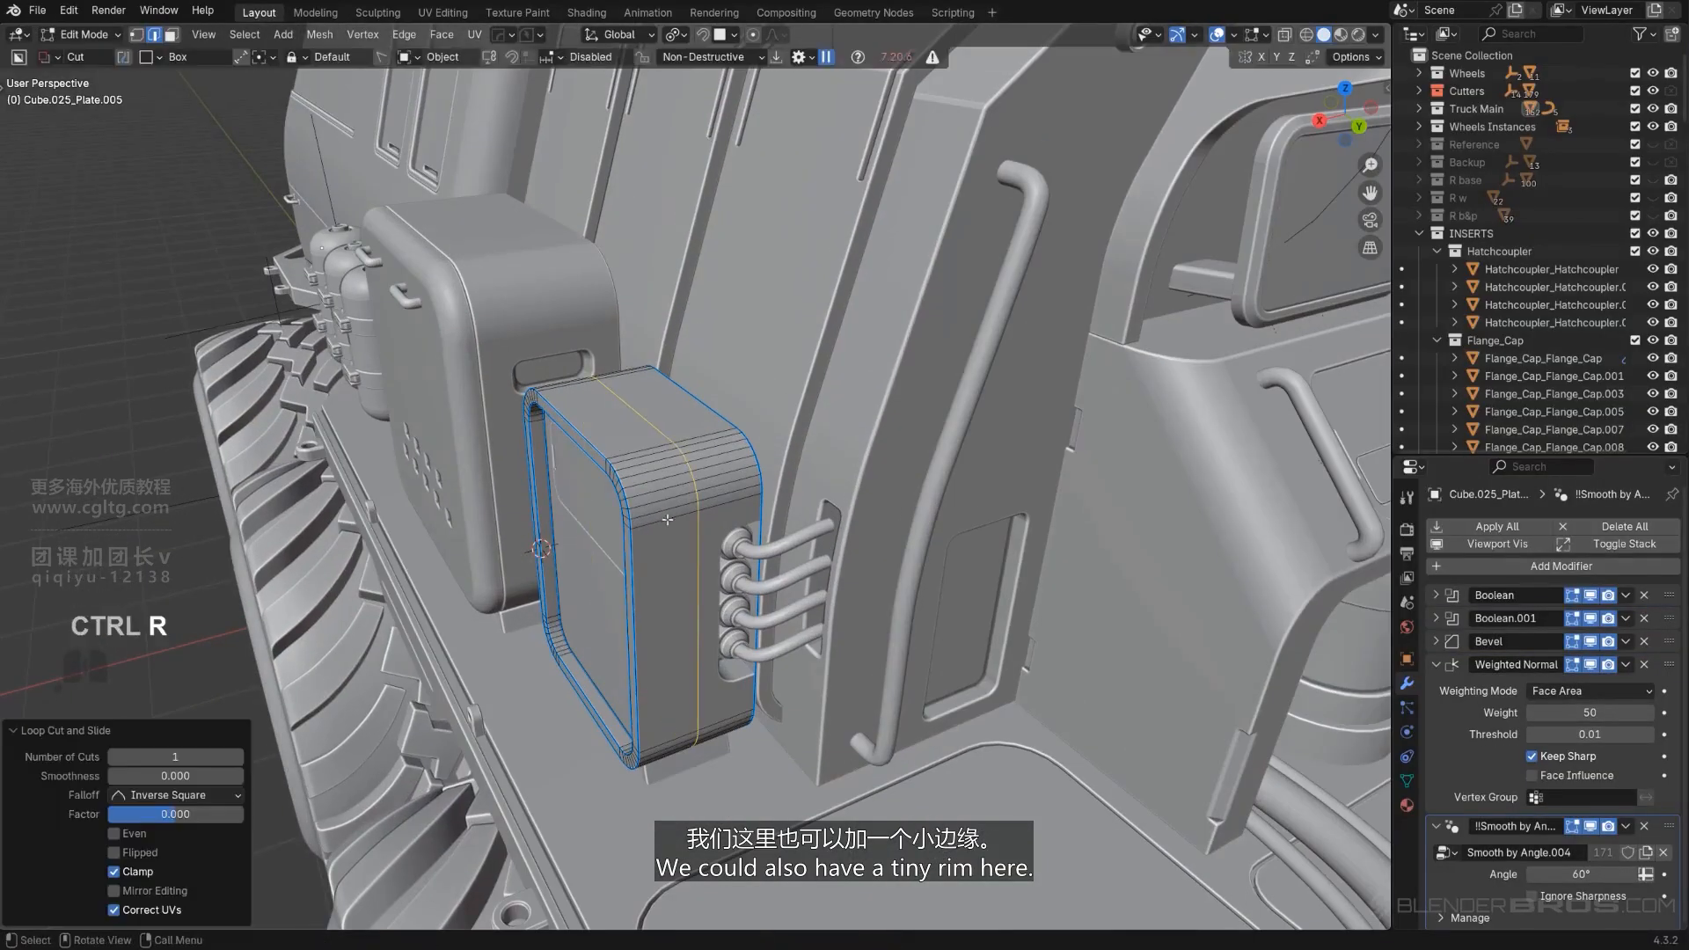
Extract the selected loop of the smaller box as a separate plate with a Solidify thickness of 0.01.
click(746, 478)
shift+click(744, 486)
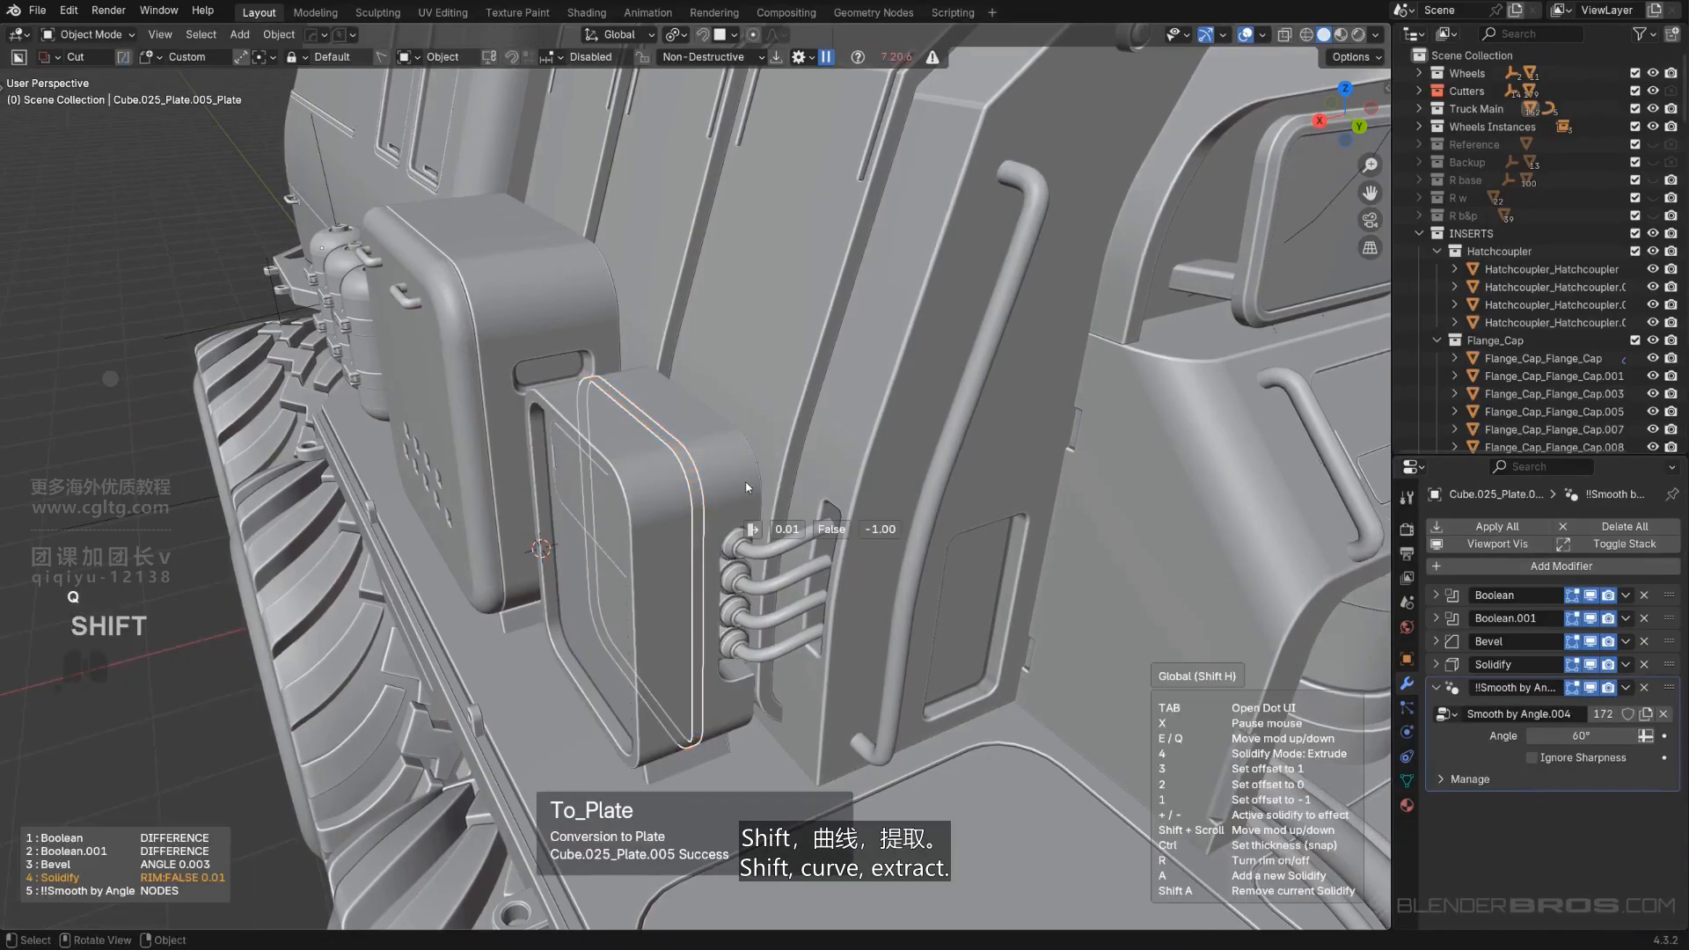
click(751, 482)
scroll(746, 480, up, 2)
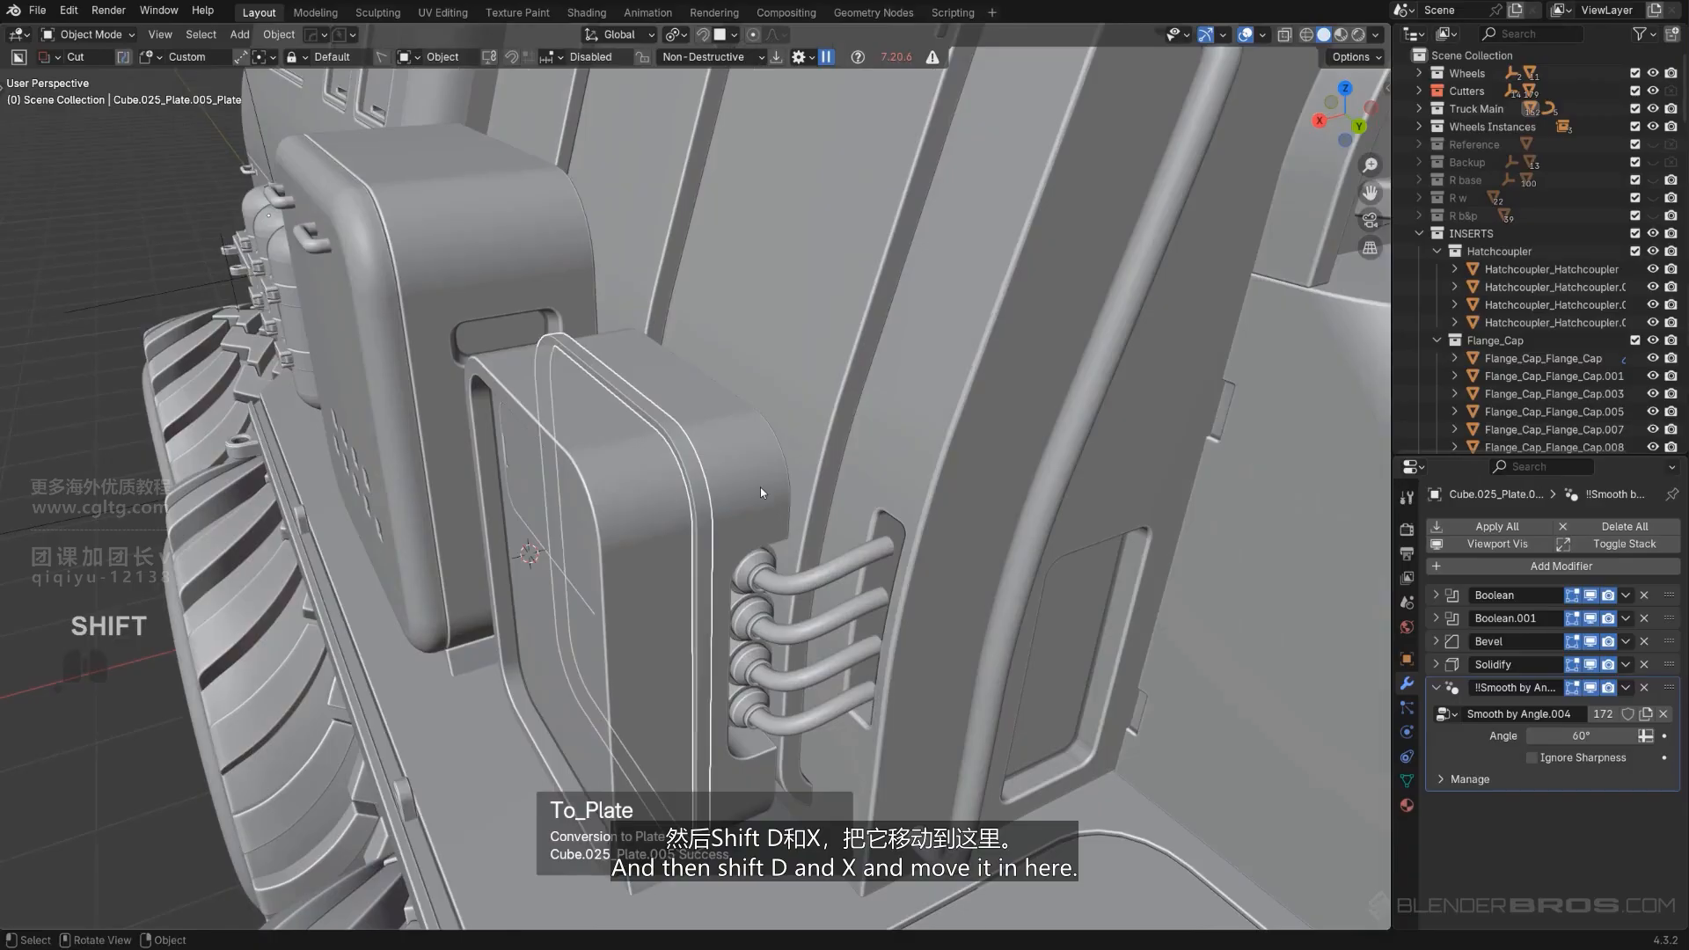
Duplicate the thin rim along the global X axis and place the copy near the smaller box's outer face.
key(shift+d)
key(y)
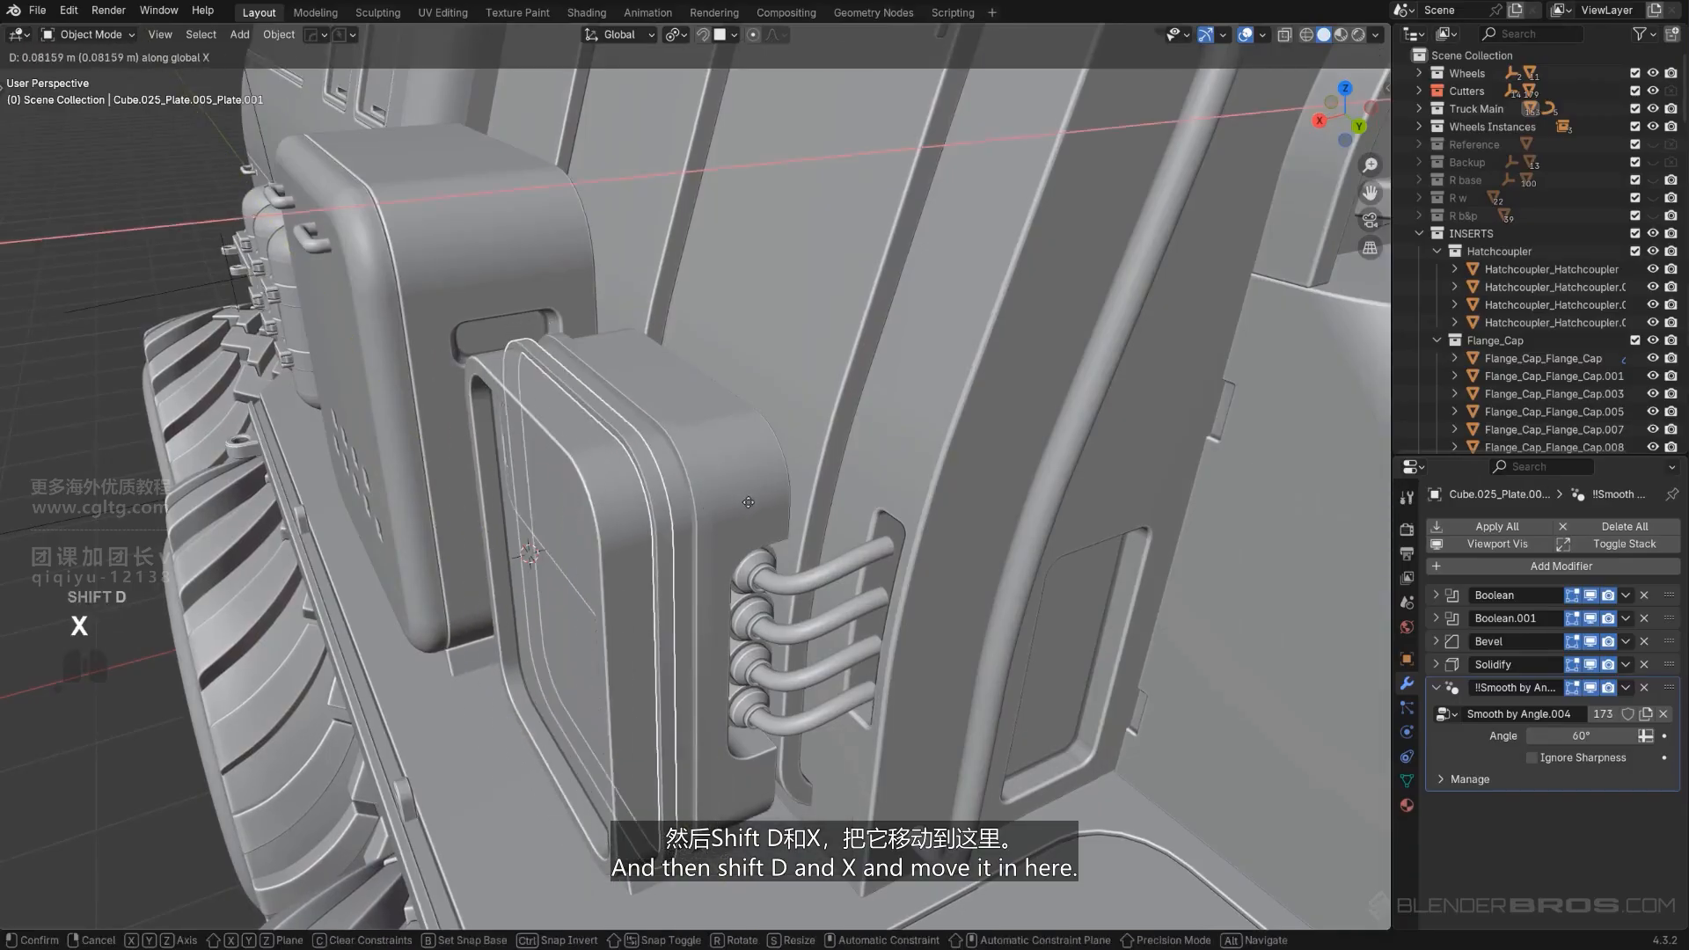
click(605, 550)
key(Tab)
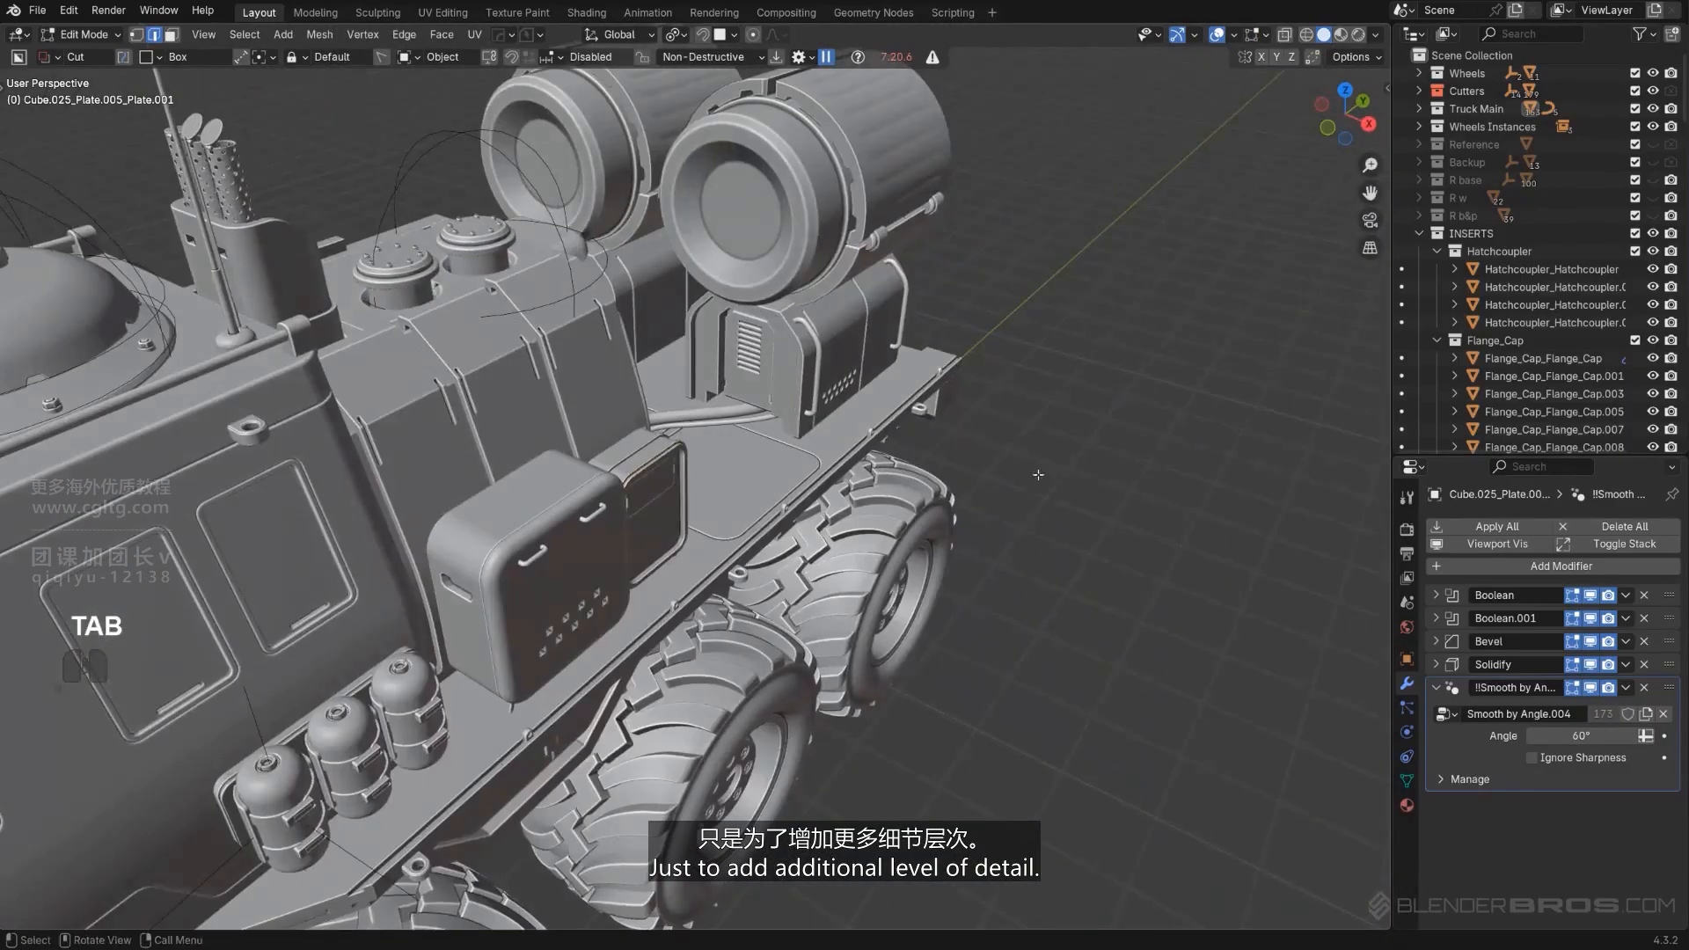
scroll(1038, 475, up, 4)
middle_drag(1039, 475, 792, 479)
scroll(638, 375, up, 2)
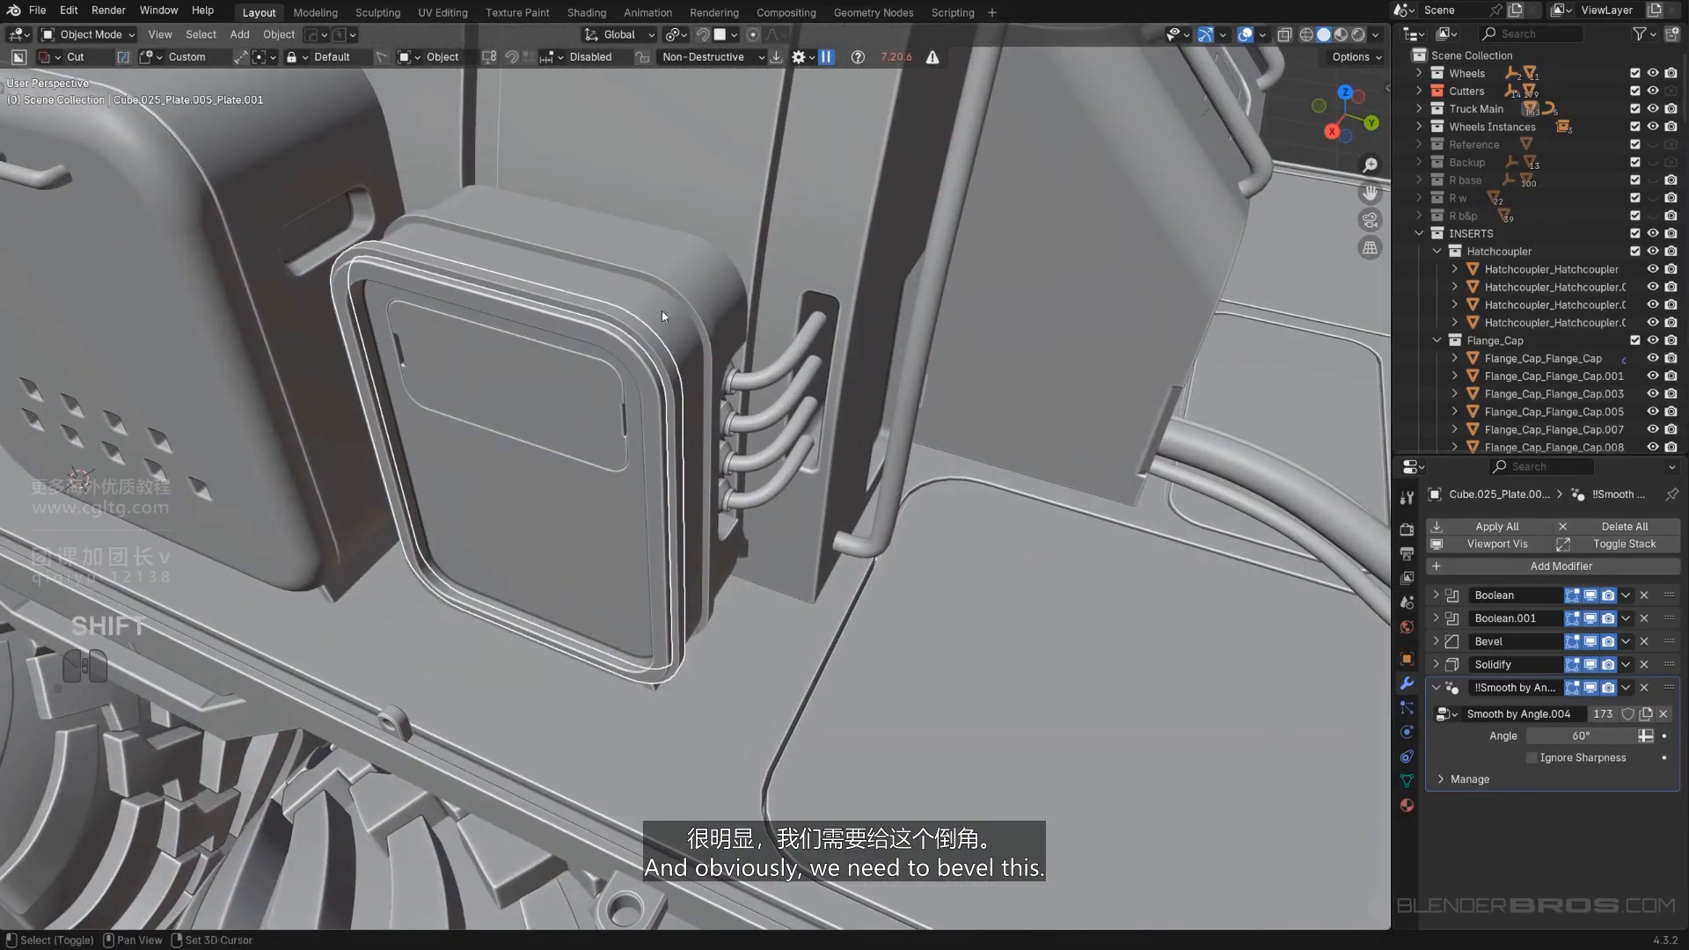
Add a 30° Bevel modifier to both rims of the smaller side box.
key(q)
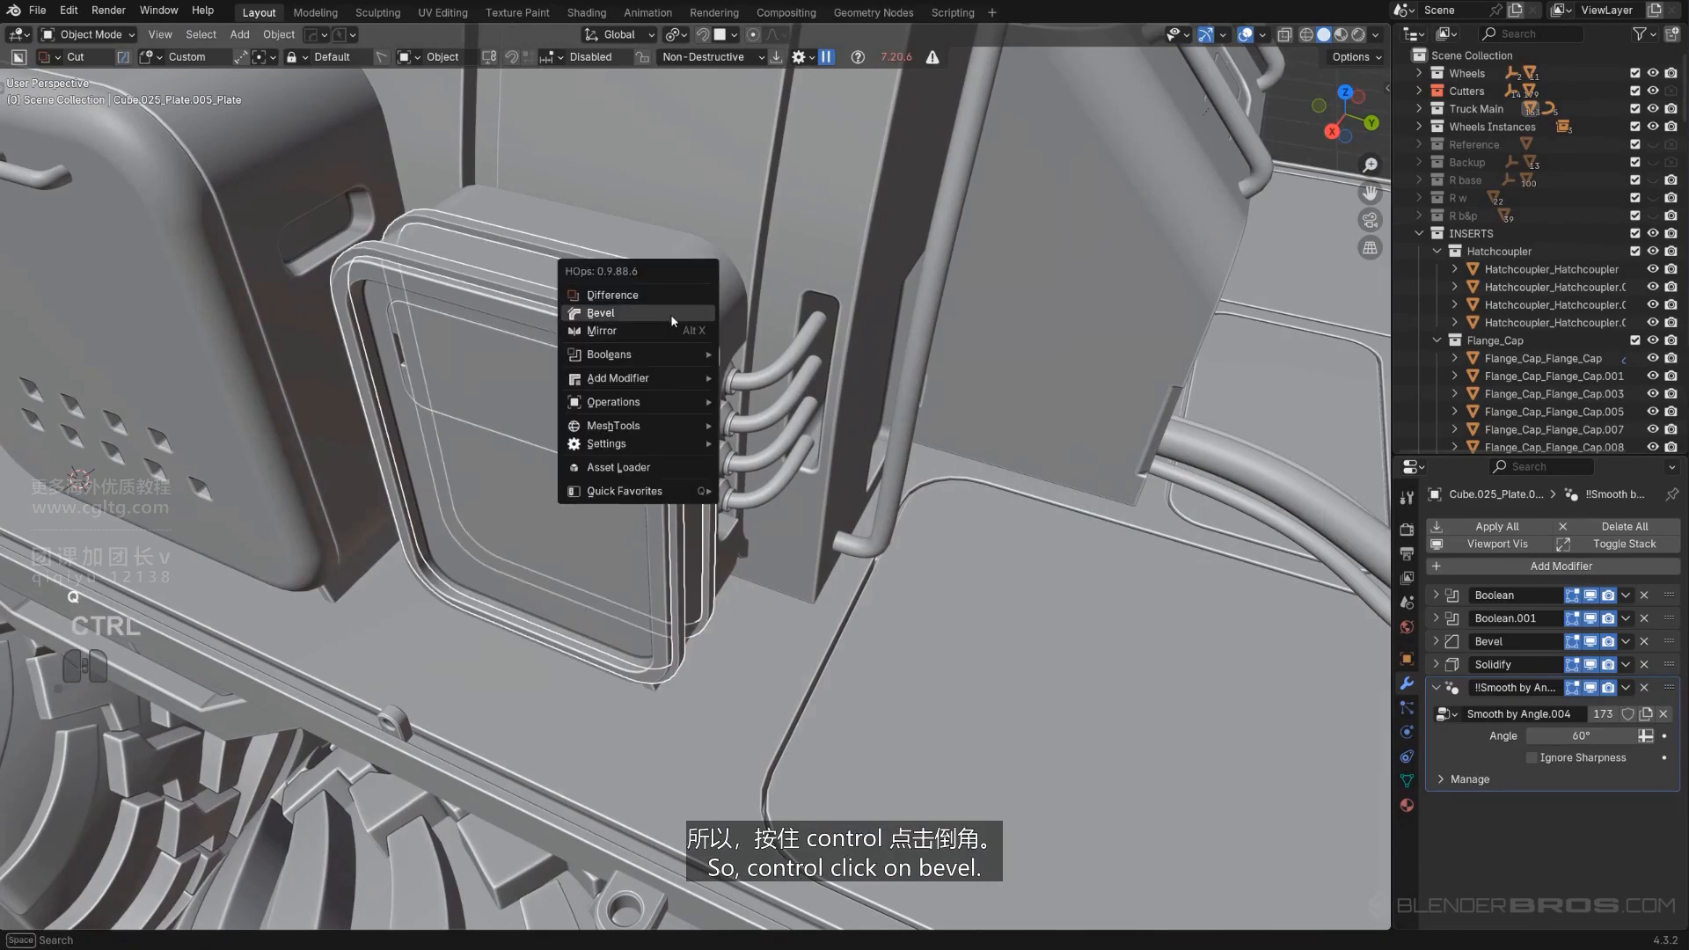
ctrl+click(672, 317)
click(697, 320)
scroll(697, 320, down, 5)
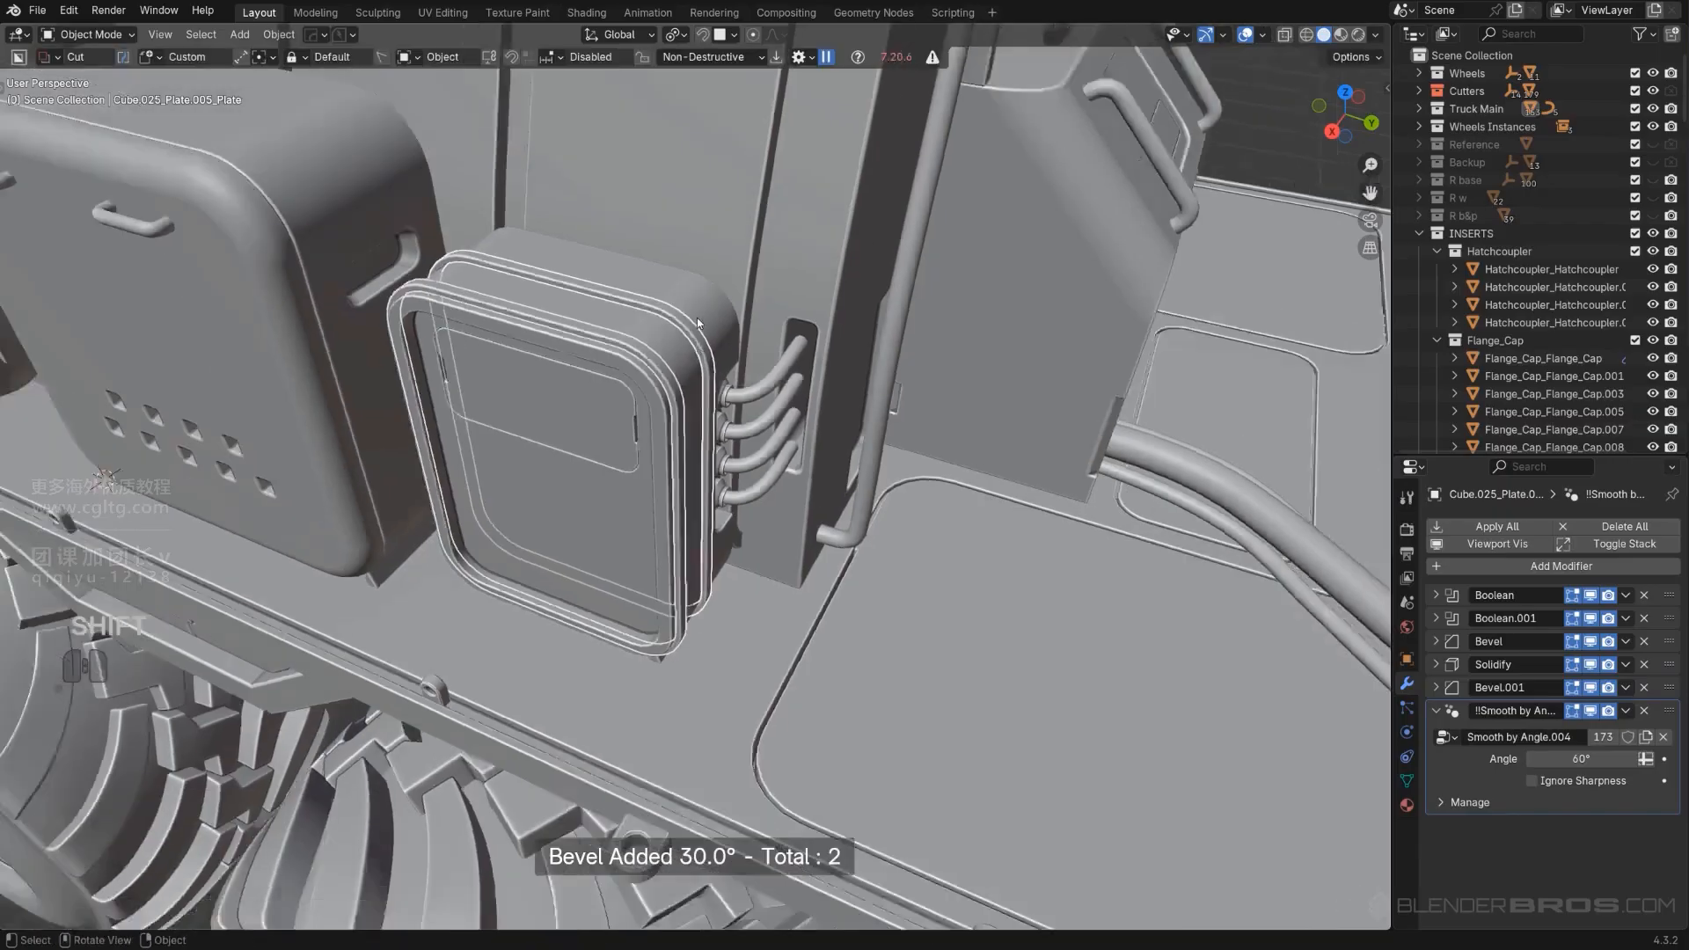
Isolate the larger side box, bevel its back edge about 0.077 m with 10 segments, and leave local view.
shift+middle_drag(697, 320, 976, 444)
shift+middle_drag(753, 546, 791, 461)
scroll(748, 435, up, 2)
click(757, 442)
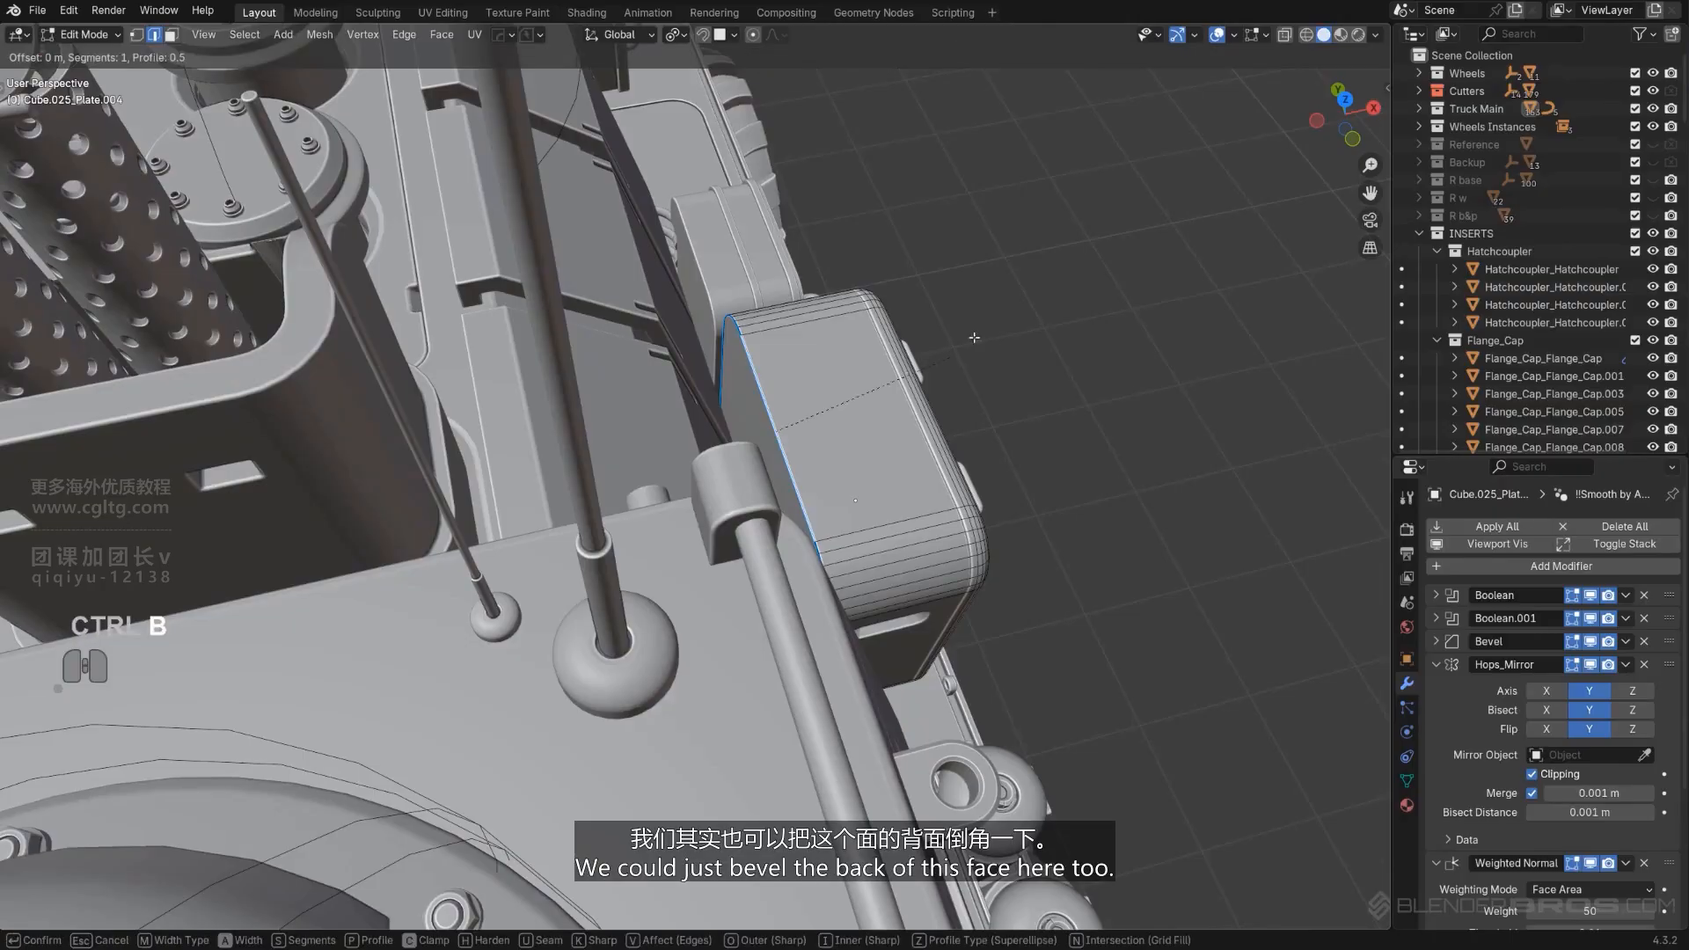
key(slash)
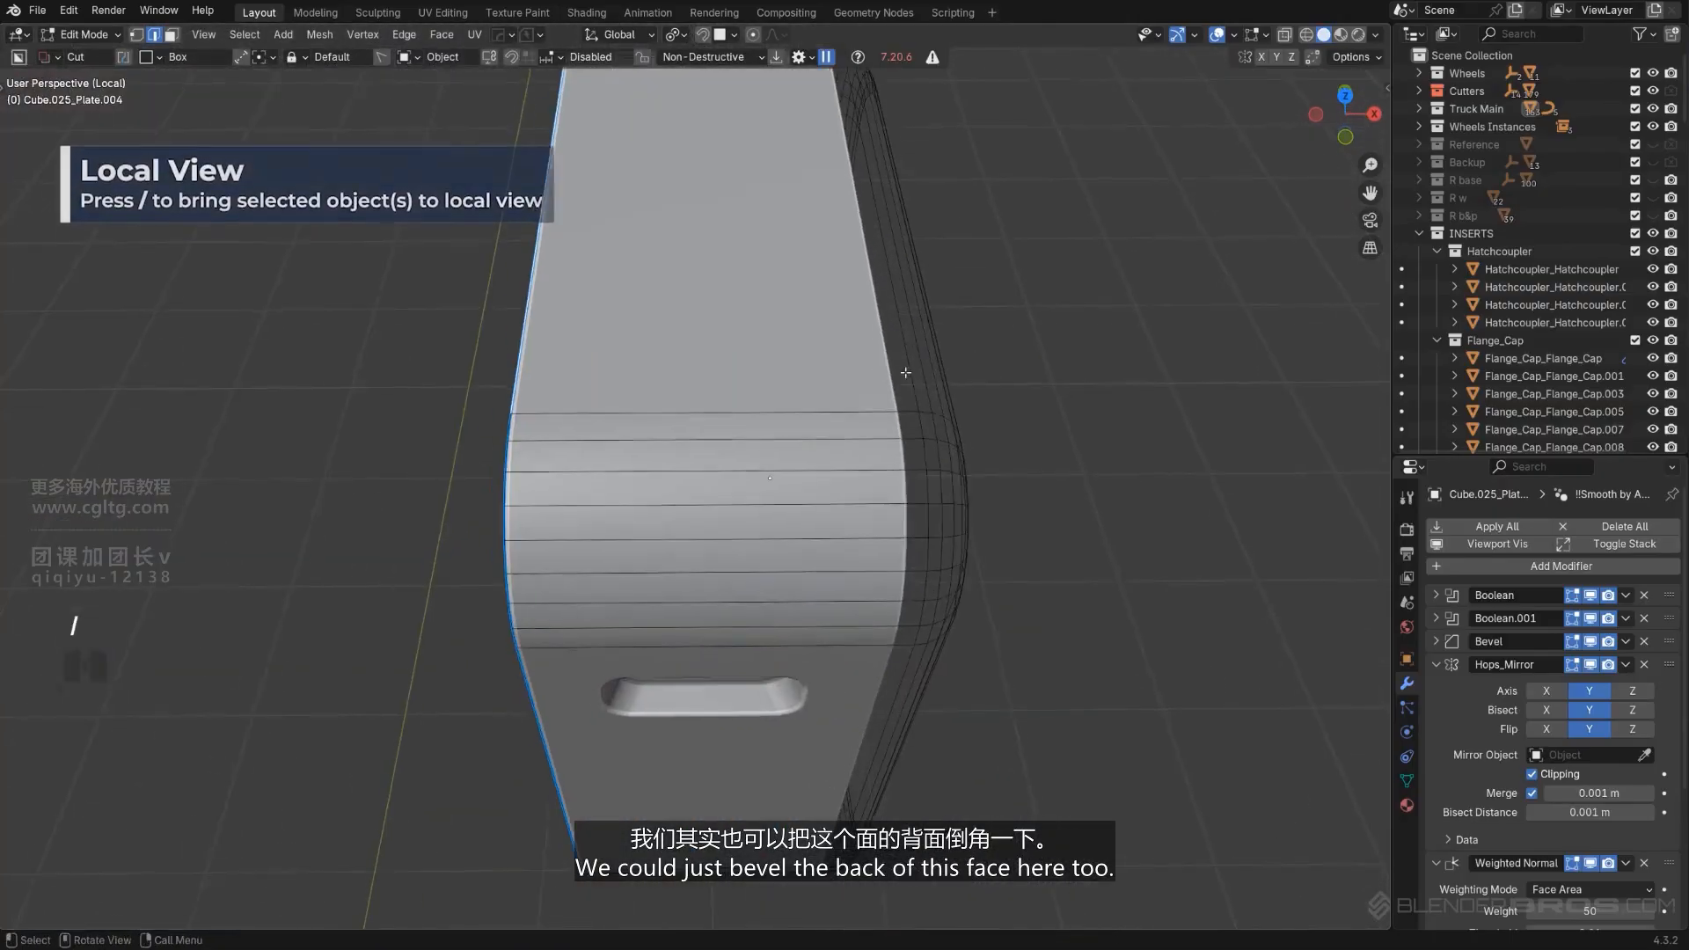
middle_drag(880, 475, 702, 579)
key(ctrl+b)
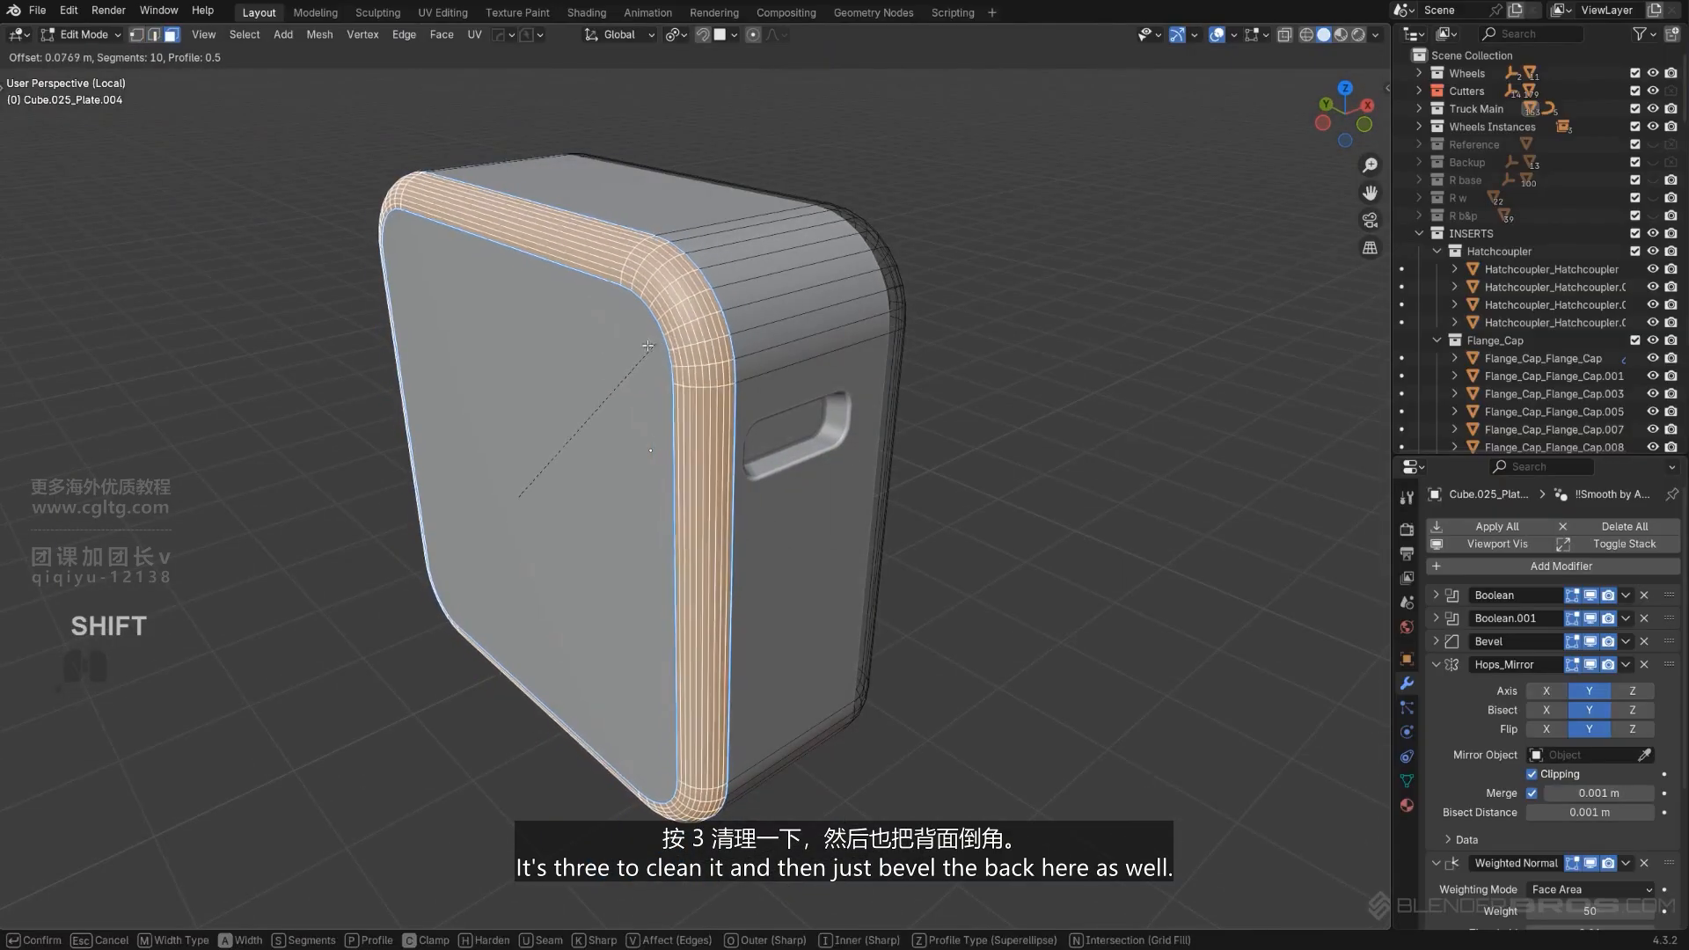
click(550, 411)
key(Tab)
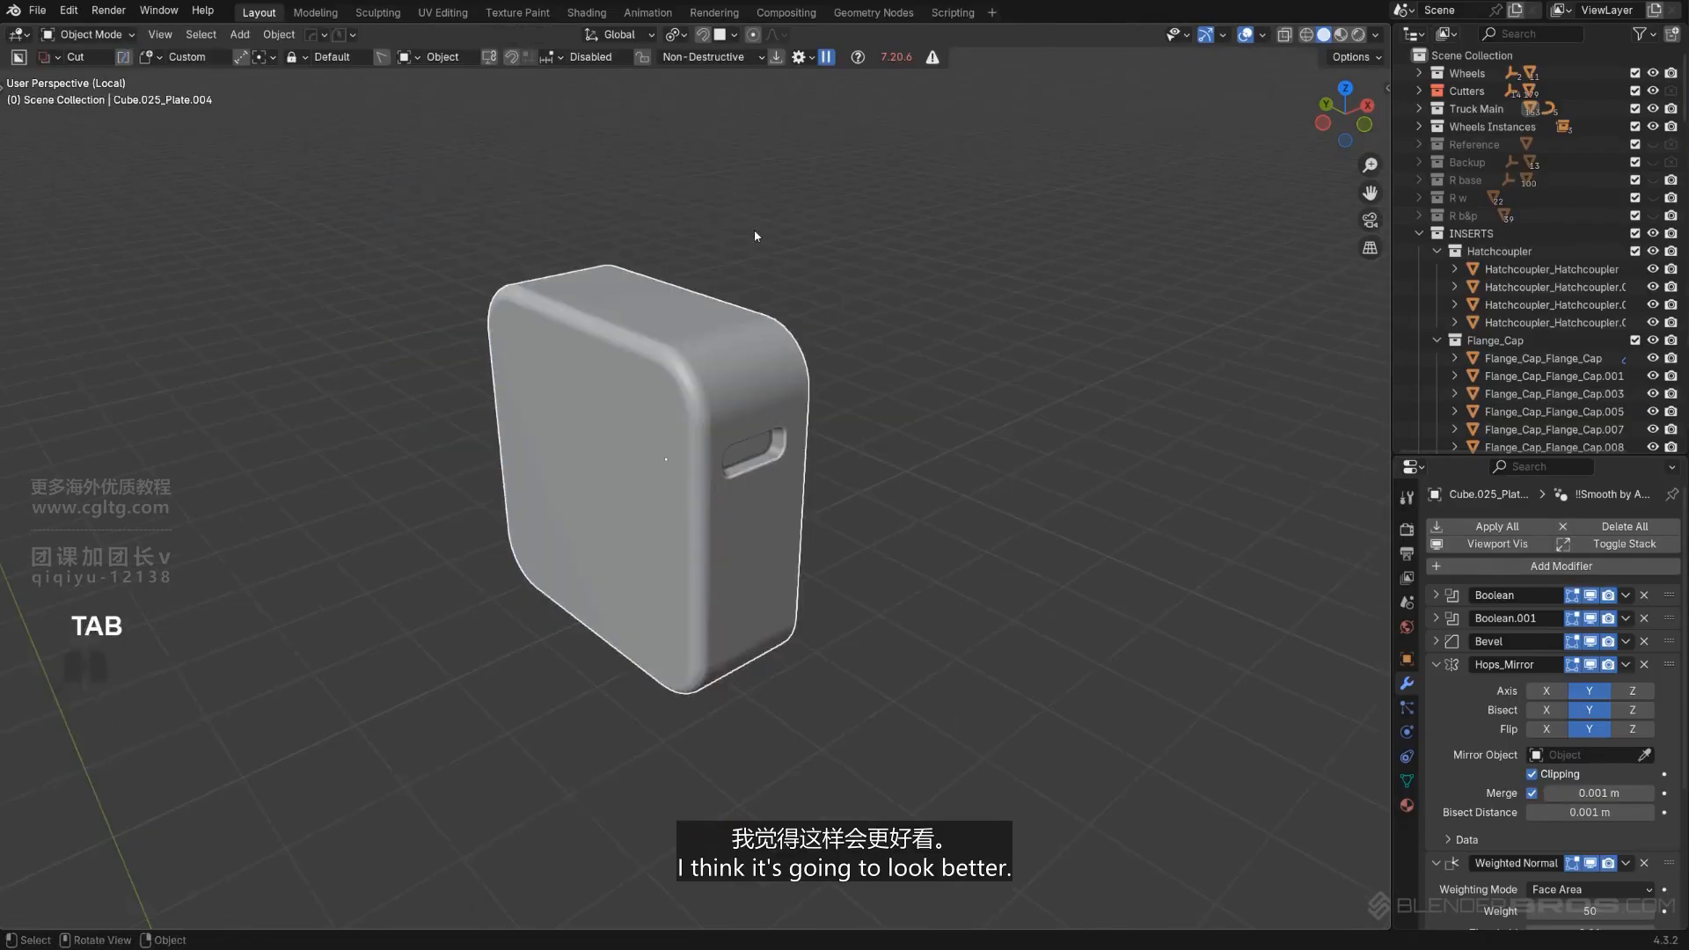
key(slash)
Inspect the side boxes and the rest of the truck's bodywork for places needing further detail.
middle_drag(830, 286, 431, 387)
shift+middle_drag(431, 387, 546, 423)
scroll(580, 448, down, 5)
middle_drag(629, 471, 742, 572)
scroll(577, 563, up, 4)
scroll(731, 489, up, 5)
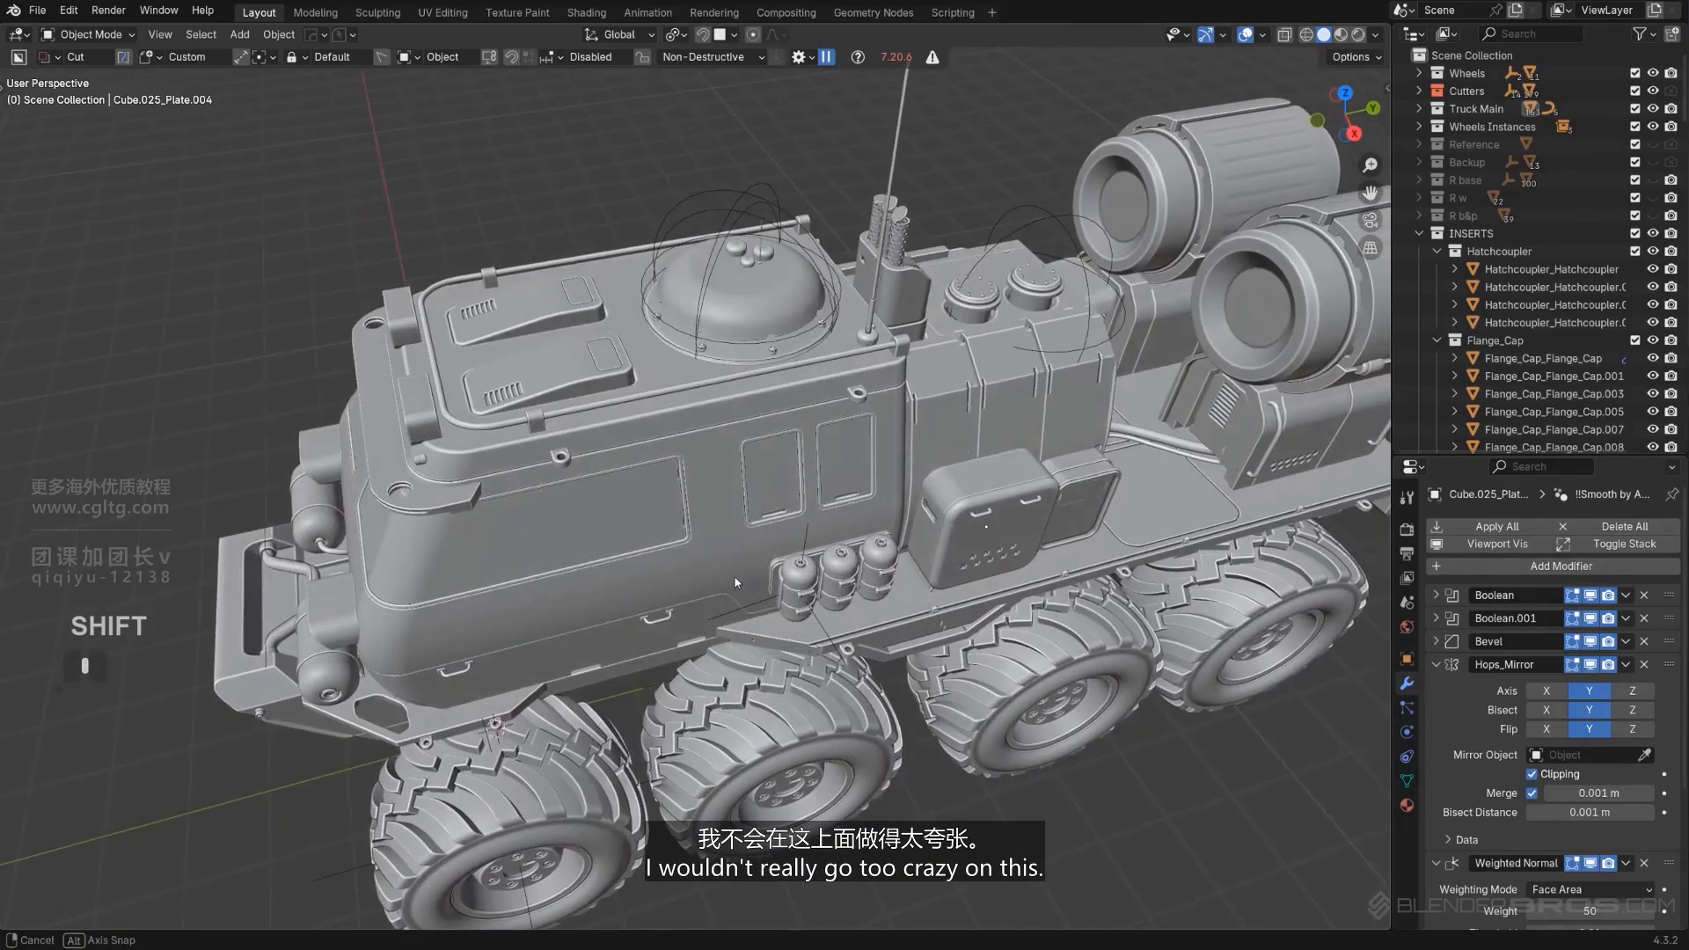
Hide the cutters and select the front roof light housing in the right orthographic view.
key(shift+2)
middle_drag(503, 458, 723, 518)
alt+scroll(731, 414, up, 1)
key(KP_5)
scroll(691, 408, up, 2)
scroll(723, 517, up, 4)
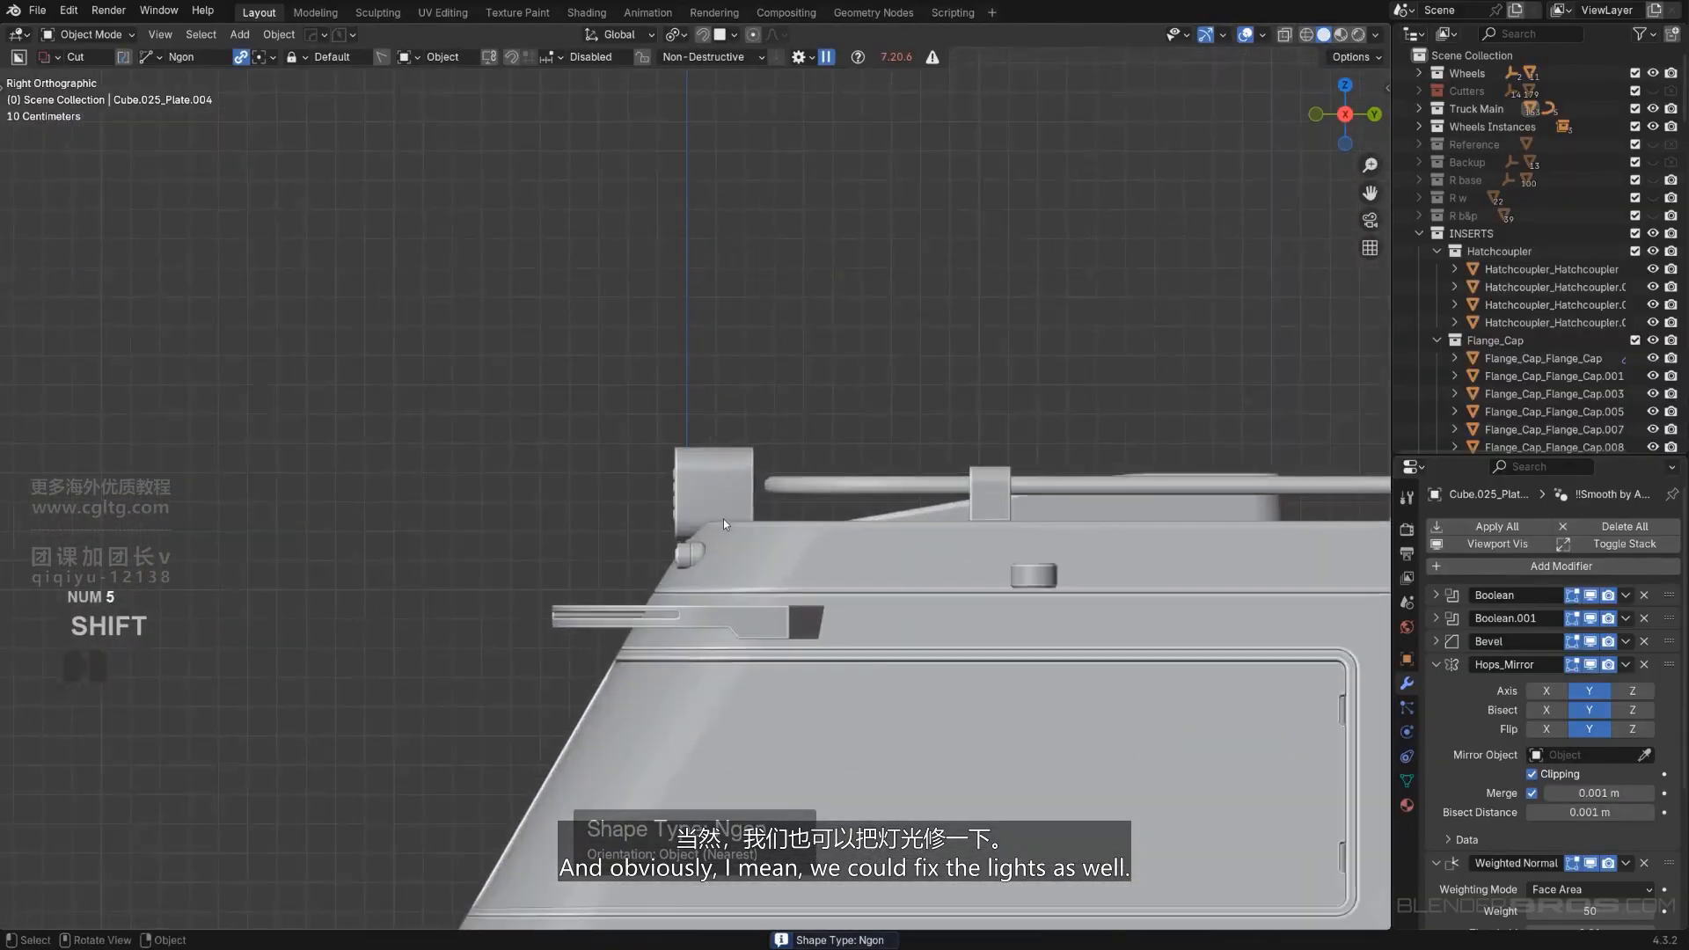
click(721, 505)
scroll(730, 519, up, 2)
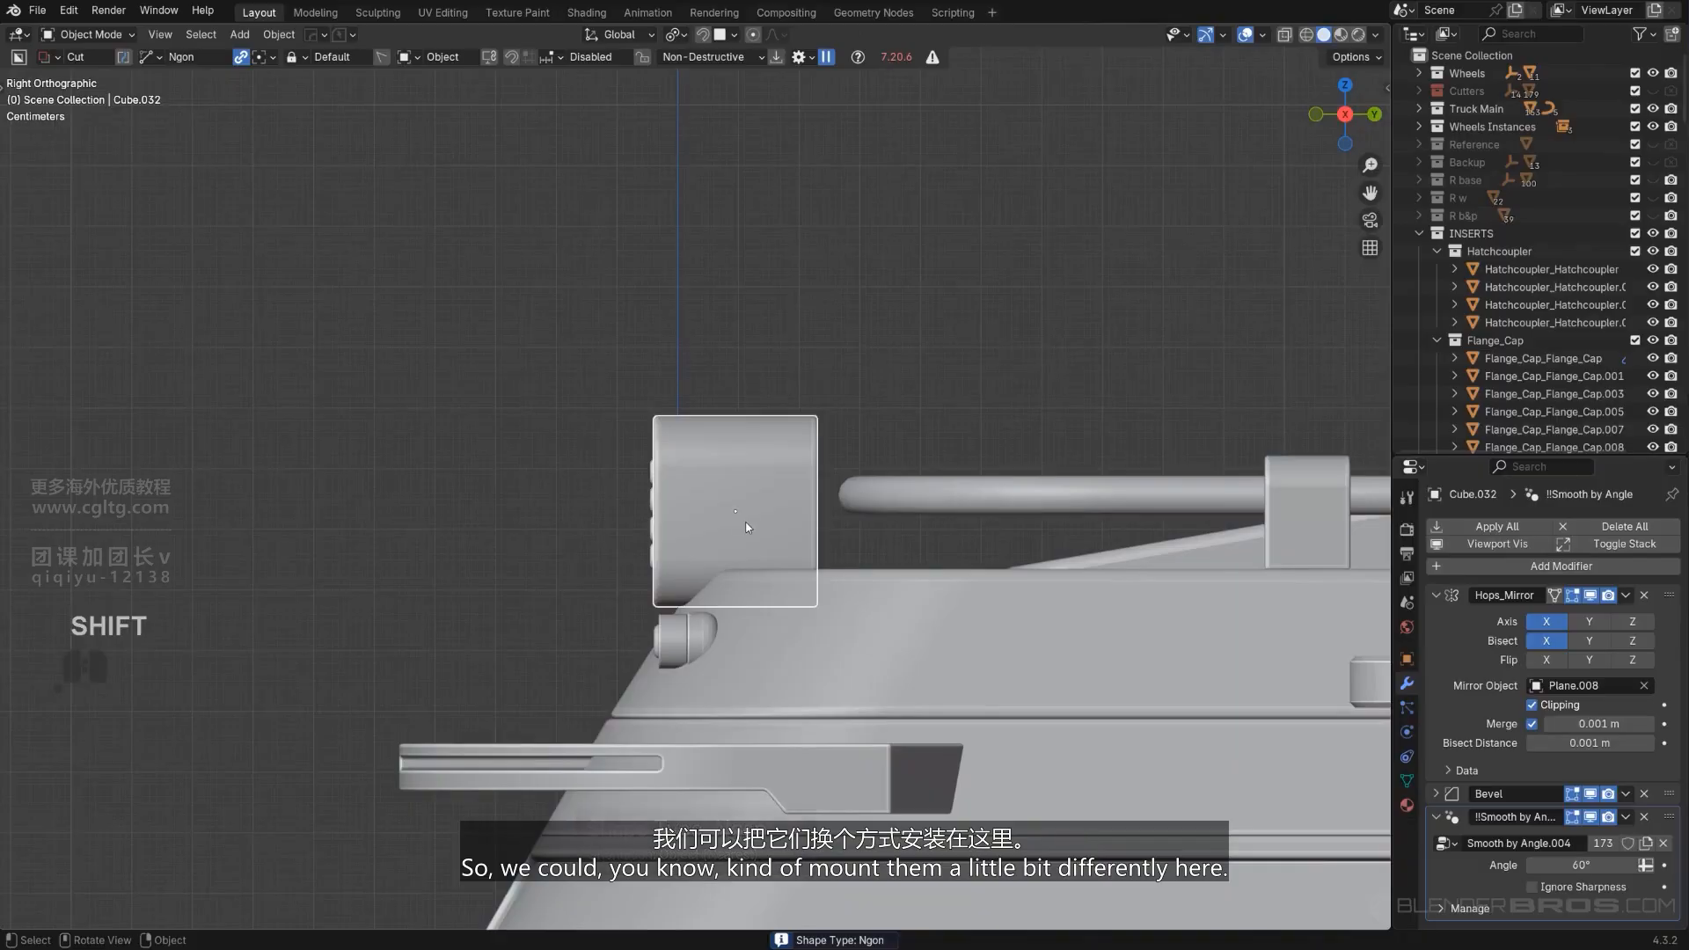
Slice off the lower rear corner of the roof light housings diagonally with a non-destructive Ngon cut.
middle_drag(903, 500, 690, 658)
key(KP_5)
key(ctrl+z)
middle_drag(899, 579, 834, 387)
key(KP_5)
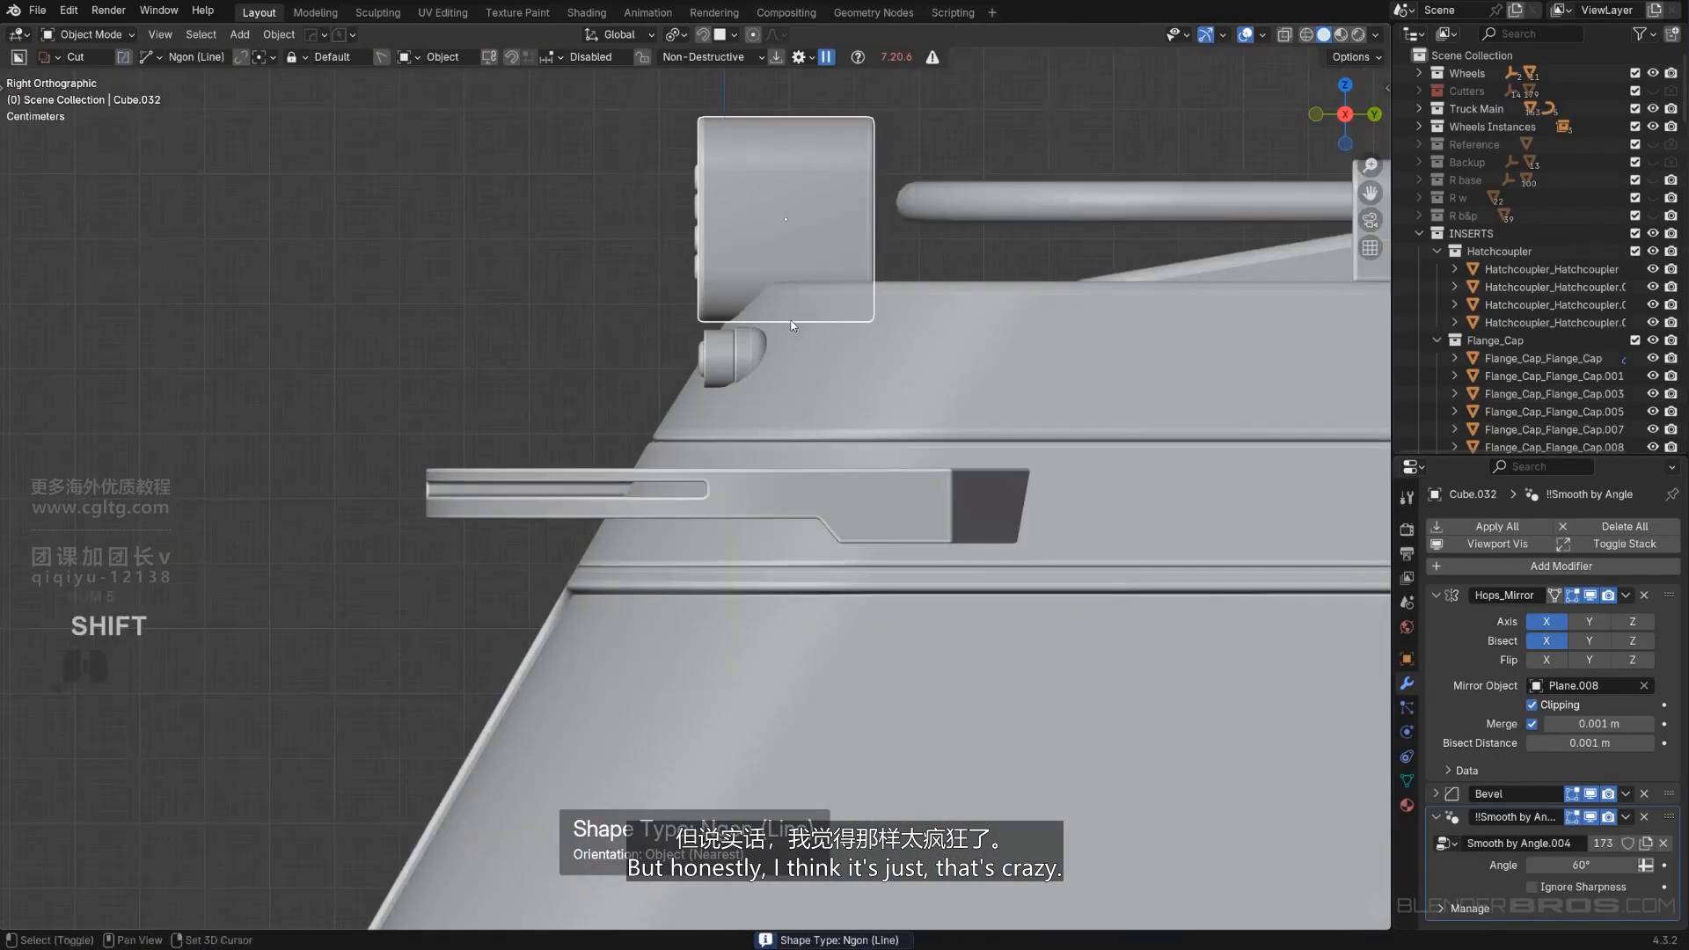
scroll(814, 308, up, 3)
shift+middle_drag(822, 299, 748, 381)
scroll(748, 381, down, 4)
key(d)
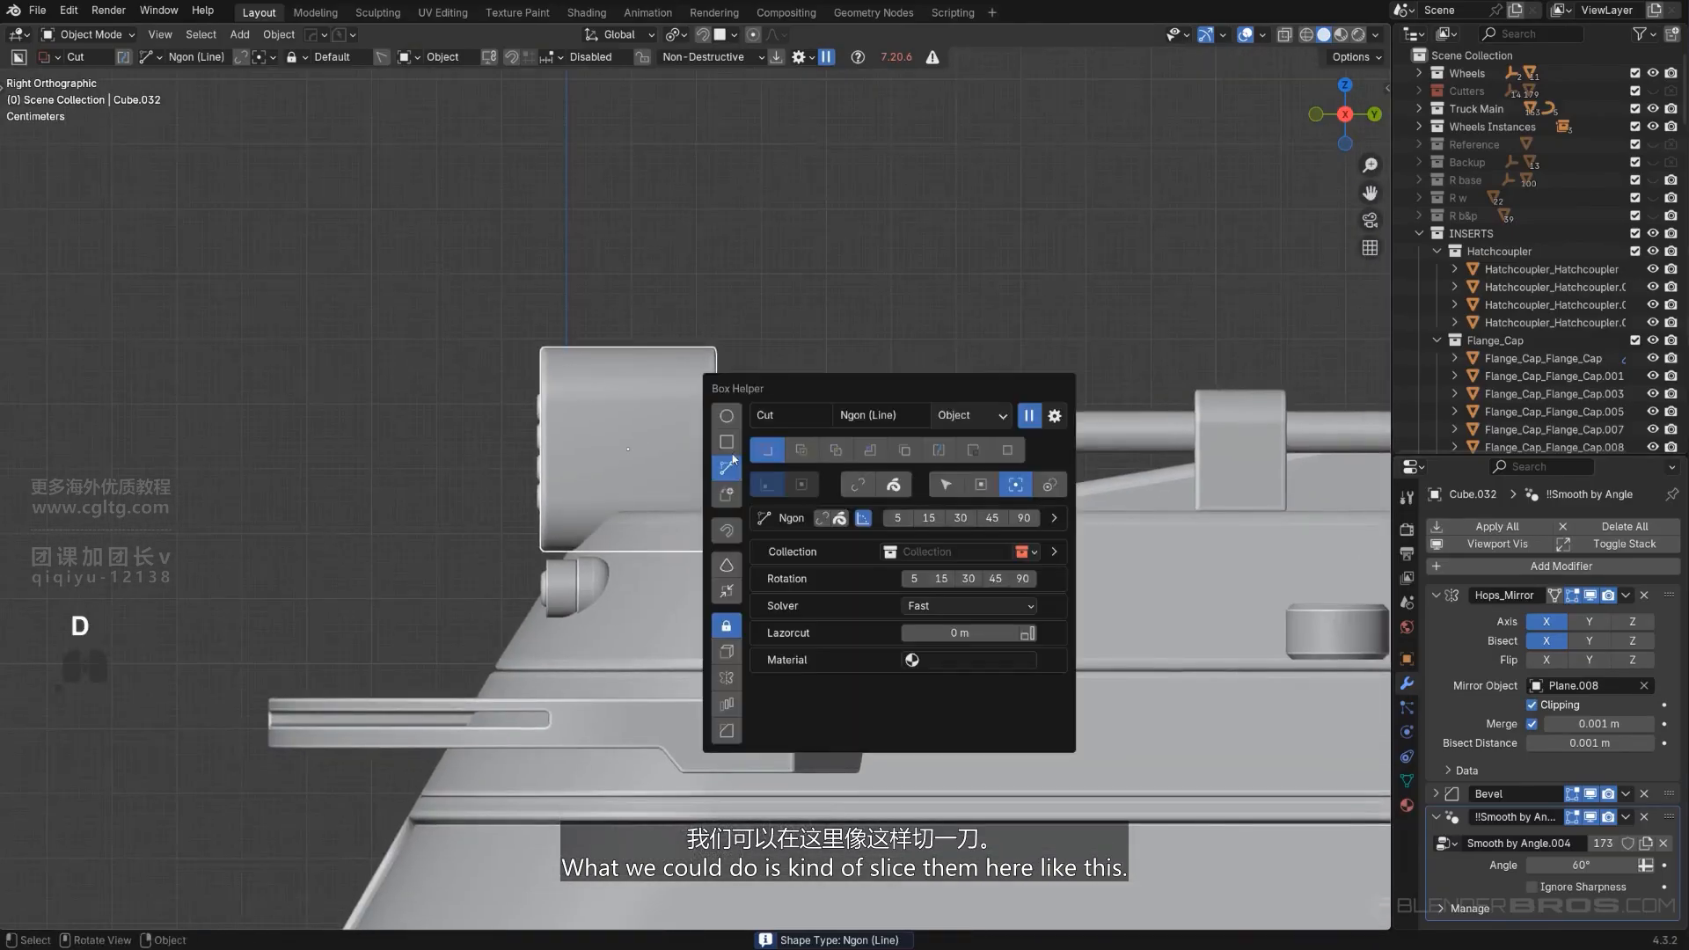
click(728, 468)
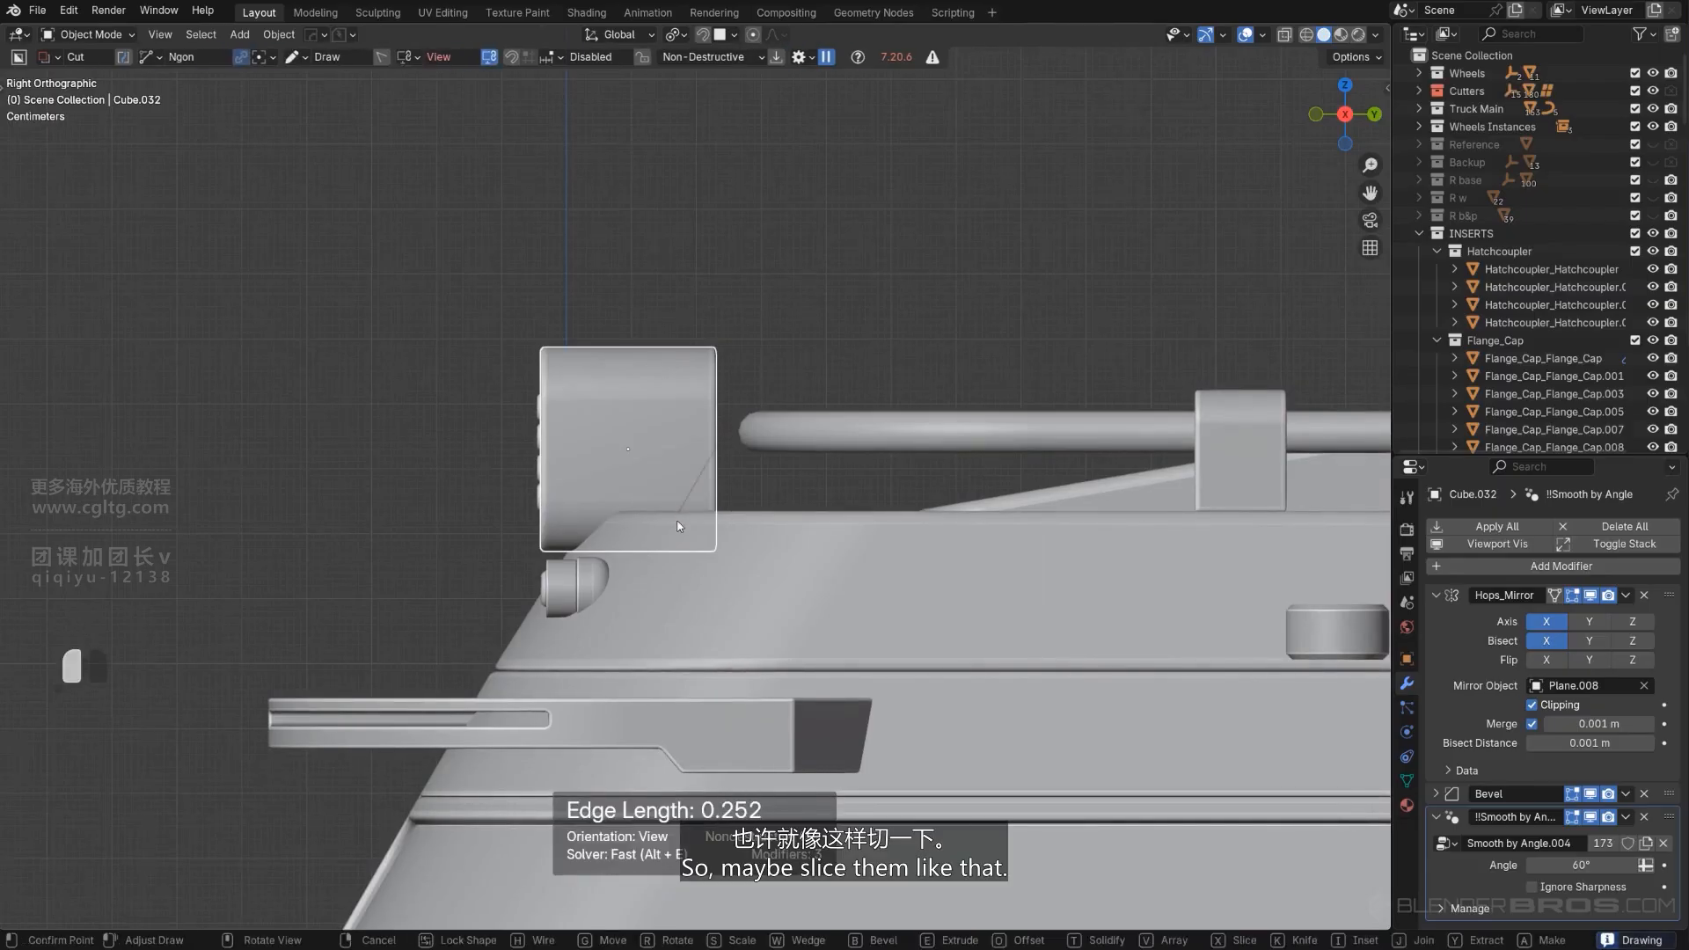
key(space)
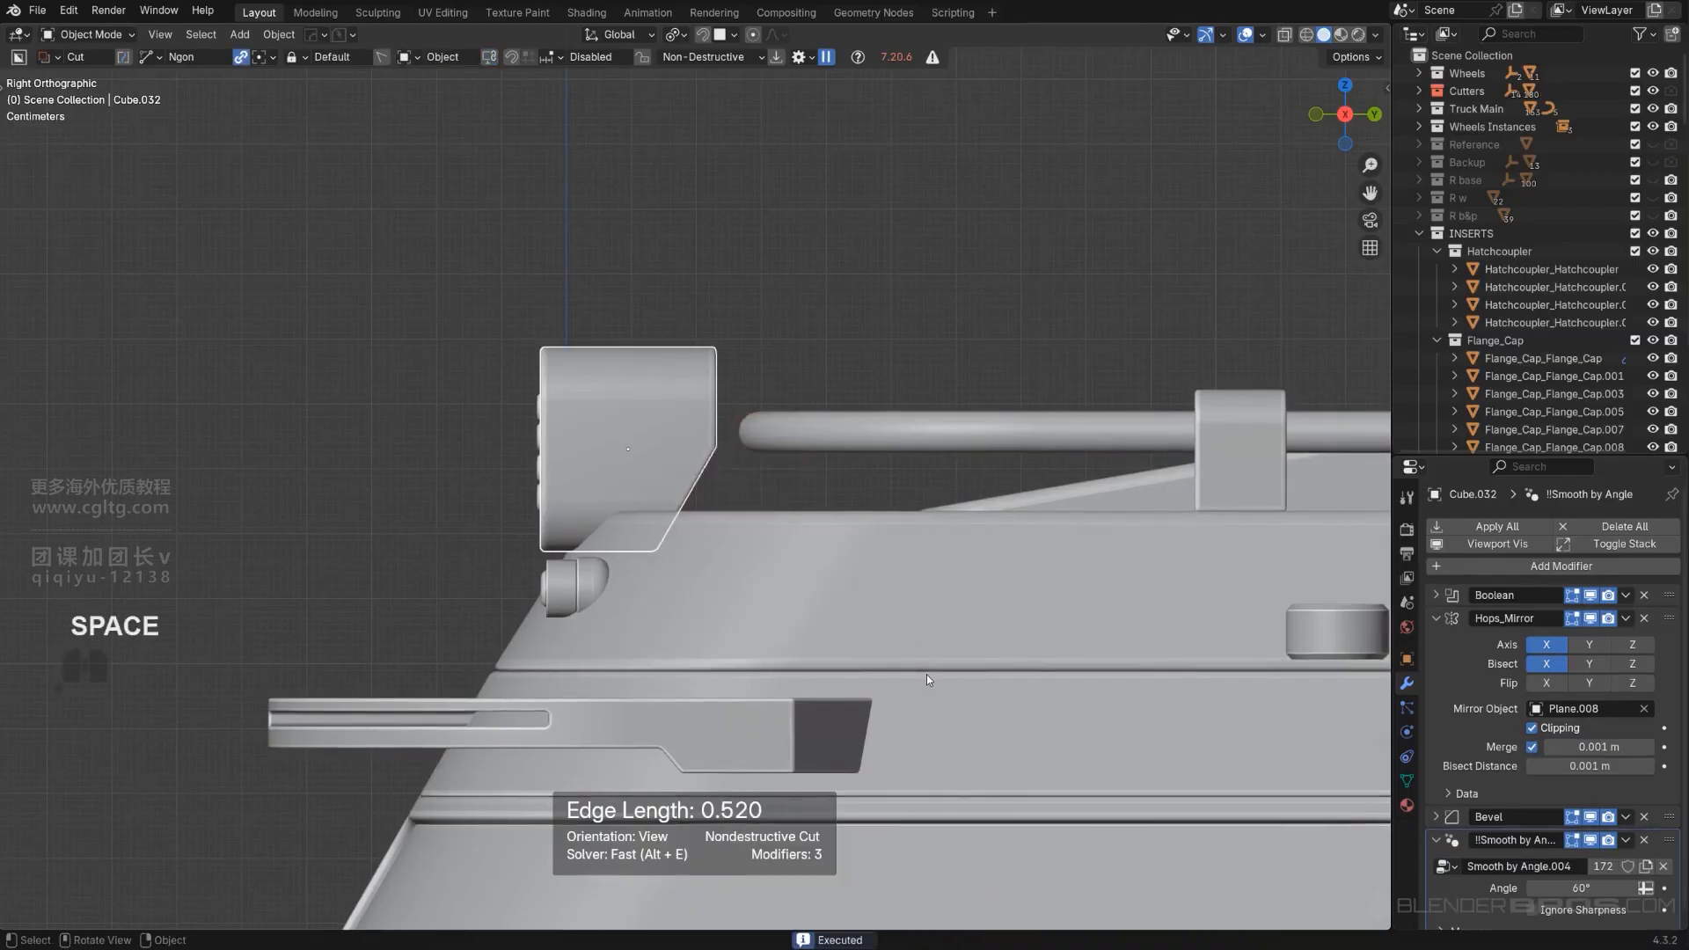
Examine the trimmed light housings and how they sit relative to the roof and the railing.
middle_drag(926, 674, 717, 434)
key(KP_5)
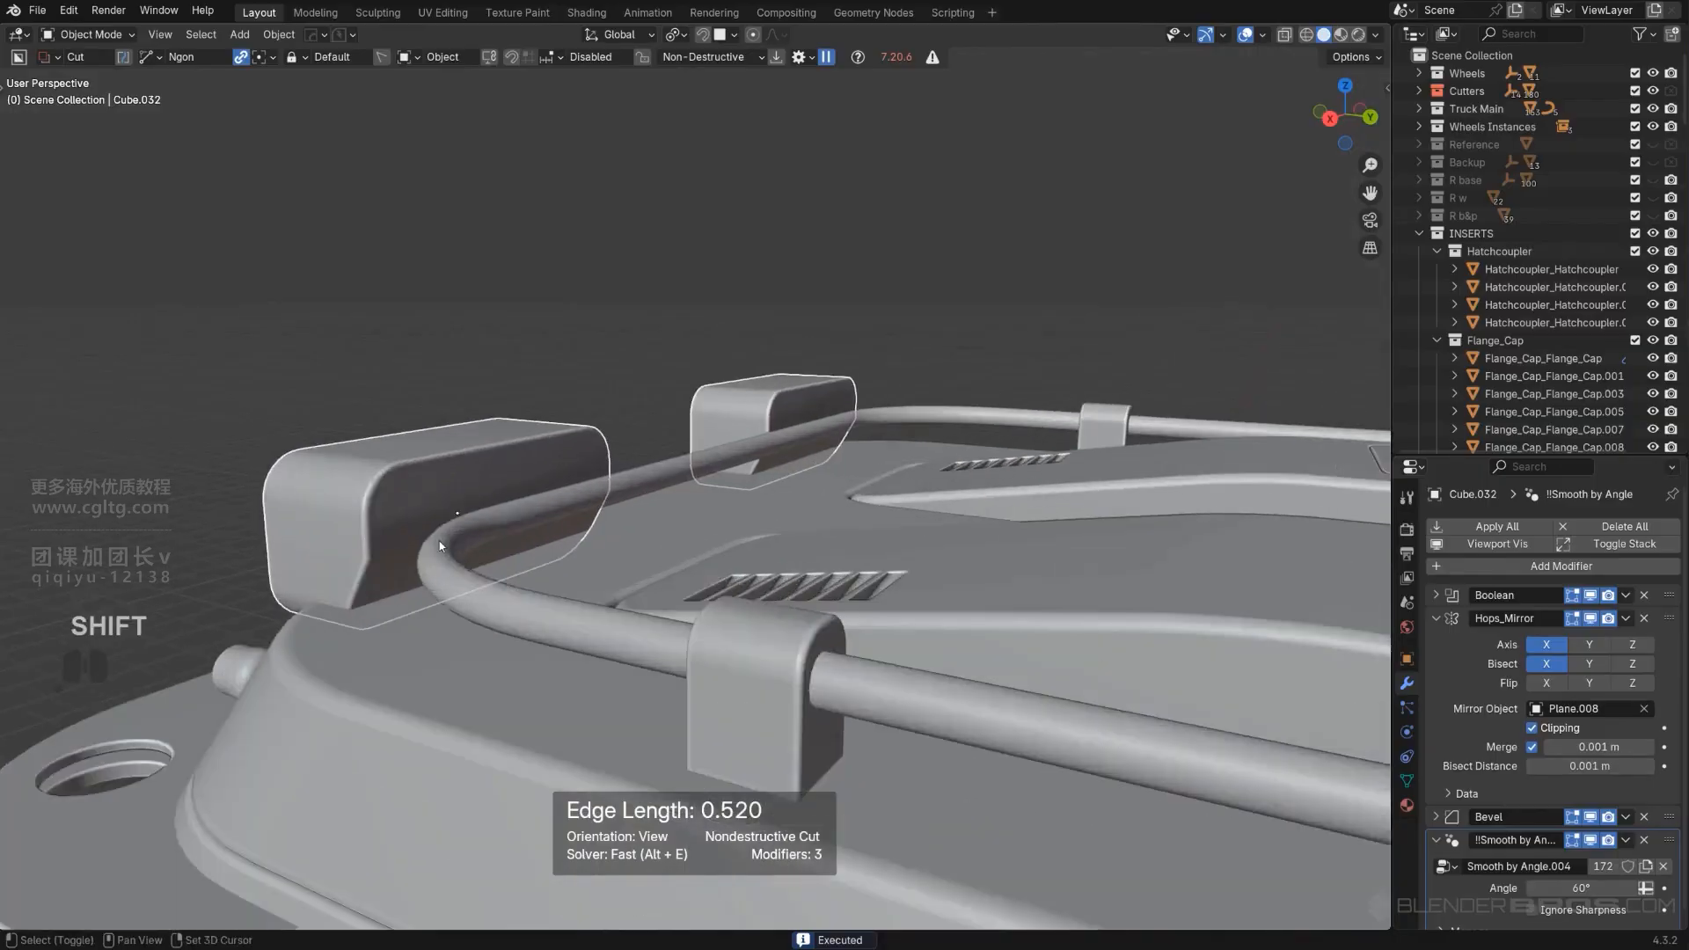
shift+middle_drag(563, 528, 839, 451)
scroll(840, 453, up, 2)
click(867, 477)
scroll(806, 424, up, 1)
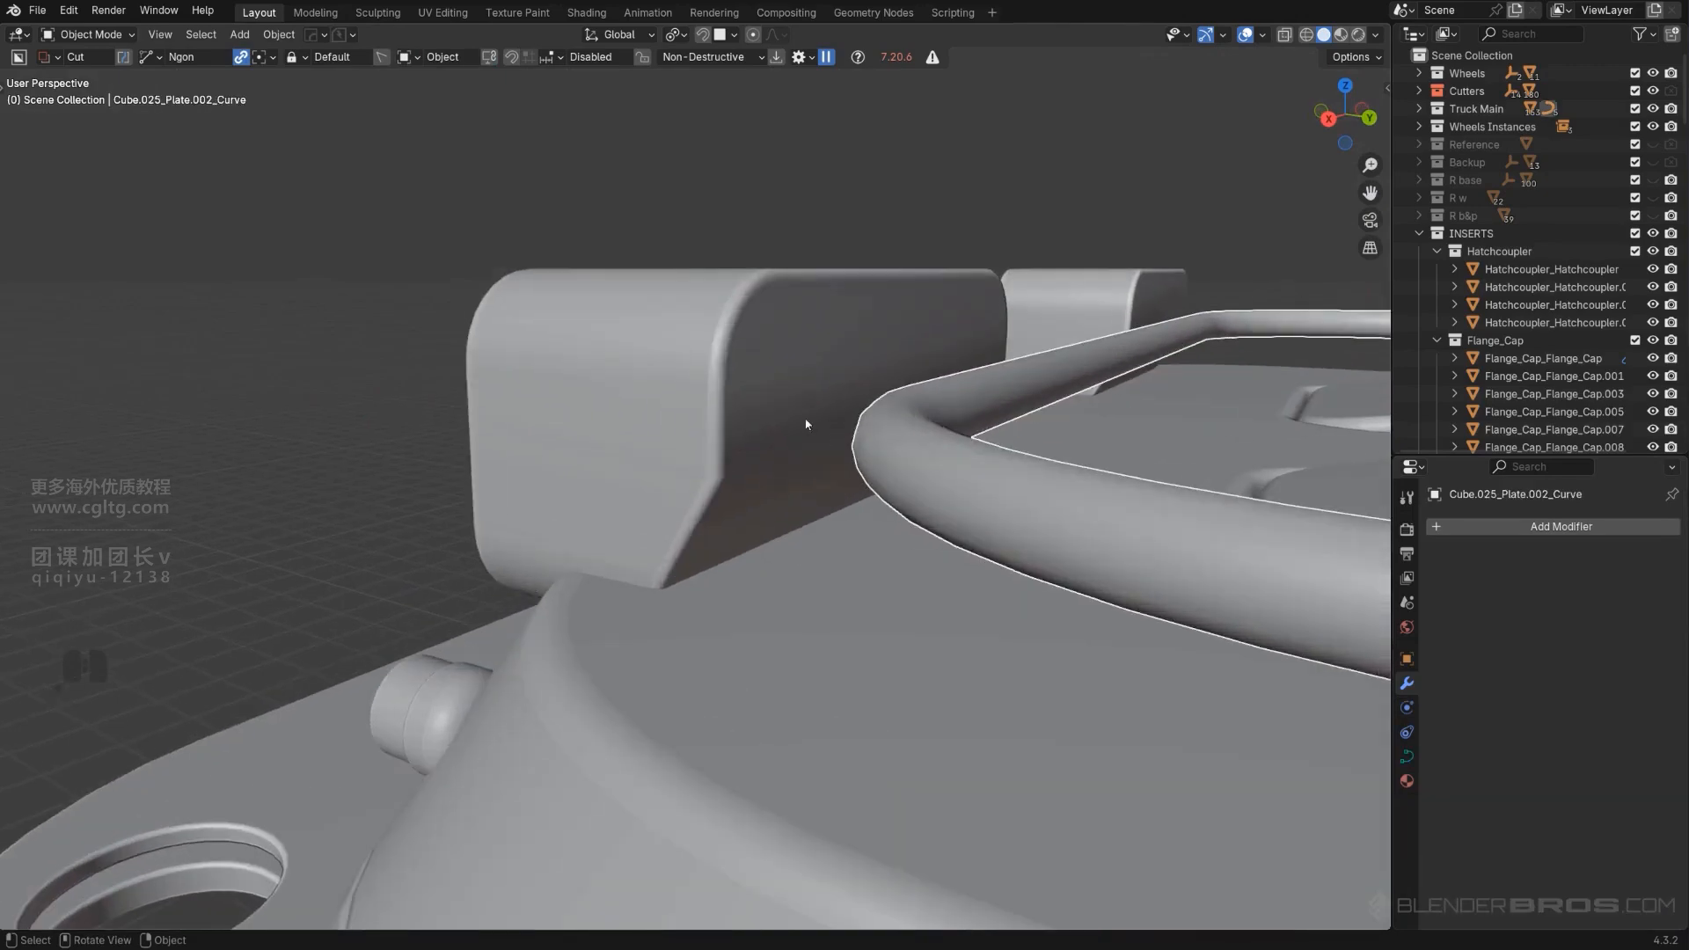
click(788, 411)
scroll(1018, 420, down, 9)
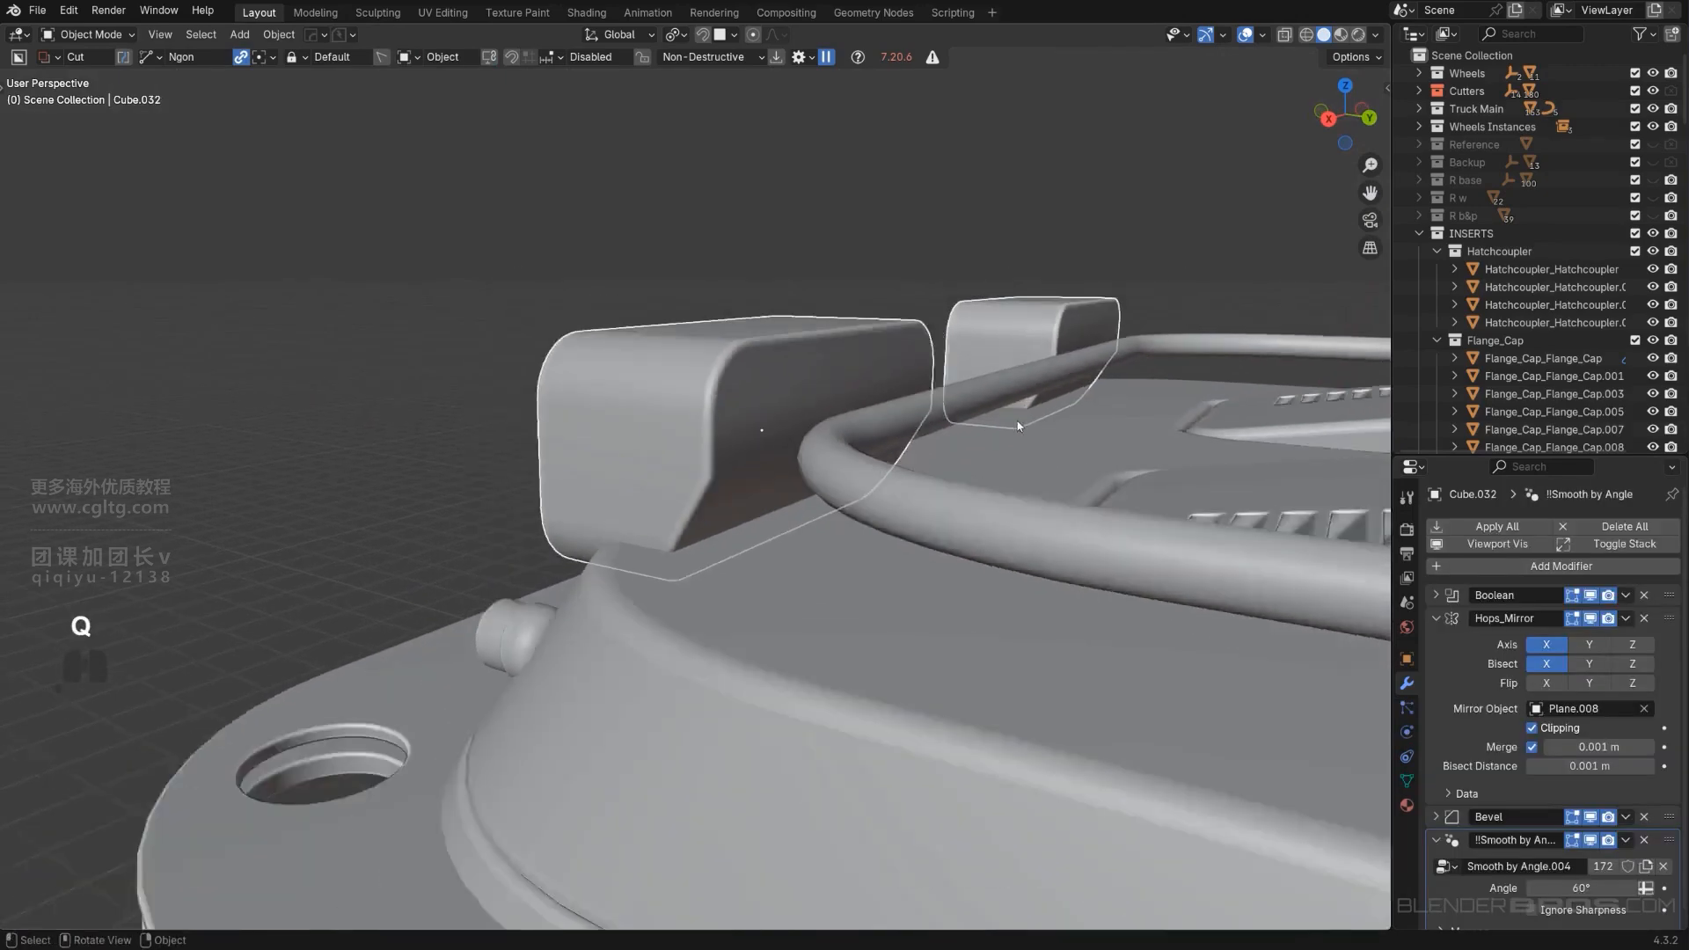
middle_drag(927, 410, 896, 458)
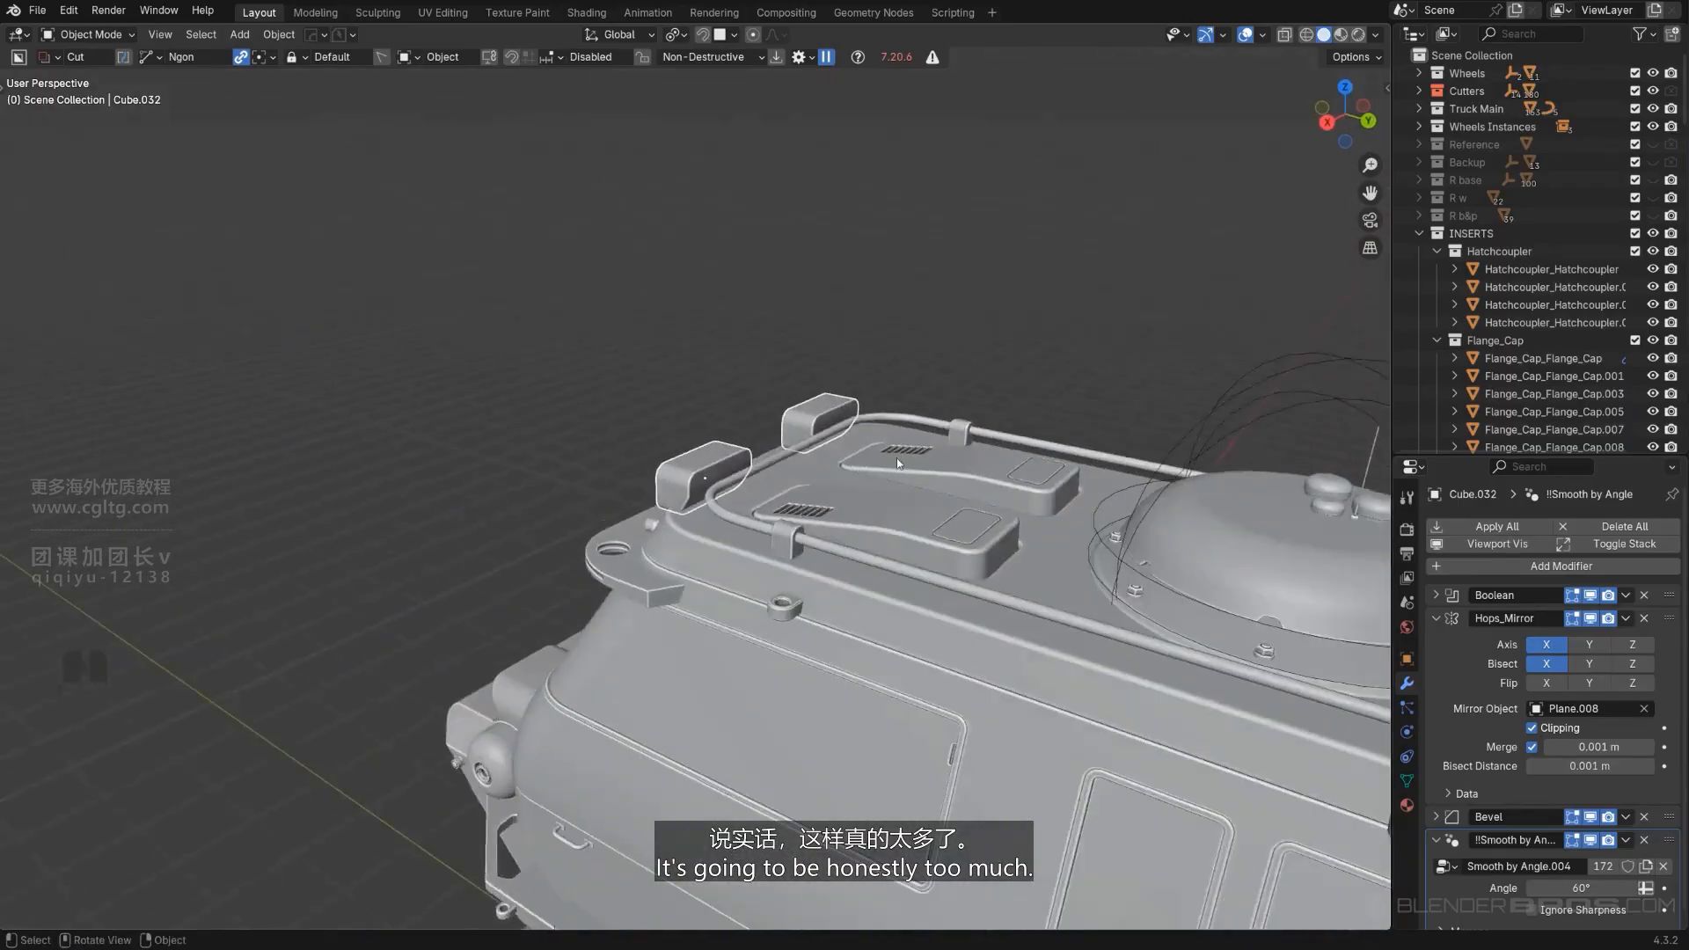
Try to move the roof light housings up and back onto the railing in the right view.
scroll(787, 479, up, 6)
middle_drag(796, 480, 683, 515)
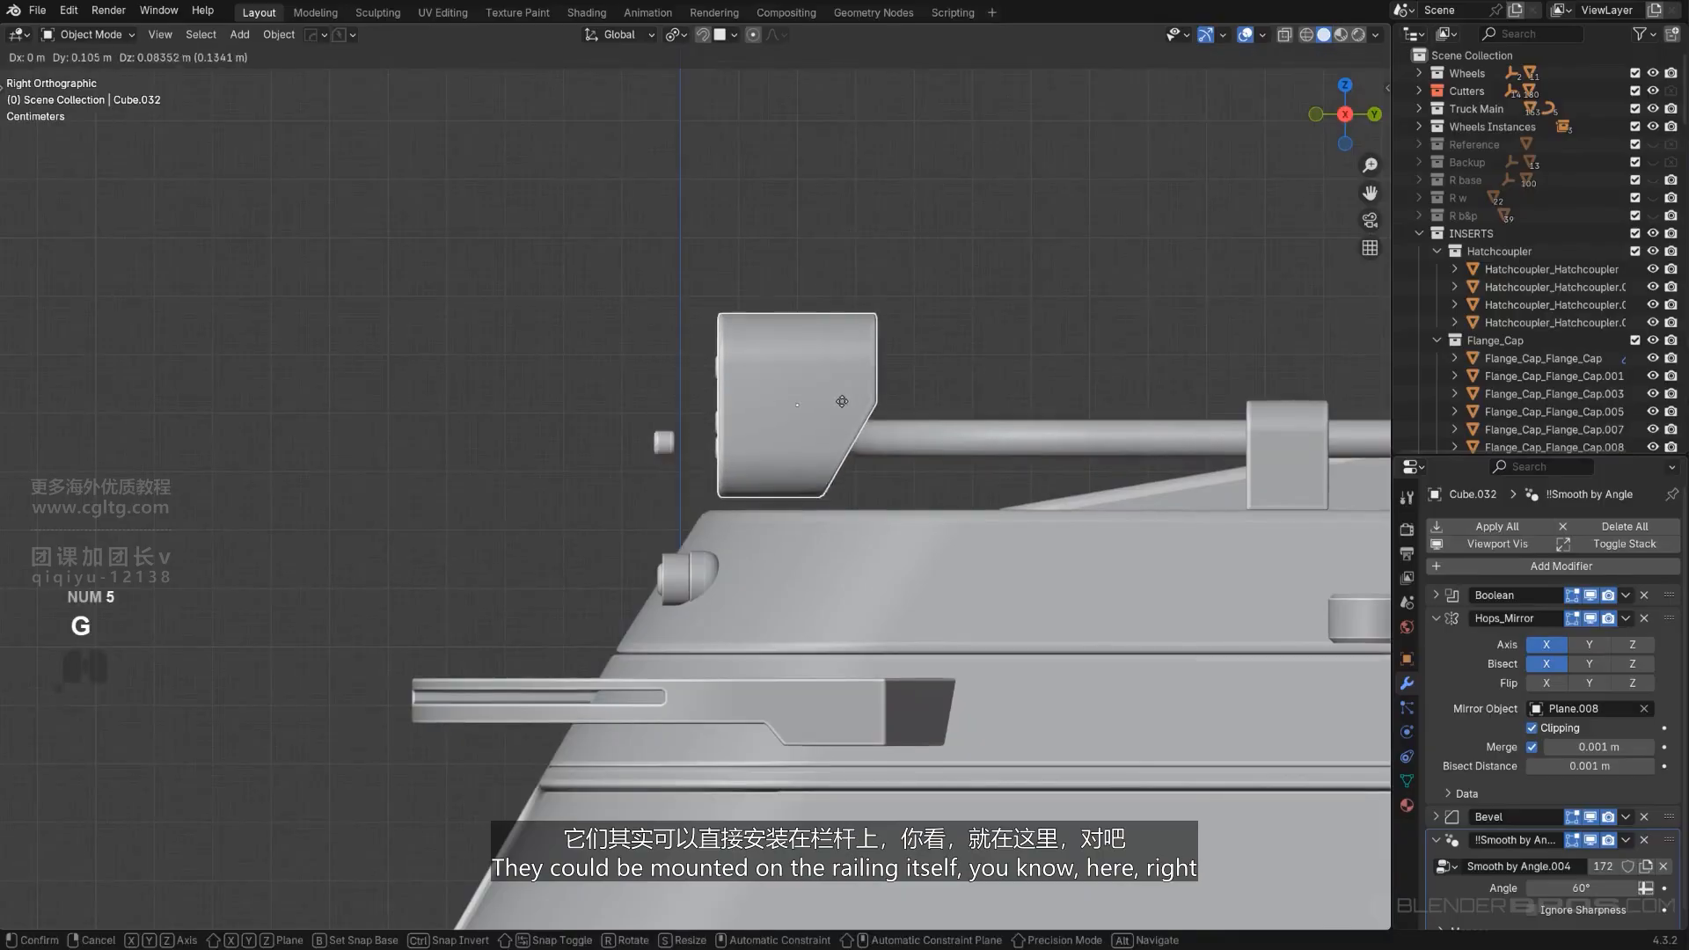
click(867, 395)
middle_drag(868, 394, 853, 502)
key(ctrl+z)
Parent the lamp bulbs to the roof light housing as Object with Keep Transform.
scroll(852, 584, up, 4)
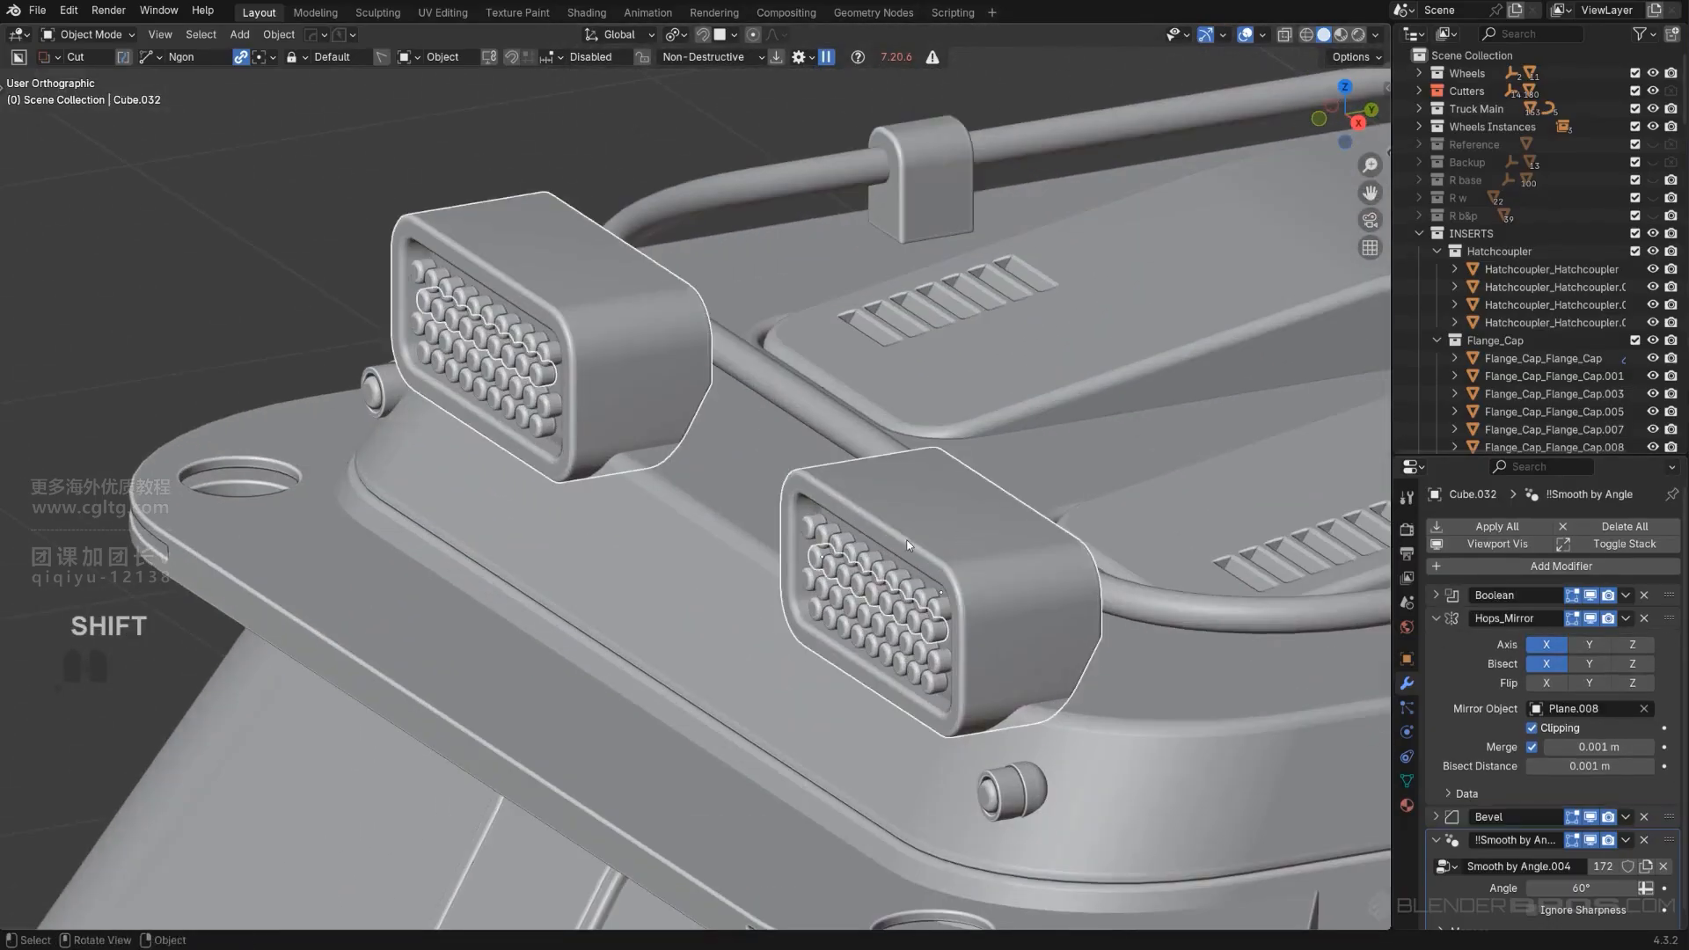
key(ctrl+p)
key(Return)
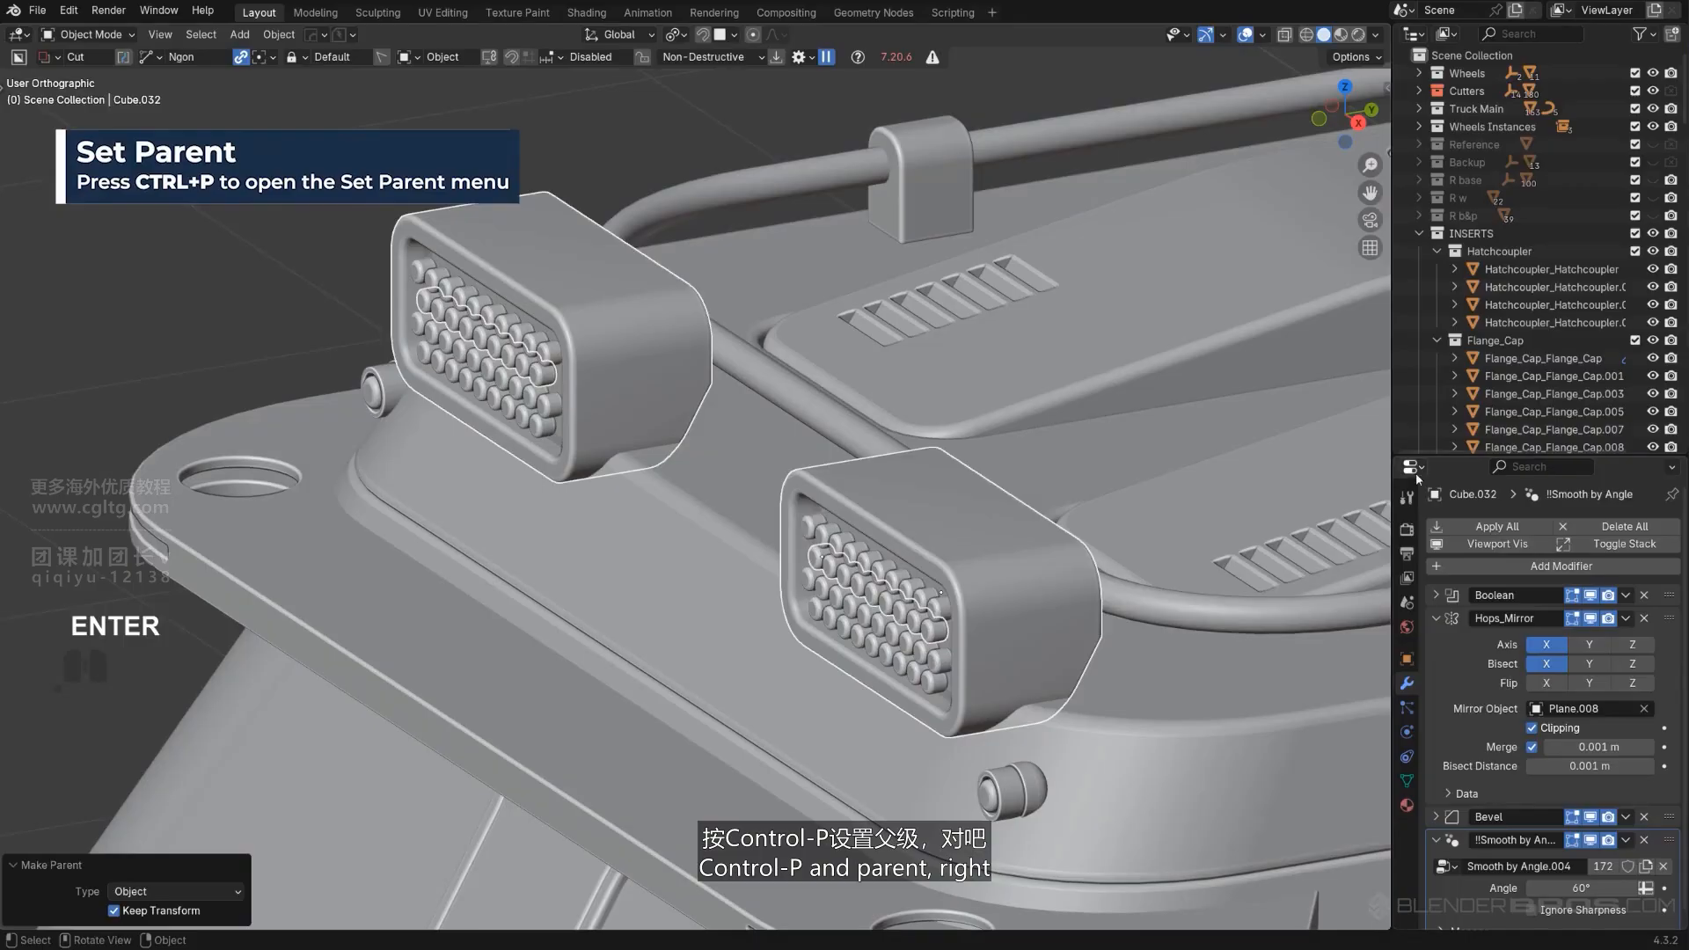
Move the roof light housings about 0.19 m back along Y and 0.12 m up onto the roof railing.
key(g)
right_click(1112, 414)
mouse_move(1112, 413)
alt+middle_down()
mouse_move(1094, 423)
mouse_move(1112, 410)
alt+middle_up()
scroll(933, 382, down, 2)
shift+middle_drag(915, 378, 990, 479)
scroll(770, 449, up, 2)
key(g)
click(824, 407)
scroll(823, 407, down, 6)
scroll(999, 485, down, 4)
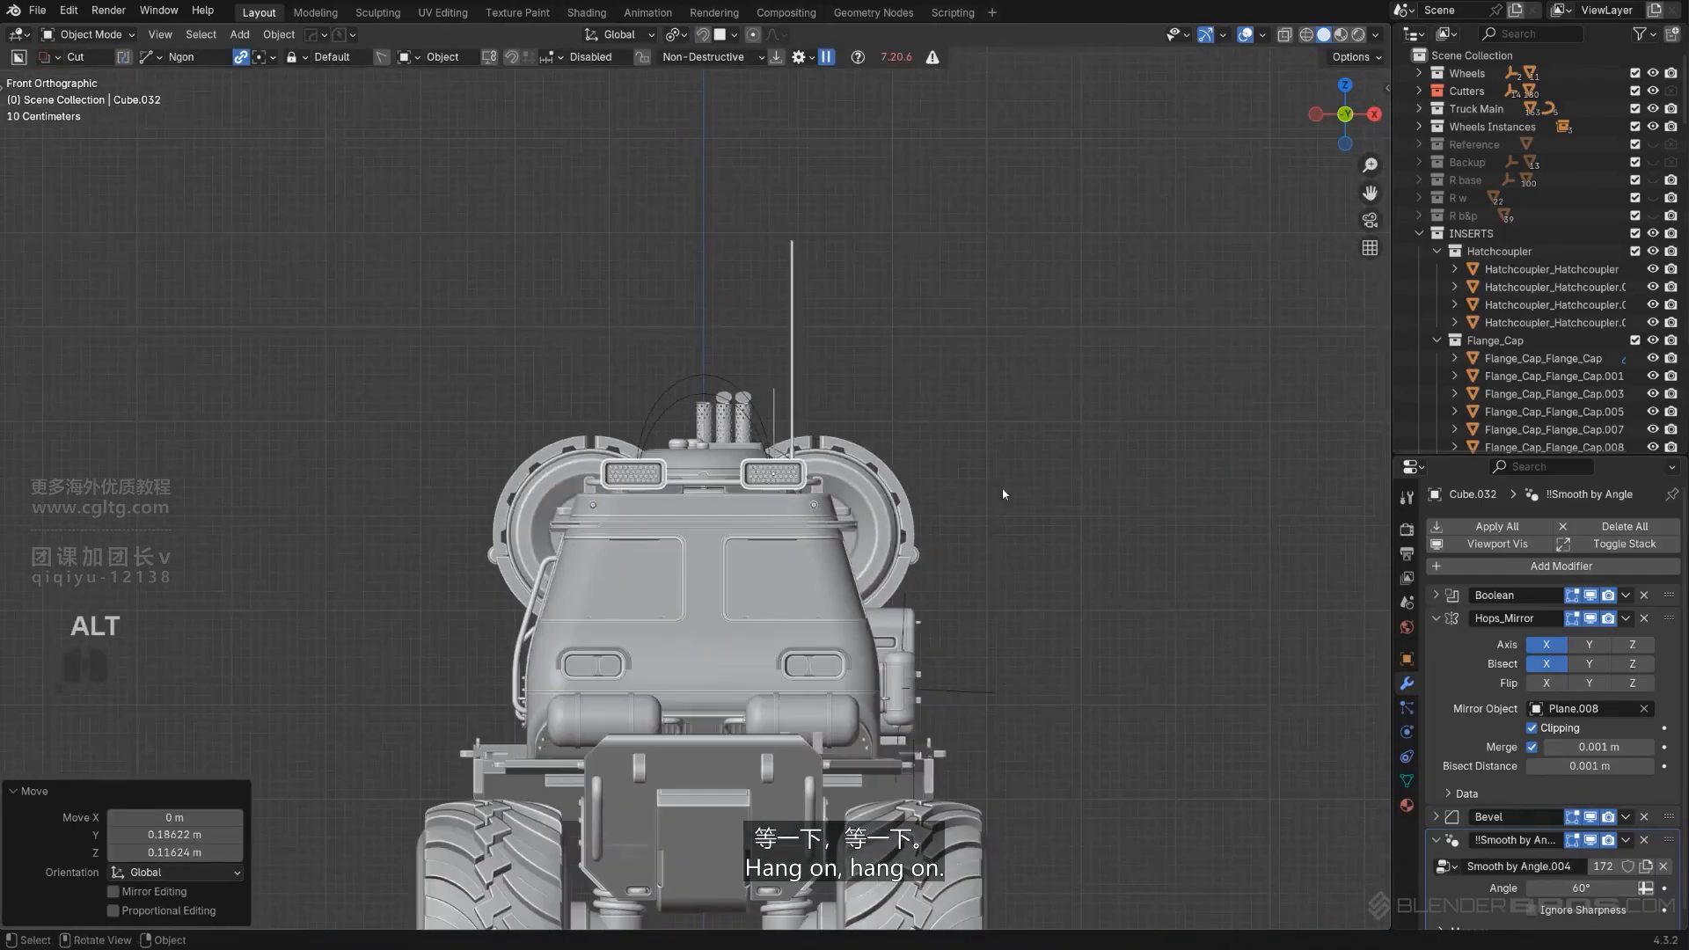
Examine the repositioned roof lights against the cab and railing from the front and the side.
click(1003, 490)
scroll(1012, 506, up, 2)
middle_drag(1019, 539, 794, 350)
scroll(889, 378, down, 2)
scroll(943, 414, up, 3)
shift+middle_drag(176, 204, 903, 484)
shift+middle_drag(220, 345, 906, 486)
shift+middle_drag(231, 450, 586, 481)
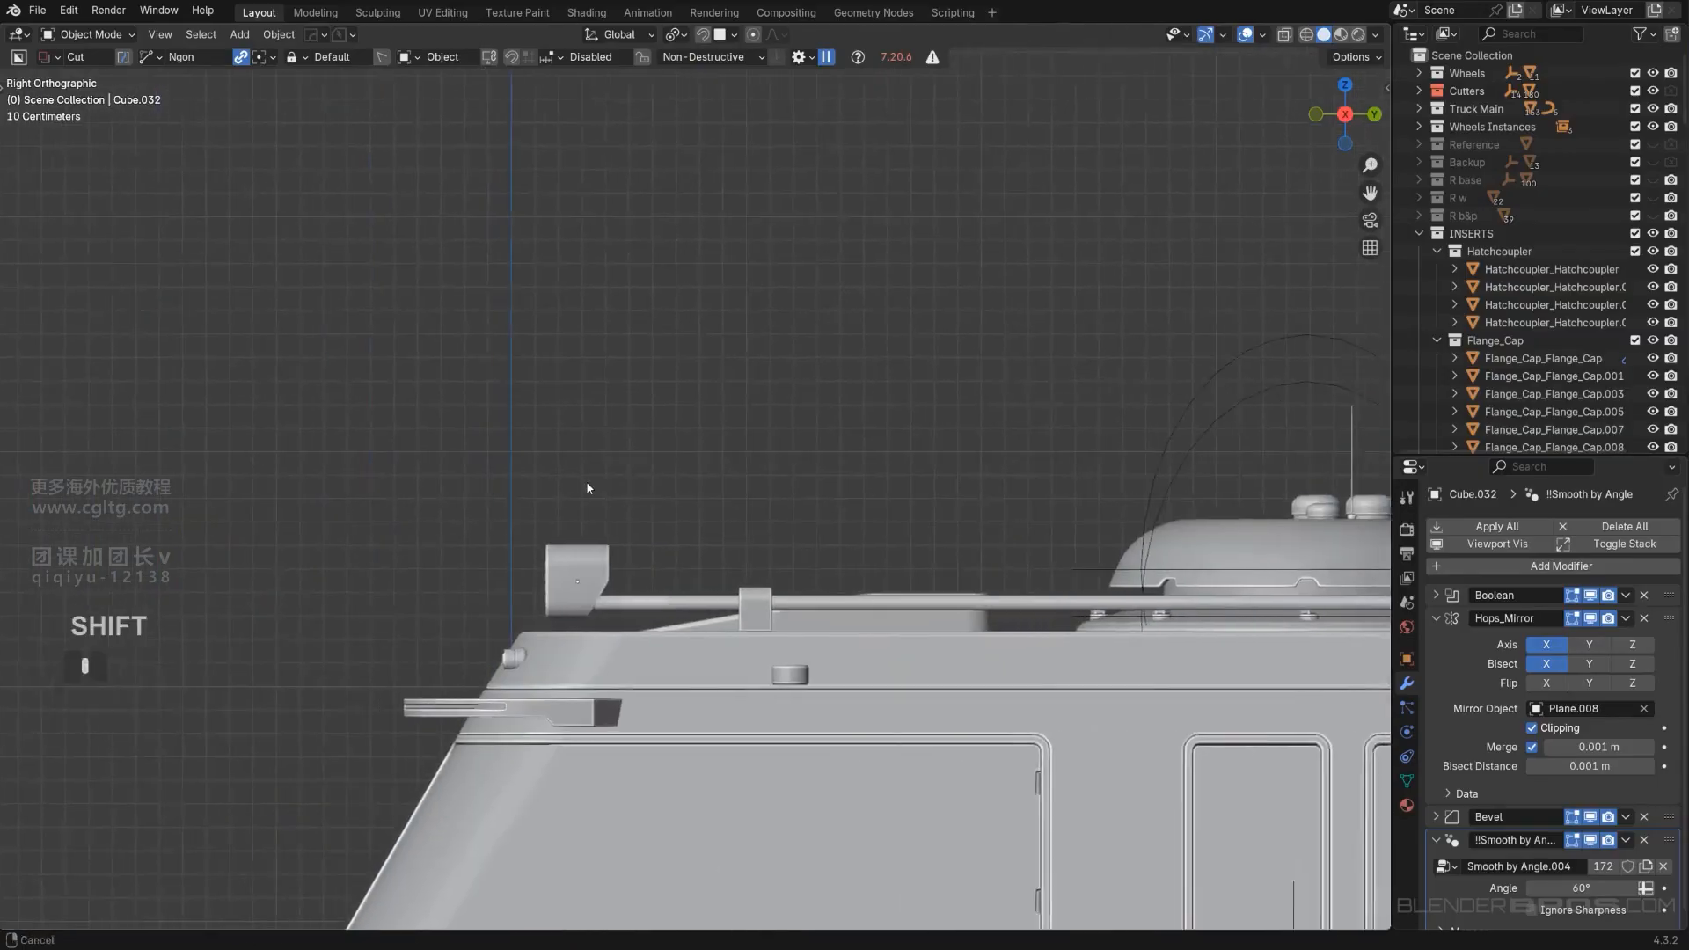
Delete the Boolean modifier from the roof light housings to restore their full boxy rear shape.
scroll(598, 497, up, 3)
middle_drag(642, 531, 730, 414)
key(KP_5)
scroll(726, 400, up, 3)
click(730, 415)
key(q)
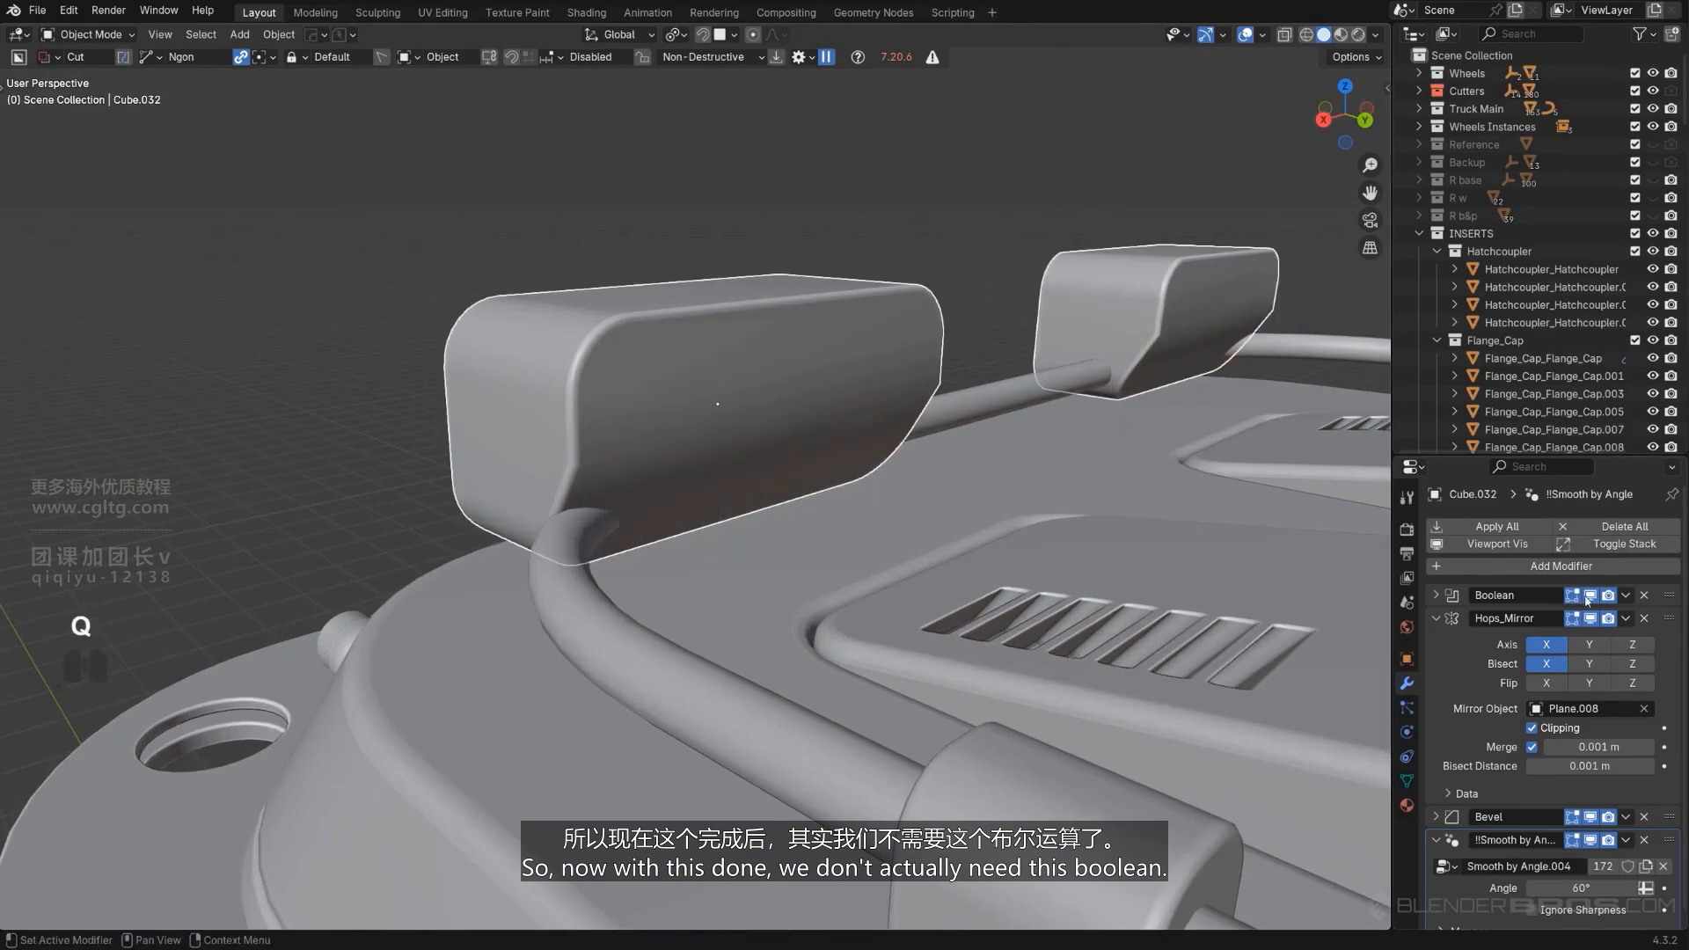
click(1645, 596)
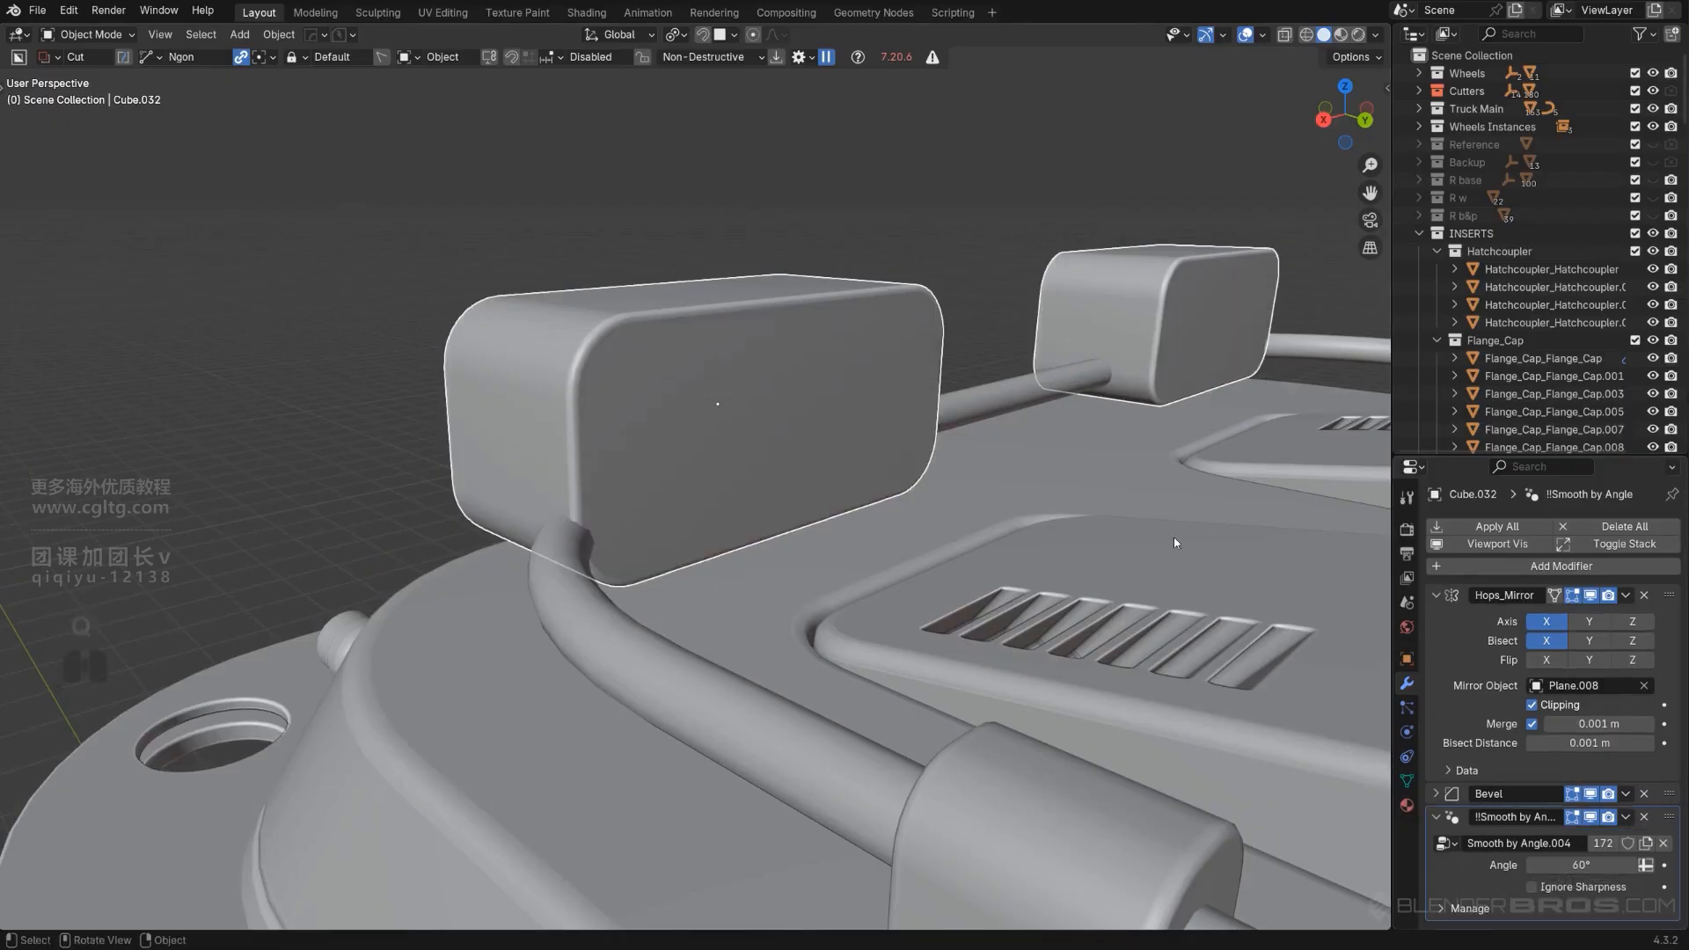
Move the roof light housings about 0.05 m deeper along the Y axis.
middle_drag(769, 458, 768, 521)
middle_drag(815, 590, 877, 491)
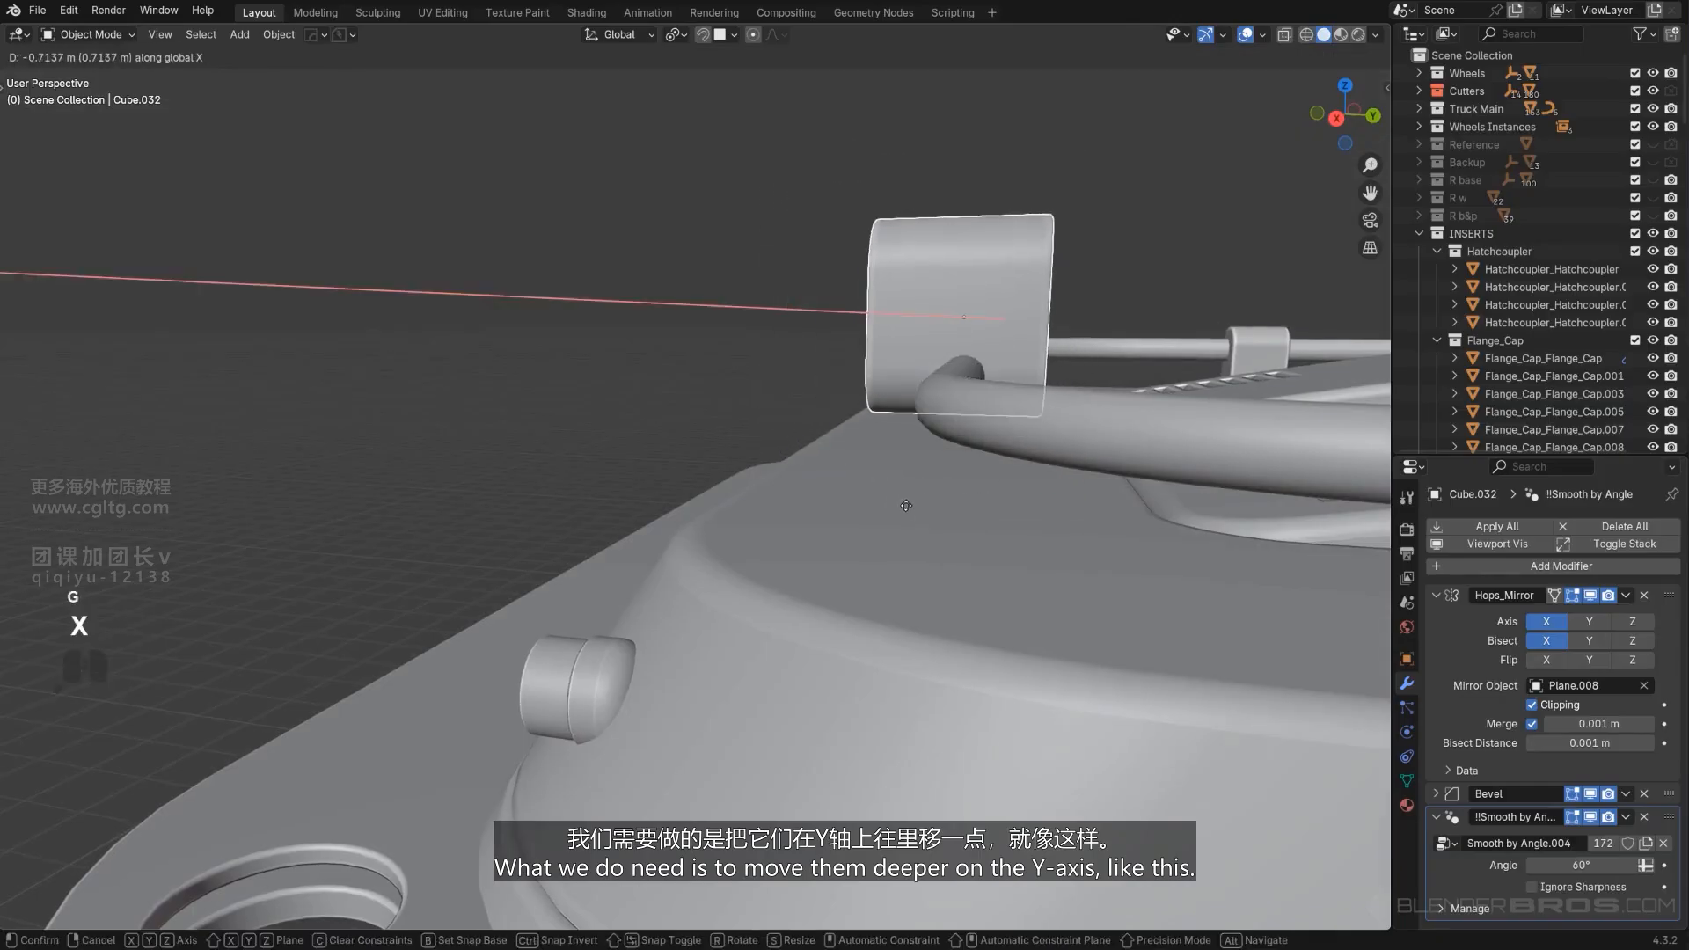
key(y)
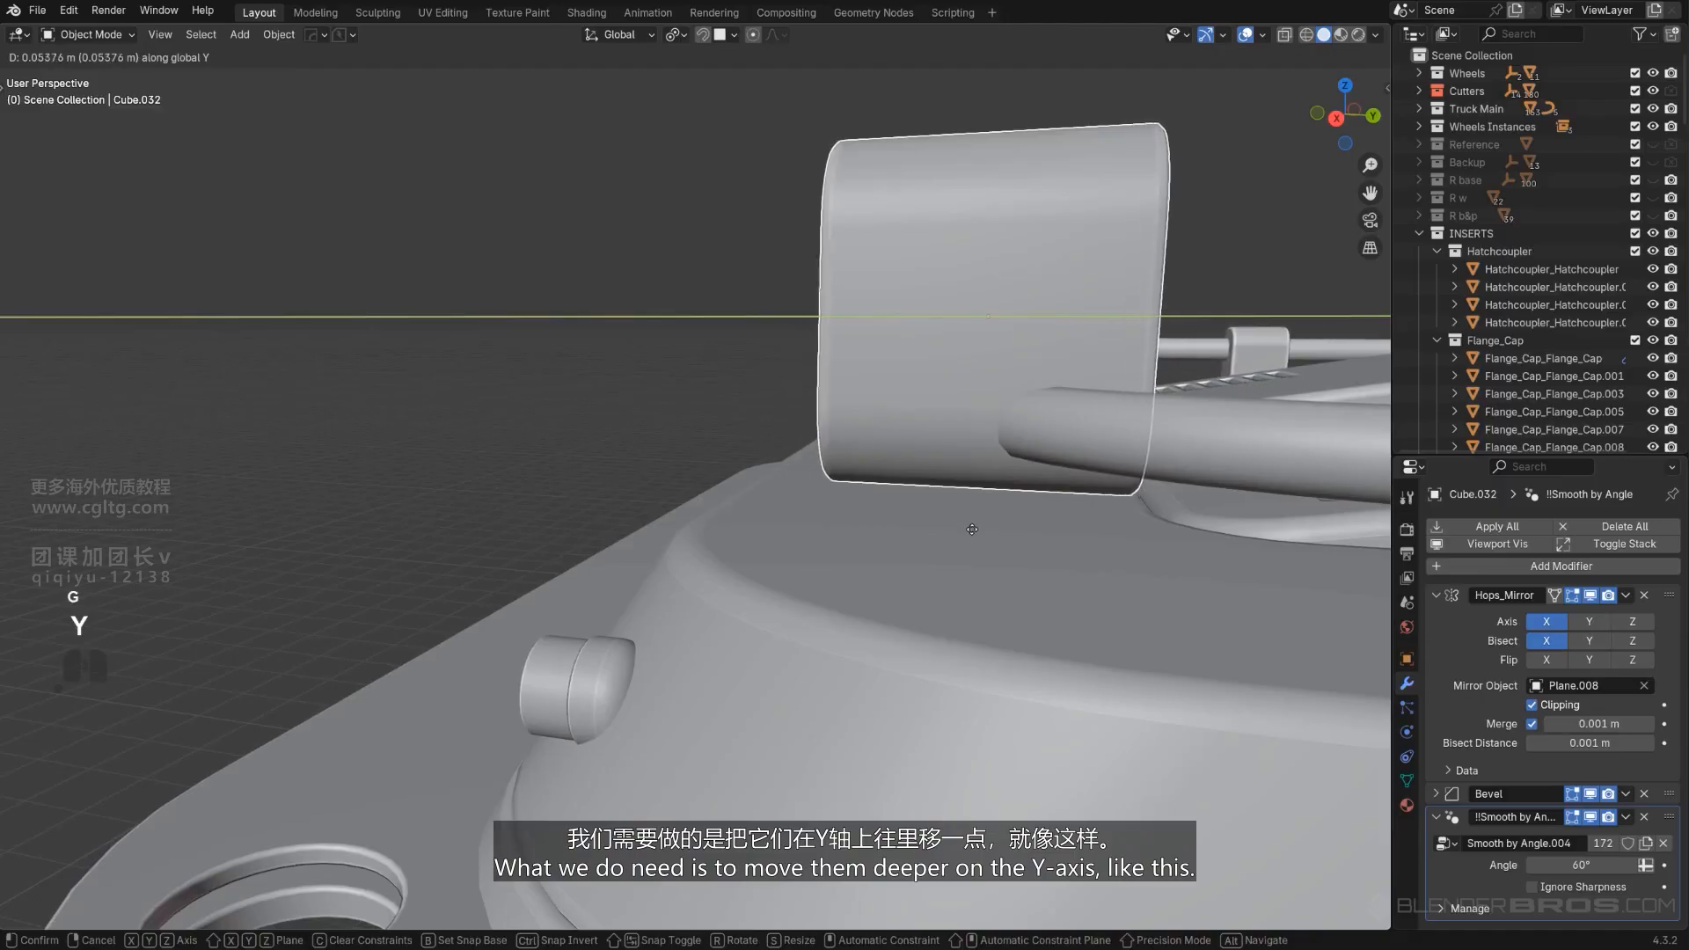
click(973, 529)
Move the mirrored roof light housings slightly closer together along the X axis.
middle_drag(972, 529, 964, 478)
scroll(702, 647, down, 5)
key(g)
key(x)
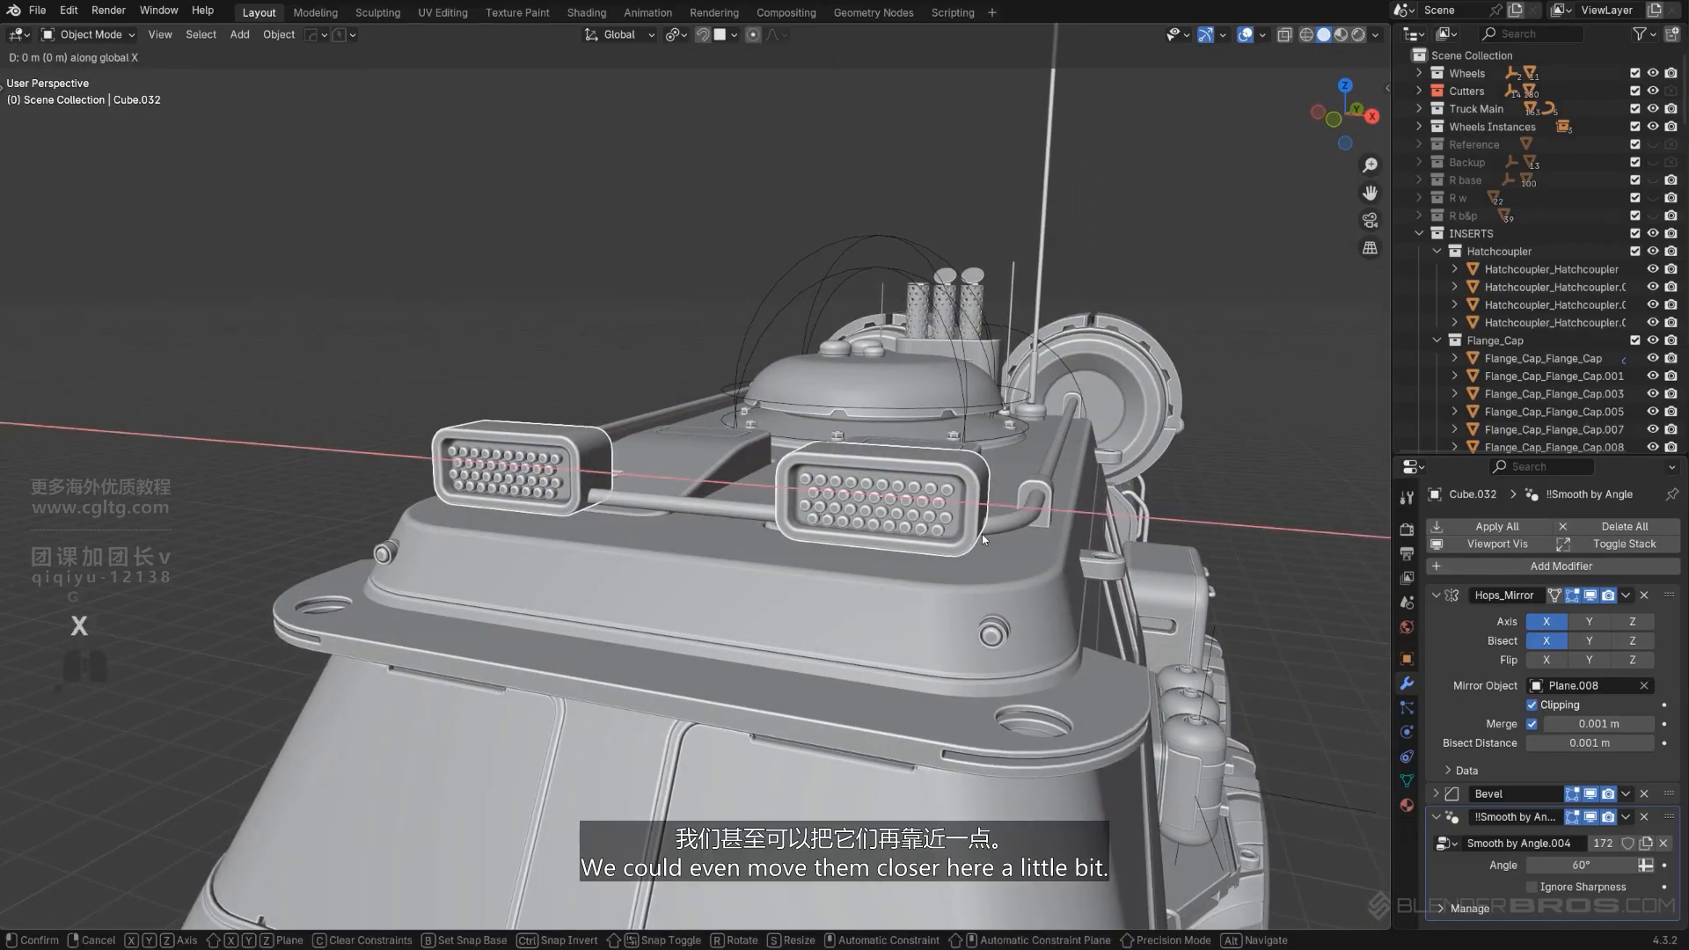
click(932, 532)
Try to tilt the roof light housings slightly downwards in the right view.
middle_drag(932, 531, 709, 430)
click(803, 547)
key(KP_5)
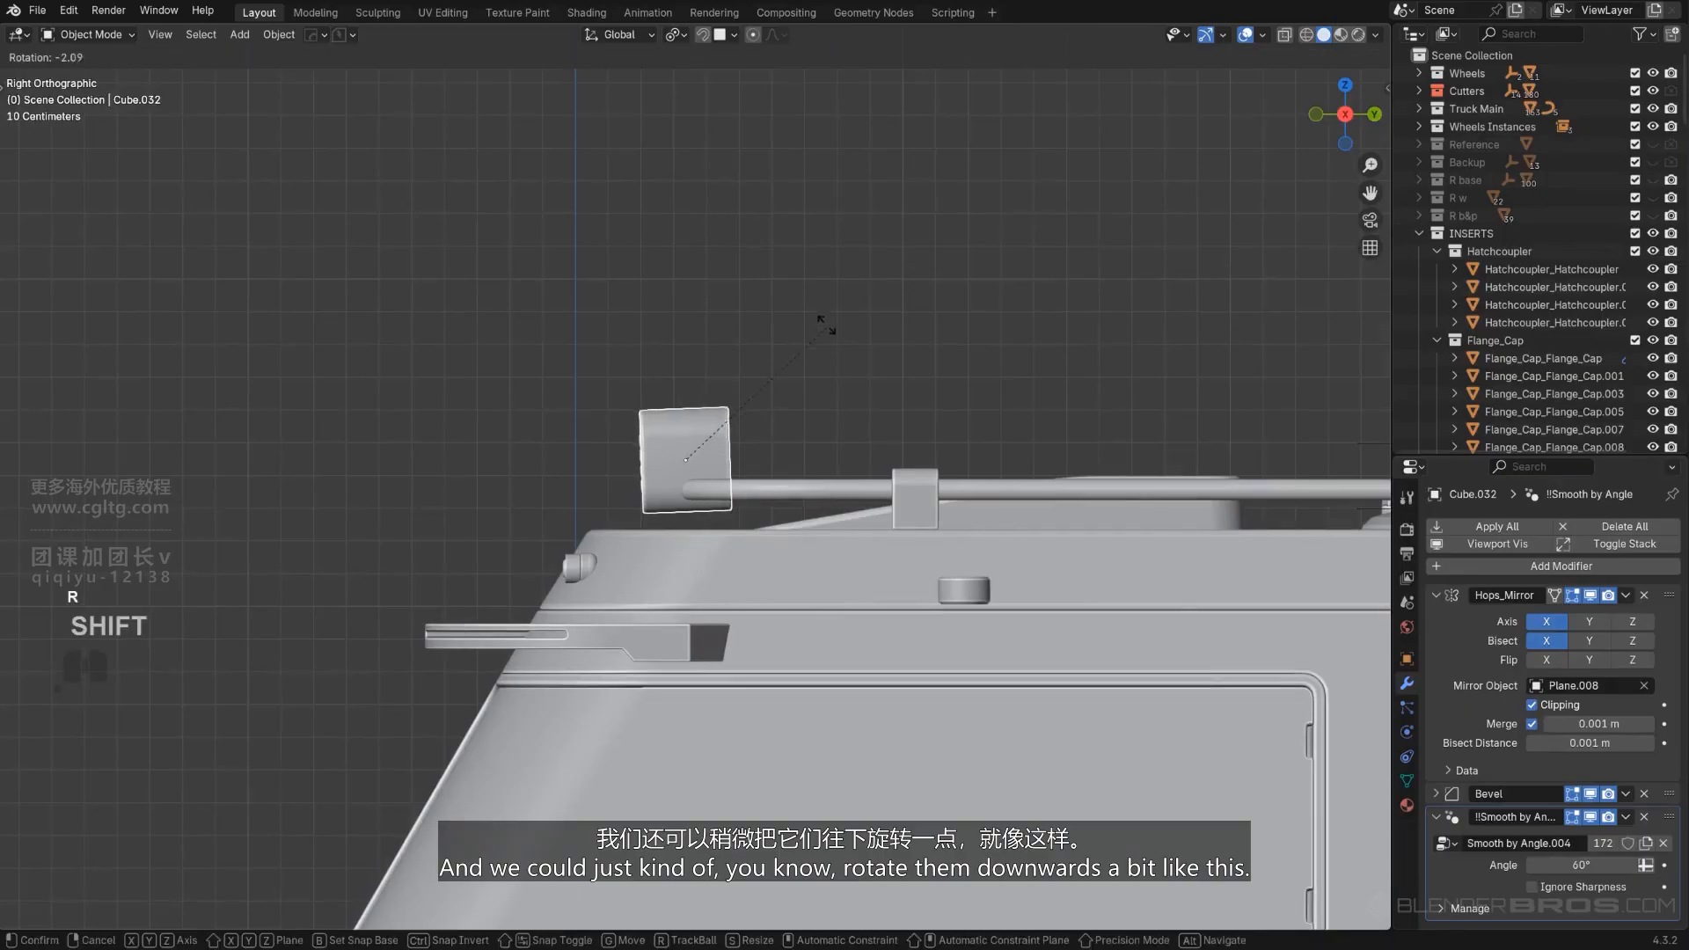
scroll(748, 220, down, 3)
click(784, 348)
scroll(785, 350, down, 3)
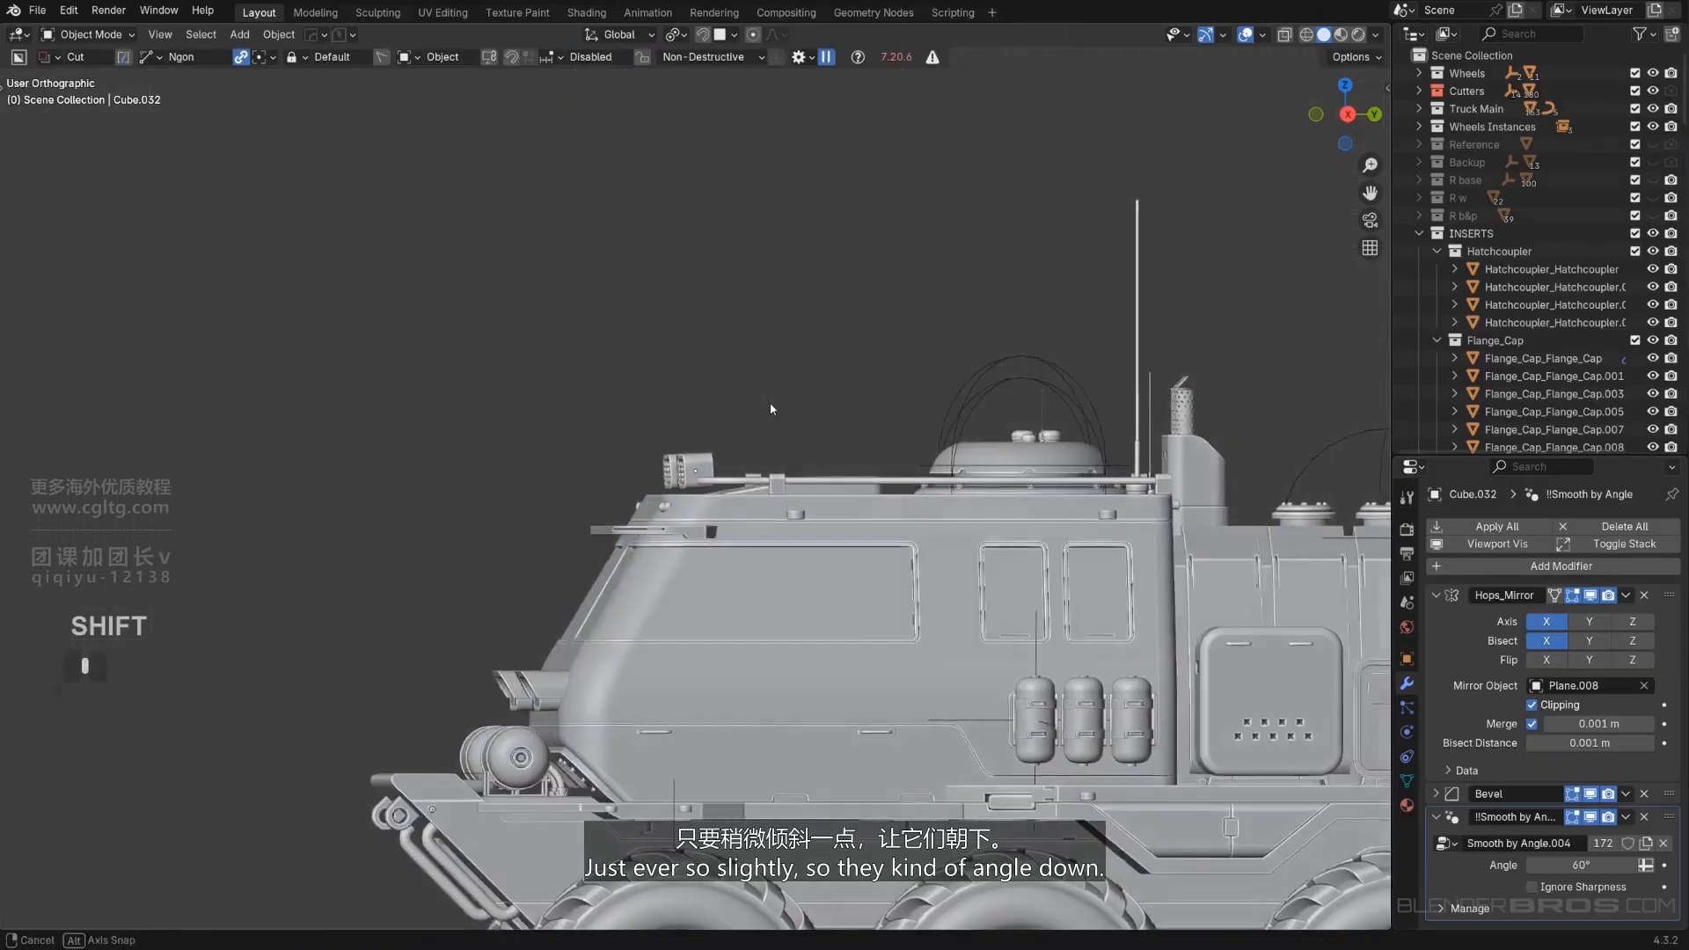
alt+middle_drag(769, 403, 875, 415)
scroll(915, 462, down, 1)
alt+middle_drag(938, 484, 913, 388)
scroll(761, 361, up, 1)
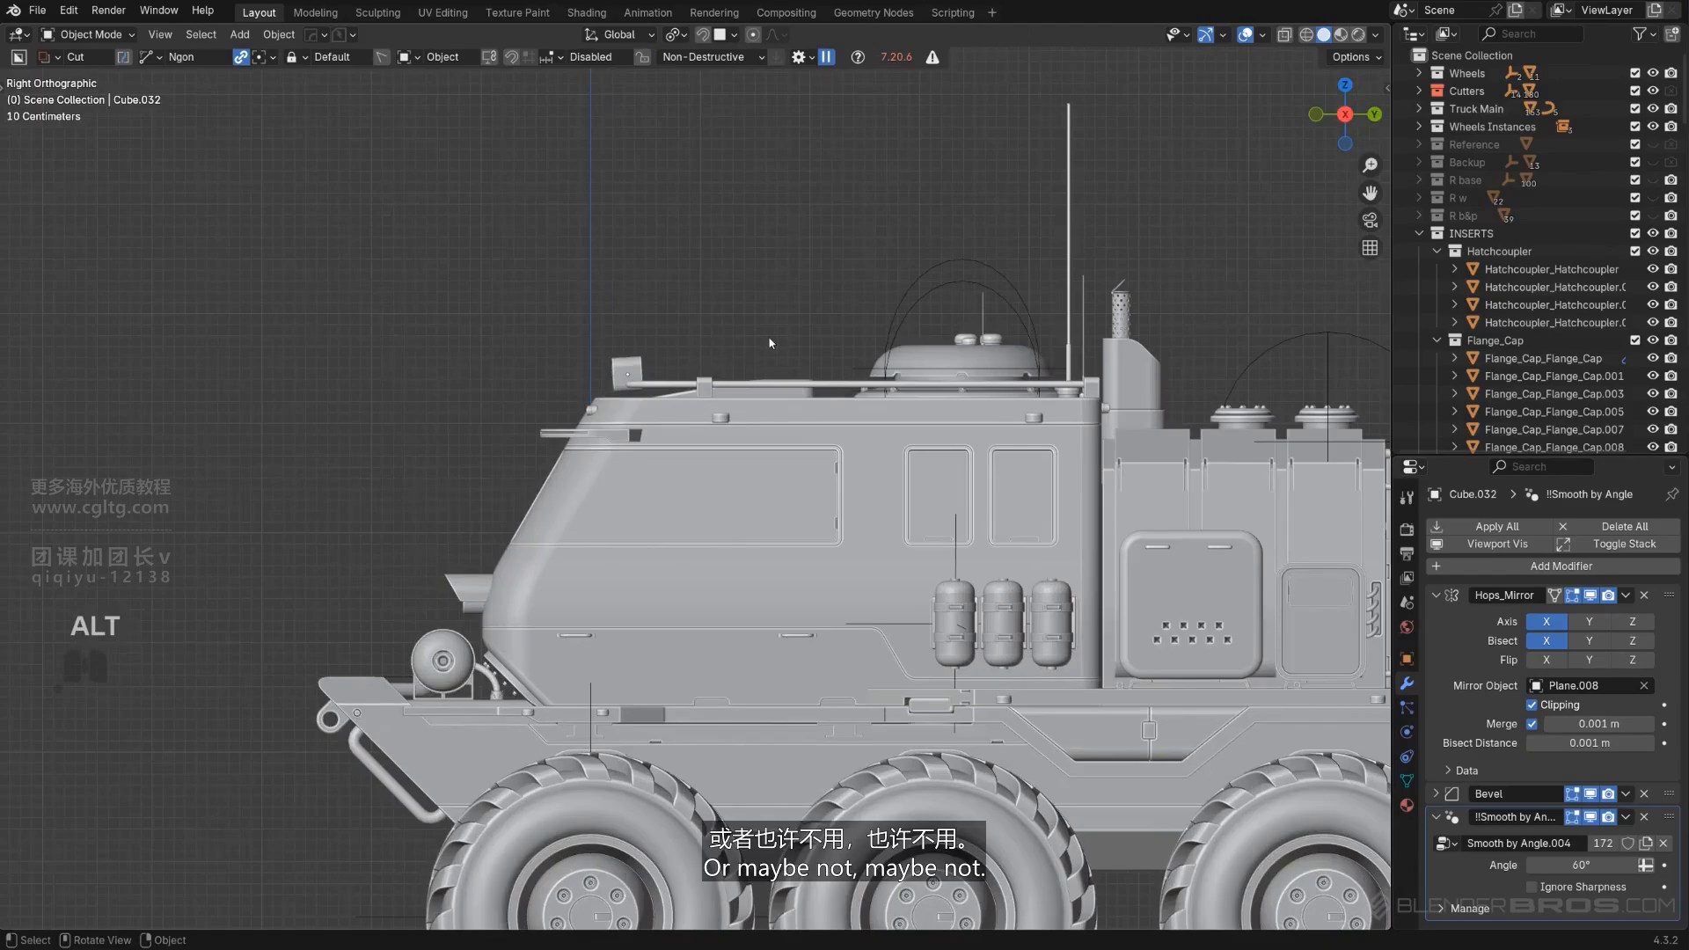
Undo the downward tilt of the roof light housings.
key(ctrl+z)
key(ctrl+z)
scroll(716, 288, up, 3)
middle_drag(716, 289, 669, 387)
key(KP_5)
alt+scroll(803, 369, up, 1)
key(KP_5)
shift+middle_drag(646, 291, 725, 424)
scroll(725, 425, up, 5)
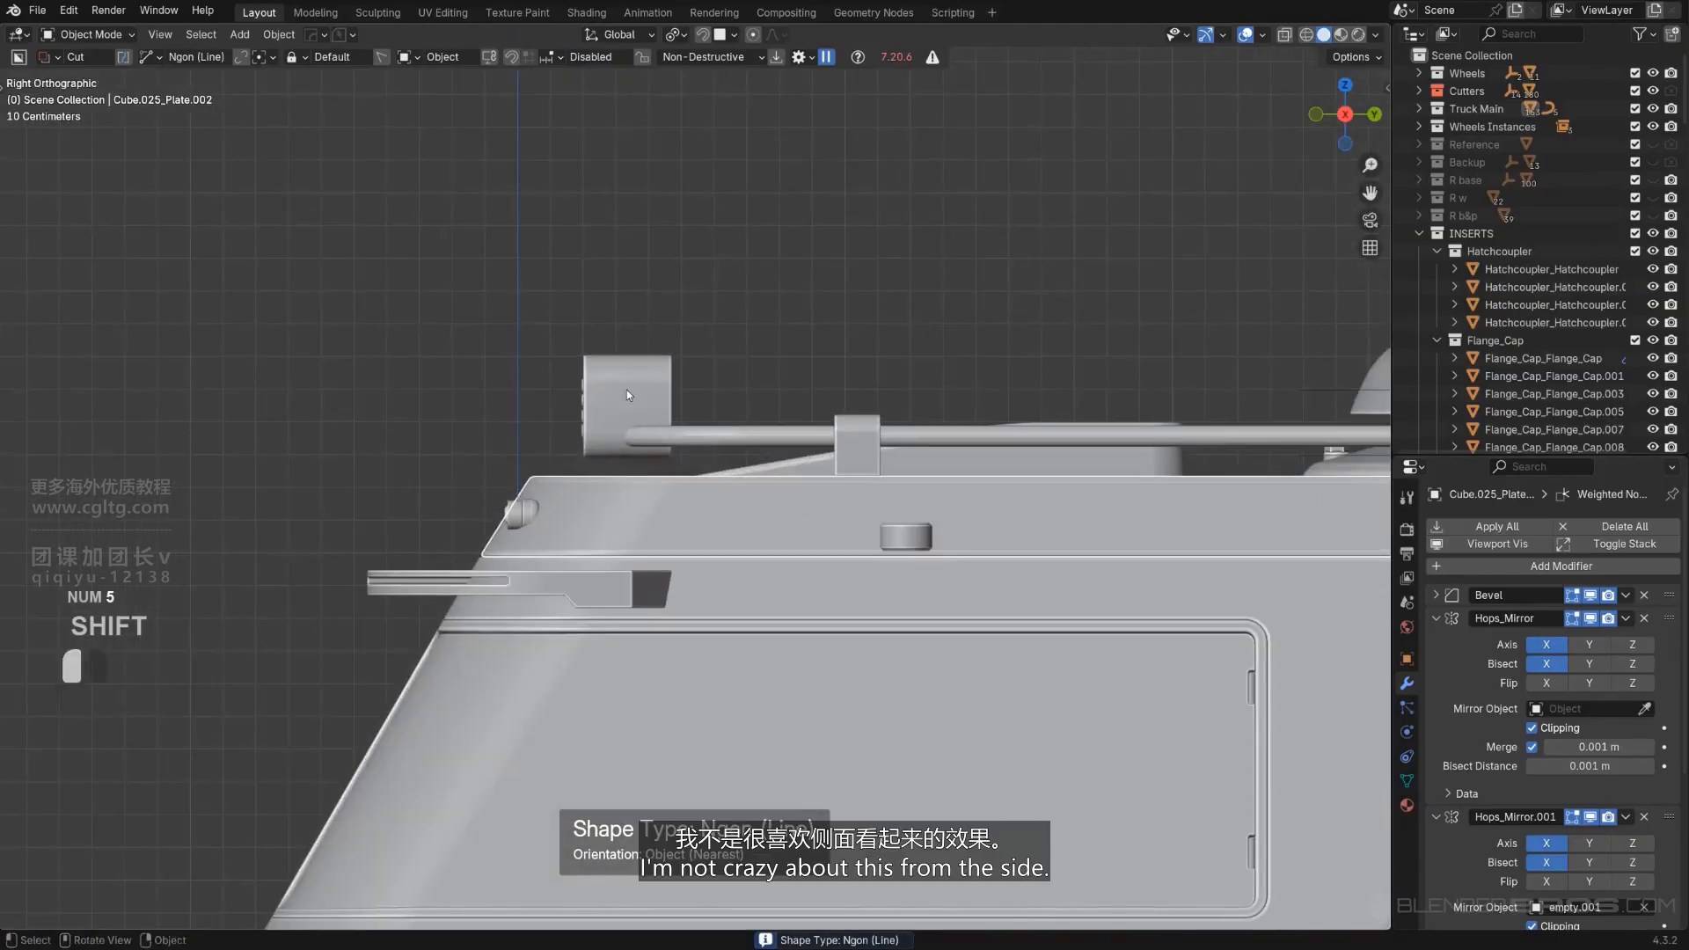
scroll(673, 440, down, 6)
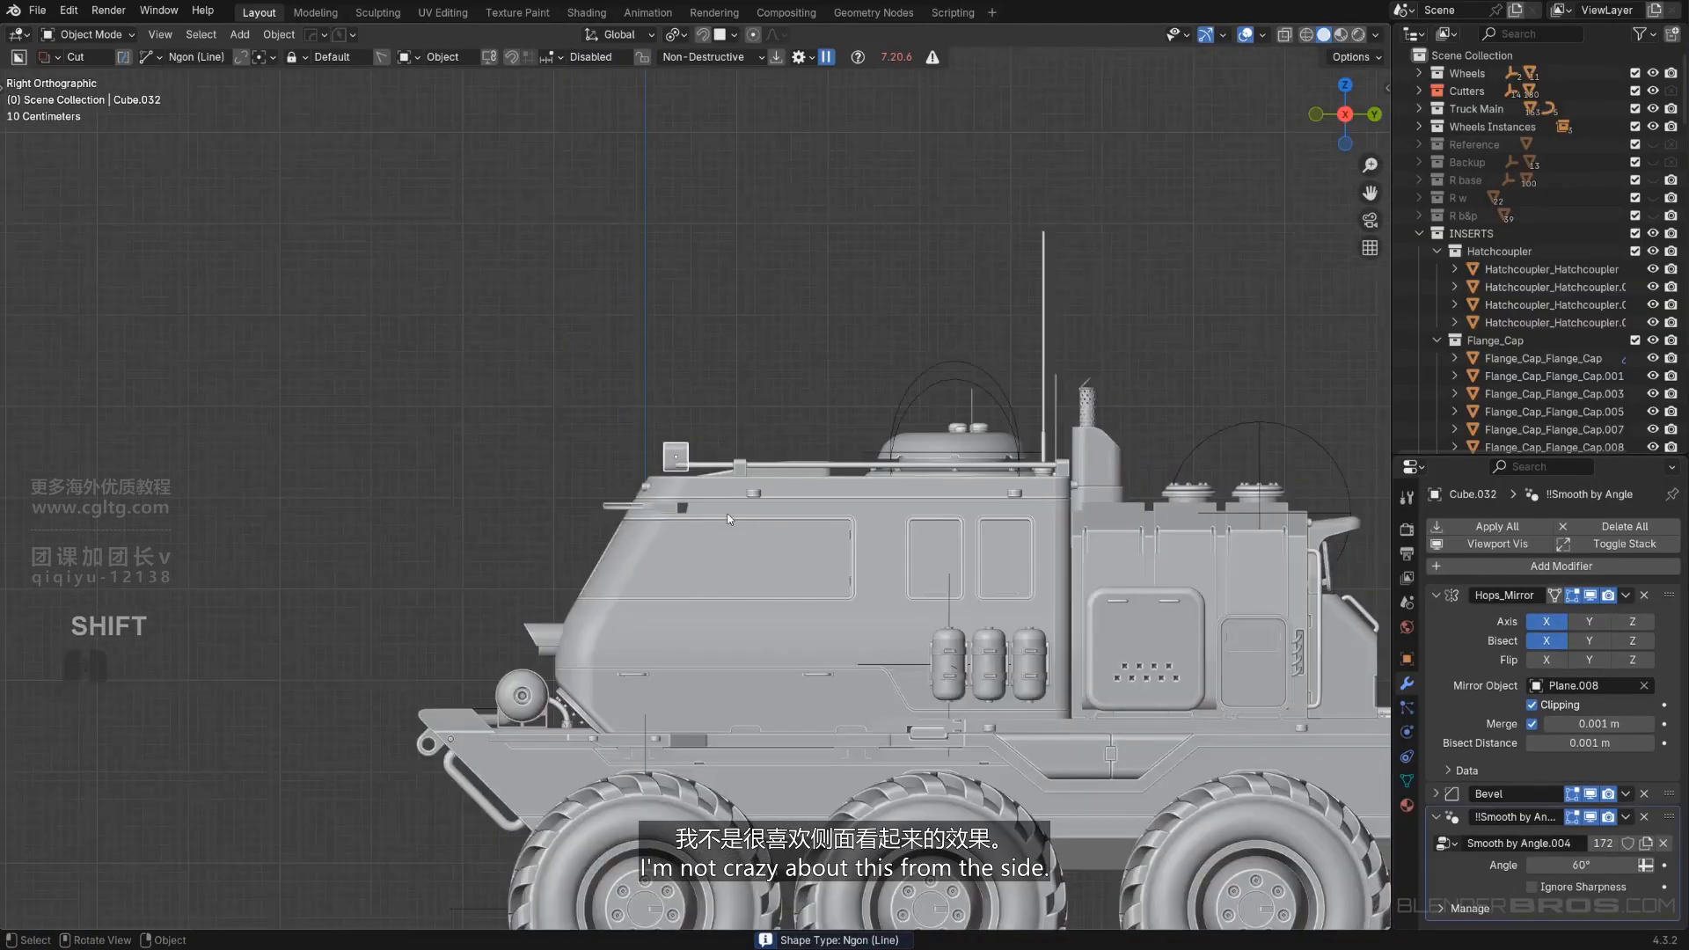
Scale the roof light housings and their lamps down to 0.665 in the front view.
middle_drag(712, 493, 867, 497)
key(KP_5)
key(KP_5)
scroll(871, 475, up, 3)
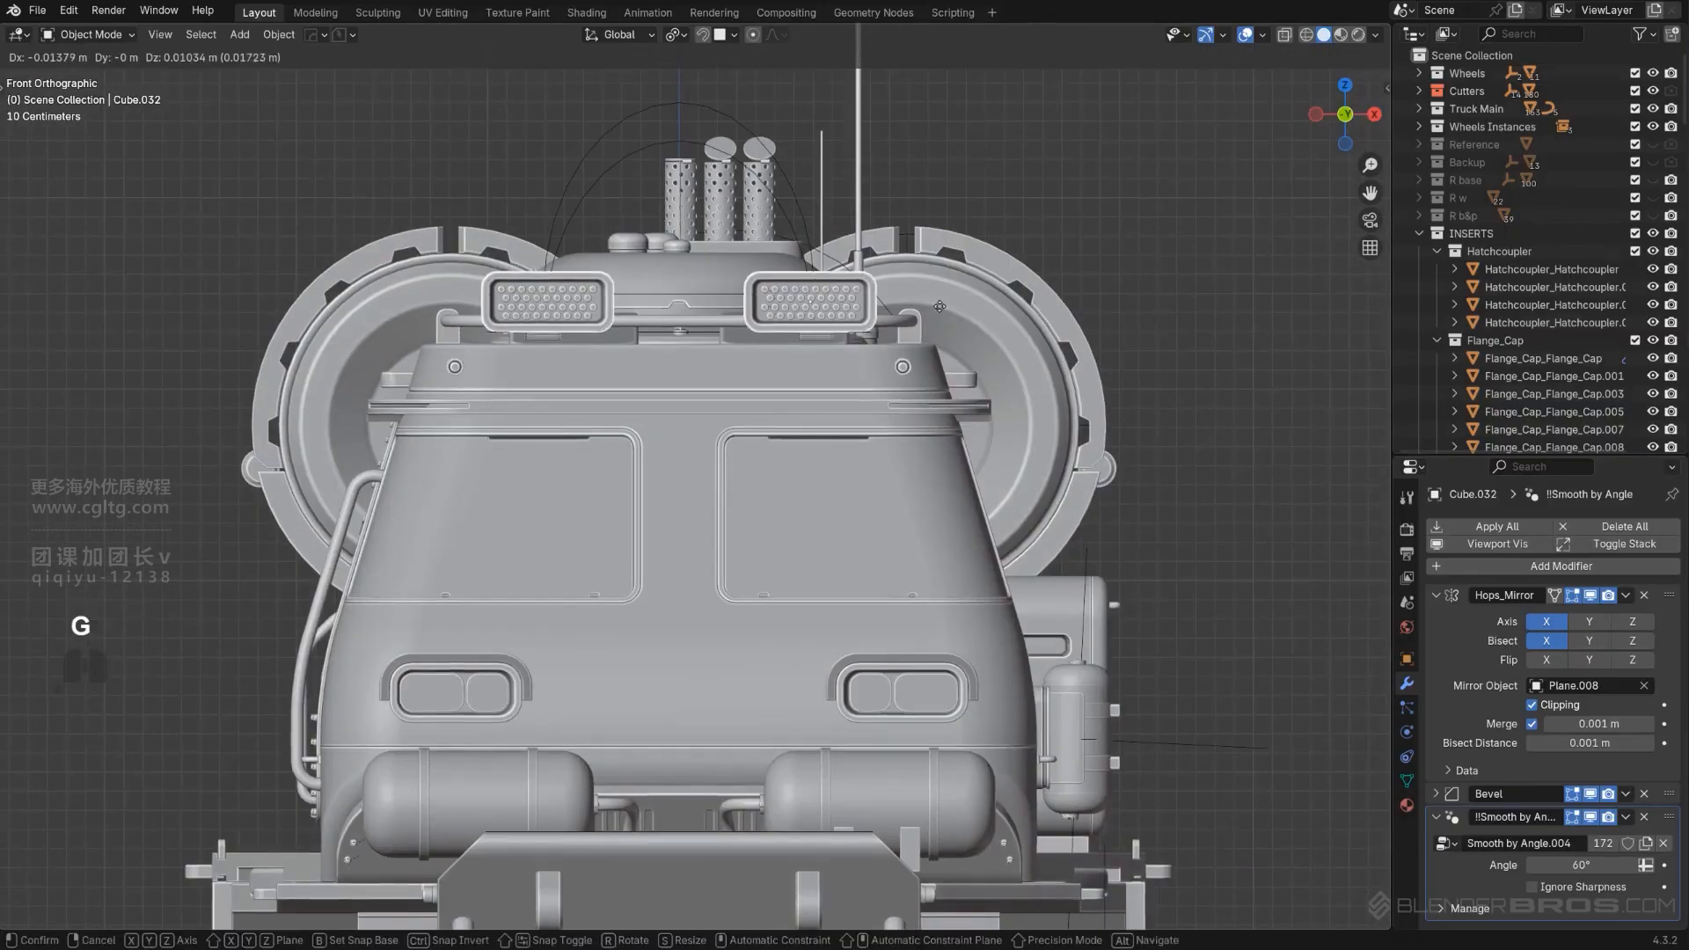
click(908, 349)
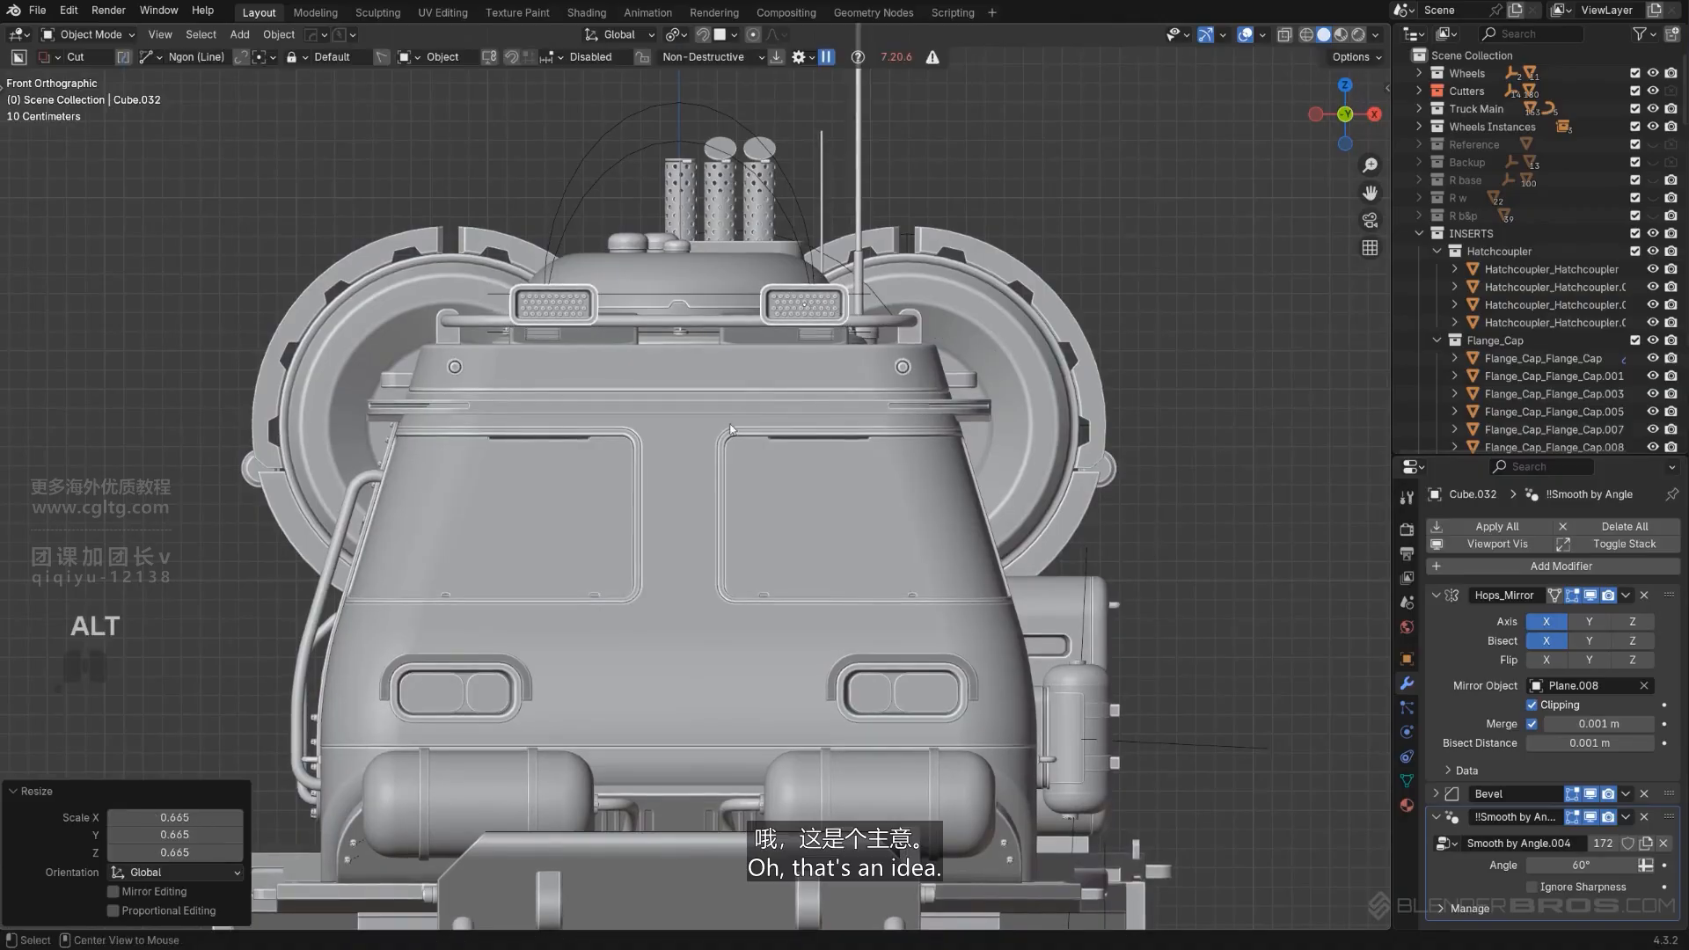
In the right view, move the shrunken lights about 0.052 m forward and 0.063 m down, centring them on the railing tube.
alt+middle_drag(731, 429, 649, 419)
scroll(686, 467, up, 3)
shift+middle_drag(734, 514, 760, 818)
middle_drag(753, 563, 763, 660)
shift+middle_drag(763, 660, 846, 554)
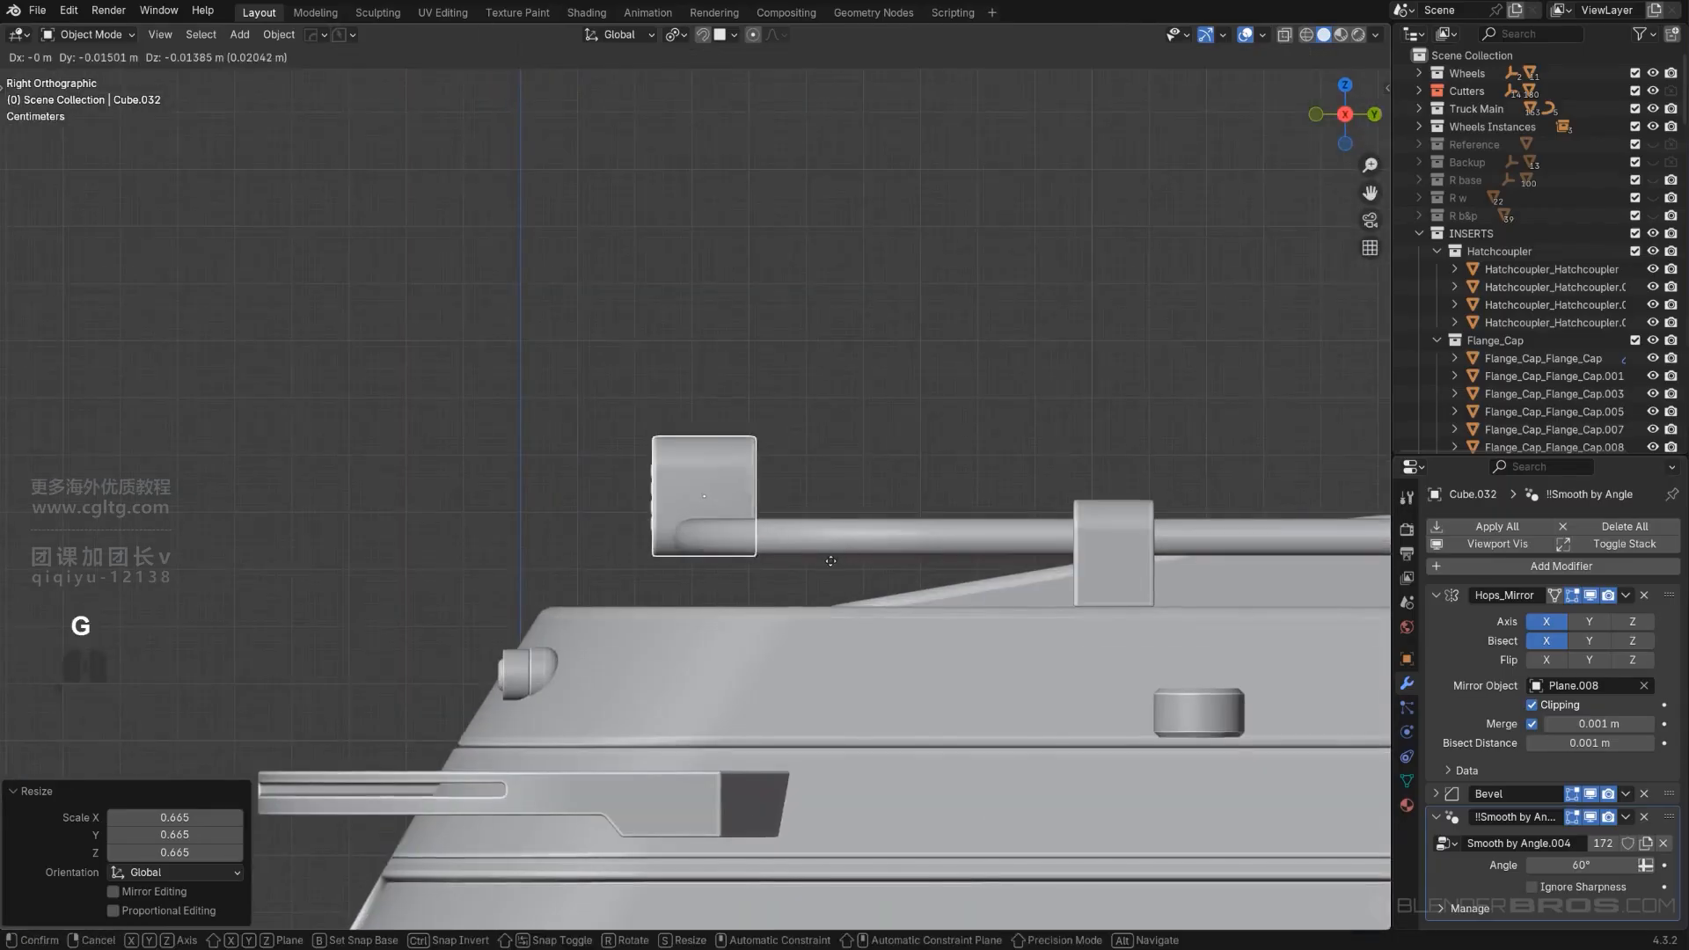
click(809, 694)
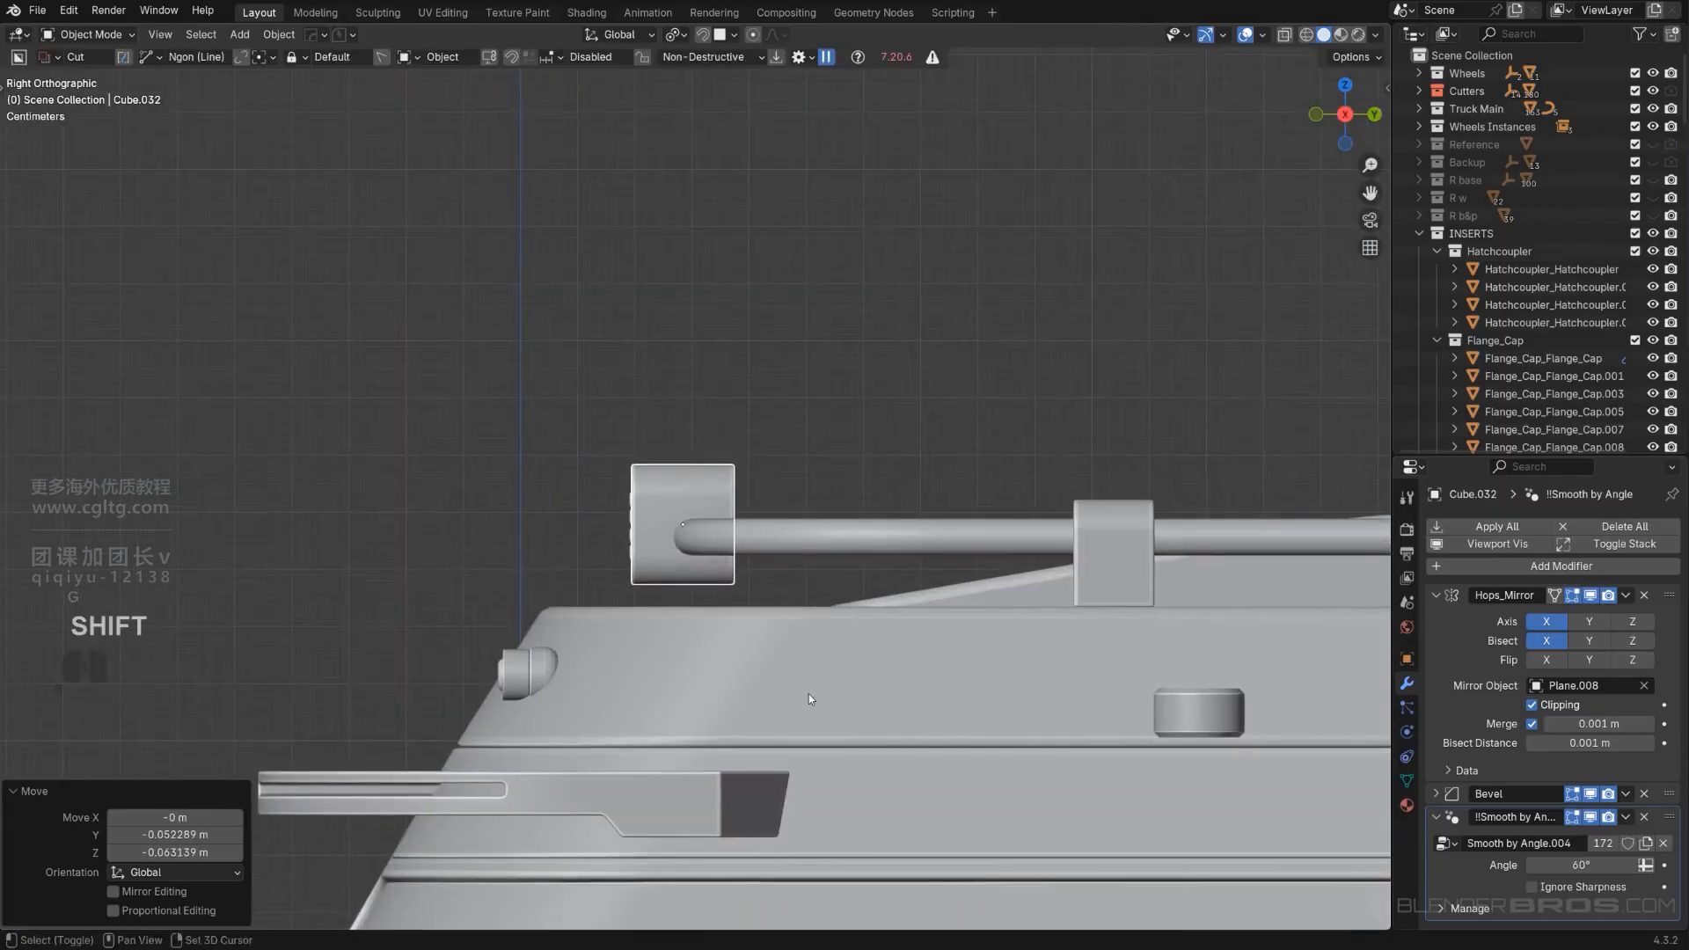
Fine-tune the roof light housings on the railing, nudging them about 0.008 m forward along the Y axis.
alt+middle_drag(810, 695, 747, 483)
scroll(1063, 607, down, 3)
scroll(1043, 640, up, 2)
scroll(1003, 493, down, 3)
scroll(959, 461, up, 4)
scroll(749, 489, up, 4)
shift+middle_drag(905, 384, 561, 660)
scroll(575, 648, up, 3)
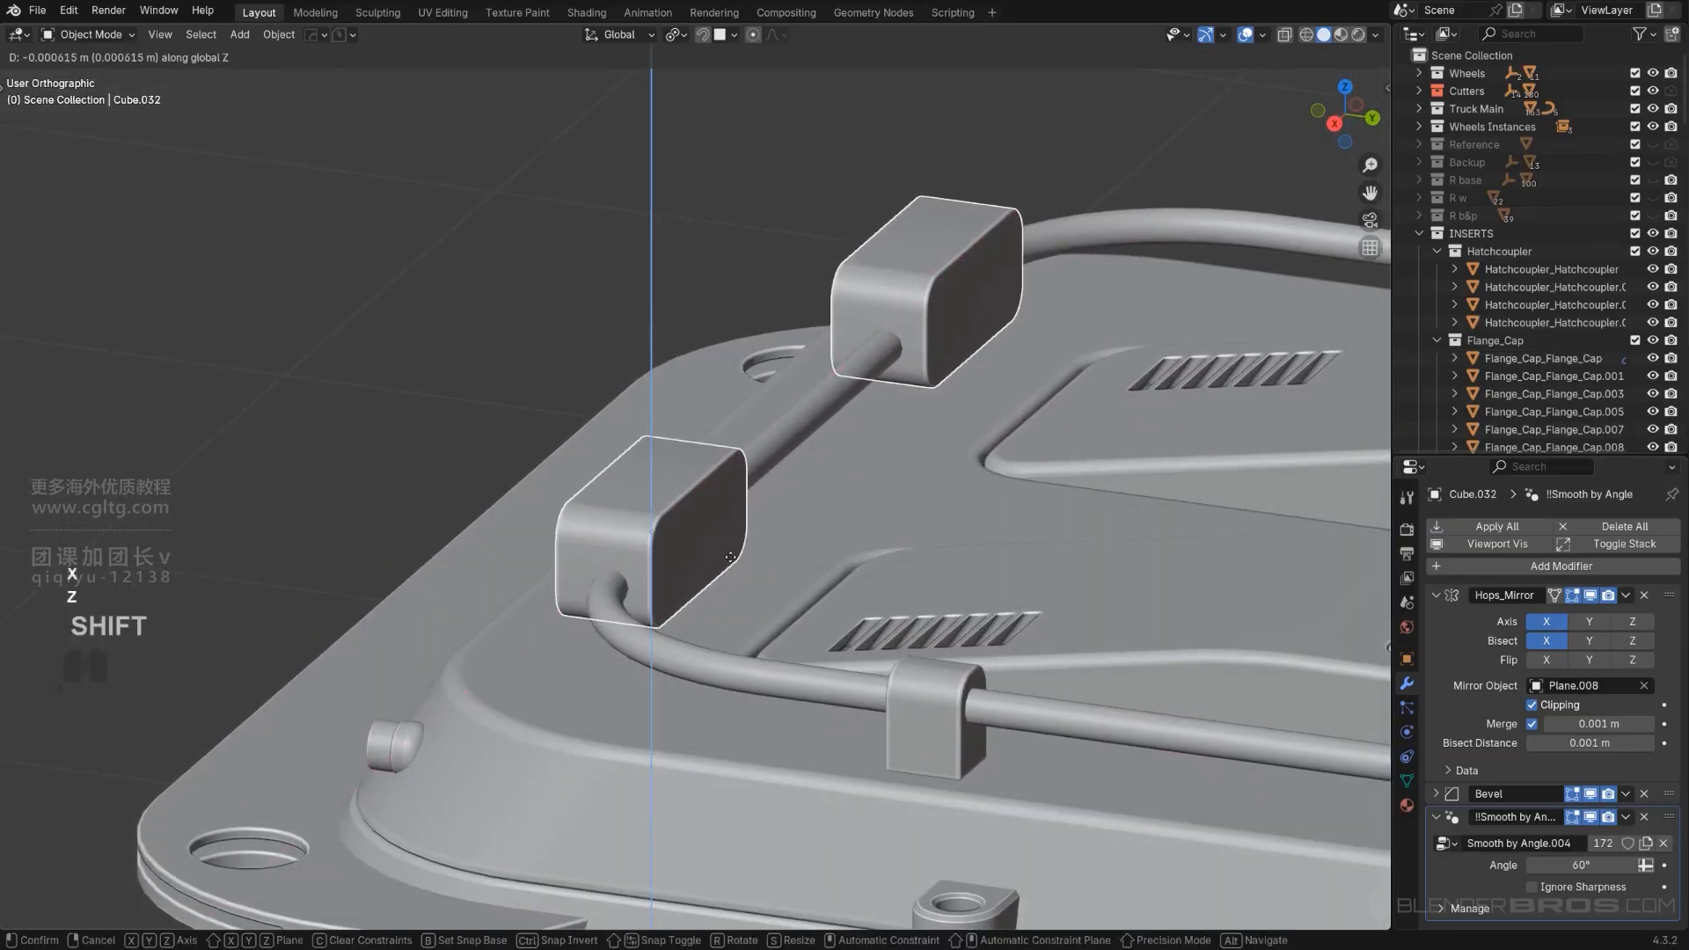
click(695, 532)
scroll(686, 558, down, 3)
middle_drag(686, 558, 852, 516)
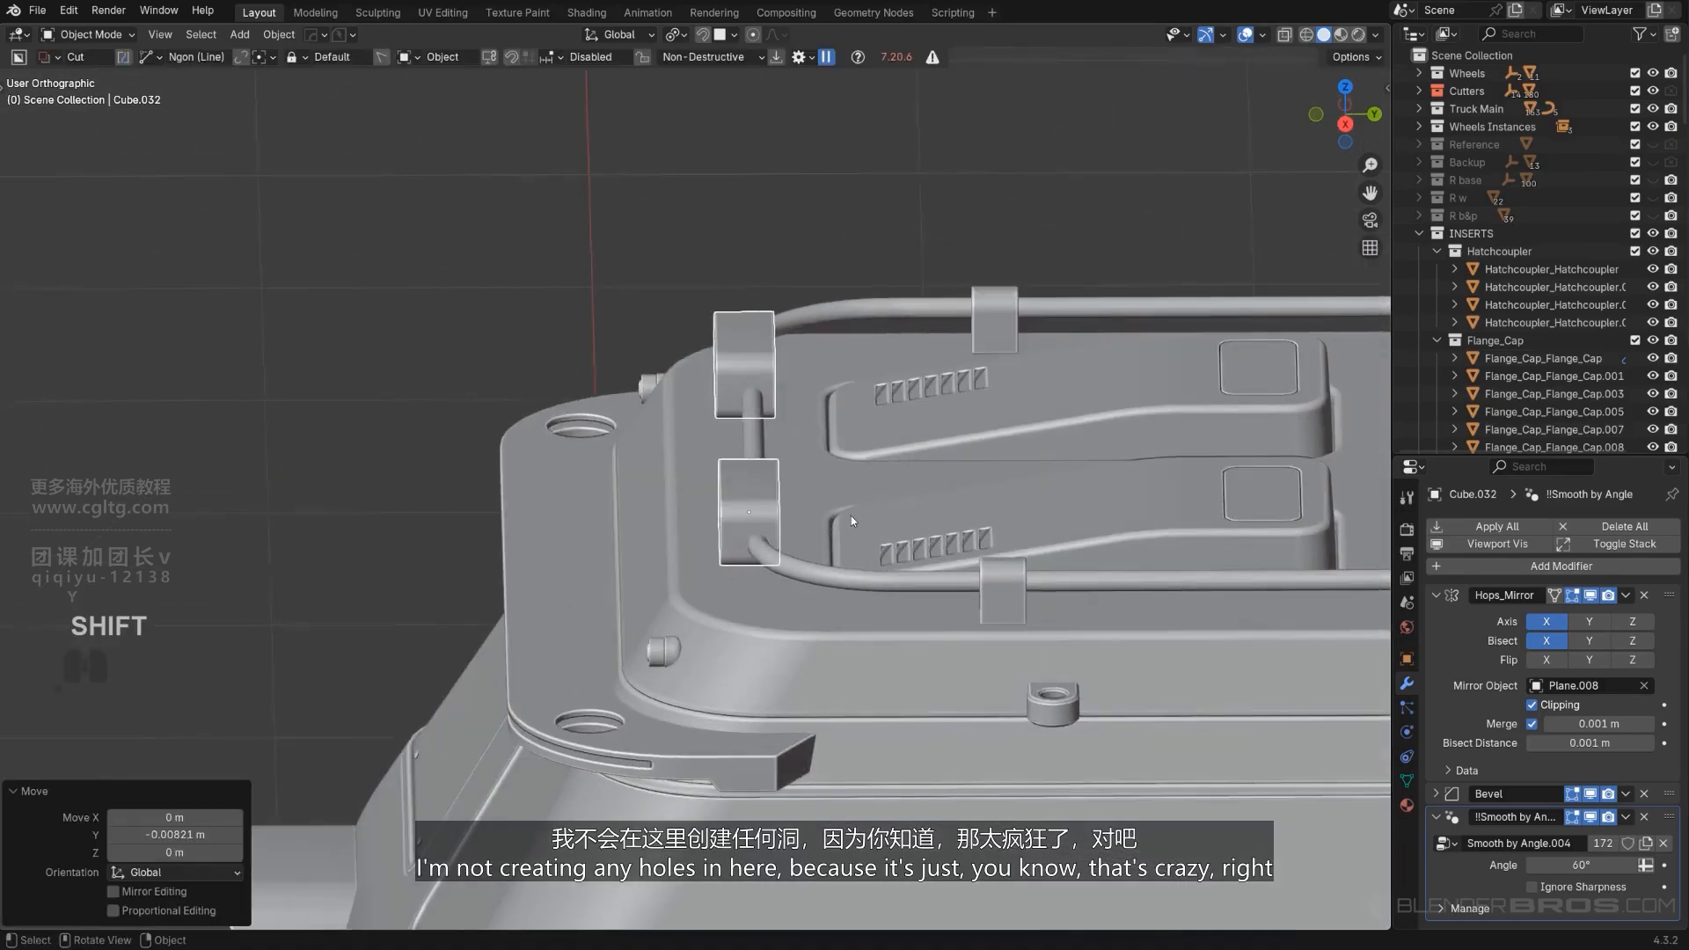
Examine the mounted roof lights and the cab's side windows as places for additional covers.
key(KP_5)
scroll(755, 554, up, 3)
scroll(853, 614, down, 6)
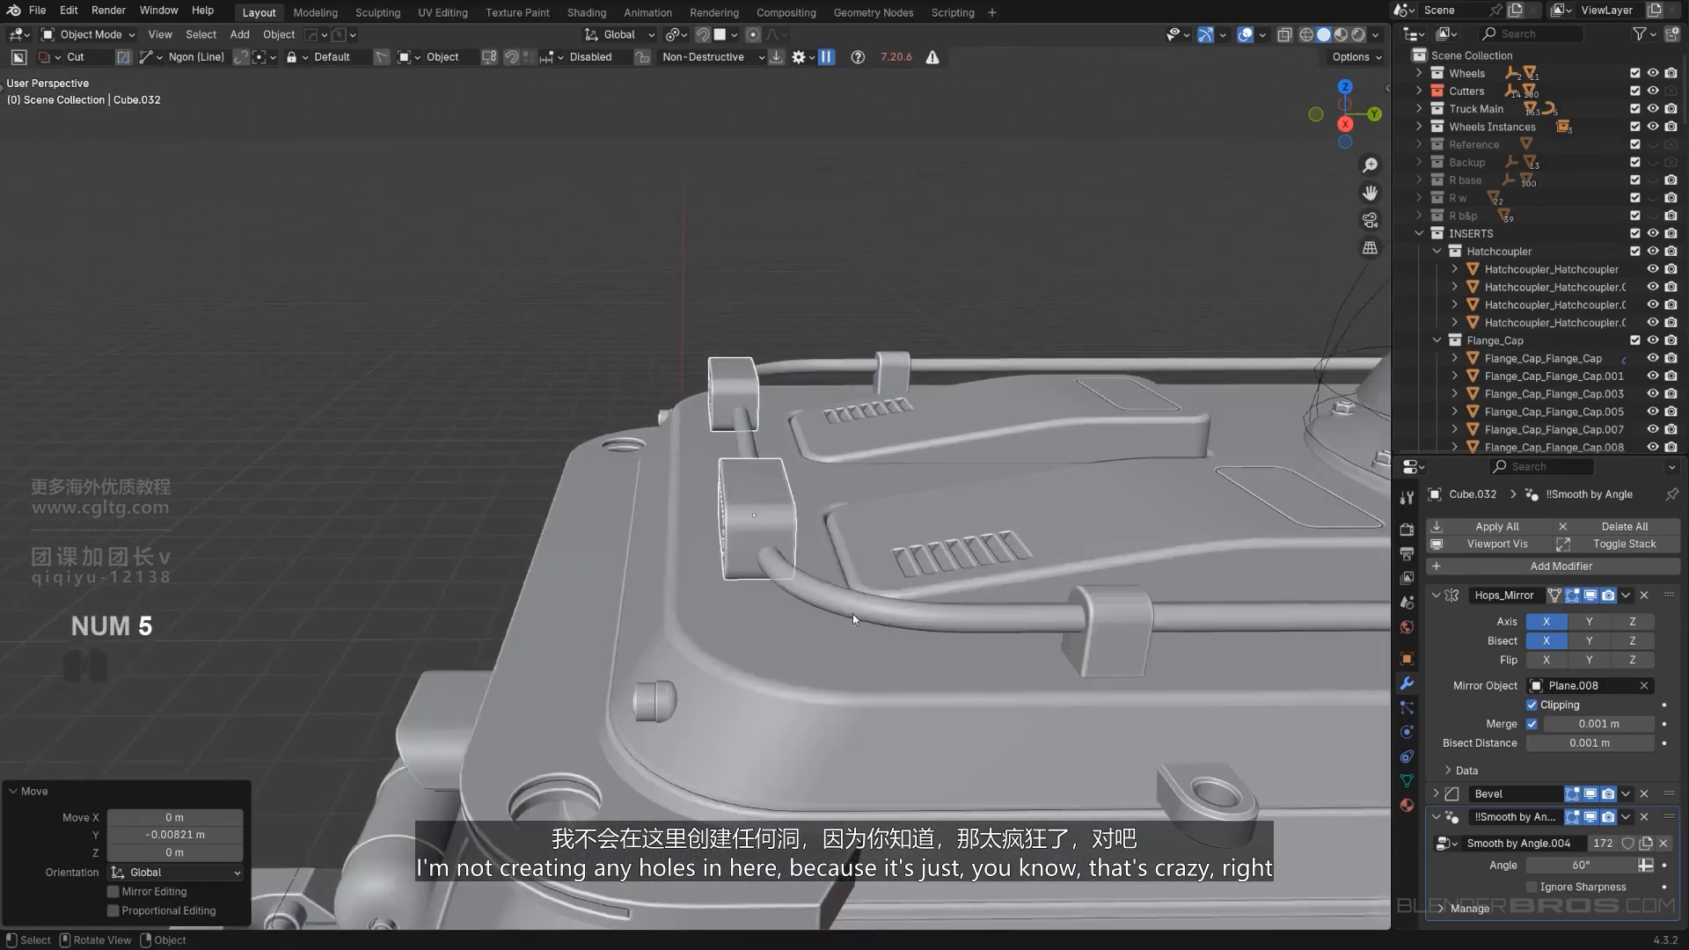
middle_drag(824, 593, 937, 541)
key(KP_5)
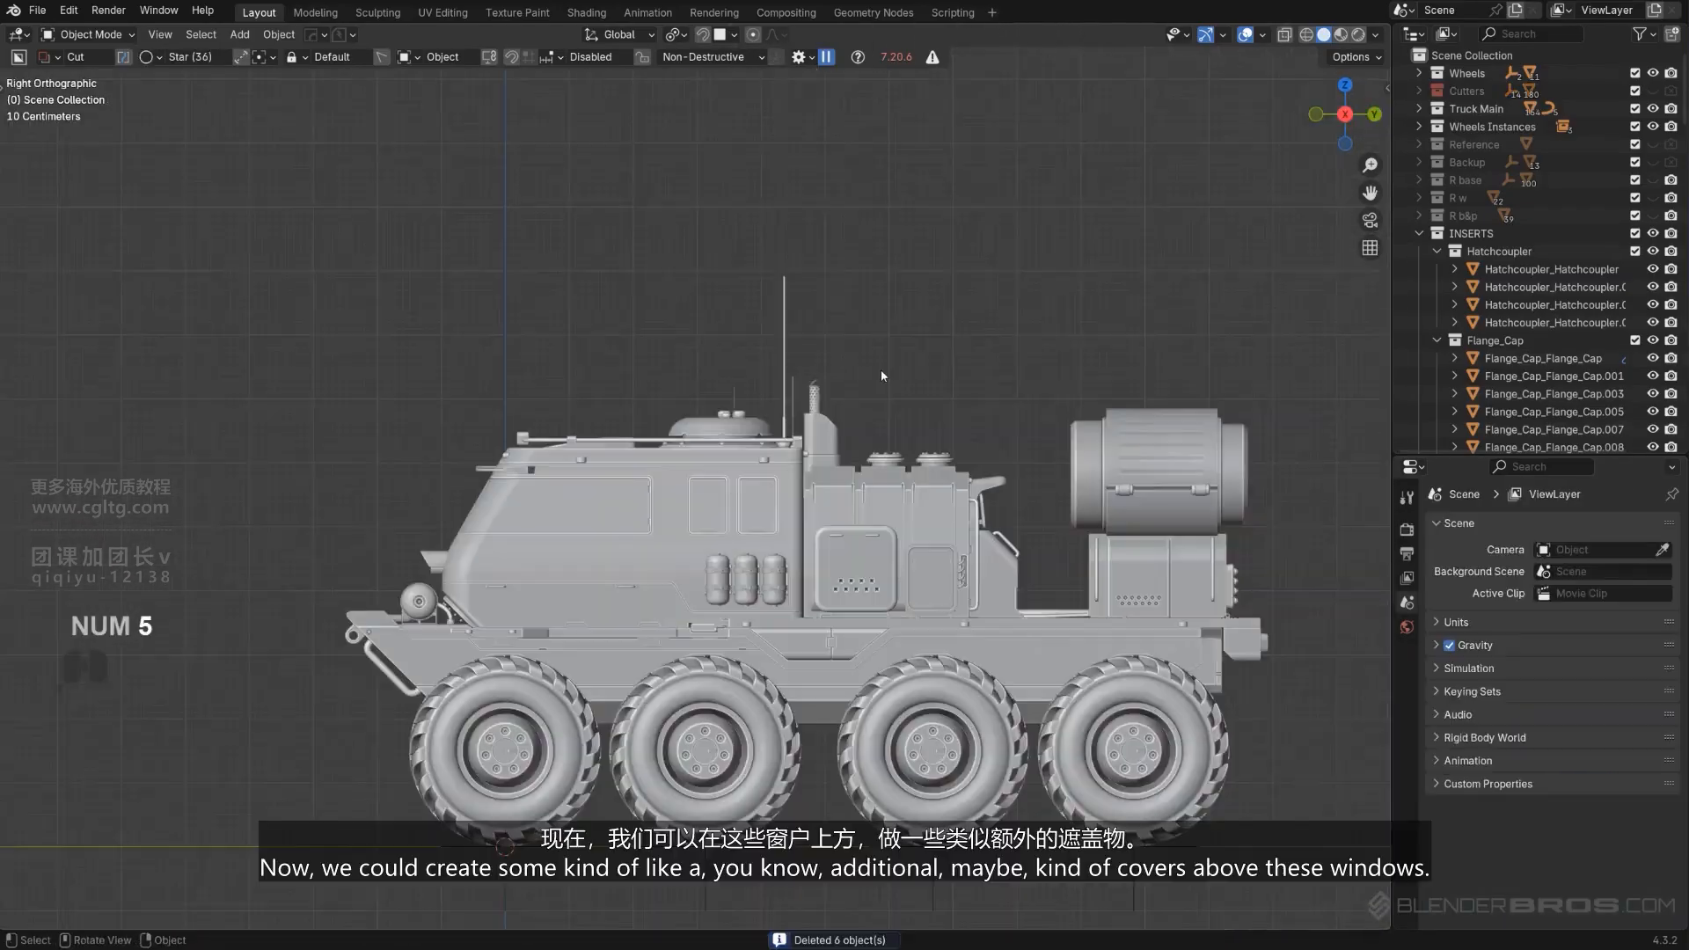
middle_drag(848, 398, 752, 429)
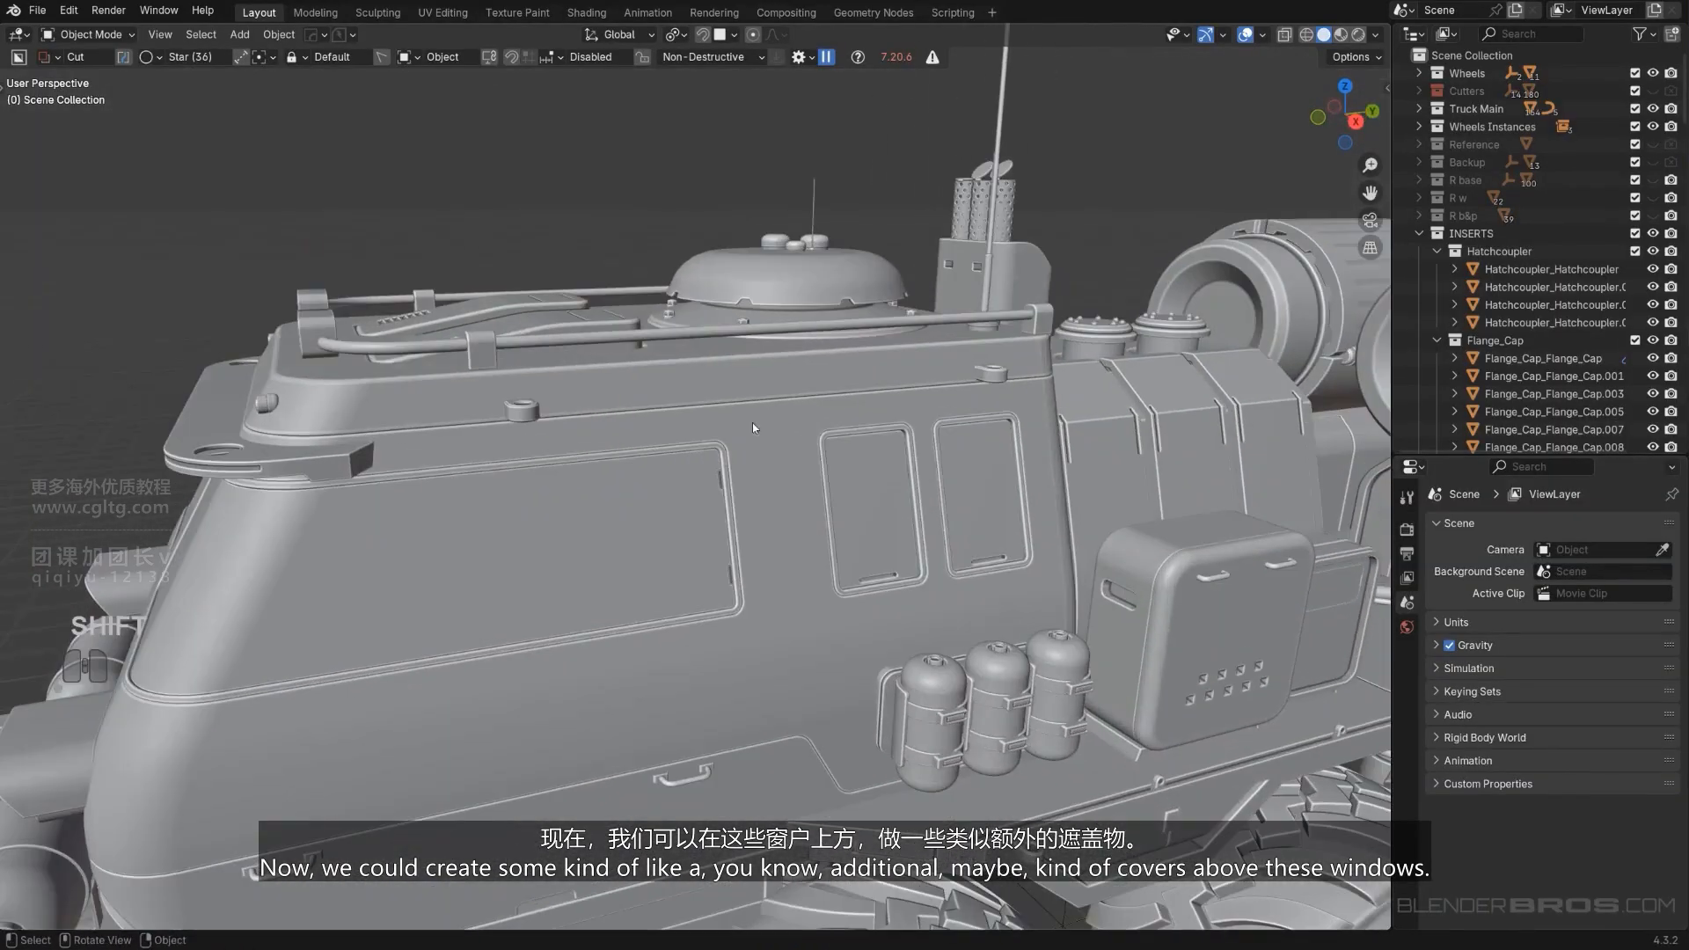
middle_drag(964, 460, 768, 426)
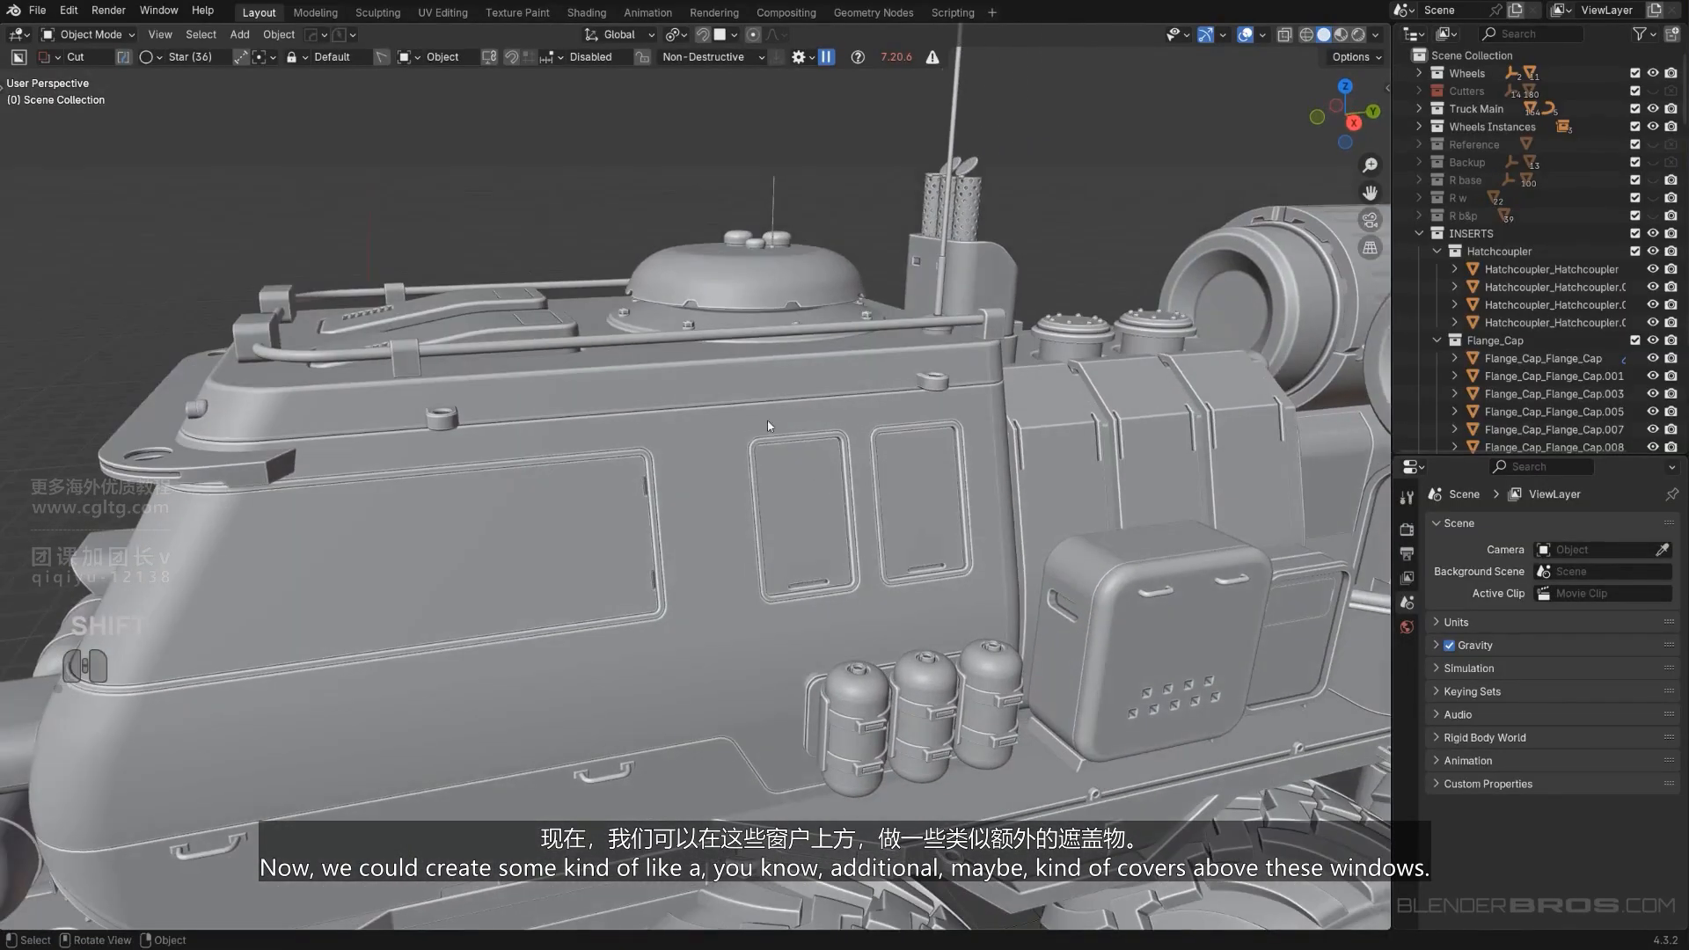
scroll(887, 462, down, 5)
middle_drag(887, 462, 815, 459)
alt+scroll(776, 437, up, 1)
Select the side and top faces of the first small side window's frame as one continuous shortest path.
alt+middle_drag(804, 449, 693, 484)
key(KP_5)
scroll(693, 483, up, 6)
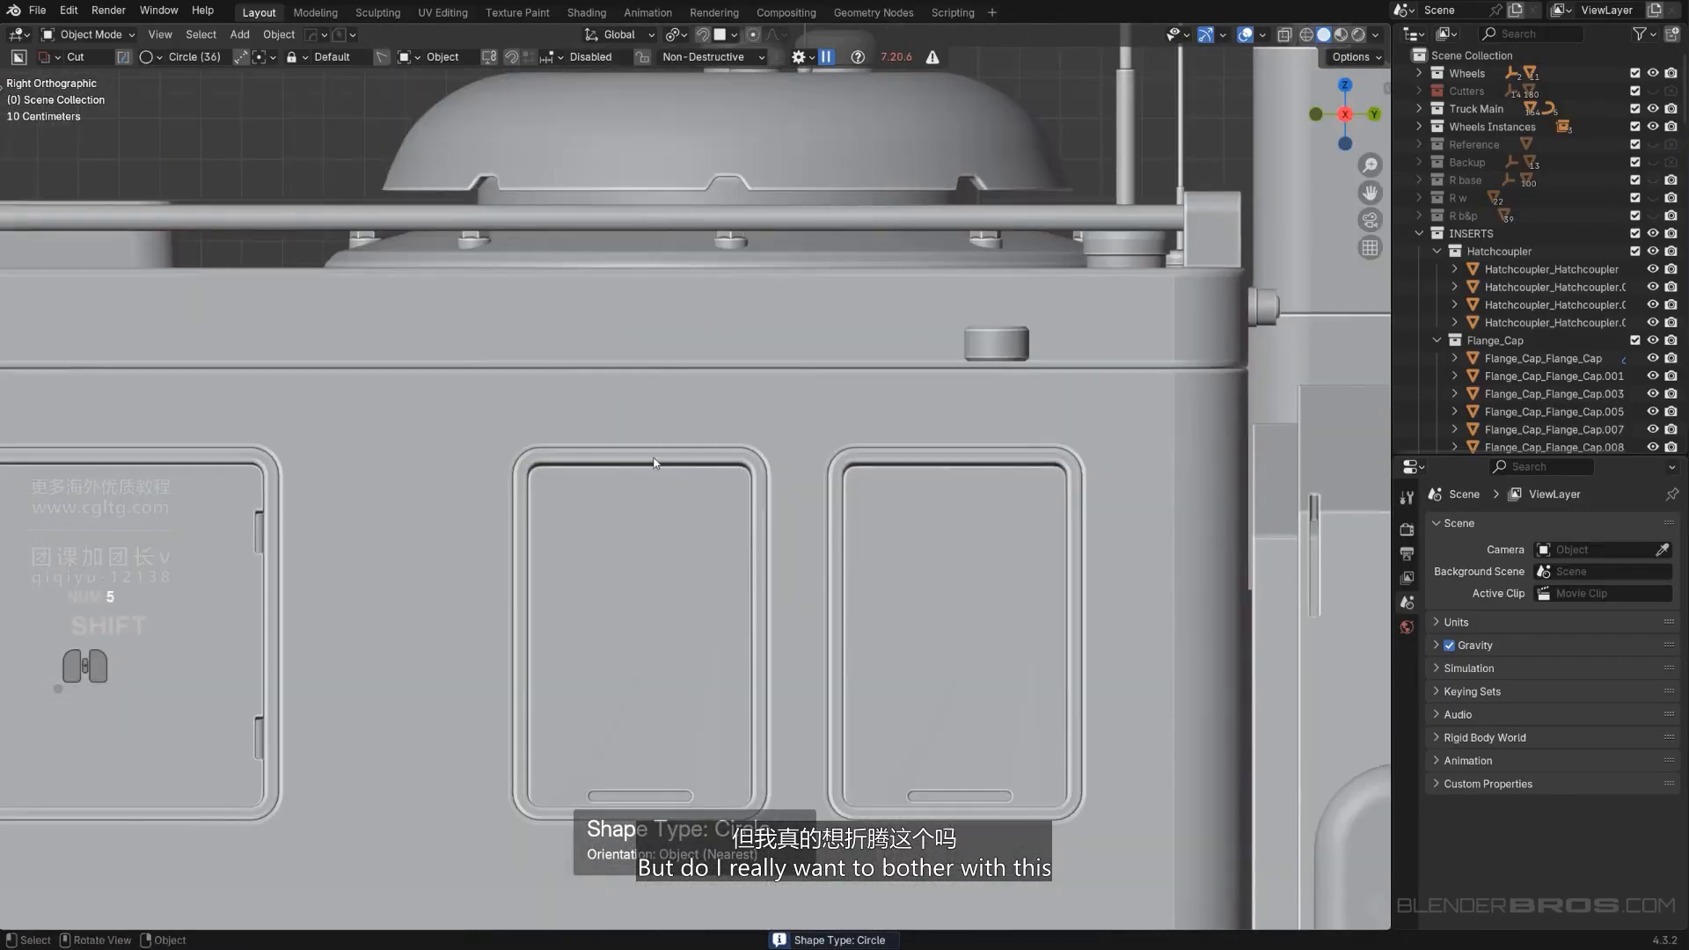
click(678, 477)
scroll(679, 477, up, 3)
key(Tab)
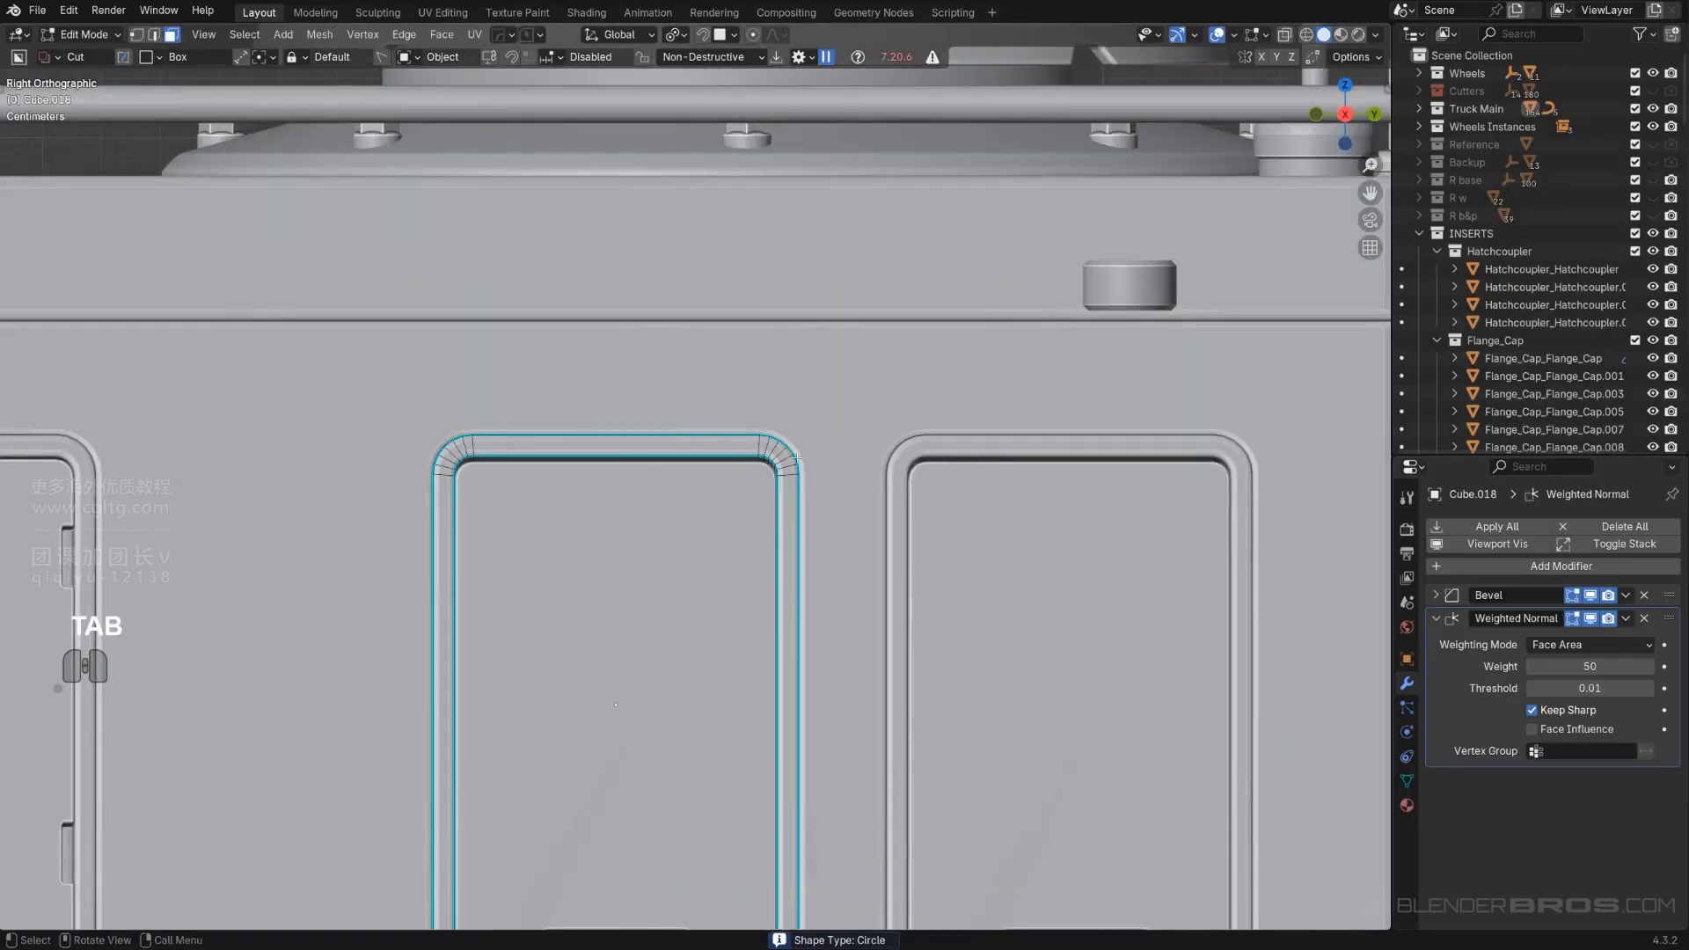
click(789, 525)
ctrl+click(616, 446)
ctrl+click(440, 539)
scroll(493, 530, down, 4)
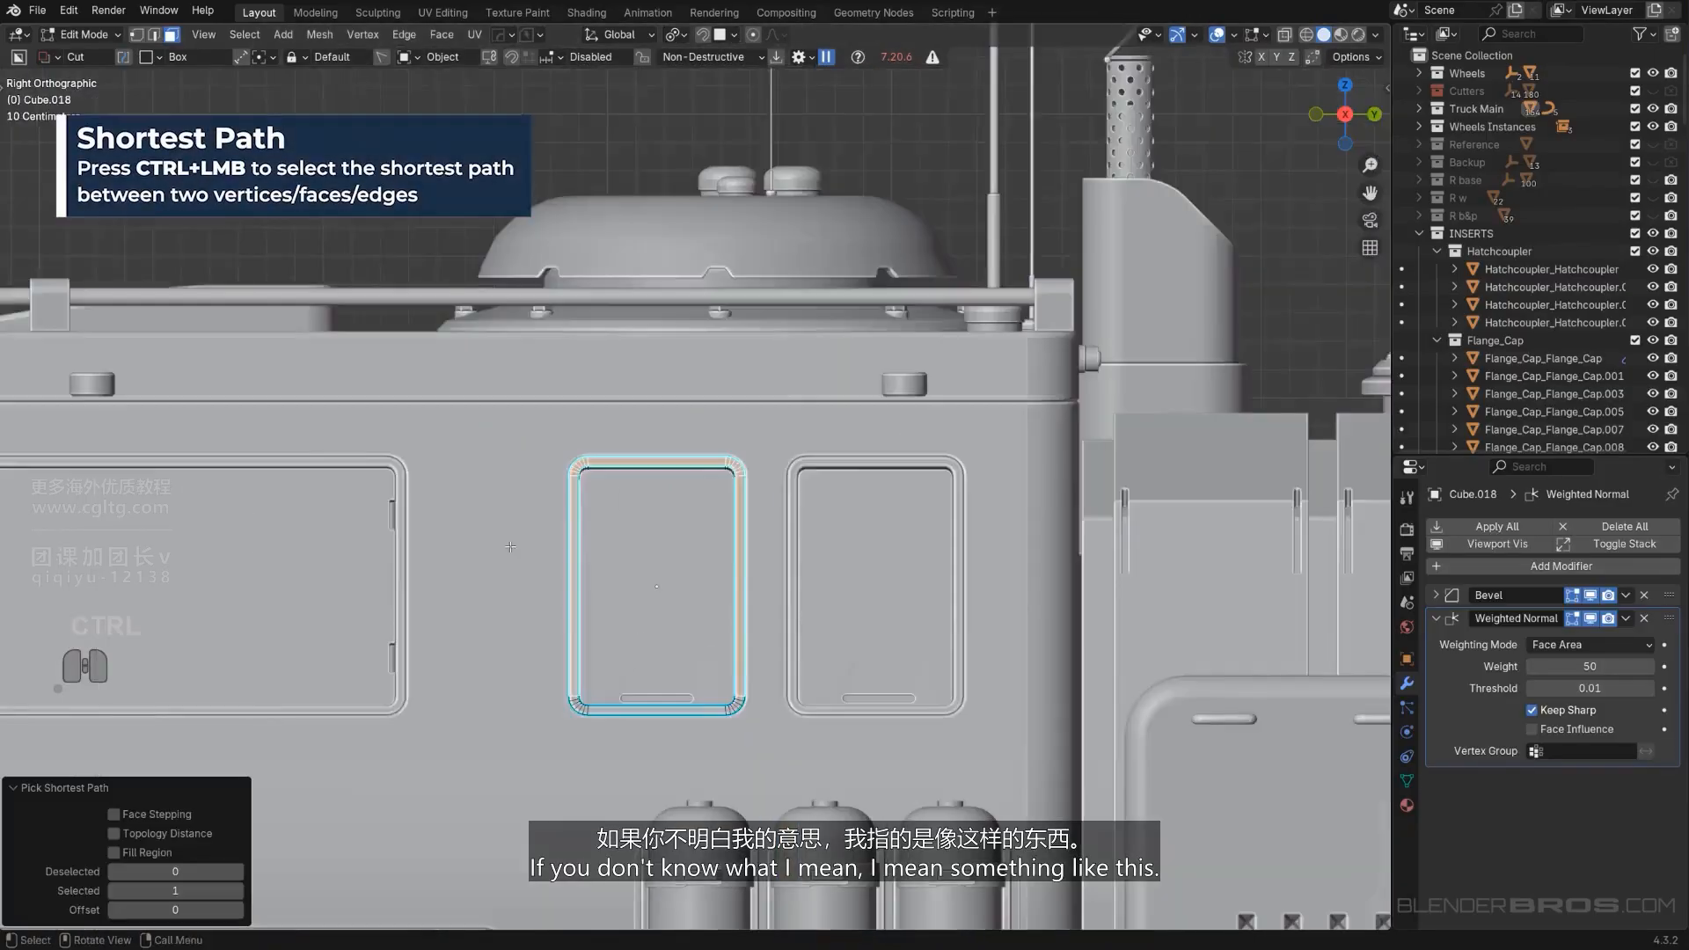
Extract the selected window frame faces into a separate object with Curve/Extract.
key(KP_5)
middle_drag(563, 515, 748, 523)
key(q)
mouse_move(751, 524)
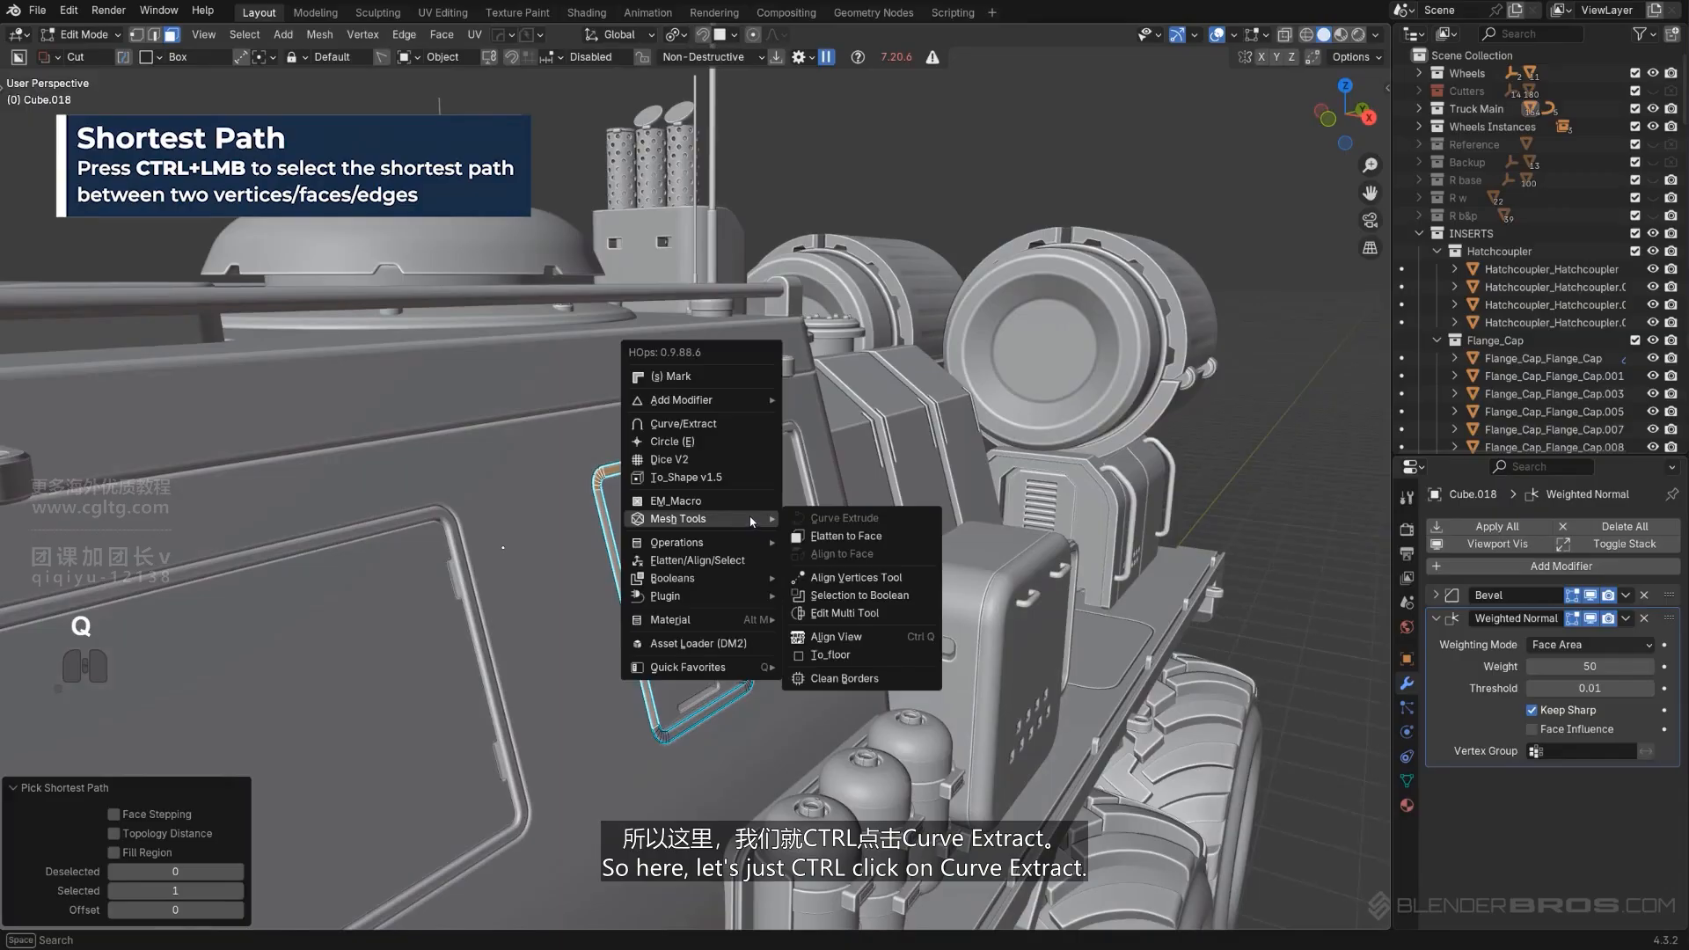
ctrl+click(720, 423)
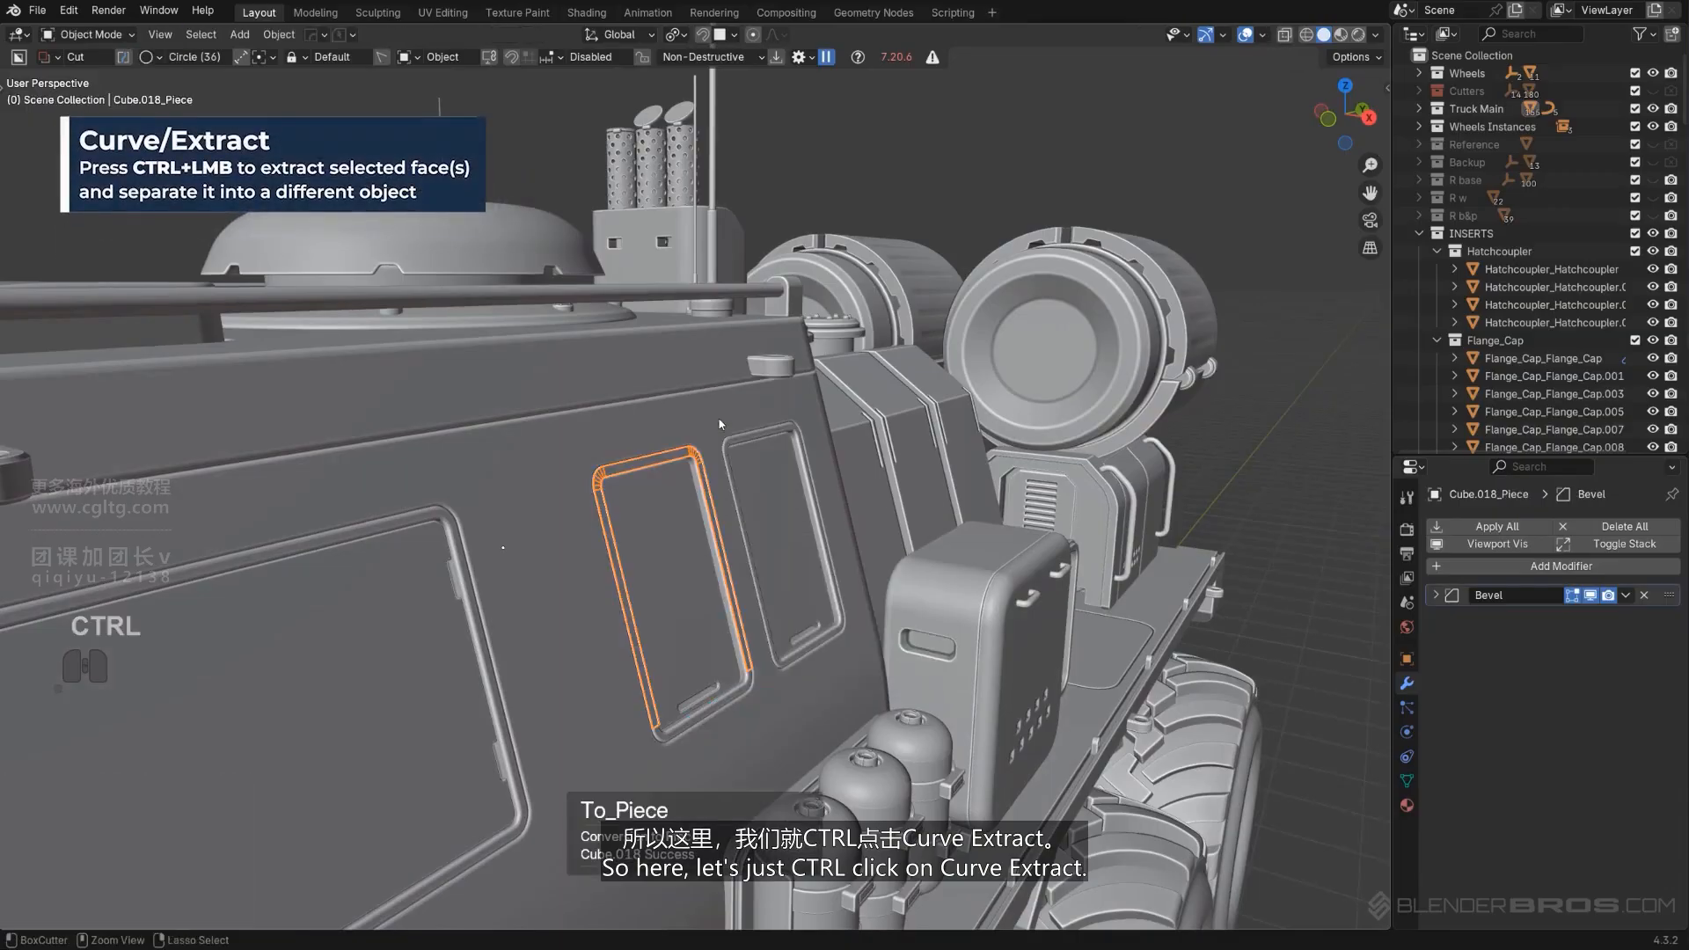
Isolate the extracted frame piece and extrude all its faces about 0.078 m outward along the X axis.
alt+middle_drag(802, 459, 765, 482)
key(KP_5)
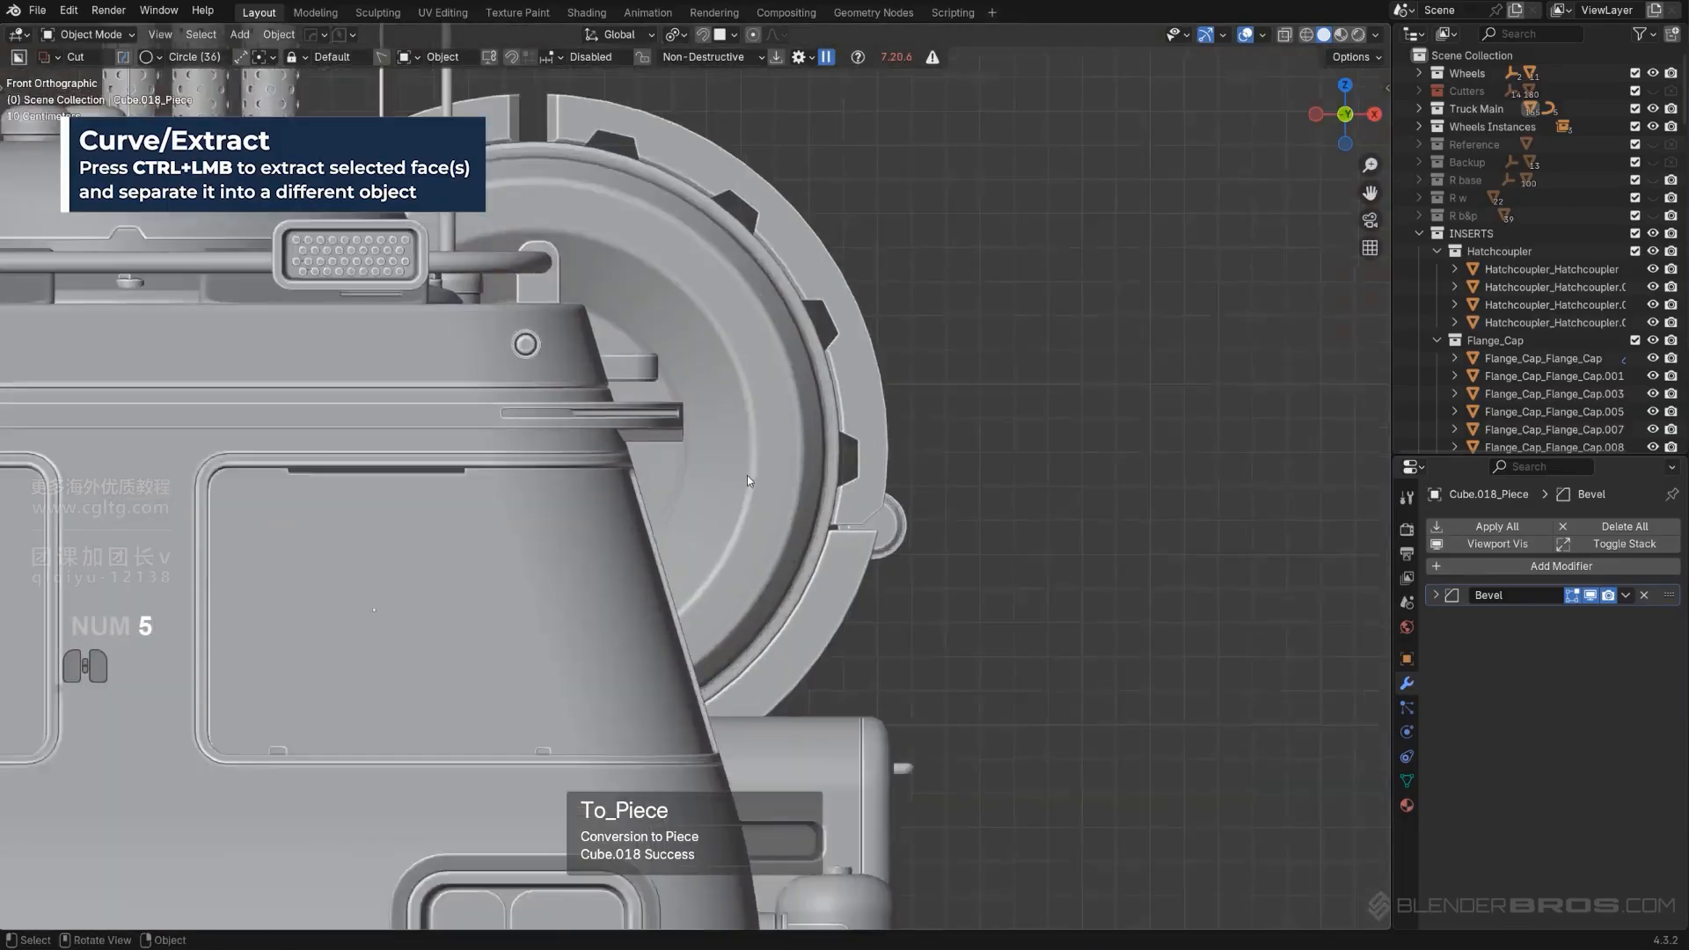
scroll(747, 475, up, 2)
key(KP_Divide)
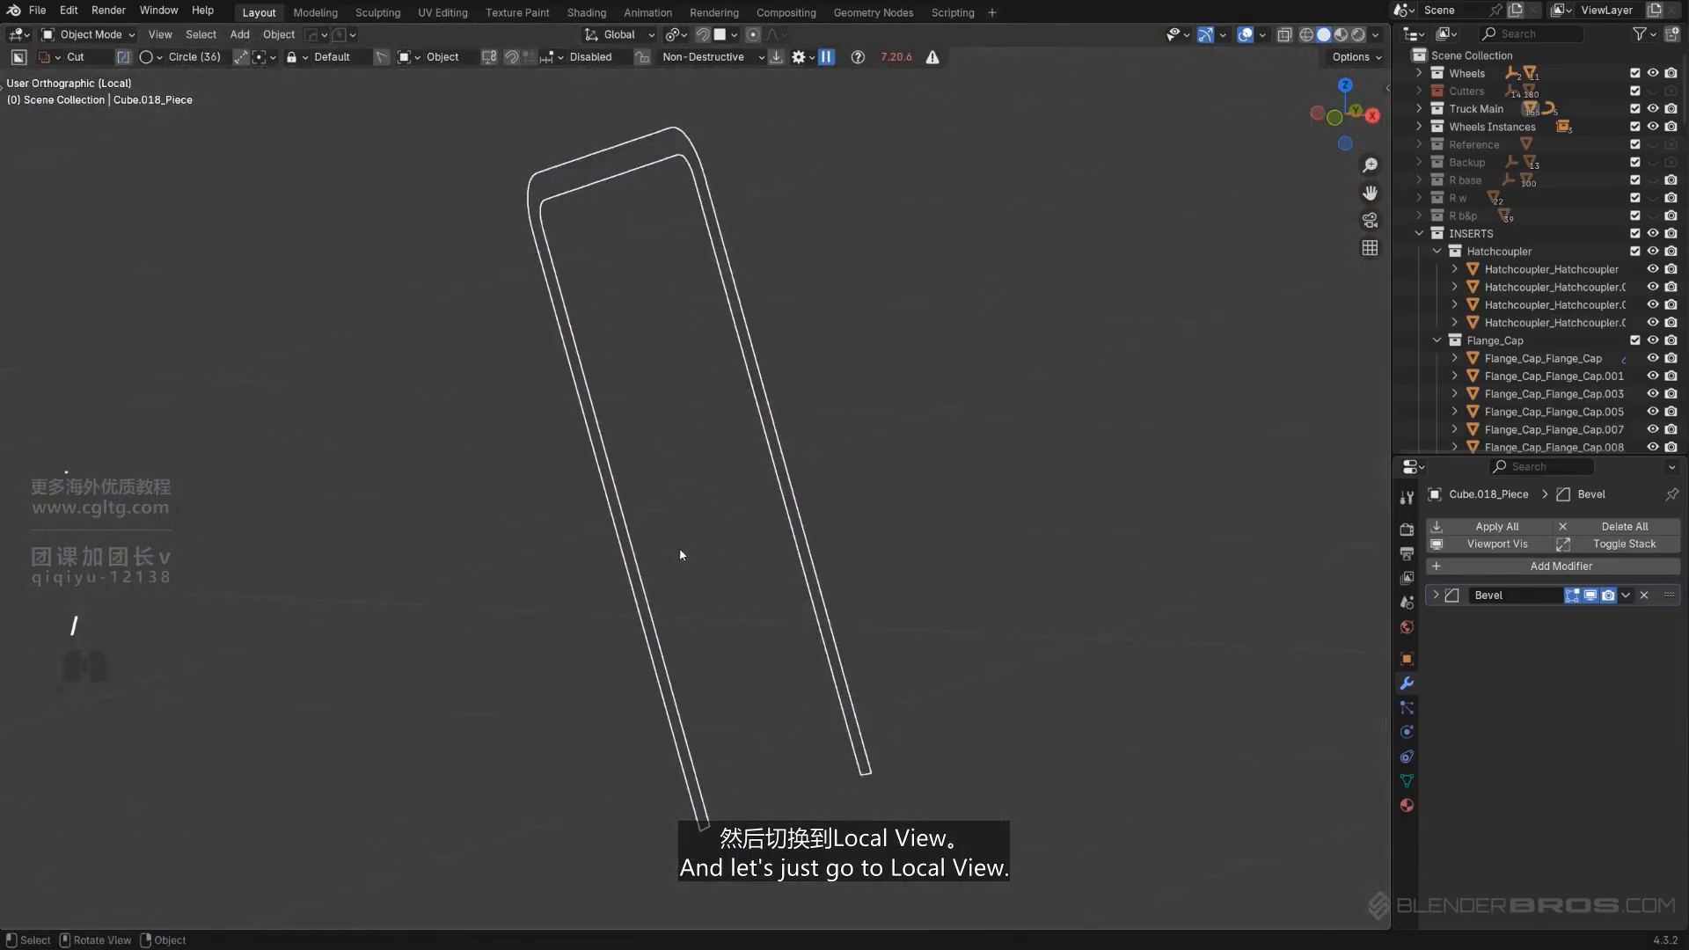
key(Tab)
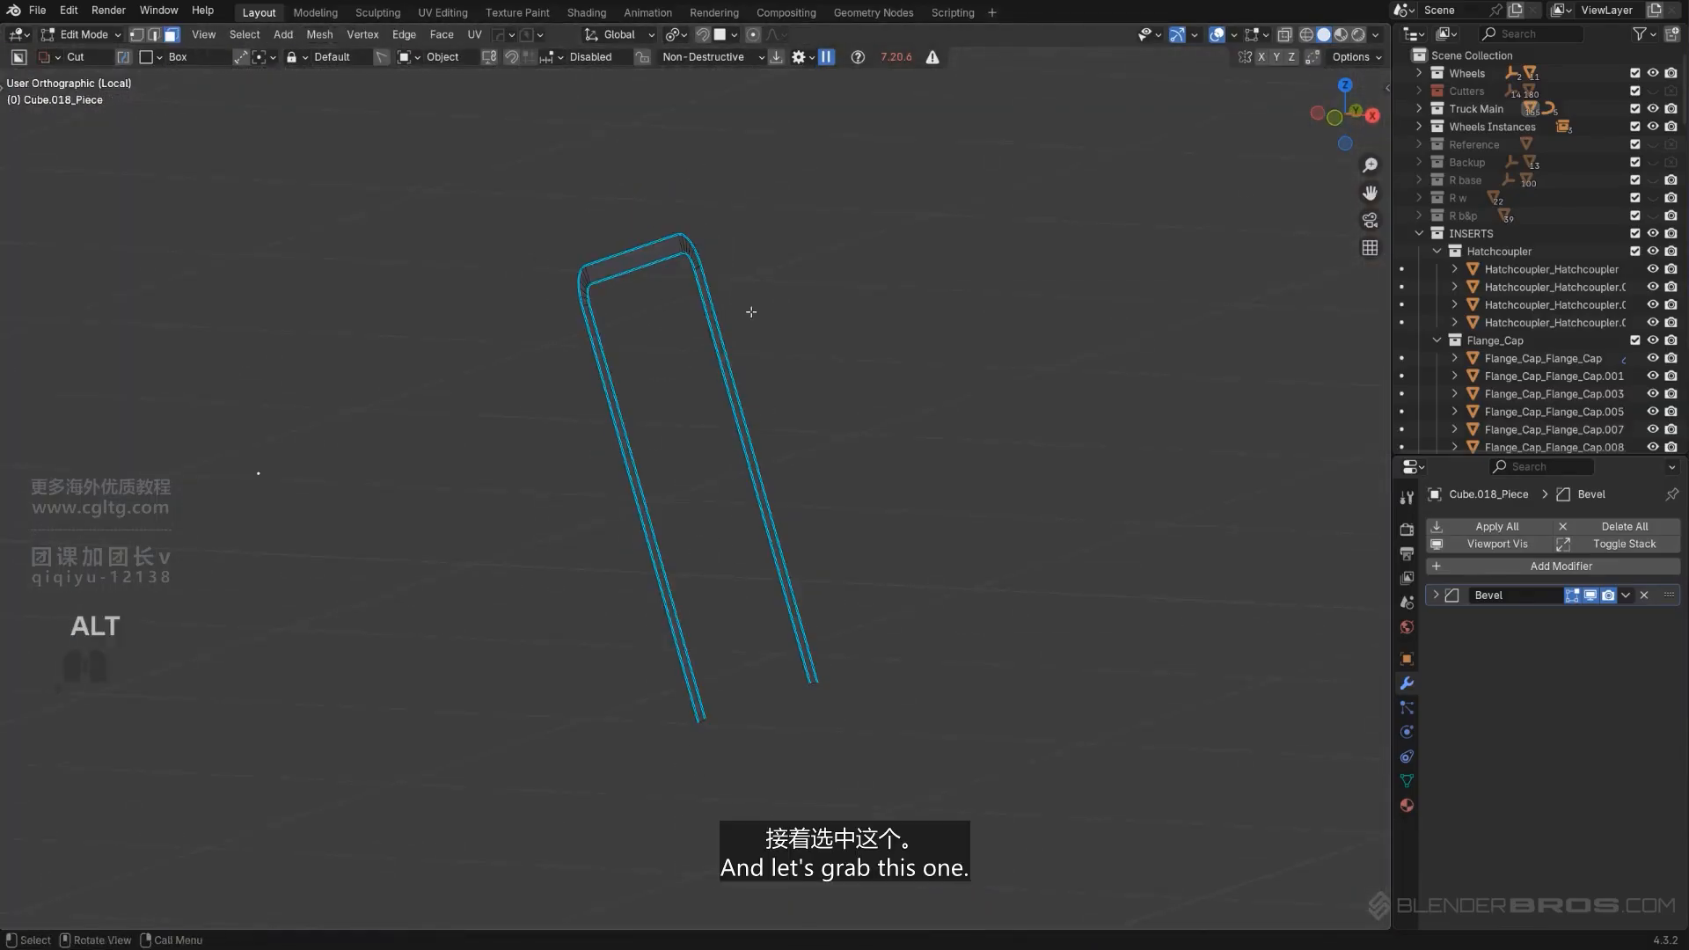
alt+middle_drag(763, 329, 864, 317)
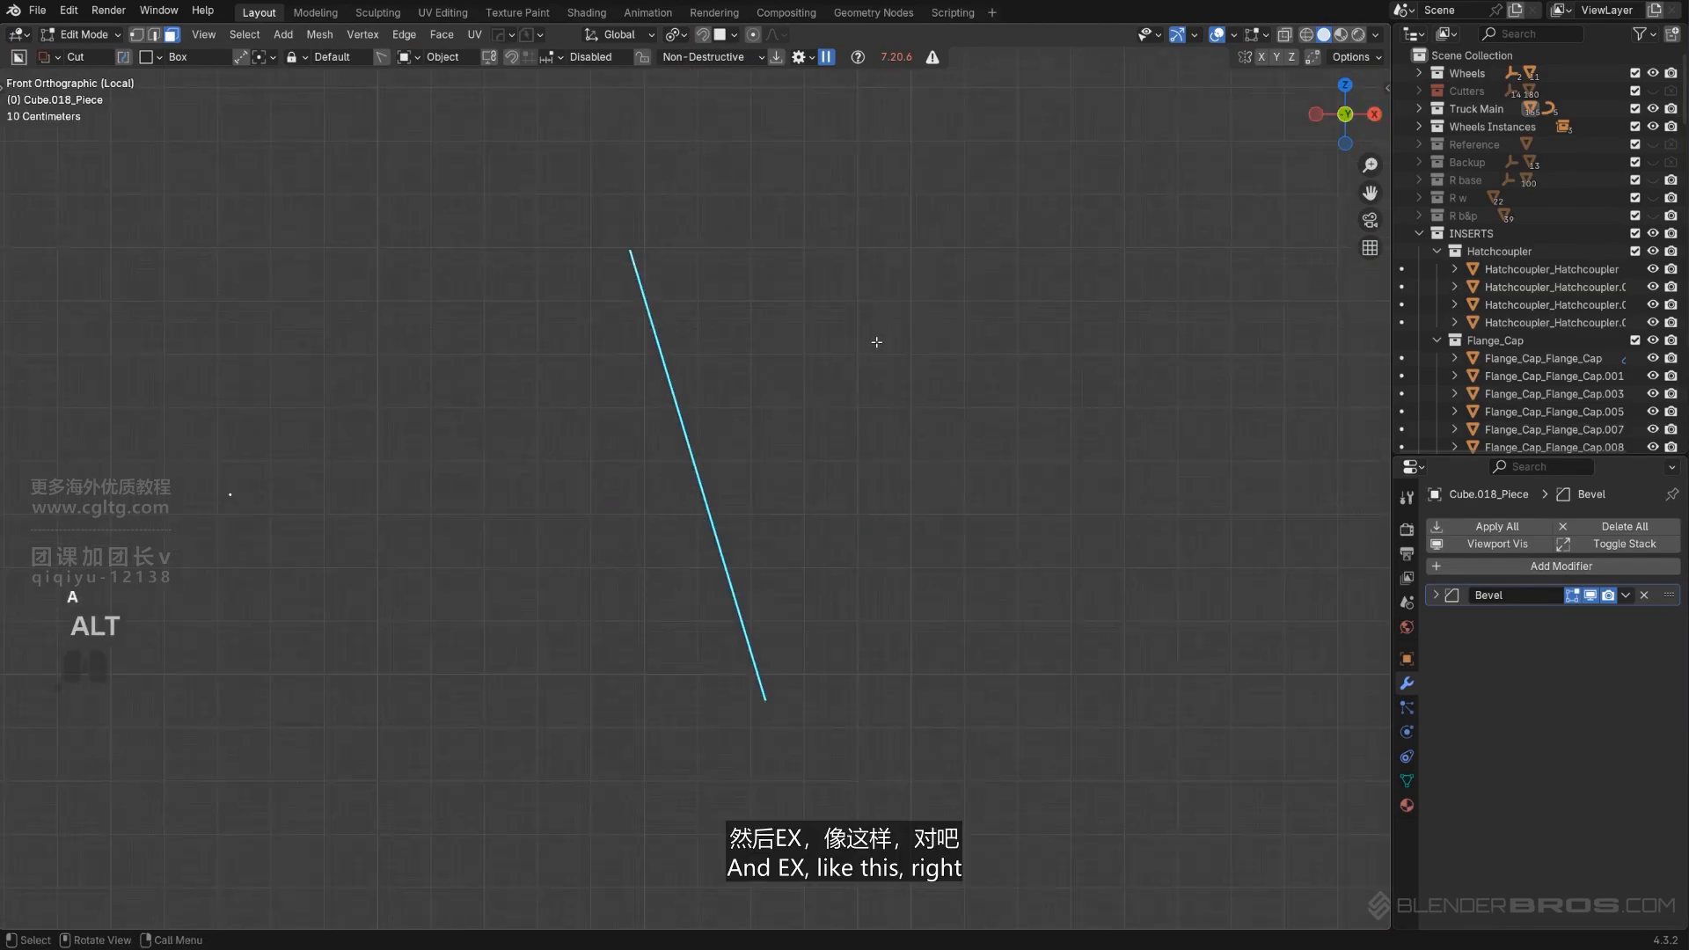
key(e)
key(x)
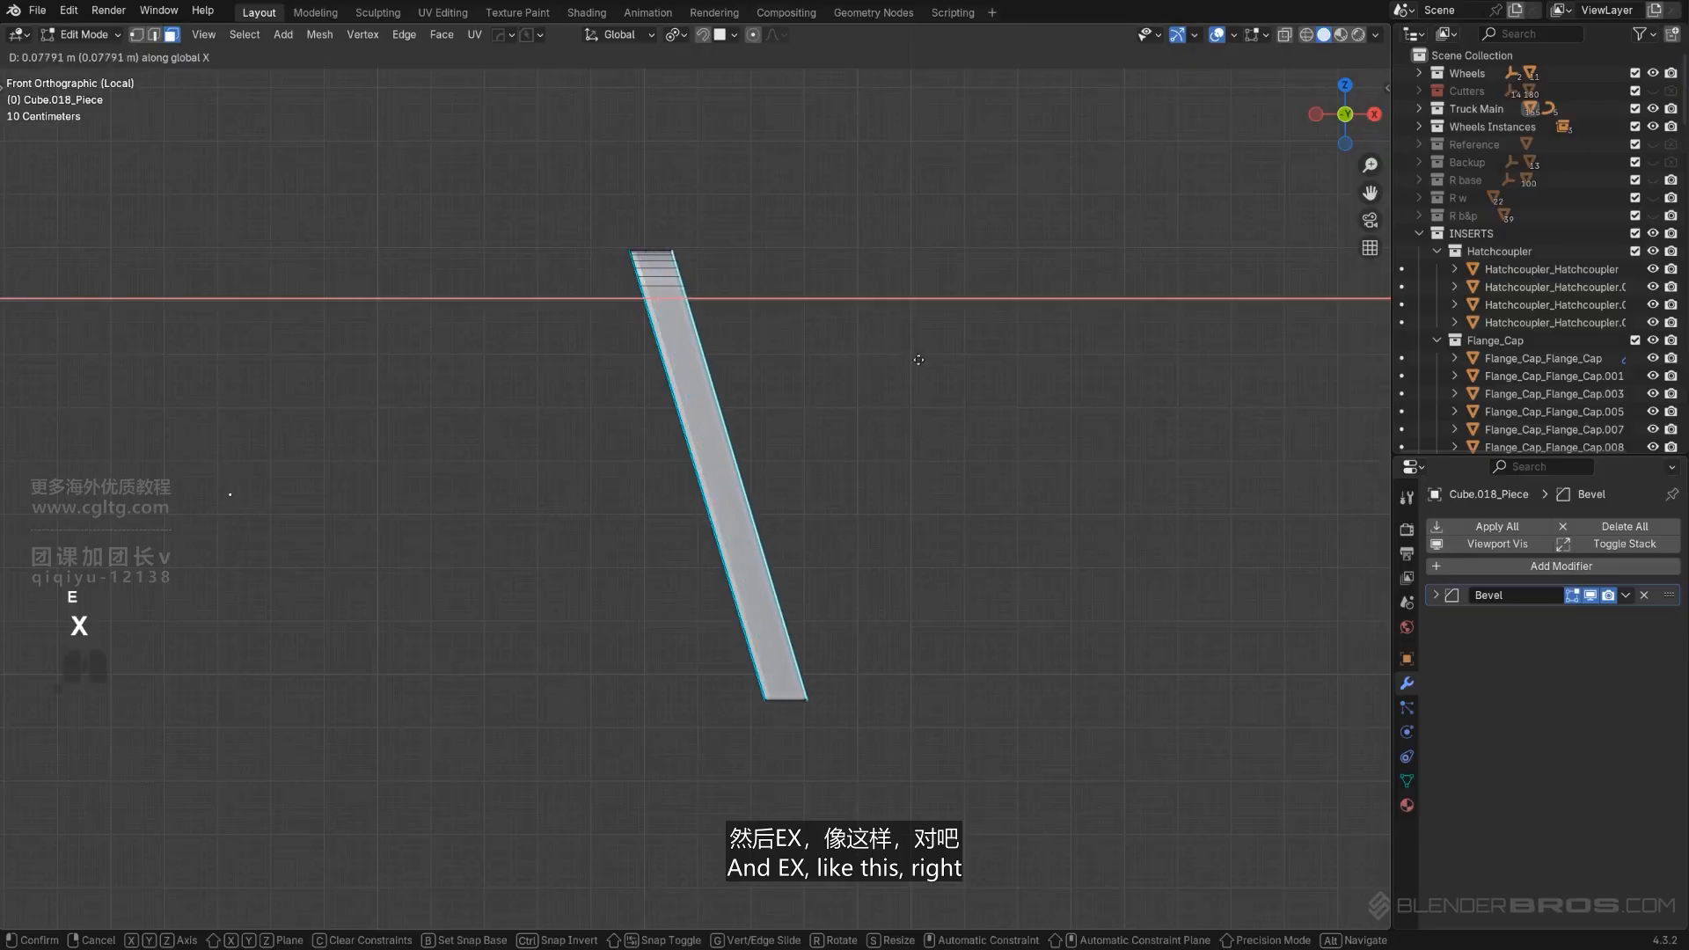
click(919, 359)
Leave isolation to show the whole truck again and scale the extracted window frame piece uniformly by about 1.036.
key(Tab)
key(slash)
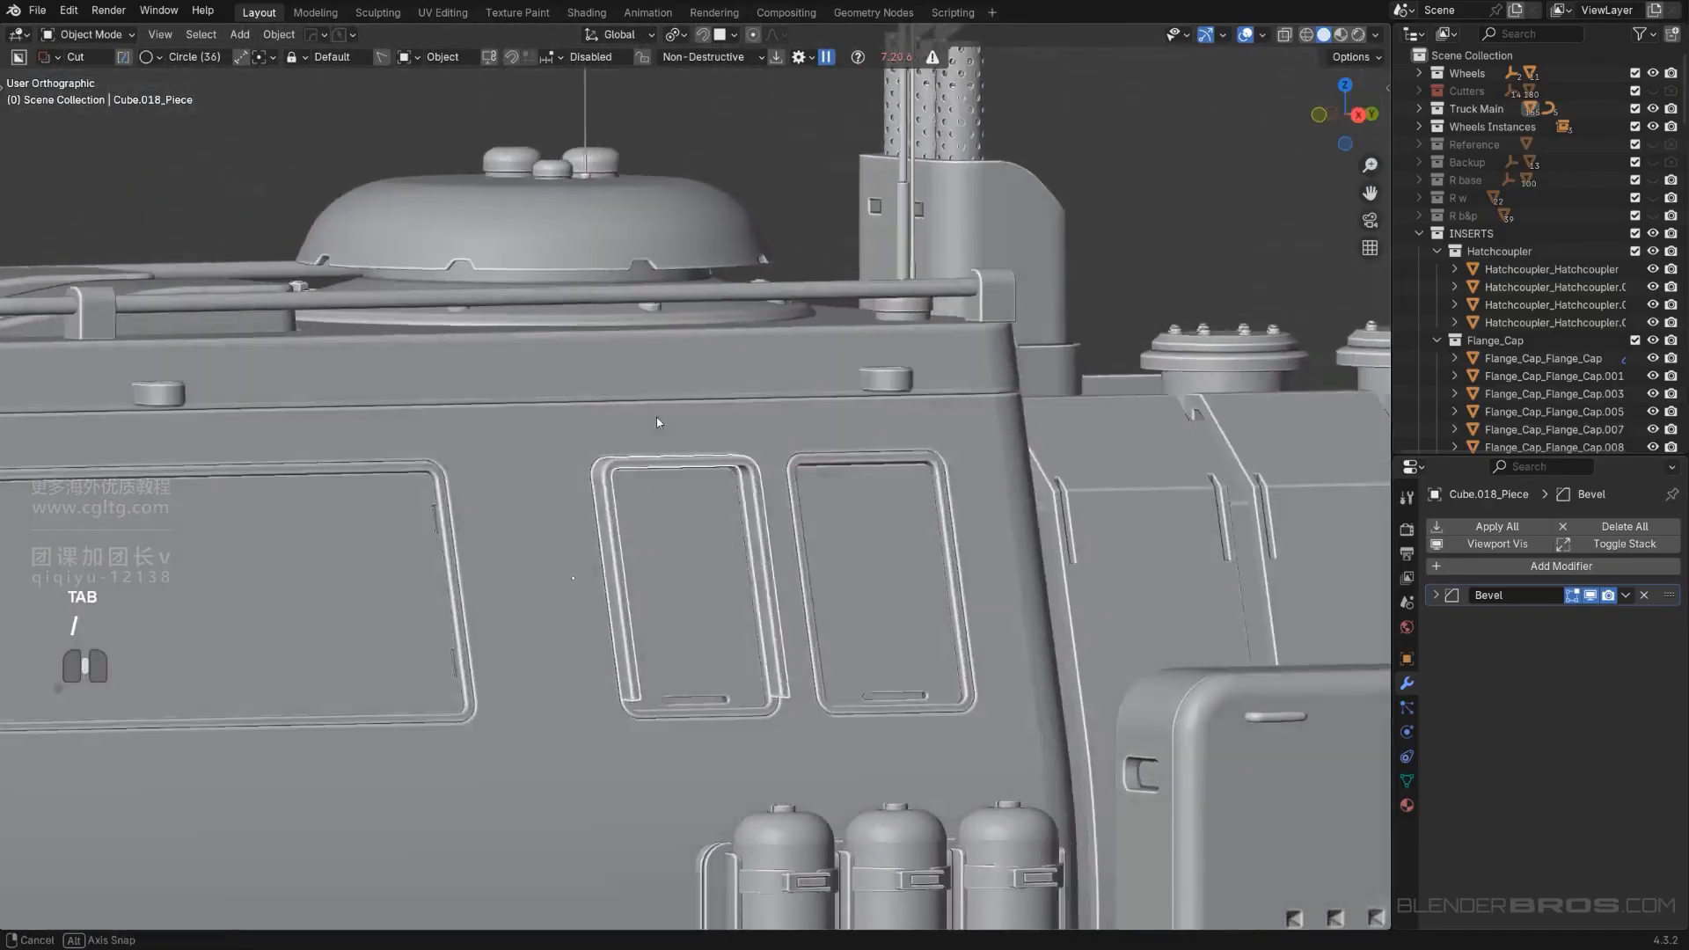
scroll(658, 422, up, 6)
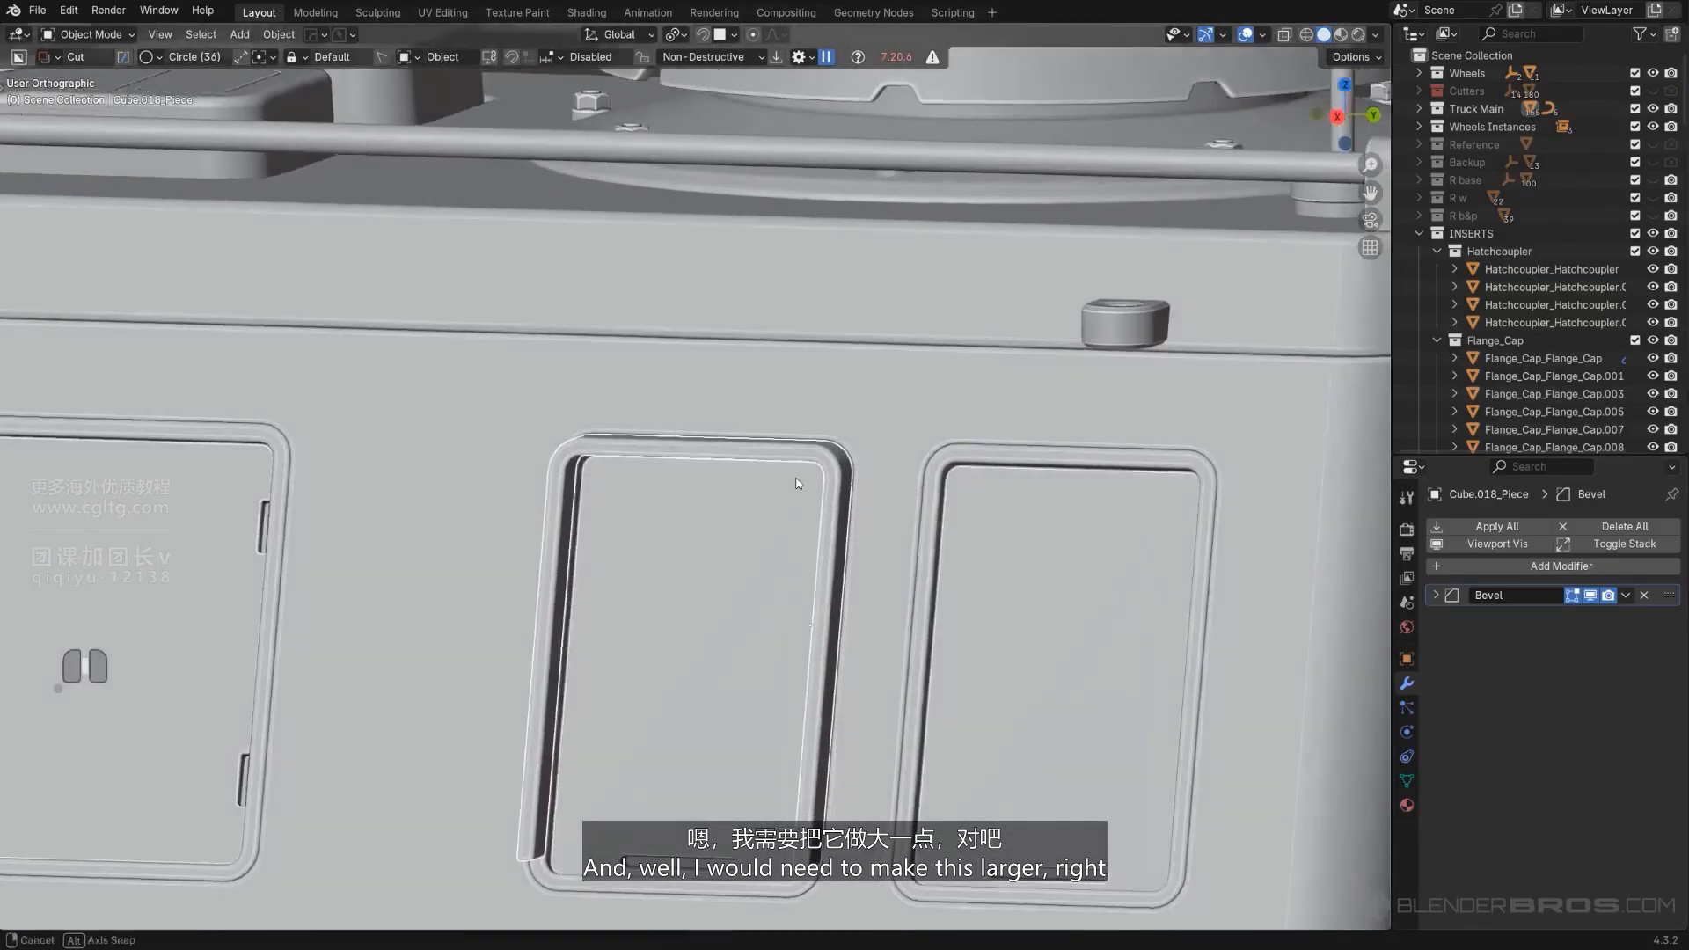
key(KP_3)
scroll(862, 489, up, 3)
key(s)
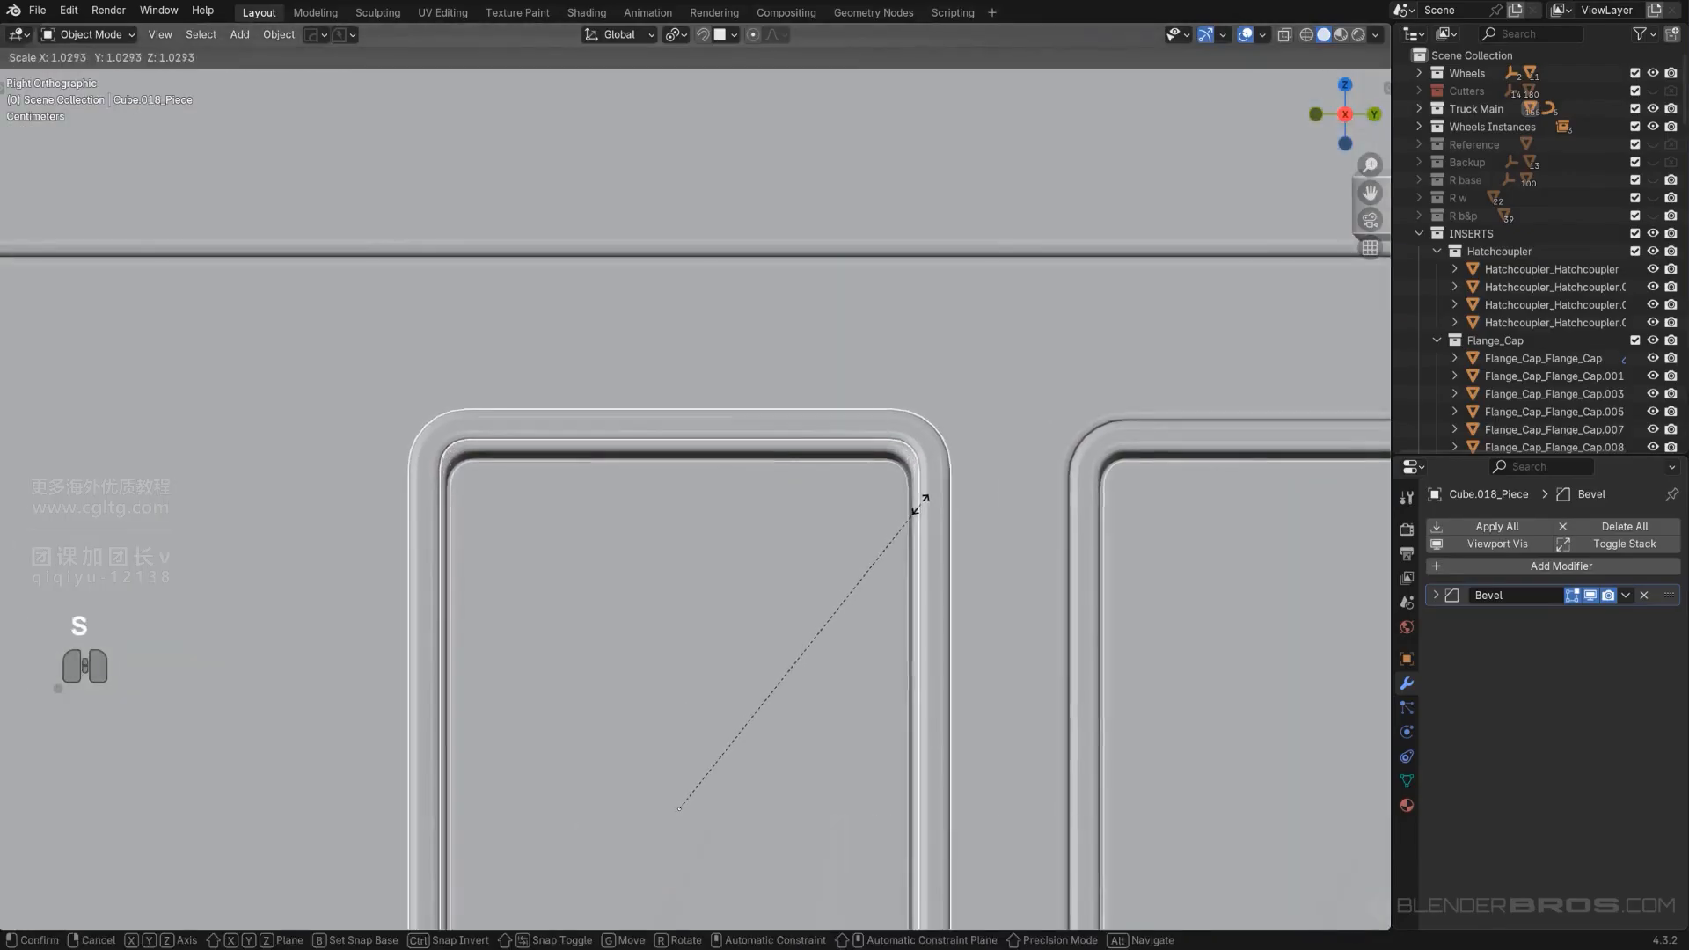
click(932, 510)
Scale the window frame piece by about 1.045 along Y, and enlarge it uniformly by about 1.02.
key(s)
key(y)
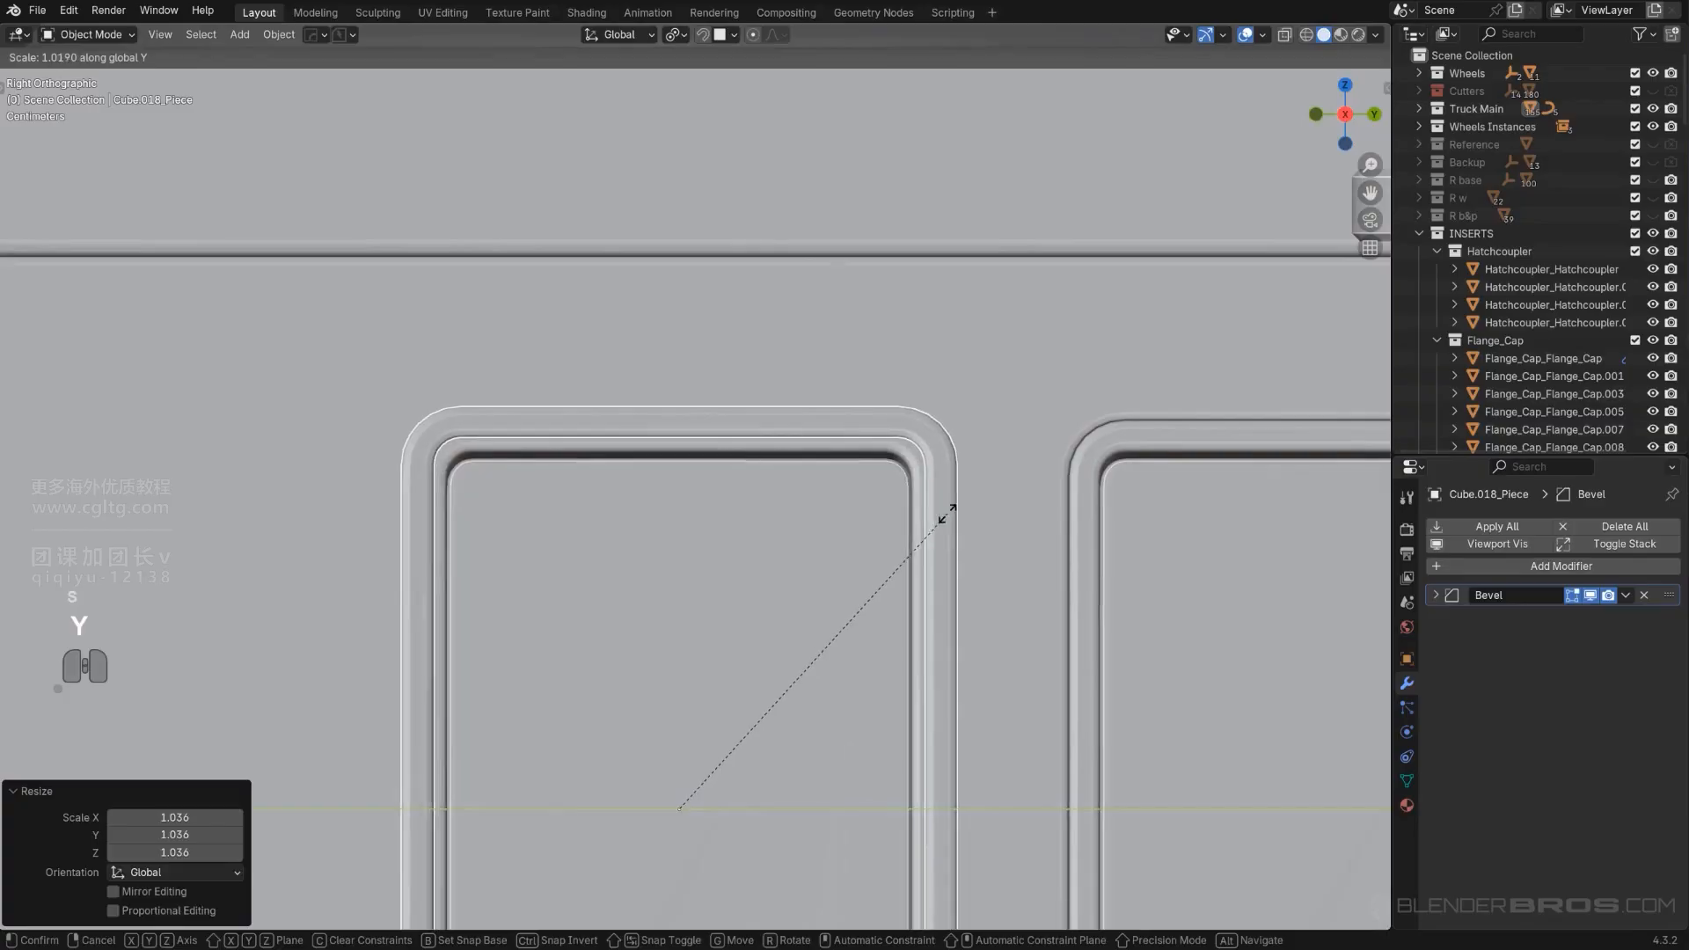
click(967, 521)
scroll(920, 544, down, 3)
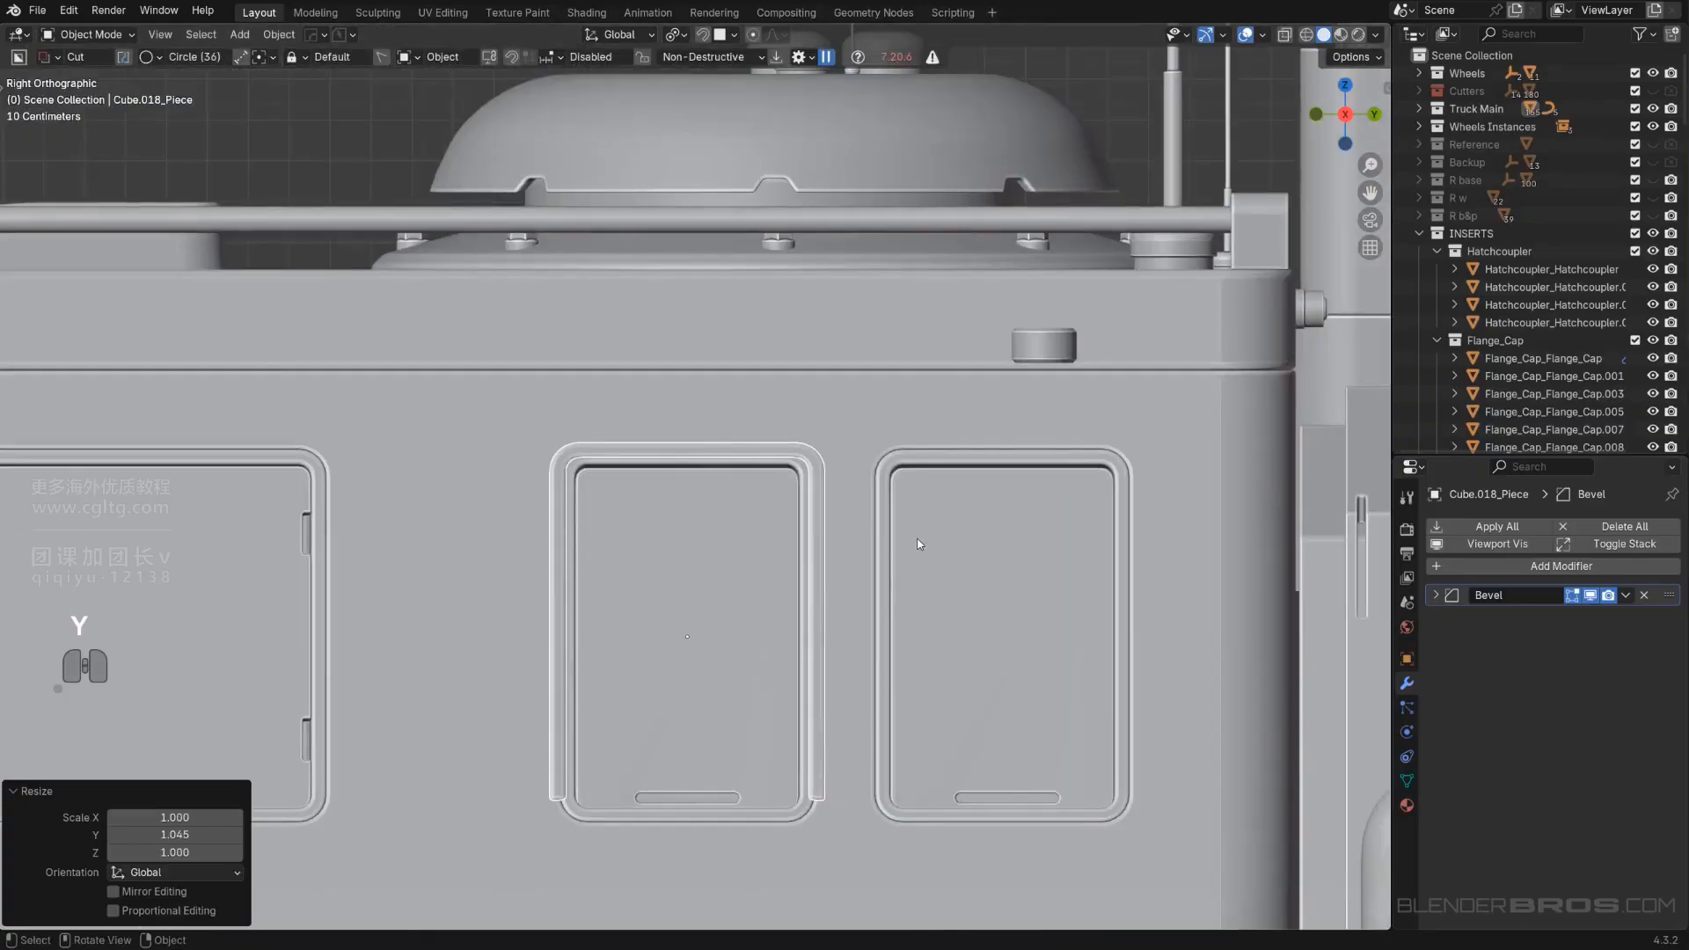
key(s)
click(921, 534)
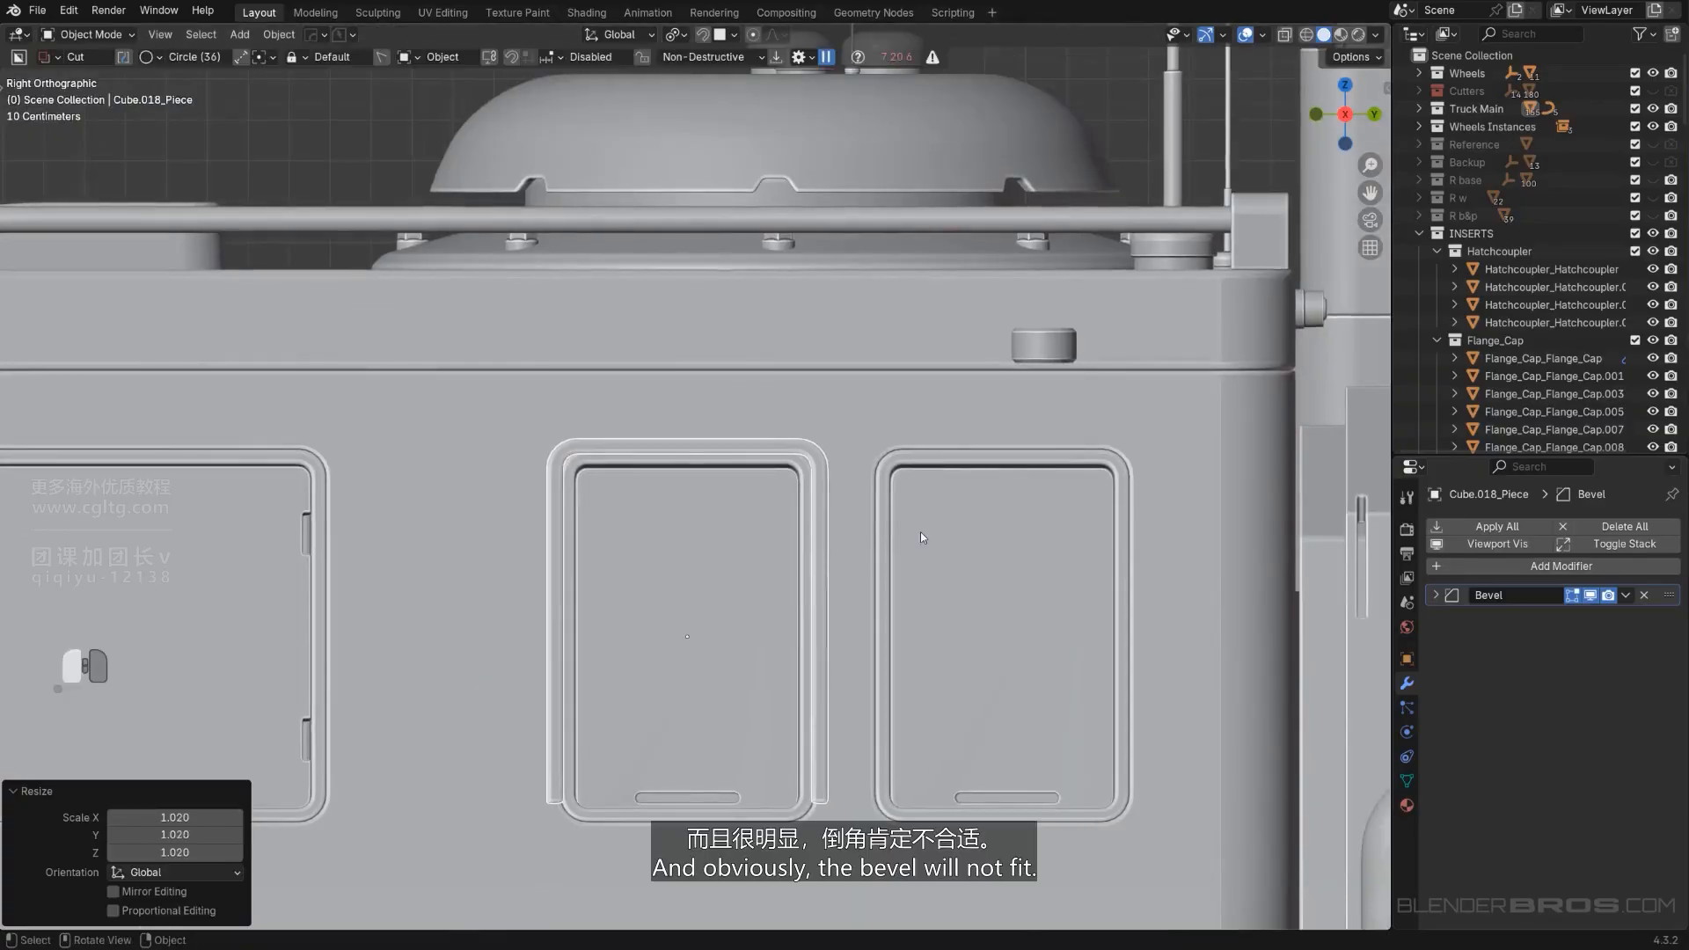
Move the enlarged frame piece about -0.0715 m along the global X axis, into the cab wall.
scroll(920, 532, up, 5)
mouse_move(1057, 522)
shift+middle_down()
mouse_move(989, 472)
mouse_move(903, 443)
shift+middle_up()
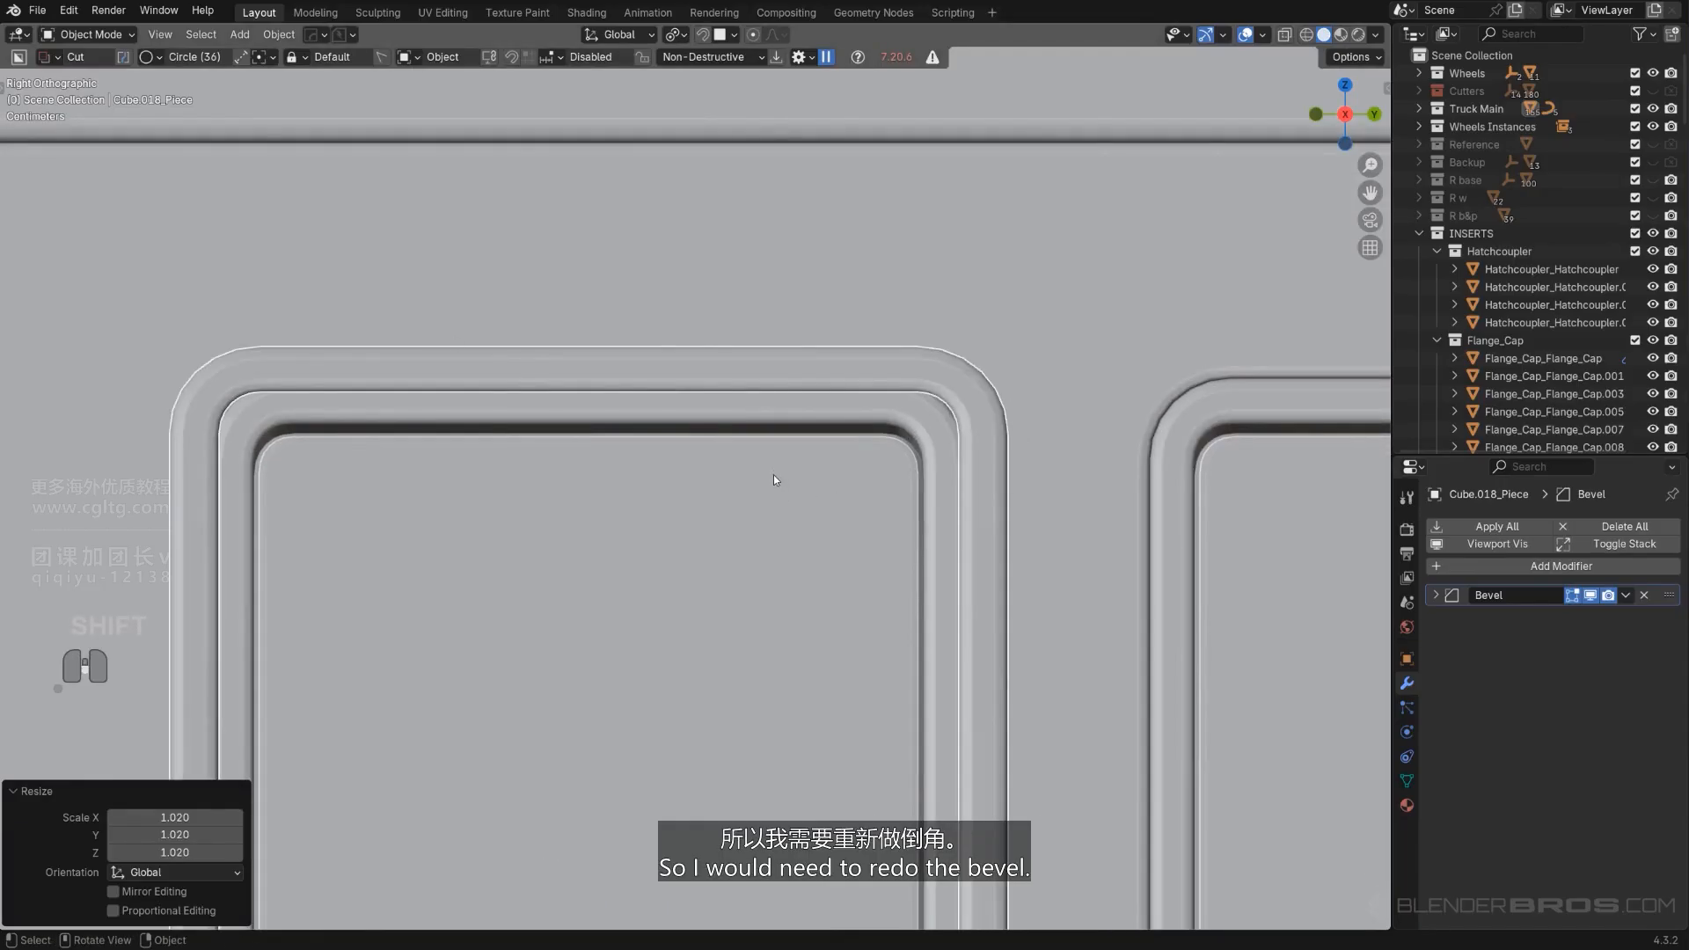
scroll(773, 476, down, 10)
middle_drag(762, 477, 899, 493)
scroll(880, 501, up, 5)
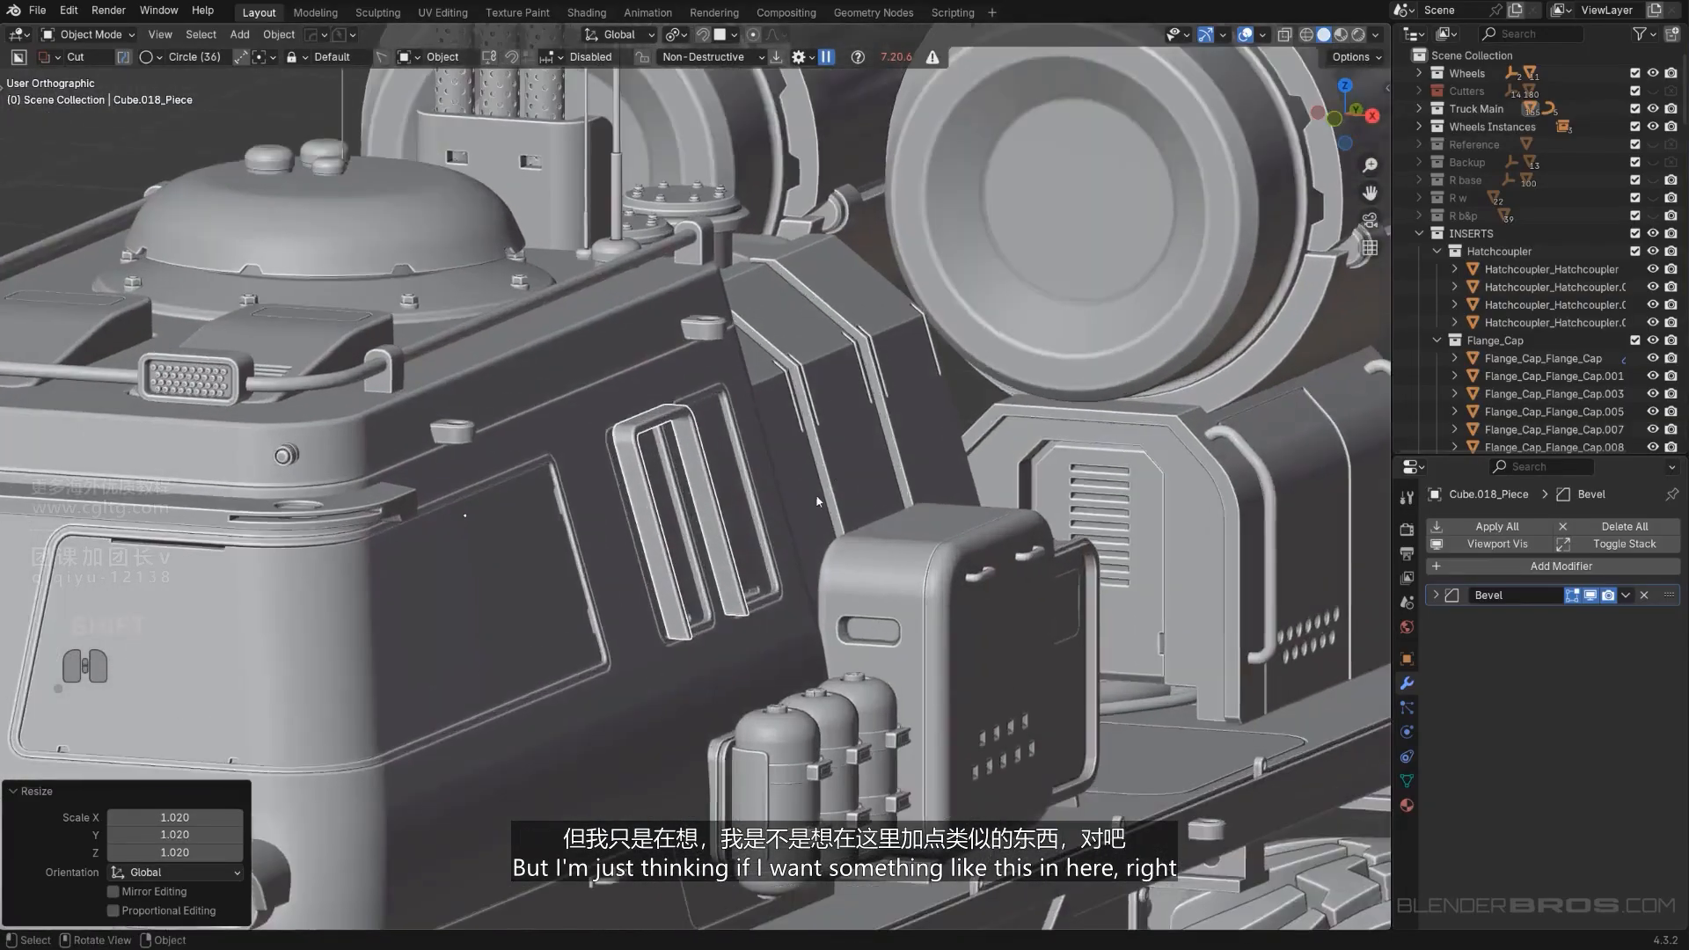
key(g)
key(x)
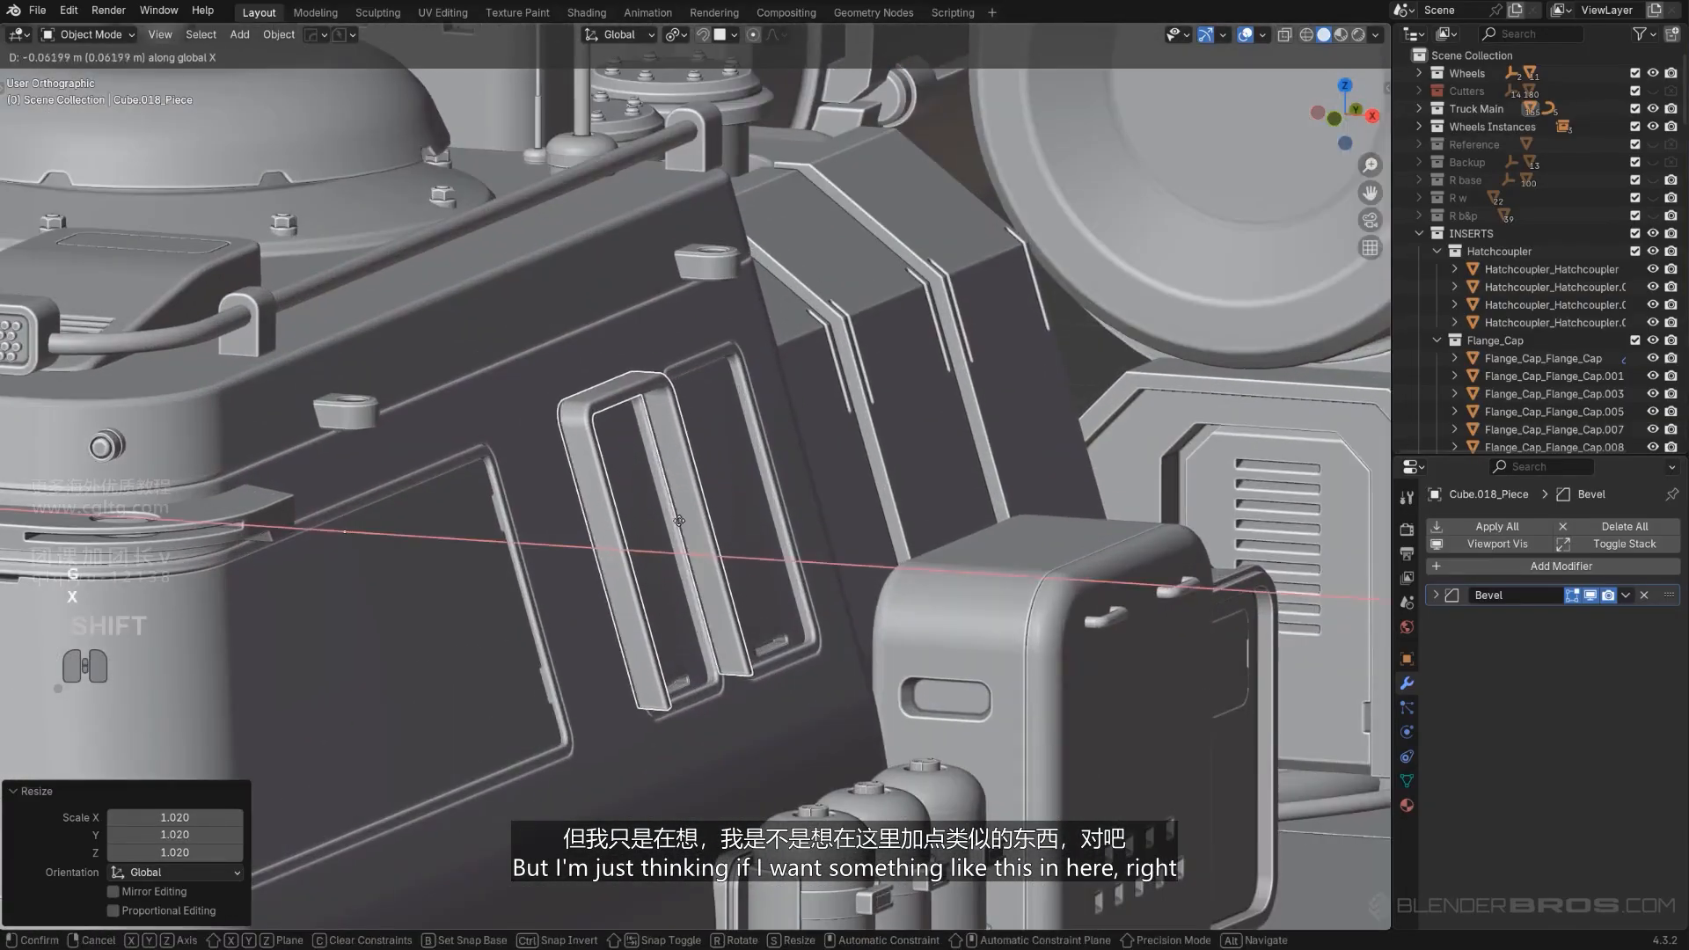
click(740, 512)
alt+middle_drag(739, 512, 726, 505)
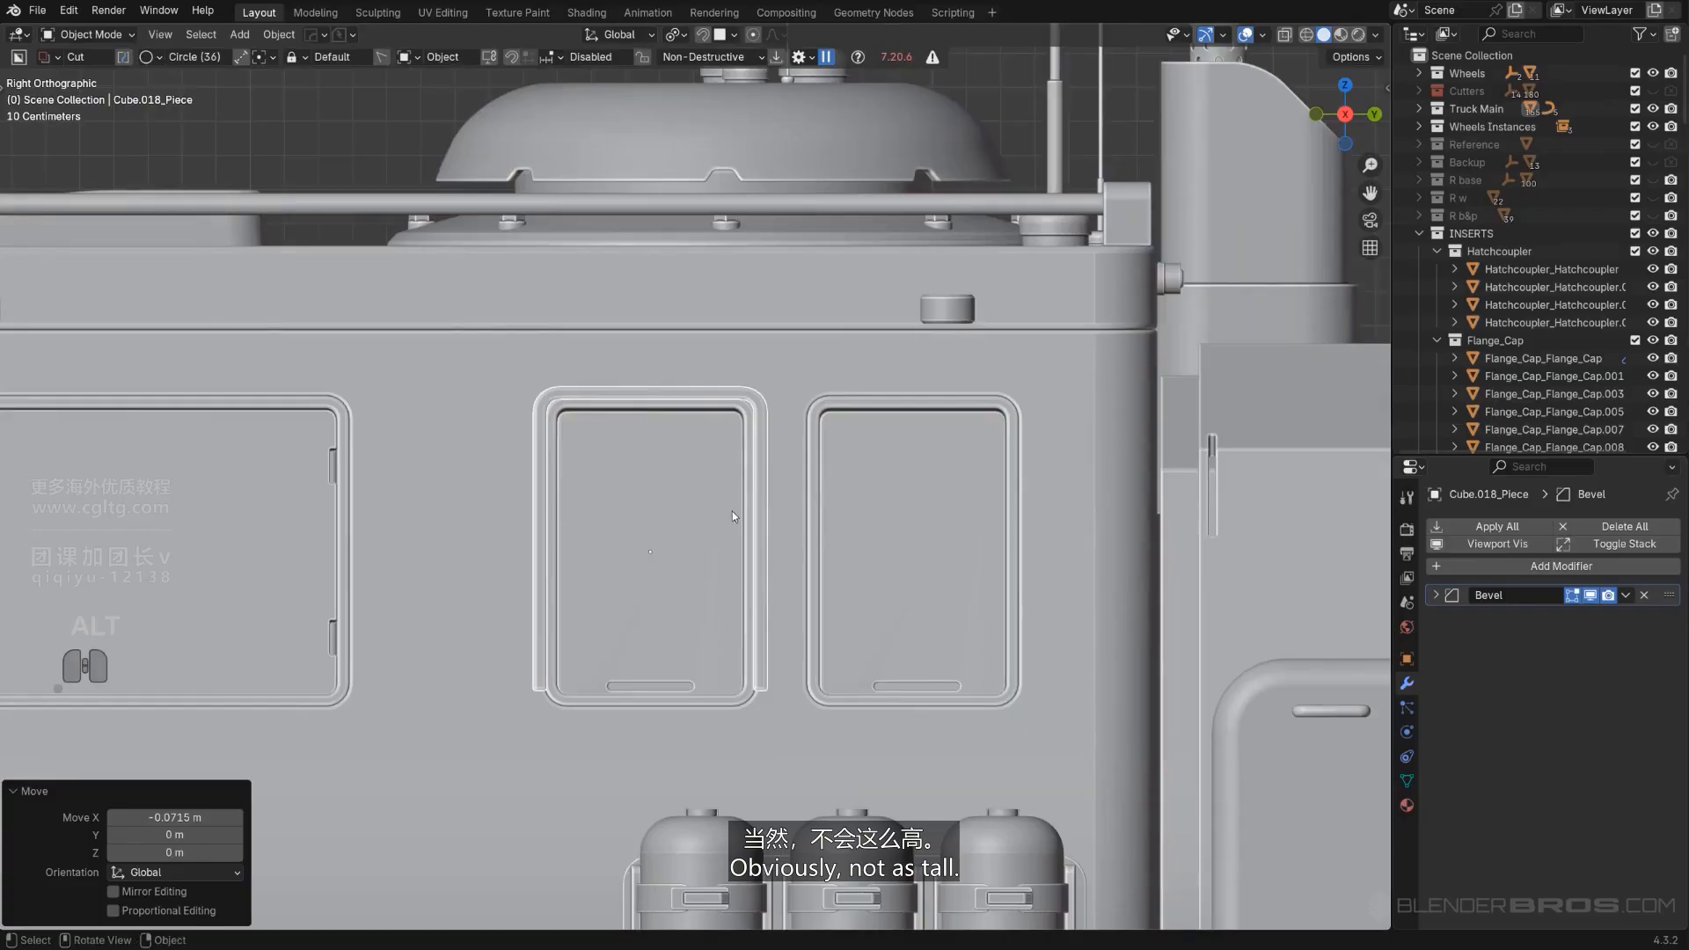
Select the small window frame together with the cover piece around it and copy both objects.
scroll(723, 511, up, 5)
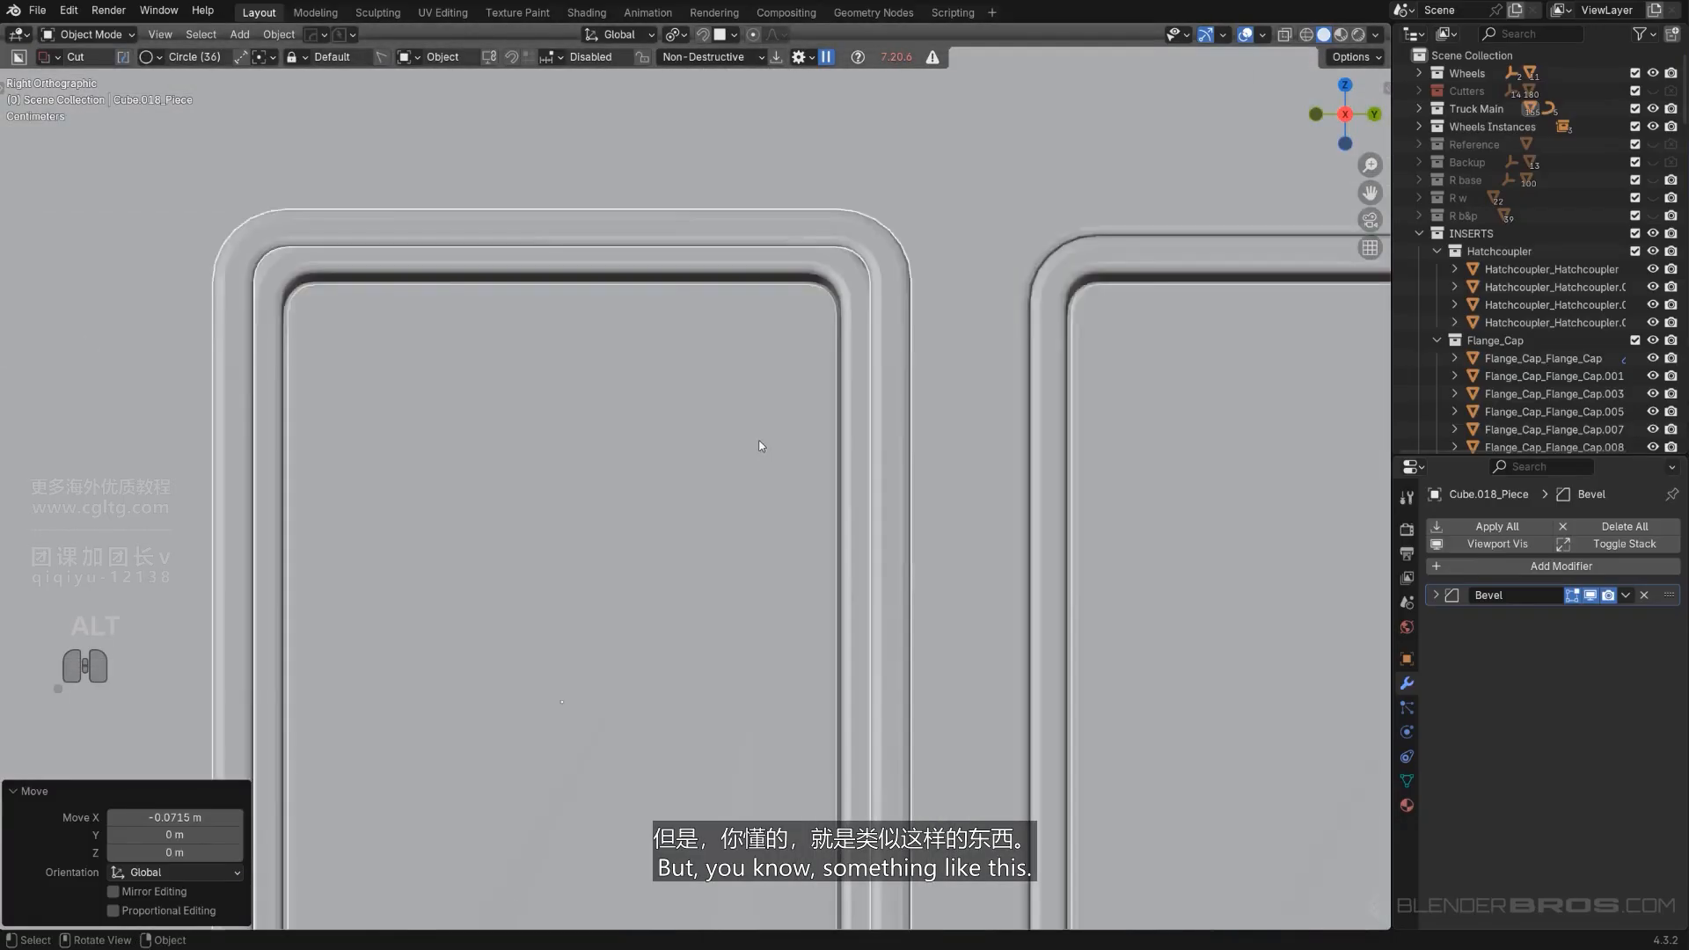
mouse_move(761, 447)
middle_down()
mouse_move(745, 457)
mouse_move(845, 414)
mouse_move(864, 429)
mouse_move(805, 412)
mouse_move(789, 378)
middle_up()
key(KP_5)
shift+click(788, 376)
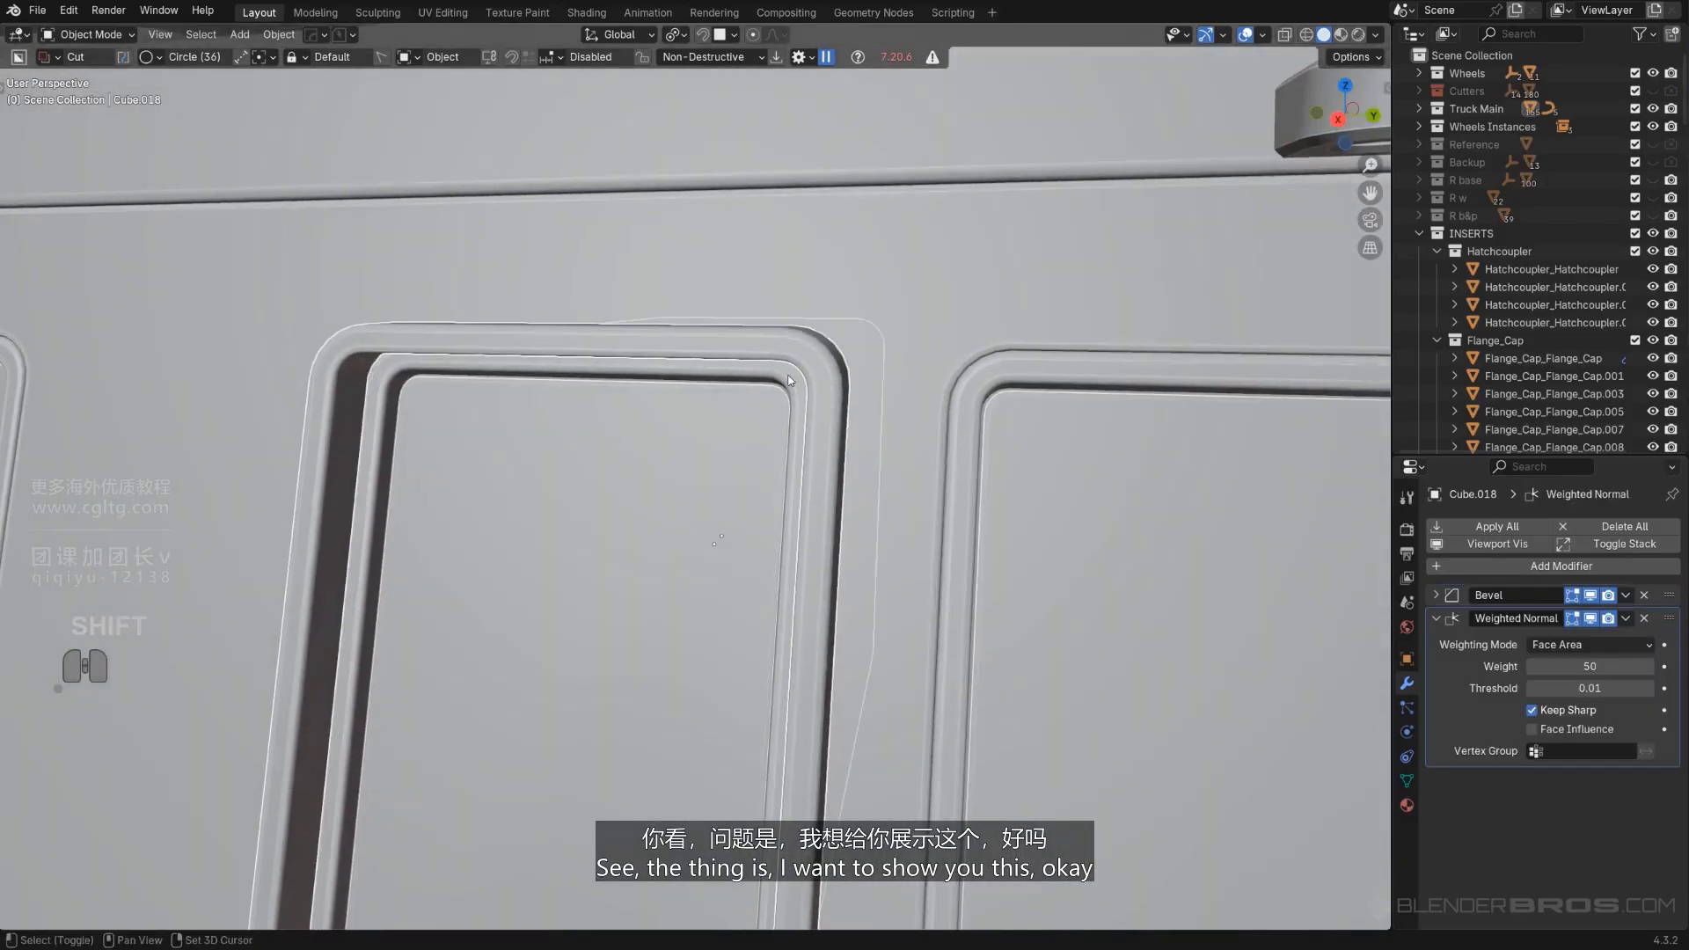
key(ctrl+c)
click(799, 393)
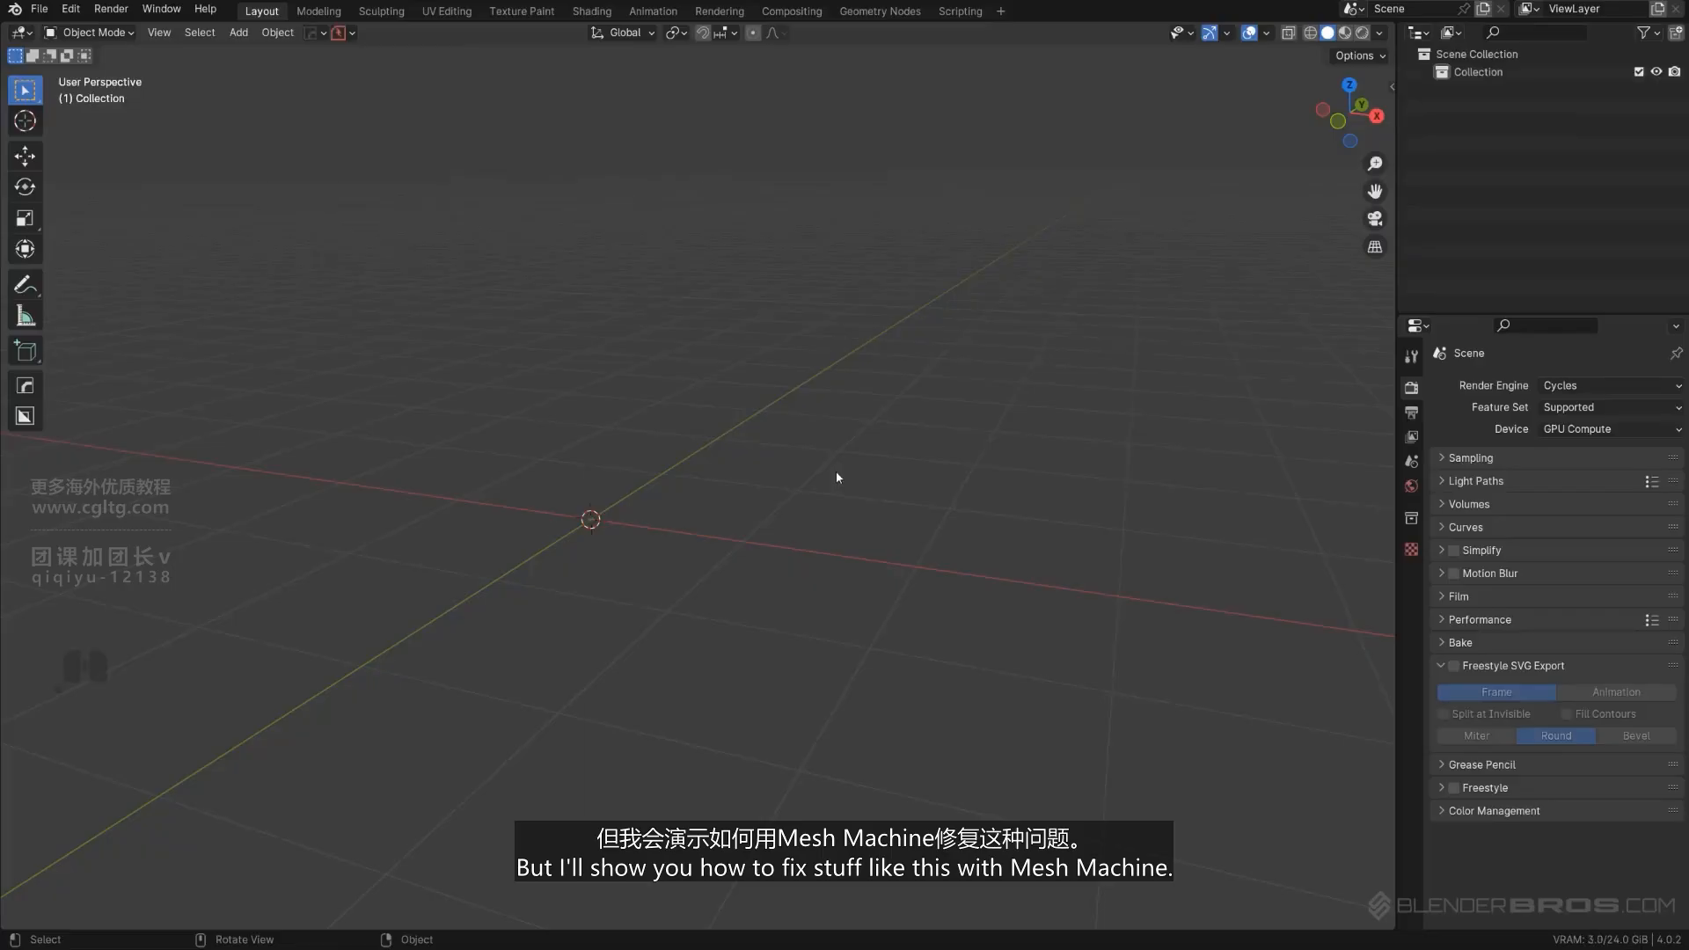
Paste the copied window frame and cover piece into the empty scene of a separate Blender file.
scroll(834, 469, down, 7)
middle_drag(833, 468, 667, 637)
key(KP_5)
scroll(758, 558, up, 6)
key(KP_5)
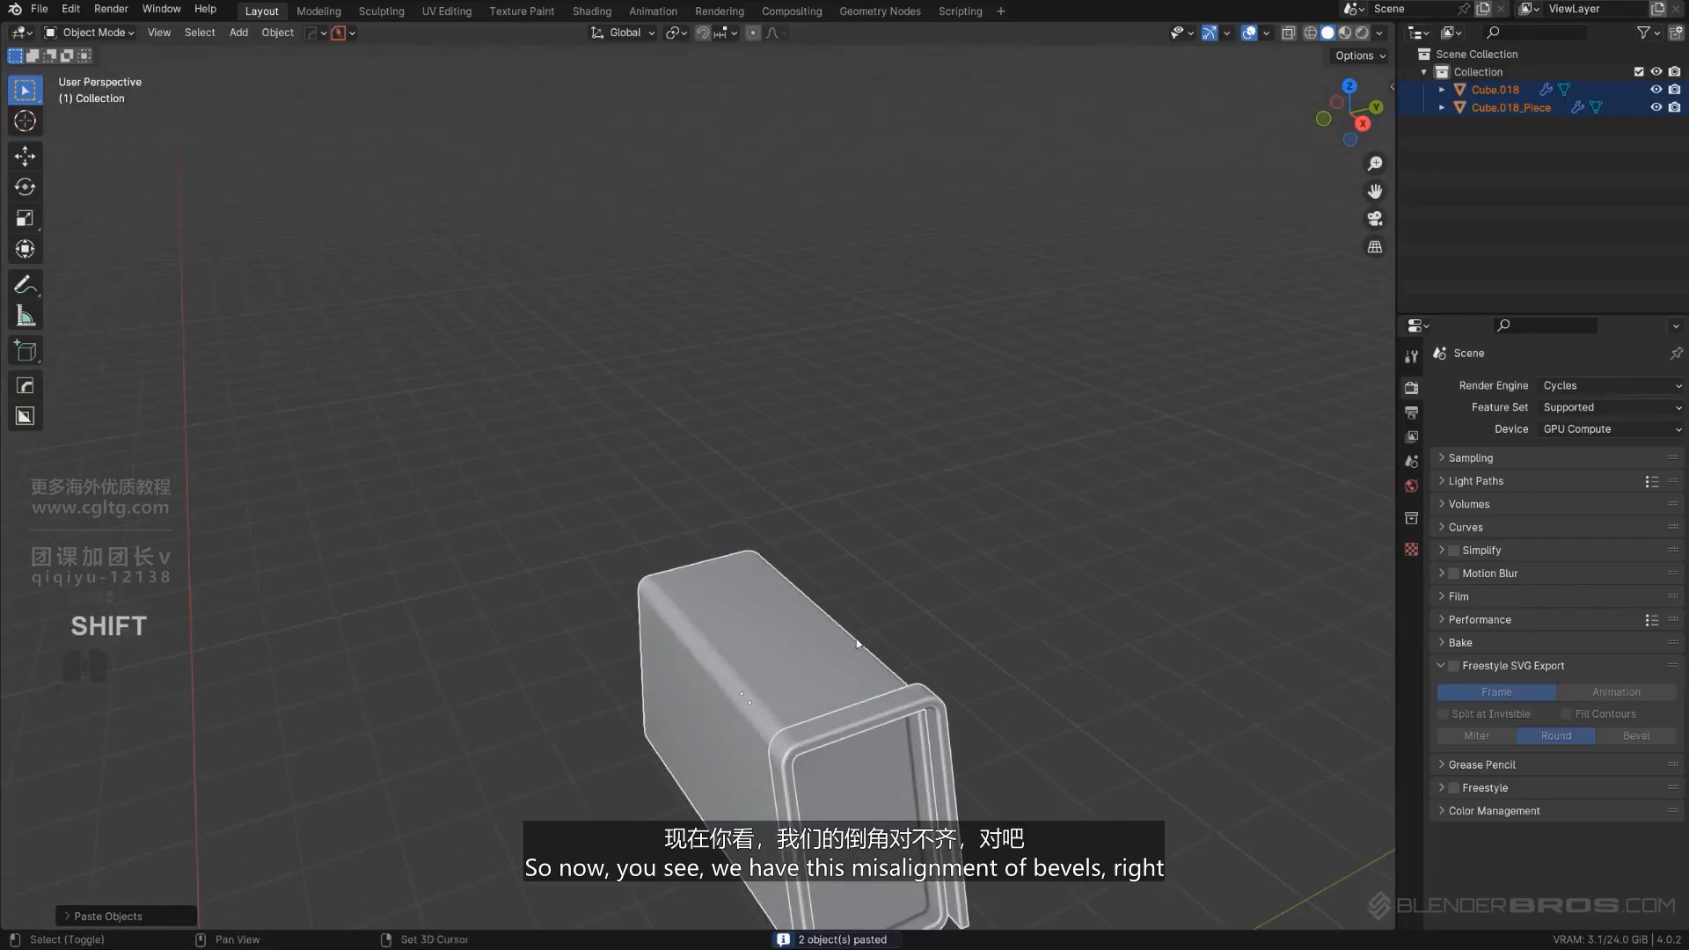
Select the inner rounded corner faces at one upper corner of the pasted cover piece as a shortest path.
shift+middle_drag(842, 561, 796, 391)
alt+middle_drag(796, 391, 724, 460)
alt+middle_drag(830, 500, 665, 456)
scroll(854, 504, up, 7)
middle_drag(796, 522, 679, 581)
key(KP_5)
click(688, 535)
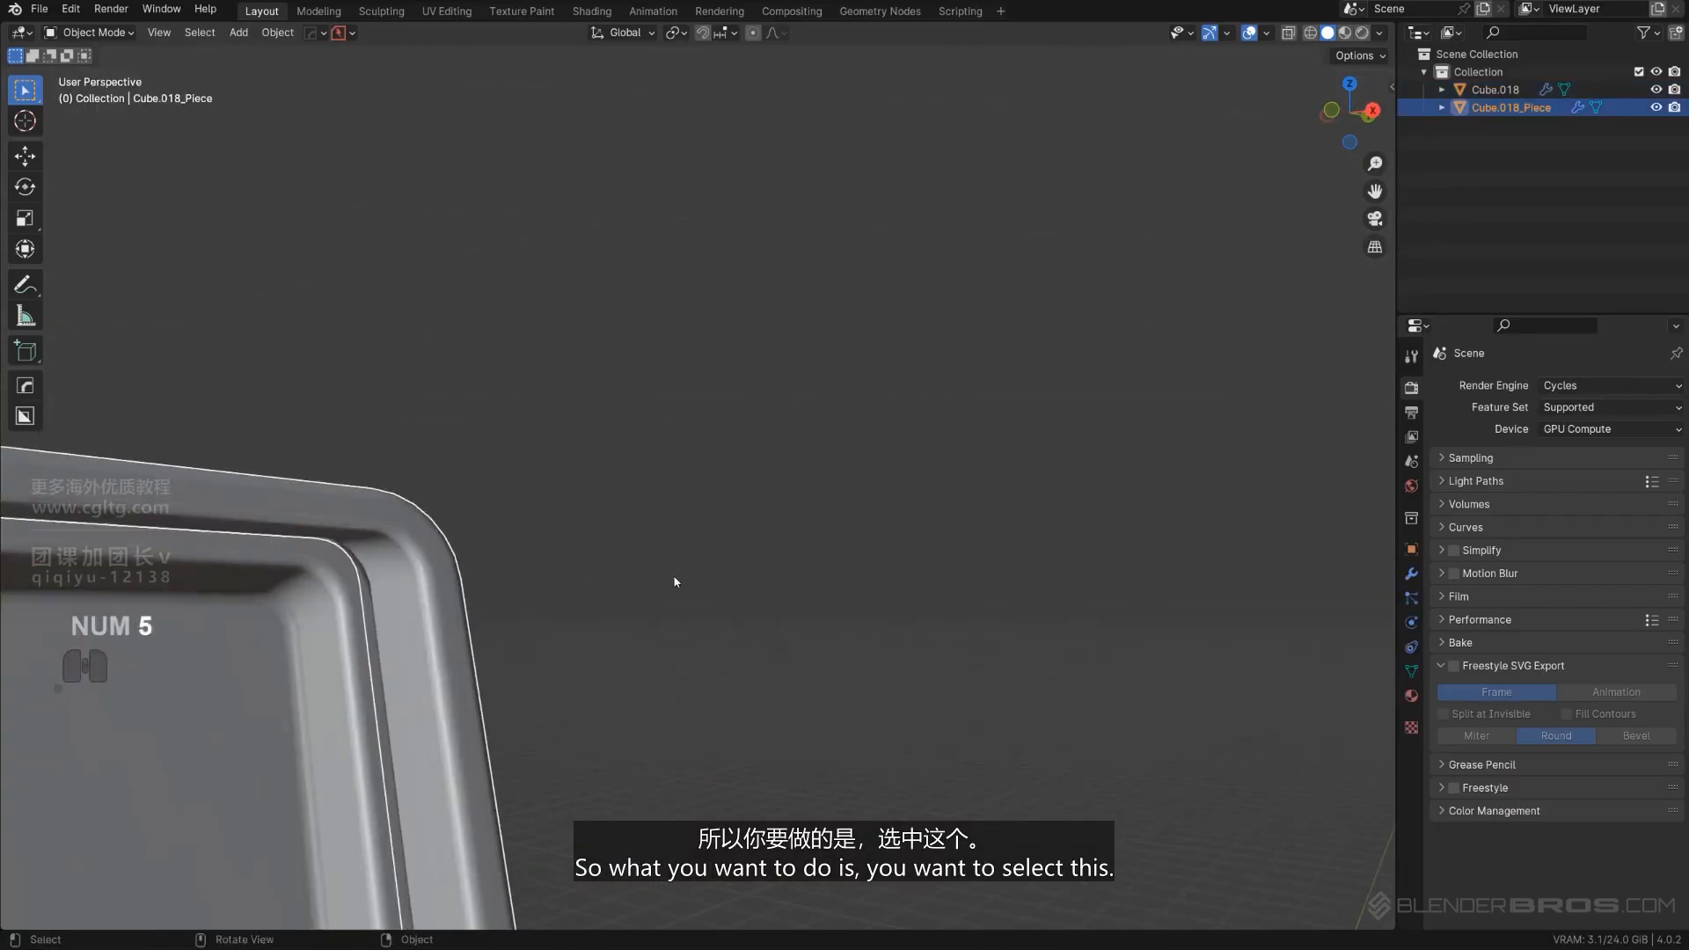
key(Tab)
shift+middle_drag(563, 572, 730, 506)
click(684, 521)
scroll(622, 443, up, 3)
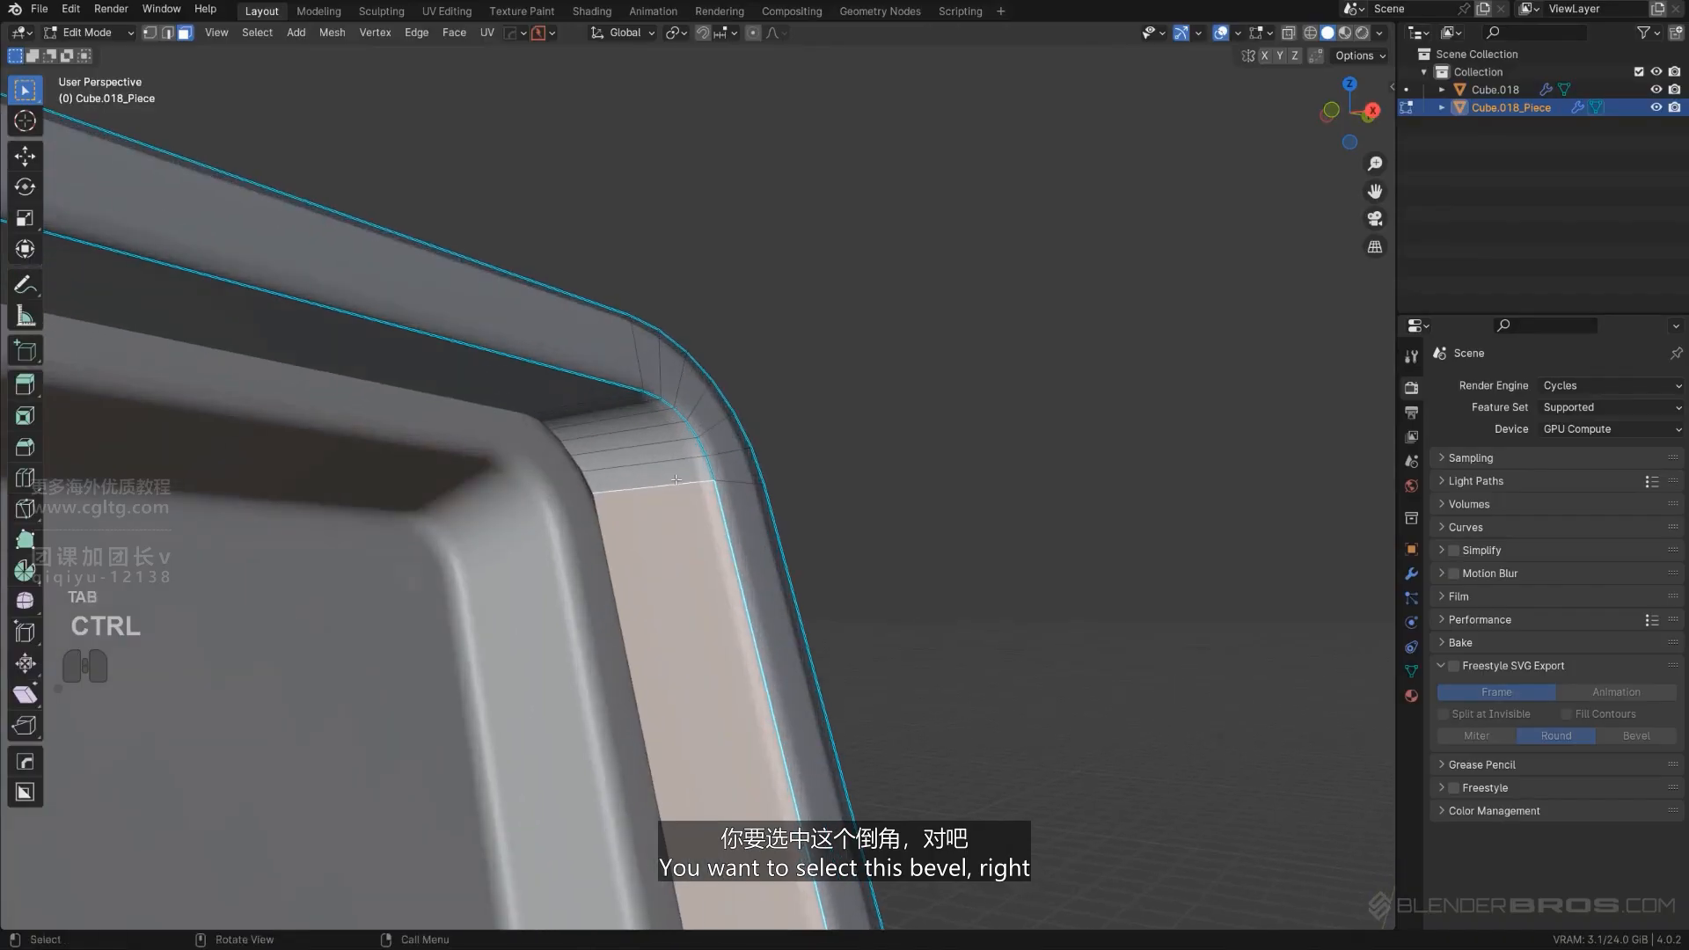
click(647, 475)
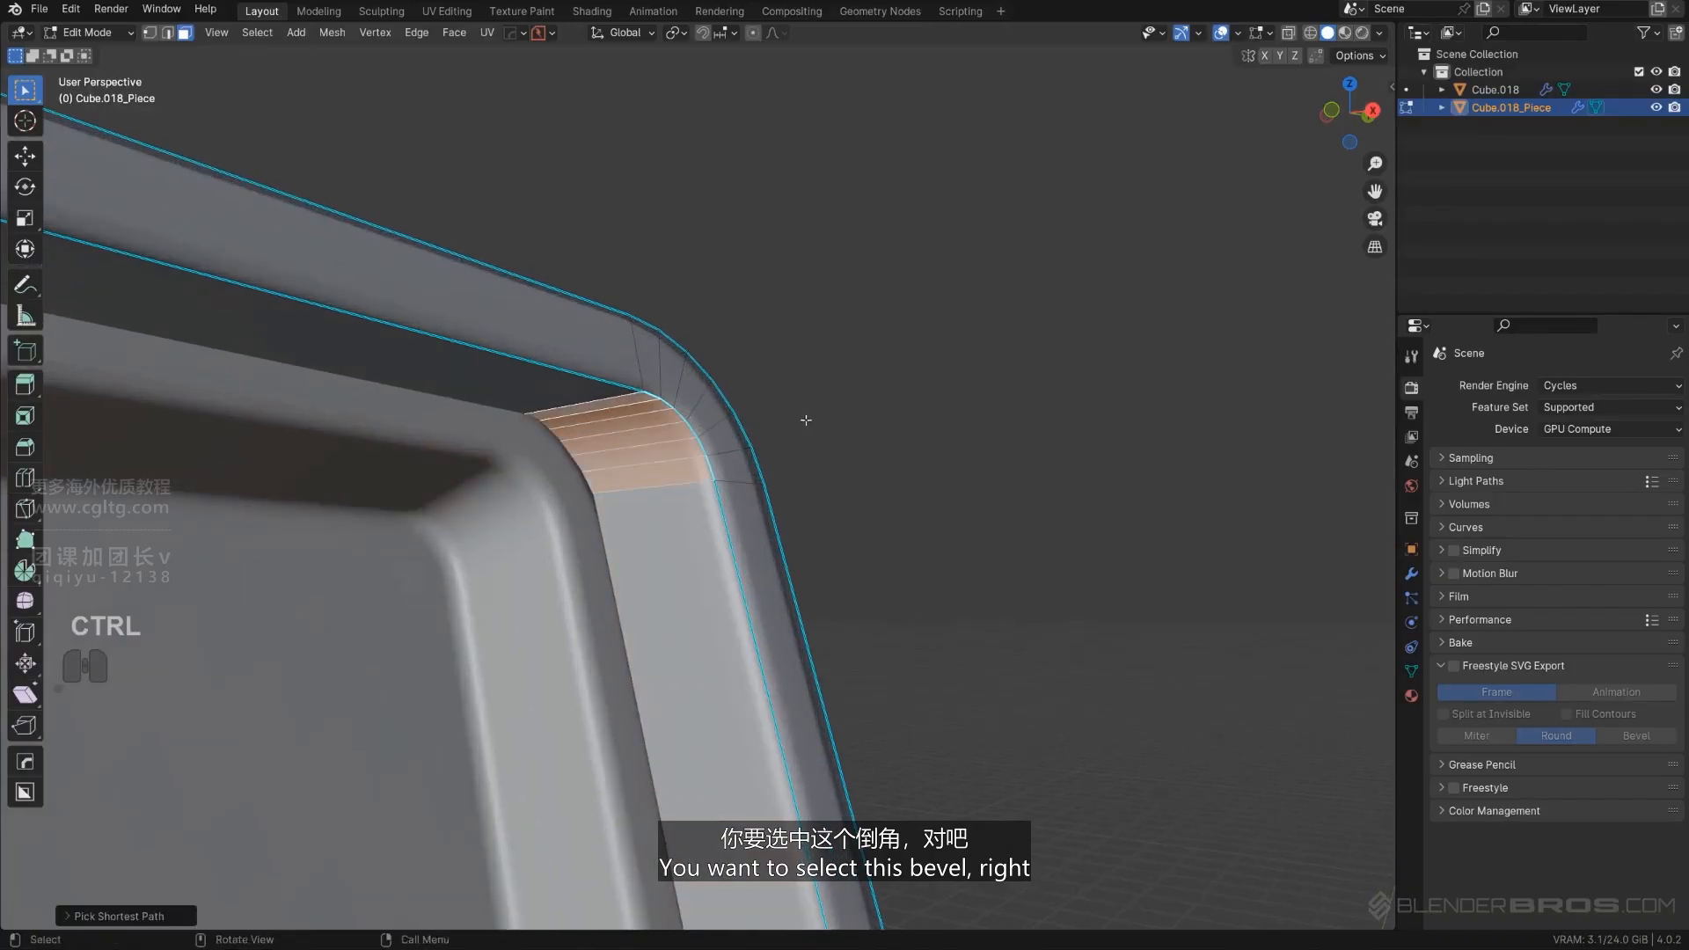
Widen the selected corner bevel with MESHmachine Refuse, keeping 5 segments and setting the width to about 0.032.
middle_drag(806, 420, 893, 464)
key(y)
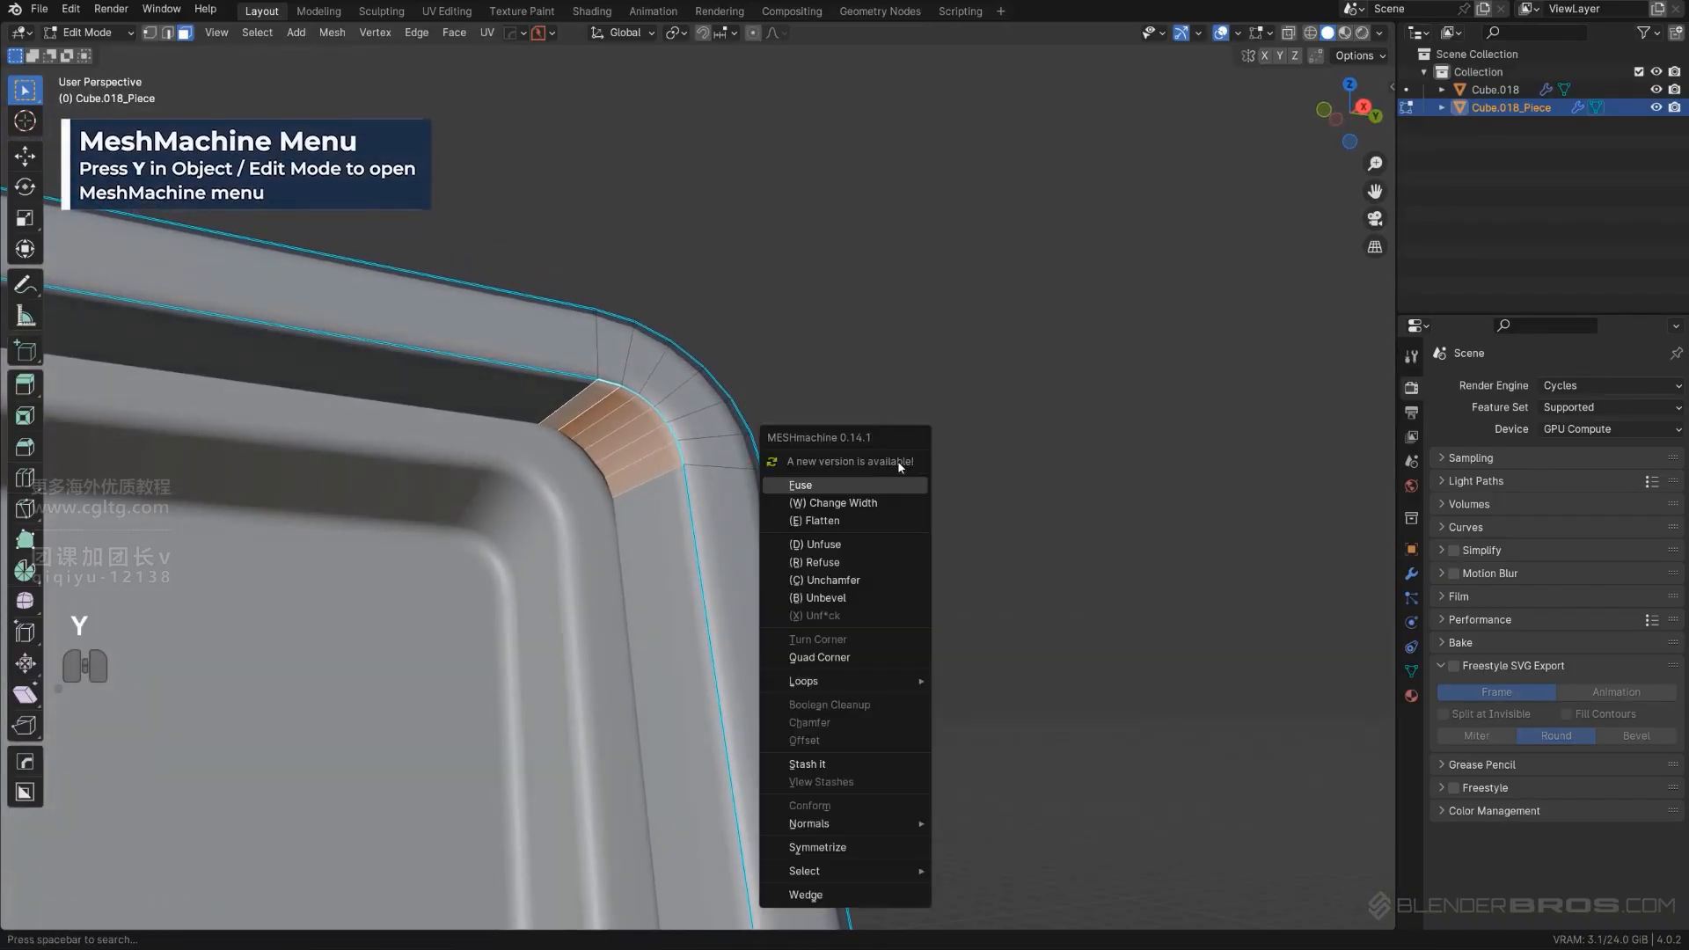
click(869, 560)
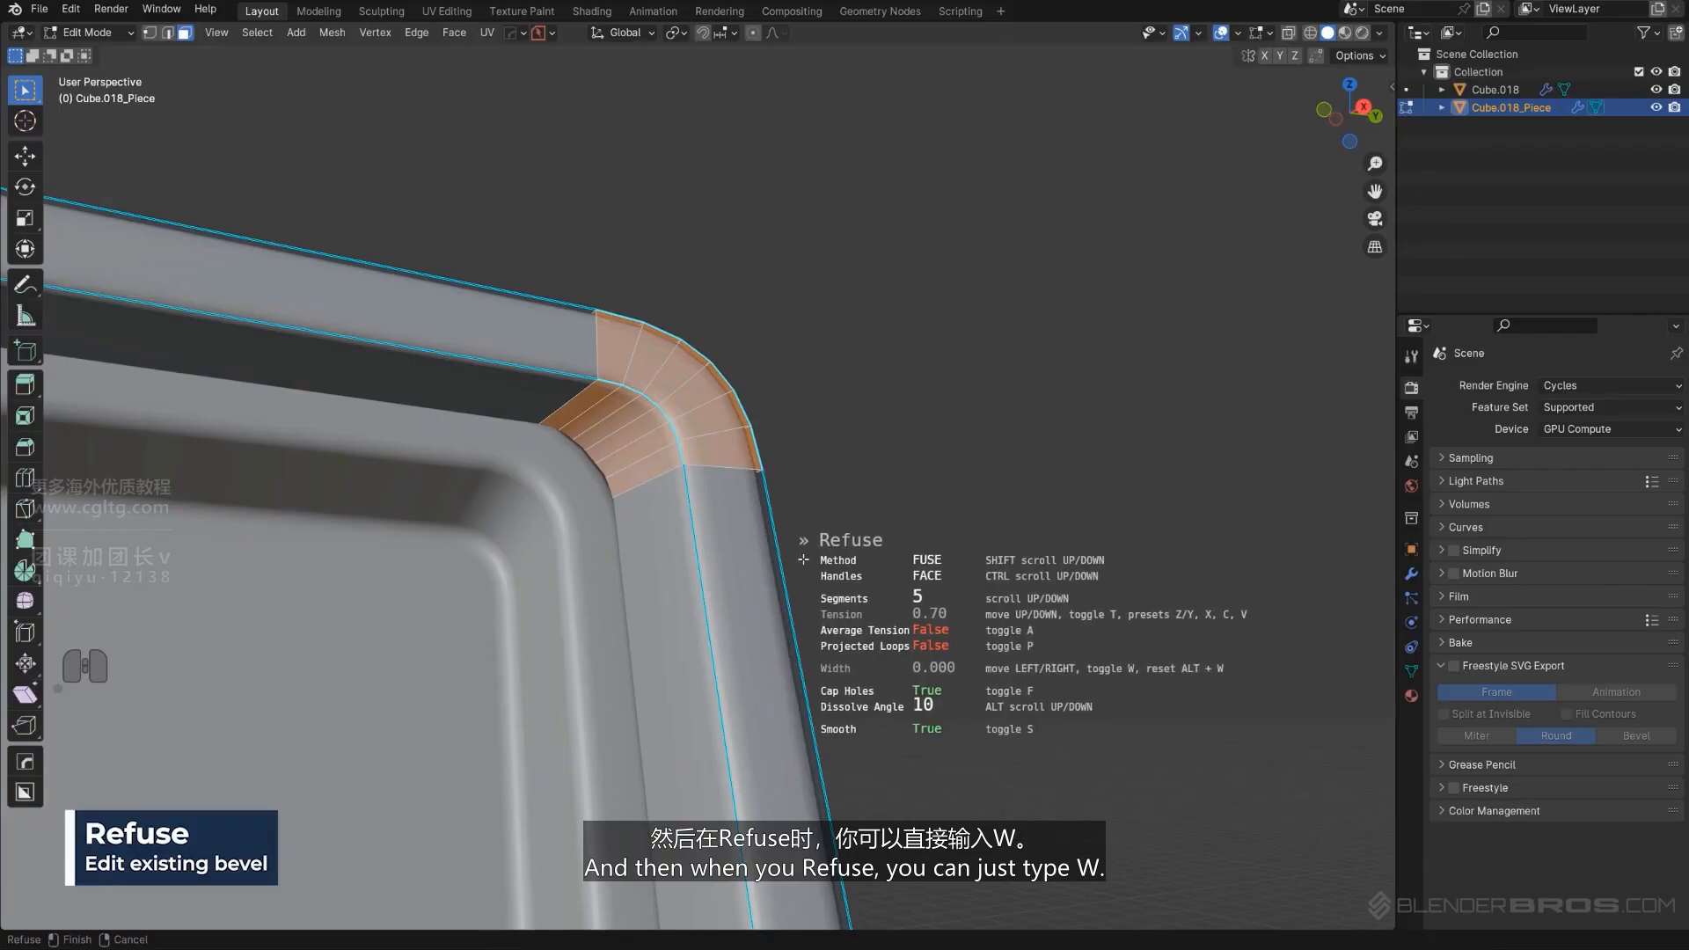
key(w)
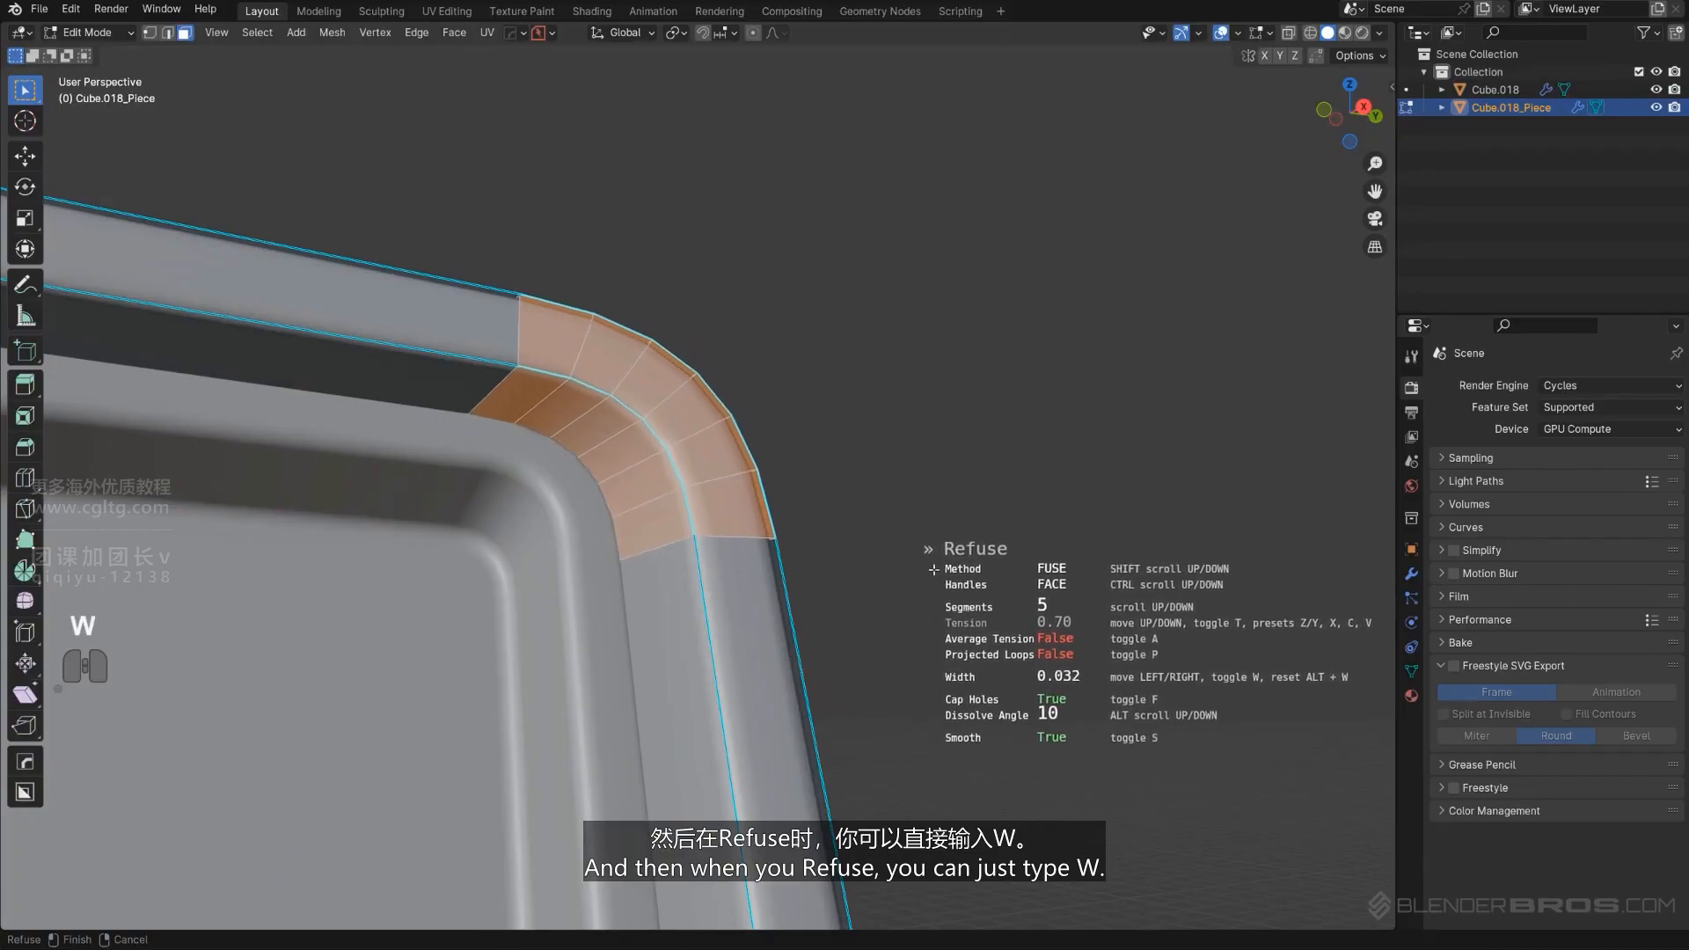
click(942, 573)
scroll(937, 528, down, 6)
key(Tab)
scroll(916, 385, down, 3)
middle_drag(916, 385, 1106, 555)
scroll(943, 536, up, 4)
scroll(942, 536, down, 3)
Try to mirror the cover piece along Y in Flip mode, first alone and again with the window frame also selected.
key(alt+x)
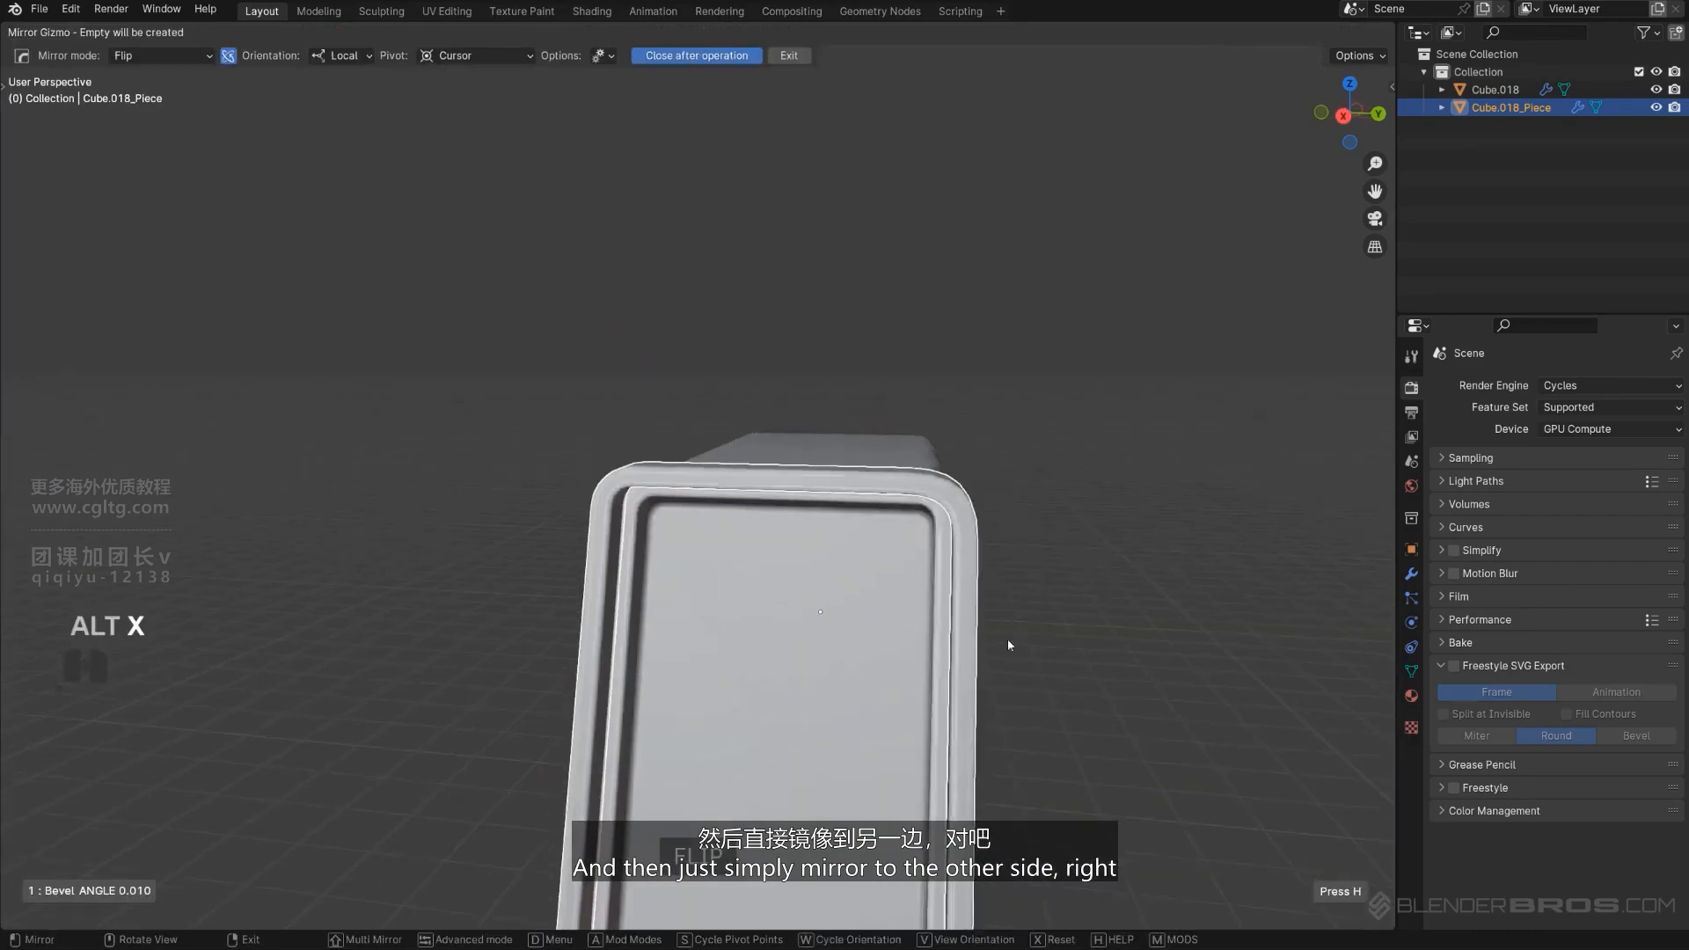
scroll(1006, 639, down, 5)
click(687, 801)
scroll(780, 575, up, 4)
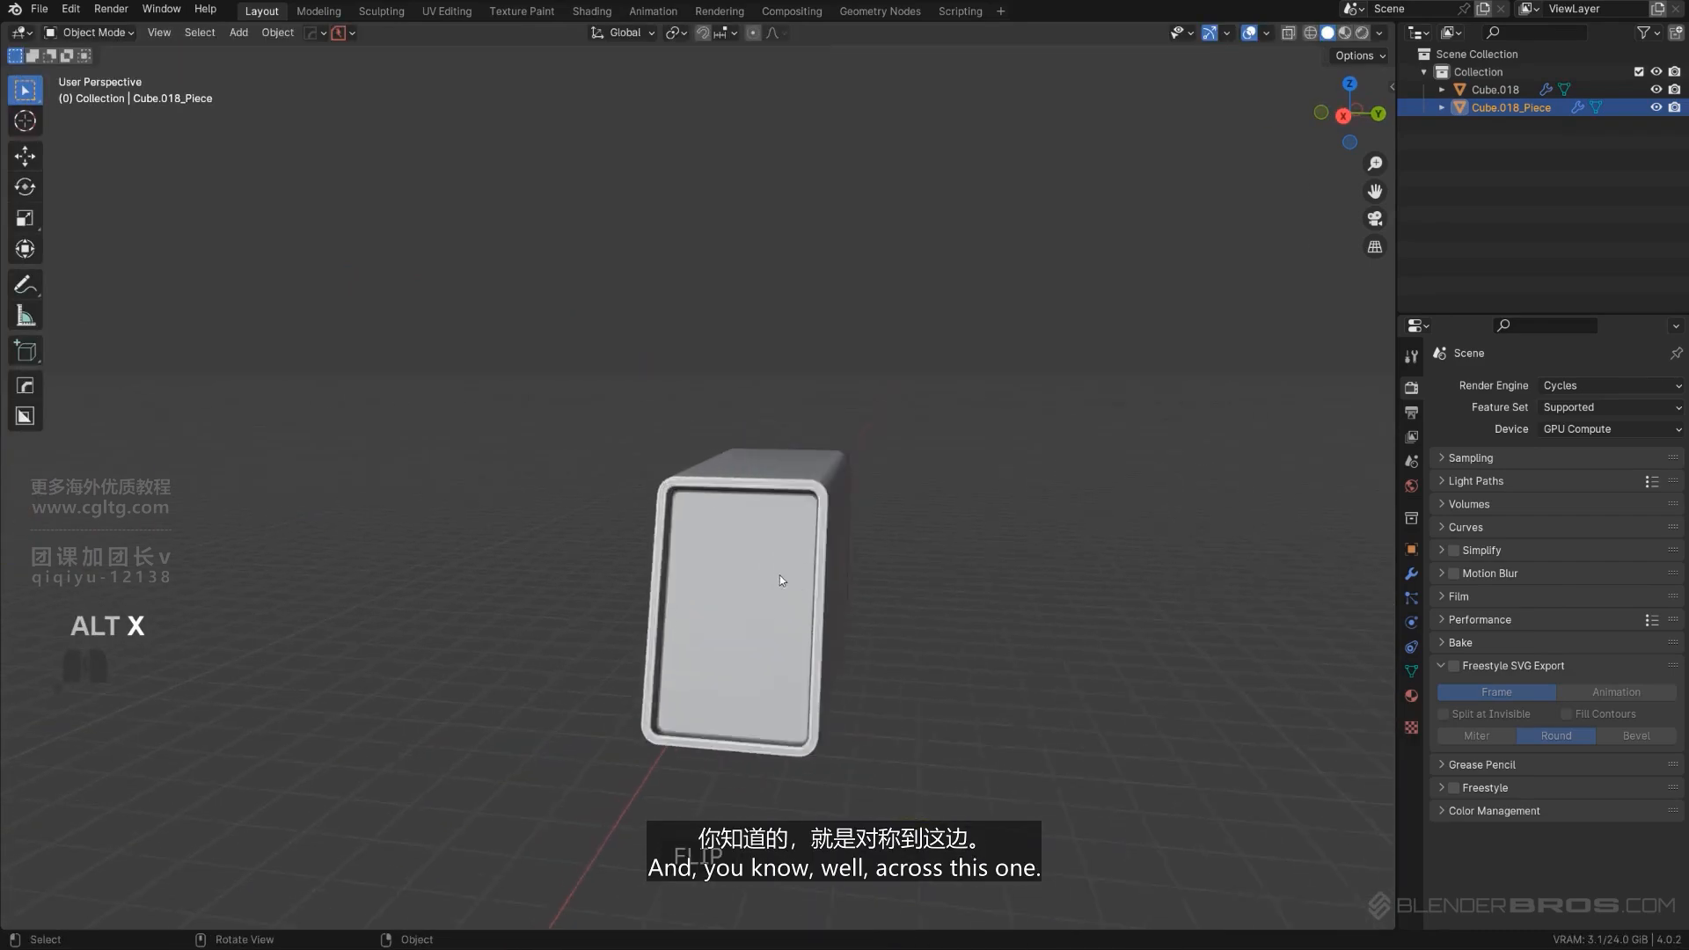
scroll(768, 593, down, 3)
key(alt+x)
scroll(715, 500, up, 4)
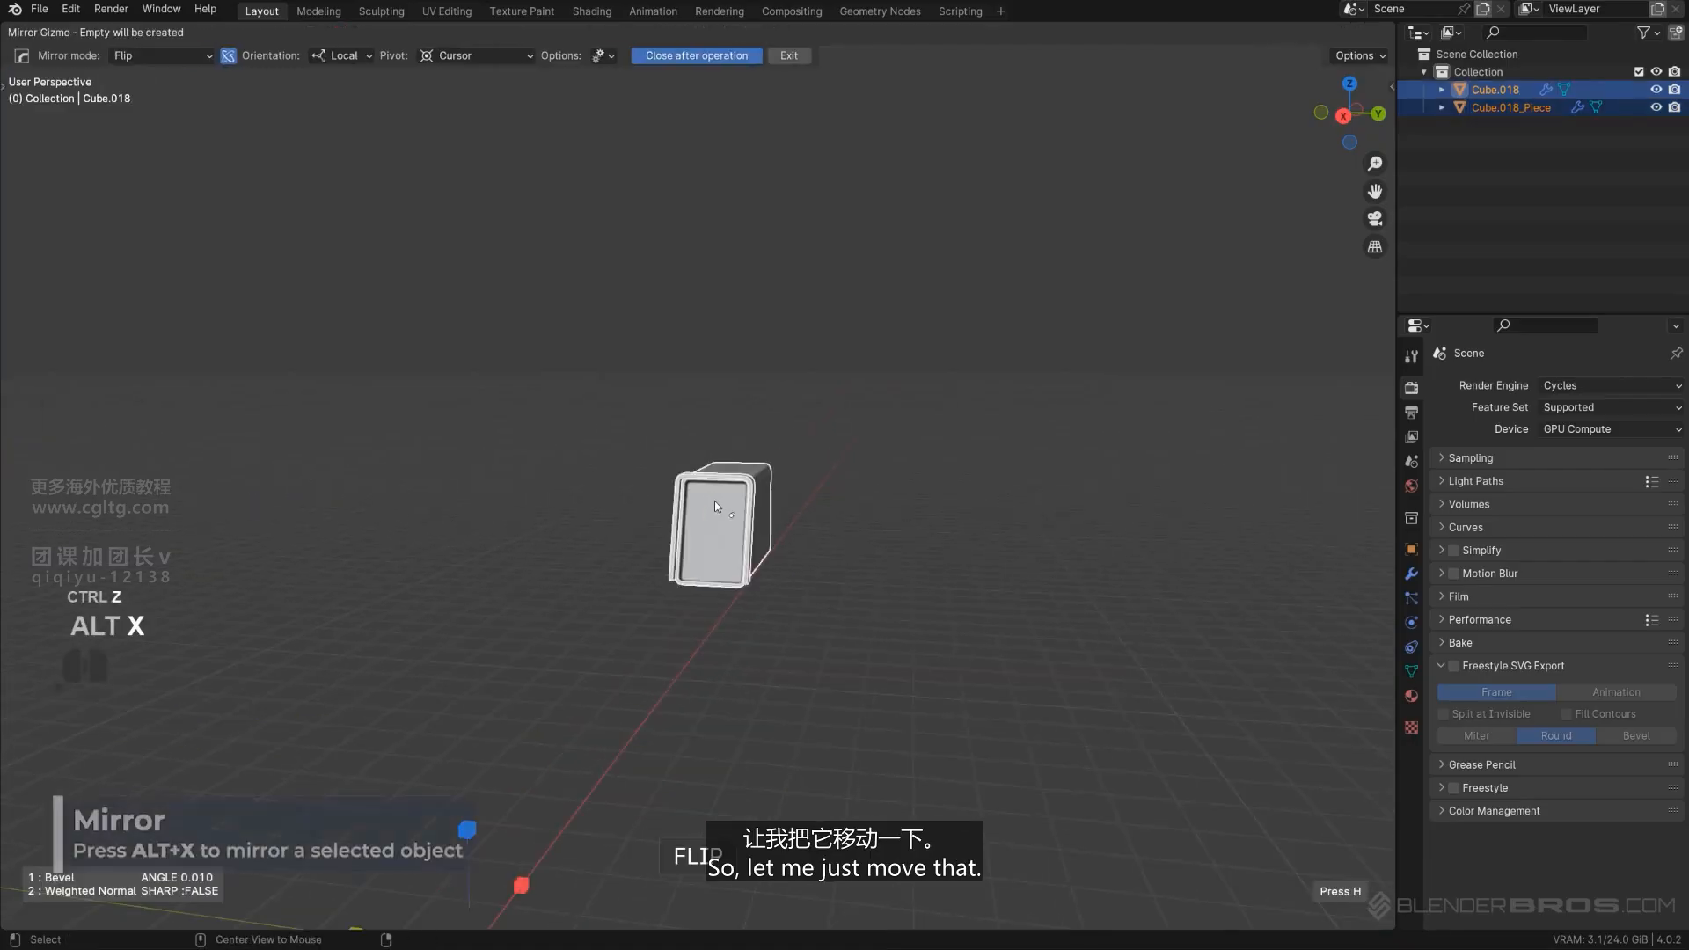
scroll(612, 817, down, 4)
click(679, 794)
ctrl+middle_drag(679, 797, 737, 693)
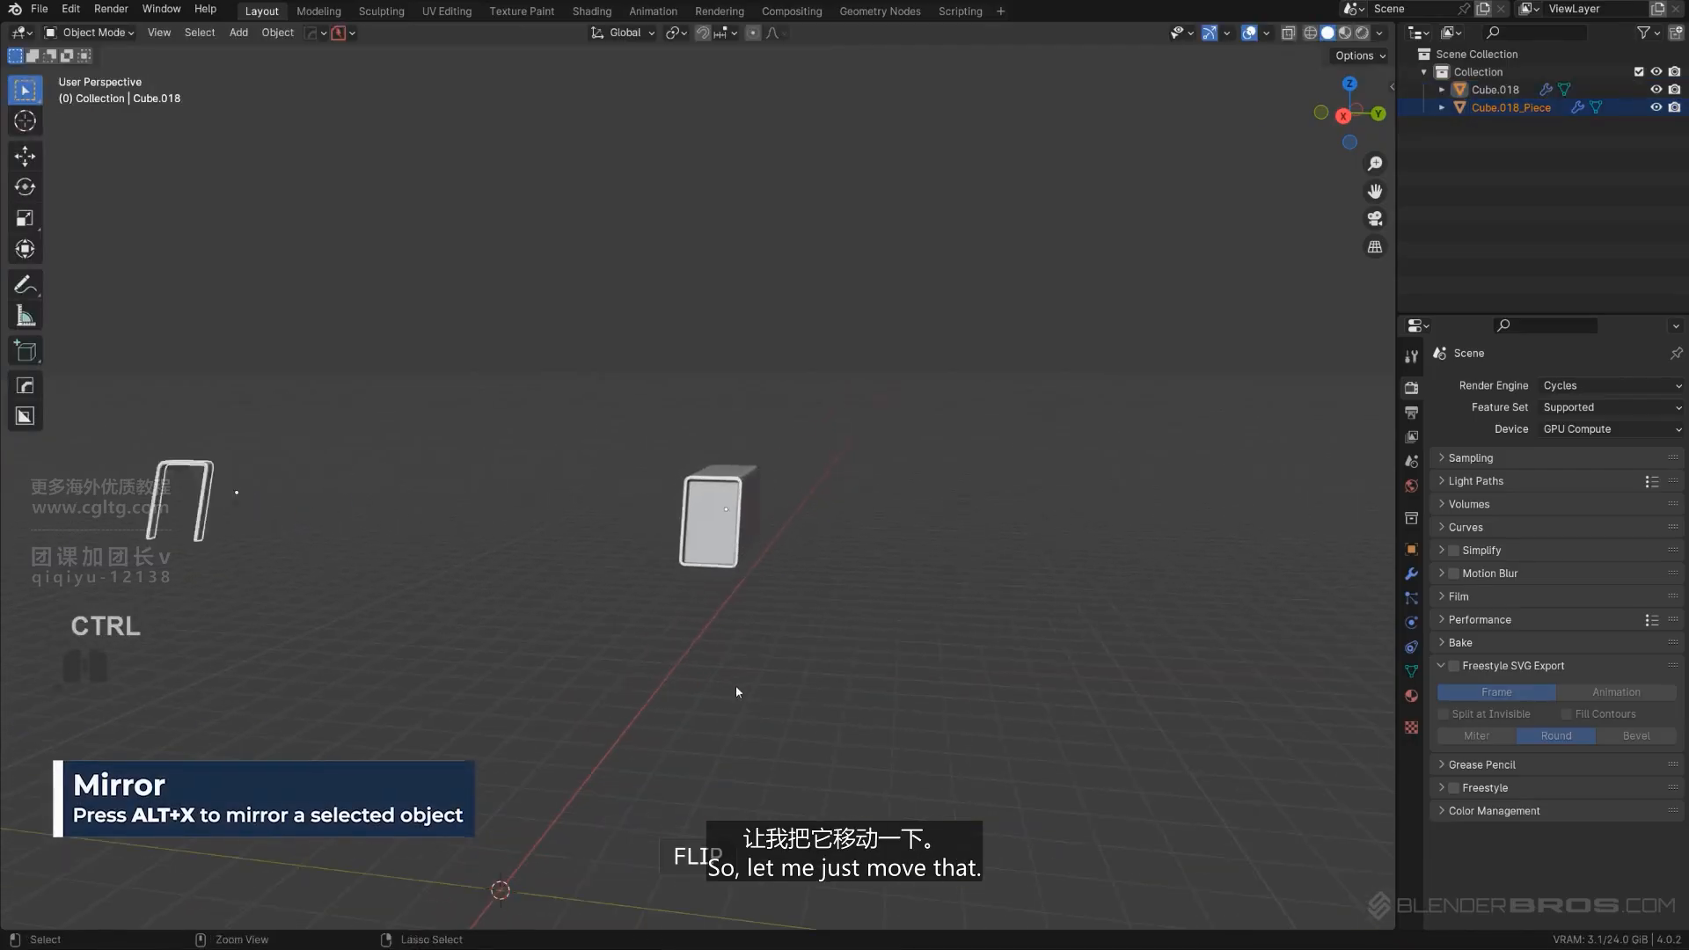
scroll(766, 528, up, 2)
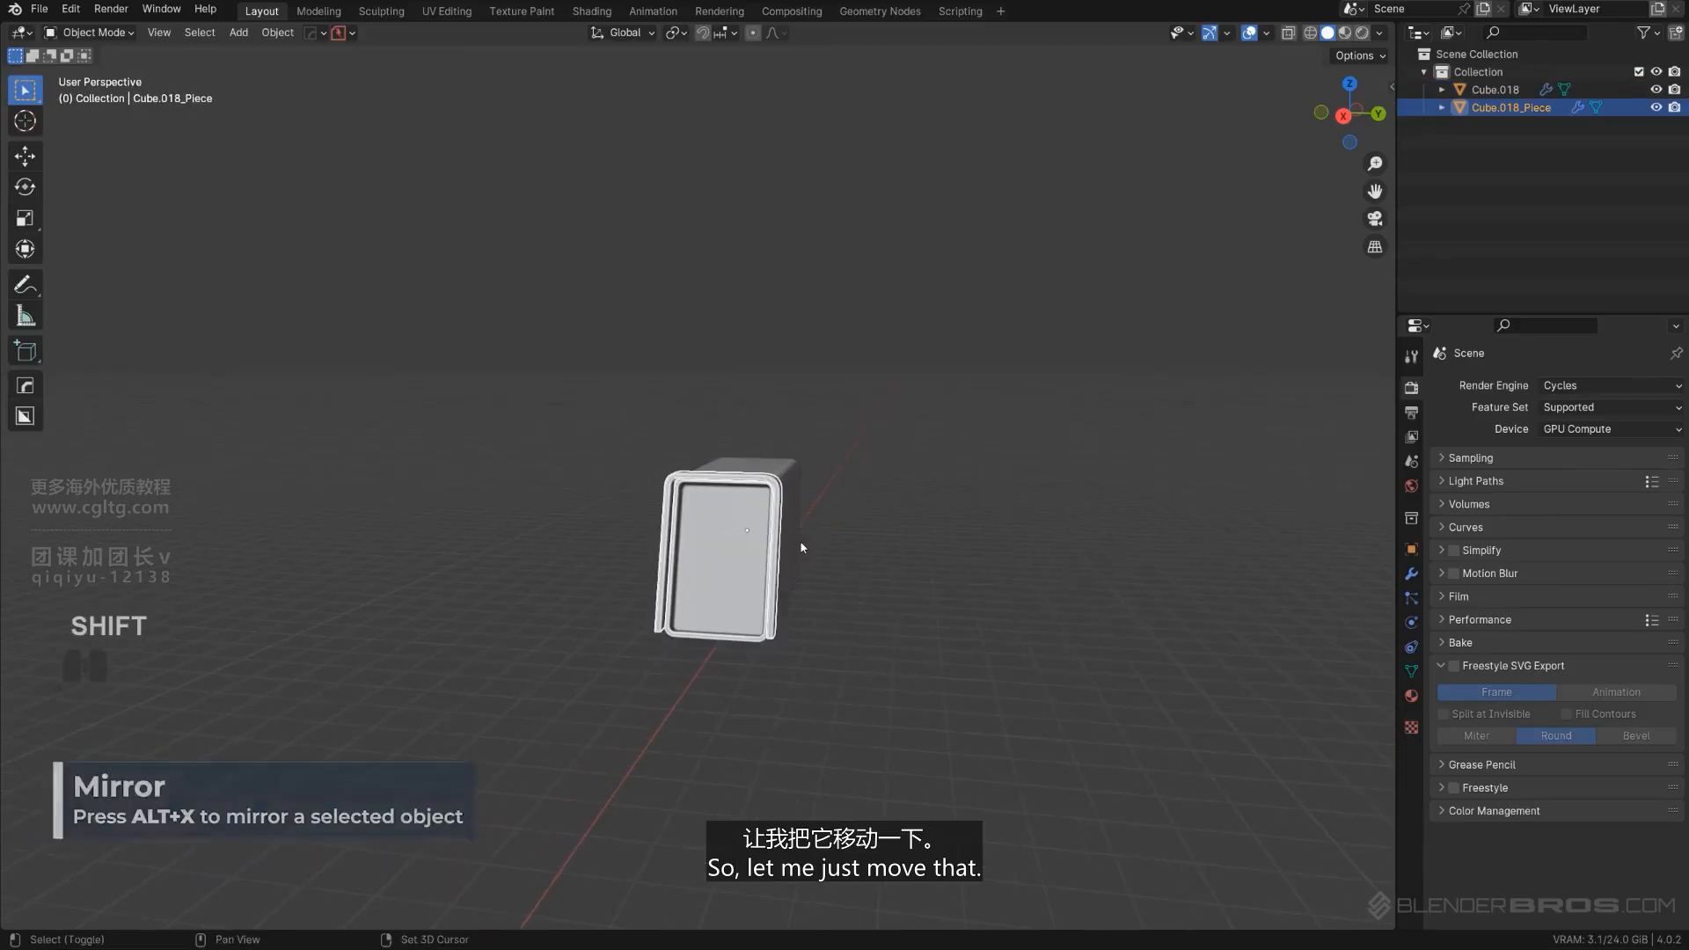
Reset the cover piece's origin and mirror its widened corner to the opposite side in Modifier mode, with the window frame as reference.
key(shift+s)
click(753, 664)
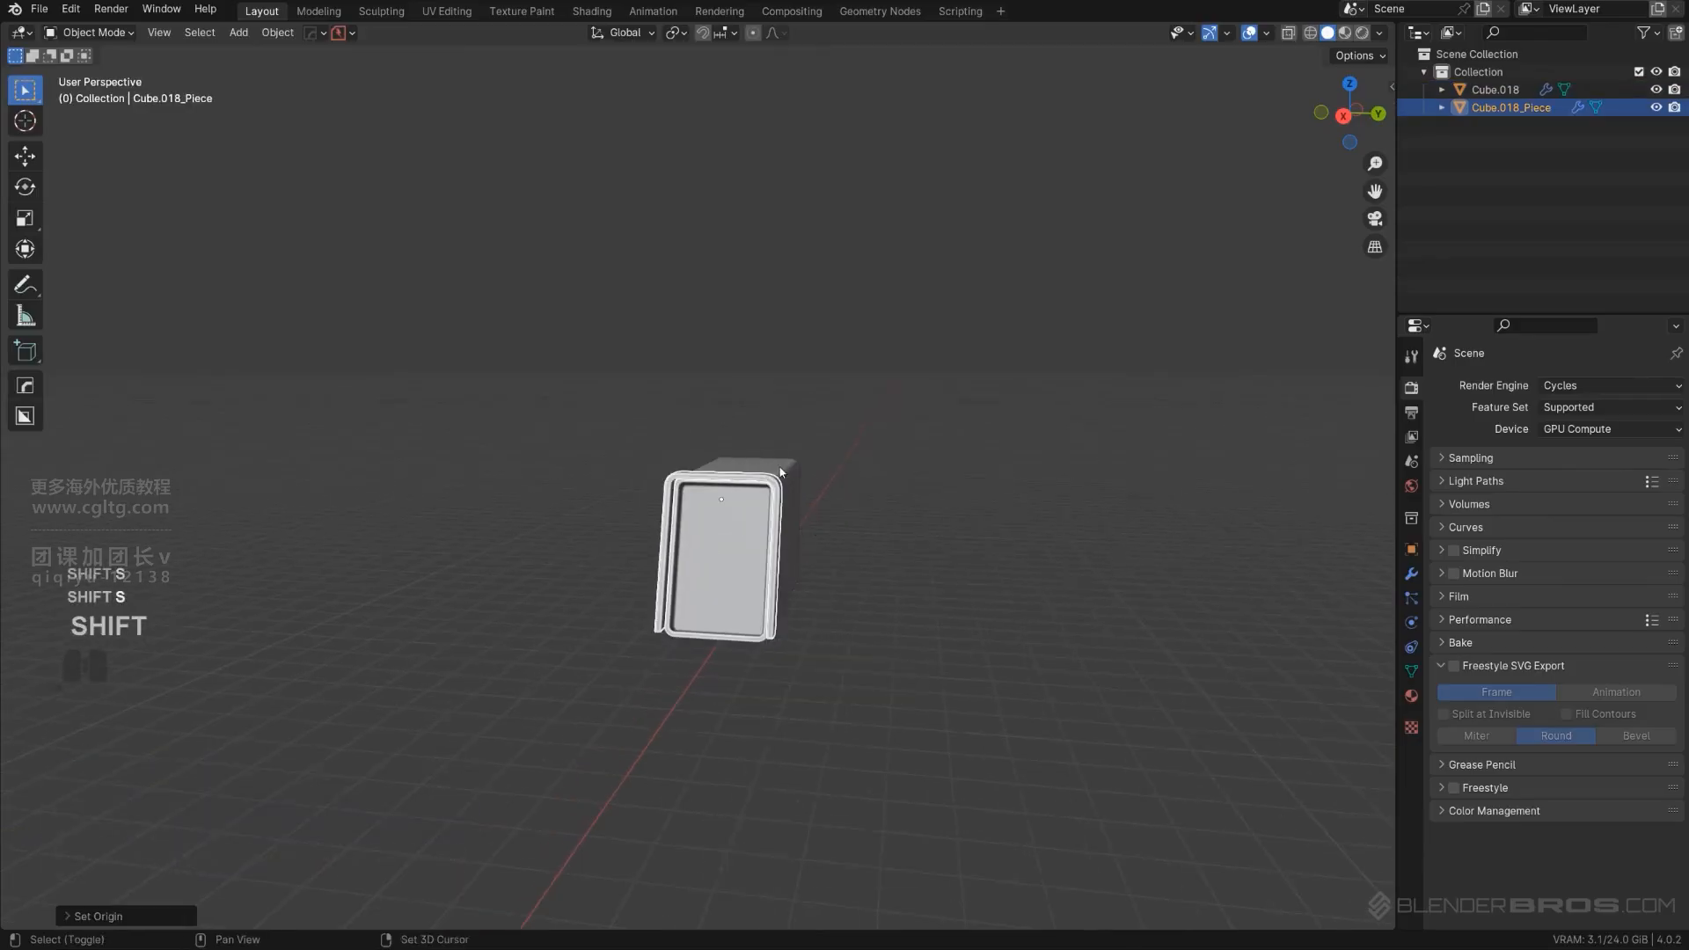
shift+click(779, 473)
key(alt+x)
scroll(798, 660, down, 2)
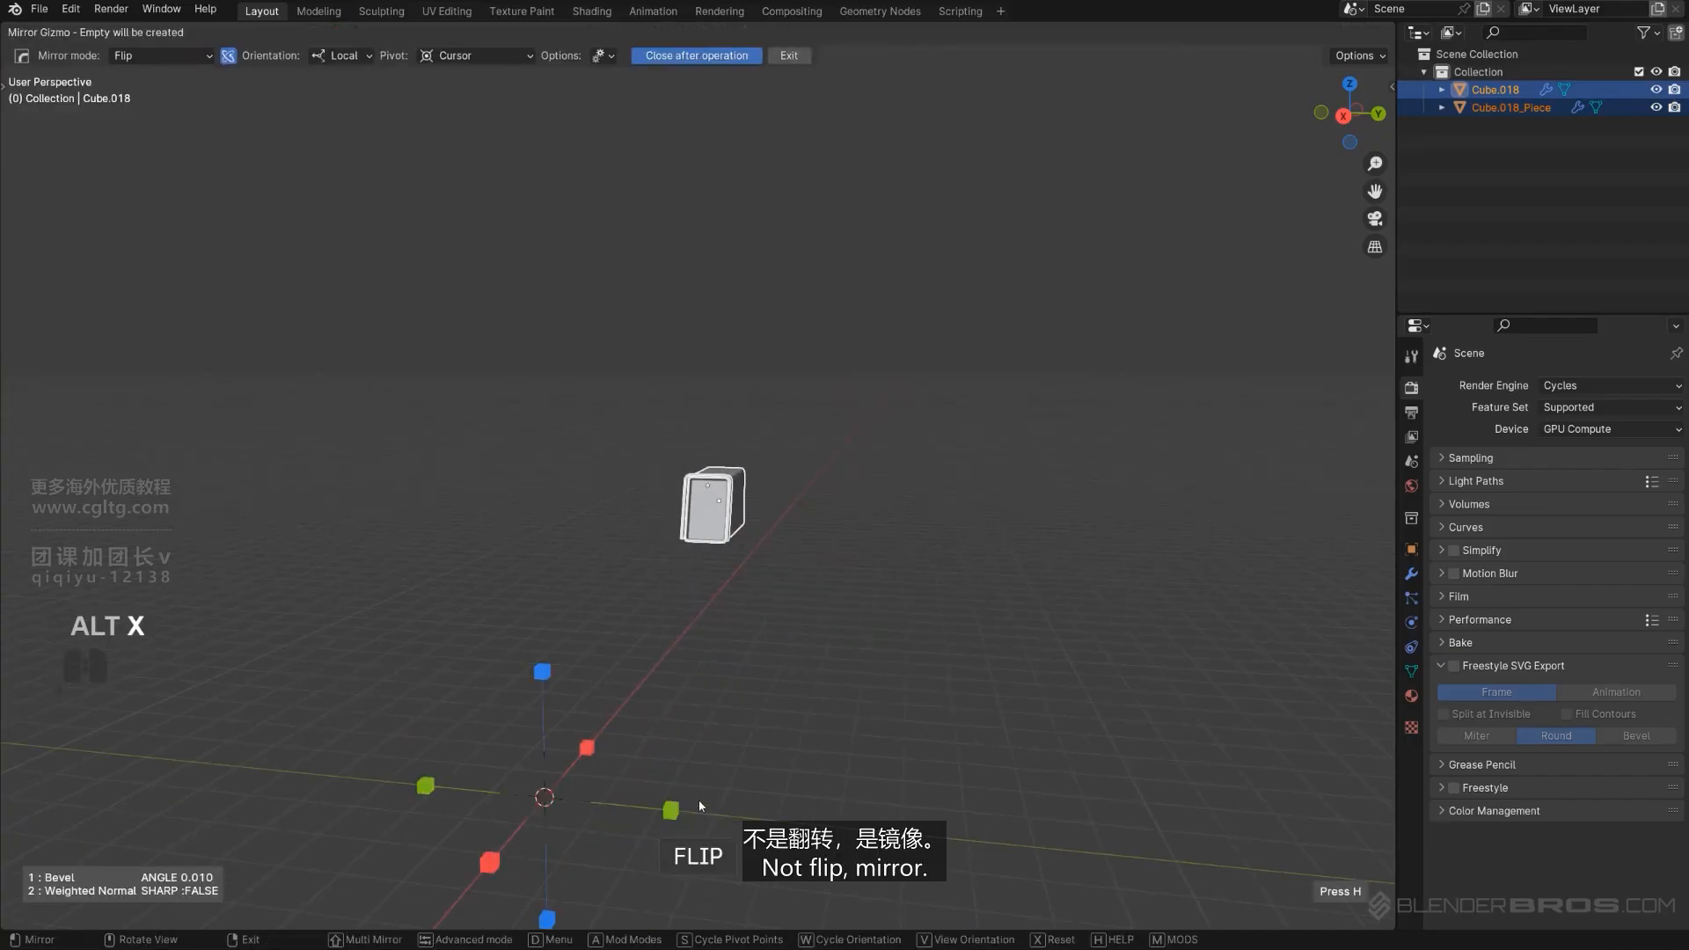
key(x)
click(848, 504)
scroll(832, 527, up, 8)
click(1097, 402)
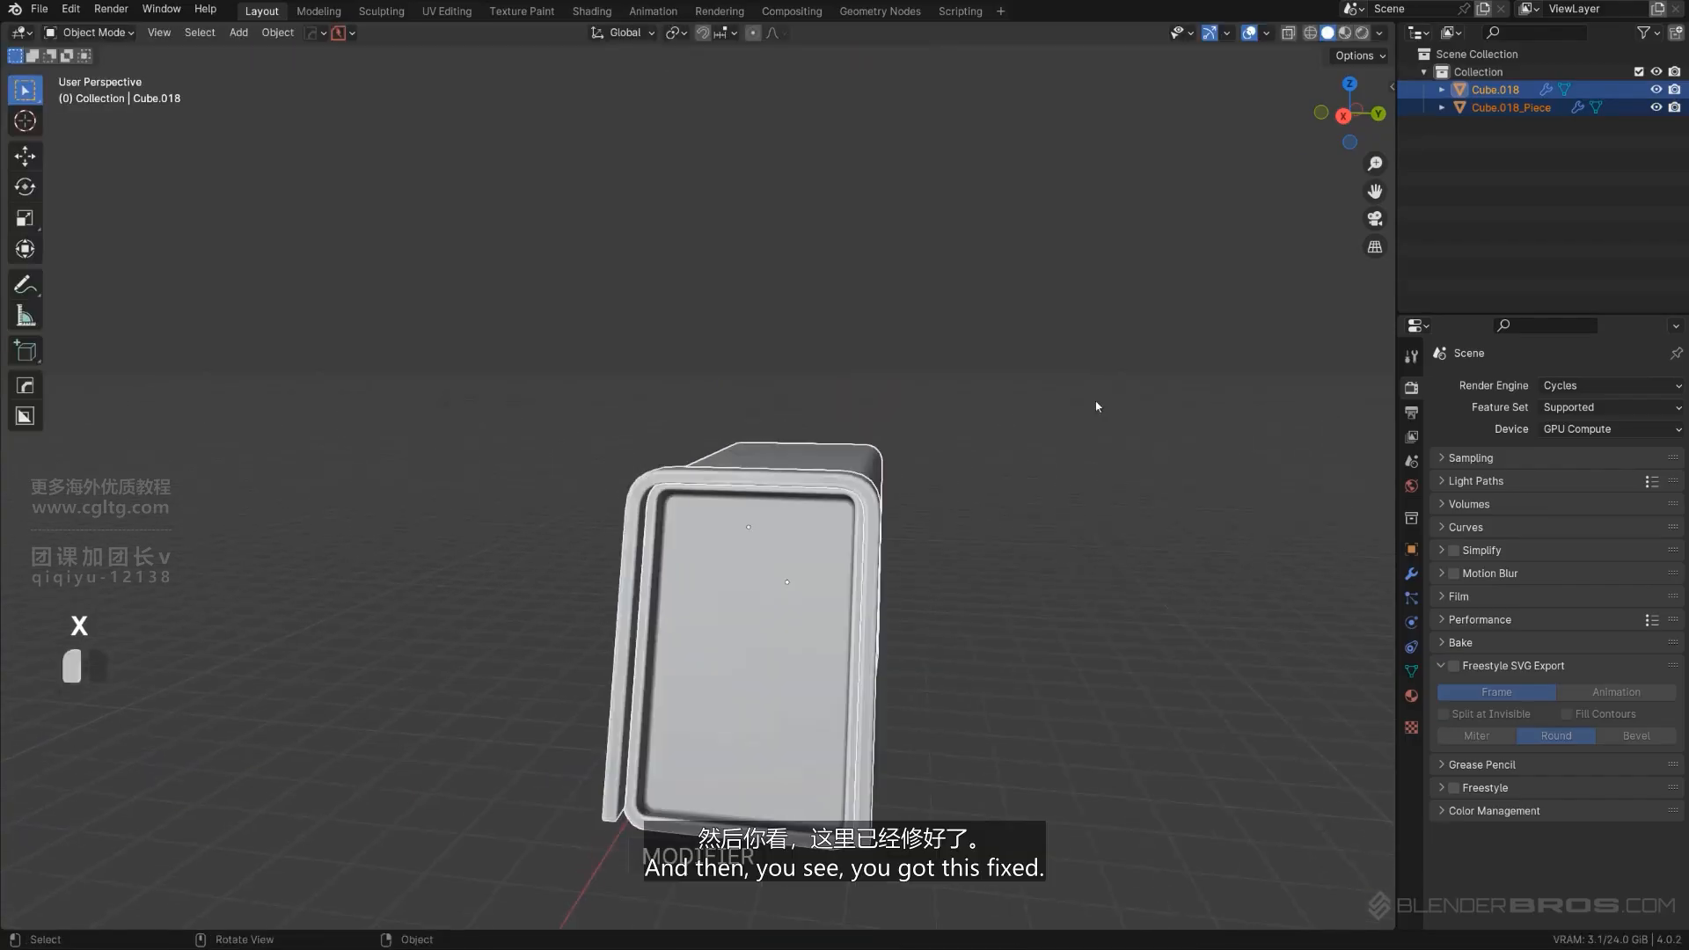
Compare the mirrored cover corners with the window frame and open the cover piece for mesh editing.
middle_drag(1096, 403, 957, 540)
key(KP_5)
scroll(957, 541, up, 5)
shift+middle_drag(1188, 506, 1059, 376)
key(Tab)
key(Tab)
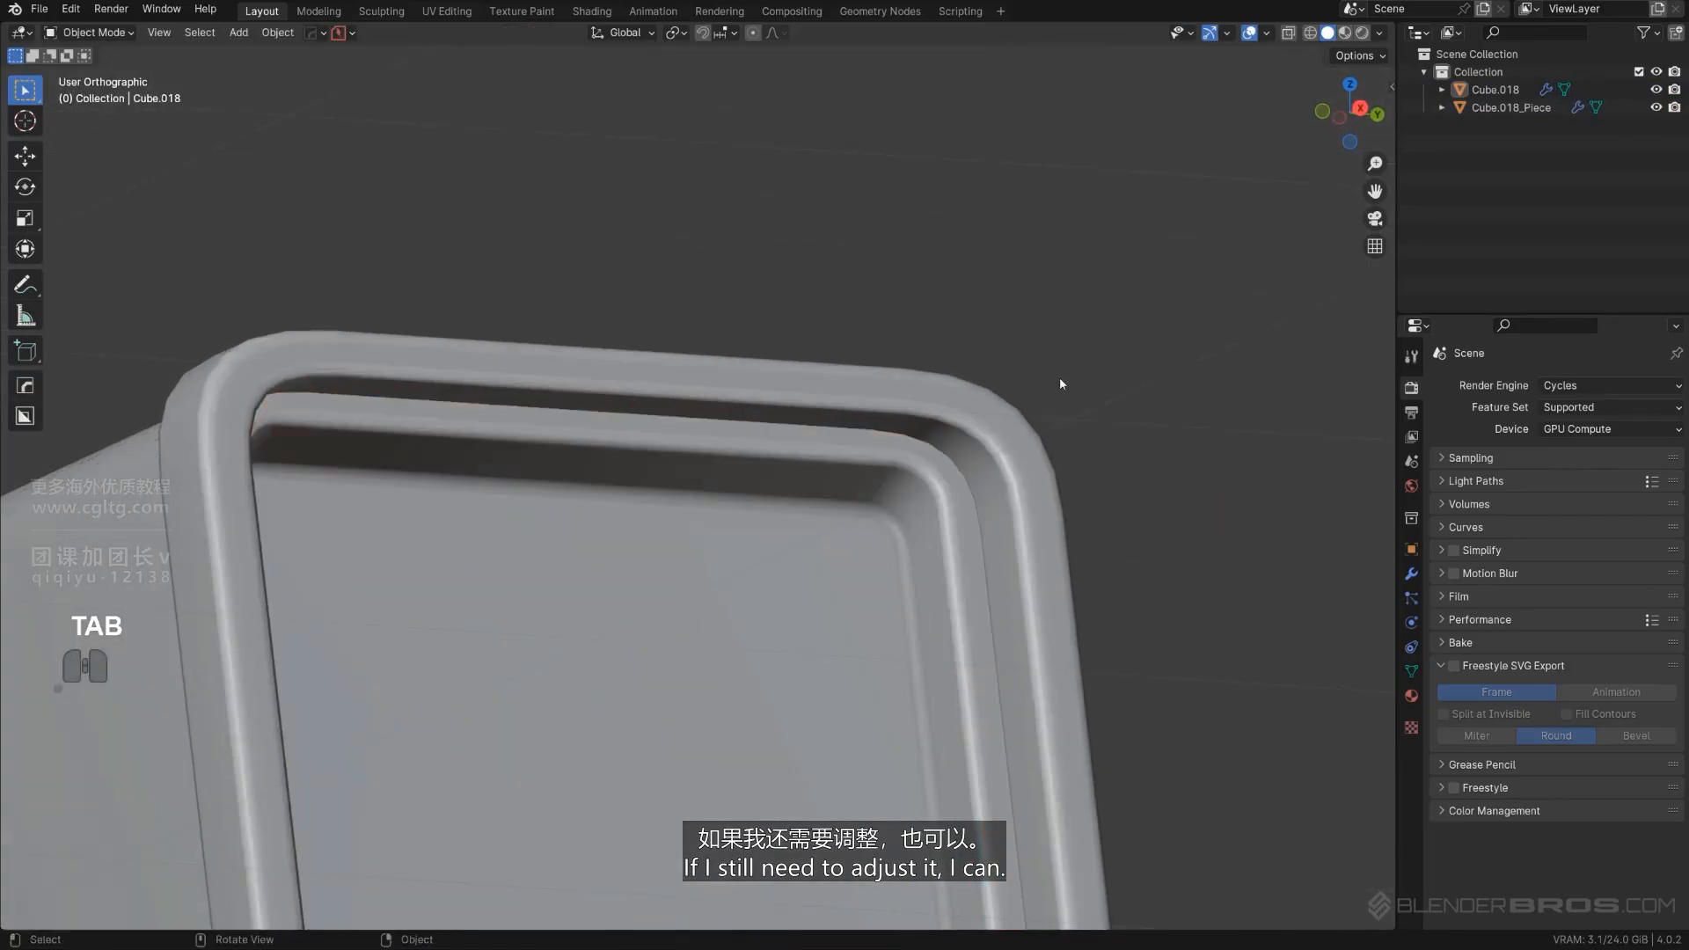
click(996, 447)
key(Tab)
Try to Refuse the cover corner using the entire selected corner from the side view.
alt+middle_drag(1067, 518, 1063, 529)
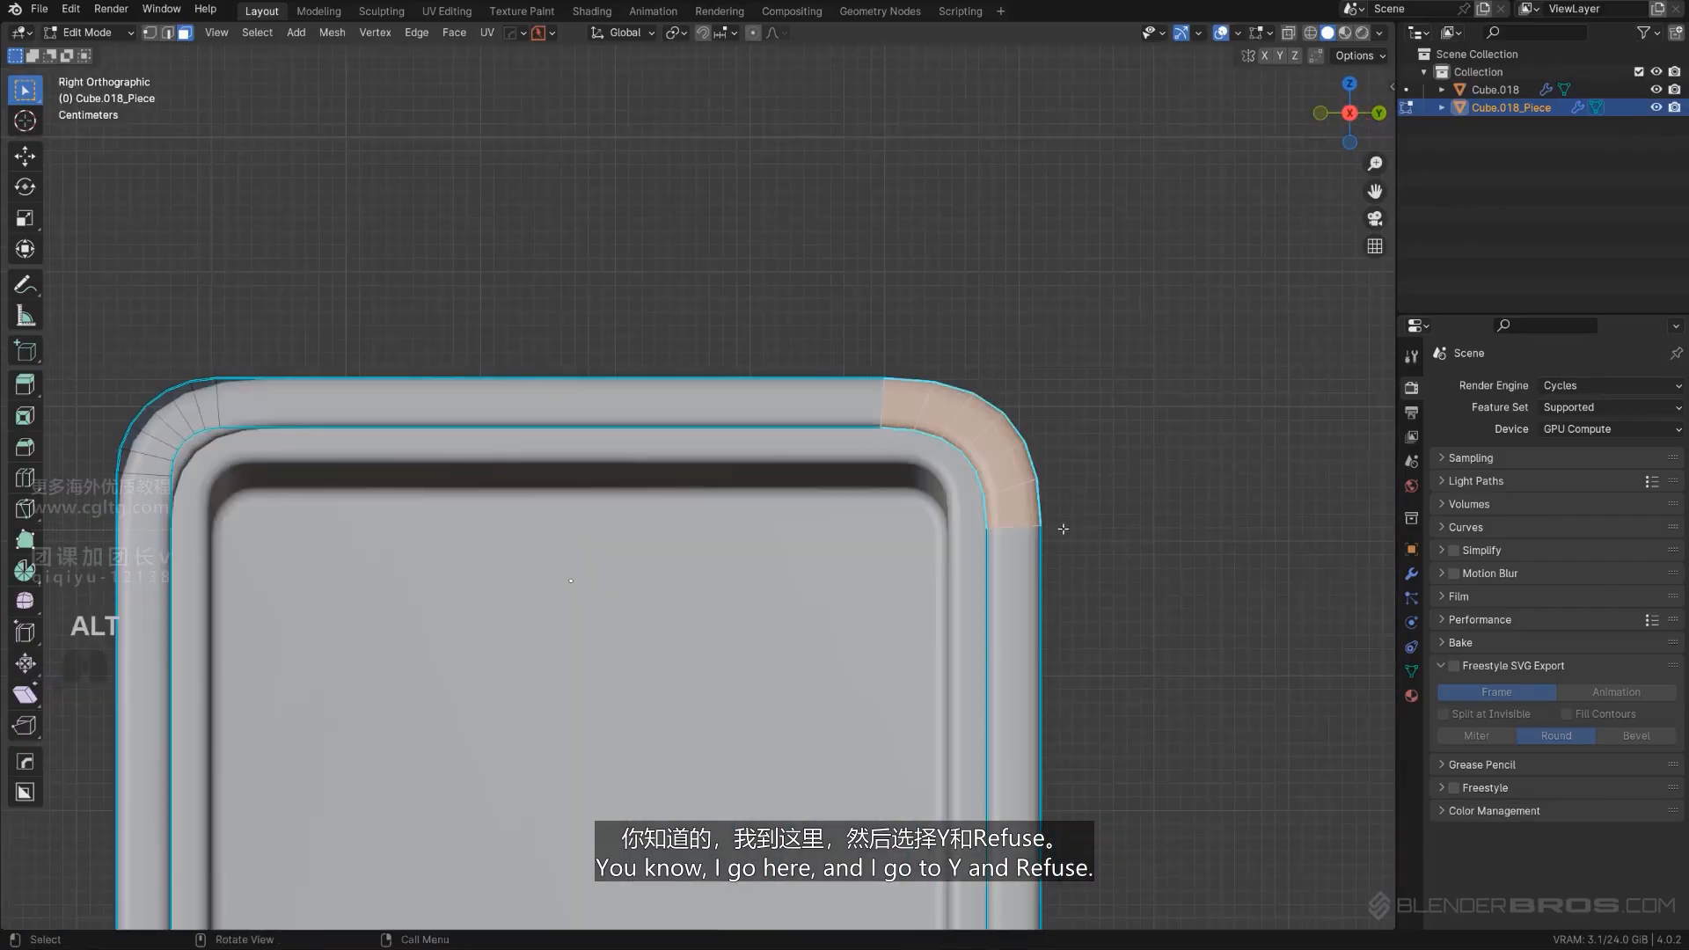
key(y)
click(1133, 542)
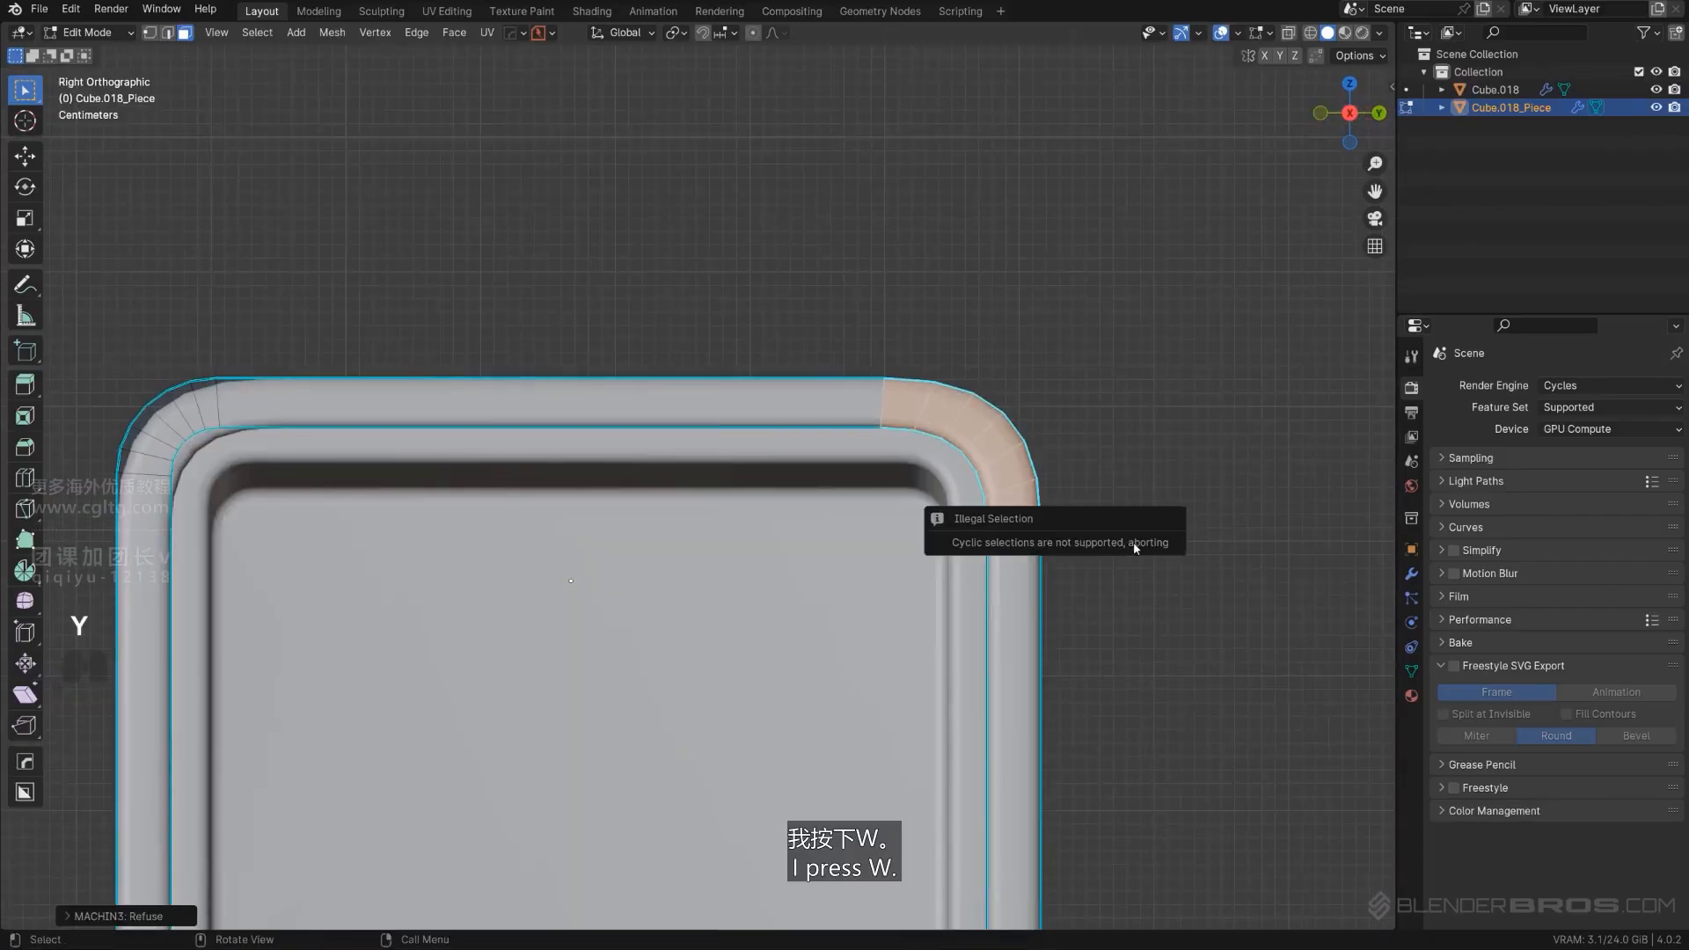
Reselect the cover corner's faces and Refuse them with 5 segments, tension about 0.81 and width about -0.001.
middle_drag(1104, 545, 1075, 478)
click(998, 500)
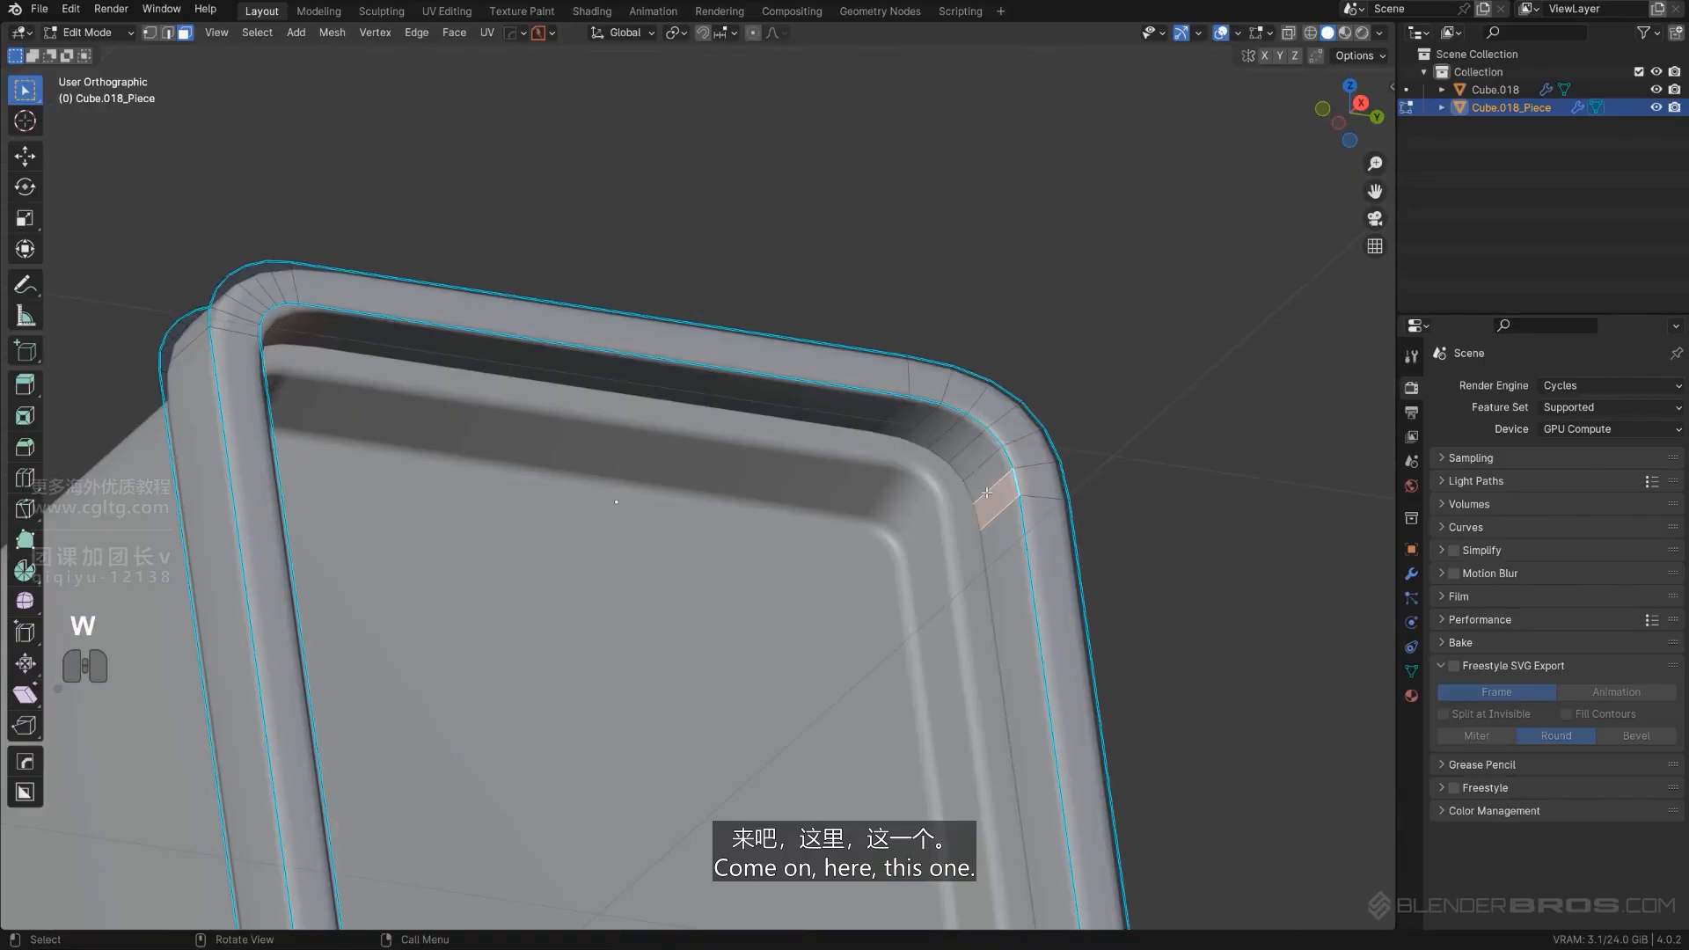
alt+middle_drag(966, 479, 878, 519)
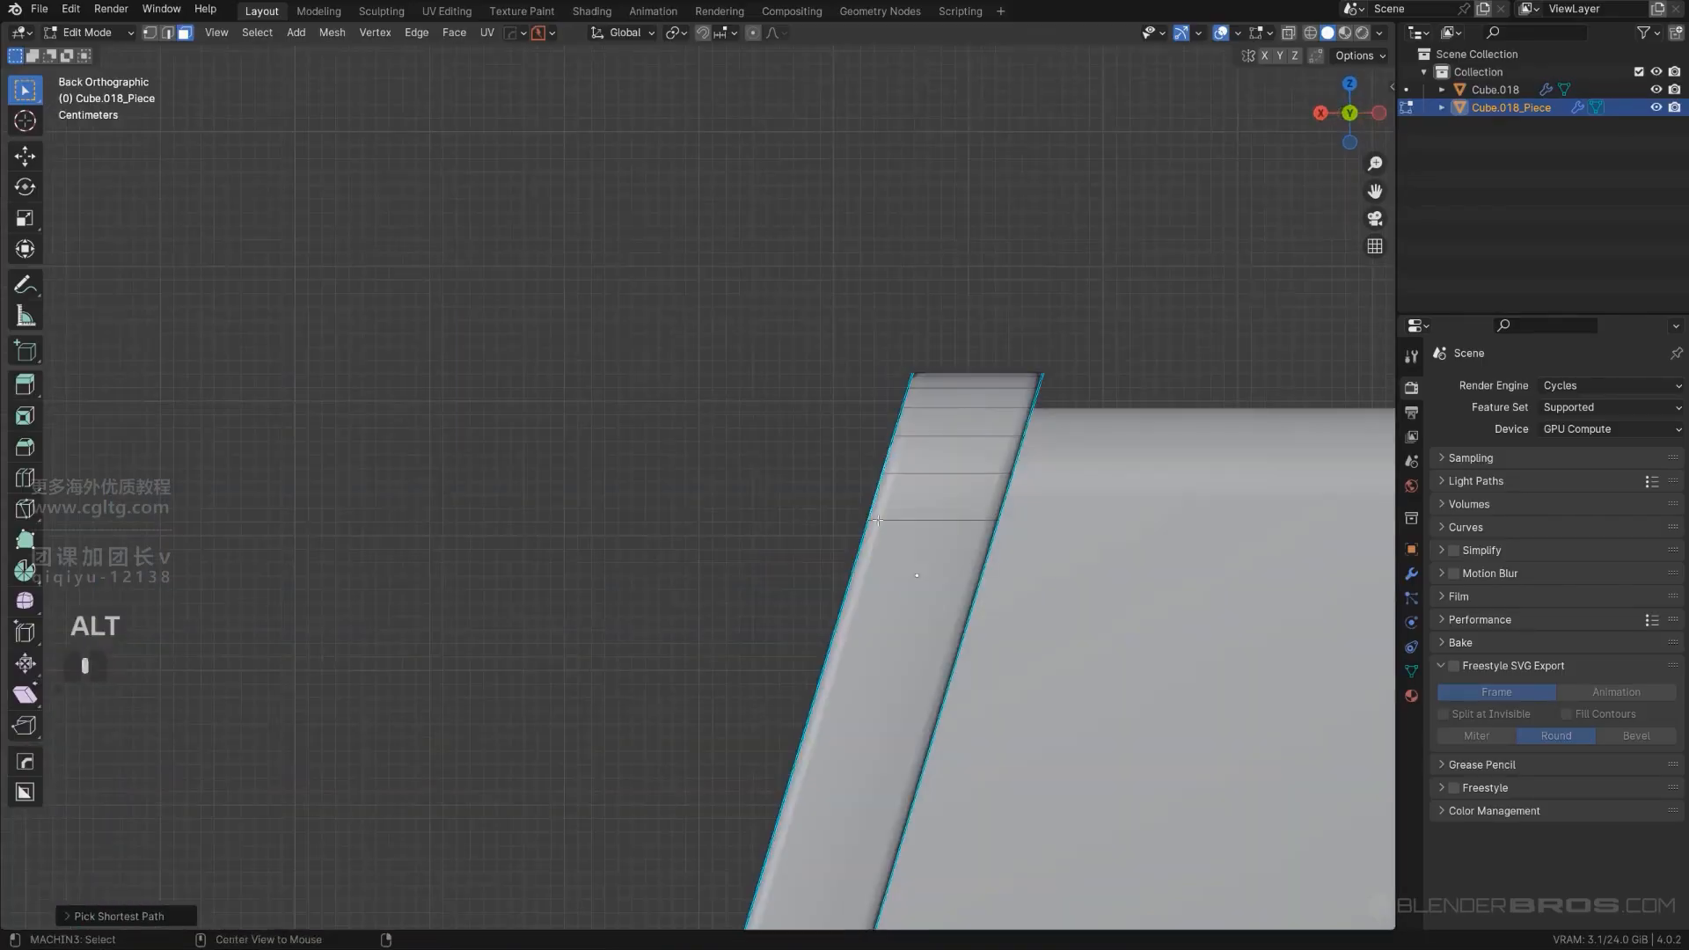
alt+middle_drag(981, 552, 998, 550)
key(y)
click(998, 551)
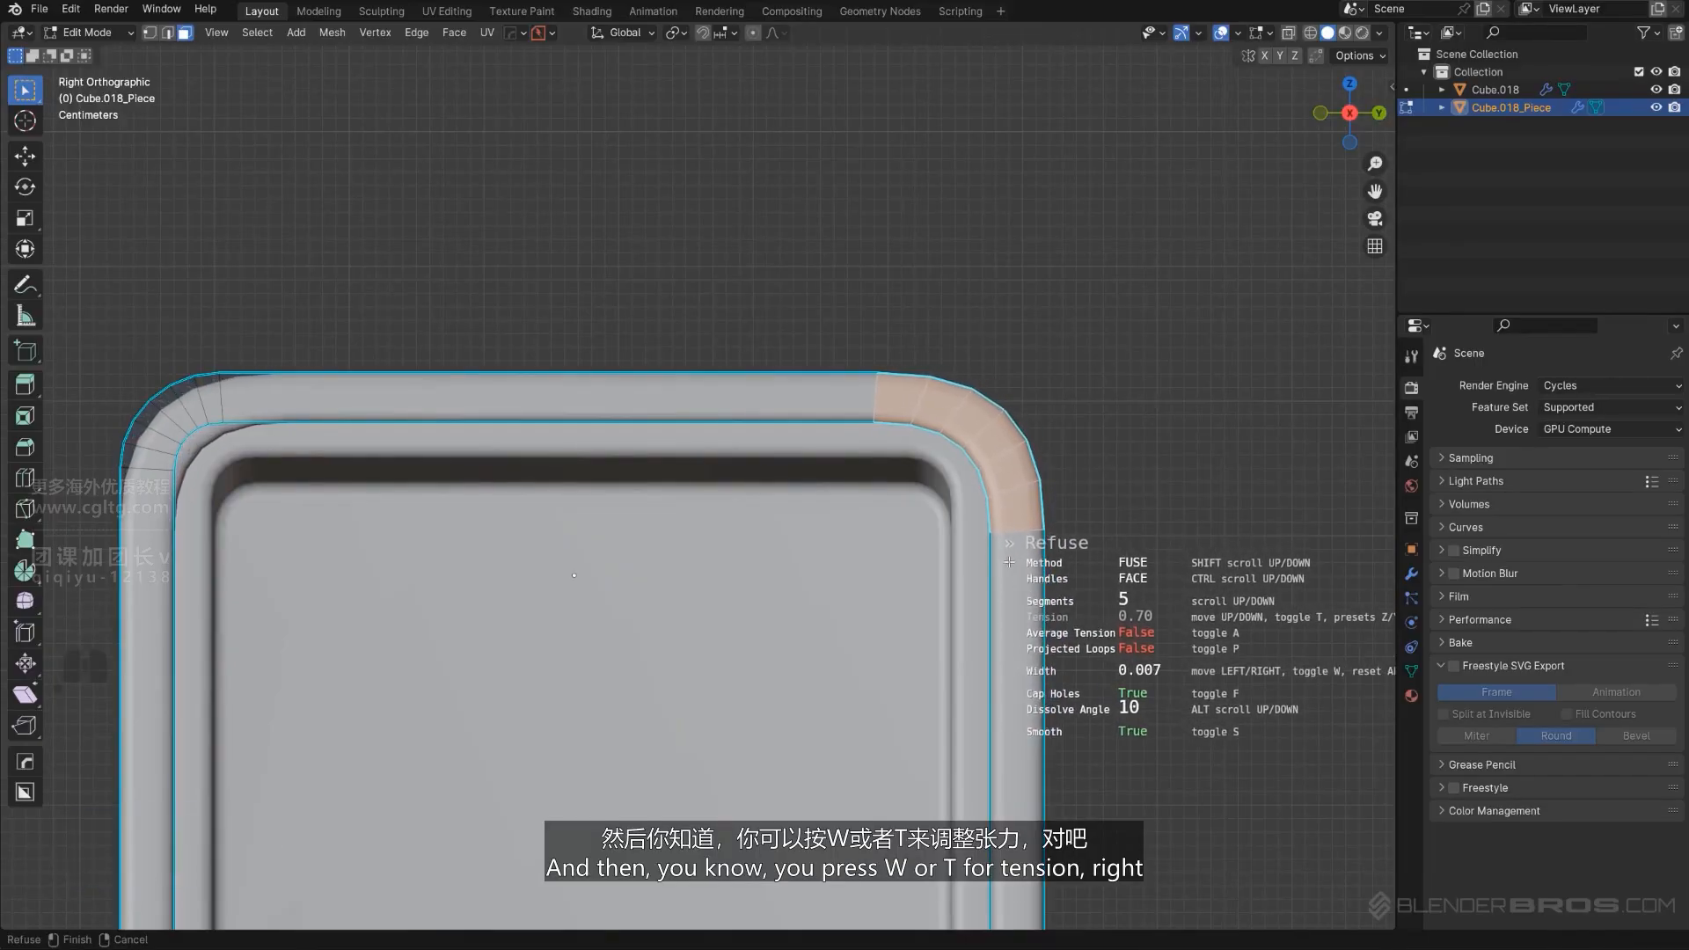
key(w)
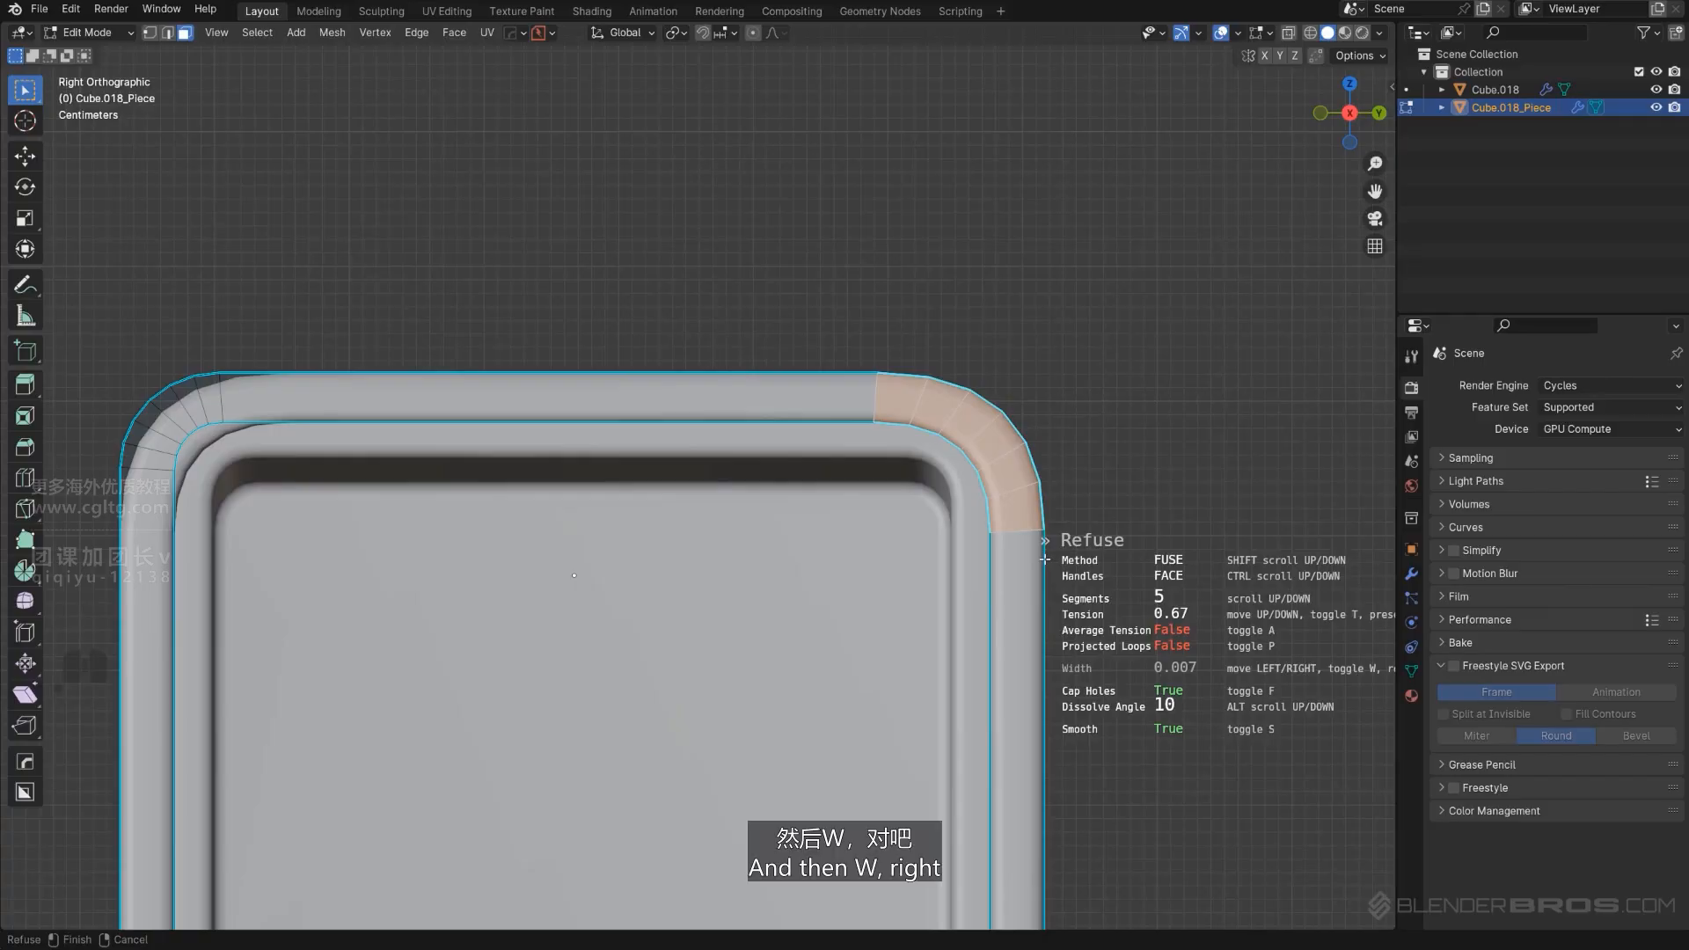
key(w)
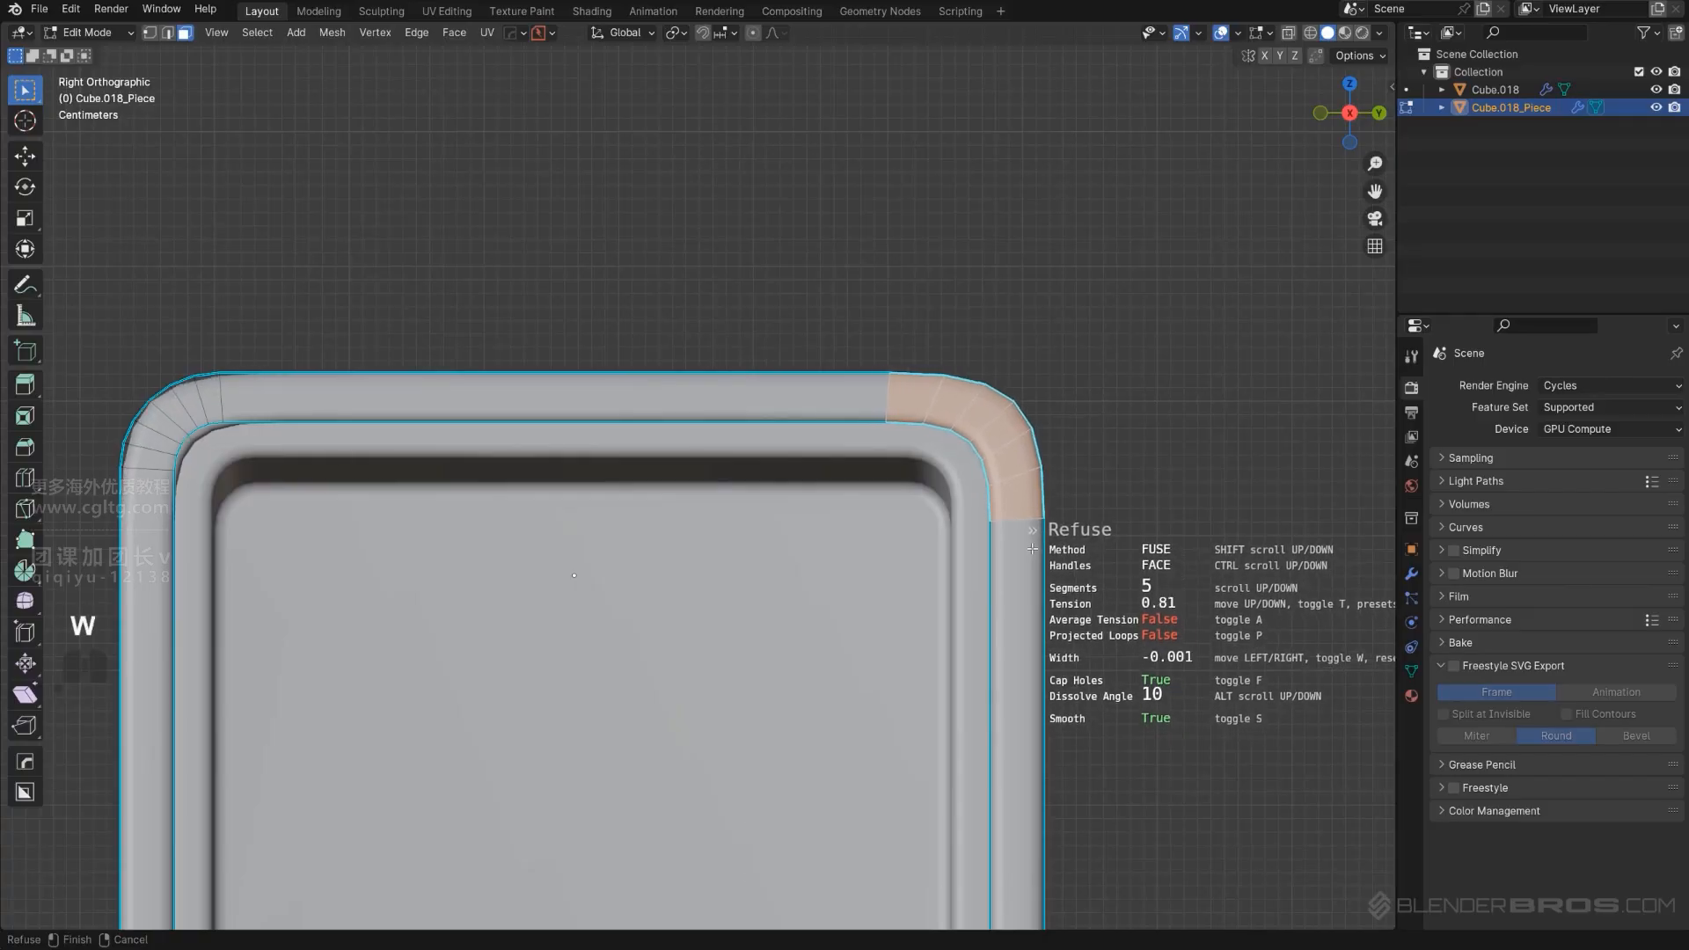
click(1032, 447)
Finish editing the cover piece and copy it together with the window frame.
key(Tab)
scroll(1016, 520, down, 4)
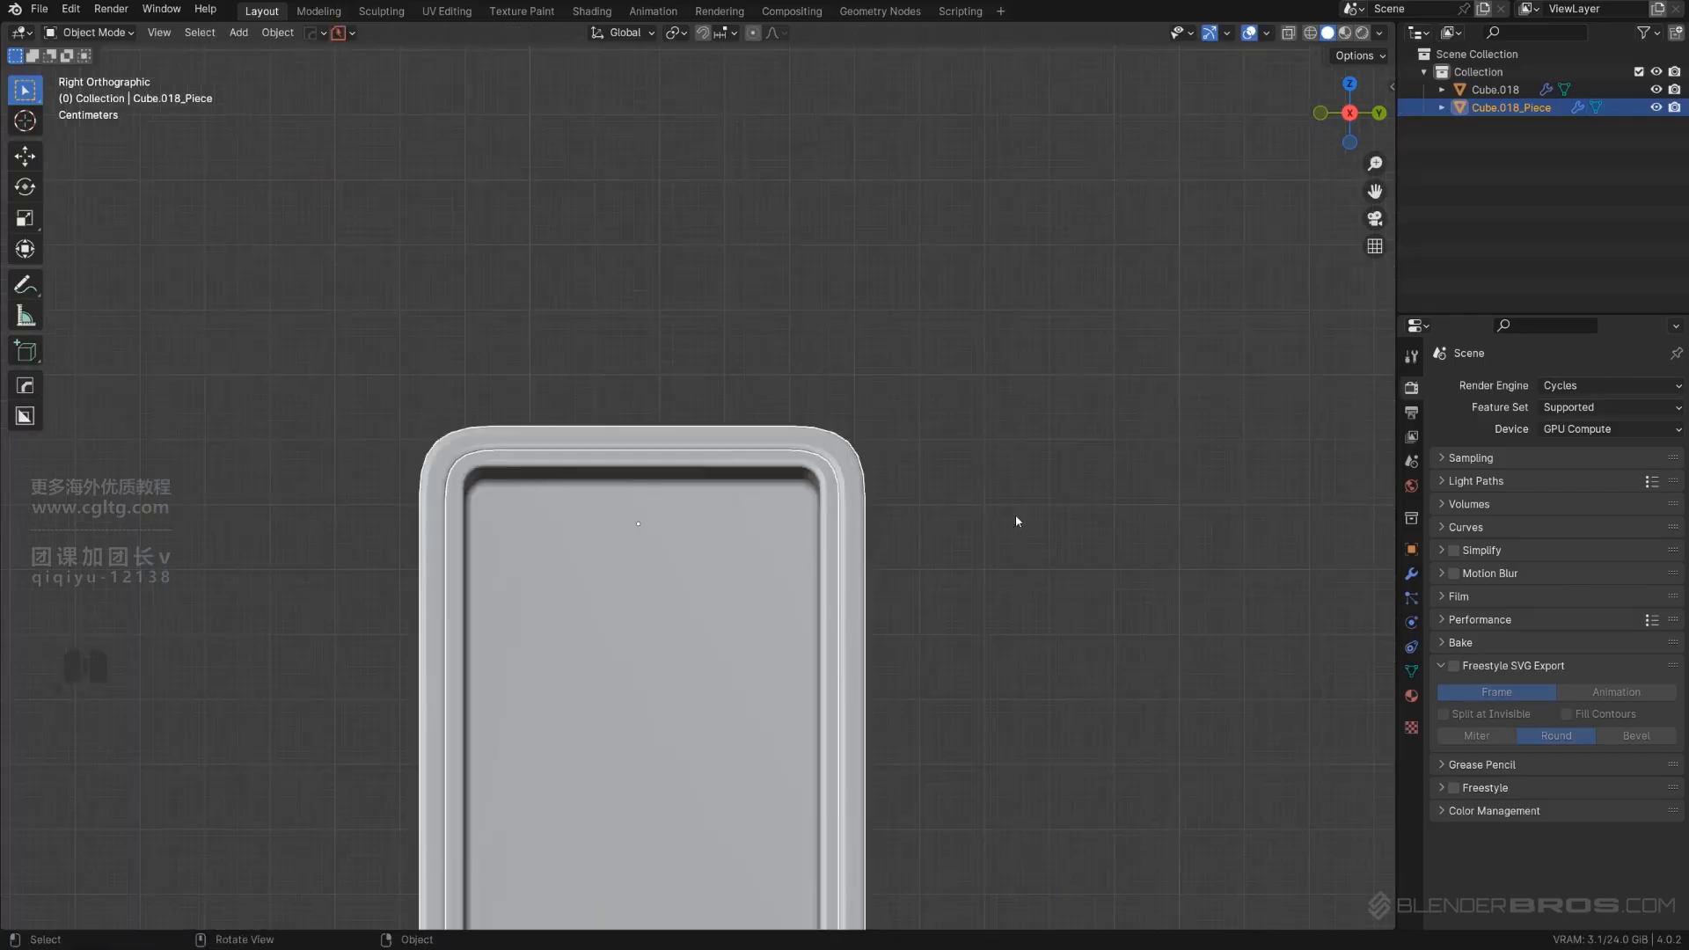
scroll(985, 540, down, 3)
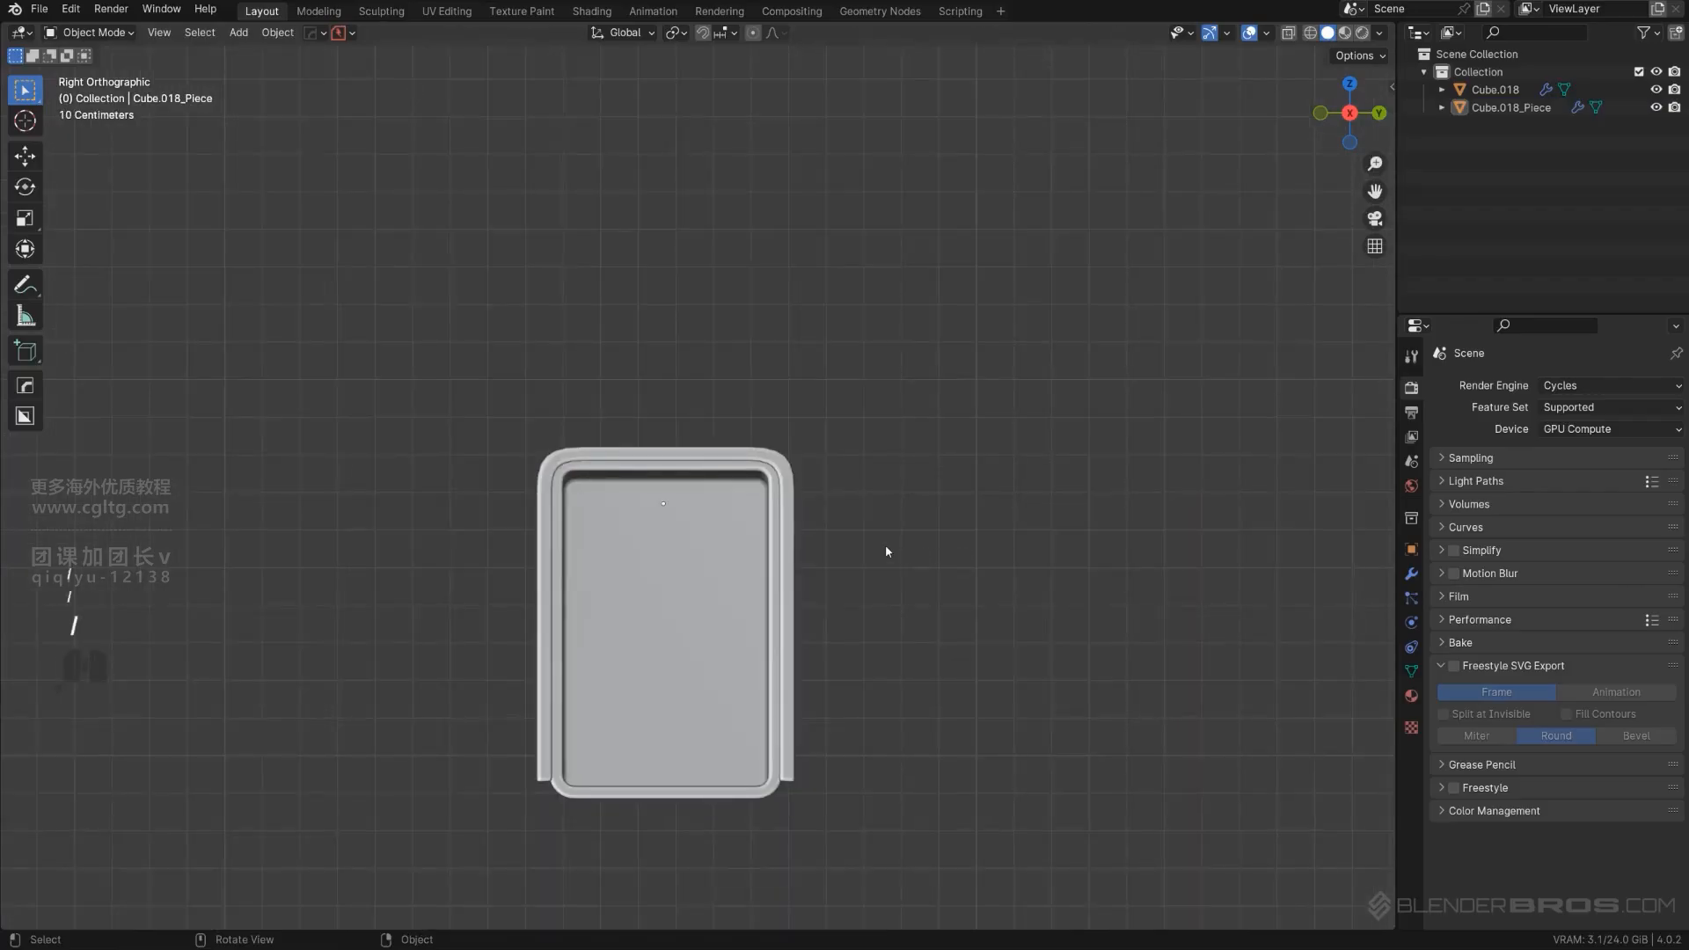
key(a)
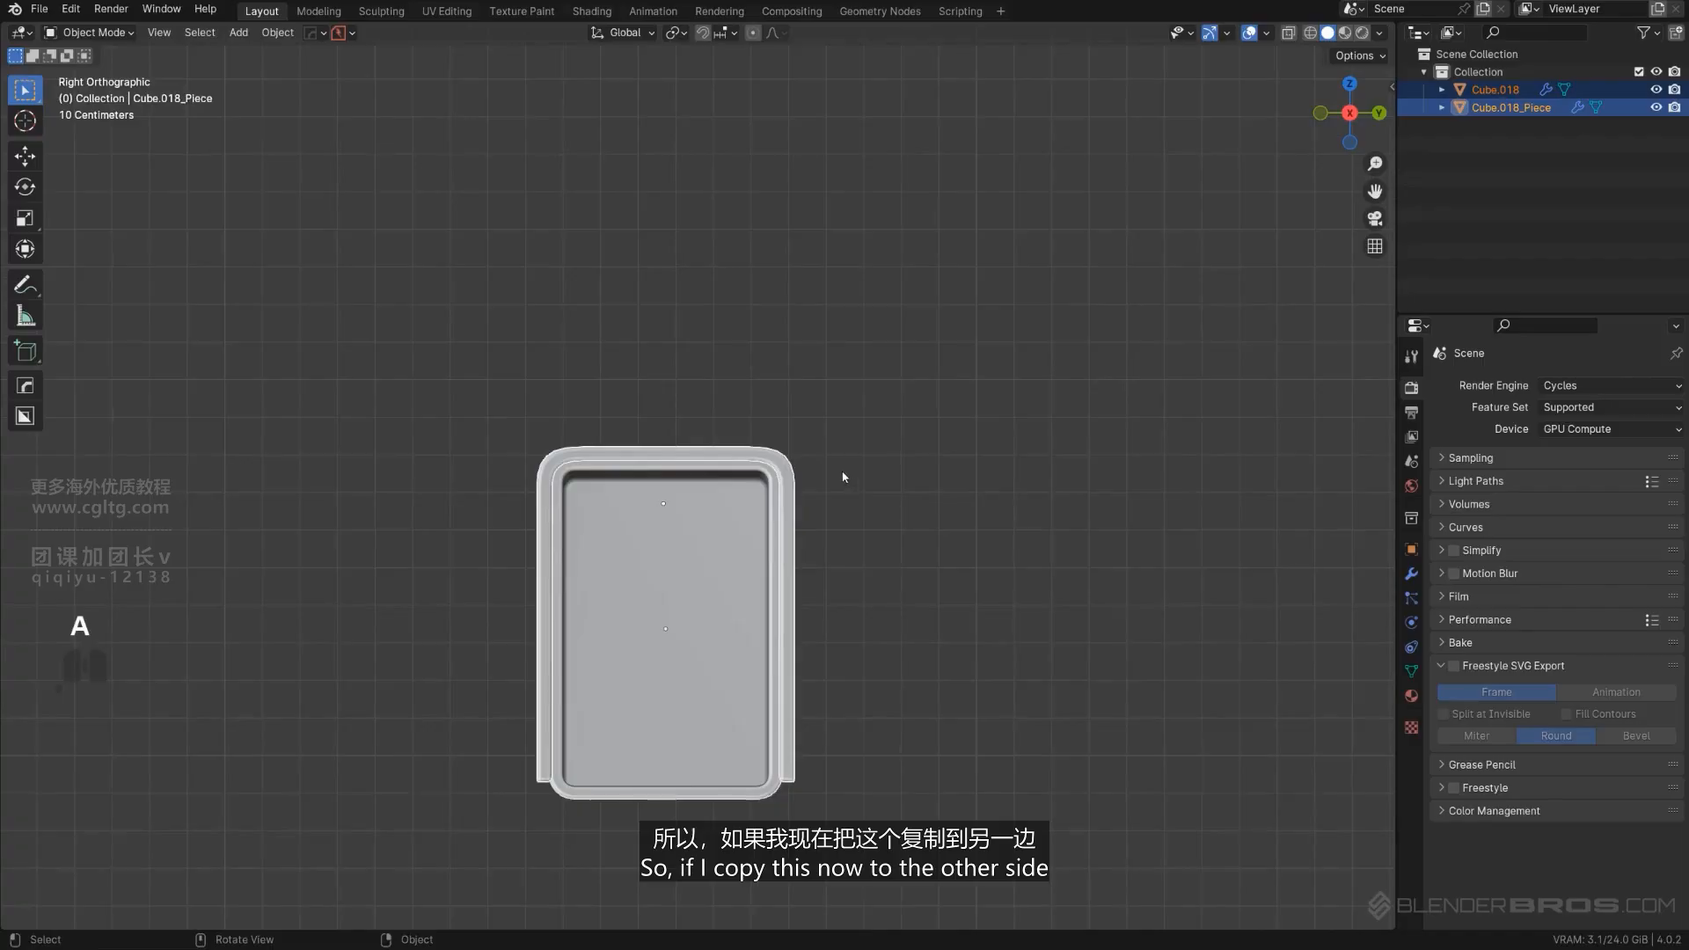
click(784, 456)
key(ctrl+c)
Switch to the truck scene, delete the old cover from the small side window and paste the copied objects in place.
click(789, 461)
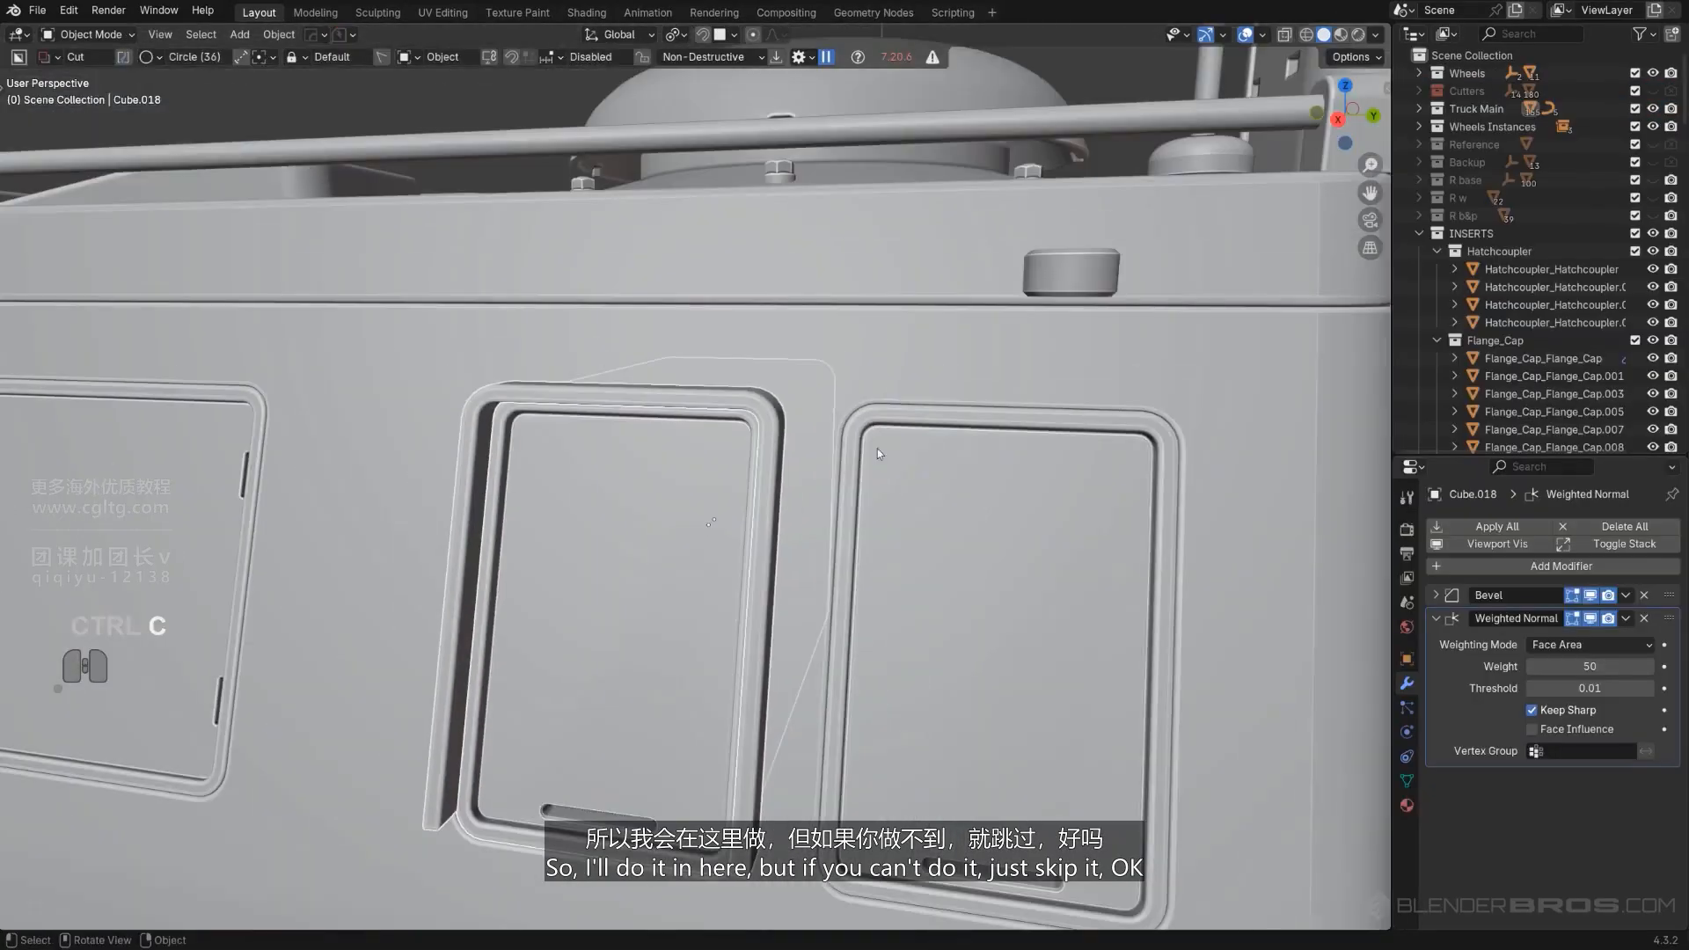
alt+middle_drag(766, 432, 820, 398)
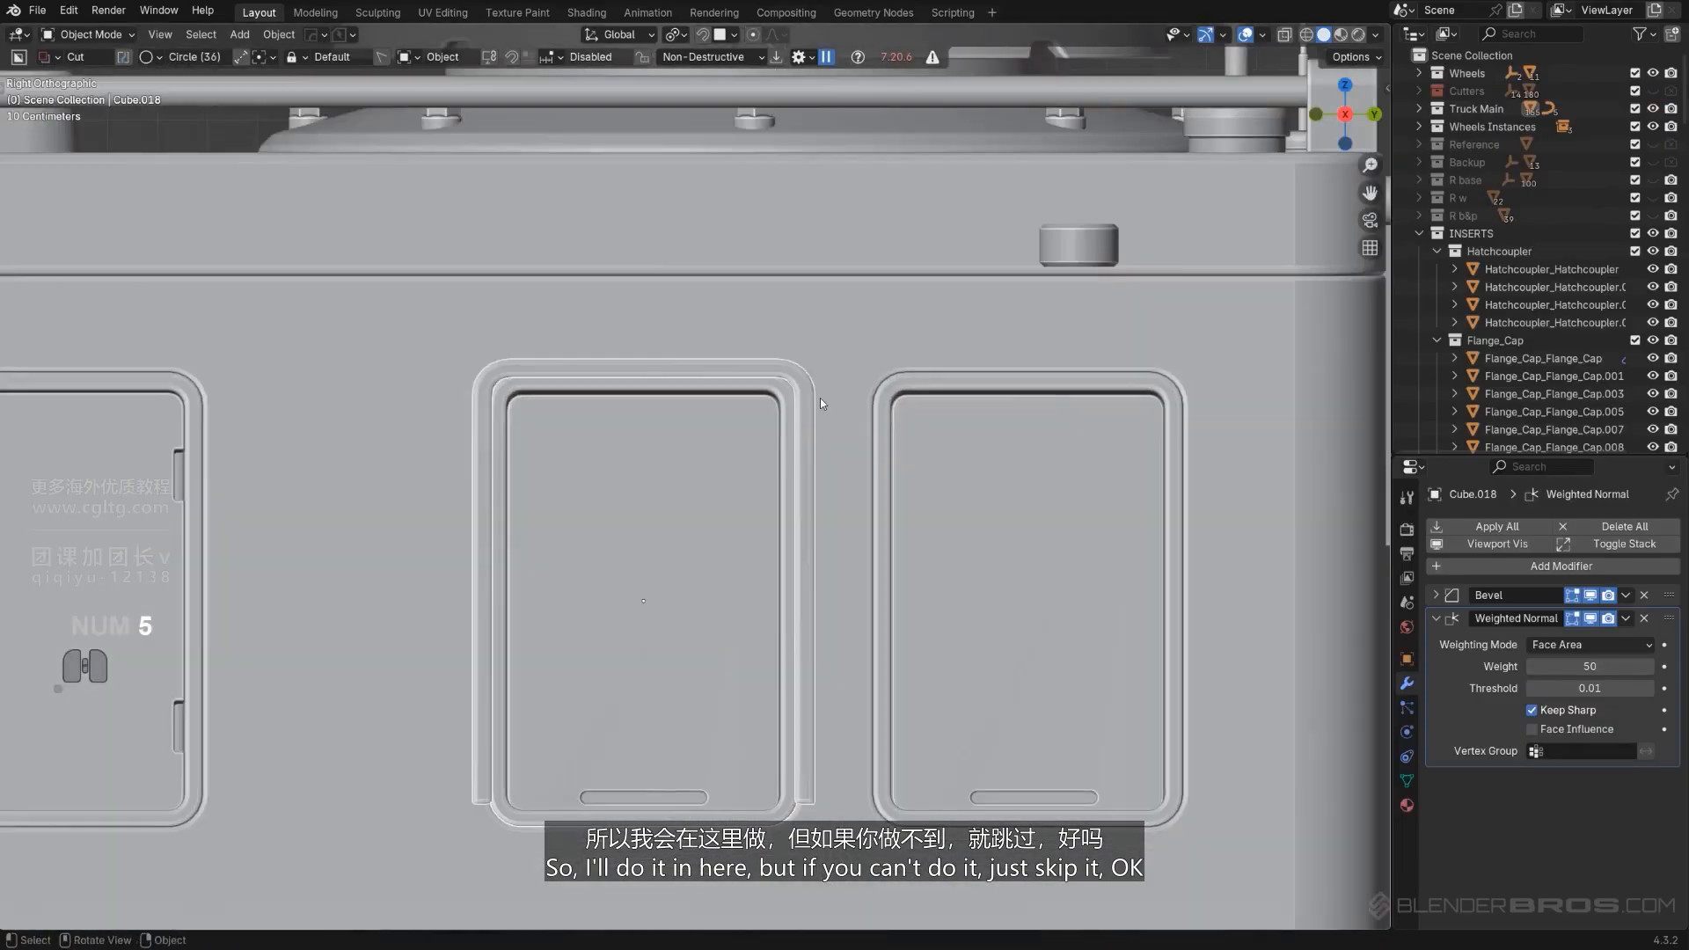
key(KP_5)
key(x)
click(805, 374)
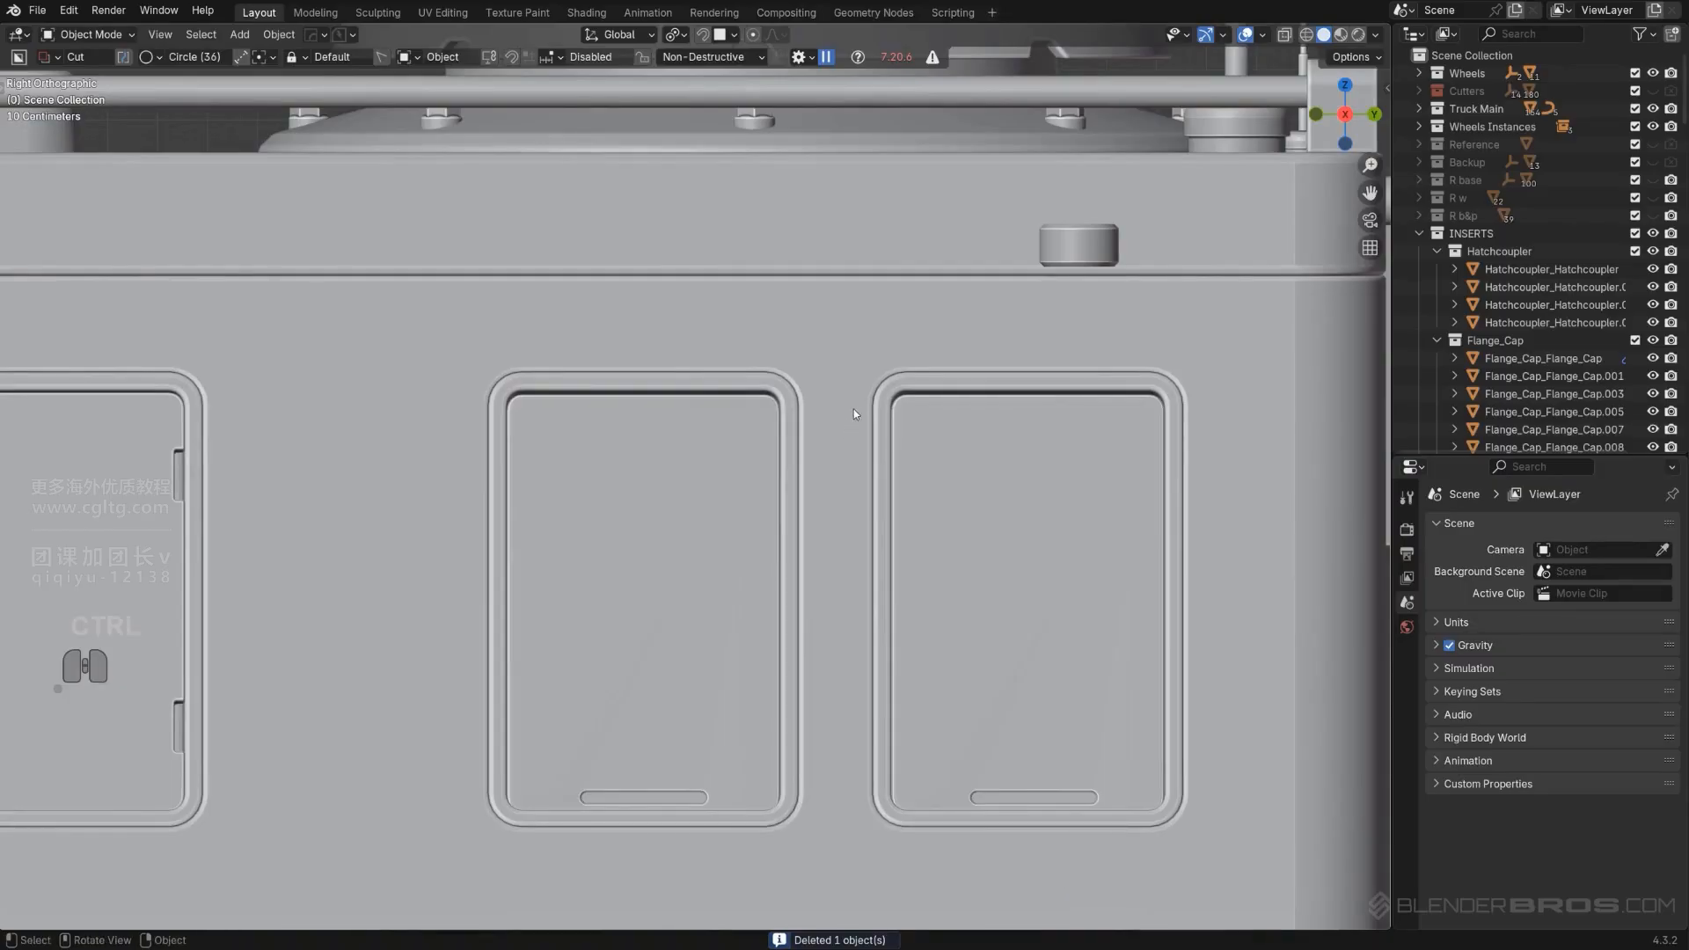
key(ctrl+v)
scroll(859, 393, up, 2)
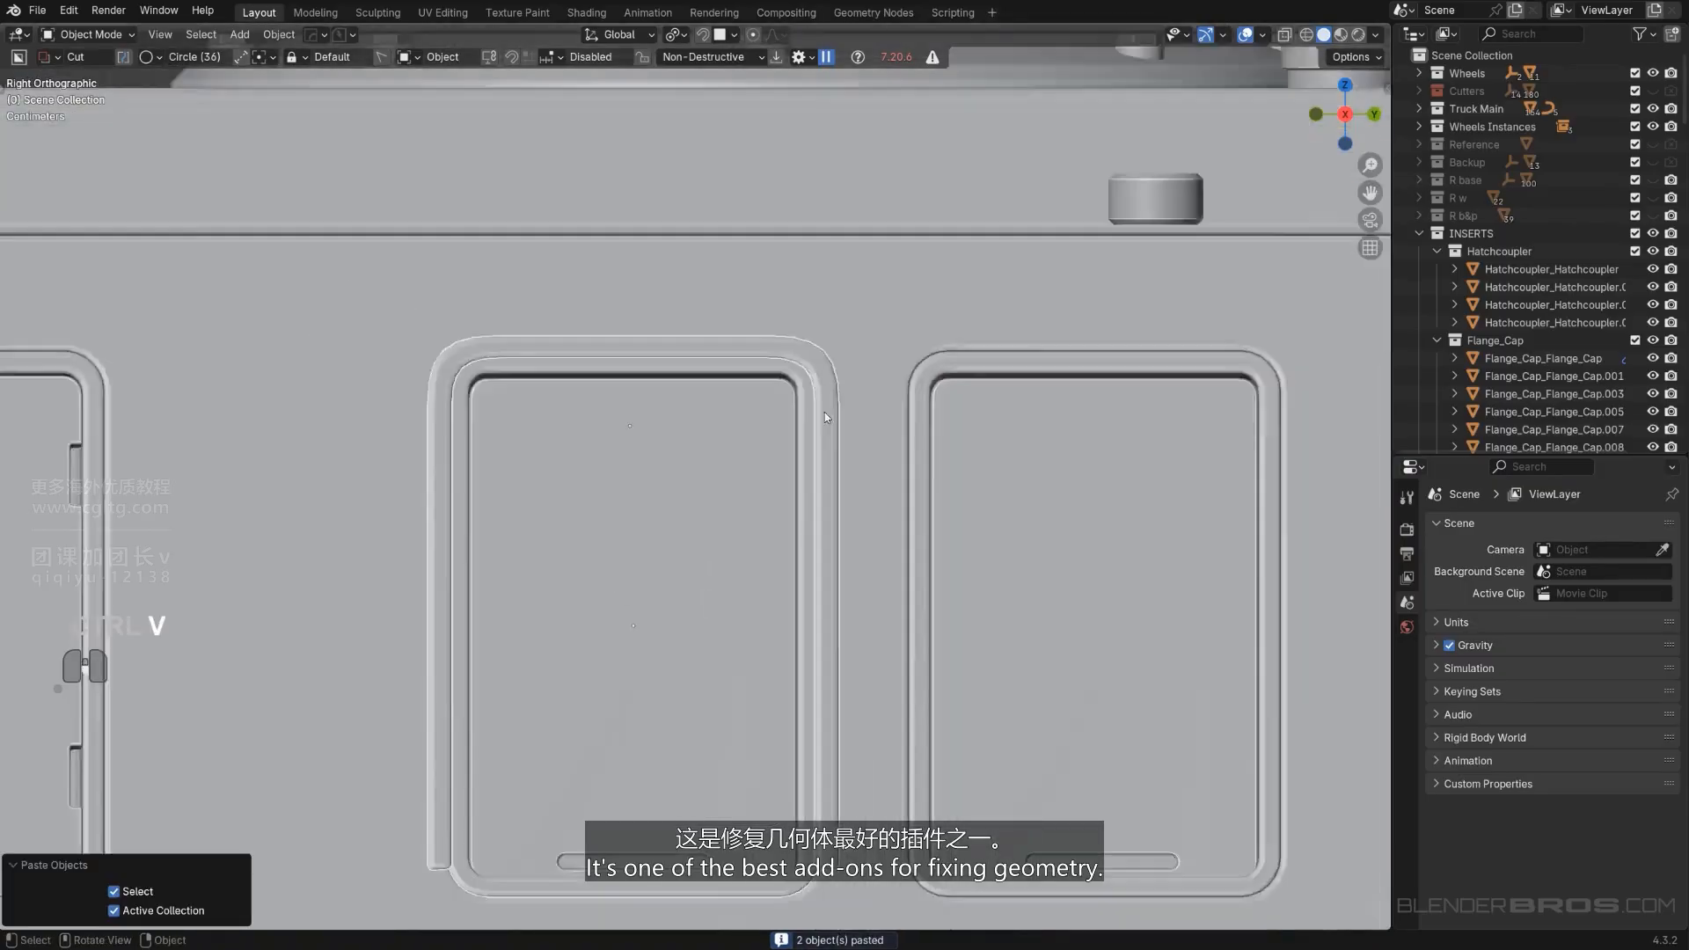
Cut away the lower part of the window cover with a box cut, leaving only the top section with short legs.
scroll(826, 417, down, 3)
key(d)
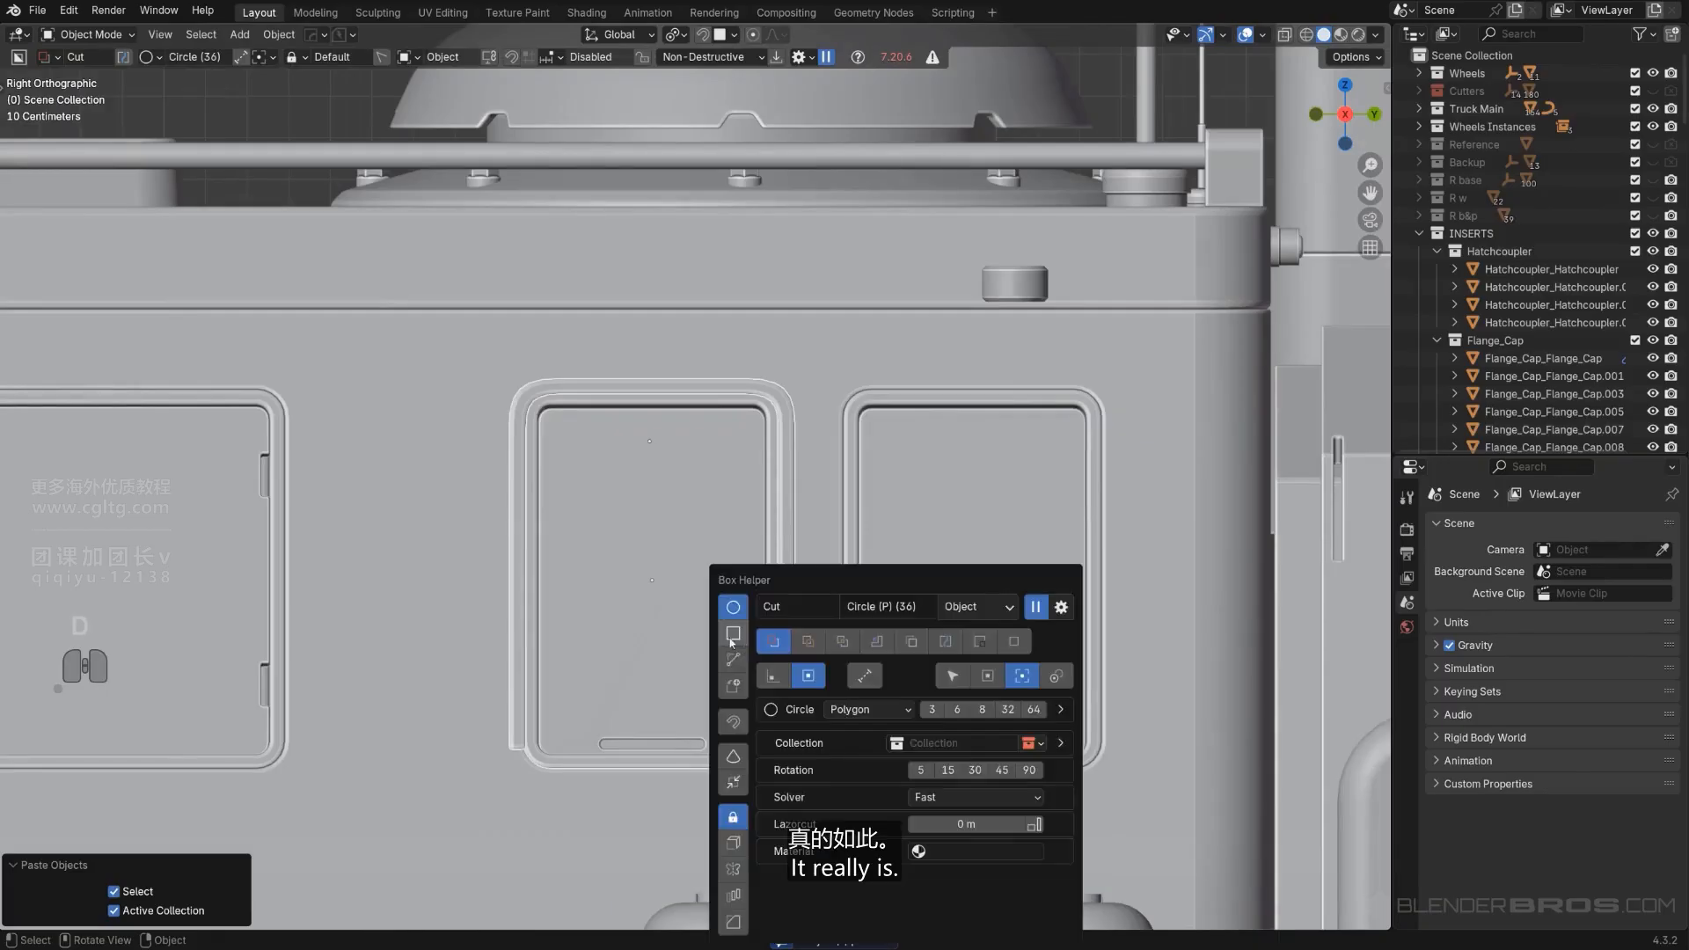
click(733, 635)
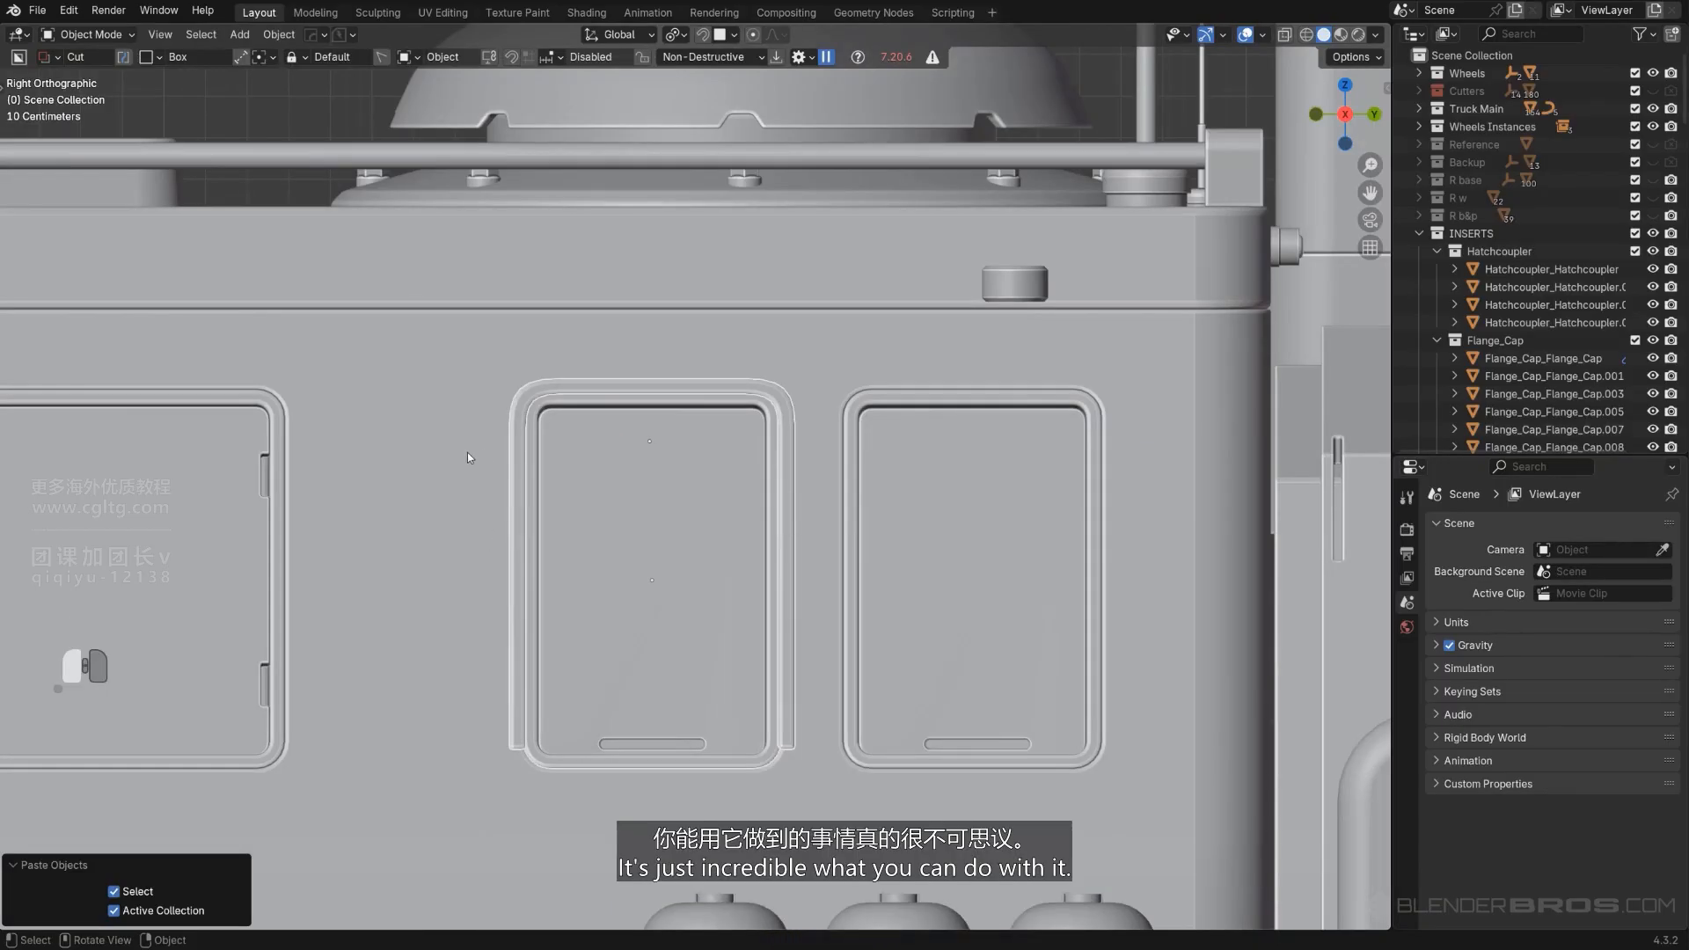
drag(474, 455, 965, 794)
key(space)
scroll(964, 794, down, 6)
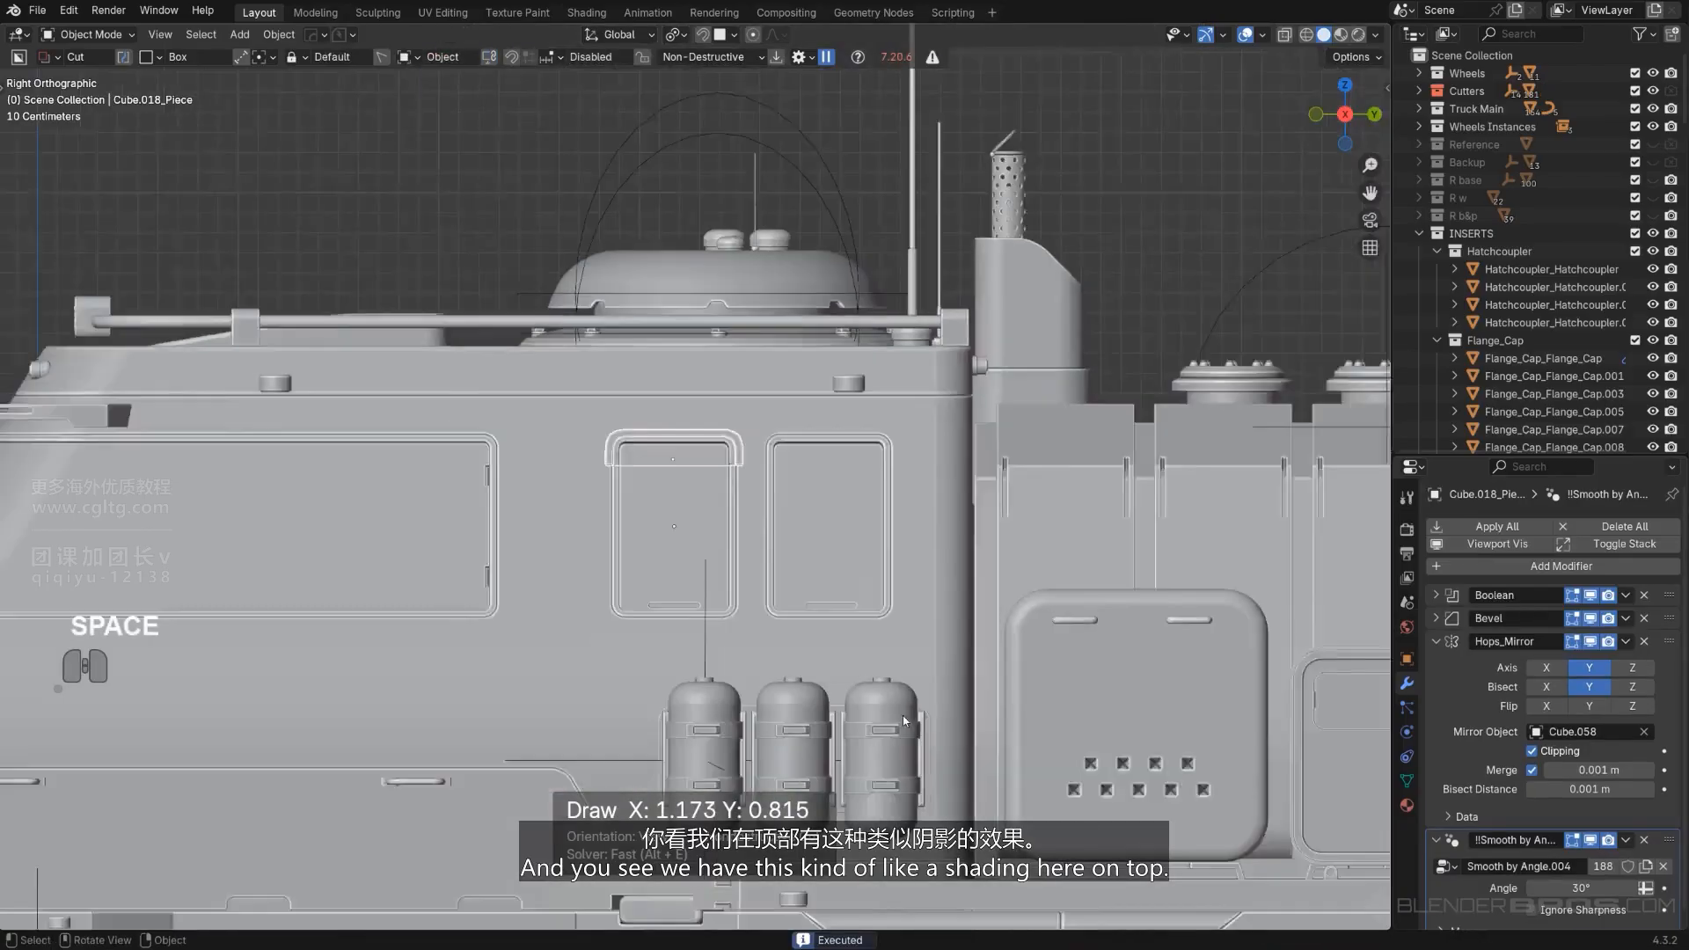
Move the trimmed window cover about -0.0235 m along X, closer to the truck wall.
middle_drag(889, 255, 961, 226)
key(KP_5)
scroll(934, 278, up, 2)
middle_drag(935, 283, 1052, 308)
scroll(801, 515, up, 4)
click(797, 500)
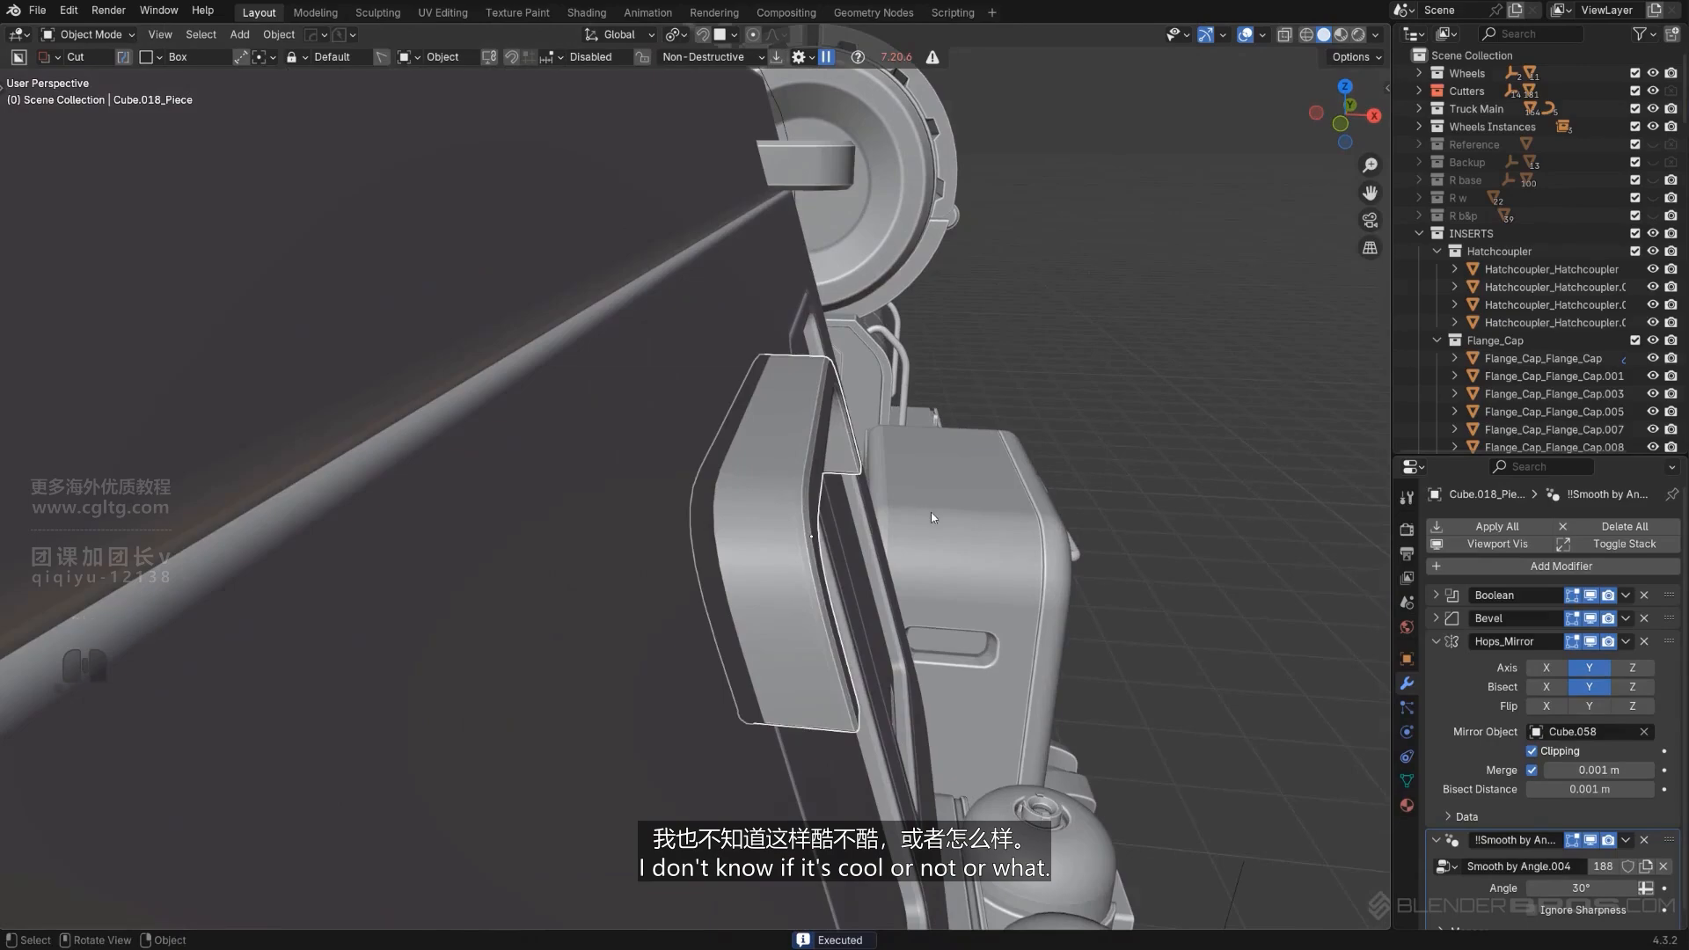
key(g)
key(x)
click(809, 509)
scroll(809, 509, up, 1)
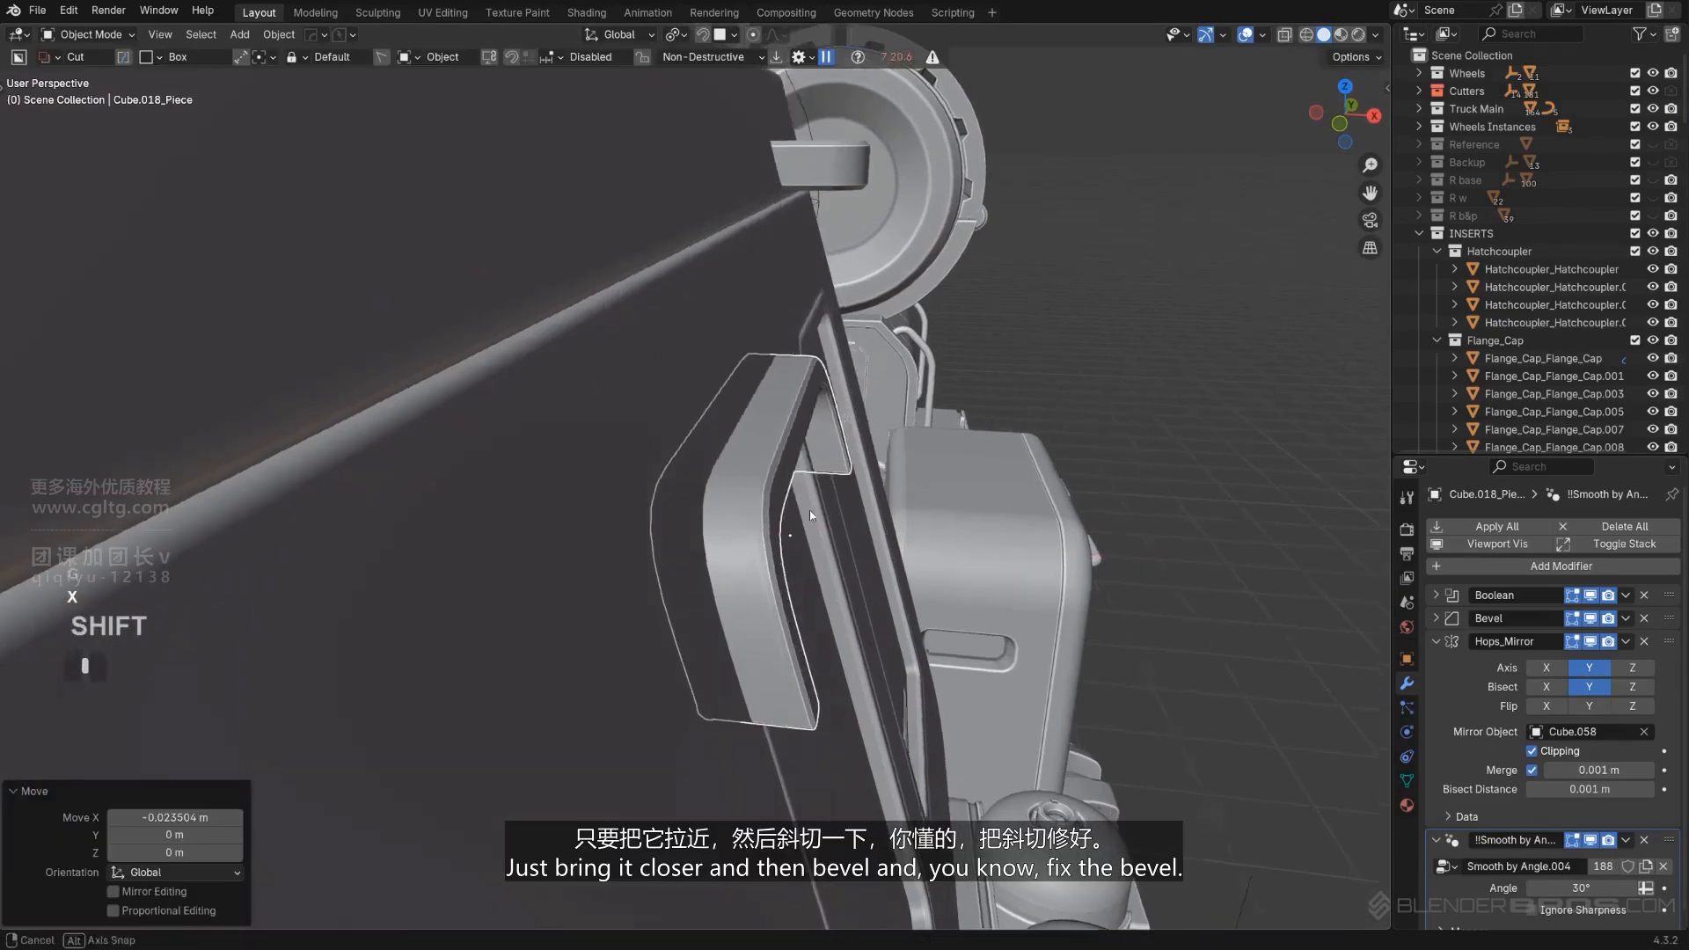
Set the window cover's bevel profile to 0.5 with 60° autosmooth and inspect its shading from several angles.
middle_drag(810, 509, 746, 458)
scroll(746, 458, up, 3)
key(q)
click(727, 475)
key(1)
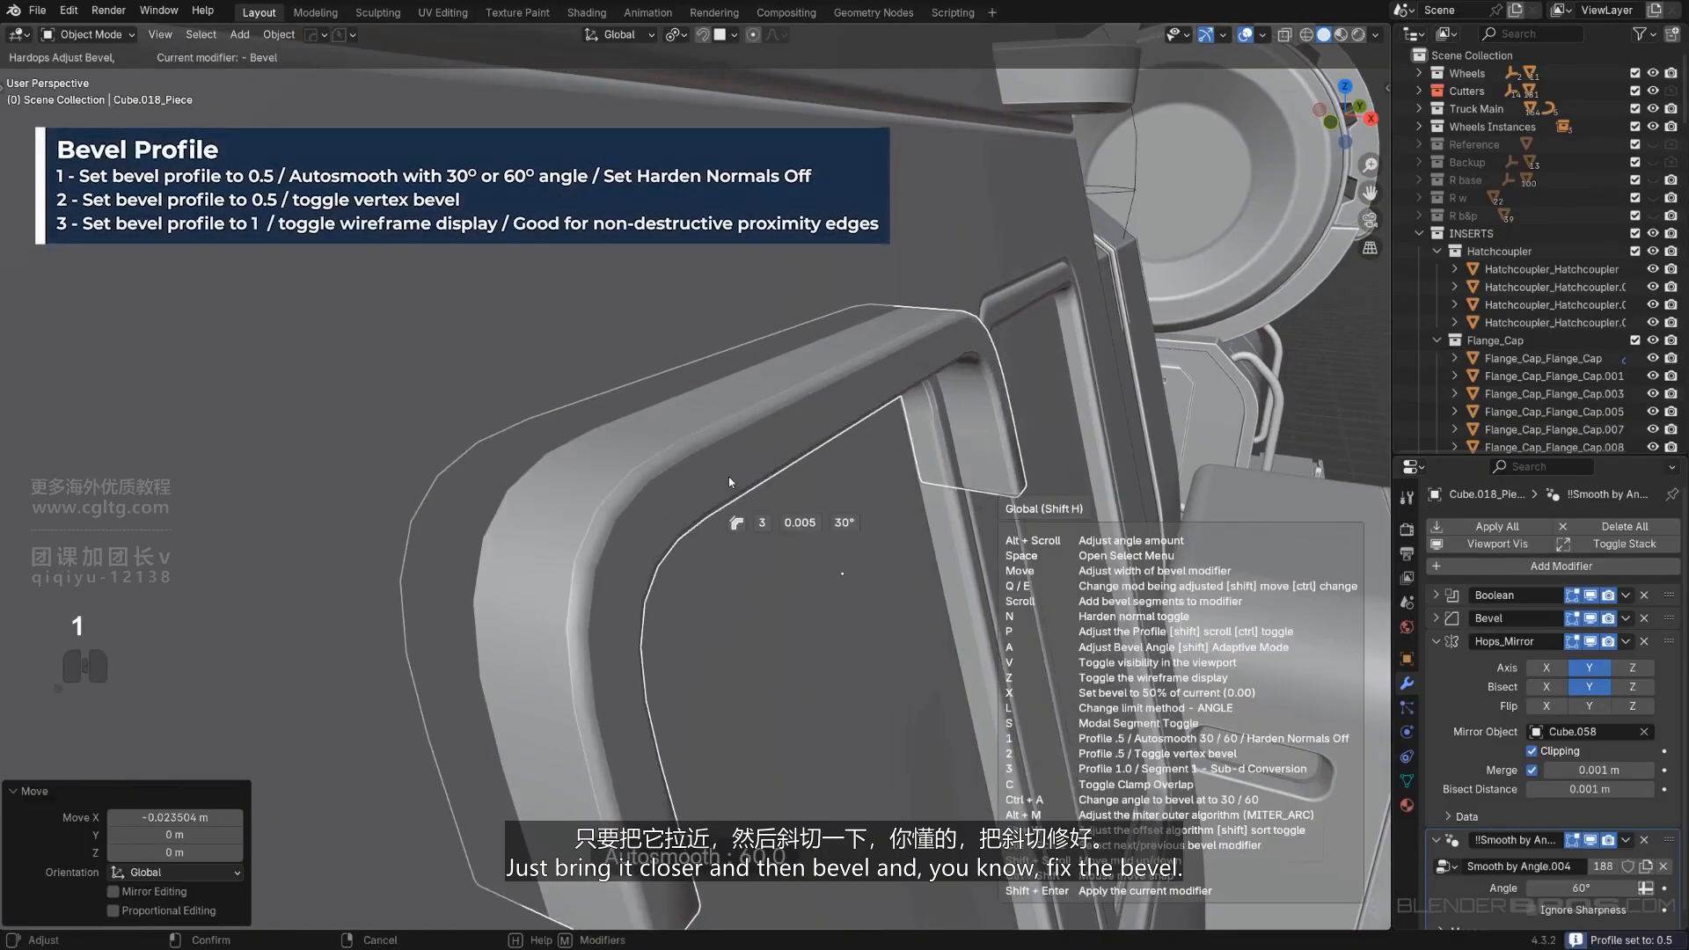
click(730, 482)
scroll(735, 482, down, 4)
alt+middle_drag(837, 467, 810, 452)
scroll(681, 515, up, 2)
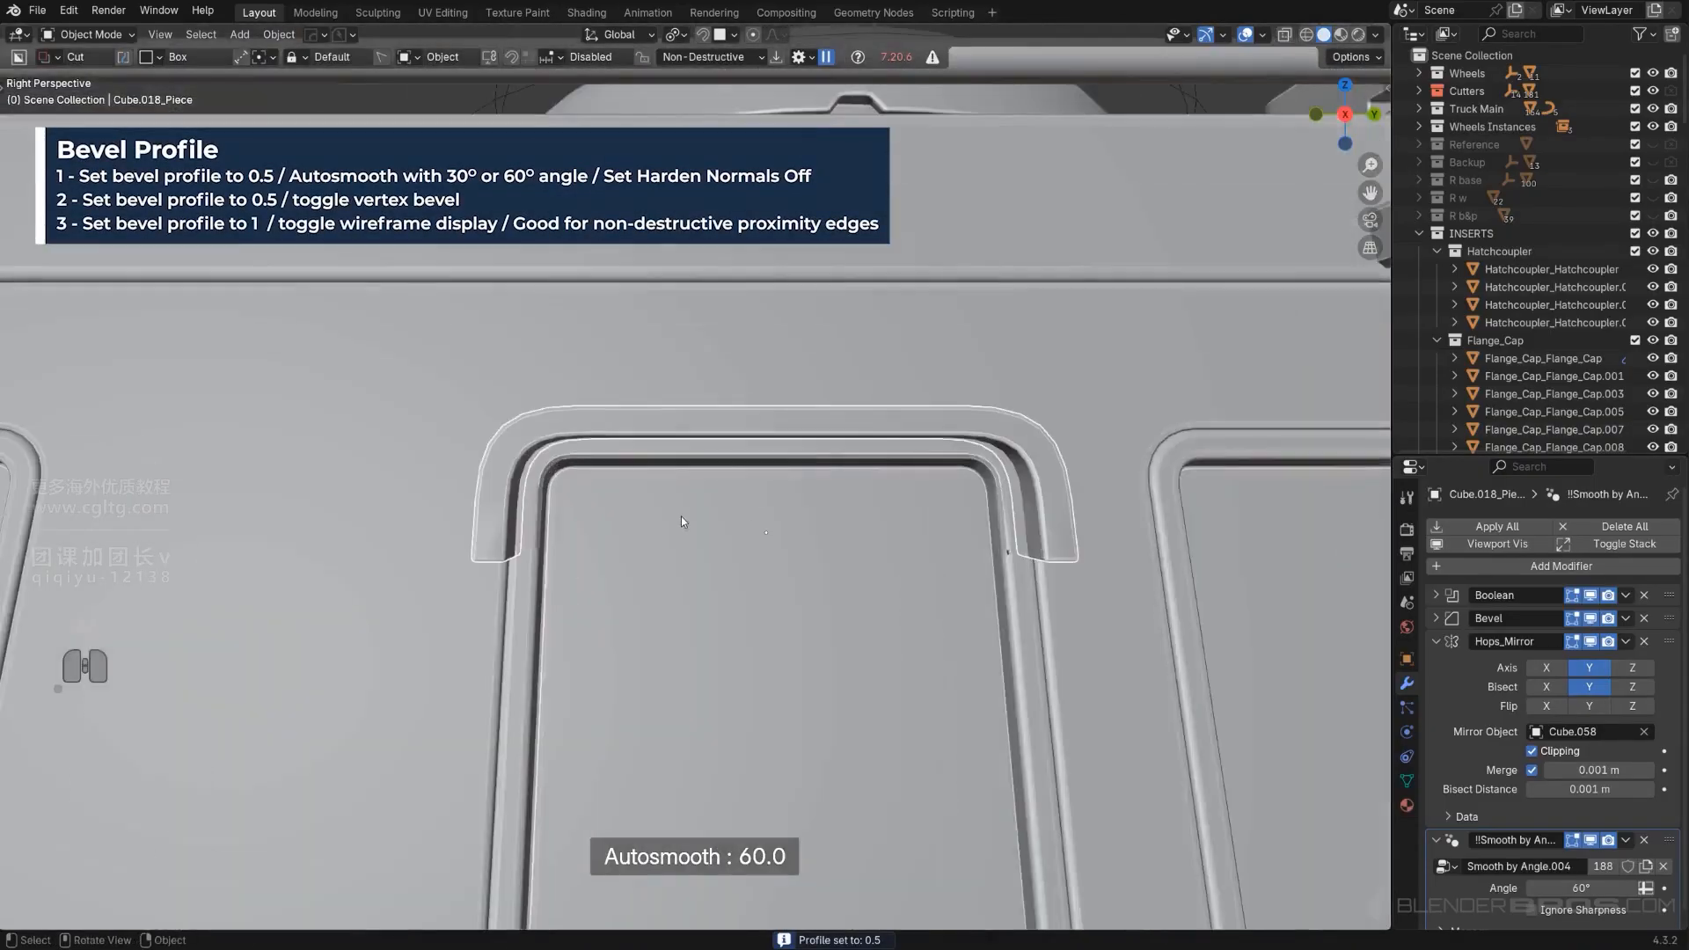
middle_drag(681, 516, 528, 507)
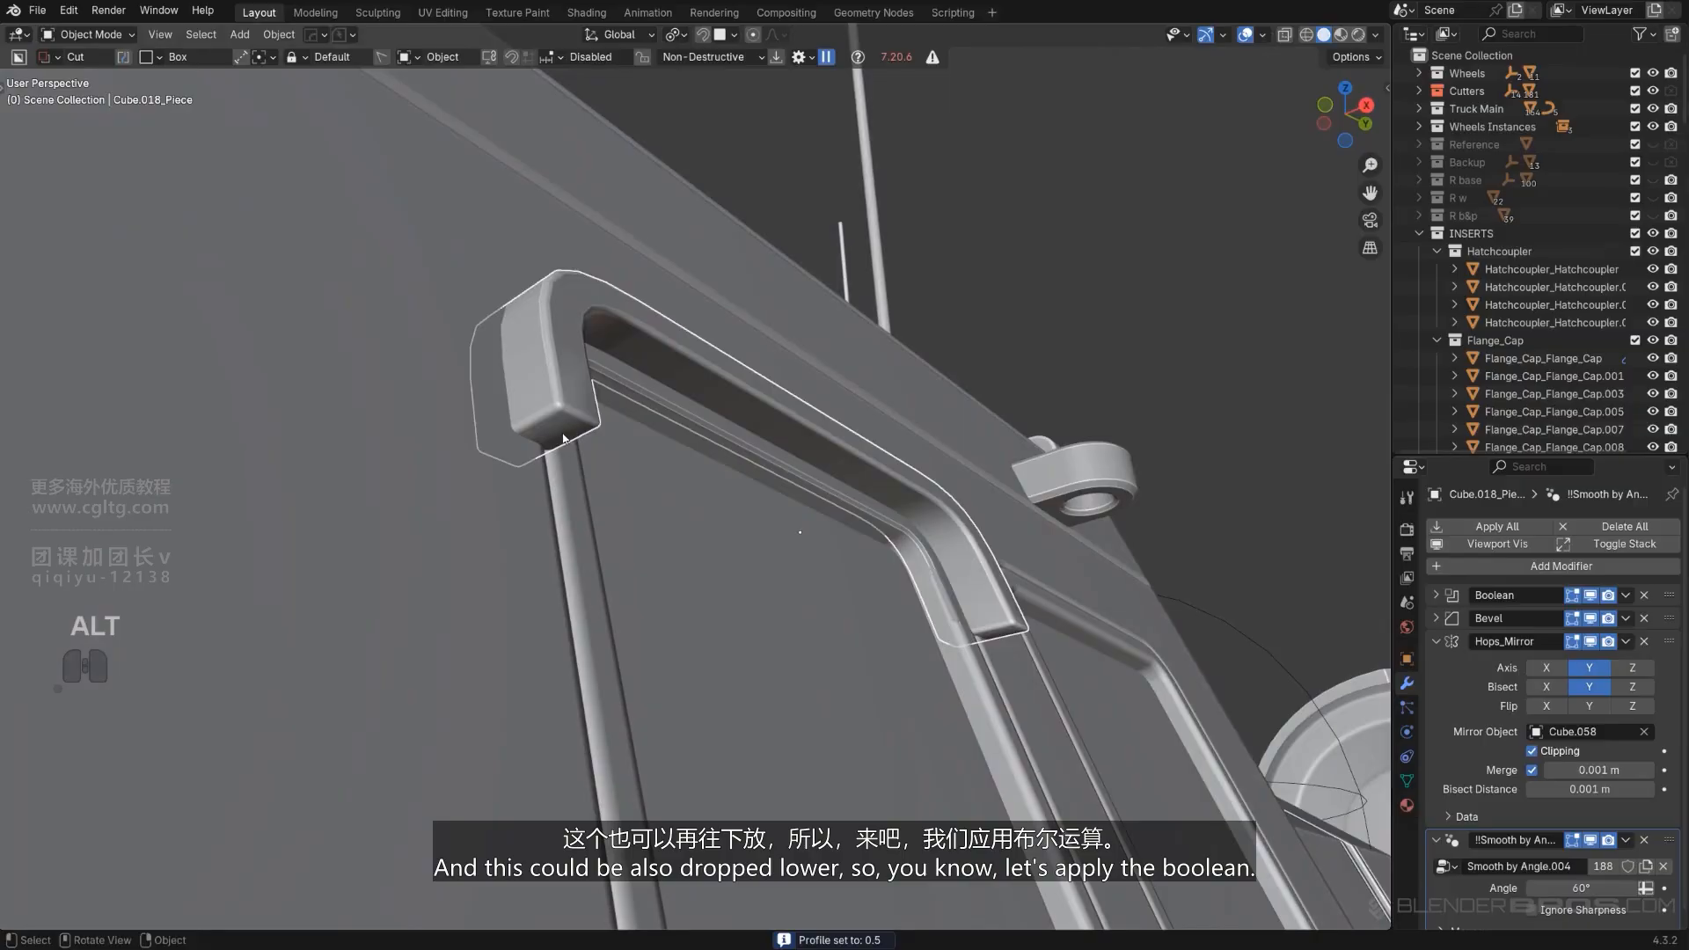
Isolate the window cover, apply its Boolean modifier and open its mesh for editing.
key(Tab)
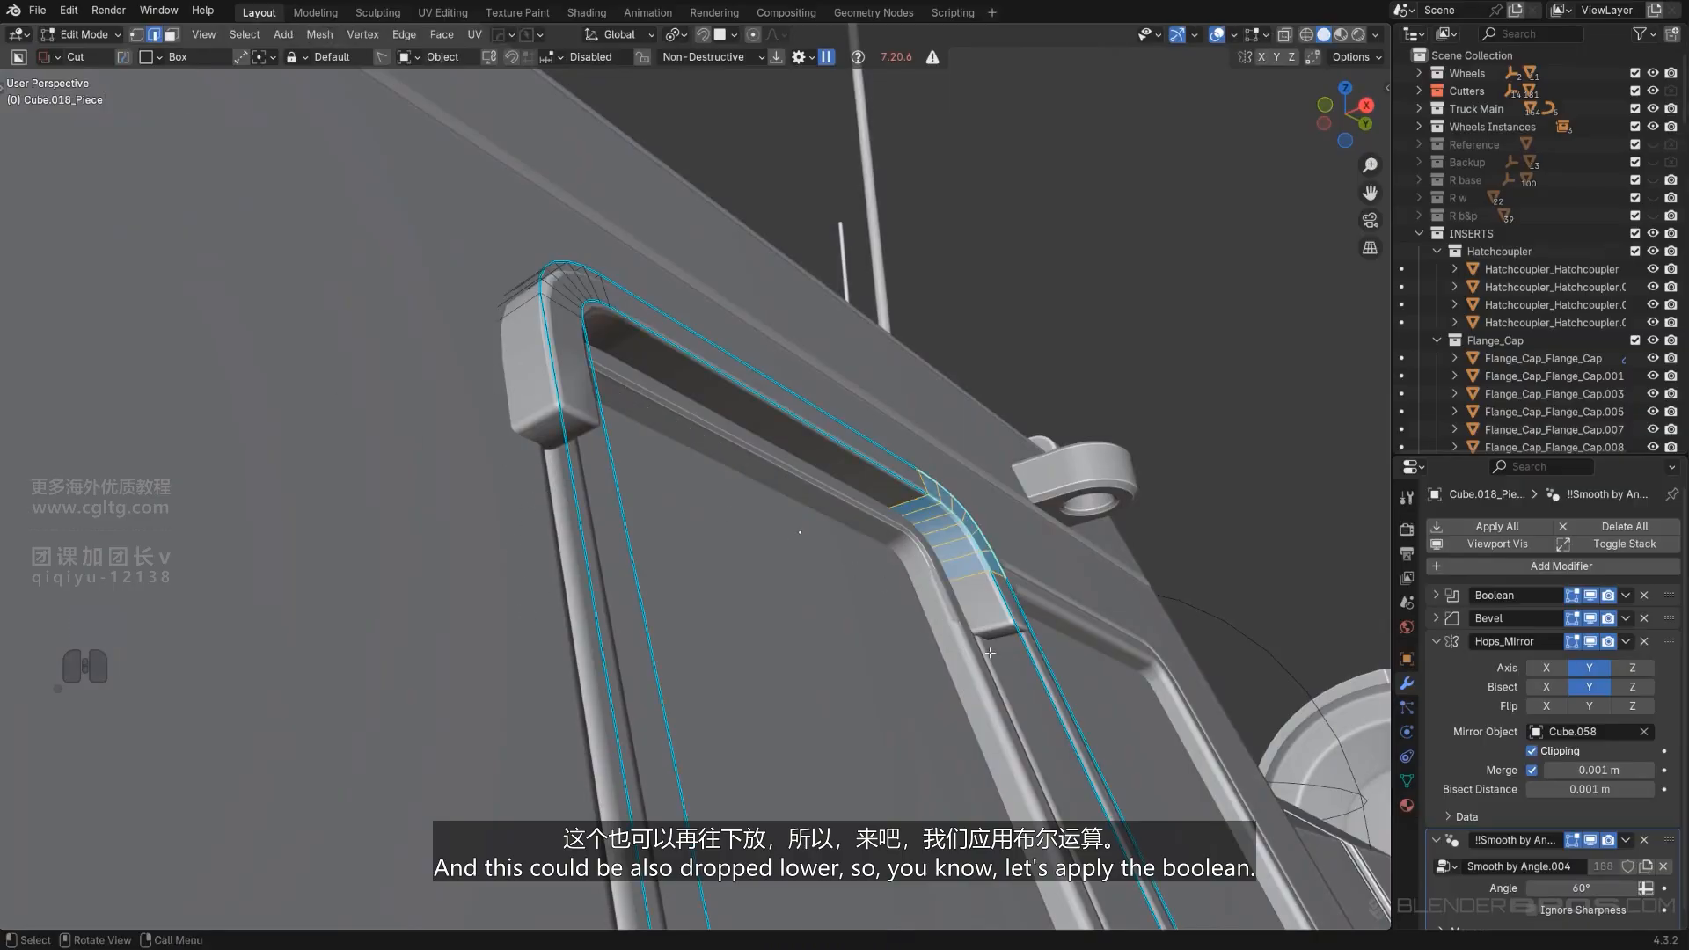
key(slash)
key(Tab)
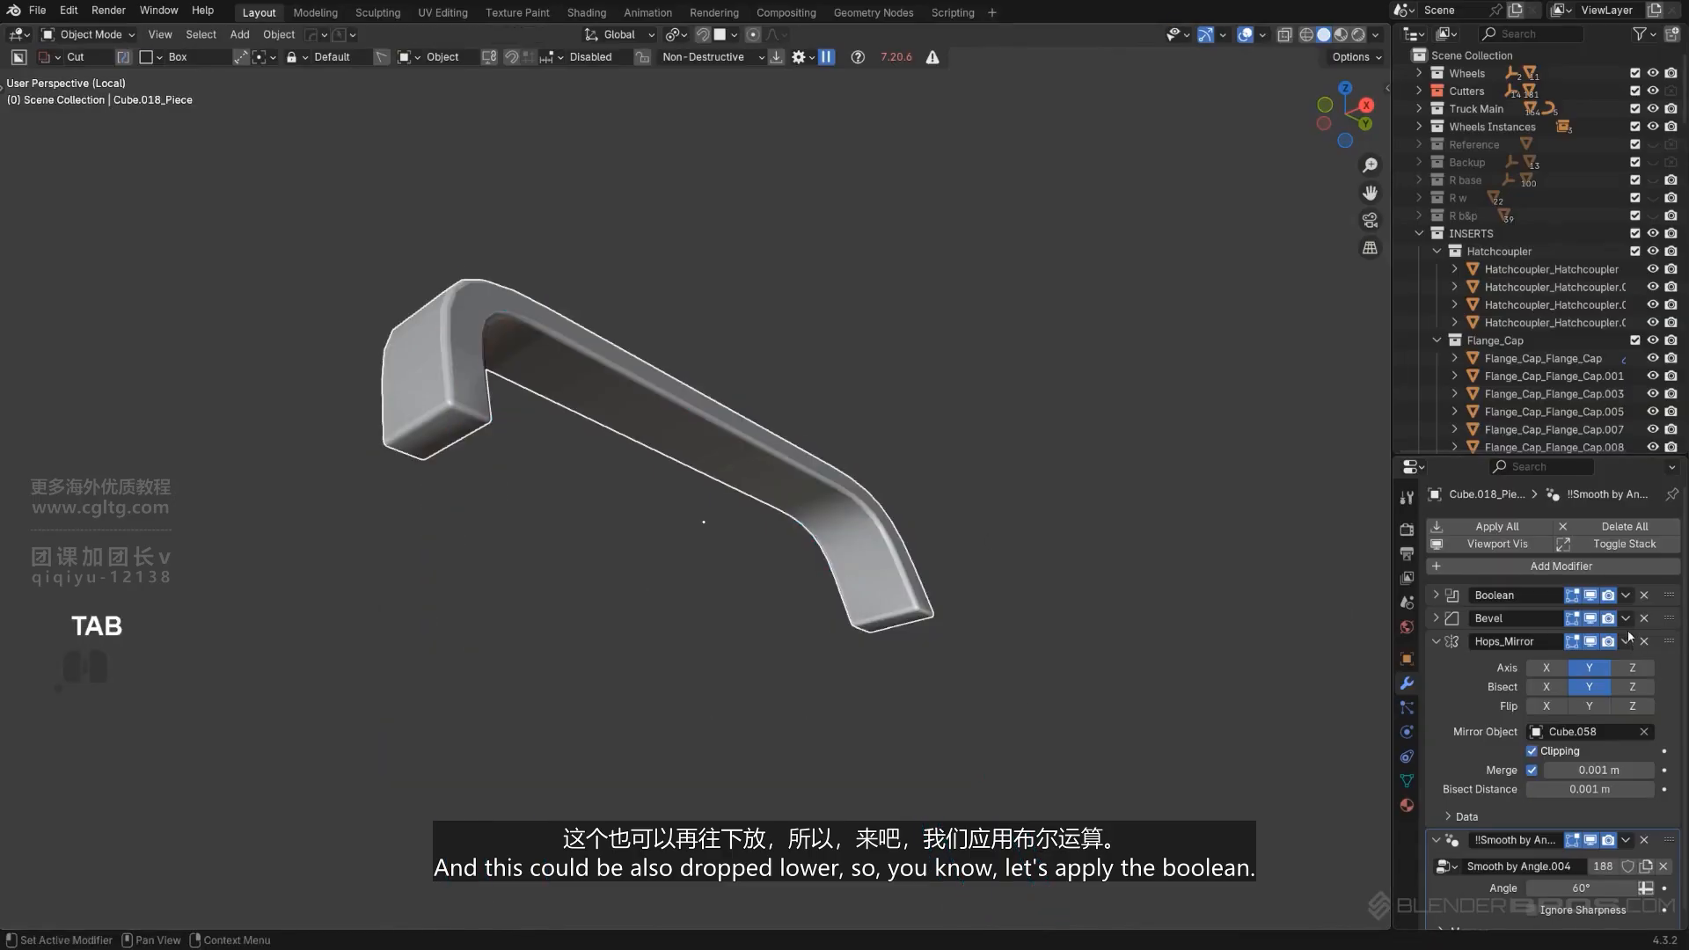
click(1626, 595)
click(1549, 615)
key(Tab)
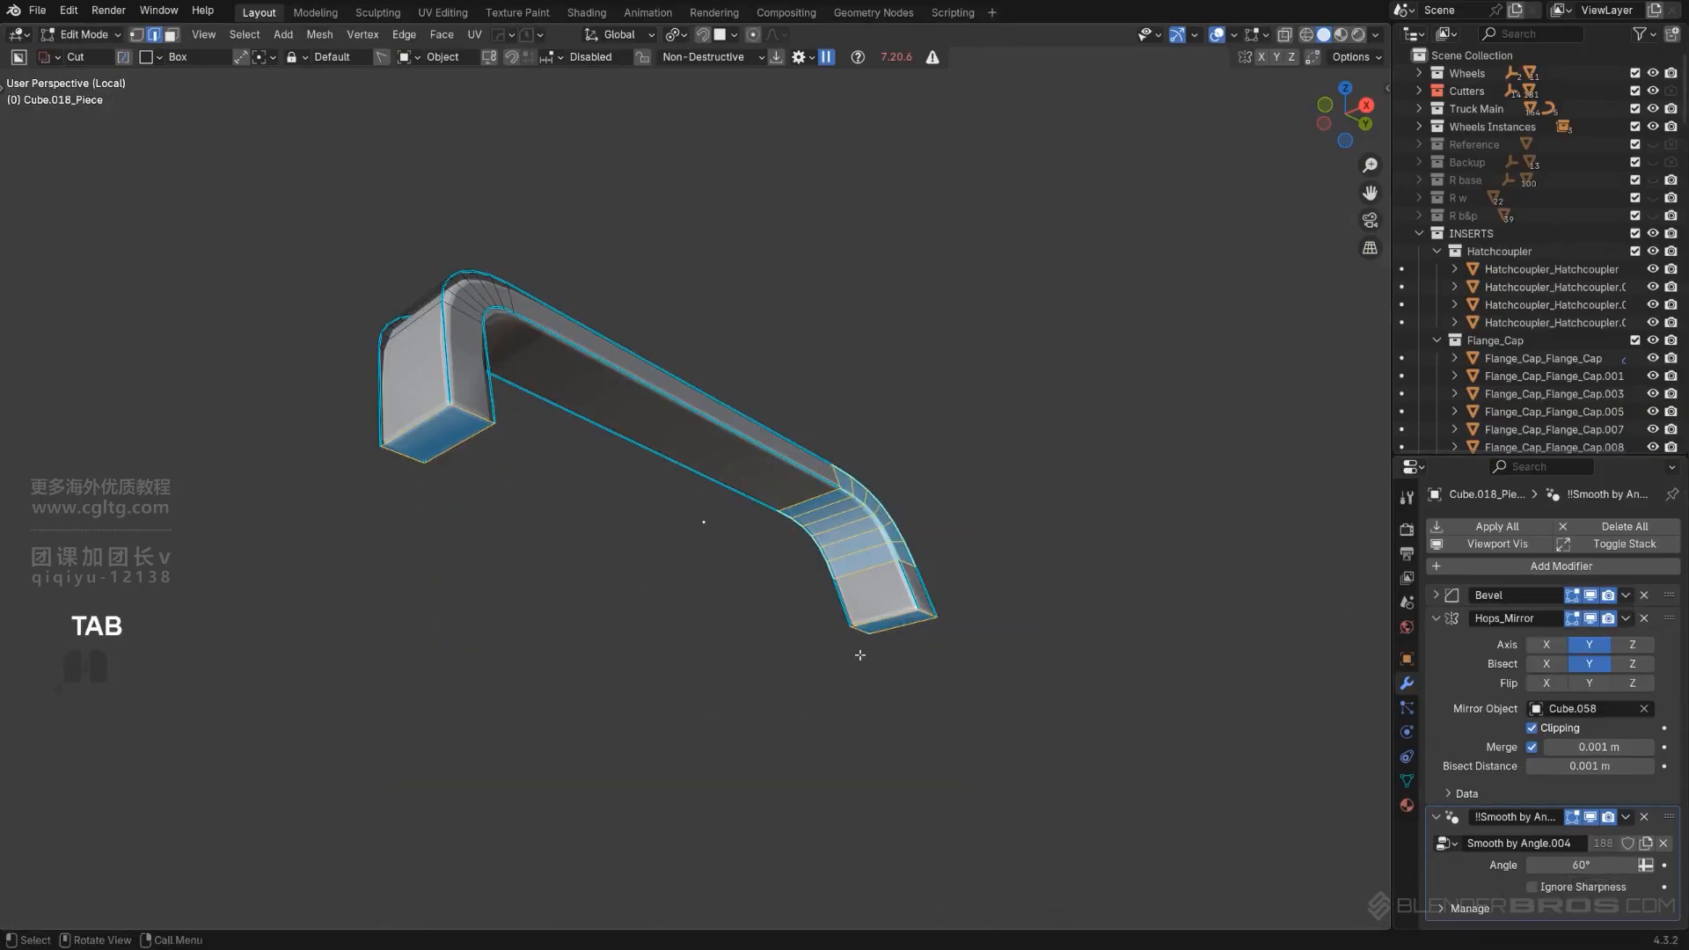
Try to lower the cover's selected end geometry along Z and undo the move.
key(g)
key(z)
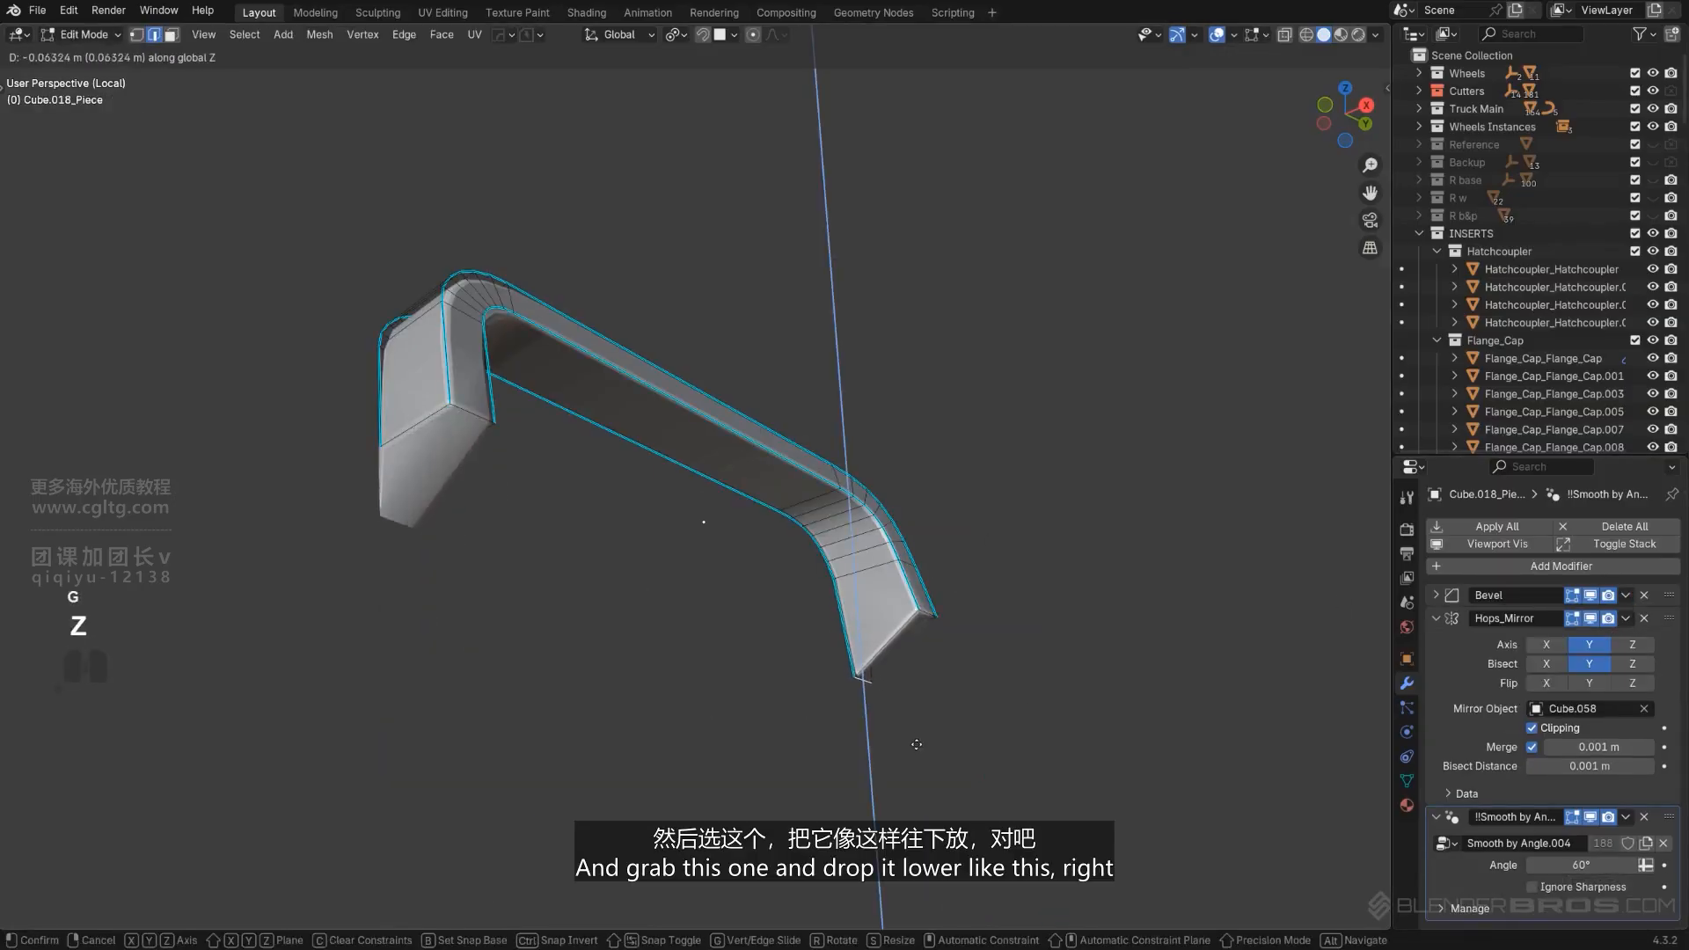
click(949, 811)
key(Tab)
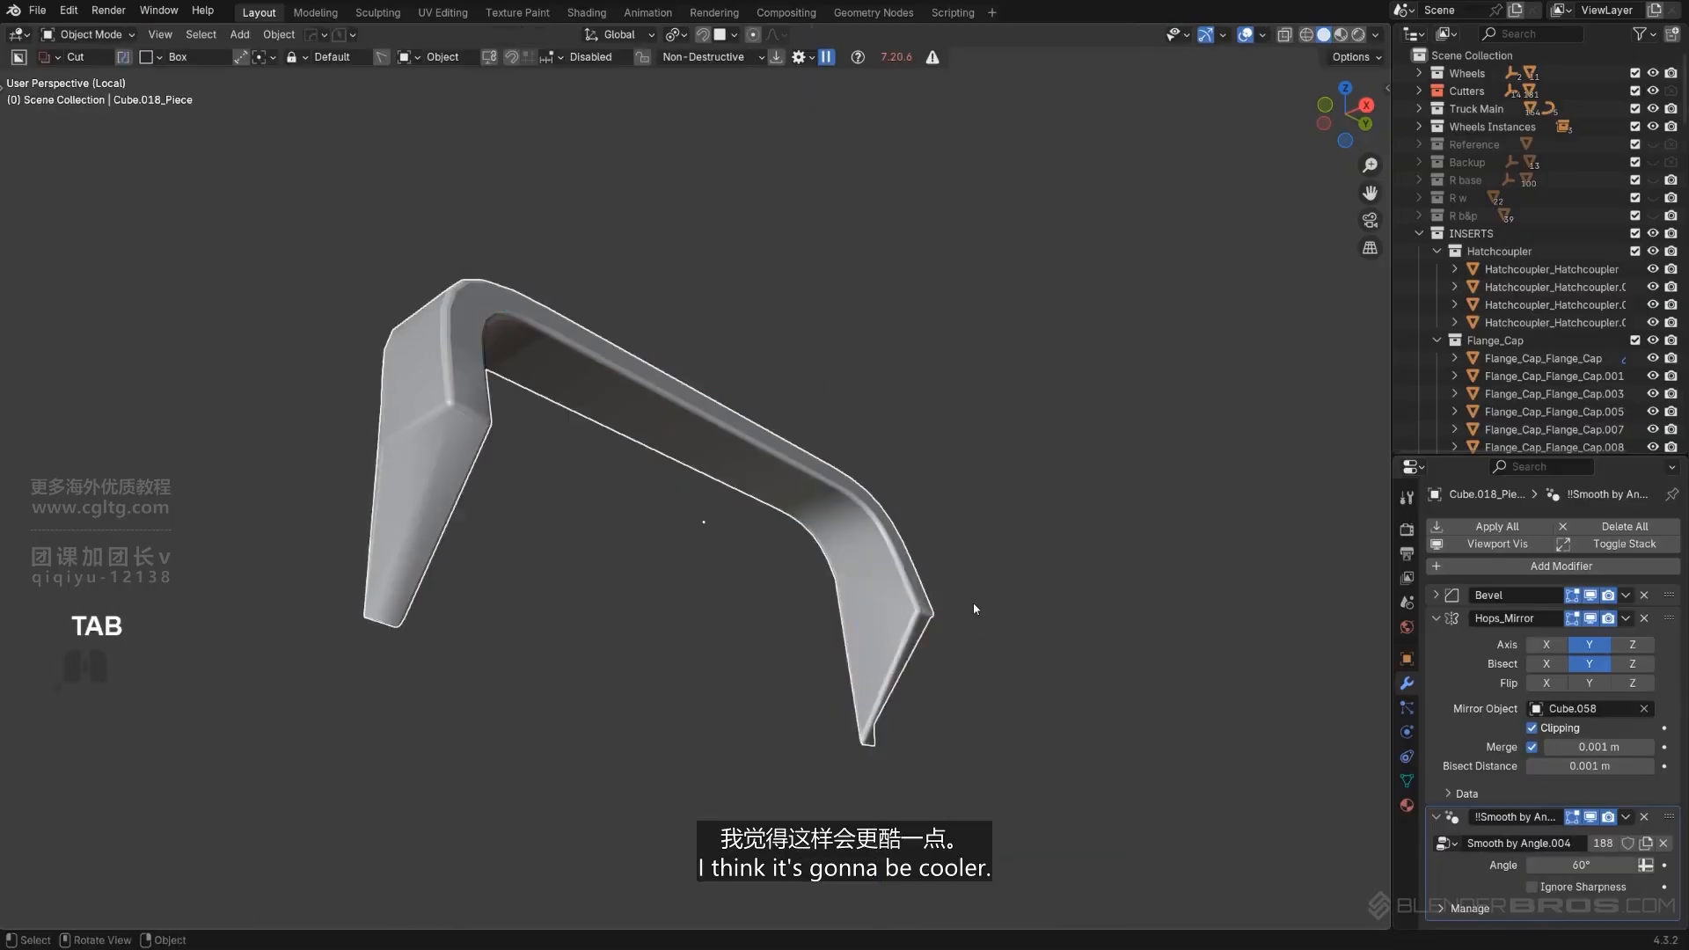
key(q)
middle_drag(1011, 620, 903, 626)
key(ctrl+z)
key(ctrl+z)
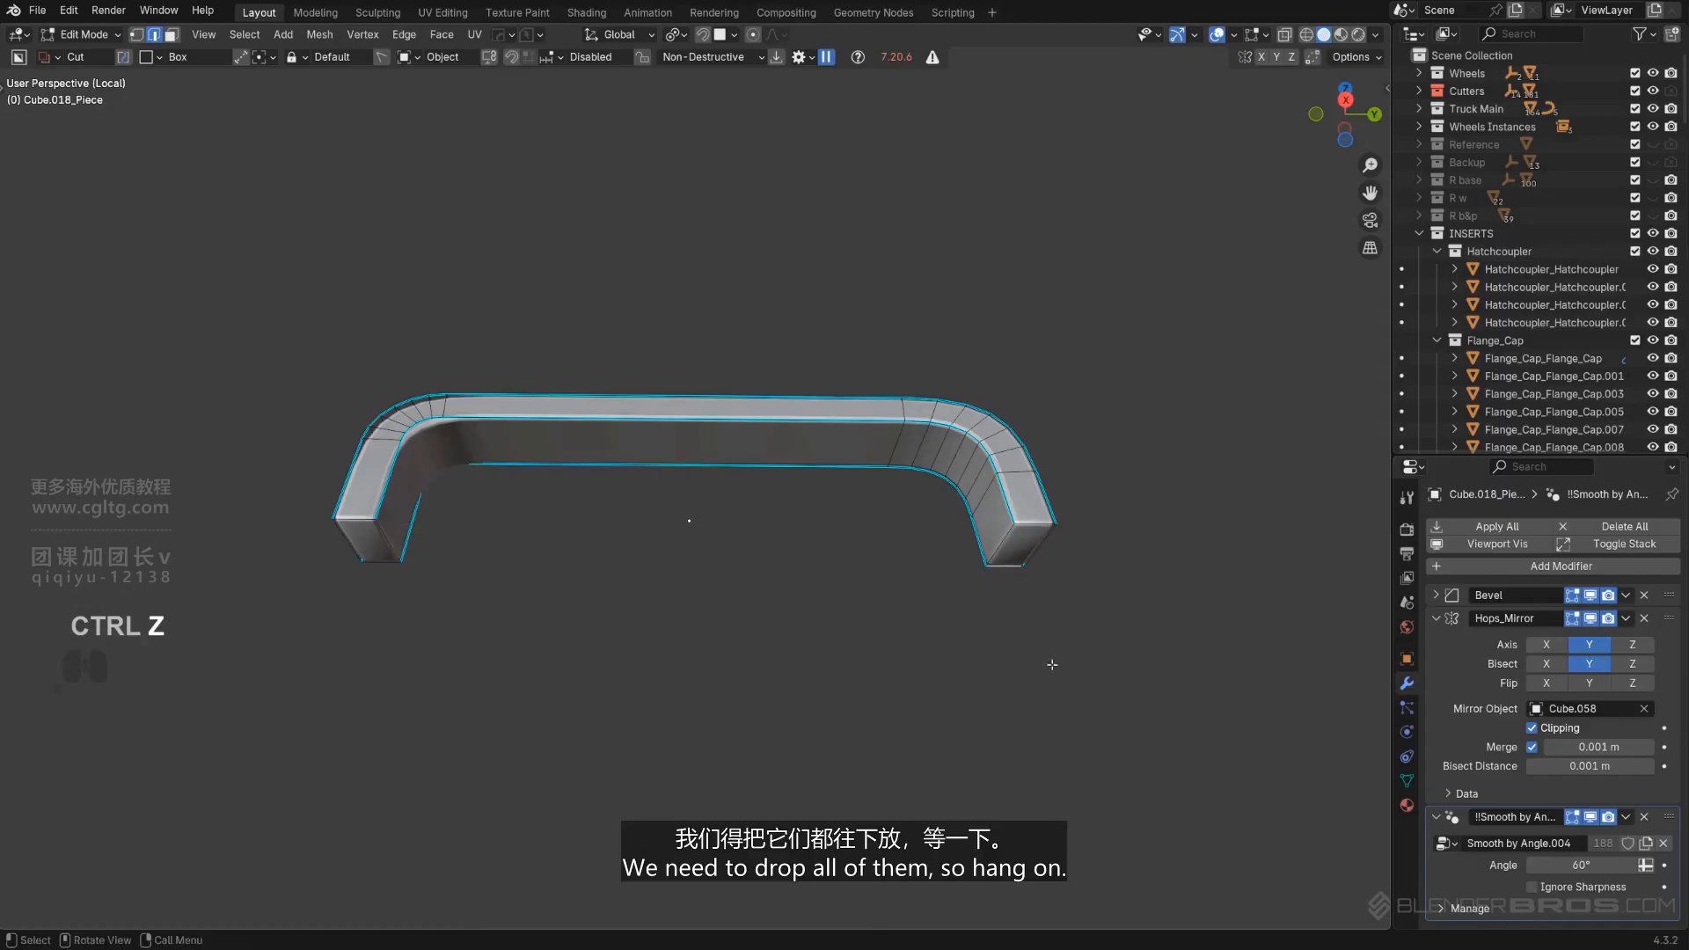
Inspect the stray line on the cover's end and remove the unconnected topology with MACHIN3 Clean Up.
middle_drag(1052, 665, 928, 578)
scroll(1059, 563, up, 4)
shift+middle_drag(1060, 563, 587, 525)
scroll(587, 525, up, 3)
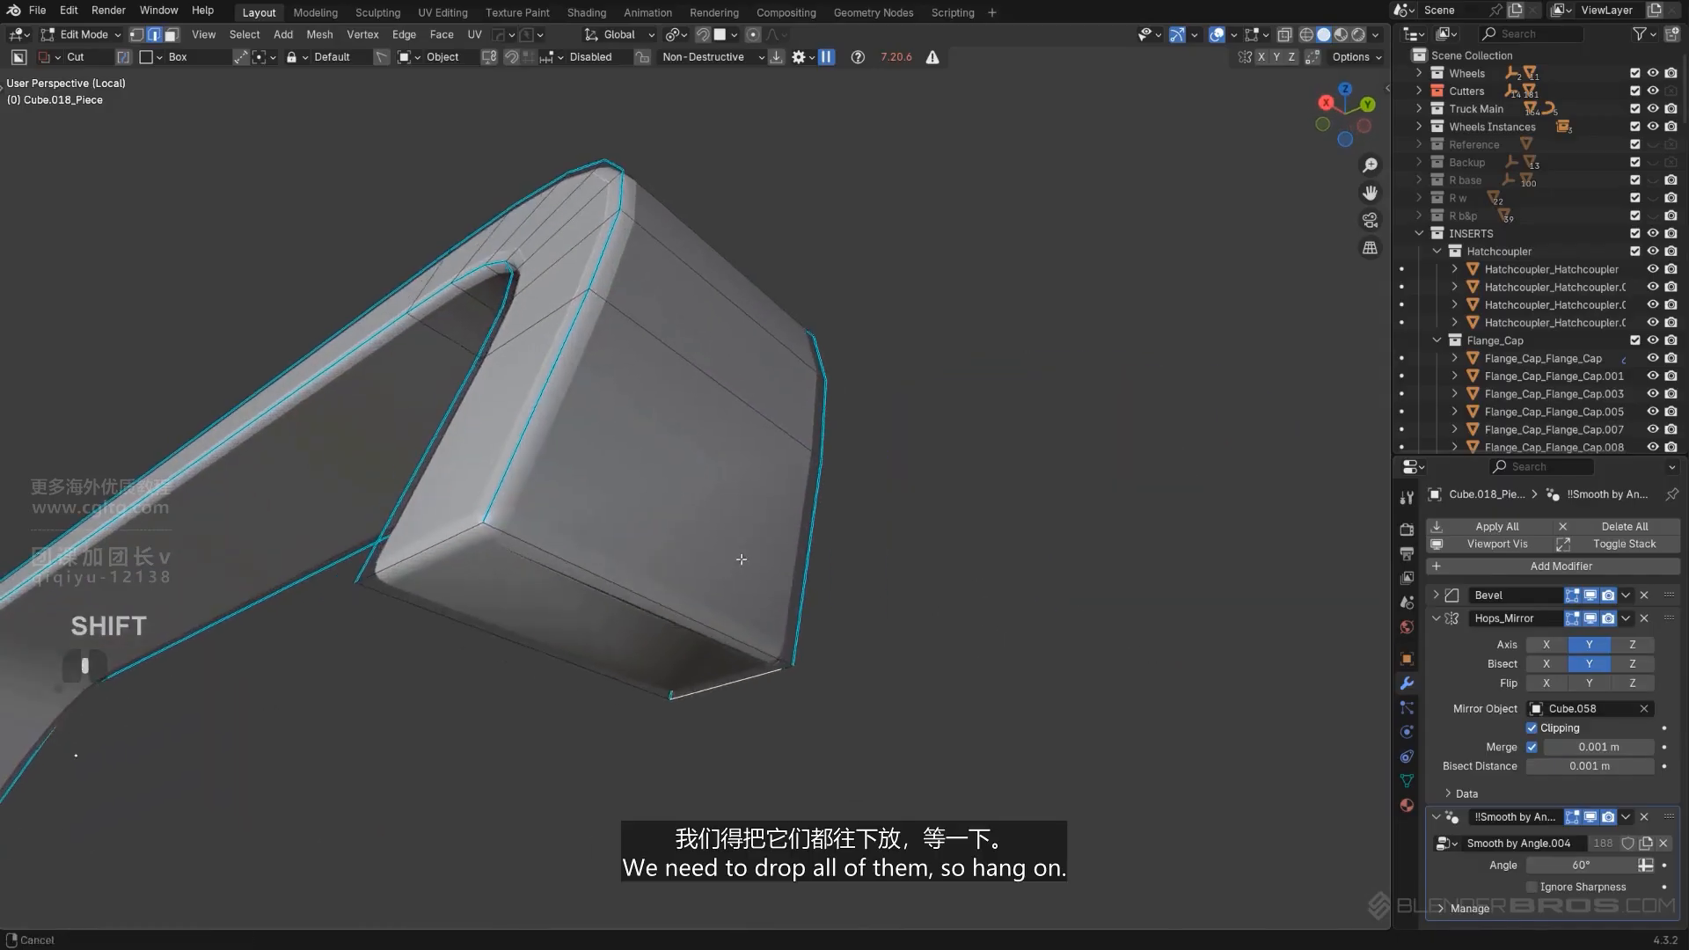
shift+middle_drag(739, 558, 889, 508)
click(877, 563)
key(x)
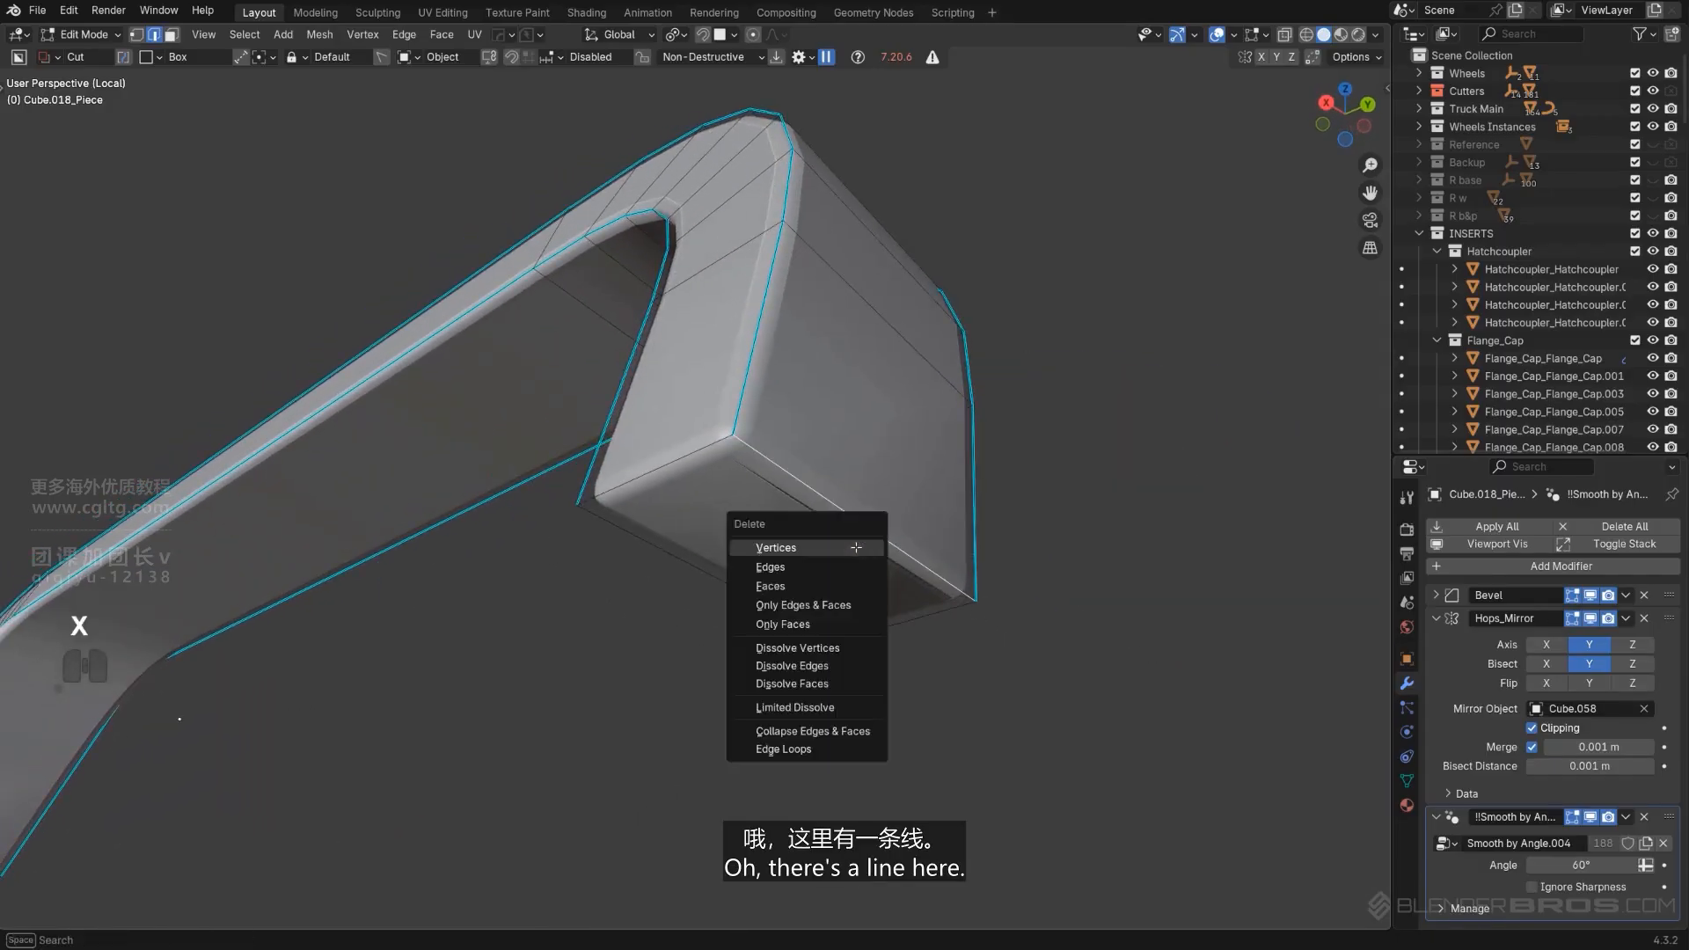
key(Escape)
key(Tab)
key(Tab)
middle_drag(880, 591, 899, 554)
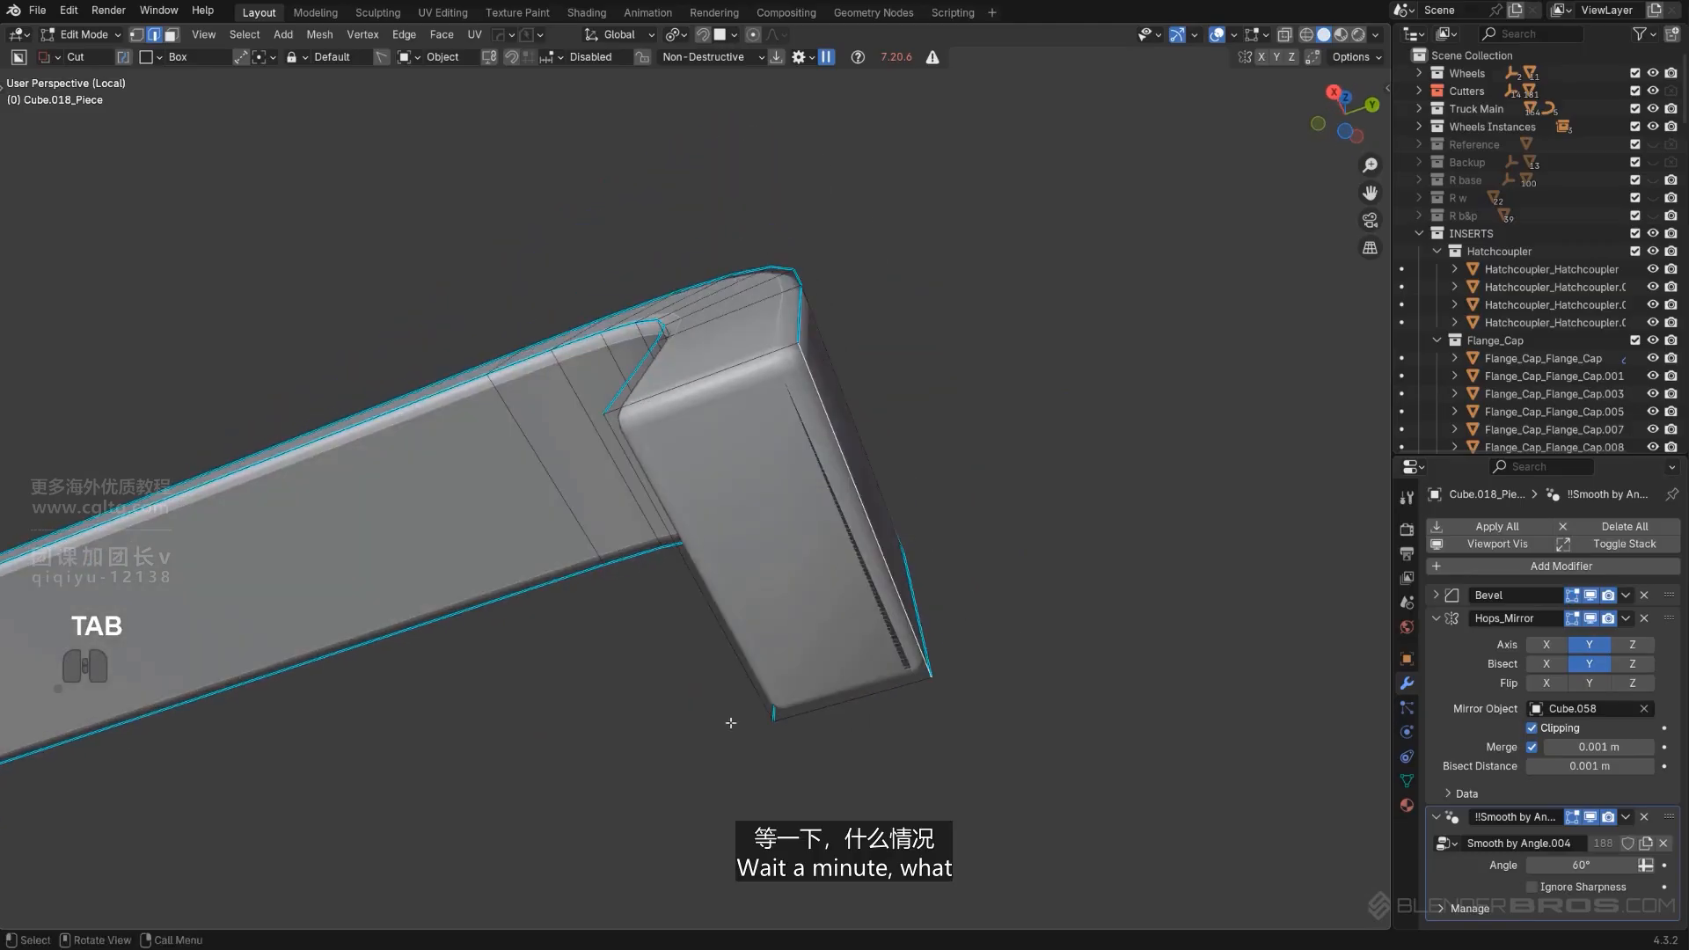
key(3)
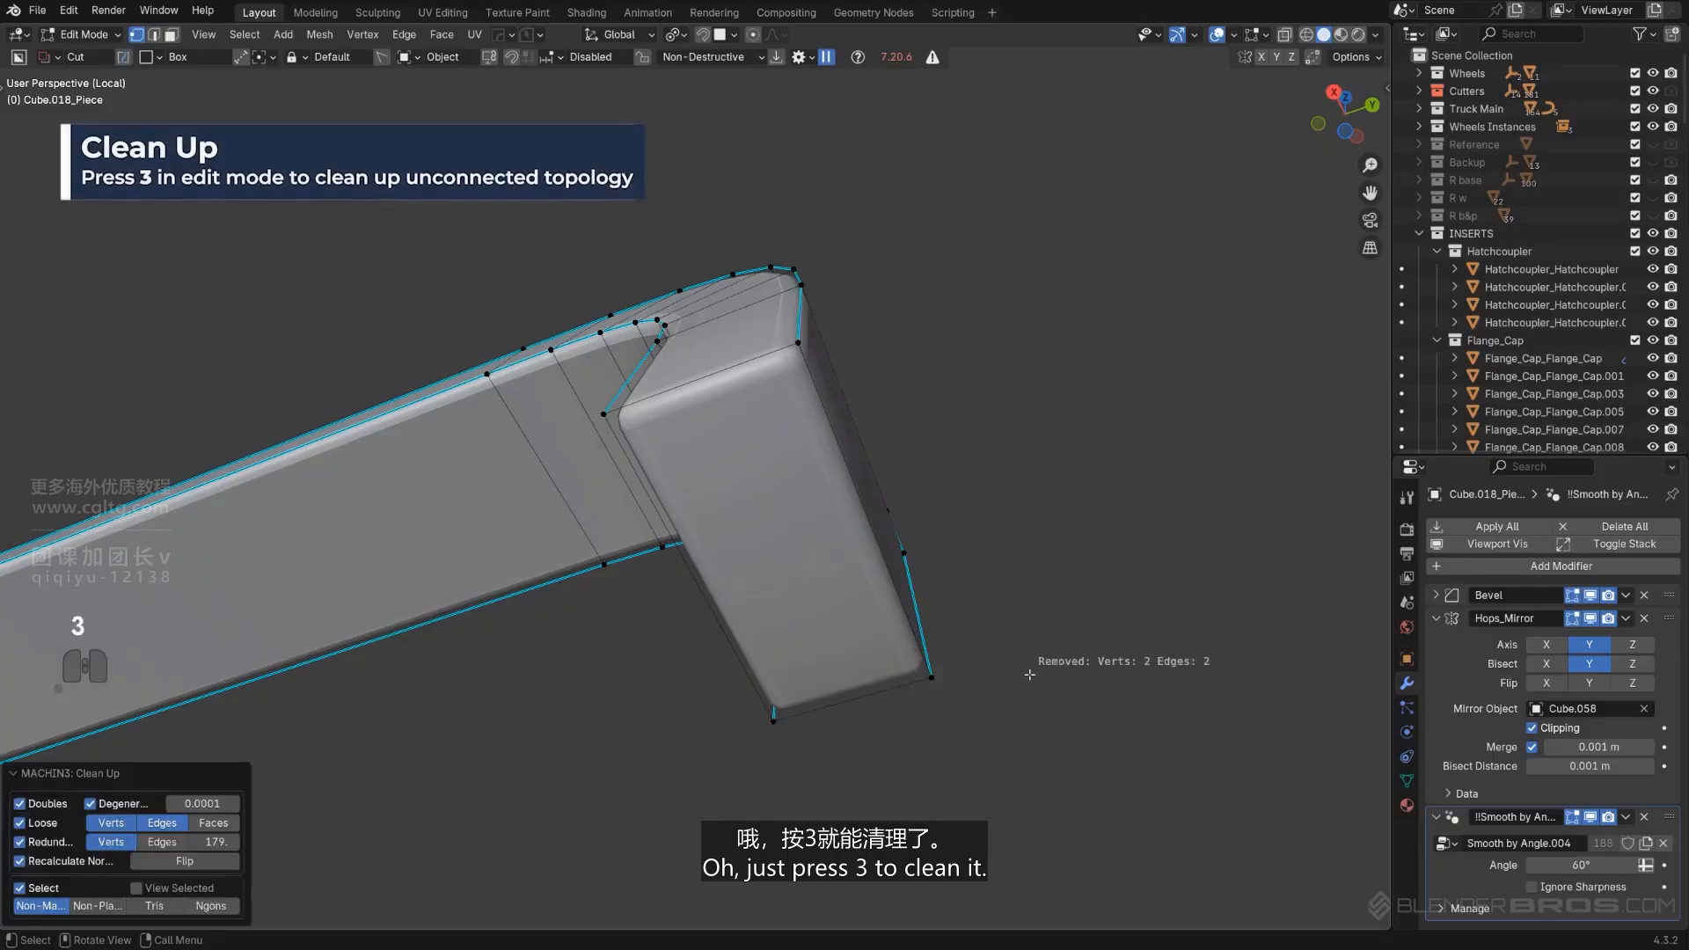
Try to lower the cover's cleaned end along the global Z axis.
click(858, 710)
scroll(856, 716, down, 5)
middle_drag(856, 716, 802, 554)
key(g)
key(z)
click(801, 766)
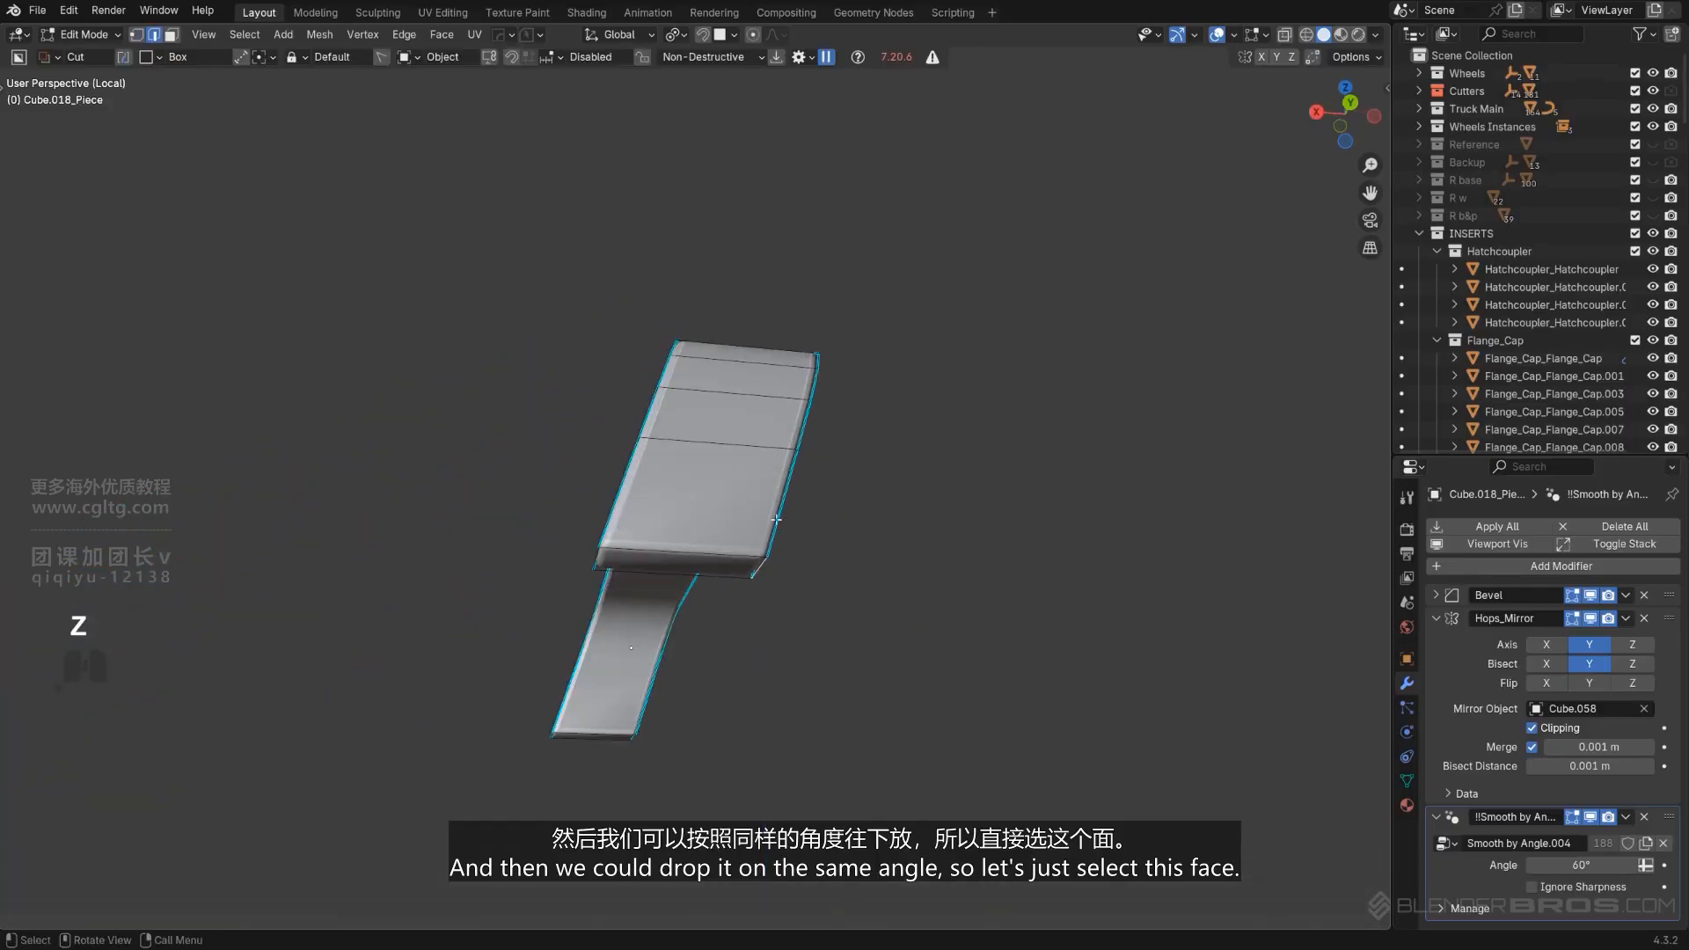
Select the slanted edge on the cover's leg and create a custom Edge transform orientation from it.
click(649, 37)
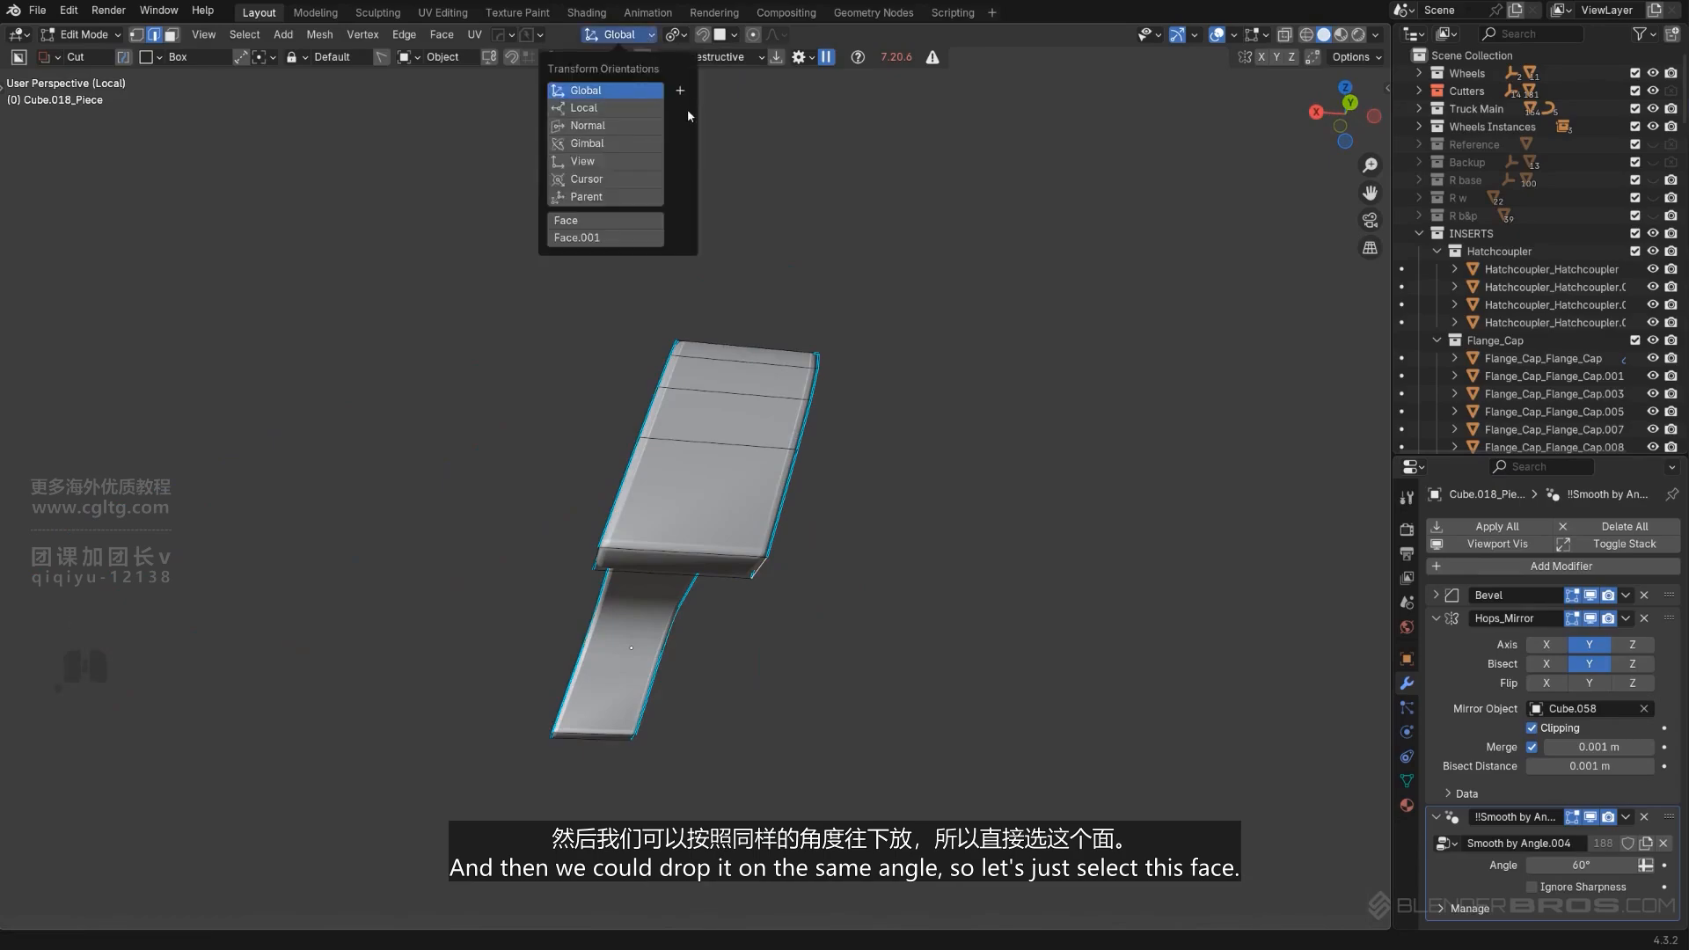
middle_drag(810, 483, 758, 489)
click(780, 448)
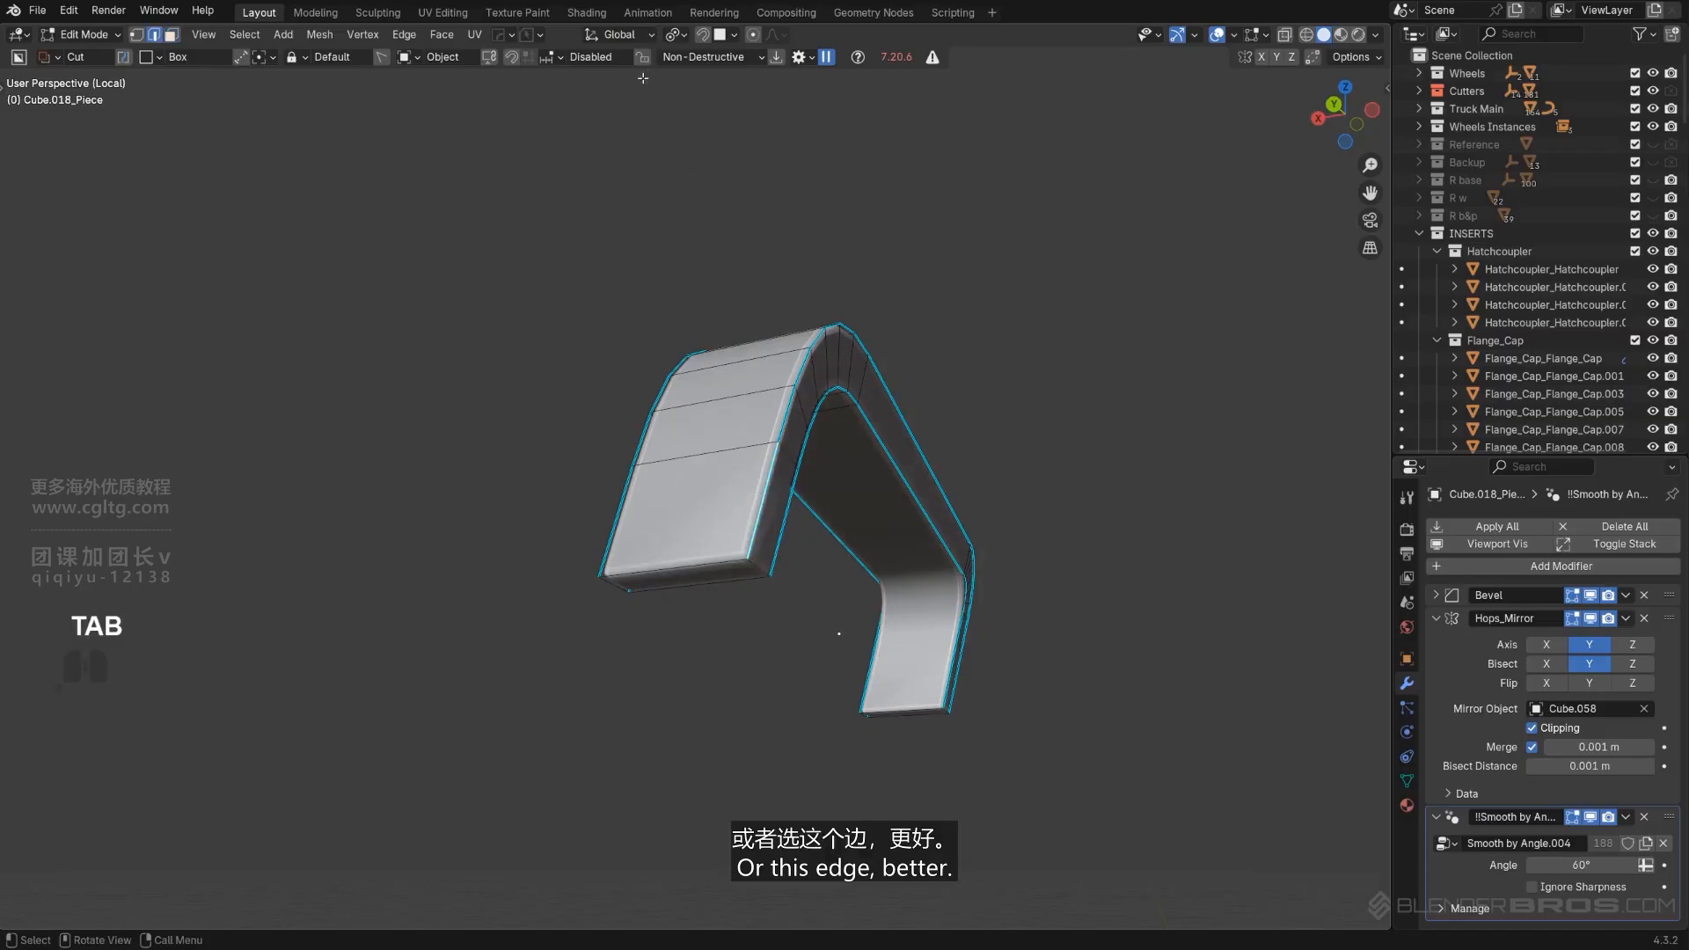
click(635, 35)
click(686, 65)
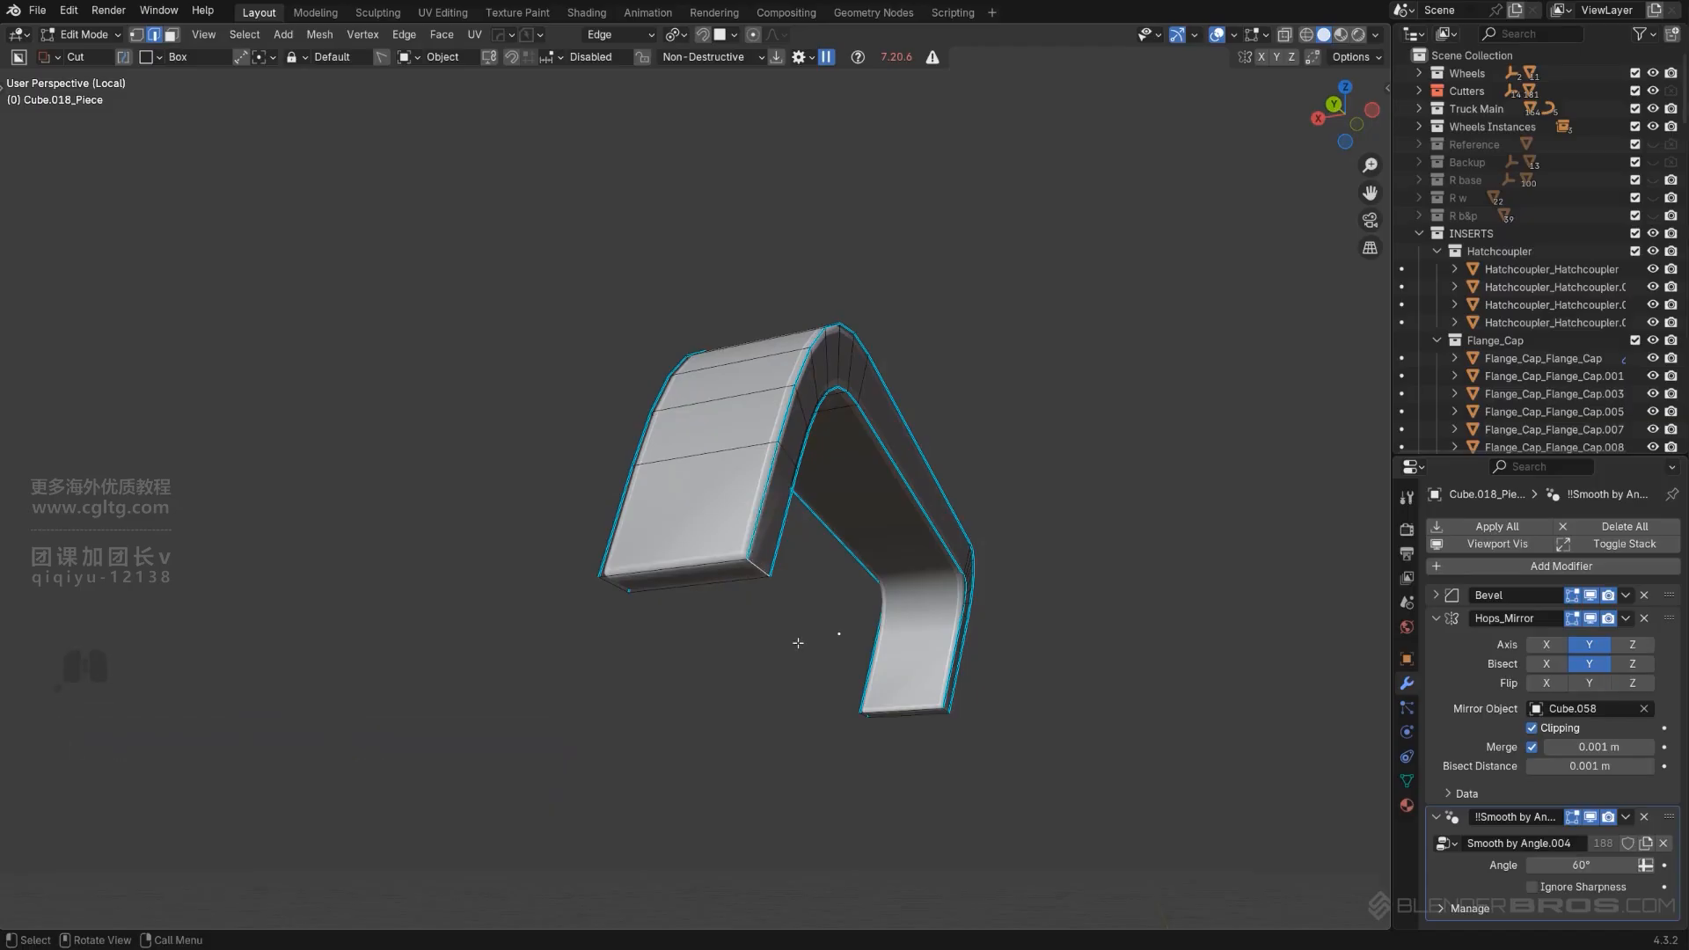
Lower the cover's leg end along the Y axis of the custom Edge orientation to lengthen the legs.
key(Tab)
key(Tab)
key(g)
key(z)
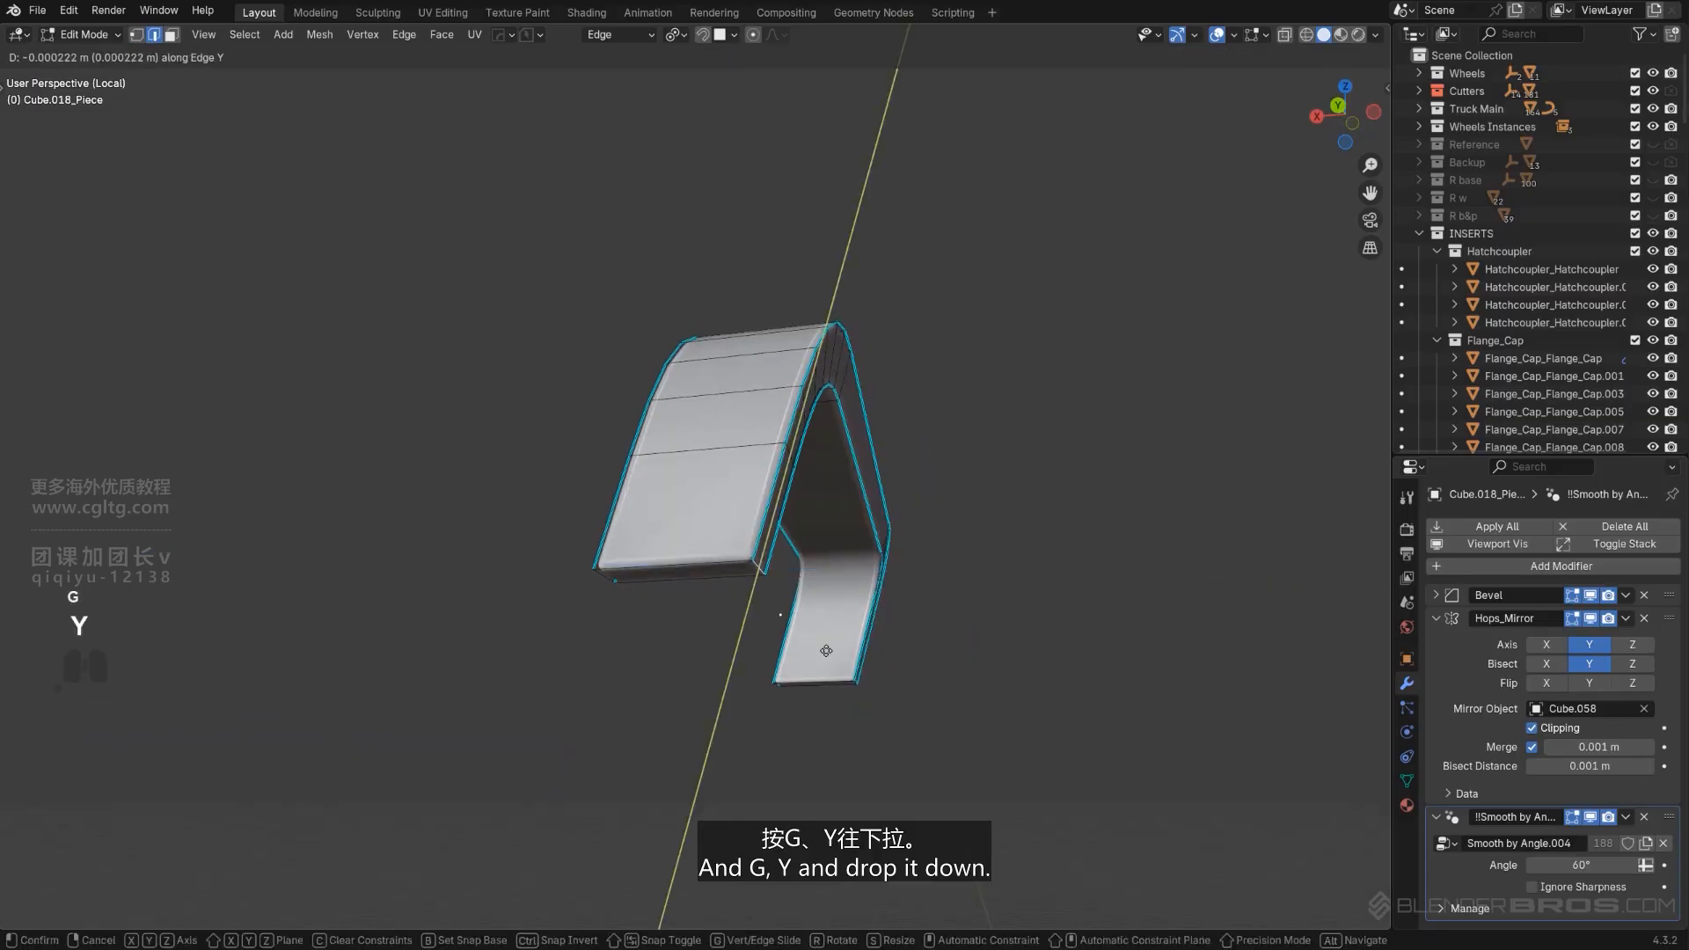
click(763, 792)
key(Tab)
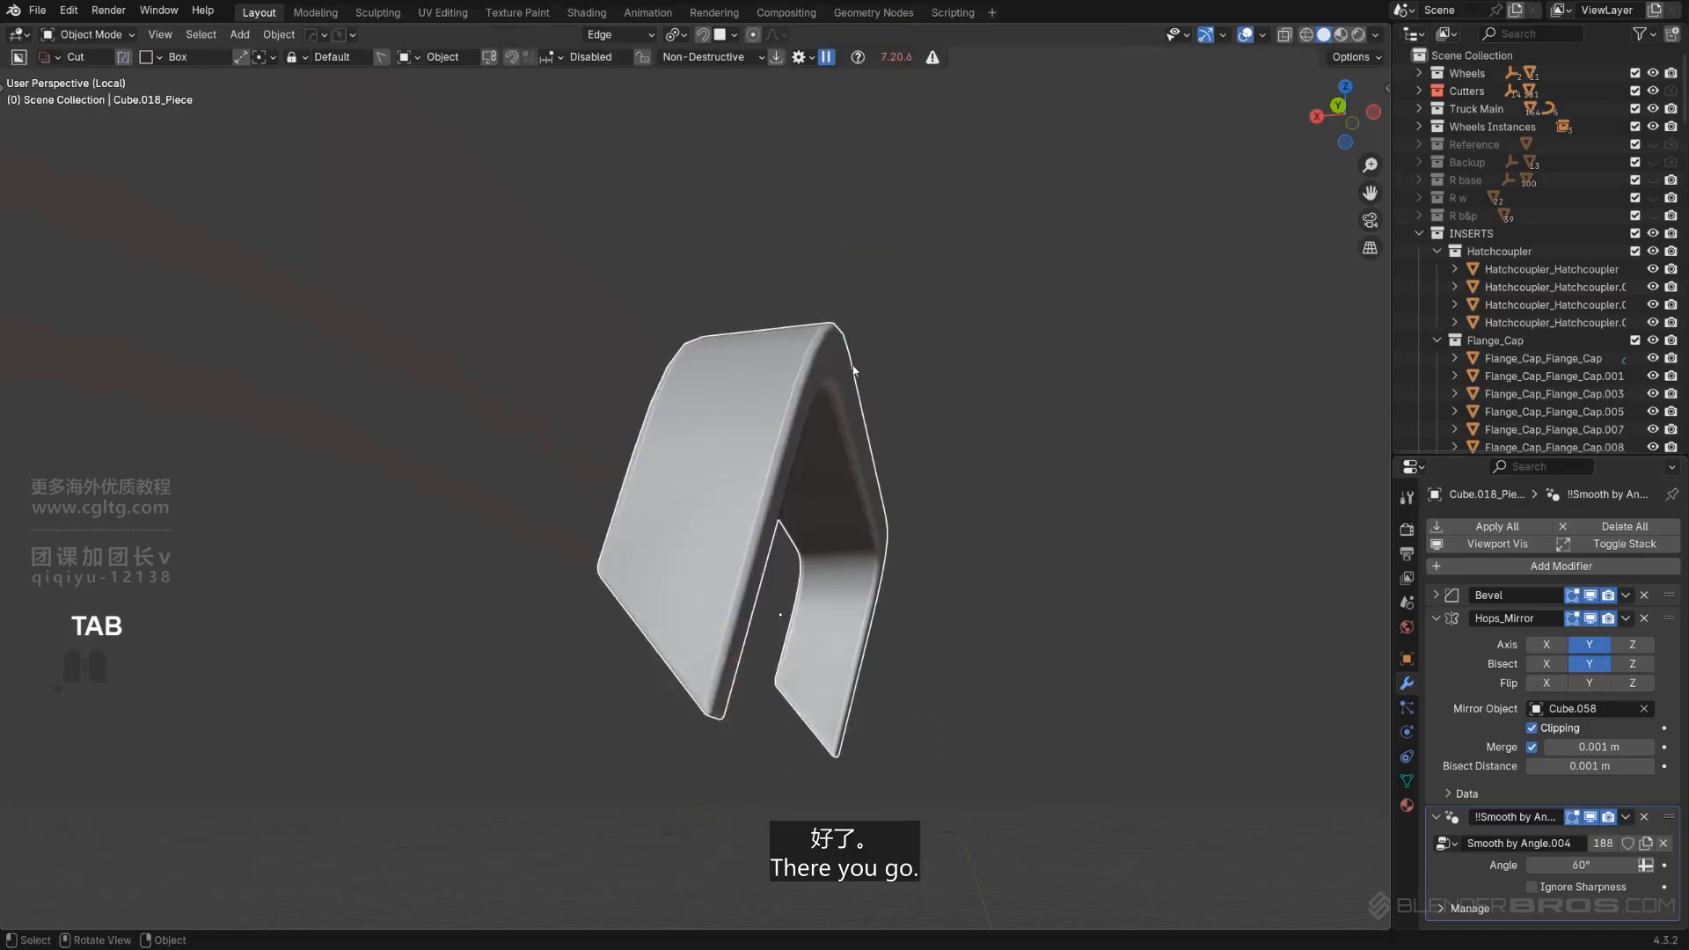
Try to place a linked duplicate of the cover along the Edge orientation's X axis, and delete the leftover copy.
key(KP_Divide)
alt+middle_drag(794, 543, 925, 315)
key(KP_5)
scroll(808, 503, up, 4)
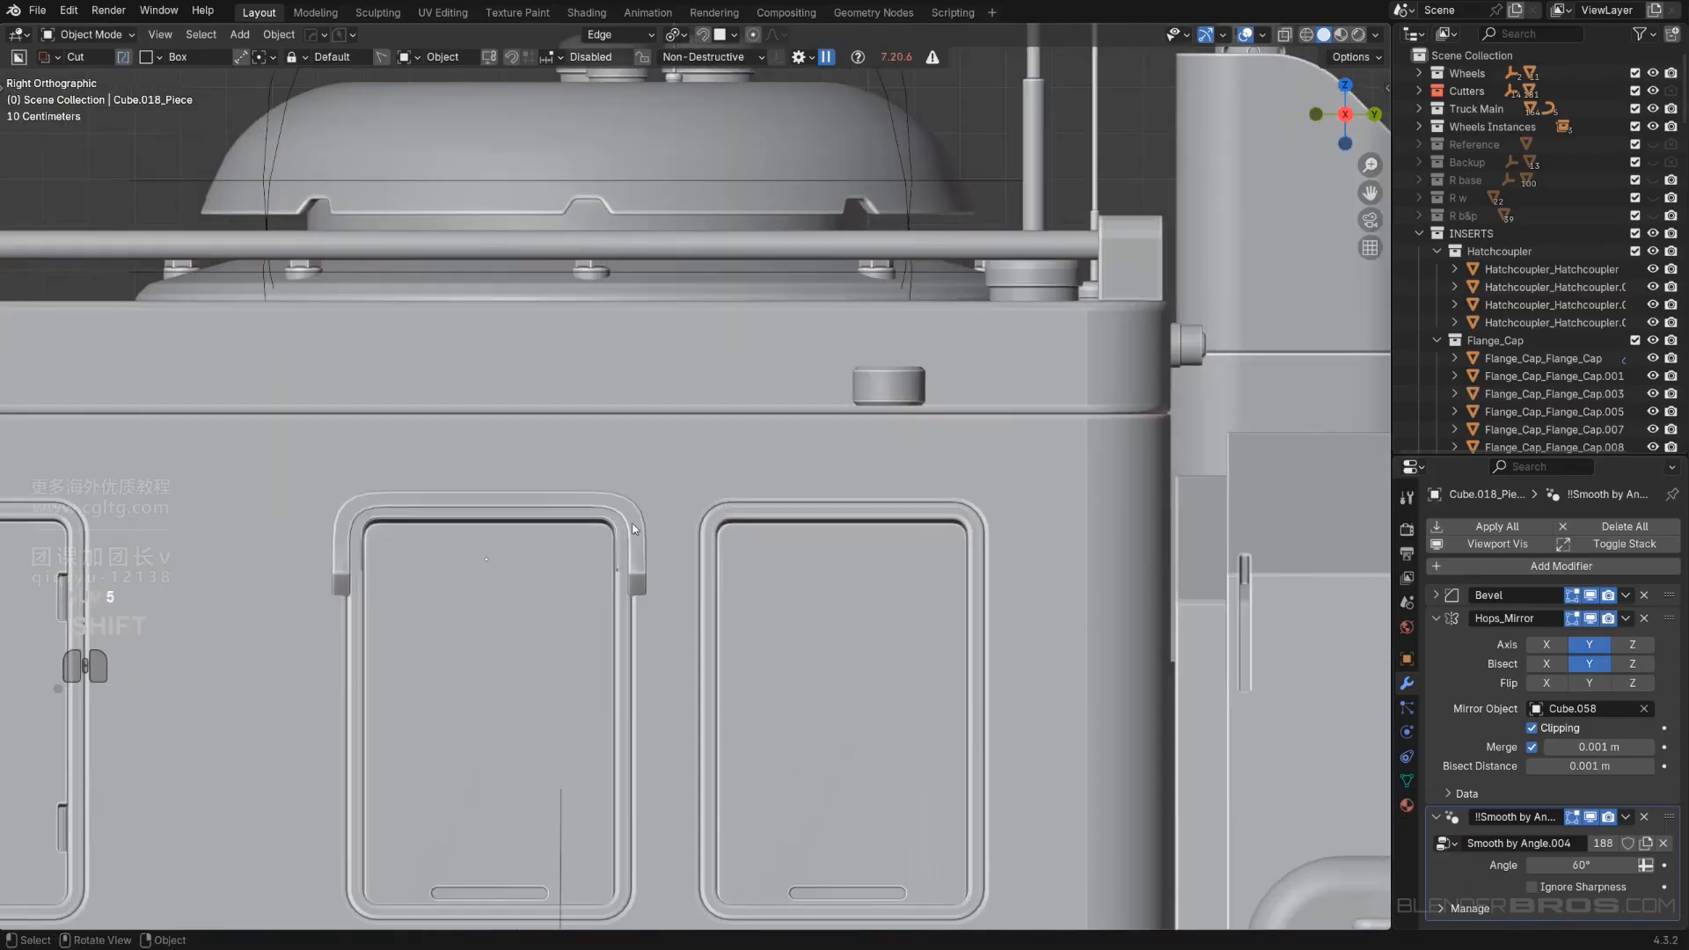
key(alt+d)
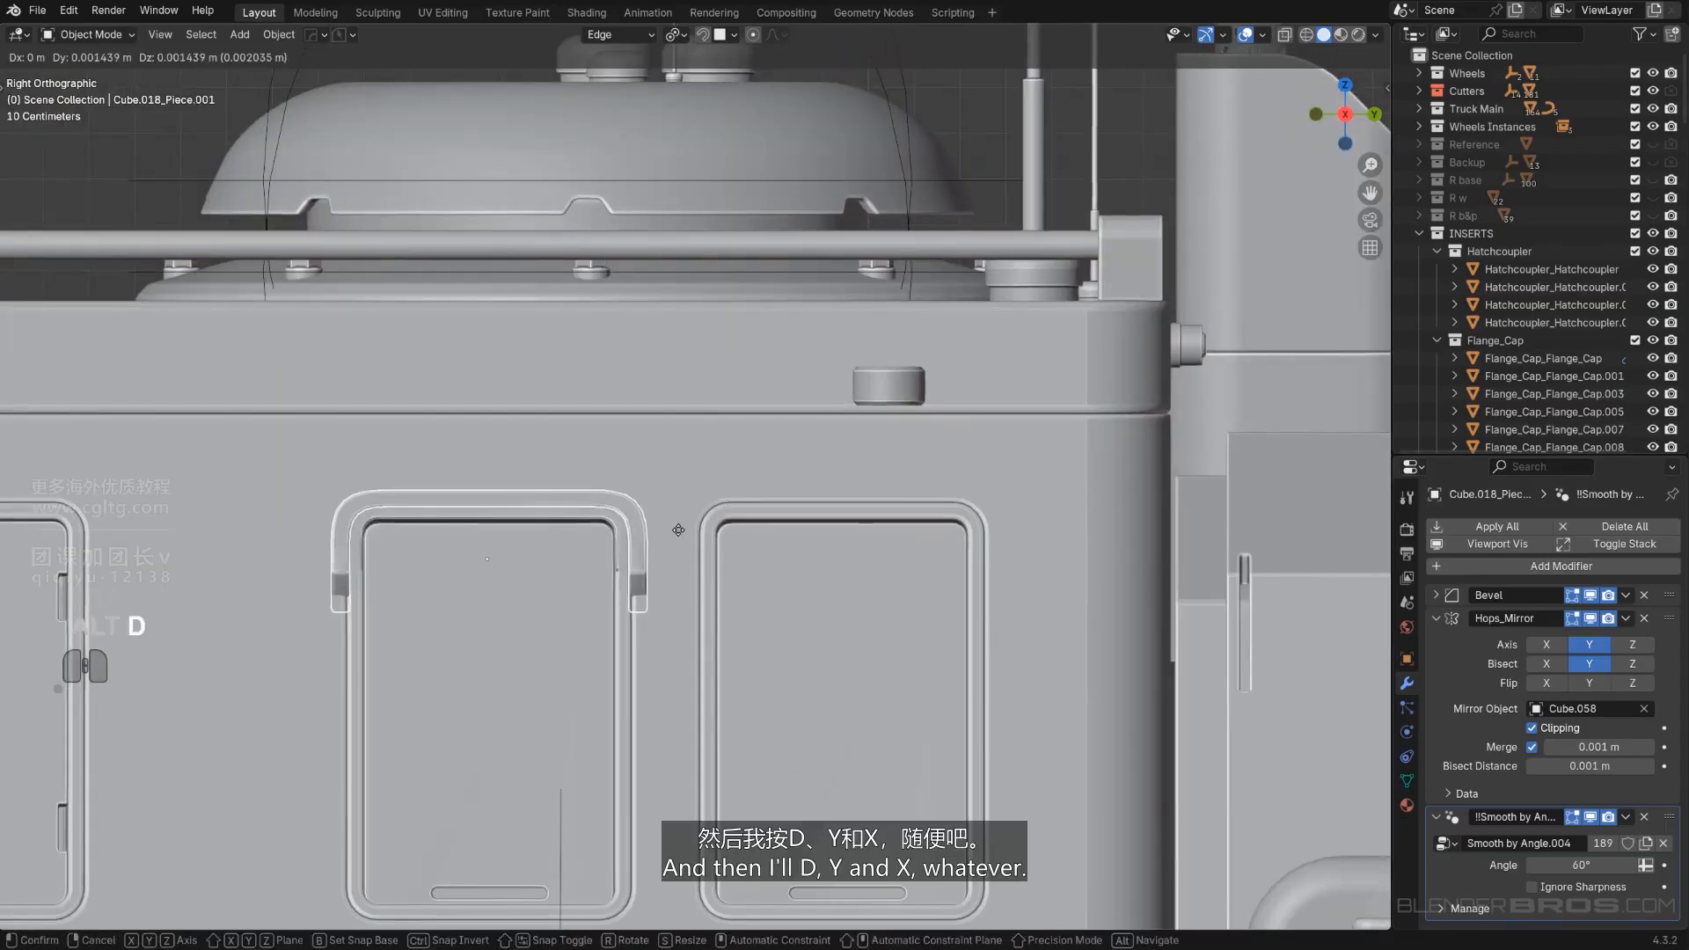
key(x)
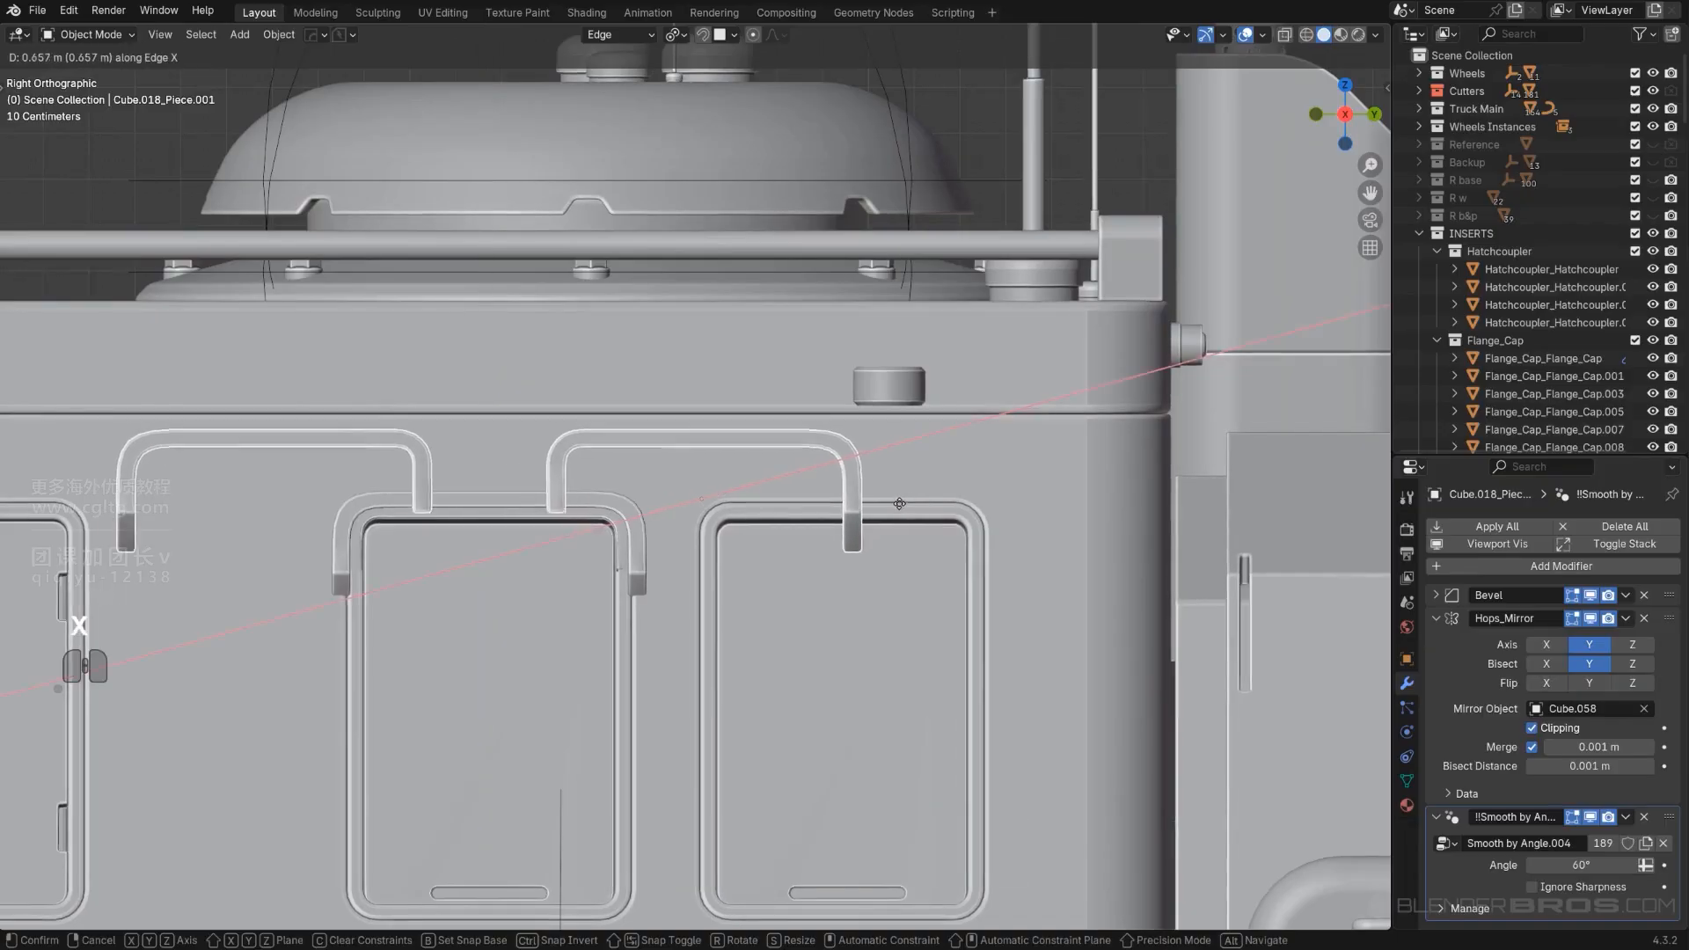
right_click(947, 517)
click(649, 36)
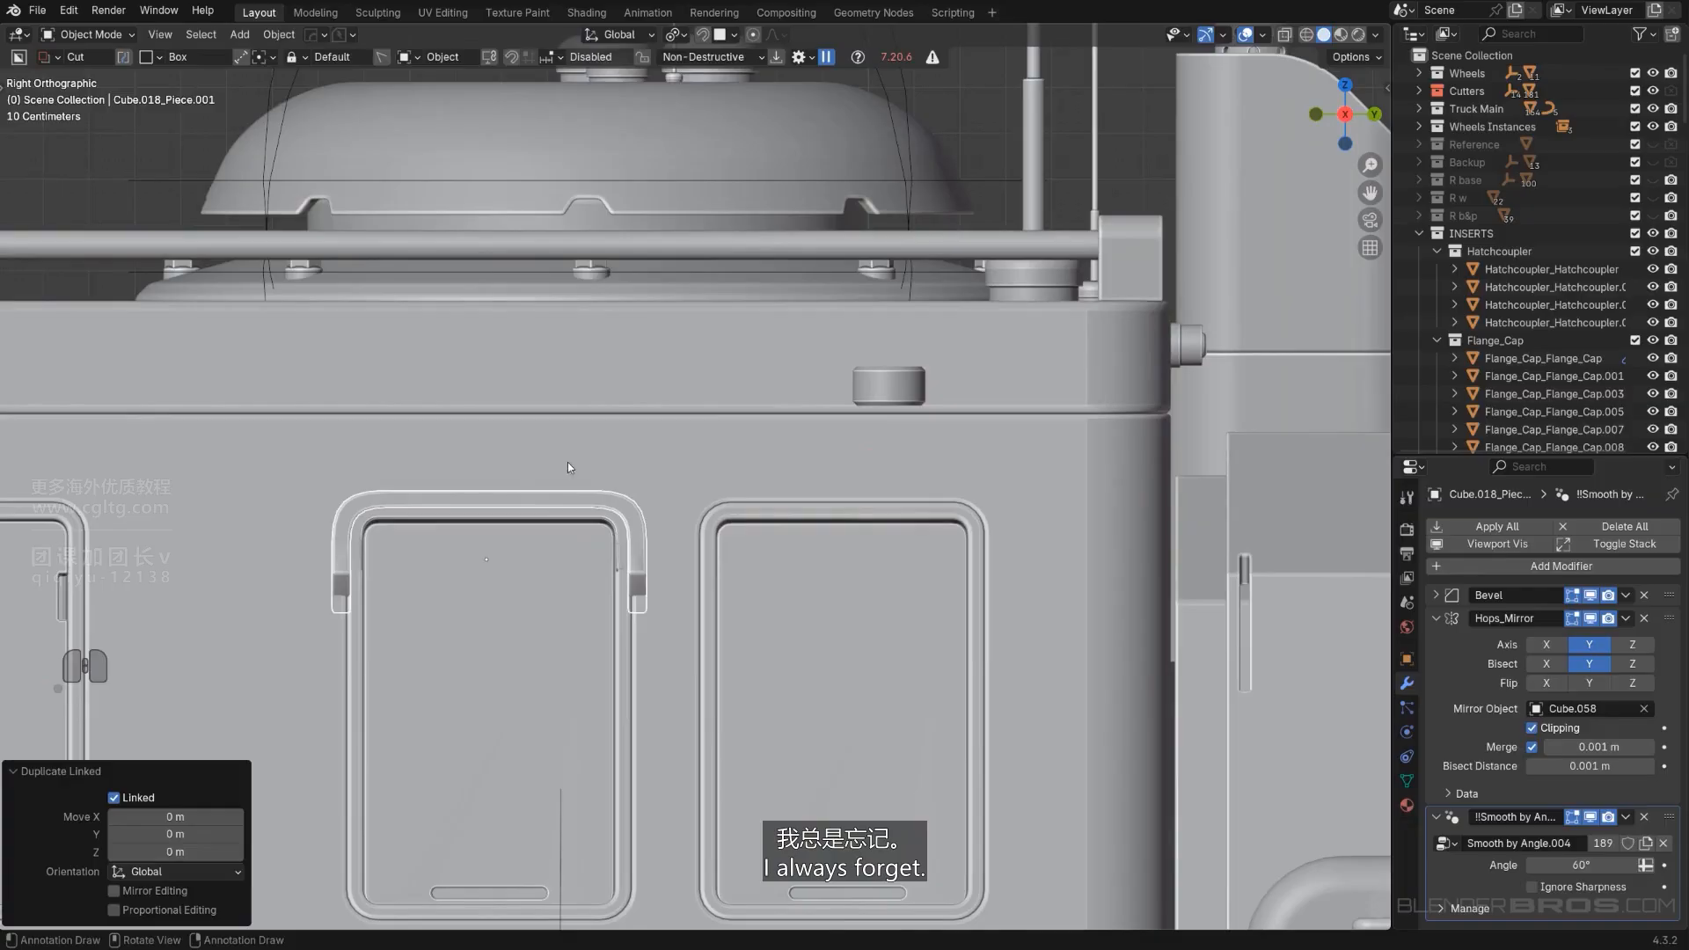
key(x)
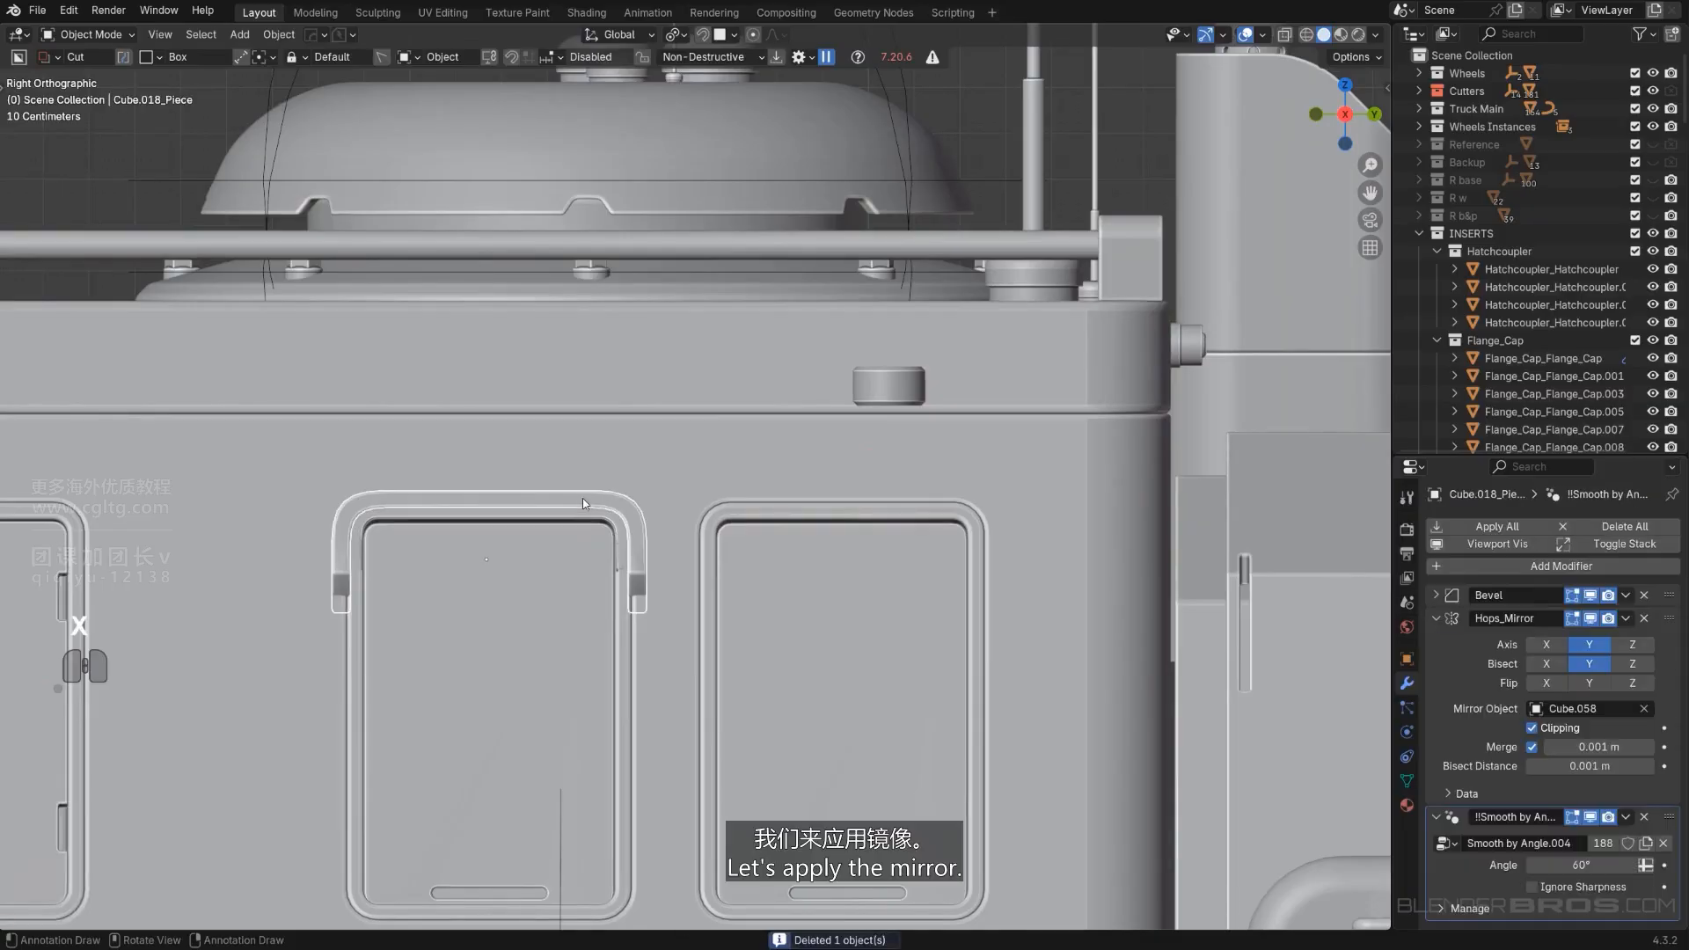
Apply the cover's Hops_Mirror modifier and use the Global transform orientation instead of the custom one.
click(1615, 640)
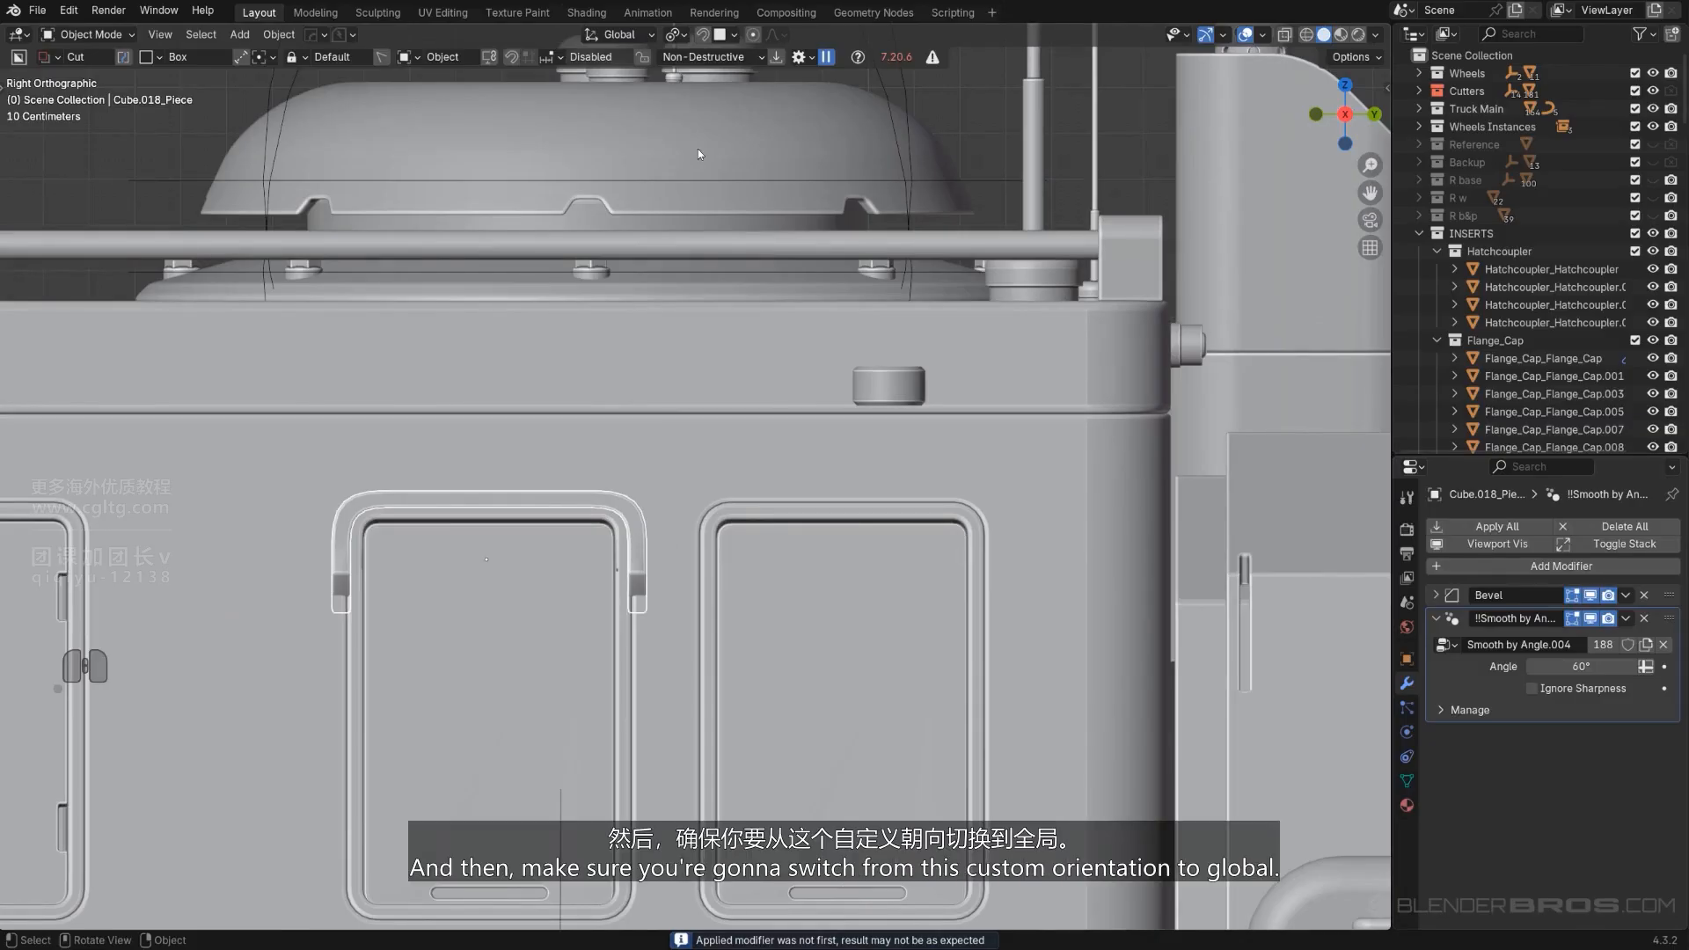
click(651, 35)
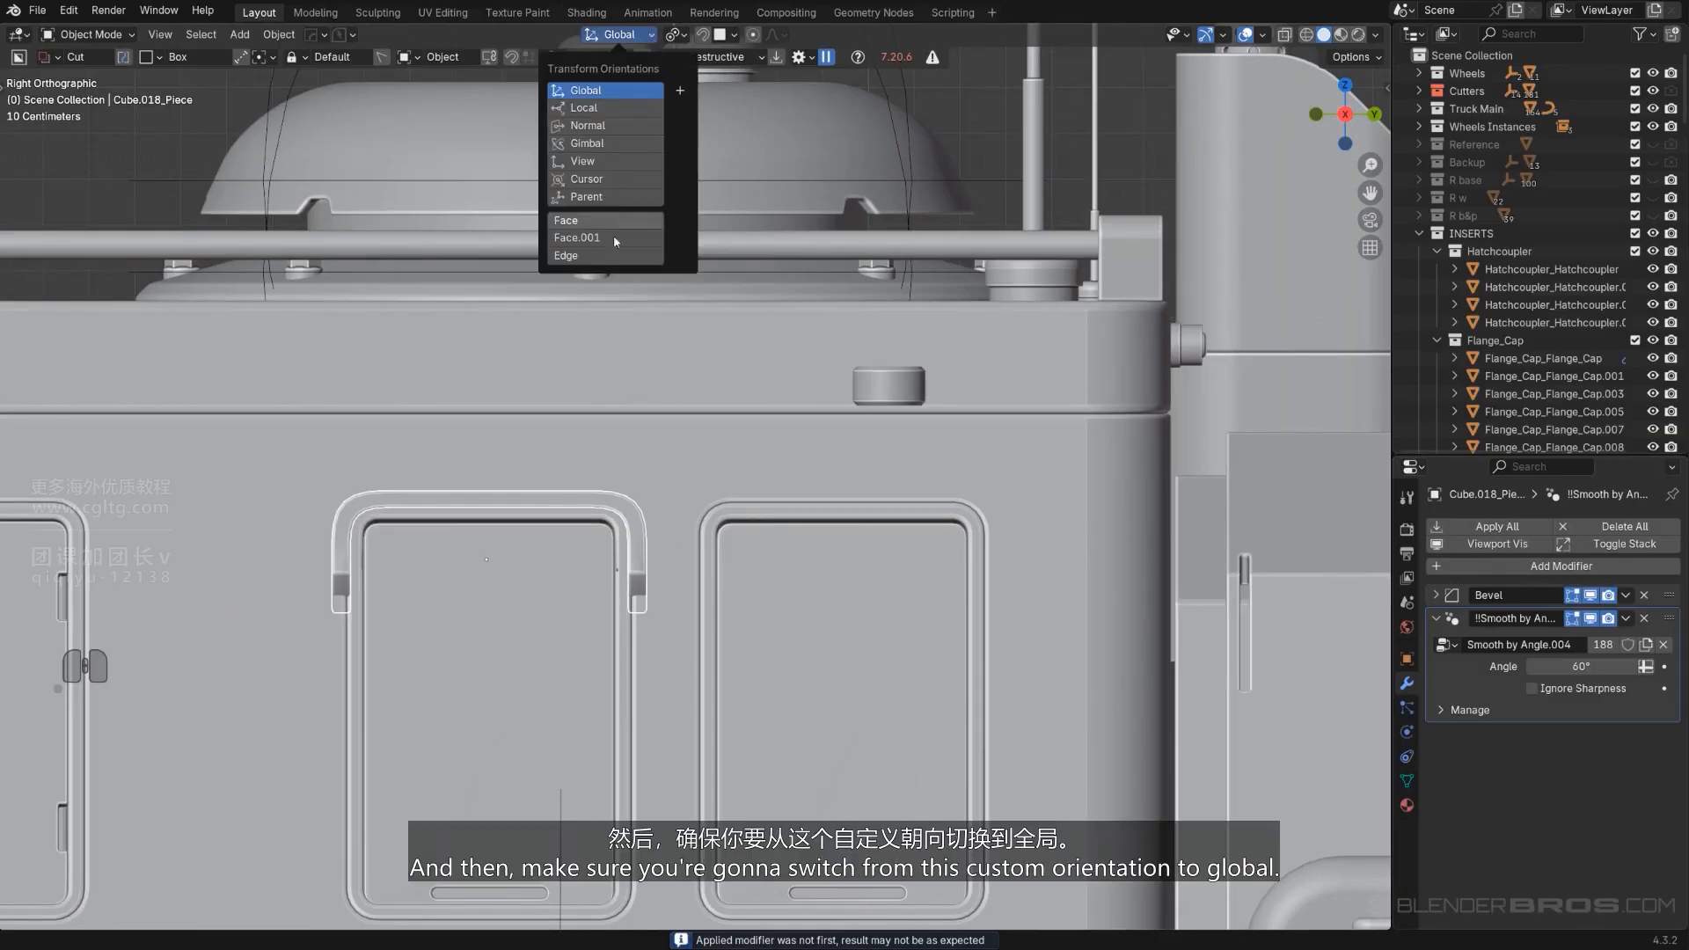
click(595, 220)
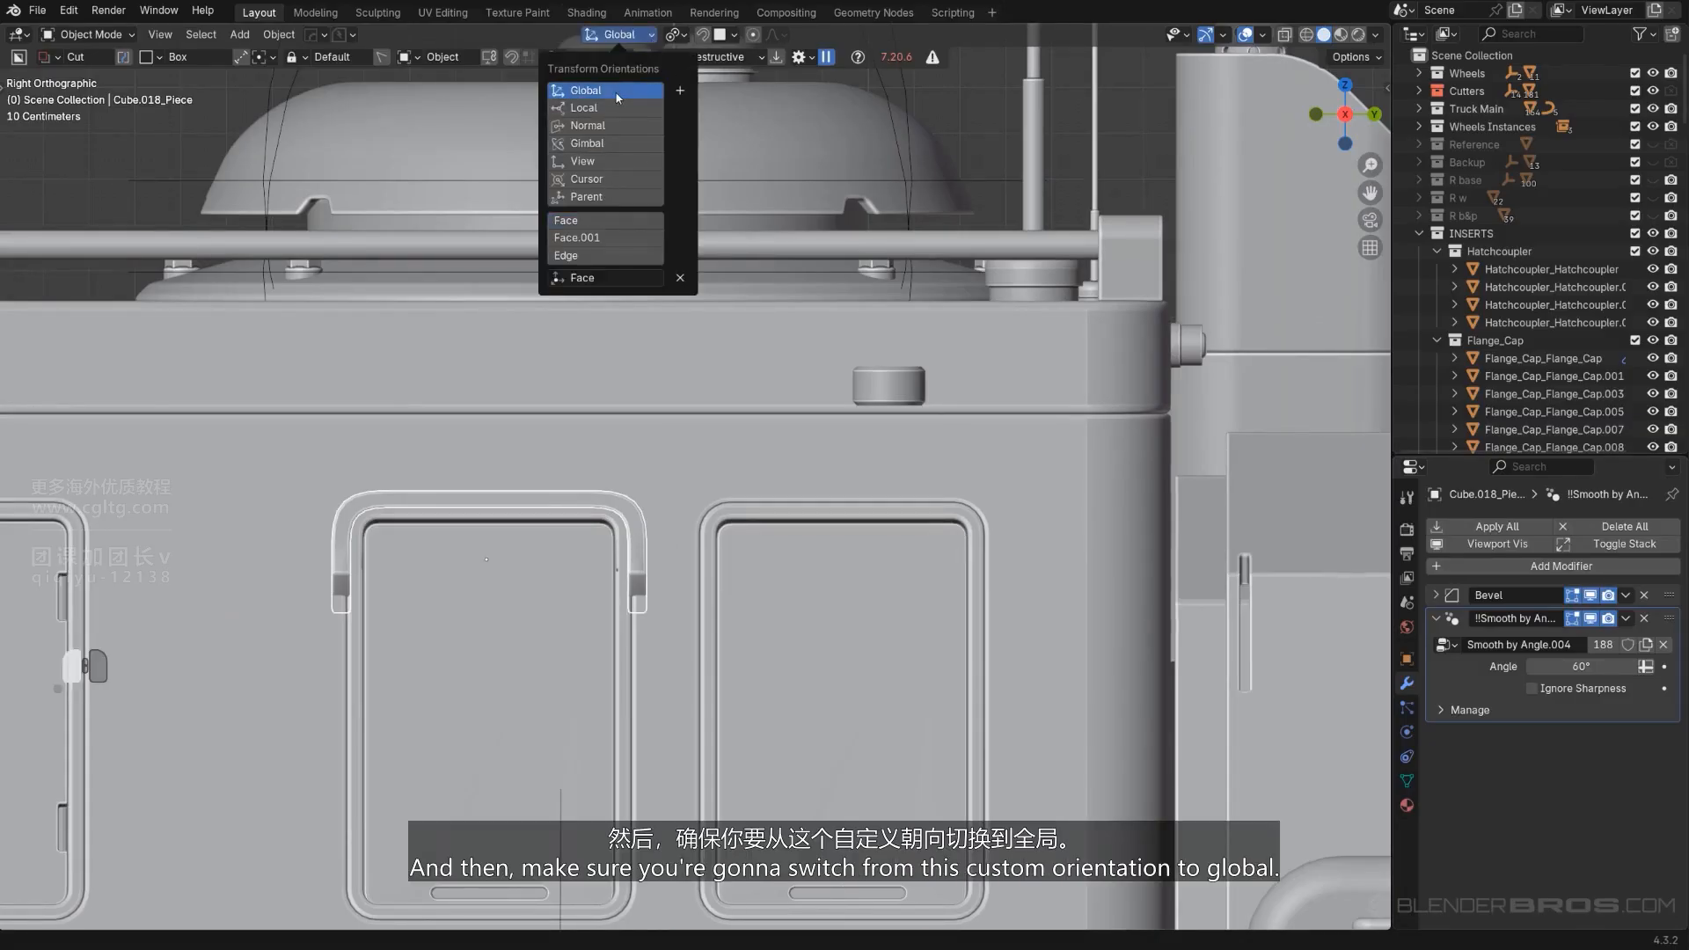
Place a linked duplicate of the cover over the neighbouring window, 0.77261 m along global Y.
key(shift+d)
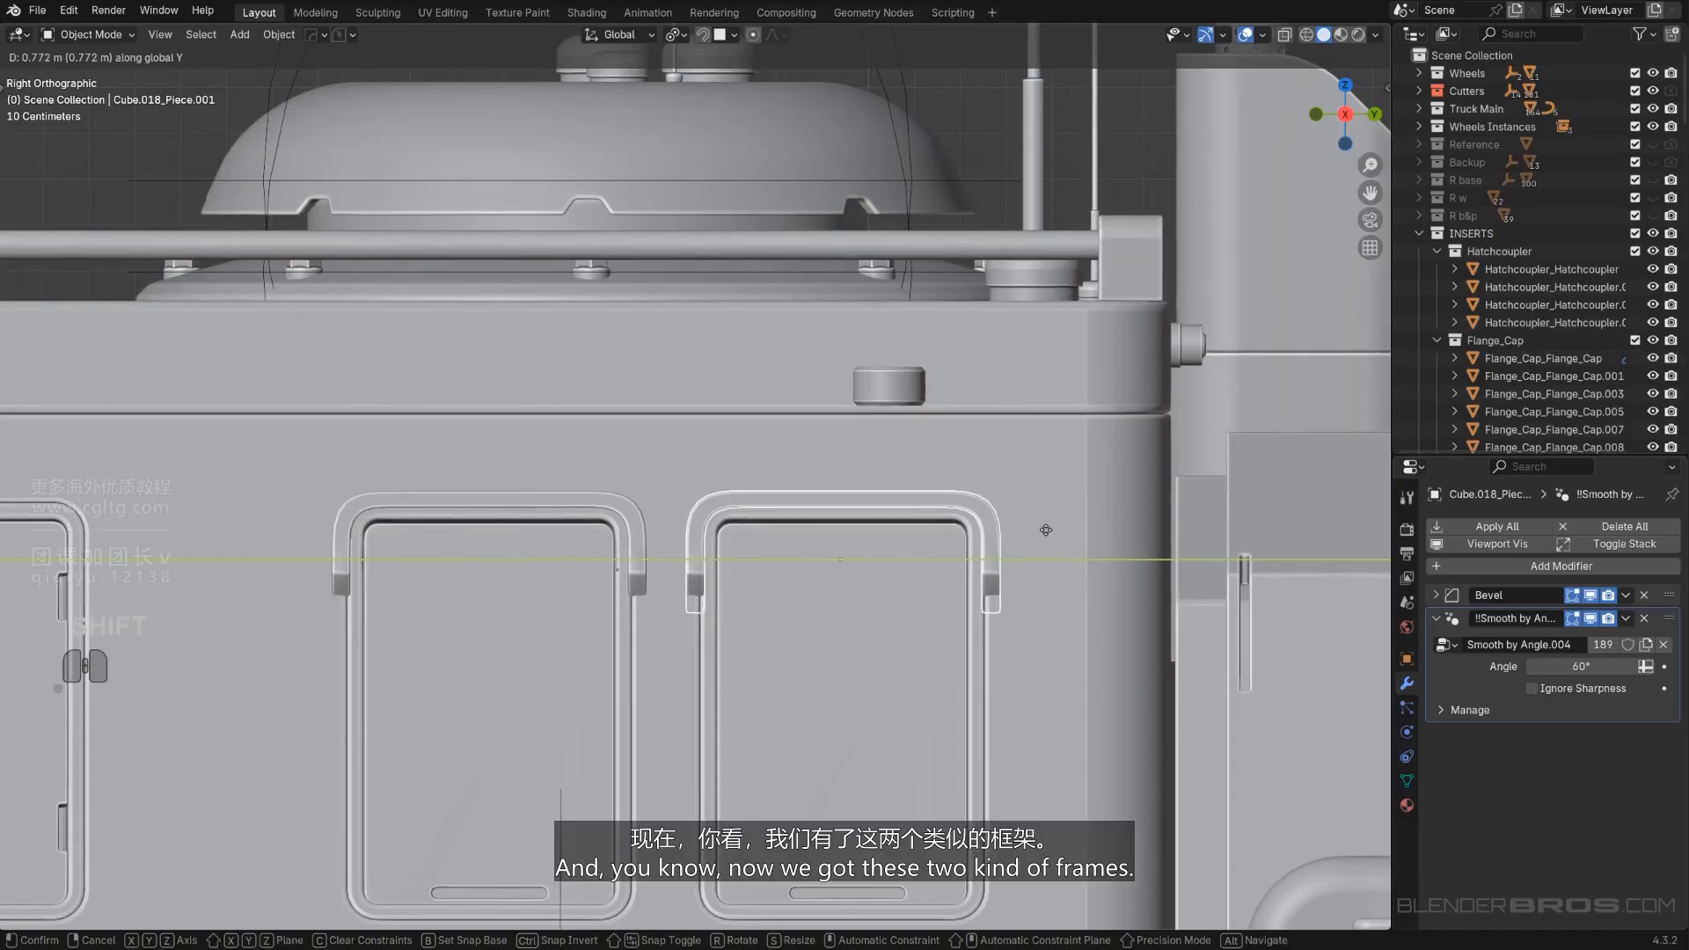
click(1050, 530)
Examine the small artefact on the window frame beside the cover's leg, isolating the frame object for a closer look.
scroll(908, 447, up, 3)
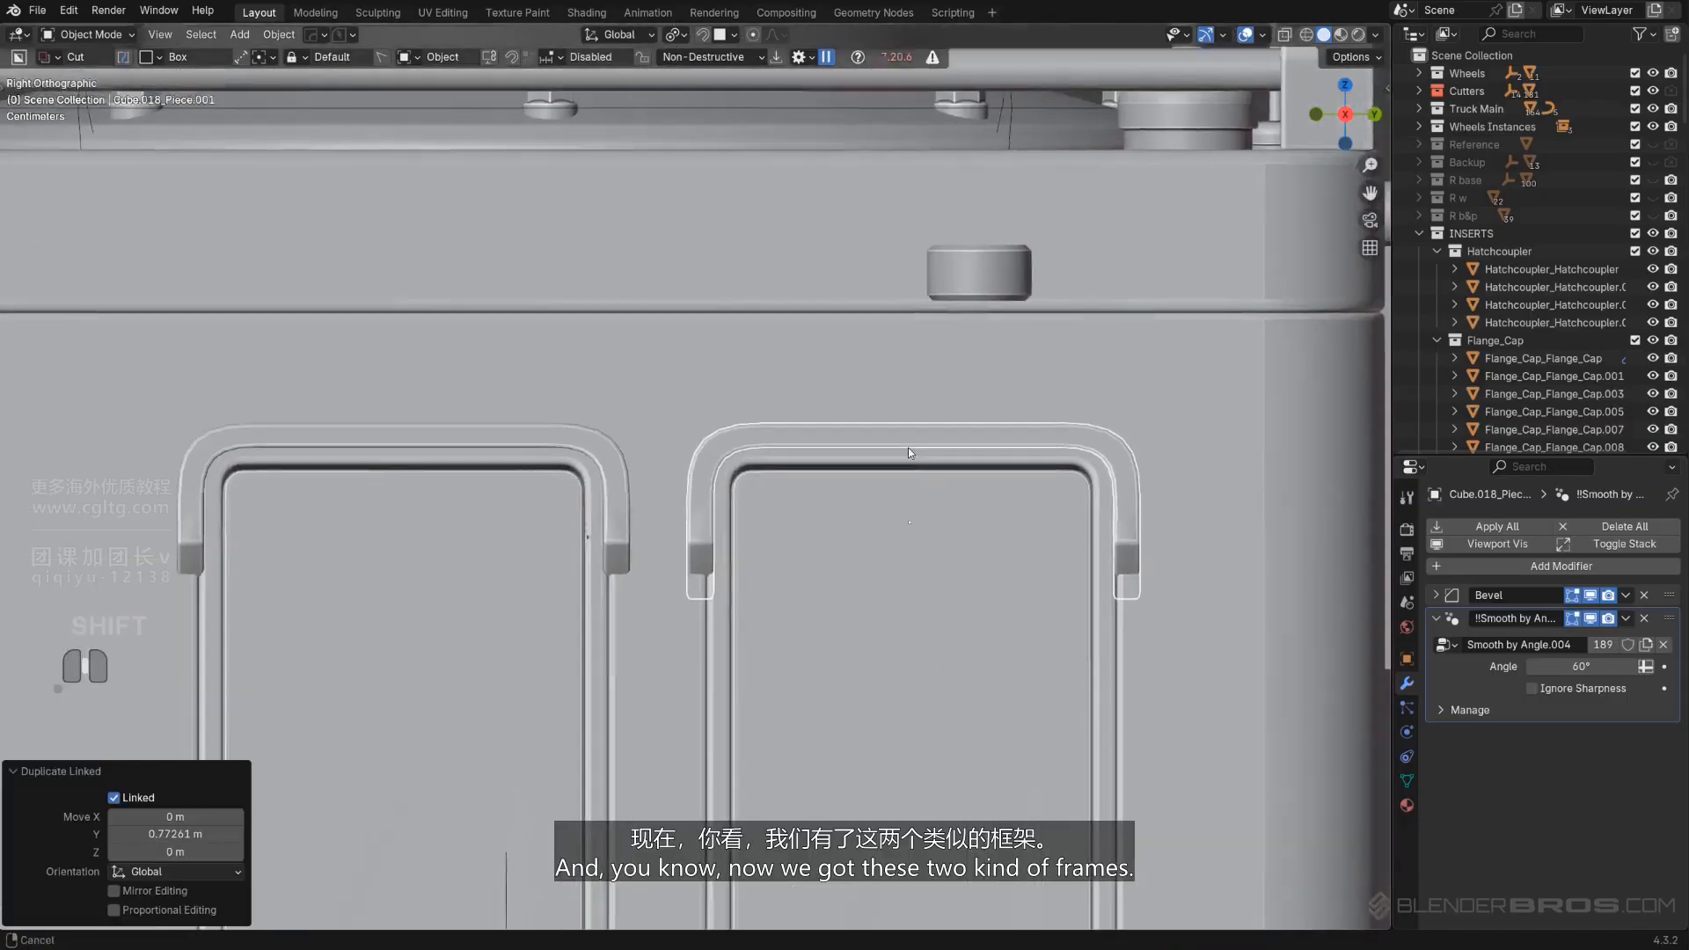
scroll(519, 481, up, 4)
middle_drag(520, 481, 806, 482)
key(KP_5)
click(806, 483)
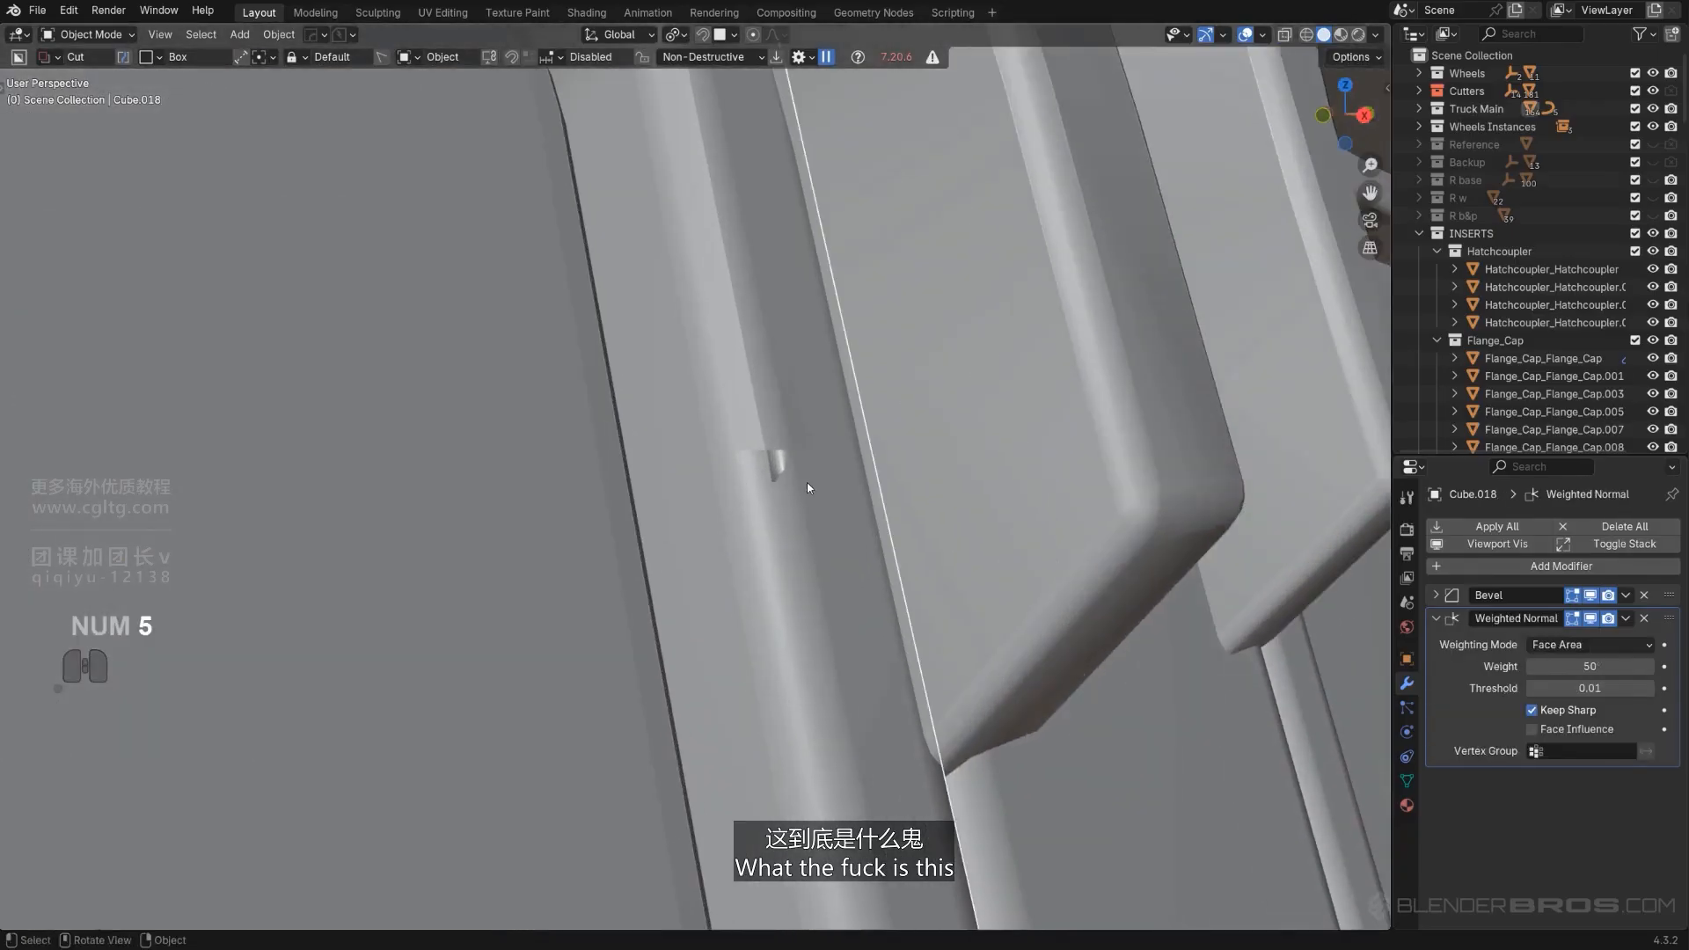
key(Tab)
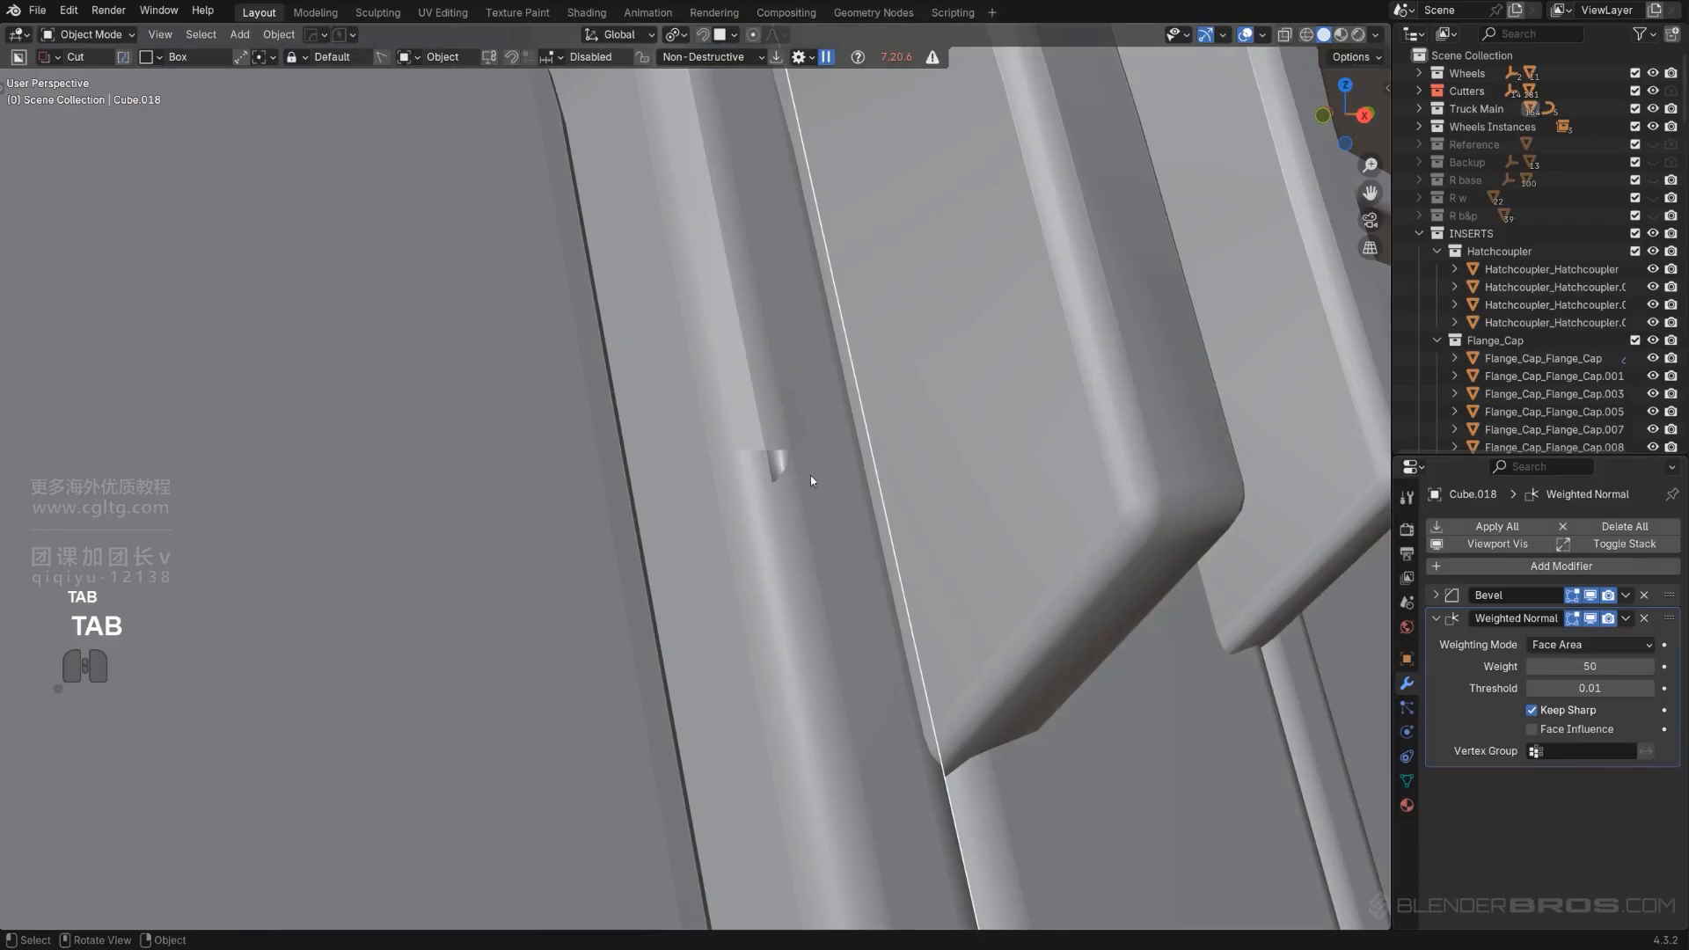
key(Tab)
scroll(805, 475, down, 6)
key(Tab)
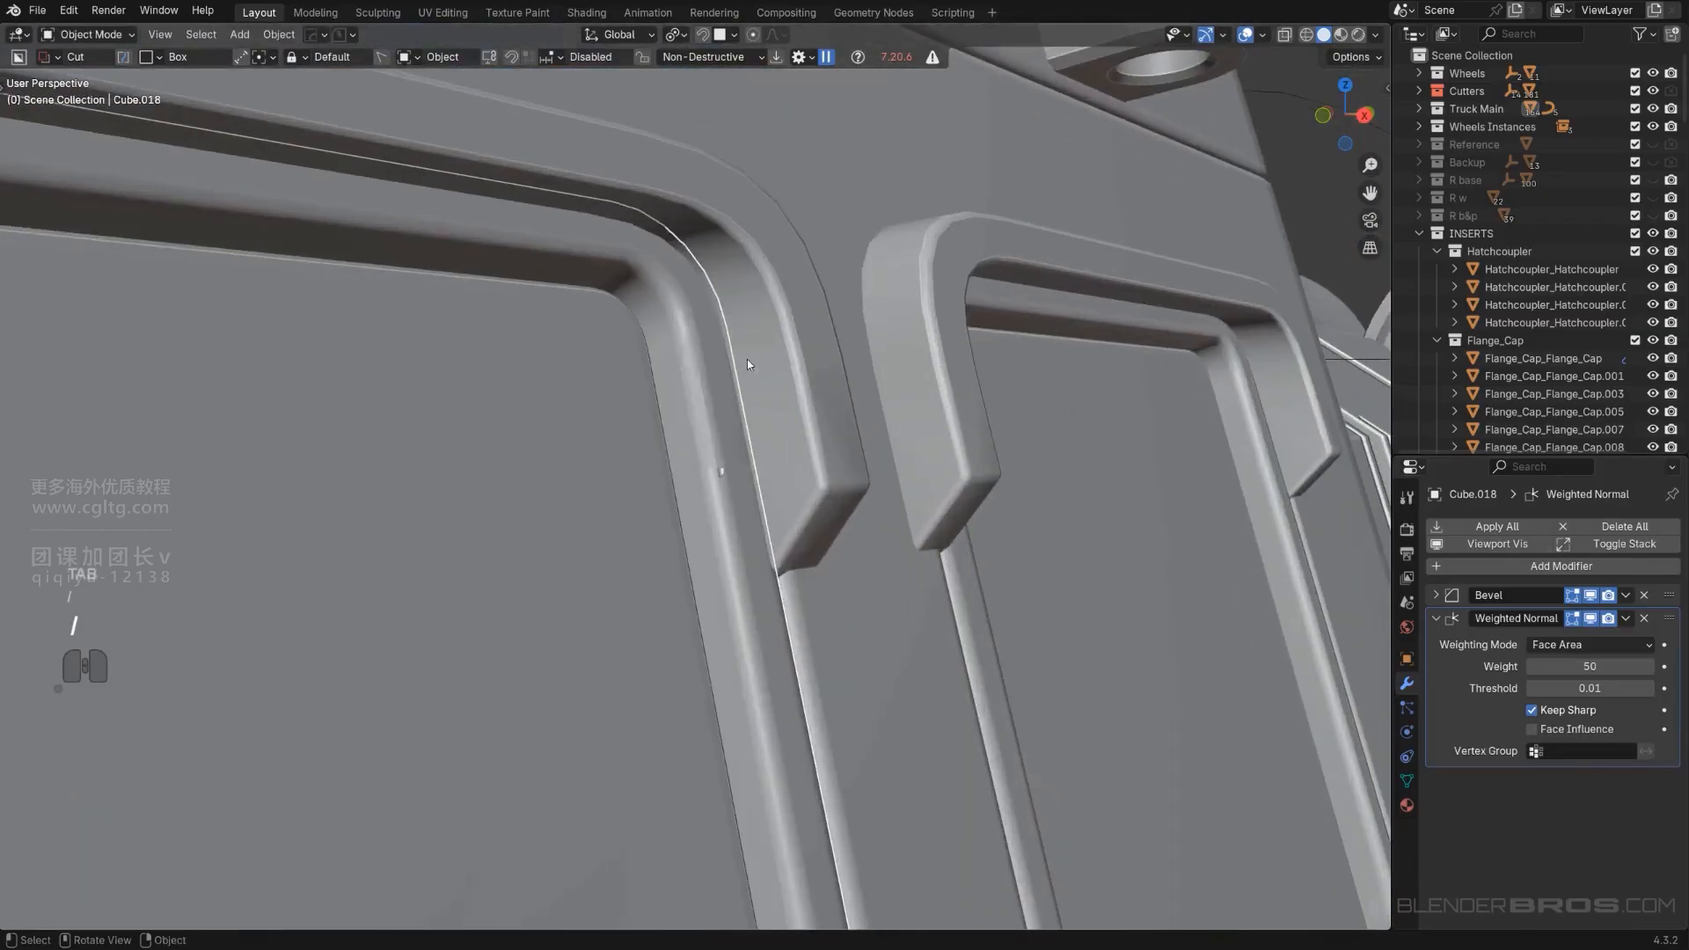
key(slash)
key(slash)
key(slash)
middle_drag(769, 516, 785, 477)
key(slash)
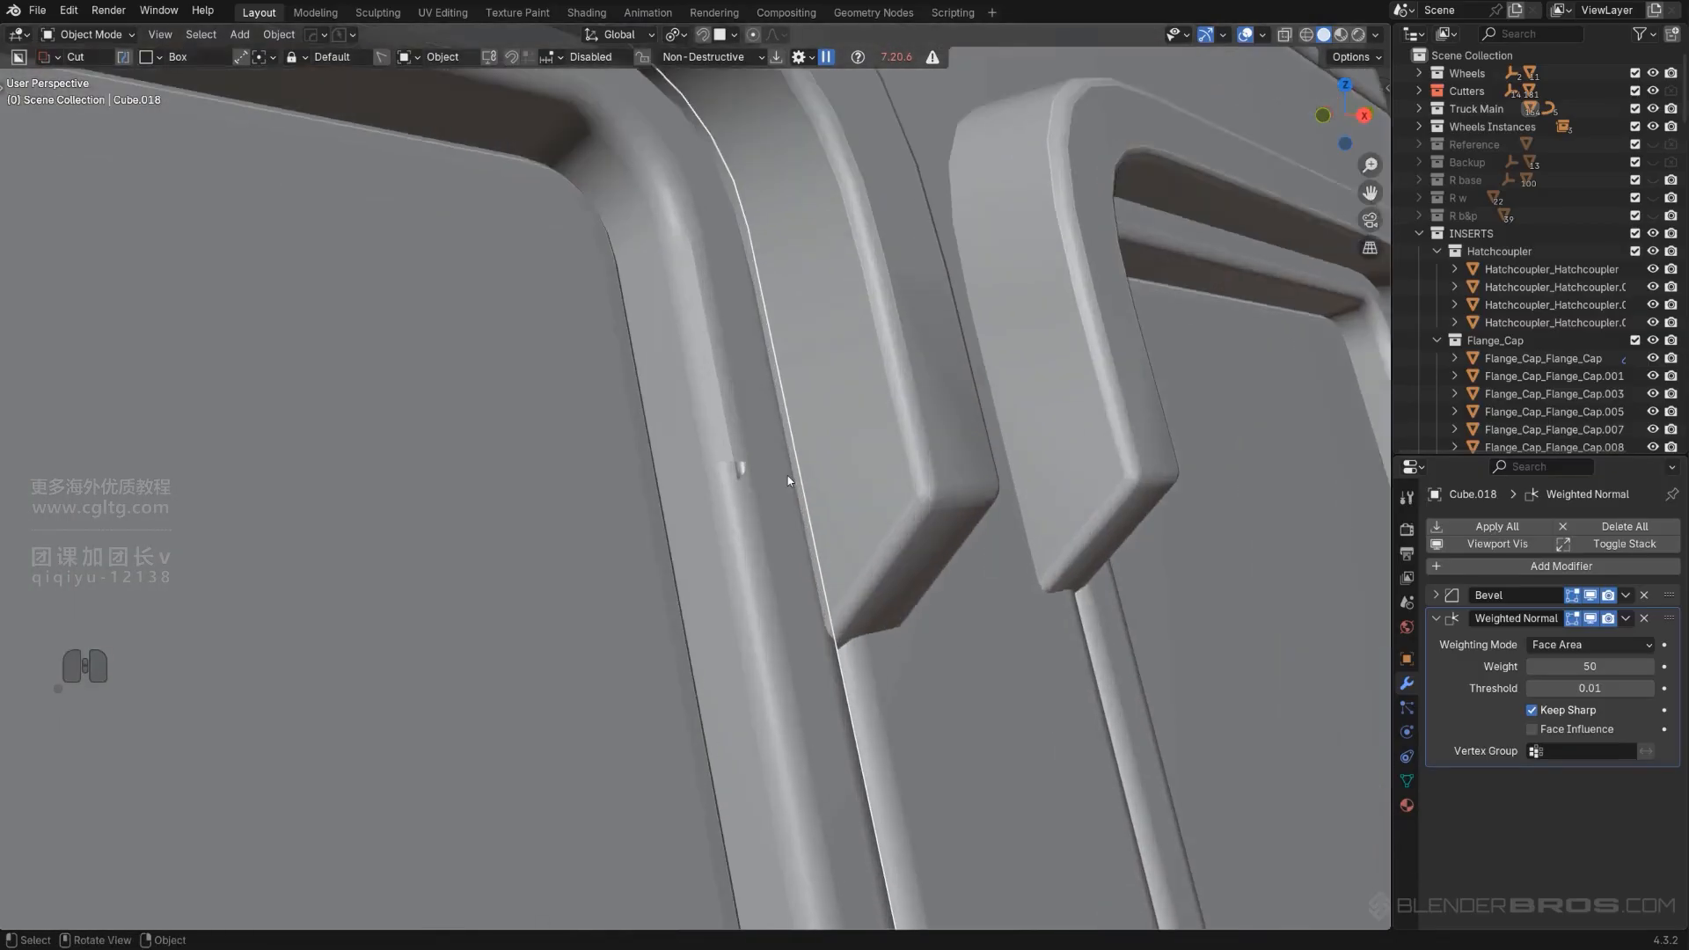
scroll(788, 476, up, 2)
scroll(836, 528, down, 9)
key(slash)
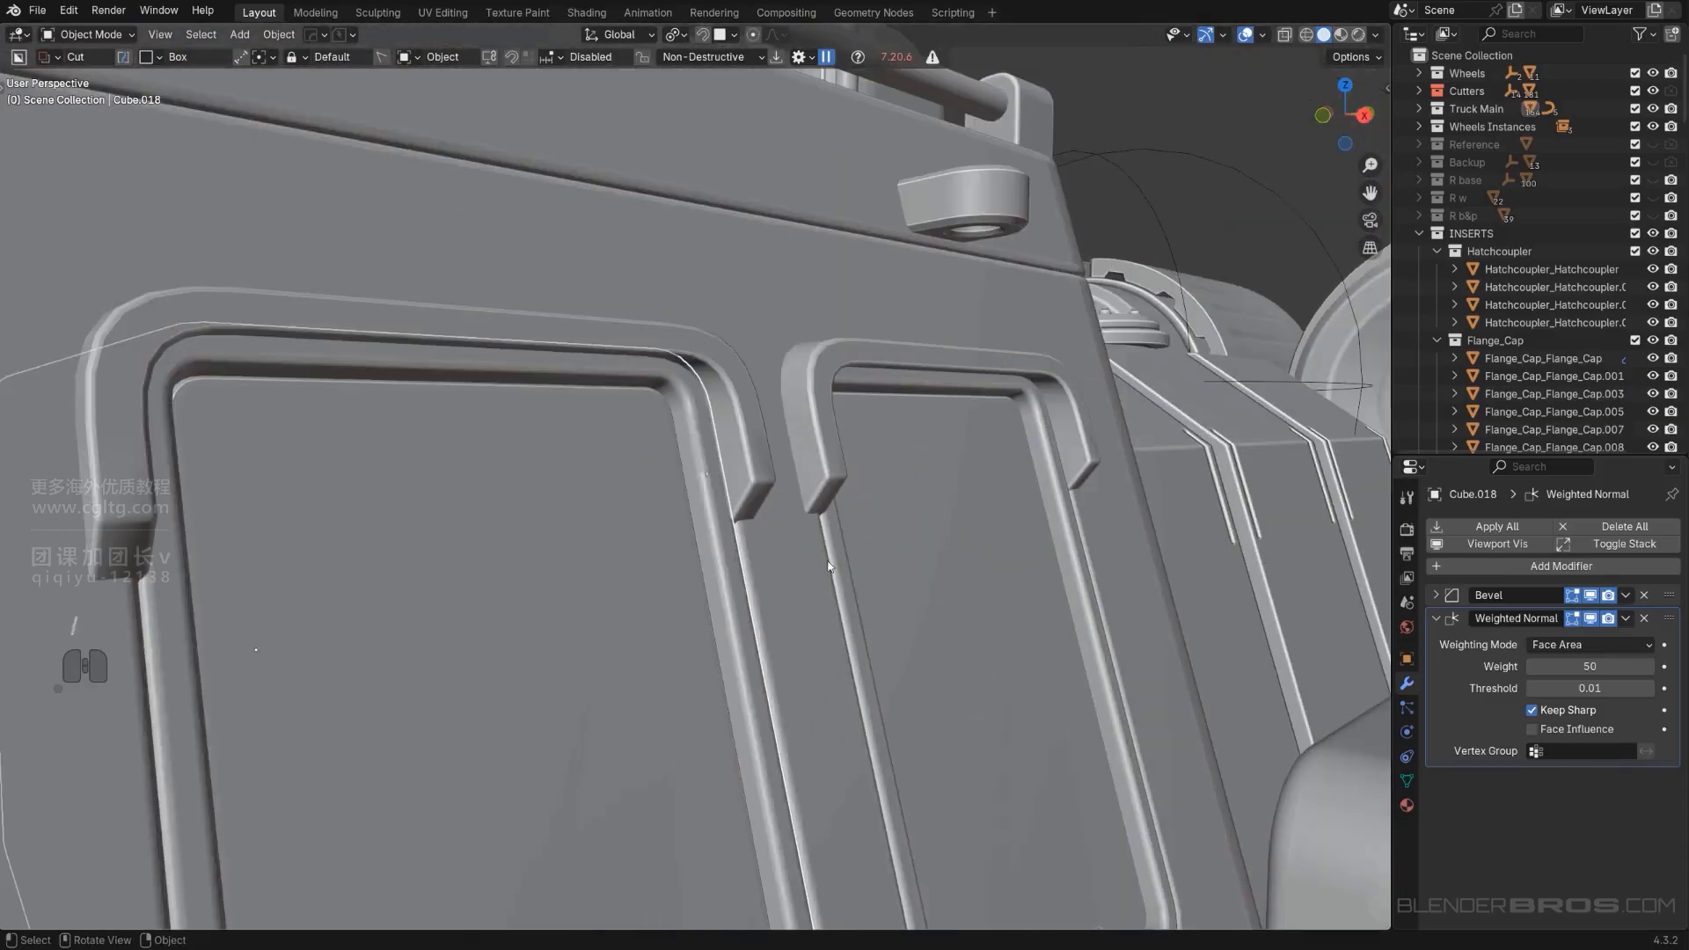
Delete the leftover piece overlapping the first window's frame under the cover.
key(g)
right_click(688, 601)
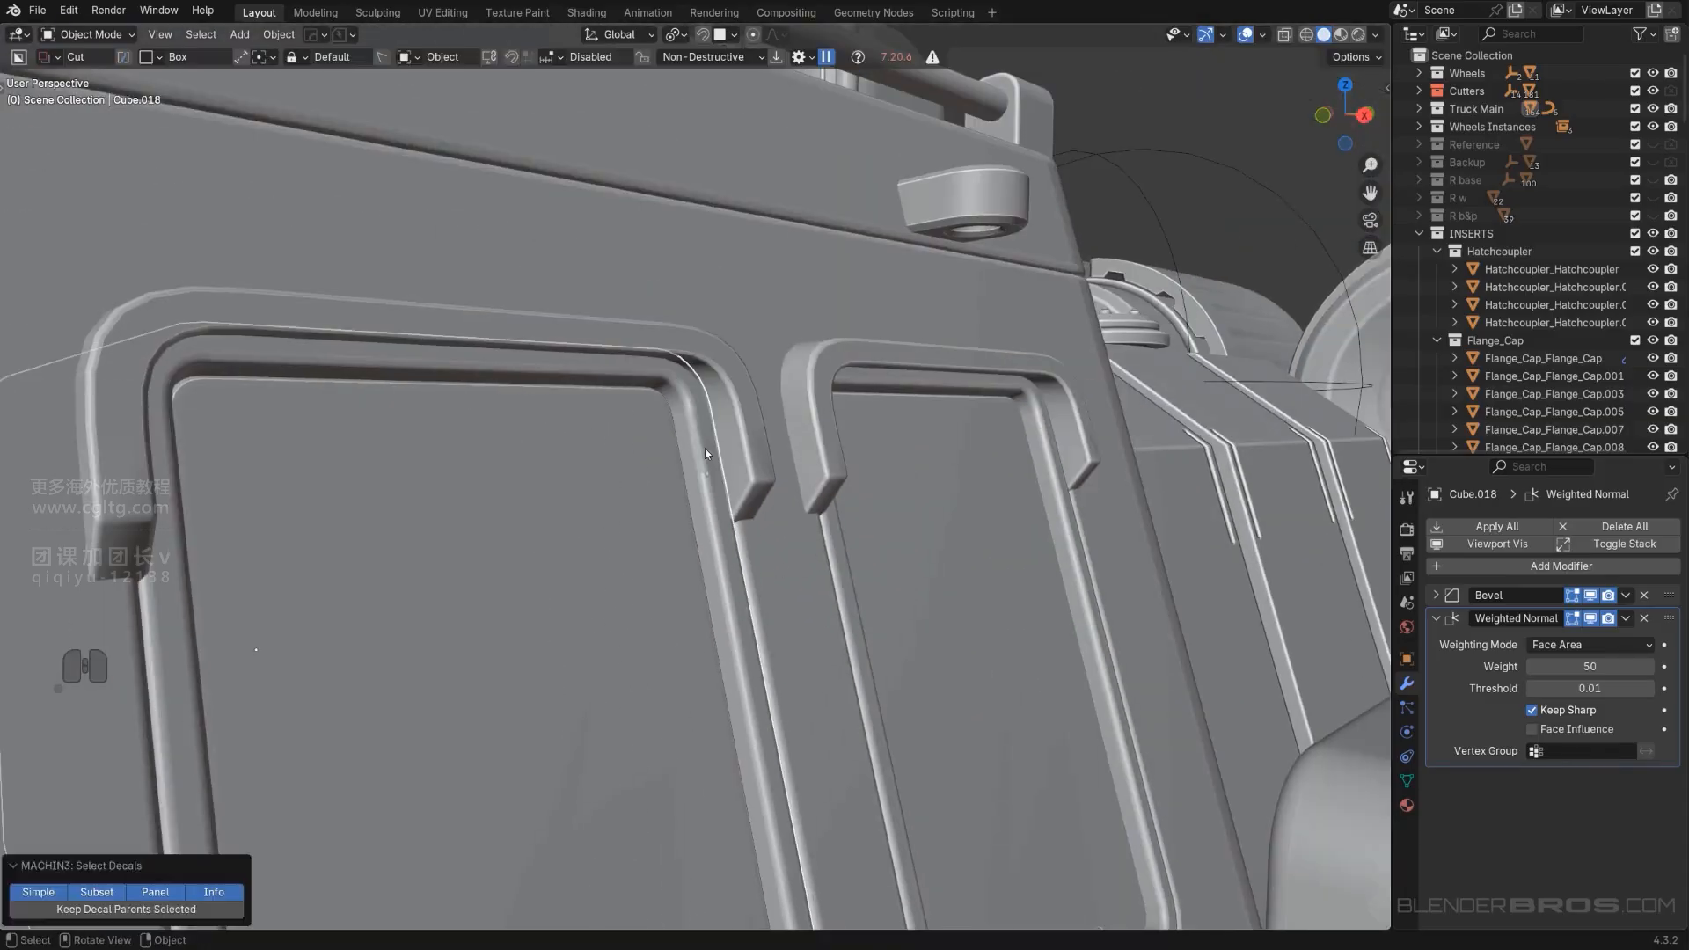
click(705, 447)
key(x)
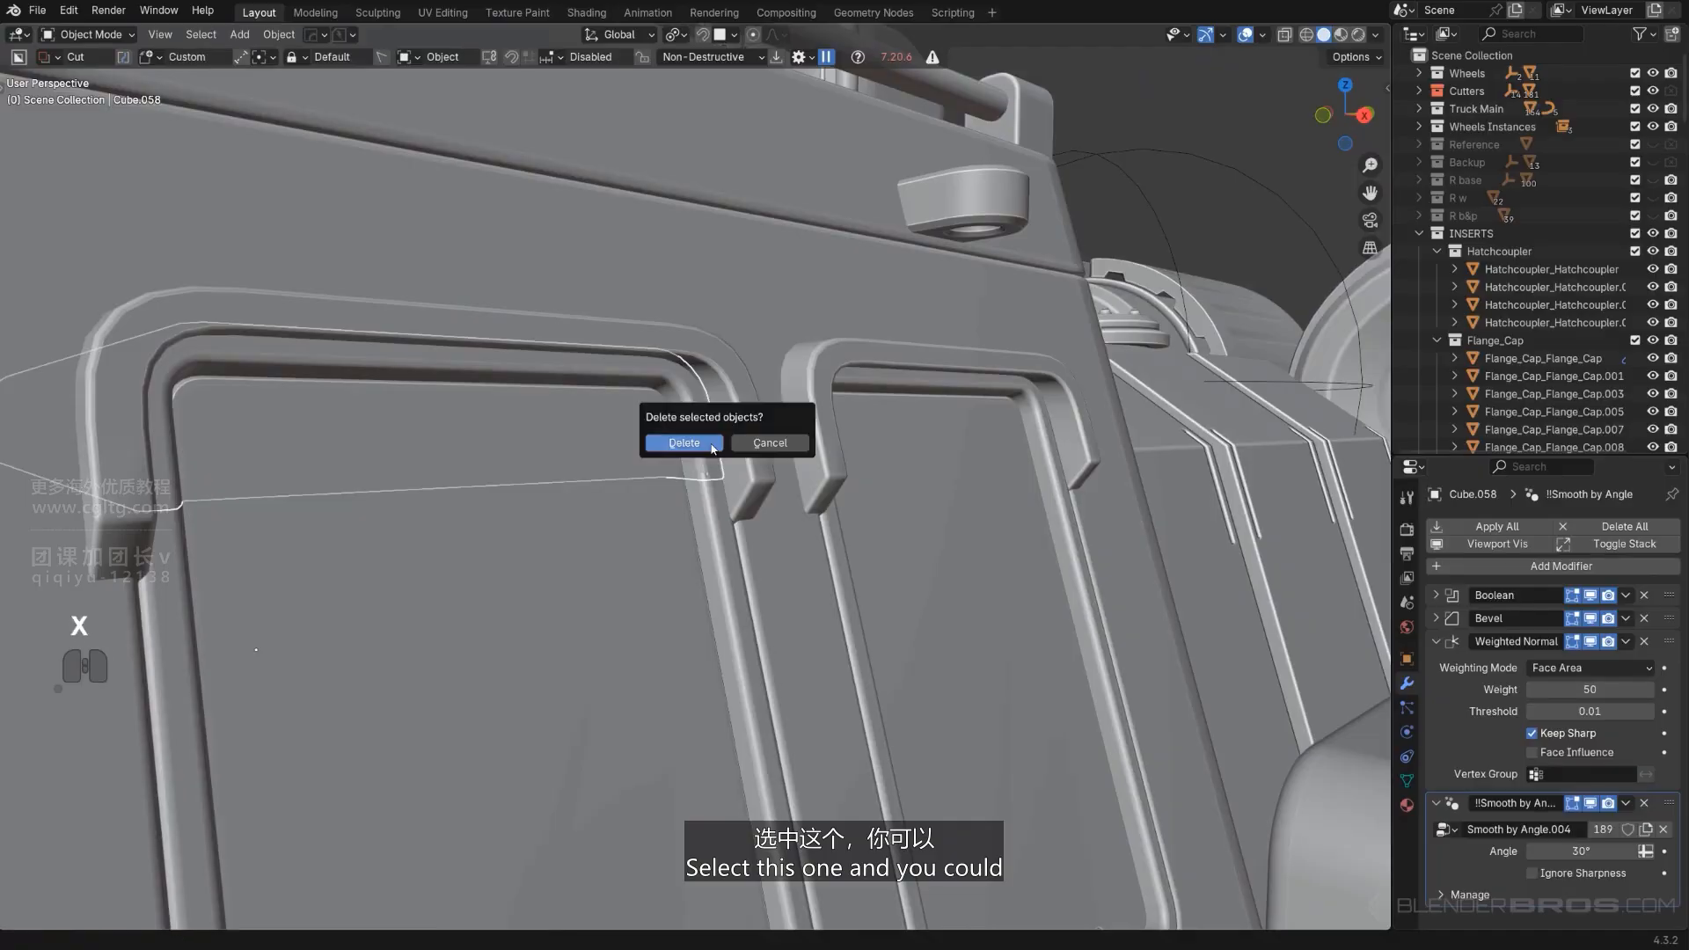
click(705, 447)
Scale the first window's cover up uniformly by a factor of 1.025.
key(KP_3)
key(KP_5)
scroll(547, 482, up, 7)
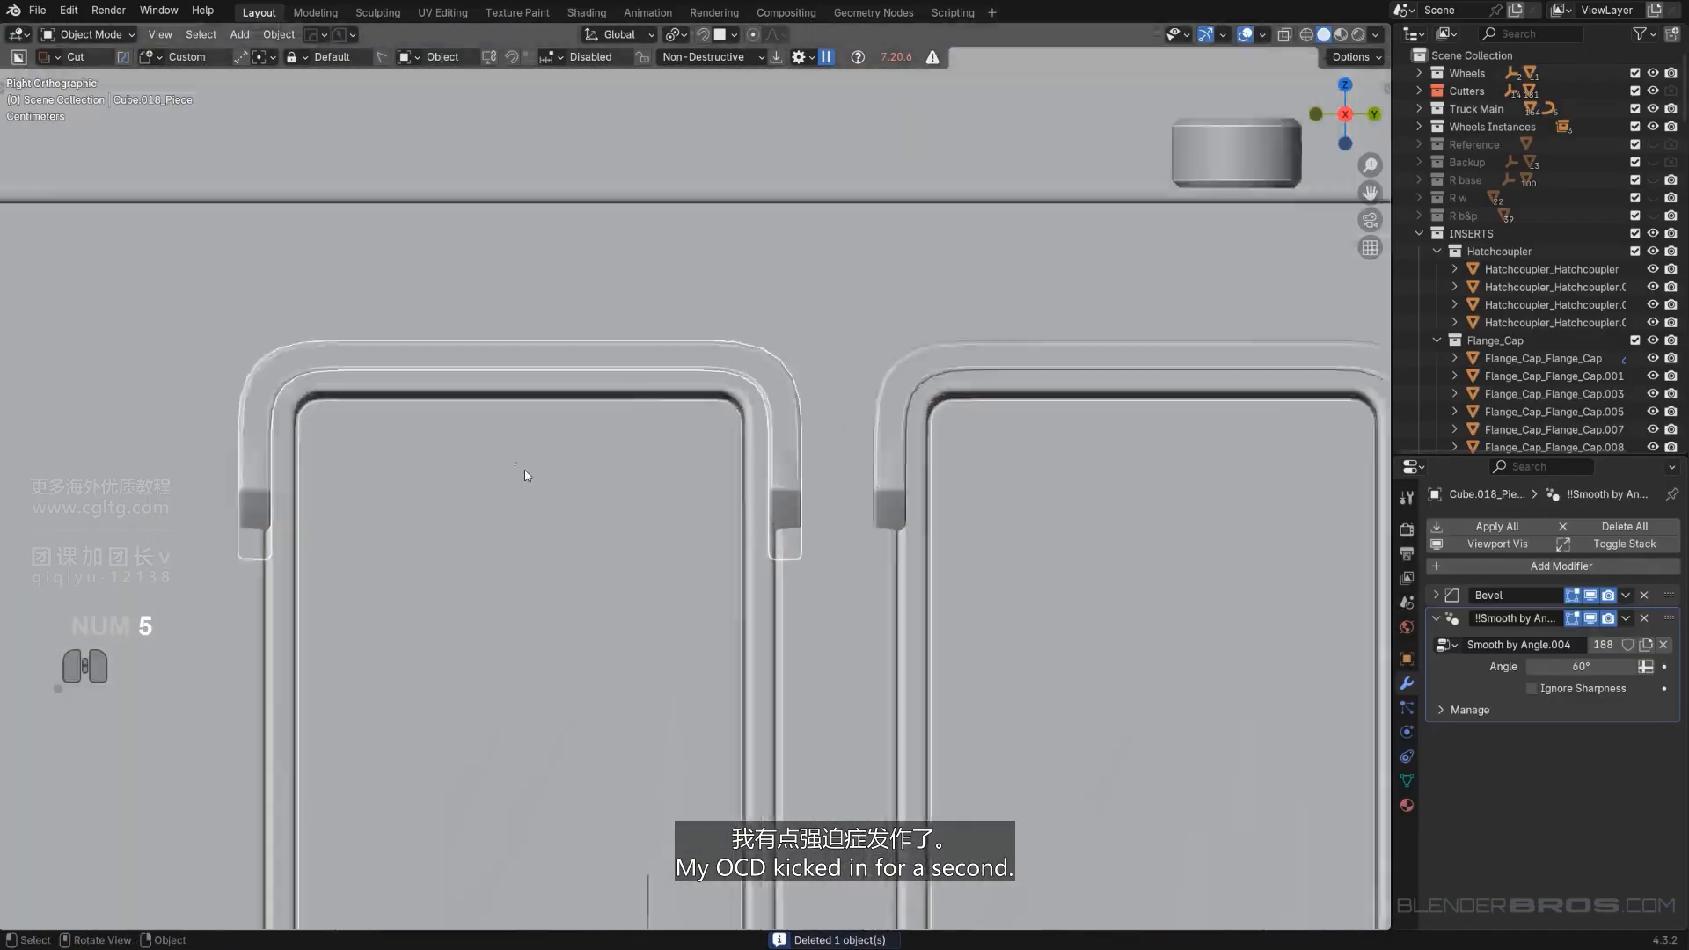
middle_drag(593, 489, 824, 527)
key(s)
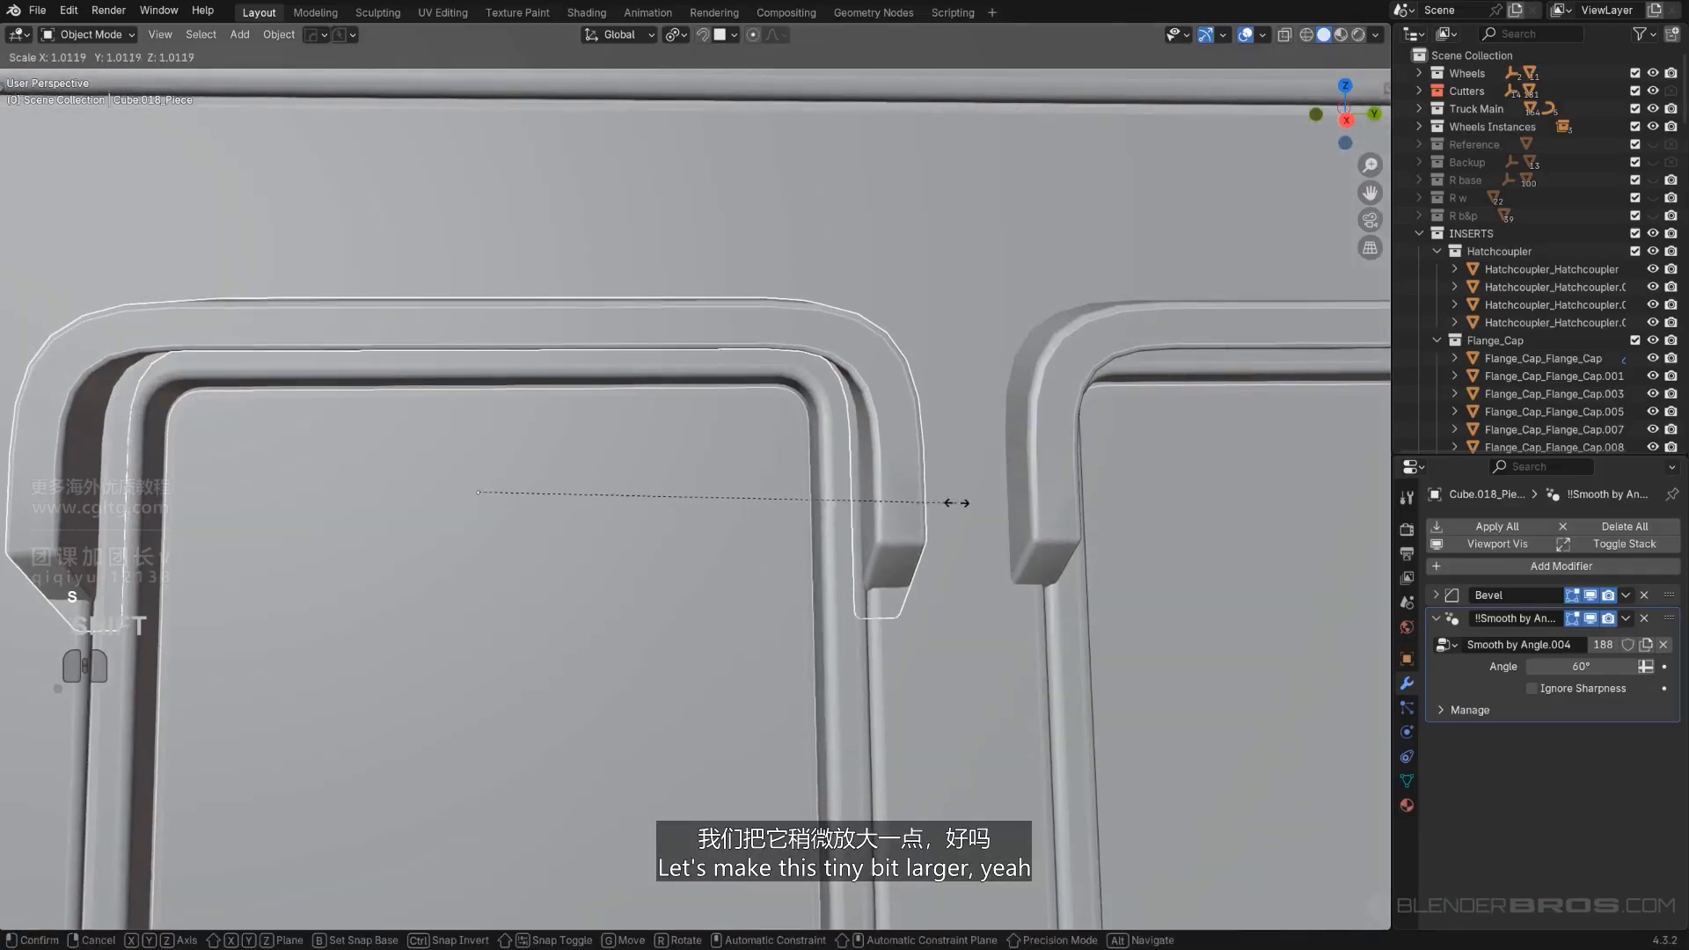
click(1016, 495)
Delete the old cover copy above the neighbouring window.
key(KP_3)
scroll(840, 499, down, 8)
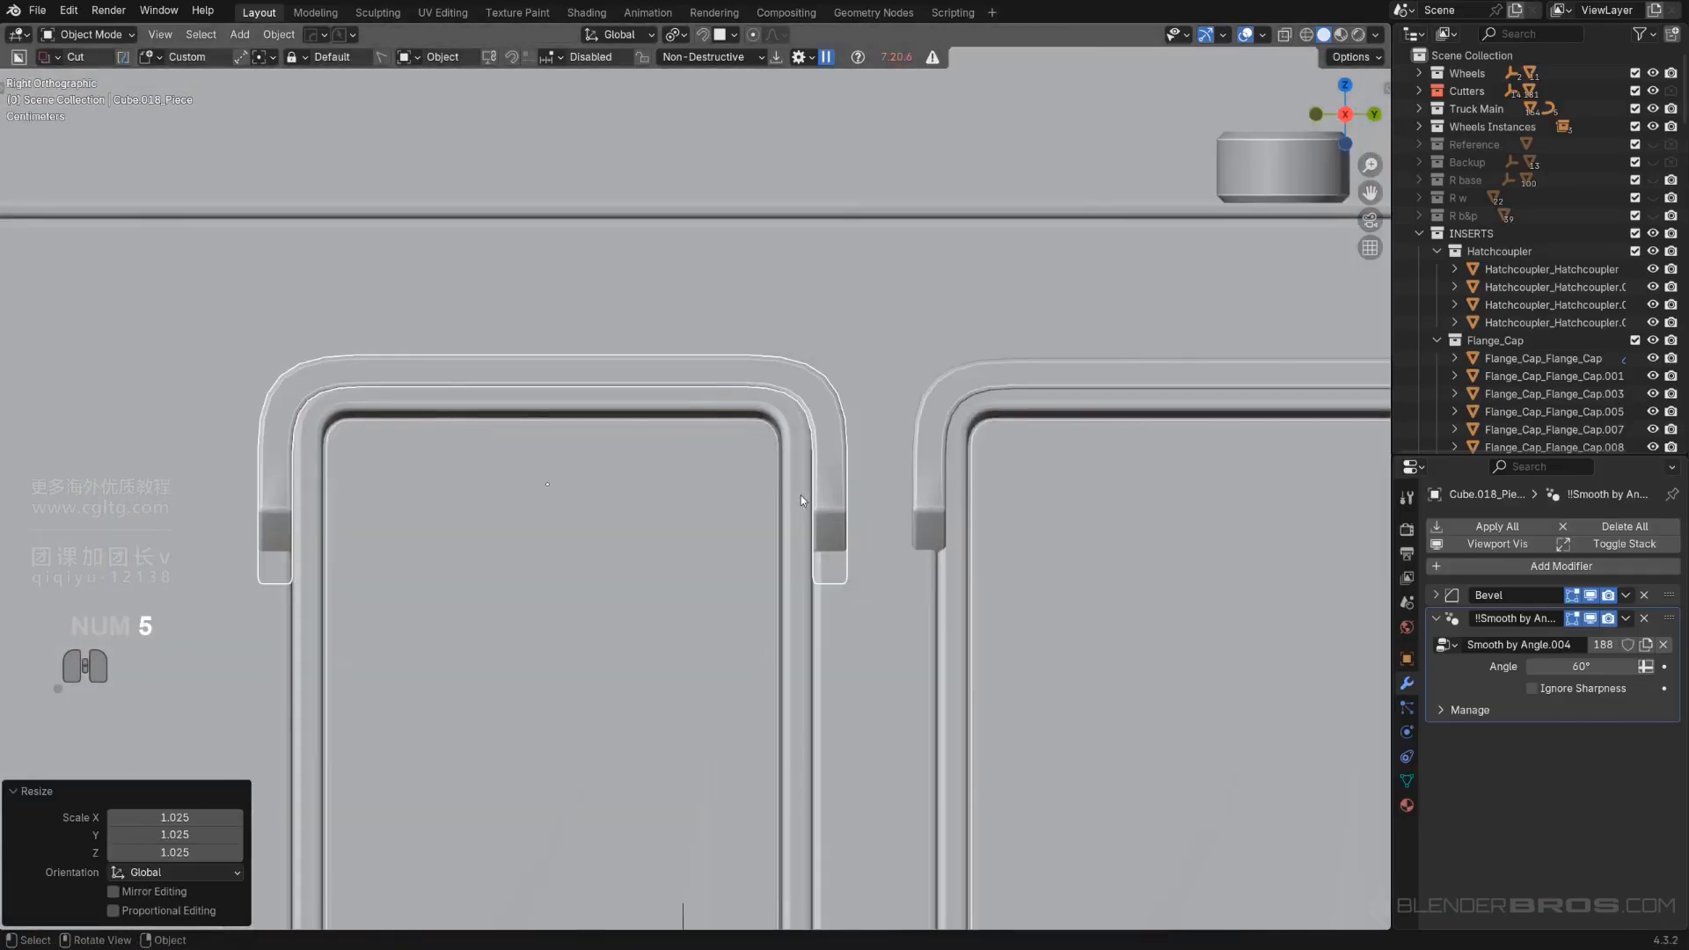
shift+middle_drag(731, 445, 683, 459)
key(x)
click(682, 459)
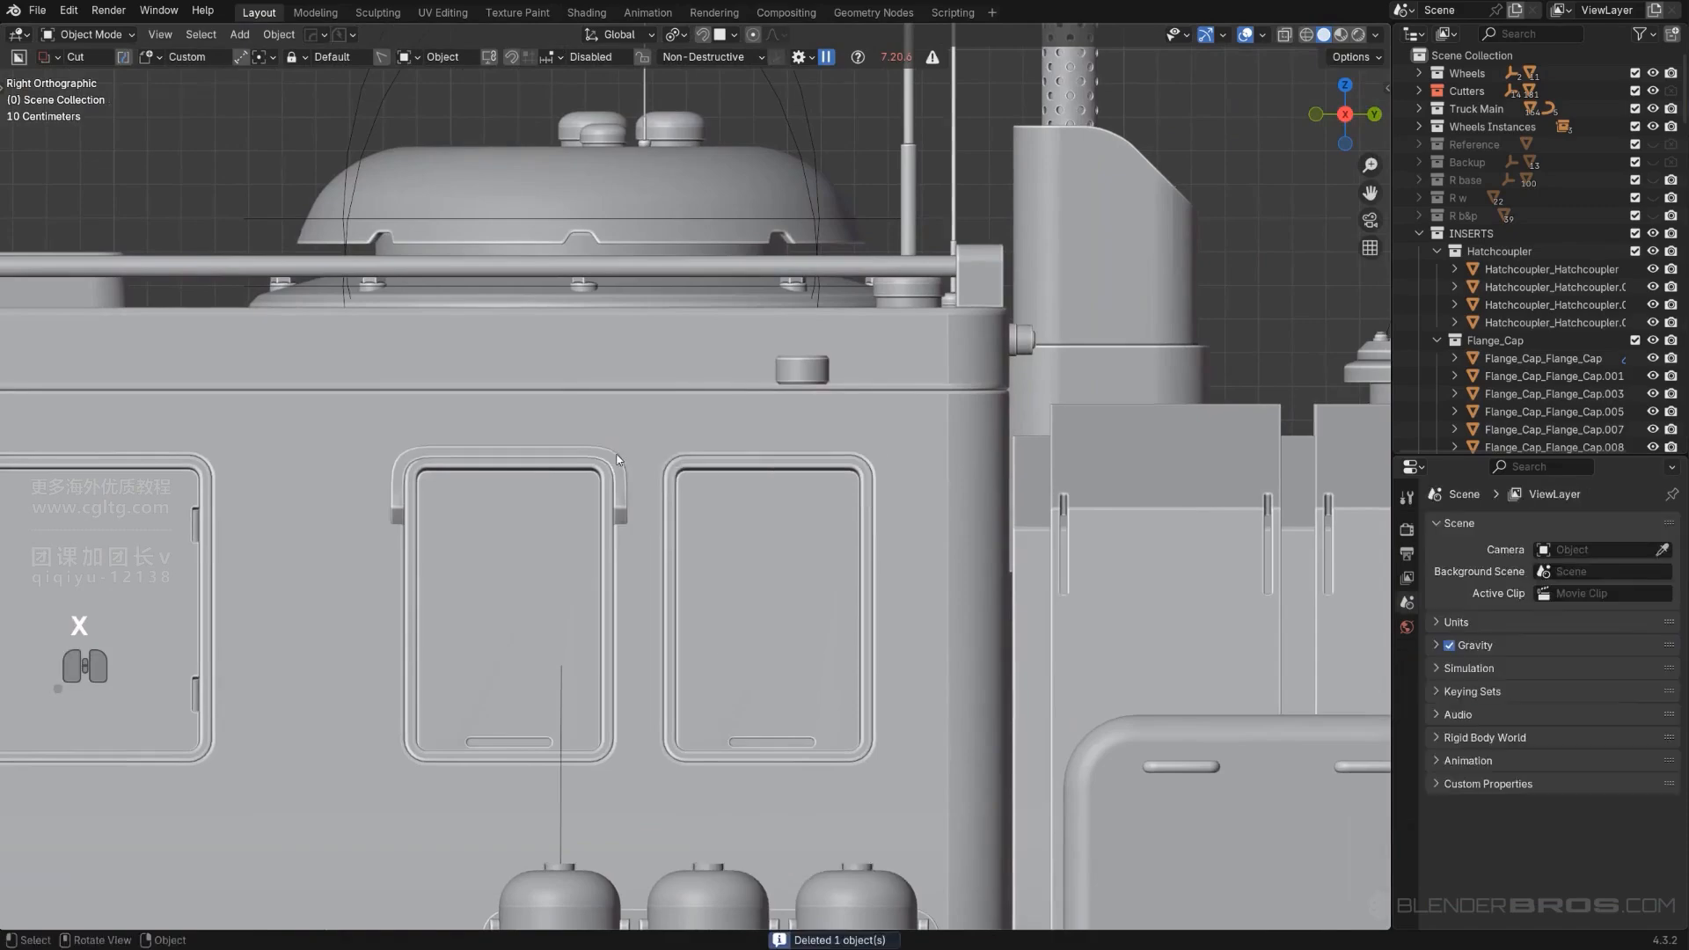
Place a linked duplicate of the enlarged cover over the neighbouring window, moving it along global Y.
click(622, 486)
scroll(643, 500, up, 2)
key(alt+d)
key(y)
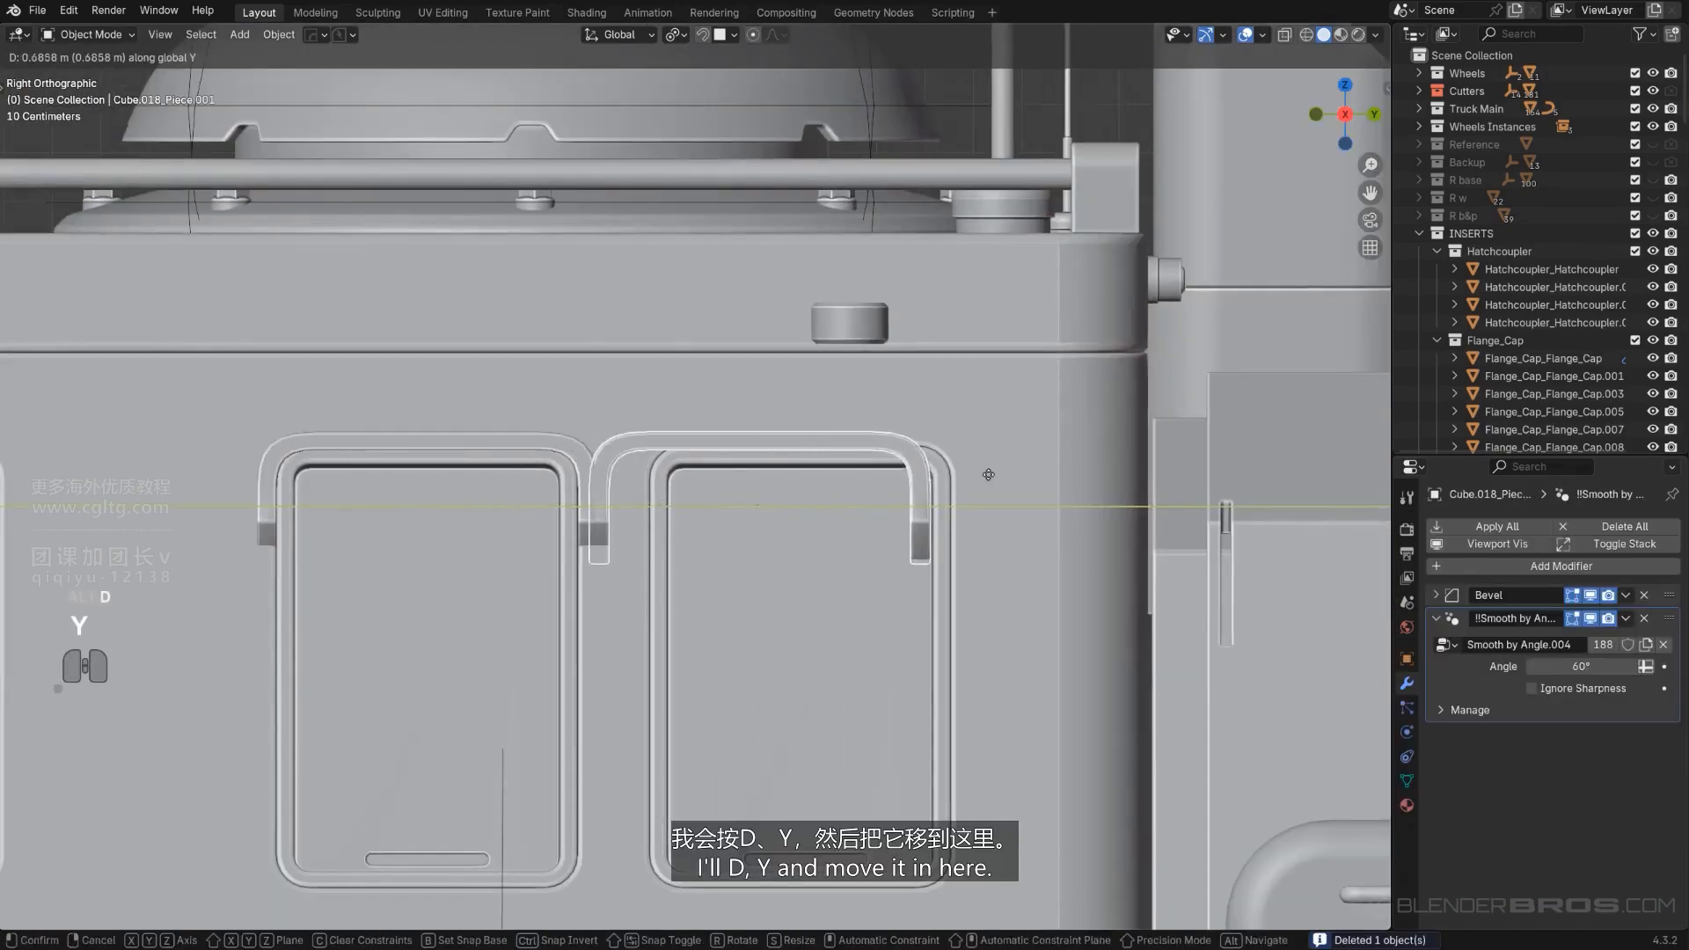
click(874, 469)
Examine the two window covers on the truck's side from several distances and angles.
scroll(874, 468, down, 7)
middle_drag(864, 385, 774, 361)
key(KP_5)
scroll(748, 454, up, 3)
alt+scroll(749, 391, up, 1)
key(KP_5)
scroll(677, 394, up, 3)
scroll(616, 352, up, 3)
shift+middle_drag(576, 299, 513, 340)
scroll(775, 411, up, 4)
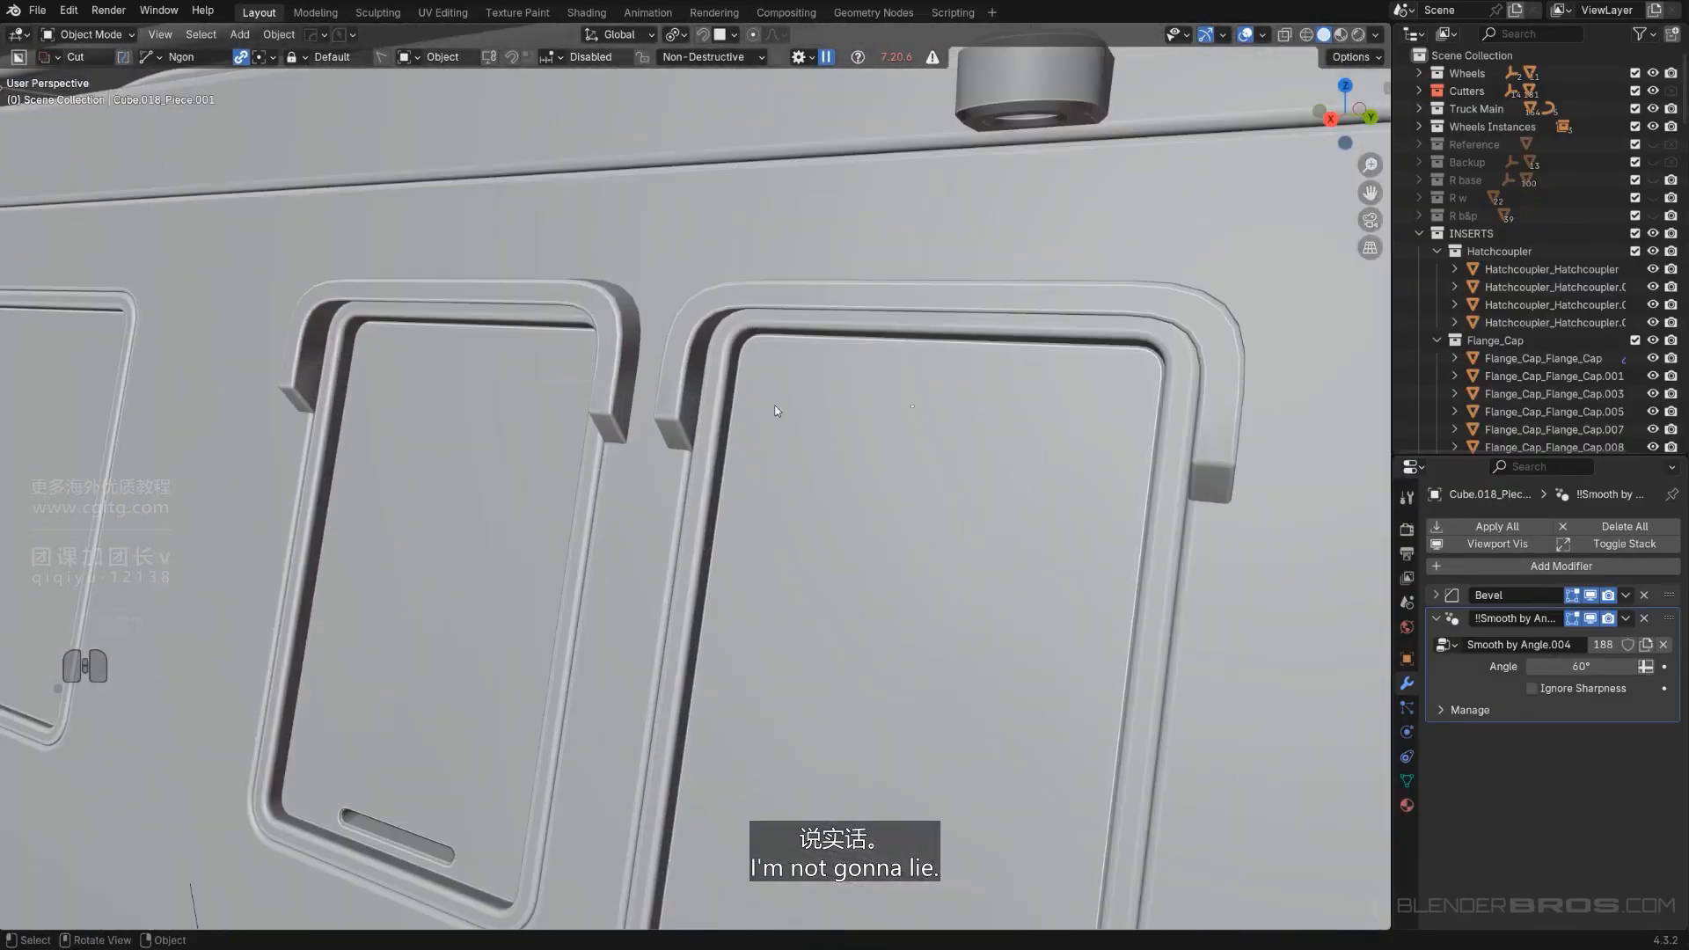
Add a Weighted Normal modifier to both window covers with the HOps Sharpen operation.
key(q)
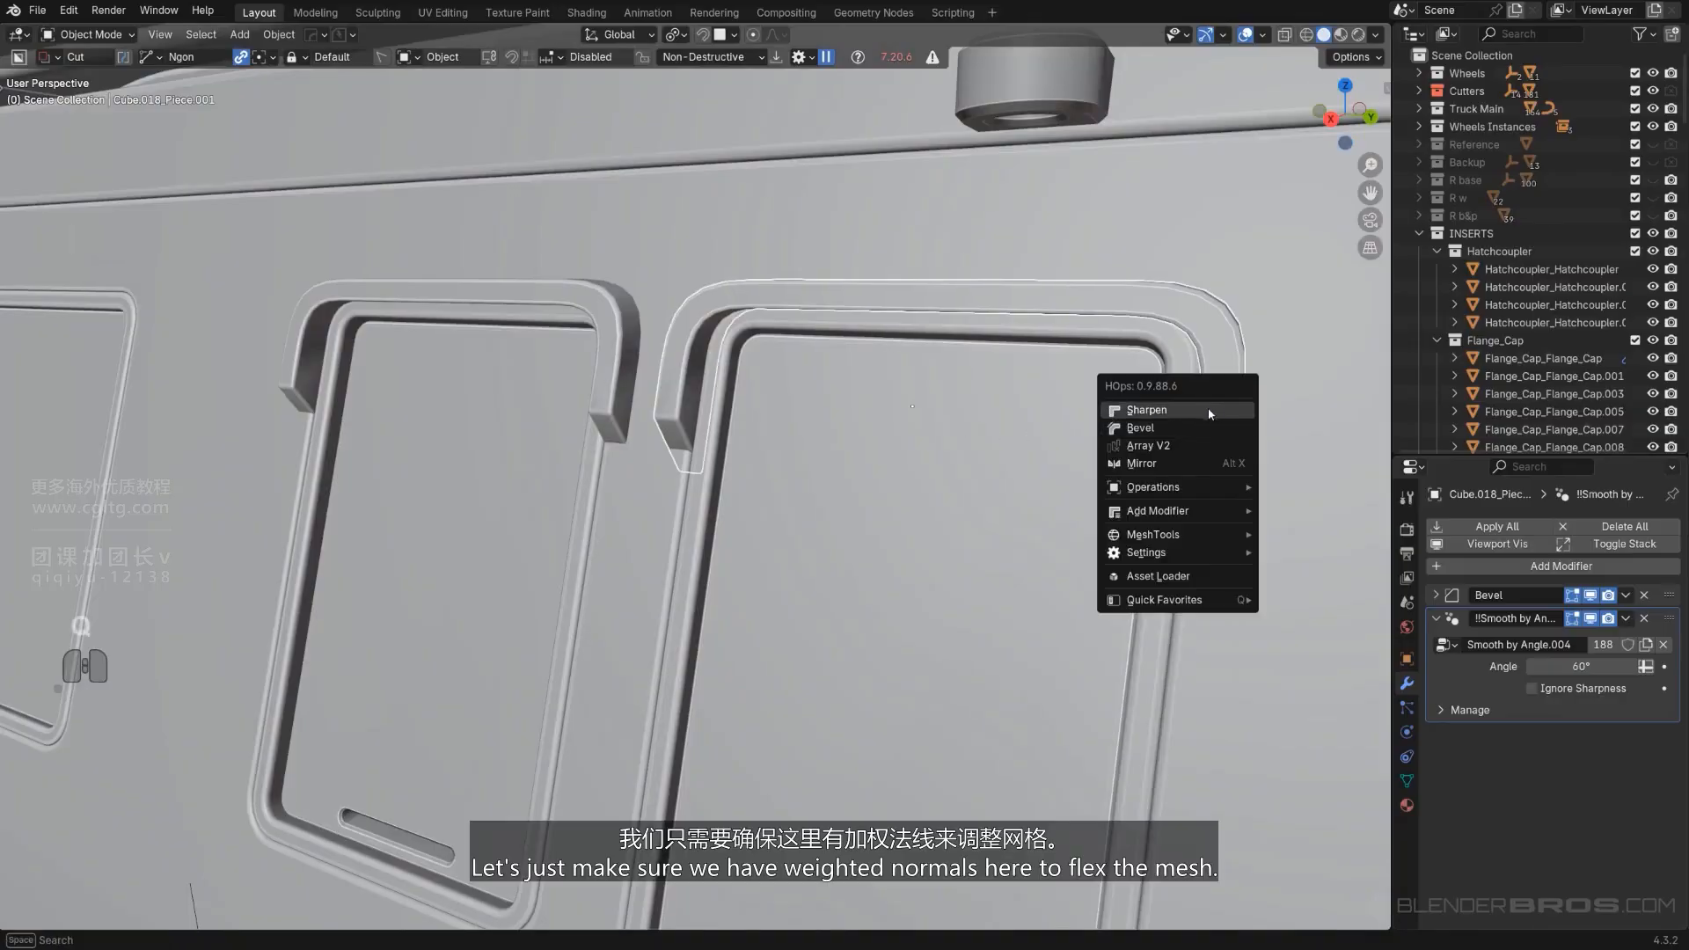
alt+click(1208, 408)
click(606, 318)
key(q)
alt+click(607, 317)
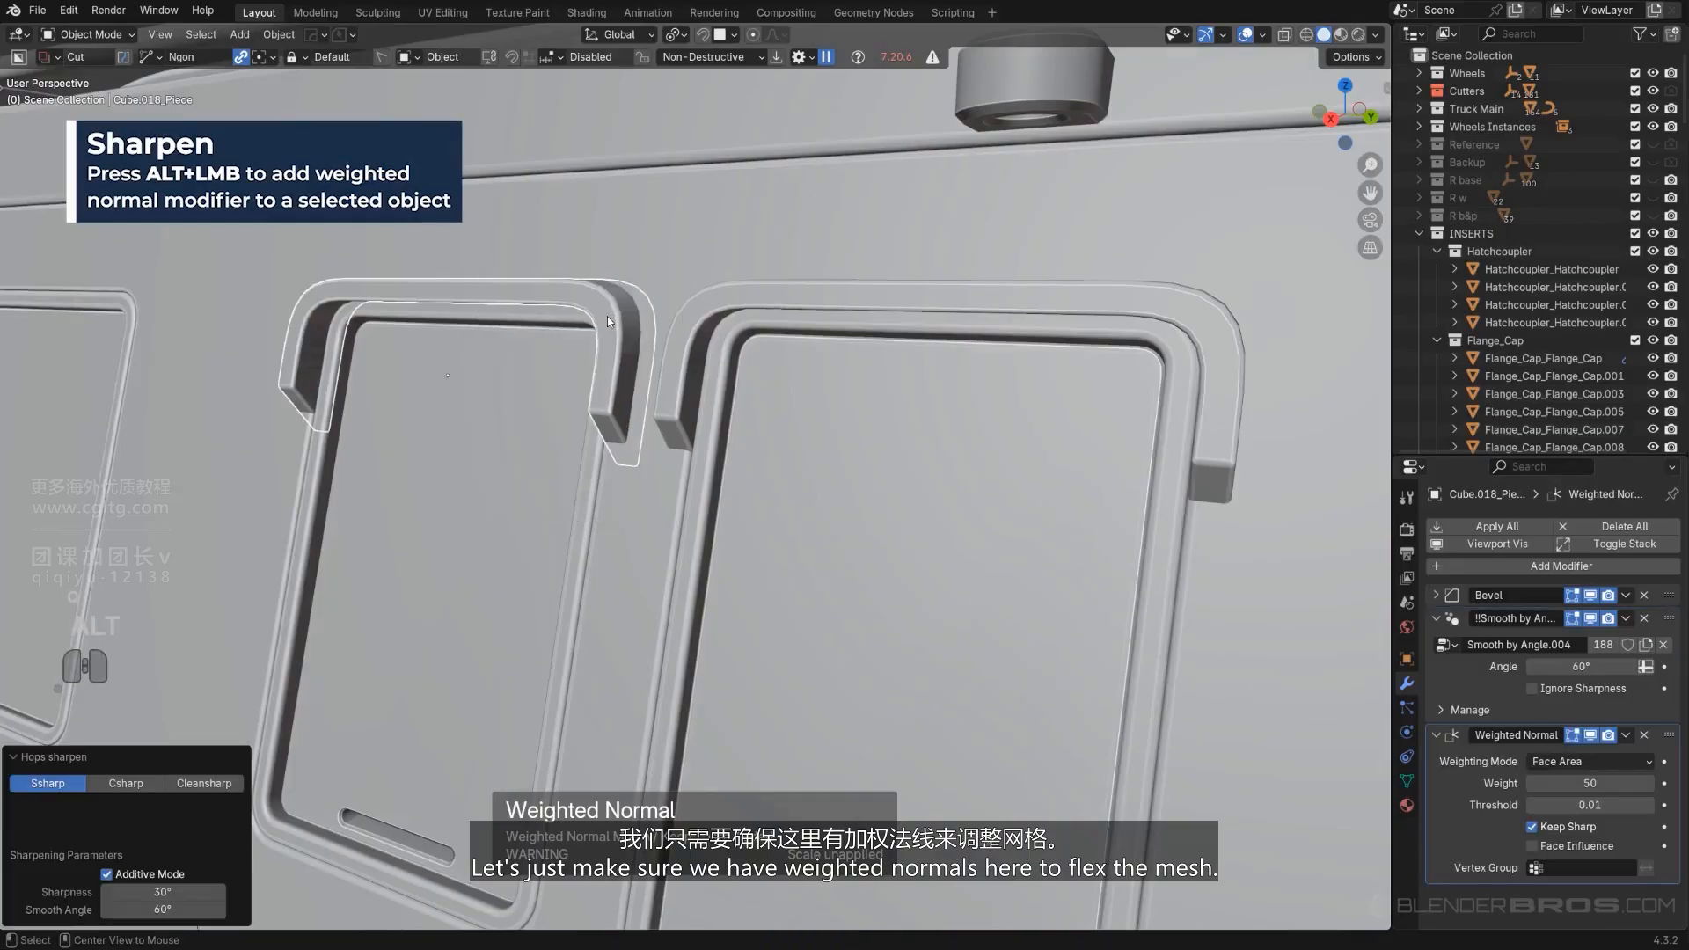
Edit the truck's main body and select the long strip of side faces below the windows with shortest-path selection.
scroll(607, 317, down, 10)
middle_drag(589, 379, 710, 521)
scroll(772, 538, up, 4)
click(772, 538)
key(Tab)
scroll(979, 474, up, 2)
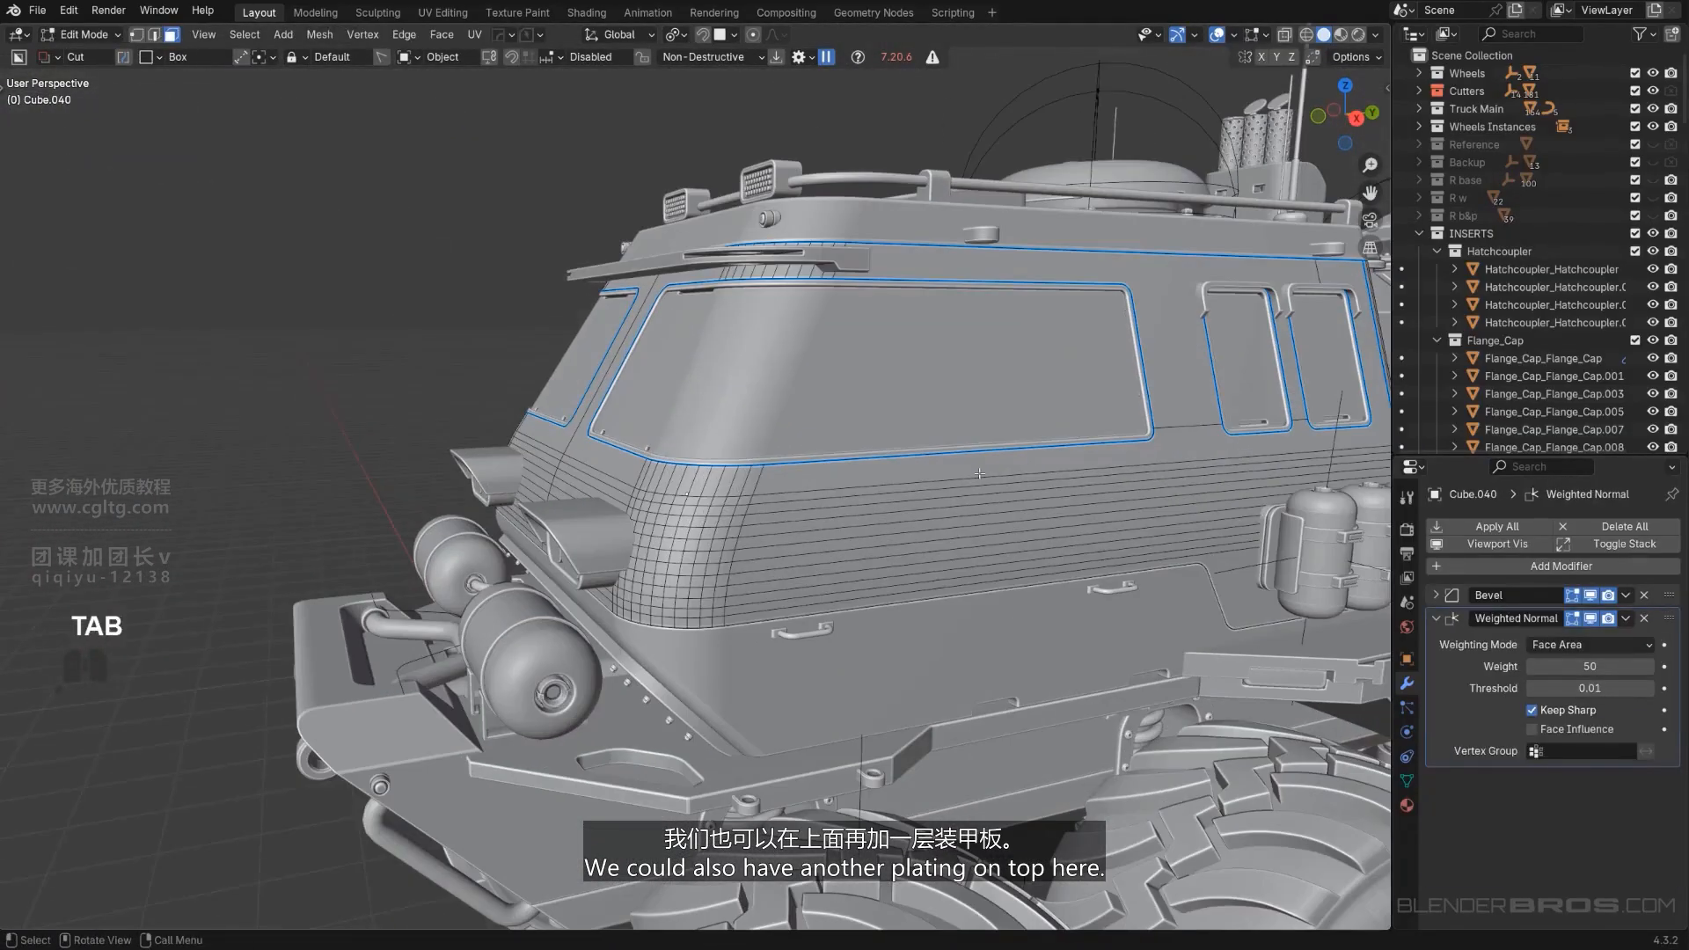
ctrl+click(866, 602)
middle_drag(866, 601, 871, 559)
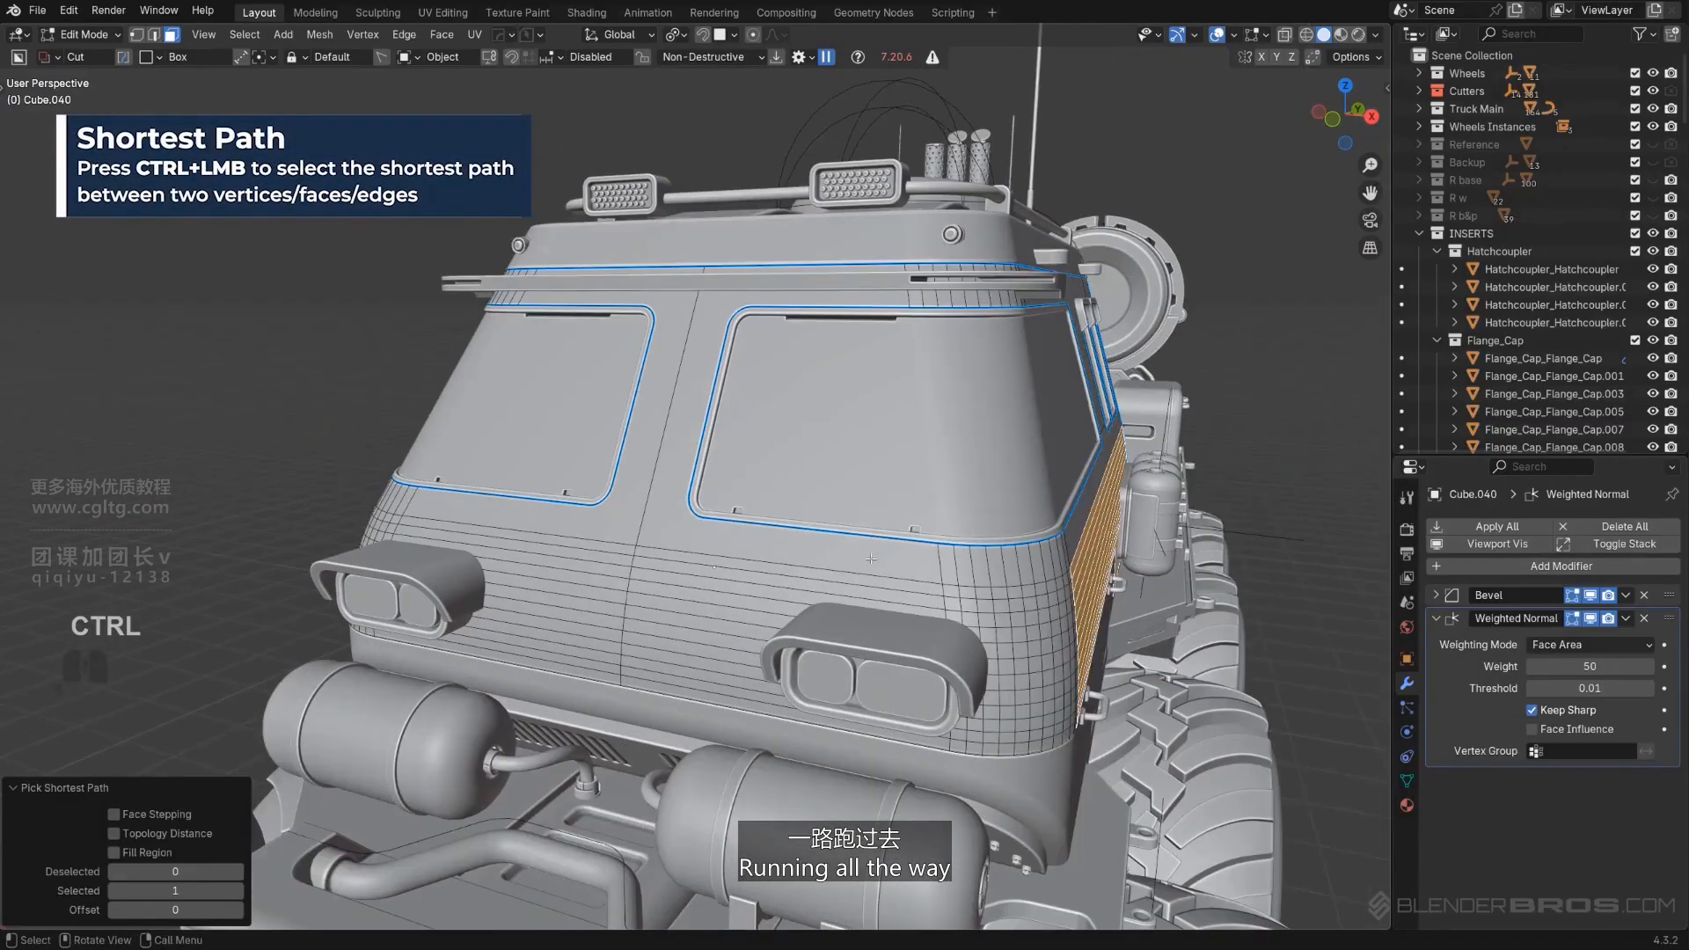
Extend the face selection from the side strip around the body's corner to the front panel behind the headlight.
ctrl+click(757, 571)
key(ctrl+z)
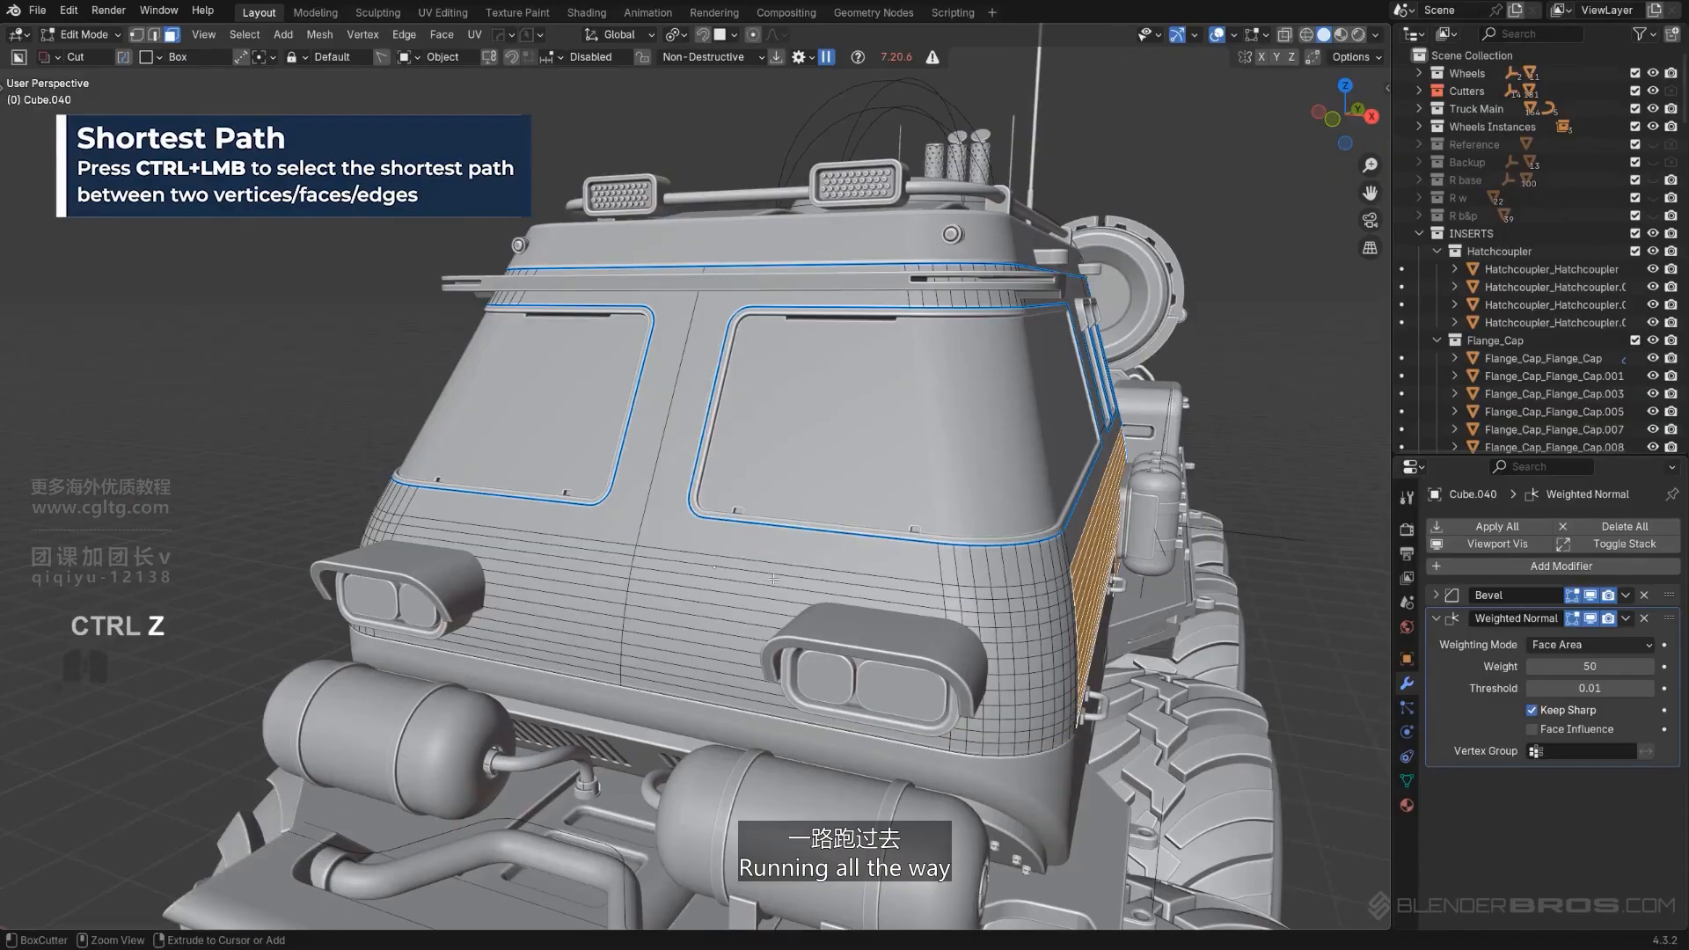
ctrl+click(1064, 584)
middle_drag(1064, 584, 933, 546)
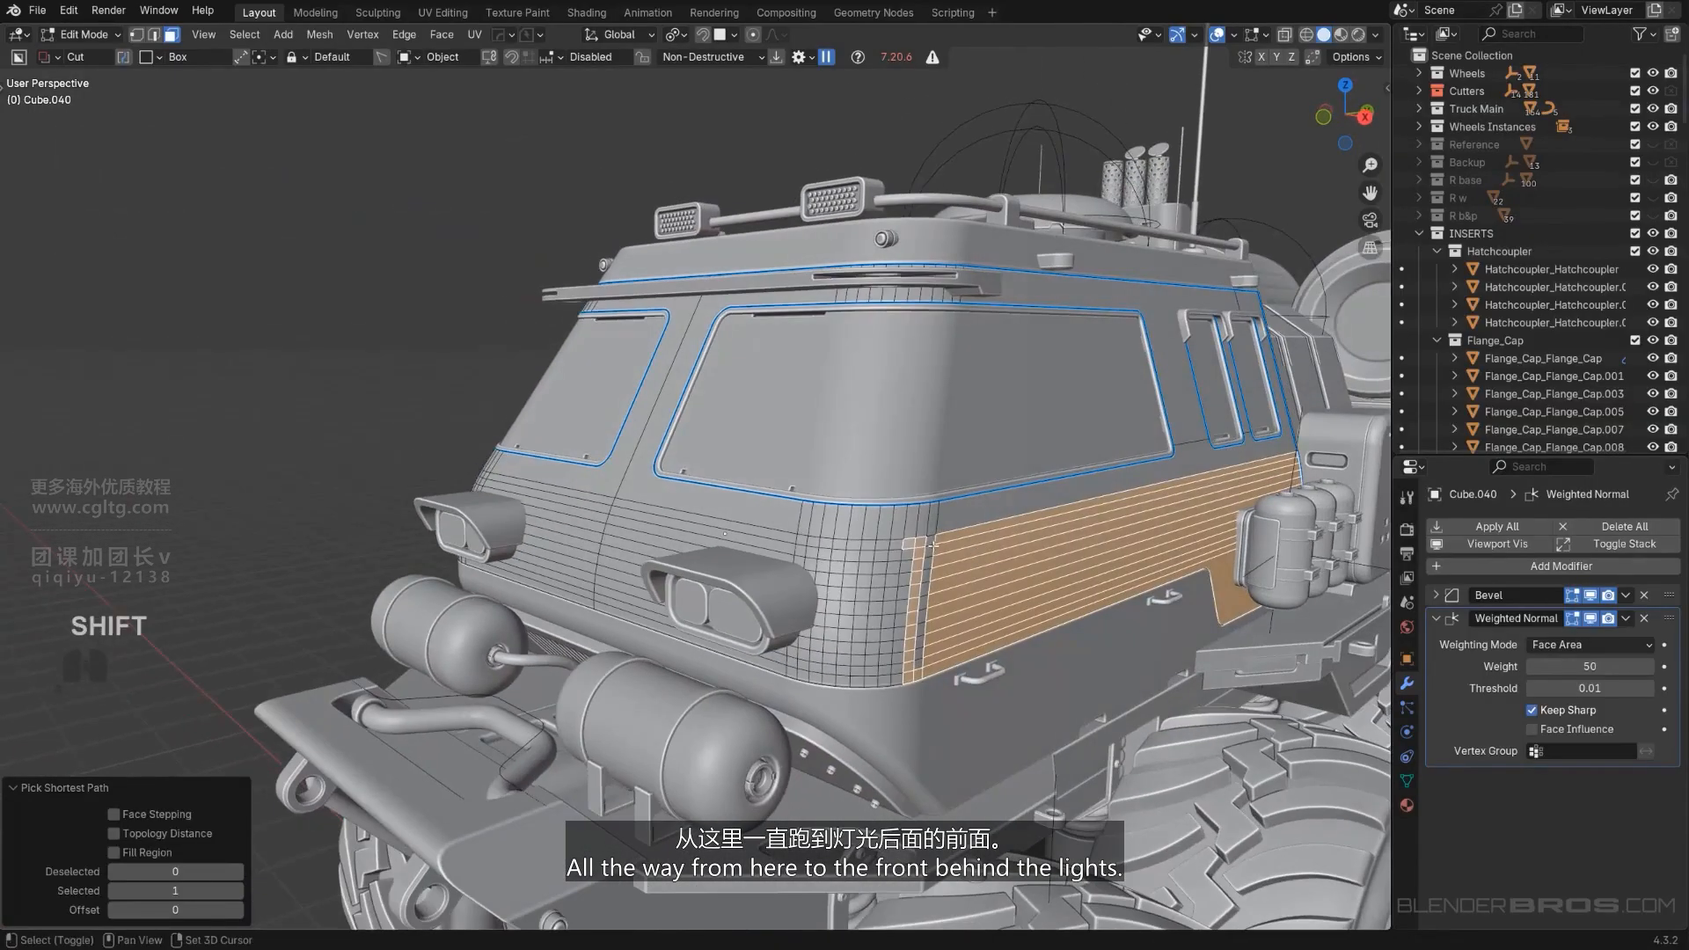
ctrl+click(920, 660)
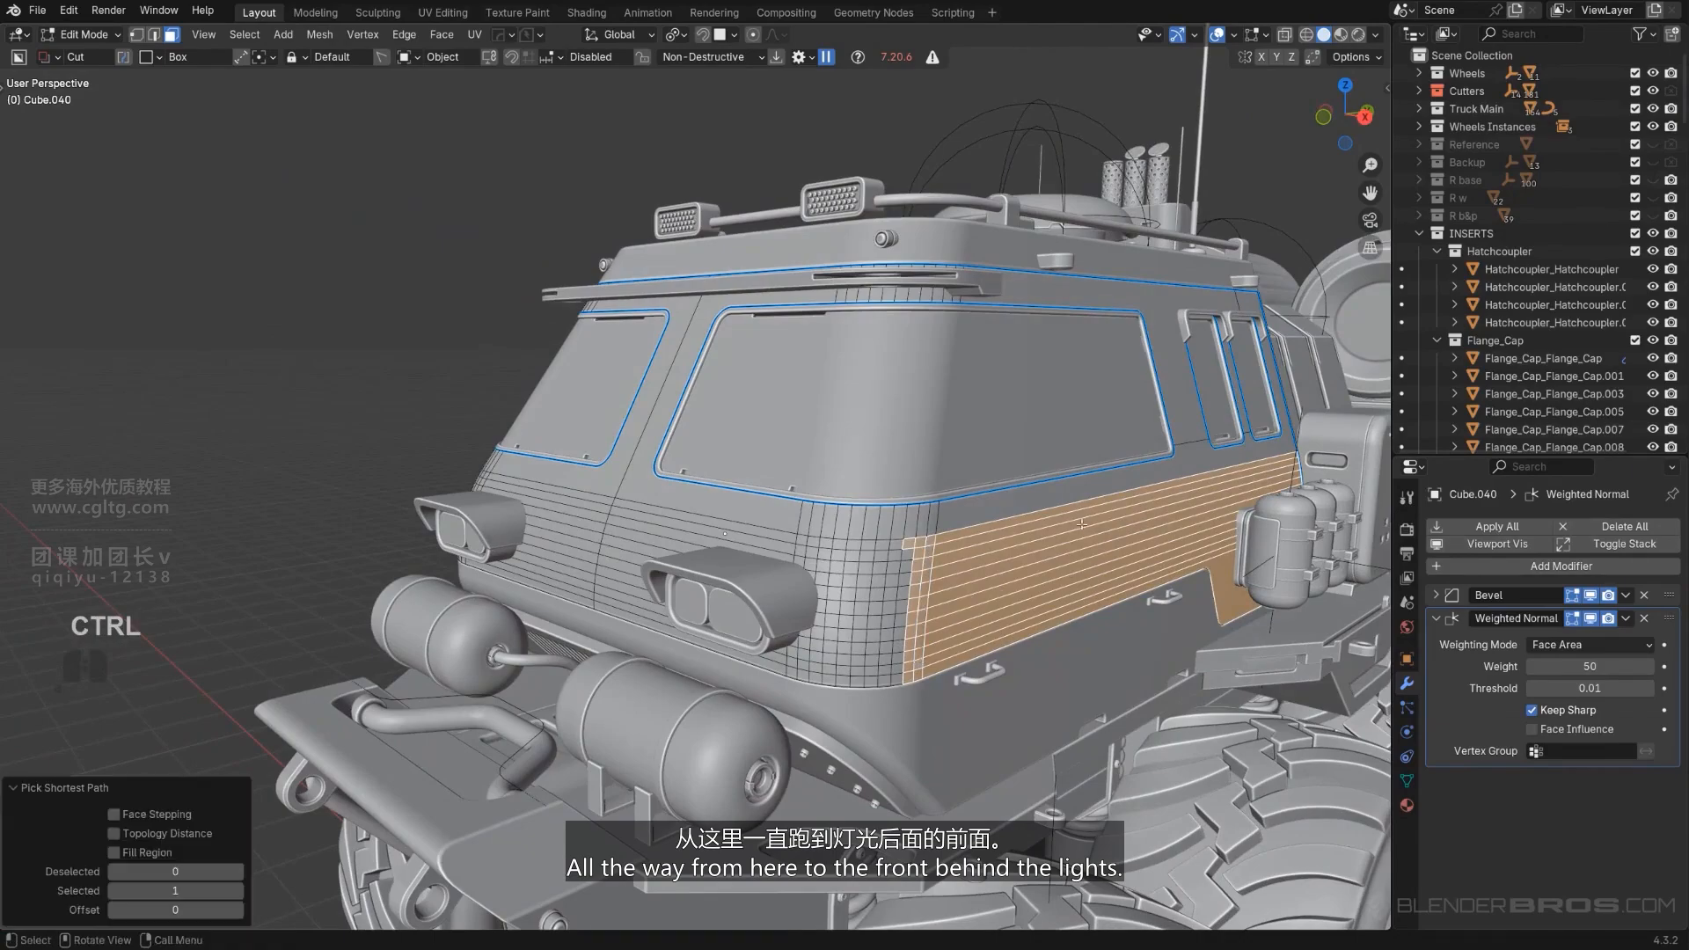
middle_drag(565, 589, 801, 597)
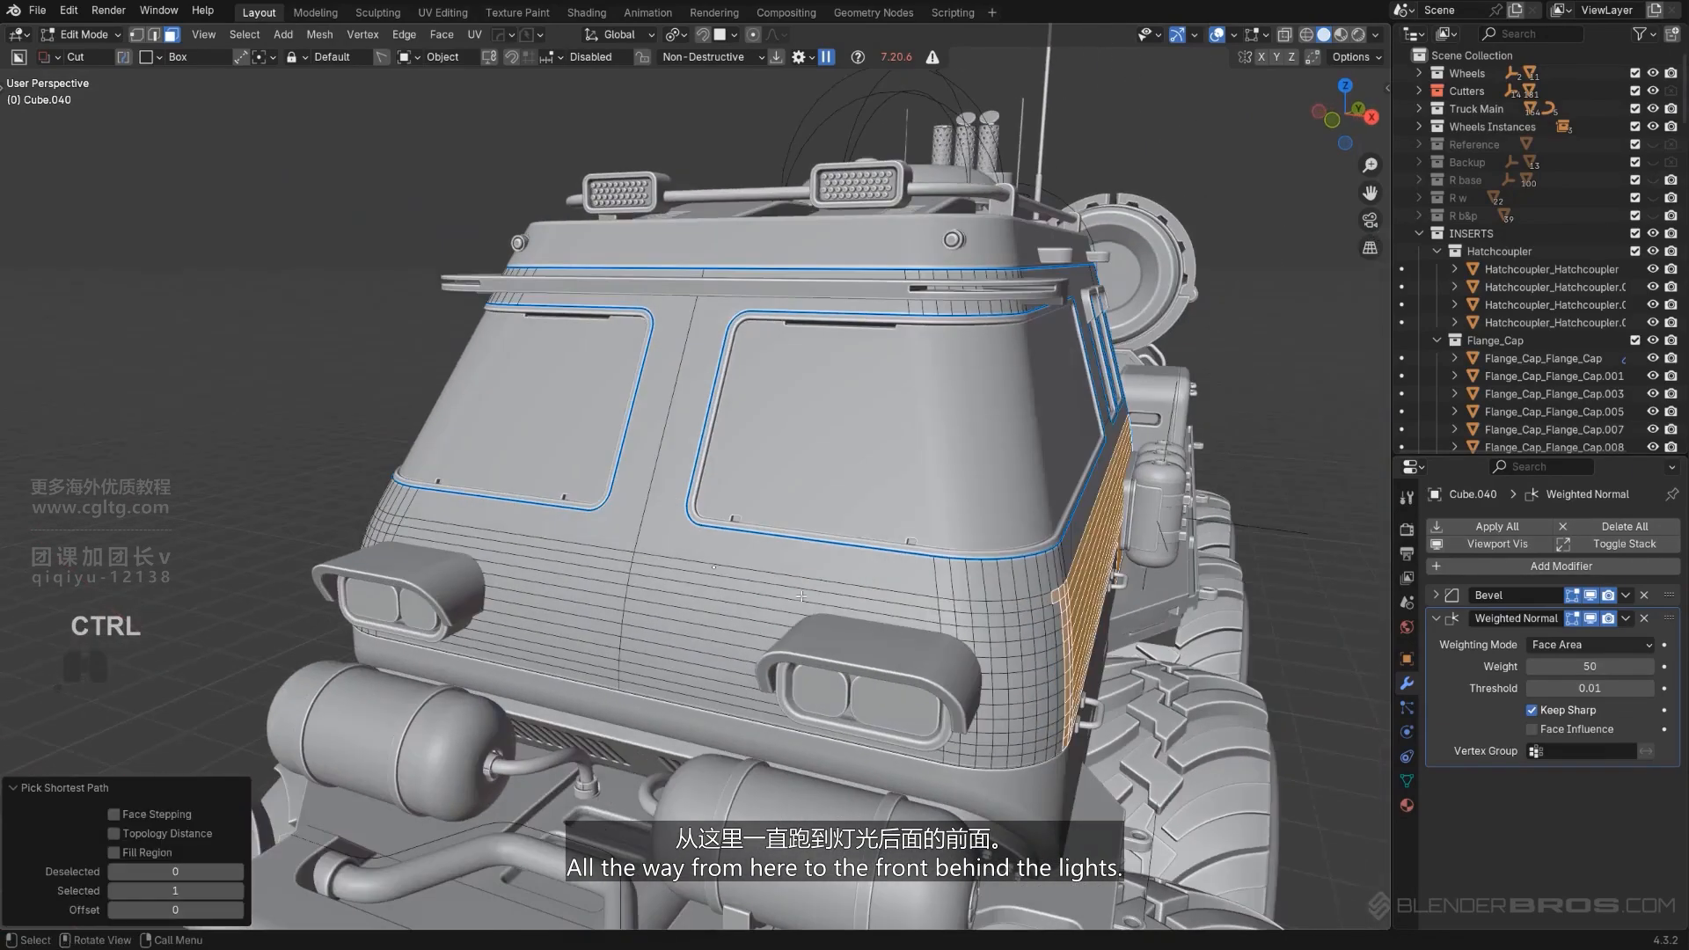
ctrl+click(700, 703)
middle_drag(950, 733, 966, 685)
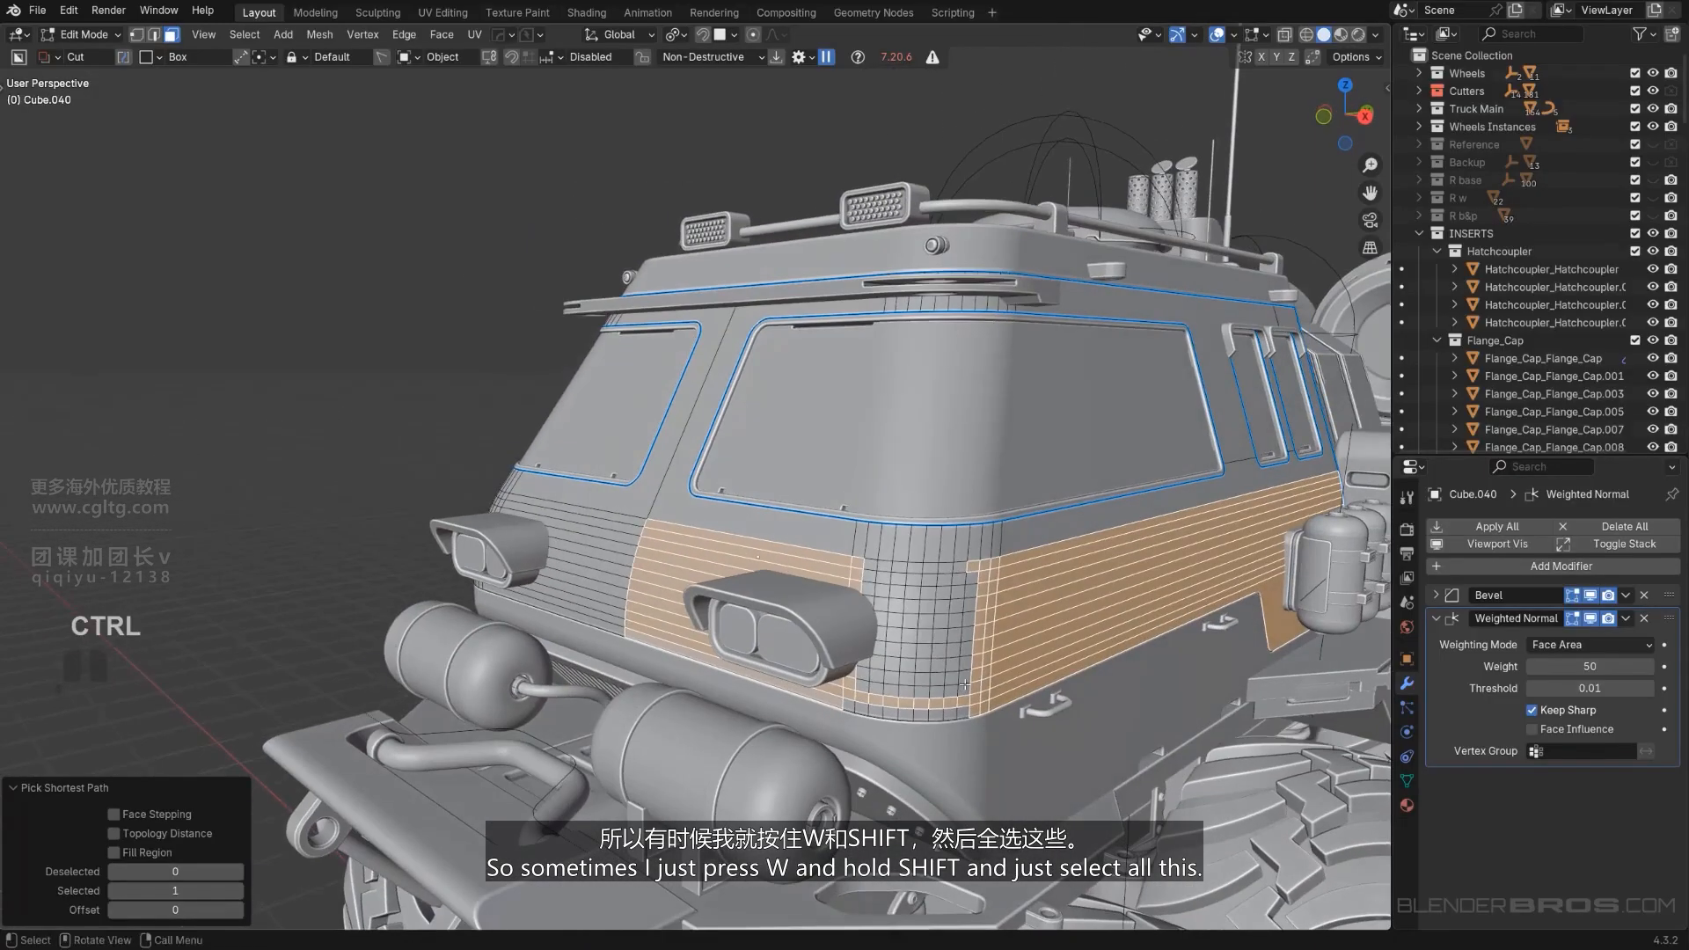
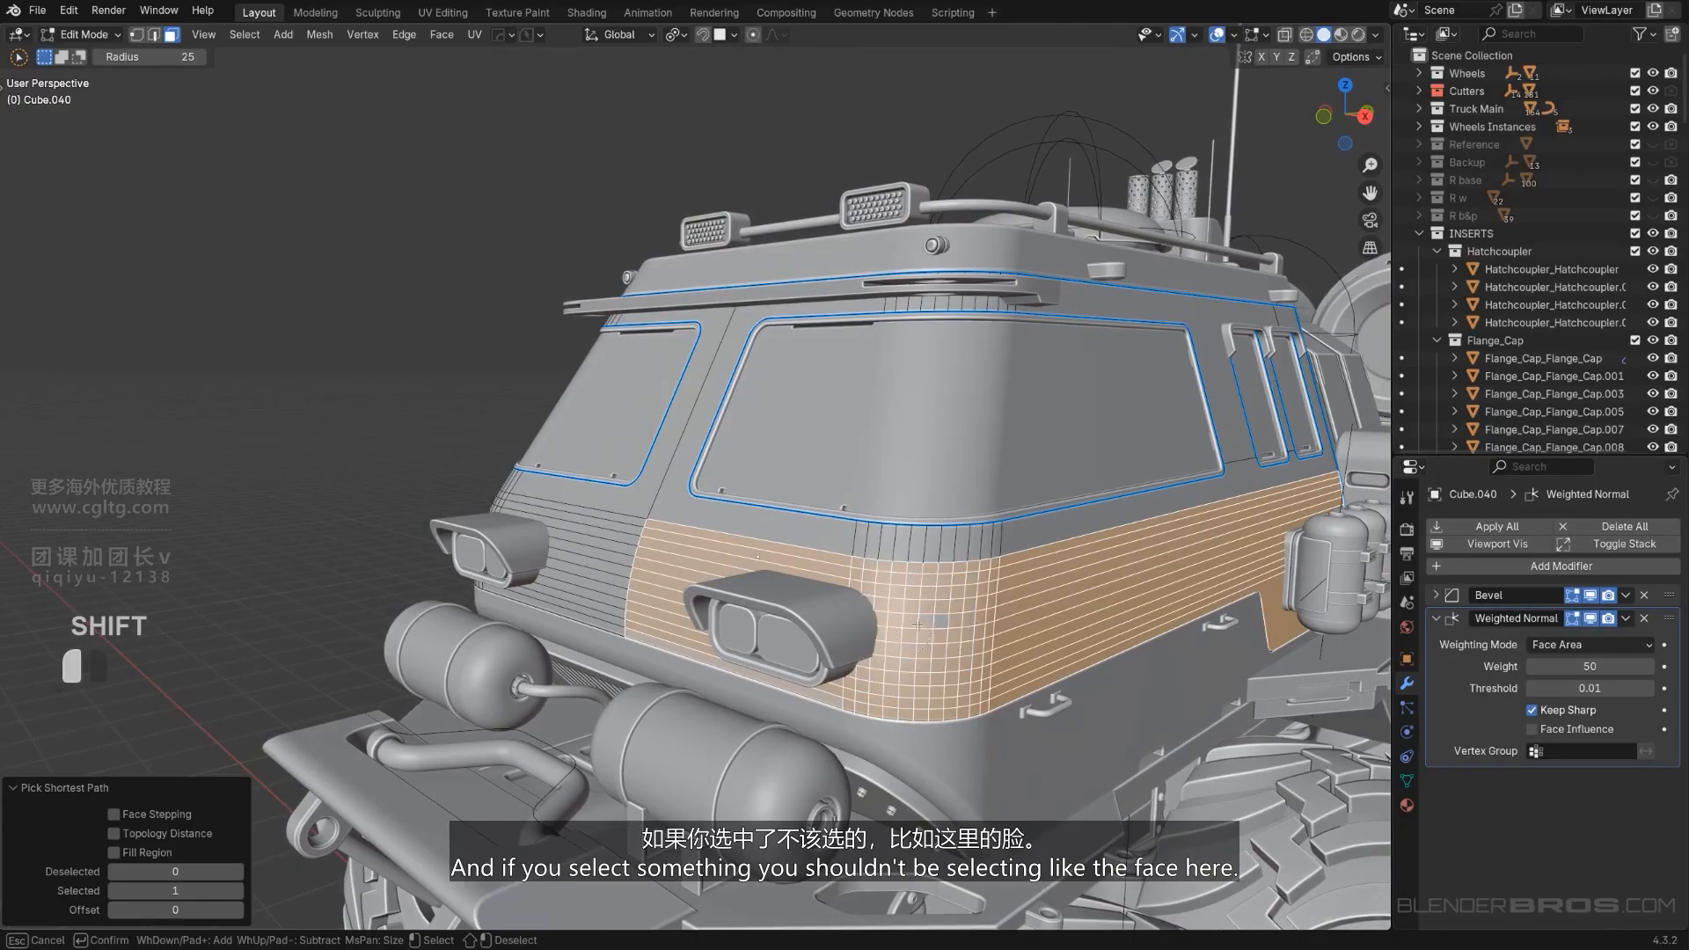
Isolate the body and extend the face selection across the front, past the centre line to the start of the opposite corner.
key(slash)
middle_drag(919, 625, 863, 610)
shift+click(602, 669)
ctrl+click(587, 671)
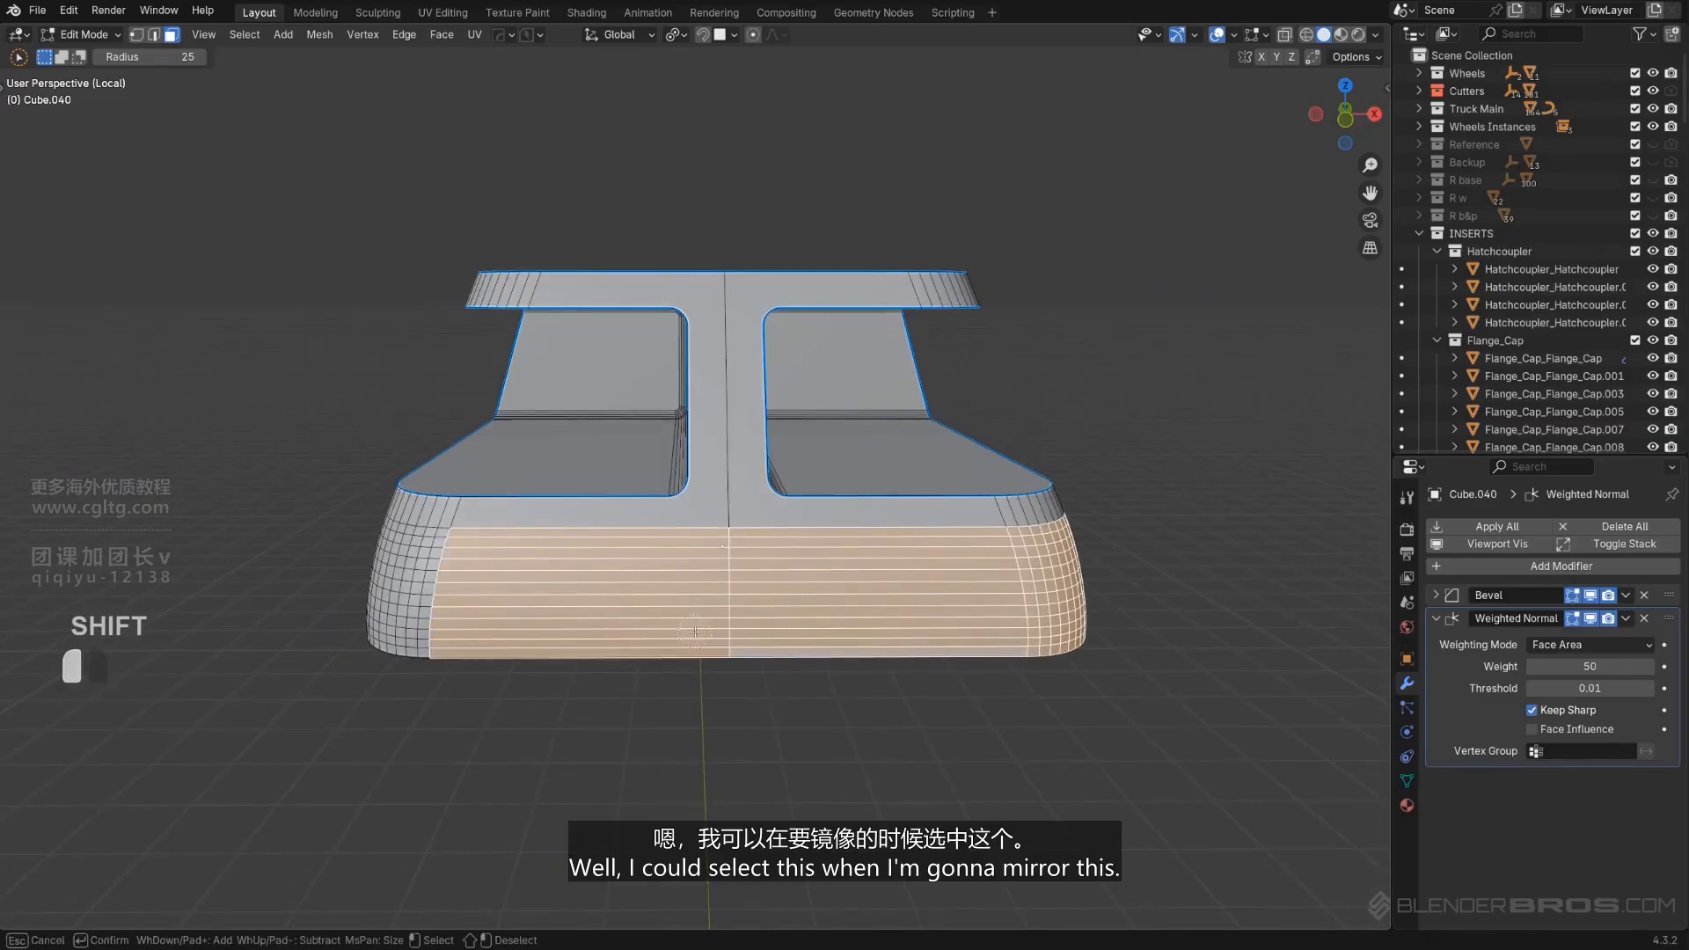
Extract the selected faces as a separate solidified plate with HOps Curve/Extract, keep only its Solidify modifier, and return to the whole truck.
middle_drag(695, 632, 811, 564)
key(q)
shift+click(875, 672)
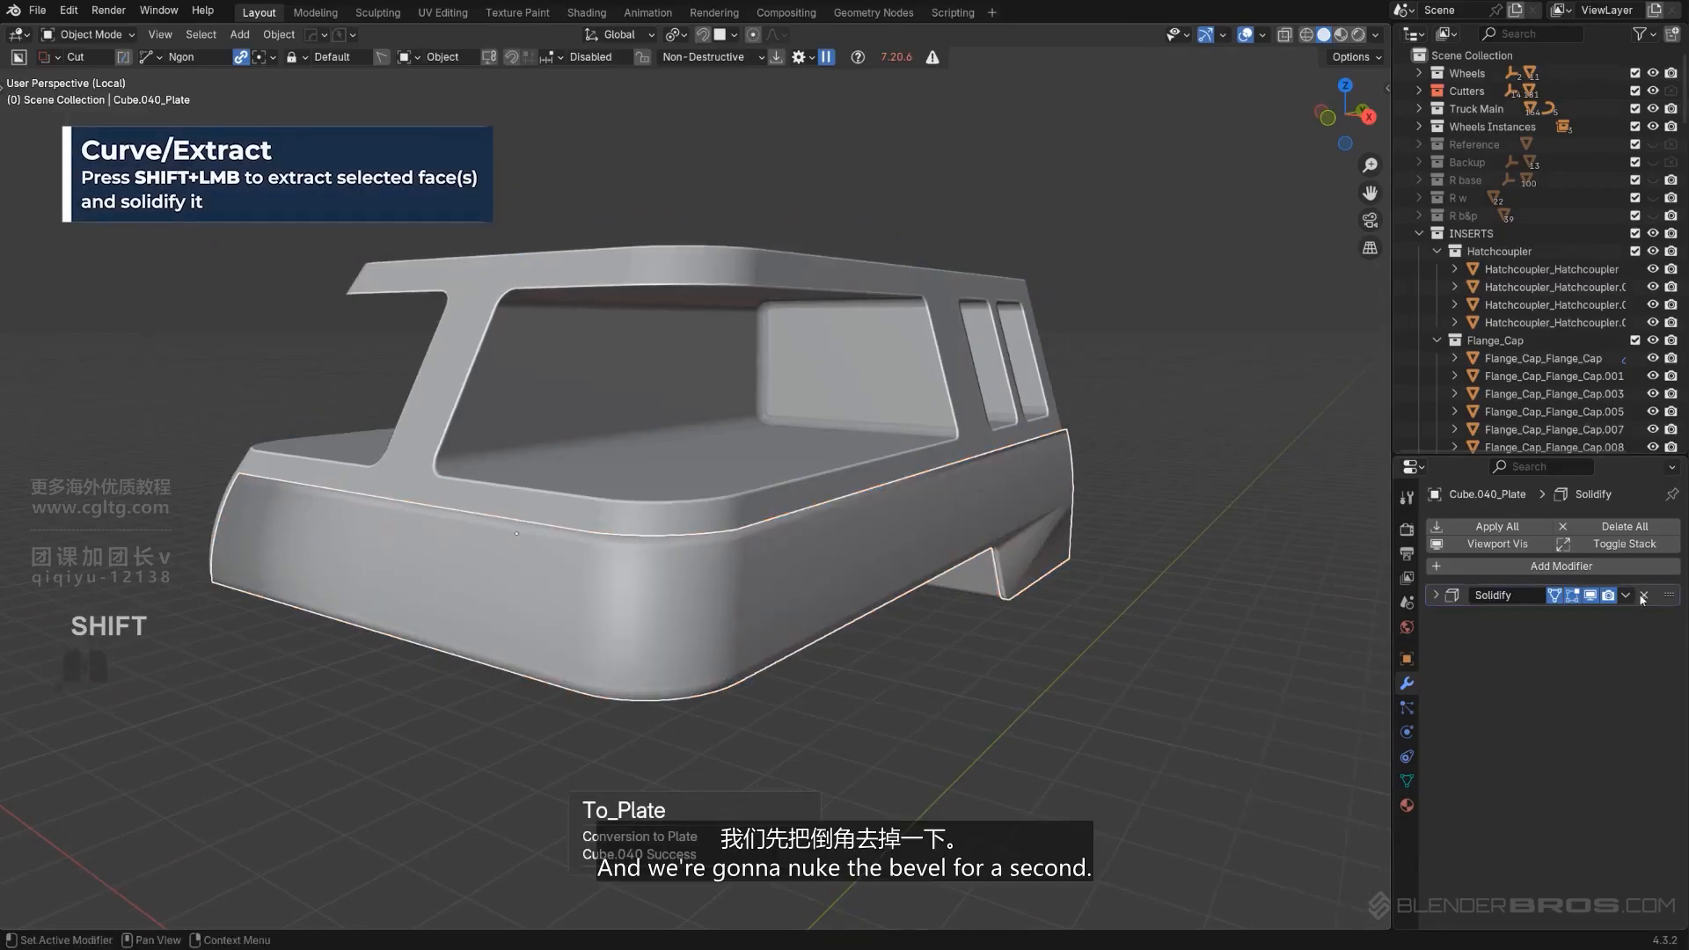
middle_drag(829, 607, 899, 540)
key(q)
key(slash)
key(KP_5)
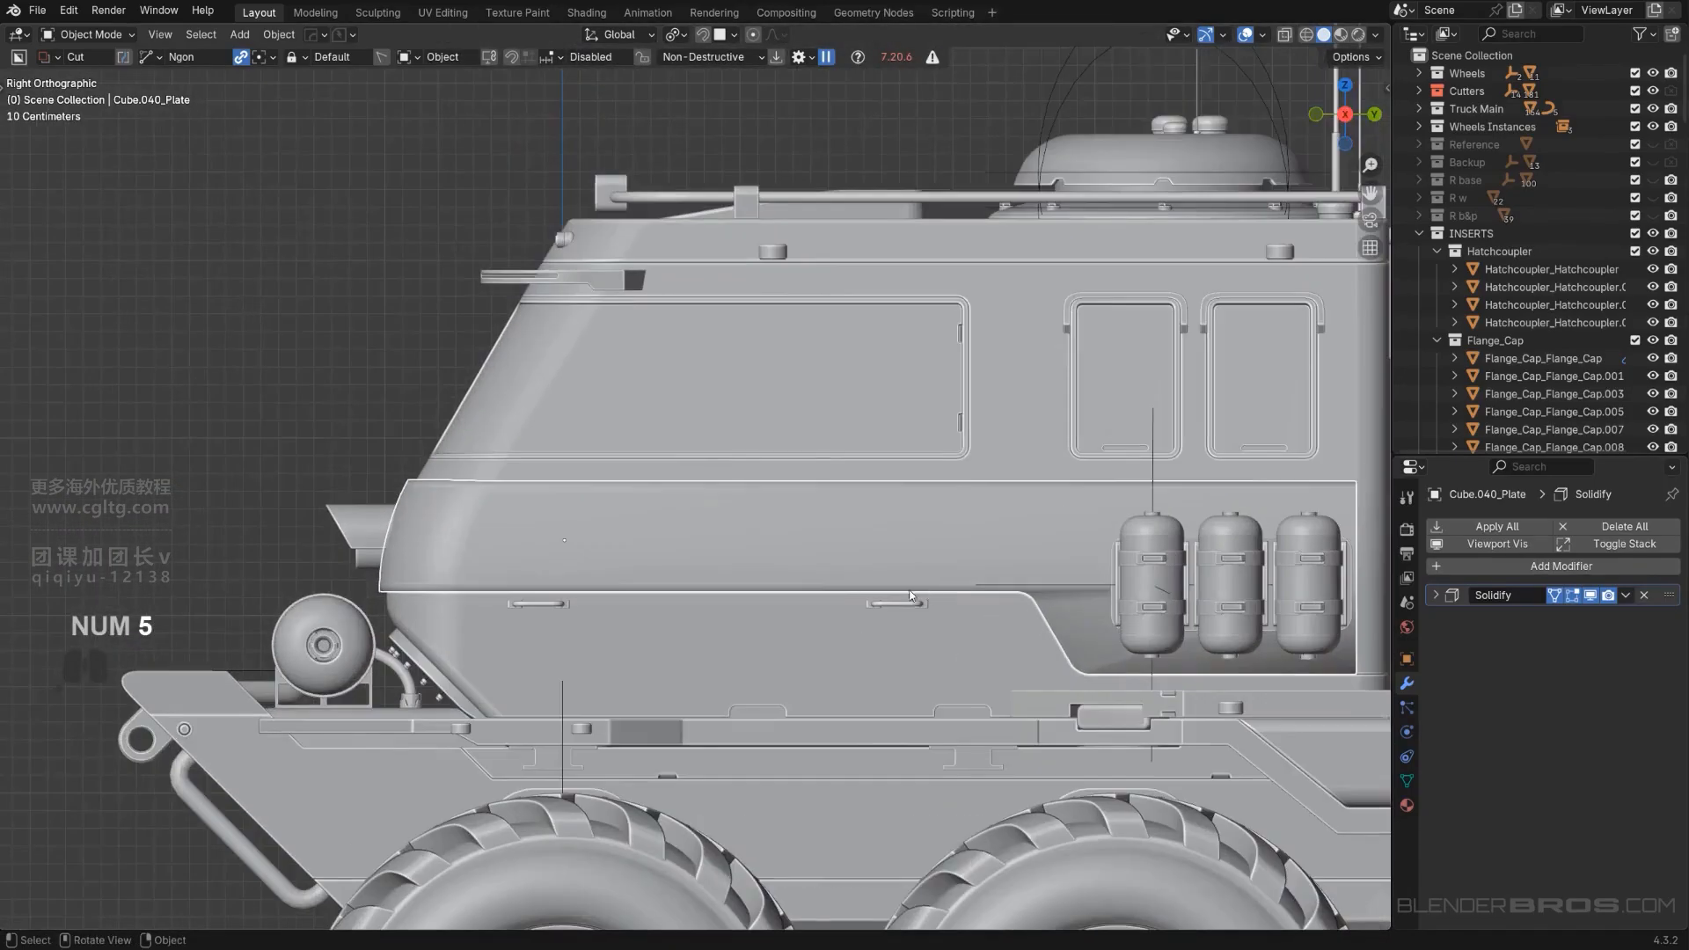
Mirror the extracted plate to the other side of the truck on the X axis with HOps Mirror.
middle_drag(957, 589, 903, 604)
scroll(954, 583, down, 5)
scroll(903, 603, up, 2)
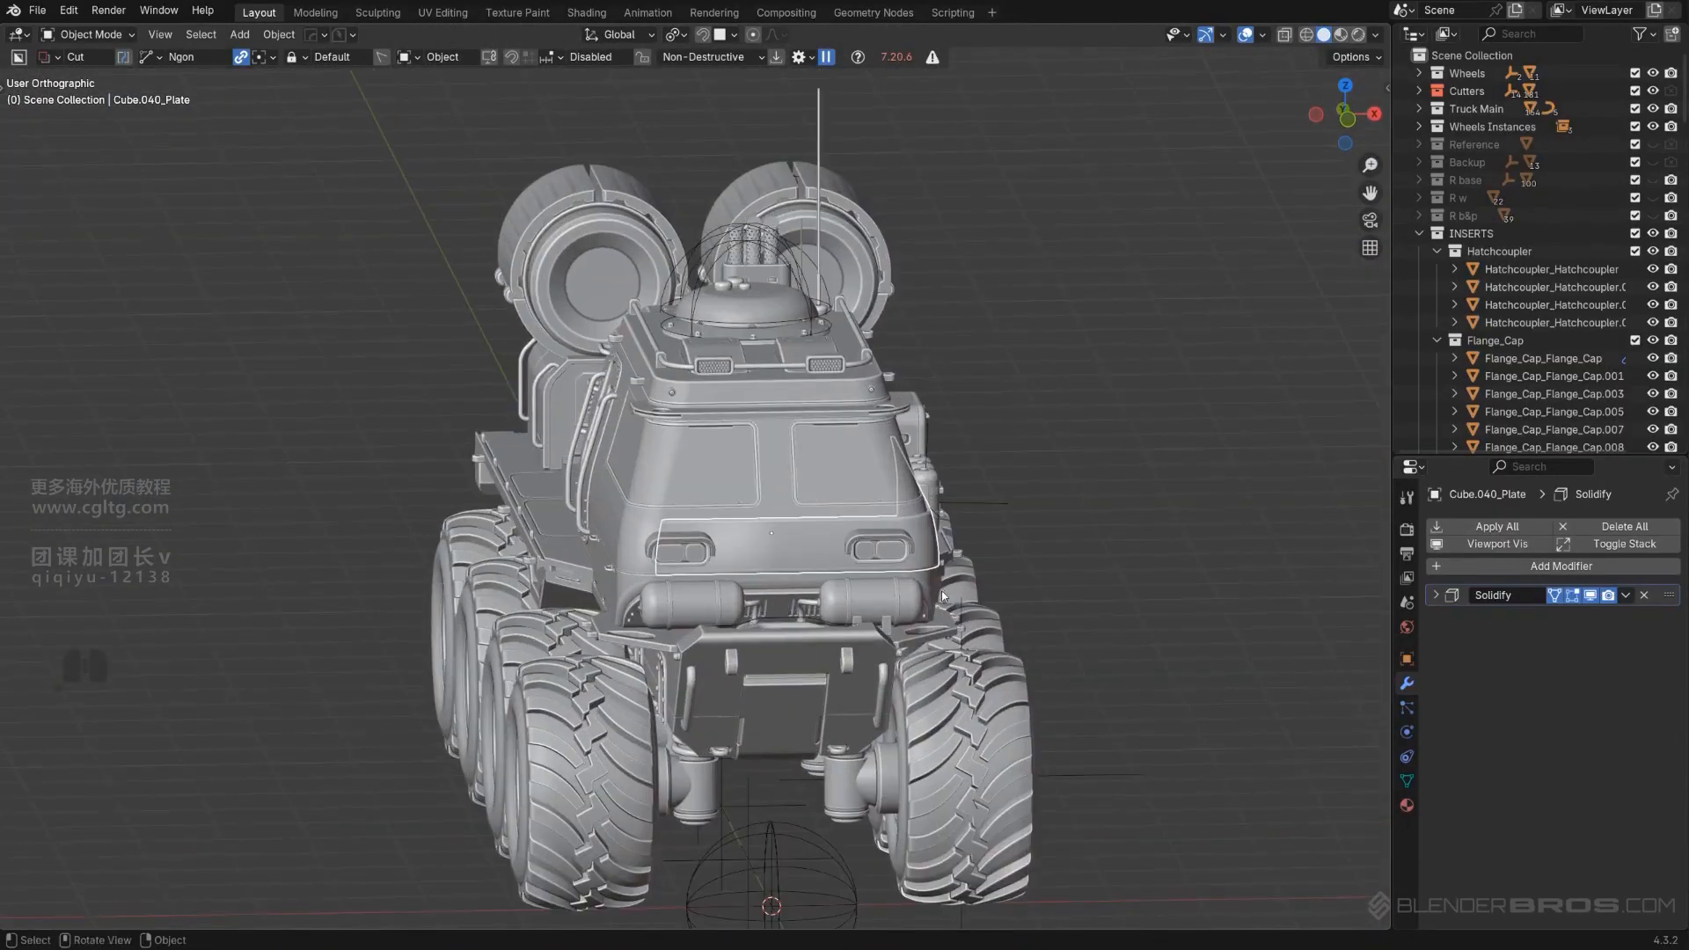
key(alt+x)
key(x)
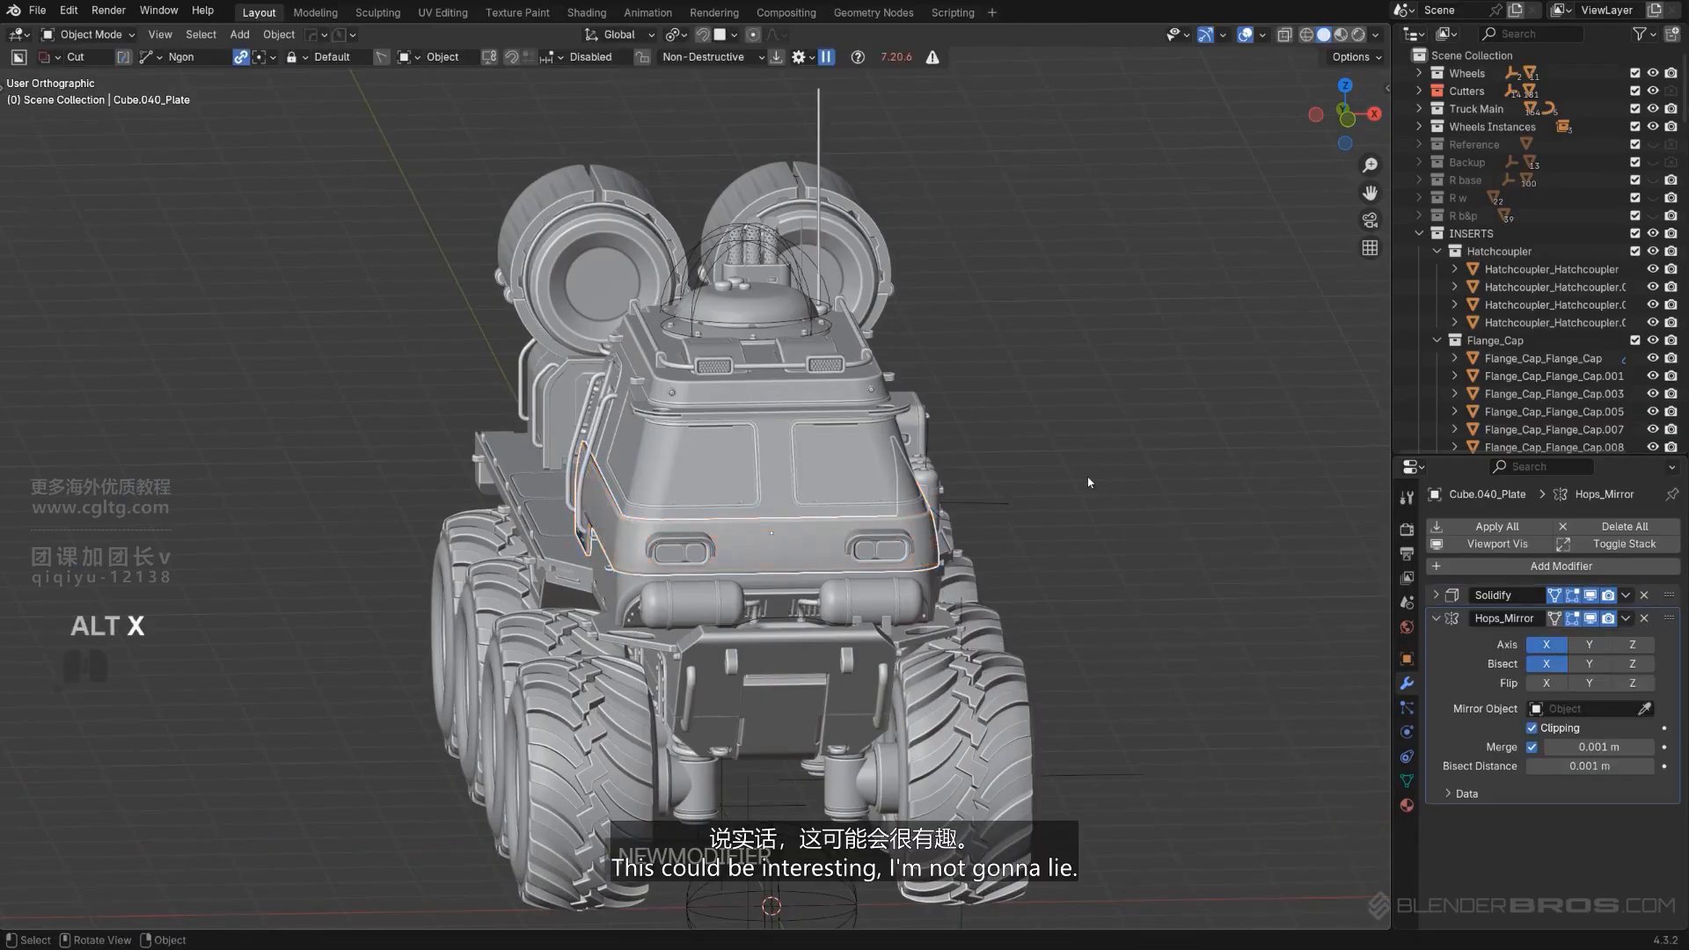
click(1088, 482)
Add a three-segment HOps Bevel modifier to the plate.
scroll(1093, 487, up, 3)
alt+middle_drag(1093, 488, 970, 515)
scroll(880, 536, up, 2)
shift+middle_drag(563, 594, 828, 592)
key(KP_5)
click(822, 556)
key(q)
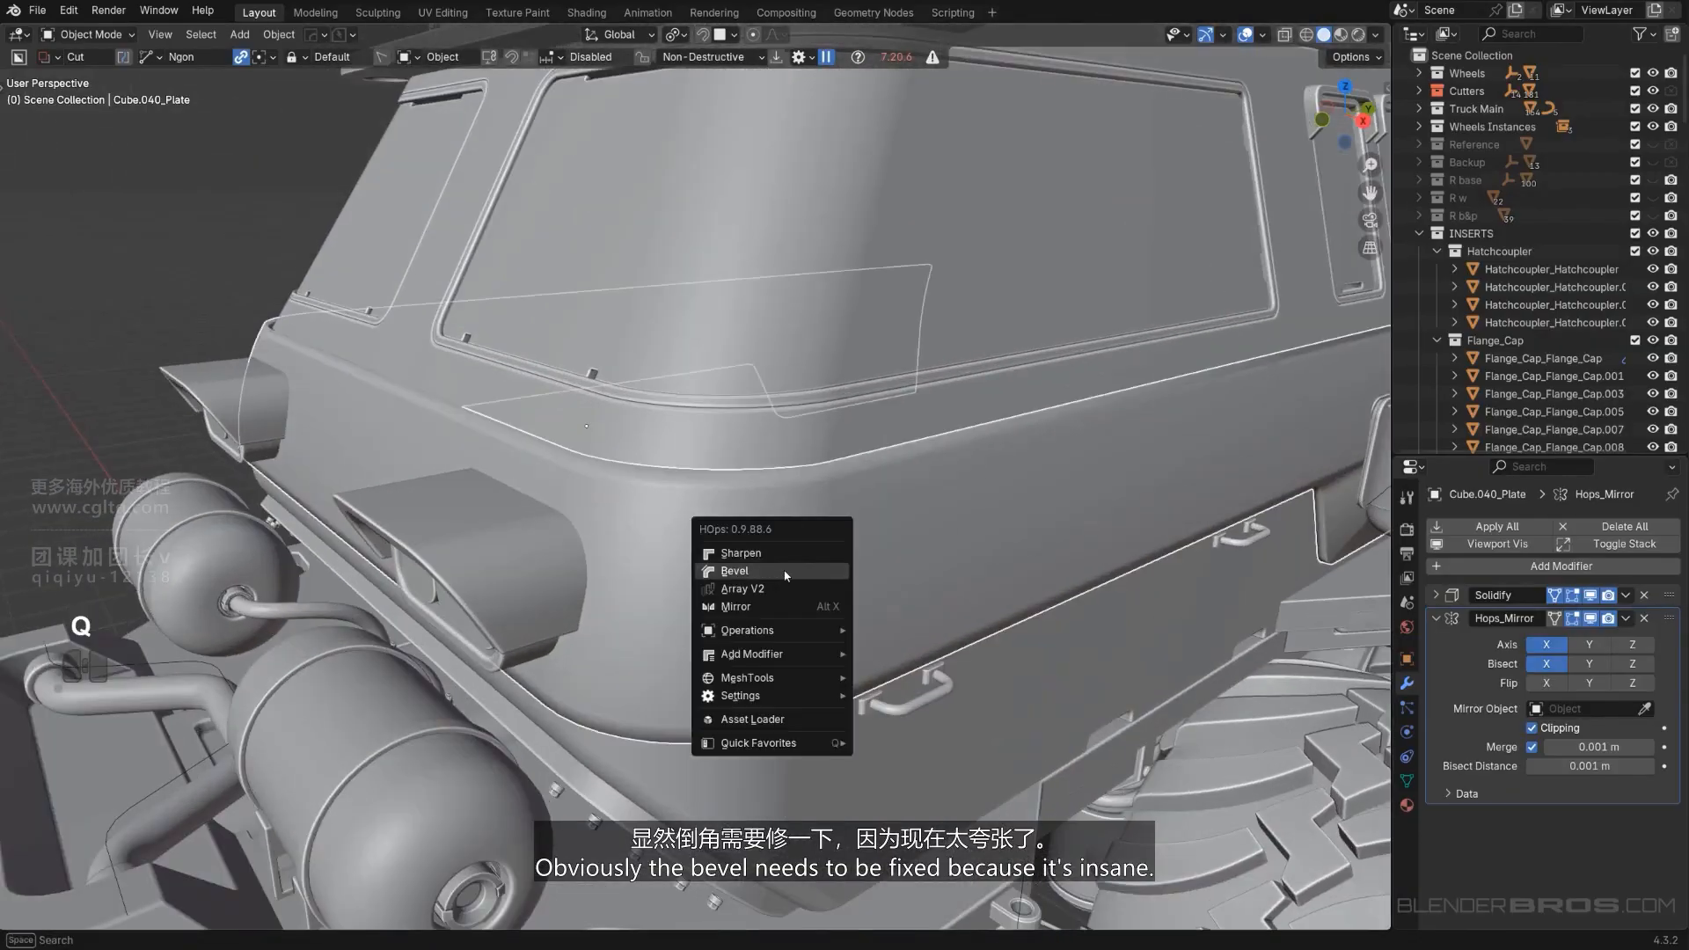
click(785, 573)
key(shift)
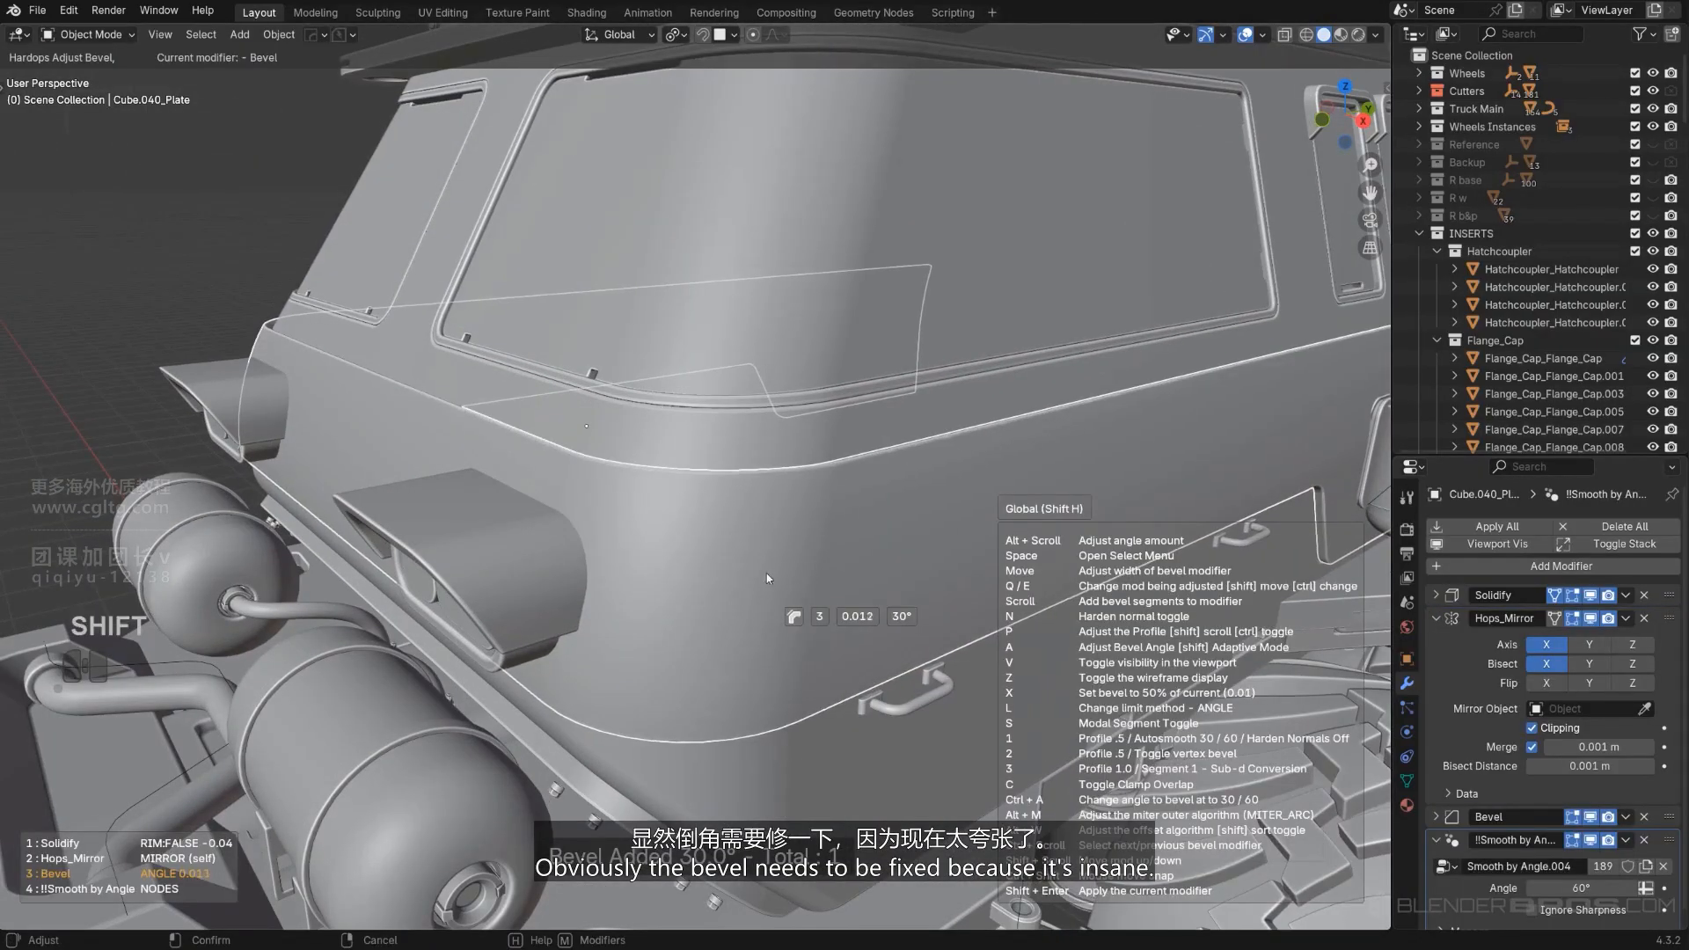
click(726, 584)
Narrow the plate's bevel width to about 0.010 and add a Weighted Normal modifier with HOps Sharpen.
scroll(726, 583, up, 8)
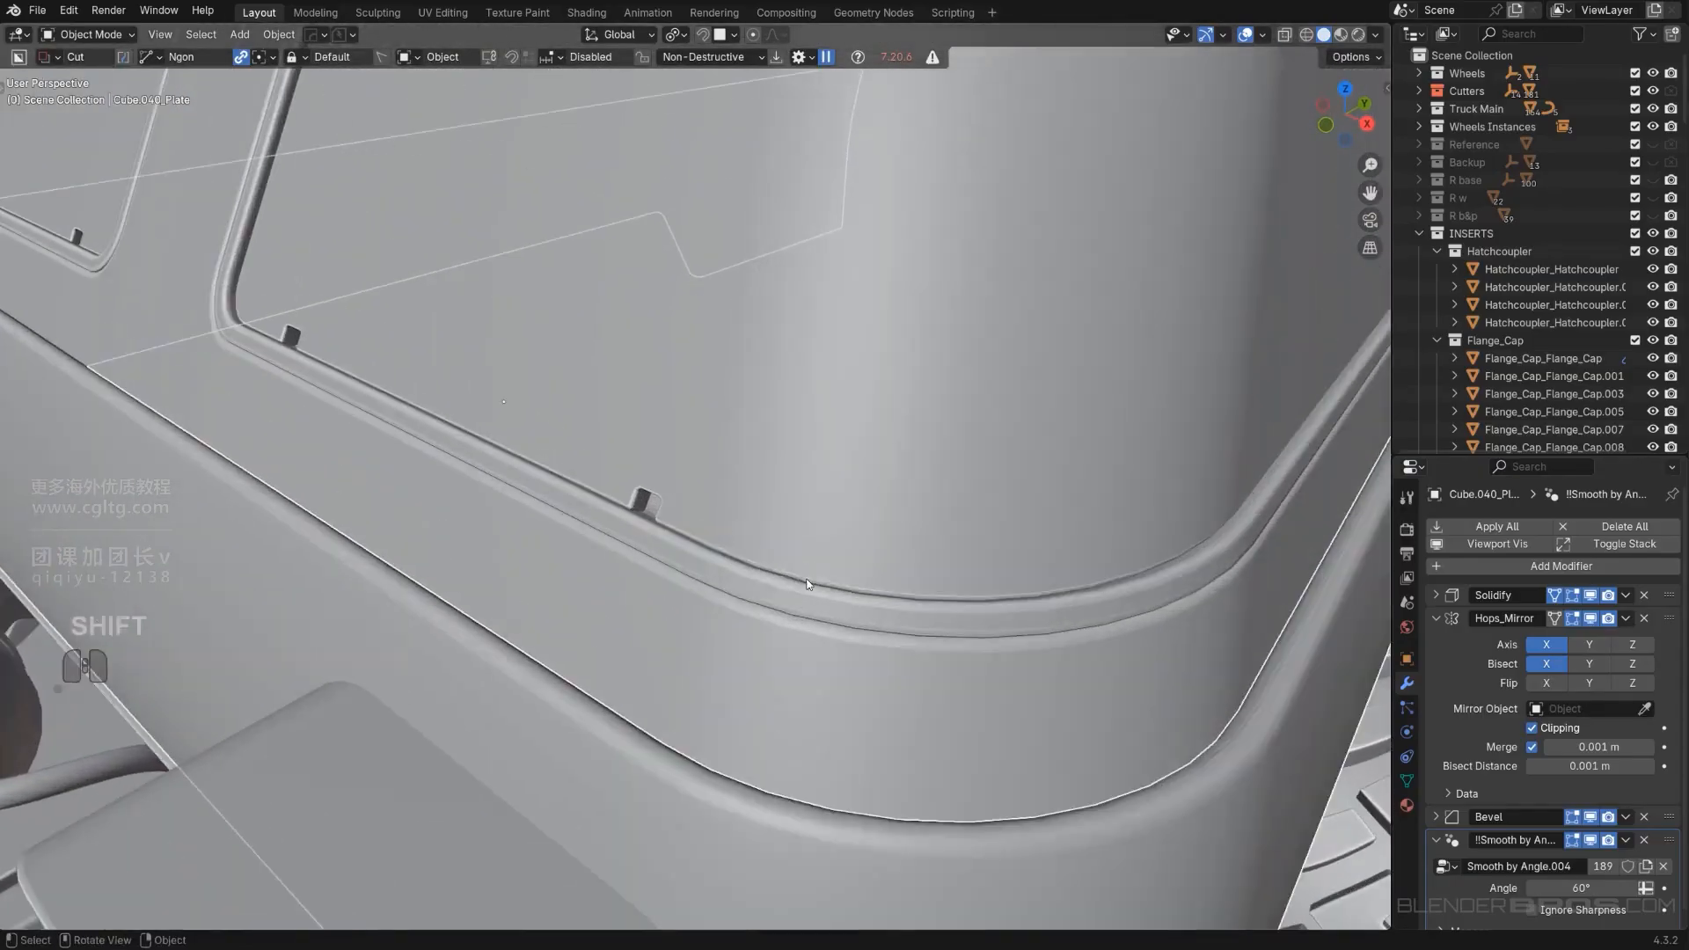
key(q)
click(810, 590)
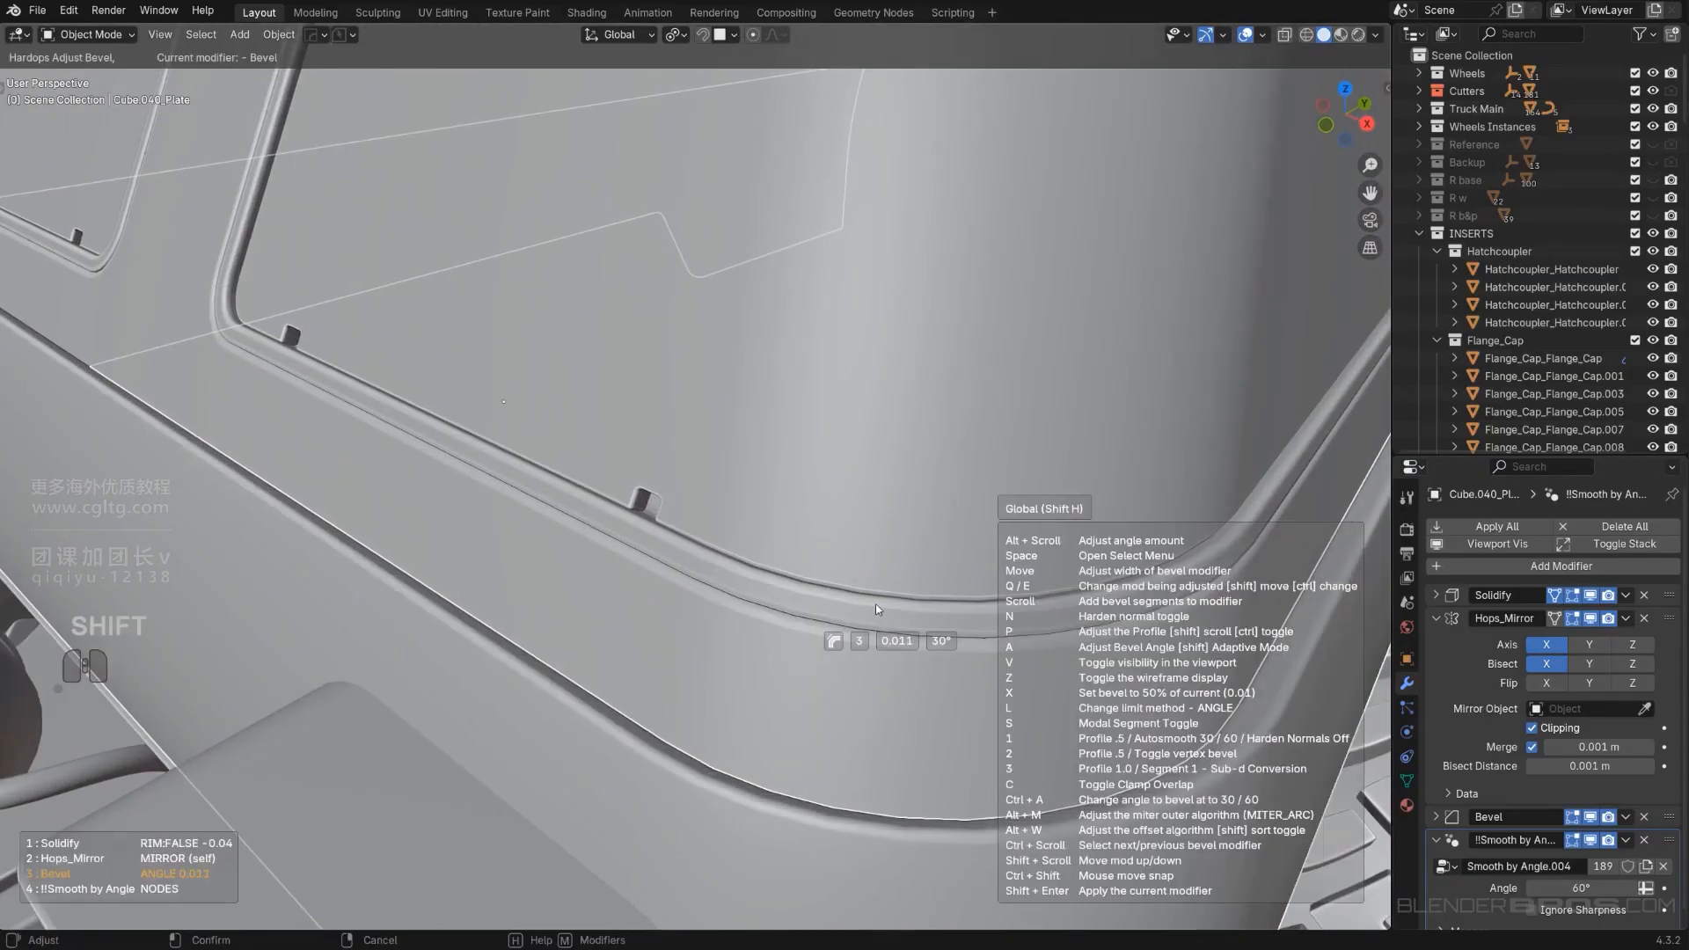
click(874, 604)
key(q)
alt+click(854, 564)
Readjust the width of the plate's bevel at the front corner with HOps Bevel.
scroll(854, 563, down, 3)
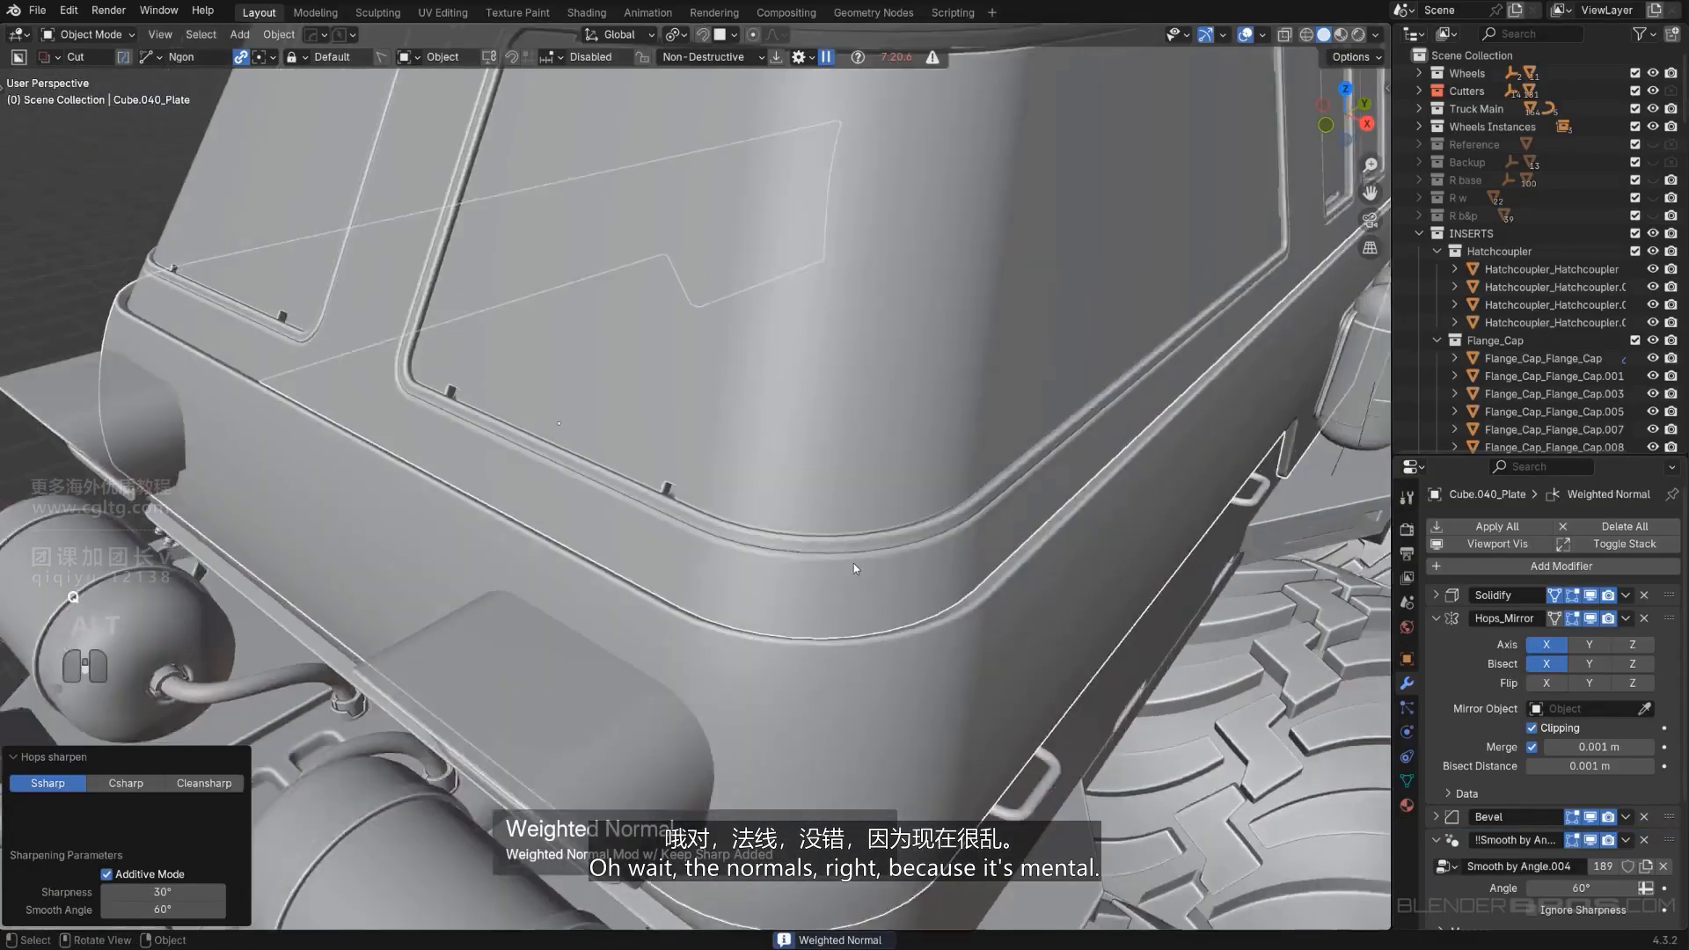
scroll(854, 568, up, 3)
key(q)
click(858, 600)
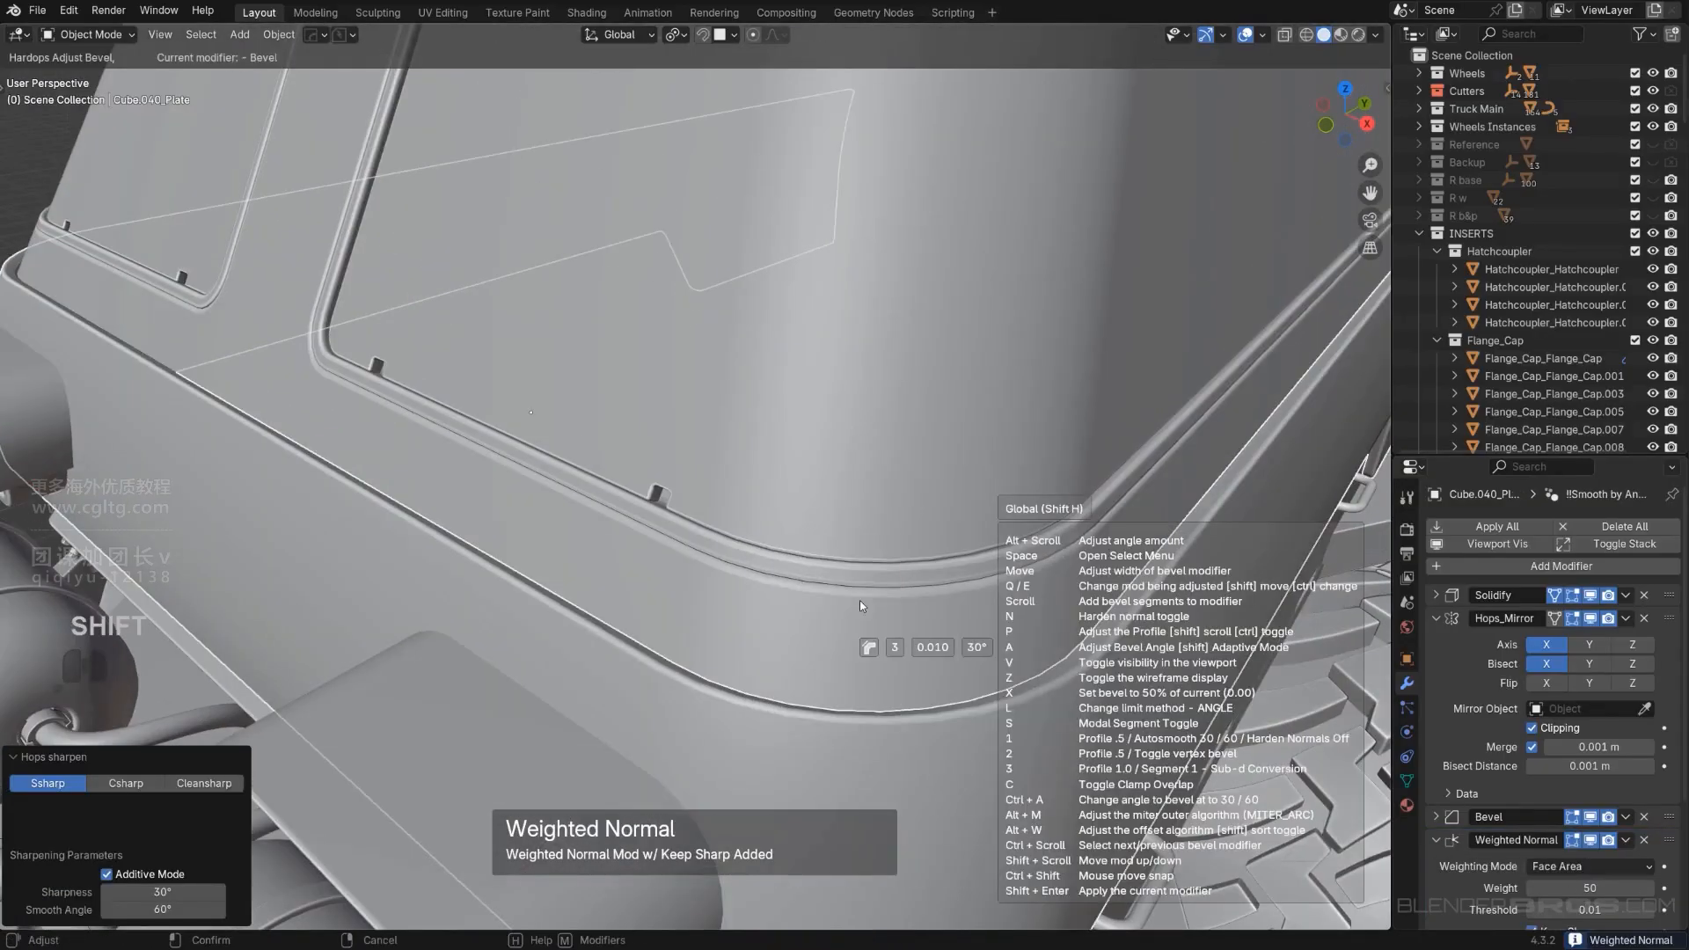
click(871, 601)
Examine how the new plate sits on the truck's side, from the front corner to the rear end by the canisters.
scroll(871, 602, down, 3)
alt+middle_drag(871, 605, 840, 554)
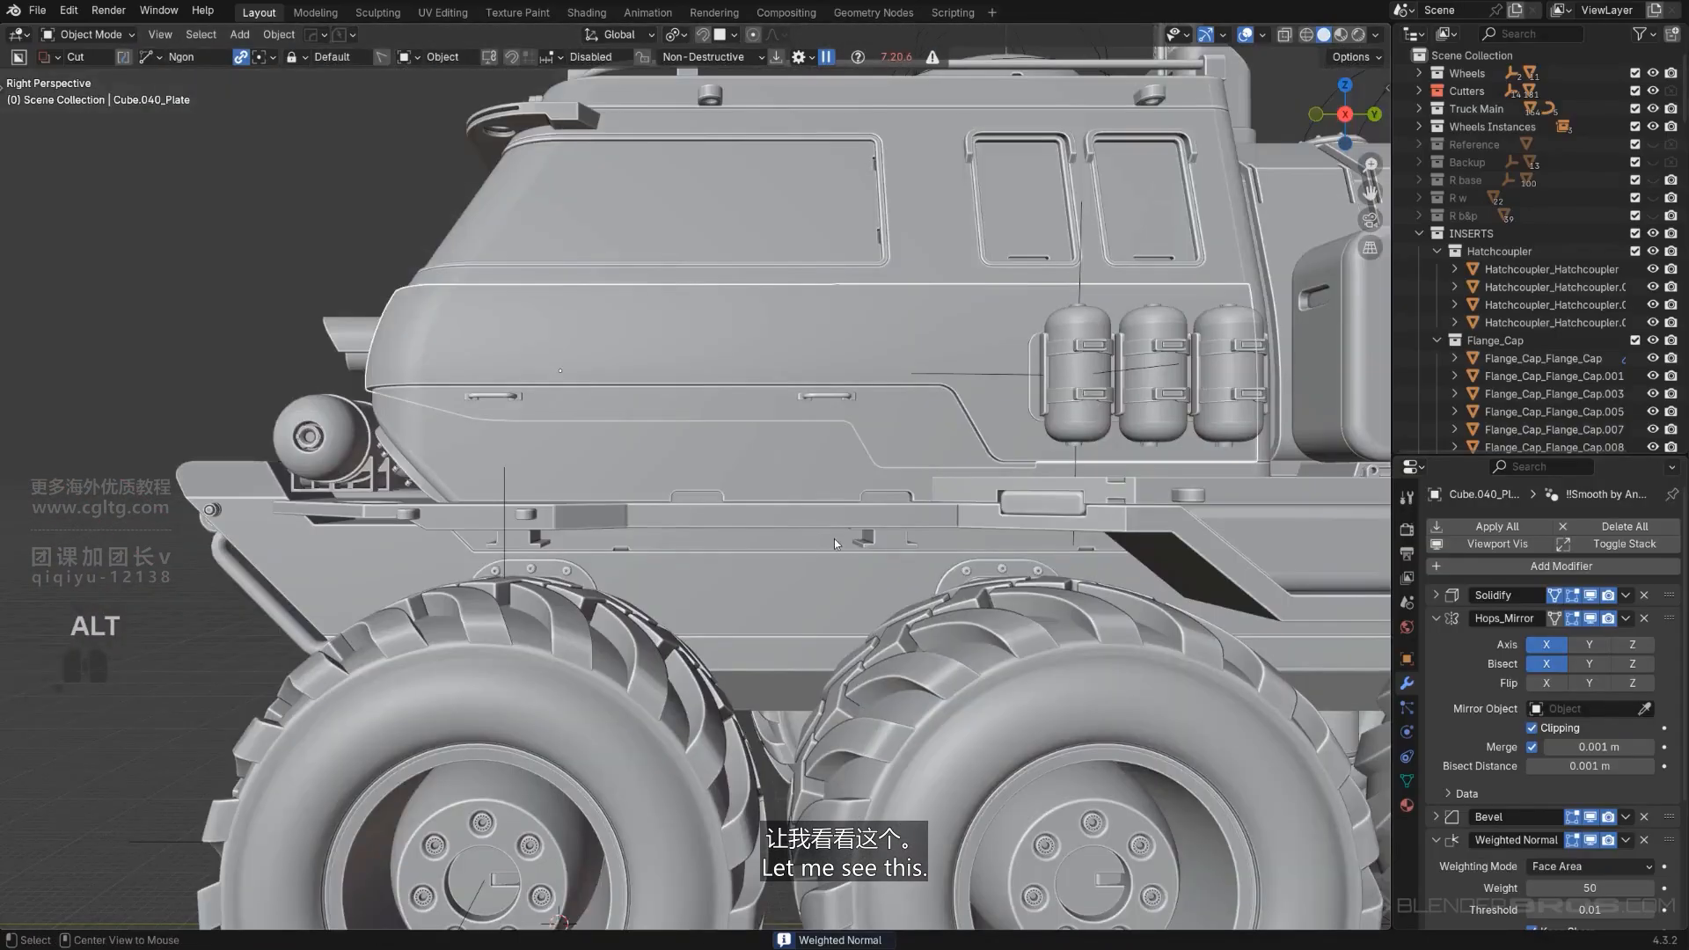
key(KP_5)
scroll(818, 521, down, 3)
scroll(442, 325, up, 4)
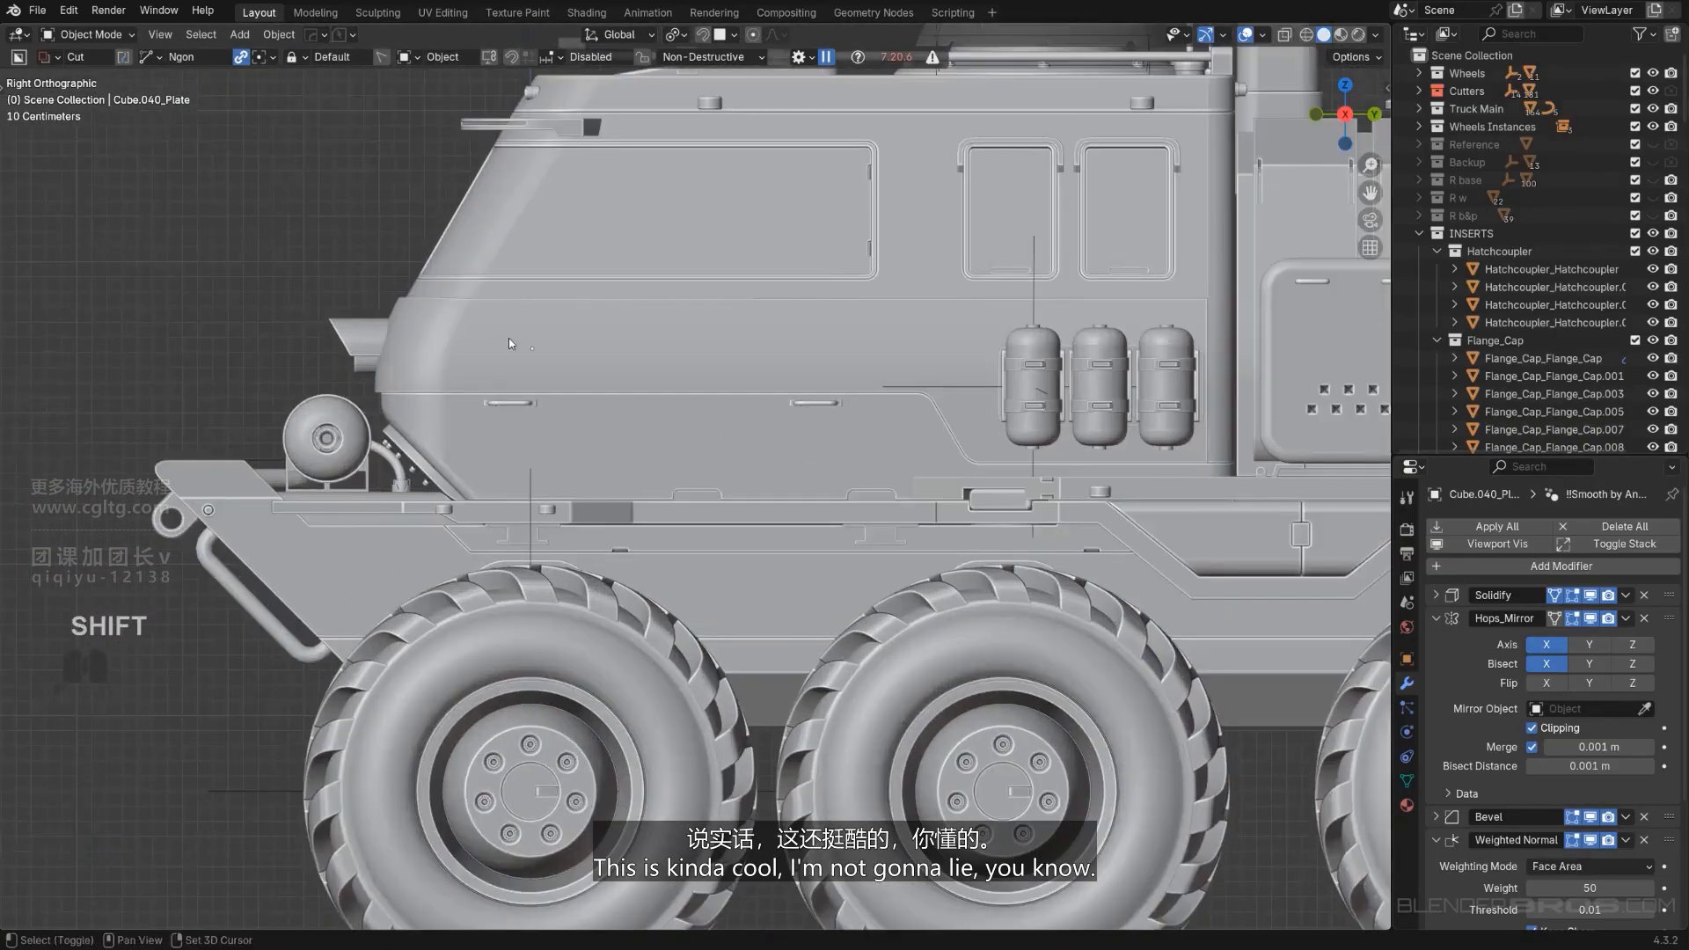
middle_drag(526, 498, 586, 624)
scroll(959, 467, up, 2)
scroll(660, 545, up, 1)
scroll(796, 647, up, 3)
Edit the plate and add one loop cut near its rear end by the canisters, with a slide factor of about -0.945.
shift+middle_drag(805, 640, 668, 510)
scroll(668, 511, up, 2)
key(Tab)
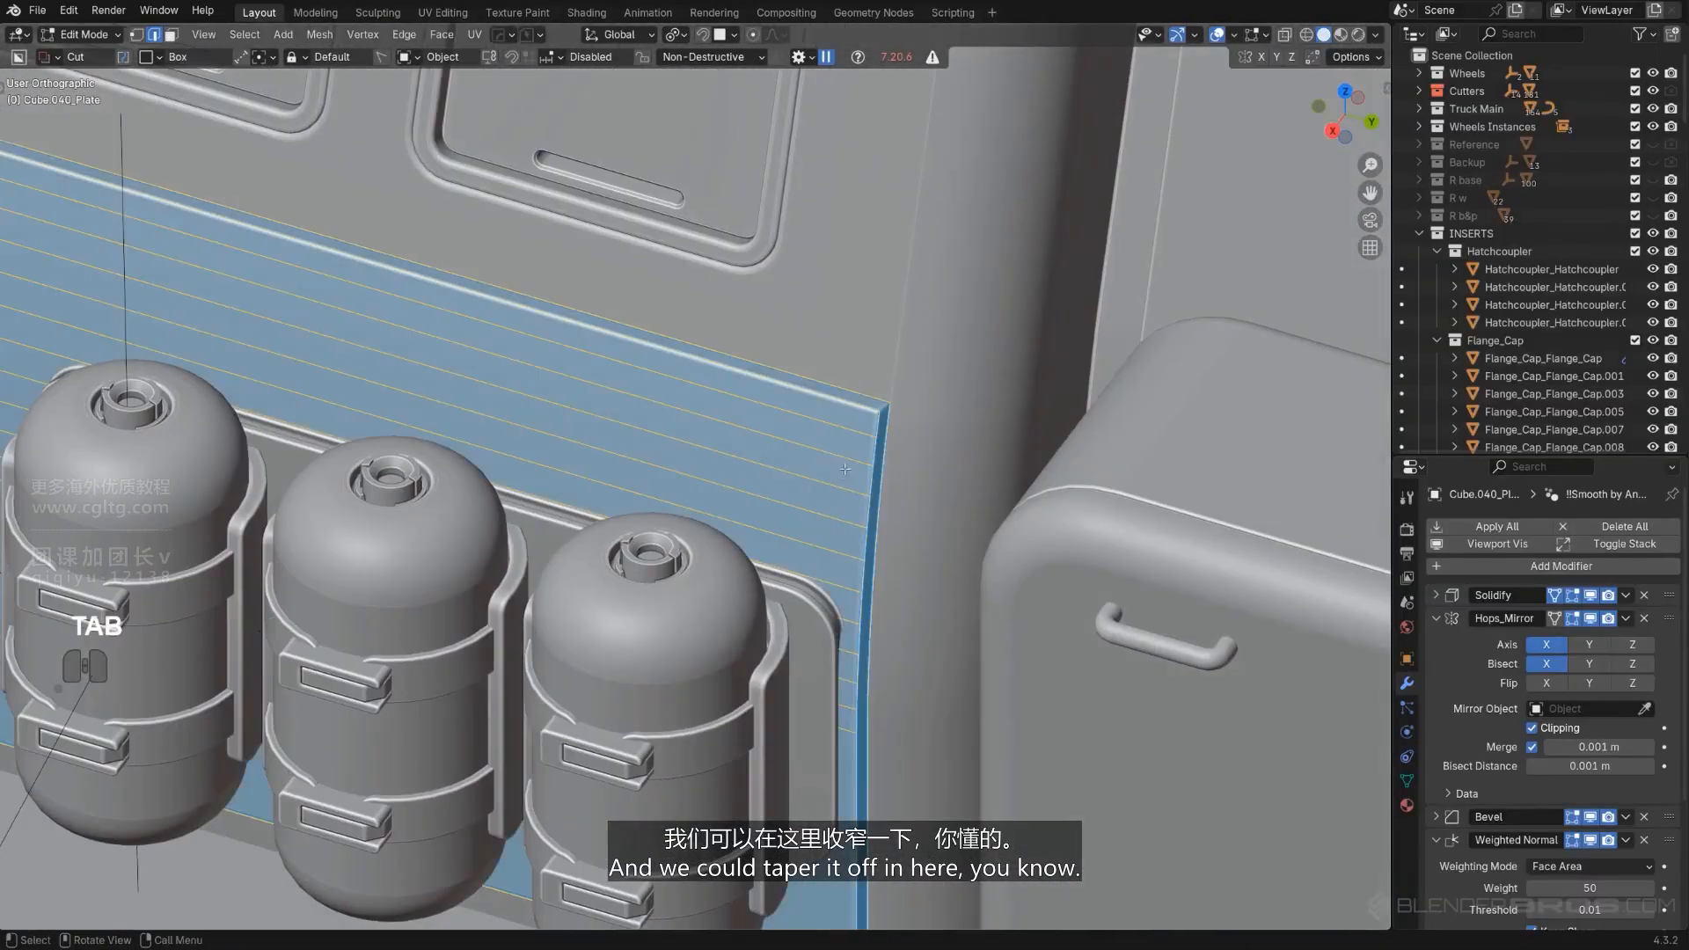
alt+click(882, 422)
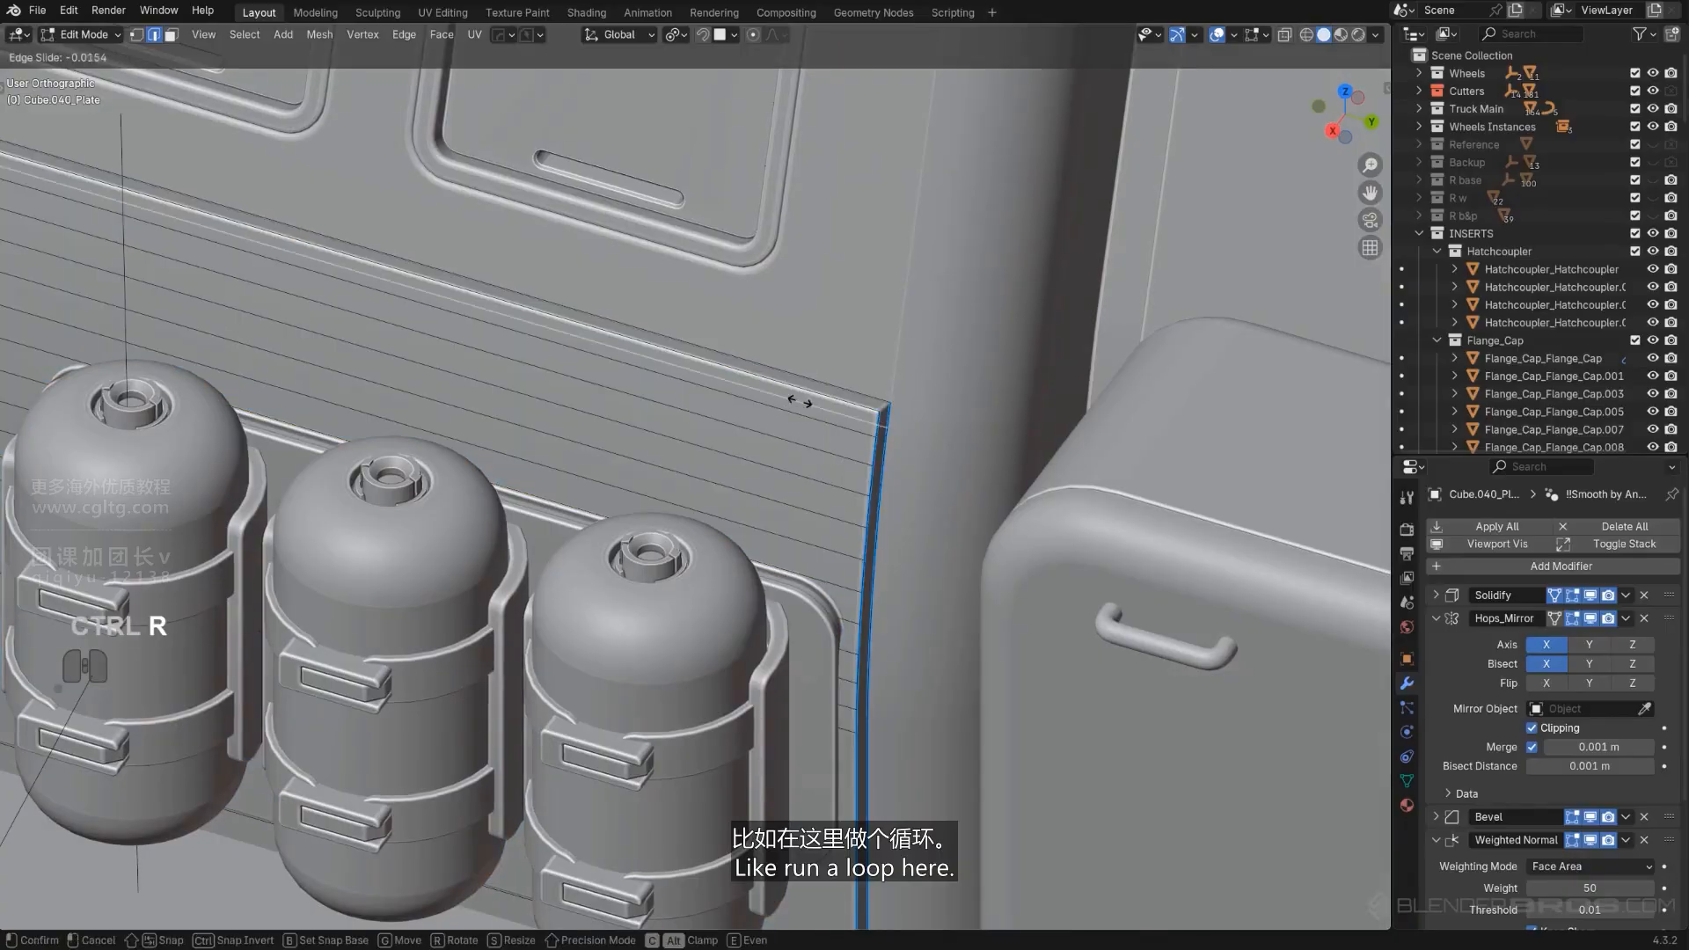
click(802, 573)
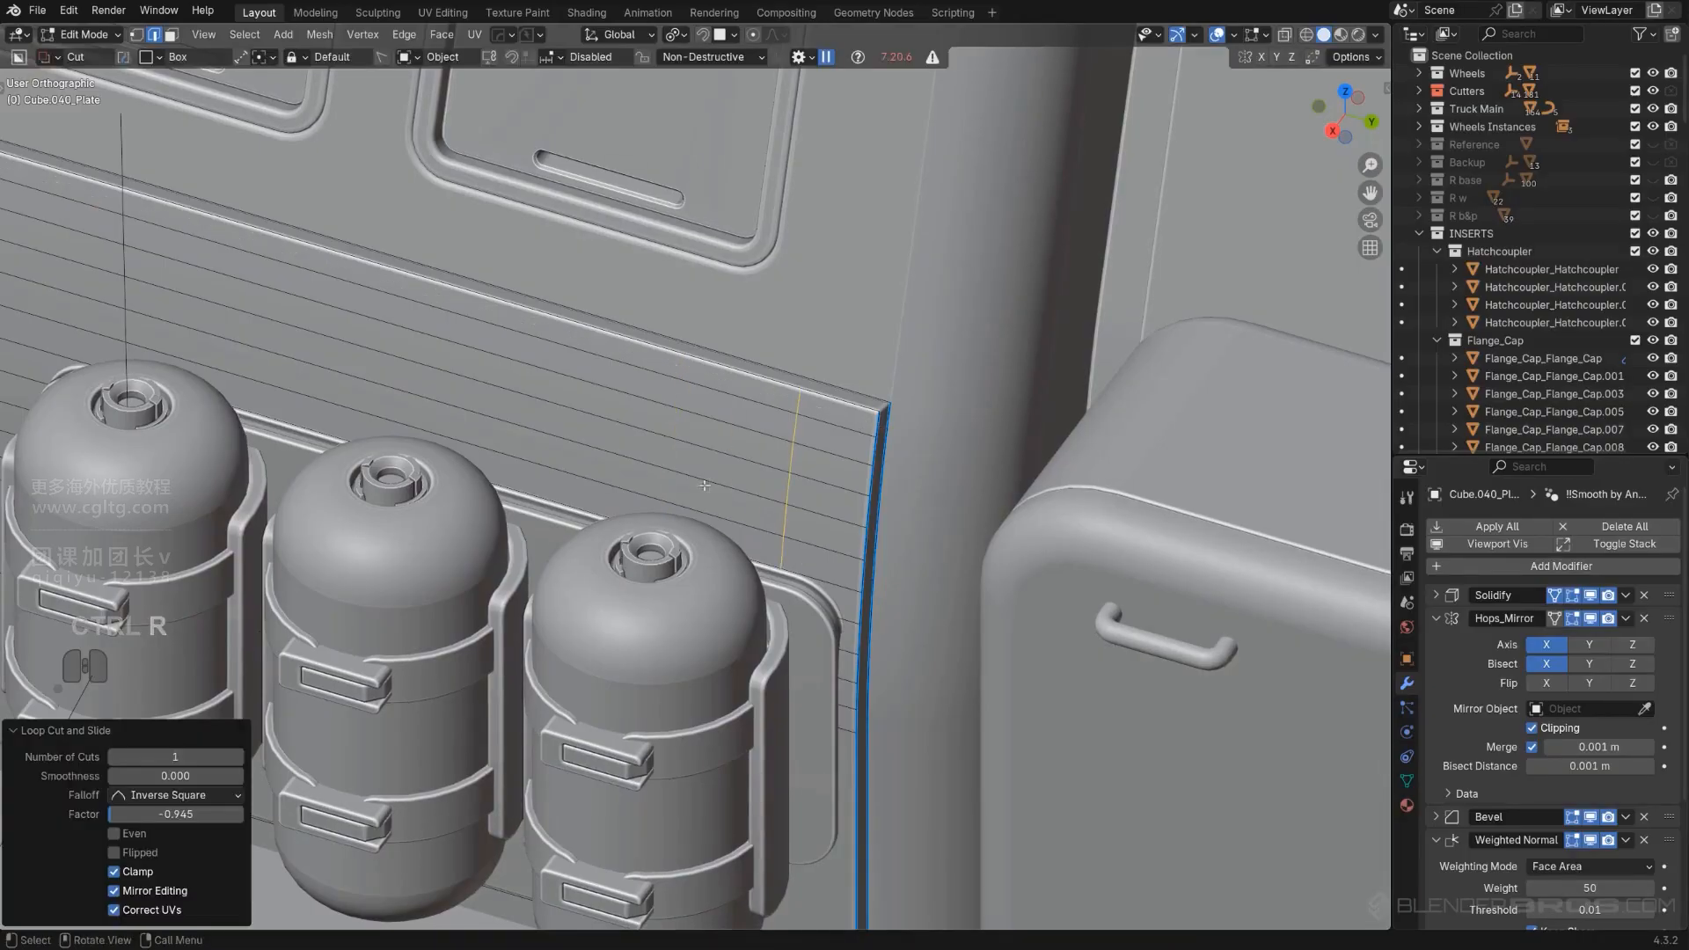
Leave mesh editing and apply the plate's Solidify modifier.
middle_drag(872, 469, 607, 435)
scroll(823, 508, up, 2)
scroll(601, 440, up, 2)
scroll(601, 440, down, 6)
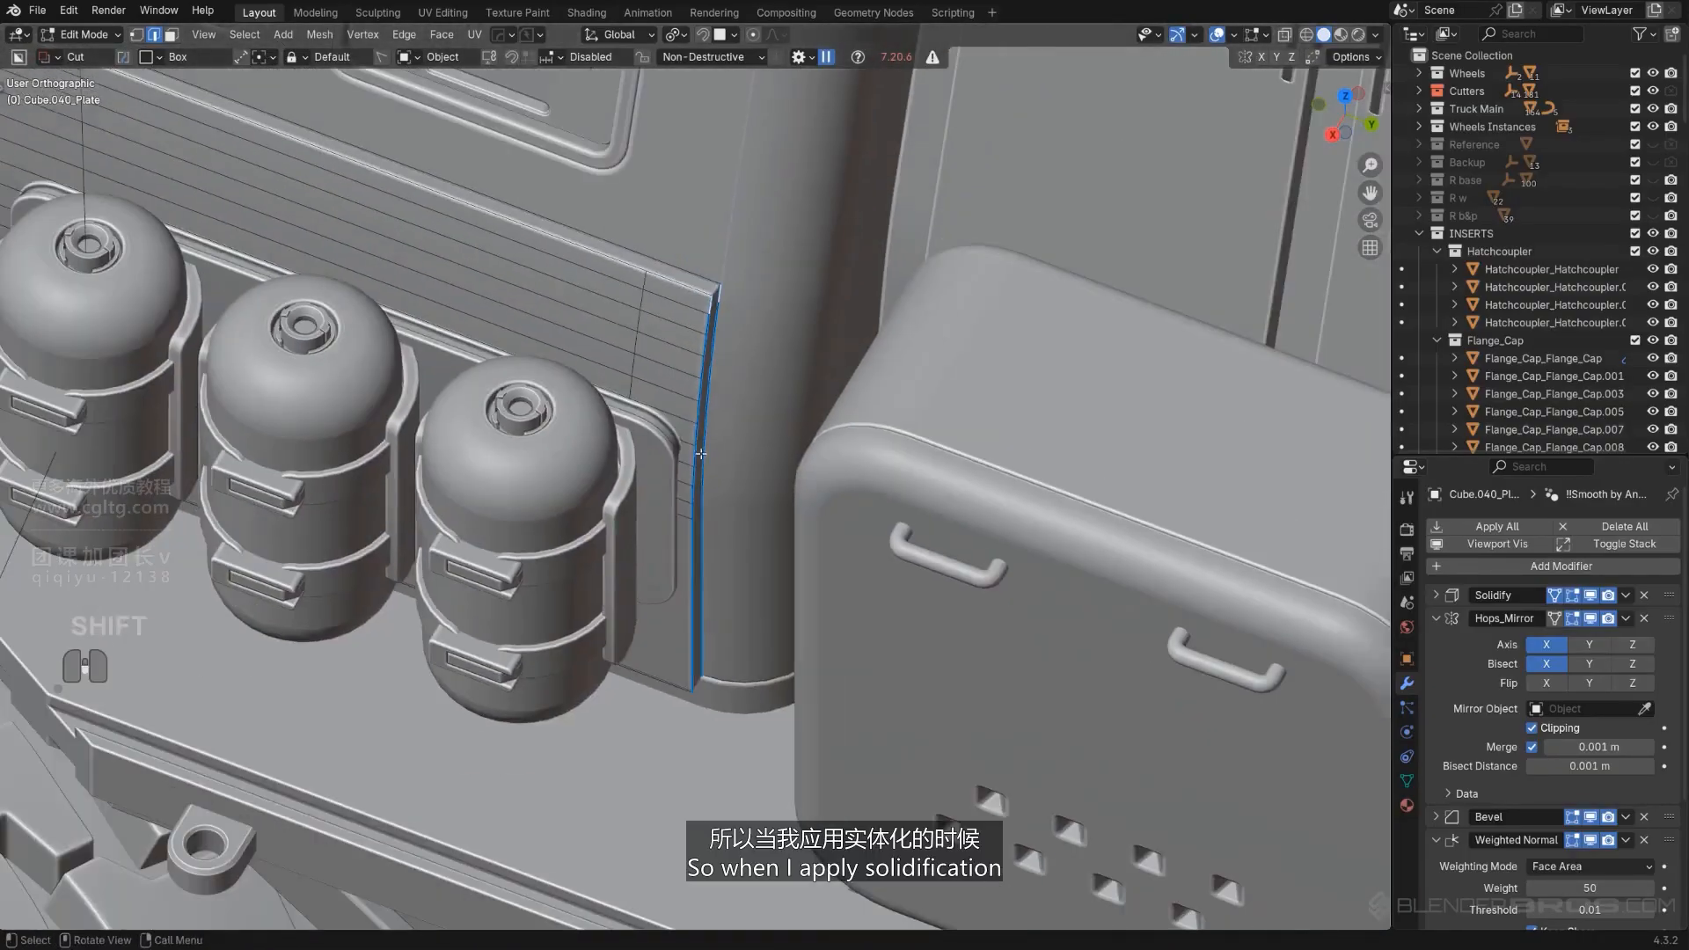
key(Tab)
middle_drag(649, 296, 690, 325)
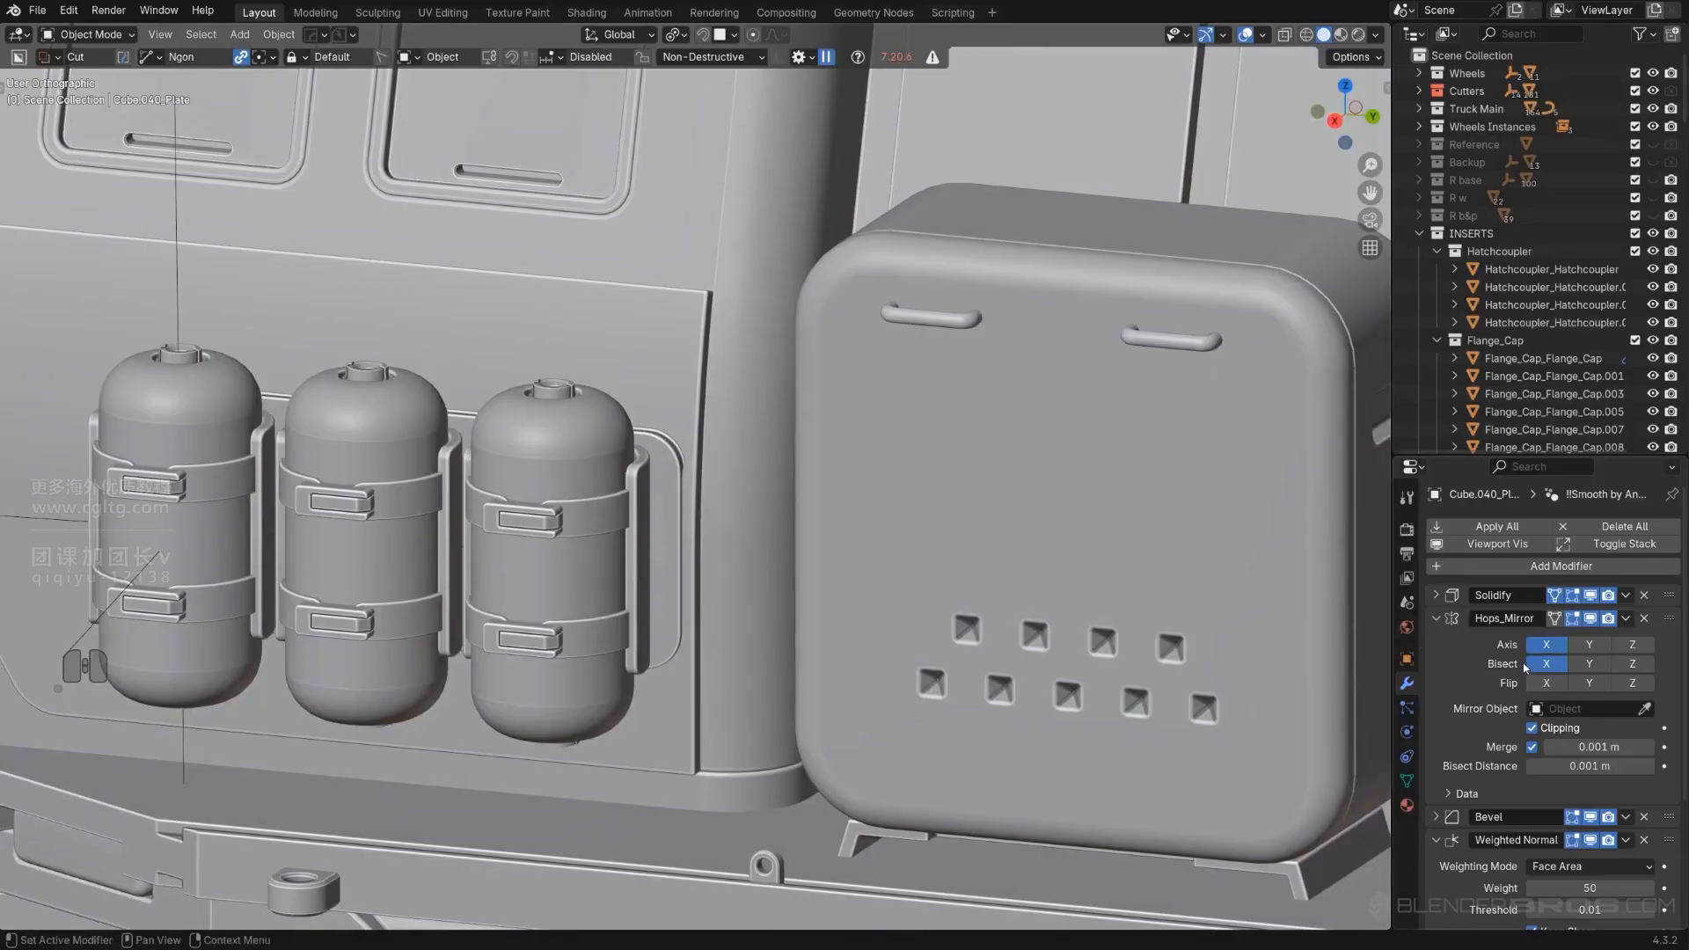
click(1606, 615)
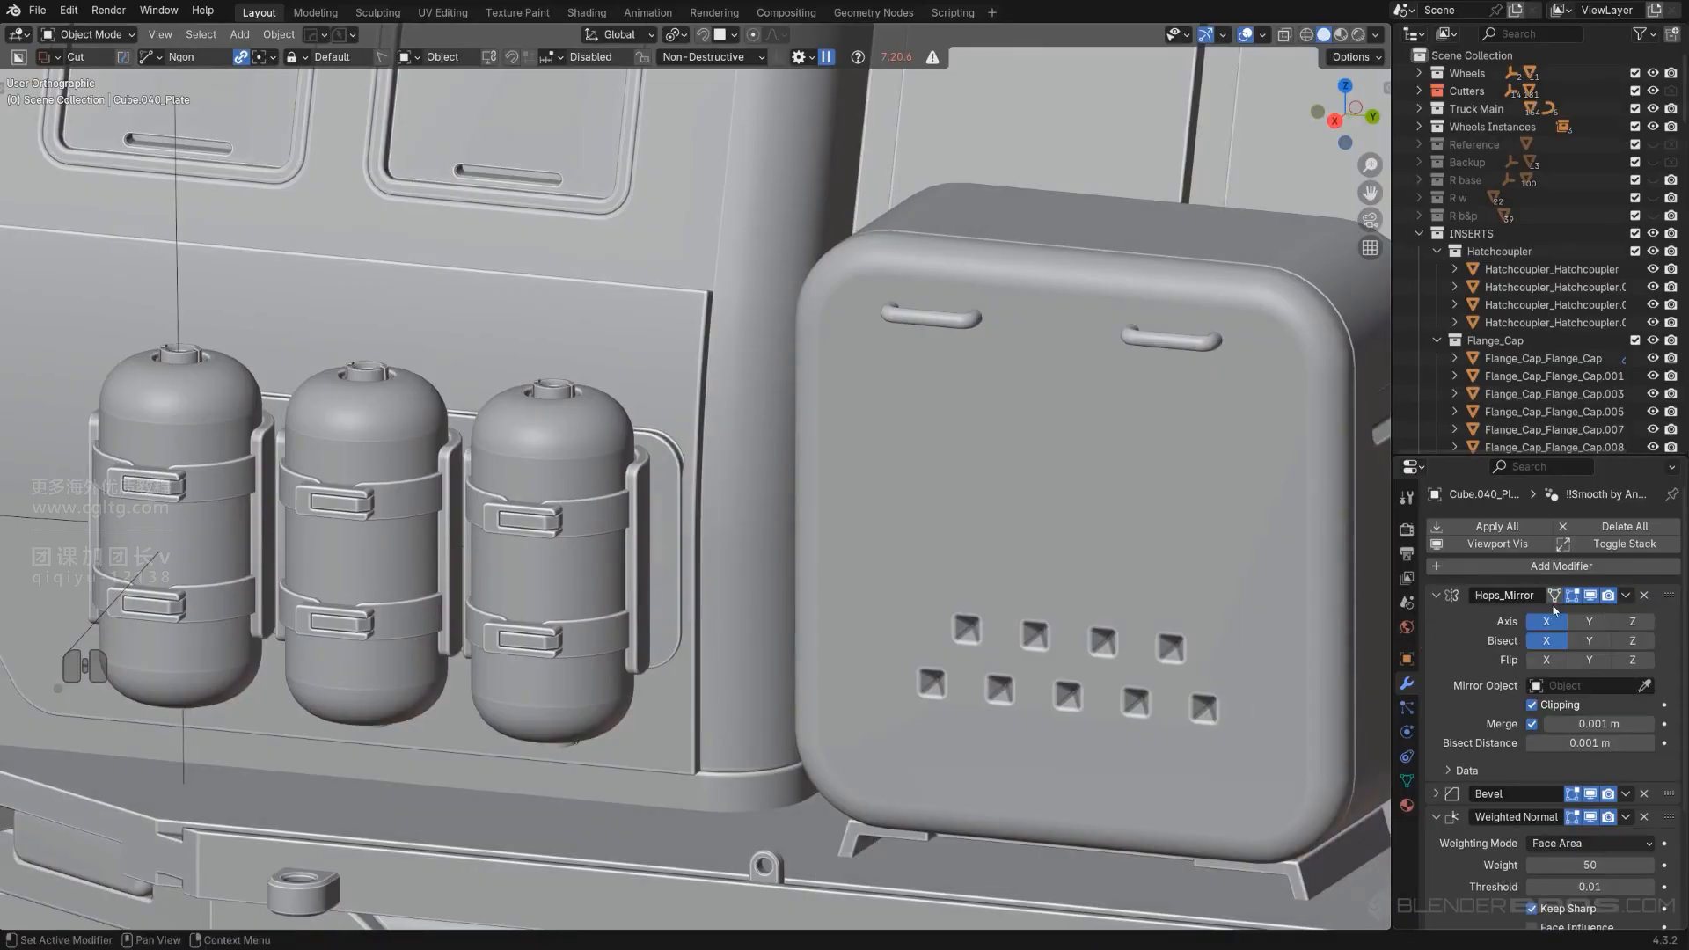
Taper the plate's rear end by selecting its outer end edges and moving them about 0.03 m inward along X.
scroll(776, 446, up, 4)
key(Tab)
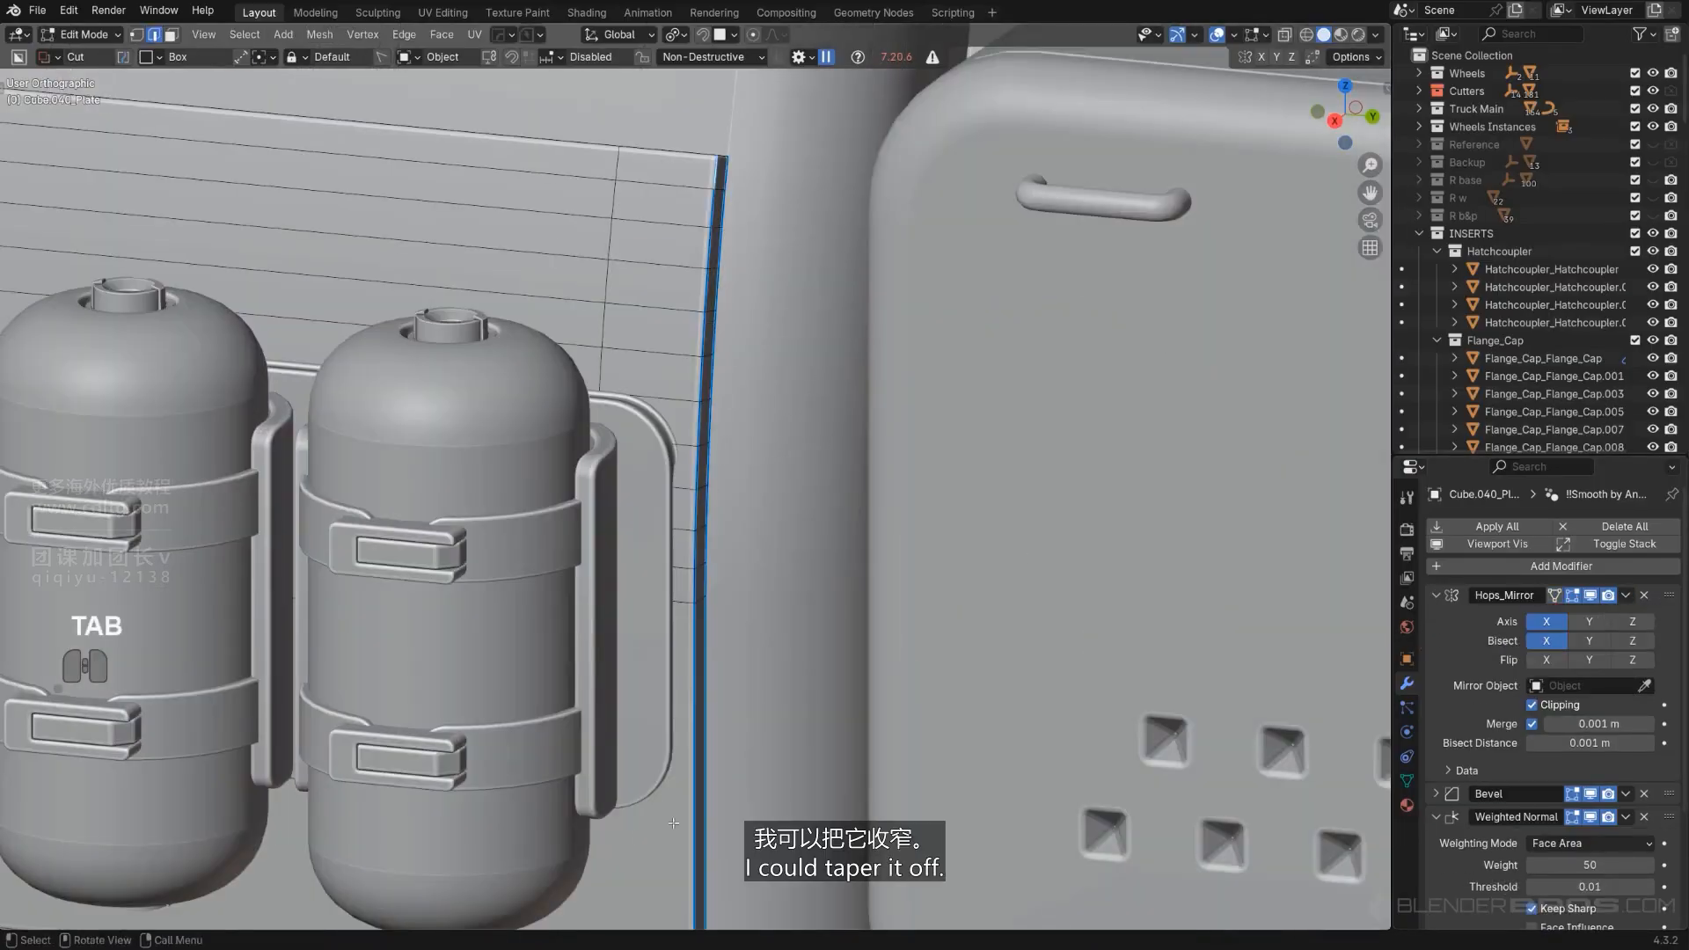
scroll(674, 824, down, 3)
ctrl+click(692, 616)
middle_drag(739, 286, 707, 393)
scroll(733, 399, up, 1)
shift+middle_drag(707, 393, 799, 680)
scroll(740, 591, up, 4)
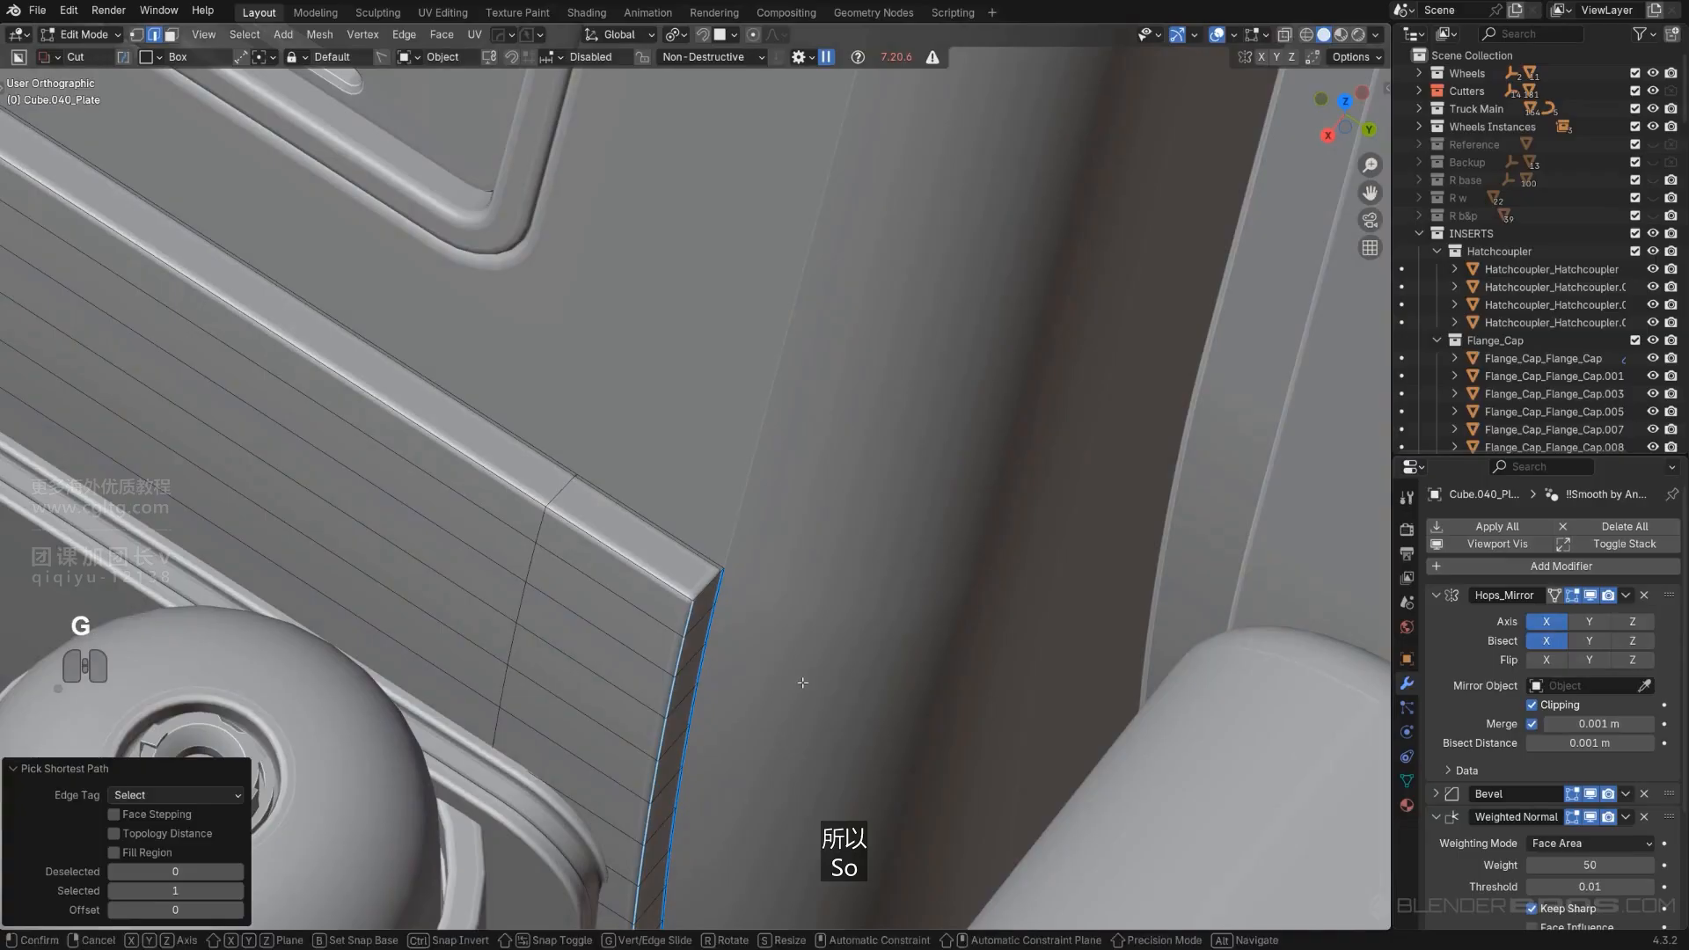
key(x)
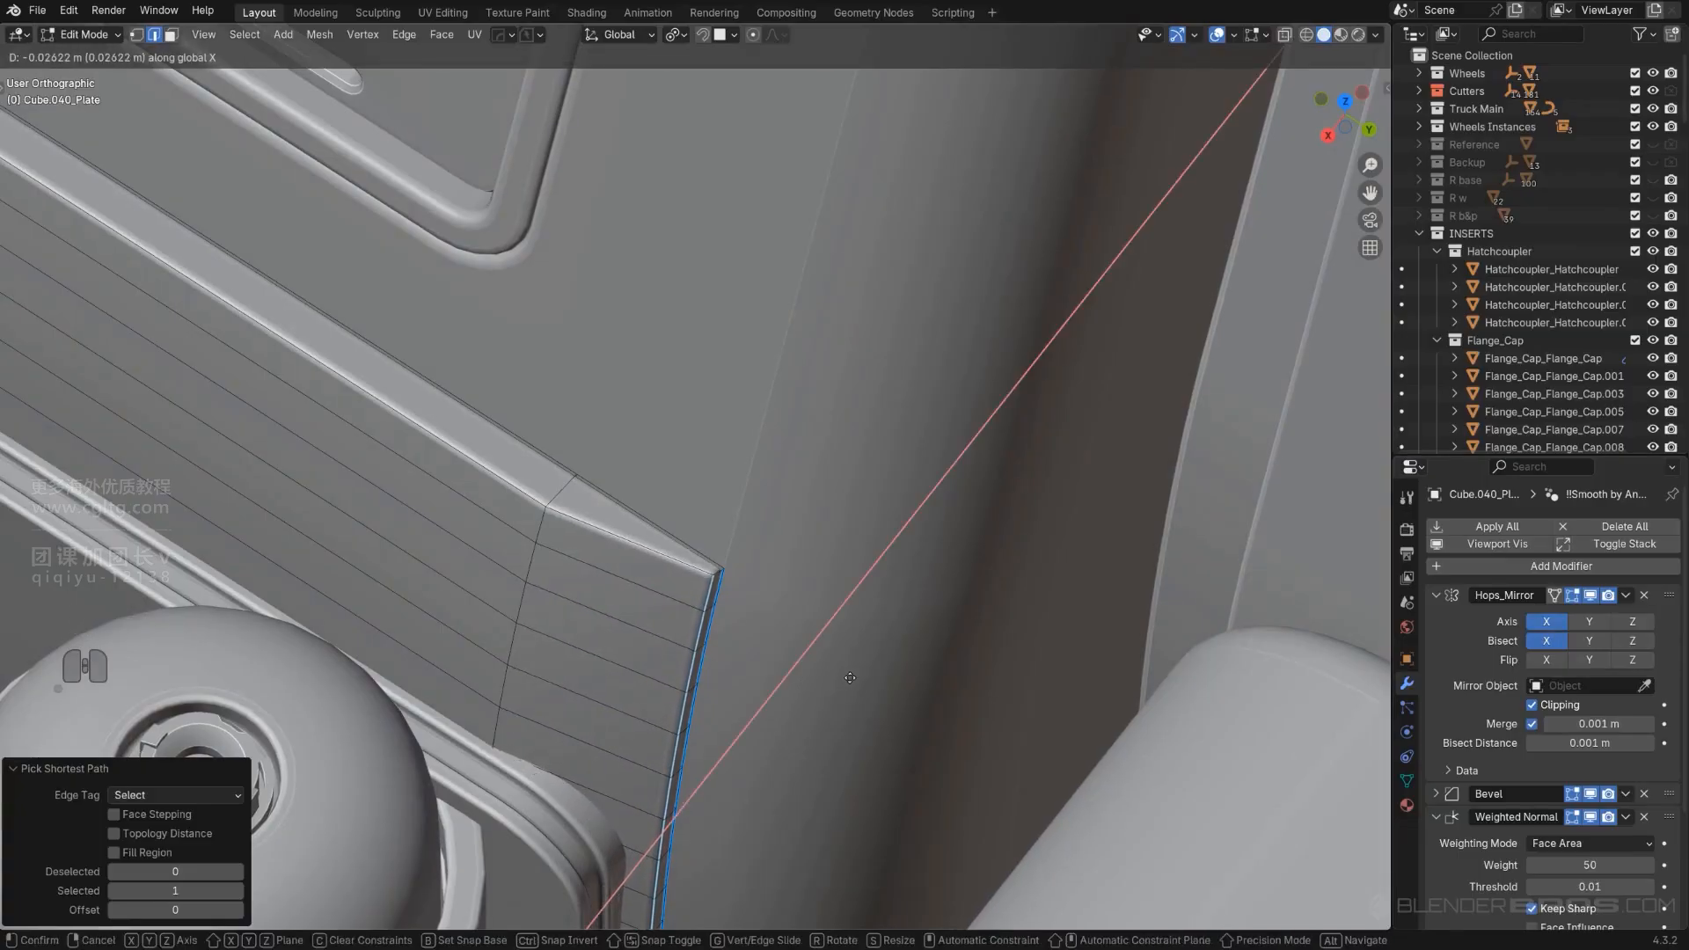
click(856, 680)
key(Tab)
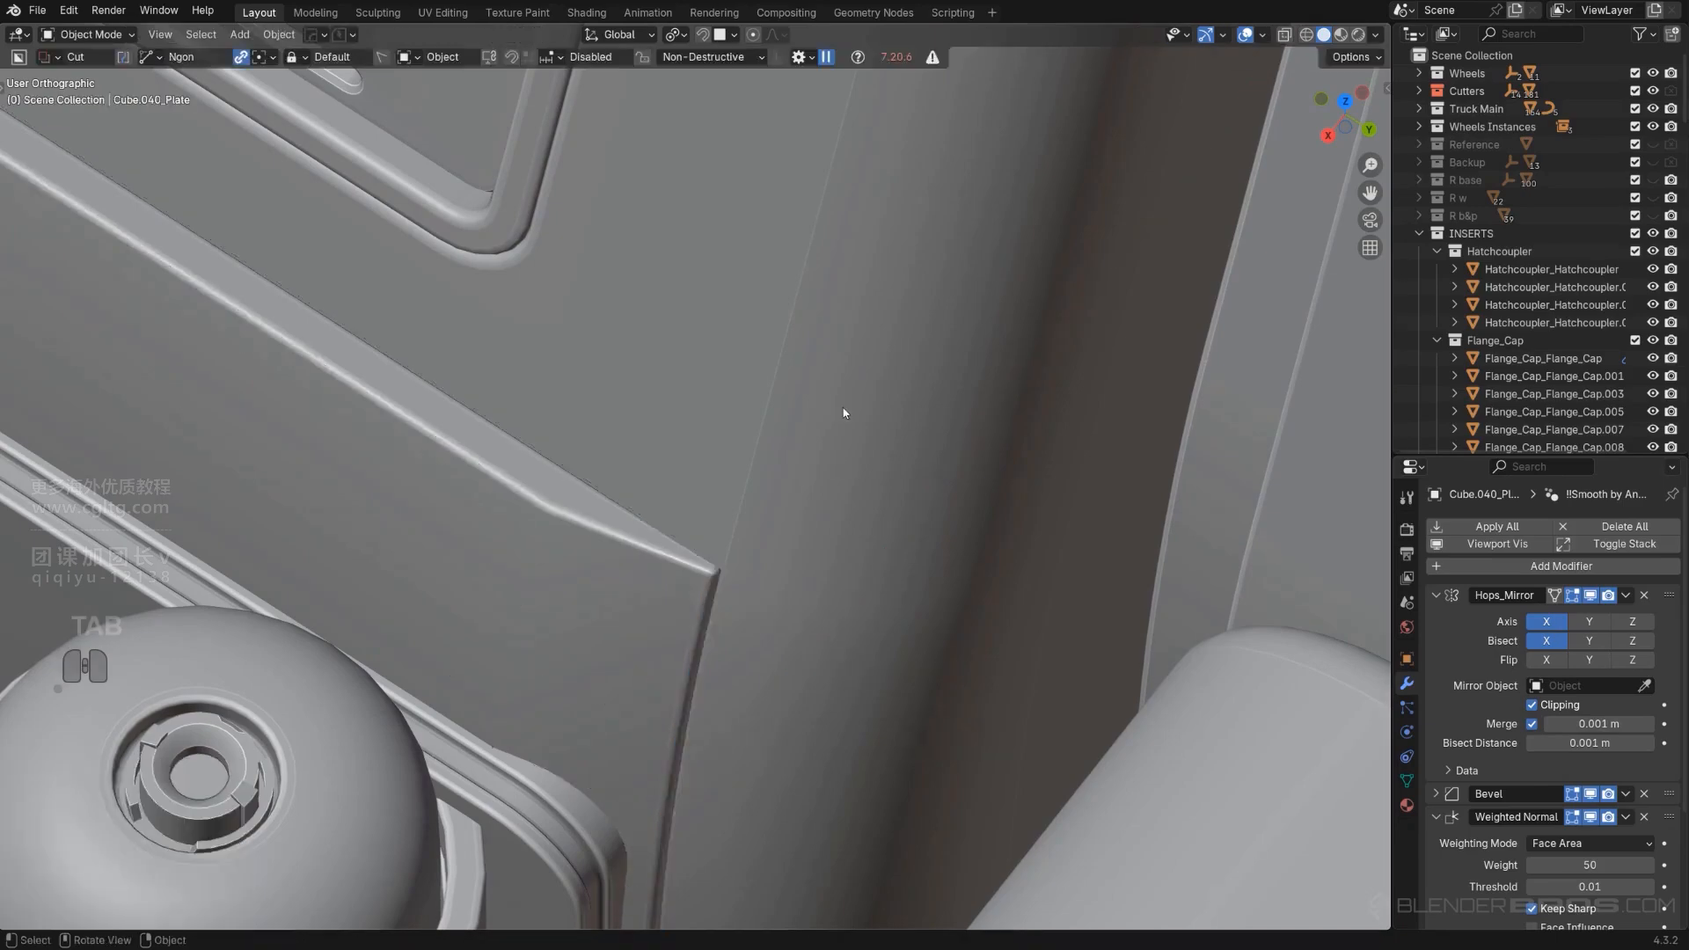
Bevel the loop cut at the start of the plate's taper with 6 segments and a width of about 0.064 m.
scroll(739, 528, down, 4)
middle_drag(739, 528, 785, 500)
key(Tab)
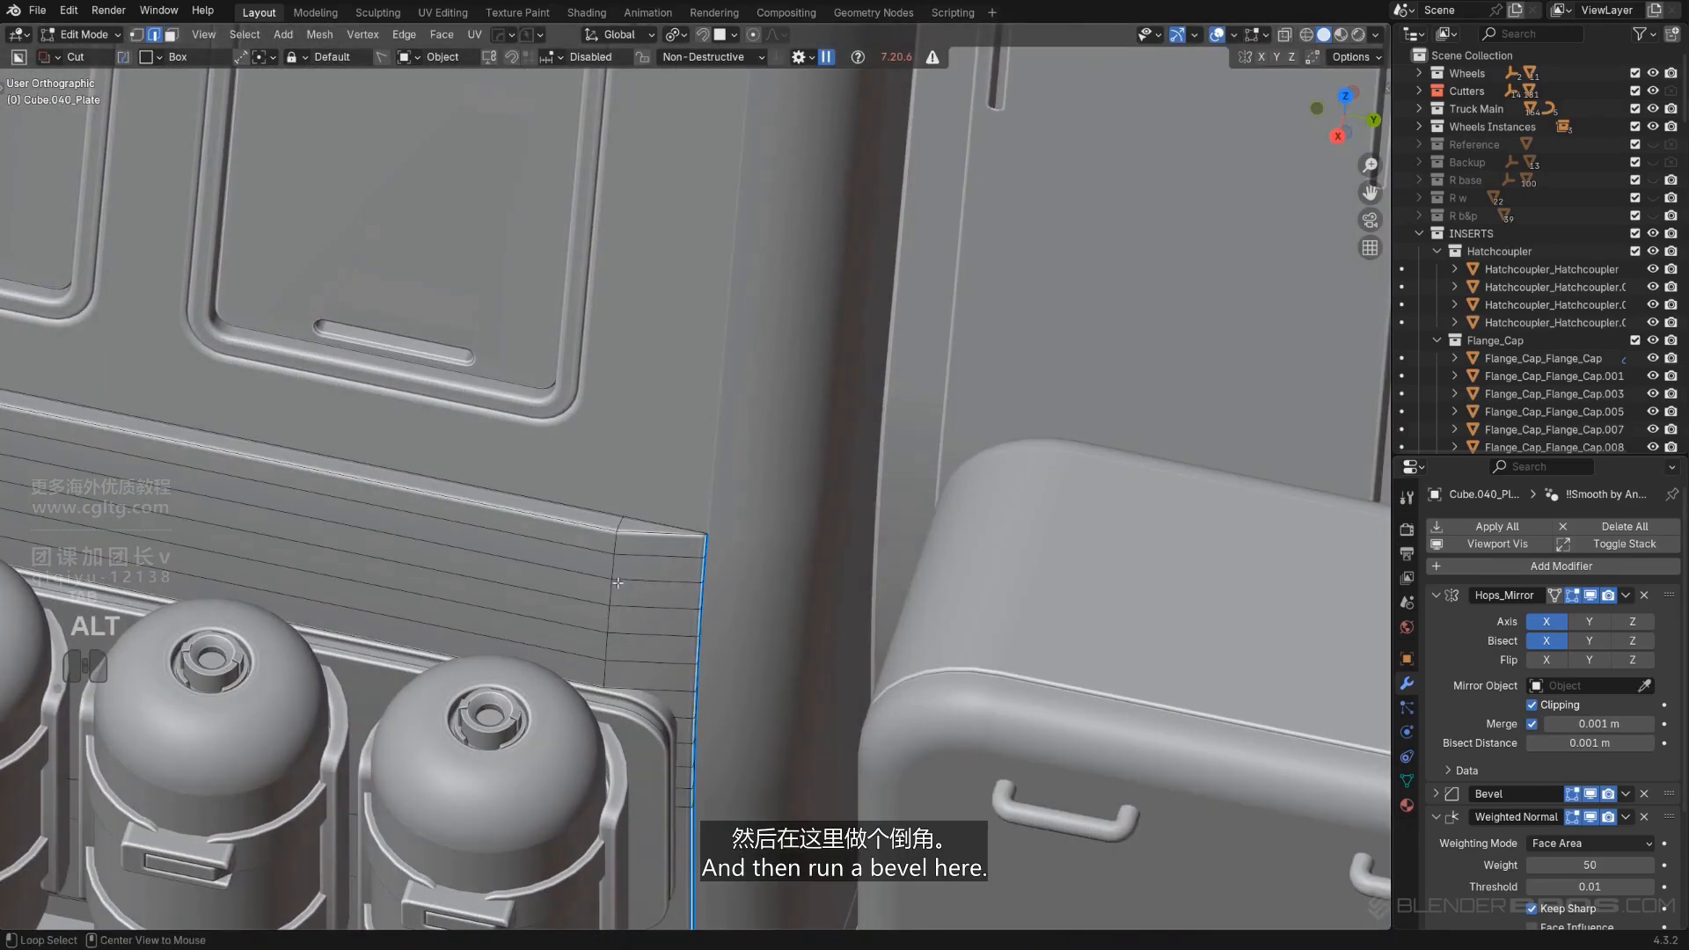
key(ctrl+b)
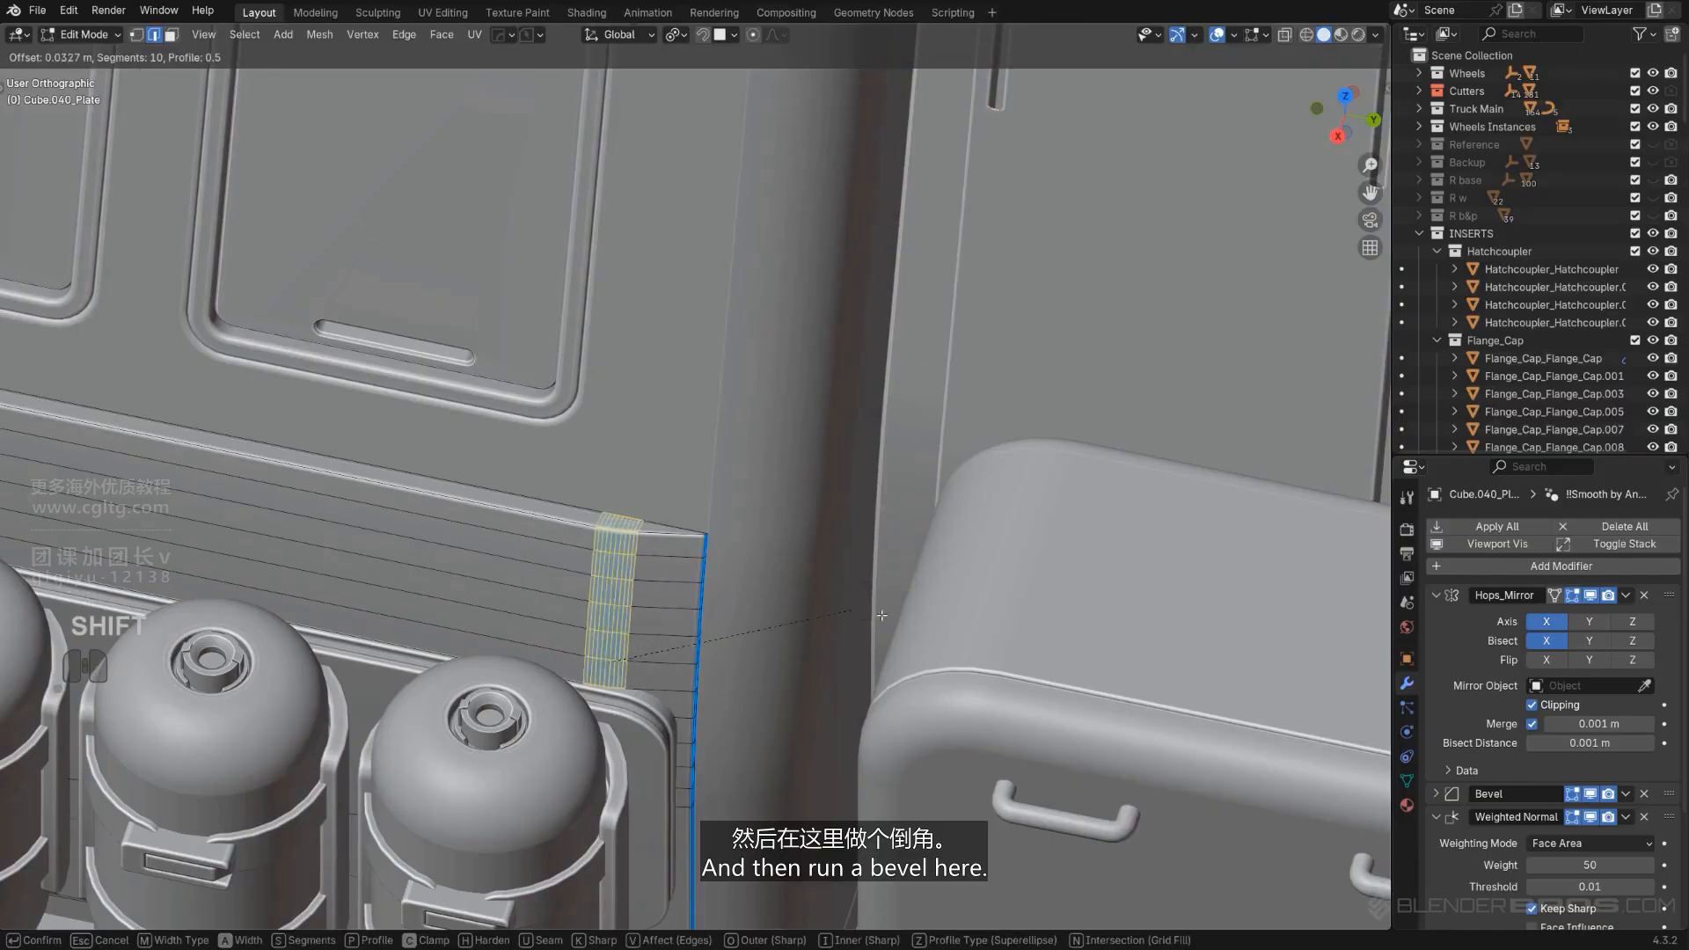
click(1055, 605)
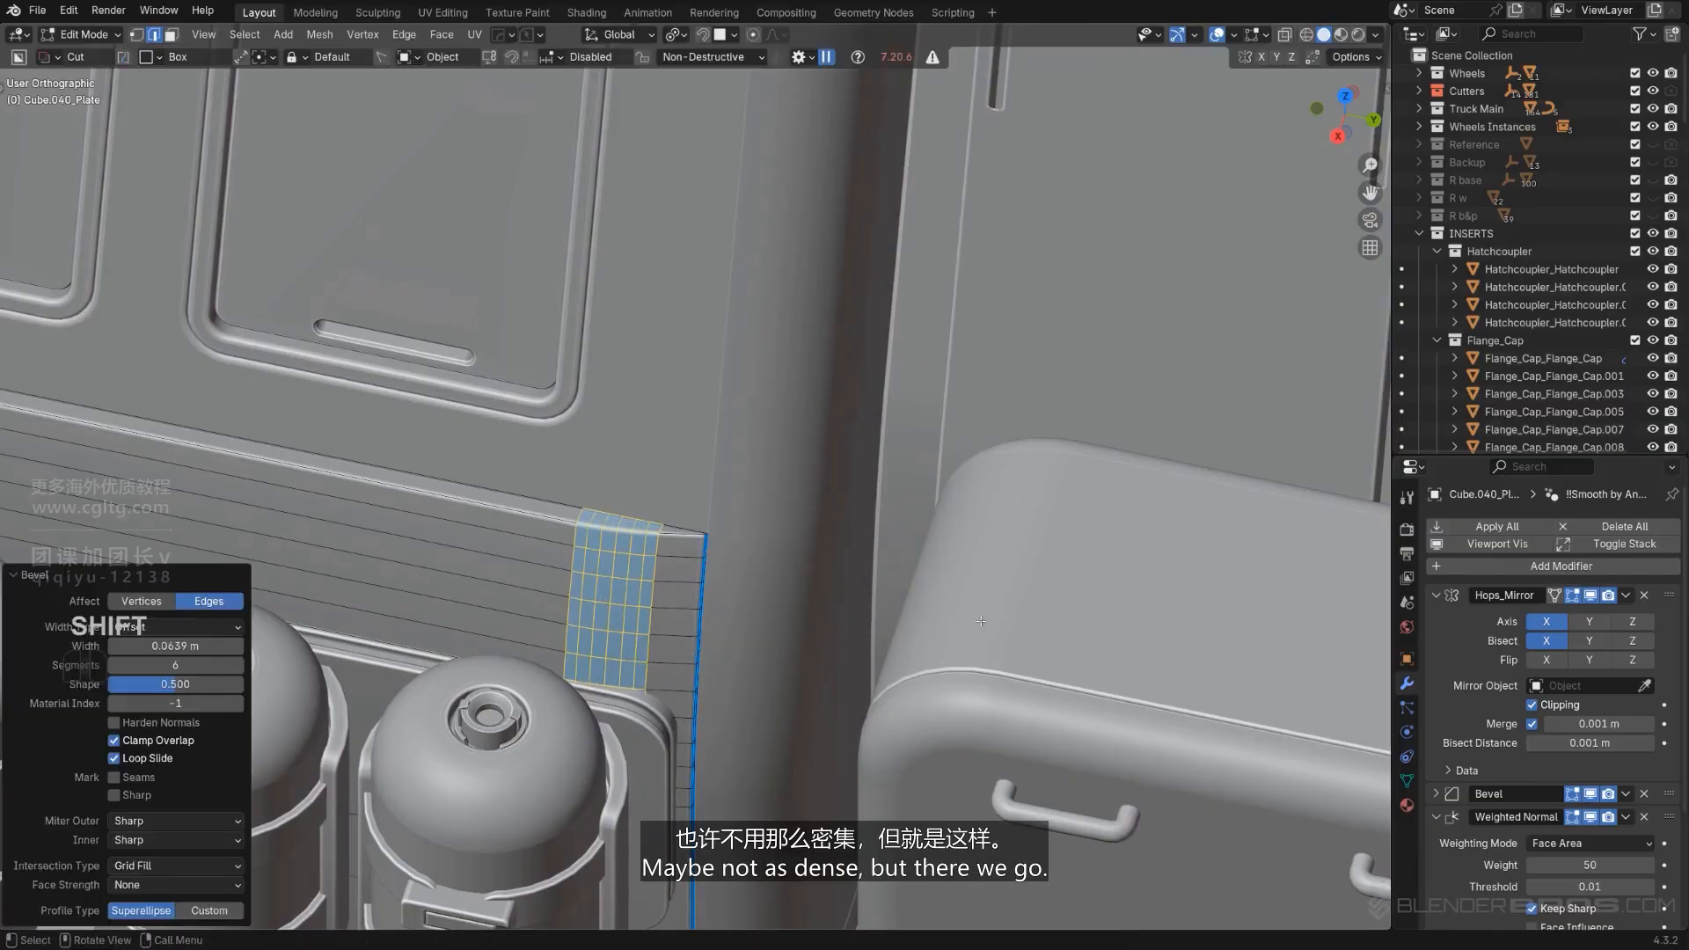
key(Tab)
scroll(803, 478, down, 6)
scroll(614, 436, down, 5)
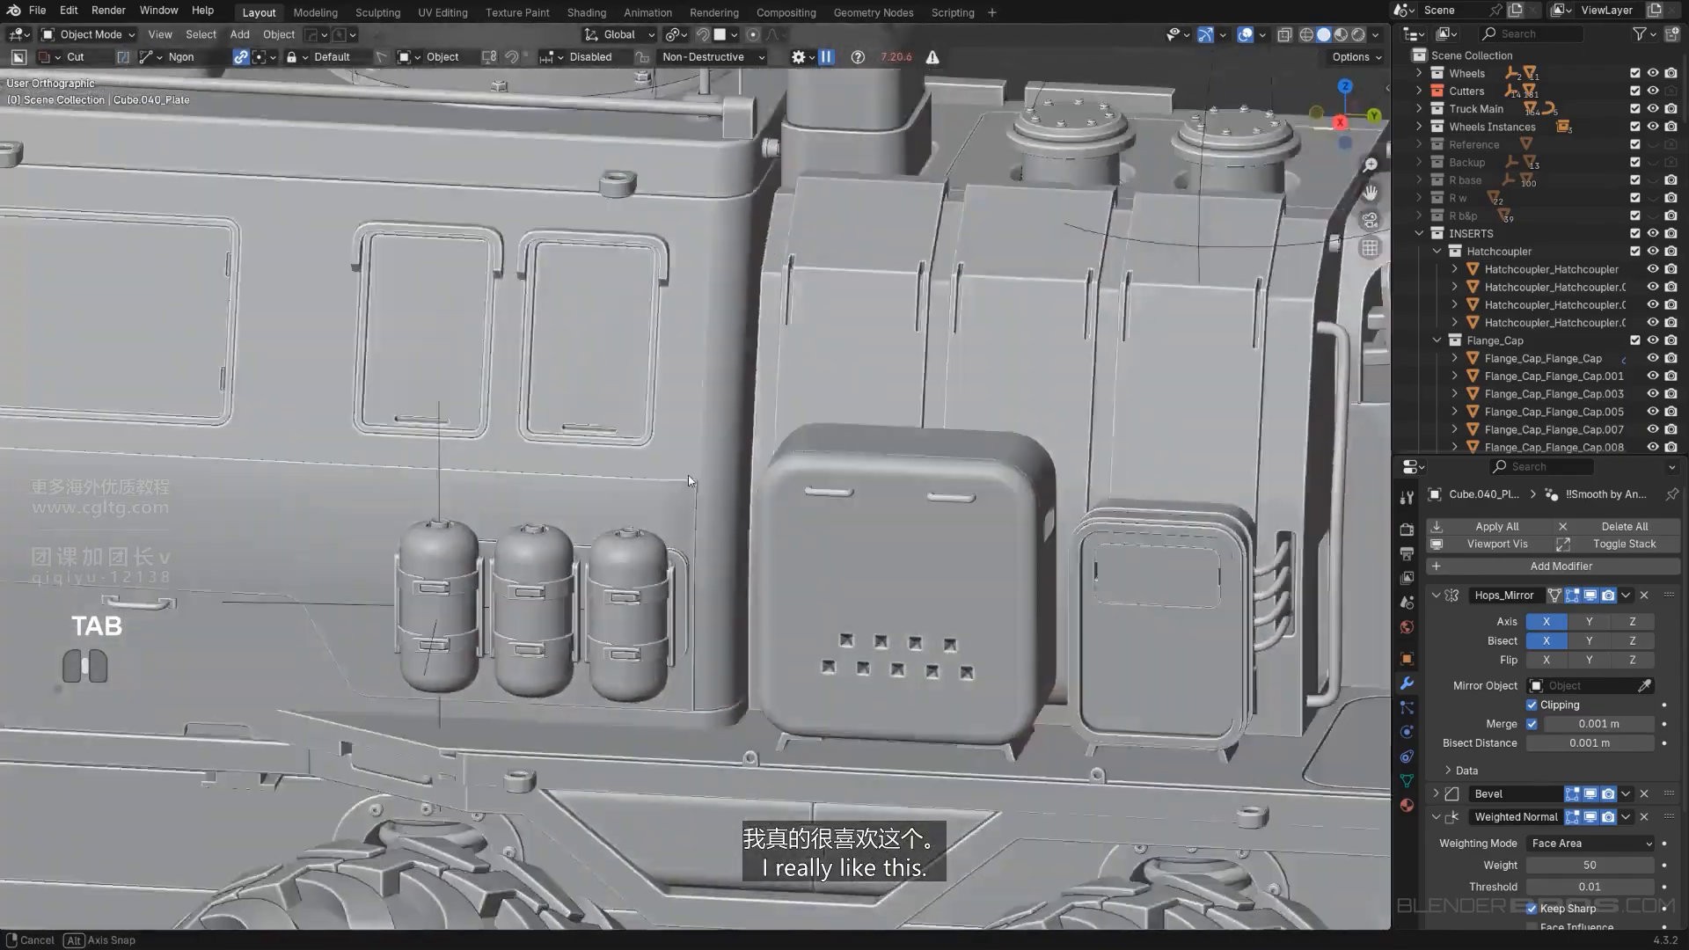
Isolate the plate in Edit Mode and select the faces along its top rim with shortest-path selection.
middle_drag(571, 492, 749, 421)
scroll(732, 563, up, 4)
key(Tab)
scroll(1124, 471, down, 2)
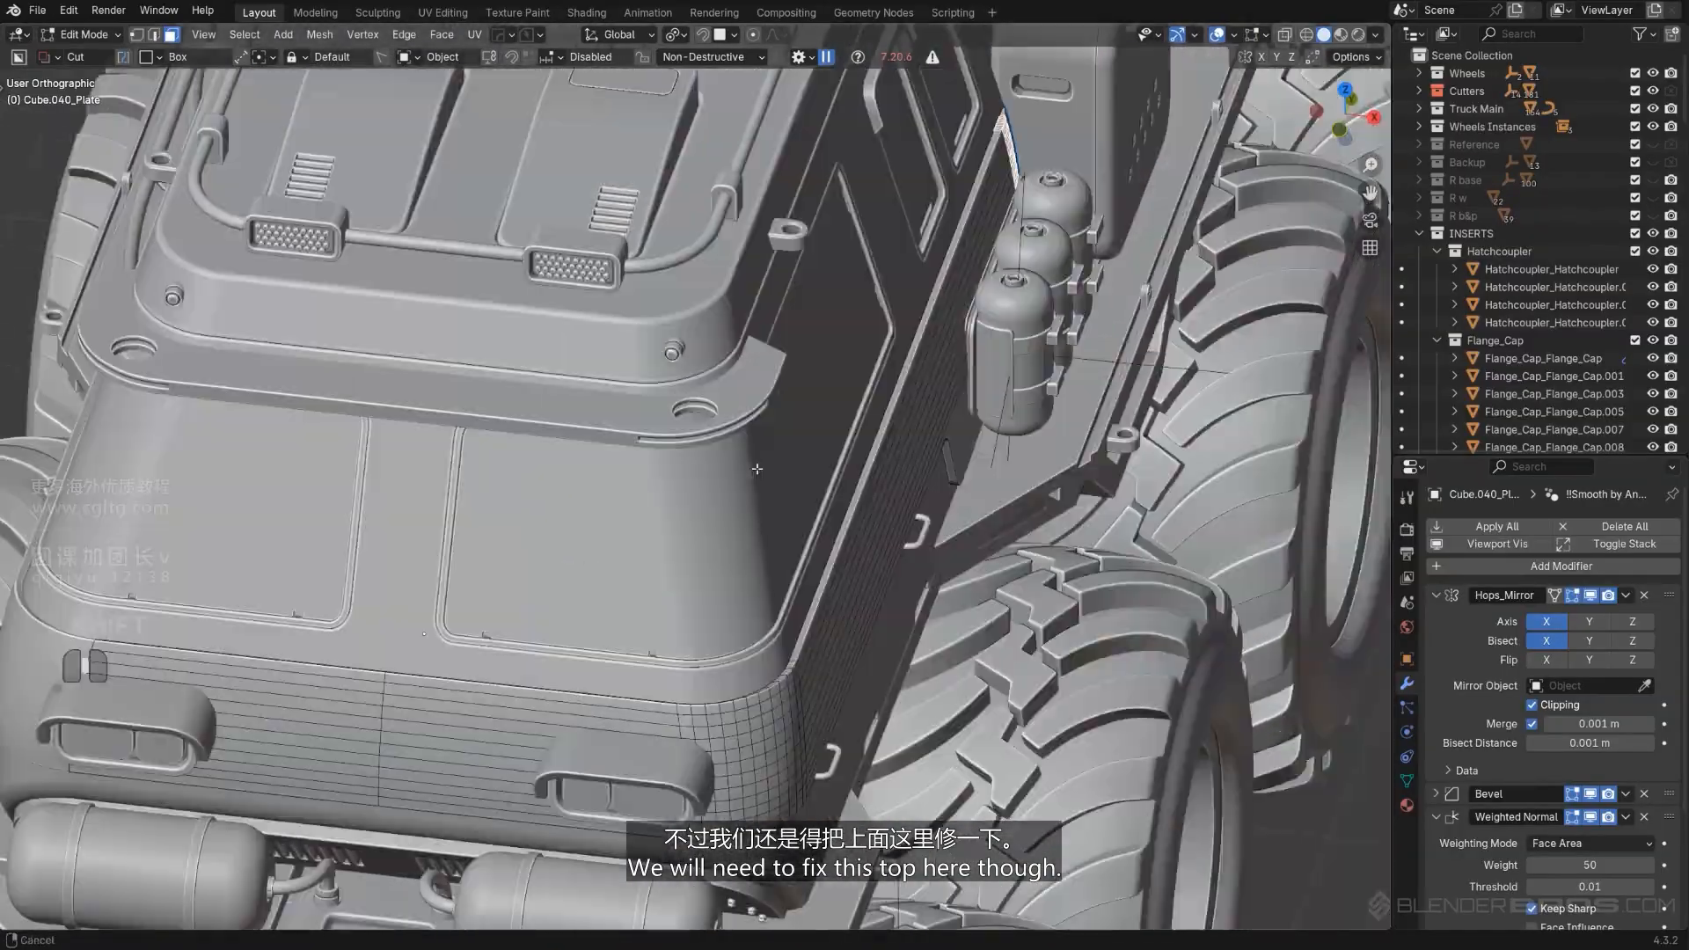
key(KP_5)
key(KP_Divide)
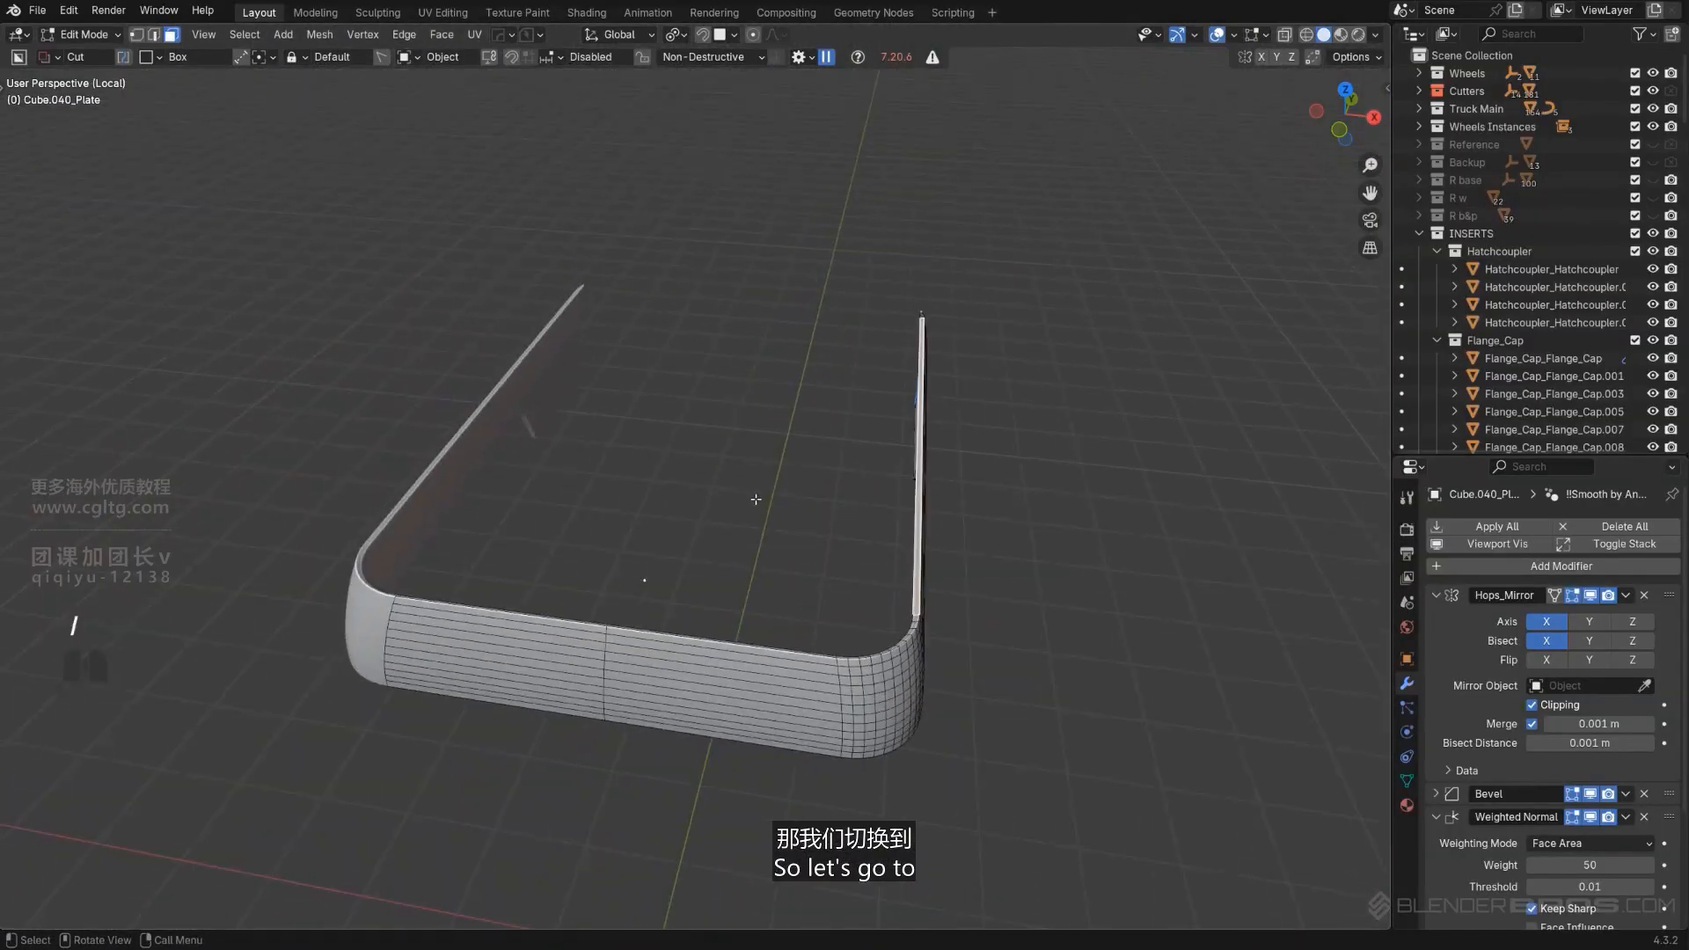
scroll(812, 607, up, 2)
ctrl+click(623, 726)
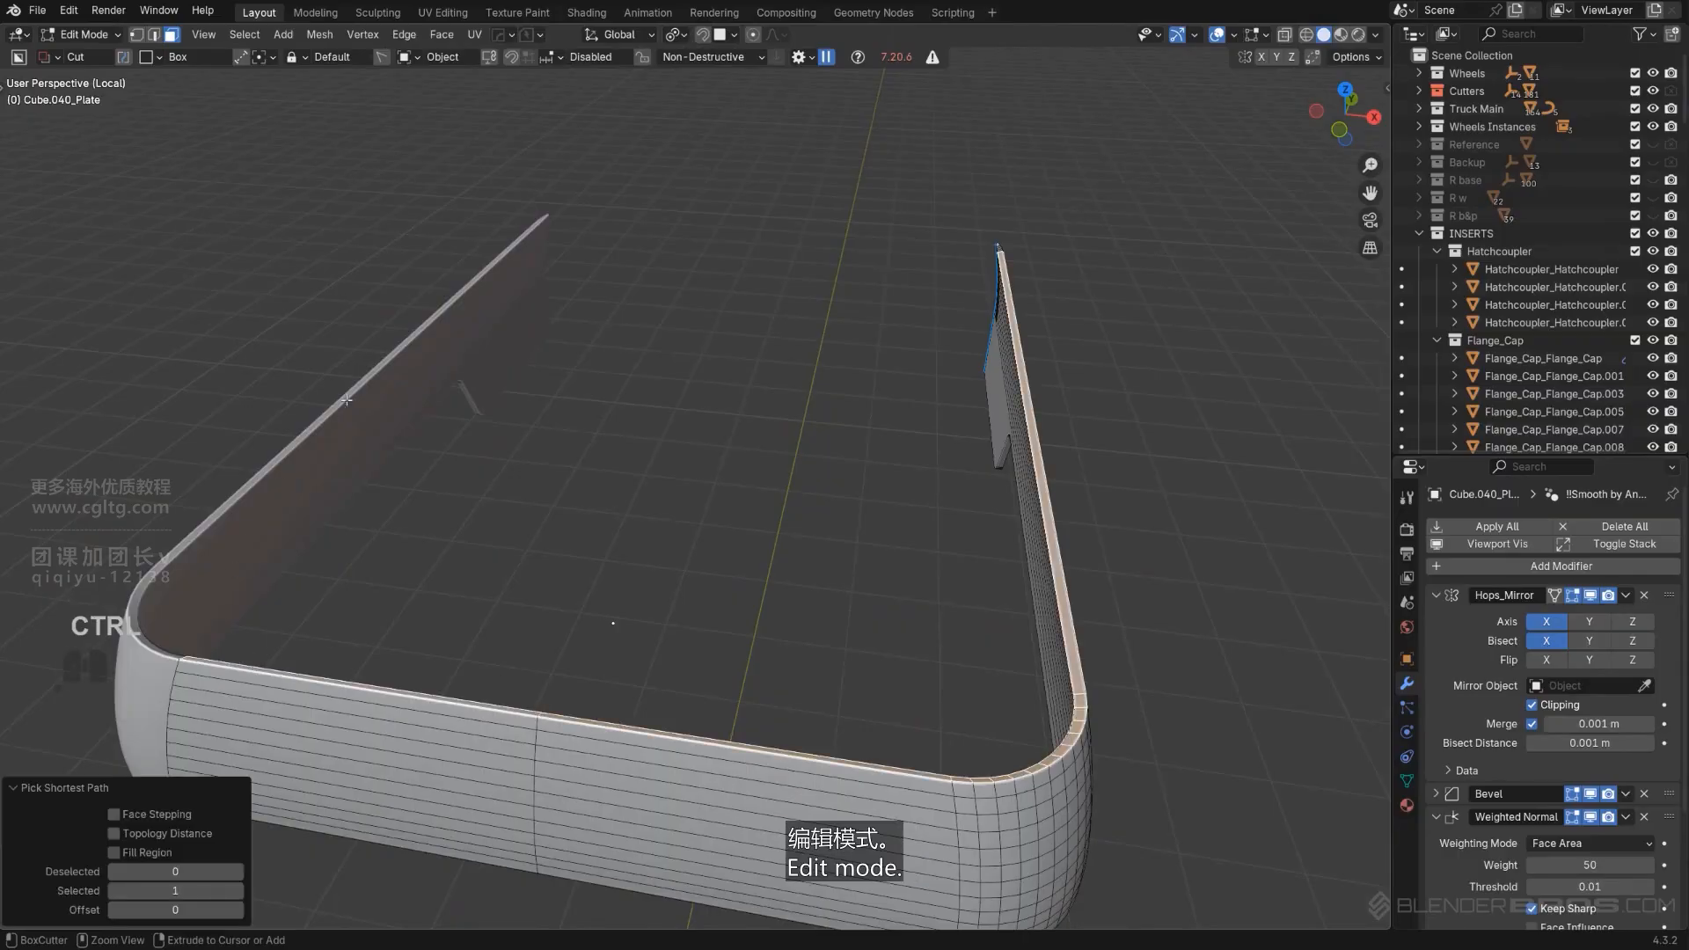
ctrl+click(368, 370)
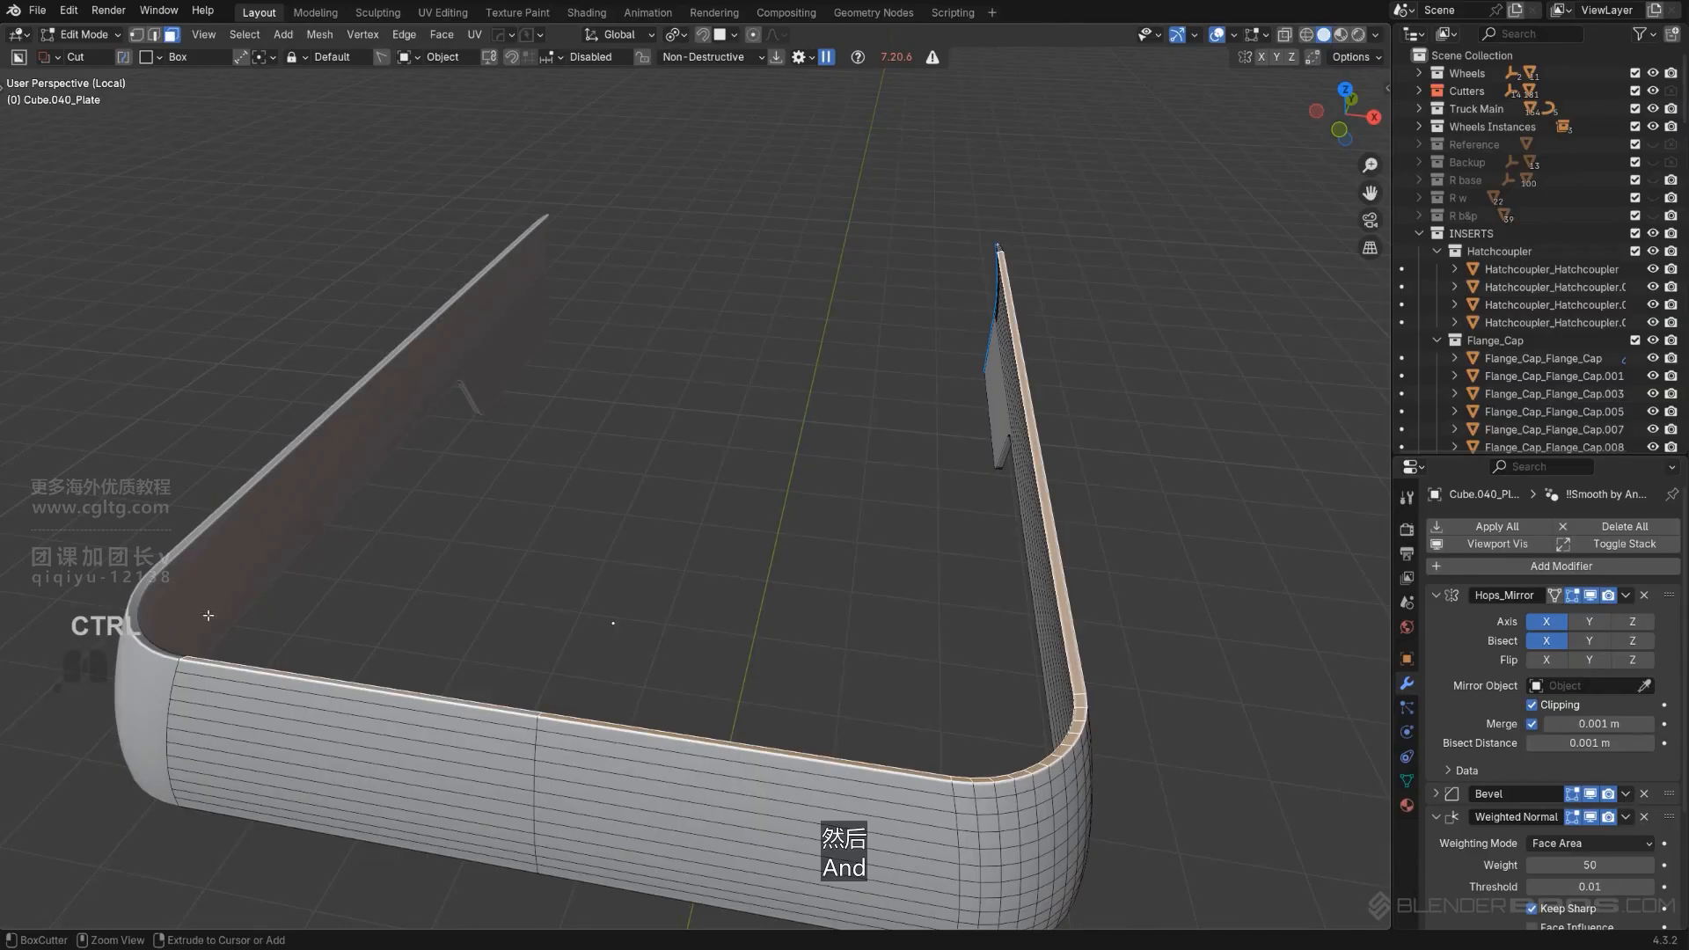
Flatten the selected top rim faces with MACHIN3 Align, using the minimum on the world Z axis.
scroll(641, 611, down, 2)
middle_drag(704, 607, 551, 565)
scroll(551, 565, up, 2)
shift+middle_drag(748, 572, 586, 464)
key(KP_5)
key(KP_5)
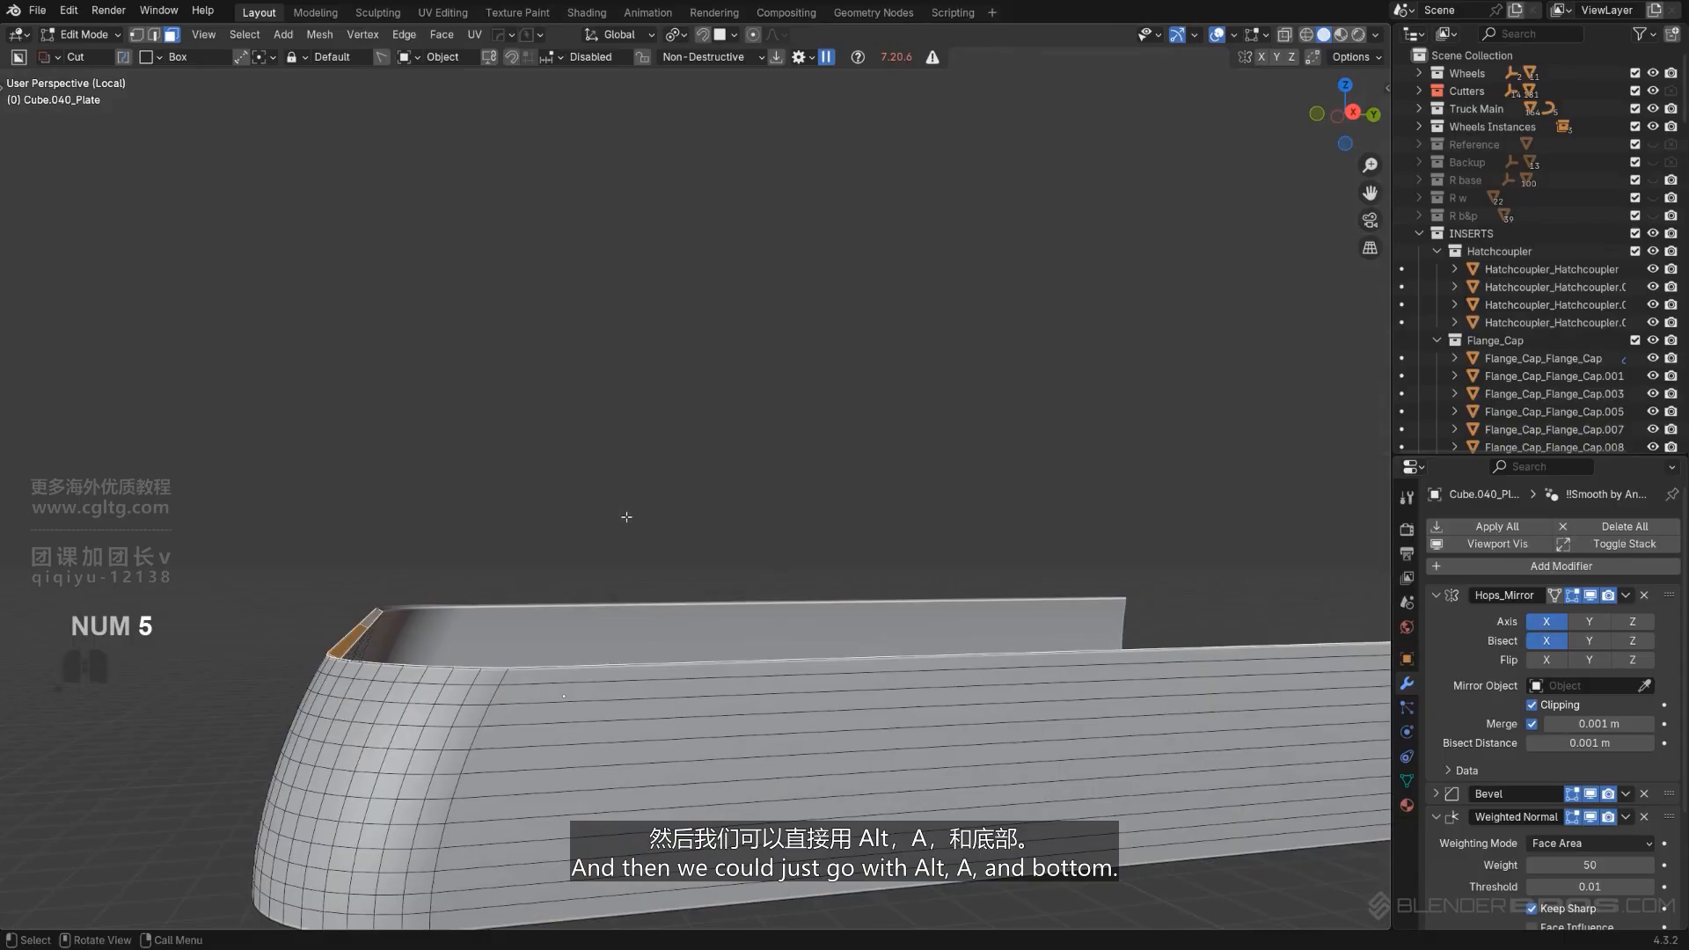
key(alt+a)
click(659, 628)
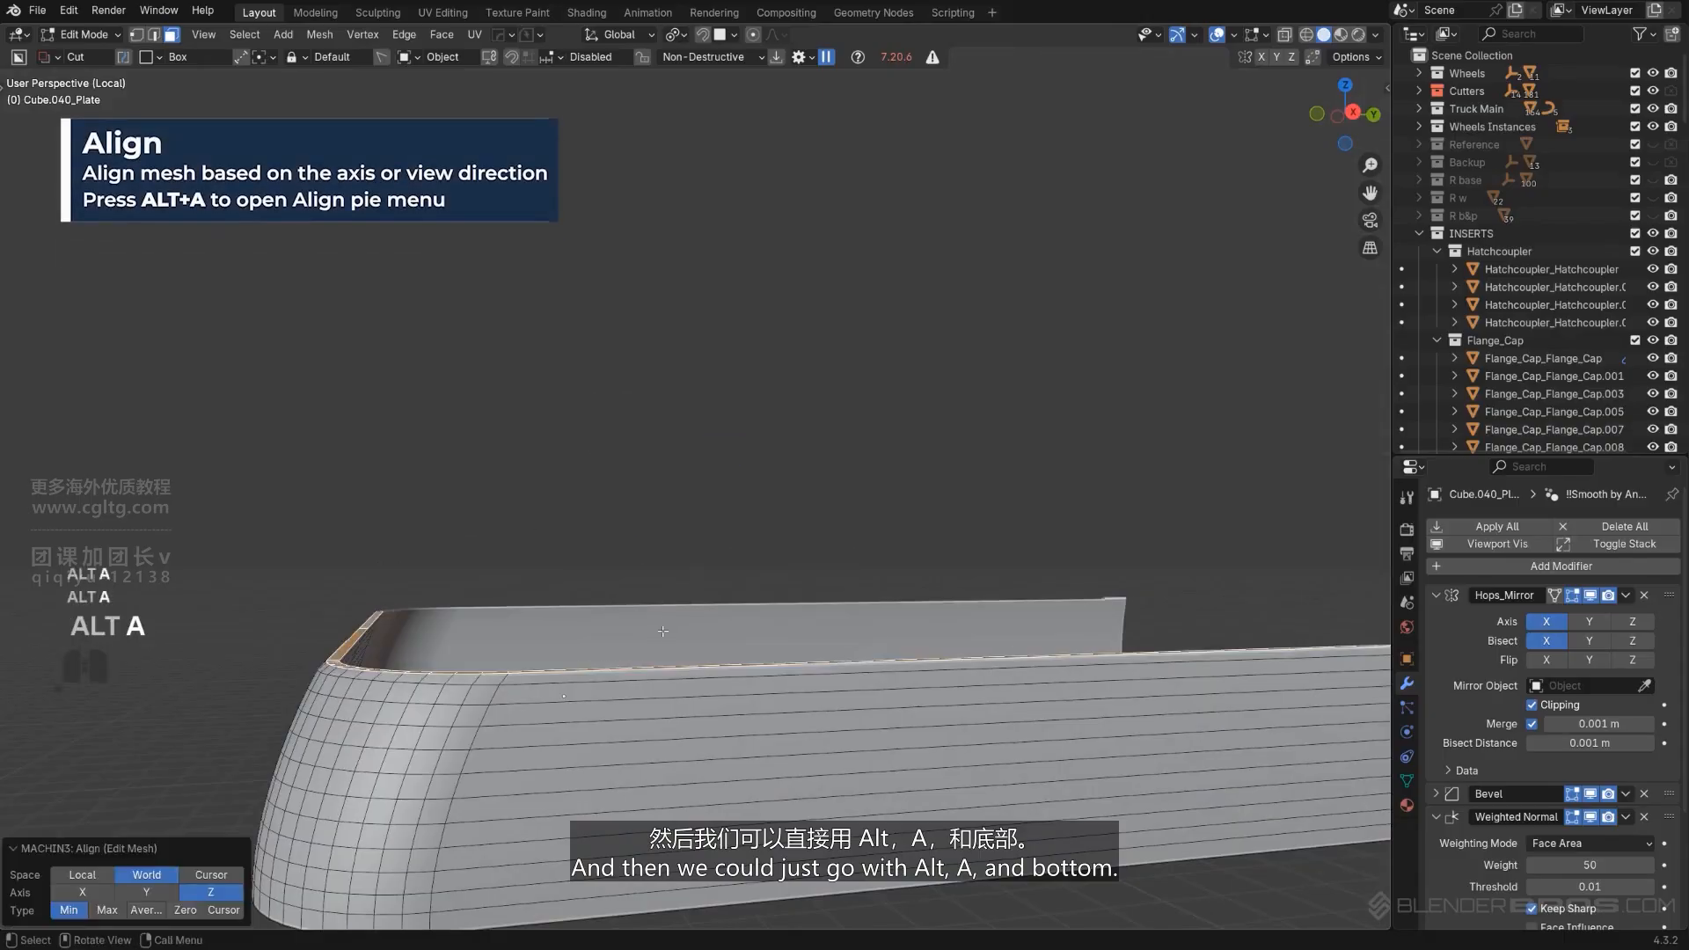
Return the plate to Object Mode among the full truck and run the HOps Bevel on it with 3 segments and a 0.004 width.
key(Tab)
key(slash)
scroll(621, 563, down, 3)
middle_drag(704, 591, 893, 495)
scroll(841, 584, up, 3)
scroll(847, 652, up, 3)
scroll(883, 574, up, 2)
scroll(884, 575, down, 2)
scroll(892, 495, up, 2)
key(q)
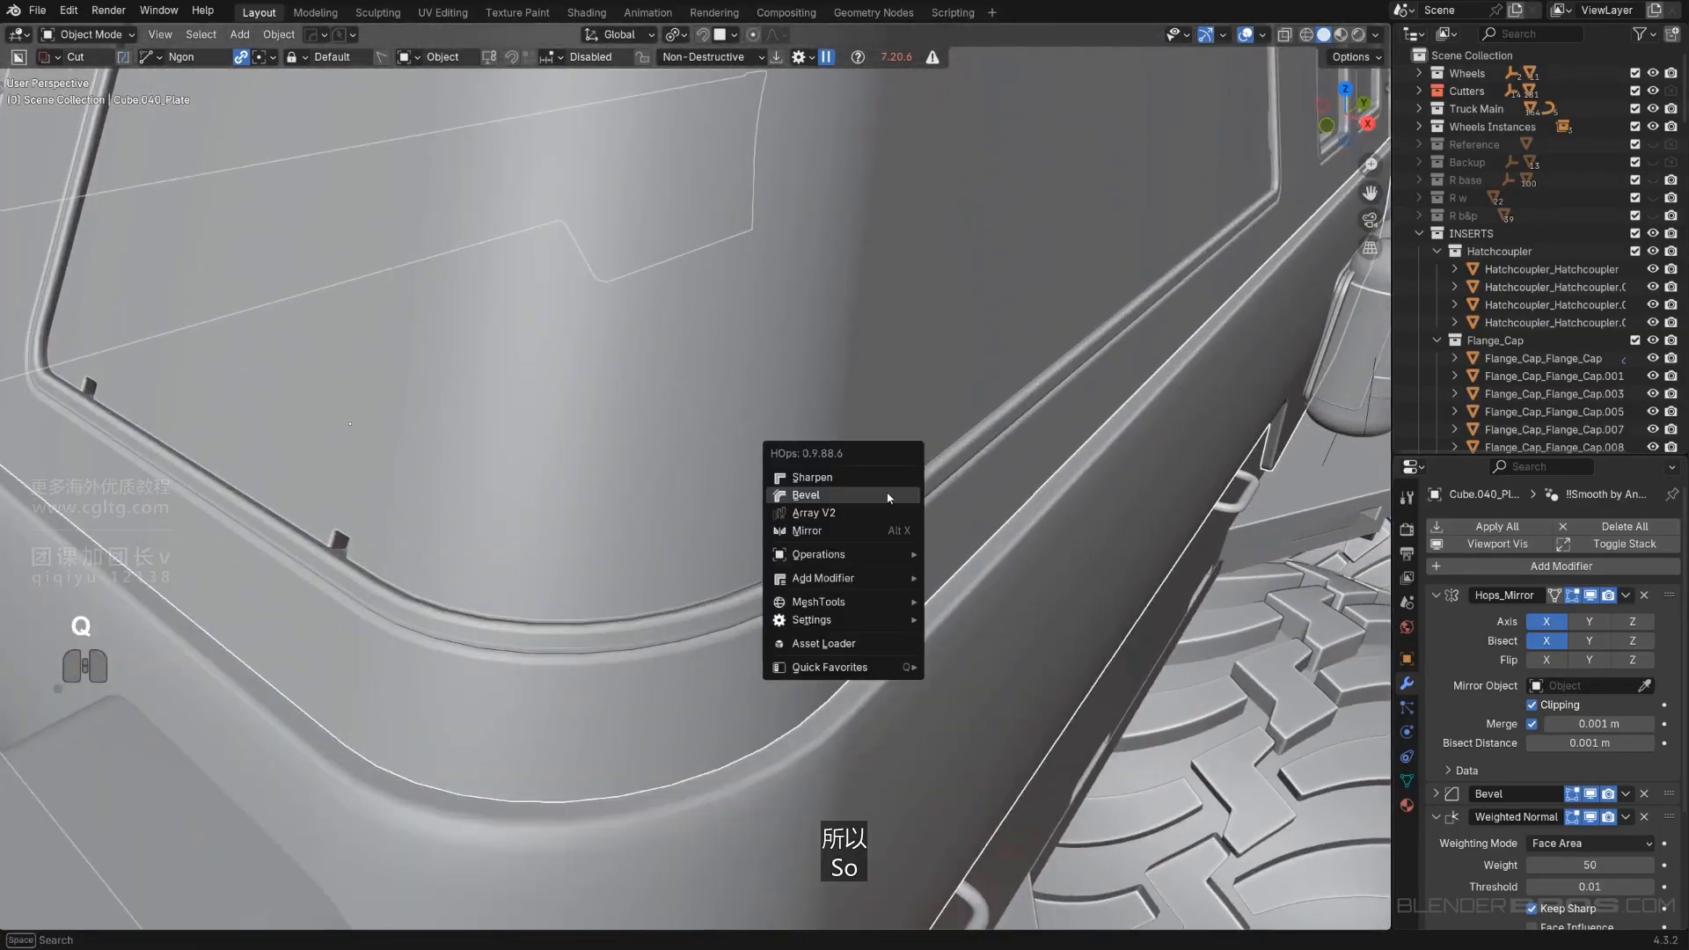
click(887, 492)
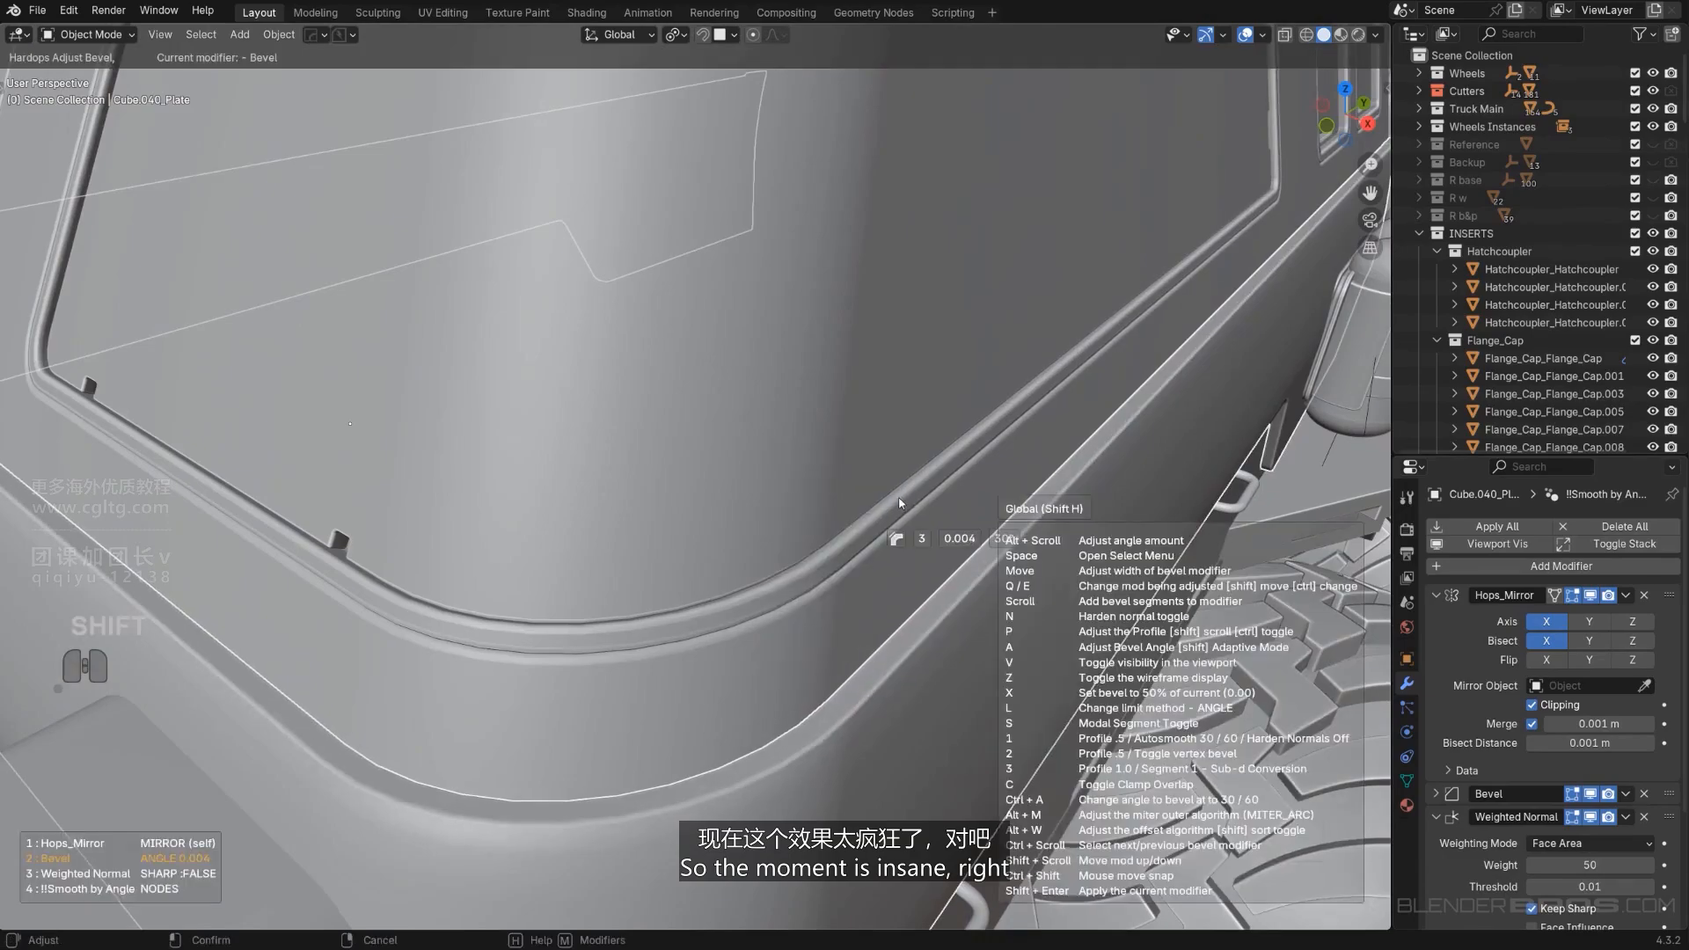
click(899, 499)
Examine the plate's fit along the side of the cab with the plate deselected.
scroll(898, 498, down, 5)
middle_drag(917, 507, 811, 451)
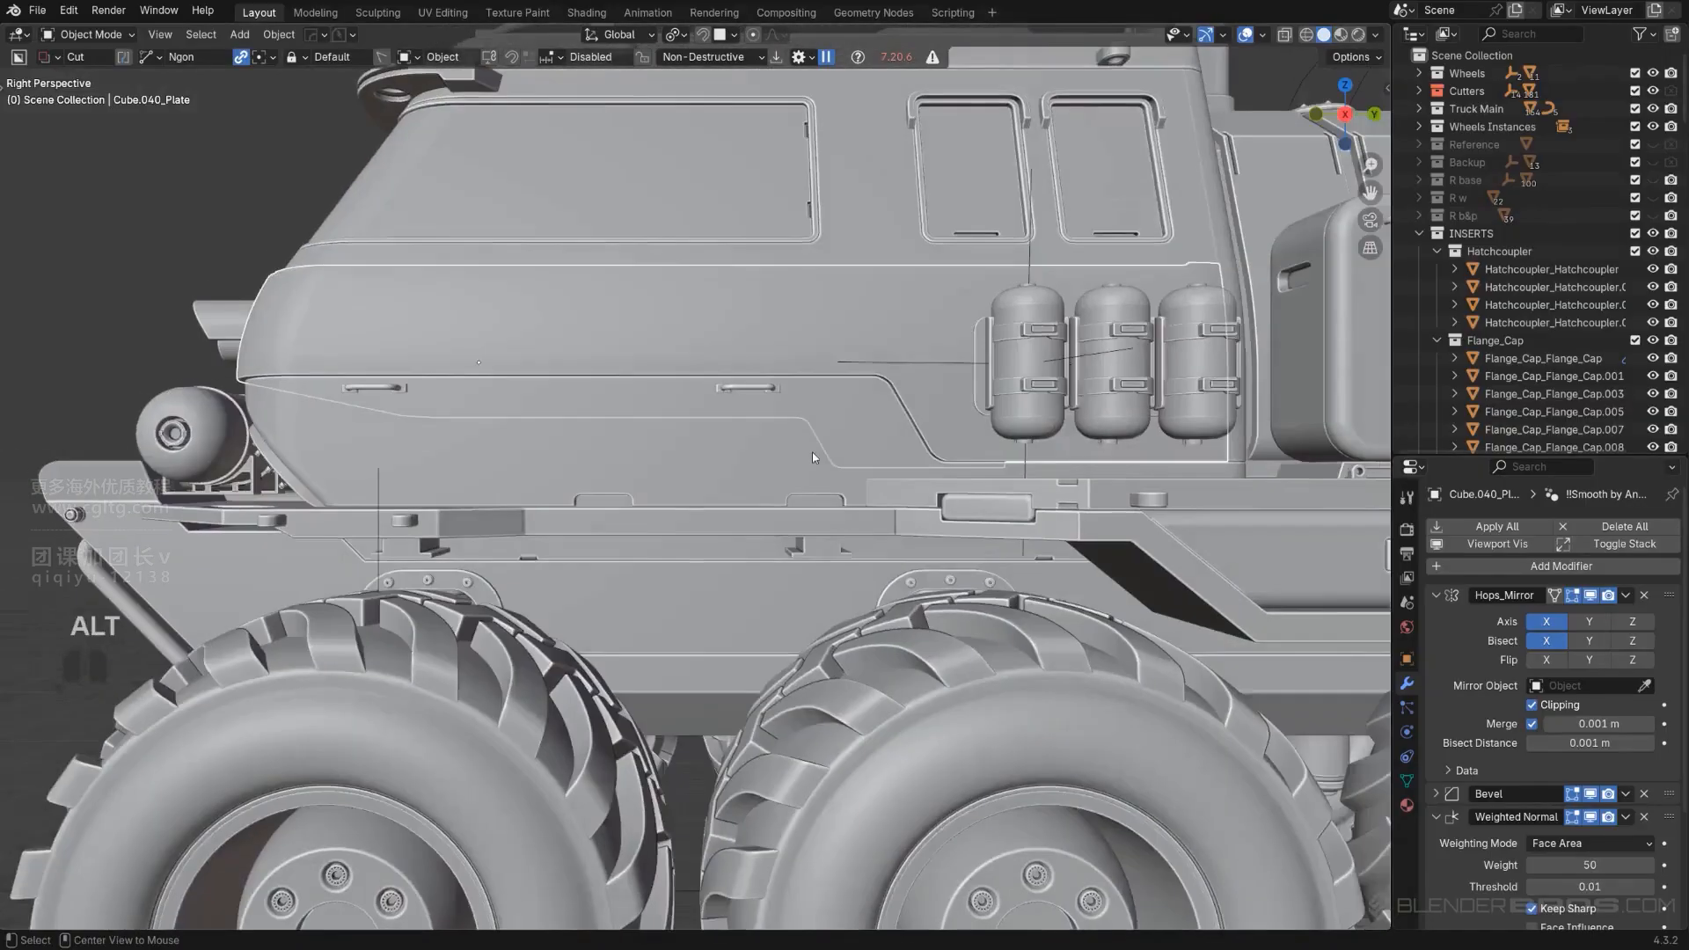
key(KP_5)
scroll(811, 451, down, 3)
click(219, 325)
middle_drag(219, 325, 246, 328)
shift+middle_drag(246, 327, 406, 514)
scroll(775, 357, down, 4)
key(KP_5)
scroll(446, 437, up, 3)
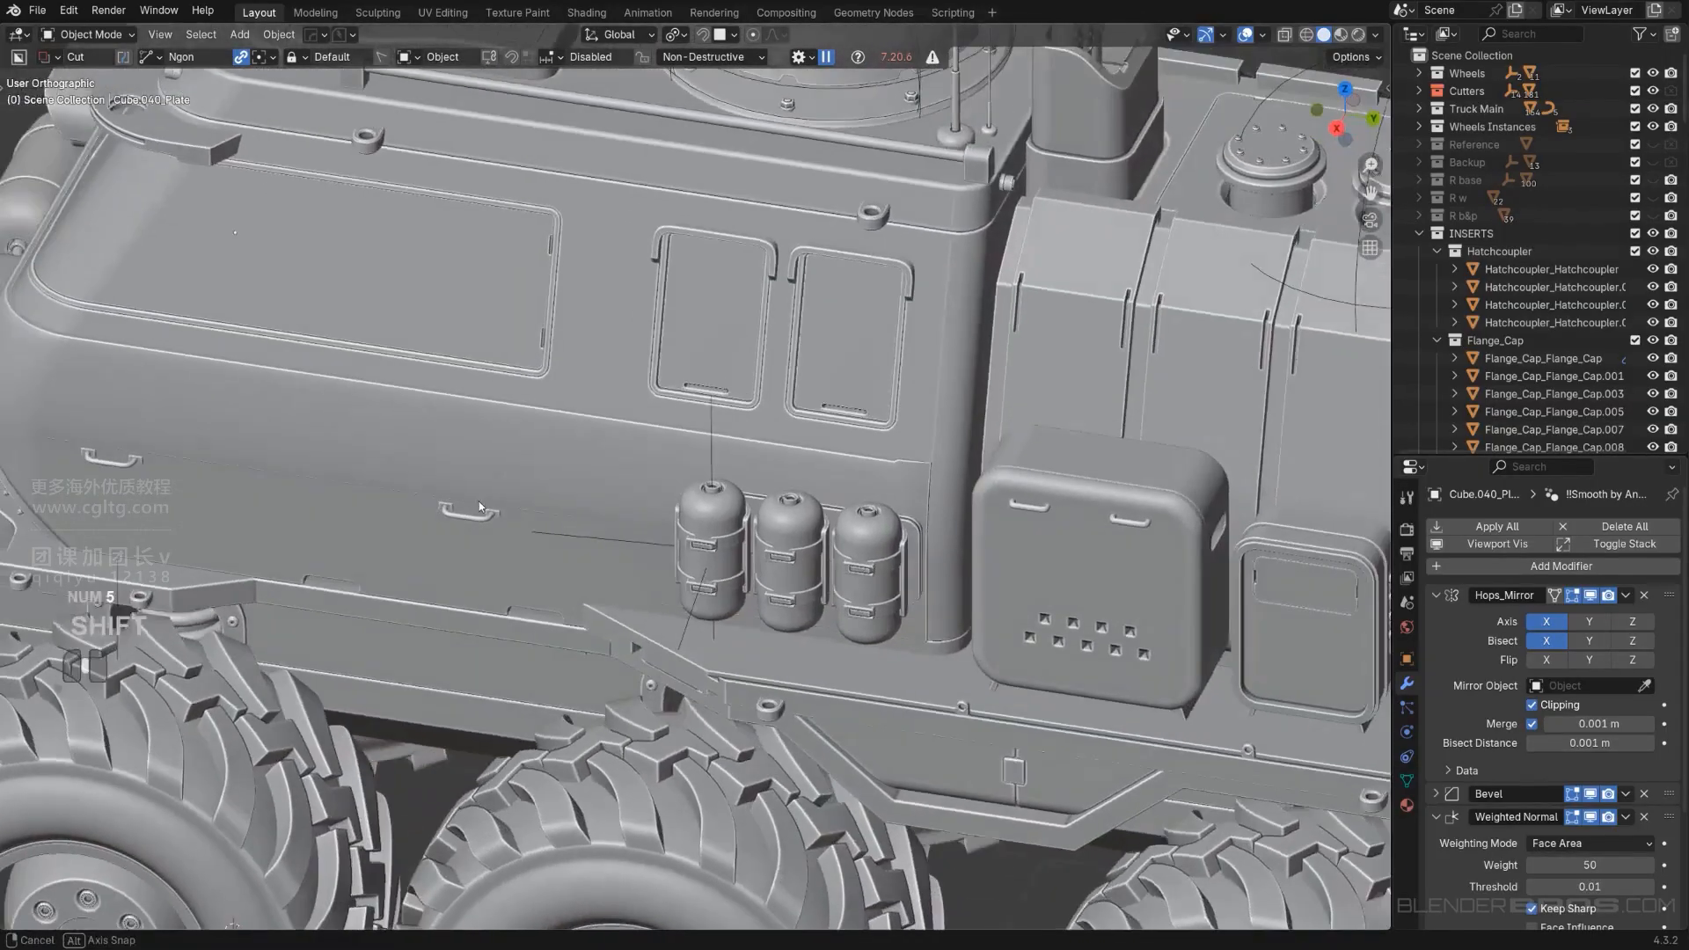
Select the remaining top rim faces near the plate's tapered rear end and flatten them with MACHIN3 Align.
scroll(564, 493, up, 2)
shift+middle_drag(607, 483, 421, 502)
scroll(607, 511, up, 2)
scroll(421, 504, up, 3)
shift+middle_drag(1148, 824, 853, 832)
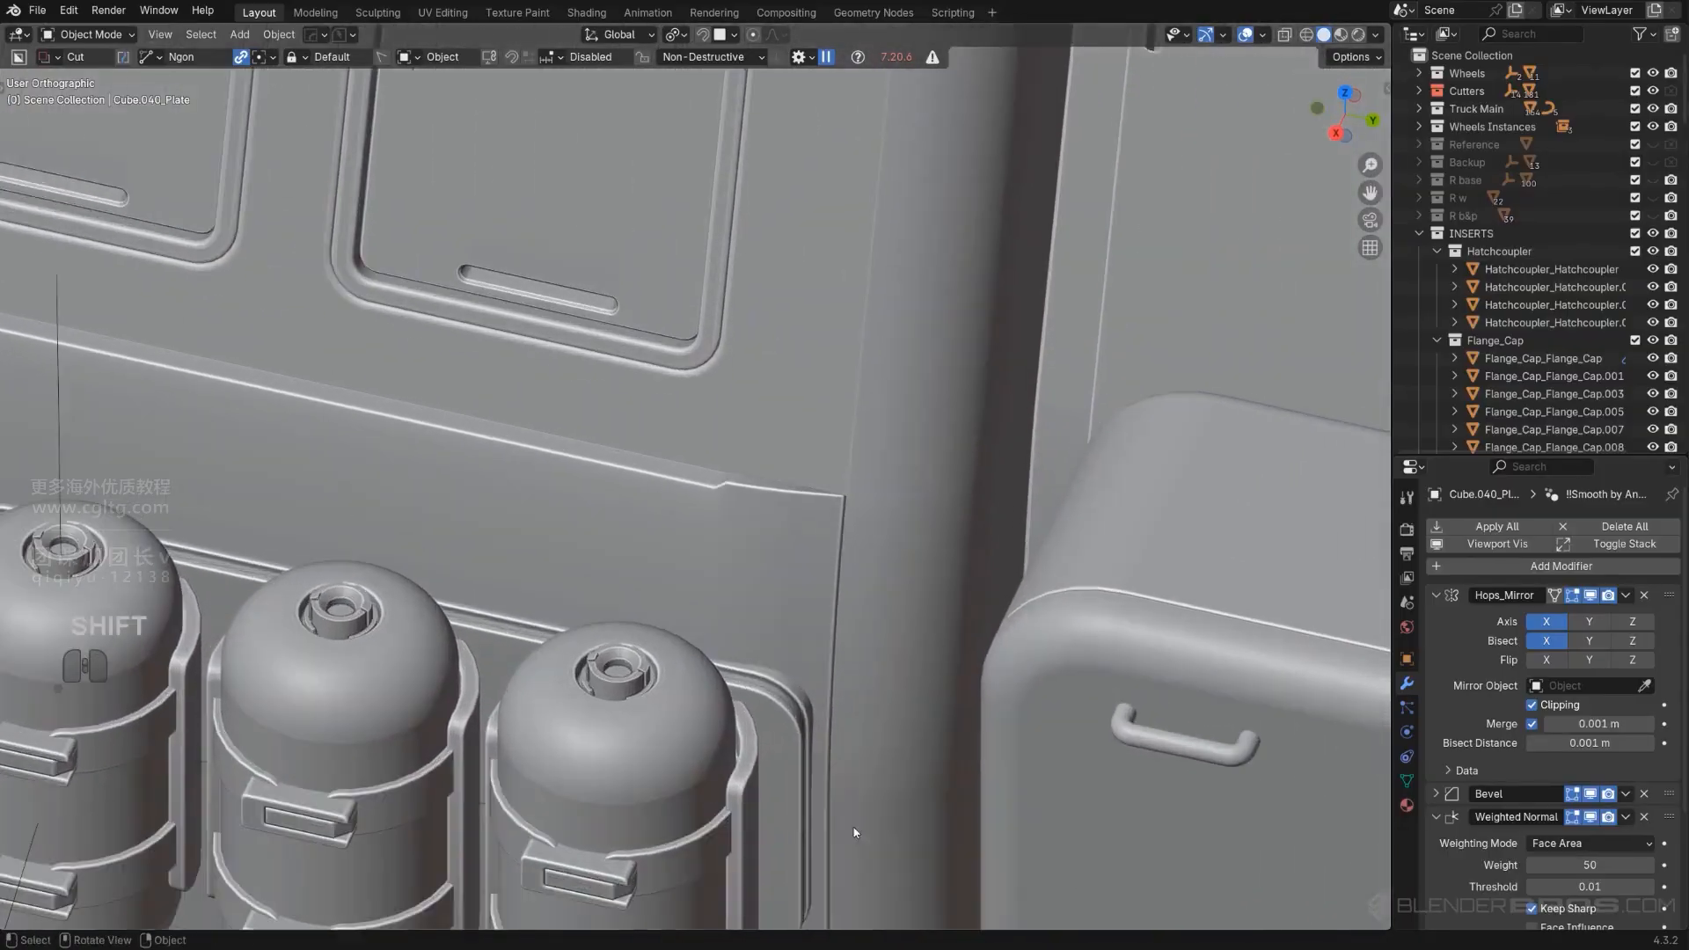
key(Tab)
scroll(748, 536, up, 2)
scroll(757, 537, down, 3)
middle_drag(756, 537, 890, 575)
key(KP_5)
scroll(866, 608, up, 2)
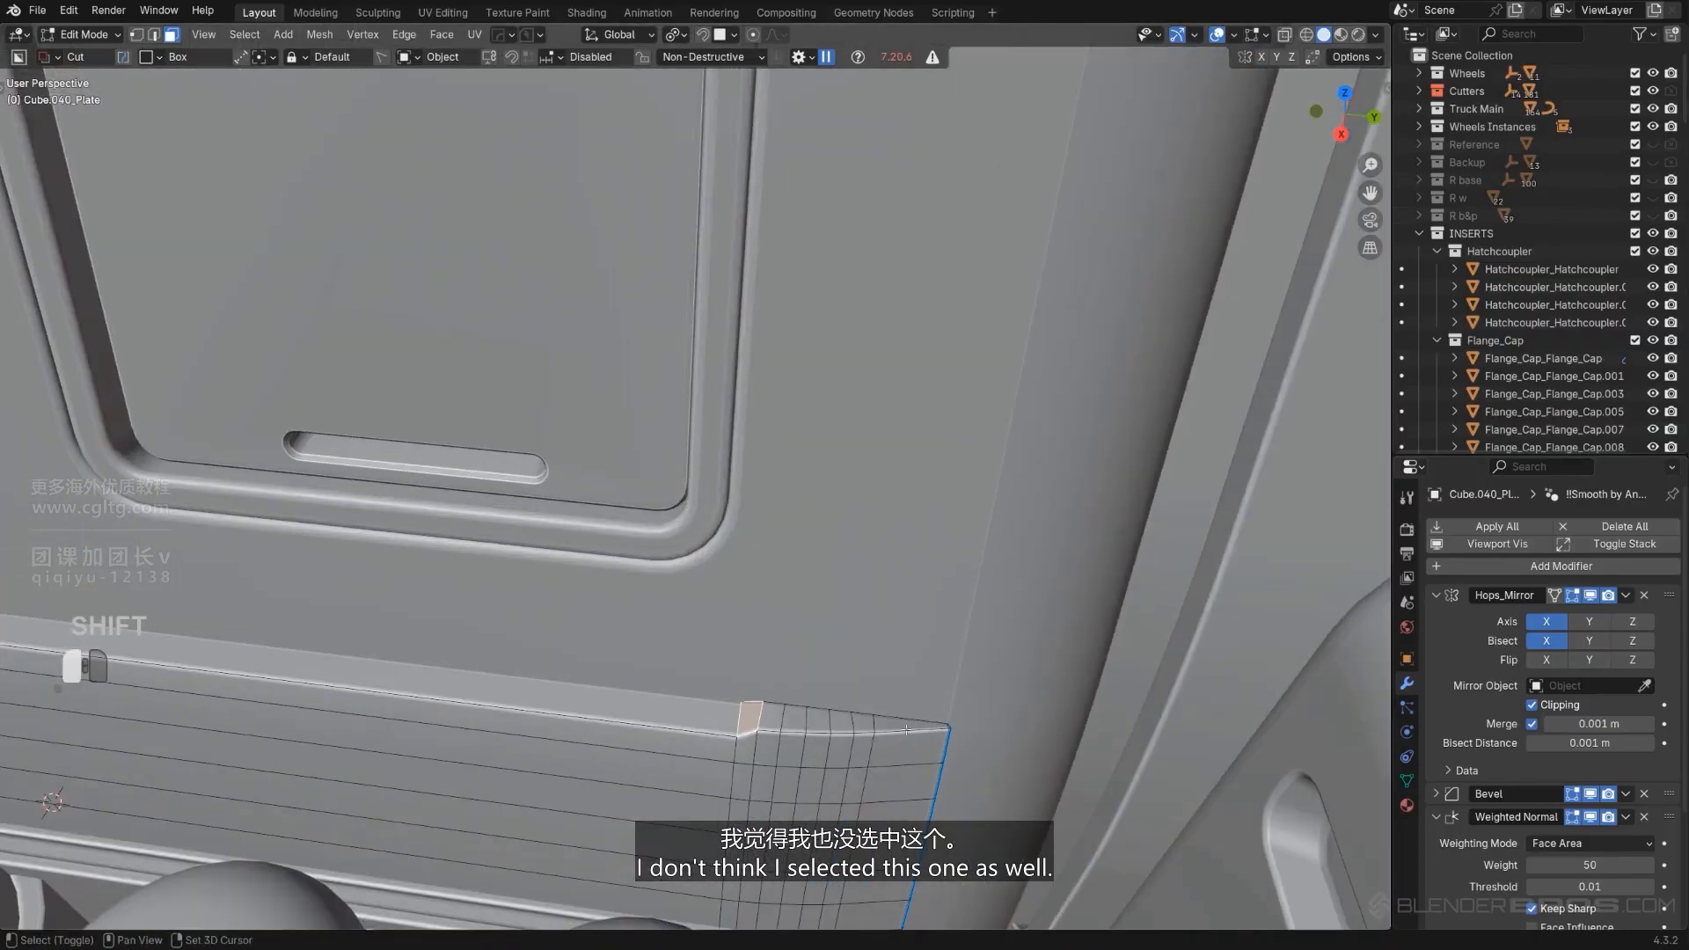
alt+shift+click(694, 714)
key(alt+a)
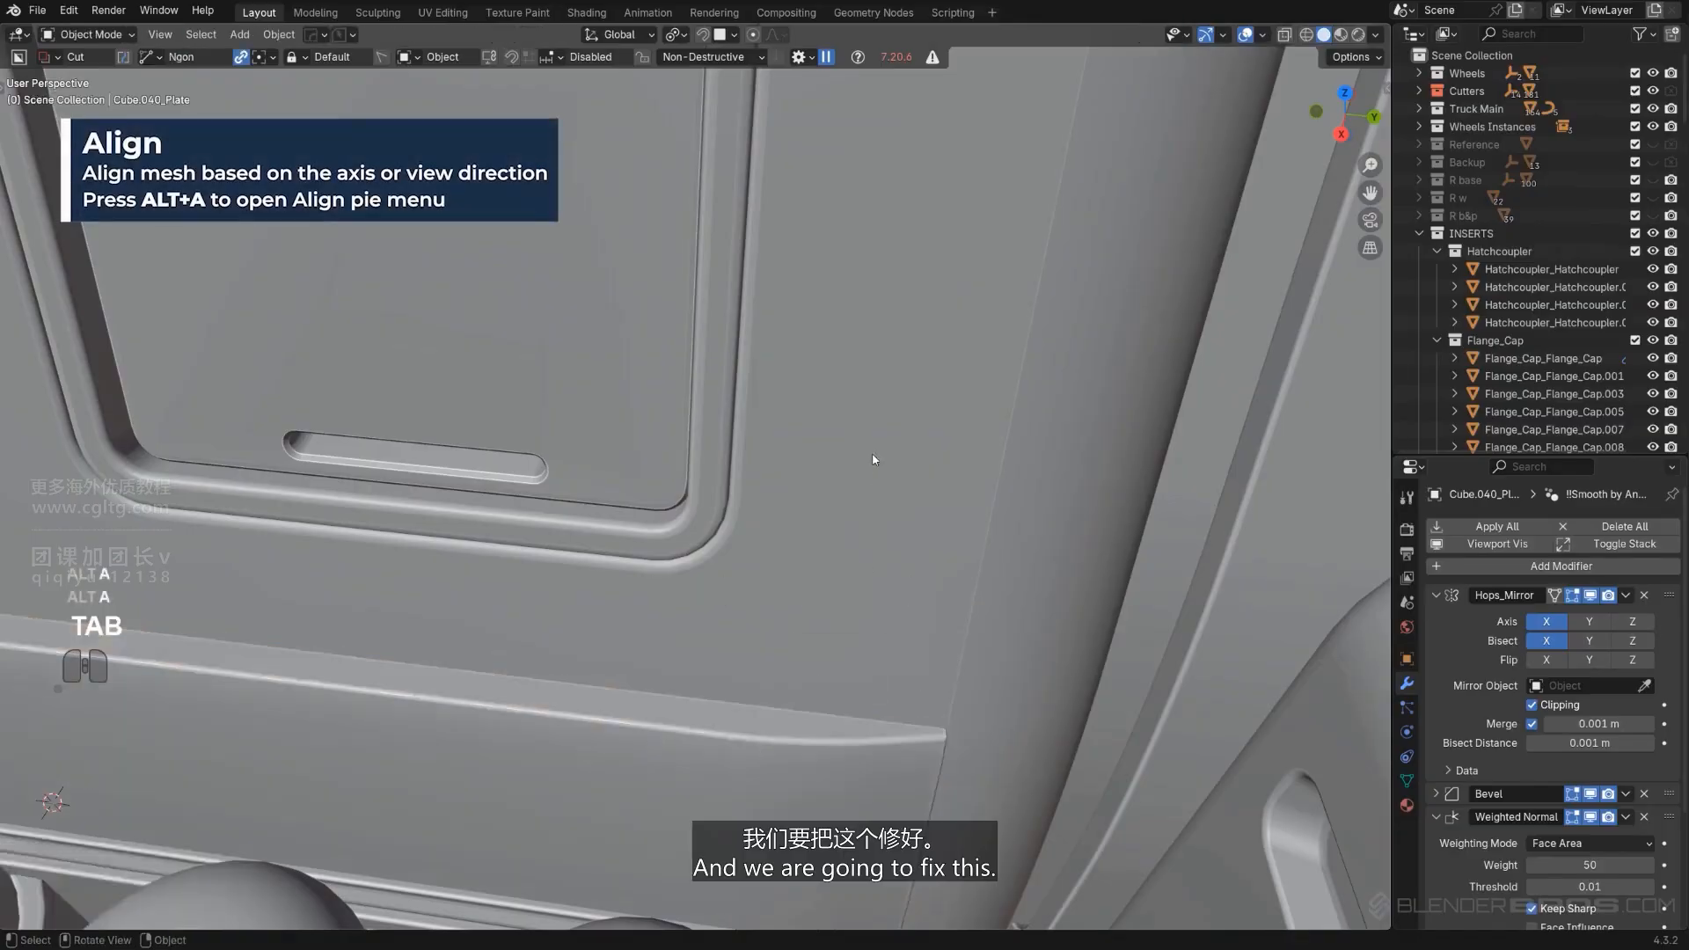
Examine the plating layer around the cab from the side, three-quarter and front views of the truck.
scroll(873, 459, down, 4)
middle_drag(859, 549, 901, 263)
scroll(862, 394, down, 1)
scroll(774, 313, down, 2)
shift+middle_drag(902, 262, 950, 276)
shift+middle_drag(563, 380, 1207, 586)
scroll(1208, 586, down, 6)
middle_drag(701, 516, 762, 514)
key(KP_5)
scroll(264, 348, up, 2)
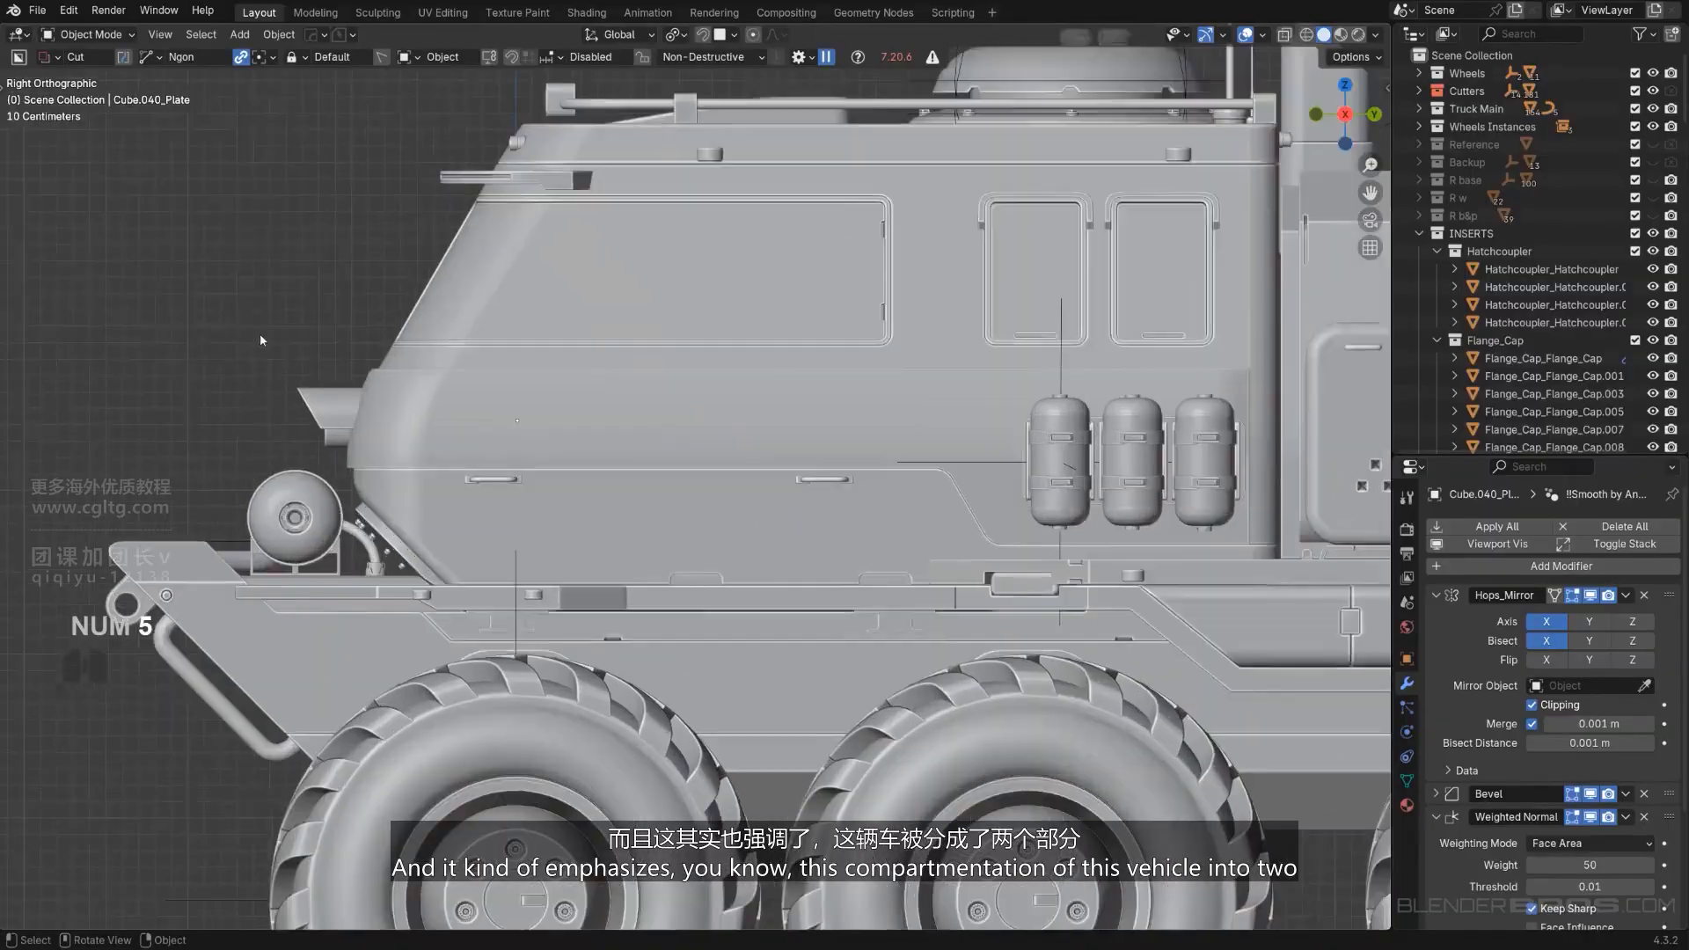
scroll(387, 352, down, 4)
scroll(414, 280, up, 1)
middle_drag(474, 308, 536, 357)
key(KP_5)
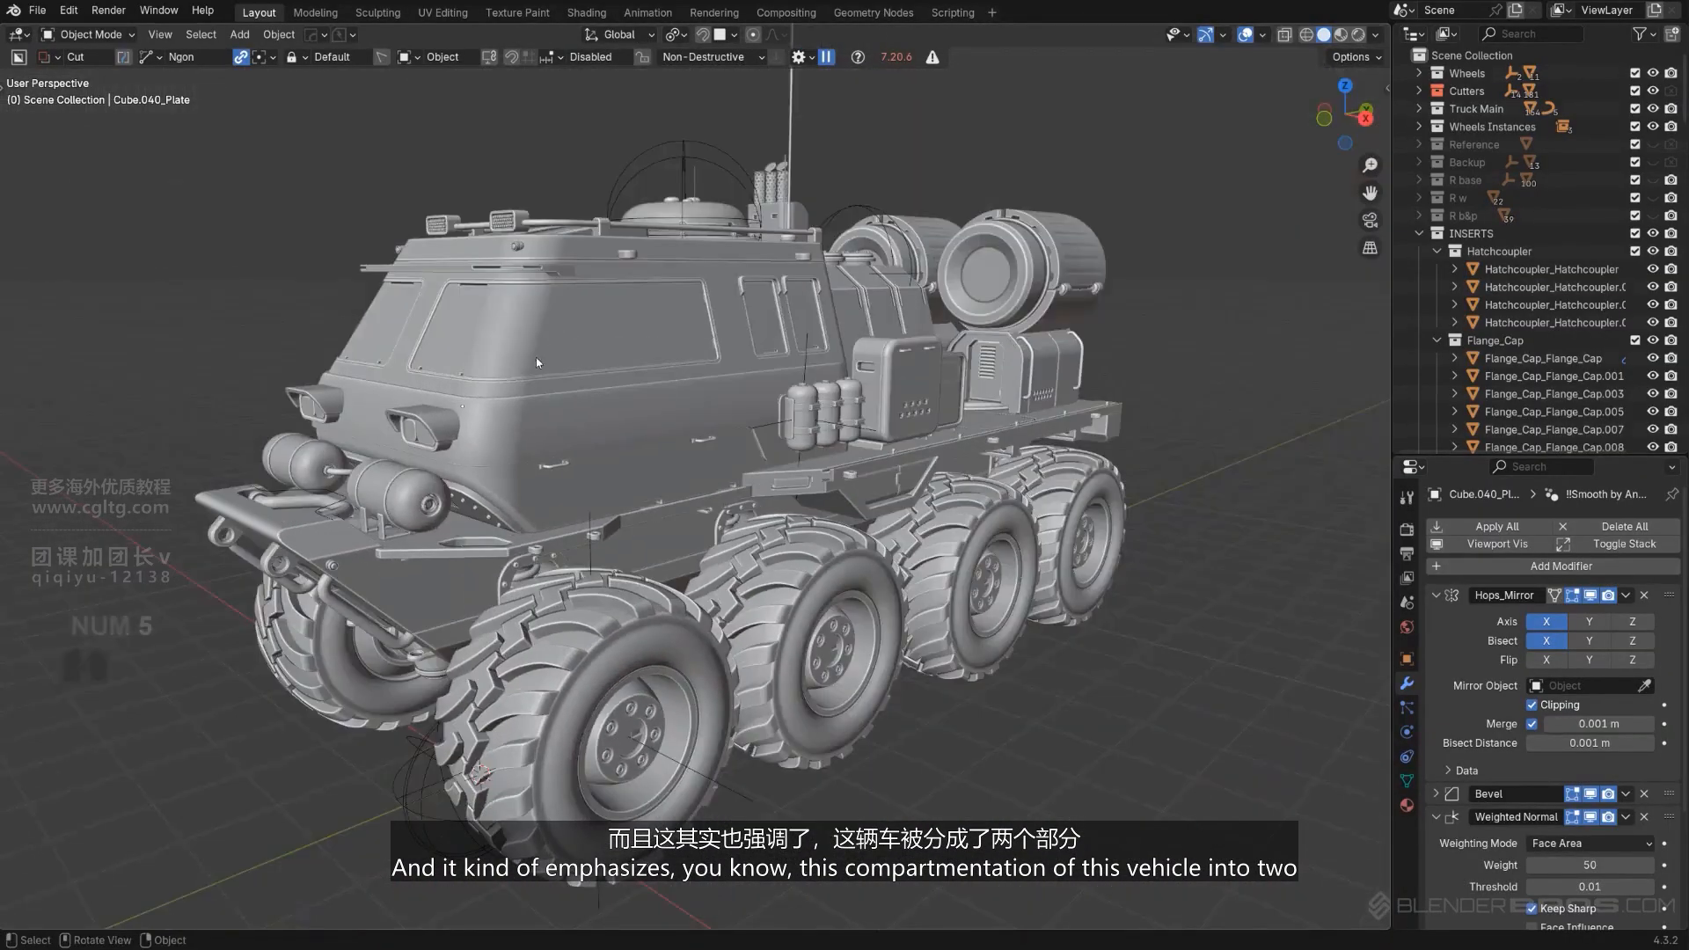
scroll(616, 392, up, 2)
shift+middle_drag(634, 396, 616, 558)
scroll(986, 406, up, 4)
key(KP_5)
scroll(954, 423, up, 4)
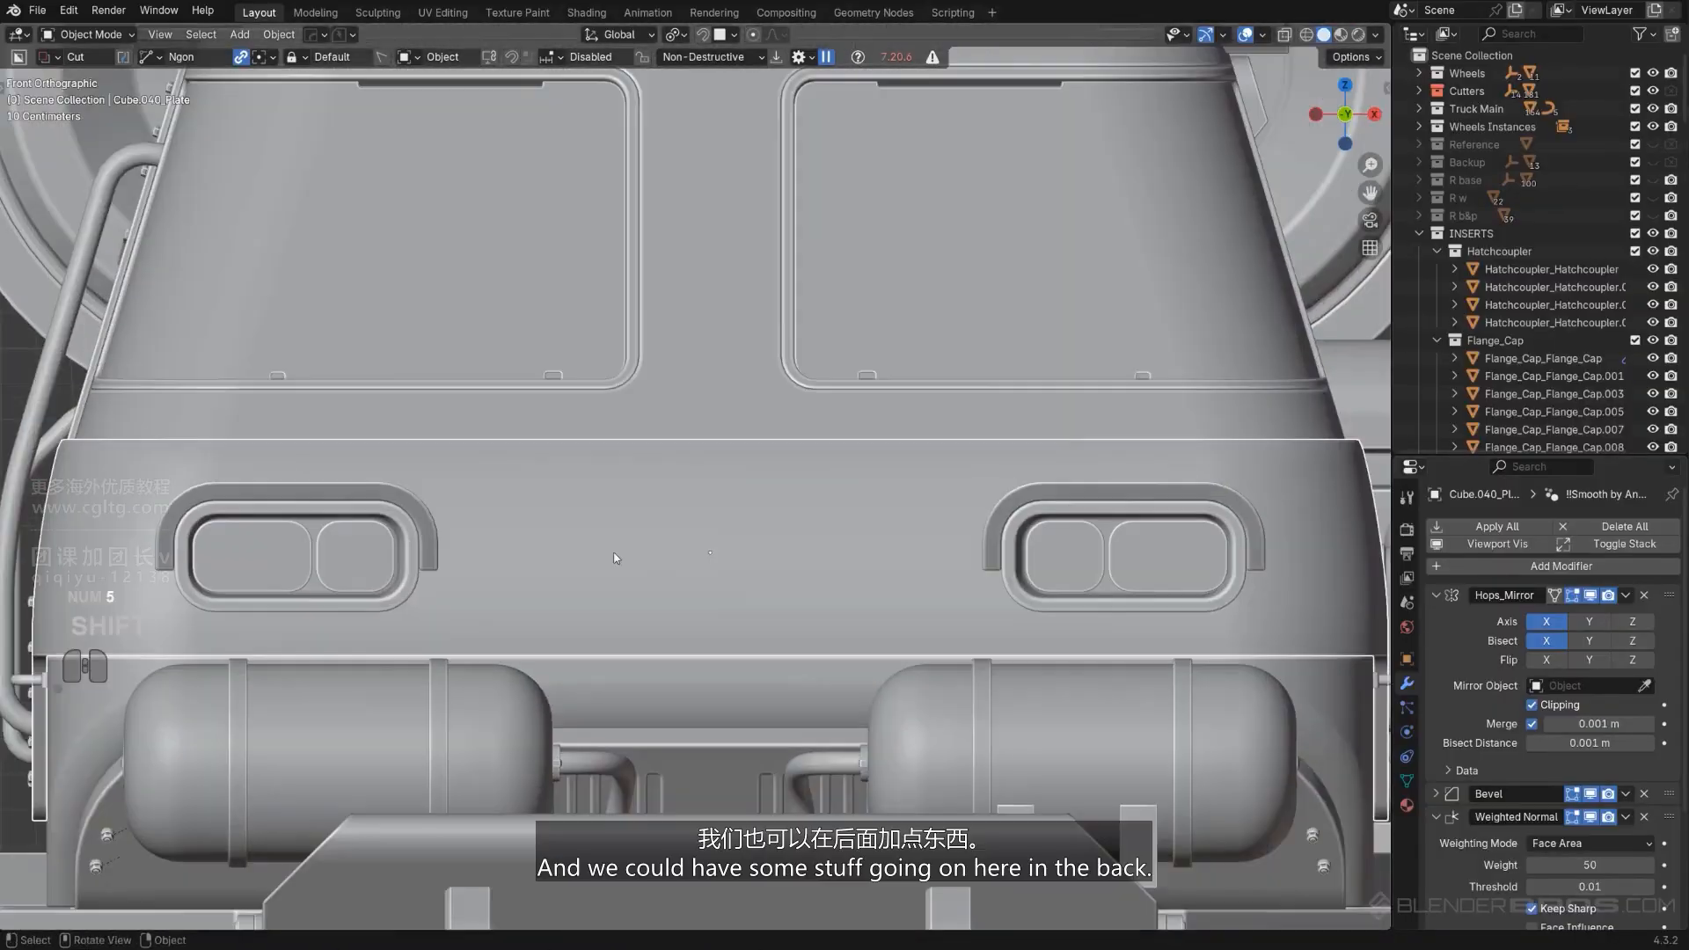
Isolate the plate and add 12 evenly spaced loop cuts across its front, plus a set of even loop cuts along its long side.
scroll(776, 530, down, 3)
middle_drag(774, 535, 286, 533)
key(slash)
key(Tab)
scroll(563, 519, up, 4)
shift+middle_drag(616, 471, 647, 528)
scroll(704, 476, up, 1)
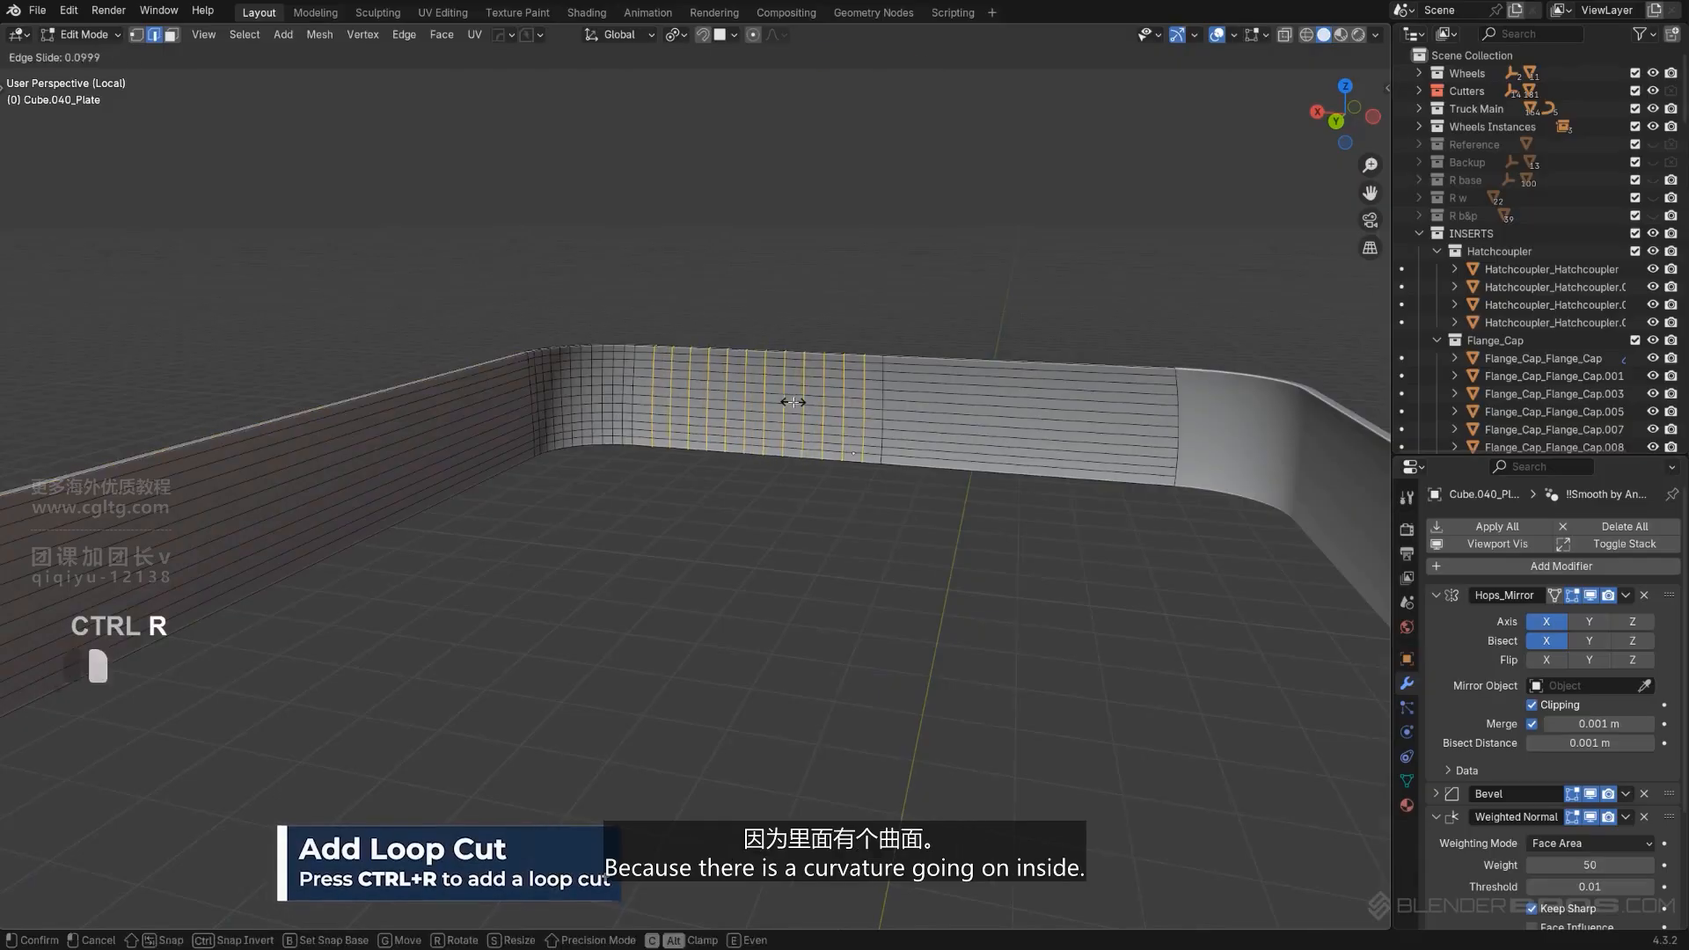
right_click(671, 475)
middle_drag(672, 475, 362, 419)
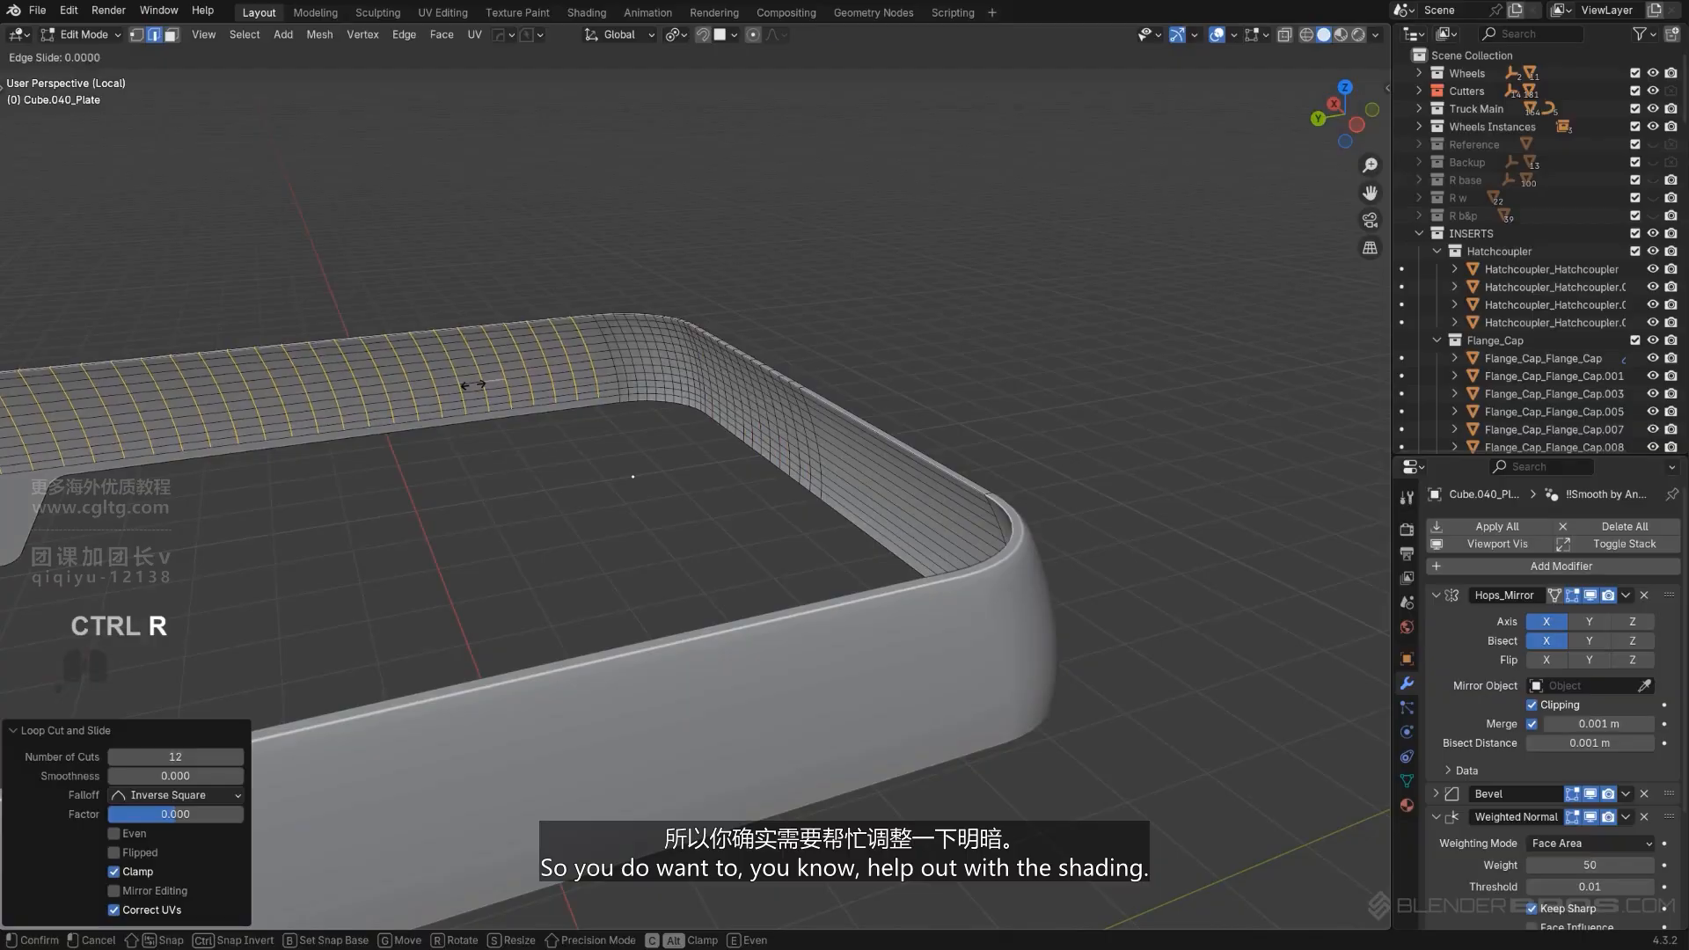
scroll(616, 369, down, 5)
middle_drag(748, 492, 504, 412)
scroll(528, 493, down, 1)
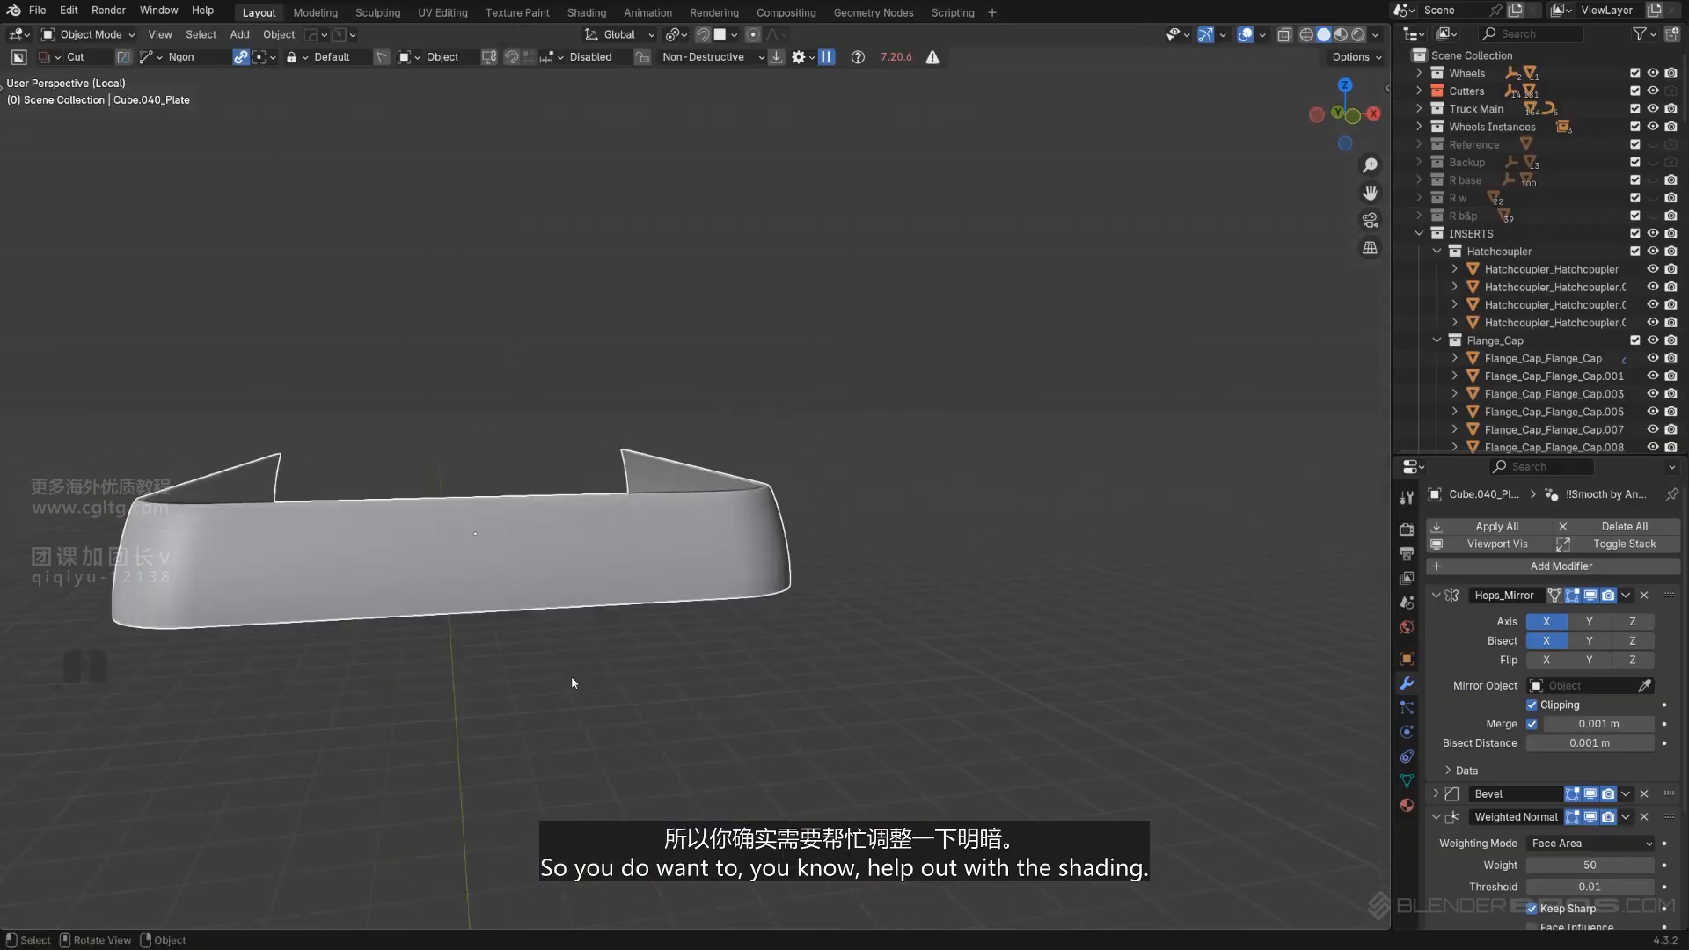
Bring back the full truck and examine where the mirrored plate covers the doorway on the cab's left side.
key(slash)
click(1038, 431)
scroll(1003, 462, up, 1)
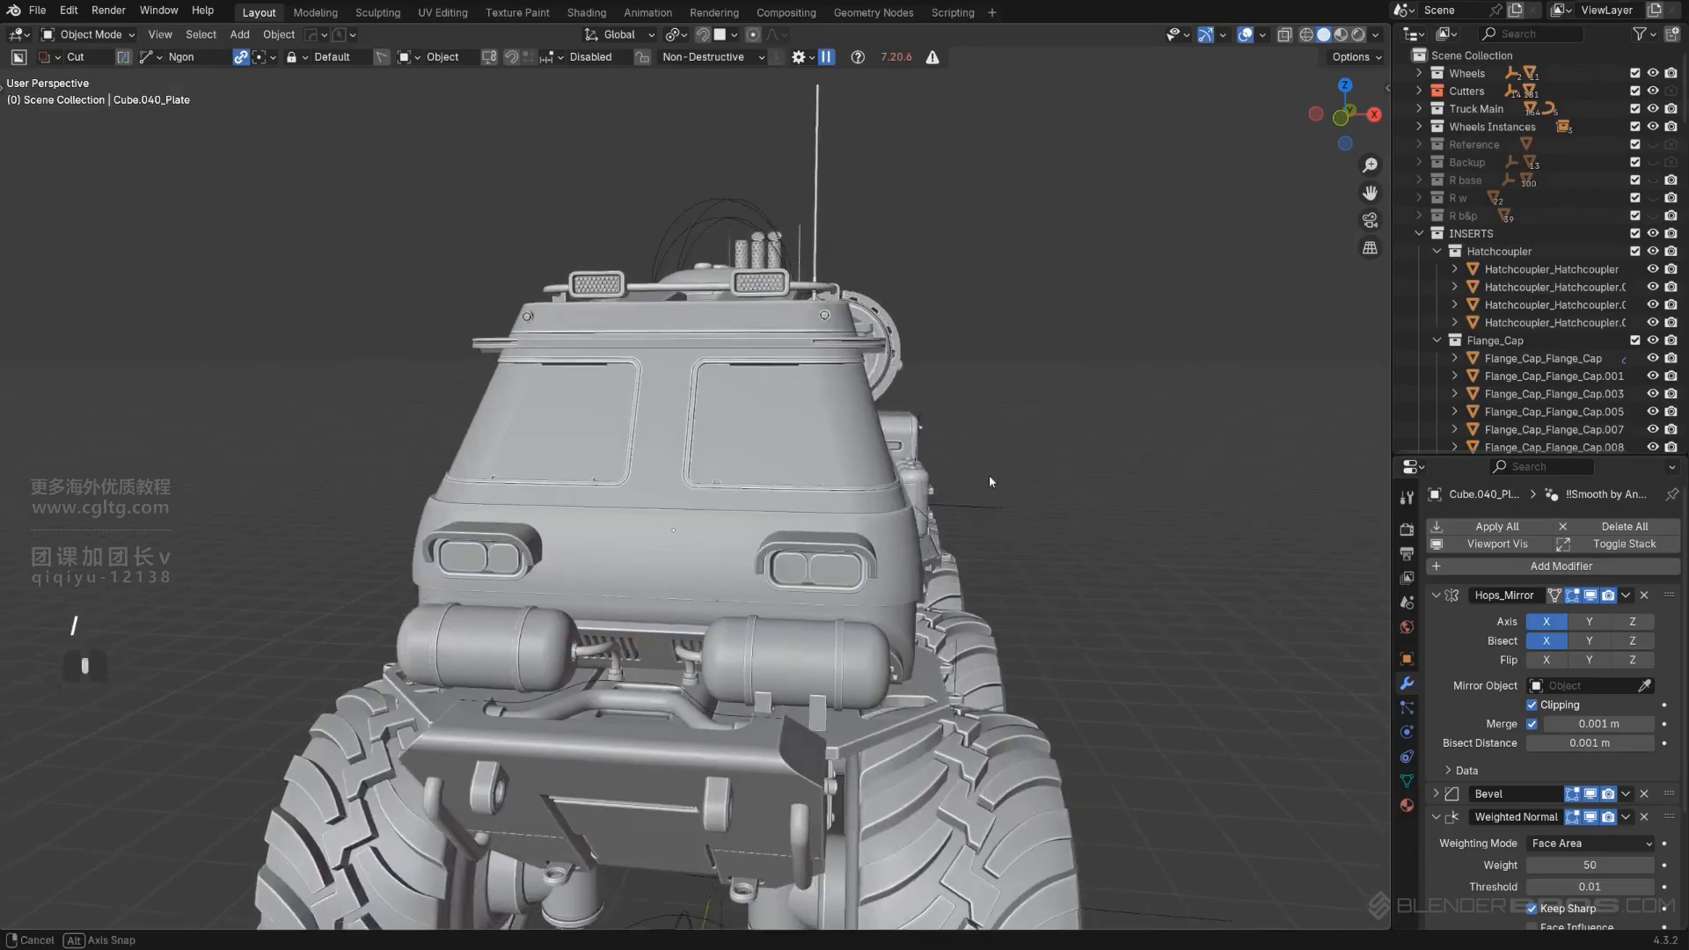
mouse_move(989, 475)
middle_down()
mouse_move(915, 457)
mouse_move(999, 467)
middle_up()
scroll(986, 493, up, 1)
alt+middle_drag(956, 526, 705, 561)
key(KP_5)
scroll(968, 538, down, 2)
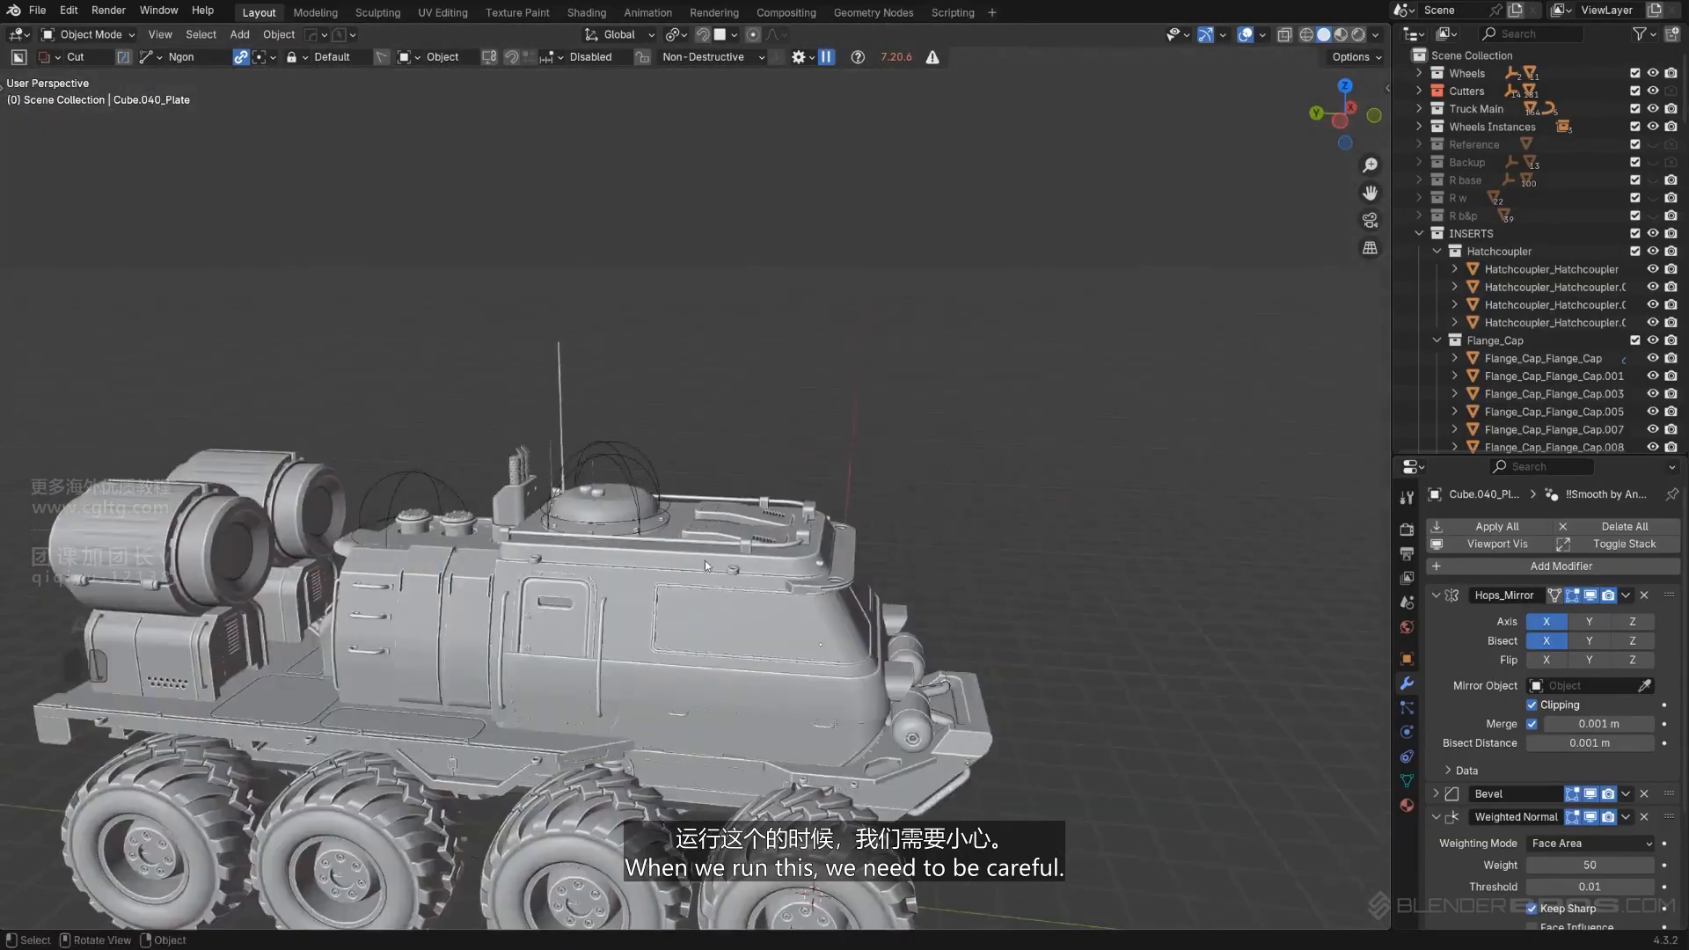
scroll(796, 302, up, 3)
alt+middle_drag(753, 400, 752, 428)
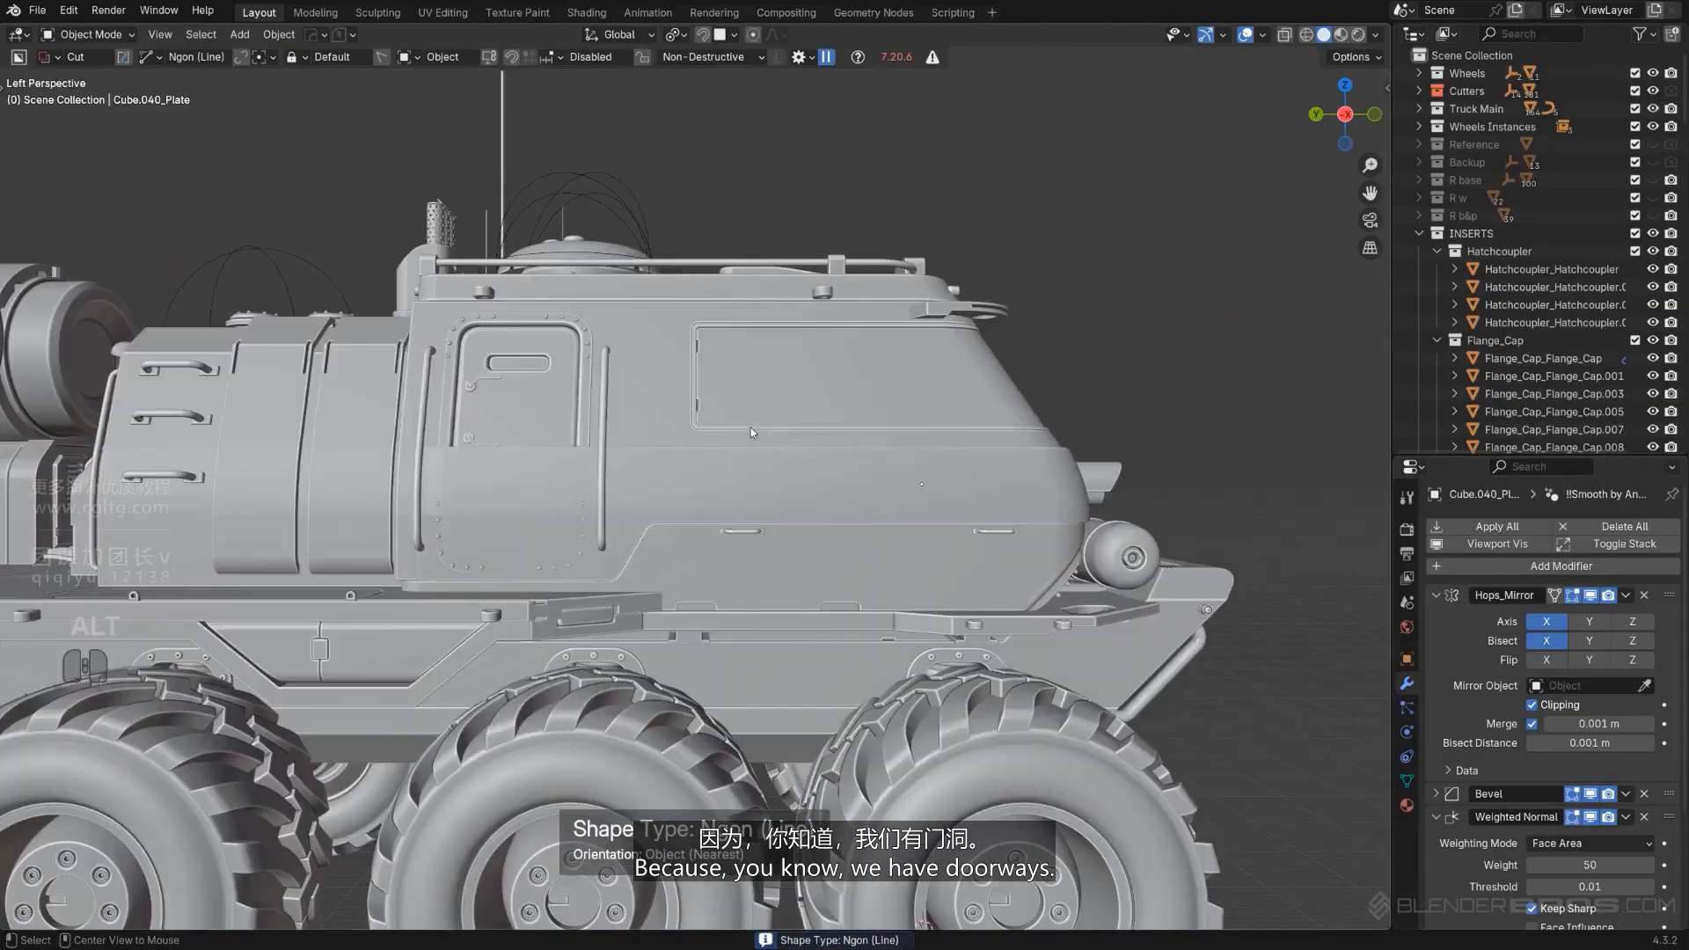
scroll(619, 504, up, 5)
key(KP_5)
shift+middle_drag(523, 470, 752, 508)
scroll(751, 508, up, 1)
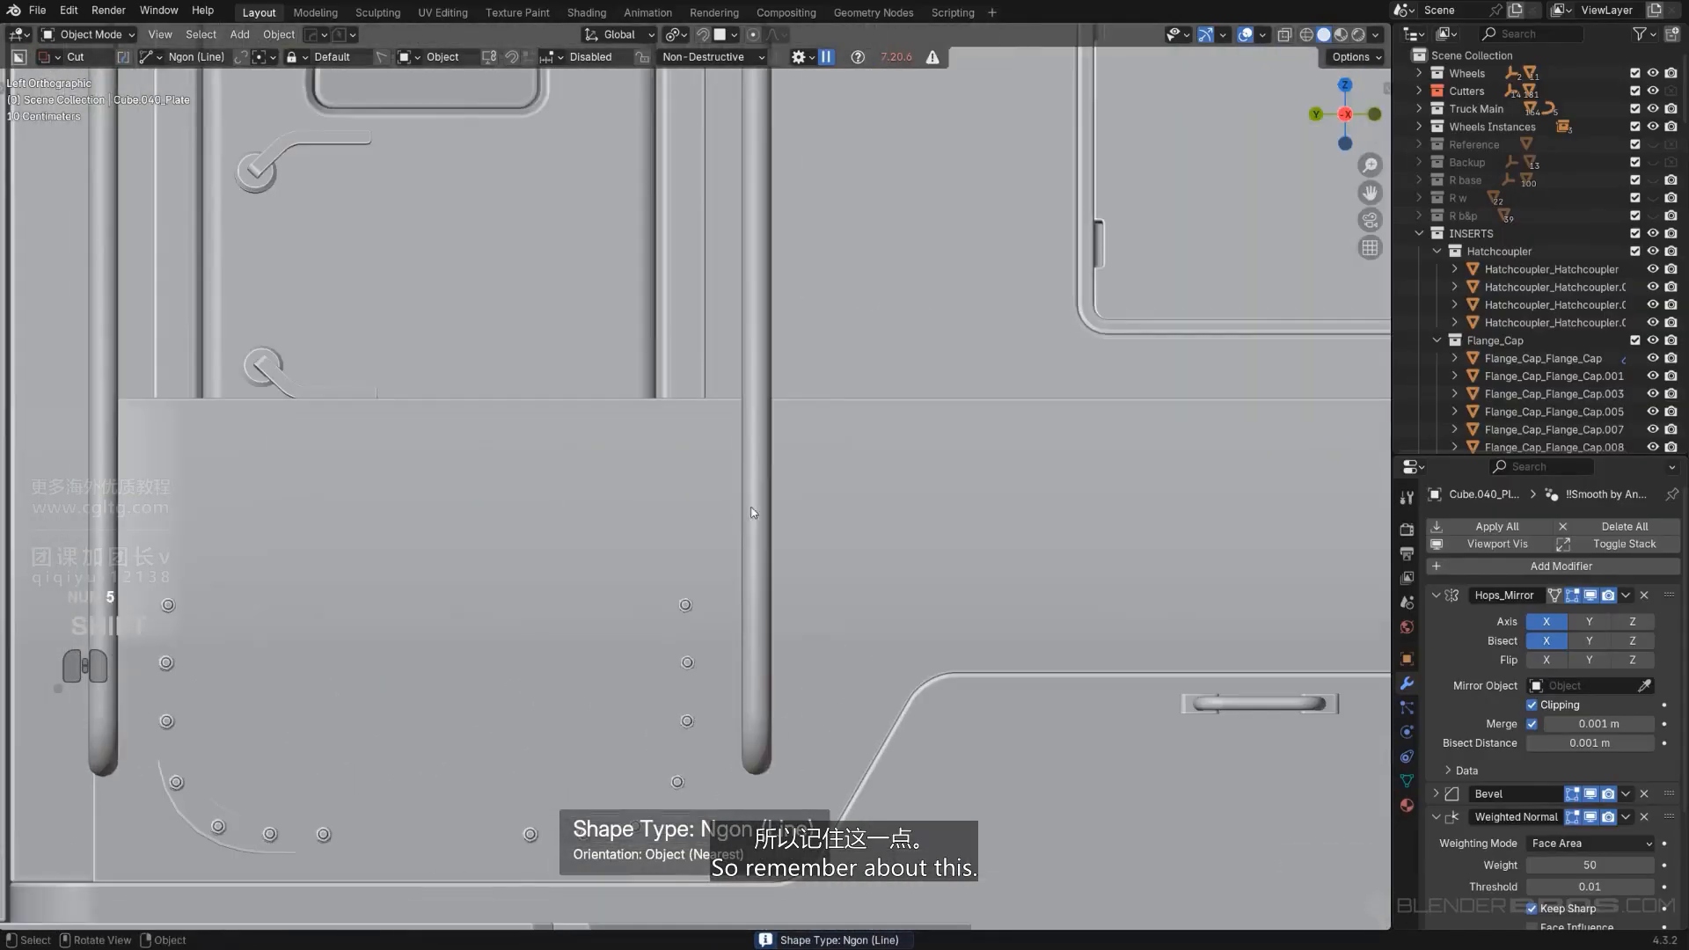
scroll(714, 449, down, 2)
scroll(820, 515, down, 4)
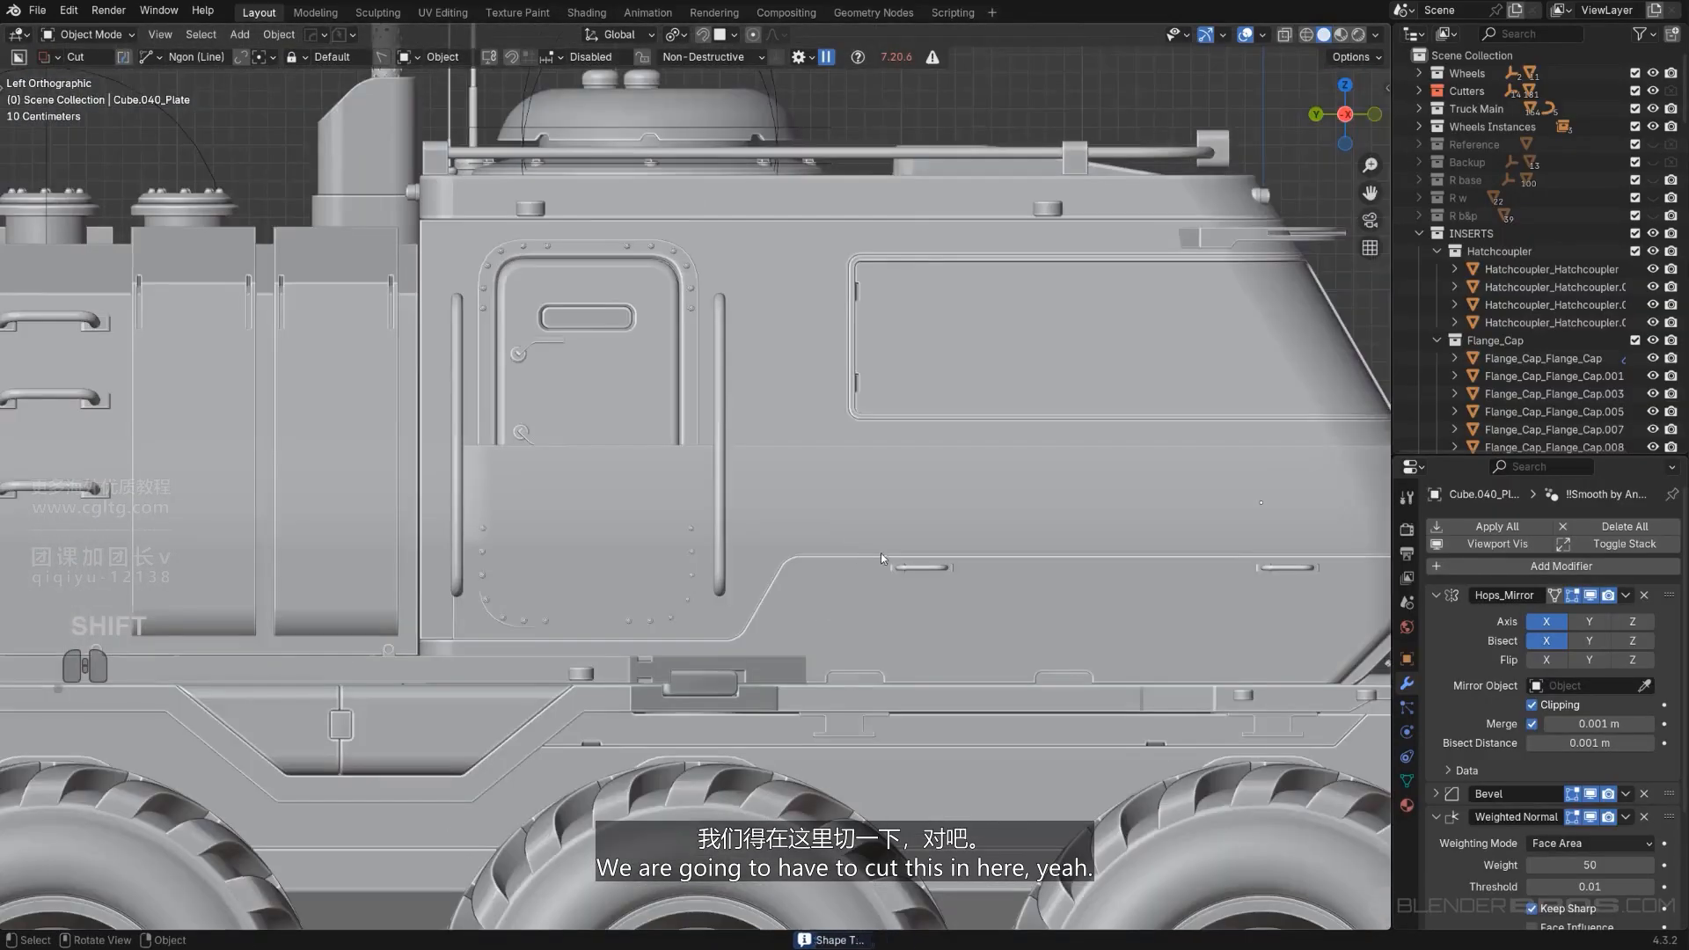
Isolate the doorway frame in Edit Mode and select its outer edge run along both lower sides and the bottom.
shift+middle_drag(880, 552, 948, 480)
scroll(897, 440, up, 2)
key(ctrl+z)
key(ctrl+z)
scroll(845, 398, up, 3)
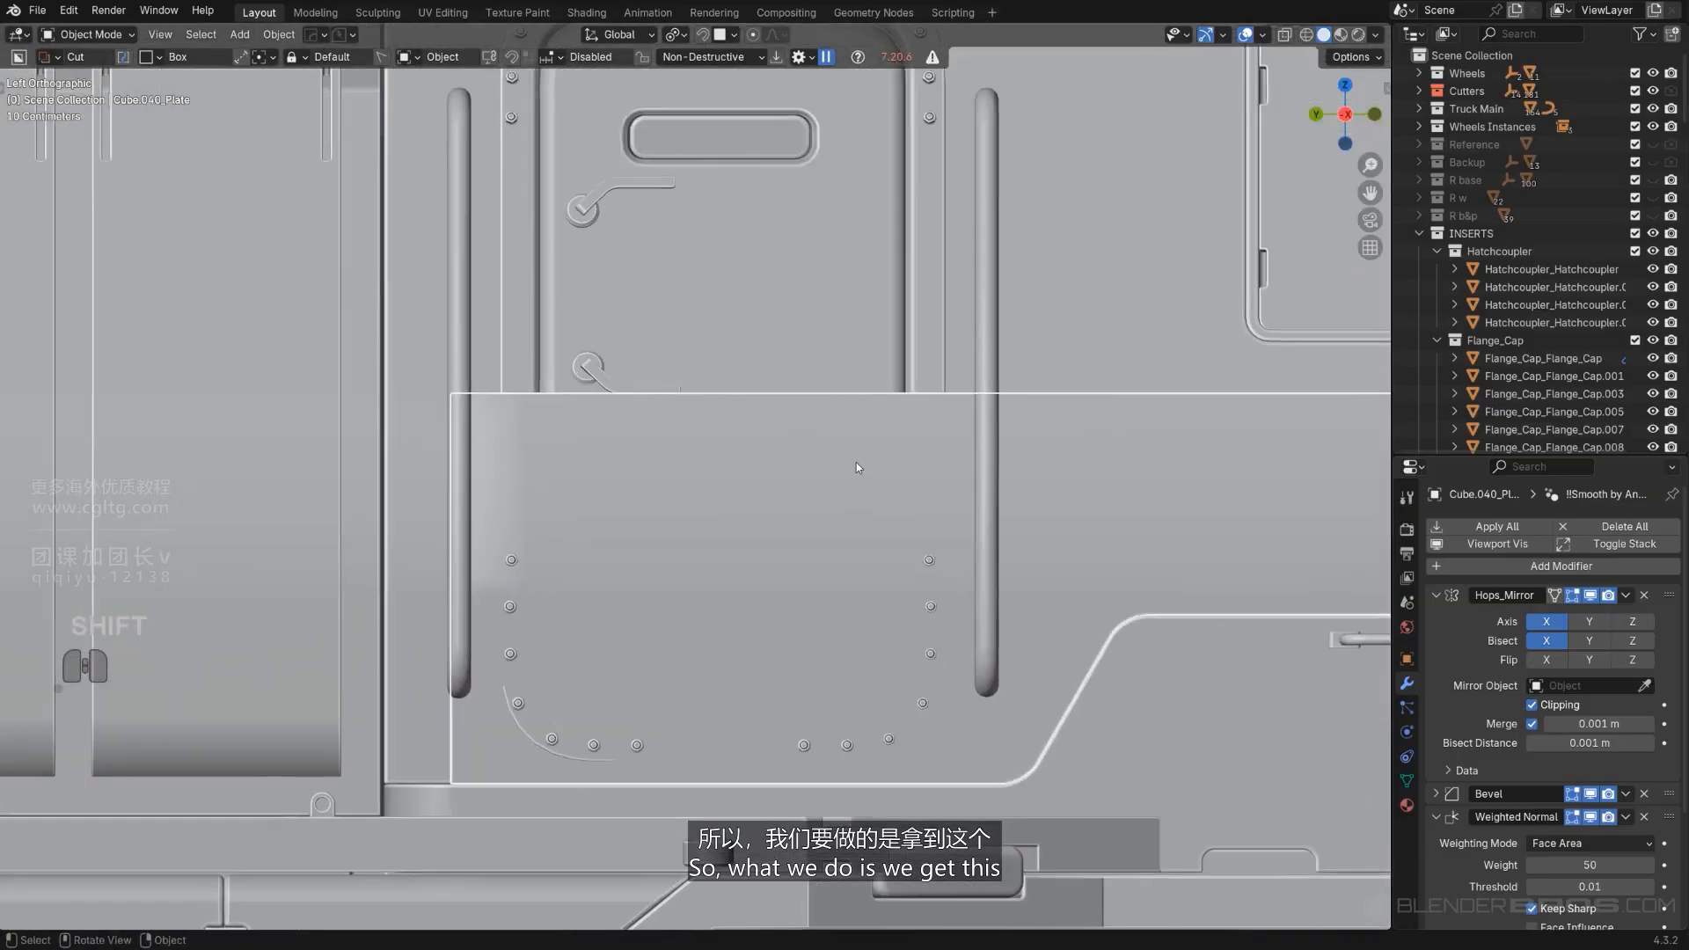
shift+click(927, 353)
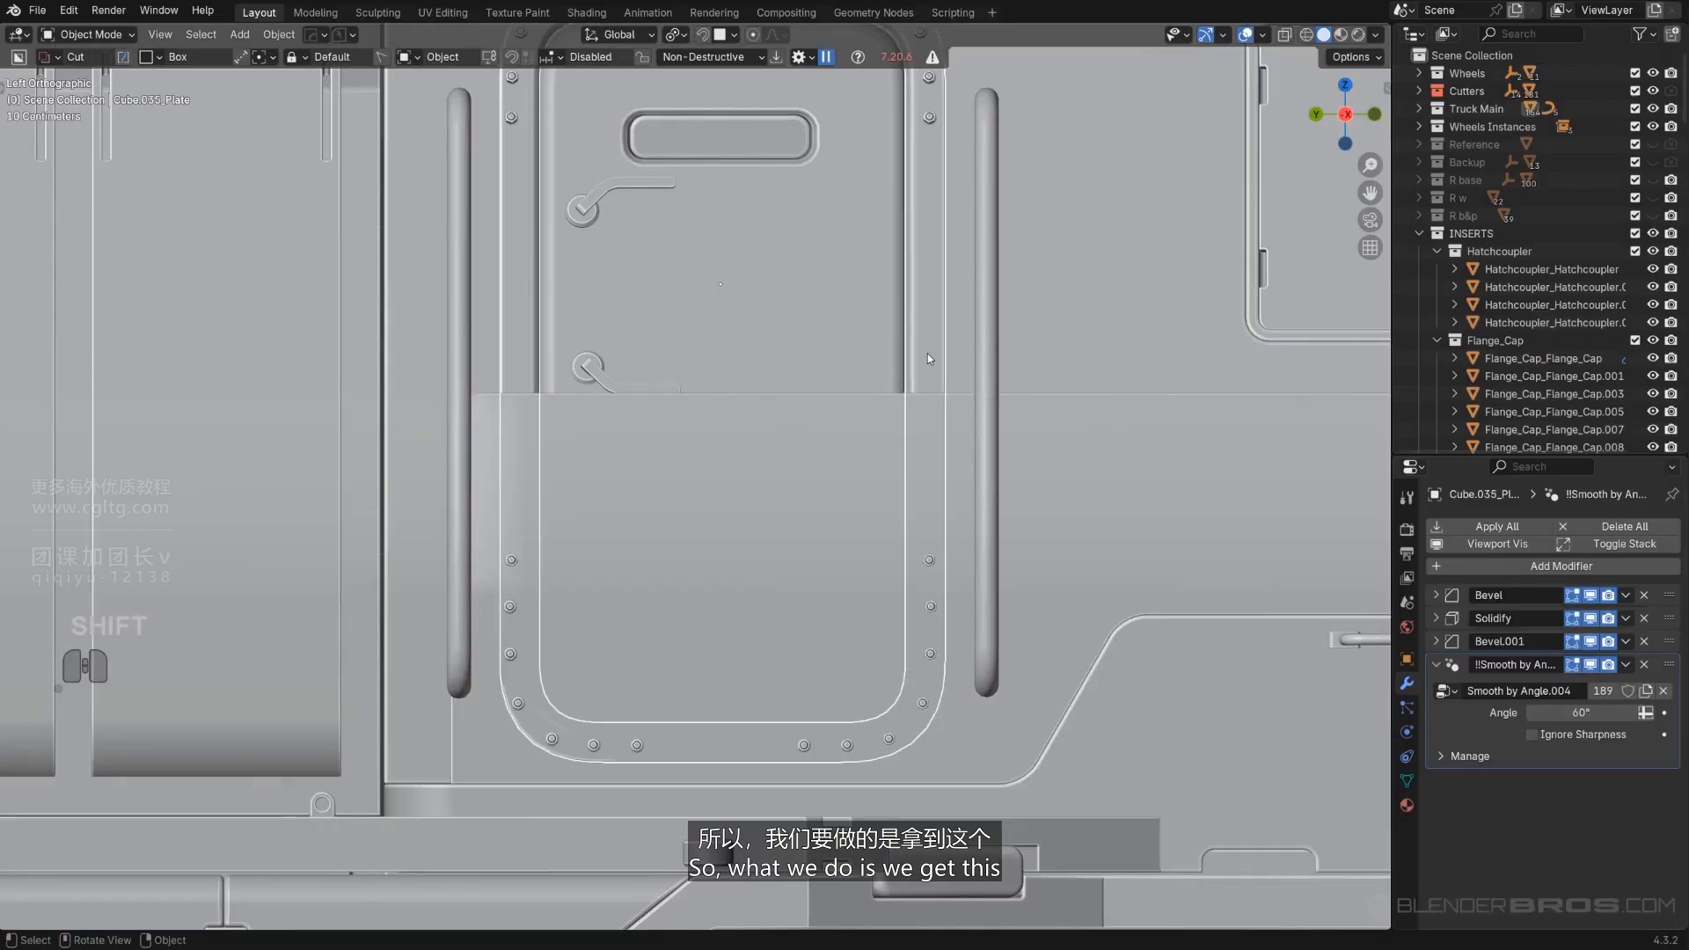
mouse_move(937, 368)
middle_down()
mouse_move(969, 585)
mouse_move(890, 463)
mouse_move(937, 396)
middle_up()
key(Tab)
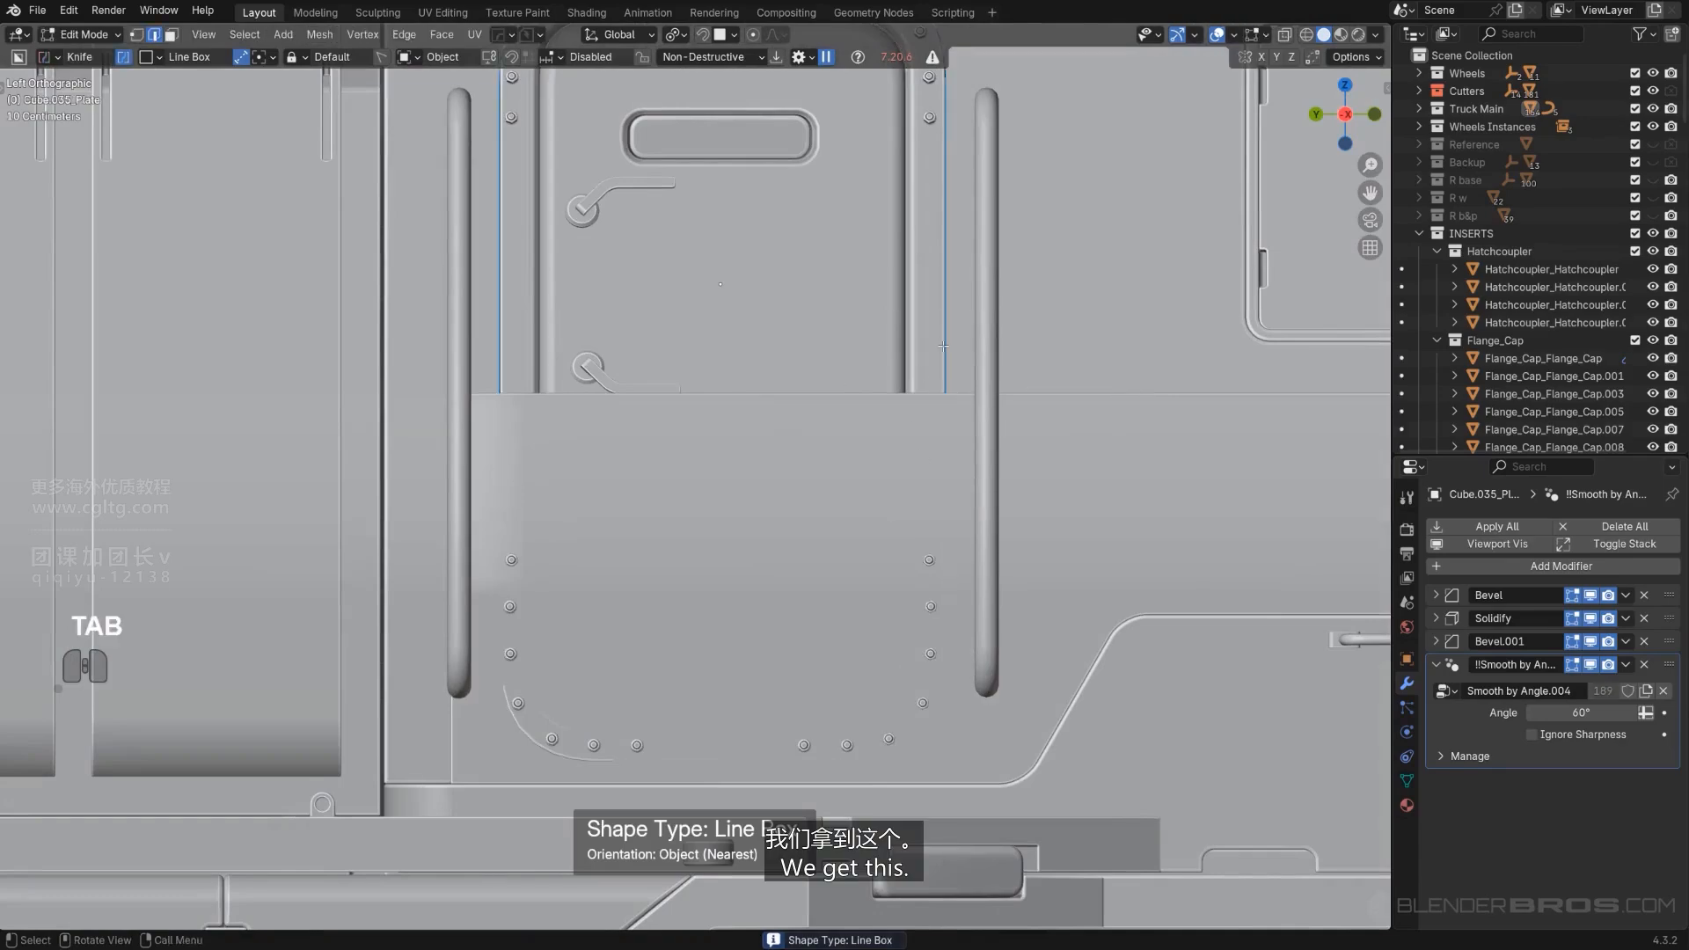
key(slash)
ctrl+click(843, 798)
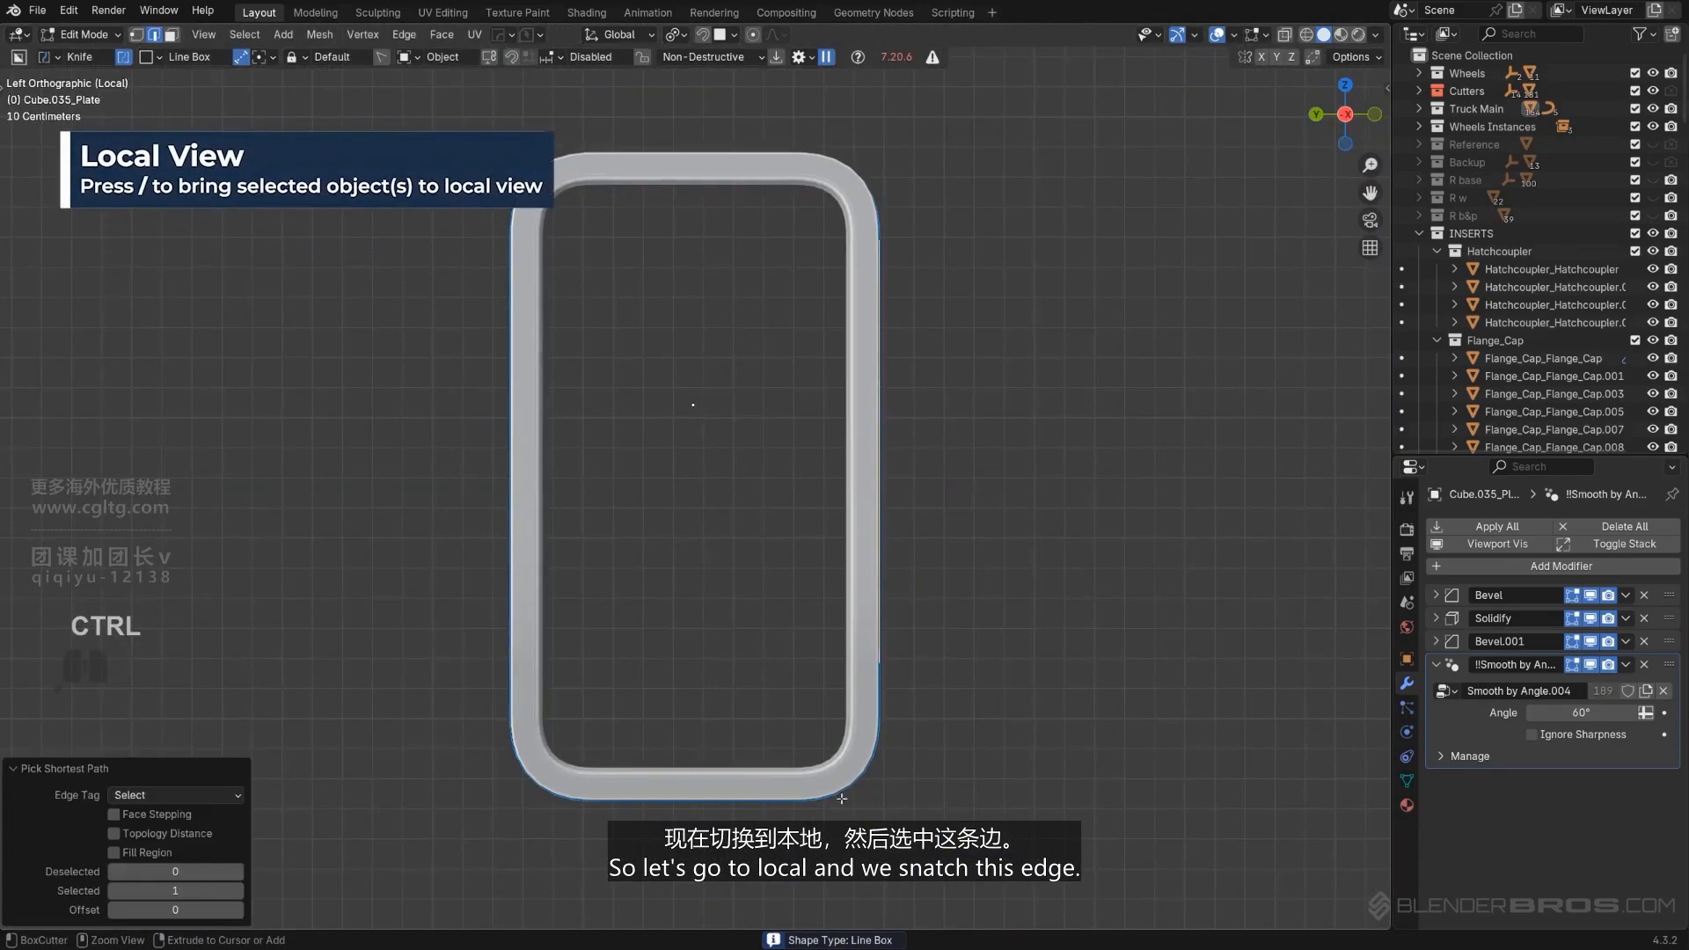
key(ctrl+z)
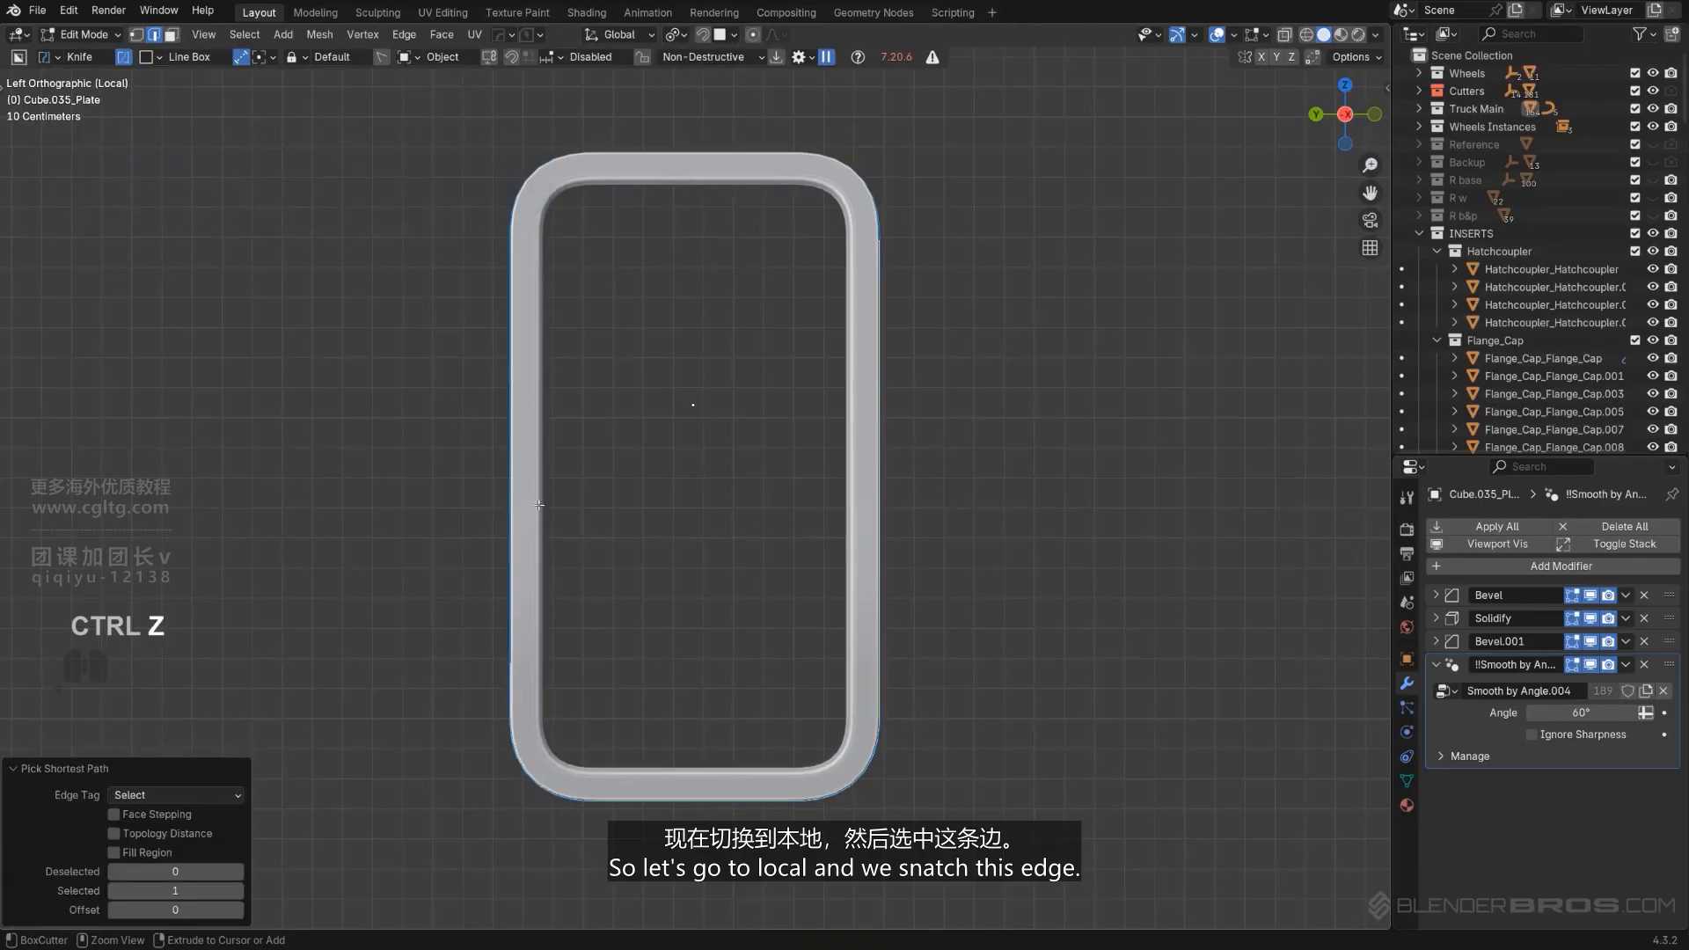
middle_drag(539, 504, 801, 561)
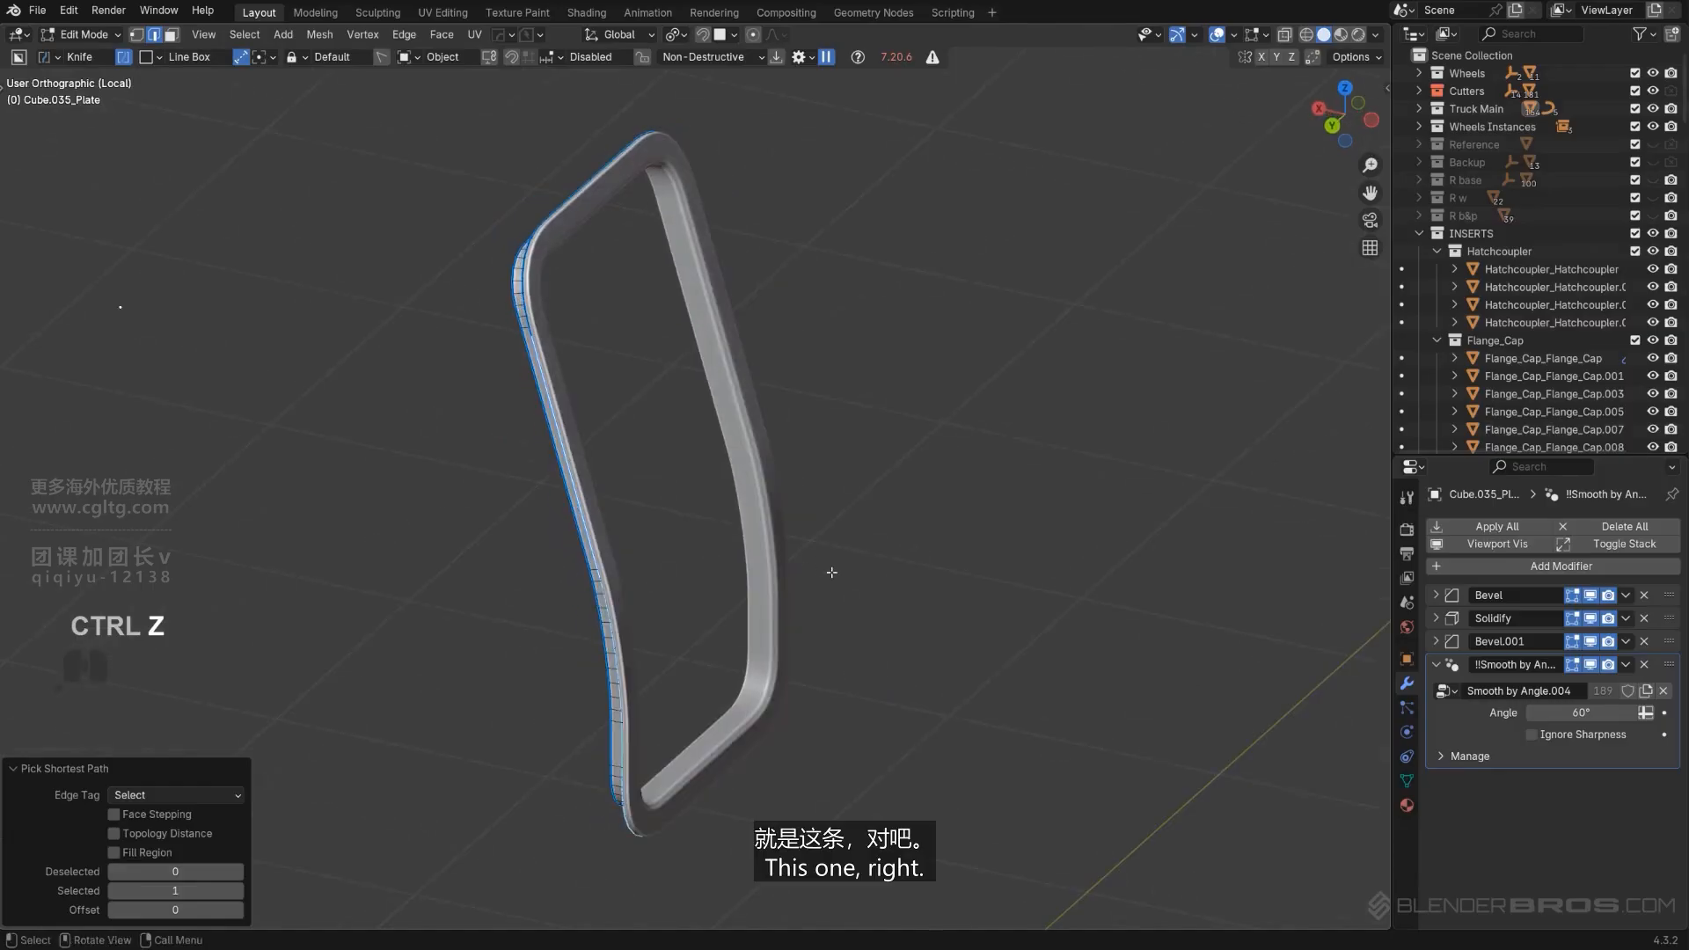
Duplicate the selected door frame edges, move them about 0.72 m outward along X and separate them into their own object.
key(shift+d)
key(x)
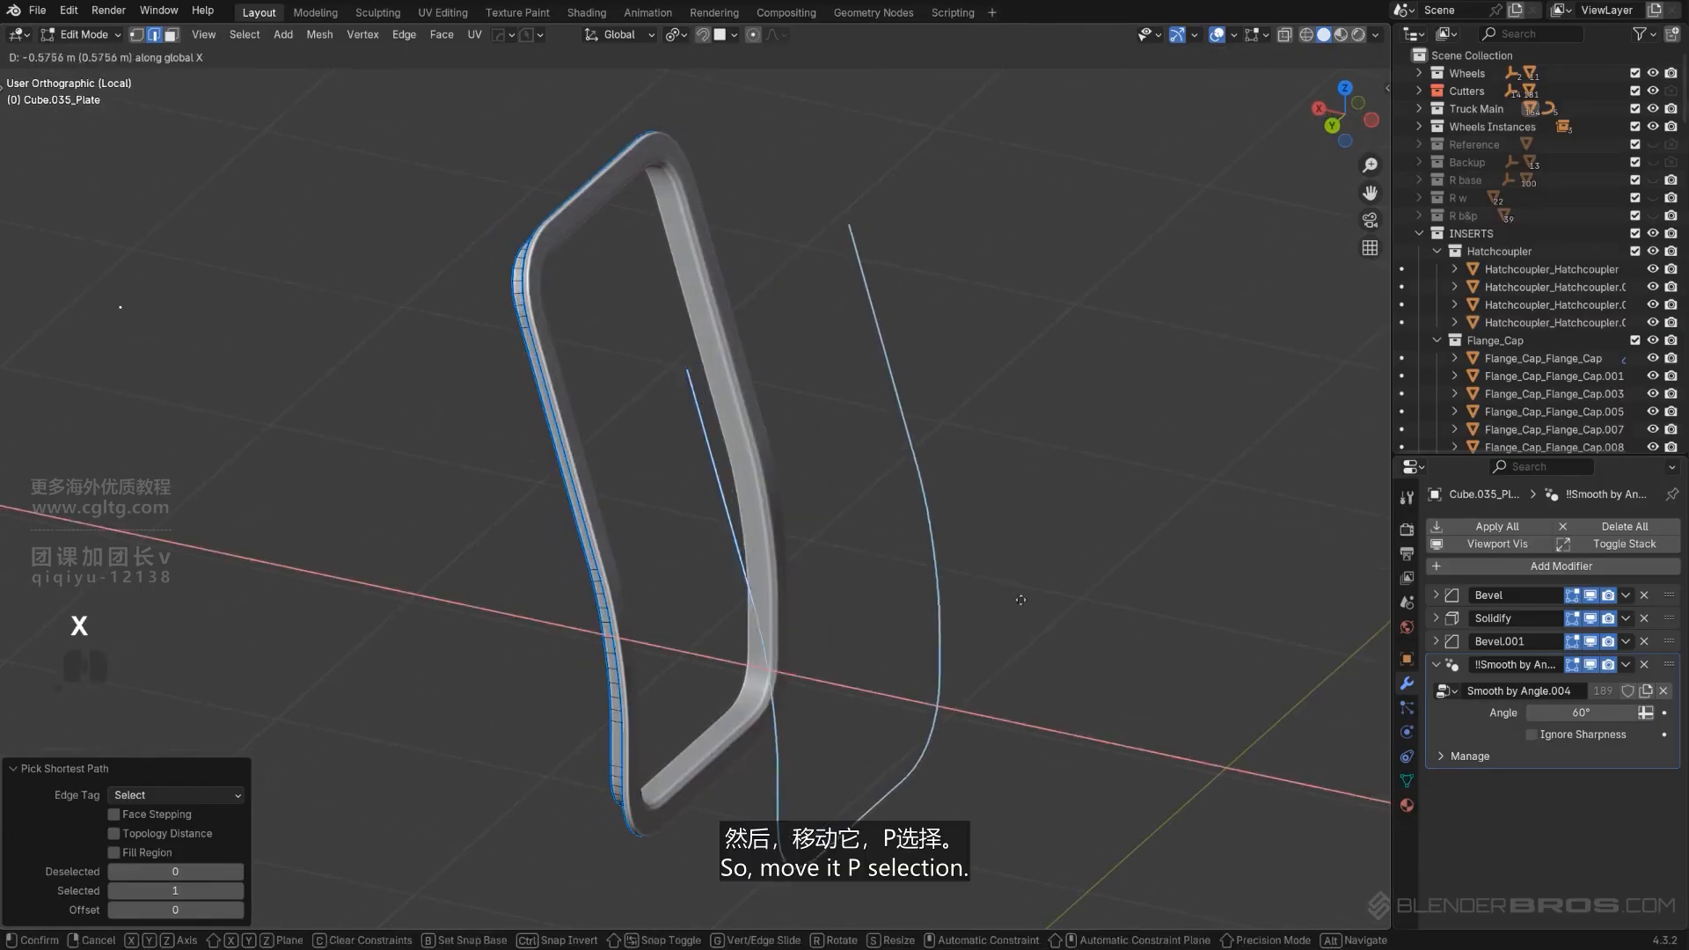
click(1047, 626)
key(p)
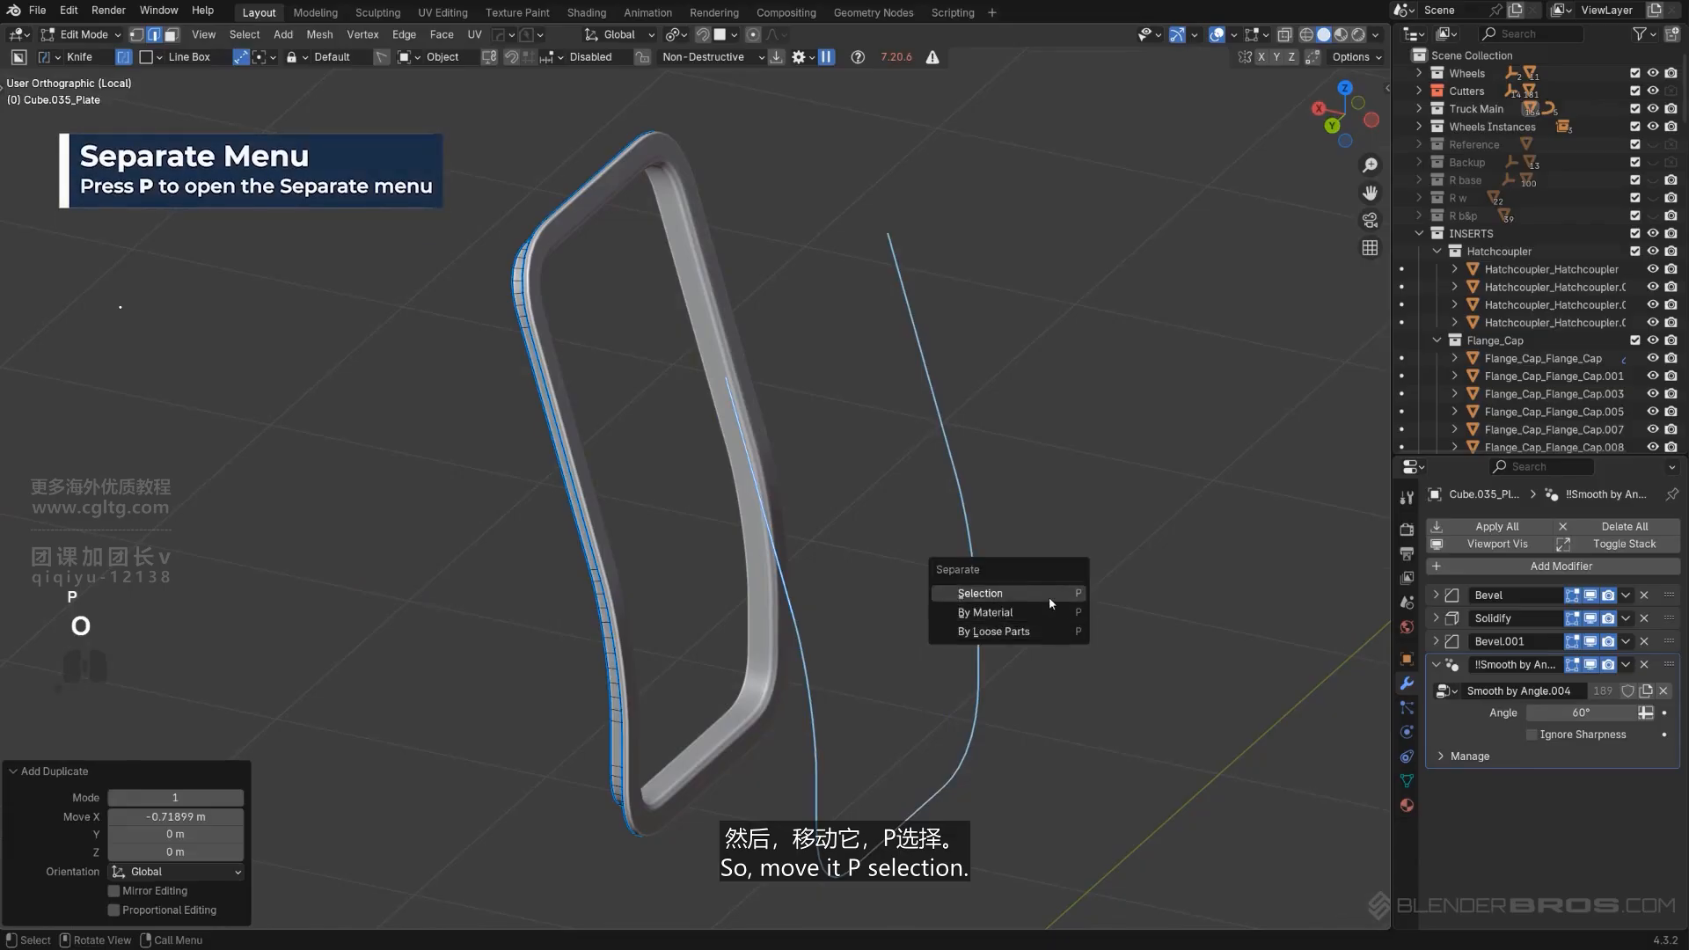
click(1051, 600)
key(Tab)
key(KP_Divide)
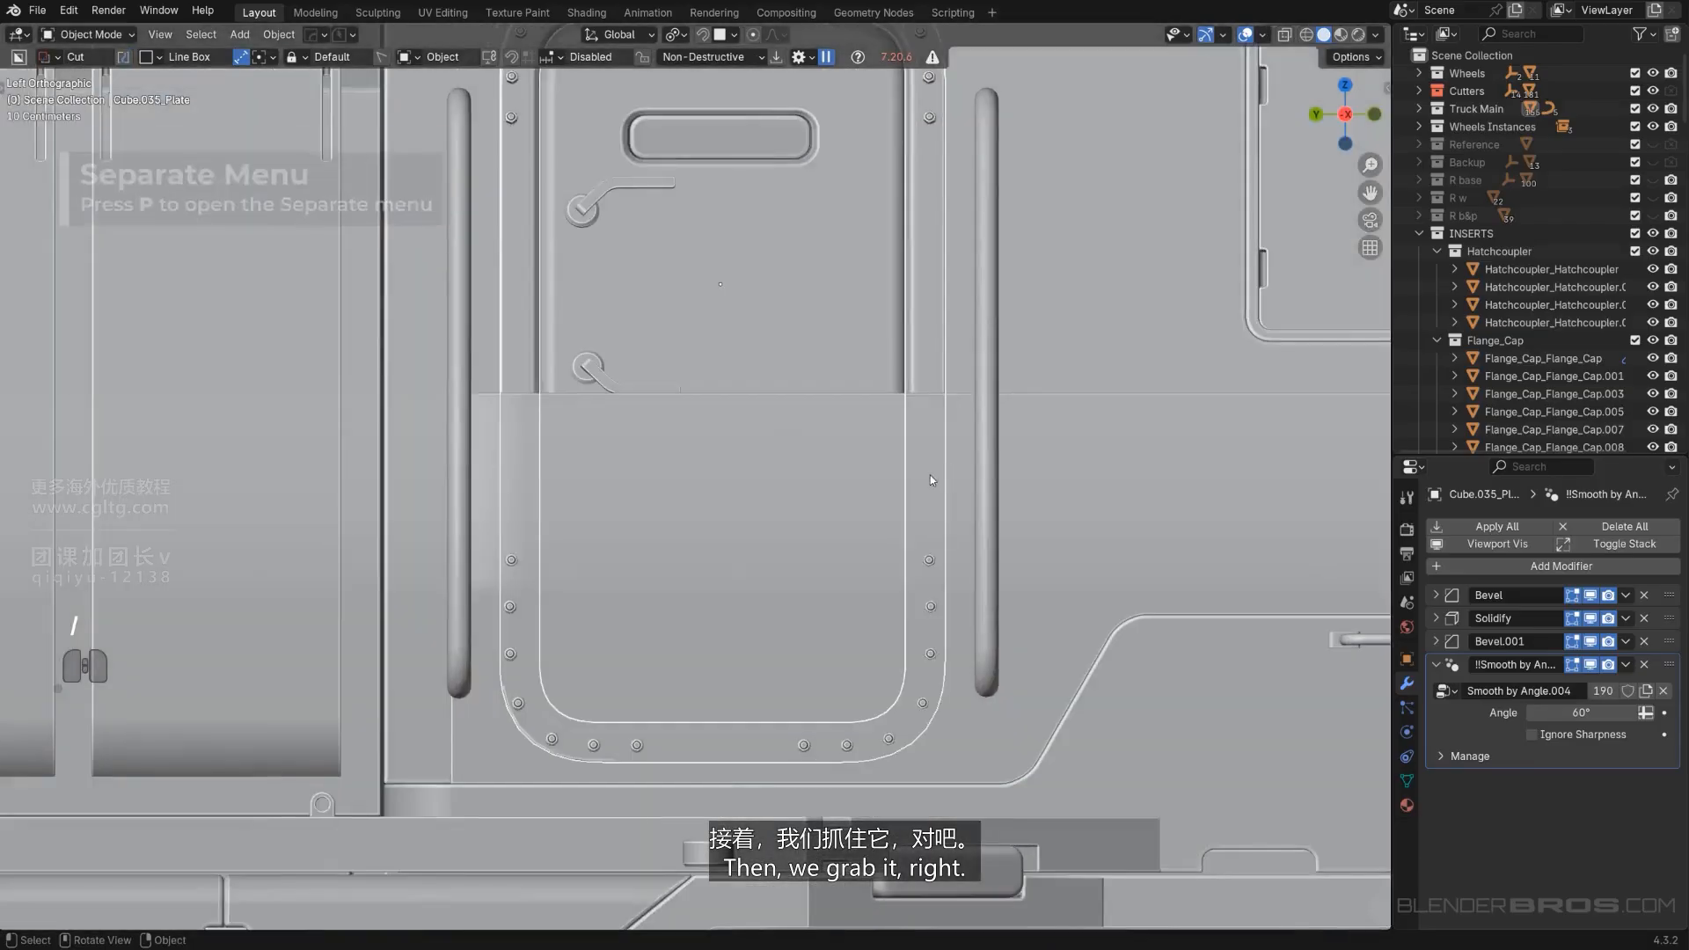
Edit the separated door outline and fill faces between its two sides from the upper end vertices down to the bottom curve.
key(KP_5)
click(1000, 421)
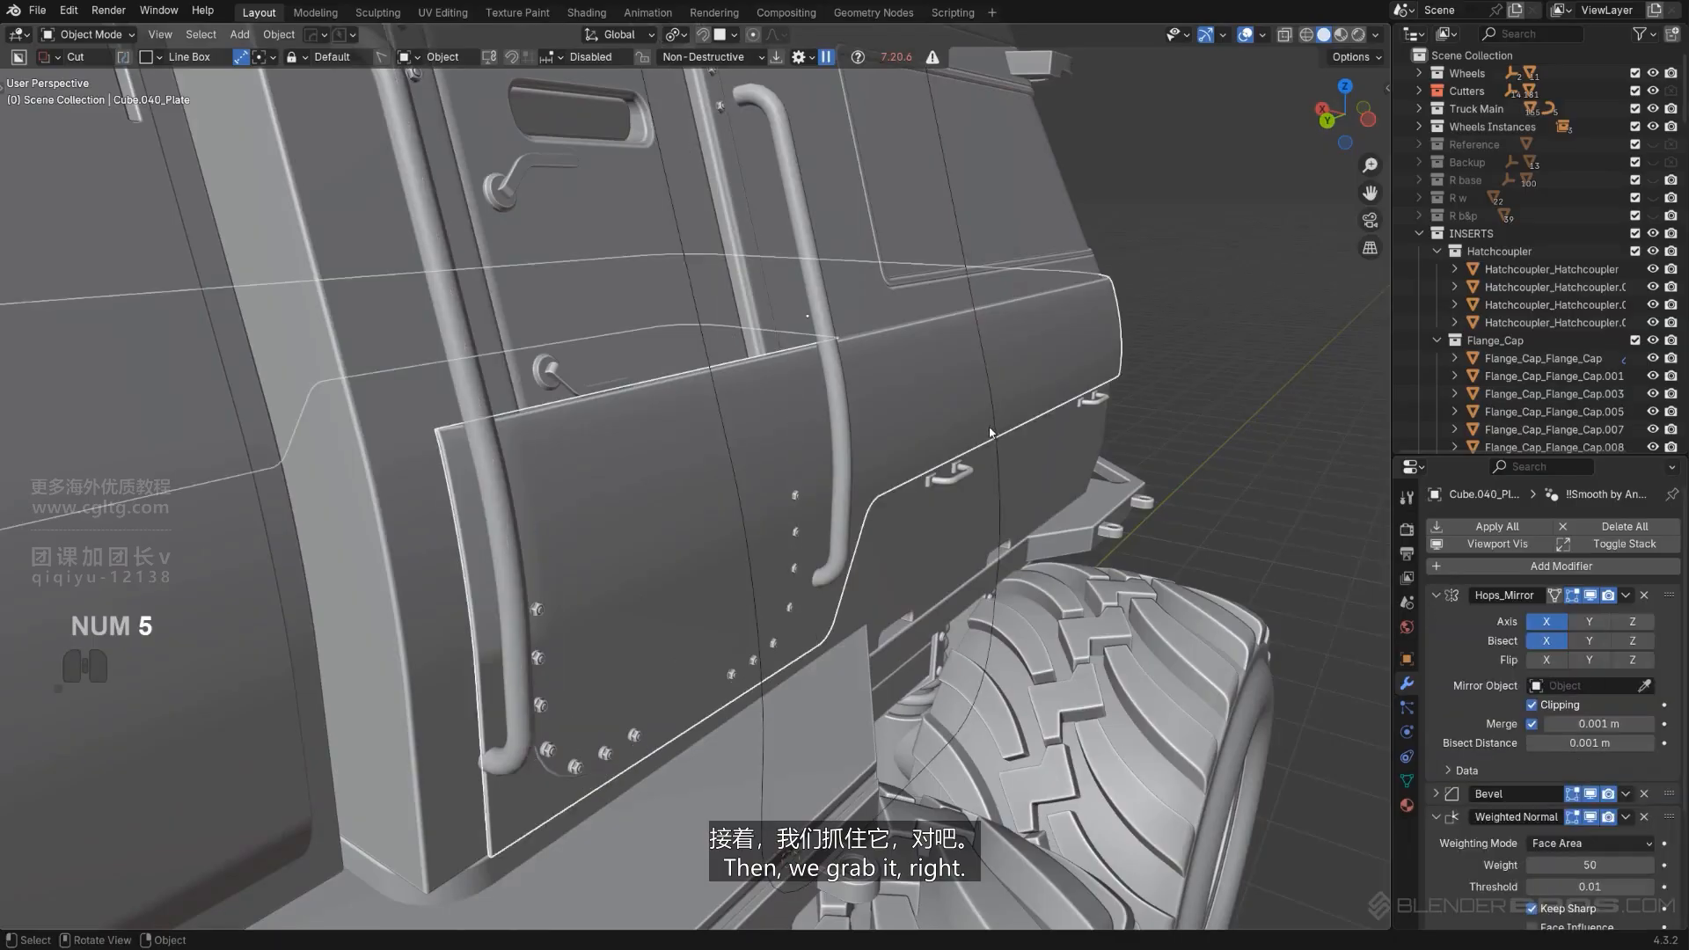
click(996, 428)
scroll(984, 445, down, 7)
scroll(979, 492, up, 4)
middle_drag(979, 456, 934, 540)
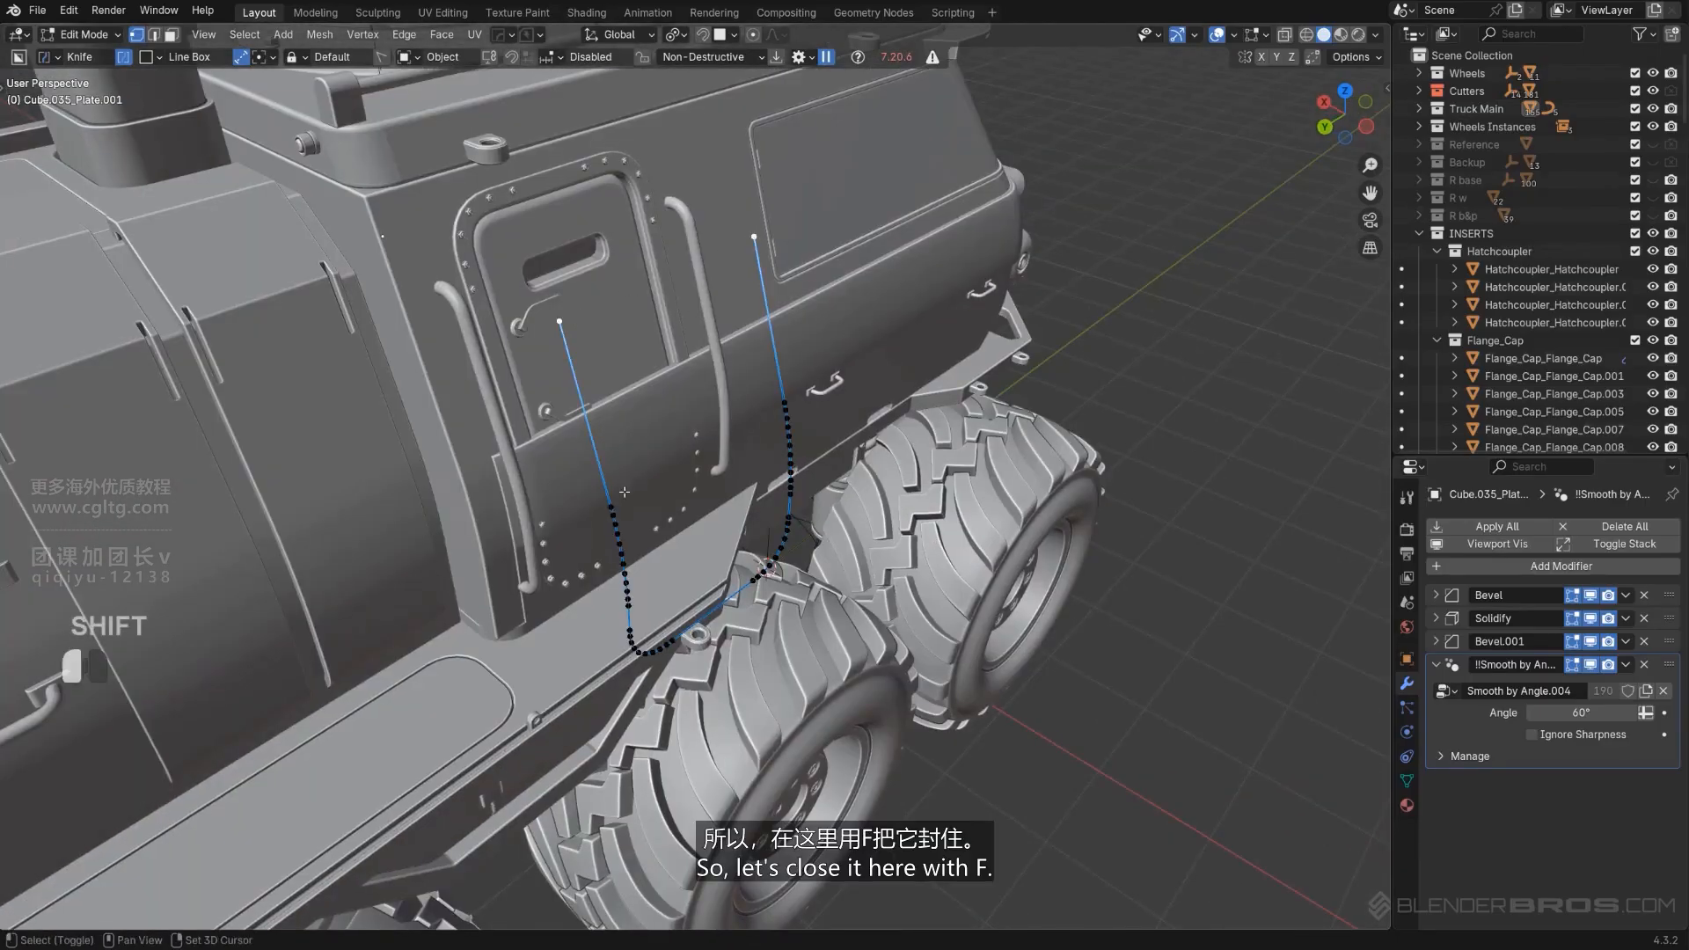
scroll(704, 479, up, 3)
key(f)
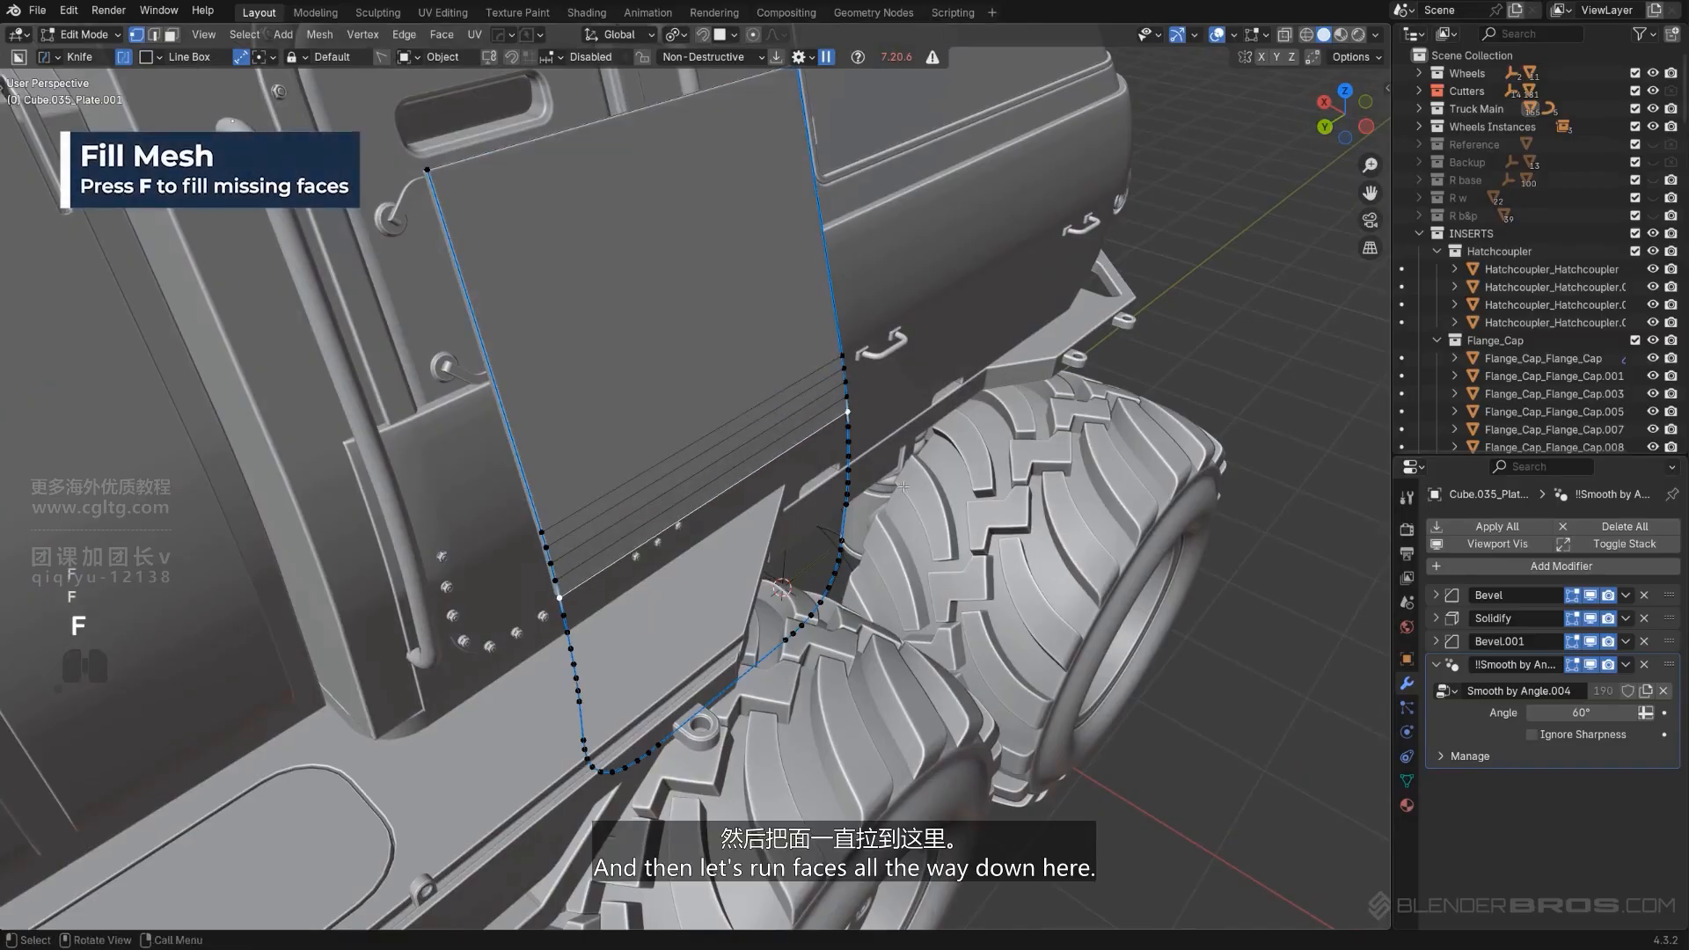
key(f)
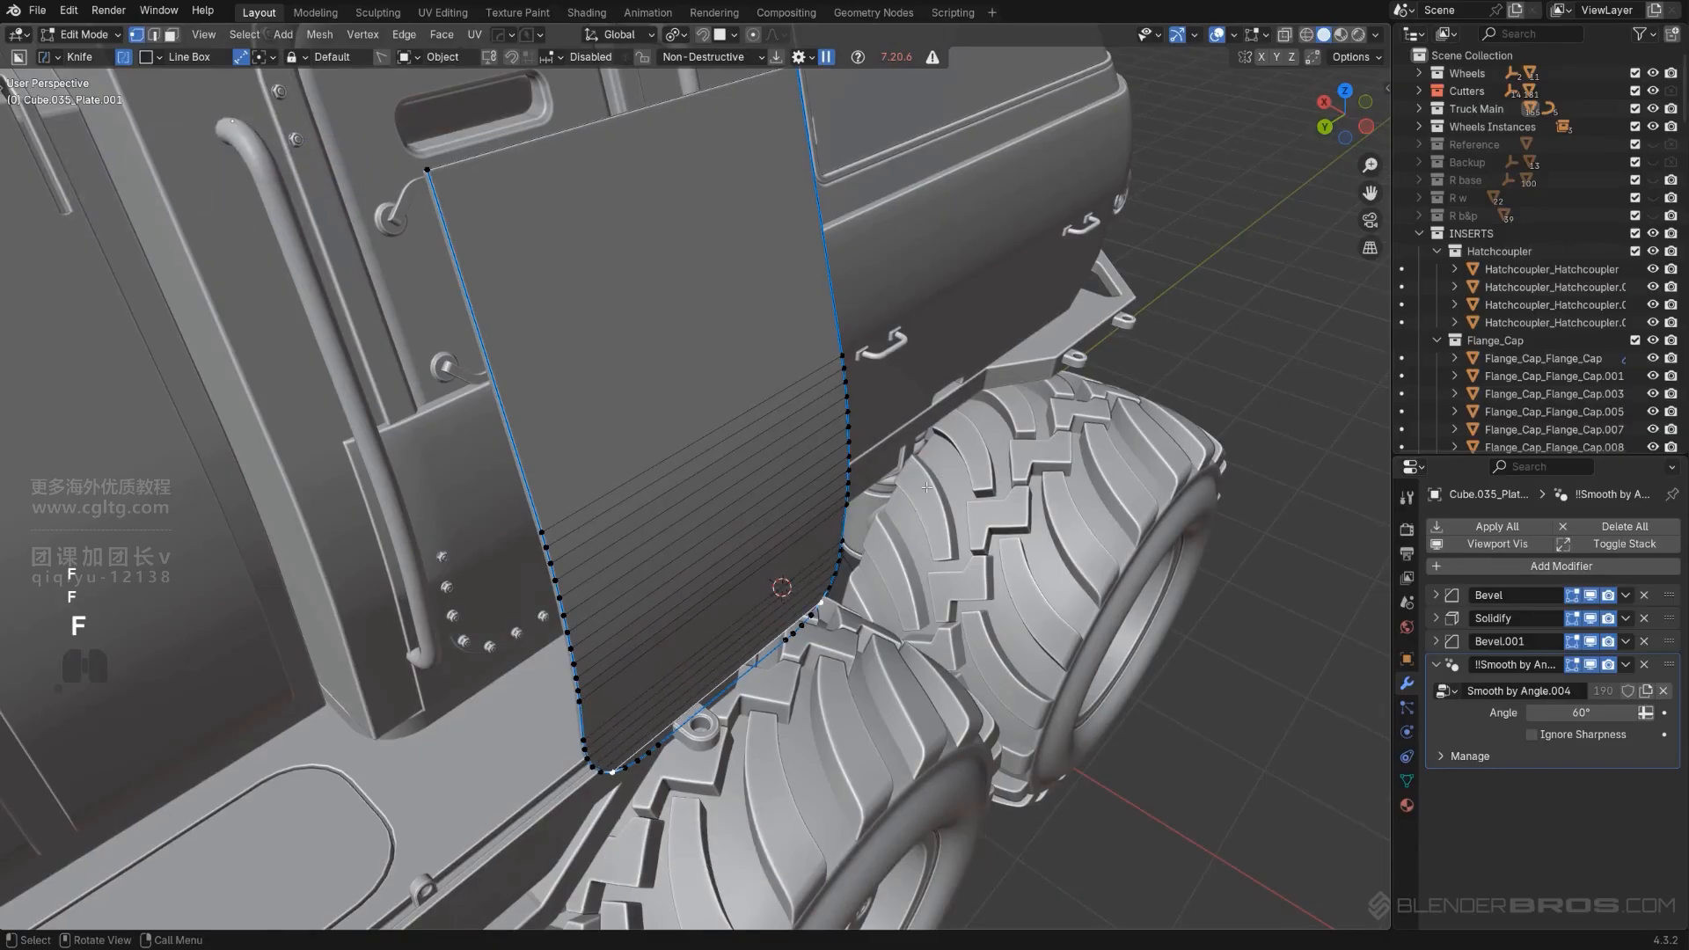
Add a vertical loop cut through the door outline's faces, slide it toward the rear edge and straighten it with MACHIN3 Align to the world Y maximum.
middle_drag(926, 488, 878, 398)
scroll(711, 616, up, 1)
shift+middle_drag(711, 616, 732, 577)
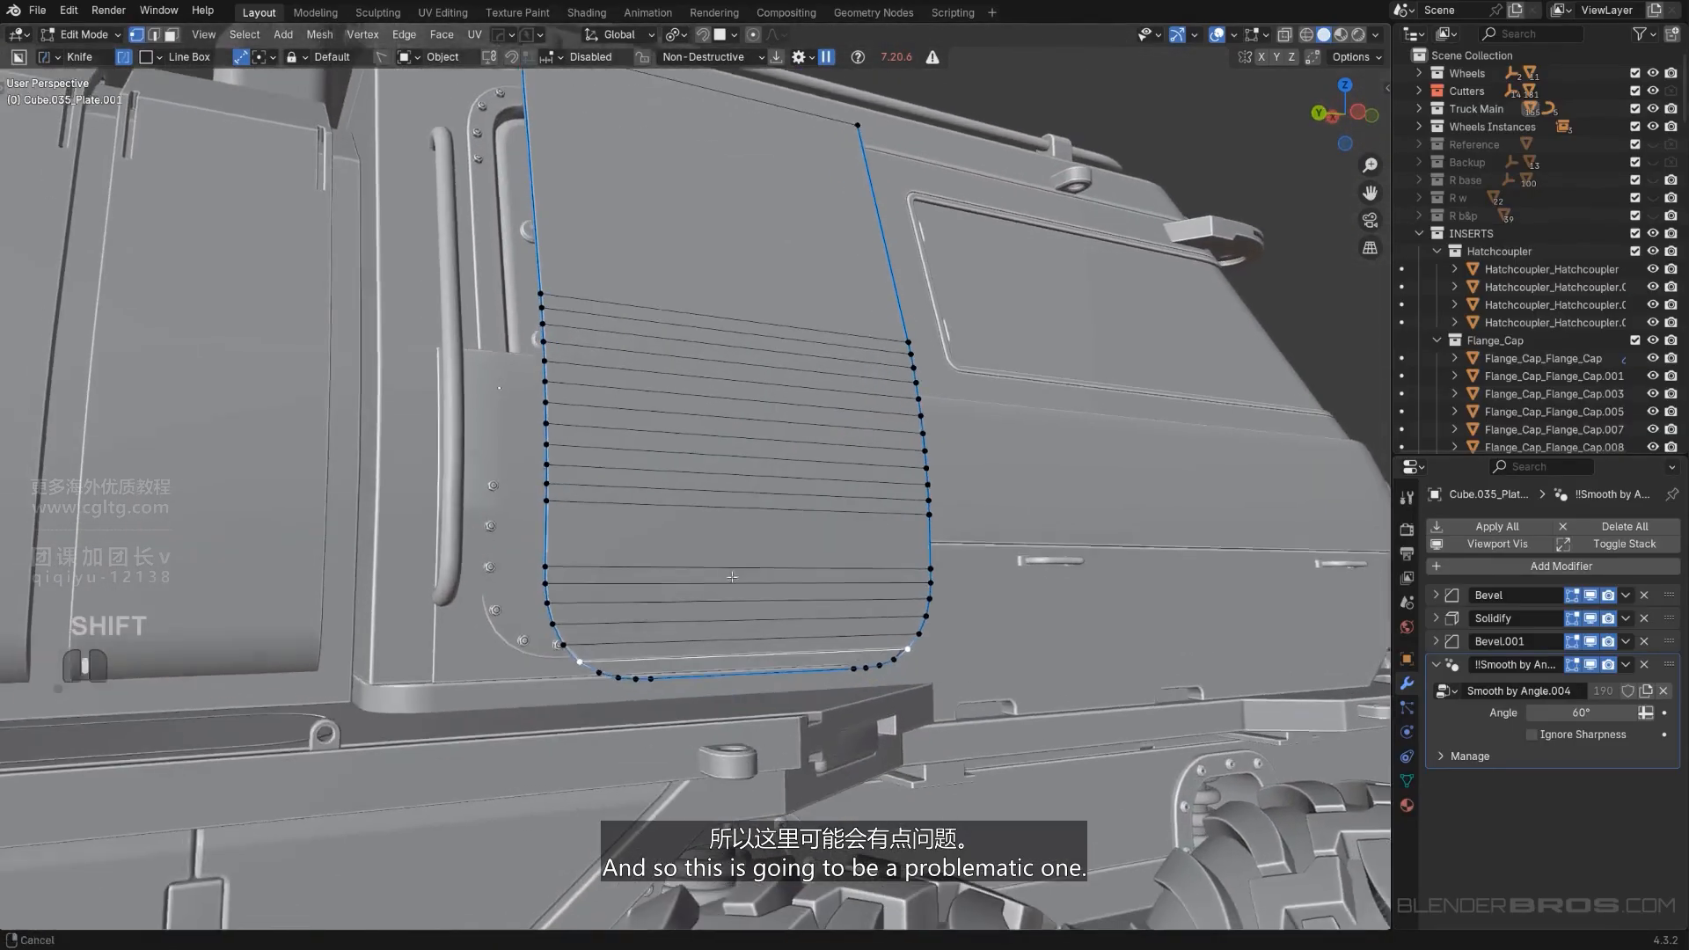
scroll(732, 577, up, 3)
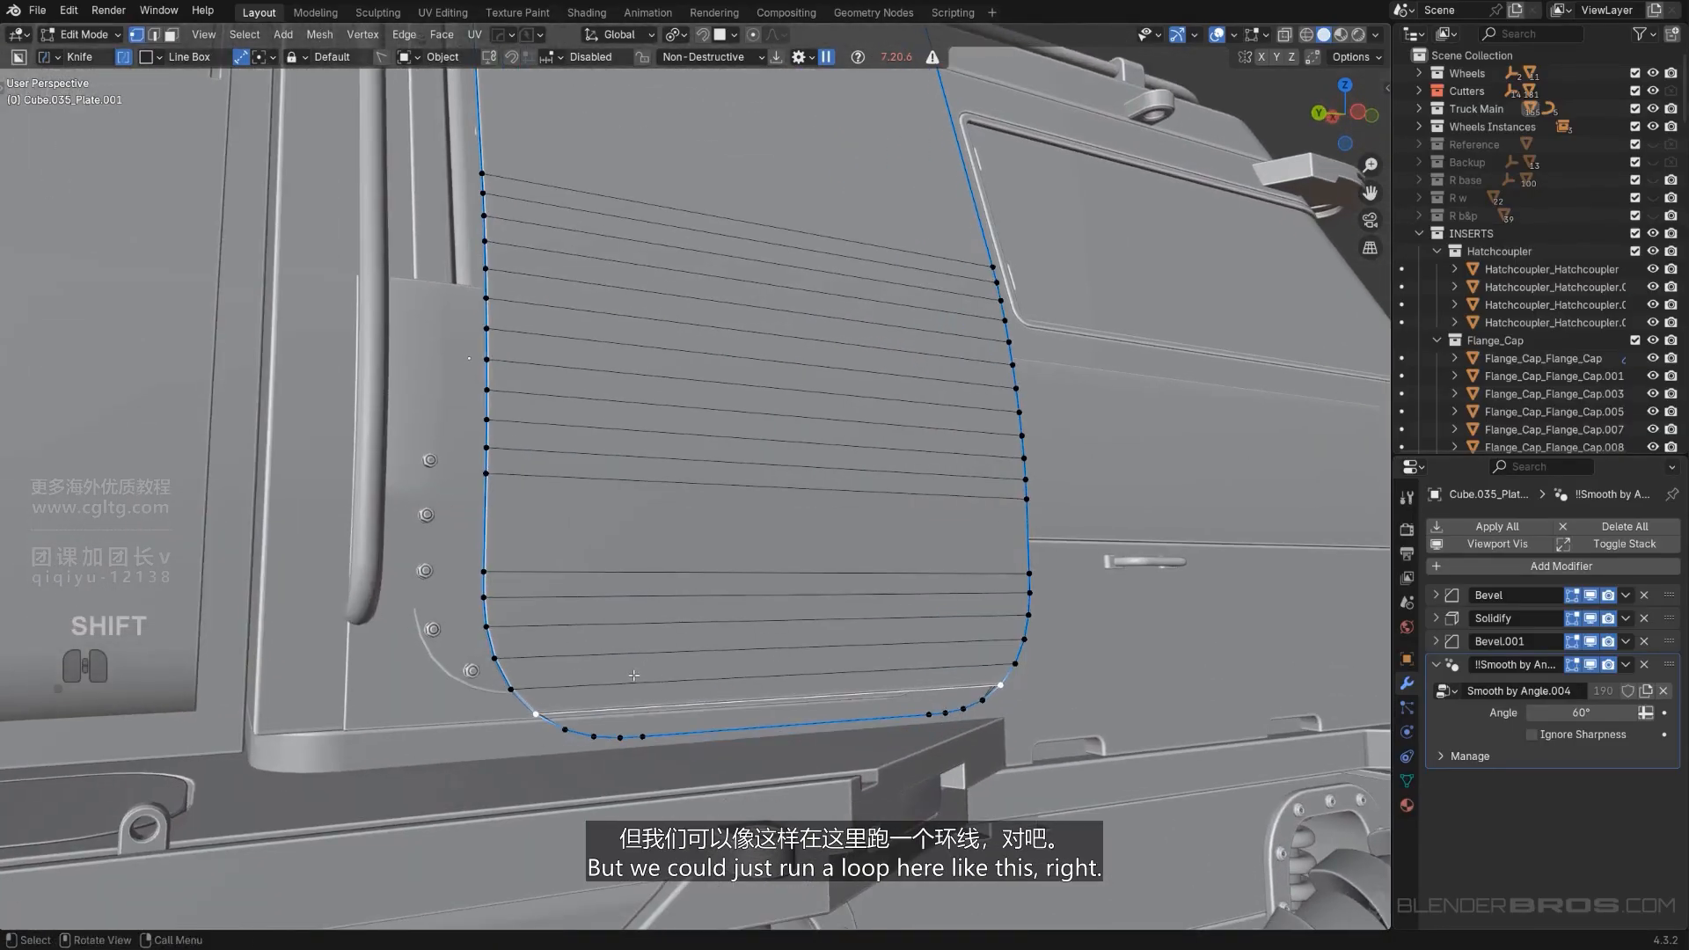
key(ctrl+r)
click(633, 676)
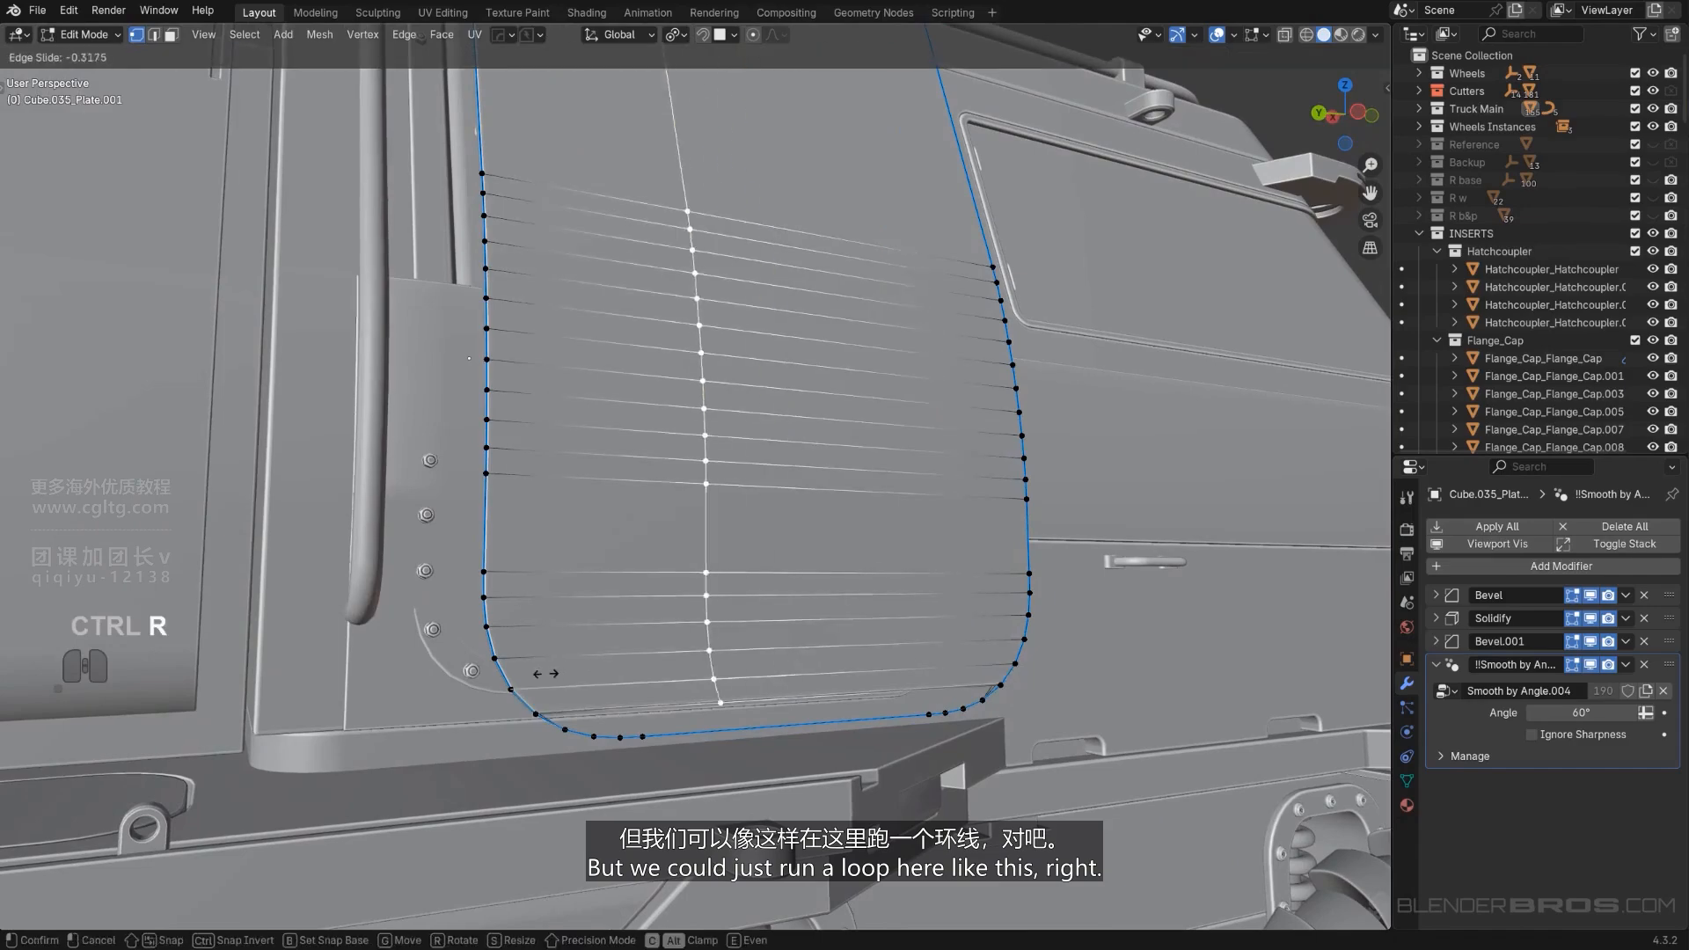
click(479, 672)
middle_drag(486, 672, 459, 669)
scroll(459, 668, down, 1)
key(alt+a)
middle_drag(674, 653, 667, 652)
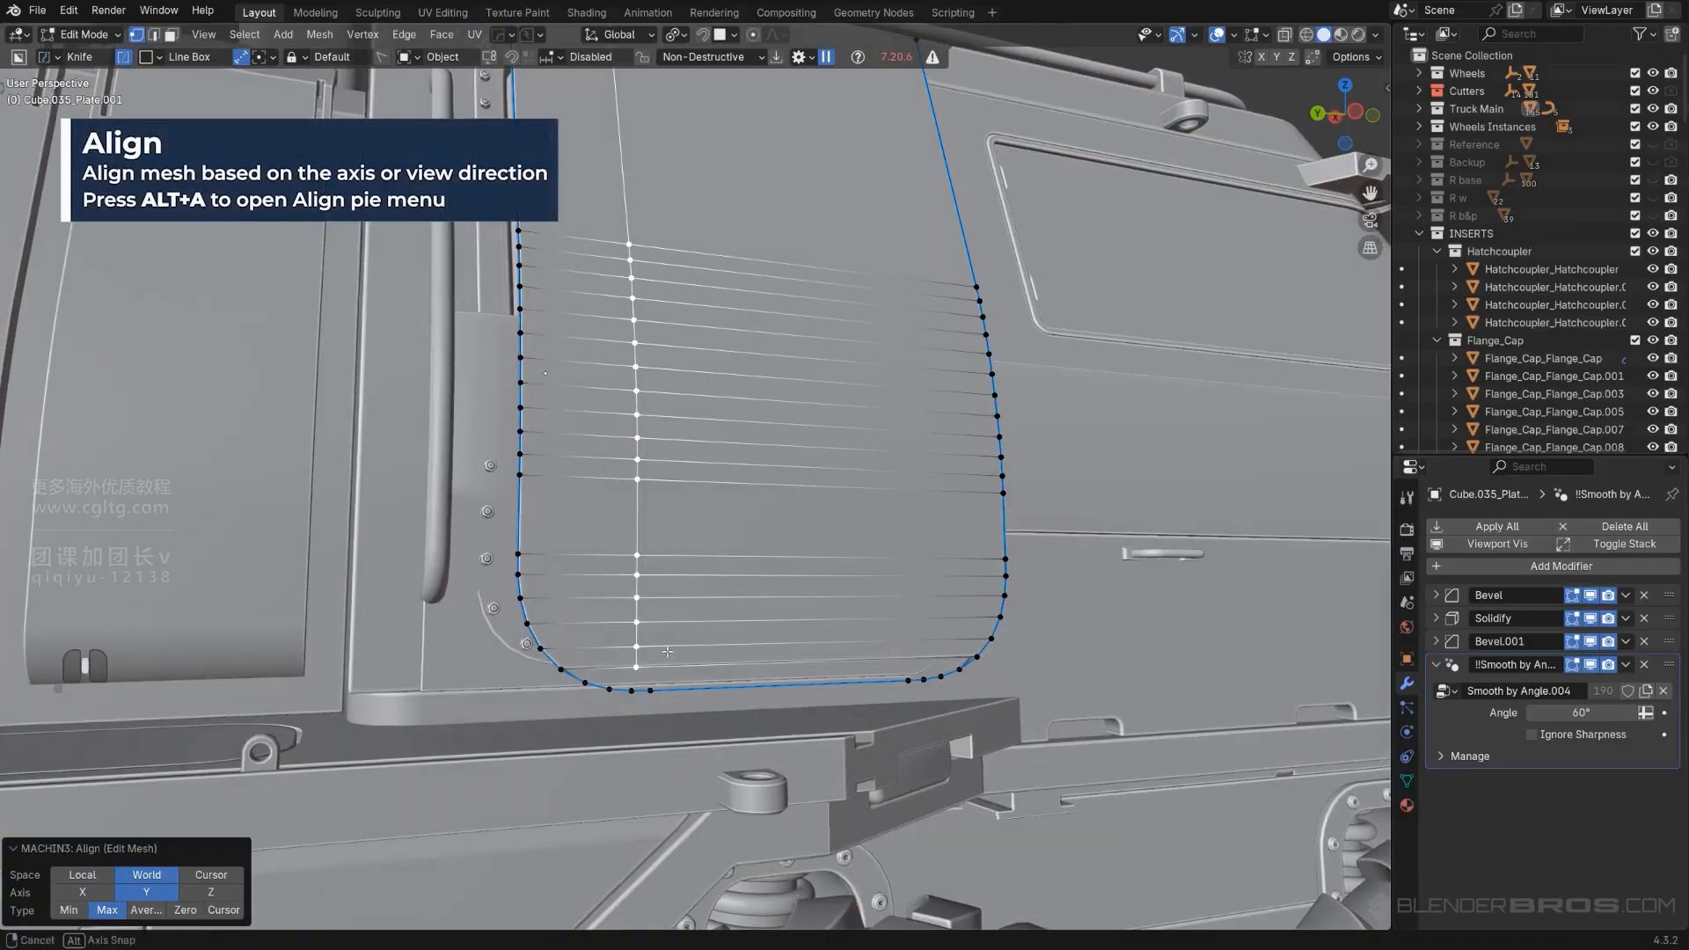
Align the door outline's vertical loop to the local Y minimum, connect its lower end to the bottom edge and fill the rounded corner beside it.
key(alt+a)
click(773, 619)
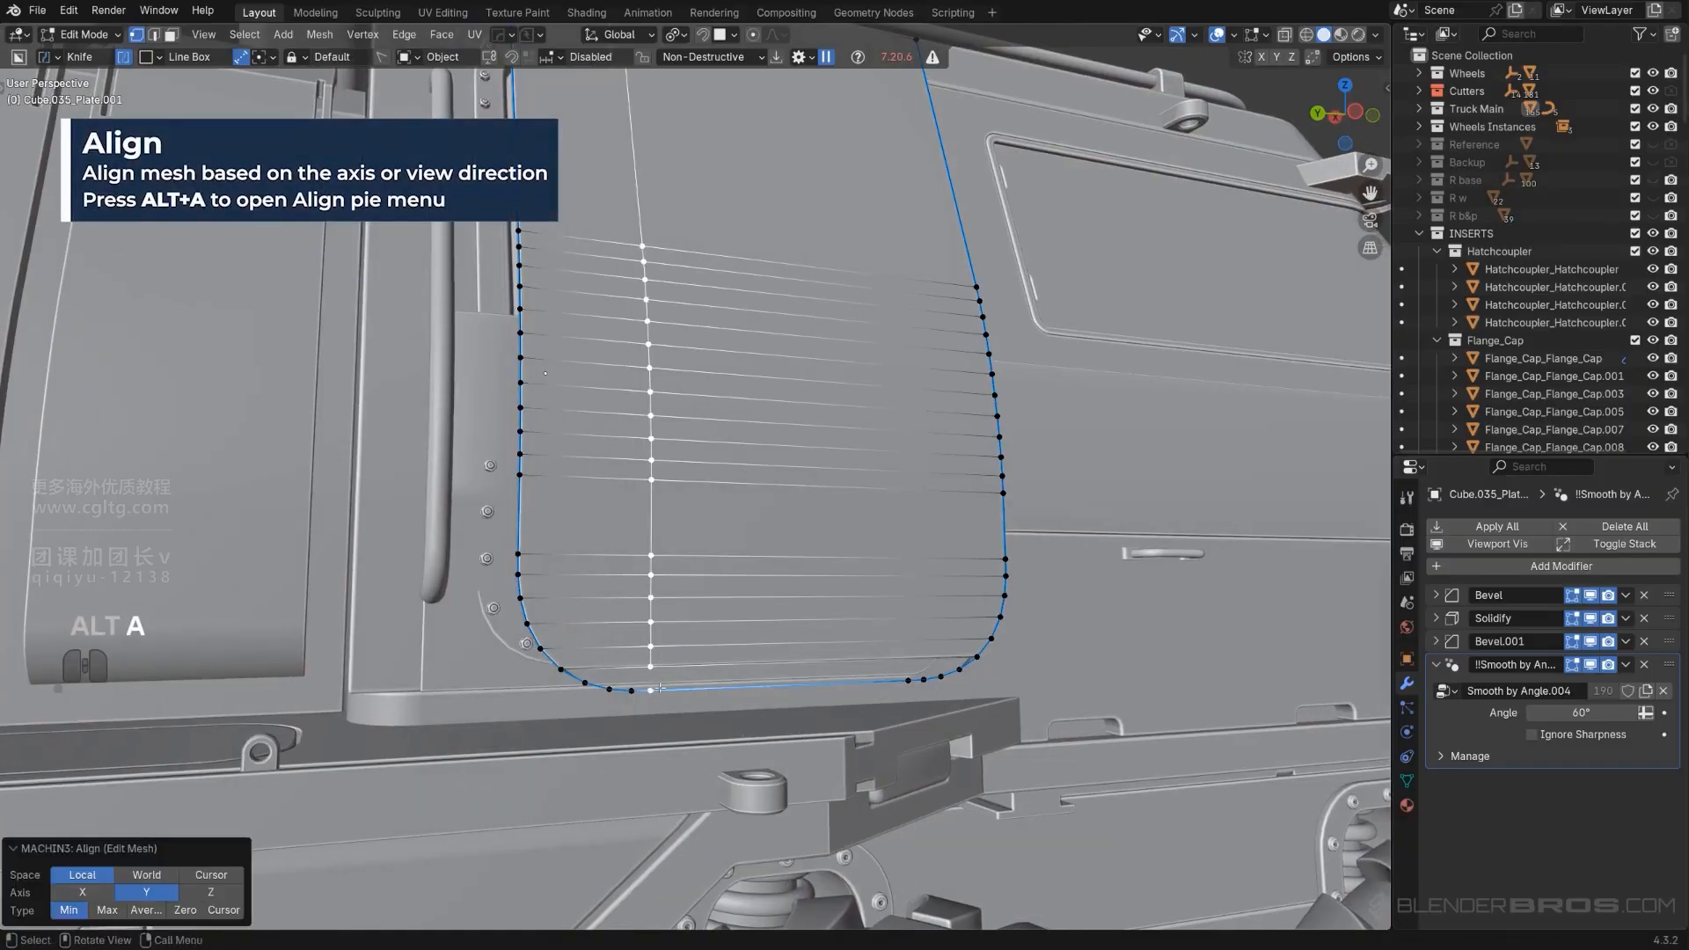
scroll(660, 688, up, 3)
shift+middle_drag(607, 803, 784, 705)
click(807, 709)
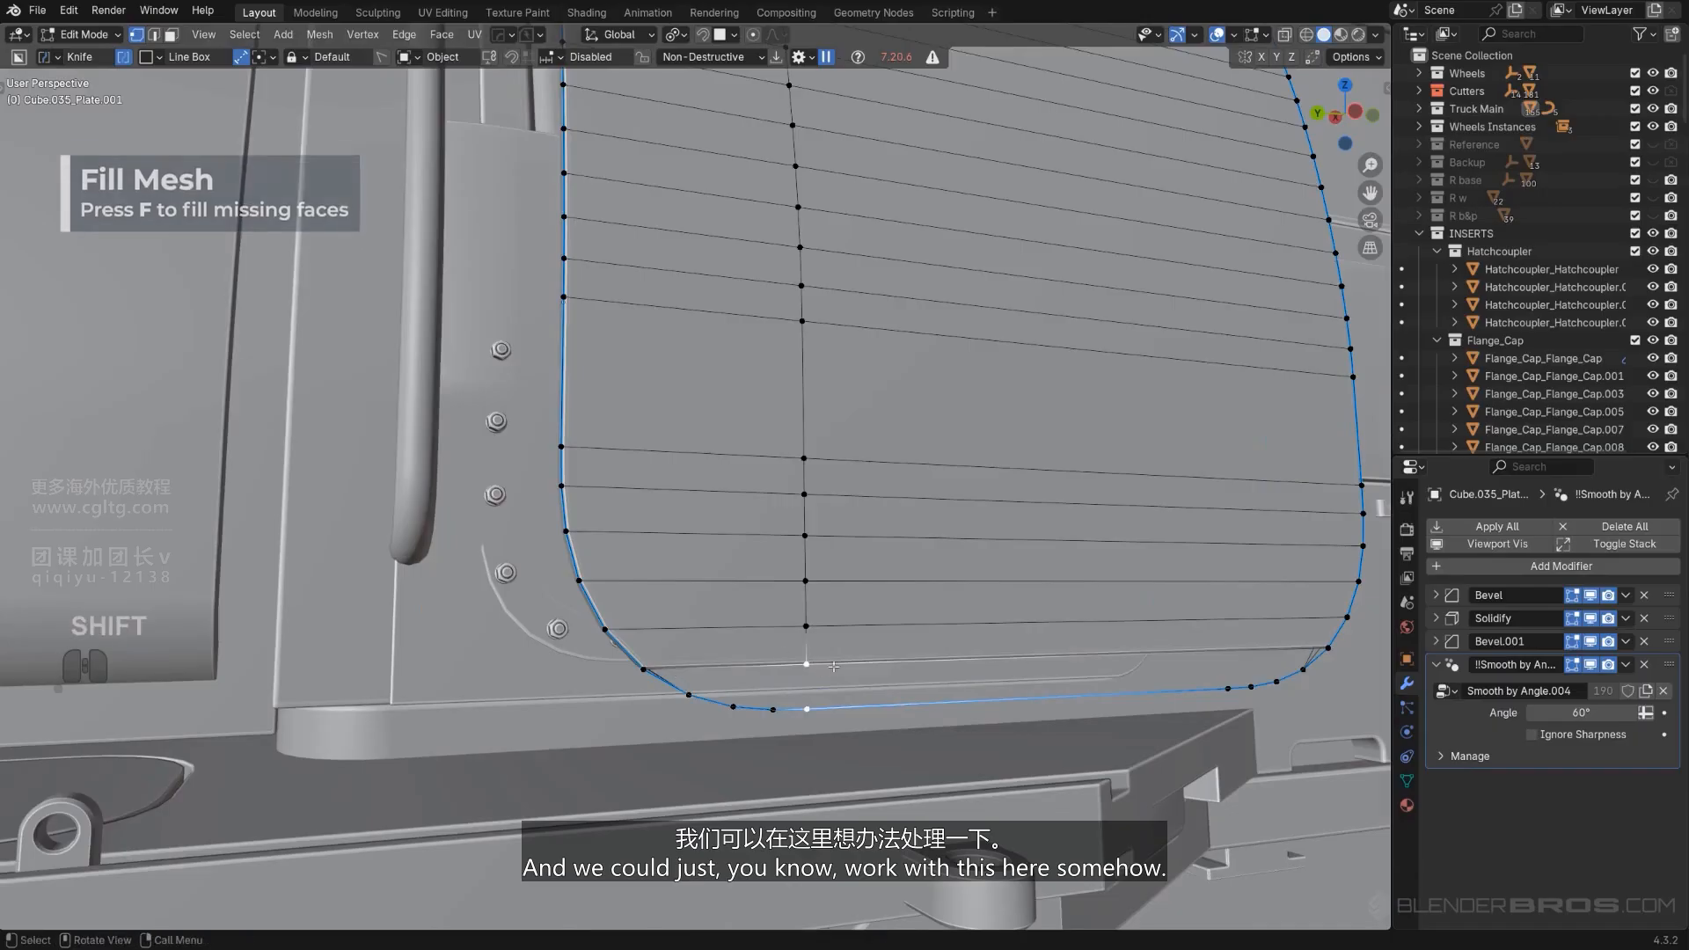
key(f)
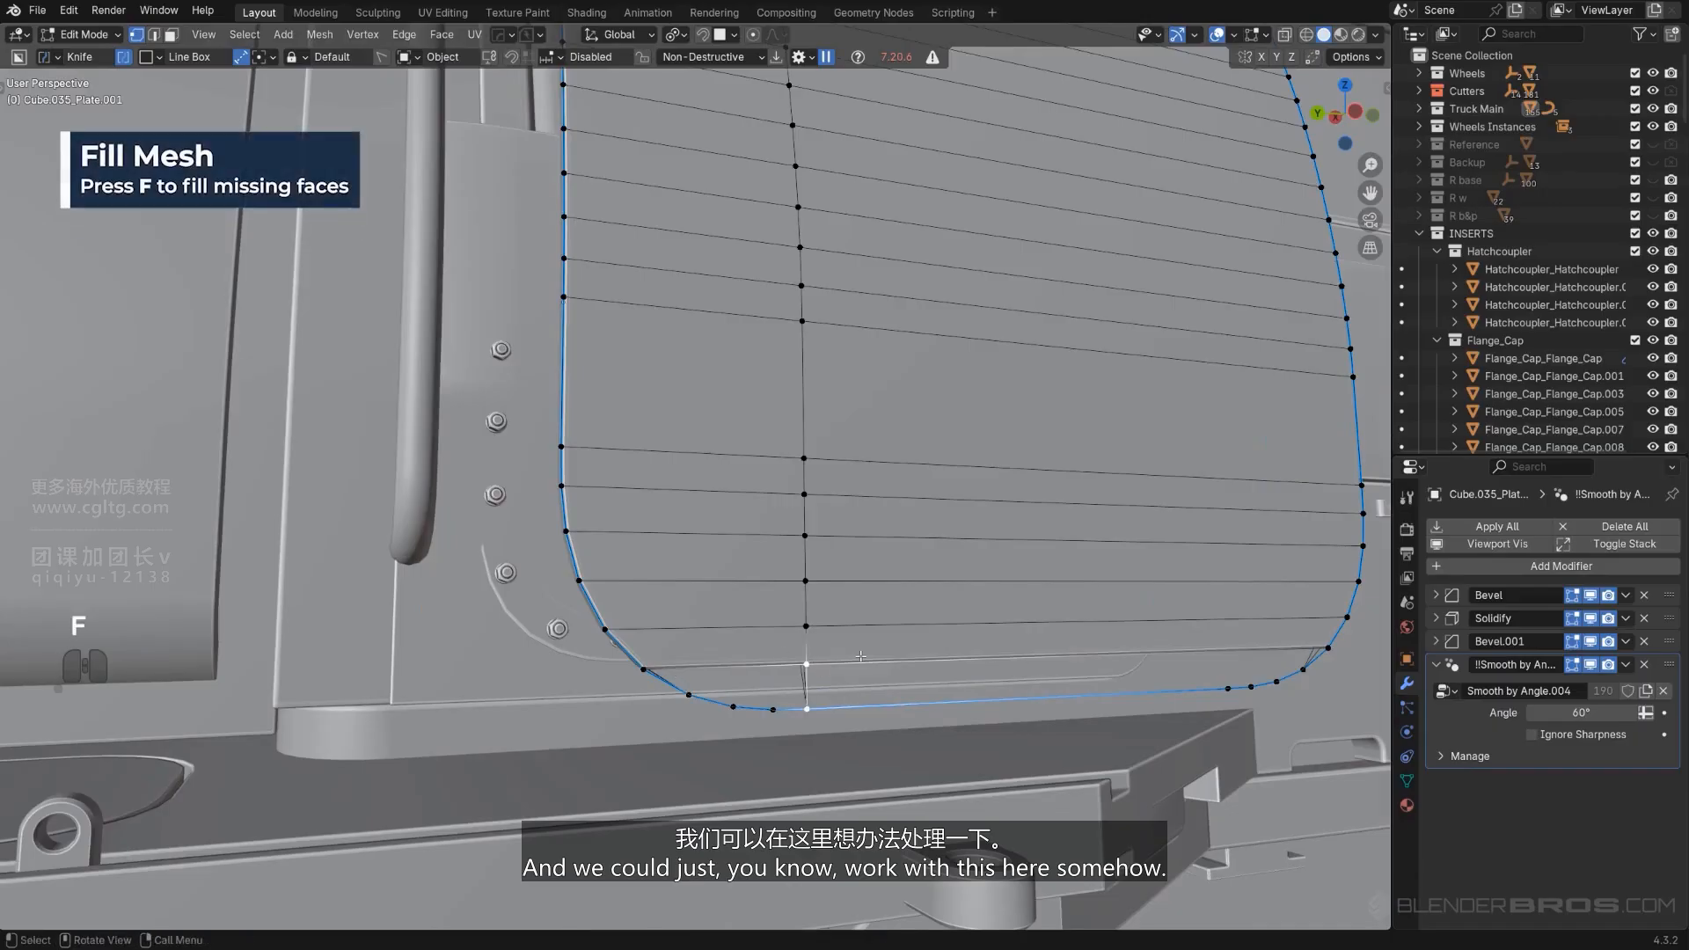
alt+click(722, 700)
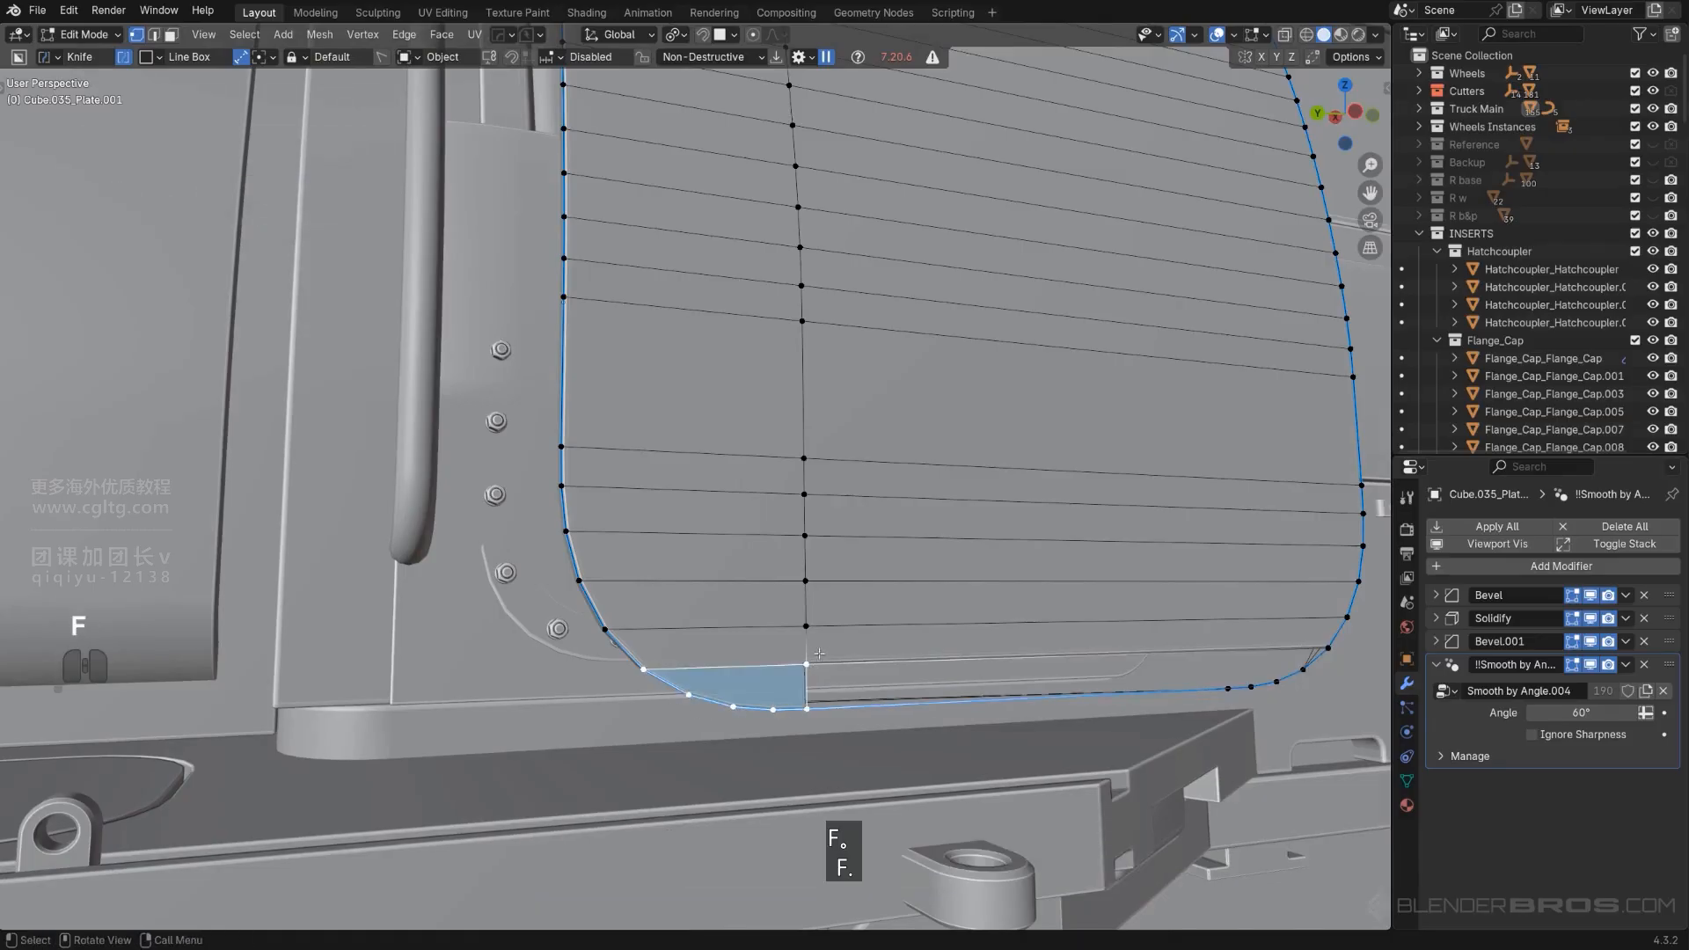
scroll(918, 691, down, 10)
key(Tab)
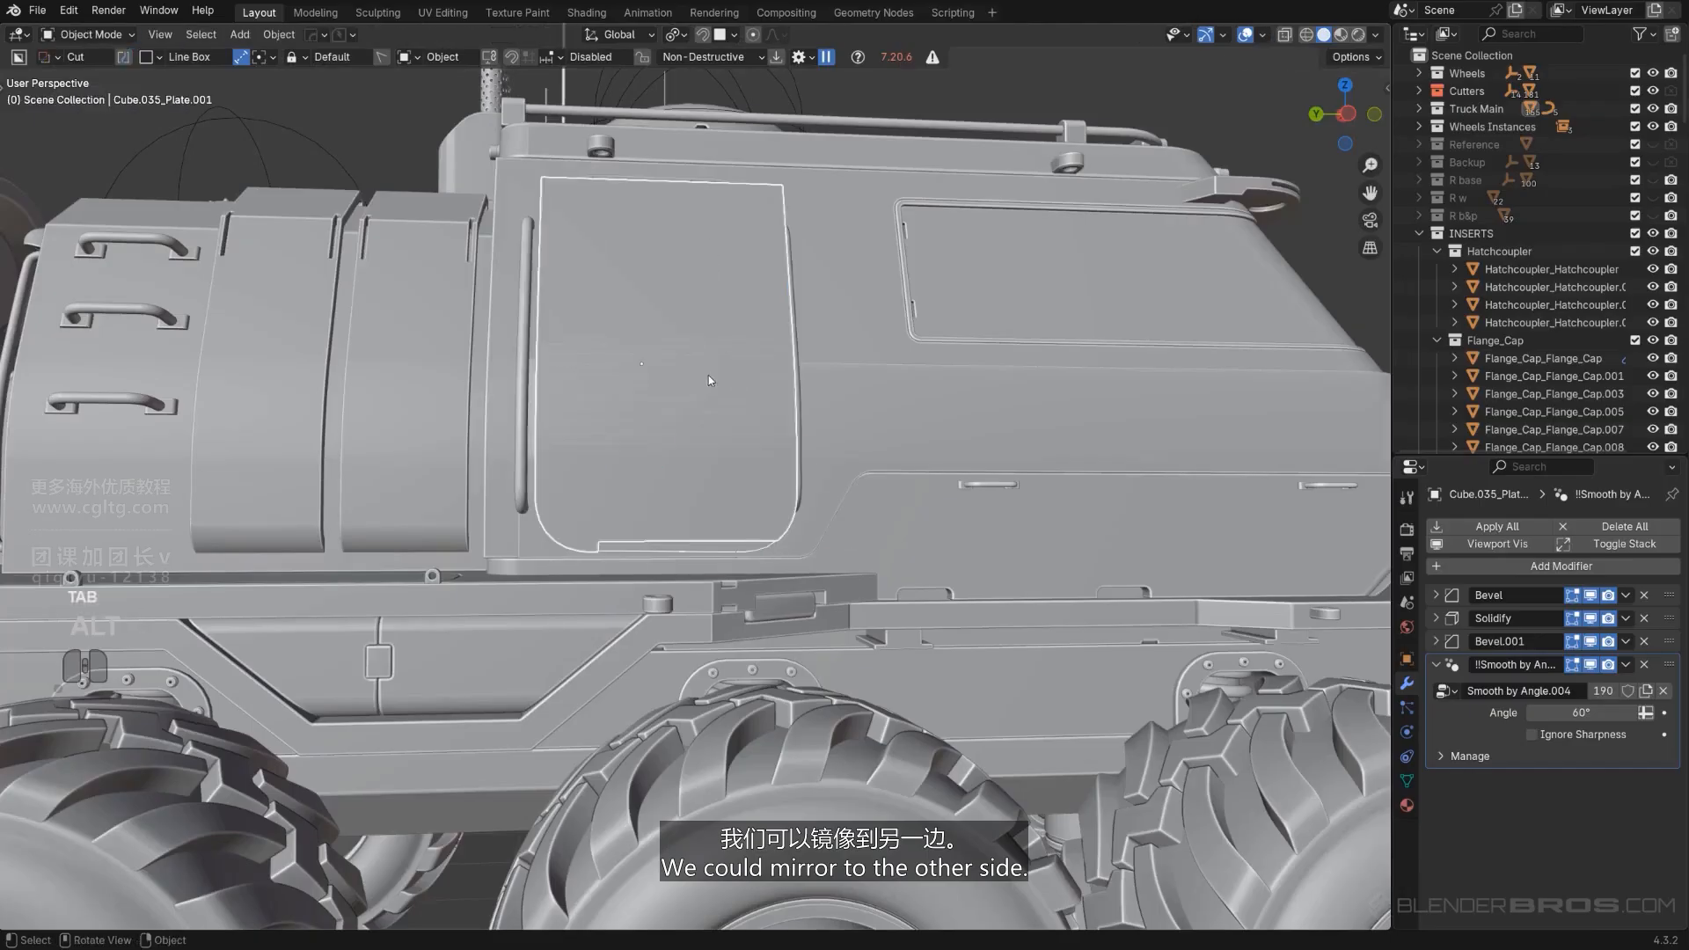
Try to mirror the door outline after setting its origin to geometry, and undo the mirror.
key(shift+s)
click(661, 490)
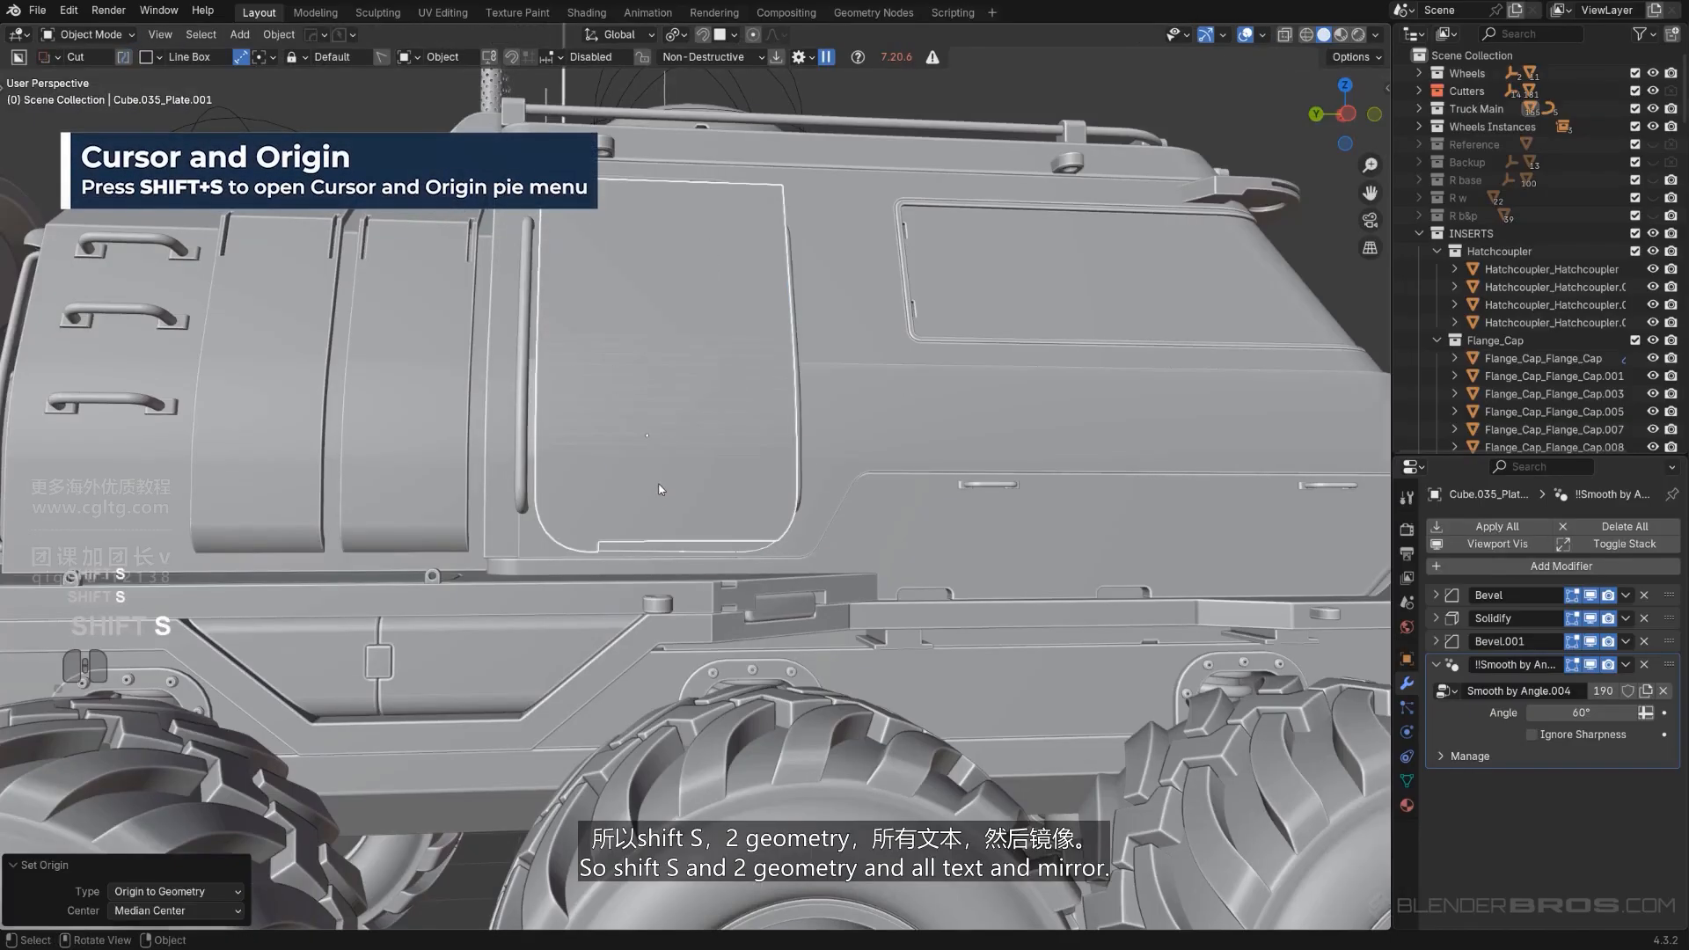
key(alt+x)
click(518, 437)
middle_drag(598, 445, 796, 565)
key(KP_5)
key(ctrl+z)
Set the origin midway between the door outline's two side edges and mirror it about local X with bisect.
scroll(785, 424, up, 1)
scroll(786, 577, up, 1)
key(Tab)
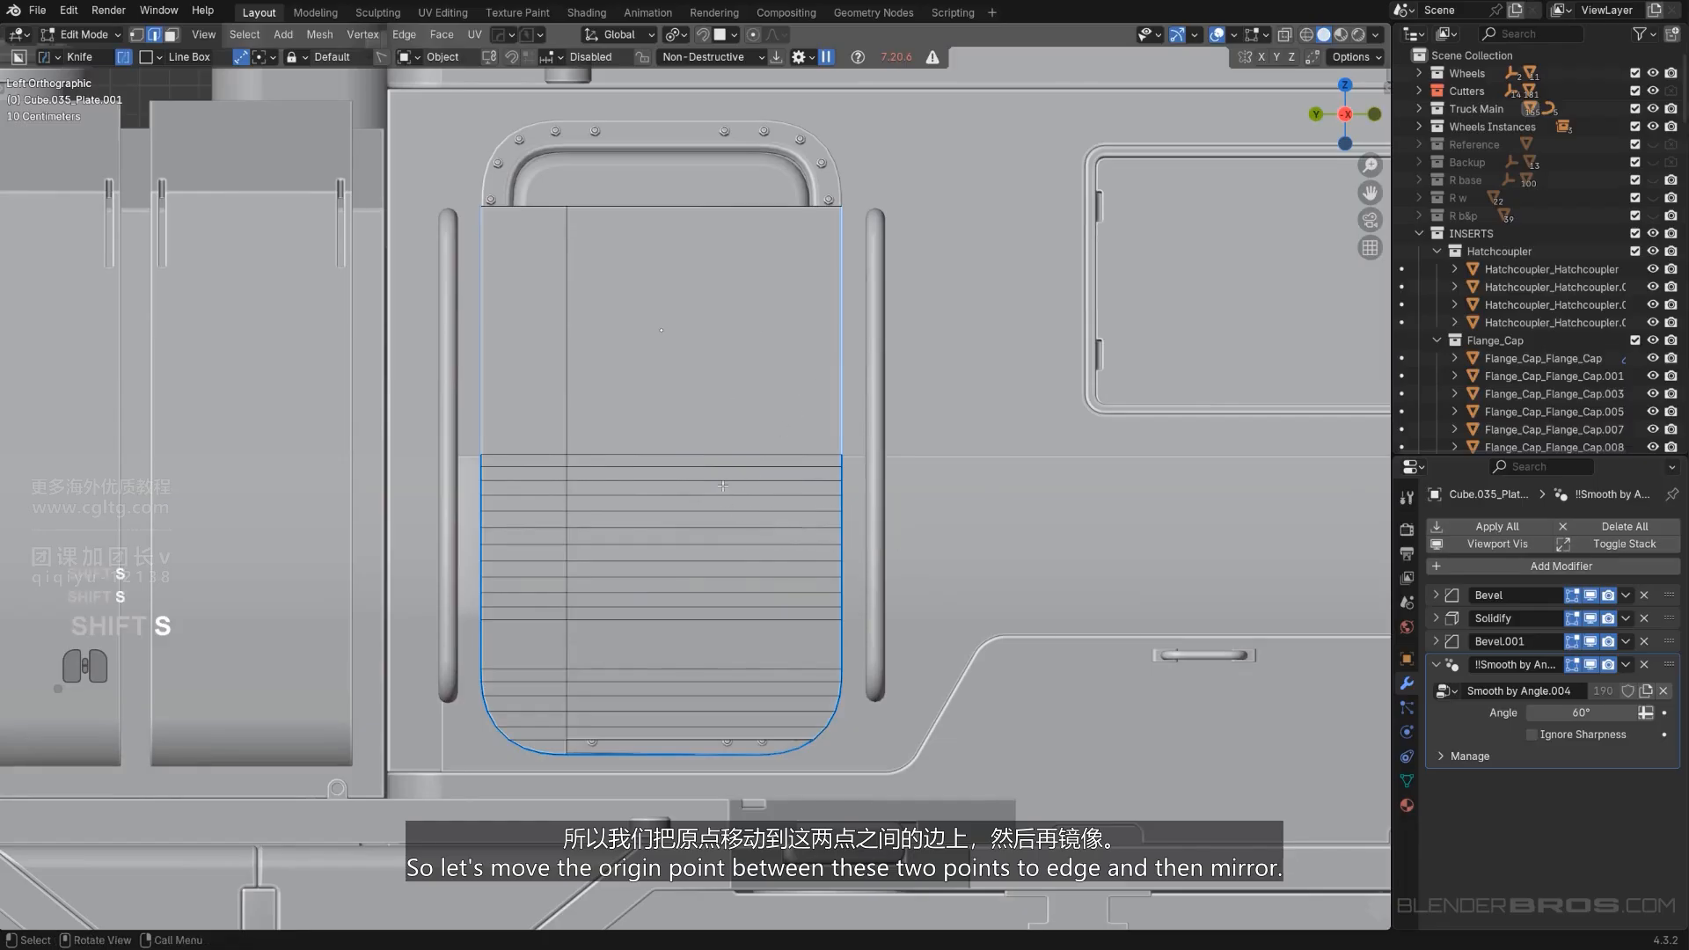
key(alt+x)
click(533, 329)
key(Tab)
shift+middle_drag(761, 482, 801, 386)
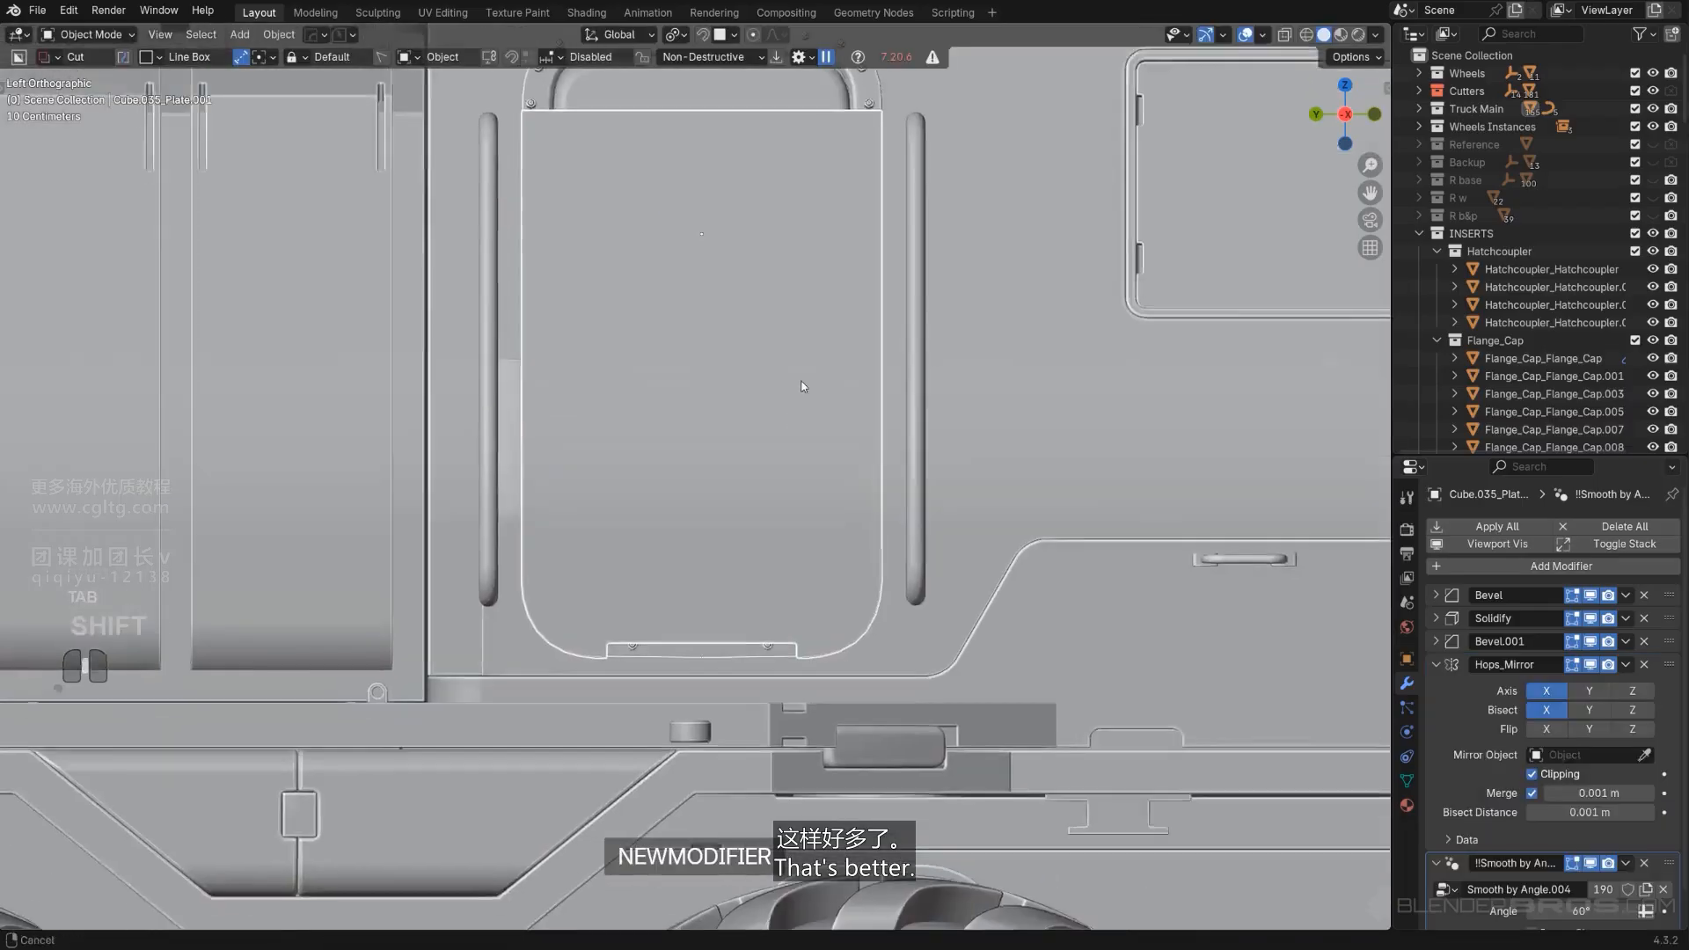
Apply the mirror on the door outline and fill the open gap along its bottom edge with a face.
key(Tab)
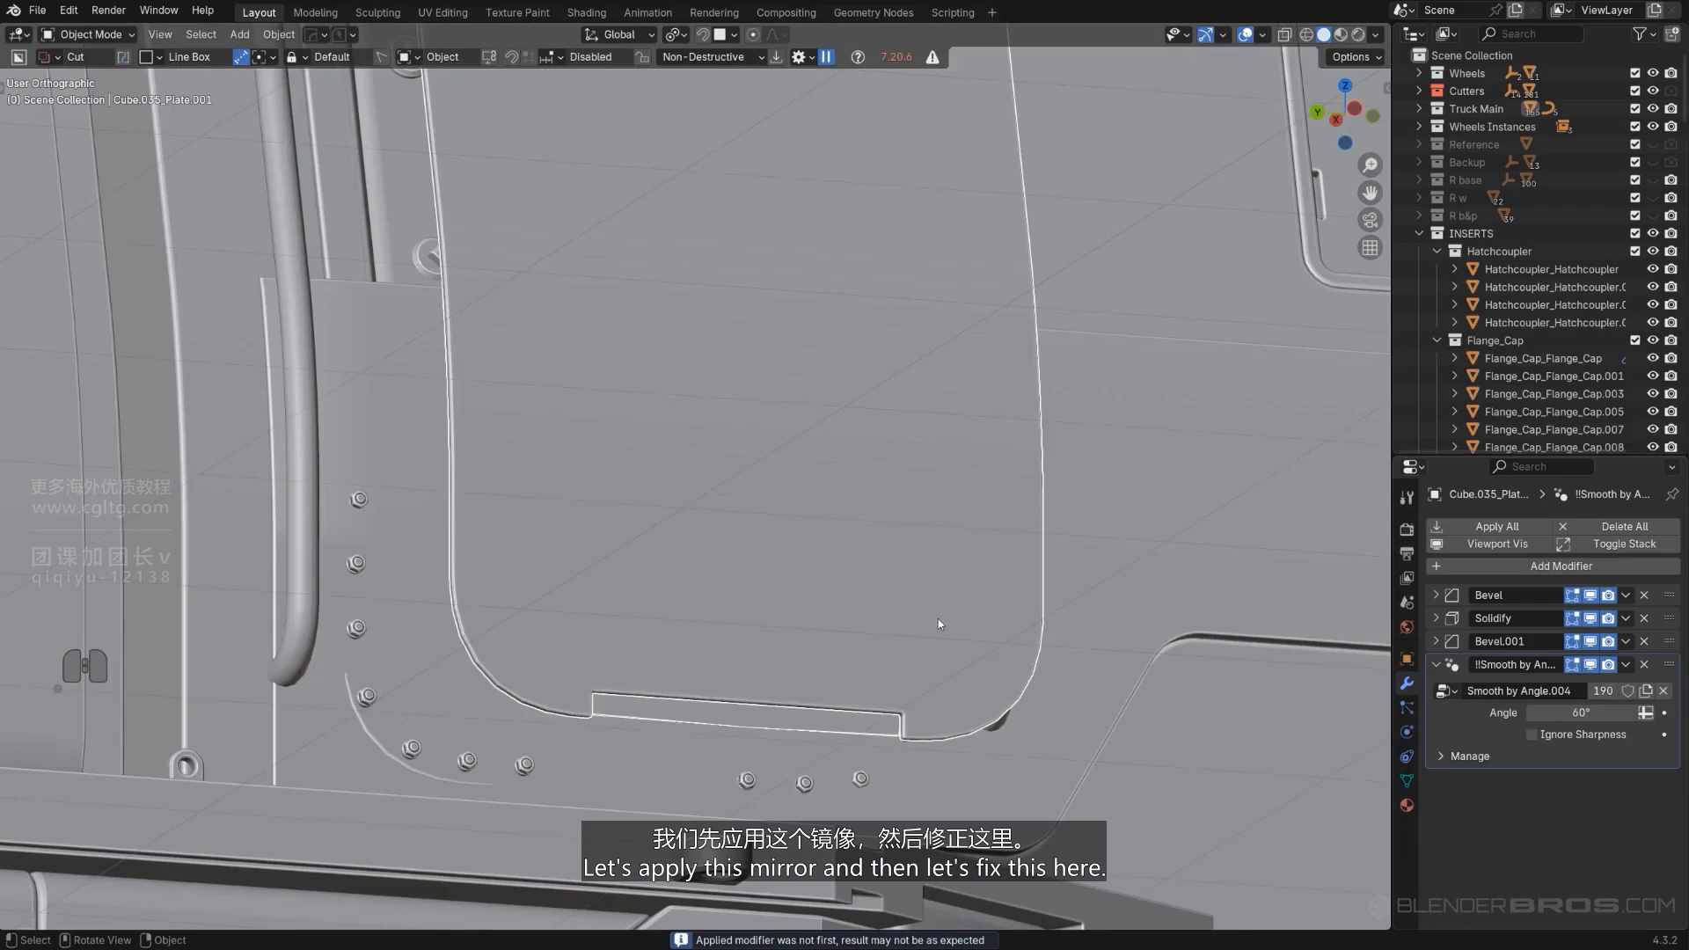
key(Tab)
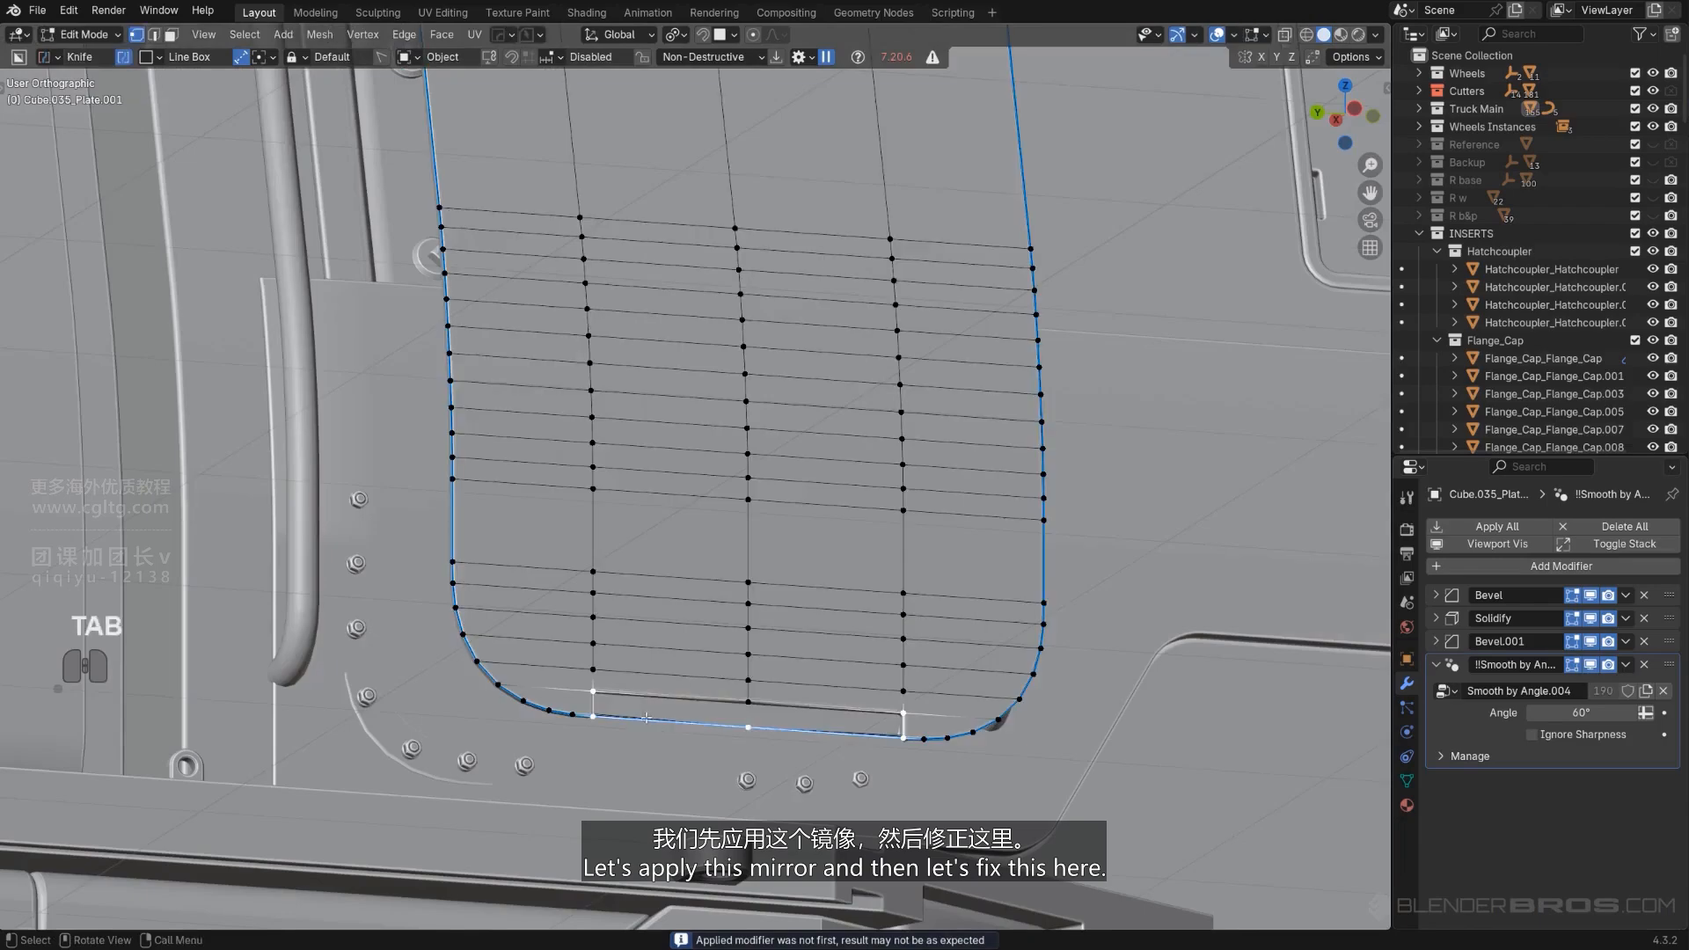
alt+shift+click(889, 741)
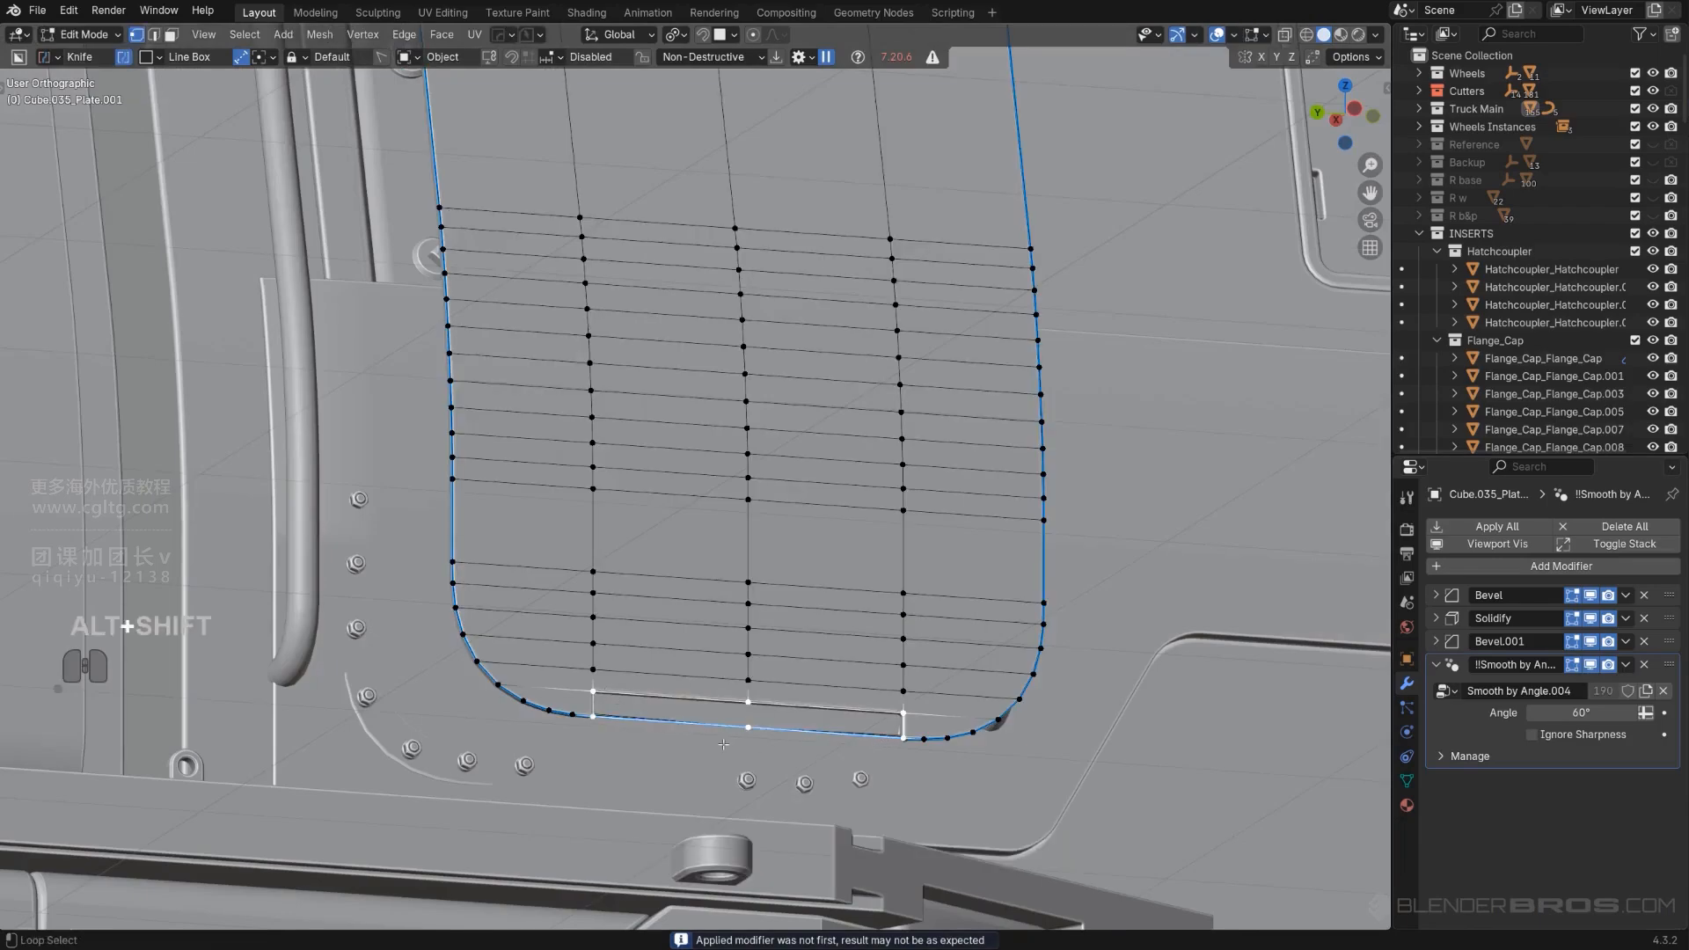
key(f)
key(Tab)
Shade the completed door panel smooth with sharp edges kept.
scroll(938, 385, down, 2)
middle_drag(938, 385, 836, 514)
scroll(942, 458, down, 3)
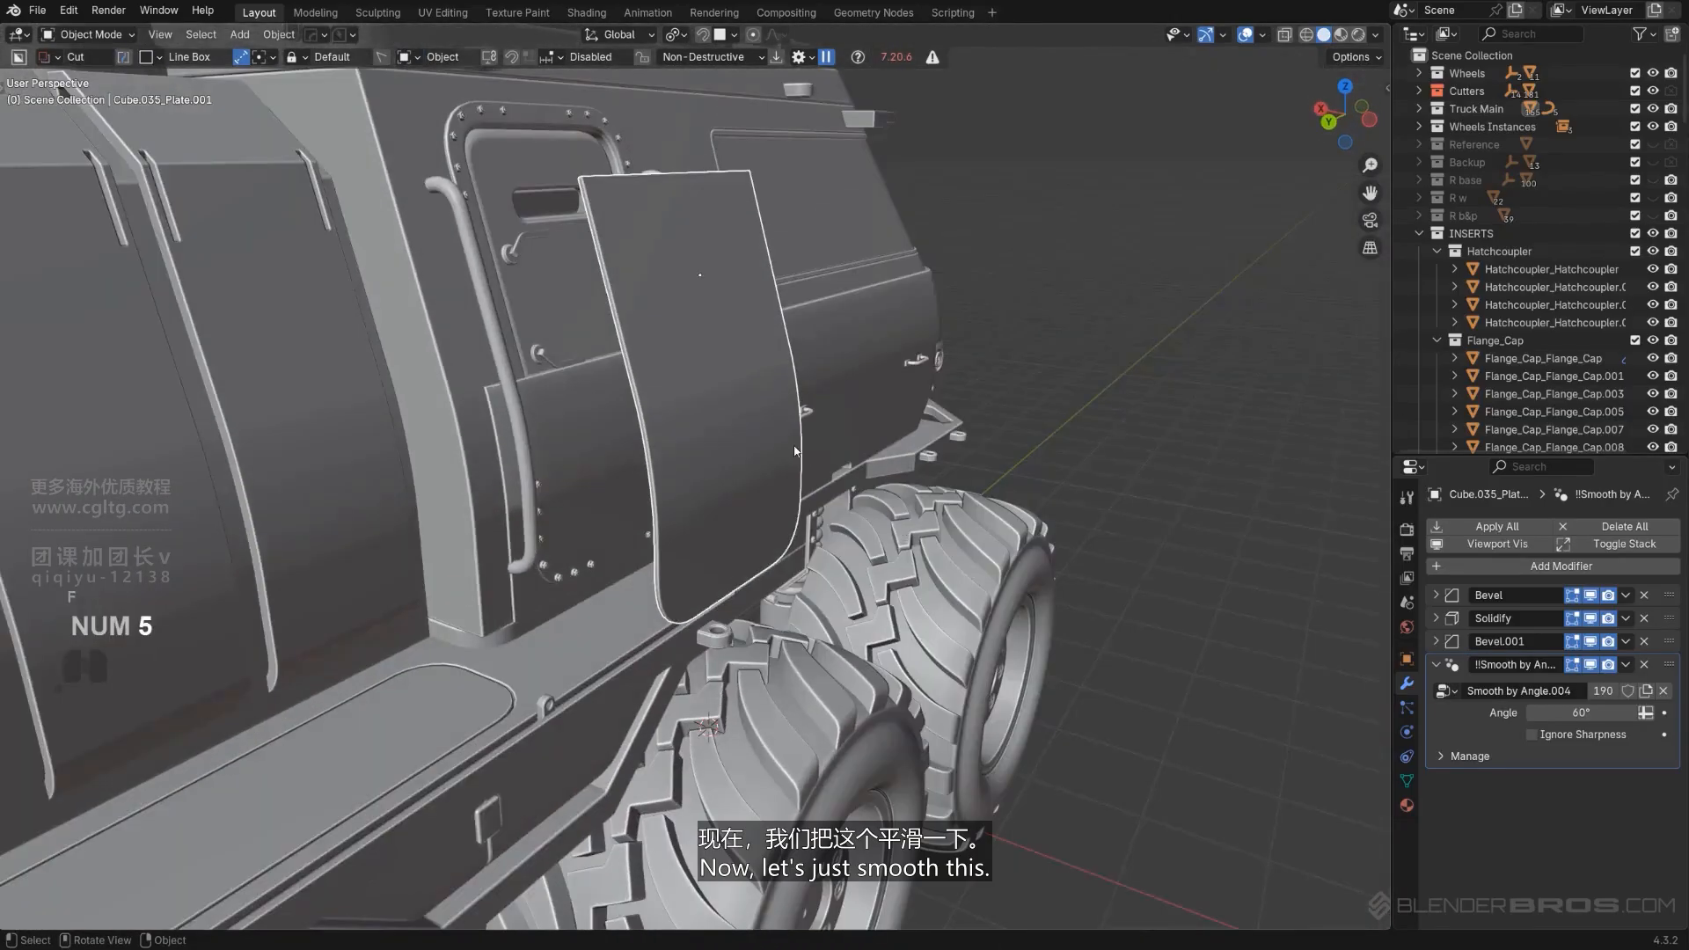
middle_drag(795, 451, 757, 446)
right_click(757, 446)
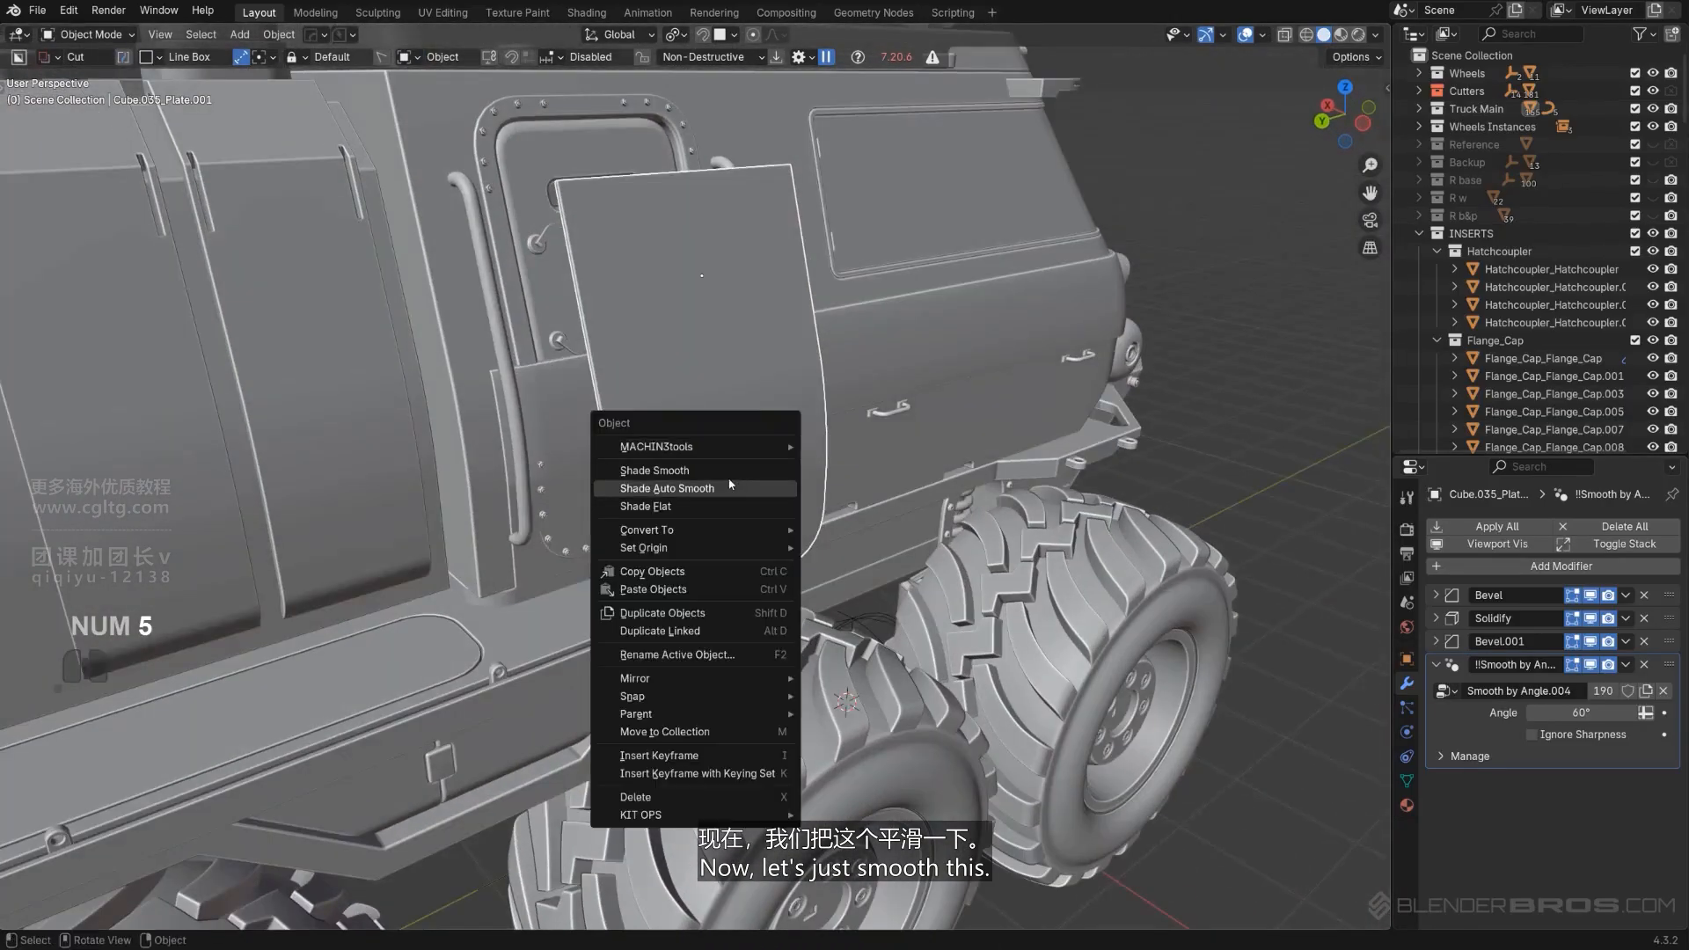
click(729, 470)
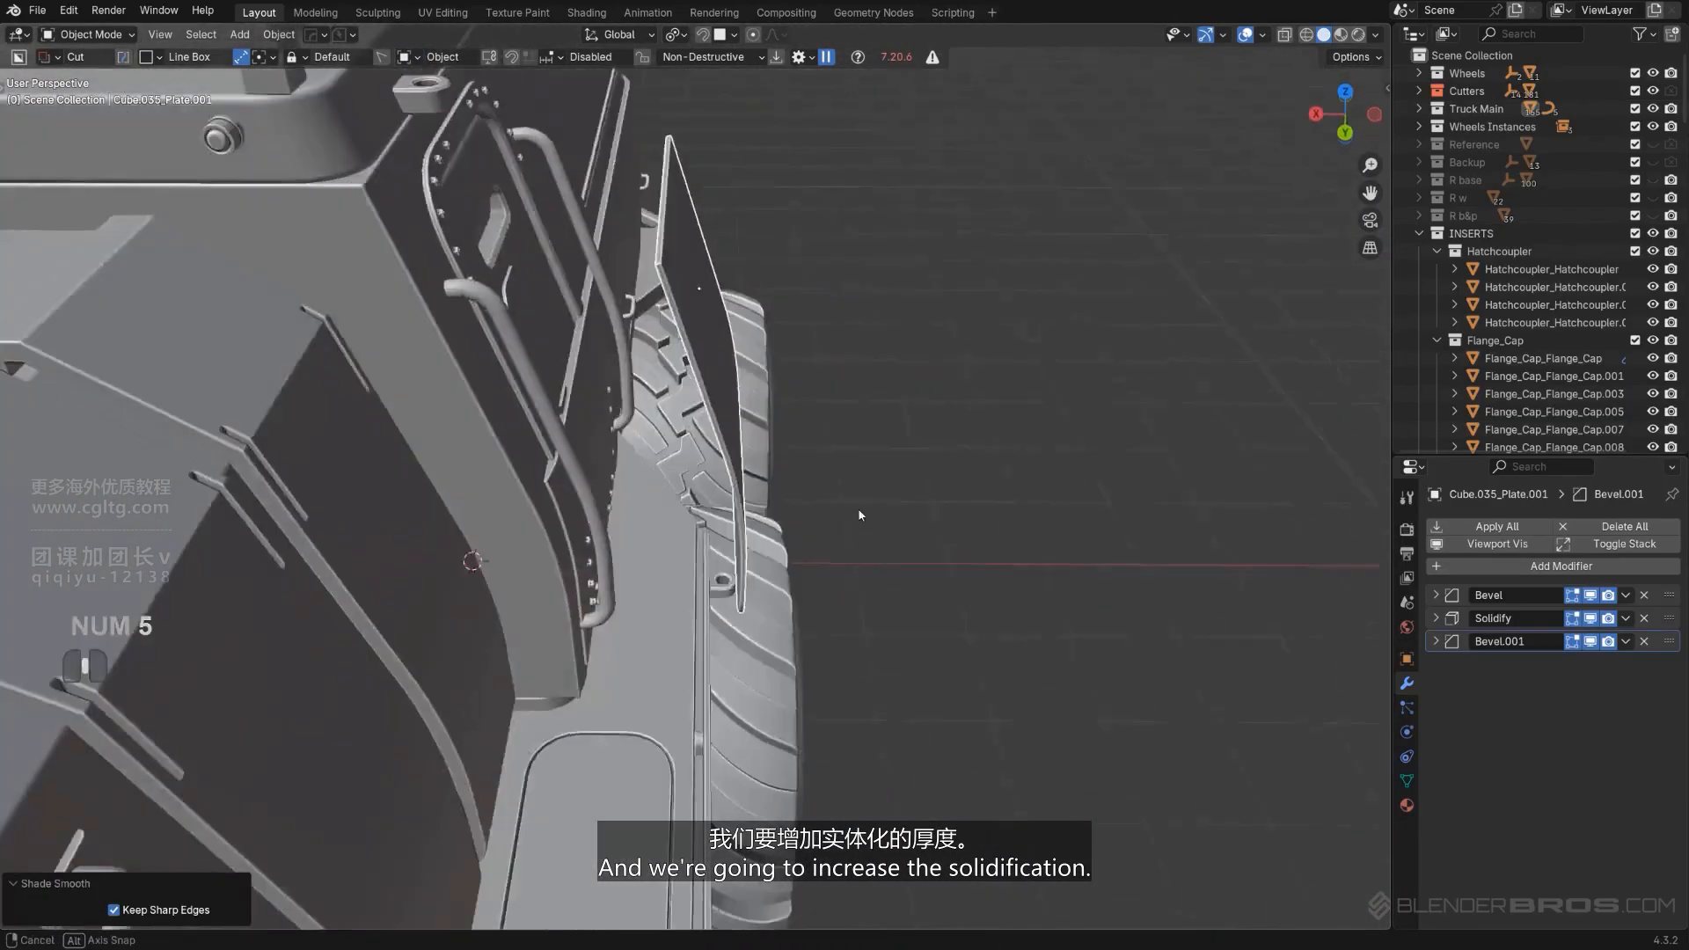
Clear the door panel's first Bevel modifier and increase its Solidify thickness with HOps into a deep block.
key(Tab)
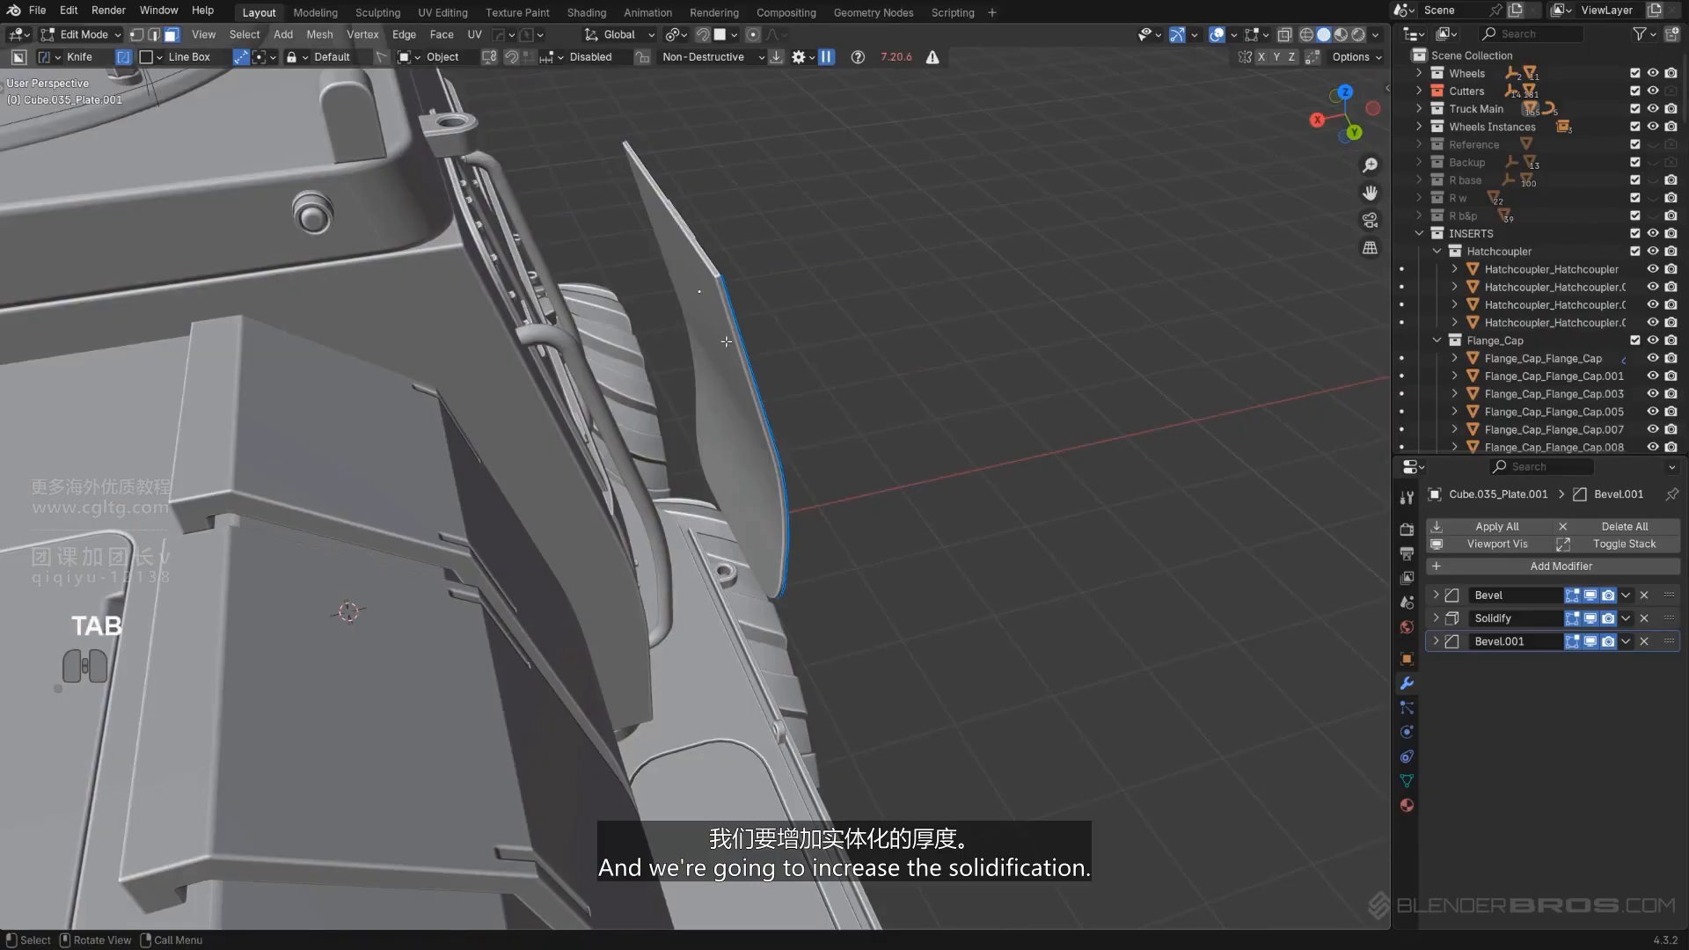
middle_drag(761, 399, 635, 350)
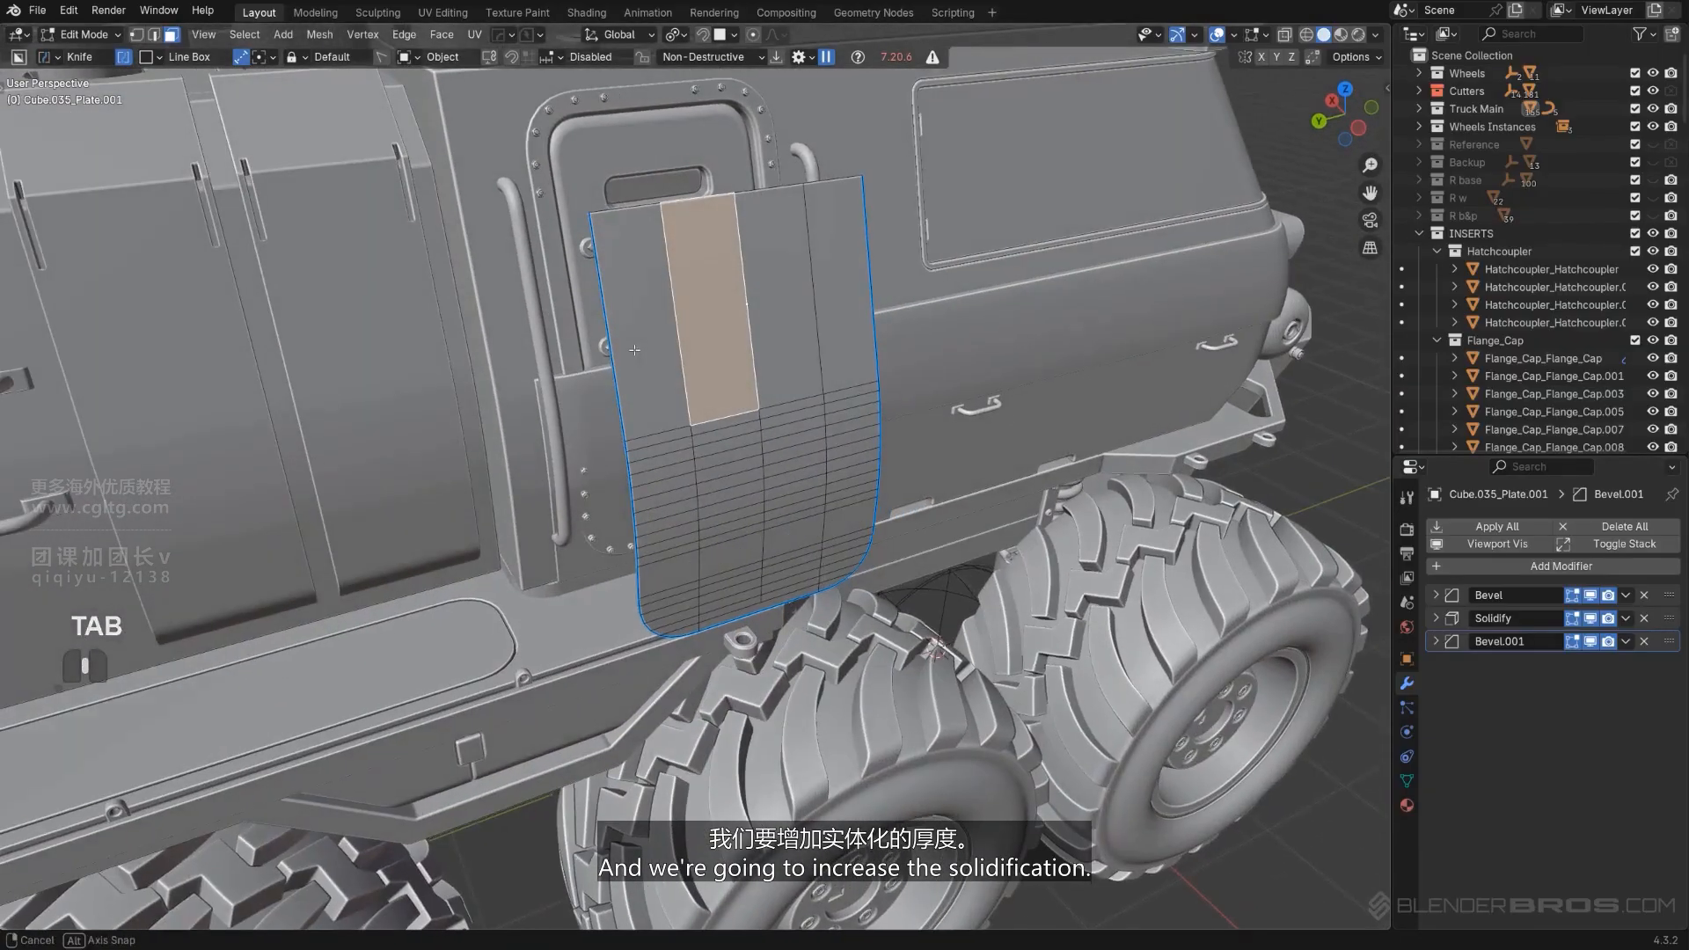
key(Tab)
key(q)
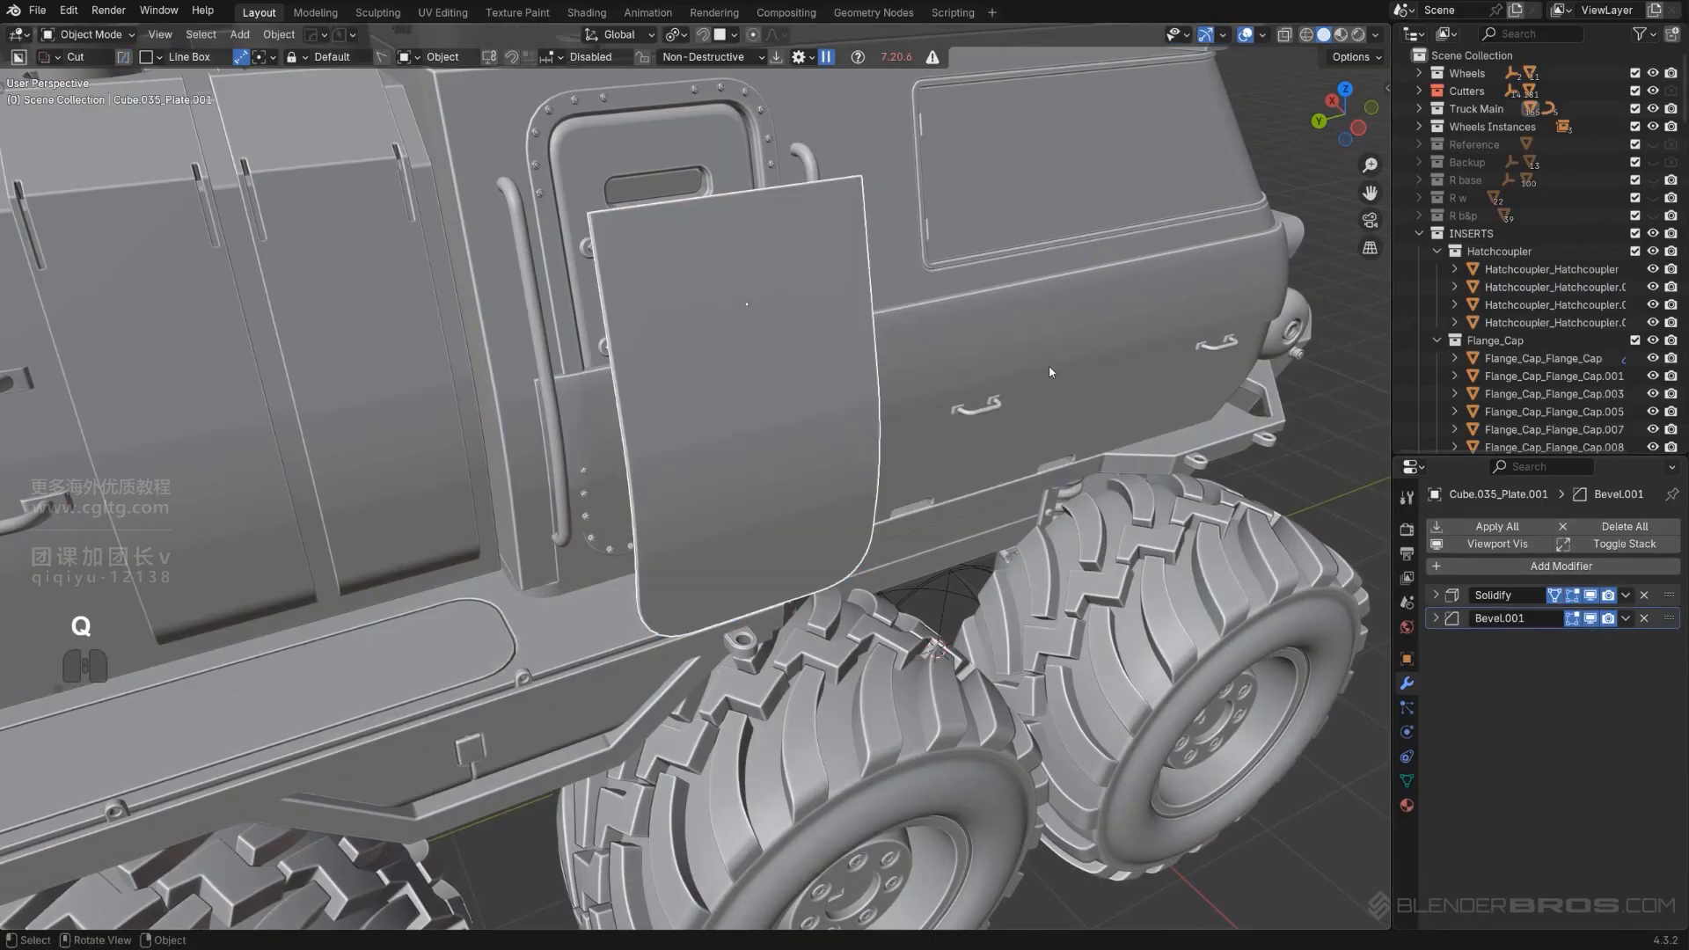
middle_drag(1052, 373, 947, 387)
key(q)
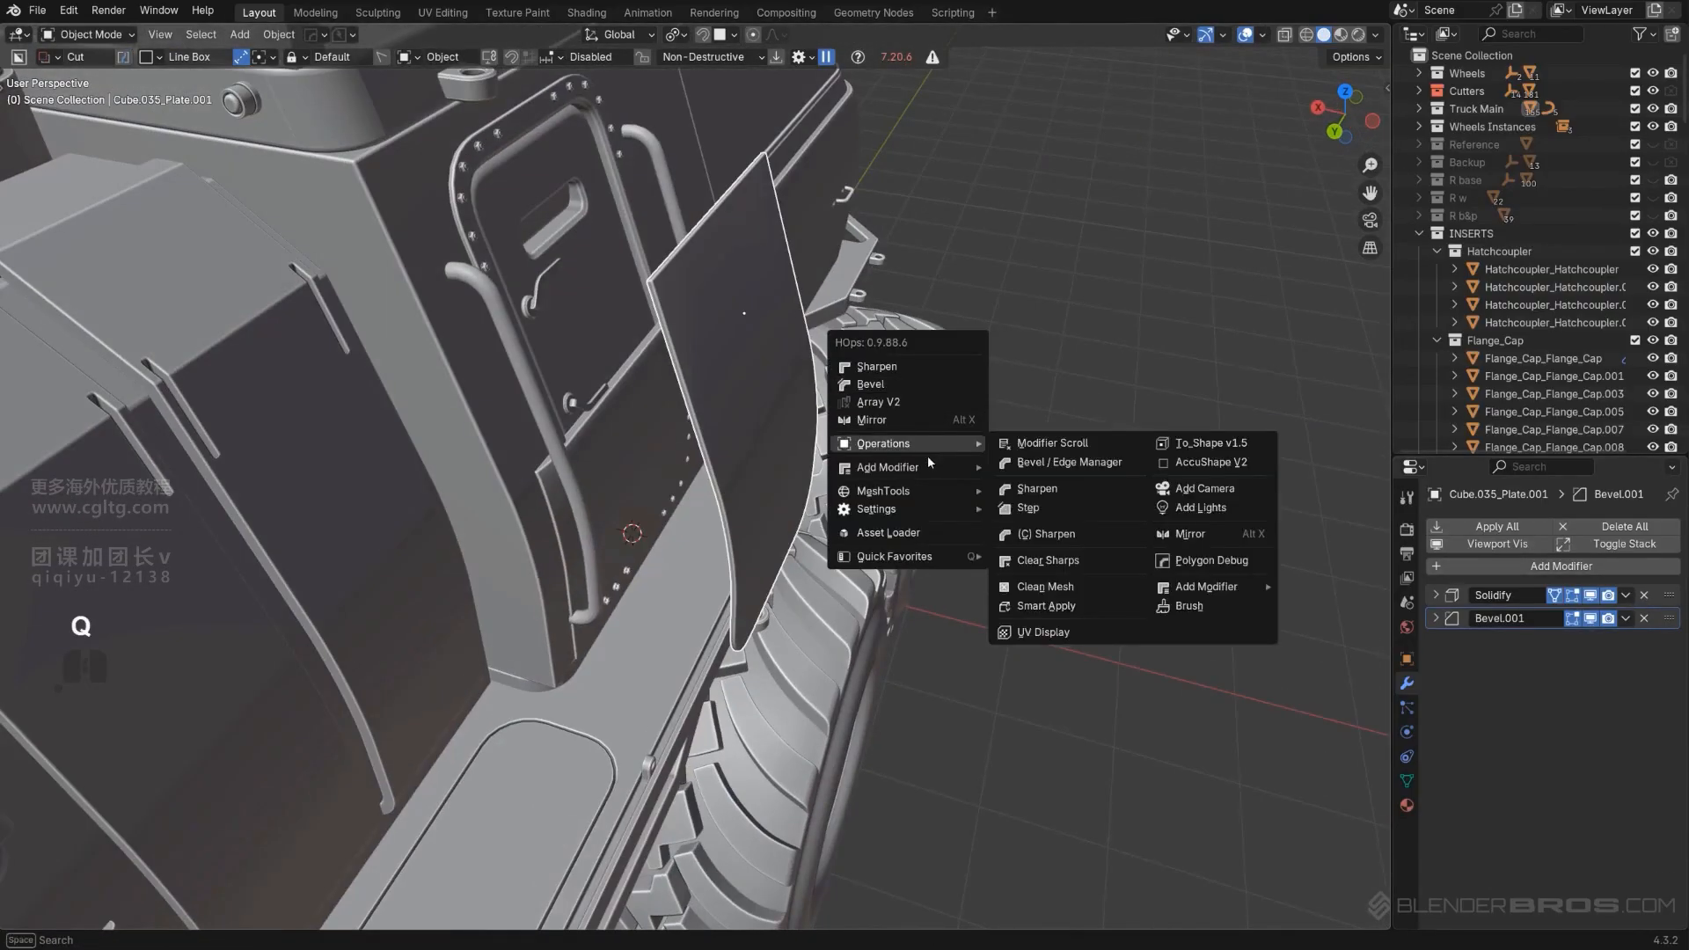
mouse_move(927, 467)
click(1053, 482)
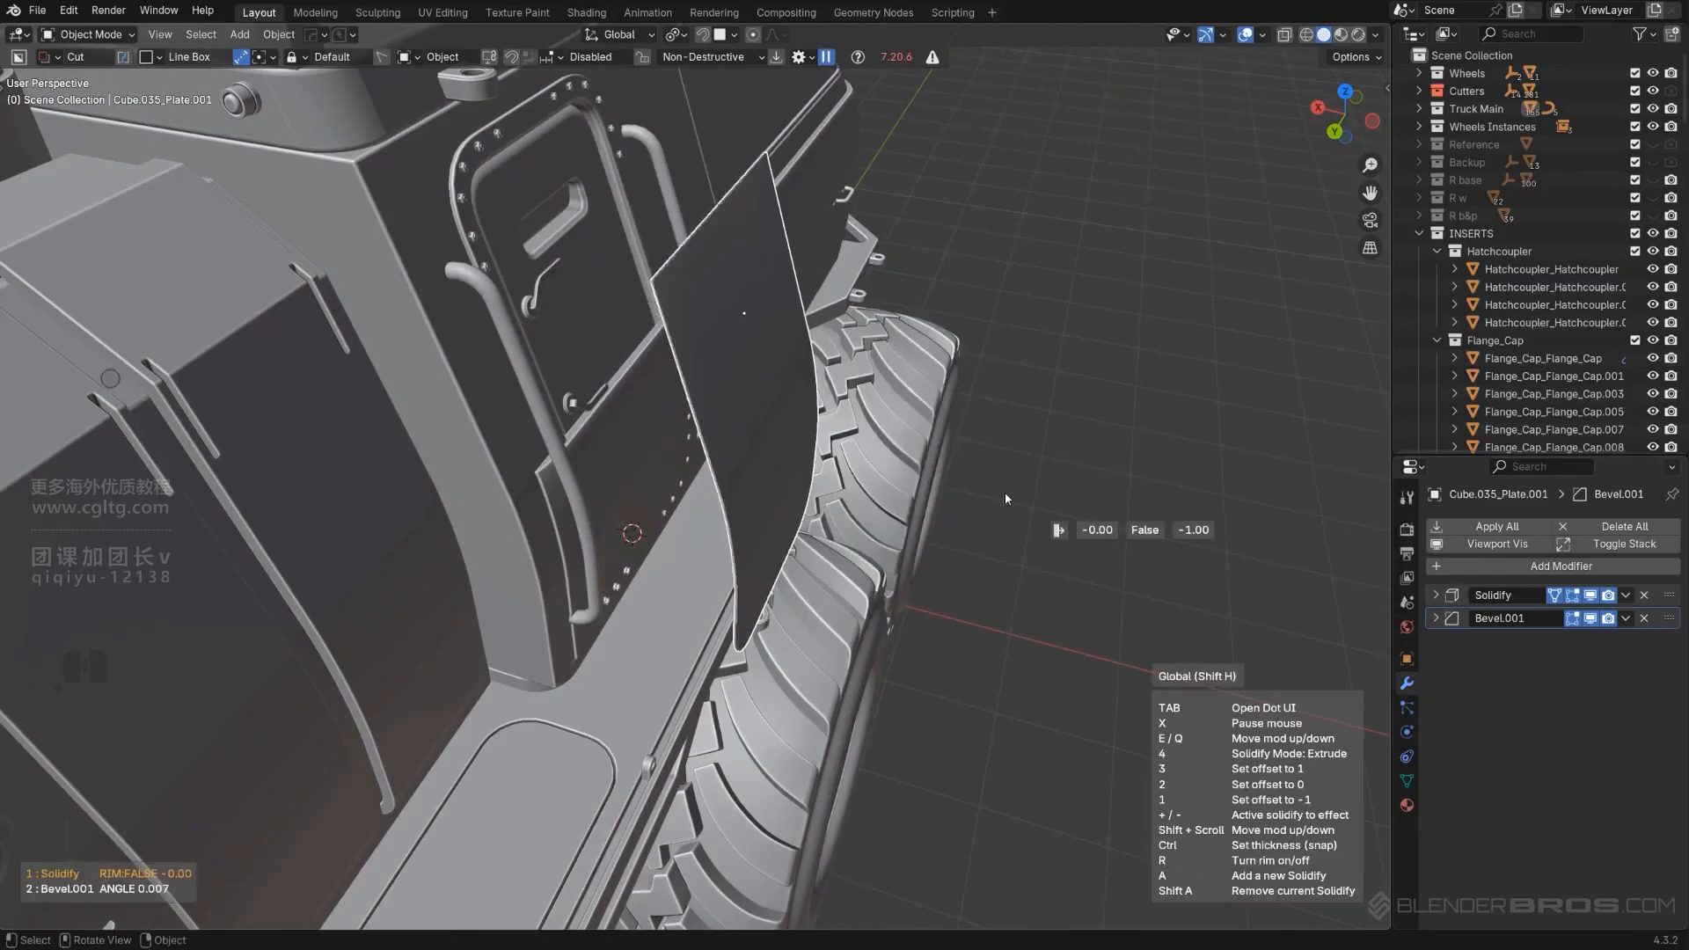
click(928, 497)
middle_drag(929, 497, 912, 438)
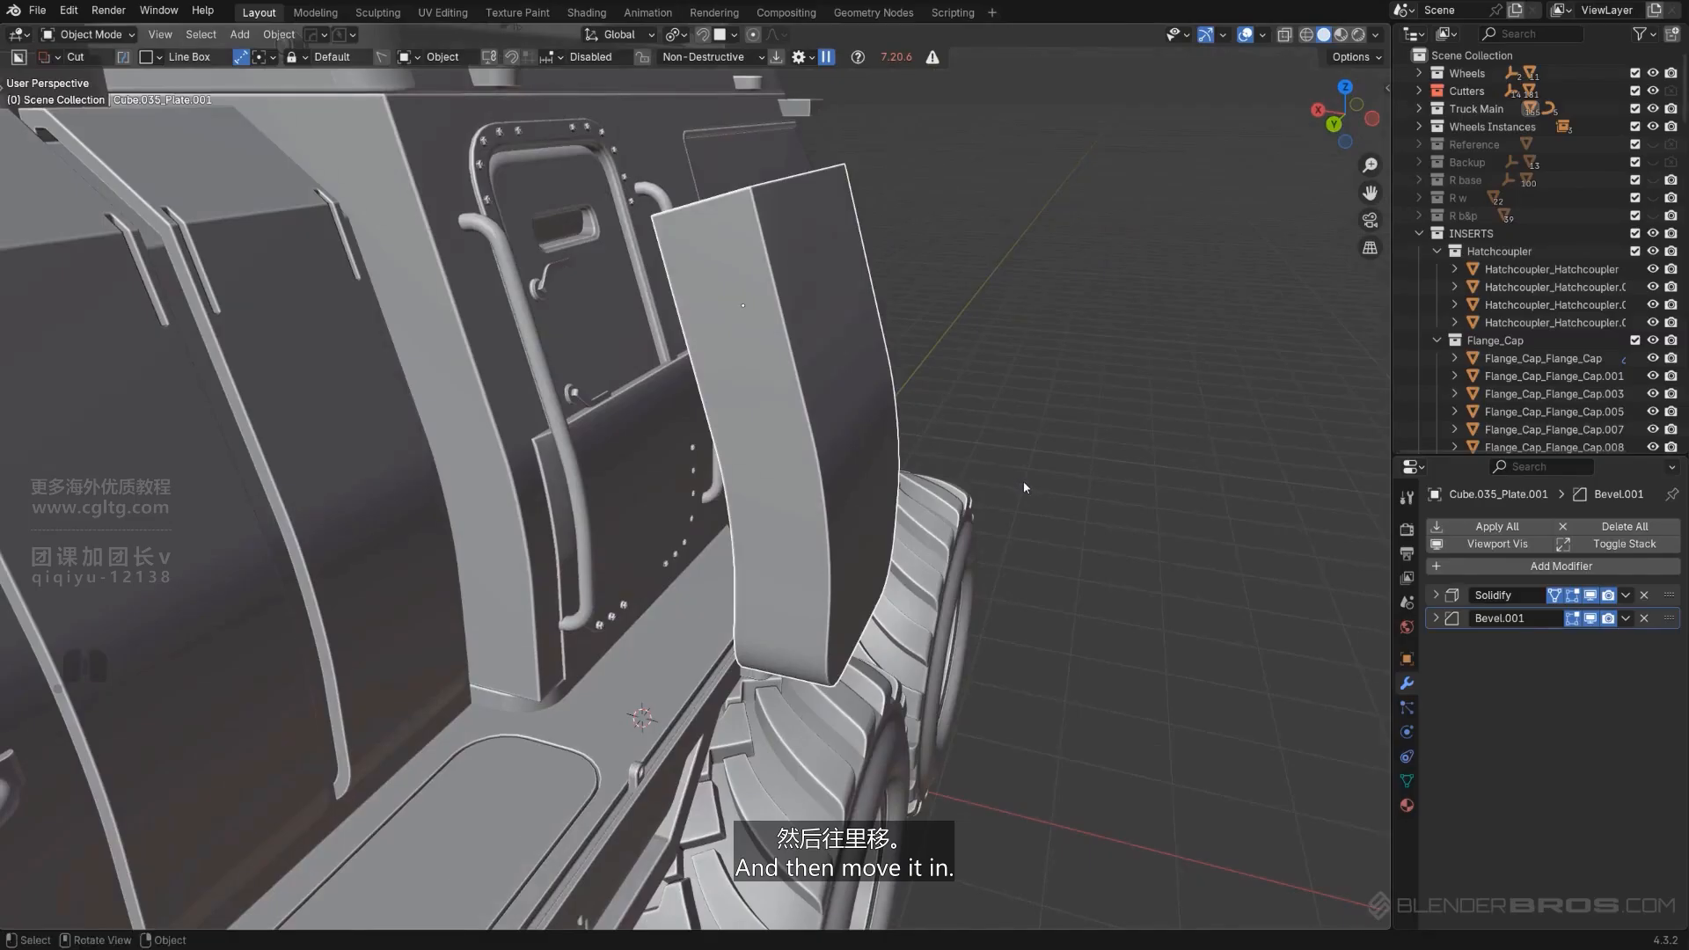
Move the thick door block about 0.77 m along X into the cab's doorway.
key(g)
key(x)
click(863, 457)
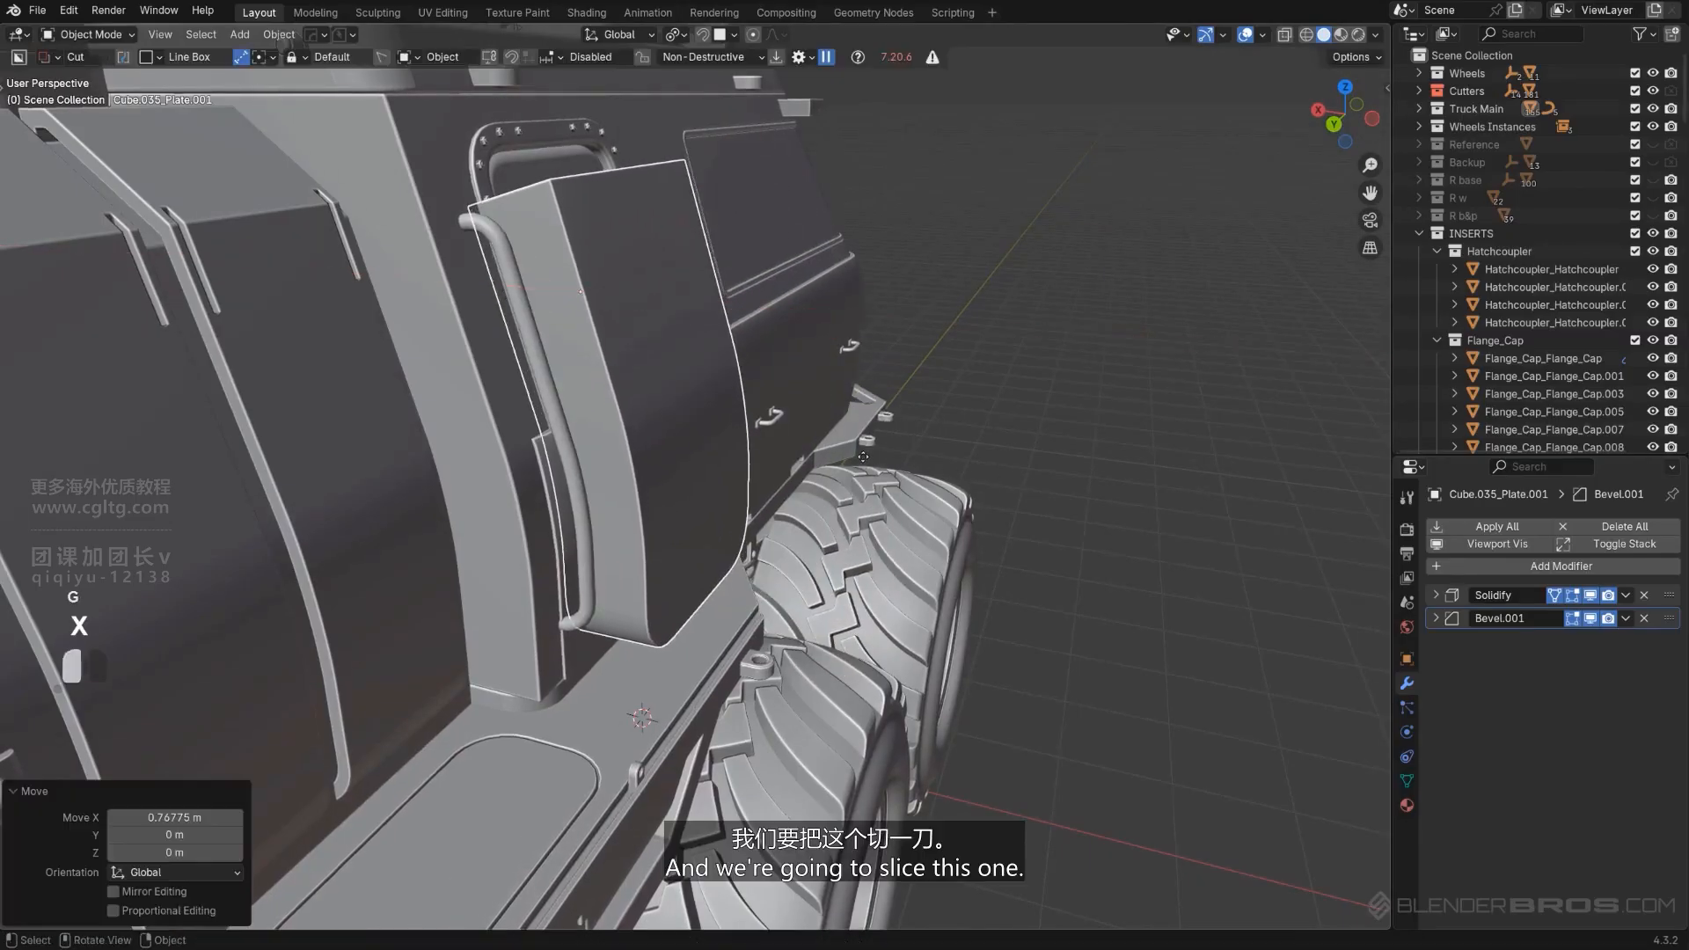
Try to cut the door block from the mirrored side plating with a HOps Difference boolean.
middle_drag(863, 457, 709, 458)
shift+click(943, 434)
key(q)
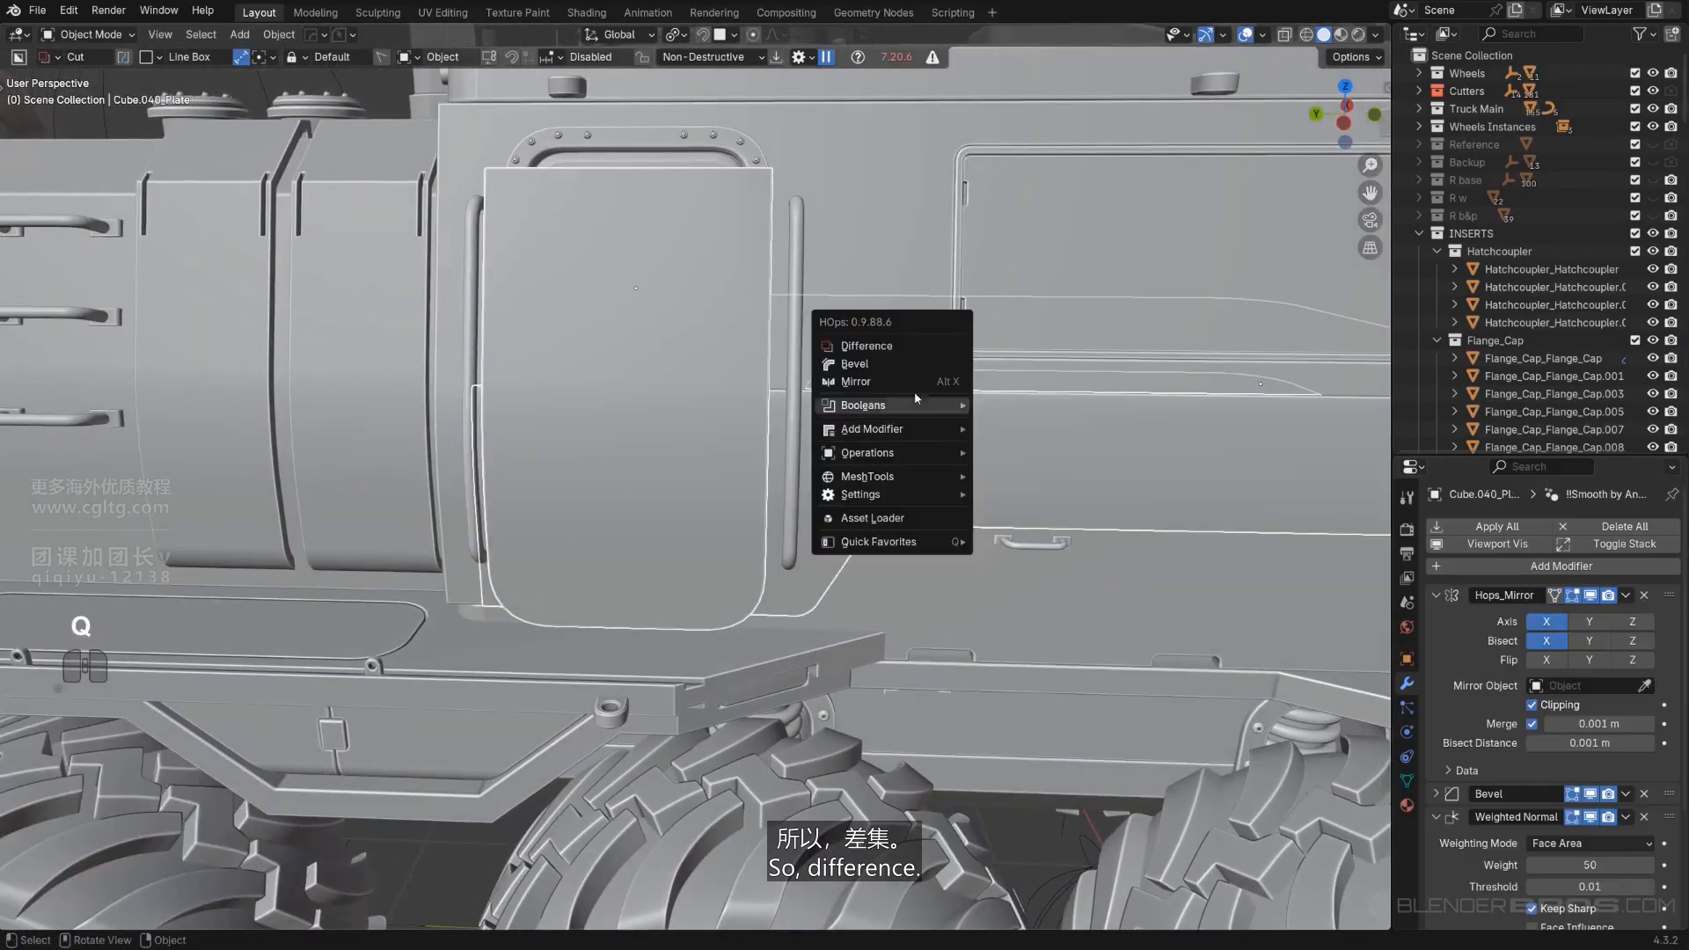
click(900, 346)
middle_drag(842, 401, 879, 404)
click(939, 424)
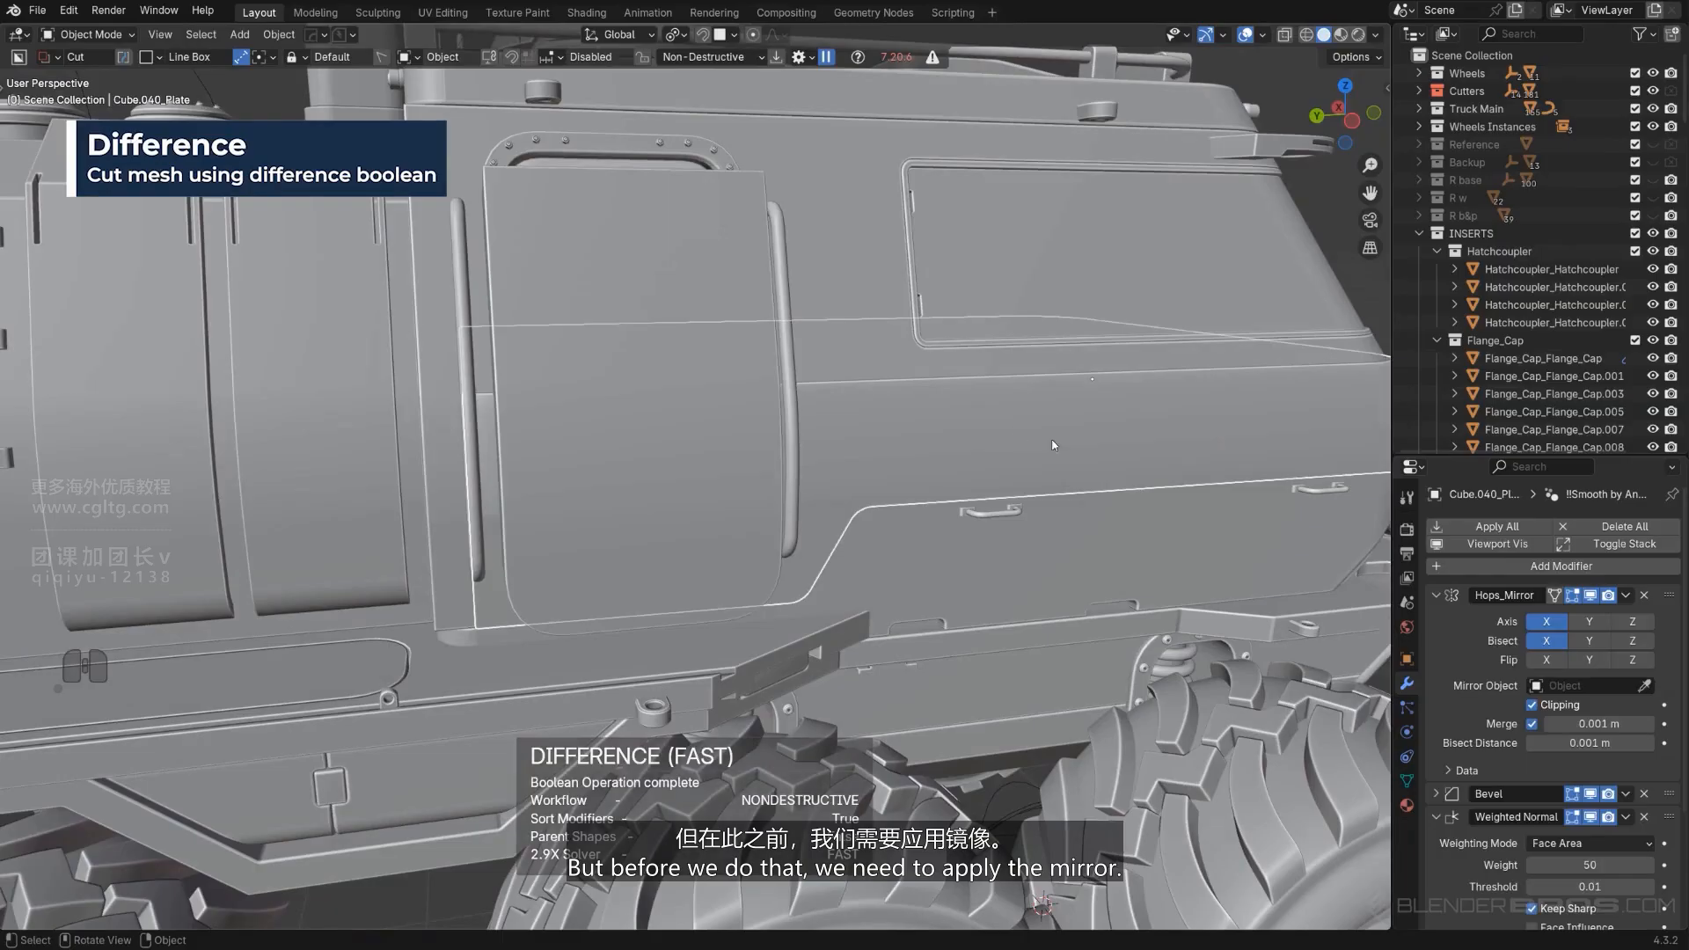
Apply the side plating's Mirror modifier and cut the door block out of the plating with a HOps Difference boolean.
click(1573, 619)
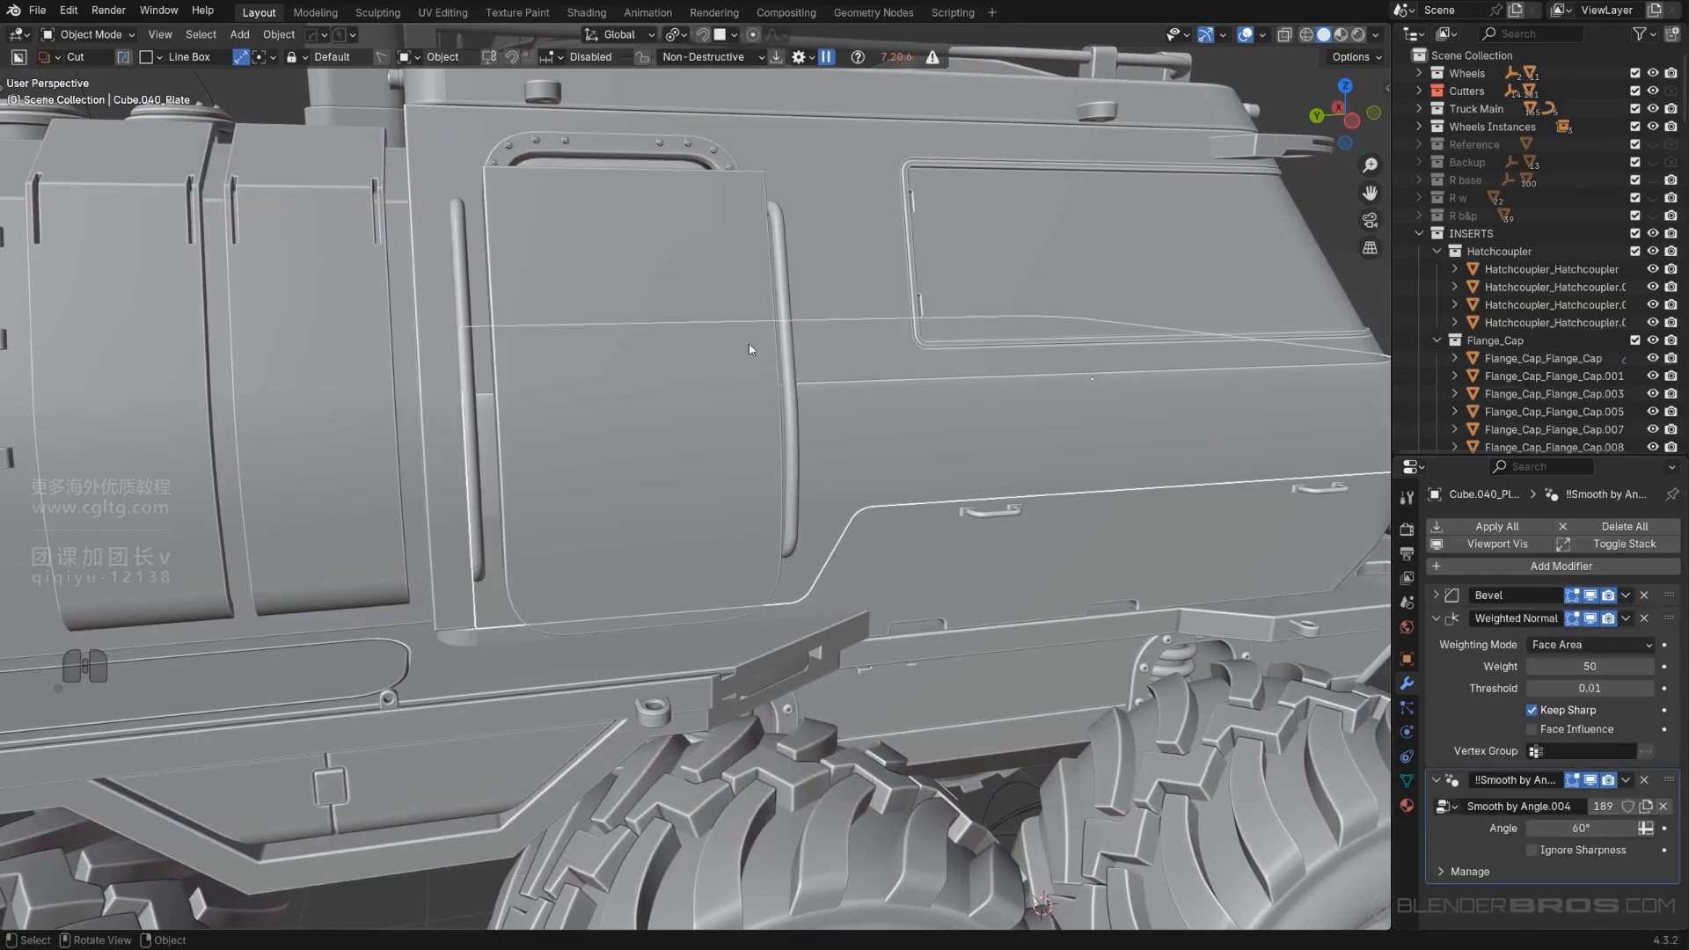
click(633, 396)
shift+click(842, 404)
key(q)
click(907, 442)
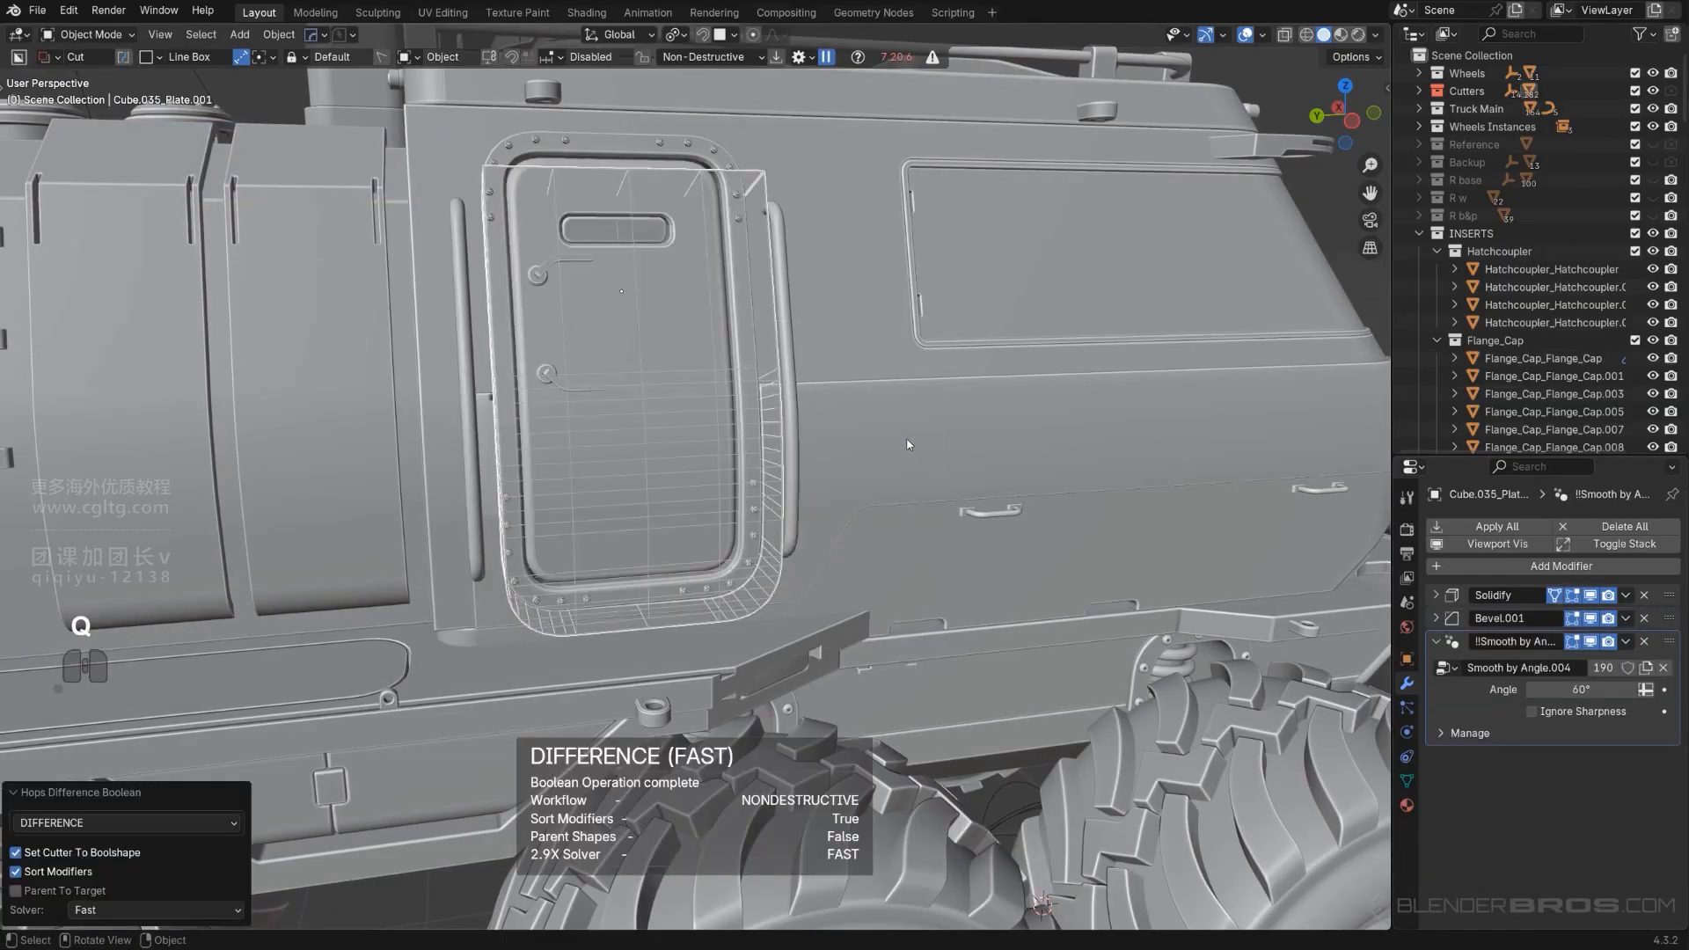
Hide the Cutters collection to reveal the cleared doorway.
key(shift+2)
scroll(889, 449, up, 4)
middle_drag(825, 468, 761, 424)
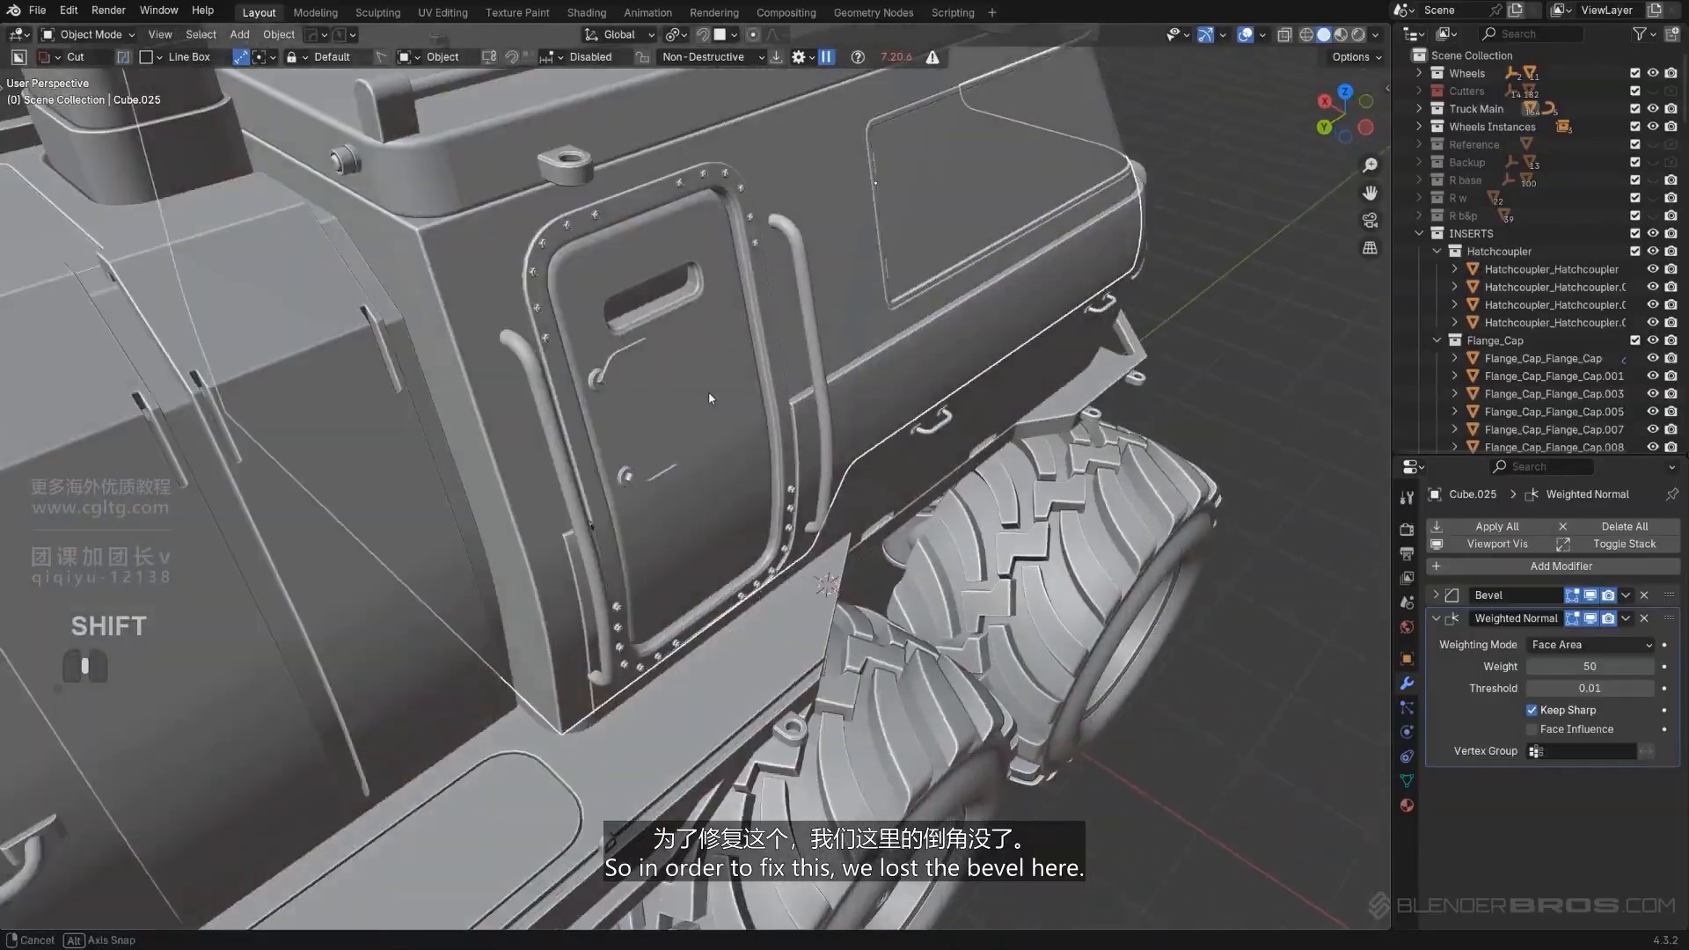
middle_drag(709, 392, 766, 414)
Try to bevel the long vertical corner edge of Cube.025 beside the doorway with six segments.
right_click(711, 380)
click(647, 415)
scroll(647, 416, up, 2)
key(Tab)
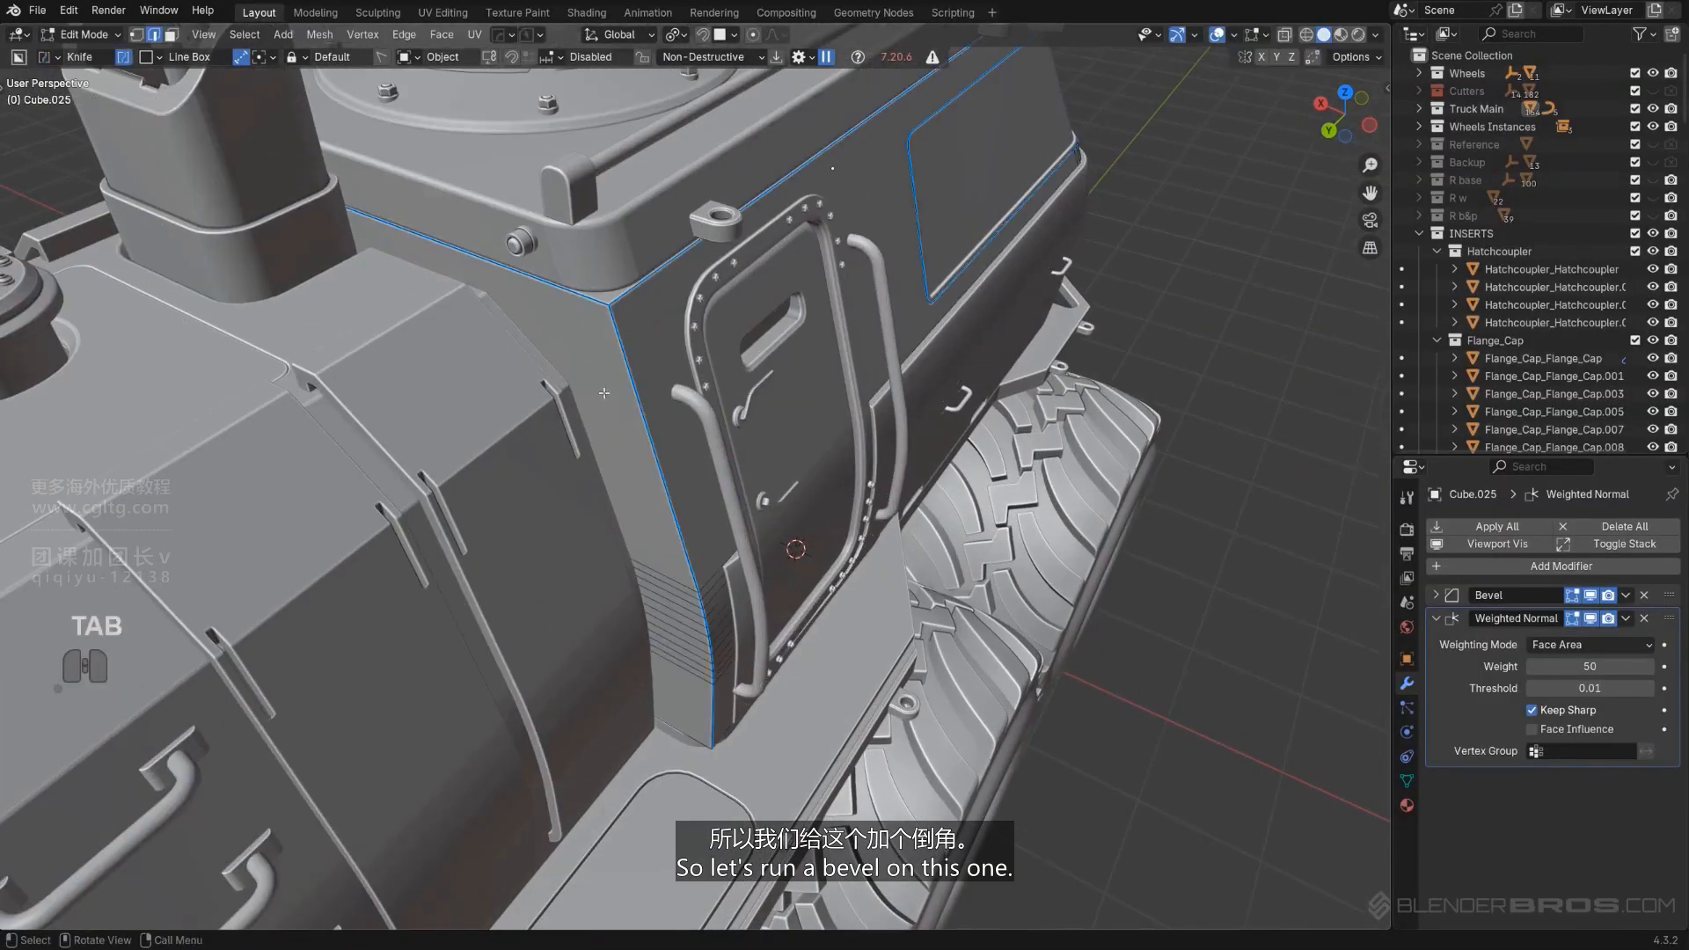
ctrl+click(710, 723)
key(ctrl+b)
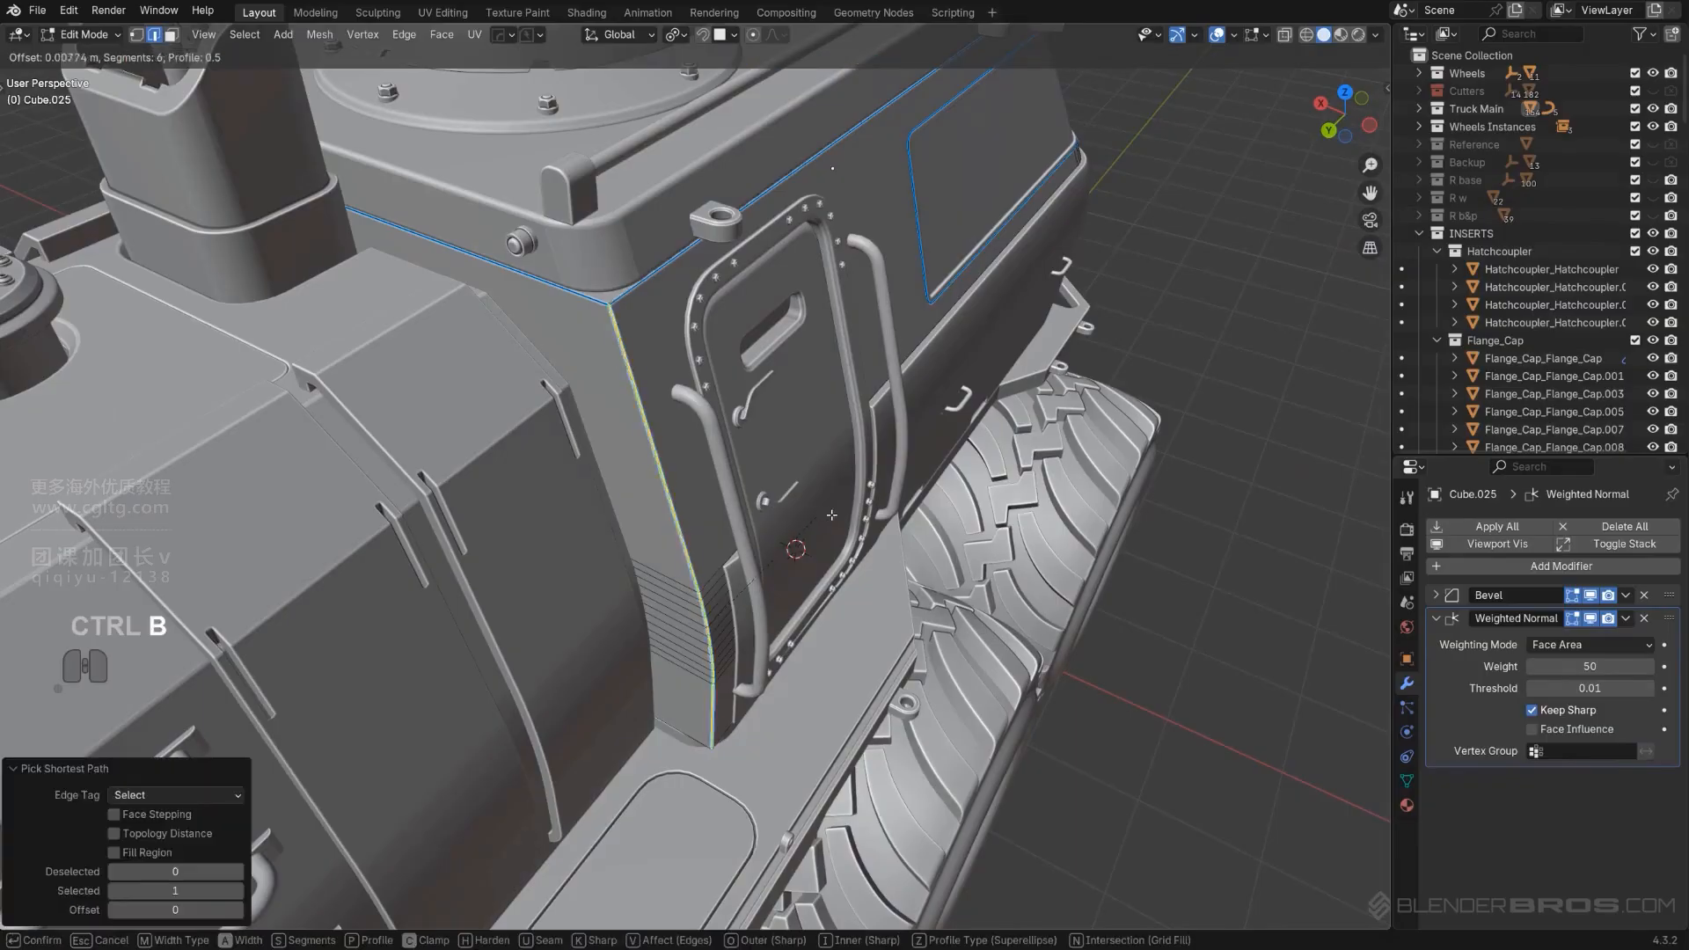
key(Tab)
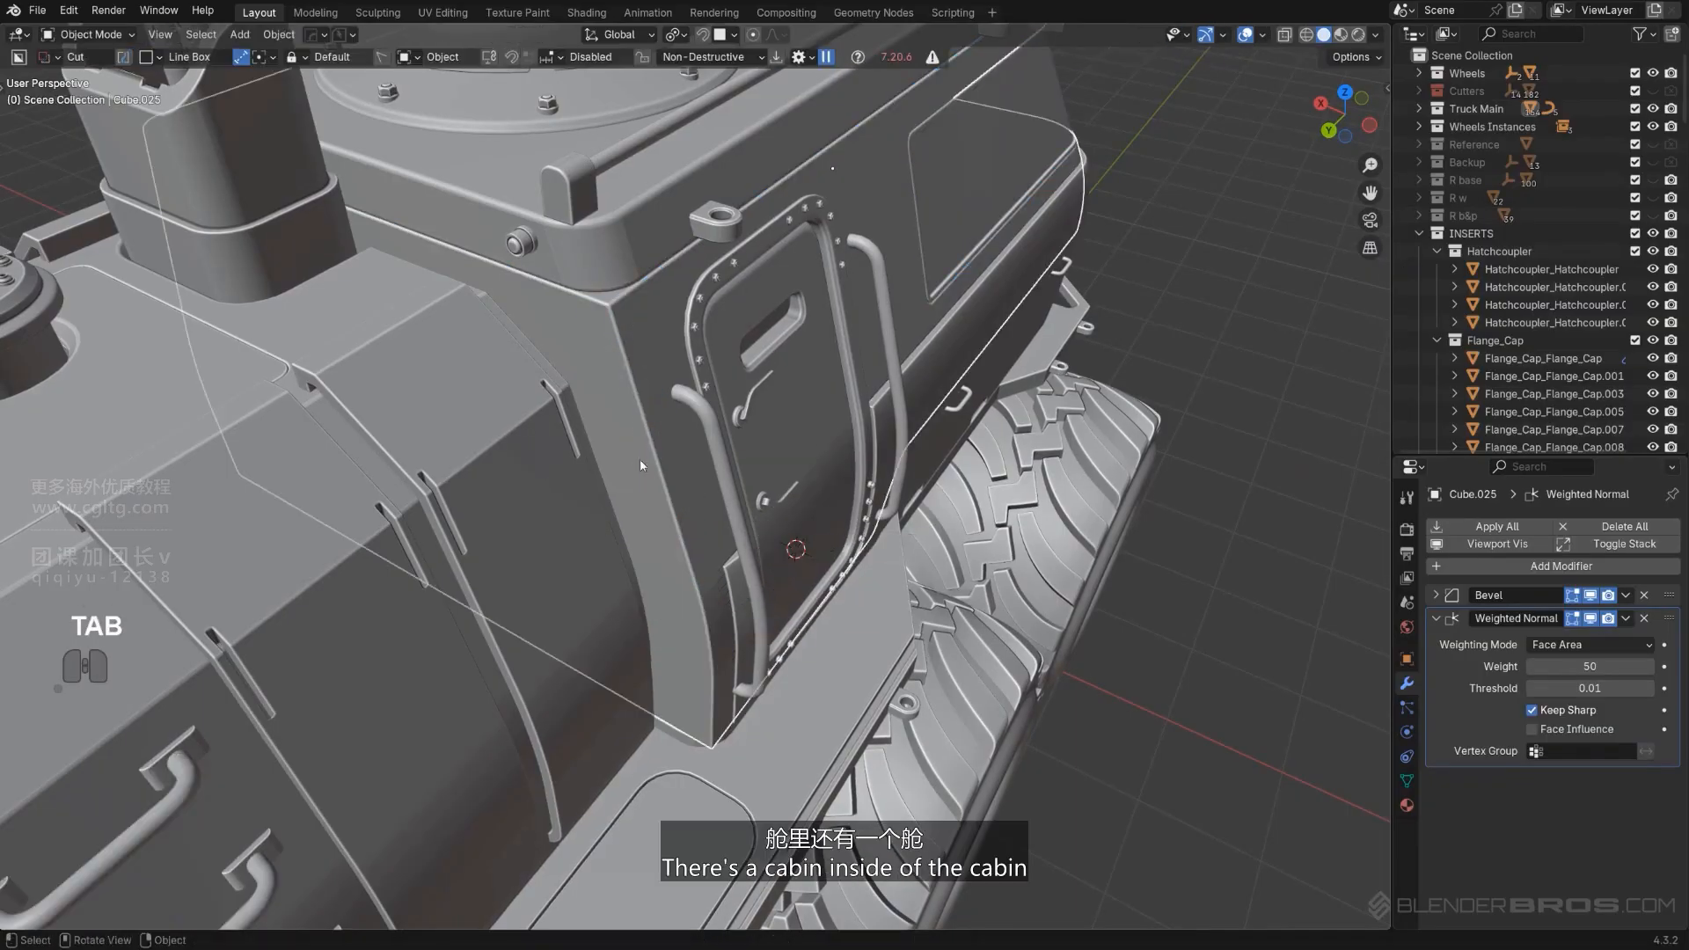
Move the outer cab plating Cube.040 and the main cabin Cube.025 aside in turn to tell them apart, restoring both positions.
key(g)
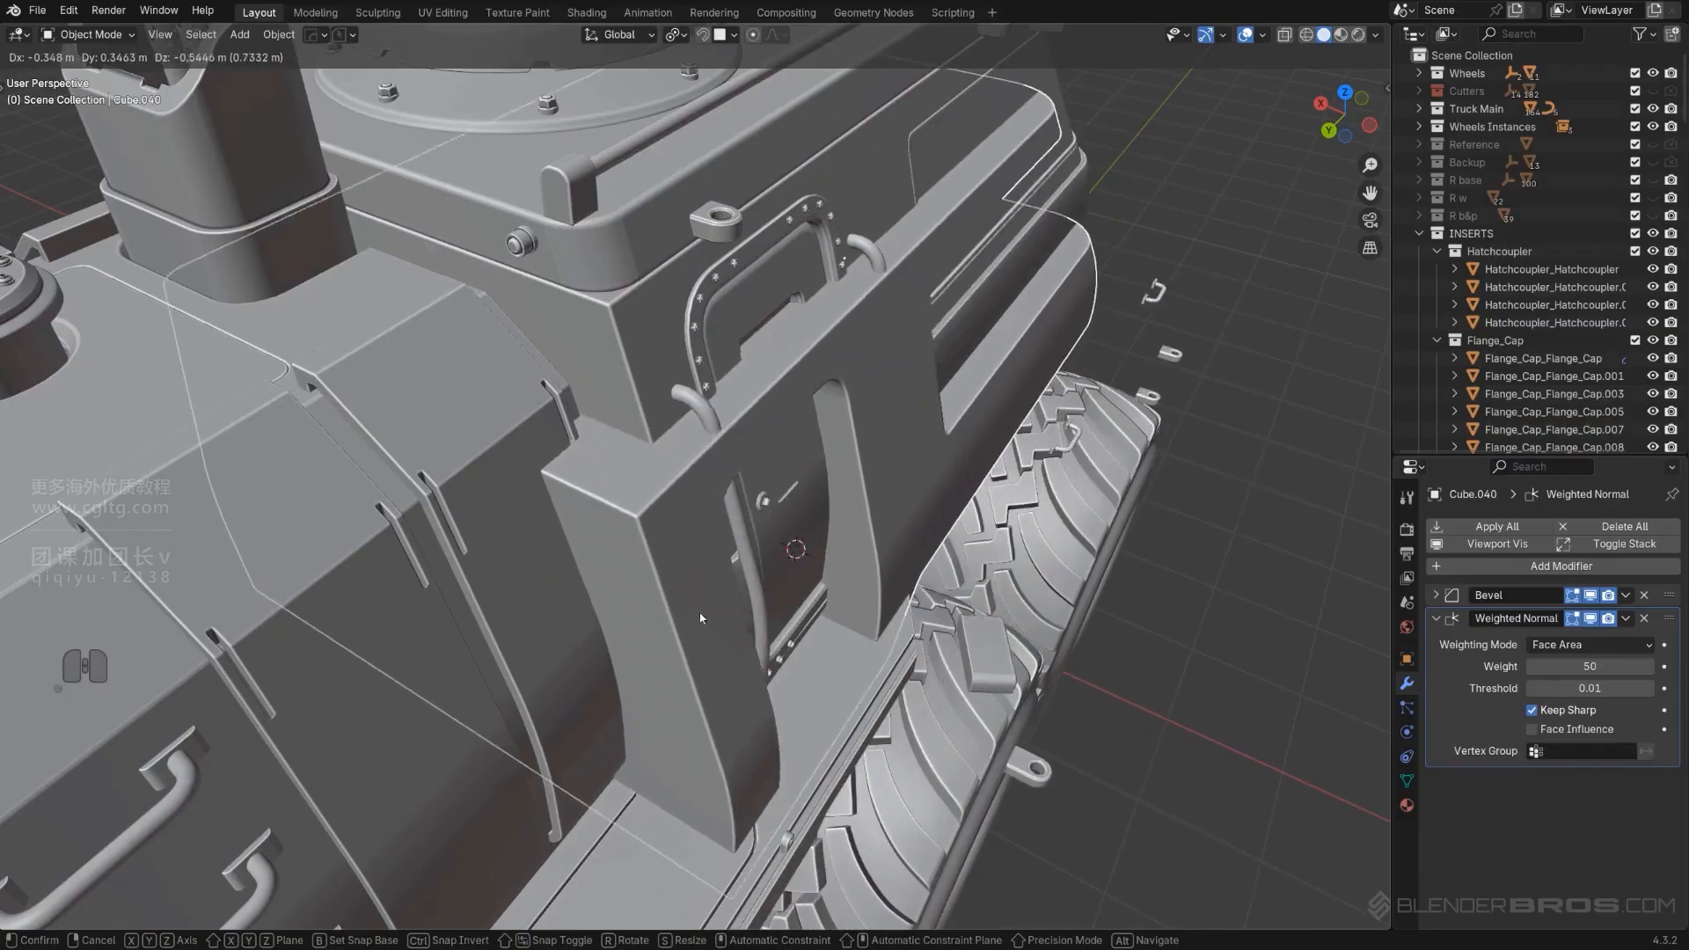
click(554, 486)
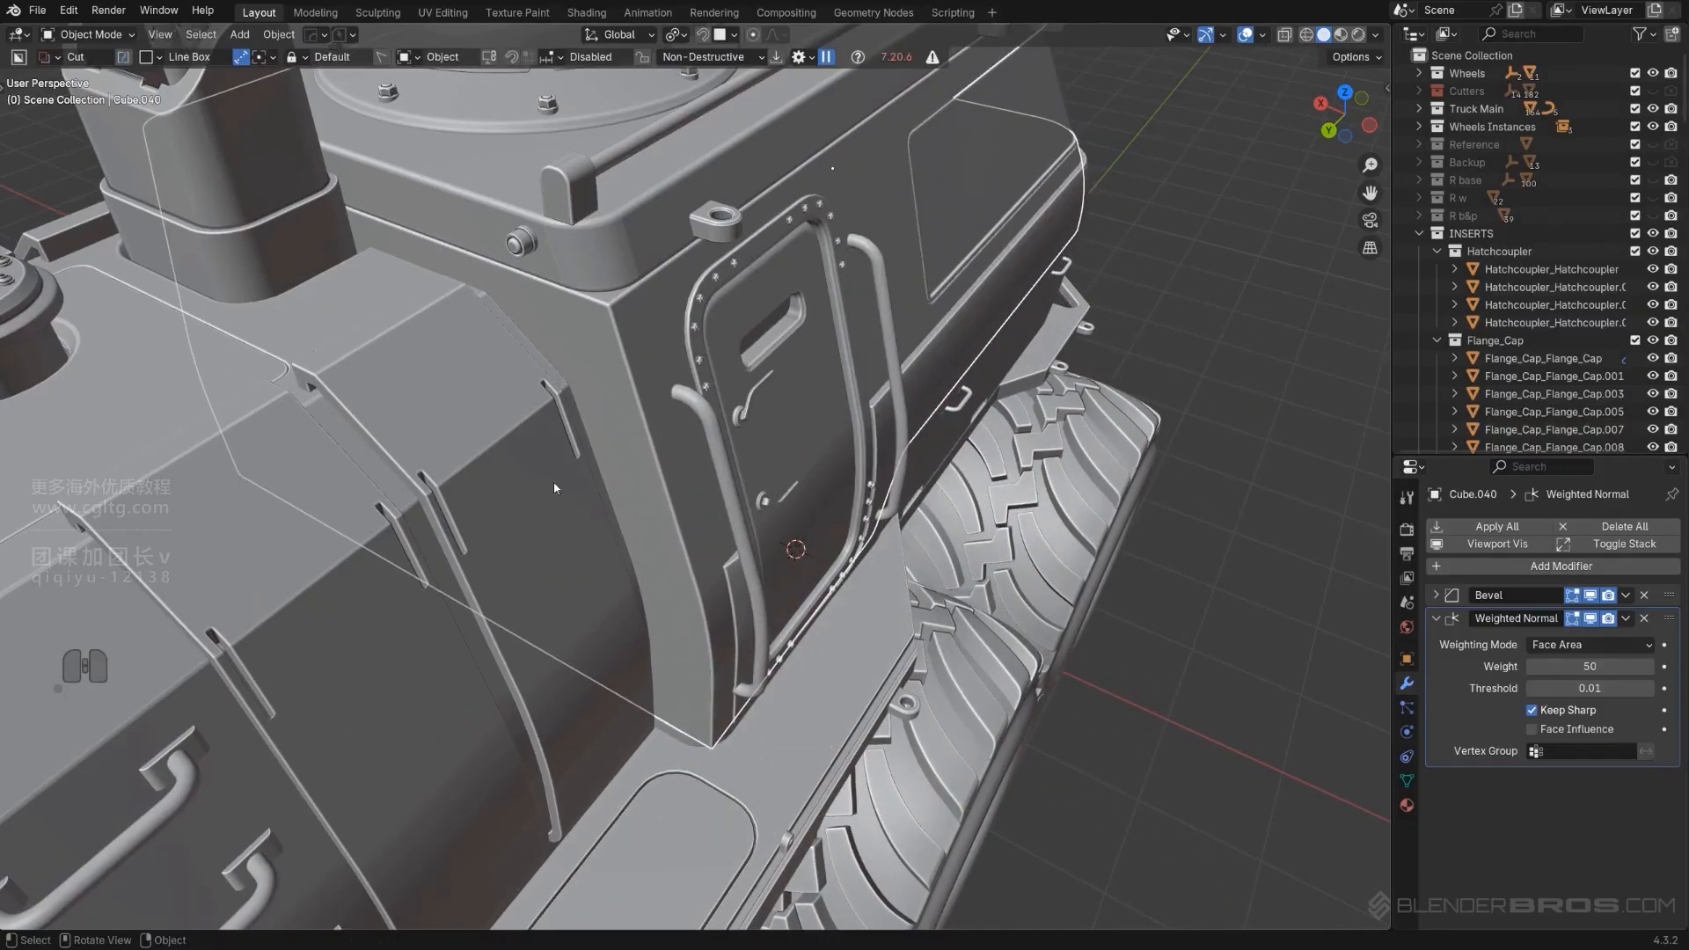
click(688, 457)
key(g)
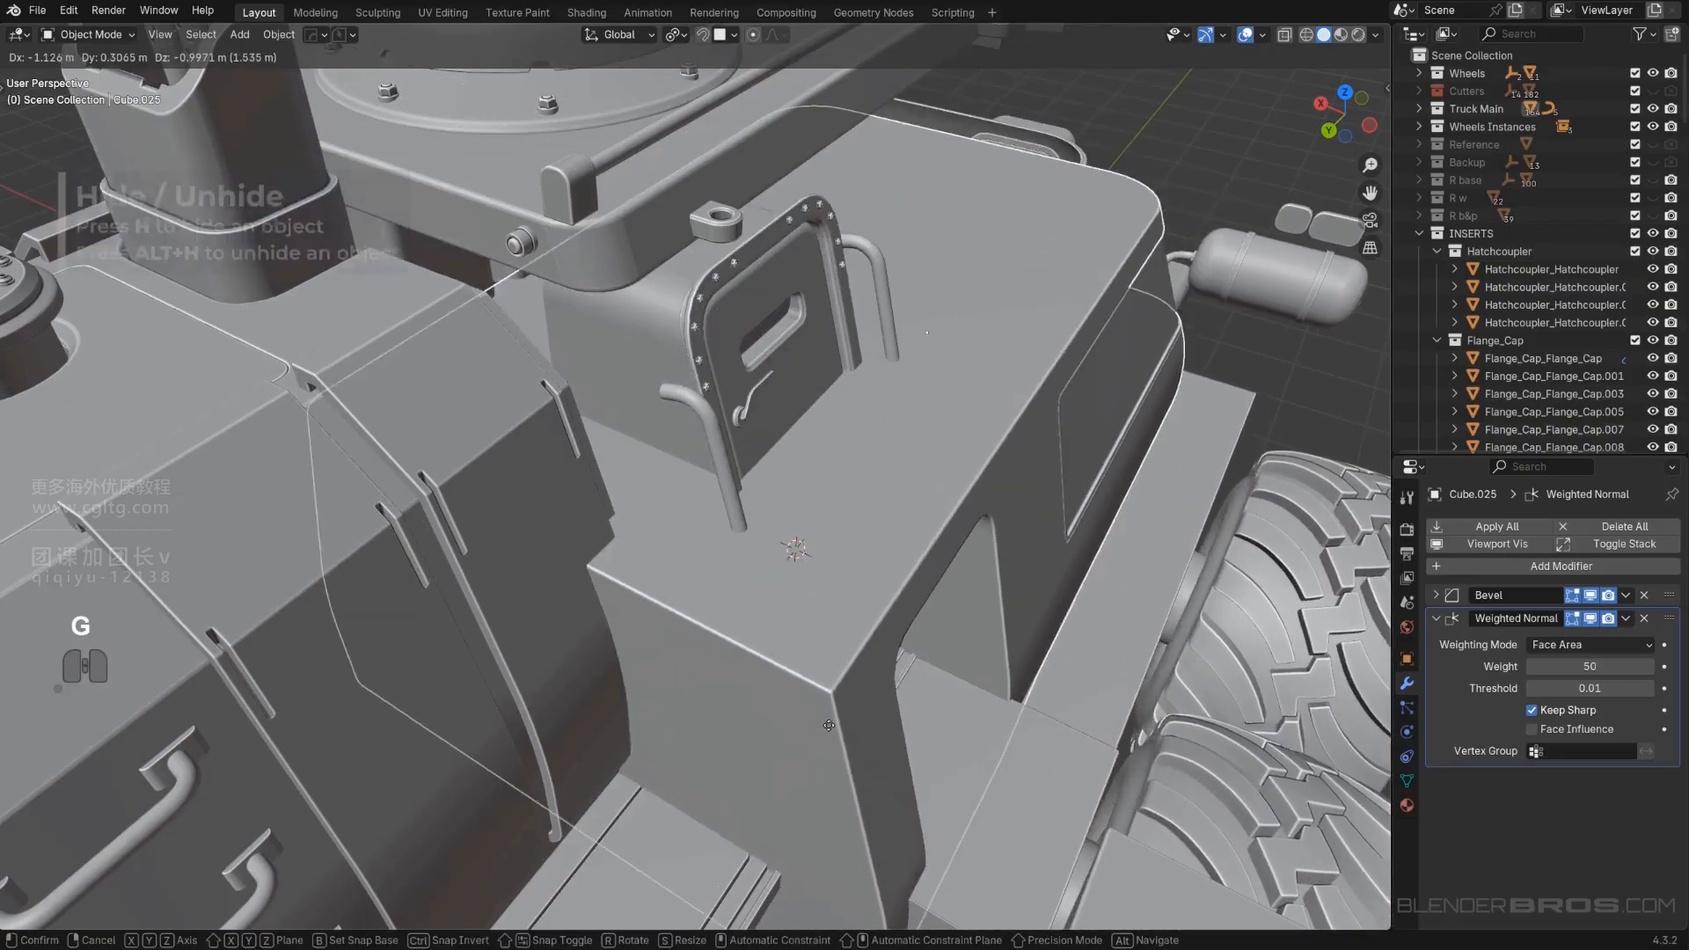
click(829, 725)
middle_drag(829, 725, 798, 563)
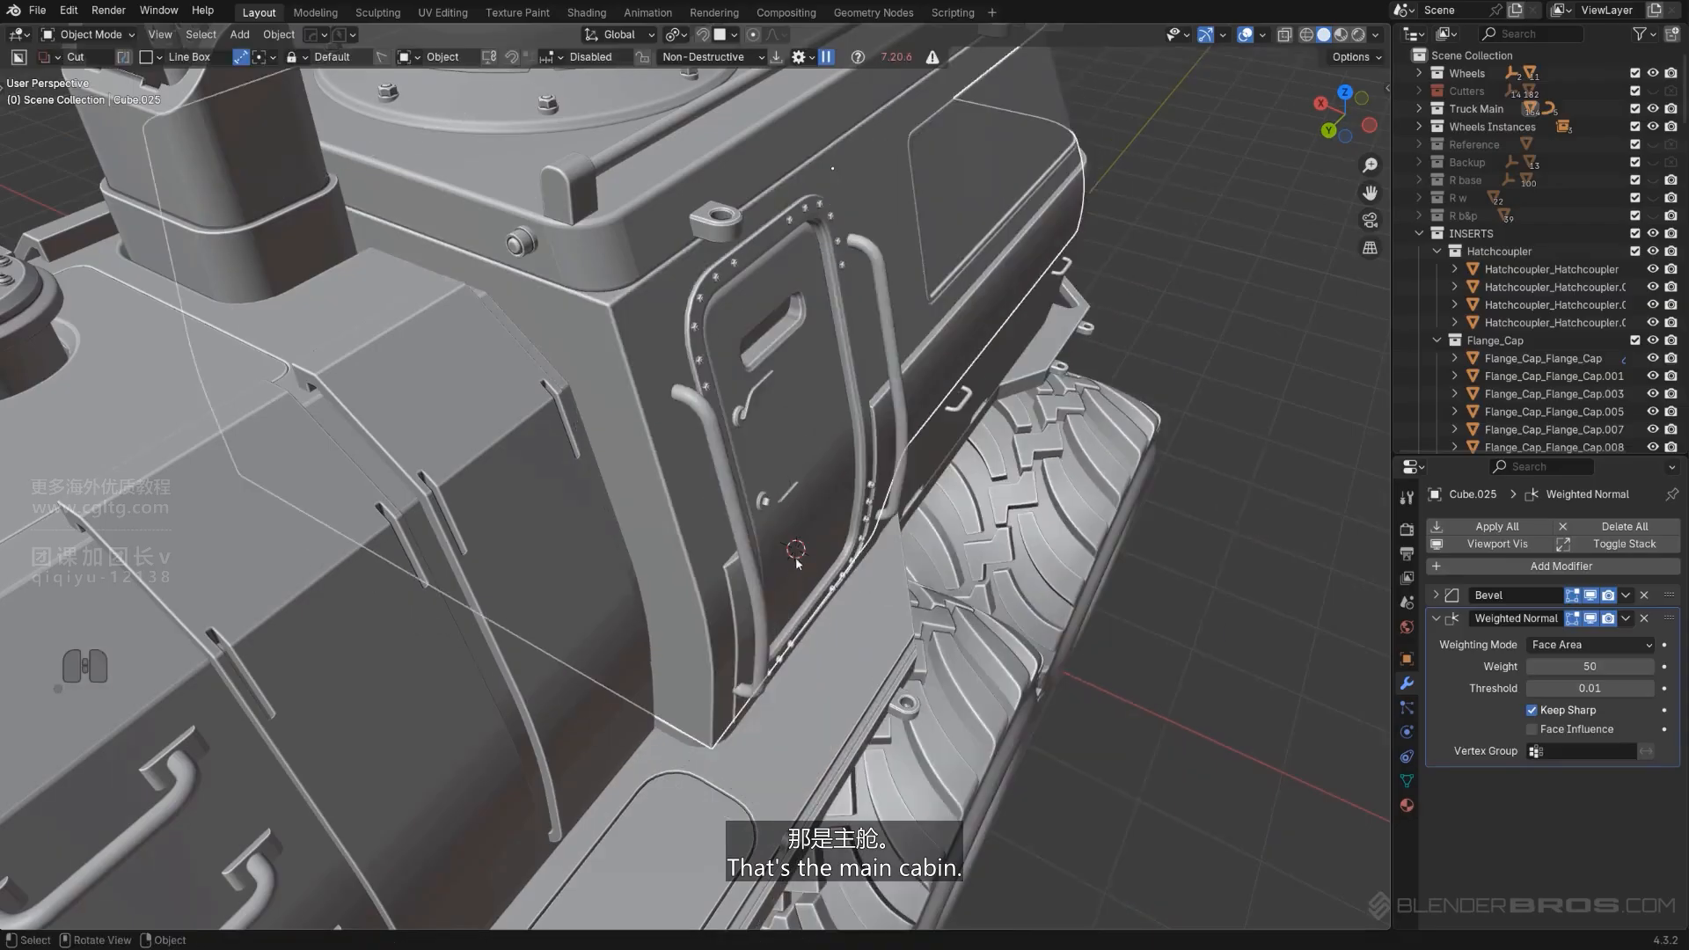
Unhide the hidden objects and examine the overlapping cab bodies at the corner beside the doorway.
scroll(798, 563, down, 4)
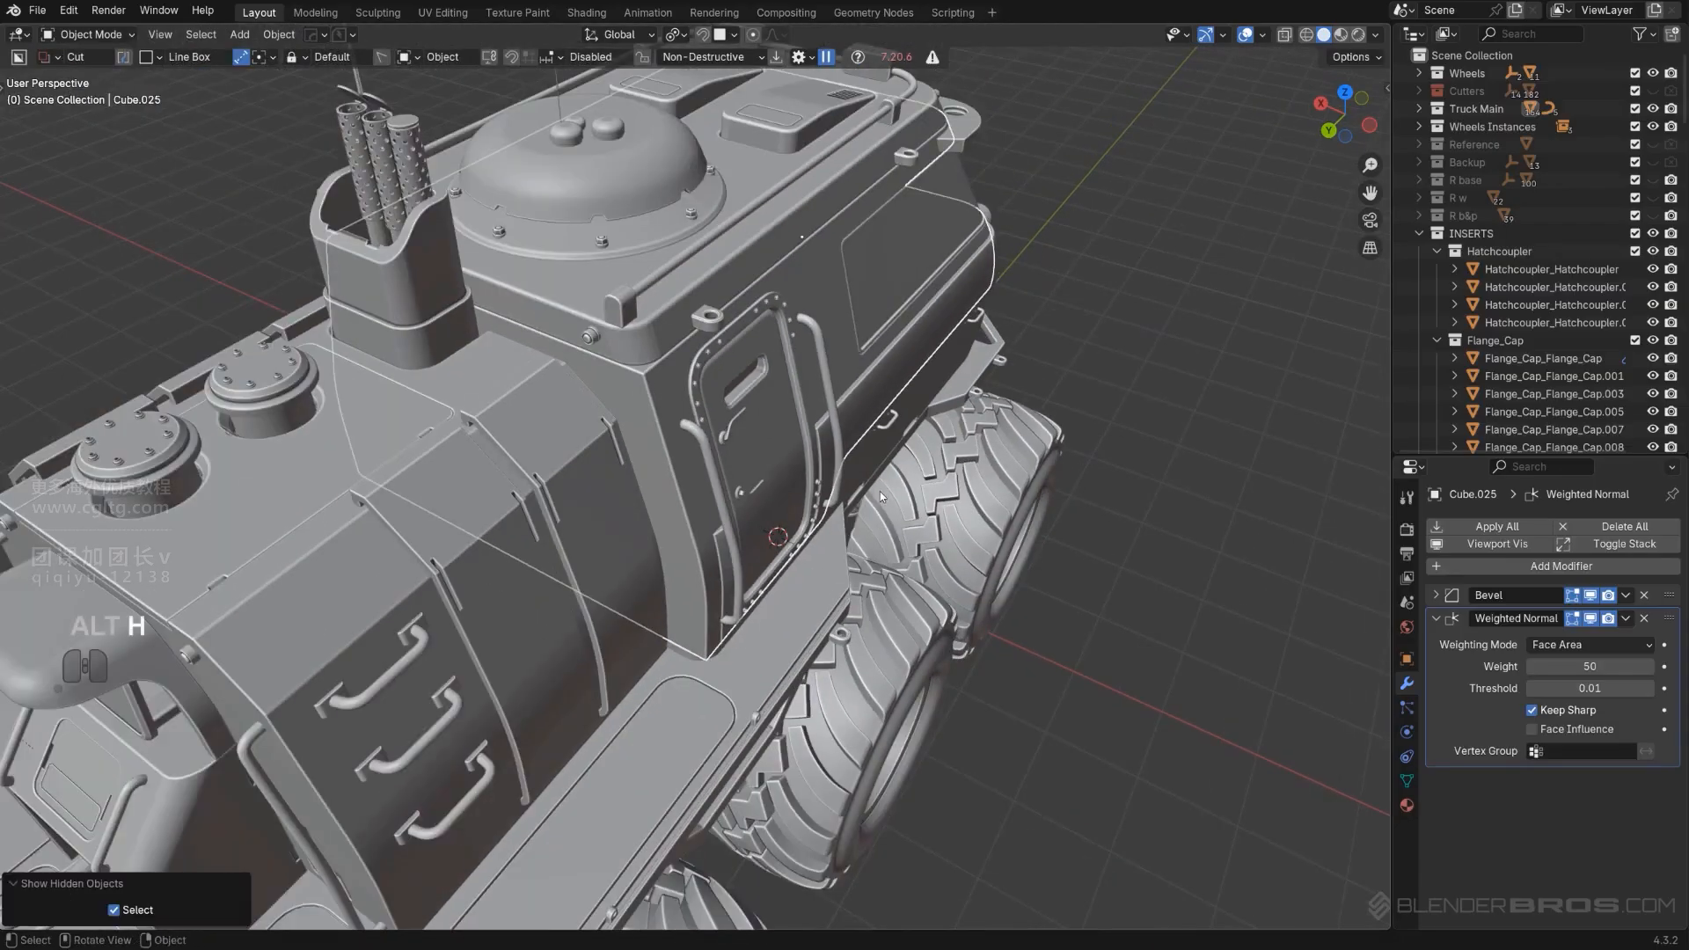
scroll(880, 491, up, 3)
scroll(902, 506, up, 2)
scroll(902, 506, down, 3)
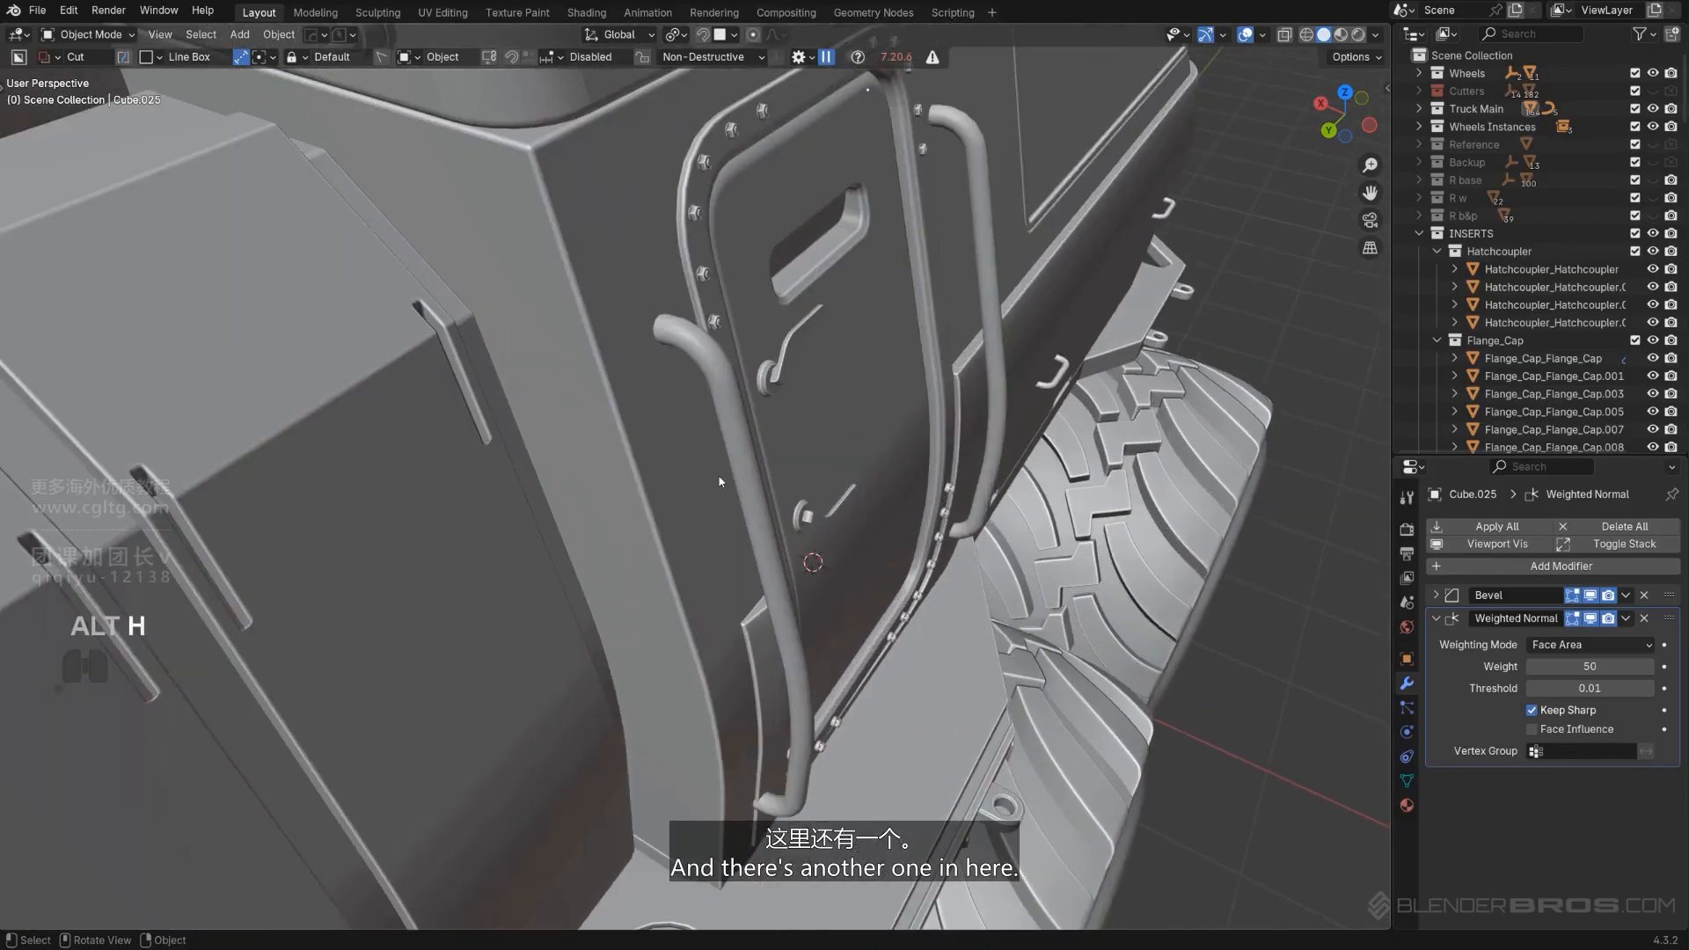
Undo the last change, reveal the hidden objects and test-move the main cabin Cube.025, restoring its position.
scroll(889, 520, down, 5)
key(ctrl+z)
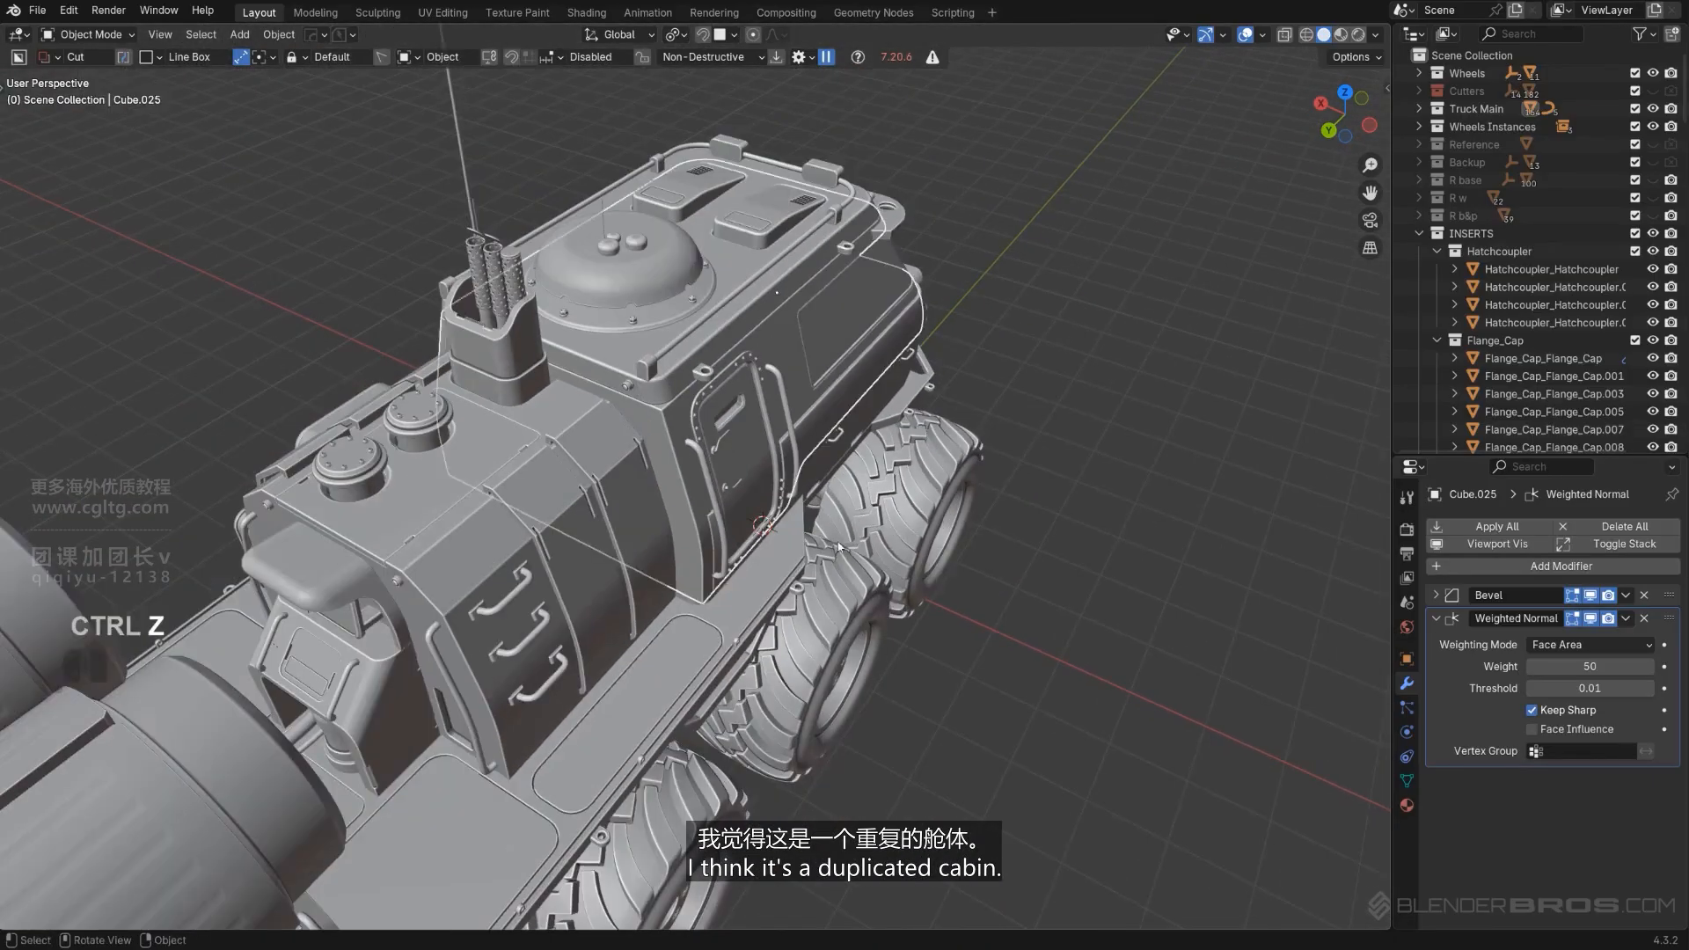
key(g)
right_click(749, 503)
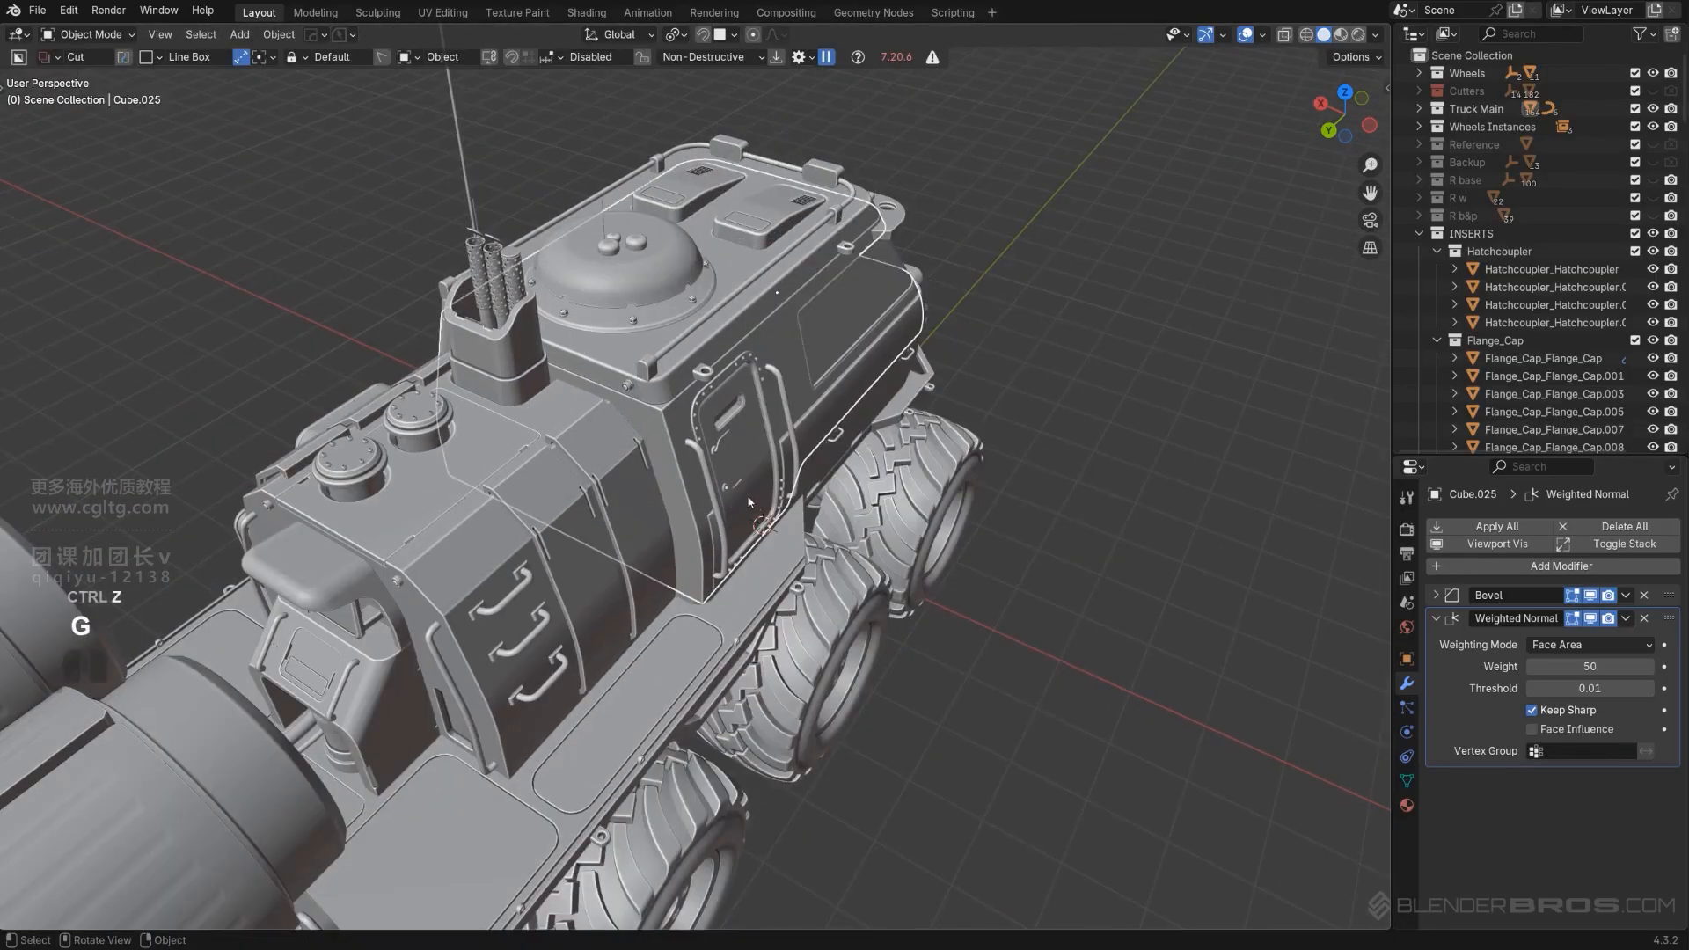
click(698, 488)
click(695, 486)
scroll(847, 497, up, 5)
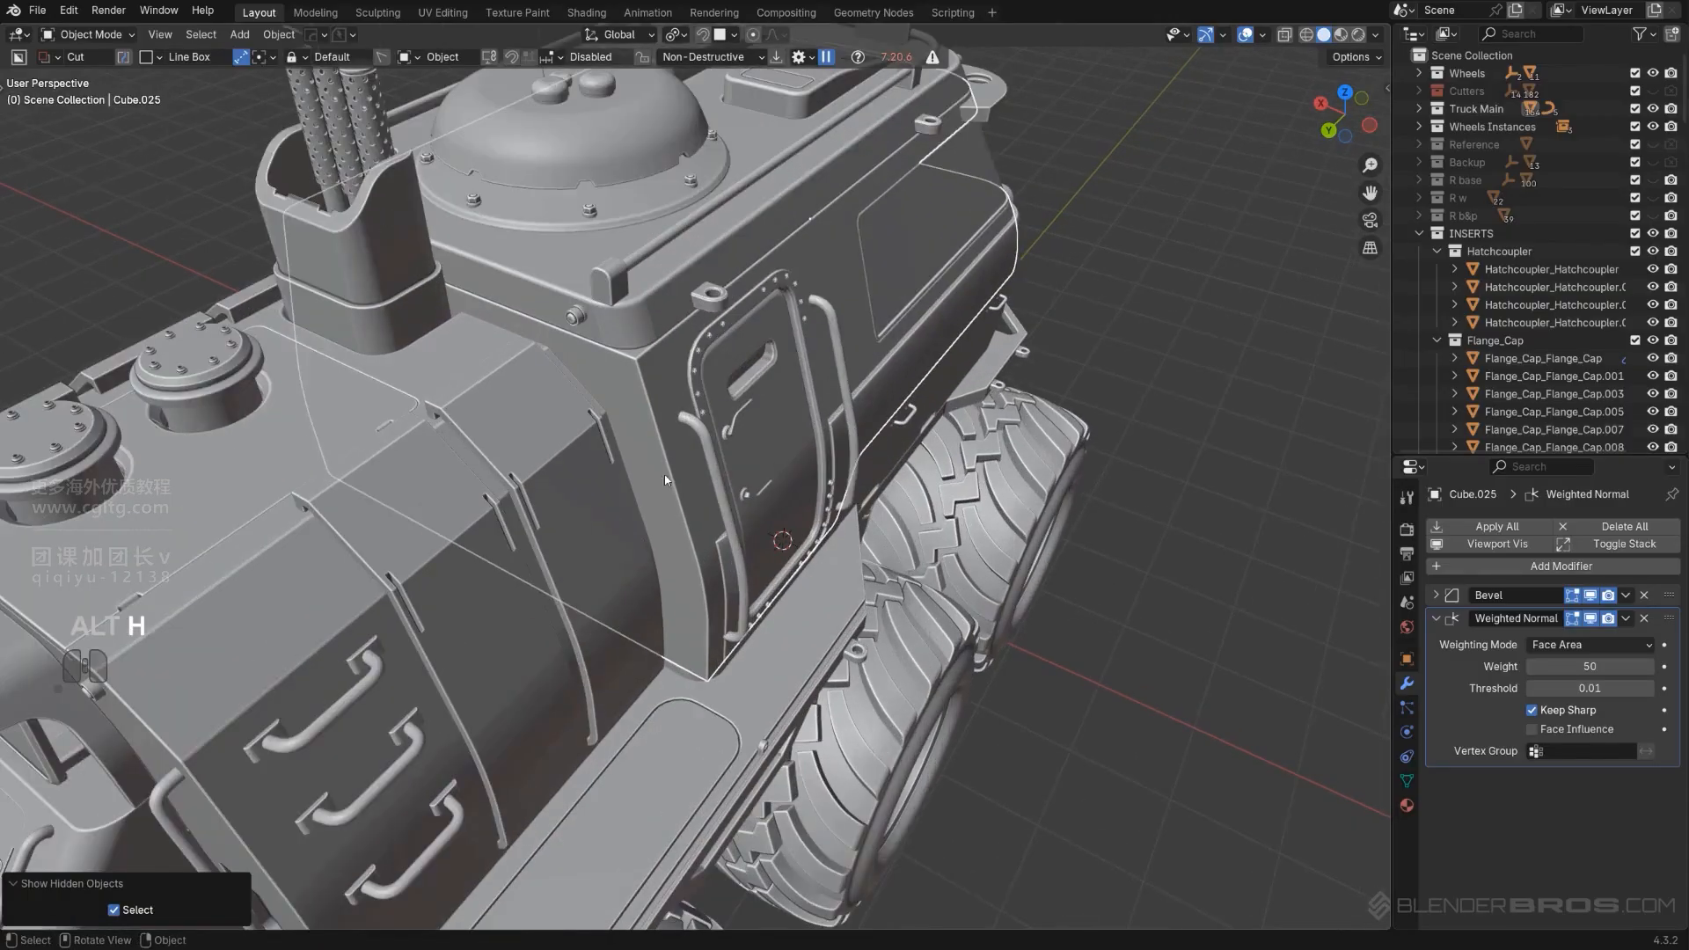
key(g)
right_click(689, 468)
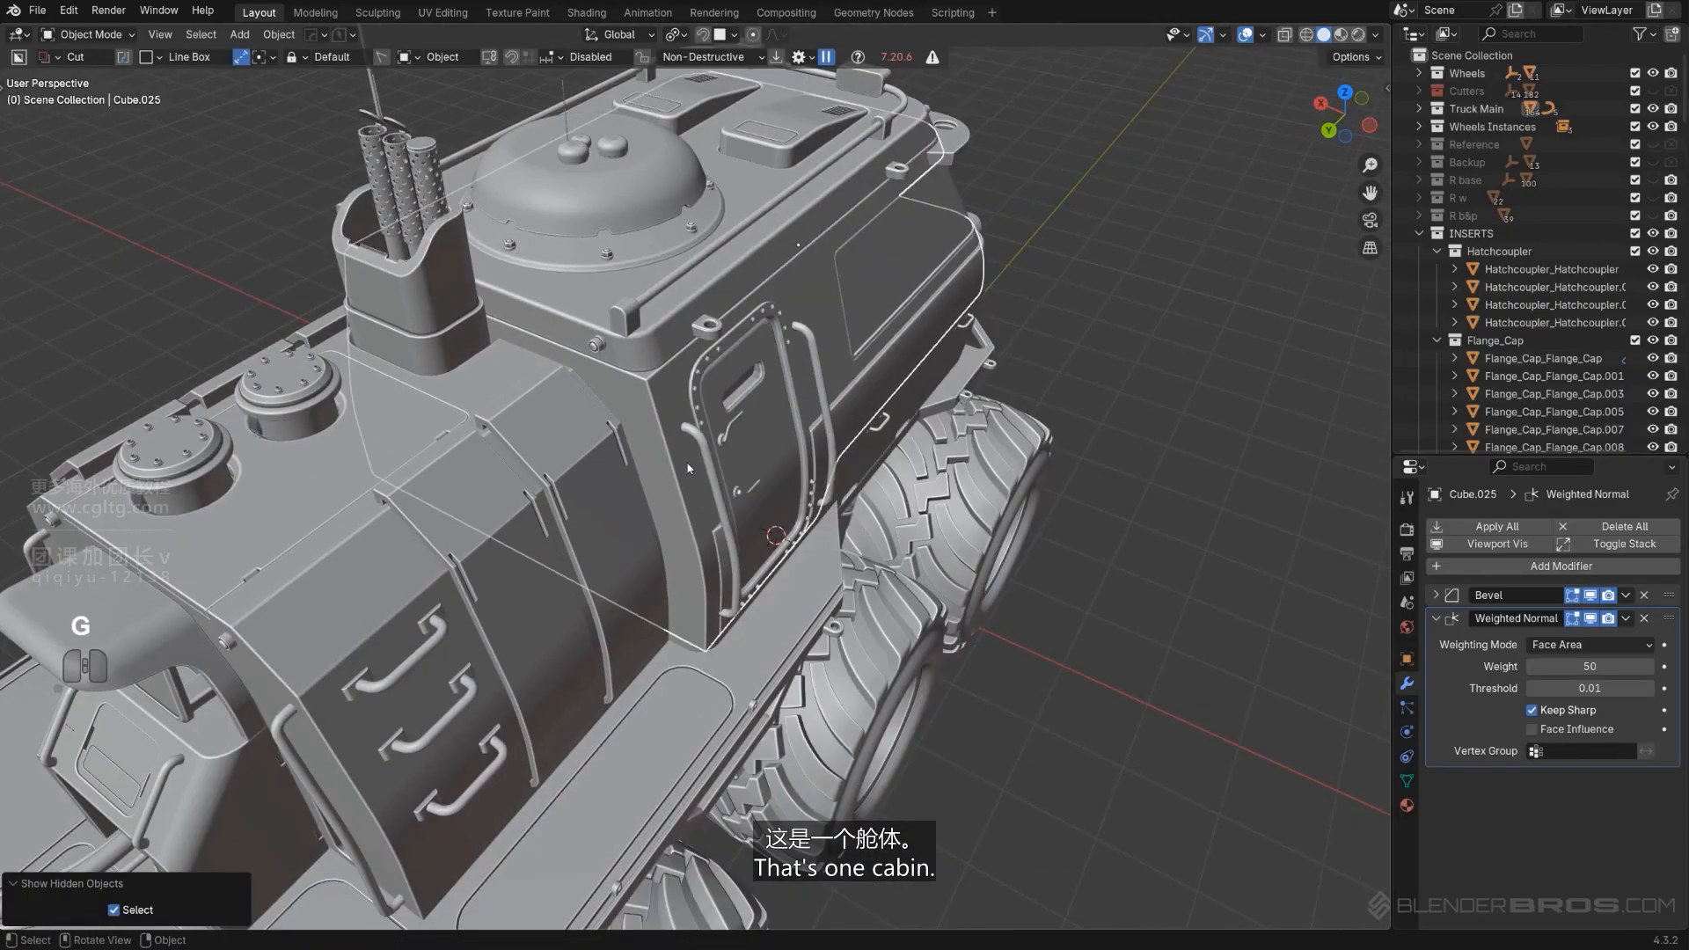
Test-move the duplicate cabin body Cube.040 from several viewing angles to examine what it covers, cancelling each move.
key(g)
right_click(811, 477)
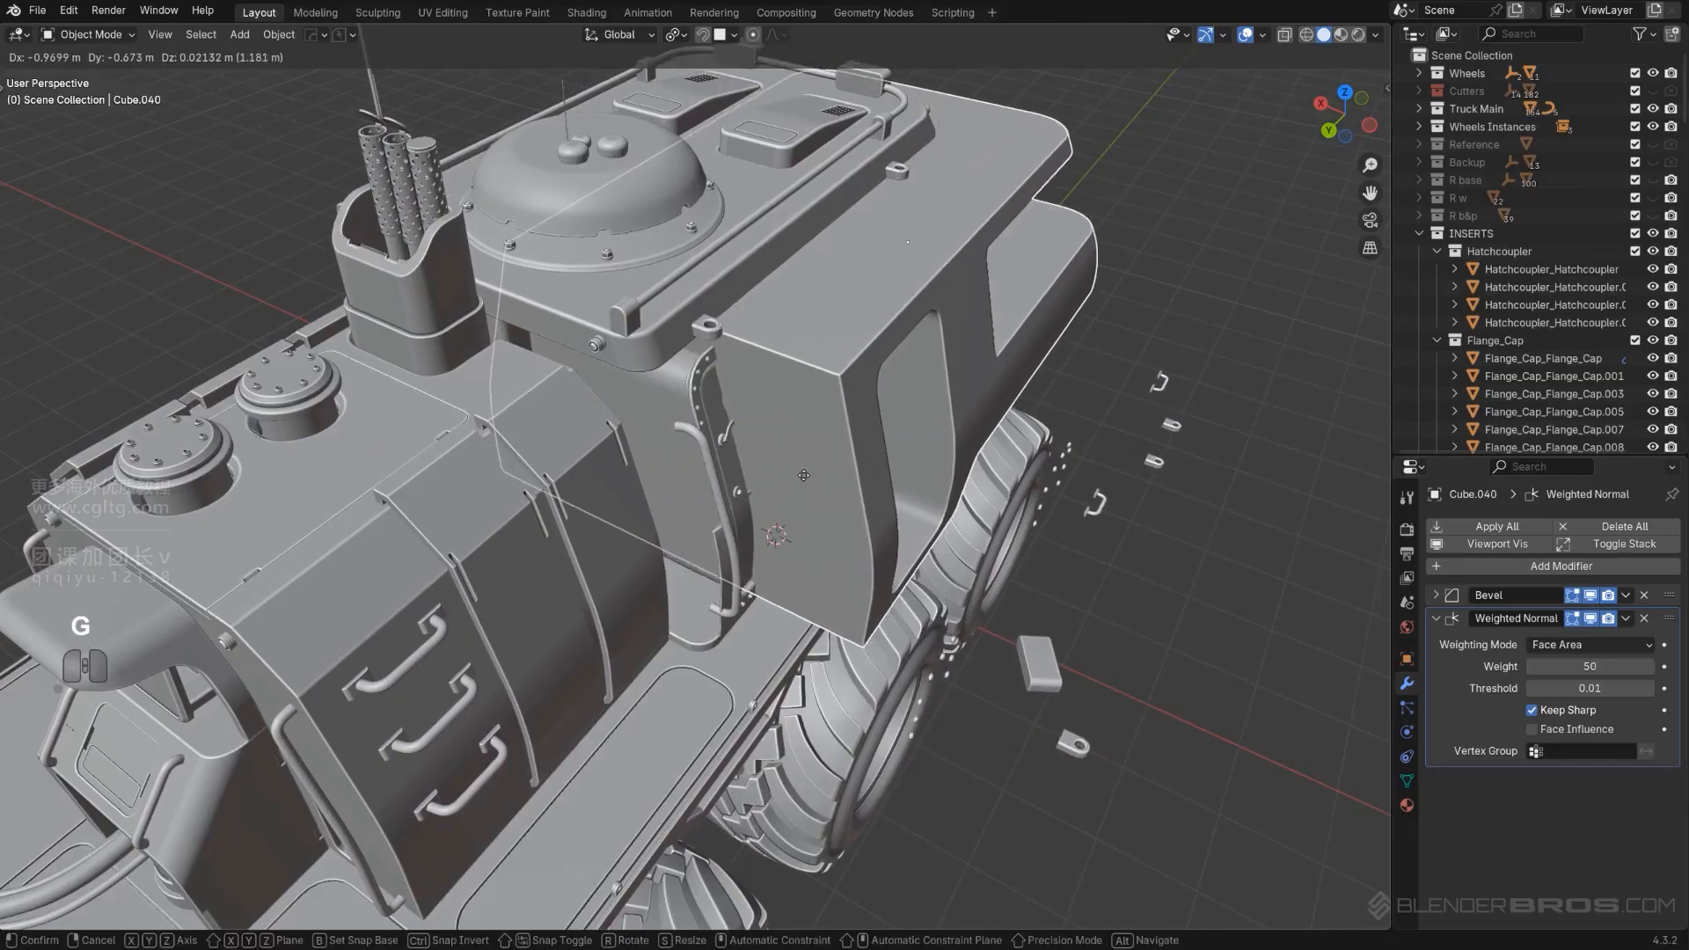
right_click(806, 475)
middle_drag(806, 475, 704, 489)
key(g)
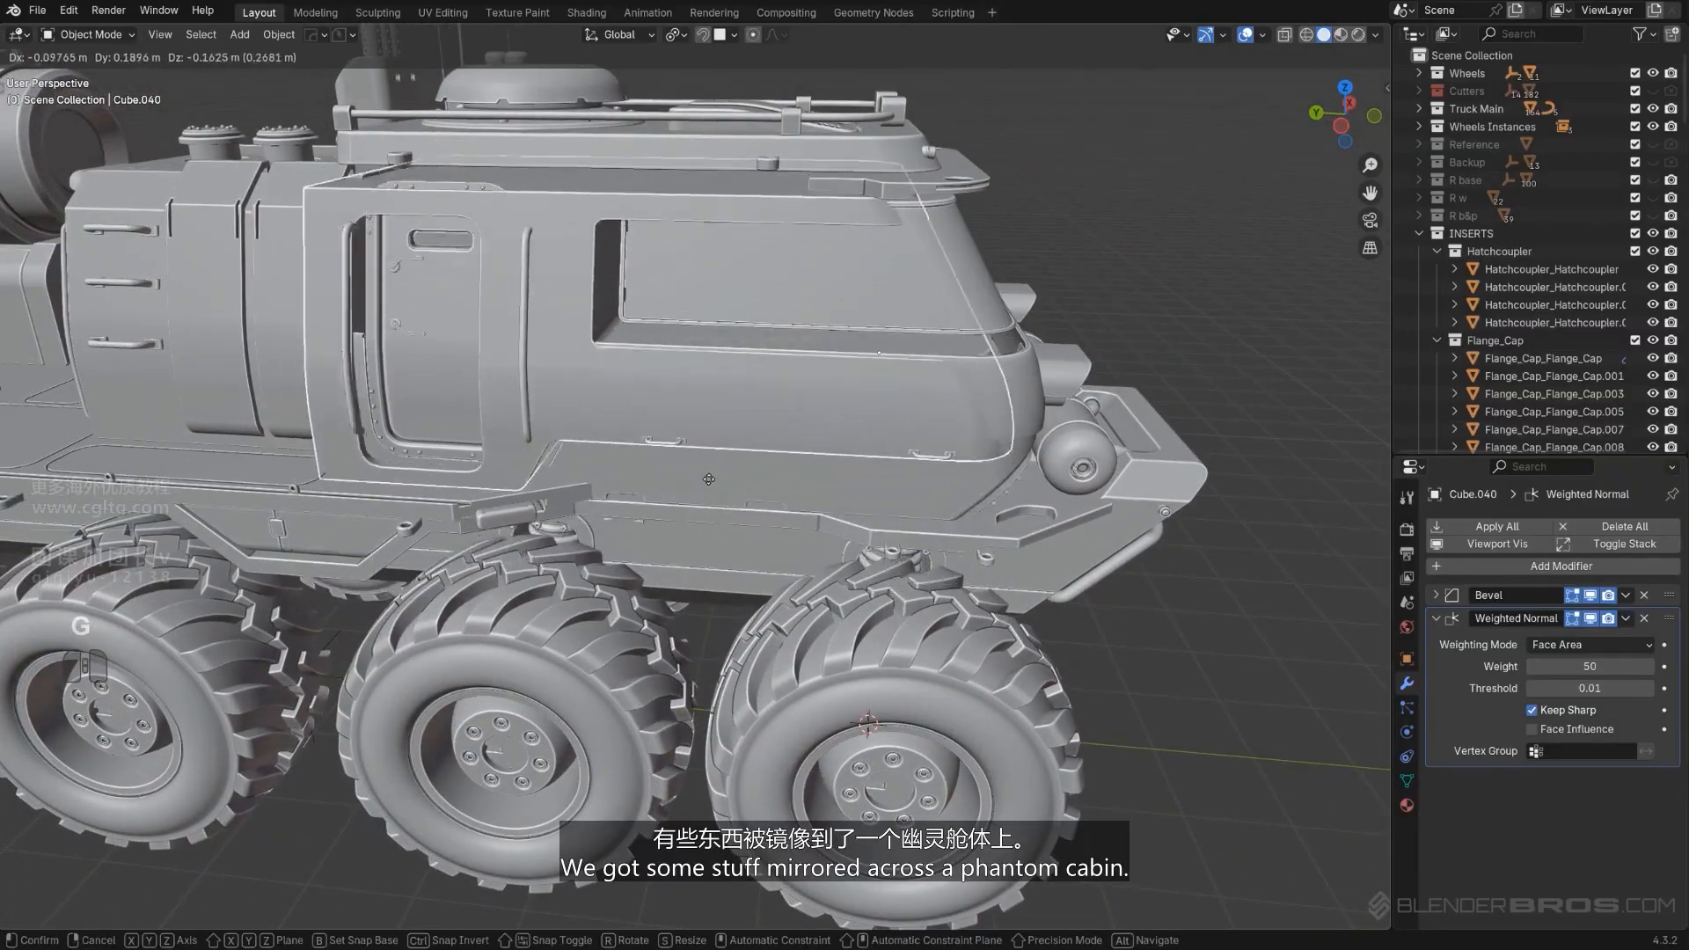
right_click(797, 474)
middle_drag(797, 475, 578, 482)
key(g)
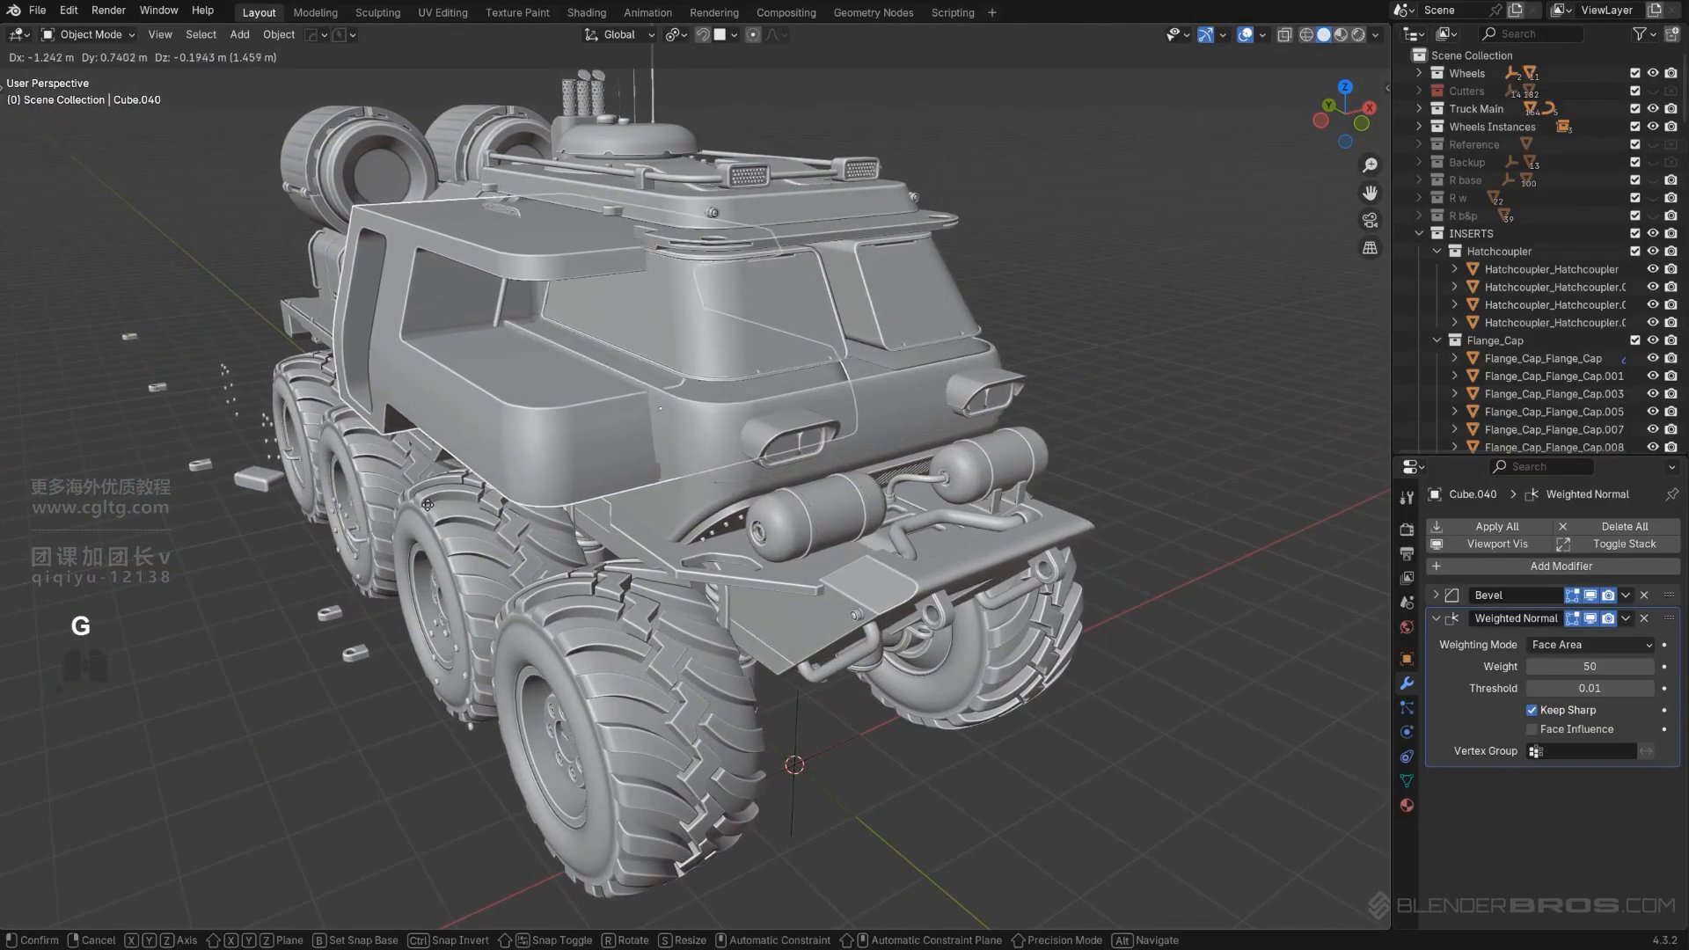
right_click(506, 494)
middle_drag(506, 494, 1112, 330)
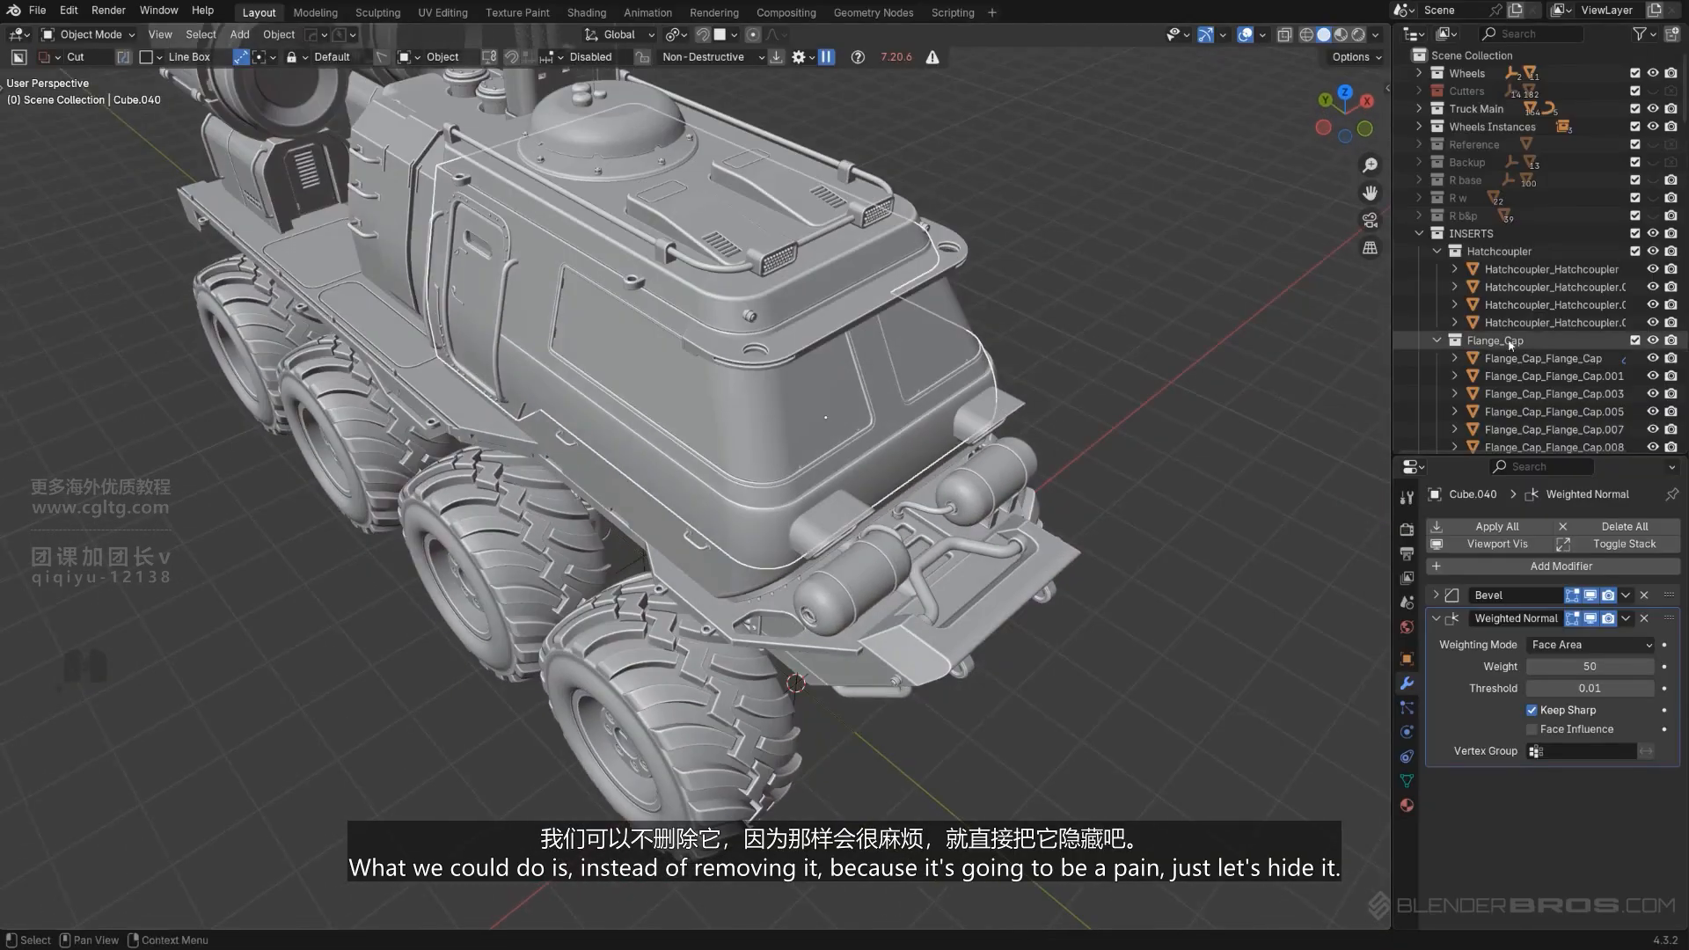
Locate Cube.040 in the object list and toggle its visibility to compare the cab with and without it.
key(KP_Decimal)
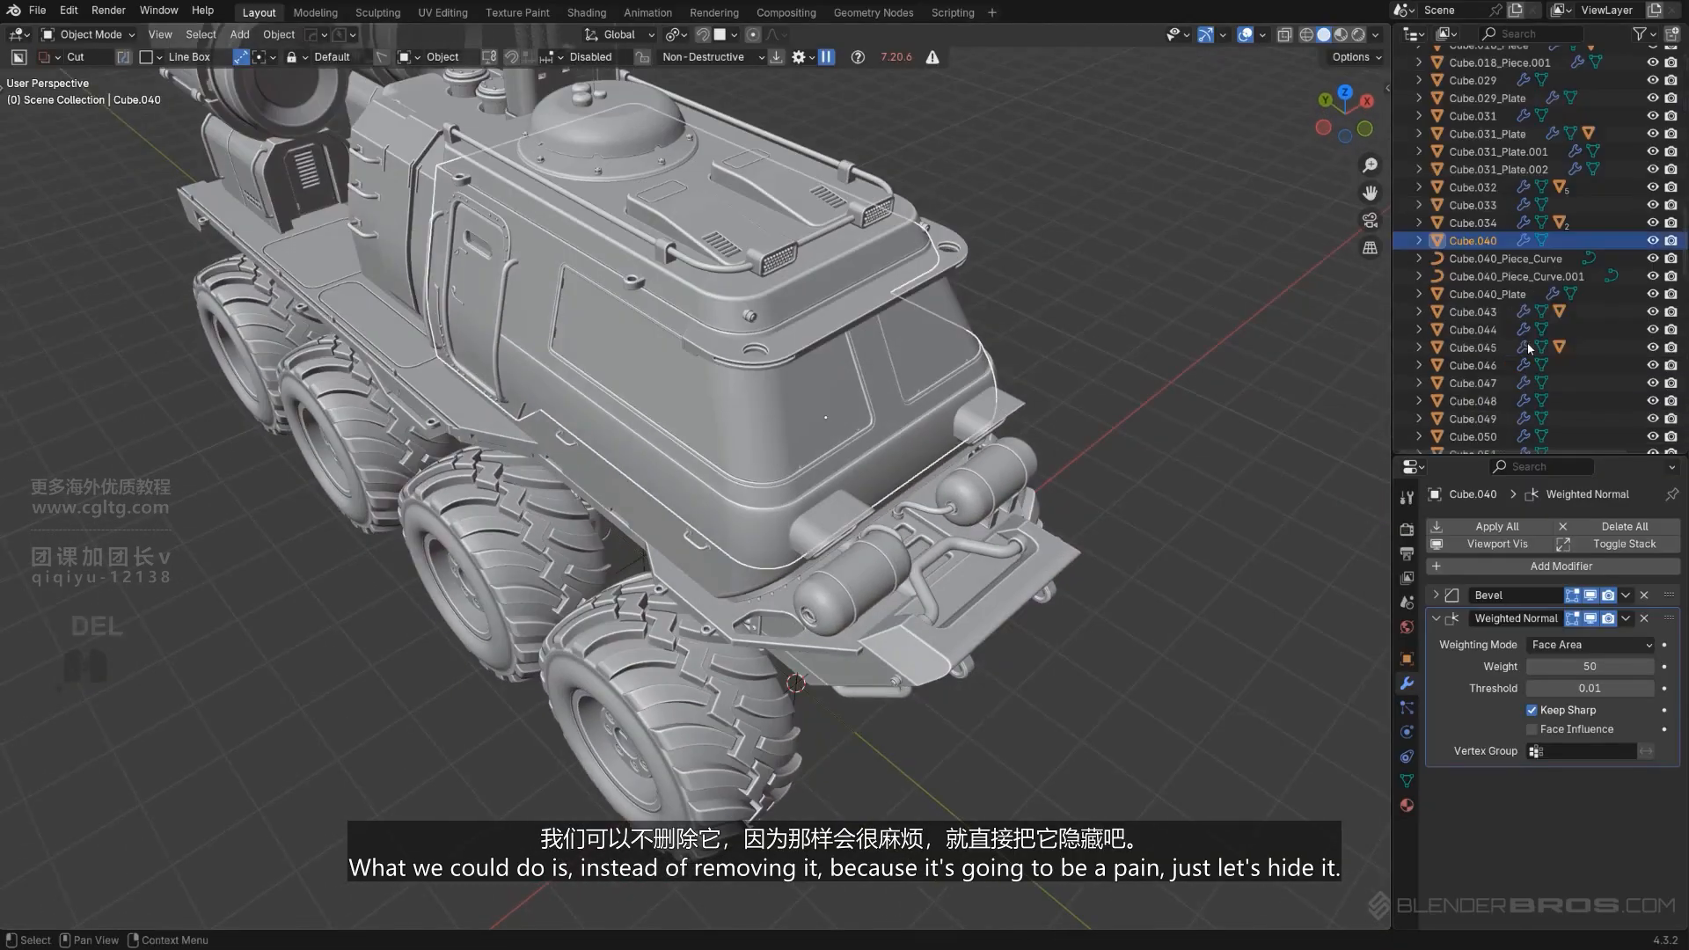
click(1654, 241)
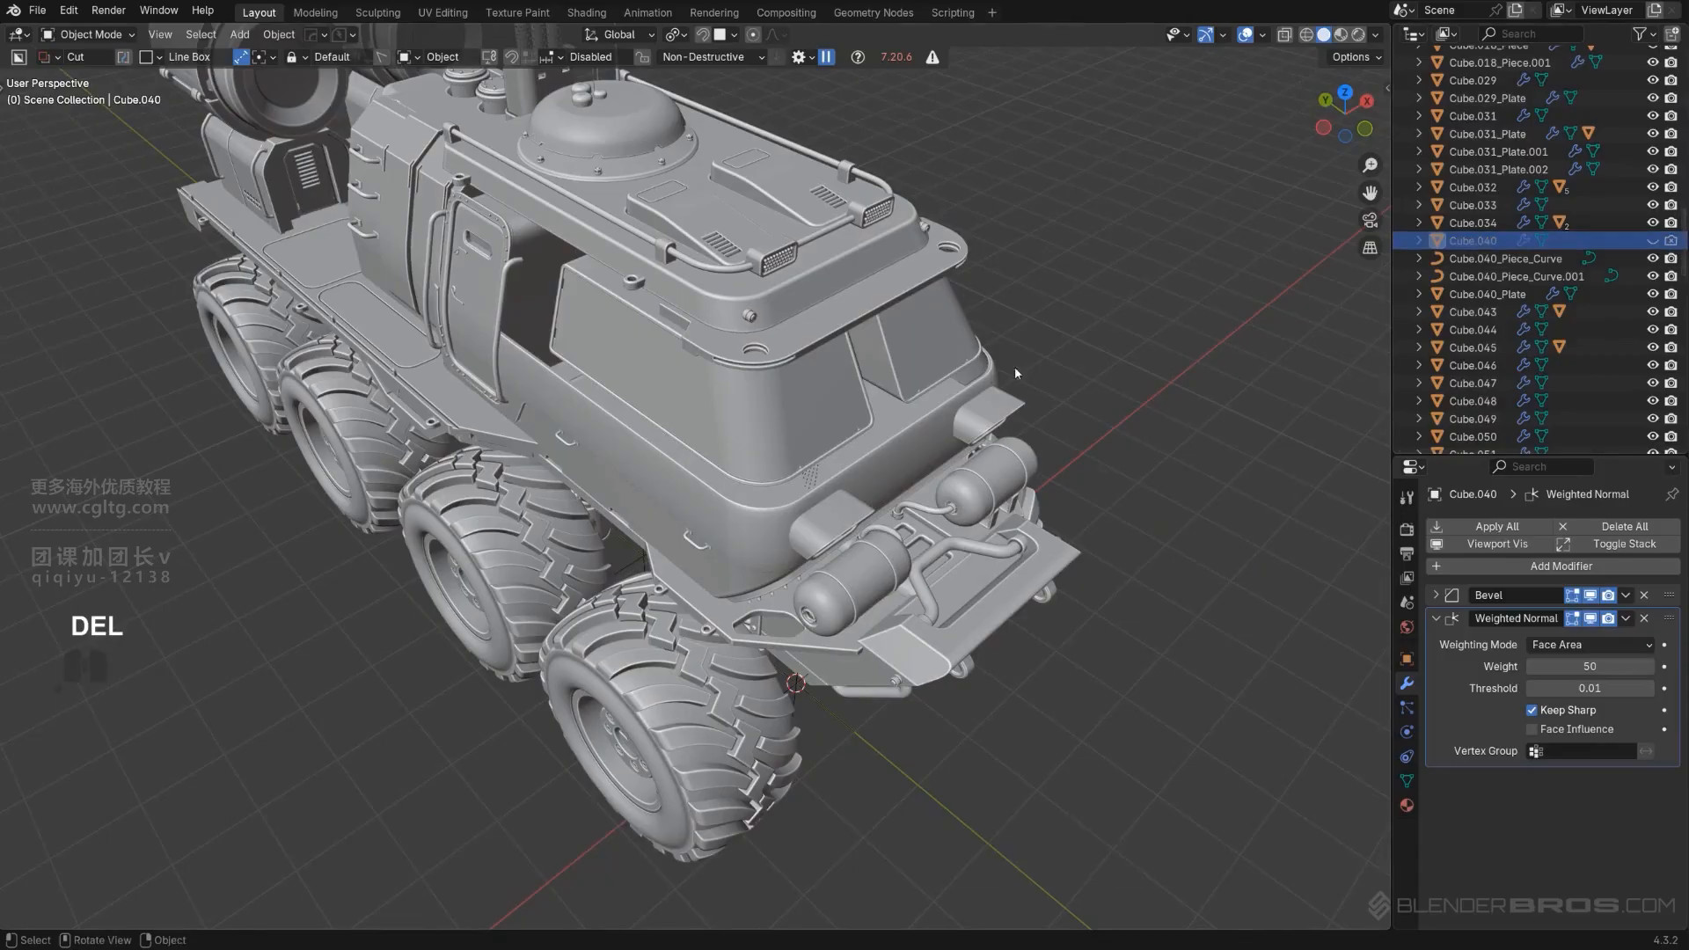
middle_drag(898, 393, 1001, 318)
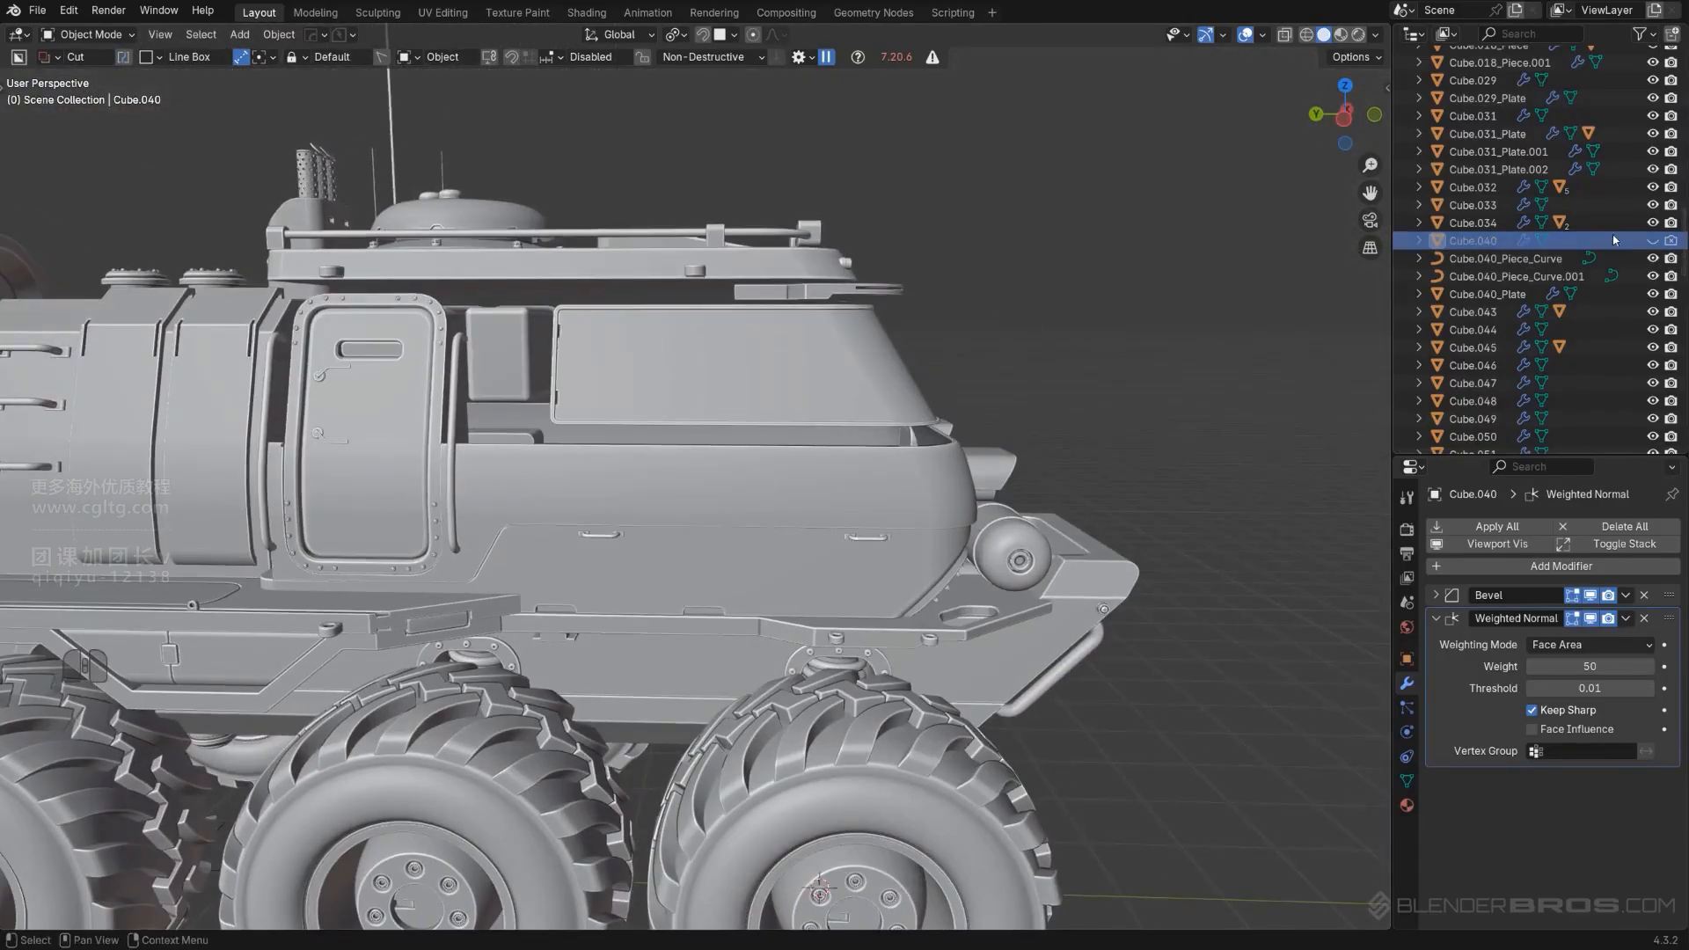
click(1652, 241)
click(1652, 241)
click(1653, 241)
click(1653, 241)
click(1652, 241)
click(1653, 241)
Reveal all hidden objects, hide only the duplicate cabin body Cube.040 and rename it "ghost cabin".
middle_drag(1038, 387, 829, 494)
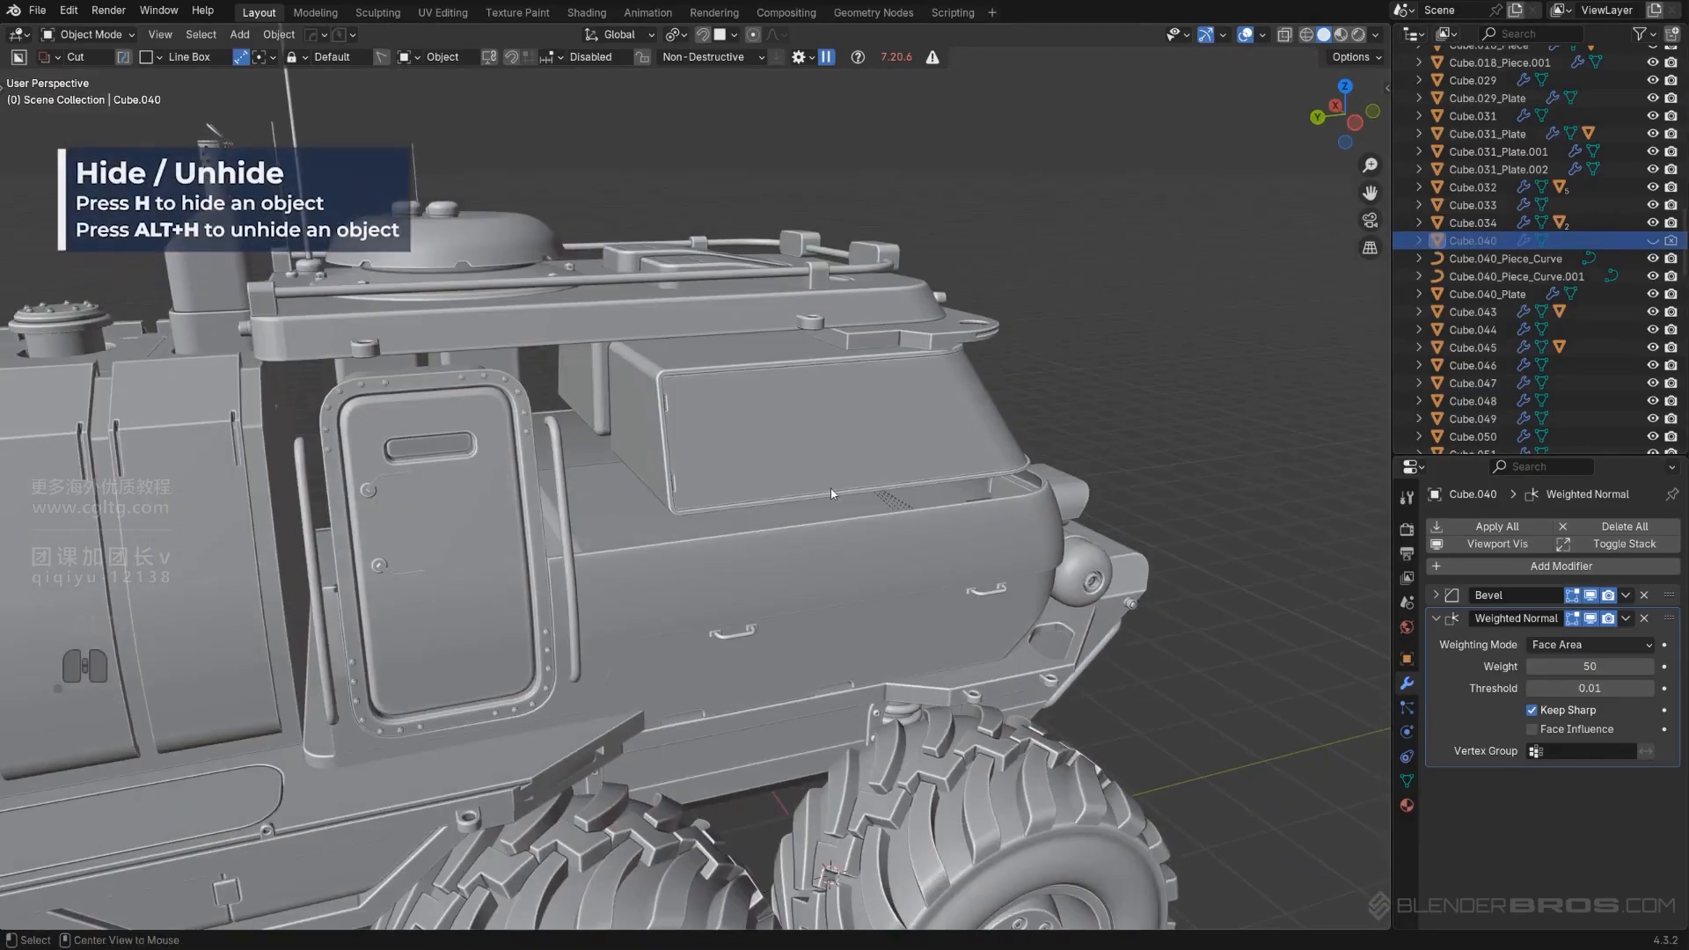
key(alt+h)
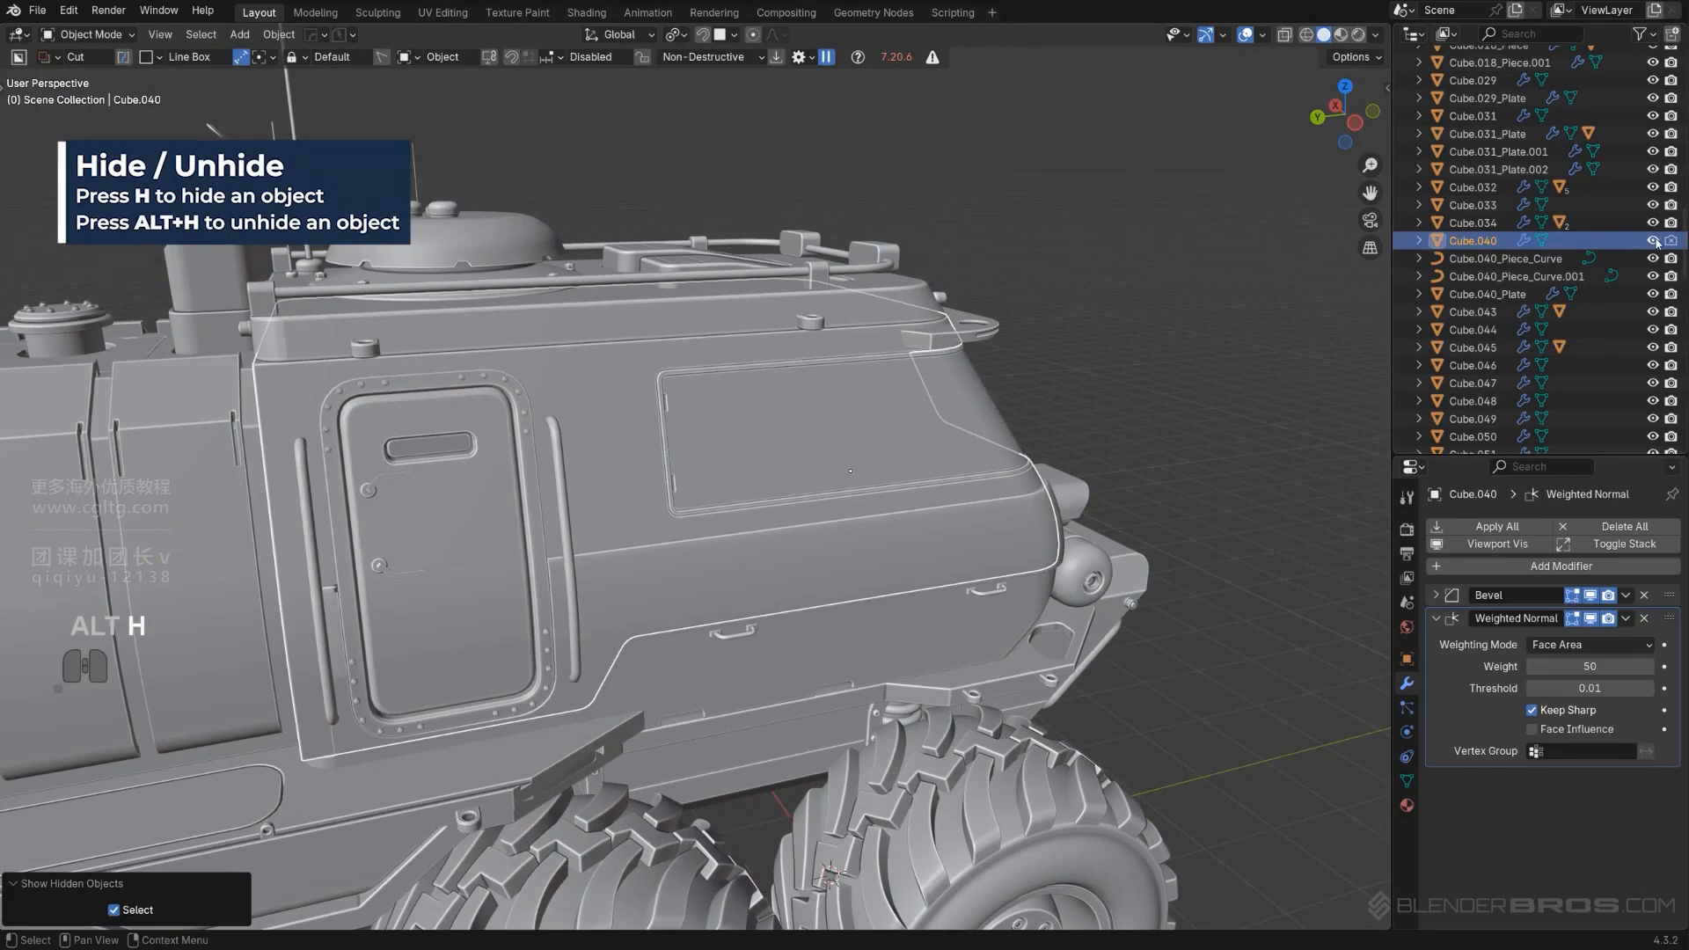
click(1652, 241)
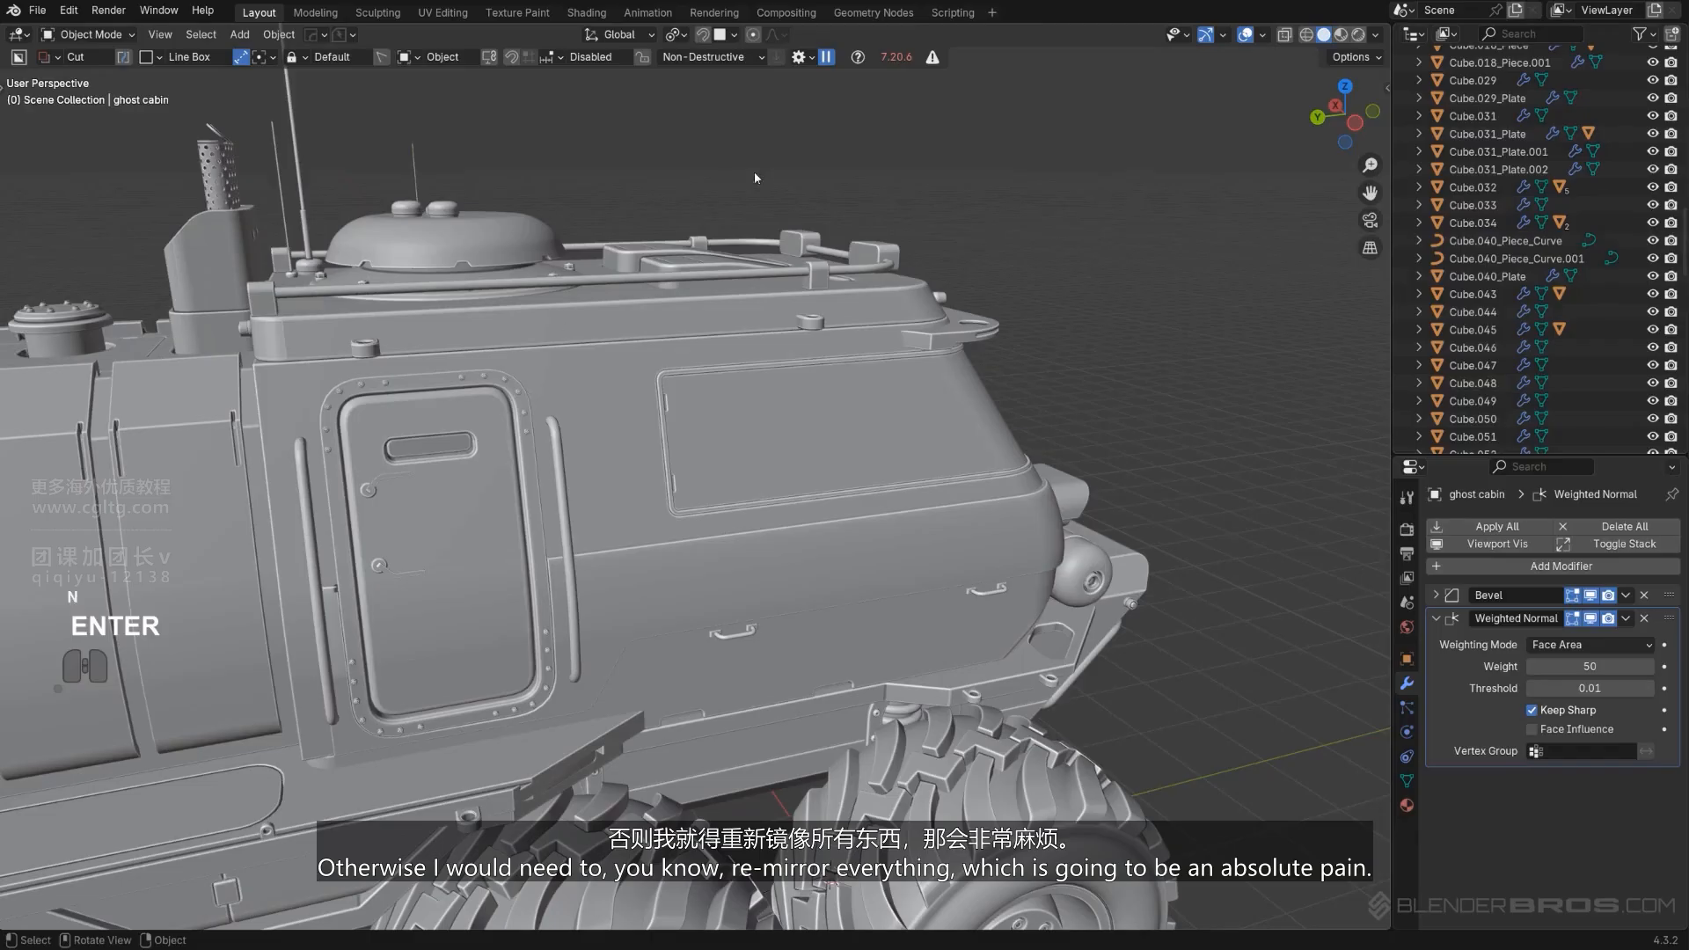
Select the remaining cabin body Cube.025 beside the doorway and test-move it, restoring its position.
shift+middle_drag(895, 253, 1236, 101)
shift+middle_drag(634, 440, 626, 390)
scroll(707, 340, up, 3)
click(629, 388)
scroll(645, 380, down, 4)
key(g)
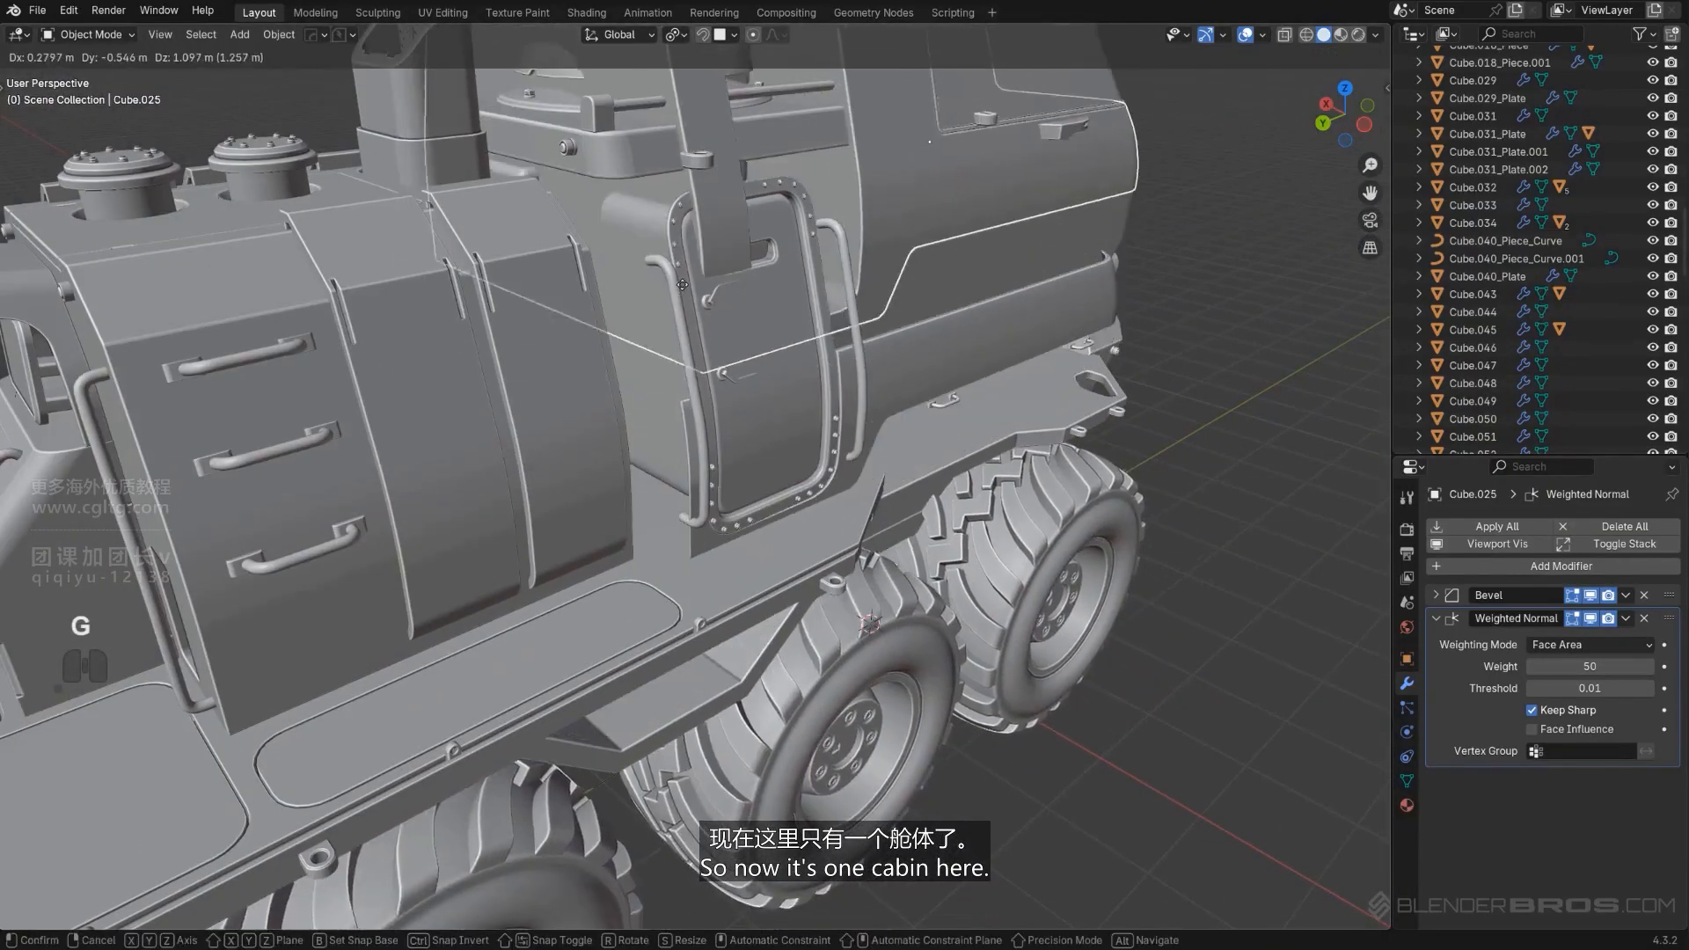
right_click(675, 340)
Bevel the long vertical corner edge of Cube.025 beside the doorway about 0.201 m wide with 10 segments.
key(Tab)
middle_drag(674, 338, 671, 331)
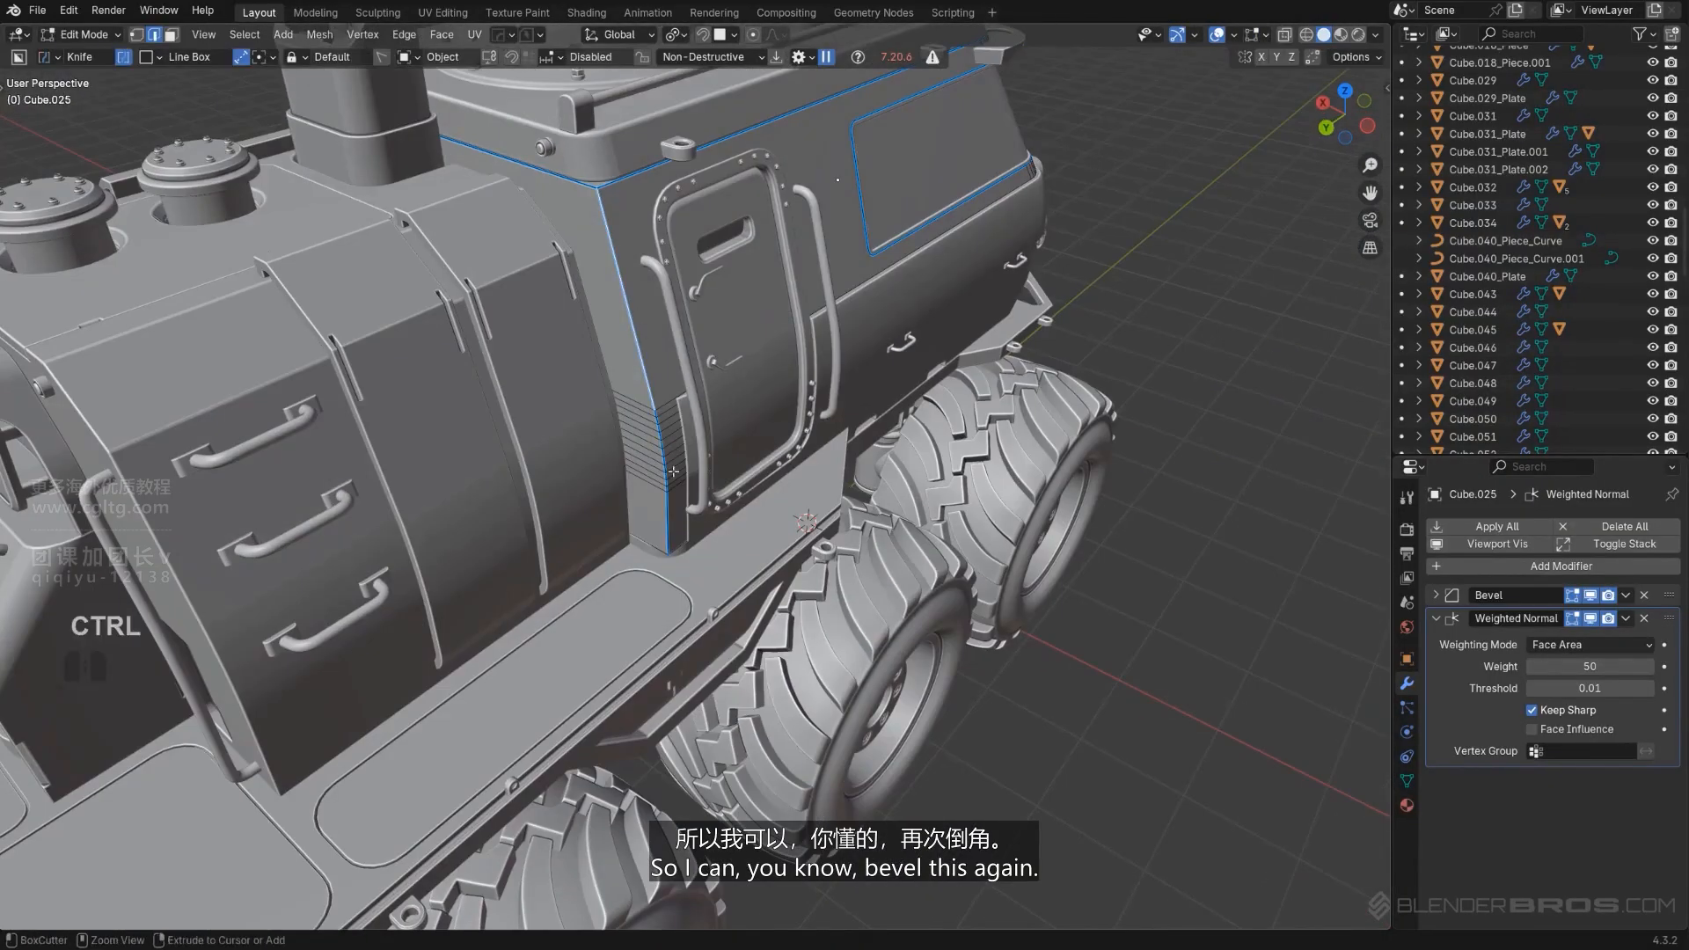
ctrl+click(672, 519)
scroll(747, 396, up, 2)
shift+middle_drag(783, 303, 852, 476)
key(ctrl+b)
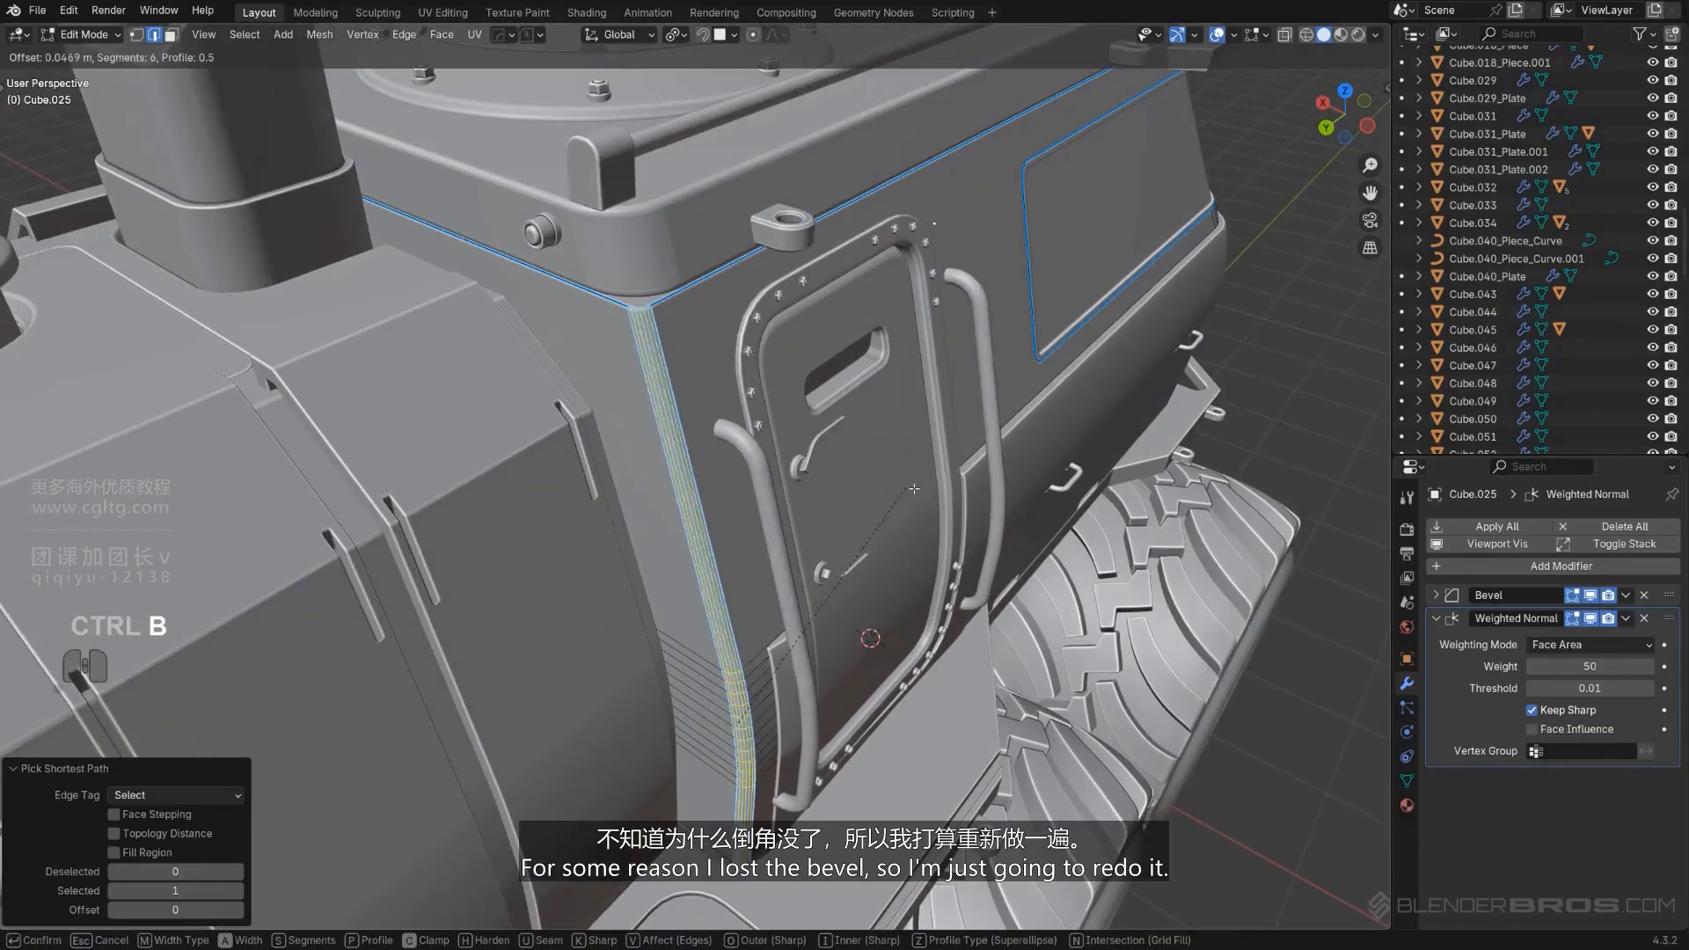
click(989, 502)
Recalculate the sharp edges of Cube.025 and the upper cab strip Cube.025_Plate.002 with Sharpen at 30° sharpness and 60° smoothing.
key(Tab)
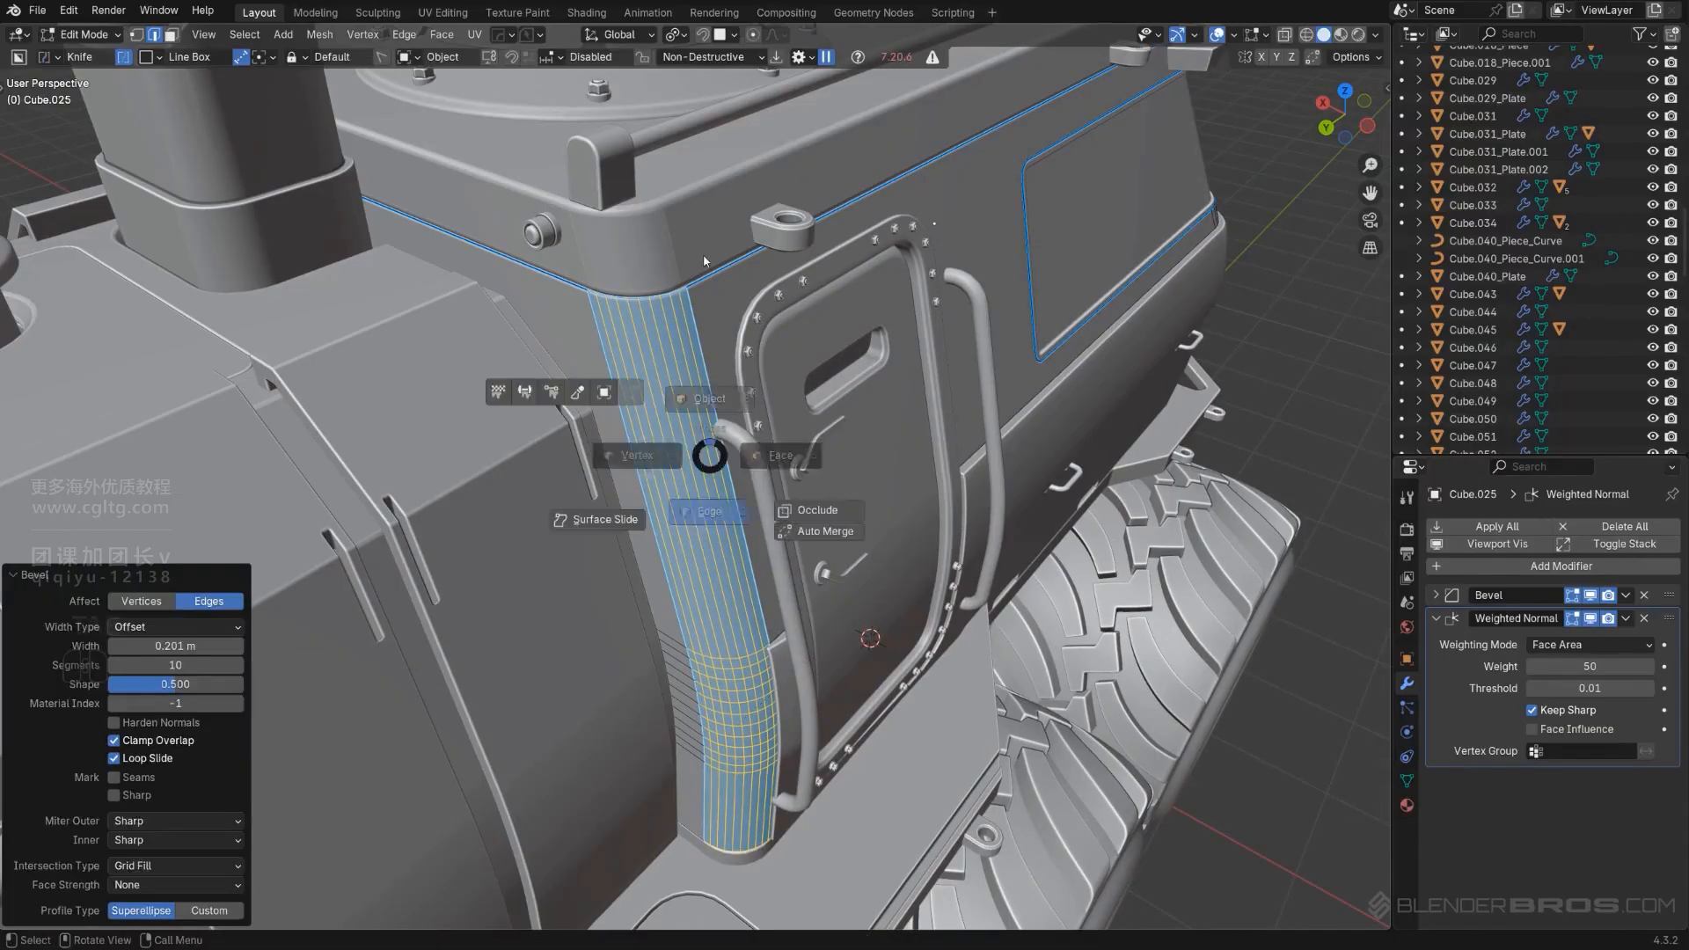
key(q)
ctrl+shift+click(726, 350)
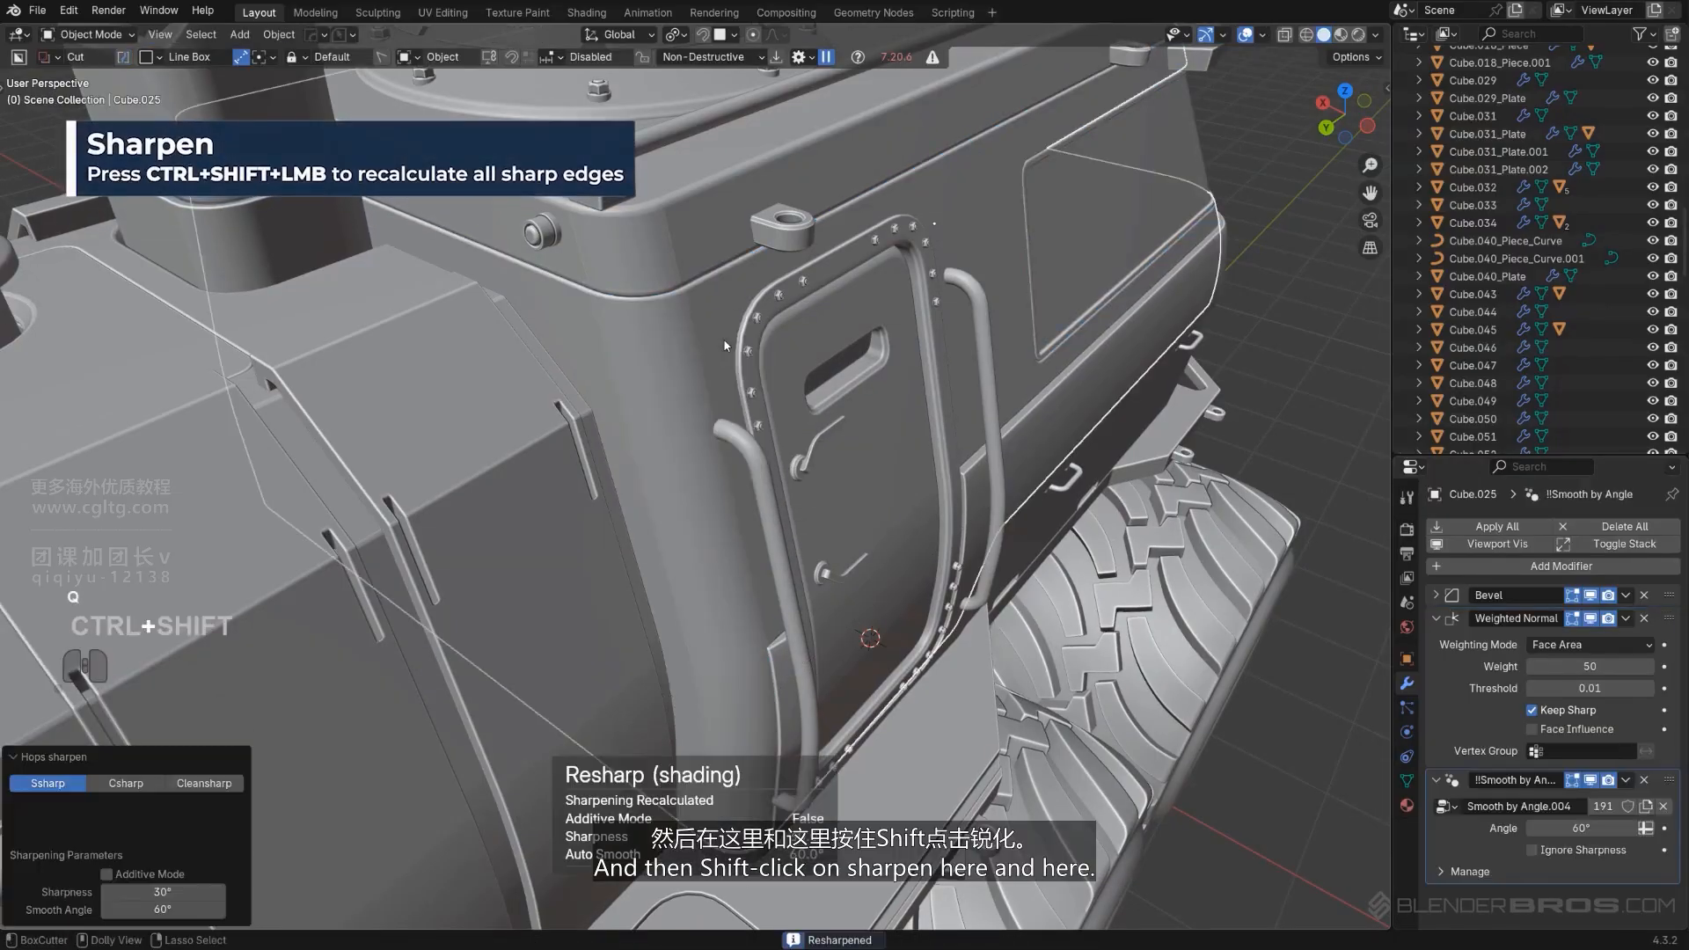
key(q)
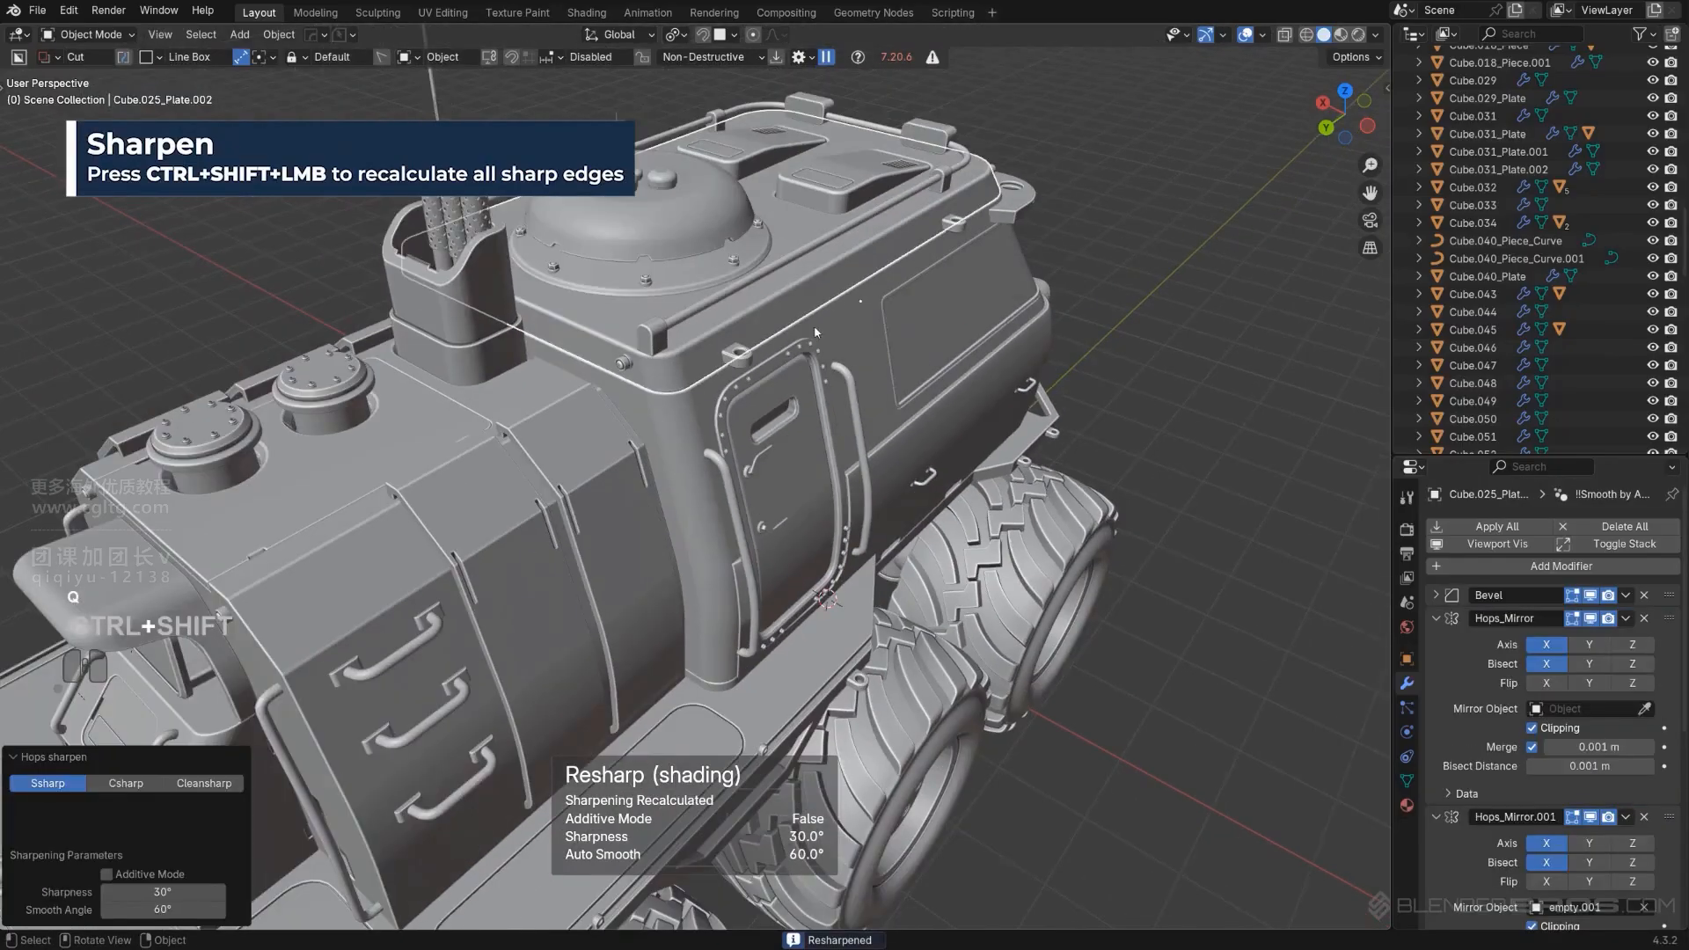
Examine the rounded cab corner, the door surround and the lower side plate Cube.040_Plate for shading problems.
middle_drag(1159, 315, 1037, 272)
scroll(876, 427, up, 6)
middle_drag(876, 428, 795, 452)
scroll(786, 465, up, 2)
scroll(766, 454, down, 1)
scroll(804, 440, up, 7)
scroll(804, 440, up, 2)
click(743, 454)
scroll(802, 471, down, 9)
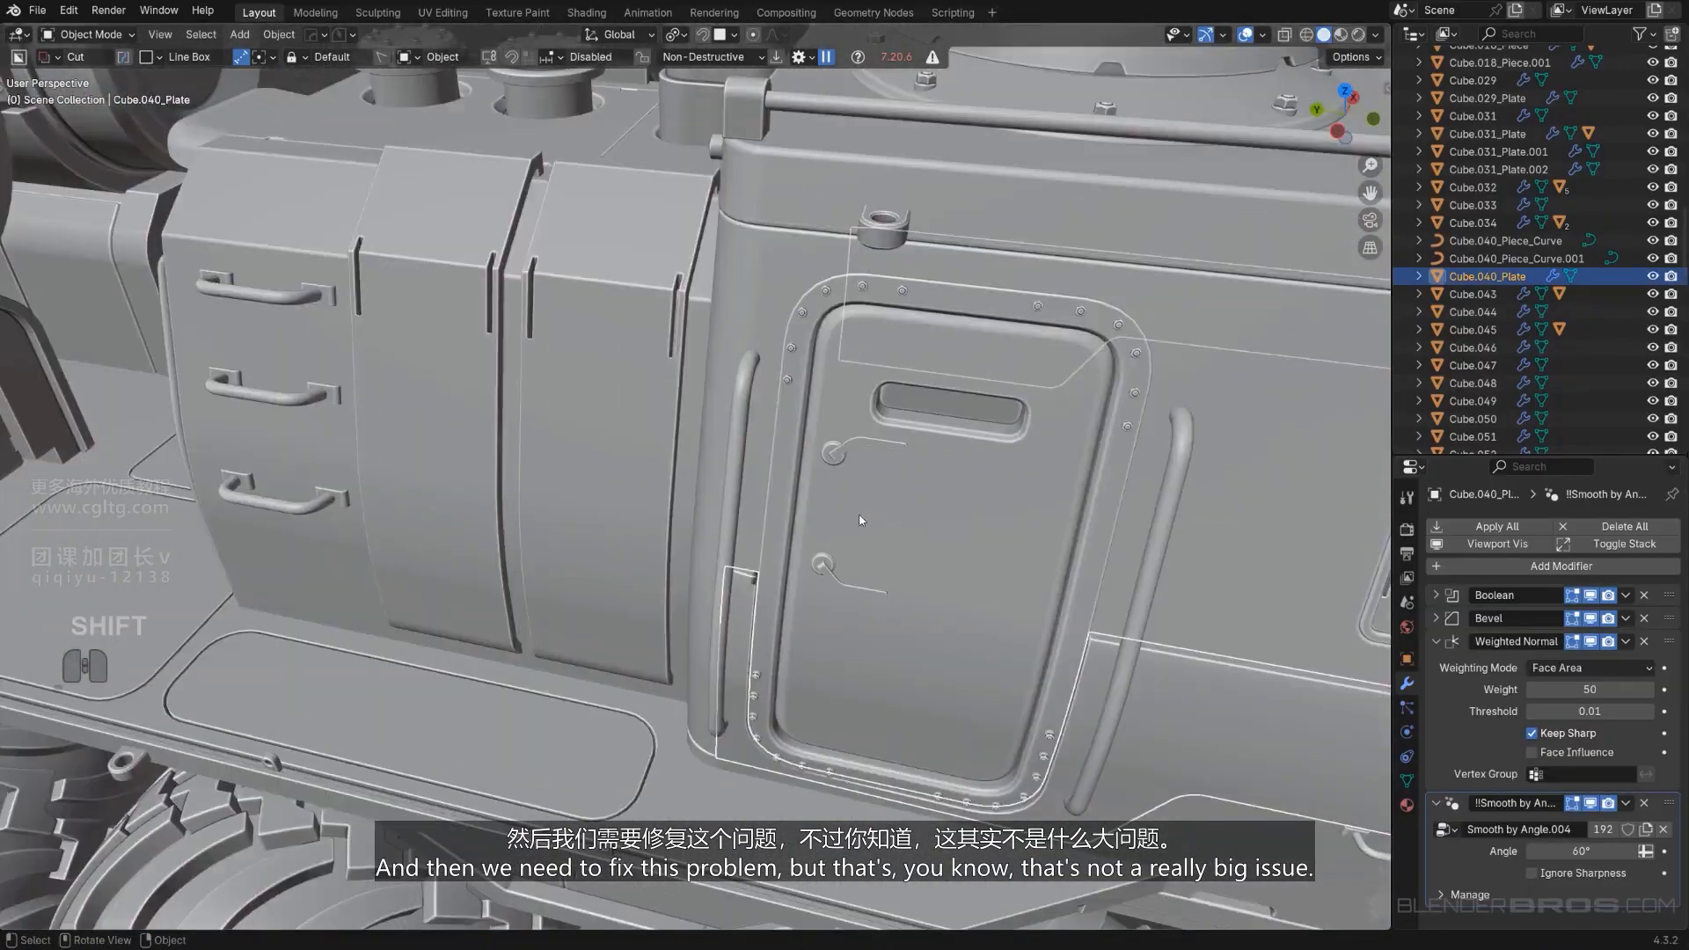
shift+middle_drag(860, 520, 776, 421)
middle_drag(776, 421, 819, 425)
scroll(873, 435, down, 8)
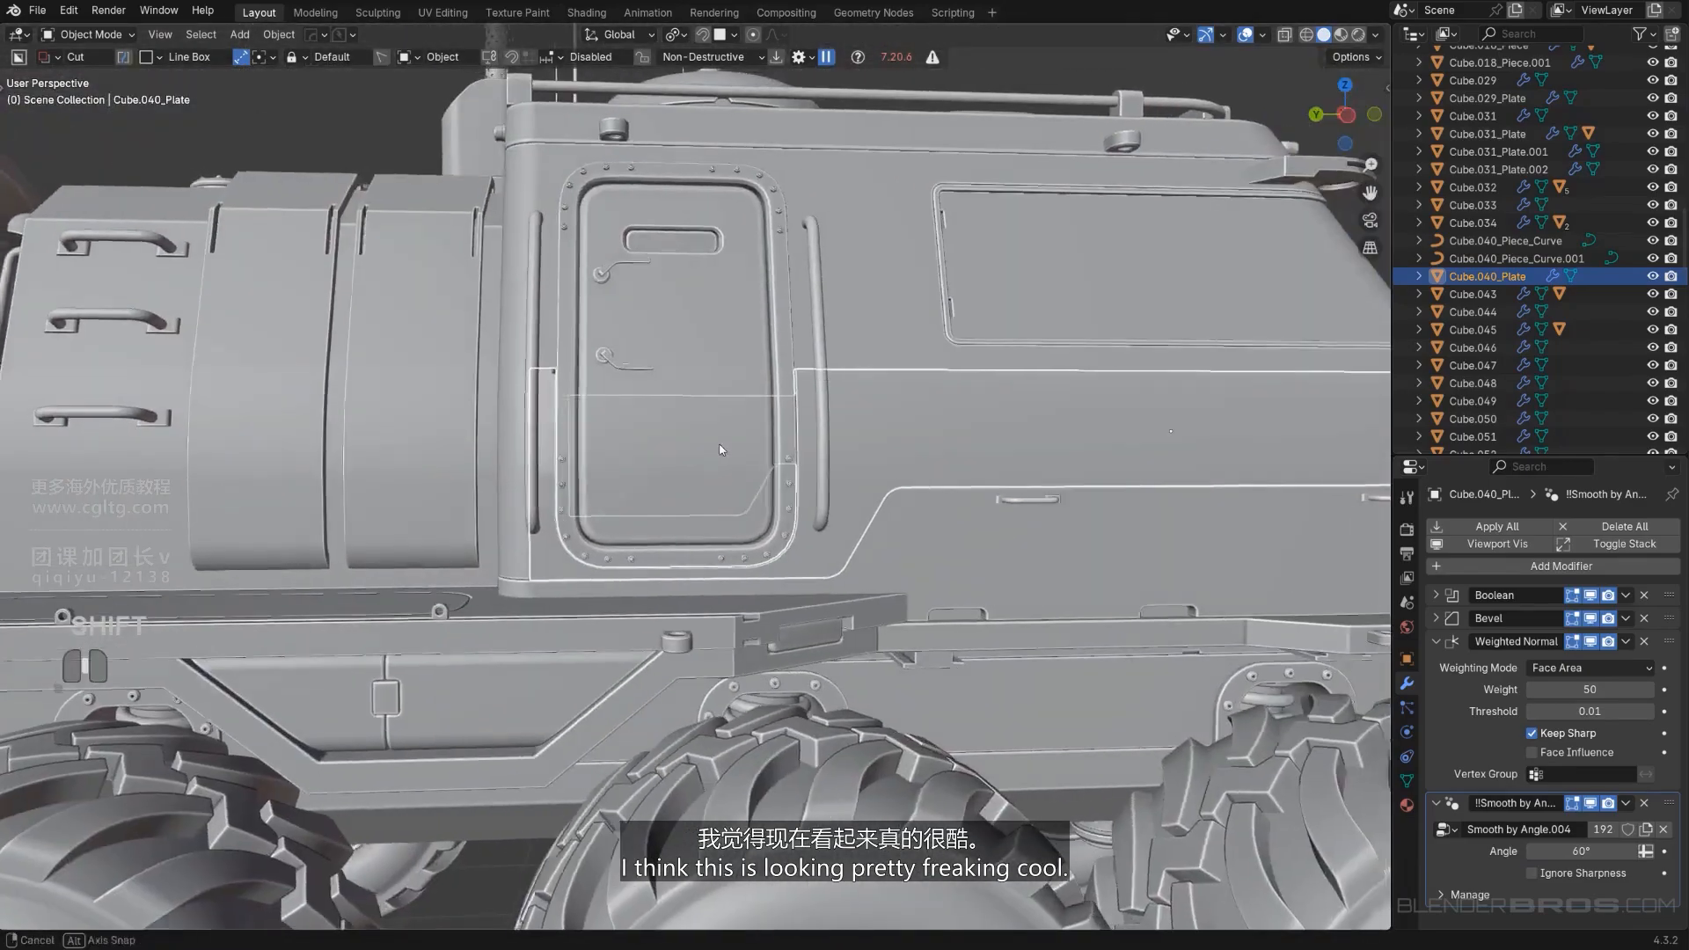
scroll(888, 450, up, 6)
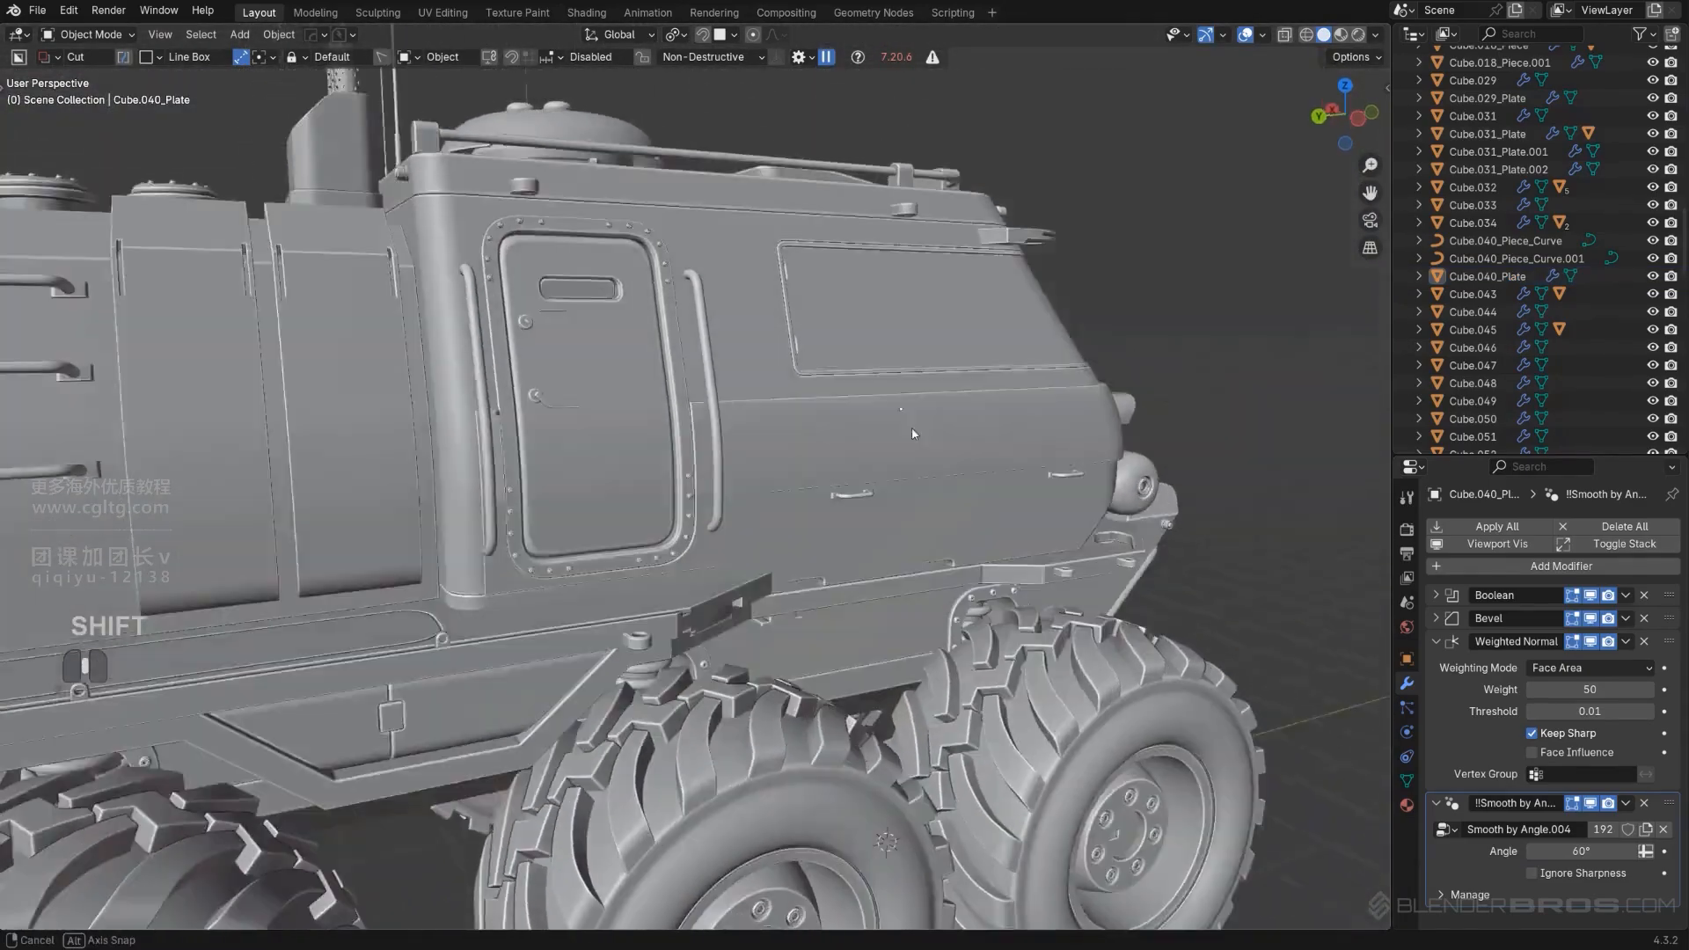
middle_drag(911, 426, 894, 463)
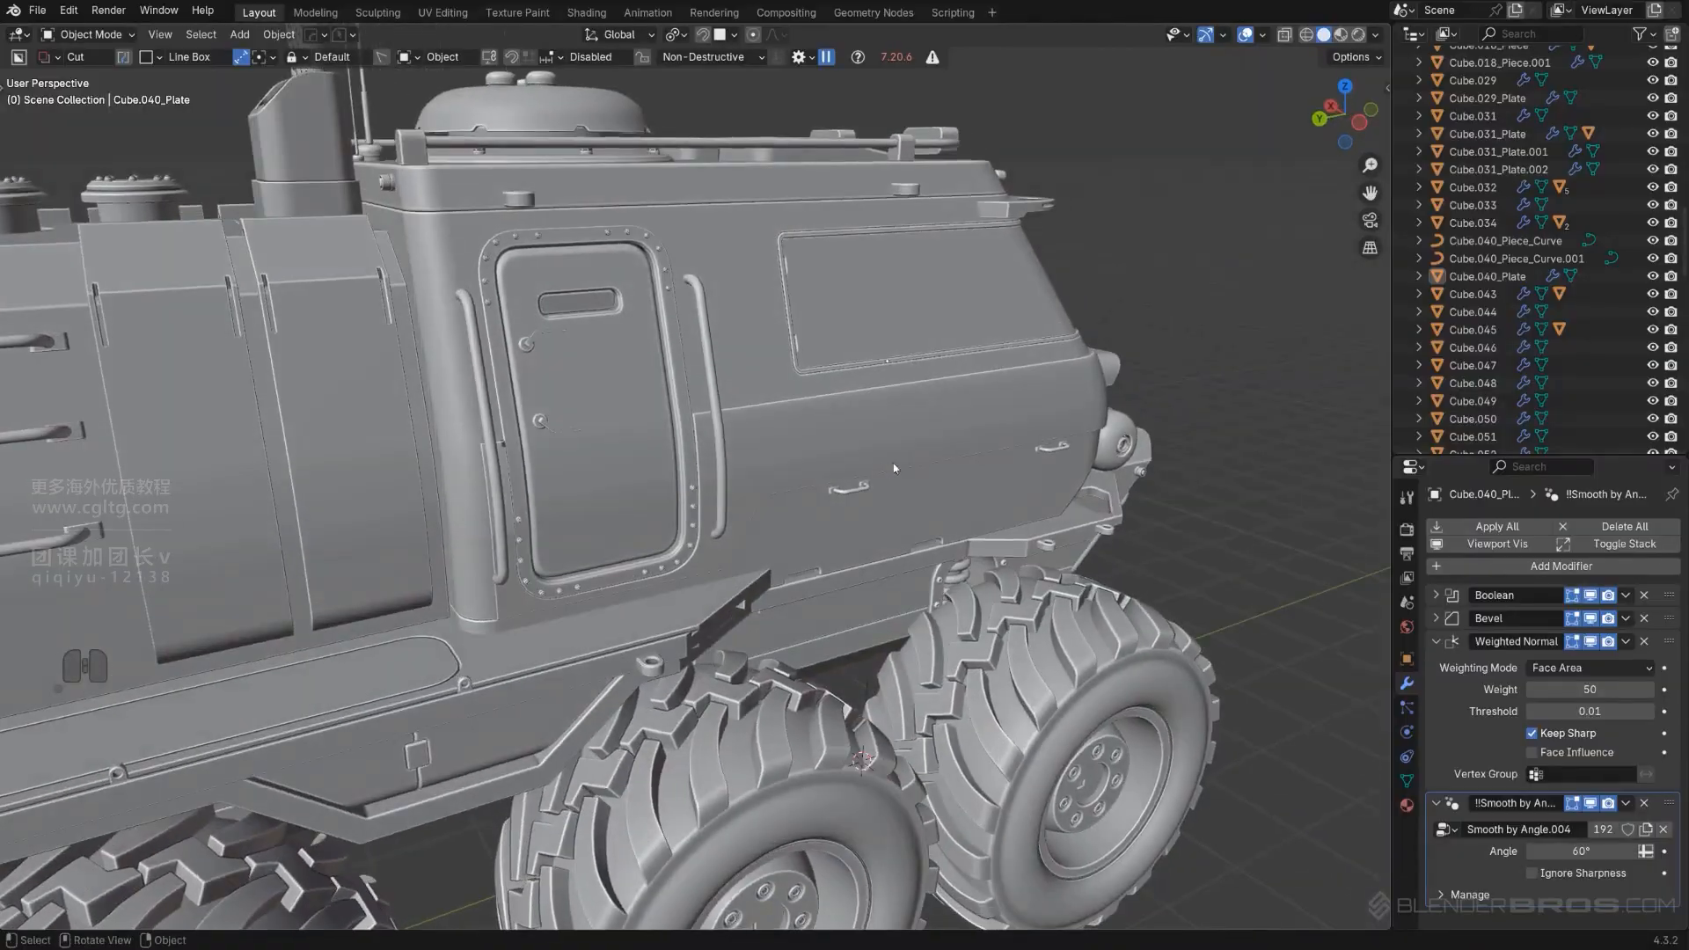
Remove the Bevel modifier from the lower side plate Cube.040_Plate and run Smart Apply on its modifier stack.
scroll(831, 426, up, 3)
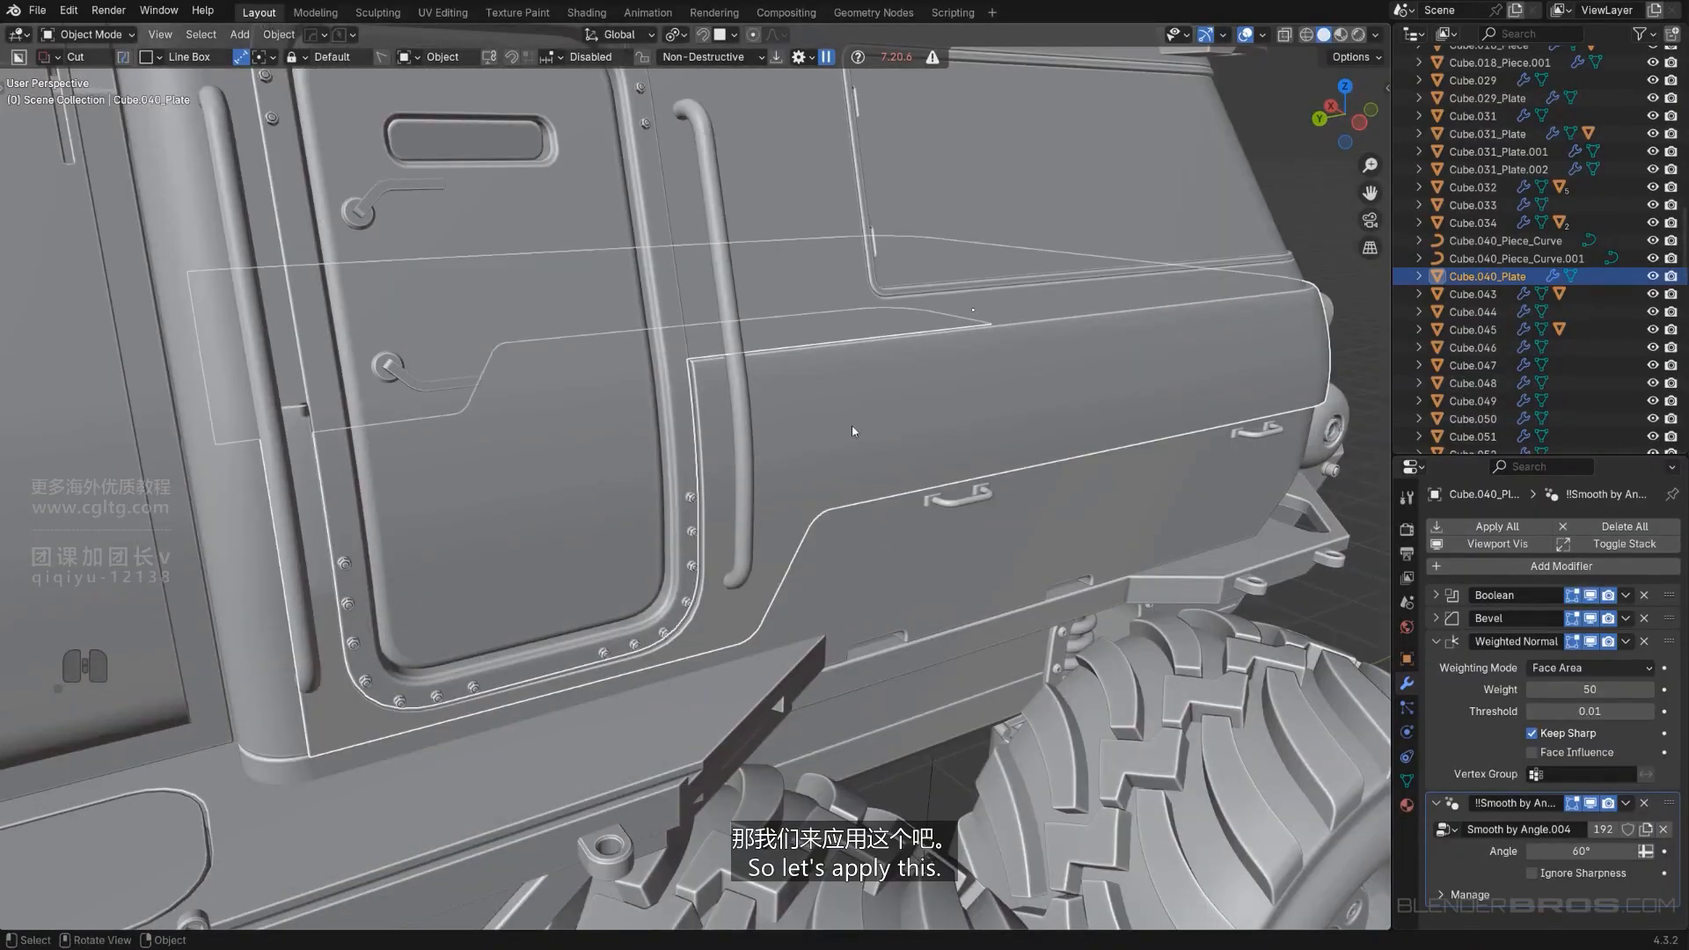
click(1644, 618)
key(q)
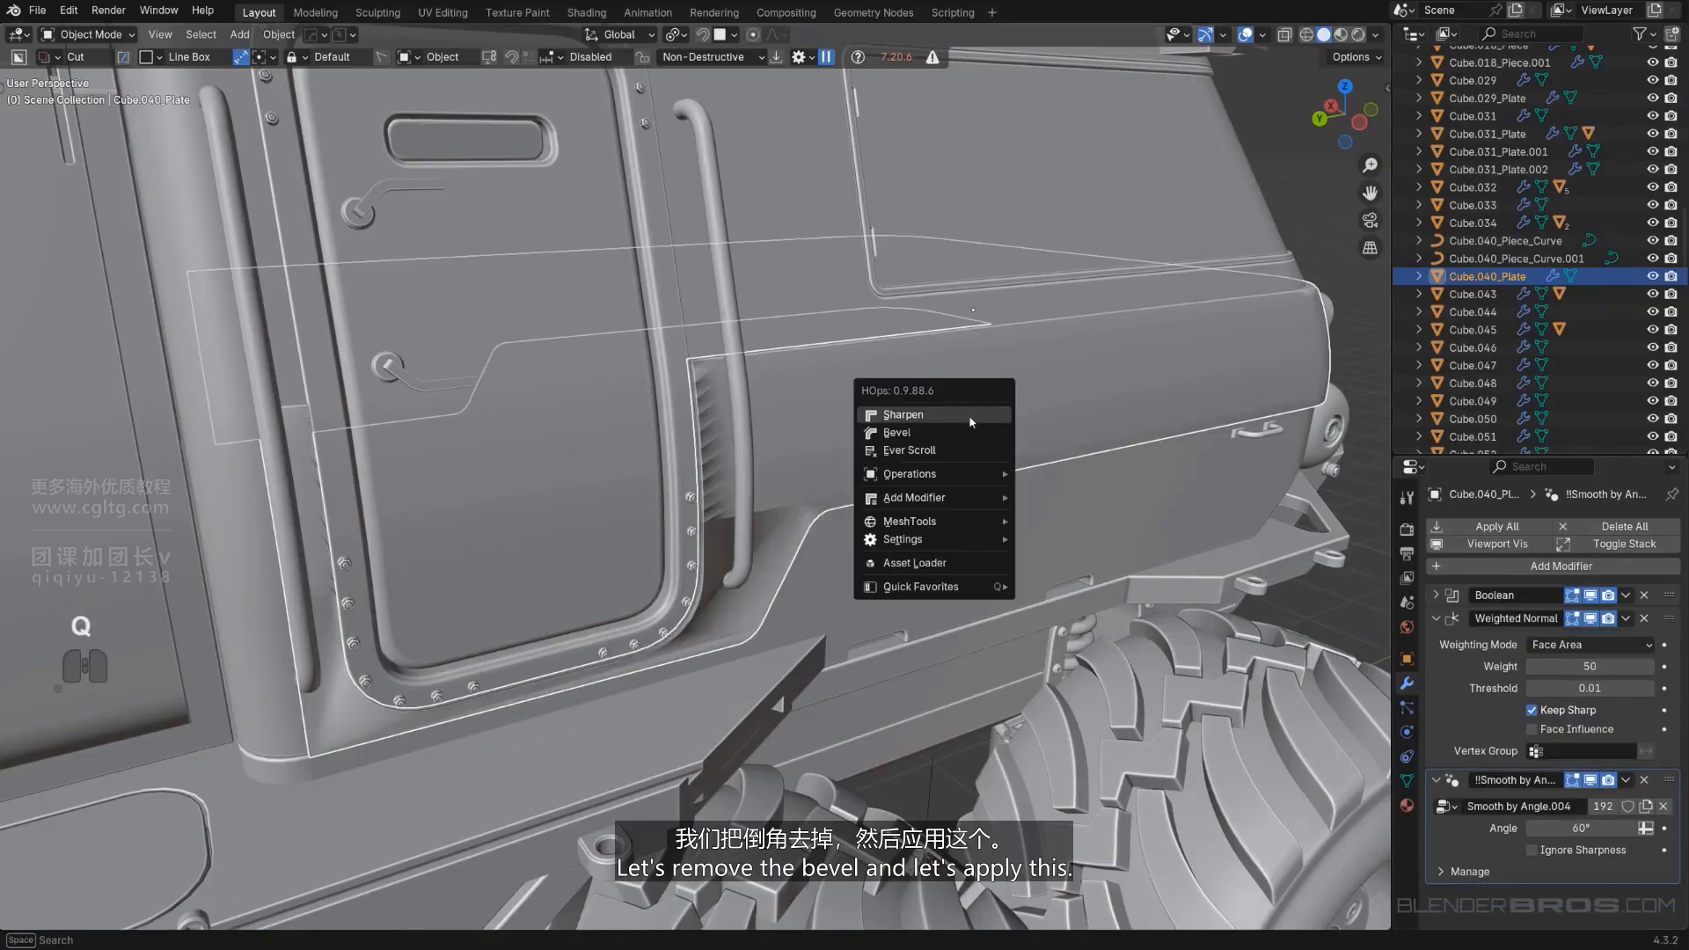
mouse_move(977, 474)
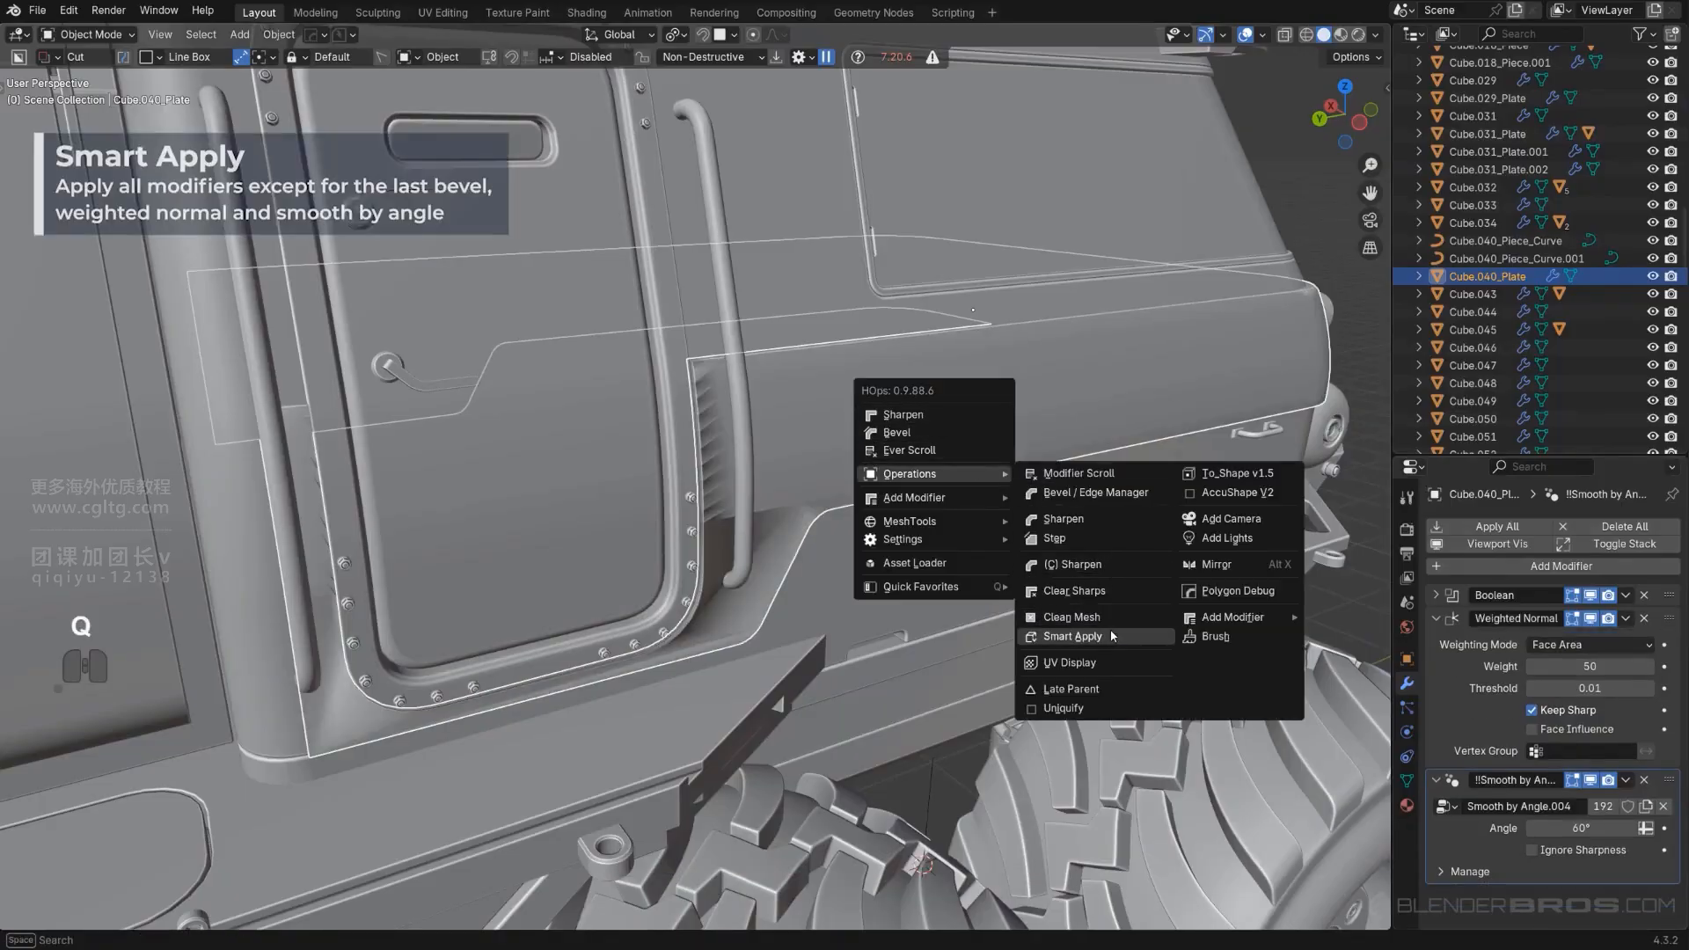
click(1075, 637)
Add a new small bevel to Cube.040_Plate with three segments and a 30° angle limit.
scroll(815, 394, up, 3)
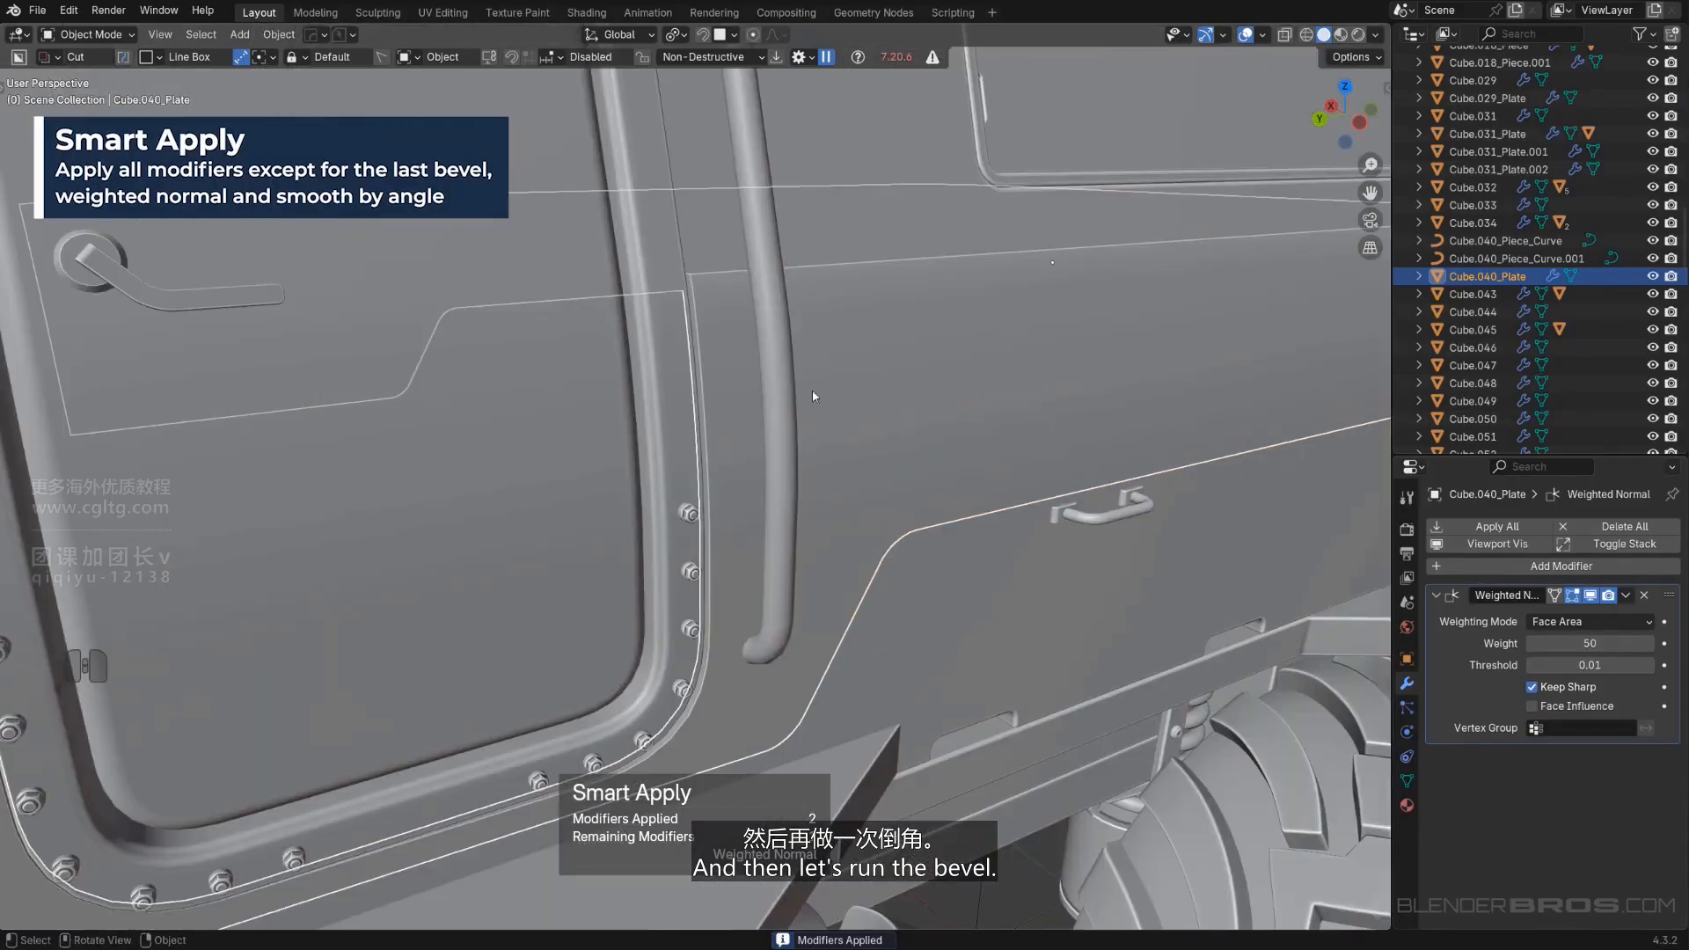
key(q)
click(833, 335)
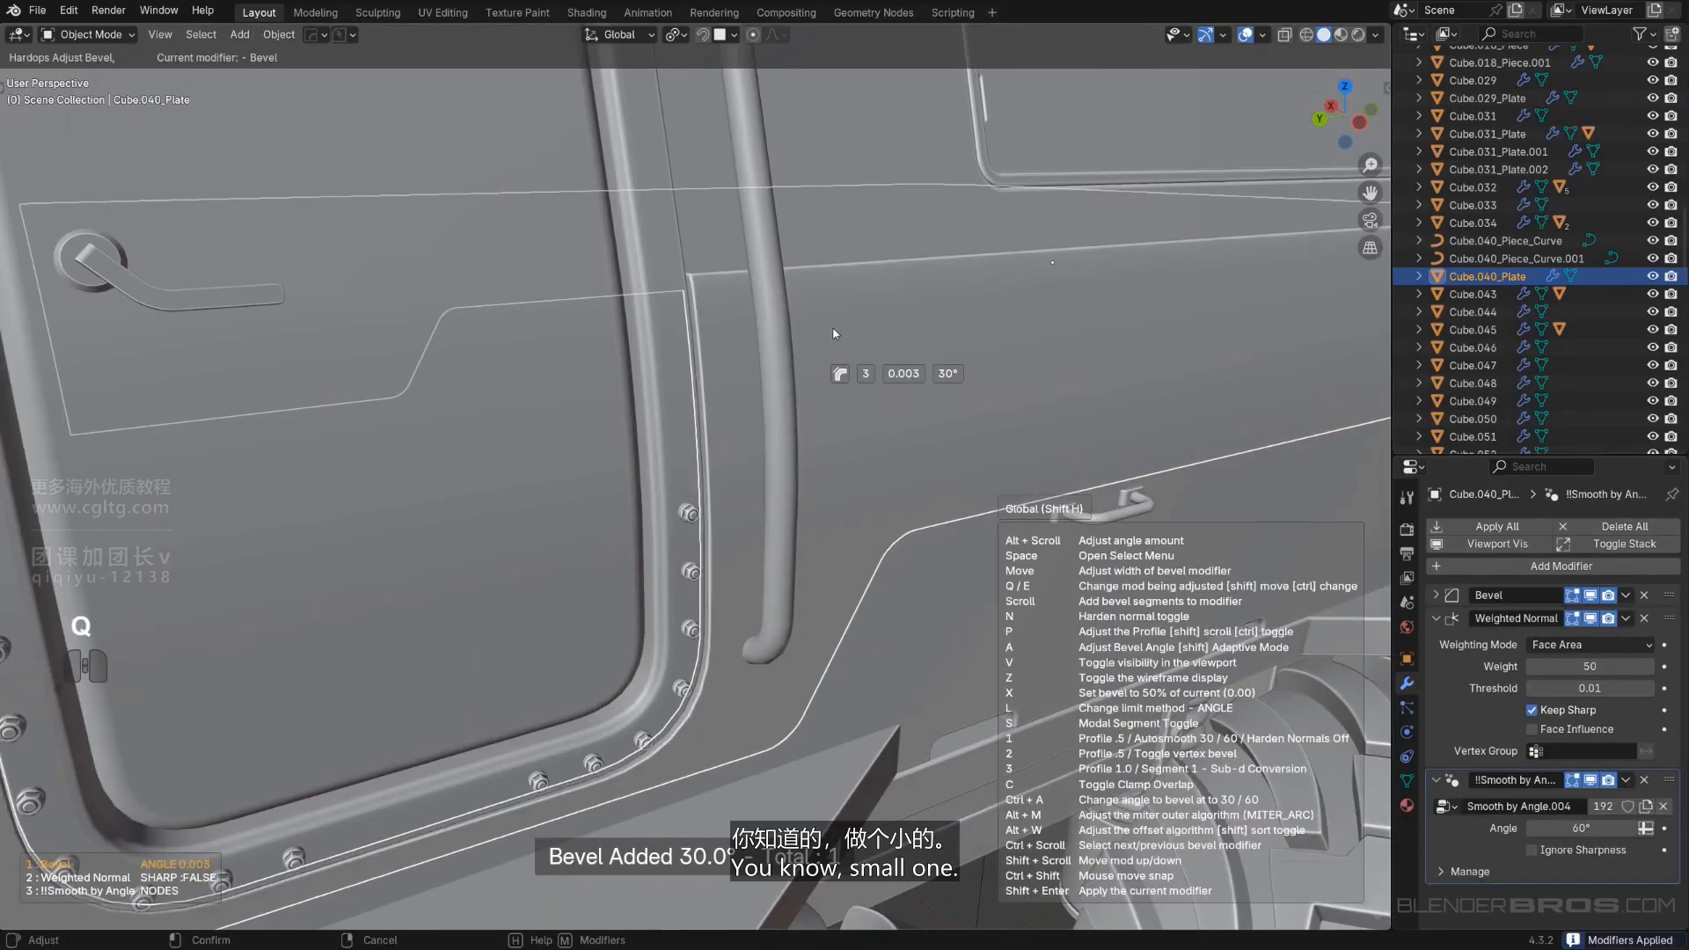
click(841, 336)
scroll(829, 319, up, 1)
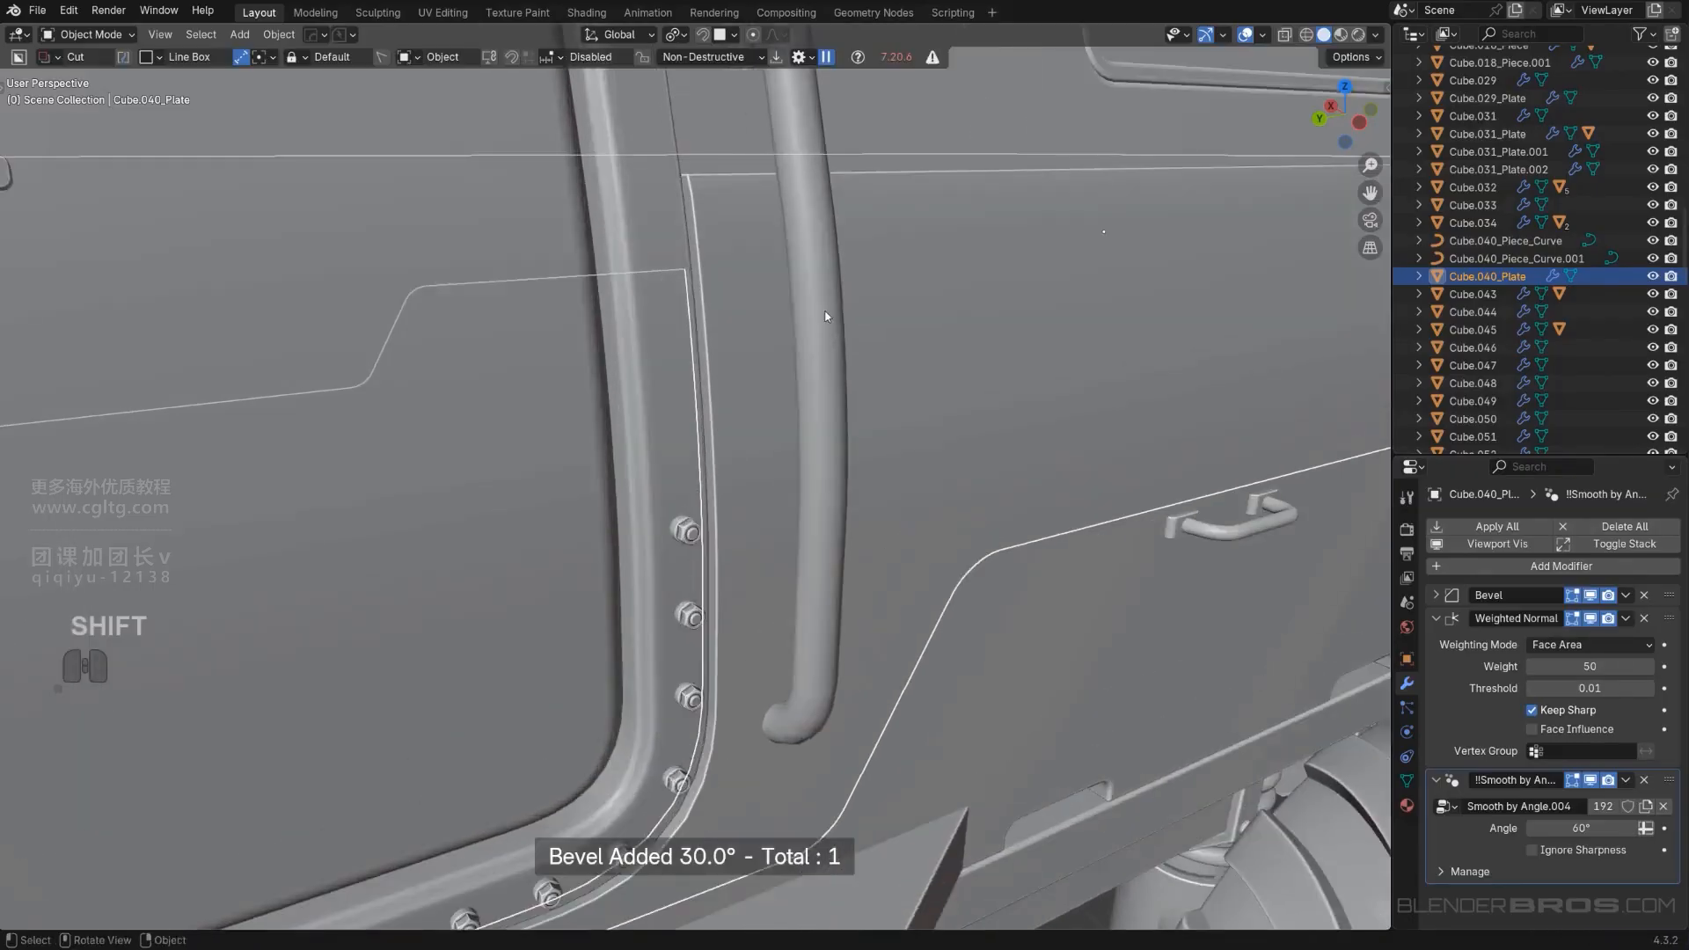
middle_drag(826, 317, 915, 176)
key(q)
click(695, 480)
click(683, 469)
Isolate Cube.040_Plate in local view and open its mesh for editing near the faulty bevel beside the door.
scroll(683, 469, down, 4)
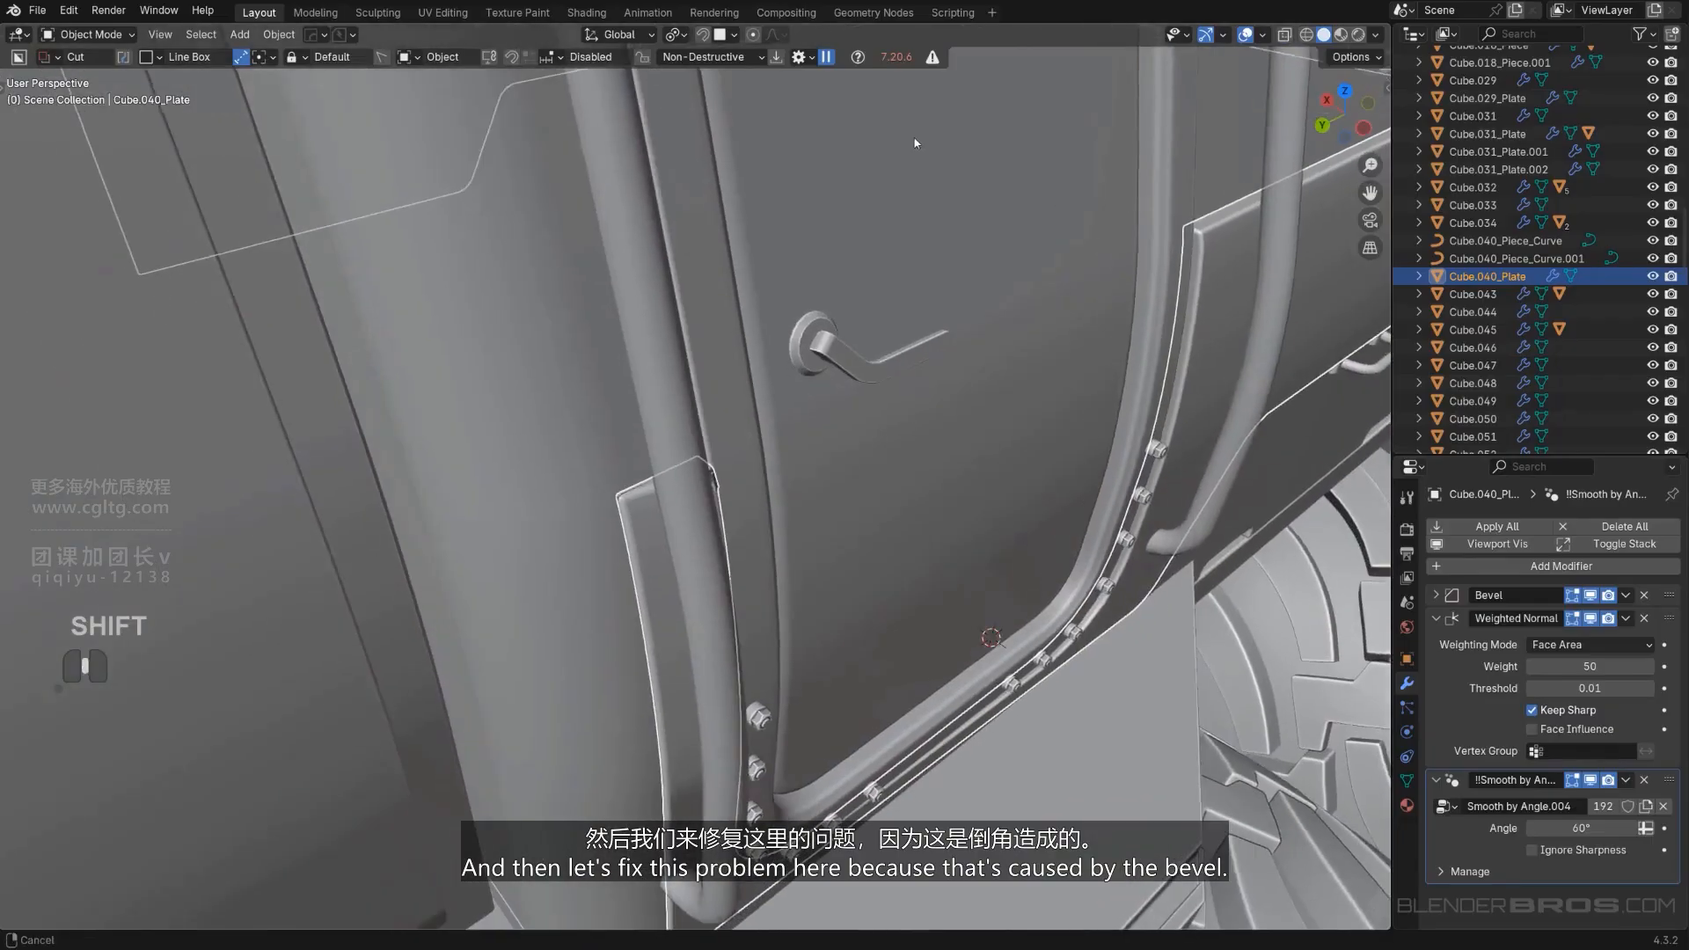
scroll(717, 506, up, 2)
scroll(620, 508, down, 4)
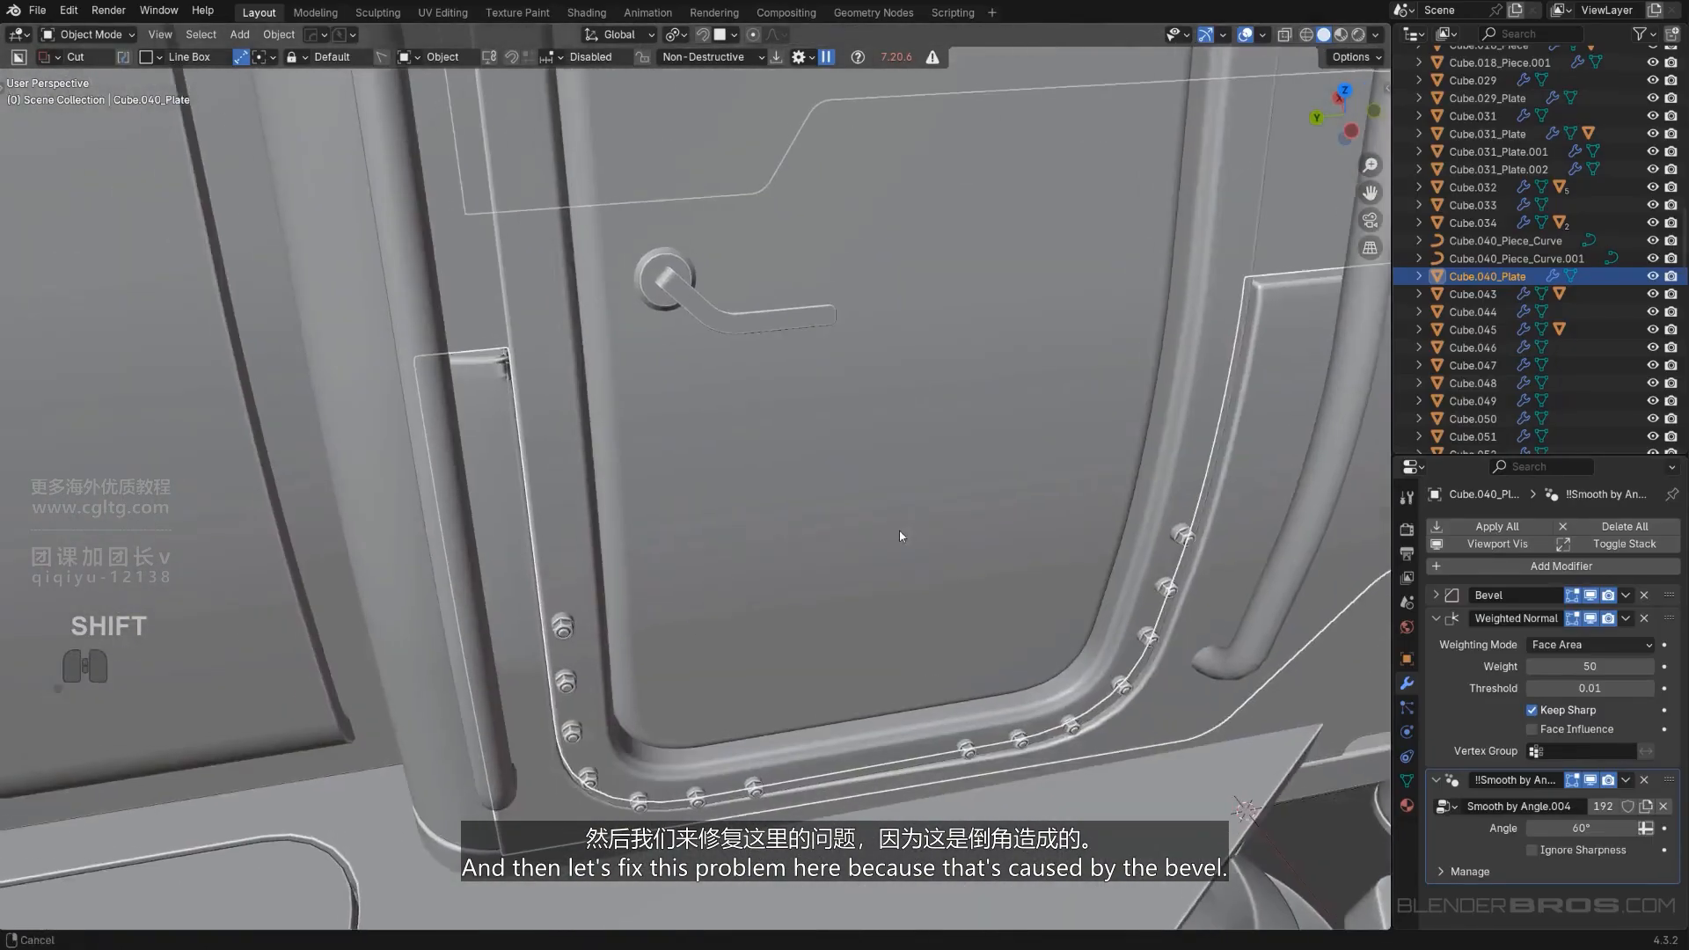
key(KP_Divide)
scroll(803, 362, up, 4)
shift+middle_drag(481, 479, 754, 433)
key(Tab)
Merge the stray vertices at the upper corner of the small plate section into the corner vertices.
scroll(819, 386, up, 4)
scroll(818, 385, down, 4)
mouse_move(818, 385)
middle_down()
mouse_move(919, 426)
mouse_move(811, 325)
mouse_move(543, 486)
mouse_move(589, 437)
mouse_move(695, 453)
middle_up()
scroll(696, 452, up, 2)
middle_drag(646, 390, 690, 403)
shift+click(671, 380)
key(1)
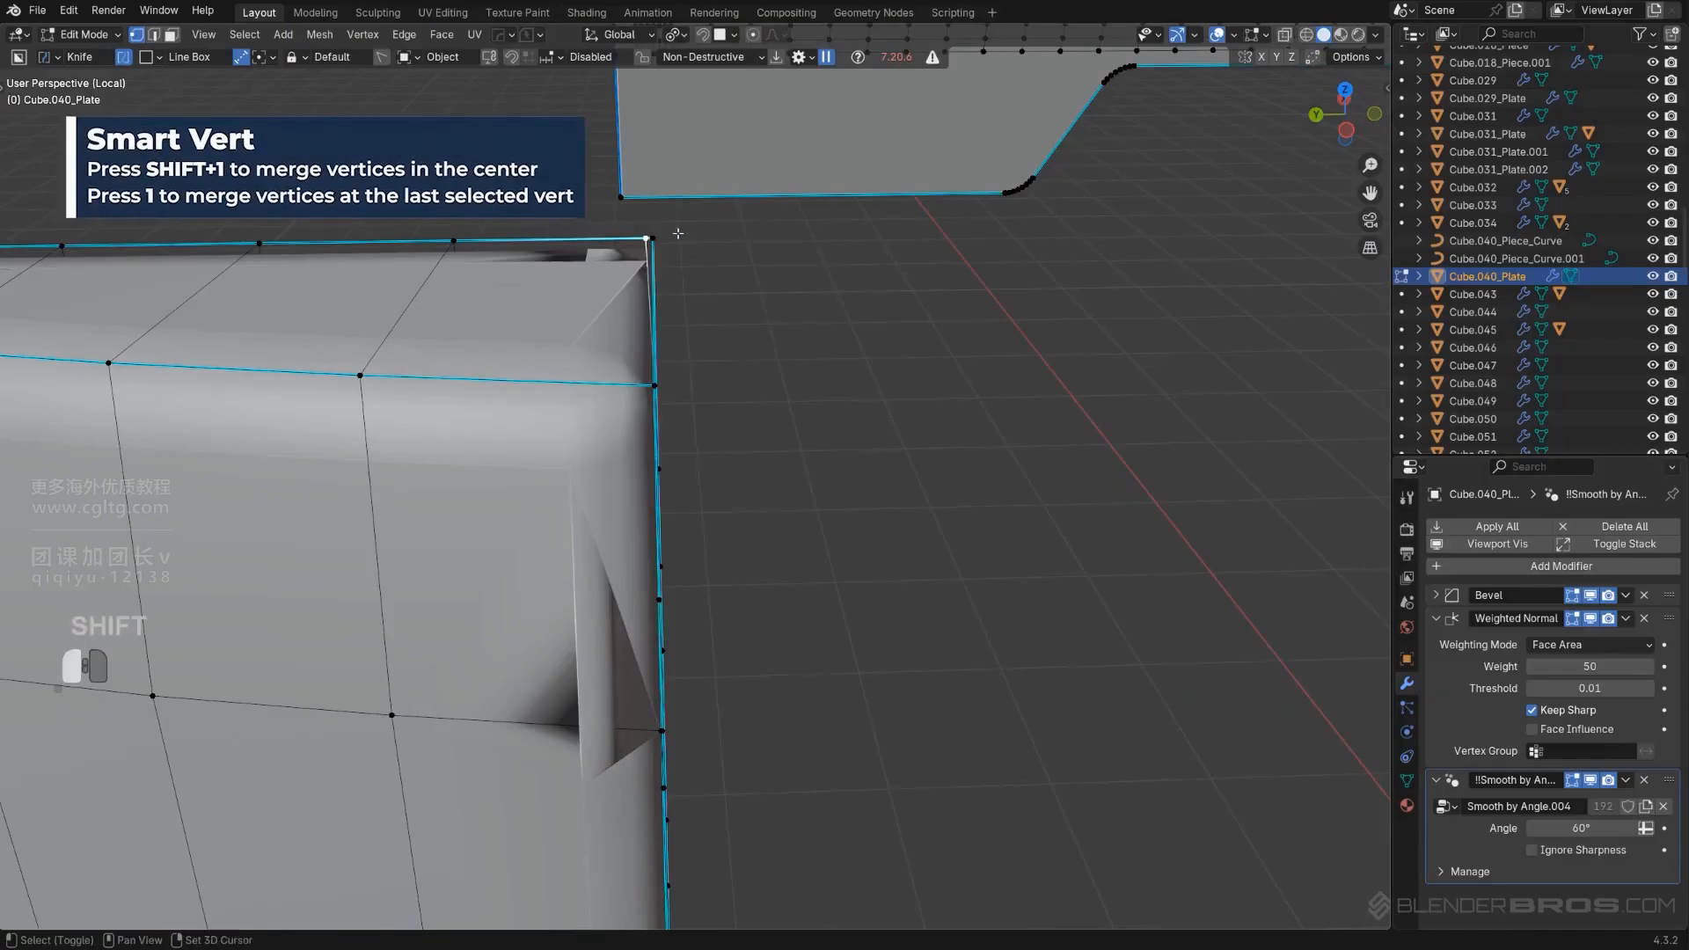
shift+click(678, 233)
key(1)
Merge the stray vertices along one upper vertical edge of the small plate section into the last selected vertex.
scroll(705, 373, down, 3)
shift+middle_drag(710, 547, 701, 464)
click(689, 498)
key(1)
click(719, 410)
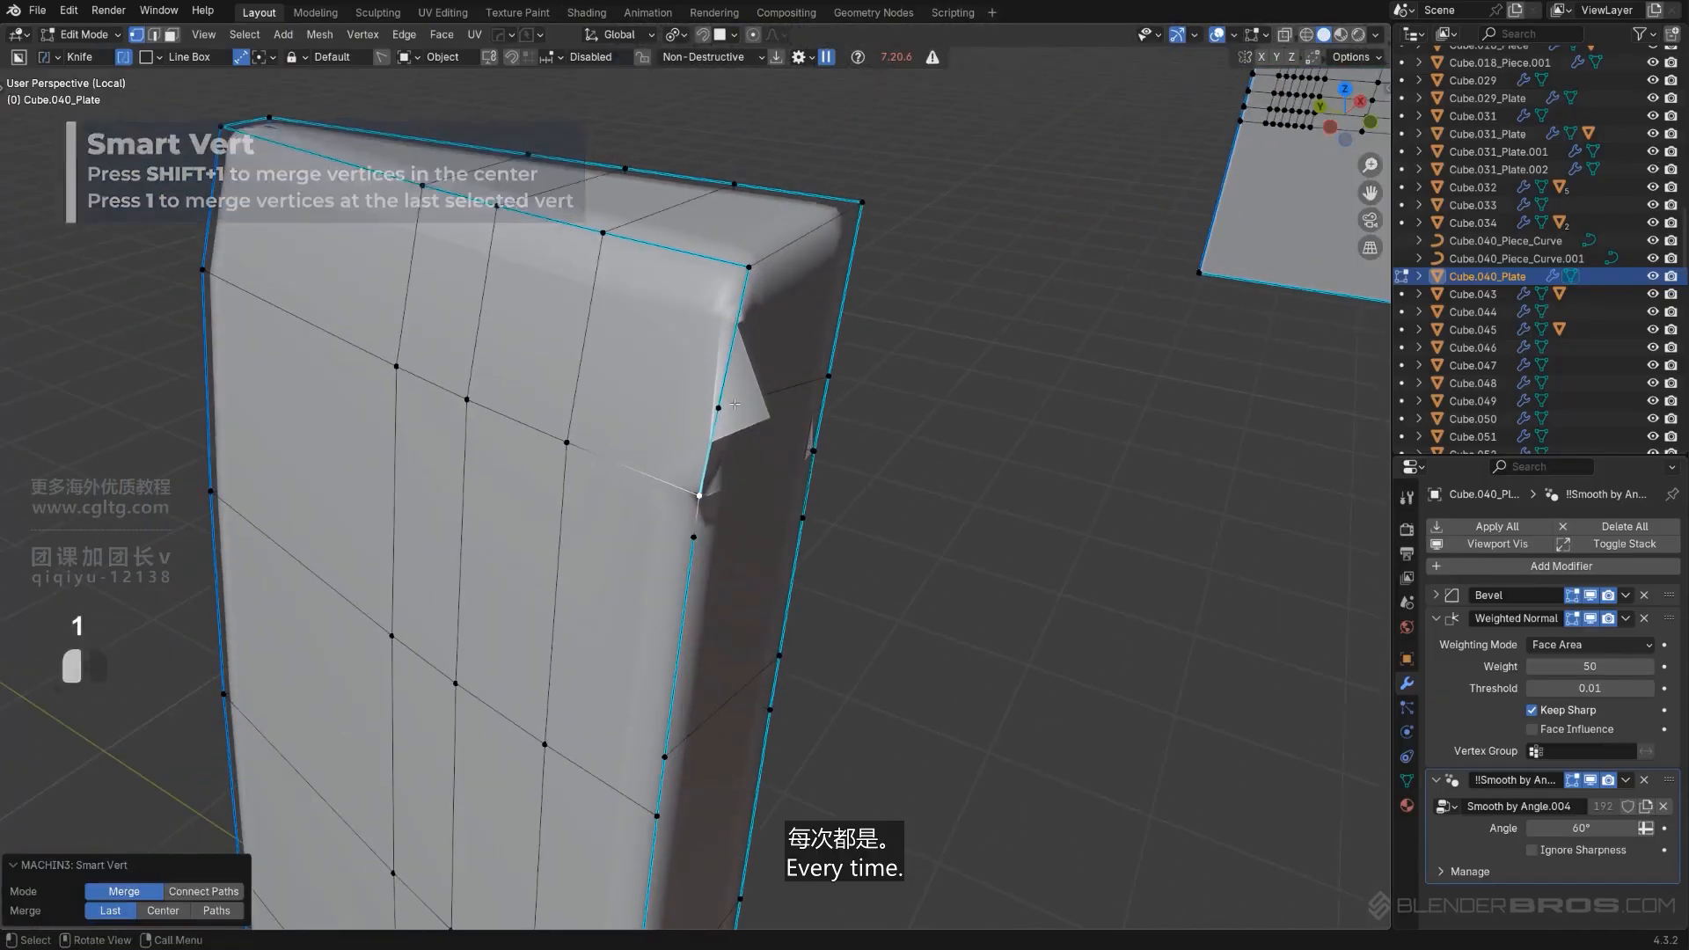
shift+click(710, 542)
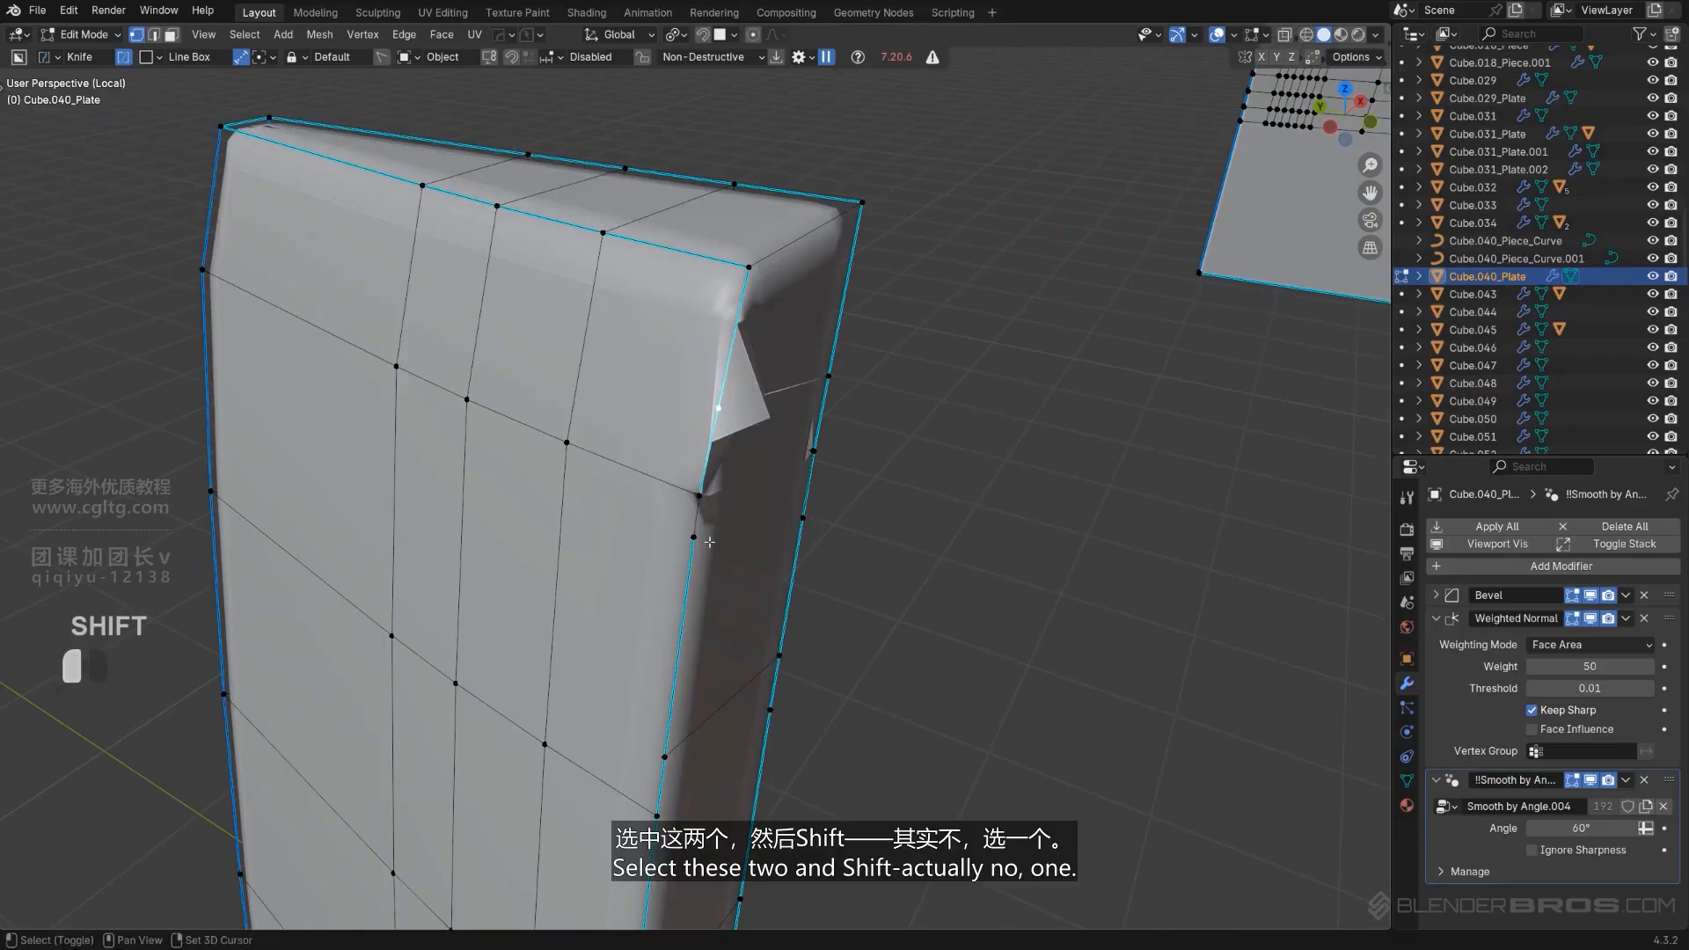
key(shift+1)
key(ctrl+z)
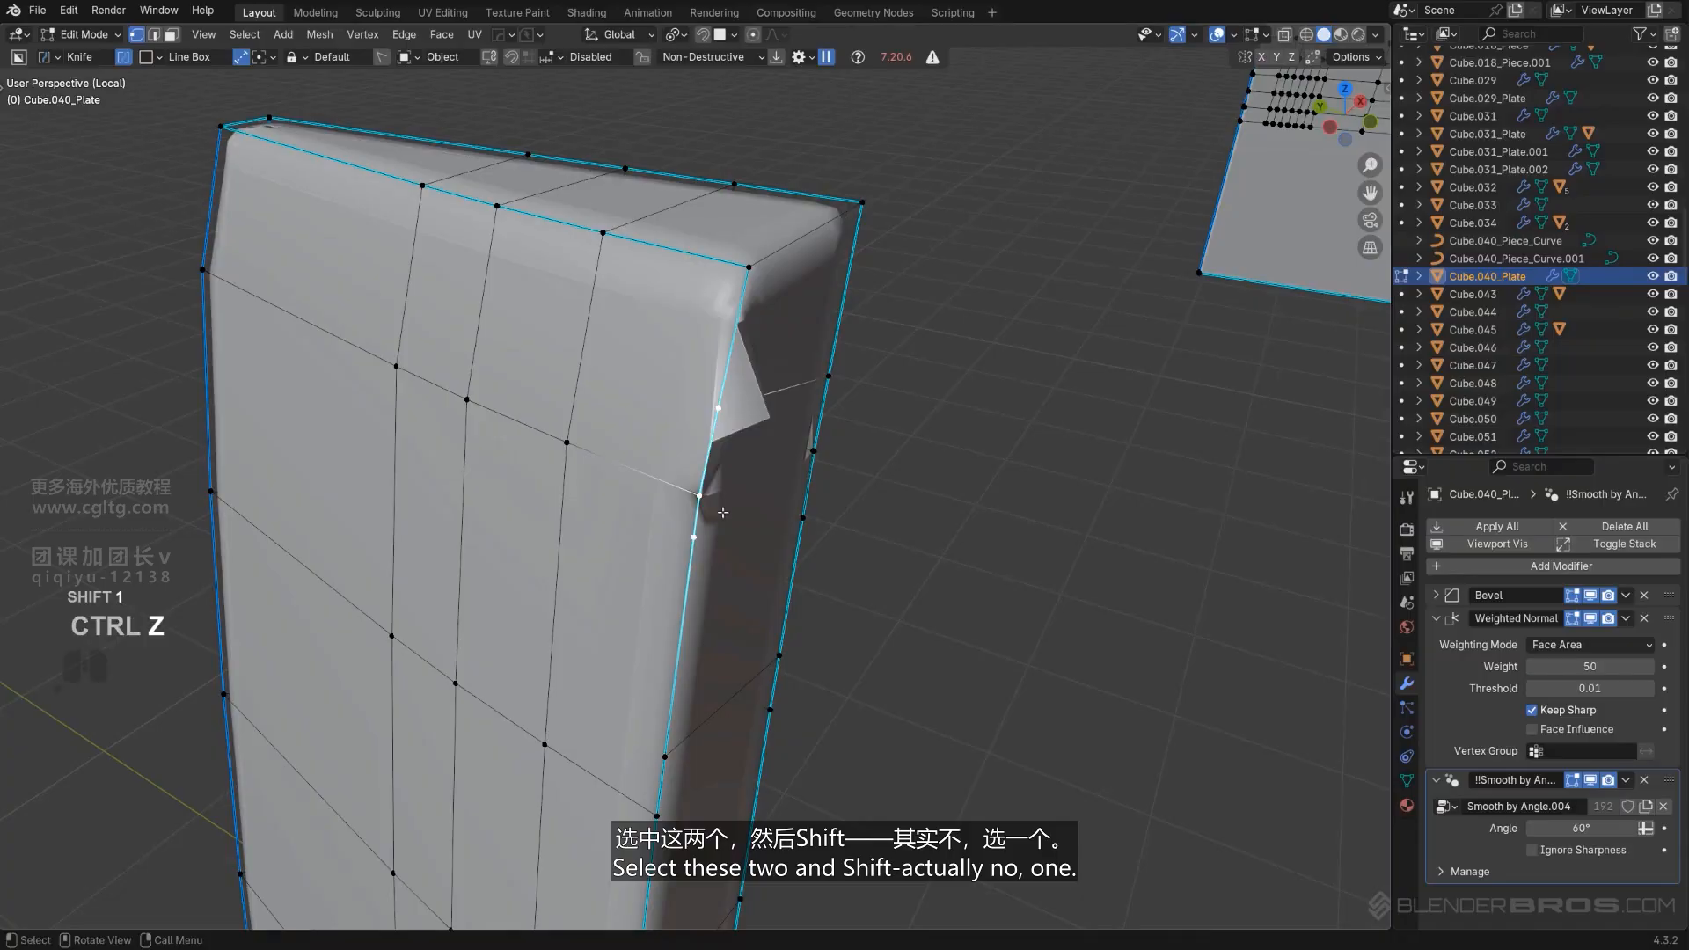
key(1)
middle_drag(738, 497, 578, 424)
Merge the stray vertices near the top of the opposite vertical edge of the plate section into a single vertex.
click(1040, 479)
middle_drag(1040, 480, 948, 479)
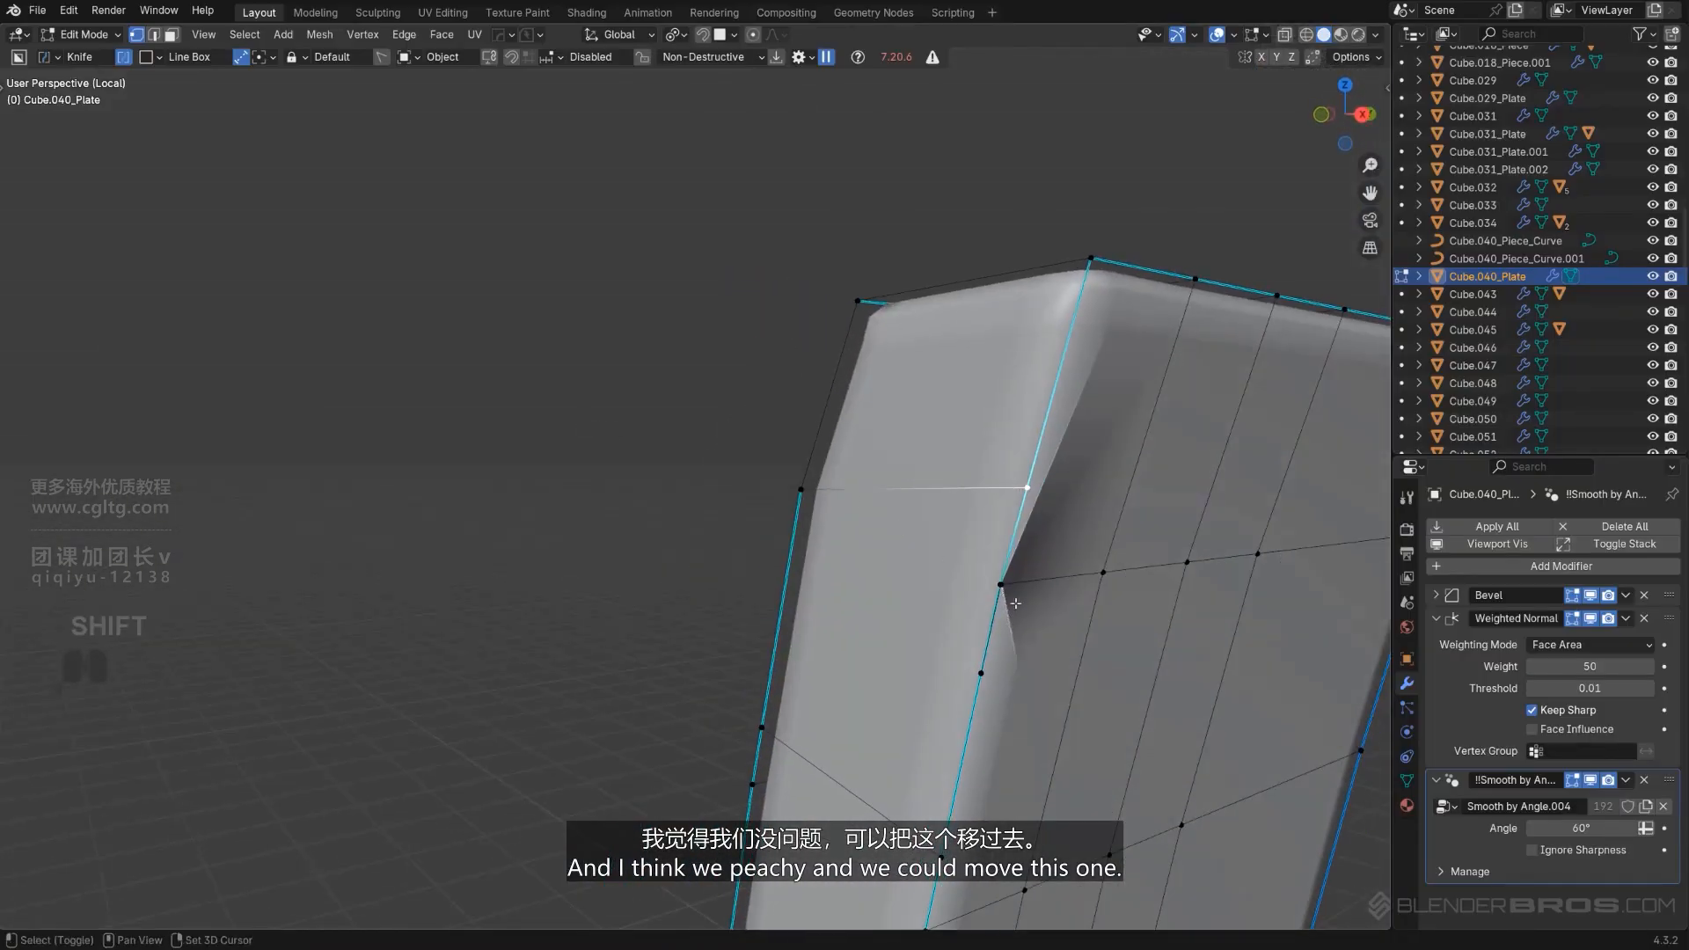
shift+drag(1041, 619, 1095, 572)
key(ctrl+z)
middle_drag(1065, 520, 840, 501)
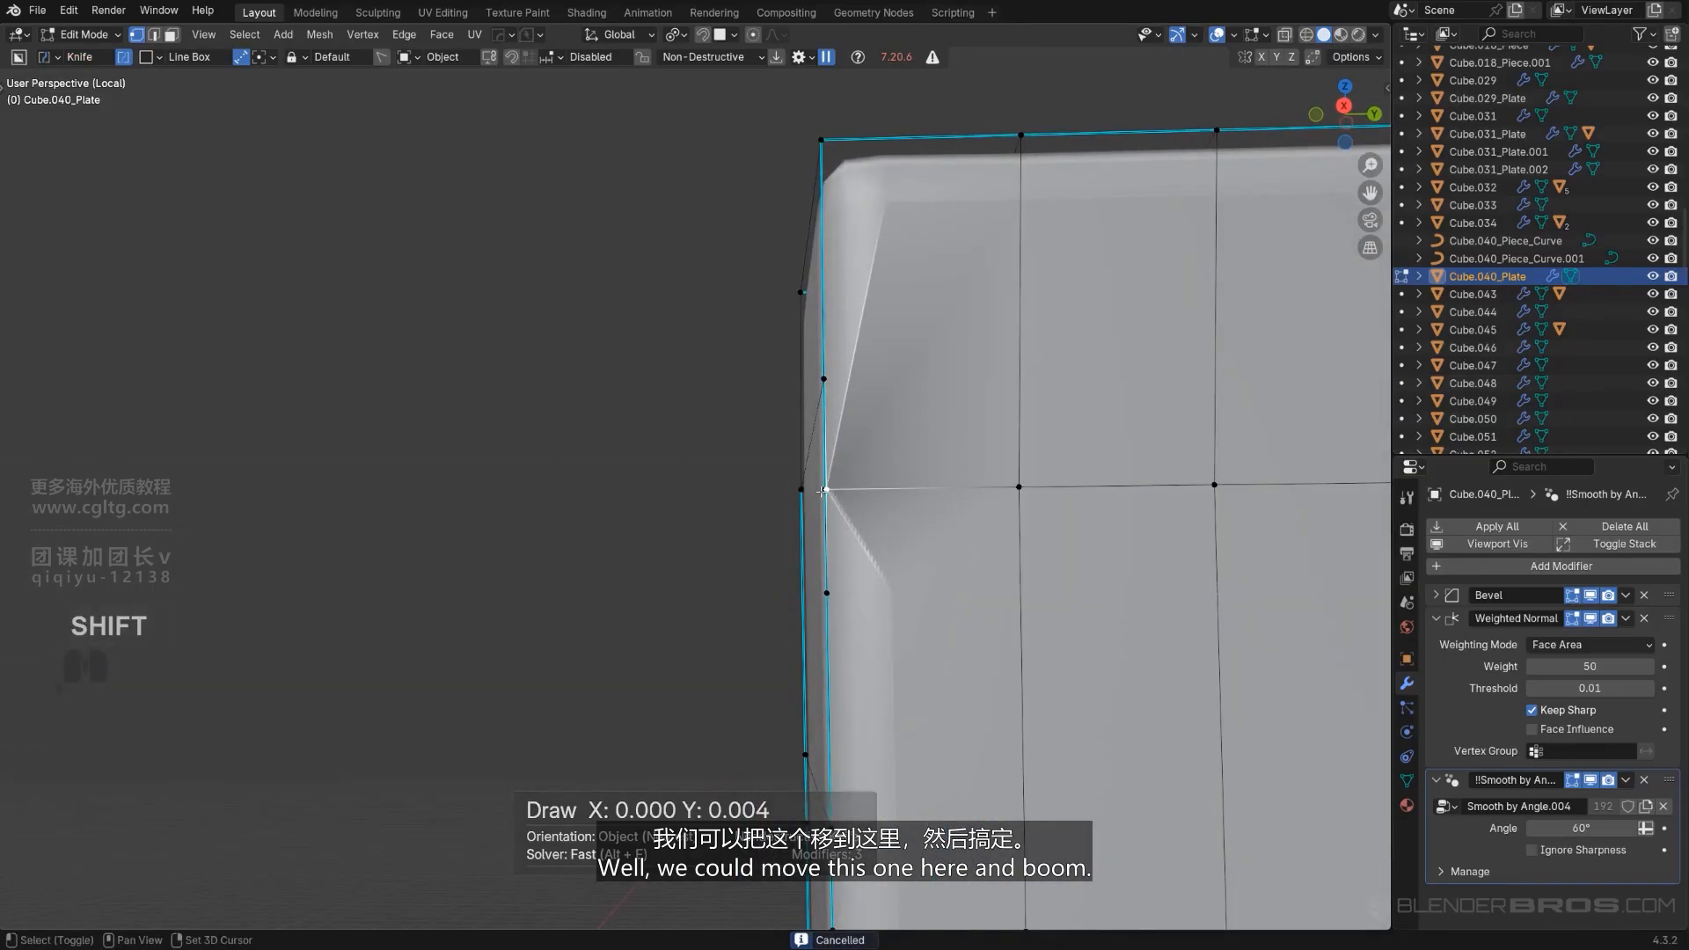
key(1)
click(825, 482)
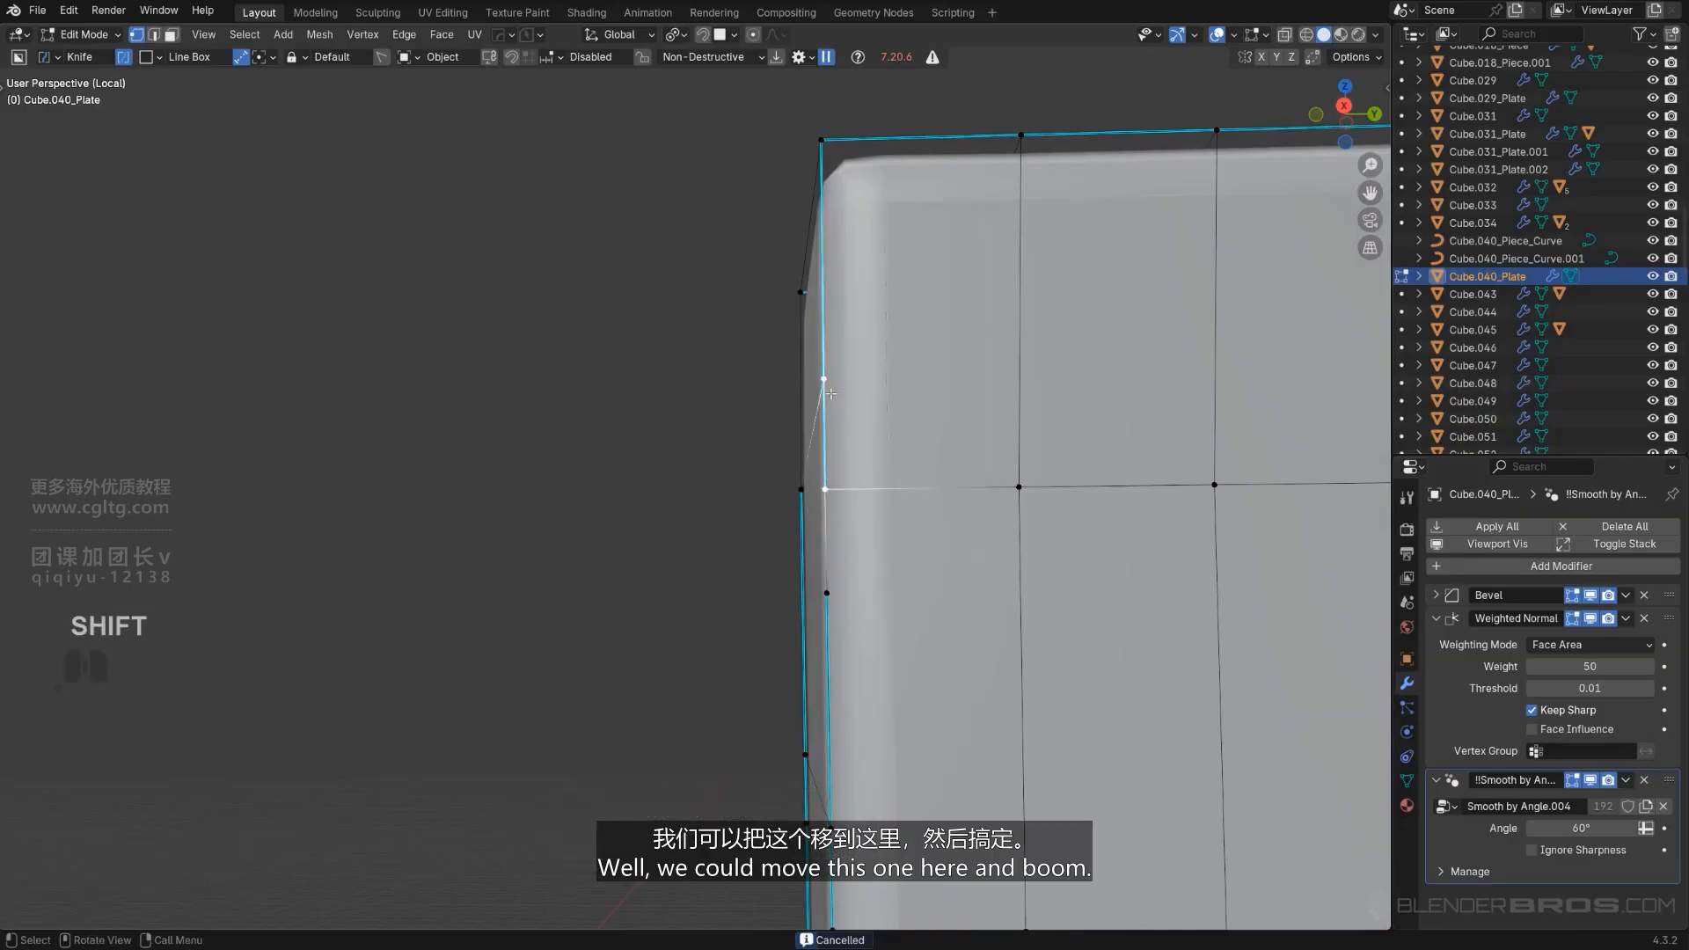
key(1)
middle_drag(831, 393, 720, 426)
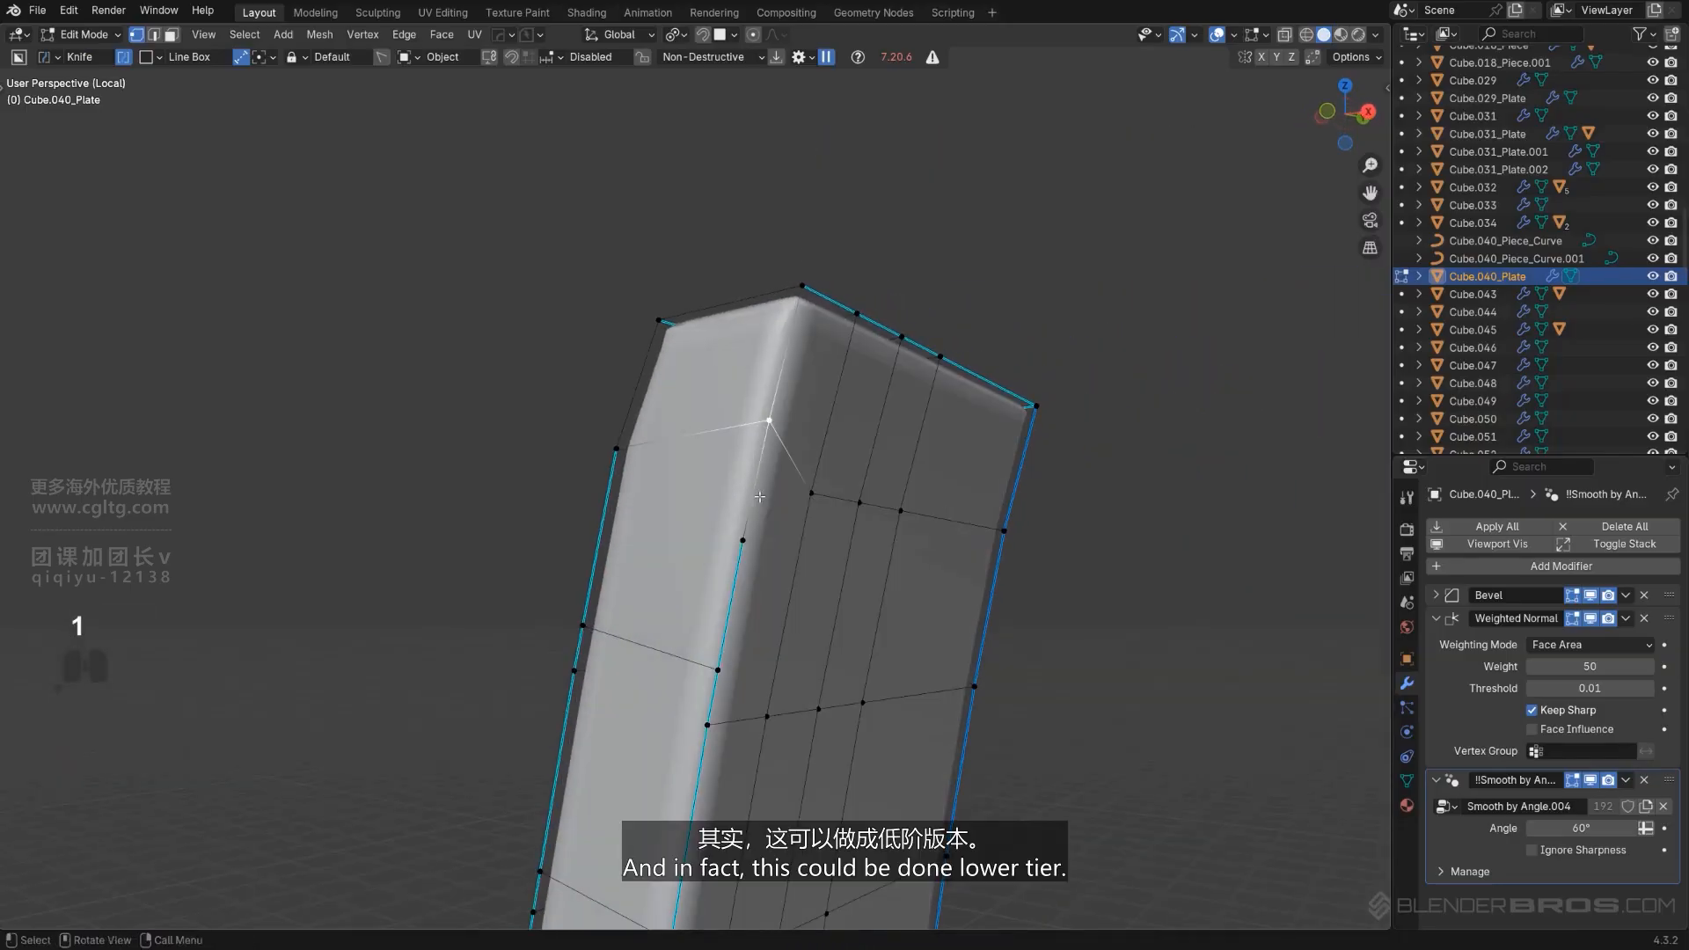
Slide the merged vertex up along its edge by a factor of about 0.238 to relax the topology.
scroll(762, 552, up, 2)
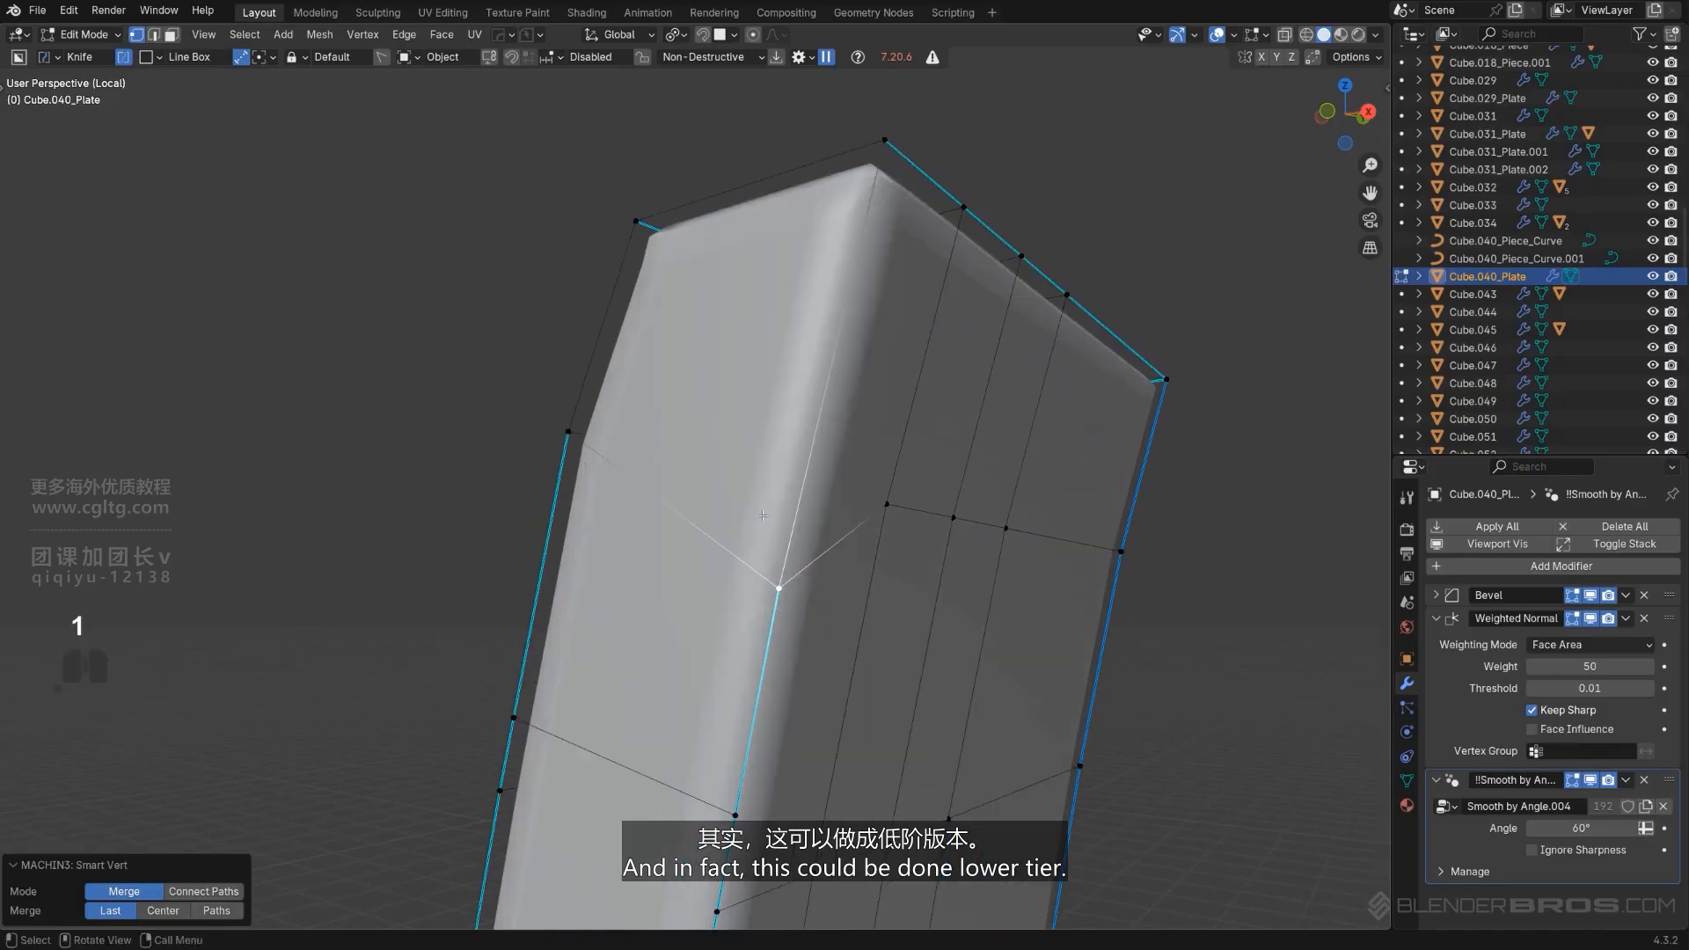
key(g)
key(g)
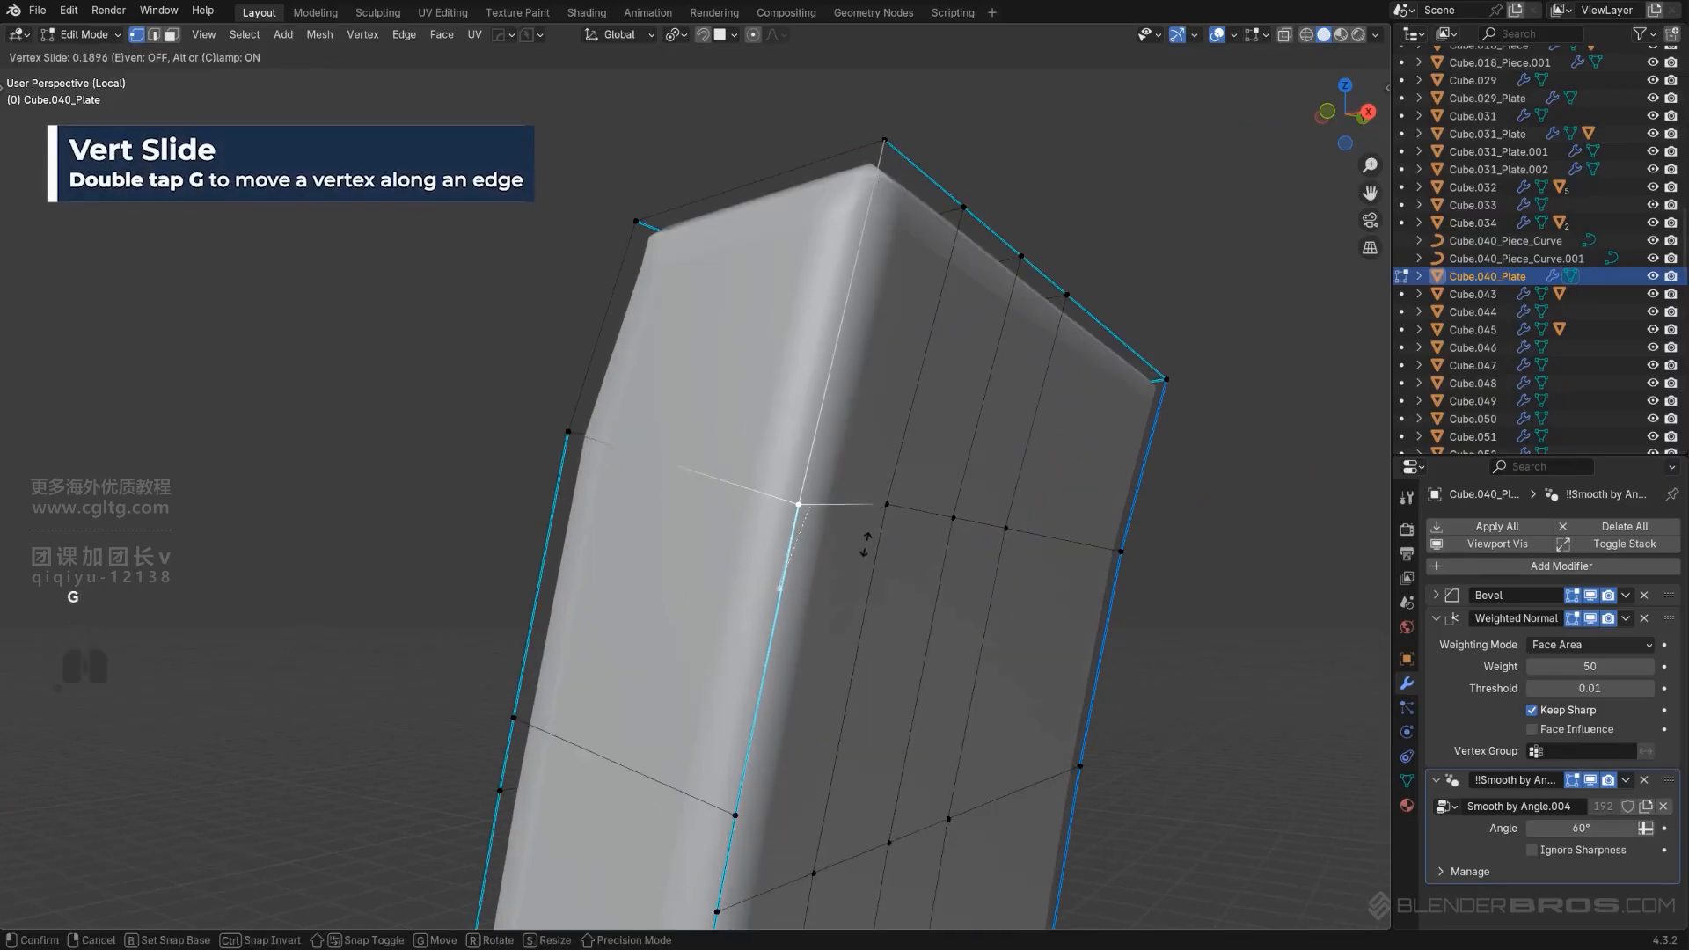
click(868, 526)
middle_drag(722, 523, 927, 555)
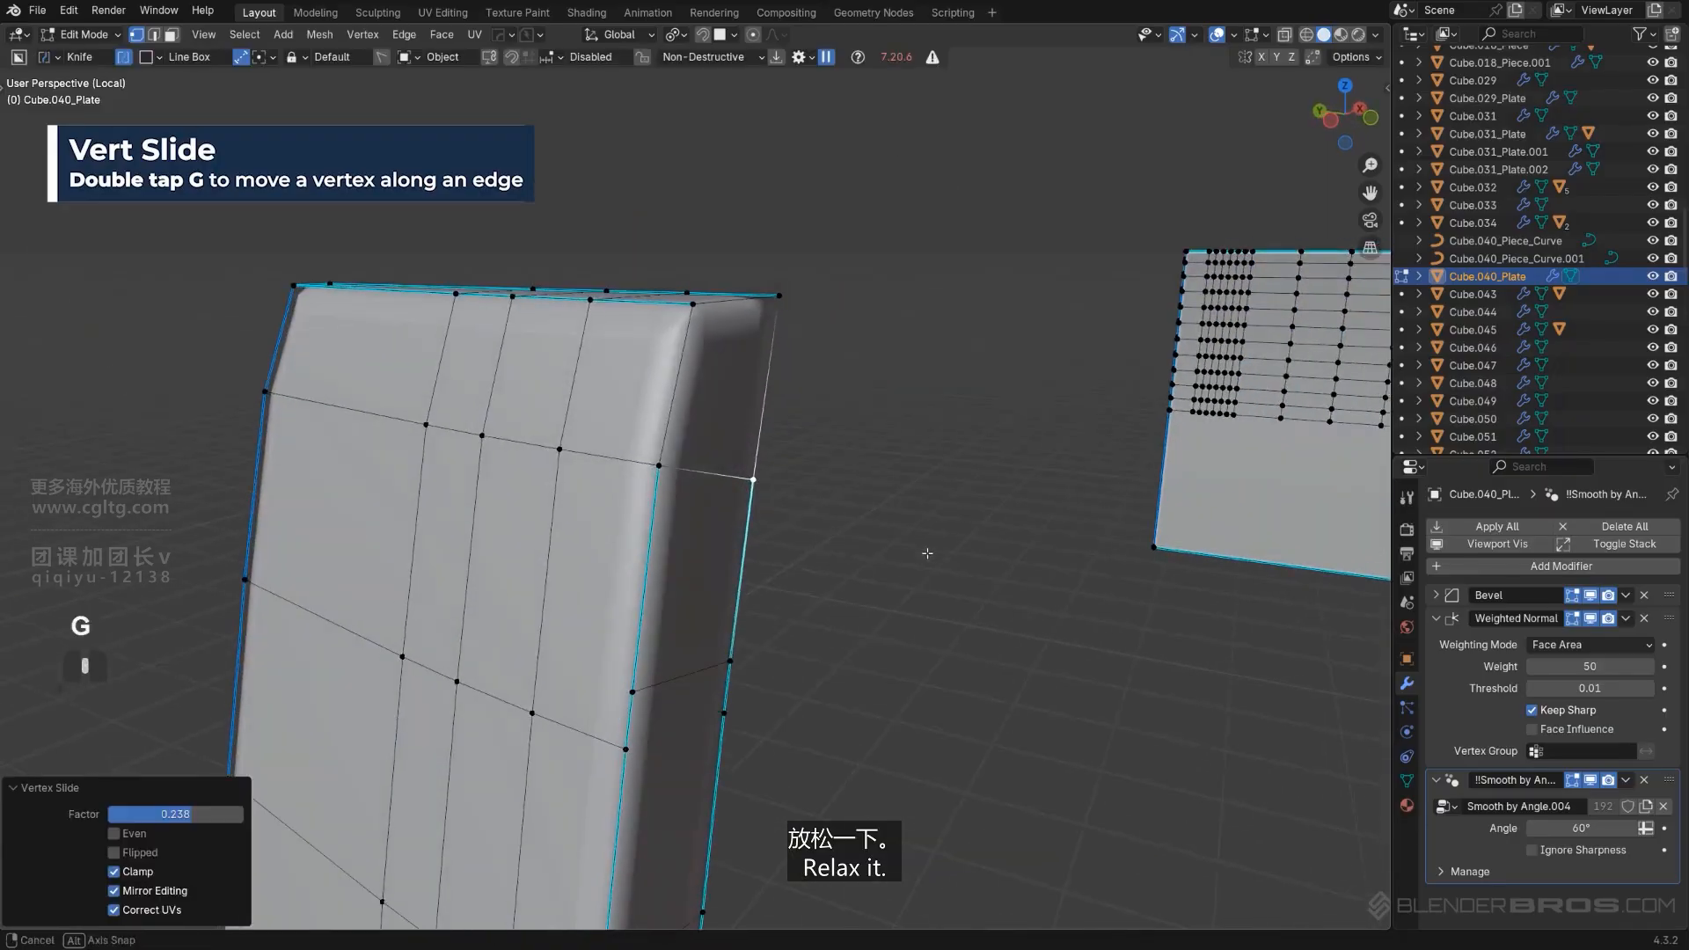
Clear the sharp edge marks from the entire Cube.040_Plate mesh and finish editing it.
key(Tab)
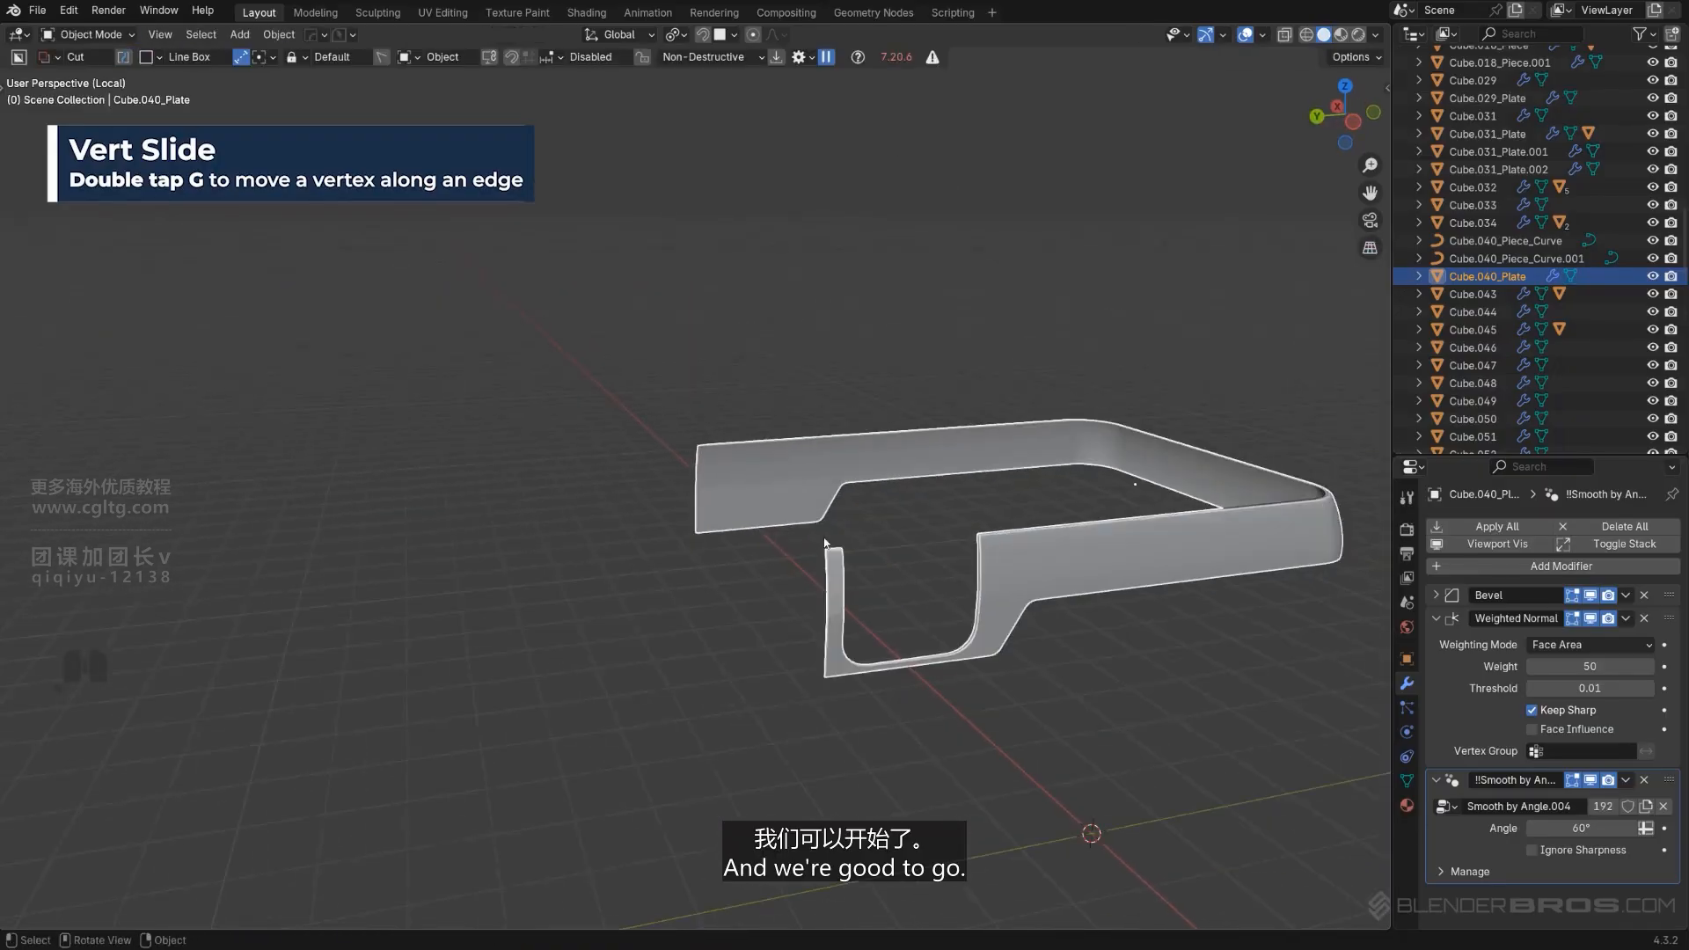
key(Tab)
shift+middle_drag(1010, 585, 767, 562)
key(a)
key(q)
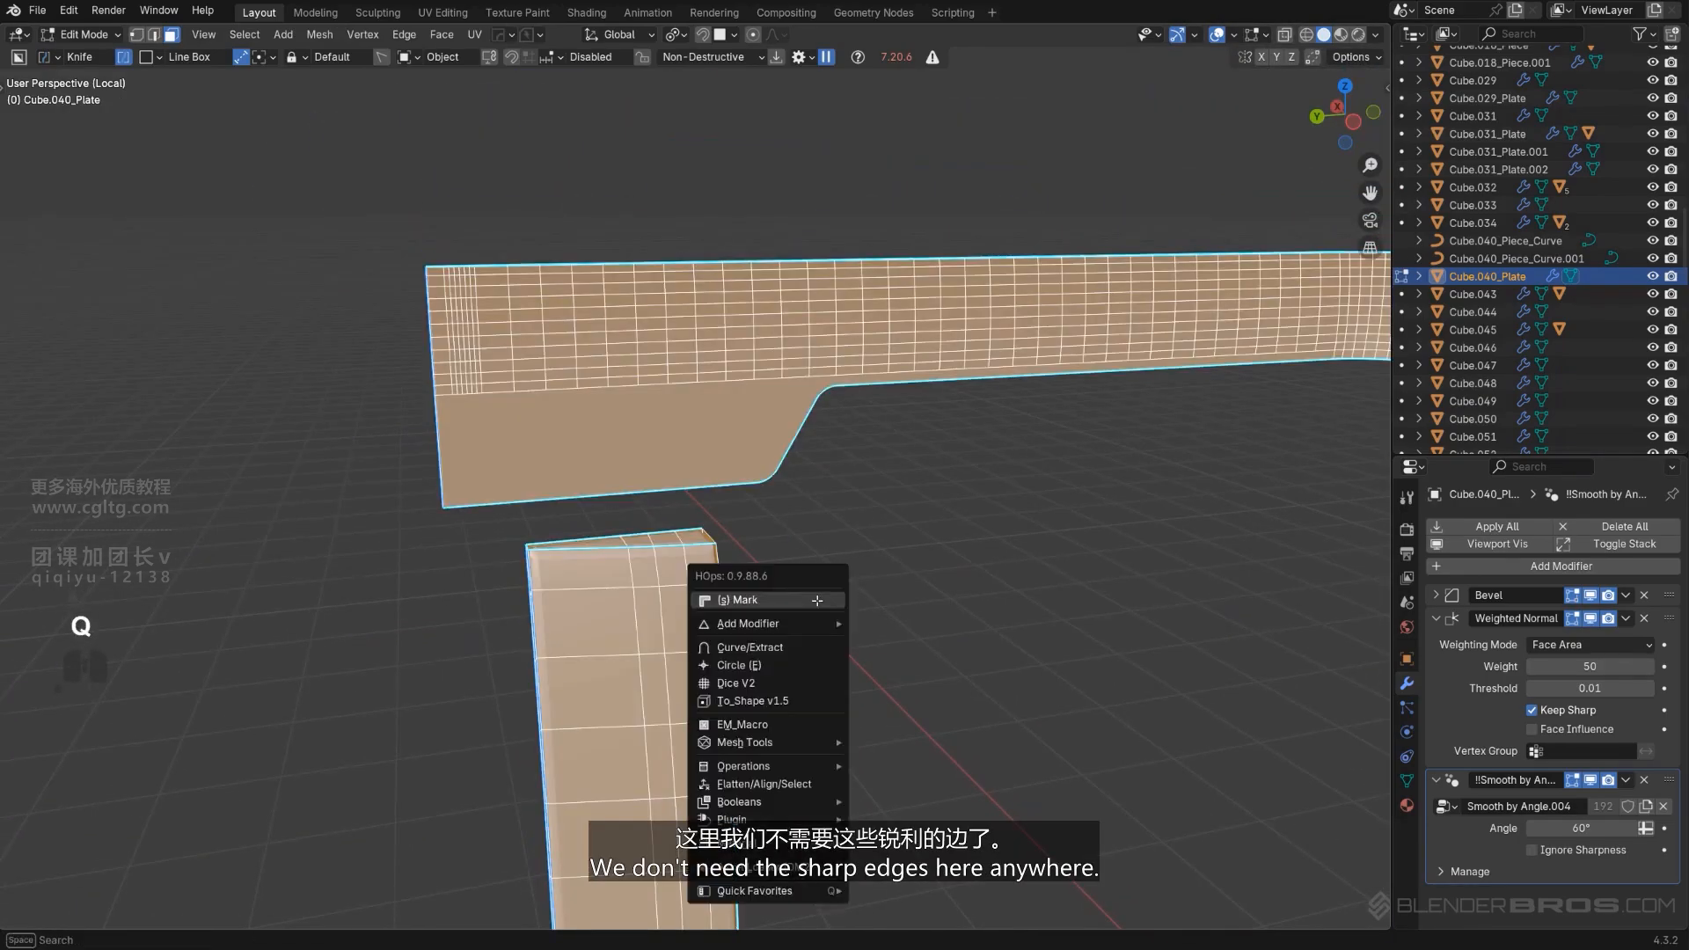
click(814, 595)
key(Tab)
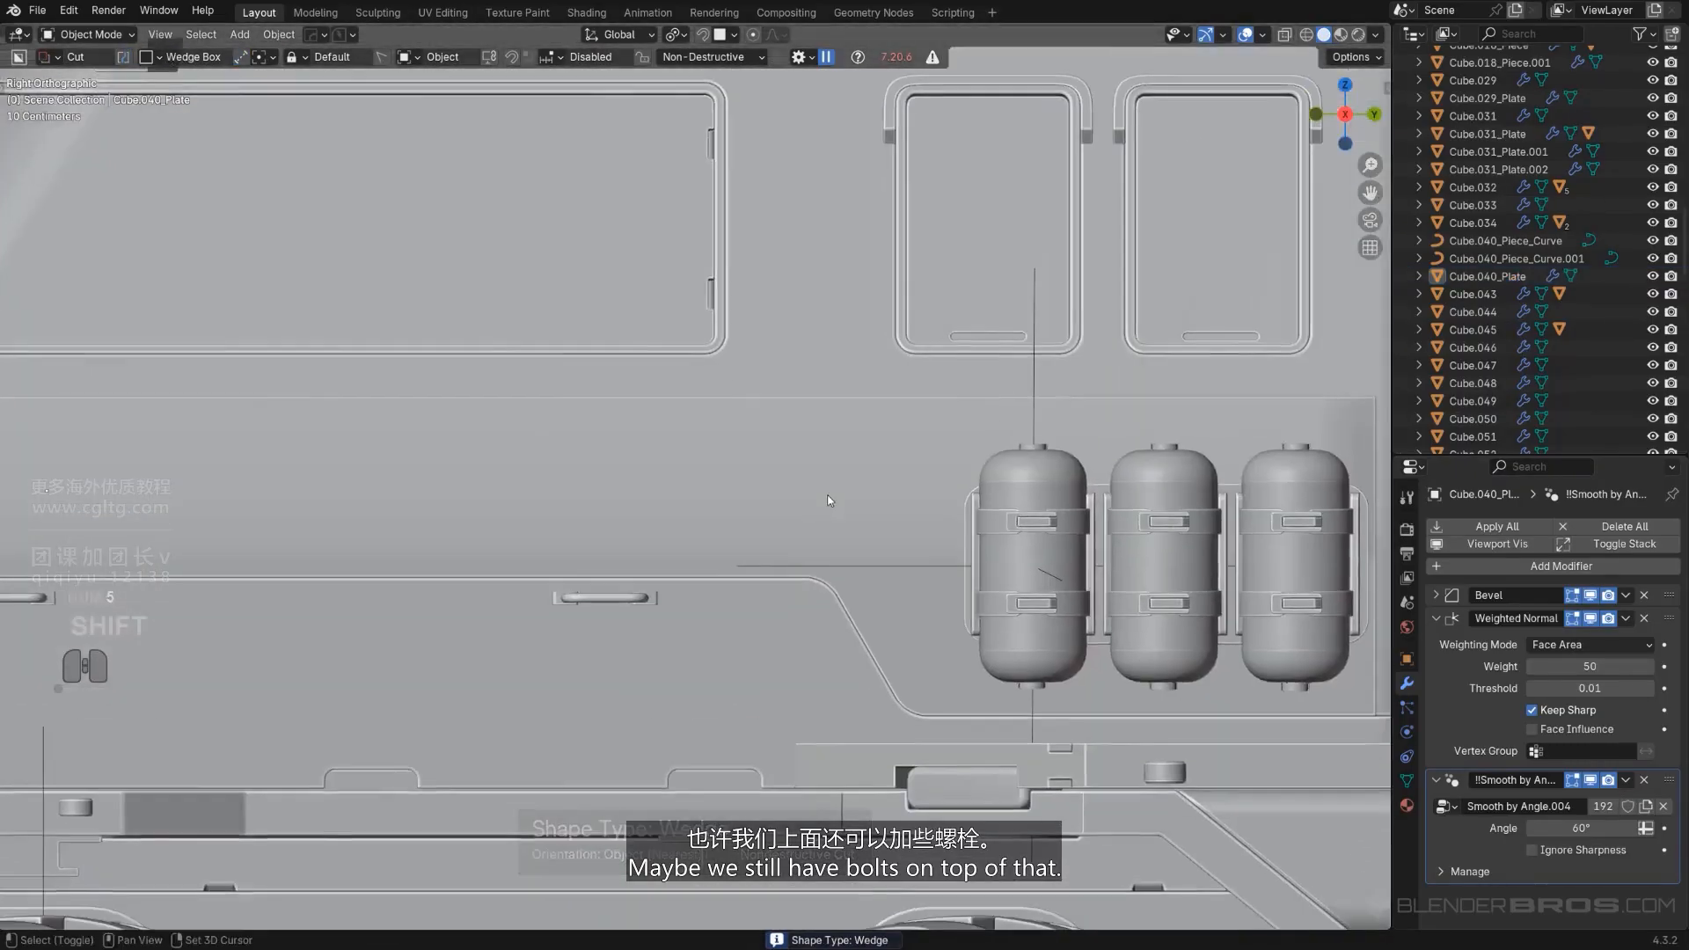
Examine the truck's side plate as a place for bolts and look around the body for an existing bolt to reuse.
scroll(828, 501, down, 3)
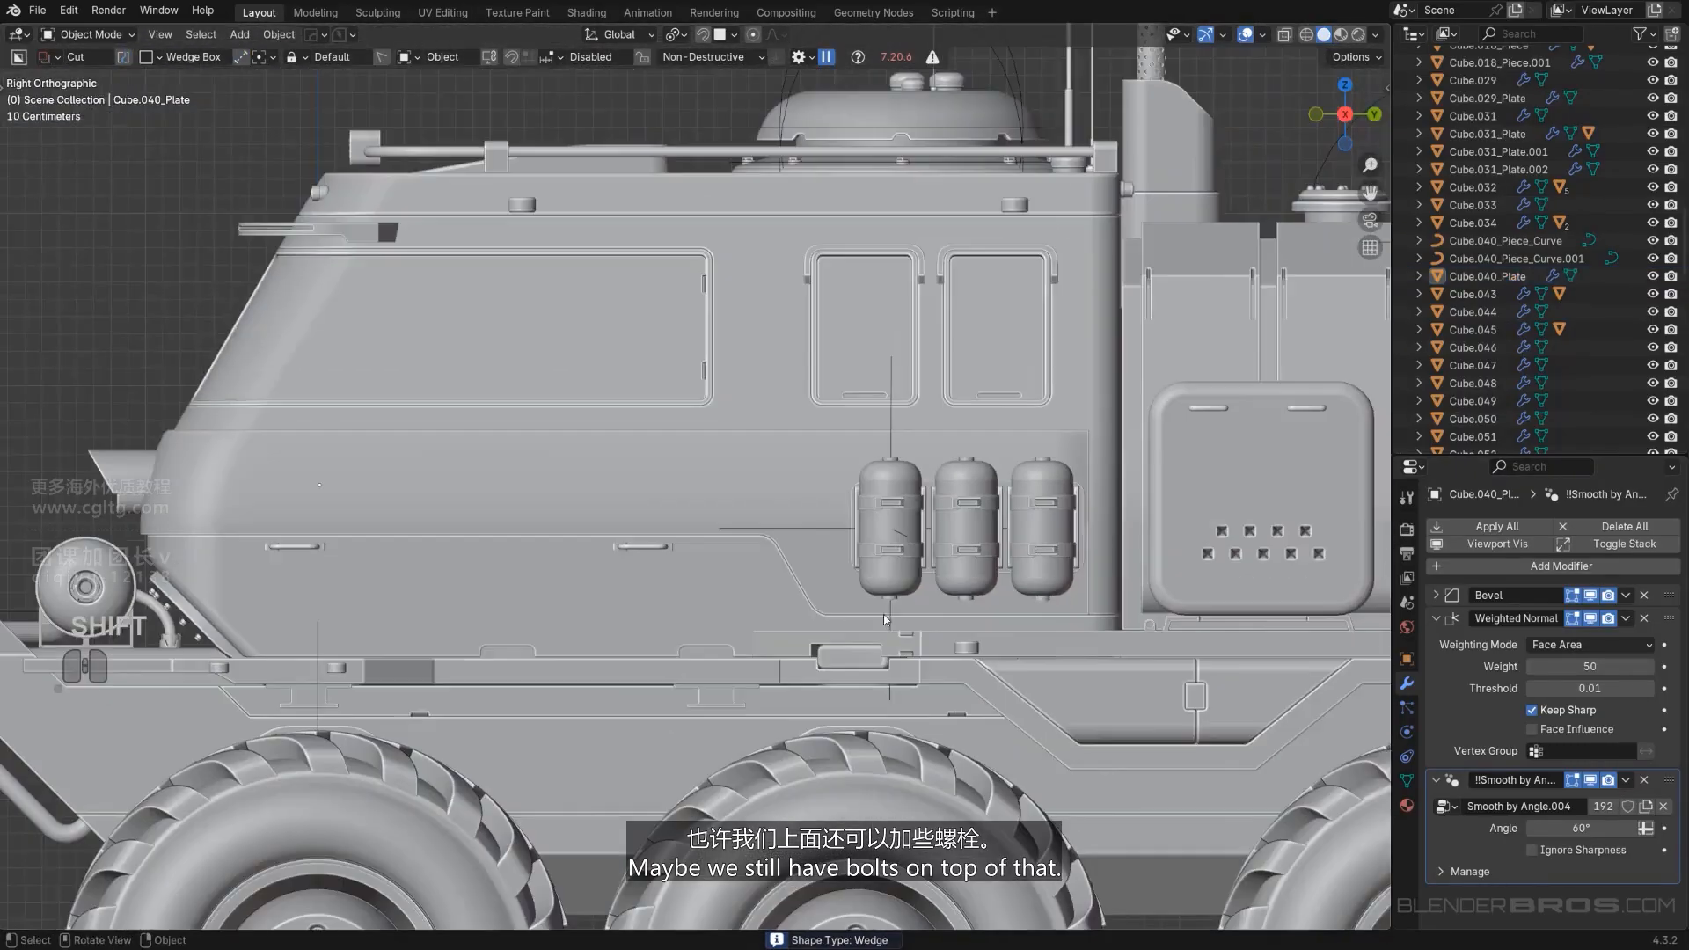
shift+middle_drag(683, 518, 739, 551)
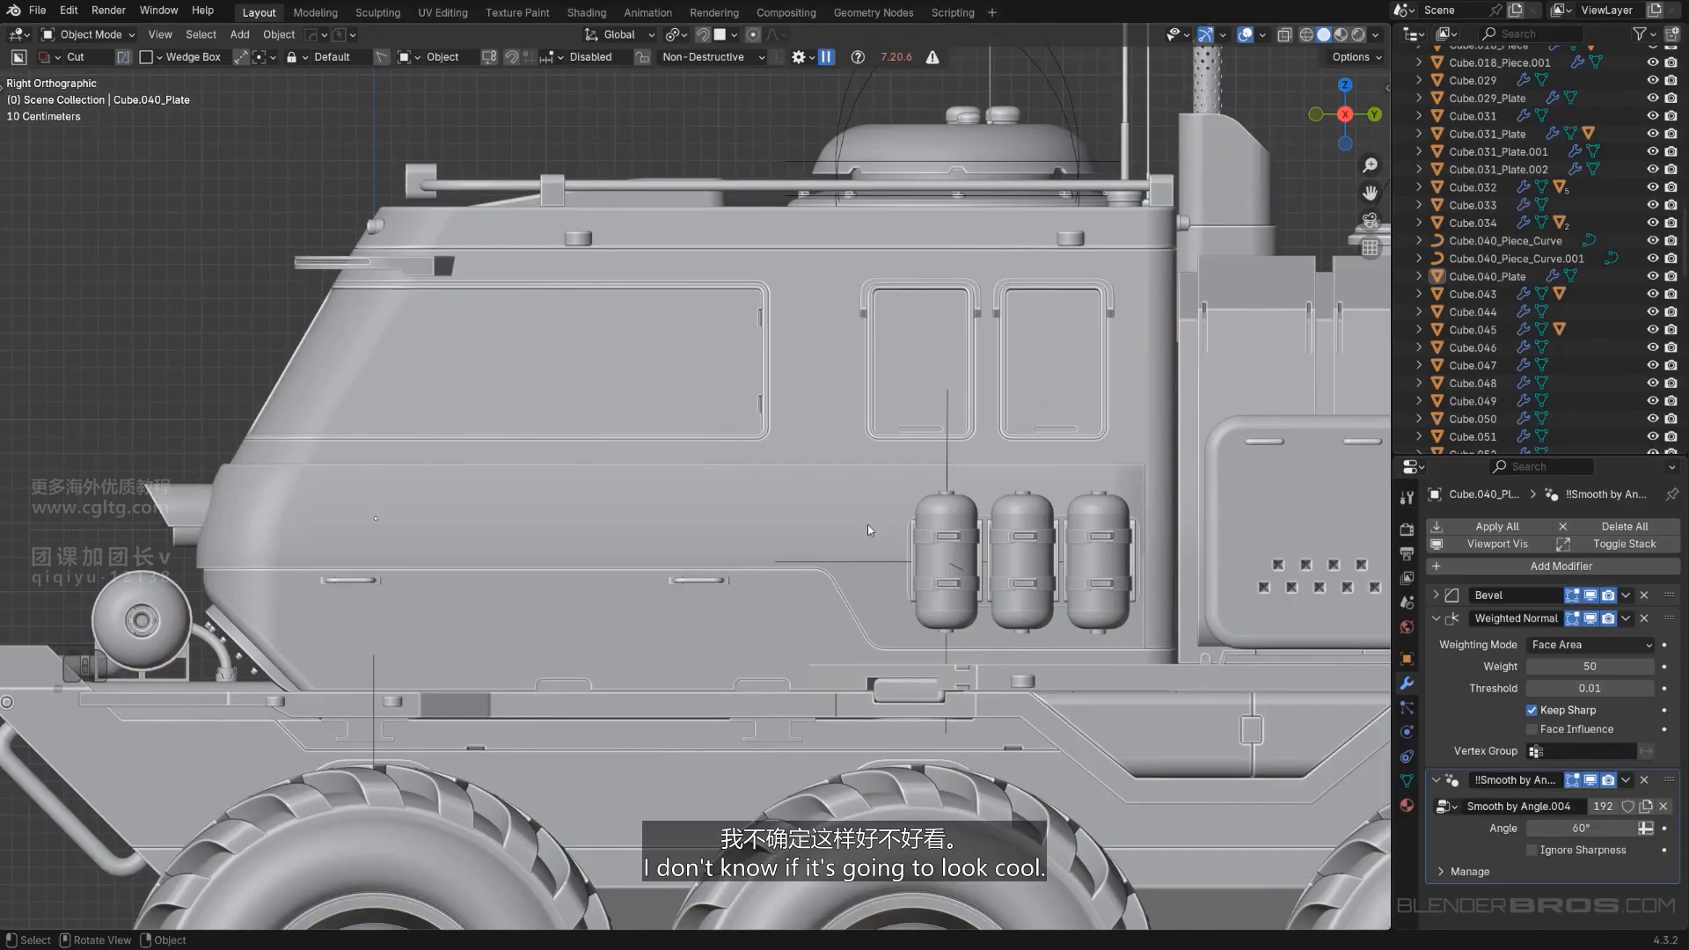
shift+middle_drag(814, 518, 785, 544)
middle_drag(869, 576, 924, 594)
scroll(946, 607, down, 3)
middle_drag(921, 591, 1179, 533)
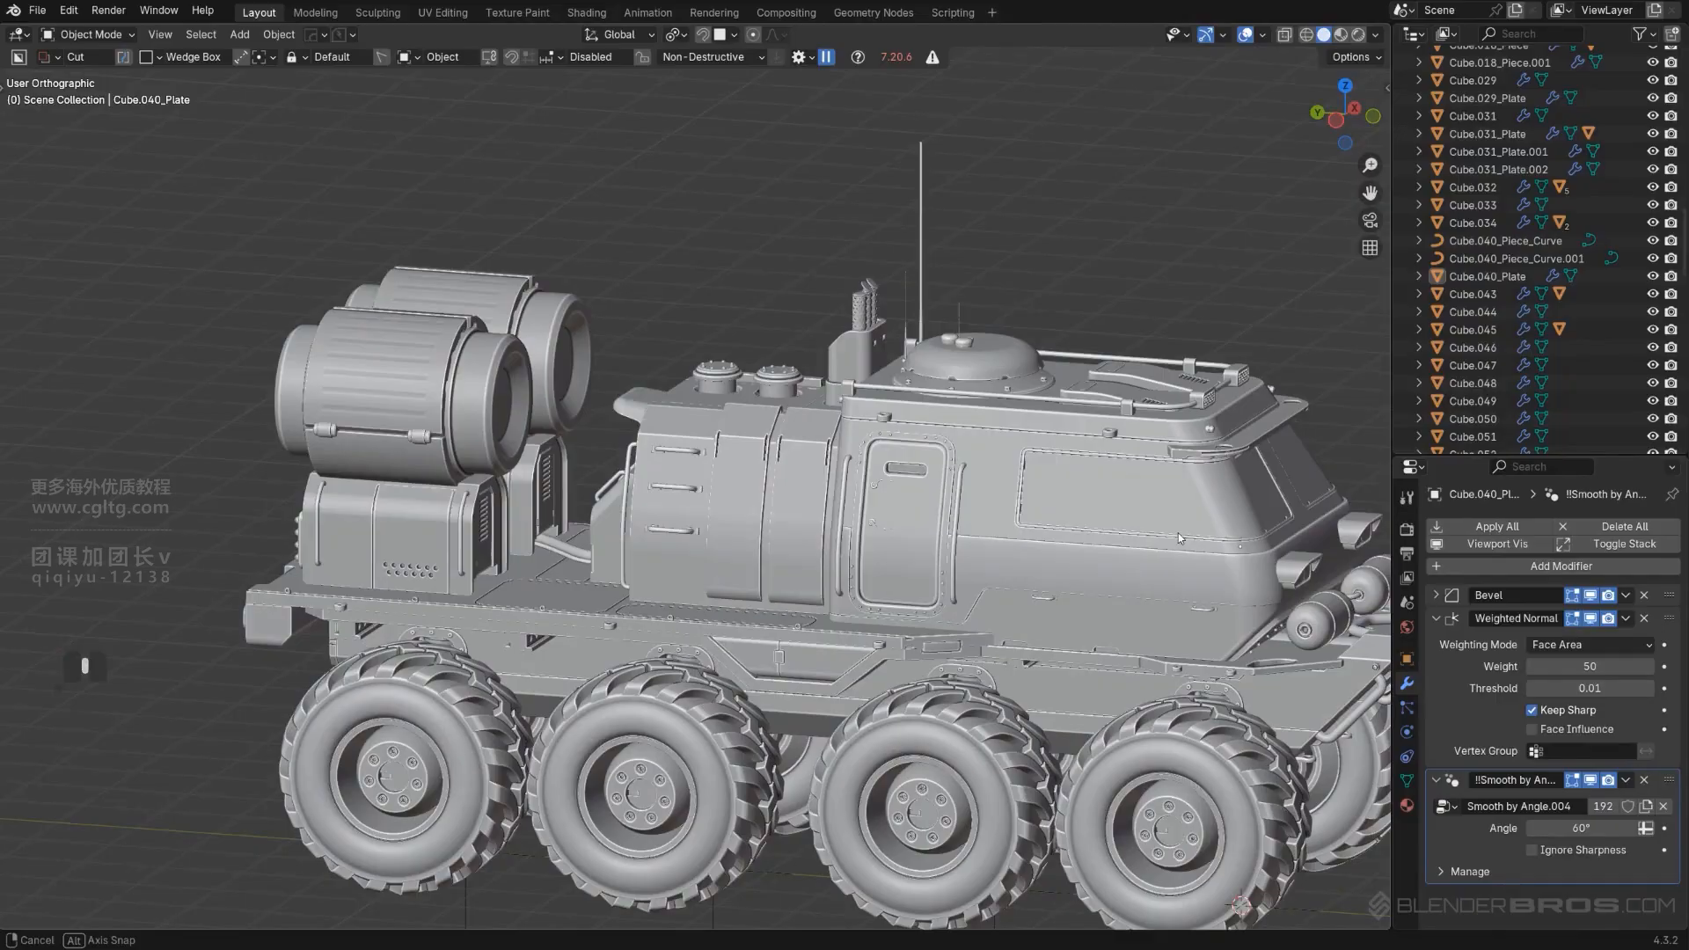
middle_drag(1179, 533, 802, 503)
alt+middle_drag(721, 450, 623, 472)
scroll(672, 484, up, 2)
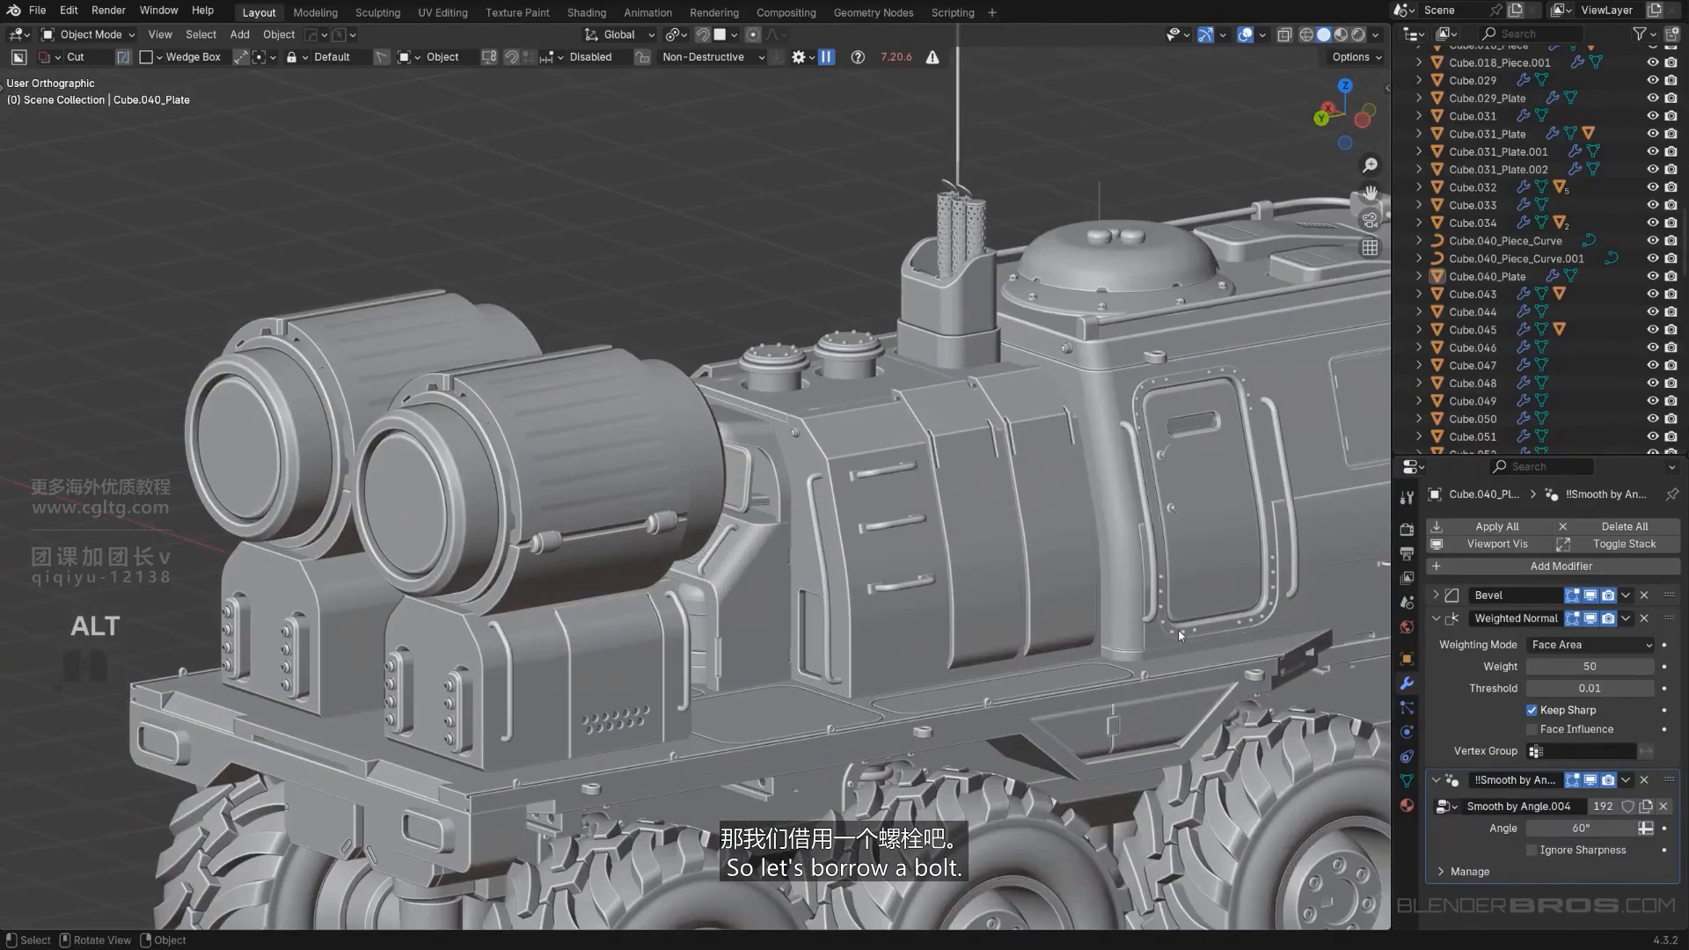
Duplicate the bolt at the bottom of the side door towards the truck's opposite side and remove the copy's Hops_Mirror modifier.
click(1179, 632)
middle_drag(1087, 683, 1271, 711)
key(shift+d)
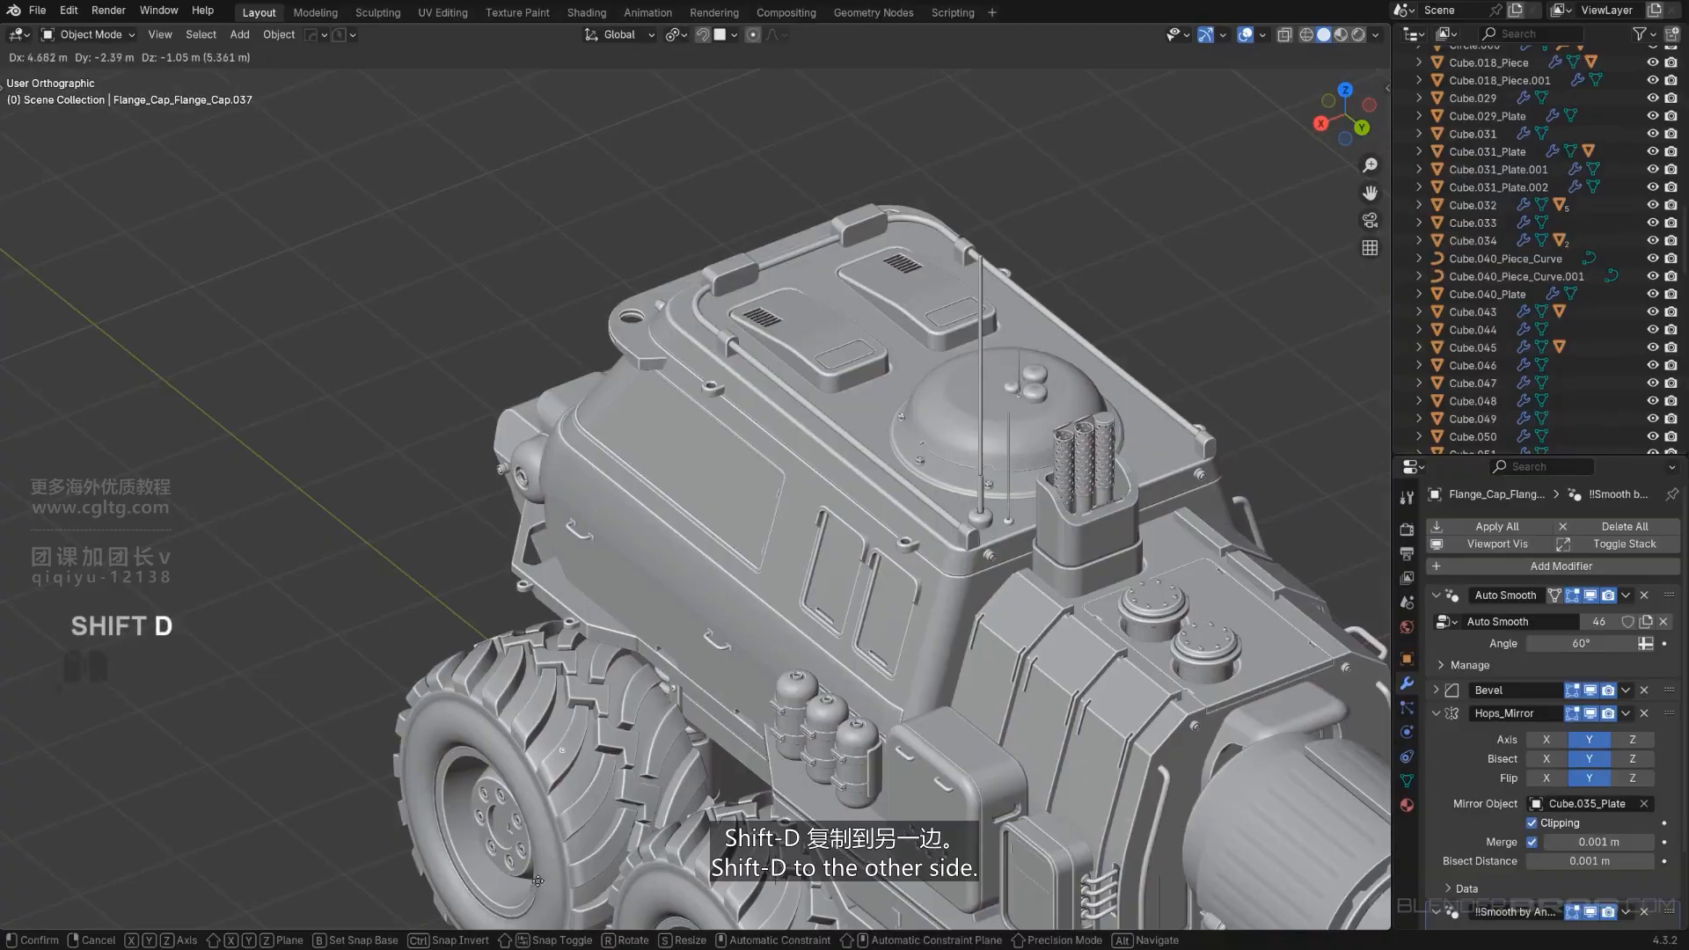
click(318, 822)
scroll(499, 742, down, 2)
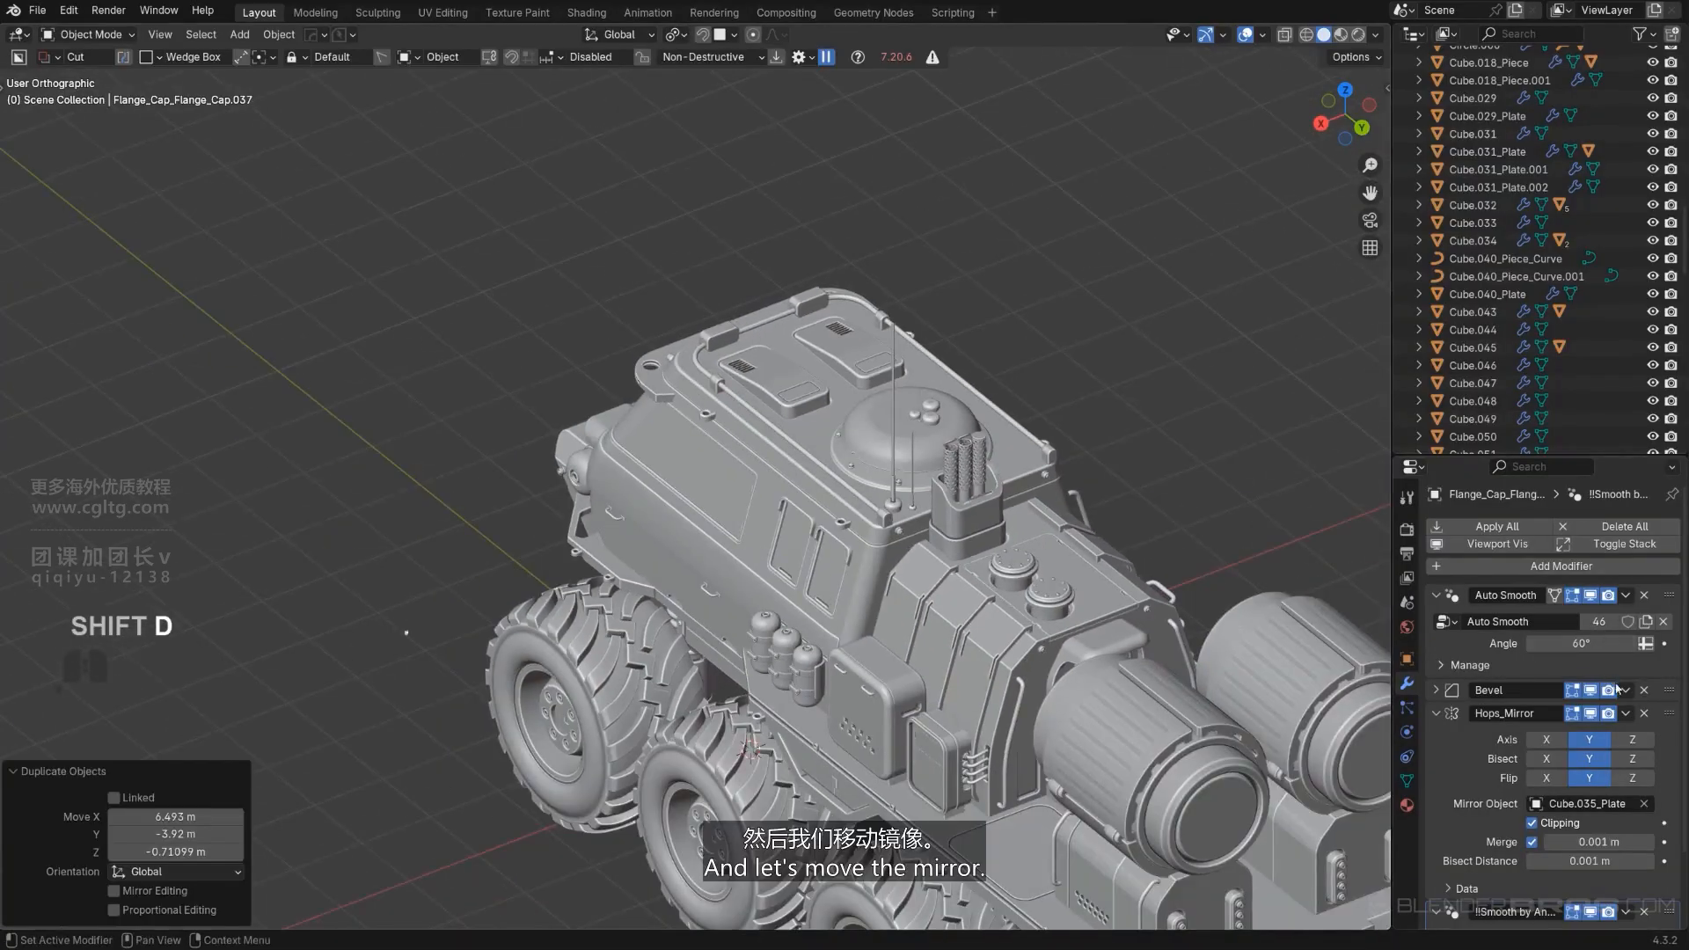
click(1644, 714)
Snap the copied bolt onto the side plate in front of the tanks and scale it by about 1.097.
alt+middle_drag(669, 528, 719, 563)
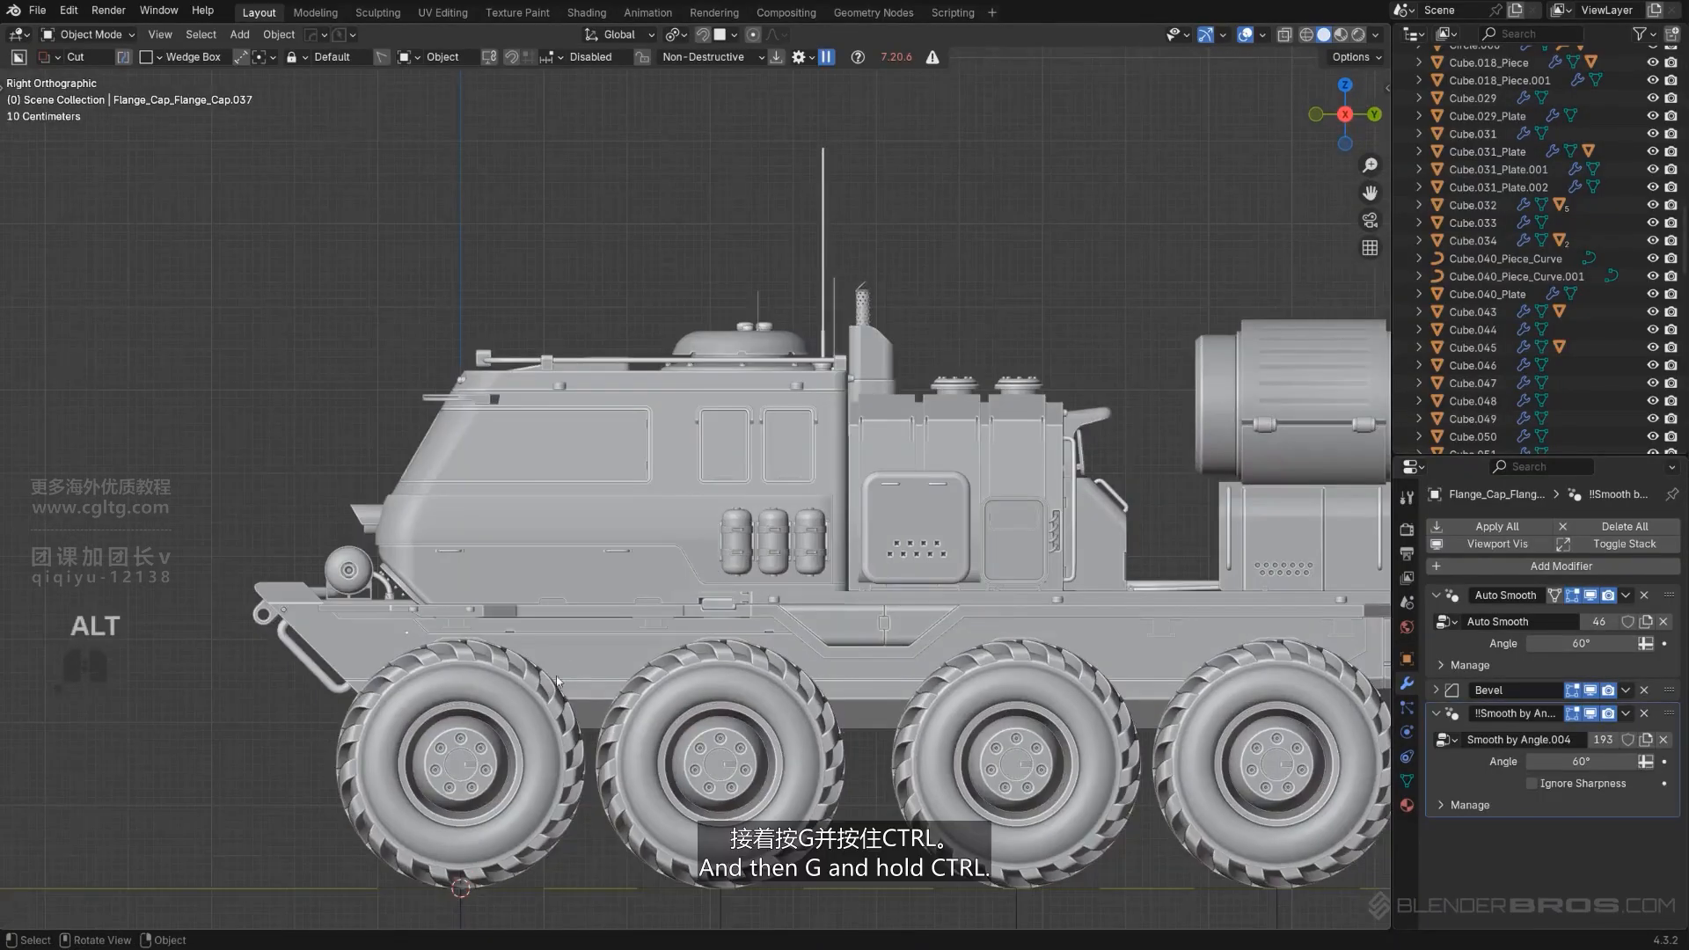
scroll(556, 681, up, 2)
key(g)
click(681, 526)
scroll(695, 537, up, 7)
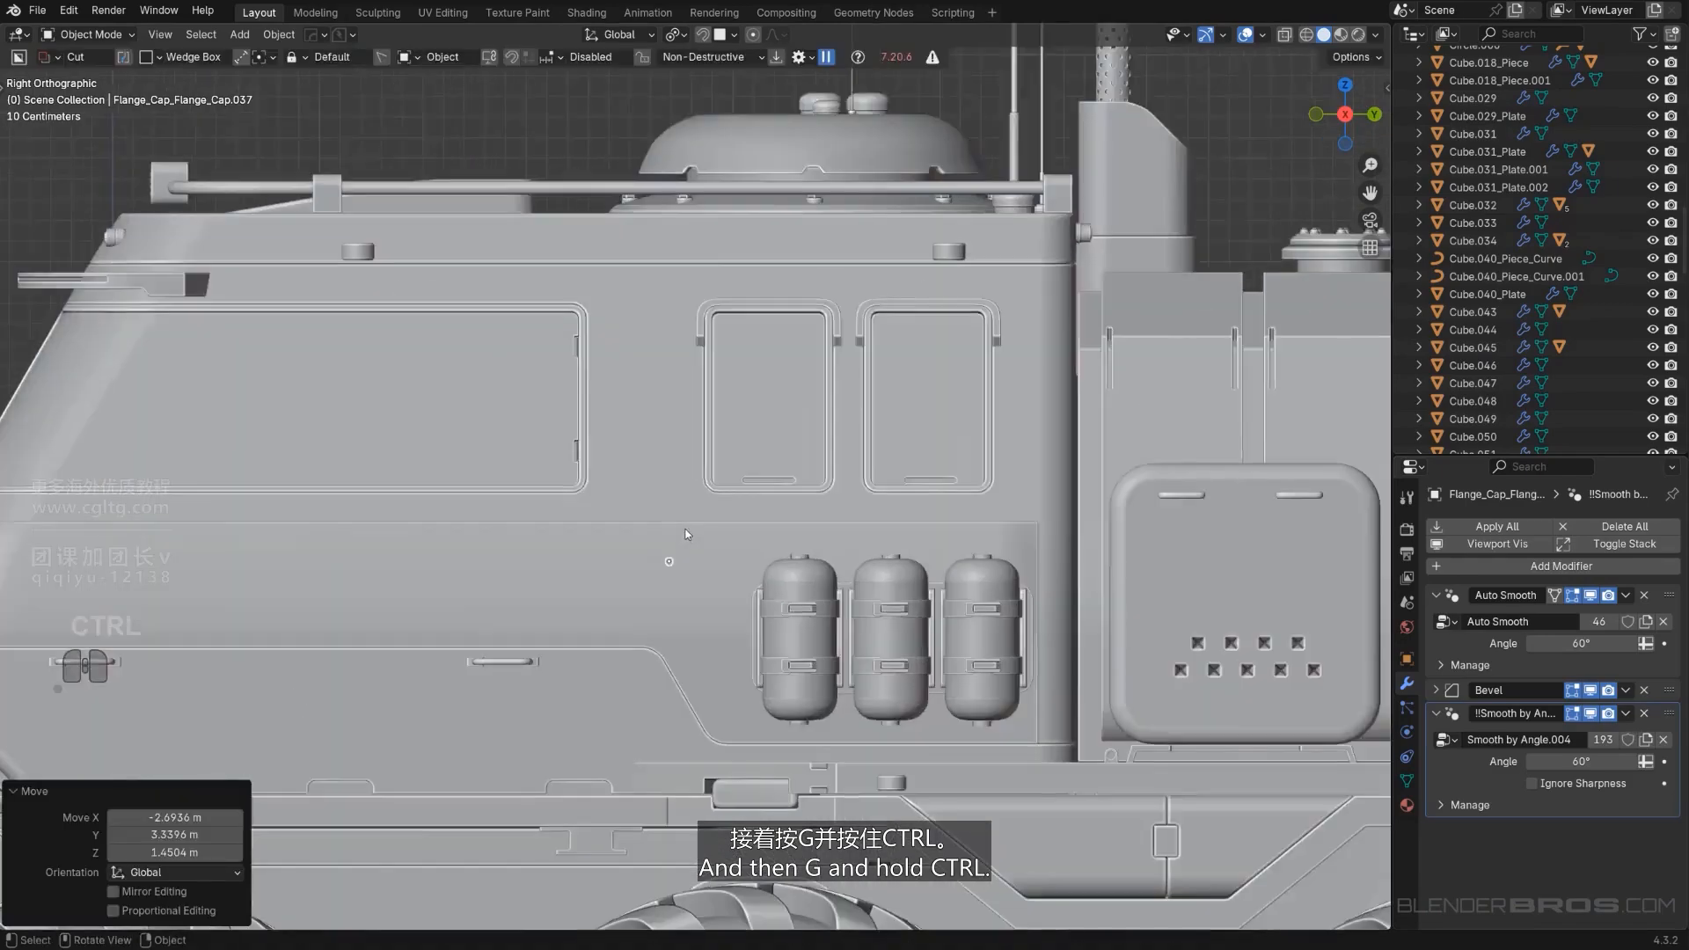
key(s)
click(802, 593)
Move the bolt outward about 0.028 m along the global X axis so it protrudes from the side plate.
middle_drag(689, 638, 1047, 394)
key(KP_5)
scroll(1055, 438, down, 6)
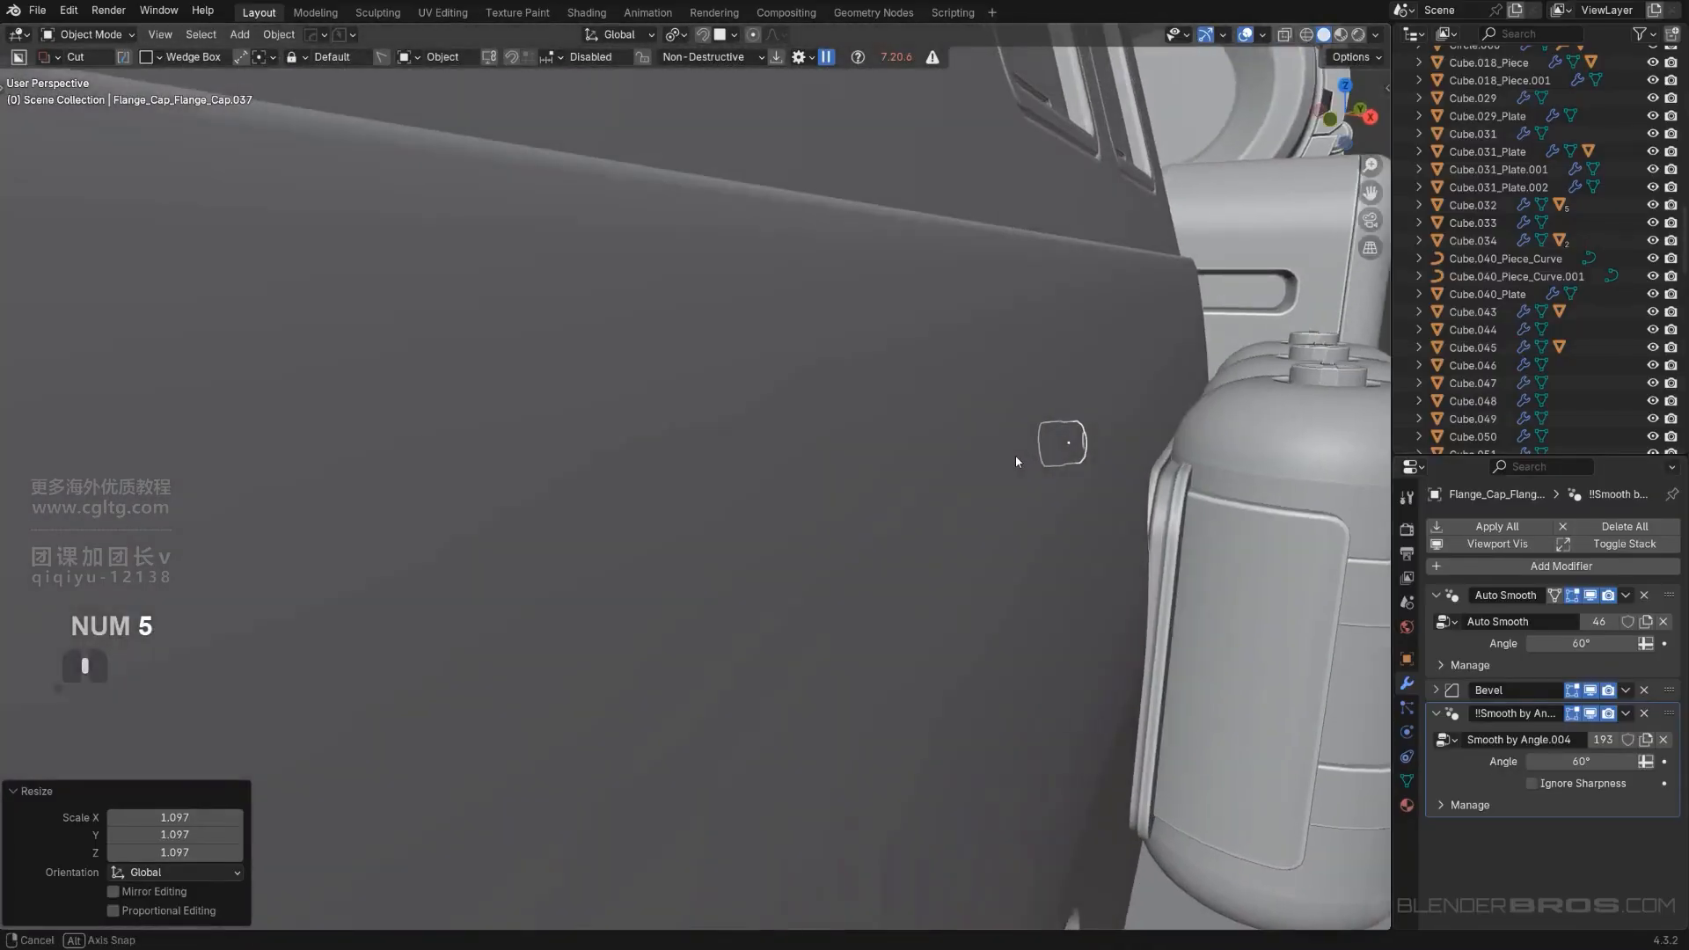
shift+middle_drag(1015, 456, 964, 494)
key(g)
key(x)
key(z)
key(x)
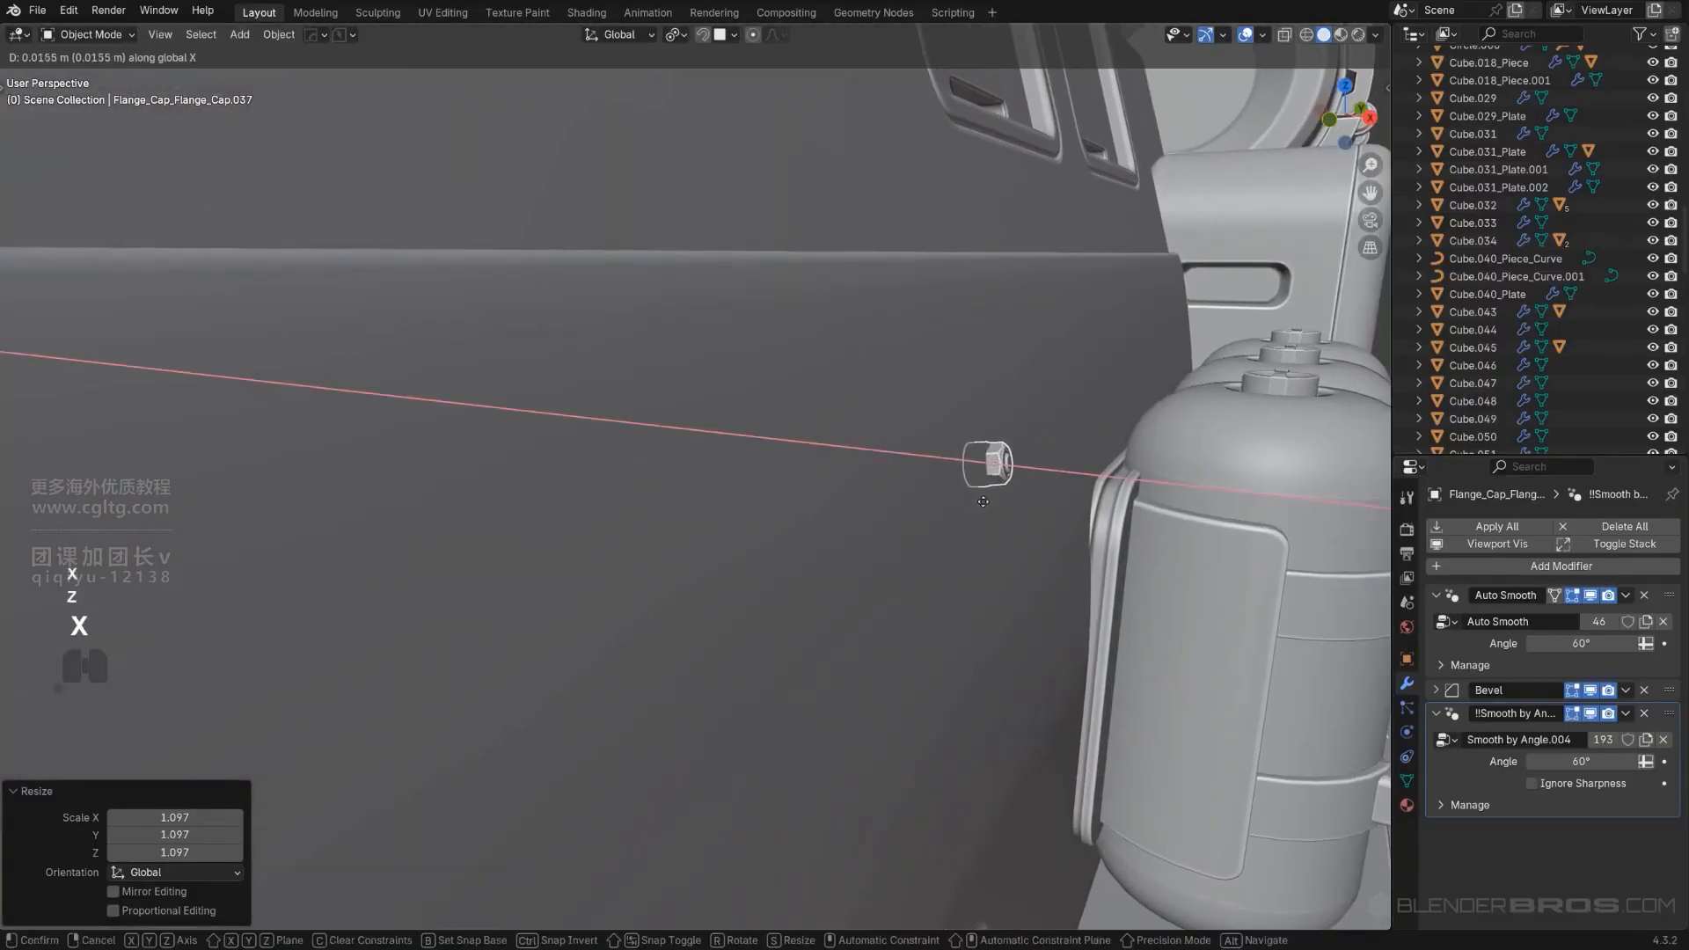
click(997, 505)
Move the bolt to the front part of the side plate below the large window, about -2.68 m in Y and 0.137 m in Z.
alt+middle_drag(999, 505, 900, 566)
key(KP_5)
scroll(968, 479, up, 1)
scroll(653, 577, down, 3)
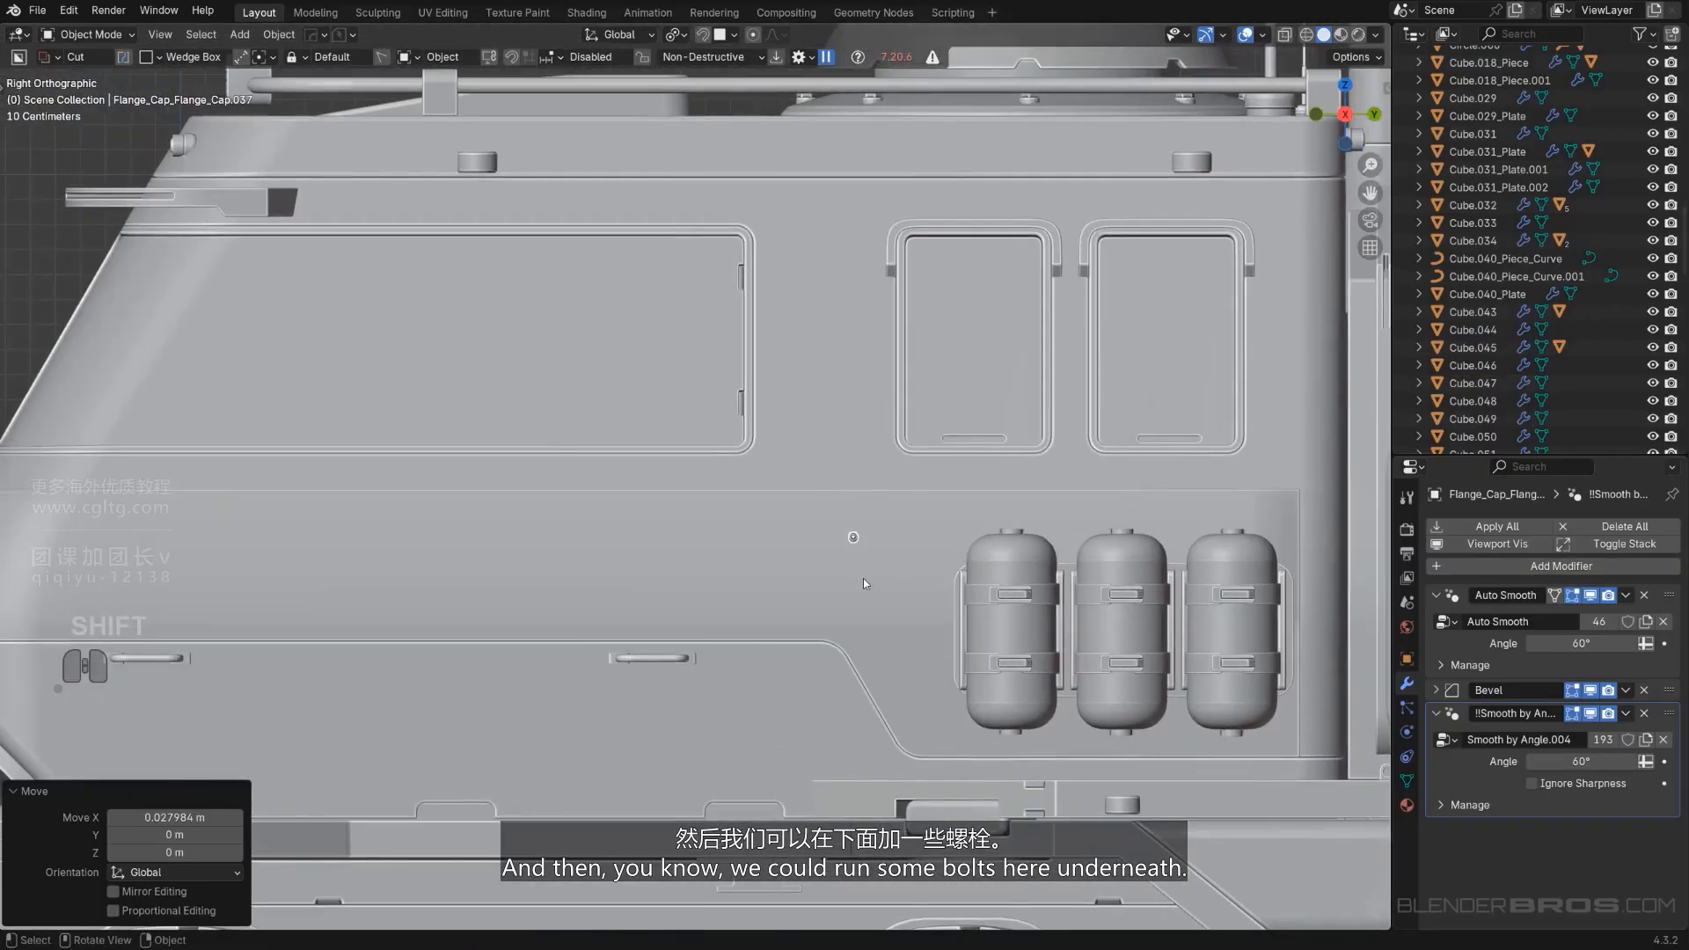
key(g)
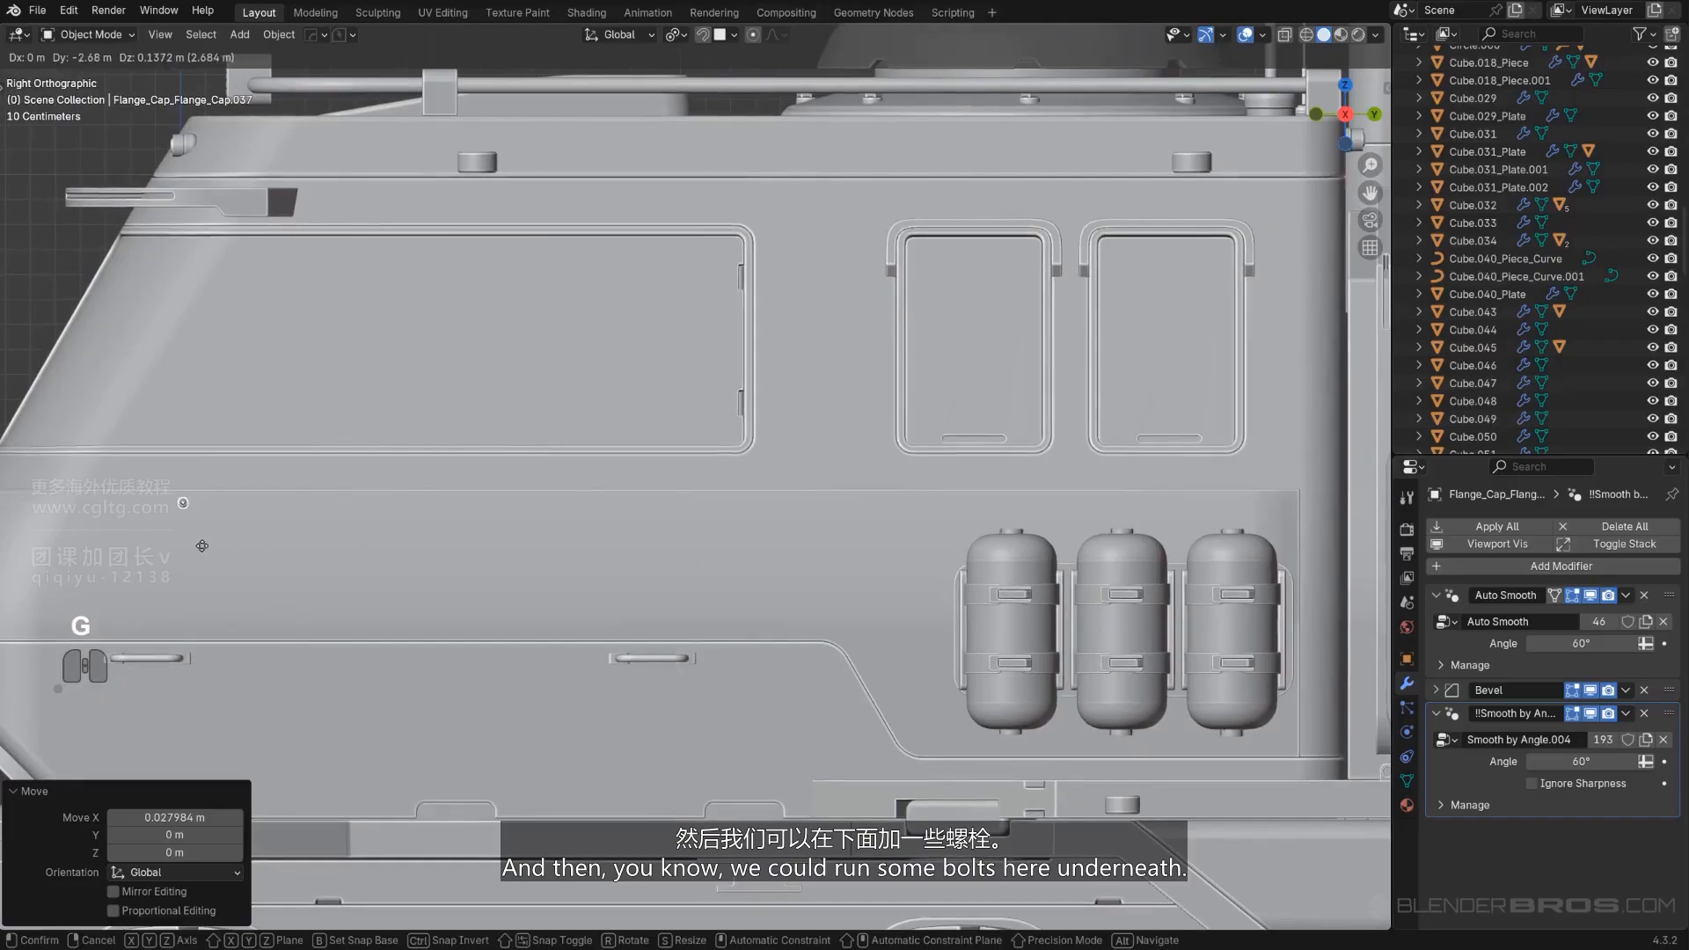
click(202, 546)
shift+middle_drag(202, 547, 560, 545)
scroll(560, 546, up, 1)
key(q)
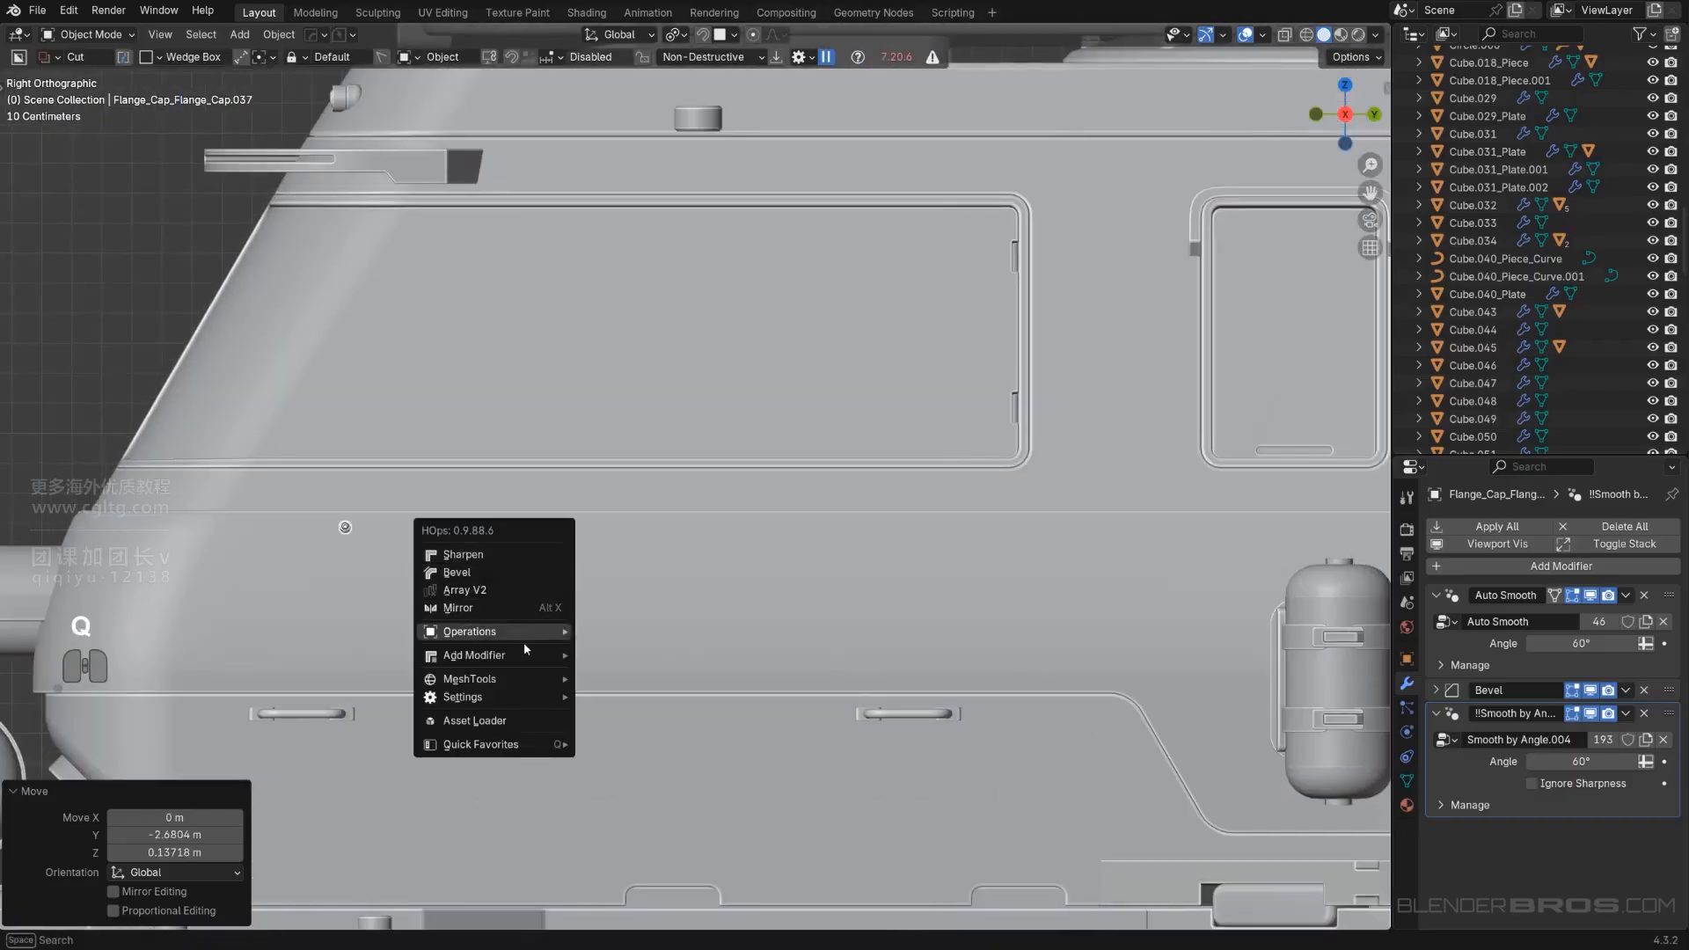
mouse_move(521, 656)
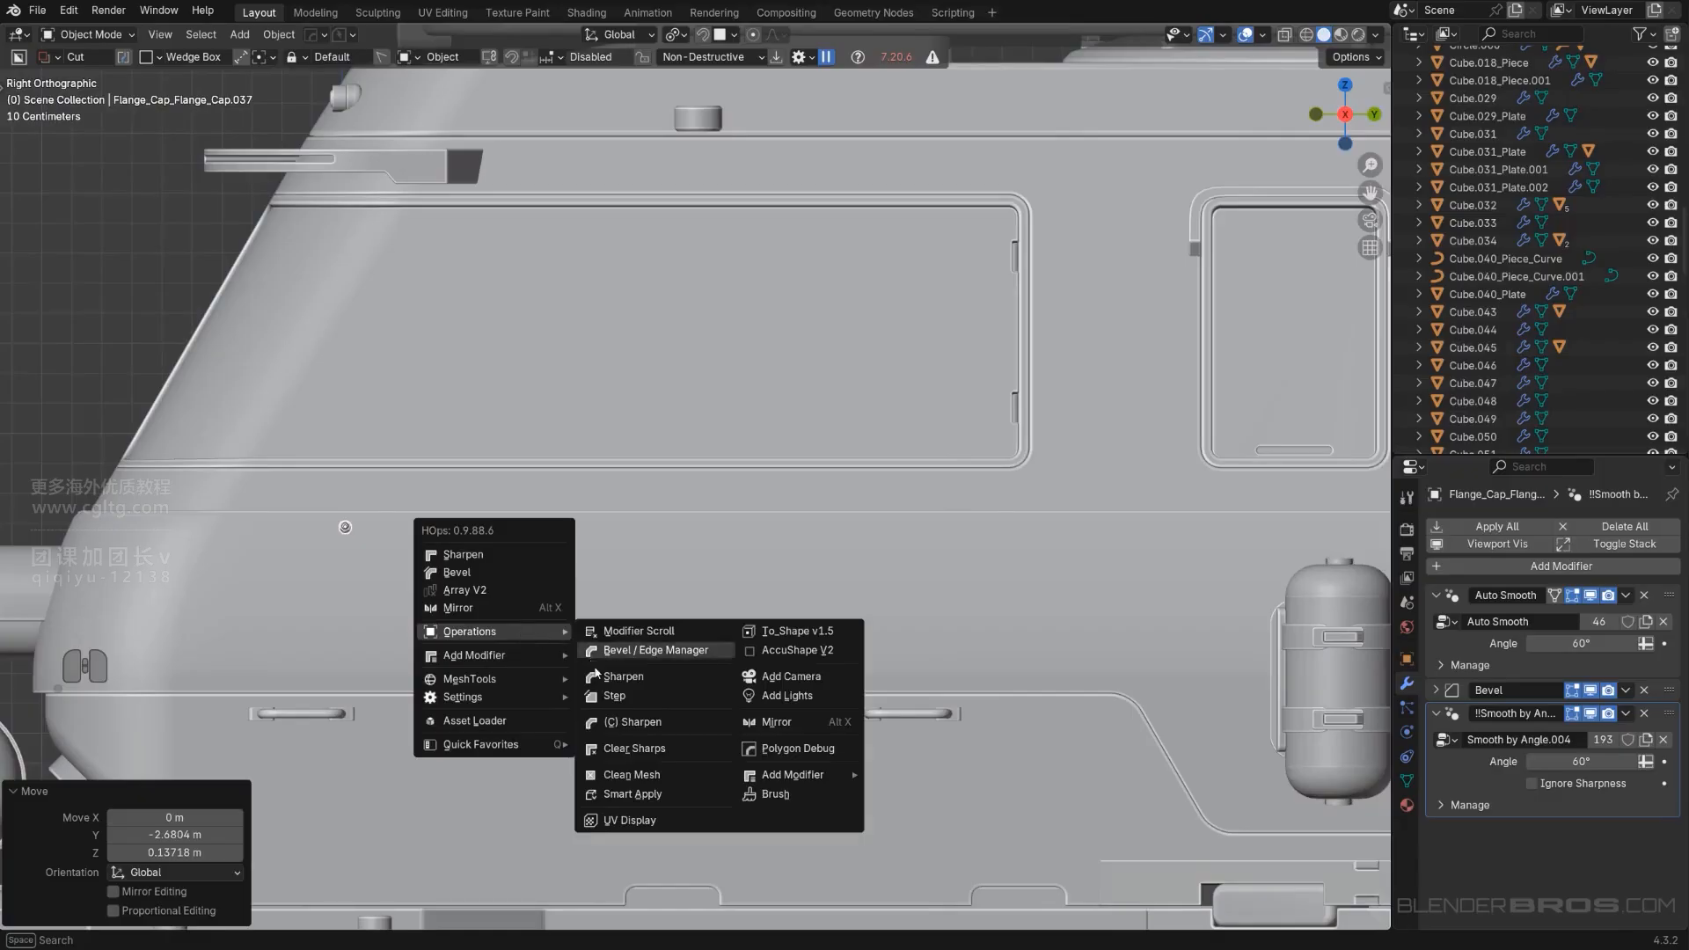
mouse_move(509, 663)
click(623, 693)
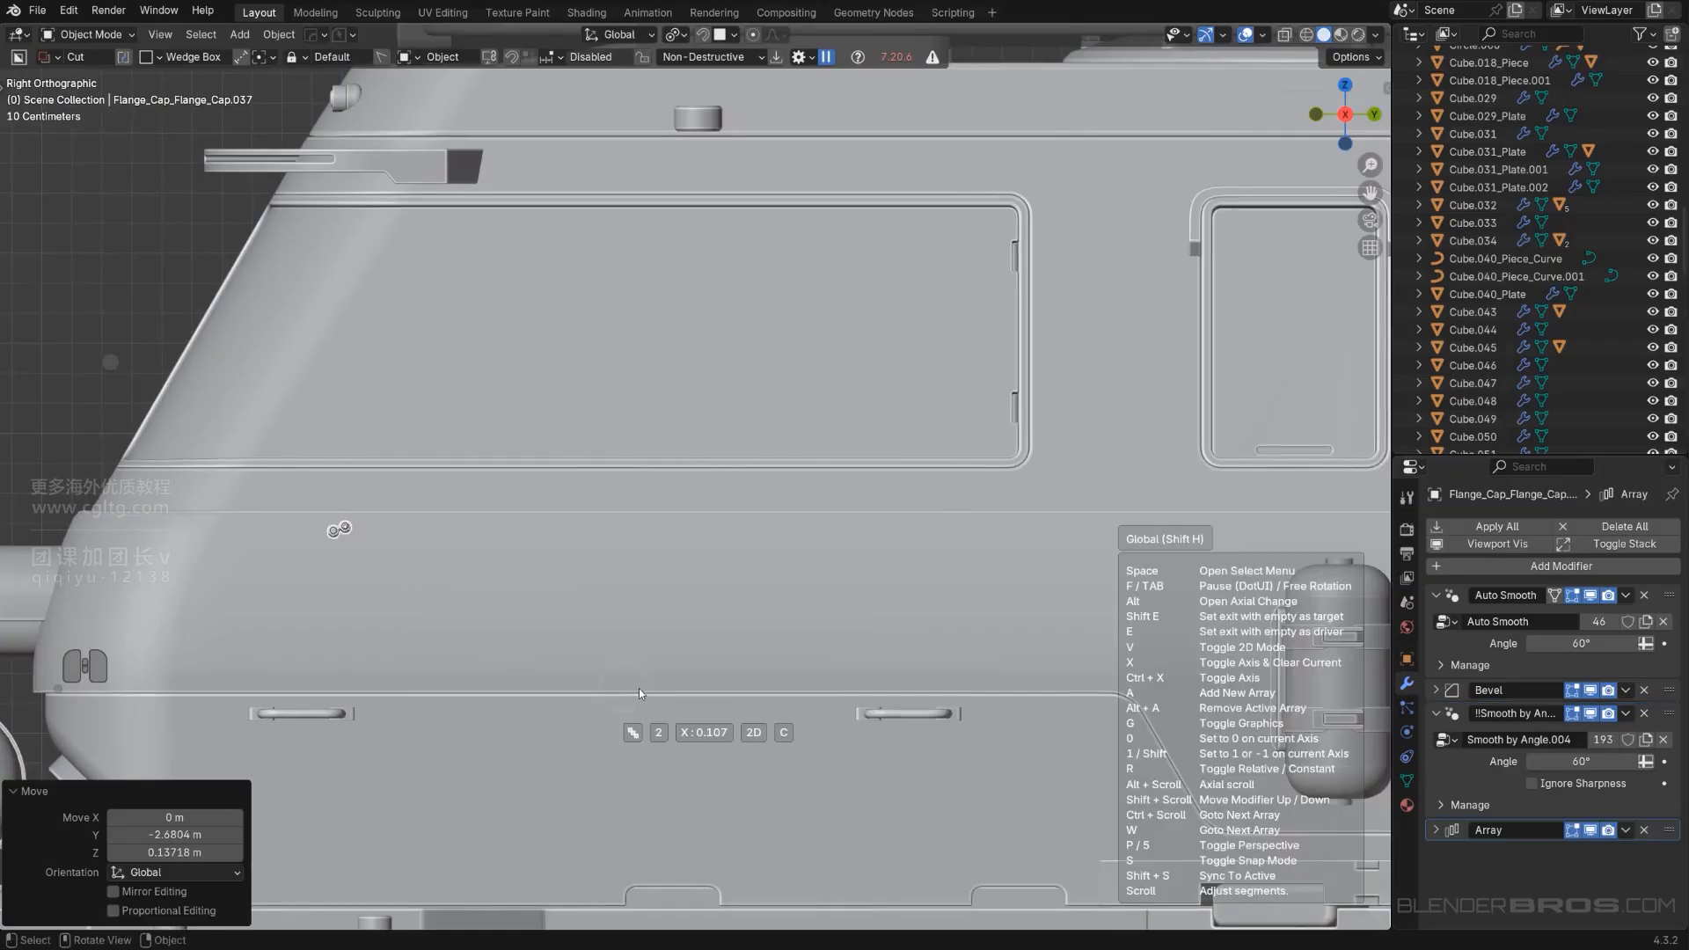
key(Escape)
Apply the bolt's rotation and array it along the Y axis into a row of 12 evenly spaced bolts beneath the windows.
key(ctrl+a)
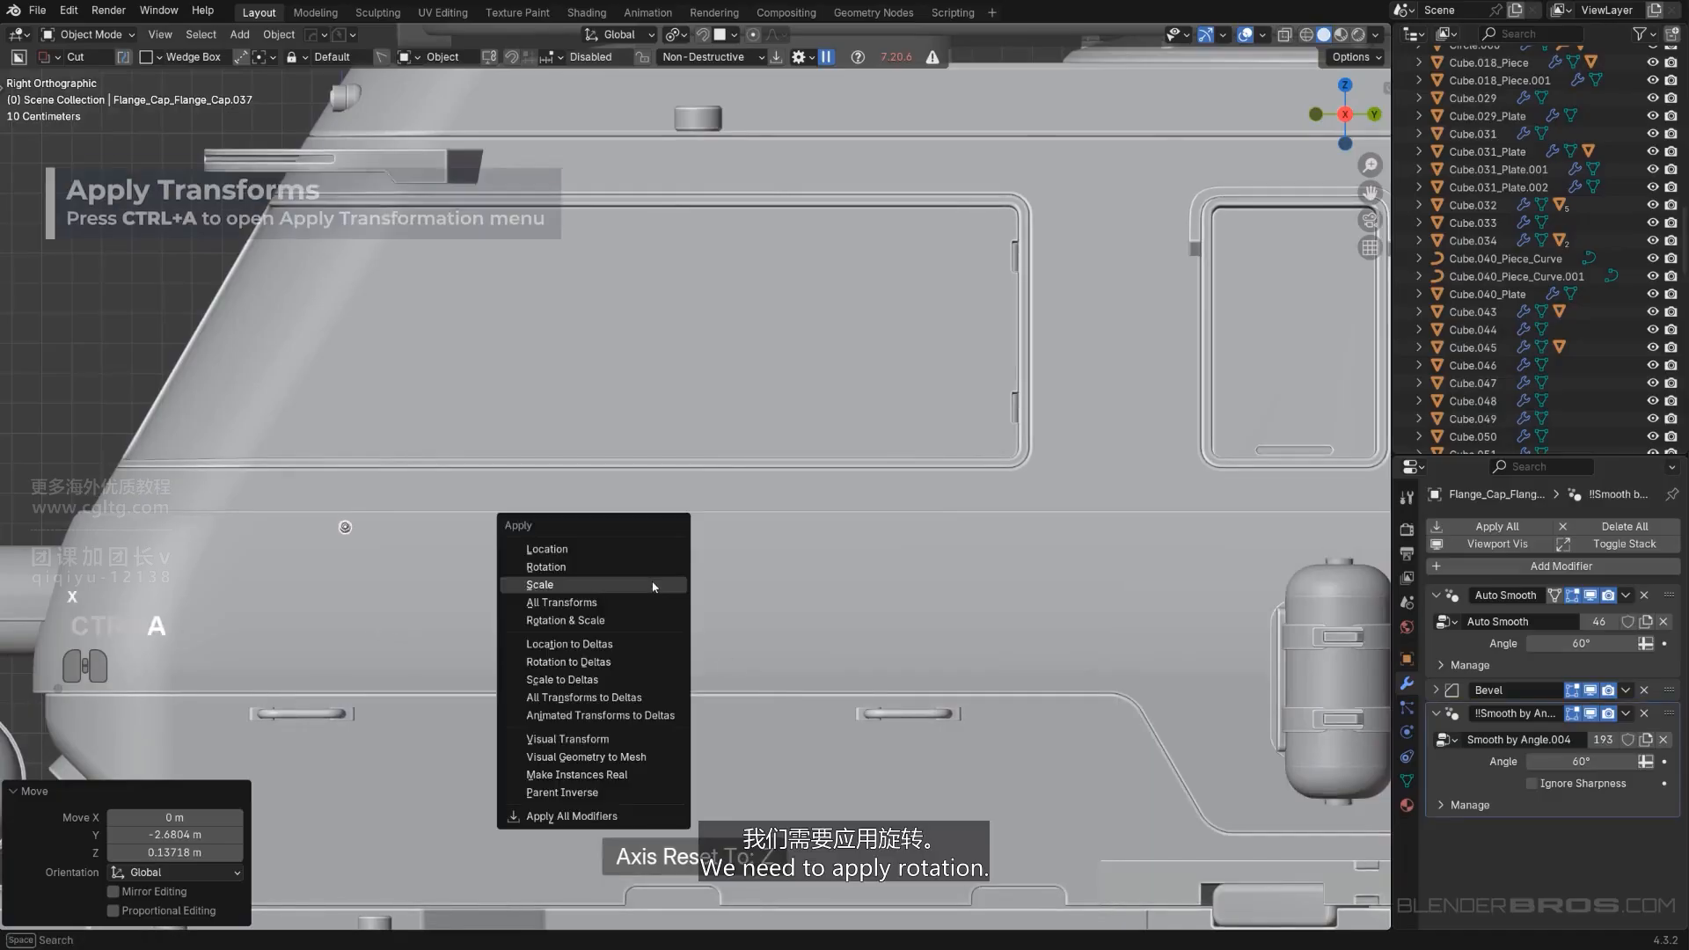
click(647, 572)
key(q)
mouse_move(646, 565)
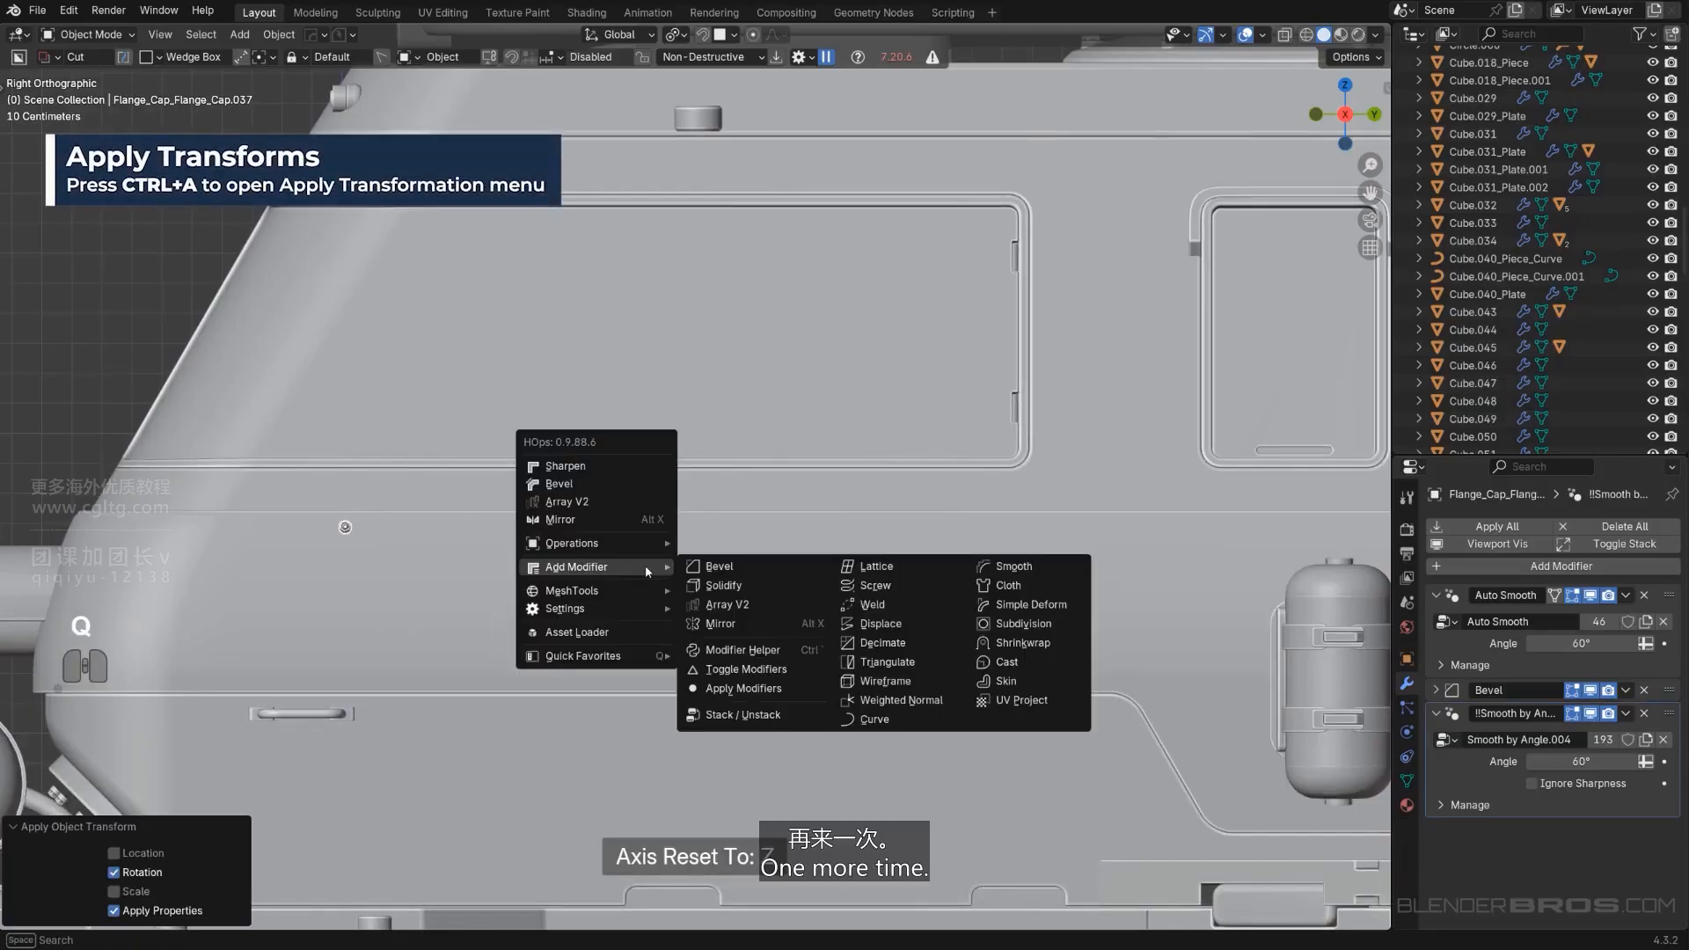
click(726, 603)
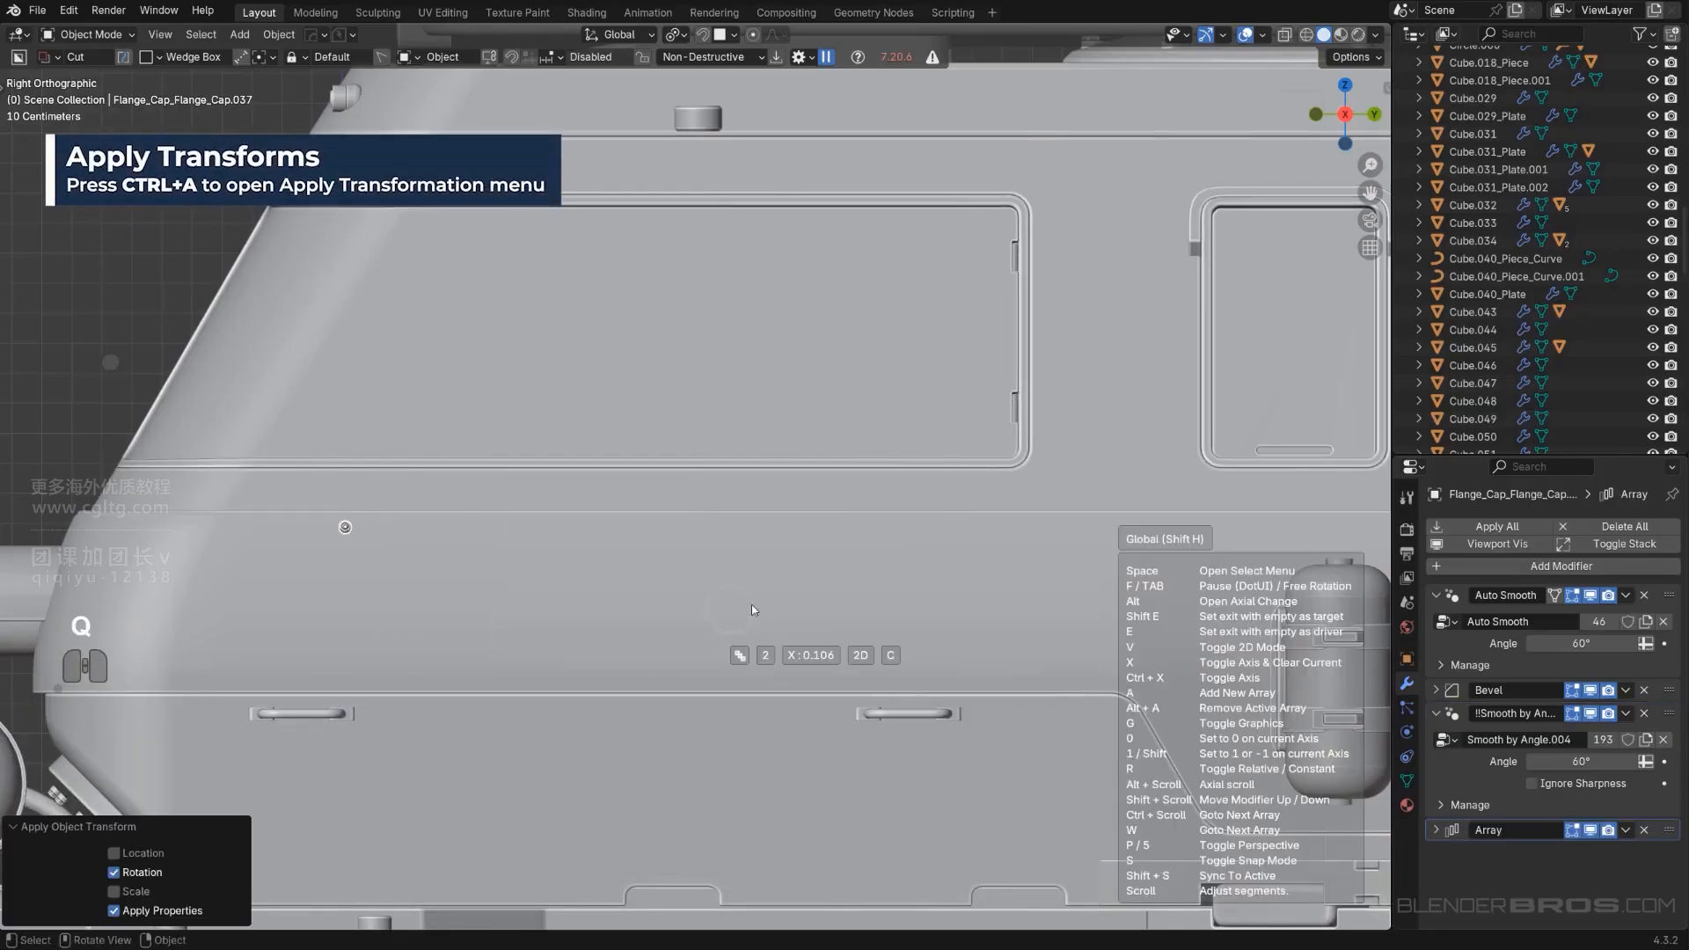
scroll(834, 602, up, 8)
scroll(835, 602, up, 2)
click(836, 602)
scroll(827, 600, down, 4)
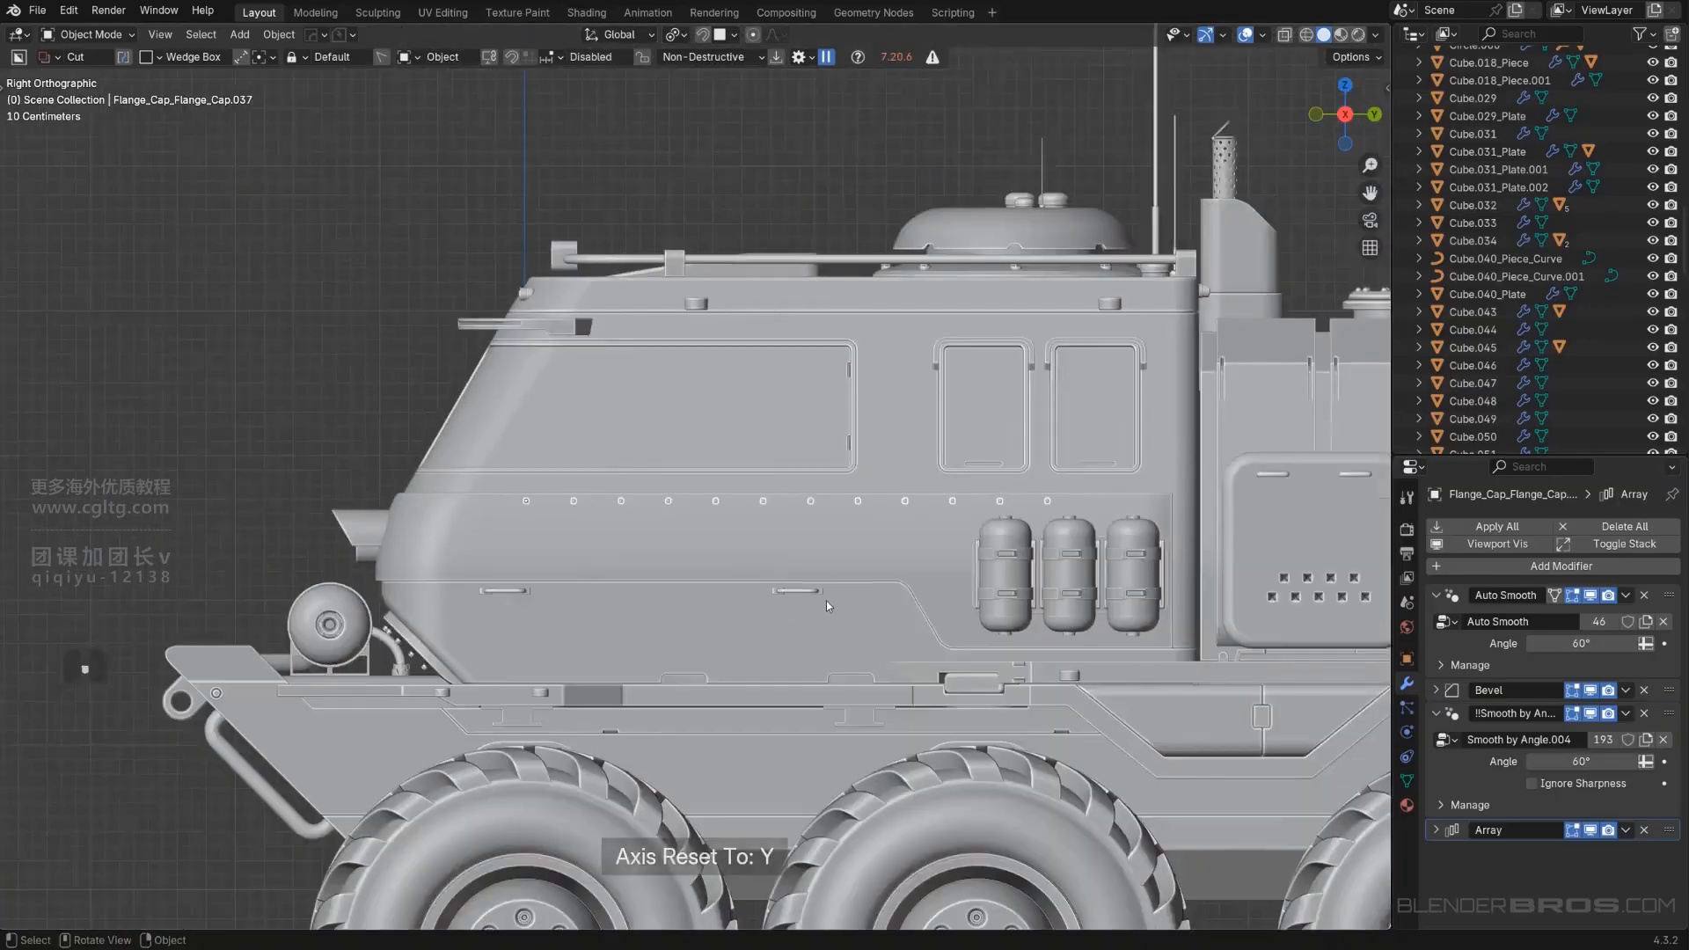
Shift the bolt row about 0.513 m along the Y axis towards the rear of the side plate.
shift+middle_drag(811, 555, 763, 569)
scroll(753, 567, up, 1)
key(g)
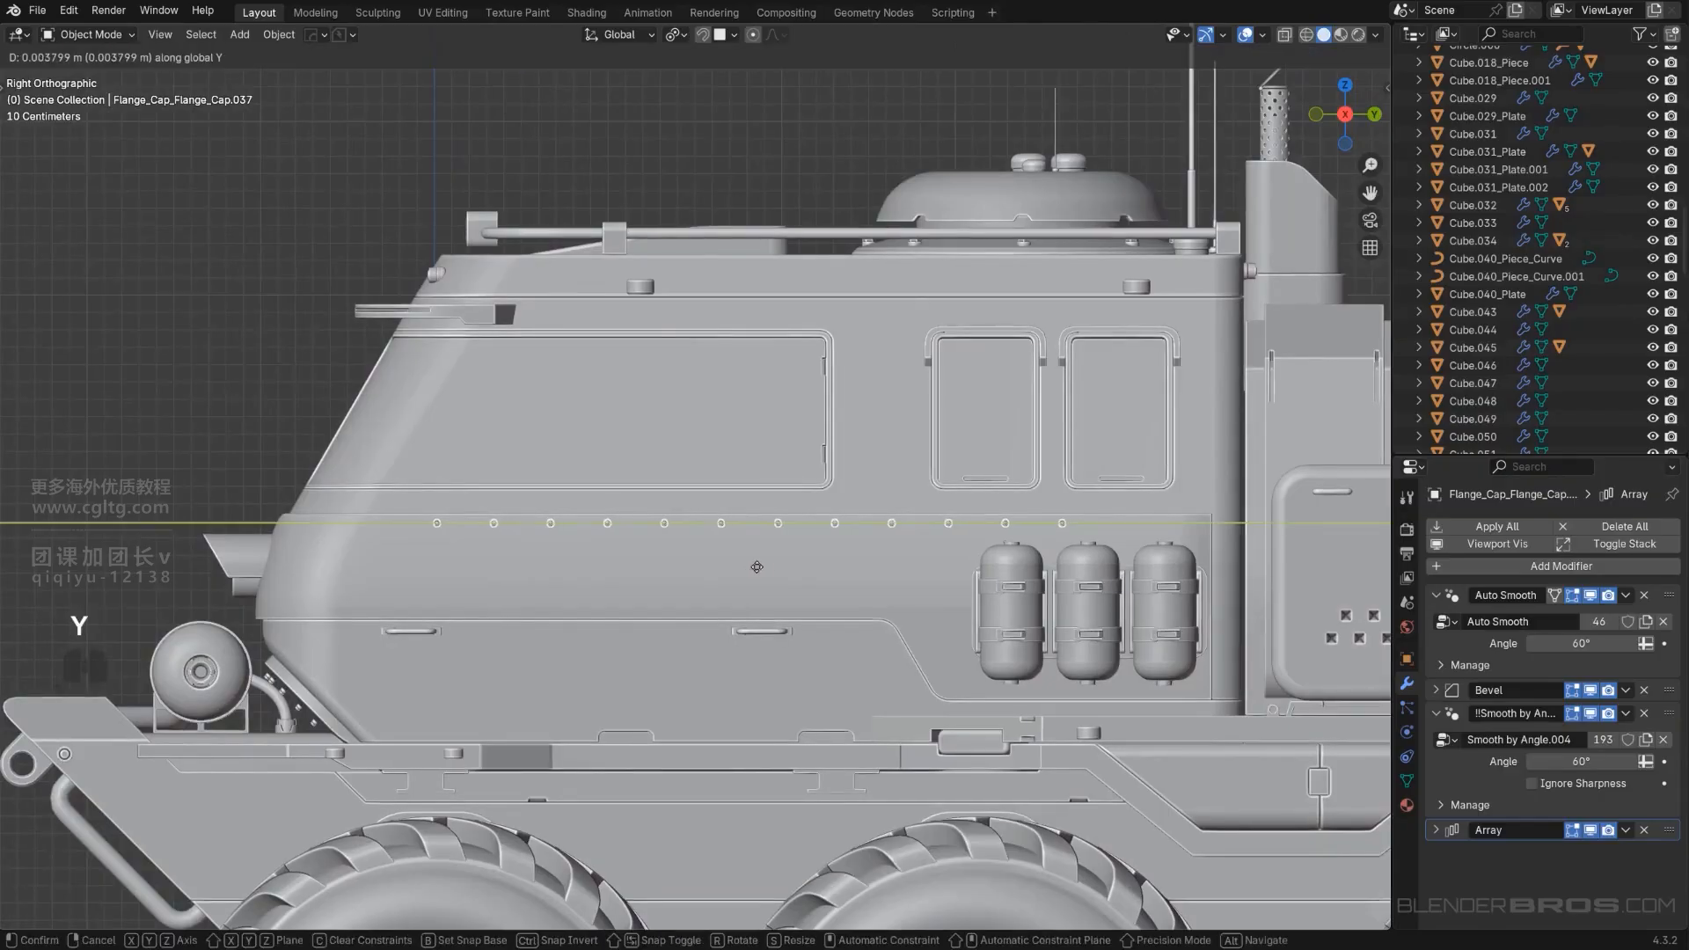
key(y)
click(844, 573)
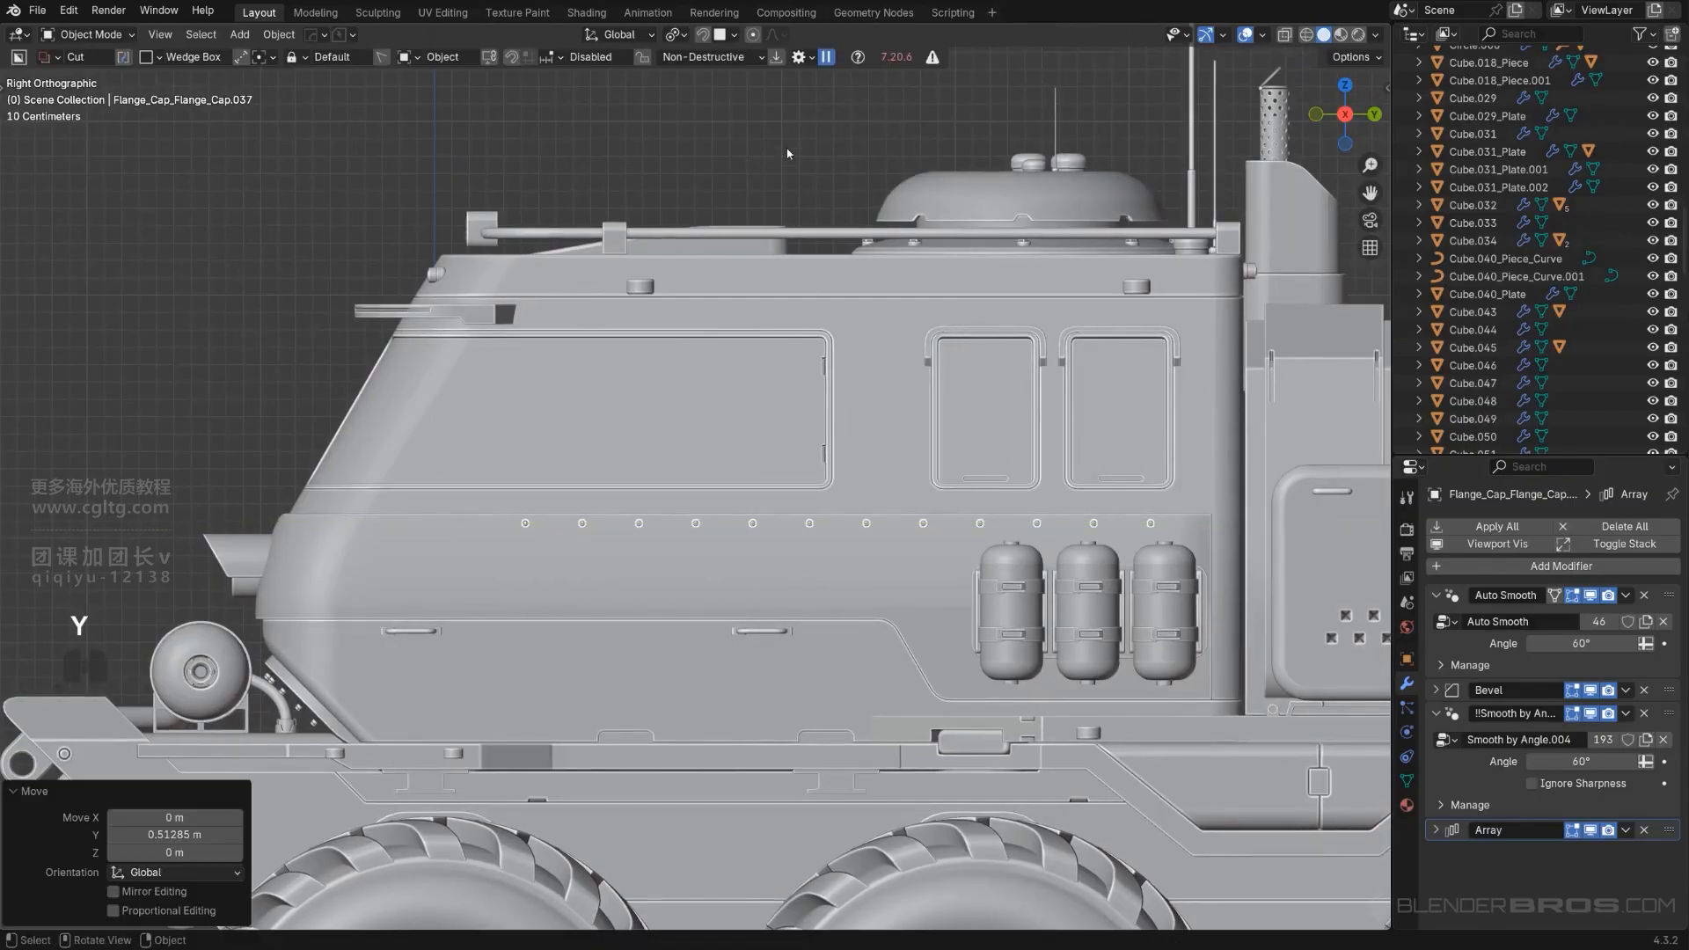
Sink the bolt row about 0.035 m inward along the global X axis into the side plate.
scroll(788, 154, down, 3)
key(KP_5)
middle_drag(788, 154, 732, 326)
scroll(717, 396, up, 8)
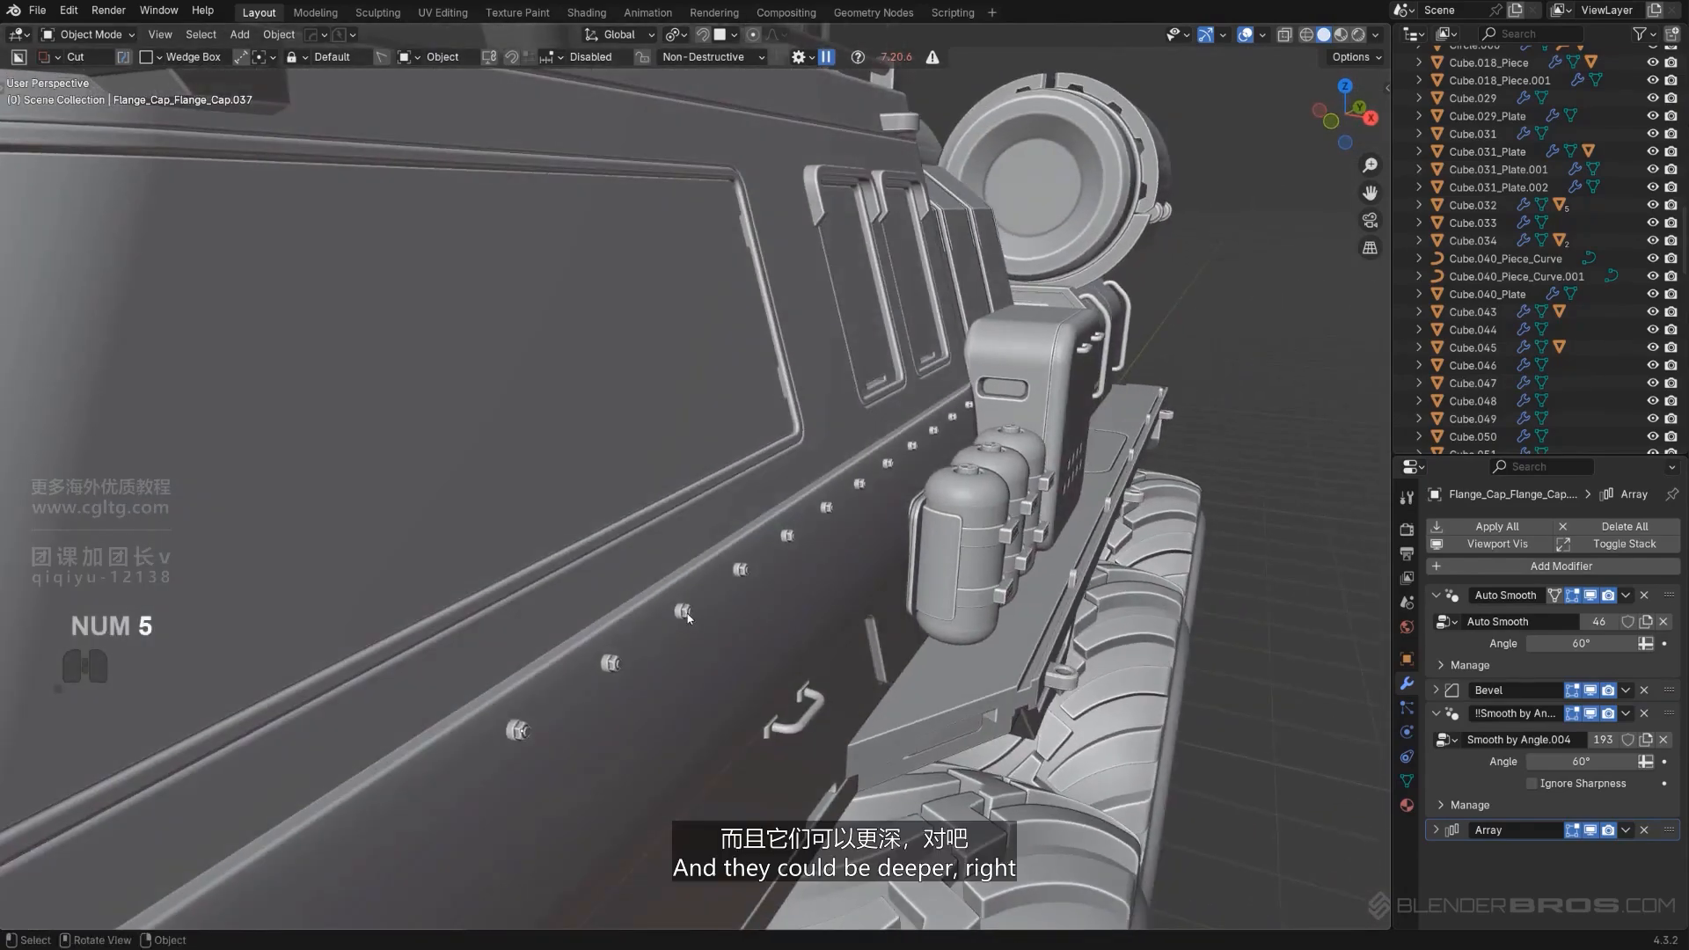
scroll(689, 618, down, 1)
key(g)
key(x)
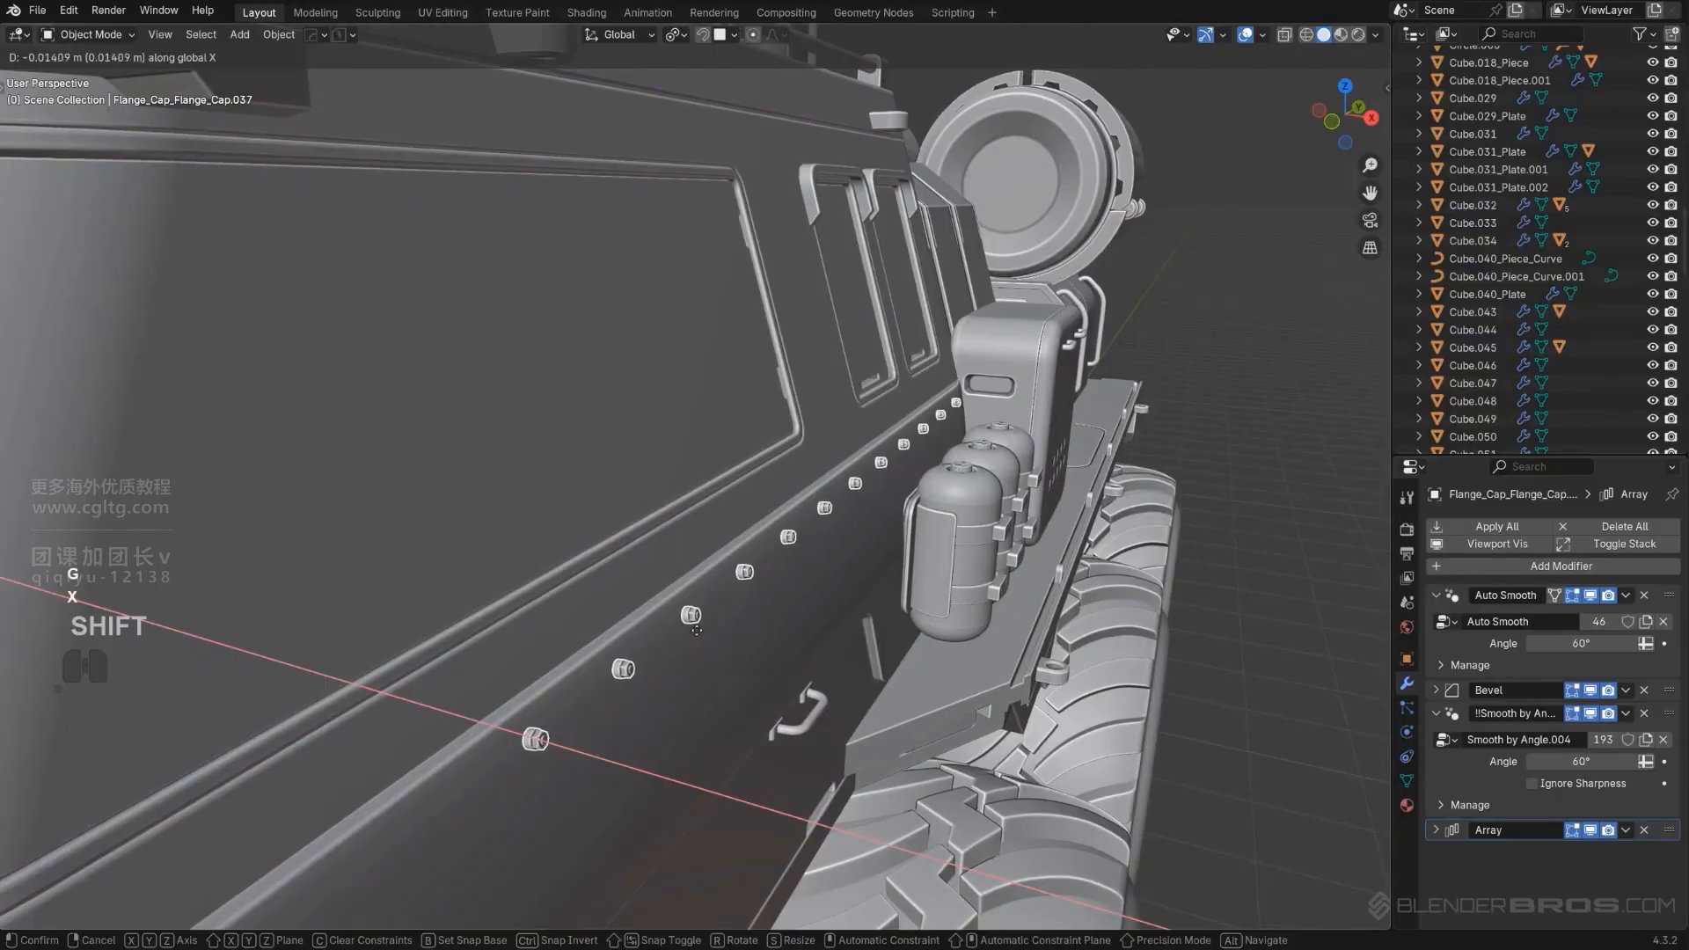
click(608, 625)
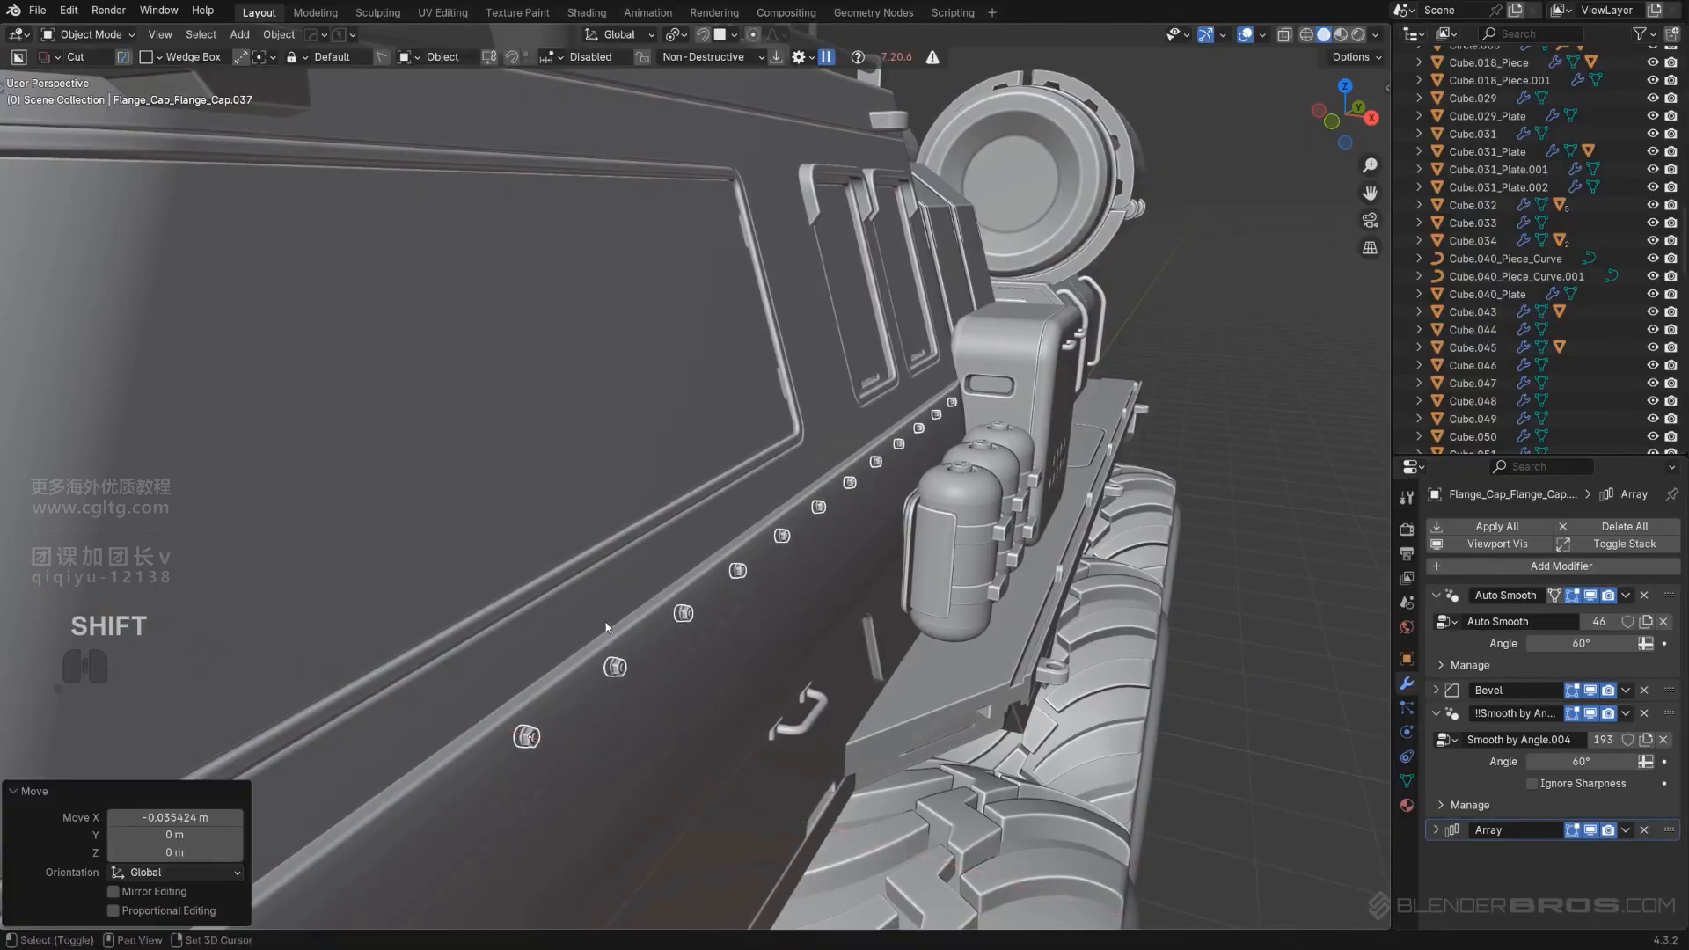
Duplicate the bolt row and place the copy above the handles, about -1.027 m in Y and -0.474 m in Z.
scroll(633, 616, down, 3)
click(1154, 517)
middle_drag(1113, 509, 985, 502)
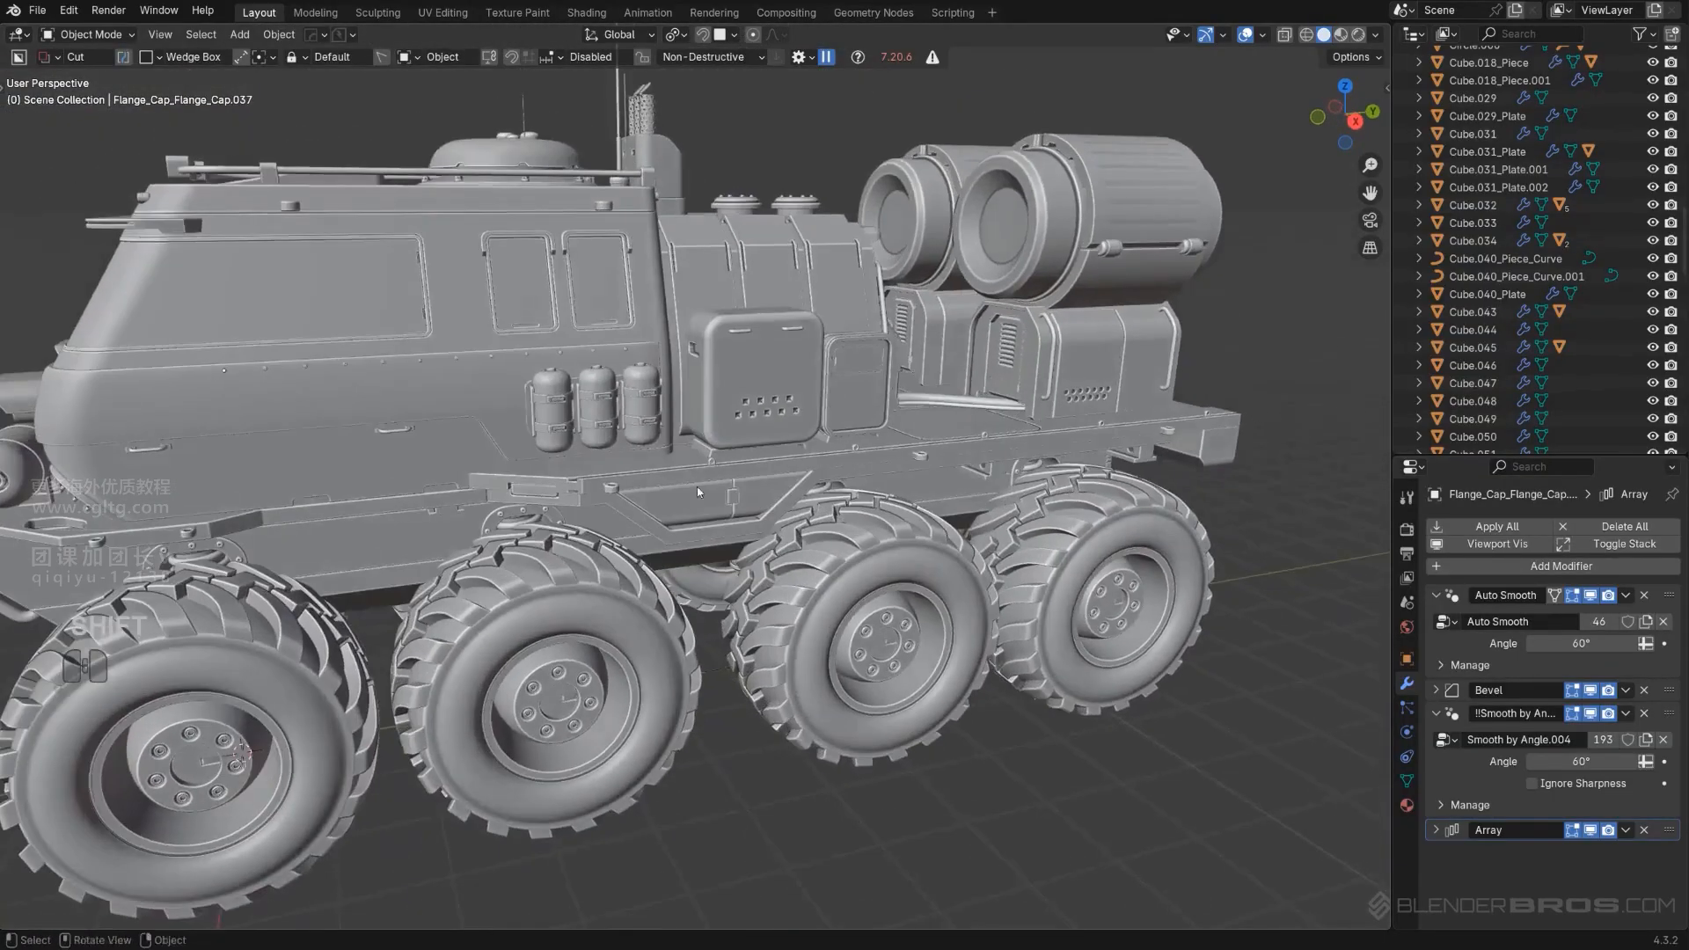
scroll(697, 488, up, 1)
shift+middle_drag(545, 453, 915, 510)
key(KP_5)
key(shift+d)
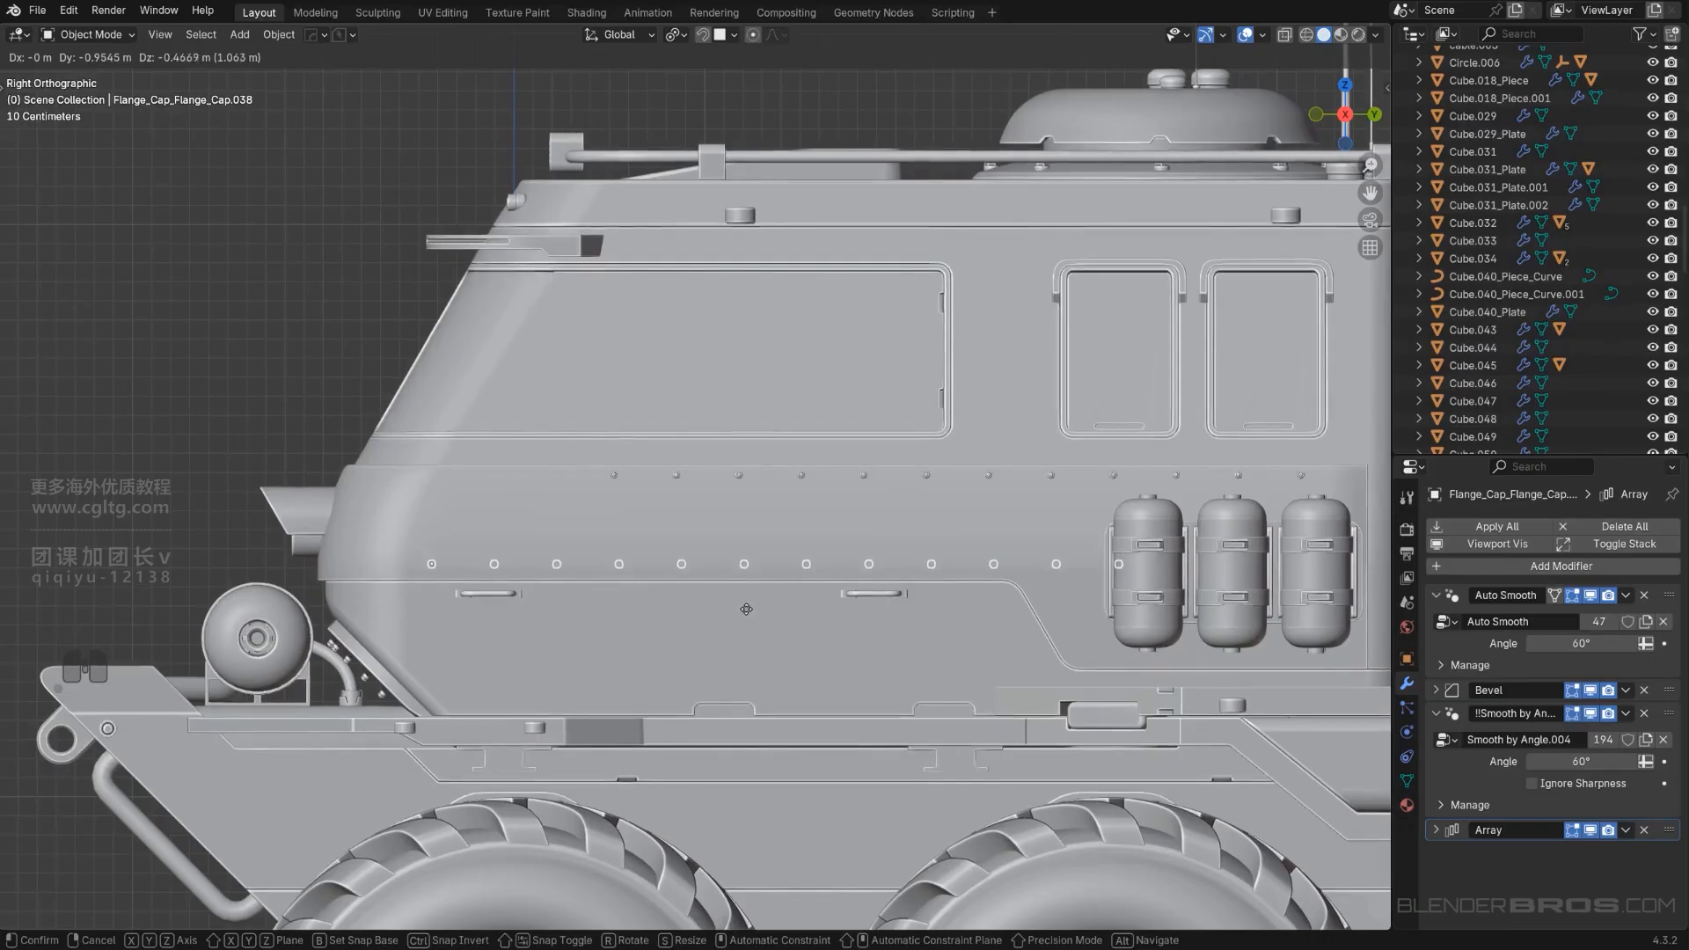
click(732, 611)
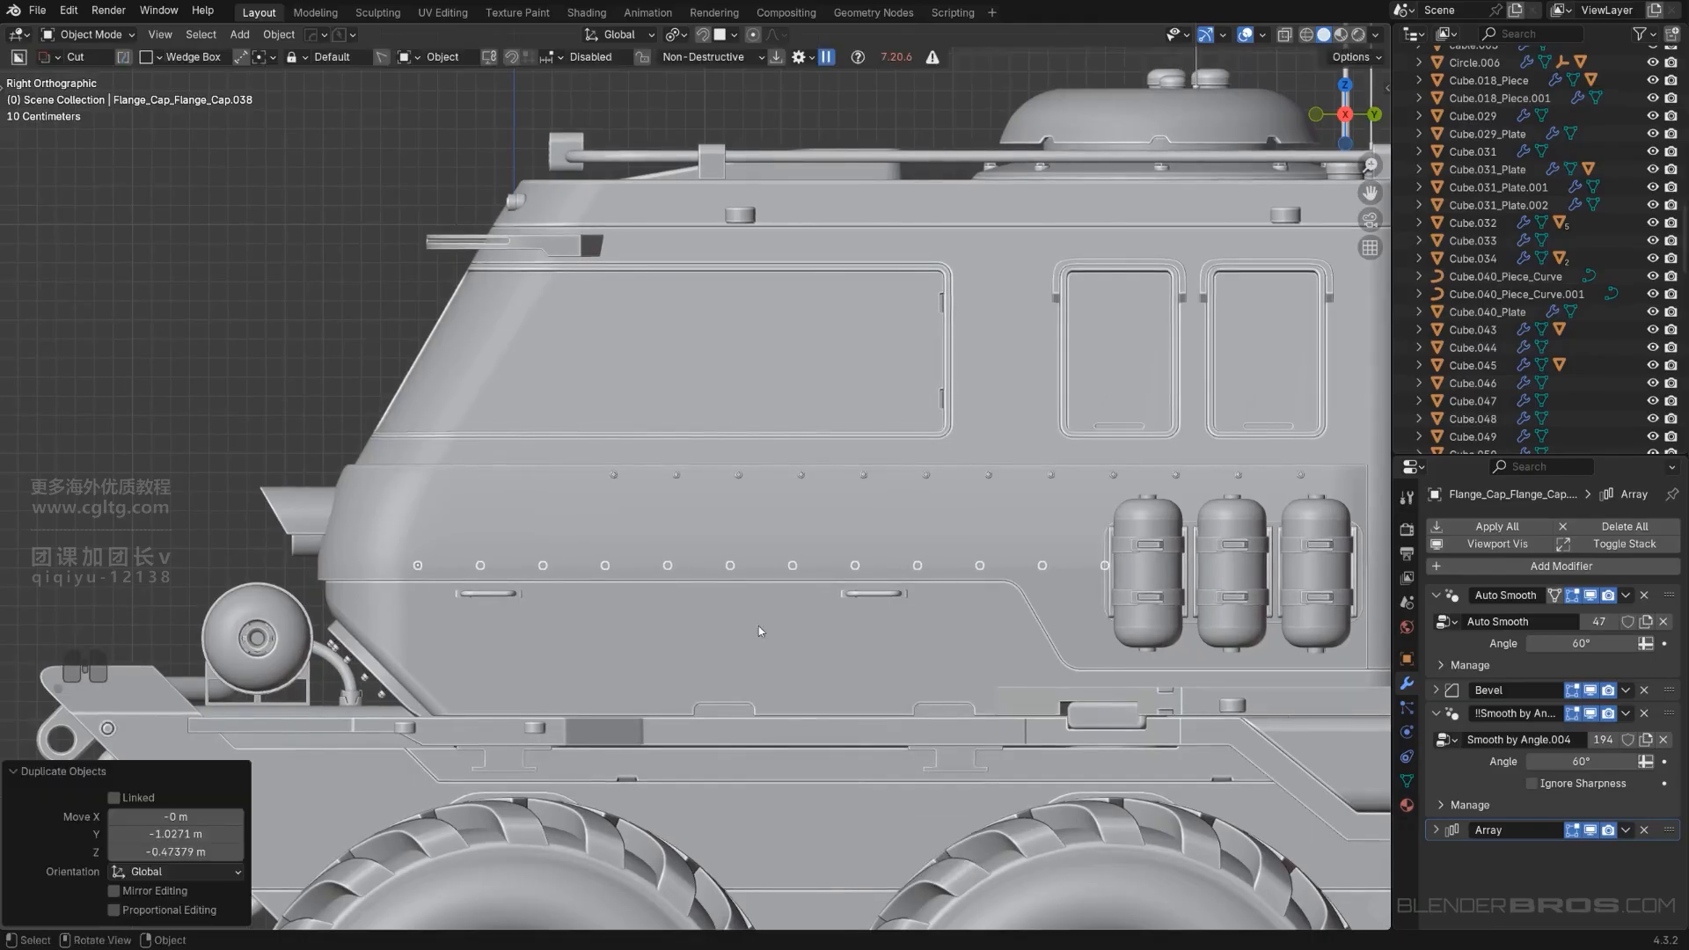
Reduce the lower bolt row's array to 10 bolts so it ends before the plate's slanted edge.
scroll(939, 581, up, 2)
shift+middle_drag(939, 581, 683, 517)
key(q)
mouse_move(837, 547)
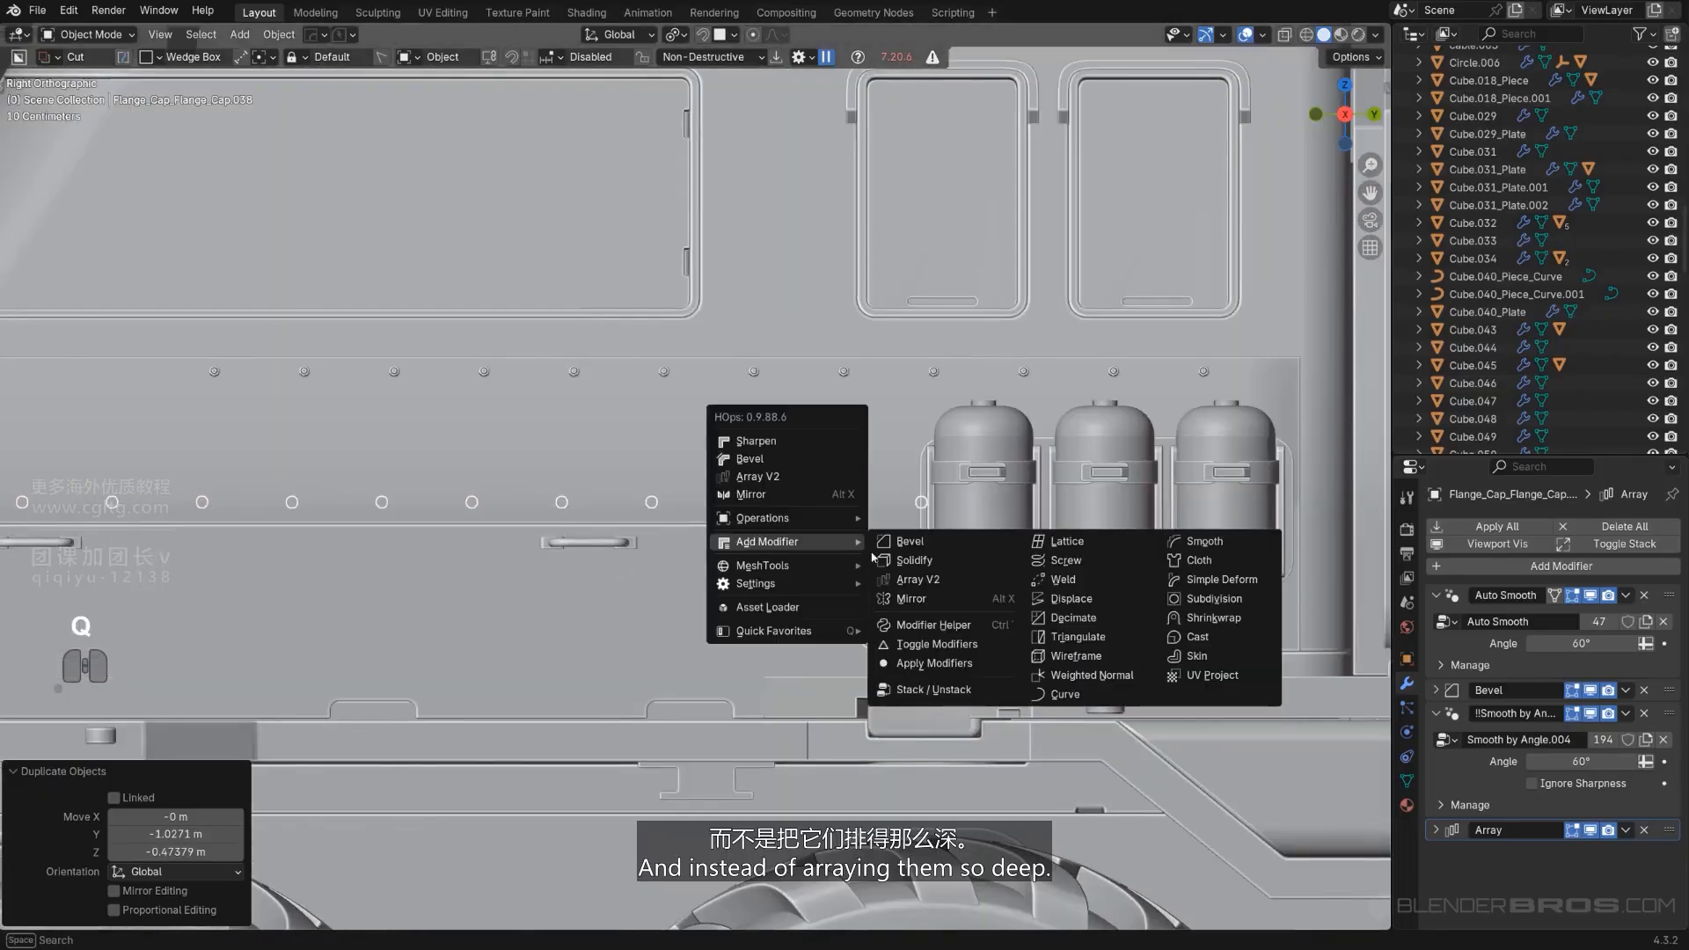
click(905, 577)
click(905, 576)
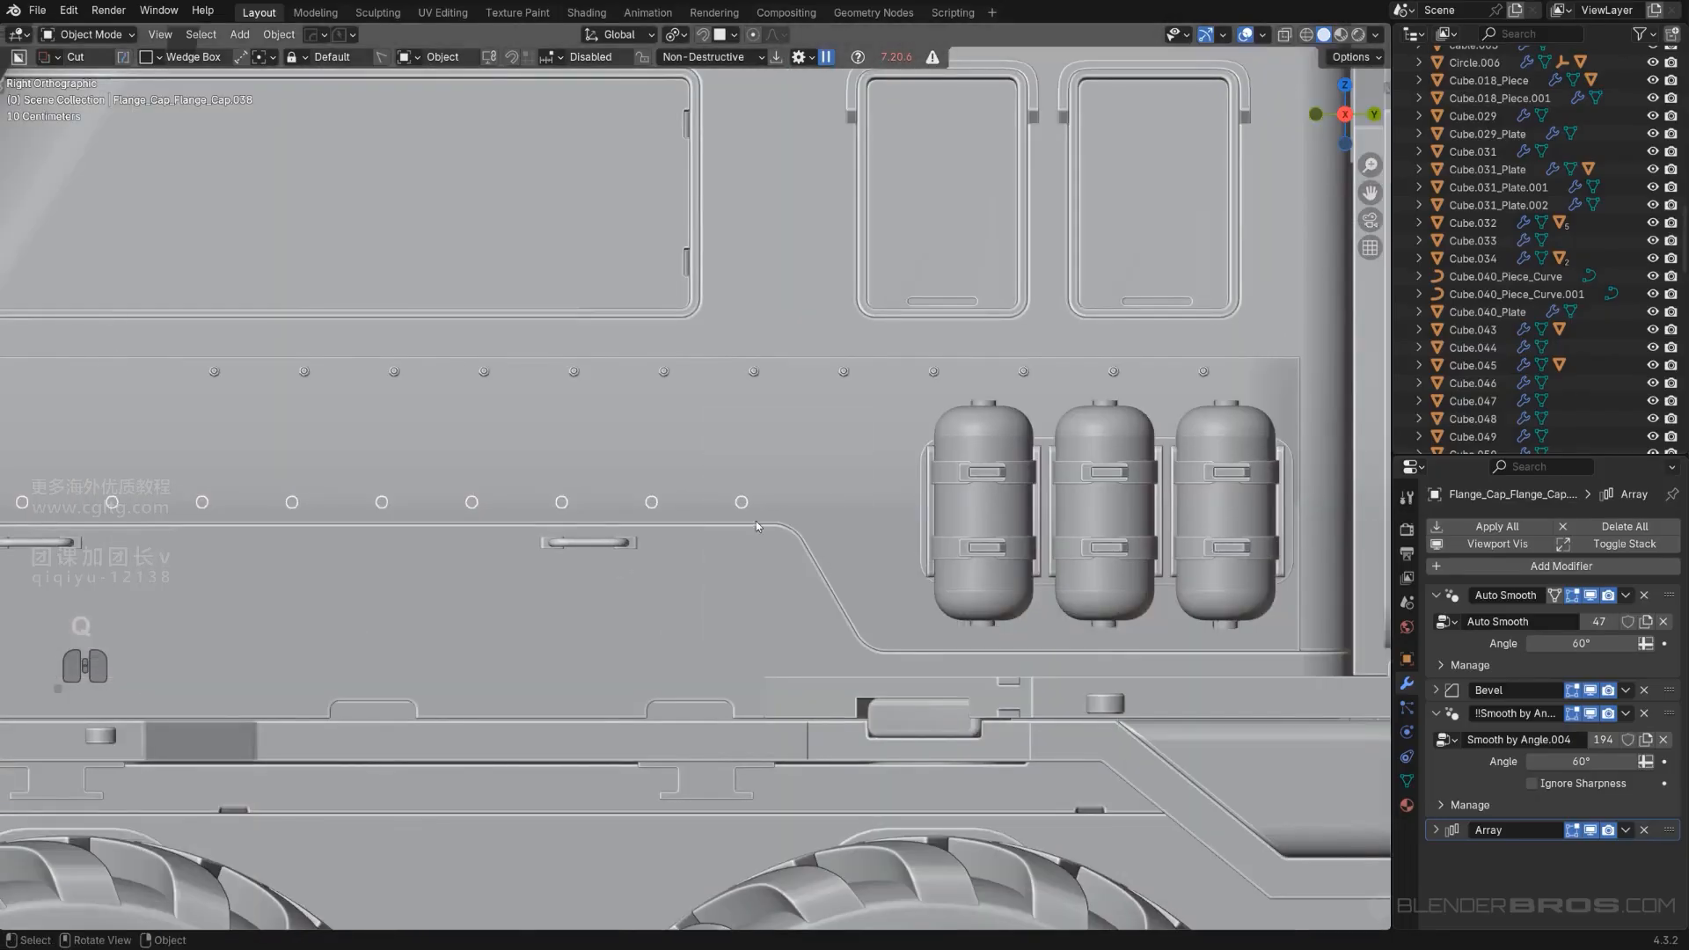
click(757, 521)
scroll(746, 493, down, 2)
key(ctrl+z)
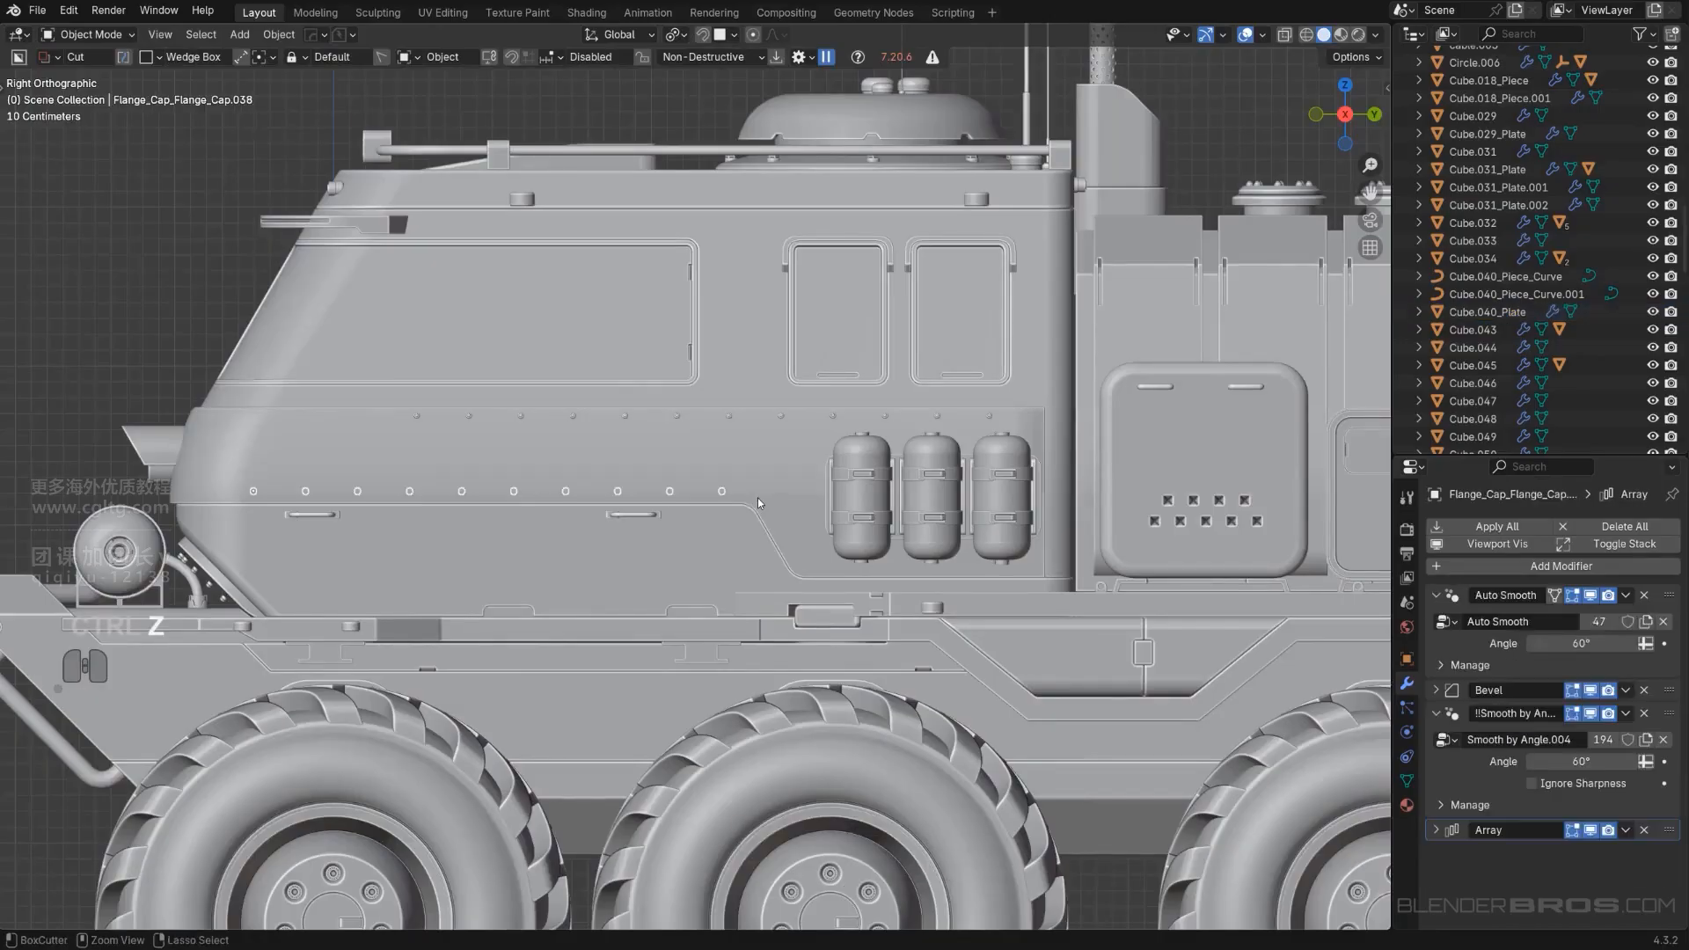
Find the lower bolt row inside the body in X-ray view and move it outward about 0.457 m along global X.
click(750, 489)
middle_drag(750, 490, 808, 539)
key(KP_6)
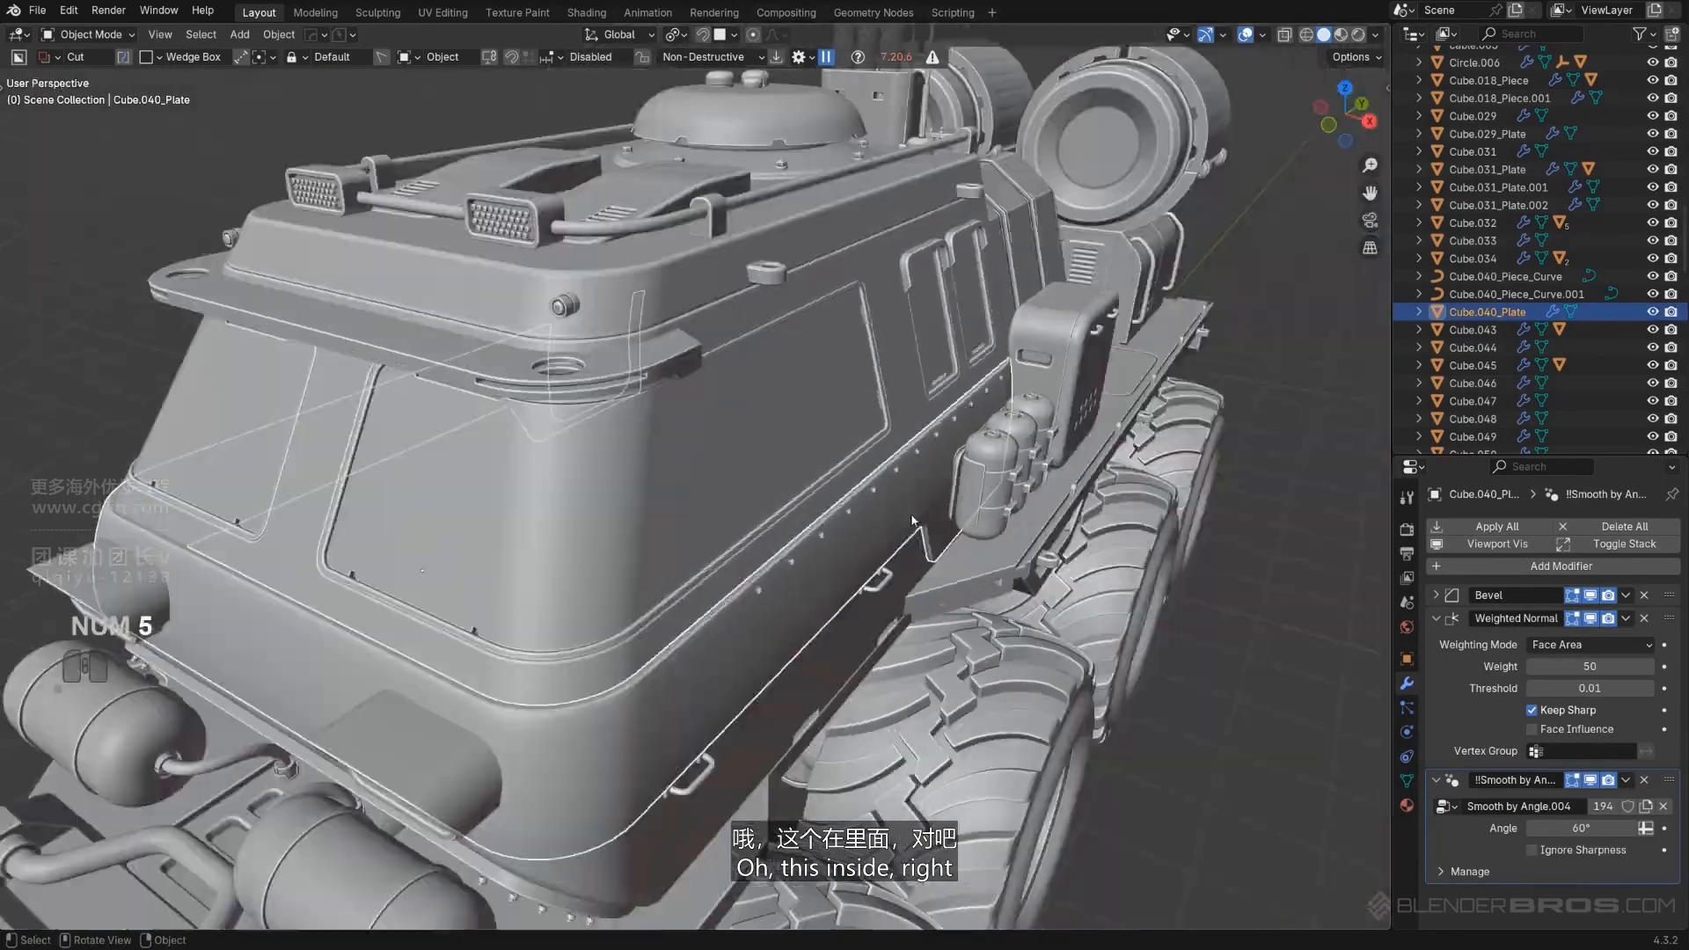
key(KP_5)
key(alt+z)
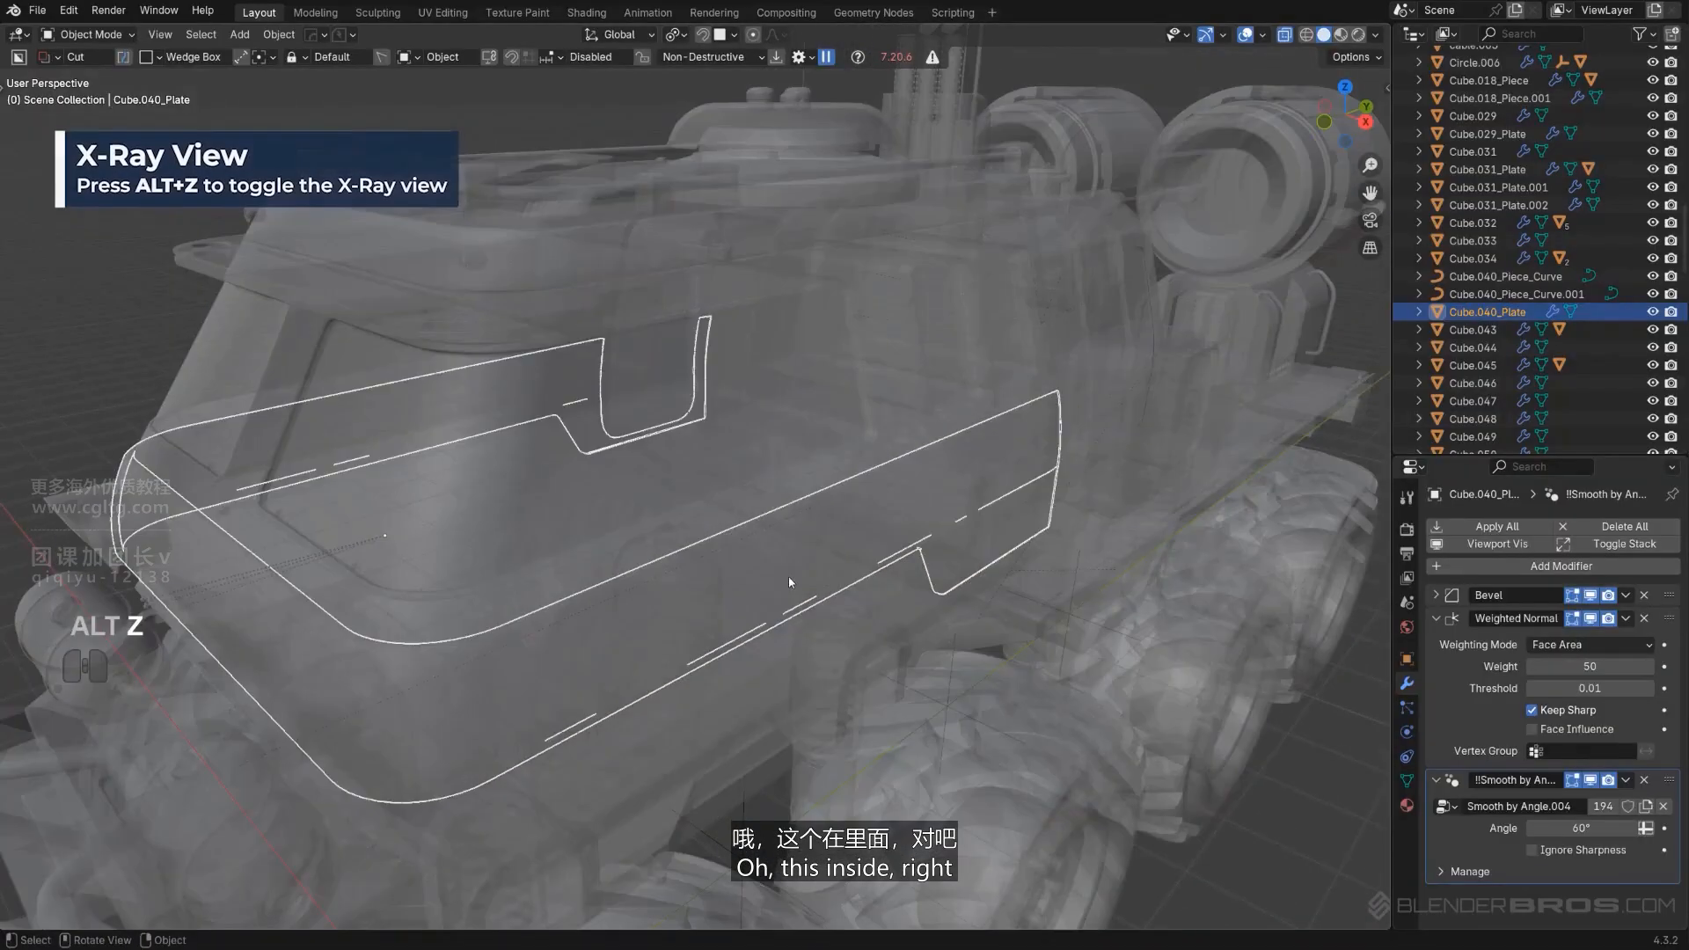
click(614, 691)
click(614, 692)
key(g)
key(x)
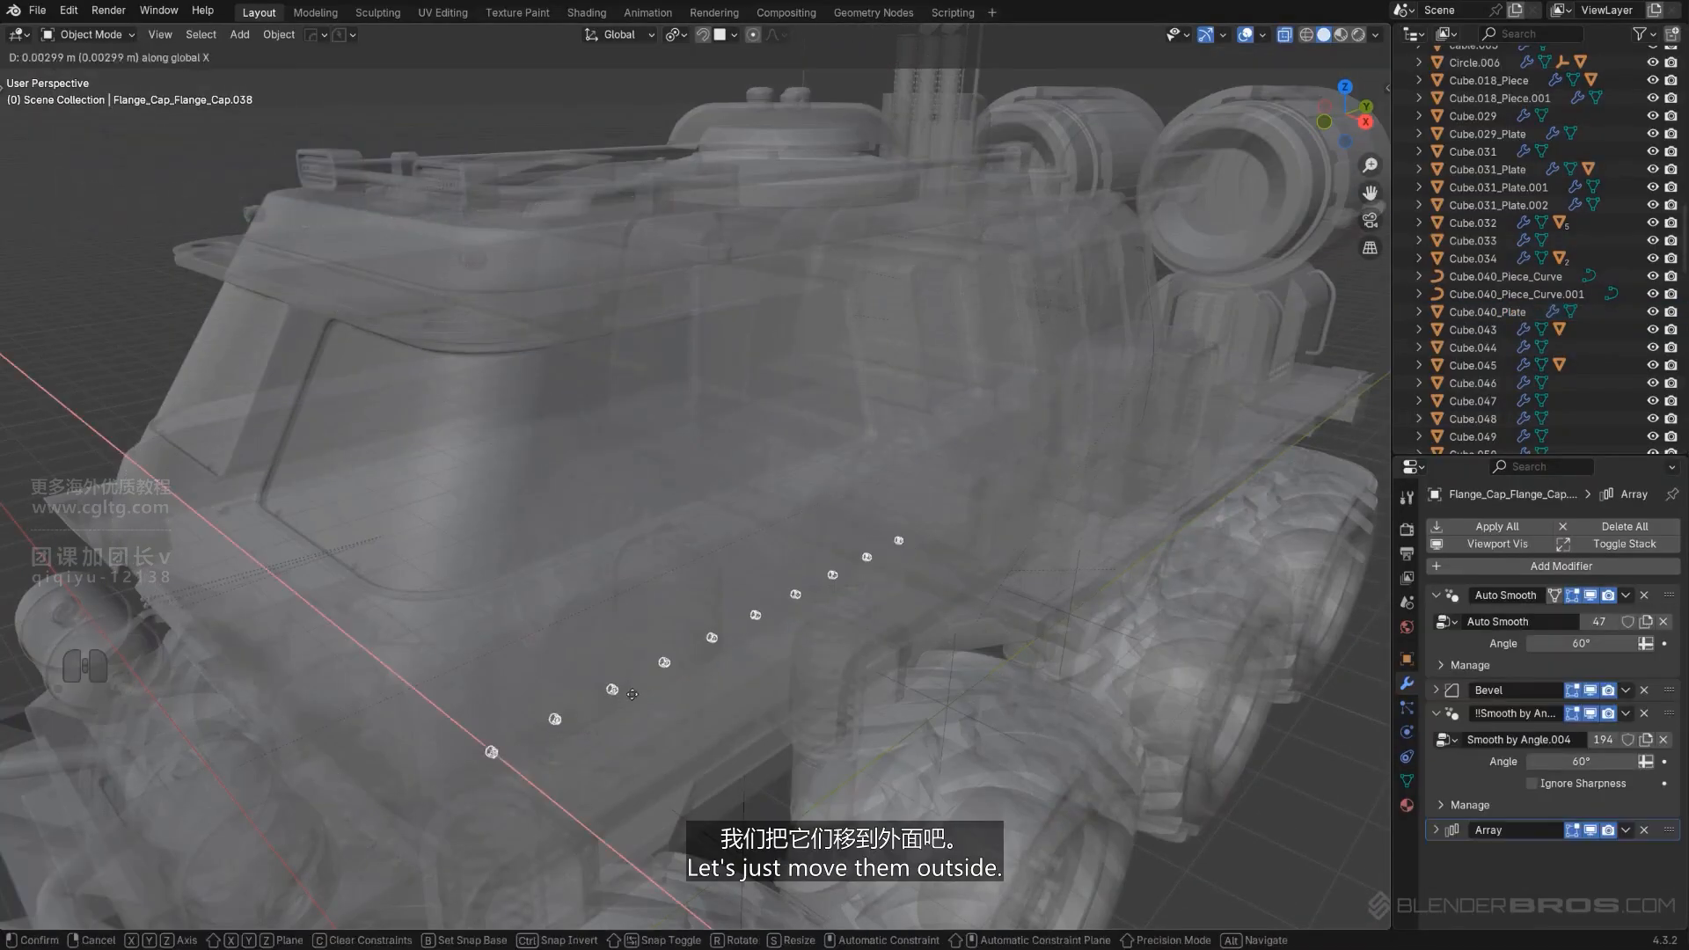
click(706, 731)
key(alt+z)
Move the lower bolt row back inward about 0.392 m along global X to seat it against the side plate.
scroll(829, 686, up, 3)
middle_drag(827, 683, 969, 605)
key(g)
key(x)
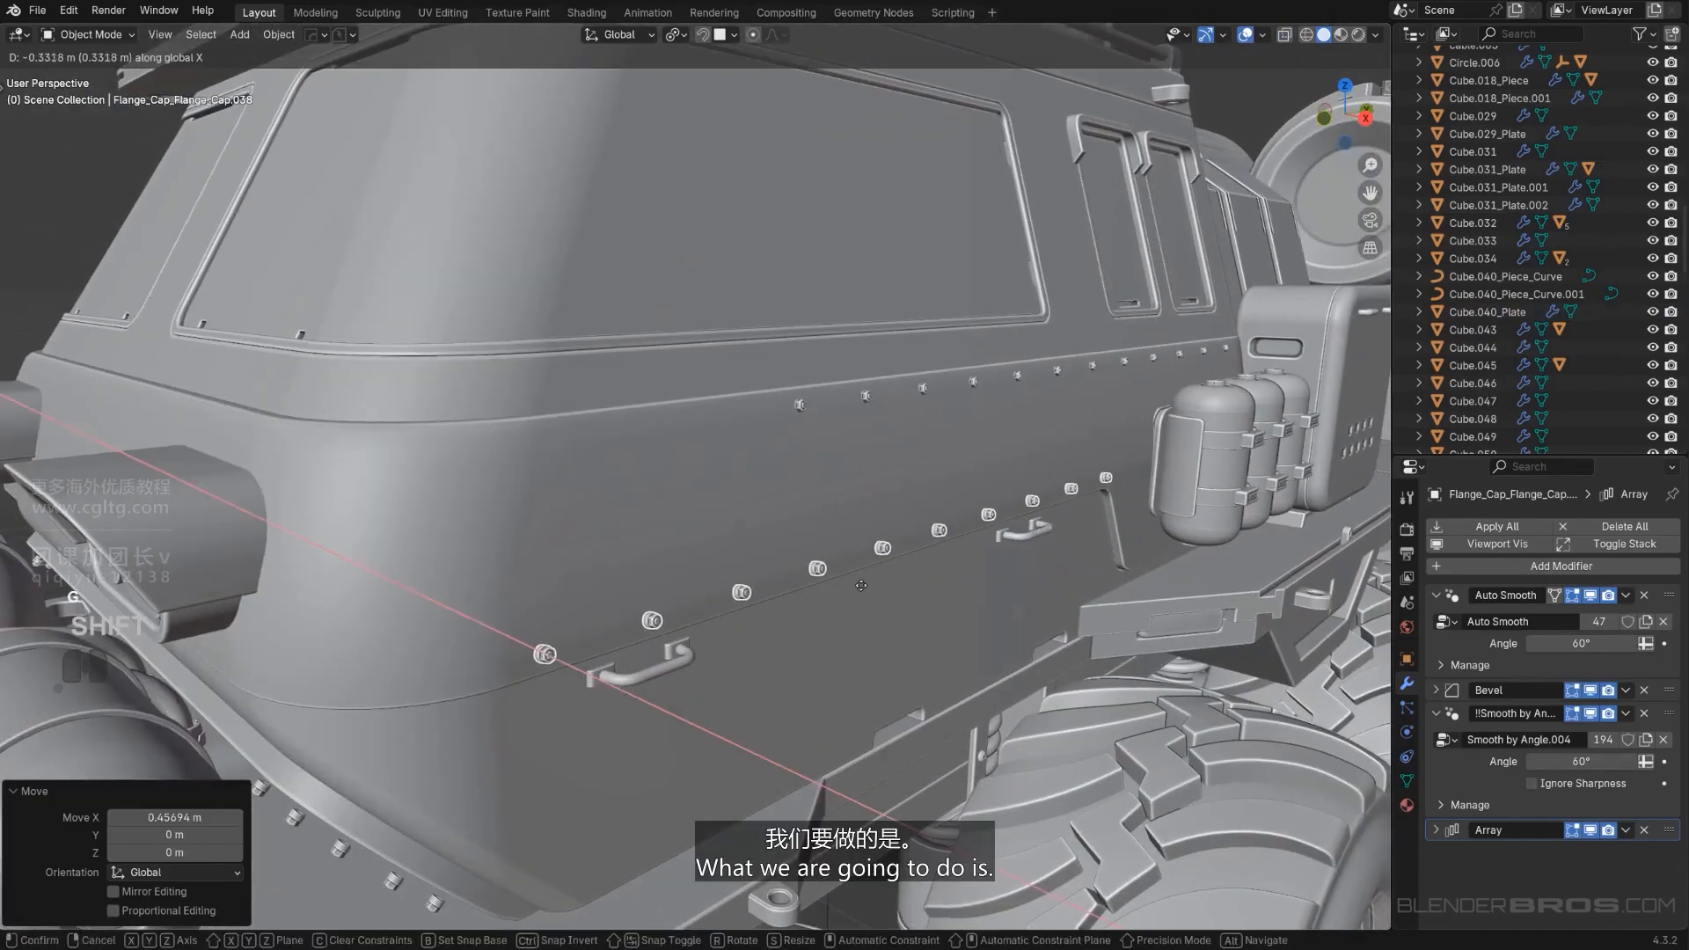
click(685, 577)
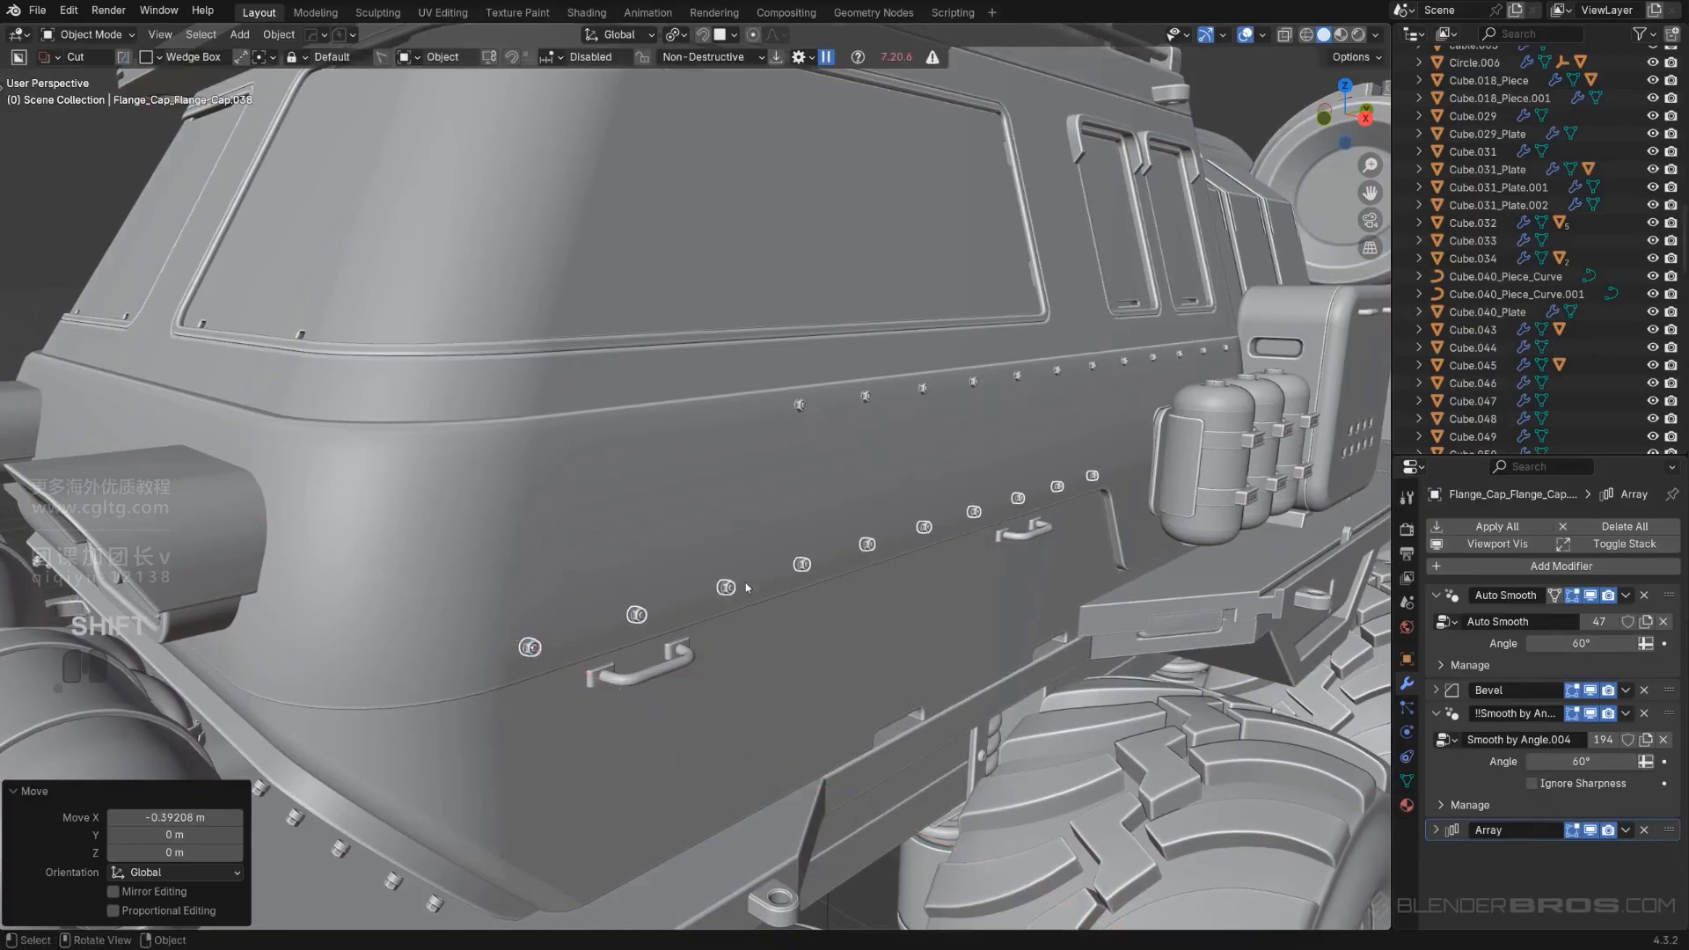
Duplicate the upper bolt row about 1.734 m in Y and -0.243 m in Z, and remove the copy's Array modifier.
middle_drag(746, 582, 616, 546)
shift+middle_drag(969, 463, 797, 452)
key(KP_5)
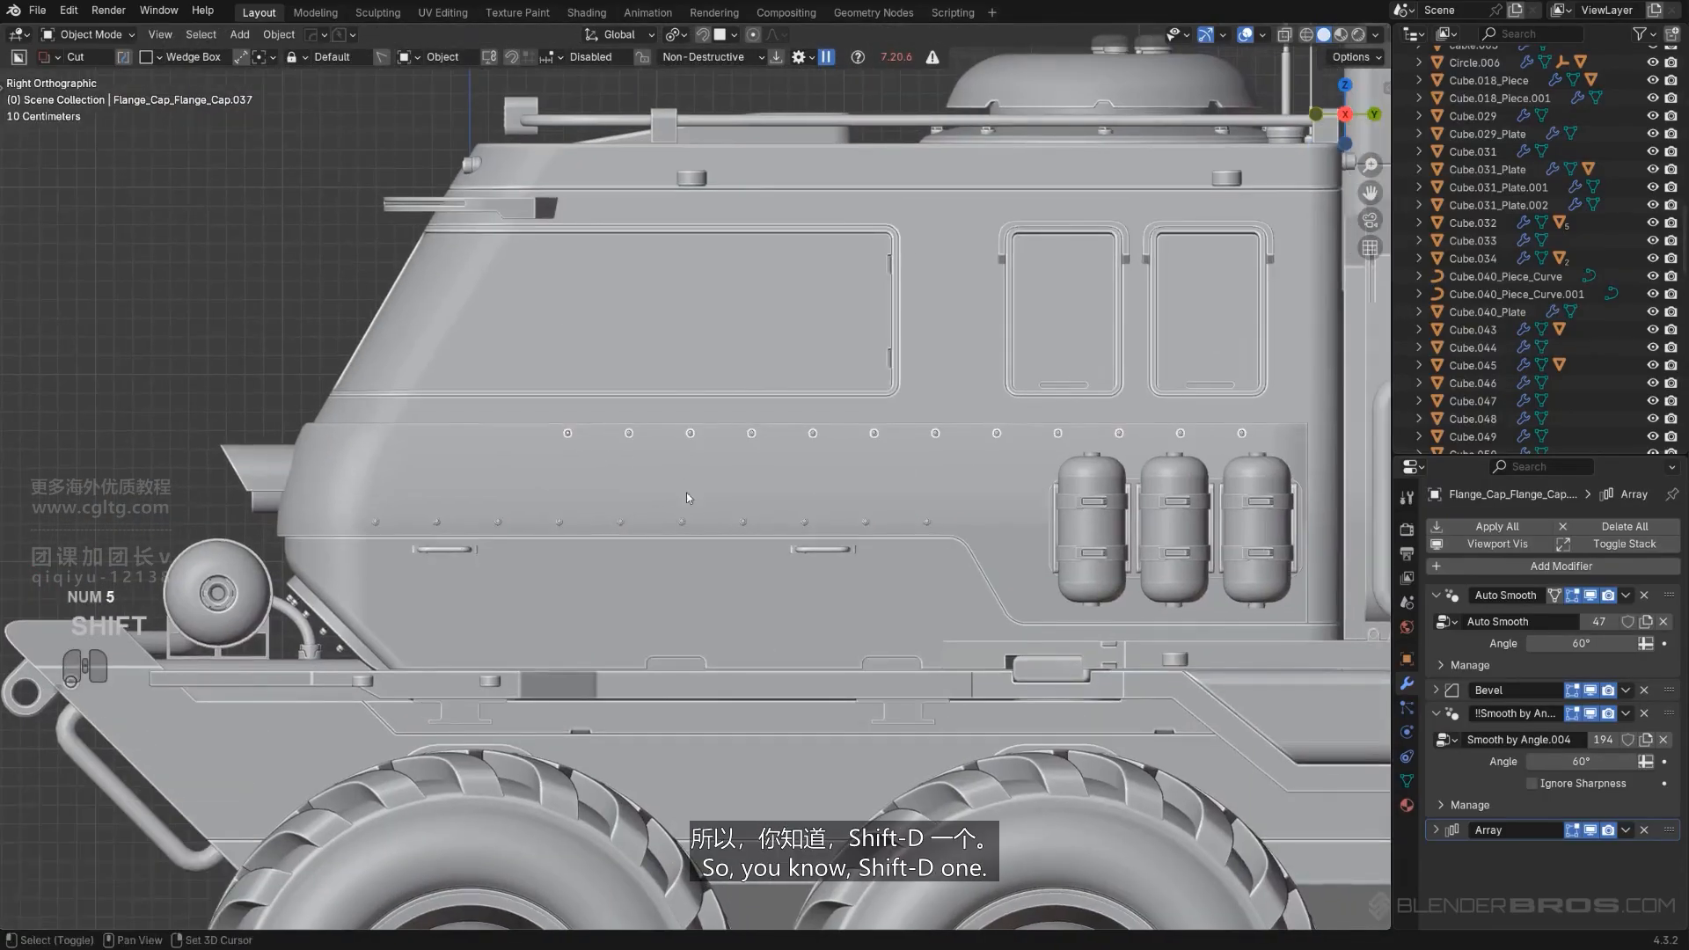
shift+middle_drag(686, 493, 524, 479)
key(shift+d)
click(850, 526)
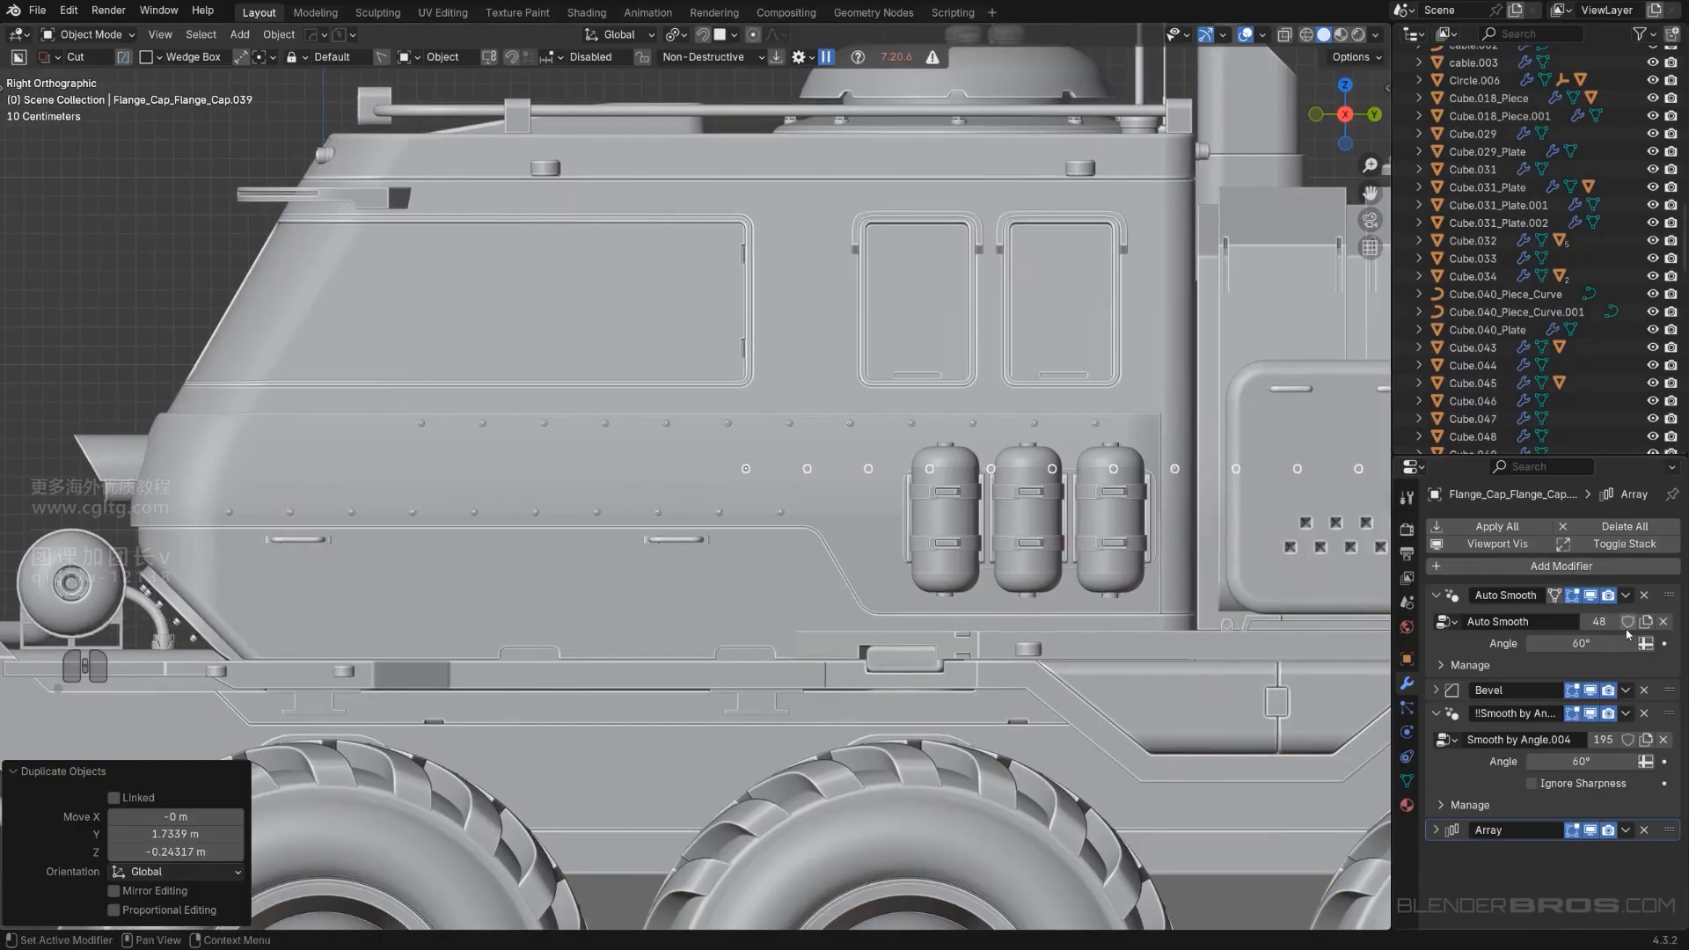
click(1645, 831)
scroll(691, 462, up, 6)
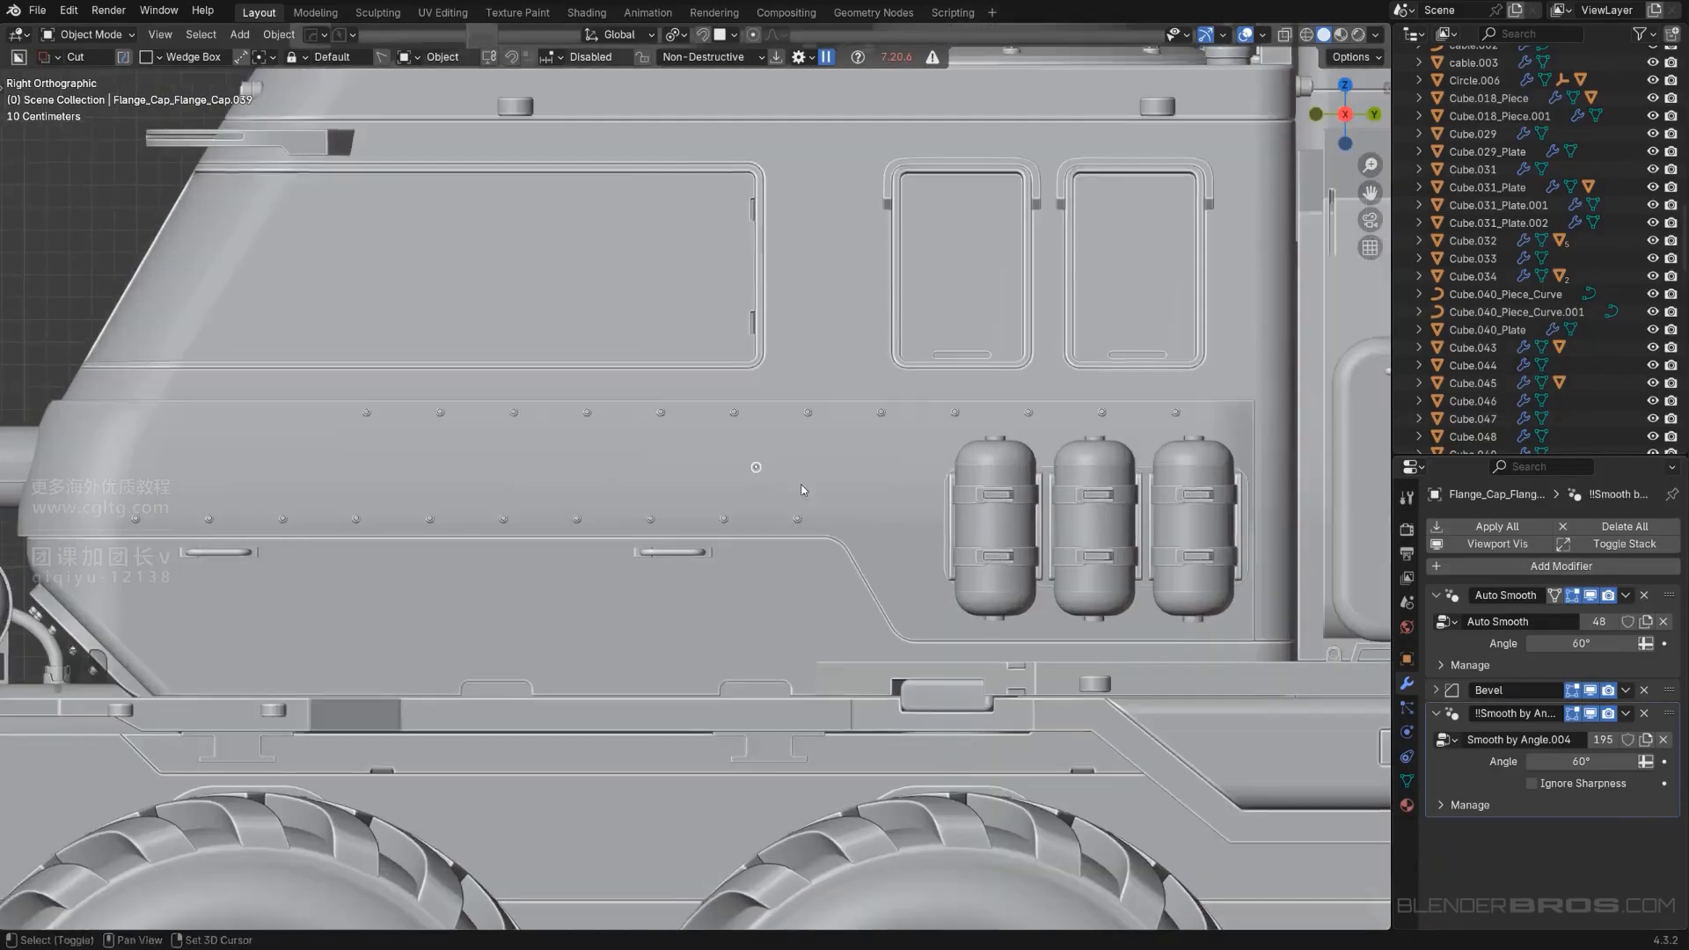
Place the single bolt beside the lower row's rear end at the plate's curved corner, then shift it about 0.125 m along global X.
key(g)
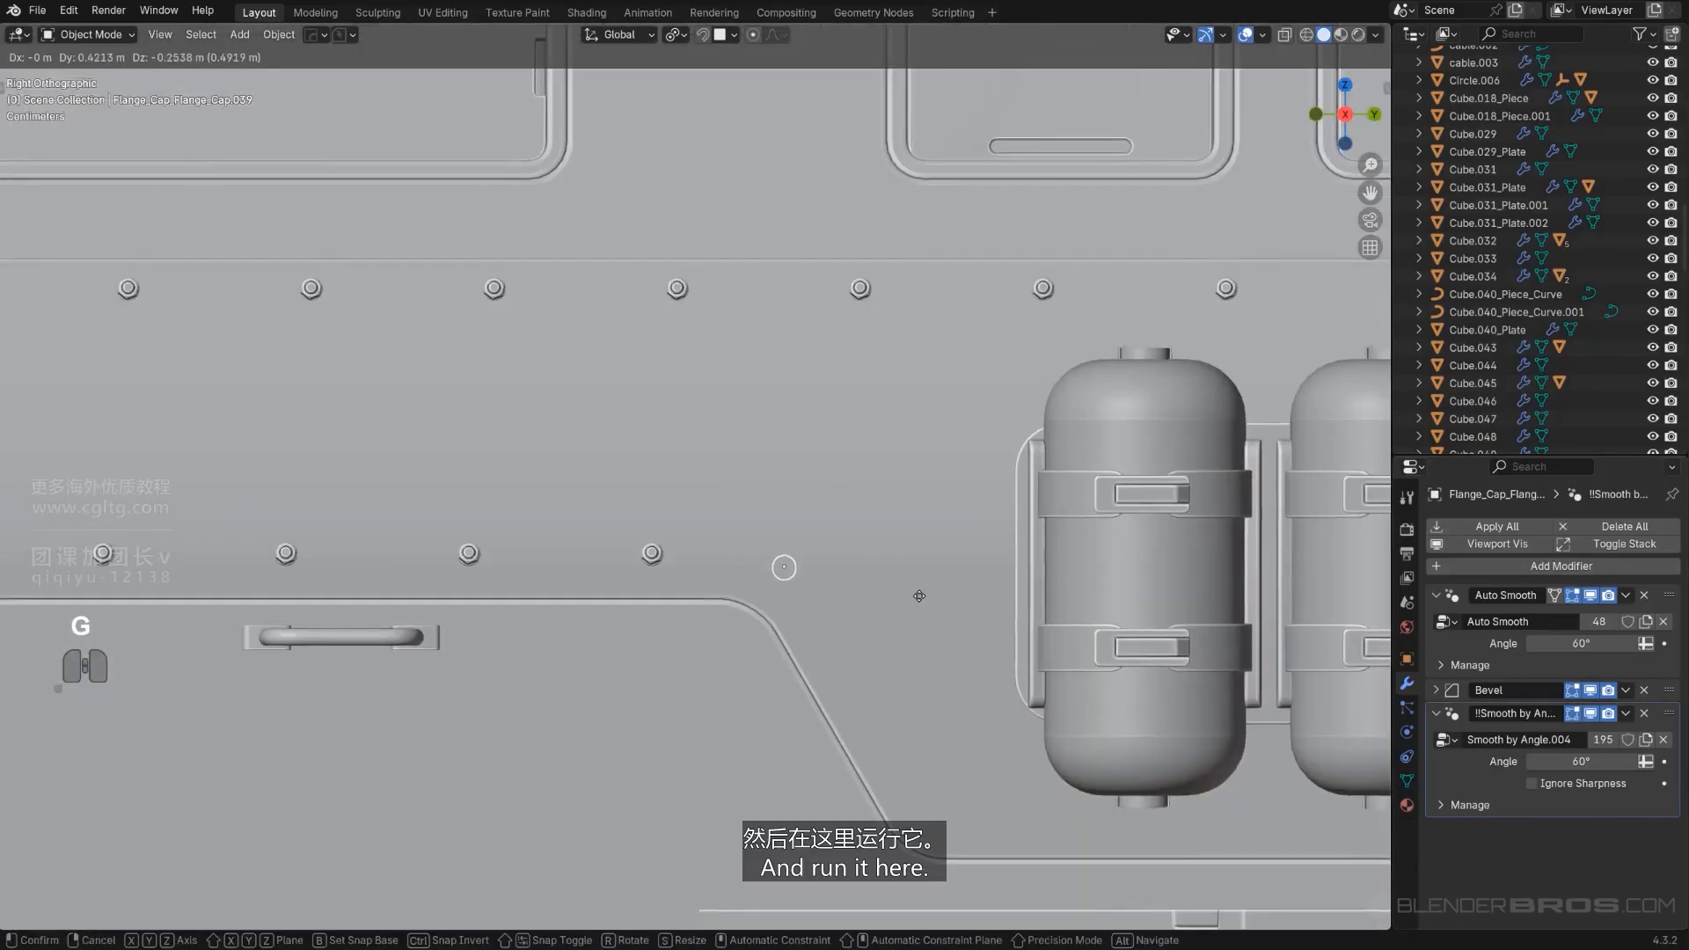
click(920, 597)
mouse_move(920, 597)
middle_down()
mouse_move(955, 654)
mouse_move(892, 610)
middle_up()
key(g)
key(x)
click(942, 614)
shift+middle_drag(860, 537, 833, 532)
scroll(818, 550, up, 1)
key(g)
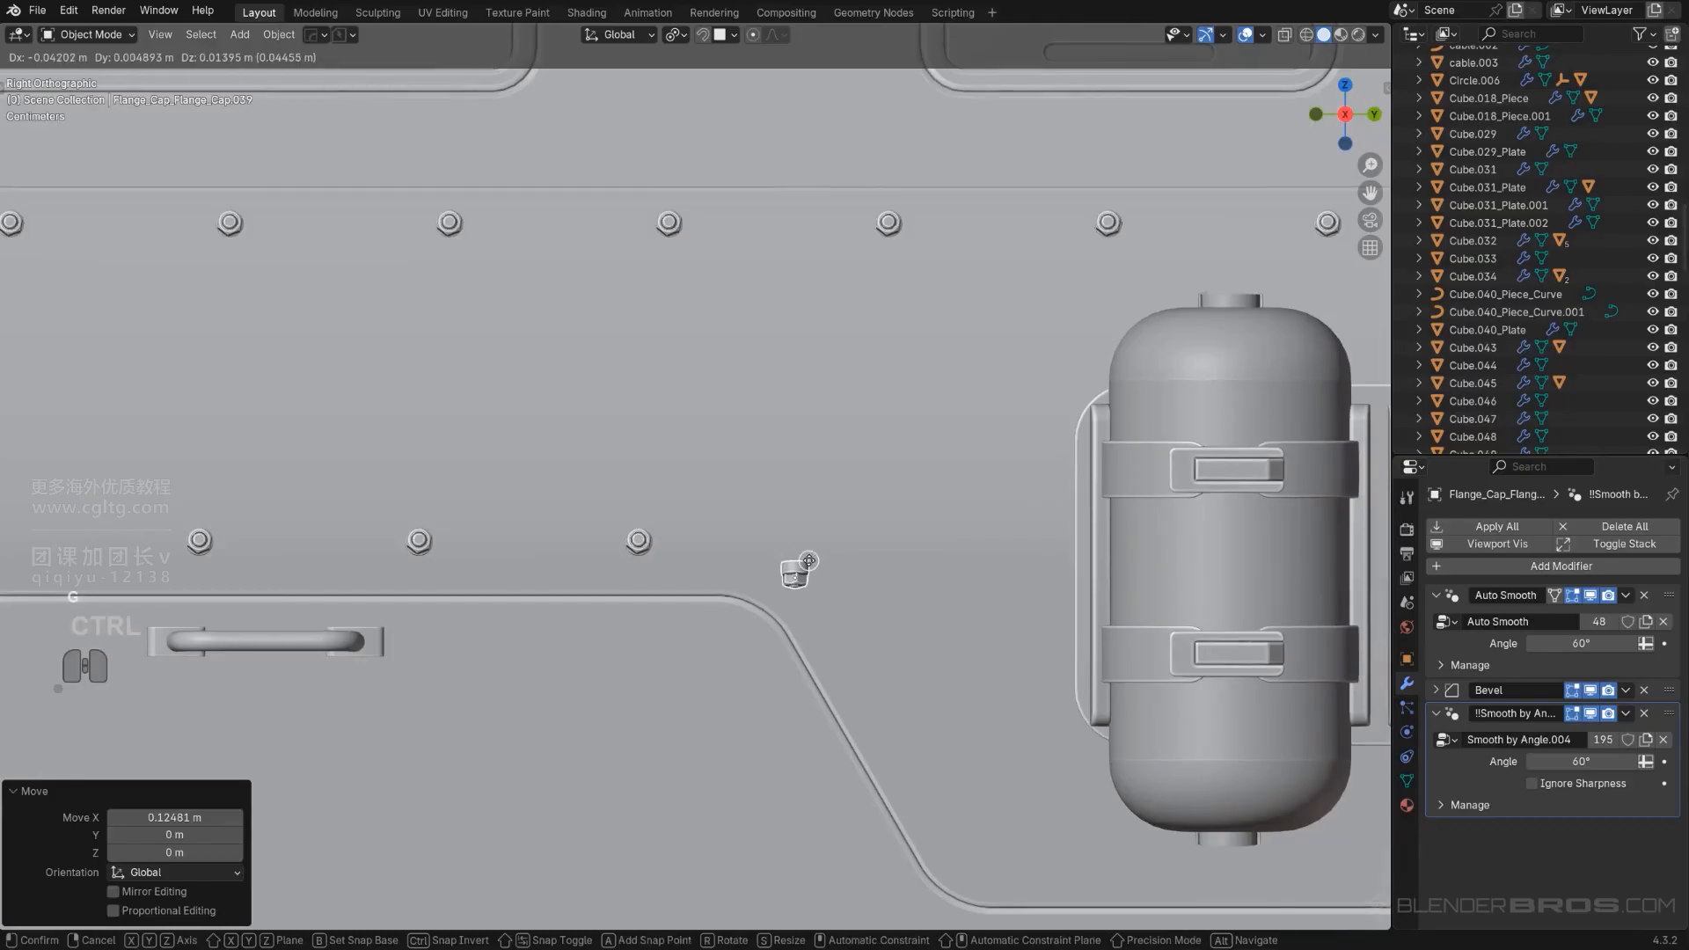
right_click(812, 565)
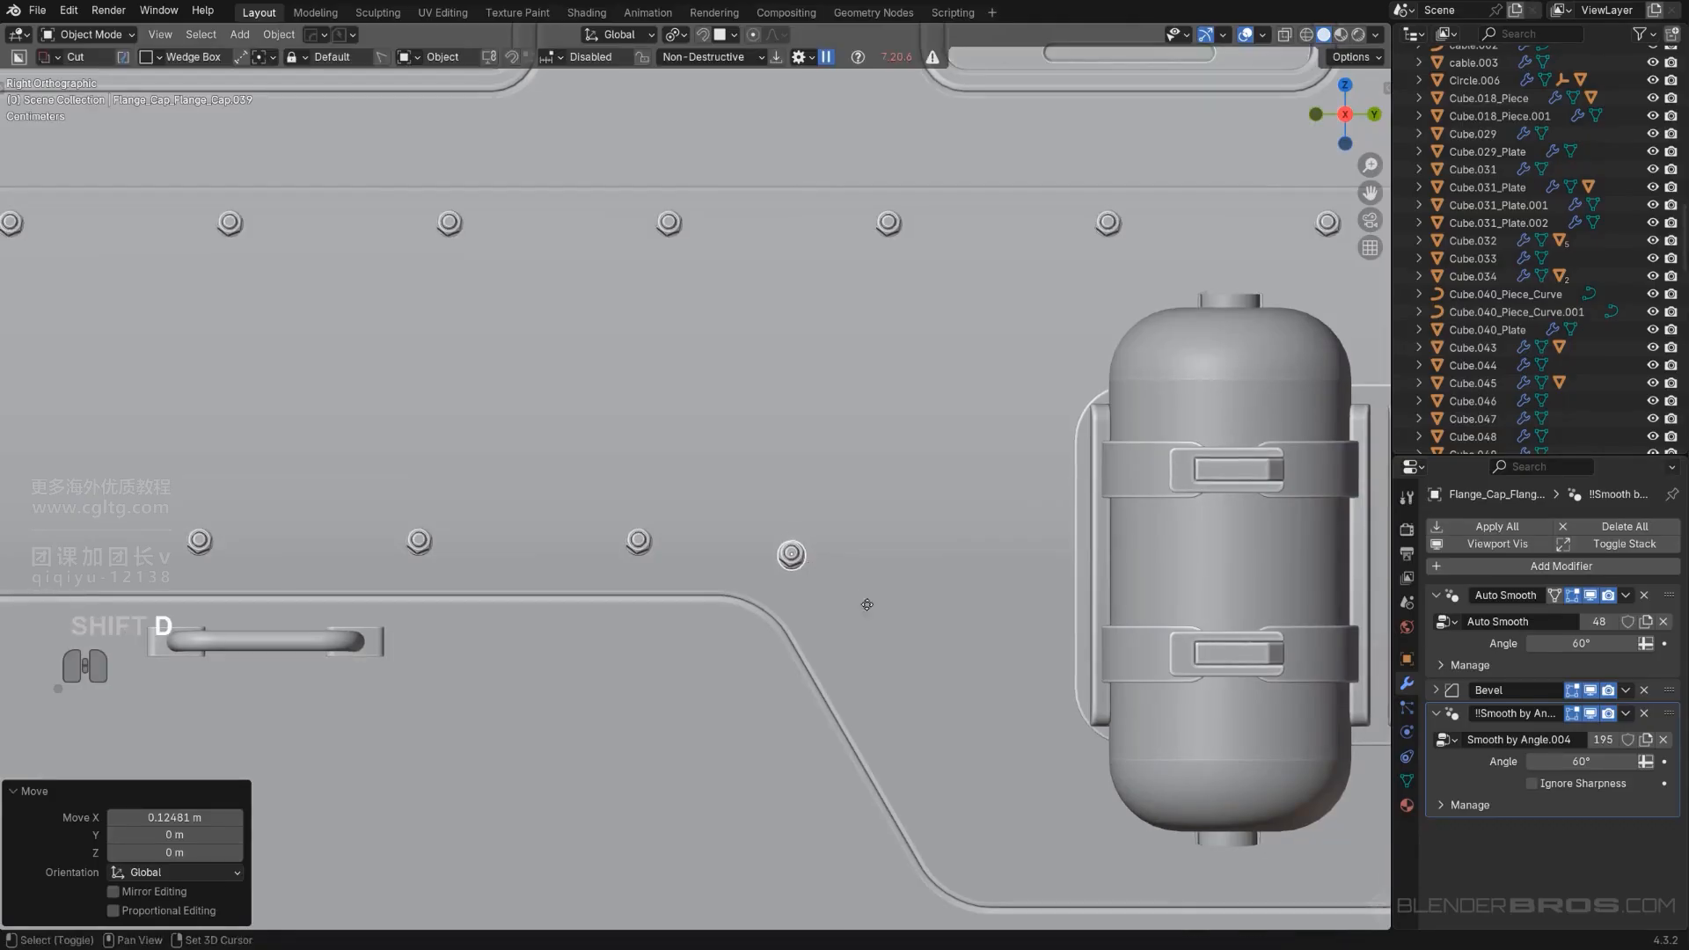
key(shift+d)
click(925, 683)
key(x)
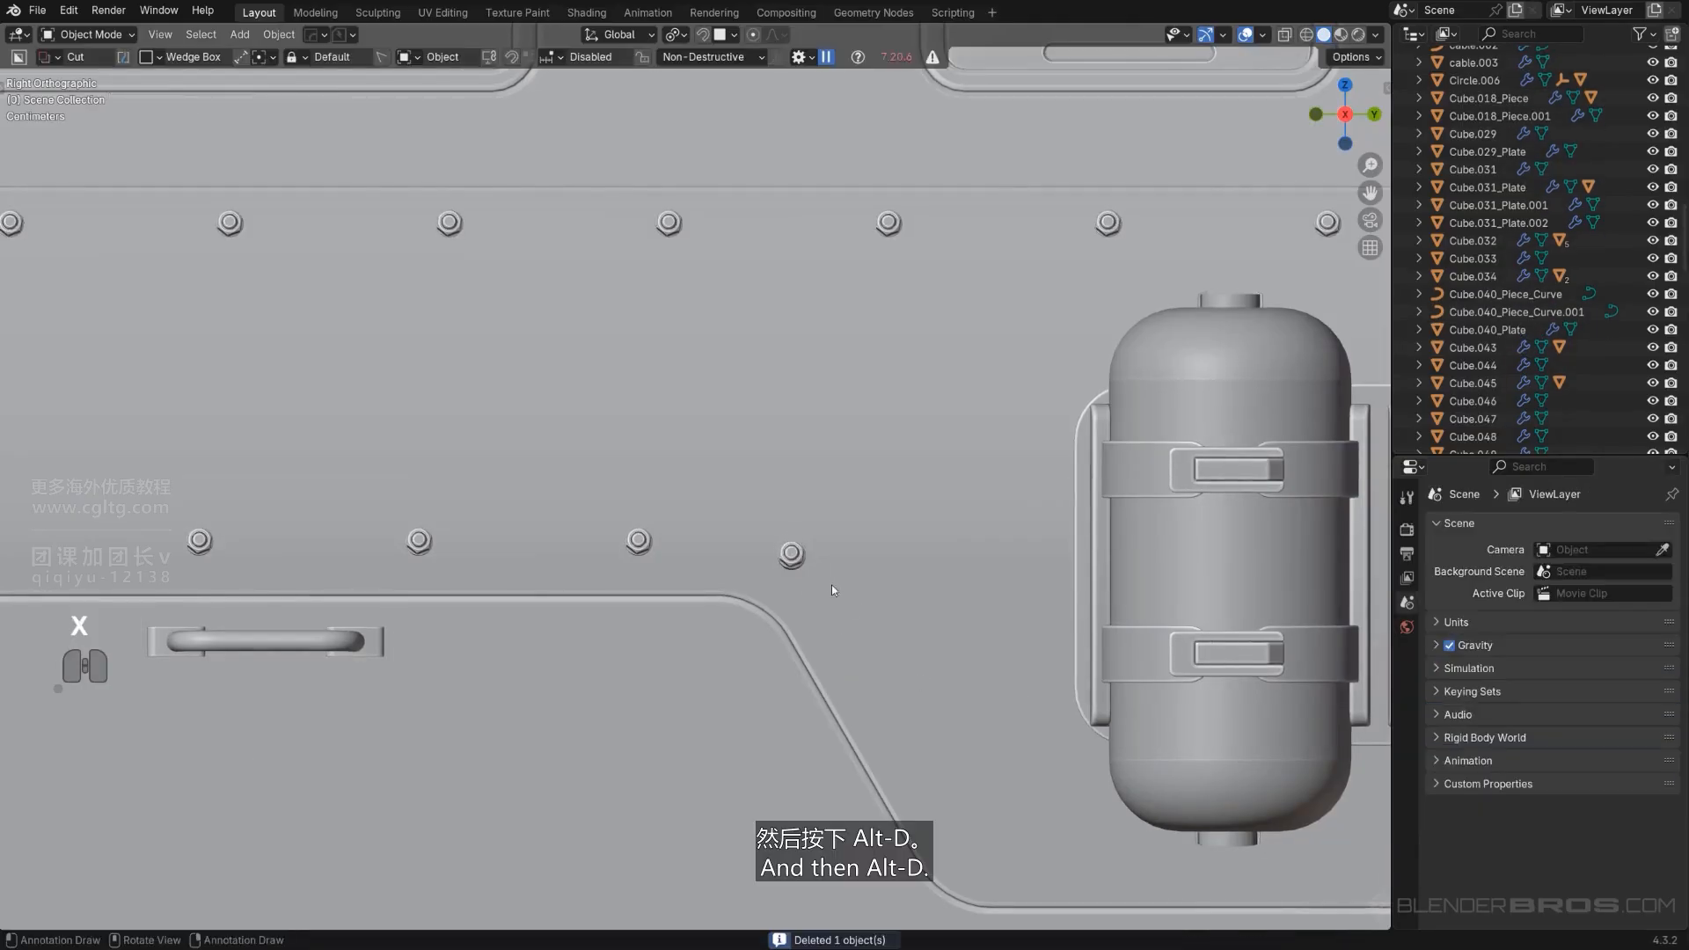
Make two linked duplicates of the single bolt down the plate's slanted edge, the first offset about 0.112 m in Y and -0.144 m in Z.
click(791, 556)
key(alt+d)
click(941, 709)
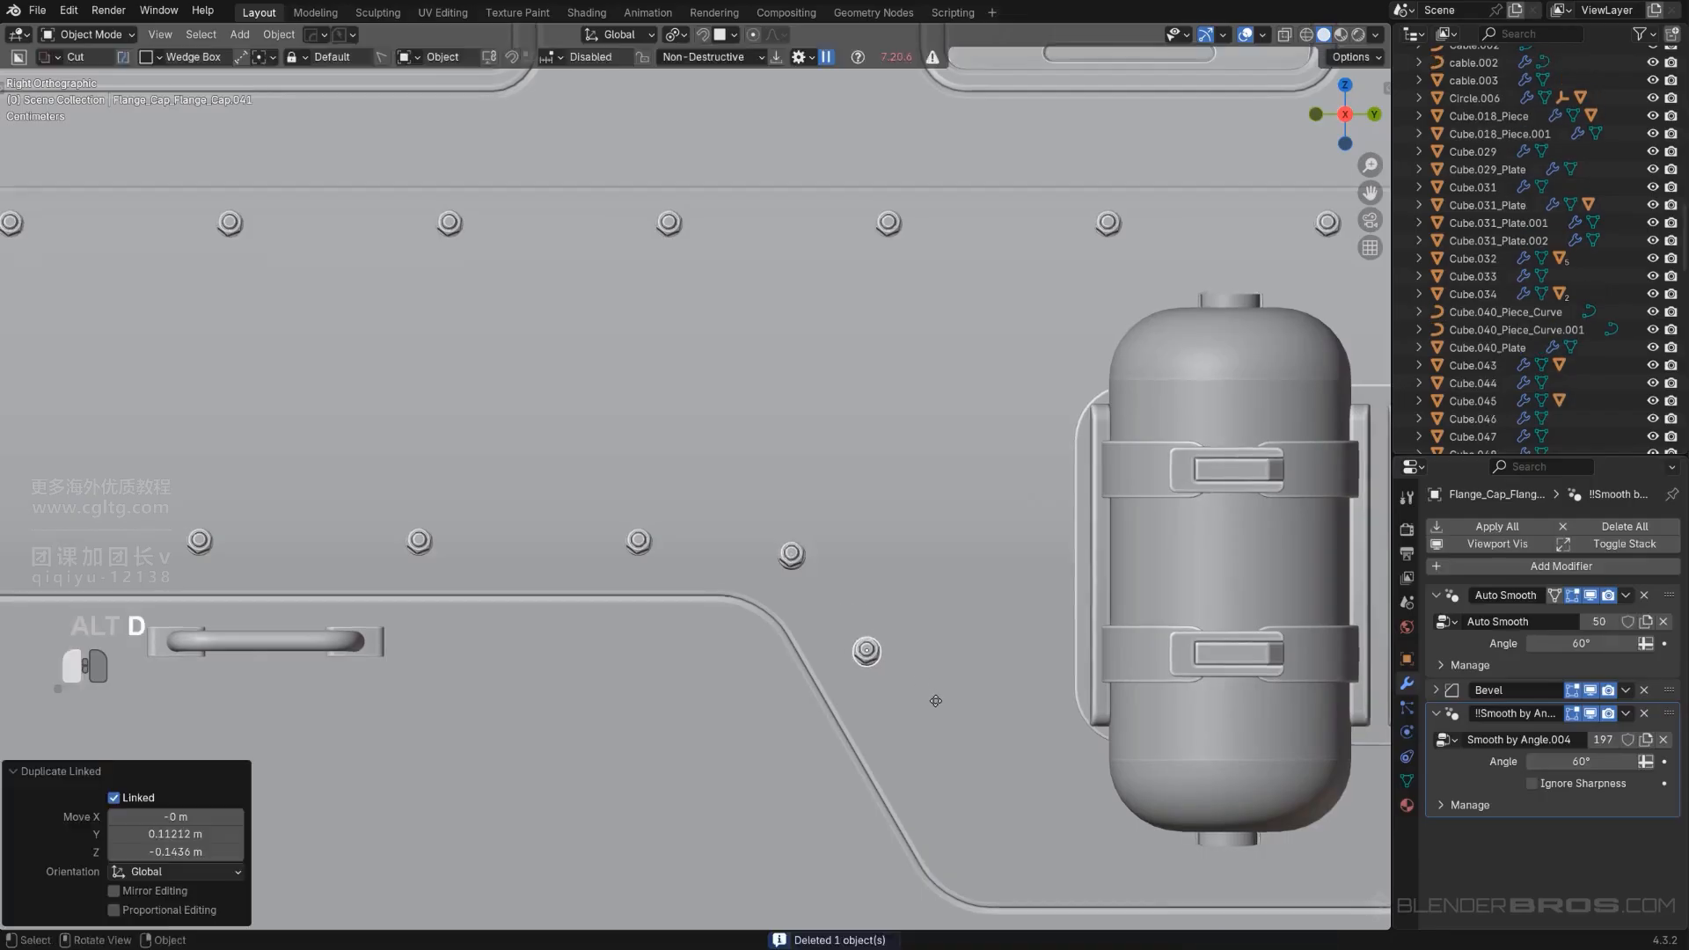
key(alt+d)
click(1035, 872)
Reposition the middle and upper bolts along the slanted edge for even spacing, moving the upper one about 0.035 m in Y and -0.023 m in Z.
click(867, 661)
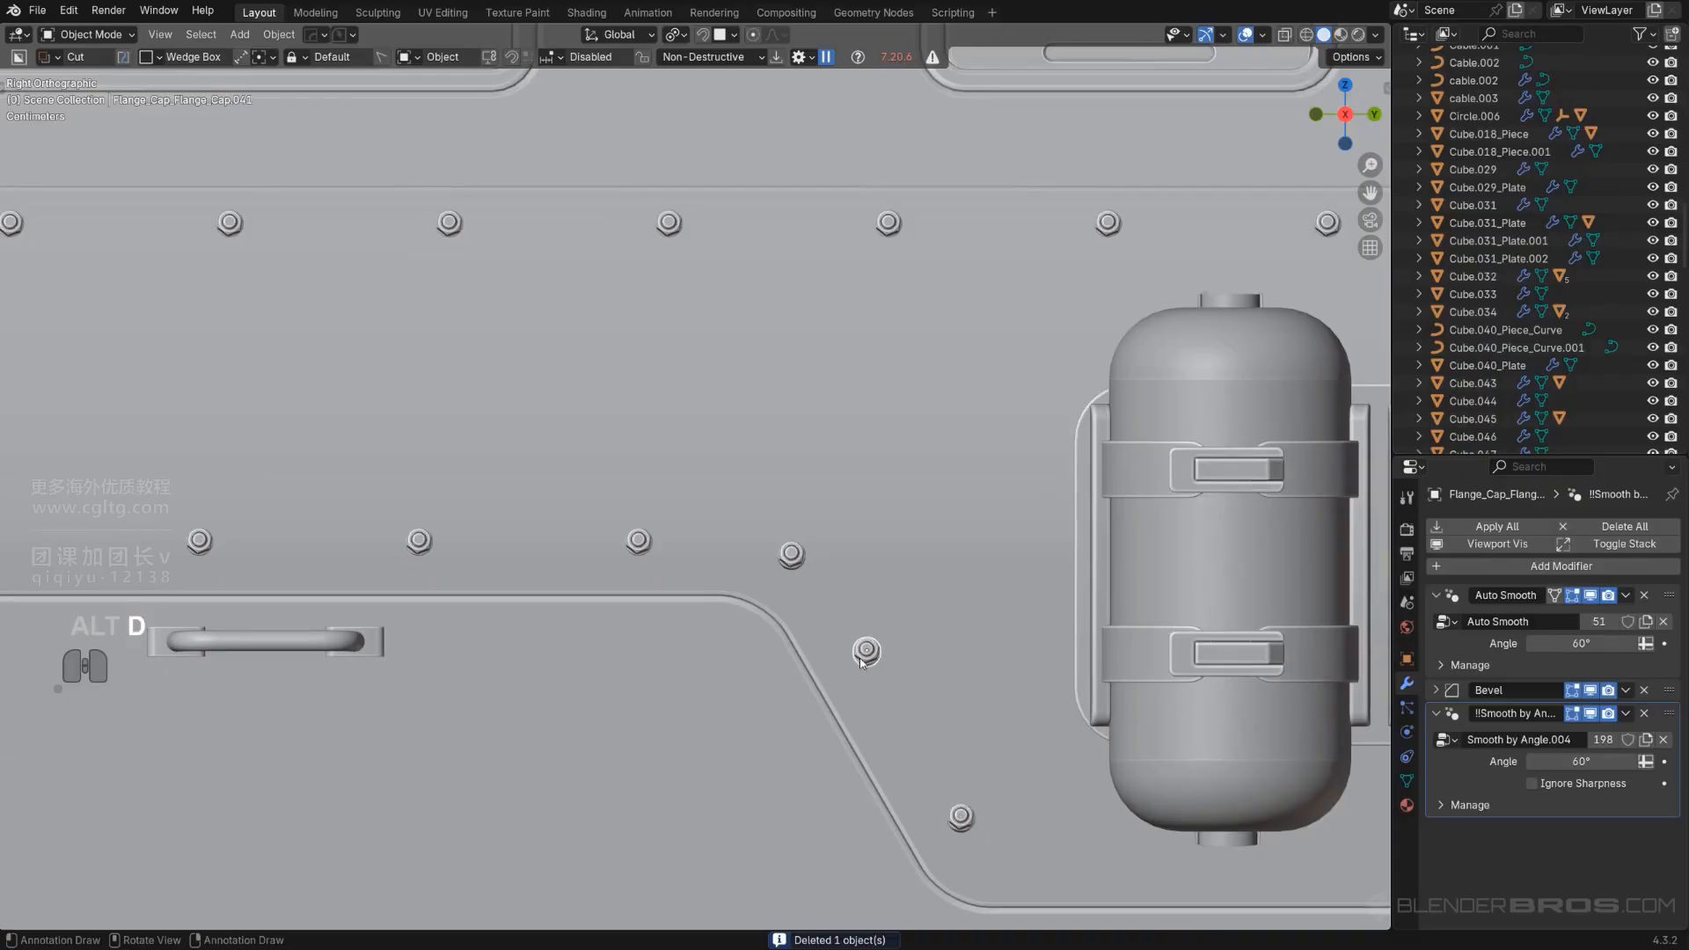
key(g)
click(913, 711)
click(791, 554)
key(g)
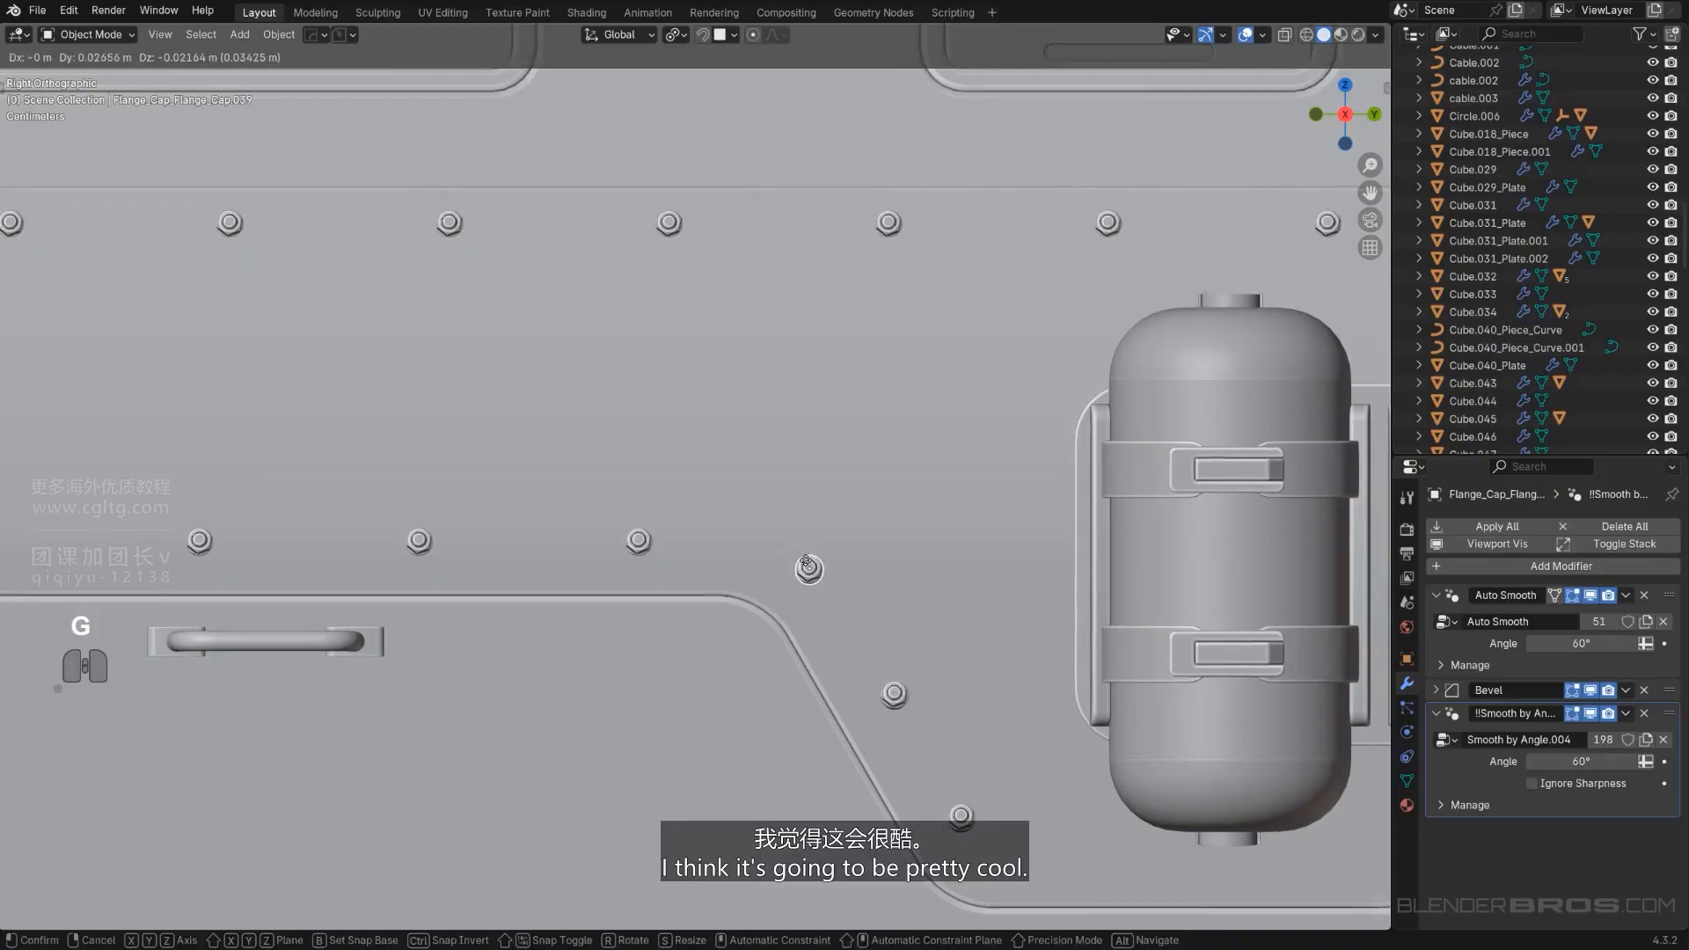
click(812, 568)
Rotate the three bolts along the slanted edge together by about 10.1° in front view to match the plate's tilt.
scroll(806, 563, down, 5)
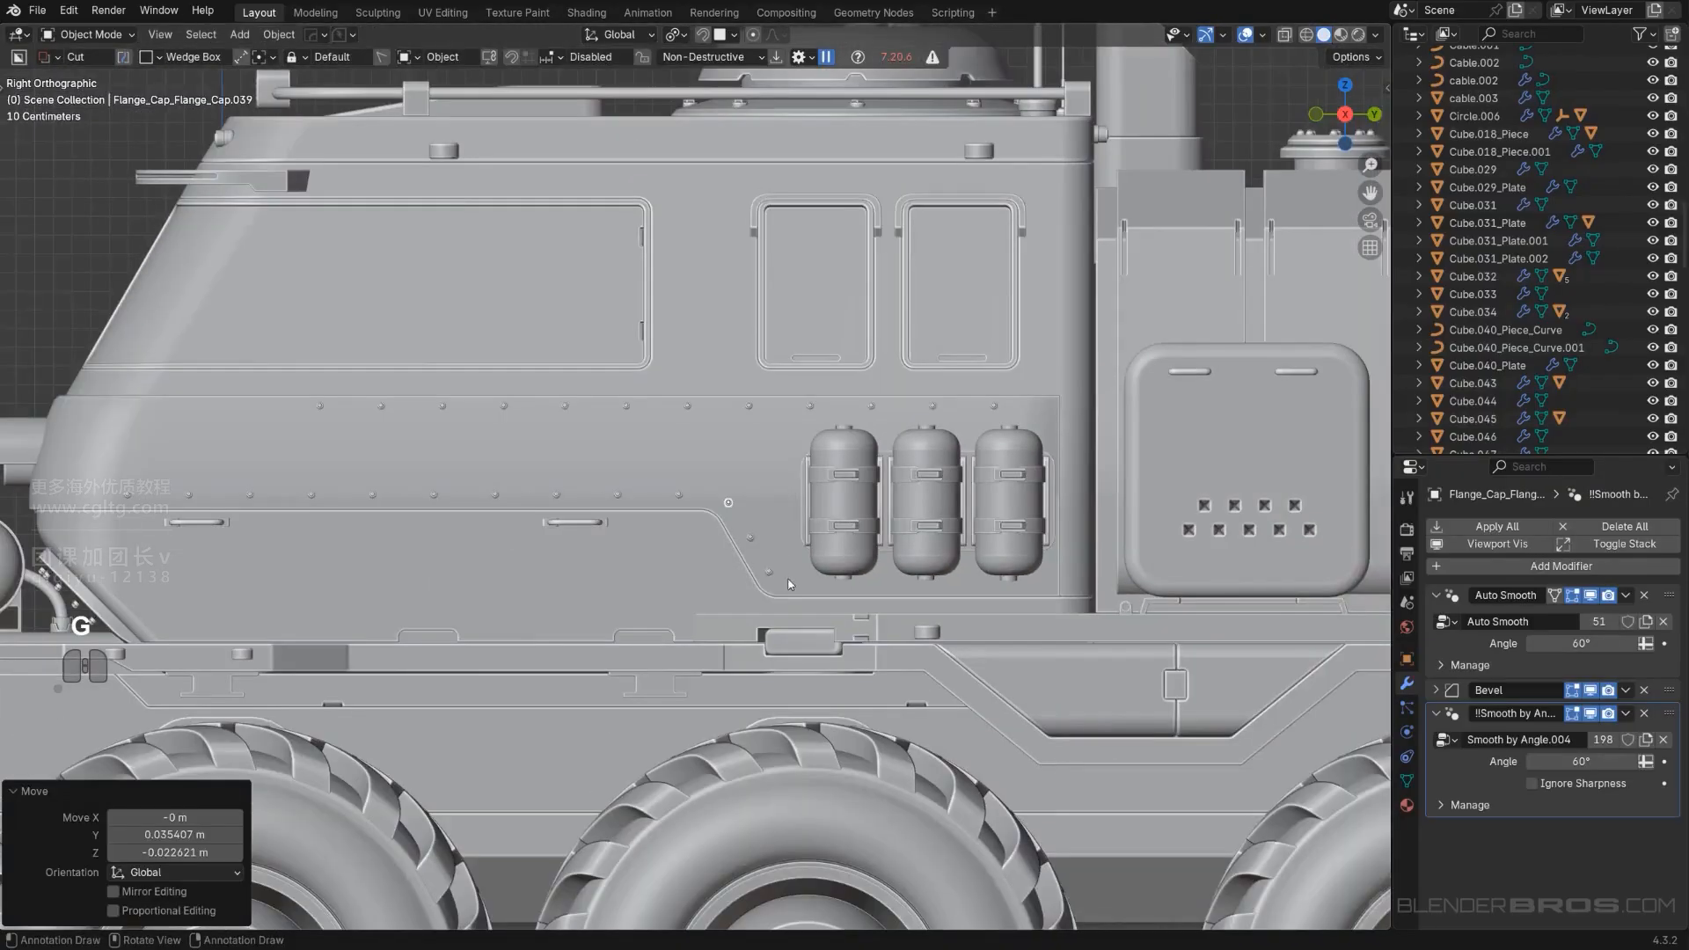
scroll(778, 577, up, 3)
shift+click(790, 583)
scroll(789, 578, up, 4)
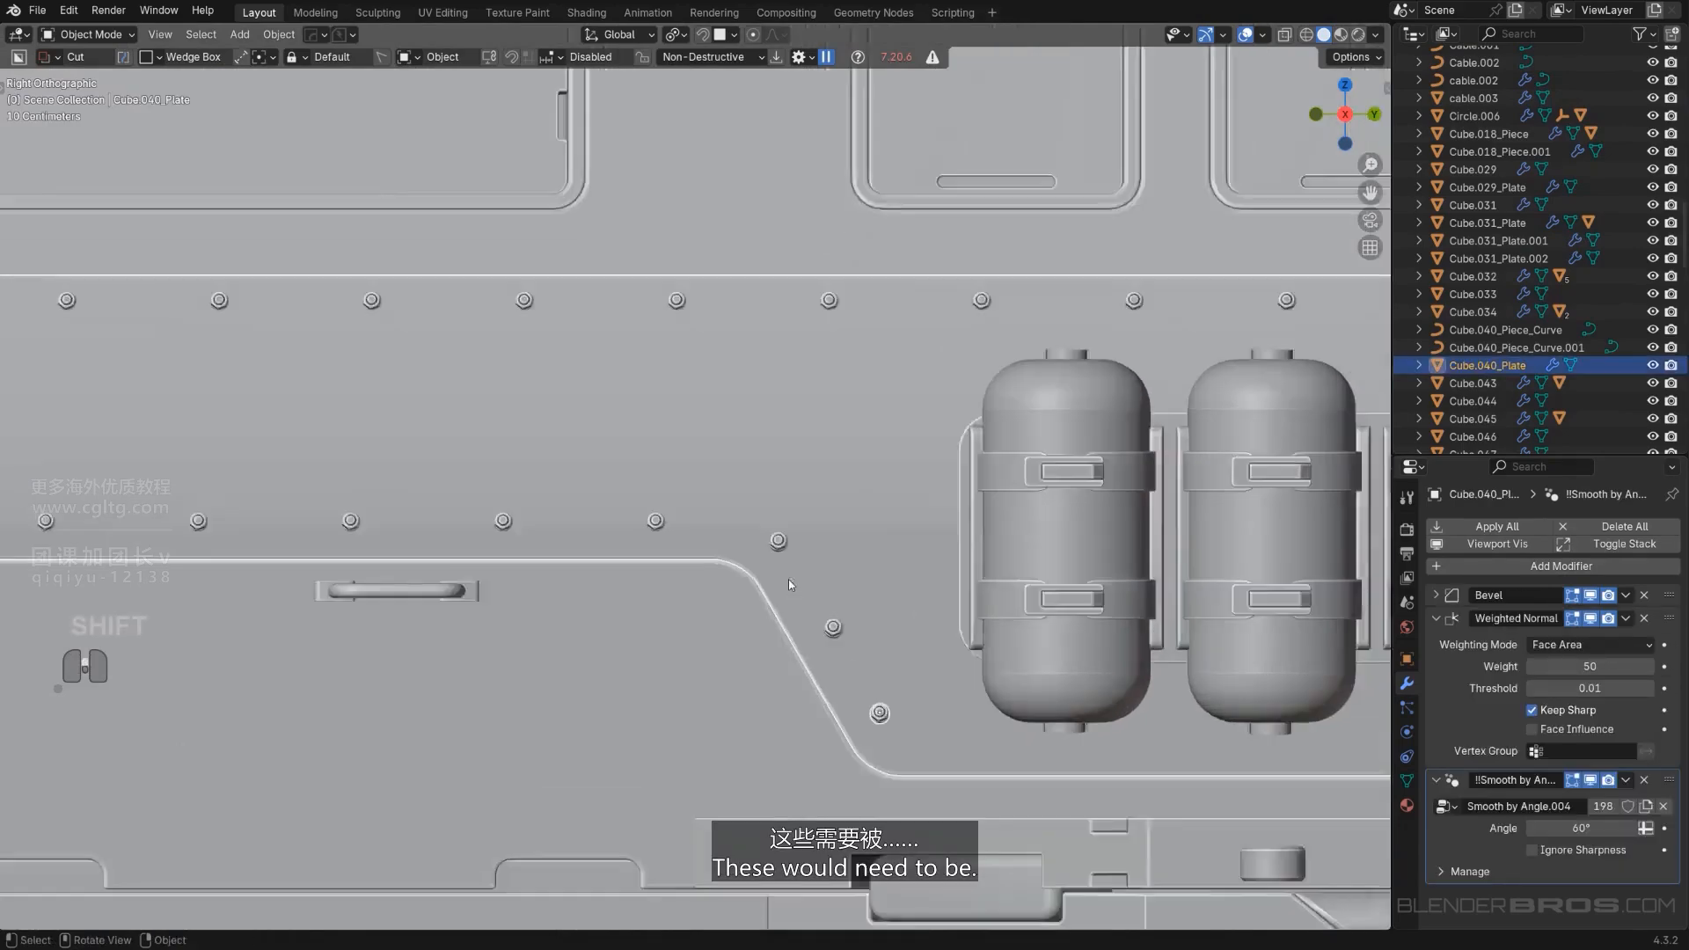
click(806, 552)
shift+click(862, 659)
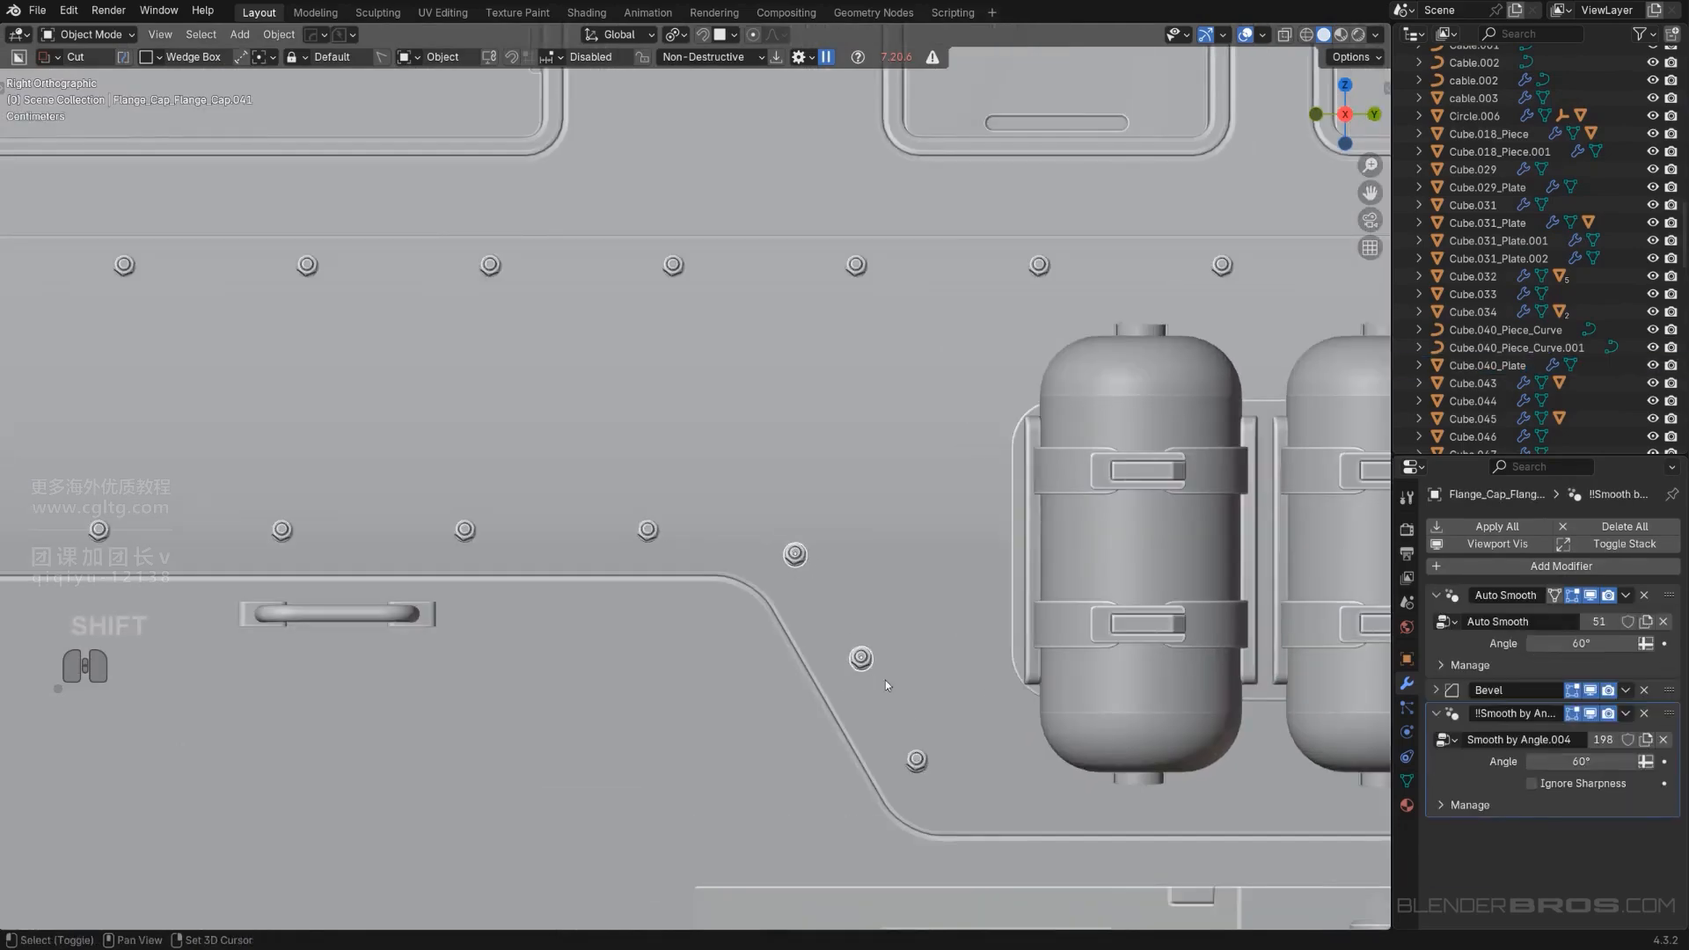
shift+click(922, 772)
alt+middle_drag(929, 767, 1073, 695)
scroll(1159, 632, up, 2)
key(r)
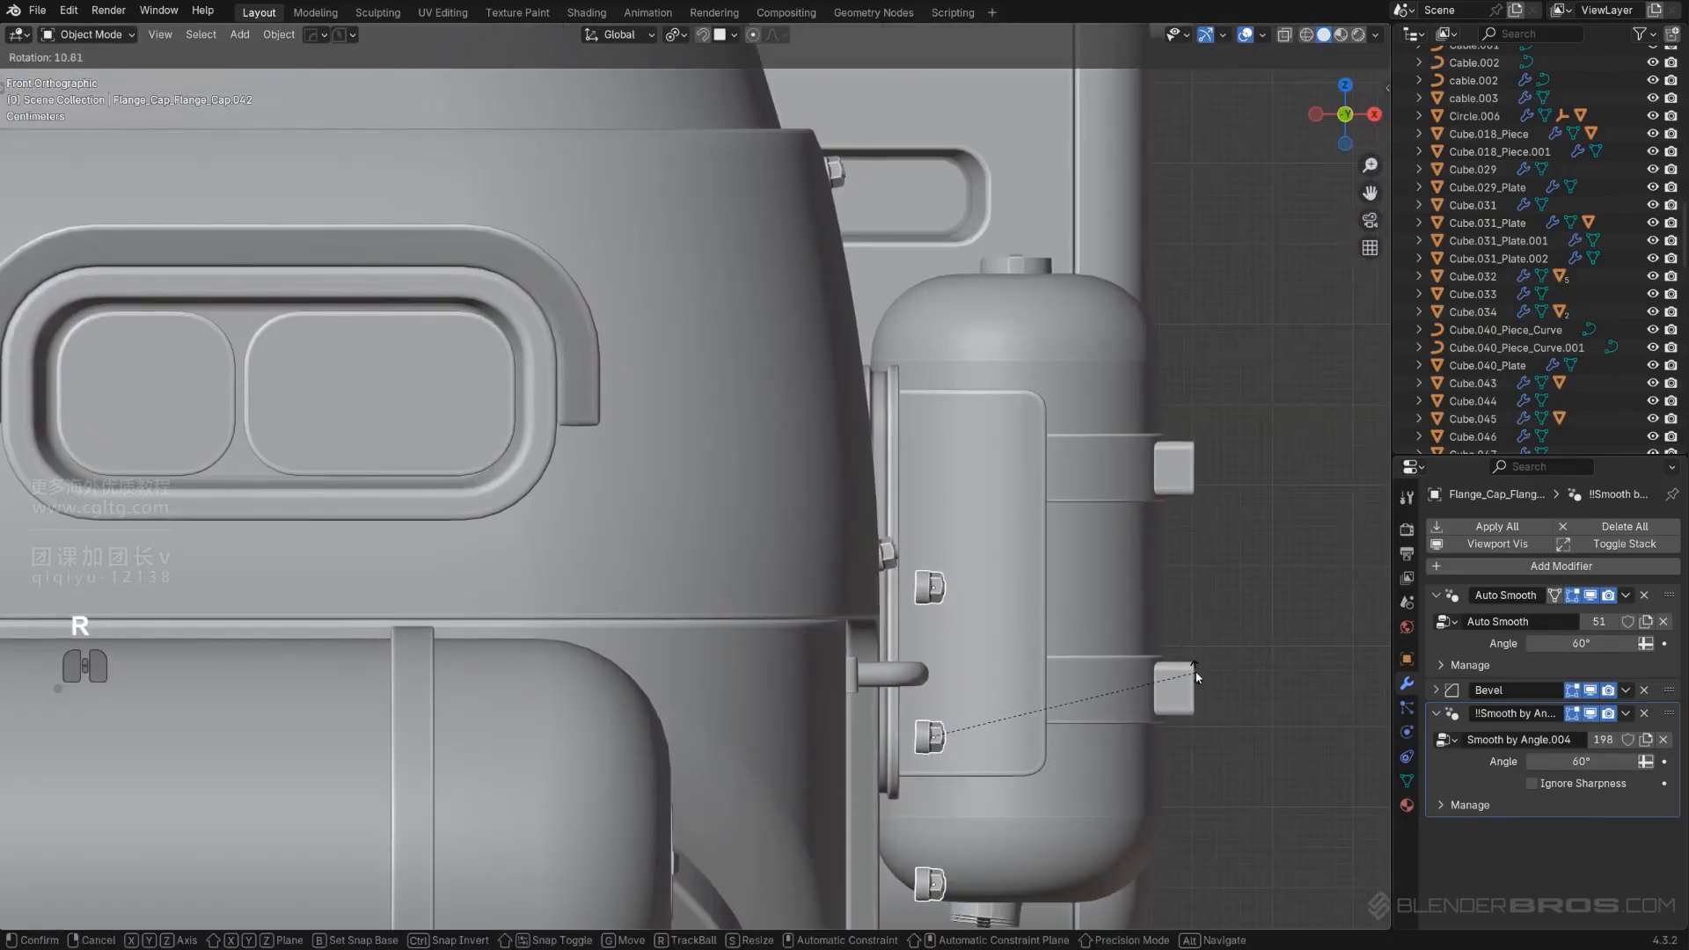
click(1196, 674)
Move the three slanted-edge bolts about 0.056 m inward along global X onto the side plate.
key(g)
key(x)
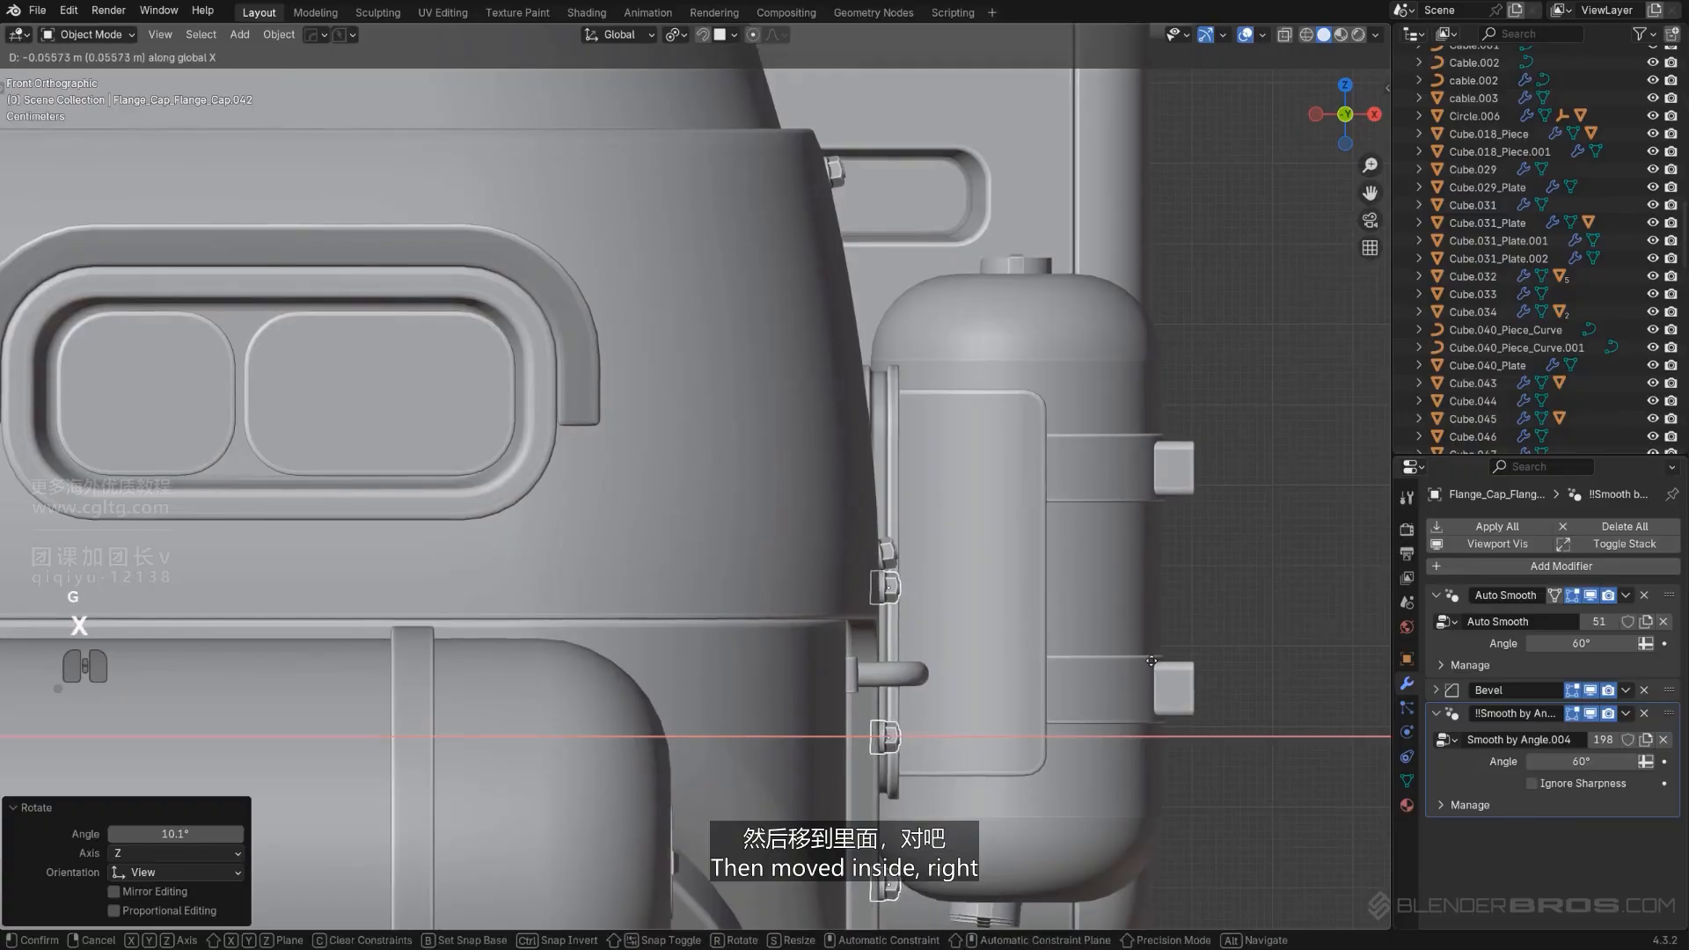
click(1152, 661)
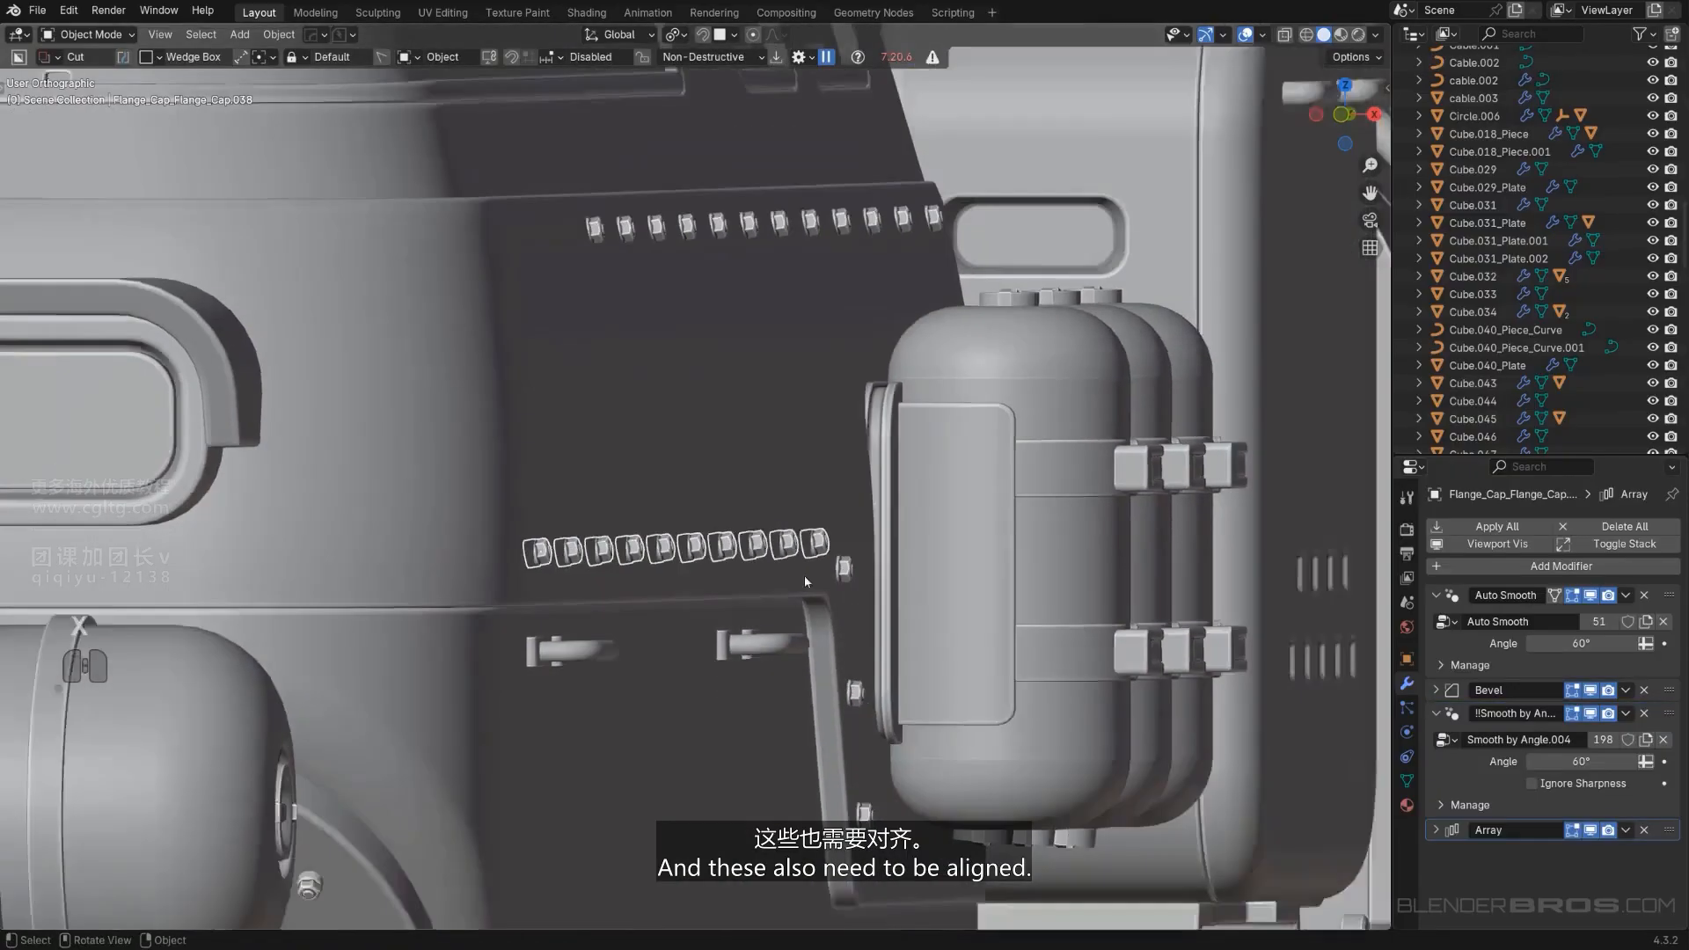
Rotate the lower bolt row by about 10.6° in front view to align it with the hull surface.
key(KP_1)
key(r)
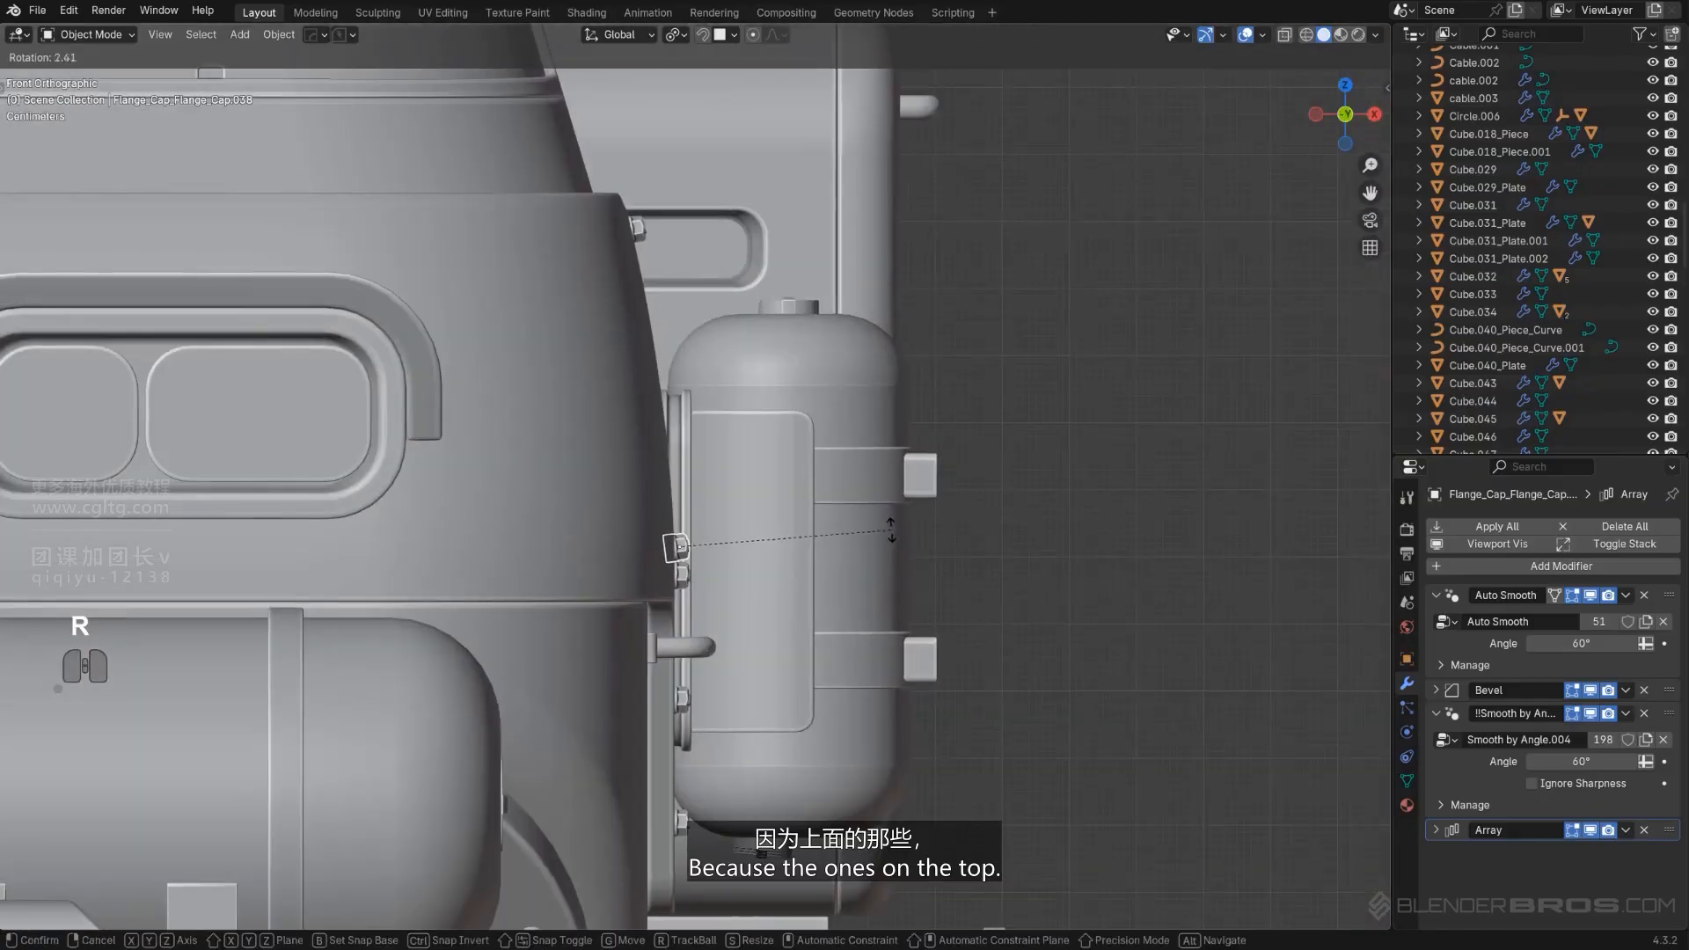
click(897, 552)
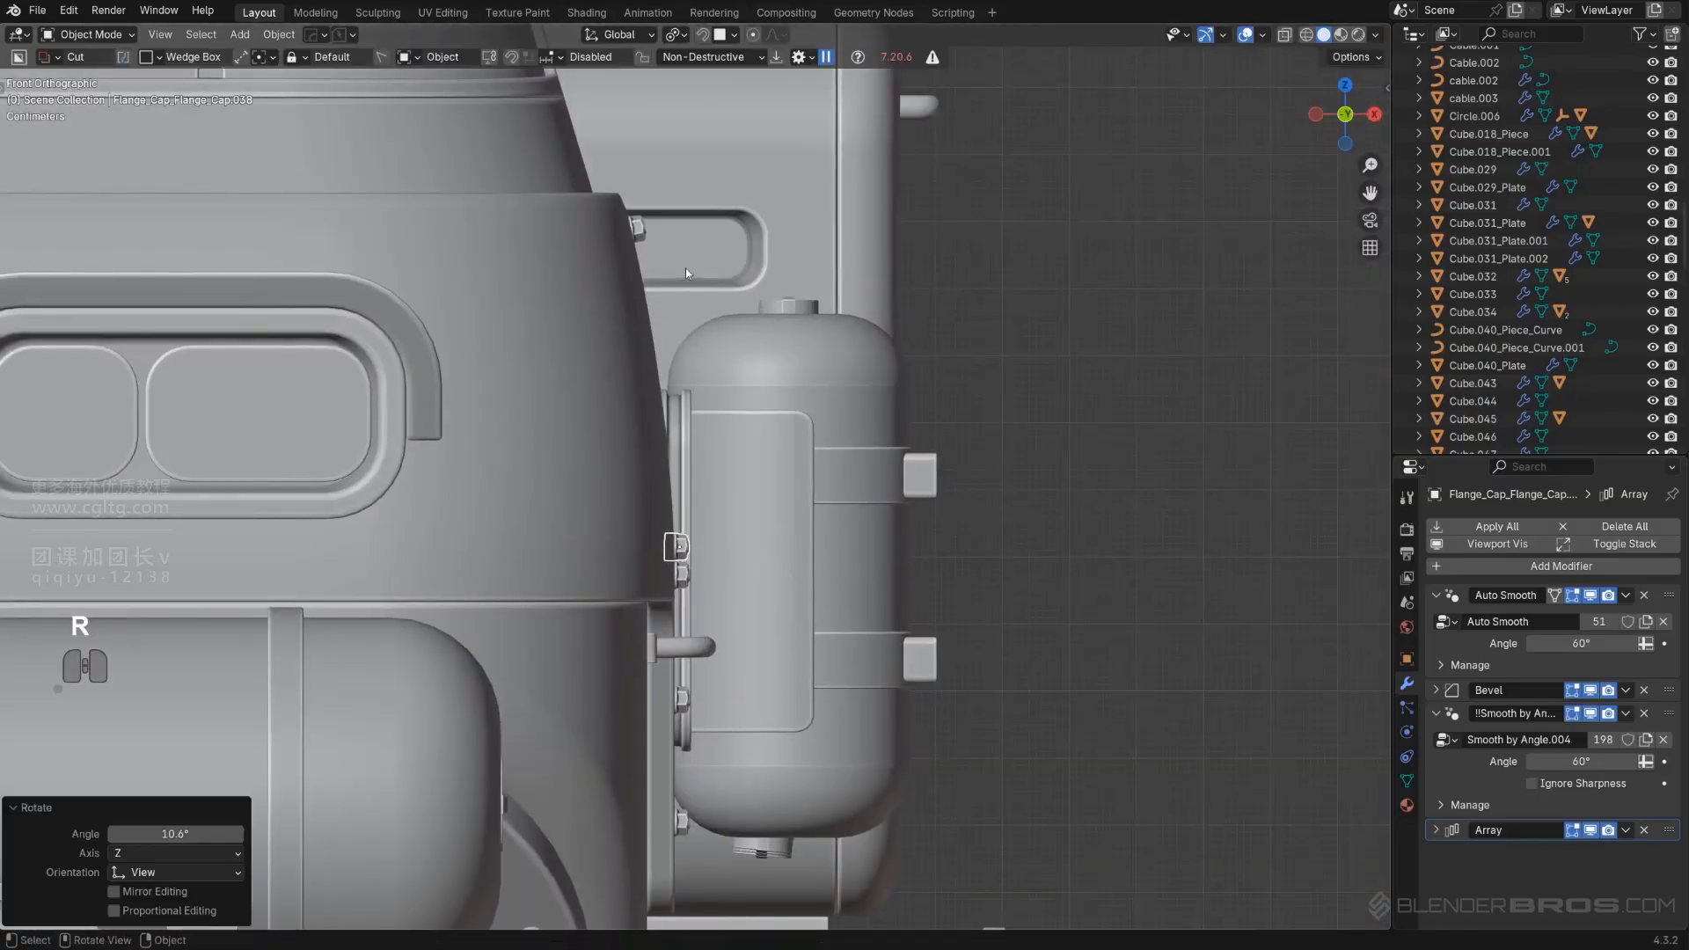
Rotate the upper bolt row by about -5.44° in front view to align it with the slanted hull side.
scroll(660, 230, up, 1)
click(630, 195)
shift+middle_drag(732, 231, 813, 139)
scroll(845, 416, up, 2)
key(r)
click(853, 393)
scroll(813, 176, down, 3)
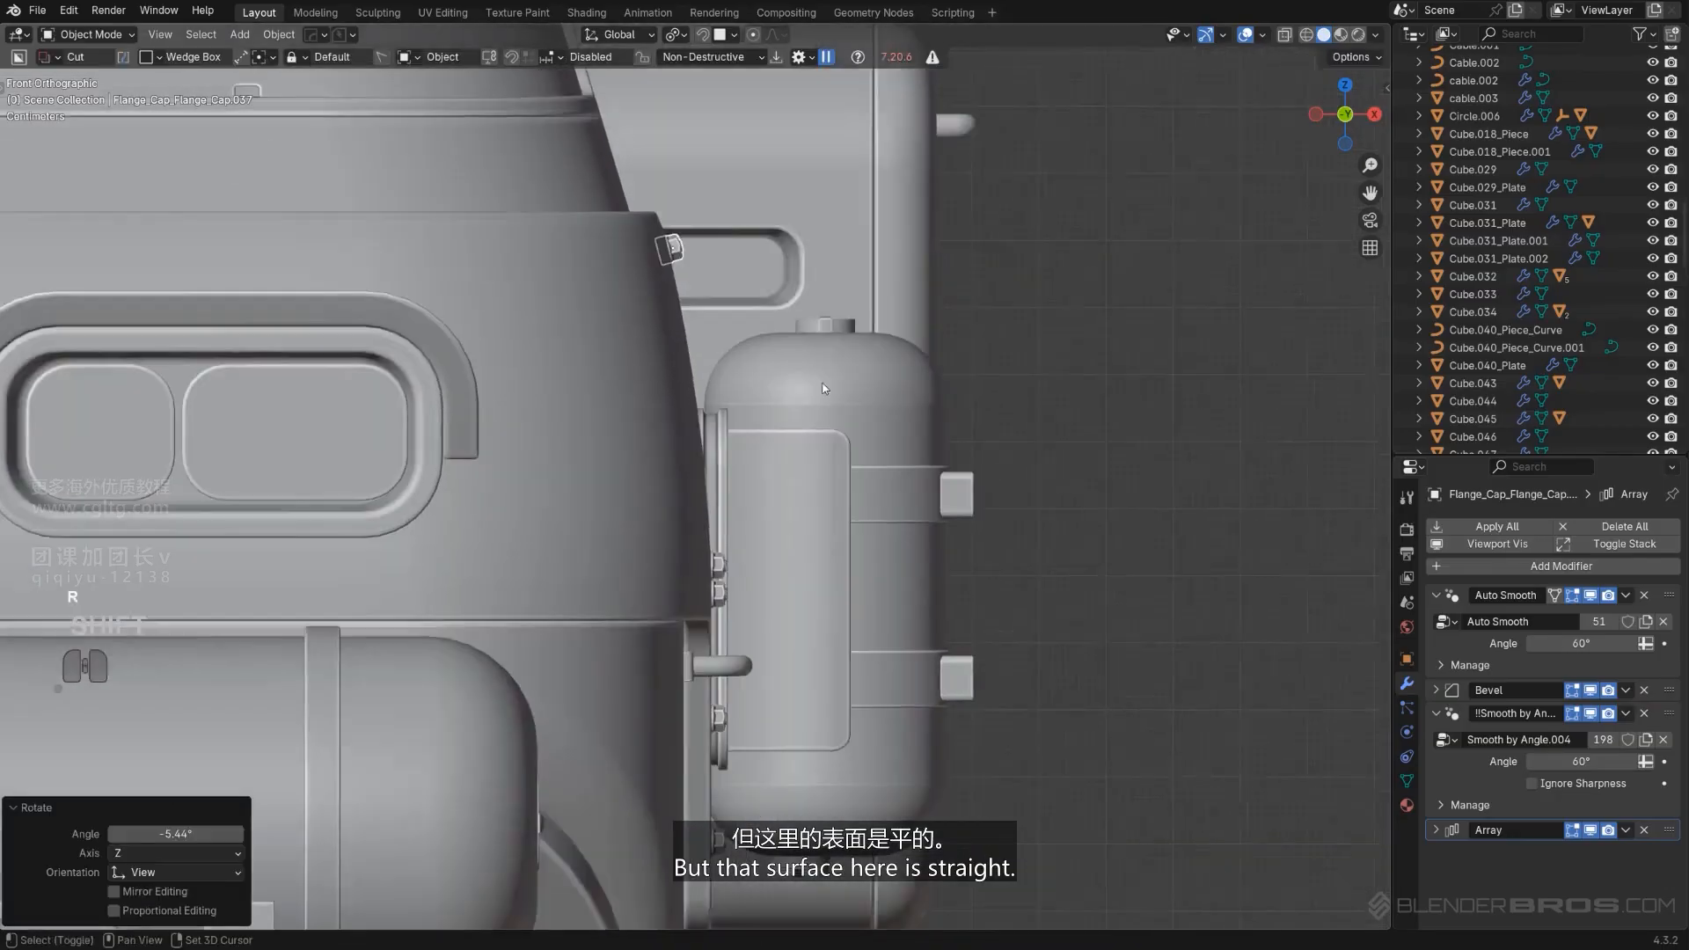
scroll(775, 648, up, 3)
scroll(739, 622, down, 4)
alt+middle_drag(794, 528, 754, 528)
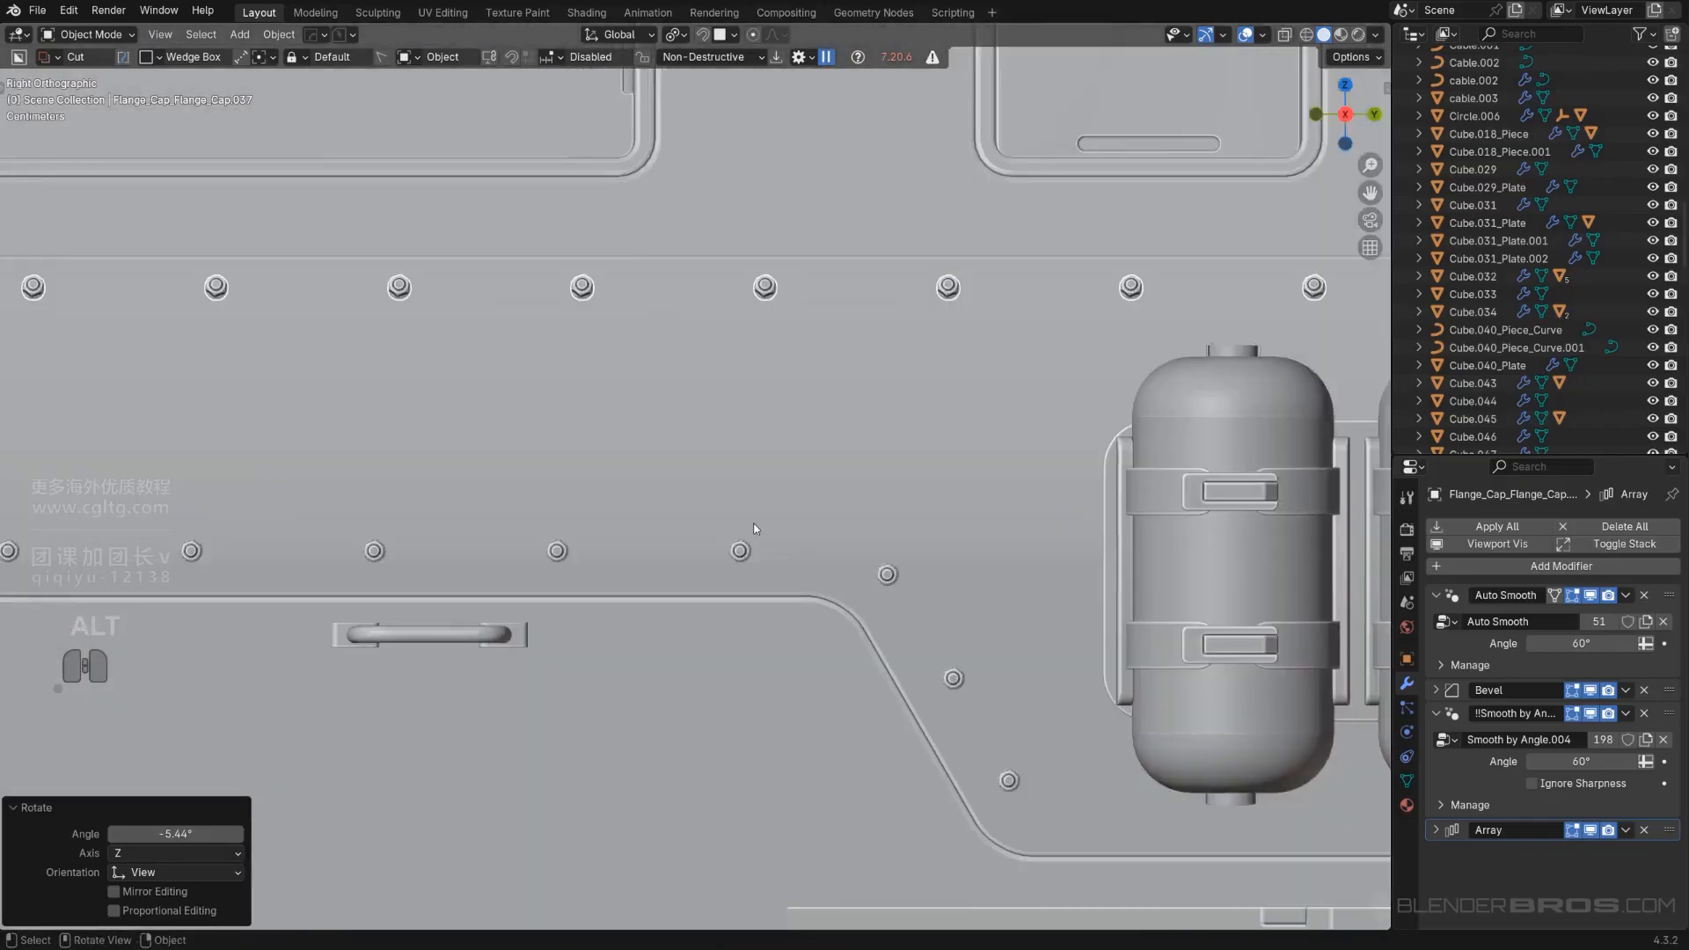
Move the upper bolt row about -0.84 m along the global Y axis, toward the vehicle's front.
scroll(748, 519, down, 7)
click(665, 181)
scroll(665, 212, down, 4)
middle_drag(664, 236, 767, 295)
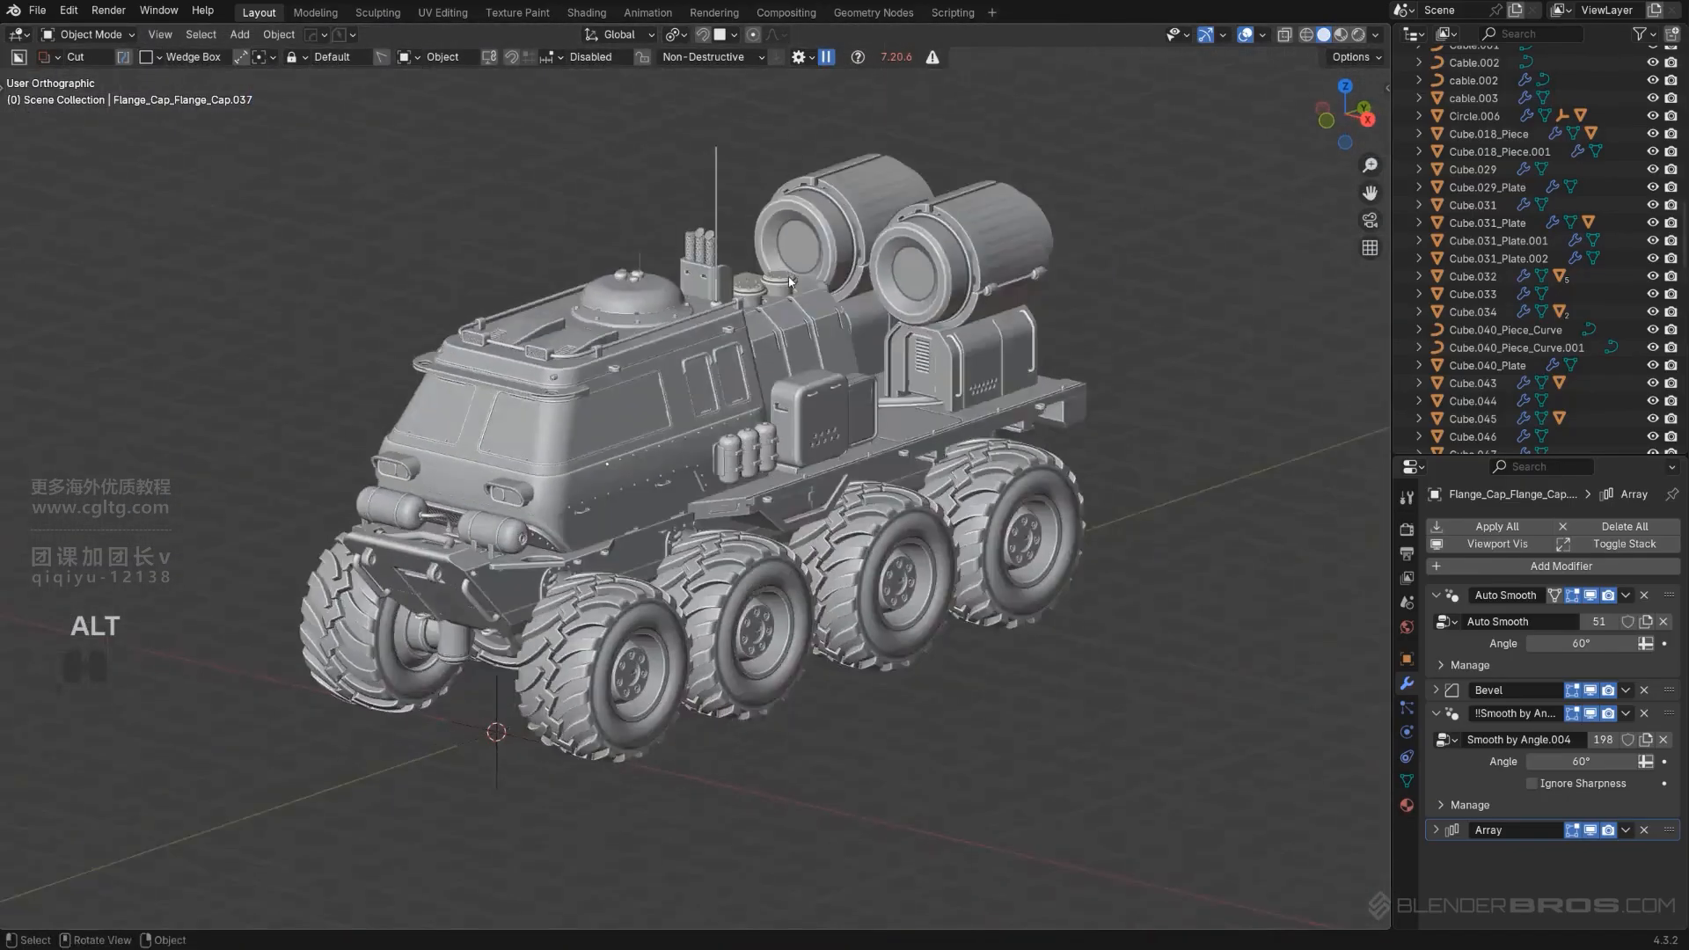
key(KP_5)
scroll(704, 335, up, 4)
middle_drag(644, 362, 694, 463)
scroll(595, 320, down, 2)
scroll(595, 320, up, 2)
click(698, 443)
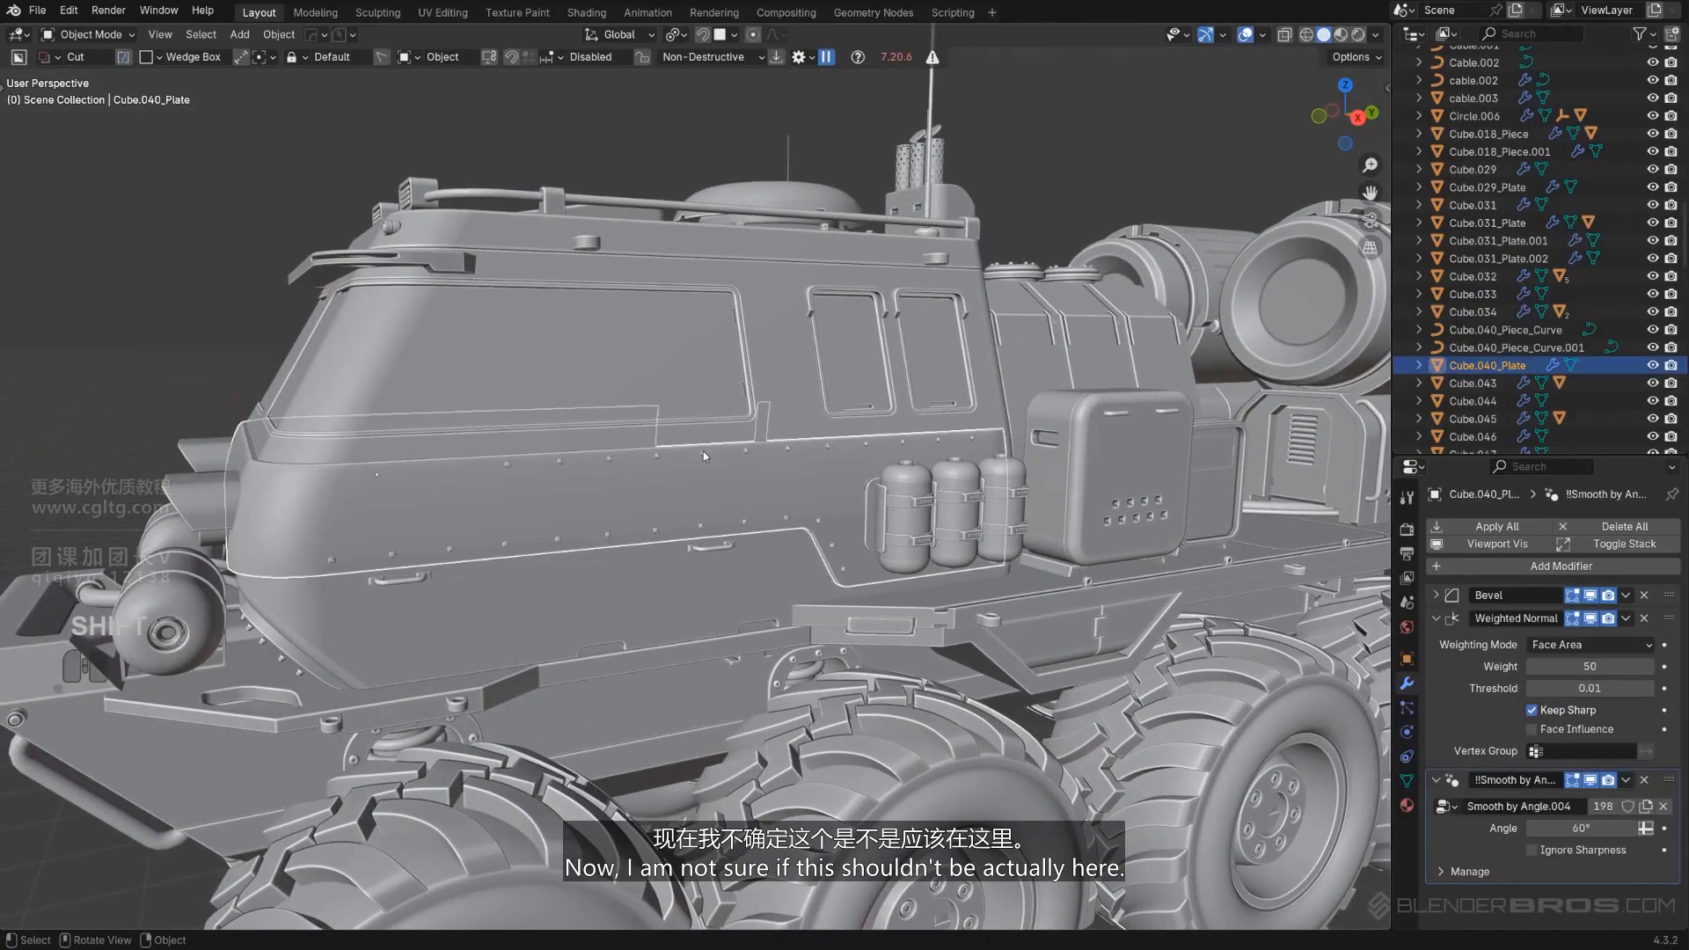
click(704, 453)
key(g)
key(y)
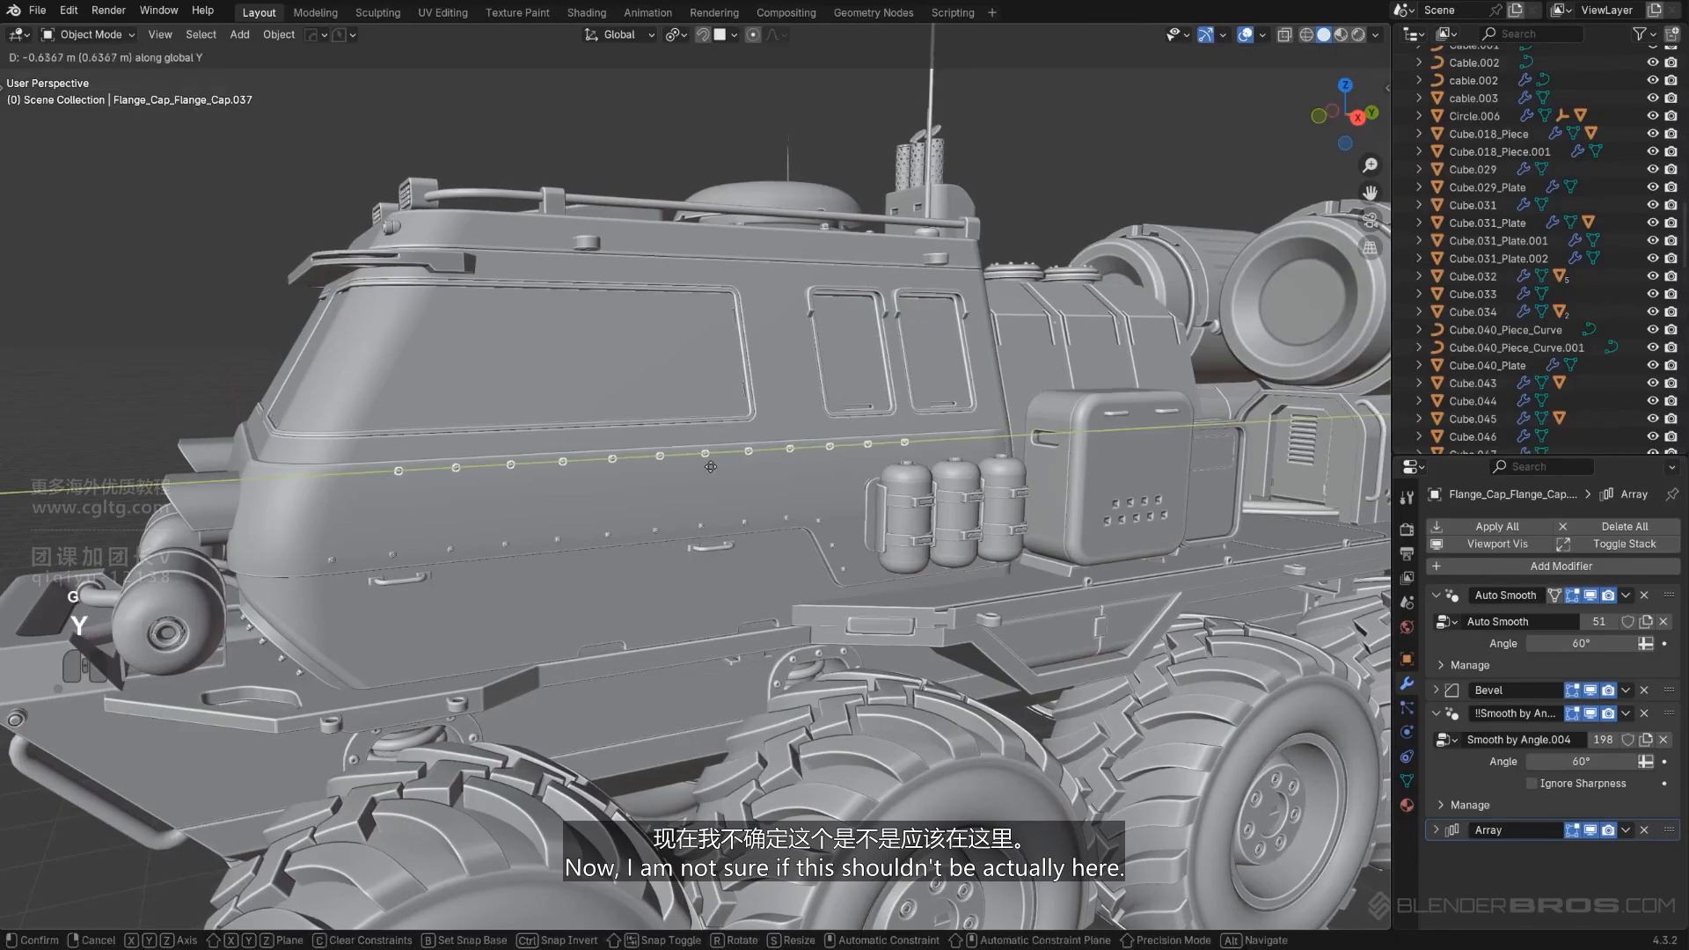
click(678, 466)
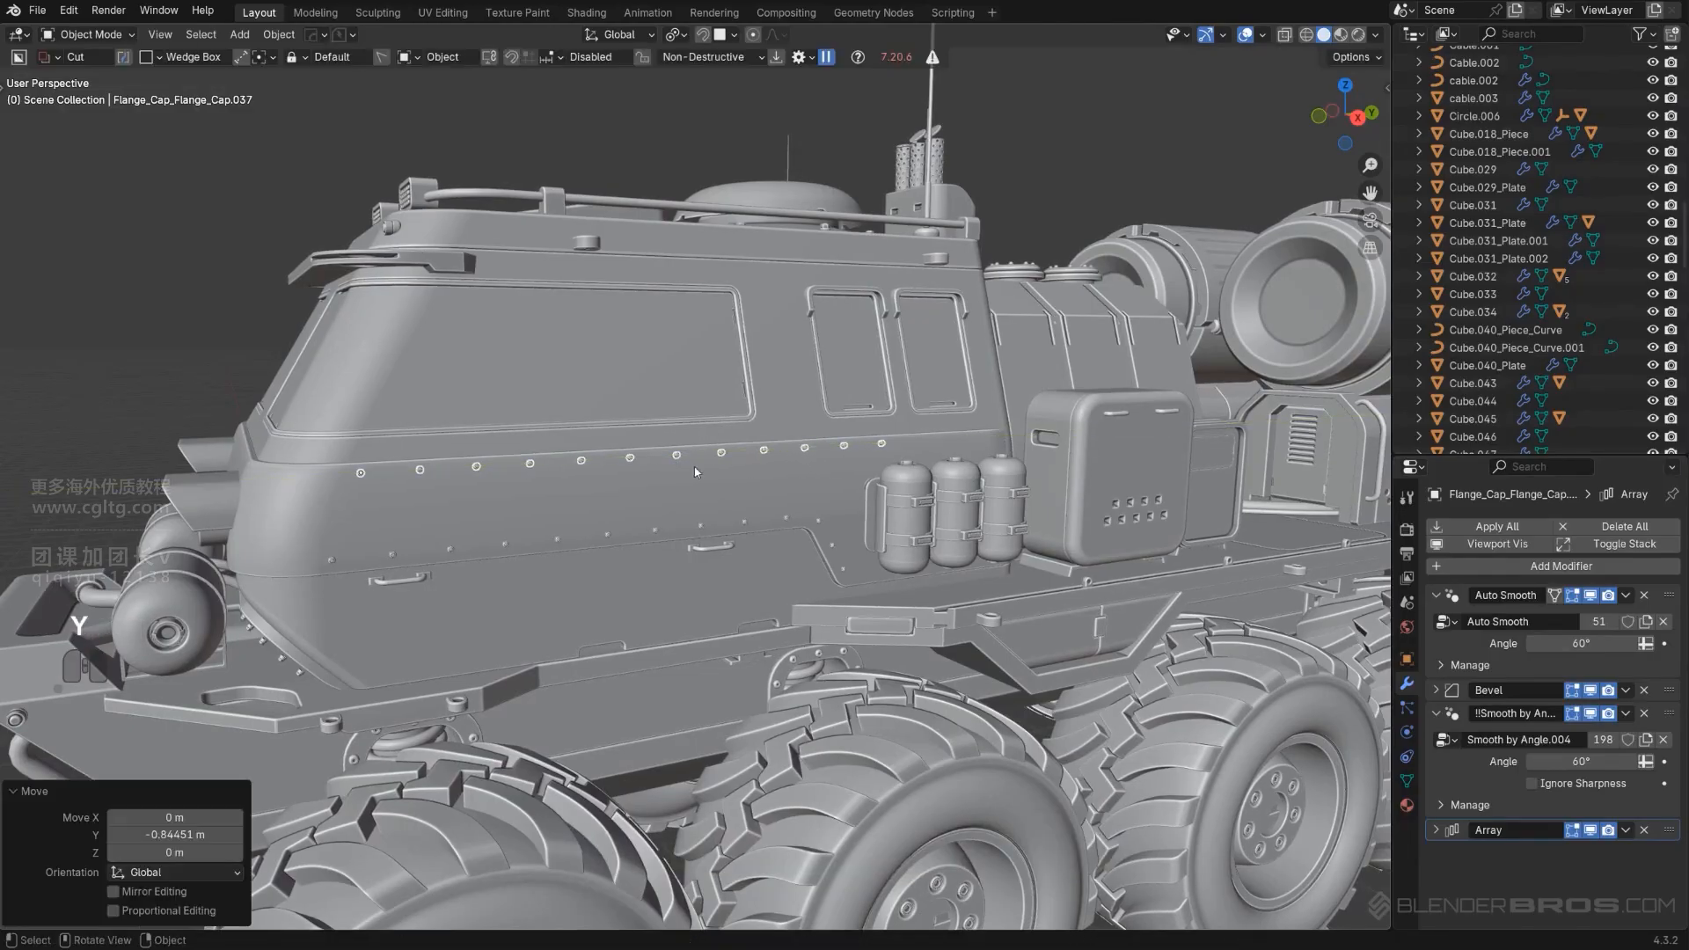
Extend the upper bolt row's array along Y so it covers the side plate's entire length.
key(q)
mouse_move(757, 459)
click(828, 498)
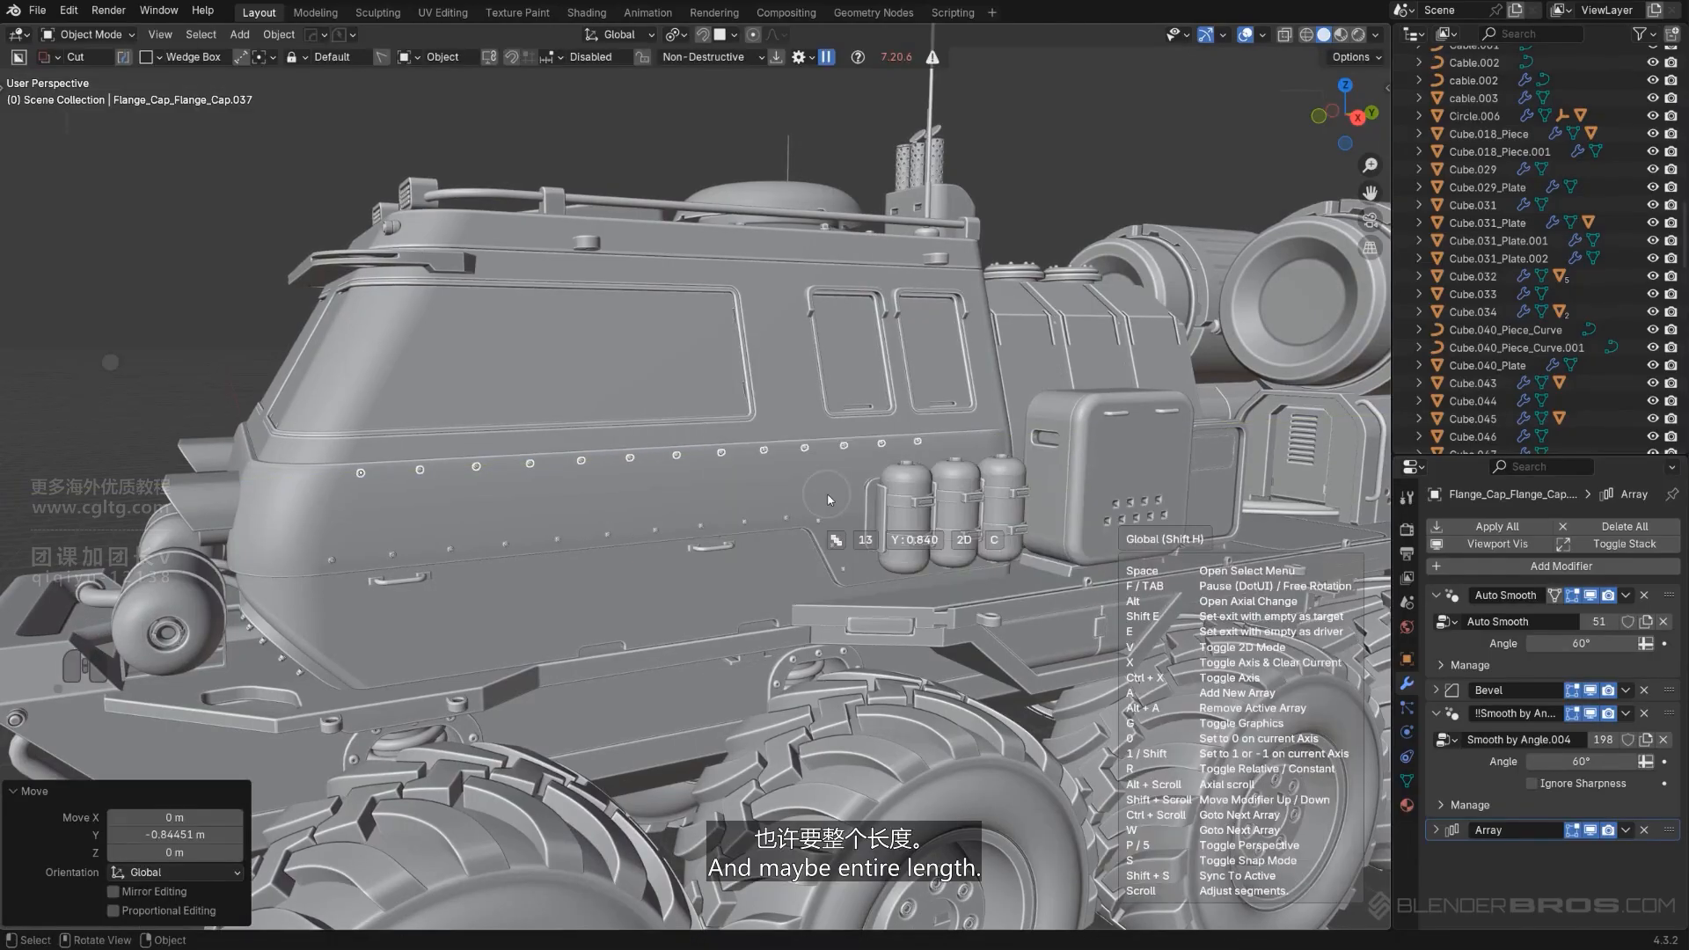
click(831, 494)
middle_drag(722, 129, 751, 496)
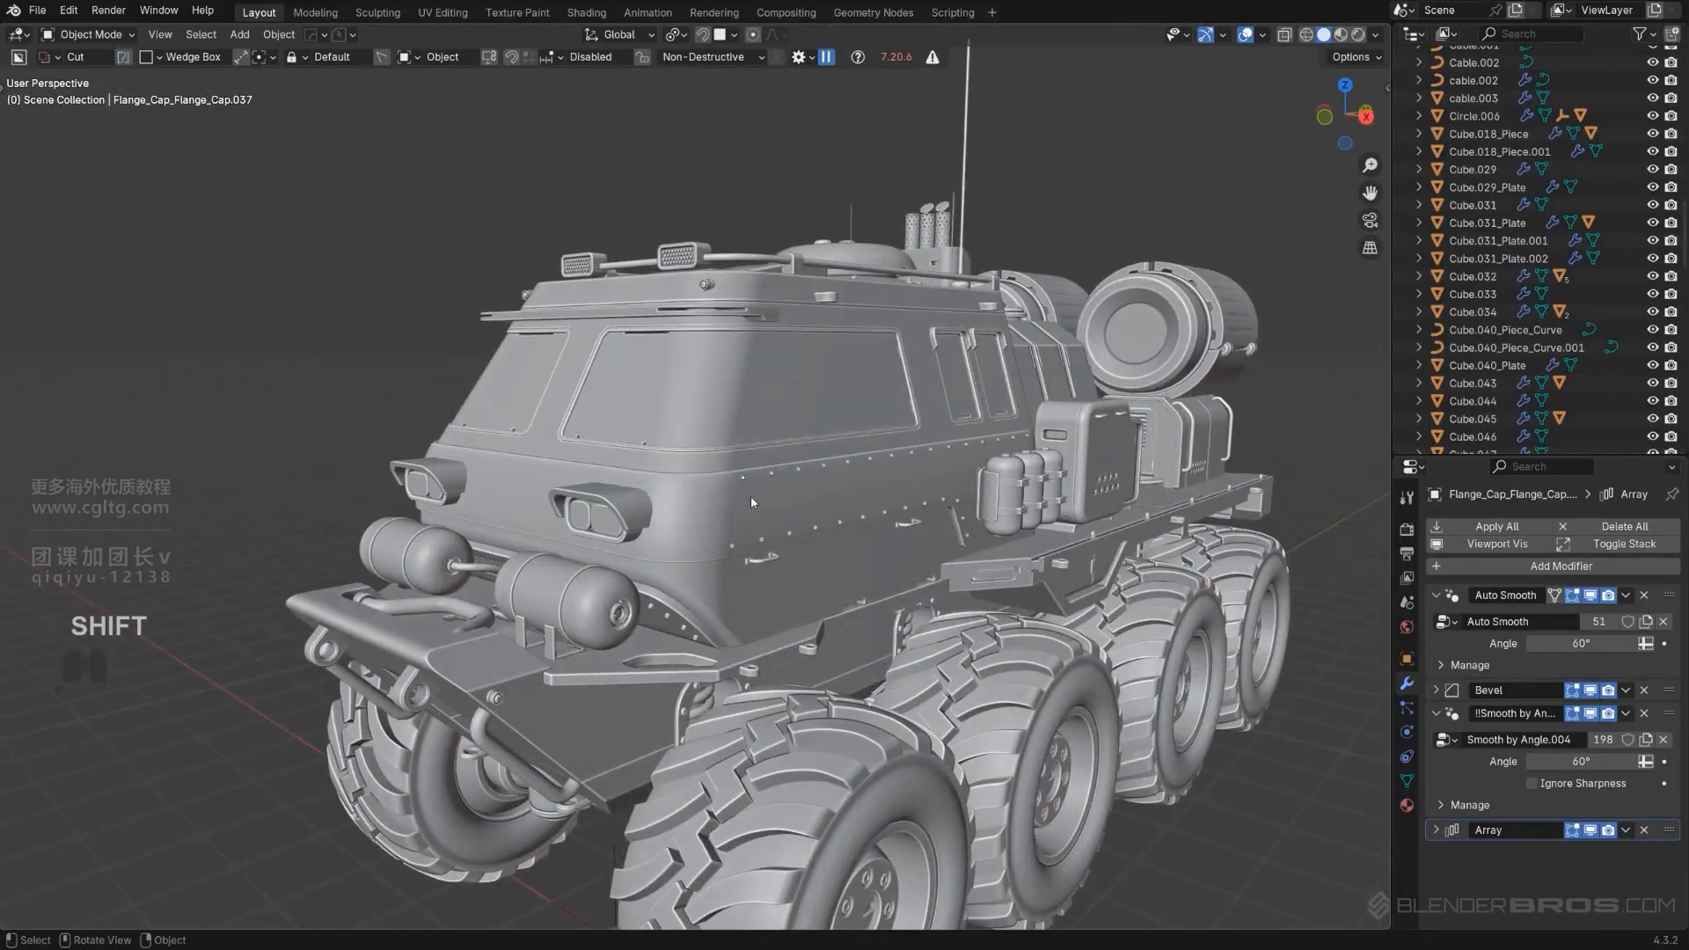
Mirror both bolt rows along X to the vehicle's opposite side, using Cursor as mirror orientation and pivot.
shift+click(769, 477)
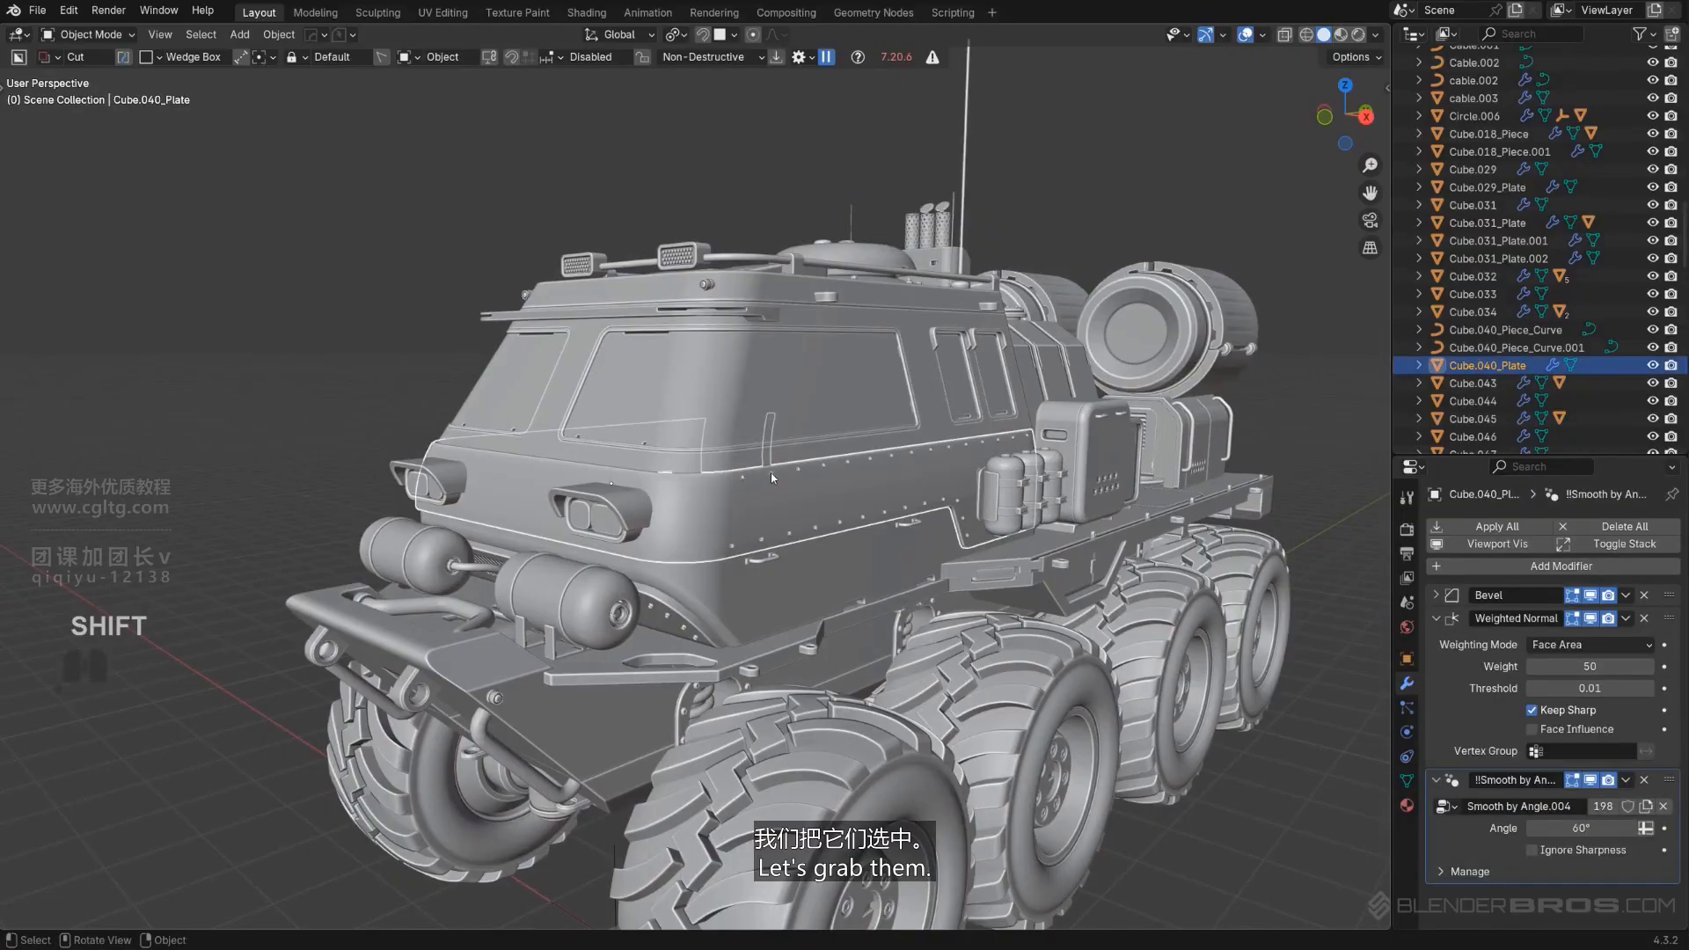
click(772, 474)
shift+click(789, 533)
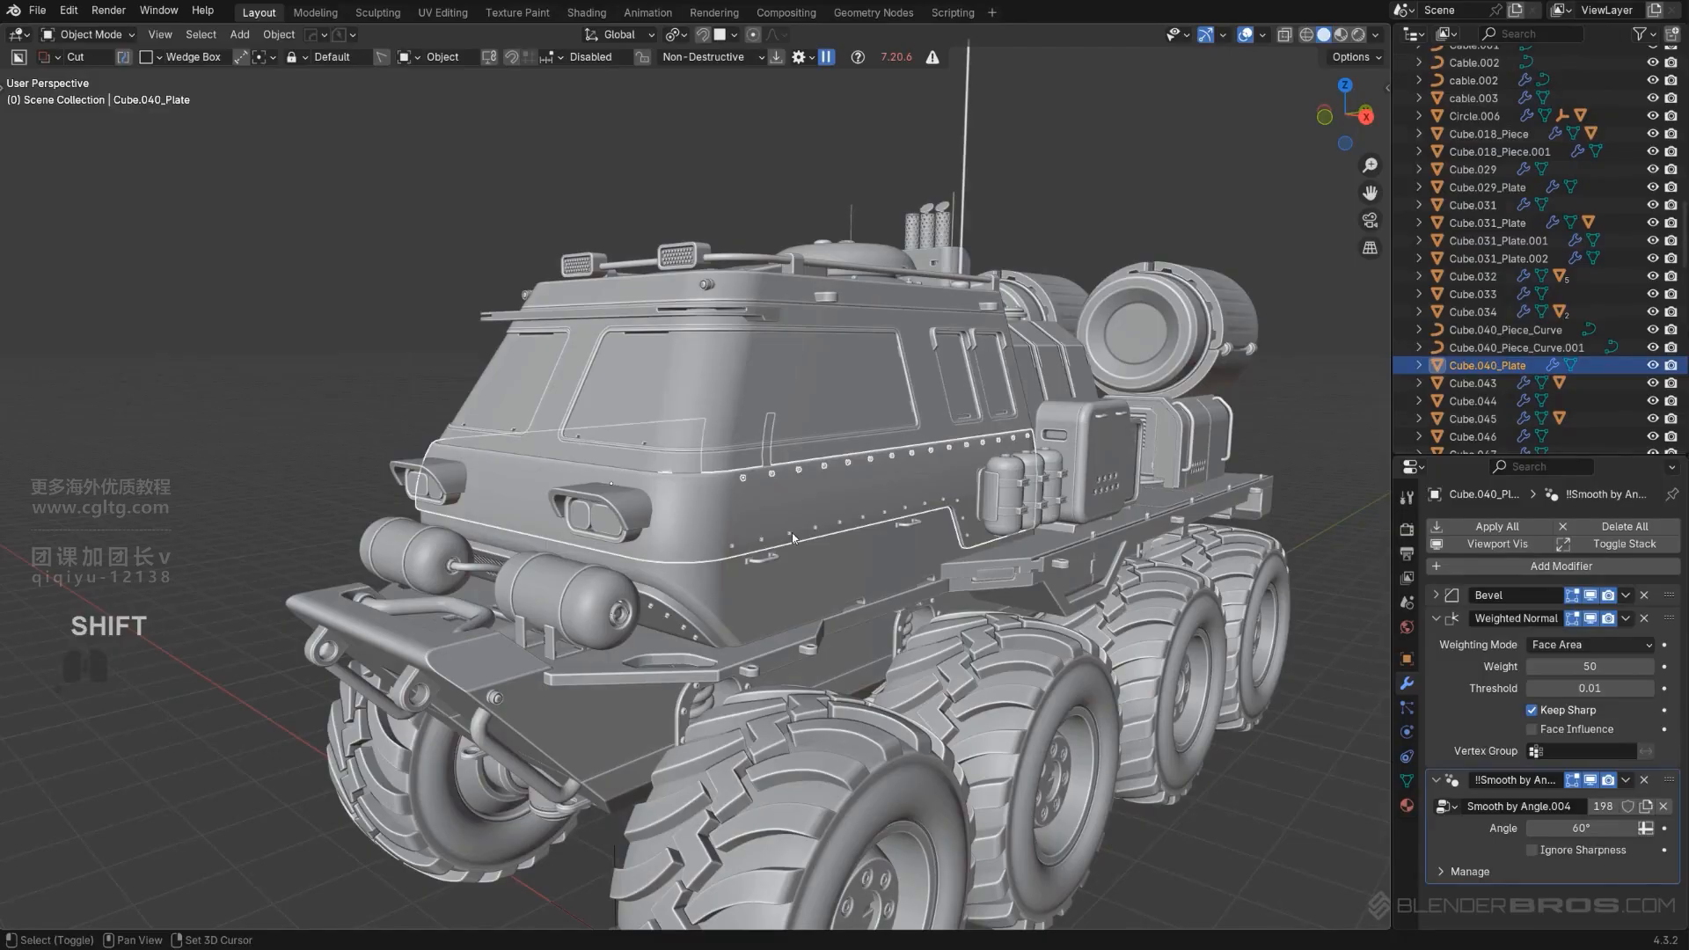
key(ctrl+z)
shift+click(788, 533)
scroll(789, 532, down, 2)
middle_drag(788, 532, 880, 482)
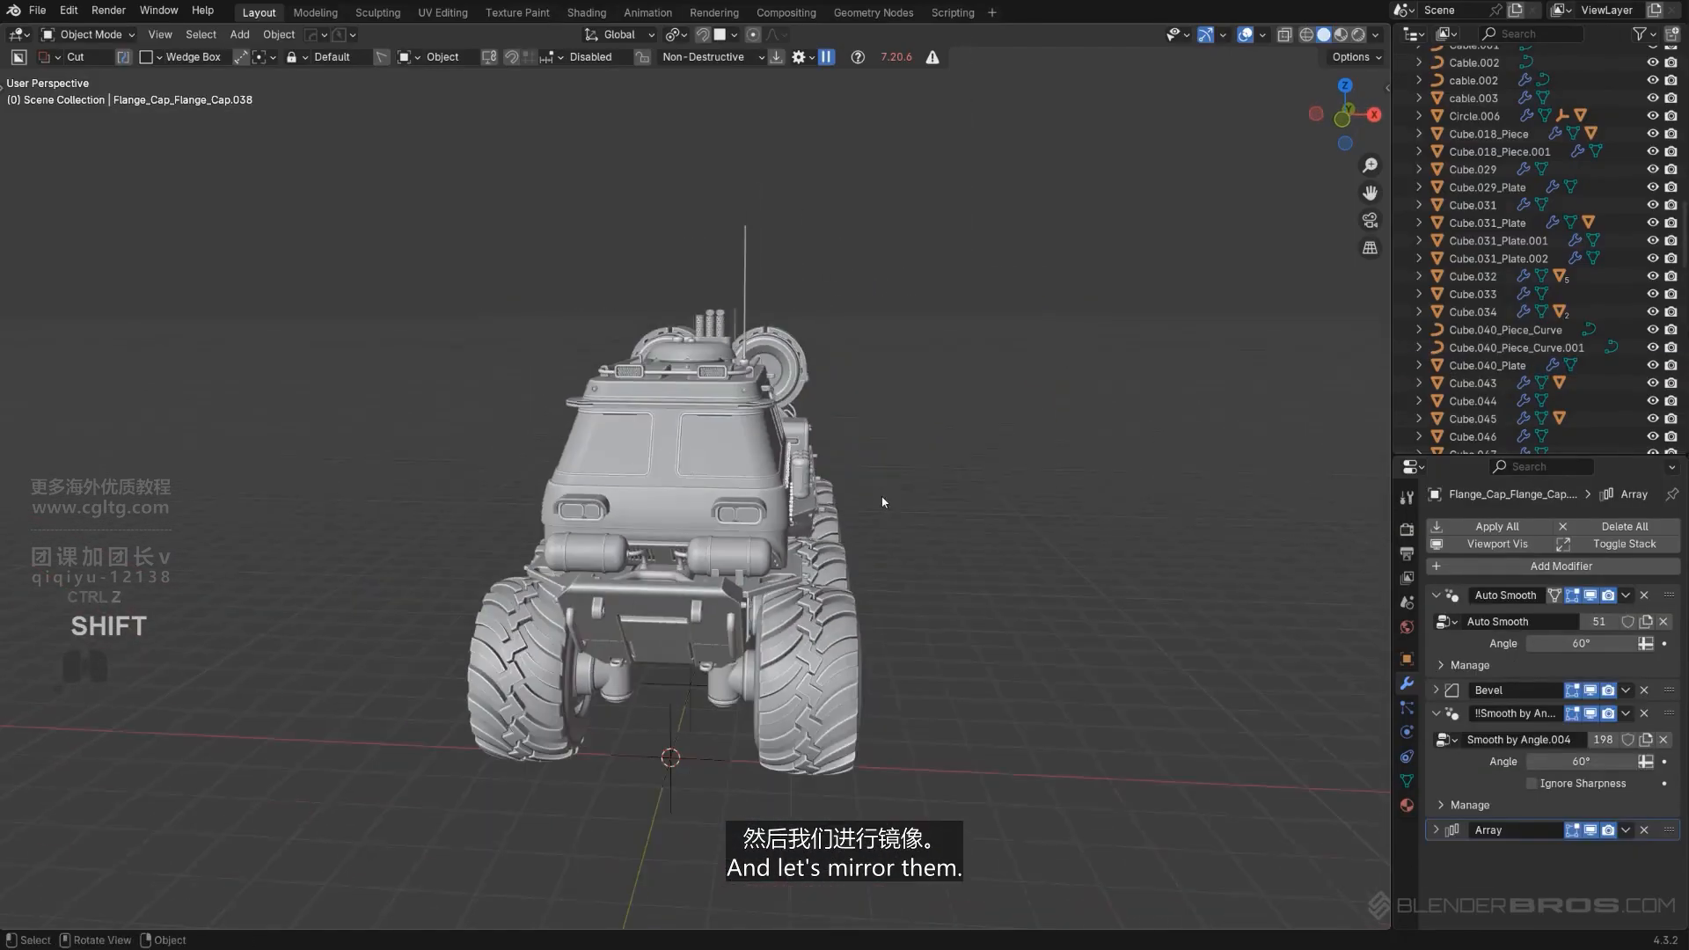
key(alt+x)
key(x)
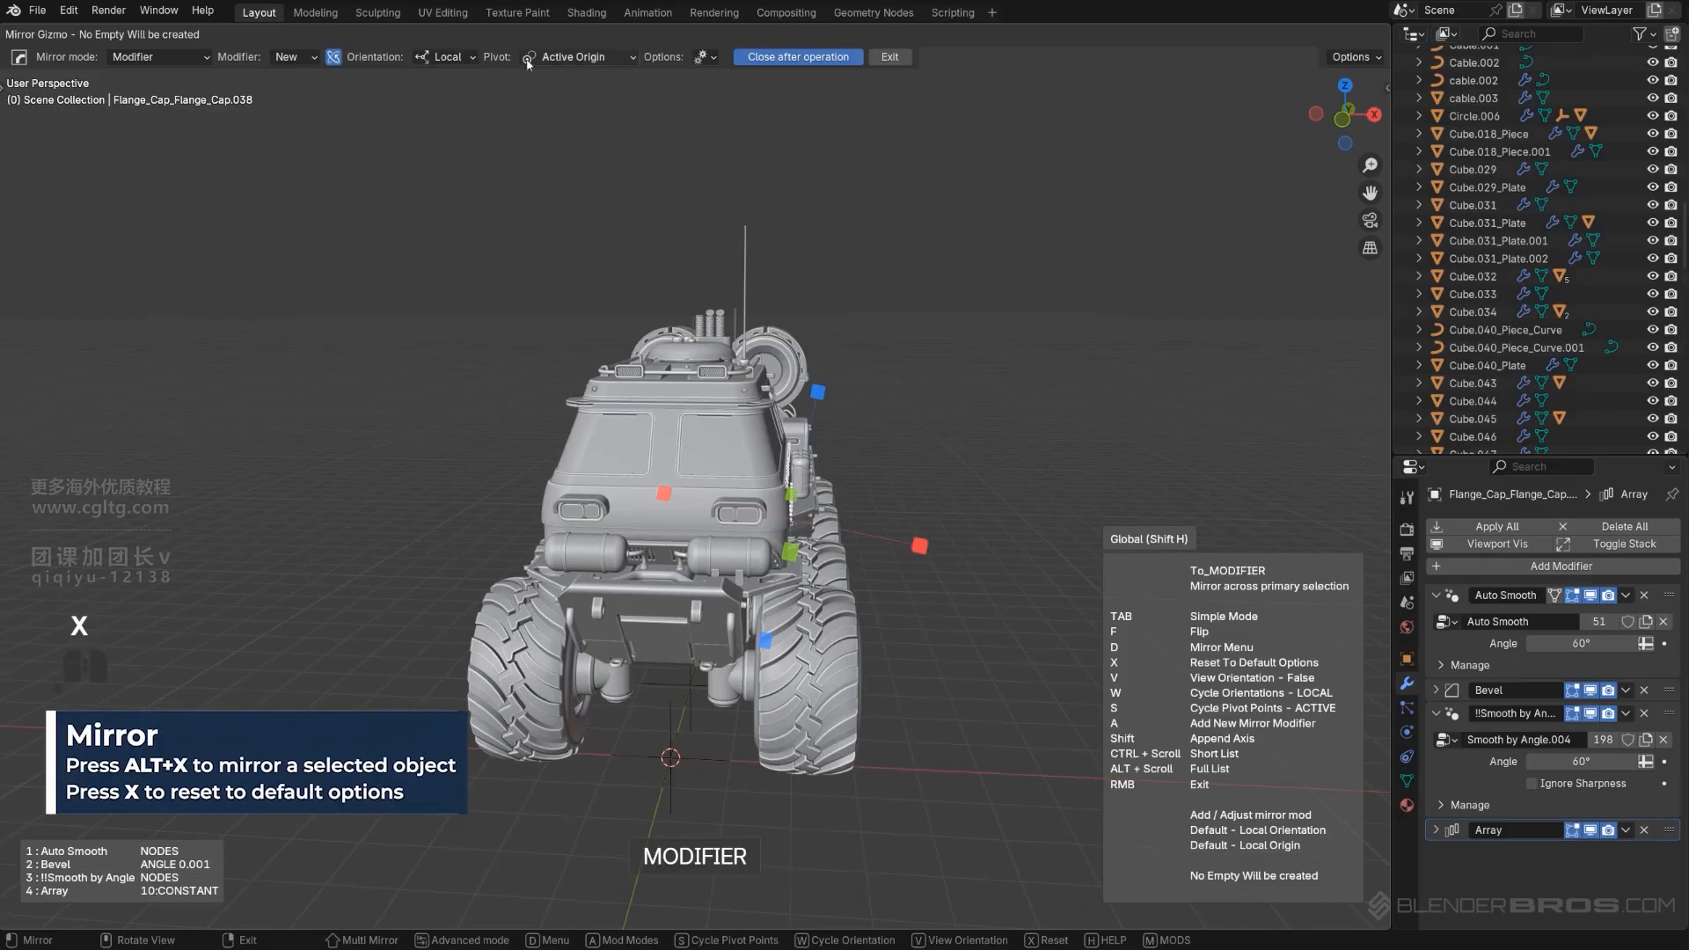
click(467, 56)
click(414, 165)
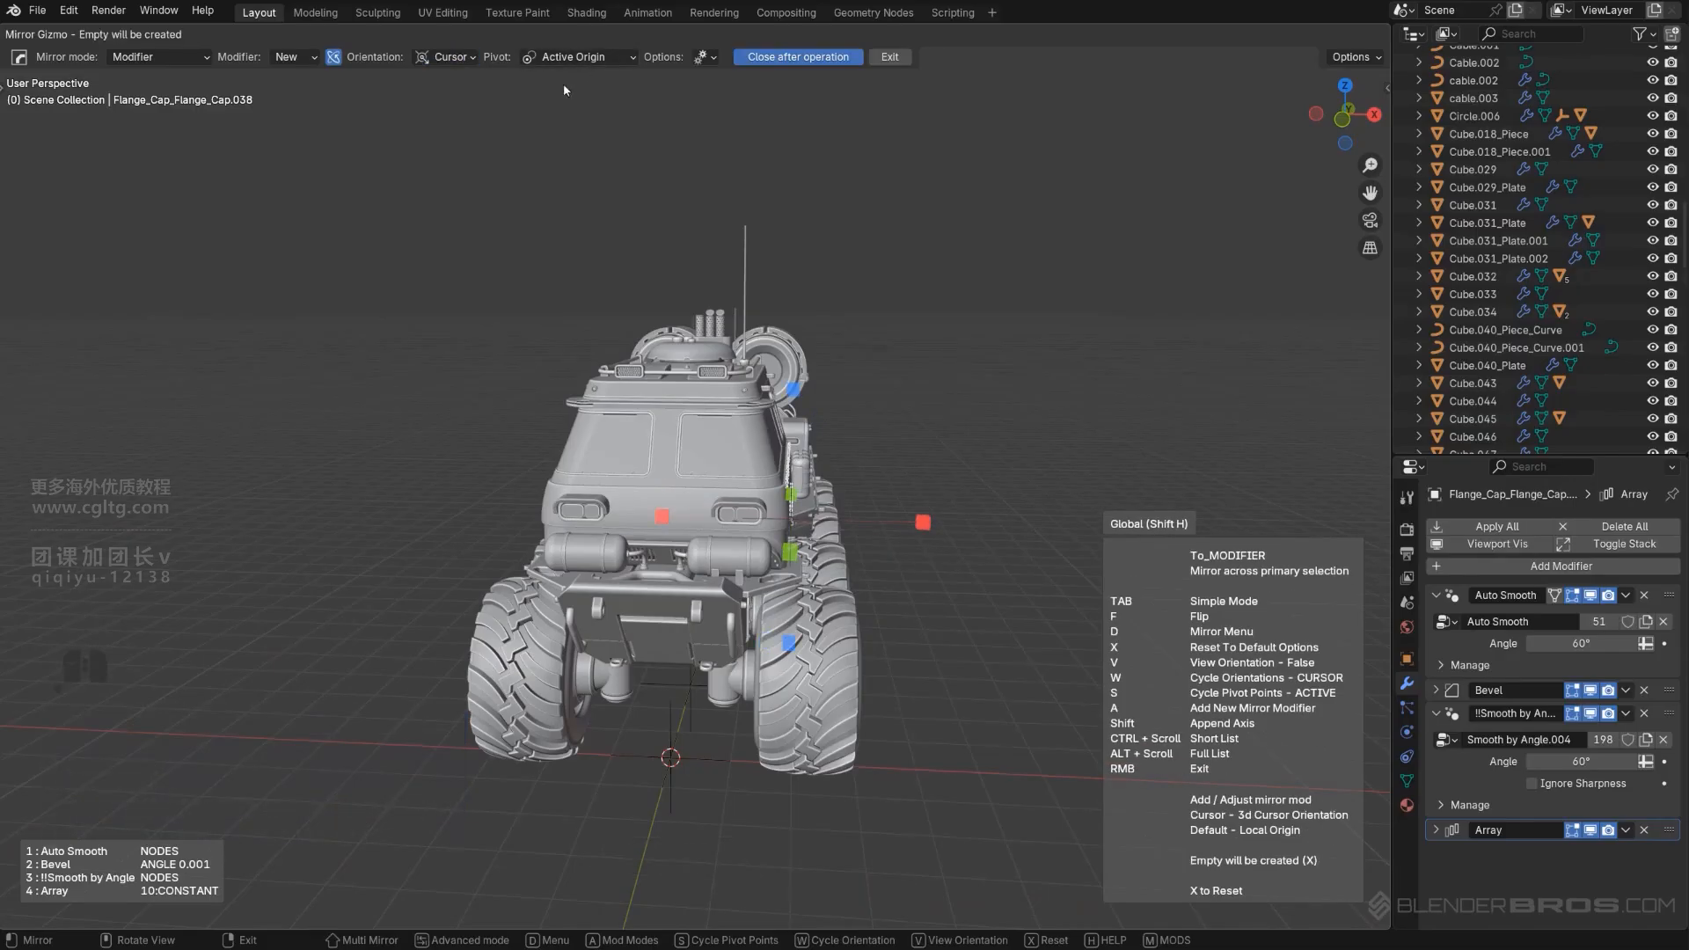
click(578, 57)
click(574, 151)
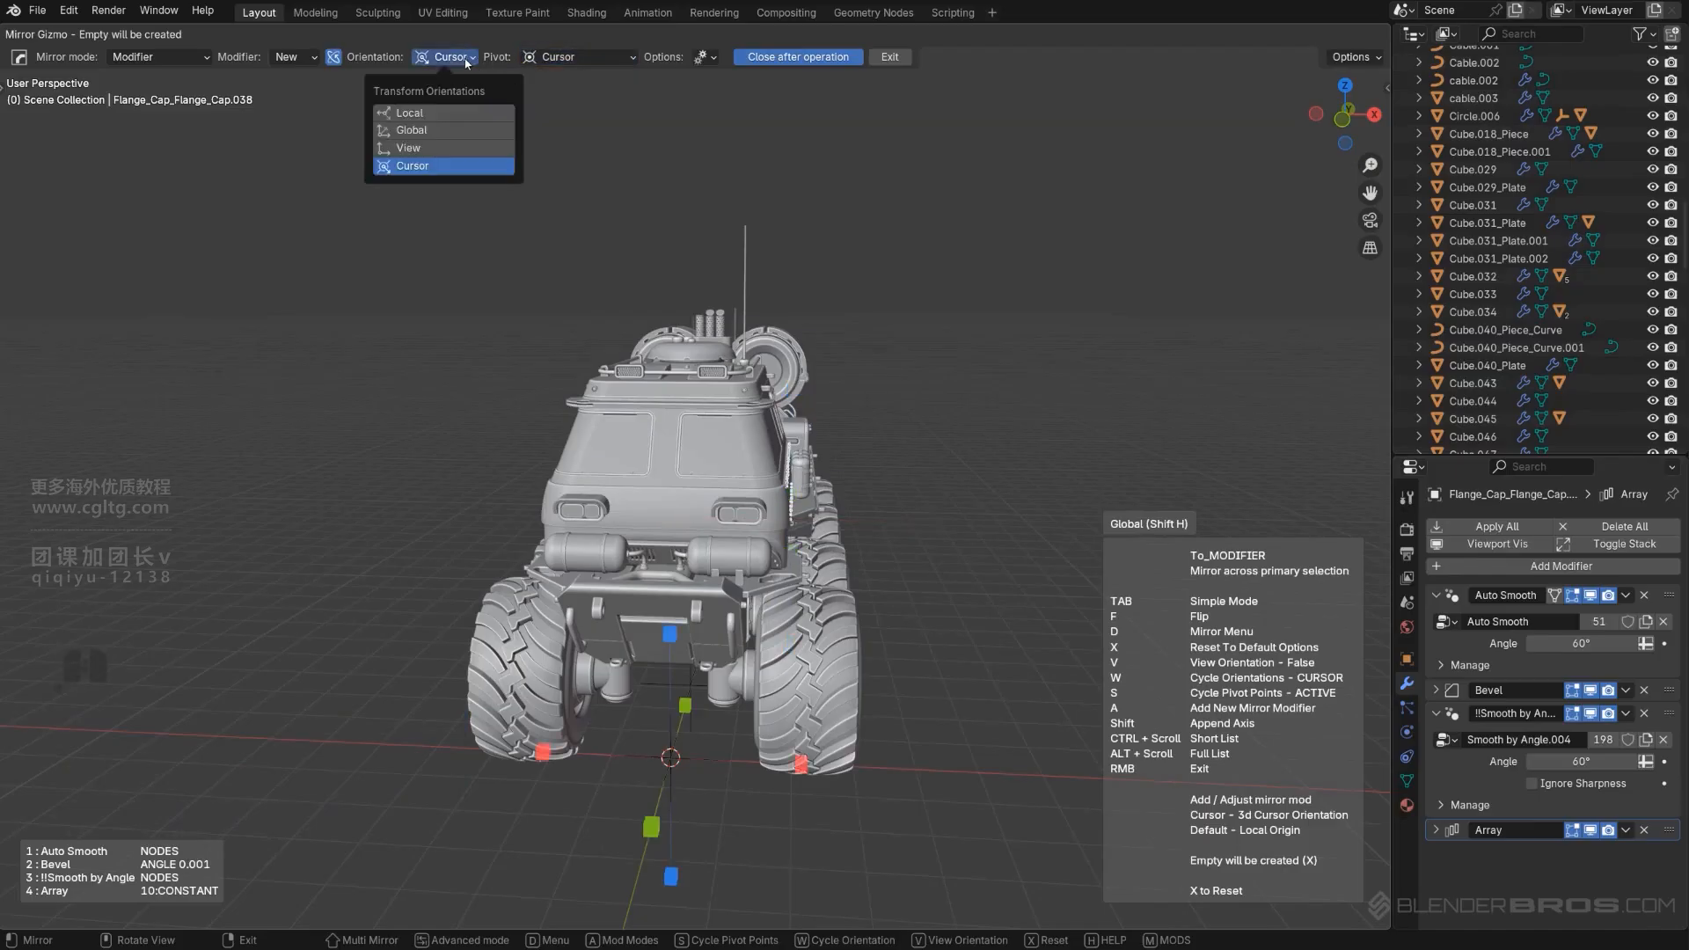
click(563, 148)
click(801, 767)
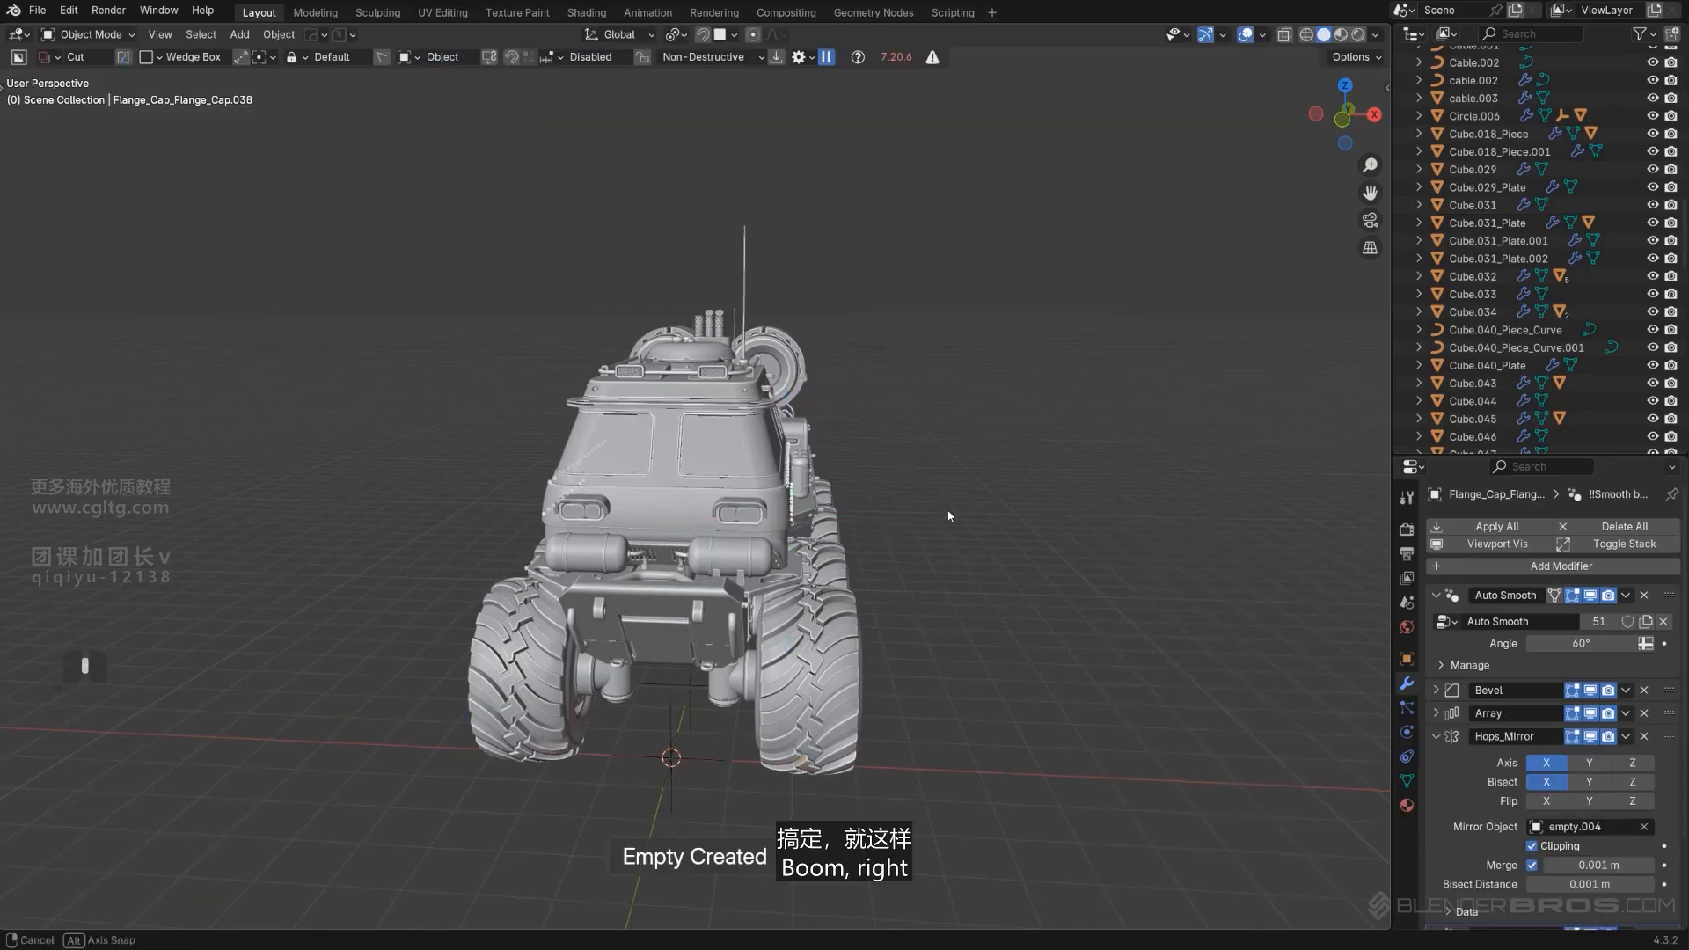
Apply the Hops_Mirror modifier of the upper bolt row and check its mesh in Edit Mode.
middle_drag(950, 516, 981, 498)
key(KP_5)
scroll(968, 496, up, 5)
scroll(635, 515, up, 2)
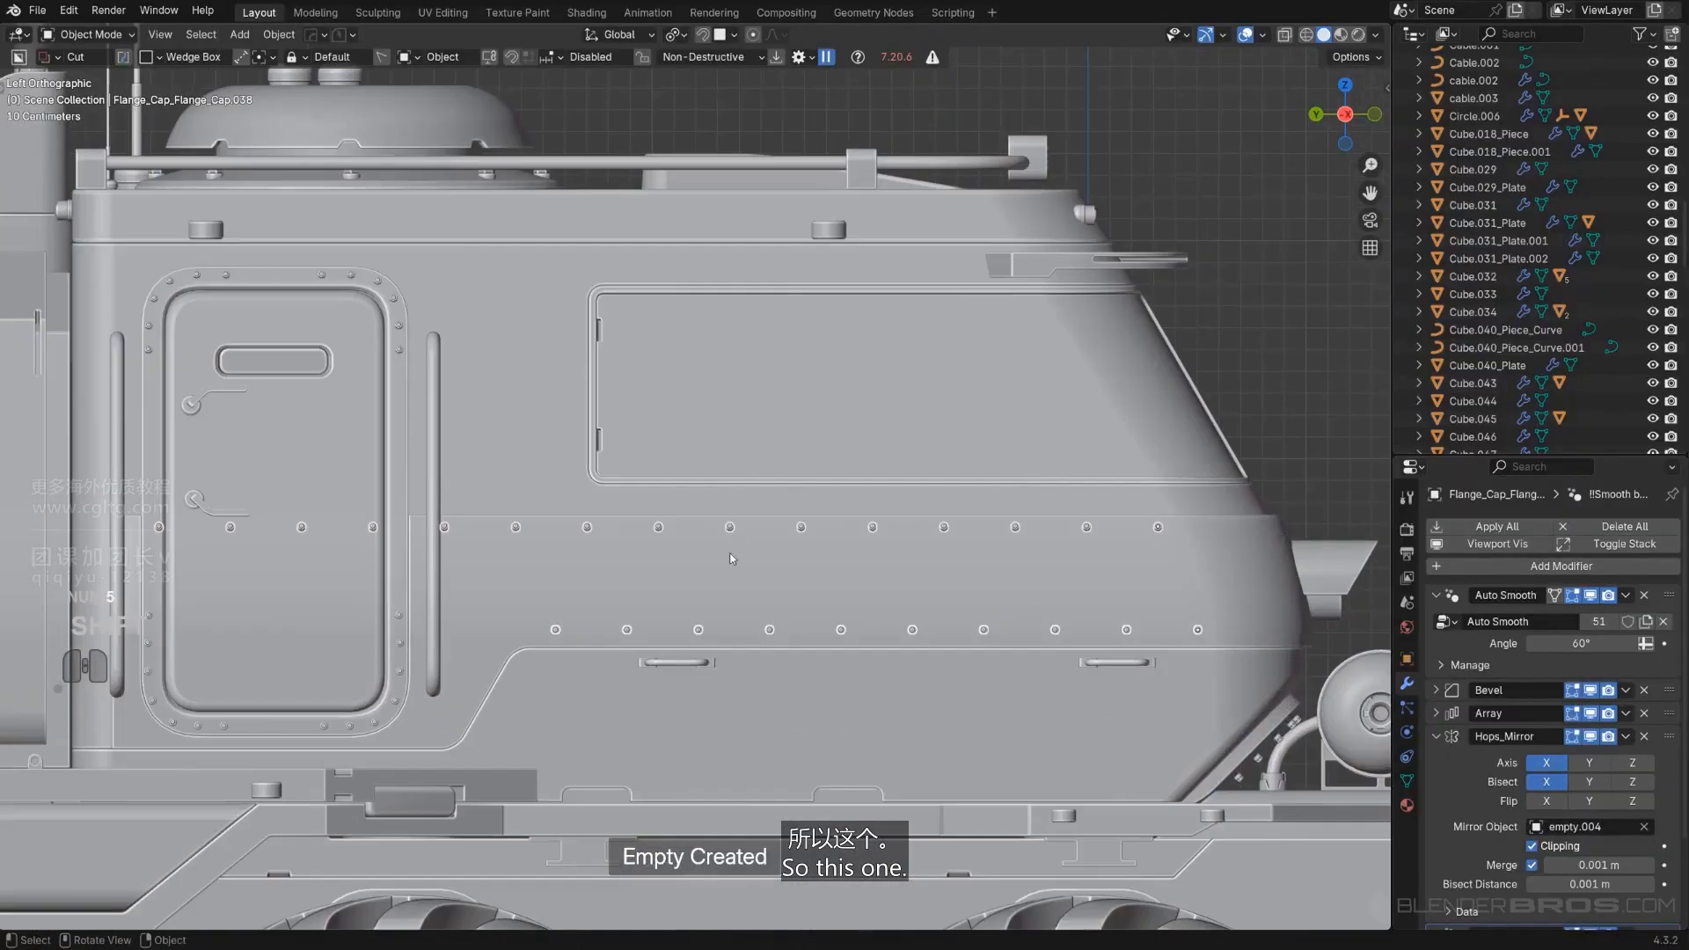
click(803, 528)
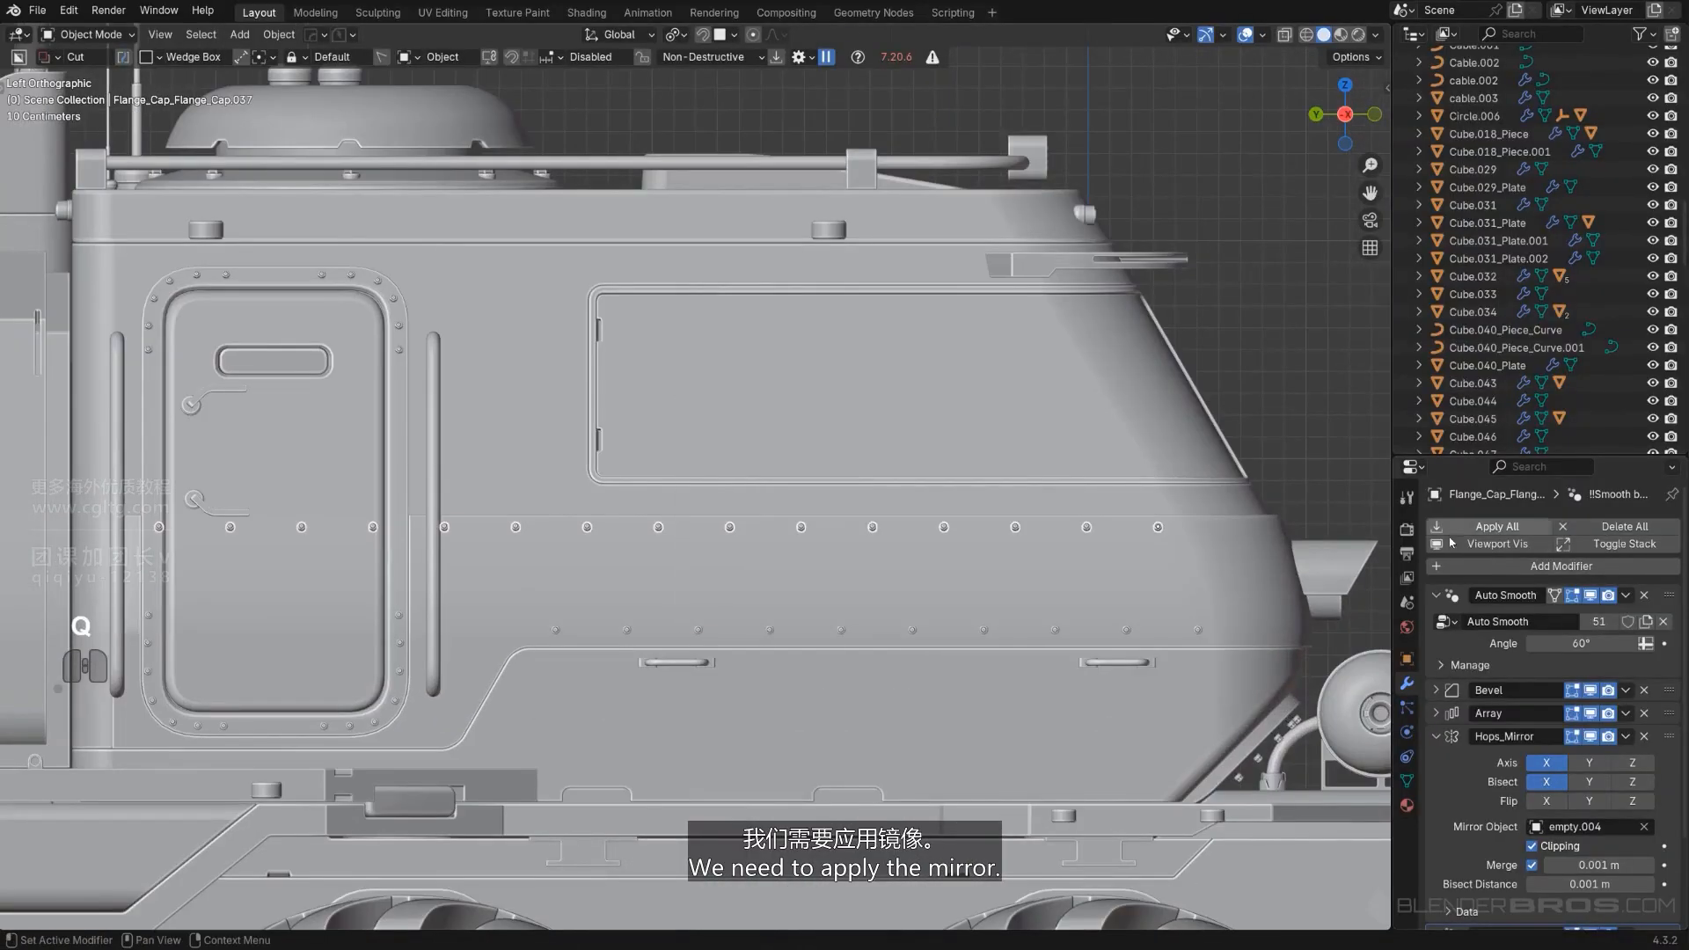
click(1626, 736)
click(1594, 758)
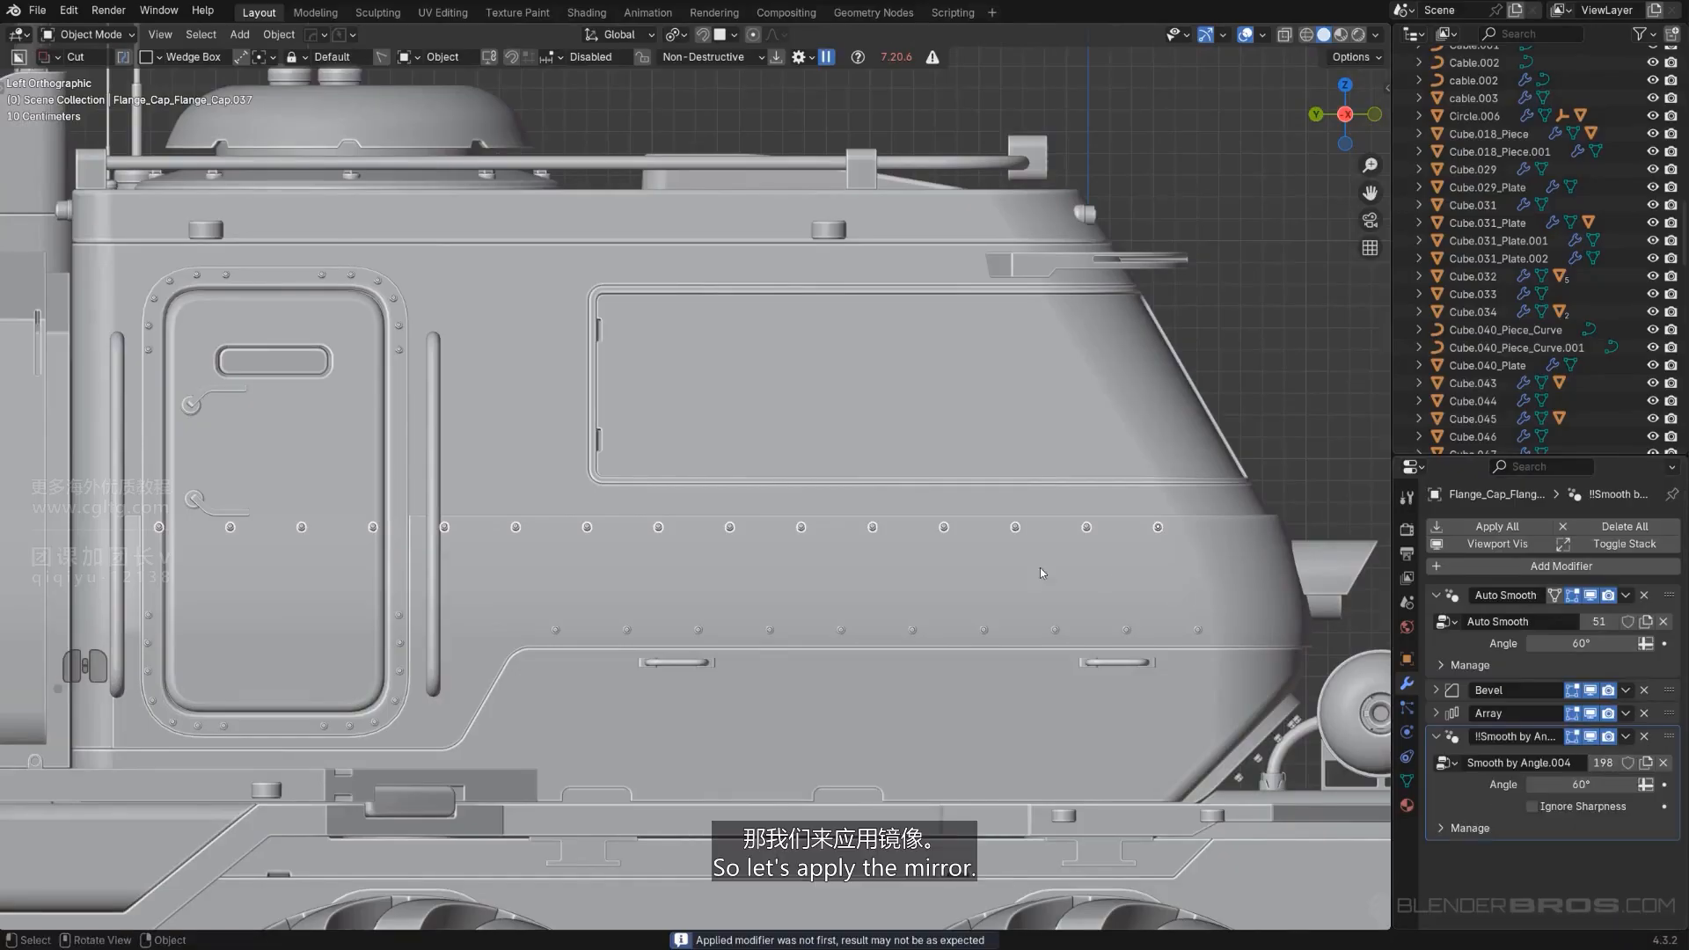
key(Tab)
middle_drag(643, 489, 1362, 544)
middle_drag(785, 569, 851, 552)
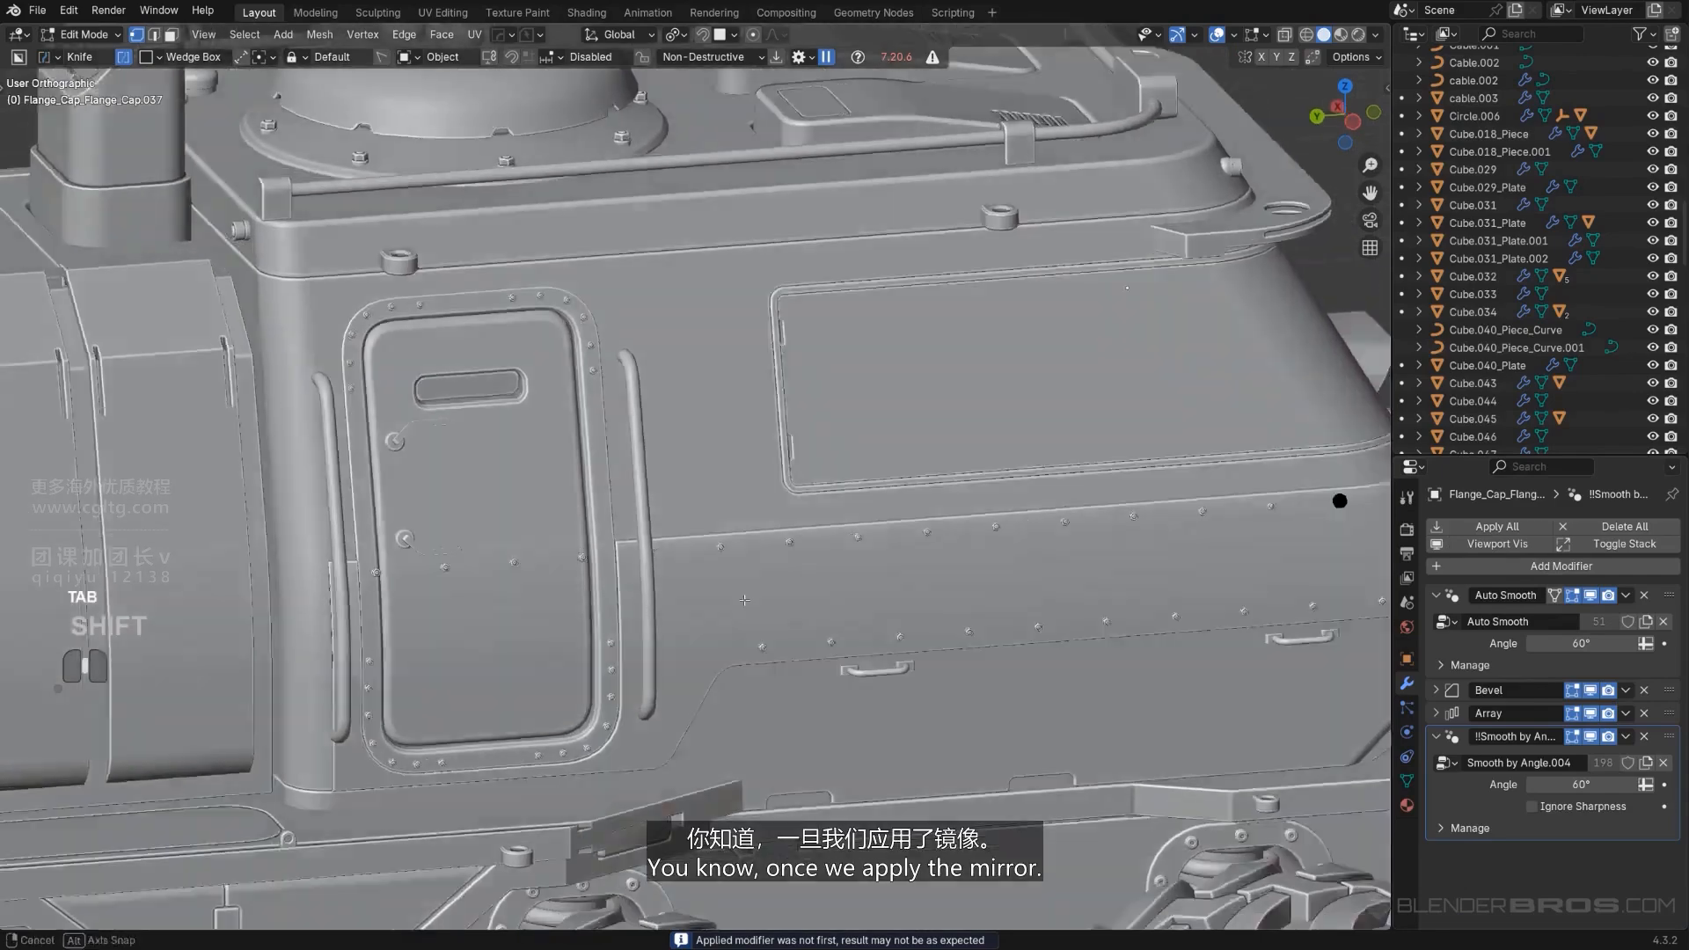
key(Tab)
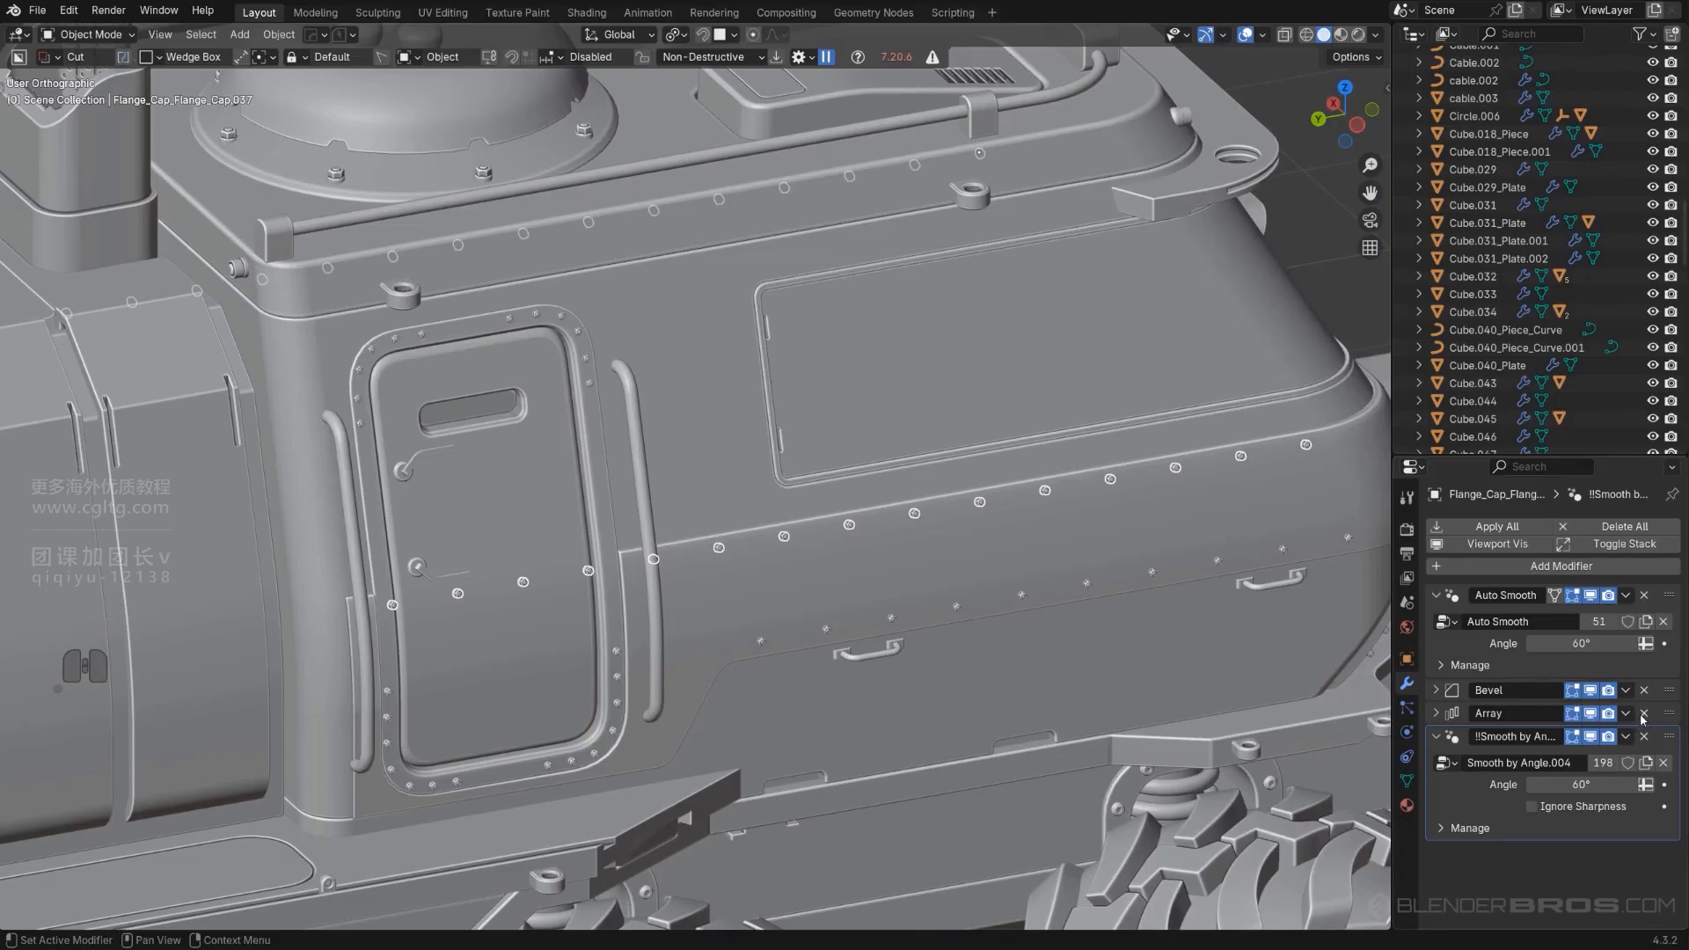
Apply the upper bolt row's Array modifier and open its mesh in Edit Mode.
key(KP_5)
scroll(1232, 590, down, 4)
middle_drag(1180, 584, 1083, 564)
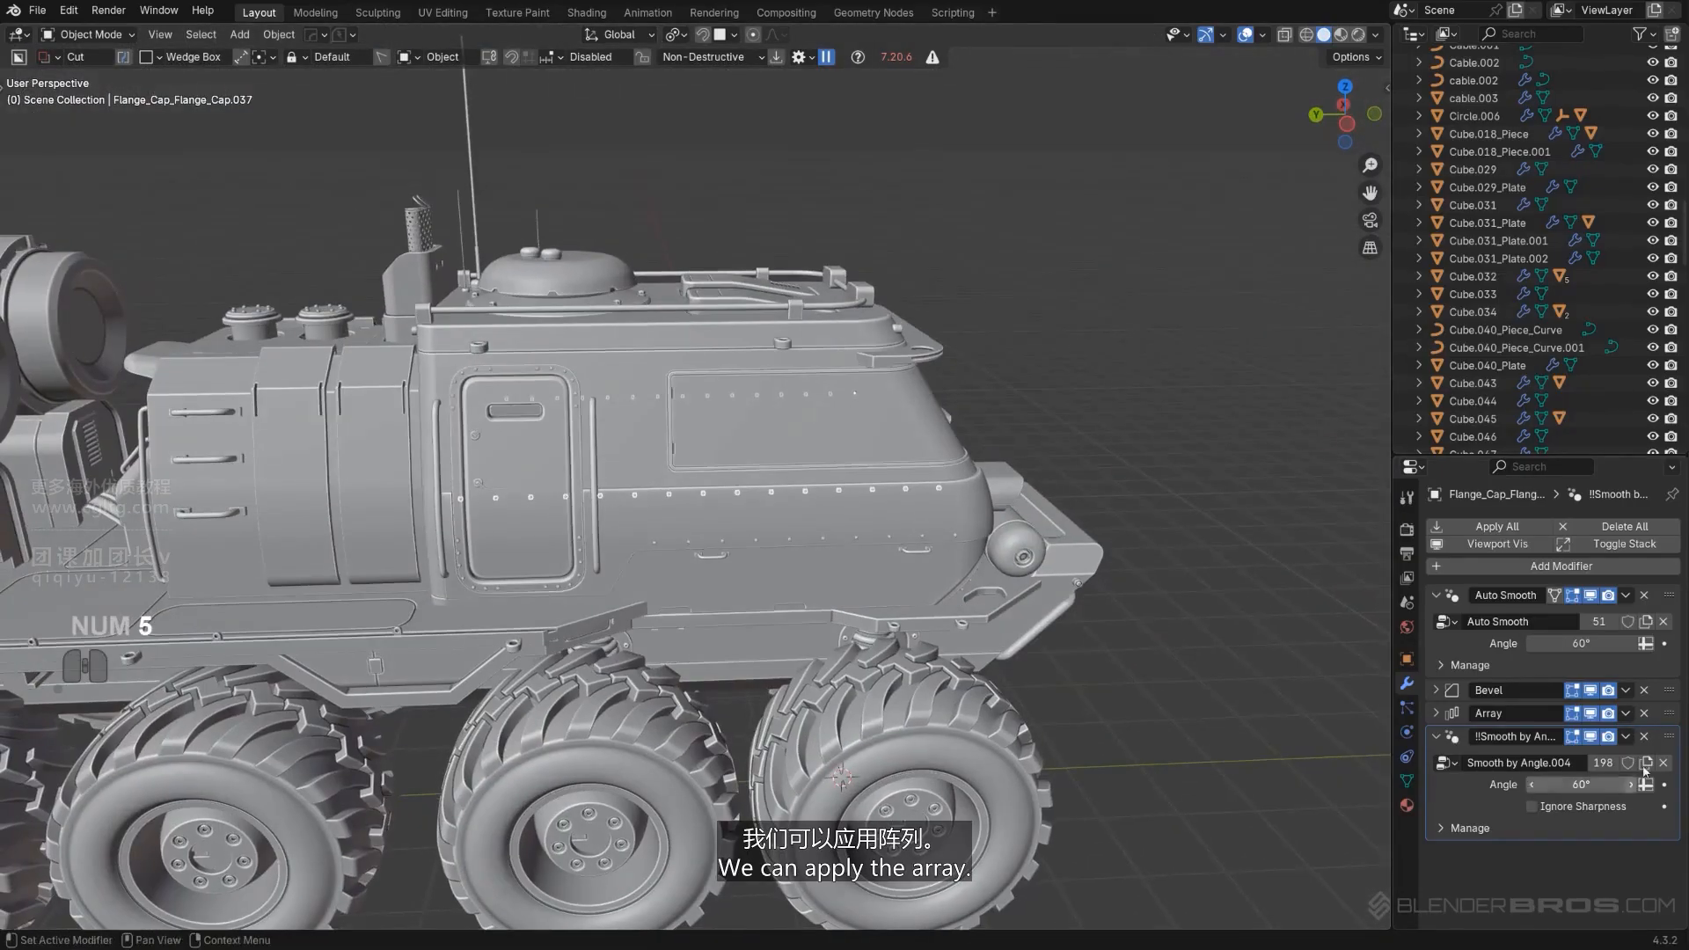
click(1626, 714)
click(1542, 733)
scroll(825, 651, up, 2)
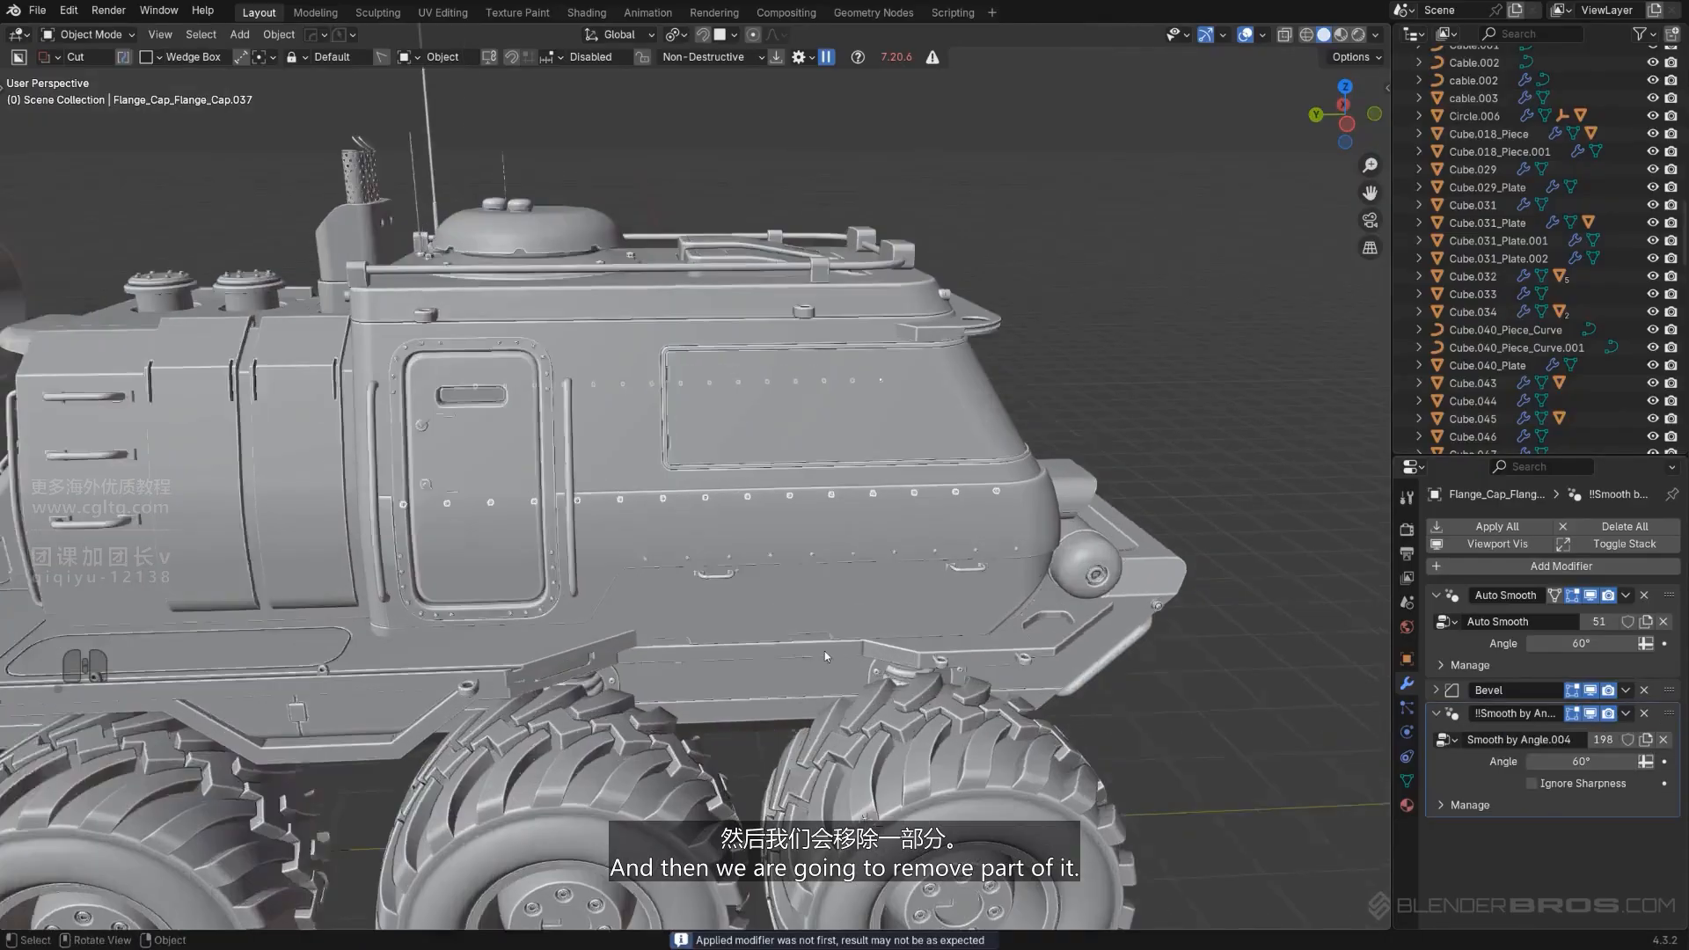
key(Tab)
scroll(796, 571, up, 5)
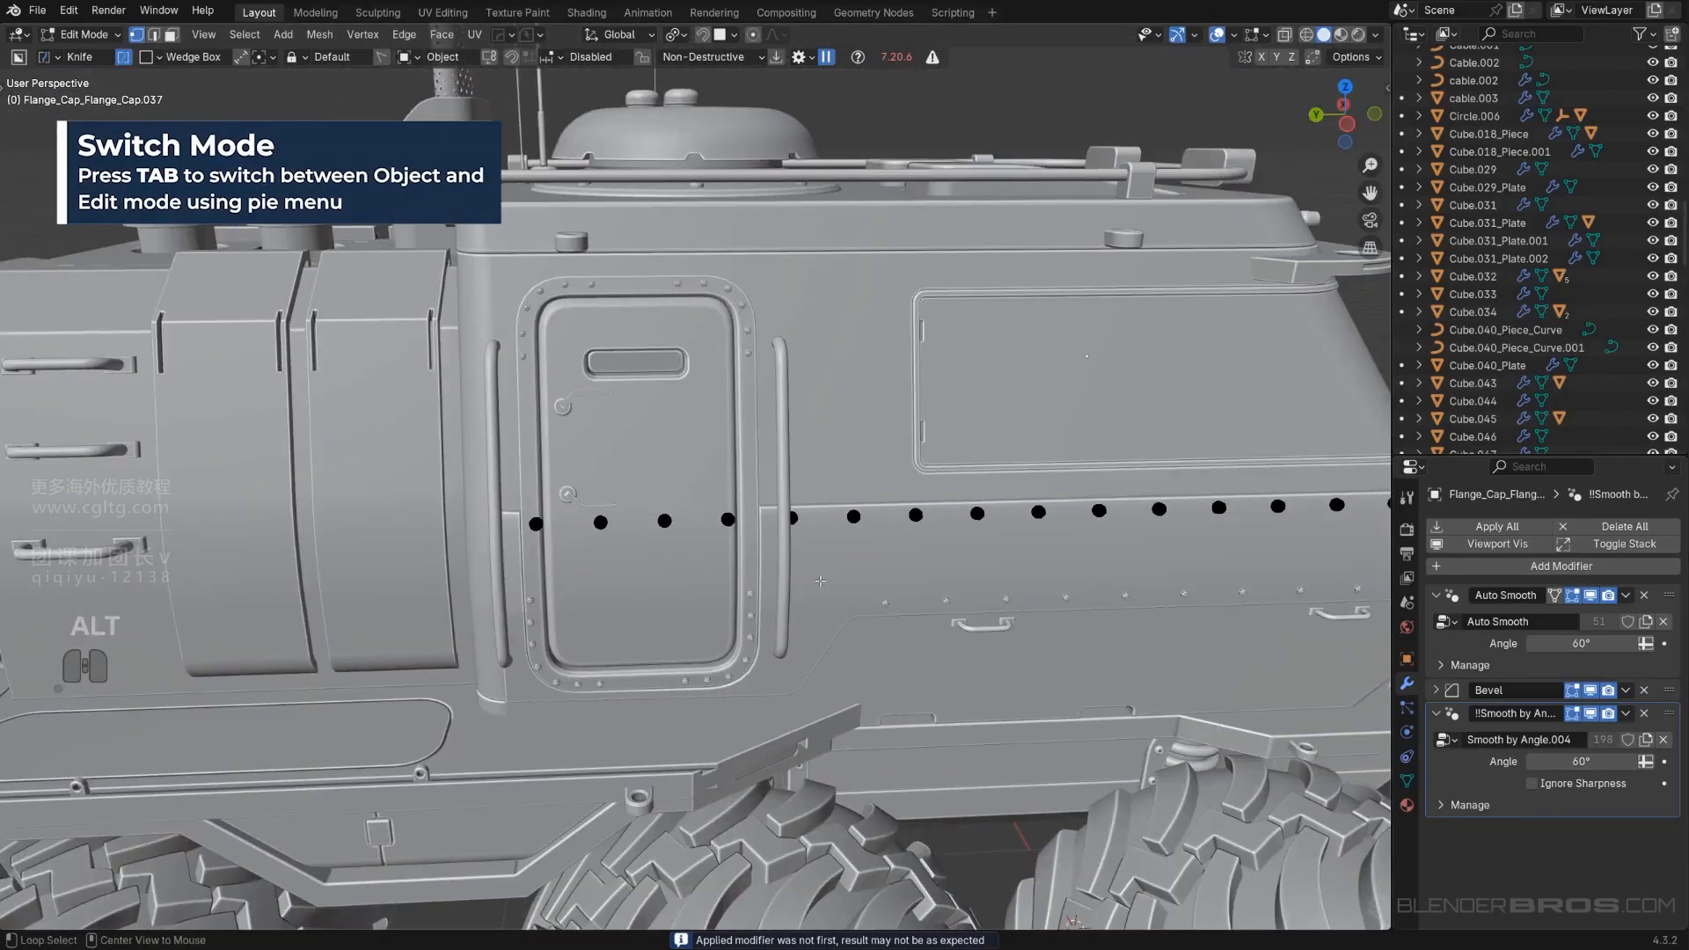
Try to delete the vertices of the five rearmost bolts on the door side of the upper row.
key(alt+z)
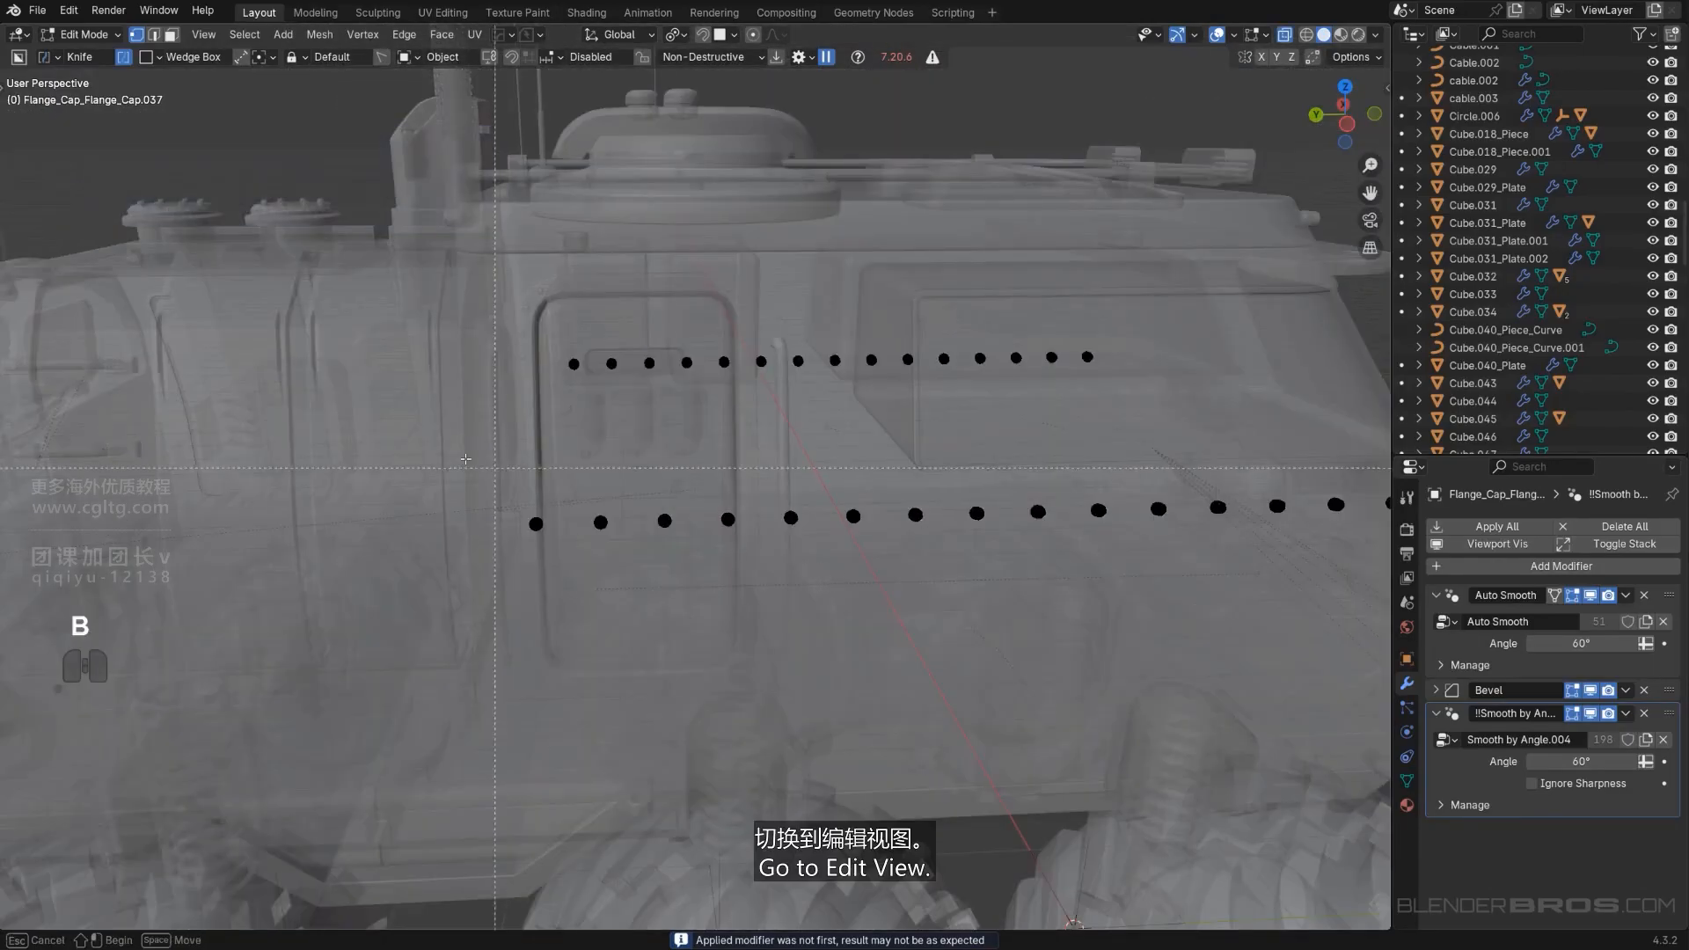
drag(464, 458, 640, 534)
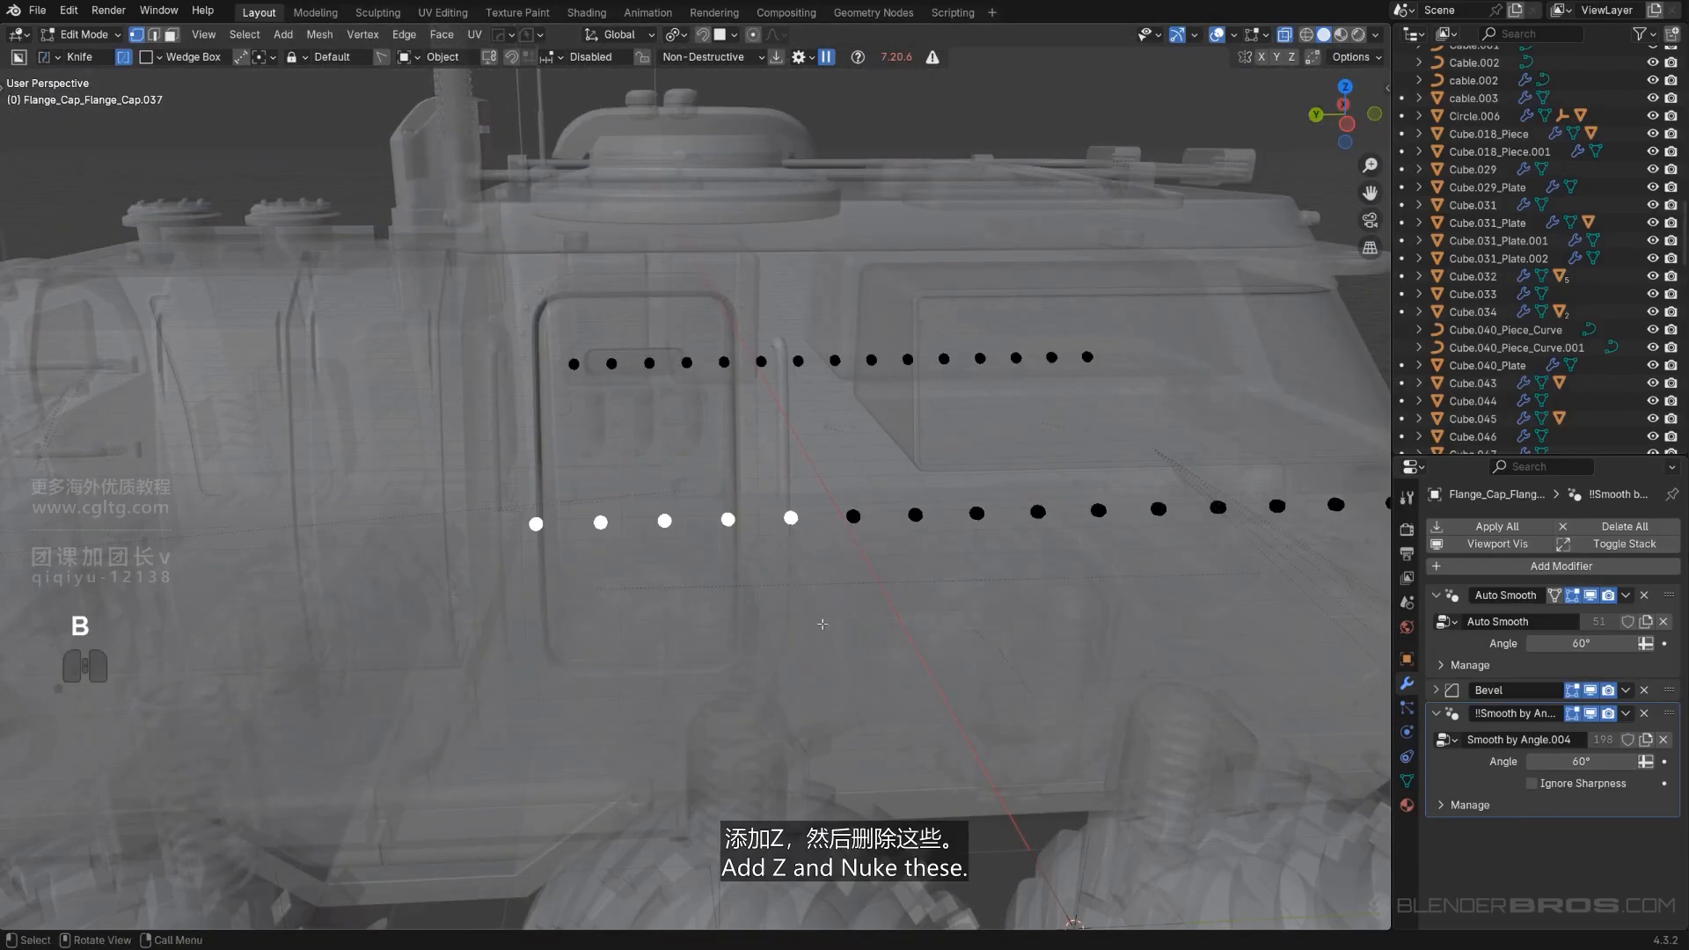
key(x)
click(789, 483)
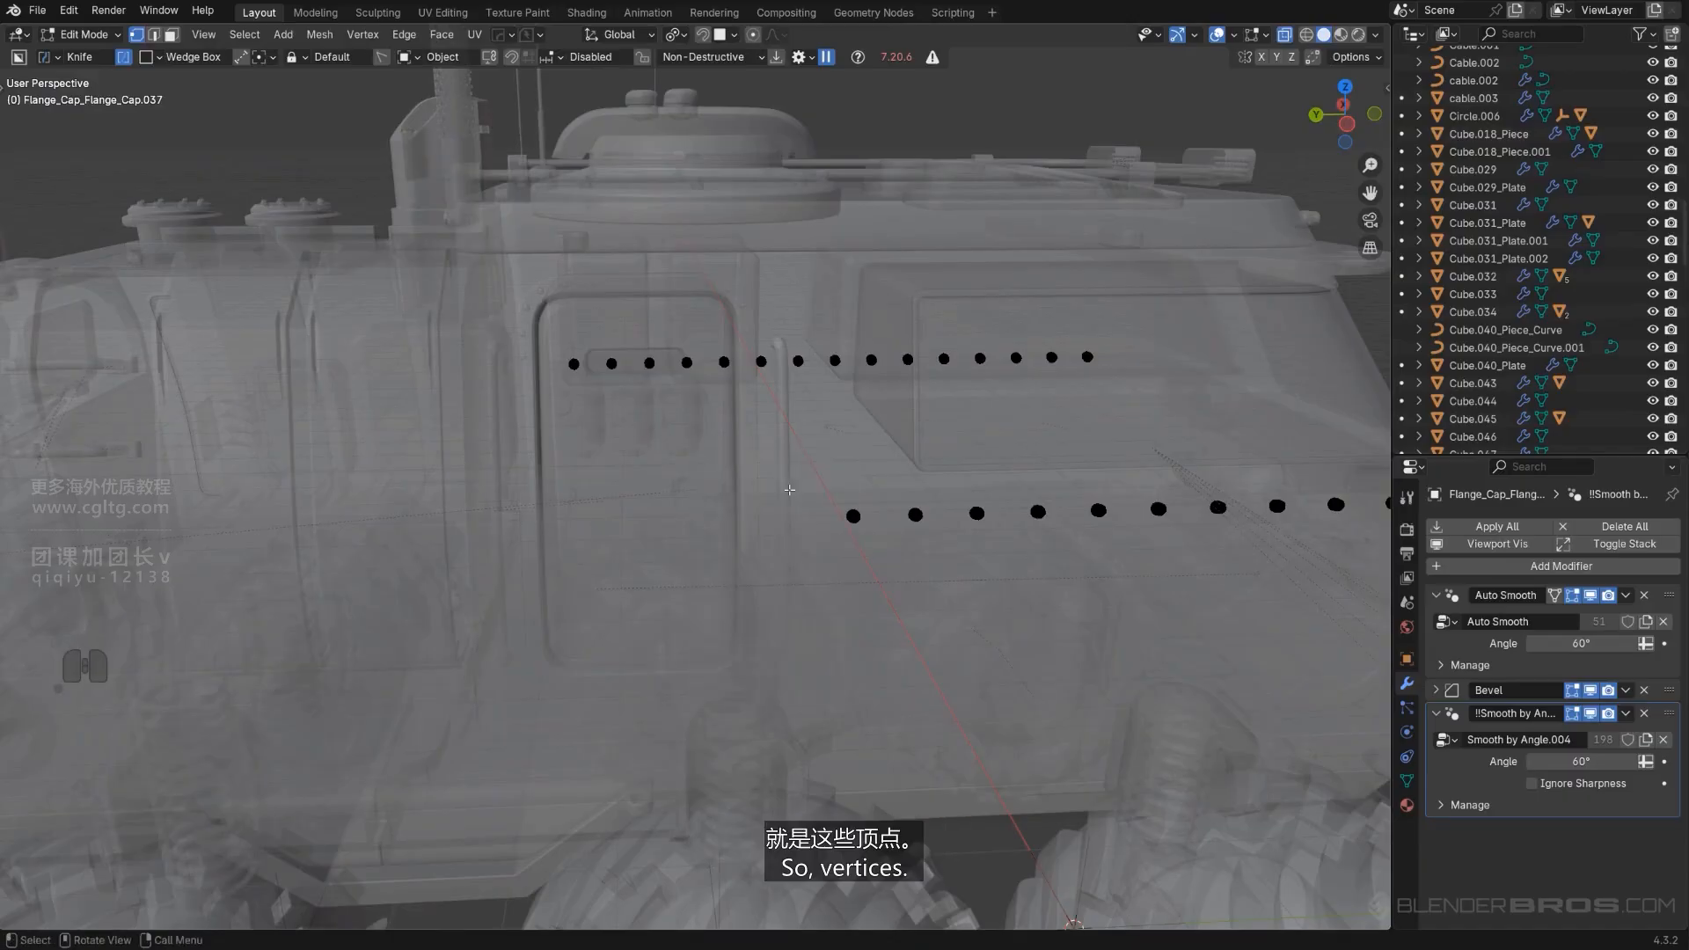
key(Tab)
scroll(893, 536, up, 3)
key(ctrl+z)
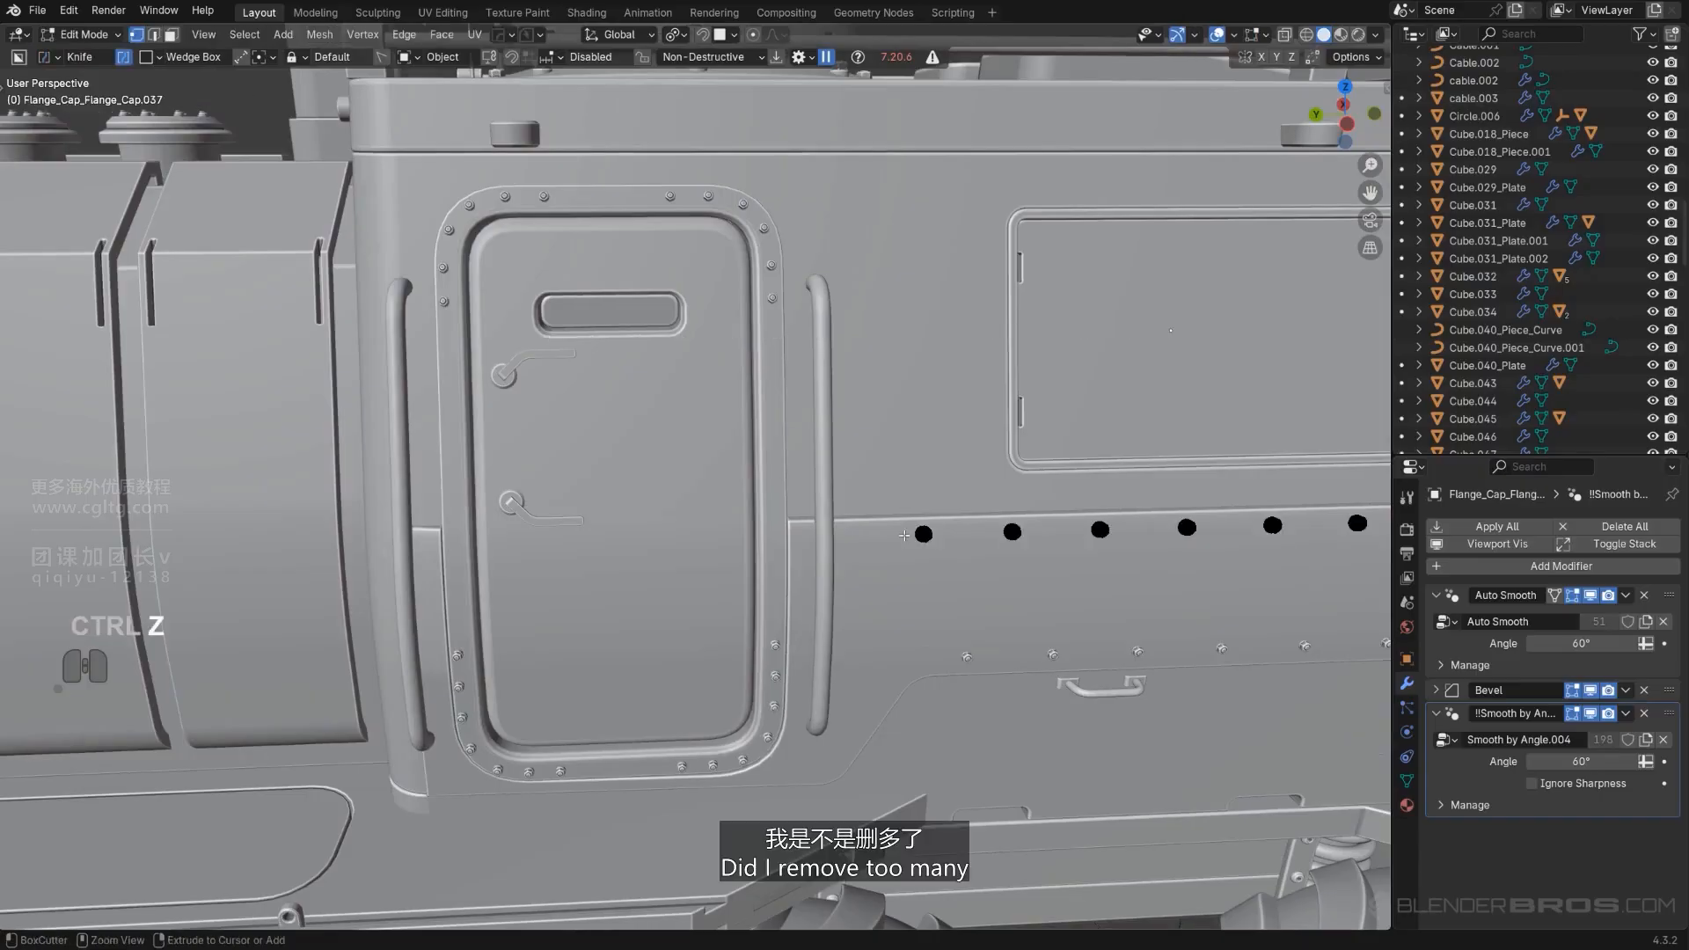
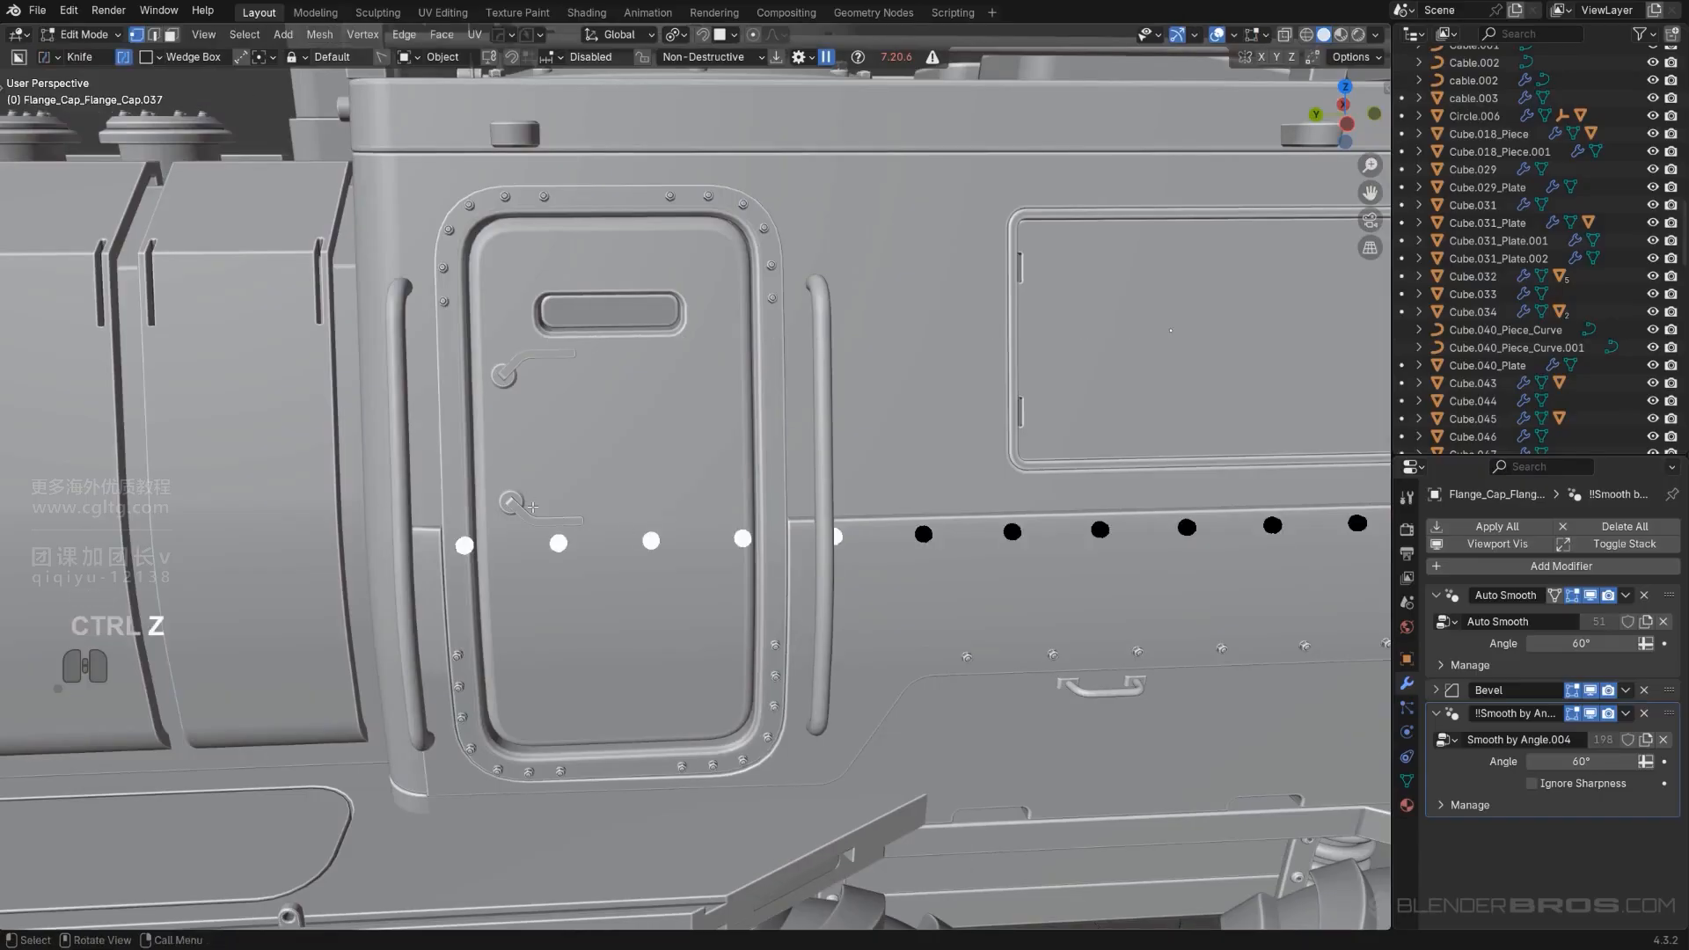
Delete the vertices of the four upper-row bolts that cross the door, using X-ray selection, and return to Object Mode.
drag(369, 411, 373, 414)
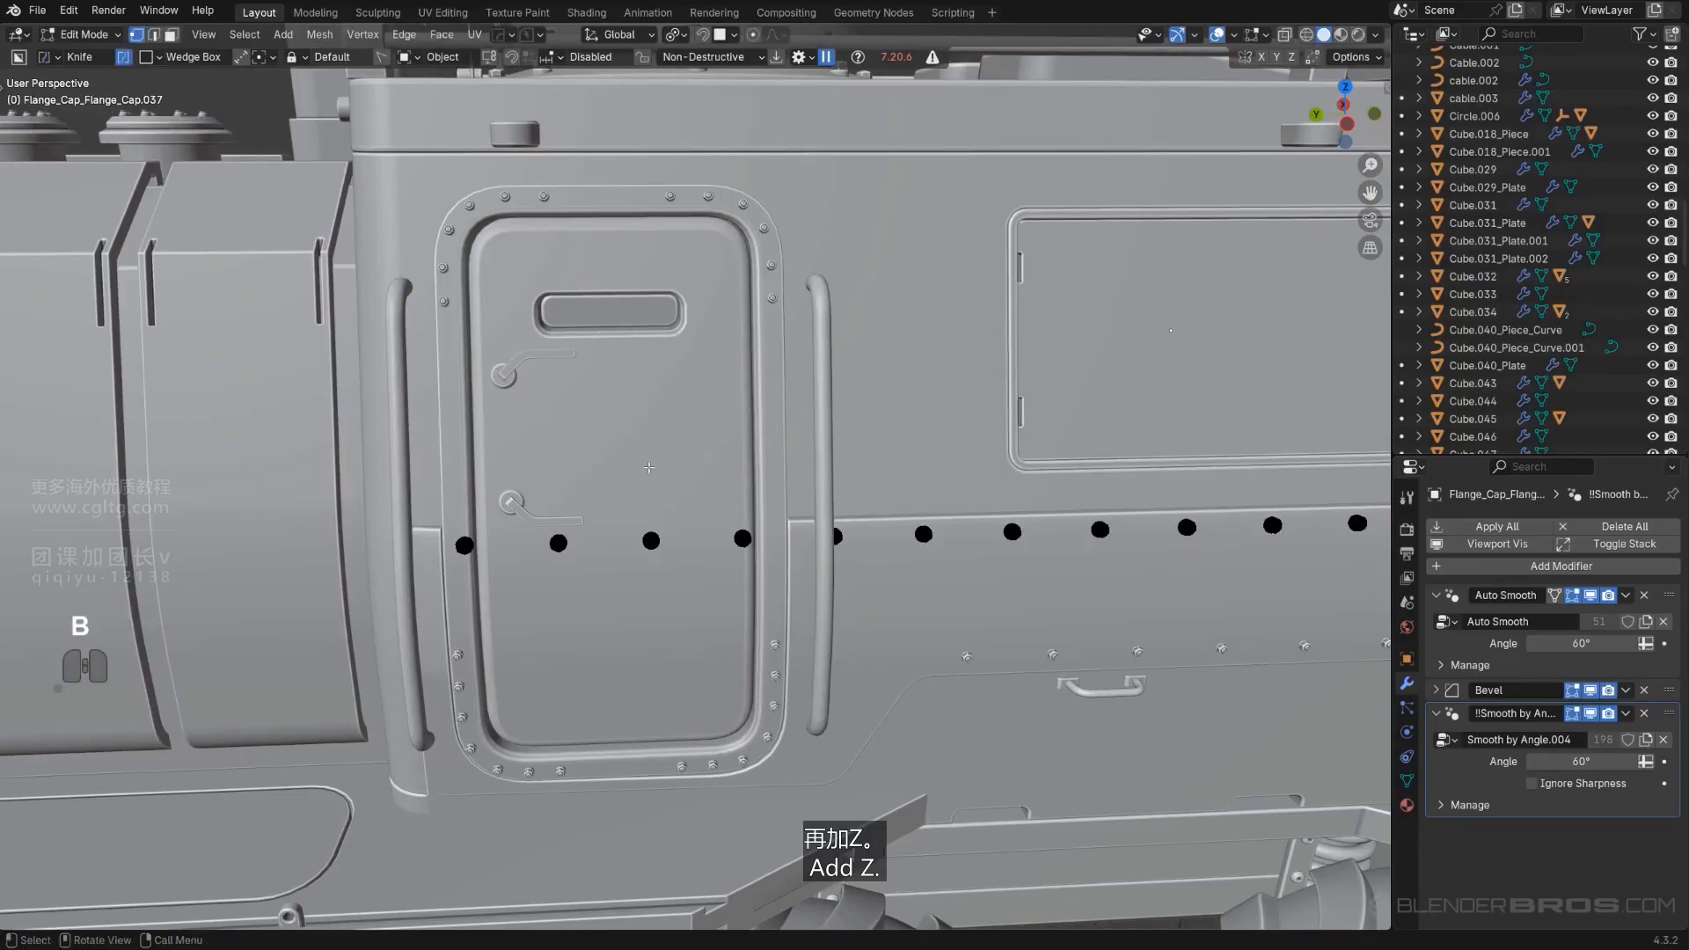
key(alt+z)
drag(460, 461, 756, 688)
key(x)
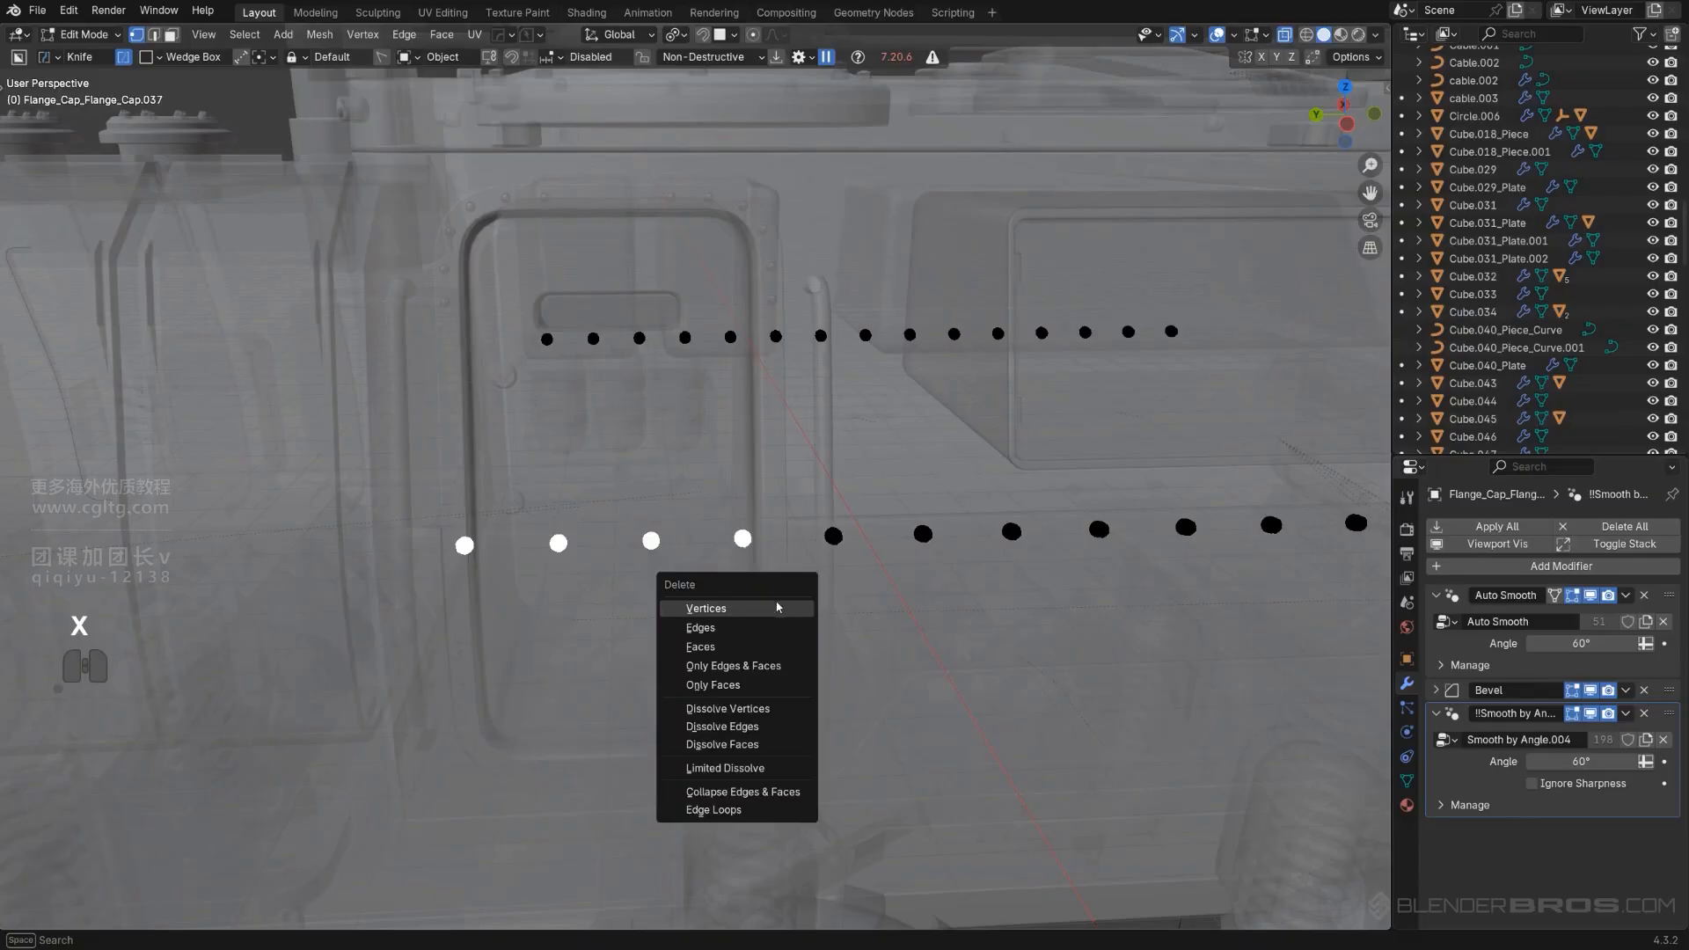
click(777, 602)
key(shift+2)
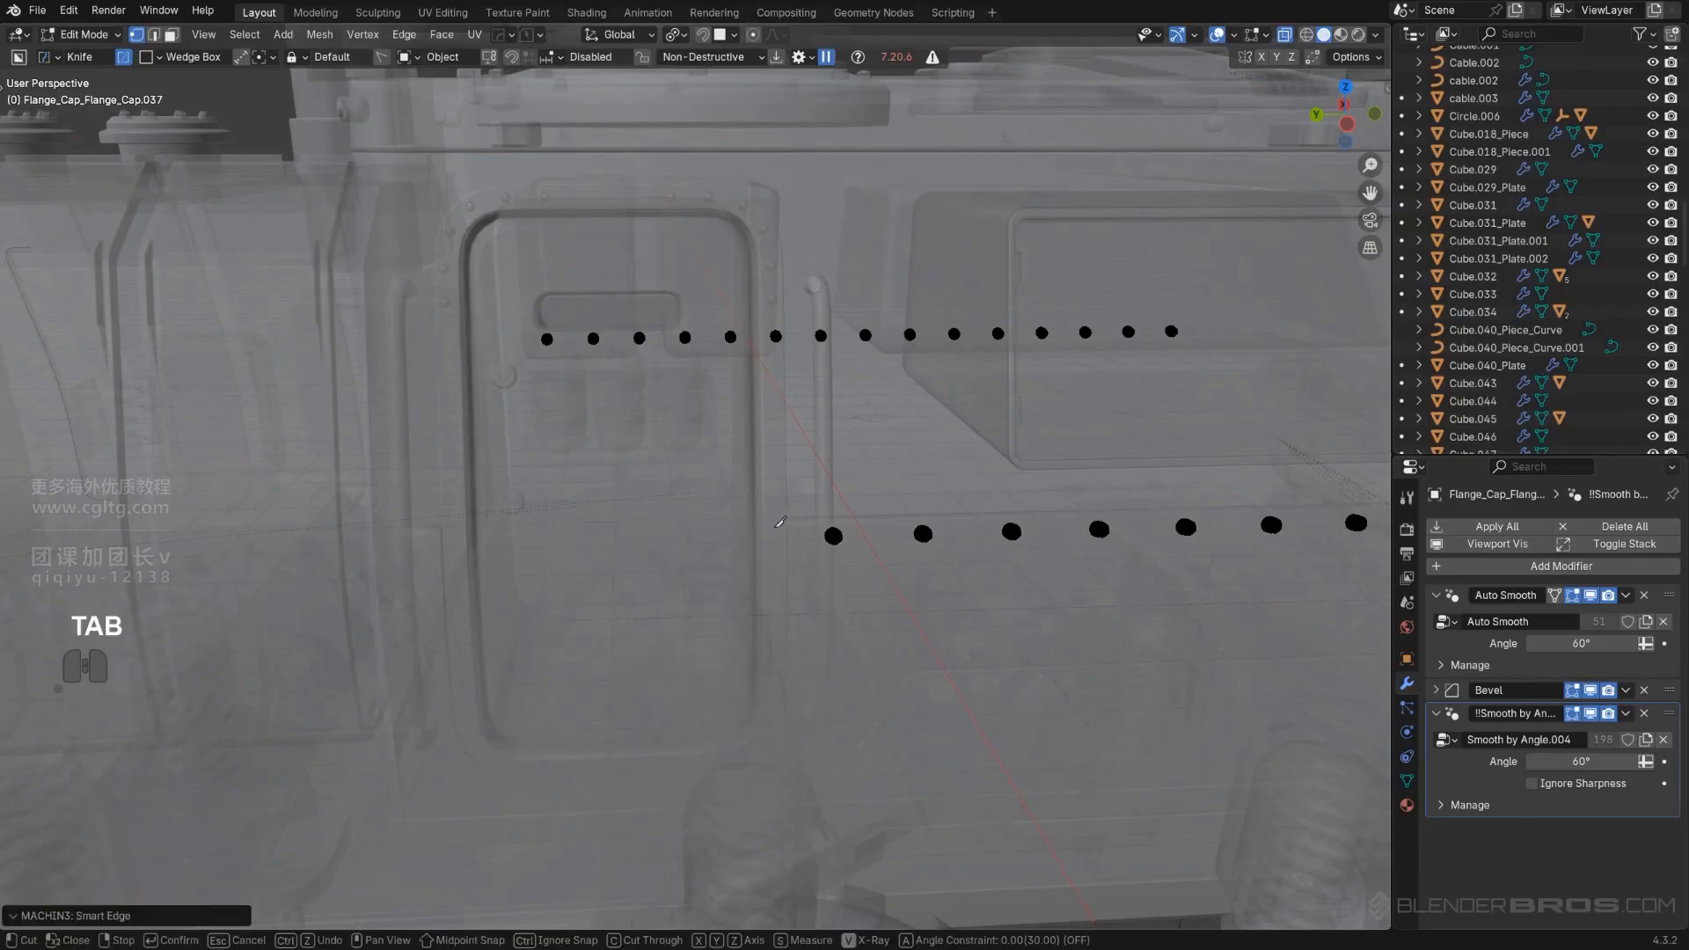
key(Escape)
key(Tab)
click(808, 480)
Examine the lower bolt row and the plate's bare slanted corner beside the door in the left orthographic view.
alt+middle_drag(849, 537, 996, 538)
key(KP_5)
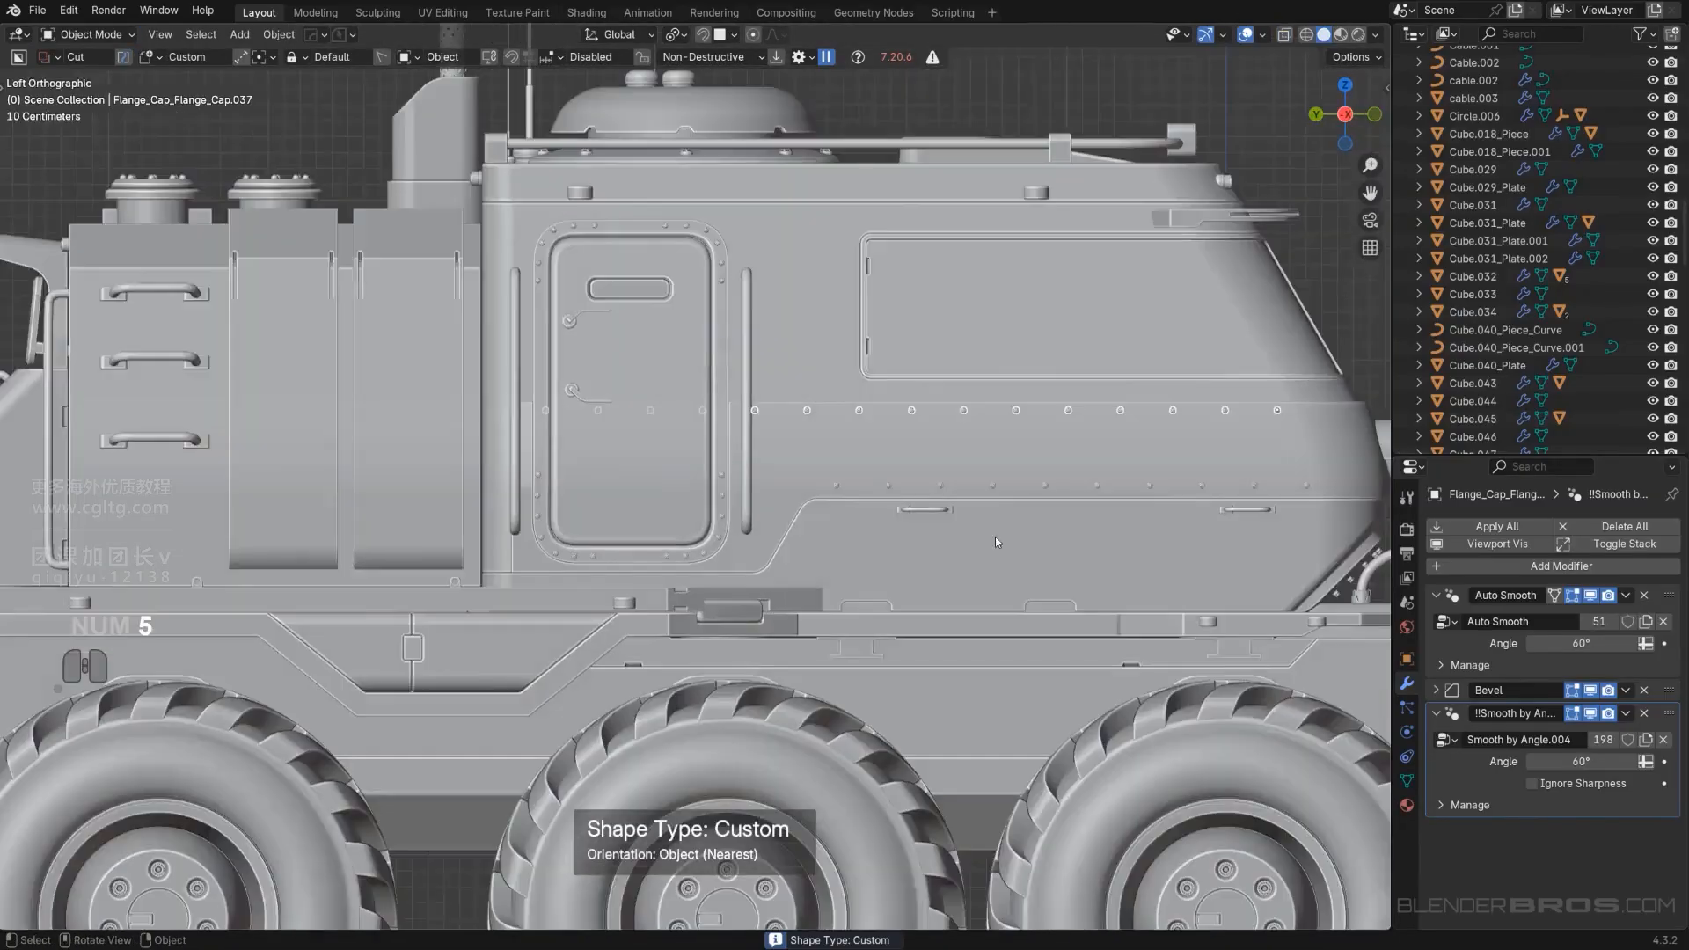
scroll(997, 533, up, 2)
click(1009, 442)
shift+middle_drag(979, 447, 776, 487)
scroll(757, 502, up, 2)
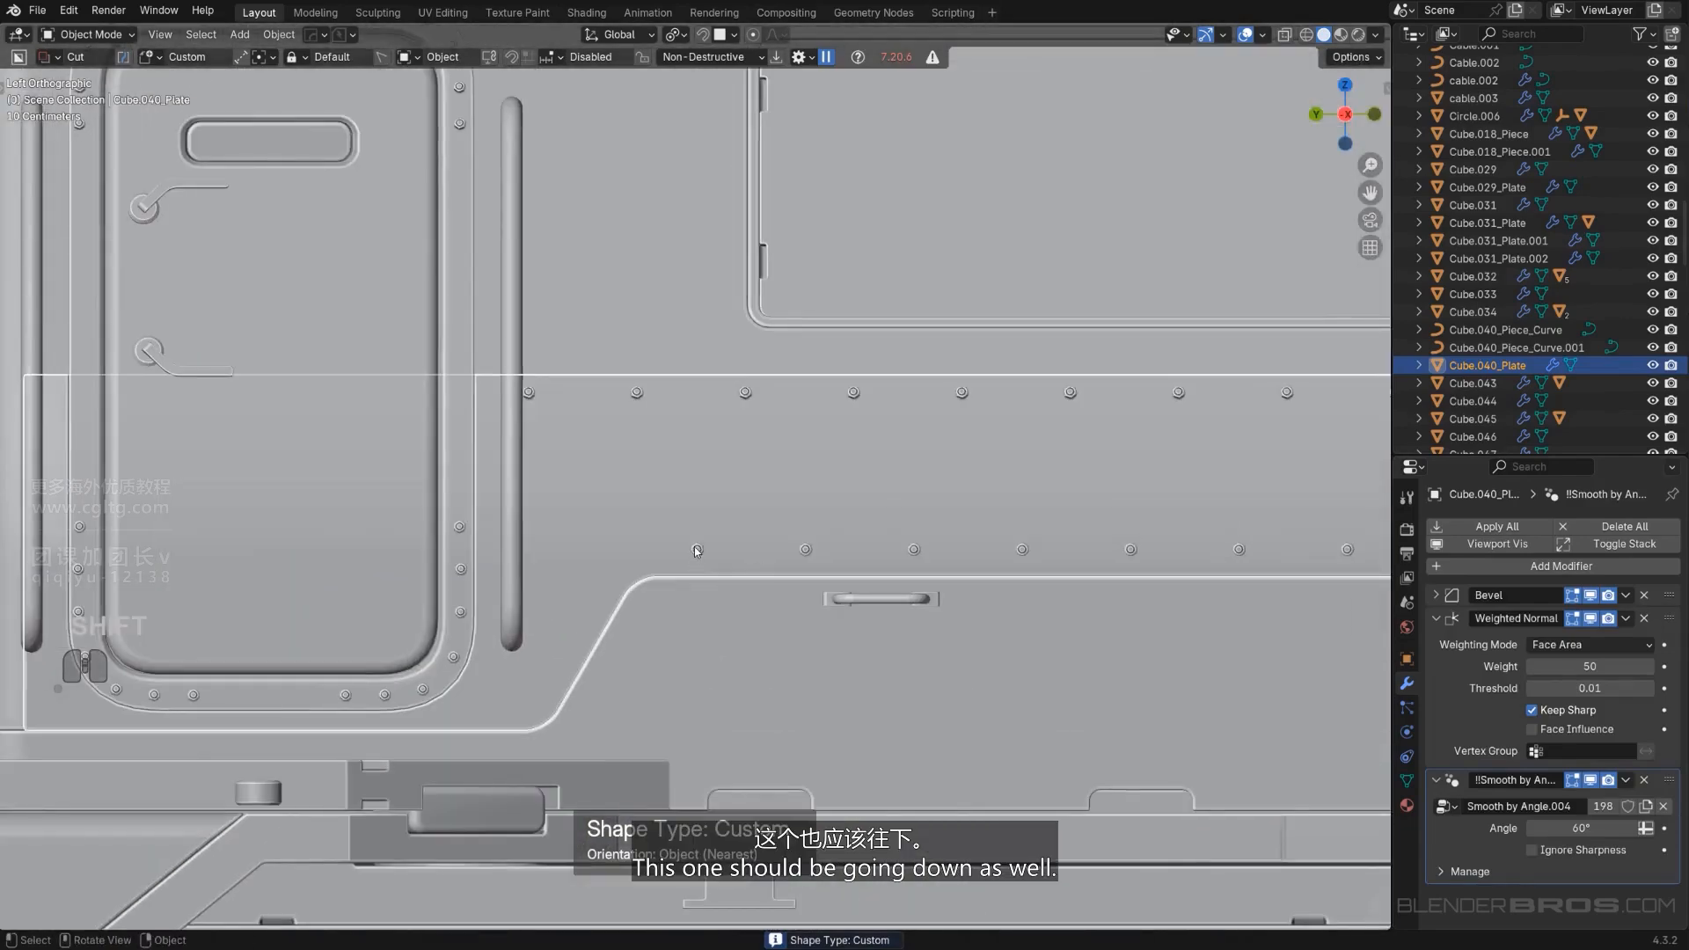
click(698, 551)
scroll(818, 584, down, 4)
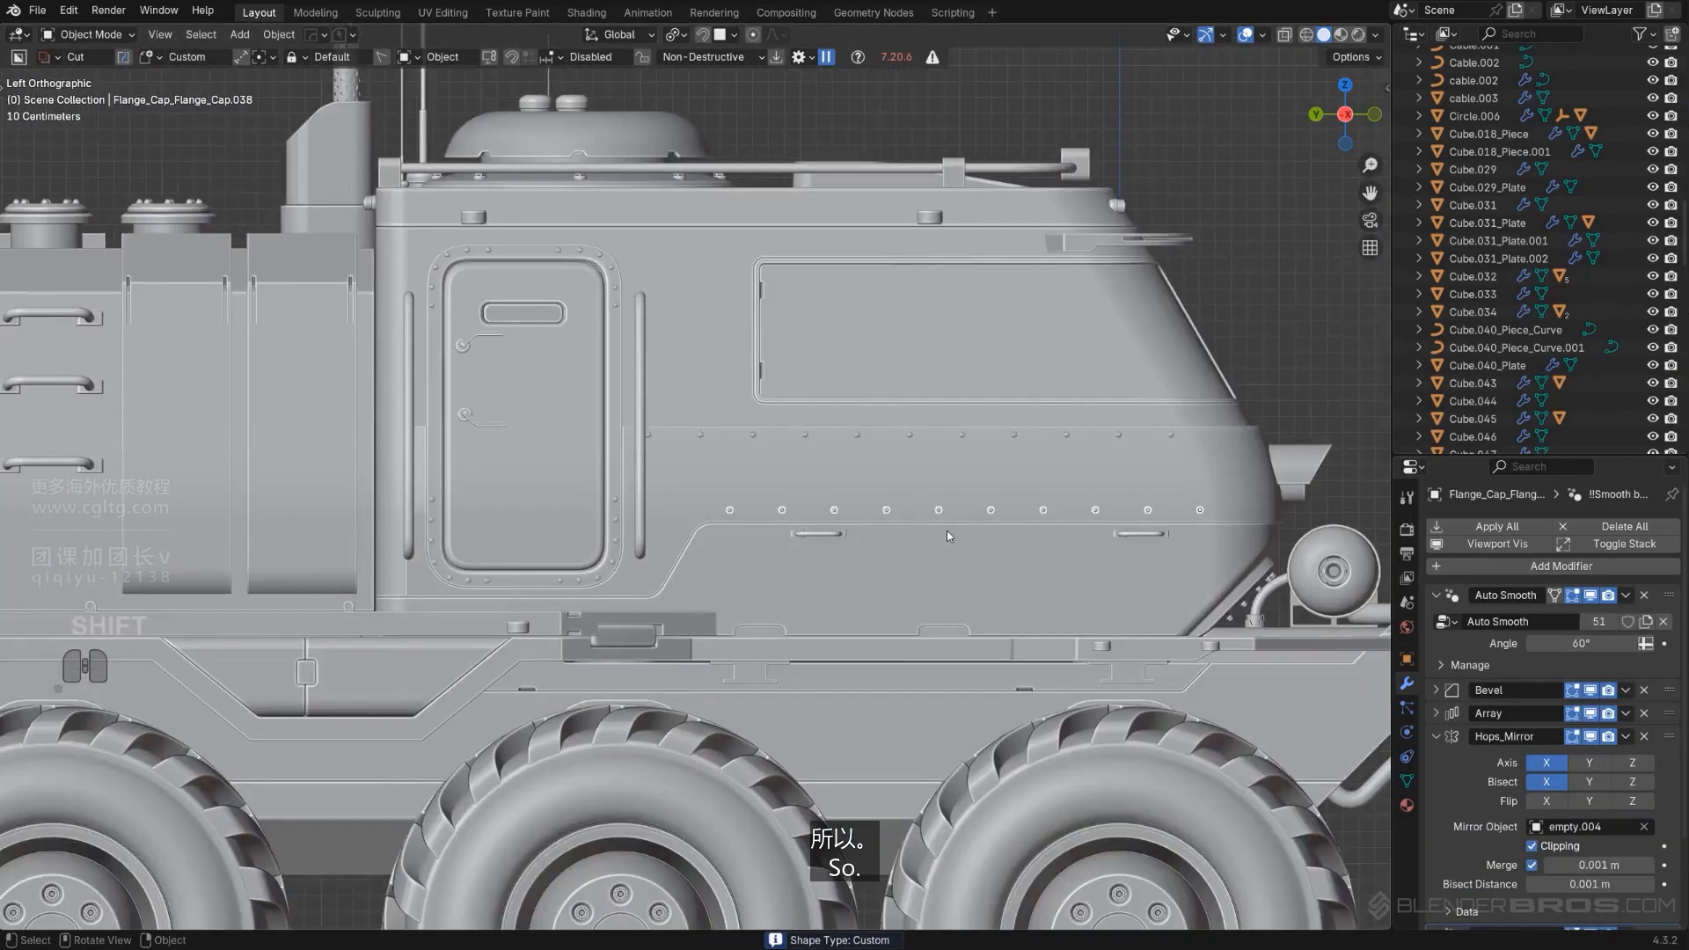
scroll(946, 530, up, 3)
scroll(750, 549, up, 2)
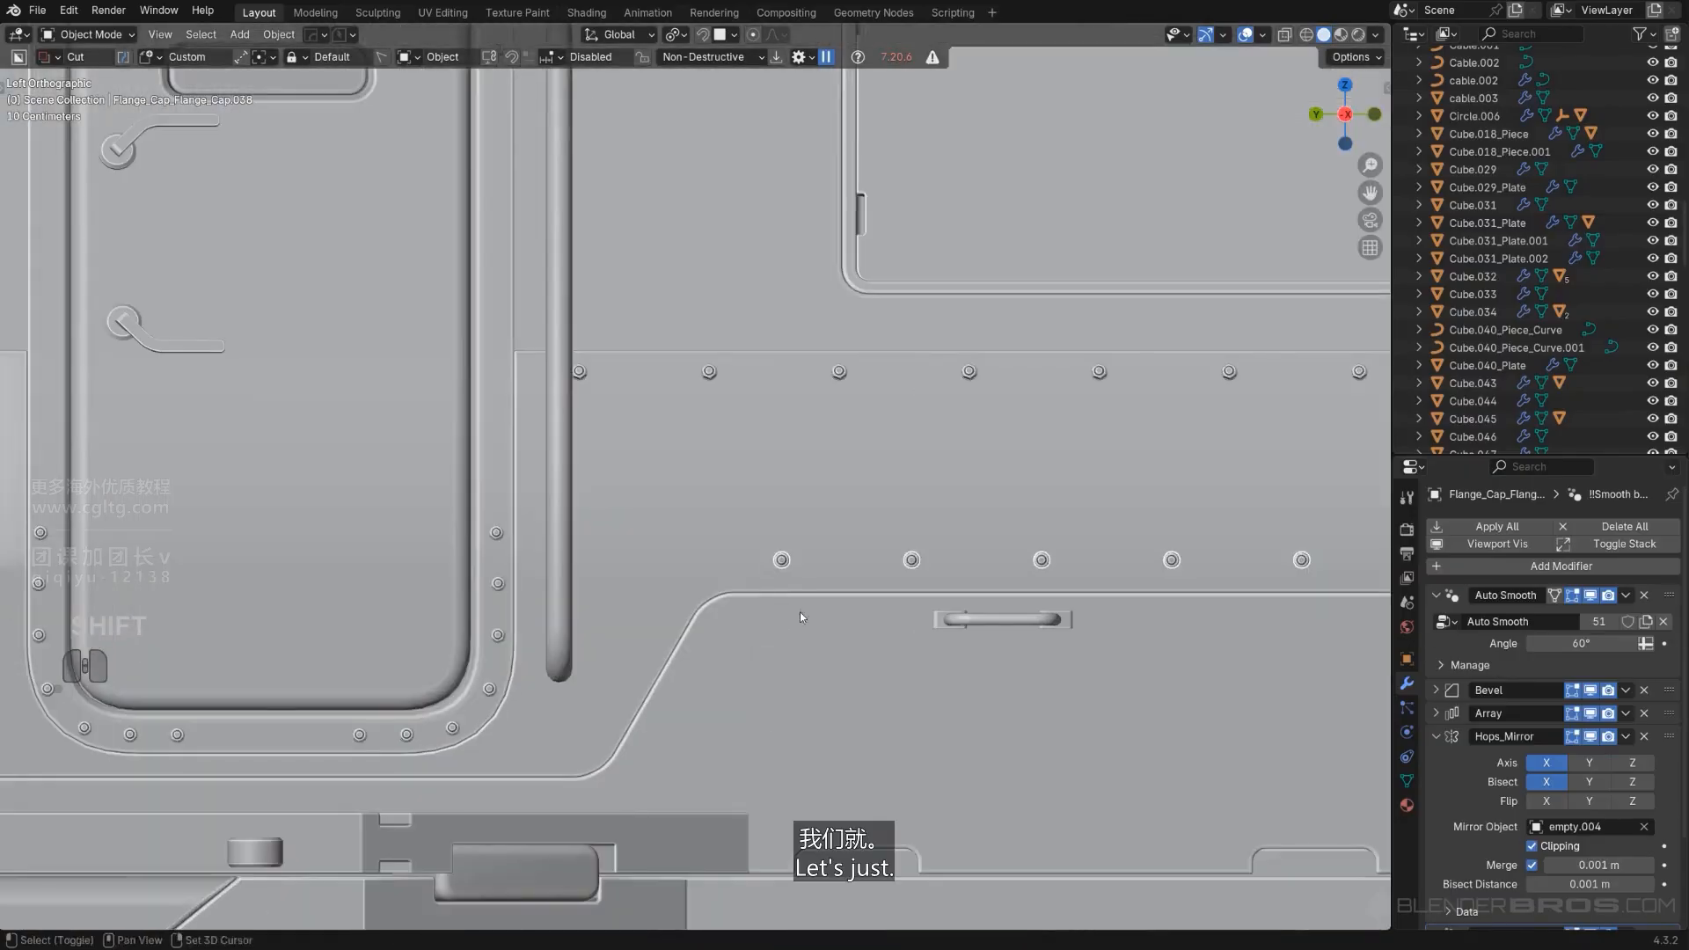
shift+middle_drag(801, 615, 870, 616)
scroll(887, 572, down, 4)
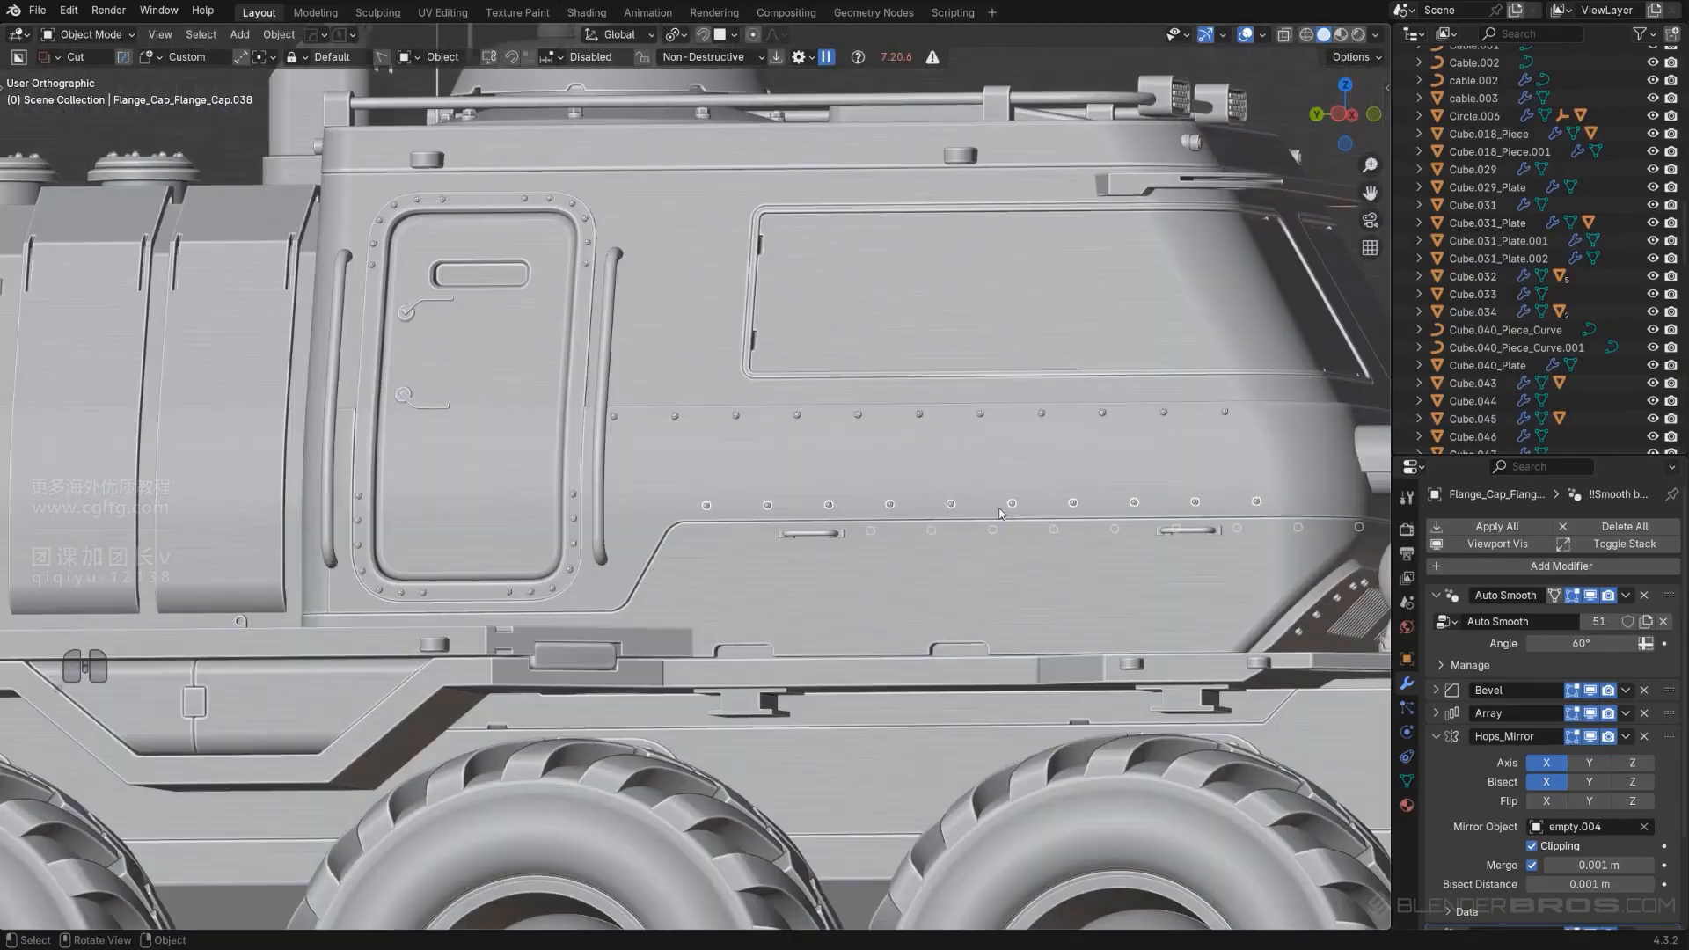
scroll(1037, 552, up, 1)
key(shift+d)
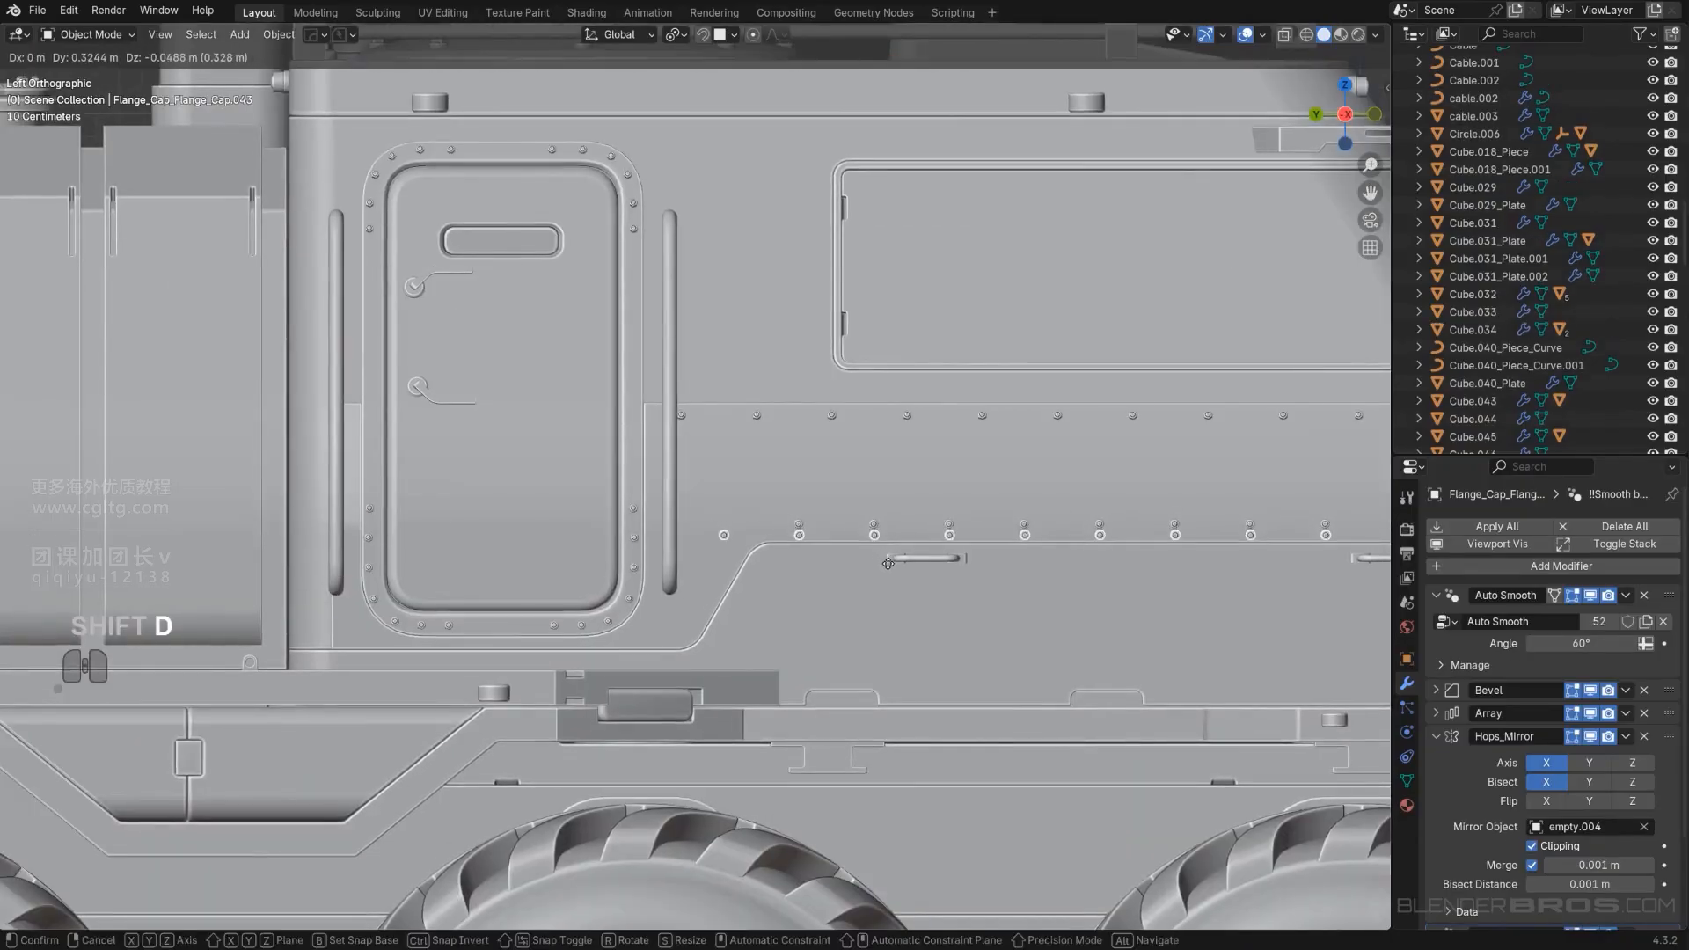
right_click(889, 563)
key(Delete)
Make a linked duplicate of the lower bolt row and remove the copy's Array modifier to leave a single bolt.
click(802, 525)
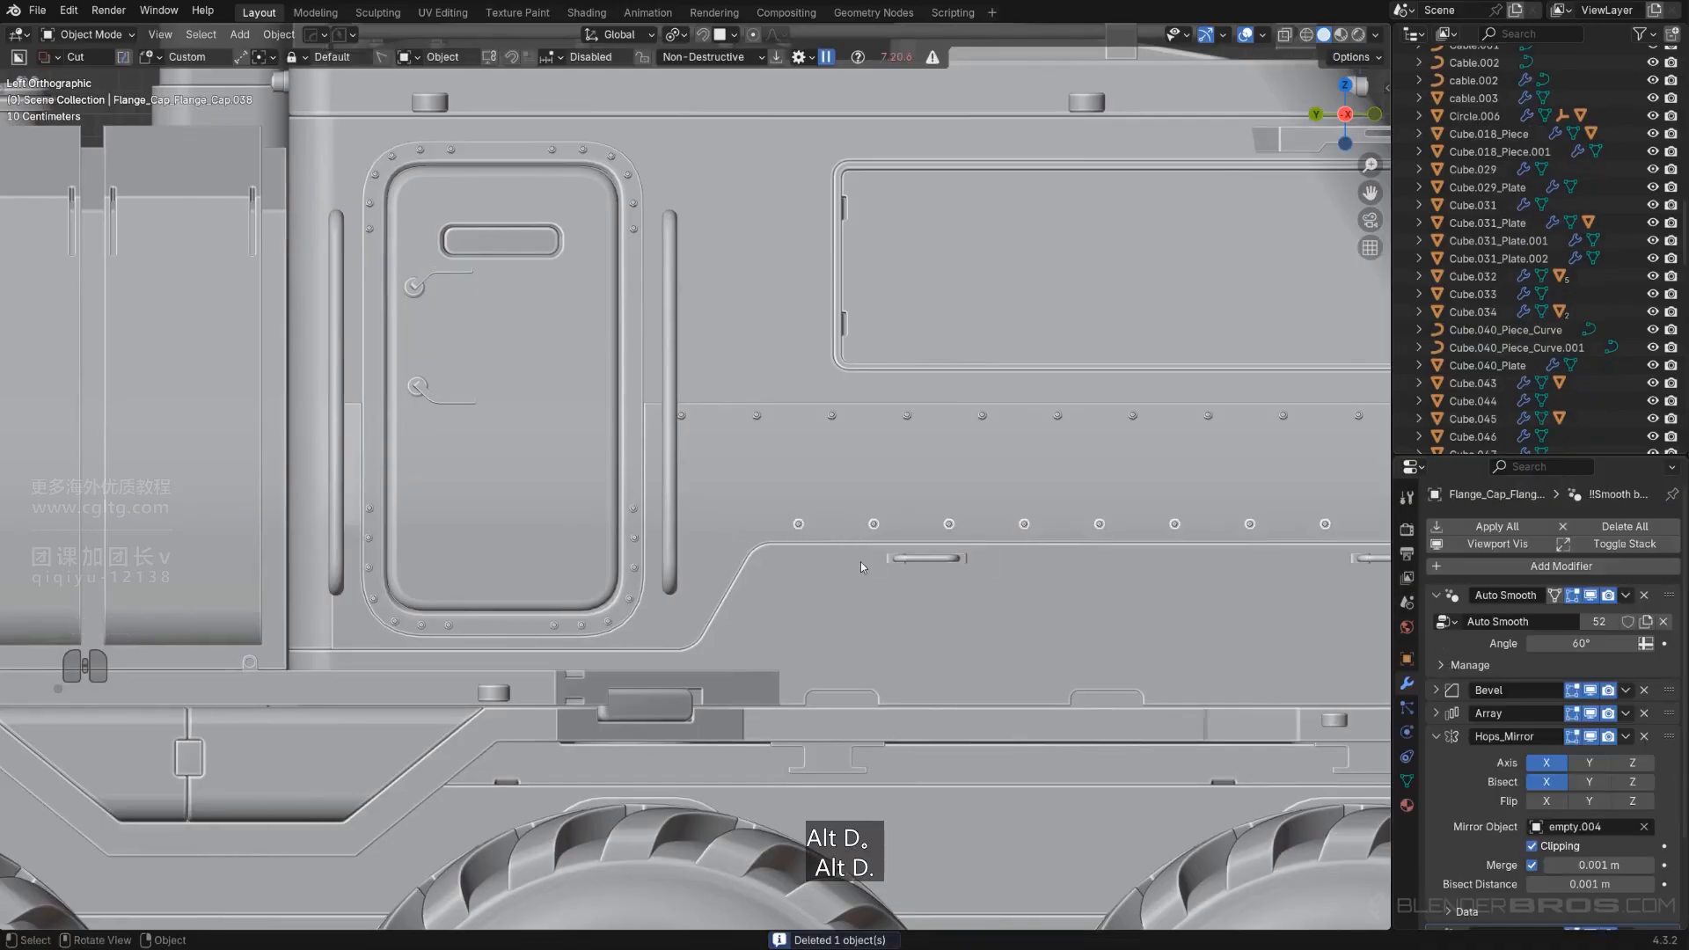
key(alt+d)
click(945, 564)
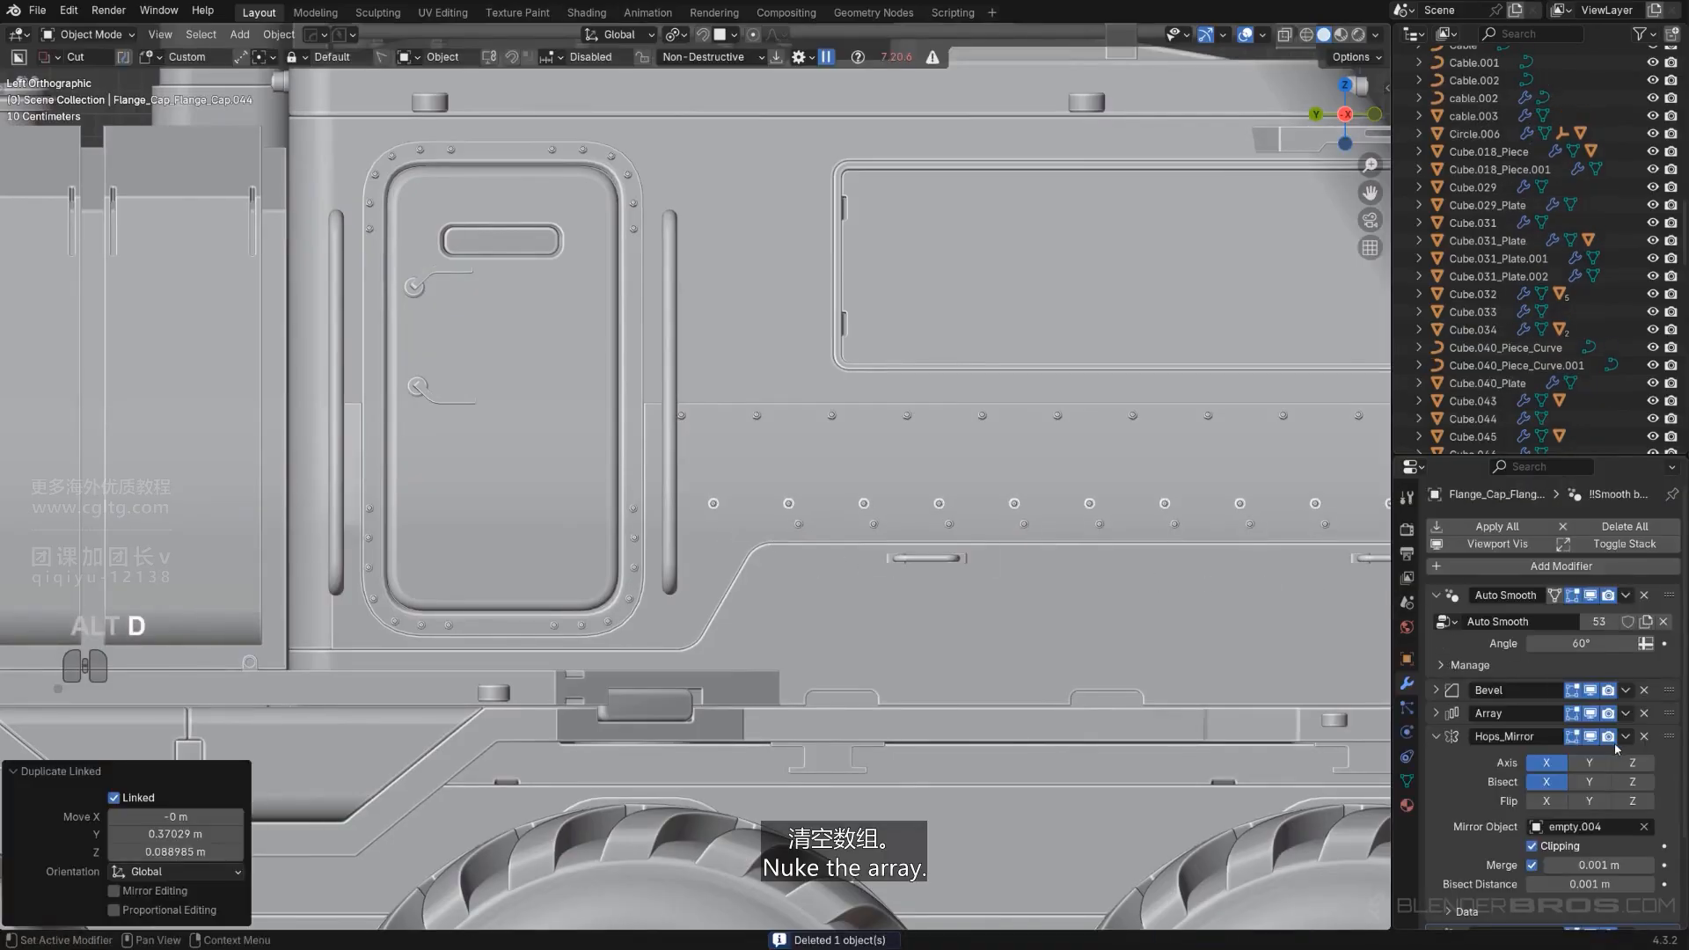
click(1643, 713)
Move the single bolt to the rear end of the lower row, just above the plate's slanted corner.
scroll(862, 542, down, 4)
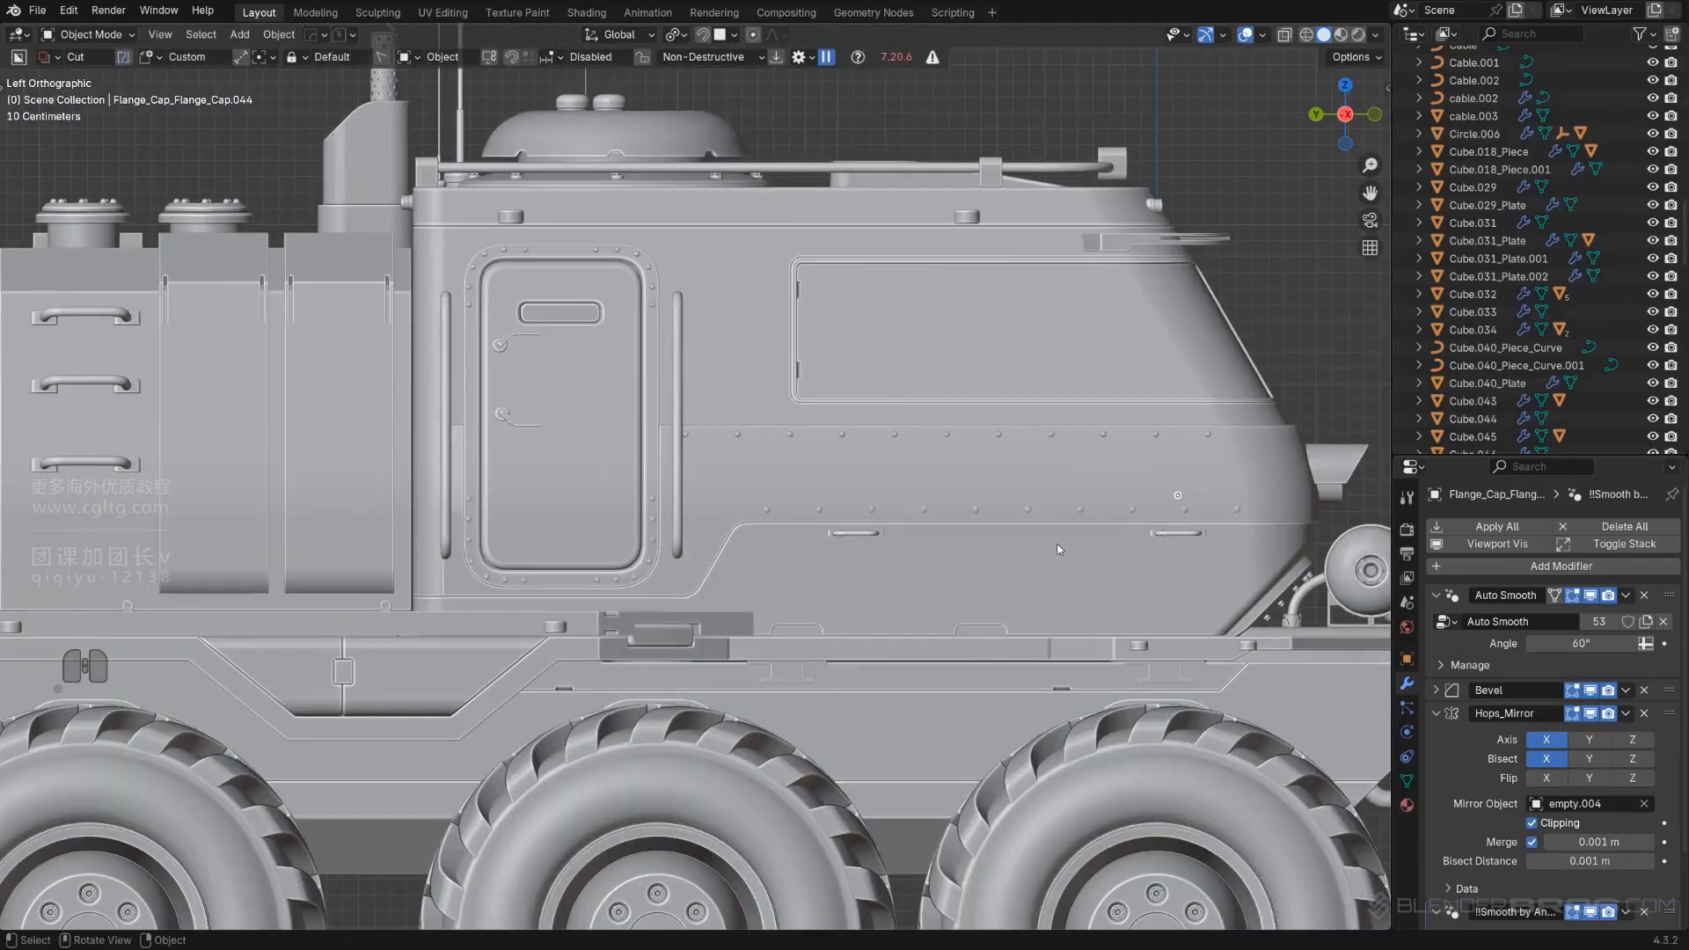
key(g)
click(738, 547)
scroll(757, 541, up, 7)
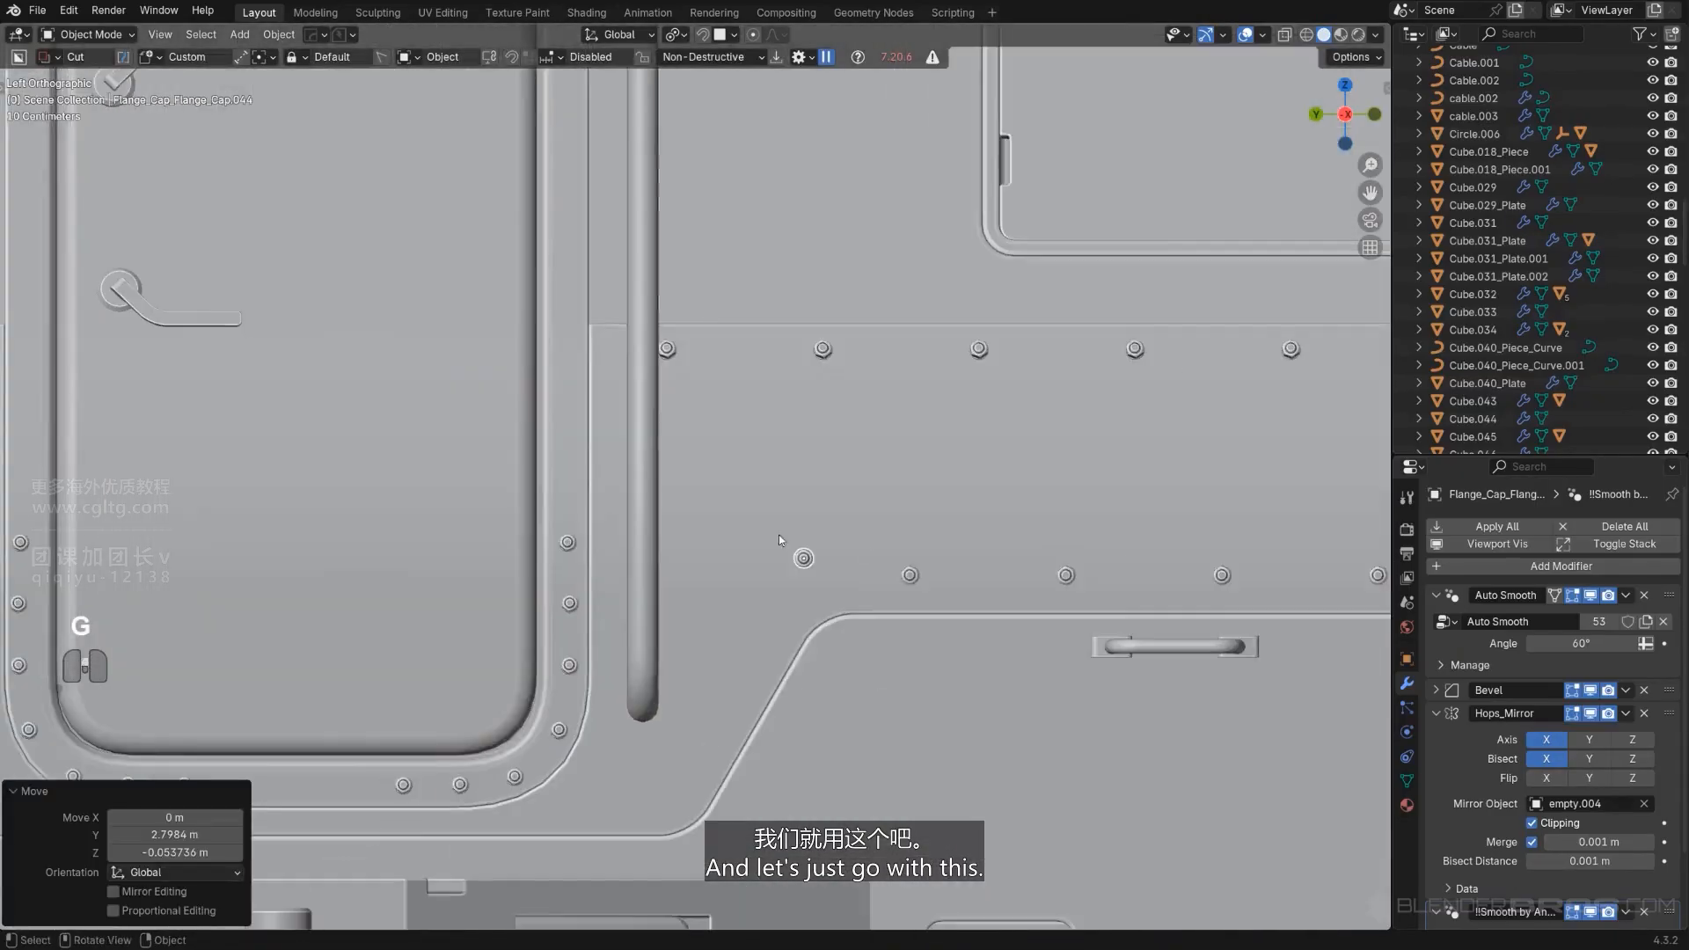
shift+middle_drag(840, 526, 817, 481)
key(g)
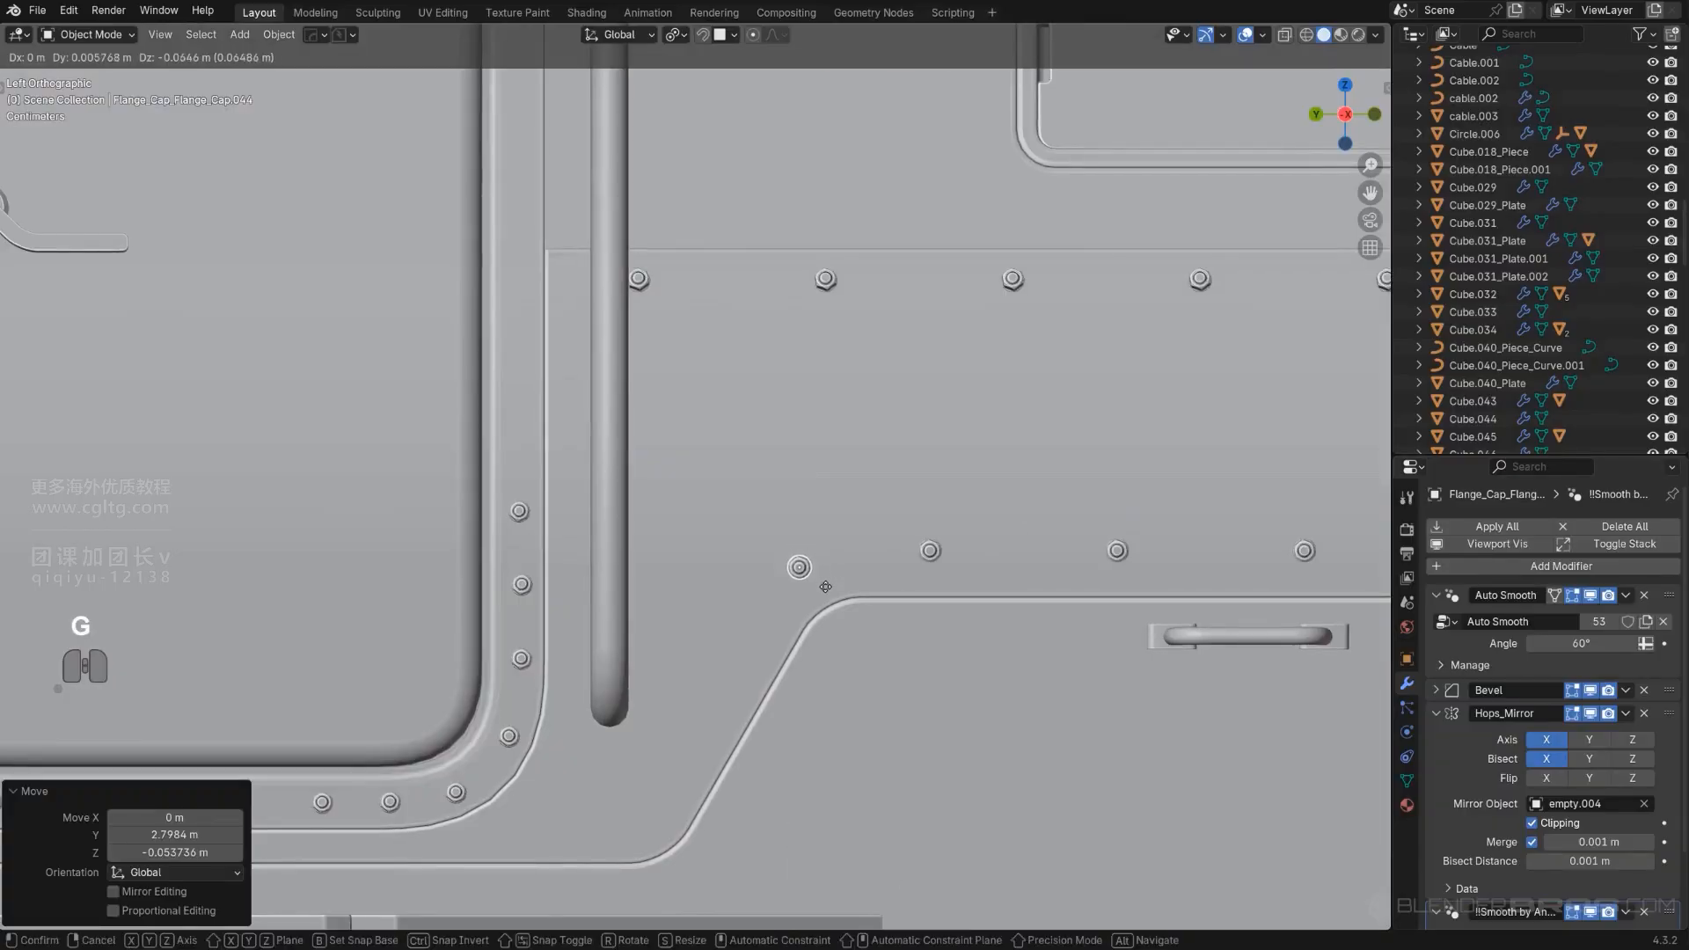
click(826, 587)
Place two linked duplicates of the corner bolt down along the plate's slanted edge.
key(alt+d)
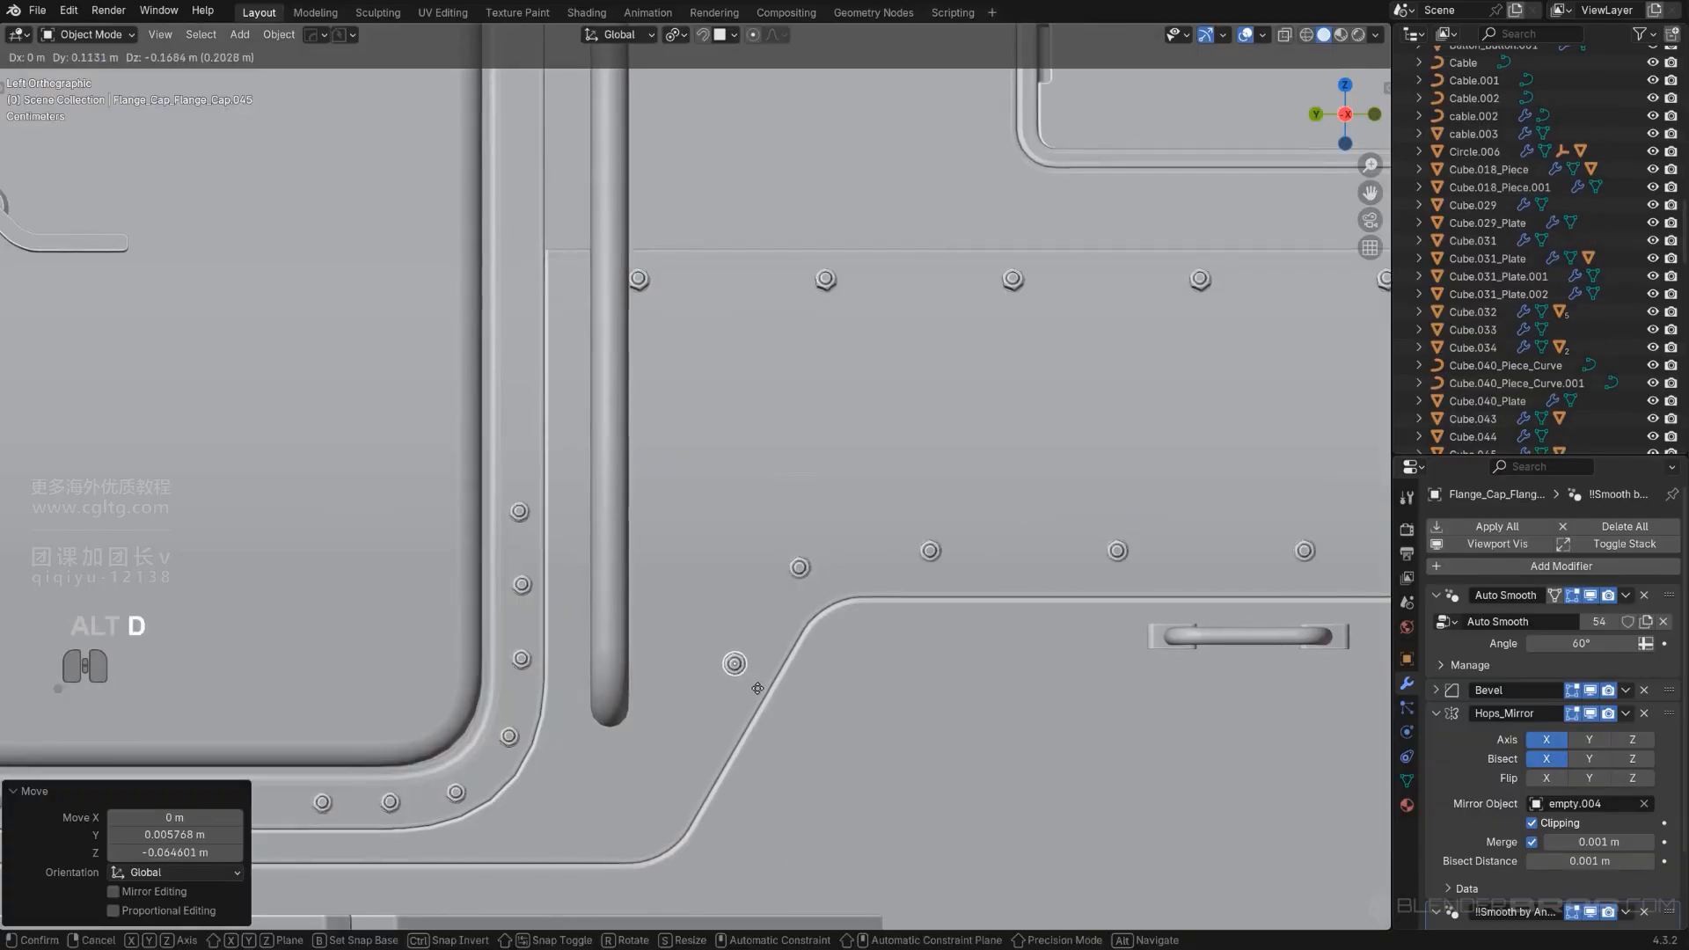
click(748, 701)
key(alt+d)
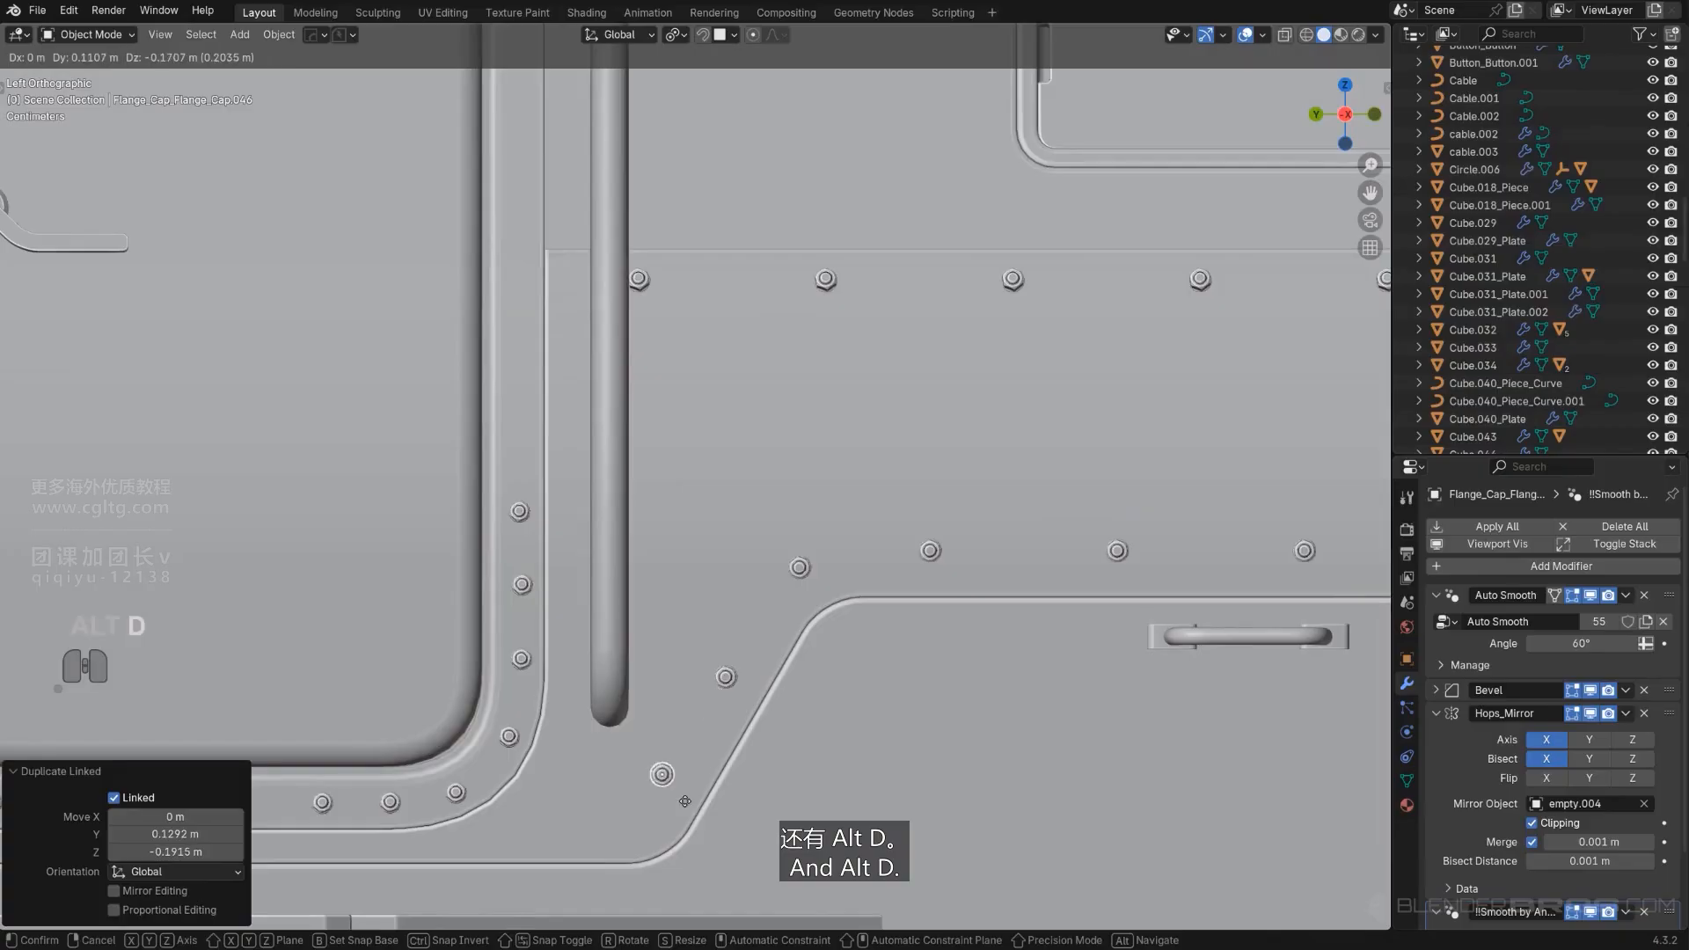
click(686, 830)
Nudge the uppermost corner bolt by about 0.027 m in Y and -0.013 m in Z.
click(799, 566)
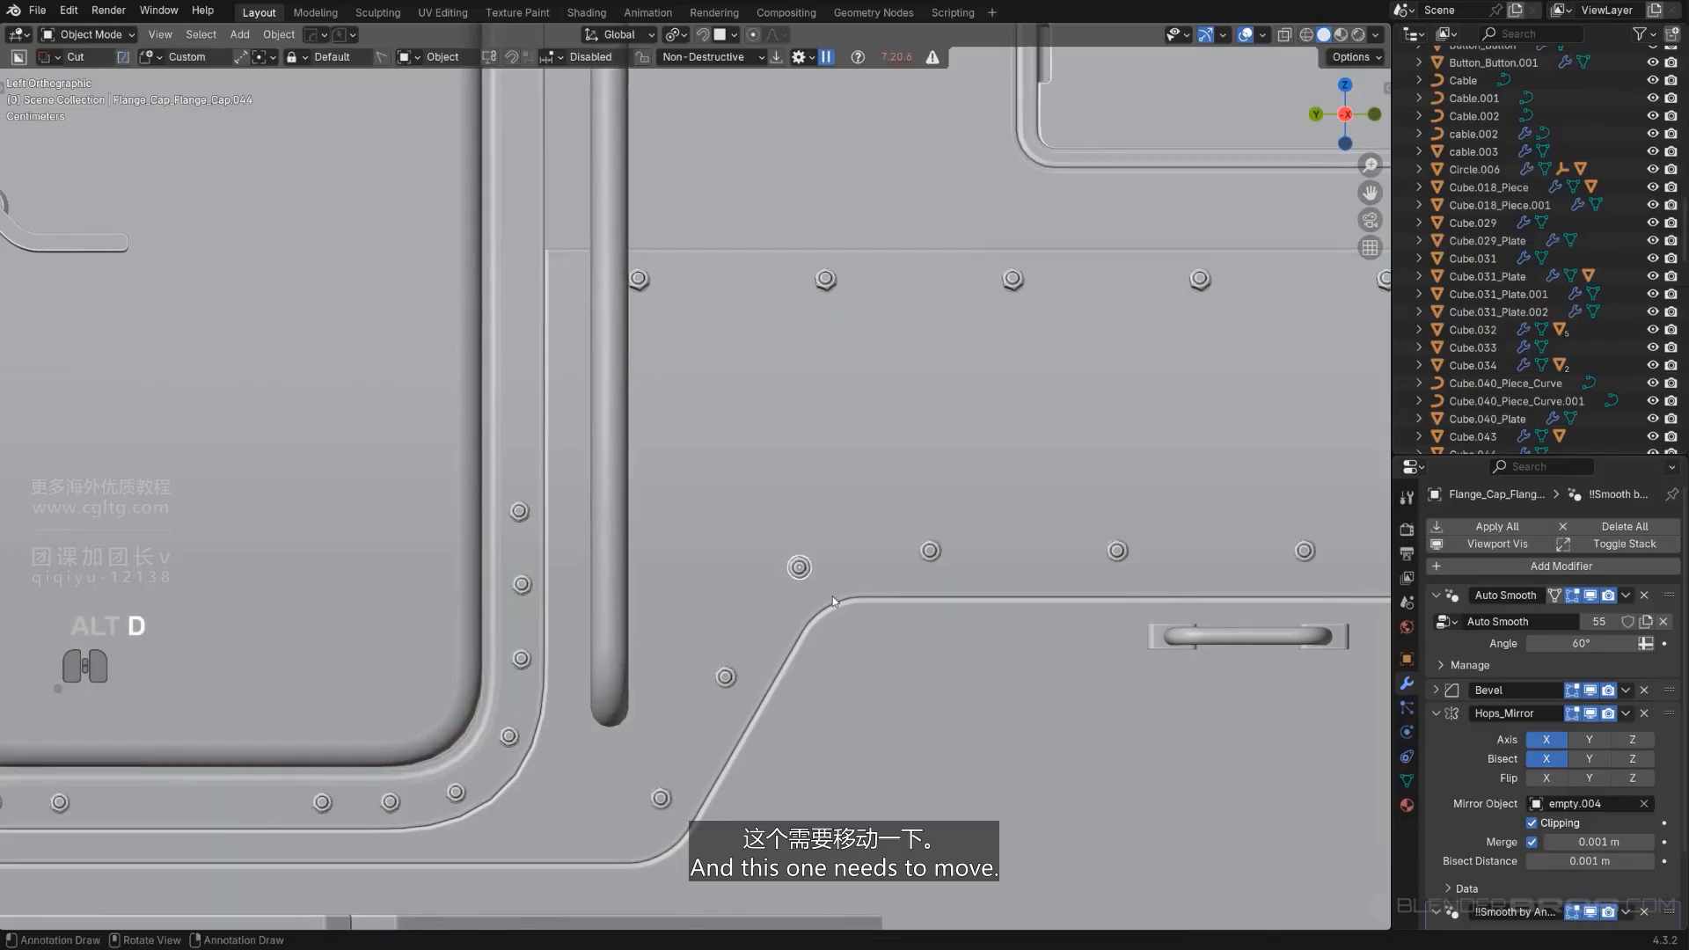
key(g)
click(690, 635)
Check from an angled view how the corner bolts and the two bolt rows sit on the side plate's surface.
shift+middle_drag(690, 635, 176, 640)
scroll(176, 640, down, 5)
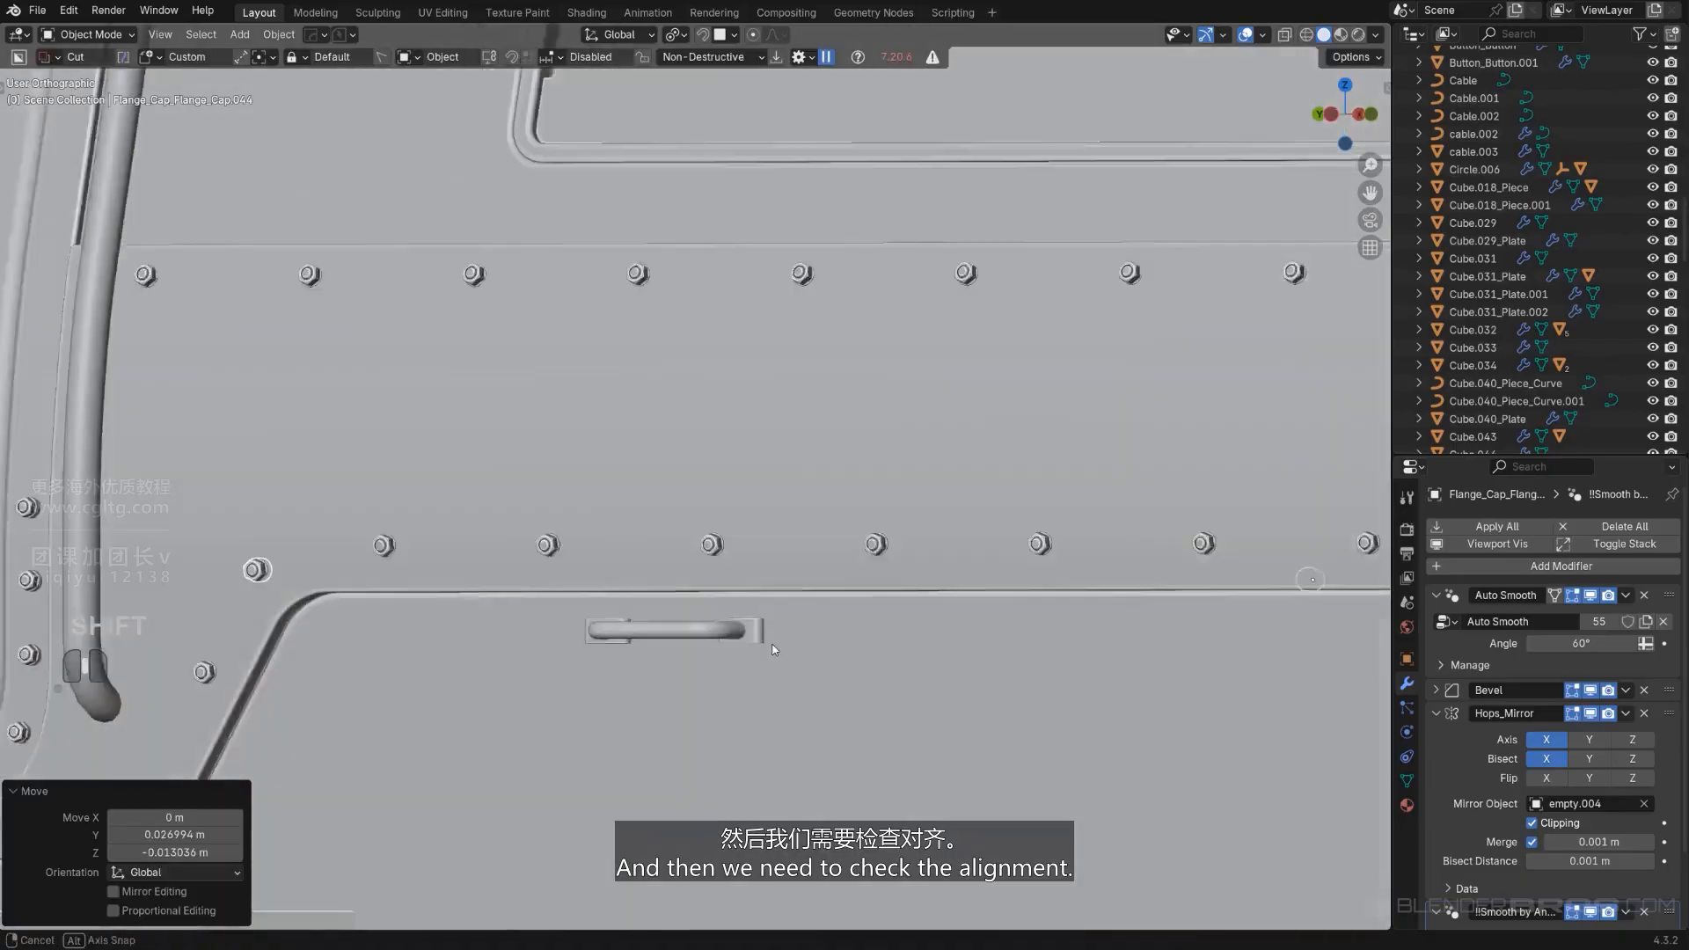
shift+middle_drag(1036, 577, 907, 590)
scroll(868, 577, up, 1)
scroll(880, 590, up, 2)
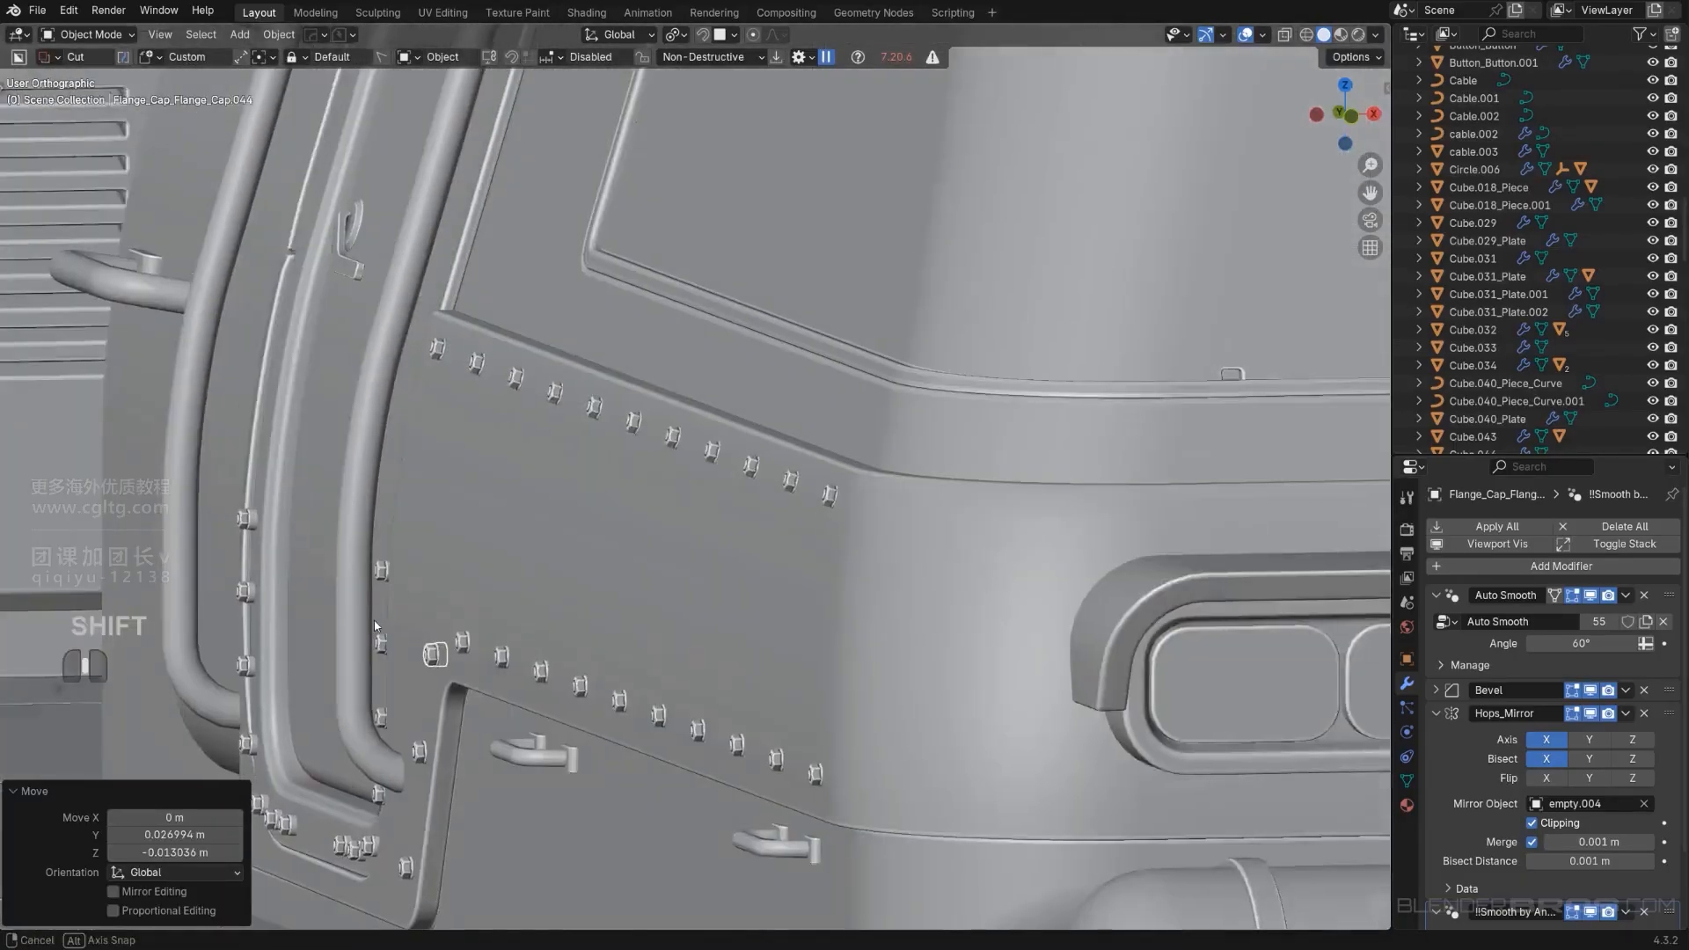
shift+middle_drag(433, 626, 636, 485)
scroll(636, 485, up, 3)
shift+middle_drag(580, 684, 645, 492)
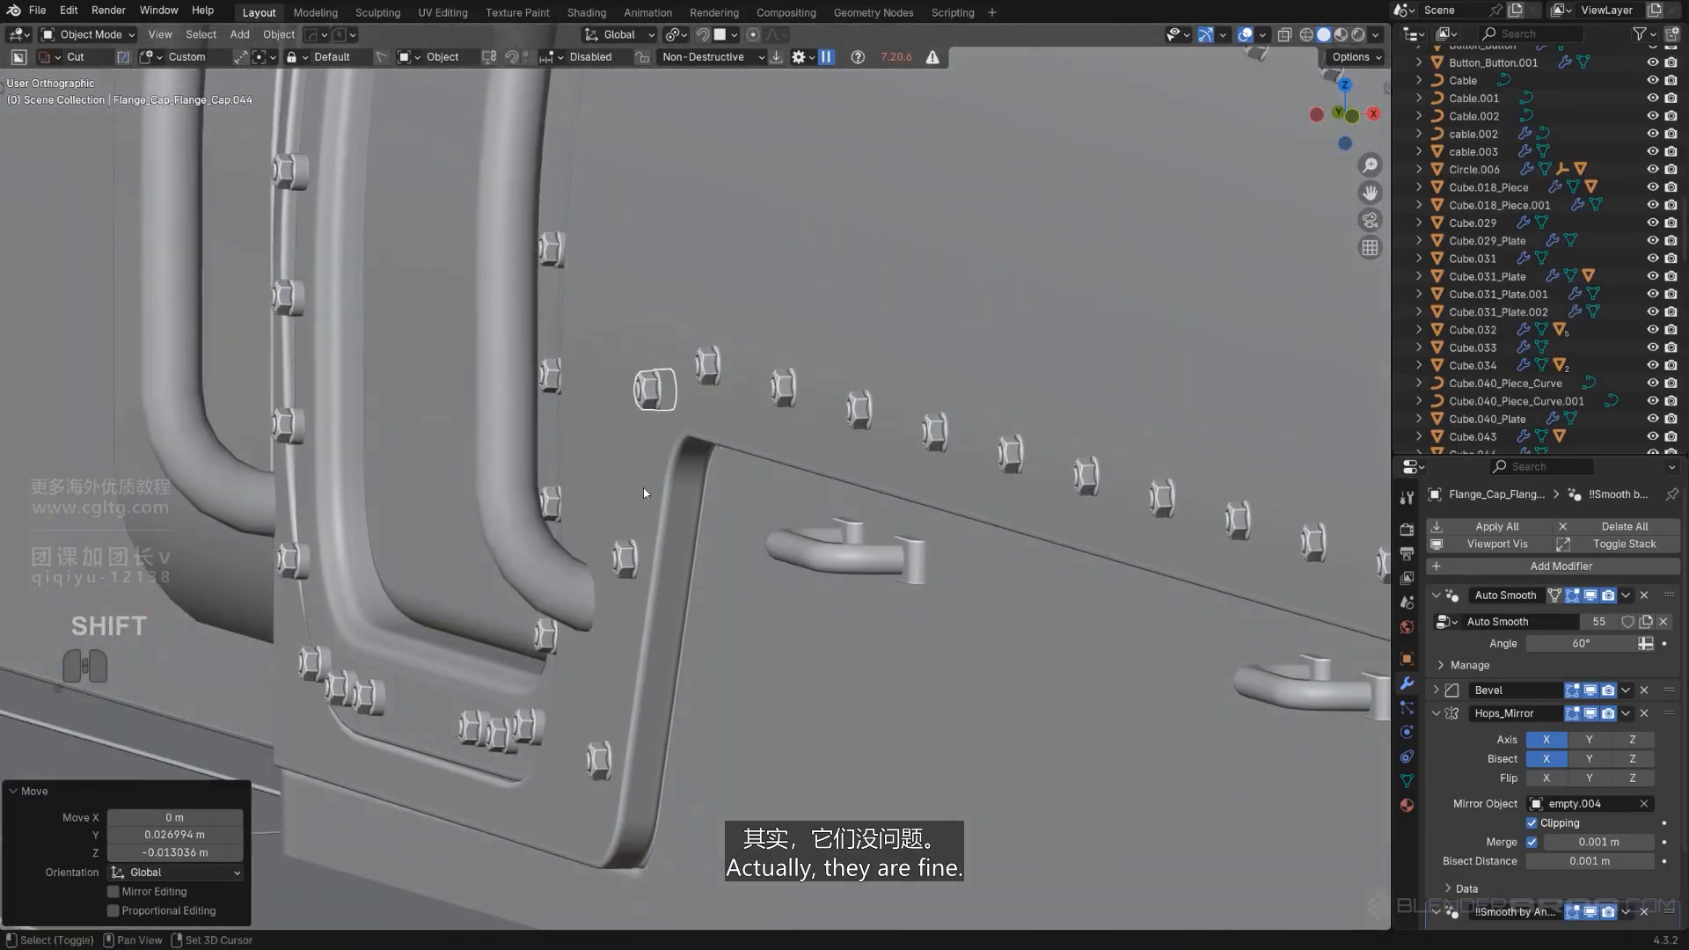
scroll(667, 423, down, 3)
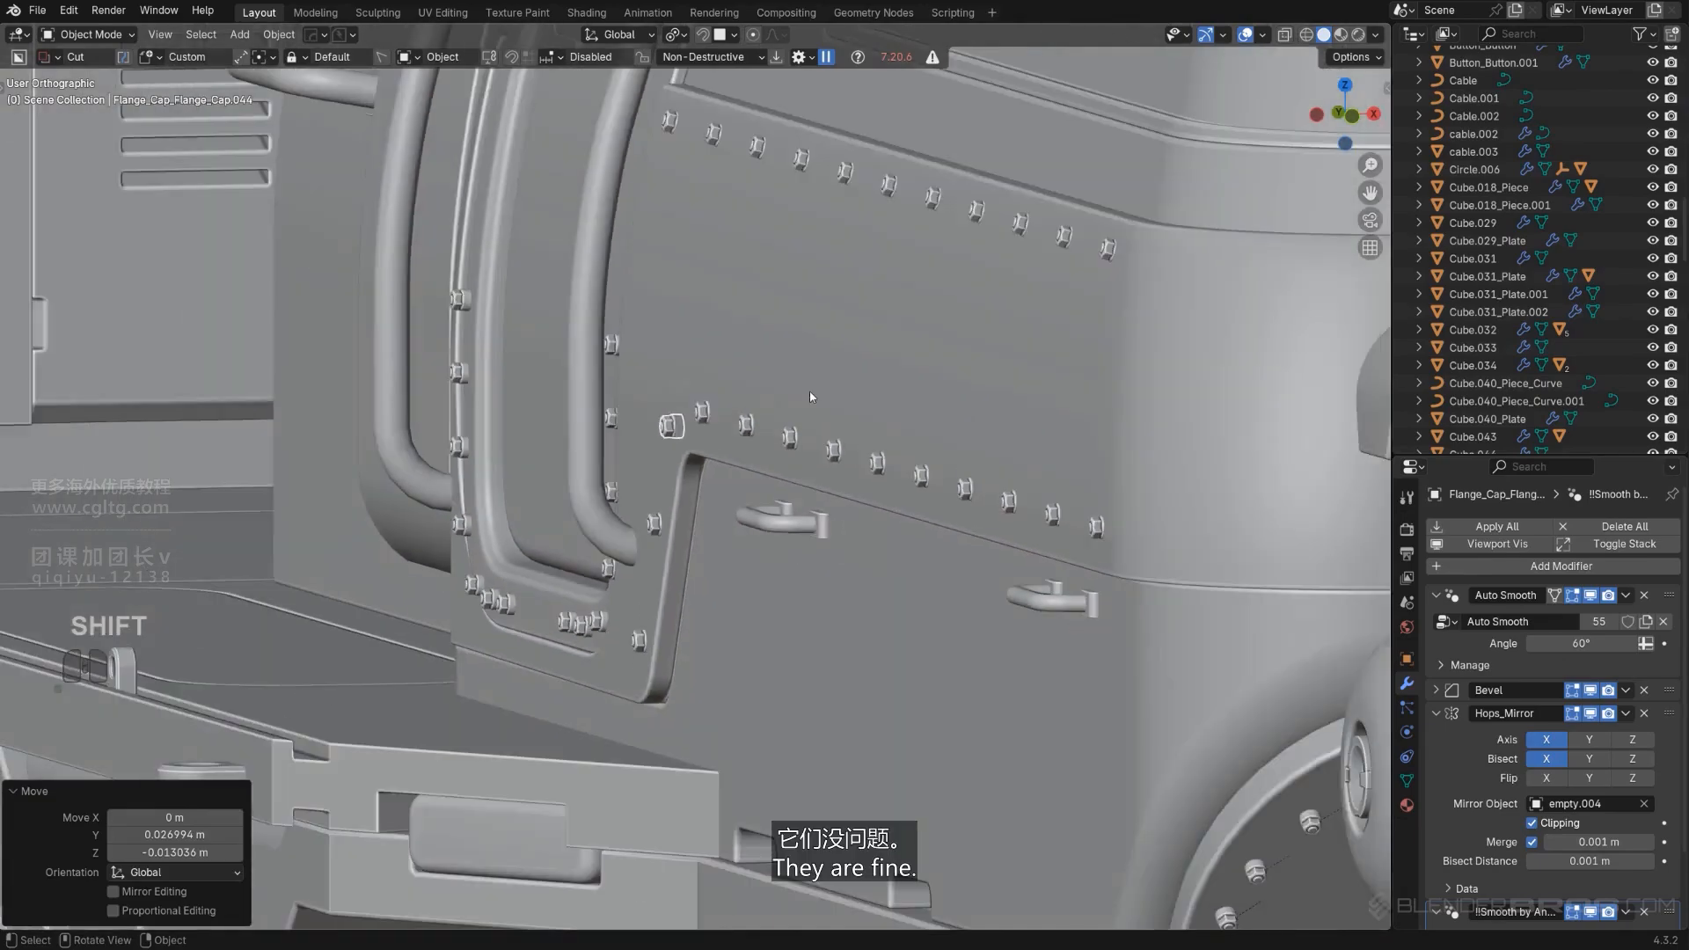
click(809, 389)
alt+middle_drag(809, 389, 826, 426)
scroll(871, 435, down, 6)
Examine the vehicle's opposite side and the nose area between the headlights in the orthographic views.
shift+middle_drag(922, 403, 744, 423)
key(alt+a)
key(KP_5)
shift+middle_drag(748, 431, 848, 543)
scroll(847, 543, up, 1)
scroll(848, 544, up, 1)
shift+middle_drag(731, 492, 794, 523)
scroll(845, 576, up, 2)
scroll(843, 577, down, 2)
key(KP_5)
key(KP_5)
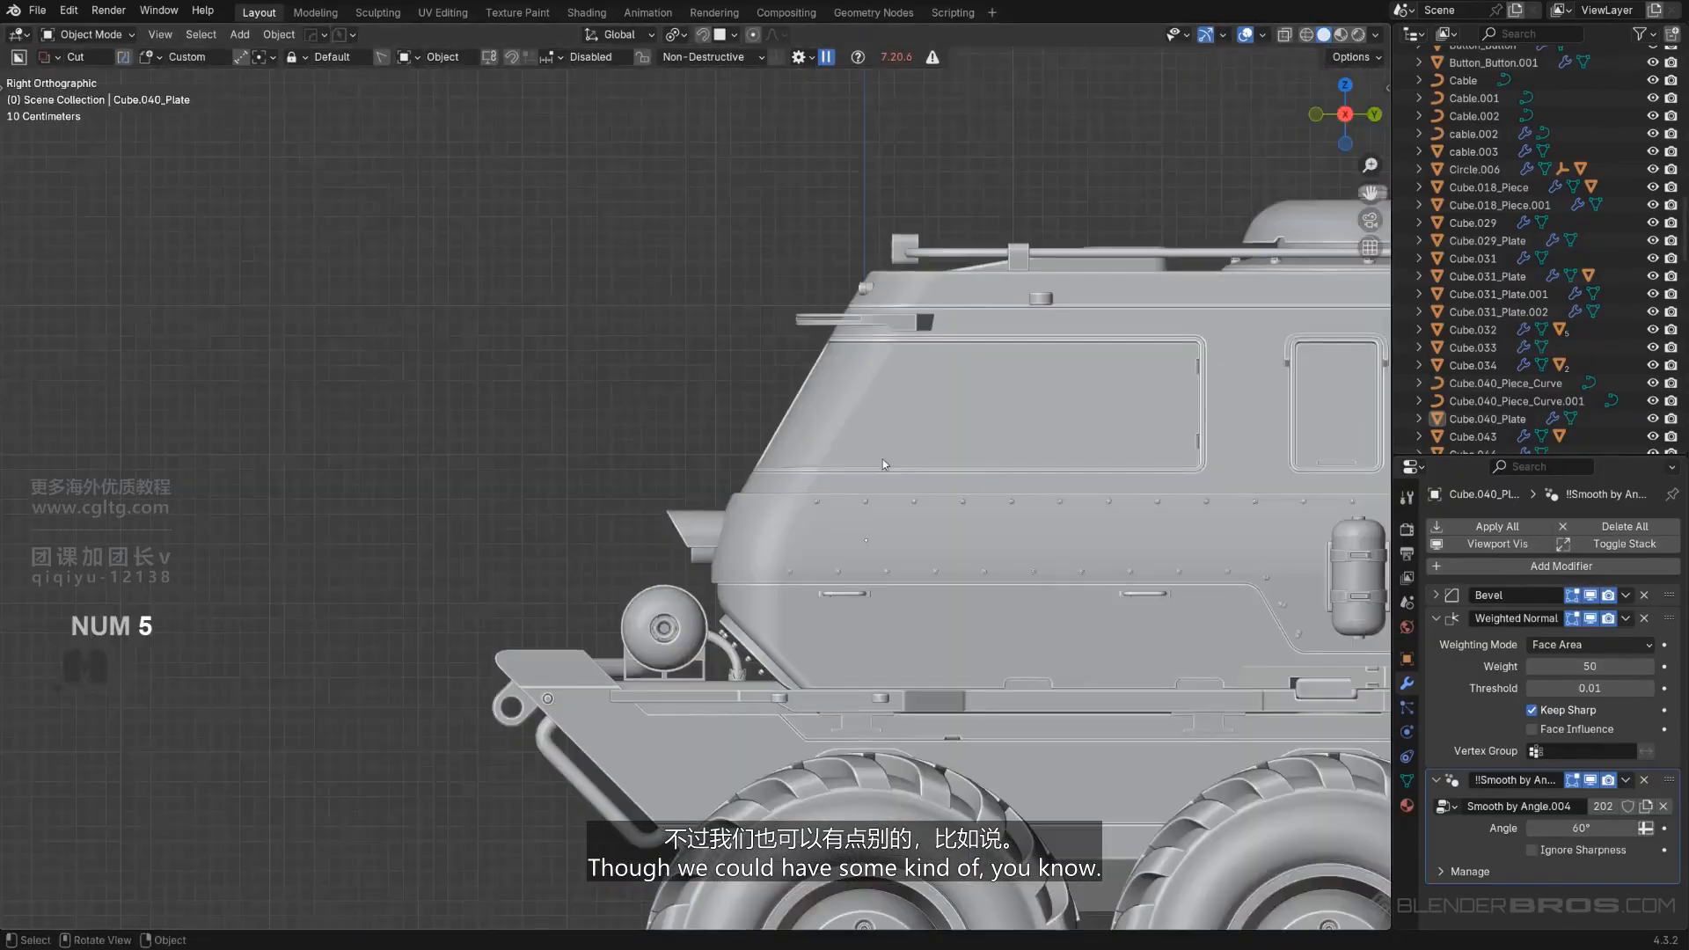
alt+middle_drag(884, 459, 838, 600)
scroll(827, 589, up, 1)
shift+middle_drag(477, 511, 640, 468)
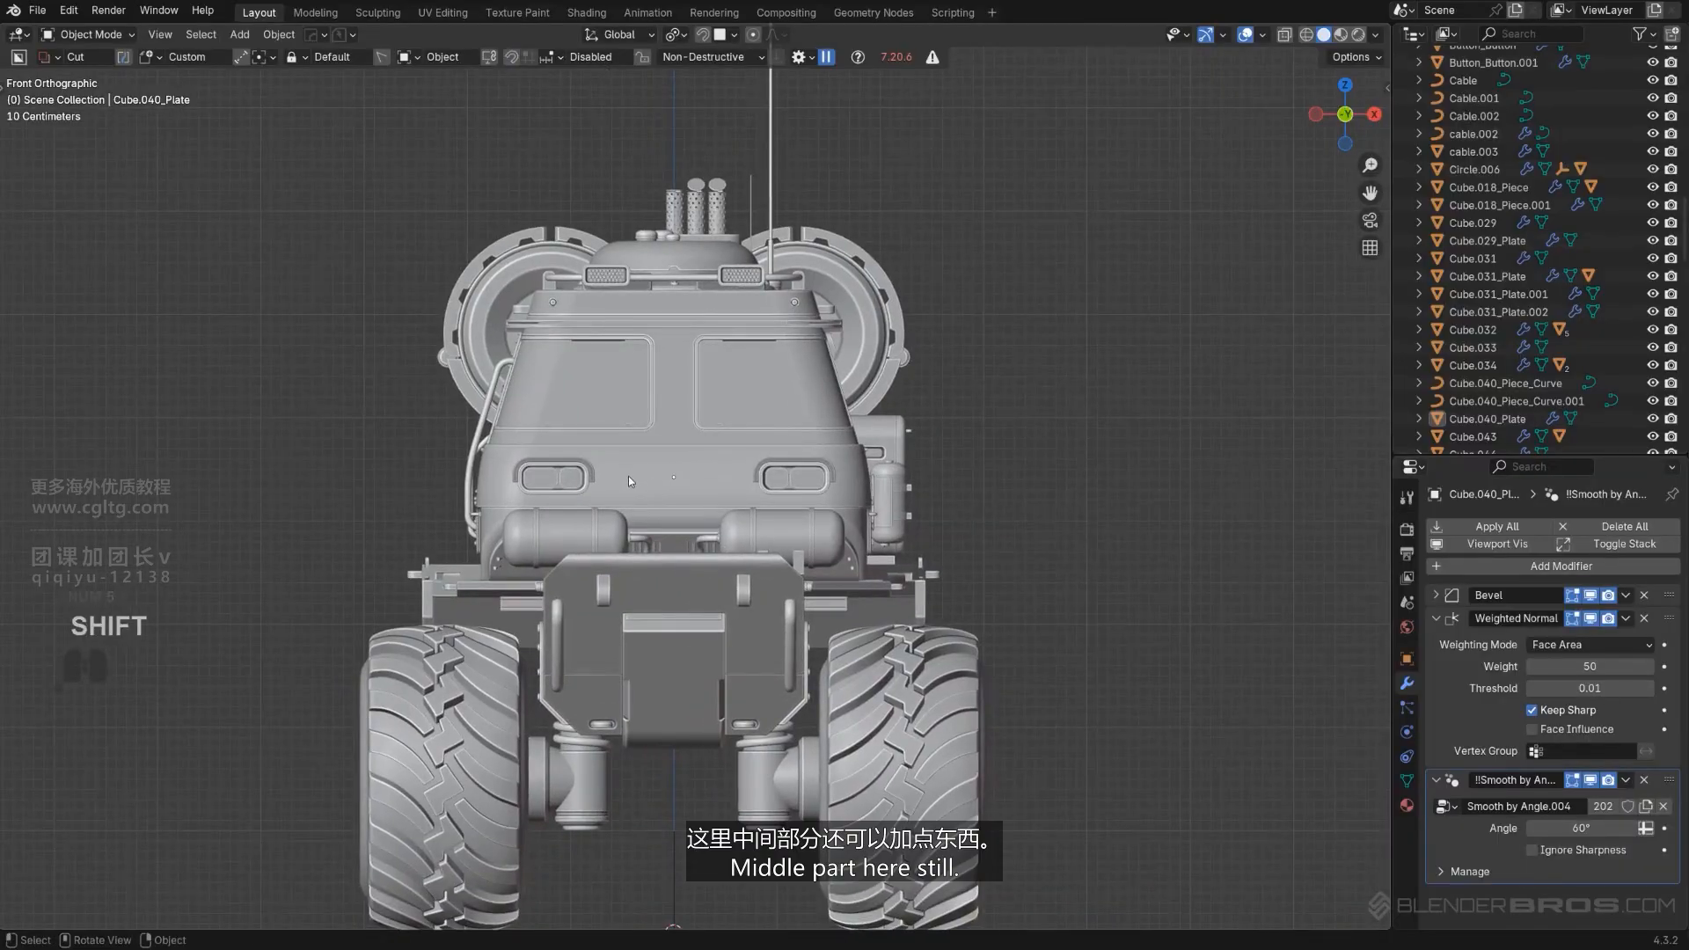
scroll(642, 488, up, 3)
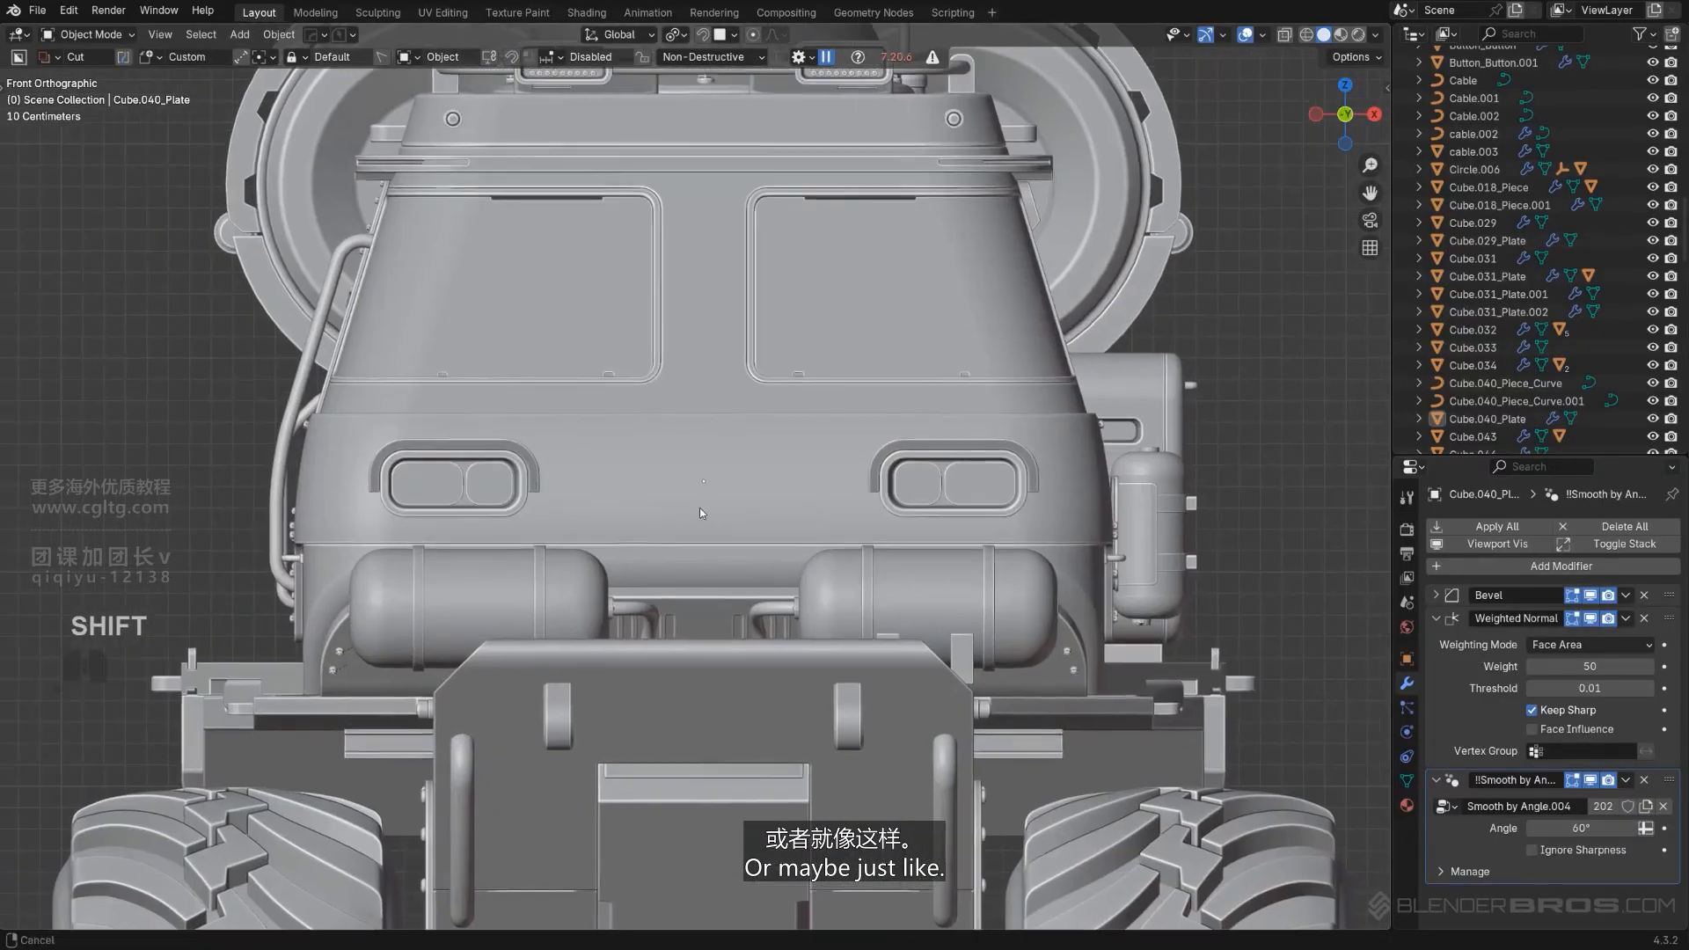
Cut a box notch about 0.849 by 0.187 into the middle of the front plate's lower edge with BoxCutter.
click(605, 525)
scroll(605, 526, up, 2)
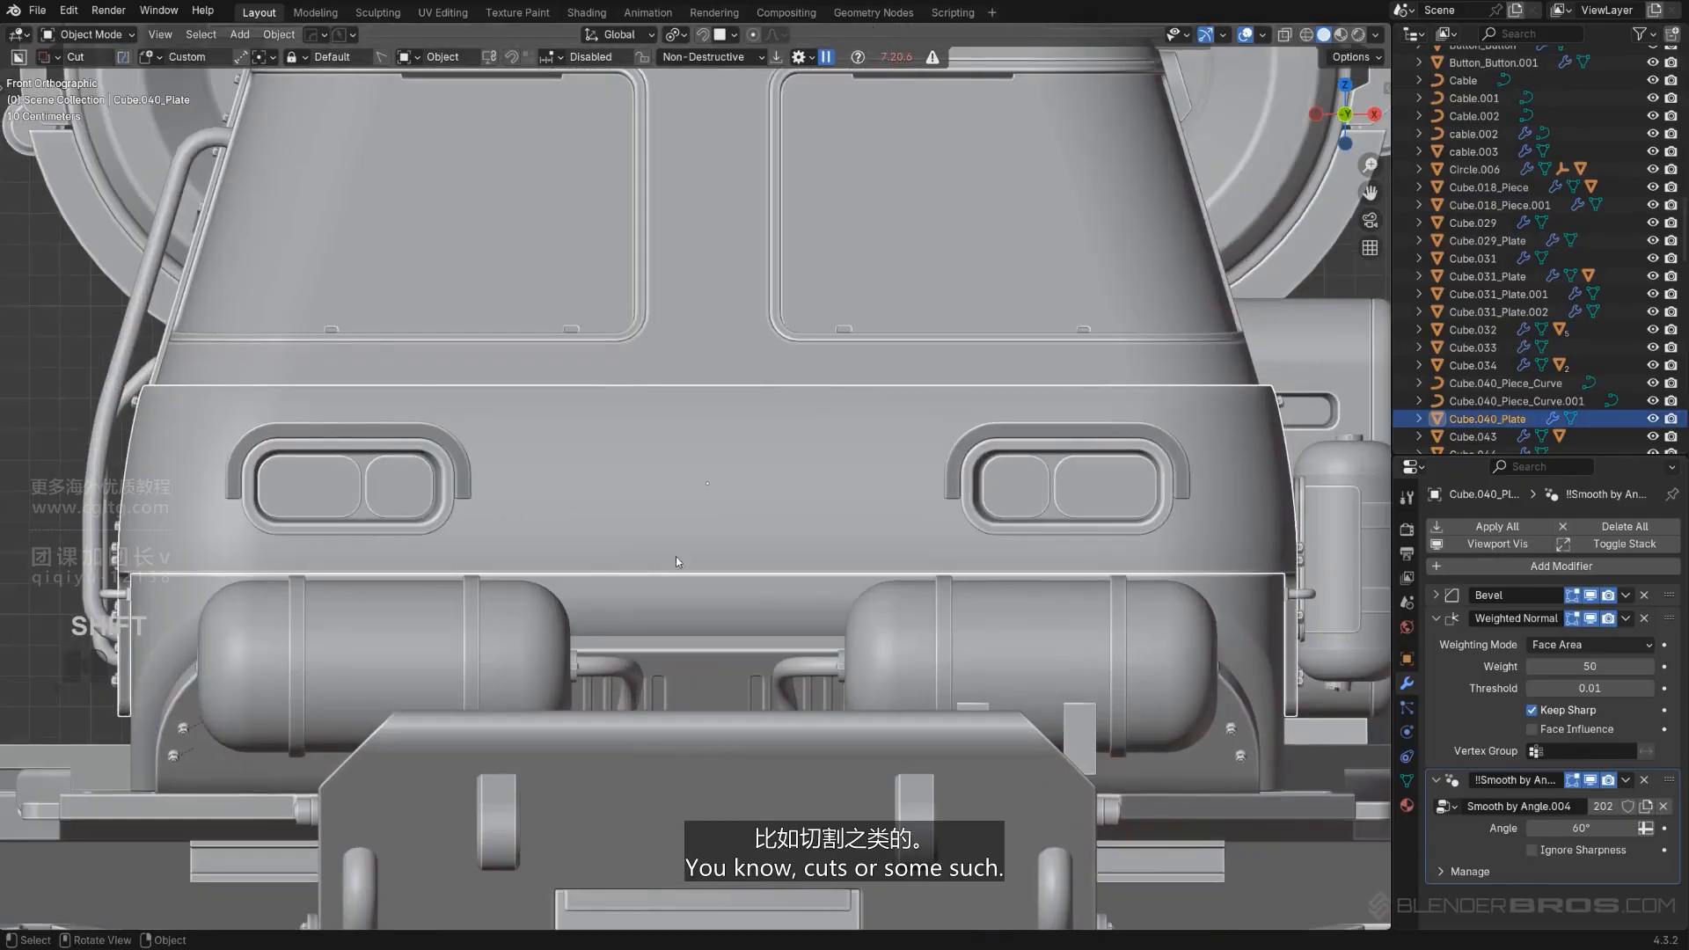
scroll(676, 560, down, 2)
scroll(674, 554, up, 1)
key(d)
click(669, 498)
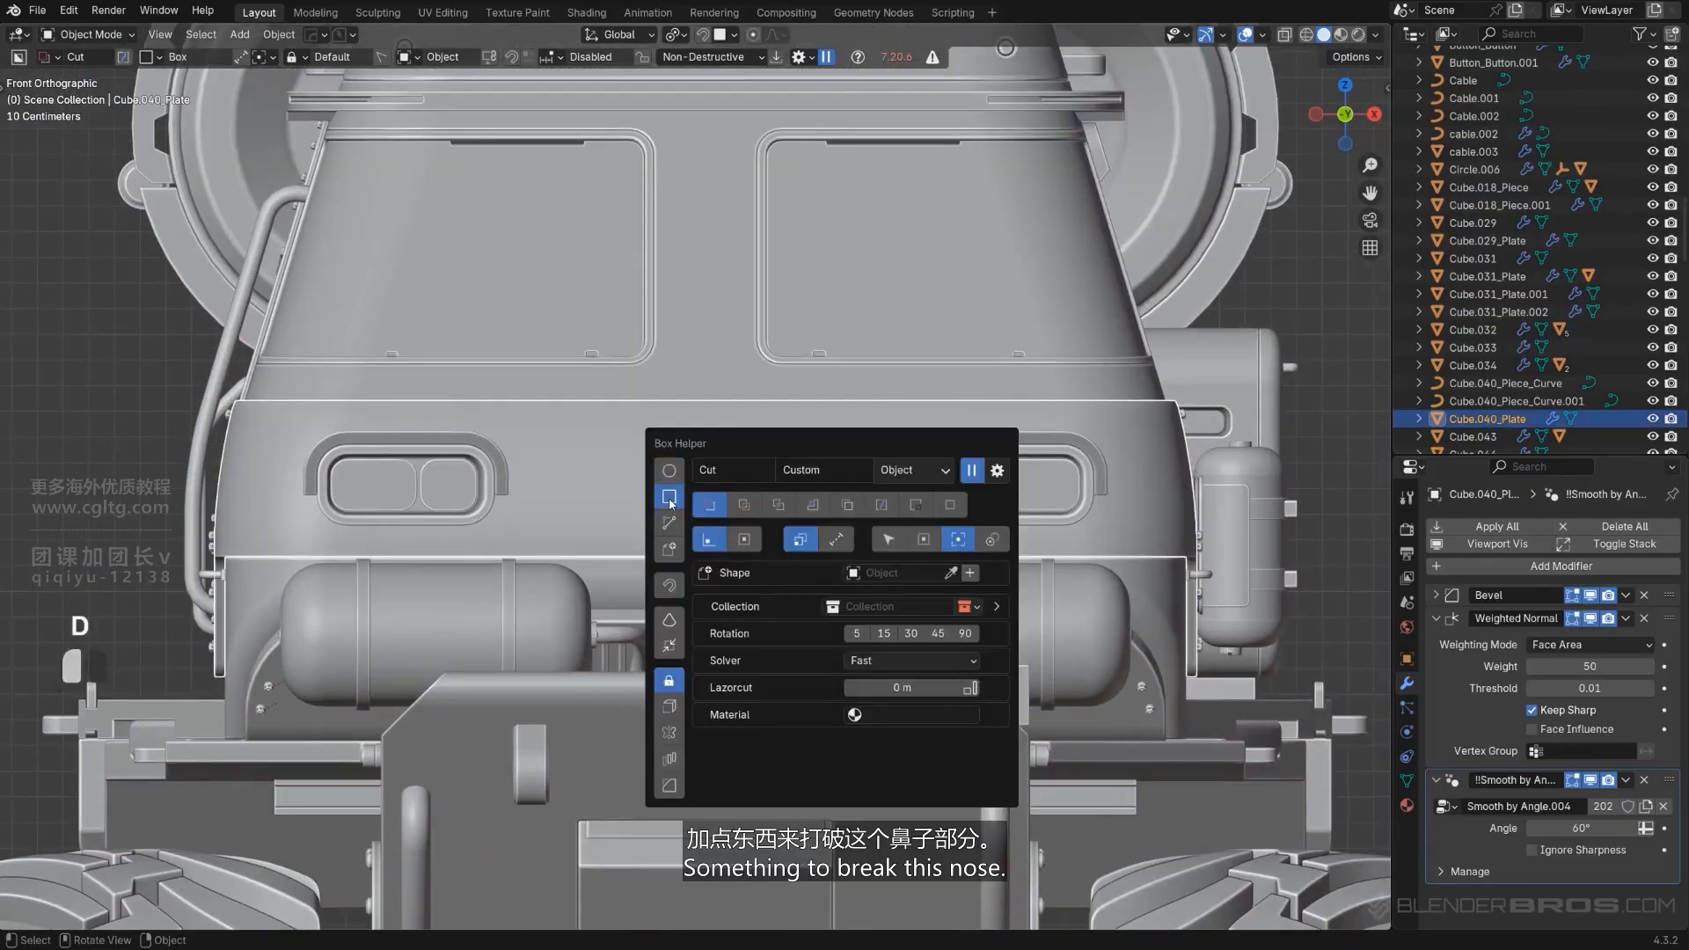
scroll(581, 544, up, 2)
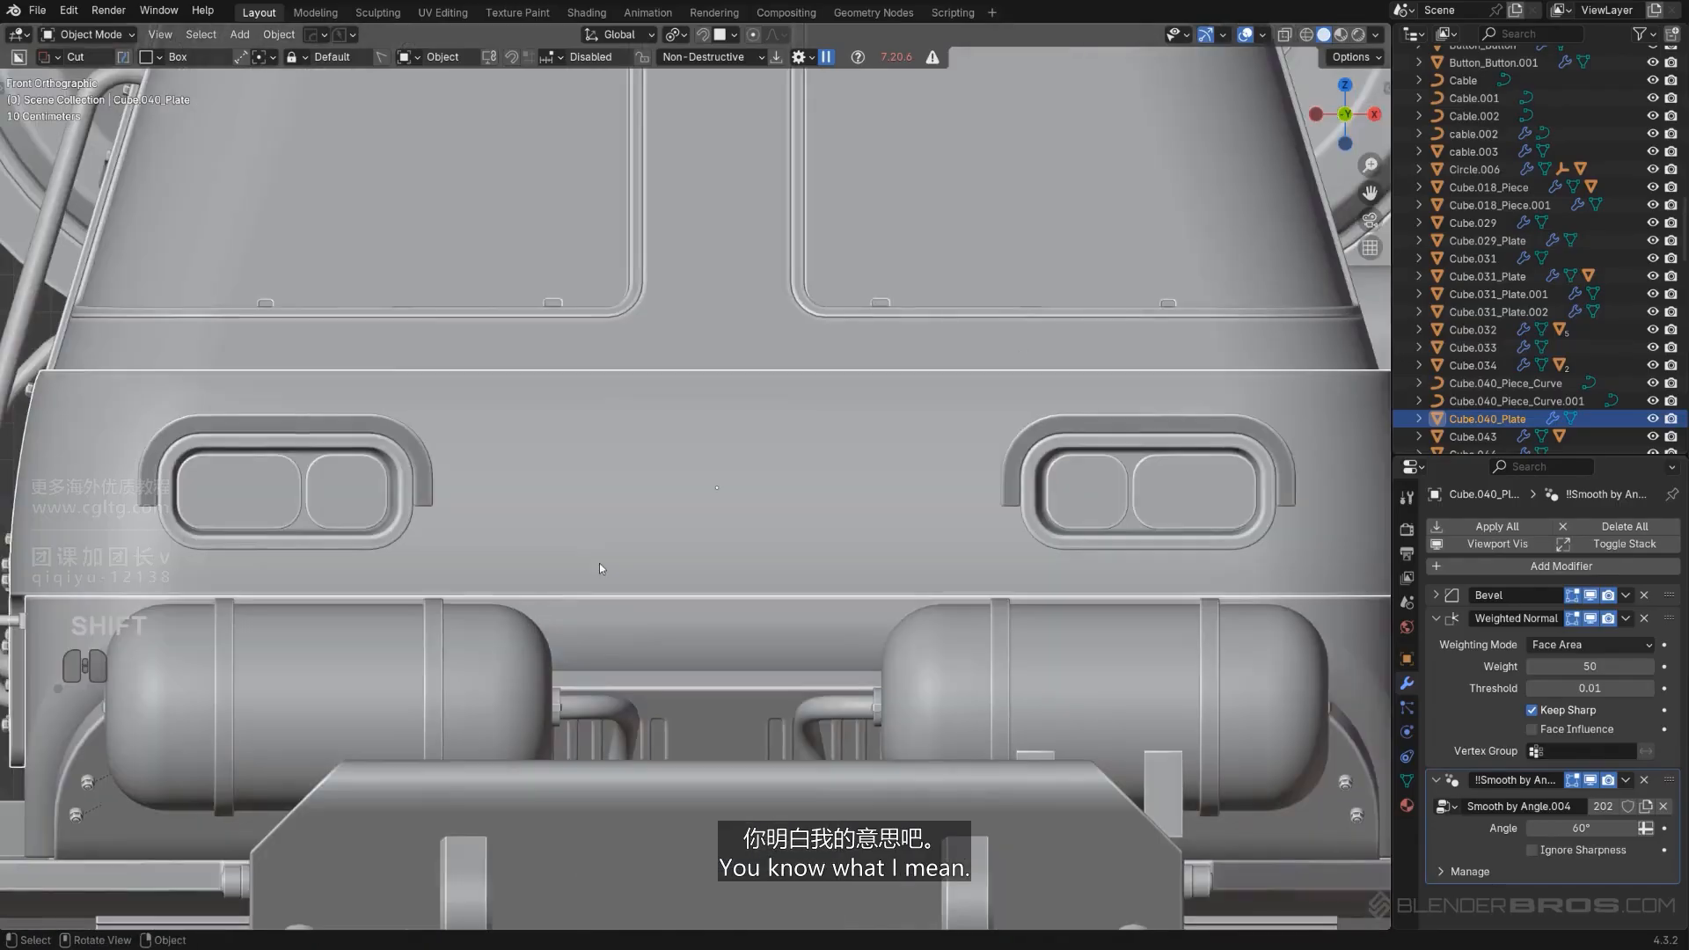
drag(547, 573, 862, 642)
key(space)
Select the front notch's cutter through Ever Scroll and set its origin to geometry.
scroll(983, 522, down, 5)
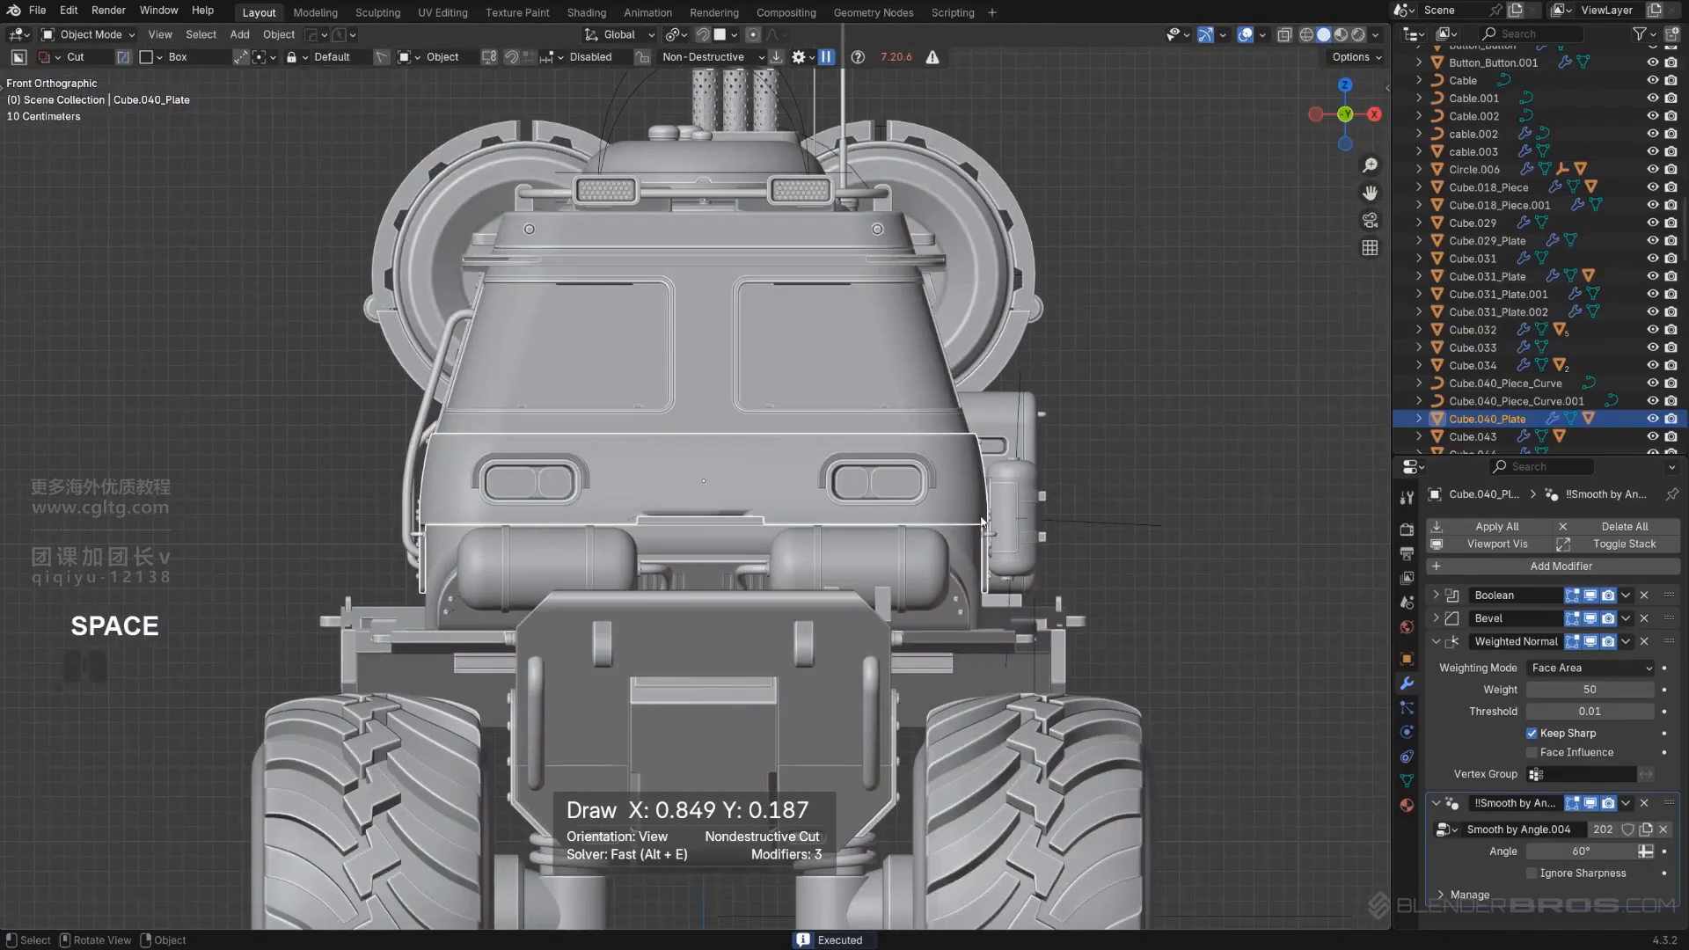
scroll(756, 501, up, 3)
middle_drag(695, 521, 653, 522)
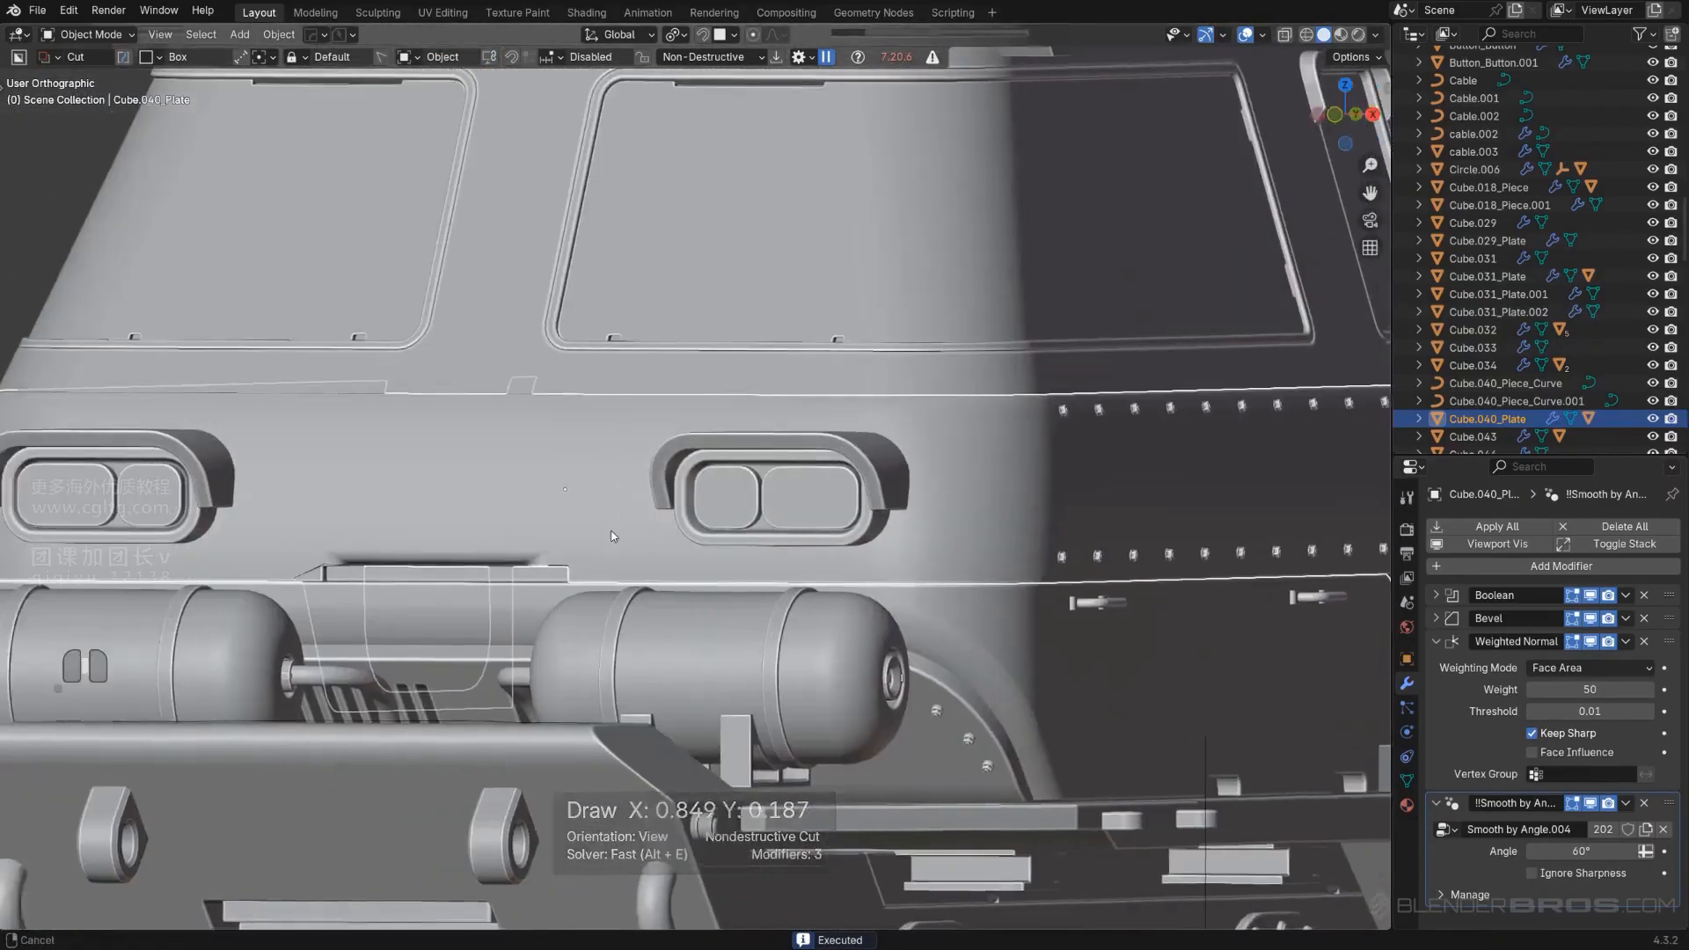
scroll(677, 520, up, 3)
scroll(688, 520, up, 2)
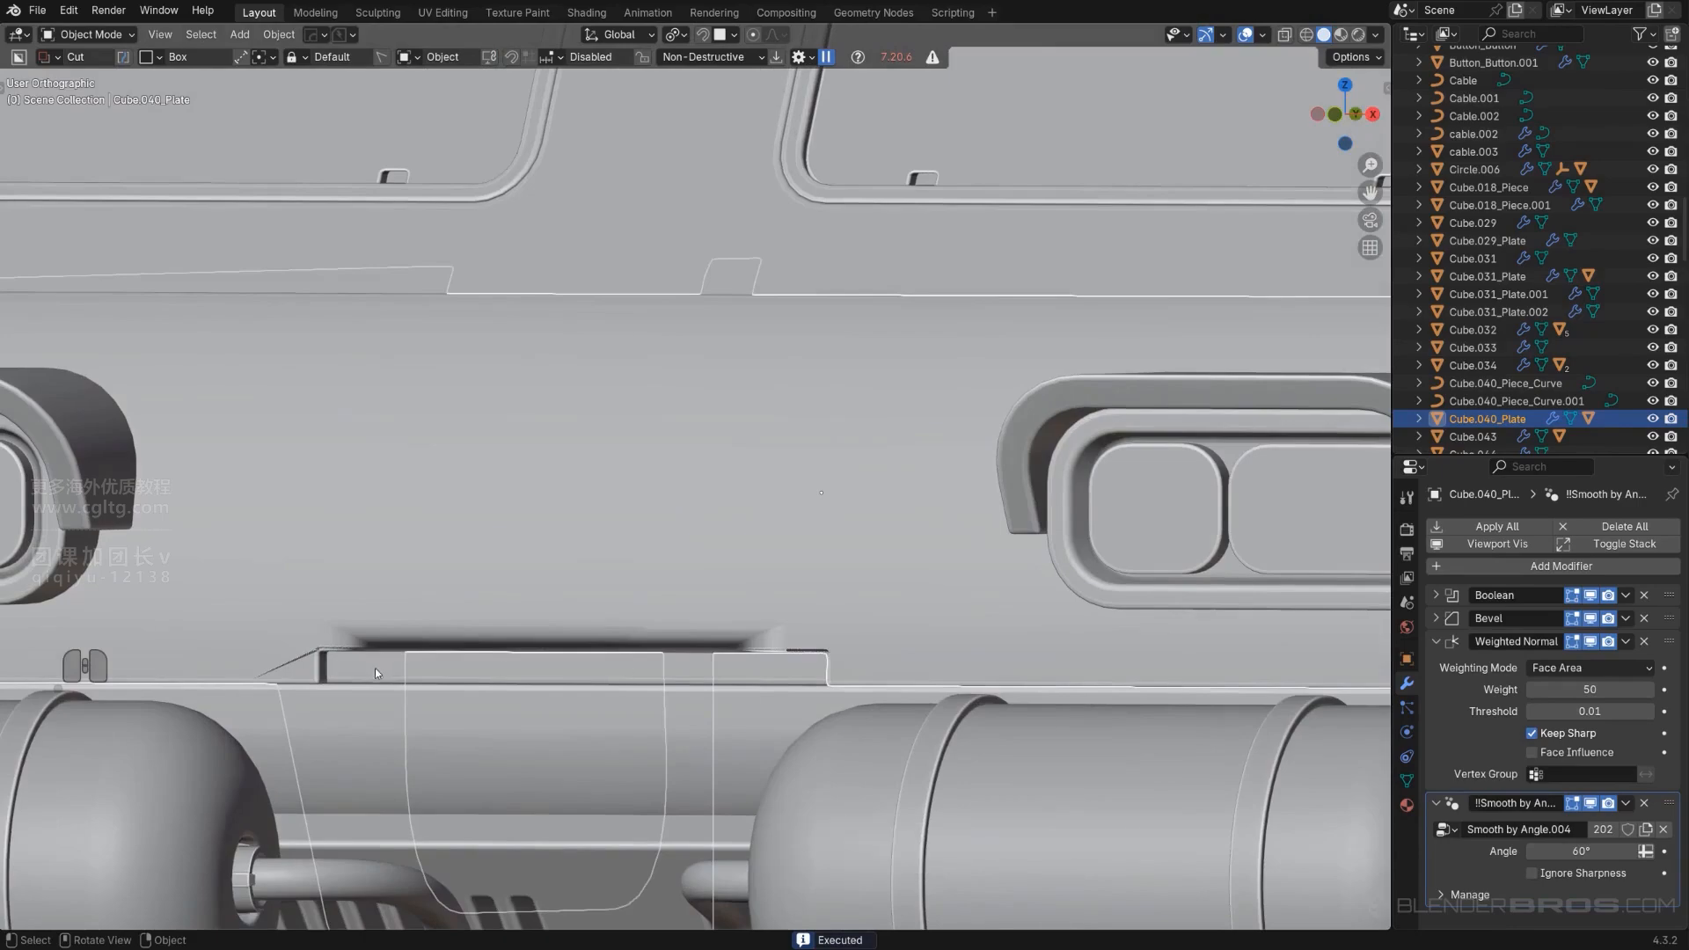
key(q)
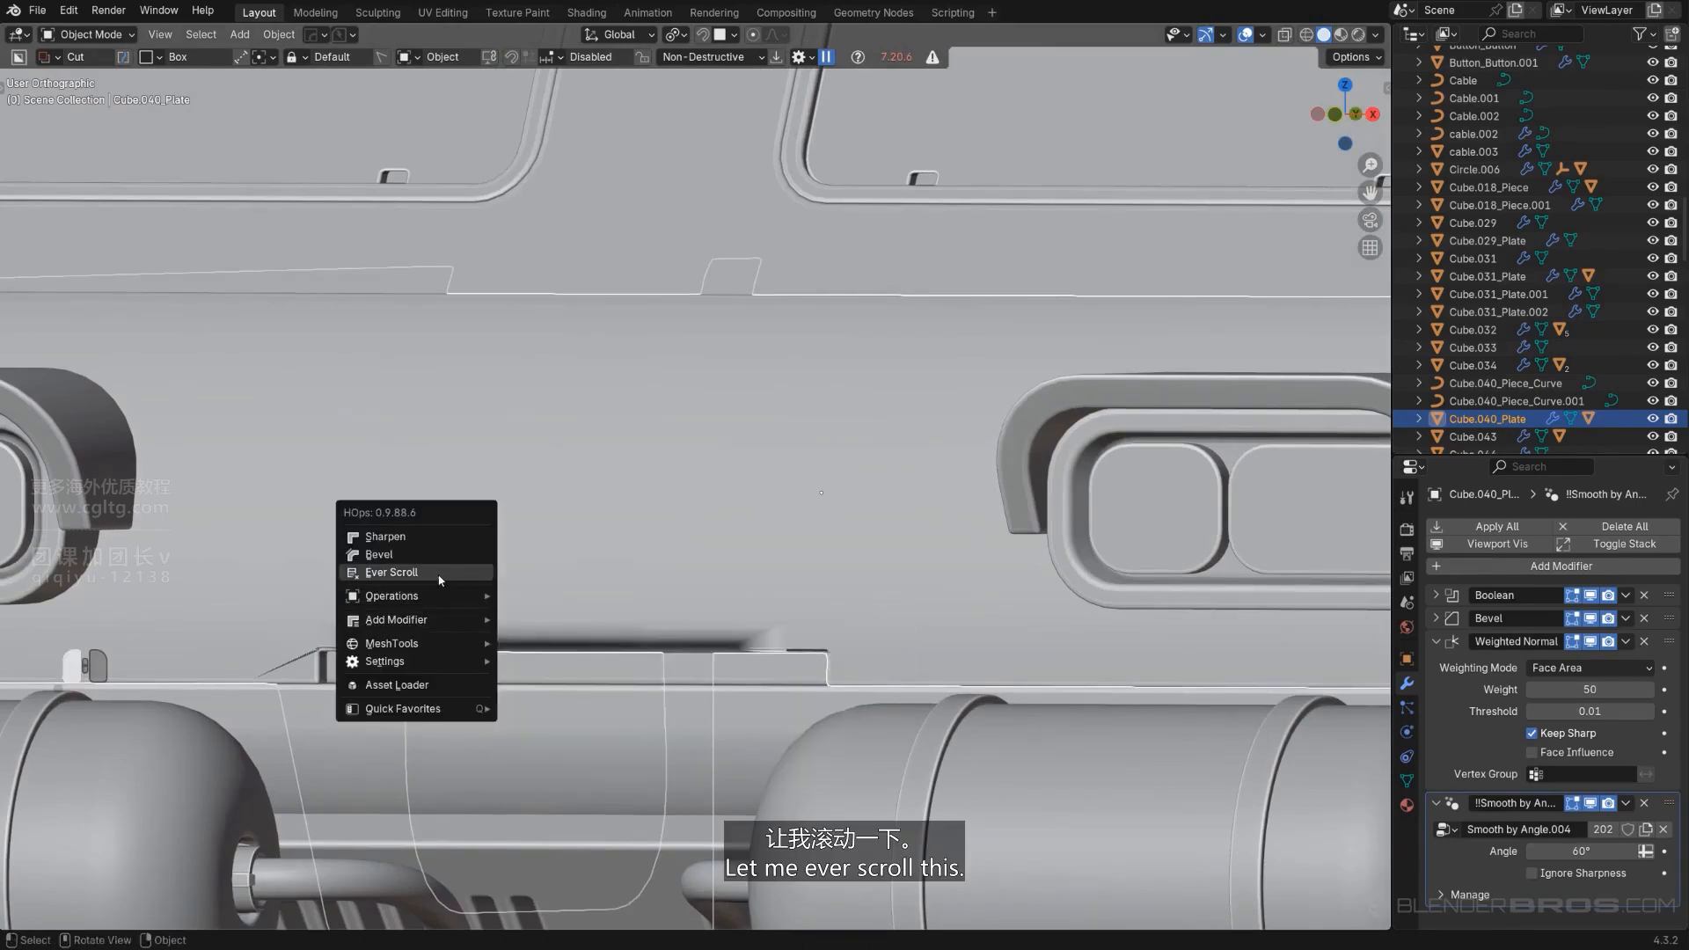
click(438, 579)
click(595, 596)
key(s)
right_click(675, 607)
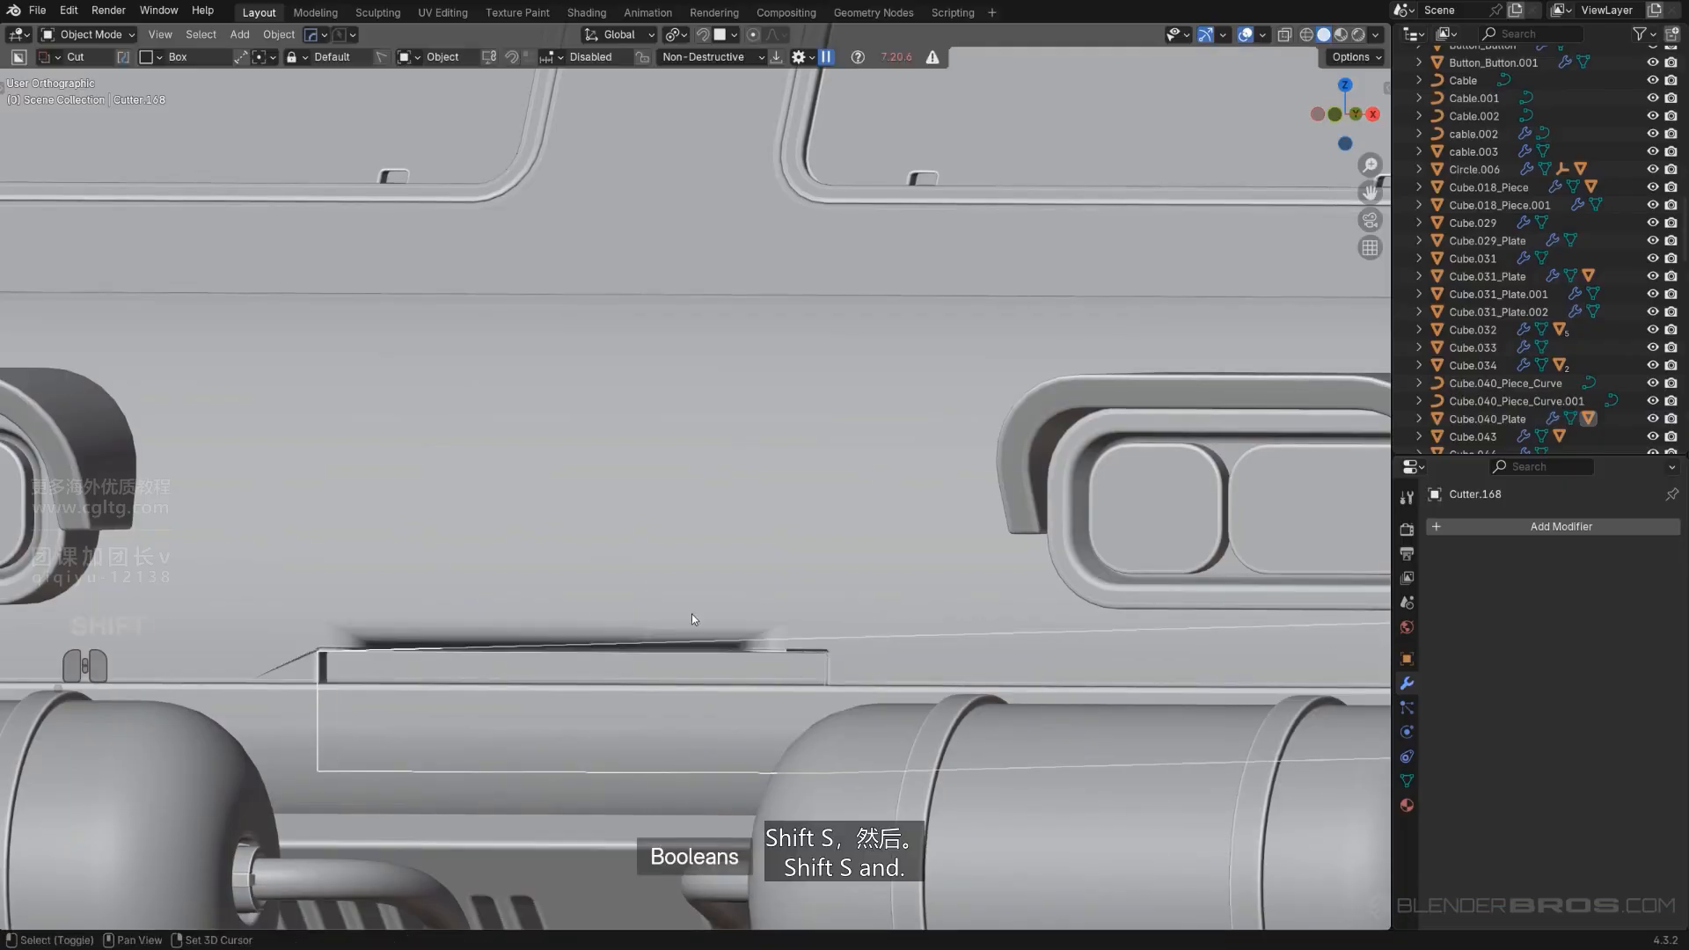
key(shift+s)
click(647, 737)
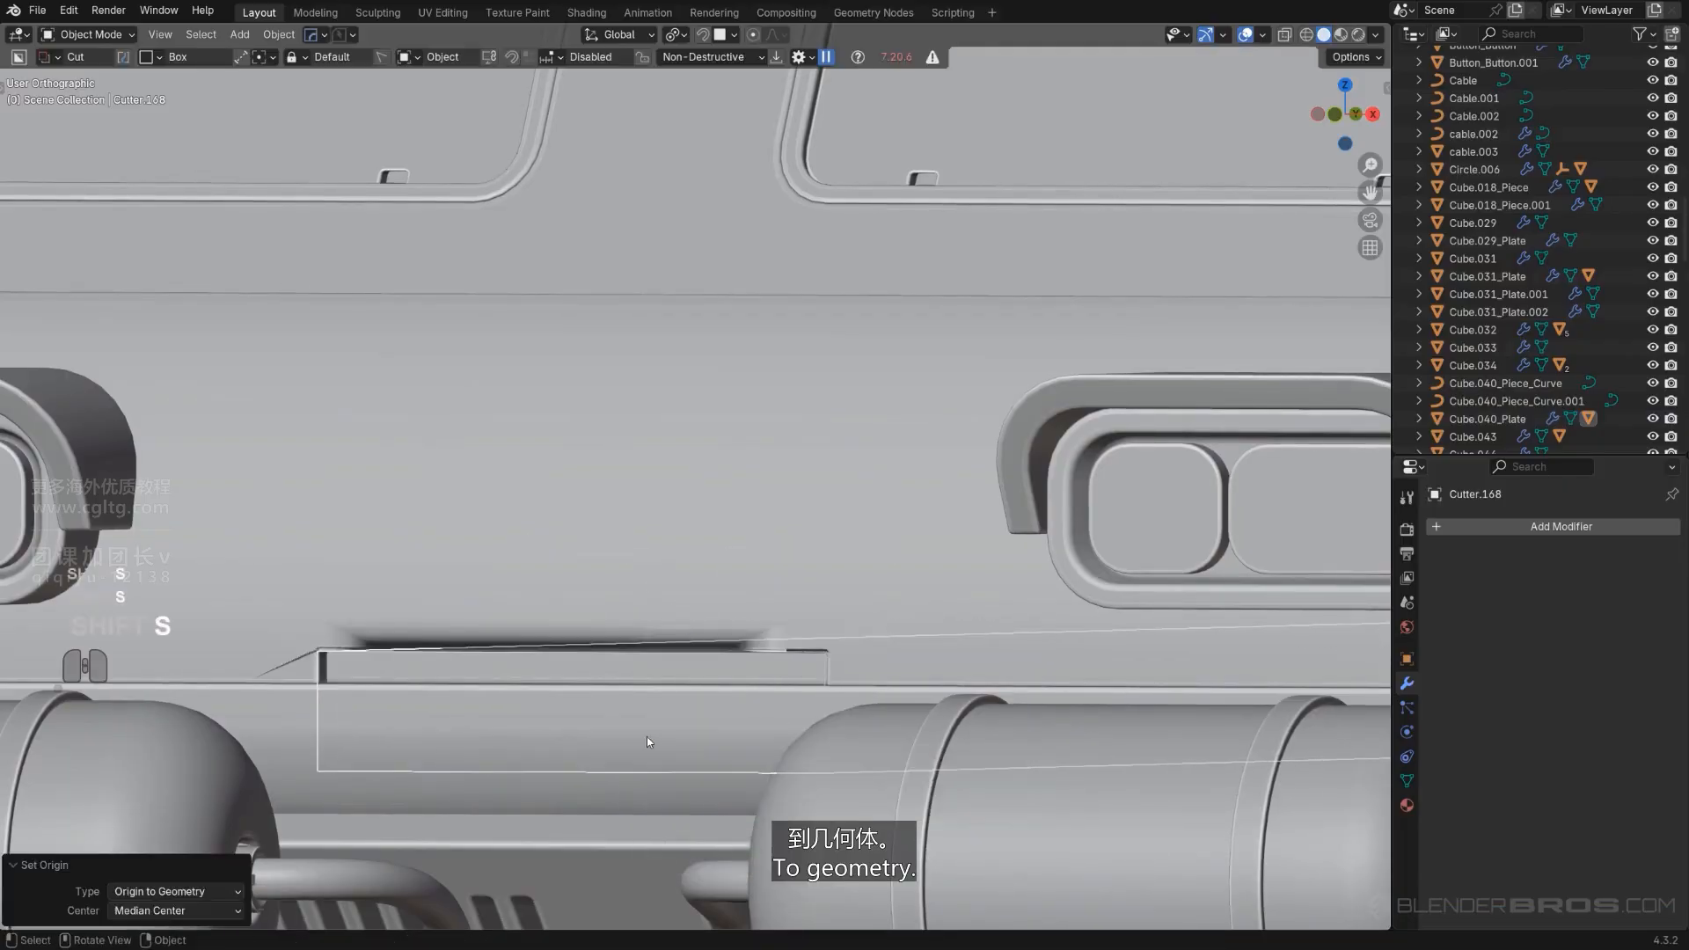
Scale the notch cutter by 1.039 and switch BoxCutter's shape to Line Box.
scroll(647, 737, down, 5)
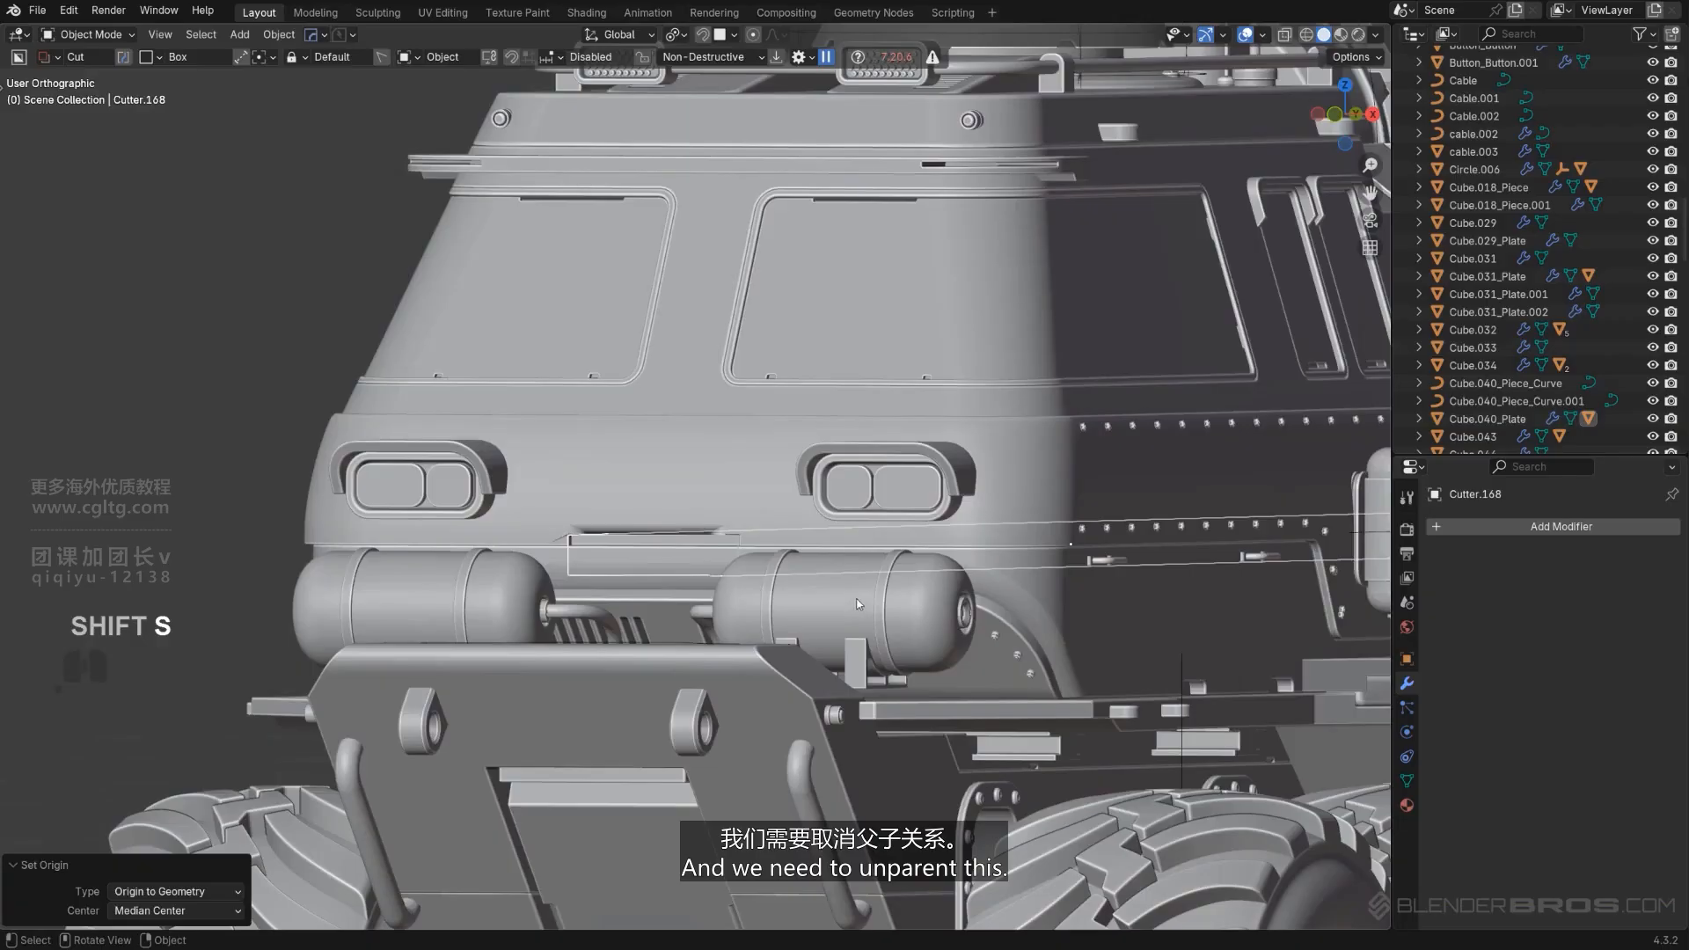
middle_drag(588, 457, 990, 492)
key(KP_5)
key(s)
click(955, 577)
key(alt+w)
key(KP_5)
Enlarge the notch cutter very slightly again in the front orthographic view.
scroll(989, 492, up, 5)
shift+middle_drag(1276, 537, 790, 504)
scroll(946, 530, up, 3)
shift+middle_drag(941, 535, 701, 512)
scroll(699, 512, up, 2)
scroll(885, 567, down, 2)
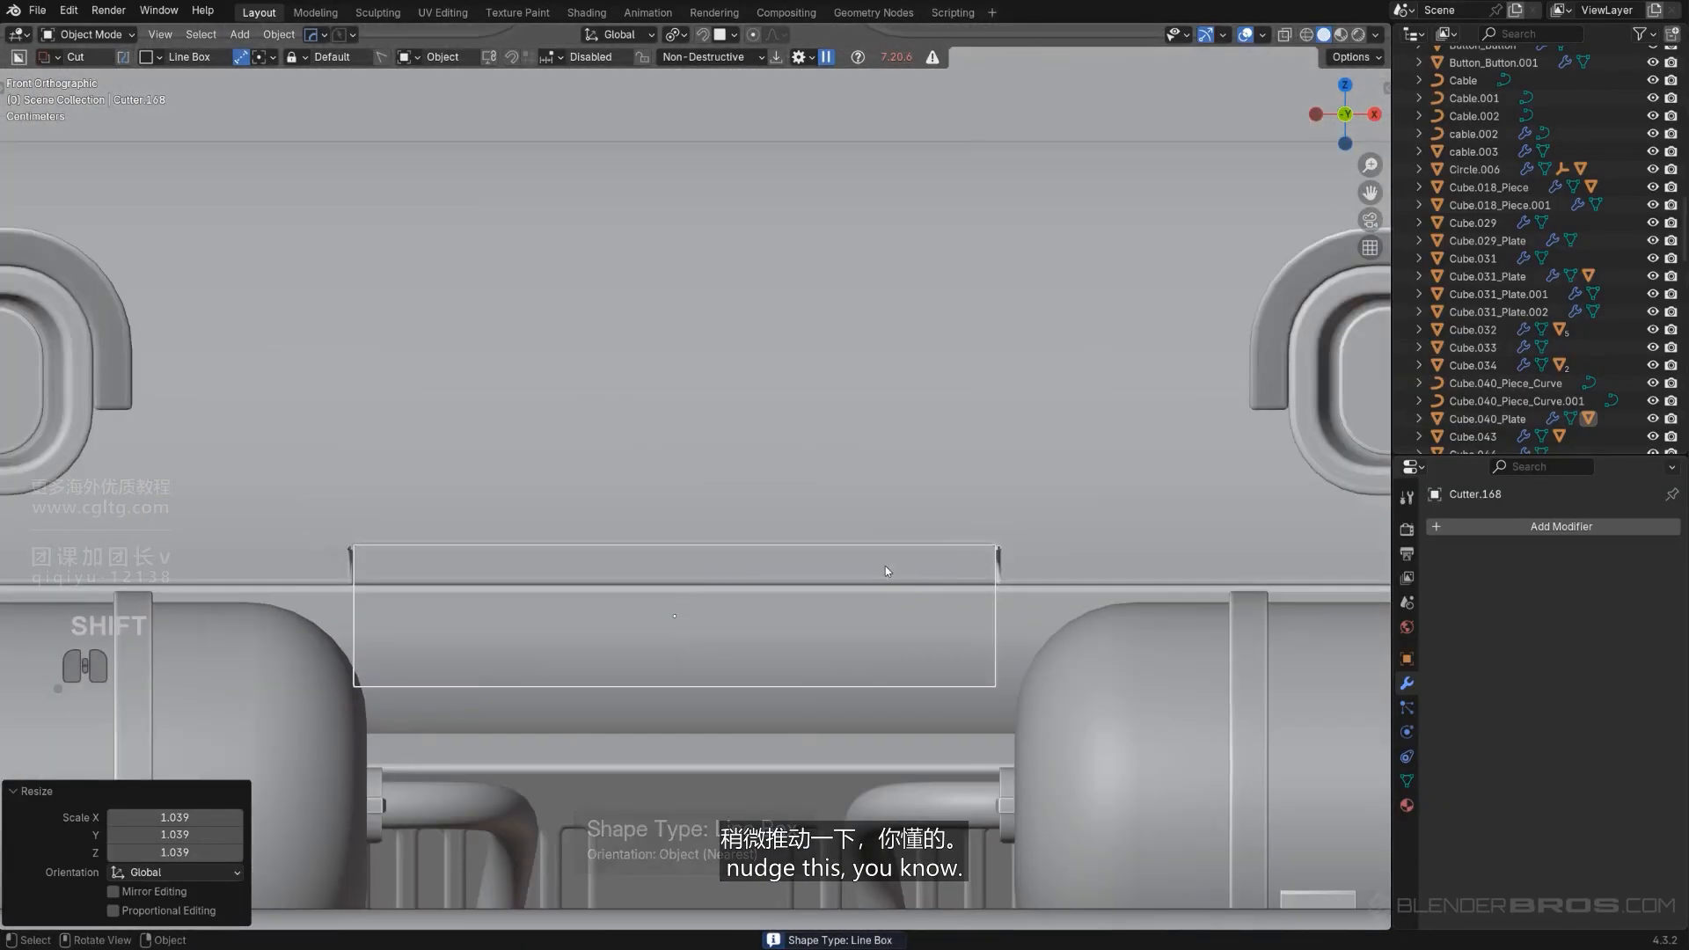
key(s)
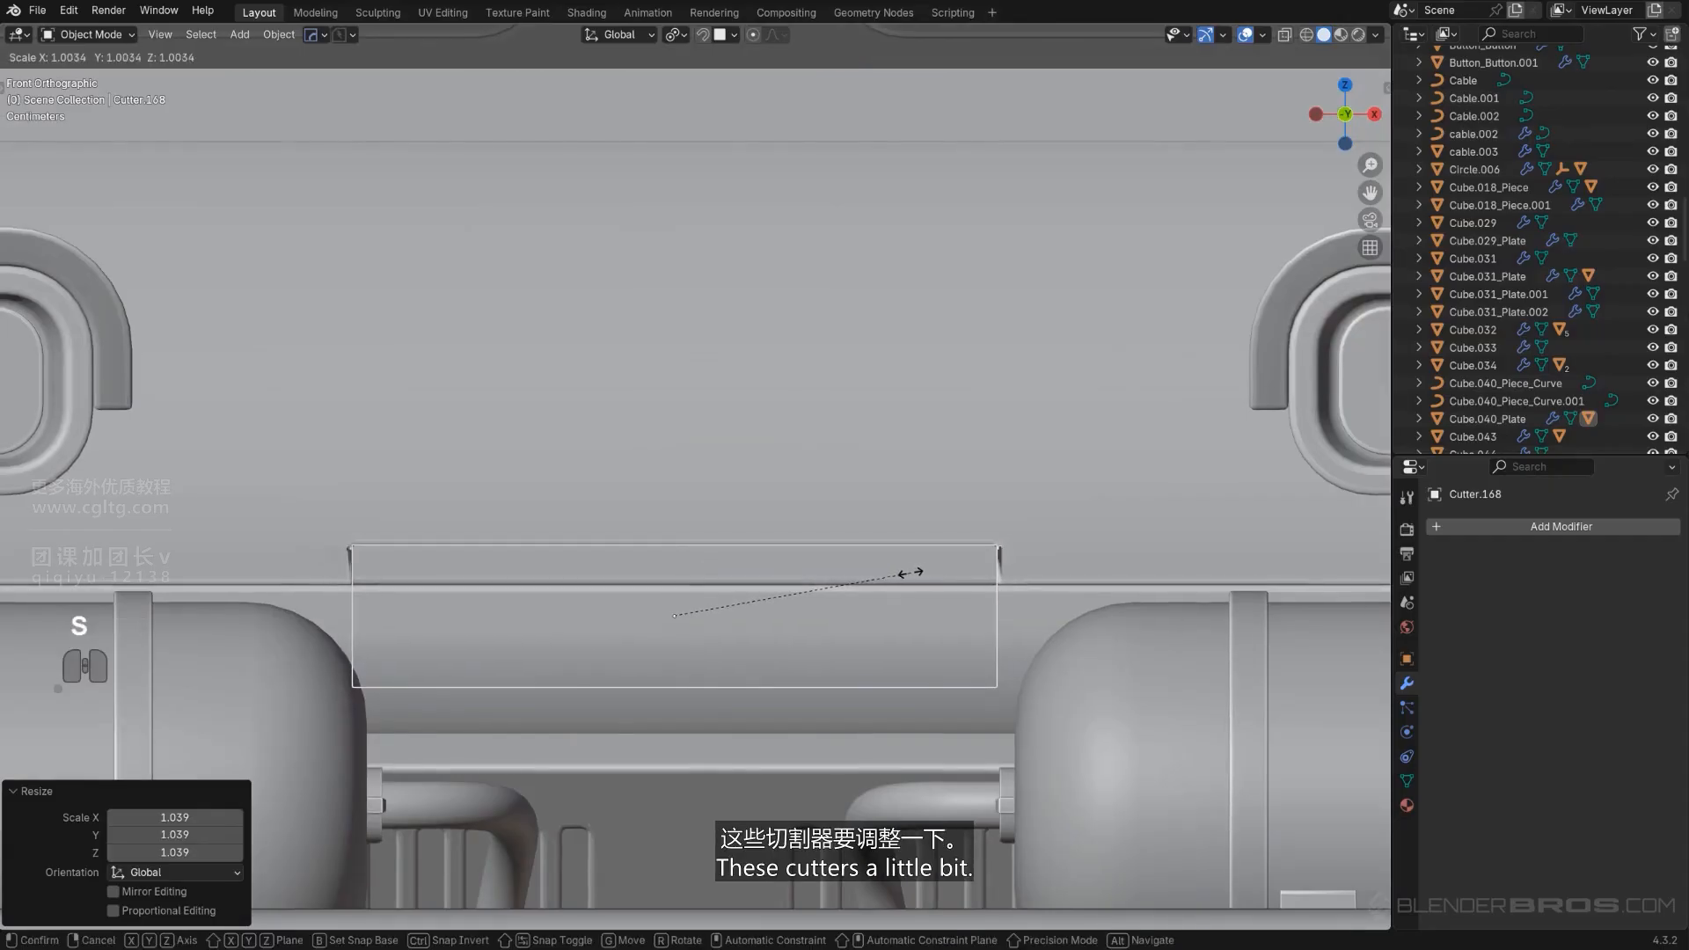
click(911, 573)
Compare the notch cutter's upper edge with the front plate's edge loops in Edit Mode.
click(1022, 425)
key(Tab)
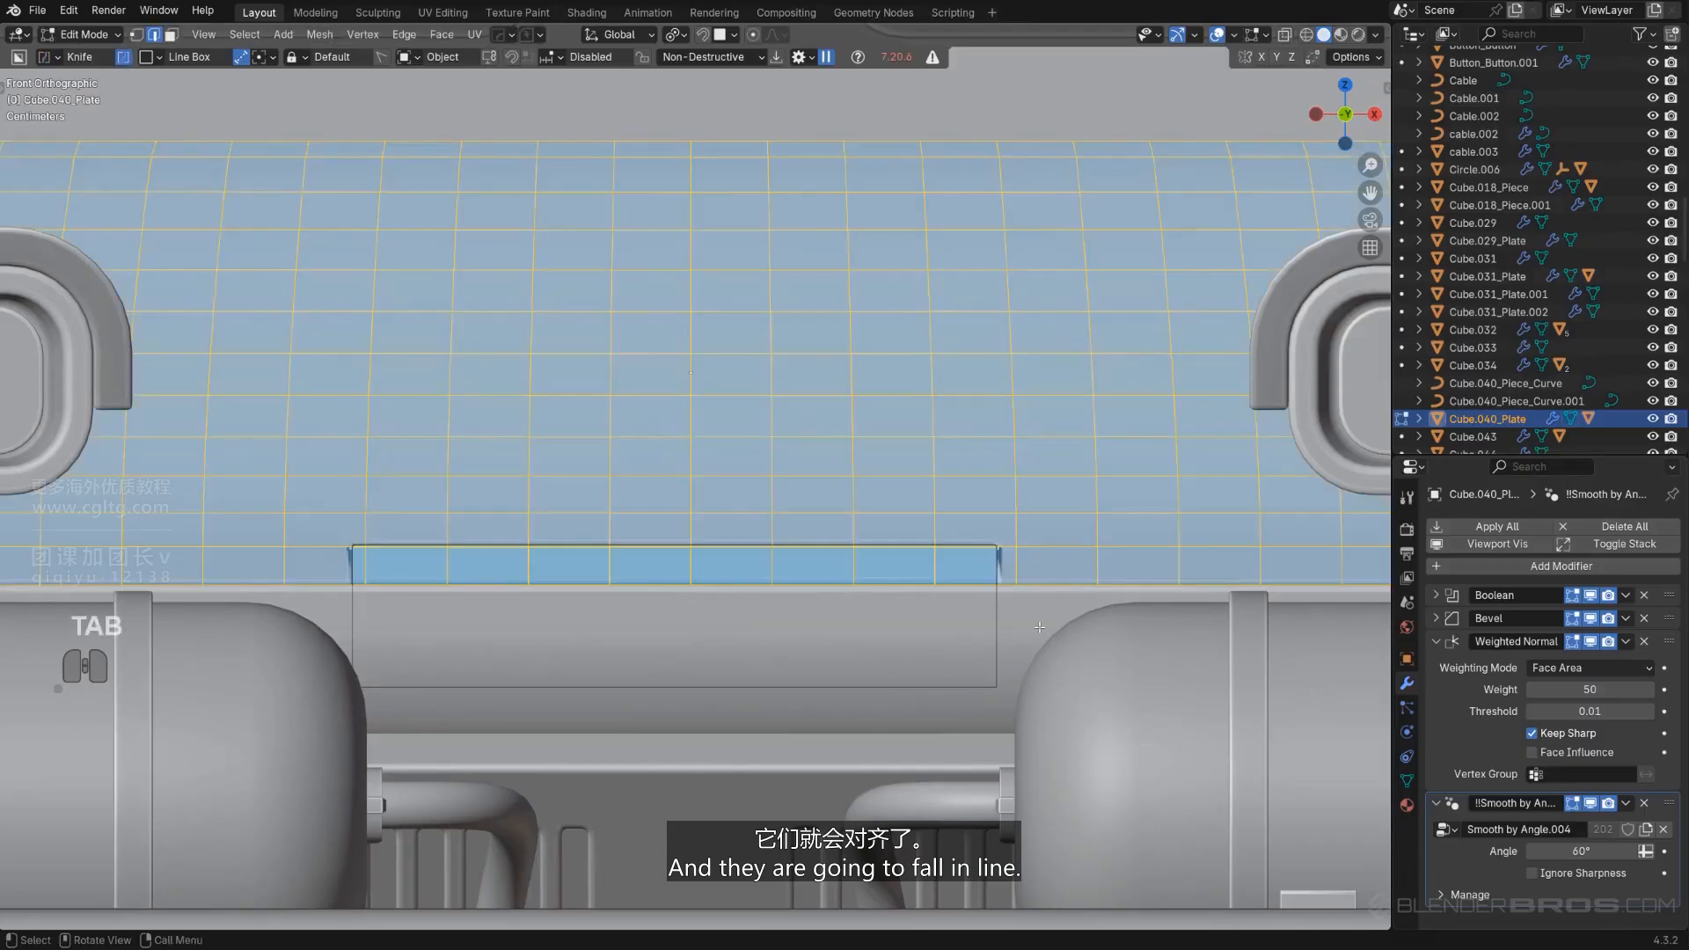
scroll(1040, 628, up, 2)
shift+middle_drag(1040, 628, 1008, 577)
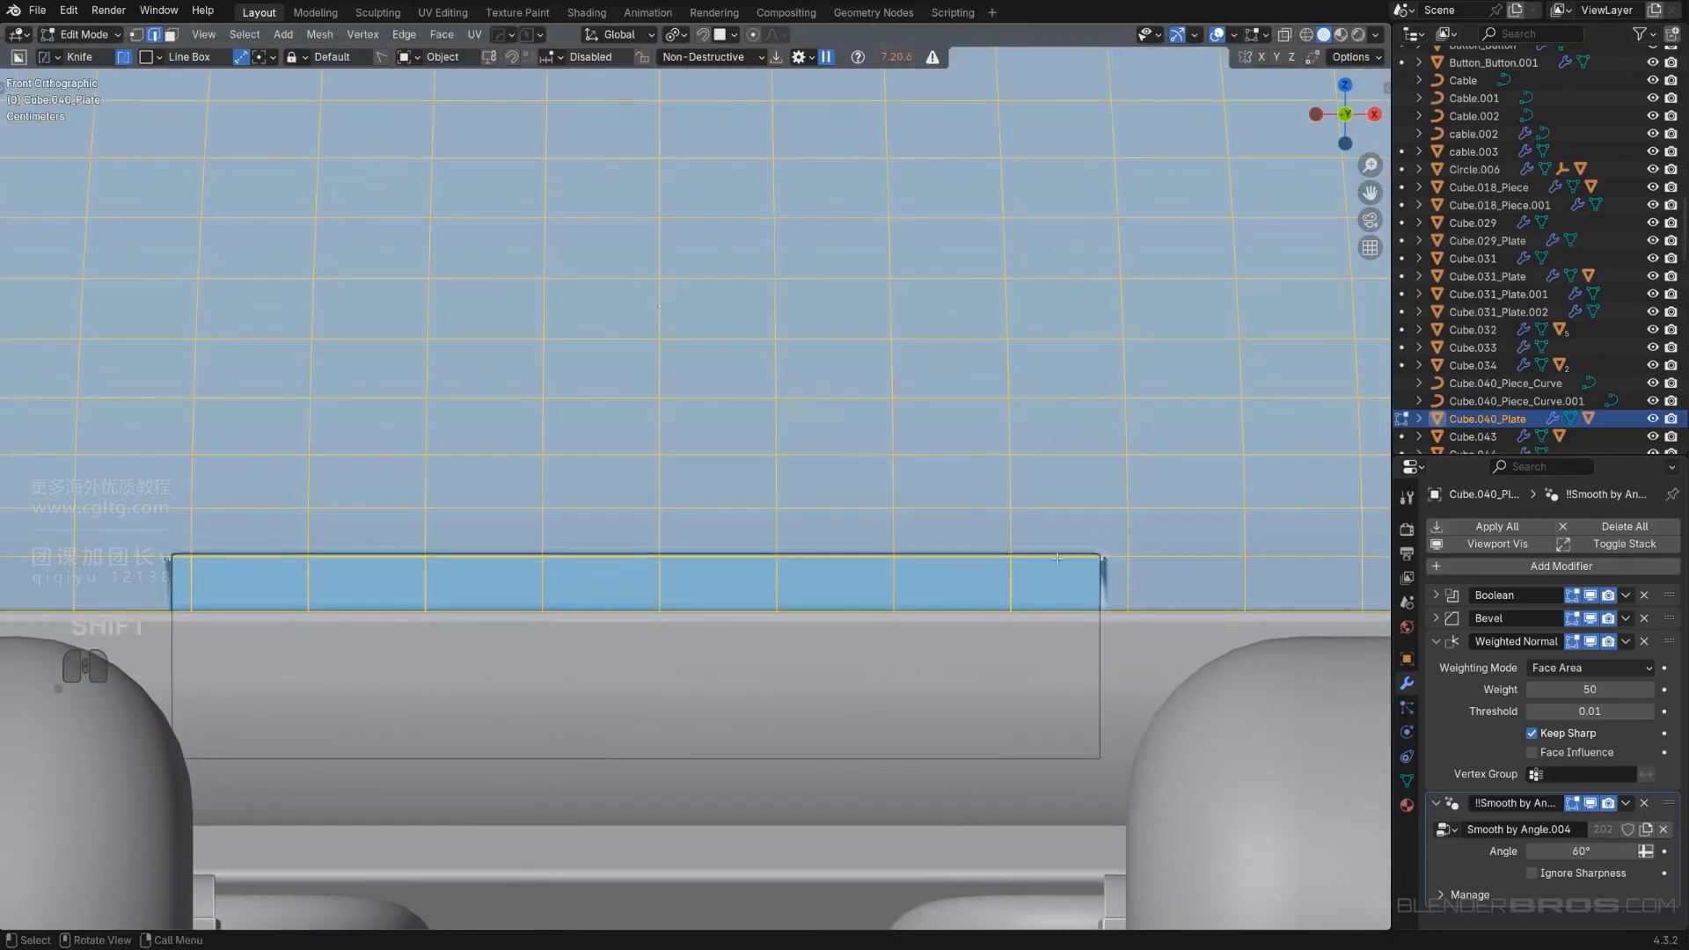
key(Tab)
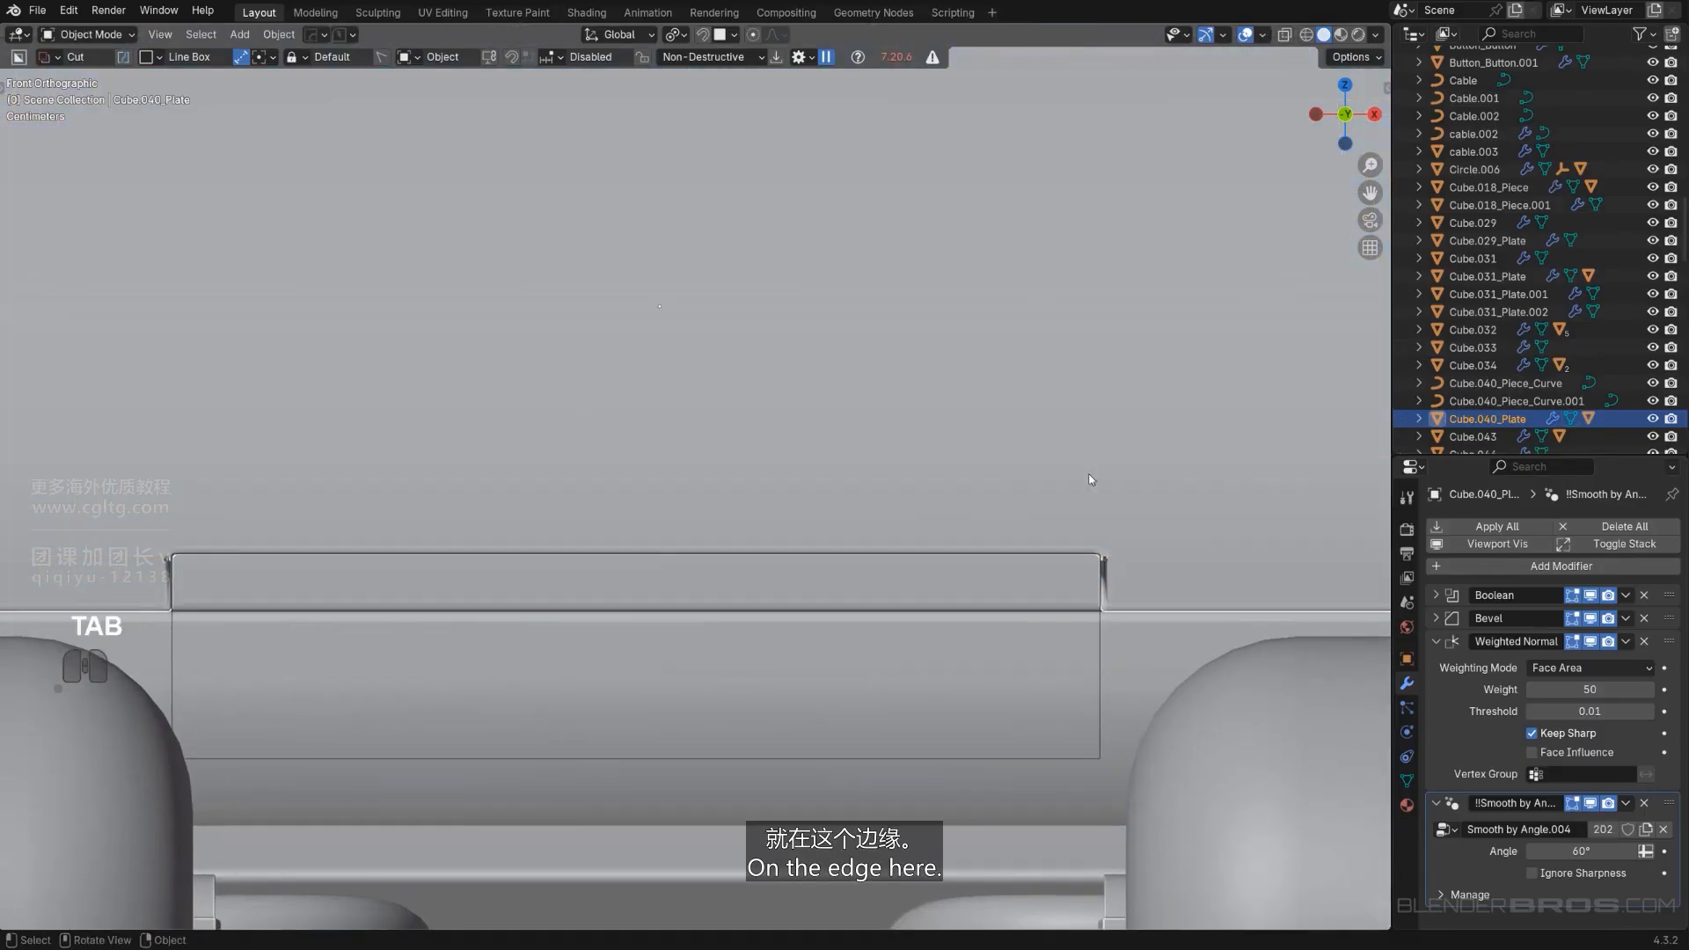
click(1098, 655)
key(g)
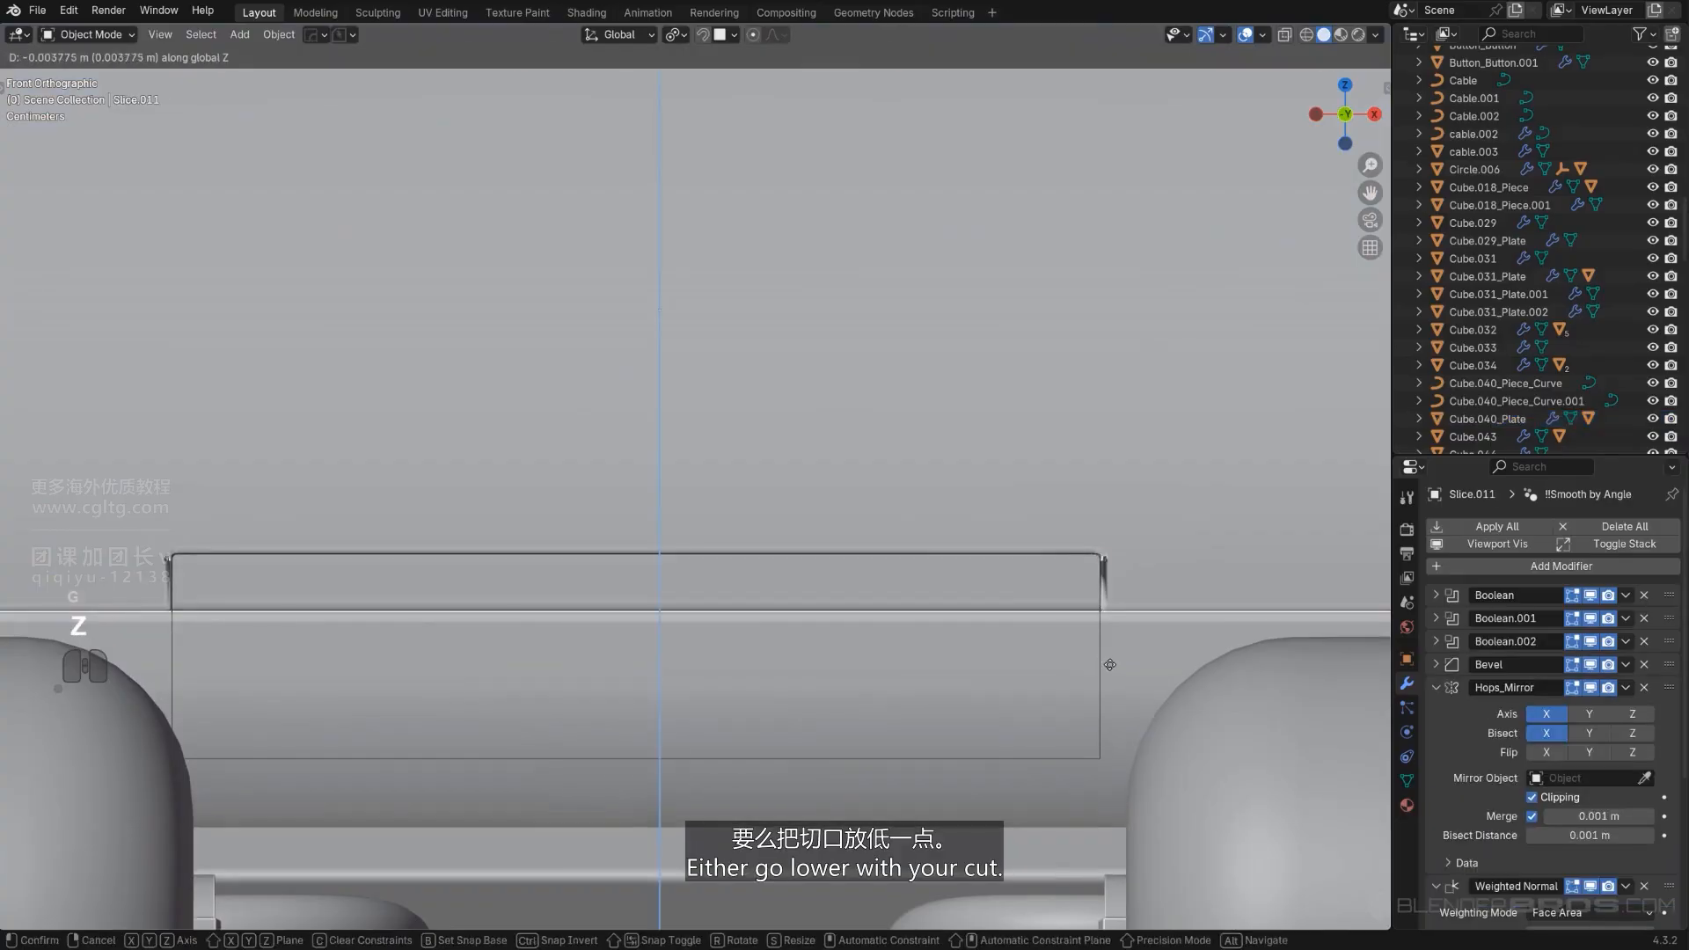
click(1118, 683)
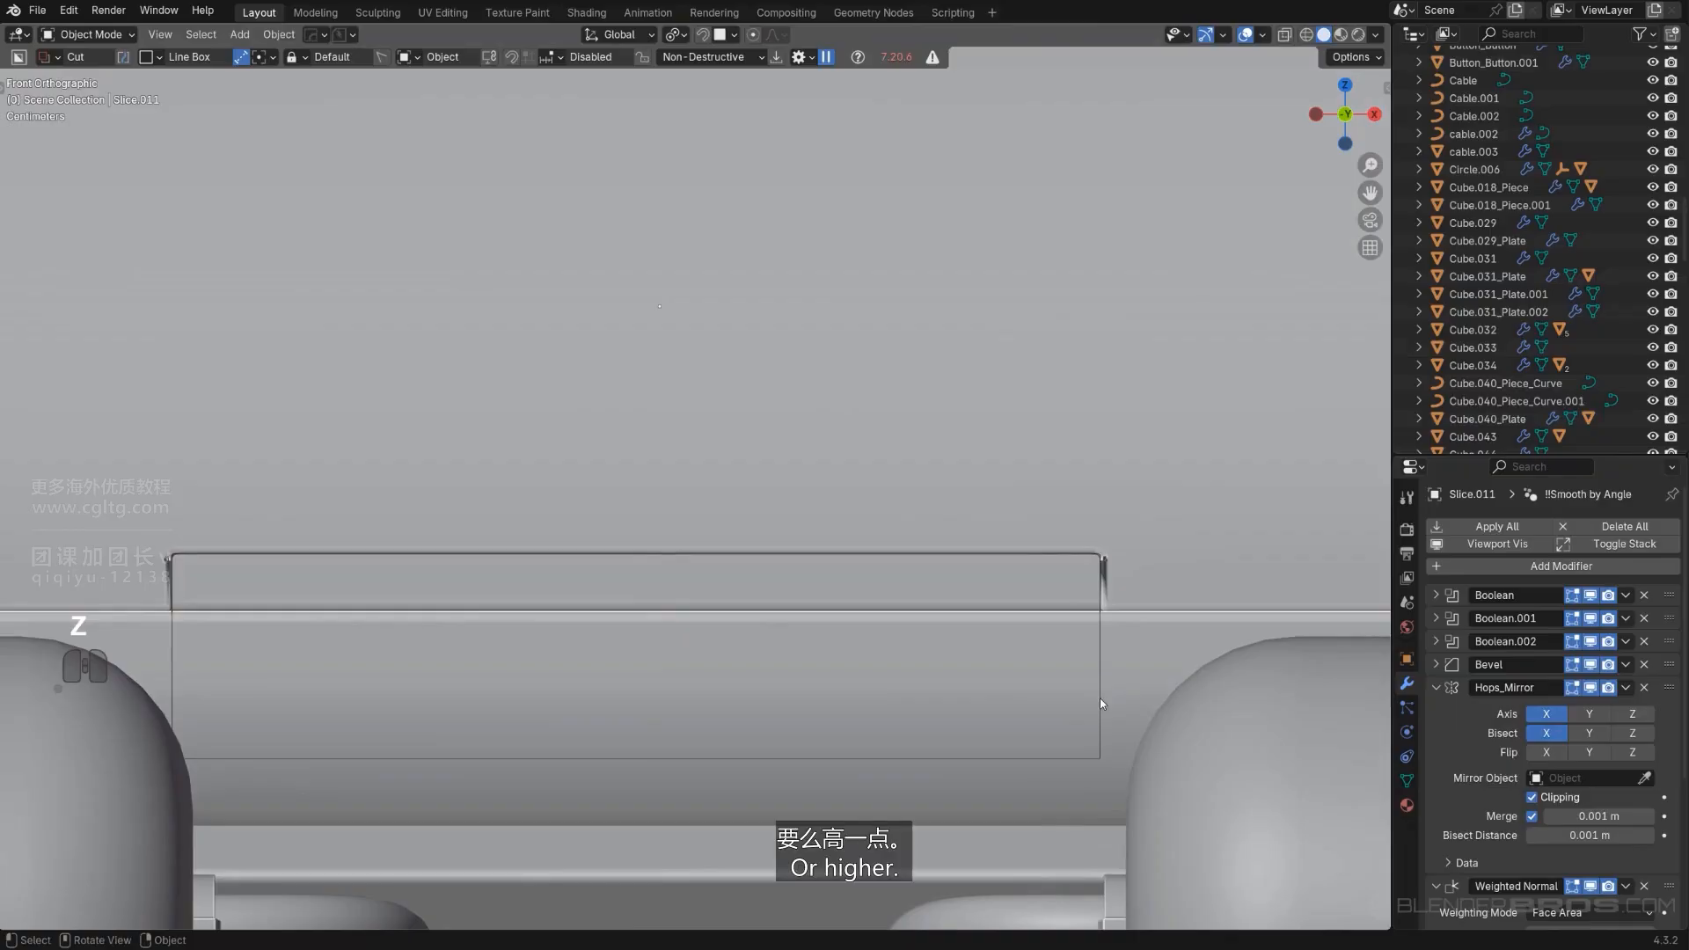
click(1102, 698)
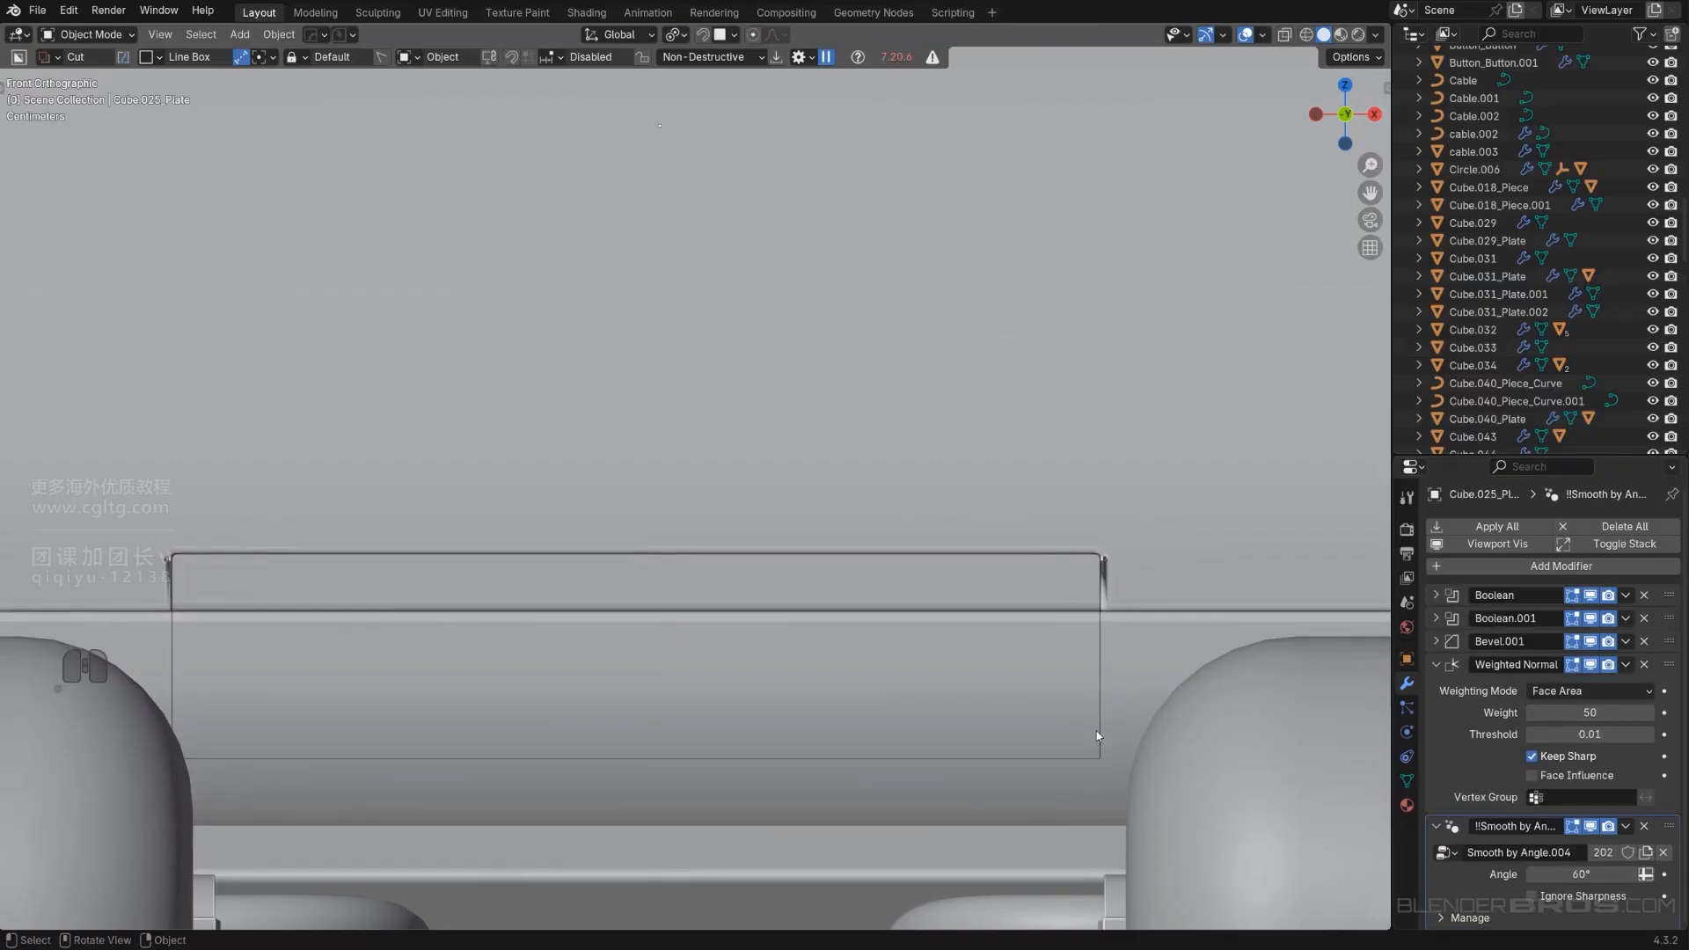
Lower the front notch cutter along Z by about 0.0126 m so the cut clears the plate's edge loop.
click(1083, 761)
key(g)
key(x)
key(z)
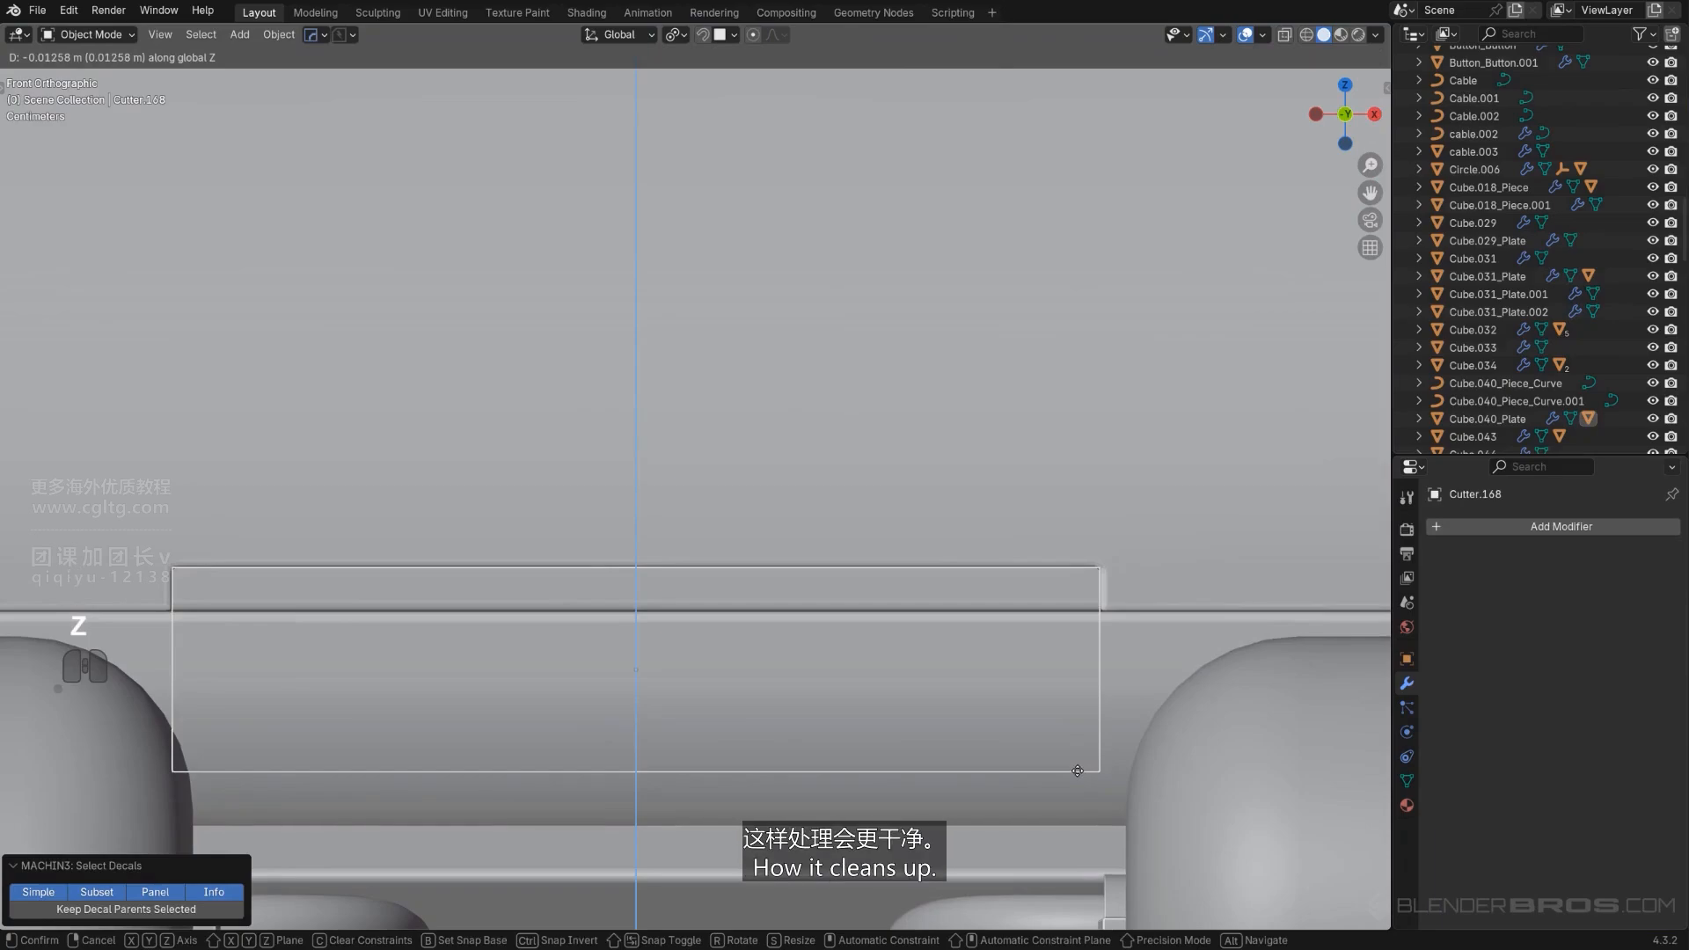
click(1078, 770)
click(1188, 539)
key(Tab)
key(Tab)
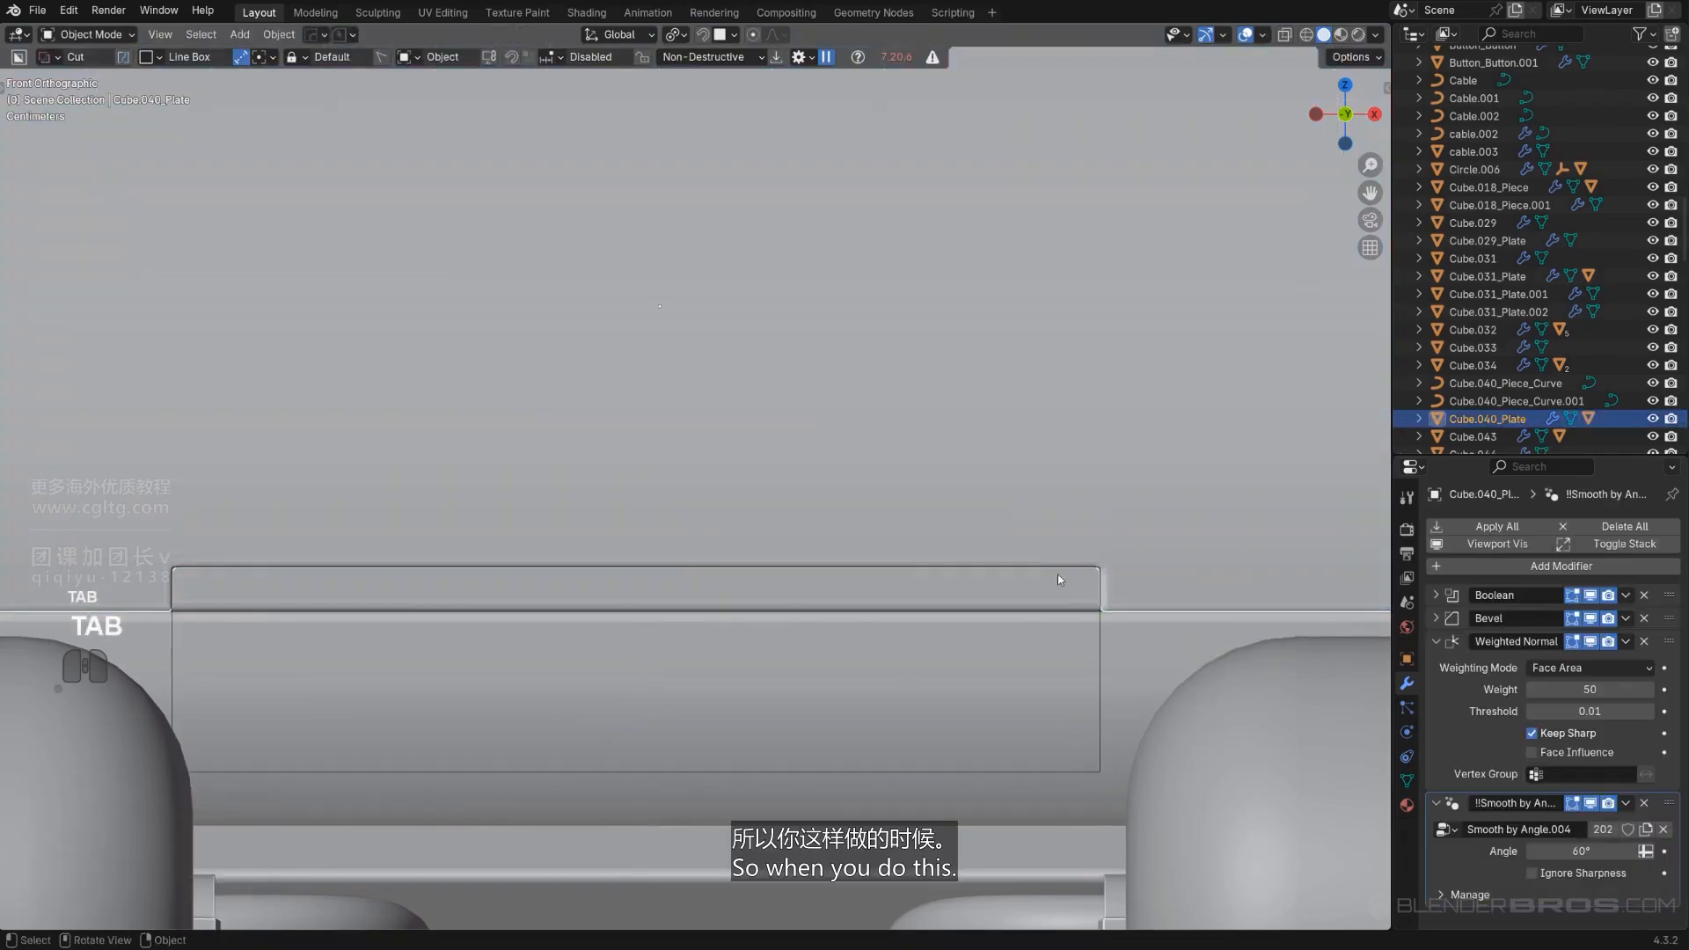
Display all mesh edges with the HOps wireframe option to check the notch area, and turn the display off again.
key(q)
mouse_move(1083, 562)
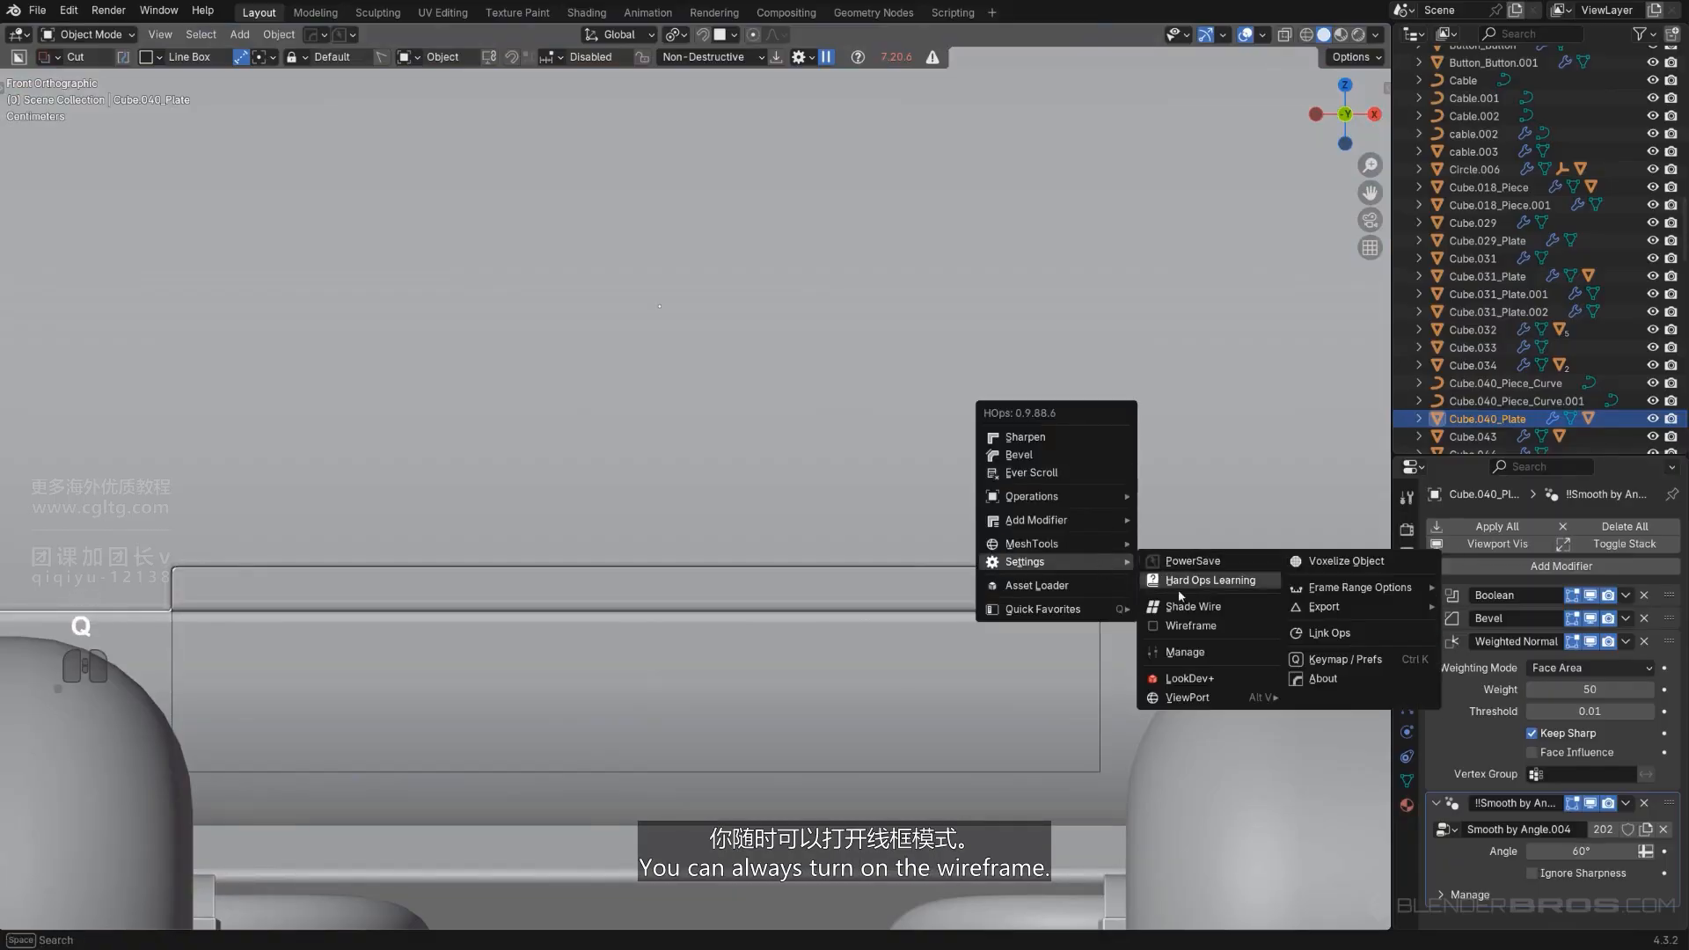
click(1193, 626)
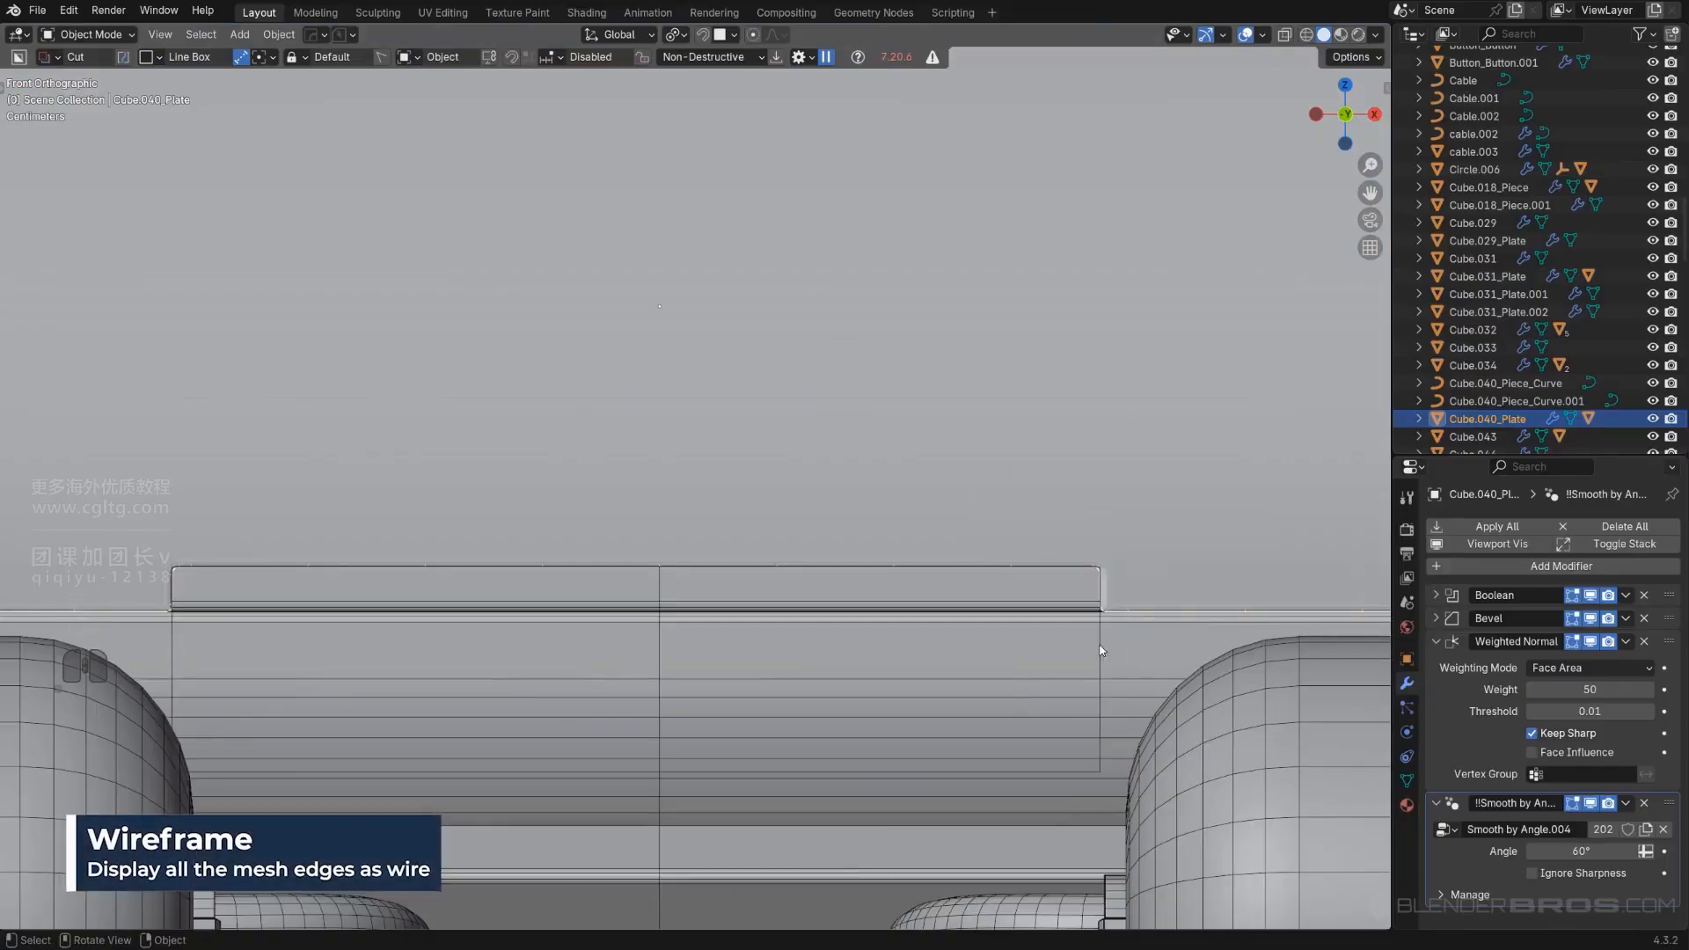
key(ctrl+z)
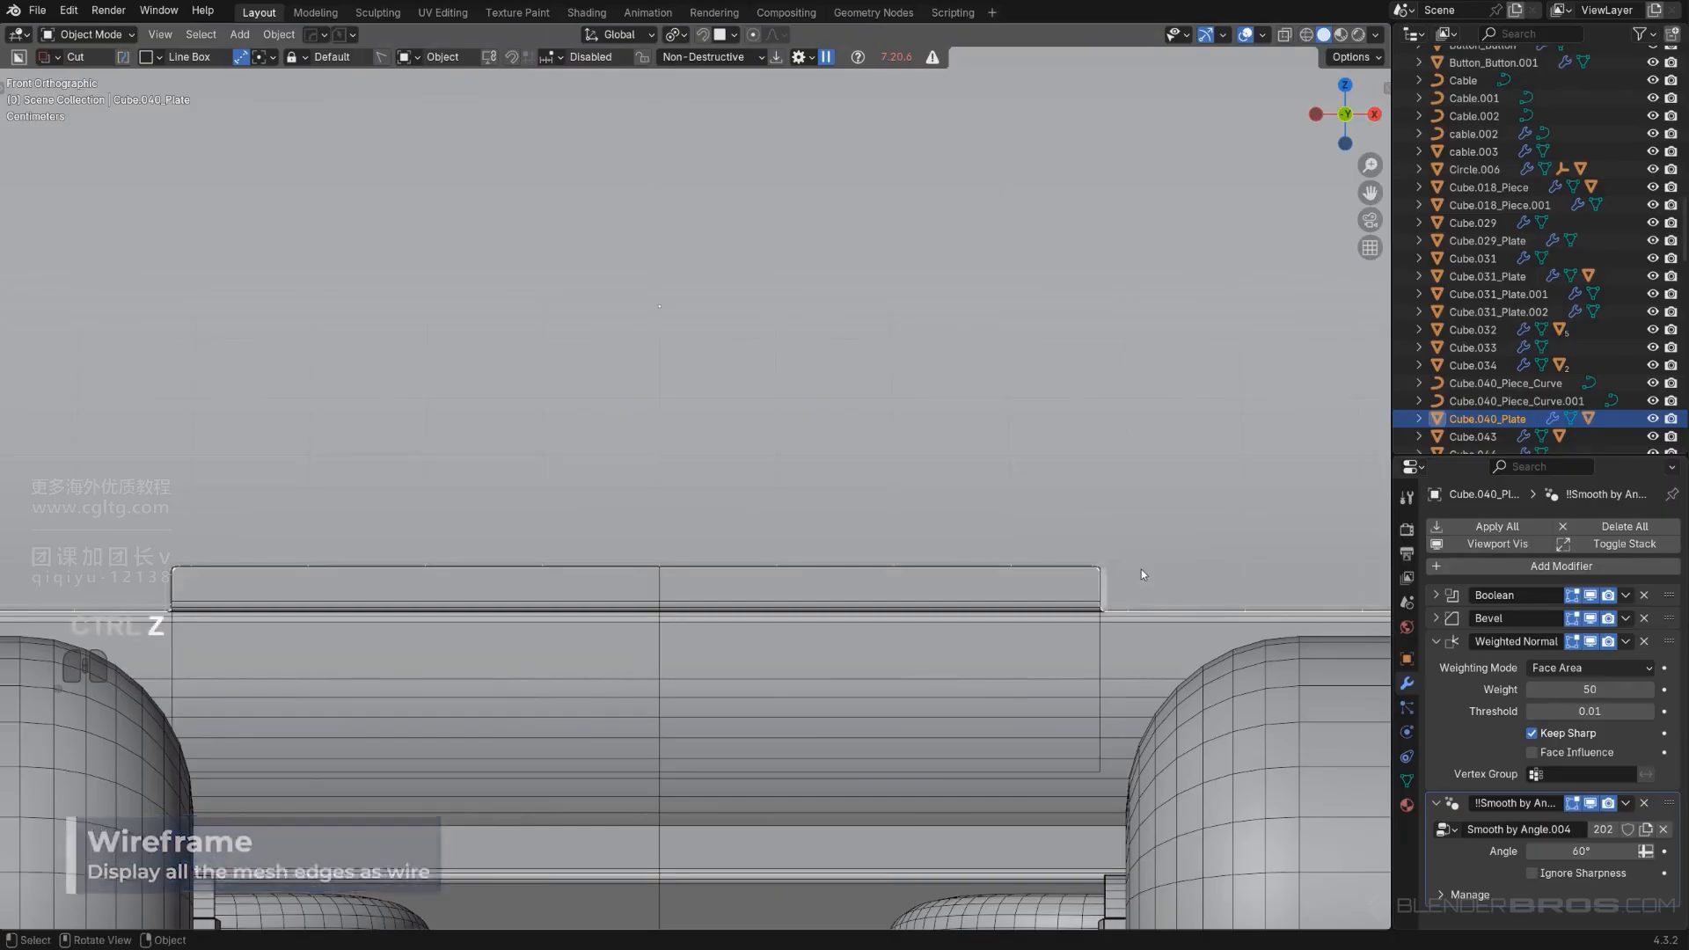
scroll(1142, 569, down, 5)
click(928, 477)
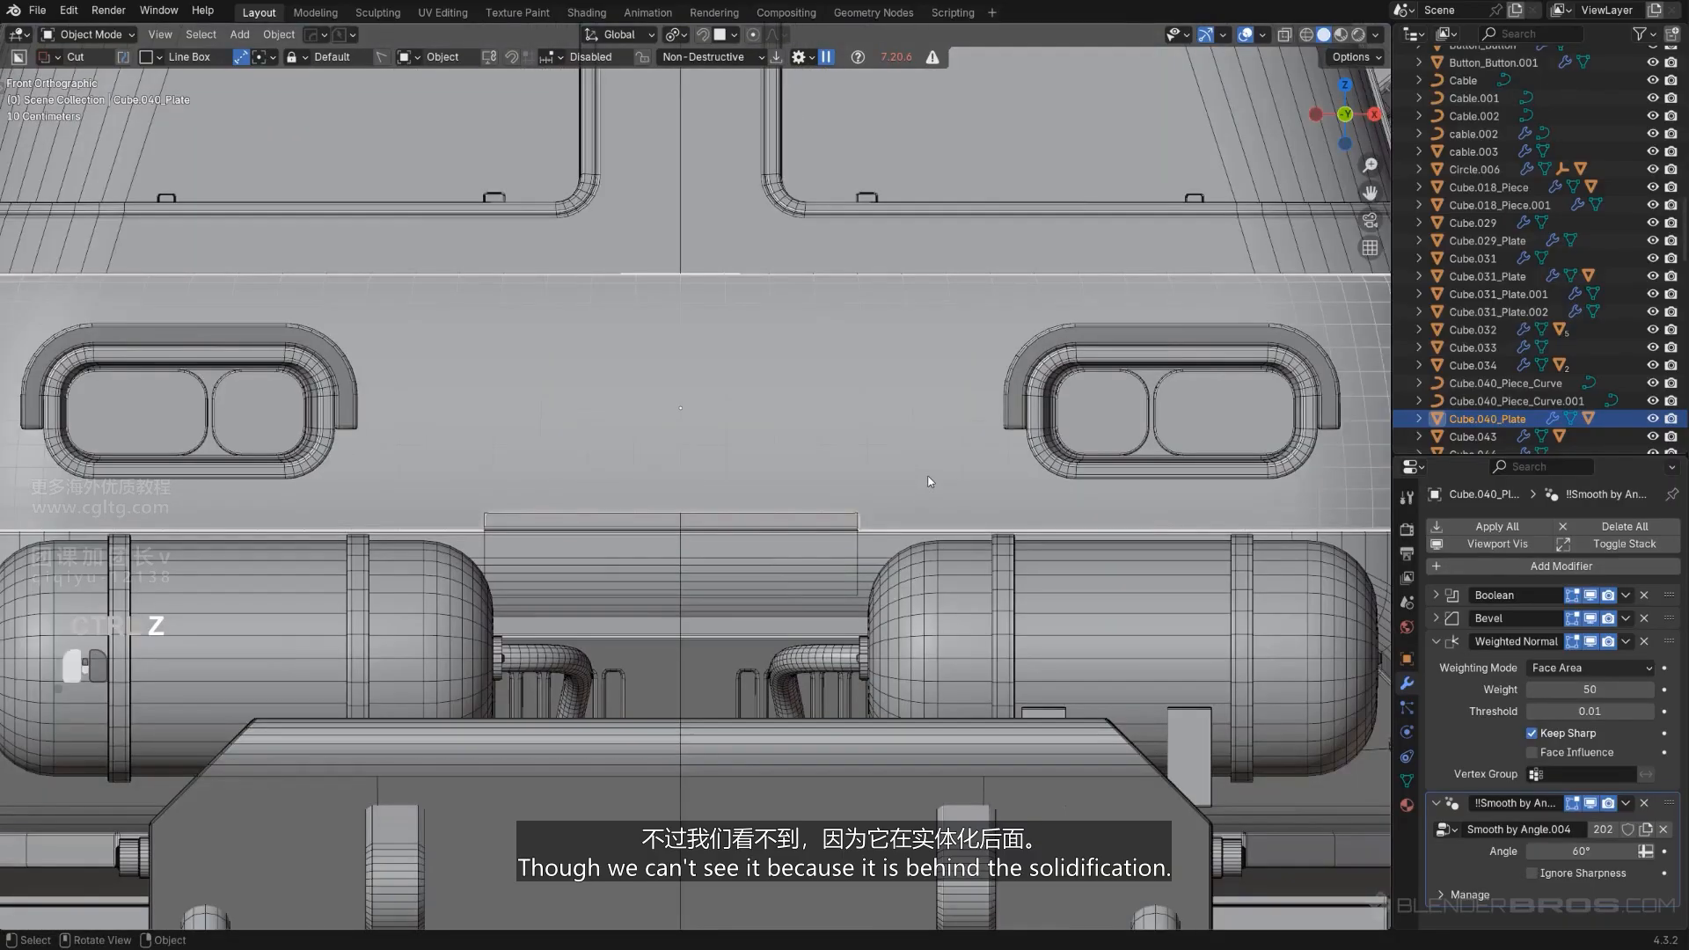
scroll(1003, 502, up, 5)
key(q)
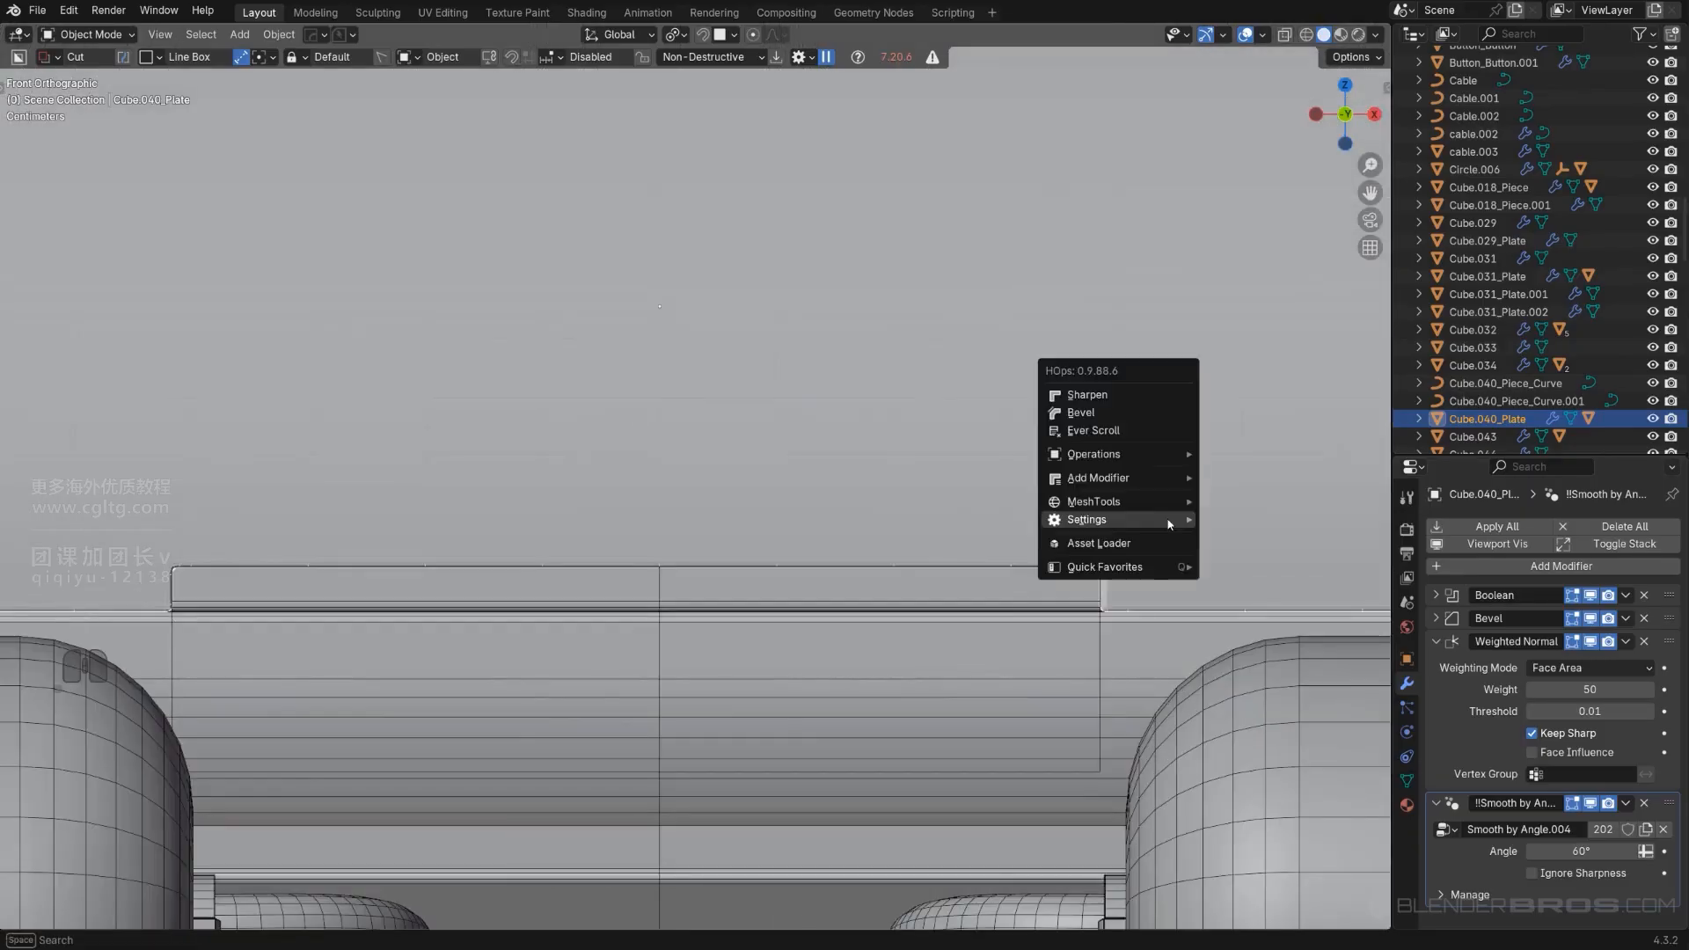
mouse_move(1169, 526)
click(1247, 582)
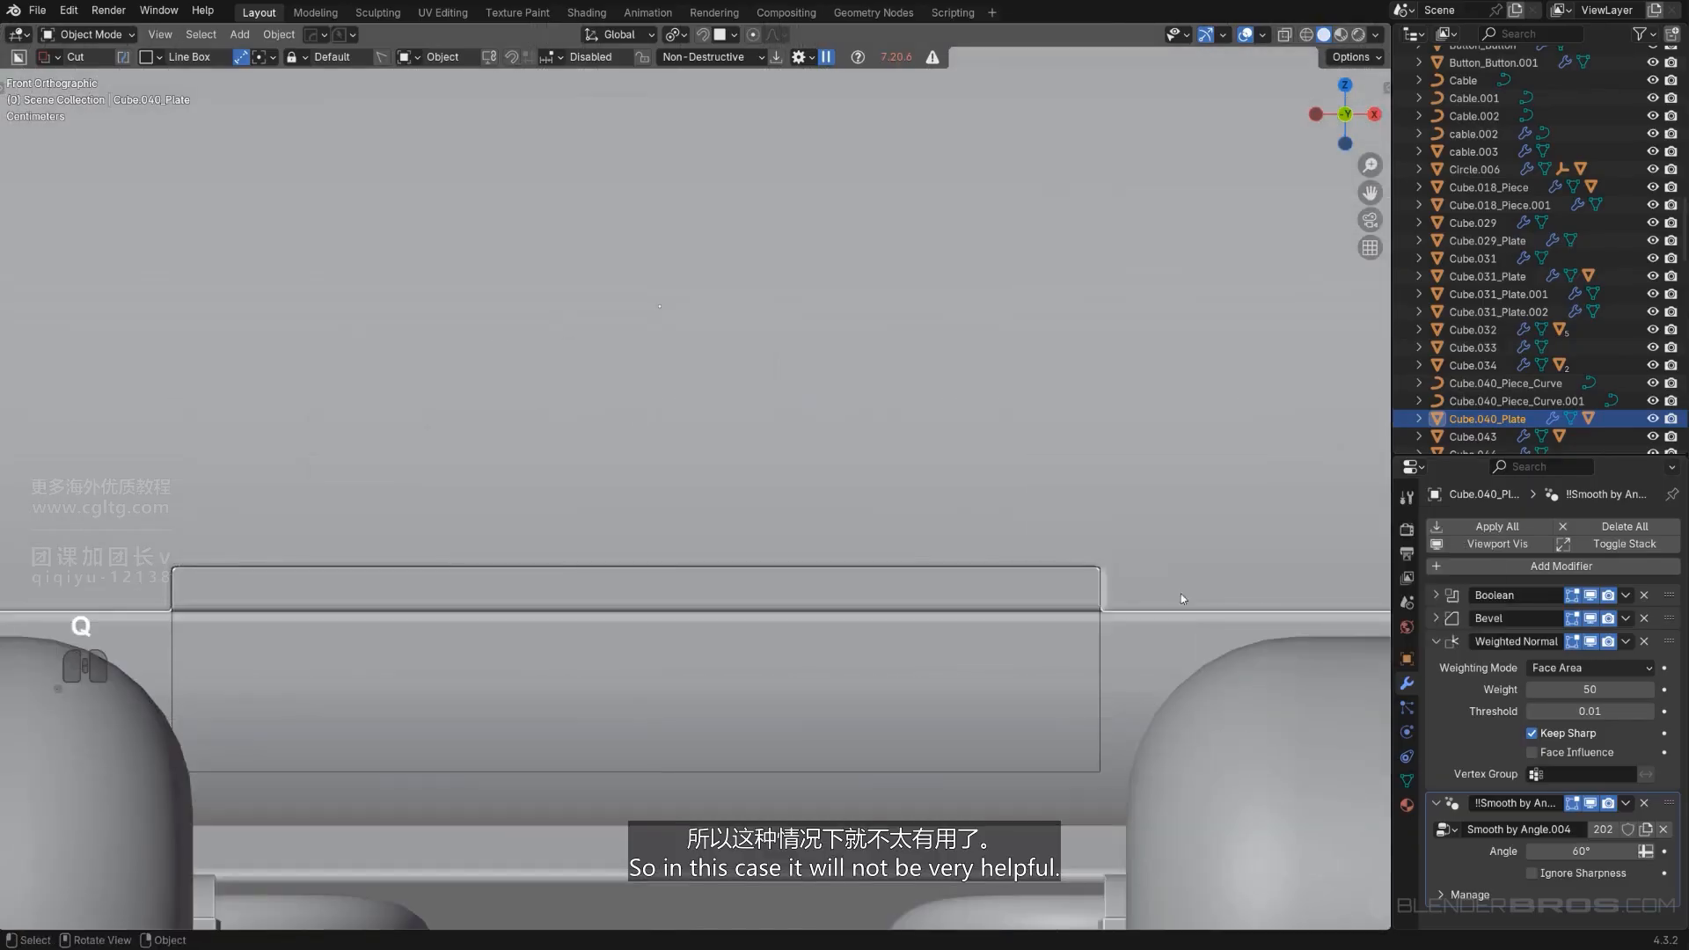
Narrow the front notch cutter along X by factors of 0.702 and 0.922.
click(1102, 661)
click(1102, 662)
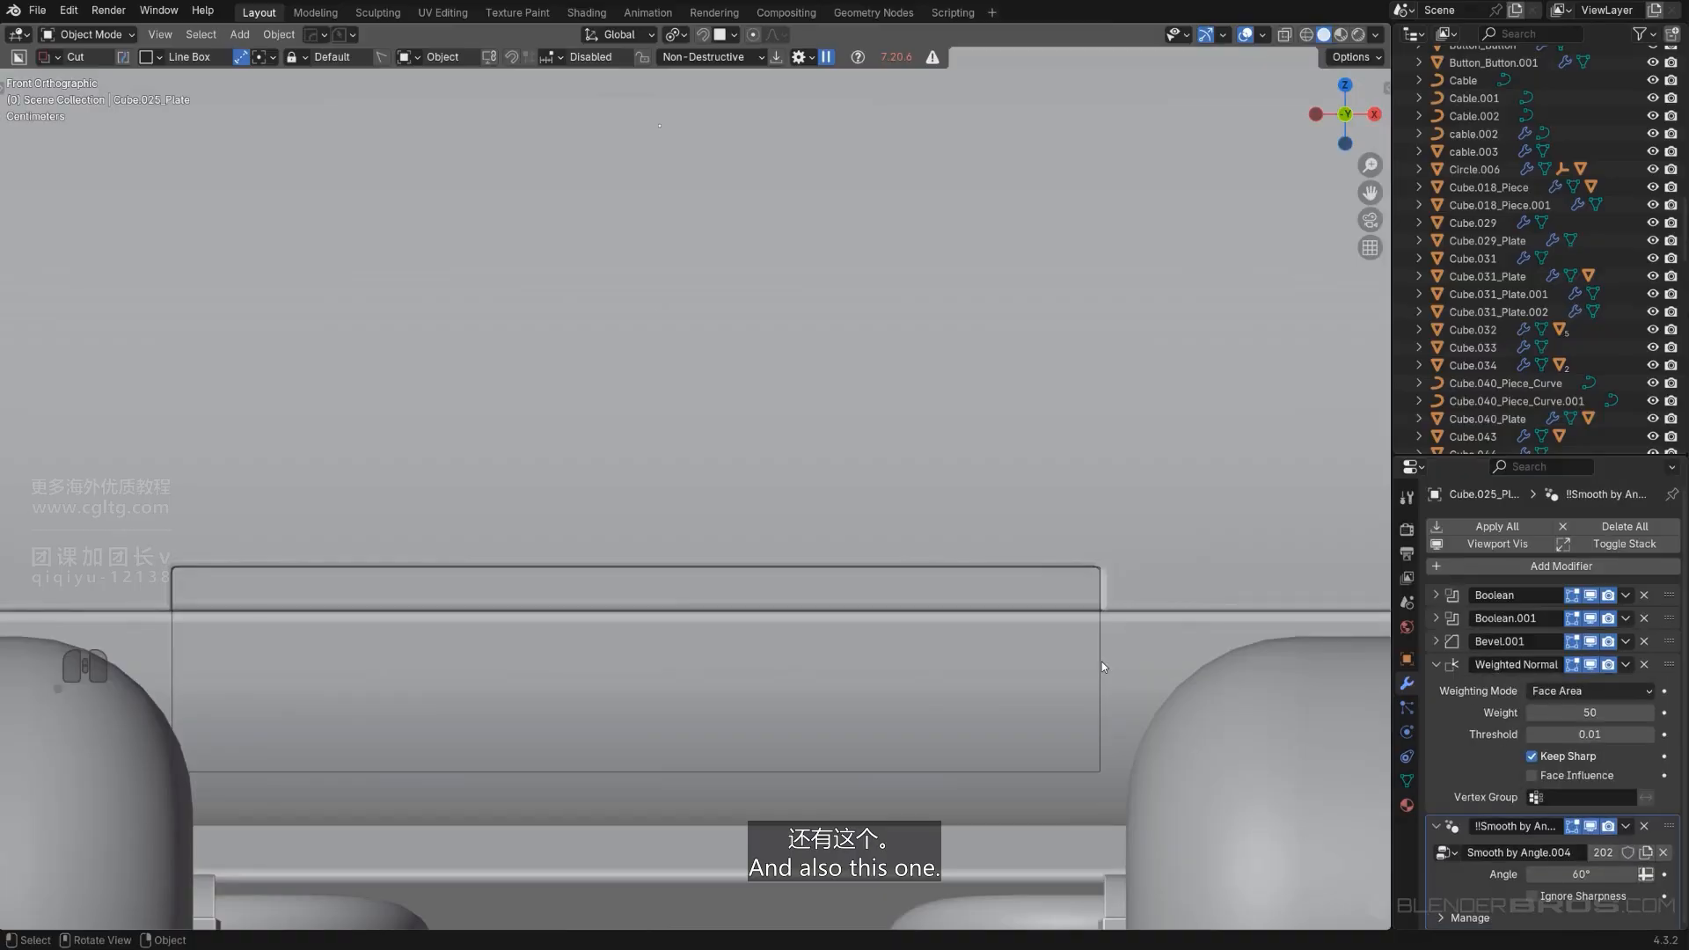
double_click(1102, 661)
click(1101, 662)
click(1096, 768)
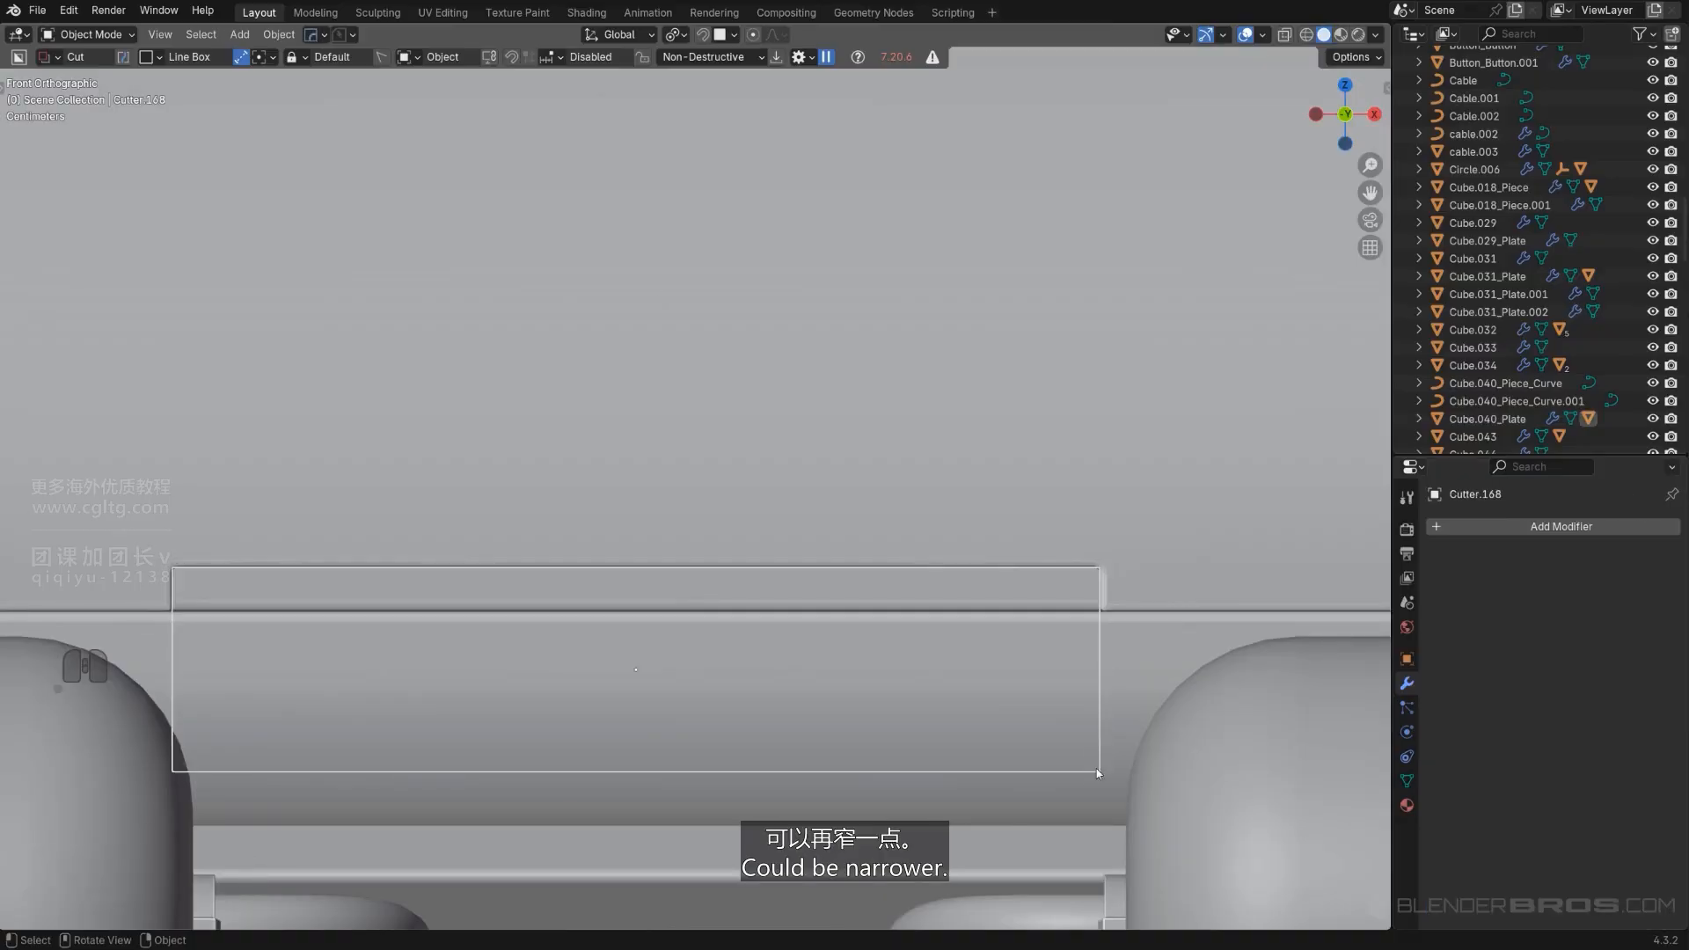
key(s)
key(x)
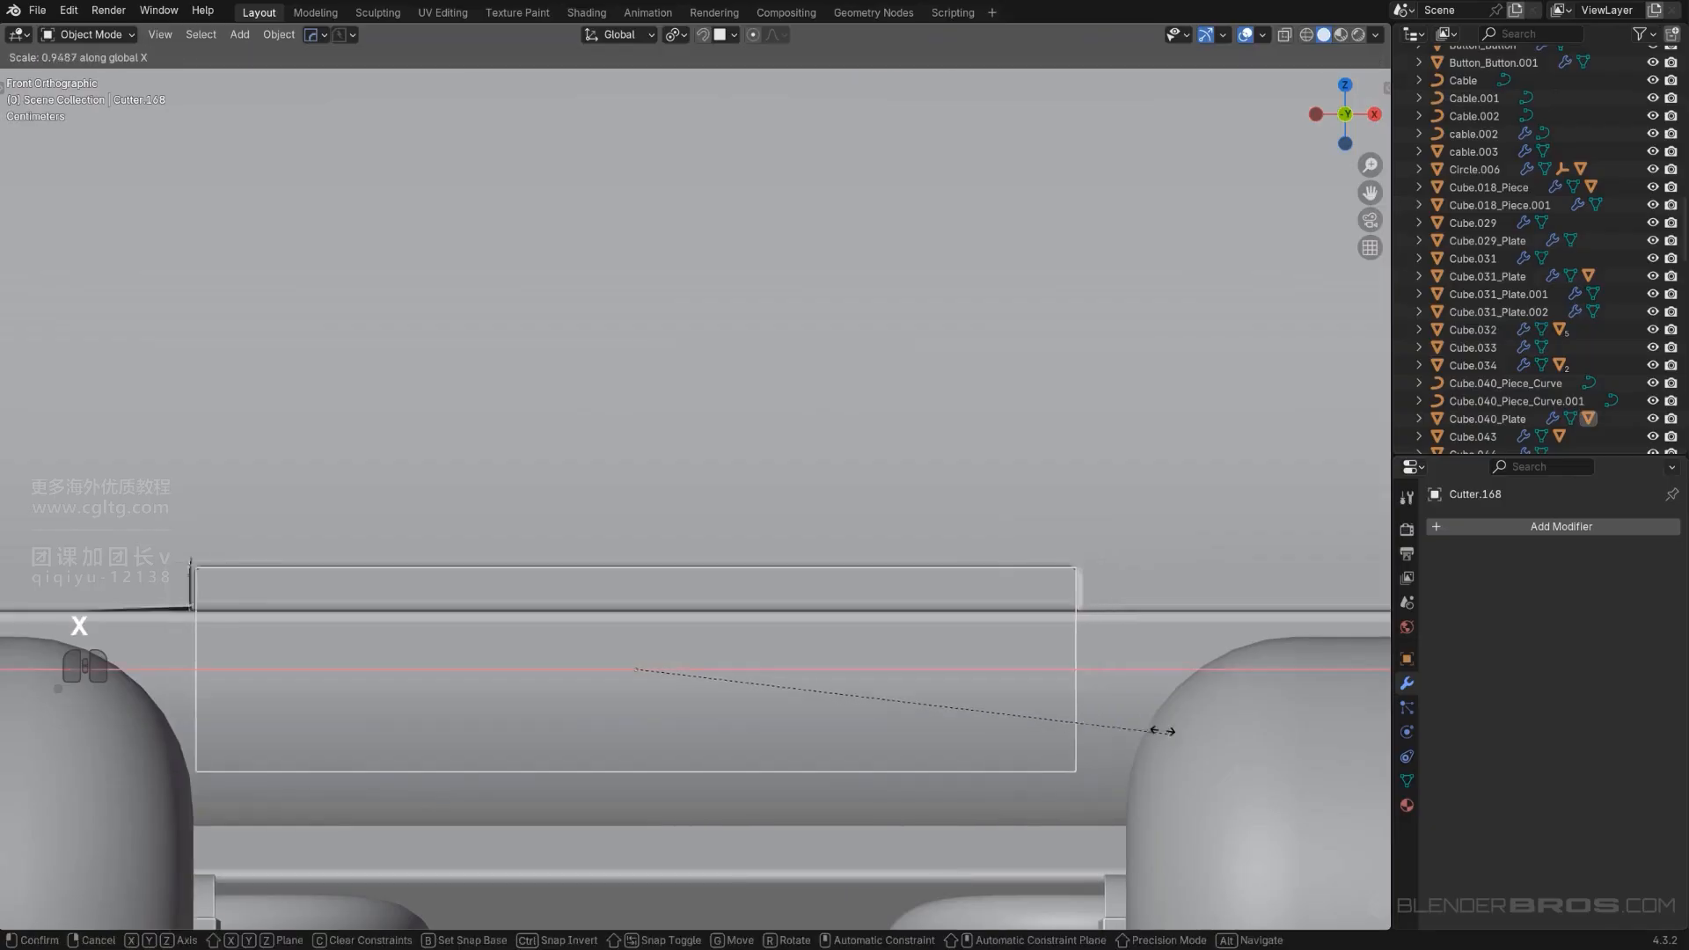
click(1029, 704)
scroll(952, 720, down, 2)
key(s)
key(x)
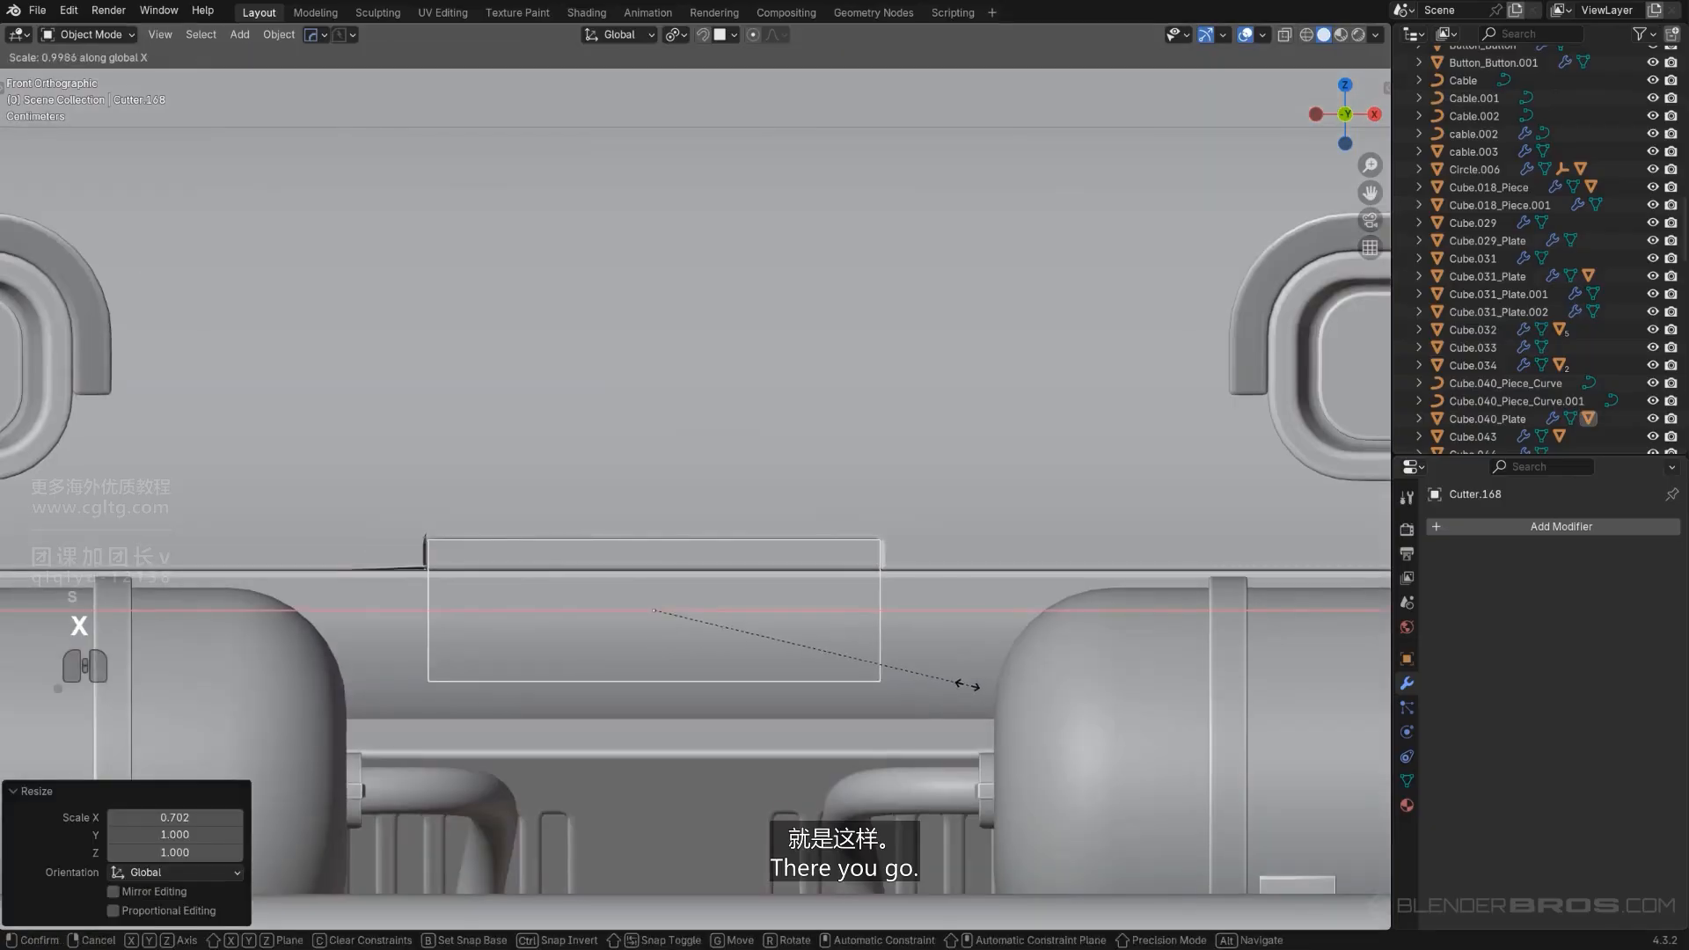
click(946, 676)
Widen the notch cutter's bottom face along X in the front view to slant the notch's sides, and hide the cutter.
middle_drag(858, 662, 823, 655)
key(KP_5)
scroll(754, 637, down, 5)
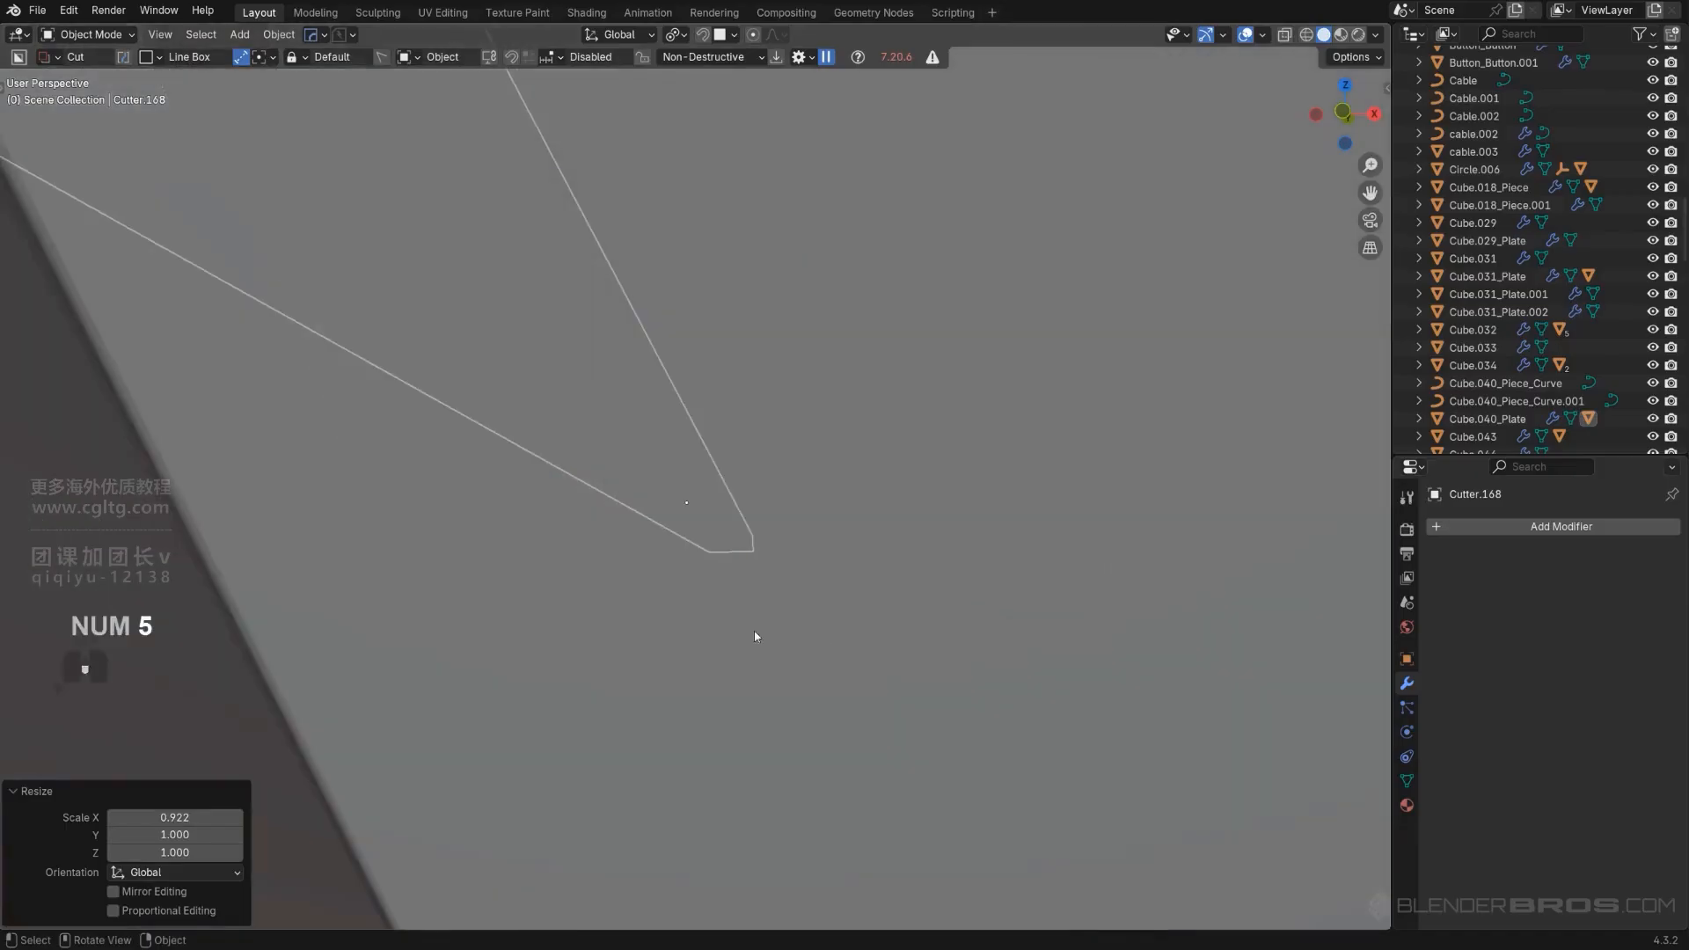
key(KP_Divide)
key(Tab)
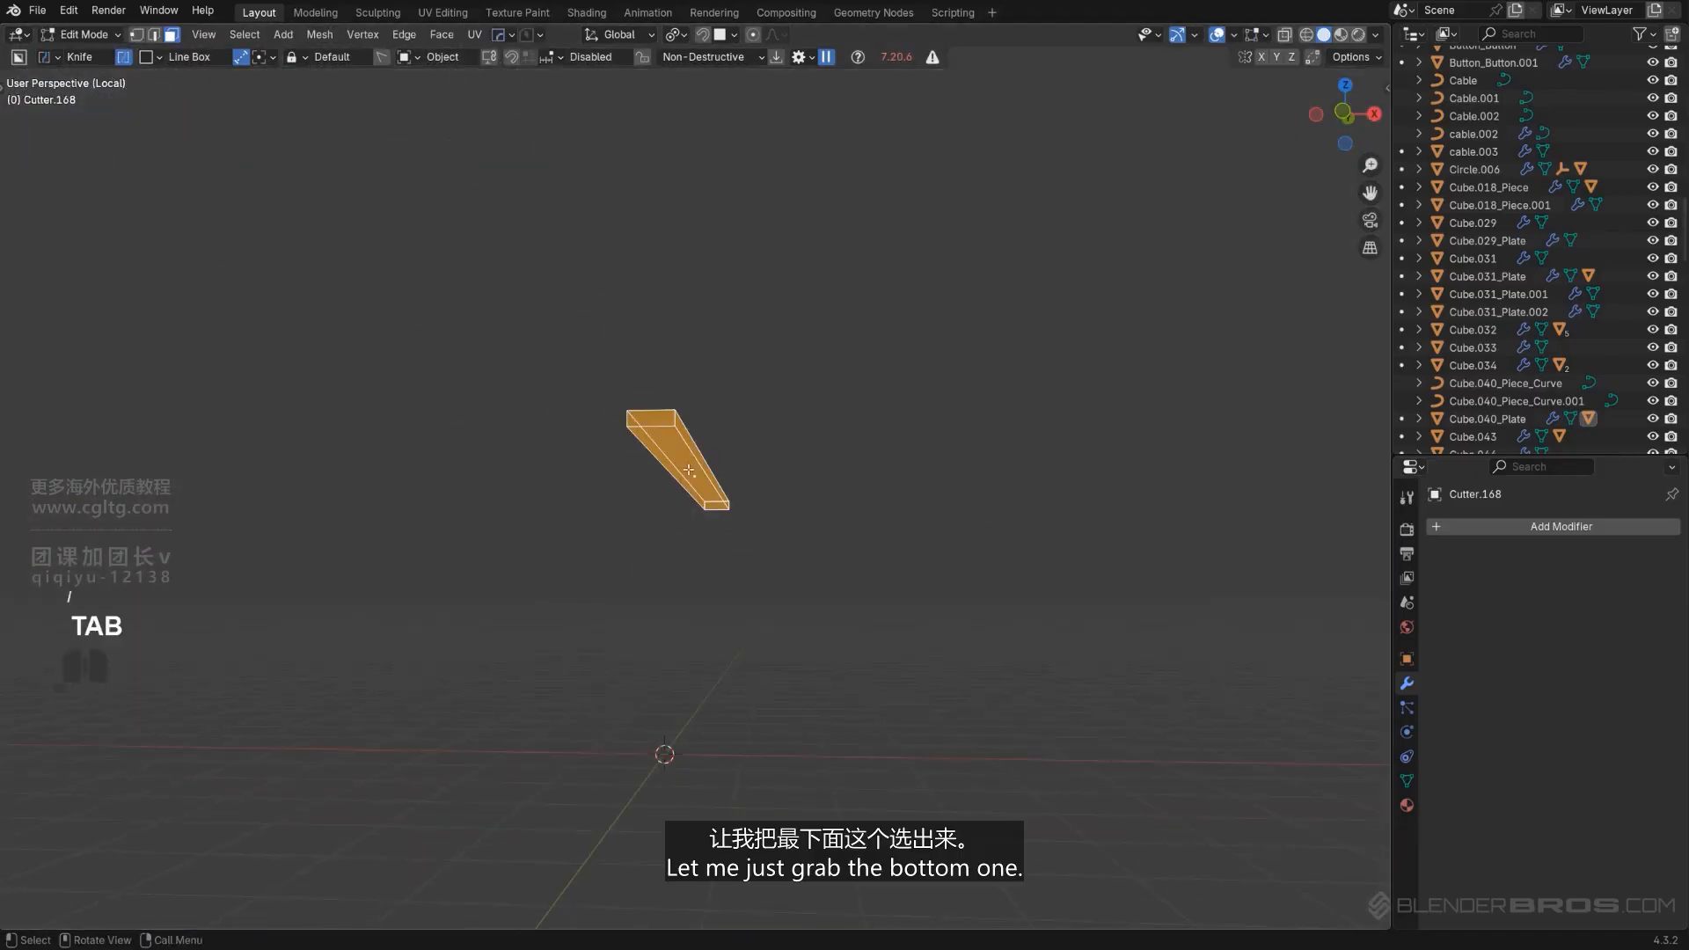
key(slash)
middle_drag(724, 483, 795, 496)
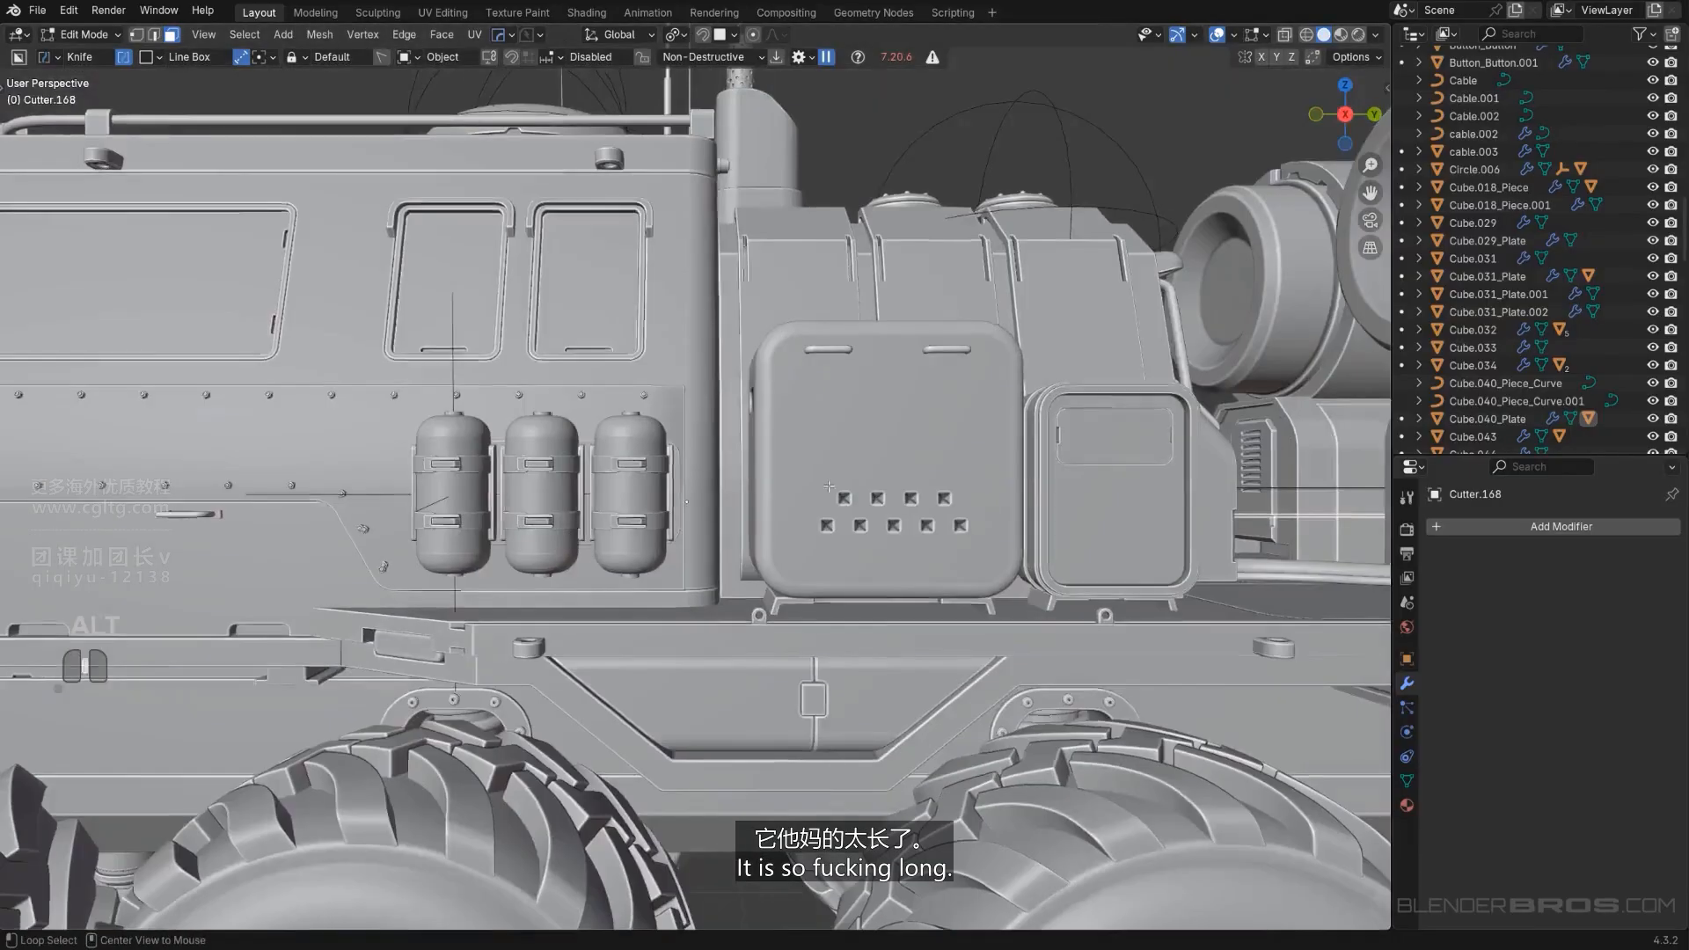
key(KP_5)
scroll(788, 518, down, 5)
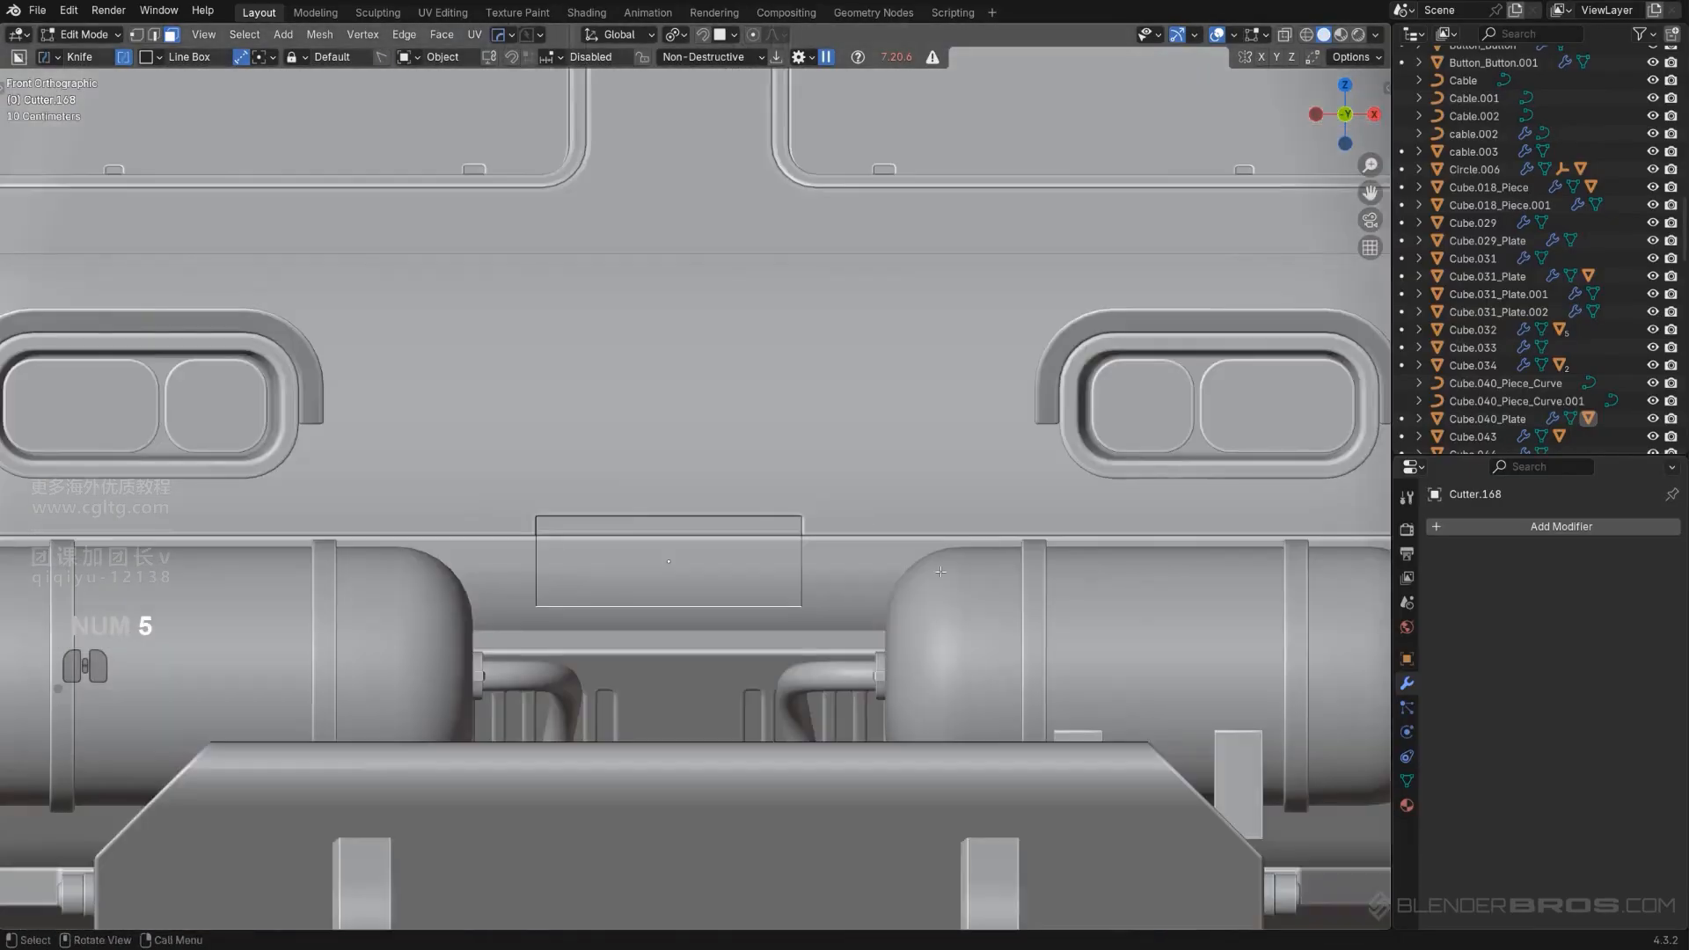
scroll(889, 574, up, 3)
key(s)
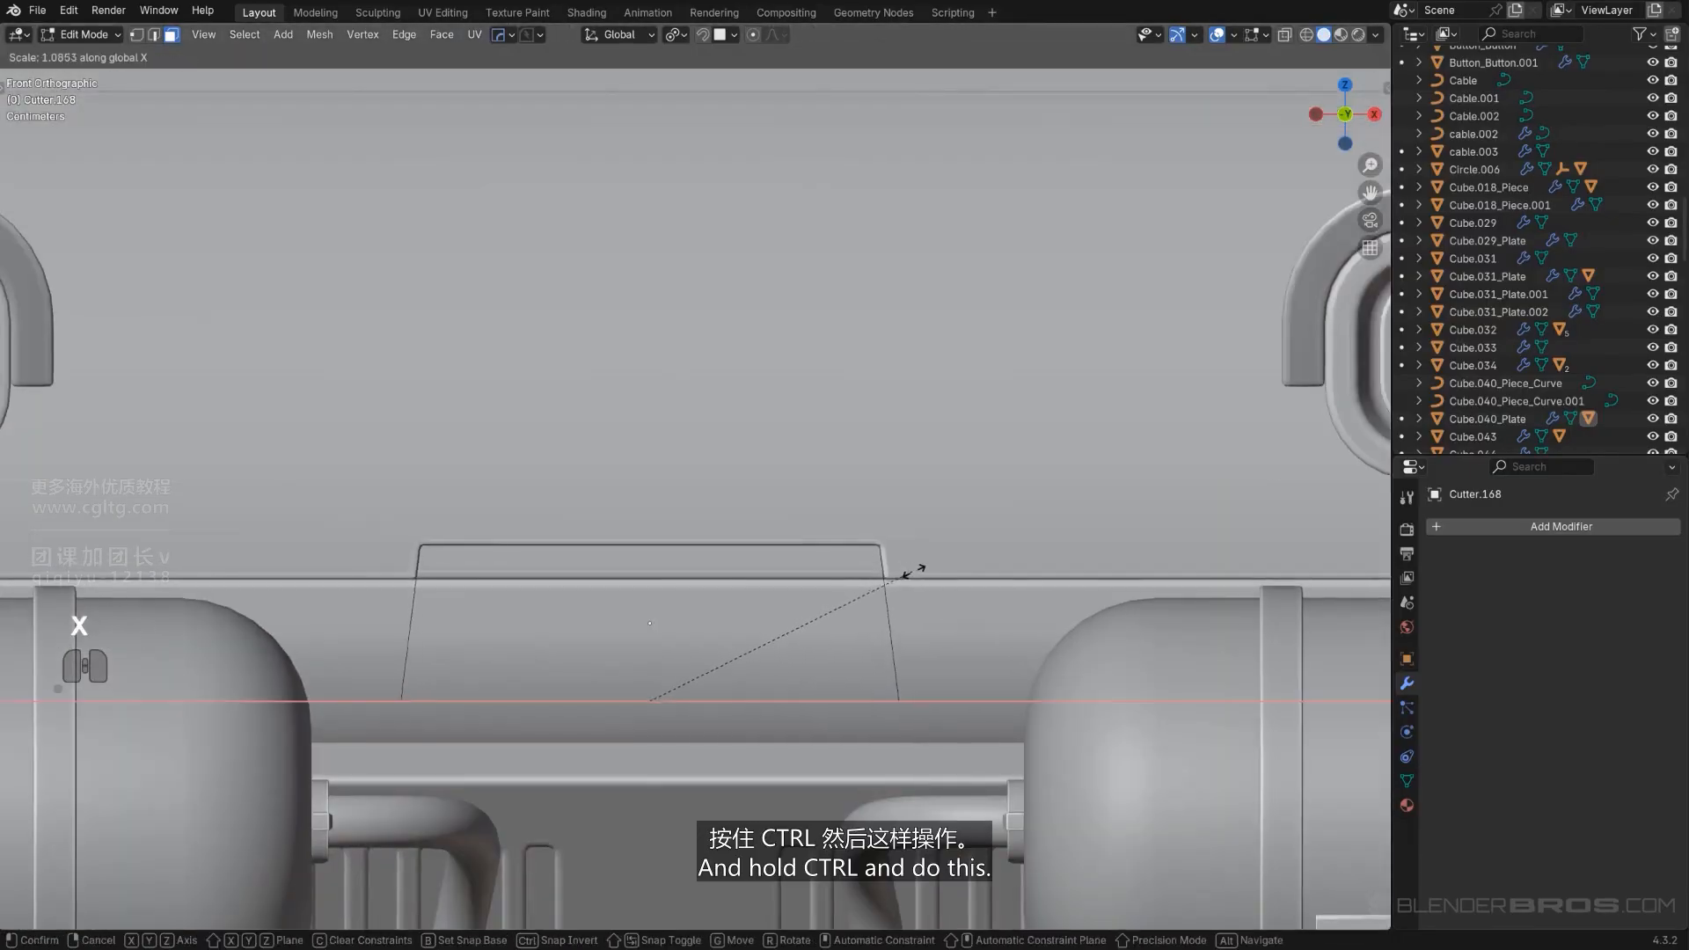
click(1058, 562)
key(Tab)
scroll(868, 500, down, 4)
key(shift+2)
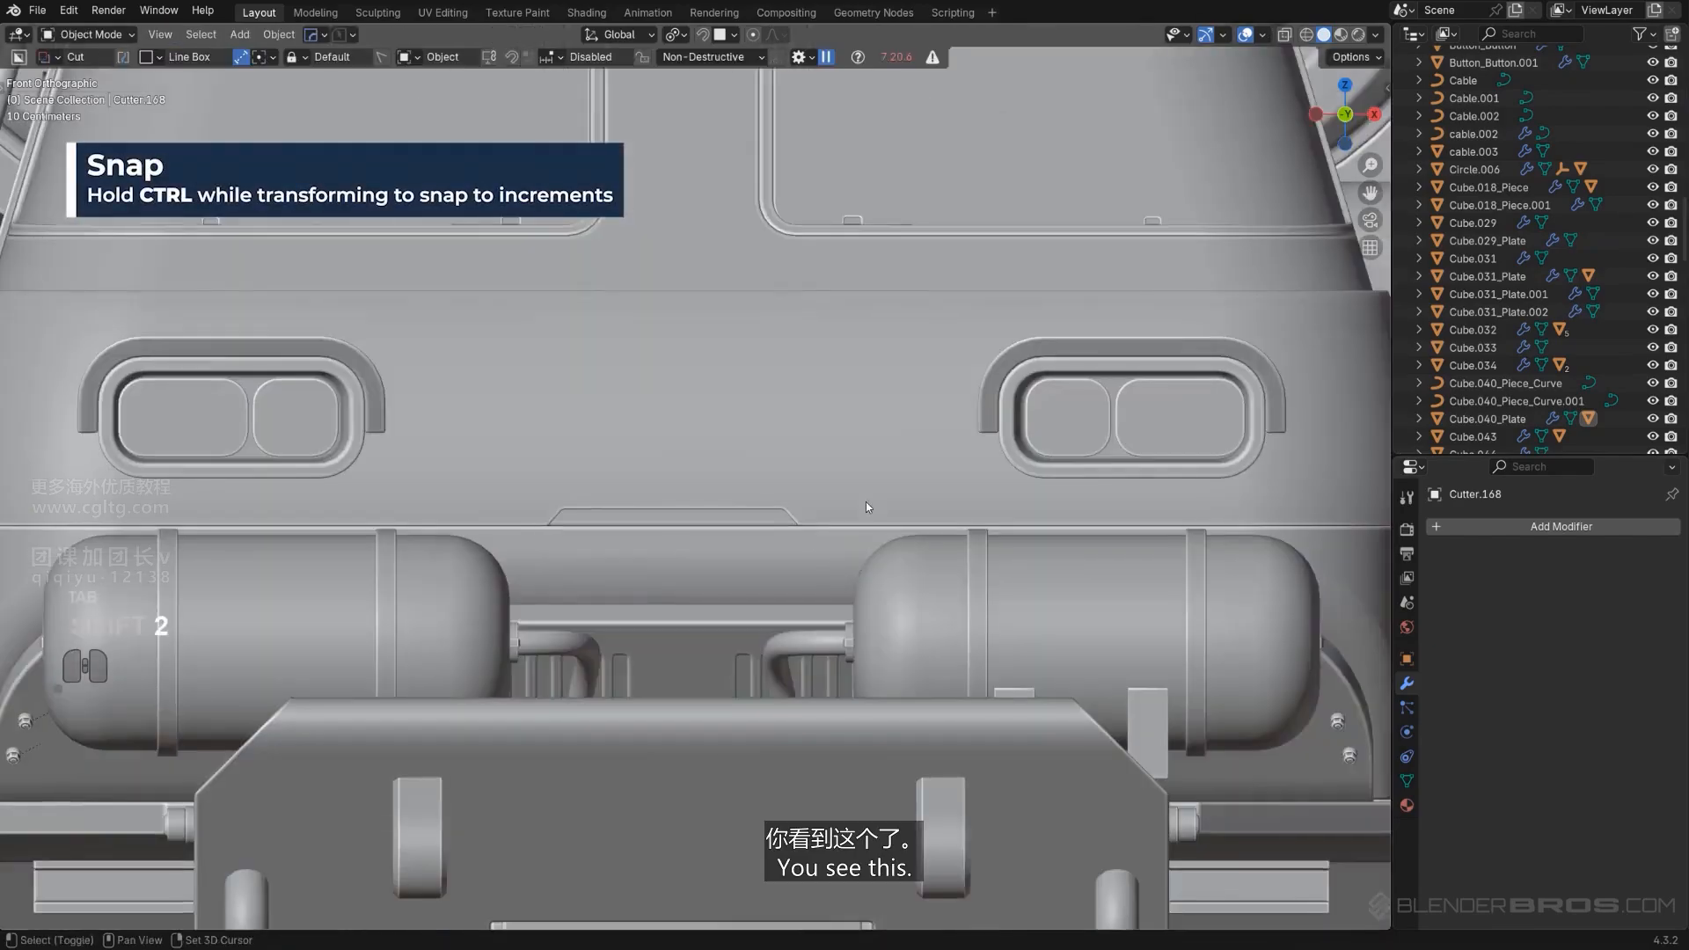
Duplicate the small hook on the side fender and place the mirrored copy at the front, moved about -1.403, -1.146, 0.989 m.
scroll(866, 507, down, 5)
middle_drag(866, 507, 468, 456)
key(KP_5)
scroll(354, 443, up, 5)
scroll(410, 442, down, 3)
scroll(468, 456, up, 3)
shift+middle_drag(616, 462, 657, 535)
scroll(670, 517, down, 5)
scroll(656, 535, up, 2)
click(937, 643)
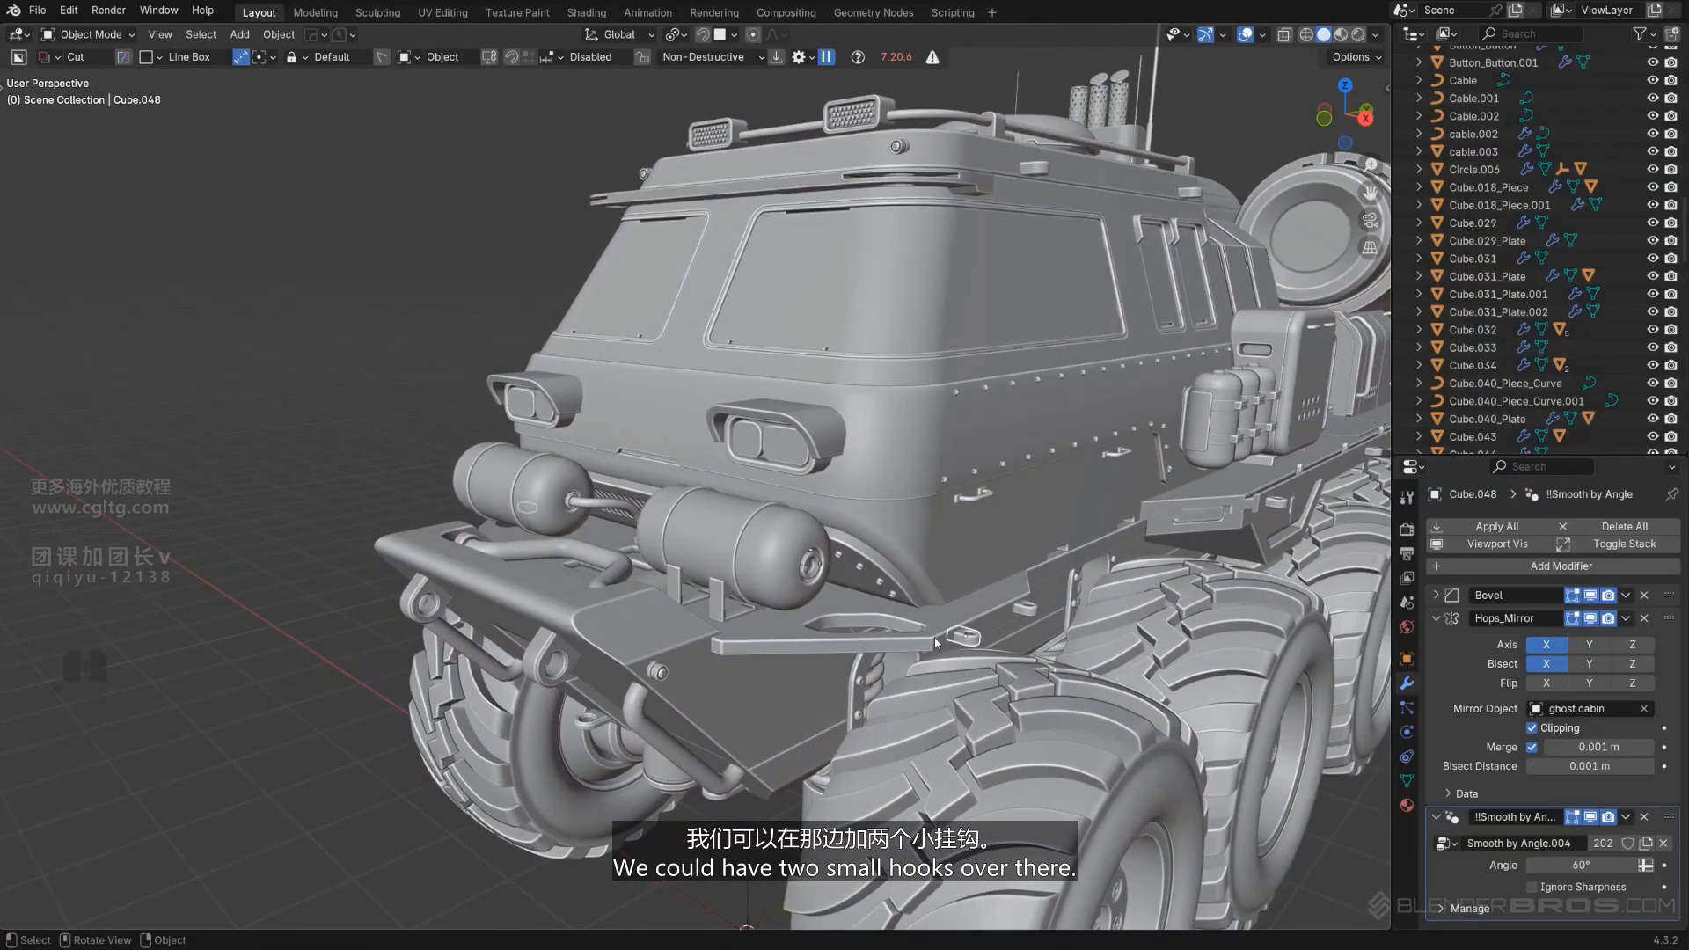
key(shift+d)
click(646, 480)
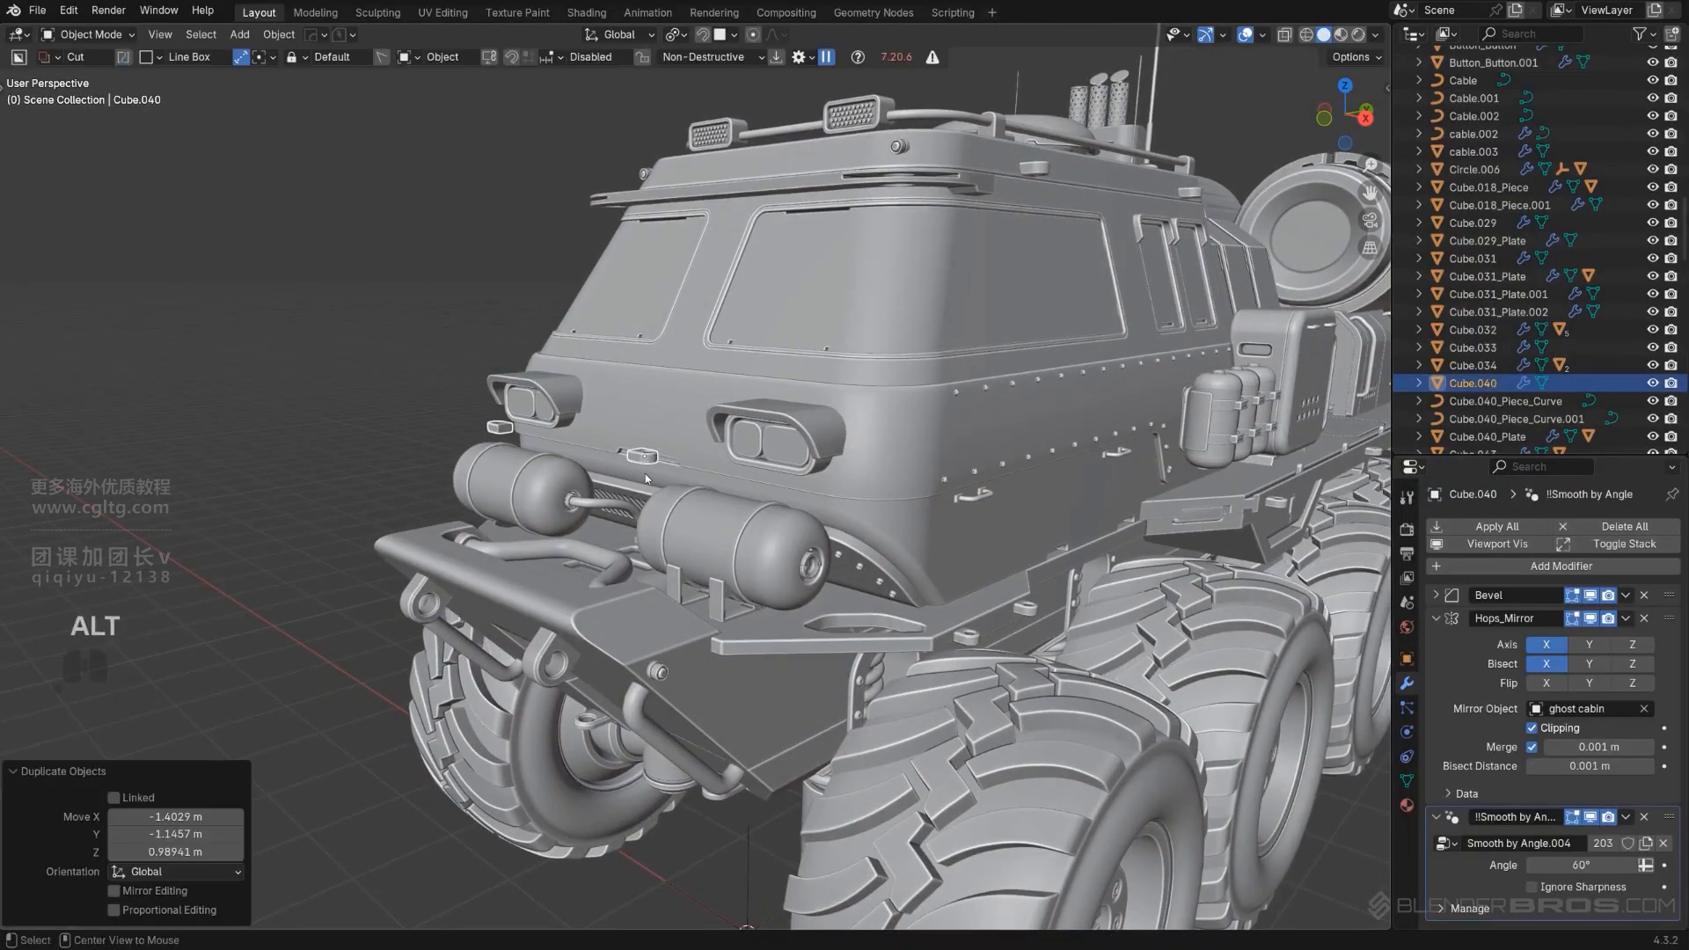
Rotate the duplicated hook 90° in the top view and move it about -0.443 m in X and 0.740 m in Y.
alt+middle_drag(832, 514, 790, 547)
key(KP_5)
key(r)
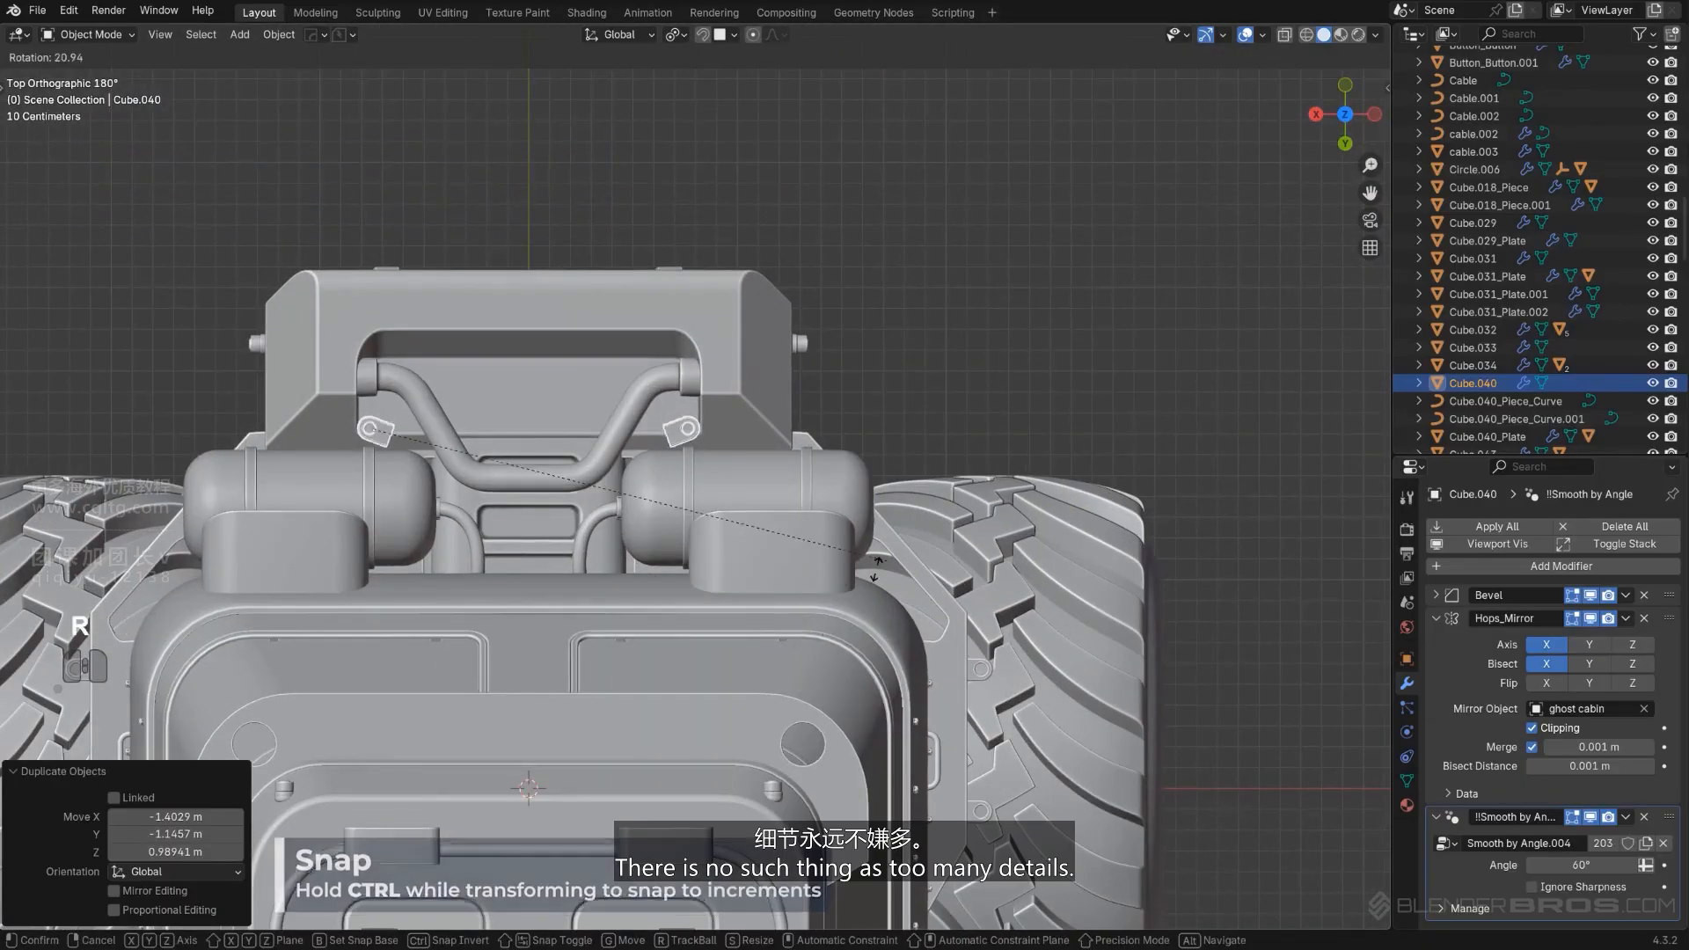
click(407, 715)
scroll(475, 748, up, 2)
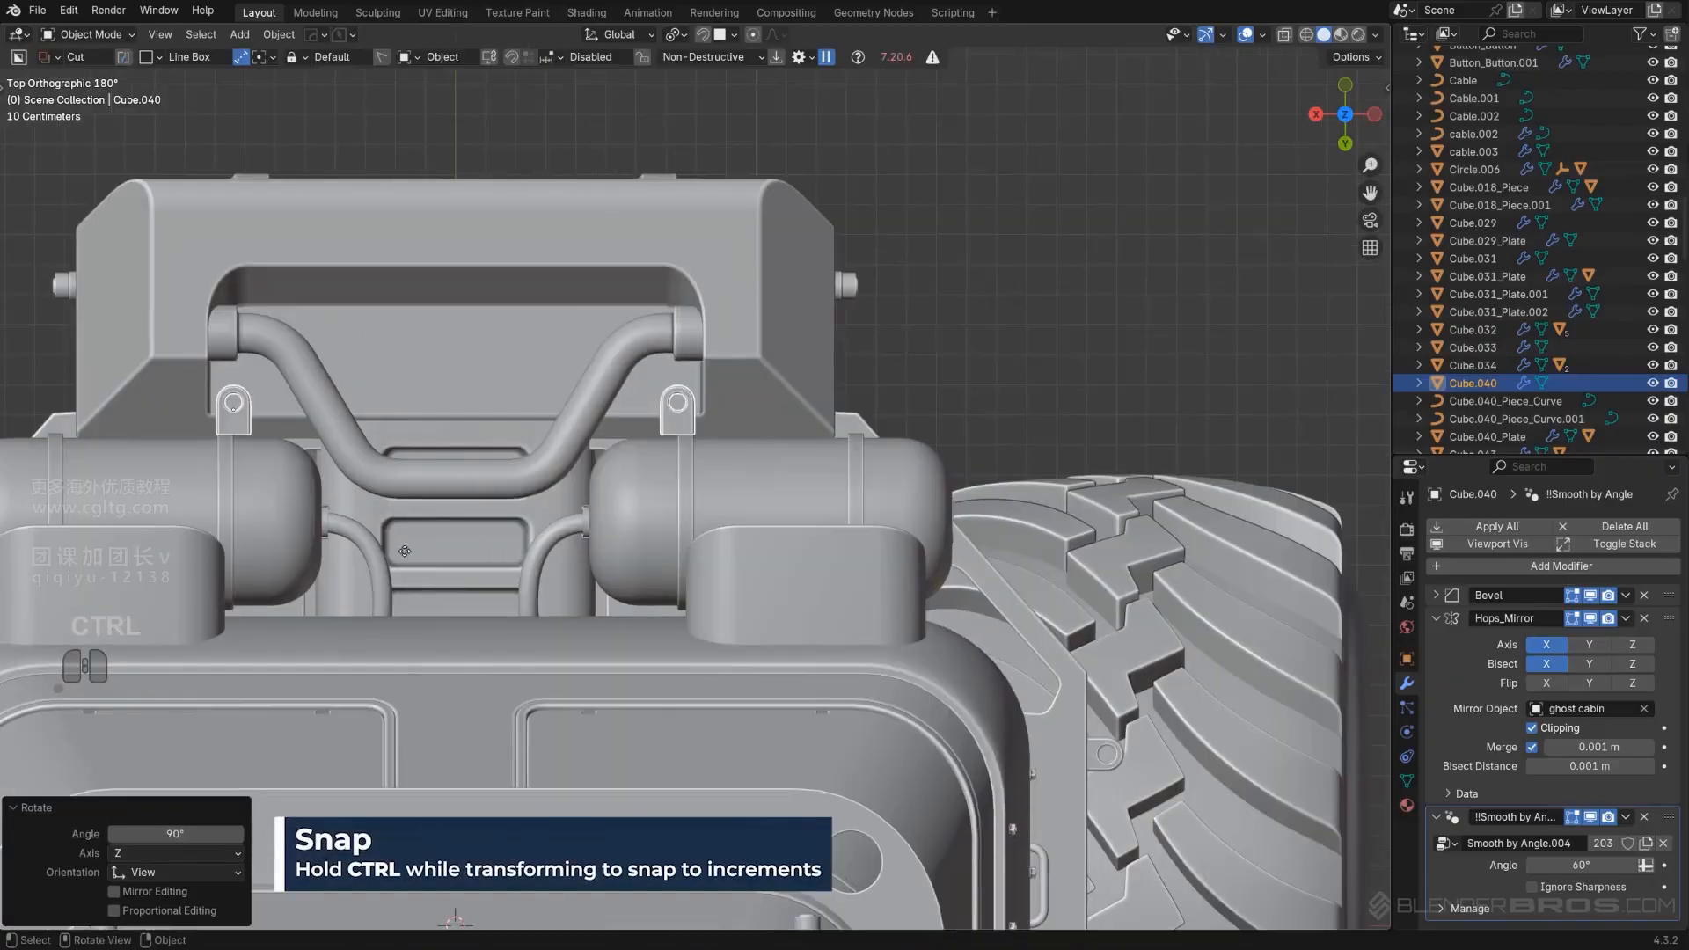
key(g)
click(538, 786)
Scale the hook to 0.517 and move it about -0.079 m in X and -0.193 m in Z onto the notch's upper edge.
alt+scroll(642, 534, up, 1)
alt+middle_drag(641, 534, 563, 546)
scroll(556, 558, up, 1)
scroll(556, 558, up, 2)
shift+middle_drag(388, 669, 981, 426)
scroll(981, 426, up, 3)
key(s)
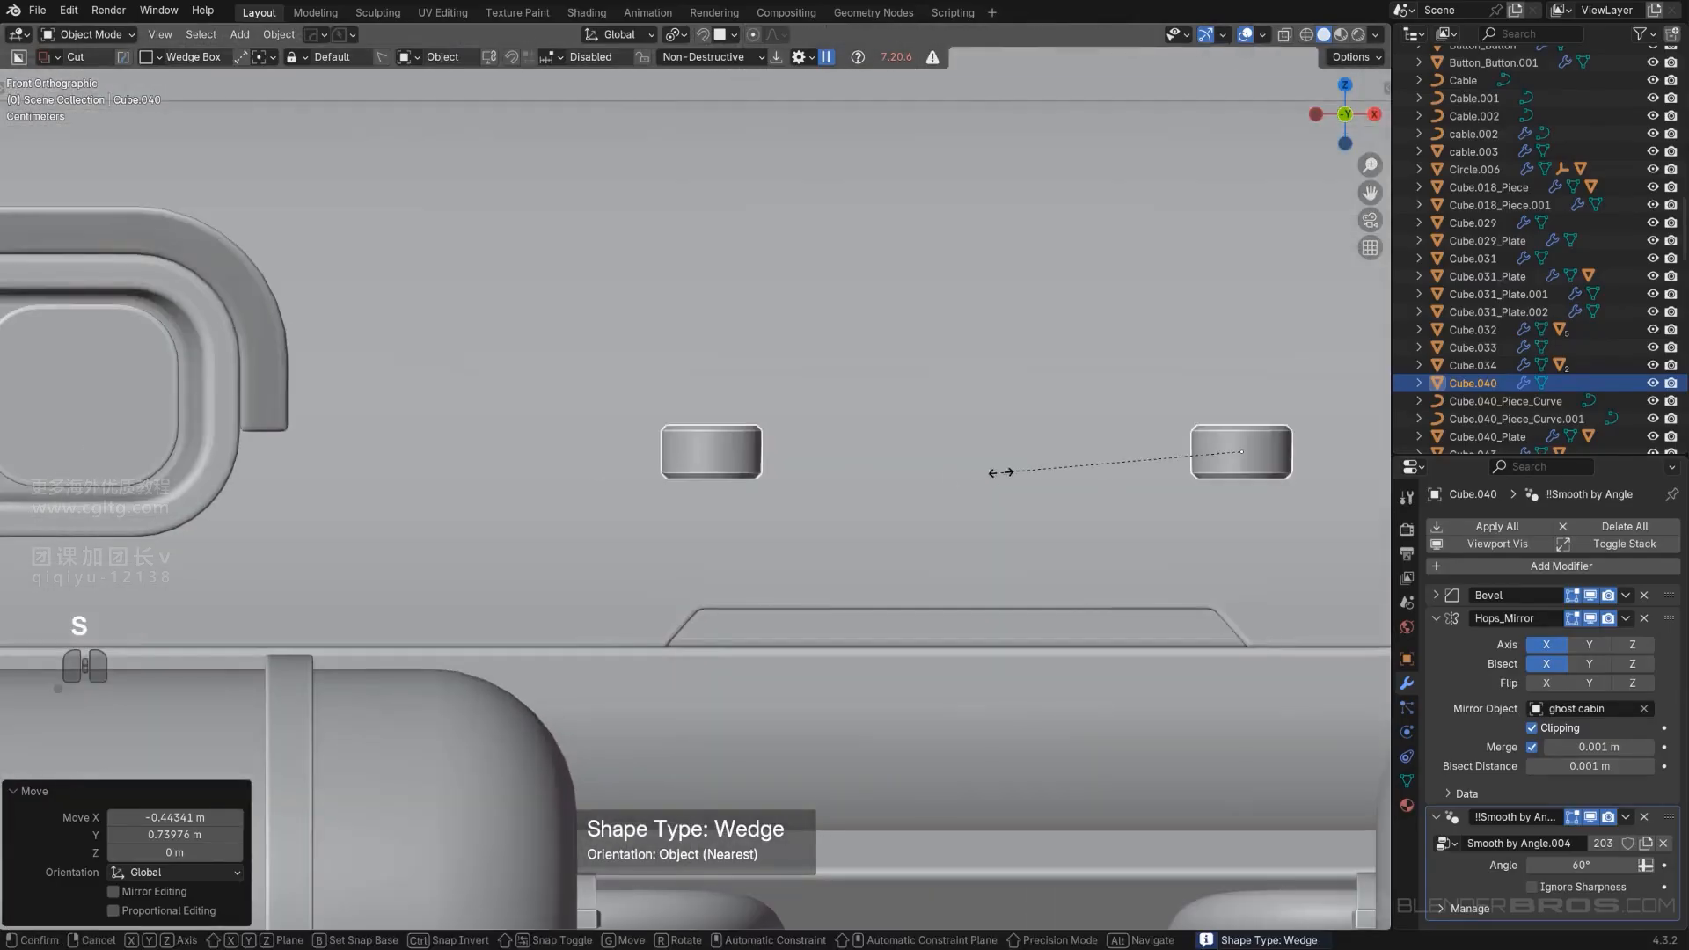
click(1127, 493)
key(g)
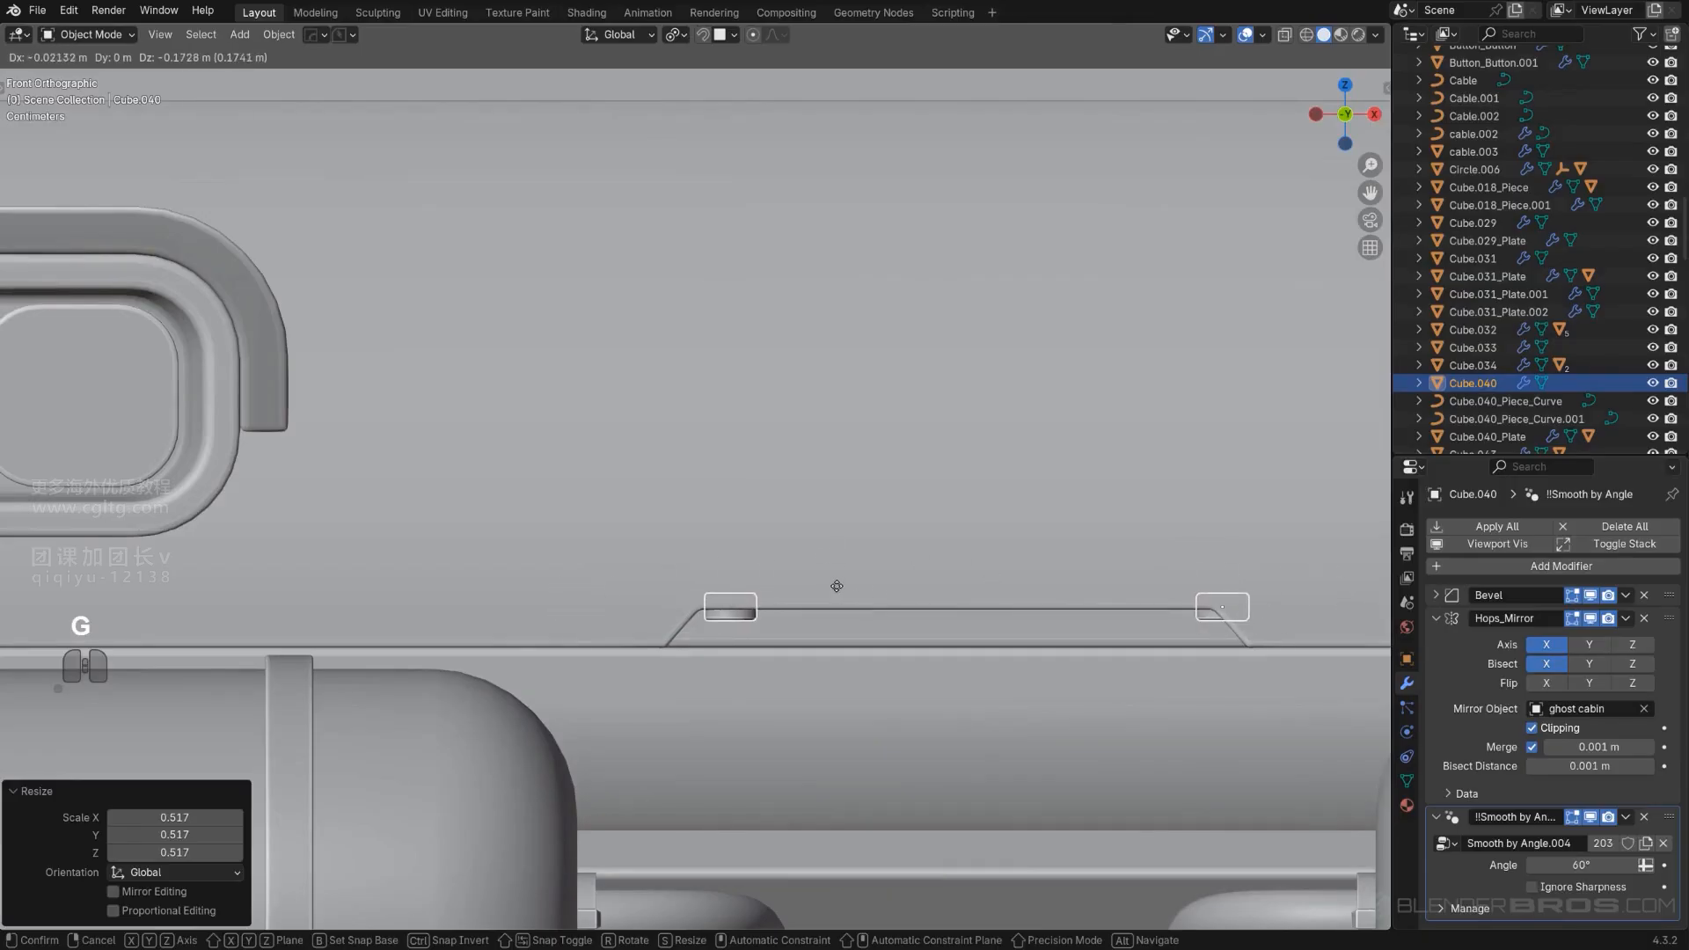
click(789, 603)
Shift the mirrored hook pair slightly along X above the notch and deselect it.
scroll(799, 577, down, 3)
key(KP_5)
middle_drag(800, 577, 863, 603)
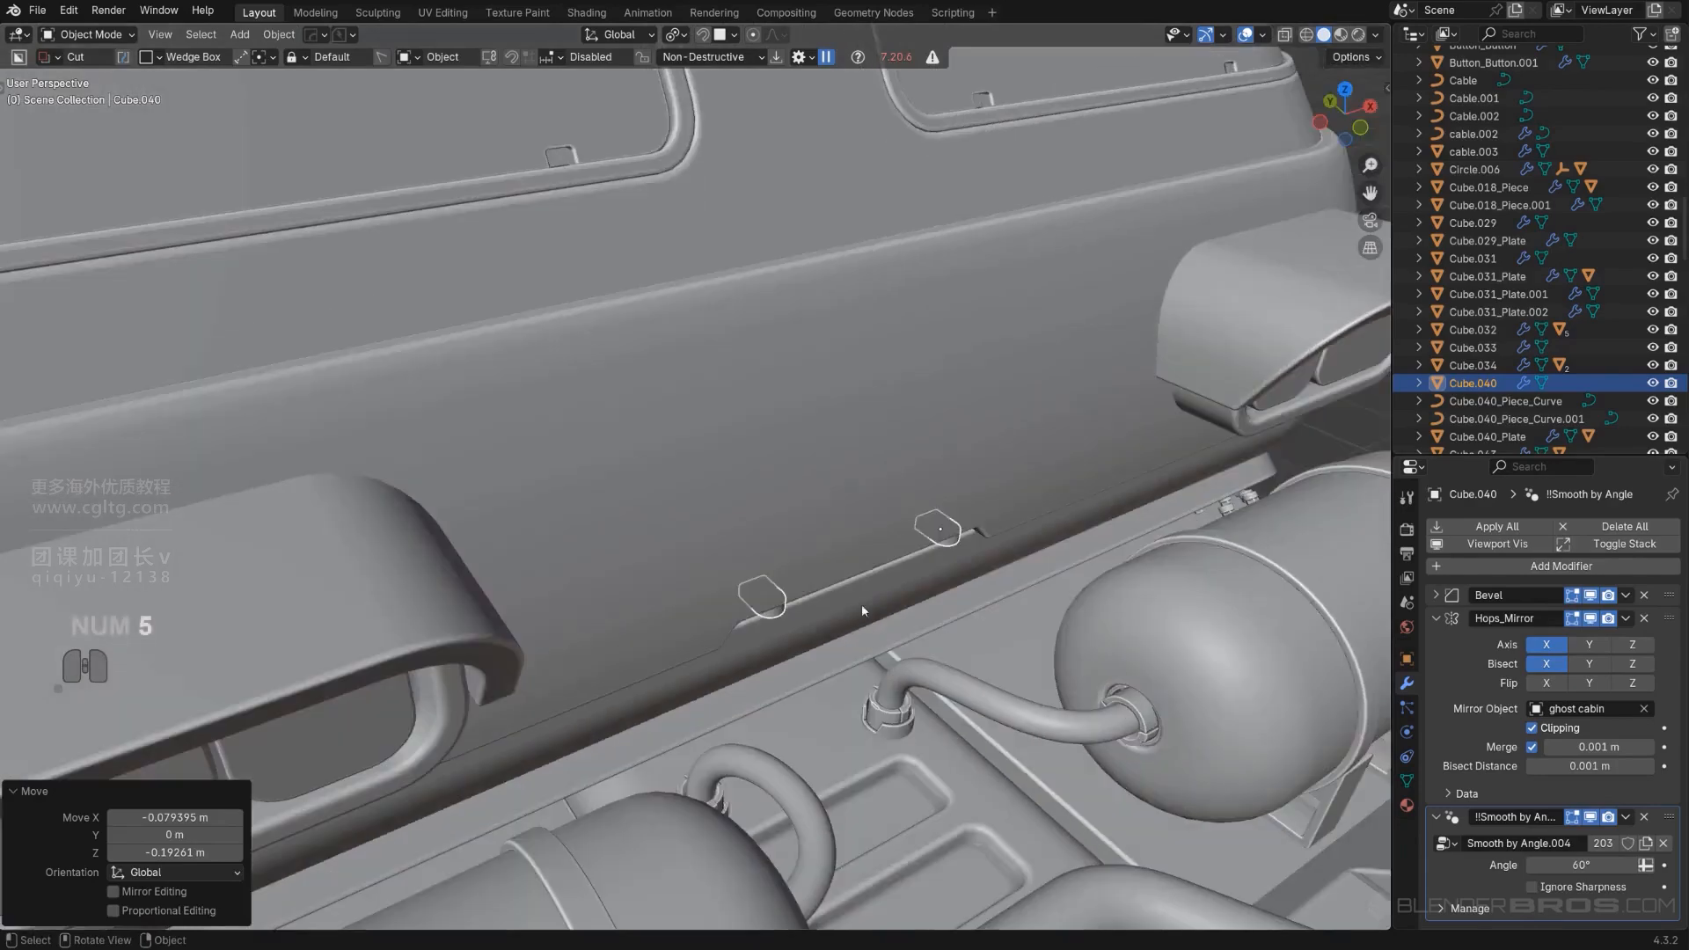
scroll(862, 603, up, 2)
key(g)
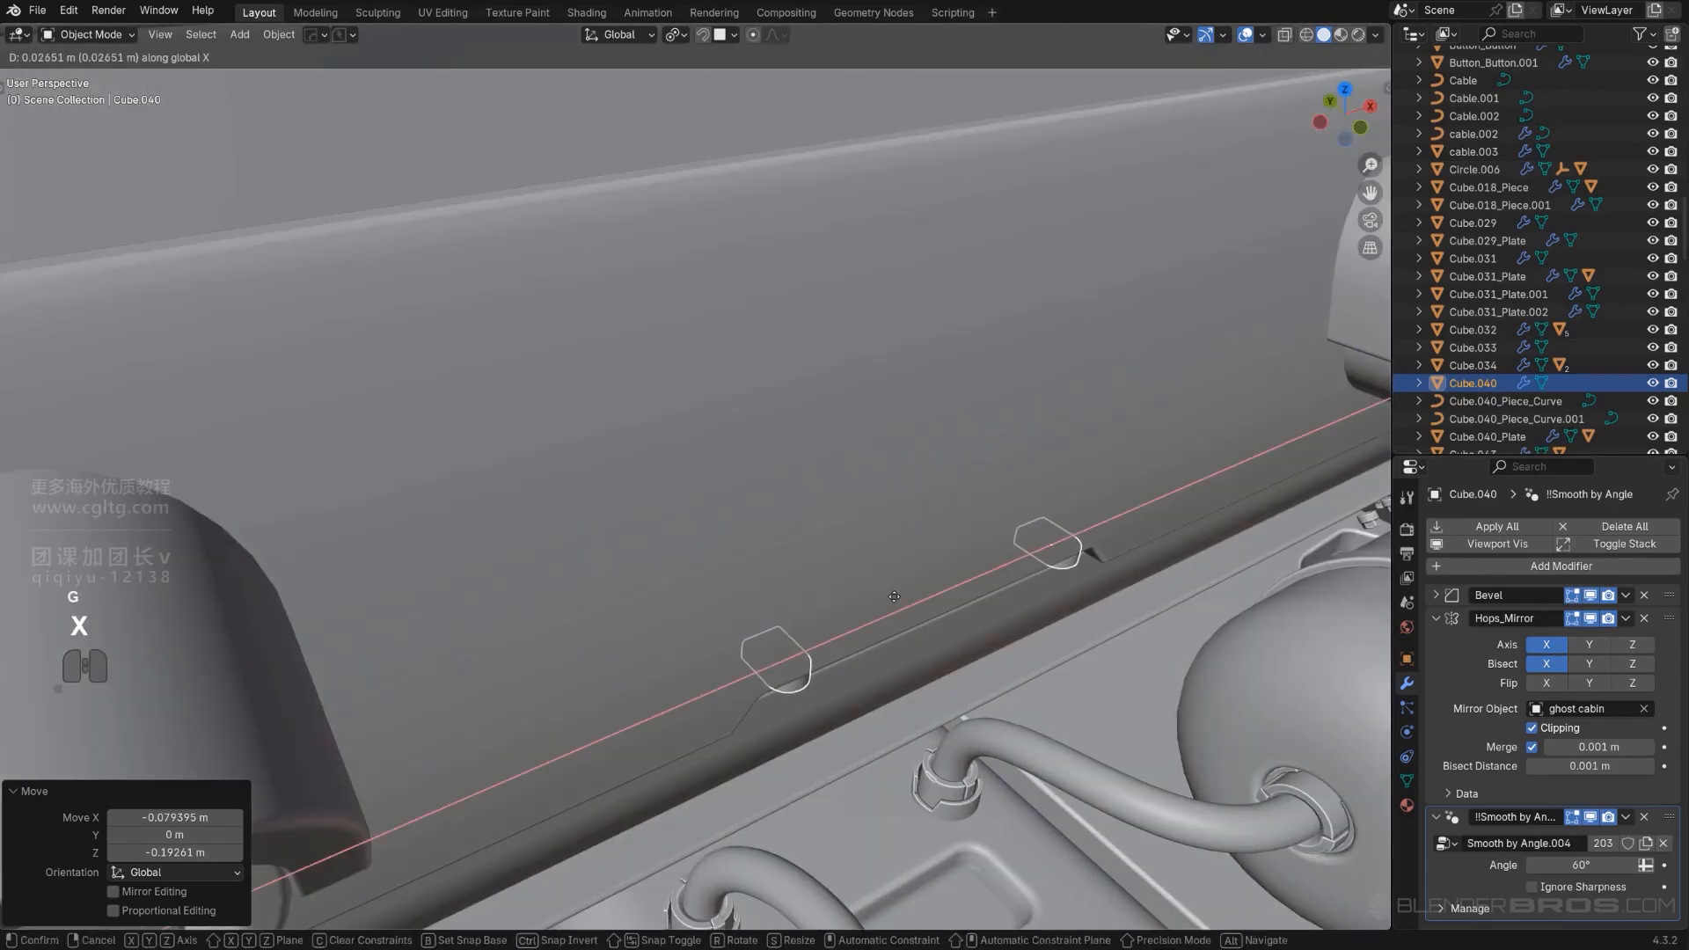
click(916, 603)
scroll(916, 604, down, 4)
middle_drag(916, 603, 686, 482)
scroll(686, 482, down, 5)
click(411, 404)
Examine the finished front plate and the two large barrels at the vehicle's rear for further detailing.
scroll(414, 414, up, 1)
mouse_move(414, 414)
middle_down()
mouse_move(537, 405)
mouse_move(477, 408)
mouse_move(407, 446)
middle_up()
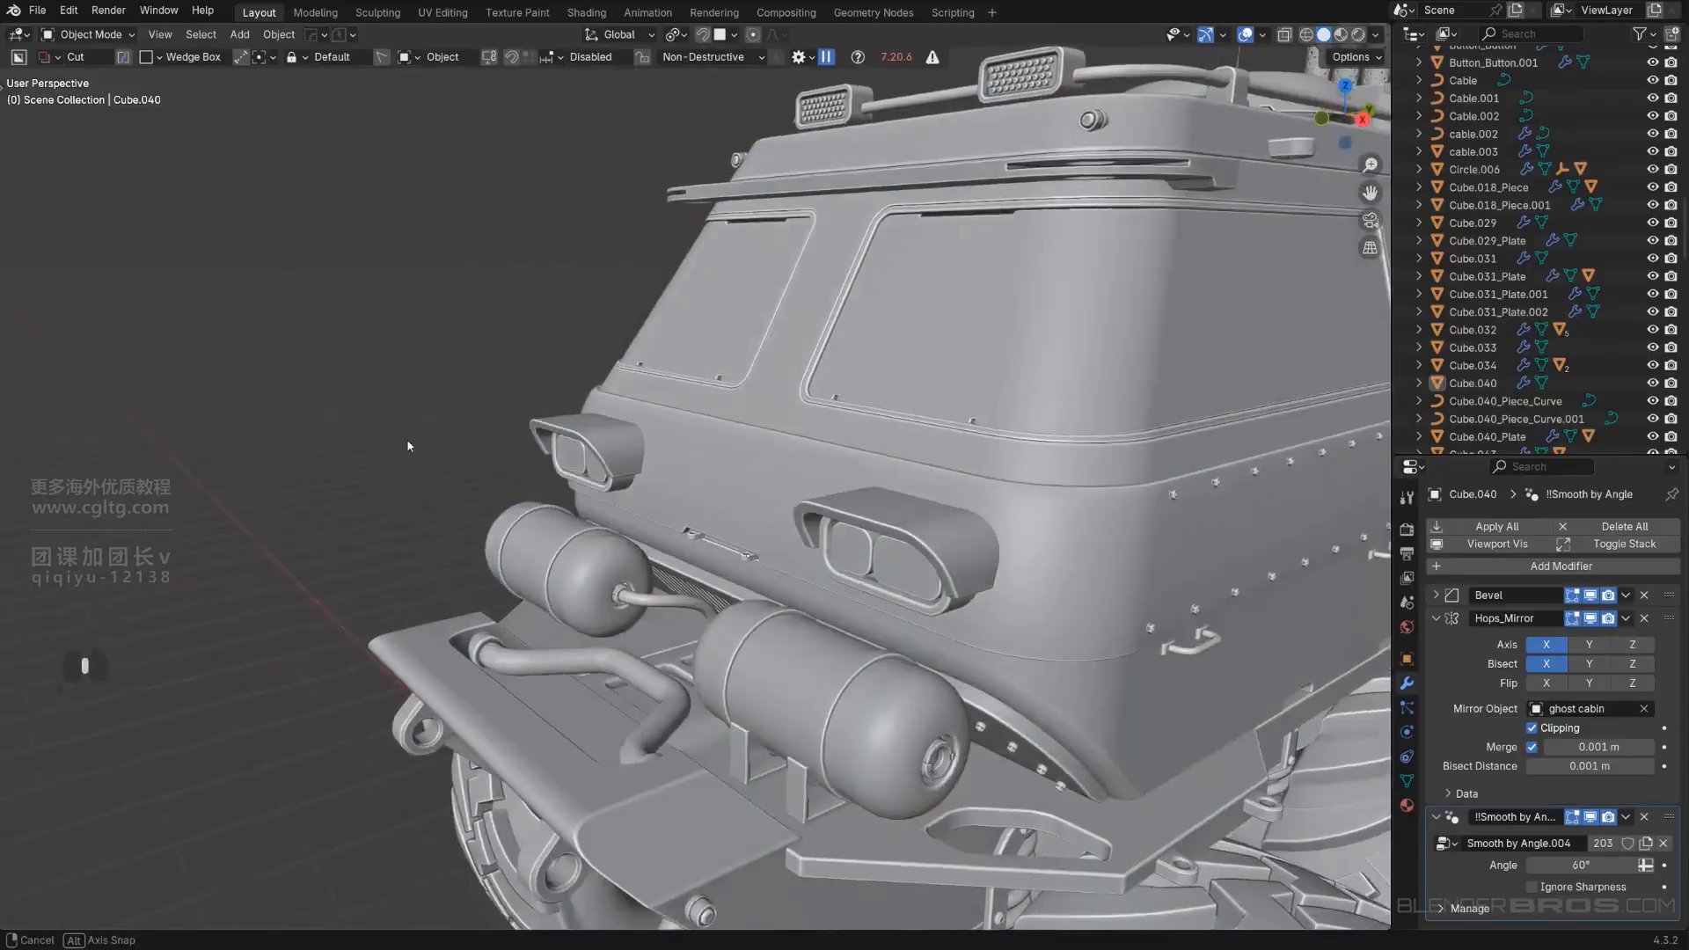
scroll(726, 543, up, 4)
shift+middle_drag(726, 544, 669, 444)
scroll(646, 431, down, 2)
middle_drag(669, 443, 752, 387)
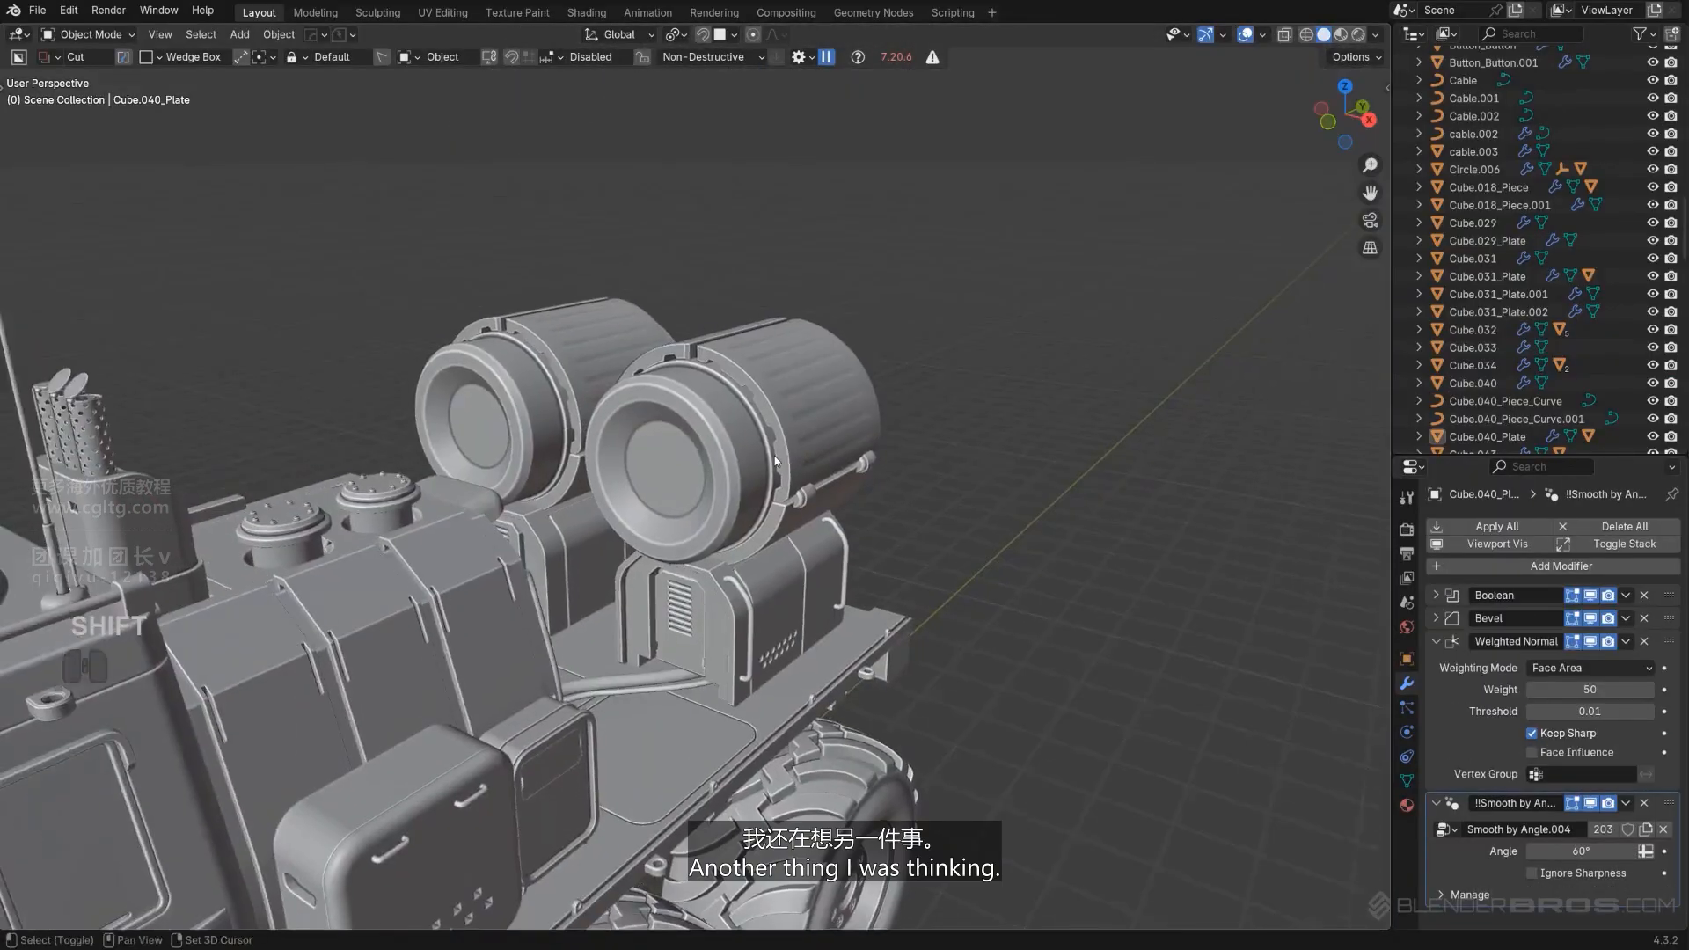
alt+scroll(835, 481, down, 1)
key(KP_5)
key(KP_5)
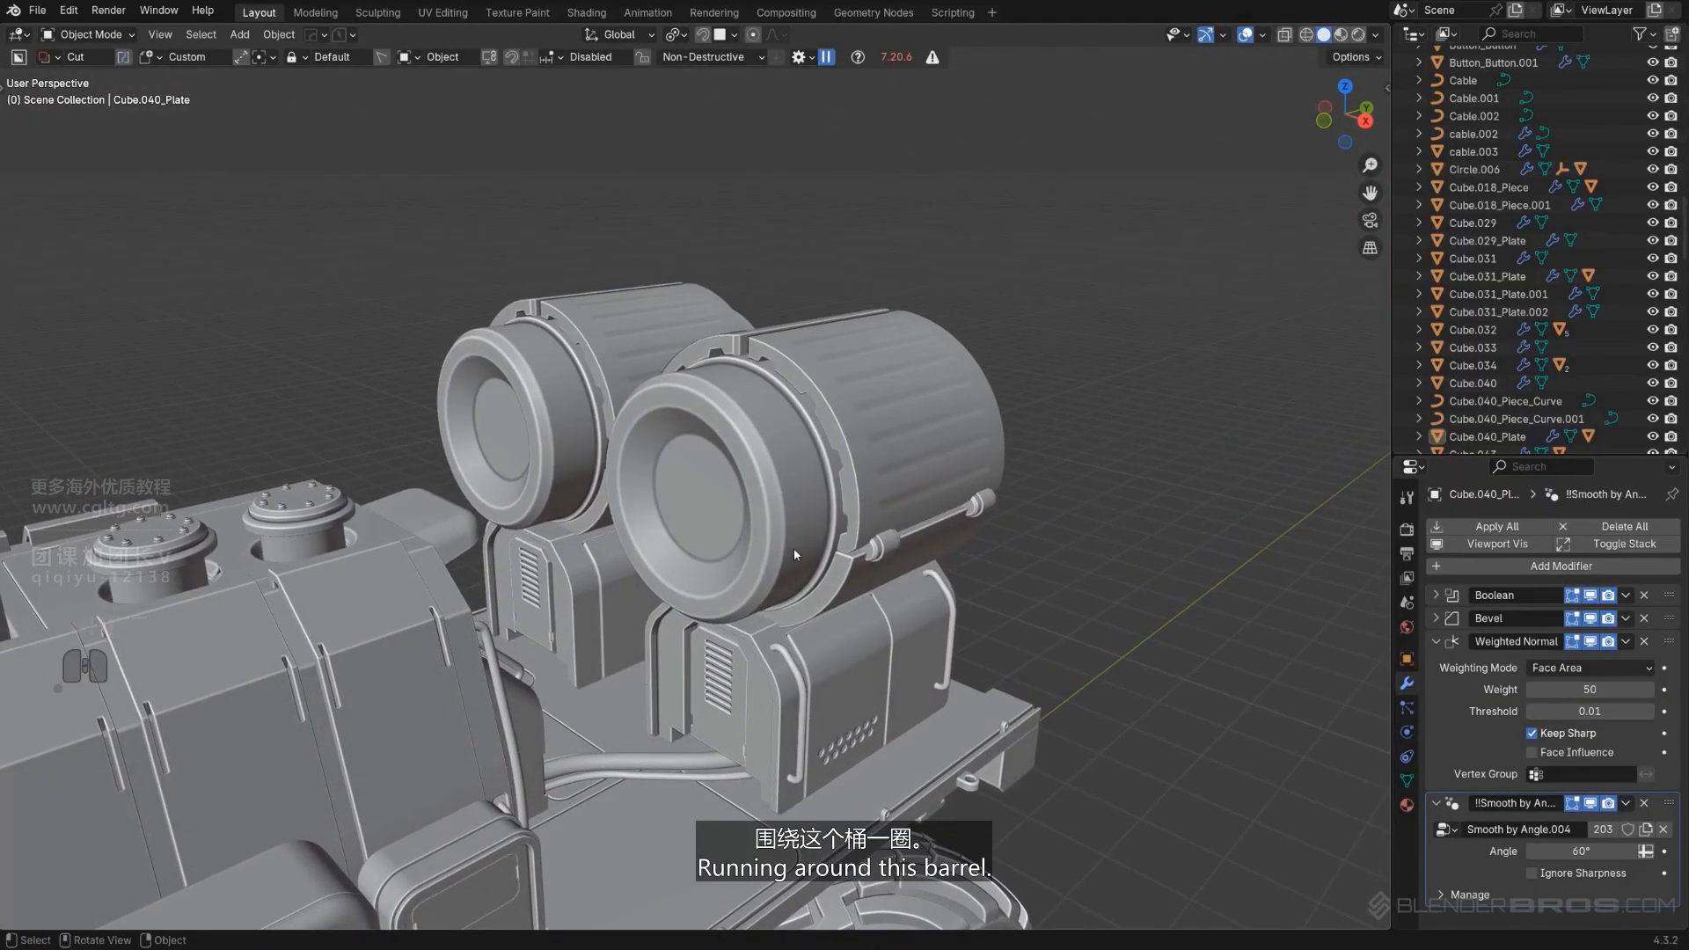
Add an edge loop around the near barrel's front end and bevel it into a single-segment band 0.038 m wide.
middle_drag(794, 548, 701, 489)
scroll(792, 501, up, 3)
key(KP_5)
key(KP_5)
shift+click(701, 489)
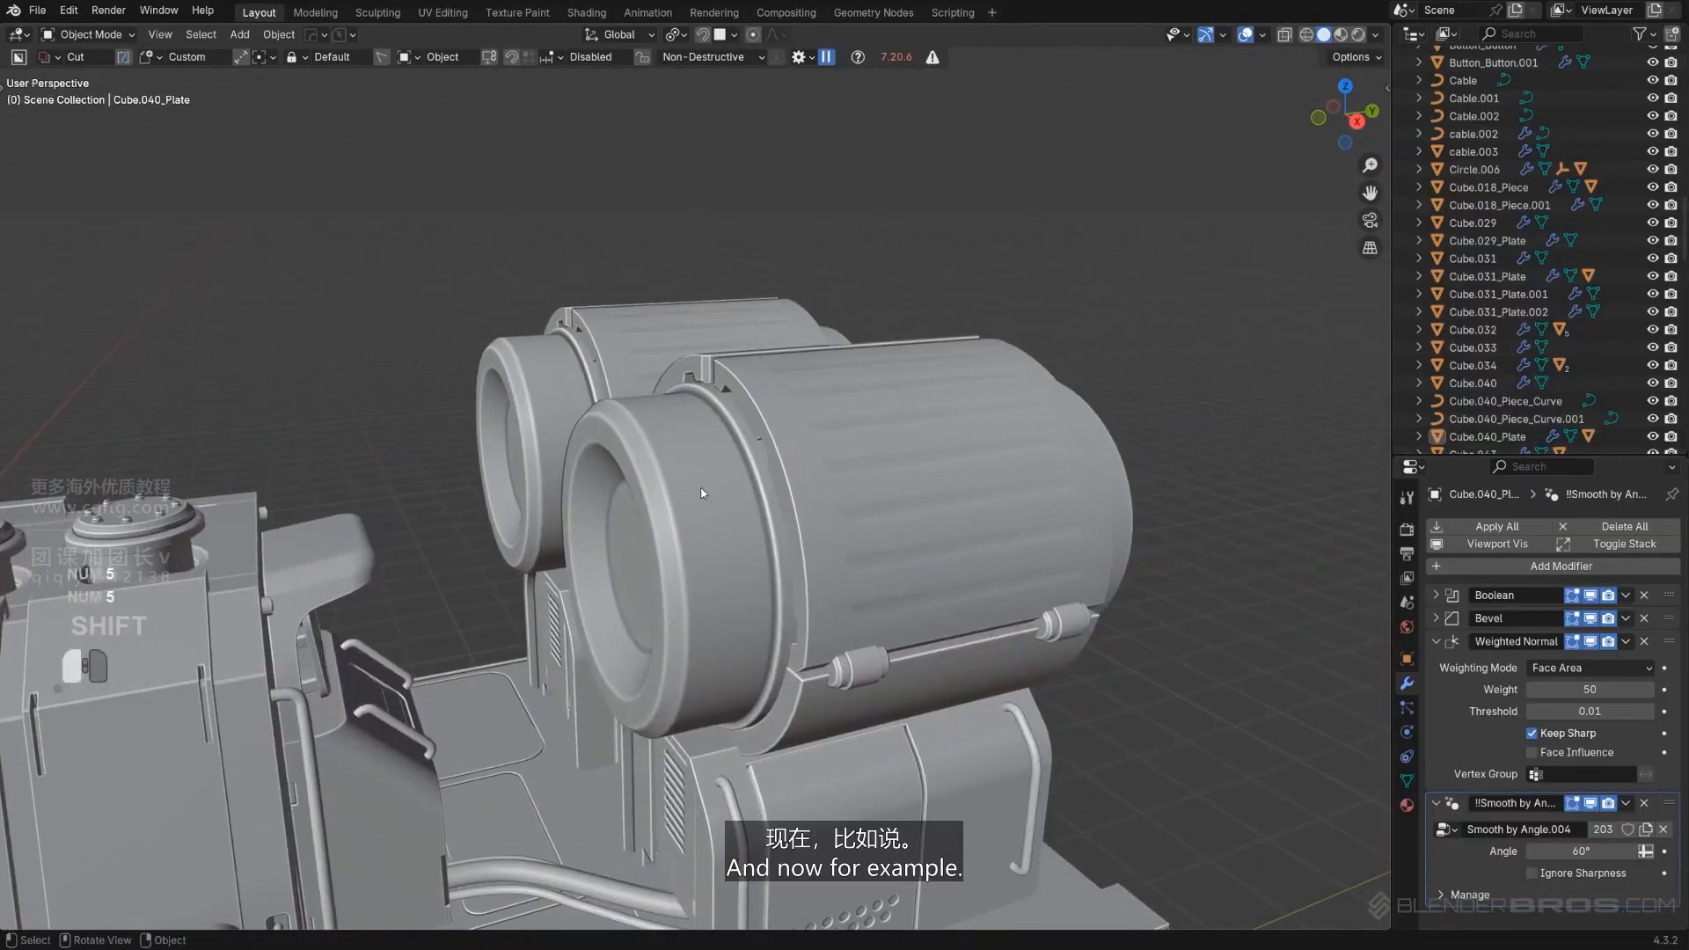
key(Tab)
scroll(721, 563, up, 2)
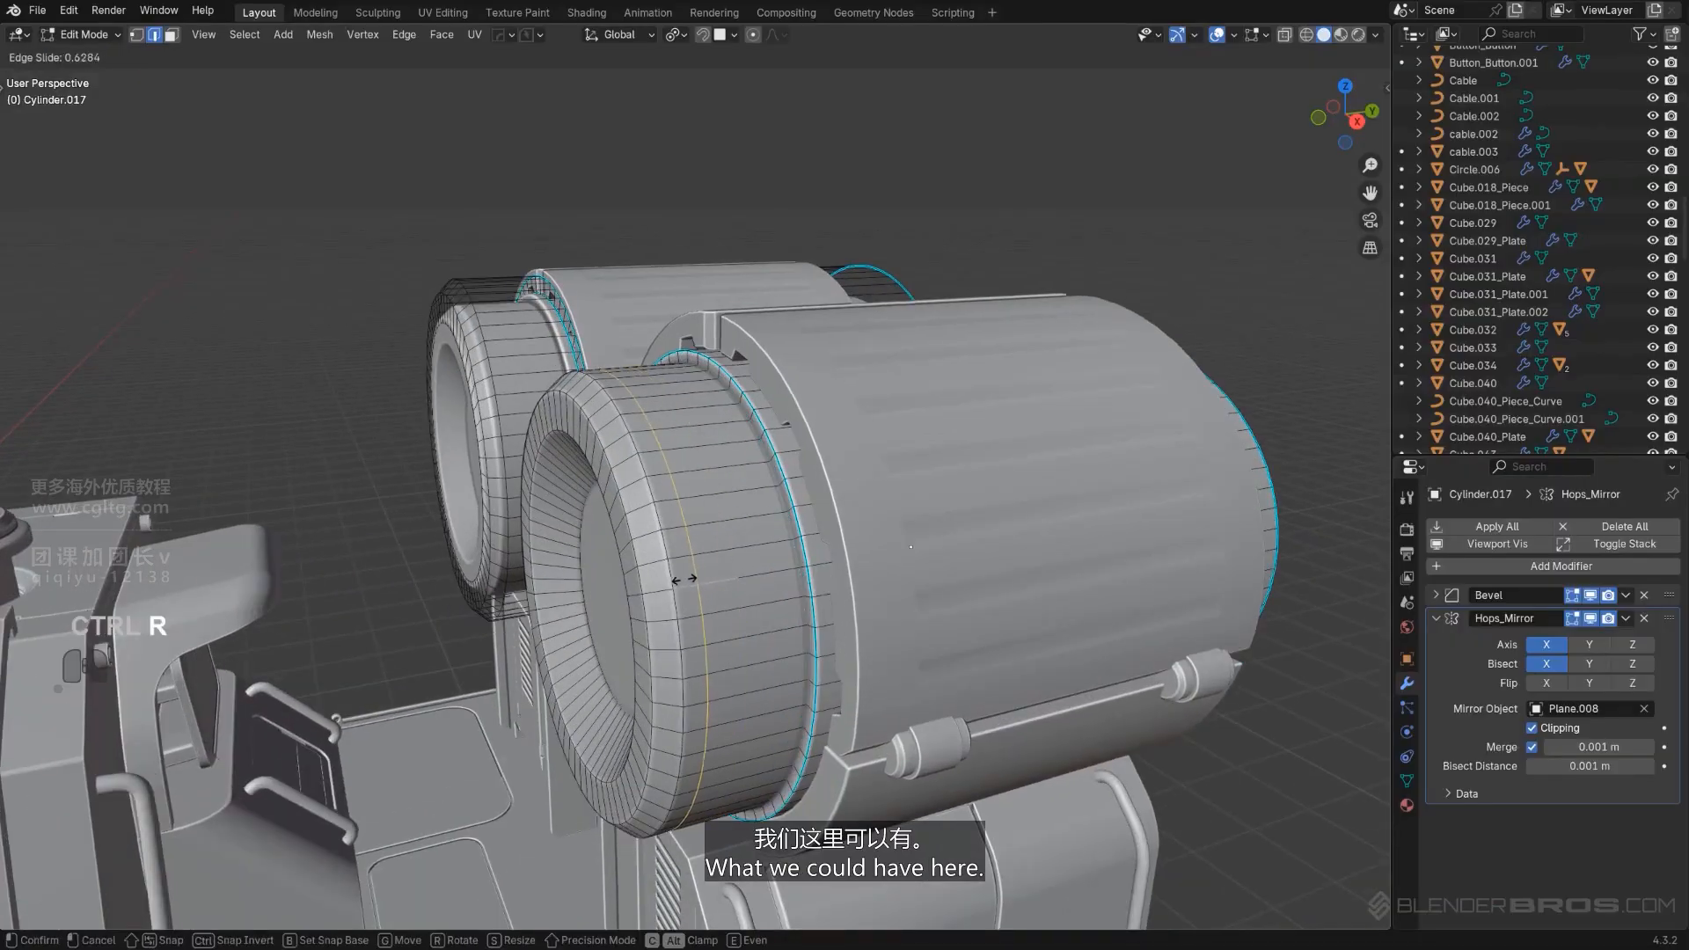
click(726, 577)
key(ctrl+b)
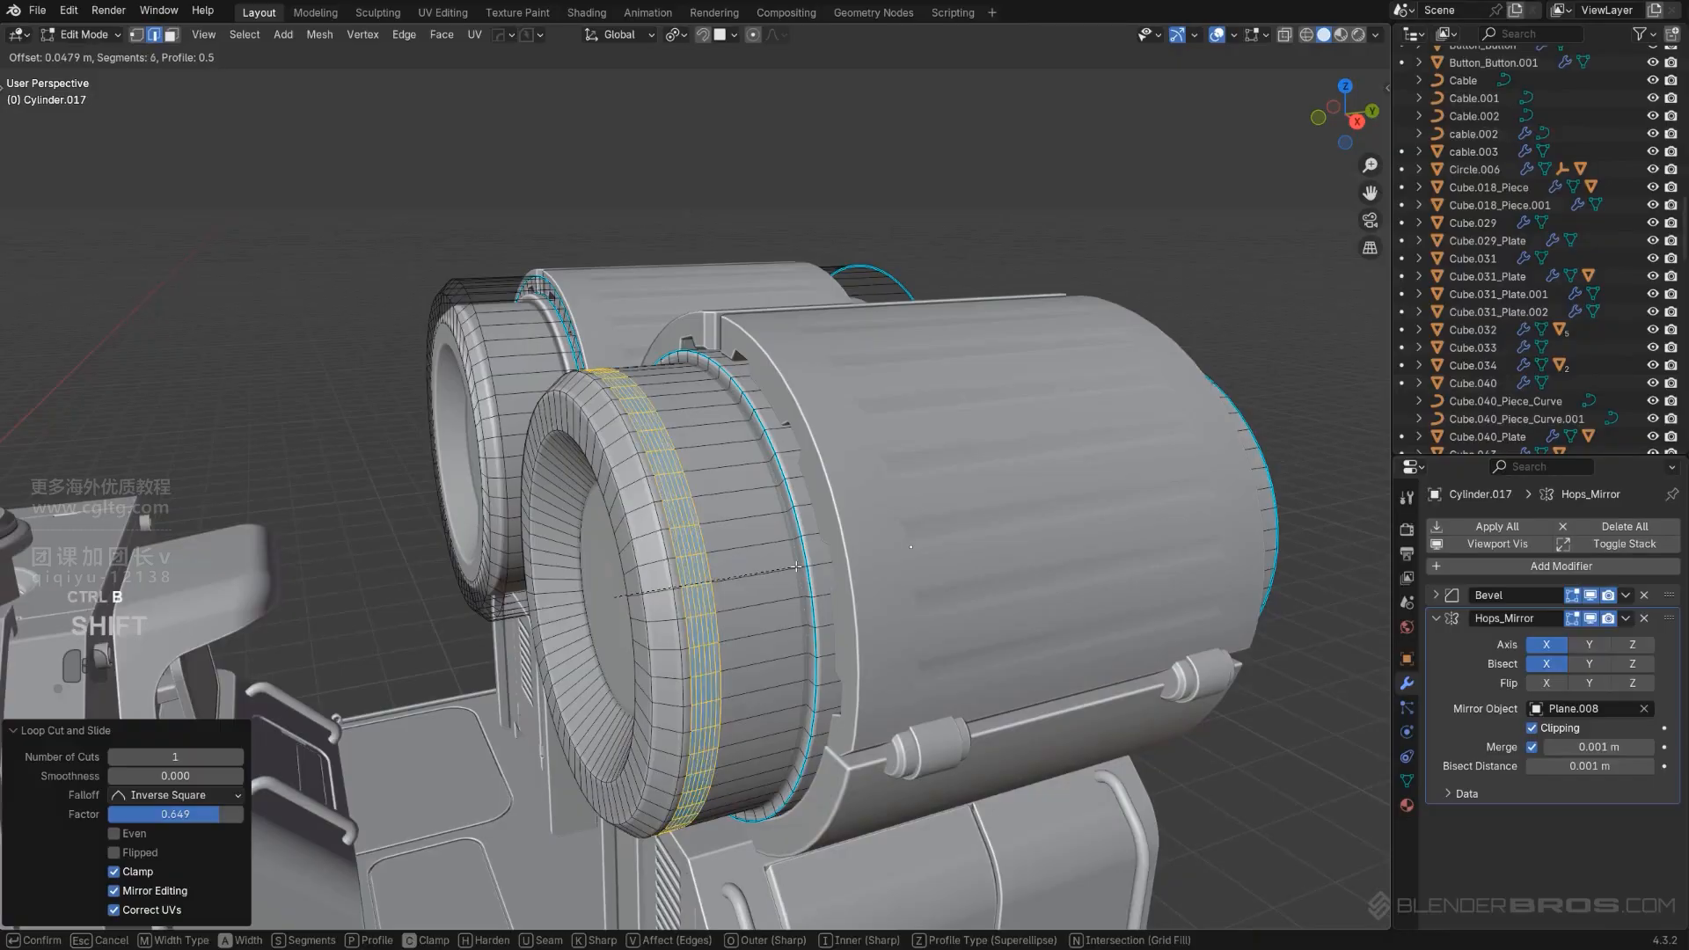
click(770, 568)
Recess the band along its normals with EM_Macro to a panel depth of about 0.044.
key(q)
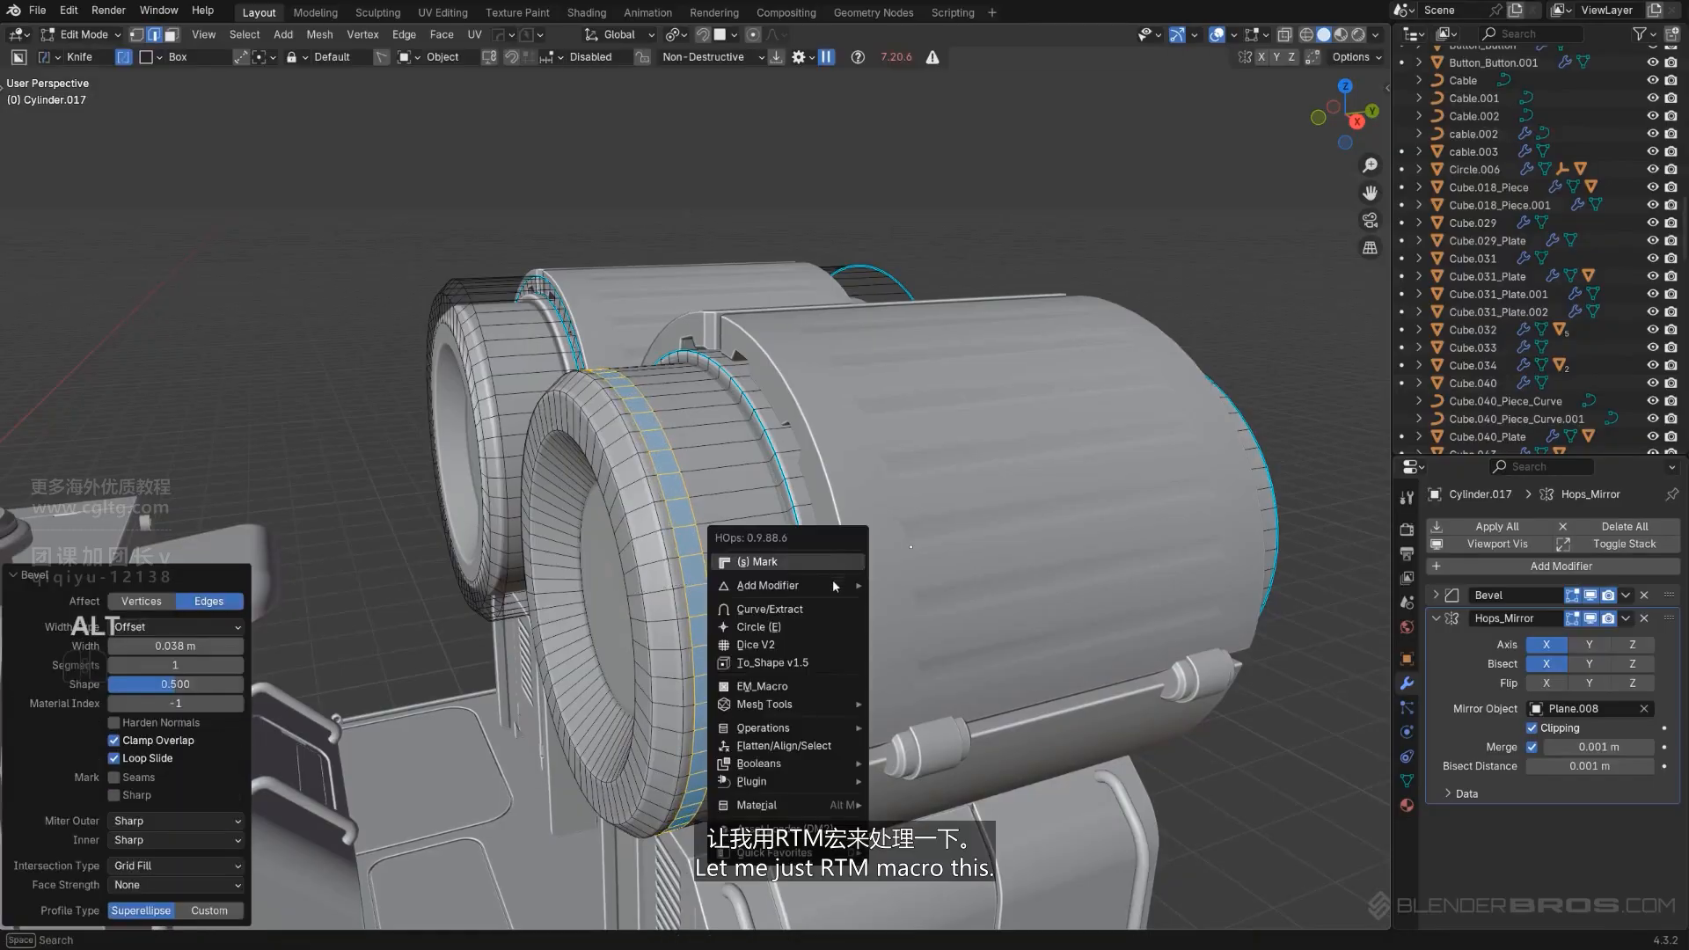
click(821, 687)
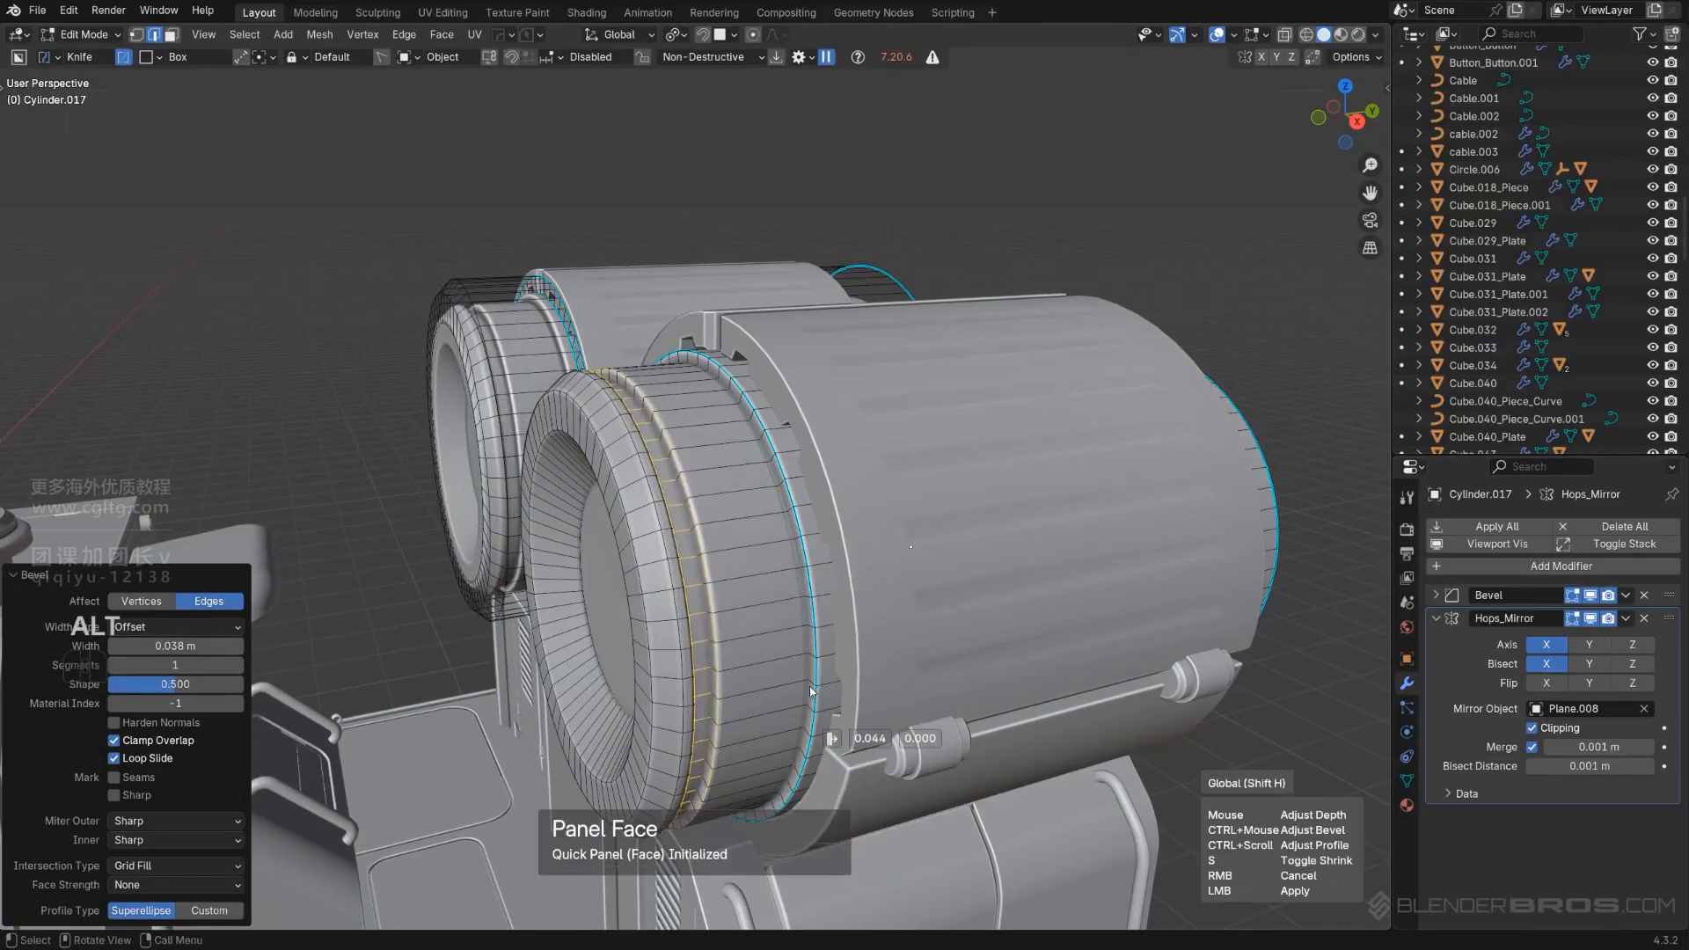
click(808, 691)
key(Tab)
key(Tab)
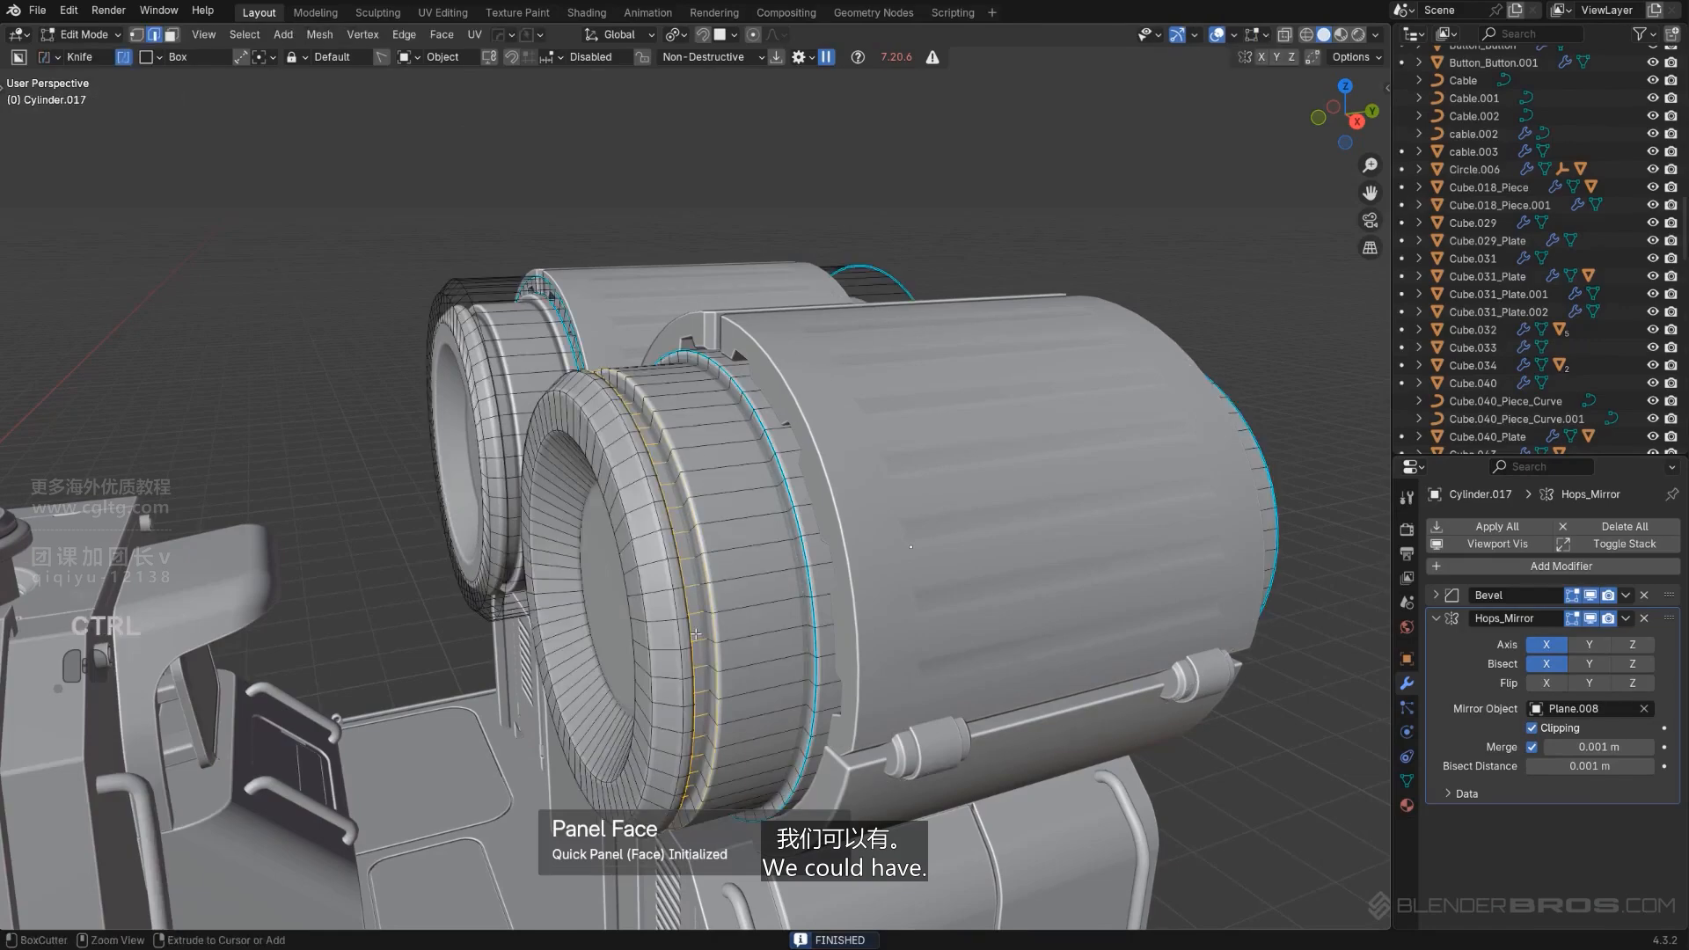
Add a centred edge loop inside the groove and extract it as a smooth-shaded ring curve.
key(ctrl+r)
click(690, 584)
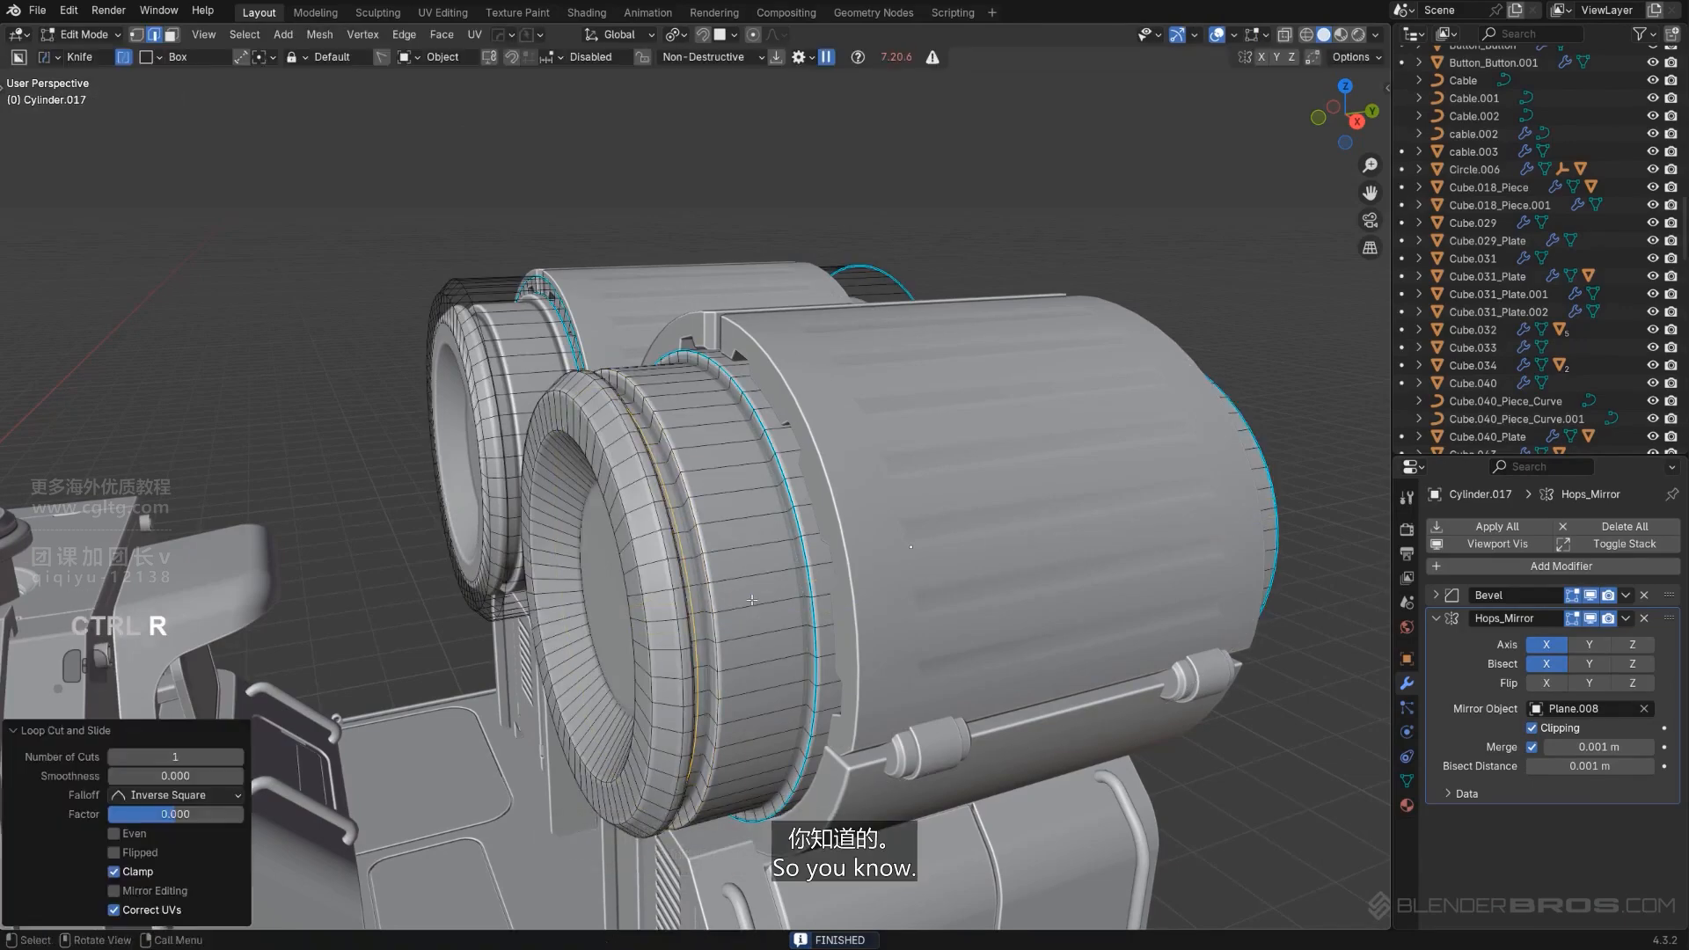
scroll(690, 584, up, 2)
key(q)
click(745, 521)
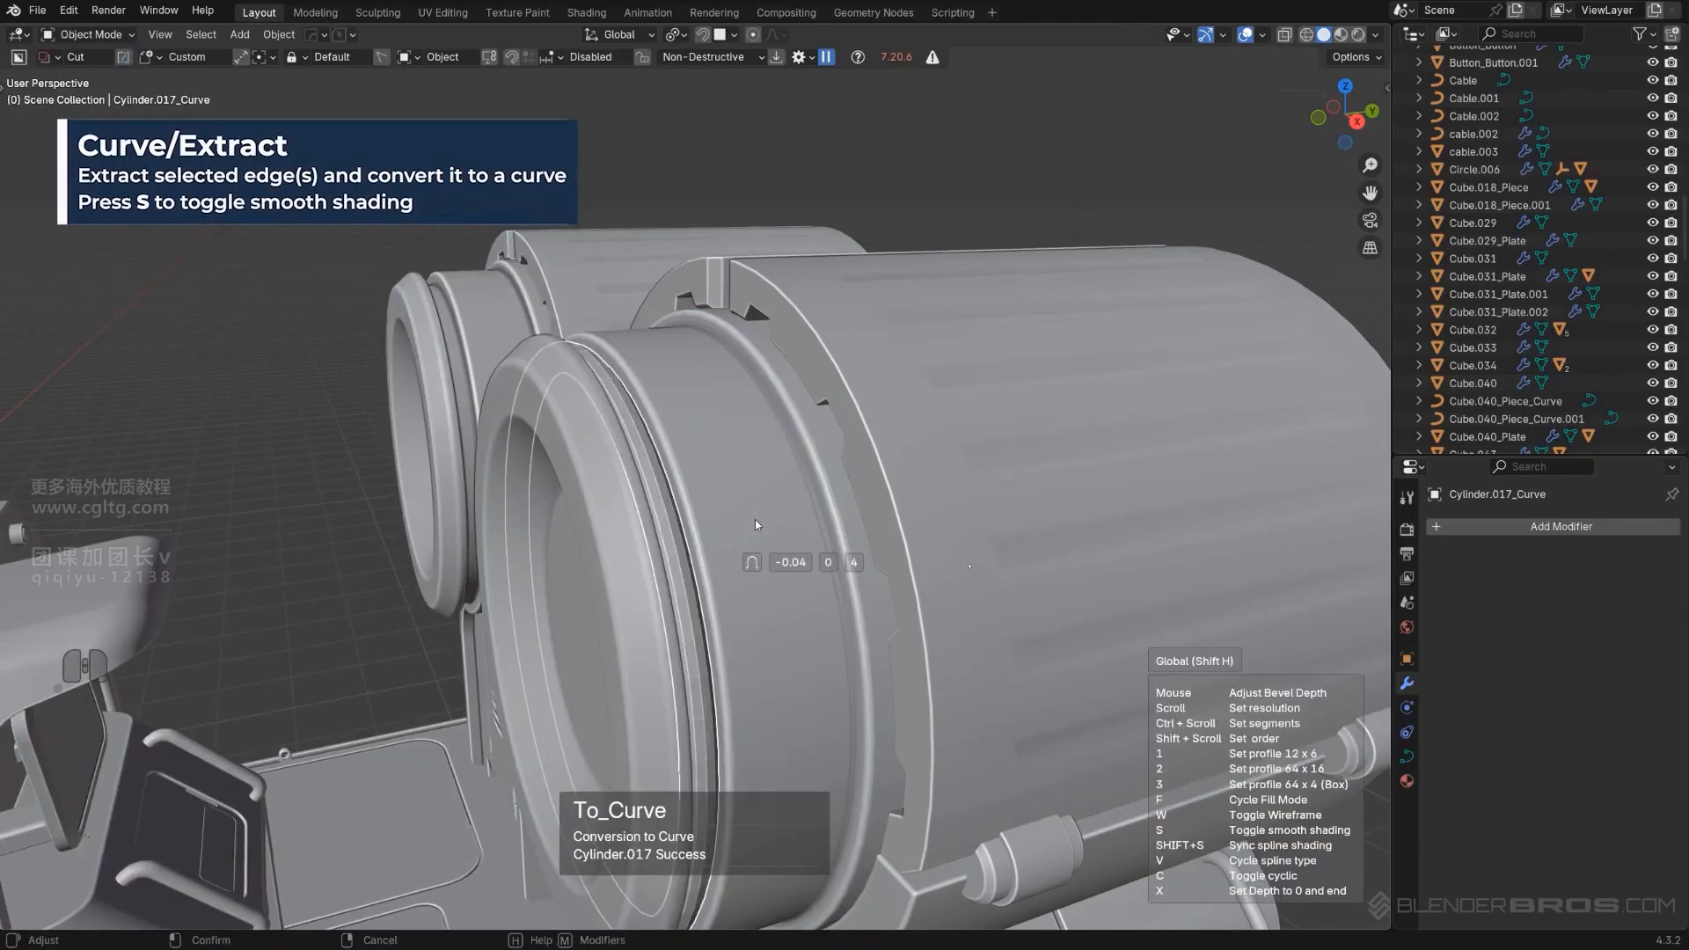
key(s)
click(787, 528)
scroll(789, 527, down, 5)
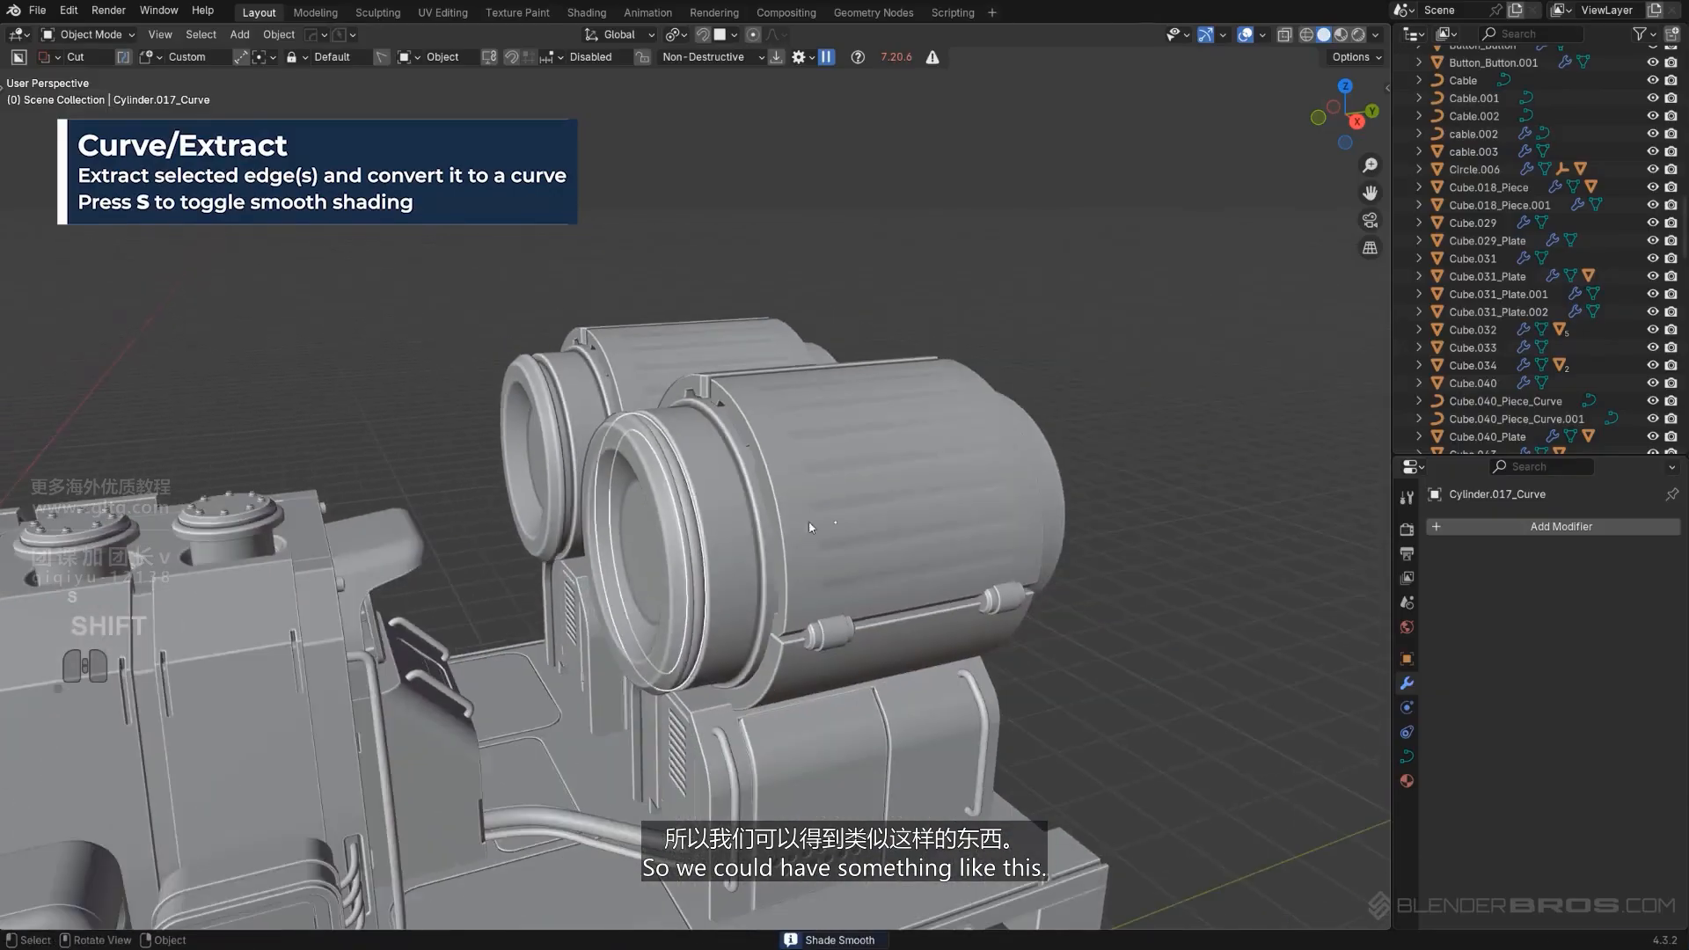
Add an edge loop near the barrel's opposite end and bevel it into a single-segment band 0.0368 m wide.
scroll(1002, 345, up, 2)
middle_drag(917, 283, 768, 559)
click(811, 416)
key(Tab)
key(ctrl+r)
click(768, 559)
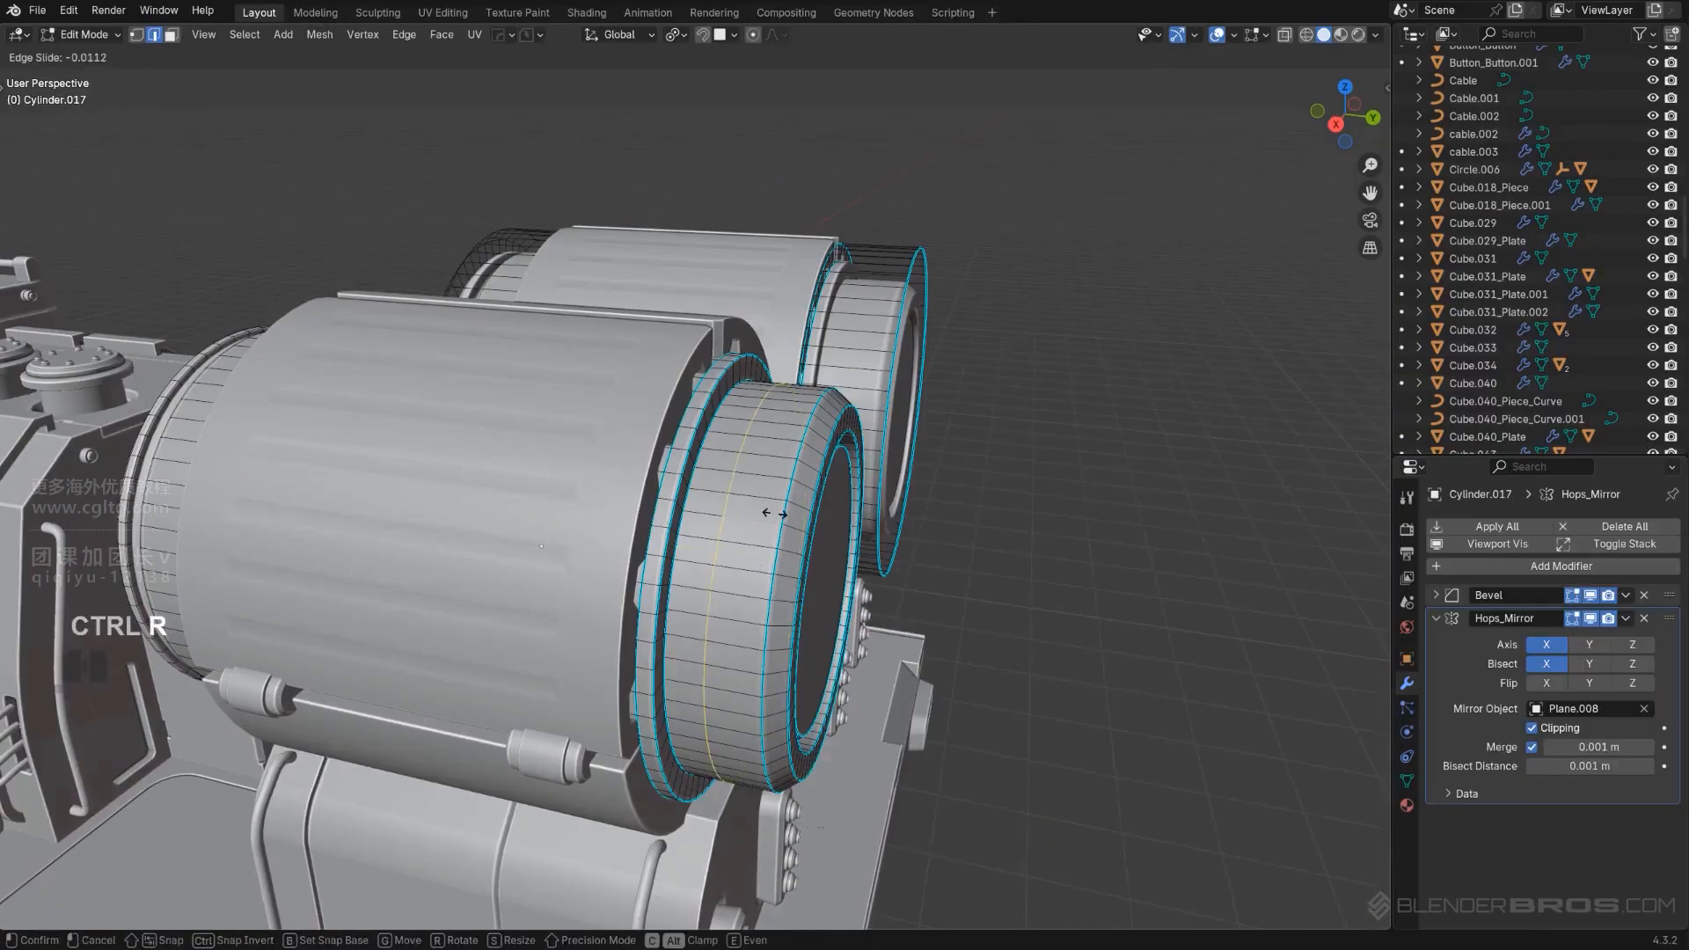
click(797, 520)
key(ctrl+b)
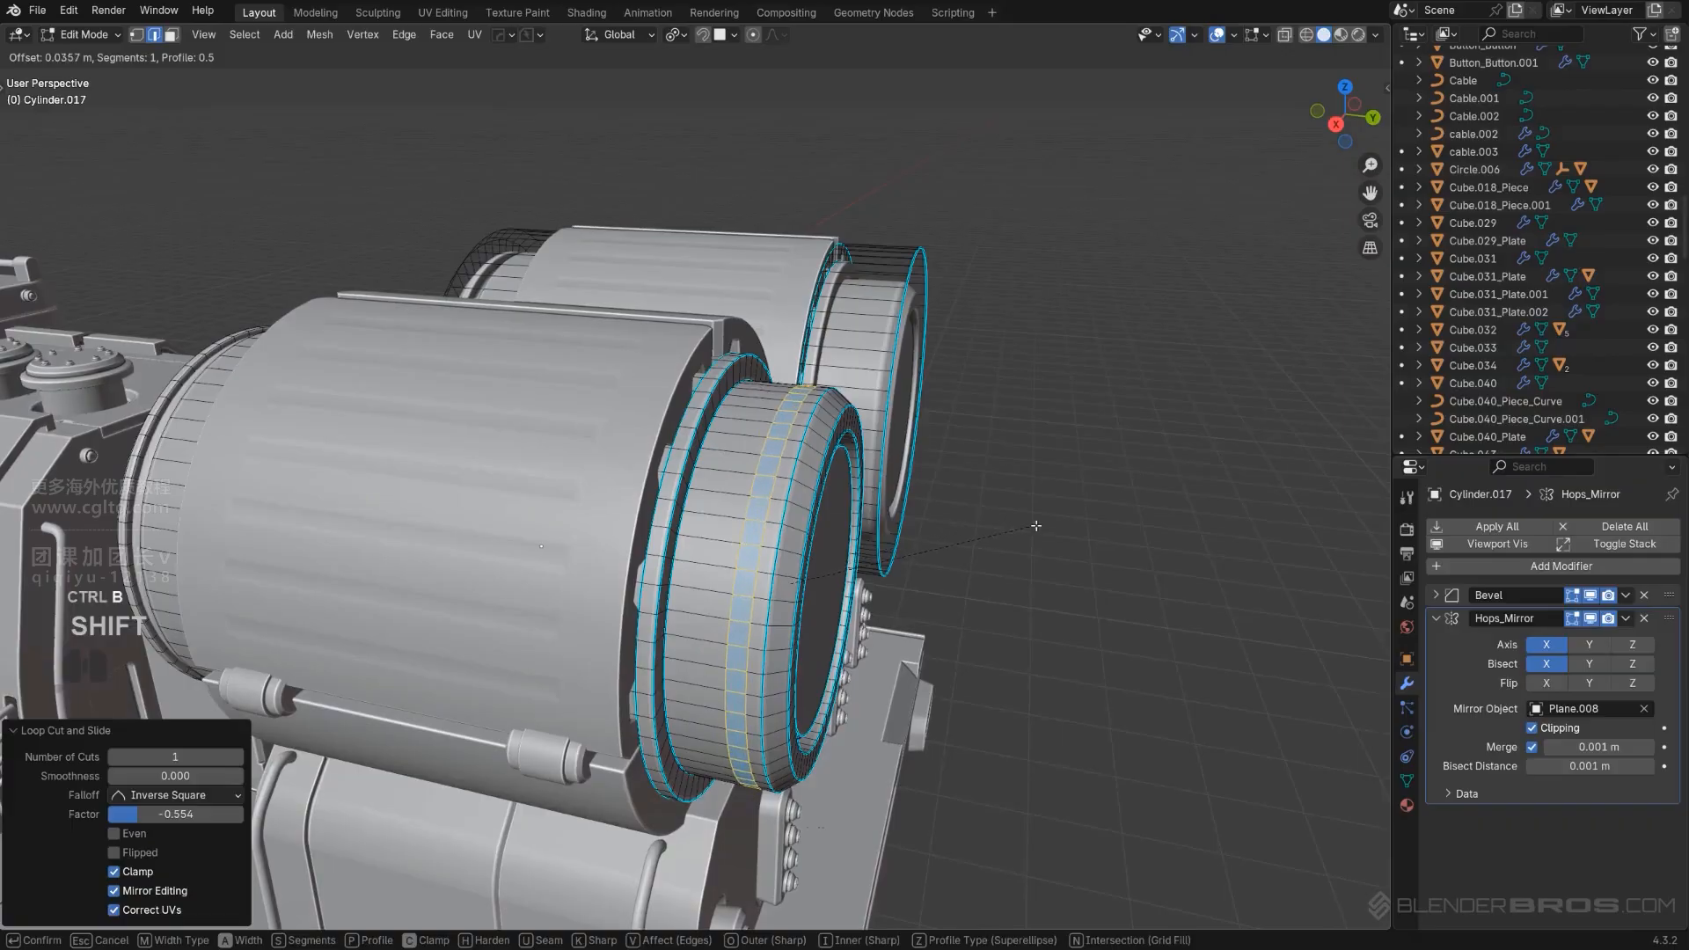
click(1036, 526)
Recess the rear-end band along its normals with EM_Macro.
key(q)
alt+click(1008, 588)
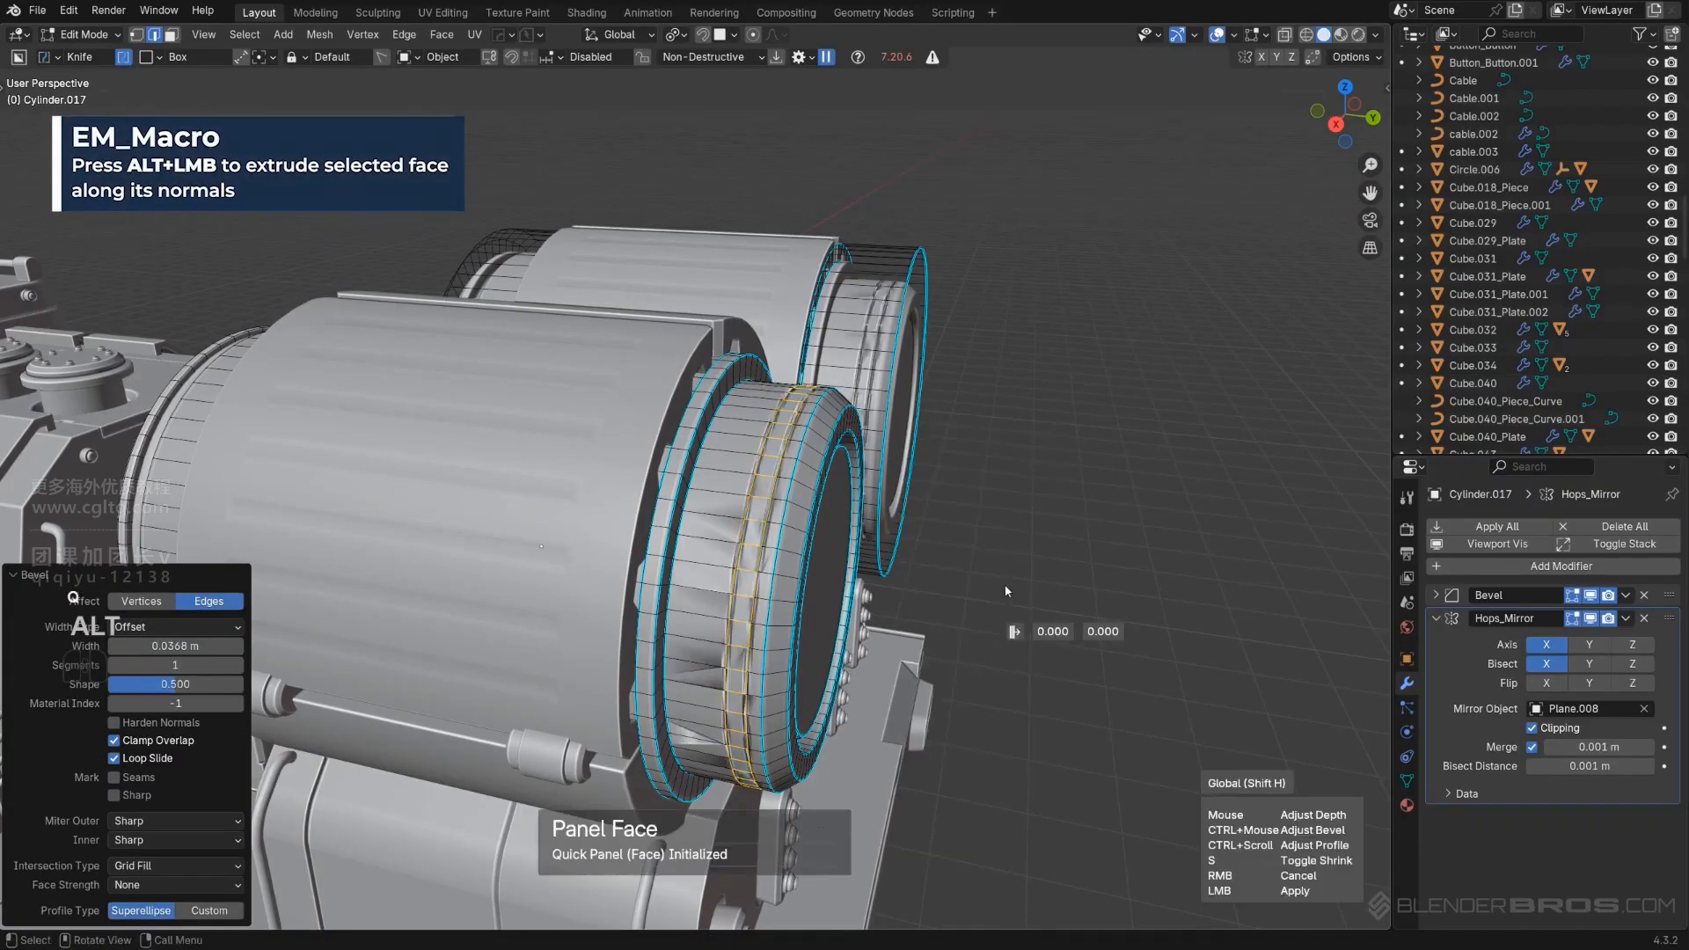
click(893, 505)
Add a centred edge loop in the rear groove and extract it as a smooth-shaded curve with a depth of about -0.05.
key(ctrl+r)
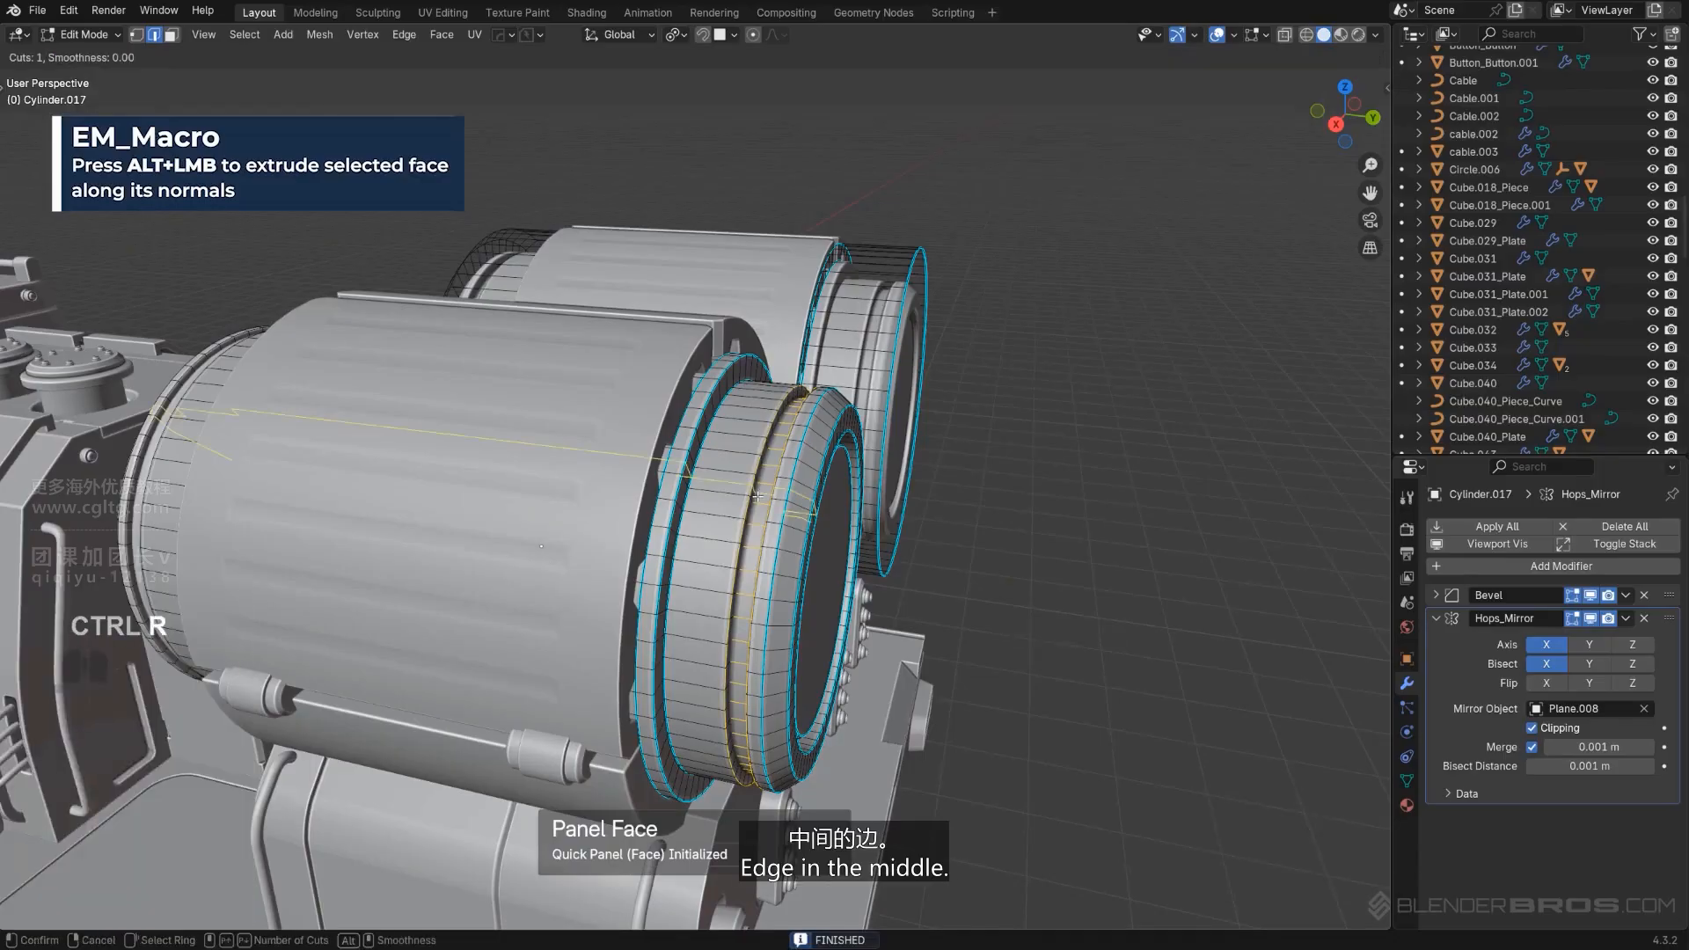
click(763, 482)
key(q)
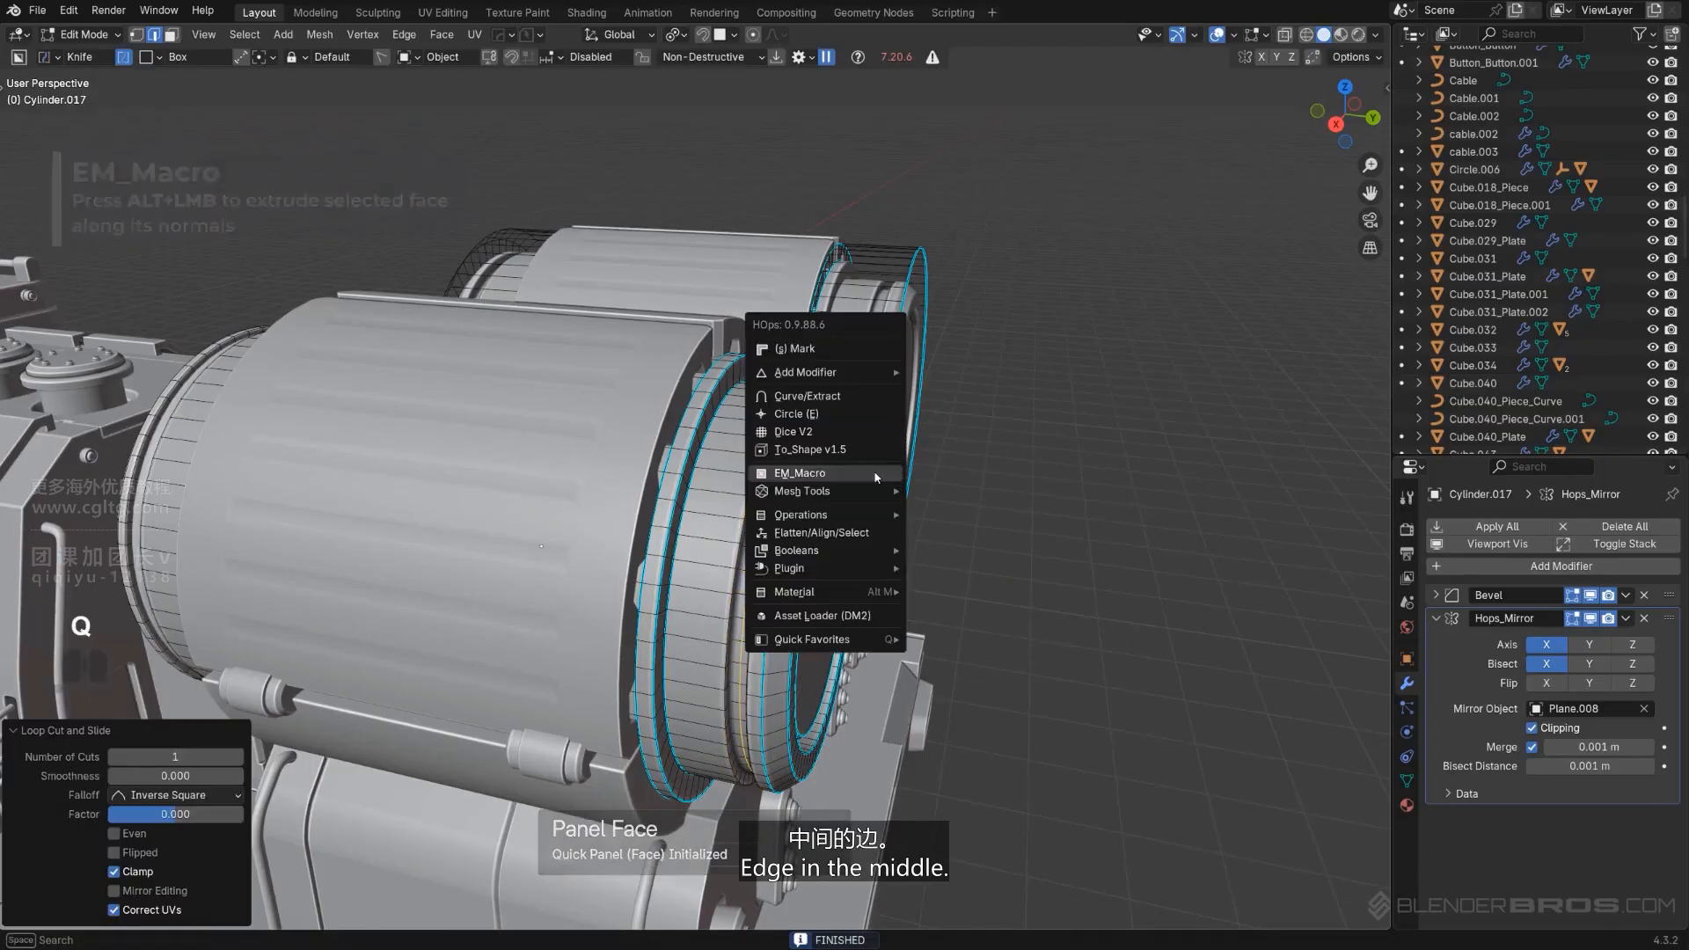
click(869, 398)
key(shift+s)
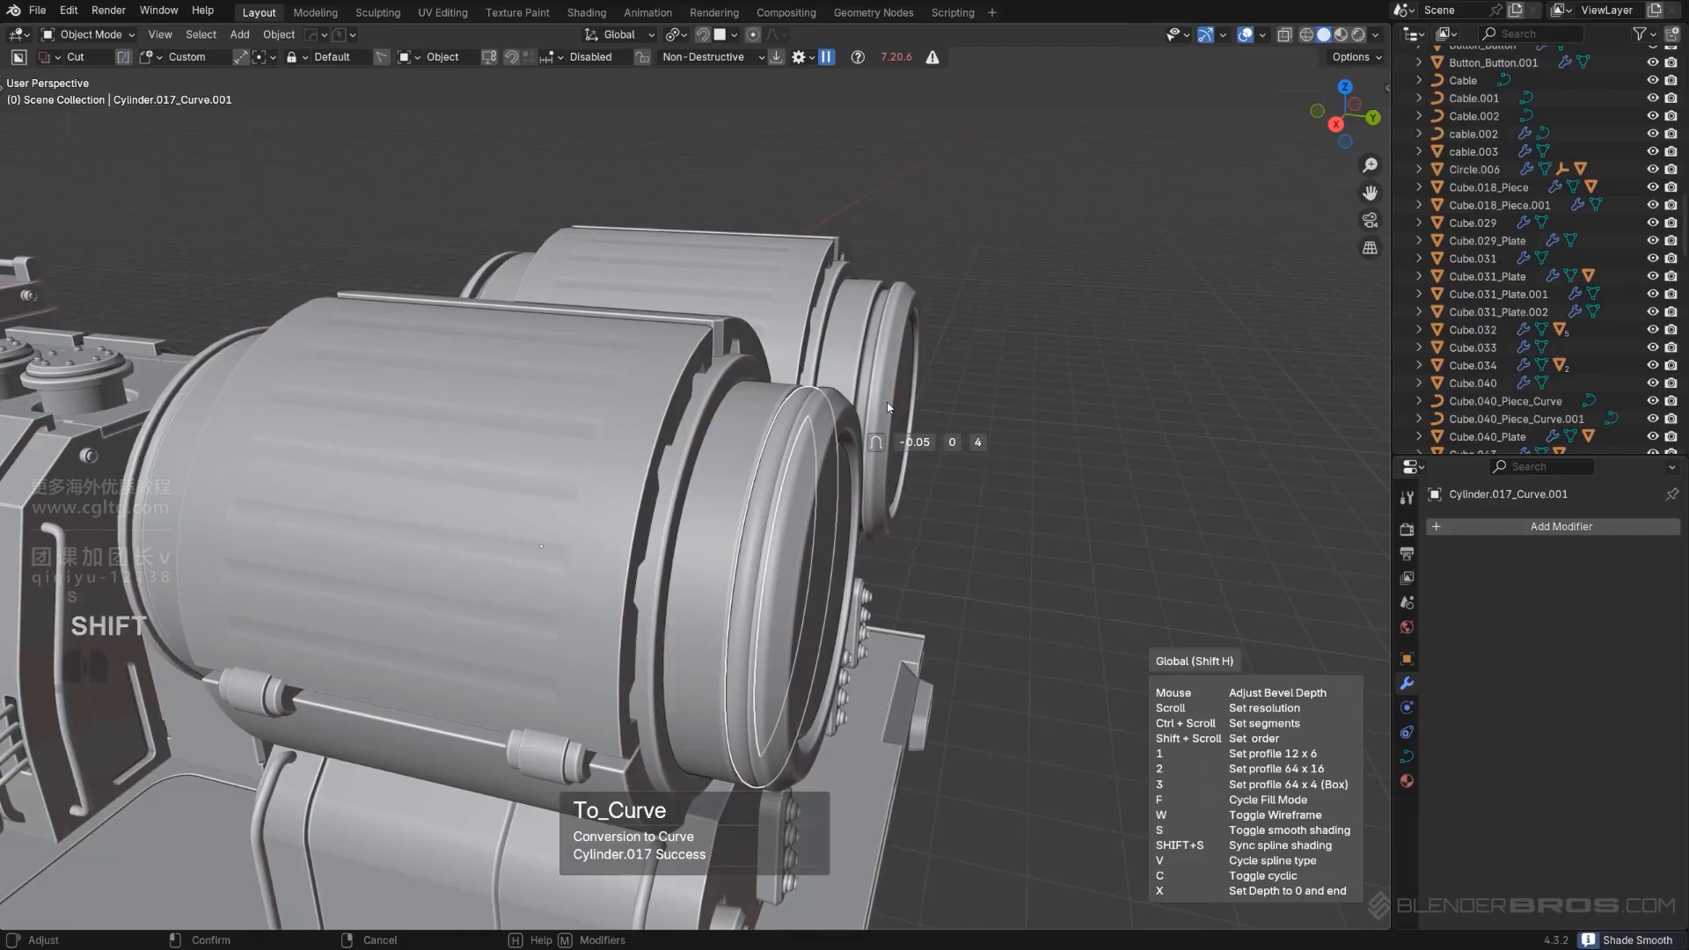
click(881, 403)
Convert both mirrored ring curves on the barrels to meshes with Visual Geometry to Mesh.
middle_drag(998, 366, 932, 468)
scroll(859, 509, up, 1)
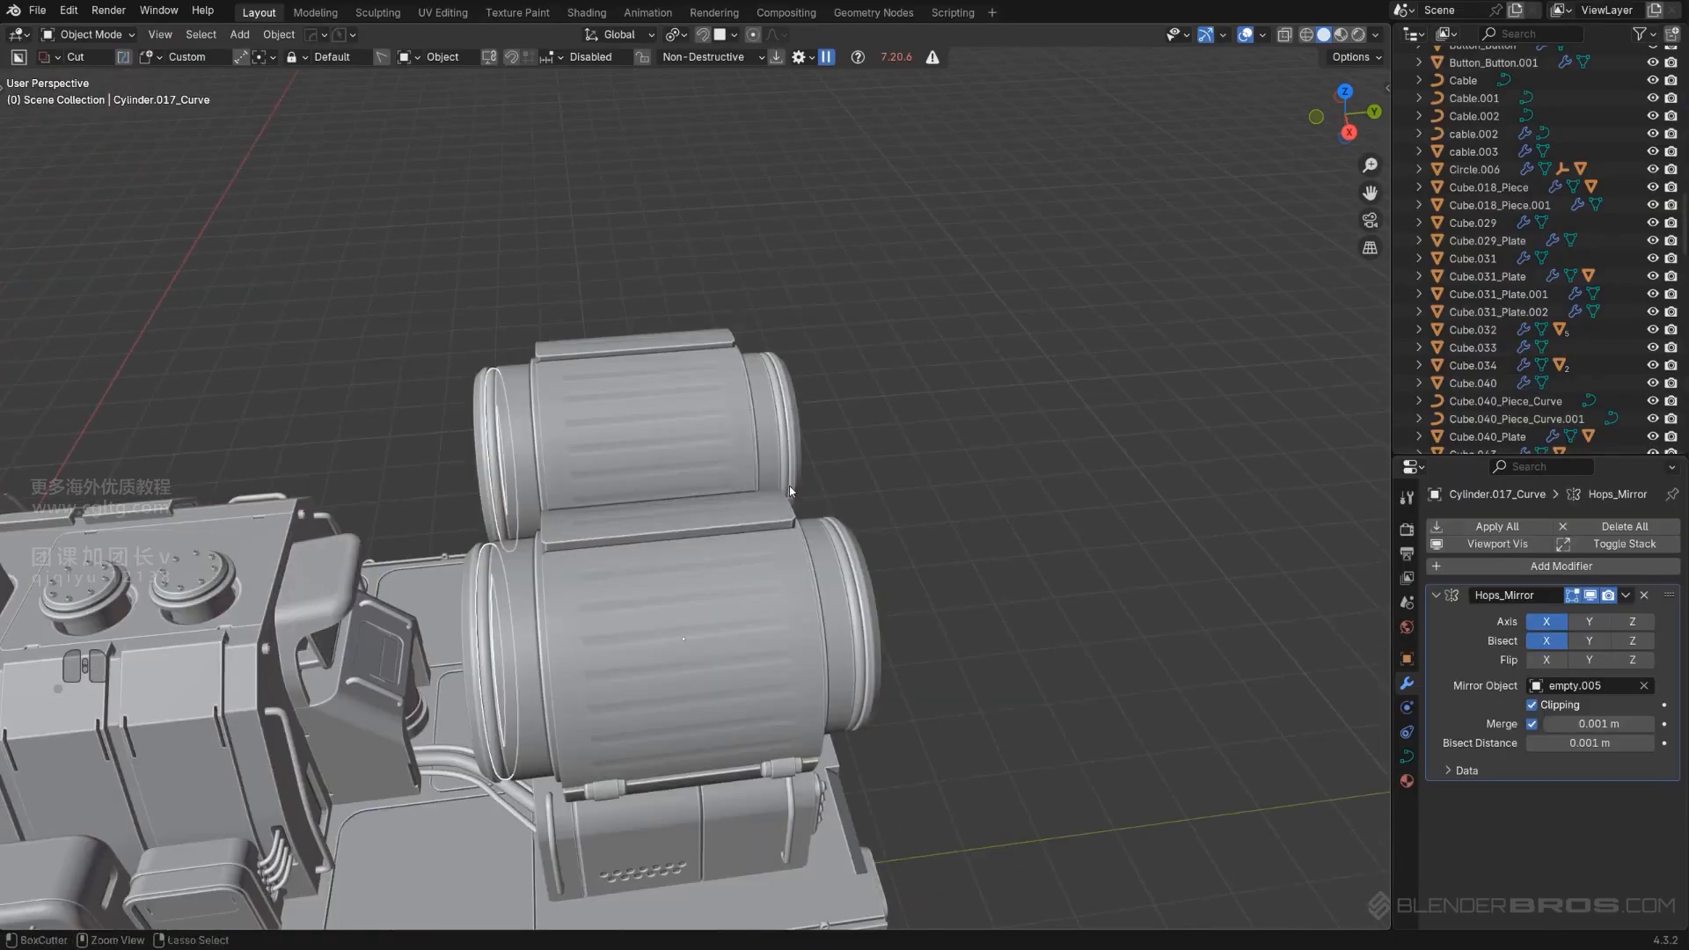
key(ctrl+a)
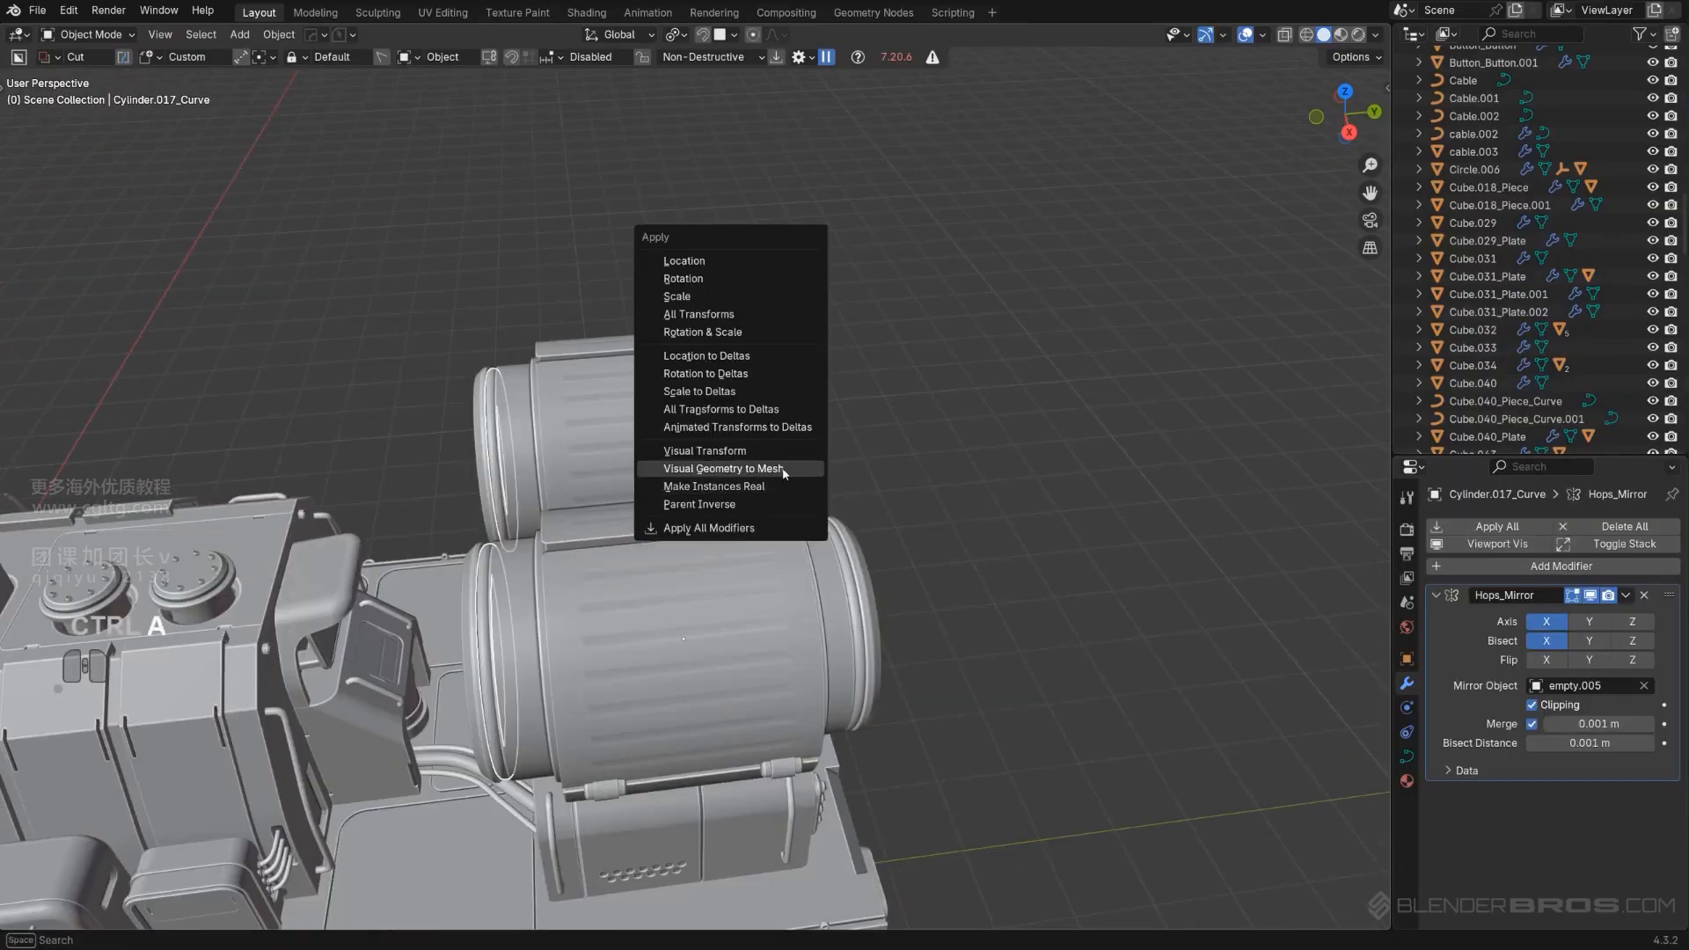
click(721, 468)
click(858, 583)
click(851, 576)
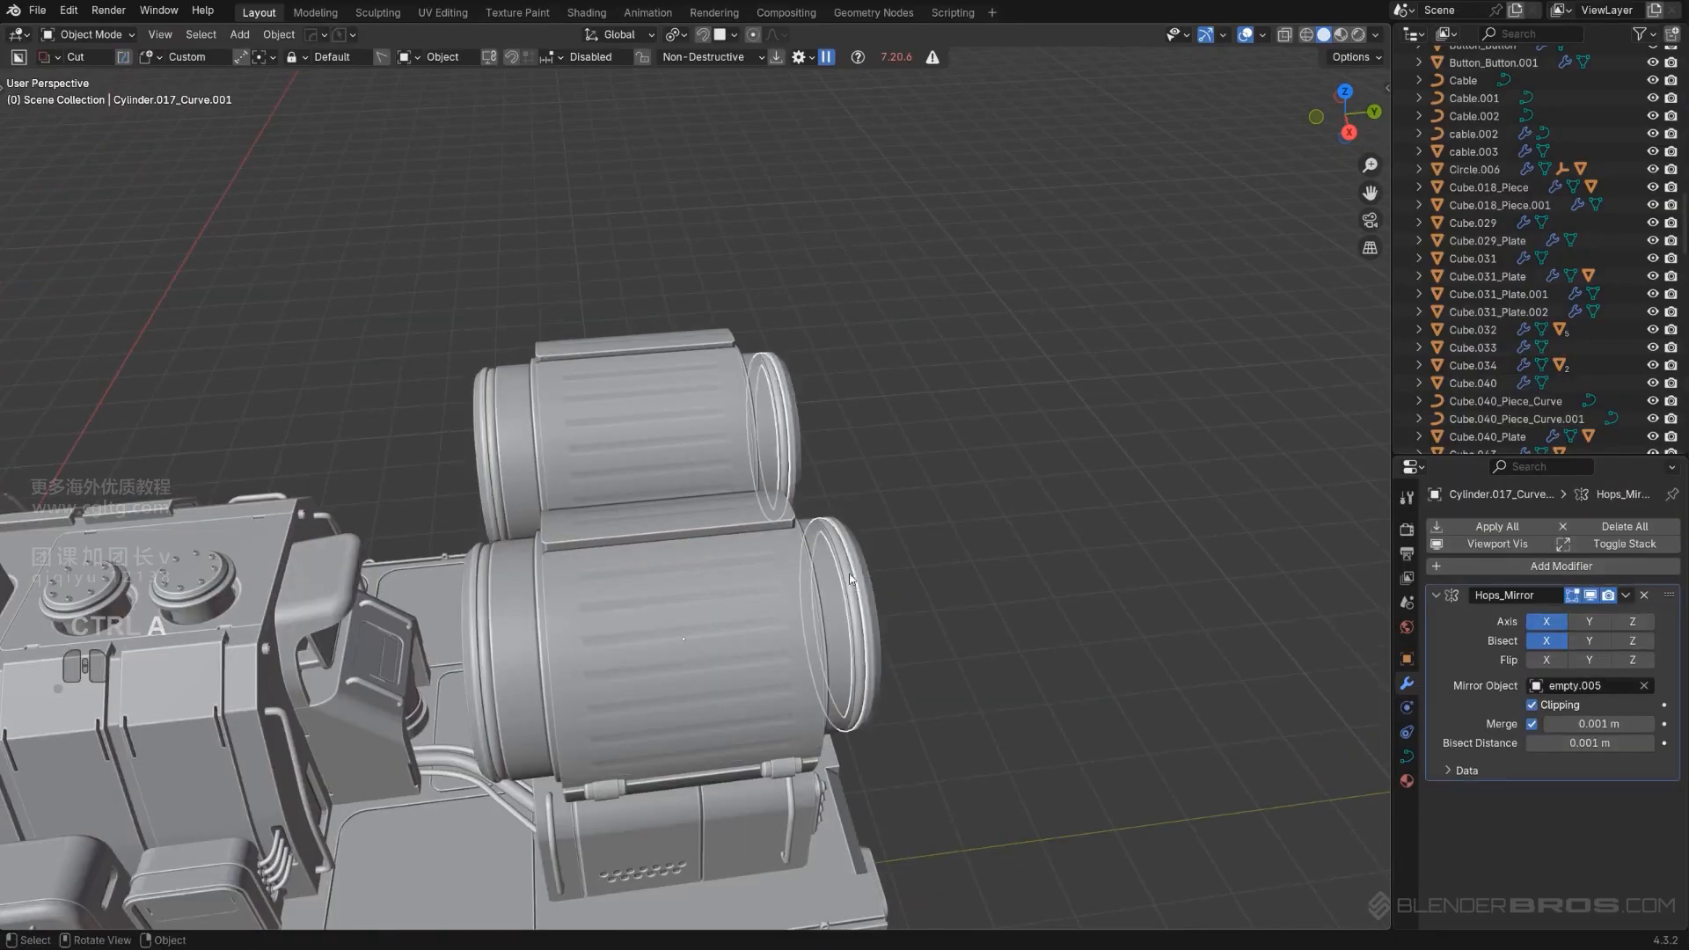
key(ctrl+a)
click(933, 503)
scroll(1015, 385, up, 3)
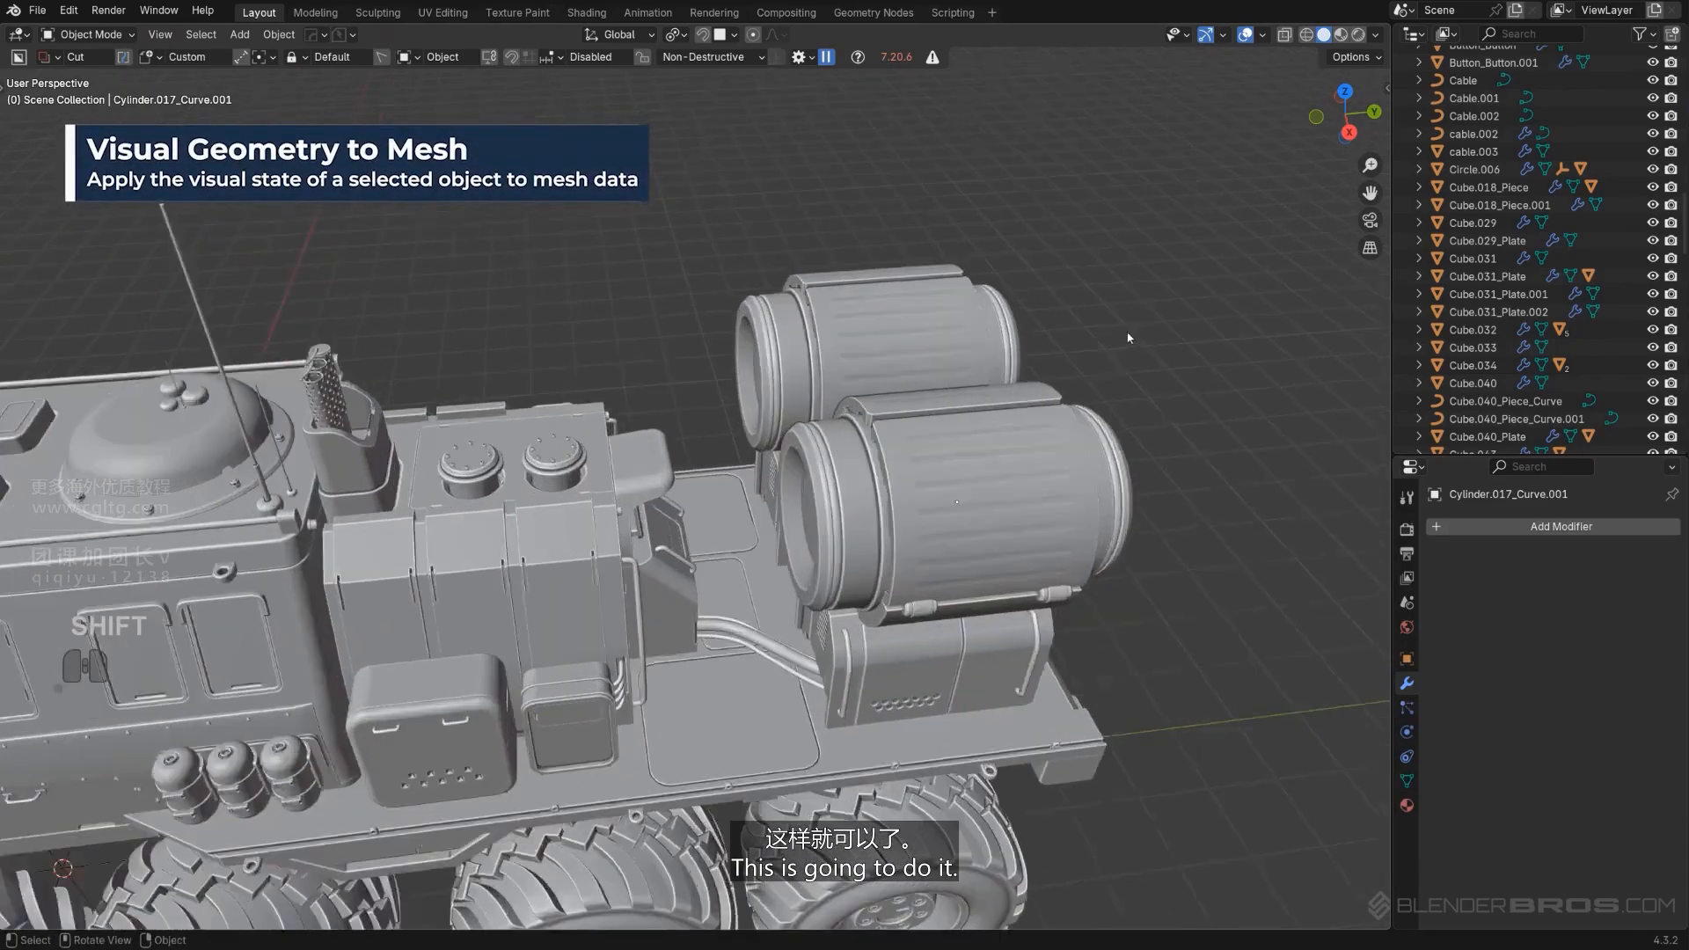
Place the 3D cursor on the central round face of the near barrel's front end.
middle_drag(1014, 384, 739, 440)
scroll(709, 427, up, 2)
scroll(759, 405, up, 2)
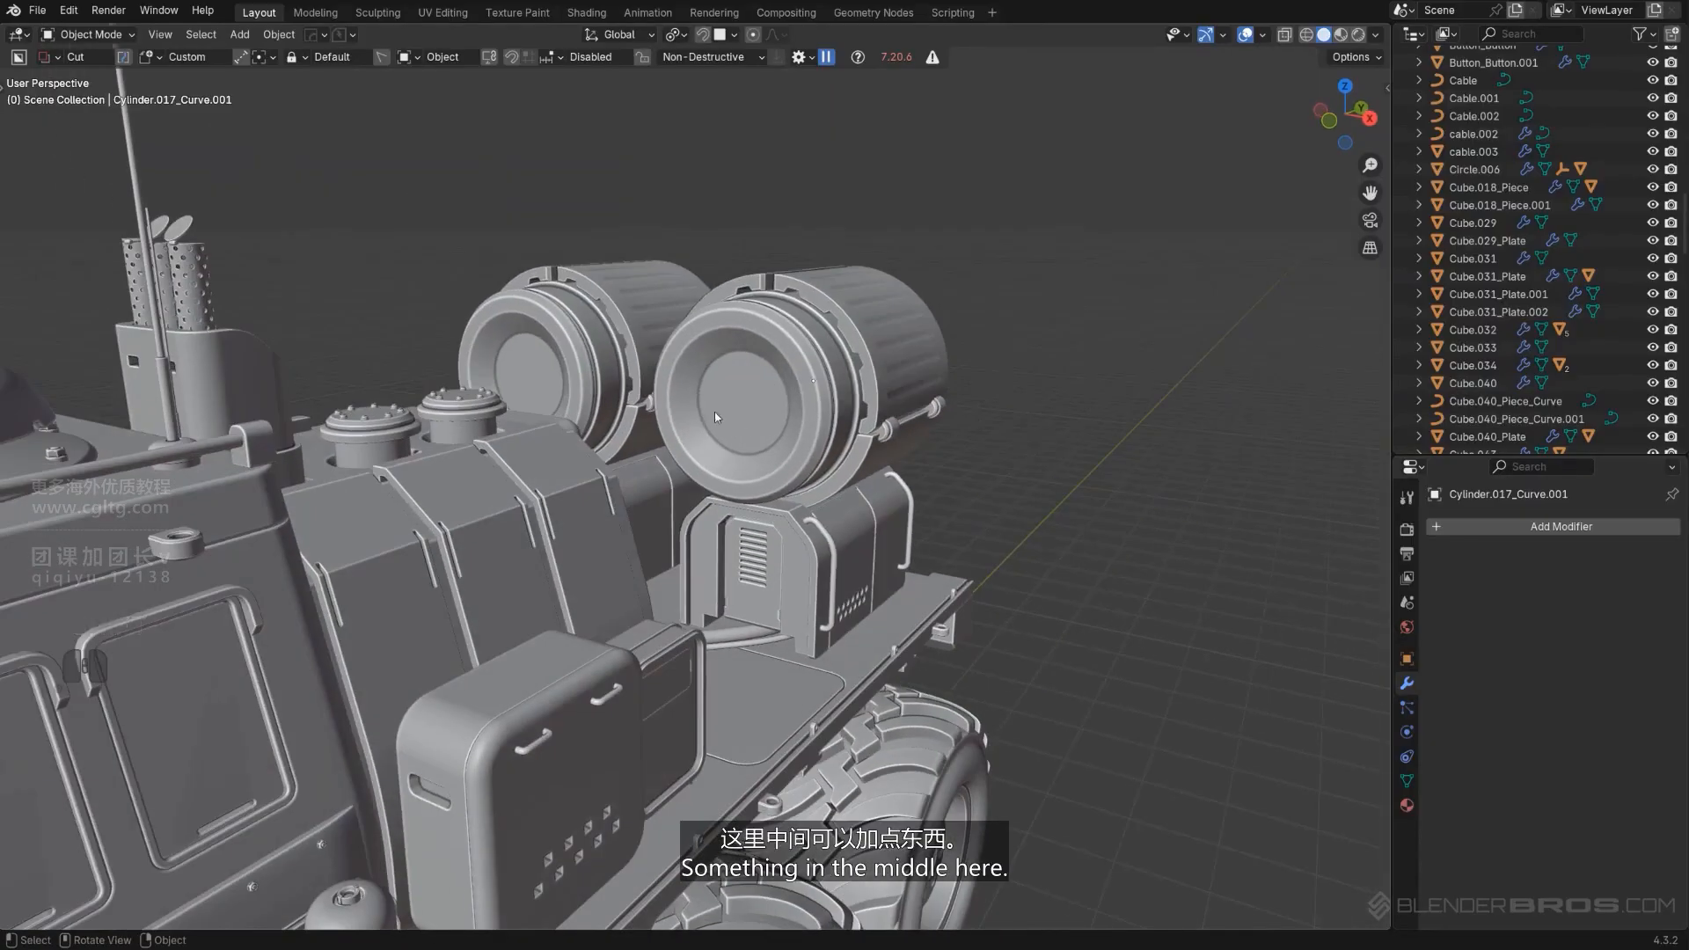
click(754, 418)
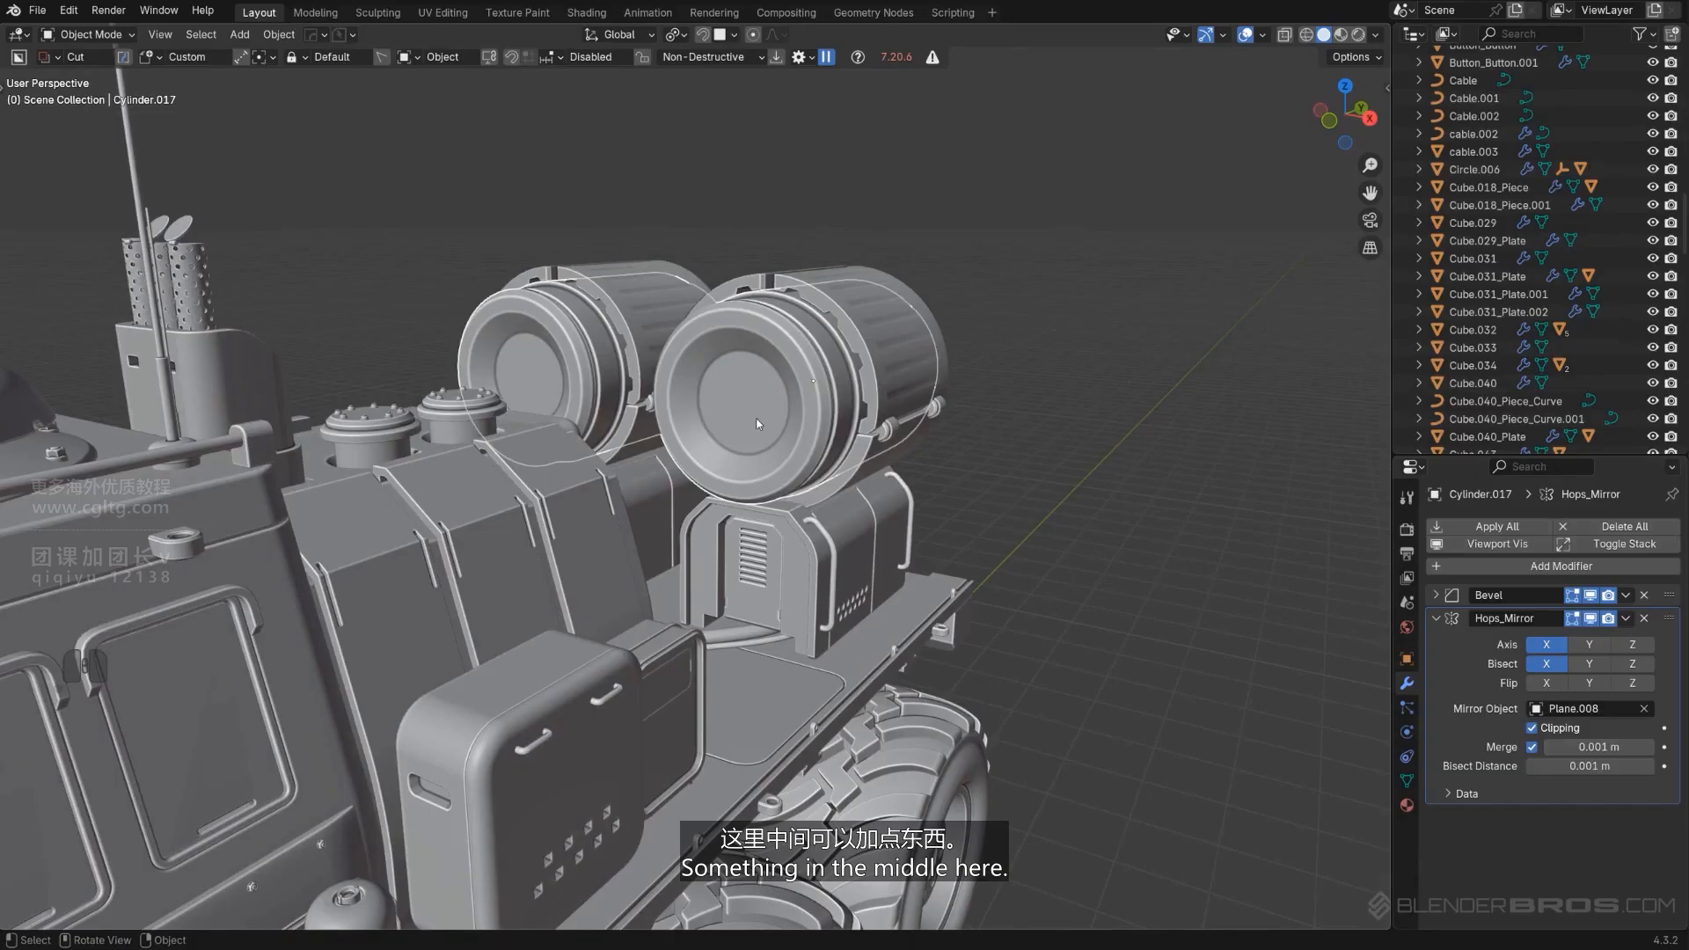
key(Tab)
shift+click(769, 412)
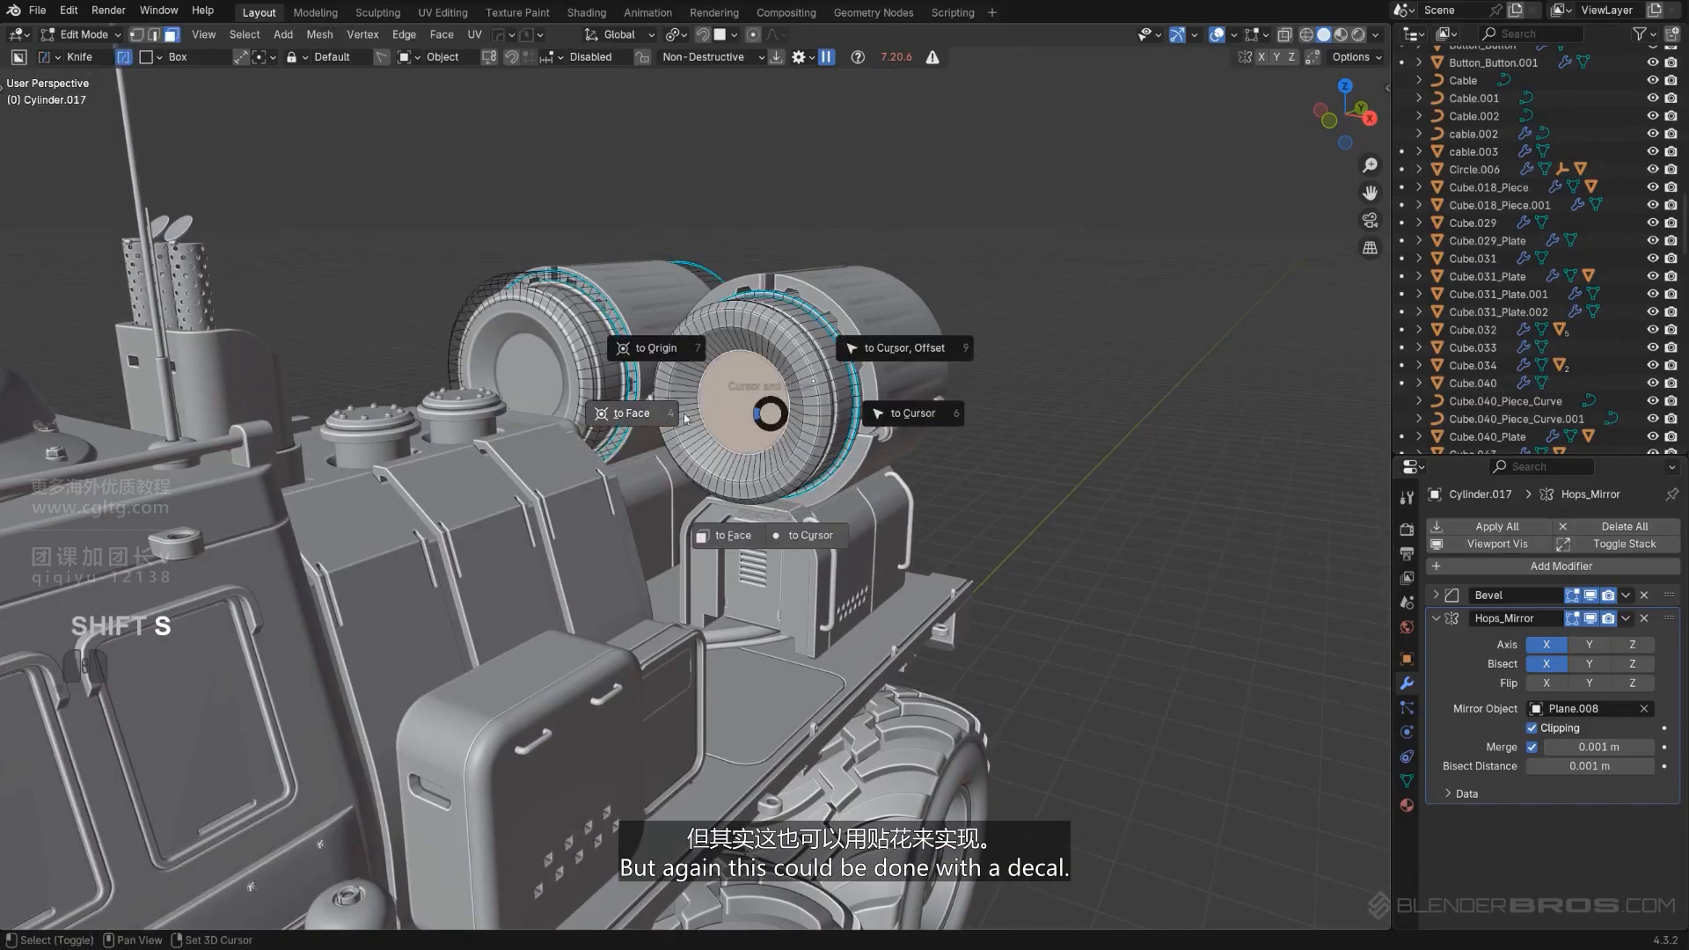
click(653, 414)
scroll(799, 341, up, 2)
key(Tab)
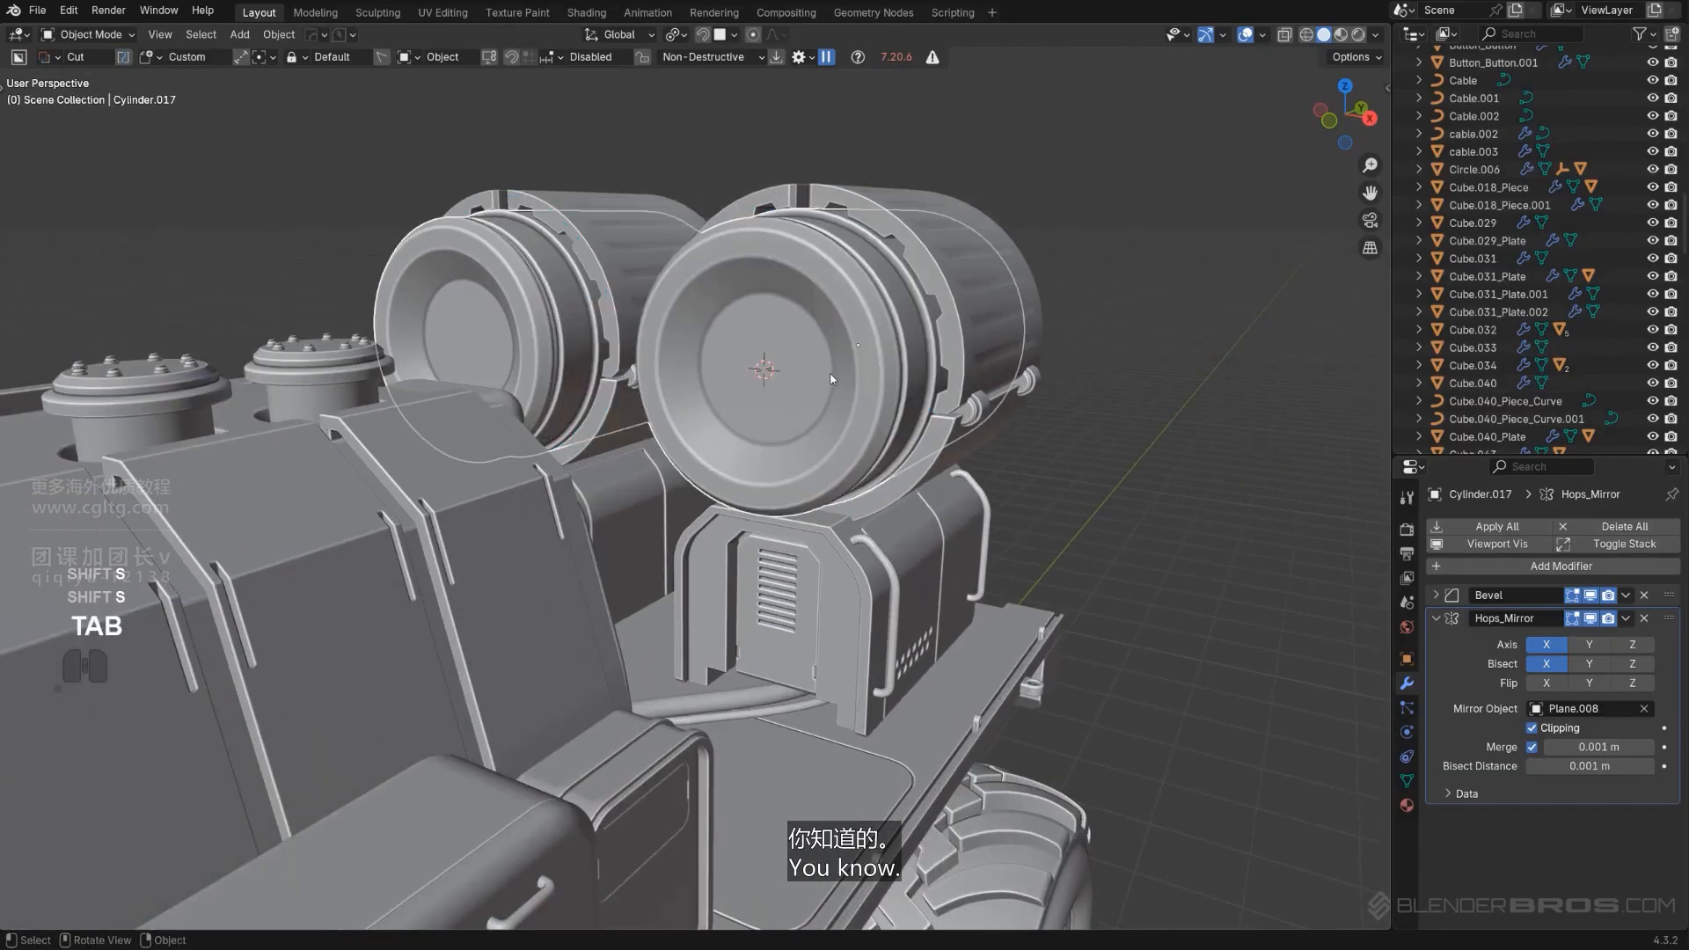
middle_drag(832, 379, 826, 368)
Add the cylinoid1 insert from the HardOps-Inserts collection at the 3D cursor.
key(q)
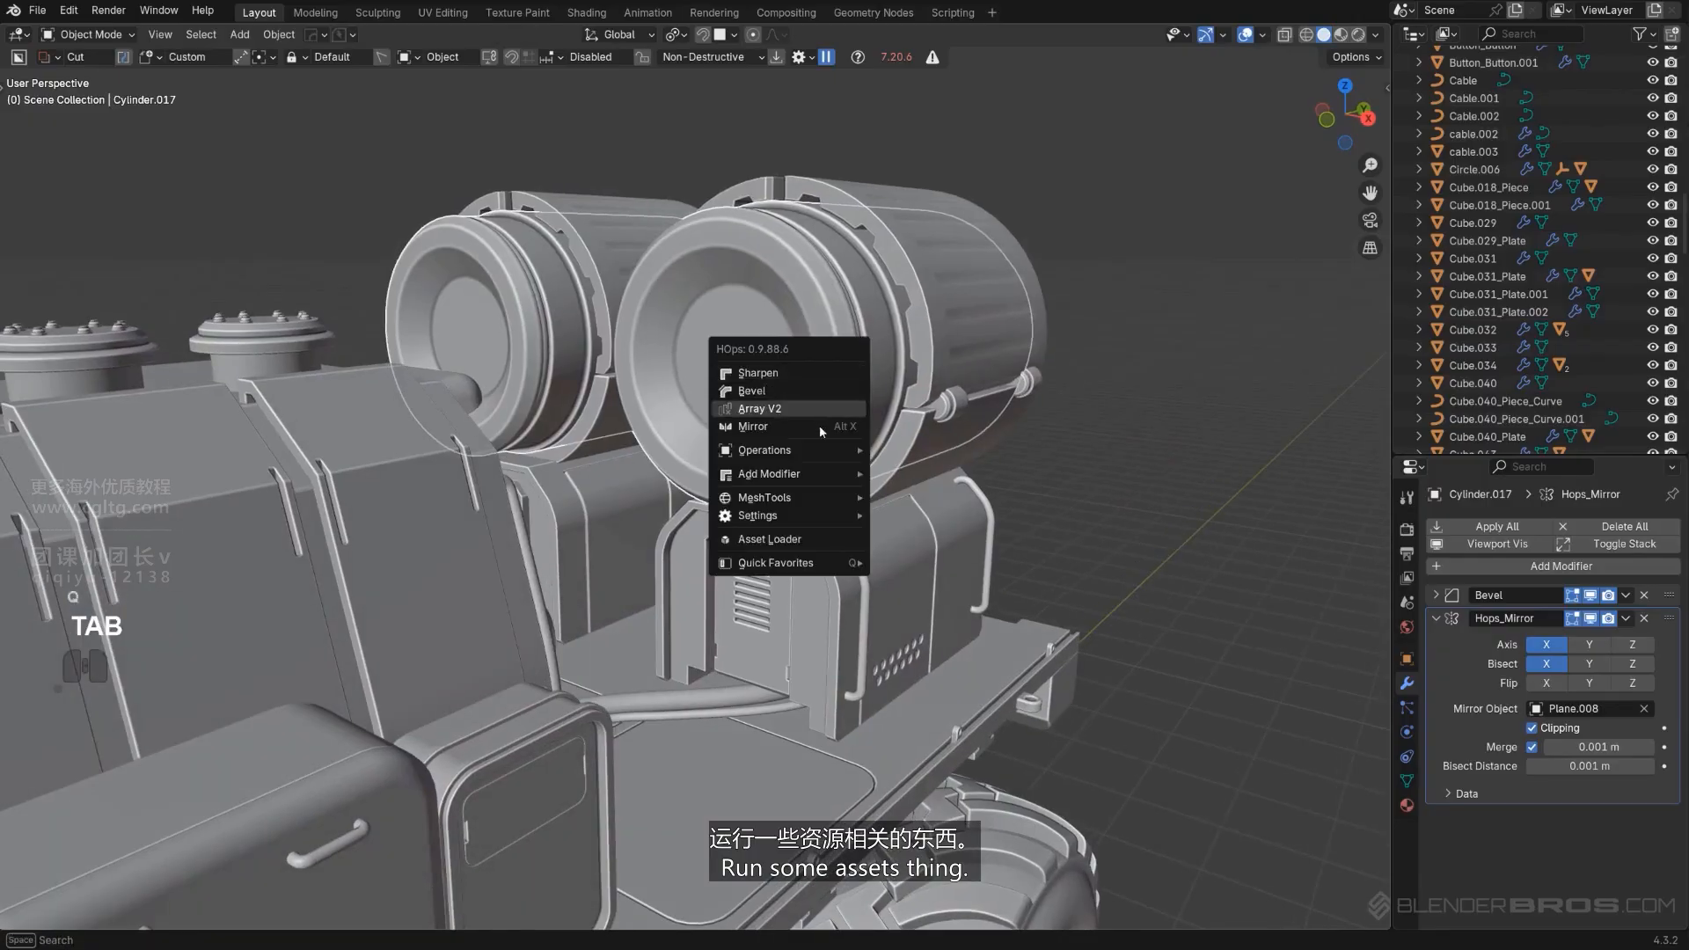
alt+click(824, 541)
click(956, 398)
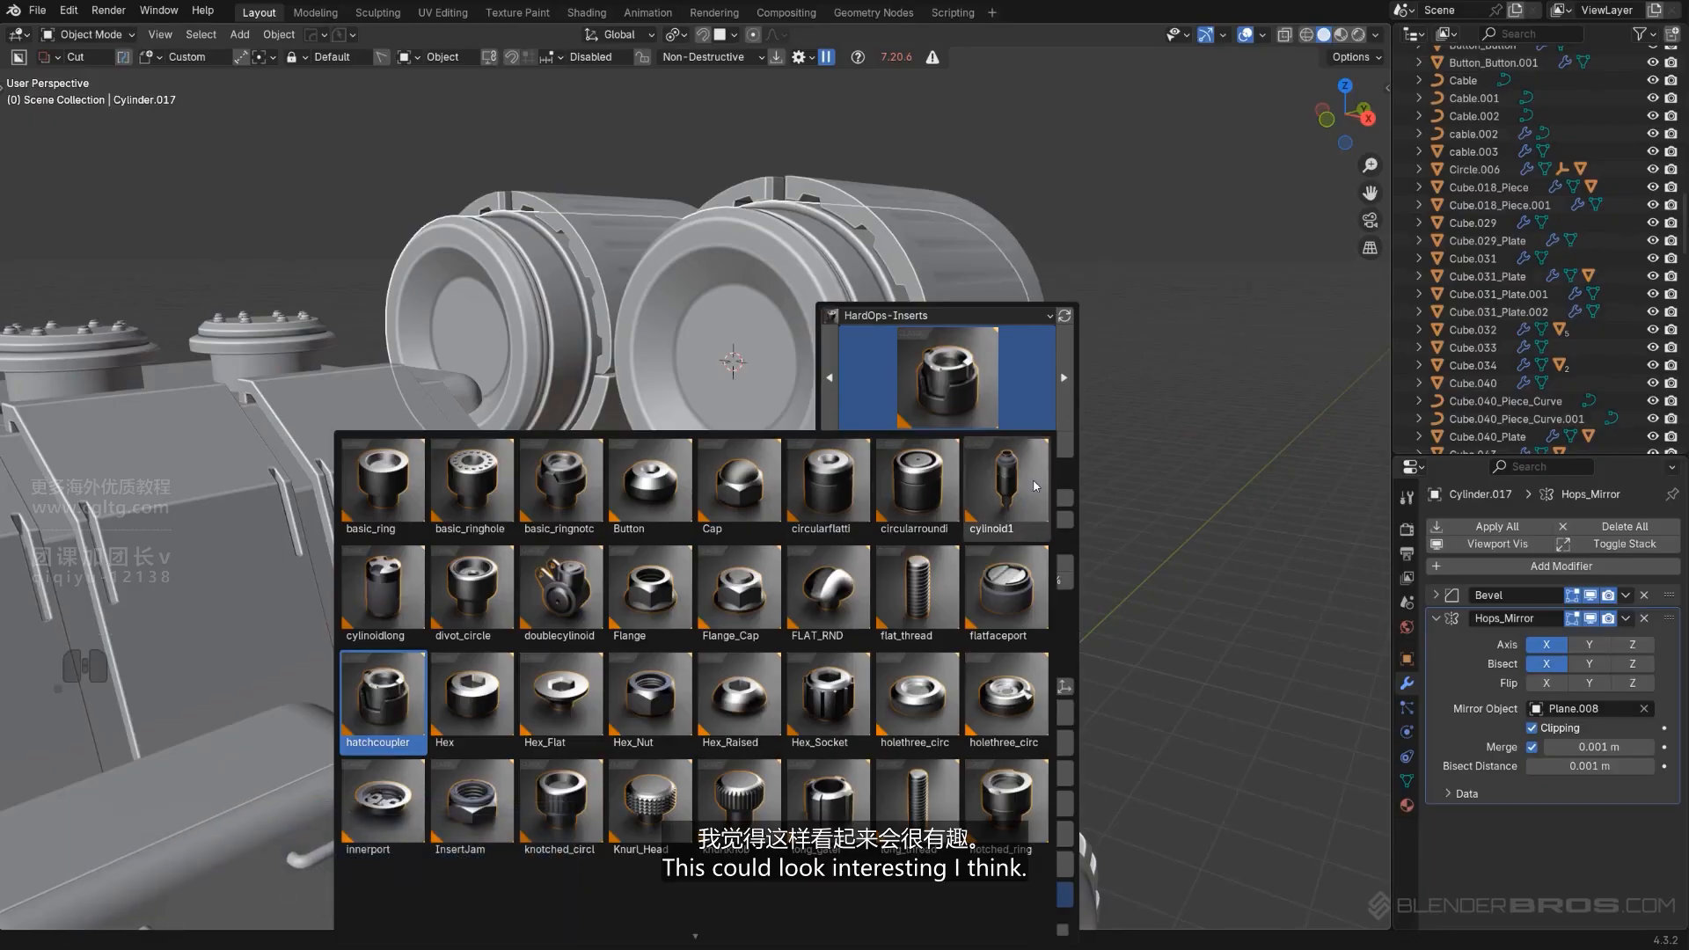
click(1000, 484)
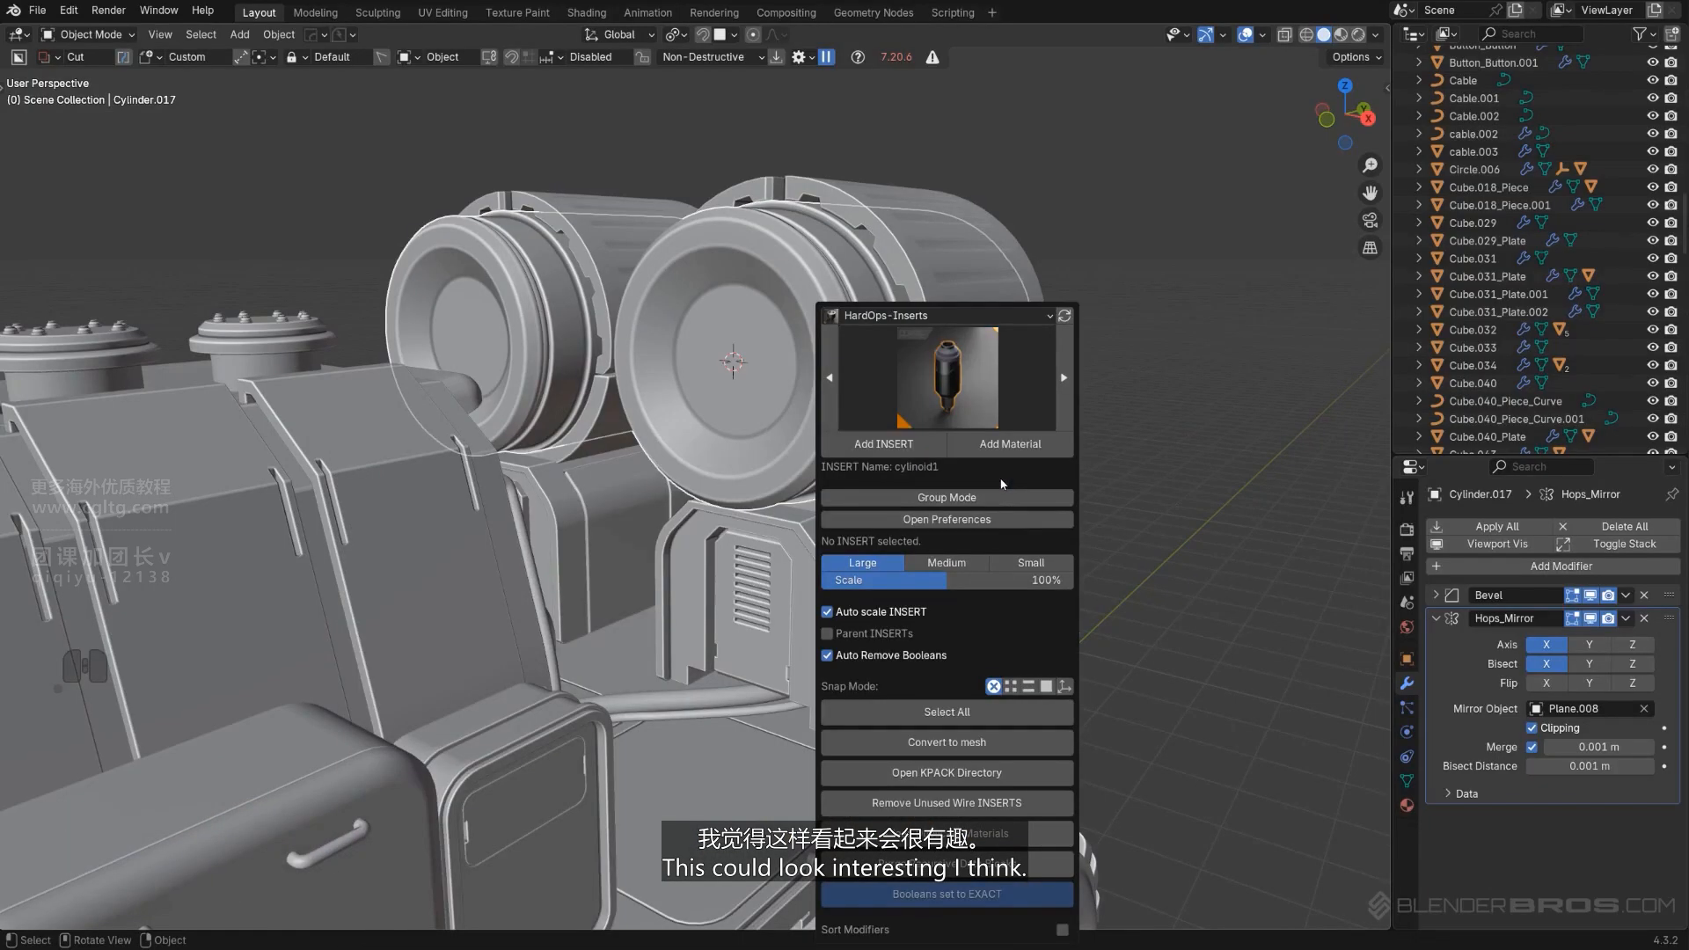
click(891, 444)
Scale the cylinoid1 insert uniformly to 0.157.
scroll(891, 444, down, 3)
key(s)
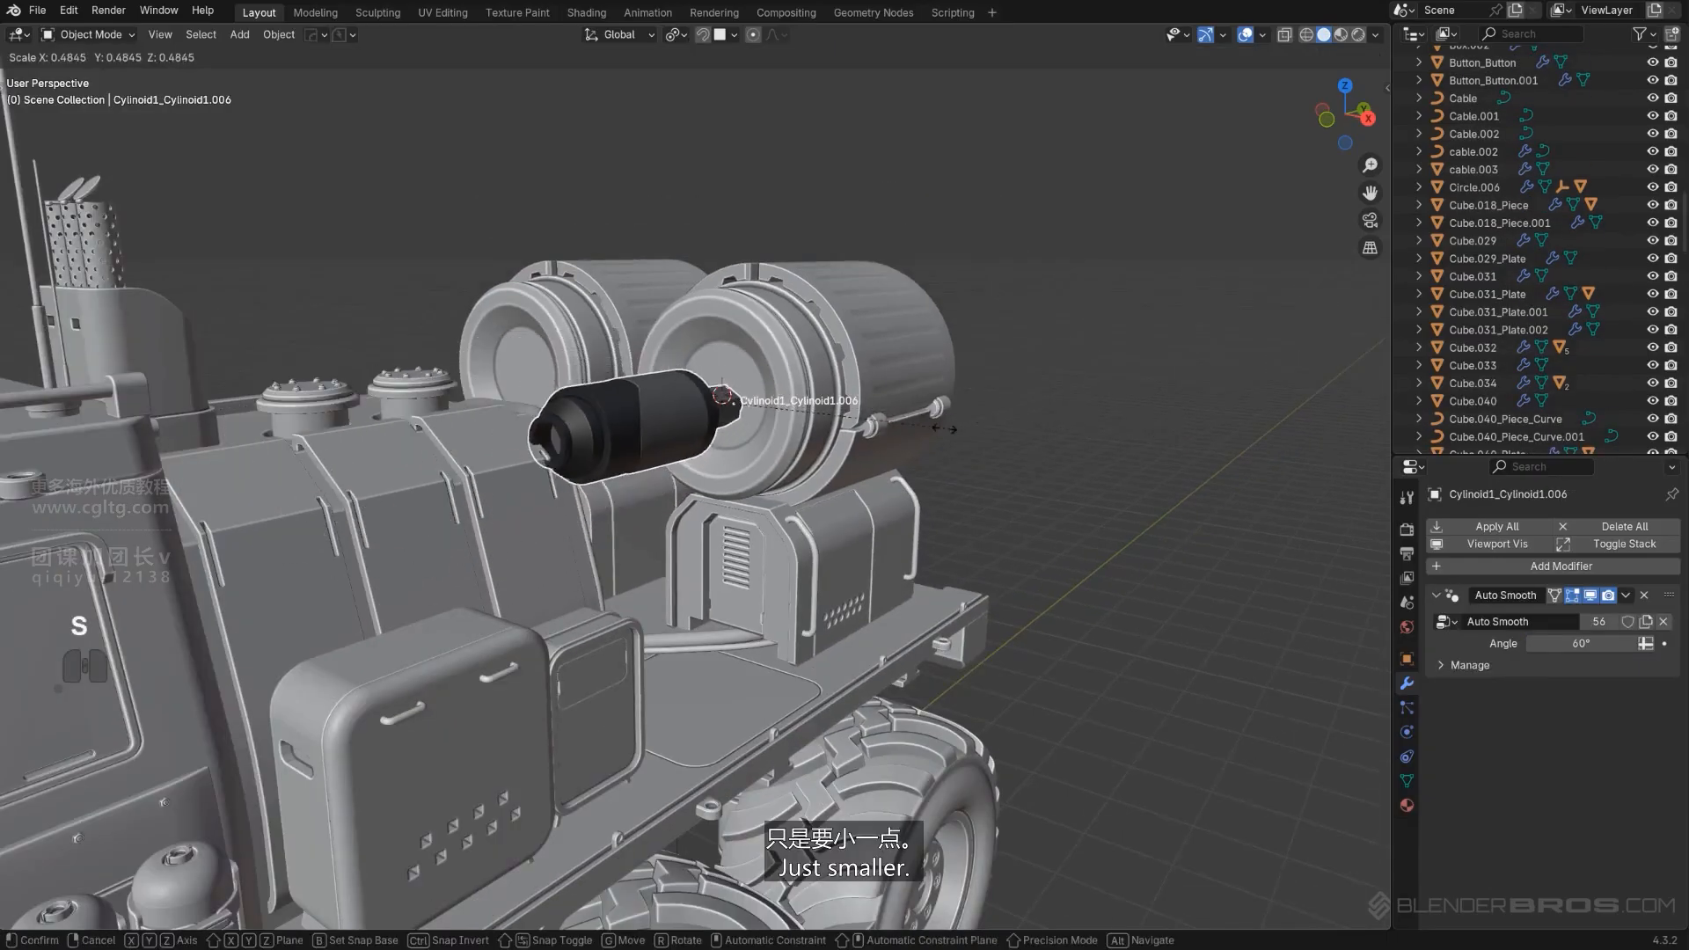
click(802, 438)
scroll(818, 439, up, 6)
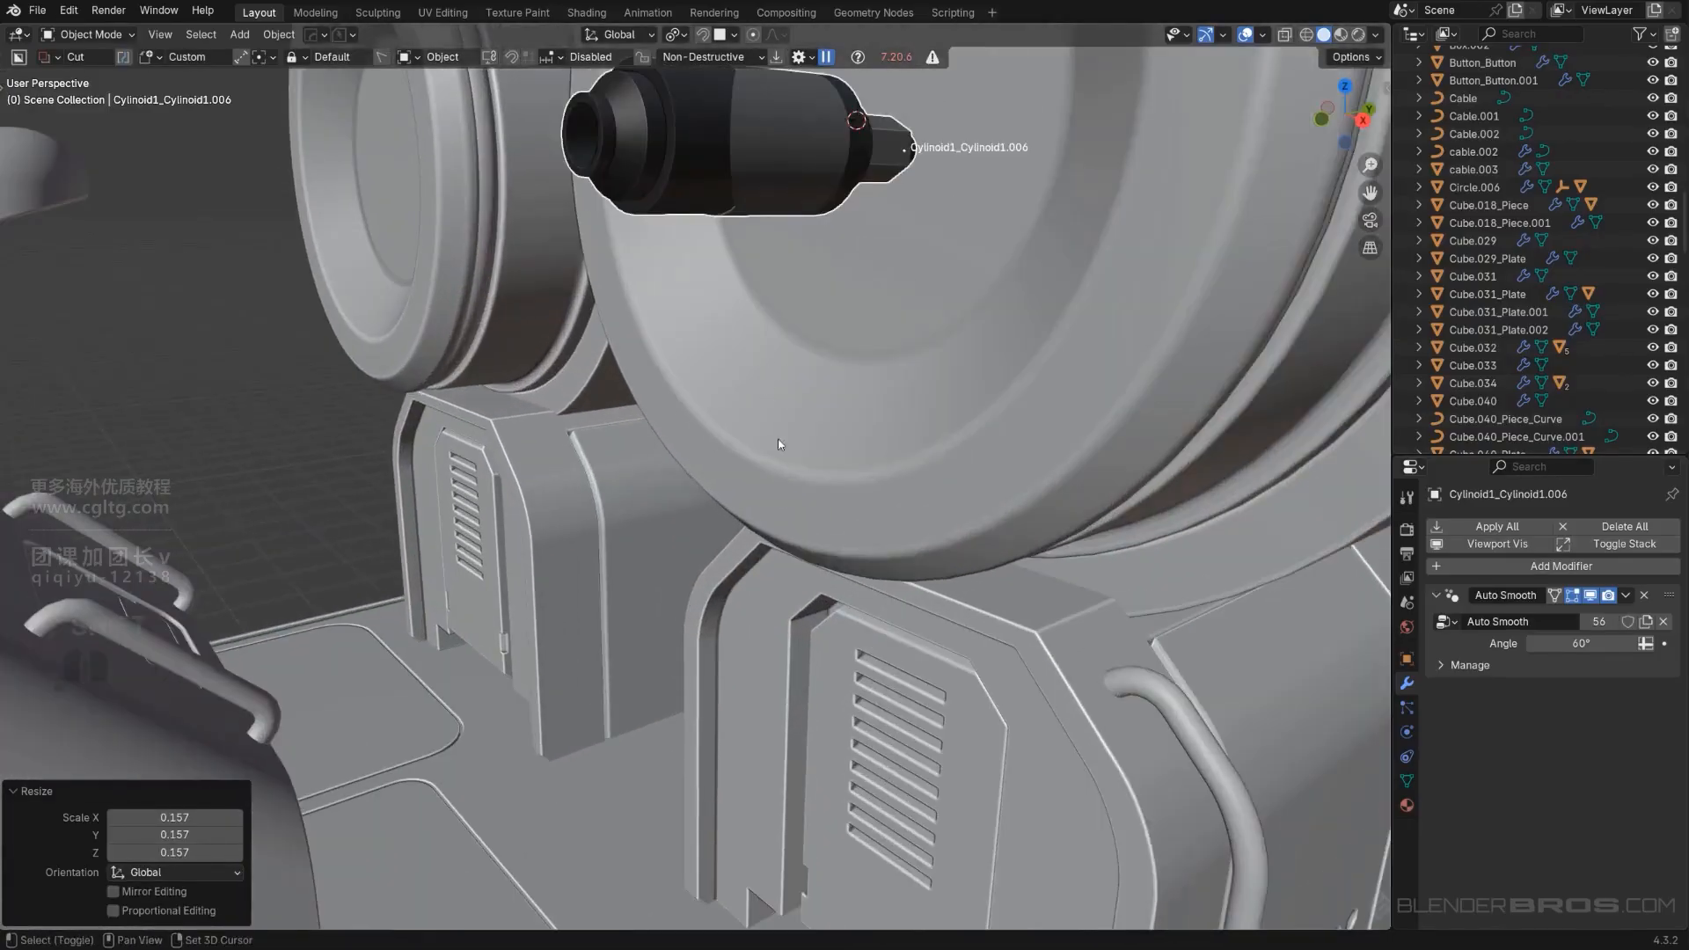
shift+drag(778, 444, 764, 547)
scroll(783, 493, down, 3)
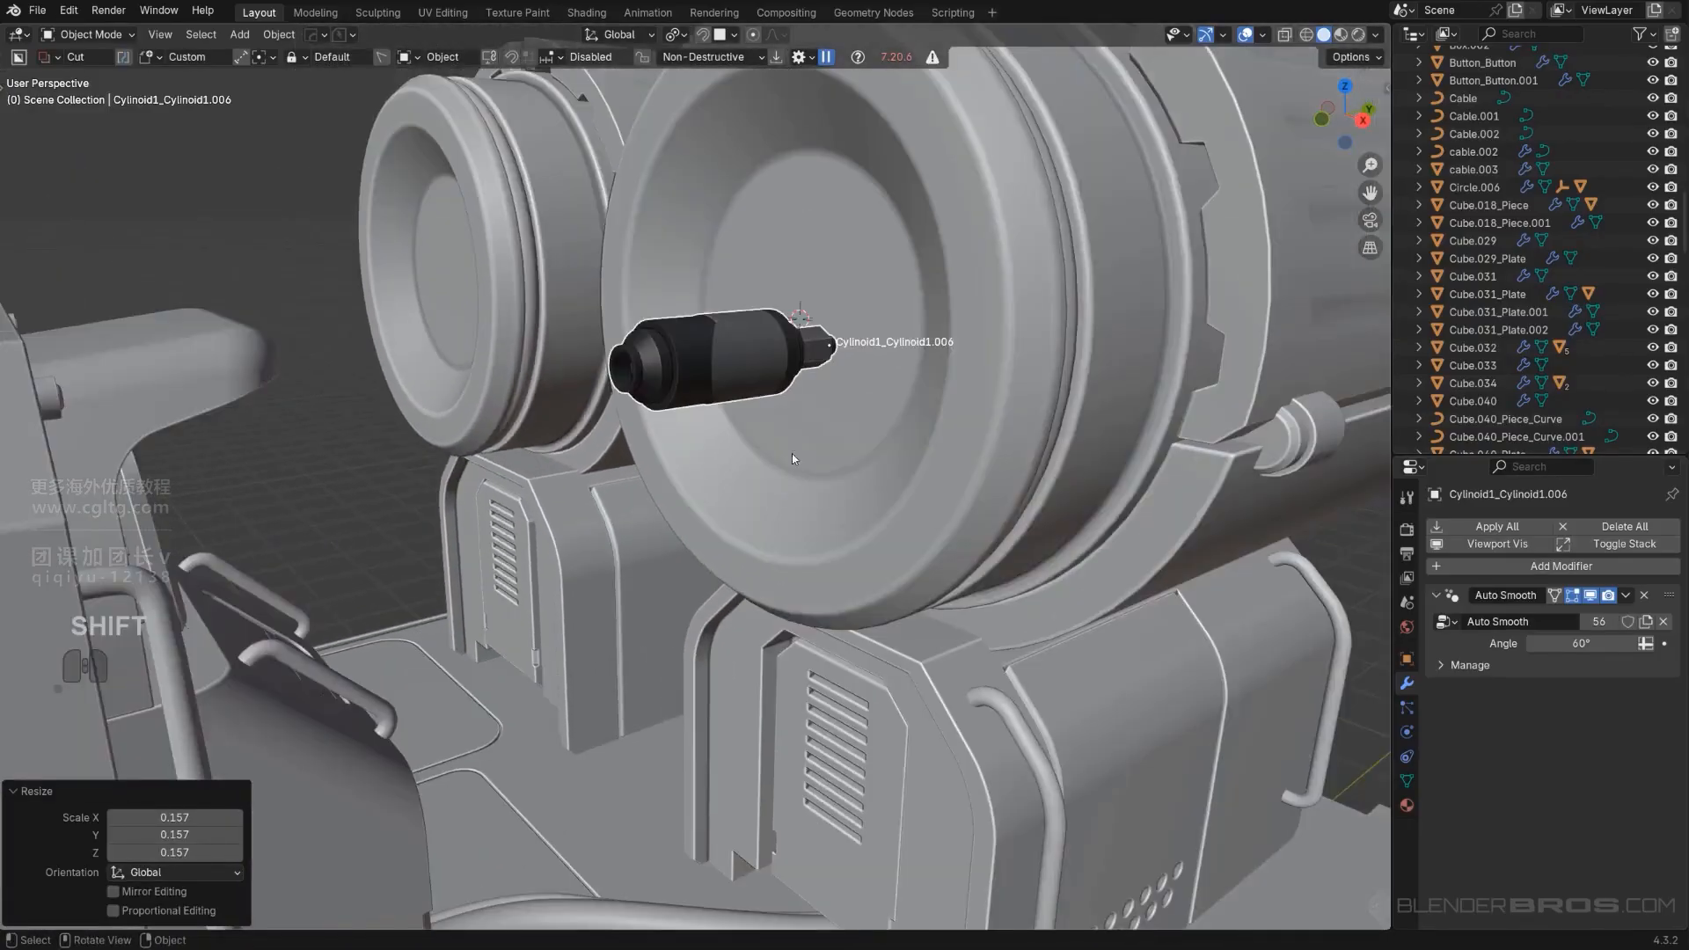
Rotate the insert 180° about X and move it about -0.329 m along Y so it protrudes from the barrel's face.
middle_drag(792, 452, 858, 445)
shift+middle_drag(858, 445, 886, 448)
text(r)
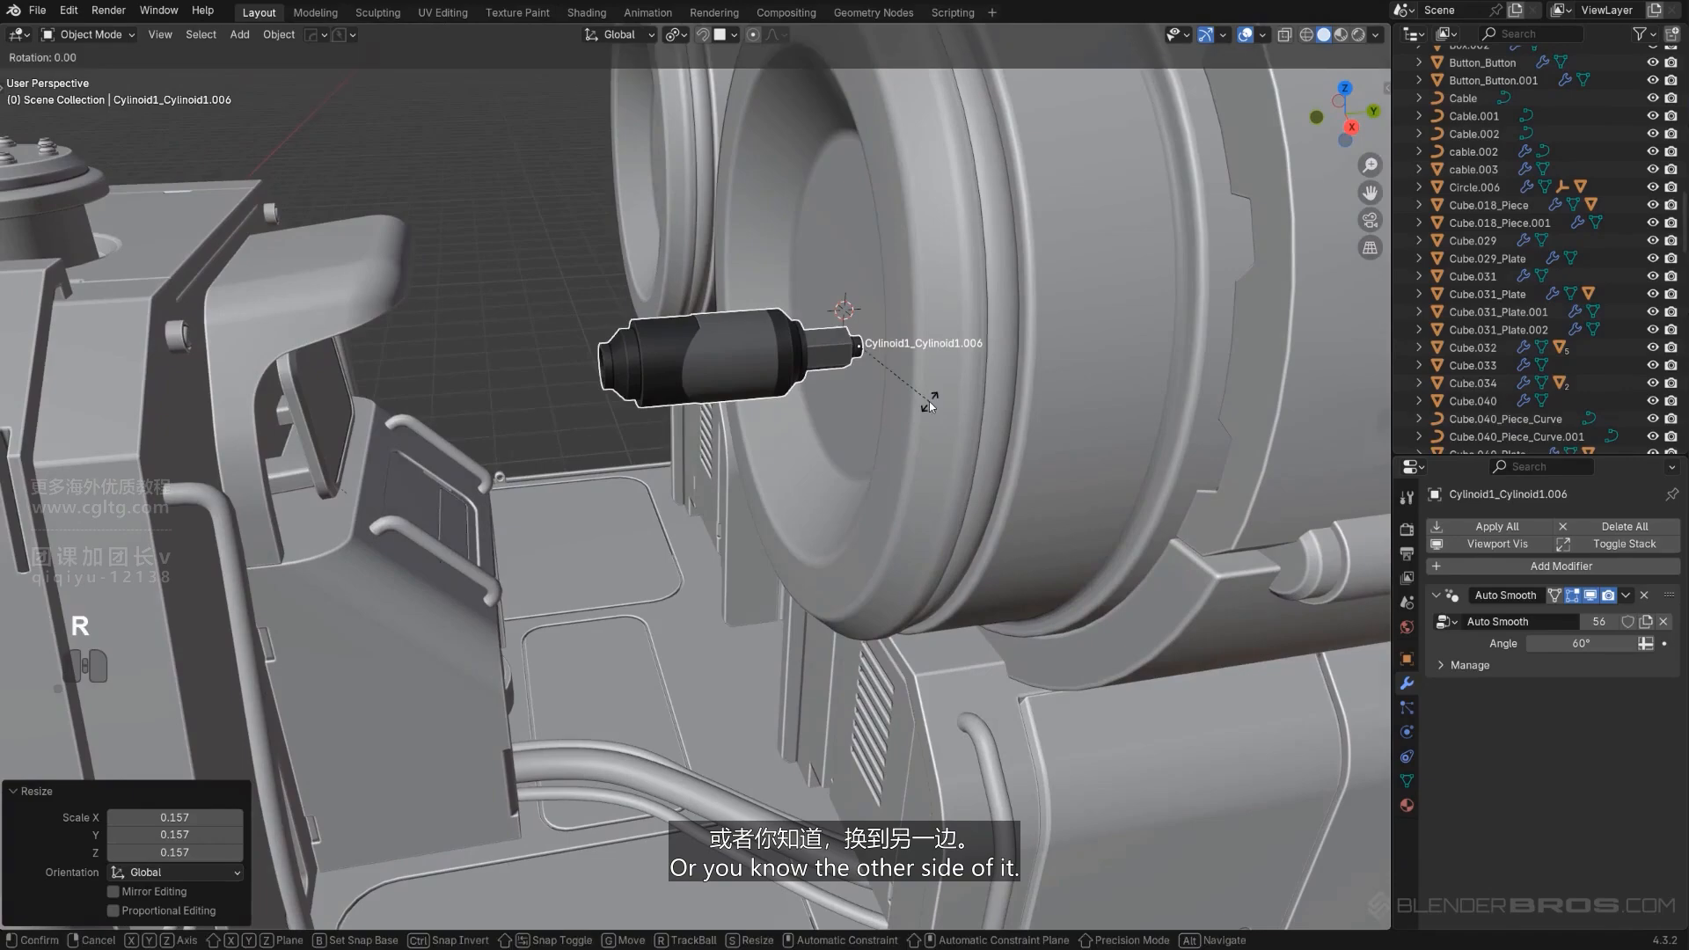
text(x180)
key(Return)
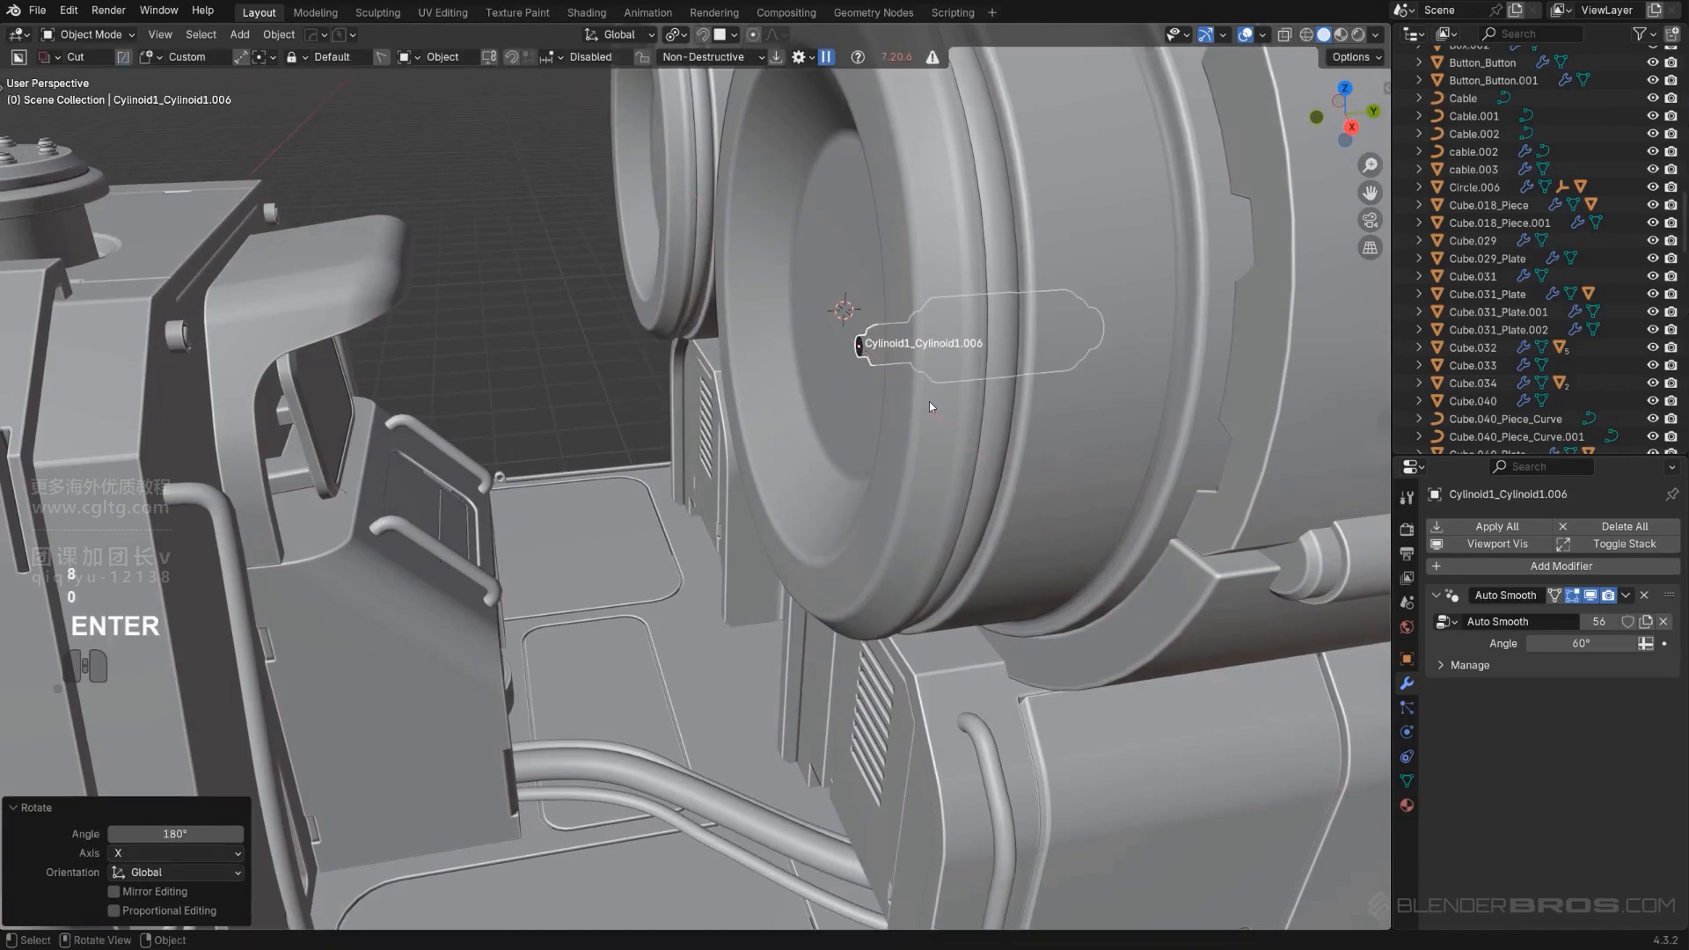
key(g)
key(x)
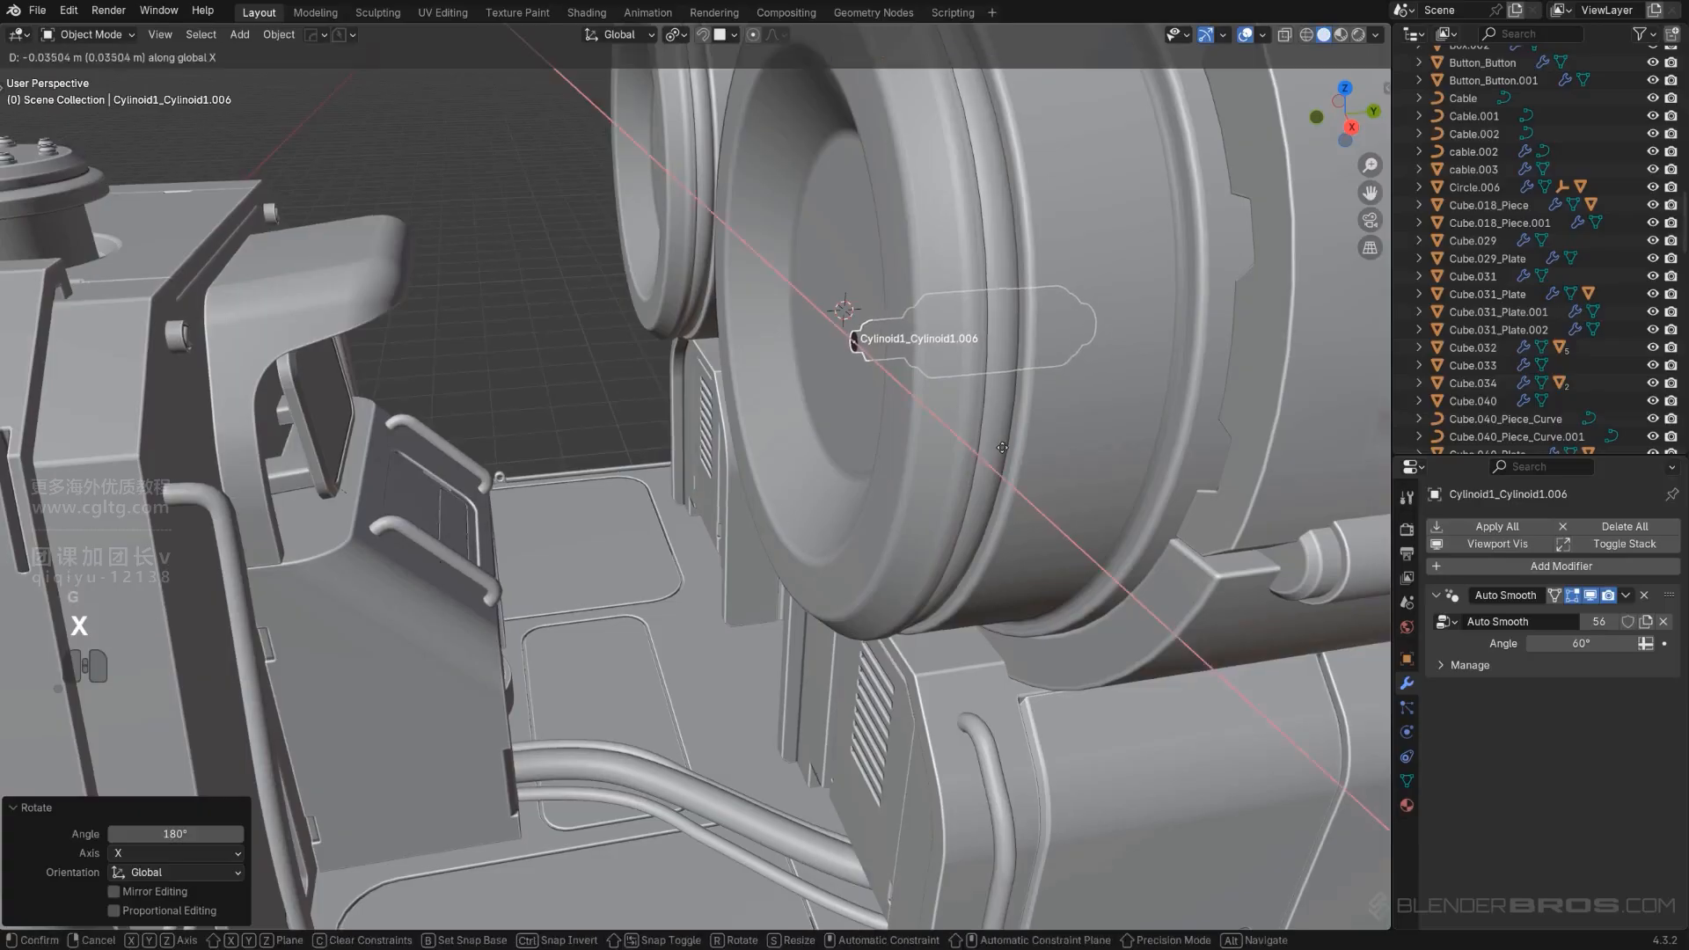
click(887, 454)
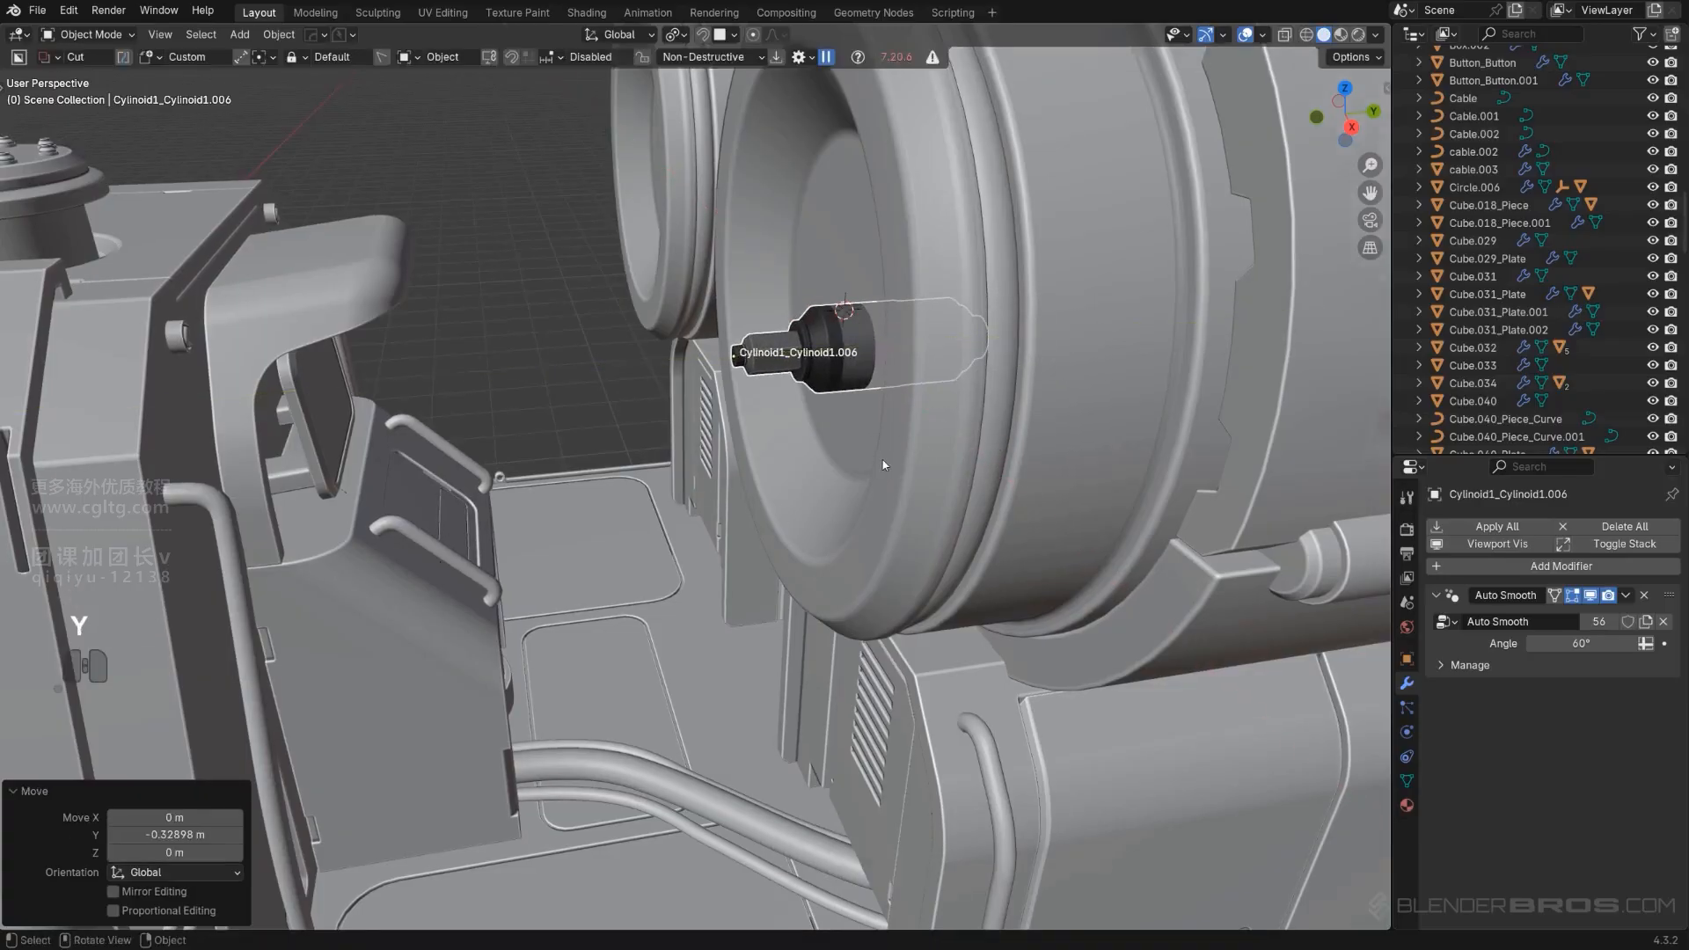
Remove the three material slots prox_easy_spec.008, prox_kevlar.008 and prox_alum.008 from the cylindrical insert.
scroll(887, 454, down, 2)
middle_drag(886, 454, 1000, 453)
scroll(909, 454, up, 2)
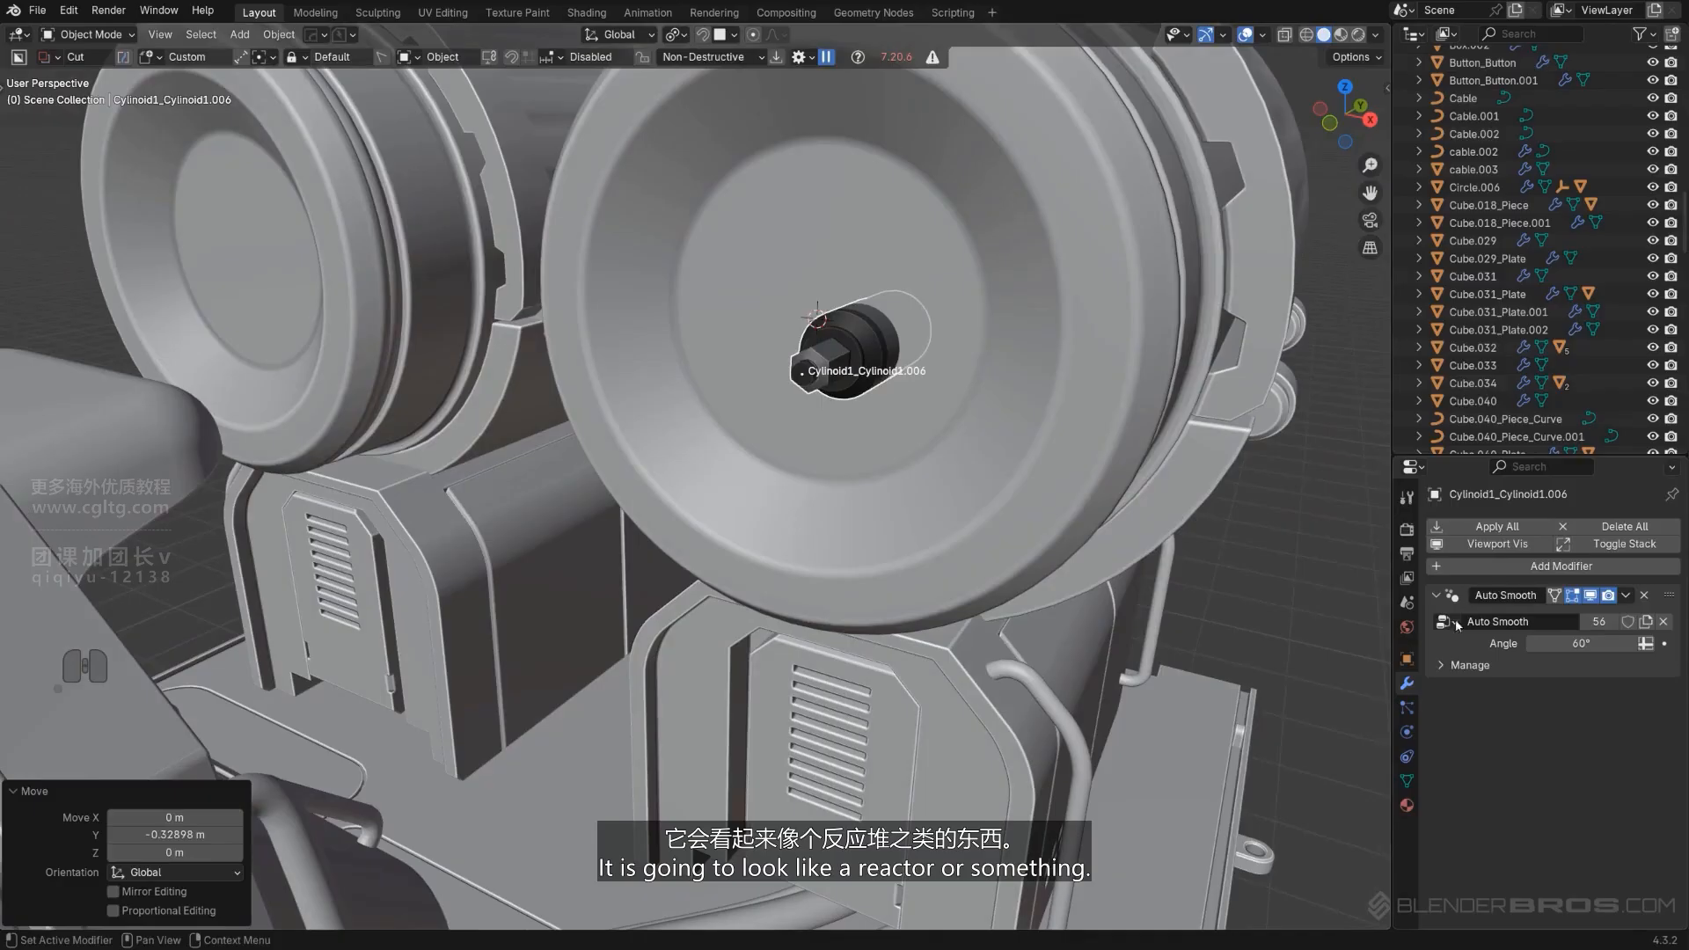
click(1407, 805)
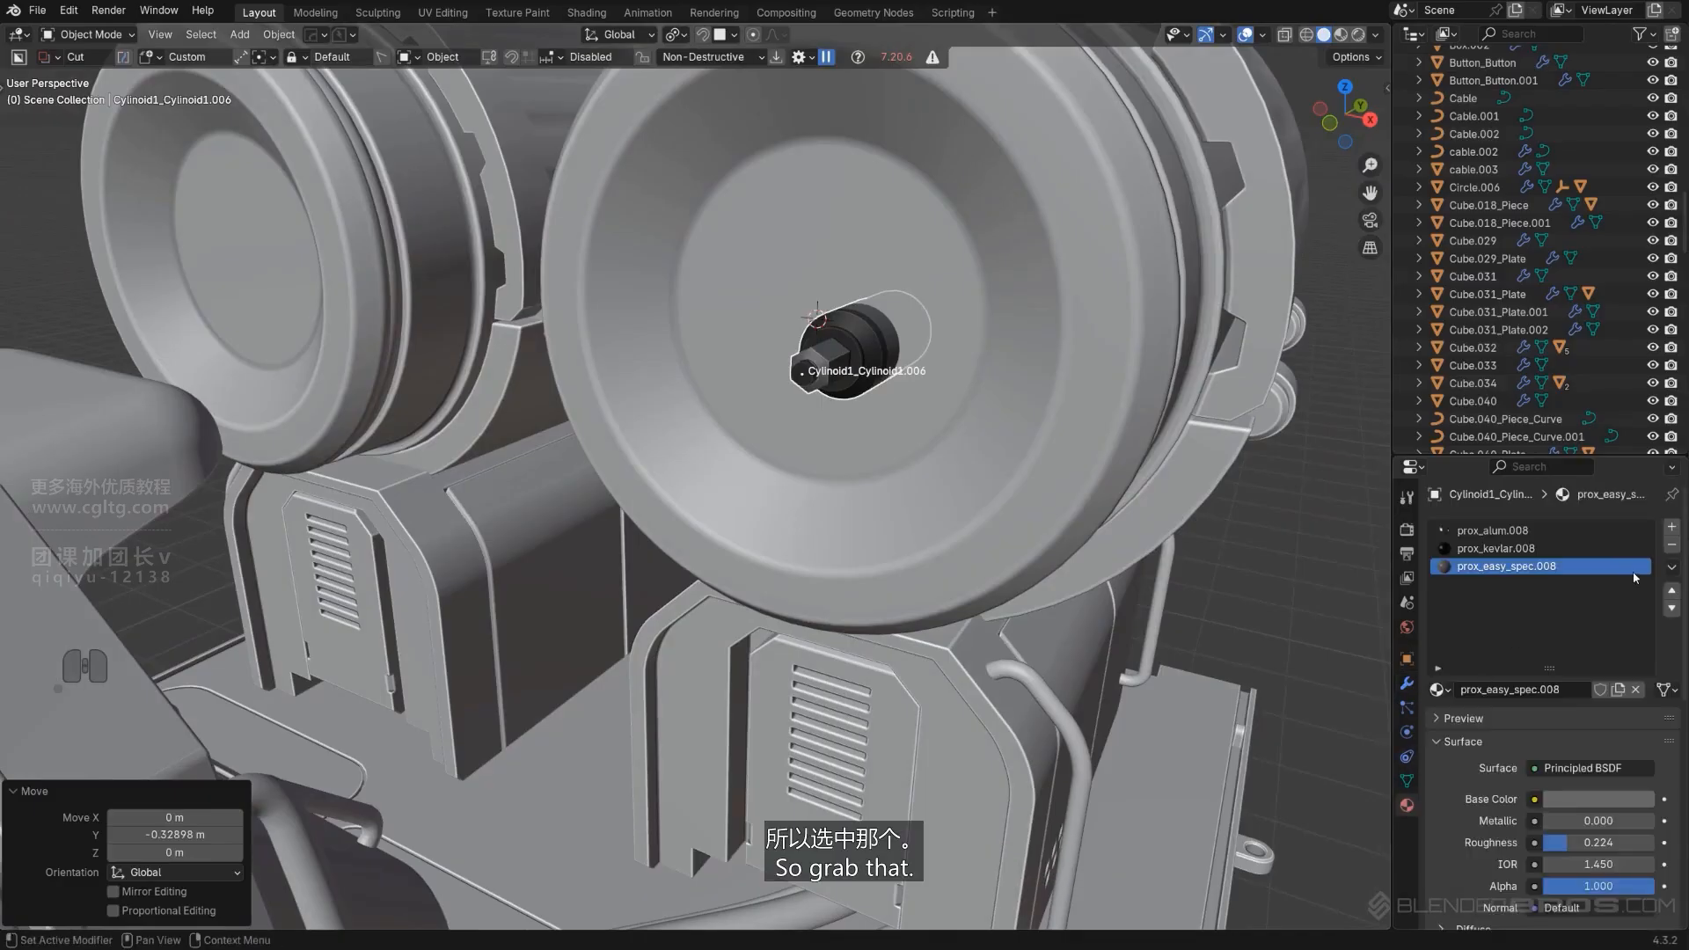
click(1674, 550)
click(1673, 550)
click(1673, 550)
scroll(1170, 563, down, 2)
scroll(1171, 564, up, 1)
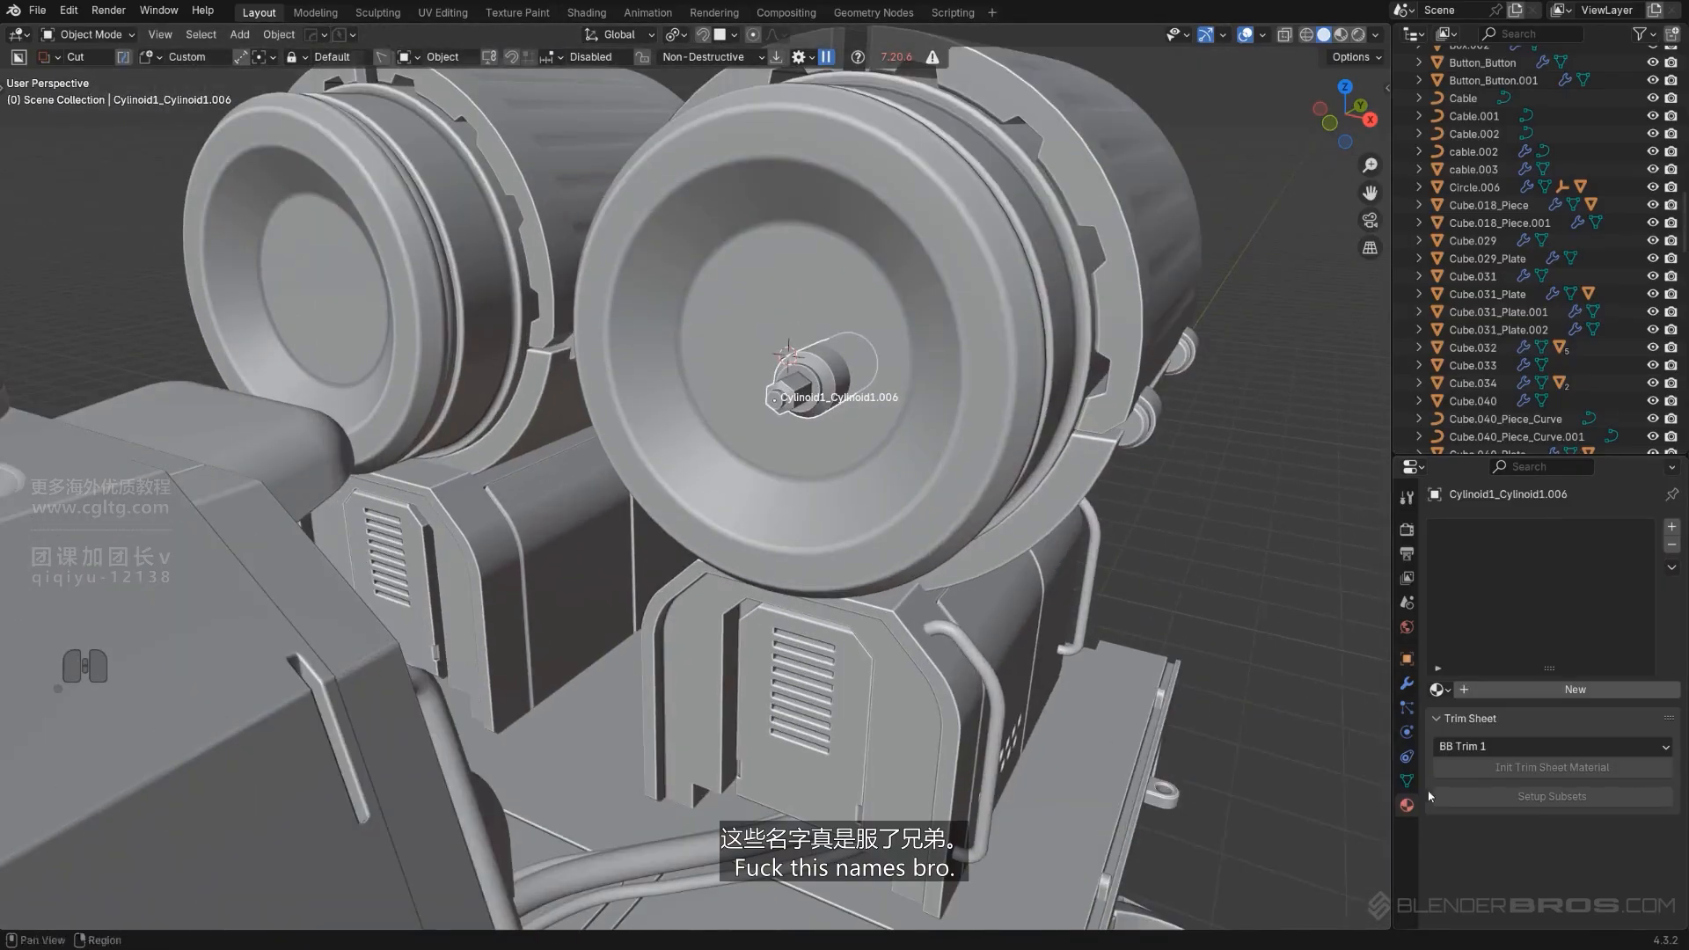
Turn off the viewport name display for the cylindrical insert.
click(1407, 659)
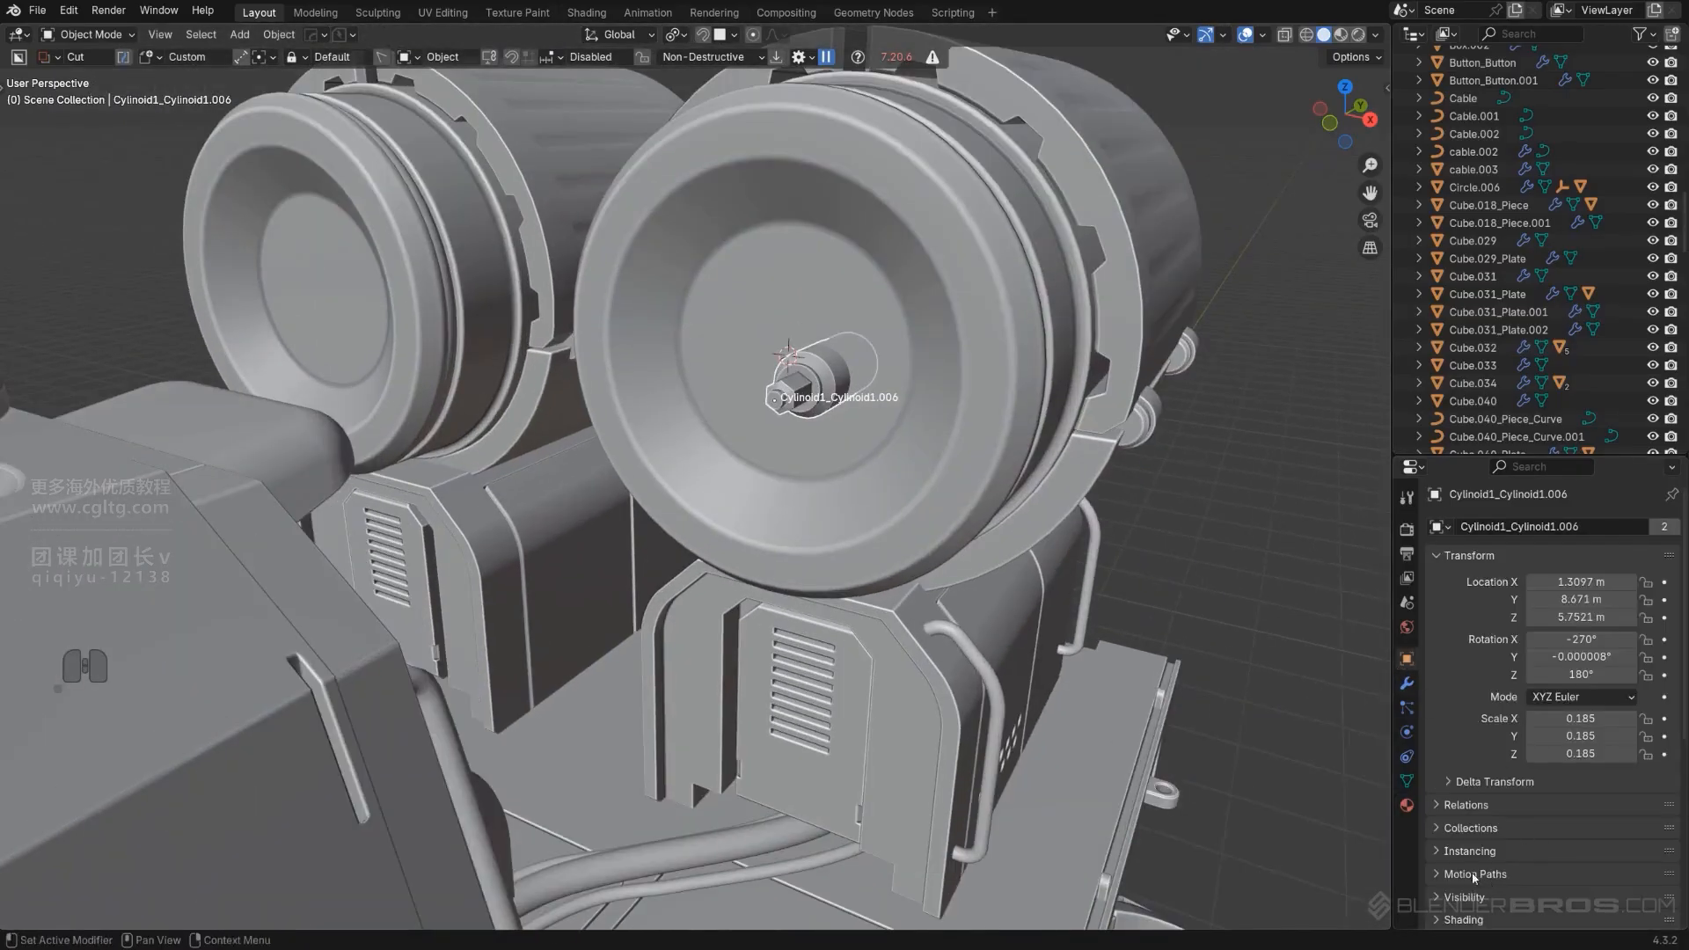
scroll(1474, 877, down, 3)
click(1493, 822)
middle_drag(977, 528, 860, 507)
key(KP_5)
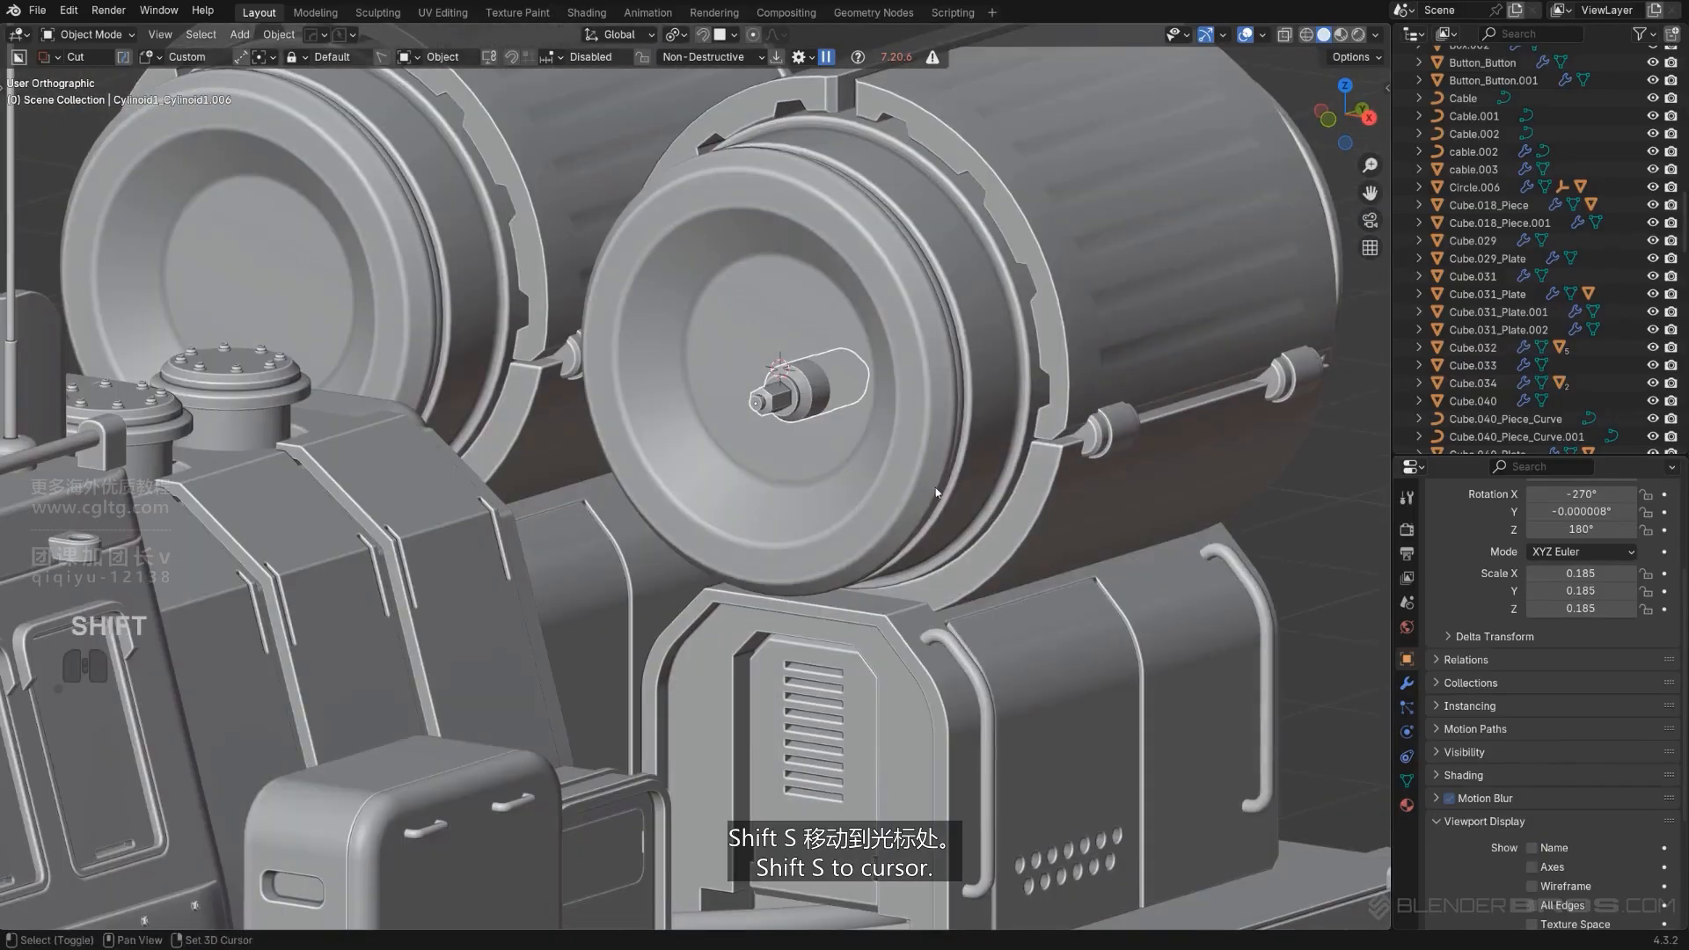
Snap the insert to the 3D cursor, aligned with it, and rotate it 180° about the X axis.
key(shift+s)
click(1096, 498)
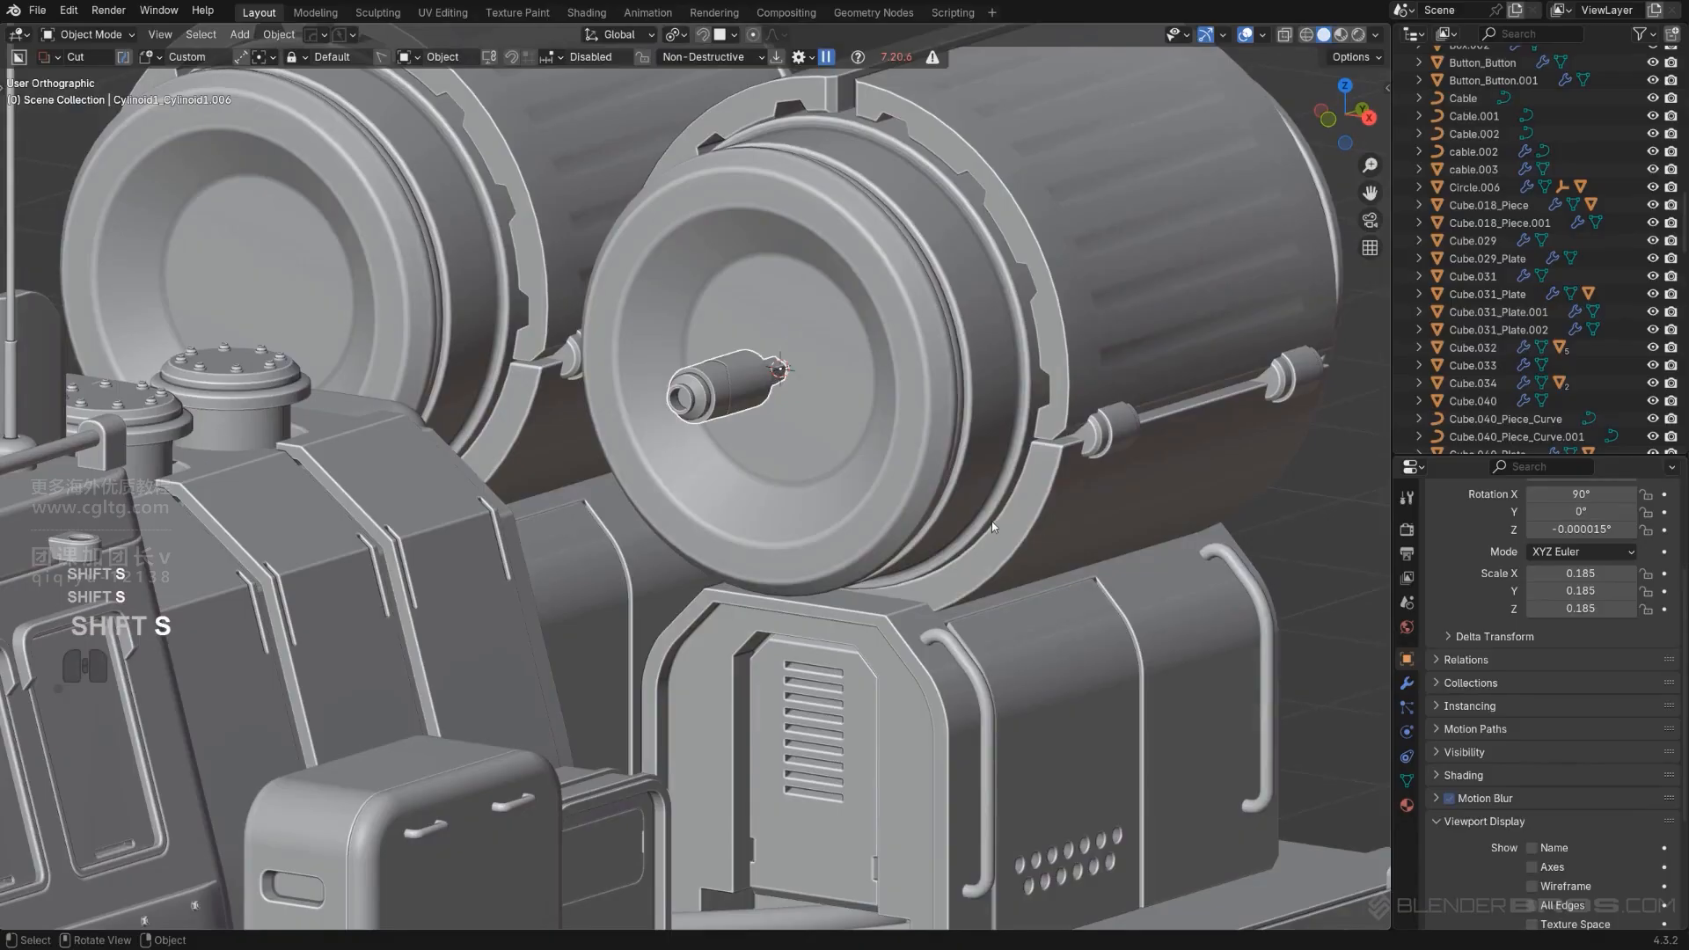
key(r)
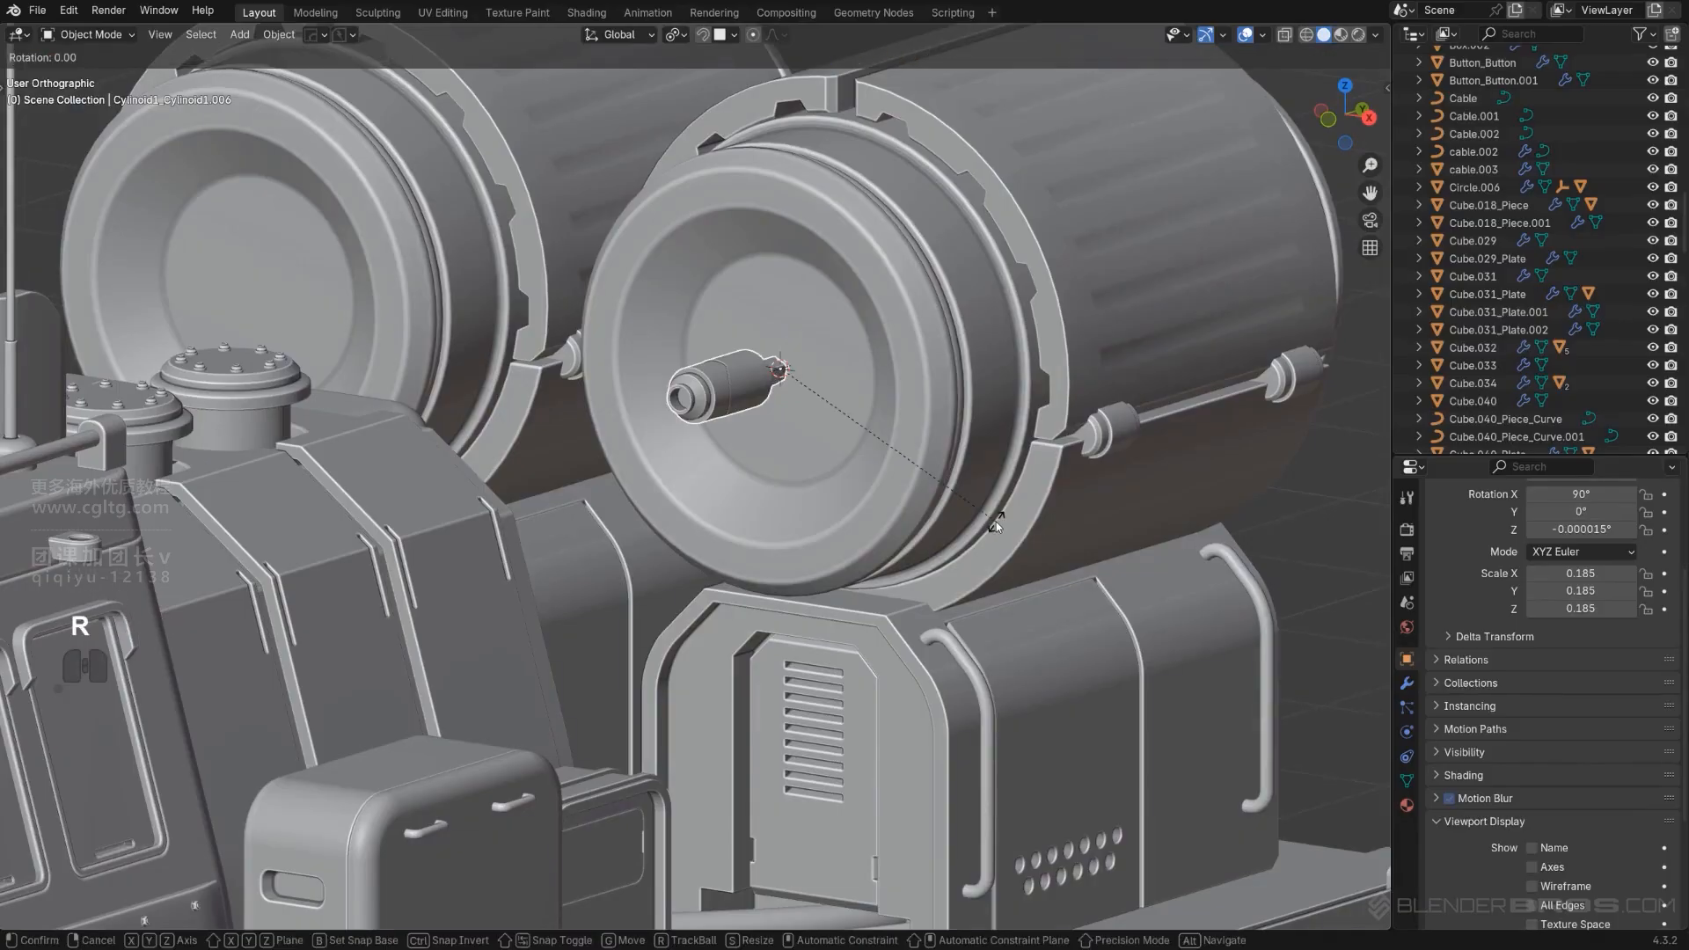
text(x180)
key(Return)
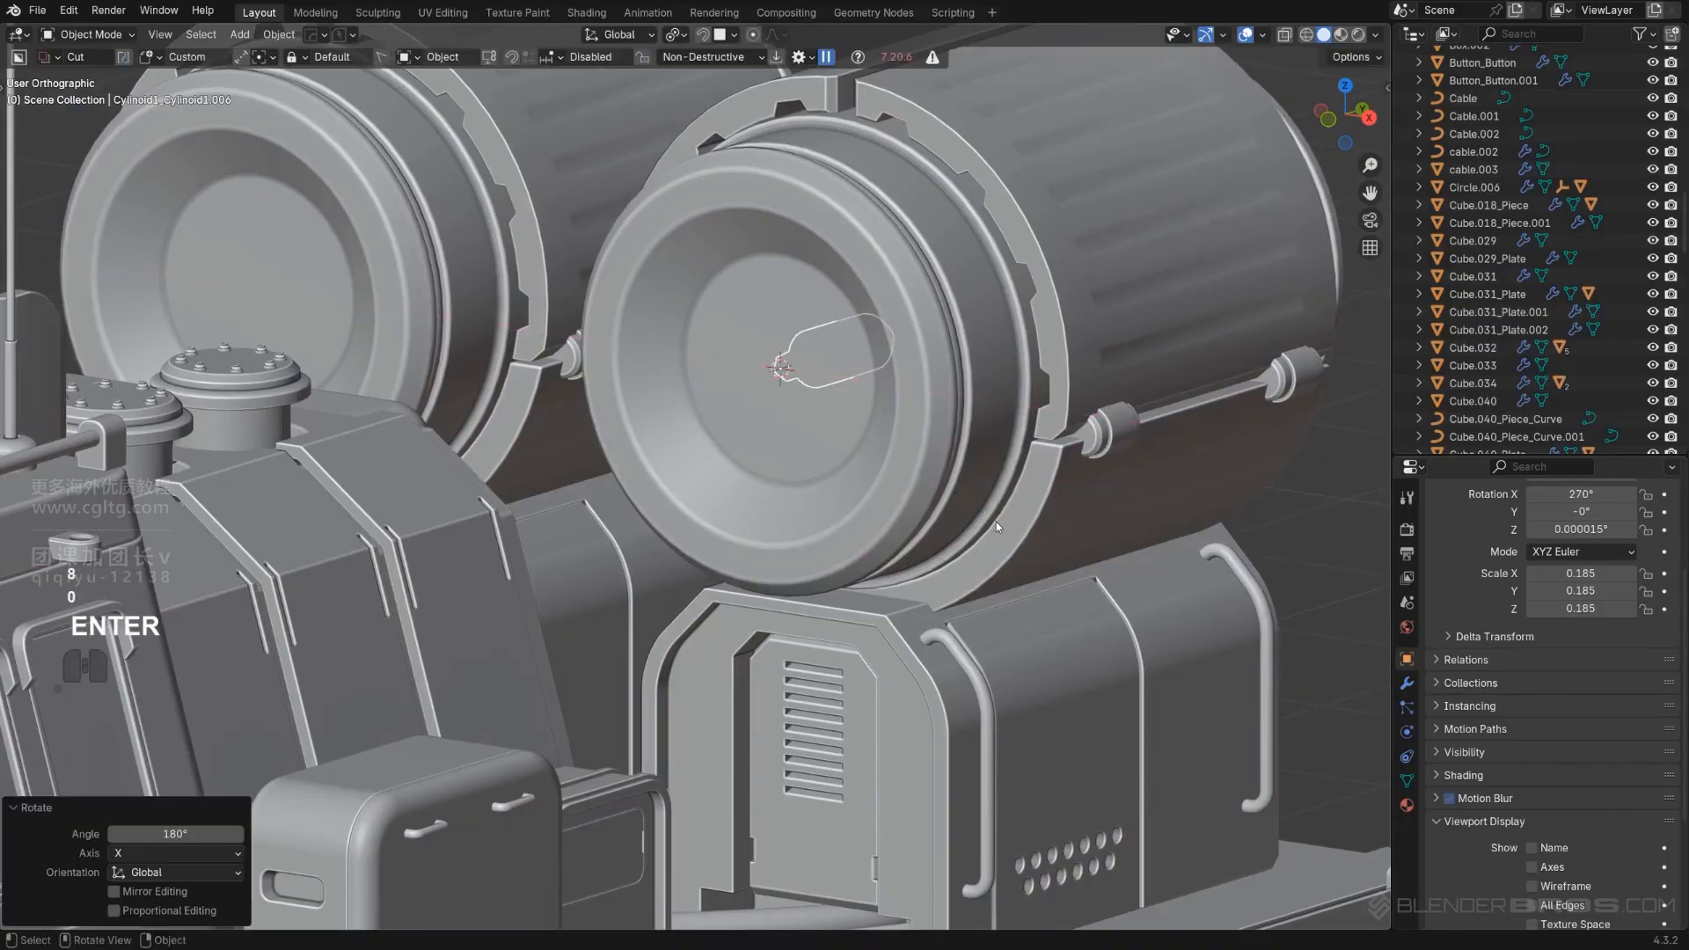
Move the insert about -0.527 m along Y out of the barrel's face and apply its rotation.
key(g)
click(989, 472)
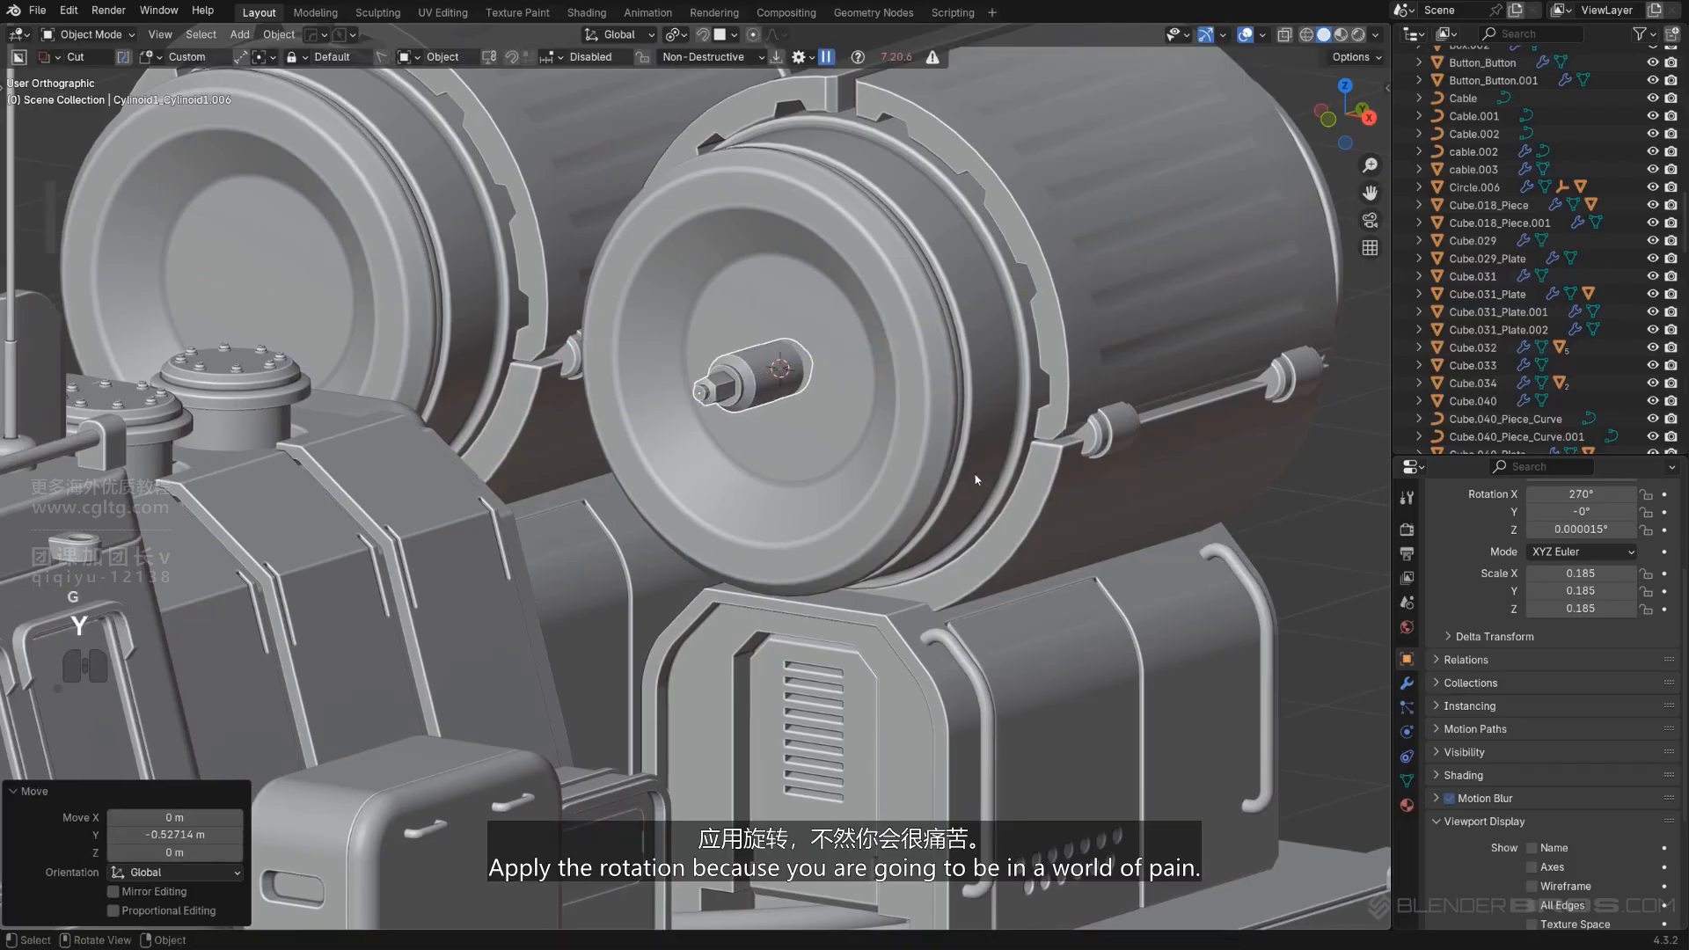
key(ctrl+a)
click(876, 292)
Raise the insert about 0.326 m along Z and scale it uniformly to about 0.715.
key(q)
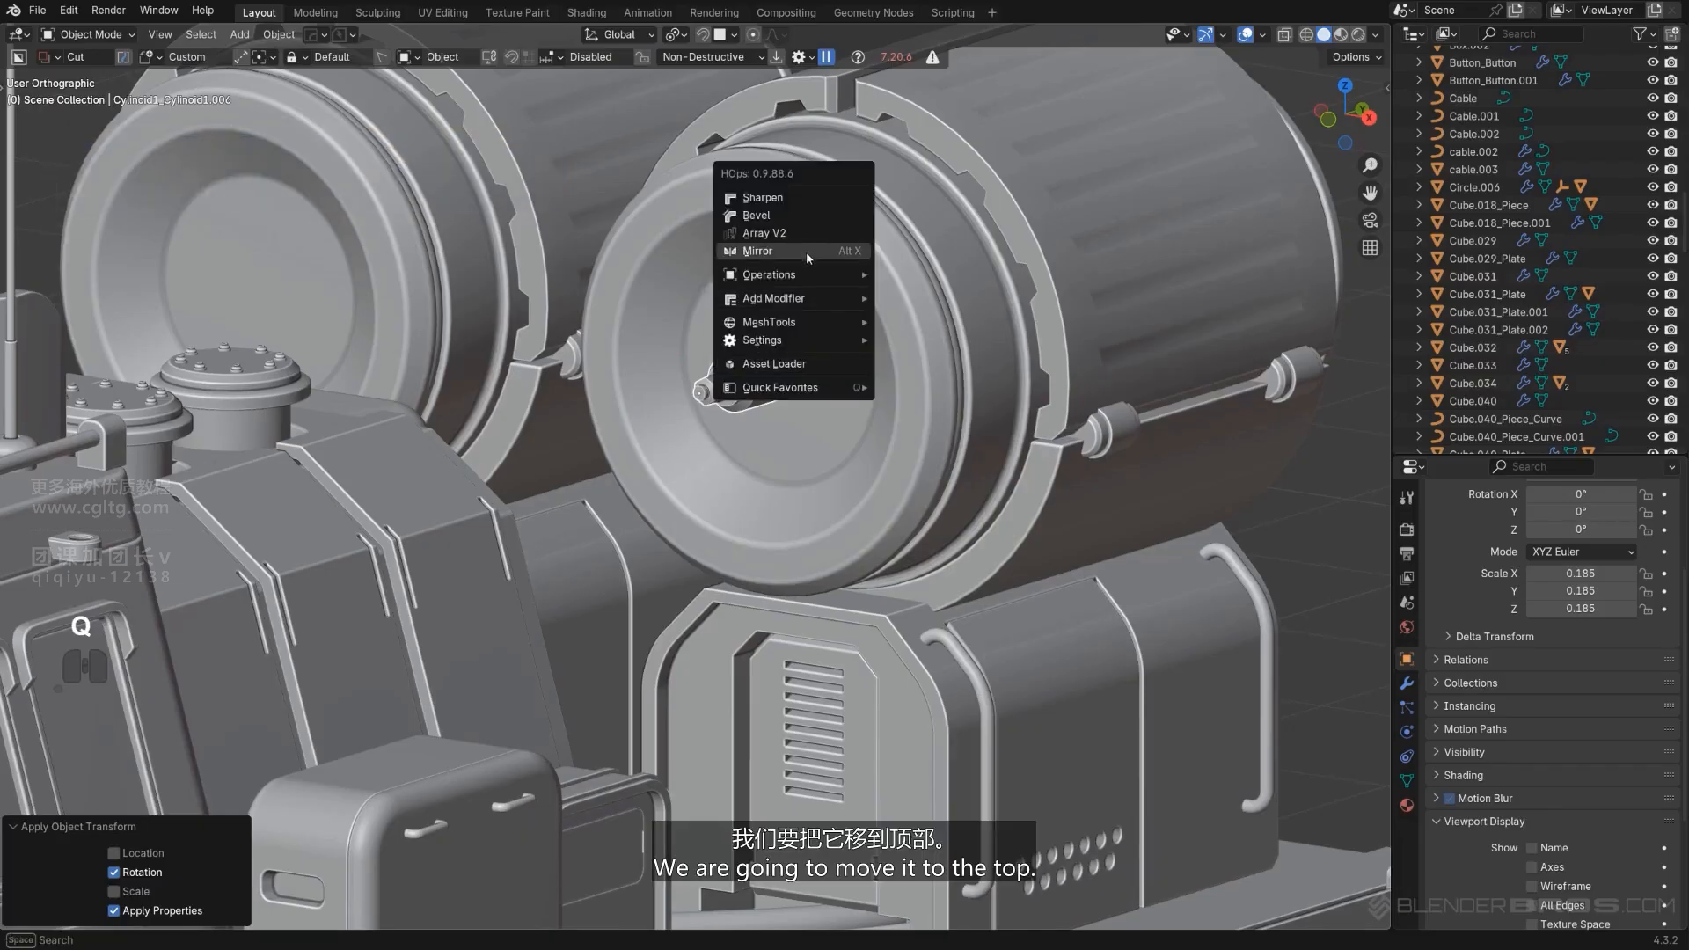
key(g)
key(z)
click(673, 480)
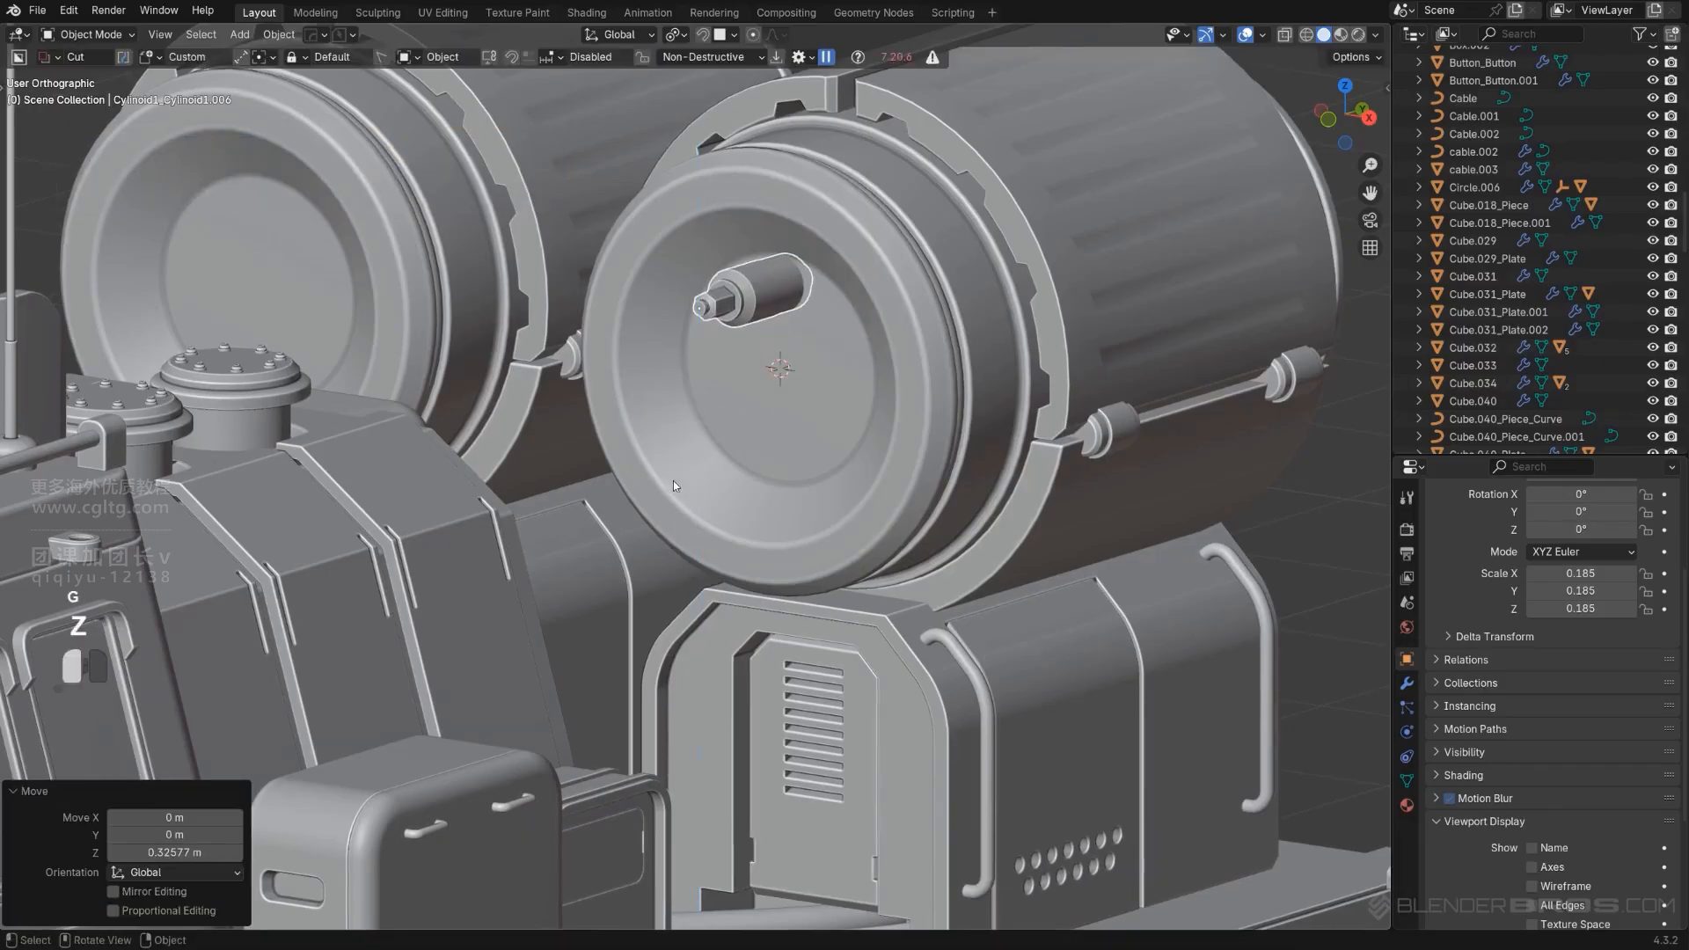
key(s)
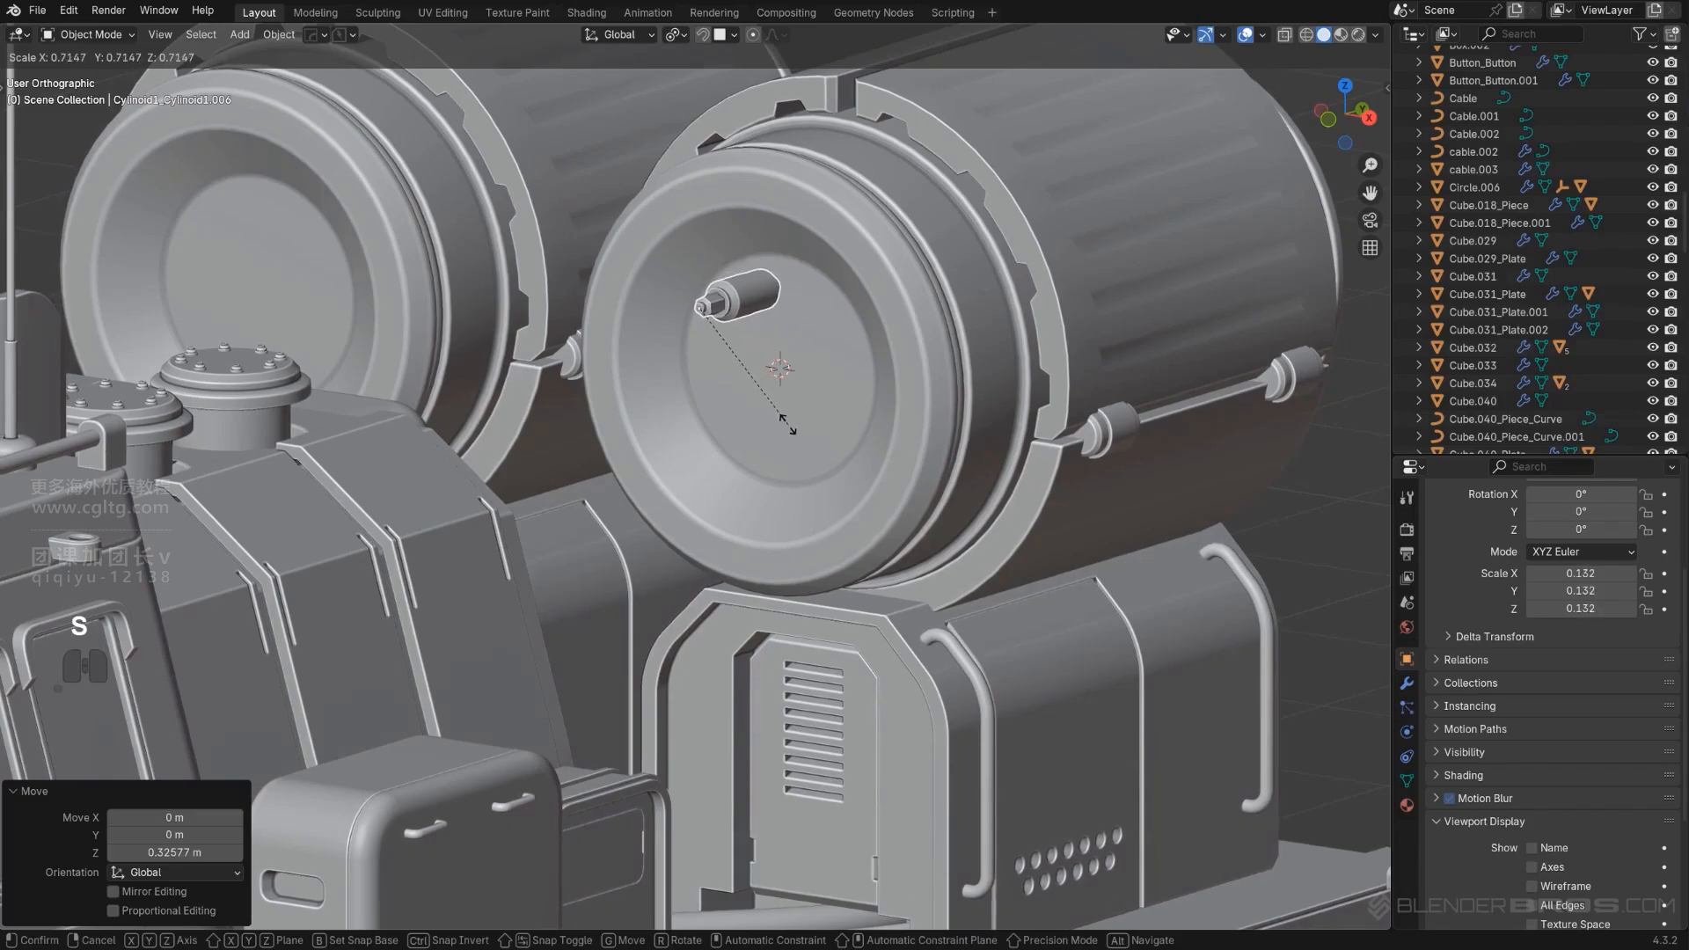
click(792, 429)
Move the insert about 0.299 m along Y, deeper into the barrel's recessed face.
mouse_move(791, 429)
middle_down()
mouse_move(841, 399)
mouse_move(806, 410)
middle_up()
key(g)
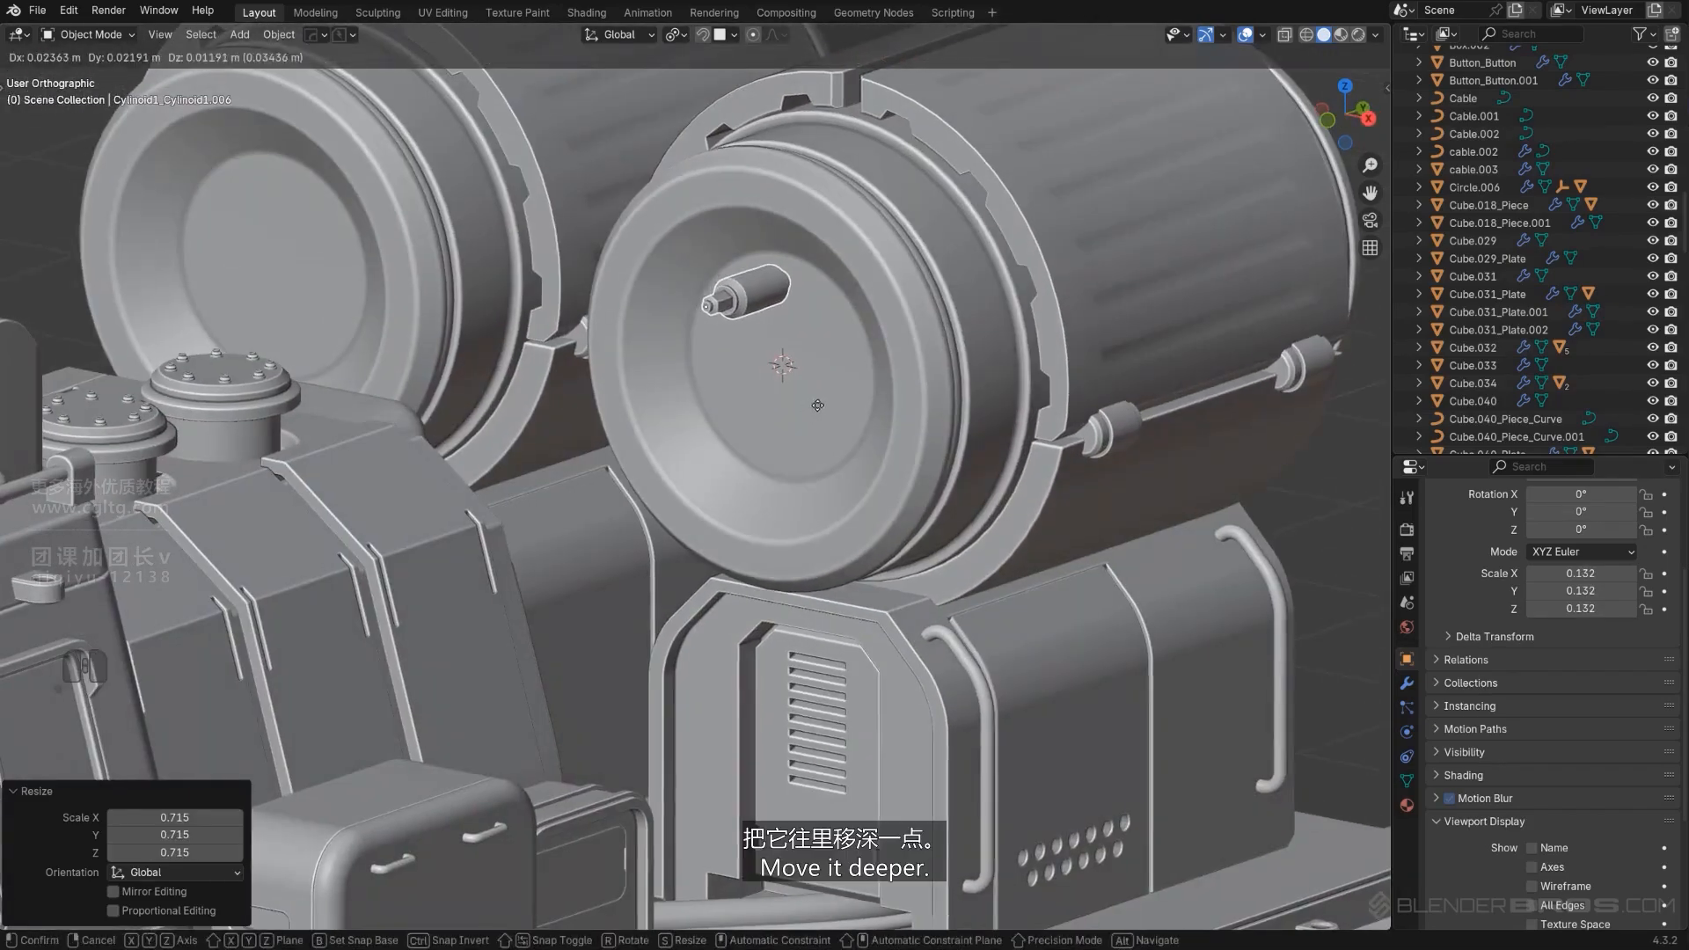
key(y)
click(859, 398)
Create a HardOps Radial Array of the insert around the 3D cursor, with Y as rotation axis and 9 segments.
key(q)
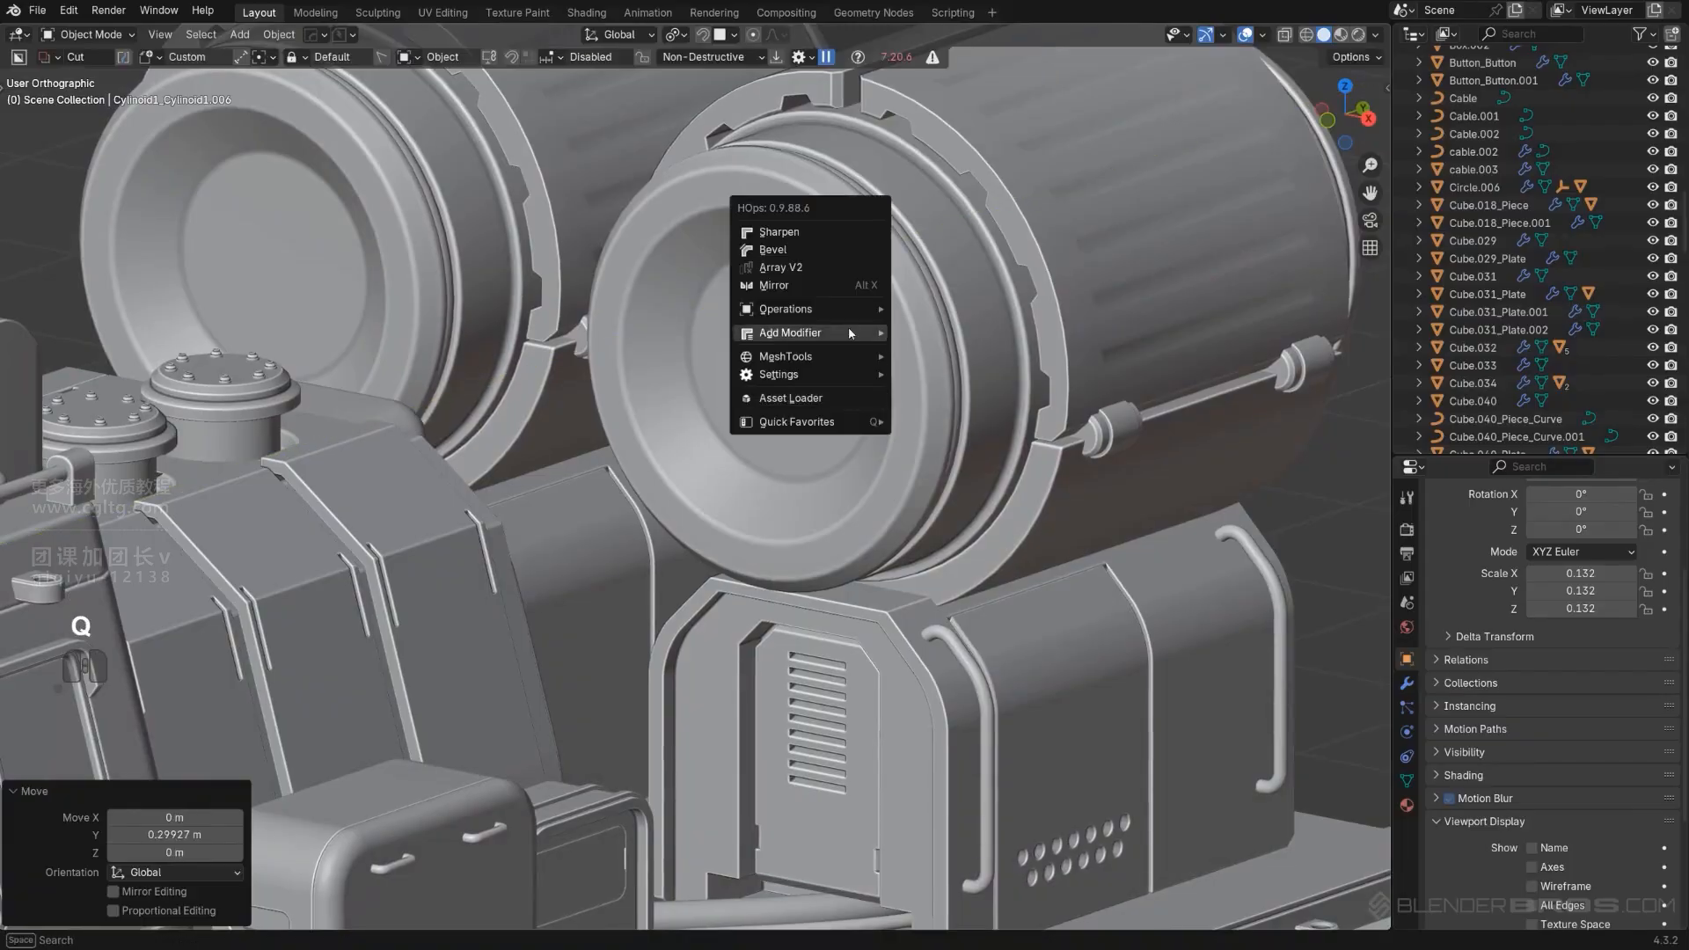
mouse_move(843, 311)
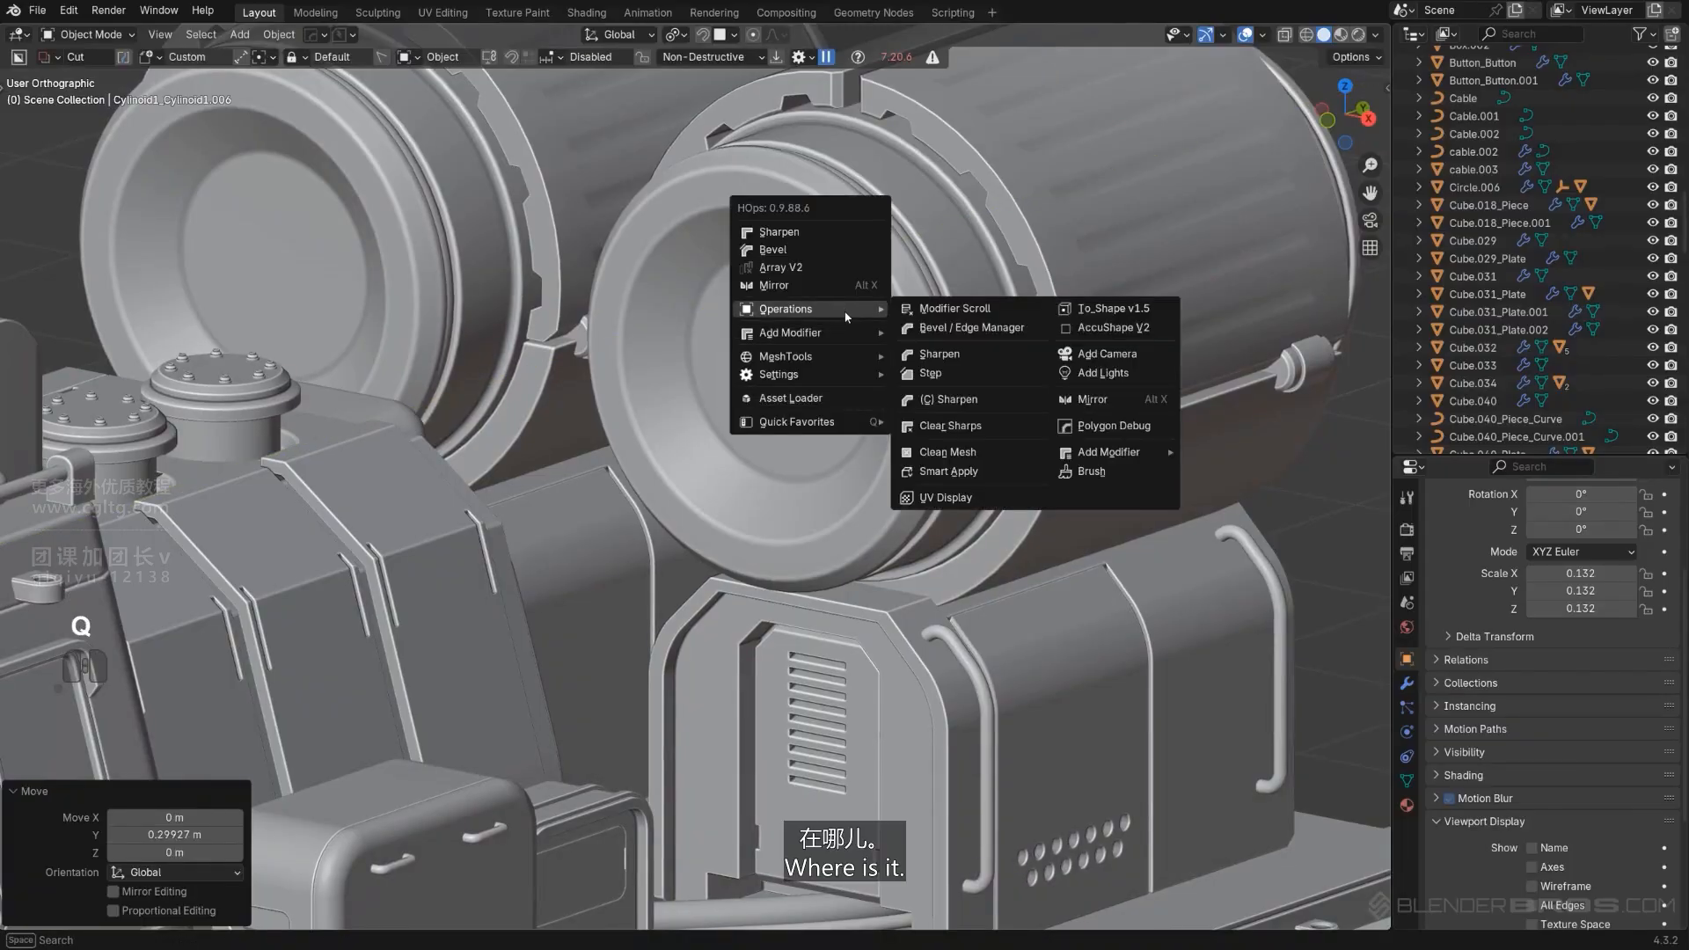
mouse_move(843, 361)
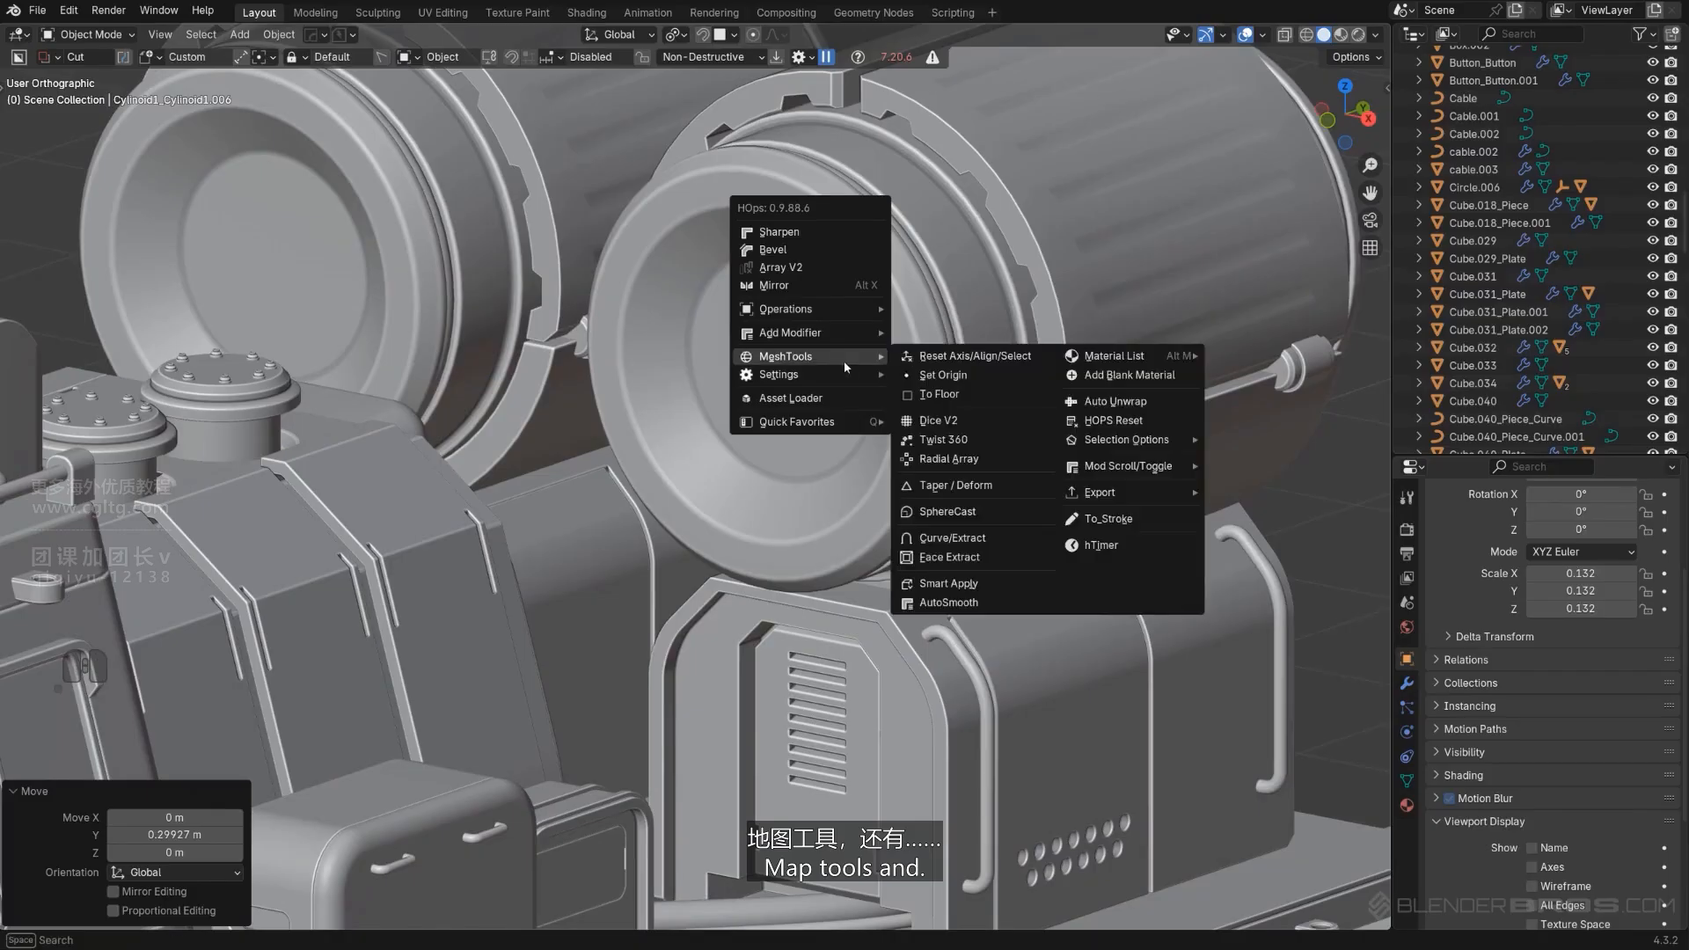
click(966, 467)
key(x)
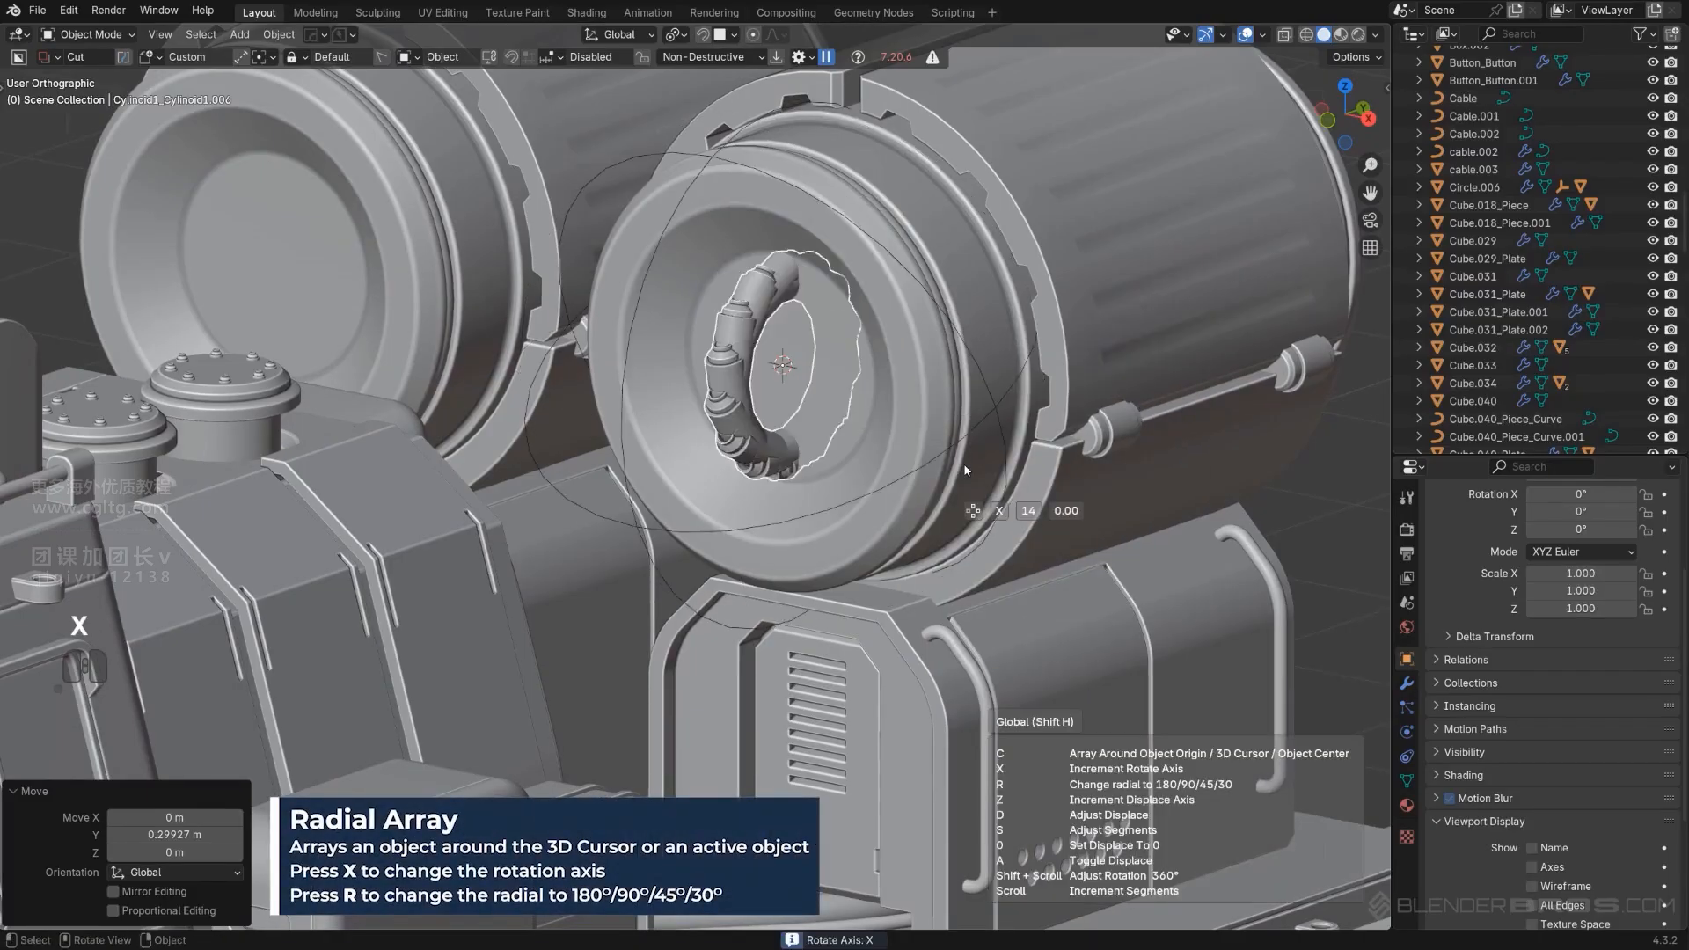
key(x)
scroll(964, 462, down, 5)
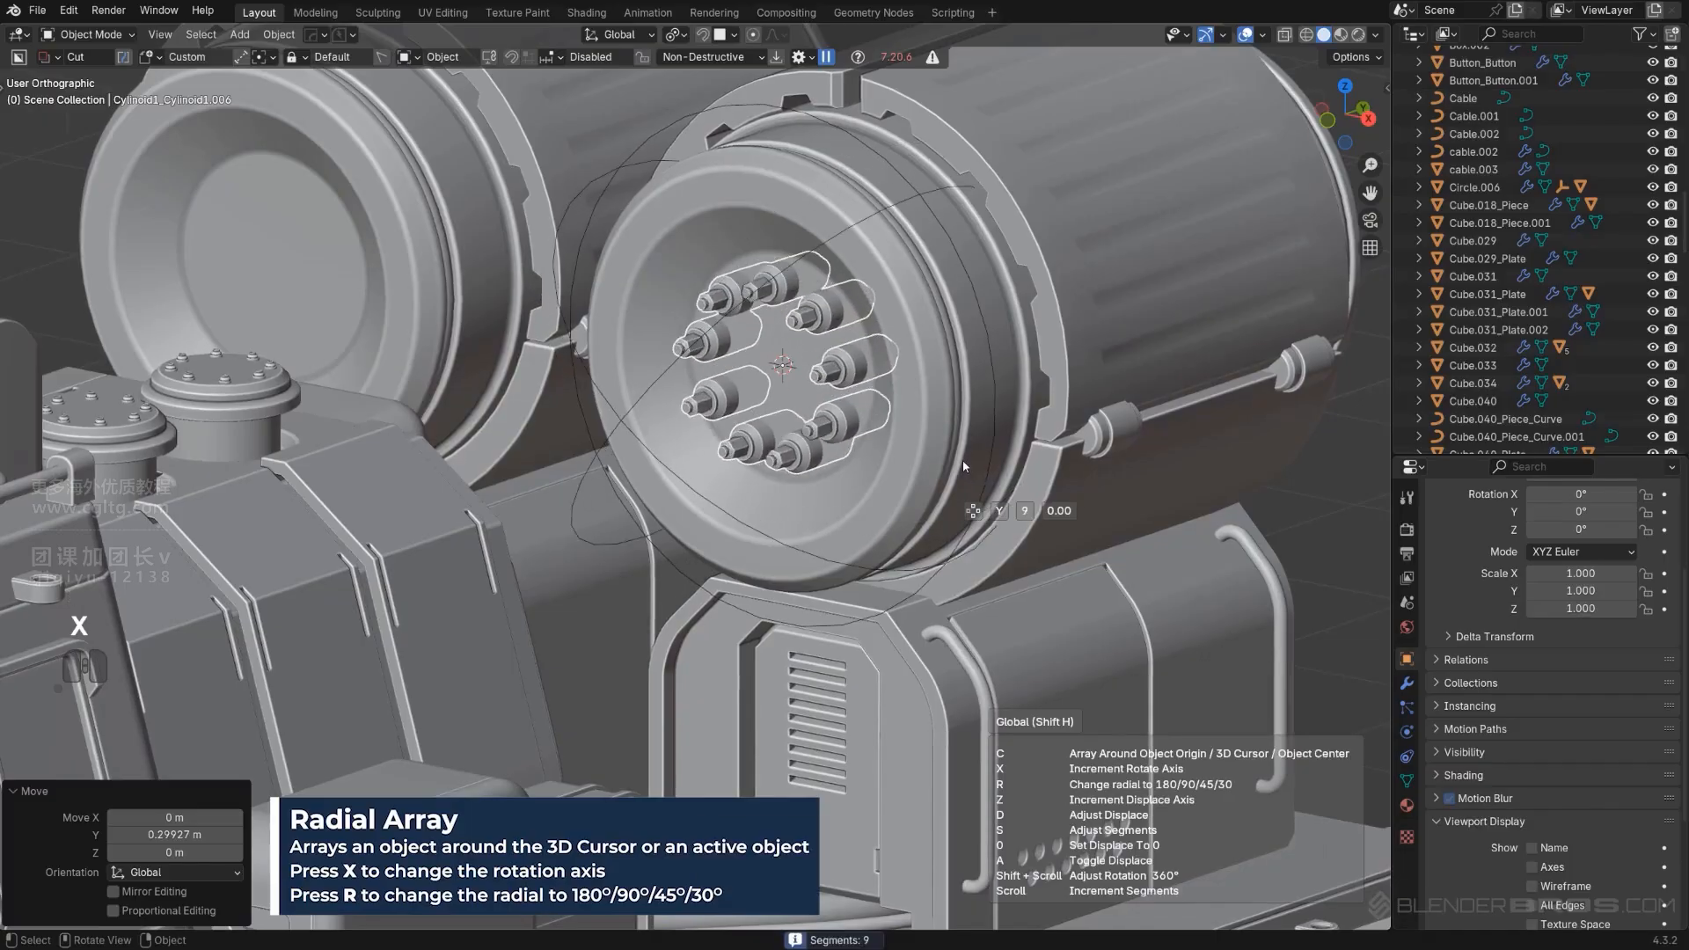
click(963, 461)
Examine the ring of inserts on the barrel's face, from the whole vehicle and up close.
scroll(963, 461, down, 1)
scroll(962, 459, down, 5)
key(KP_5)
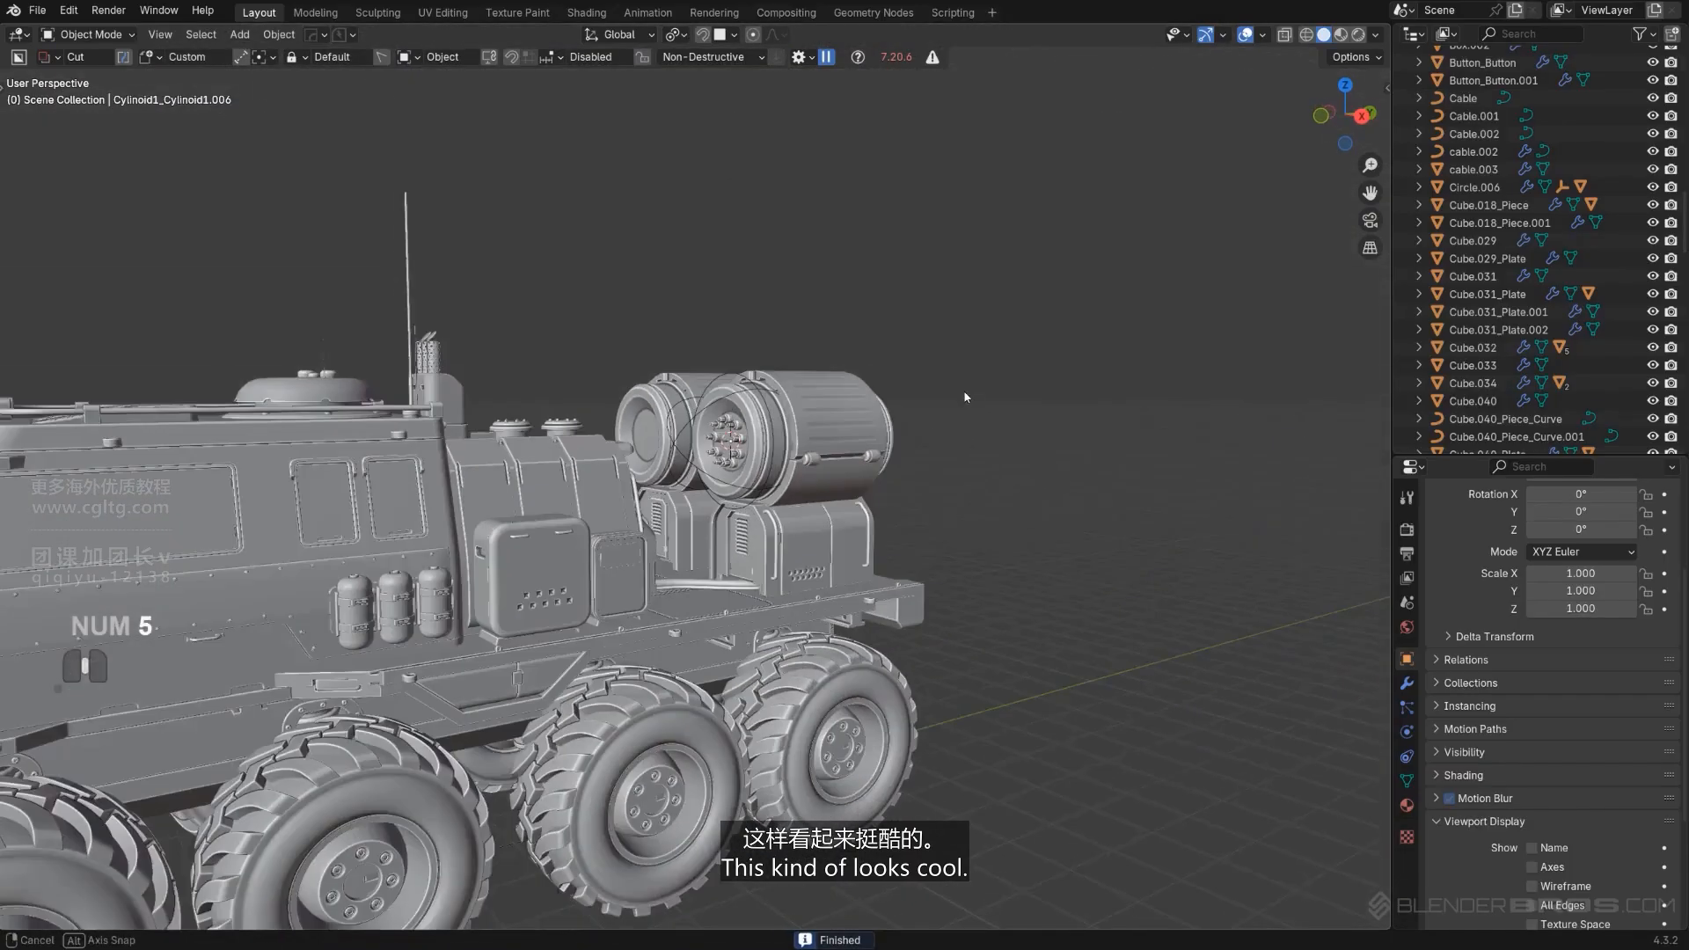
scroll(932, 447, up, 4)
scroll(900, 412, up, 3)
middle_drag(900, 412, 918, 436)
scroll(919, 437, up, 3)
shift+middle_drag(919, 360, 901, 466)
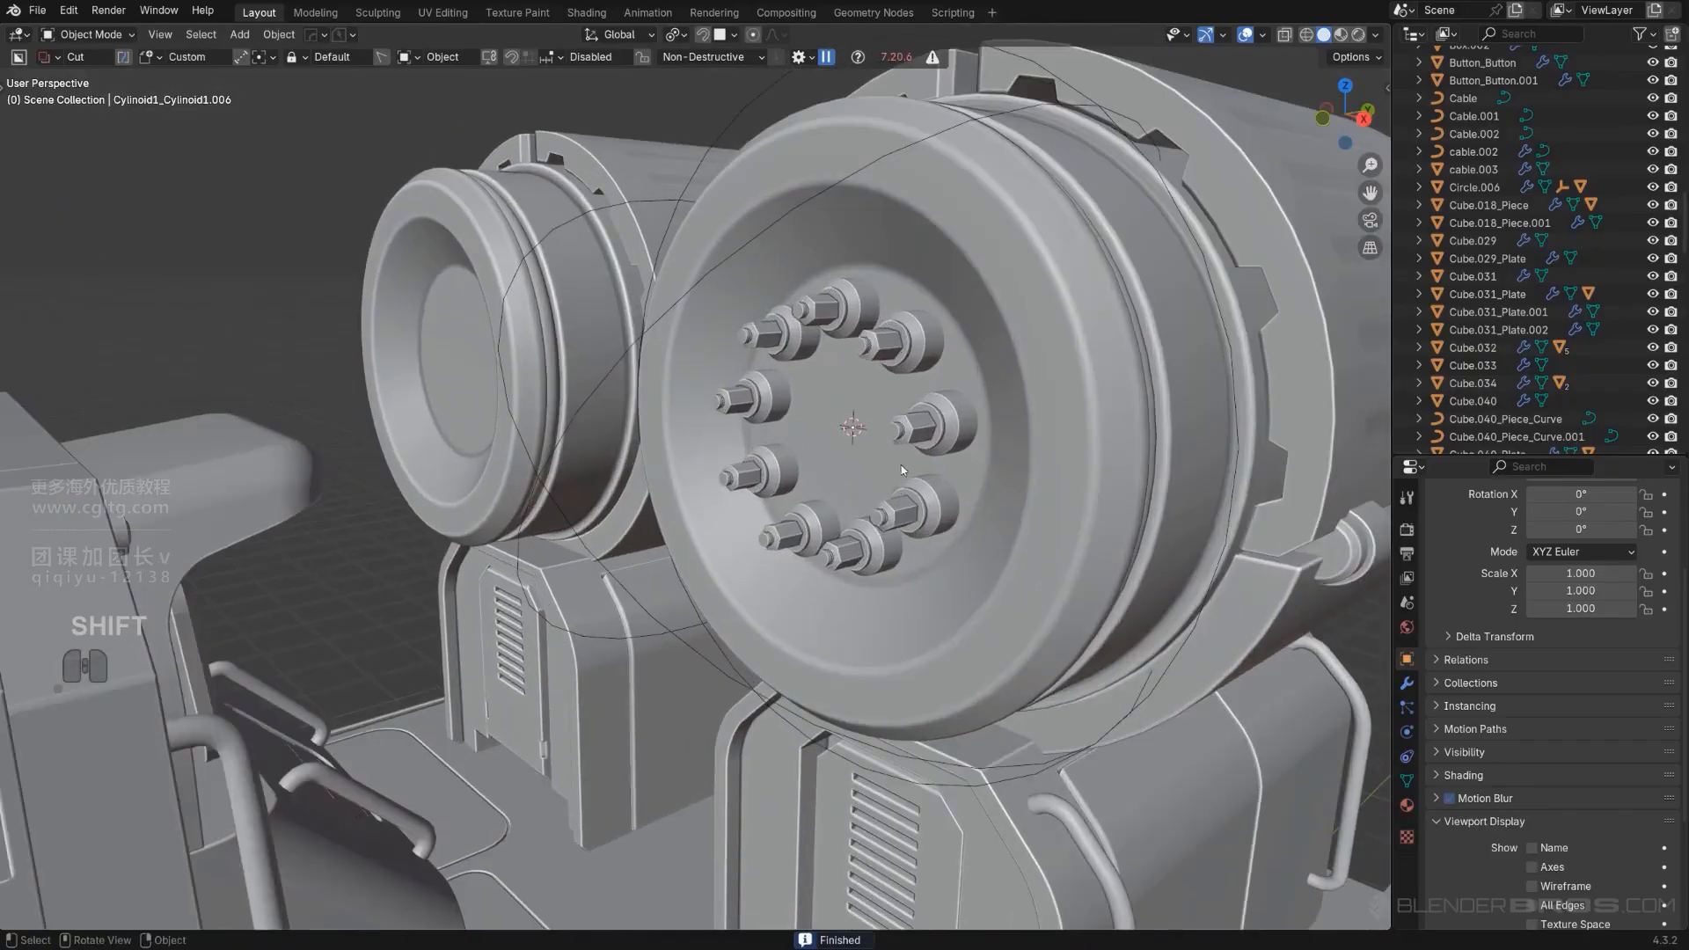
Try to mirror the insert ring across X about the 3D cursor, and undo the mirror.
click(946, 429)
scroll(924, 438, down, 8)
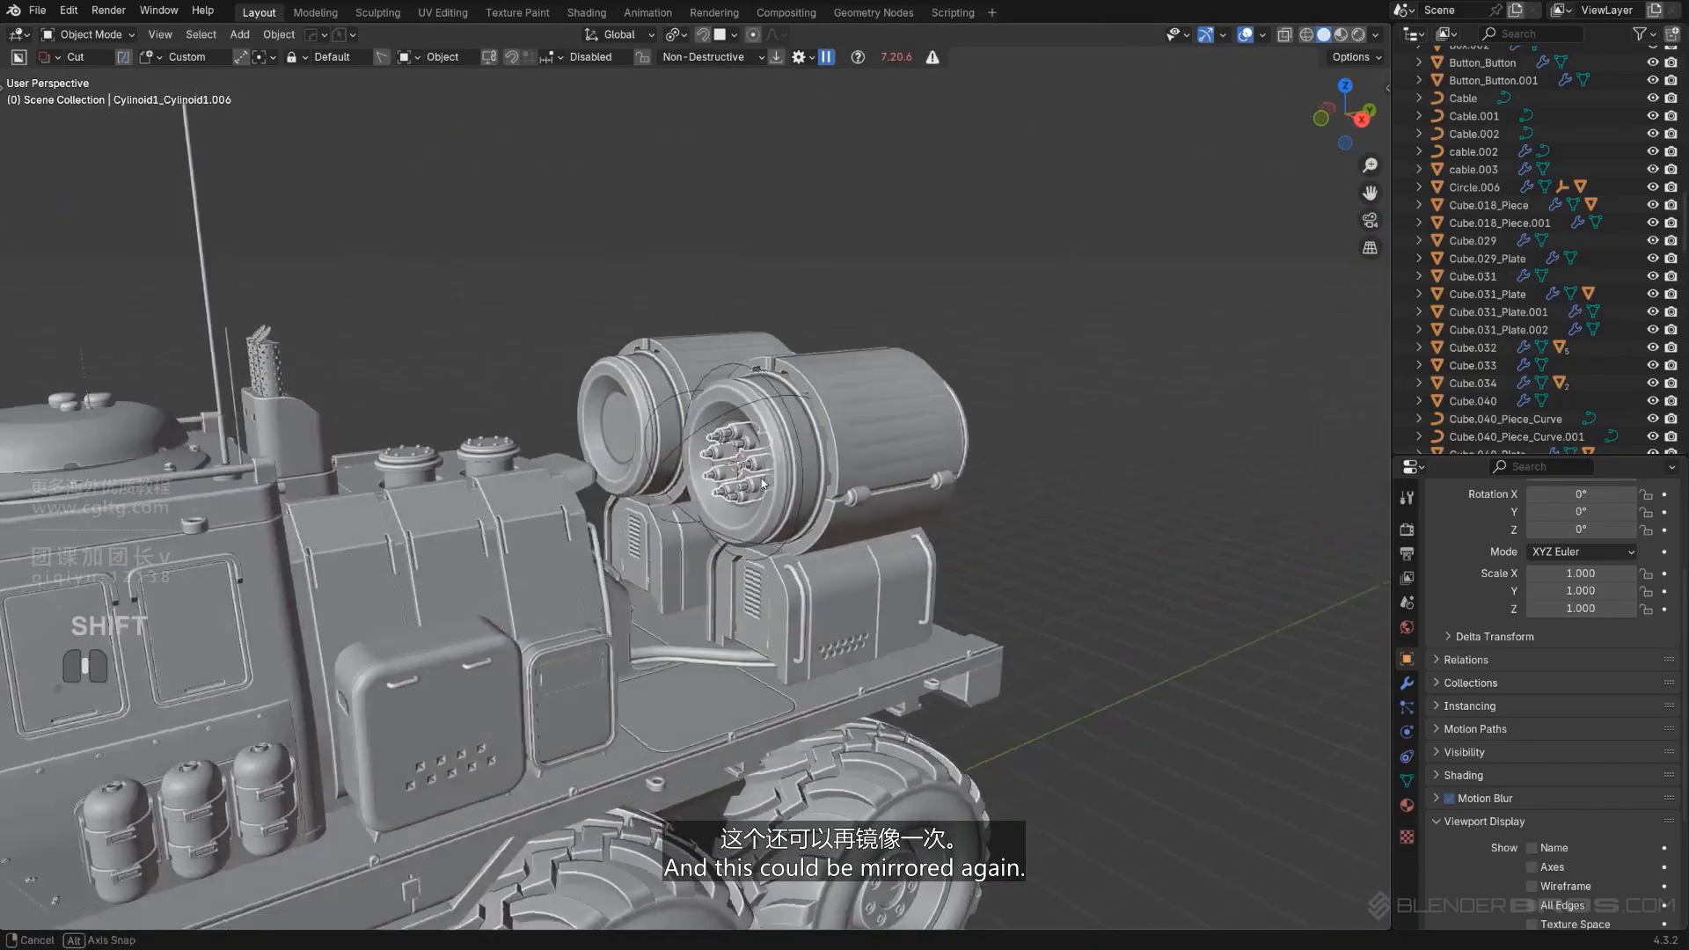
key(alt+x)
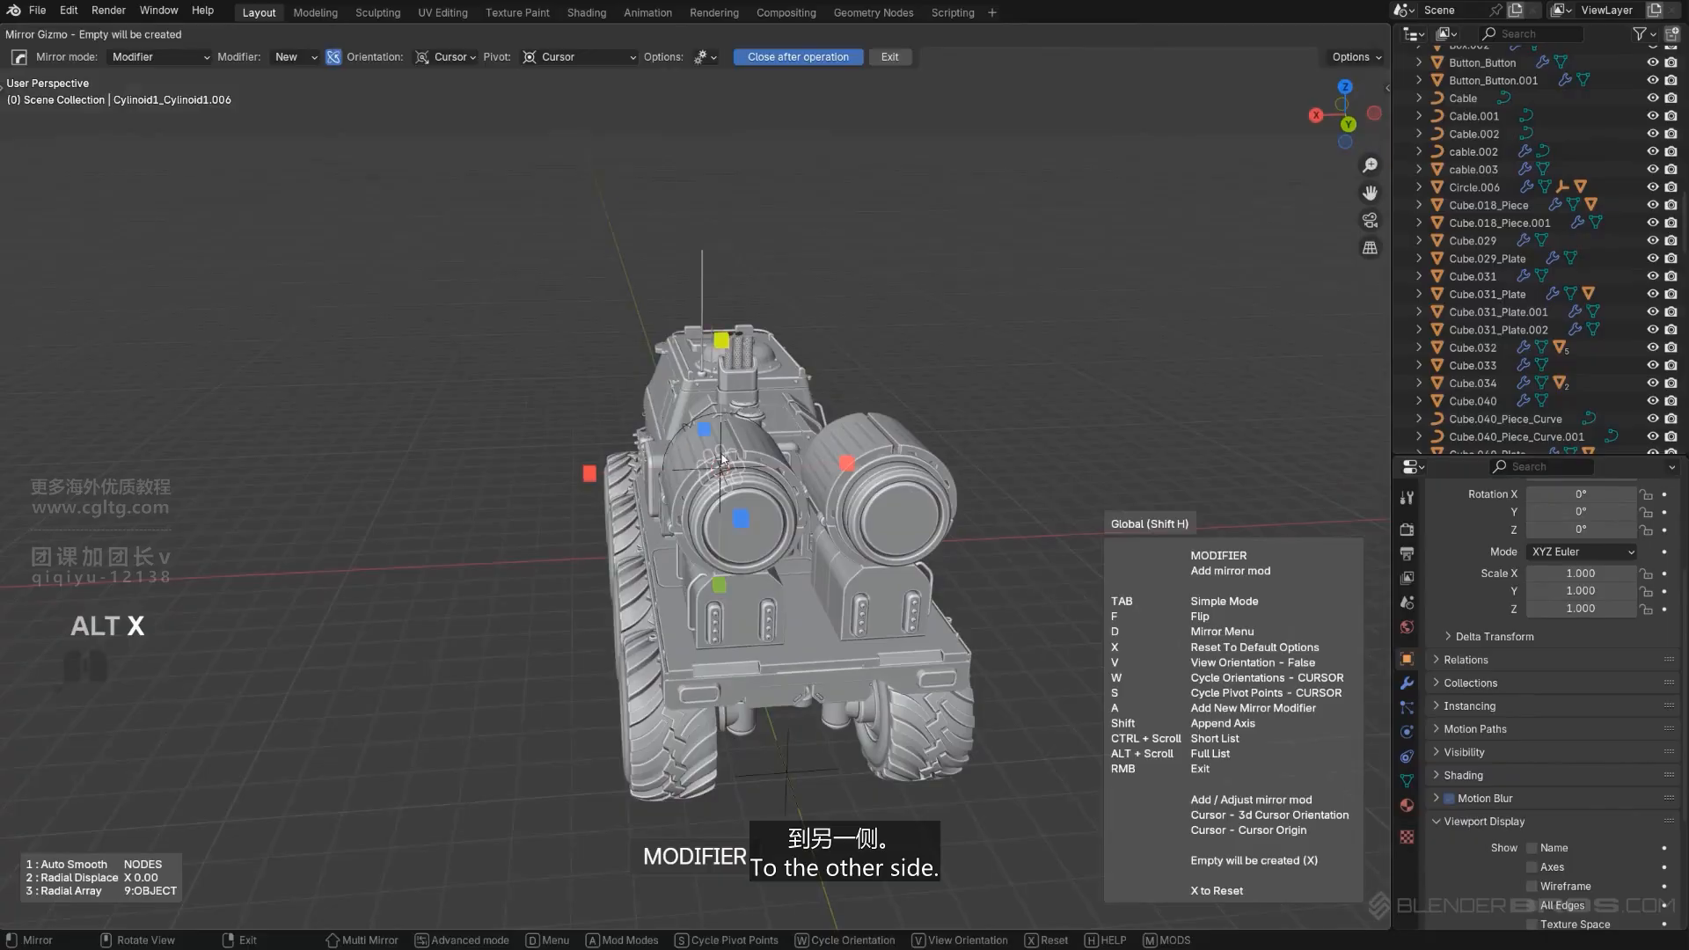
click(594, 475)
middle_drag(664, 497, 681, 441)
key(ctrl+z)
key(alt+x)
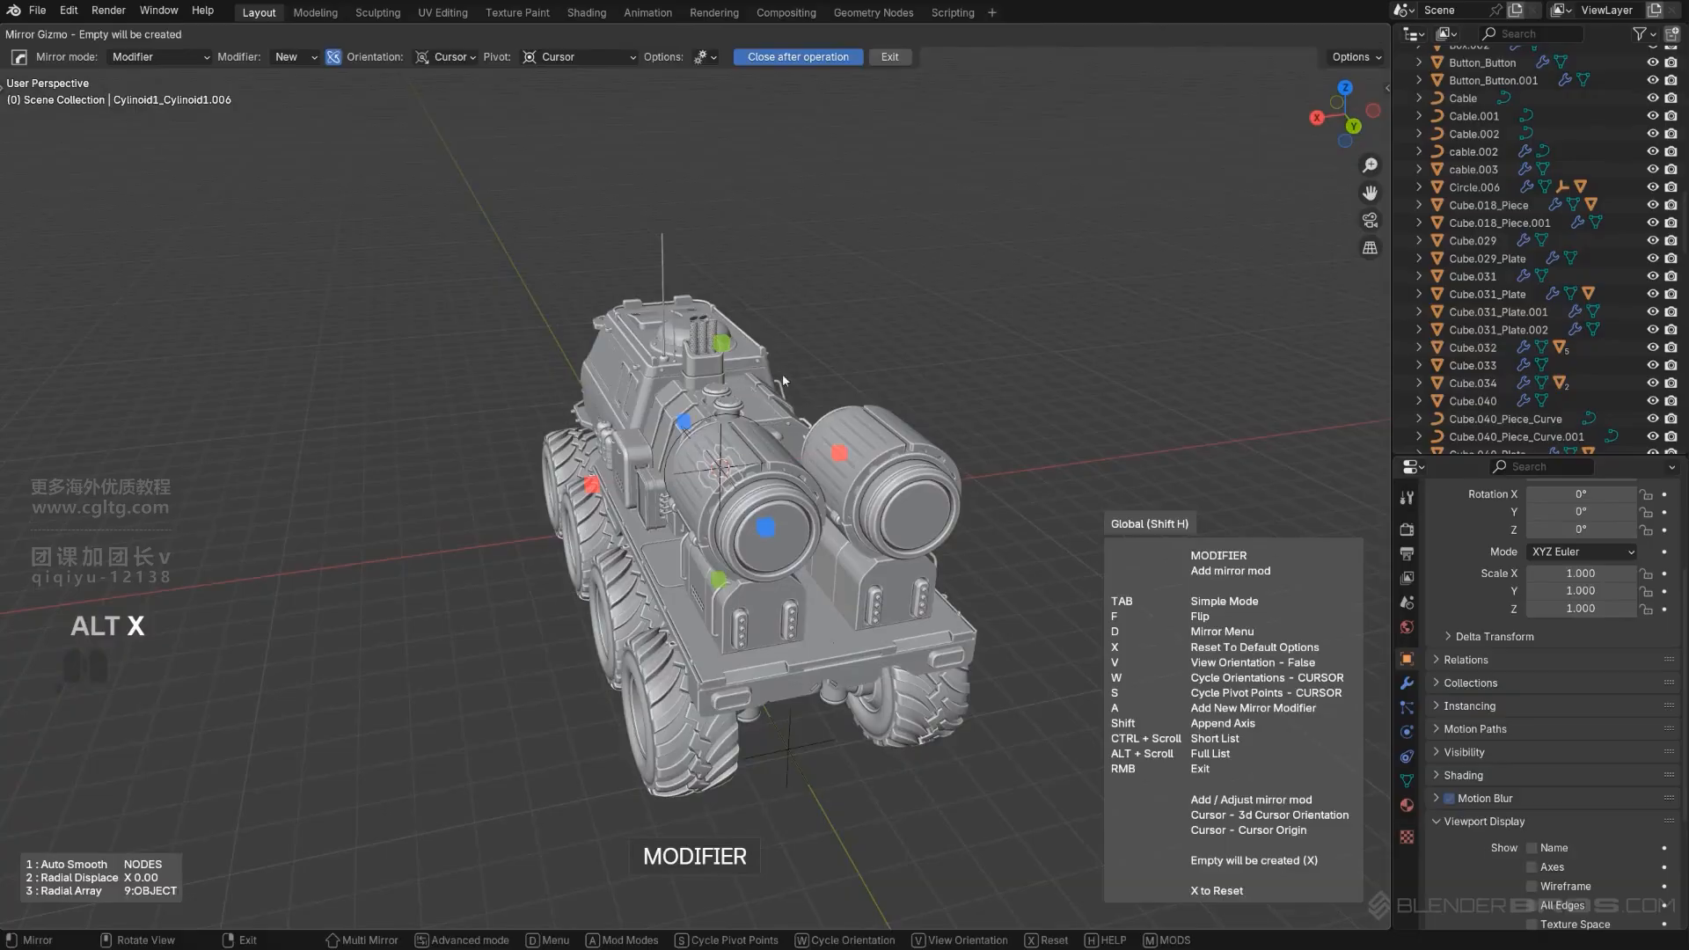
middle_drag(454, 86, 945, 358)
right_click(945, 357)
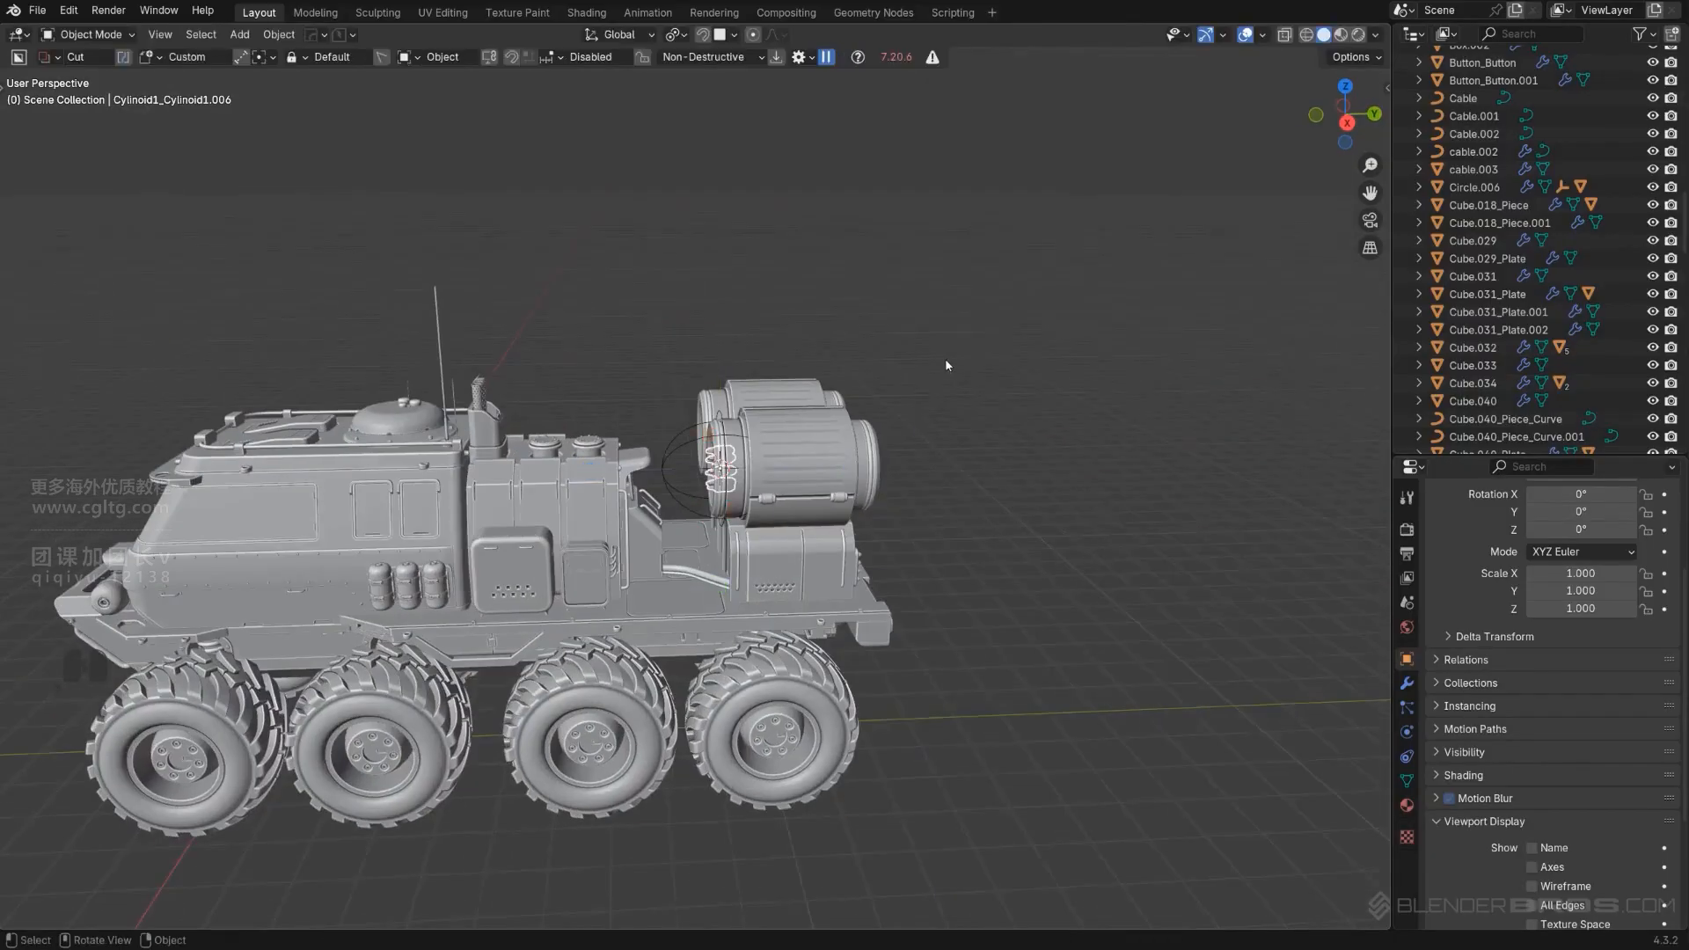
Apply the insert ring's radial displace and radial array modifiers with Smart Apply.
middle_drag(802, 386, 928, 401)
scroll(884, 441, up, 7)
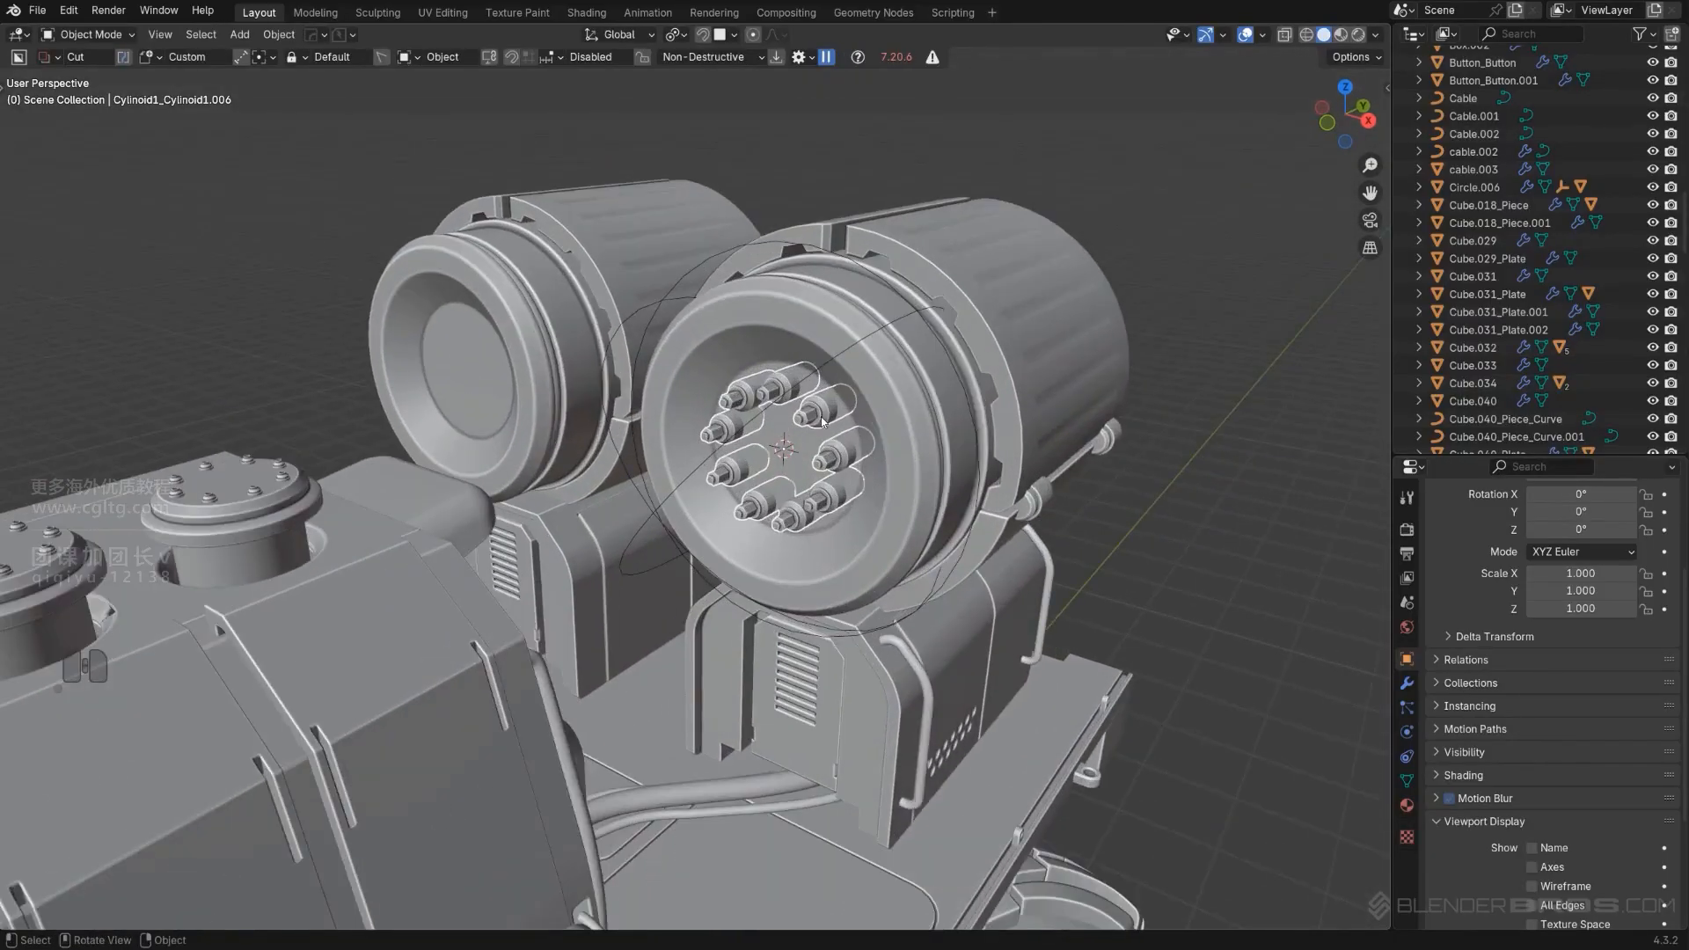
scroll(952, 448, up, 3)
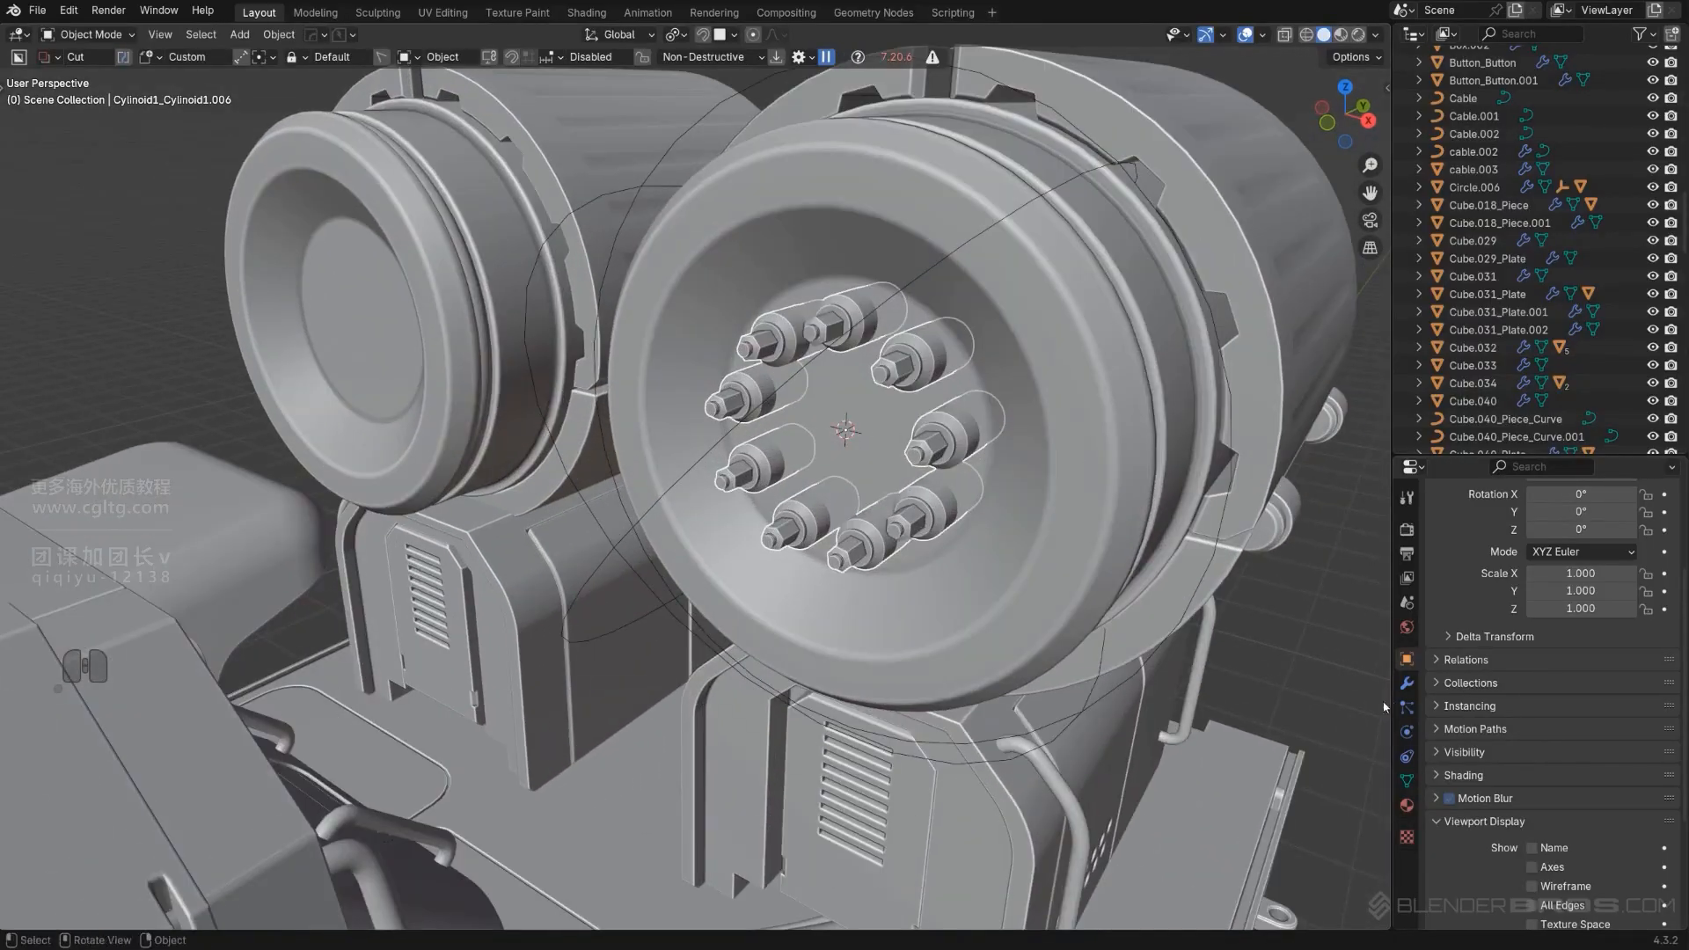
click(1407, 685)
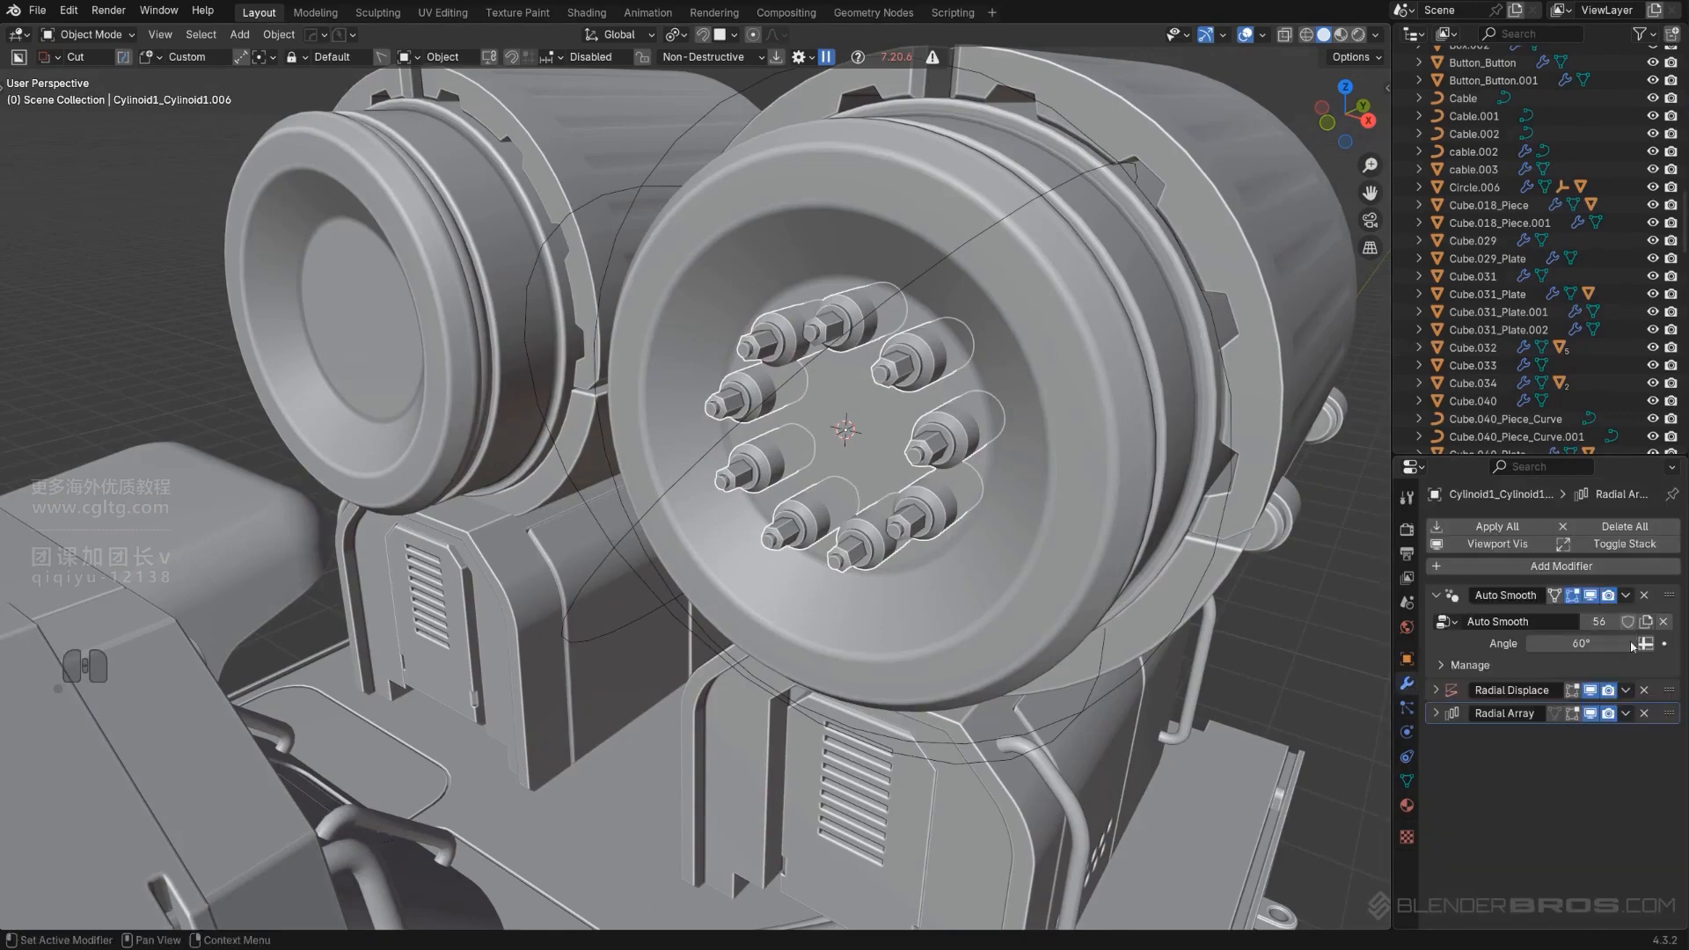
key(q)
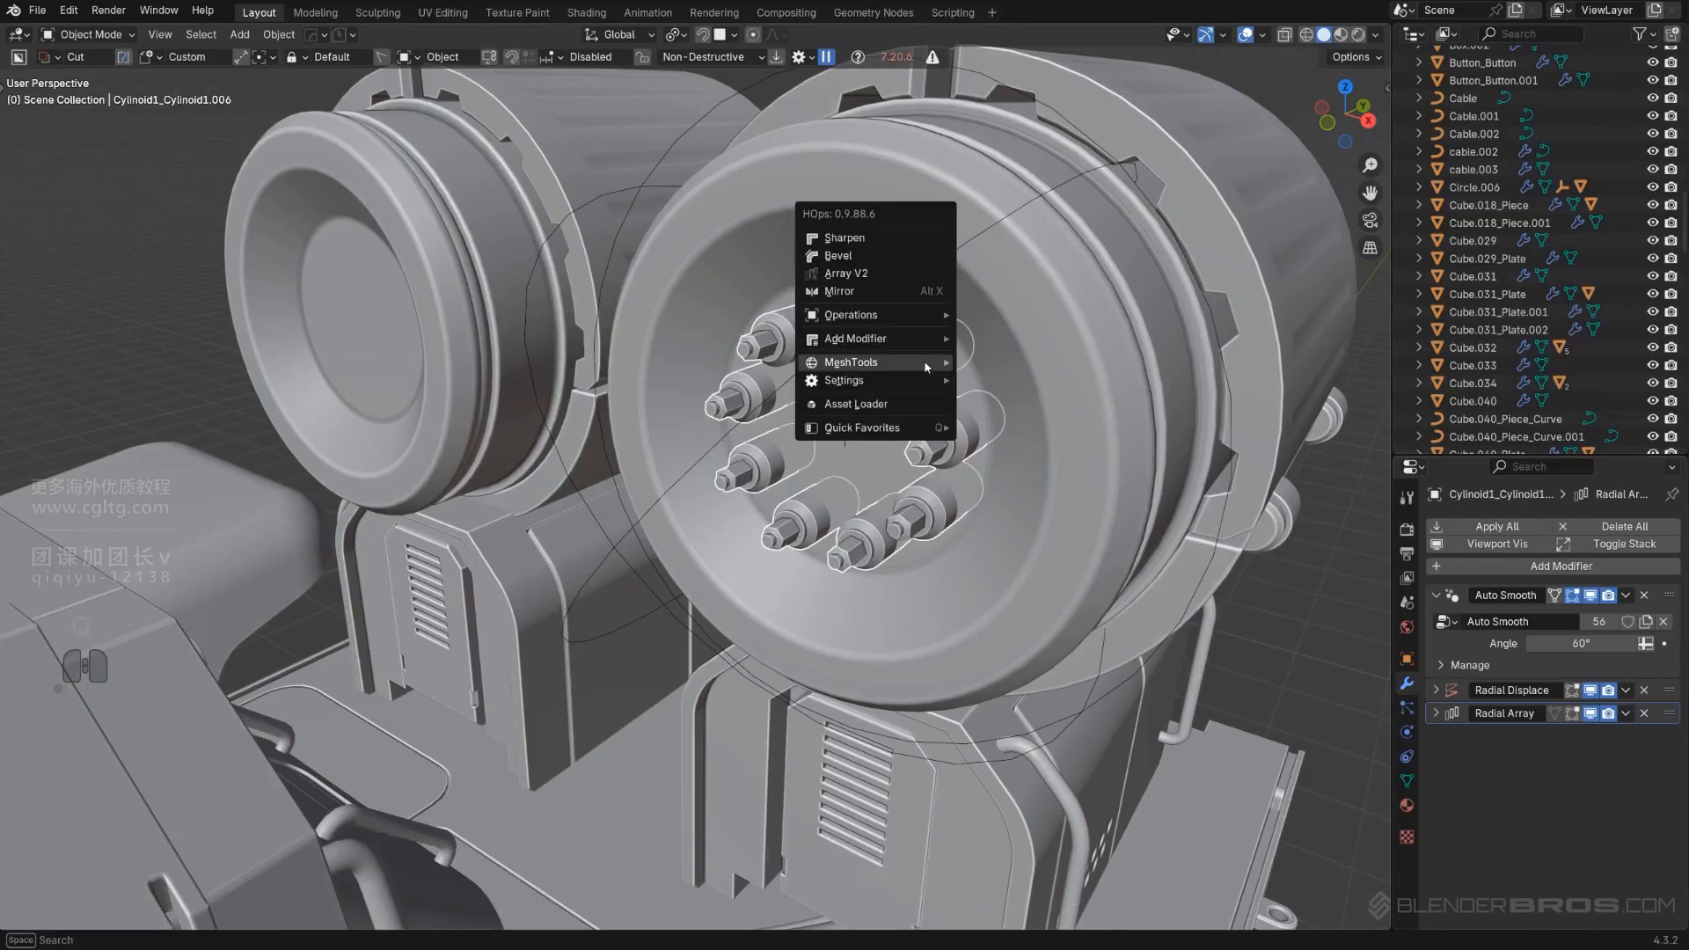
mouse_move(931, 367)
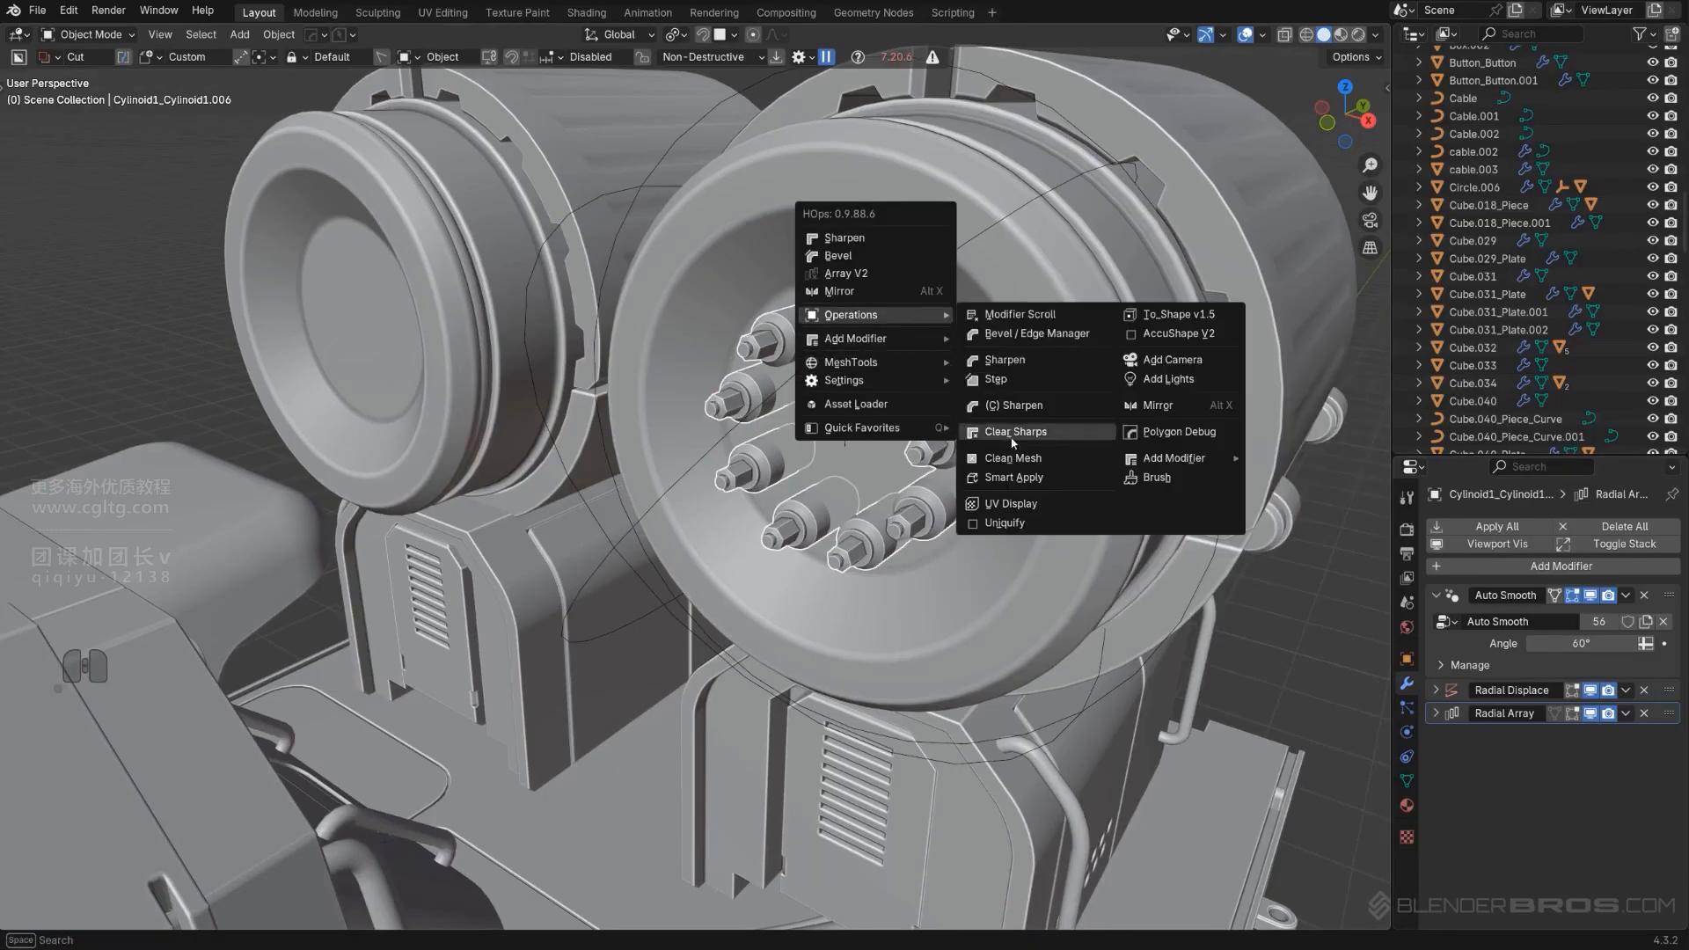
click(1014, 478)
middle_drag(979, 452, 677, 452)
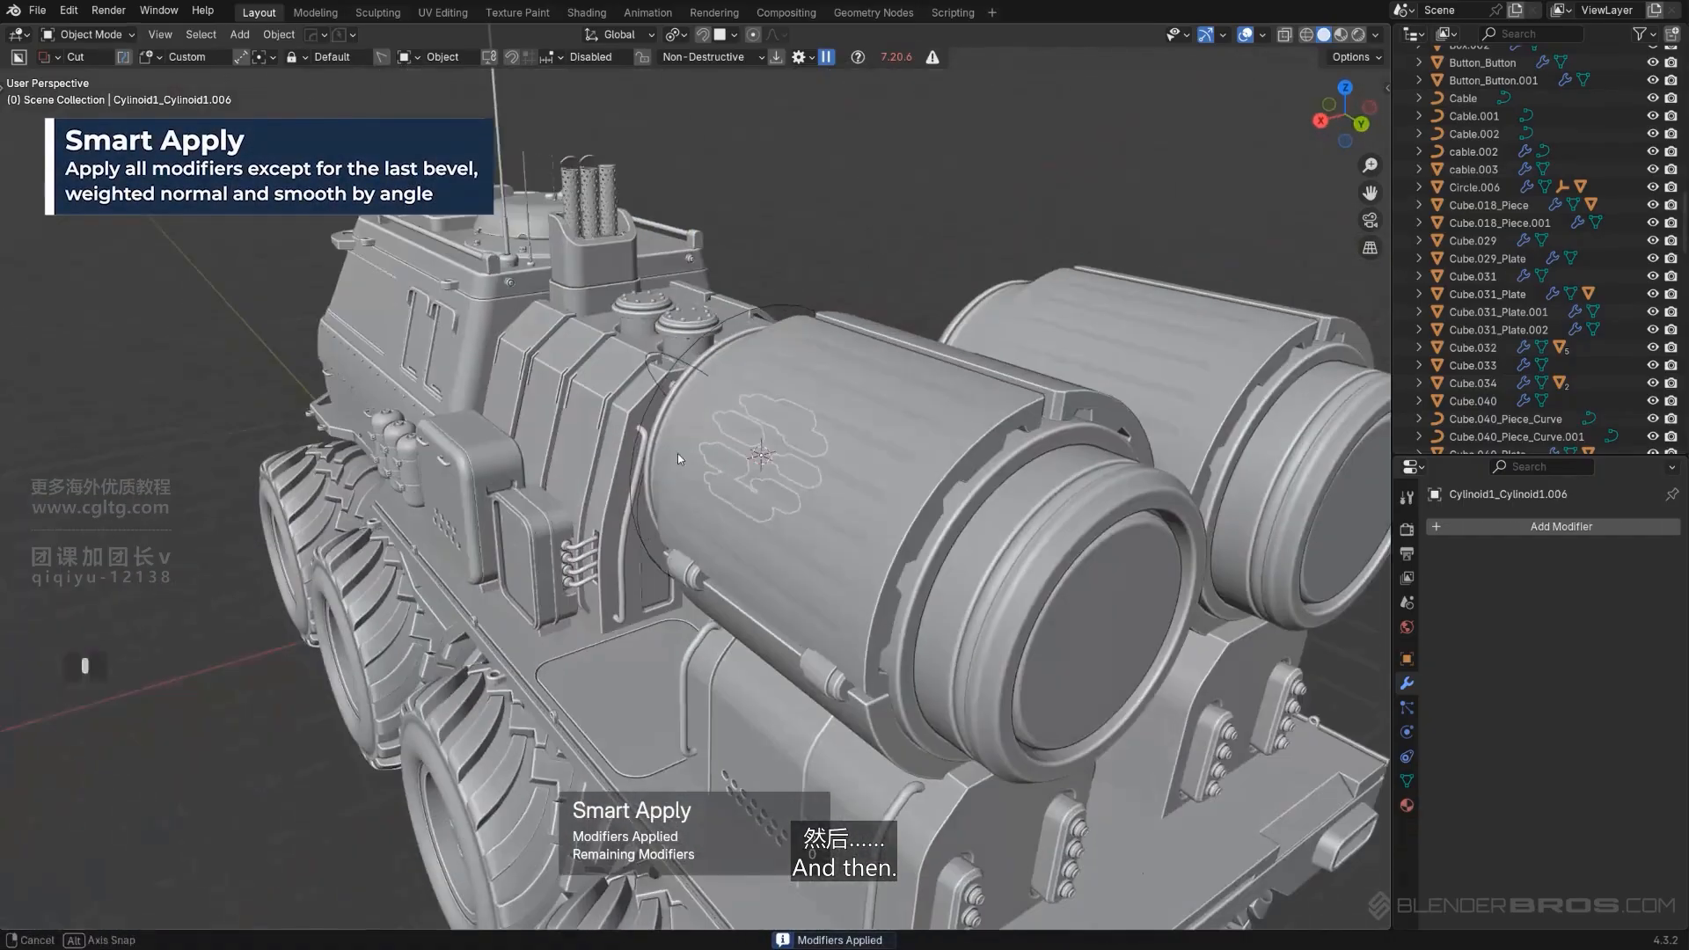
Reset the 3D cursor to the world origin and mirror the insert ring across X onto the other barrel.
key(shift+s)
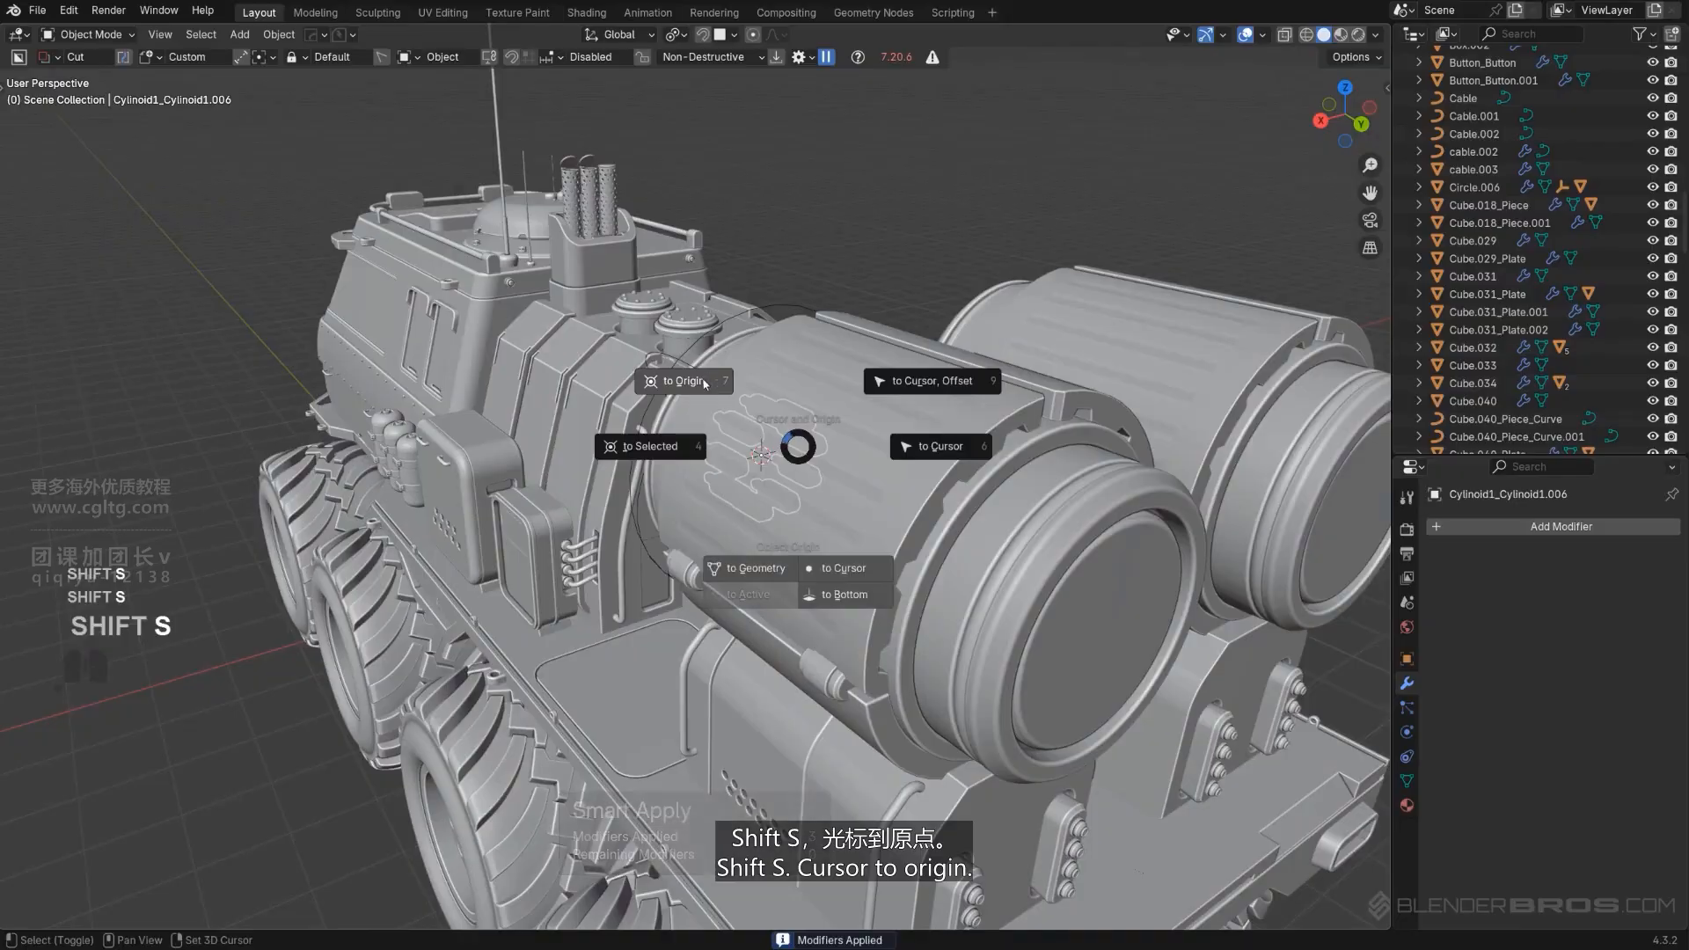
click(683, 380)
key(alt+x)
click(353, 627)
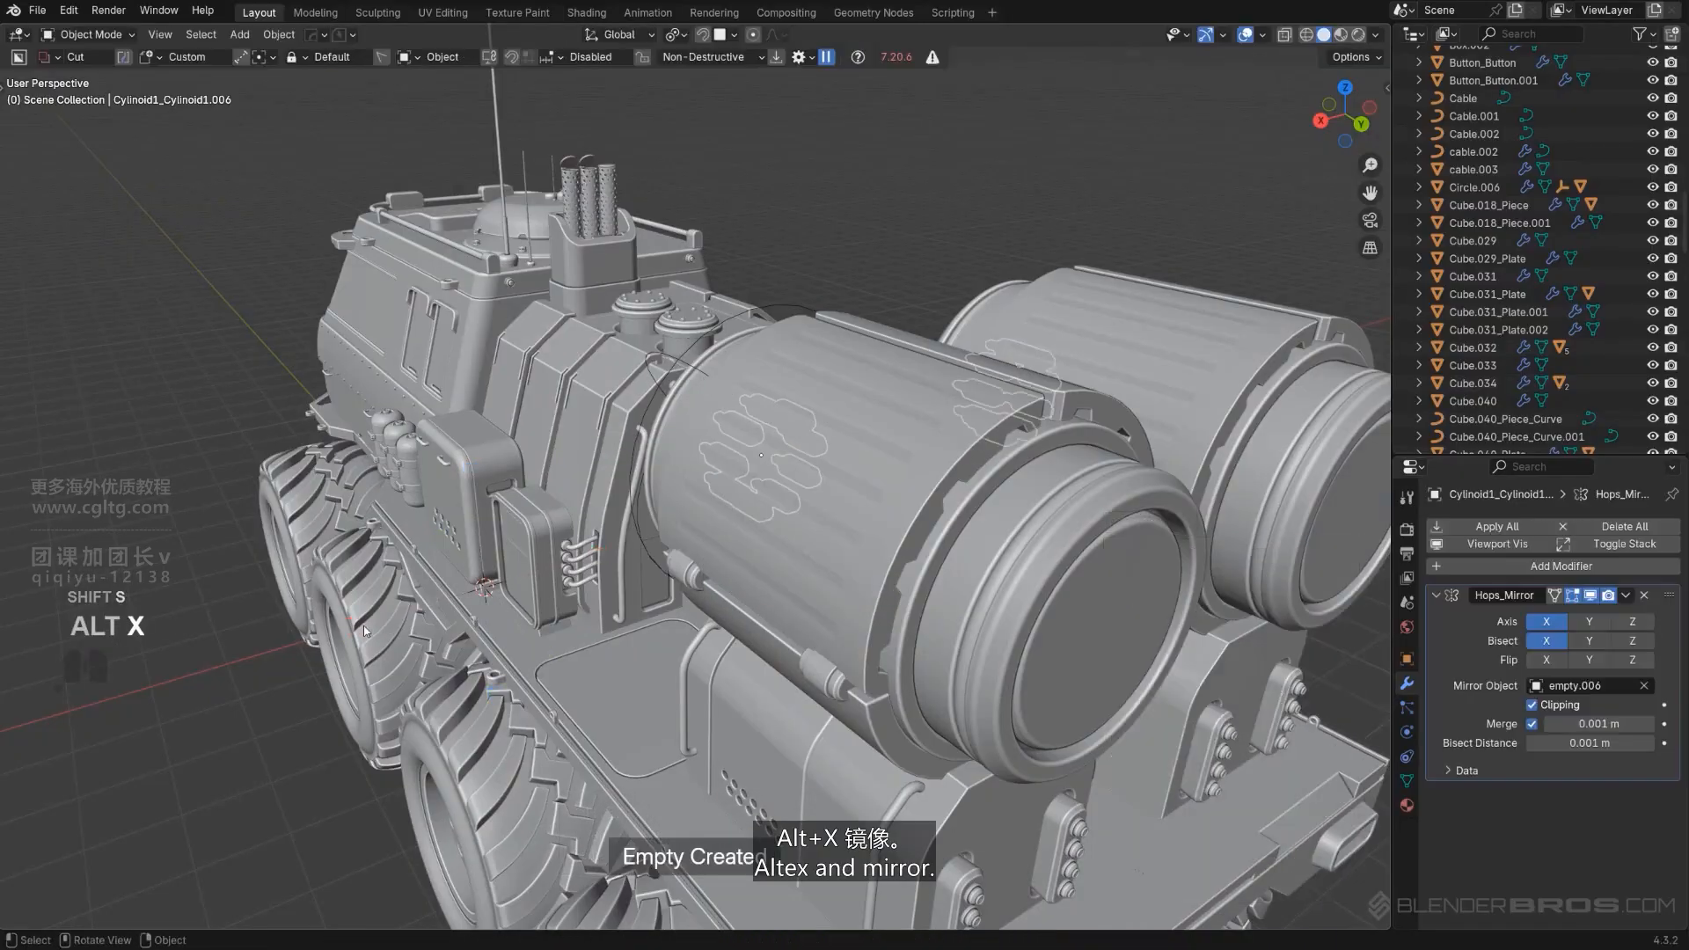
Apply the Hops_Mirror modifier on the two insert rings.
middle_drag(783, 141, 1003, 117)
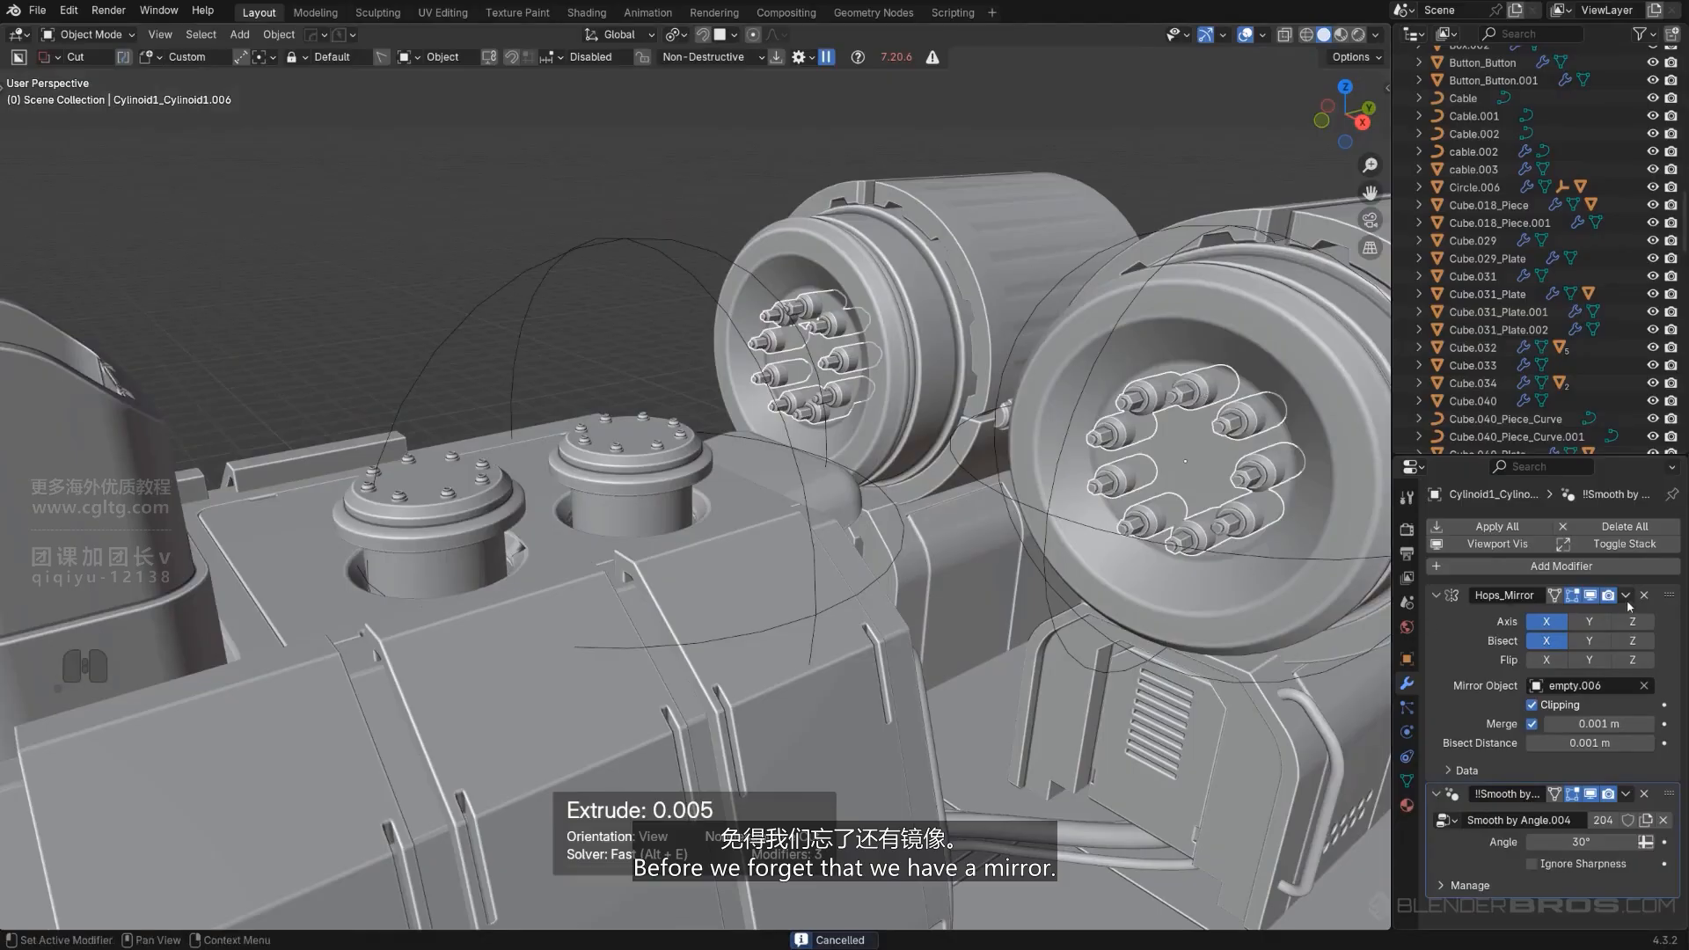
click(1627, 598)
click(1601, 616)
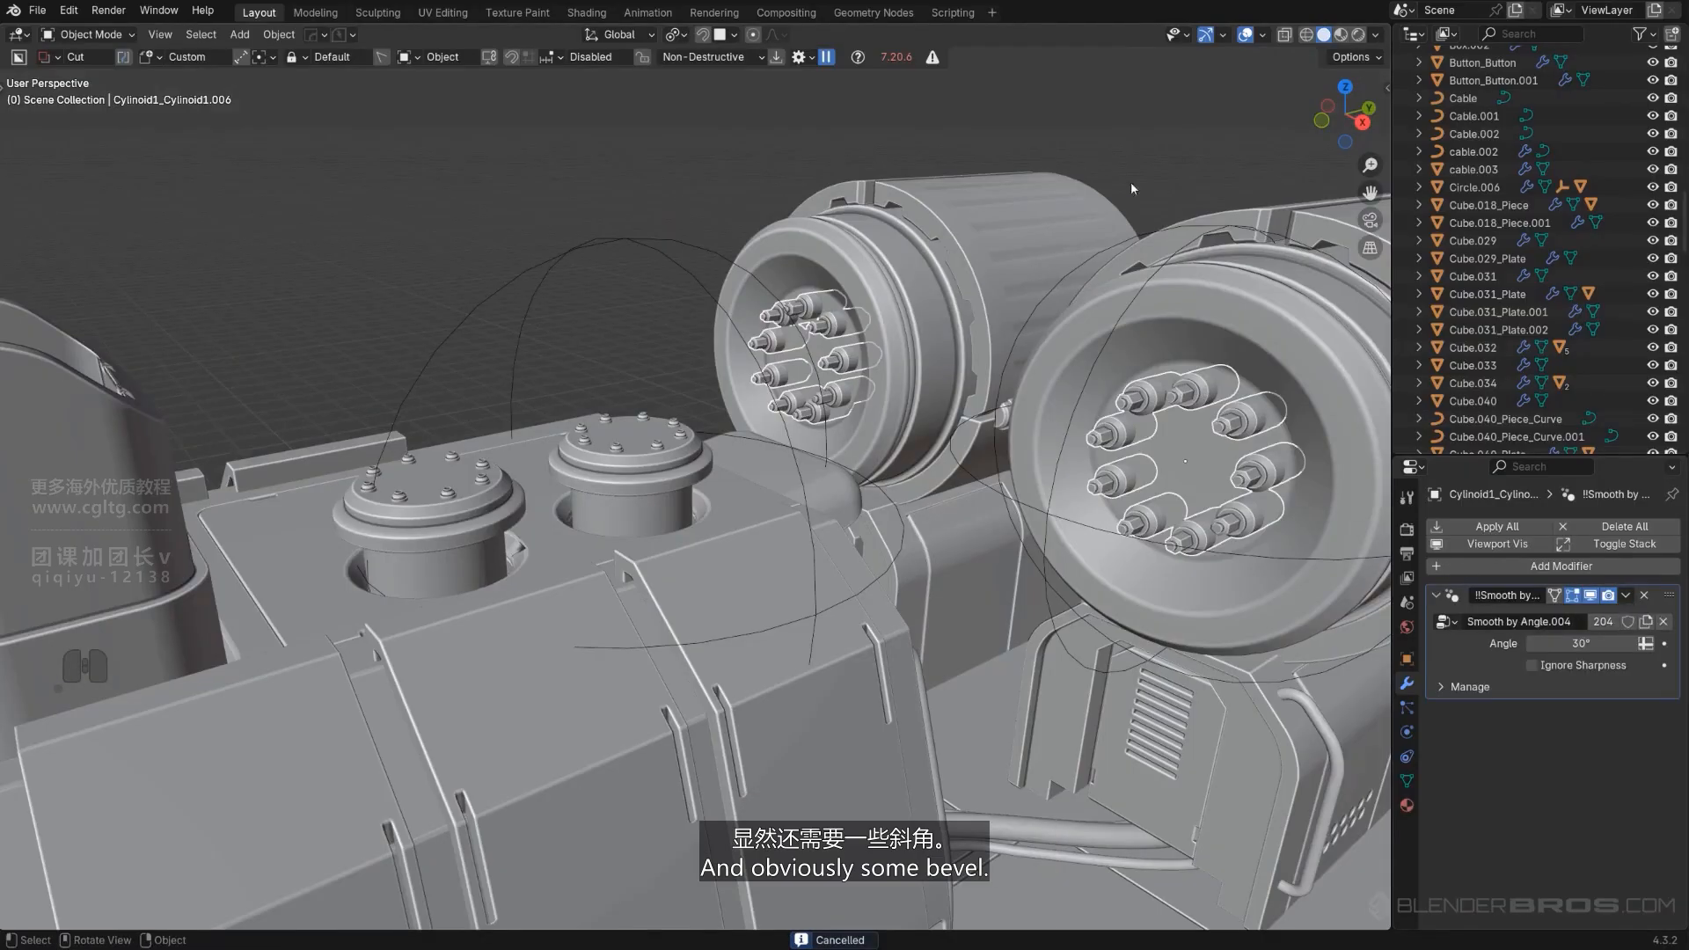
scroll(564, 399, up, 3)
shift+middle_drag(1132, 183, 794, 461)
key(KP_5)
key(KP_5)
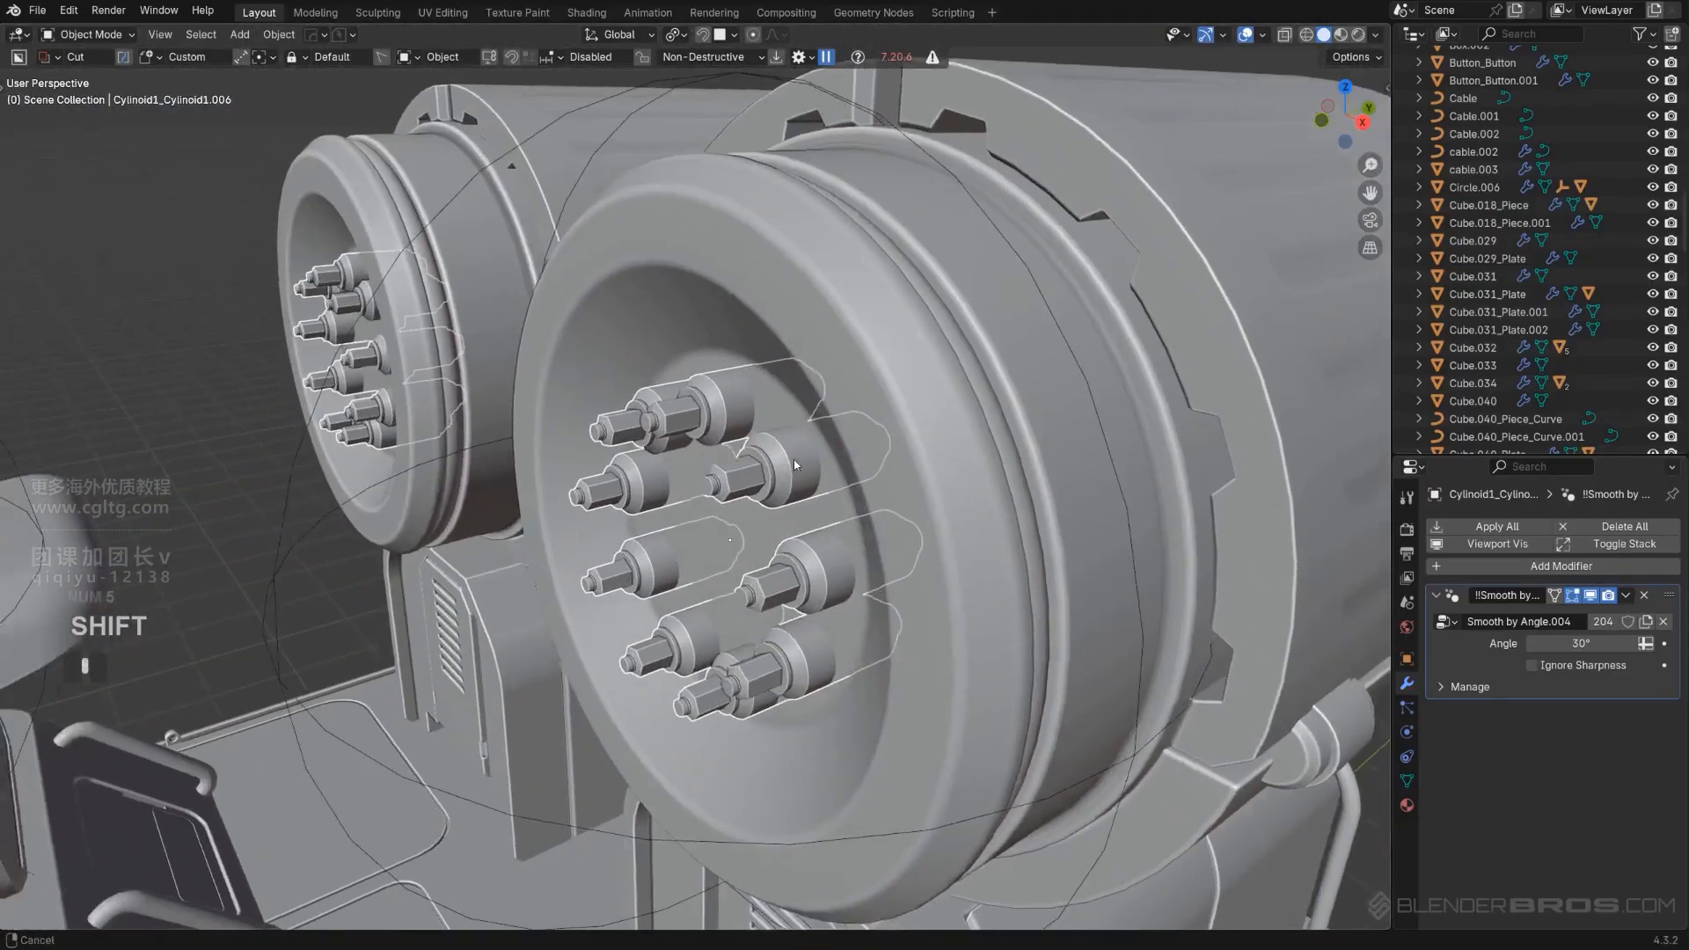
Bevel the barrel inserts with 3 segments, width 0.001, angle 30° and profile 0.5, with autosmooth at 60°.
scroll(805, 463, up, 2)
scroll(816, 463, up, 3)
key(q)
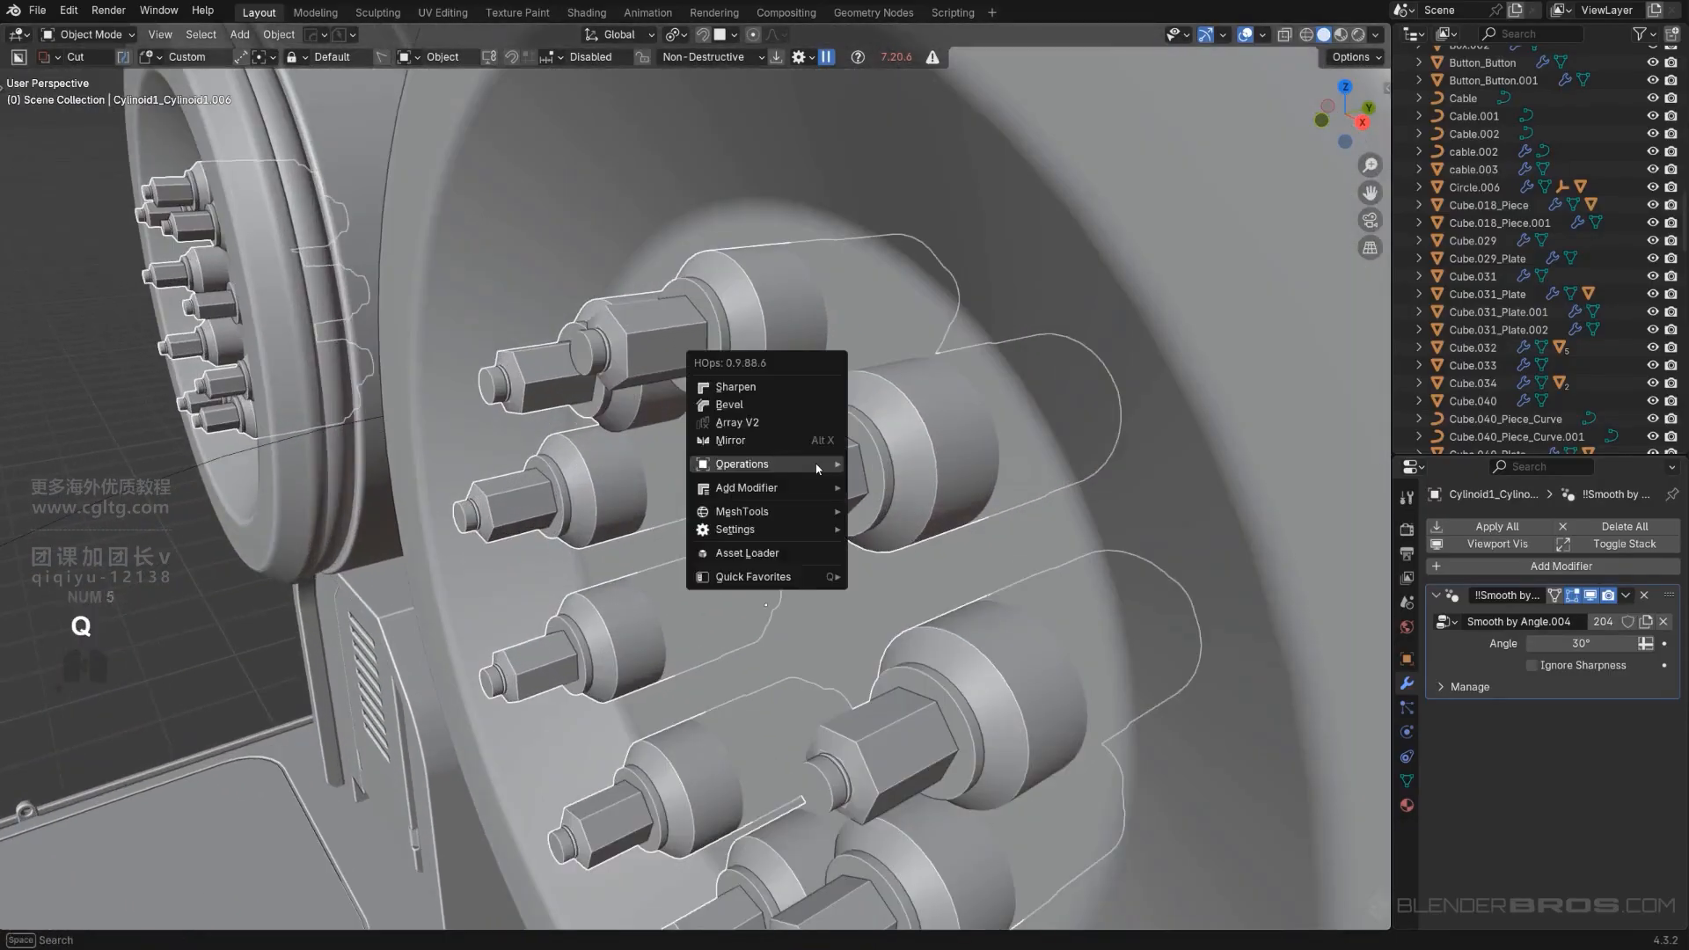
click(786, 403)
key(shift)
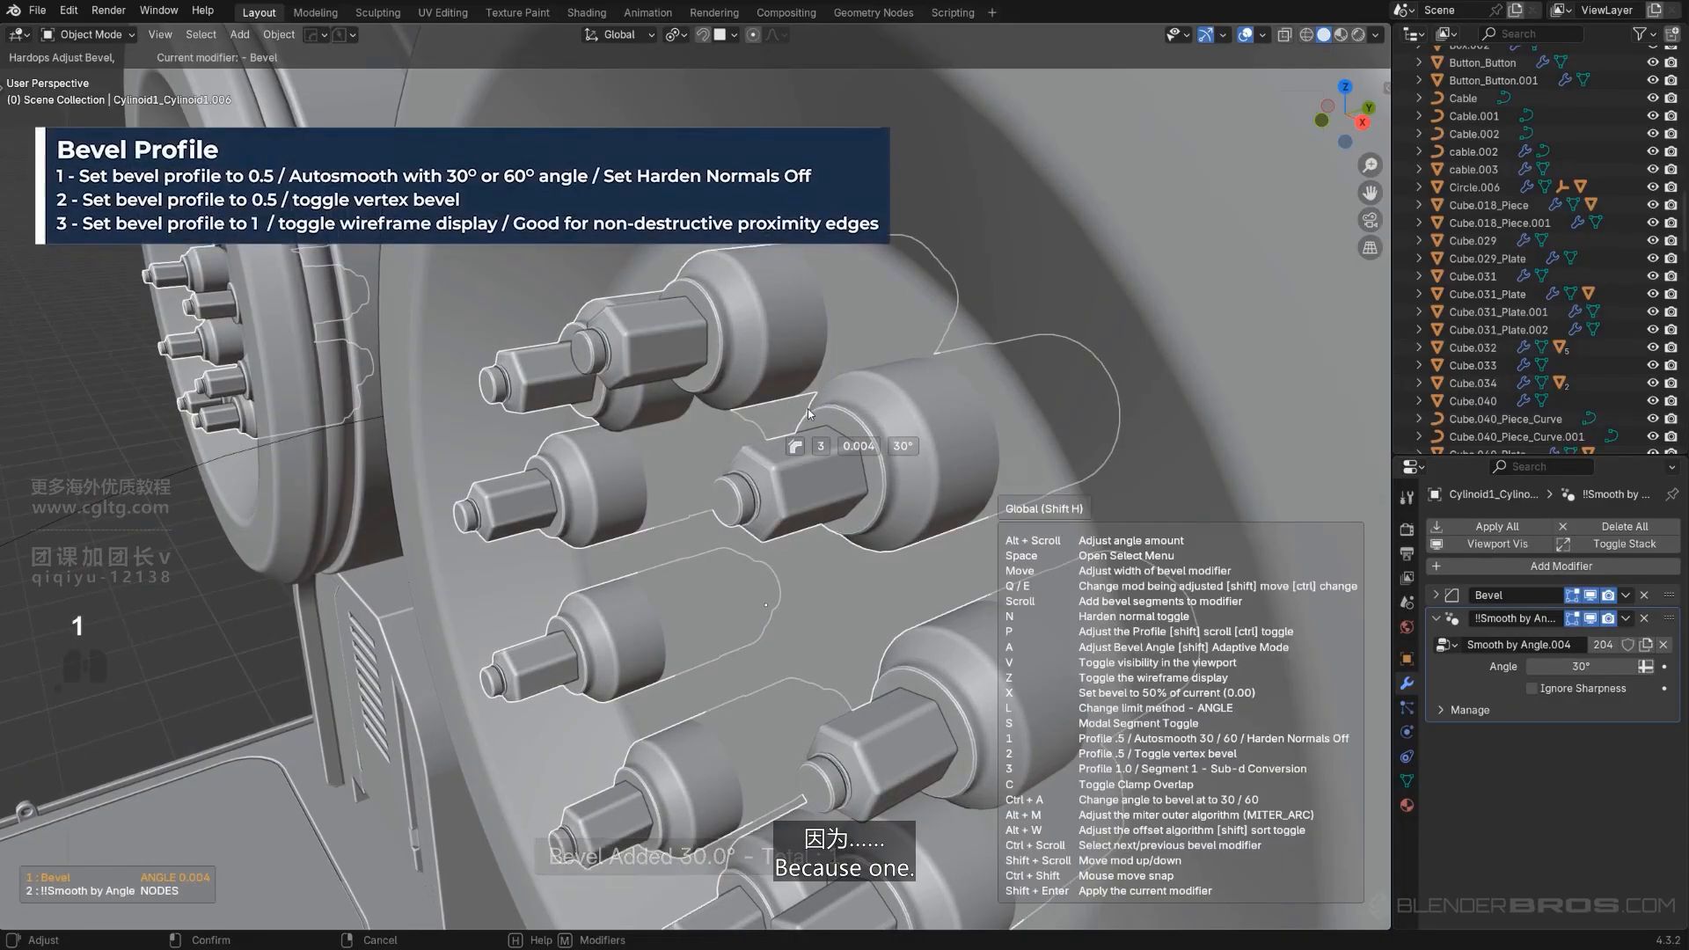
key(1)
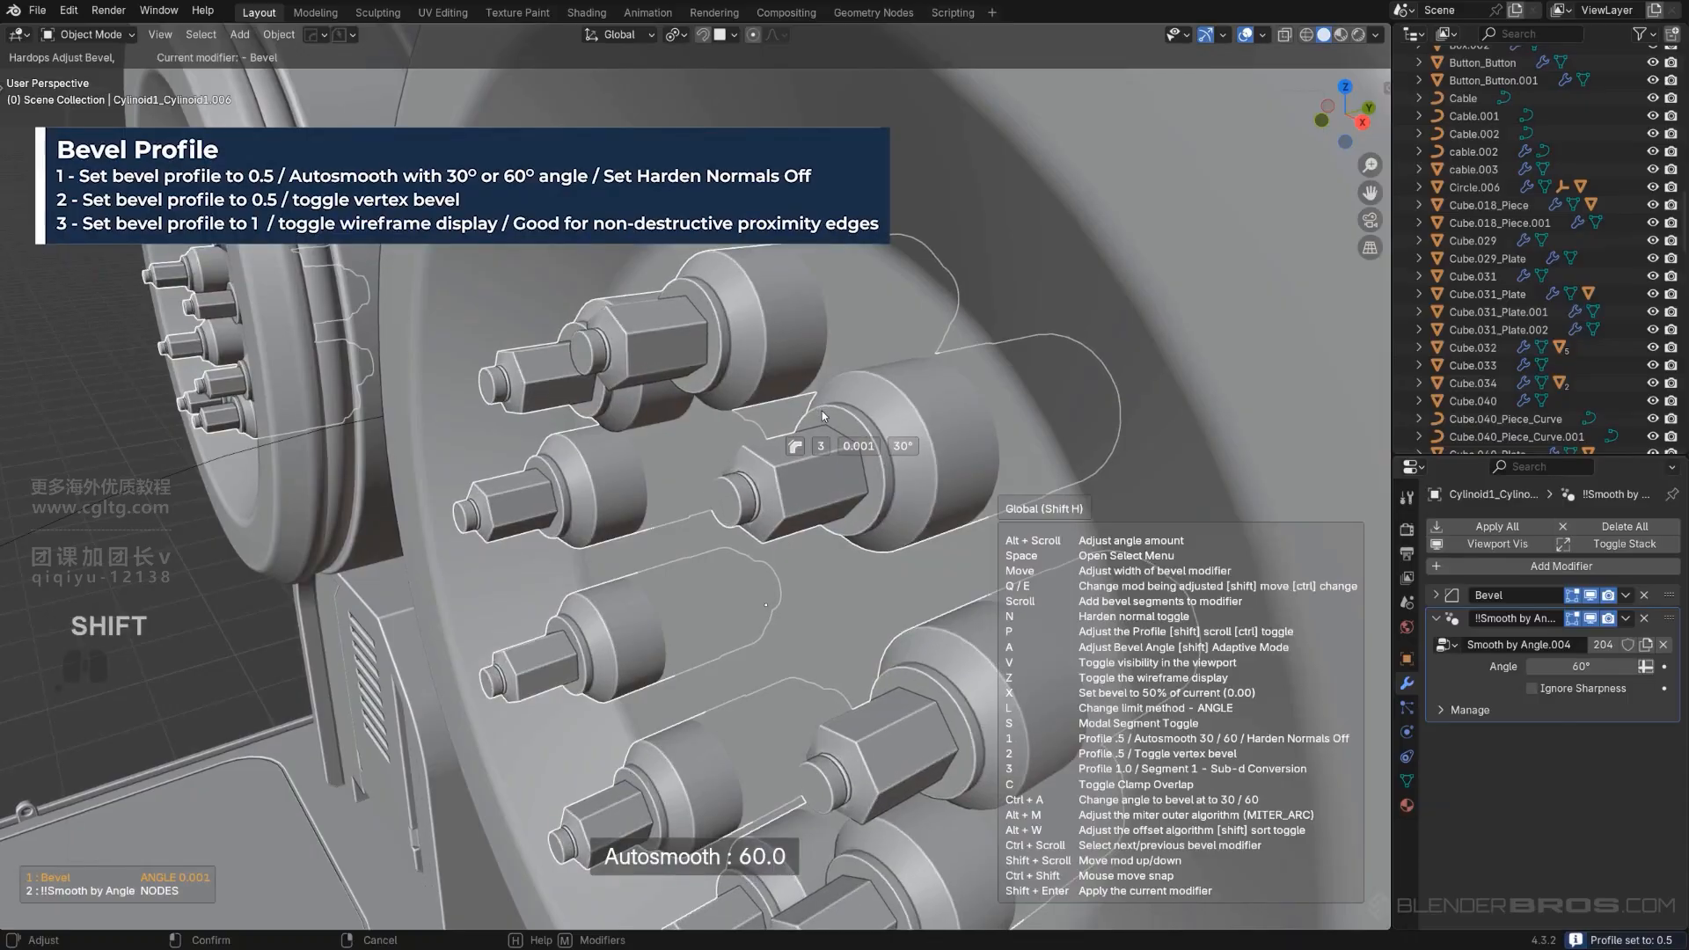
click(820, 415)
scroll(820, 412, down, 10)
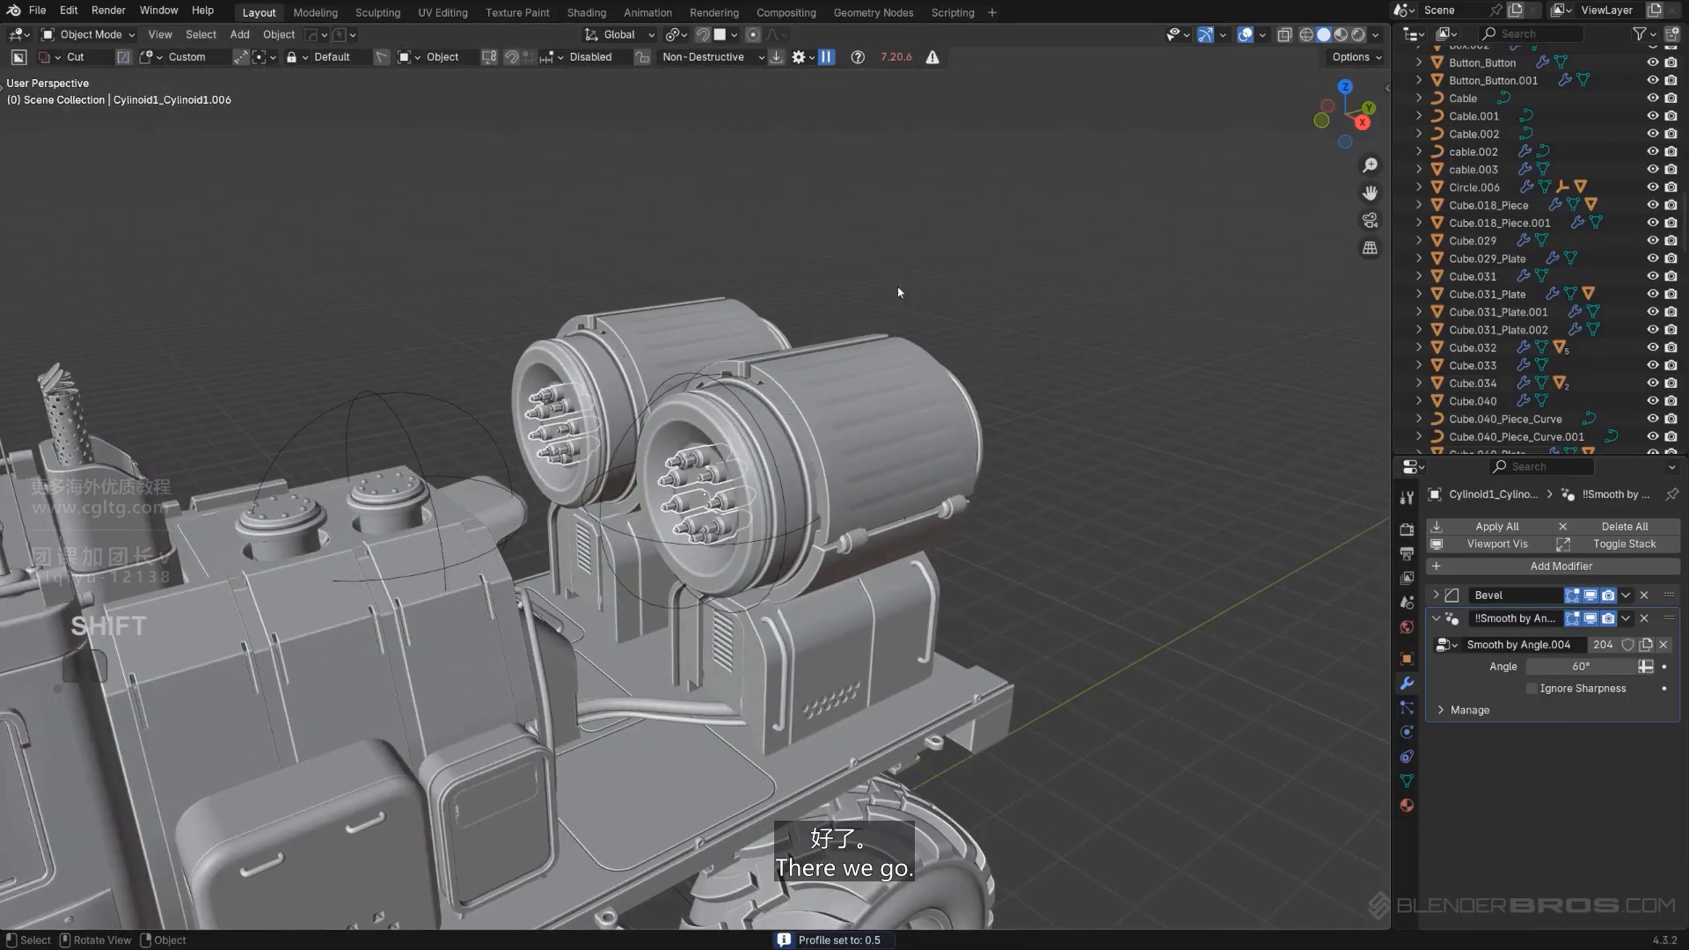
Move the radial empty beside the near barrel to the Cutters collection.
scroll(792, 387, down, 4)
scroll(738, 443, up, 4)
click(646, 439)
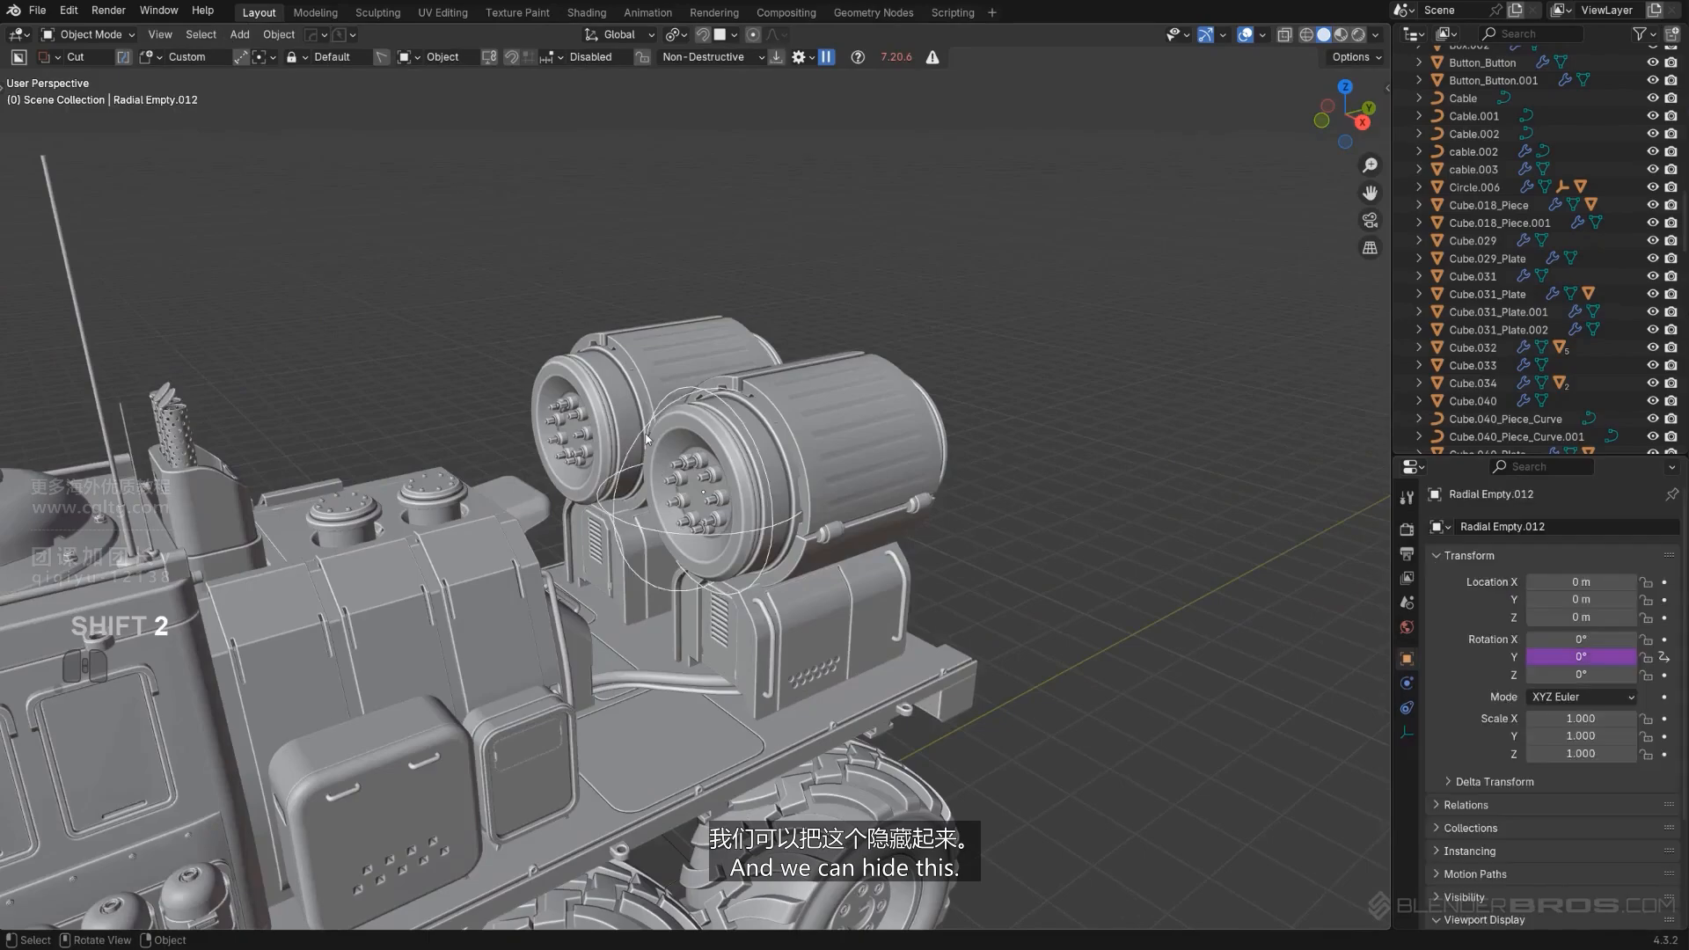
key(m)
click(646, 432)
scroll(944, 389, down, 6)
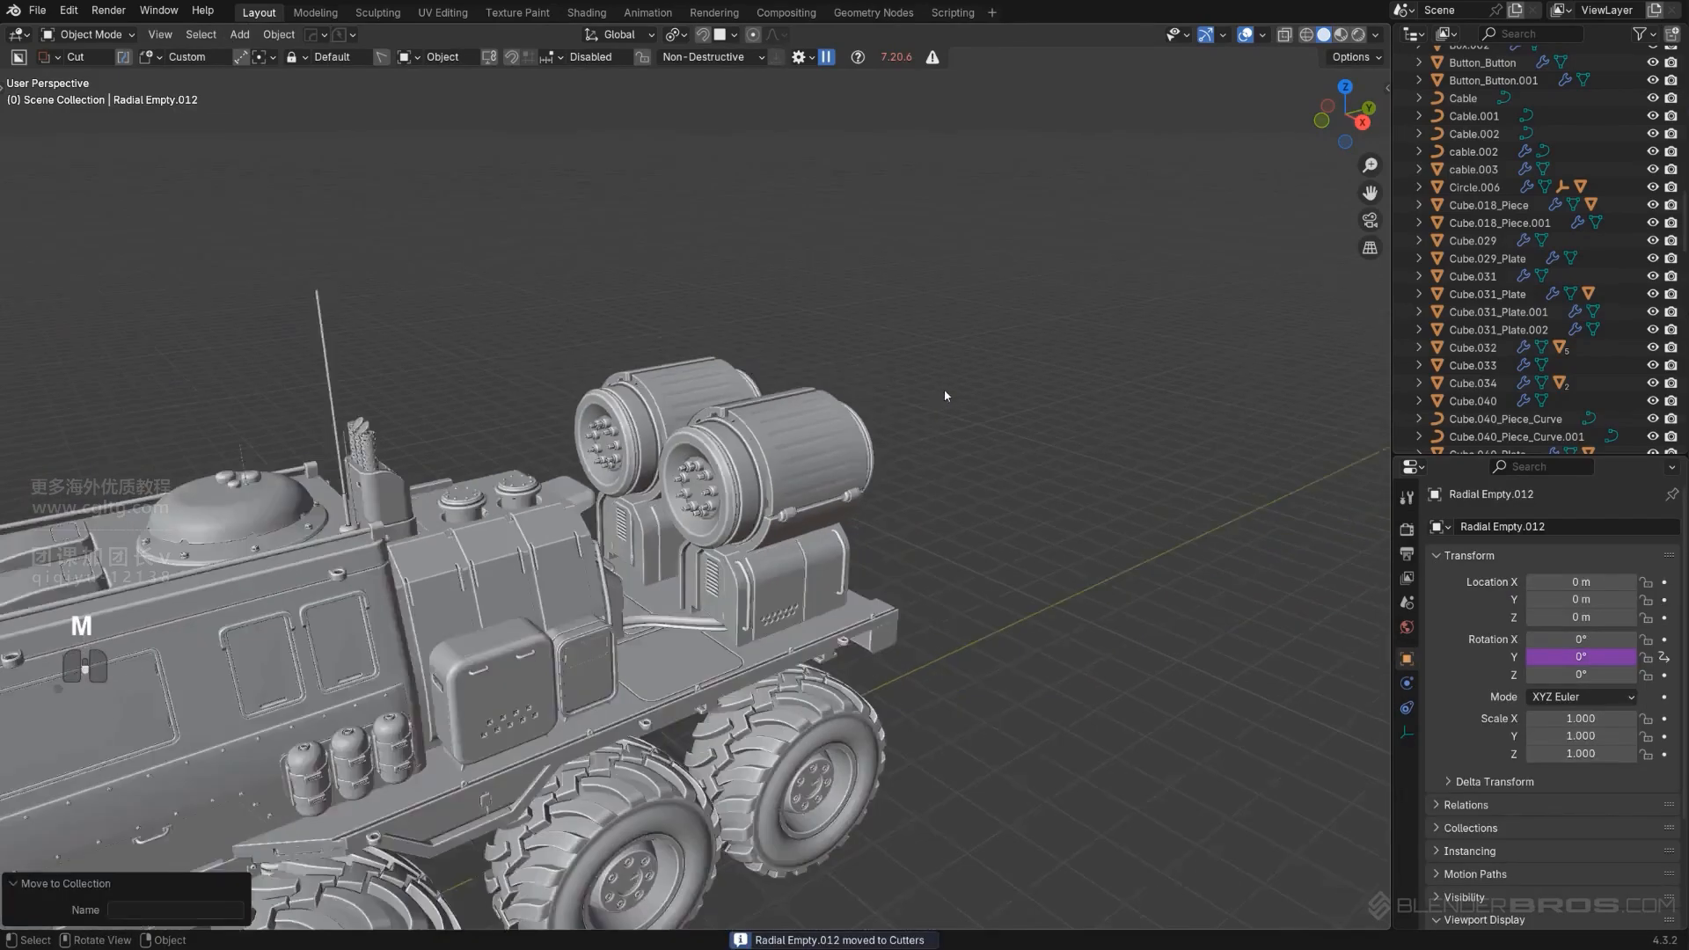
Examine the whole vehicle from the side and front for areas that need more detail.
shift+middle_drag(737, 469, 747, 457)
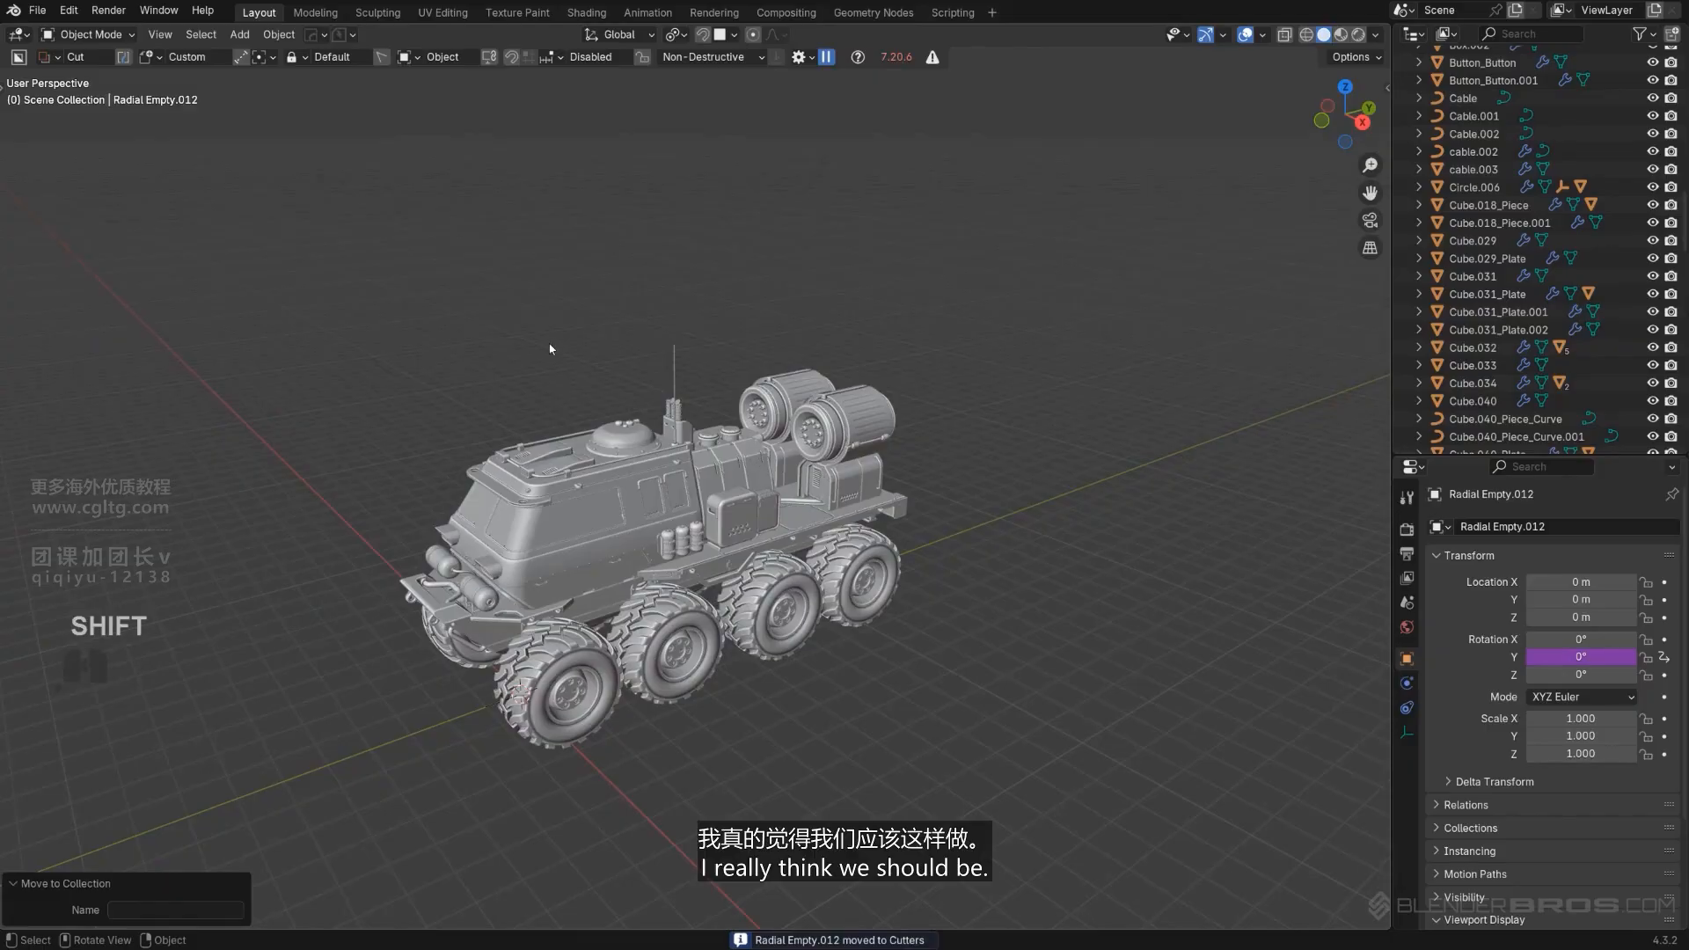
key(KP_5)
key(KP_5)
scroll(879, 493, up, 4)
middle_drag(896, 503, 853, 523)
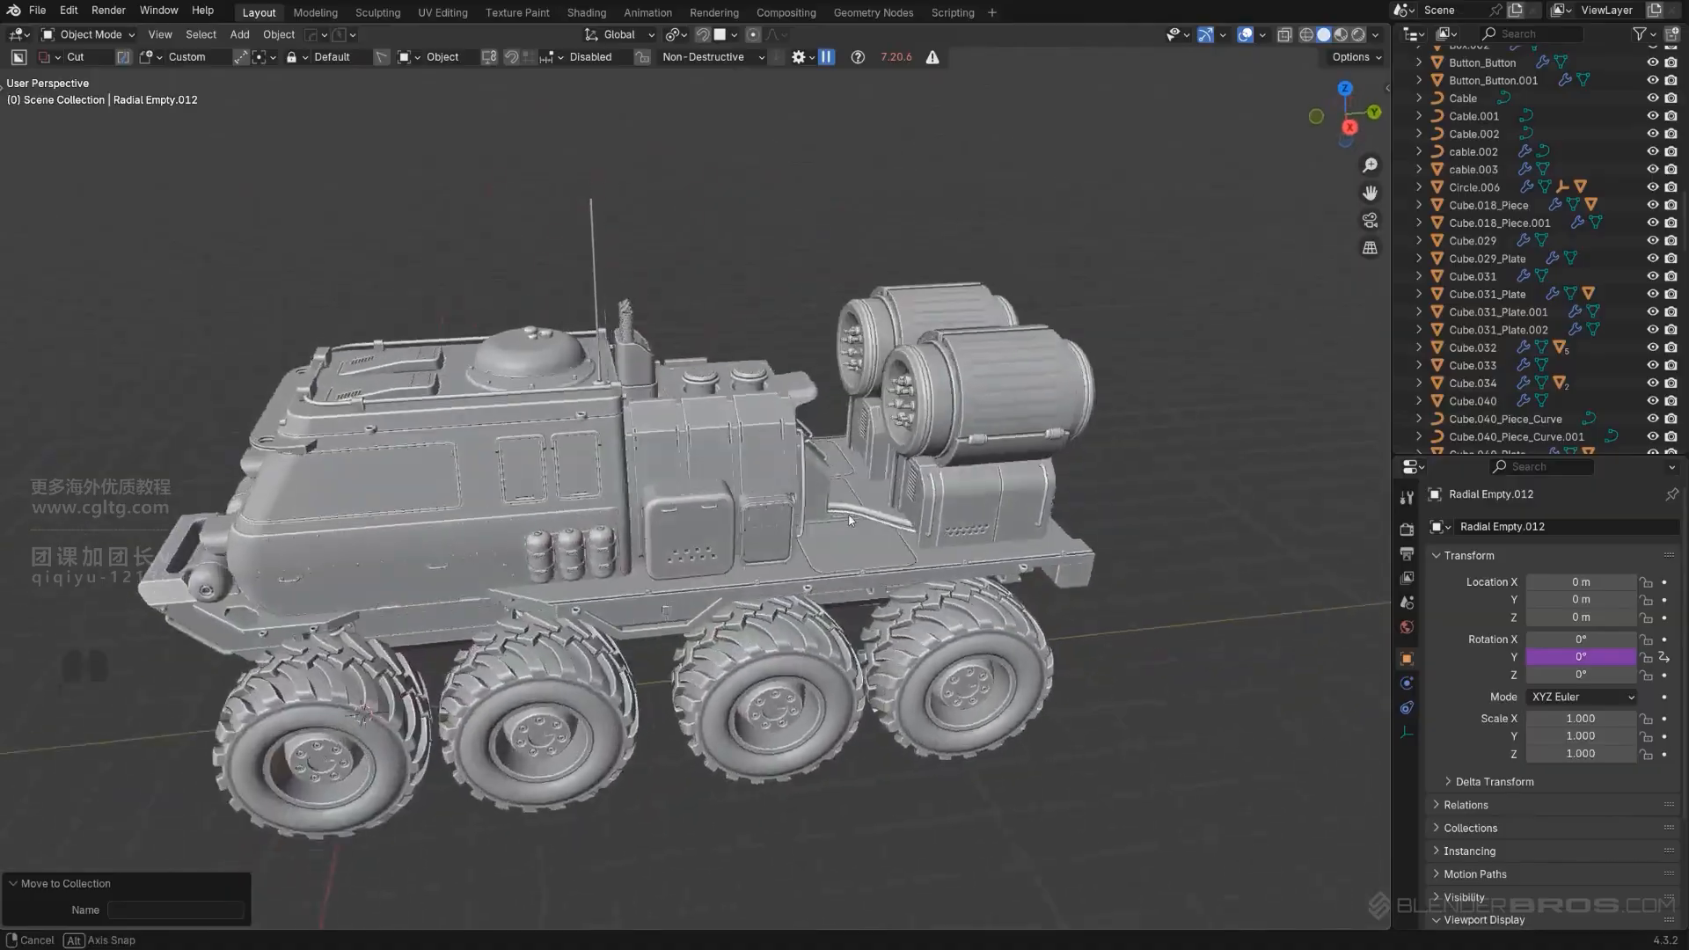
scroll(704, 532, down, 3)
shift+middle_drag(644, 538, 949, 374)
scroll(757, 467, up, 3)
shift+middle_drag(757, 466, 845, 526)
alt+scroll(880, 449, up, 1)
key(KP_5)
Cut a rectangular notch into the upper edge of the vehicle's front corner cover plate with a Box cutter extruded about 0.026 m.
scroll(742, 523, up, 2)
scroll(740, 516, down, 3)
scroll(801, 507, up, 4)
click(799, 505)
scroll(799, 505, up, 2)
click(851, 530)
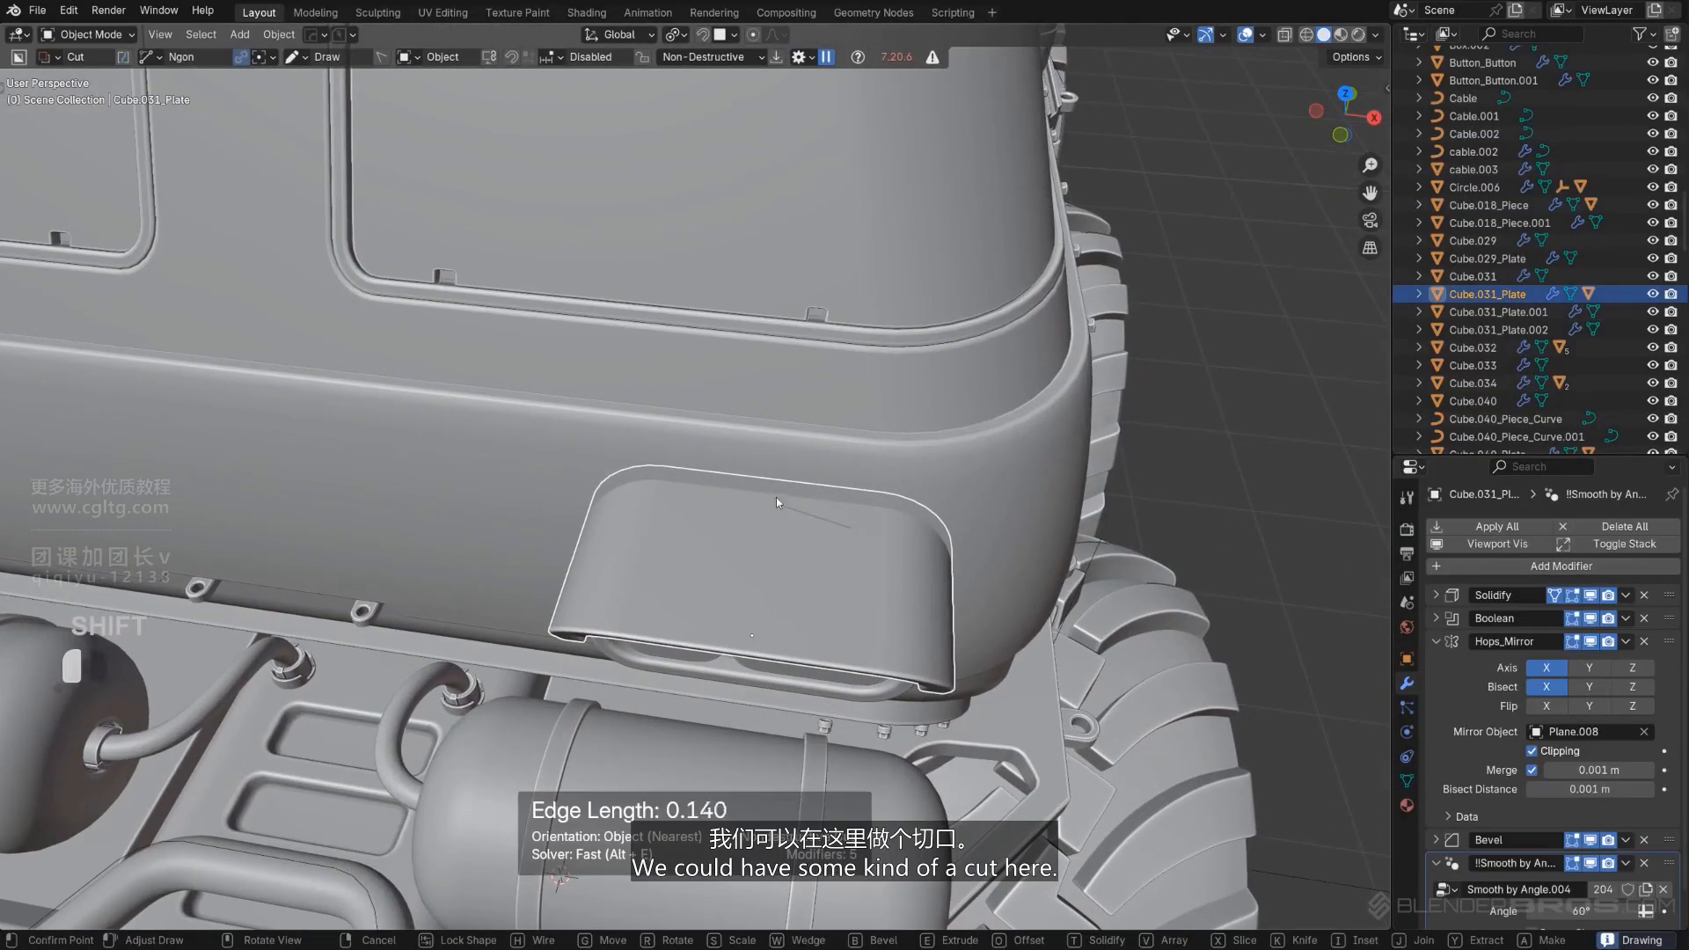
key(d)
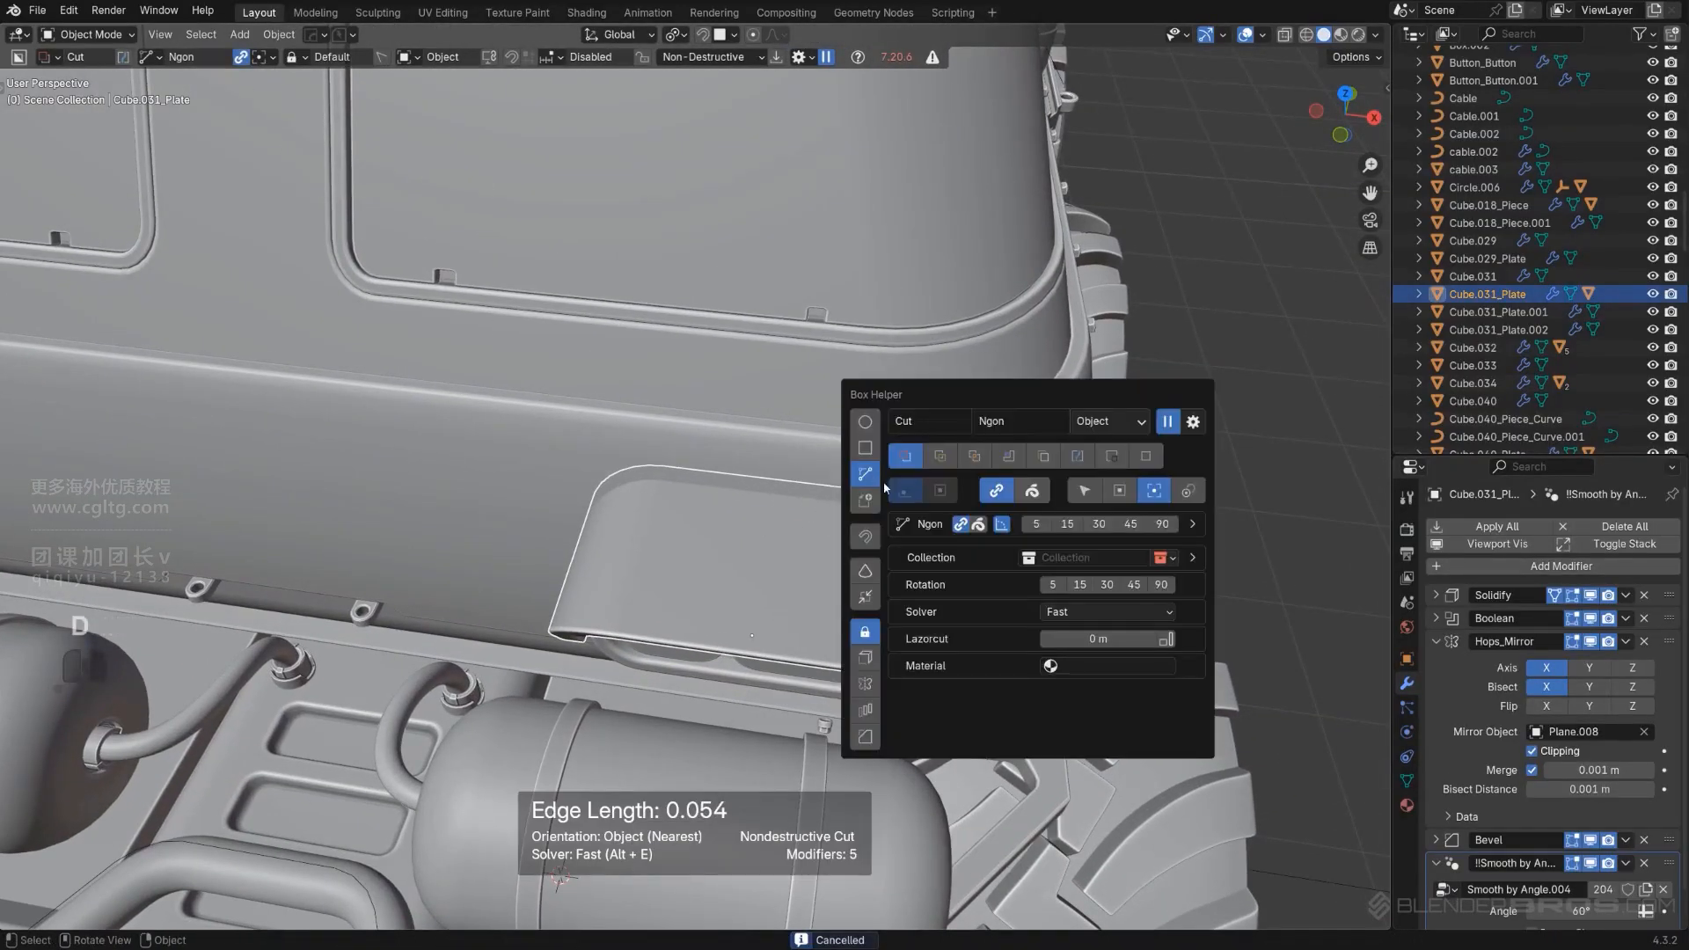
click(866, 447)
drag(851, 531, 825, 514)
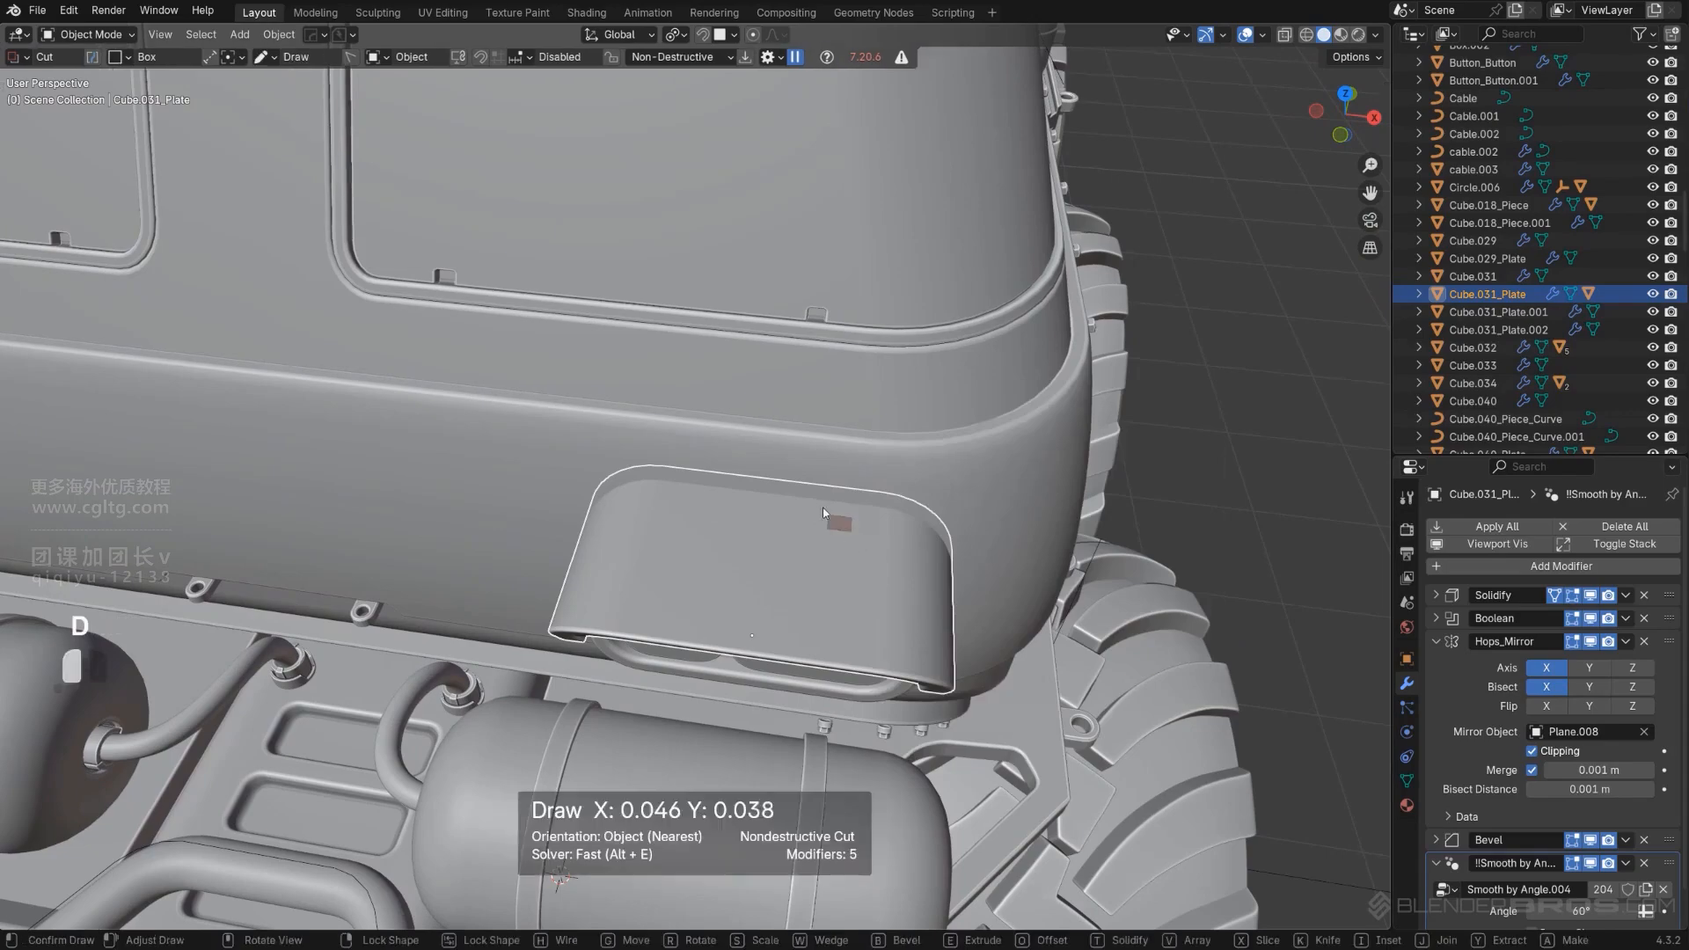
drag(696, 432, 706, 431)
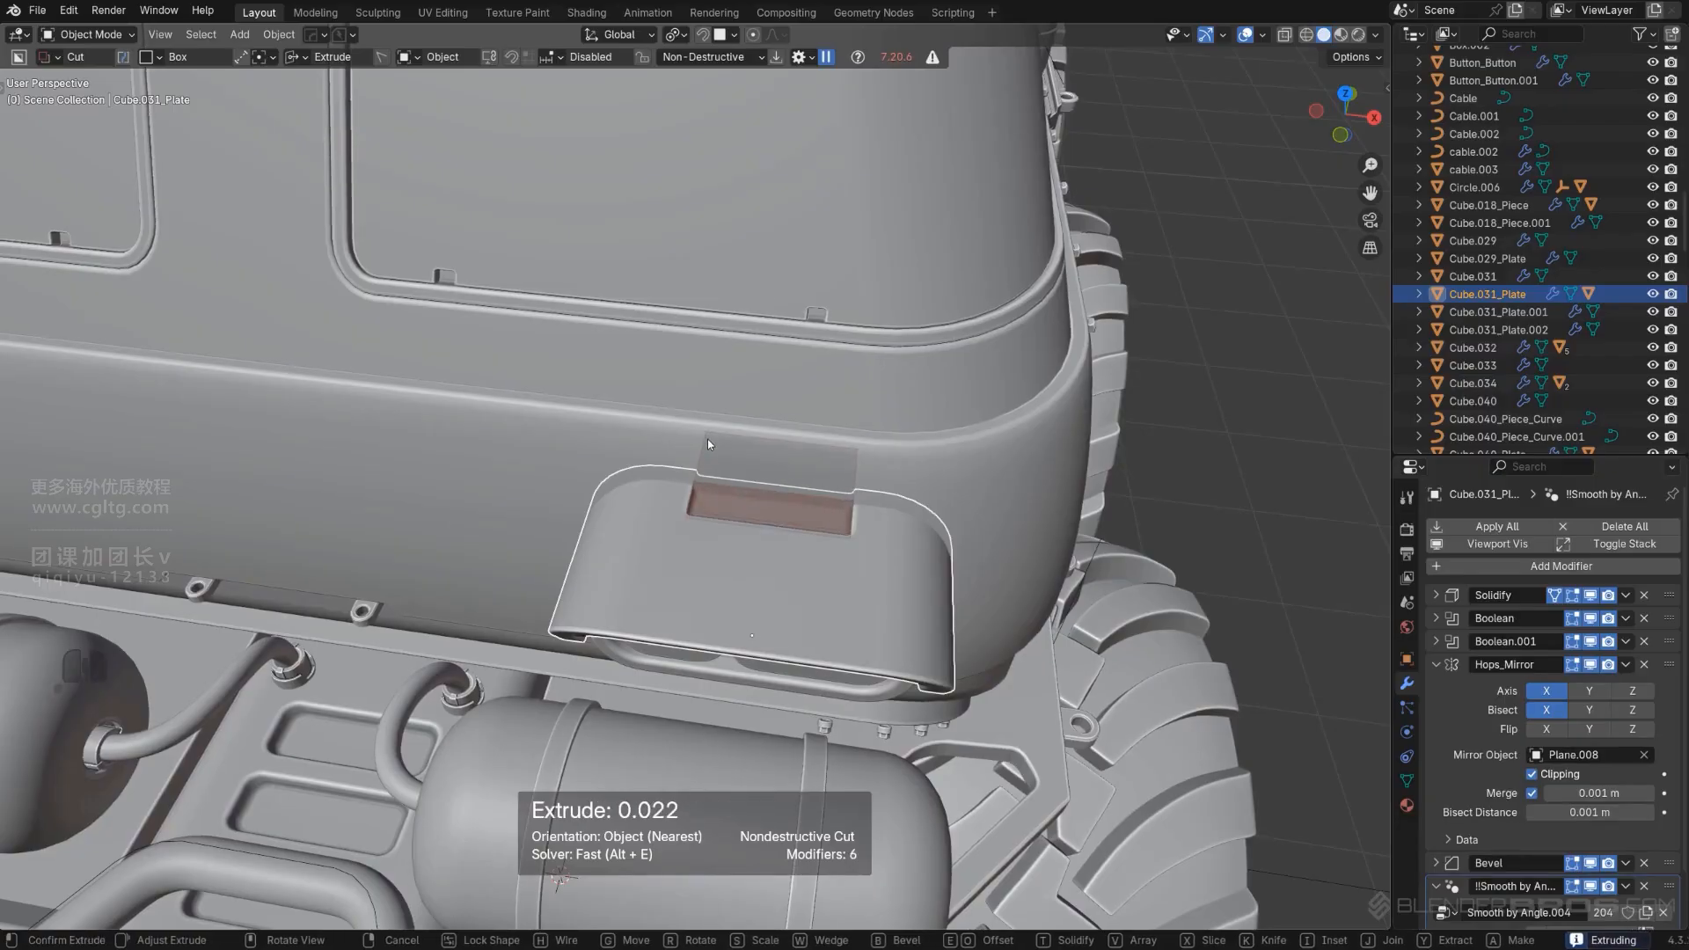
click(710, 440)
scroll(1052, 525, down, 5)
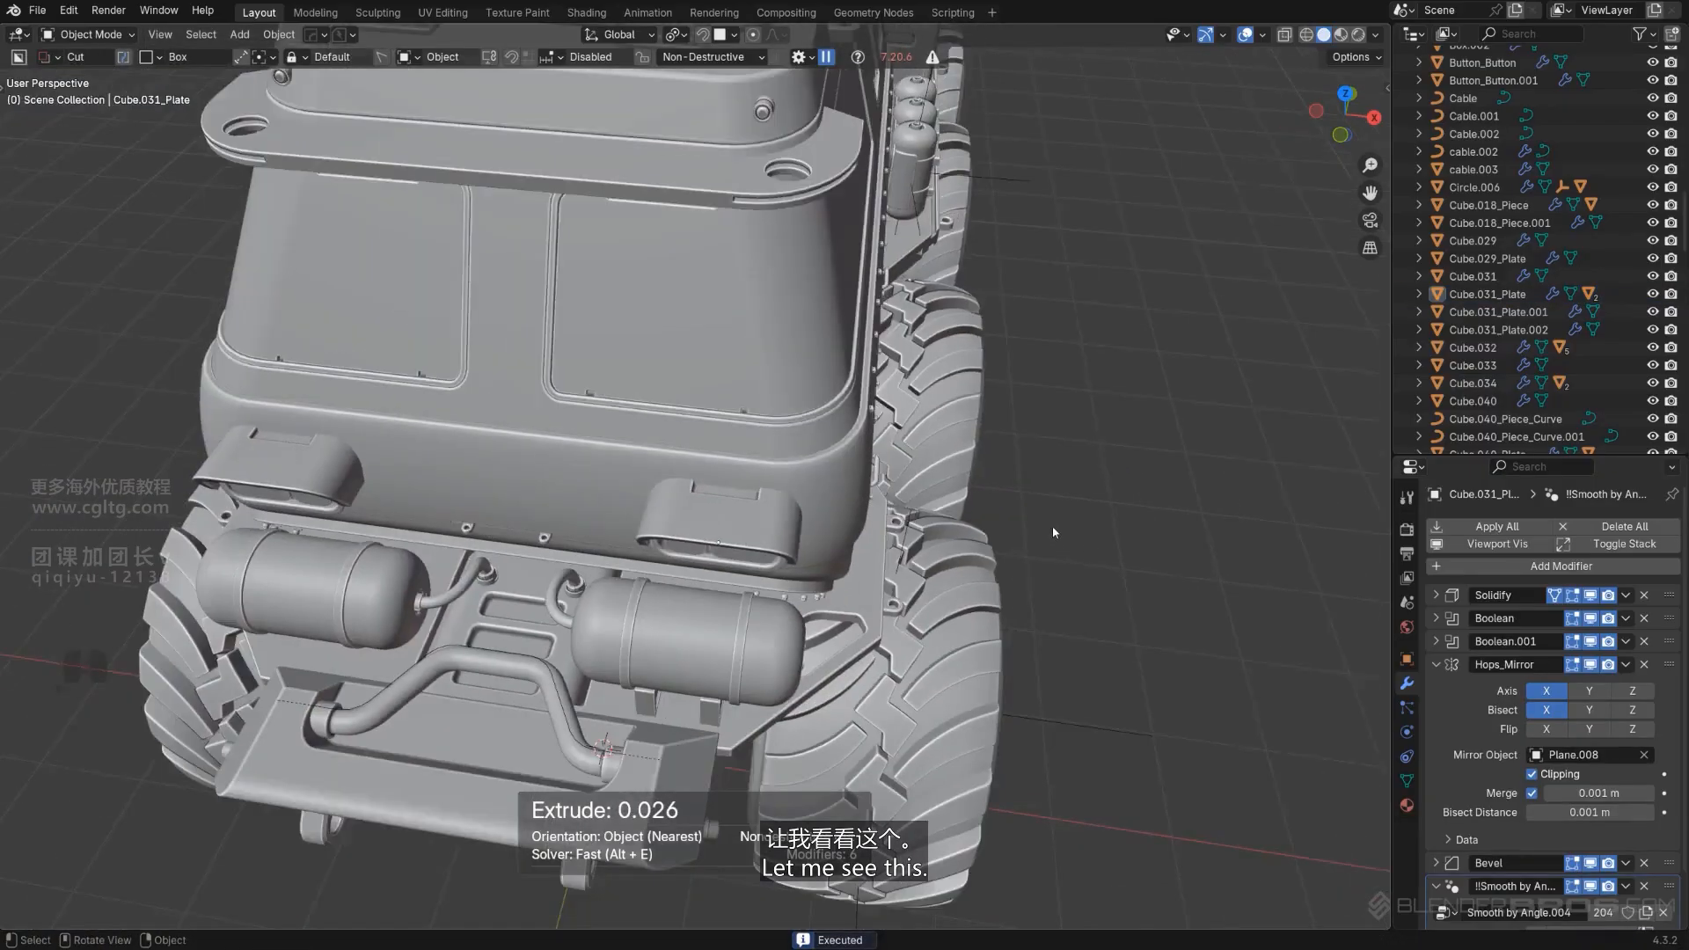
Inspect the vehicle's cab, side panels, wheels and rear barrels for places to add finishing details.
middle_drag(1053, 528, 957, 543)
scroll(974, 472, down, 3)
scroll(915, 492, up, 5)
scroll(980, 484, down, 2)
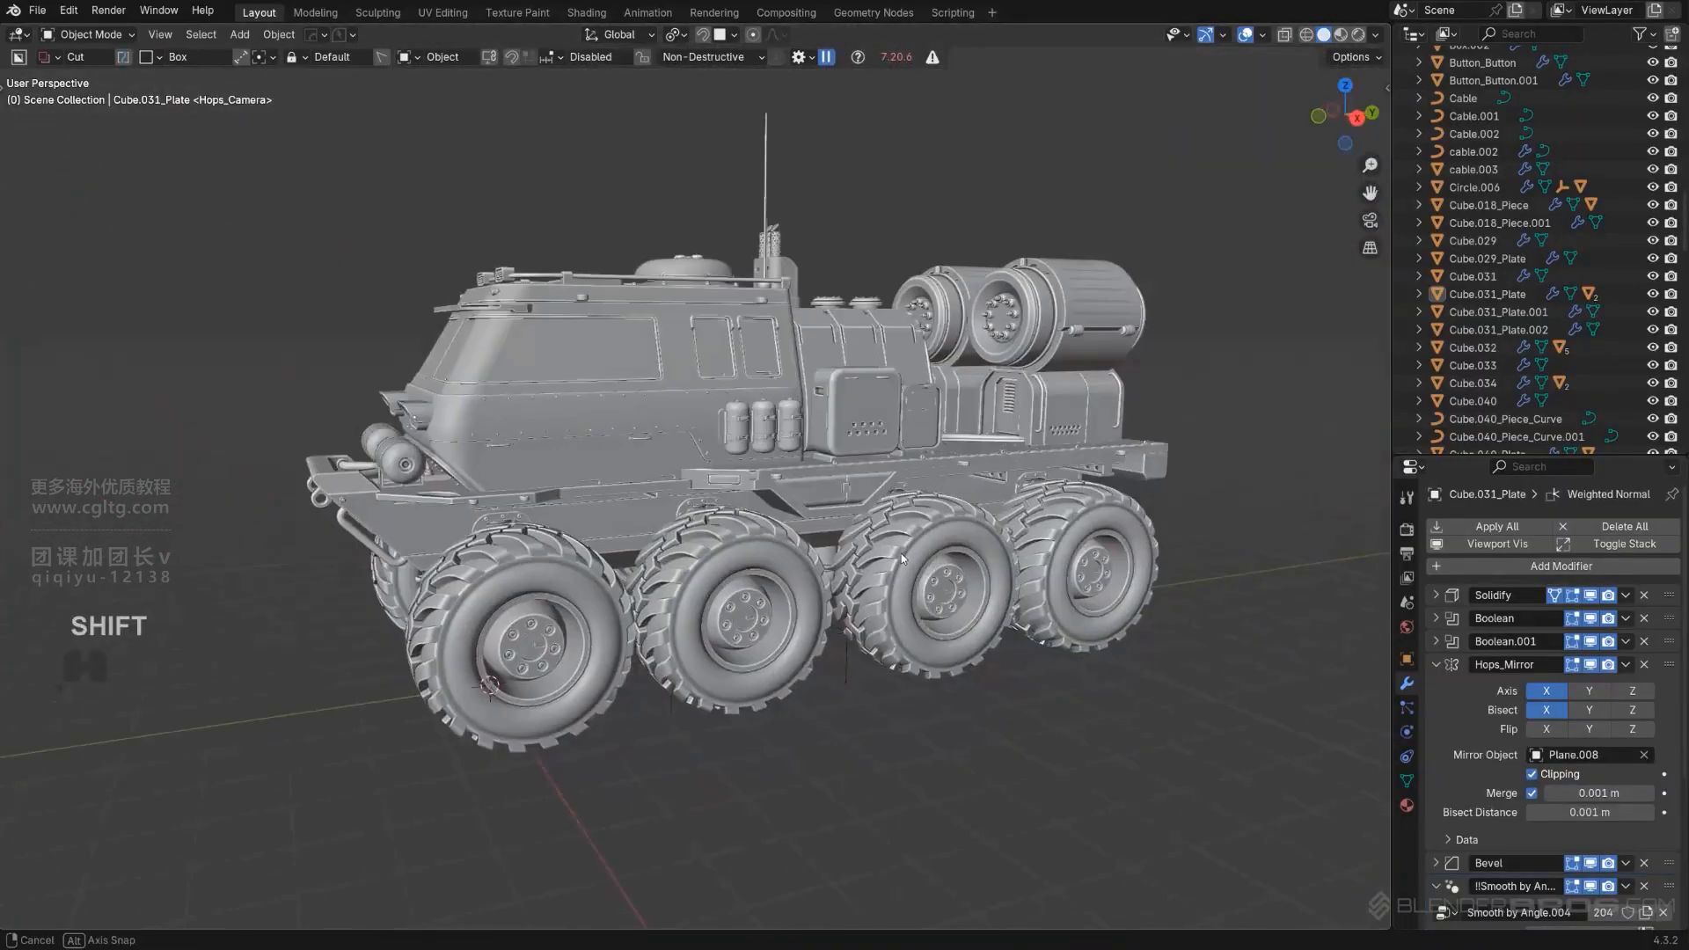
scroll(901, 553, up, 3)
middle_drag(901, 553, 837, 532)
scroll(857, 567, down, 3)
middle_drag(844, 543, 1048, 416)
scroll(737, 388, up, 2)
shift+middle_drag(1049, 415, 821, 491)
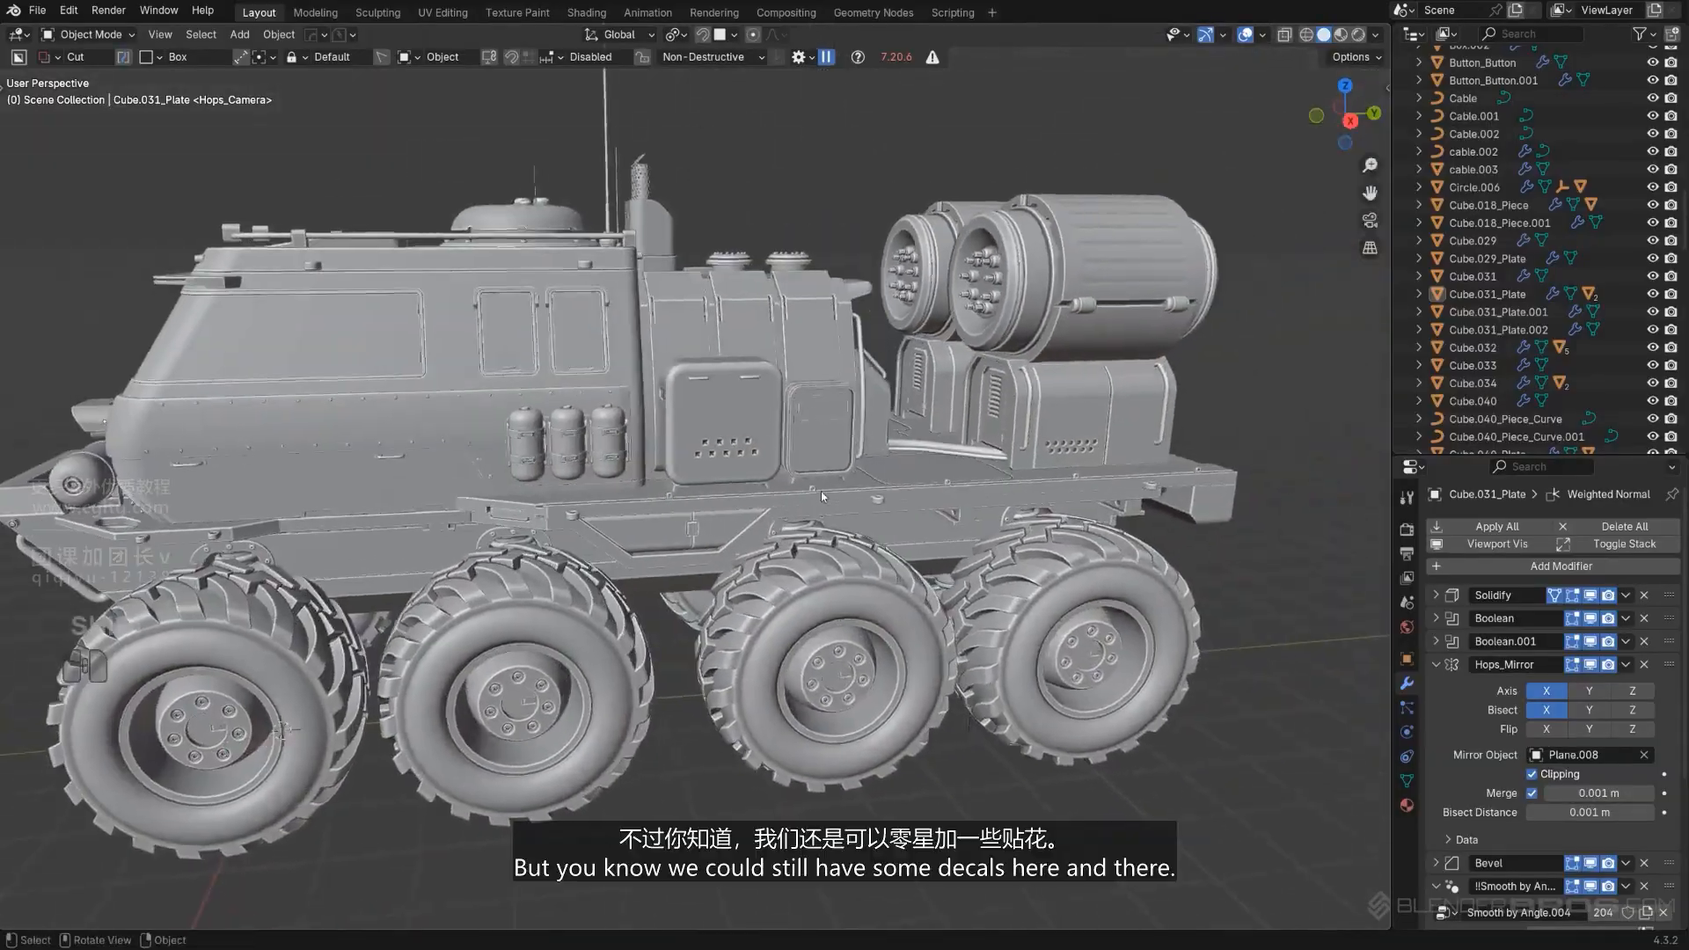
scroll(821, 491, up, 5)
shift+middle_drag(766, 289, 769, 378)
scroll(1001, 447, down, 5)
scroll(1001, 442, down, 3)
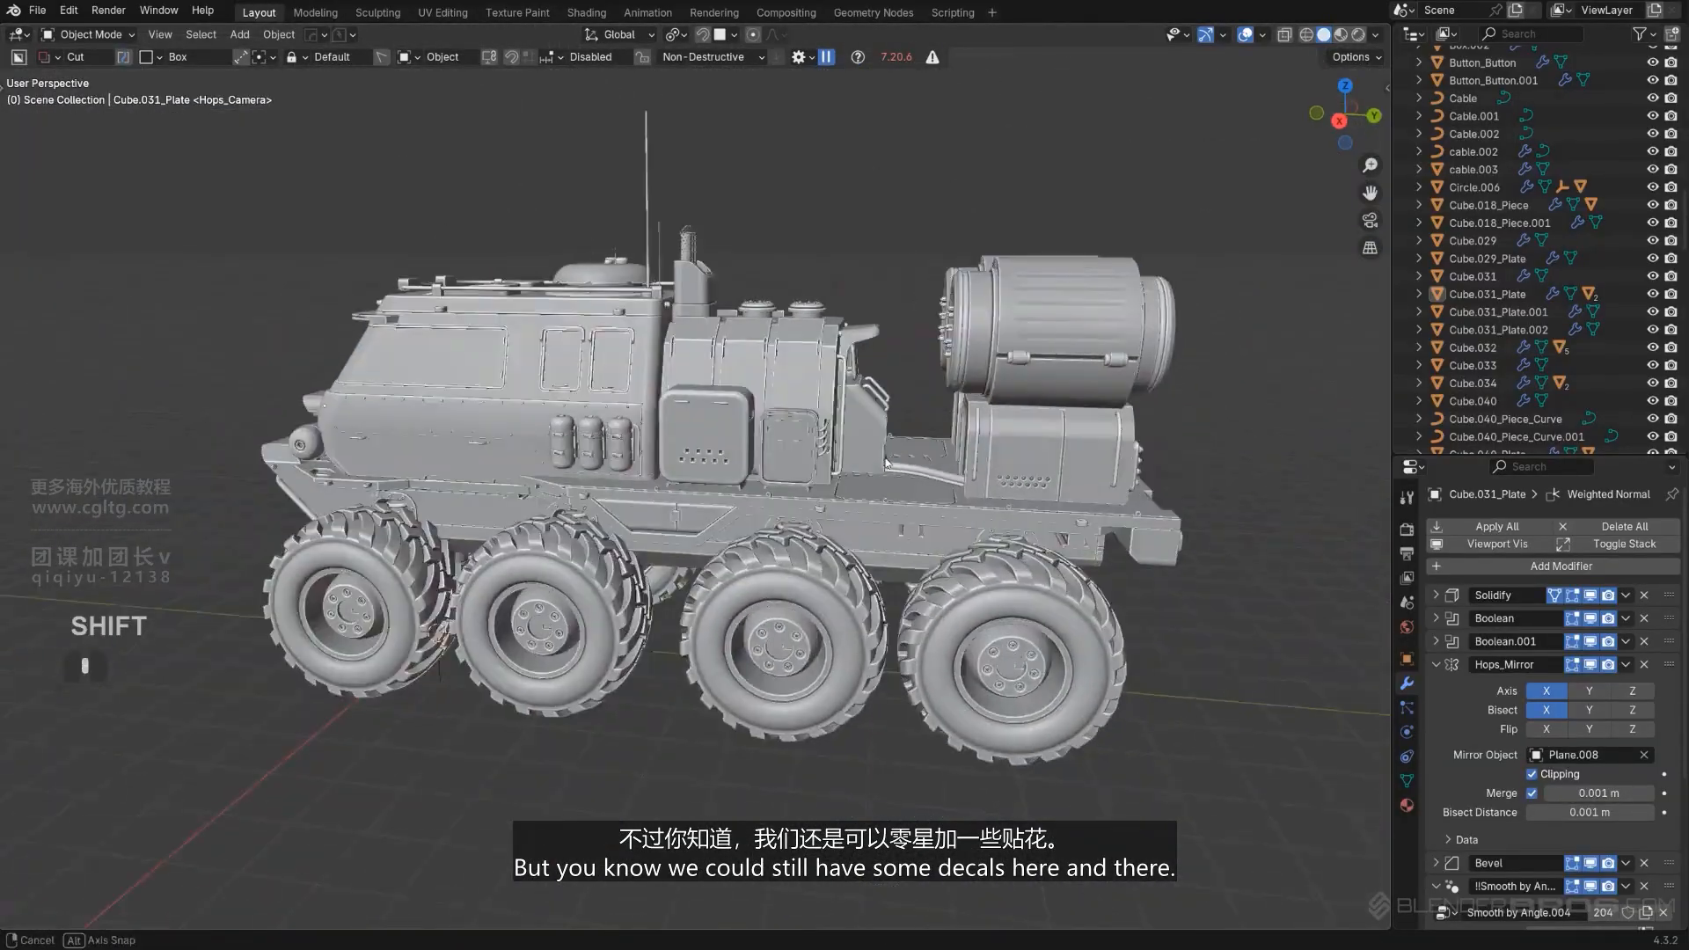
Select the angular base housing beneath the rear barrel.
middle_drag(1002, 442, 868, 509)
scroll(721, 530, up, 5)
click(880, 497)
key(Tab)
scroll(835, 684, up, 1)
middle_drag(835, 684, 866, 673)
key(ctrl+r)
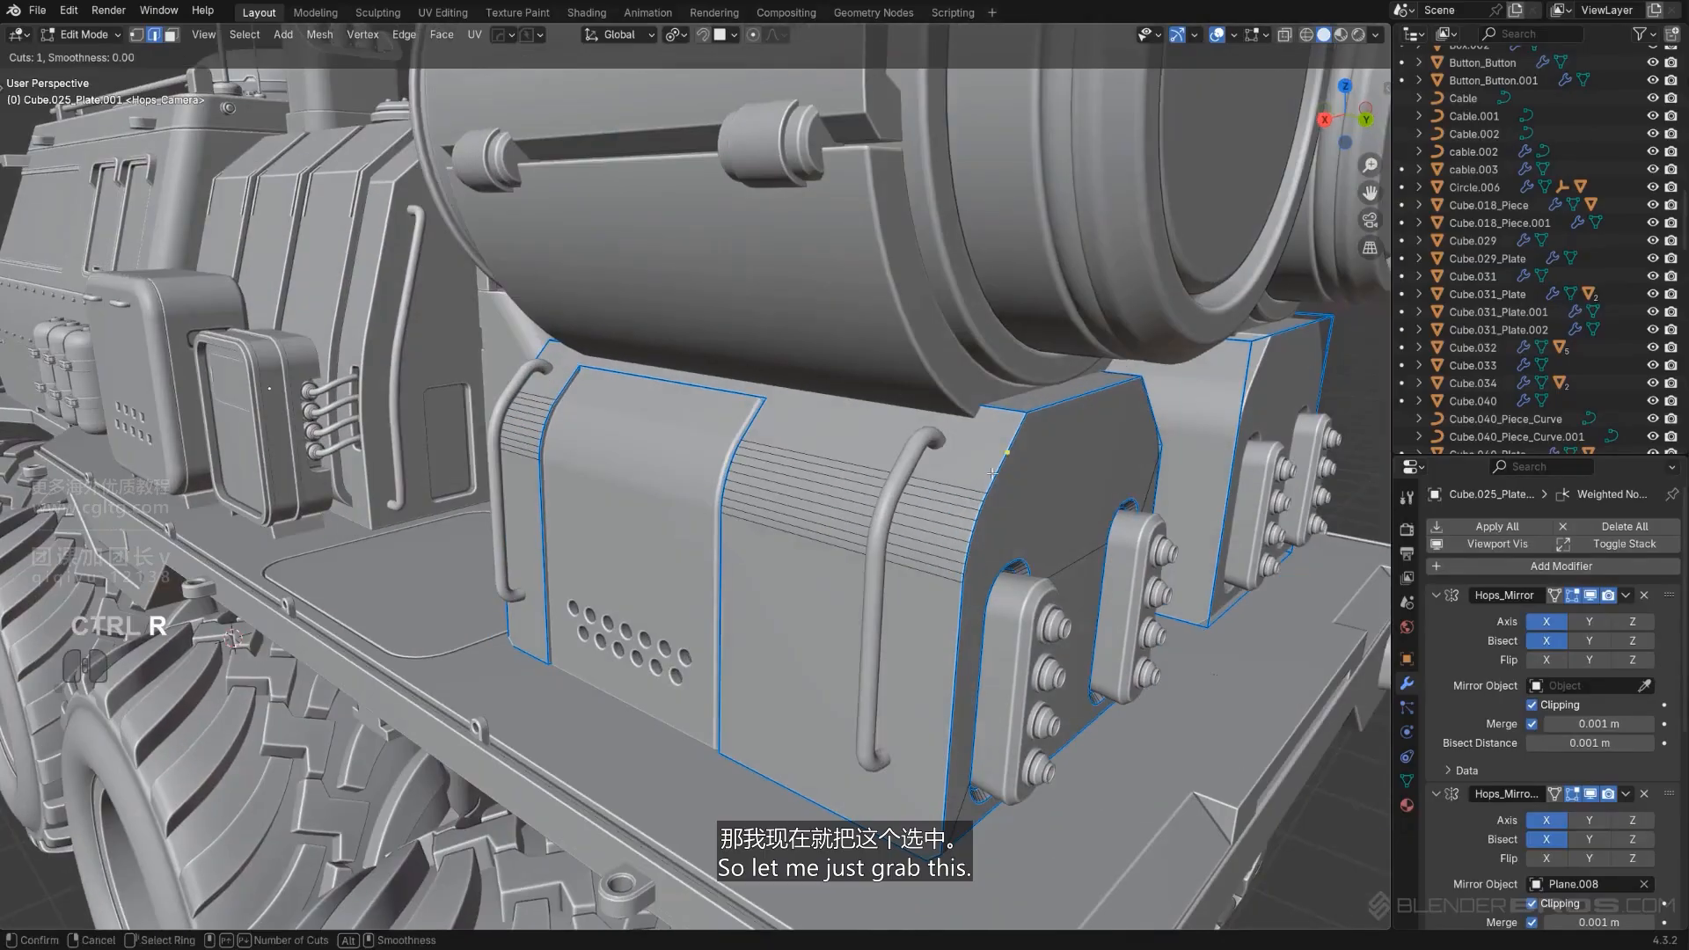
key(Tab)
Knife-cut the barrel's base housing near its rear end in side view, using a box about 0.70 by 1.60 m.
scroll(959, 605, down, 5)
middle_drag(1032, 568, 1118, 551)
key(KP_5)
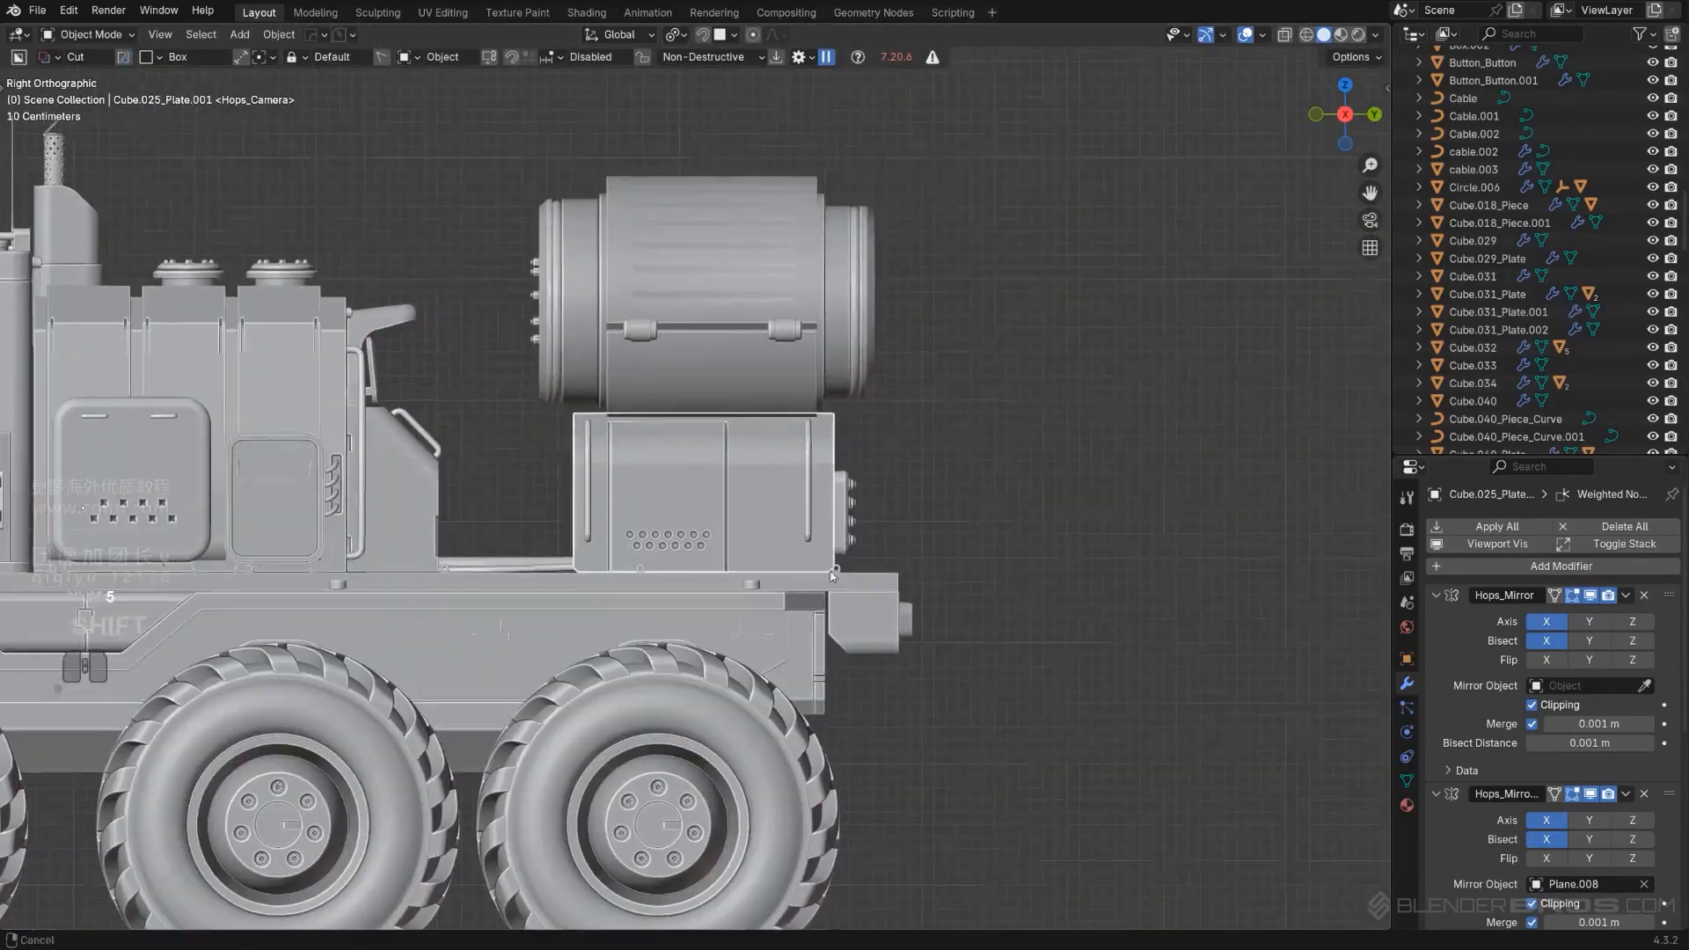
scroll(840, 410, up, 4)
shift+middle_drag(840, 410, 832, 357)
drag(804, 361, 884, 636)
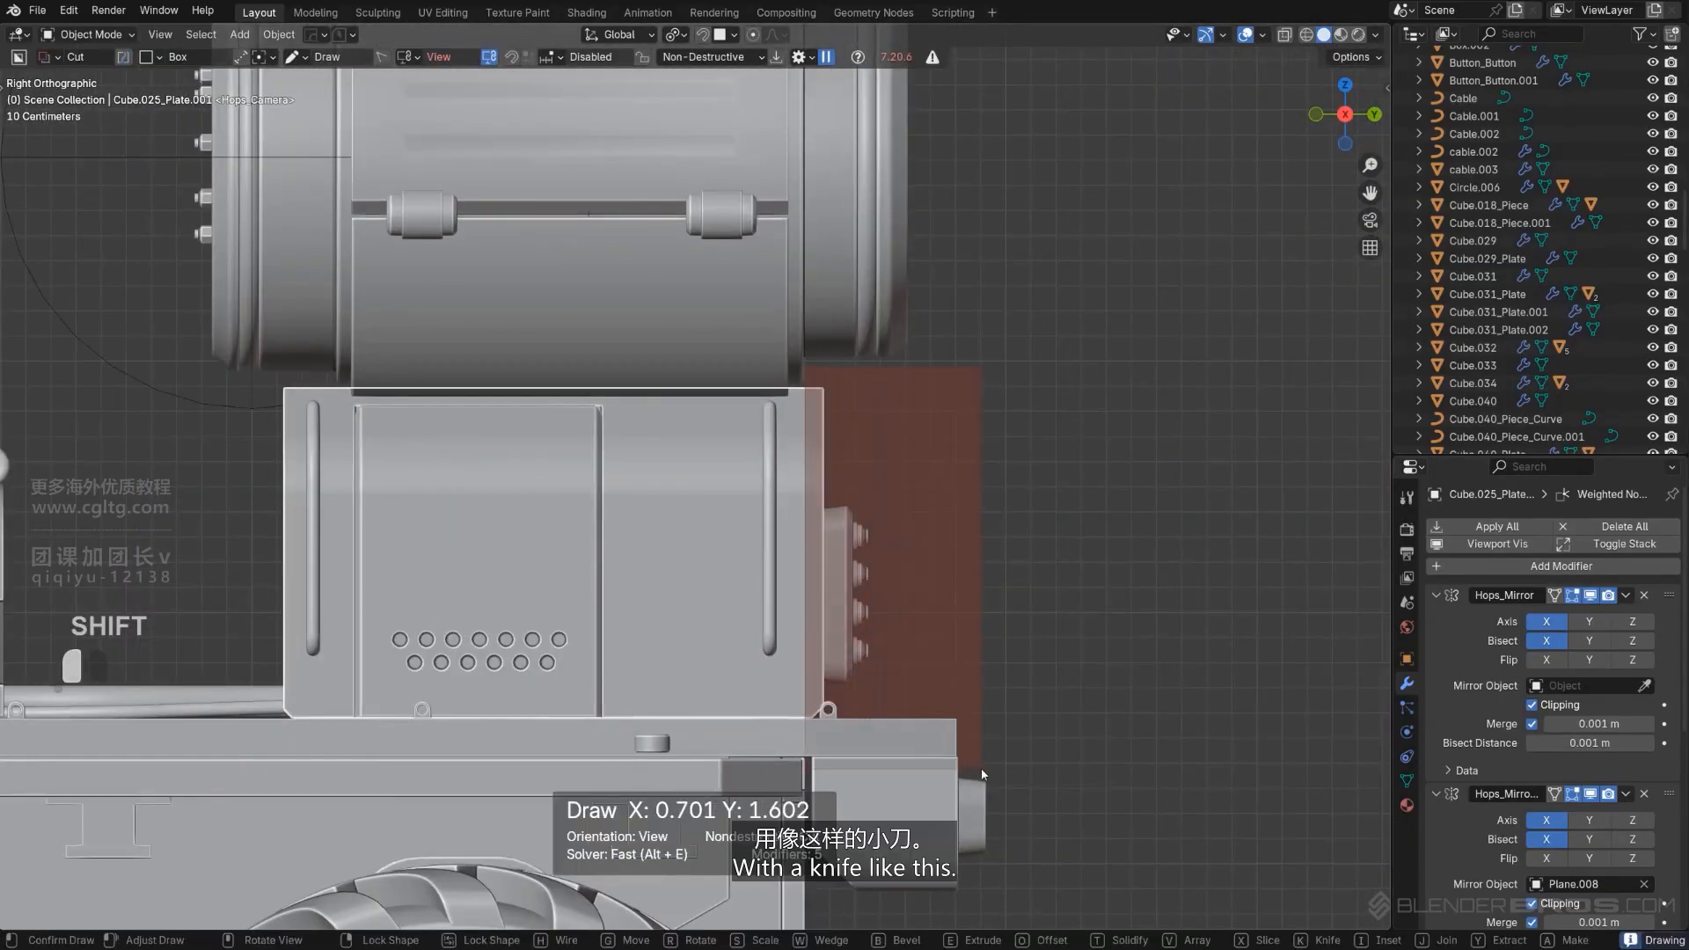
key(k)
key(space)
middle_drag(981, 774, 765, 609)
key(KP_5)
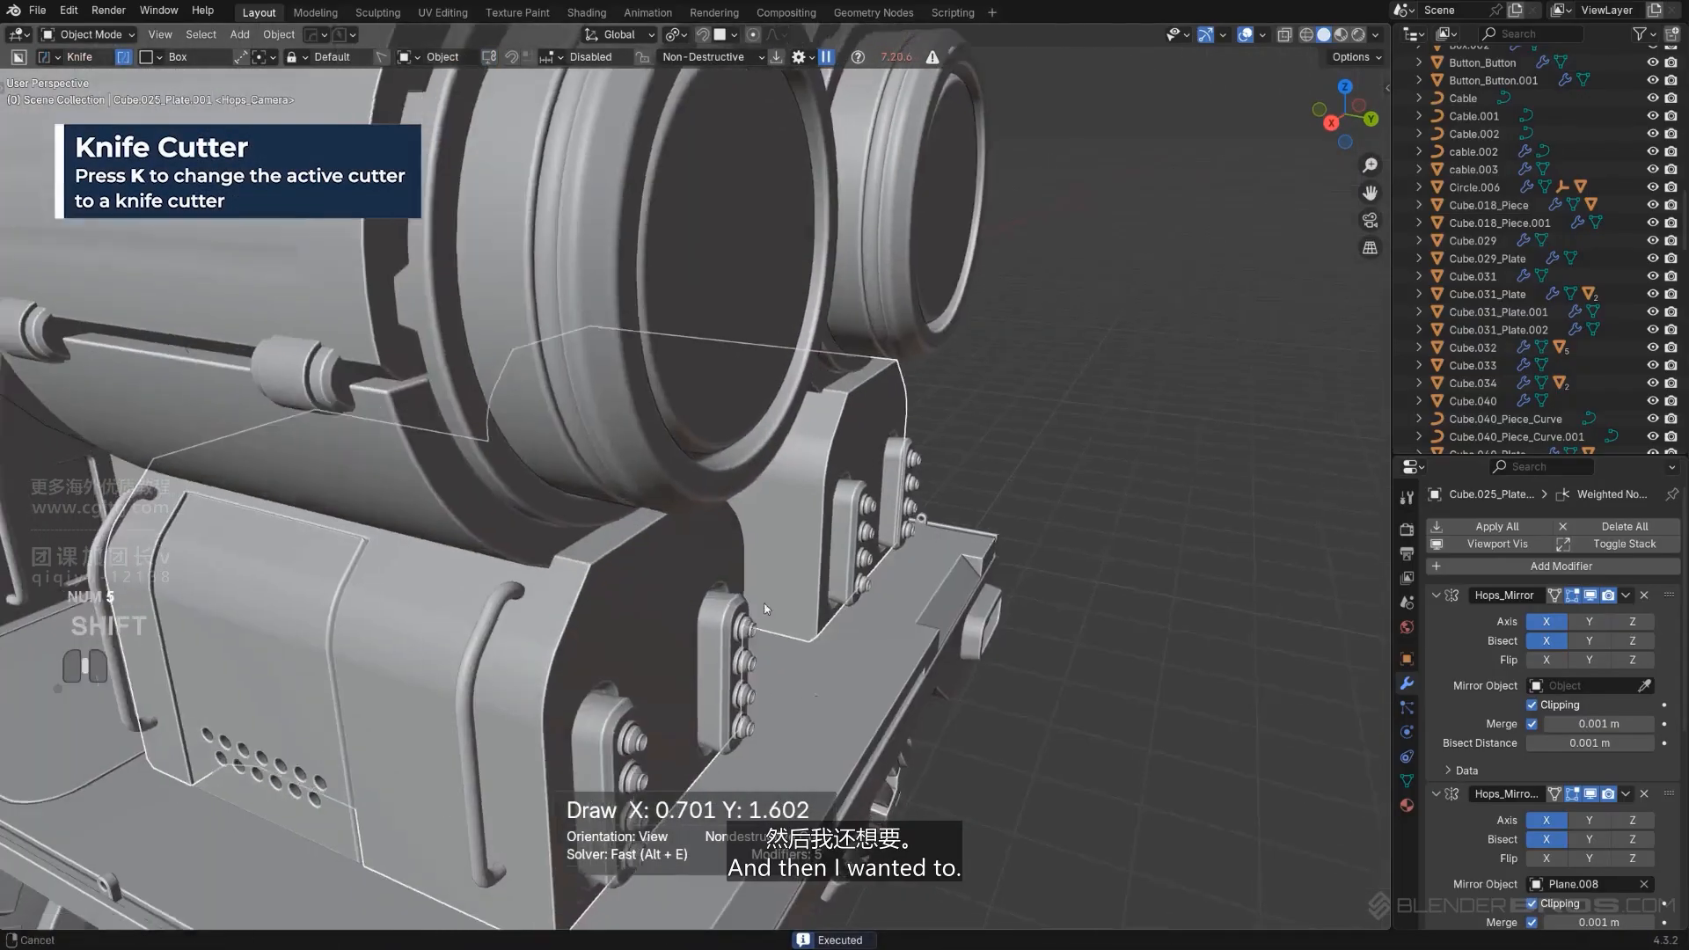
Inset the faces of the base housing's rear end, around both bolt slots, by about 0.041 m.
key(Tab)
scroll(704, 634, up, 3)
scroll(616, 580, down, 1)
mouse_move(639, 606)
middle_down()
mouse_move(604, 550)
mouse_move(615, 629)
middle_up()
scroll(615, 630, up, 1)
middle_drag(593, 814, 504, 719)
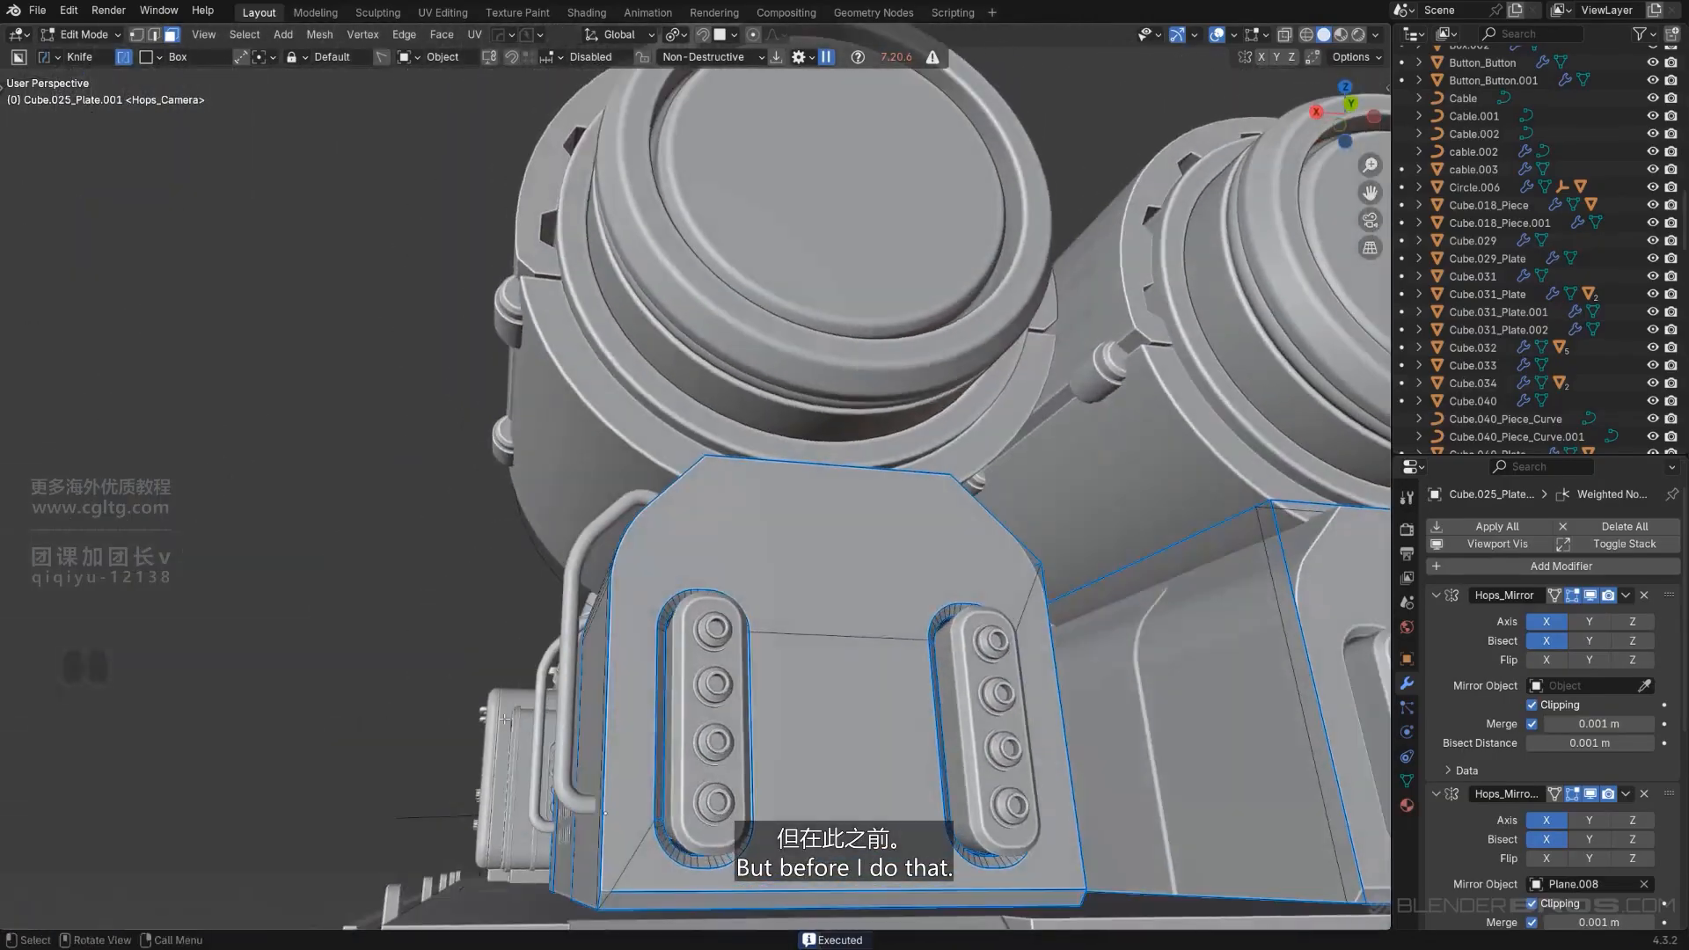
alt+middle_drag(711, 730, 704, 695)
key(KP_5)
scroll(710, 475, down, 1)
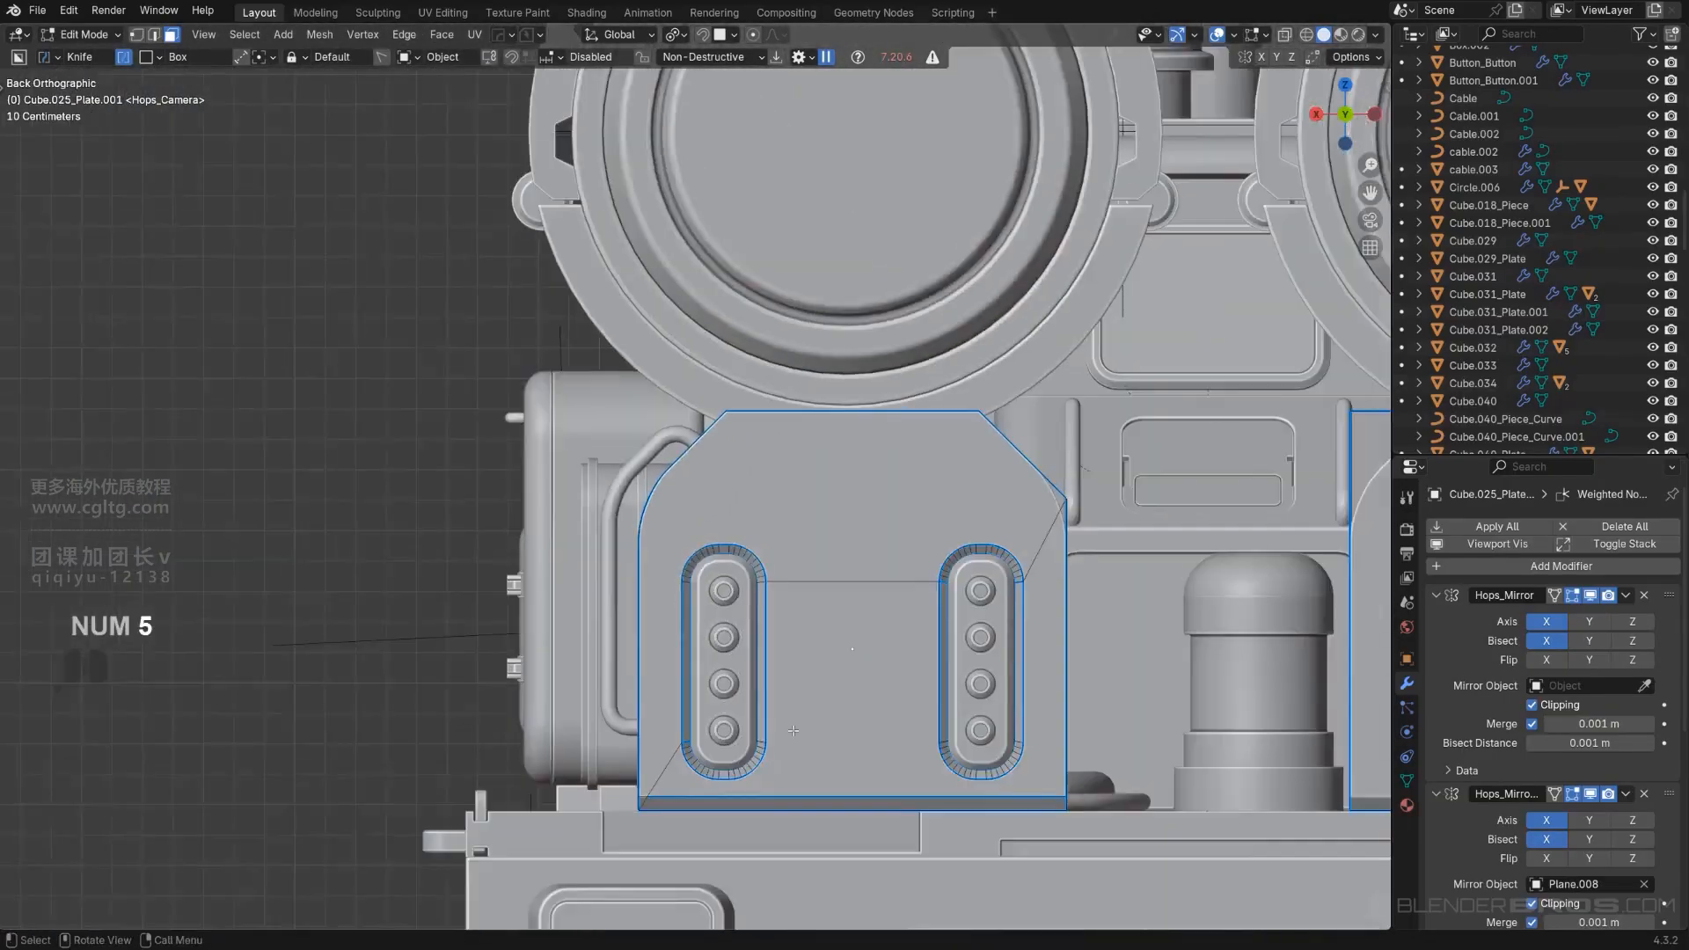
scroll(800, 608, up, 2)
shift+middle_drag(801, 607, 767, 601)
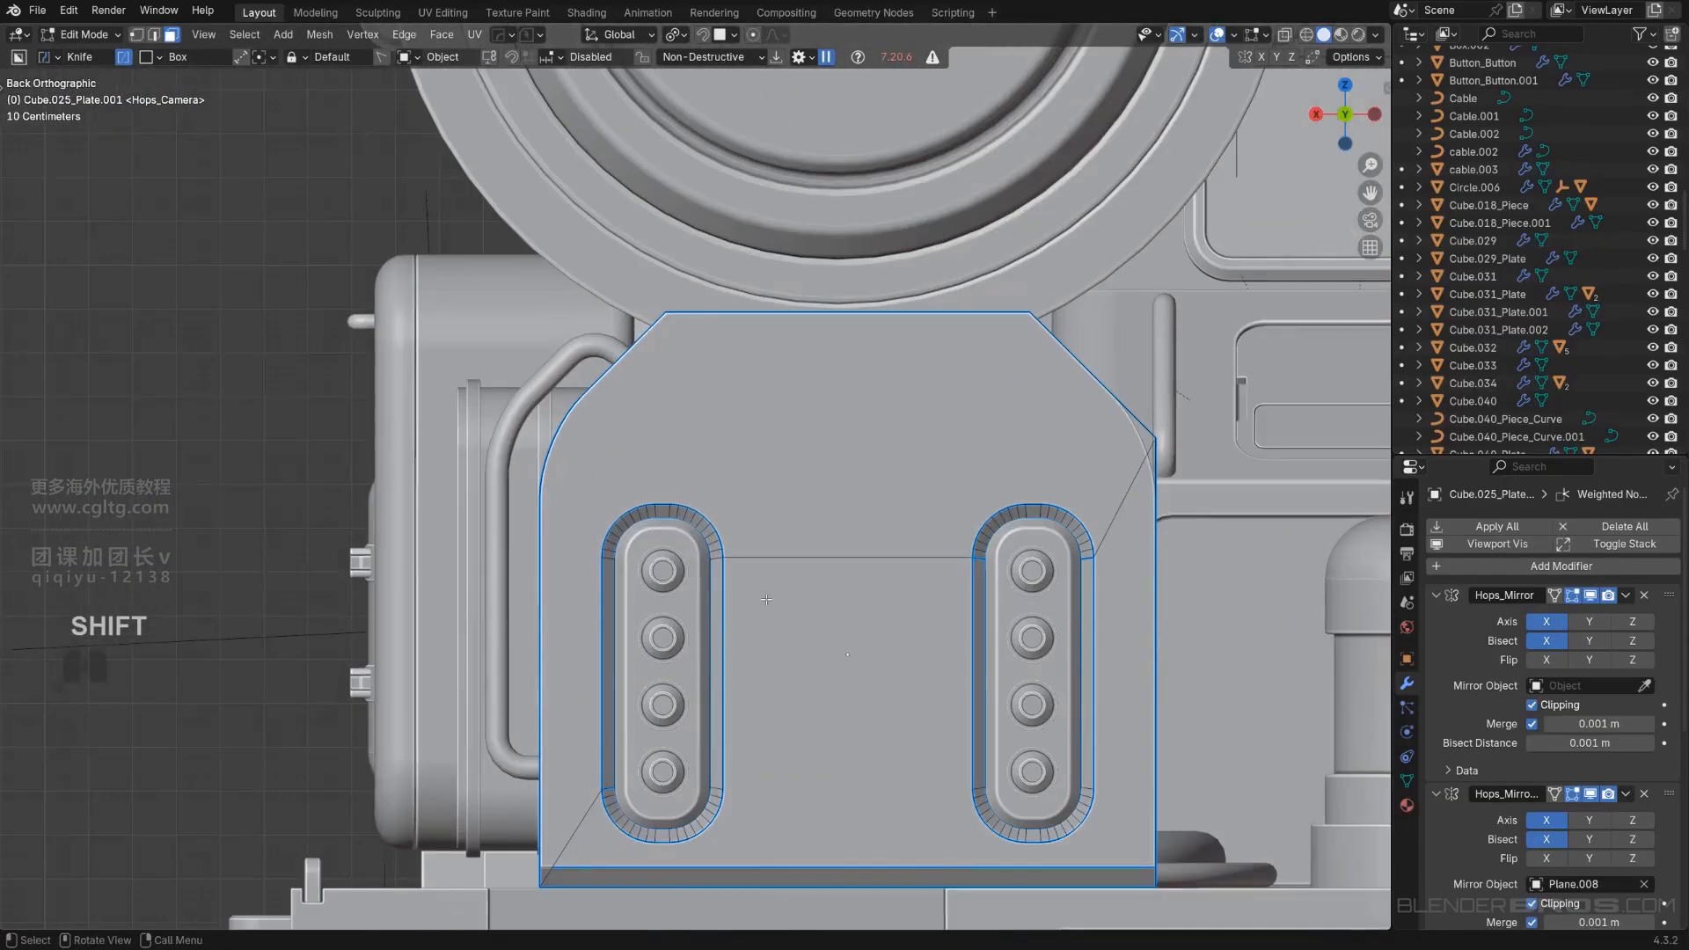
click(544, 710)
shift+click(1124, 768)
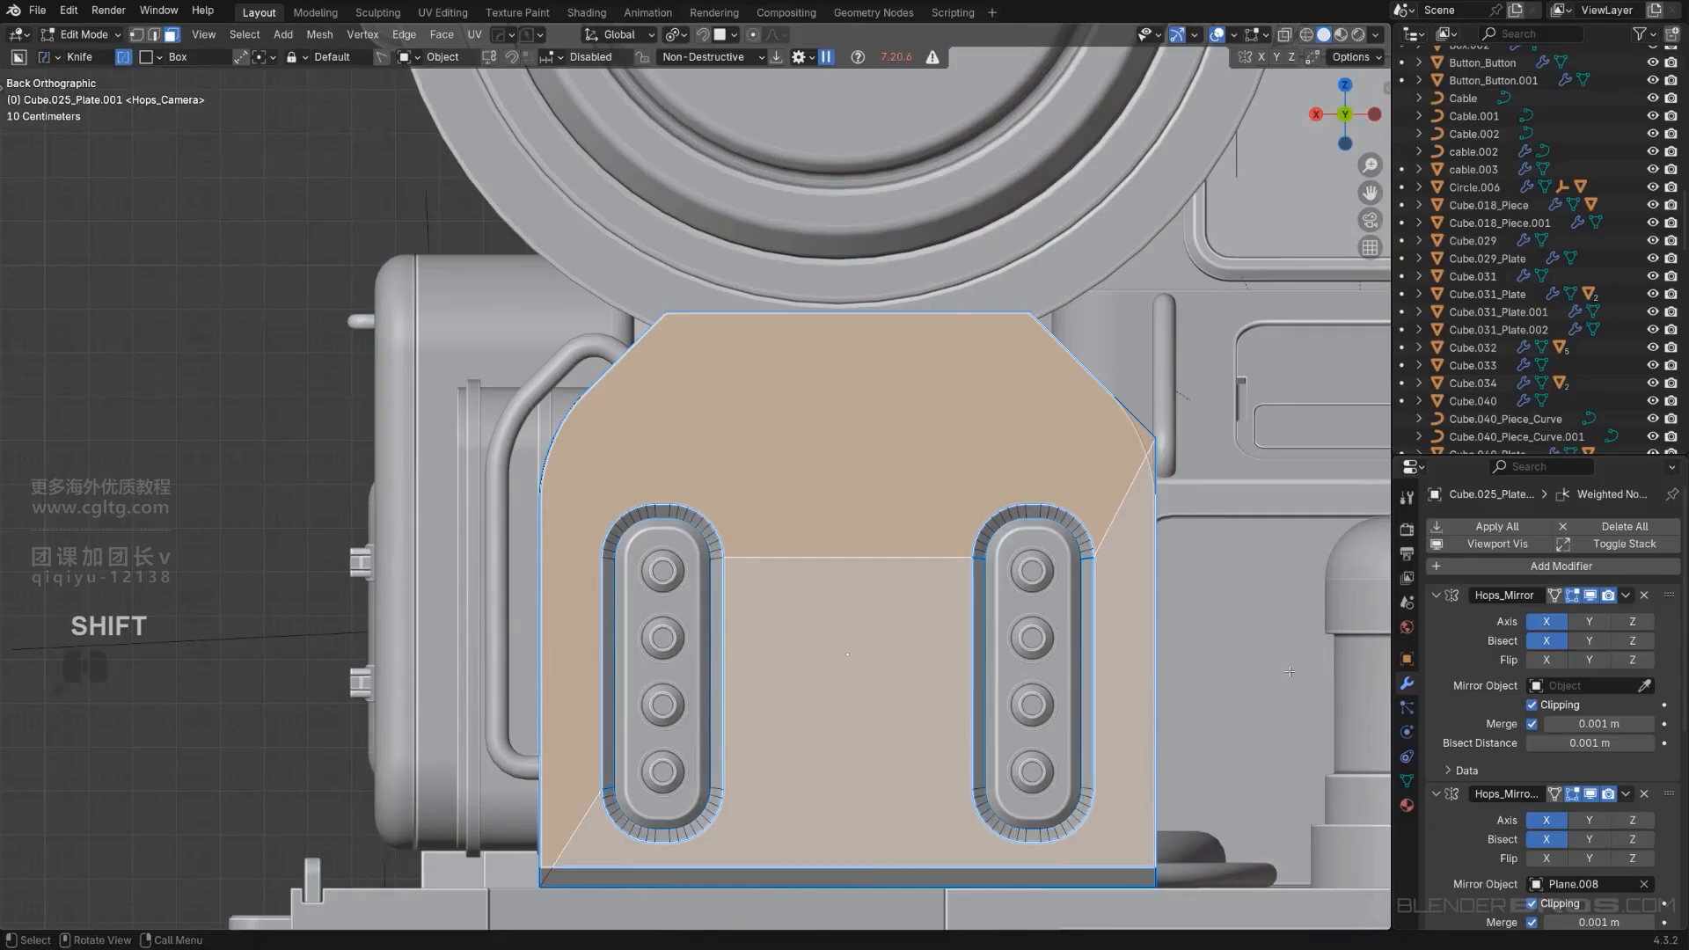
key(i)
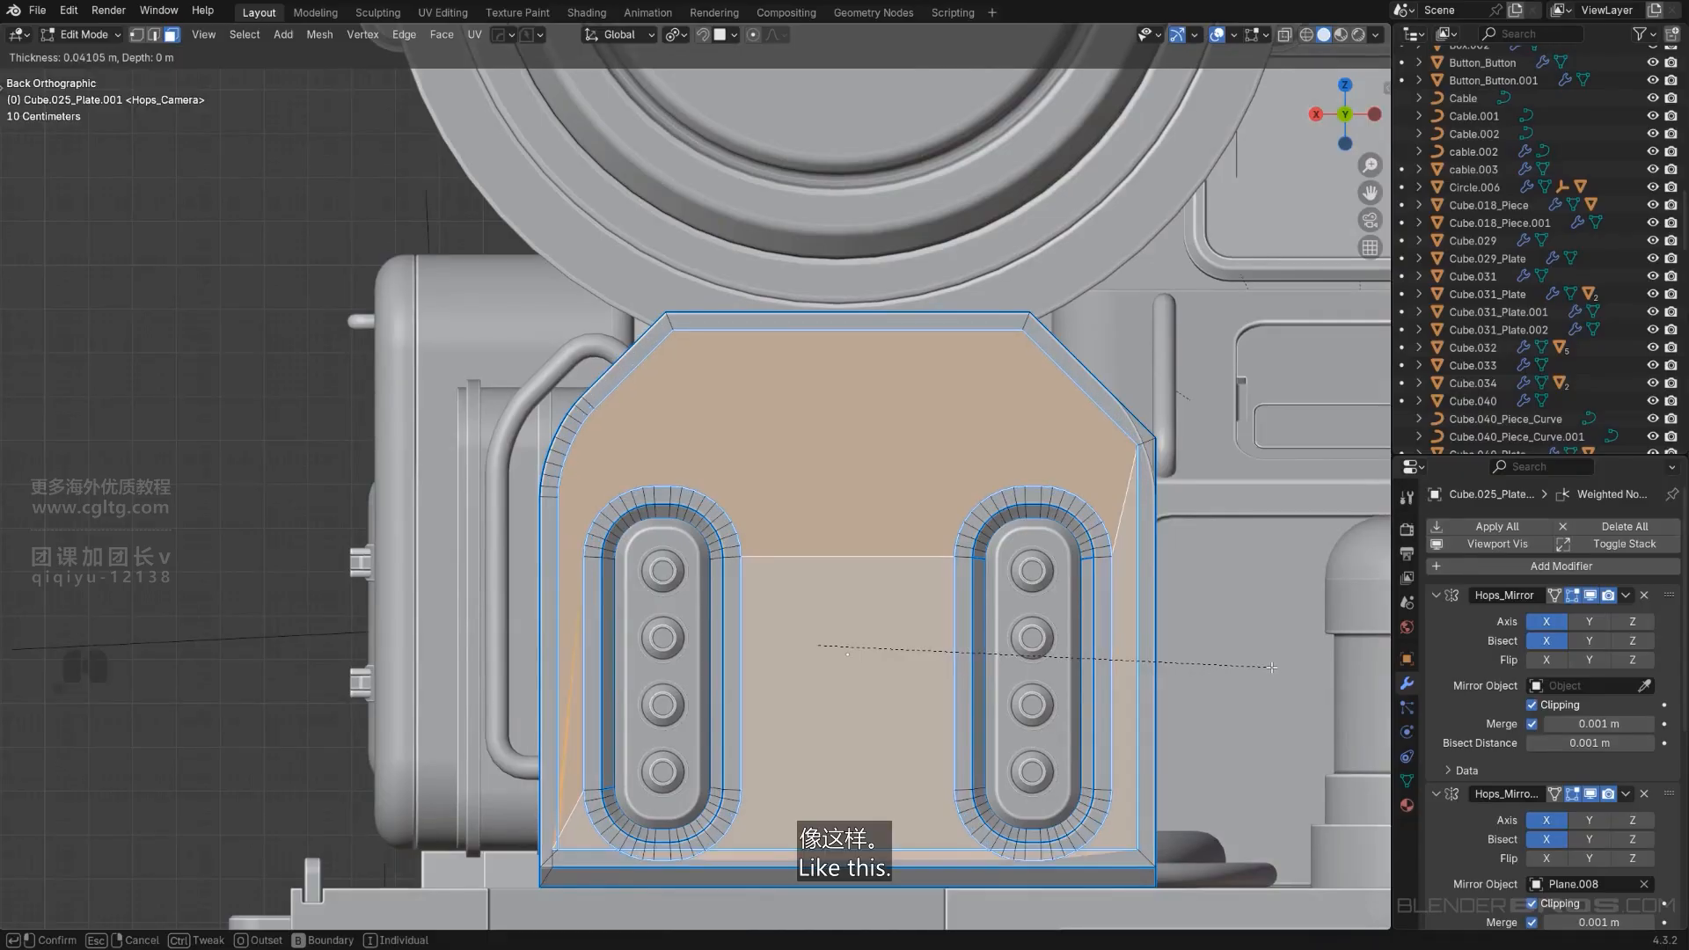
click(1275, 668)
Dissolve the inset's lower horizontal edge on the housing's rear face.
scroll(748, 834, up, 3)
shift+middle_drag(748, 835, 931, 602)
scroll(931, 602, up, 1)
key(Tab)
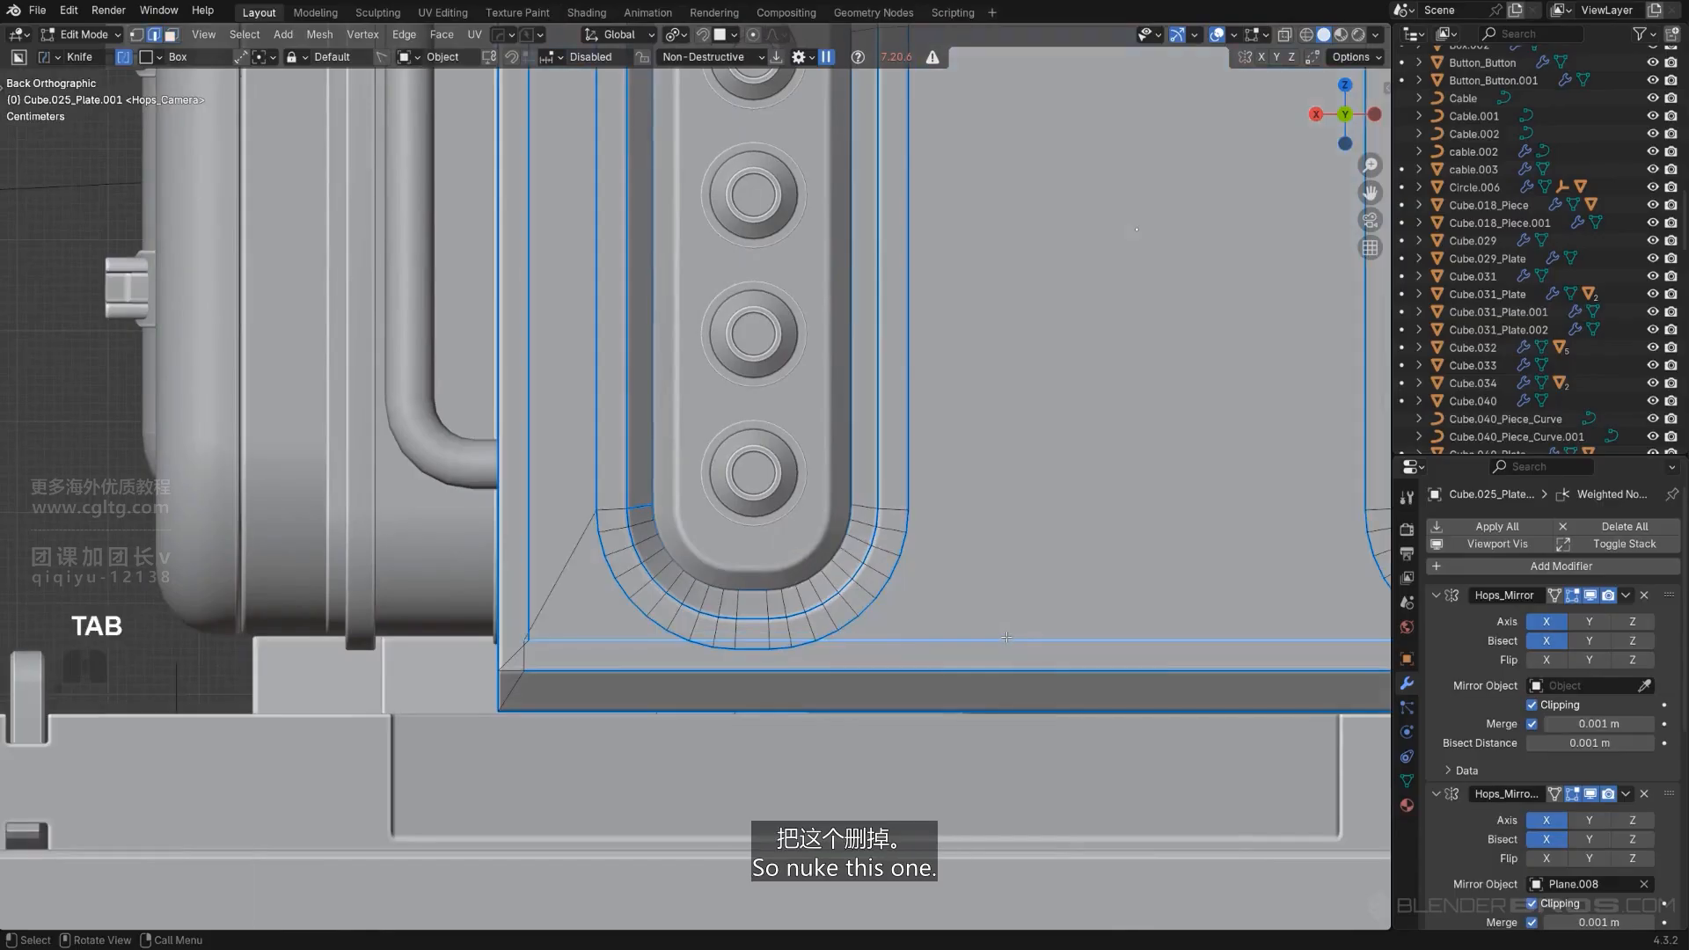
key(x)
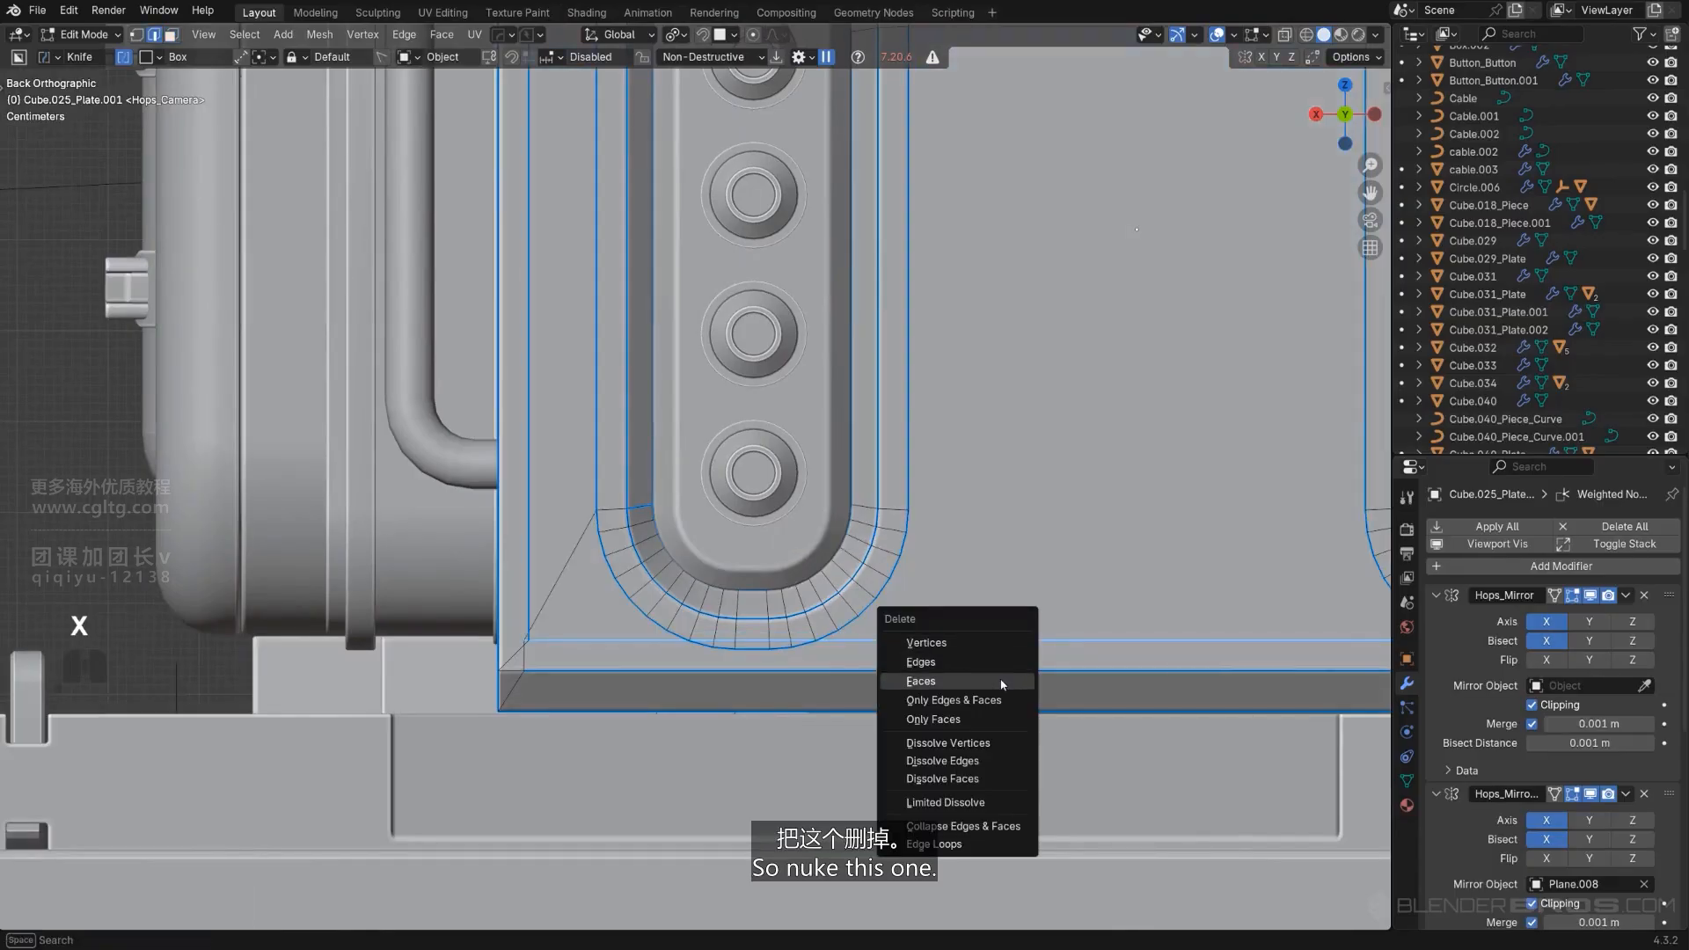
click(992, 760)
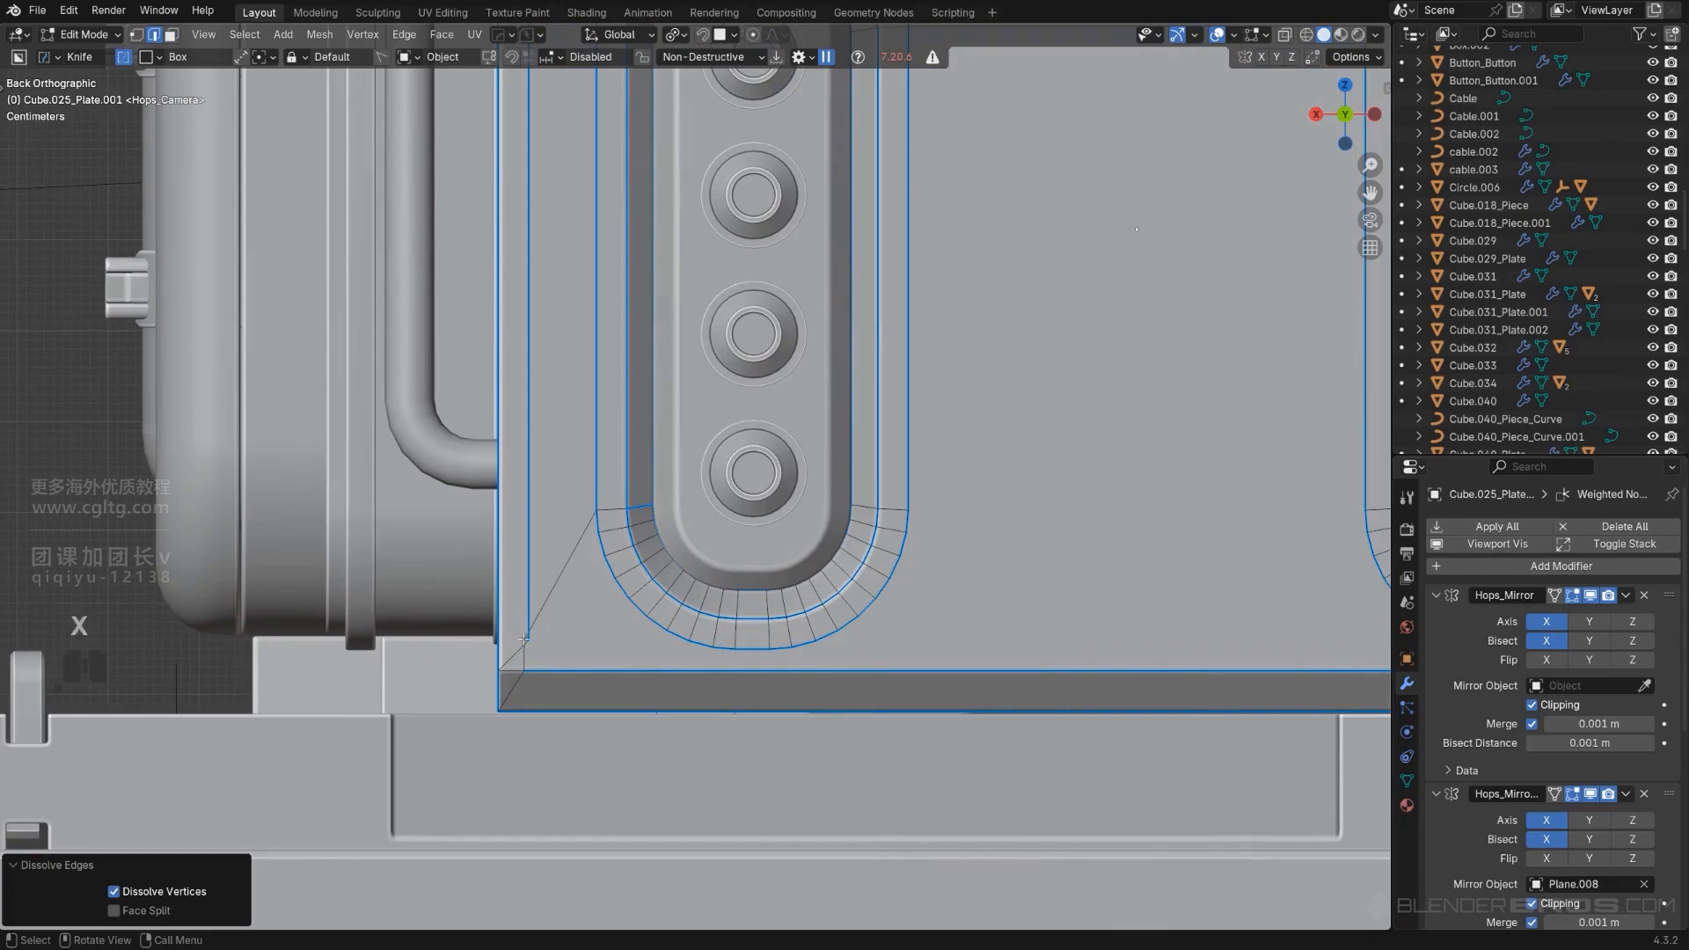
Align the two vertices at the inset's lower outer corner vertically and merge them at the bottom edge.
scroll(524, 640, up, 3)
key(Tab)
click(398, 760)
shift+middle_drag(443, 743, 581, 629)
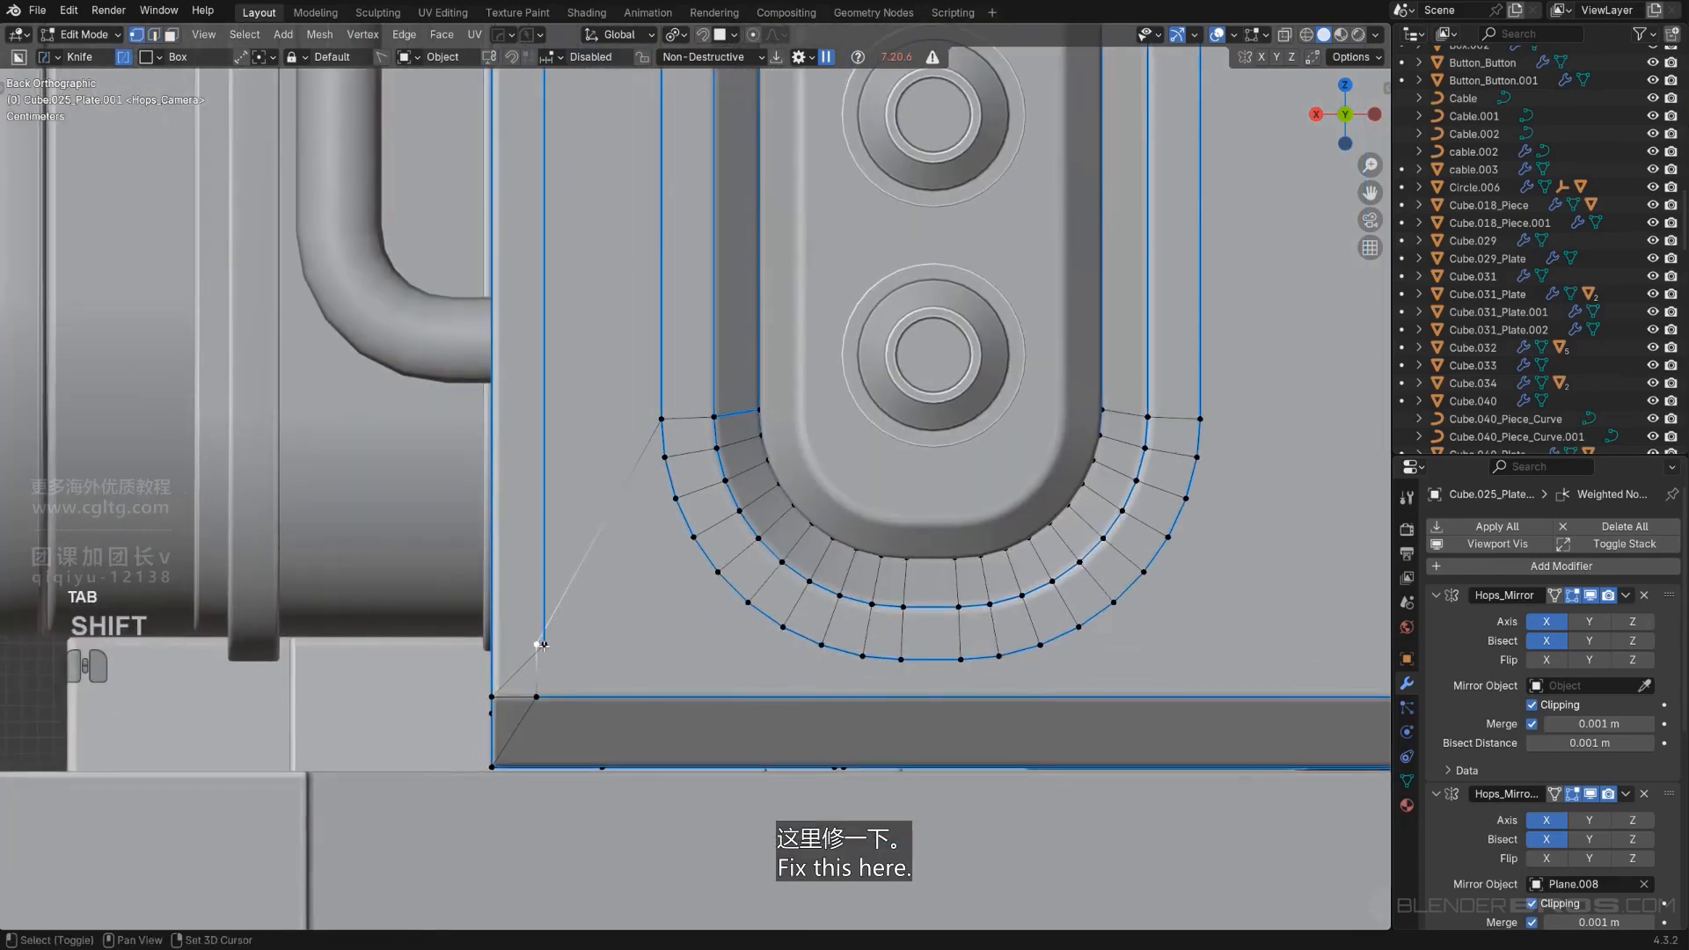
shift+click(536, 697)
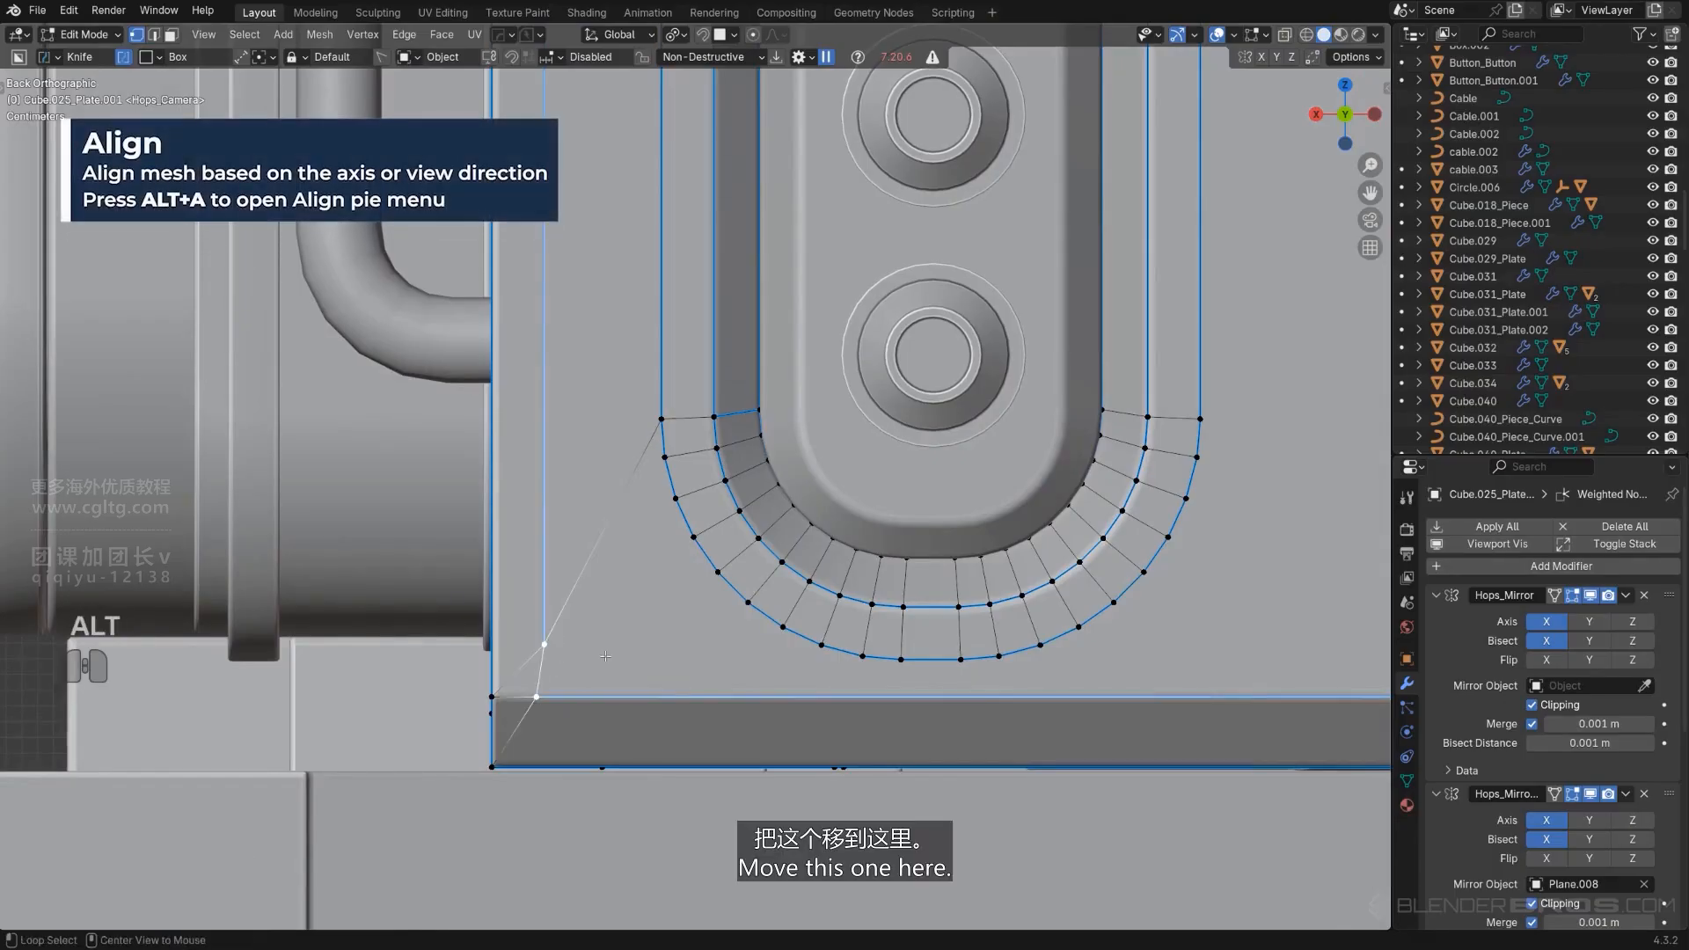
click(676, 673)
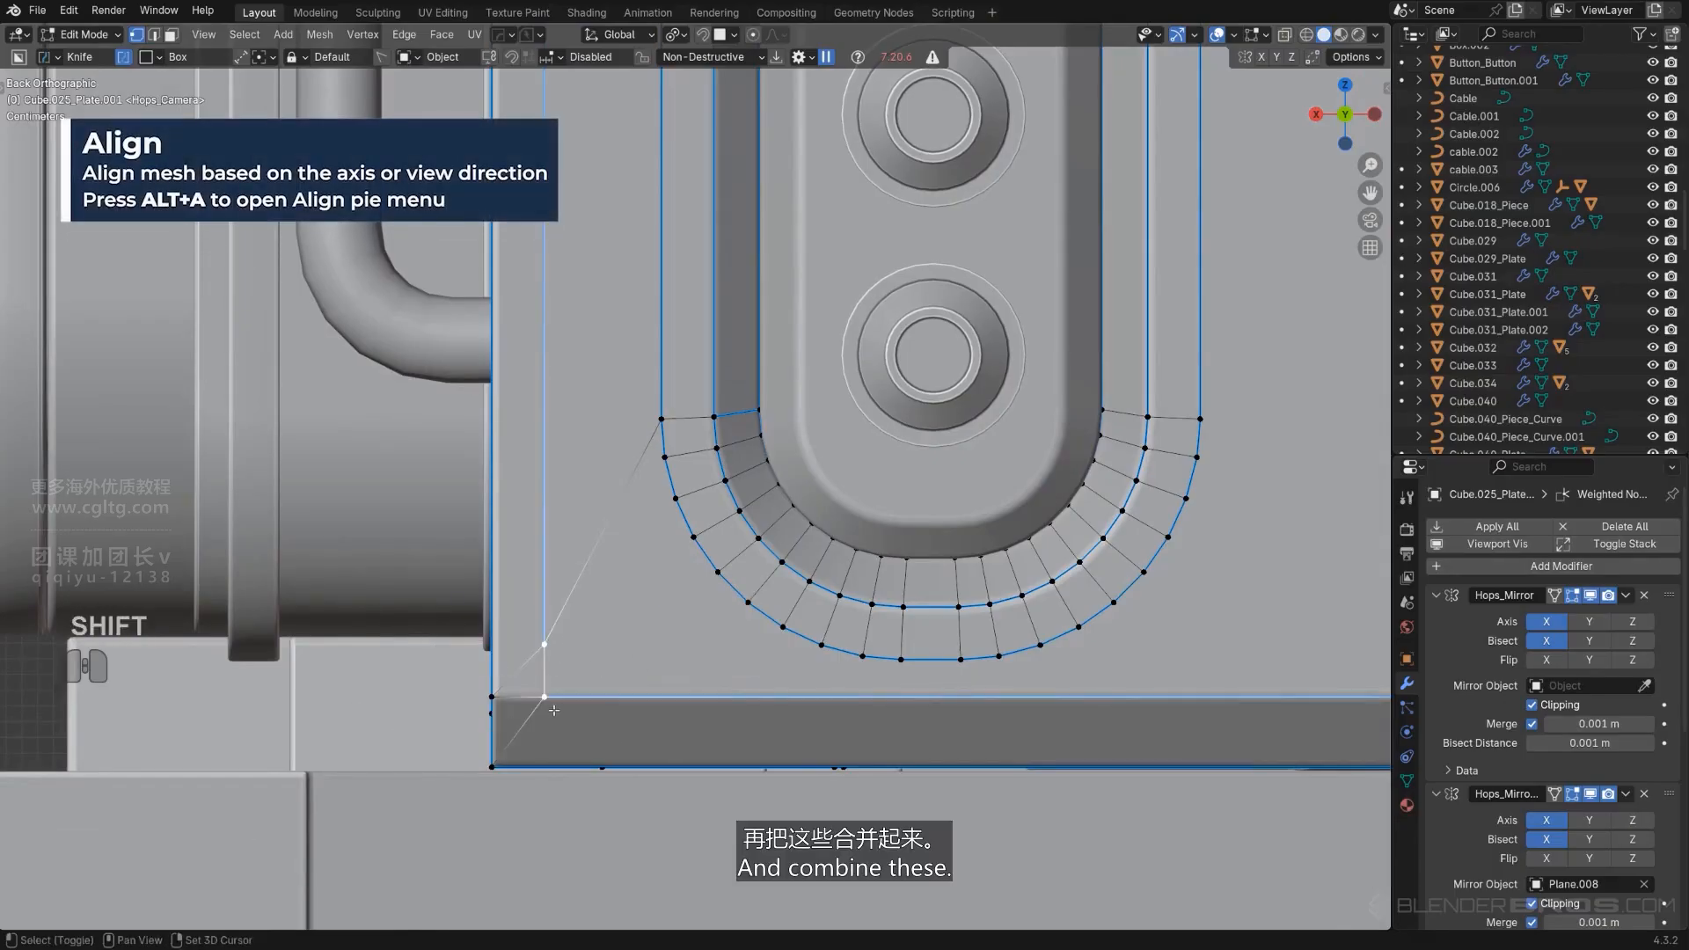
key(1)
Dissolve the unneeded diagonal edge at the housing's lower corner and finish editing the mesh.
key(Tab)
click(528, 744)
click(518, 729)
key(x)
click(517, 730)
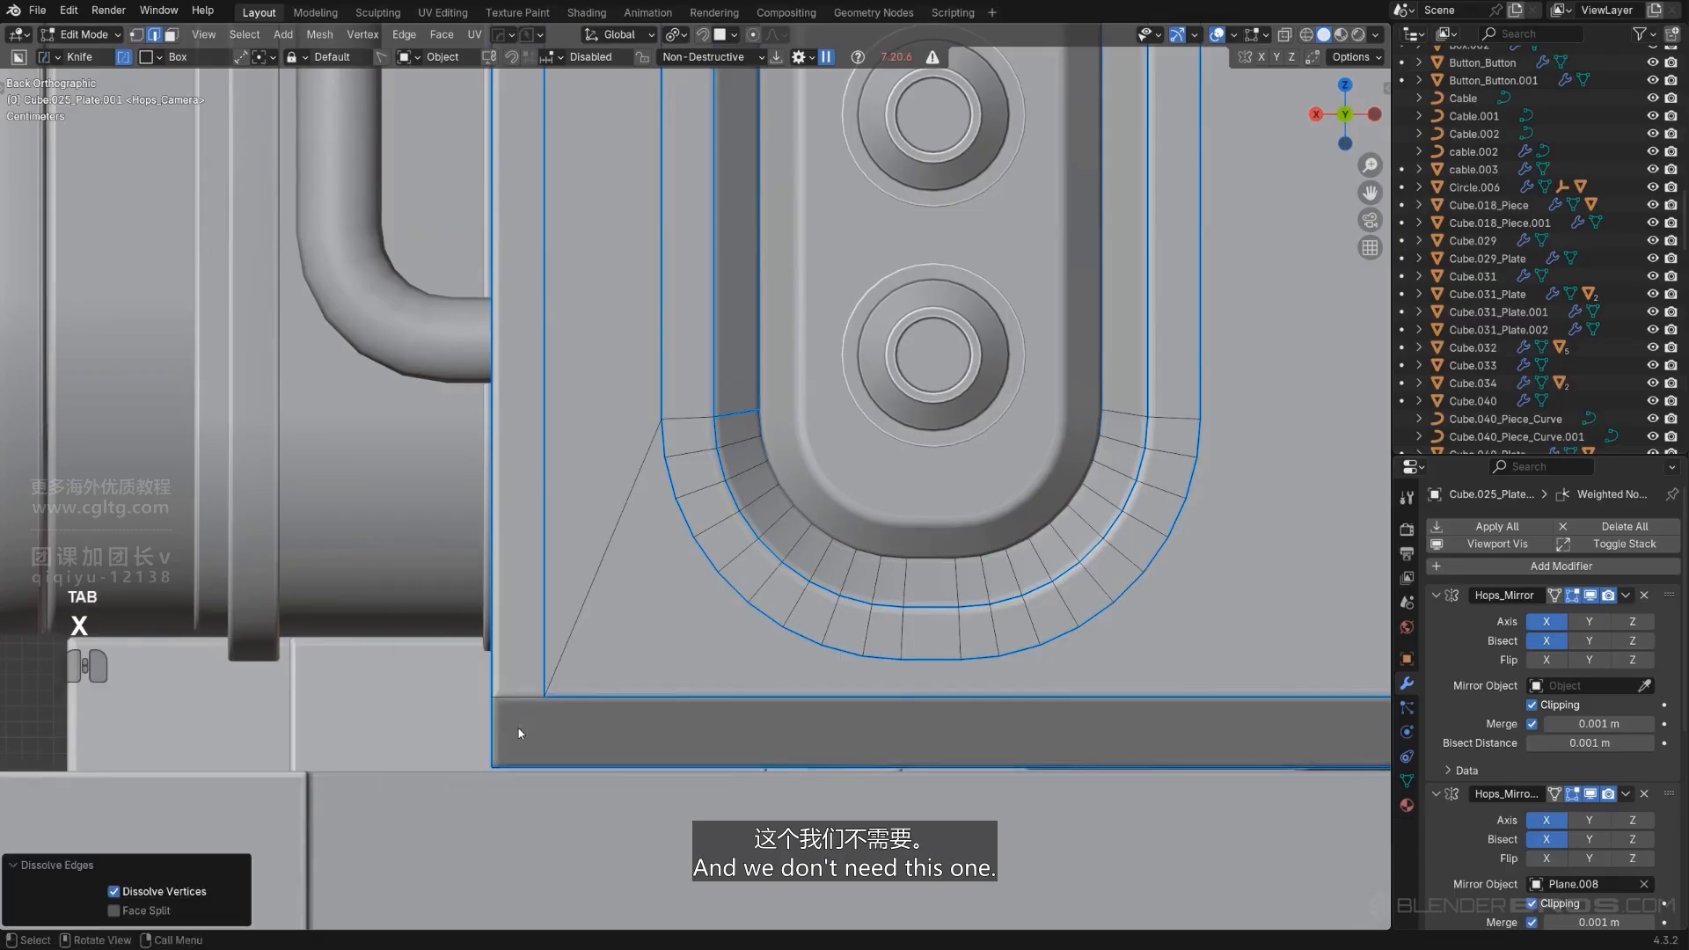
scroll(519, 734, down, 6)
shift+middle_drag(714, 552, 708, 725)
scroll(708, 725, up, 4)
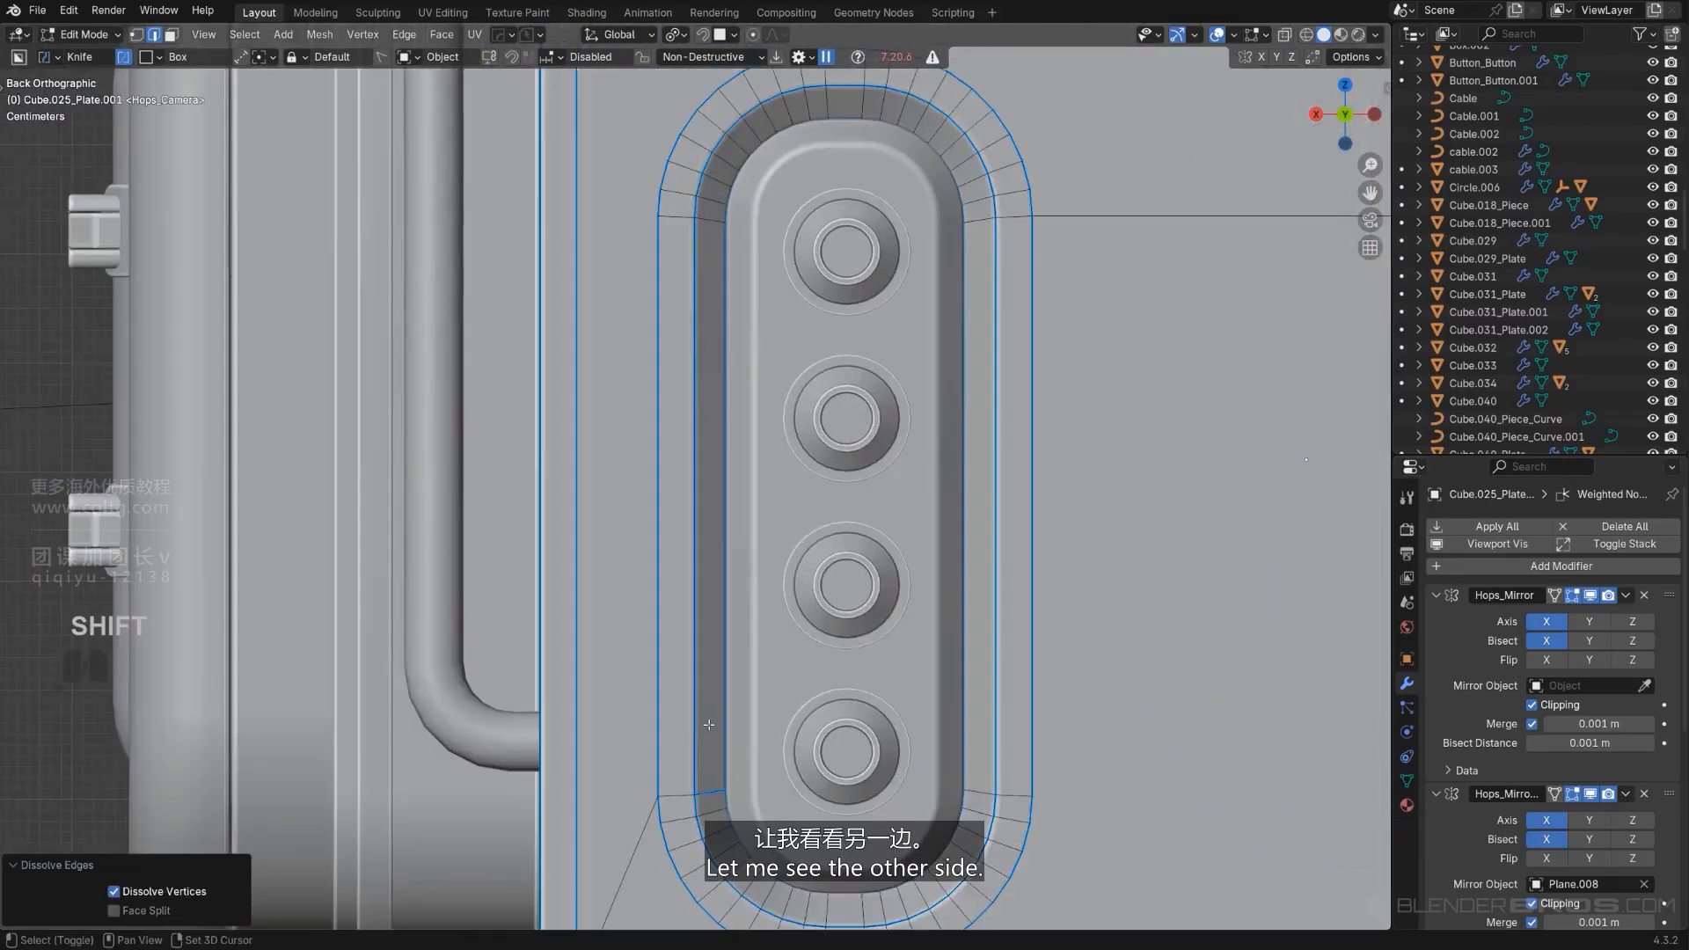
scroll(710, 725, down, 4)
shift+middle_drag(1070, 398, 852, 530)
scroll(860, 520, down, 1)
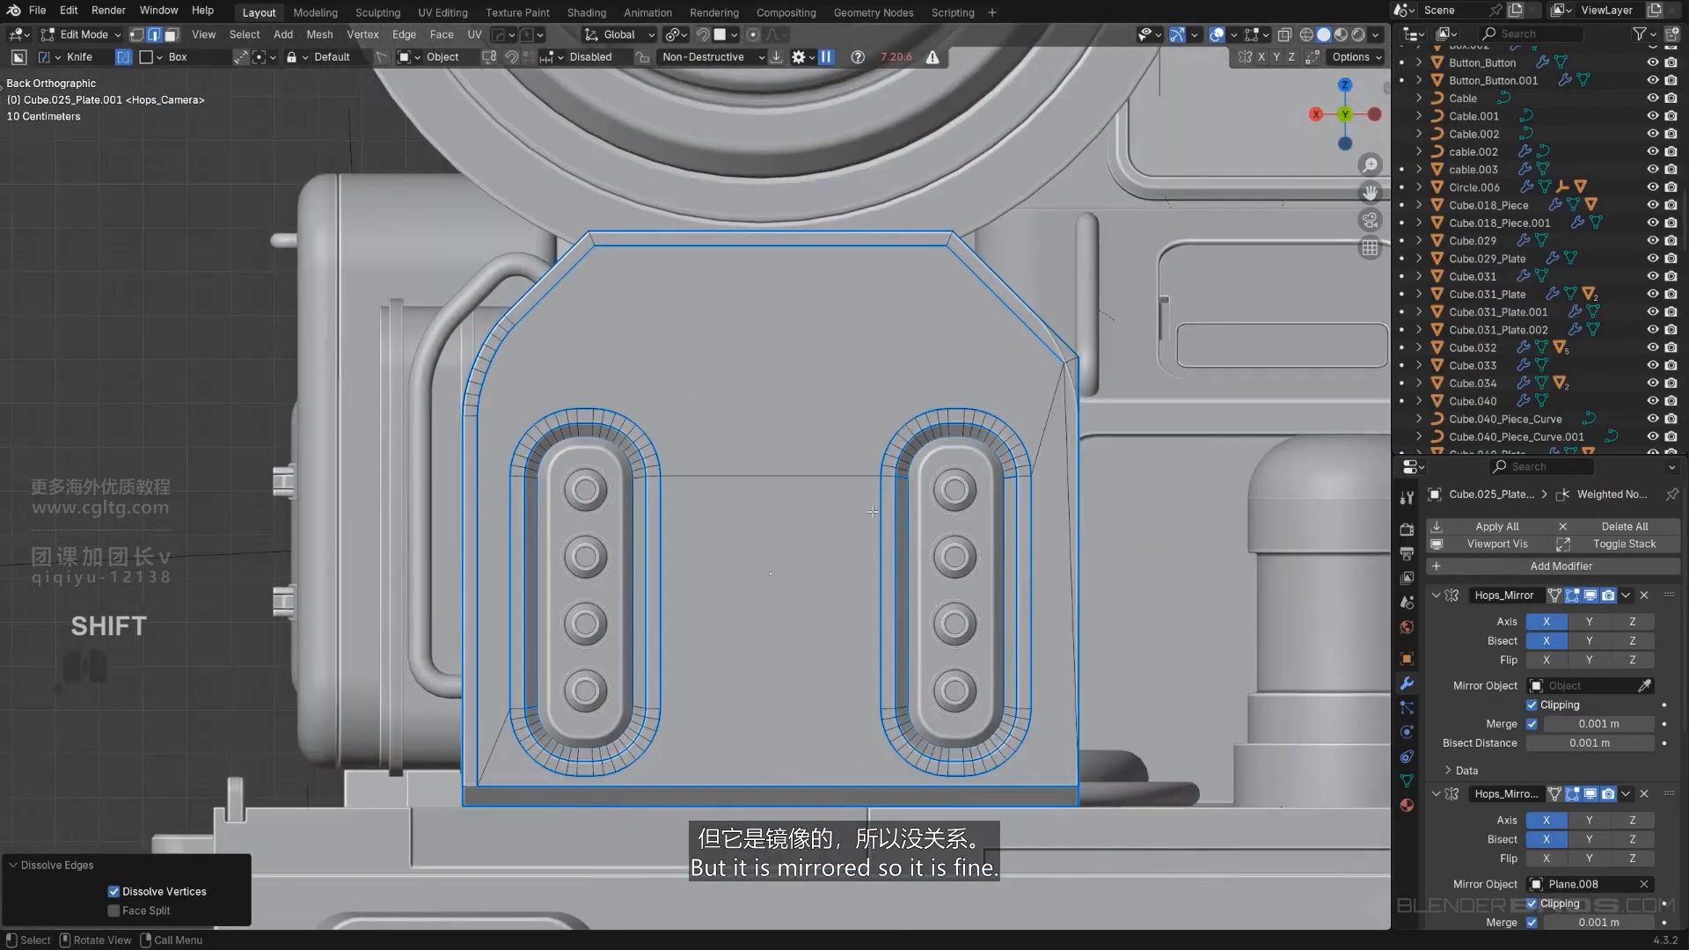
key(Tab)
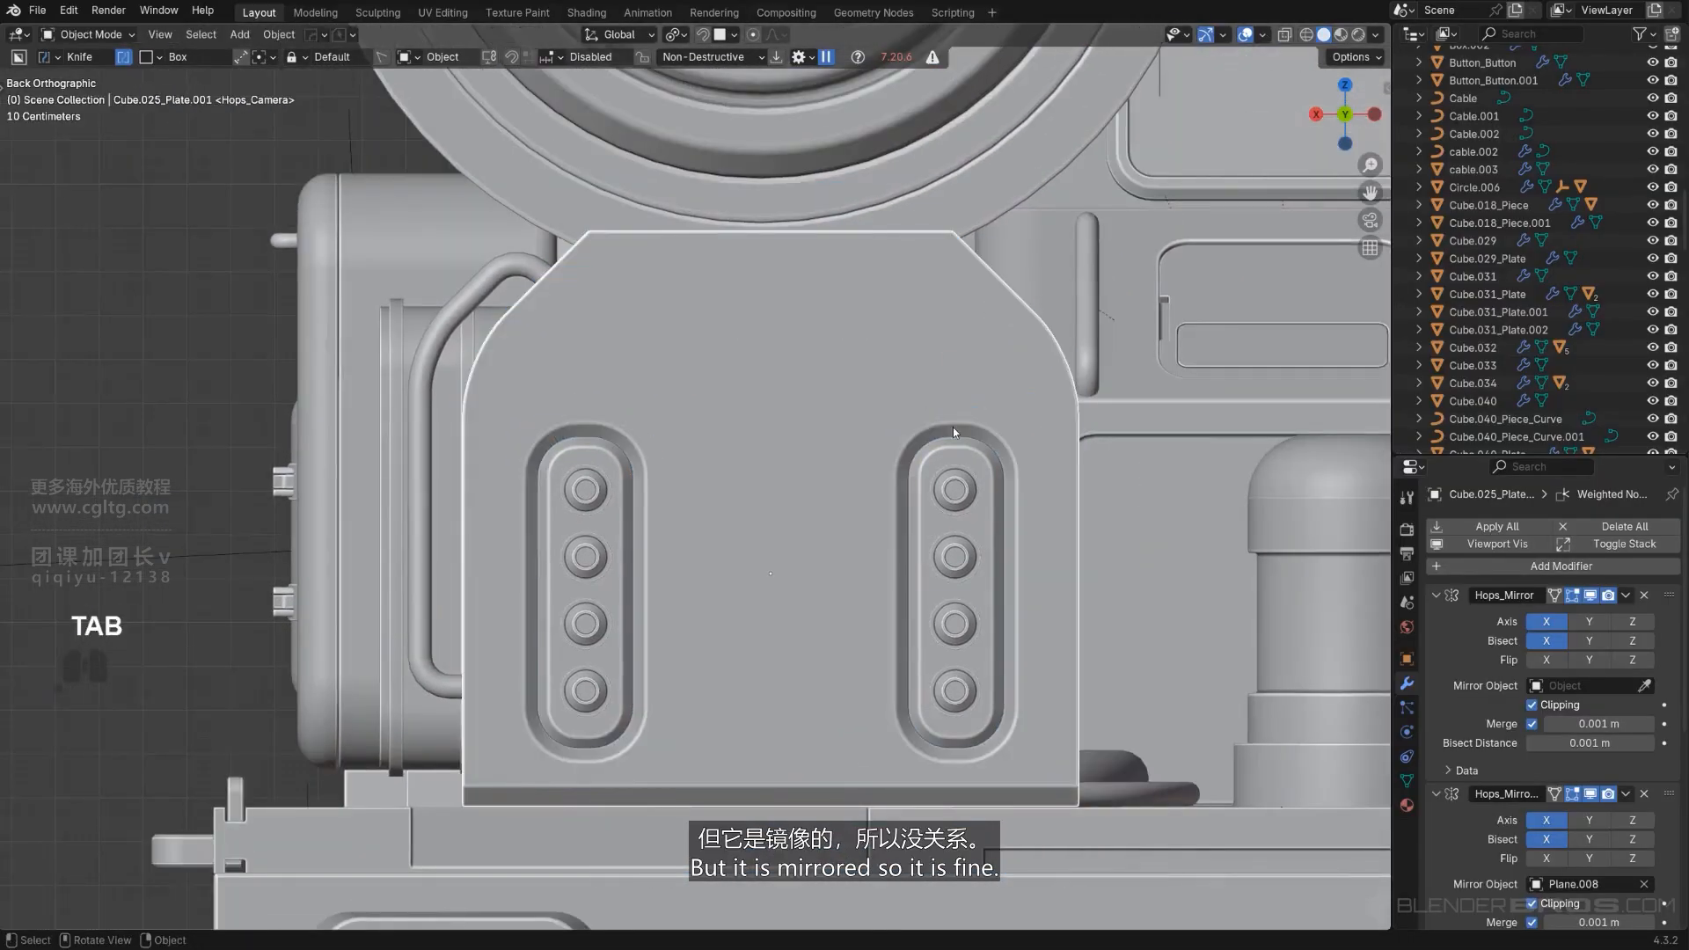
Open the base housing's mesh for editing and isolate it in local view.
key(Tab)
shift+middle_drag(954, 433, 1027, 393)
scroll(1027, 393, up, 2)
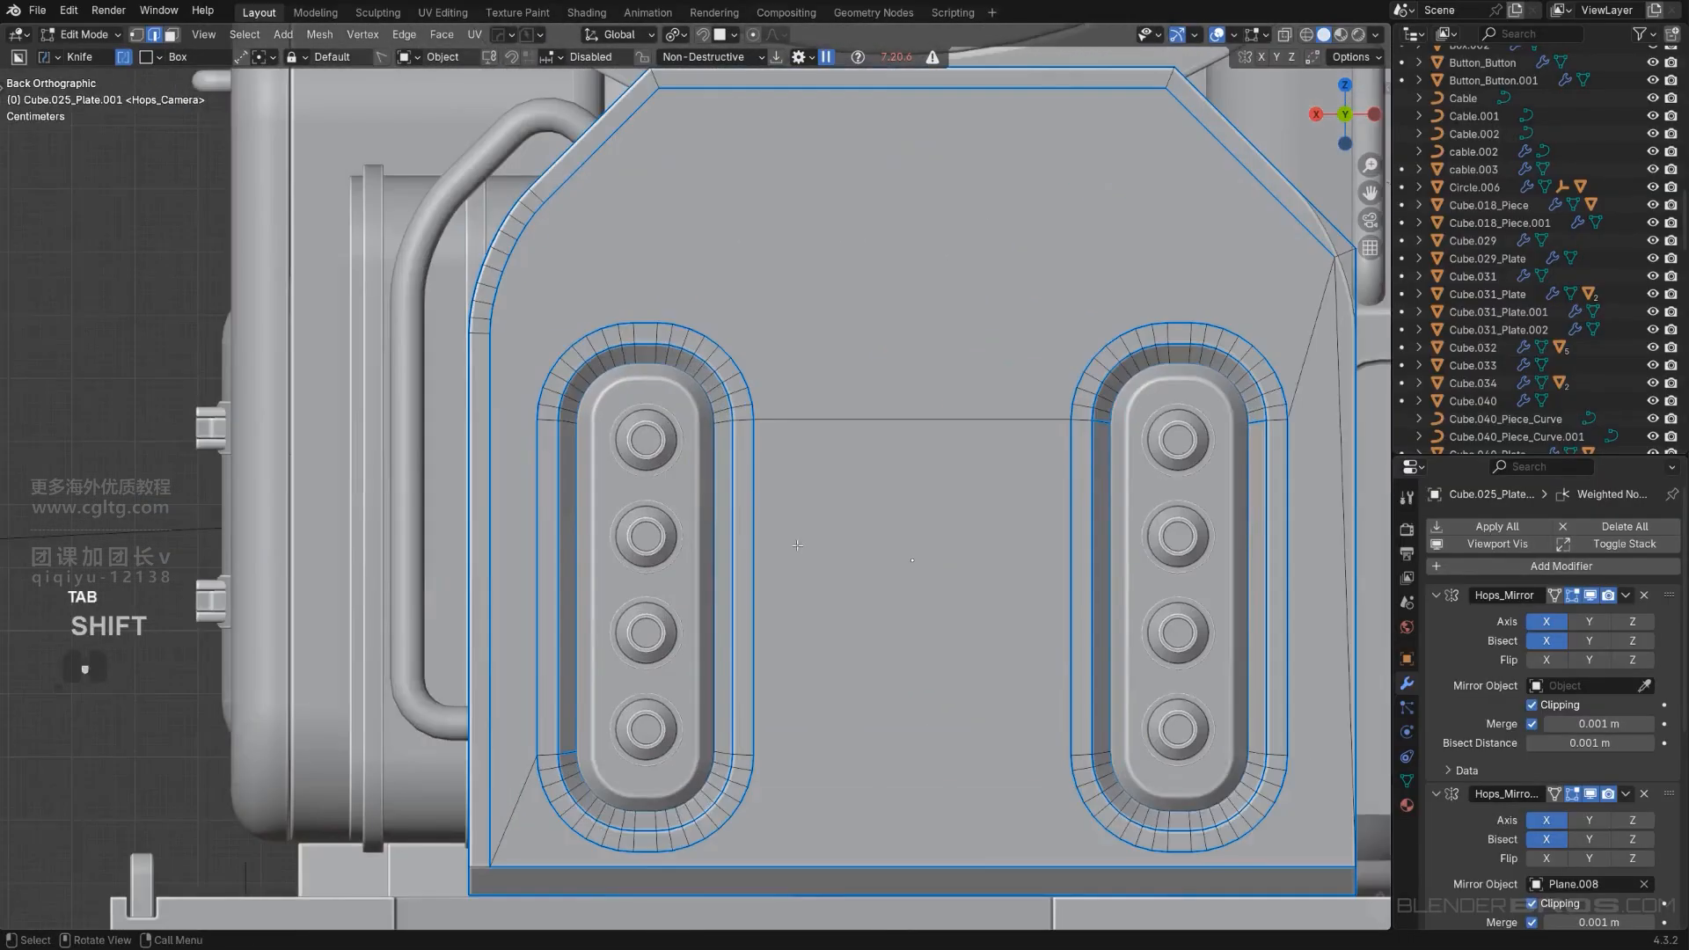
scroll(1027, 393, down, 3)
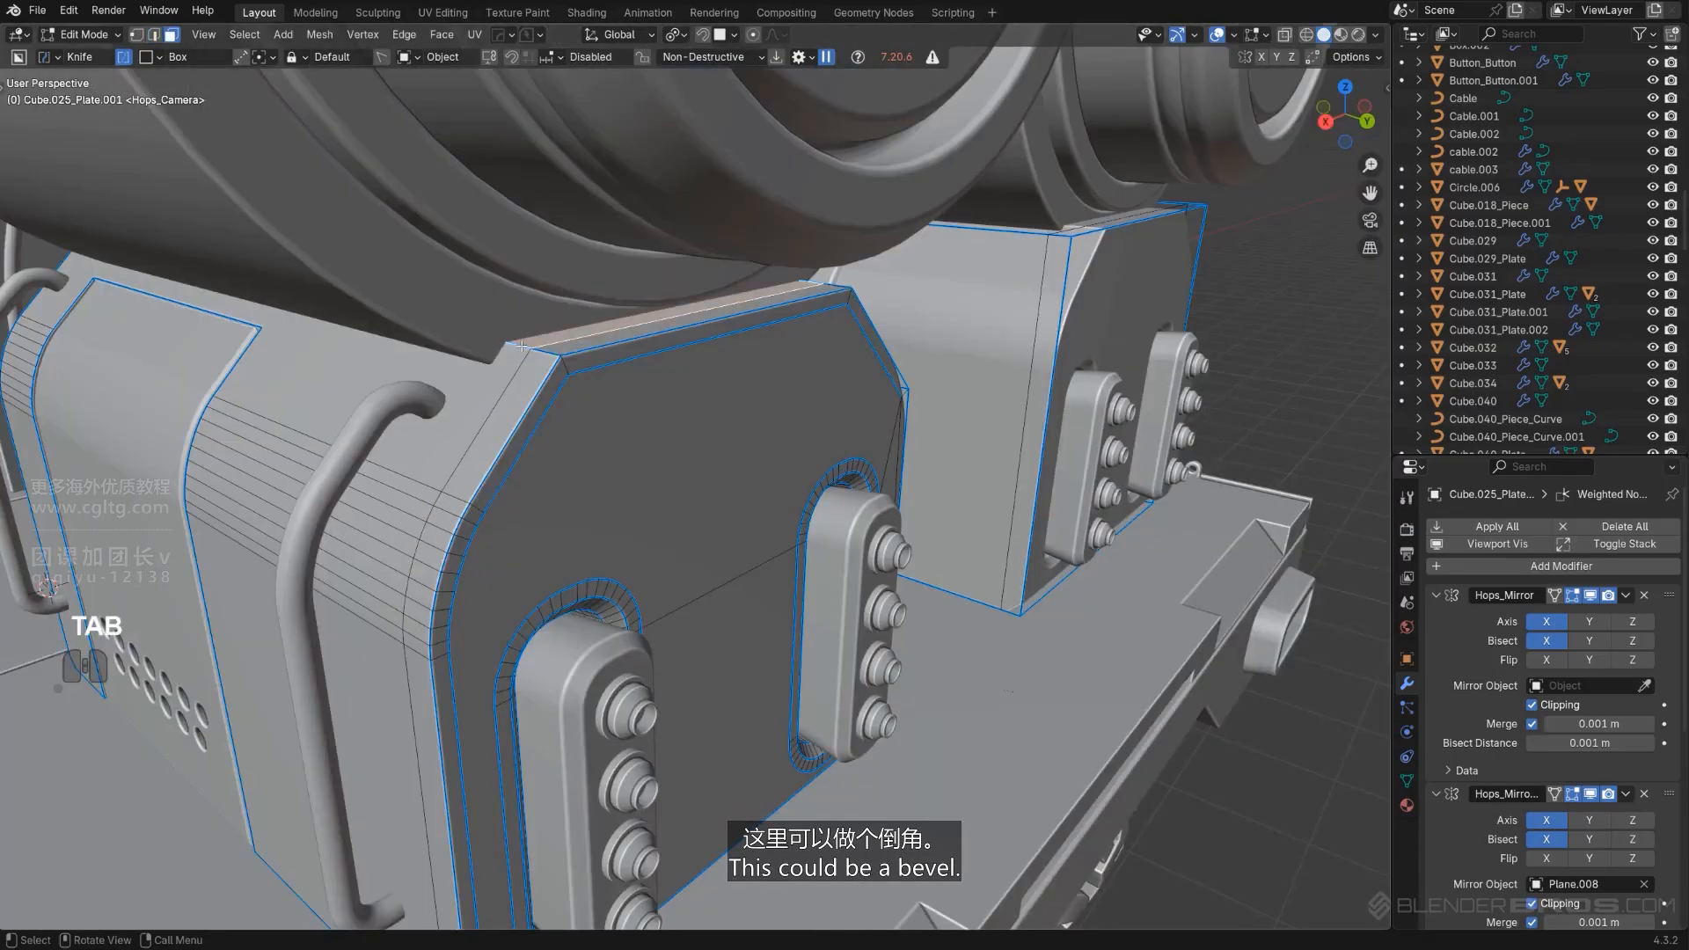
key(slash)
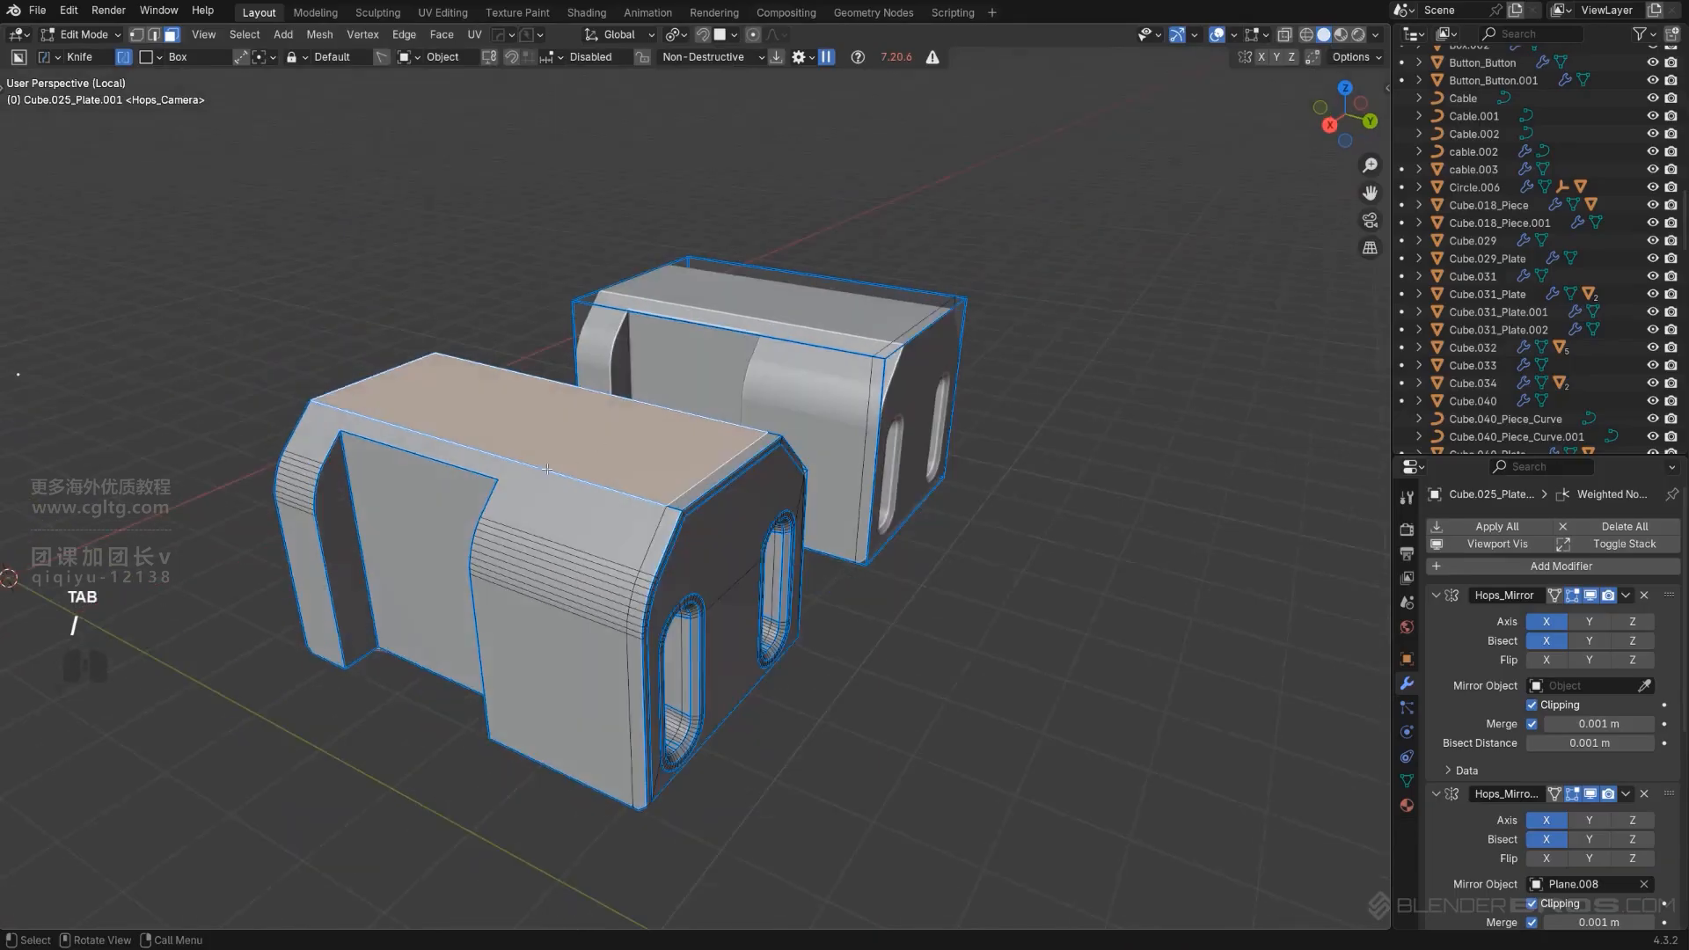
scroll(670, 520, up, 3)
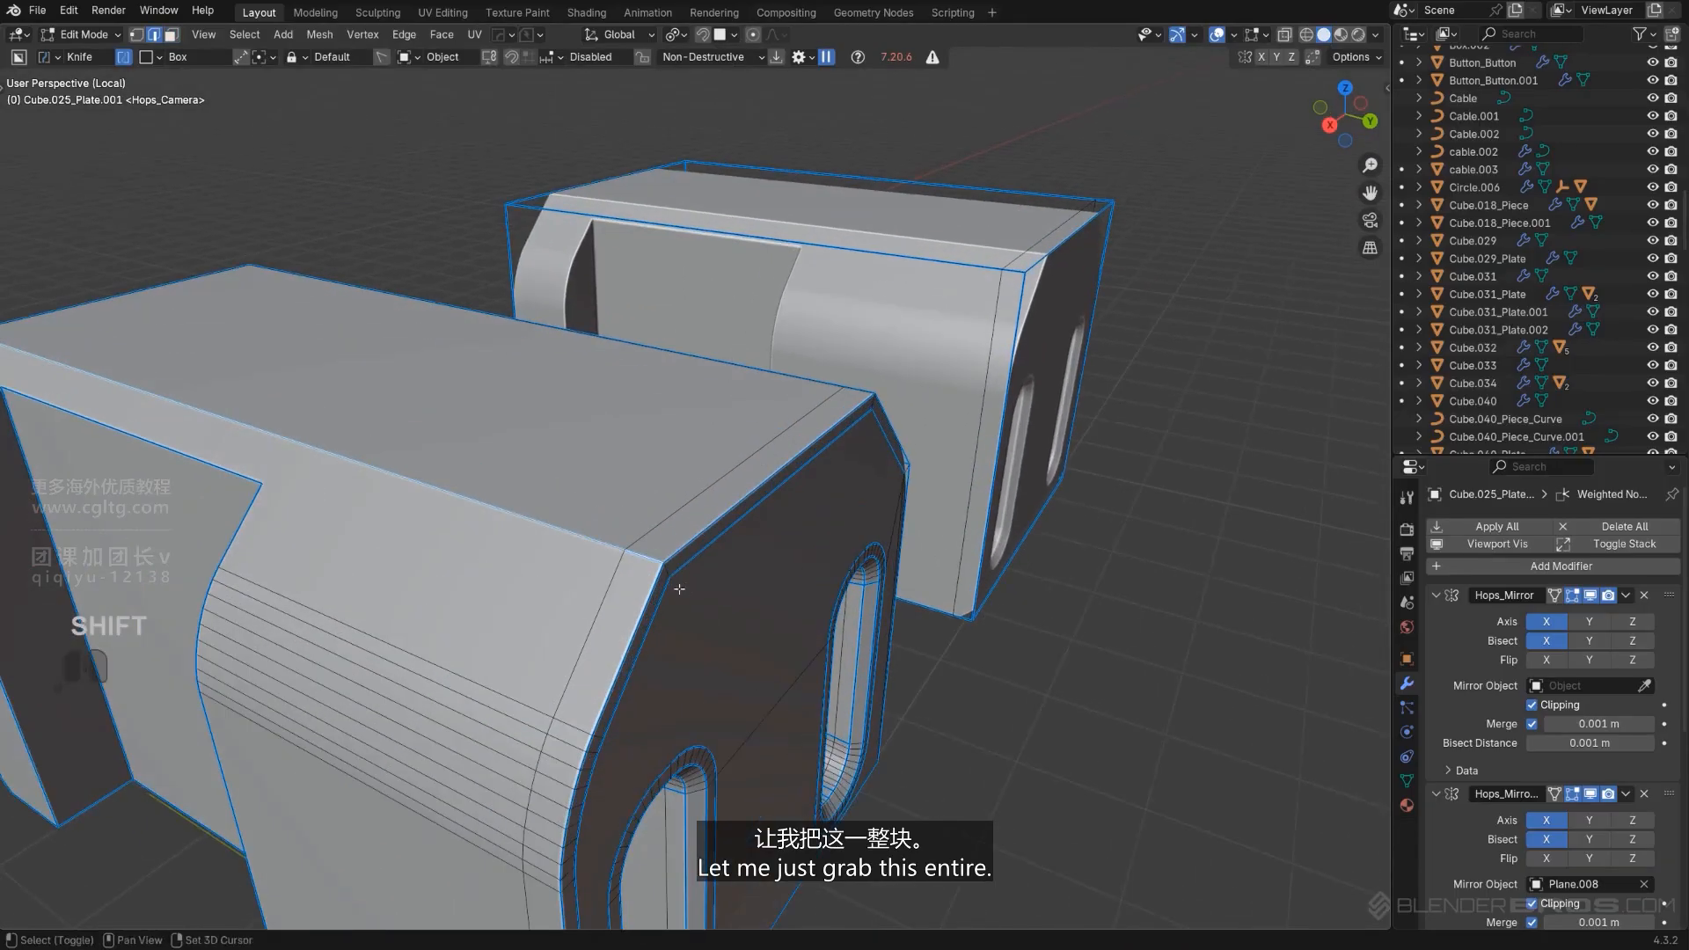
Join the housing's upper outer corner vertex to the neighbouring inner border vertex on the vented end with an edge.
shift+click(670, 572)
middle_drag(670, 572, 528, 501)
key(ctrl+z)
mouse_move(528, 502)
shift+middle_down()
mouse_move(857, 485)
mouse_move(705, 584)
mouse_move(544, 521)
shift+middle_up()
key(Tab)
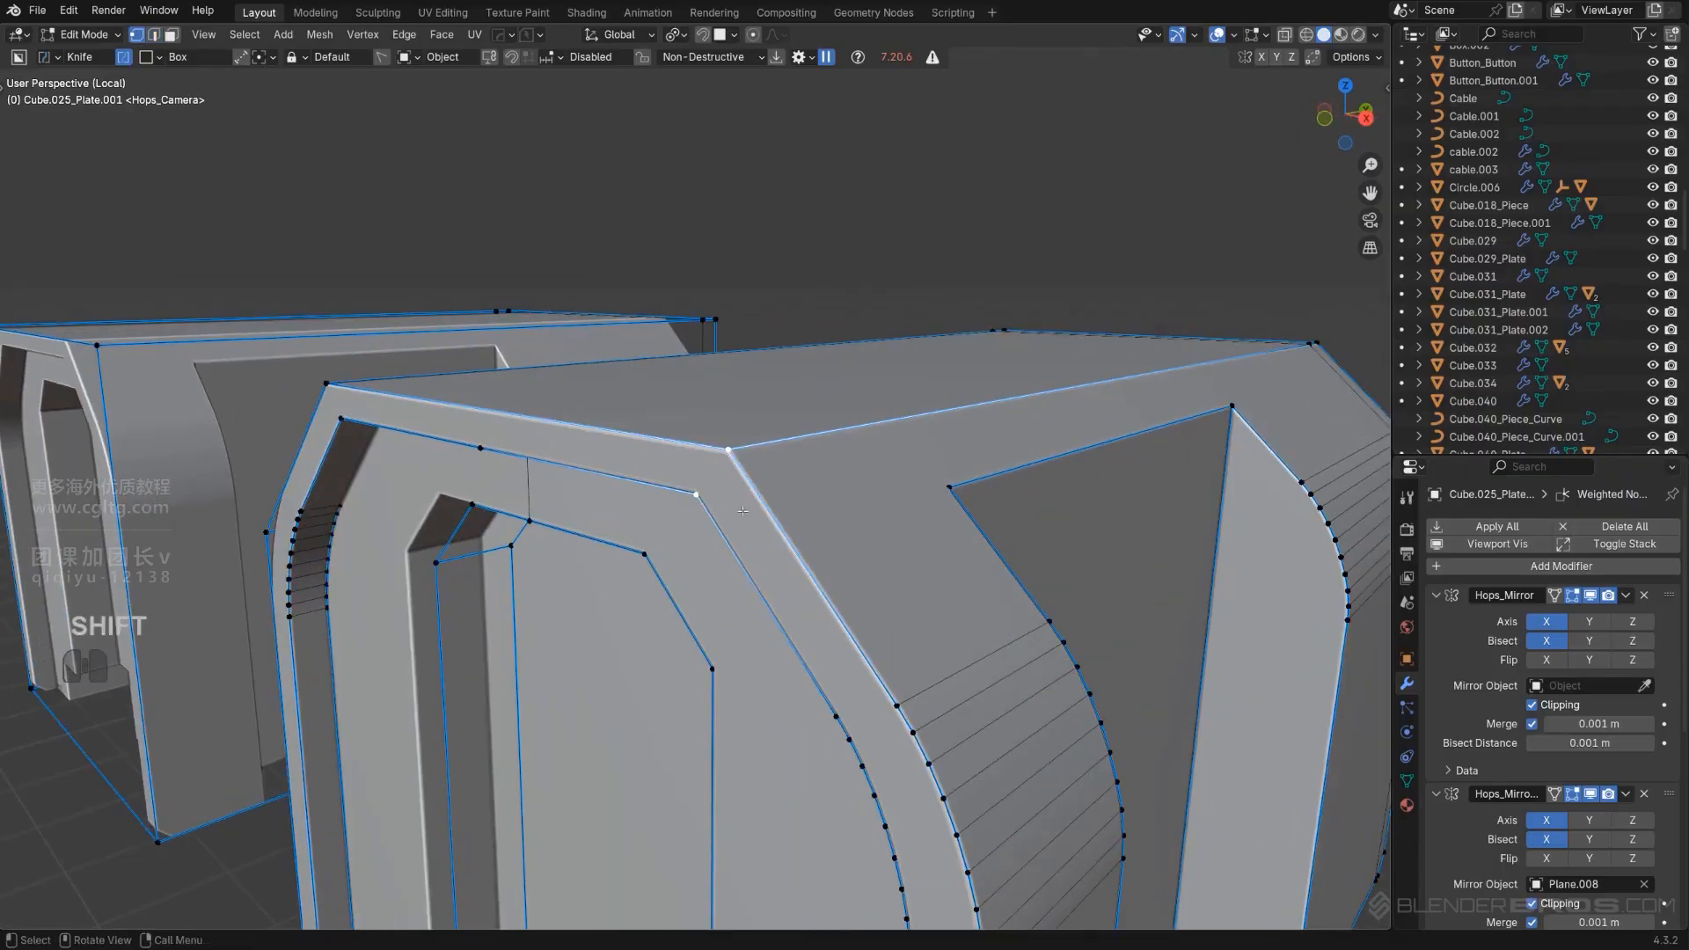
key(j)
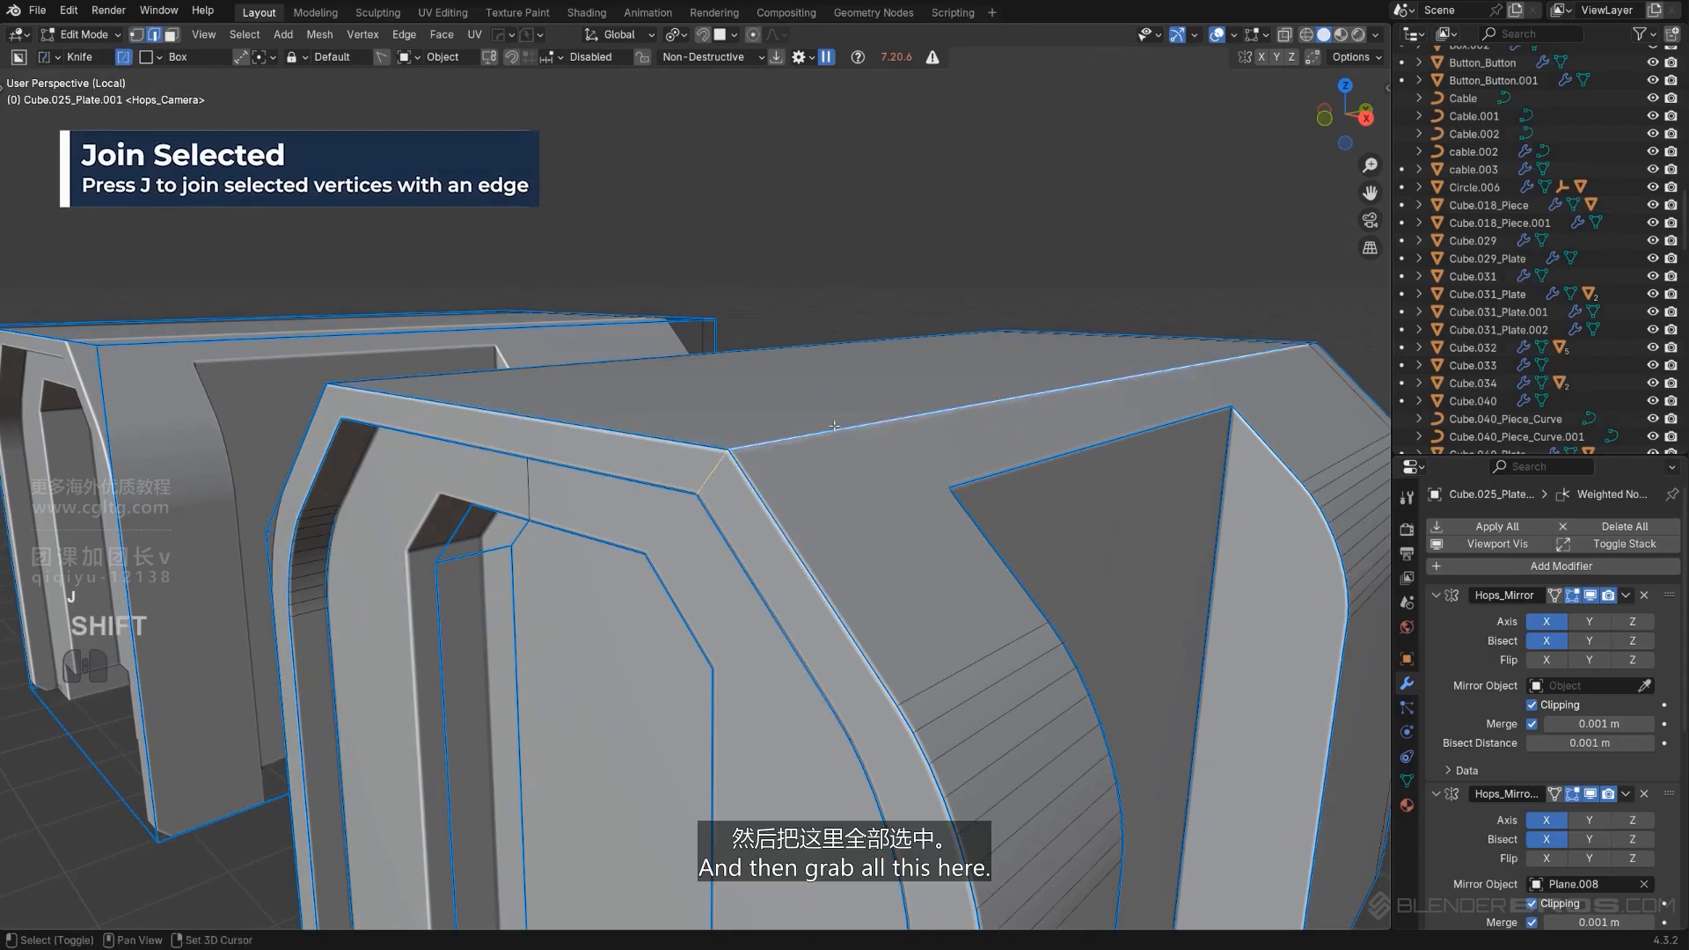
Bevel the housing's long upper edge, including its short corner edges, by about 0.0404 m with 6 segments.
middle_drag(834, 426, 616, 401)
shift+middle_drag(814, 353, 776, 318)
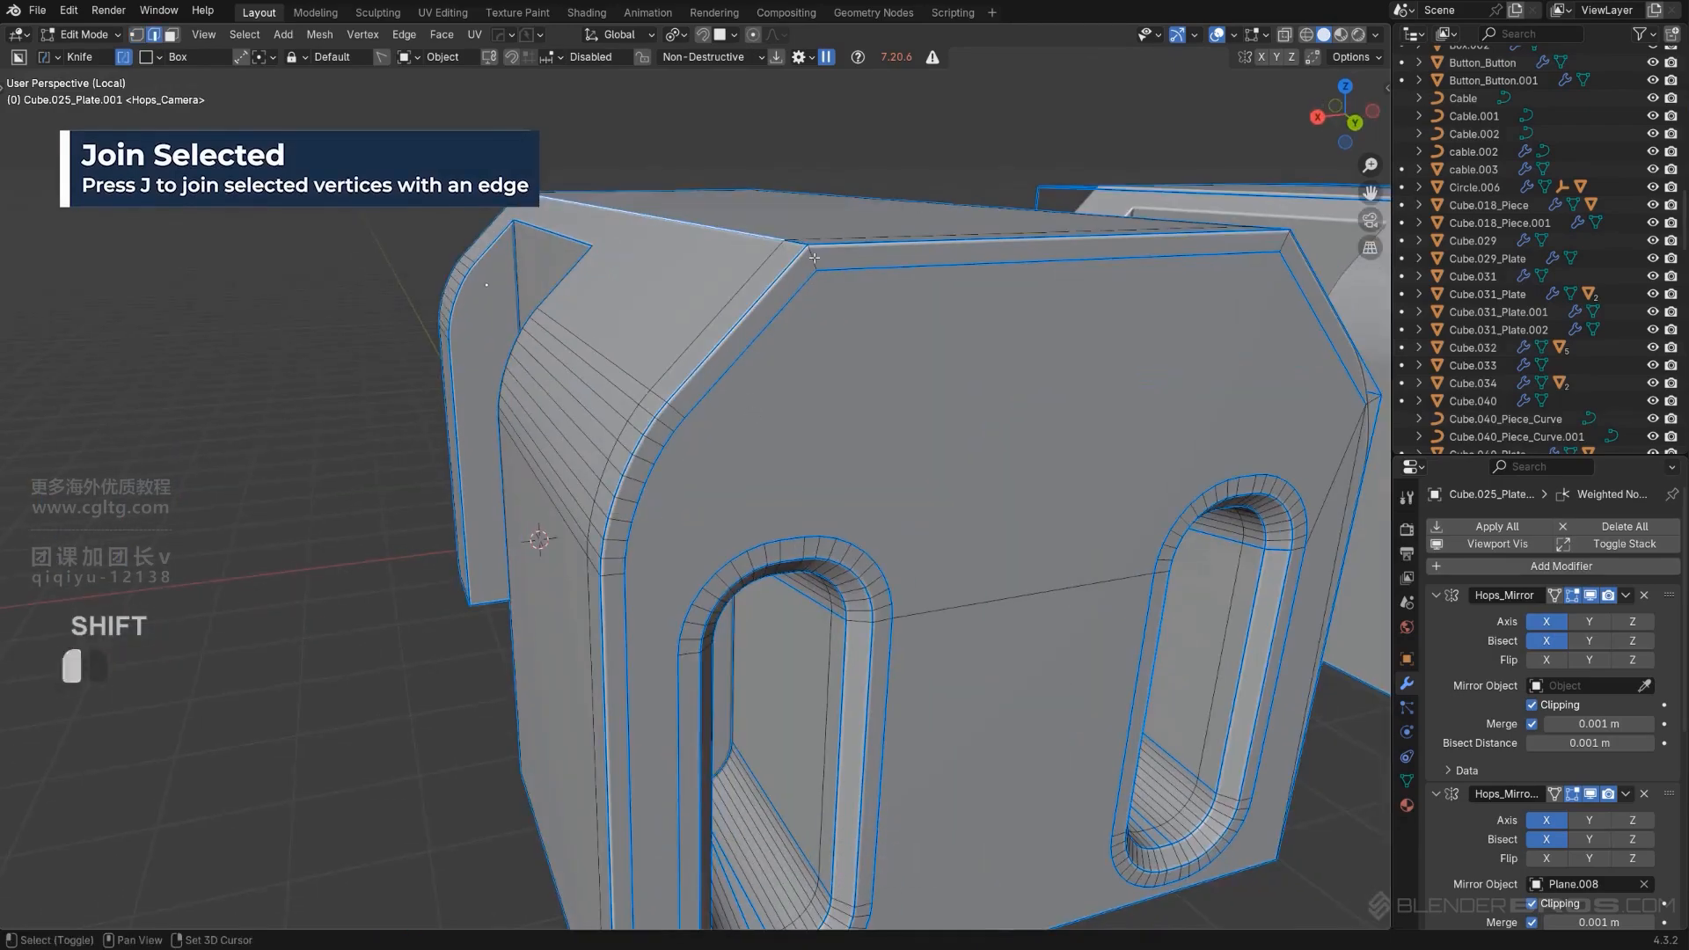
shift+middle_drag(814, 257, 799, 451)
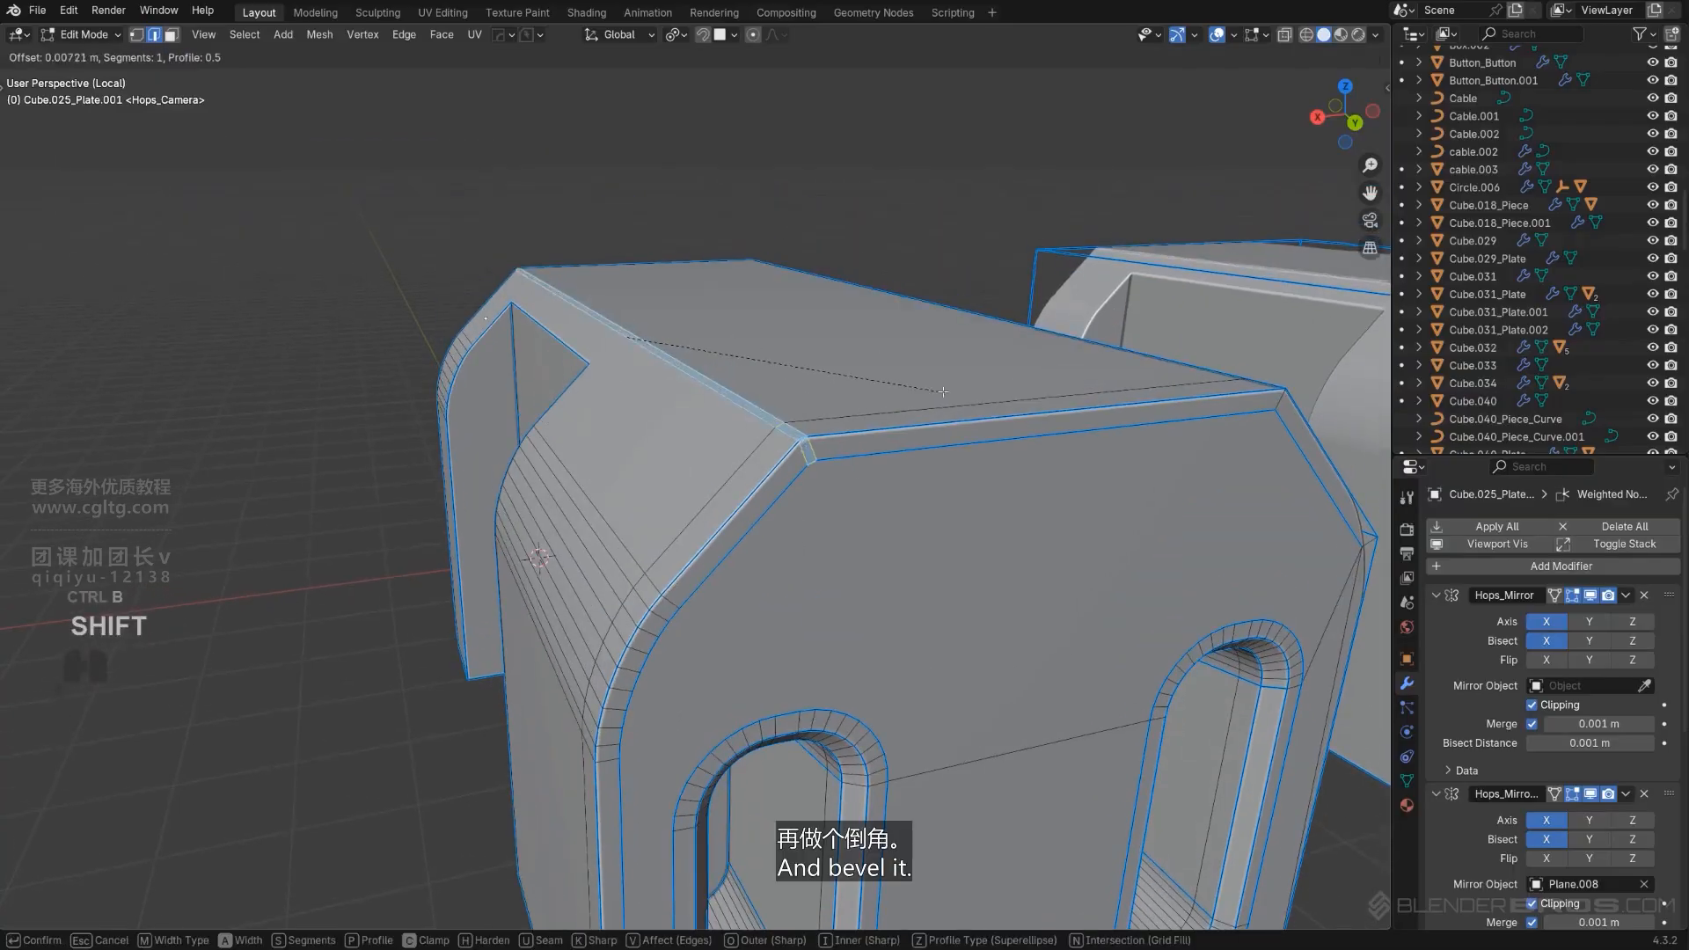
click(1098, 397)
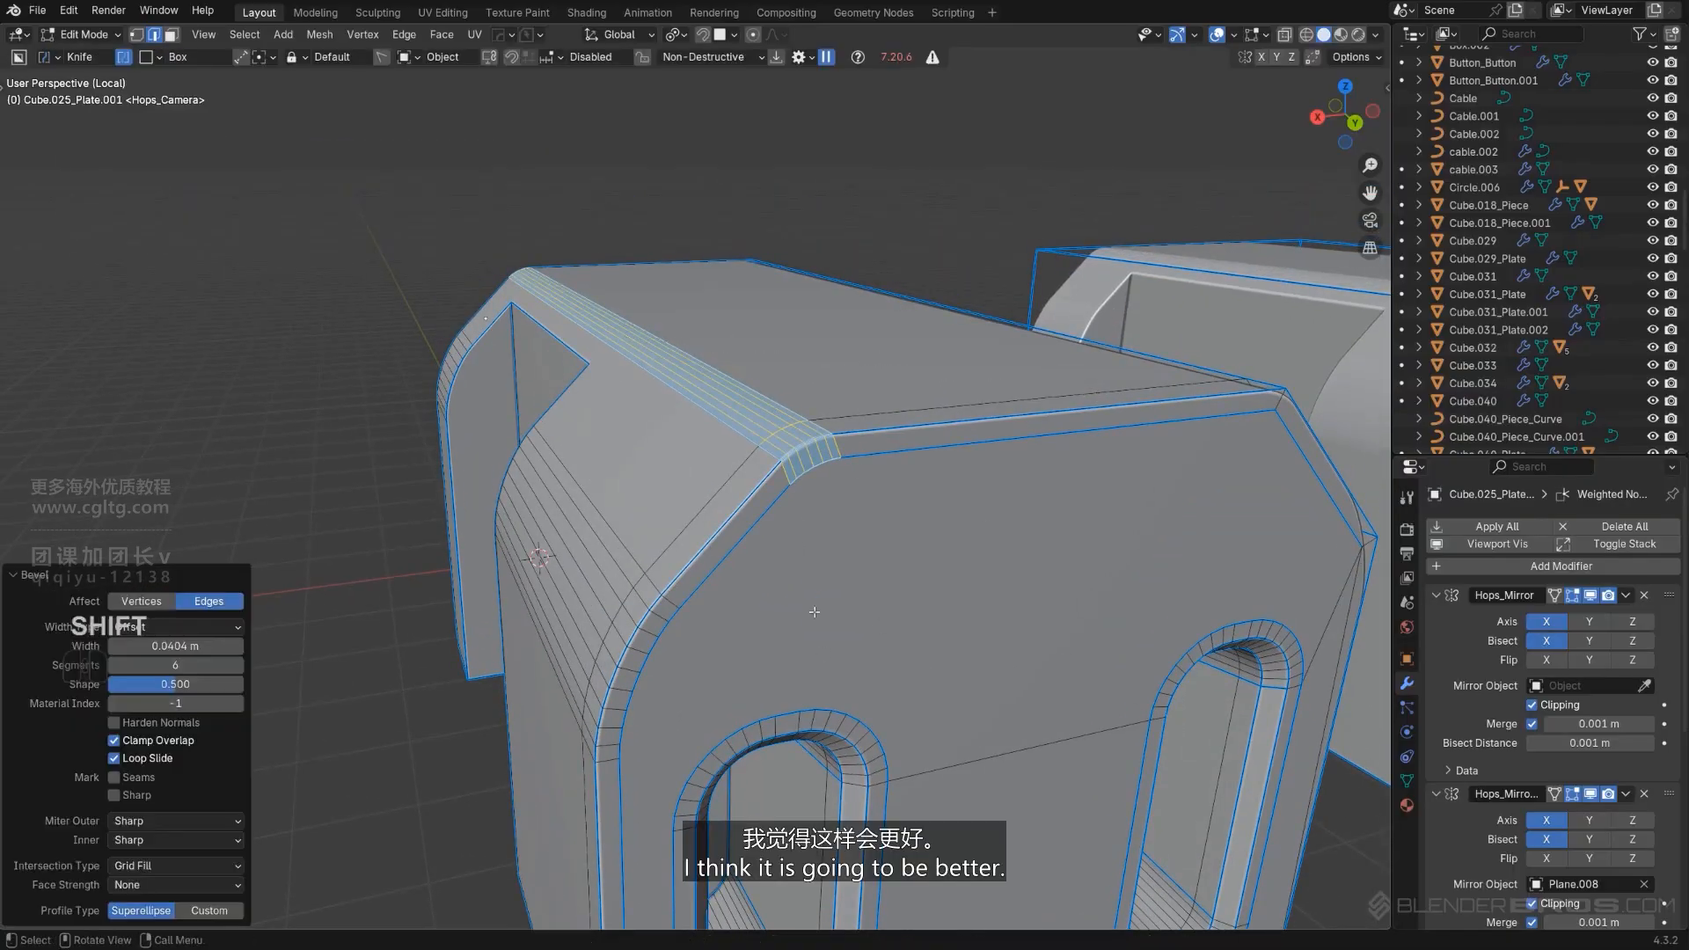
Finish editing the housing mesh and recalculate its sharp edges with Sharpen.
key(Tab)
middle_drag(803, 509, 664, 347)
key(q)
ctrl+shift+click(896, 564)
Extract the border face strips around the housing's bolt-slot end as a separate trim plate, solidified by about -0.01 m.
key(Tab)
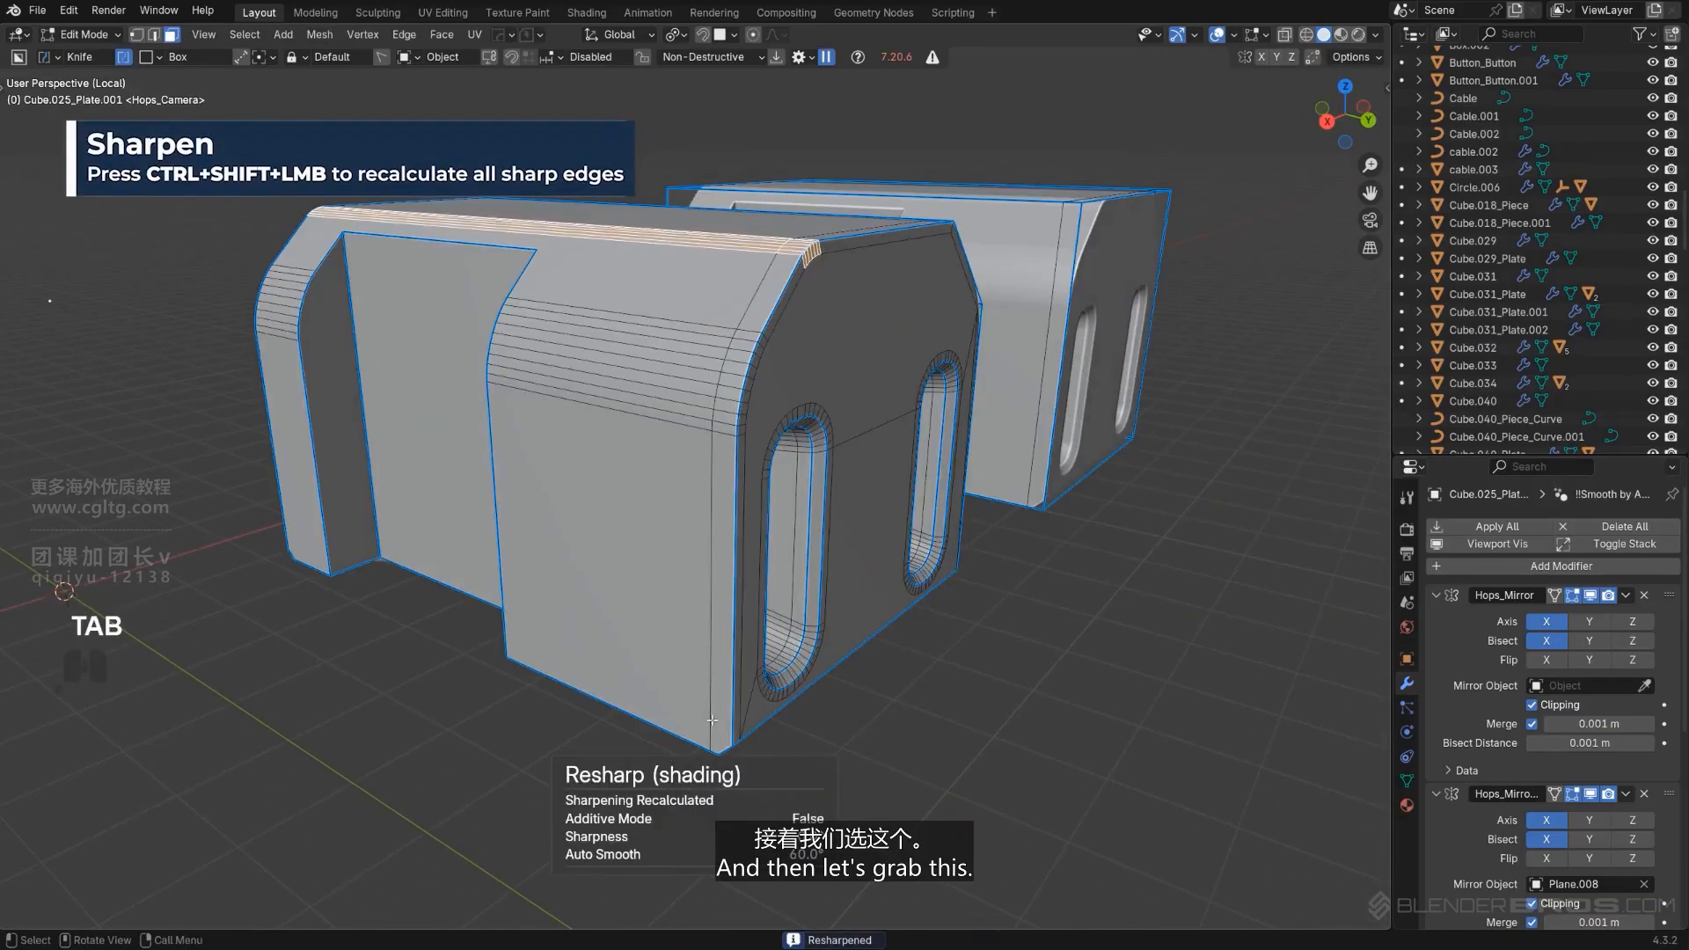
middle_drag(771, 618, 827, 493)
ctrl+click(870, 353)
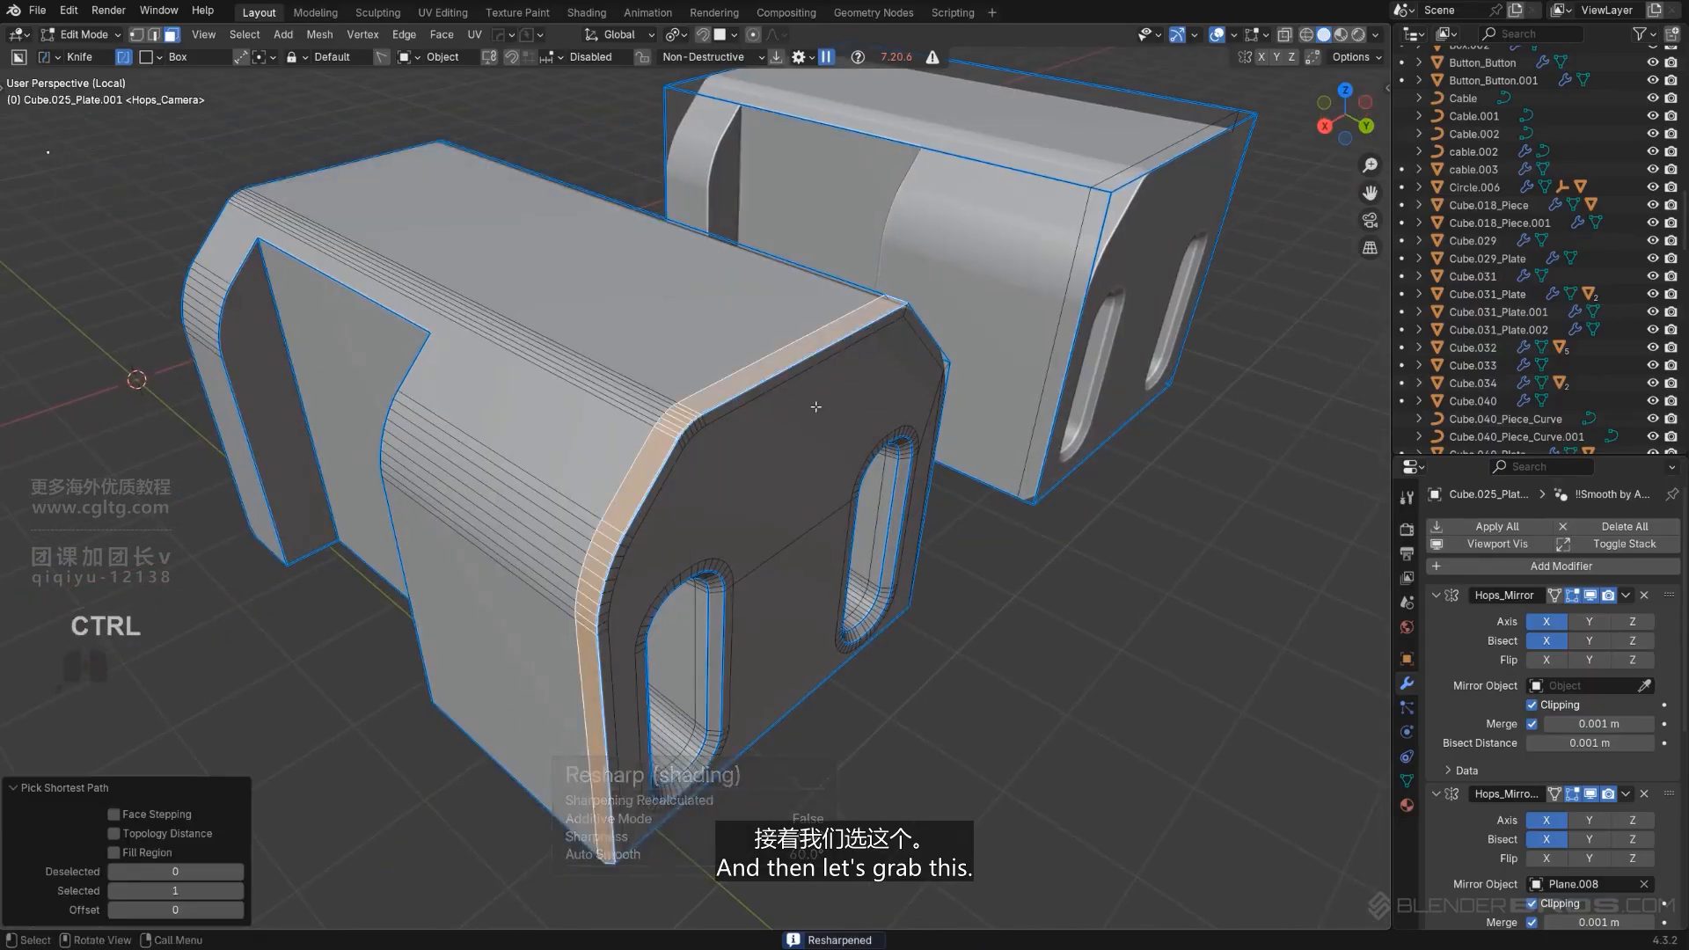
shift+click(870, 353)
ctrl+click(630, 543)
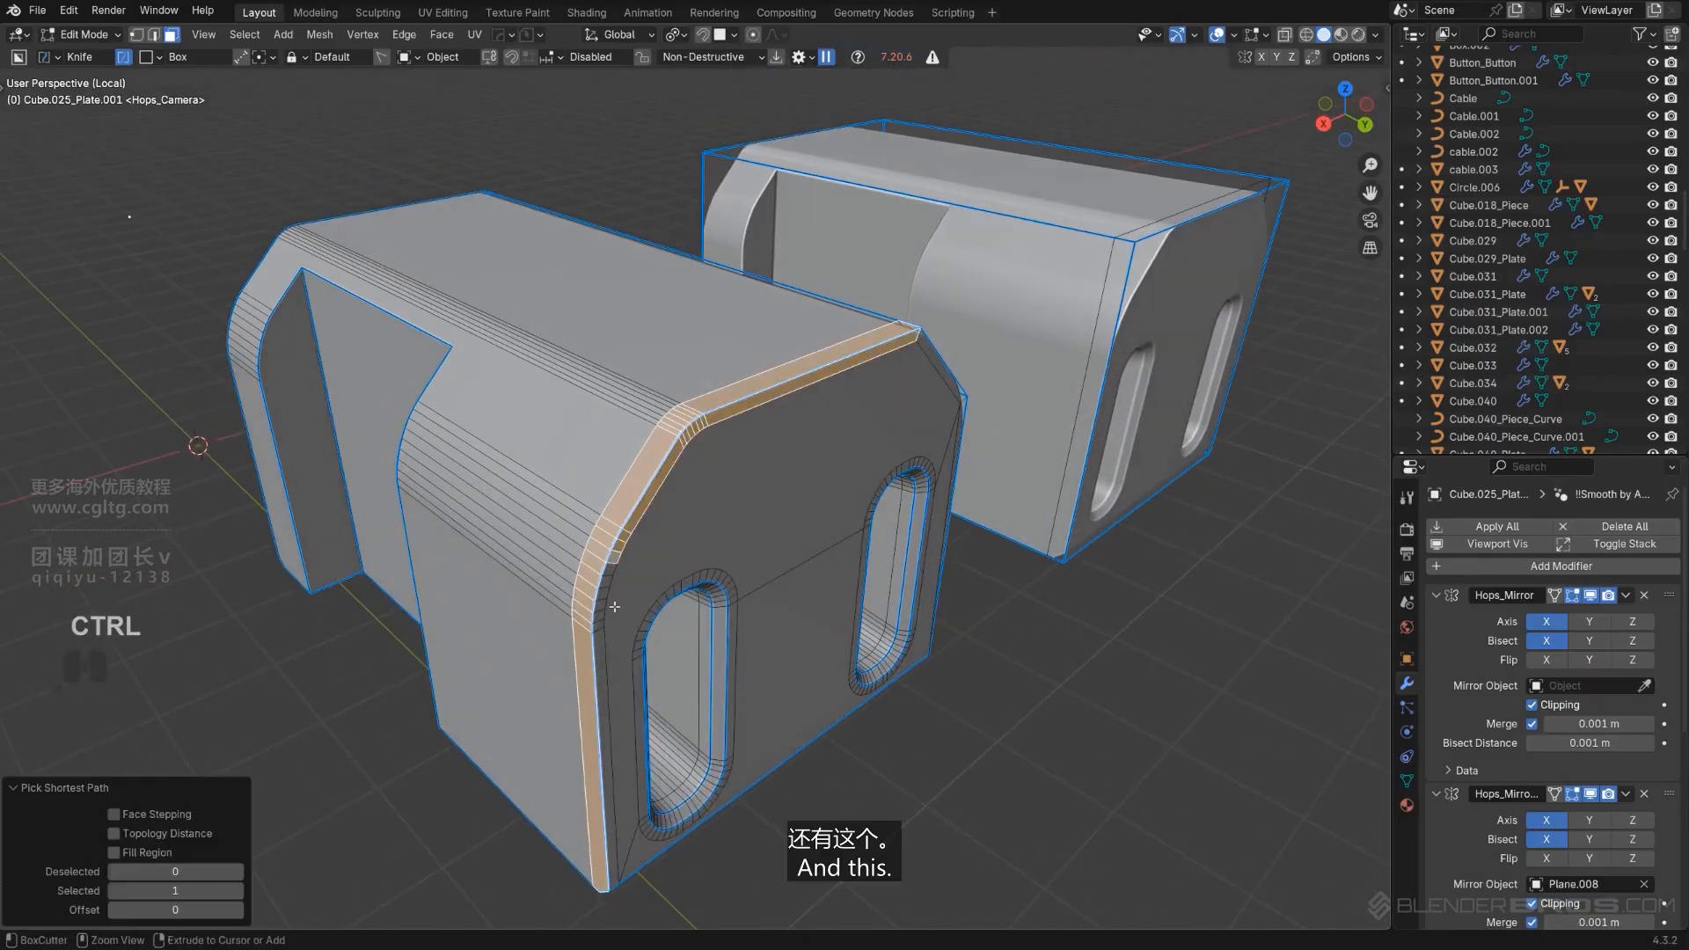
middle_drag(630, 543, 604, 660)
ctrl+click(597, 774)
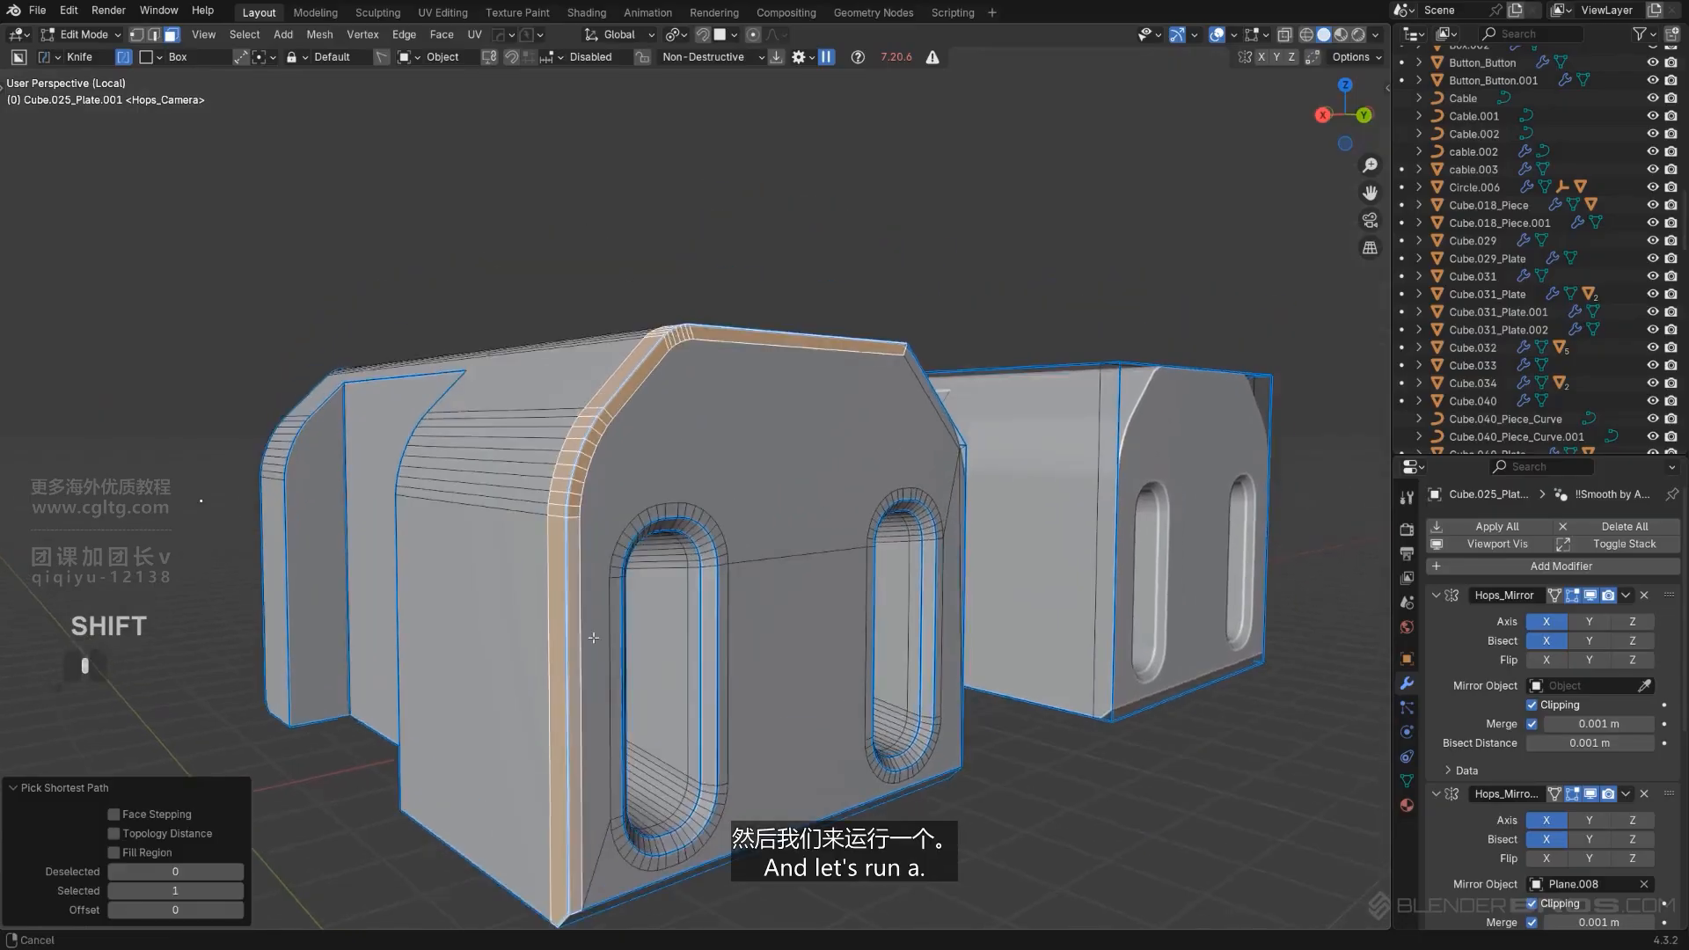
middle_drag(669, 423, 695, 494)
key(q)
shift+click(704, 537)
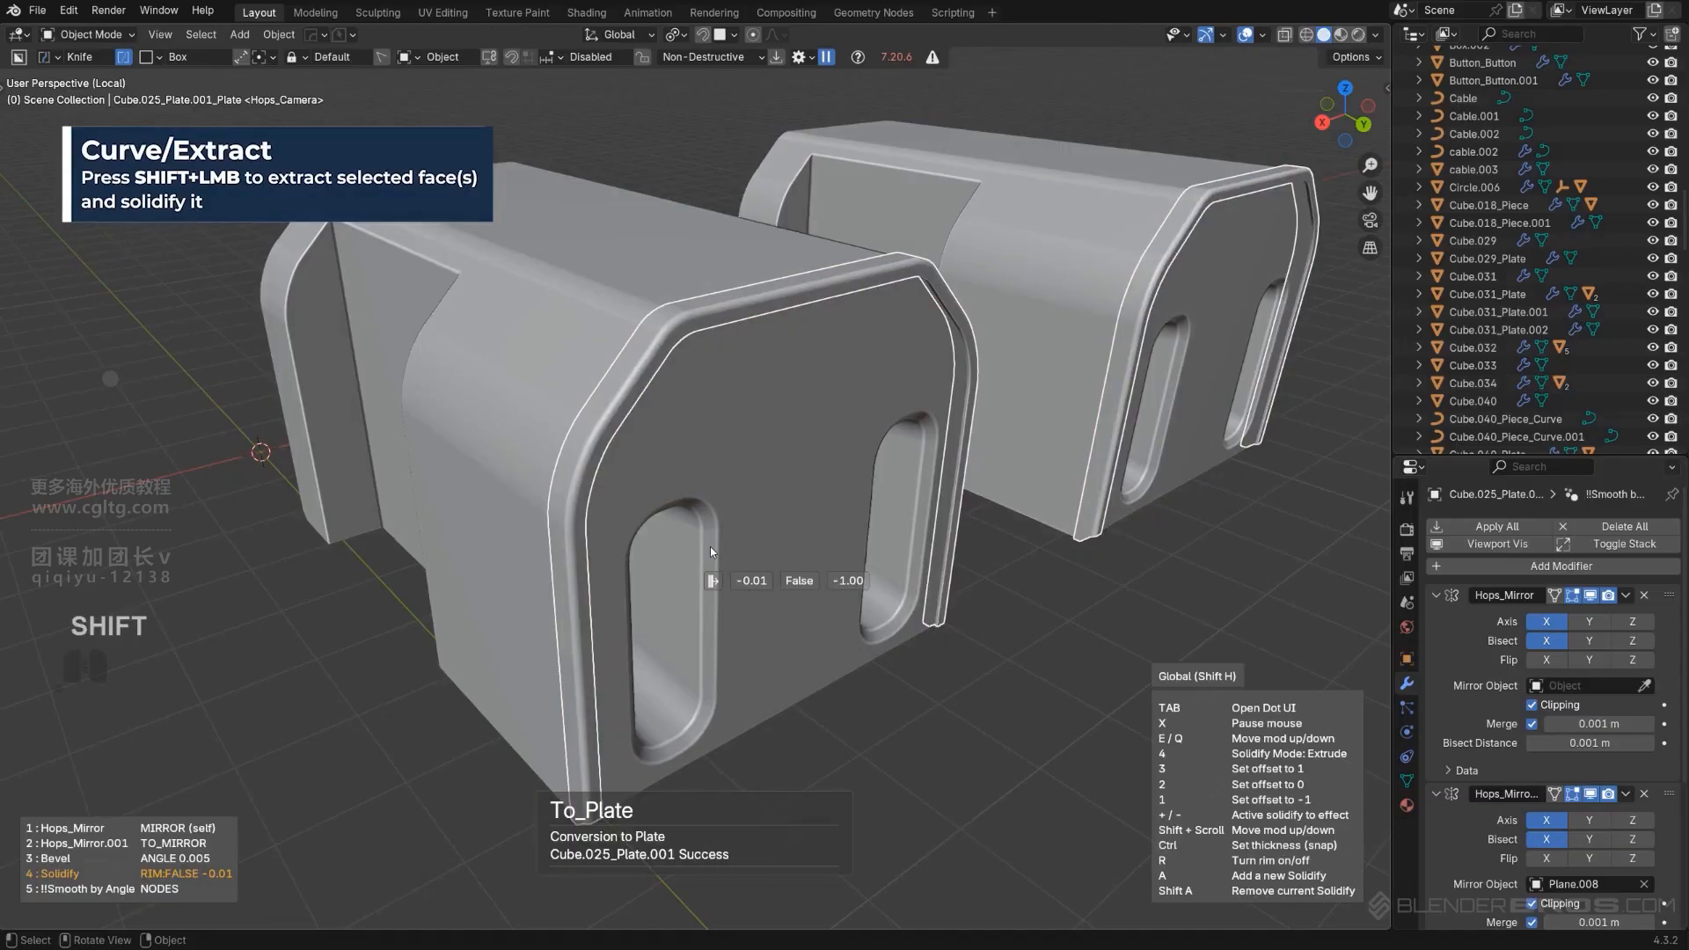
click(710, 552)
Reduce the trim plate's bevel width to about 0.001 m and leave local view.
scroll(666, 445, up, 2)
key(q)
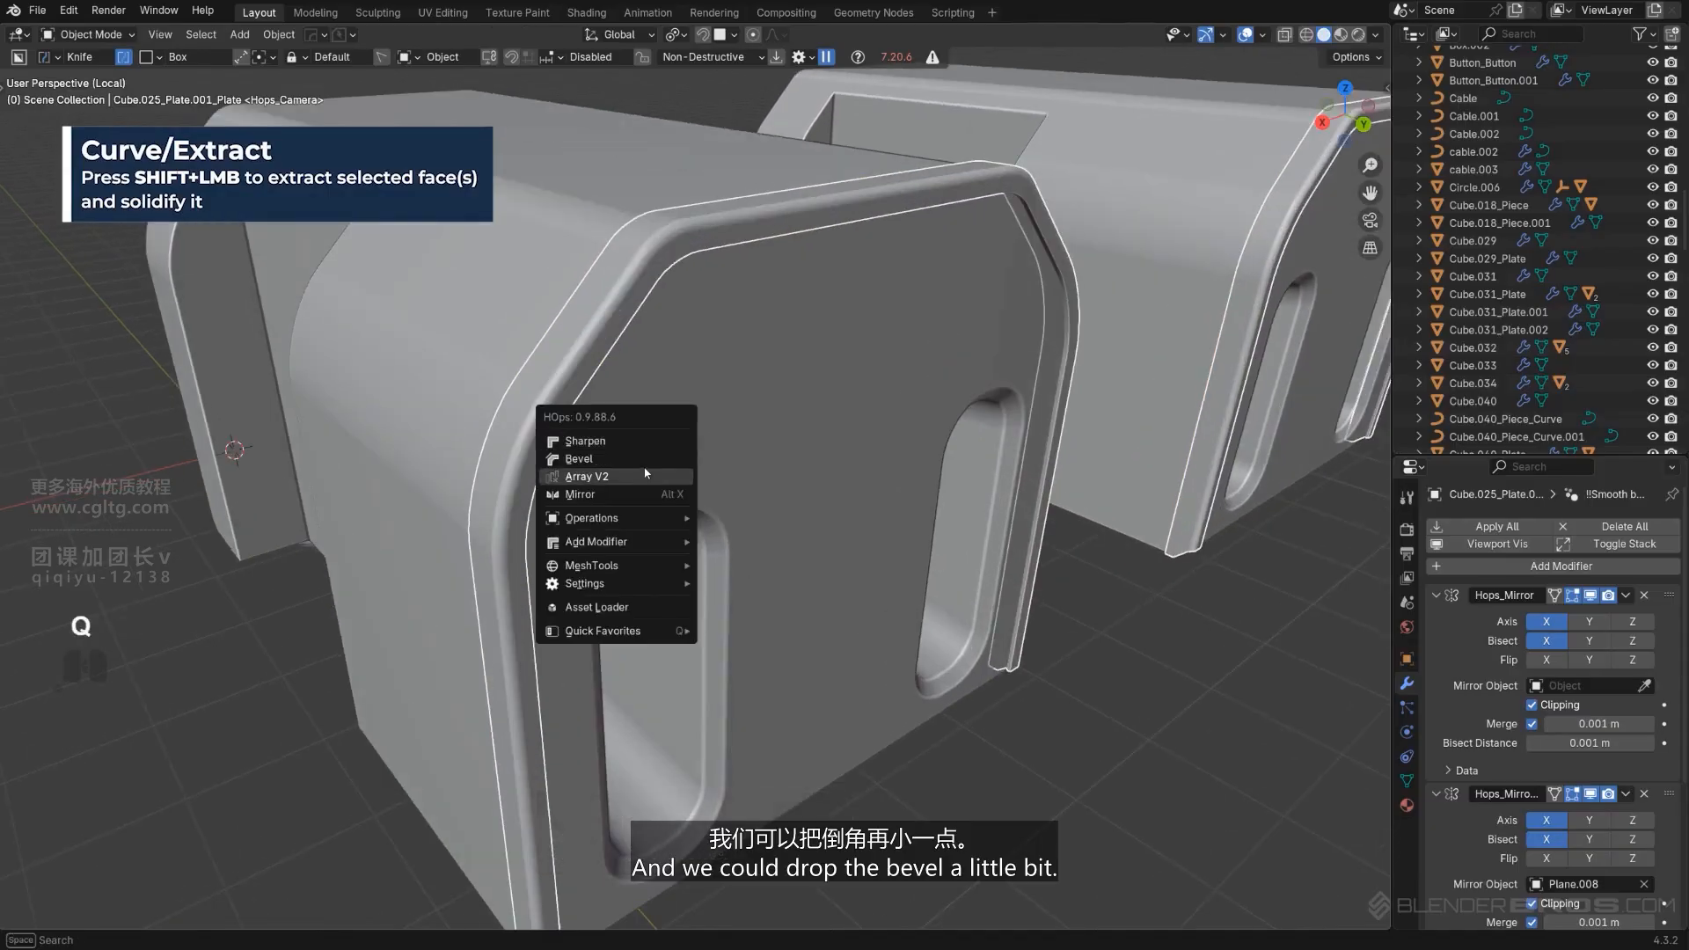
shift+click(644, 463)
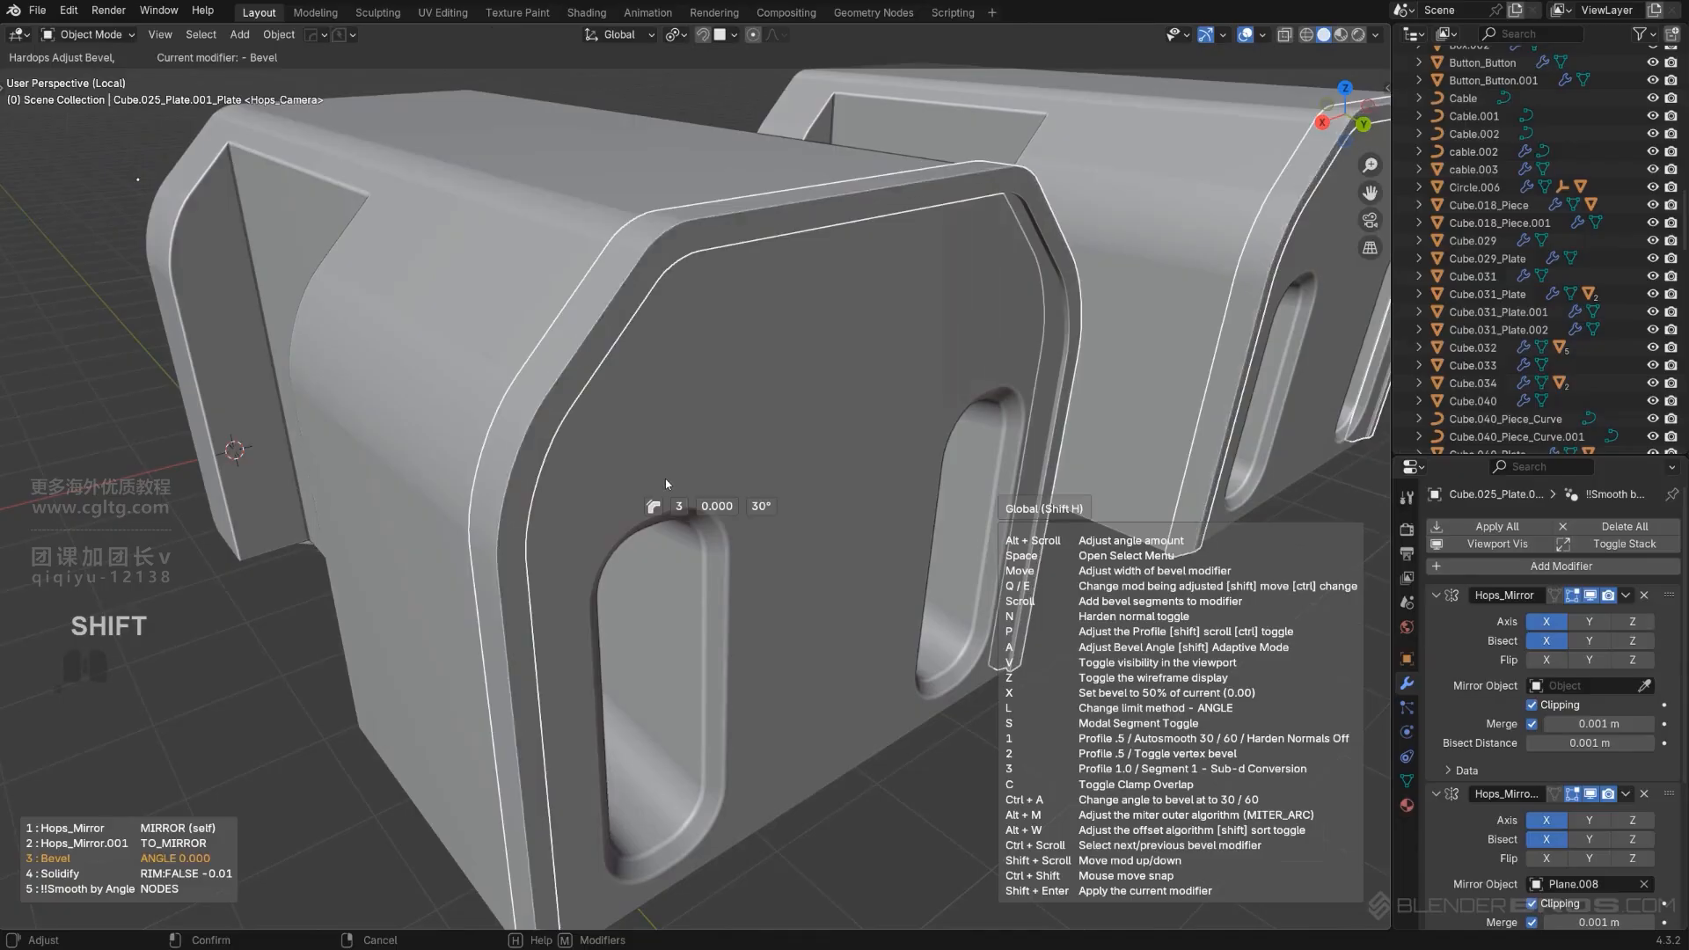
click(663, 478)
scroll(663, 479, down, 5)
middle_drag(820, 727, 870, 518)
key(slash)
Set the trim plate's Solidify thickness to about -0.02 m.
scroll(1009, 565, up, 6)
click(967, 486)
key(q)
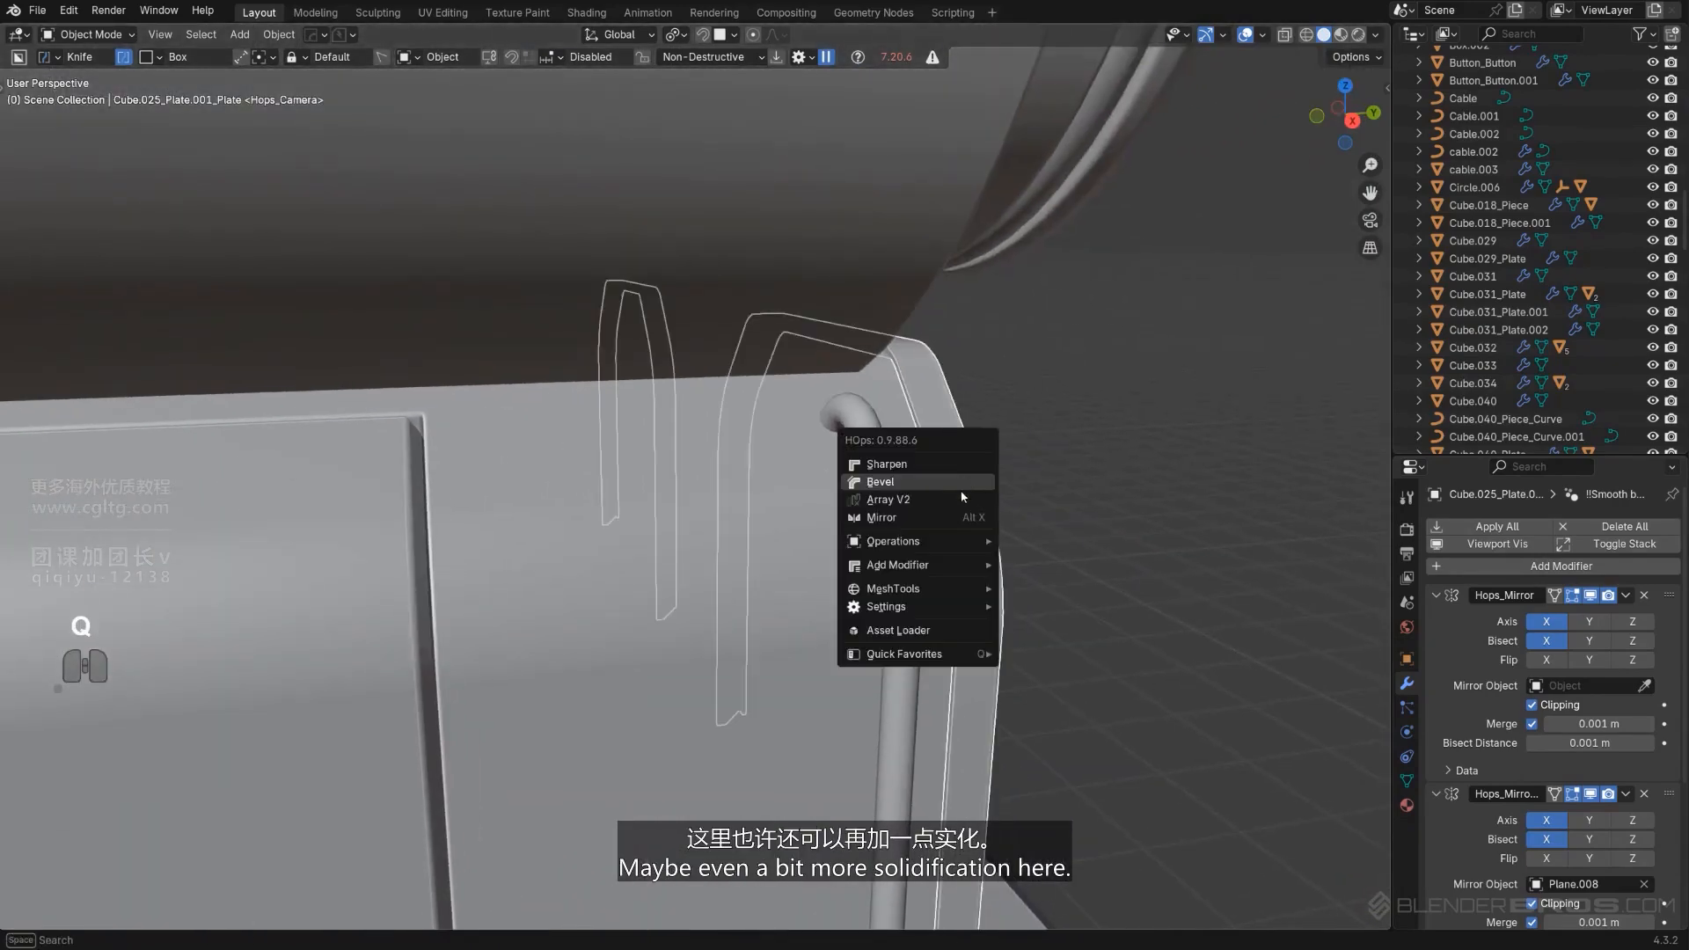
mouse_move(947, 540)
mouse_move(952, 572)
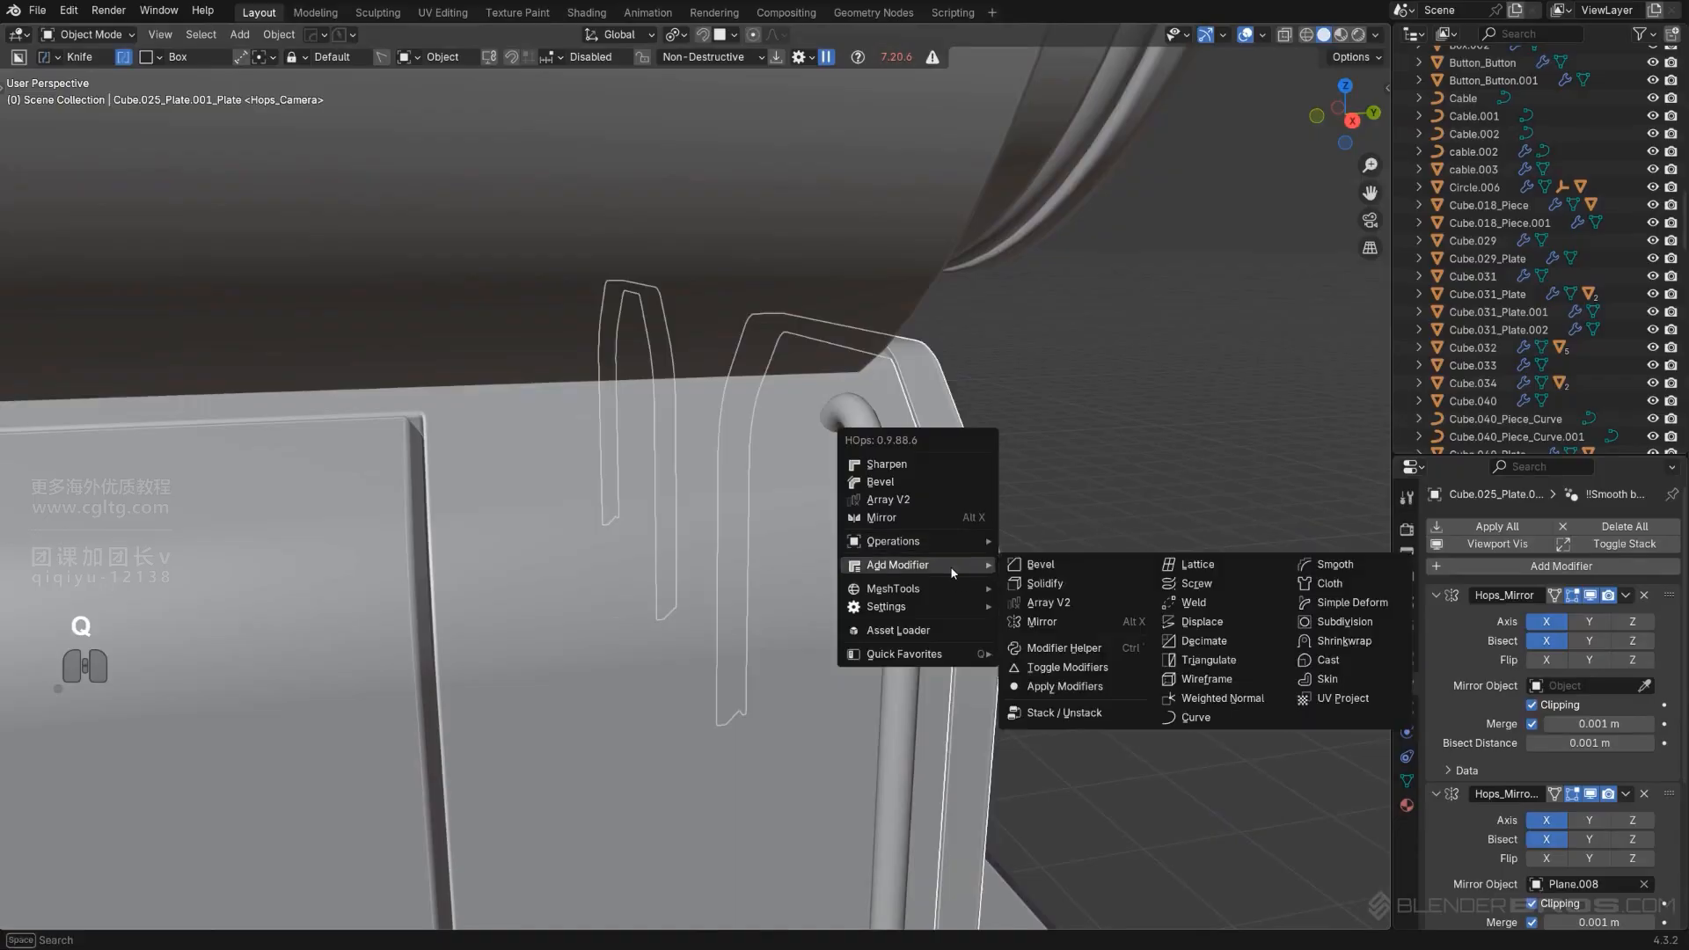
click(1034, 590)
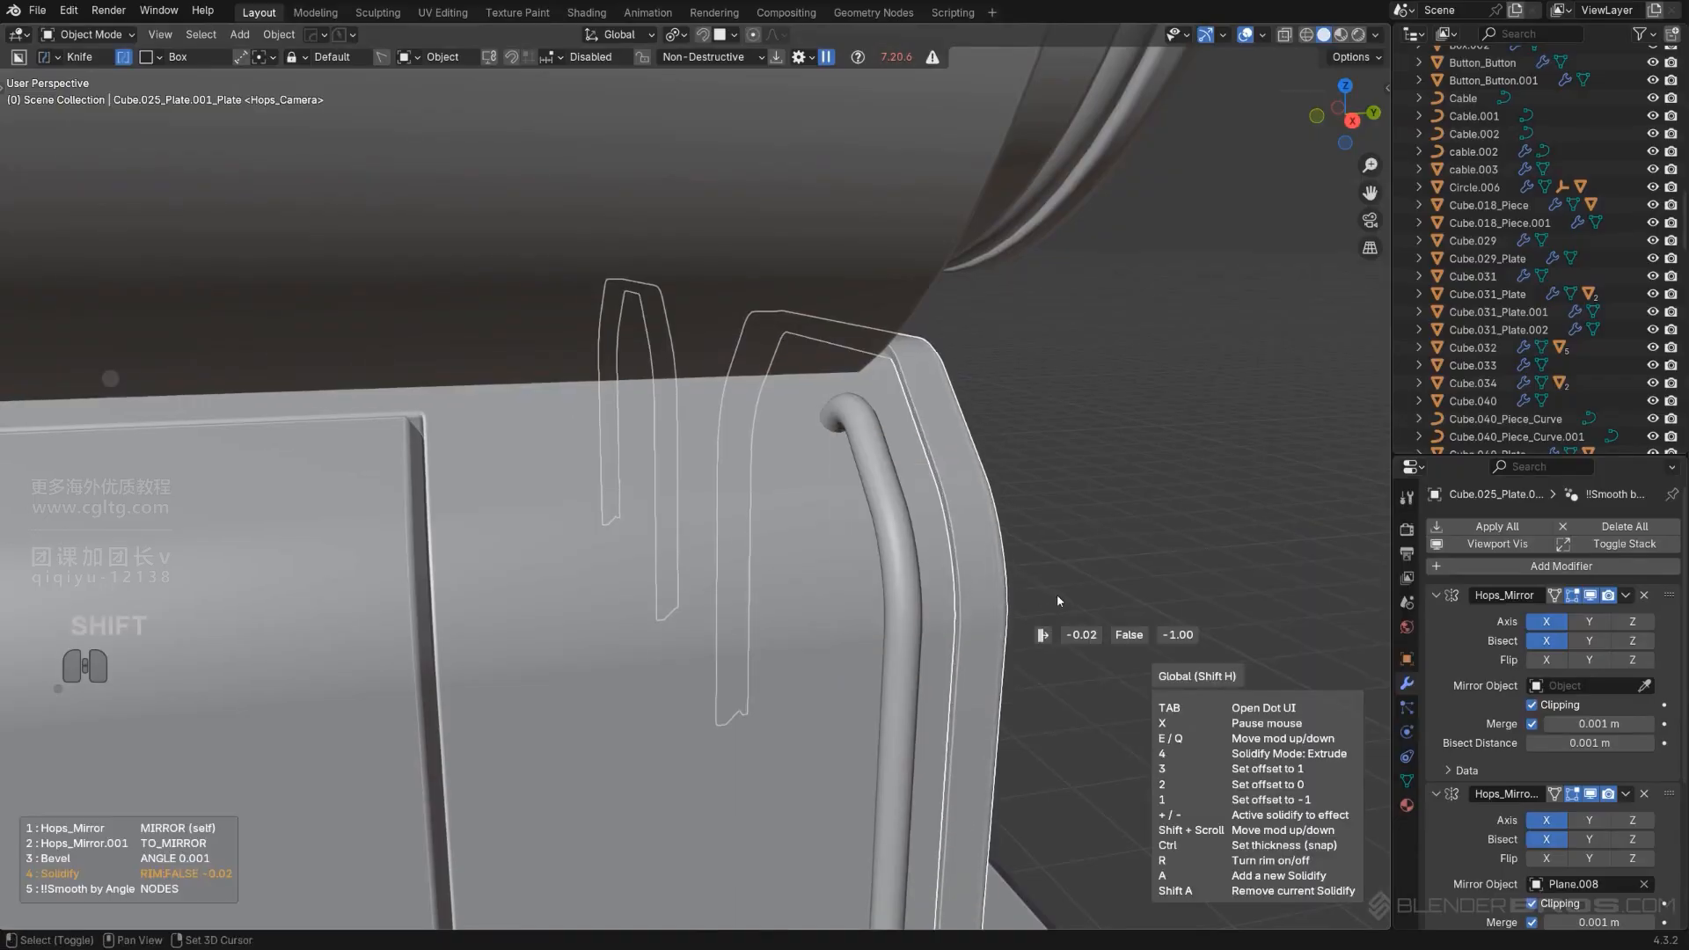
click(1060, 598)
click(1120, 516)
Add a second bevel to the trim plate, about 0.006 m wide with 3 segments.
scroll(1120, 516, down, 5)
middle_drag(990, 533, 829, 308)
scroll(879, 507, up, 3)
key(KP_5)
scroll(814, 475, down, 1)
scroll(806, 555, up, 2)
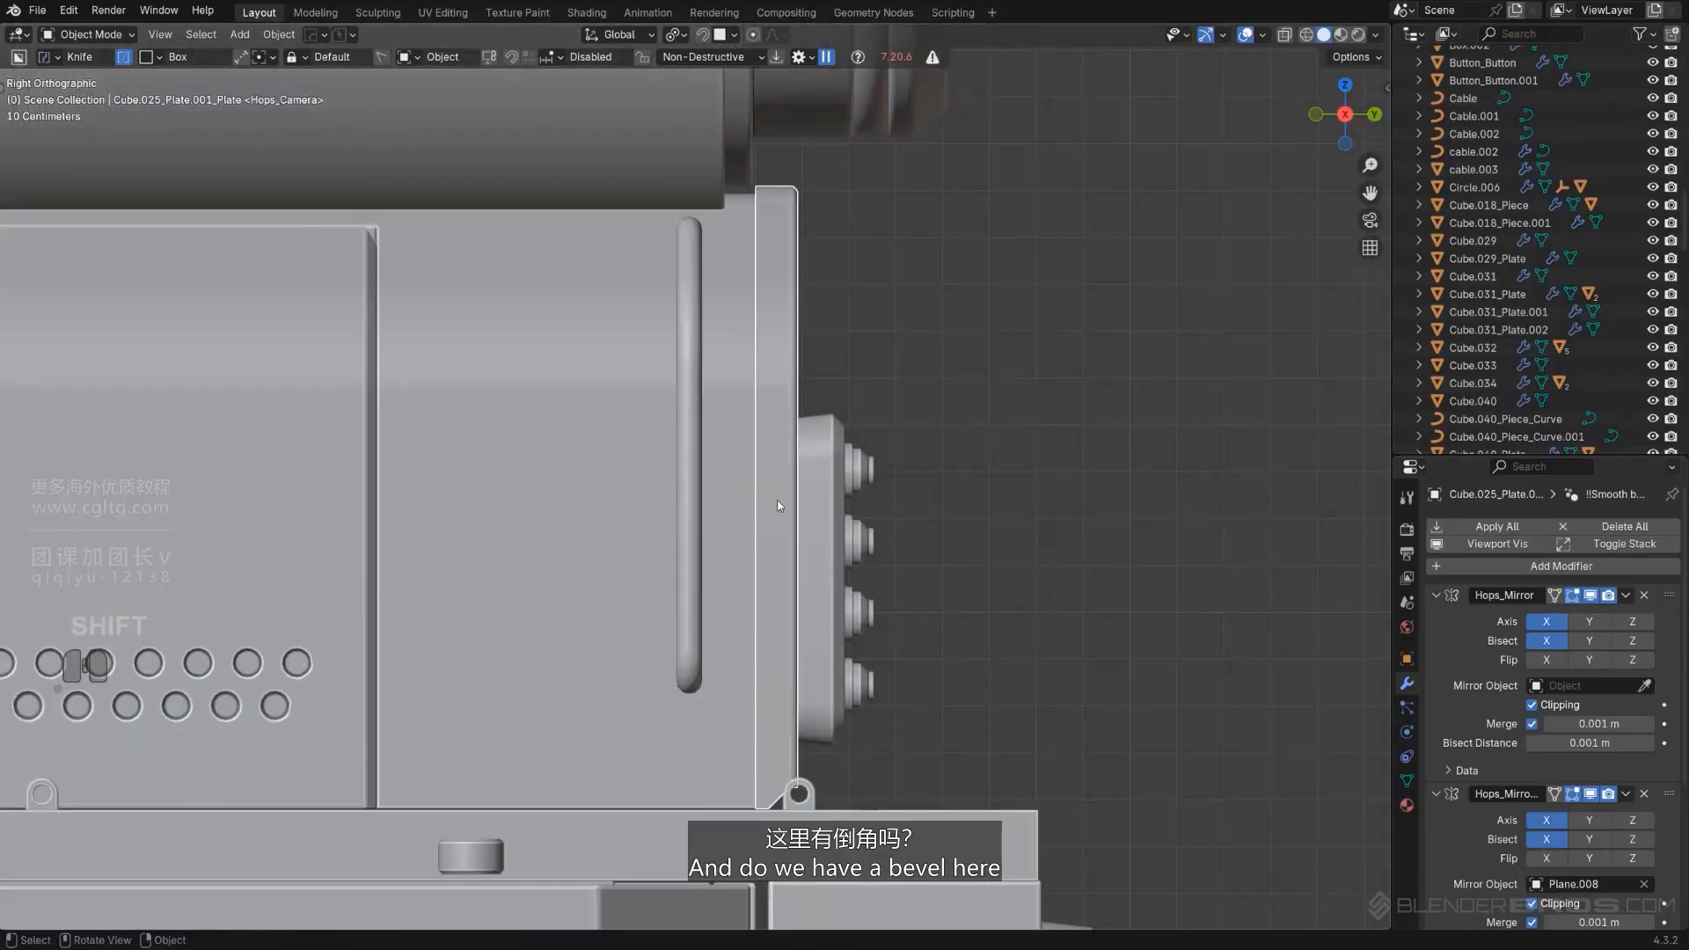
key(q)
click(757, 415)
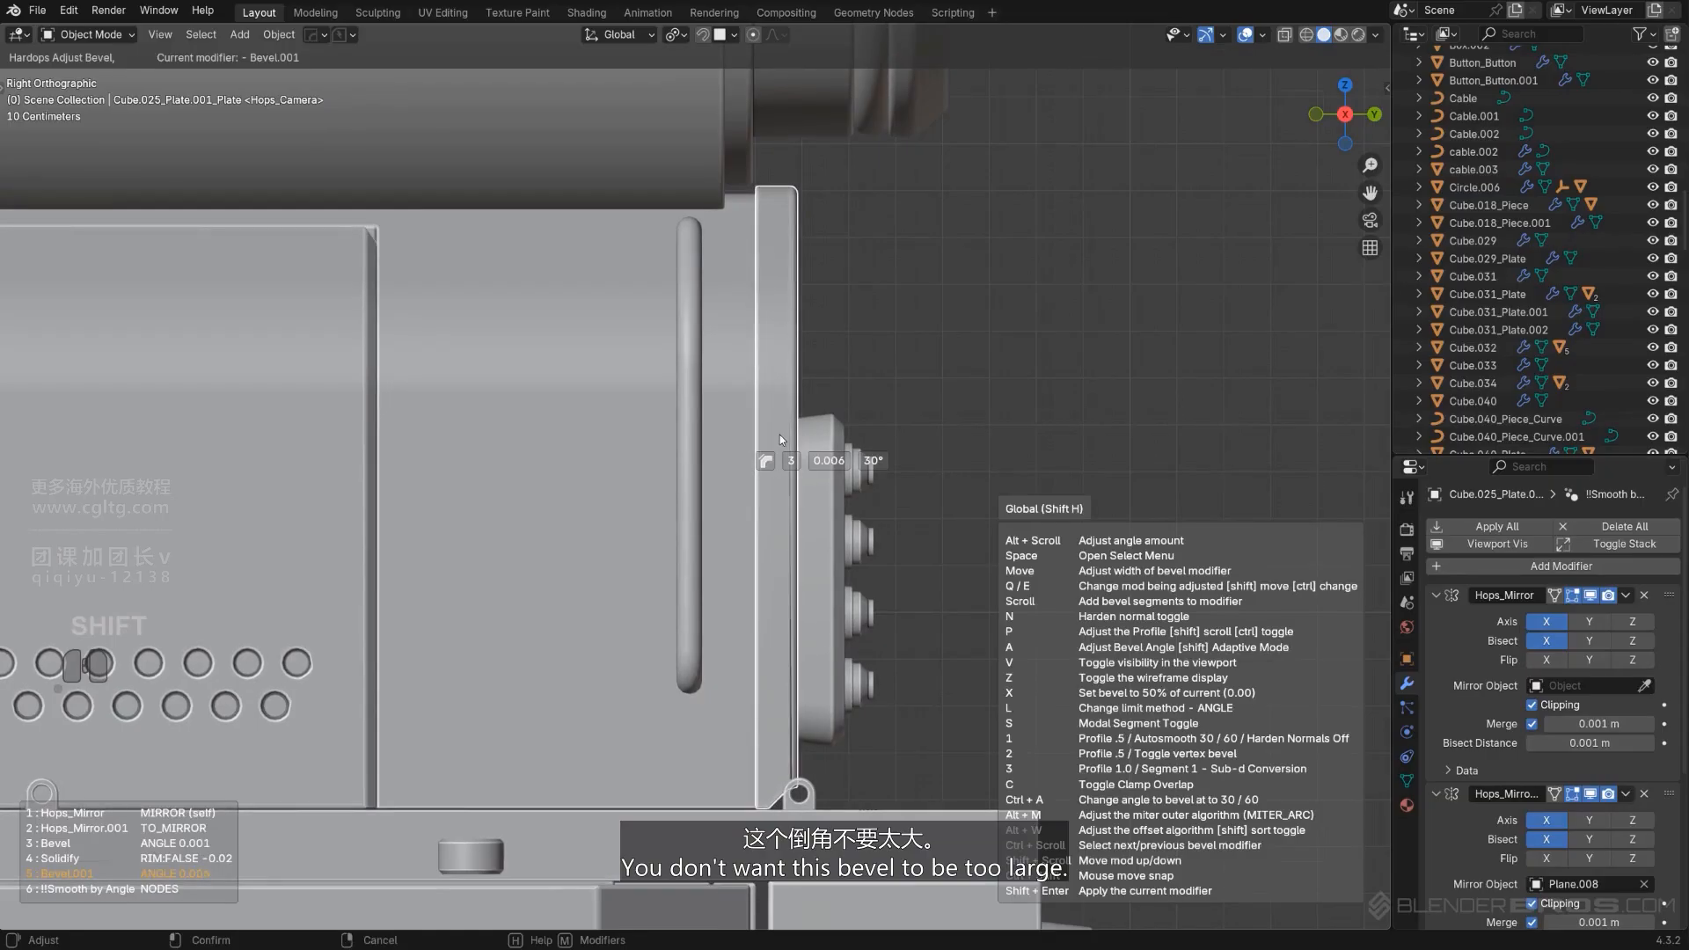
click(778, 437)
Reduce the trim plate's second bevel to about 0.003 m to clean up its lower corner.
middle_drag(778, 442, 709, 352)
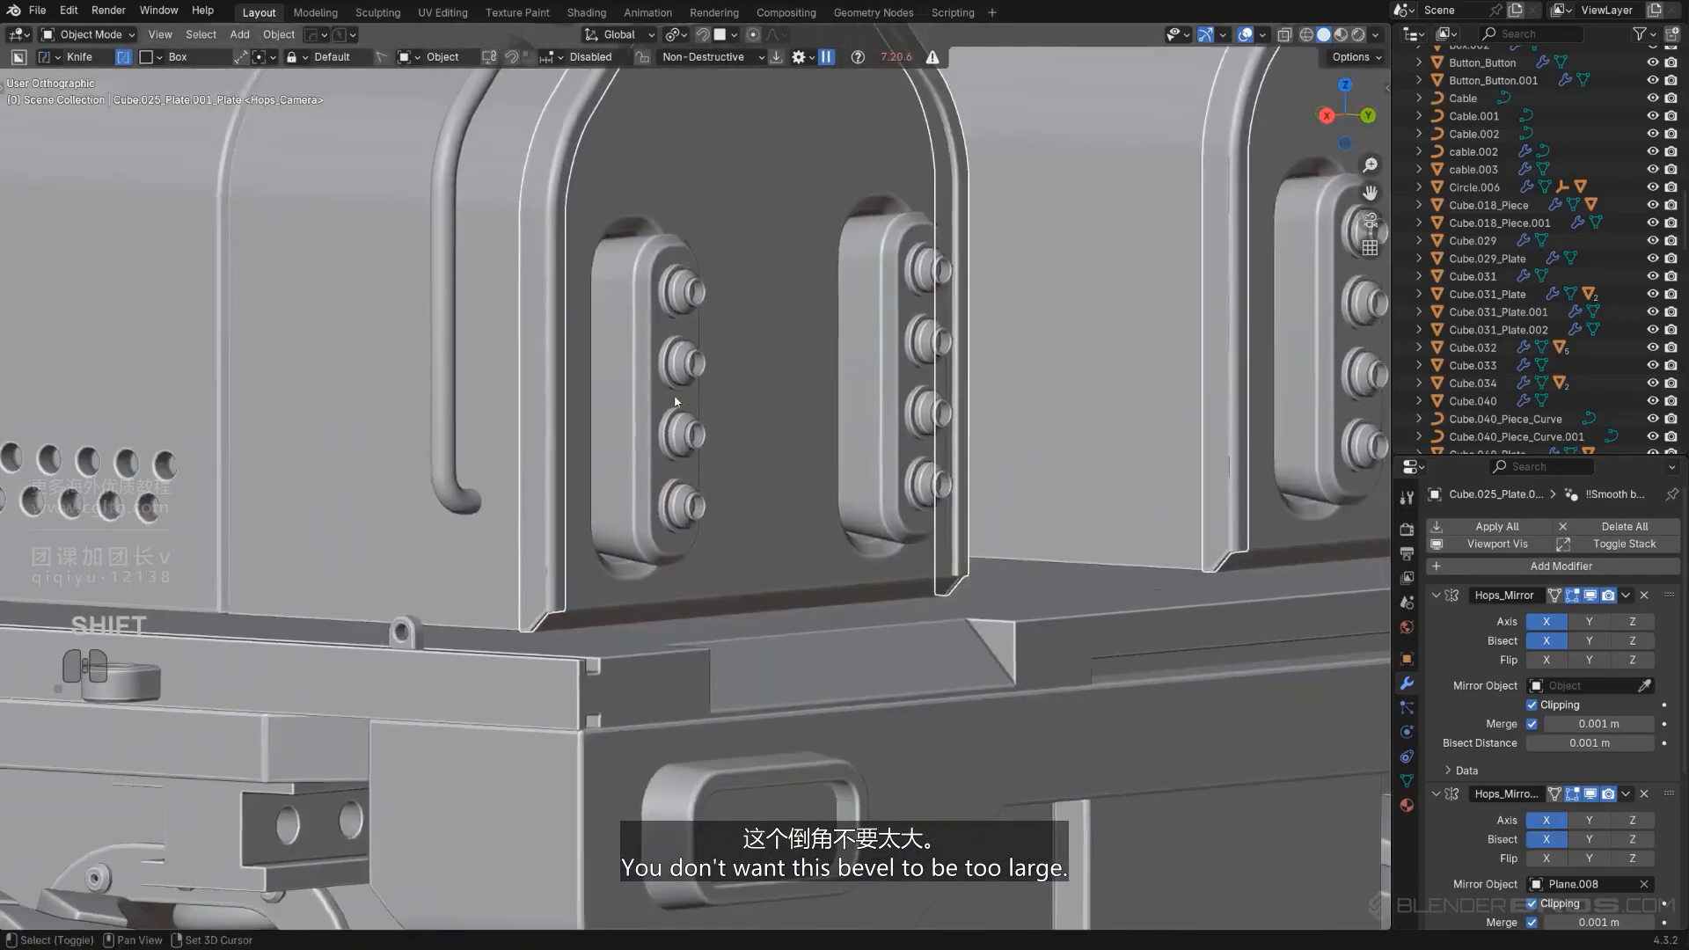
key(KP_5)
shift+middle_drag(454, 626, 681, 410)
scroll(681, 409, up, 2)
scroll(686, 411, up, 3)
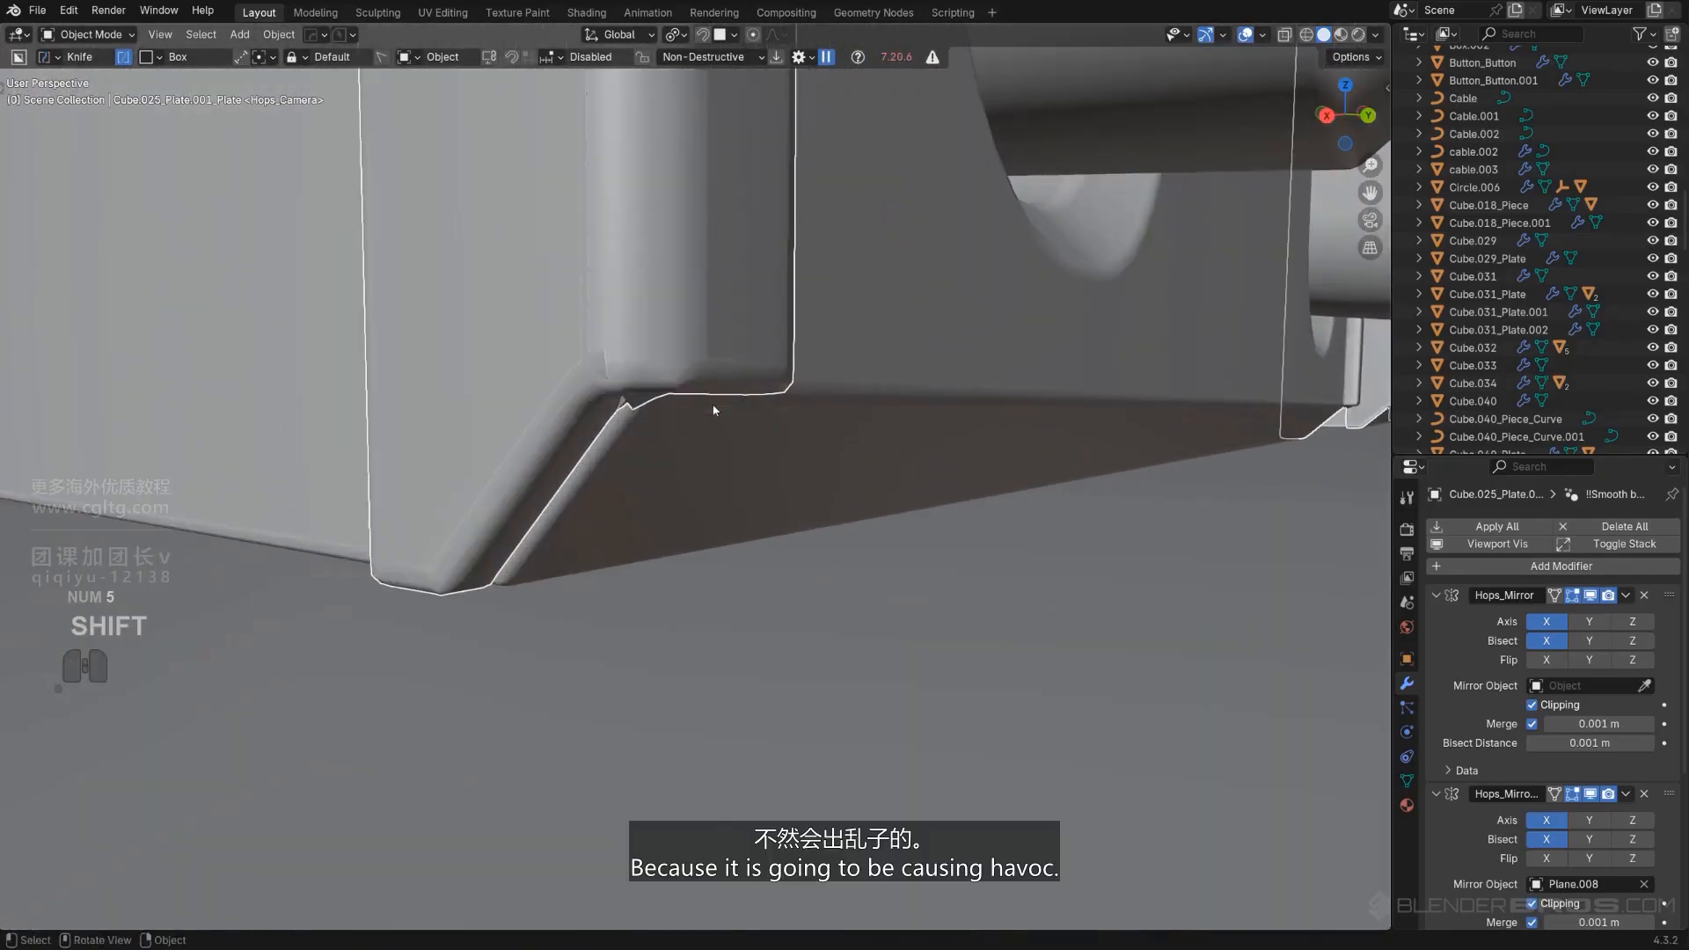
key(q)
click(723, 410)
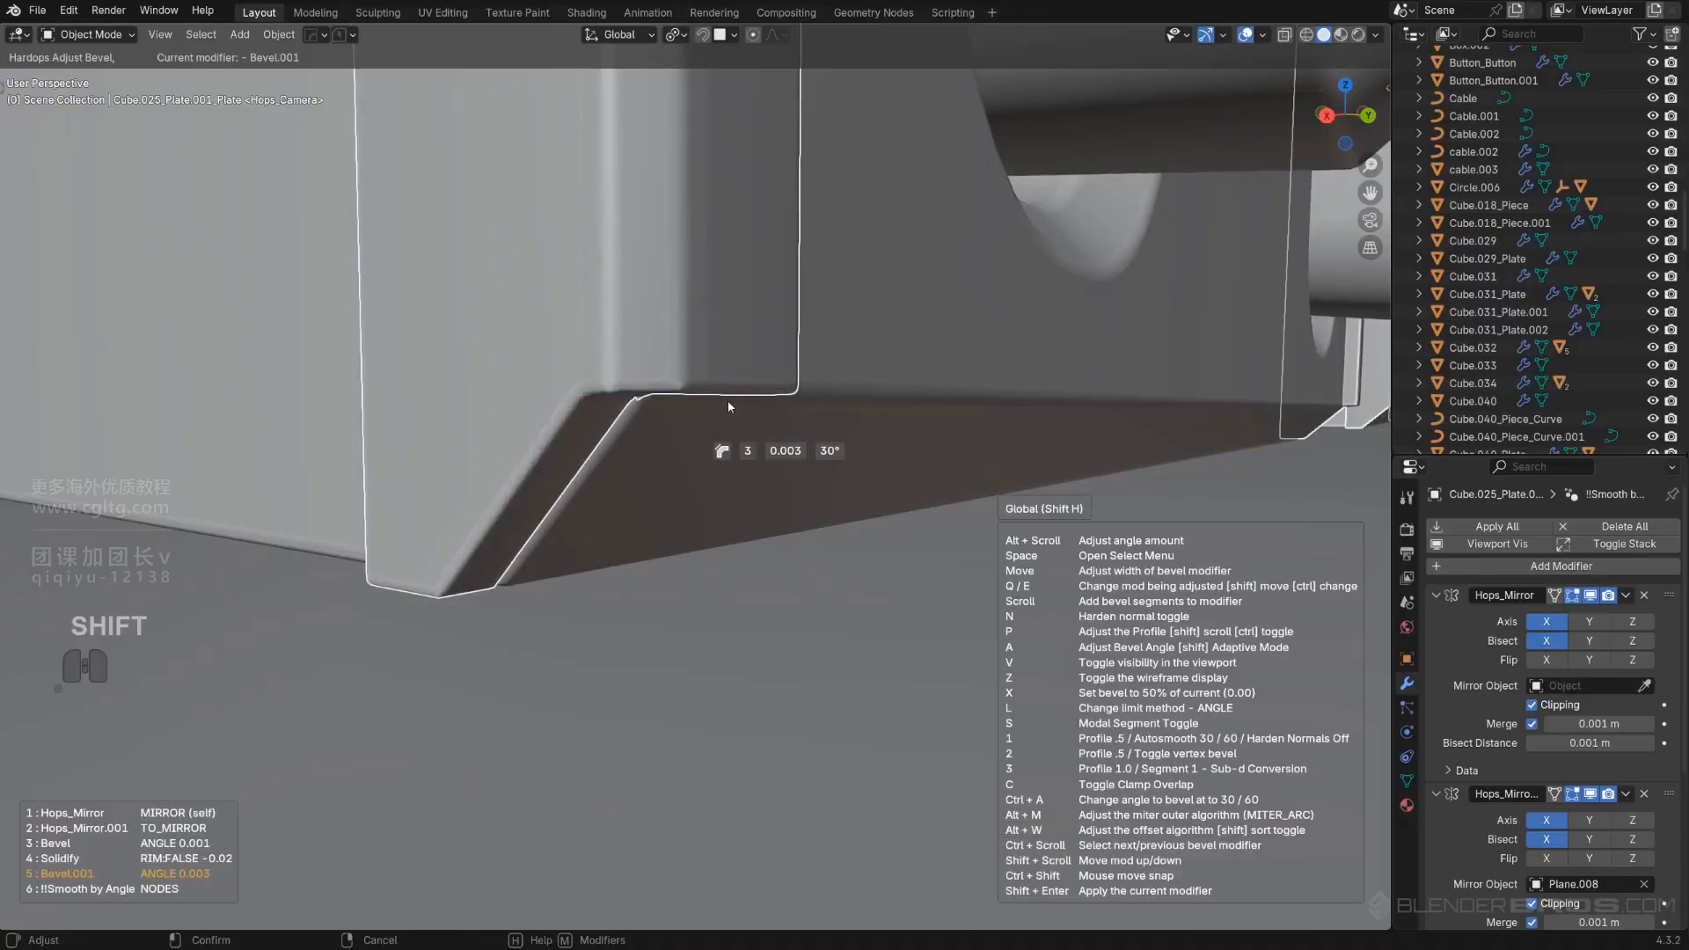
click(727, 399)
Duplicate the trim plate about -2.165 m along Y to the housing's vented end.
scroll(727, 399, down, 4)
alt+middle_drag(861, 327, 823, 375)
key(KP_5)
scroll(836, 392, down, 11)
shift+middle_drag(917, 343, 836, 445)
scroll(728, 593, up, 4)
scroll(837, 447, up, 1)
key(KP_5)
middle_drag(801, 647, 1147, 556)
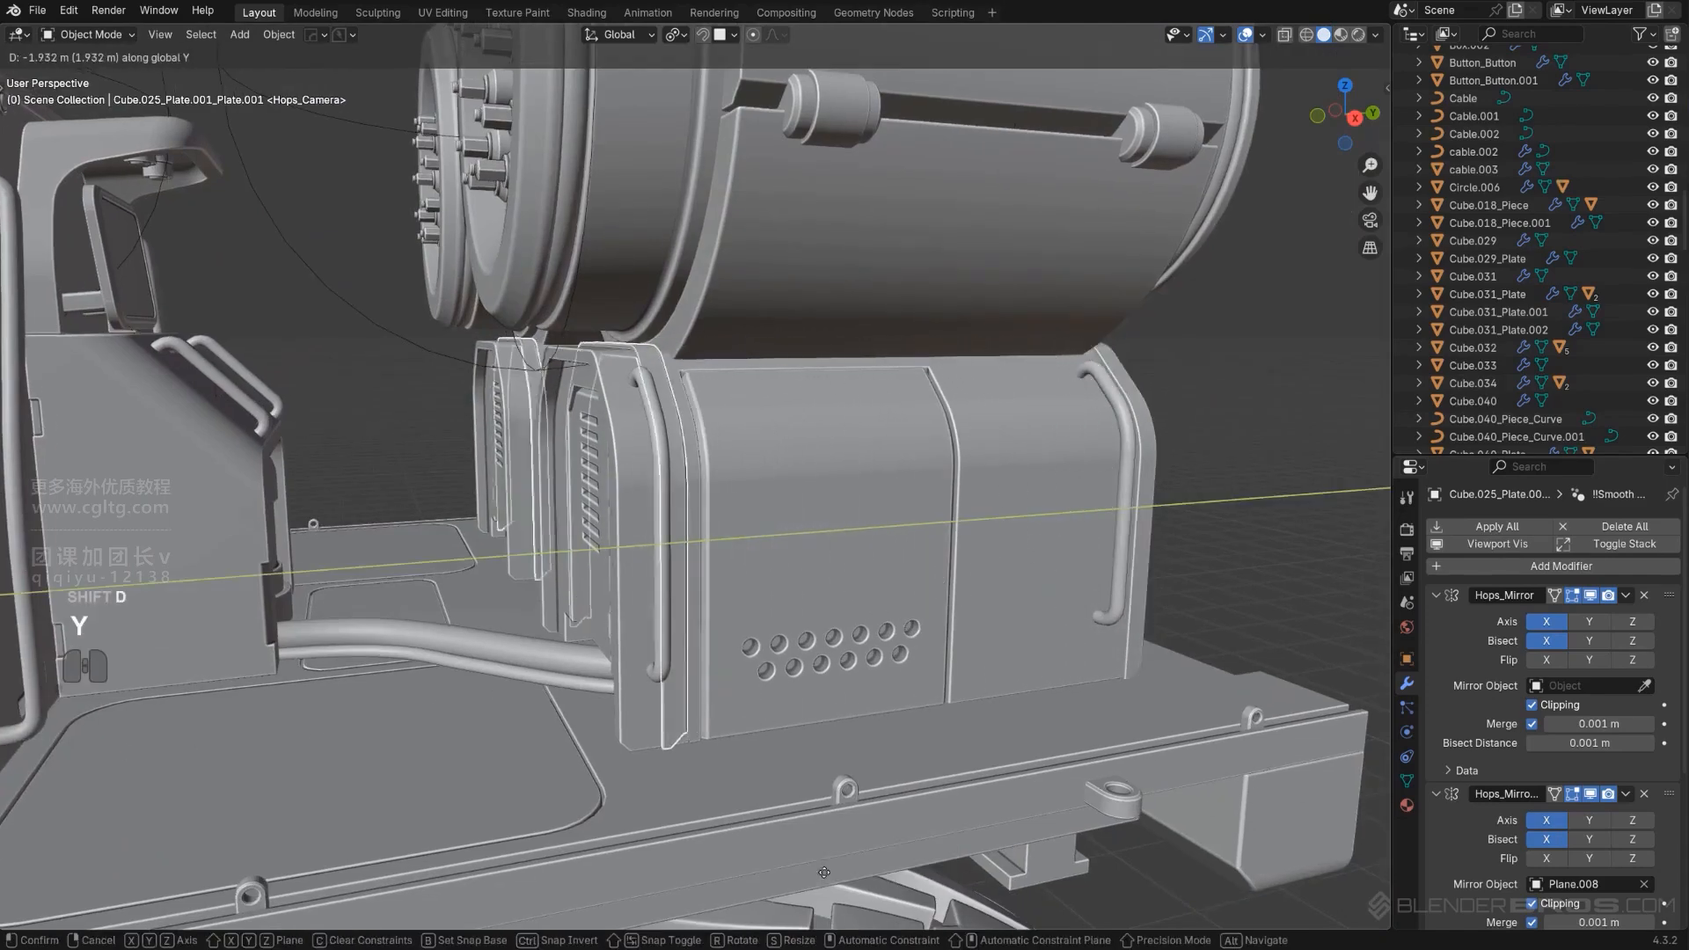
click(1170, 857)
Rotate the duplicated trim plate 180° about the Z axis.
text(rz)
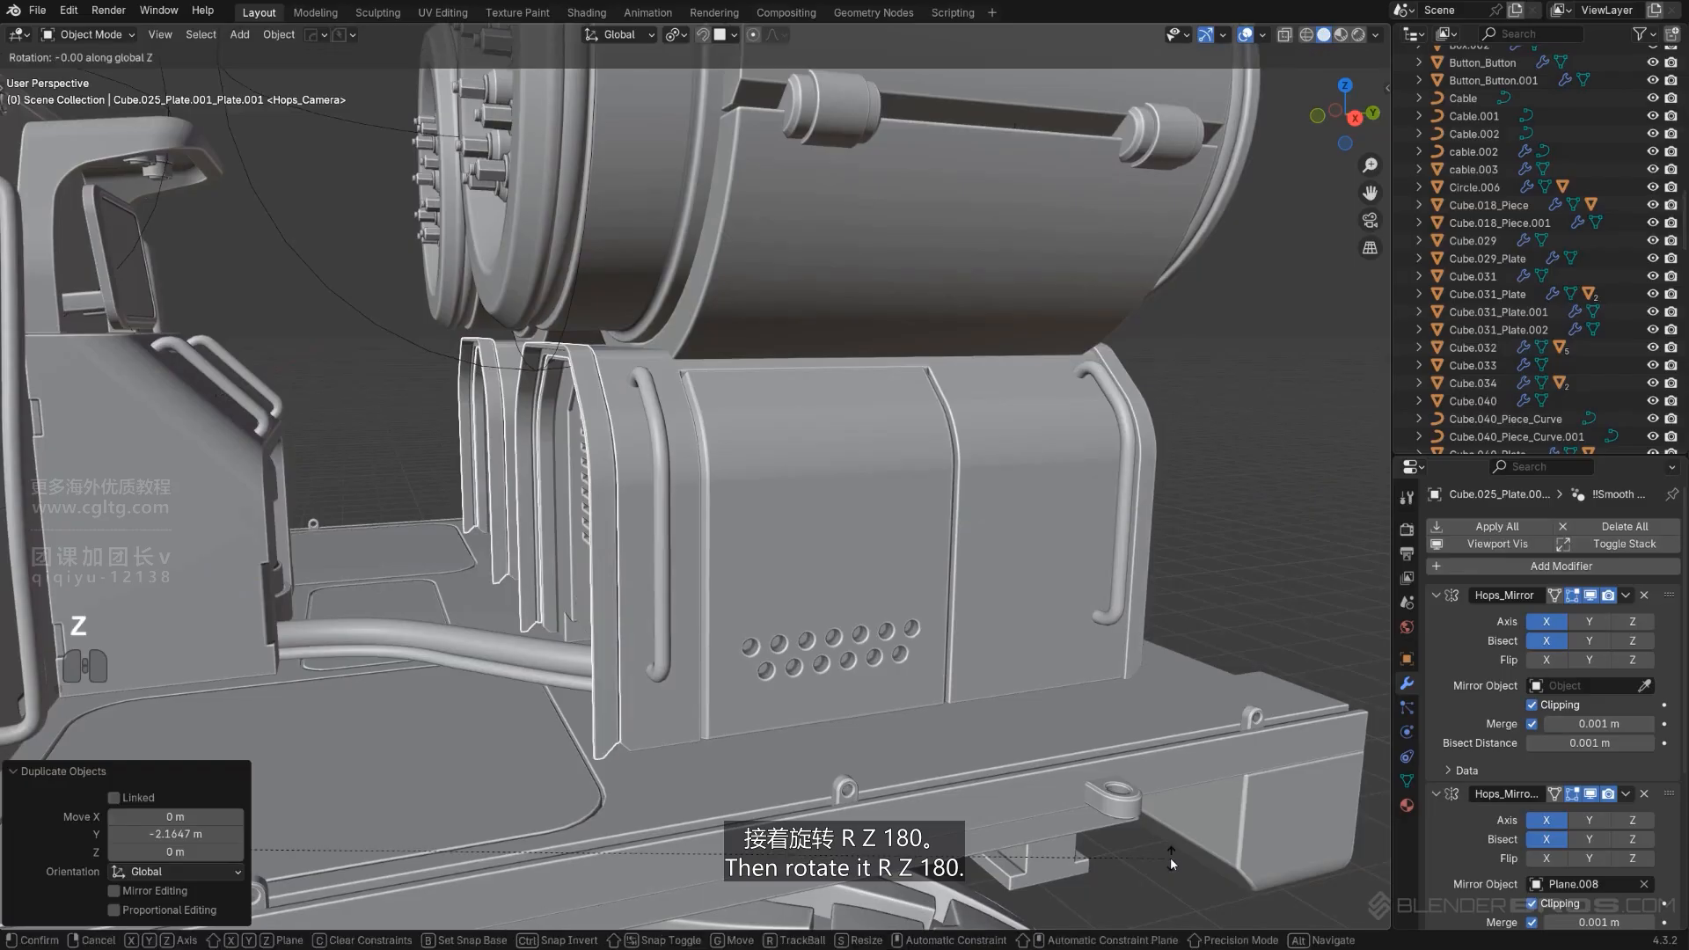
text(180)
key(Return)
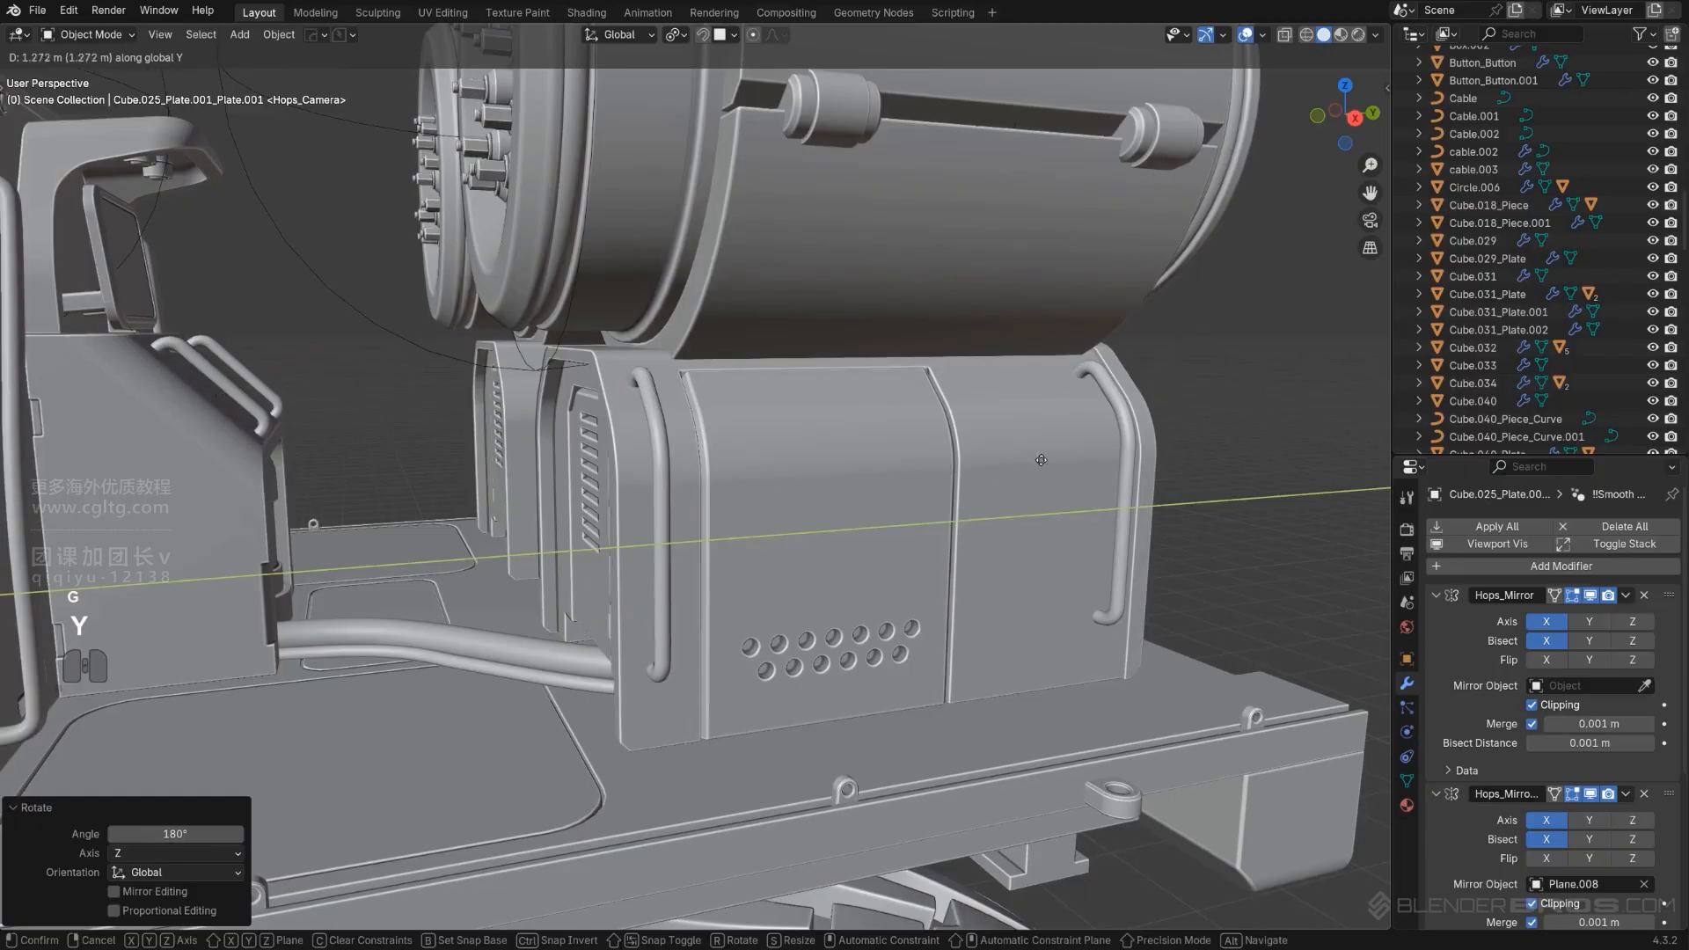
key(Escape)
Move the rotated trim plate about 12.795 m along Y and fine-position it on the housing's vented end.
scroll(595, 530, down, 8)
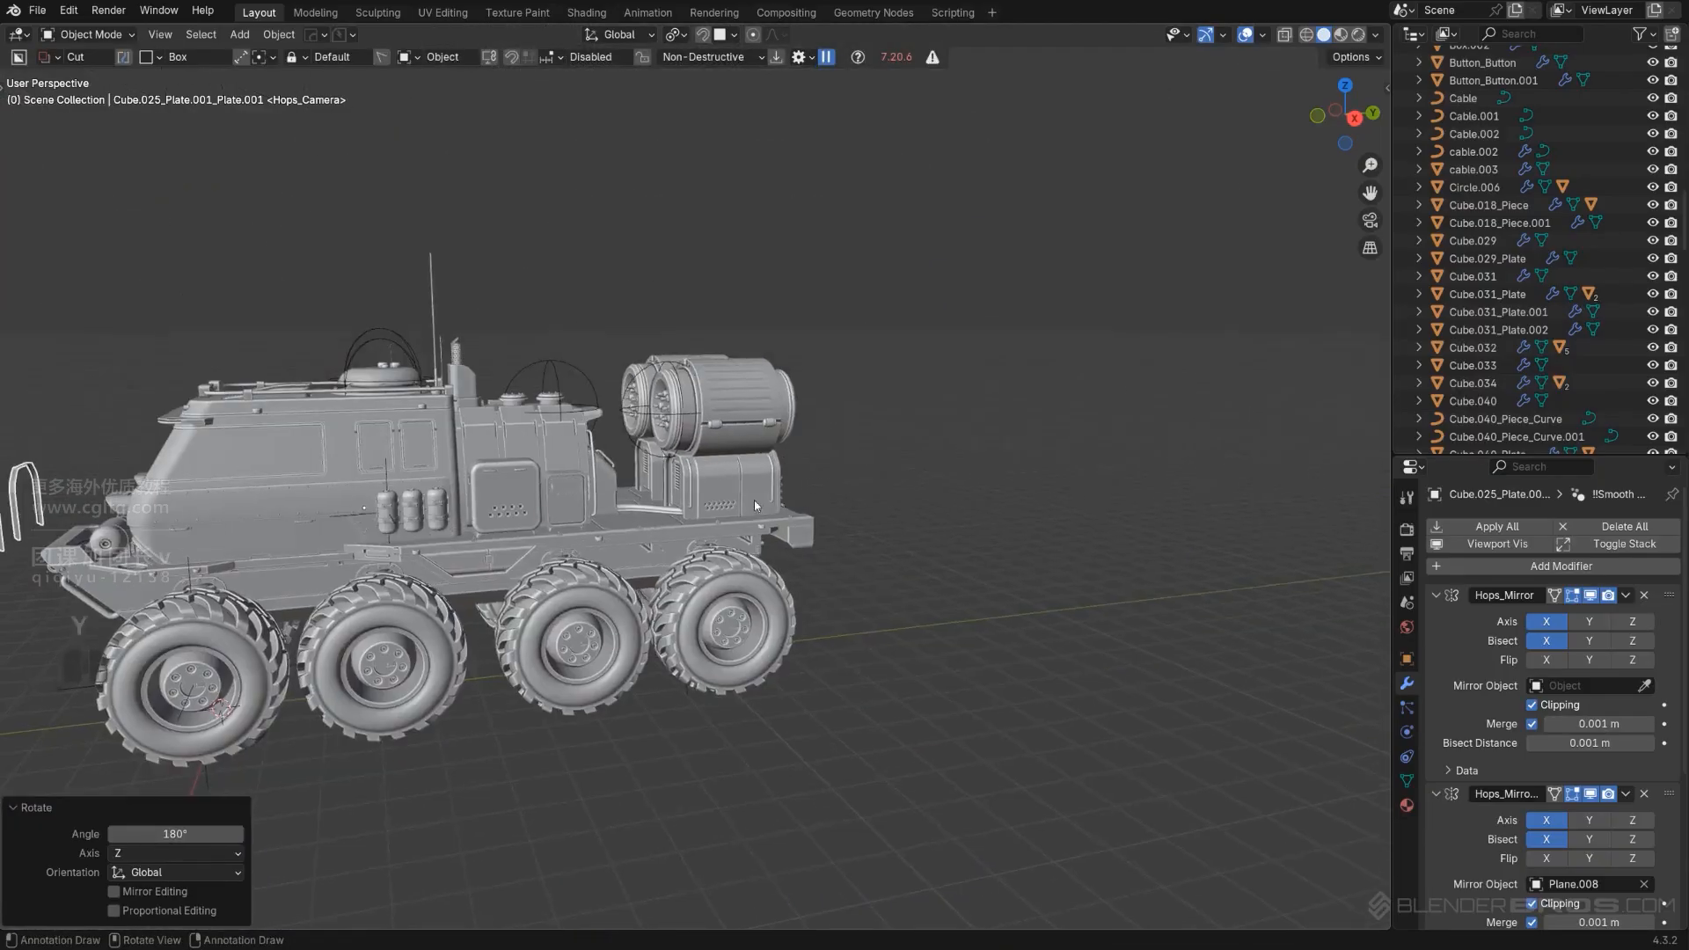
key(g)
key(y)
click(1082, 490)
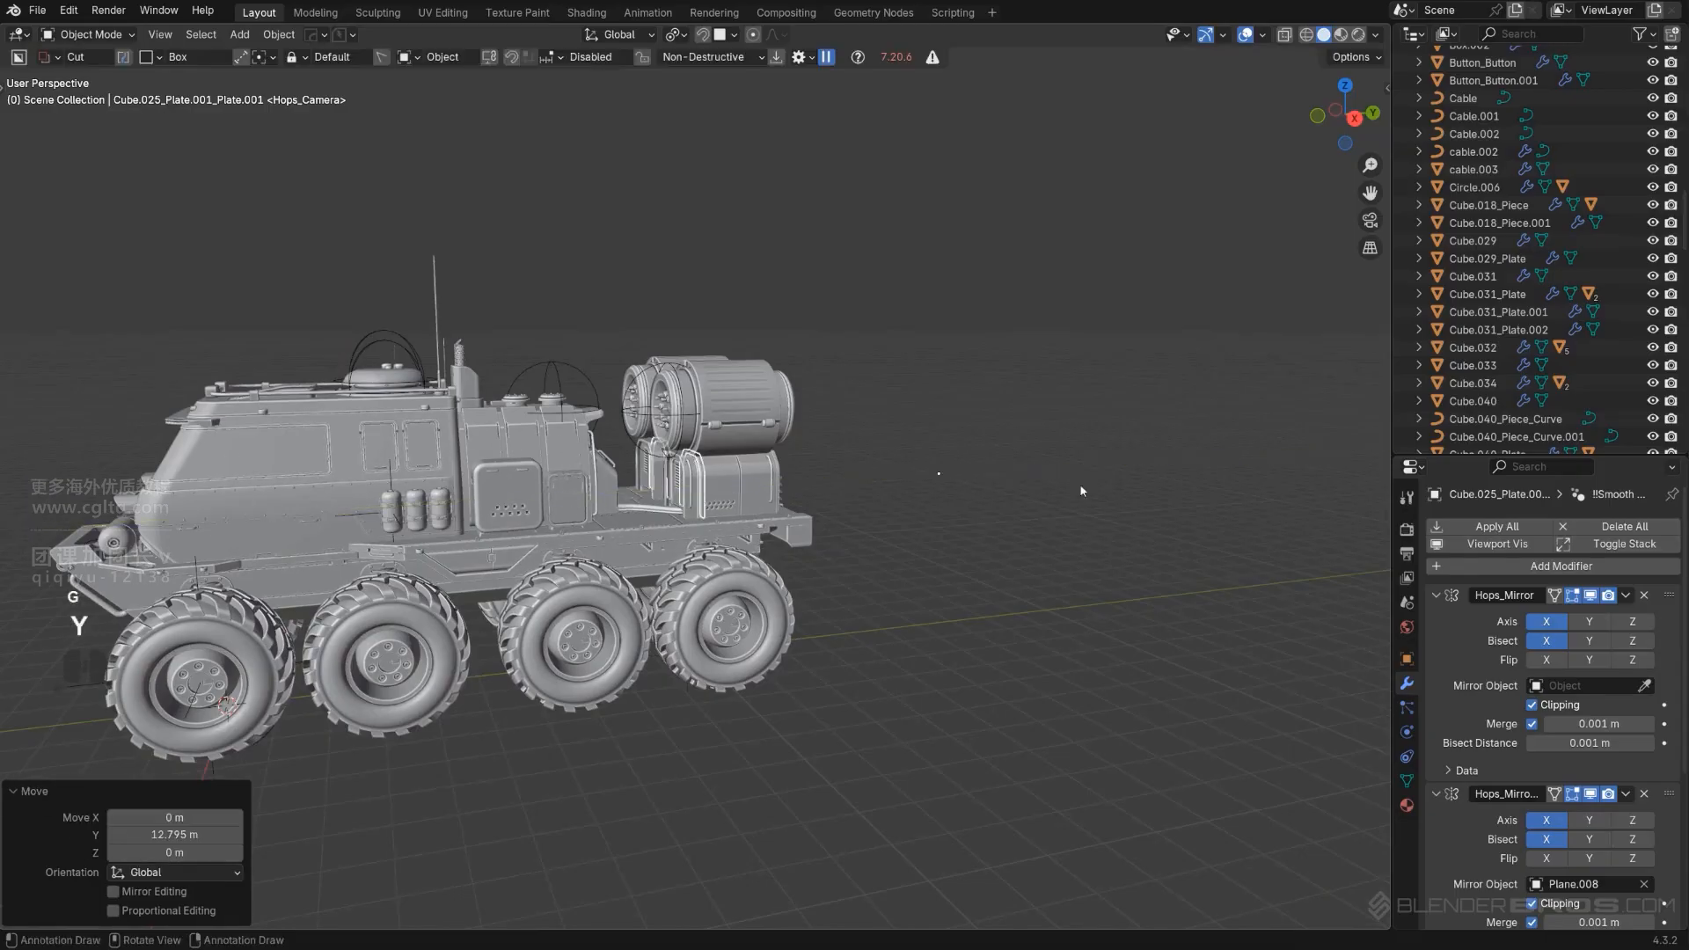
scroll(958, 509, up, 7)
scroll(957, 514, up, 4)
middle_drag(953, 531, 1003, 549)
key(g)
key(y)
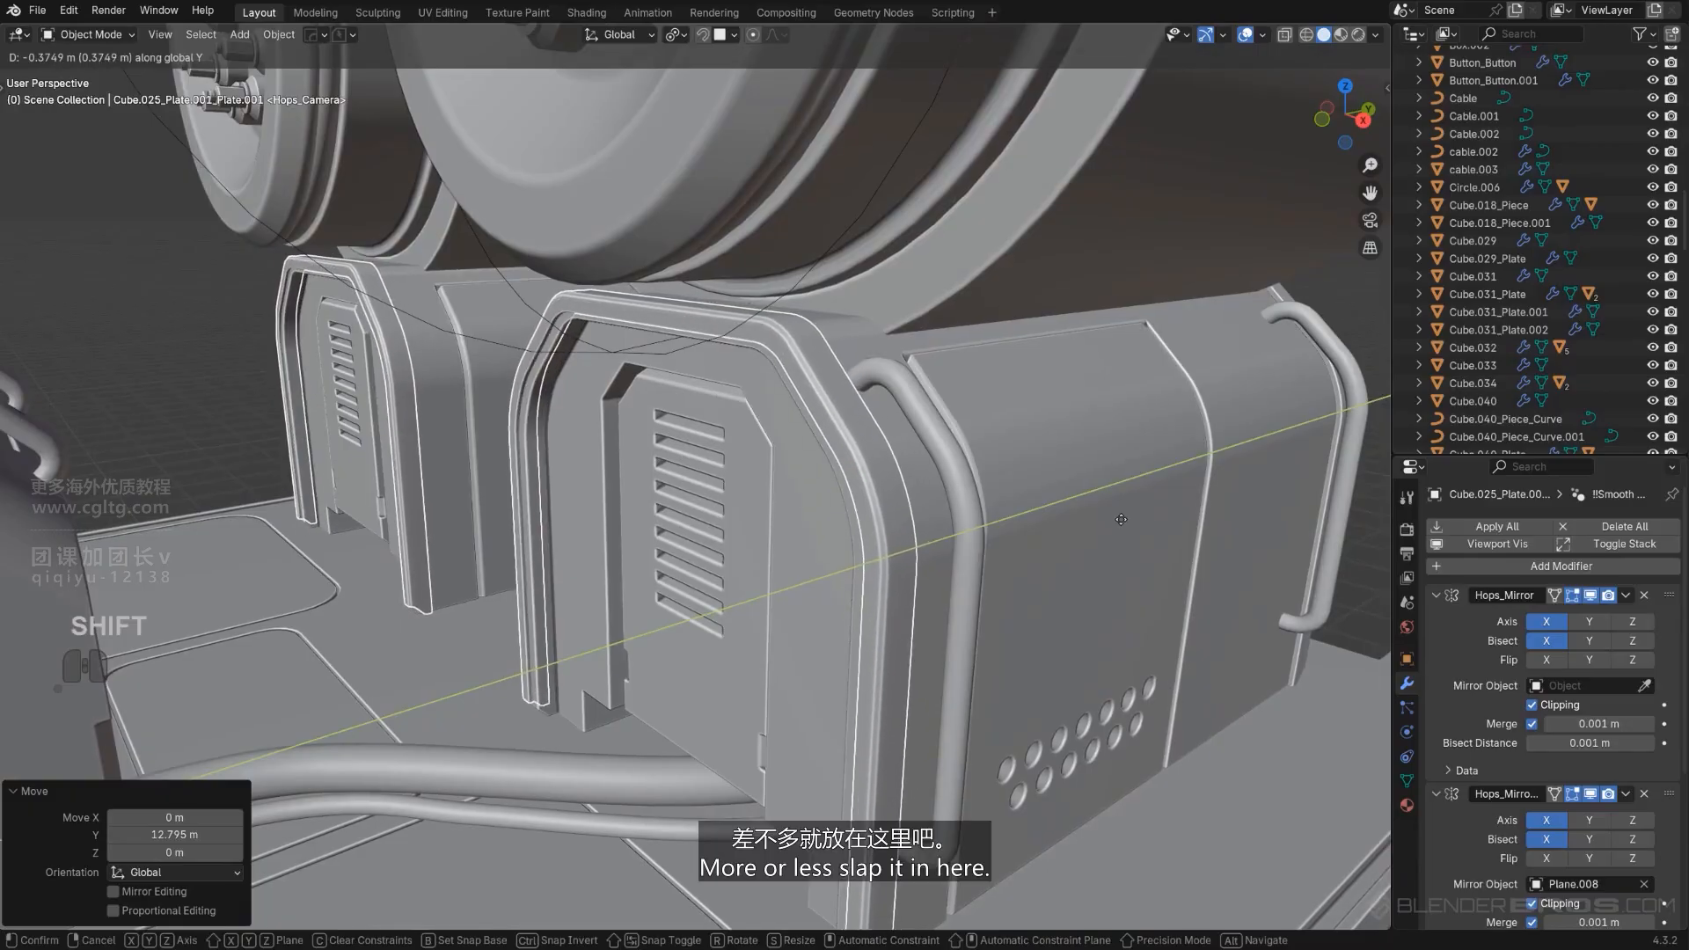
Add a Weighted Normal modifier to the duplicated trim plate.
scroll(1116, 532, down, 3)
middle_drag(1115, 531, 1158, 666)
key(KP_5)
scroll(528, 589, up, 5)
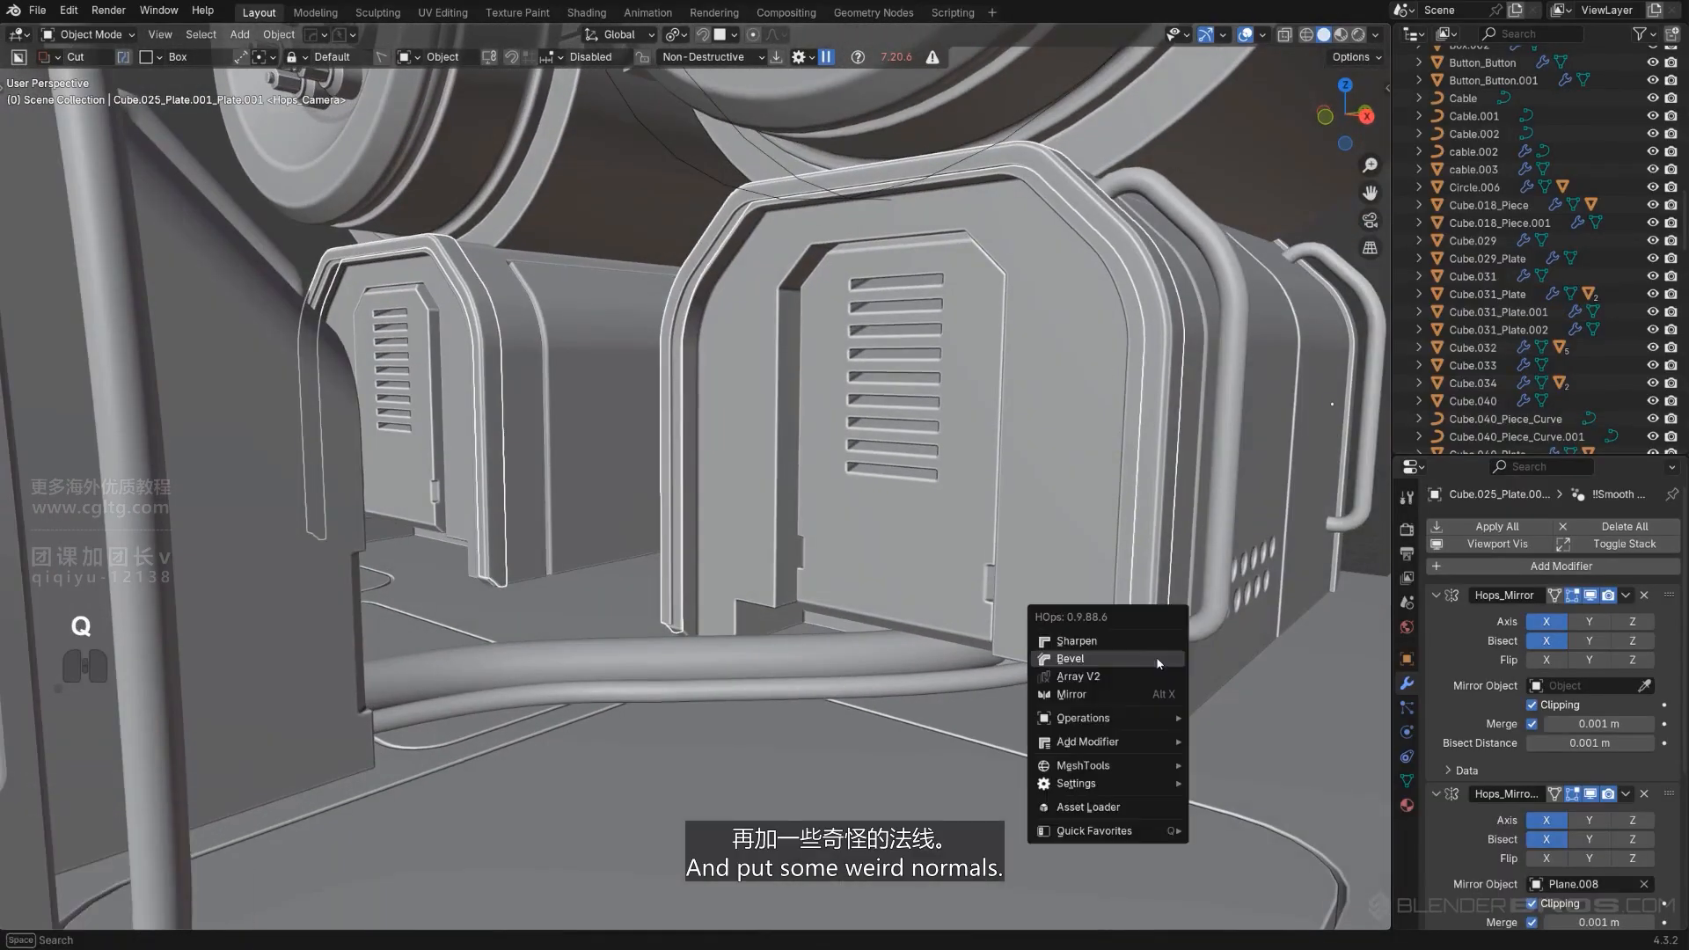
alt+click(1144, 643)
scroll(1146, 641, down, 5)
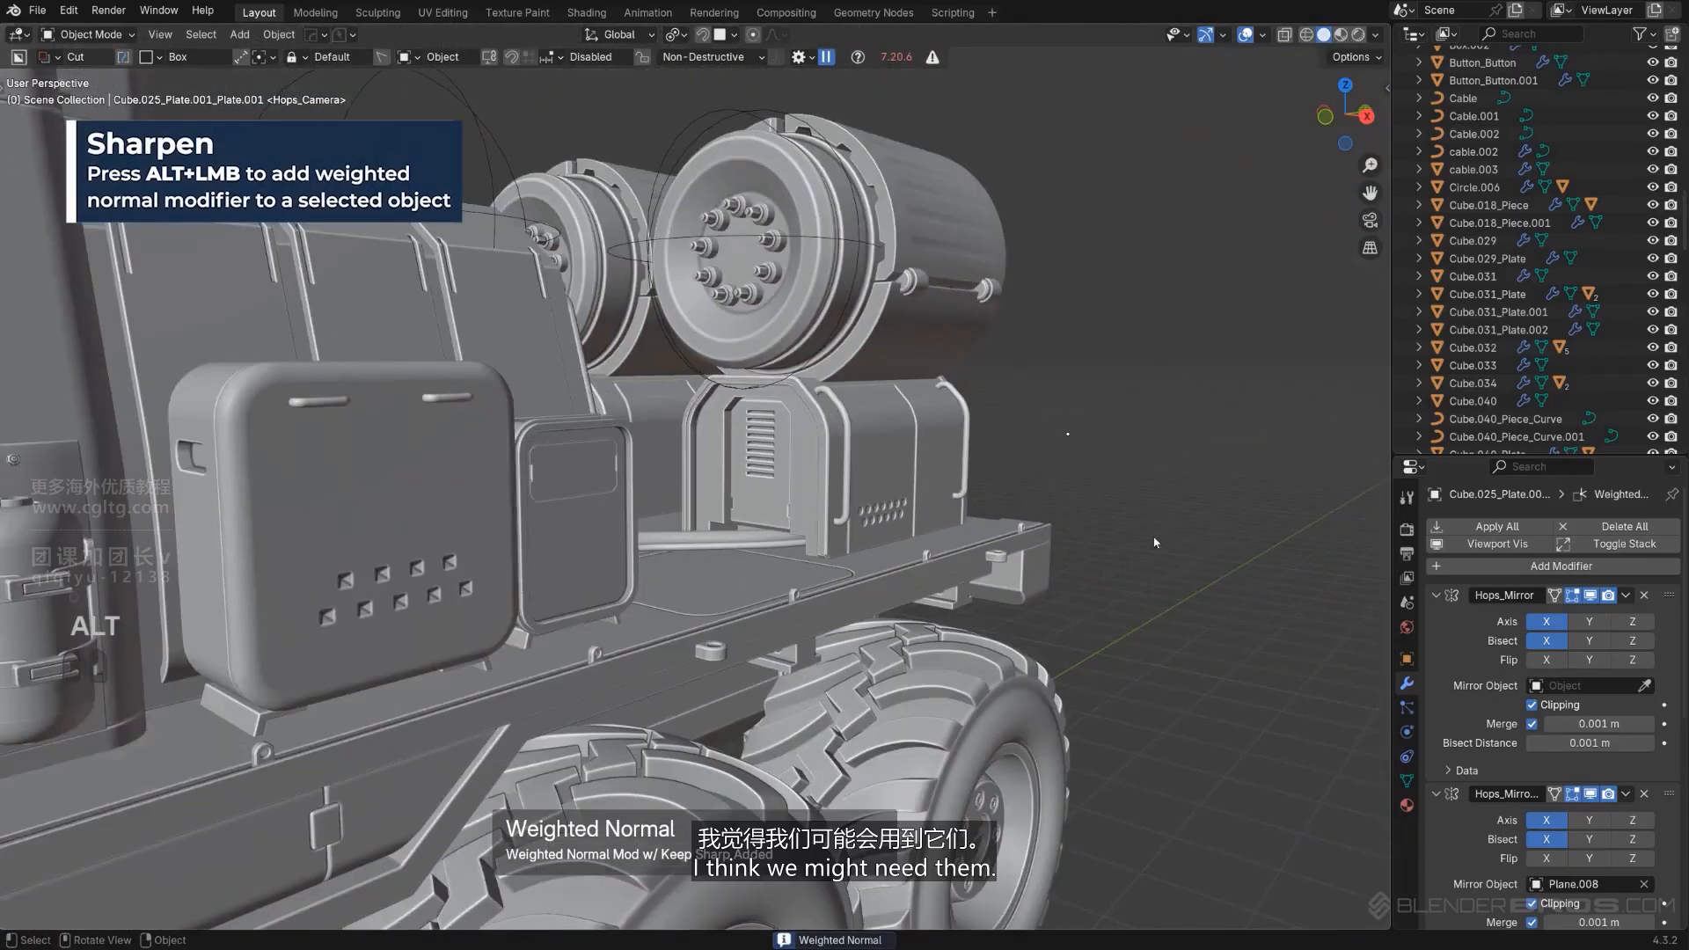
Move the handle beside the vented-end trim about 0.028 m along Y, clear of the trim plate.
scroll(1155, 543, up, 4)
middle_drag(1088, 572, 986, 616)
scroll(968, 572, up, 4)
shift+middle_drag(932, 378, 661, 504)
click(685, 420)
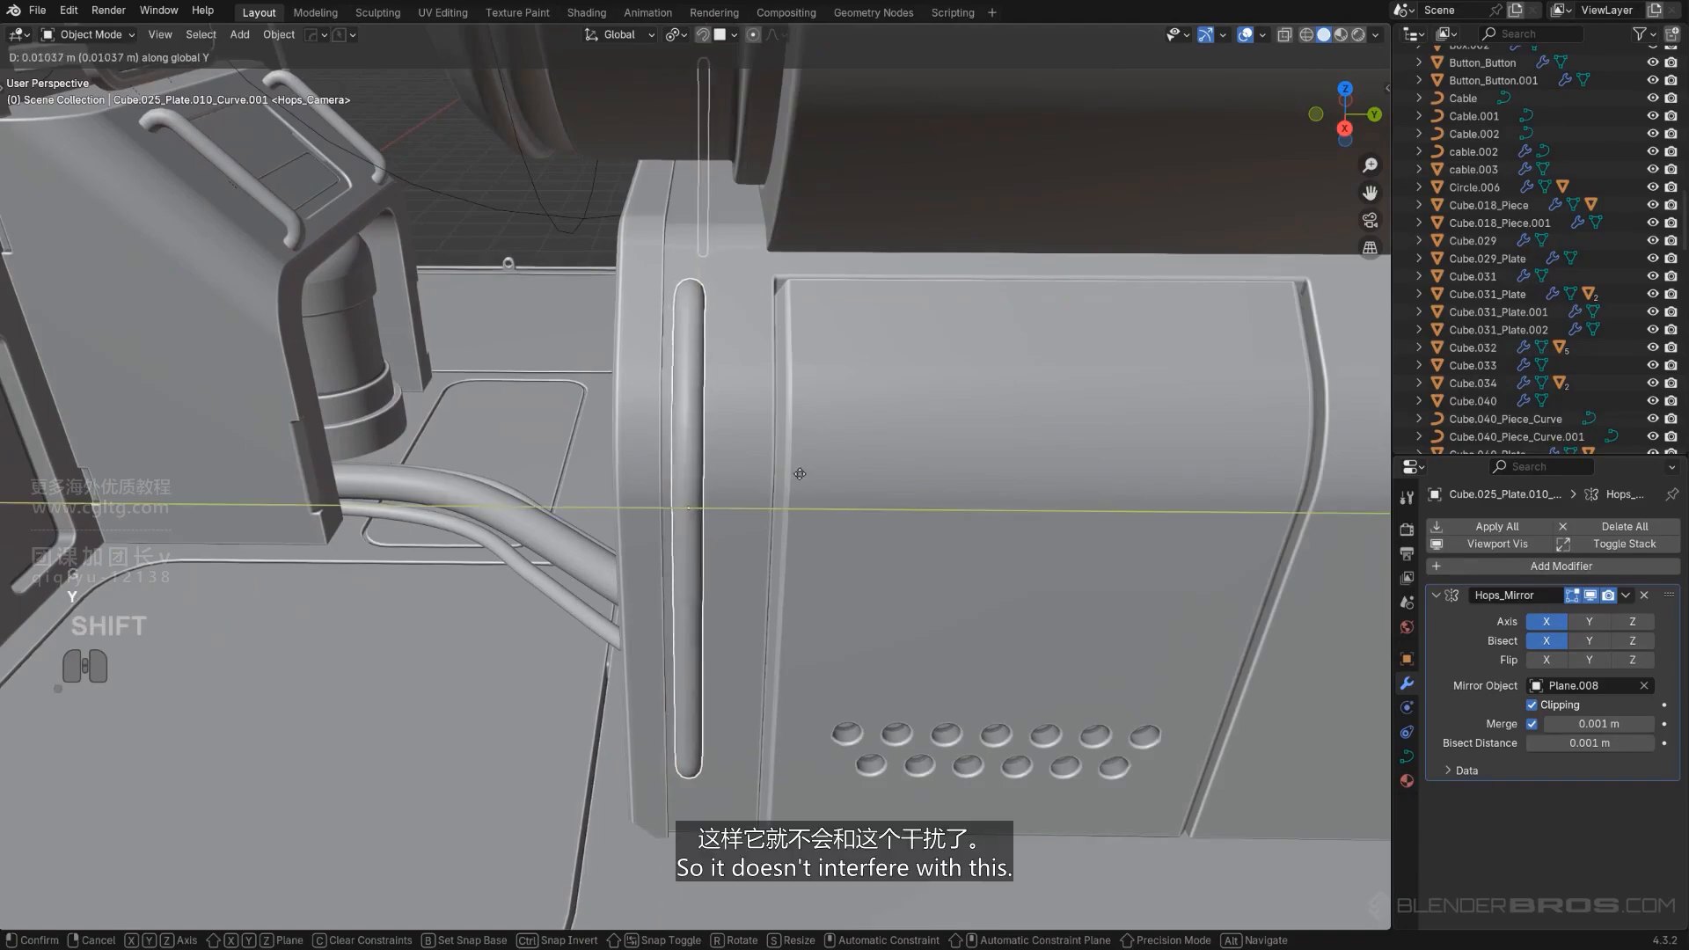
scroll(632, 382, down, 6)
middle_drag(746, 516, 869, 532)
scroll(735, 477, up, 2)
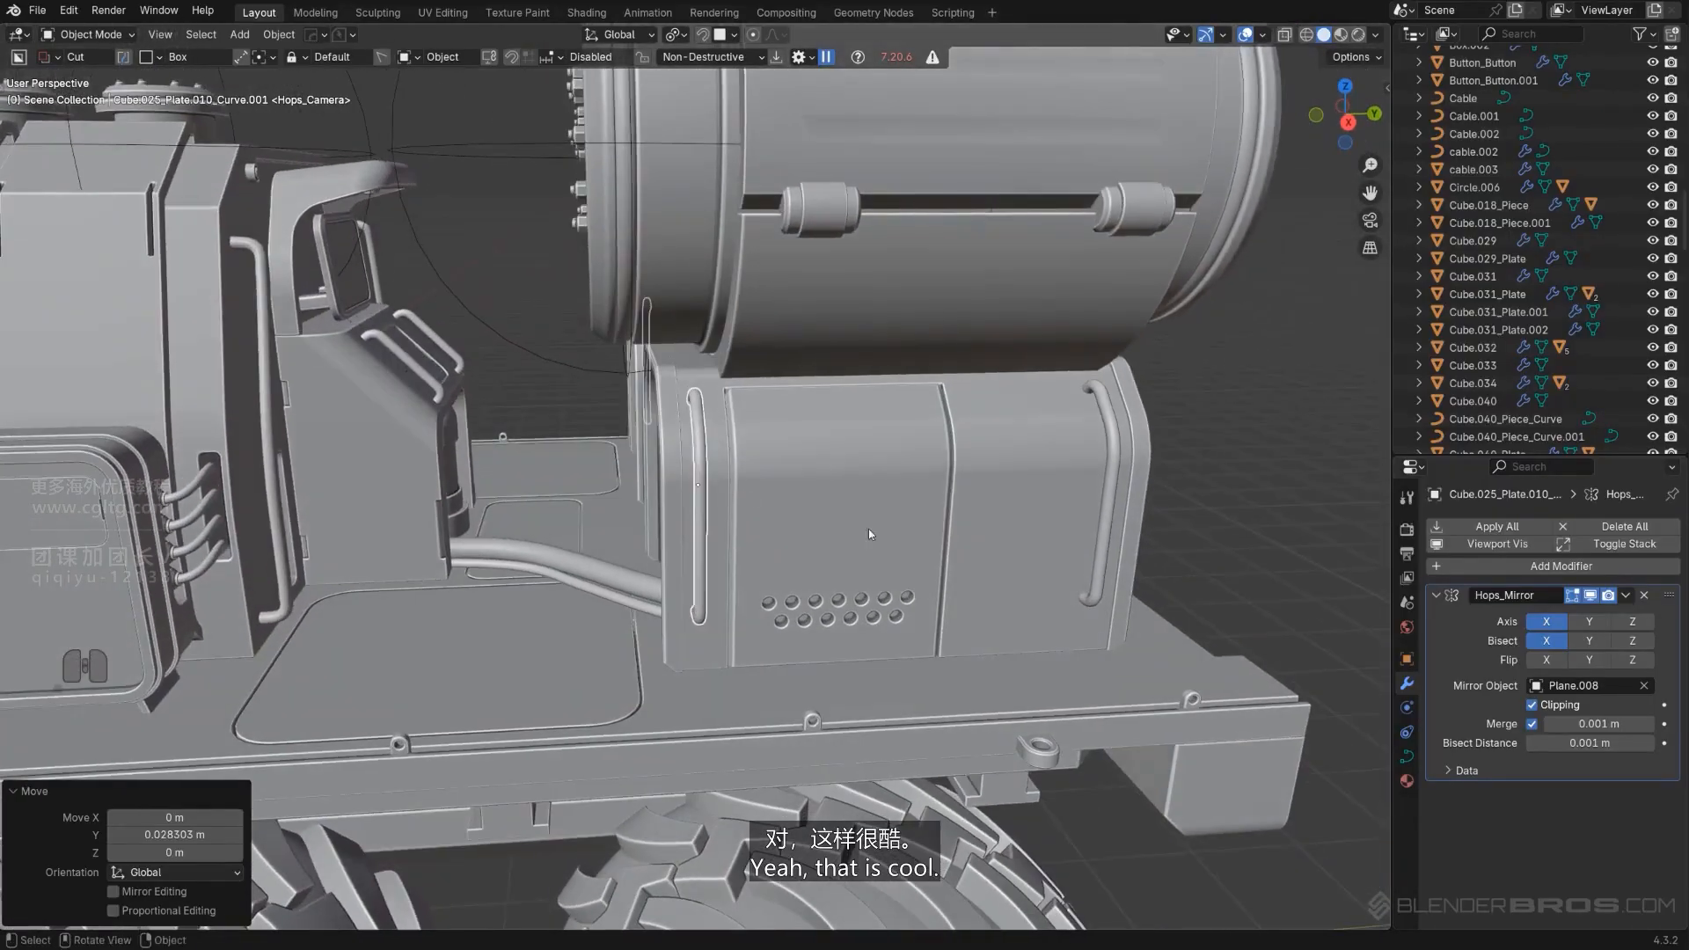
scroll(1229, 498, down, 6)
middle_drag(1083, 554, 446, 600)
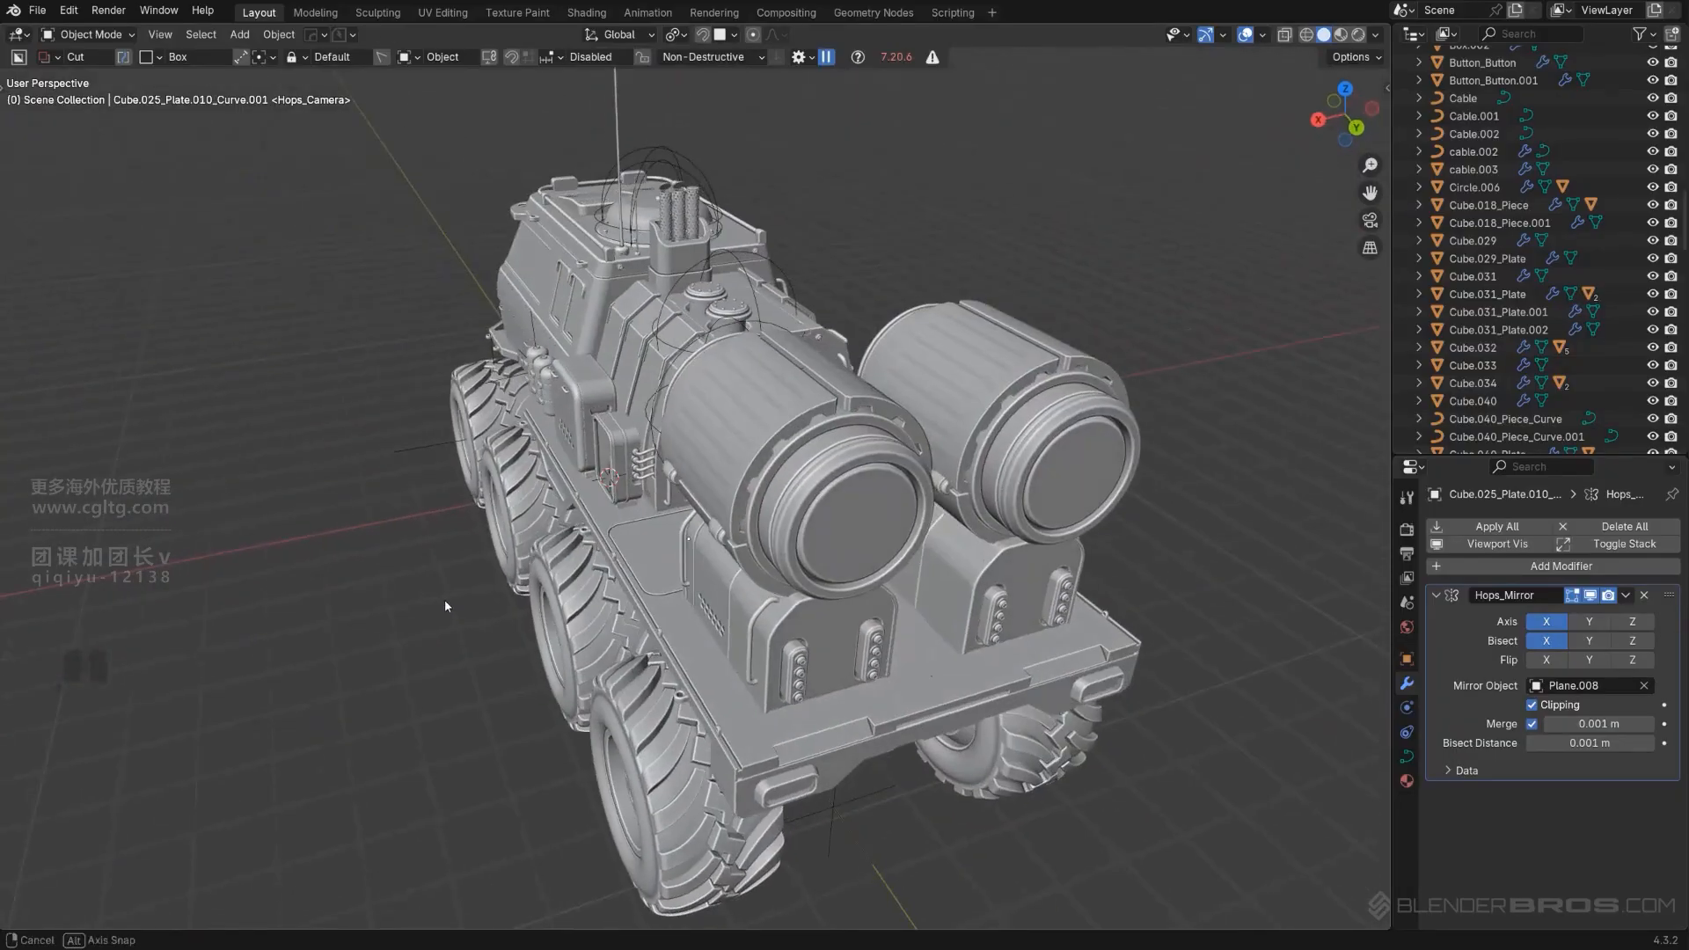
Isolate the vehicle's flat deck plate in local view, close to its rear corner.
scroll(825, 542, up, 2)
mouse_move(880, 563)
middle_down()
mouse_move(826, 541)
mouse_move(879, 536)
middle_up()
middle_drag(731, 567, 686, 545)
scroll(783, 585, down, 2)
scroll(823, 517, up, 3)
shift+middle_drag(686, 545, 808, 558)
scroll(802, 576, up, 3)
shift+middle_drag(940, 529, 1010, 540)
key(KP_5)
key(KP_5)
click(966, 546)
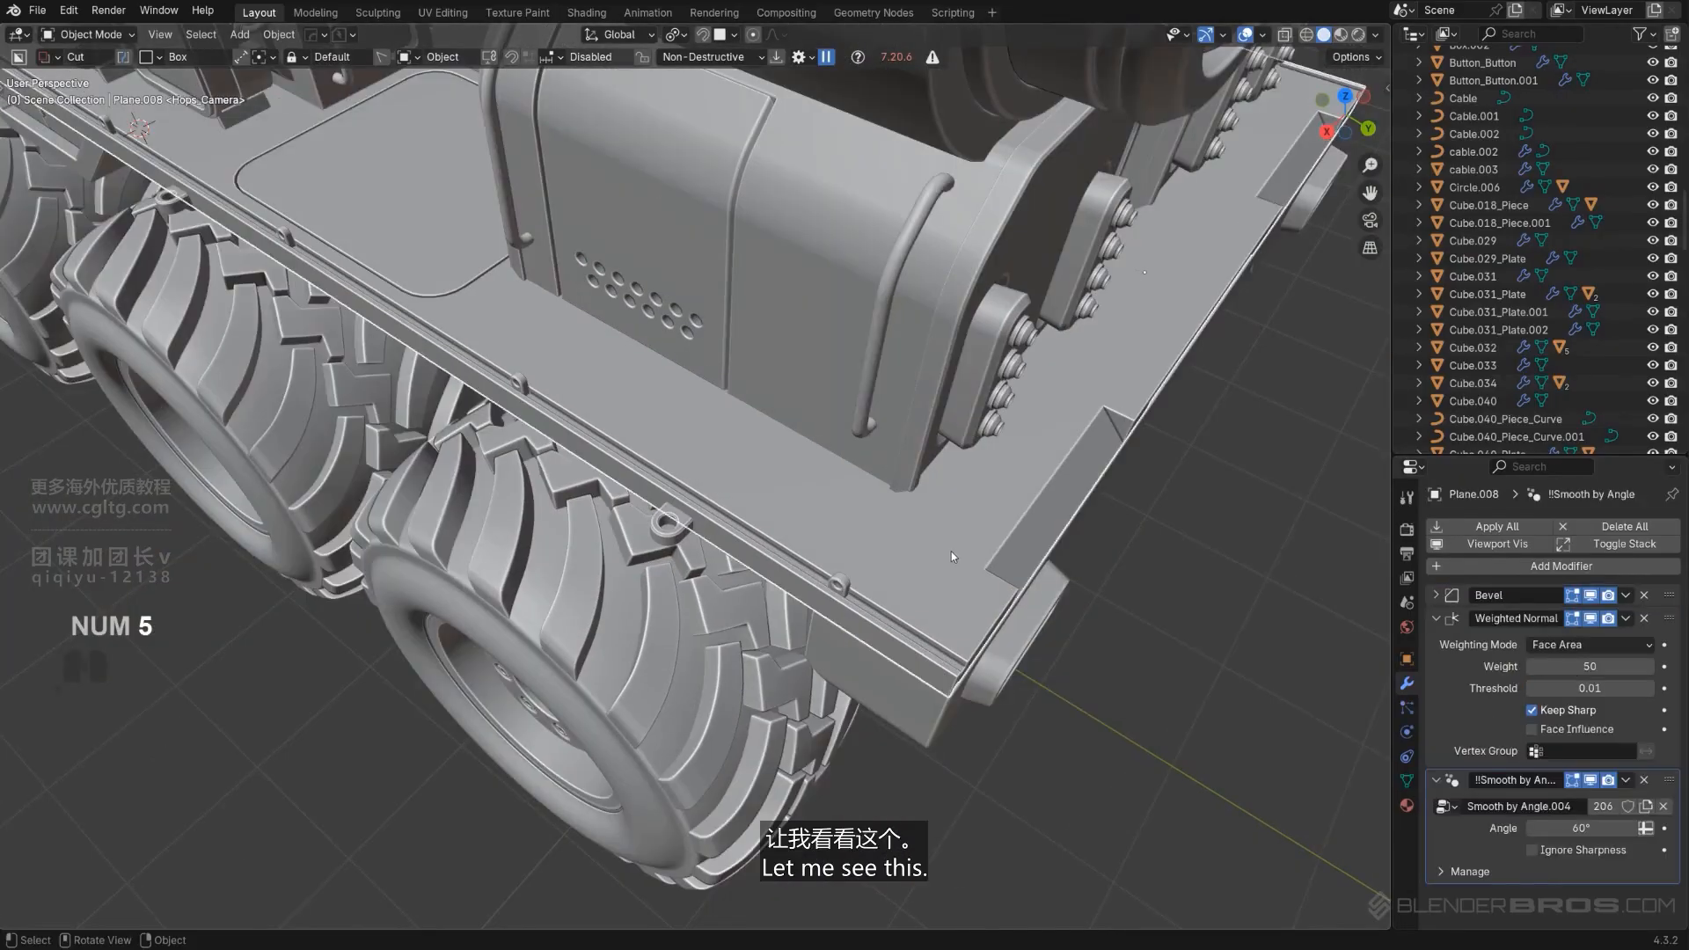
key(KP_Divide)
shift+middle_drag(925, 552, 845, 411)
scroll(811, 616, up, 3)
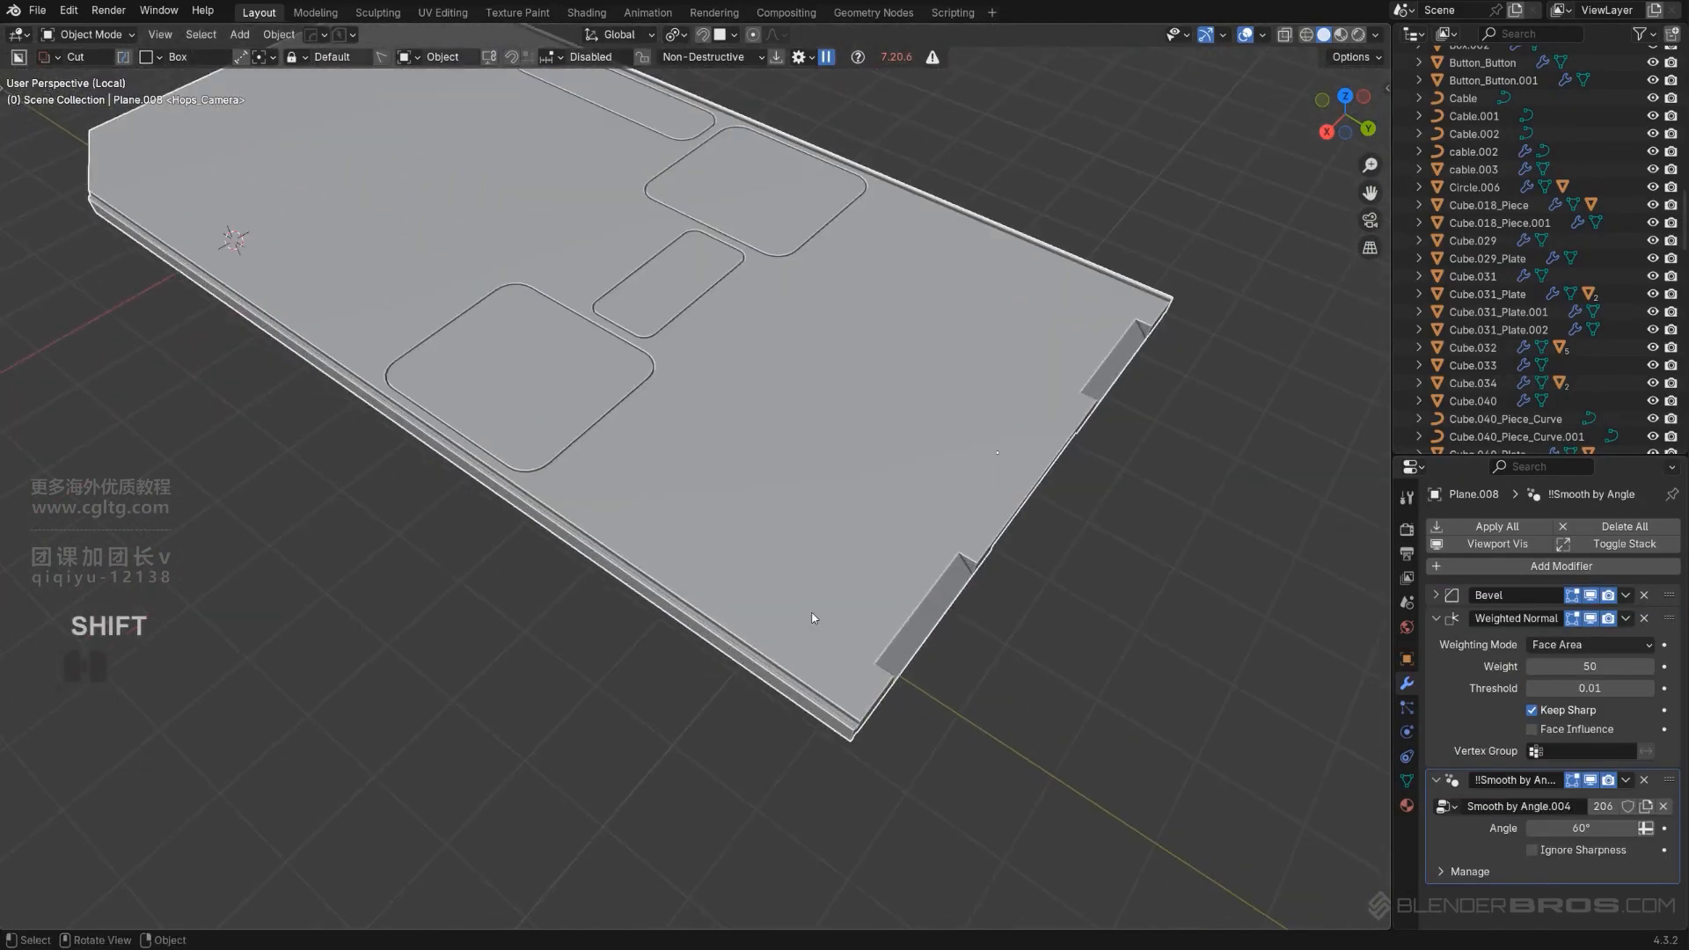
Cut a small rounded slot into the deck plate near its rear corner, with a tapered, bevelled box cutter.
mouse_move(797, 635)
mouse_down()
mouse_move(843, 689)
mouse_move(824, 673)
mouse_up()
key(b)
click(847, 695)
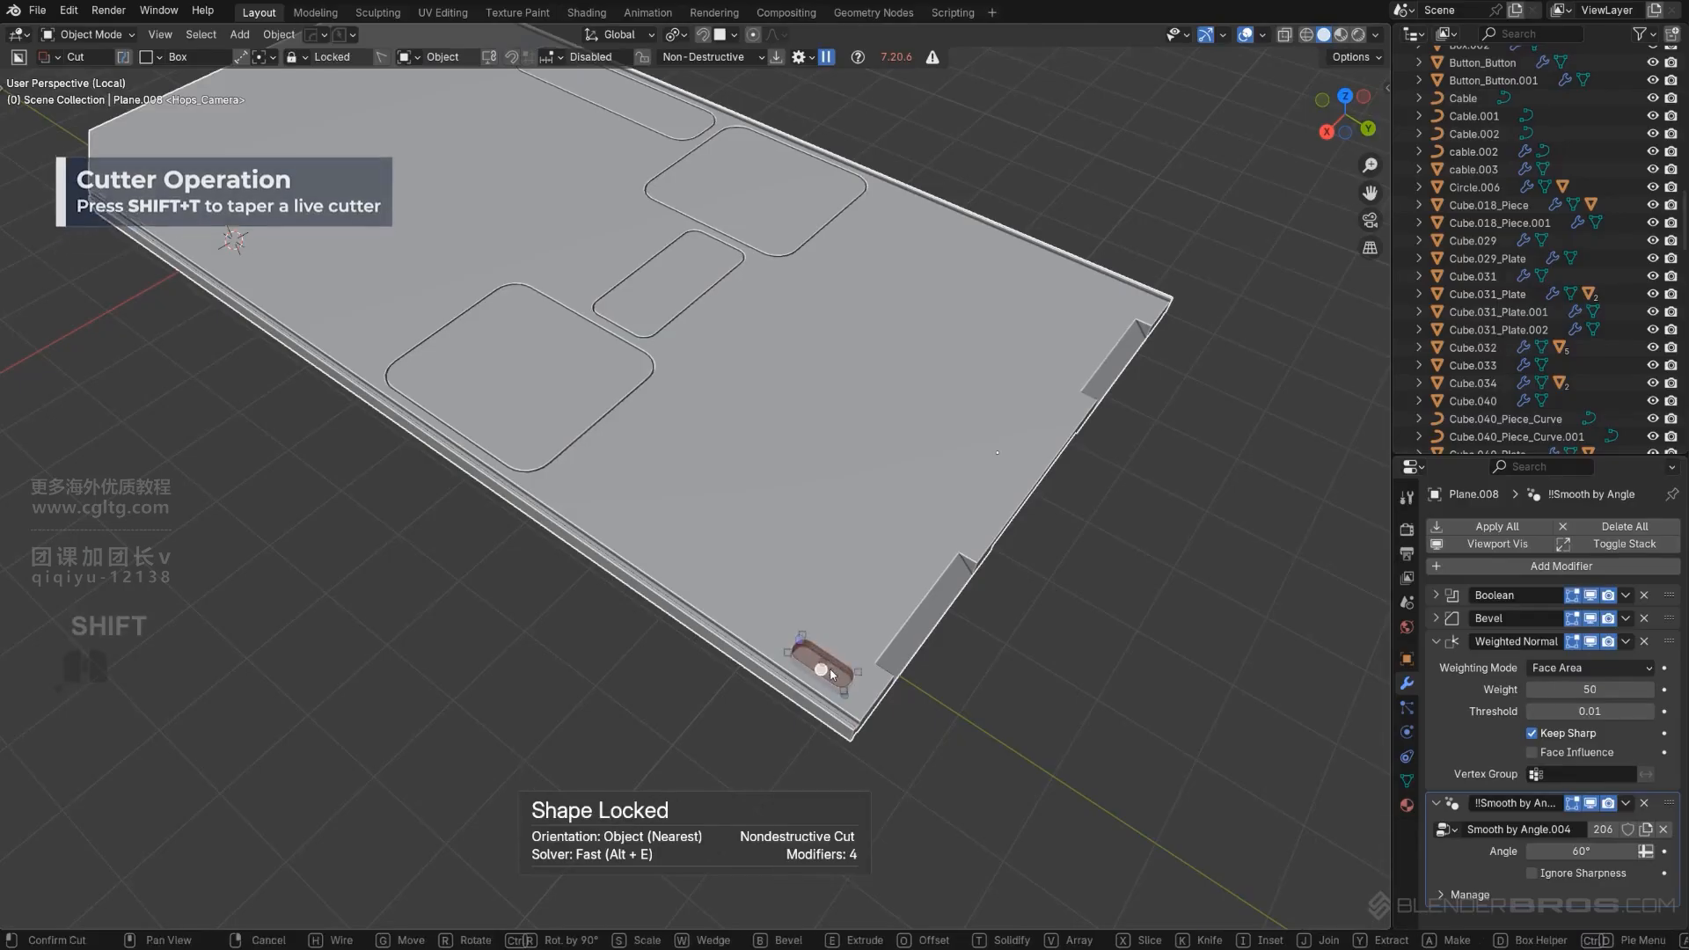
key(shift+t)
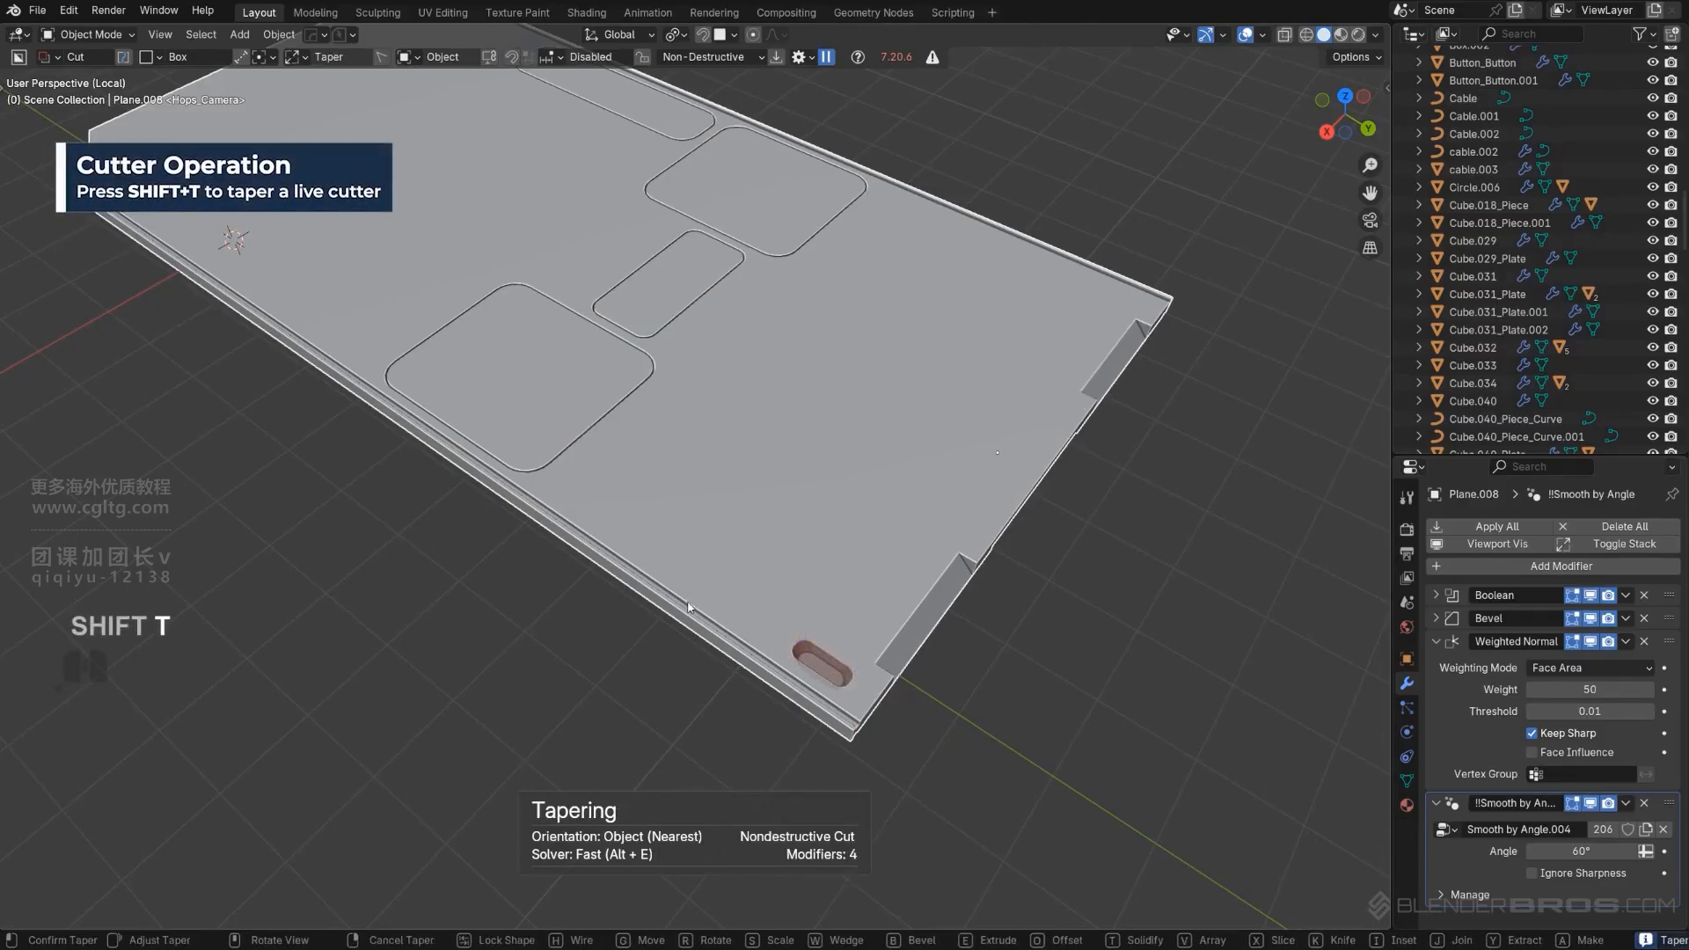
shift+click(716, 609)
shift+click(718, 609)
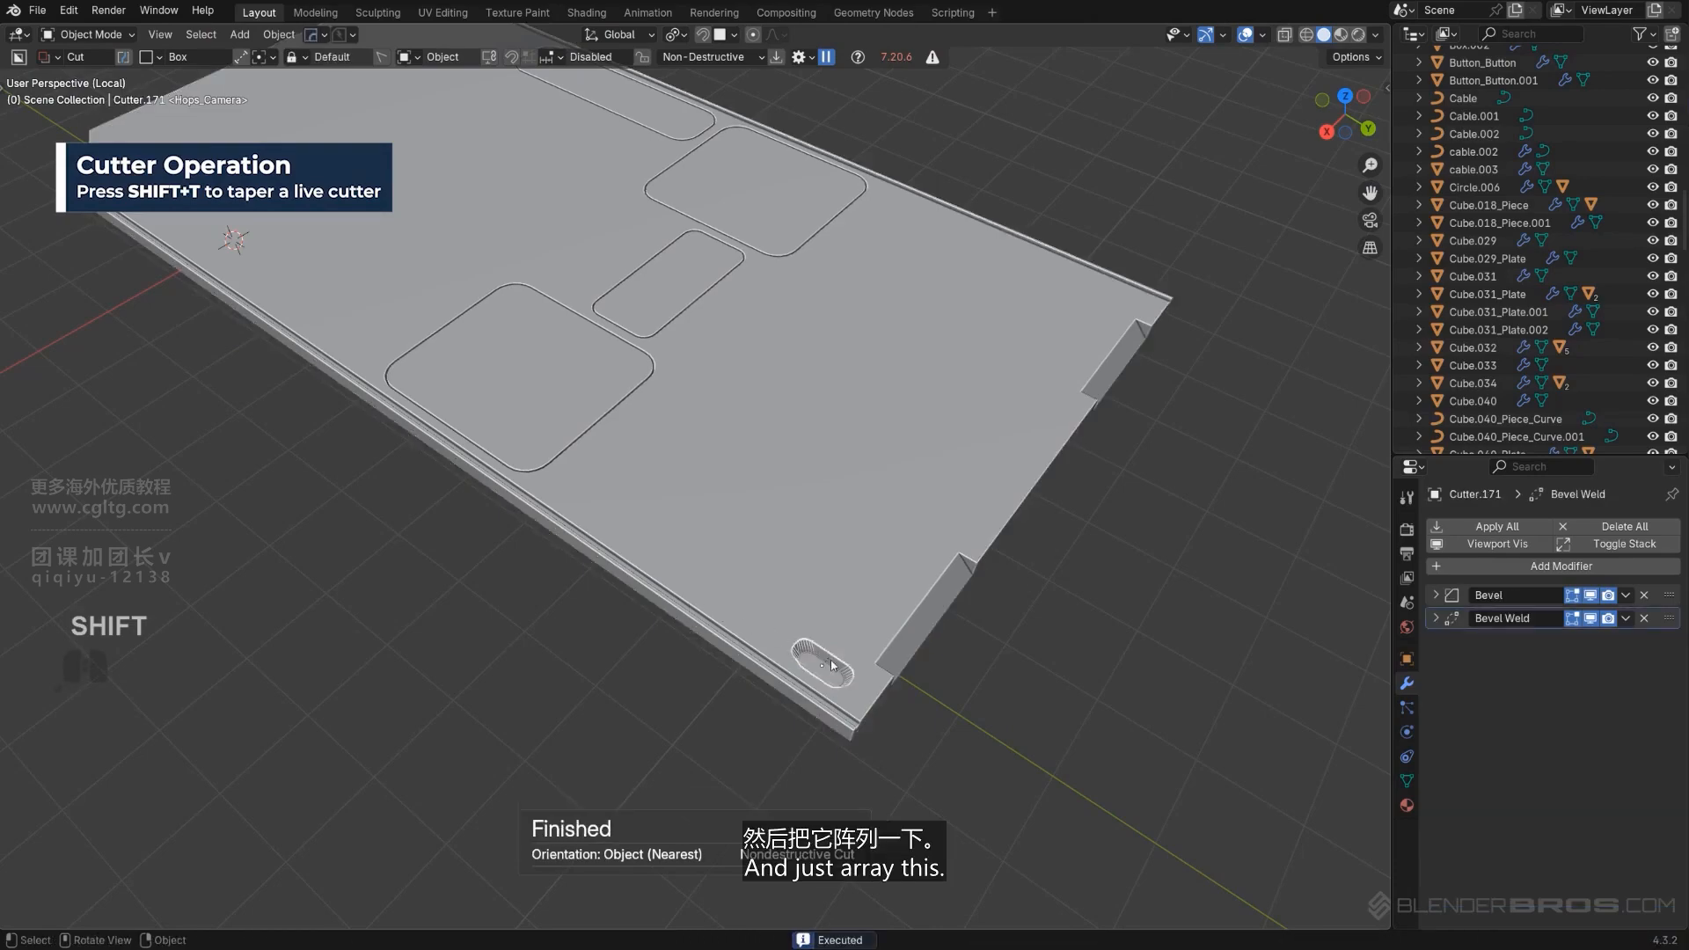
Array the slot cutter as two instances spaced along the Y axis beside the barrel housing, and leave local view.
key(q)
click(836, 700)
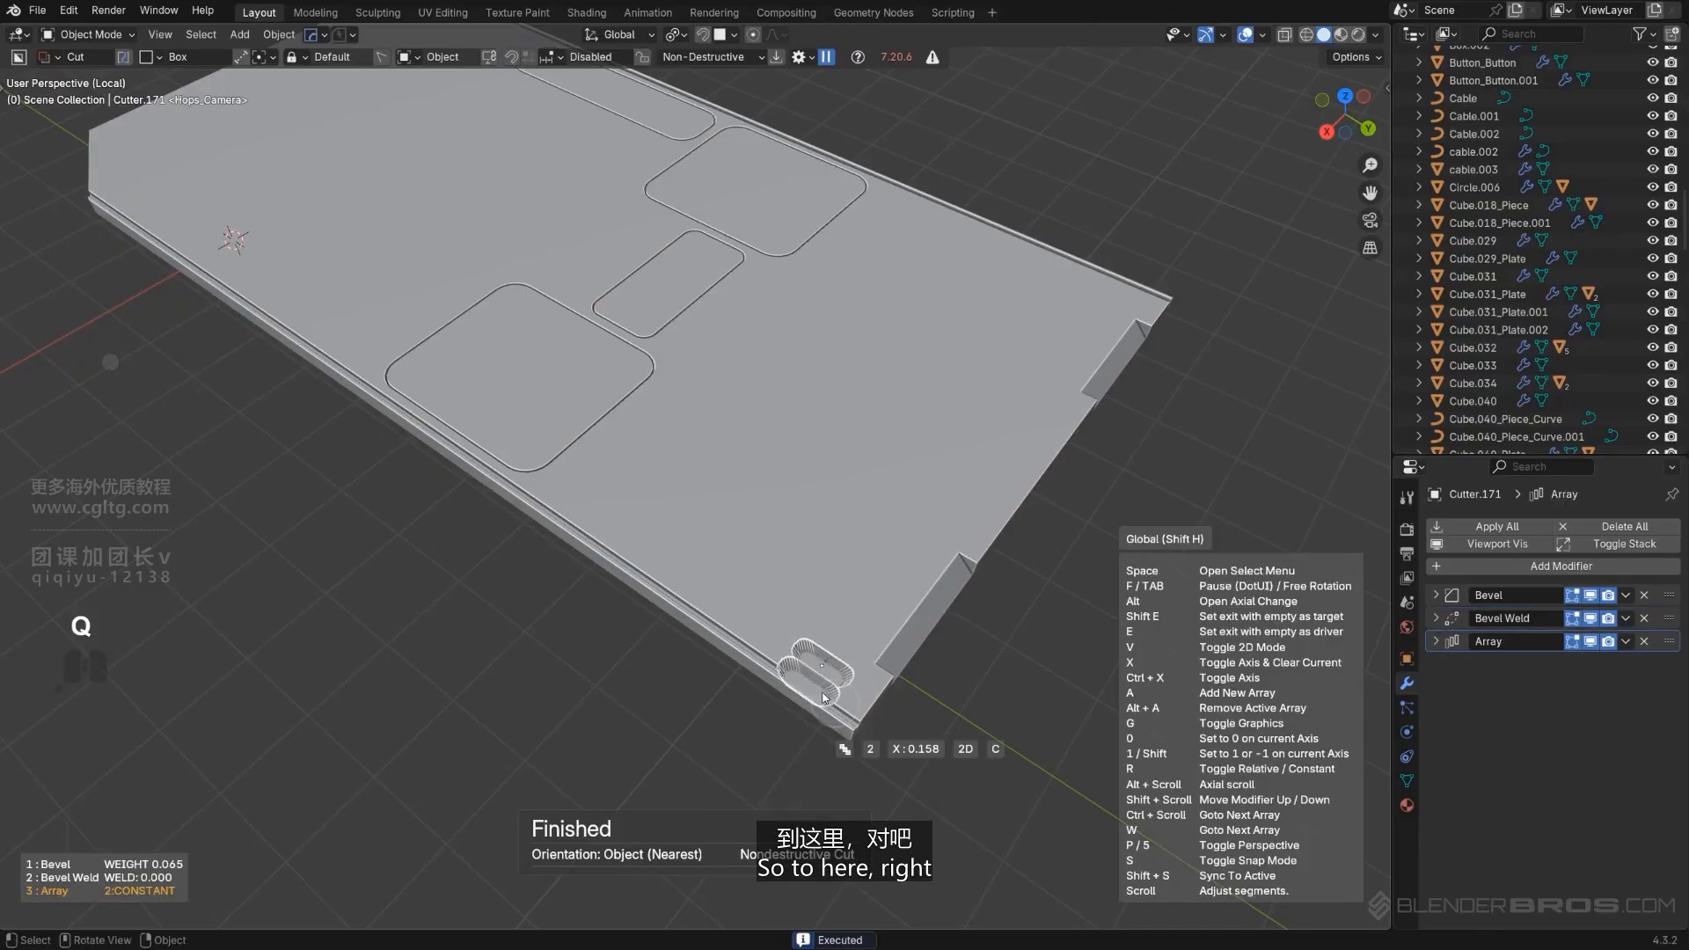
key(x)
click(716, 610)
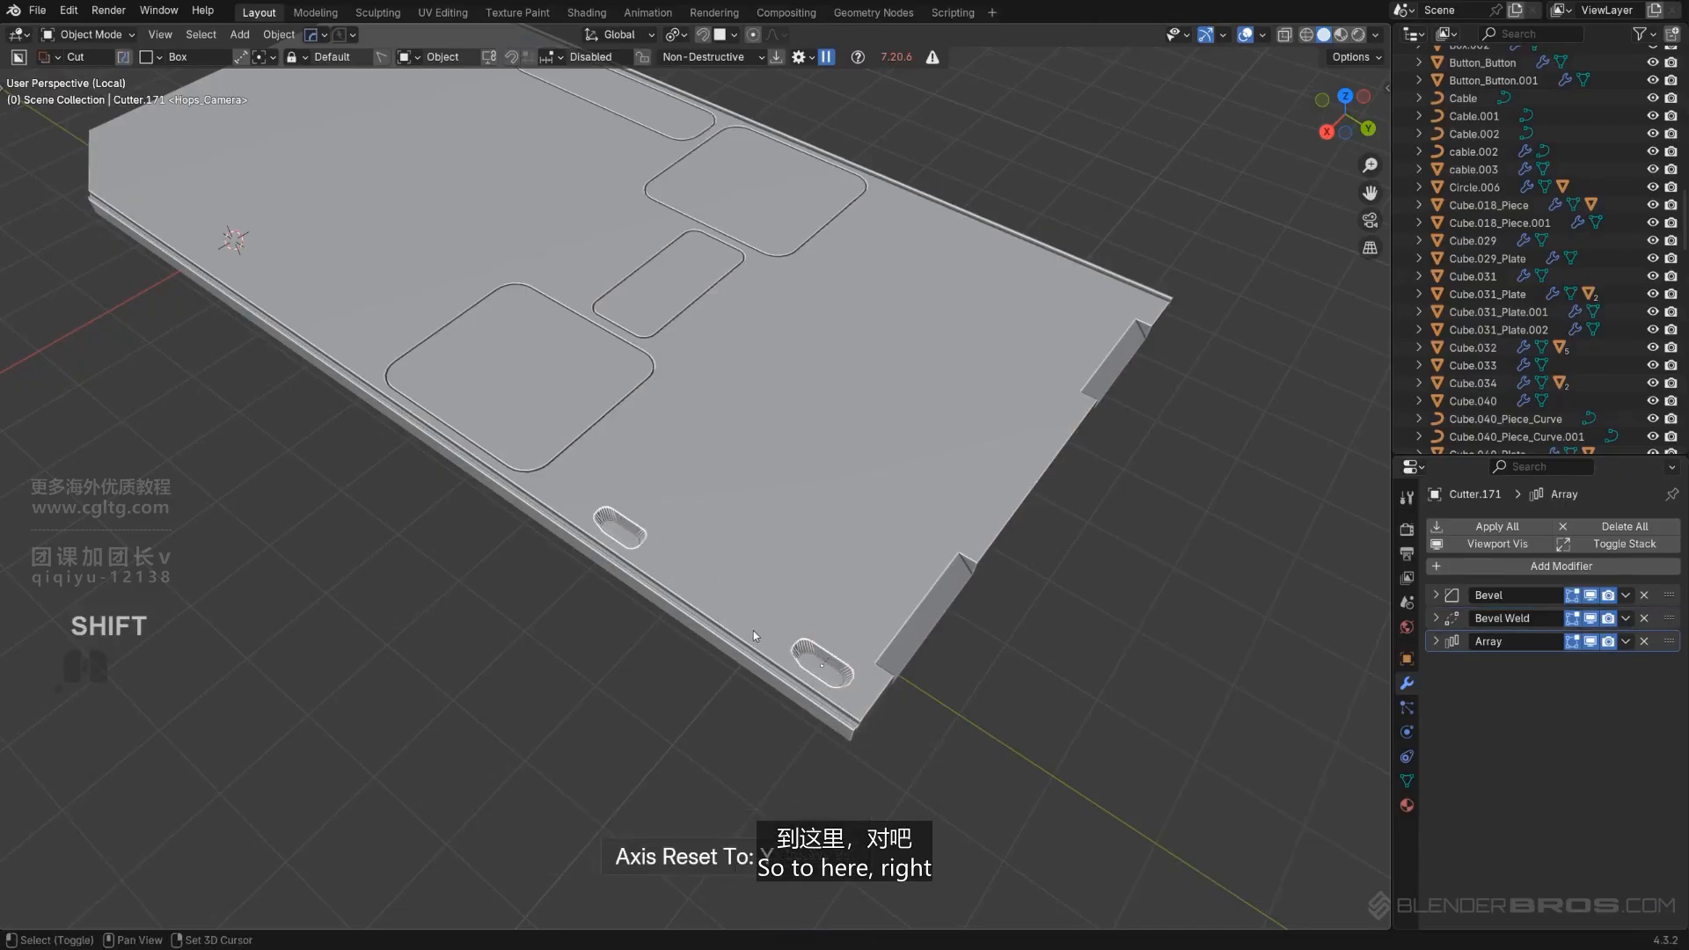
key(KP_Divide)
scroll(747, 615, up, 5)
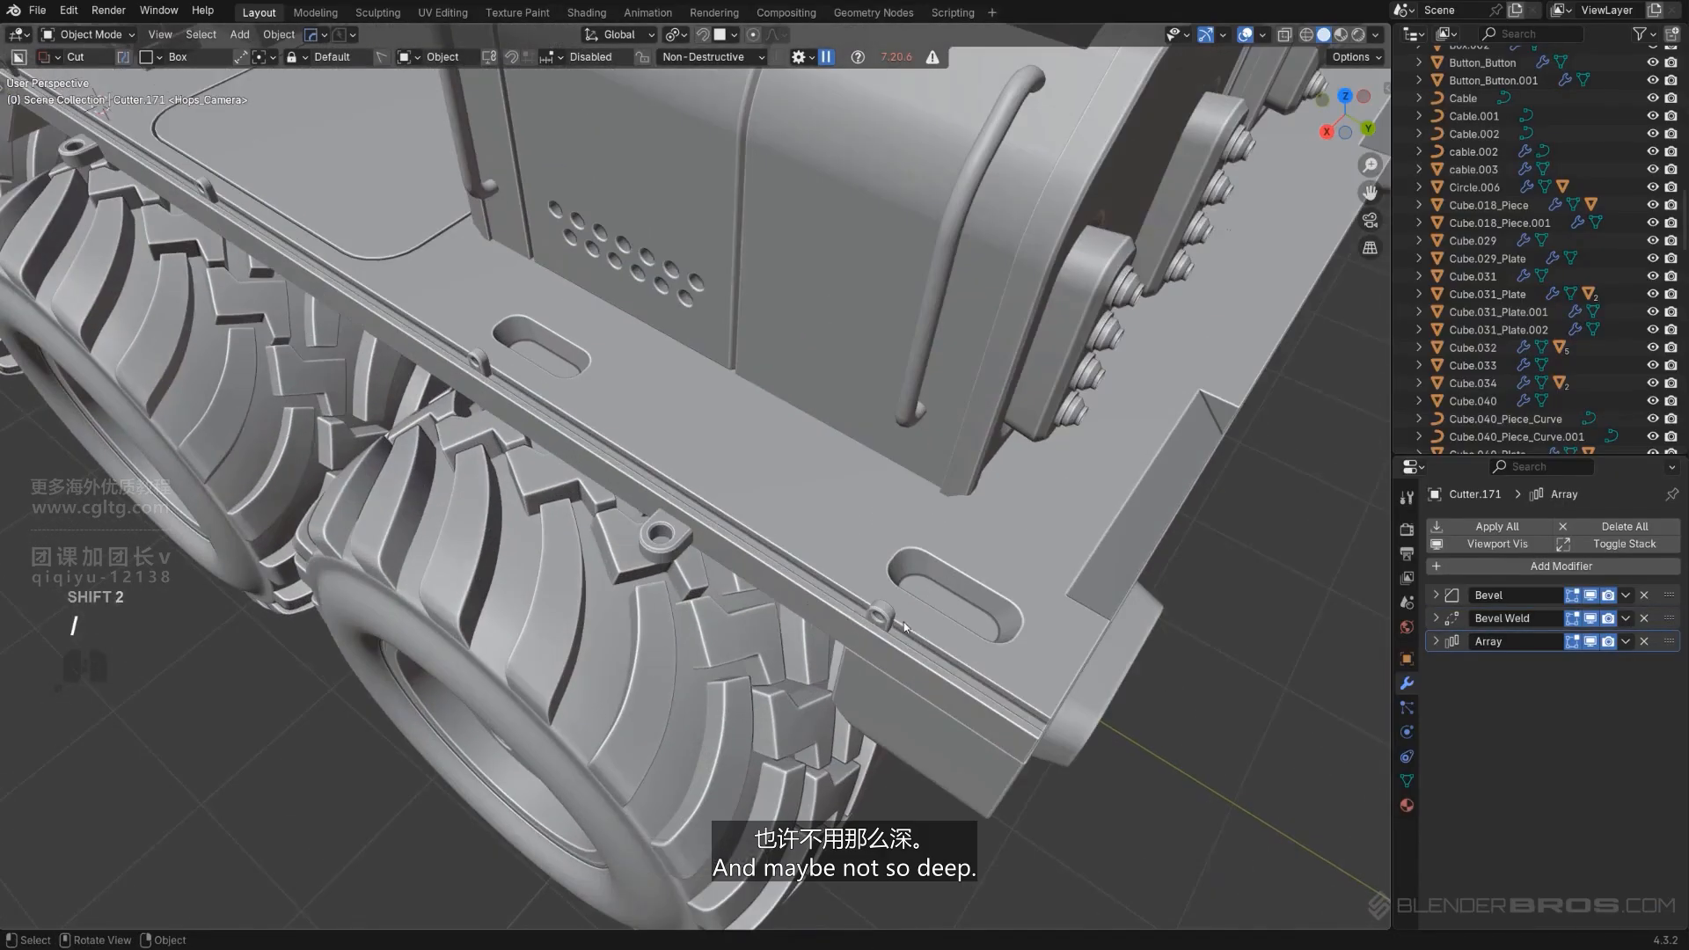
Reveal the slot cutter from the deck's booleans, raise it slightly along Z for shallower slots, and hide it again.
click(1018, 566)
key(q)
click(1015, 599)
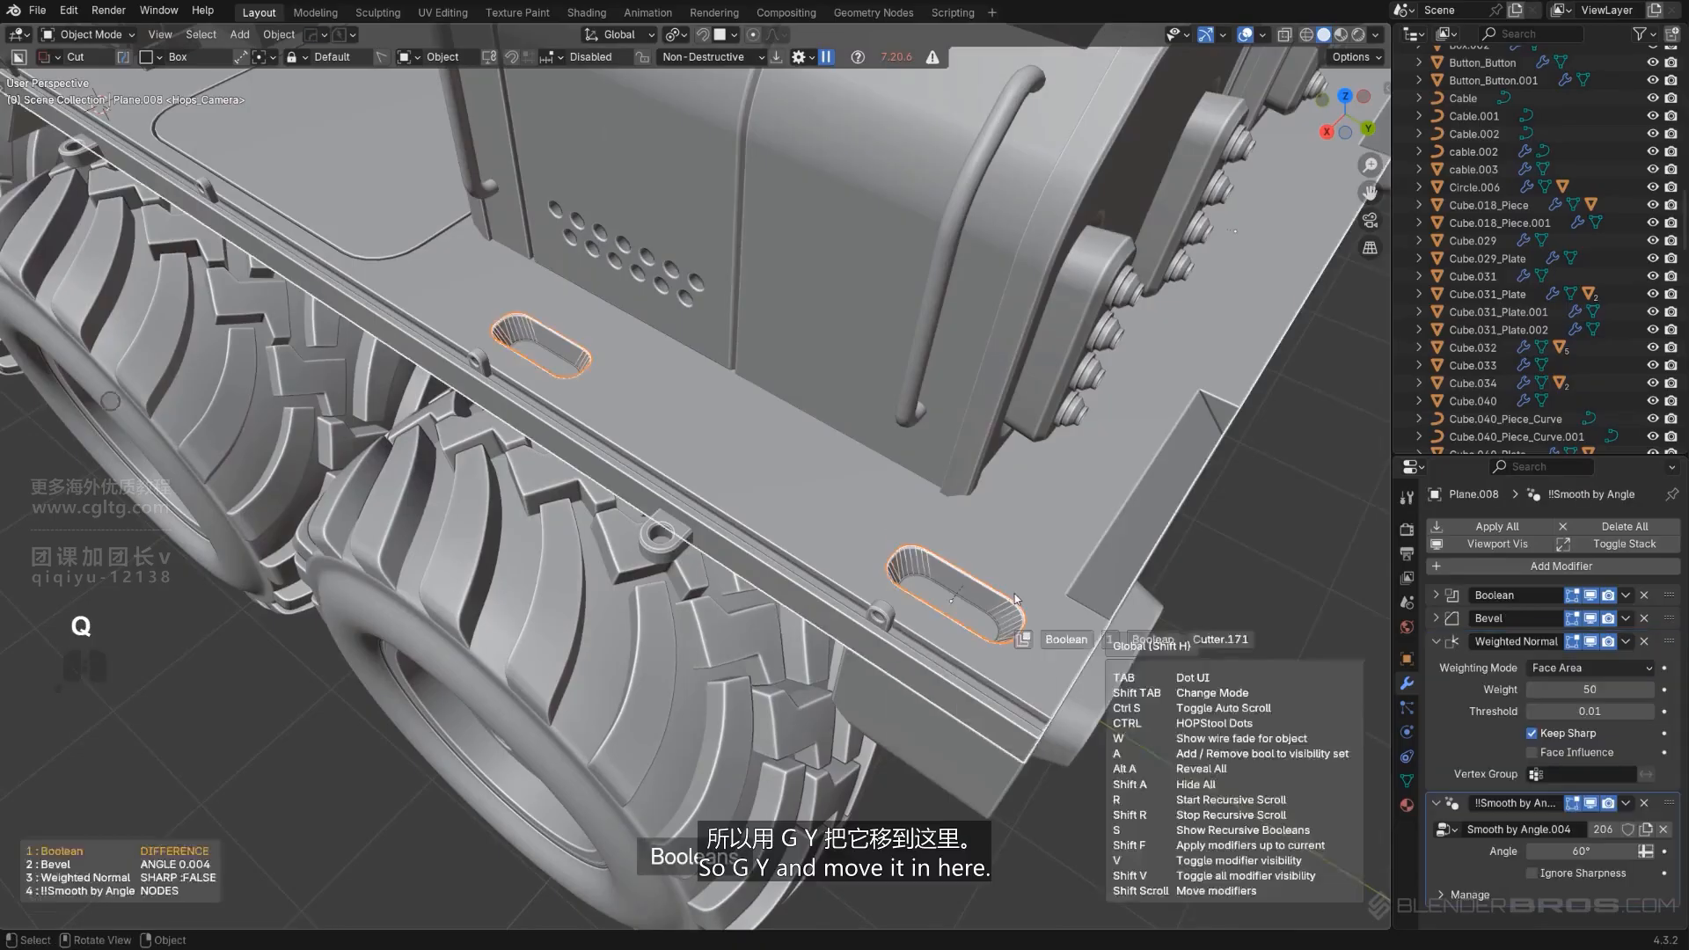
click(1015, 596)
key(g)
key(z)
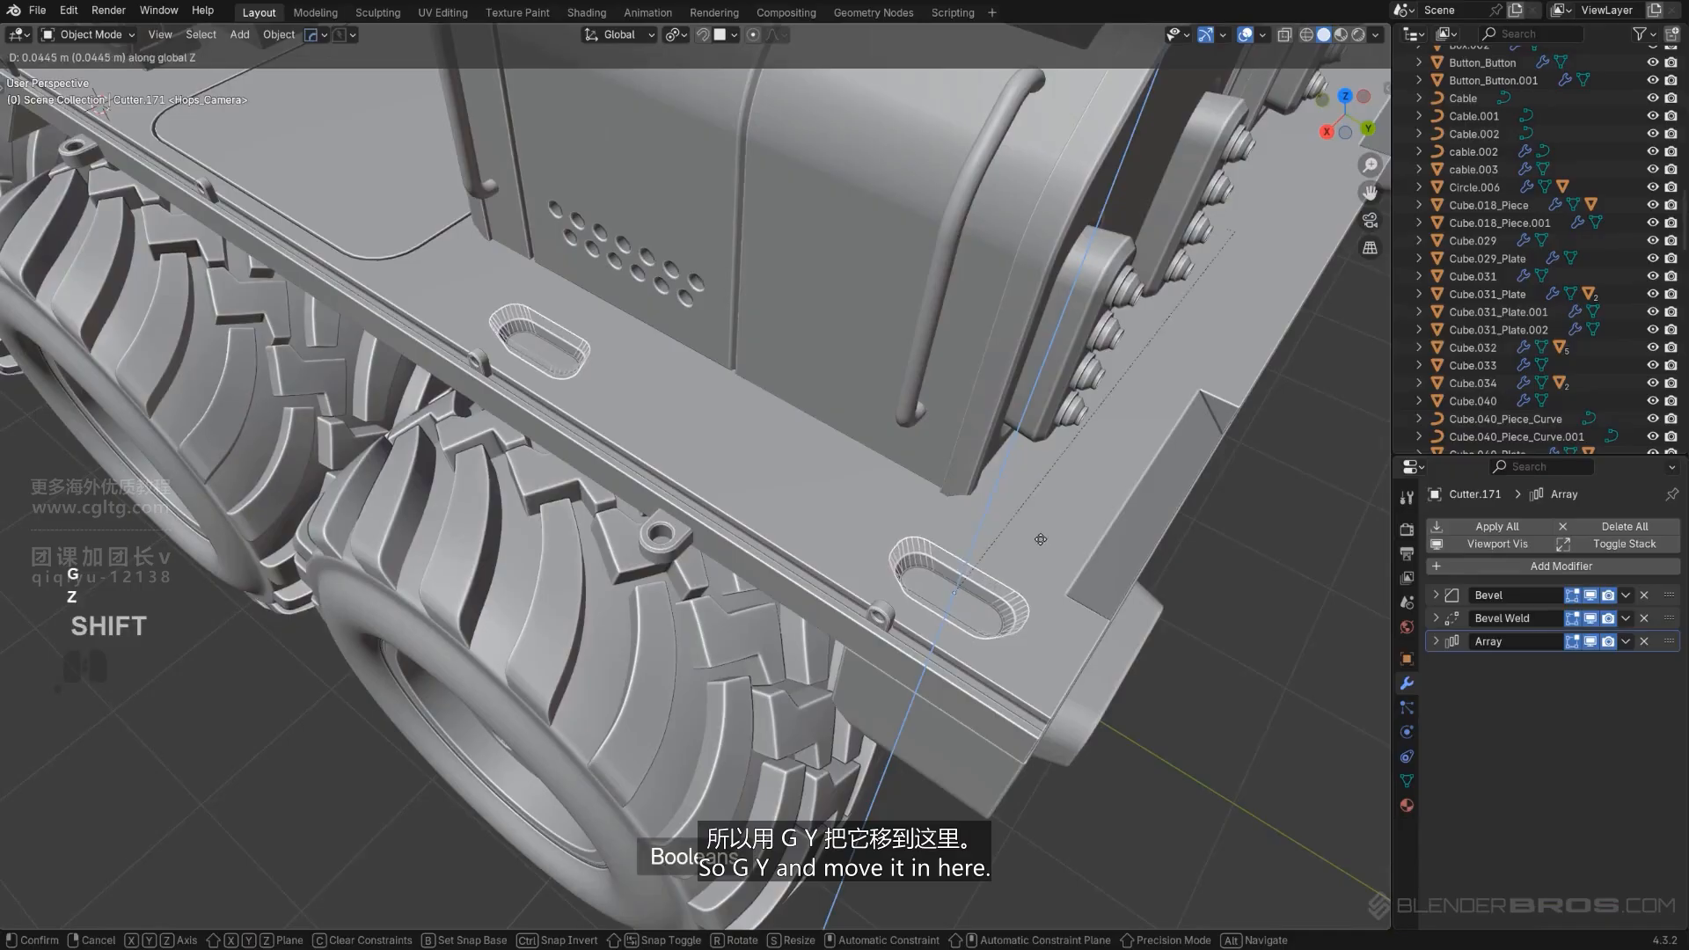
click(1034, 566)
key(shift+2)
Extract the deck's short rear corner edge as a thin round curve bar with smooth shading.
scroll(986, 585, up, 1)
scroll(950, 595, down, 4)
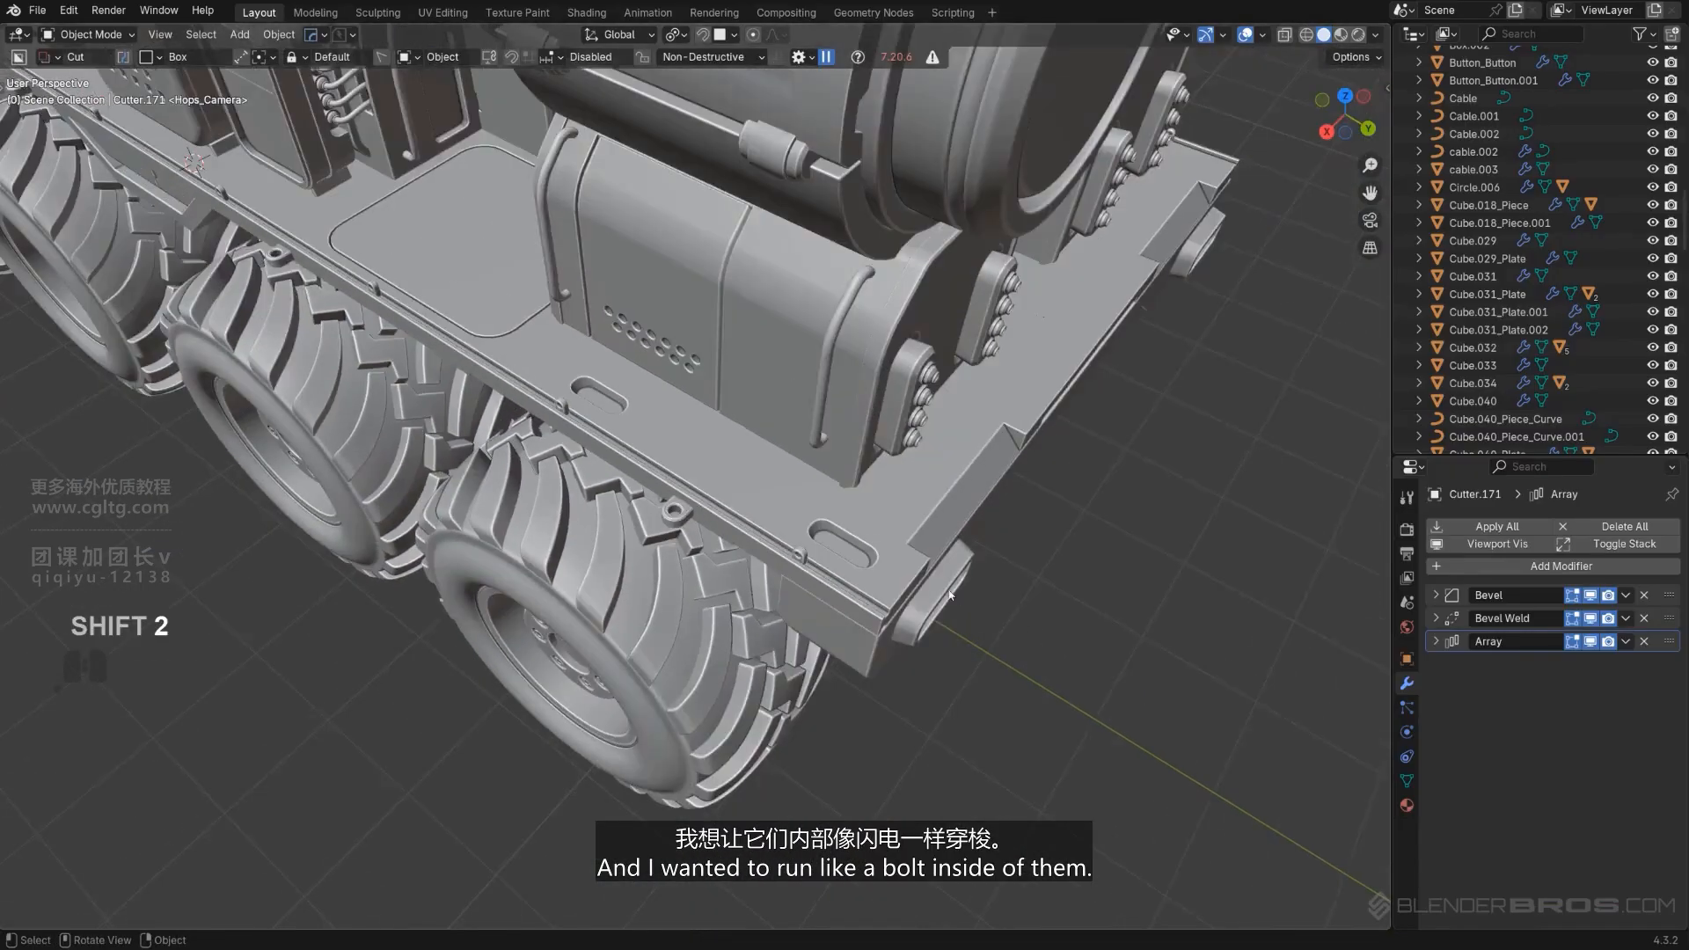
middle_drag(950, 596, 828, 609)
scroll(845, 616, up, 2)
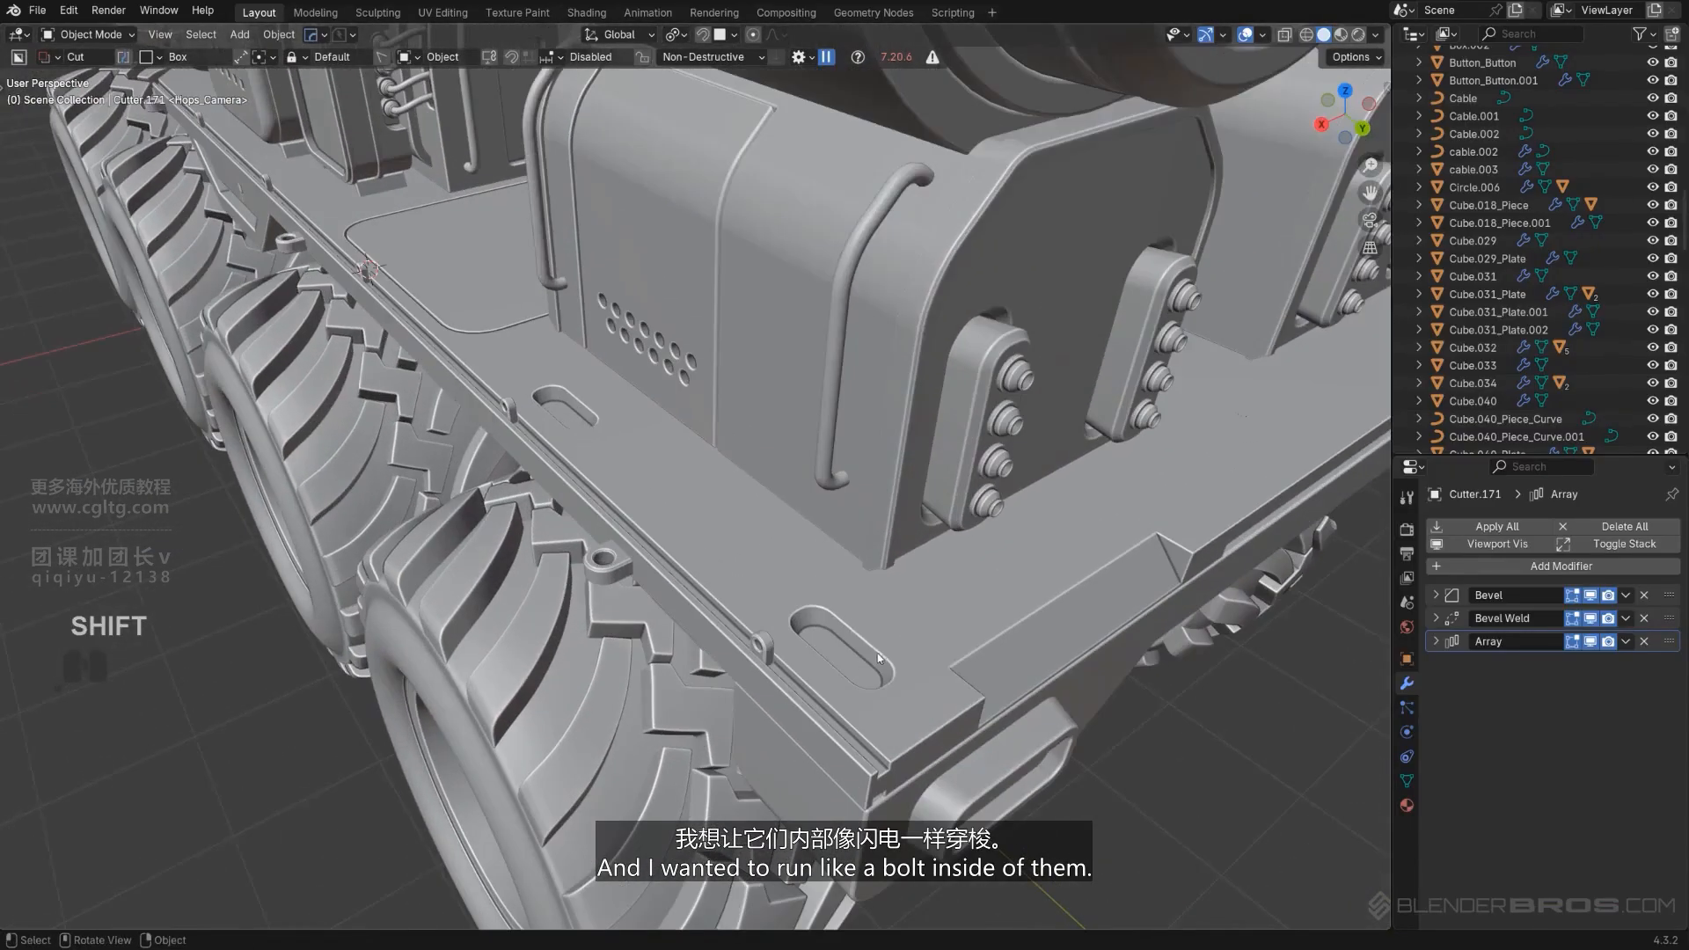
click(850, 678)
key(Tab)
scroll(882, 736, up, 1)
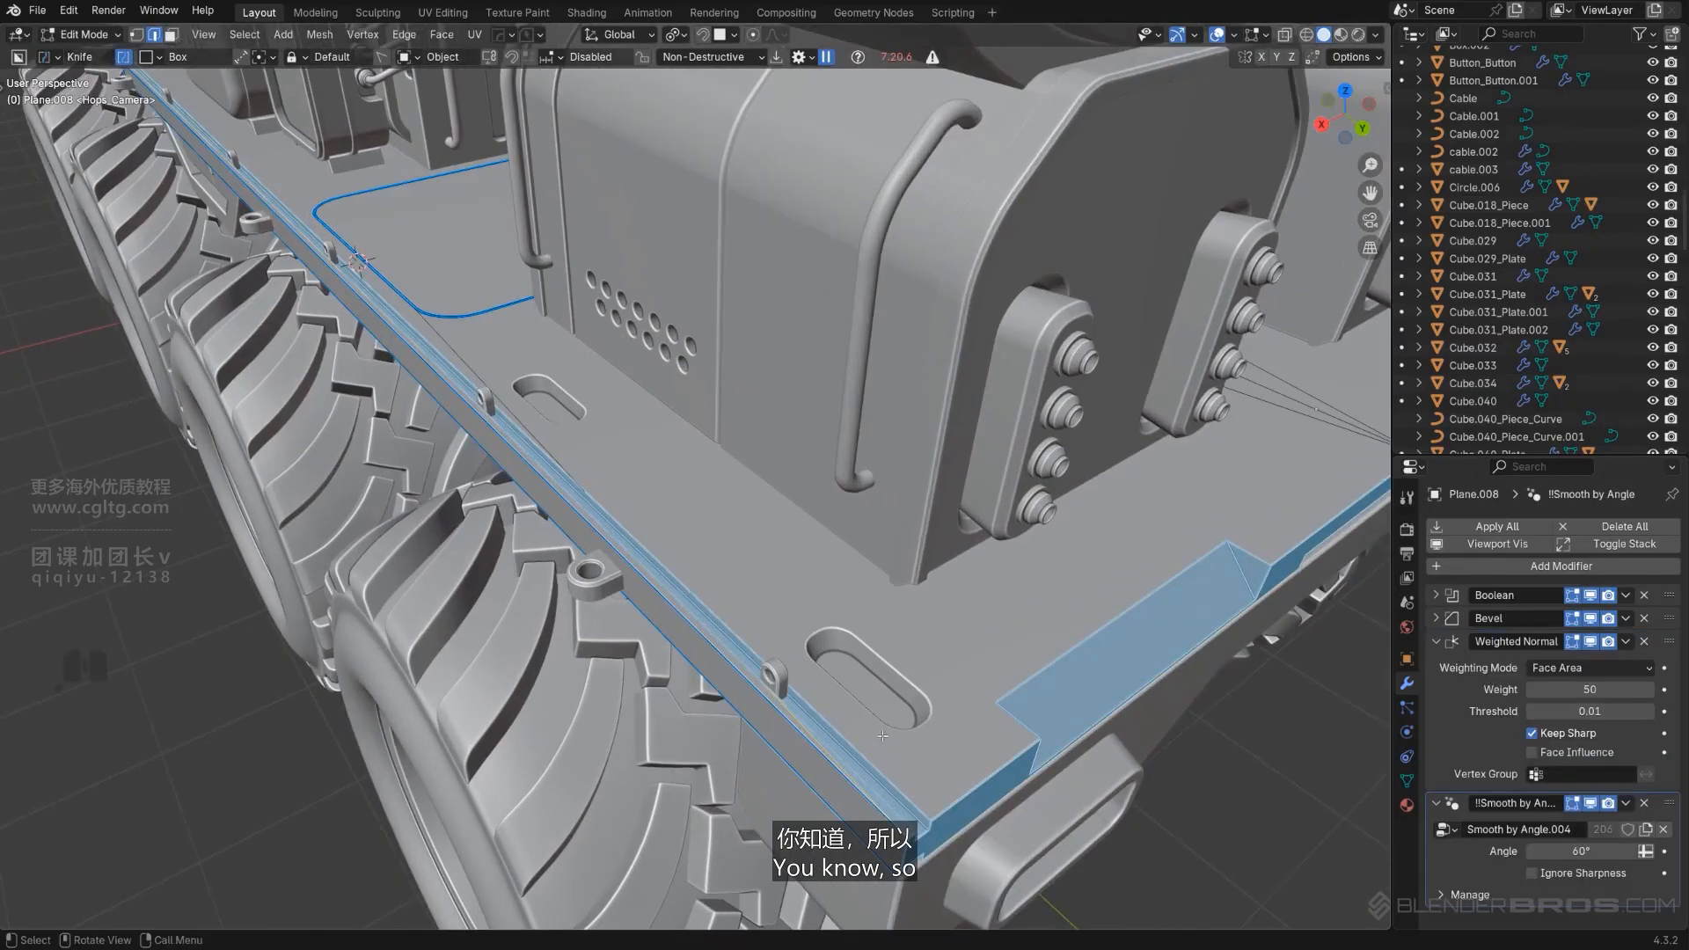
alt+click(999, 785)
key(q)
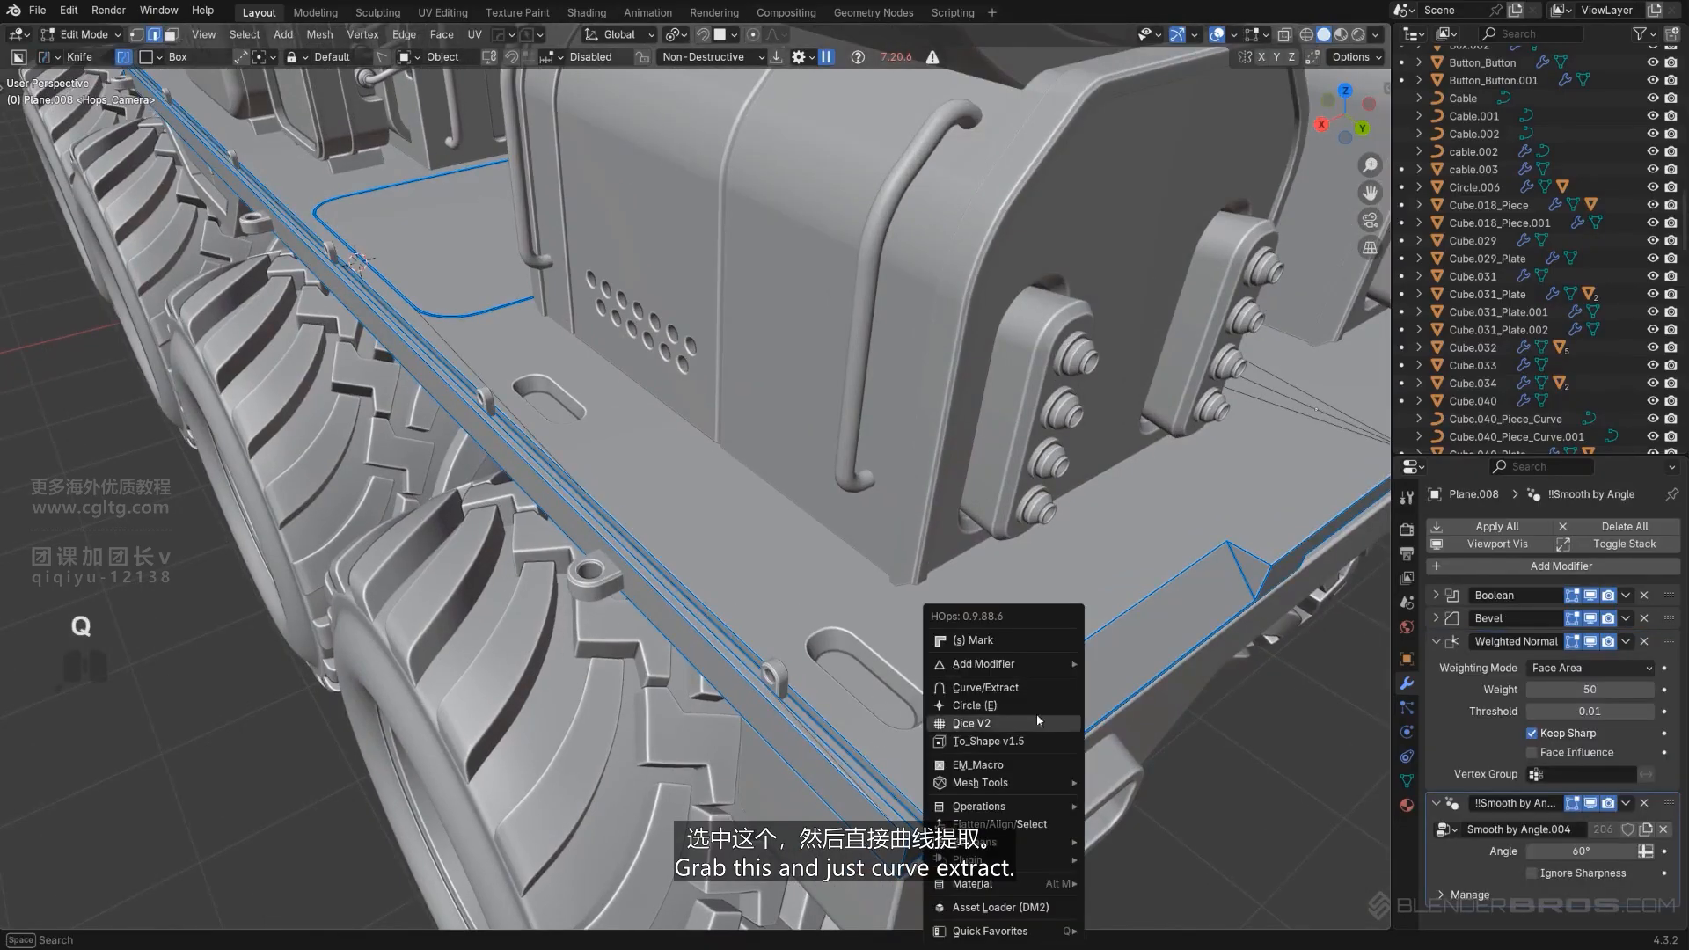
click(1032, 689)
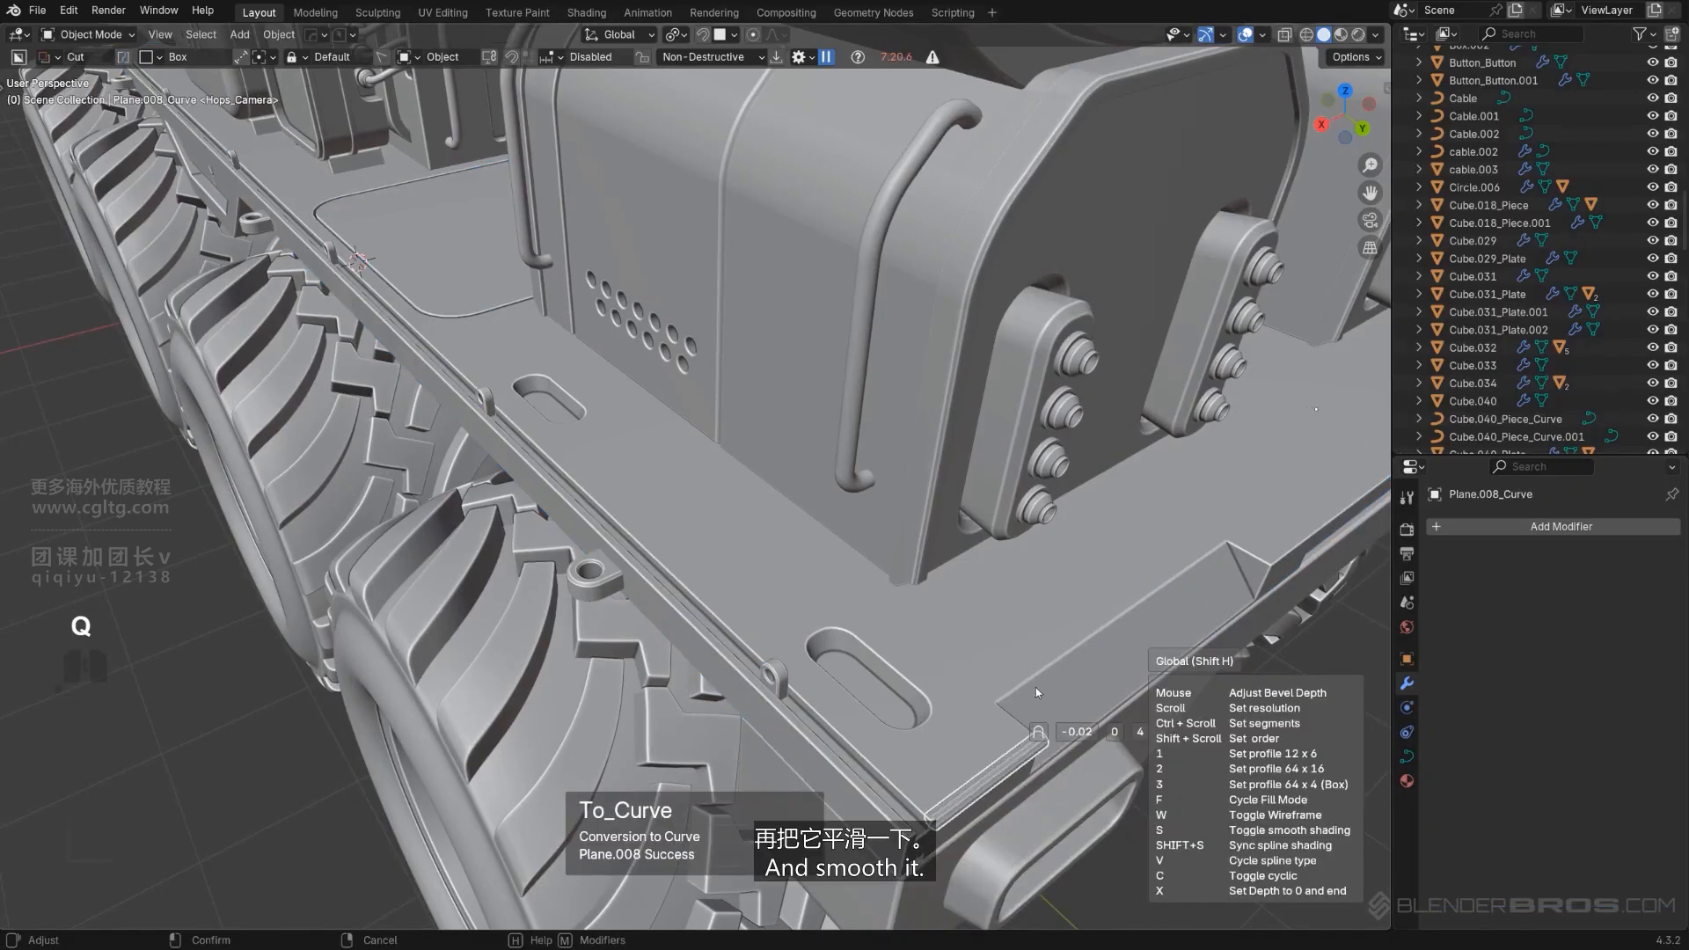
key(s)
key(shift+s)
click(1031, 692)
Move the extracted curve bar about -0.391 m along Y so it crosses the rear slot.
key(g)
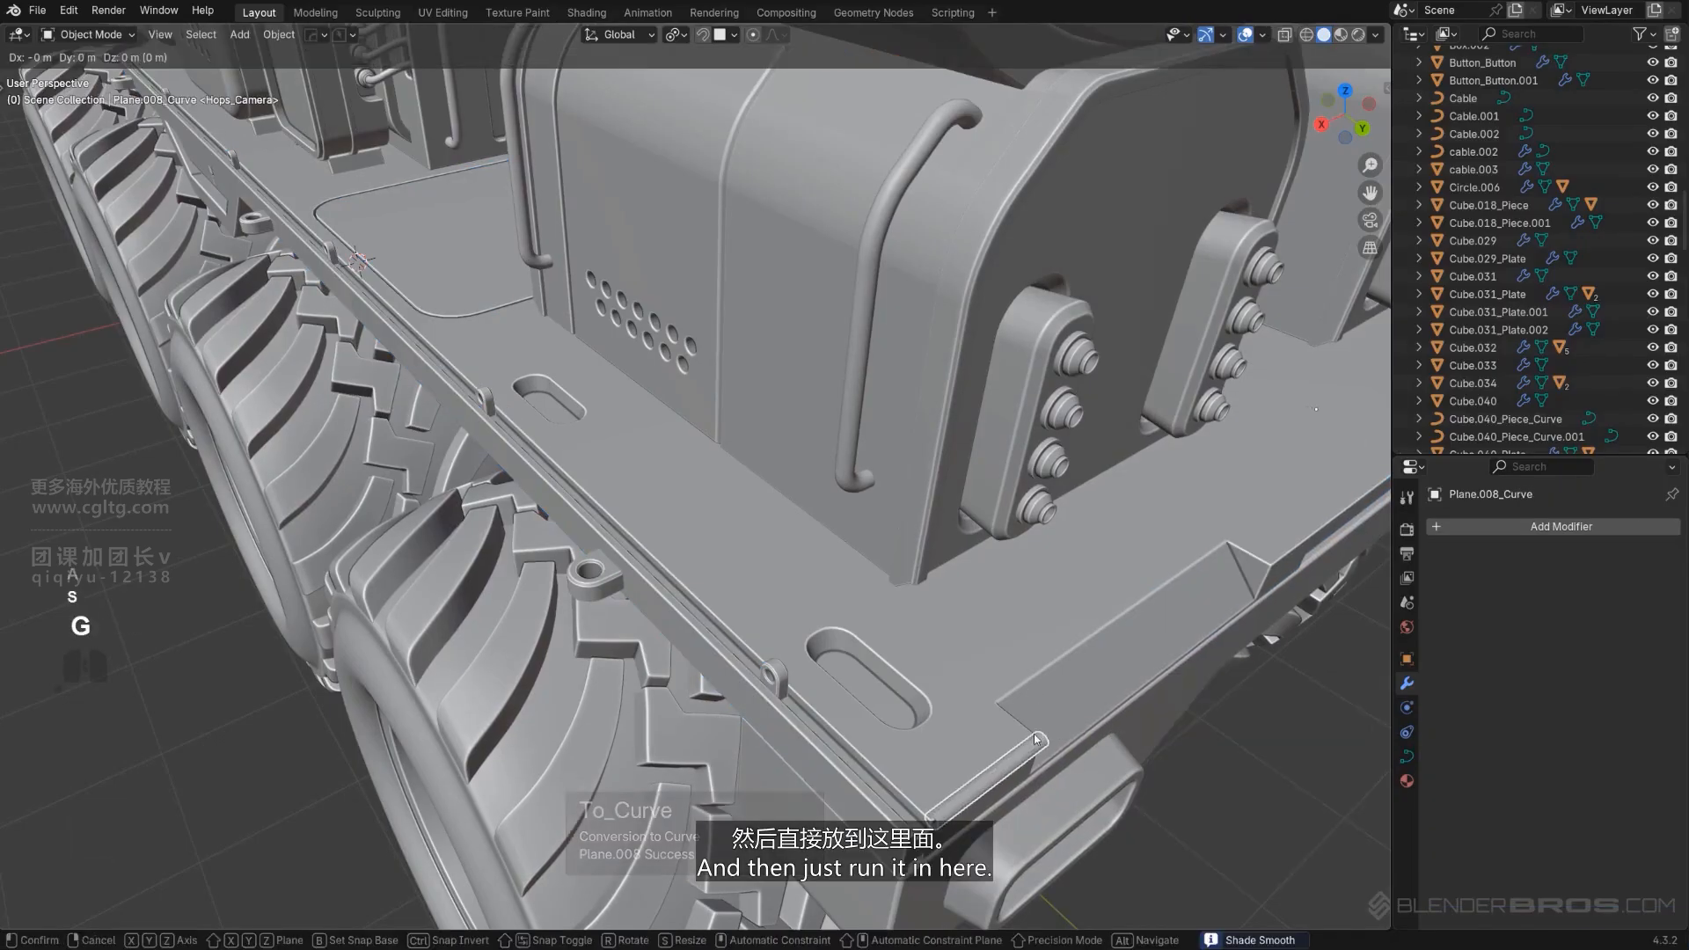
key(x)
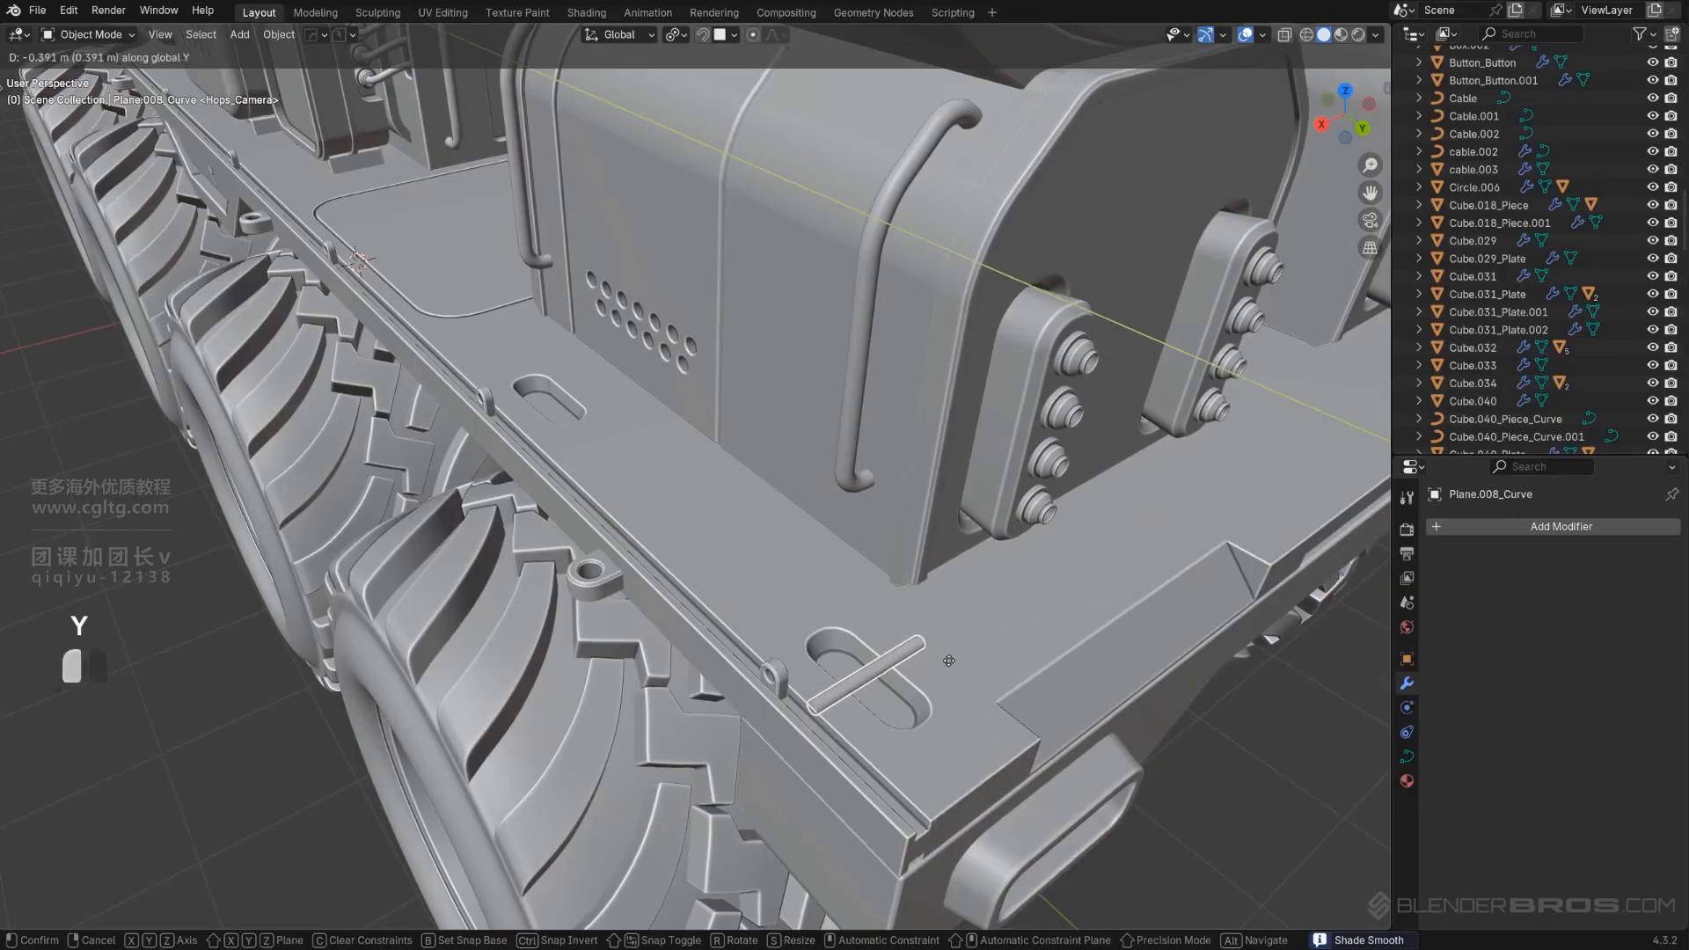
click(948, 661)
key(s)
click(1085, 624)
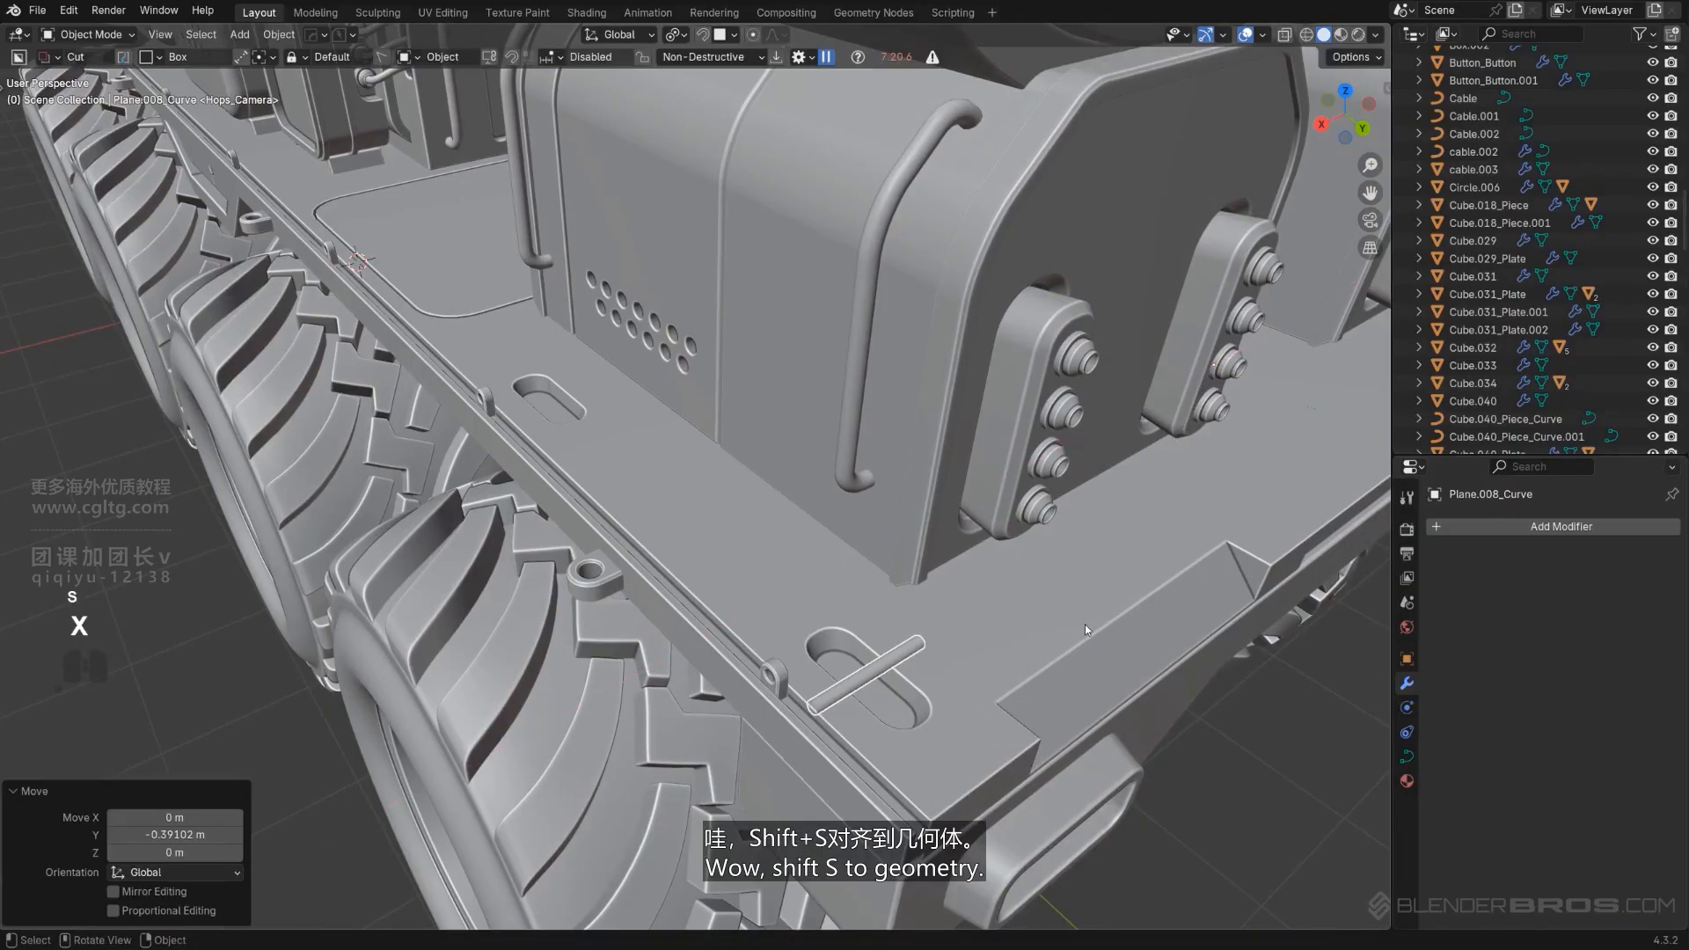
Set the bar's origin to its geometry and scale it to about 0.639 along X.
key(shift+s)
click(1102, 667)
key(s)
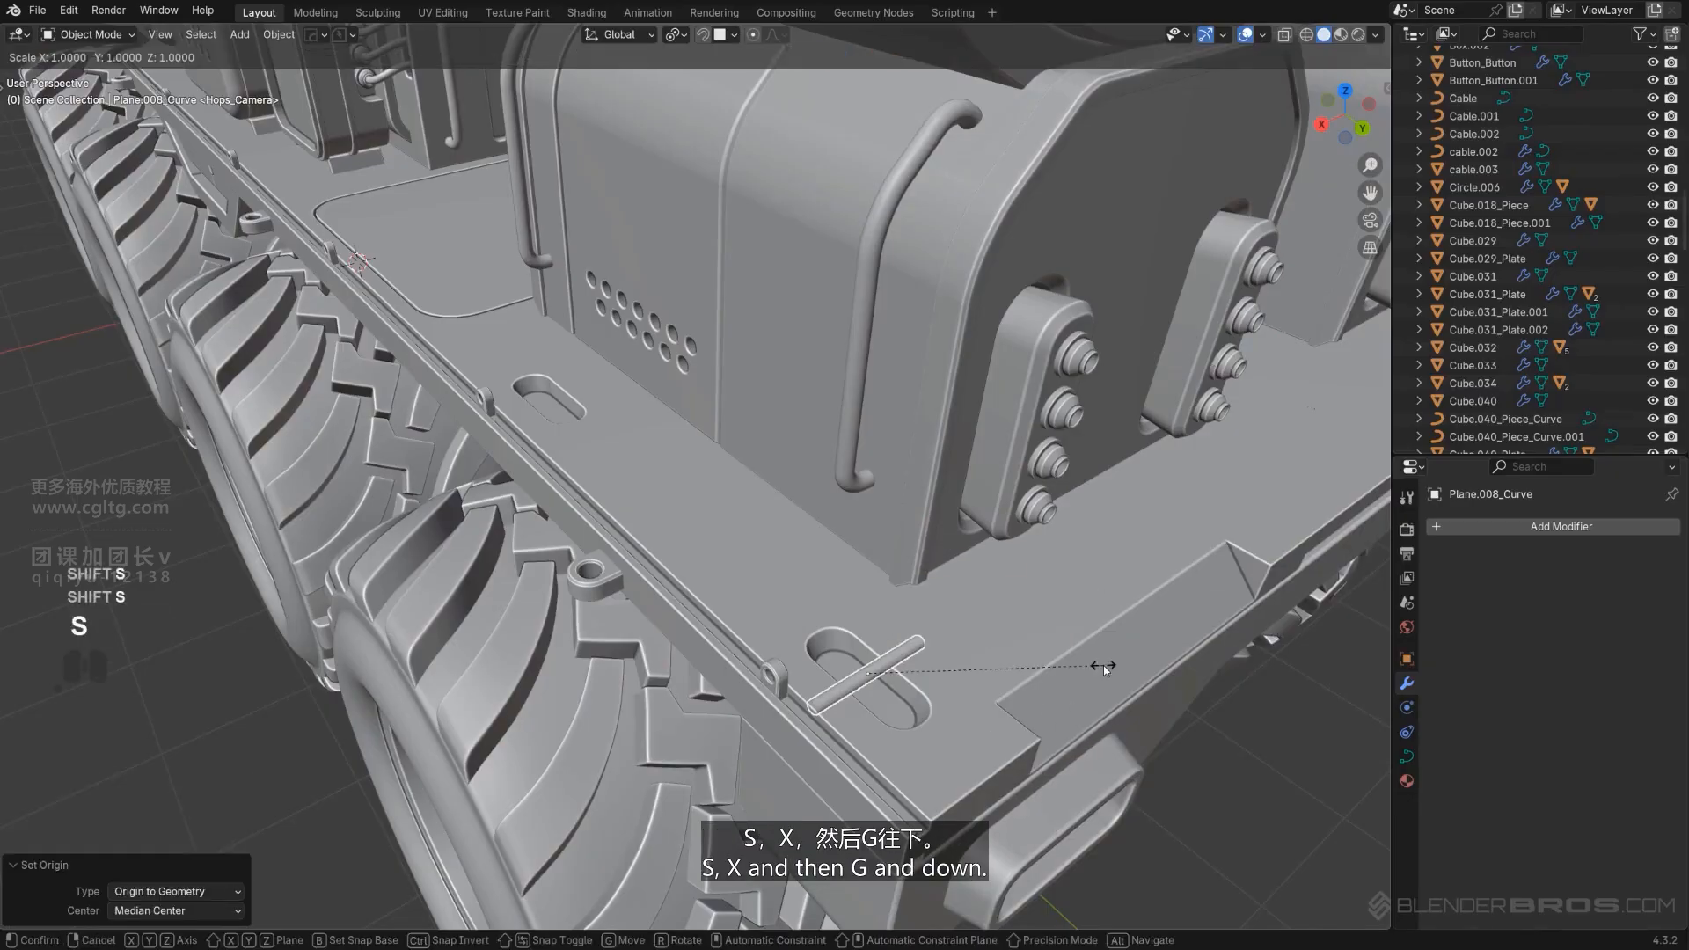
key(x)
click(1019, 688)
Lower the bar about 0.04 m along Z into the slot.
key(g)
key(z)
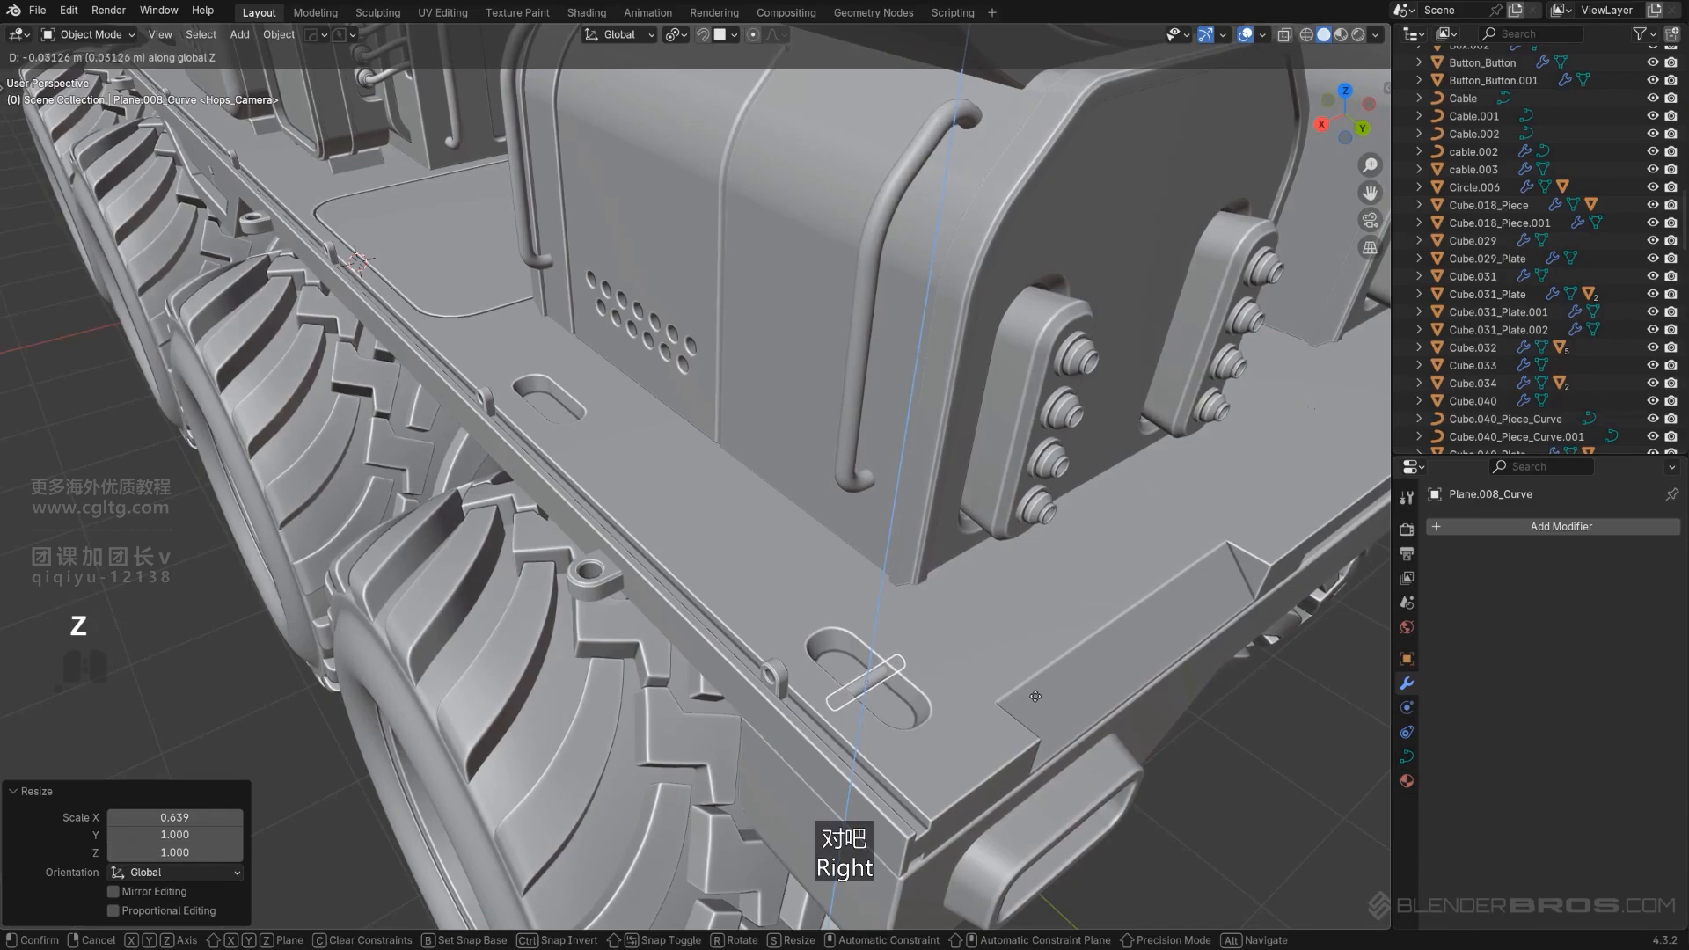
click(1036, 697)
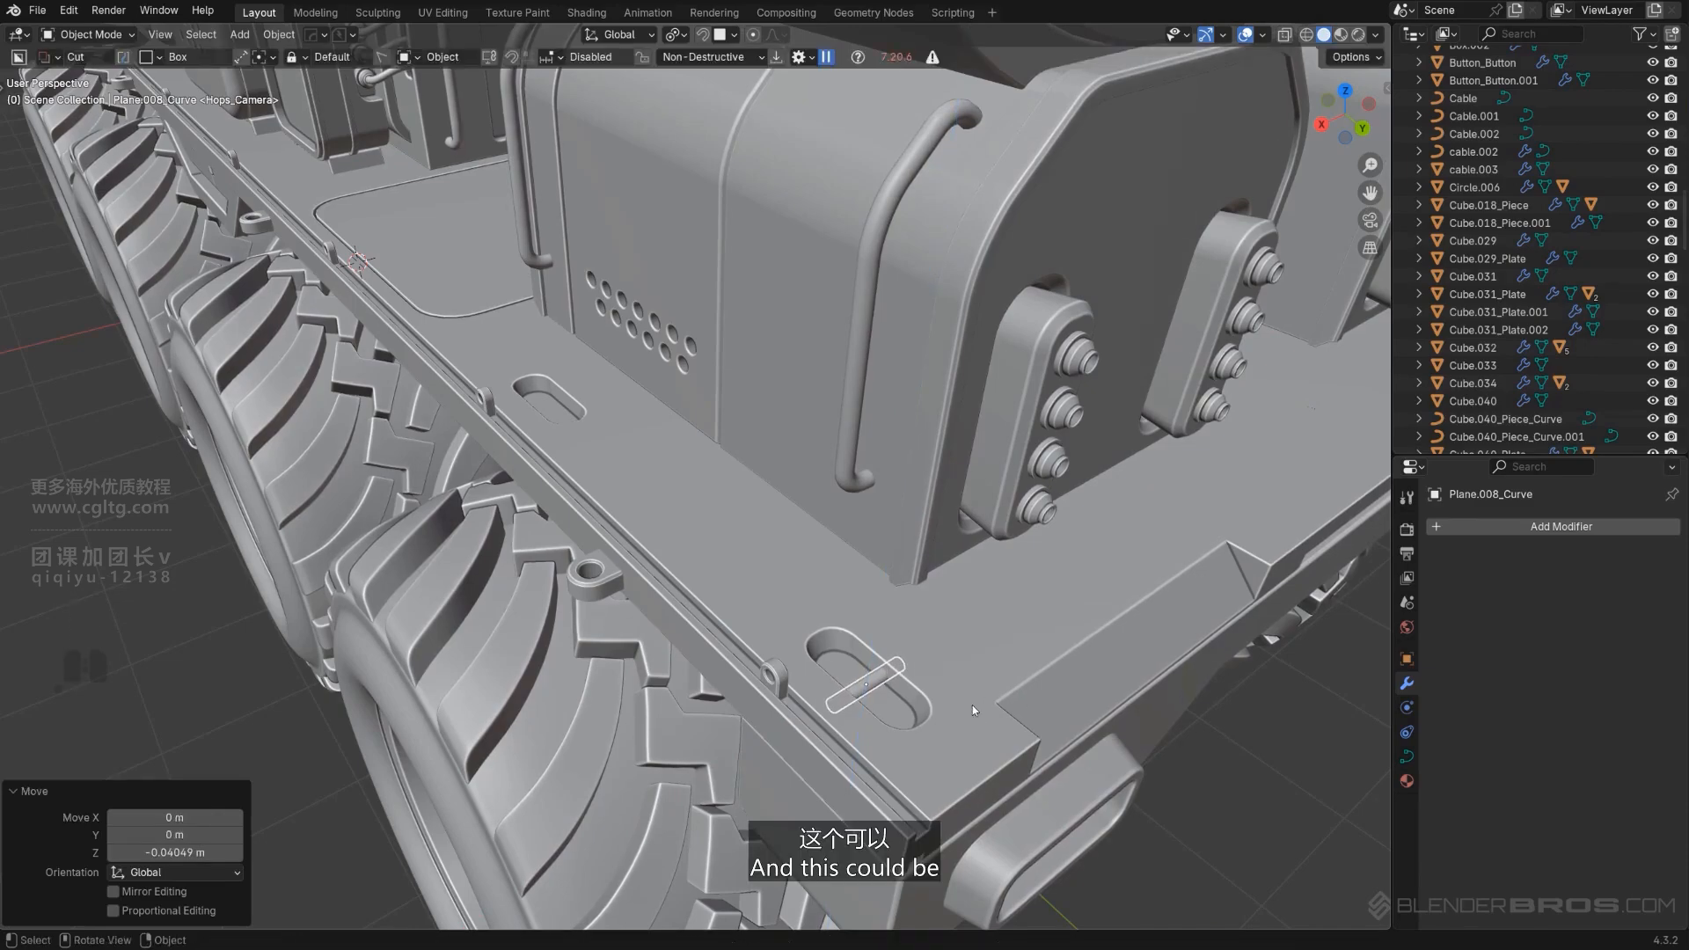
Make a linked duplicate of the bar and move it about -1.69 m along Y to the second slot.
key(alt+d)
key(y)
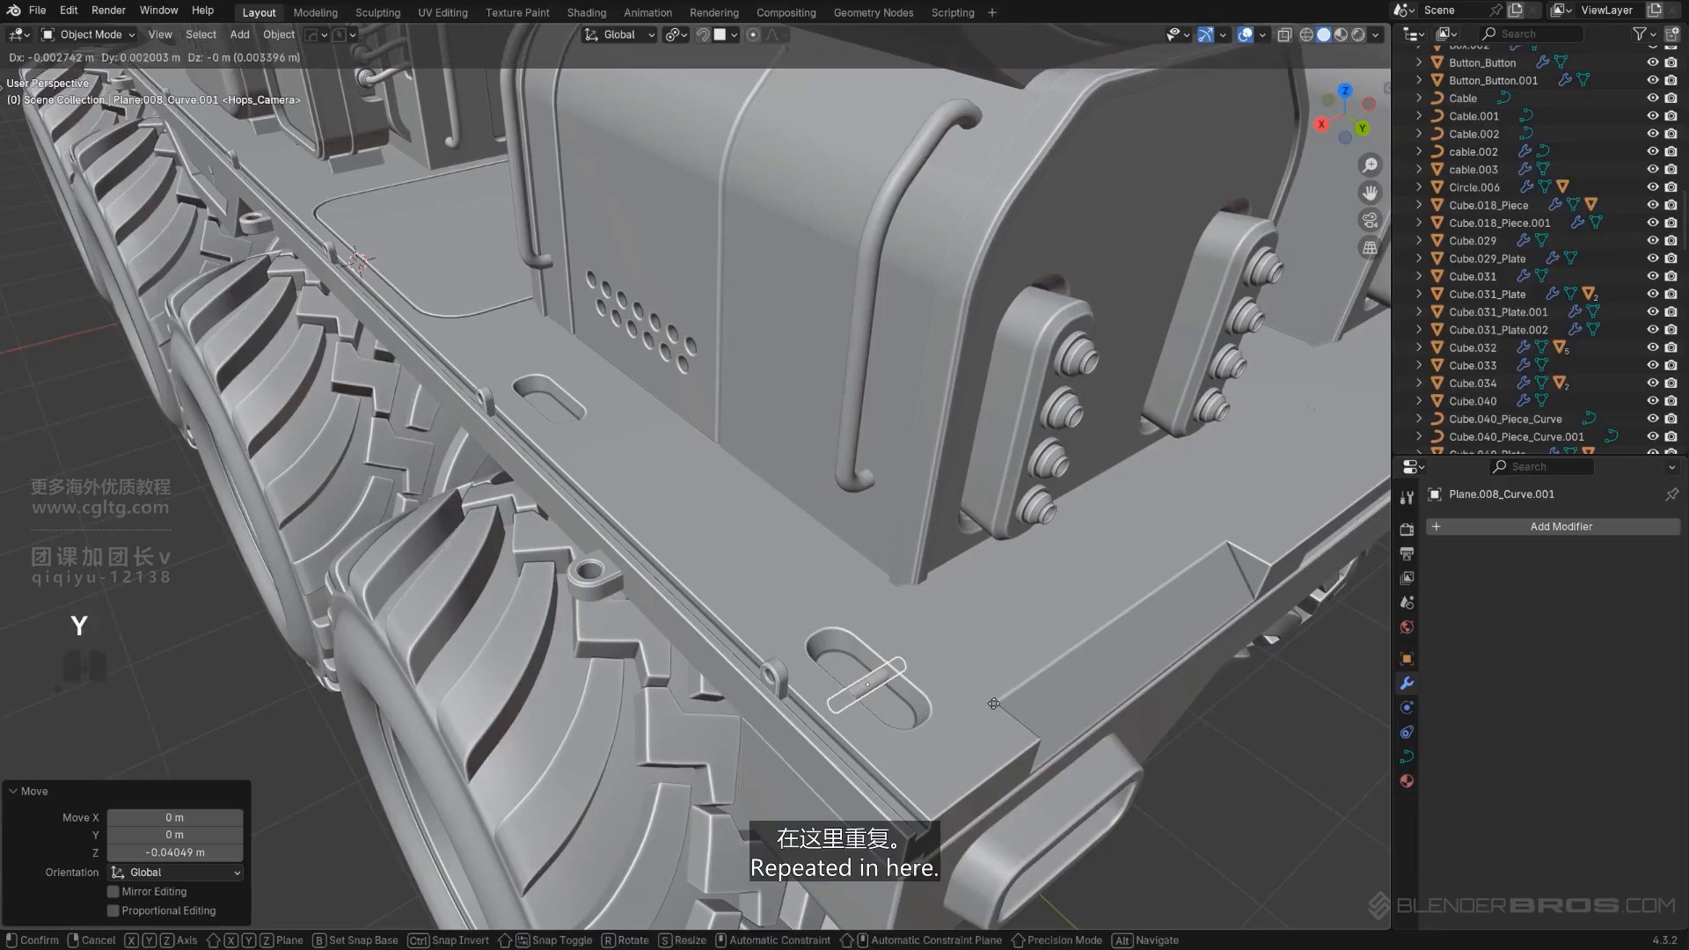
click(681, 331)
scroll(774, 414, down, 4)
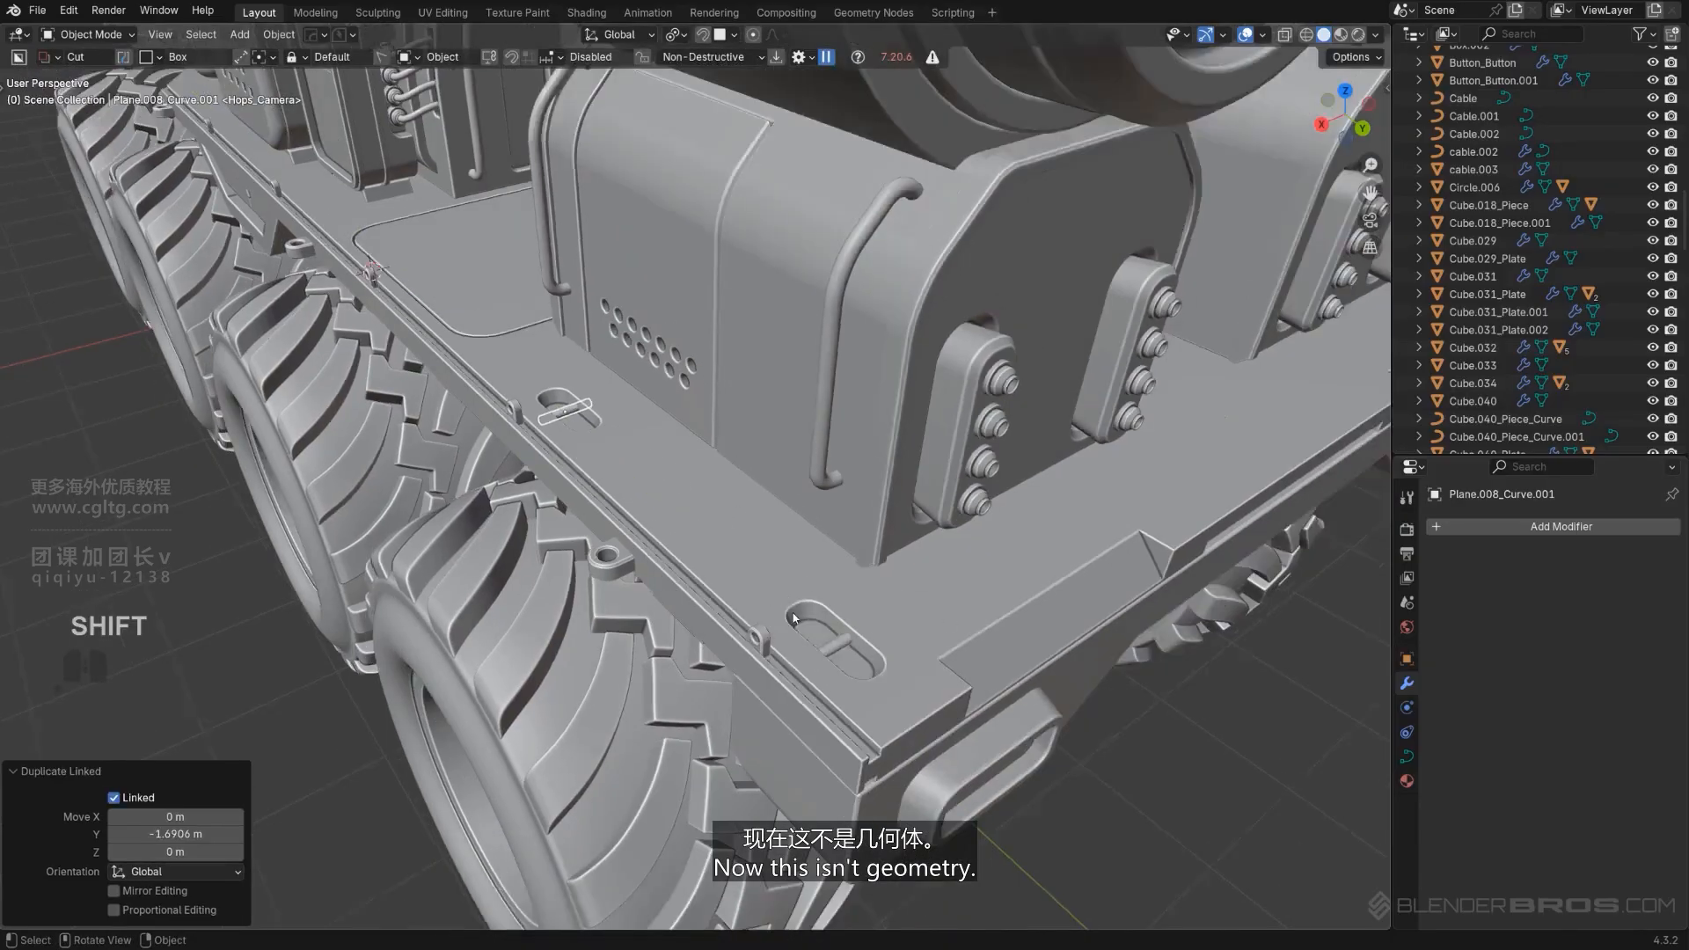
Centre the duplicated bar across the second slot by shifting it along Y.
click(1152, 759)
scroll(1153, 759, down, 2)
middle_drag(771, 507, 884, 582)
scroll(686, 583, up, 3)
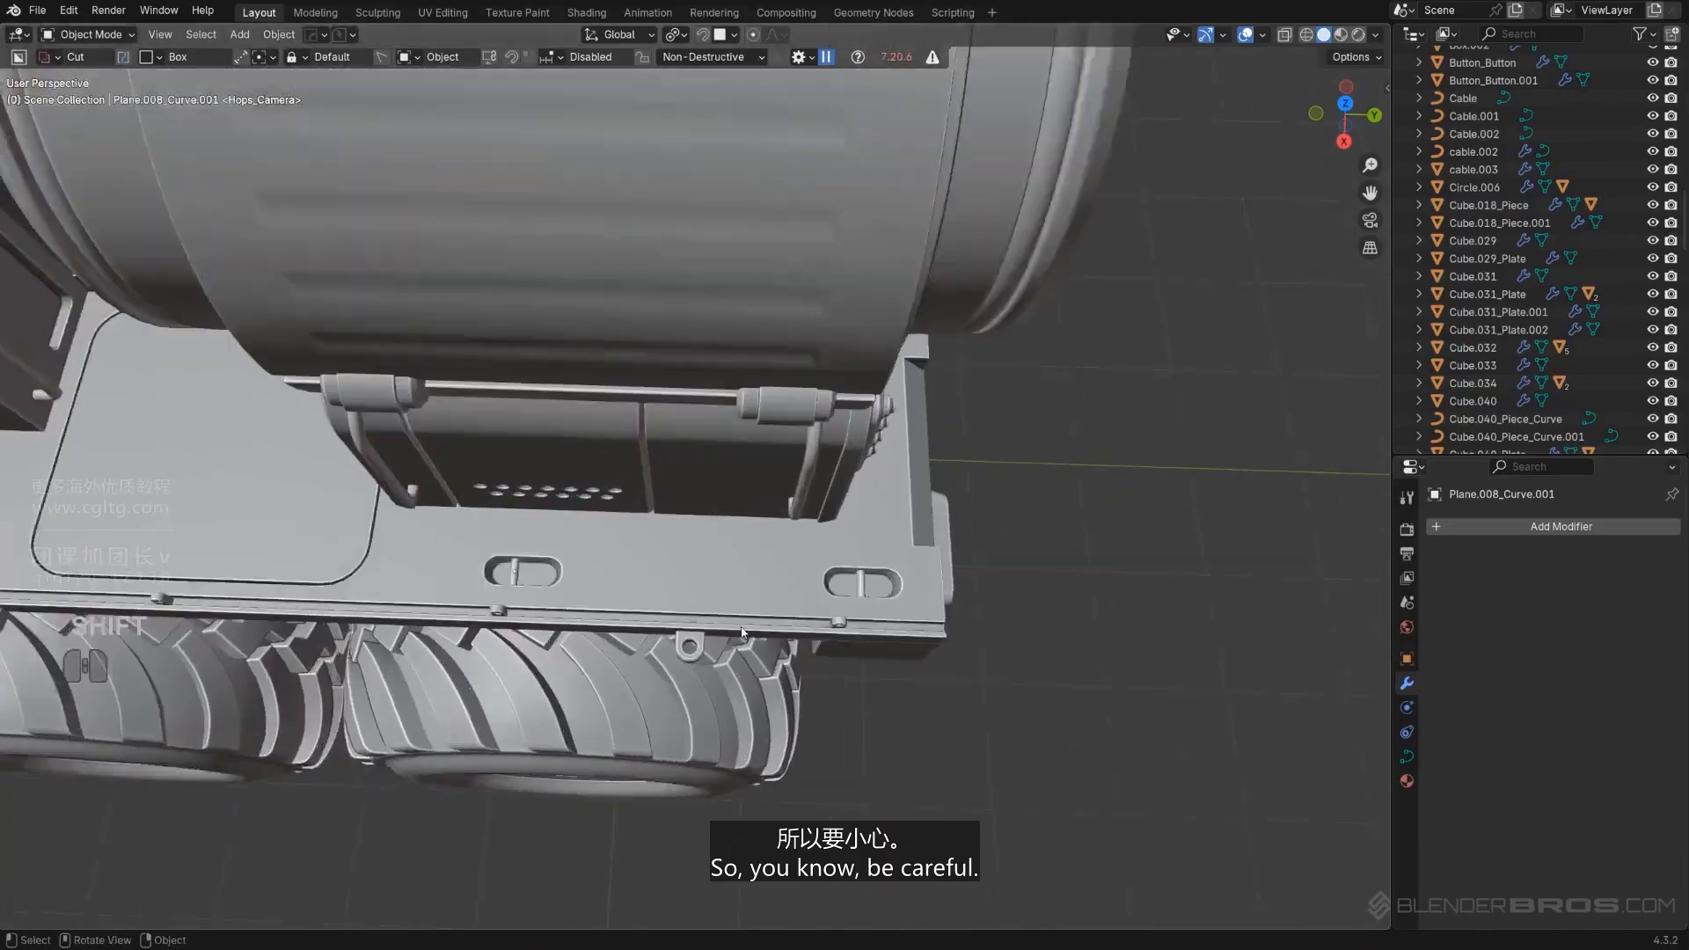
key(g)
key(y)
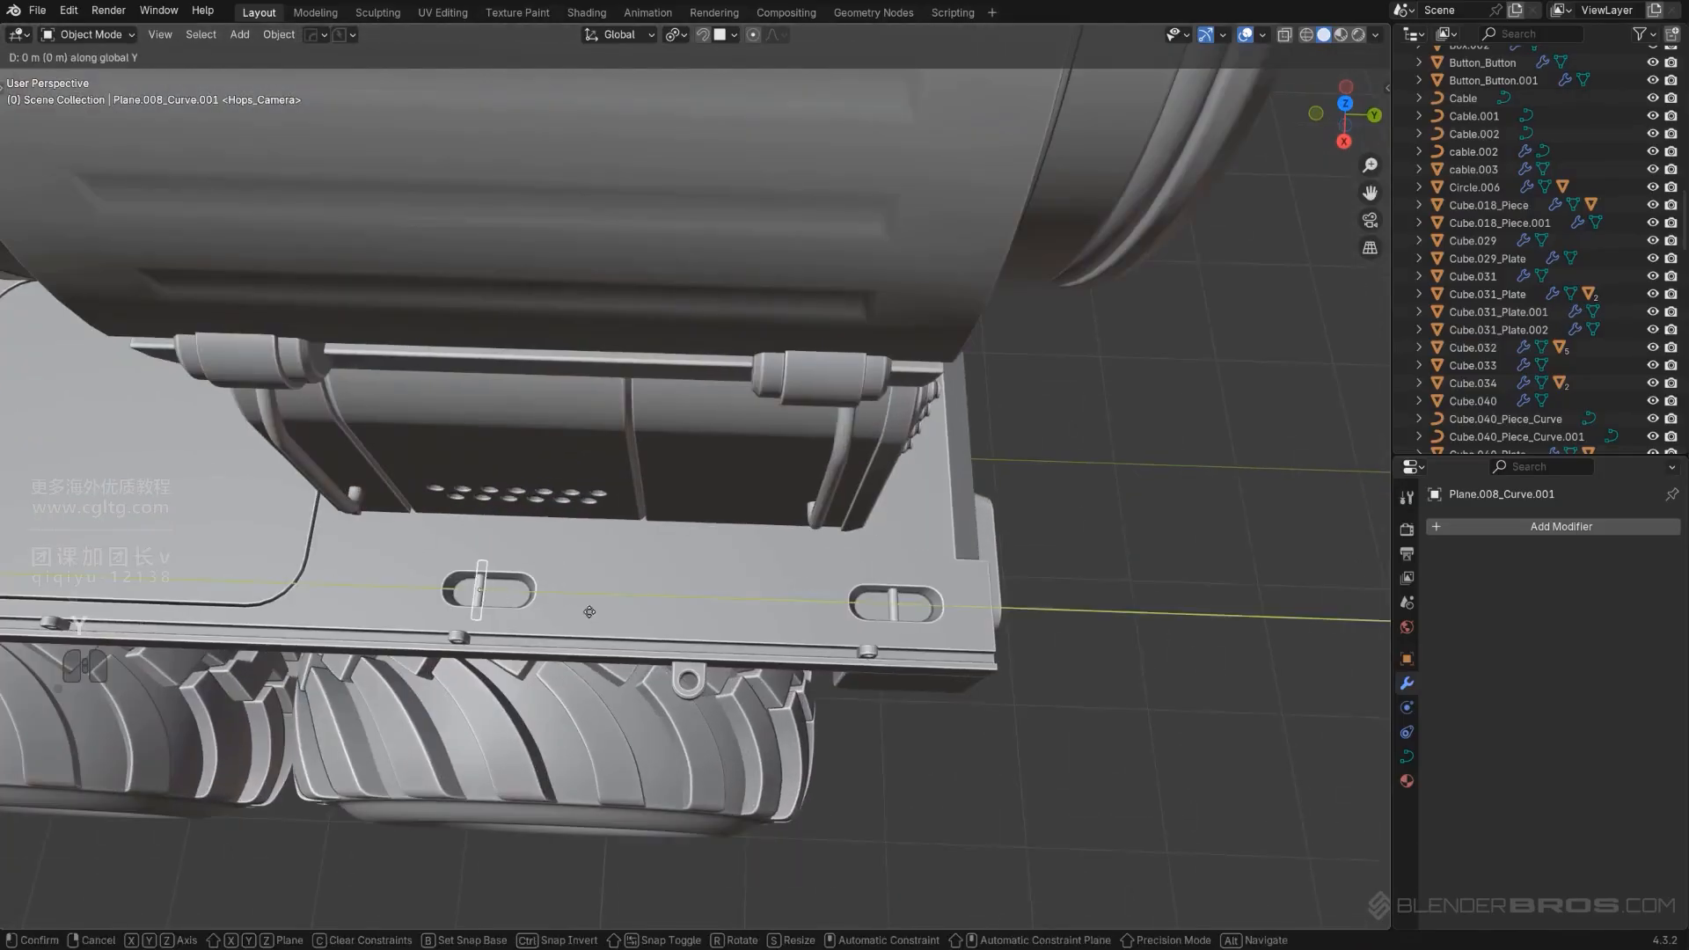
click(573, 602)
Reveal the slot cutter by scrolling through the deck plate's boolean cutters.
scroll(576, 600, down, 5)
middle_drag(1073, 616, 959, 532)
shift+middle_drag(959, 533, 831, 579)
scroll(933, 603, down, 3)
scroll(832, 589, down, 4)
click(832, 608)
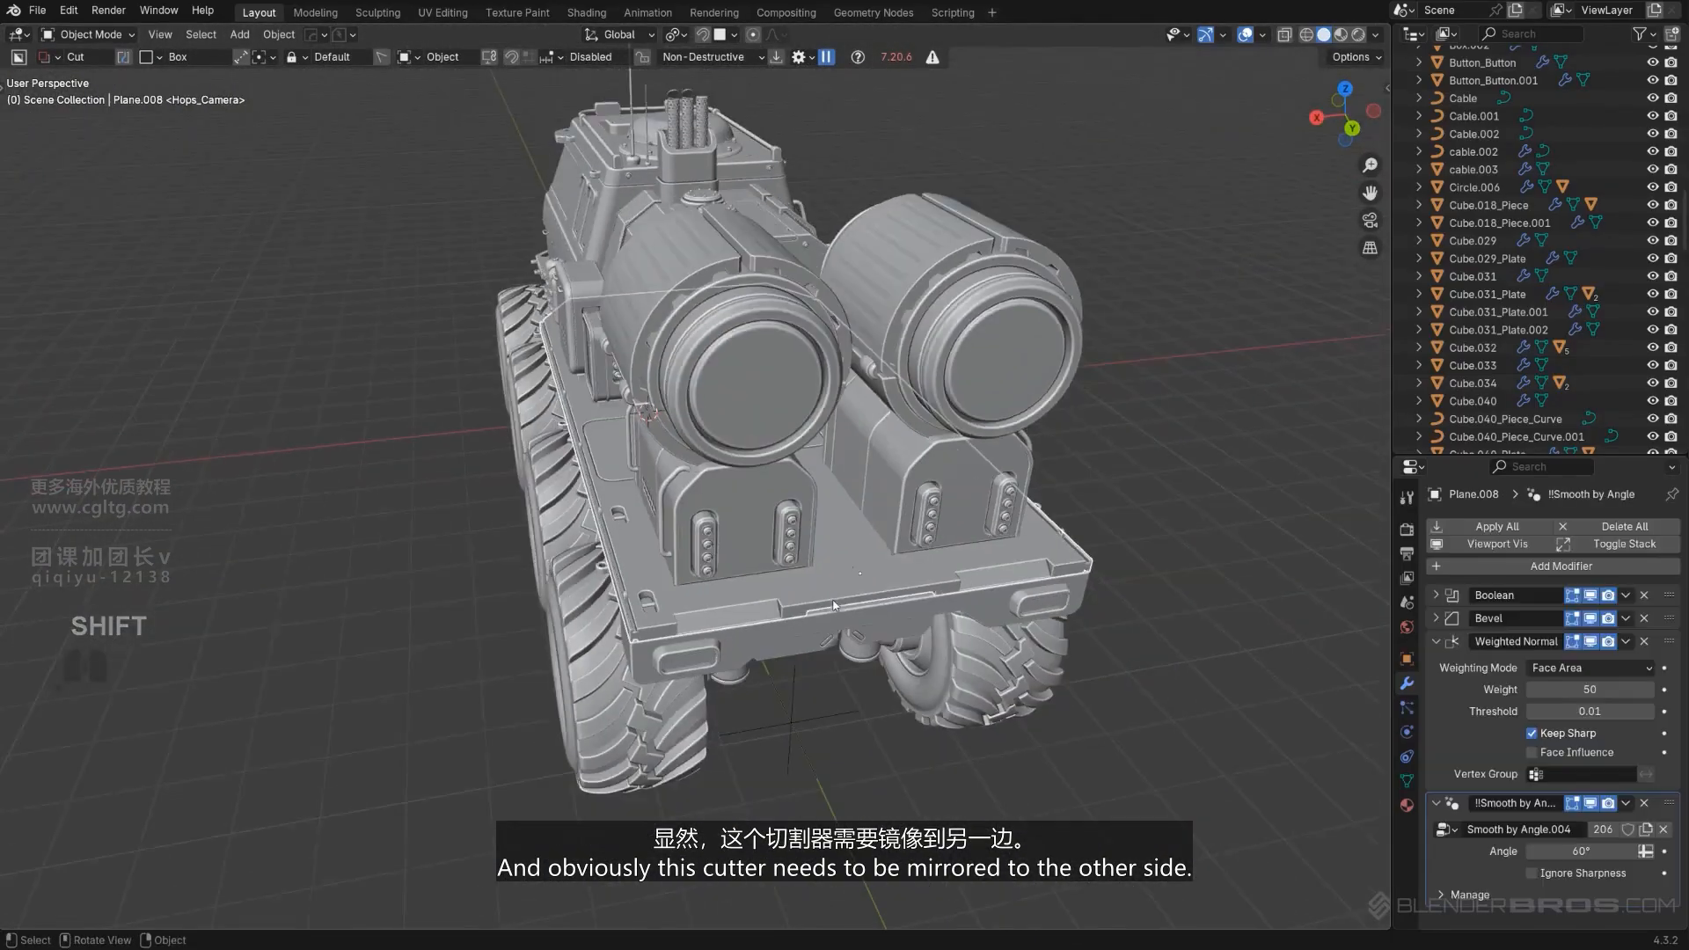
key(q)
click(792, 639)
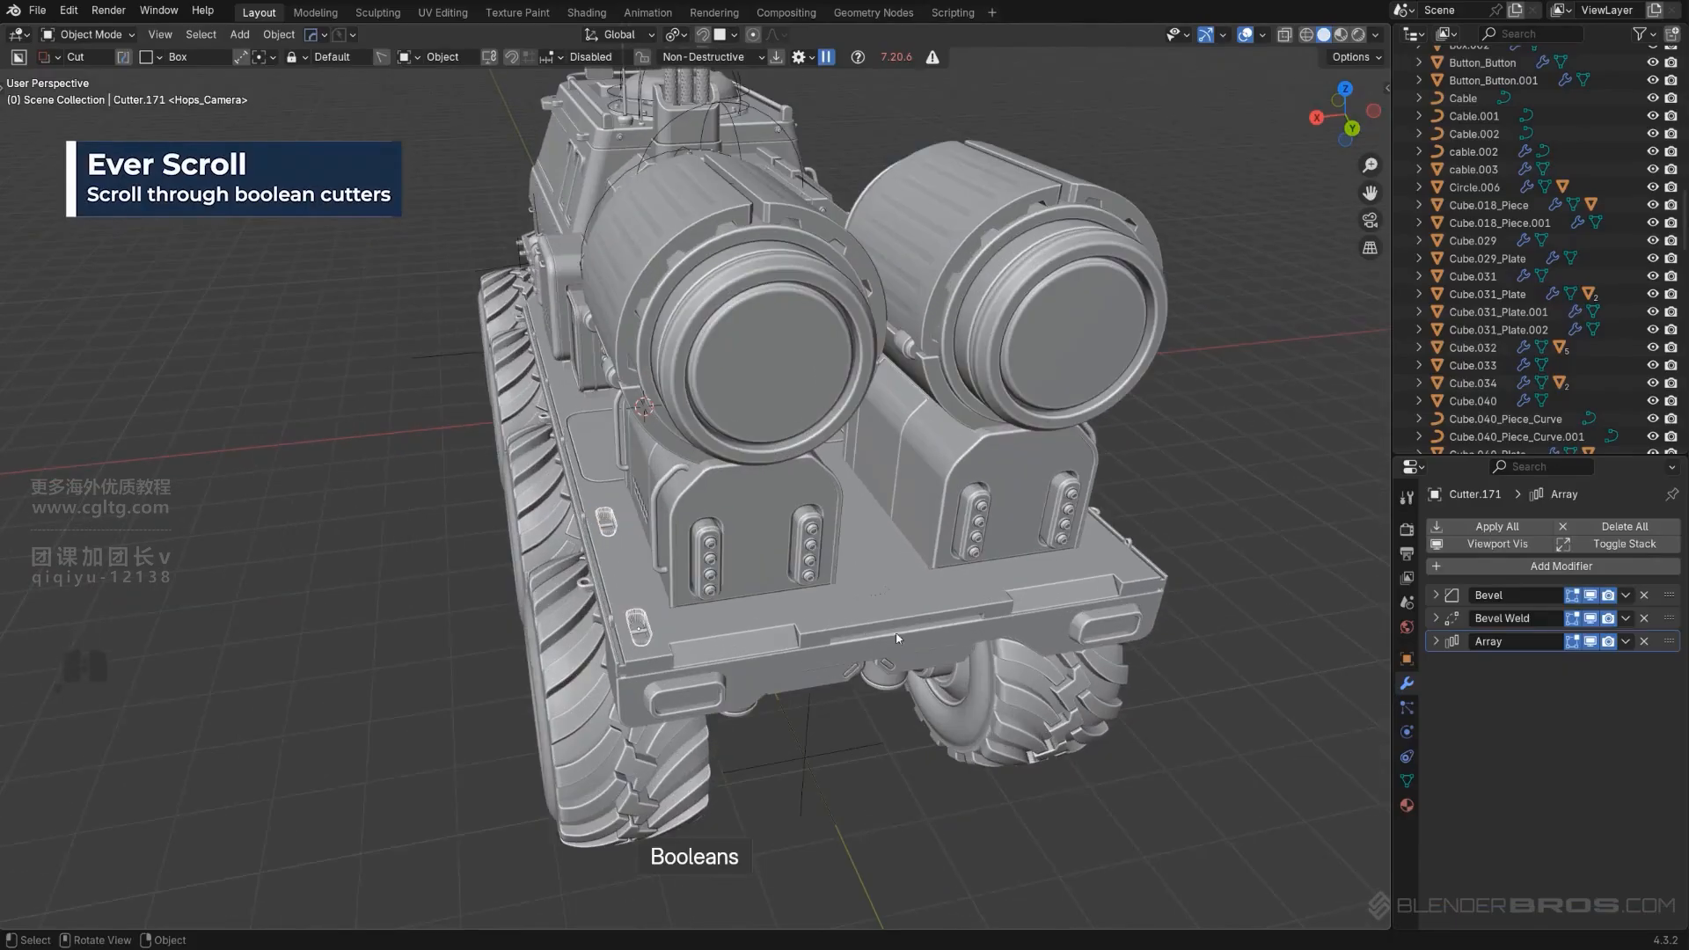
Isolate the slot cutter together with the deck plate in local view.
click(942, 595)
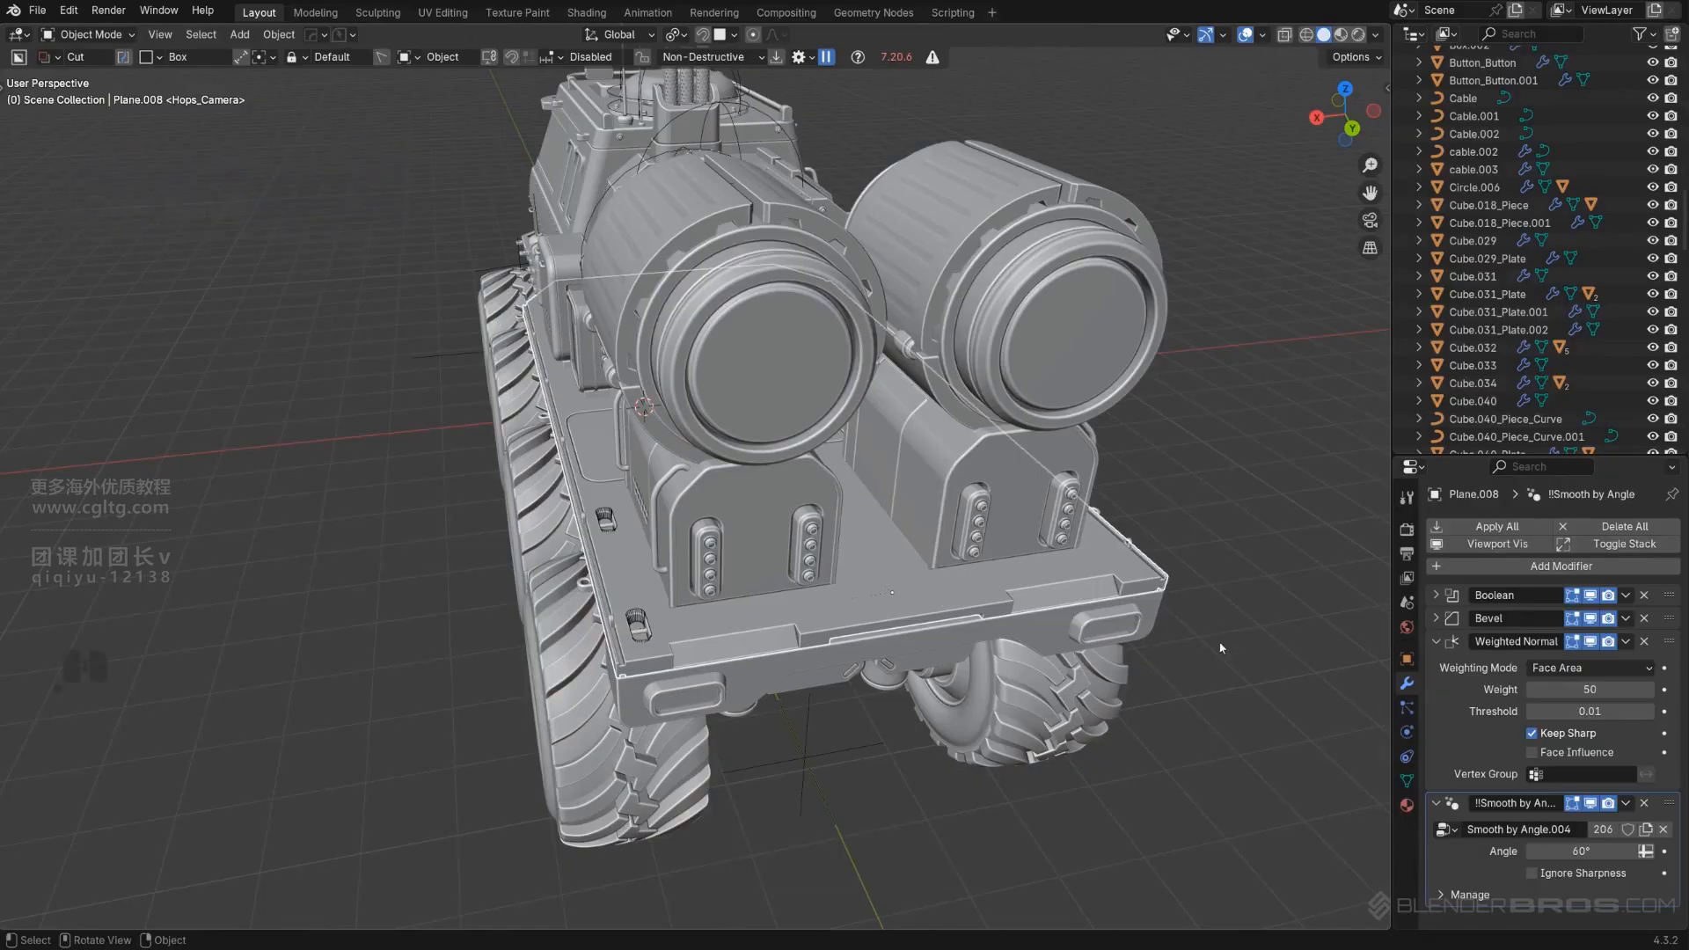
click(644, 615)
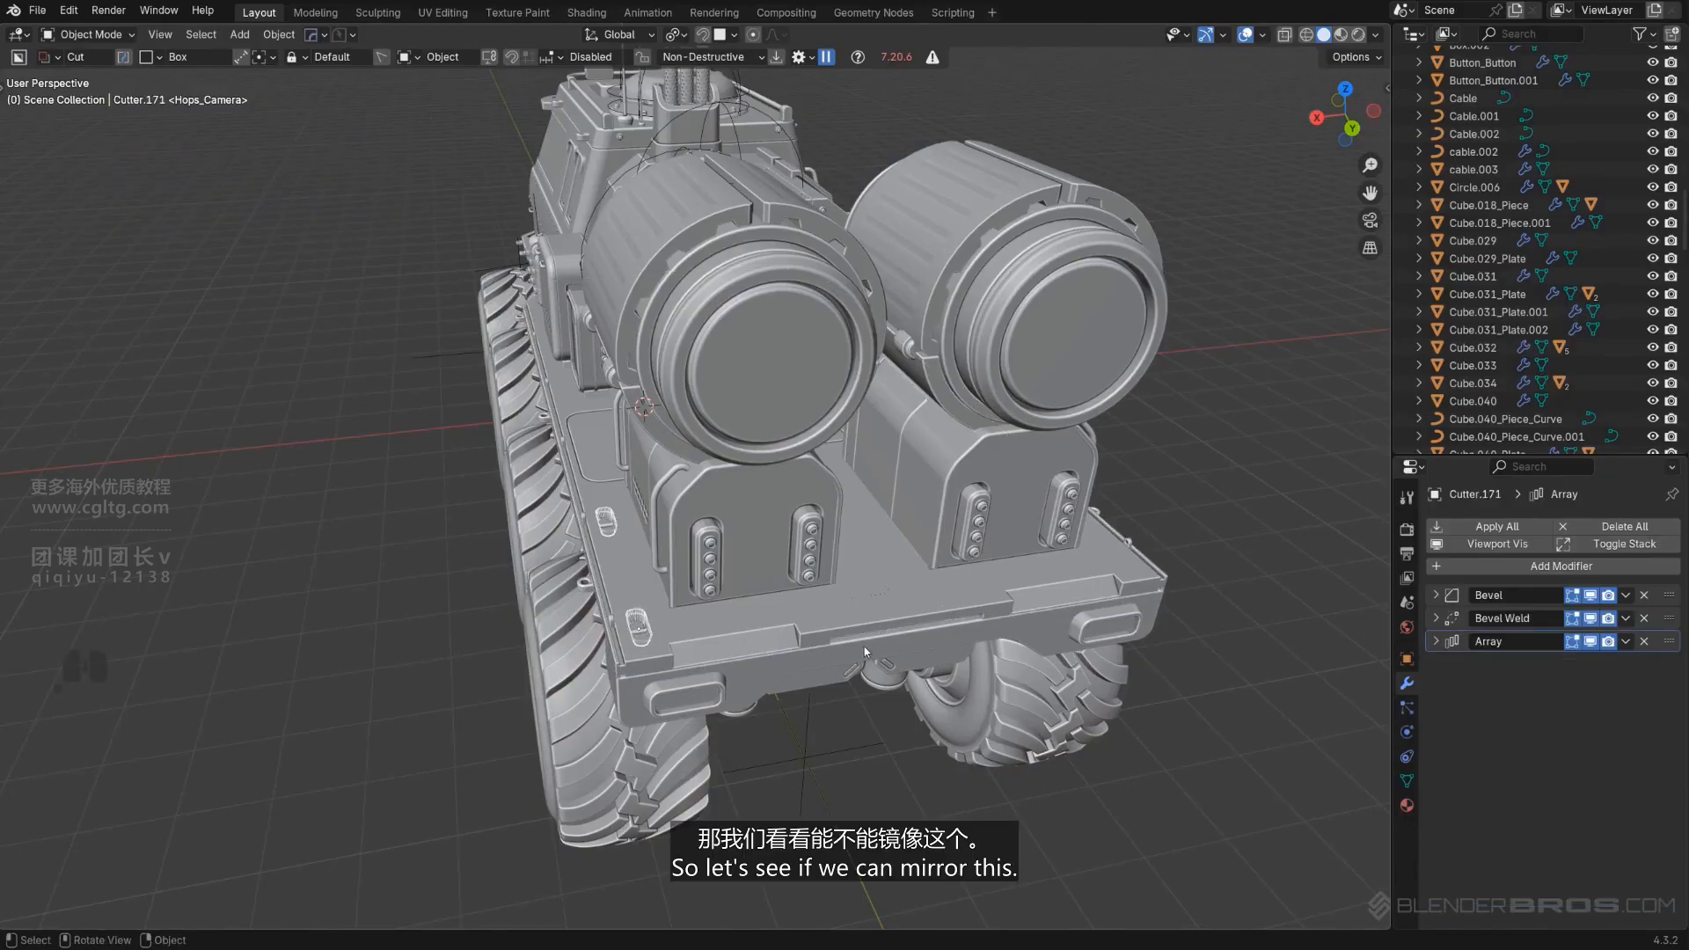
shift+click(859, 618)
key(slash)
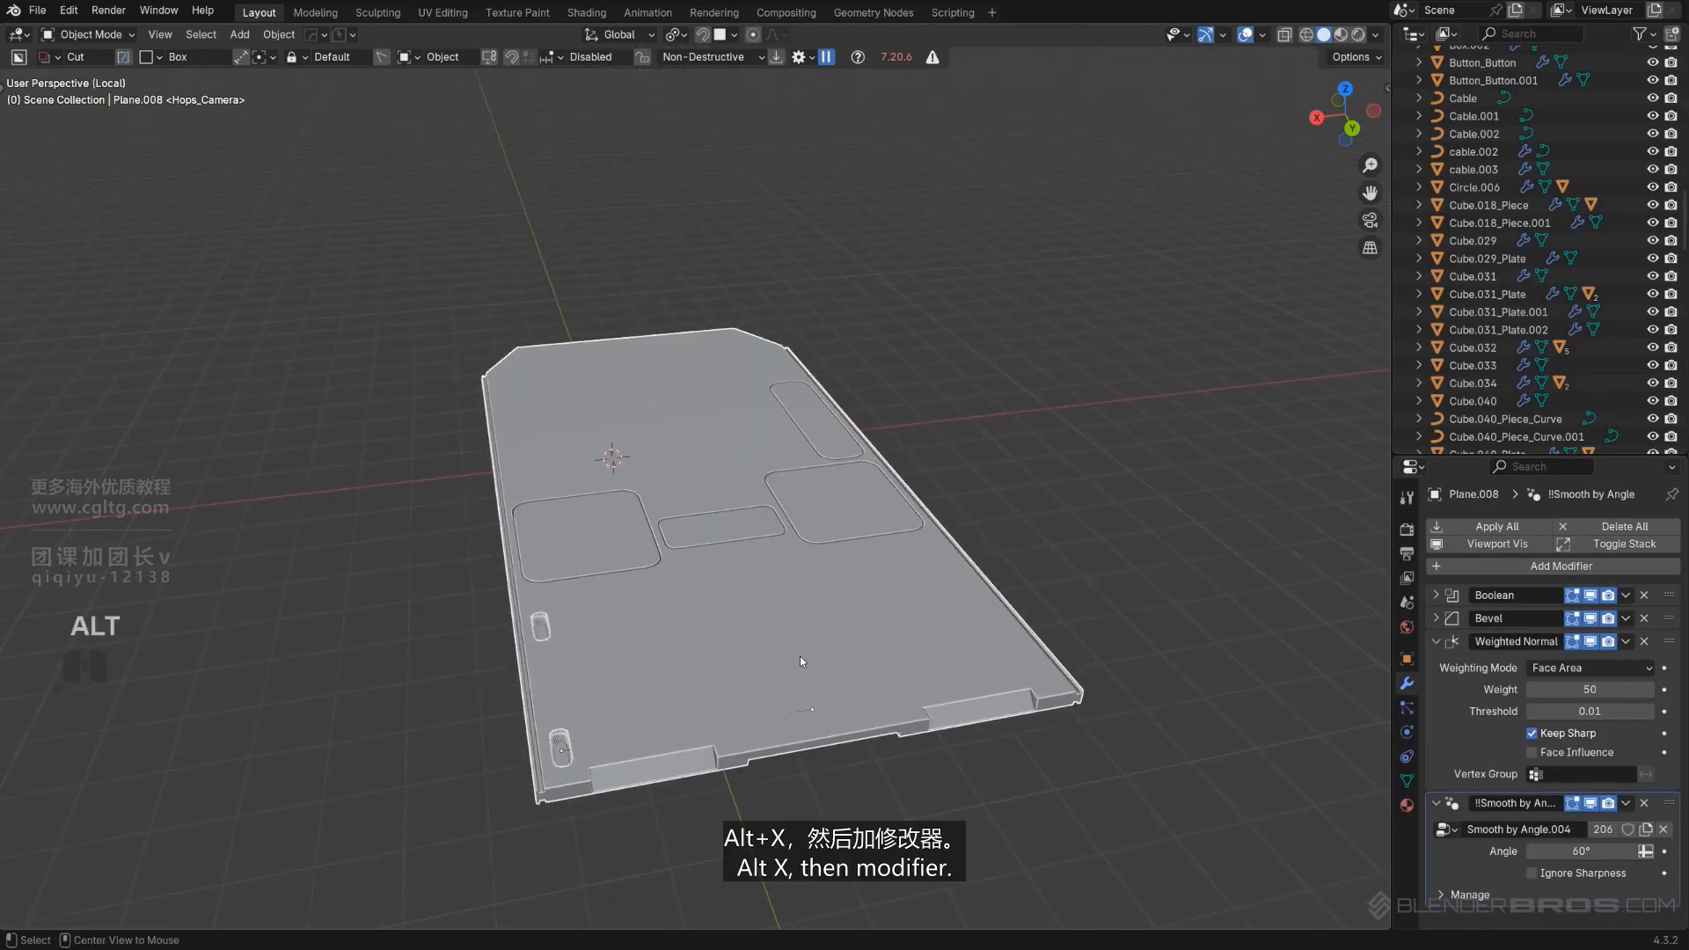
Try to mirror the deck plate's slots across the X axis about the 3D cursor, and undo the mirror.
key(alt+x)
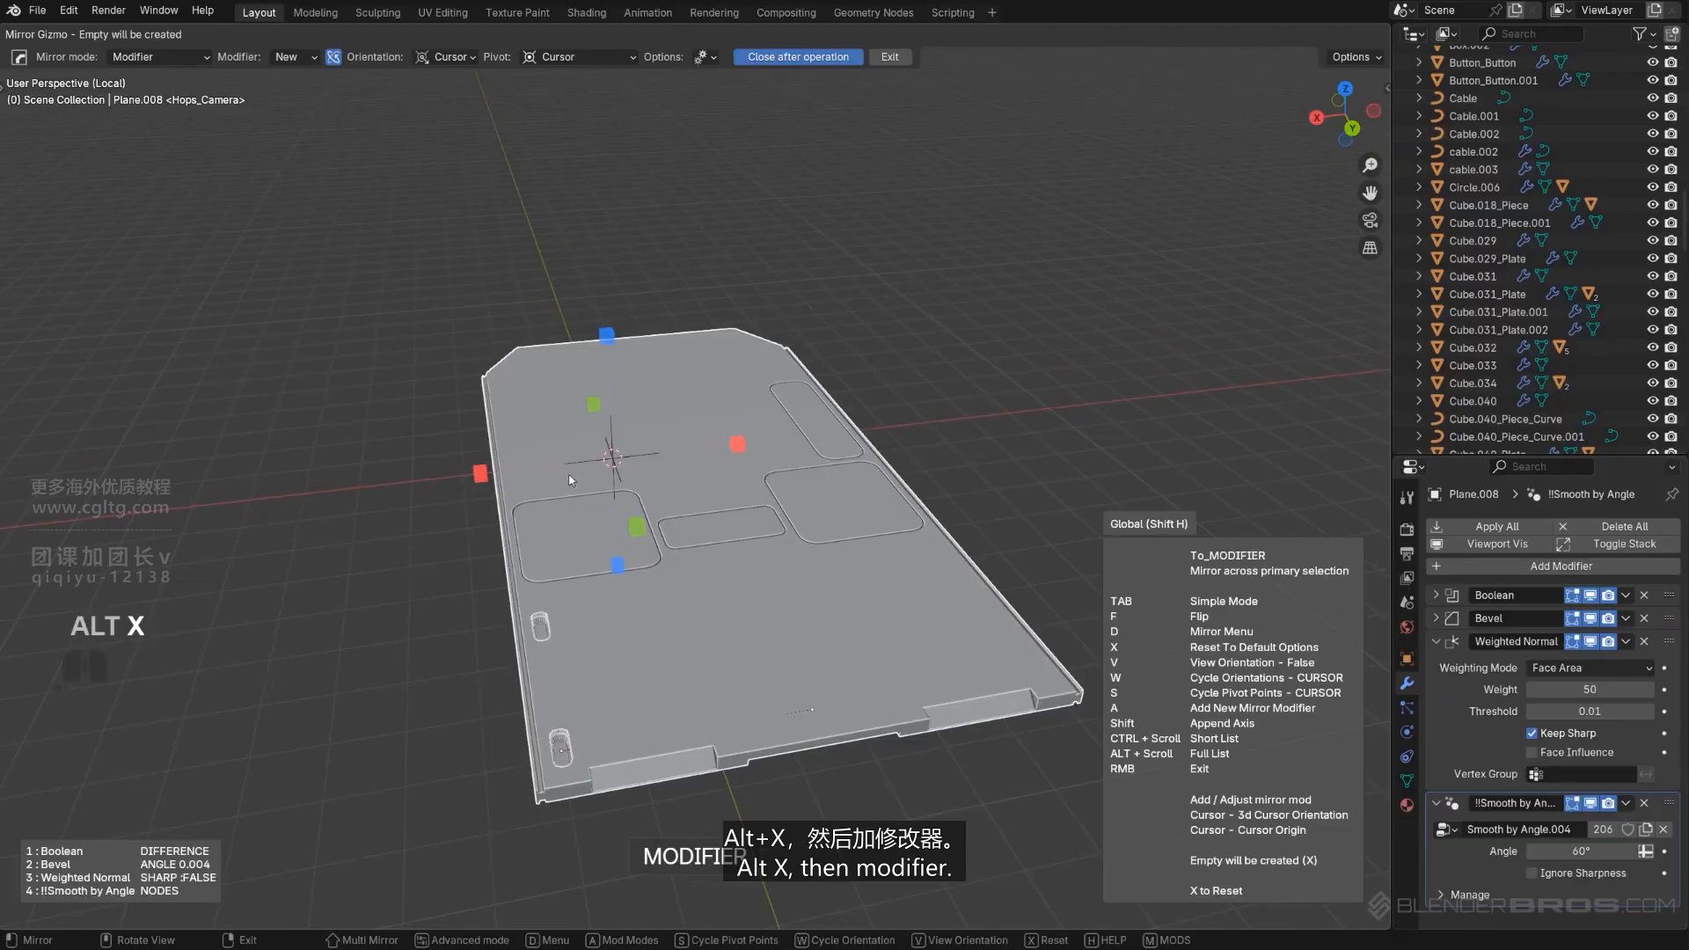
click(472, 476)
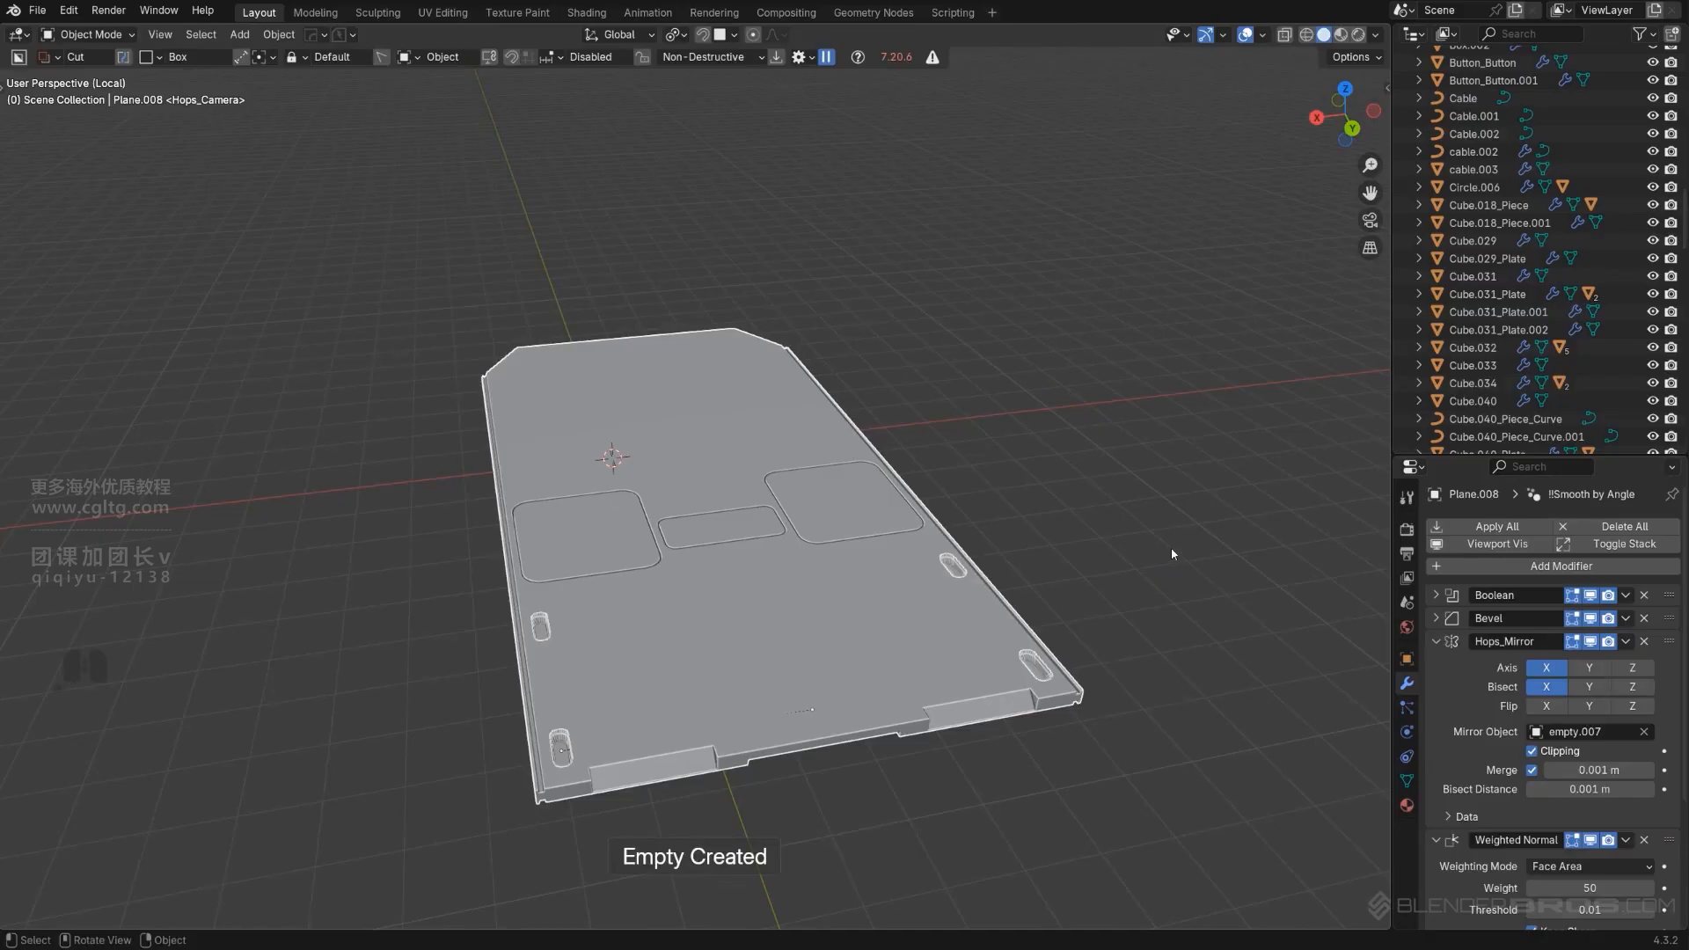
key(ctrl+z)
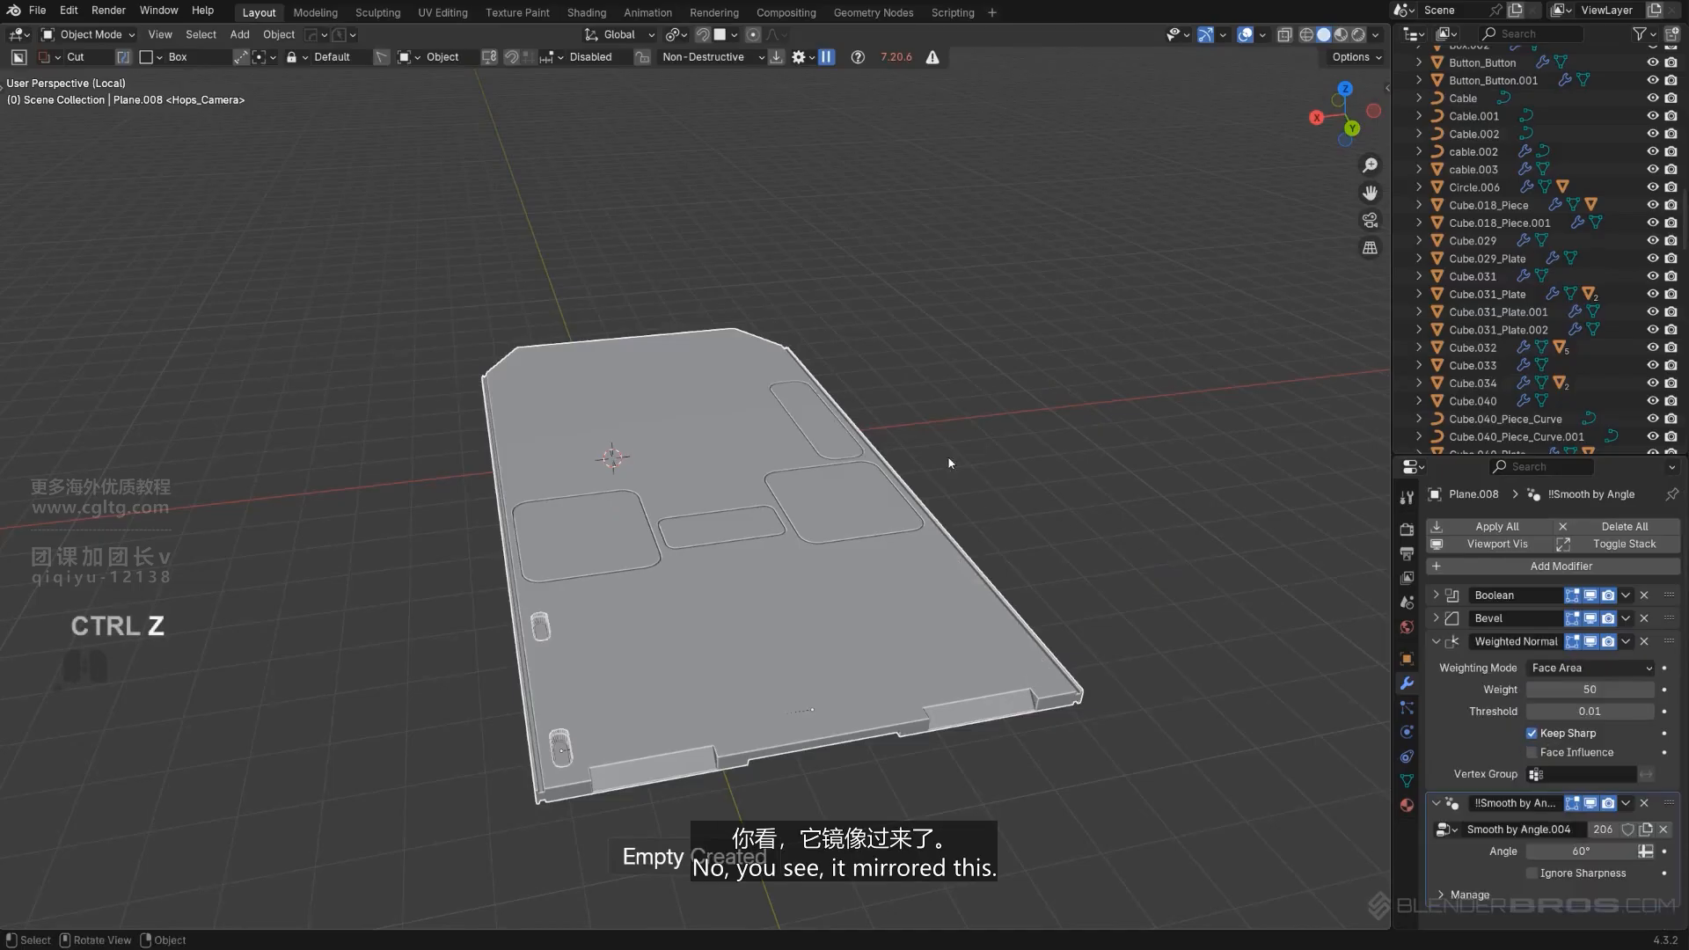
Try to mirror the selection with an added new mirror modifier across X about the 3D cursor, and undo it.
shift+click(557, 644)
shift+click(694, 659)
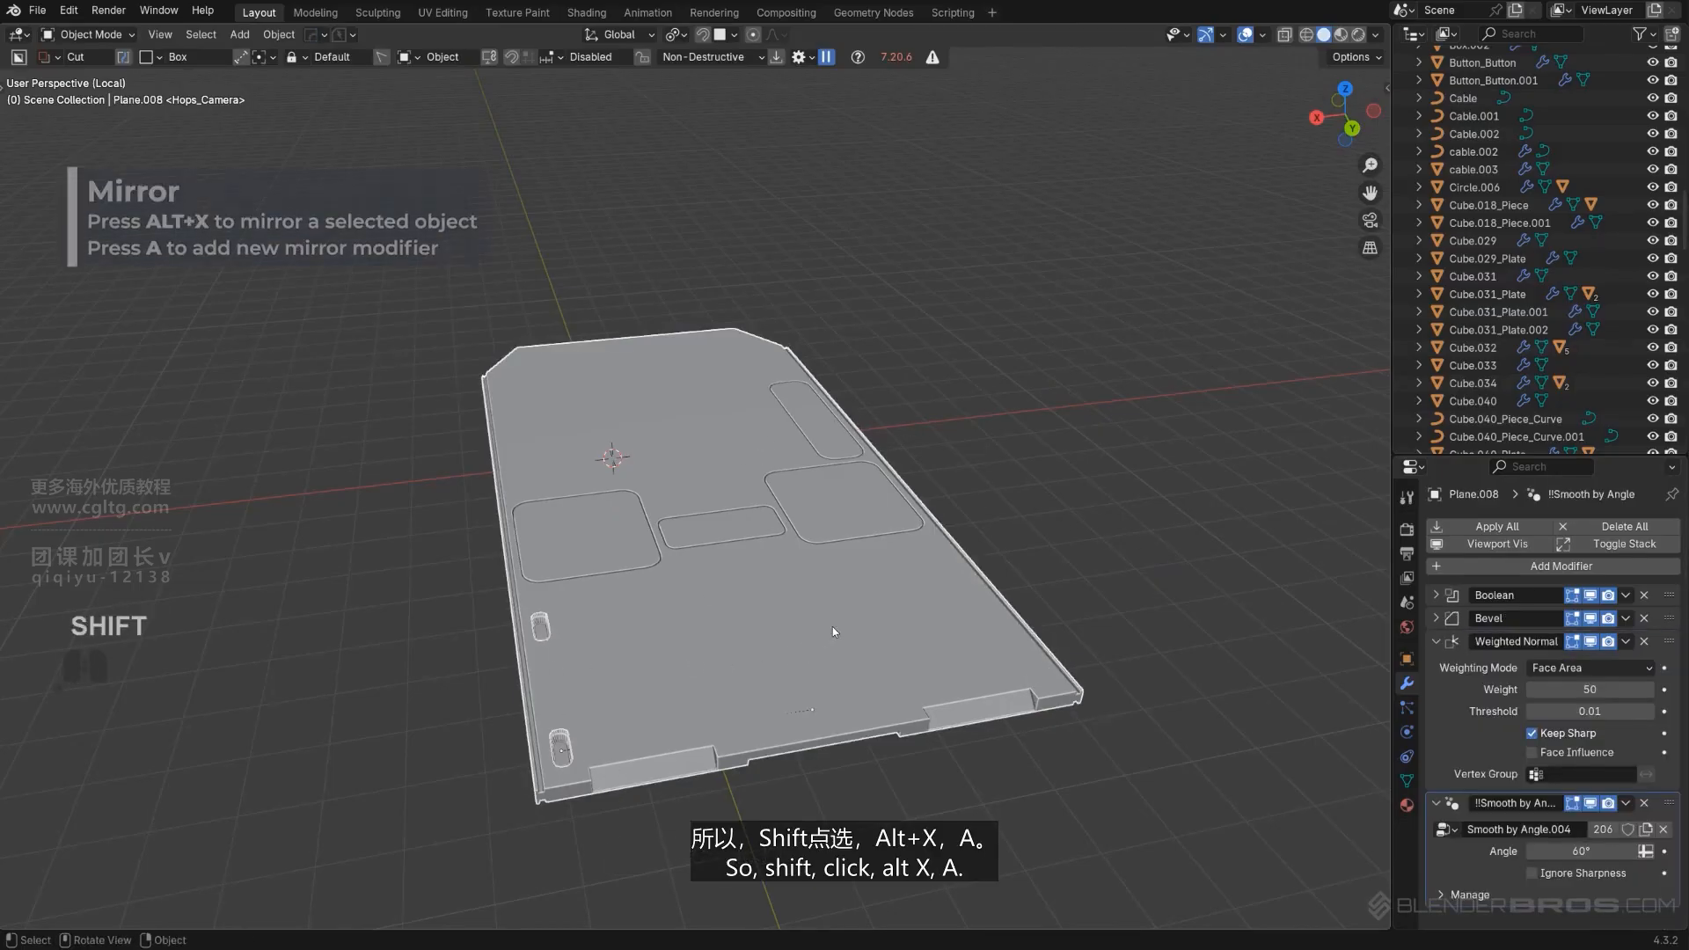
key(alt+x)
key(a)
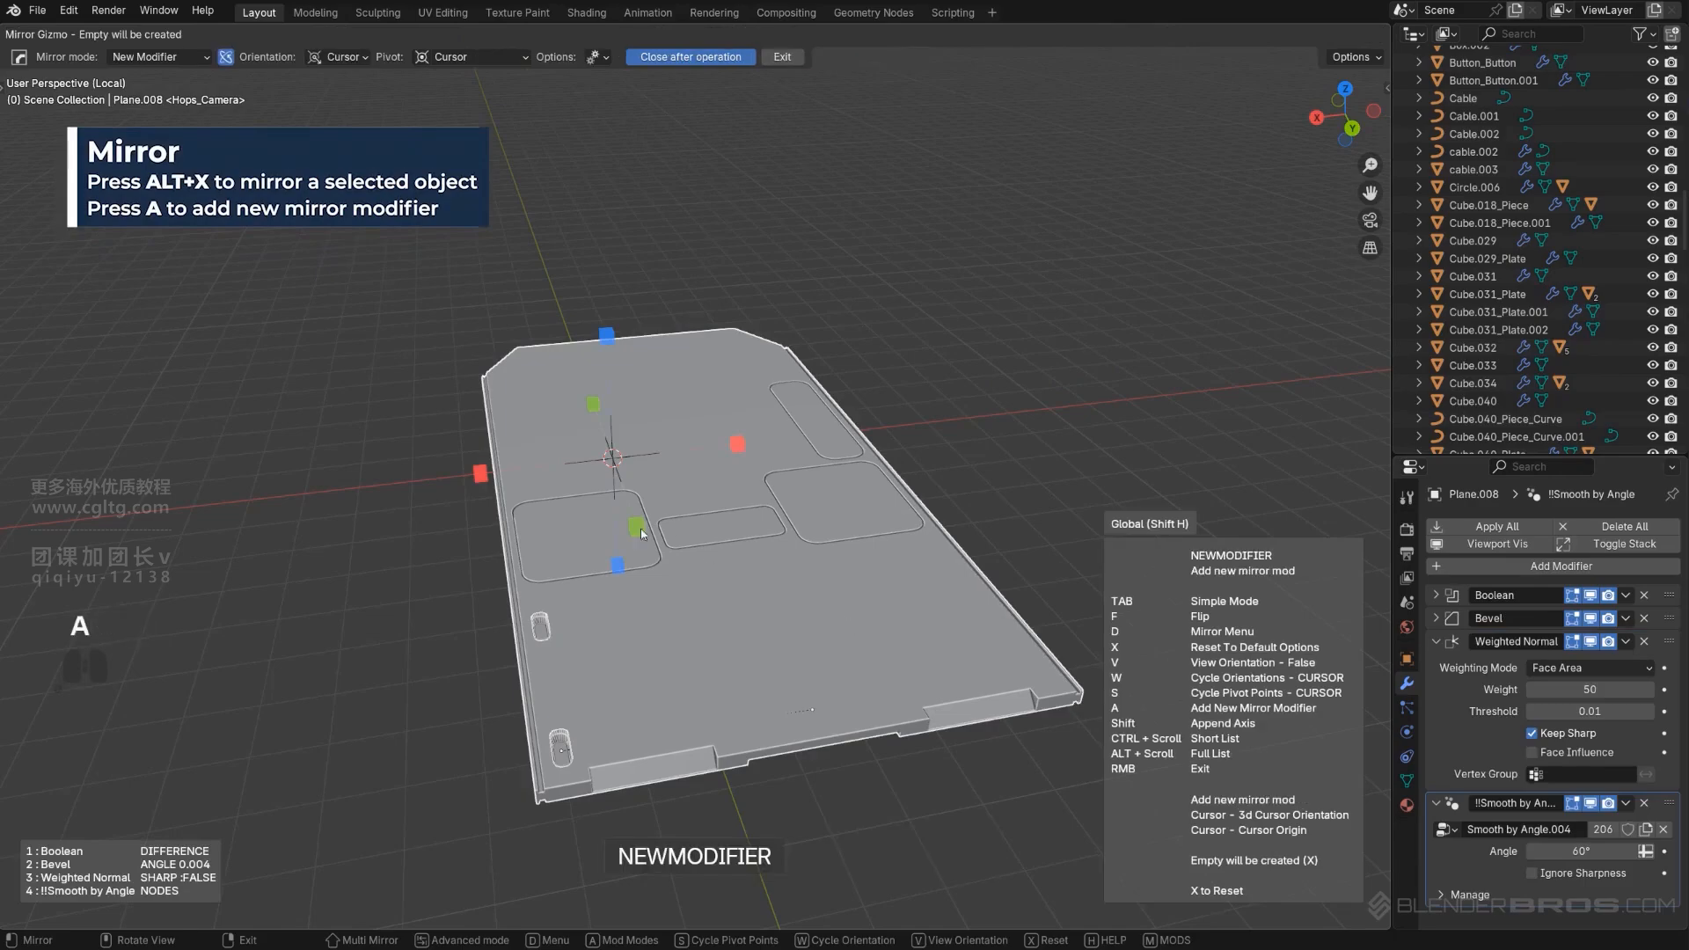
click(480, 474)
key(ctrl+z)
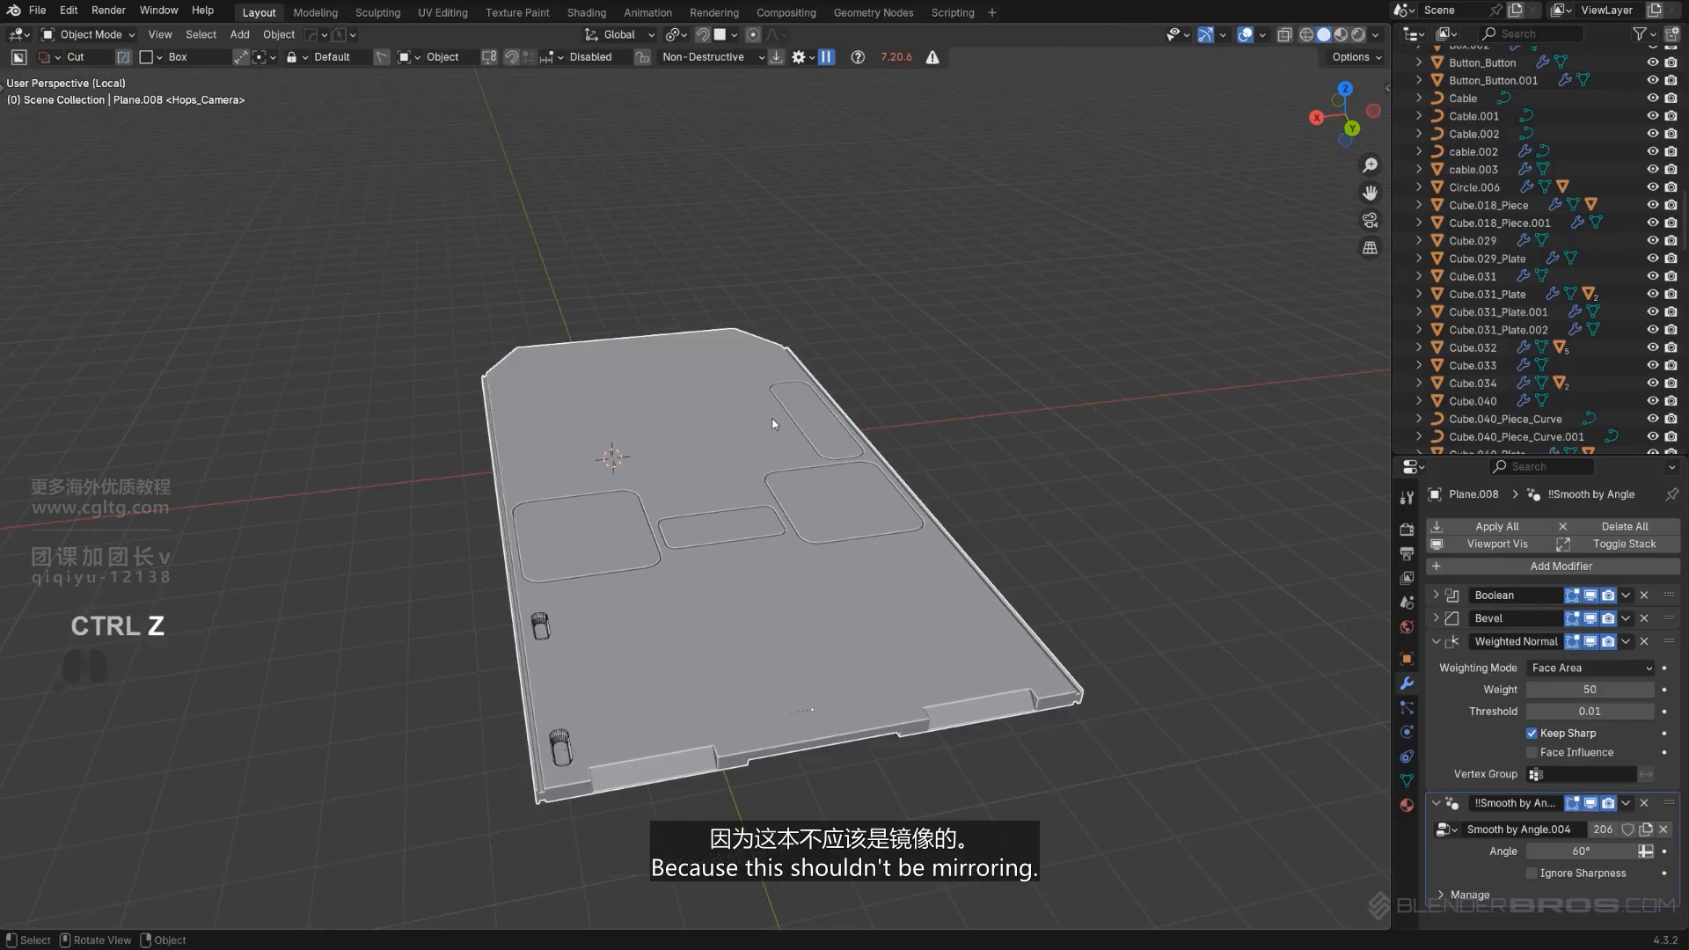
Mirror the slot cutter alone across X about the 3D cursor so the slots repeat on the deck's other side.
click(548, 634)
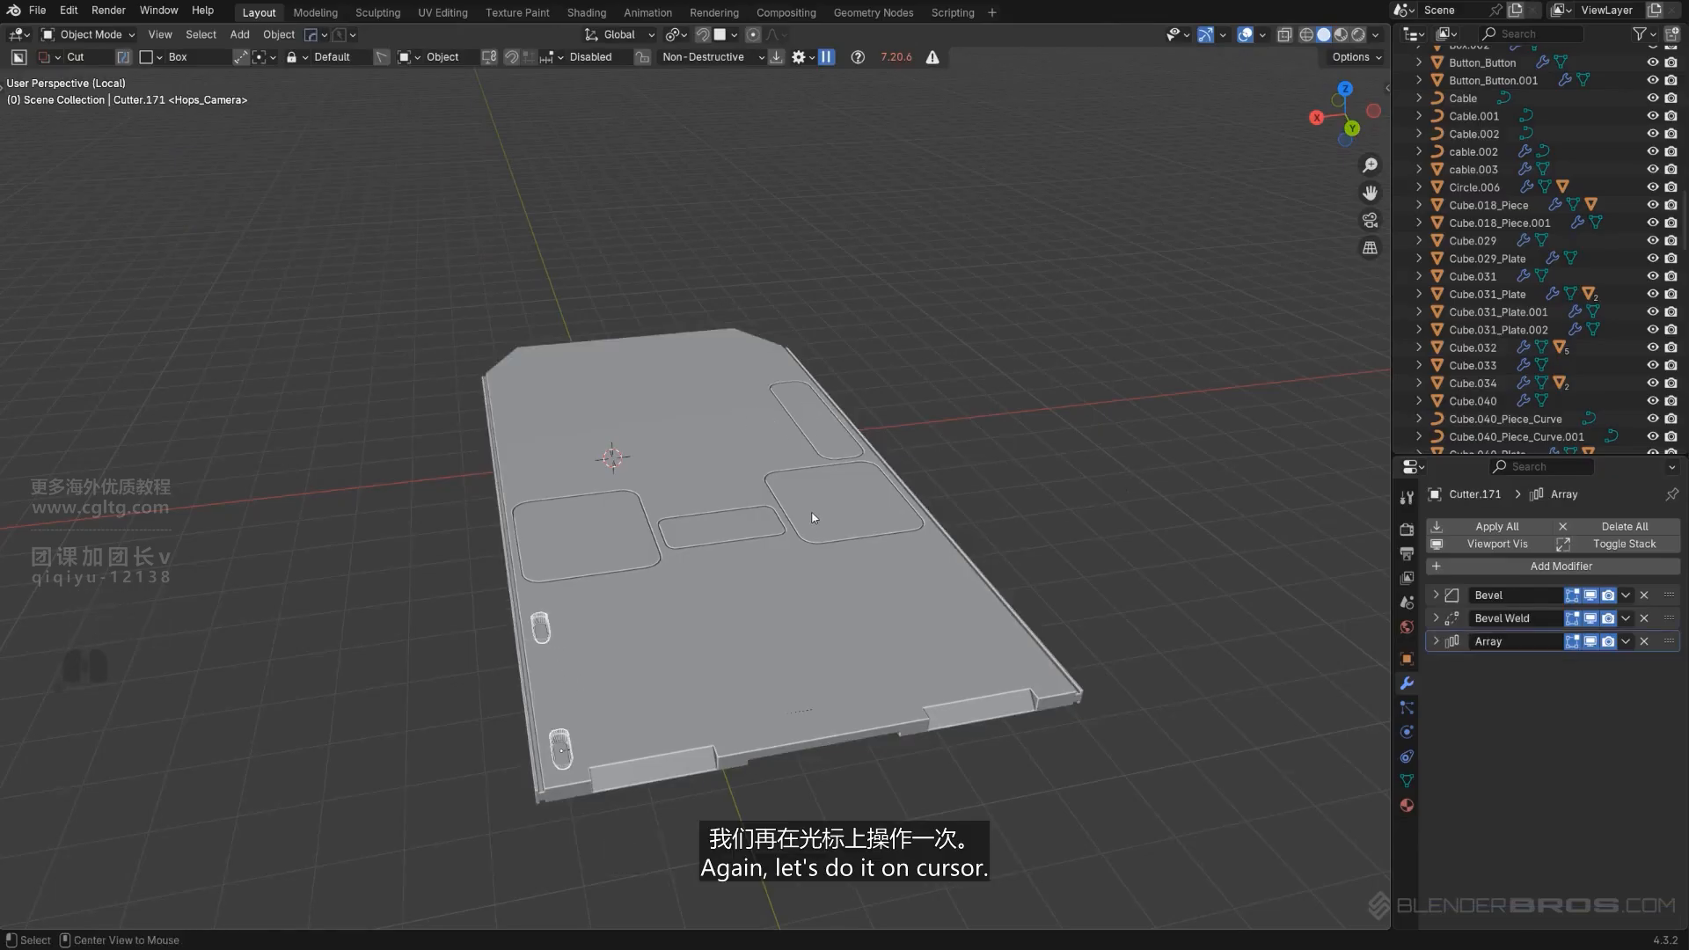
key(alt+x)
middle_drag(935, 436, 979, 415)
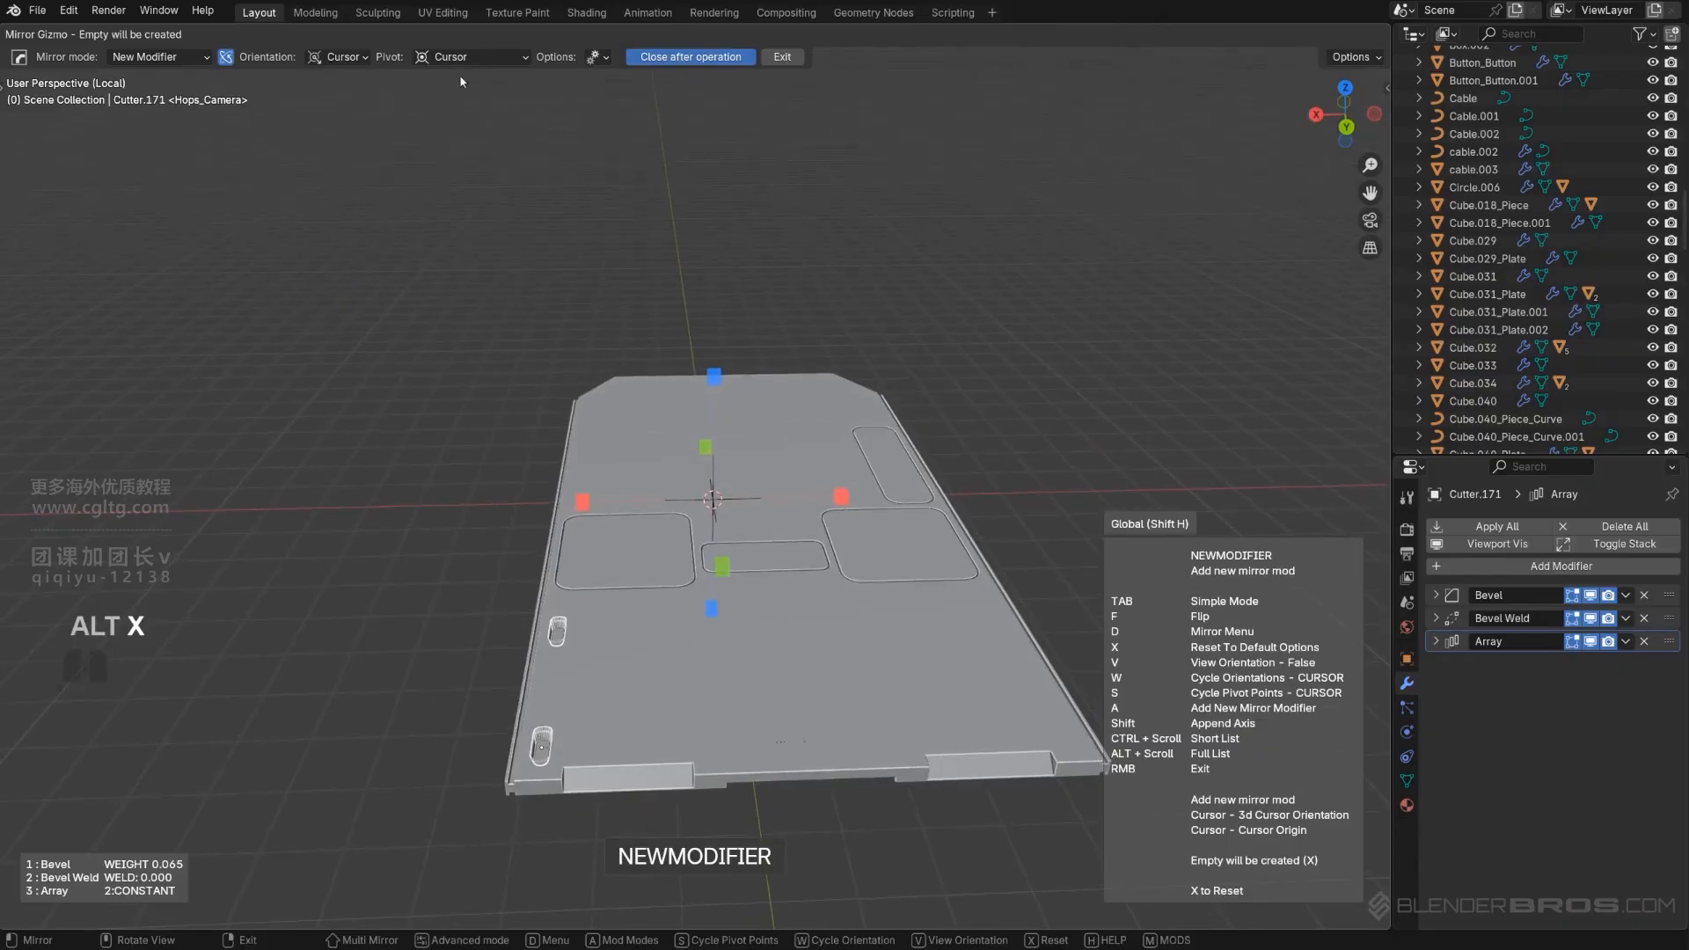
click(582, 501)
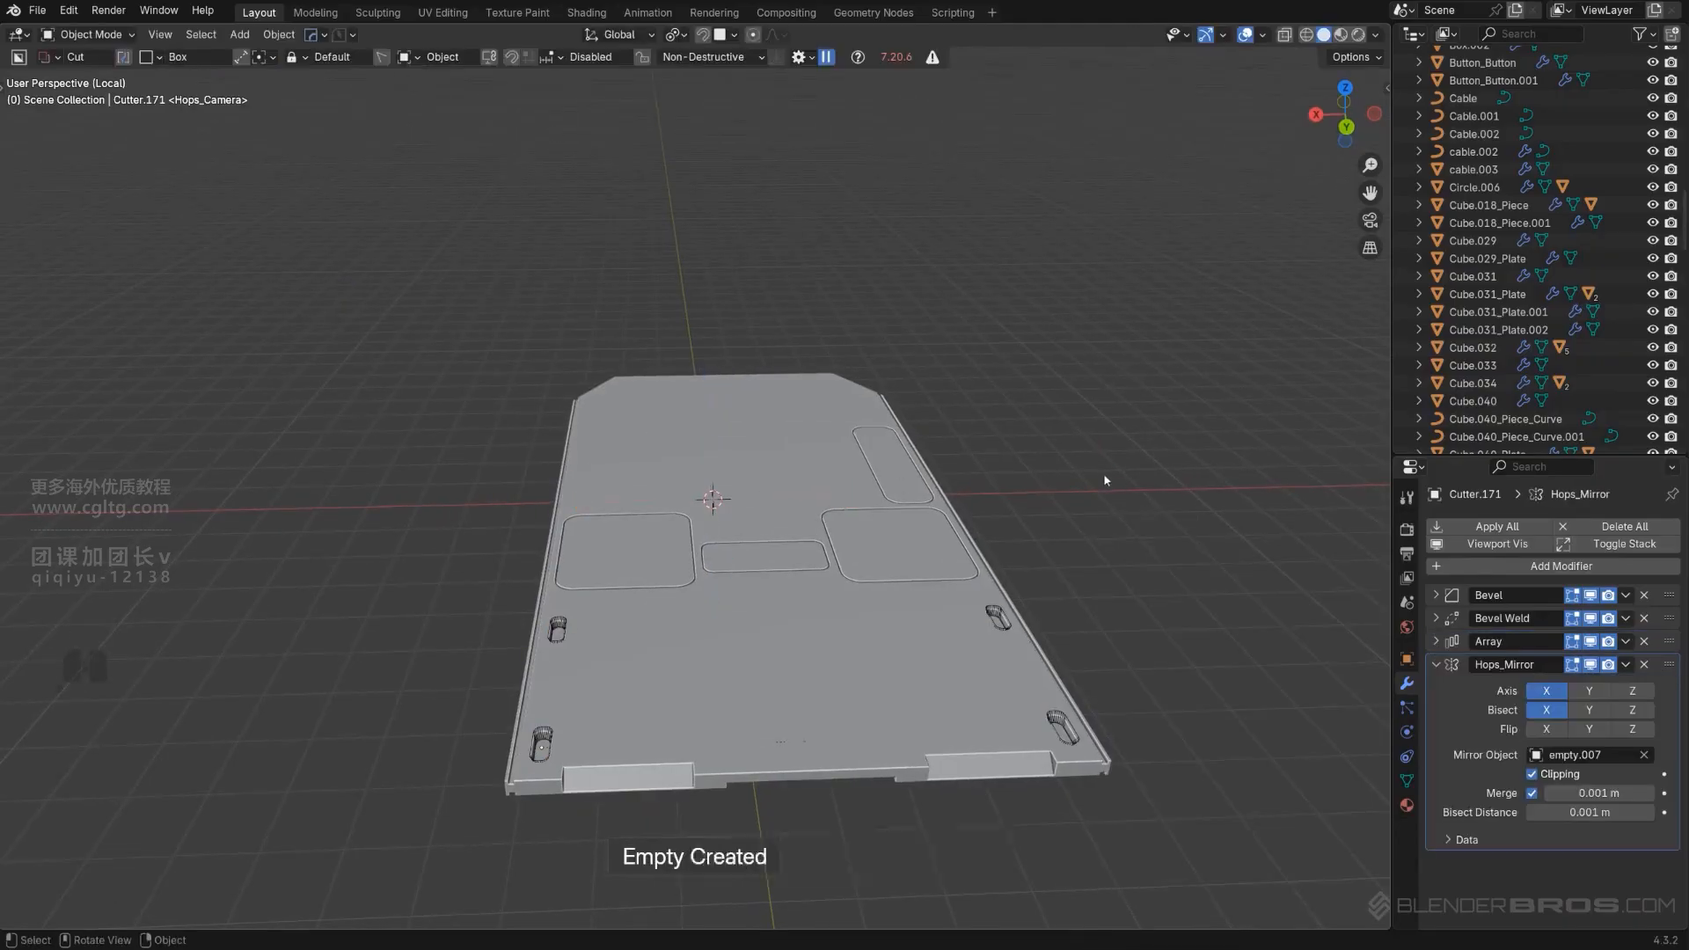
Return to the full scene and apply the deck plate's Boolean modifier.
key(shift+2)
middle_drag(936, 528, 903, 535)
click(983, 562)
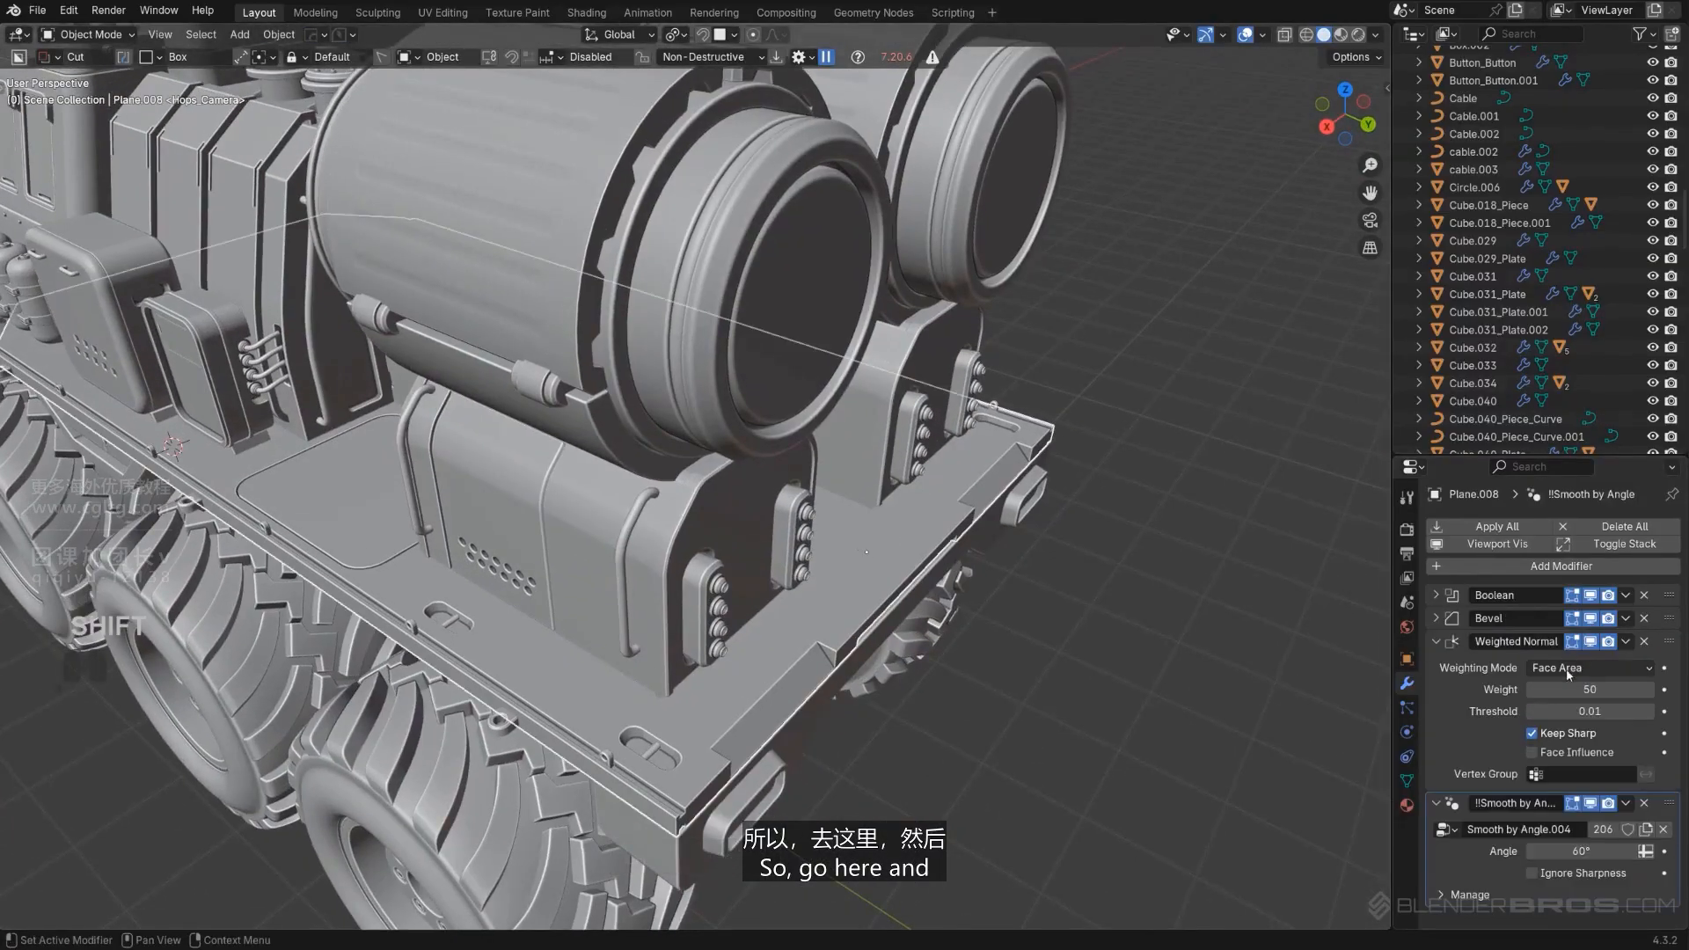
key(q)
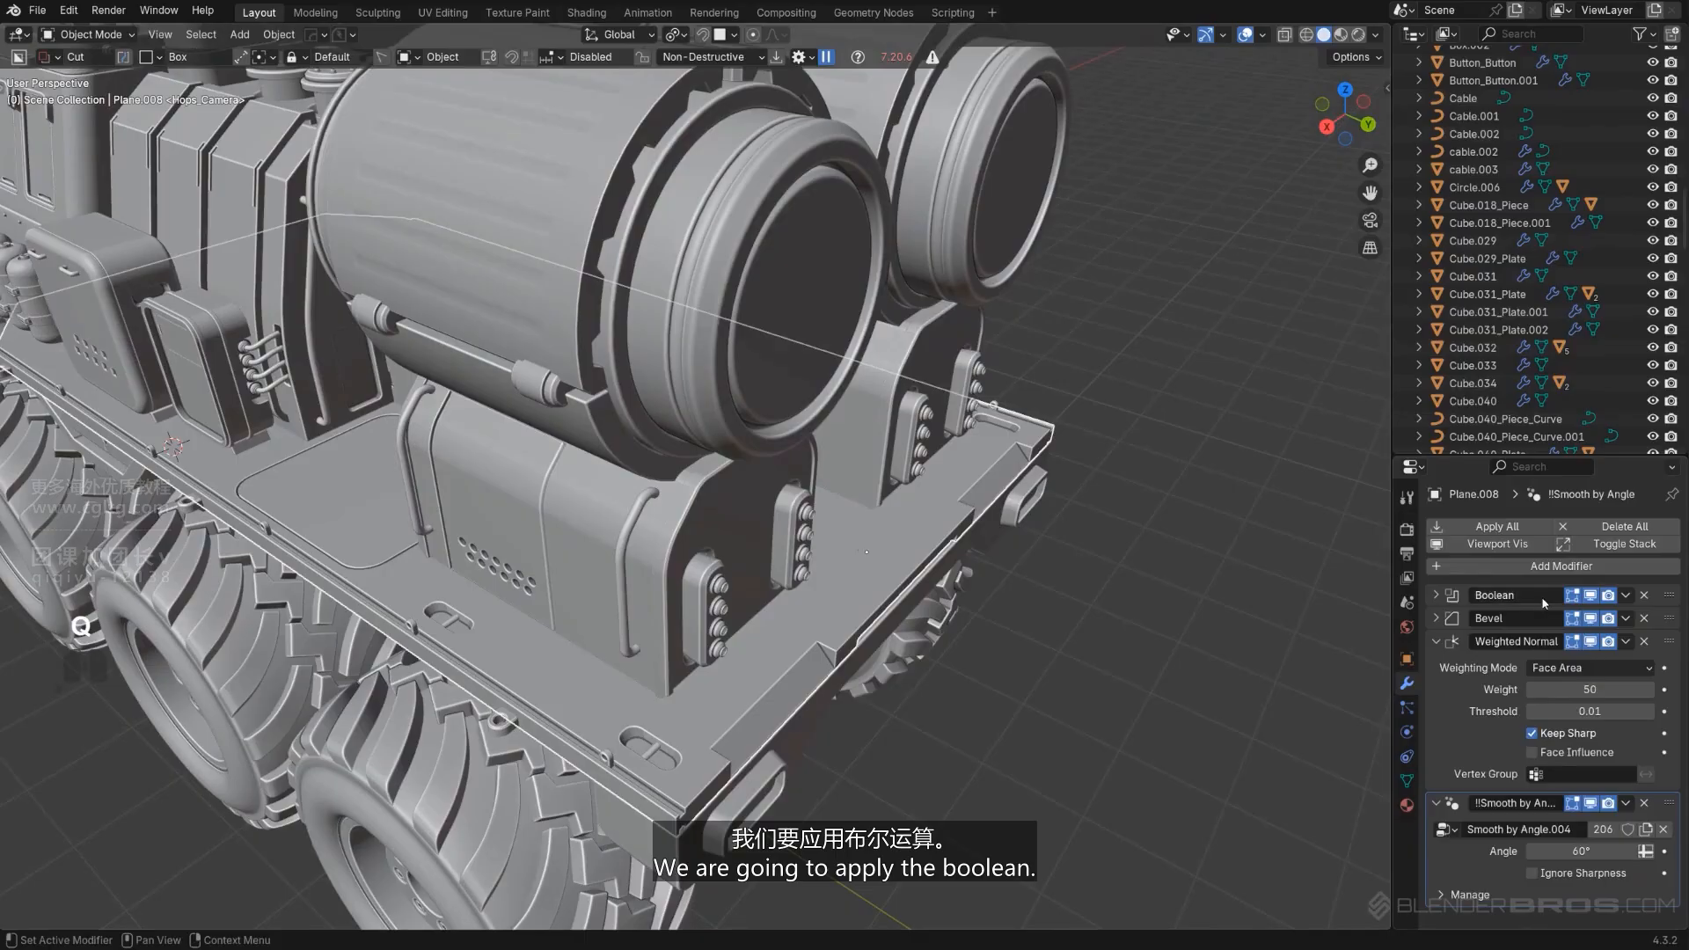
shift+middle_drag(986, 709, 959, 440)
scroll(790, 540, up, 5)
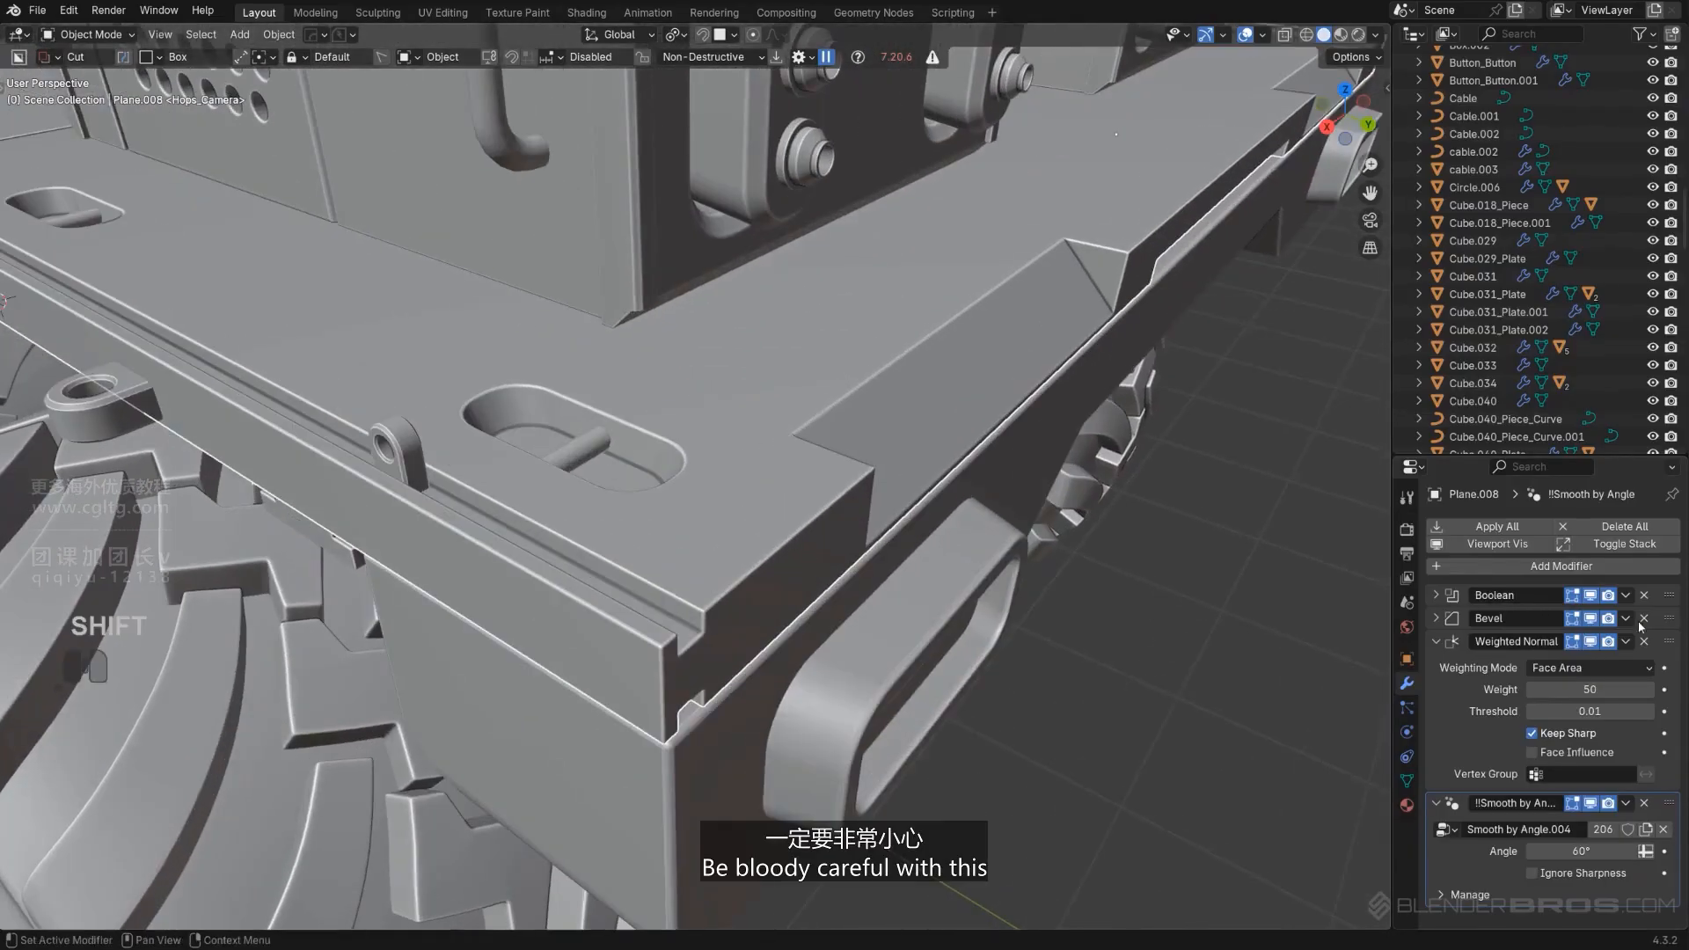
click(1628, 596)
click(1575, 616)
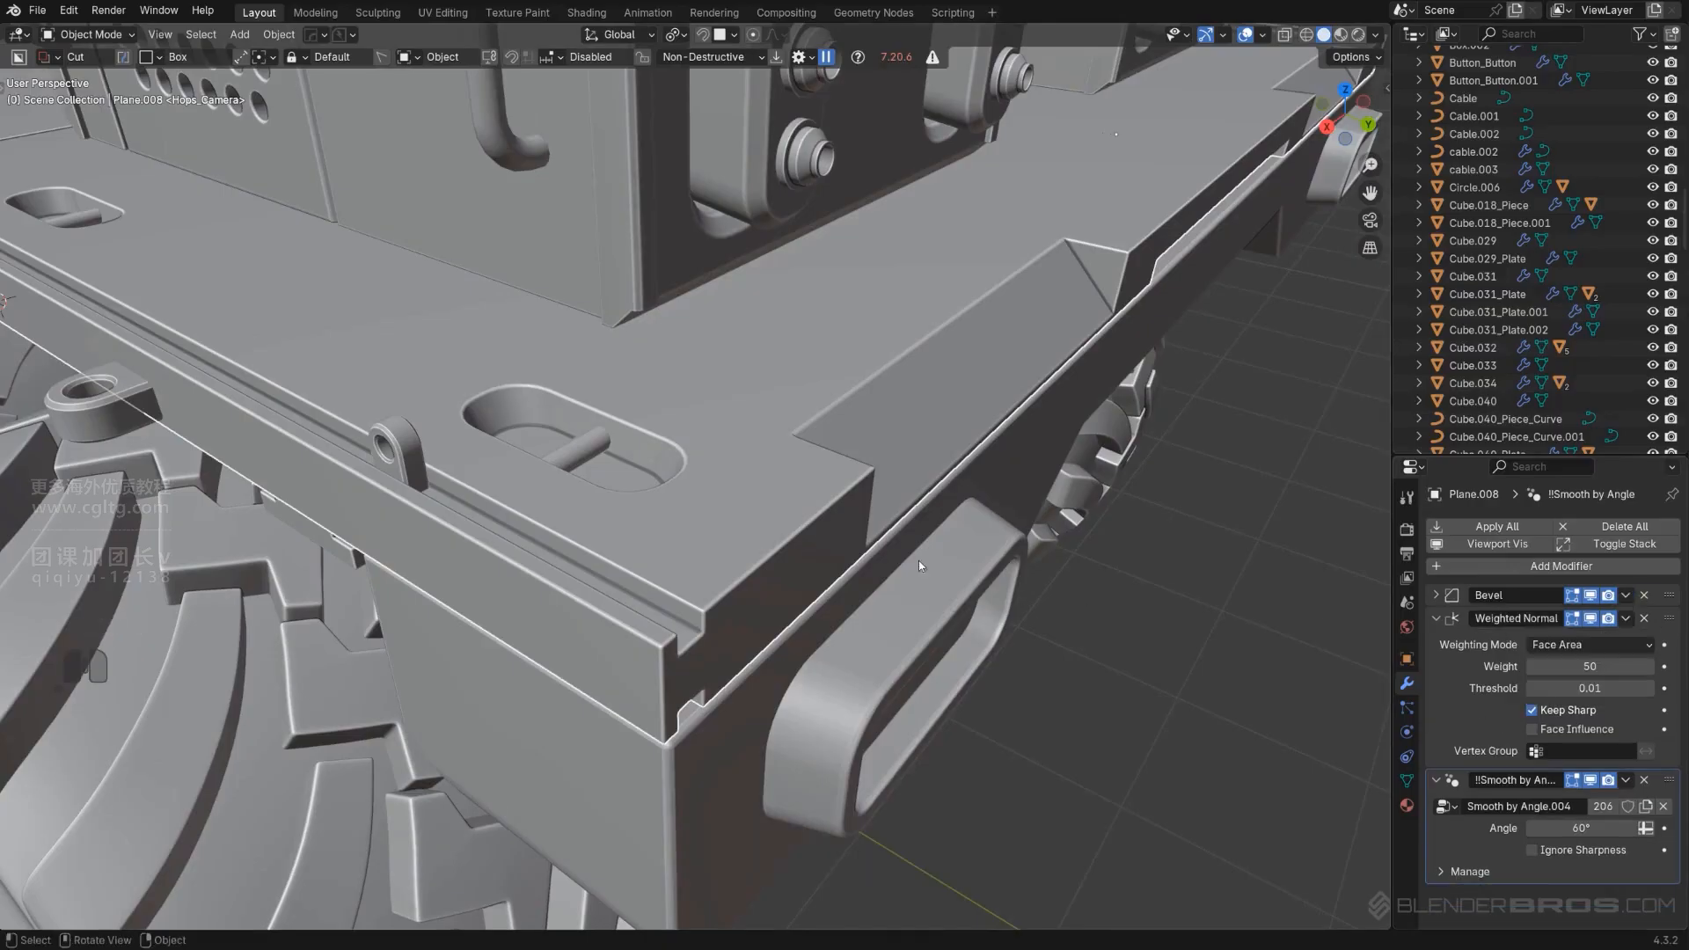
key(Tab)
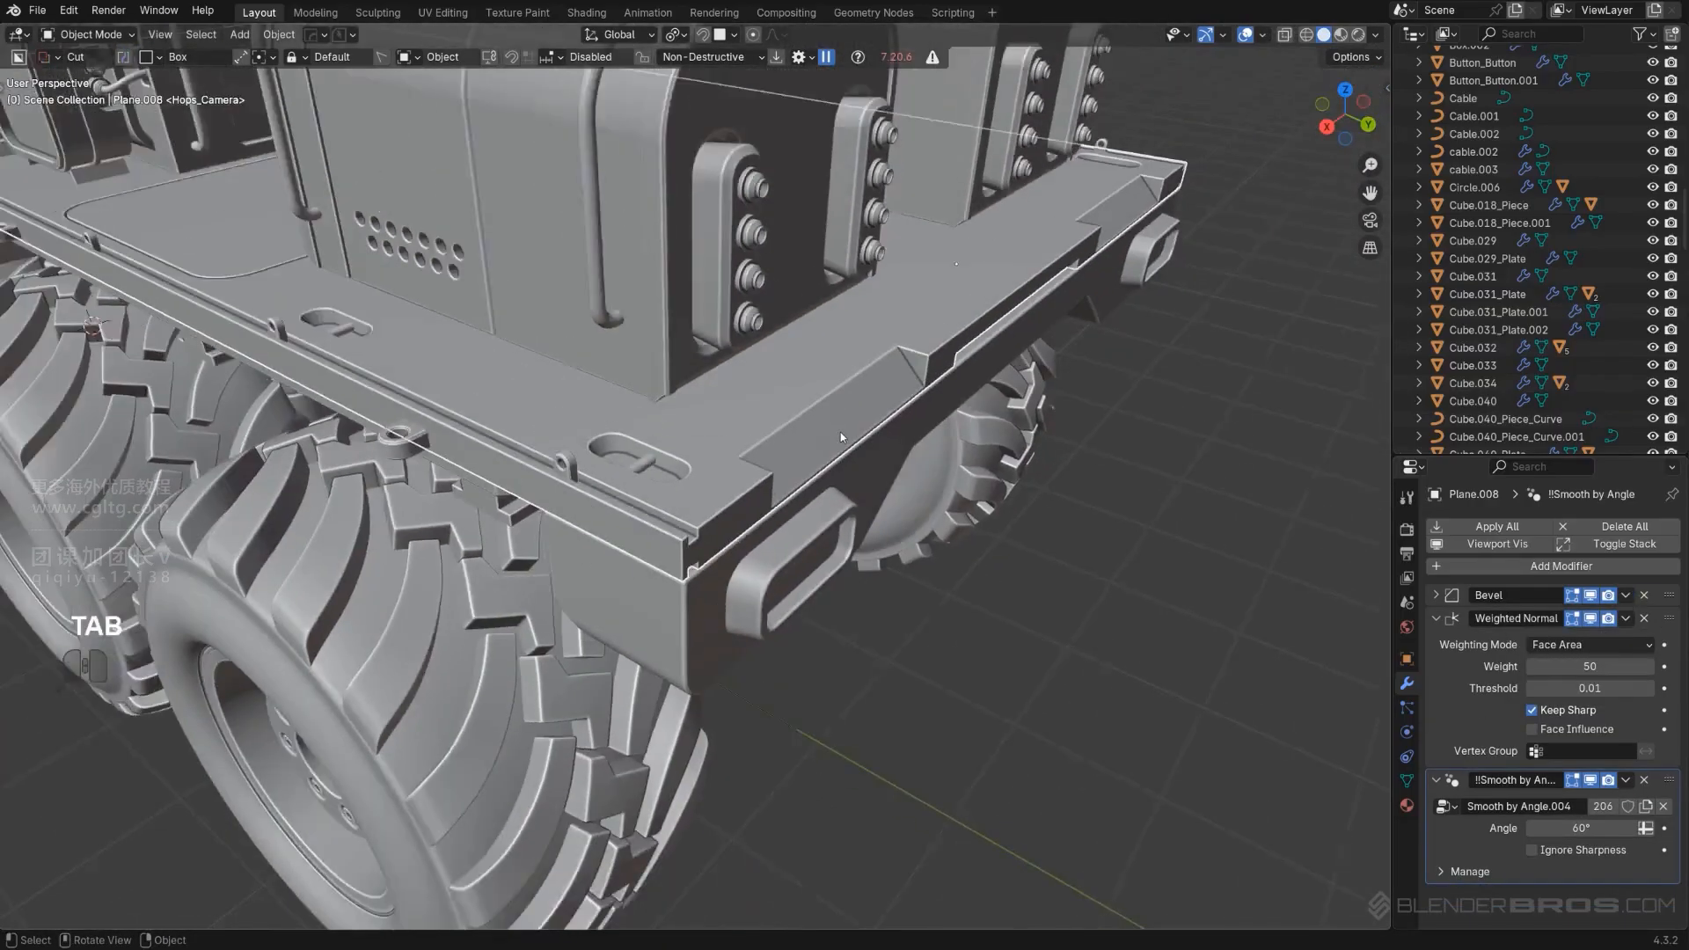
Convert the inset bars in the deck slots from curves to mesh using Visual Geometry to Mesh.
middle_drag(841, 431, 476, 601)
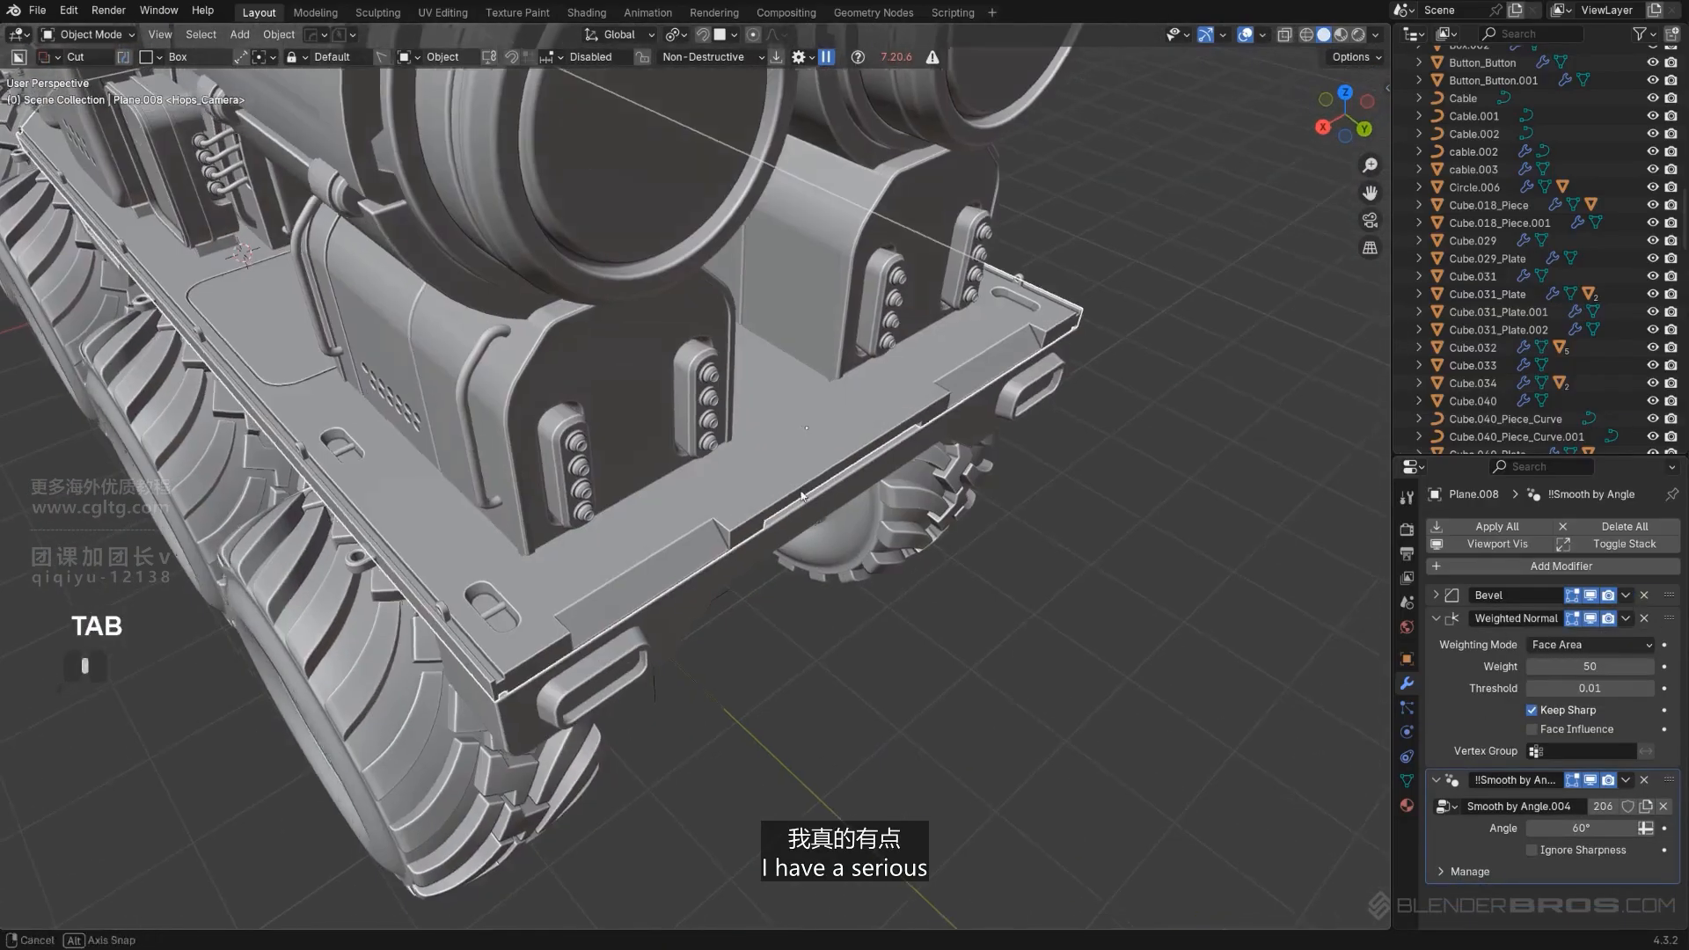
click(488, 613)
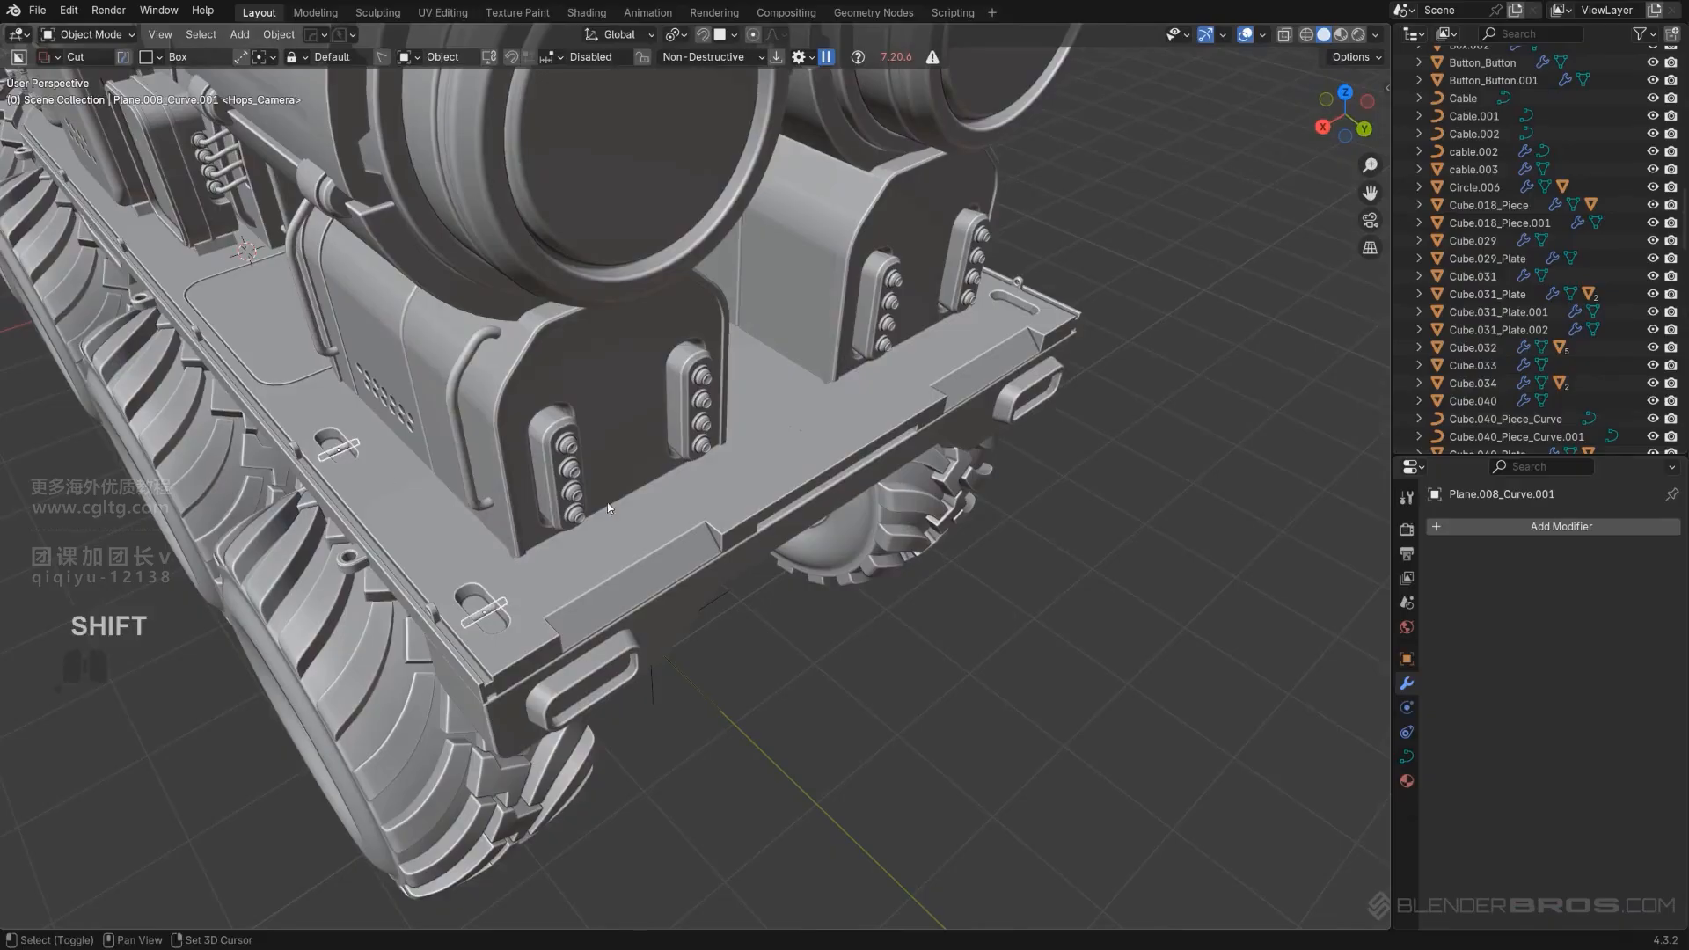
scroll(612, 528, up, 2)
shift+middle_drag(618, 562, 880, 586)
key(ctrl+a)
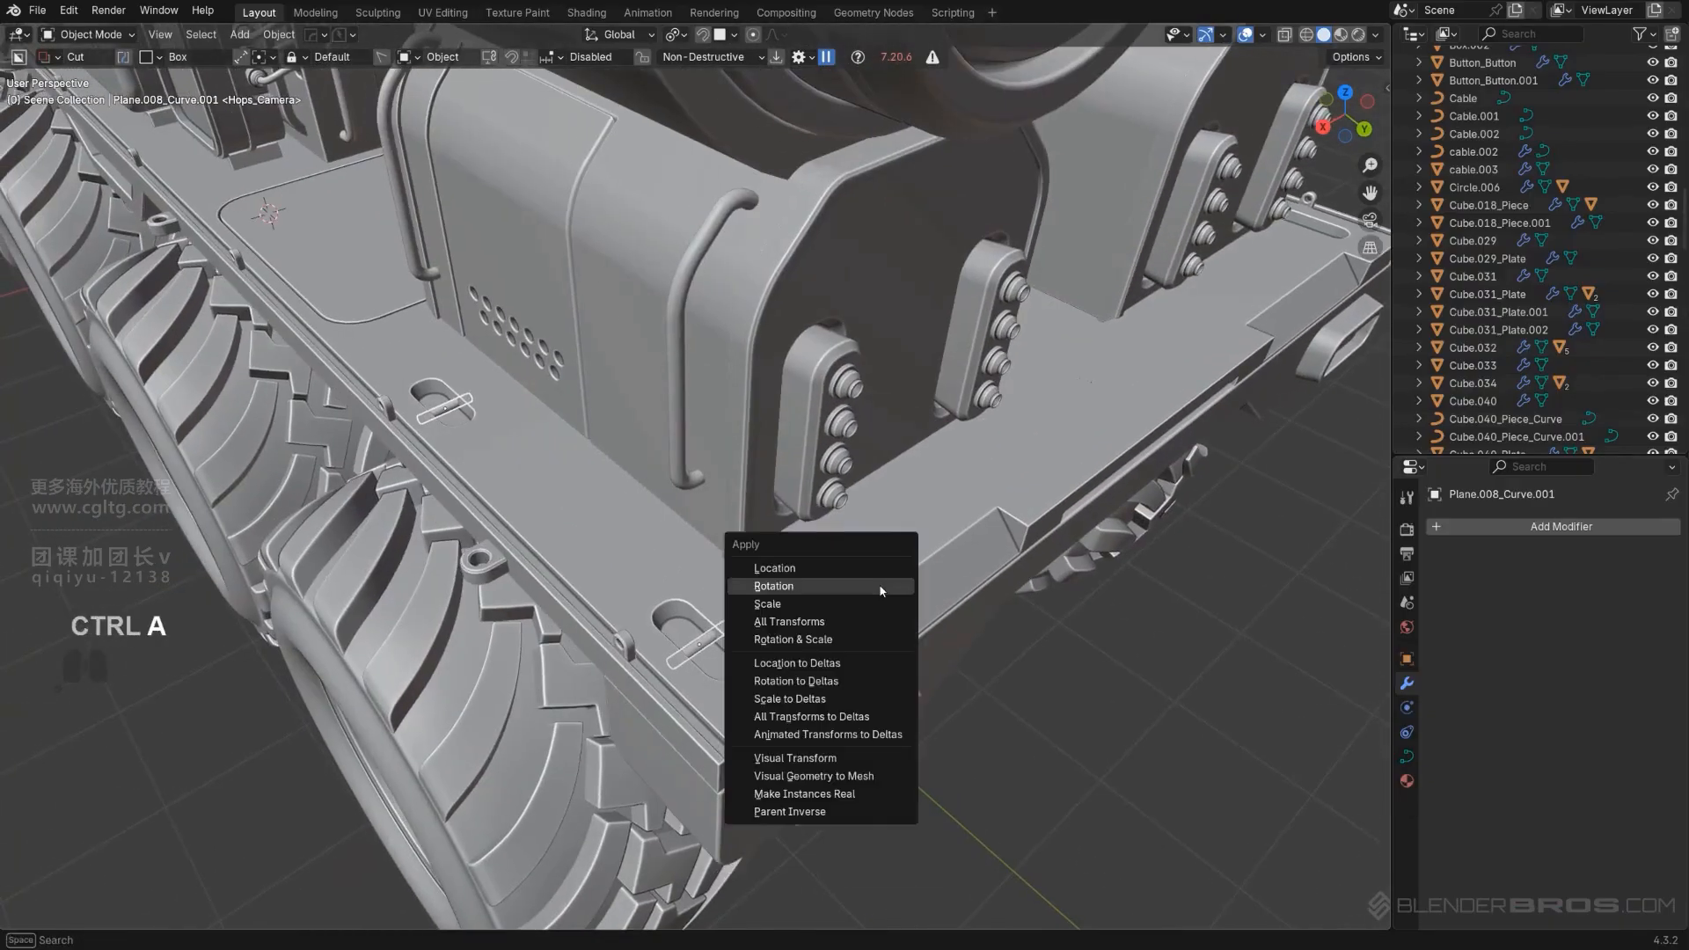
click(886, 779)
shift+middle_drag(885, 779, 627, 603)
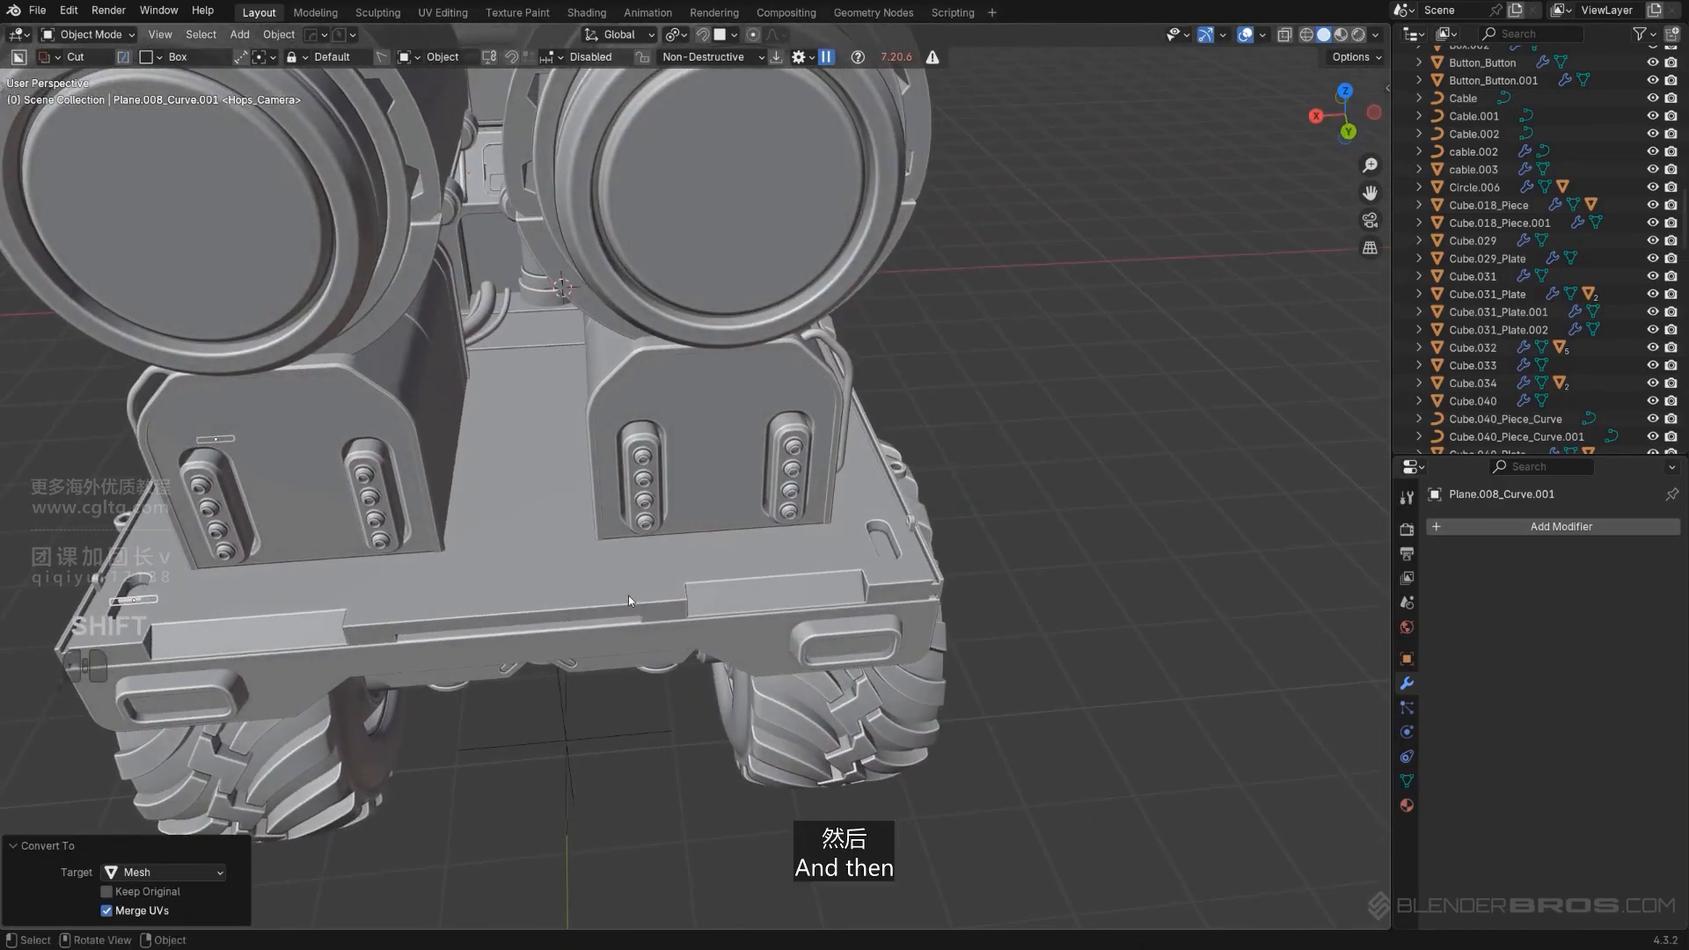
Mirror the inset bars across X about the 3D cursor and apply the mirror modifier, making their data single-user.
scroll(628, 594, down, 5)
key(alt+x)
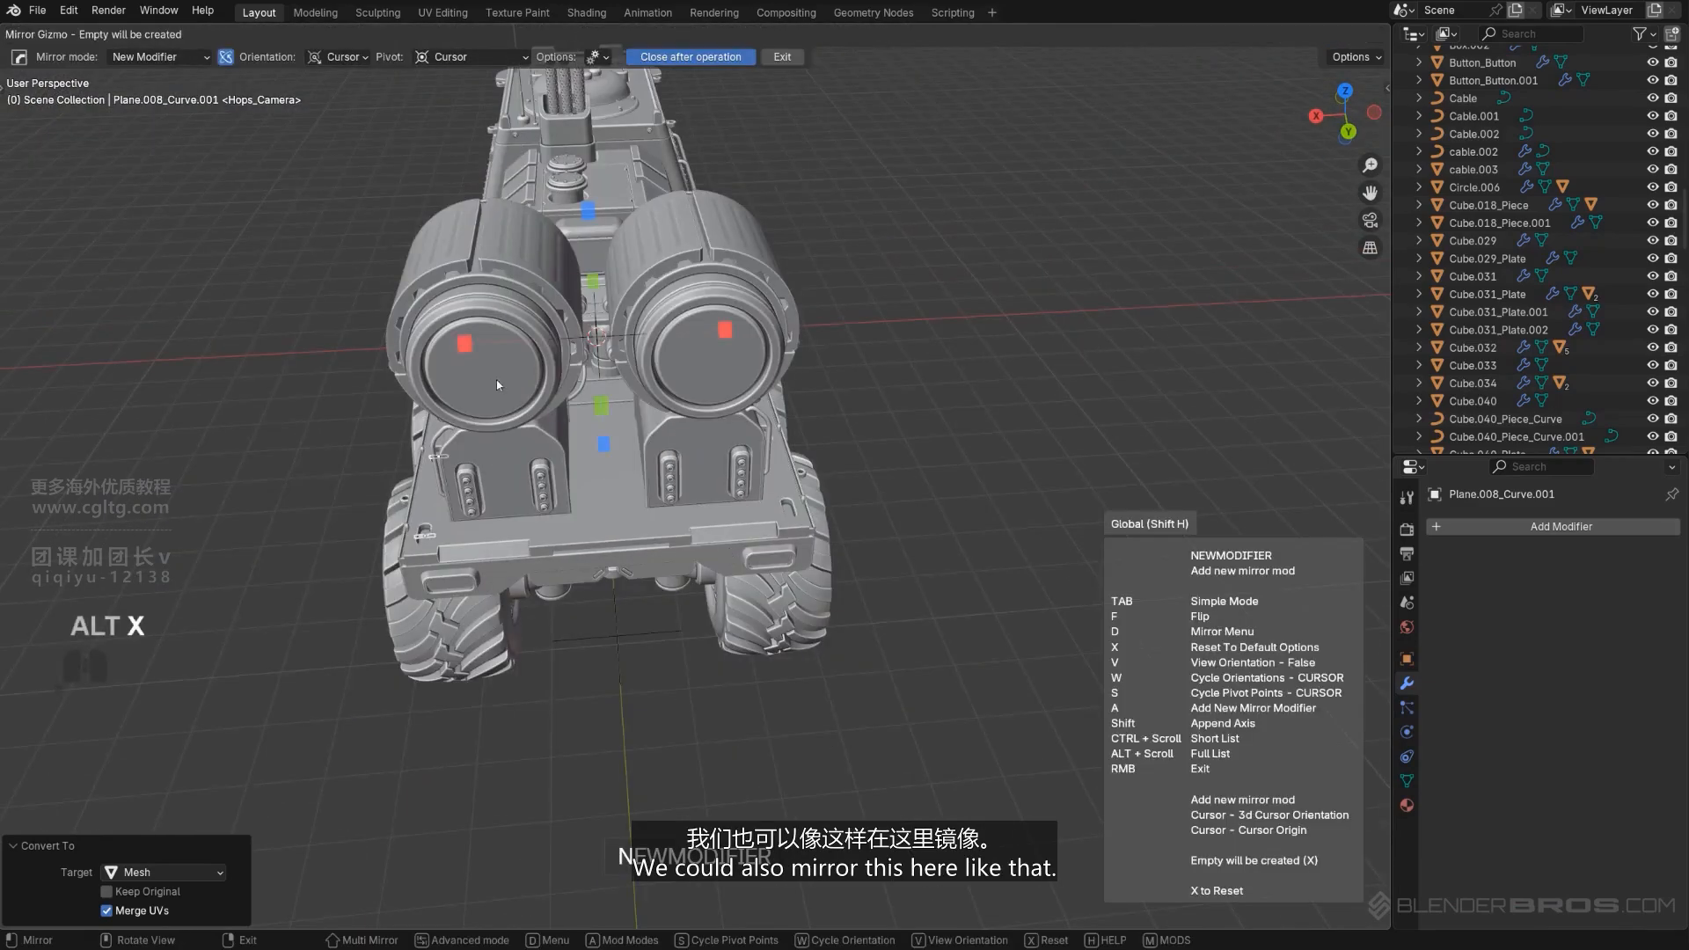
click(466, 343)
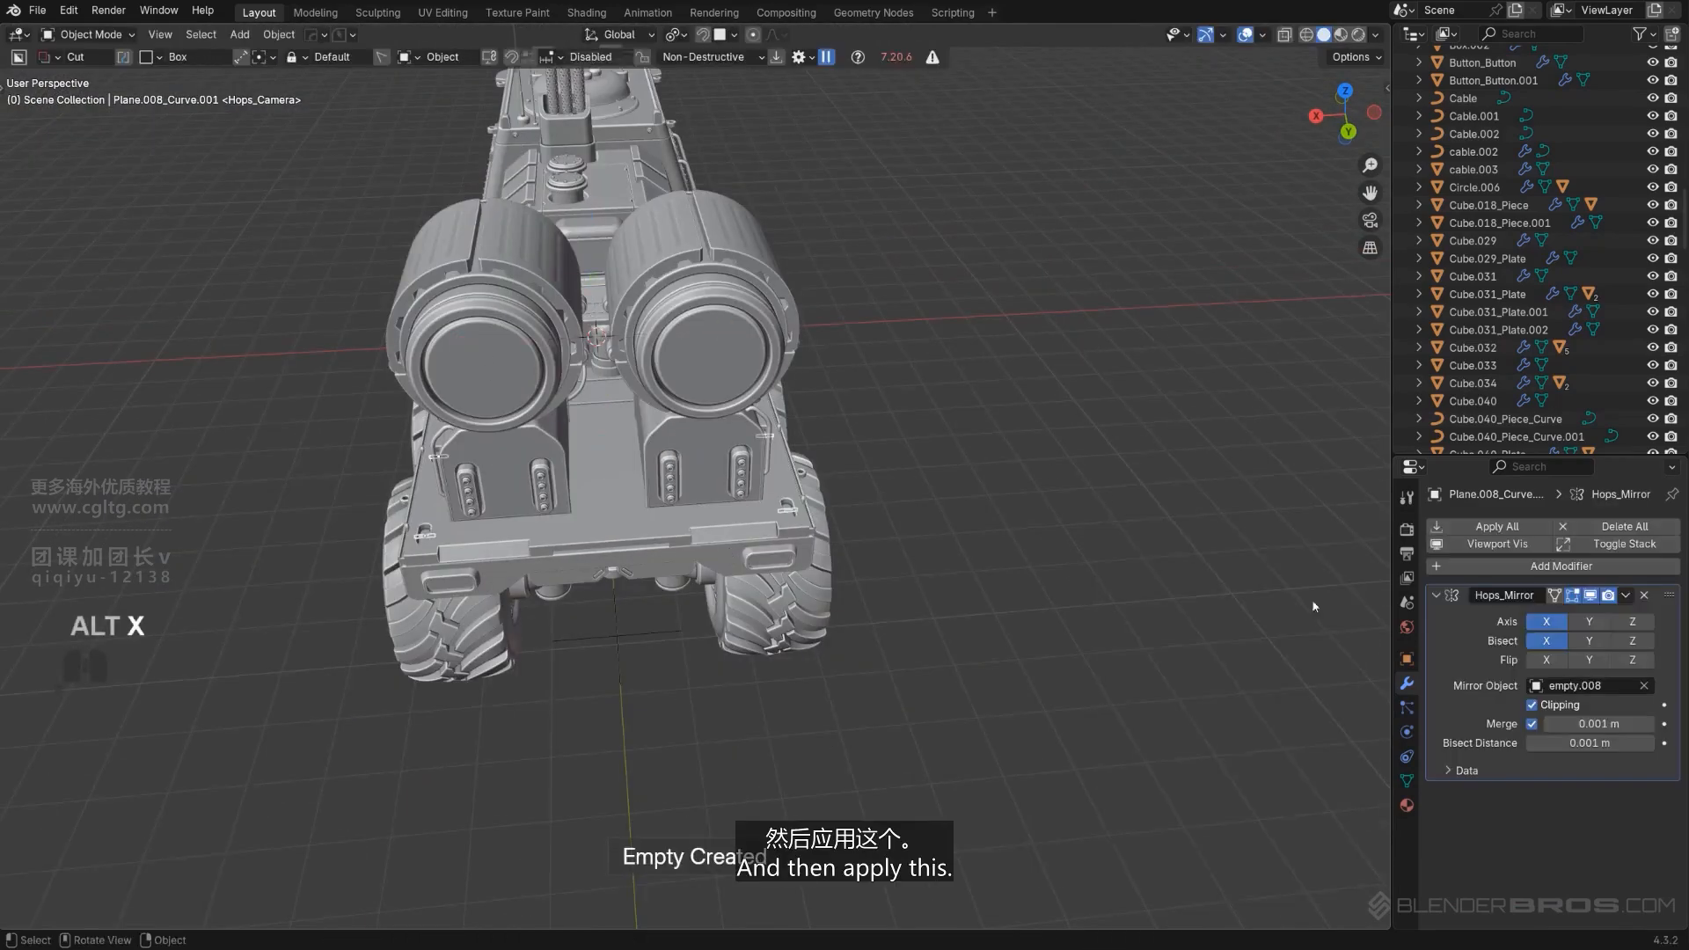
click(1627, 596)
click(1571, 612)
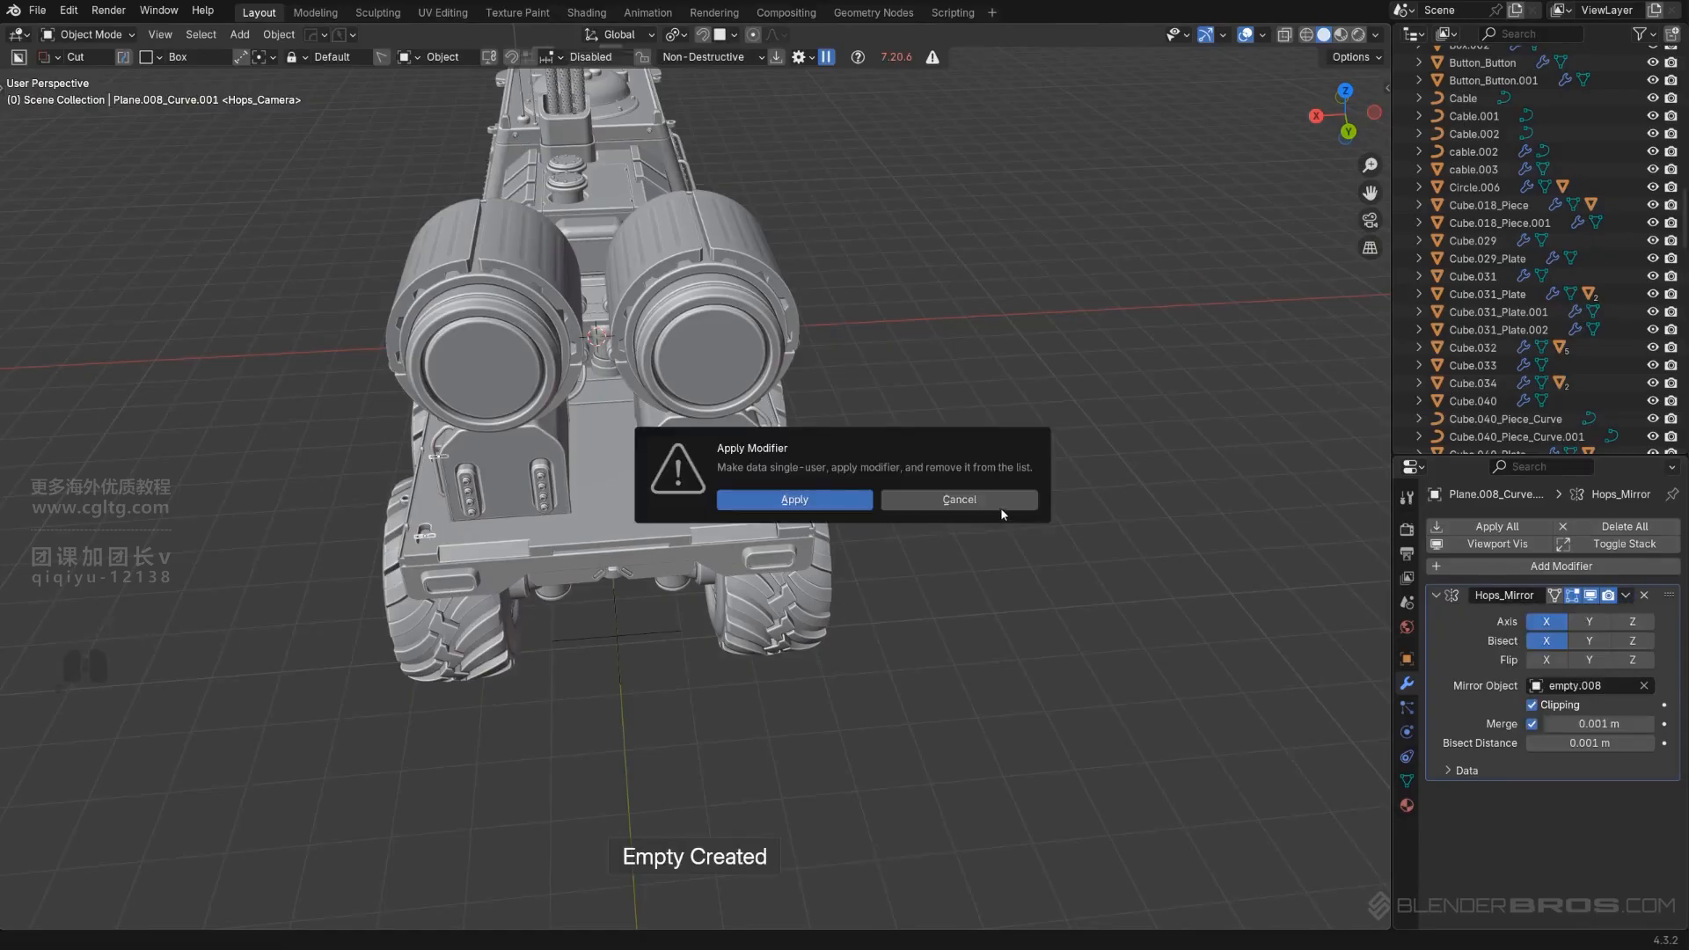
click(814, 497)
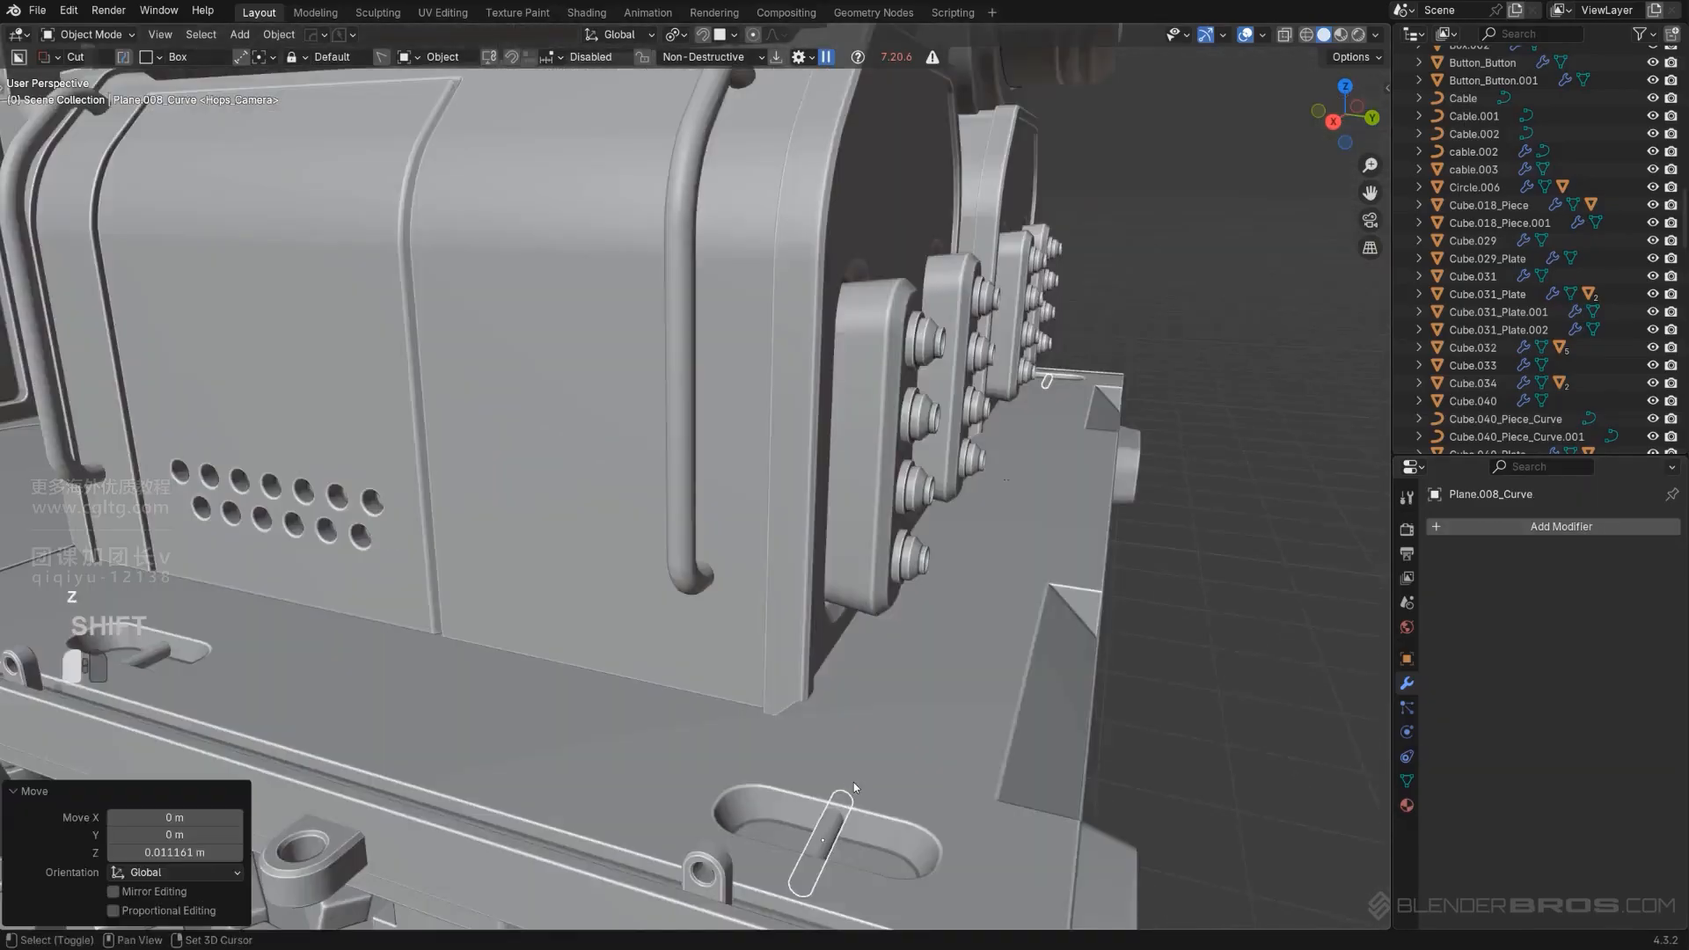
Review the finished slots and the vehicle's side profile around the front wheel, looking for areas that could take more detail.
scroll(1169, 626, down, 4)
click(1169, 625)
scroll(913, 665, up, 2)
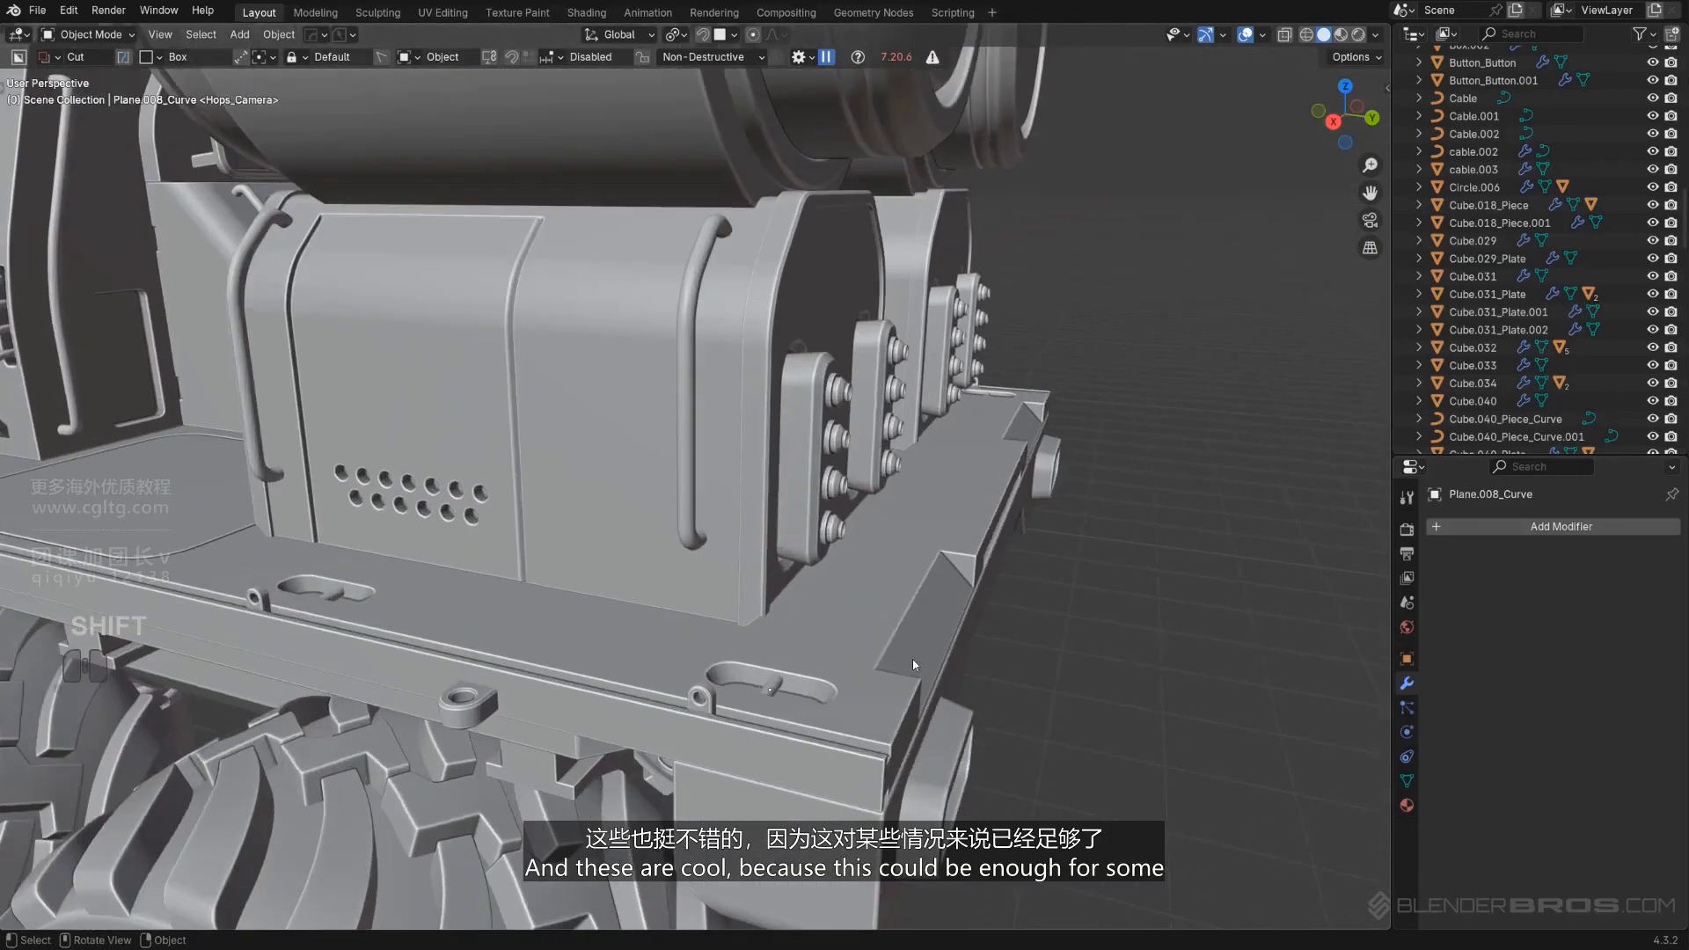
scroll(913, 665, down, 5)
middle_drag(914, 669, 762, 405)
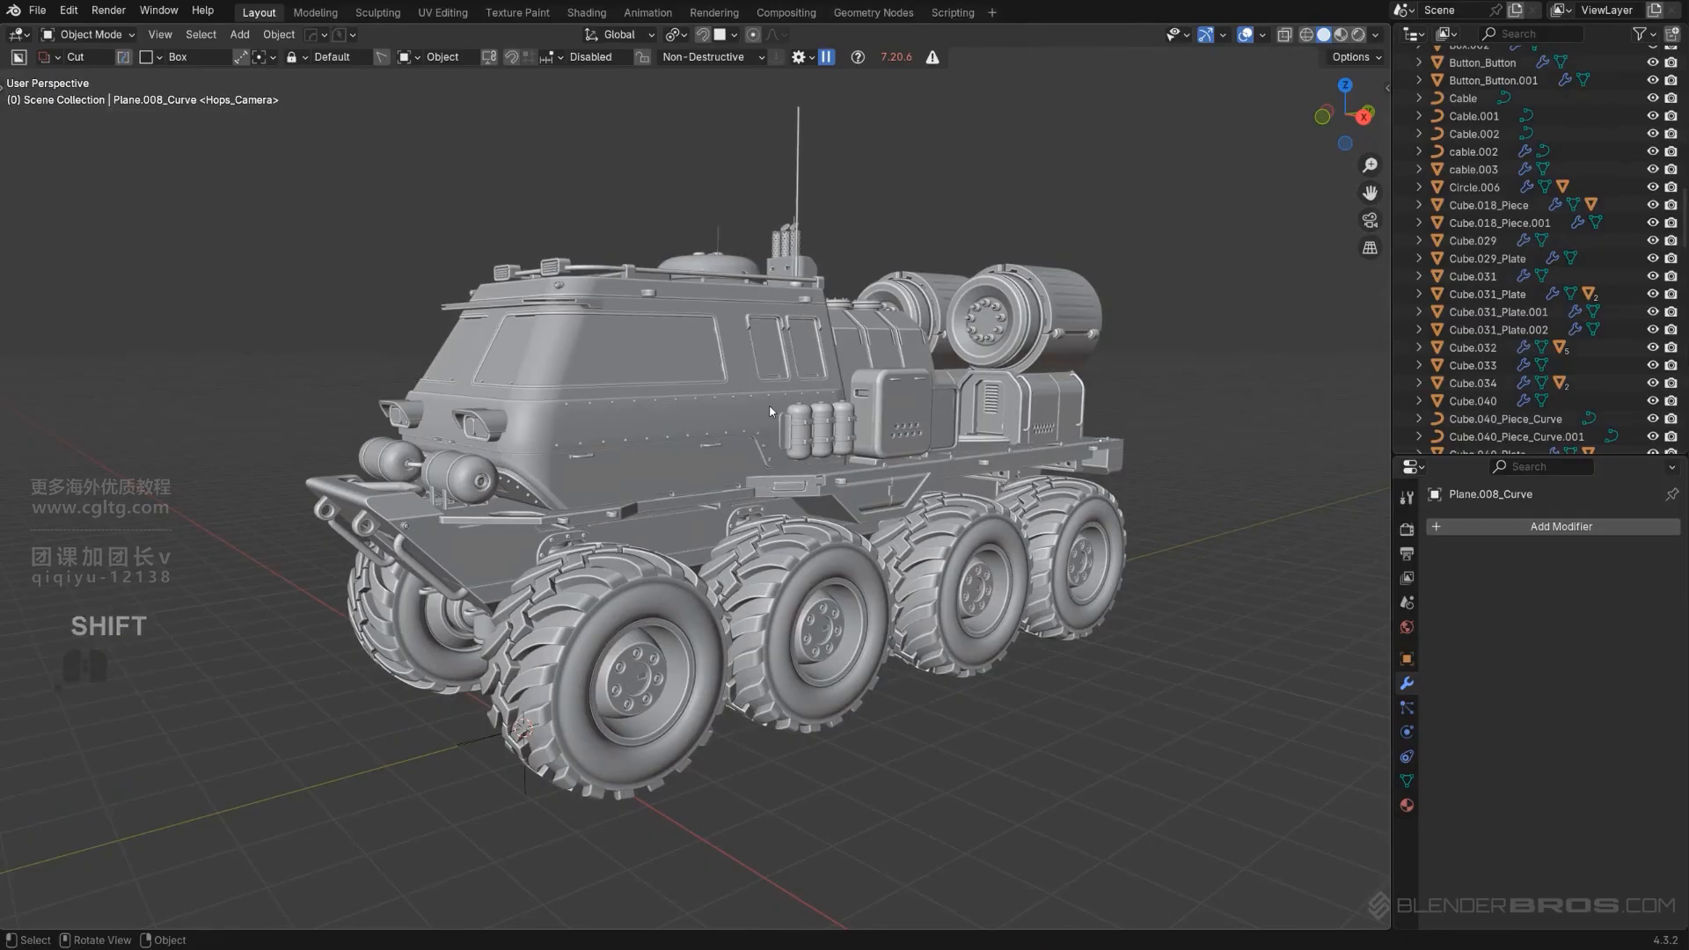
alt+middle_drag(684, 413, 656, 410)
key(KP_5)
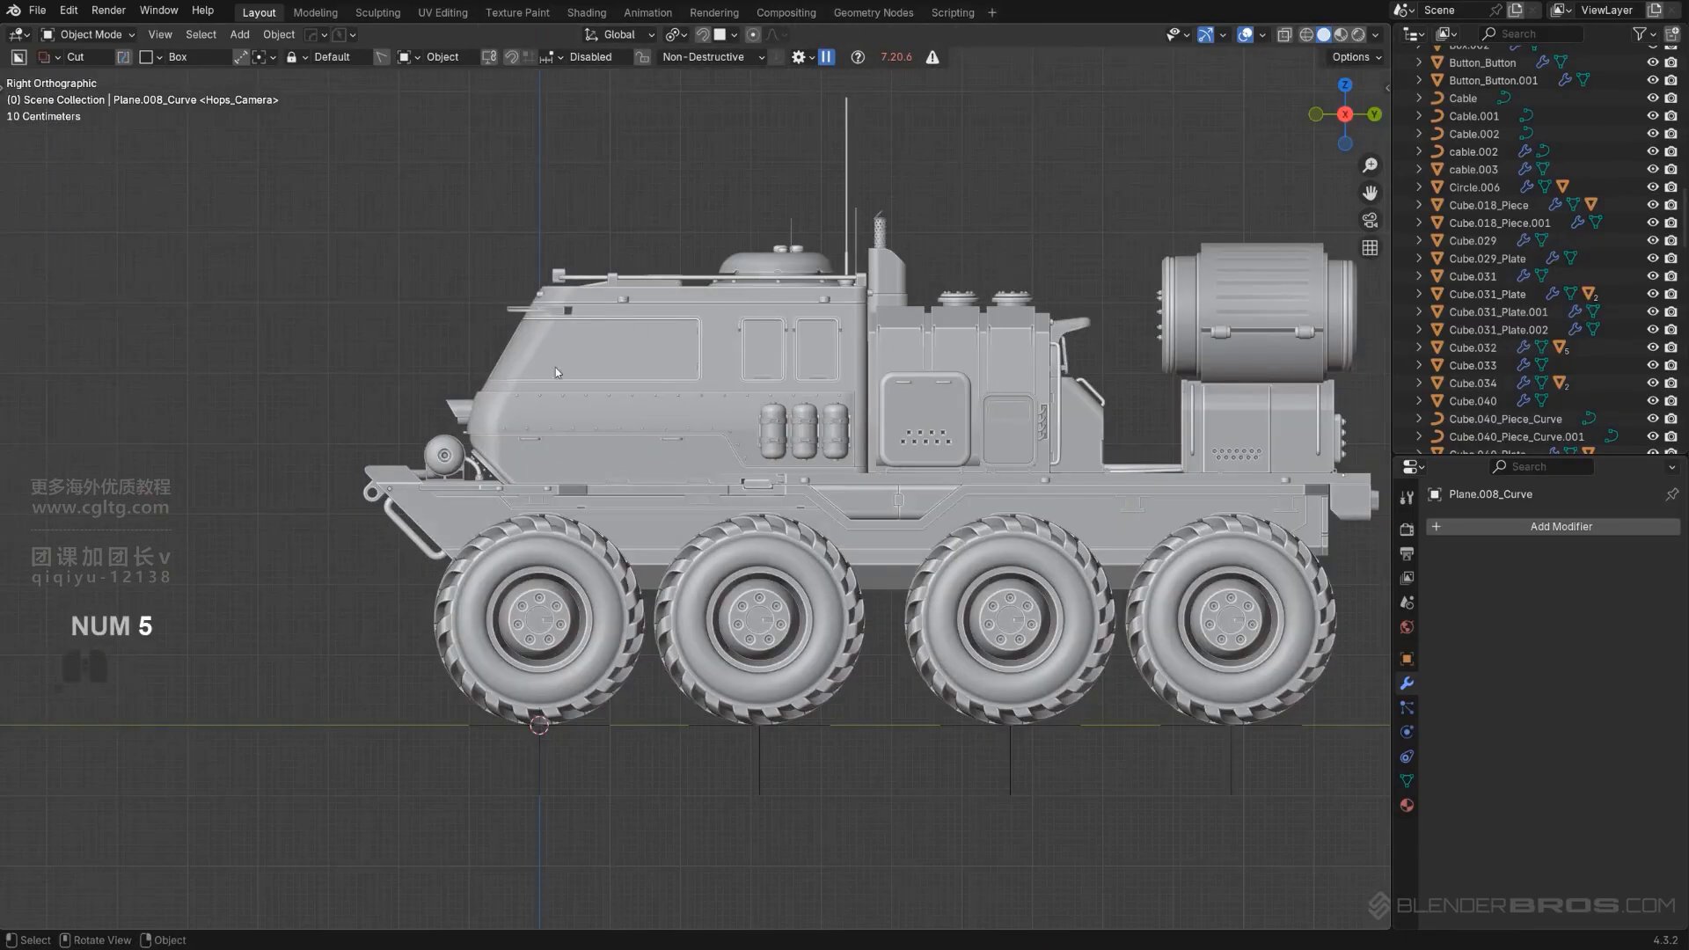
scroll(556, 373, up, 3)
shift+middle_drag(451, 507, 689, 510)
scroll(689, 509, up, 4)
shift+middle_drag(305, 576, 633, 537)
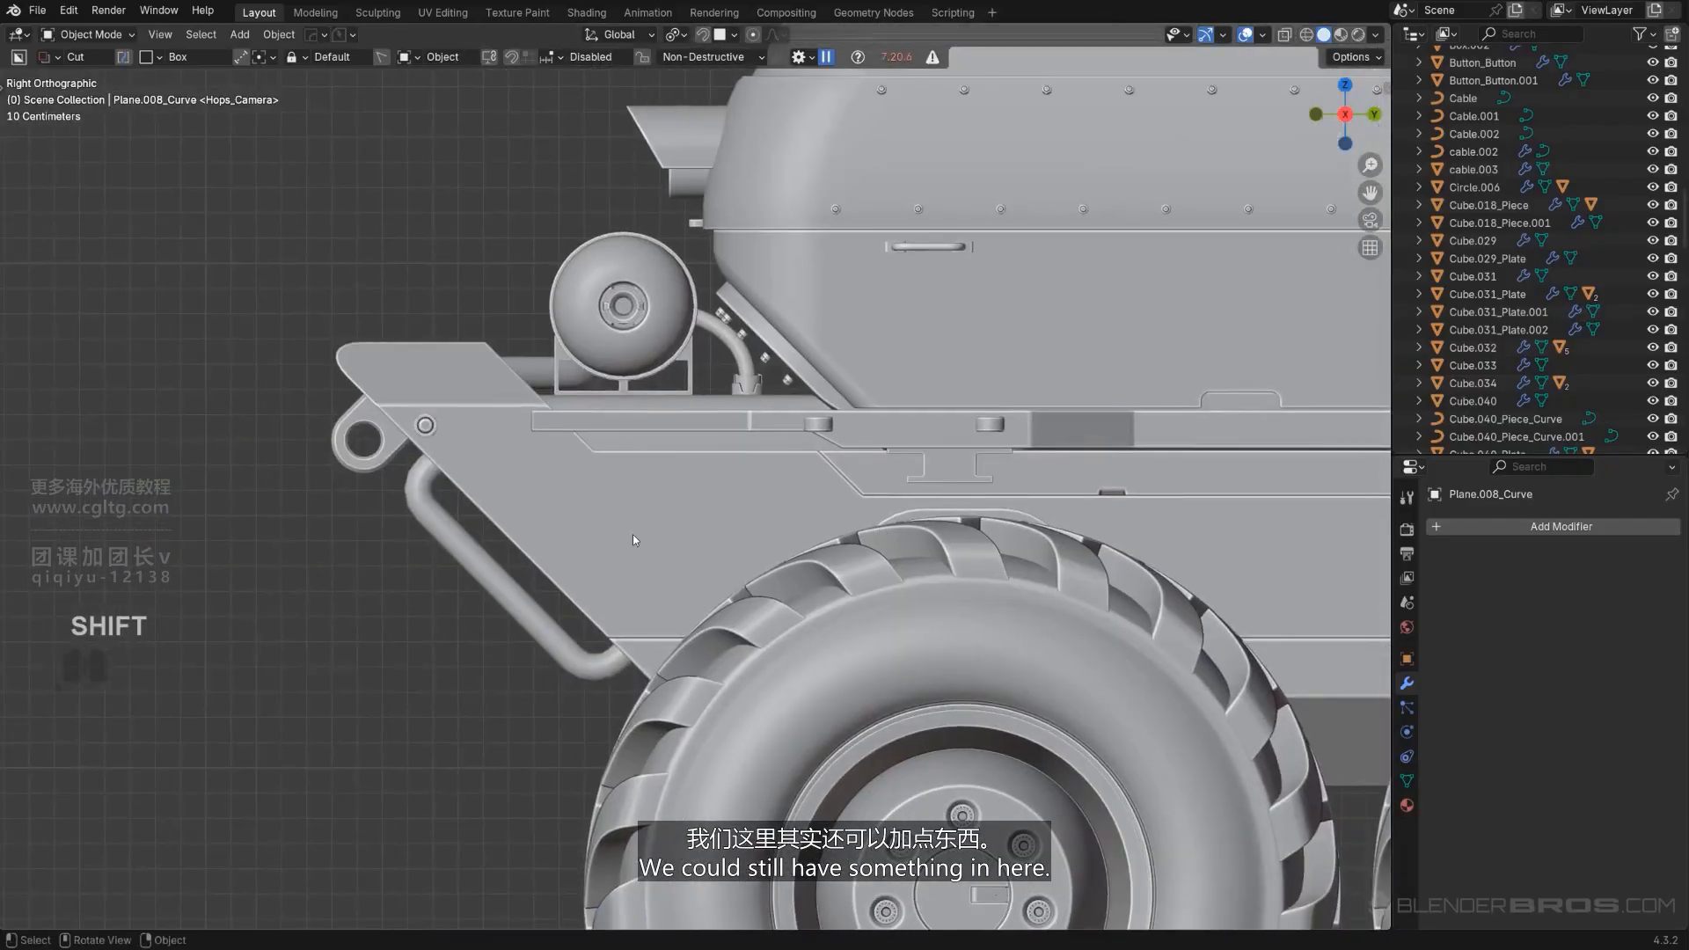
scroll(622, 594, down, 5)
middle_drag(623, 593, 736, 538)
key(KP_5)
scroll(739, 541, down, 5)
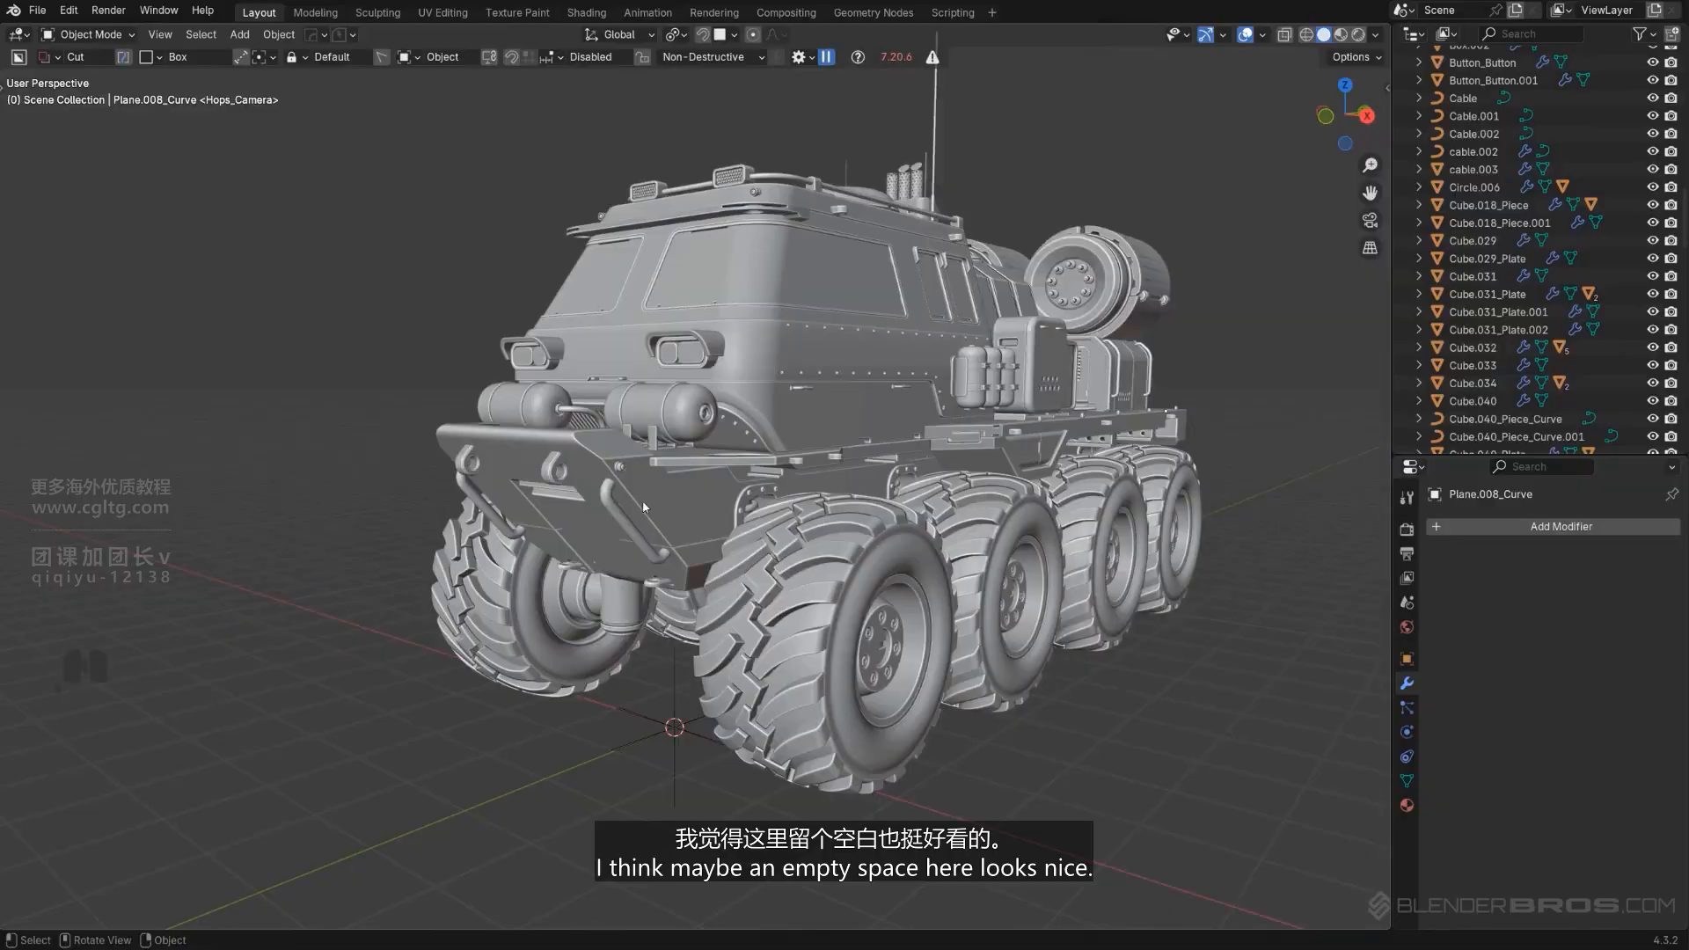
middle_drag(644, 507, 486, 568)
key(KP_5)
shift+middle_drag(418, 436, 668, 453)
scroll(668, 454, up, 7)
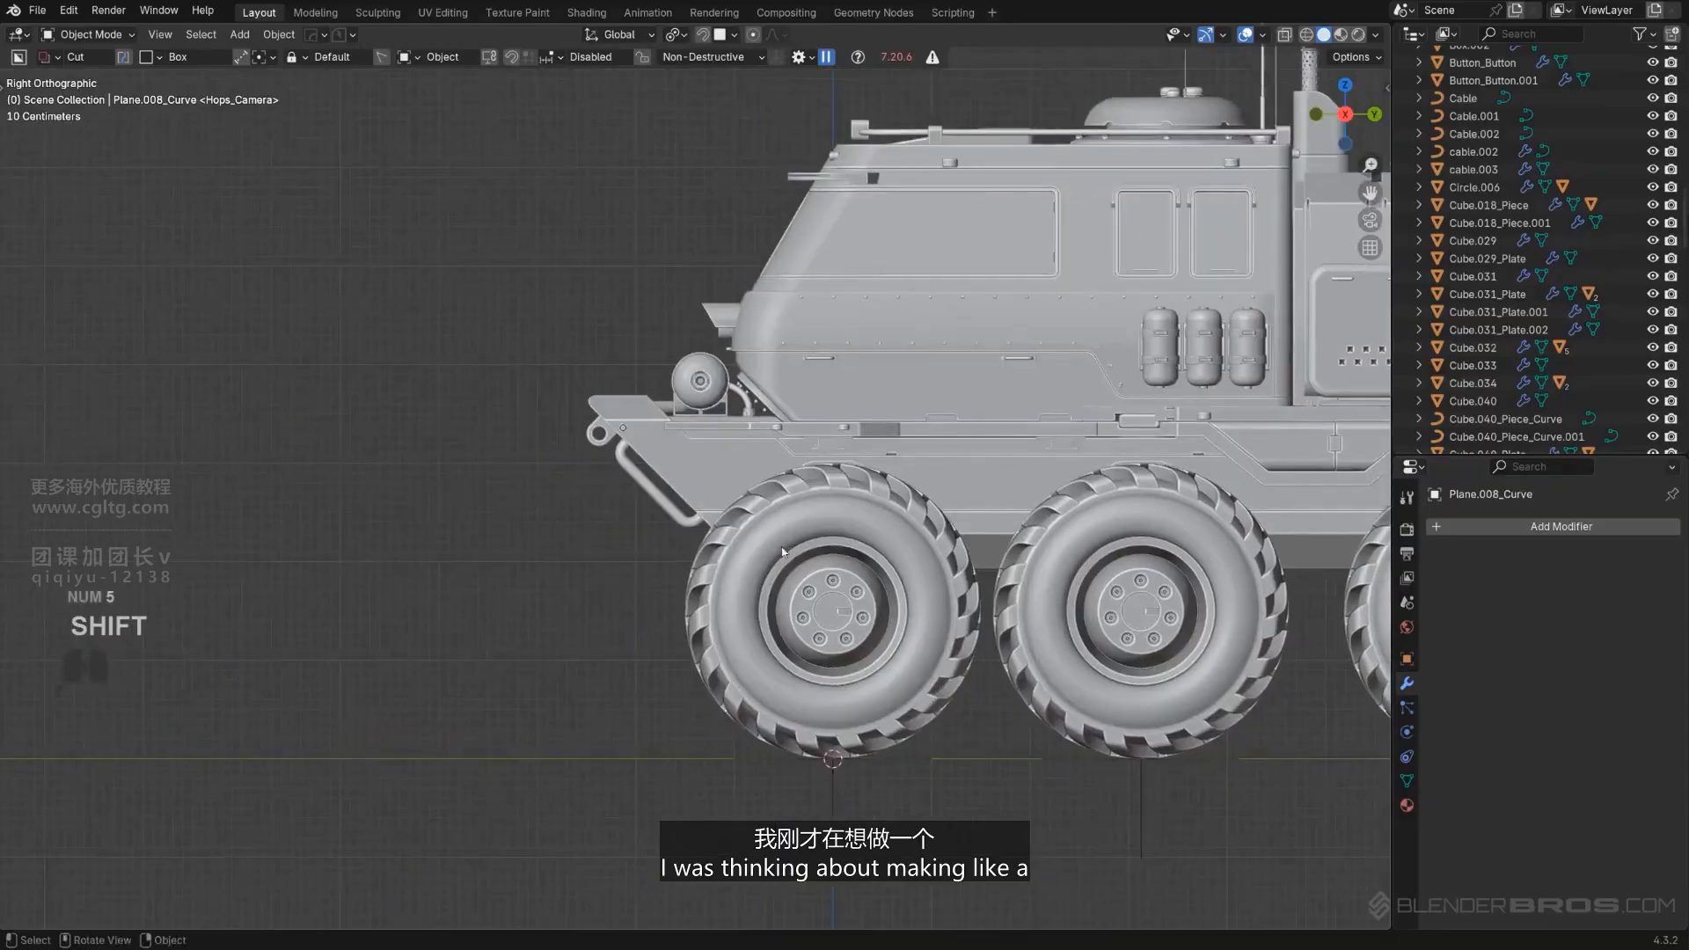
scroll(789, 494, down, 8)
Examine the sloped front plate and its central recess up close from the front and from below.
middle_drag(774, 500, 923, 515)
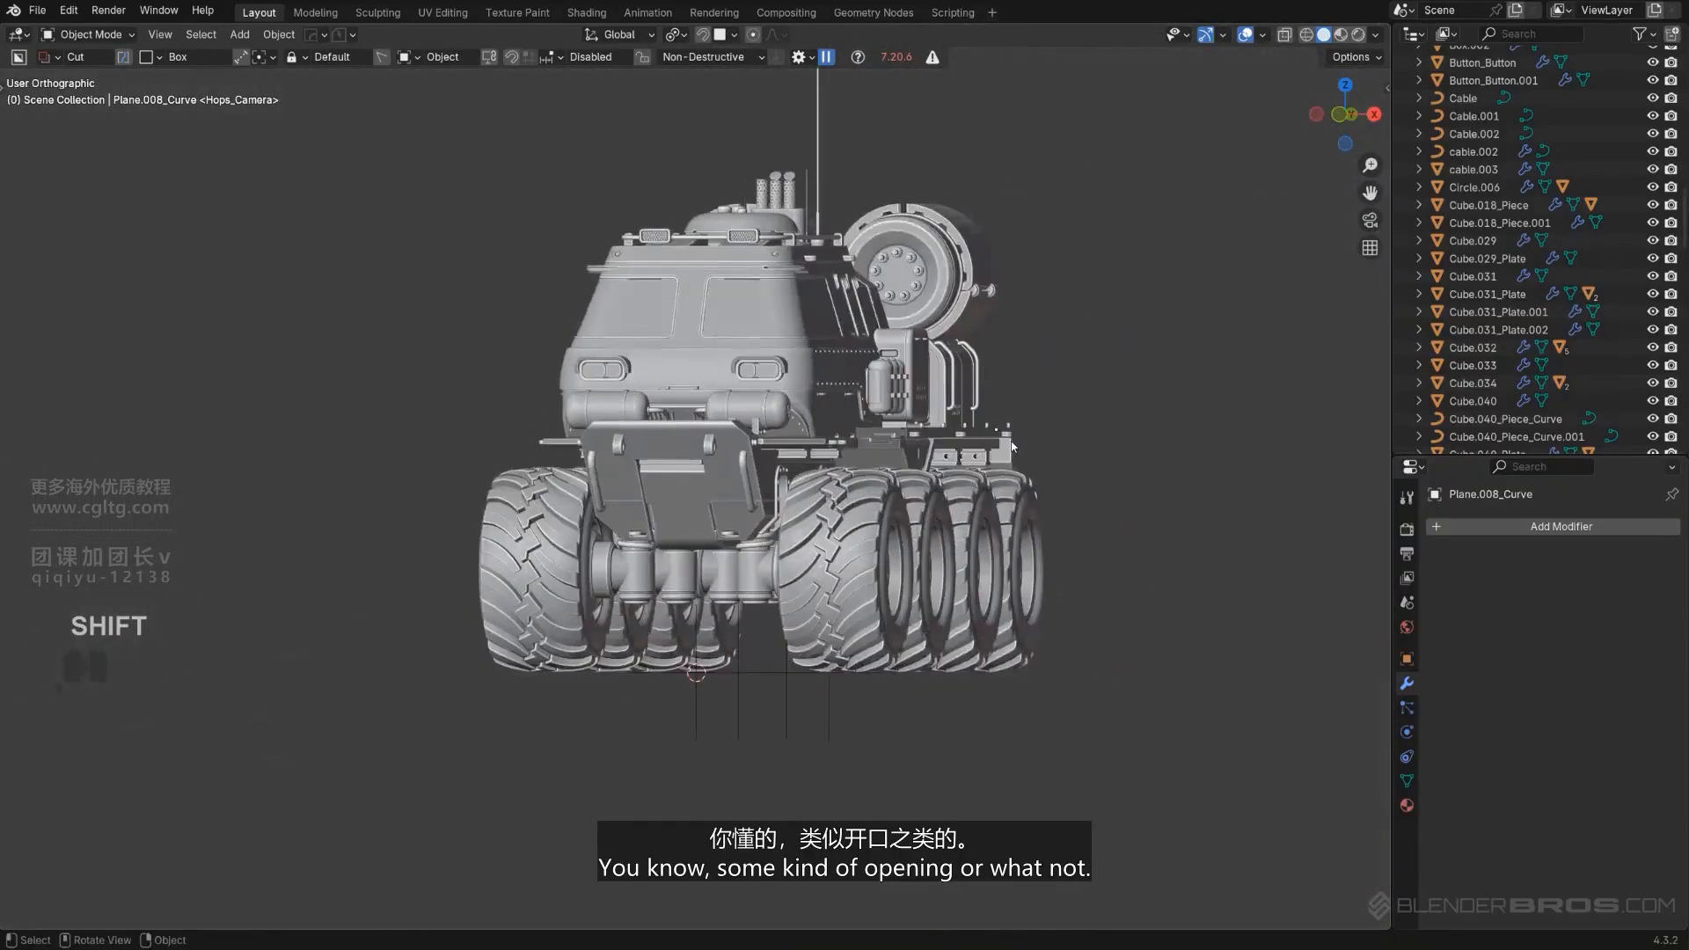
key(KP_5)
middle_drag(775, 554, 825, 560)
scroll(735, 575, up, 6)
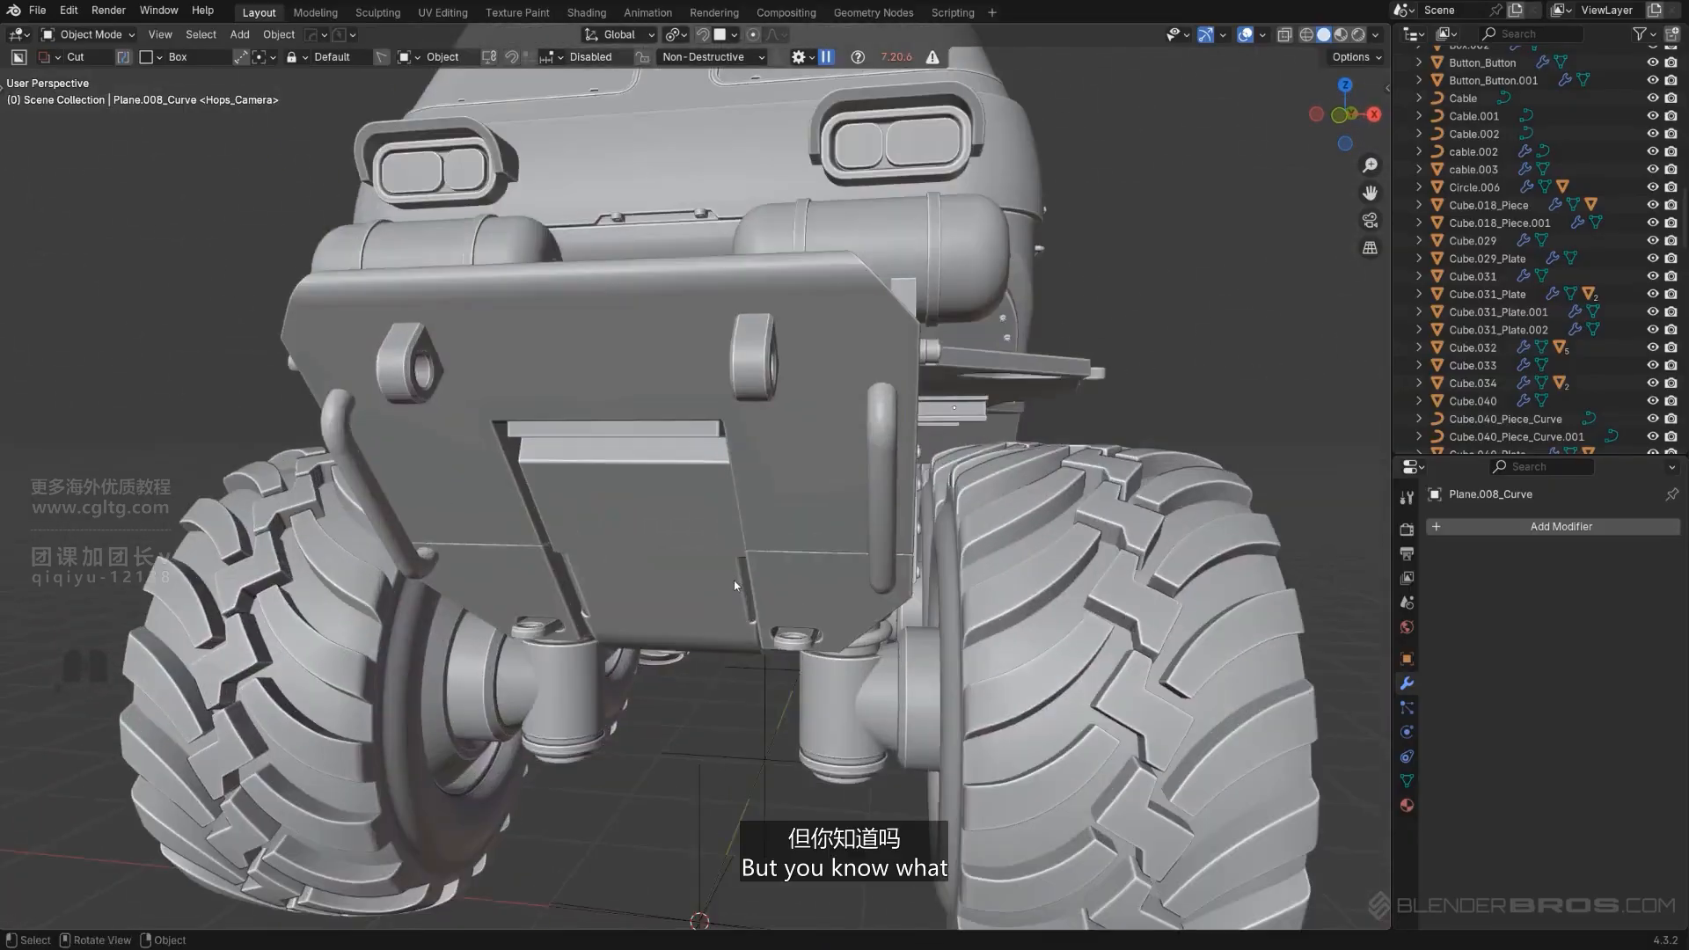
scroll(734, 576, down, 4)
mouse_move(729, 521)
shift+middle_down()
mouse_move(734, 546)
mouse_move(696, 507)
mouse_move(721, 508)
shift+middle_up()
scroll(734, 546, up, 2)
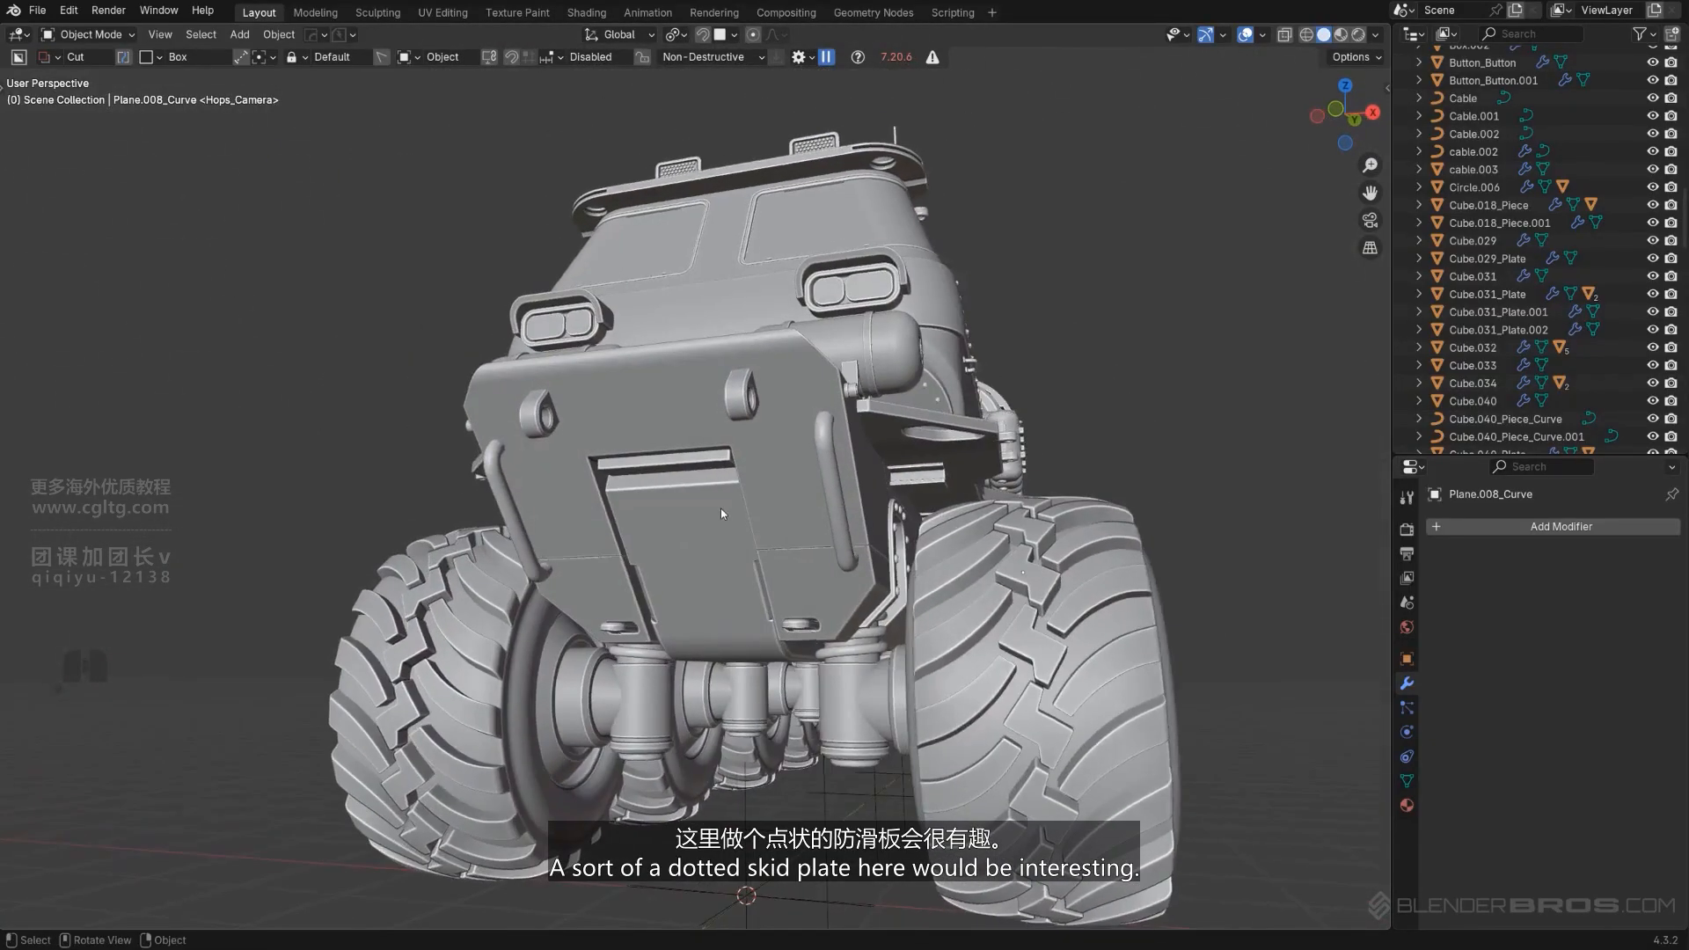
scroll(719, 512, up, 2)
mouse_move(745, 583)
middle_down()
mouse_move(732, 595)
mouse_move(739, 582)
middle_up()
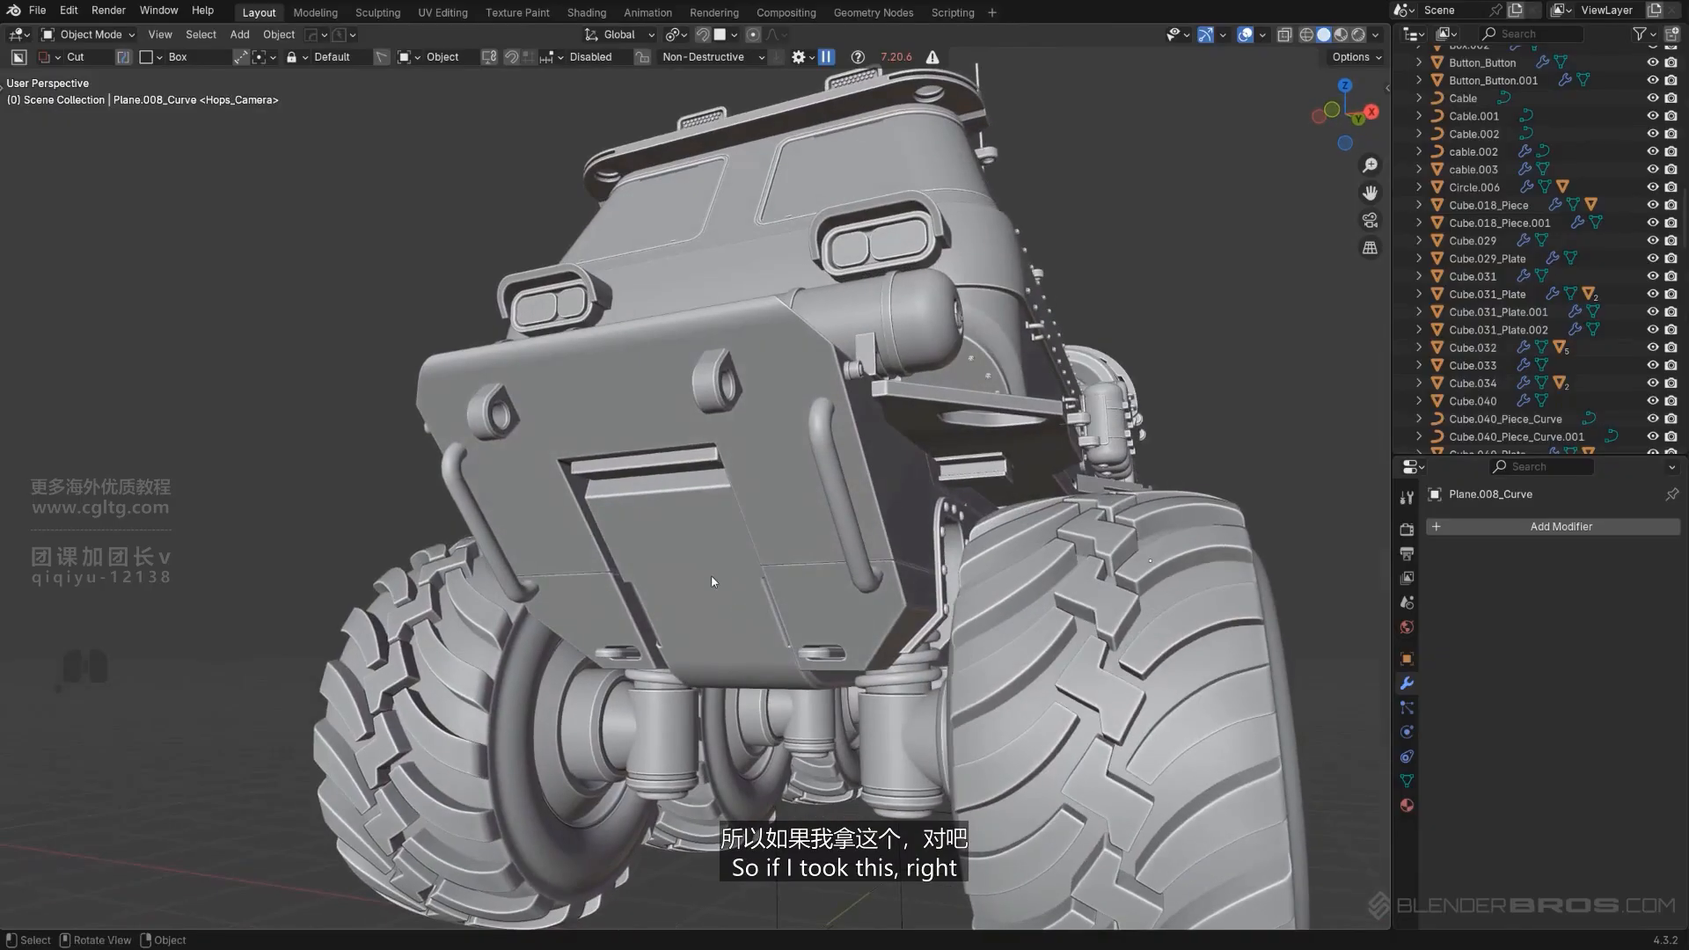
Extract the front plate's central recessed faces down through the underside as a separate plate, solidified with a thickness of about -0.06.
click(743, 572)
key(Tab)
middle_drag(747, 673, 811, 735)
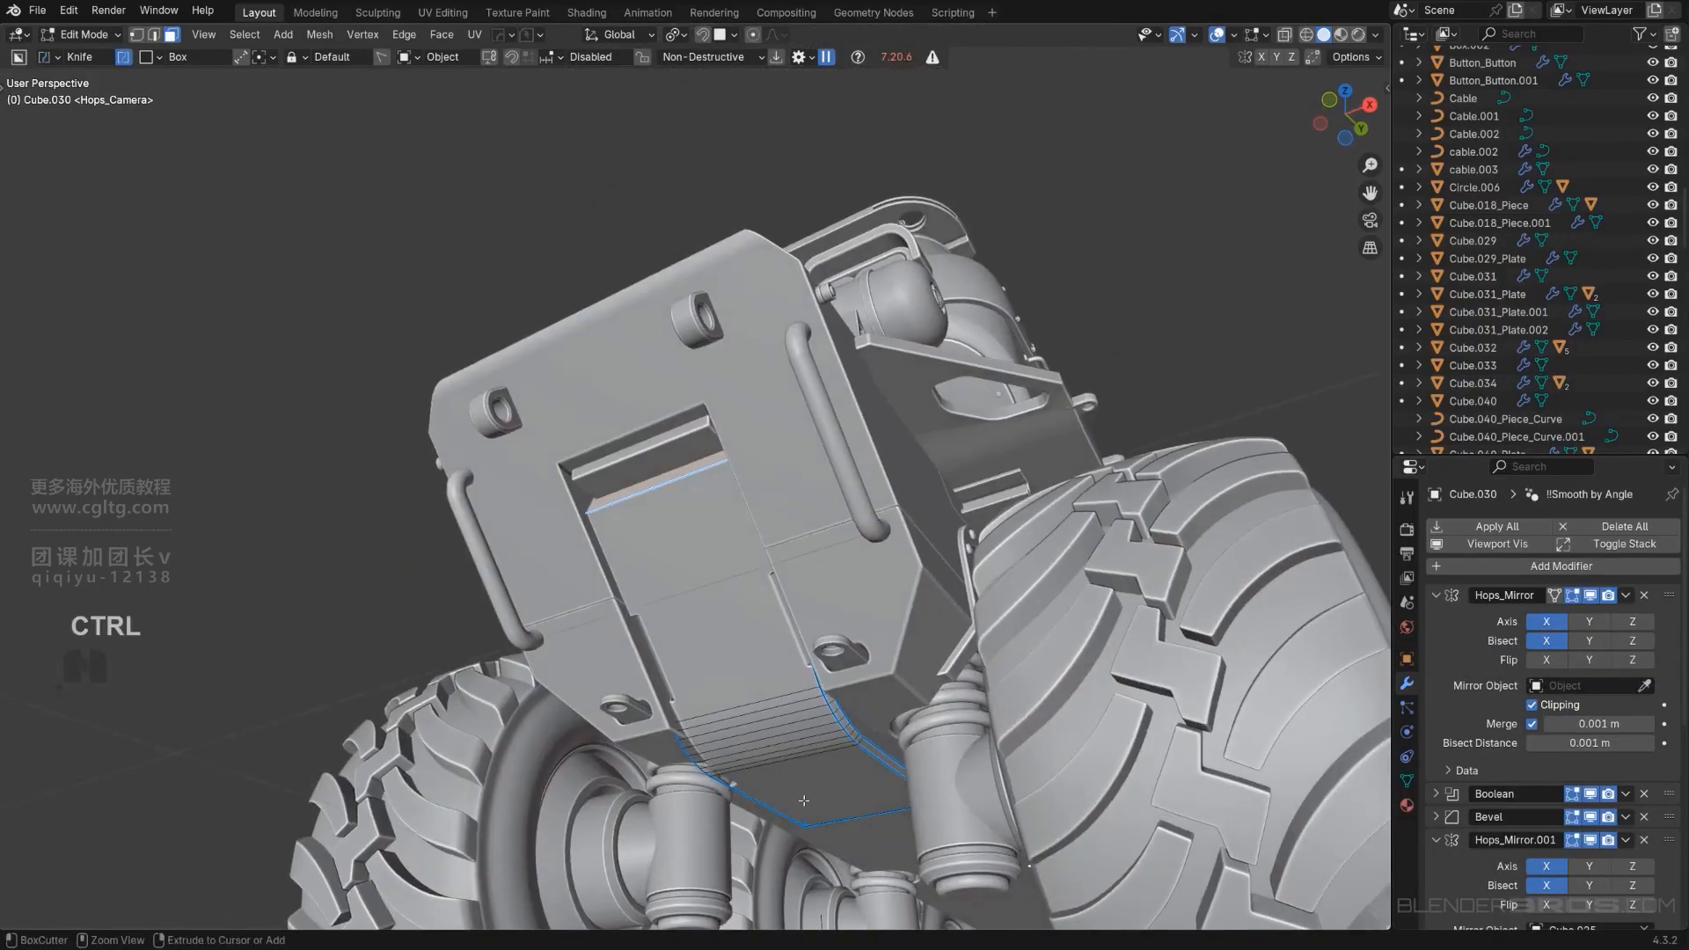
ctrl+click(814, 739)
key(q)
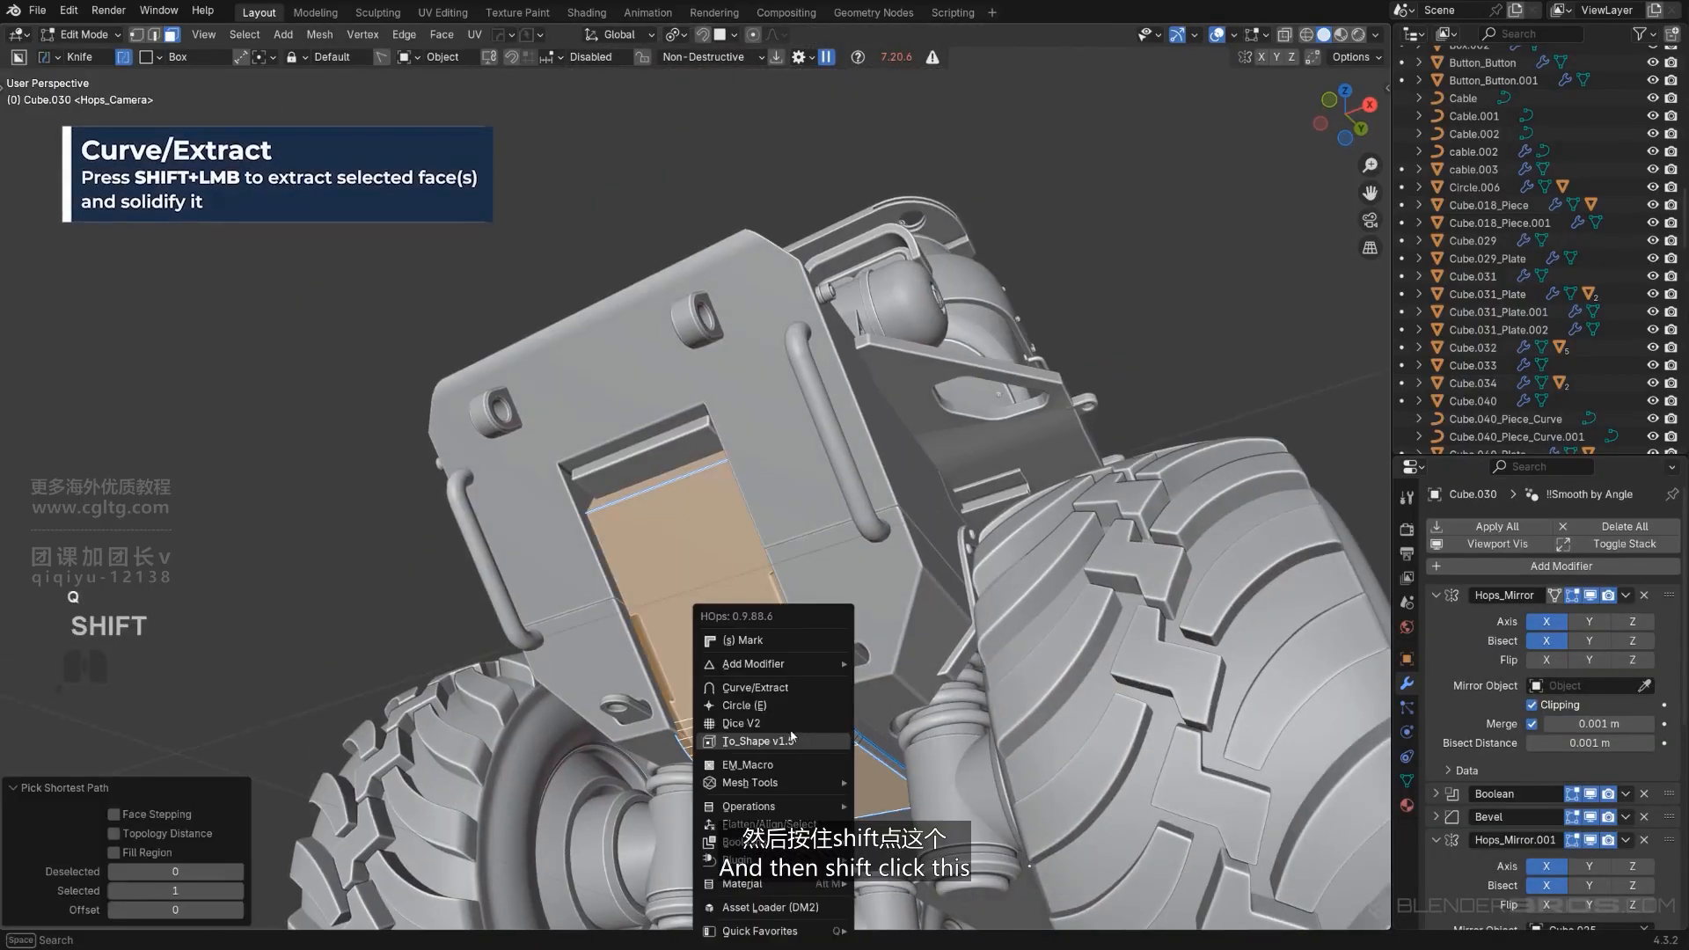
shift+click(785, 691)
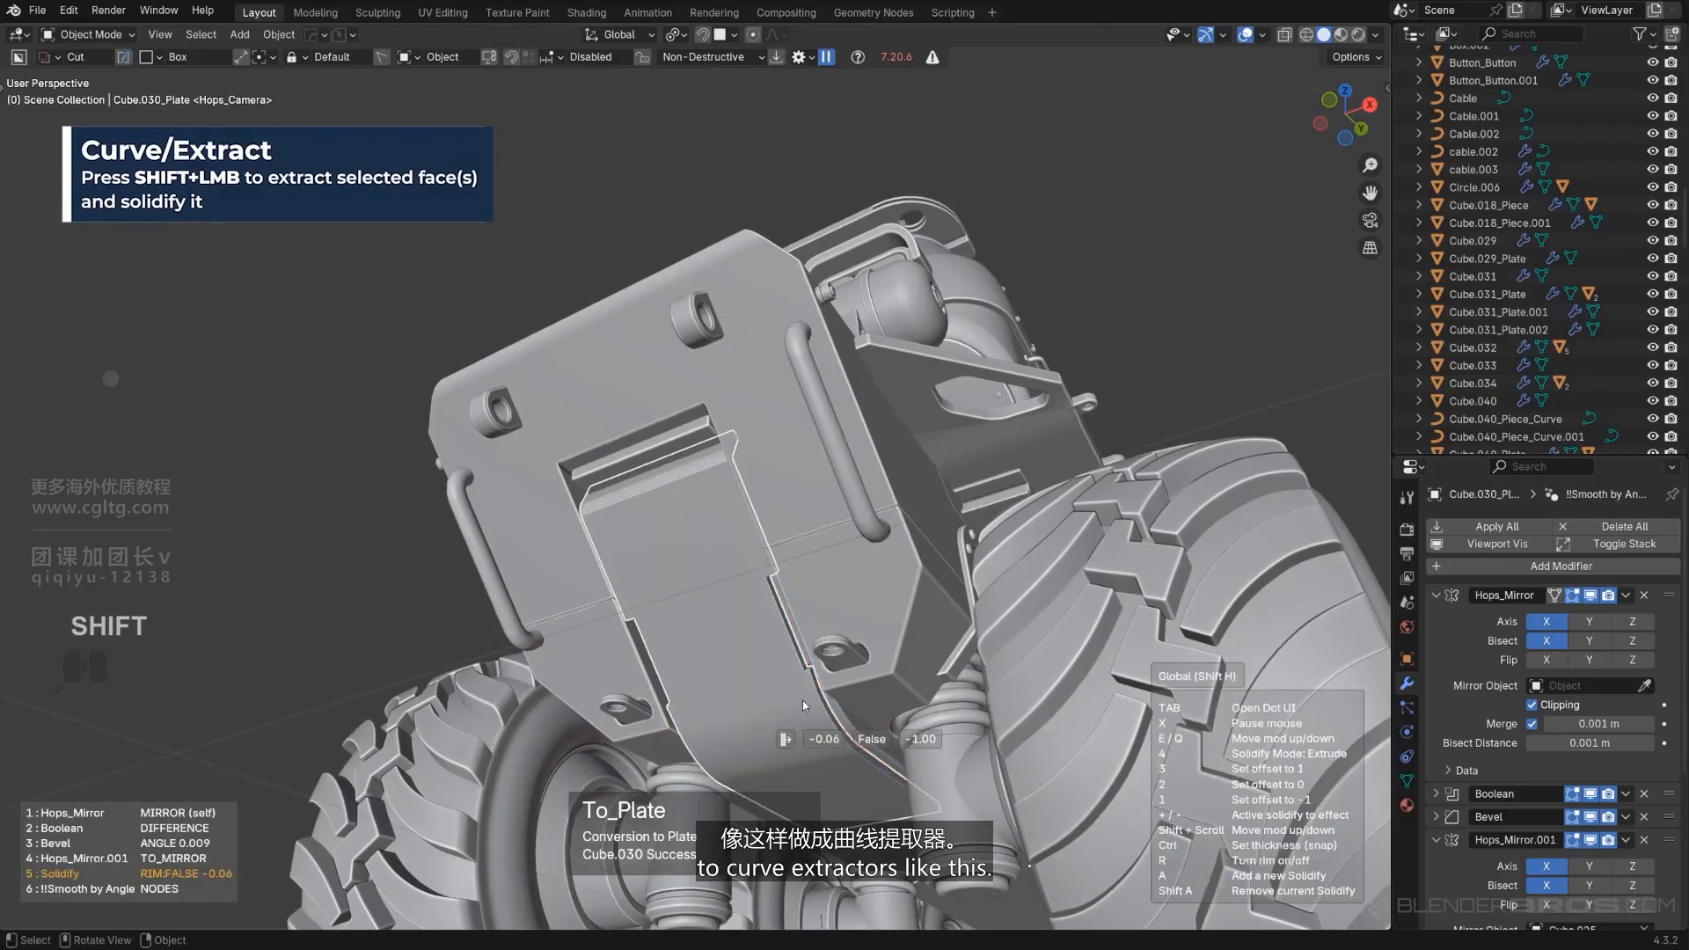
click(802, 701)
middle_drag(750, 530, 813, 525)
key(slash)
key(s)
key(x)
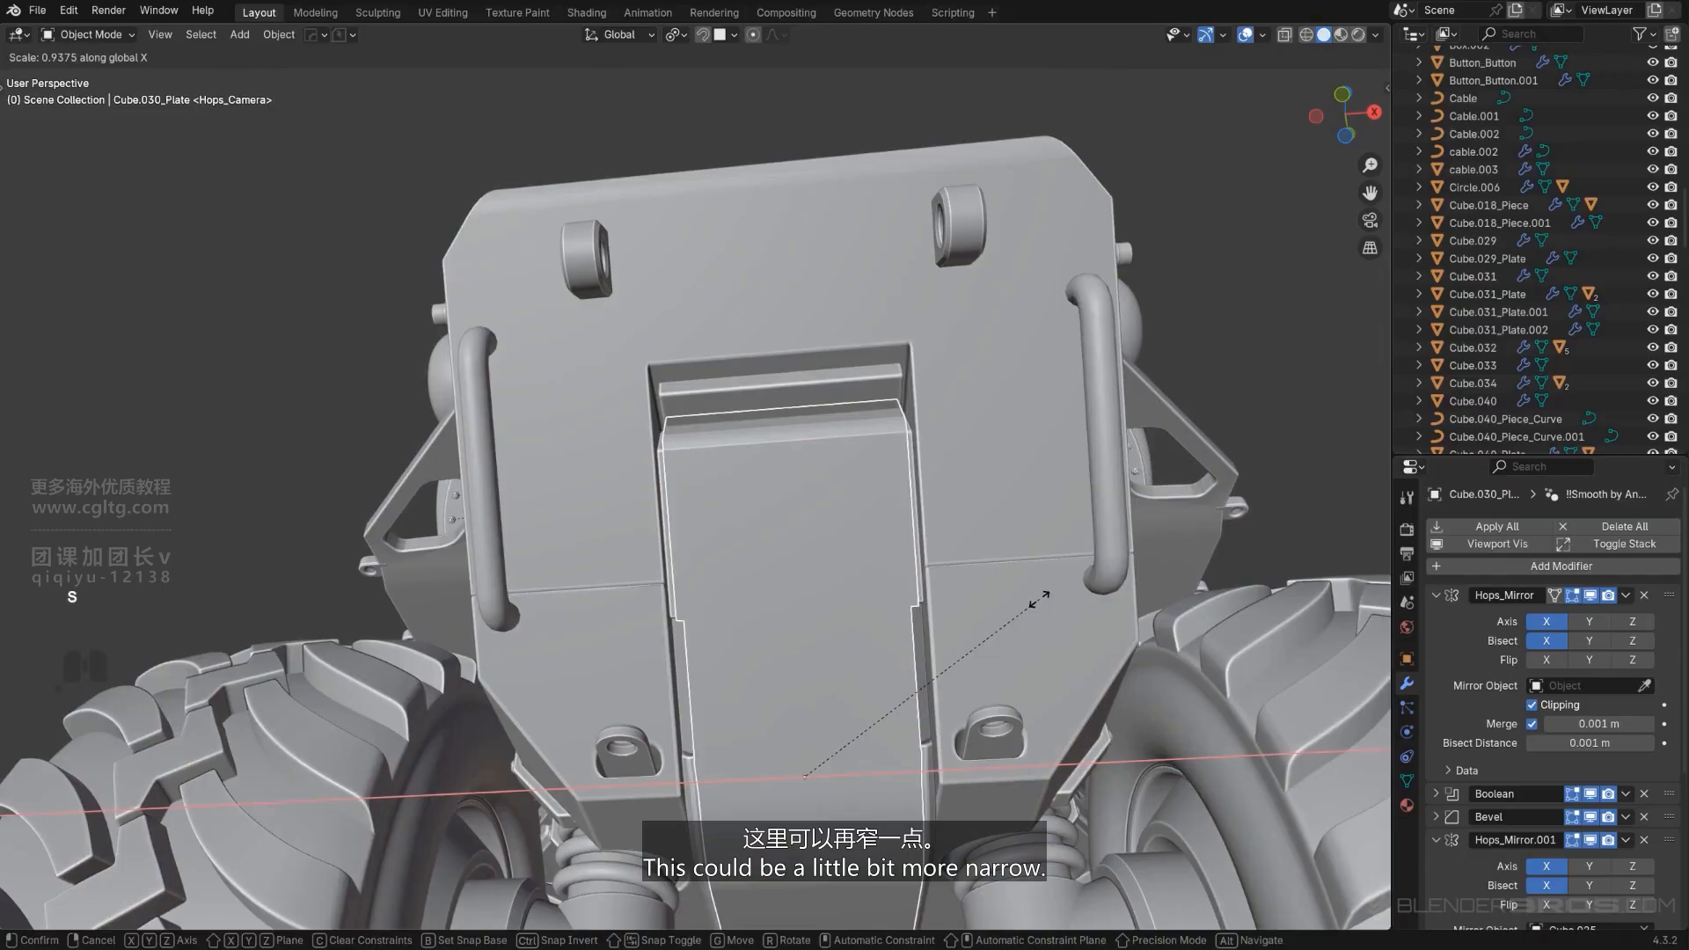
right_click(1045, 603)
Isolate the narrowed central plate and reveal its side notch's boolean cutter with Ever Scroll.
key(slash)
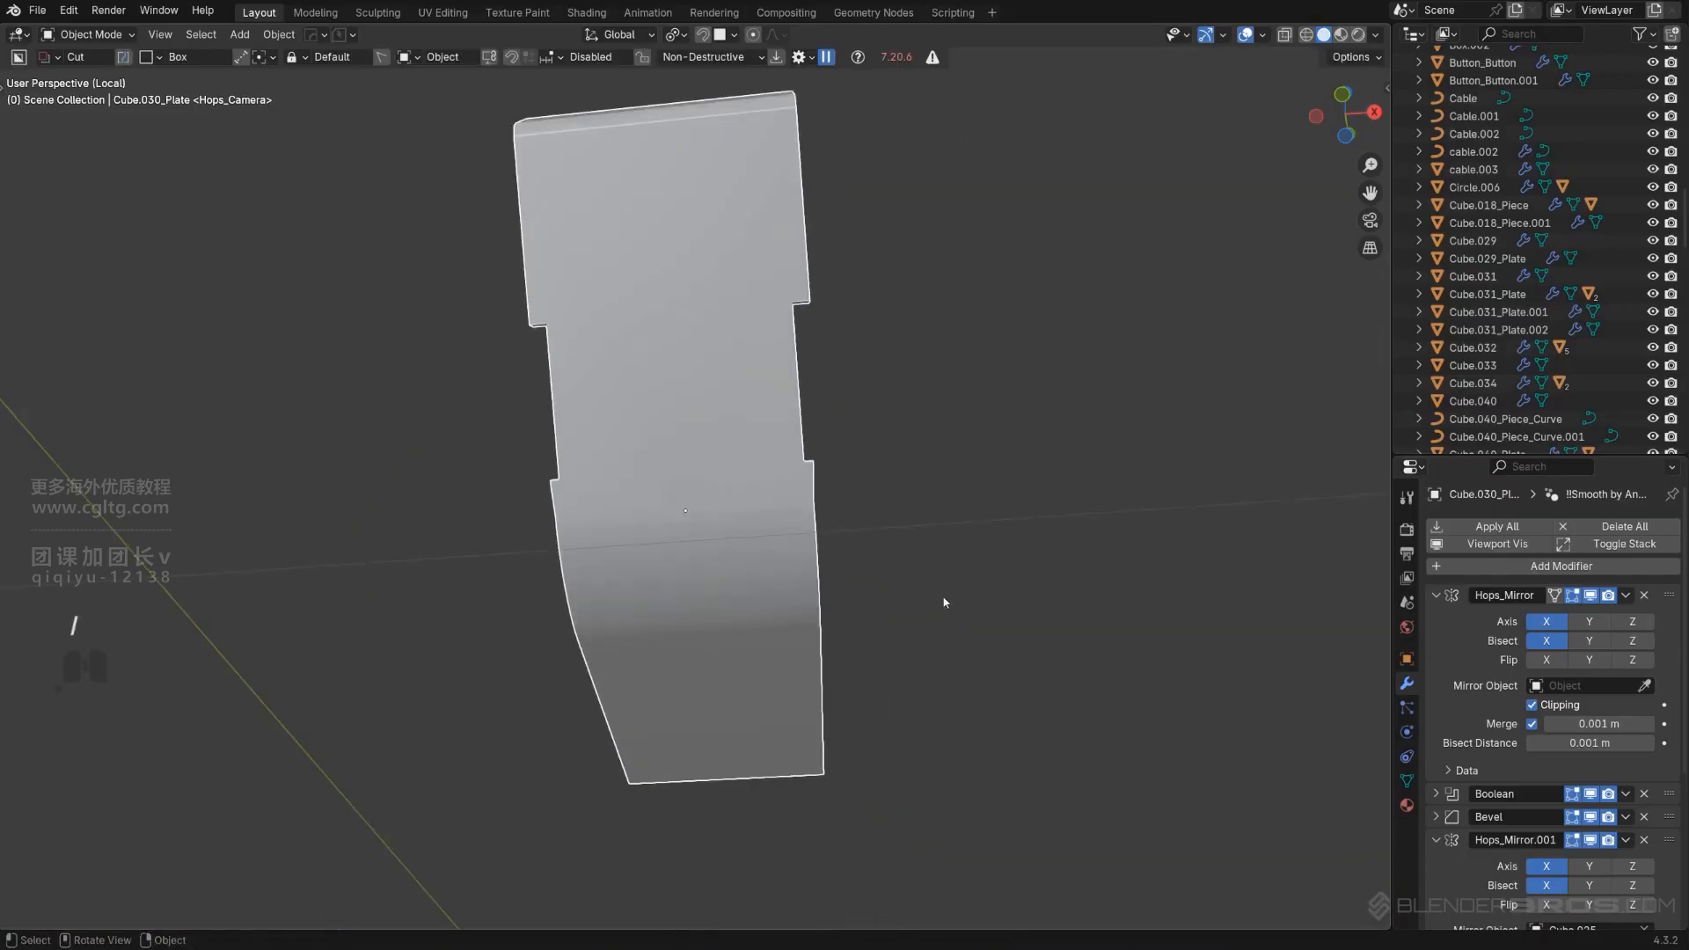
middle_drag(942, 604, 881, 526)
key(q)
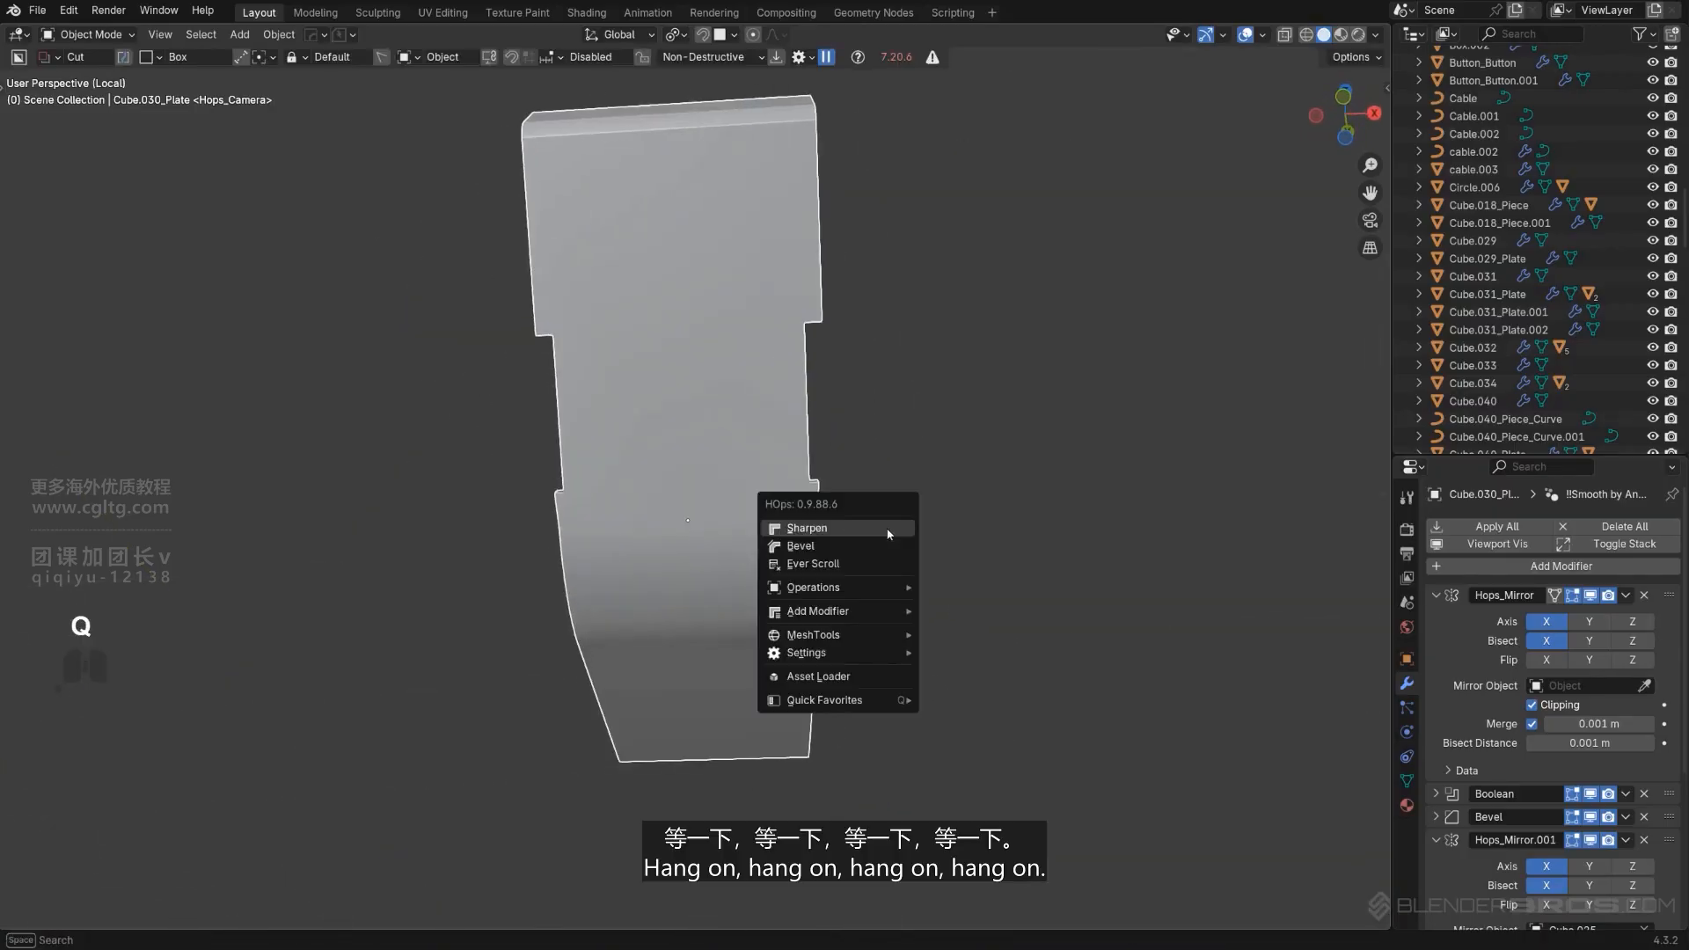
click(875, 561)
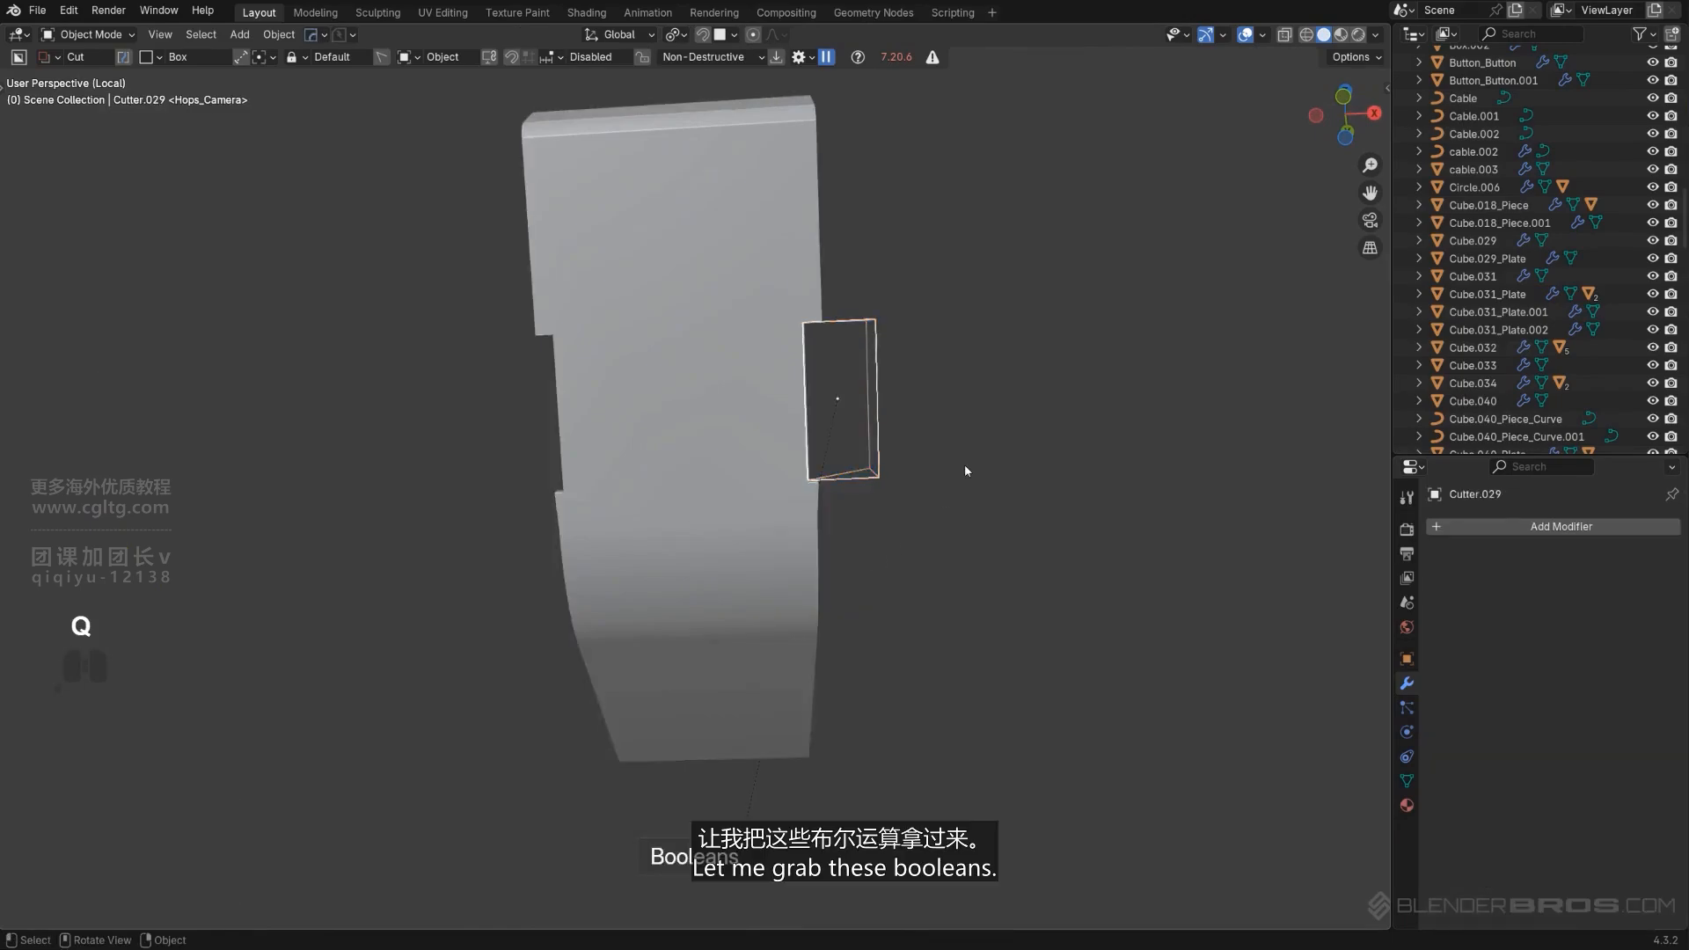
middle_drag(965, 463, 817, 481)
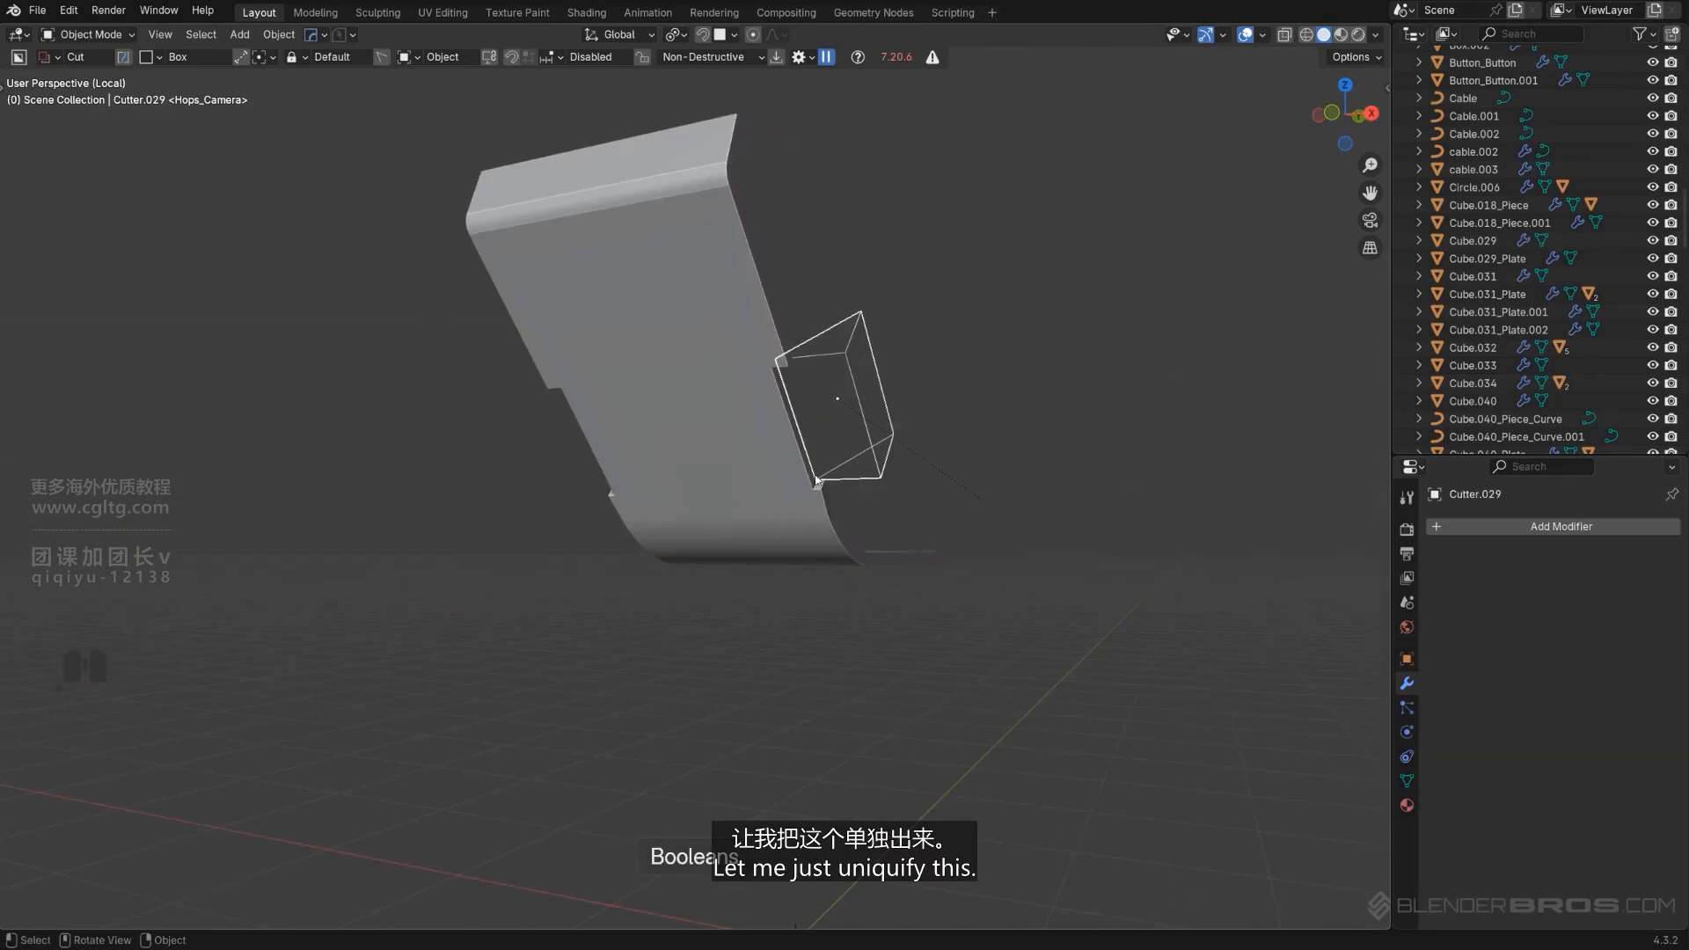
Uniquify the central plate's boolean cutters so the plate has its own copies, and return to the full vehicle.
click(761, 459)
key(q)
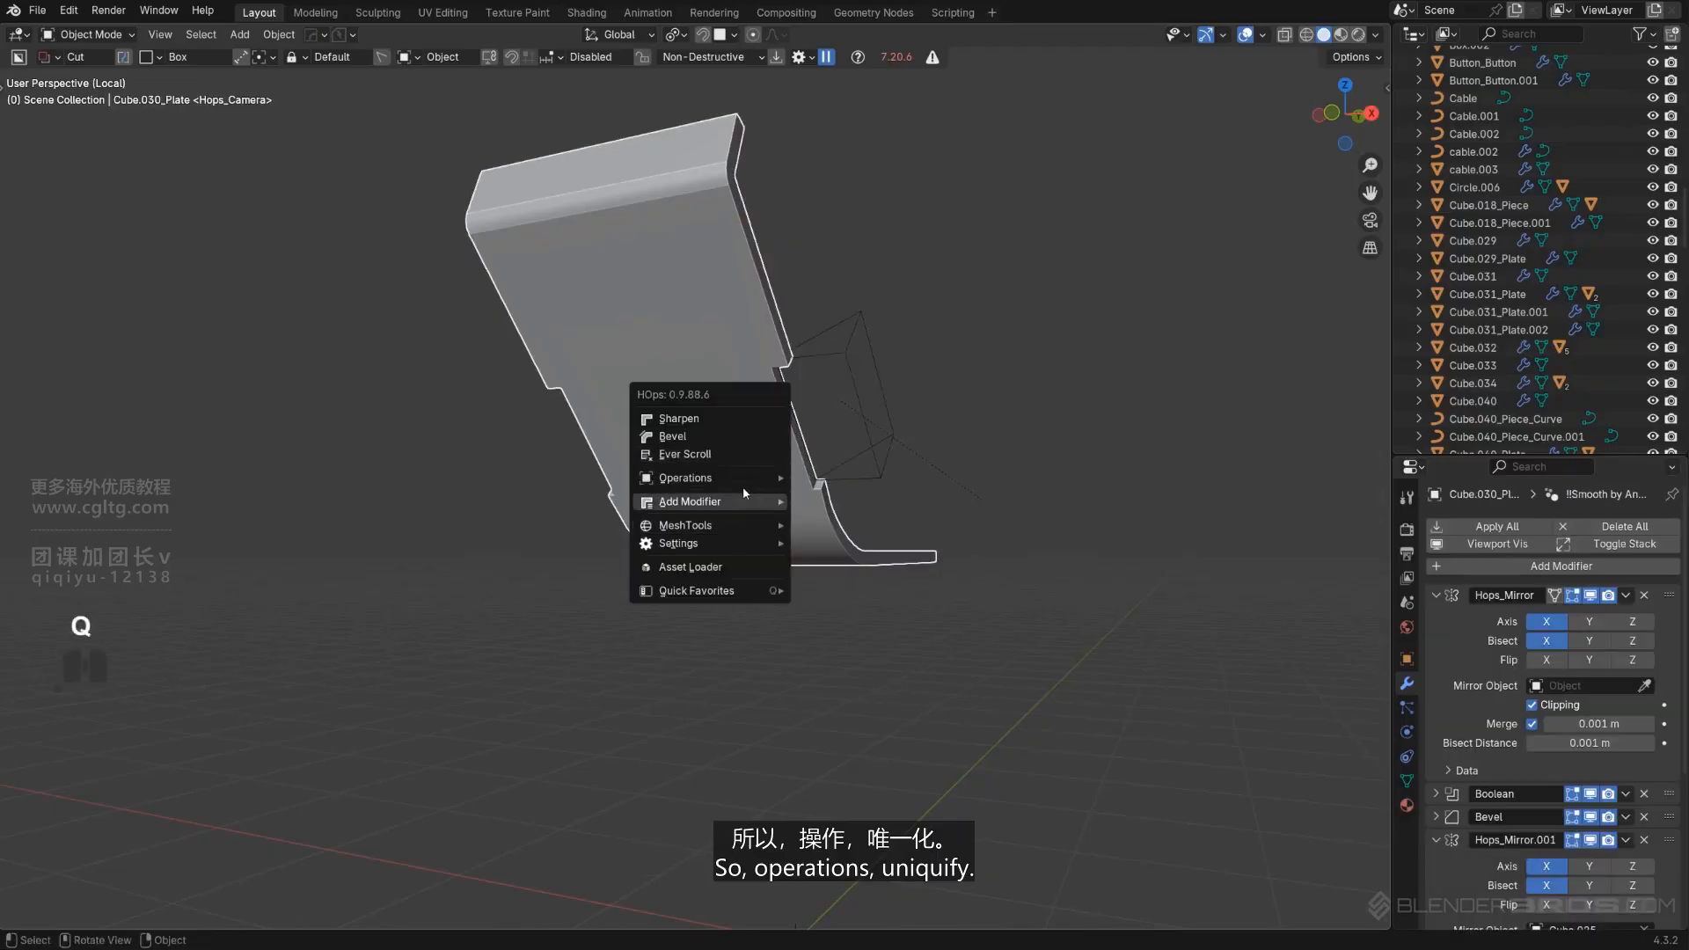
mouse_move(790, 497)
click(858, 714)
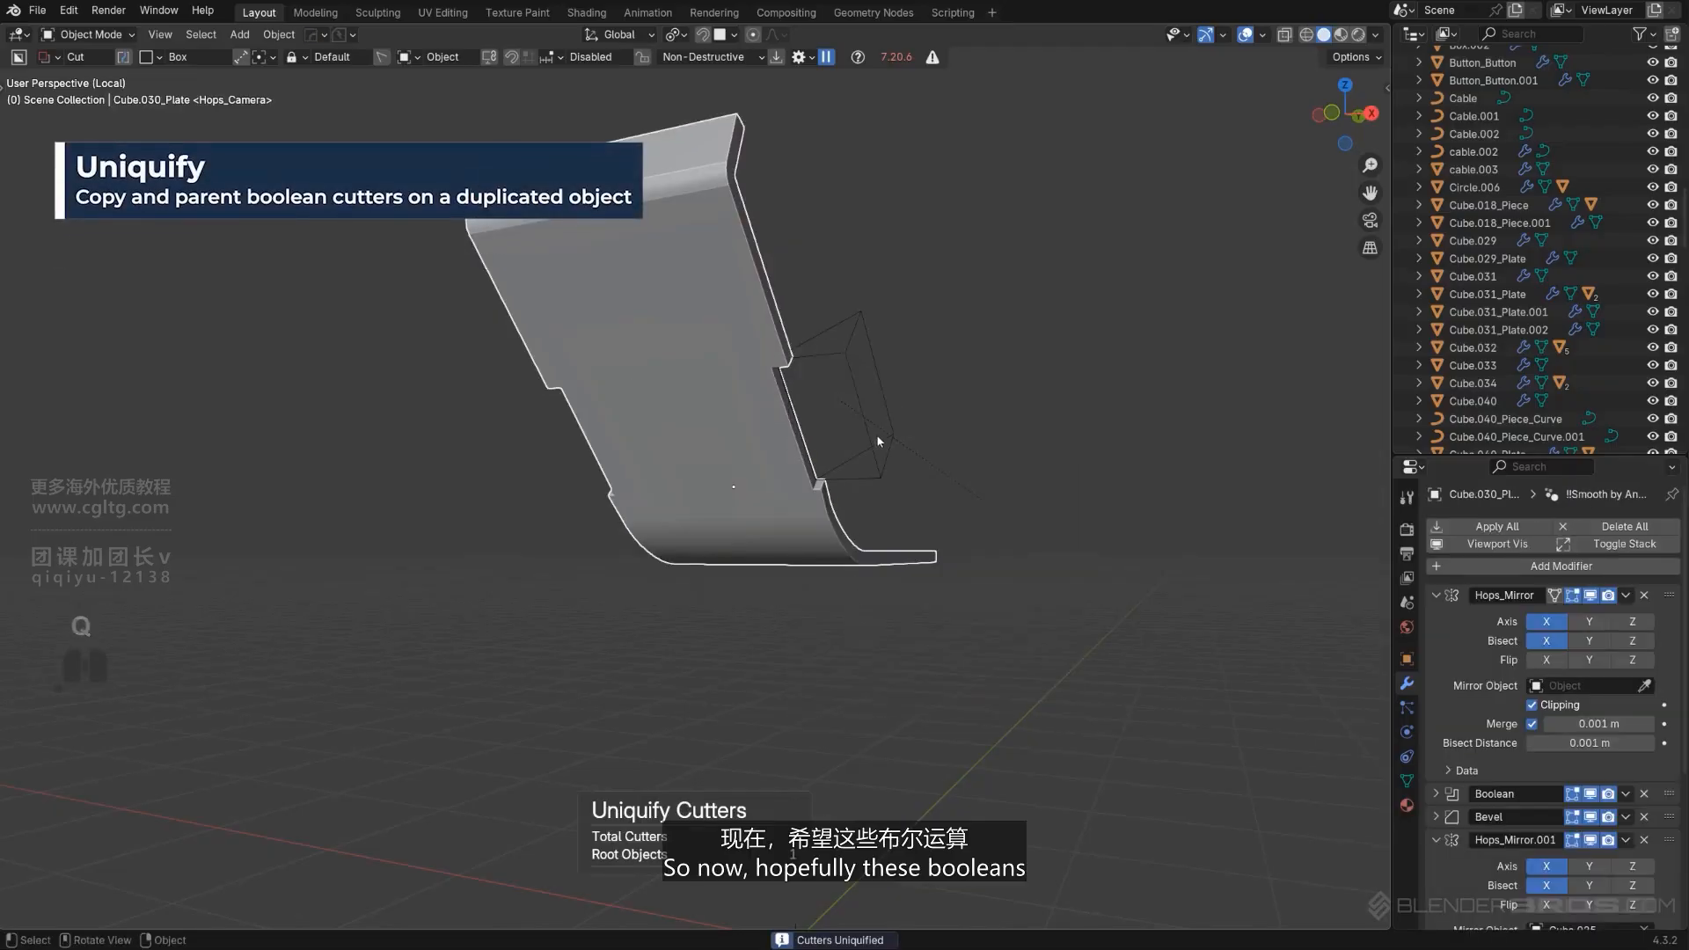
key(slash)
middle_drag(831, 430, 713, 523)
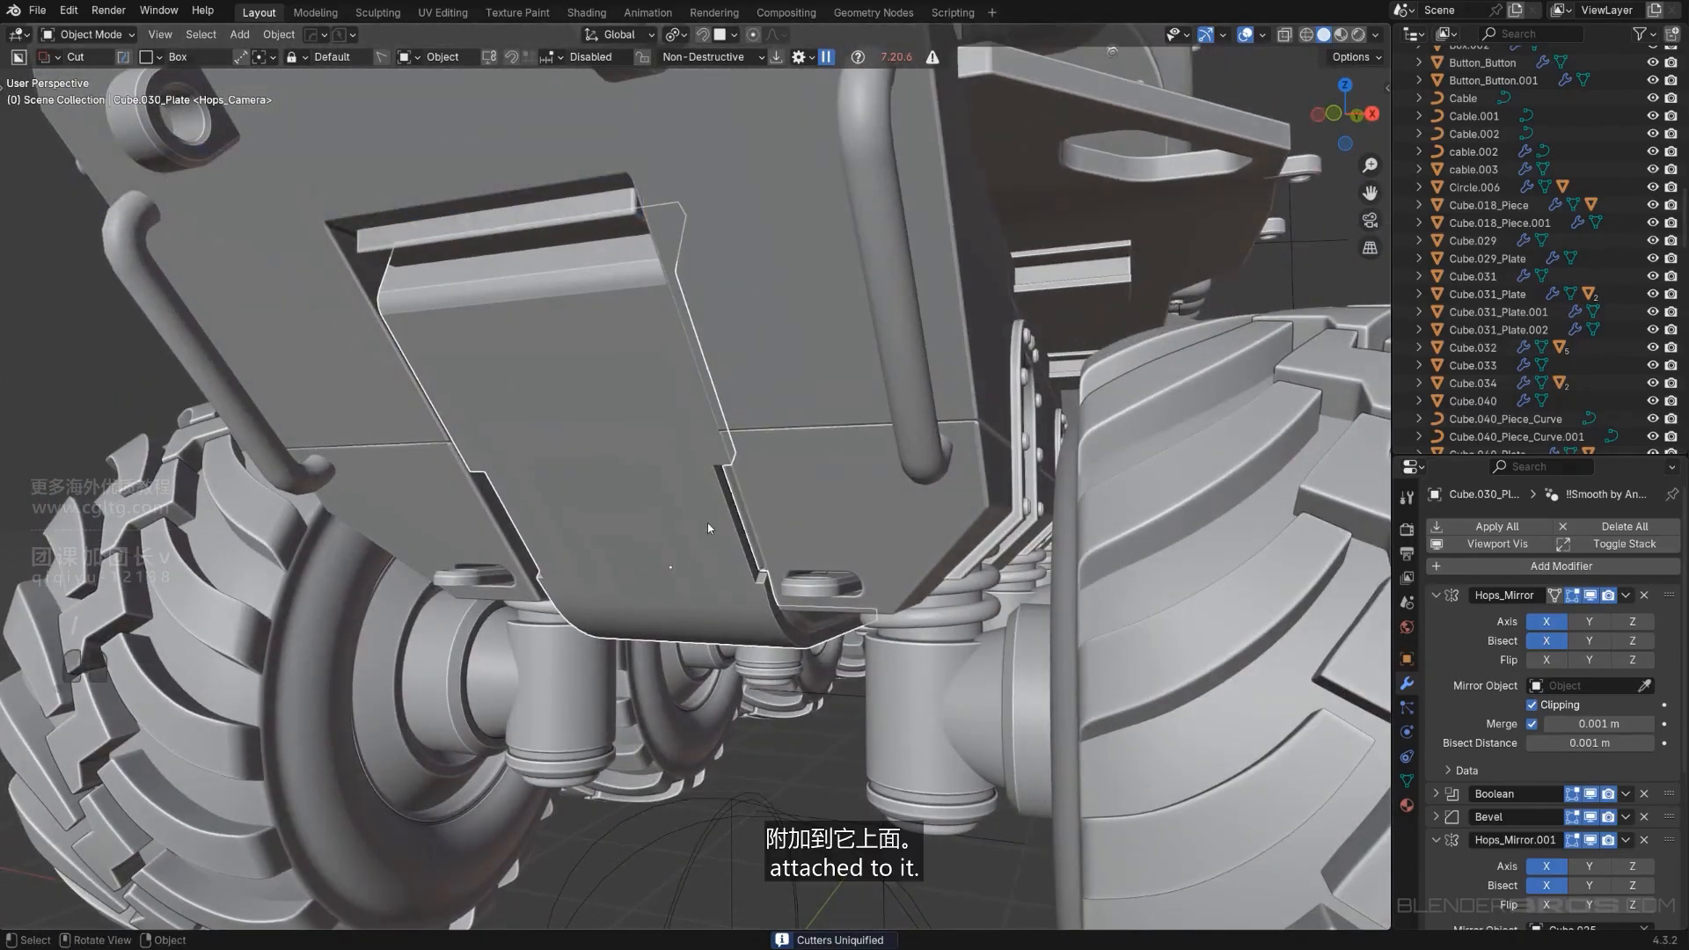
Isolate the central plate again and reveal its own side-notch cutter with Ever Scroll.
key(slash)
key(q)
mouse_move(815, 517)
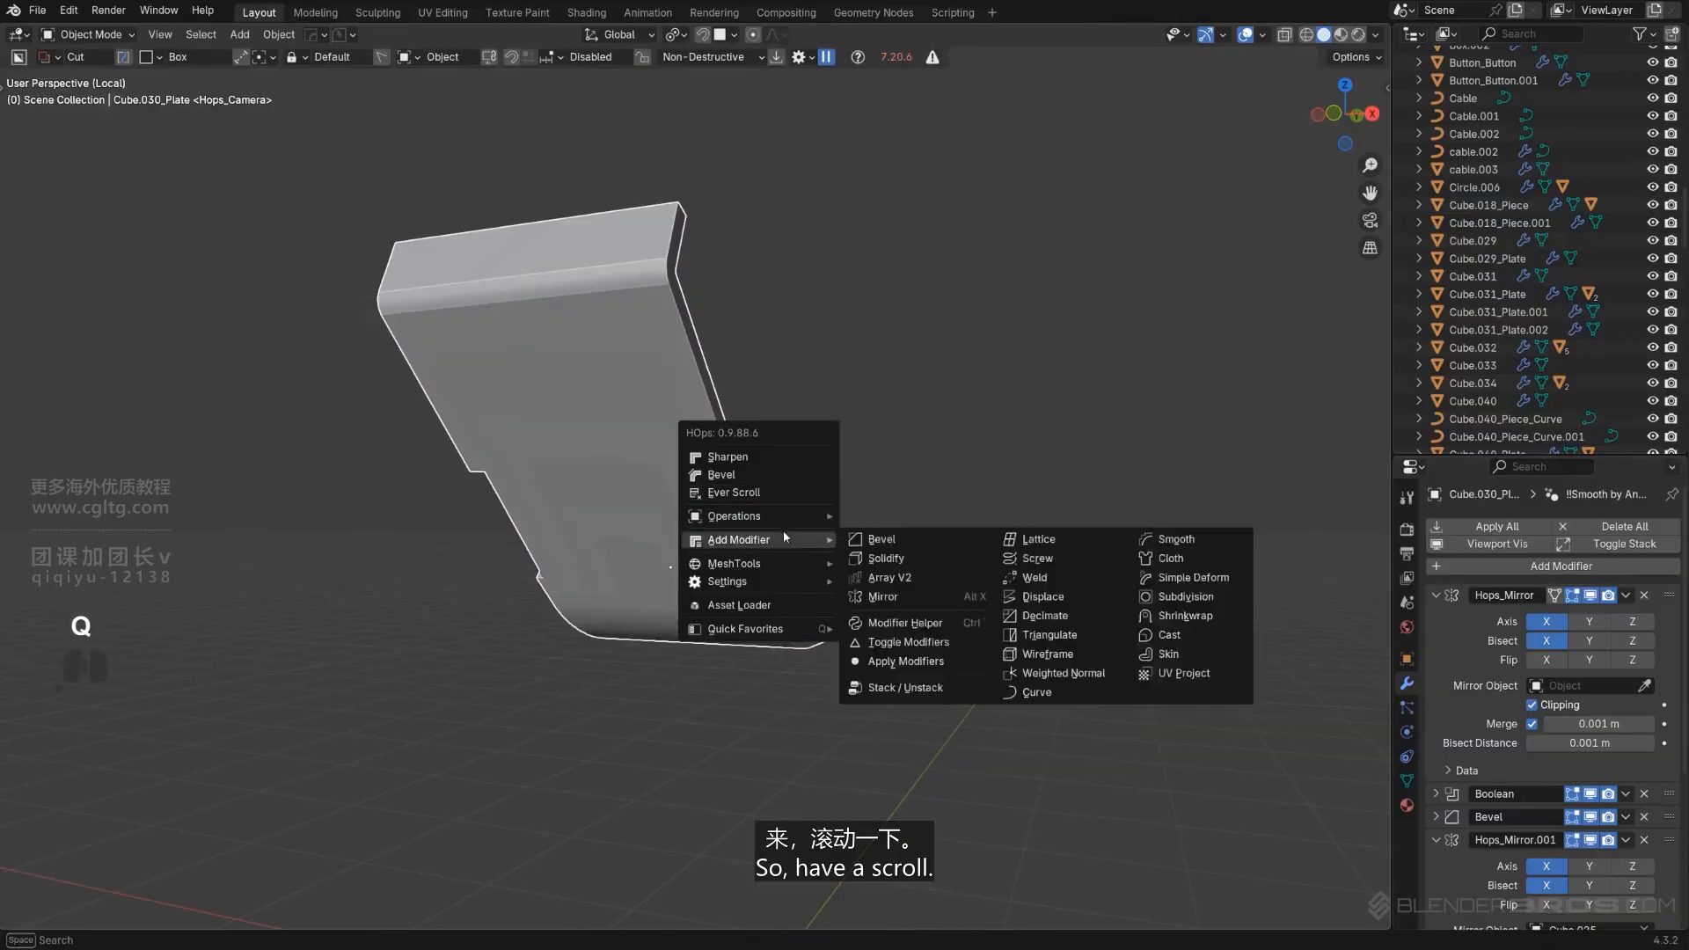
click(789, 494)
scroll(789, 494, up, 2)
middle_drag(910, 469, 724, 445)
middle_drag(697, 421, 830, 486)
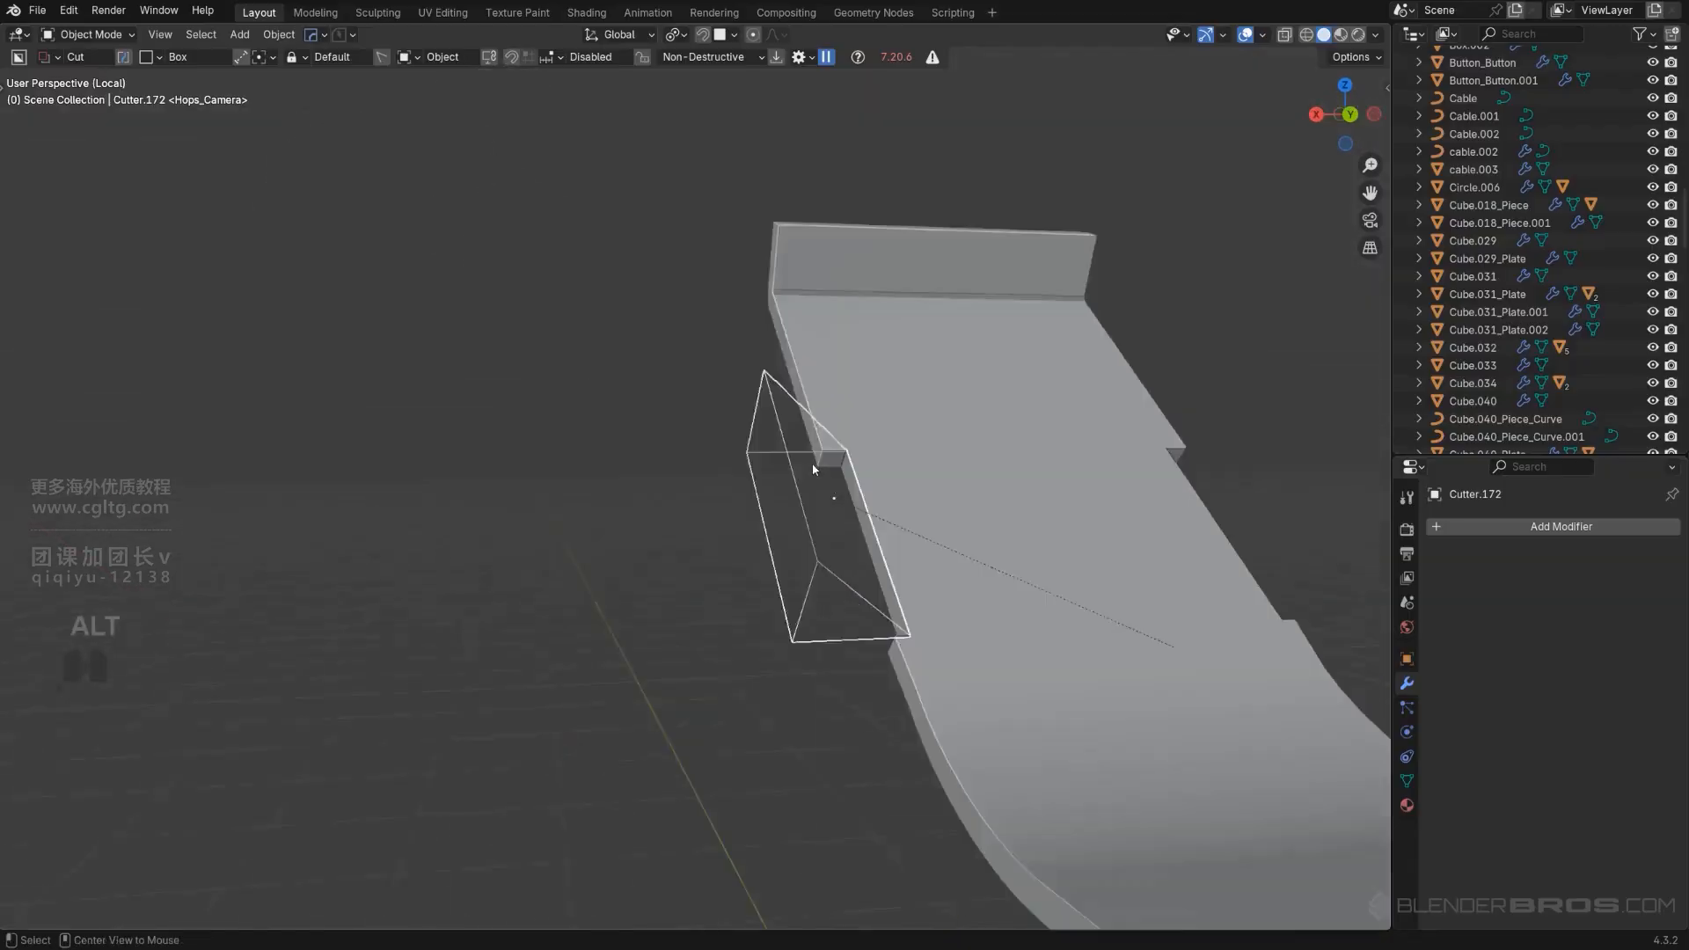
Move the notch cutter about -0.08 m in Y and -0.07 m in Z, and shift it inward along X.
alt+middle_drag(813, 469, 1012, 452)
key(g)
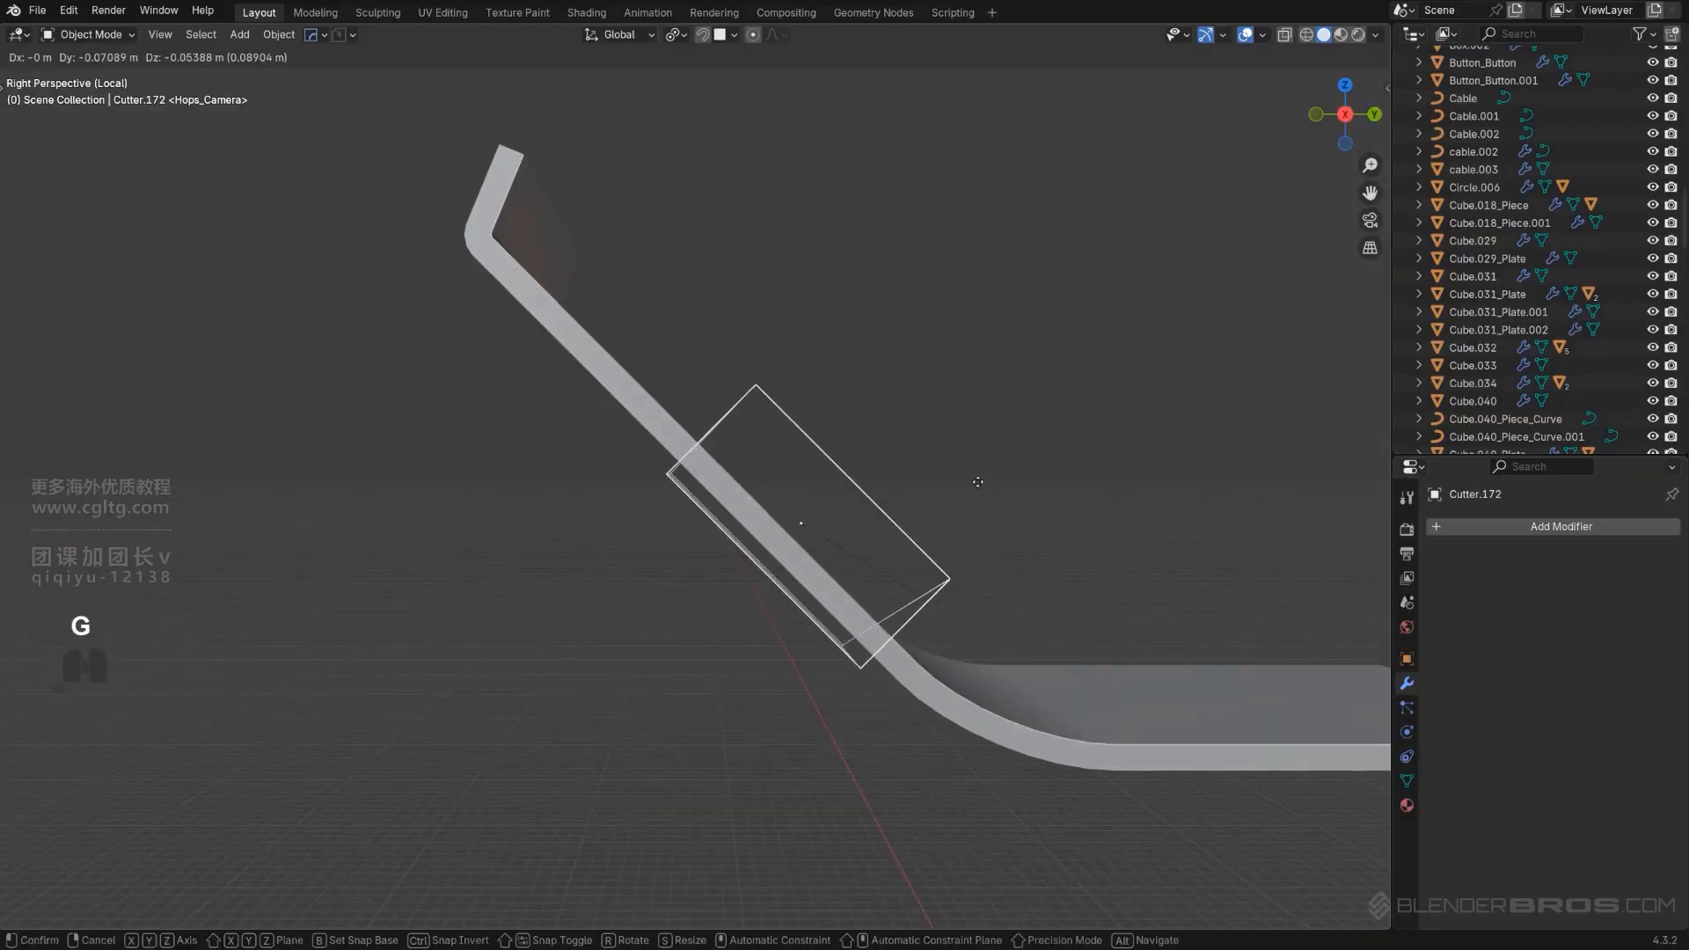
click(970, 494)
alt+middle_drag(910, 533, 910, 489)
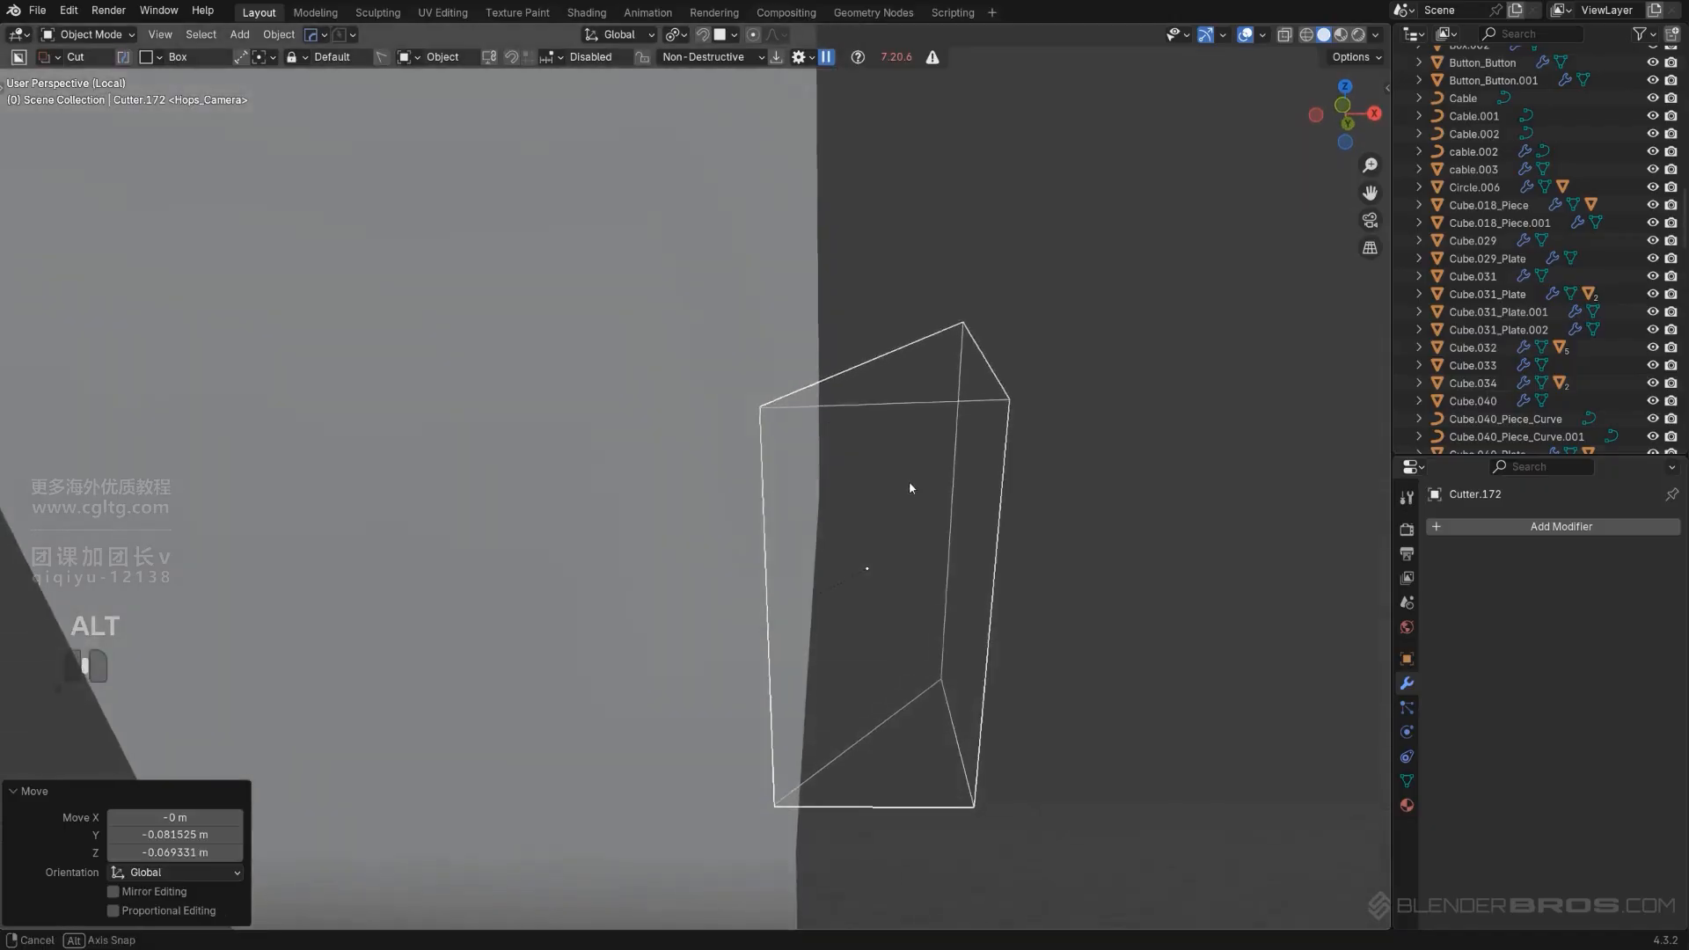
key(g)
key(x)
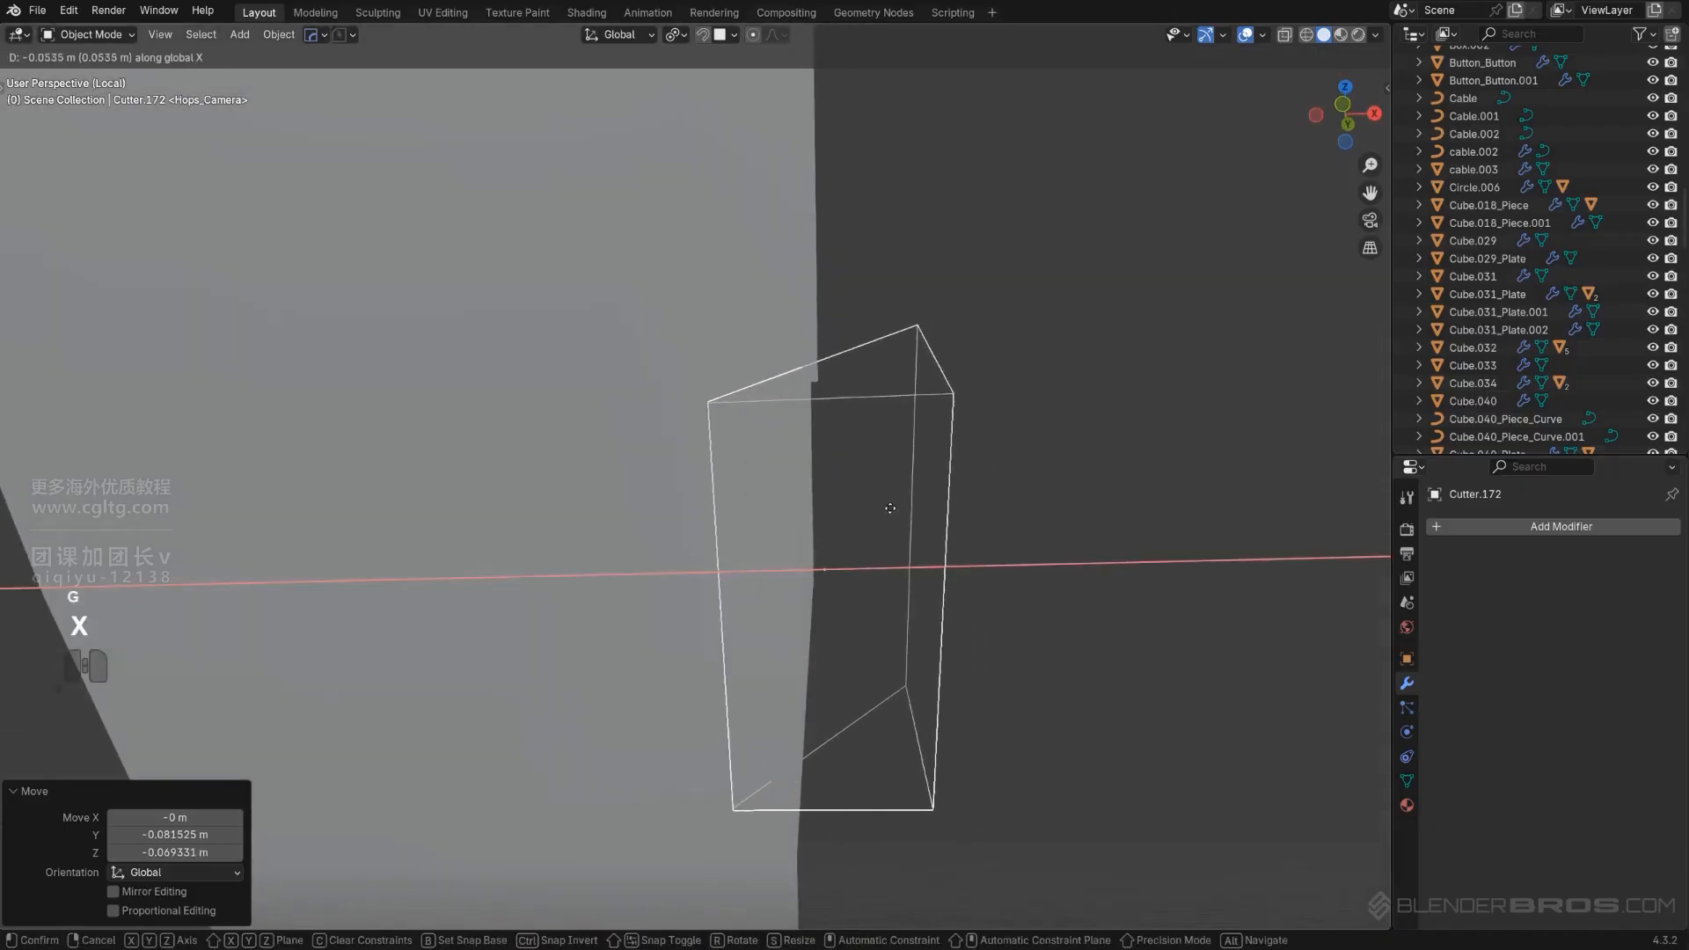
click(848, 506)
Scale the notch cutter up uniformly to about 1.108, viewing it against the full vehicle.
key(/)
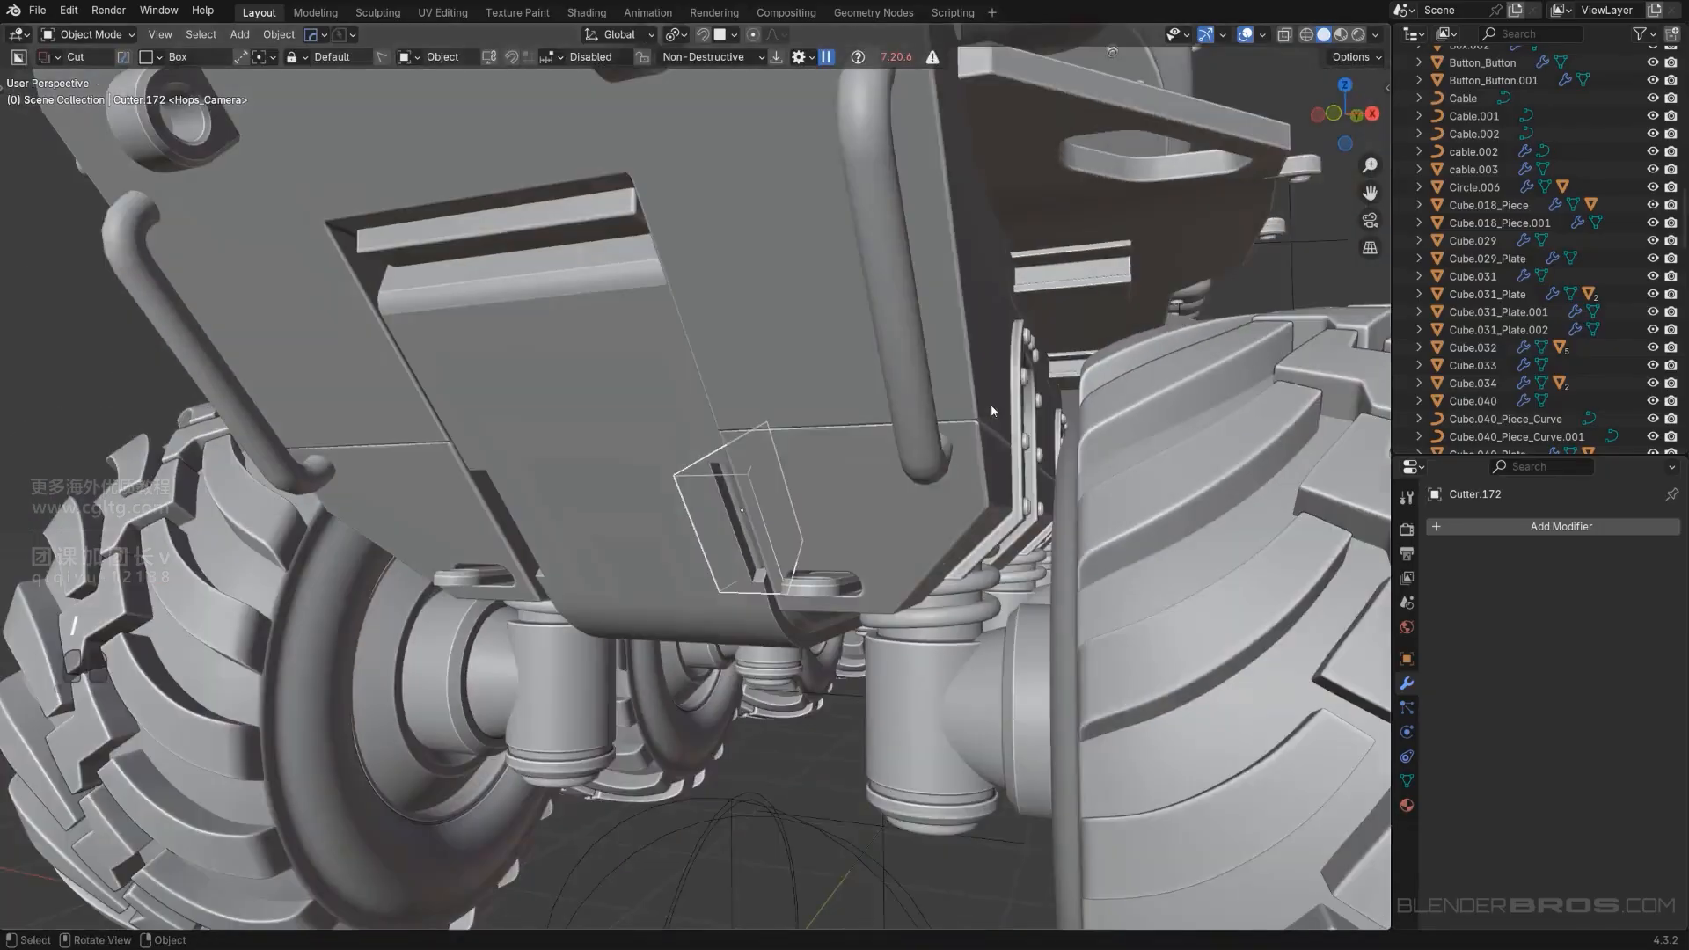
mouse_move(991, 404)
middle_down()
mouse_move(998, 419)
mouse_move(1011, 366)
mouse_move(1005, 408)
middle_up()
scroll(964, 452, up, 4)
key(g)
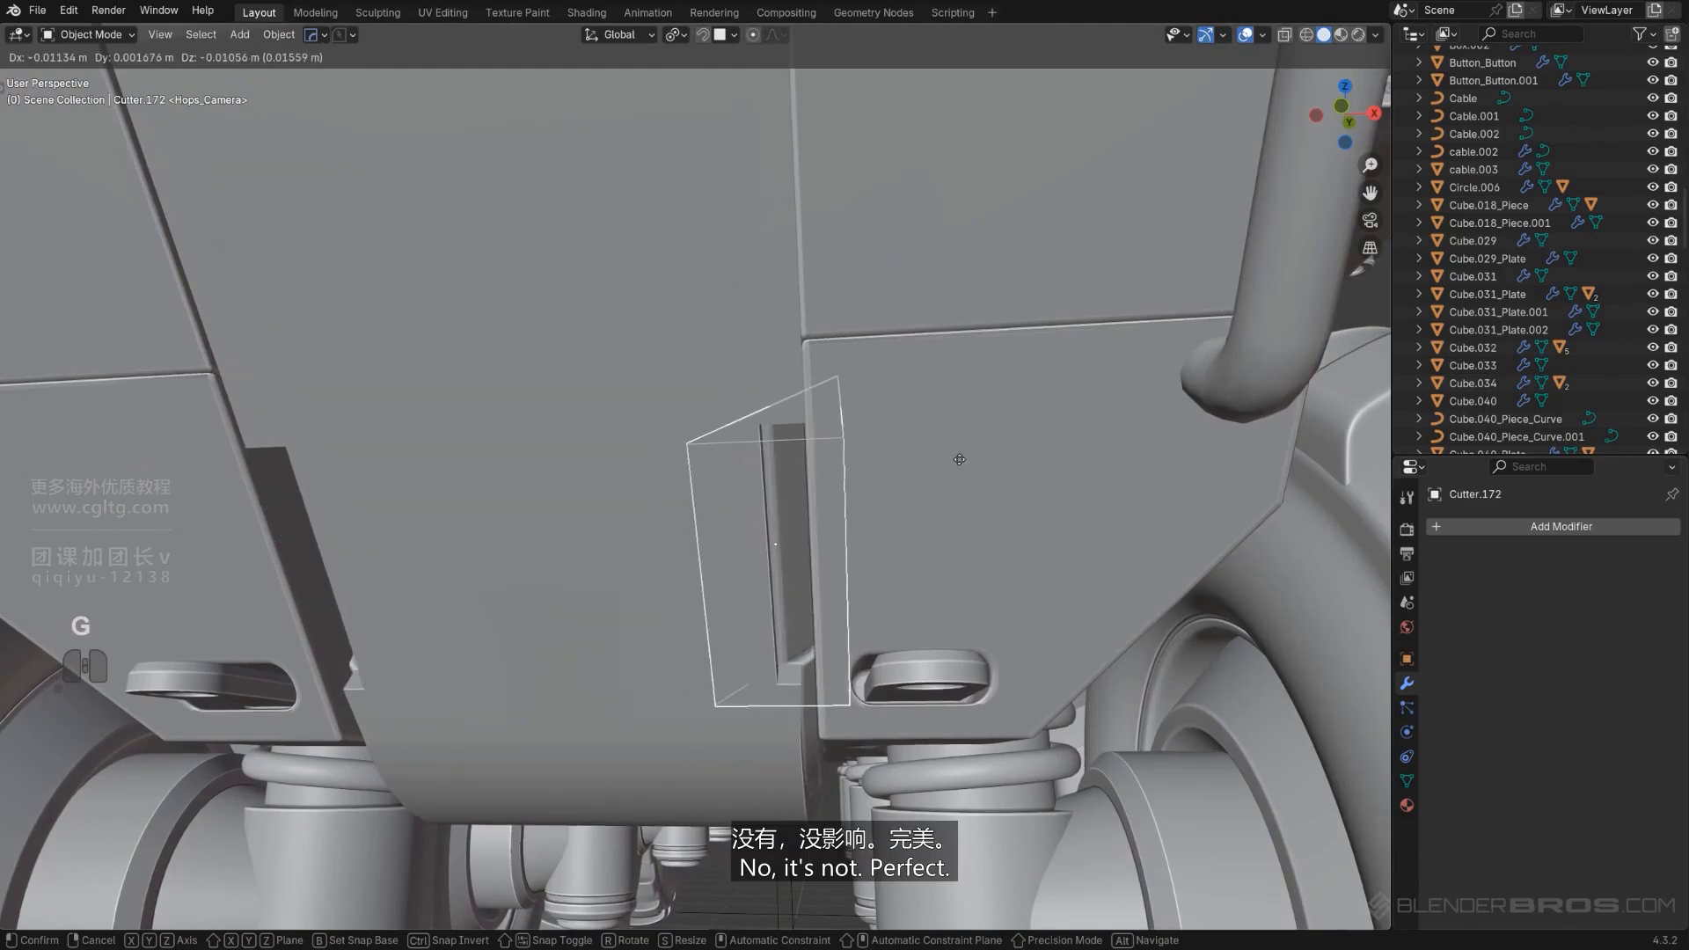
right_click(961, 460)
middle_drag(962, 460, 922, 576)
key(s)
click(1001, 426)
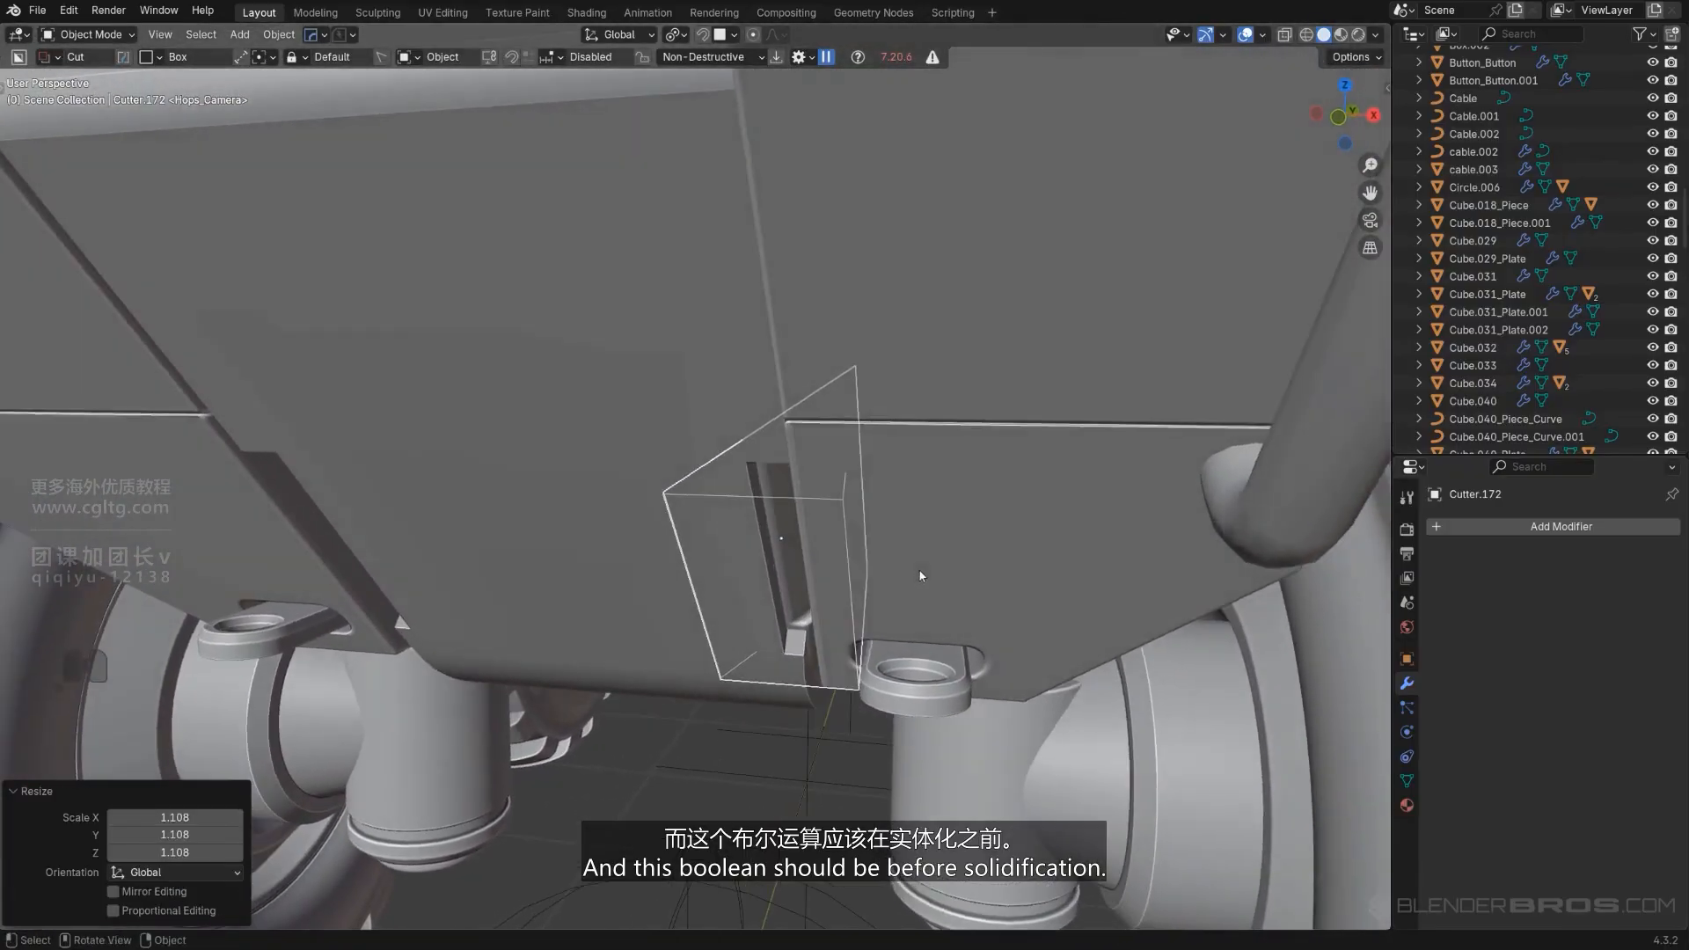
Check the central plate's modifier order and remove its Boolean and Bevel modifiers.
click(700, 454)
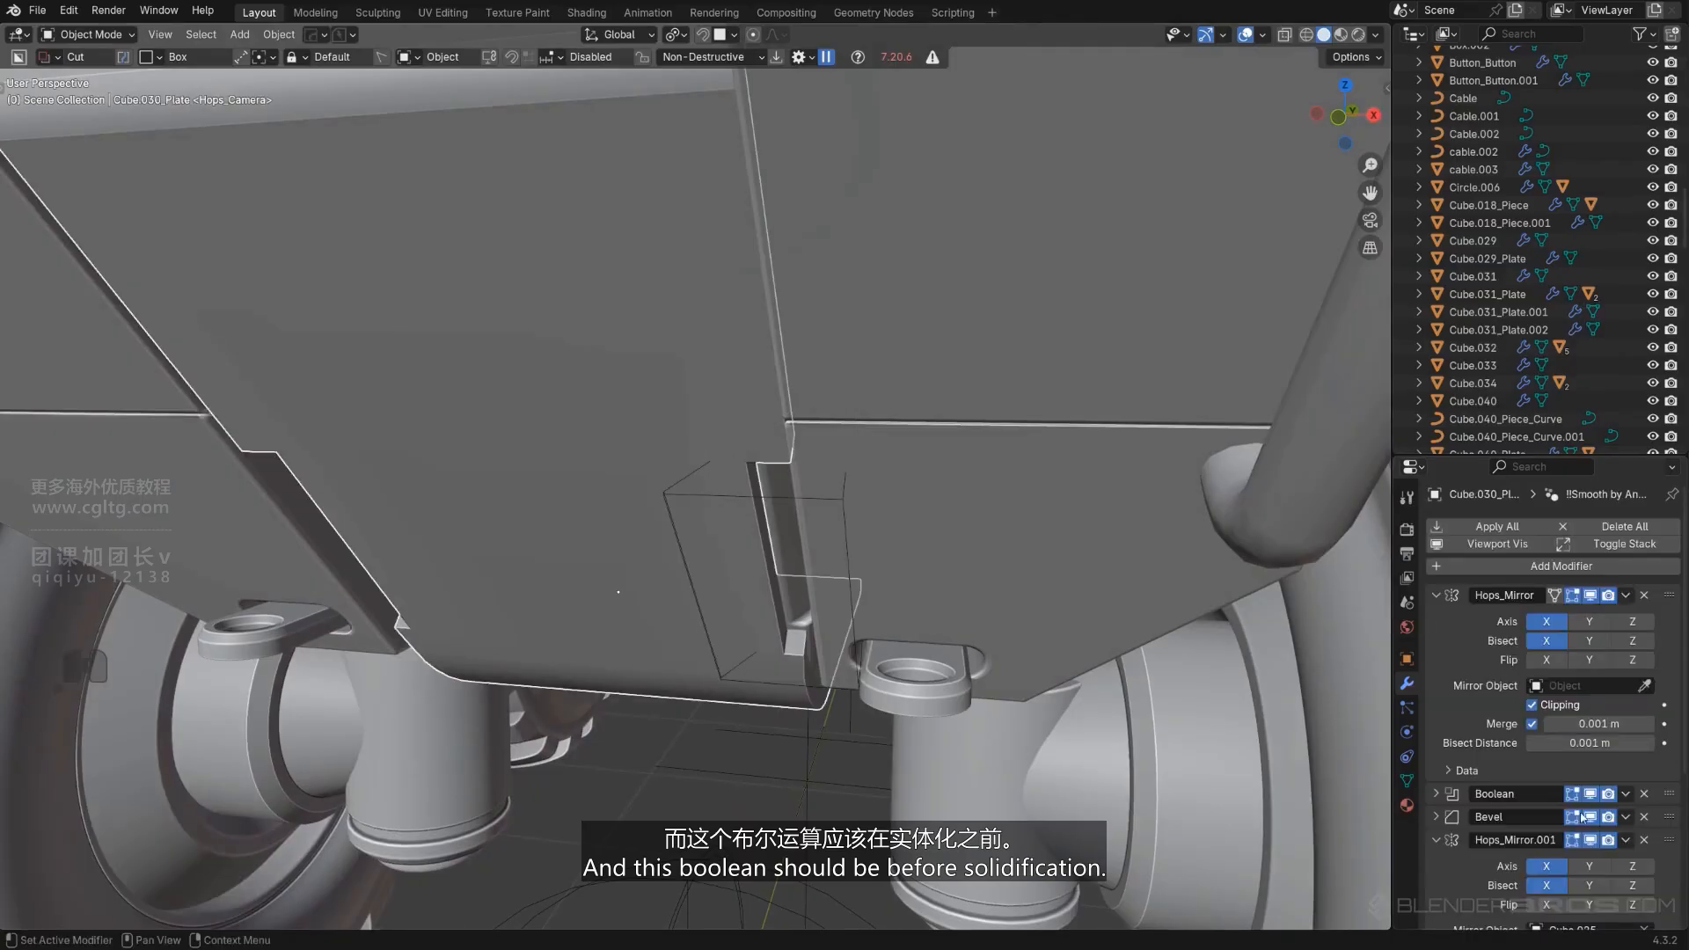
scroll(1580, 814, down, 5)
scroll(1581, 814, up, 4)
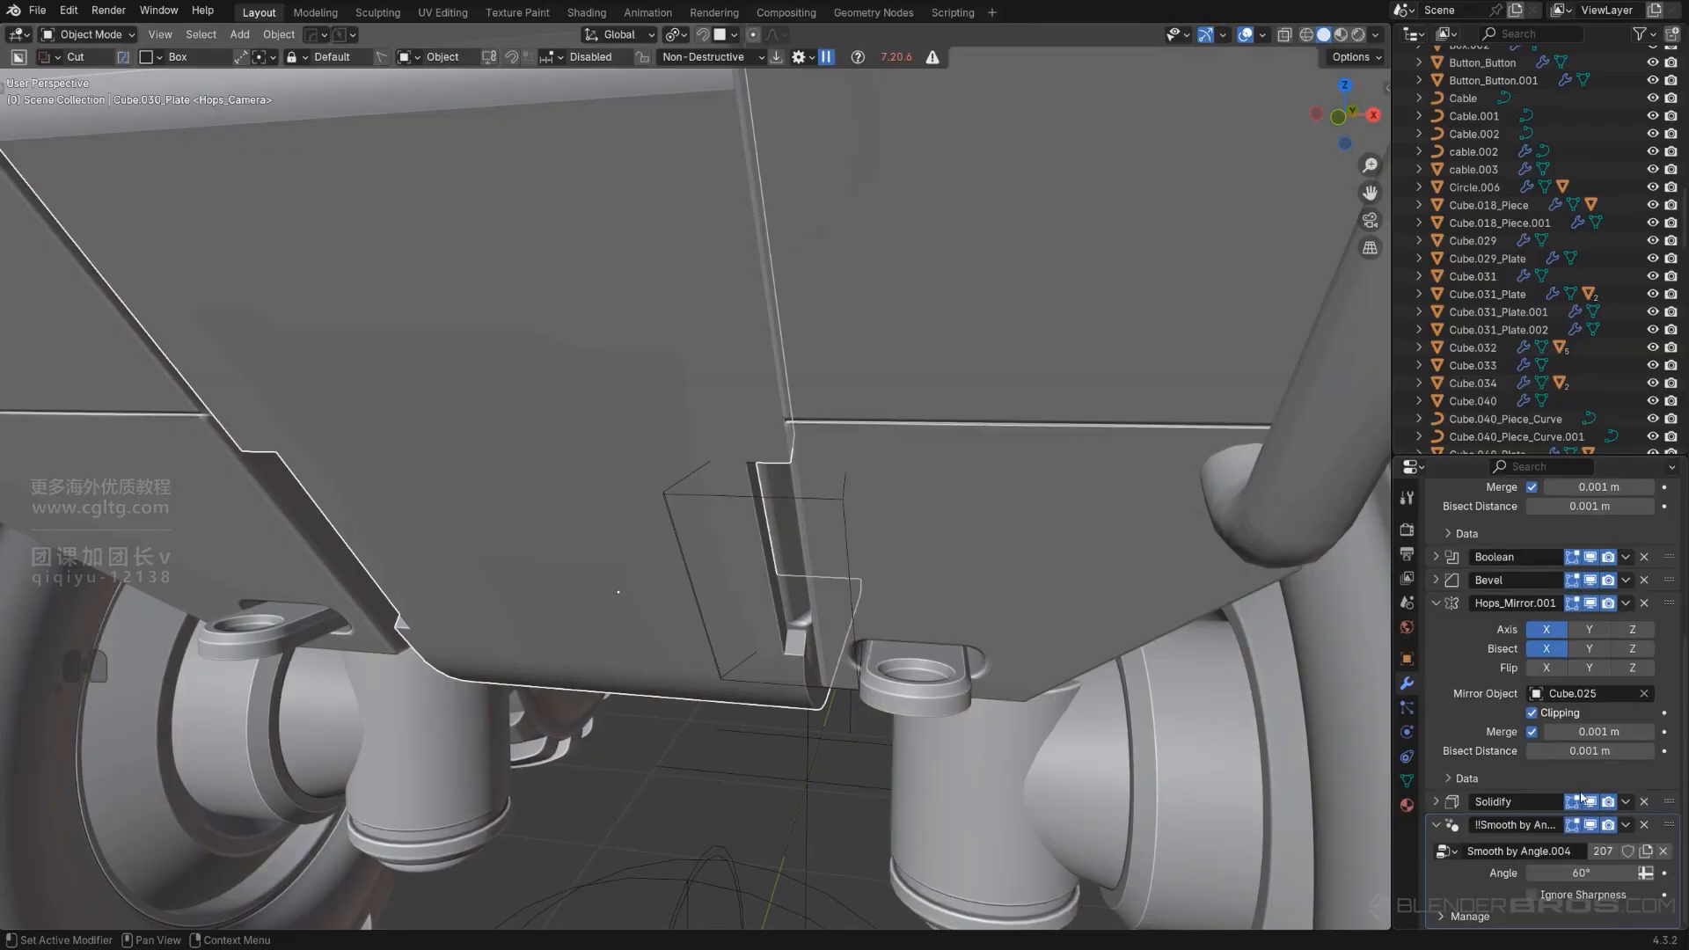
scroll(1581, 776, down, 4)
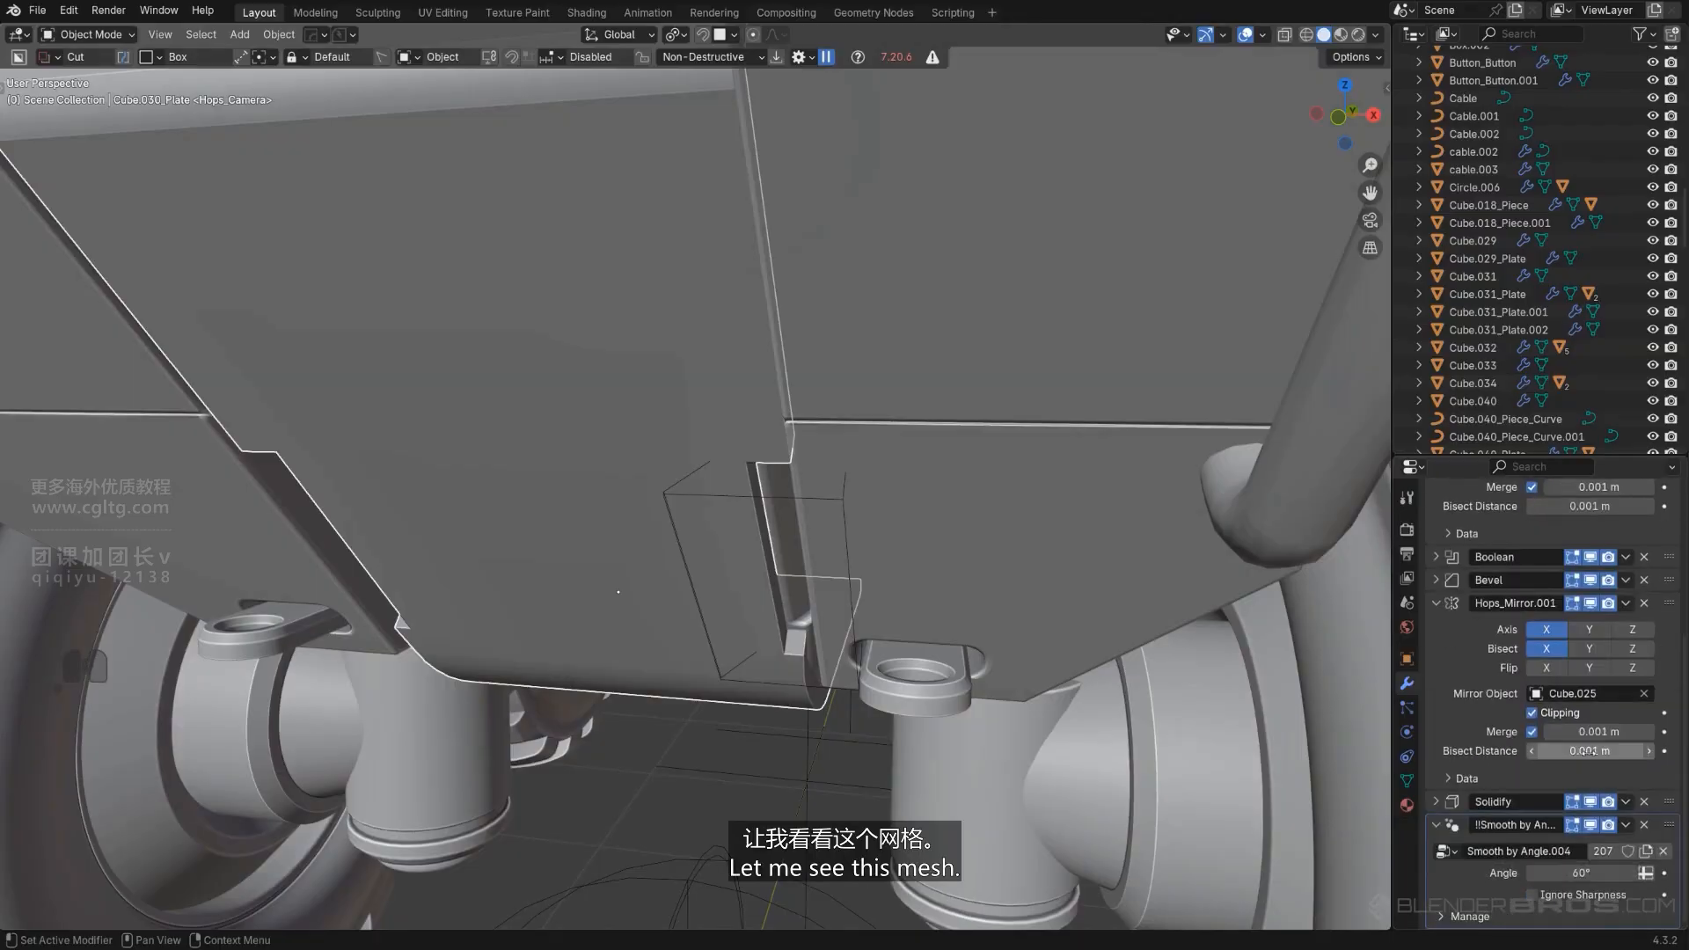
scroll(1599, 794, up, 2)
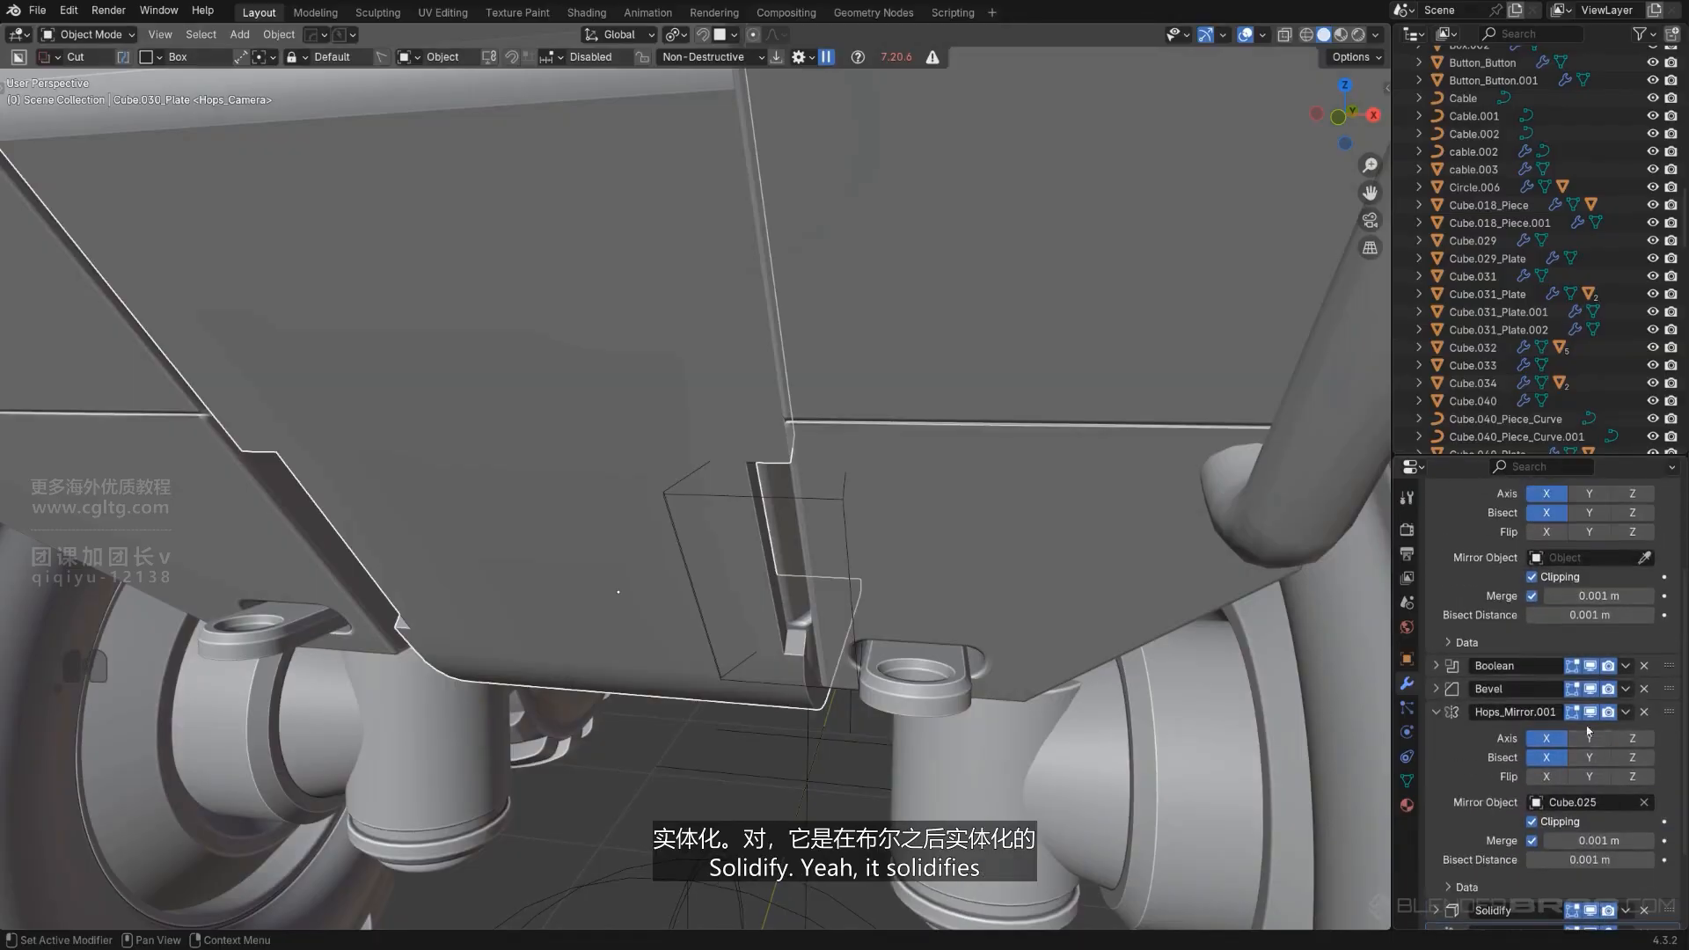
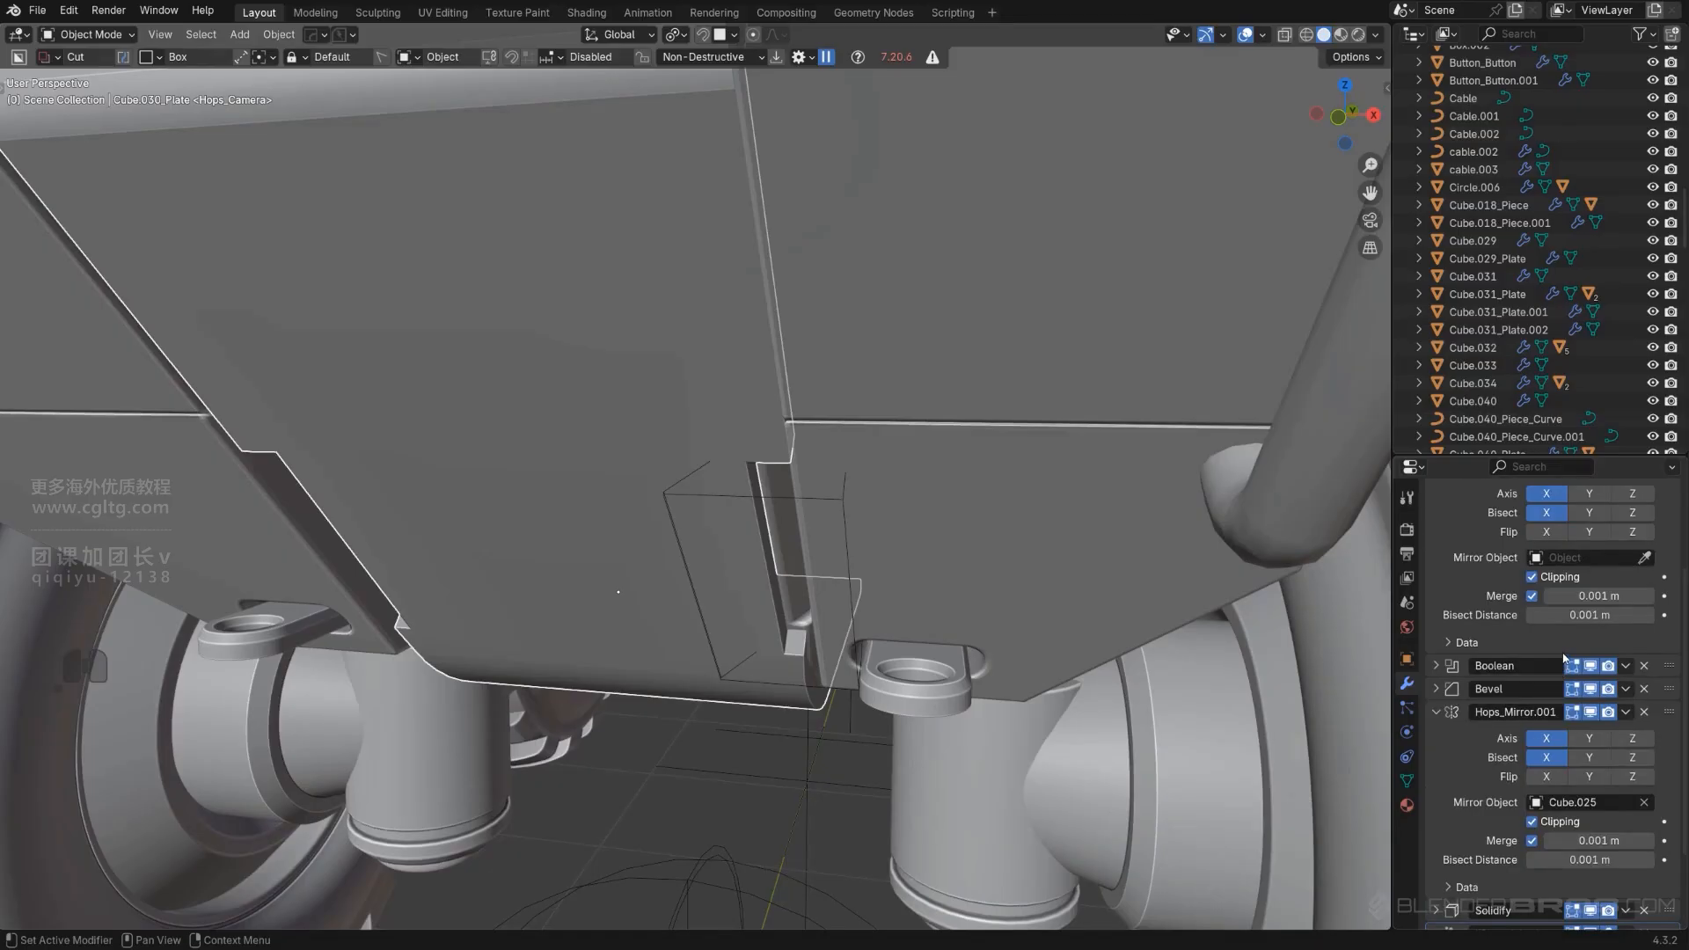
scroll(1570, 658, down, 2)
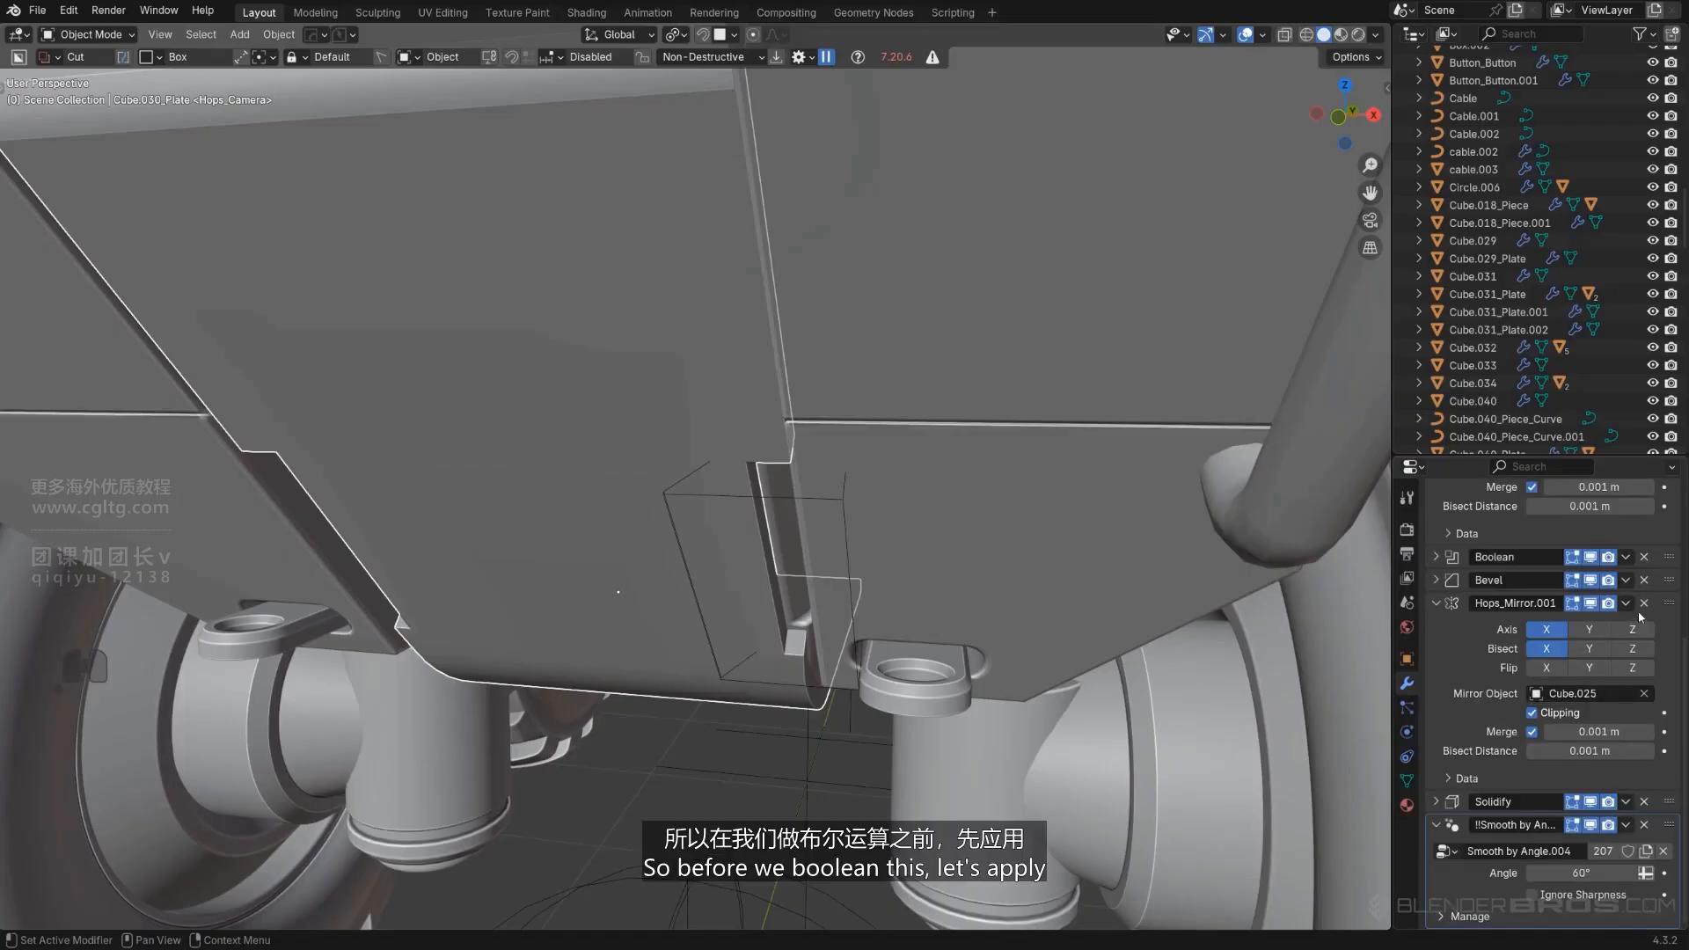
click(1645, 558)
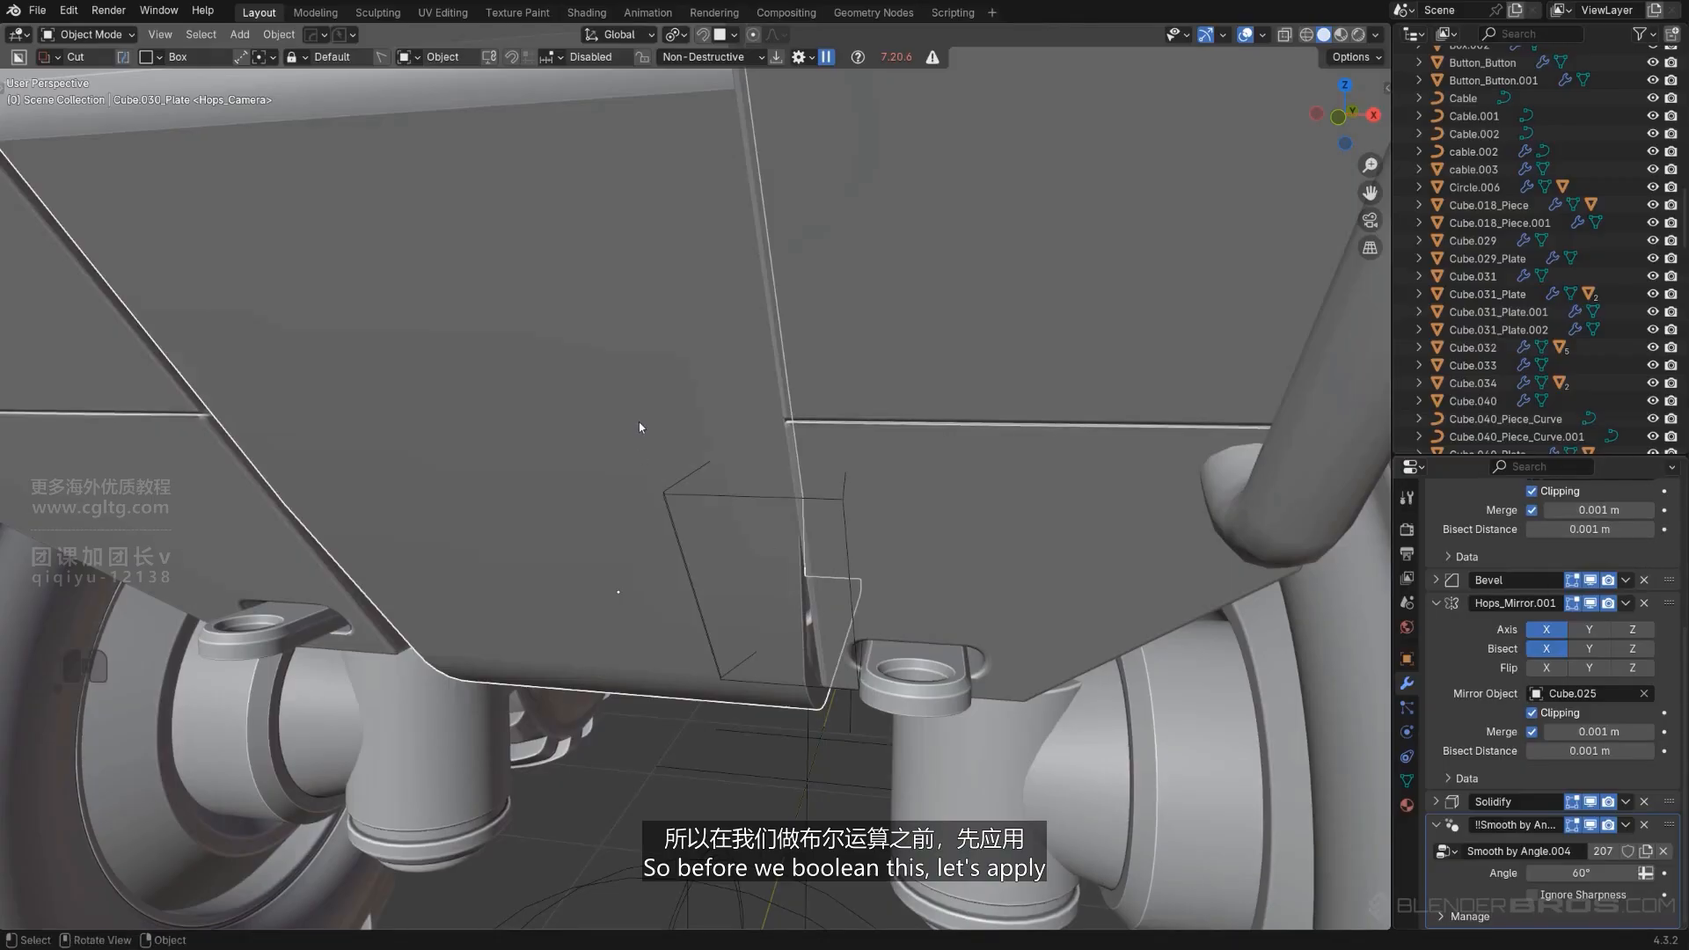
key(q)
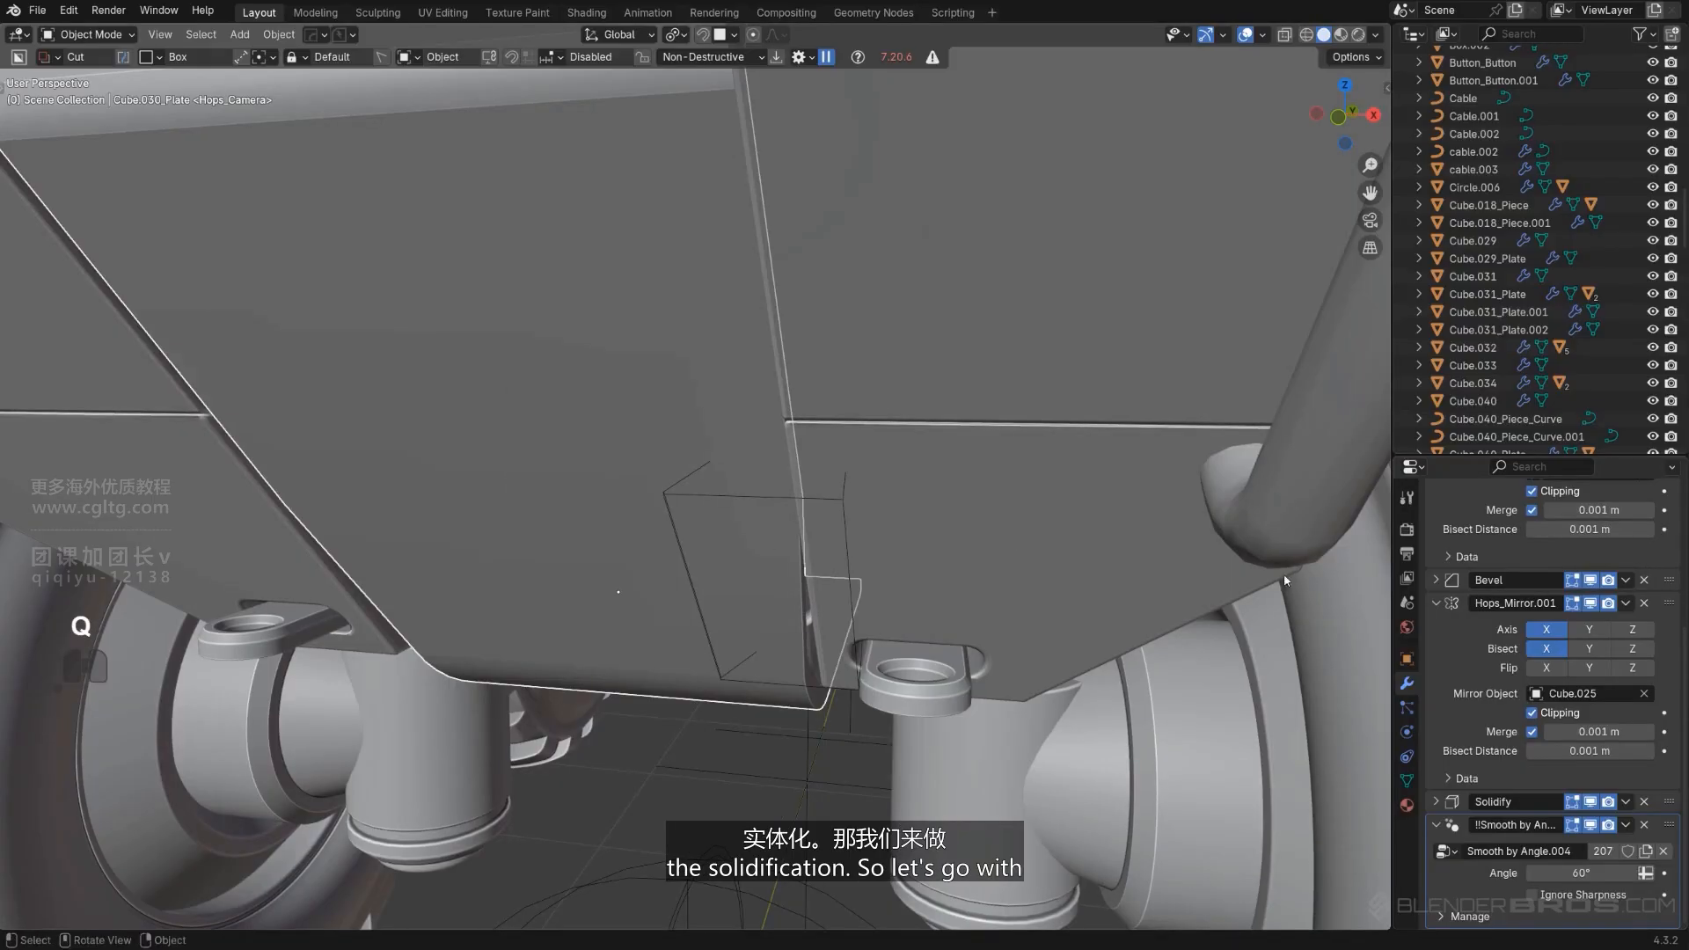
click(1644, 581)
Apply the central plate's remaining modifiers with Smart Apply.
key(q)
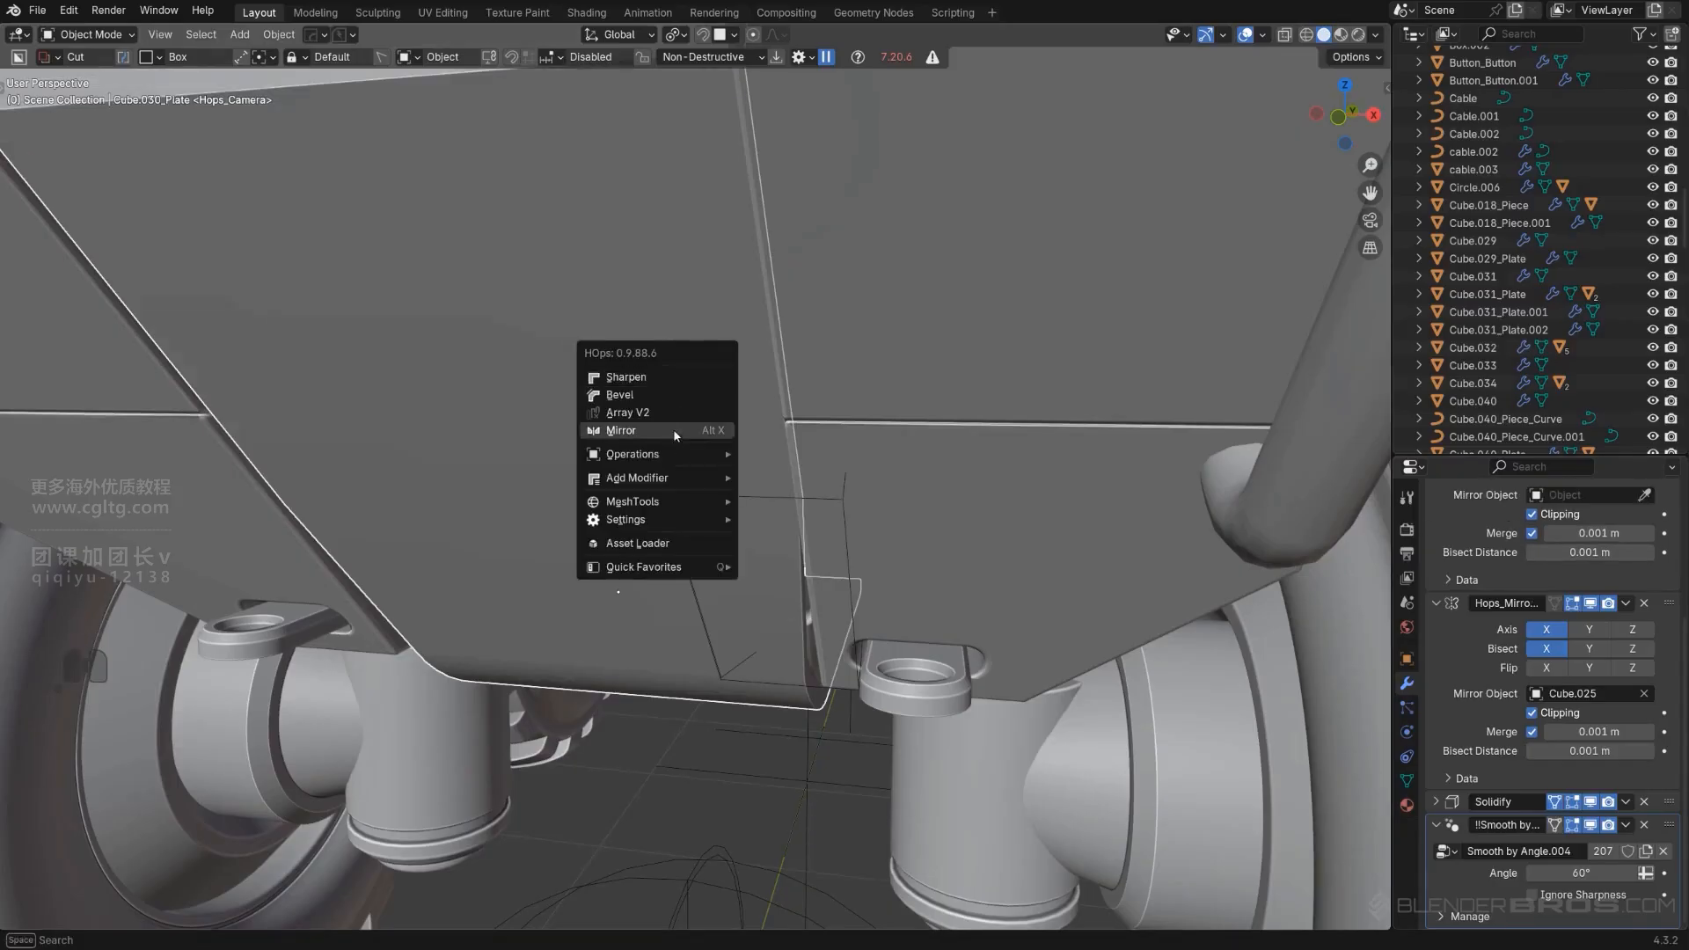
mouse_move(676, 464)
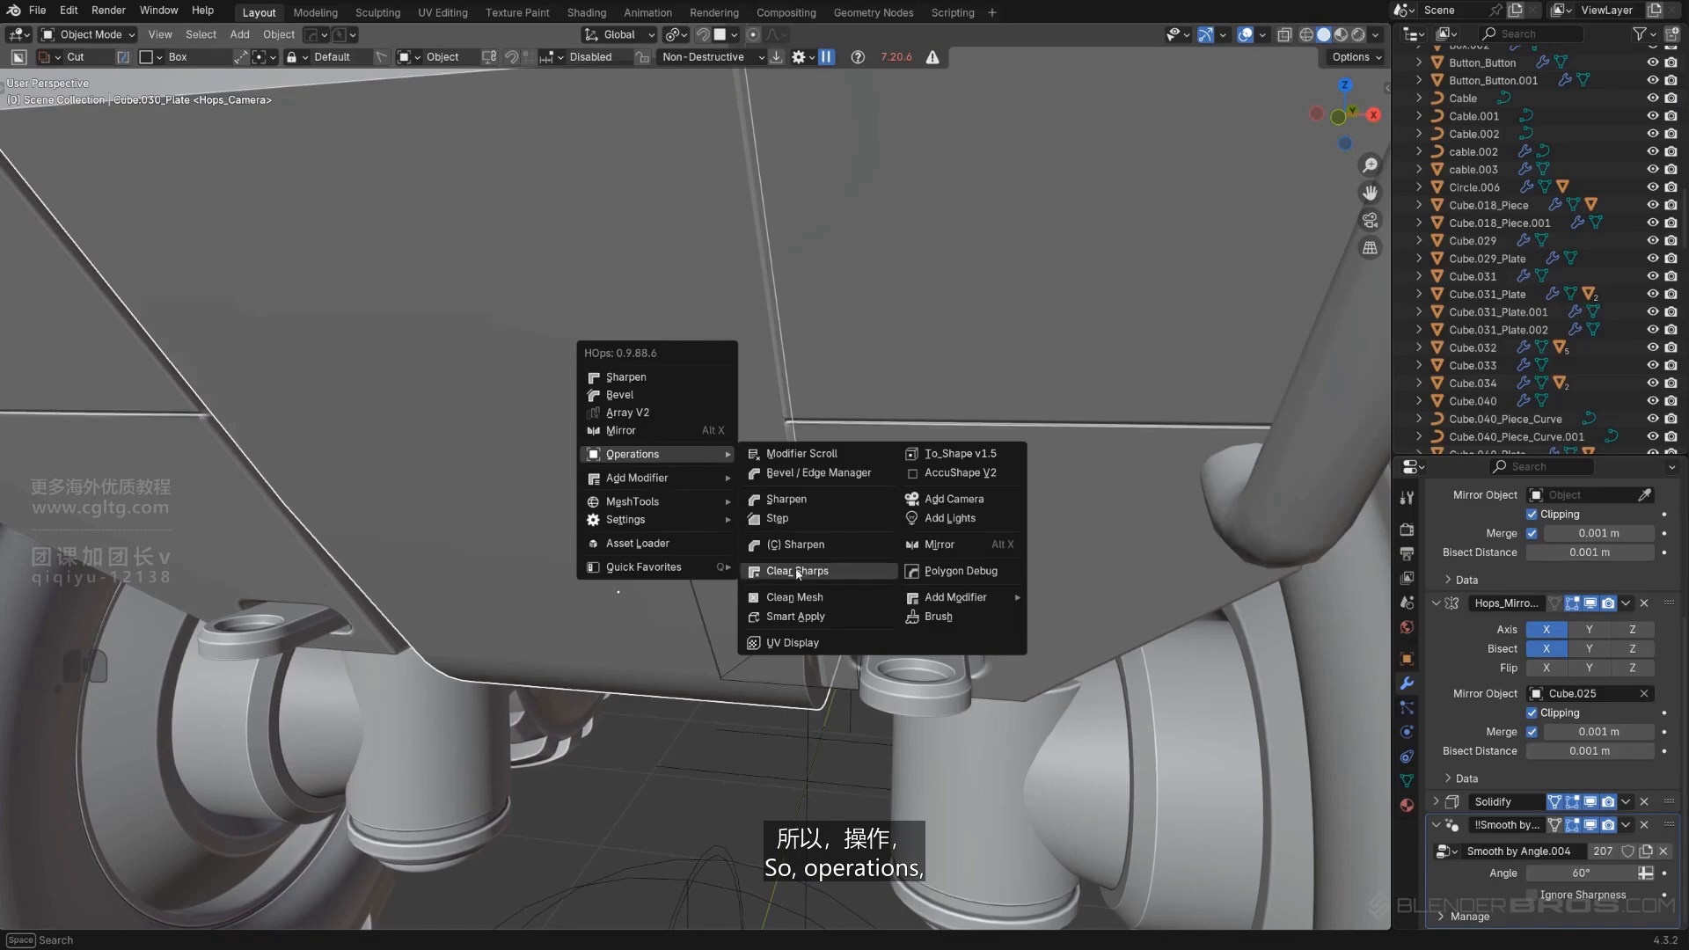
click(806, 616)
Duplicate the notch cutter in place and cut the duplicate from the isolated central plate with a Difference boolean.
click(755, 496)
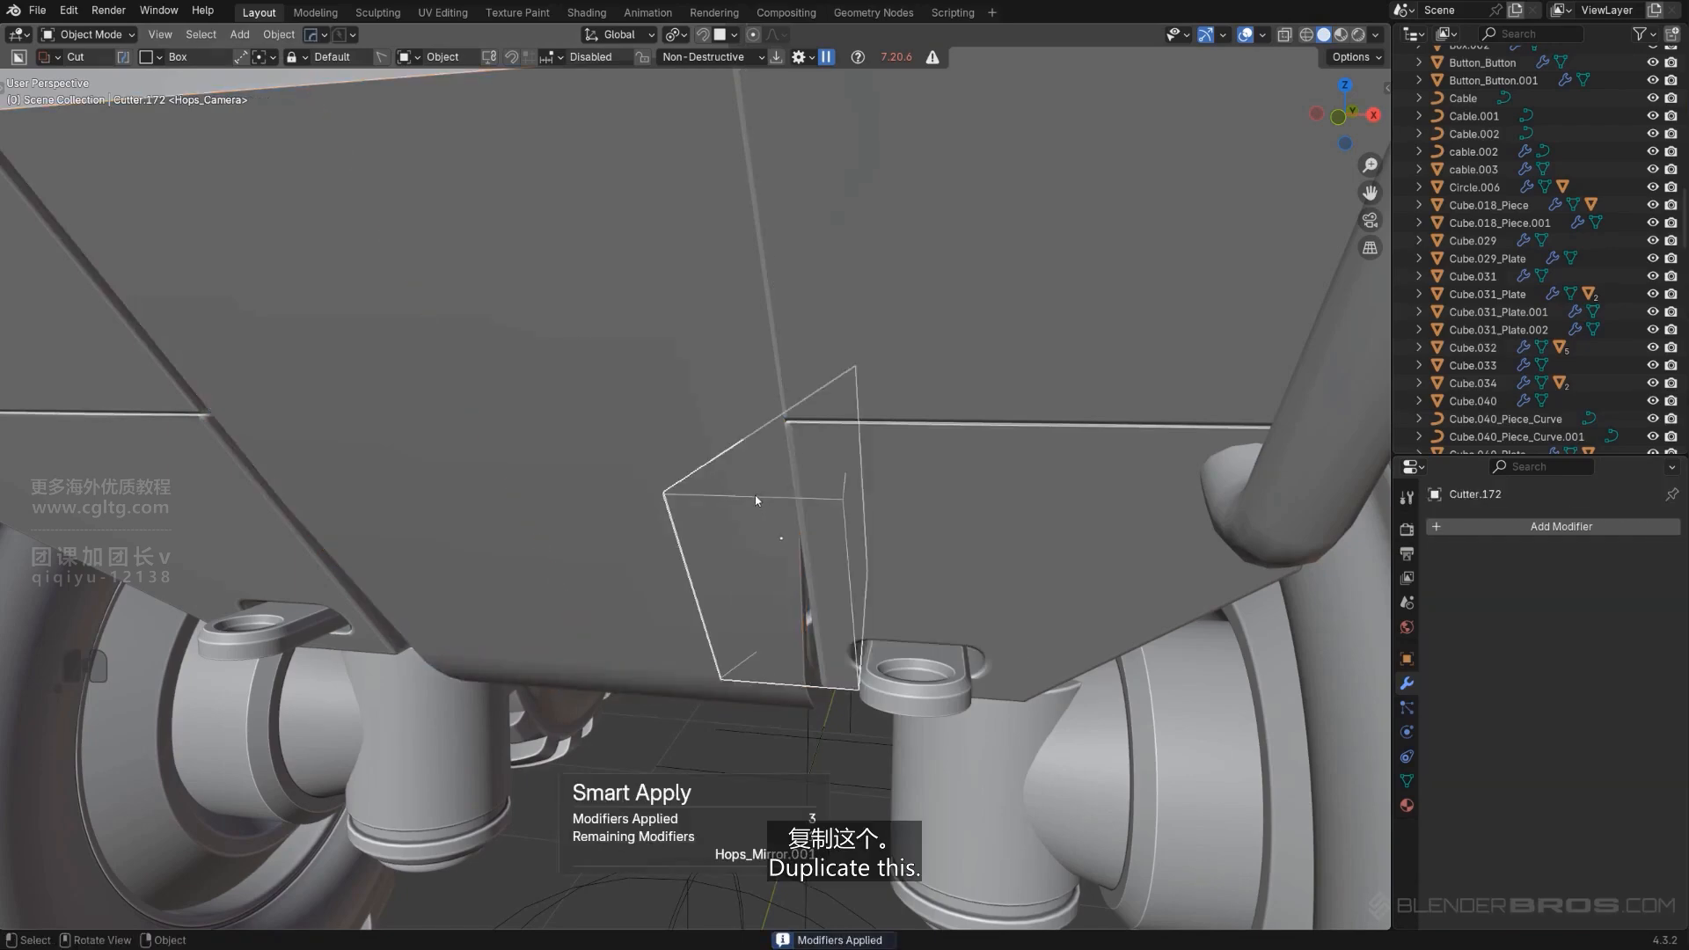
key(shift+d)
right_click(761, 506)
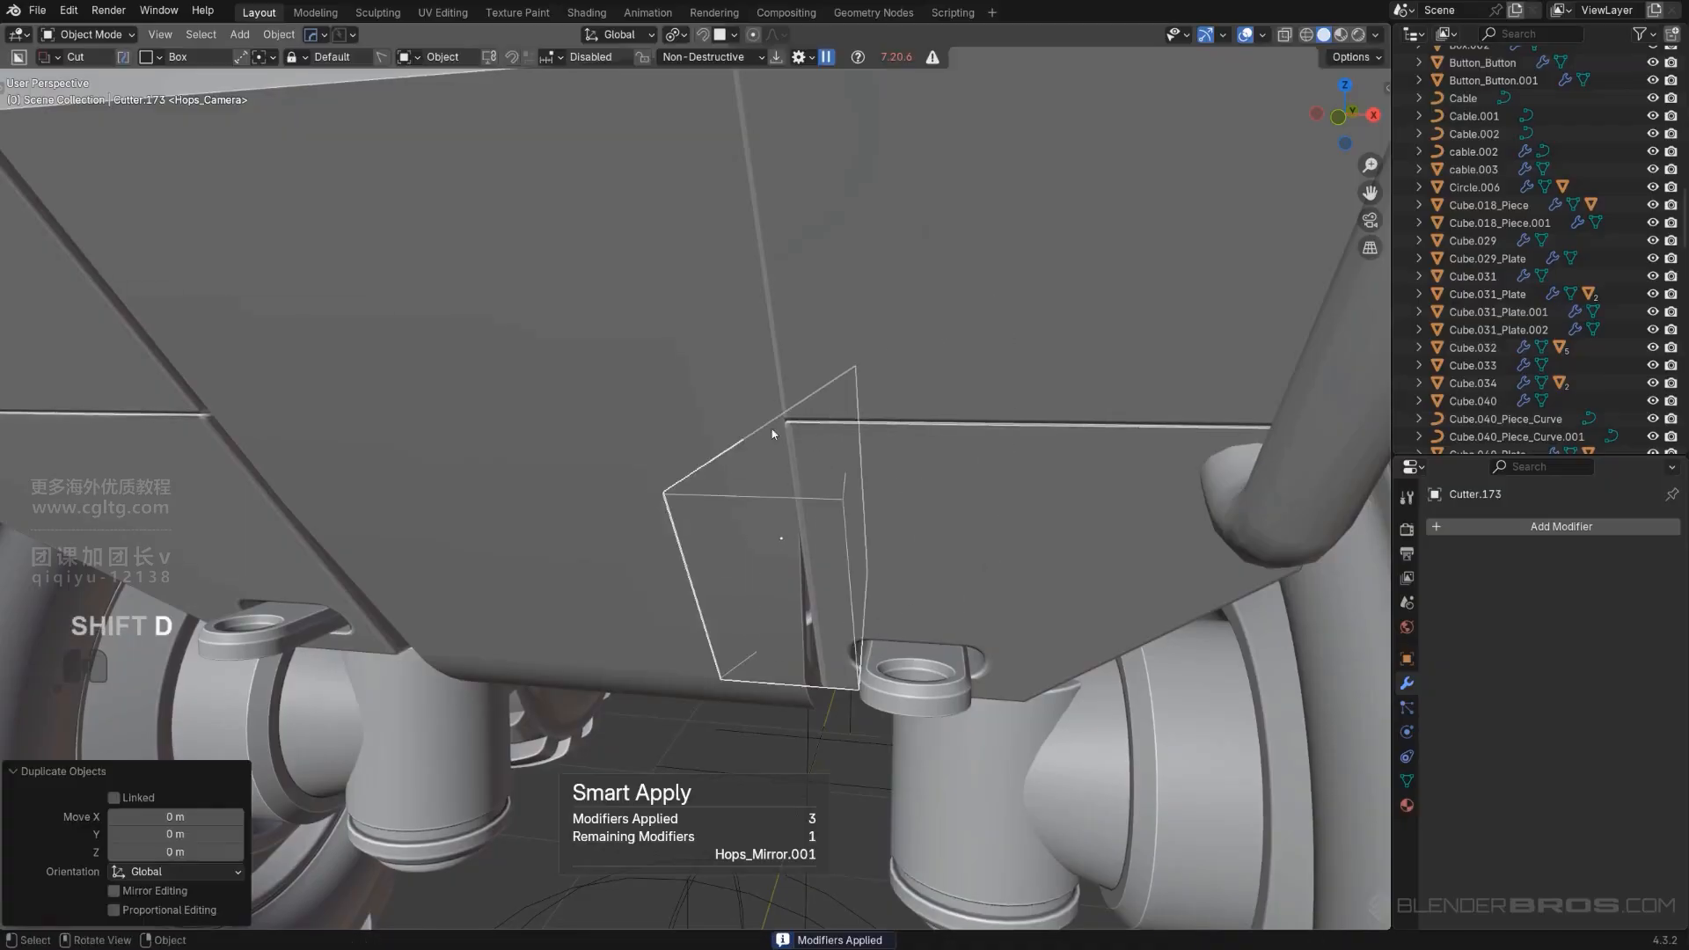
shift+click(731, 405)
key(slash)
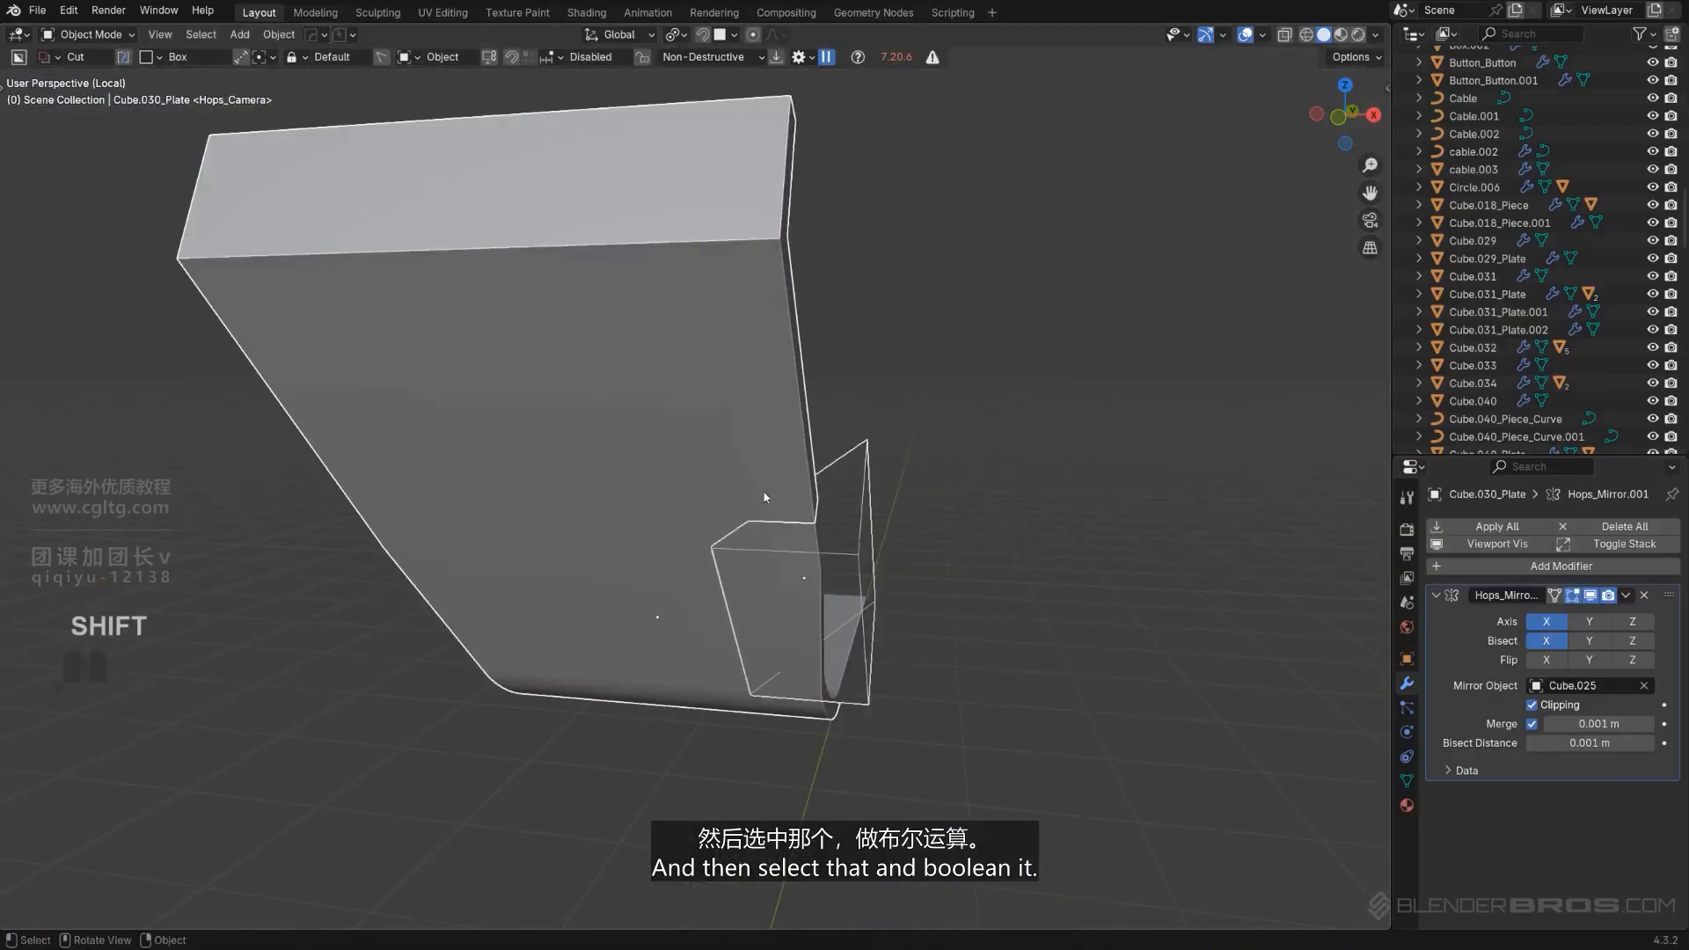
key(q)
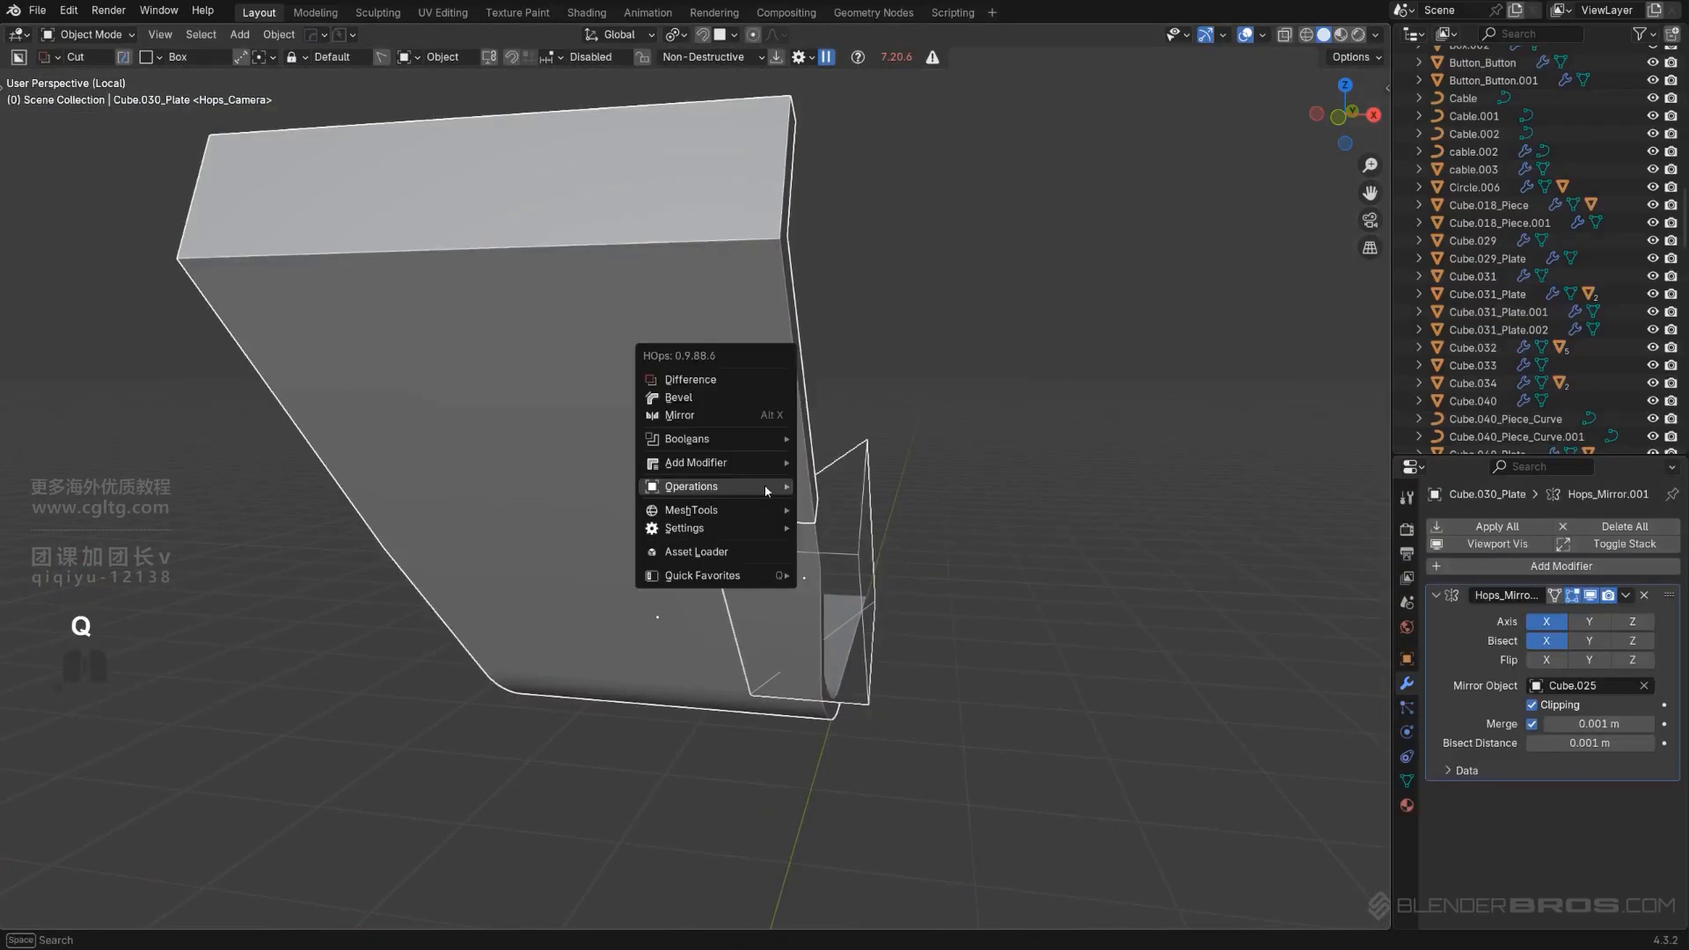
click(727, 391)
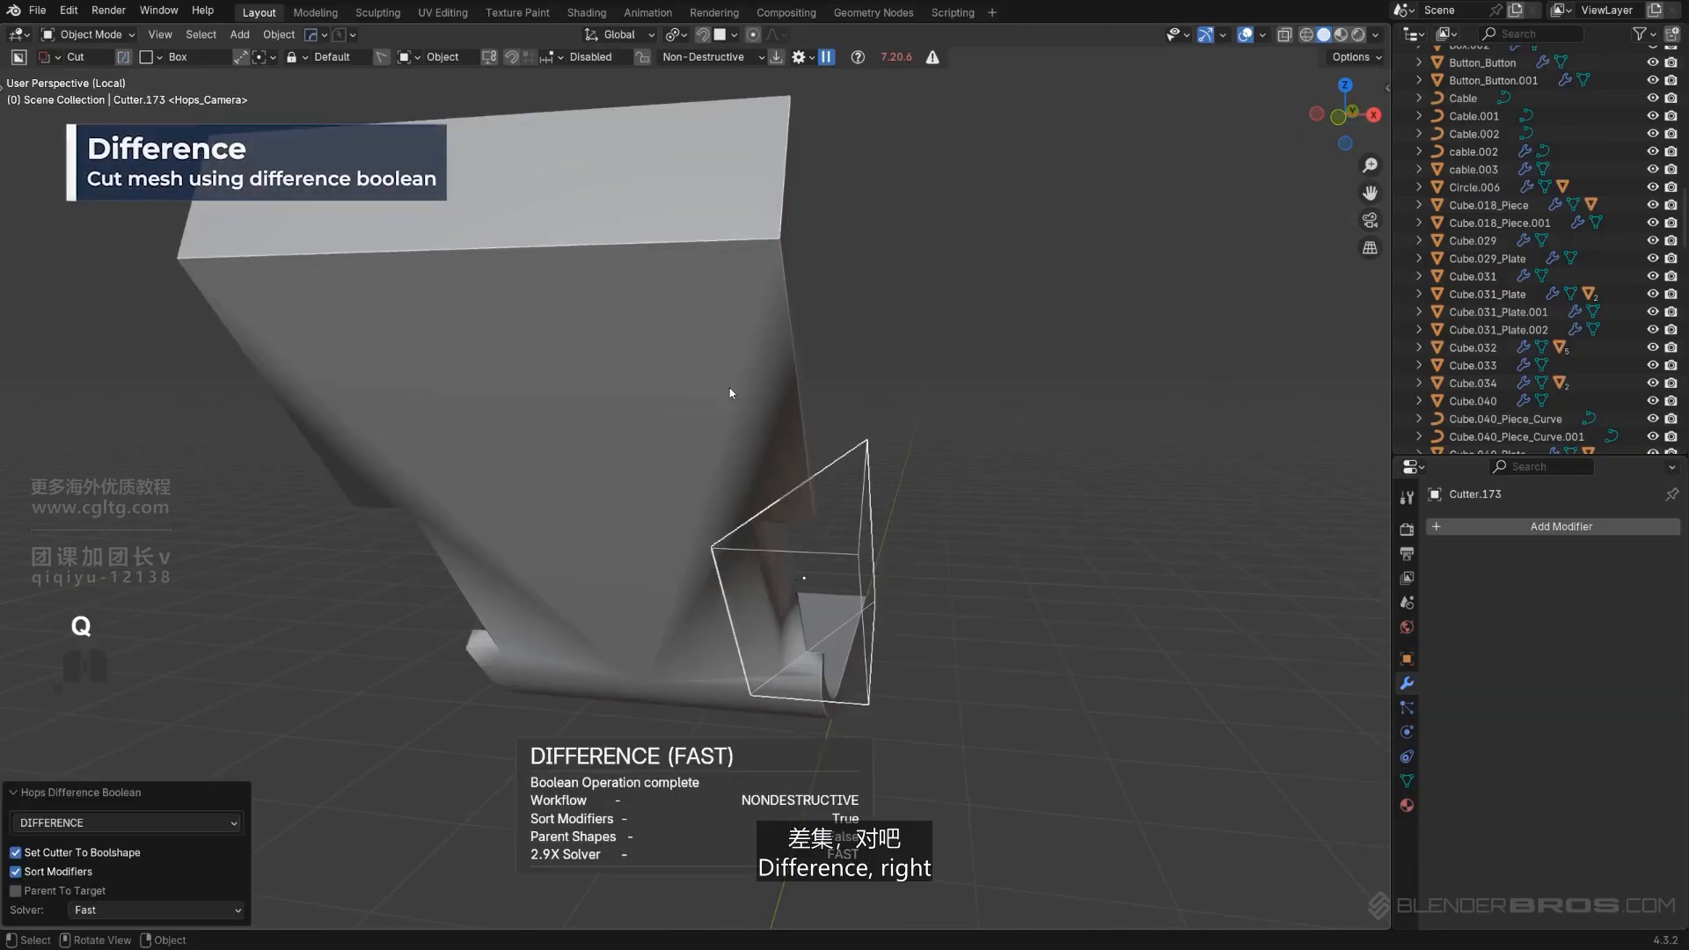
Add a bevel to the notched plate and sharpen it with weighted normals back in the full vehicle view.
click(742, 448)
key(q)
click(732, 457)
click(732, 457)
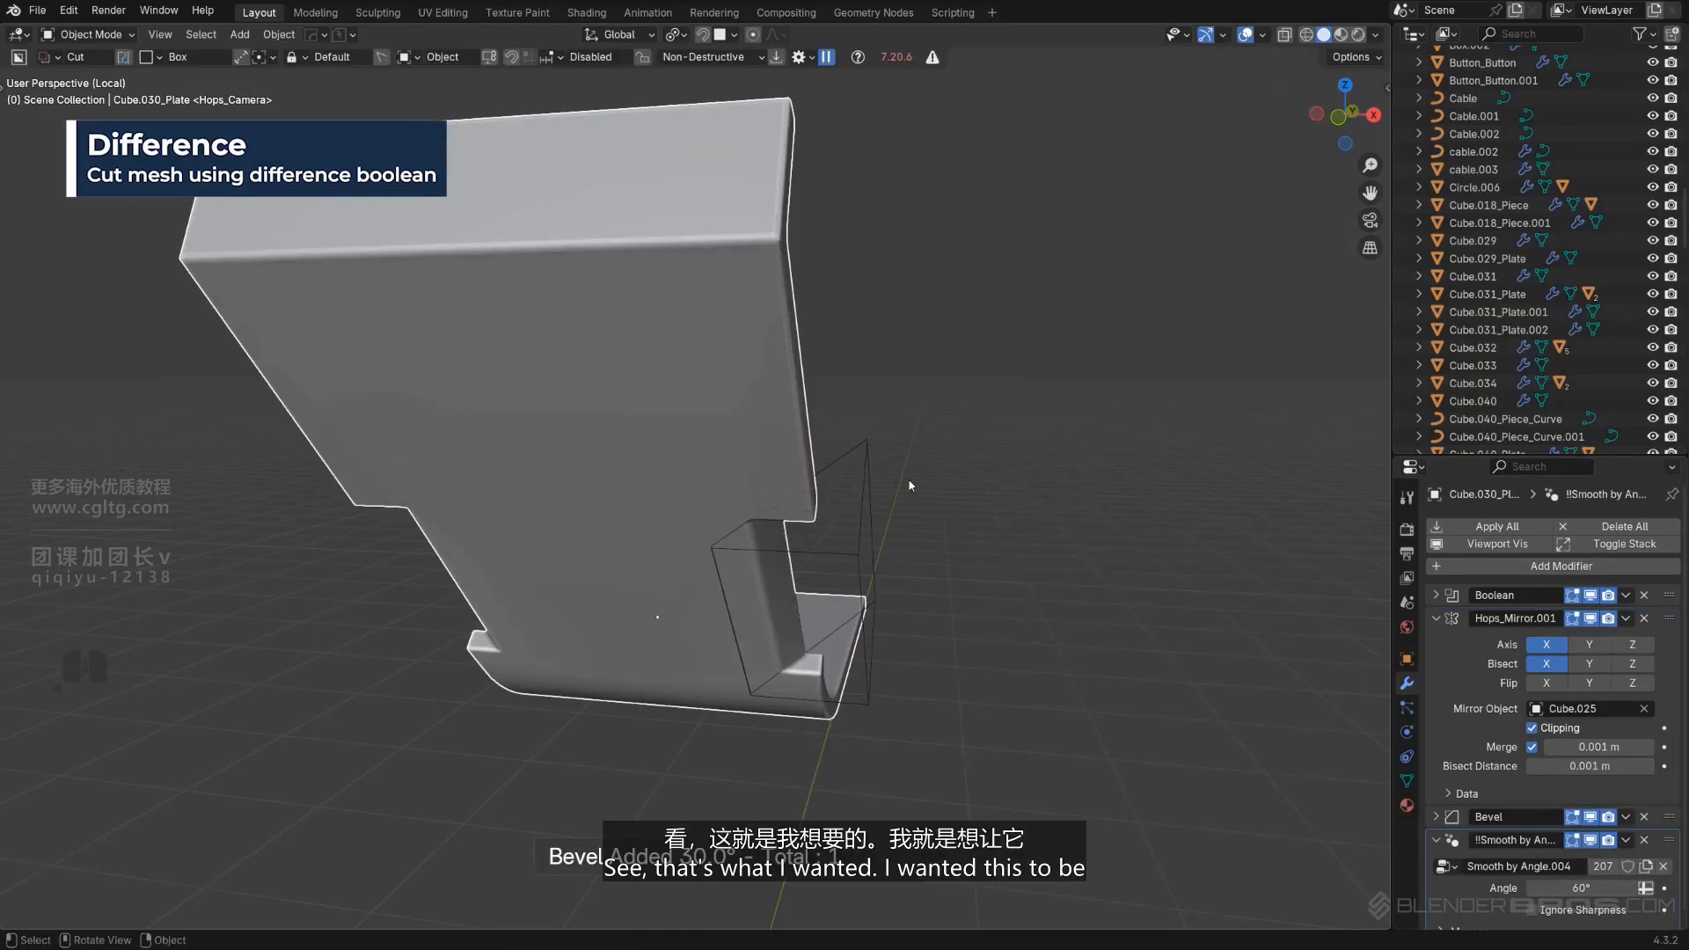
key(slash)
key(slash)
key(slash)
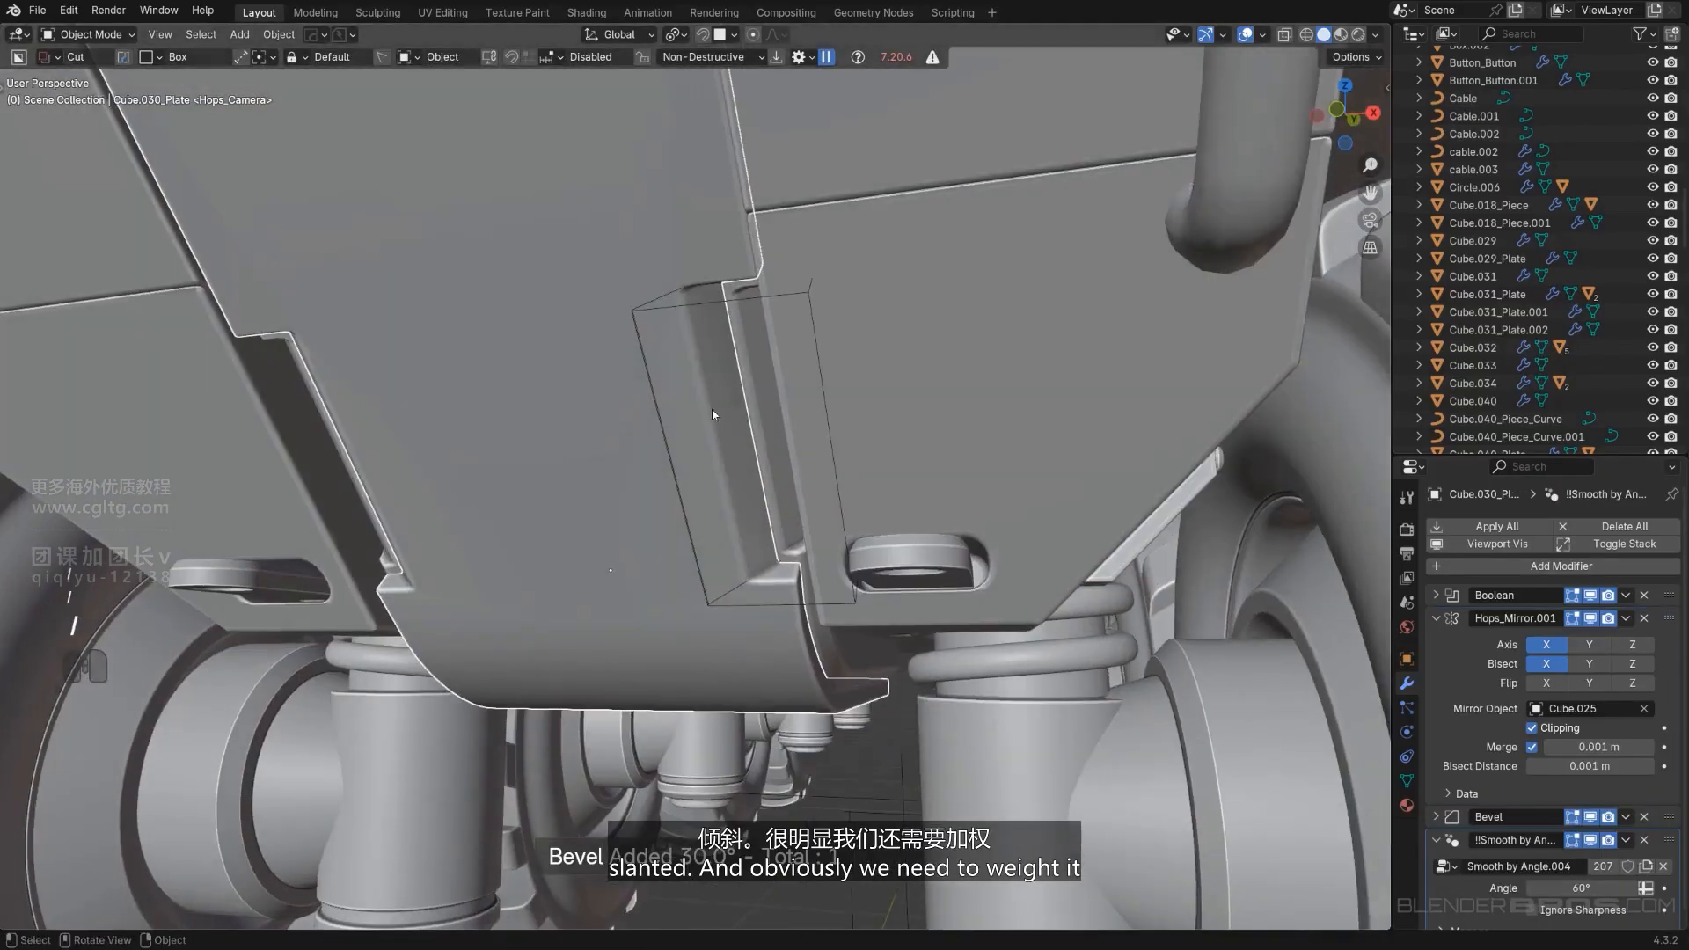
key(q)
click(683, 413)
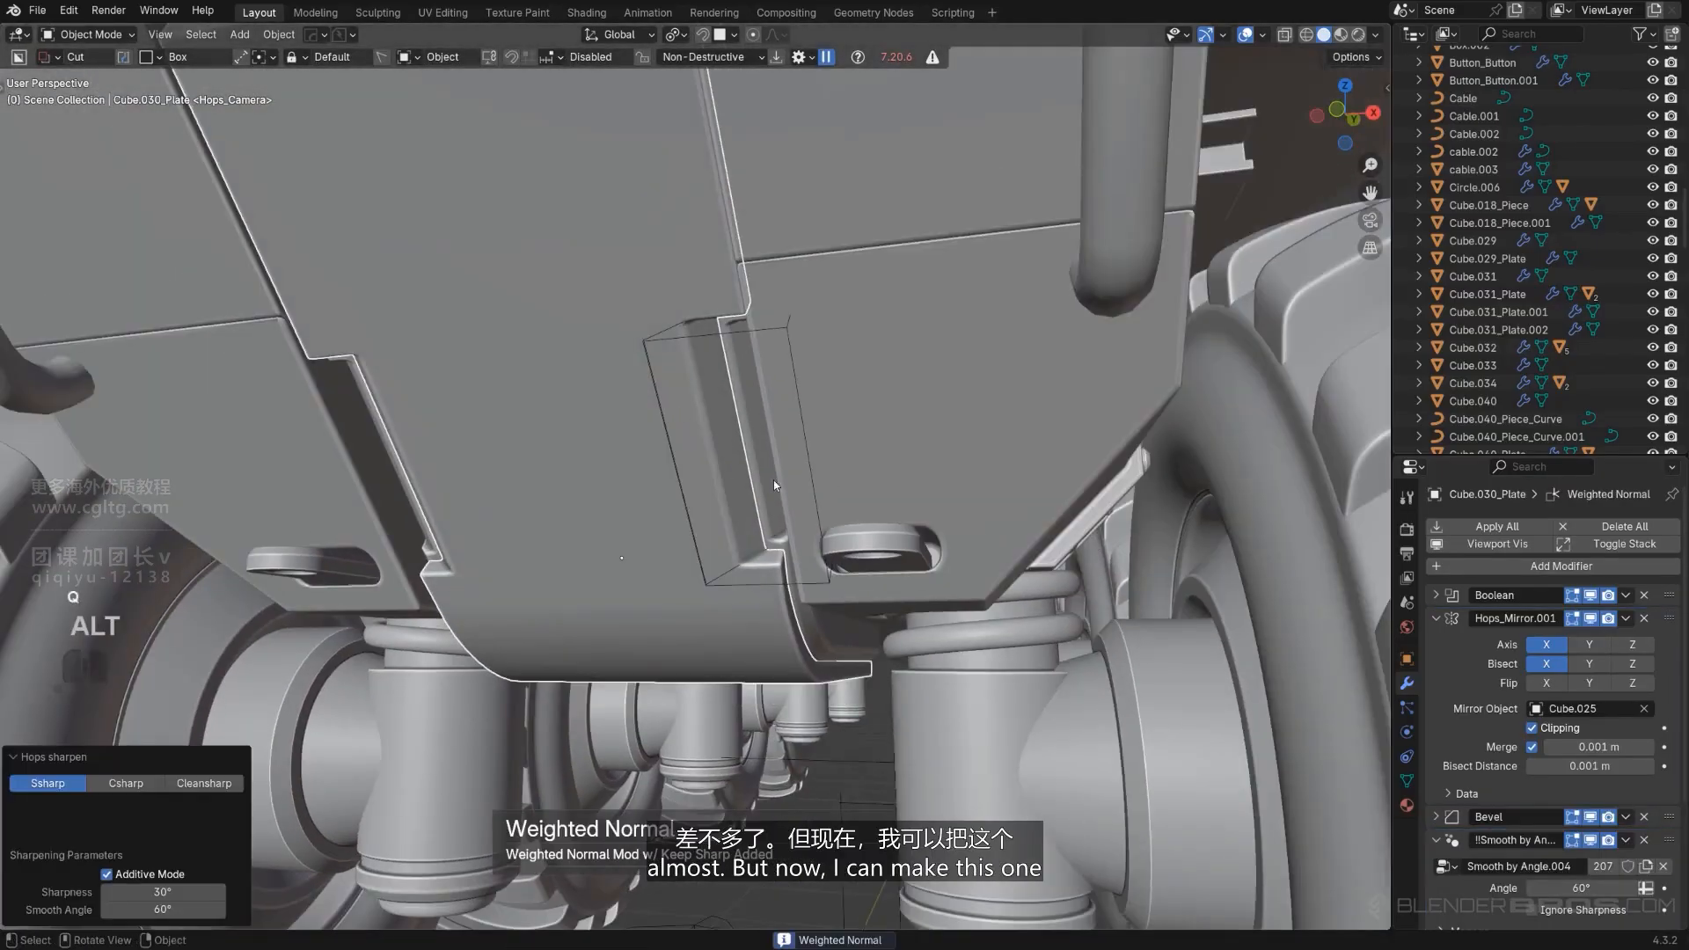
Try to enlarge the original cutter around the central plate's side notch.
click(808, 583)
key(s)
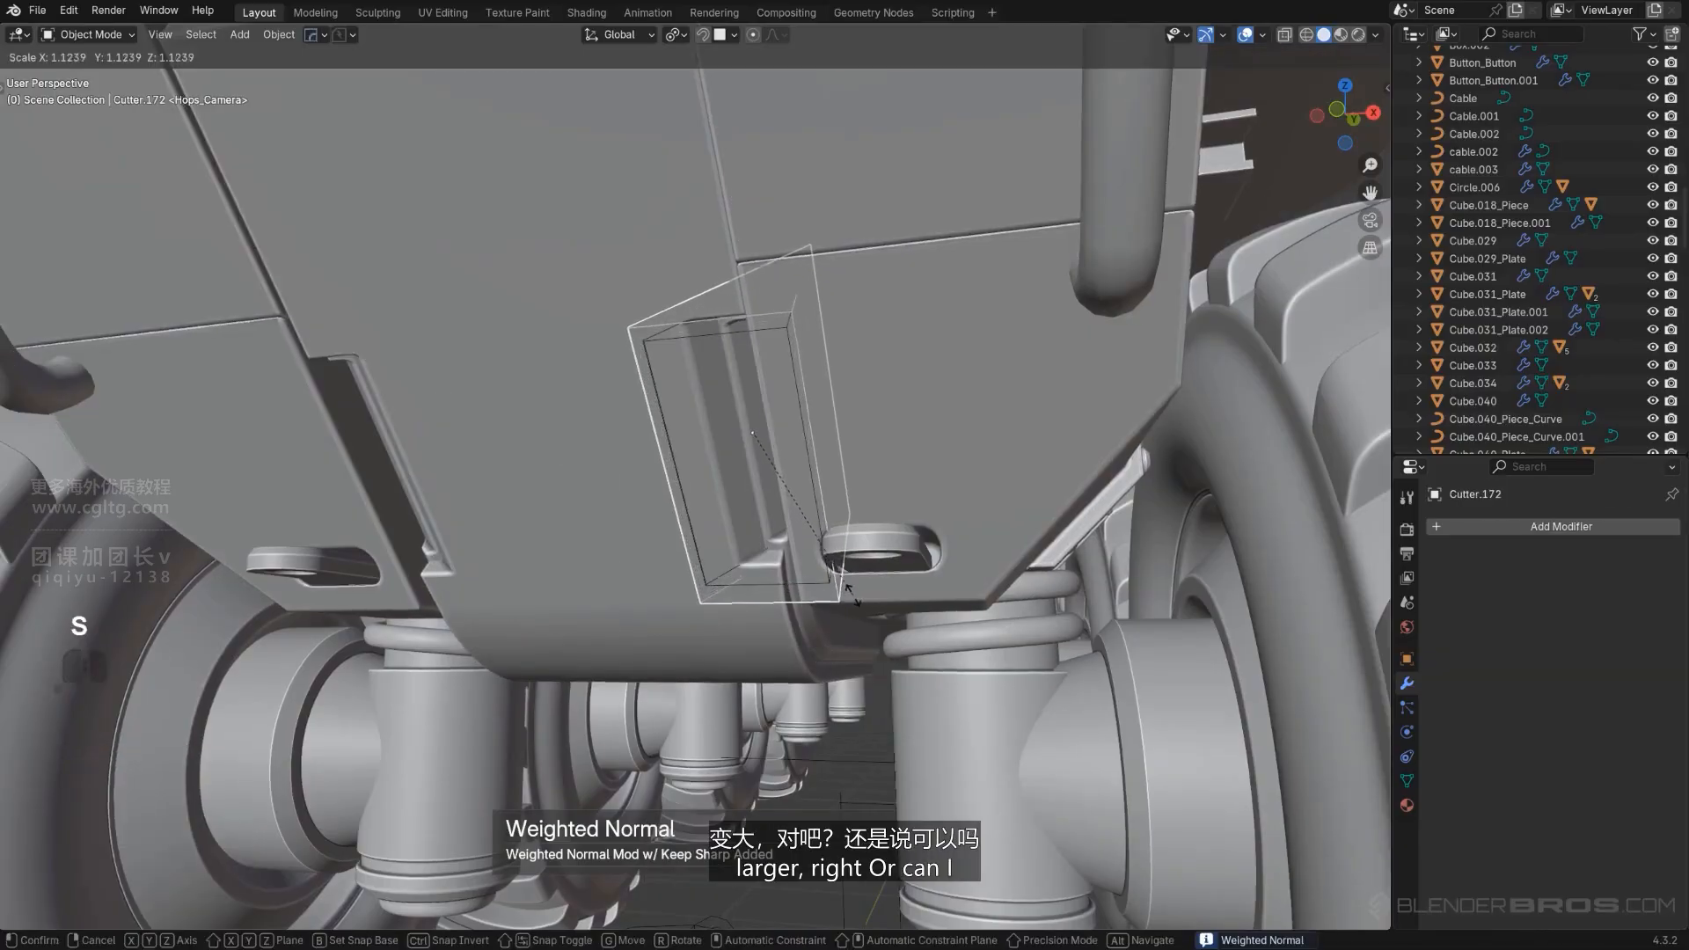
click(790, 528)
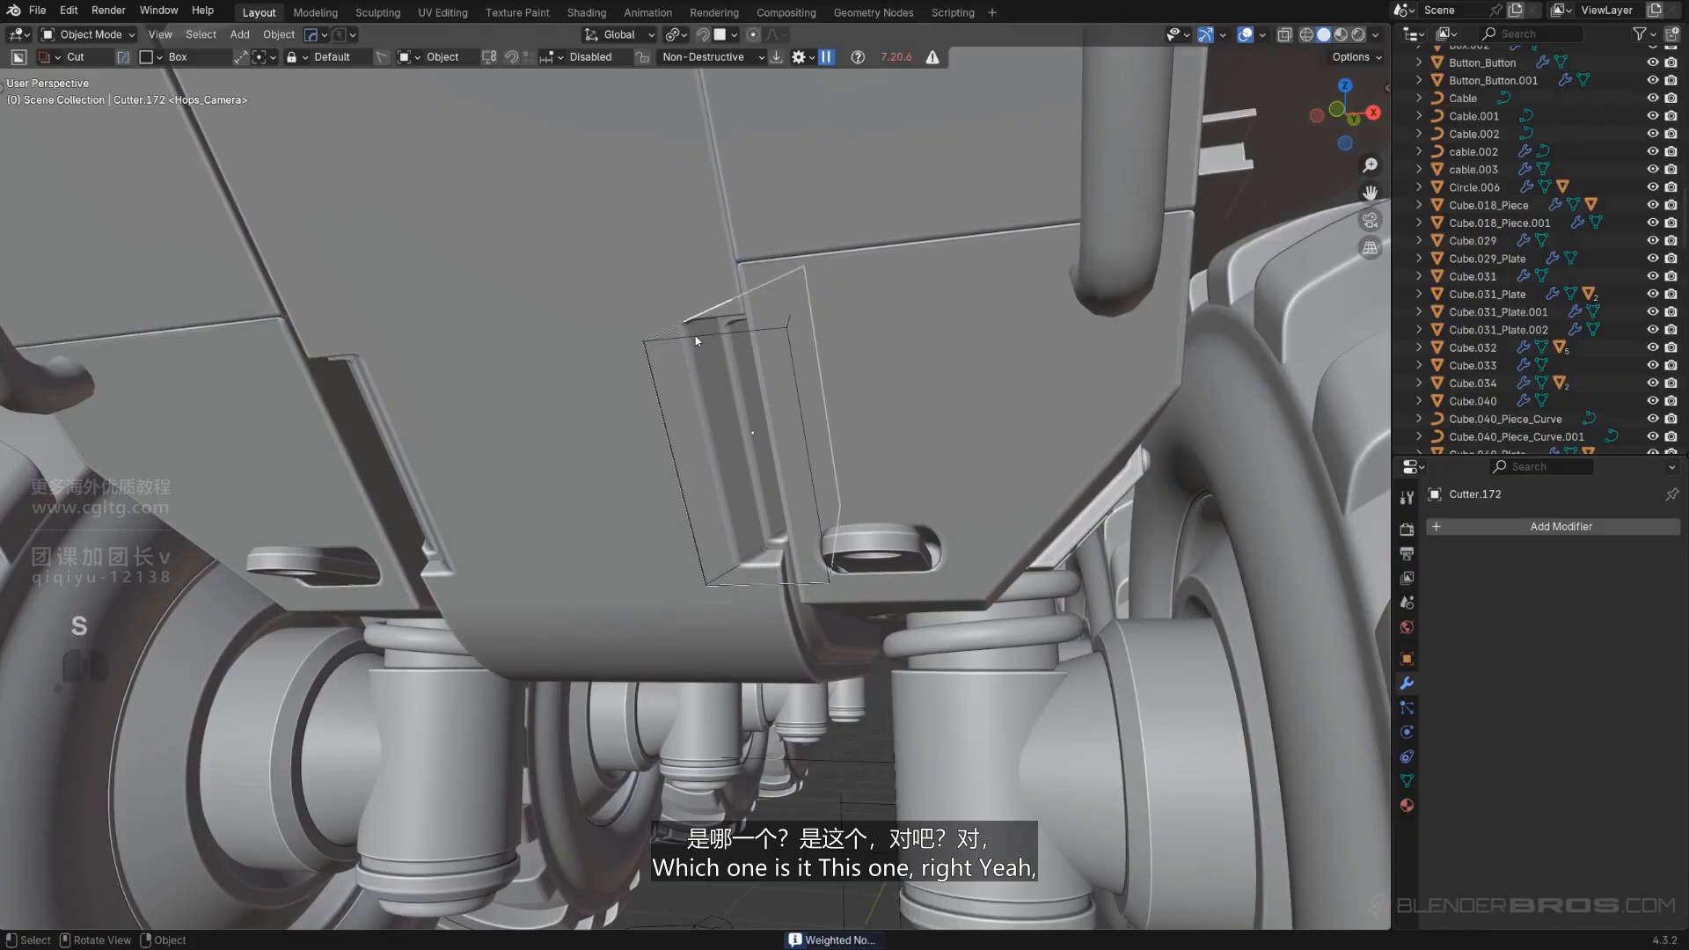
Duplicate the cutter at the central plate's side notch in place and scale the duplicate up to about 1.1.
key(shift+d)
key(s)
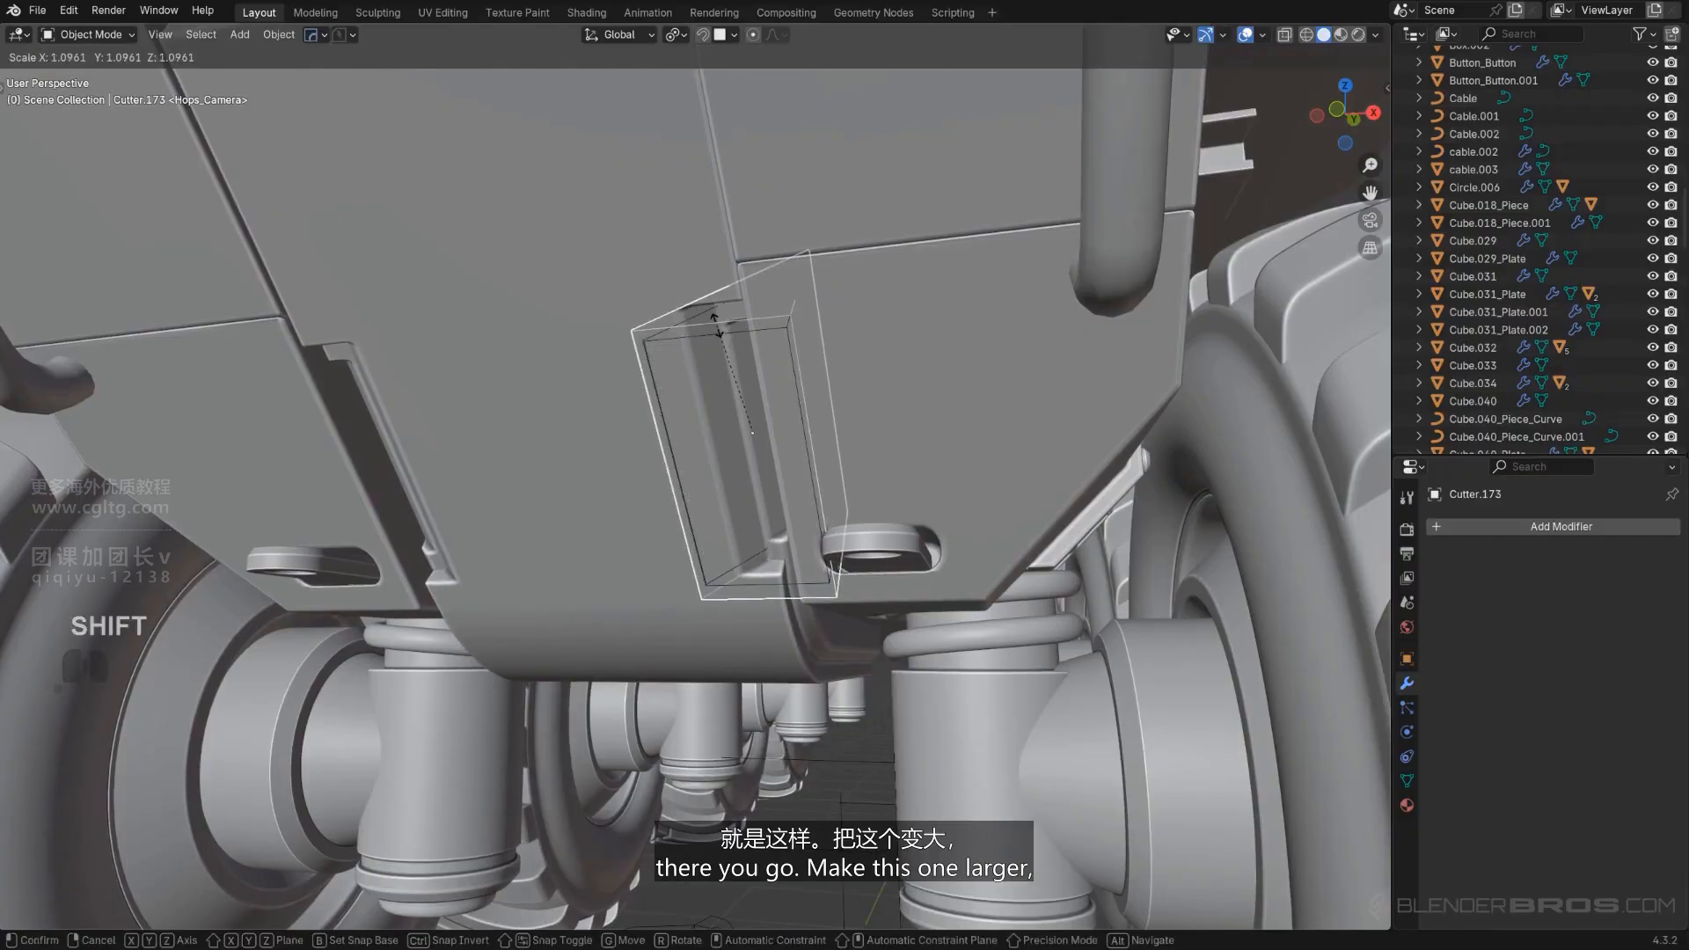
click(717, 324)
middle_drag(717, 324, 802, 415)
key(shift+2)
scroll(782, 392, down, 5)
scroll(743, 527, up, 4)
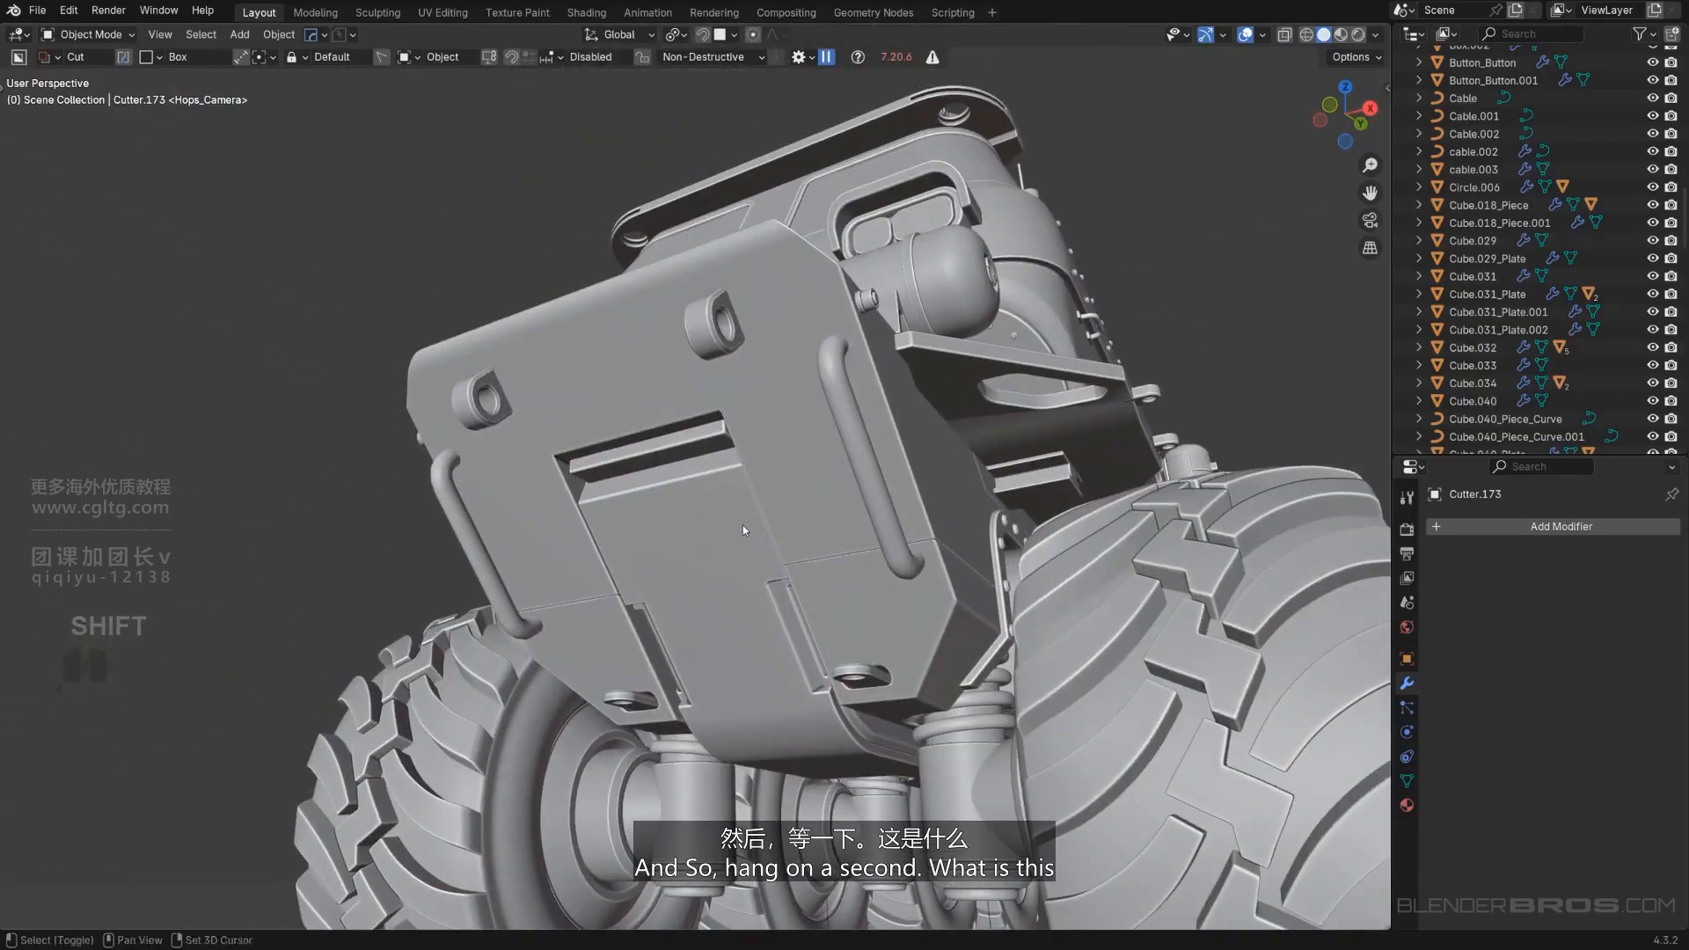
Try to move the central plate away from the front plate's recess.
click(726, 496)
scroll(741, 491, up, 2)
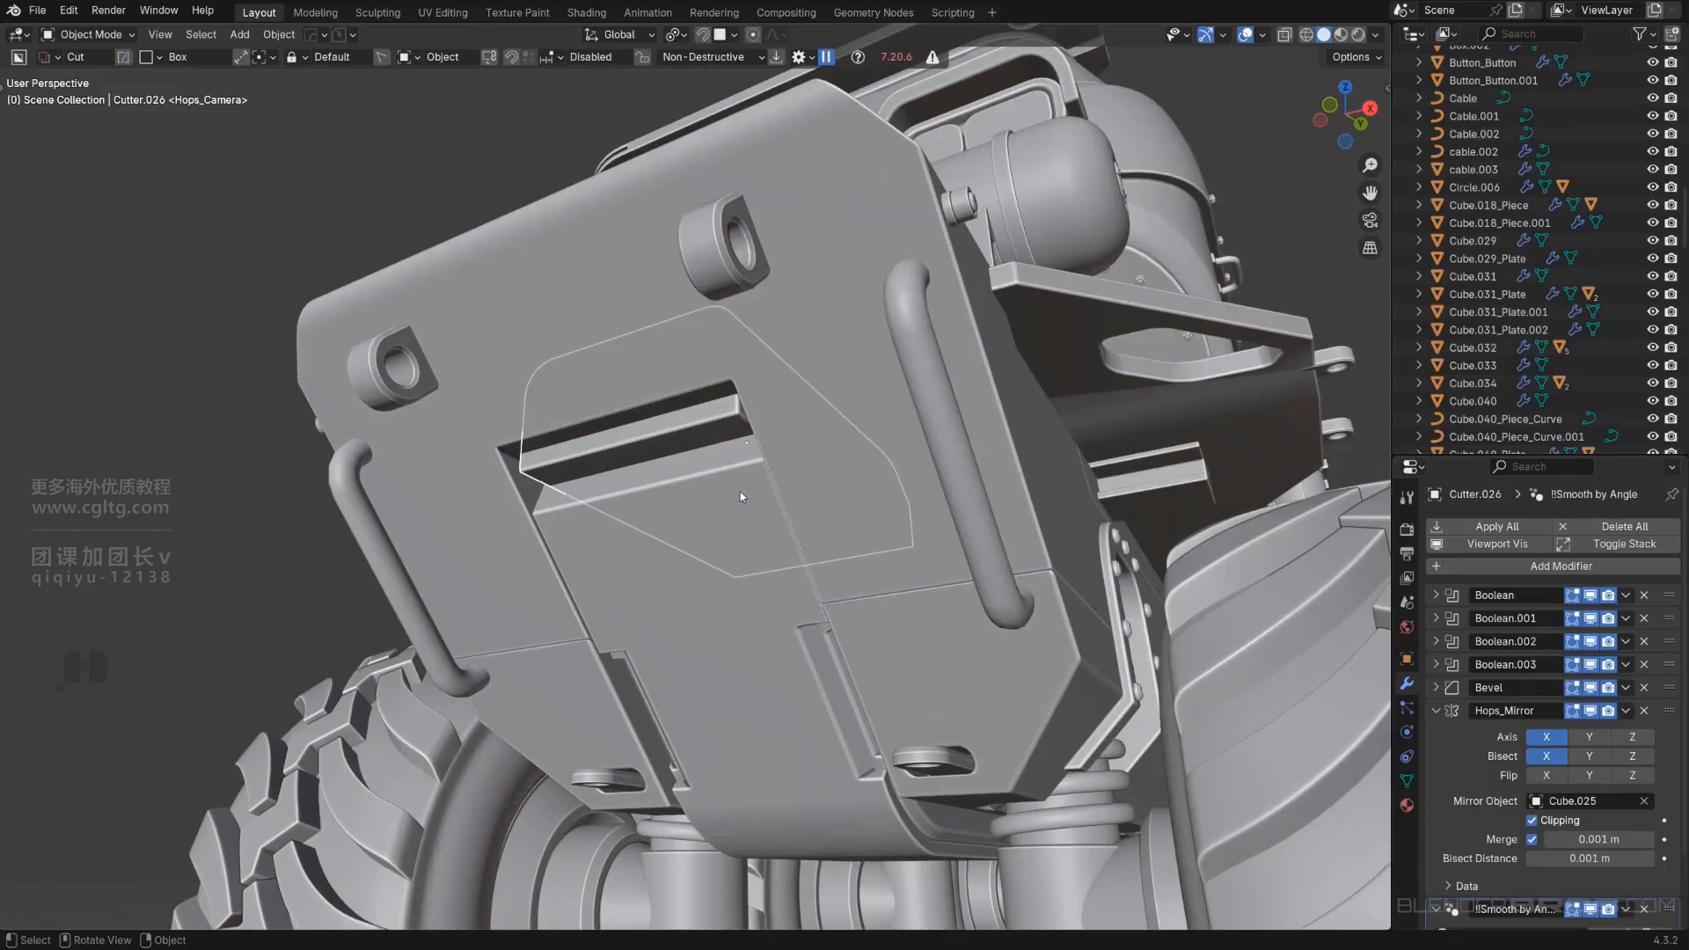
click(728, 508)
key(f)
middle_drag(729, 508, 816, 583)
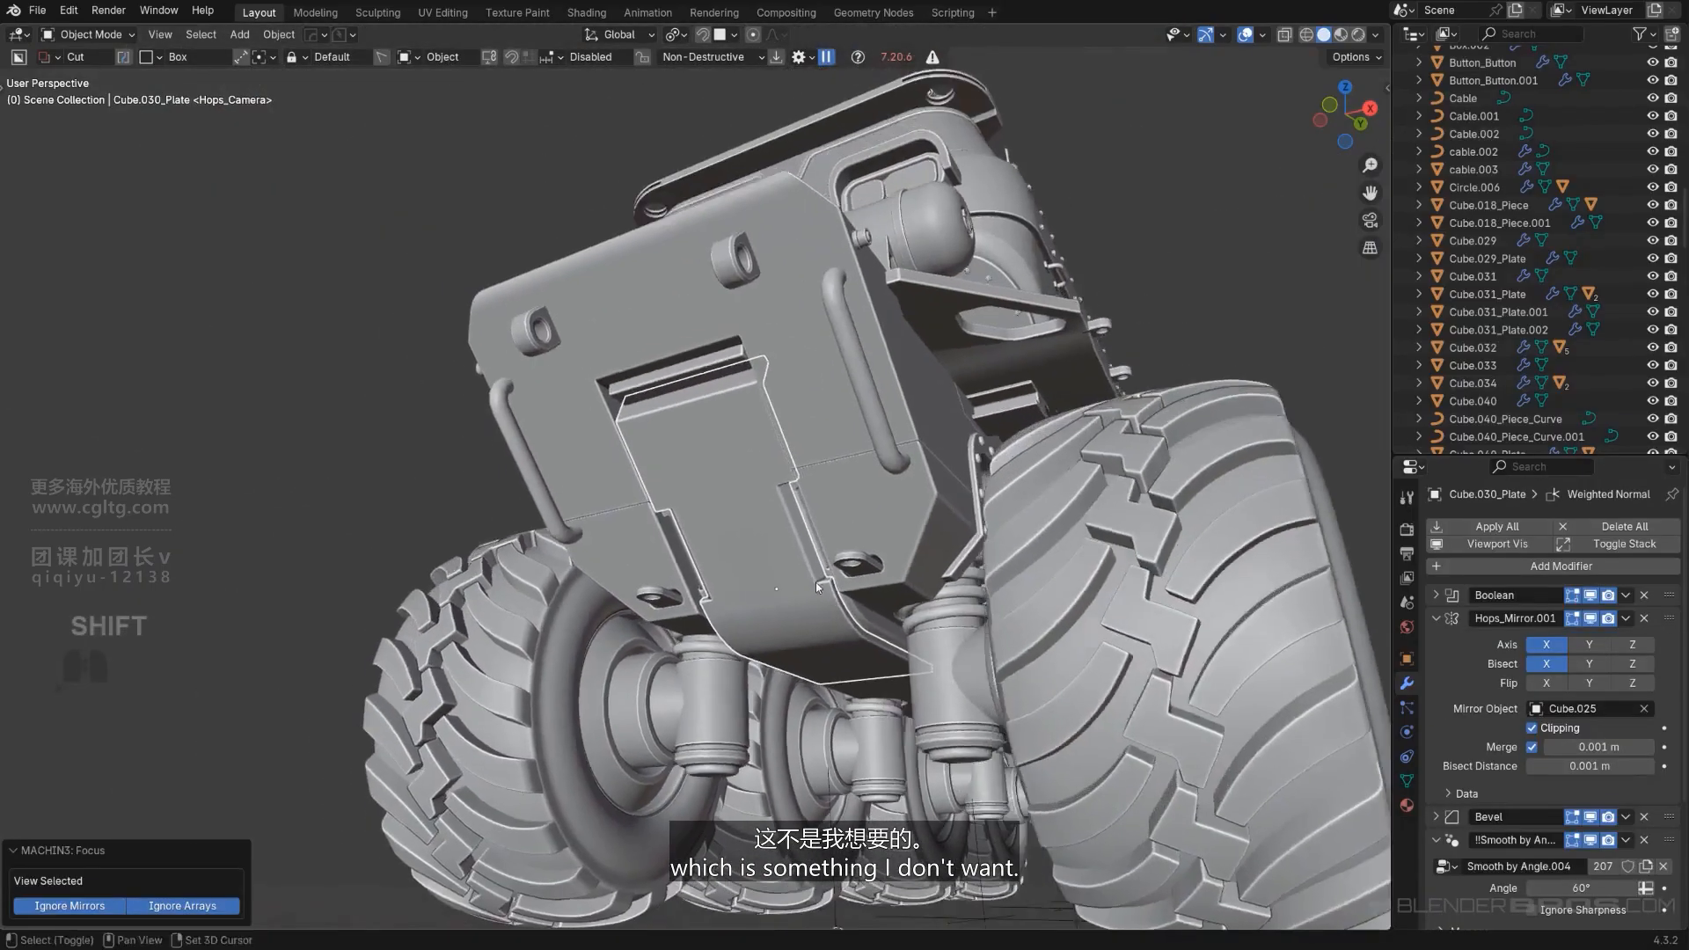
scroll(764, 511, up, 3)
key(g)
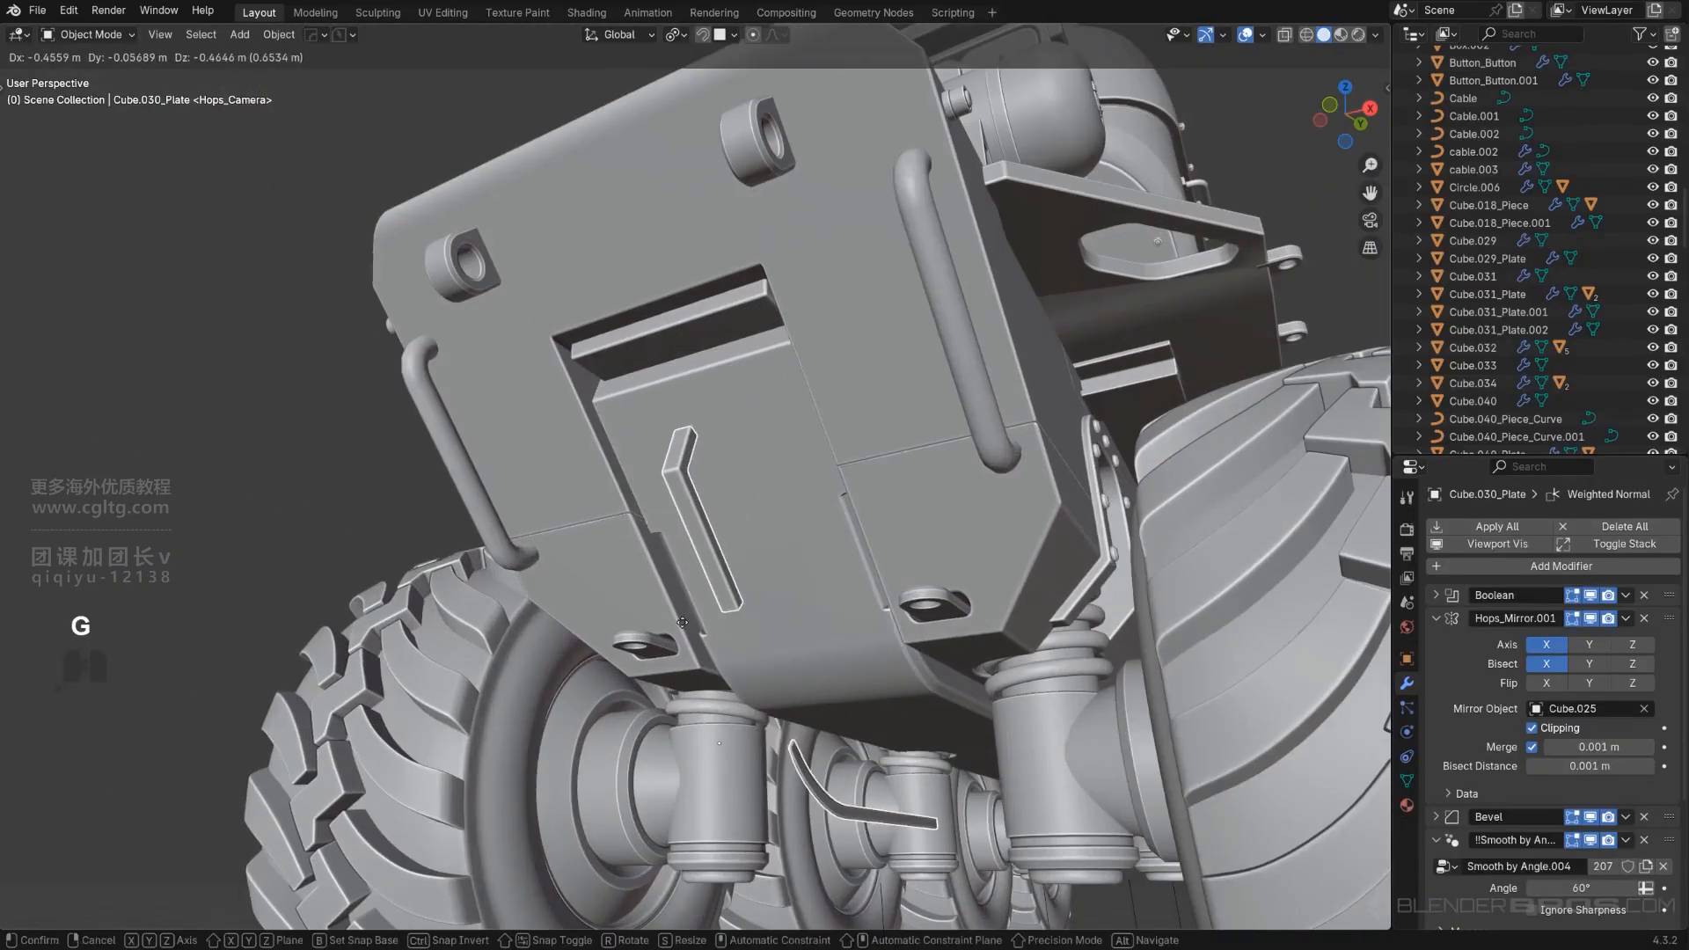
click(757, 407)
Cut the front plate around its central recess with an N-gon cutter drawn in the right orthographic view.
click(727, 311)
middle_drag(727, 311, 699, 389)
key(KP_5)
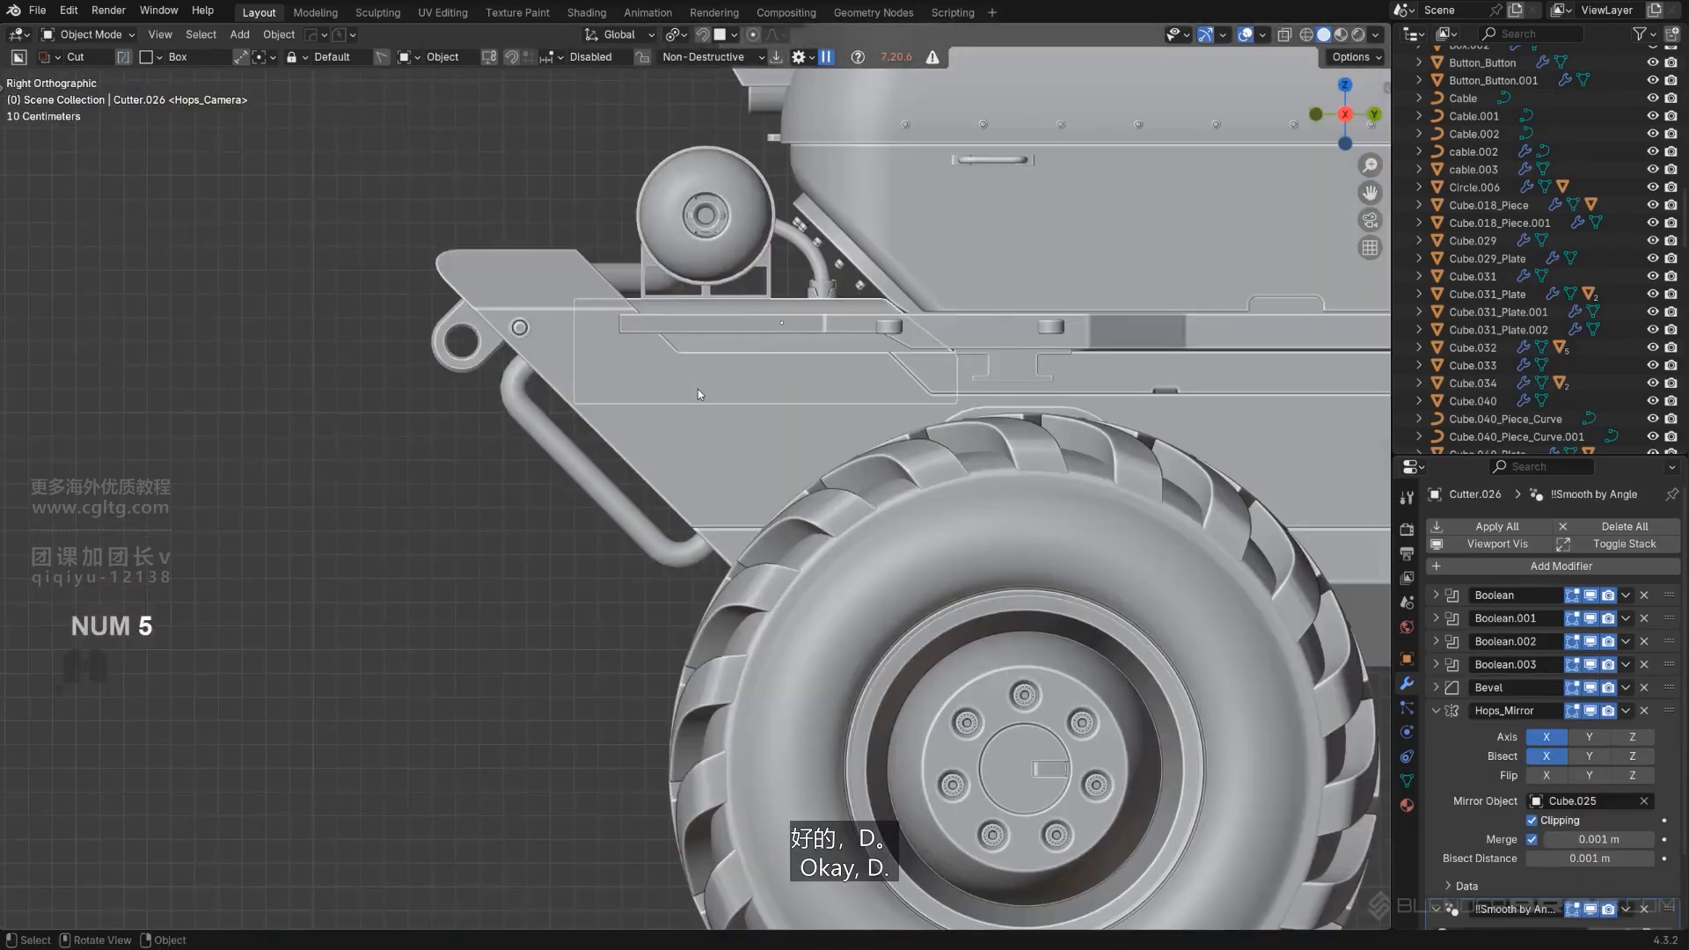
key(d)
click(693, 423)
drag(567, 343, 677, 454)
click(487, 503)
key(space)
middle_drag(483, 478, 753, 343)
Select the notched central plate and isolate it in local view to check its thickness.
key(KP_5)
click(740, 383)
key(KP_5)
scroll(751, 344, up, 5)
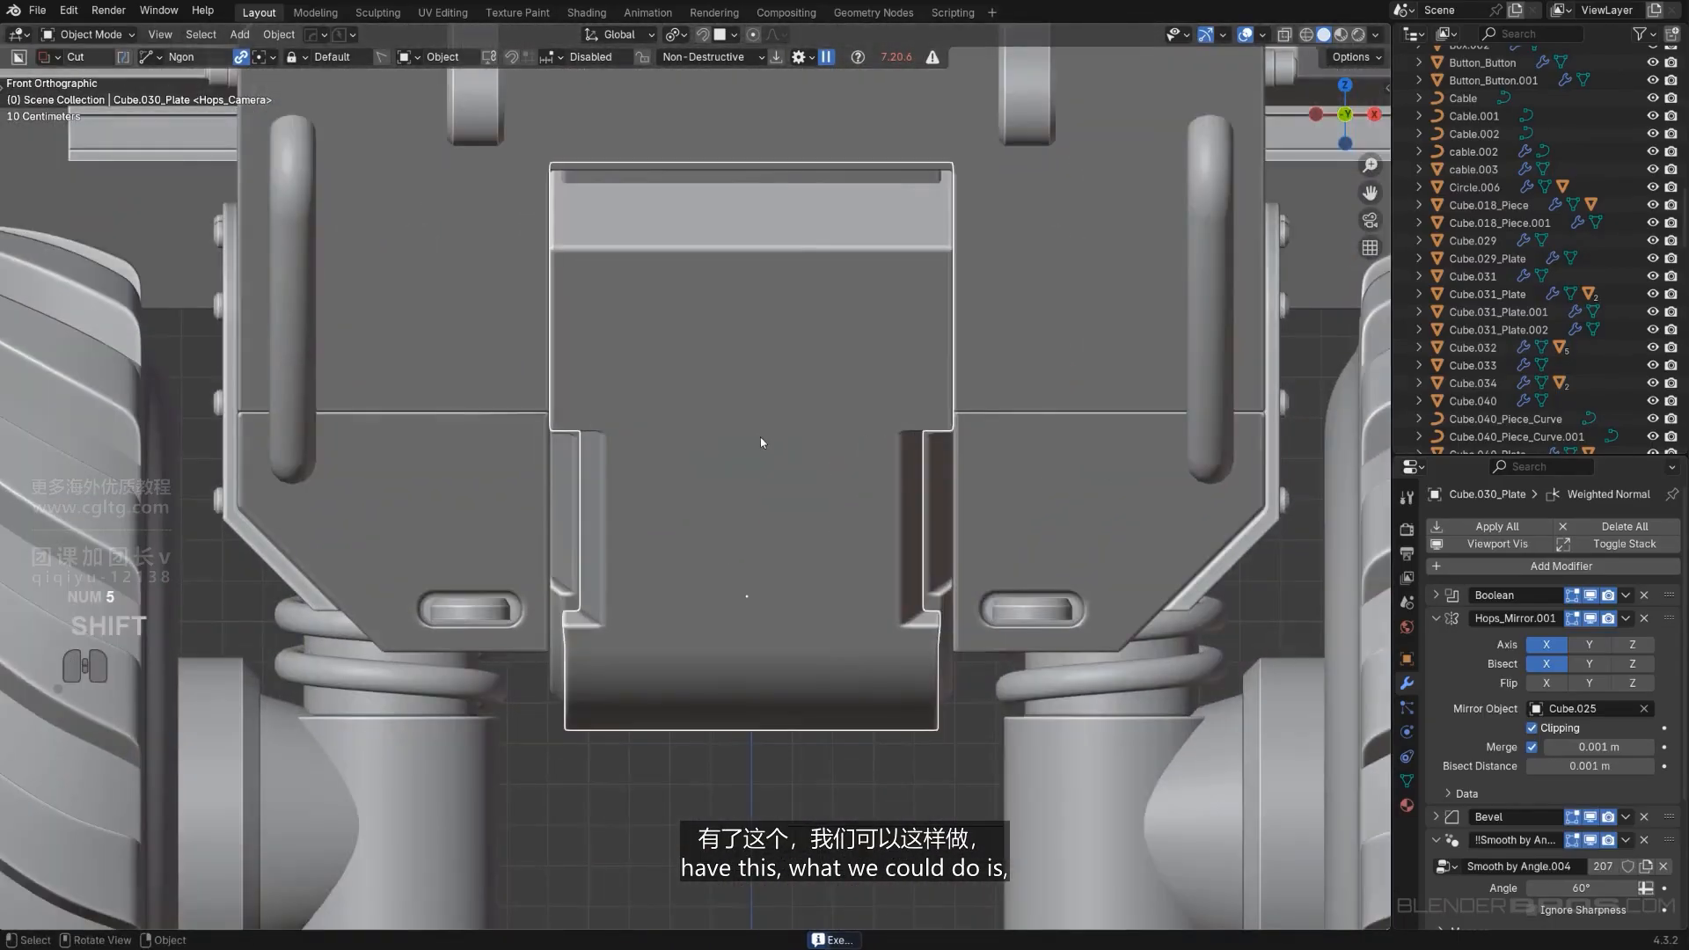
key(d)
key(KP_5)
middle_drag(927, 342, 636, 461)
key(KP_Divide)
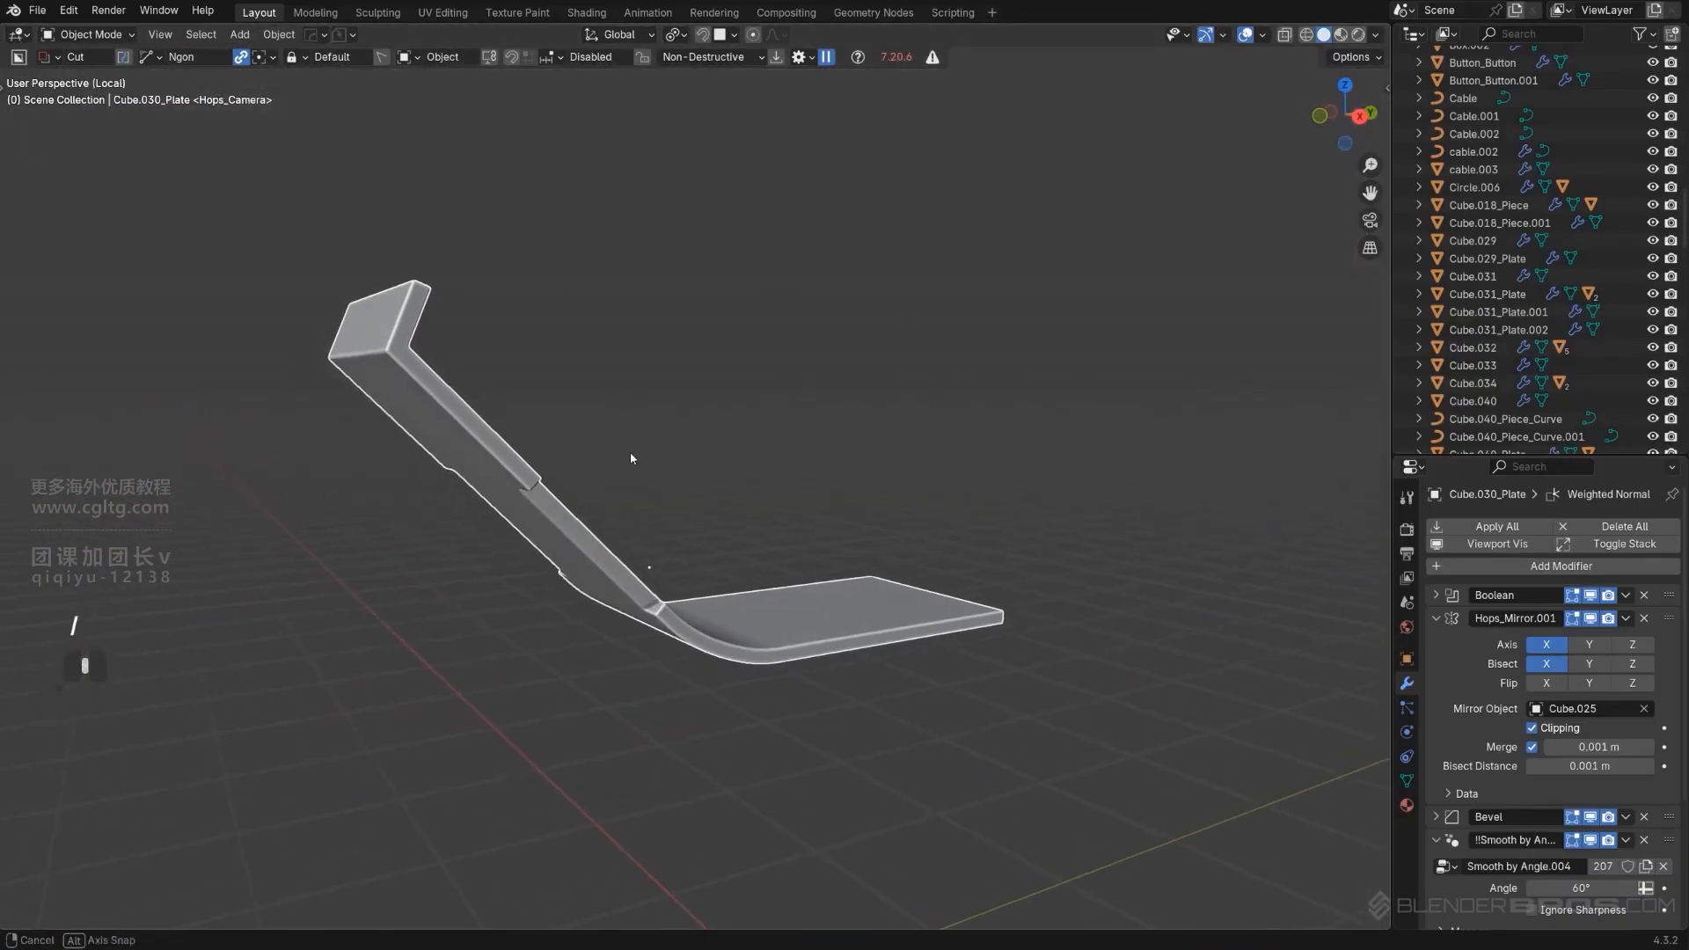
scroll(1646, 732, down, 5)
scroll(1637, 743, up, 5)
middle_drag(744, 584, 773, 594)
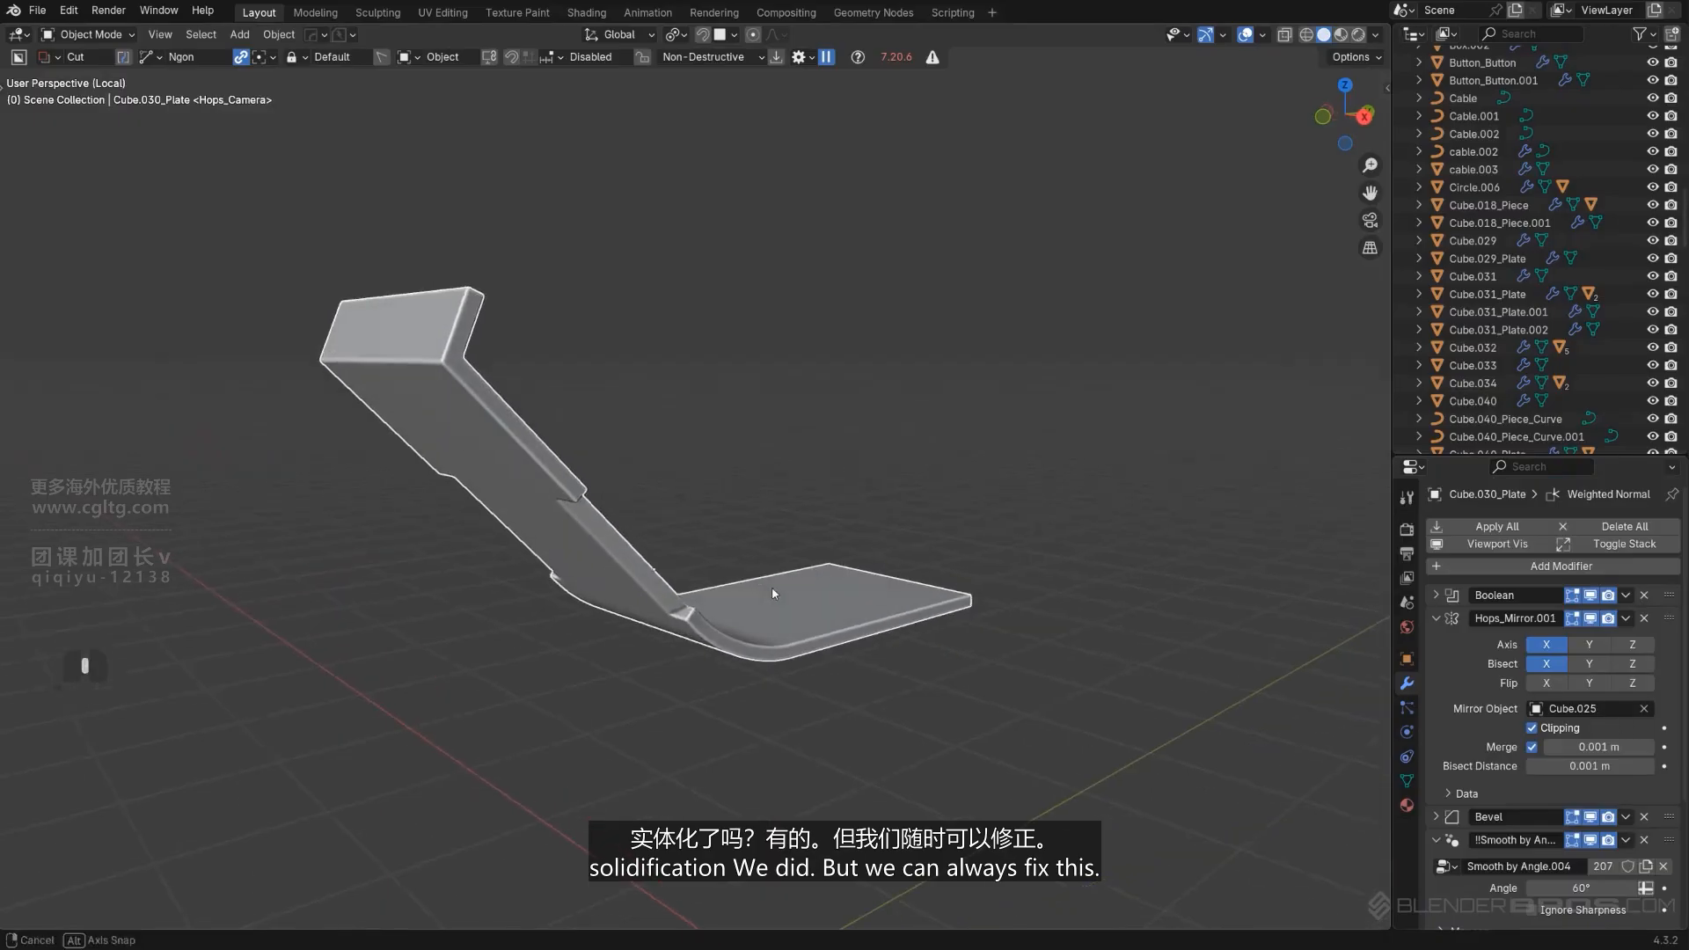
Select all faces along one side of the bent plate and offset them inward with Shrink/Fatten to adjust its thickness.
key(Tab)
click(425, 326)
shift+click(366, 329)
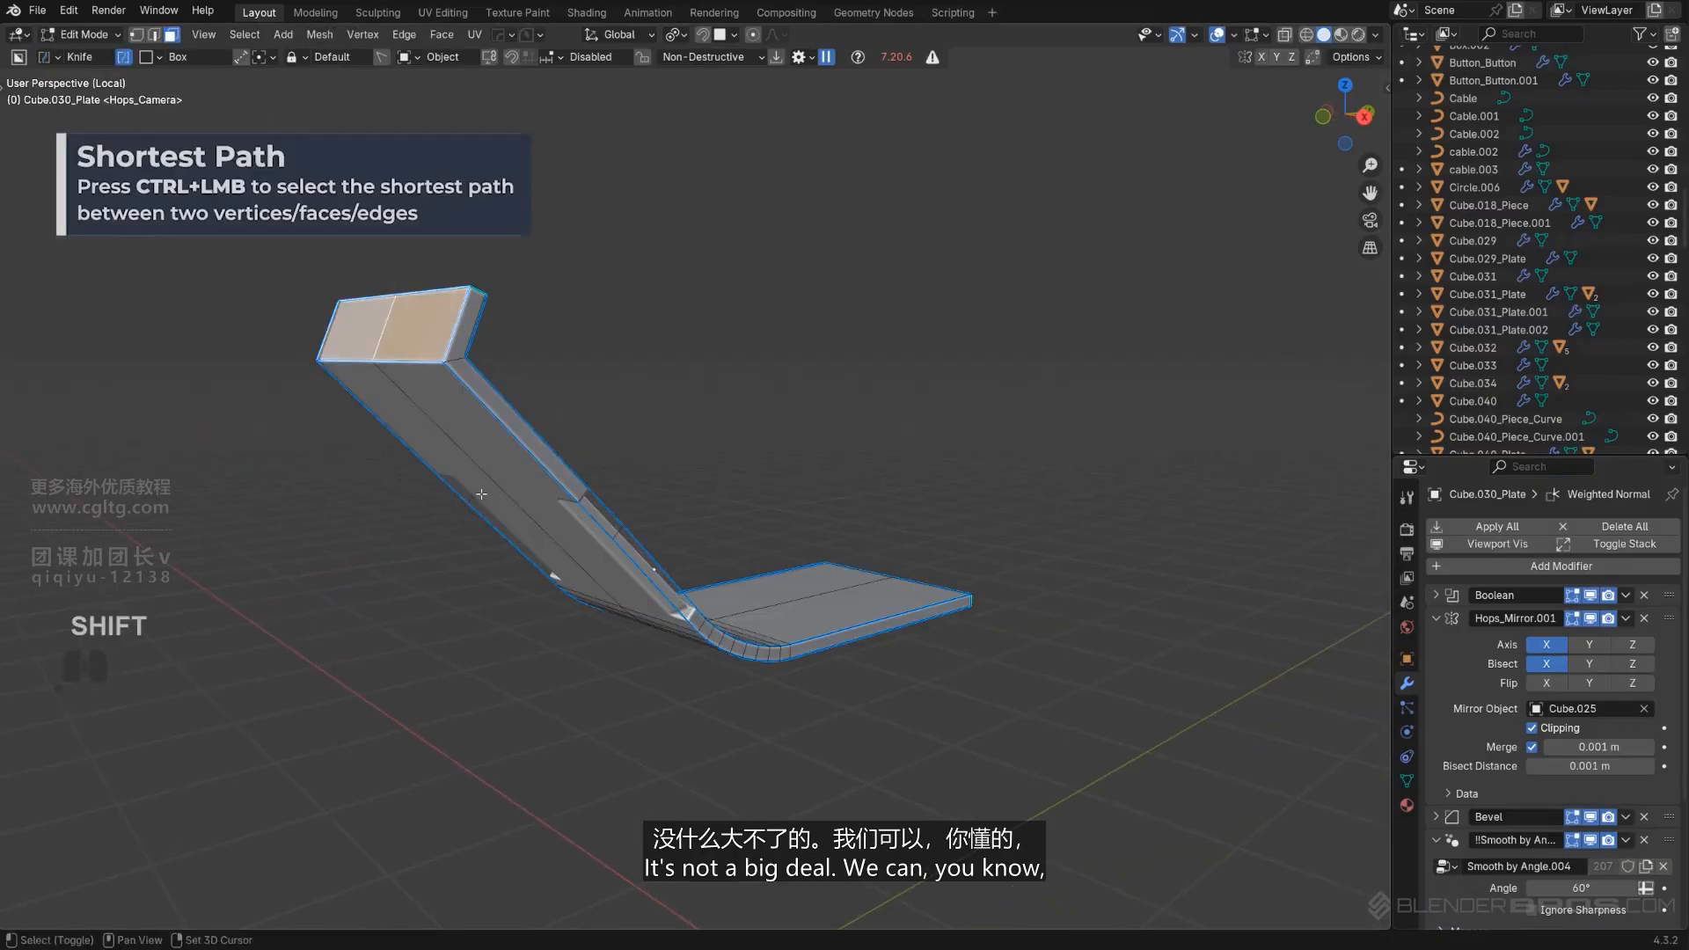
middle_drag(511, 586, 459, 464)
ctrl+click(525, 535)
ctrl+click(463, 529)
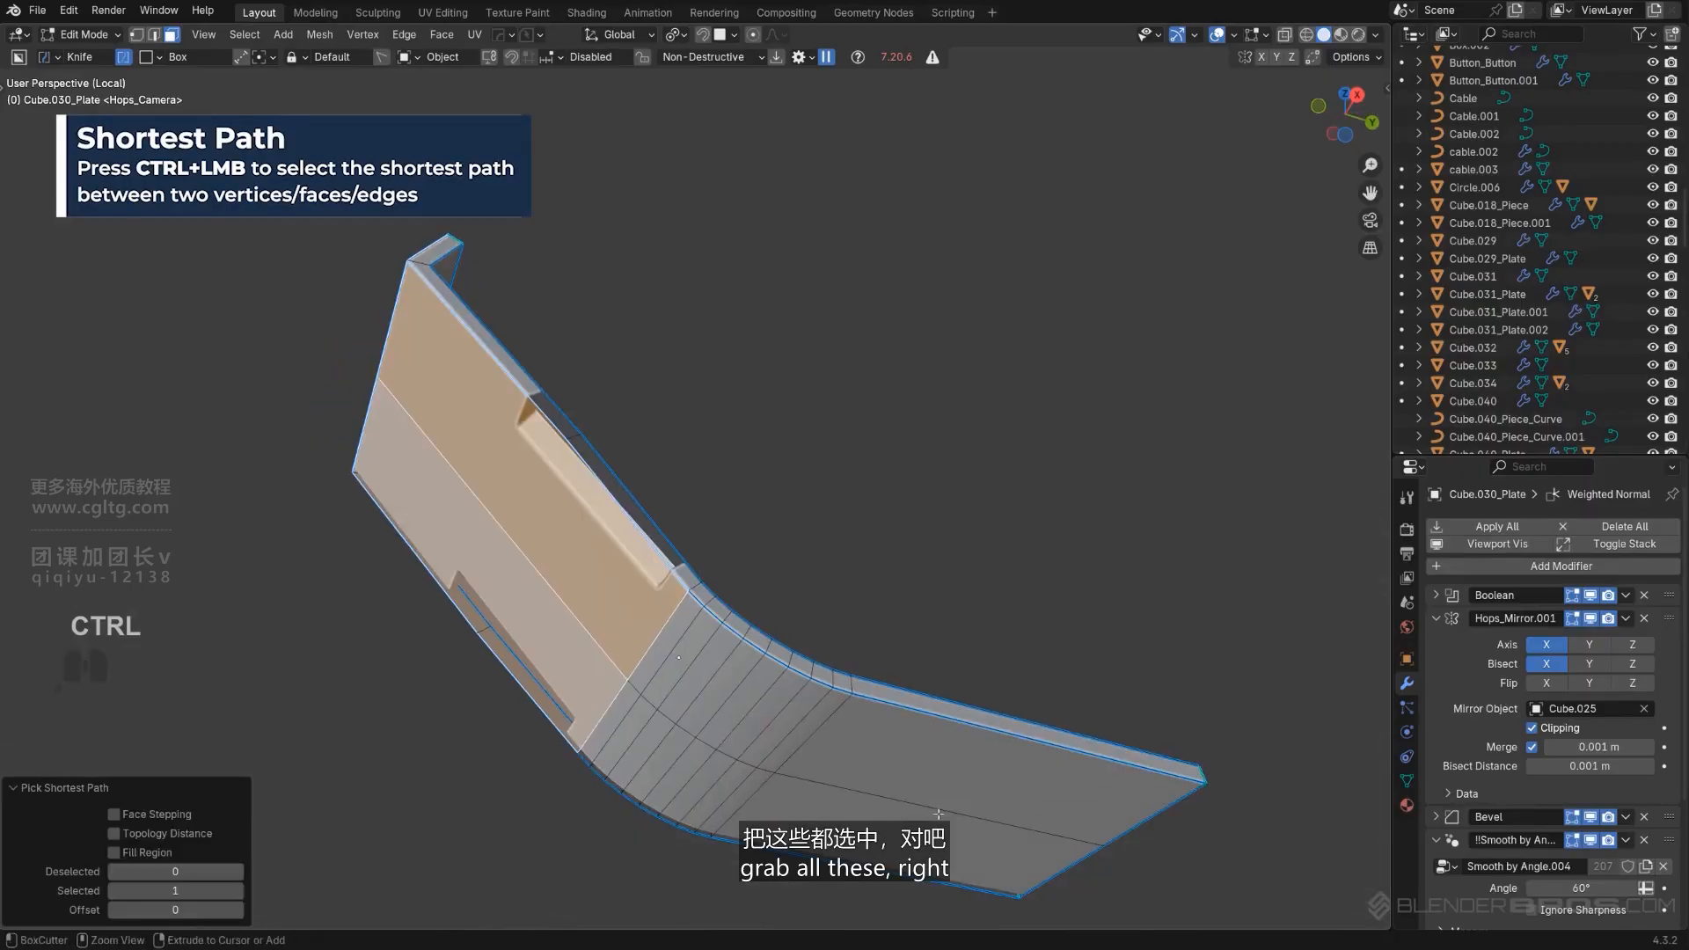
ctrl+click(919, 771)
ctrl+click(907, 852)
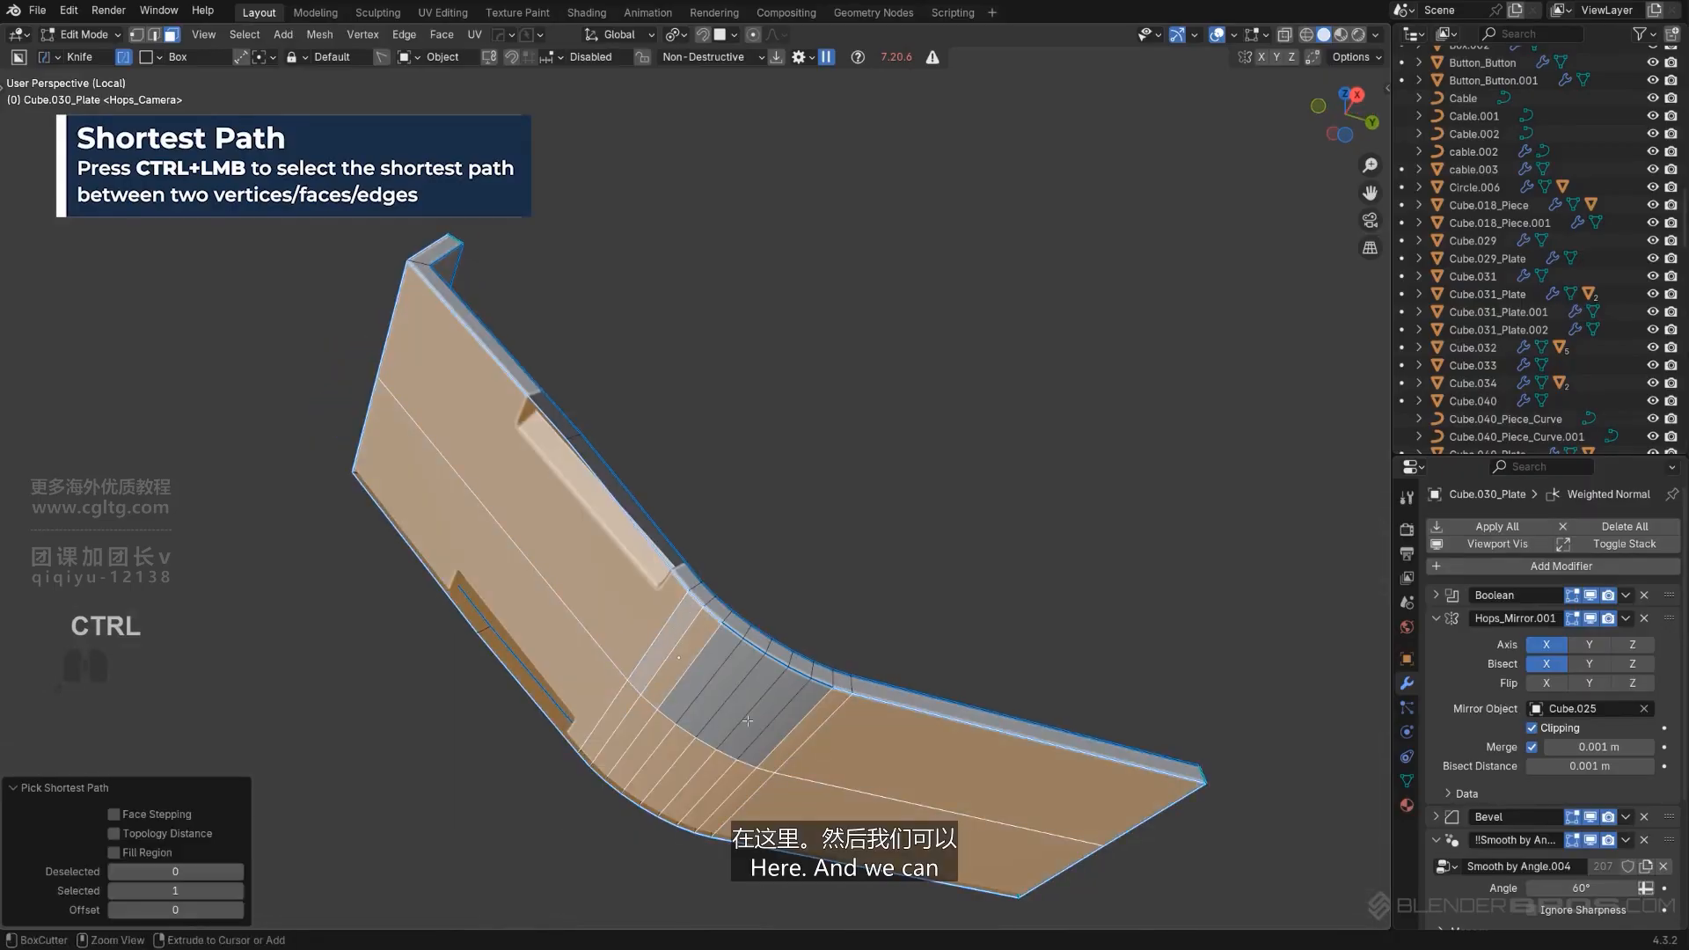
middle_drag(808, 727, 792, 739)
key(alt+s)
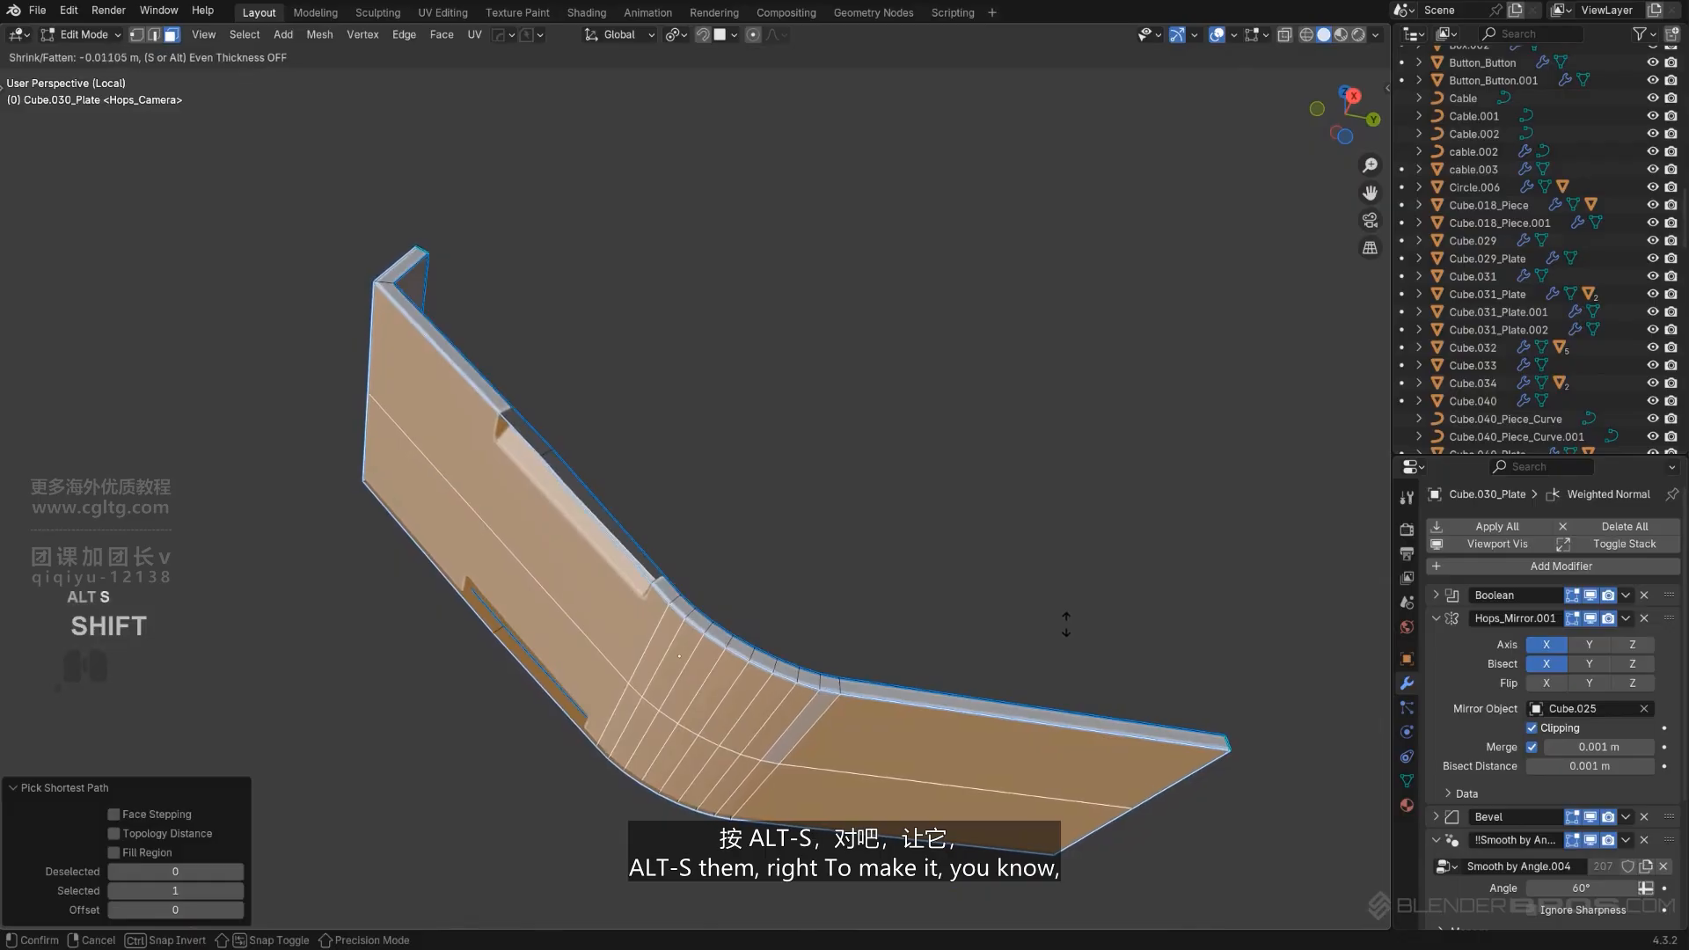
click(1079, 641)
key(Tab)
Select the inner and outer edges along the plate's upper bend in edge mode.
middle_drag(766, 304, 937, 383)
key(Tab)
click(489, 425)
middle_drag(770, 491, 495, 476)
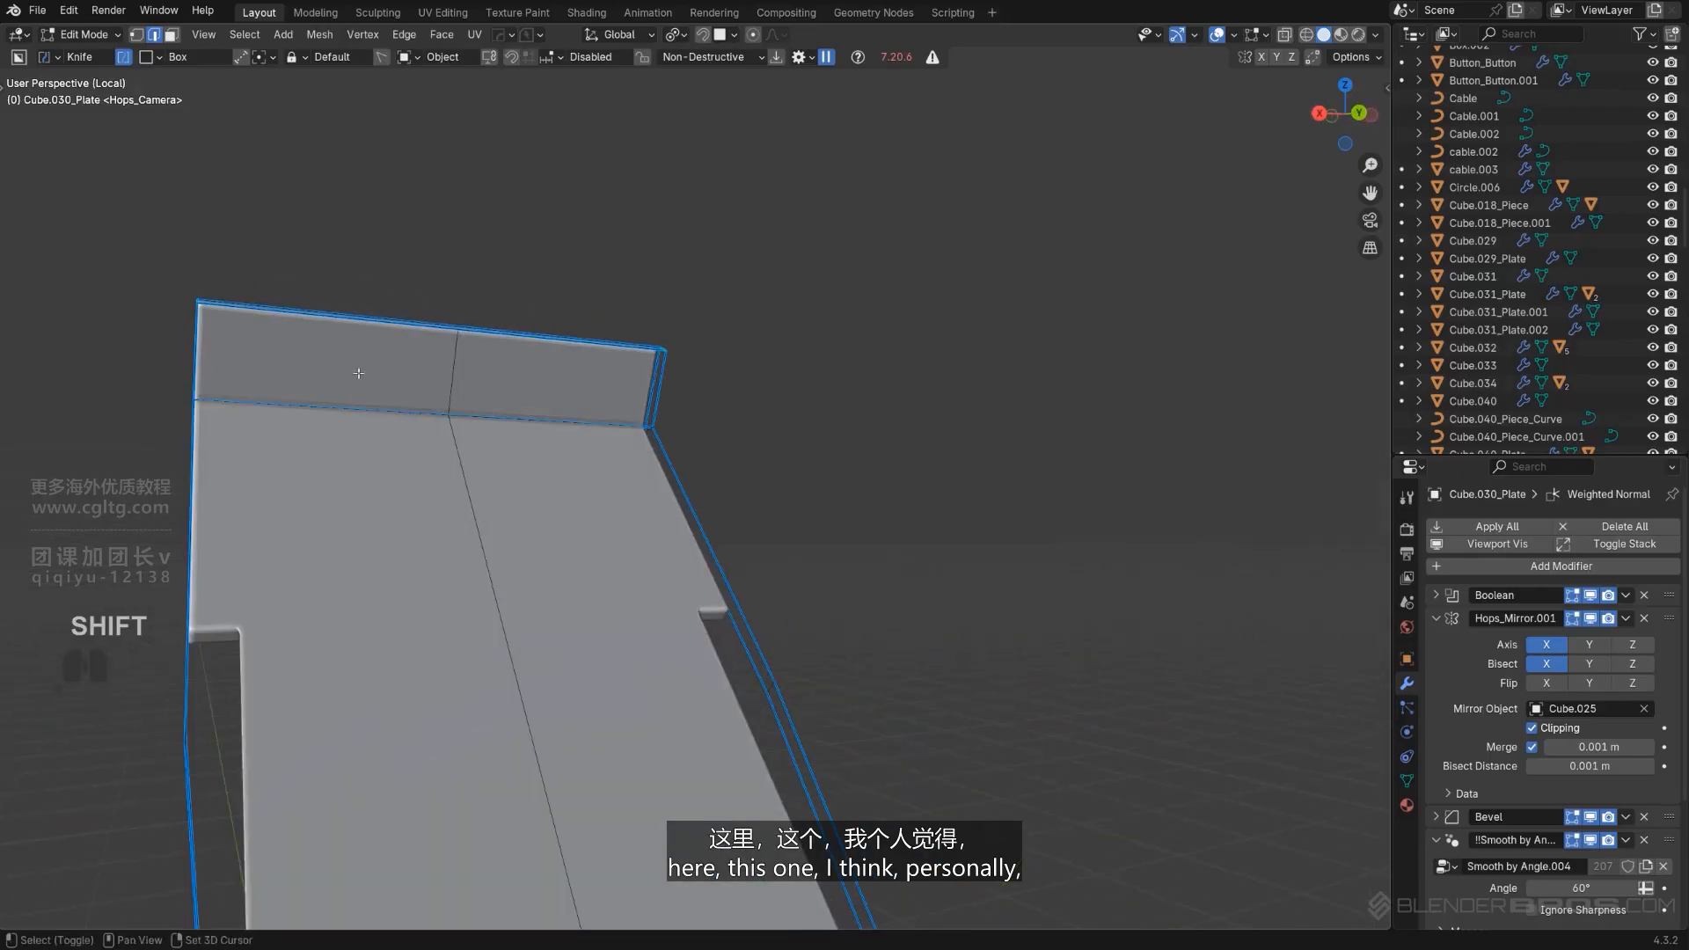
shift+click(519, 417)
middle_drag(520, 416, 743, 453)
scroll(739, 450, up, 4)
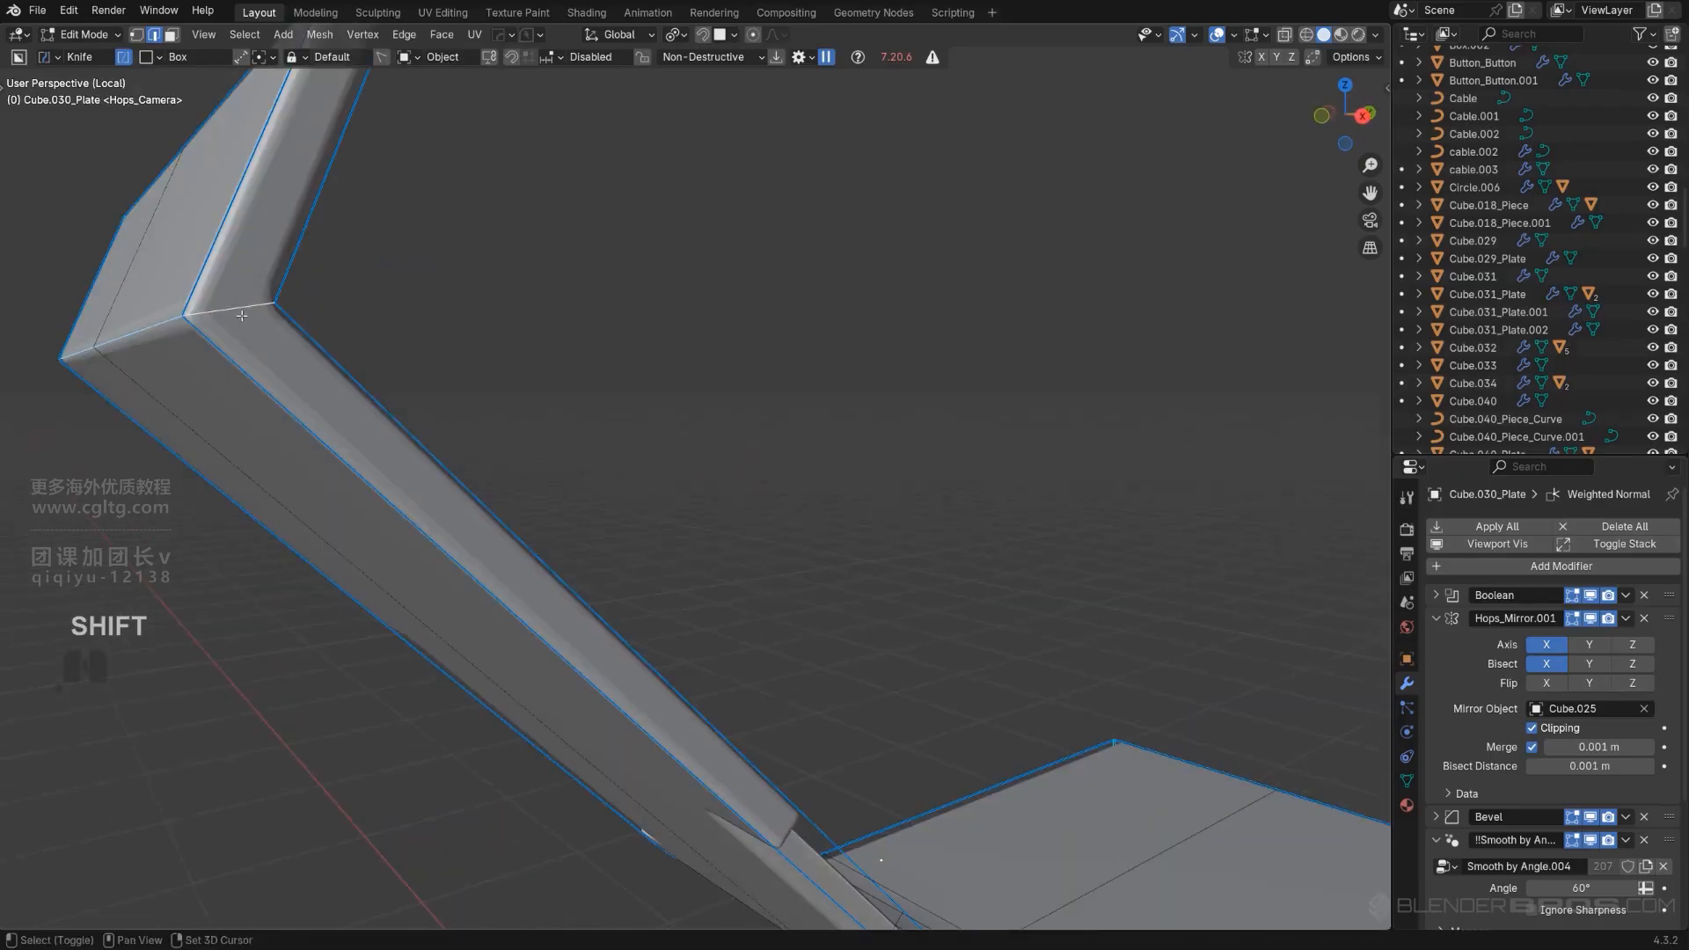
middle_drag(241, 315, 471, 403)
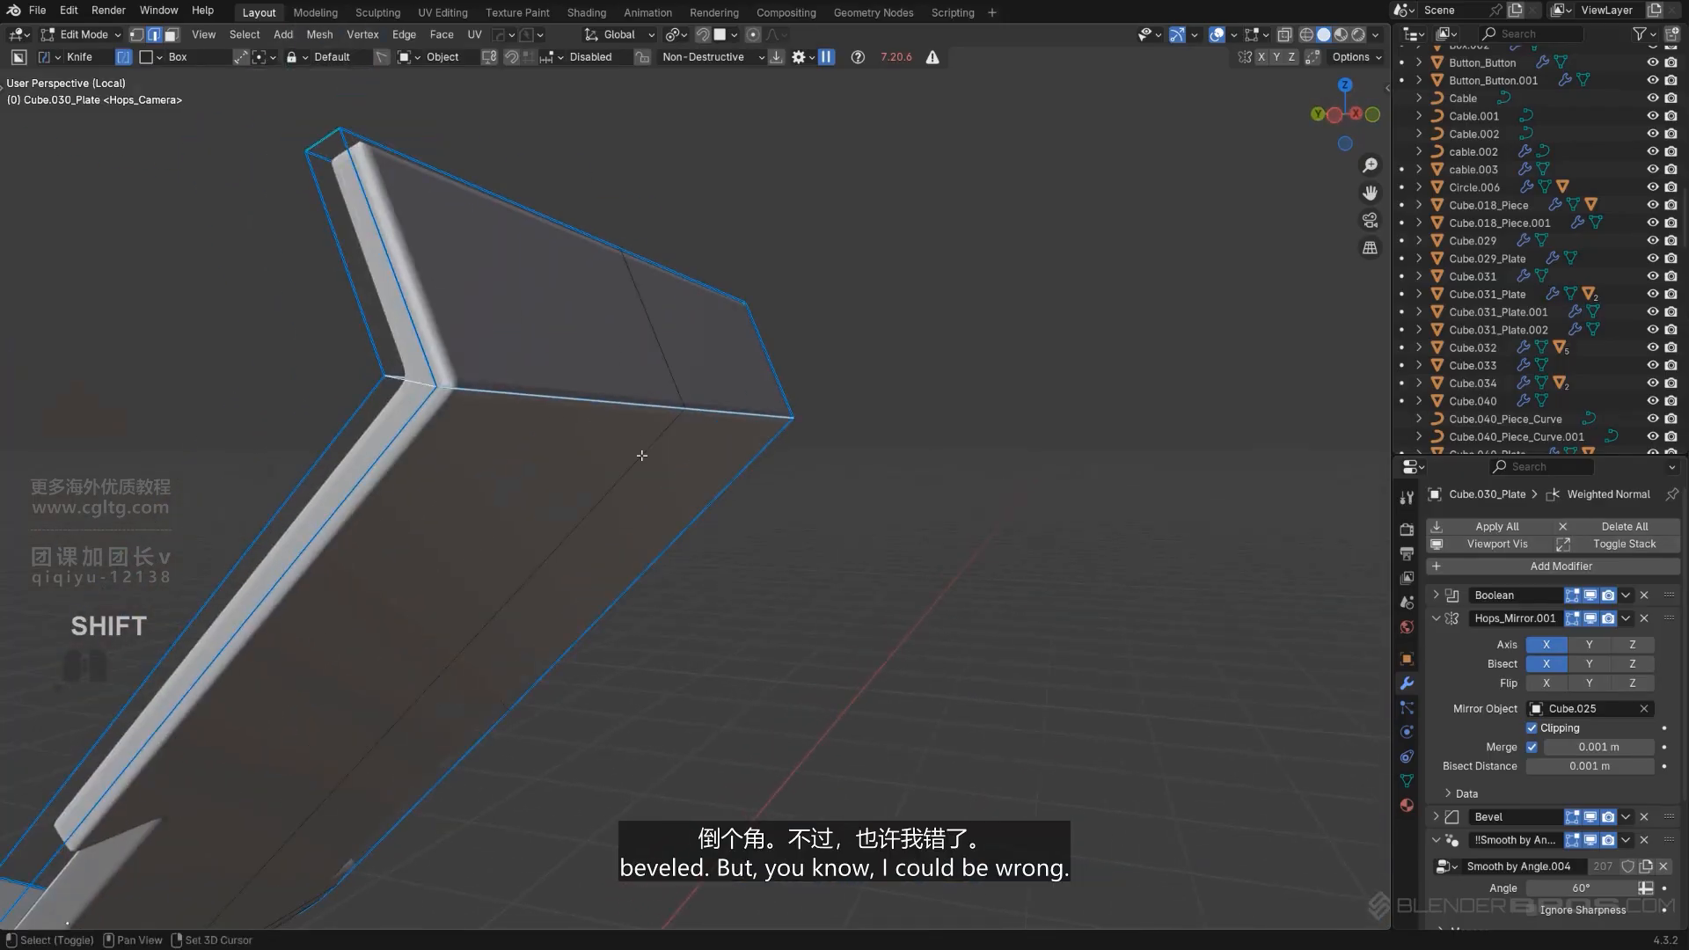
Try to bevel the upper bend edges with a width of 0.101 m and 6 segments.
key(ctrl+b)
click(469, 368)
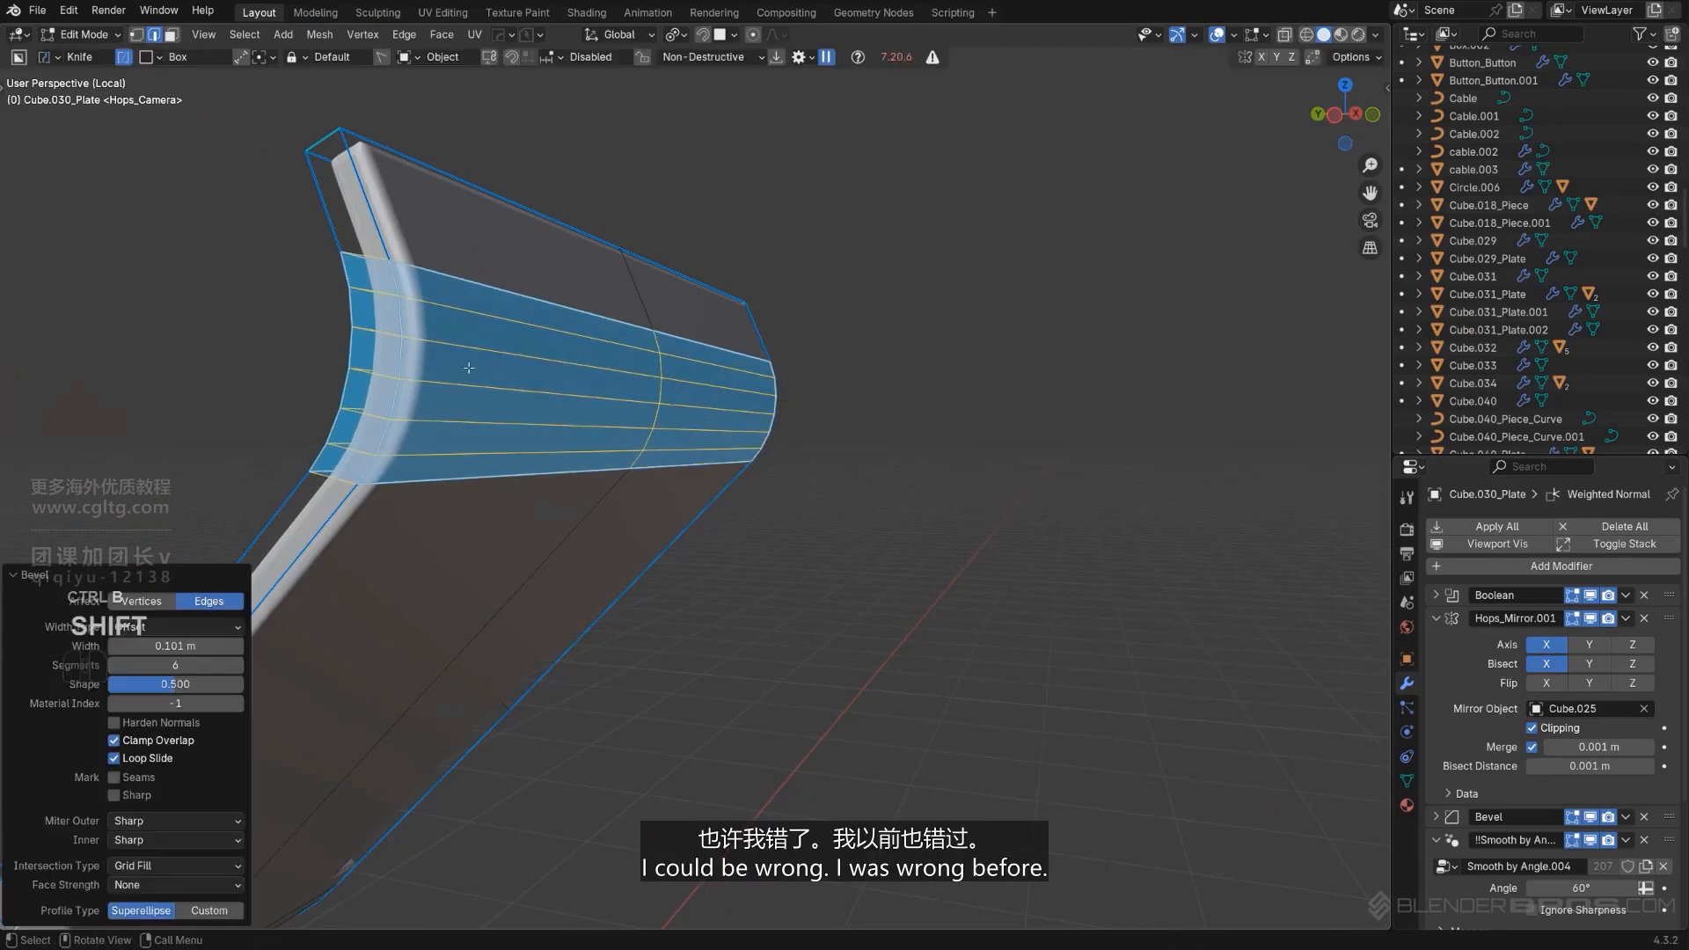
key(ctrl+z)
Bevel the selected upper bend edges by about 0.098 m with 9 segments and return to the full vehicle view.
key(ctrl+b)
scroll(1173, 294, up, 3)
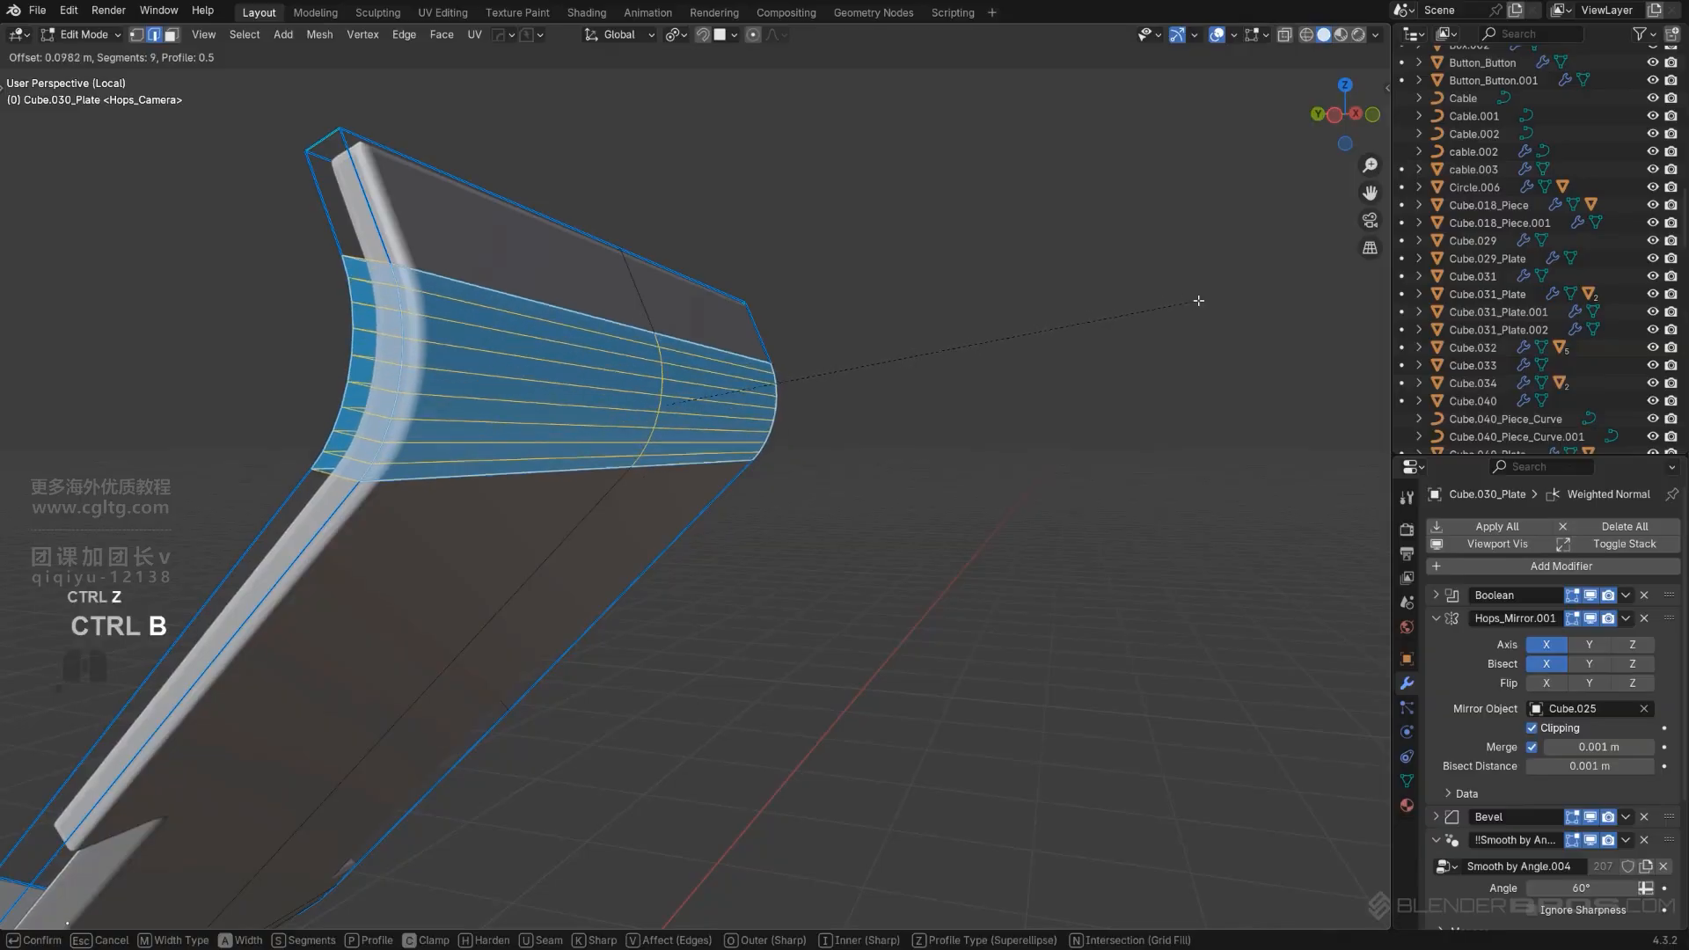
key(Tab)
key(Tab)
key(slash)
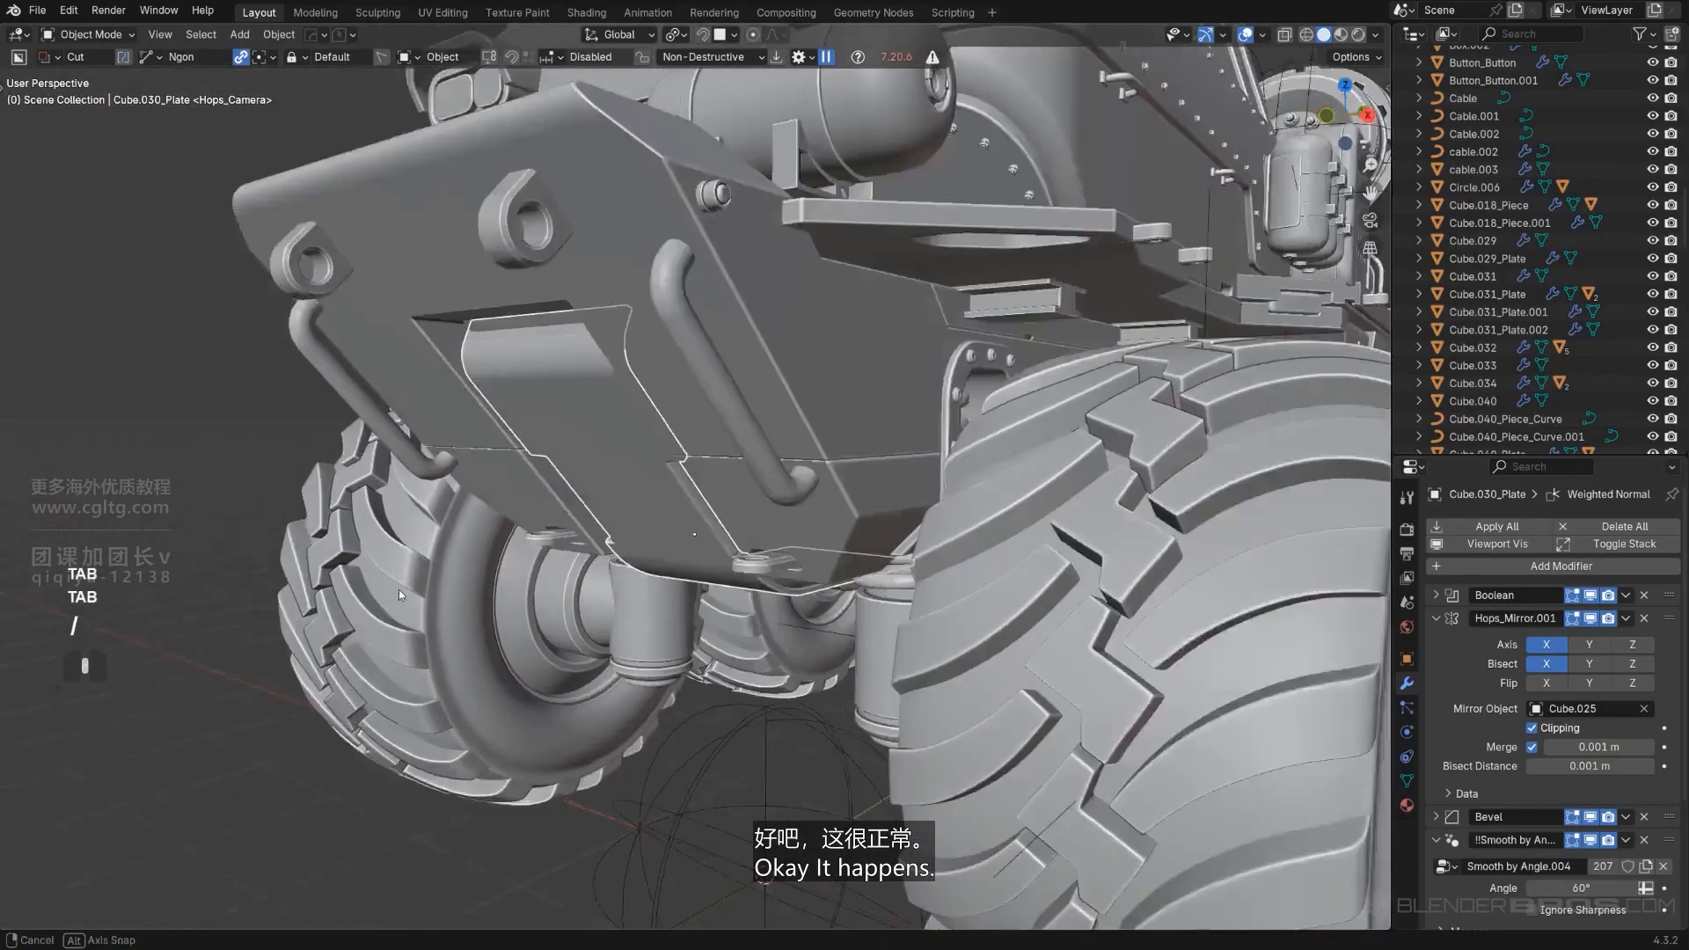
Reset the 3D cursor to the world origin and snap the skid plate to it in front view.
middle_drag(399, 589, 758, 610)
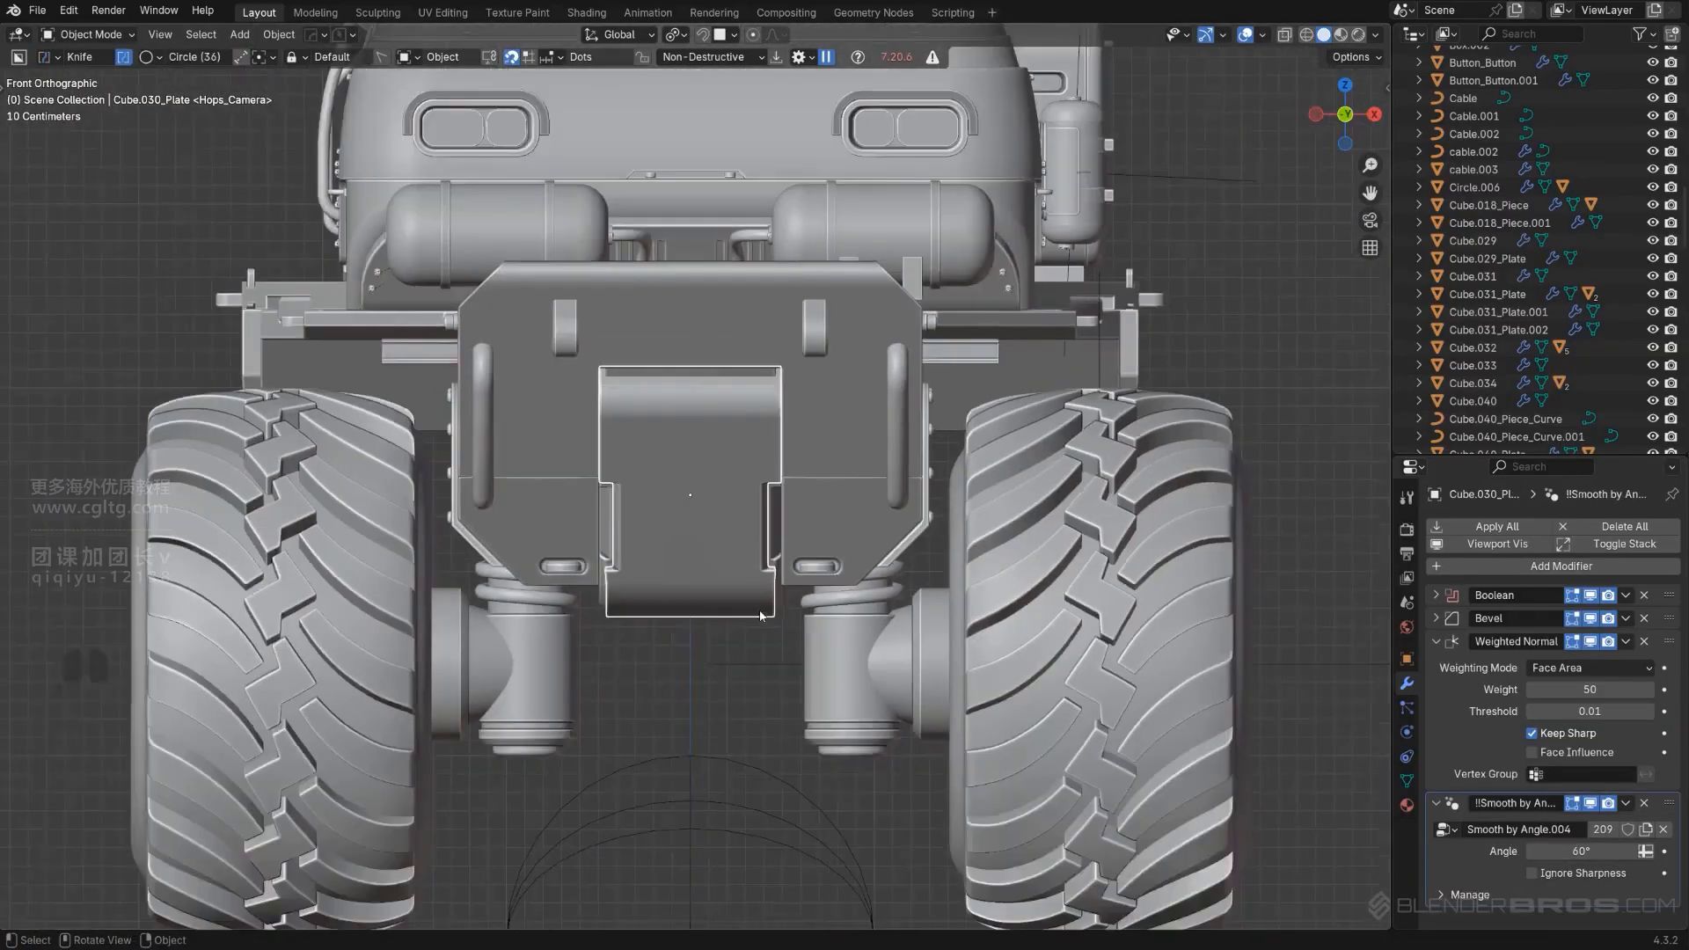
scroll(760, 614, down, 5)
scroll(768, 614, up, 2)
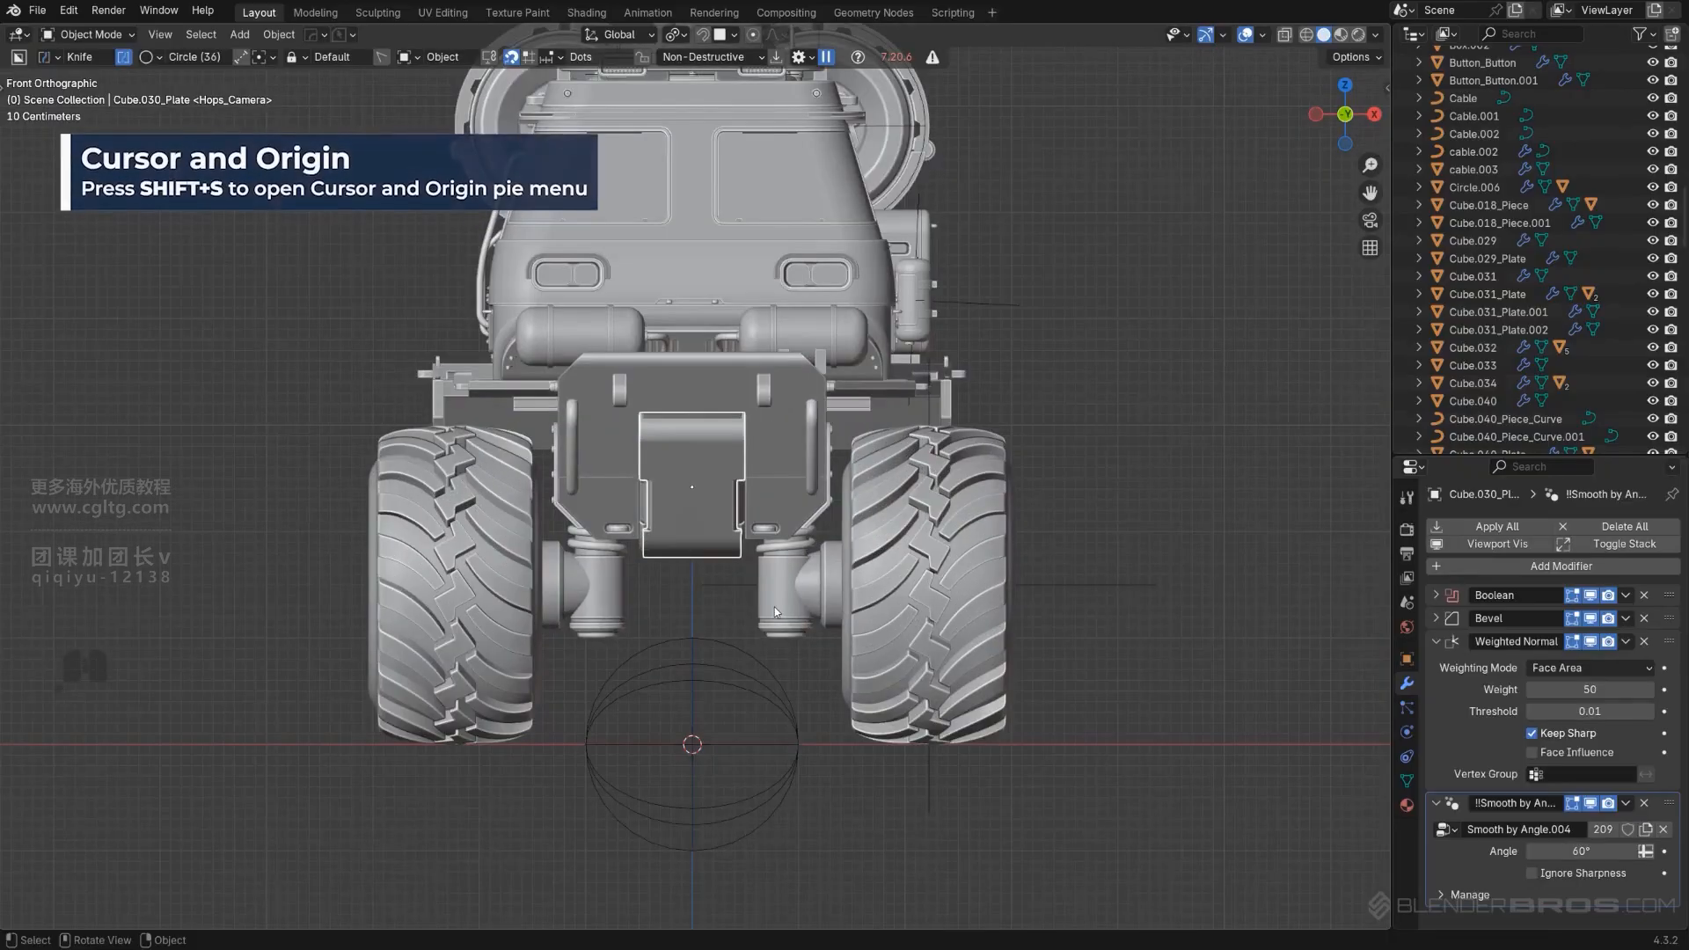
key(shift+s)
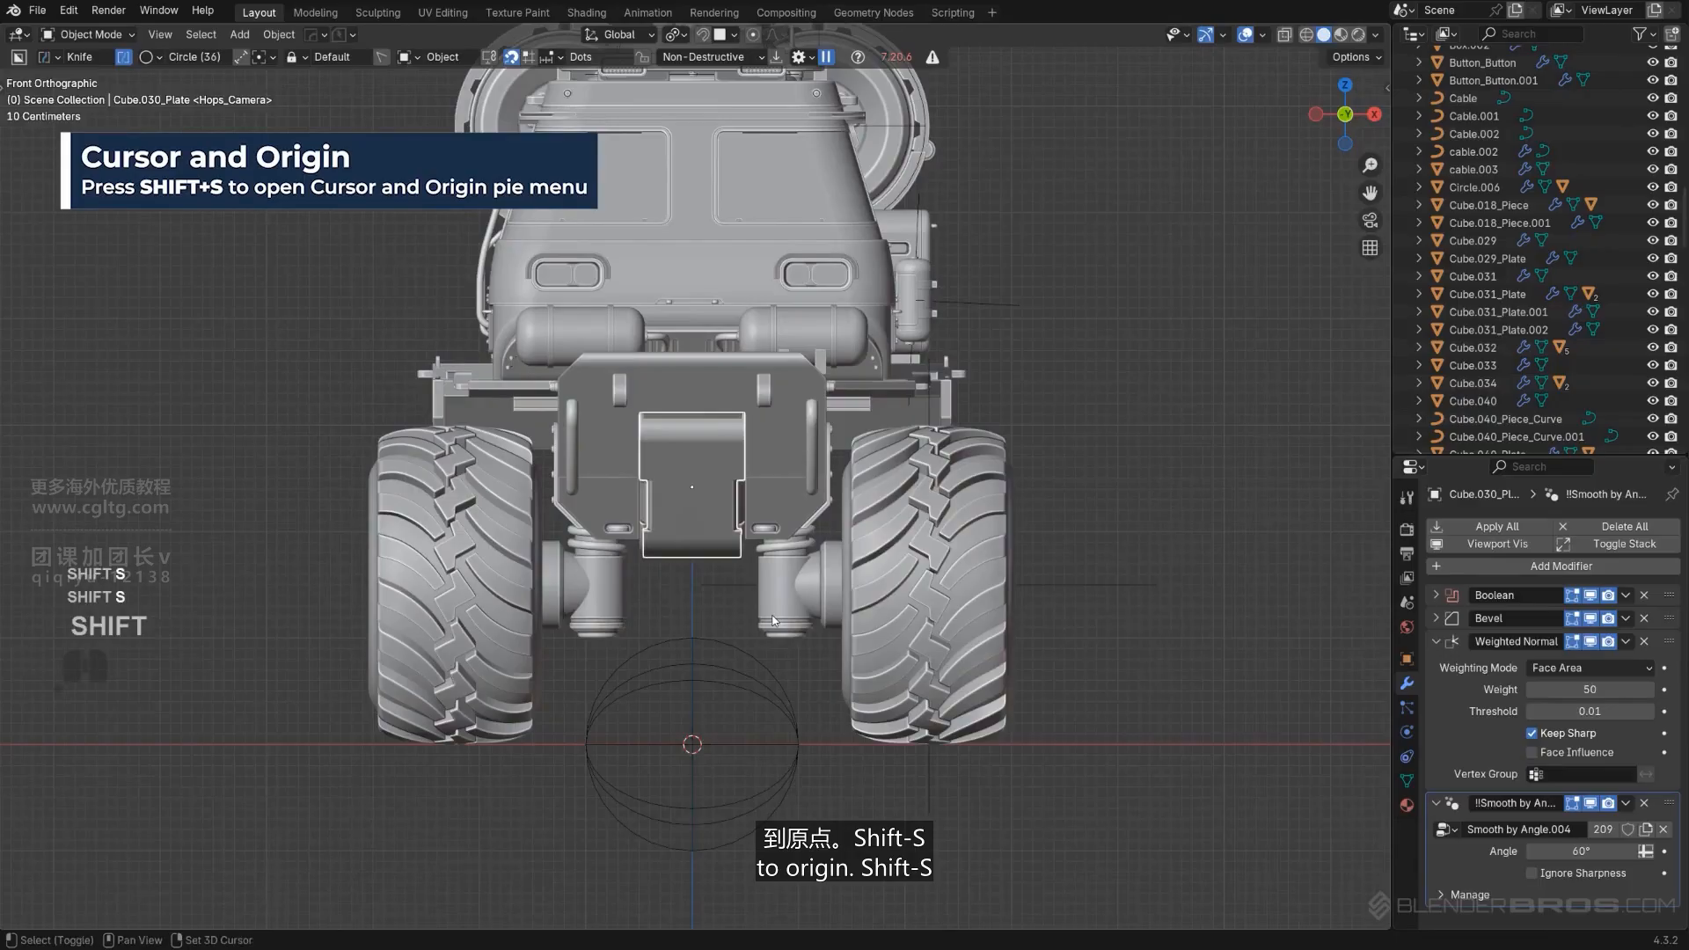
key(shift+s)
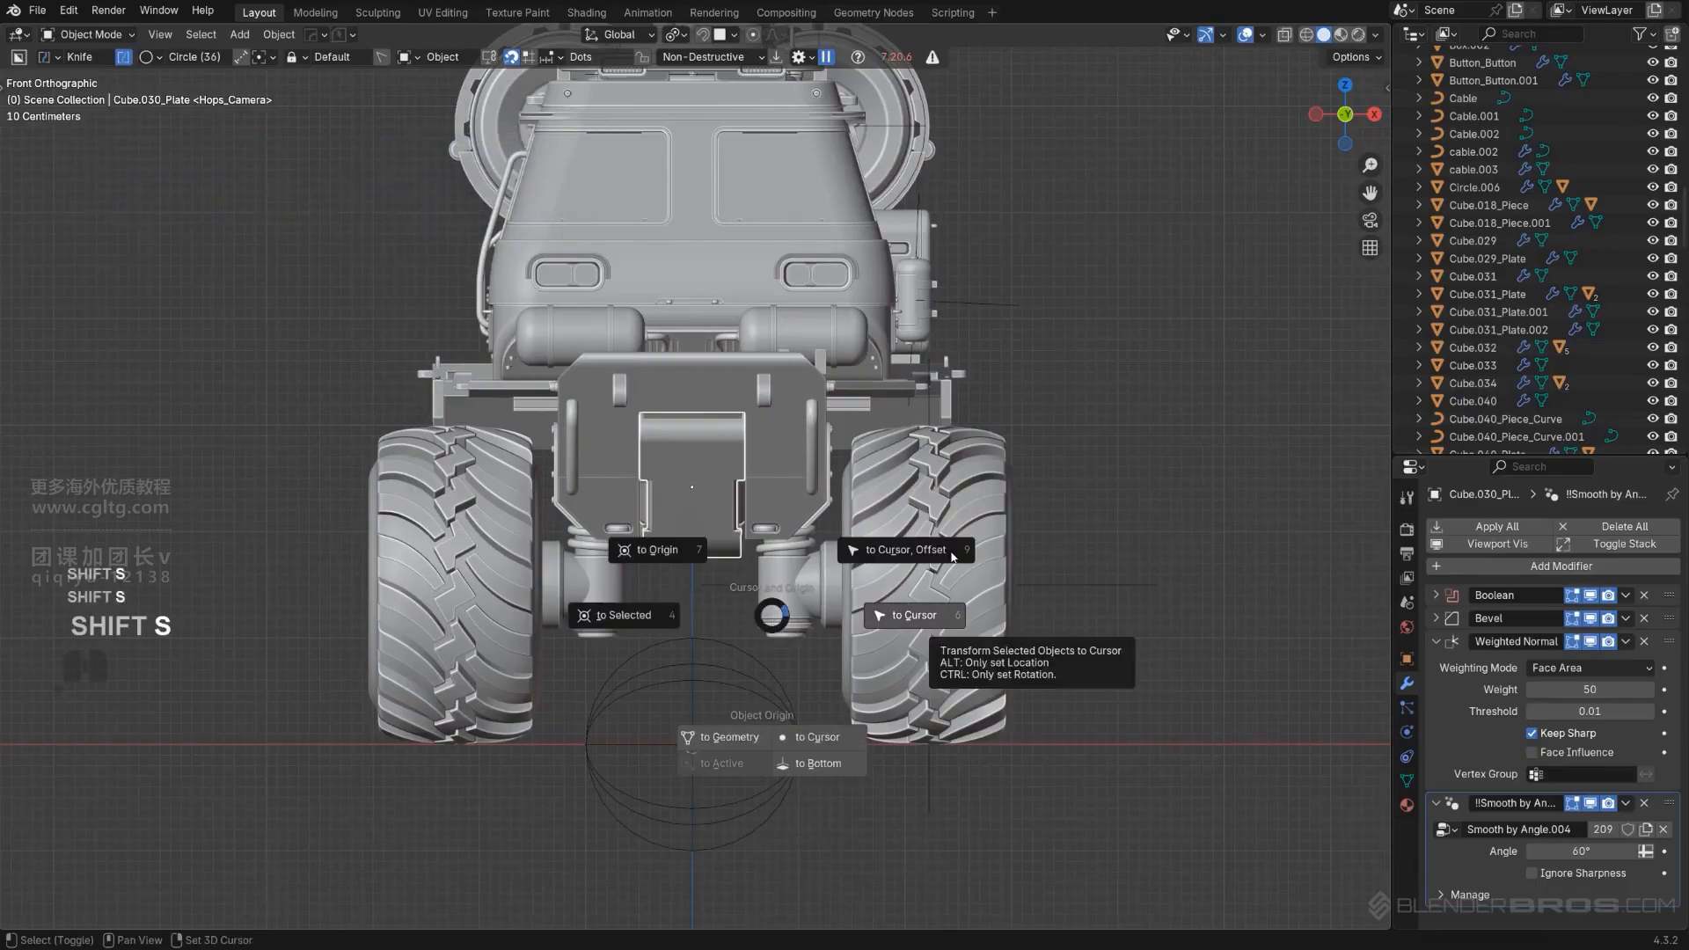
click(914, 622)
scroll(878, 685, up, 2)
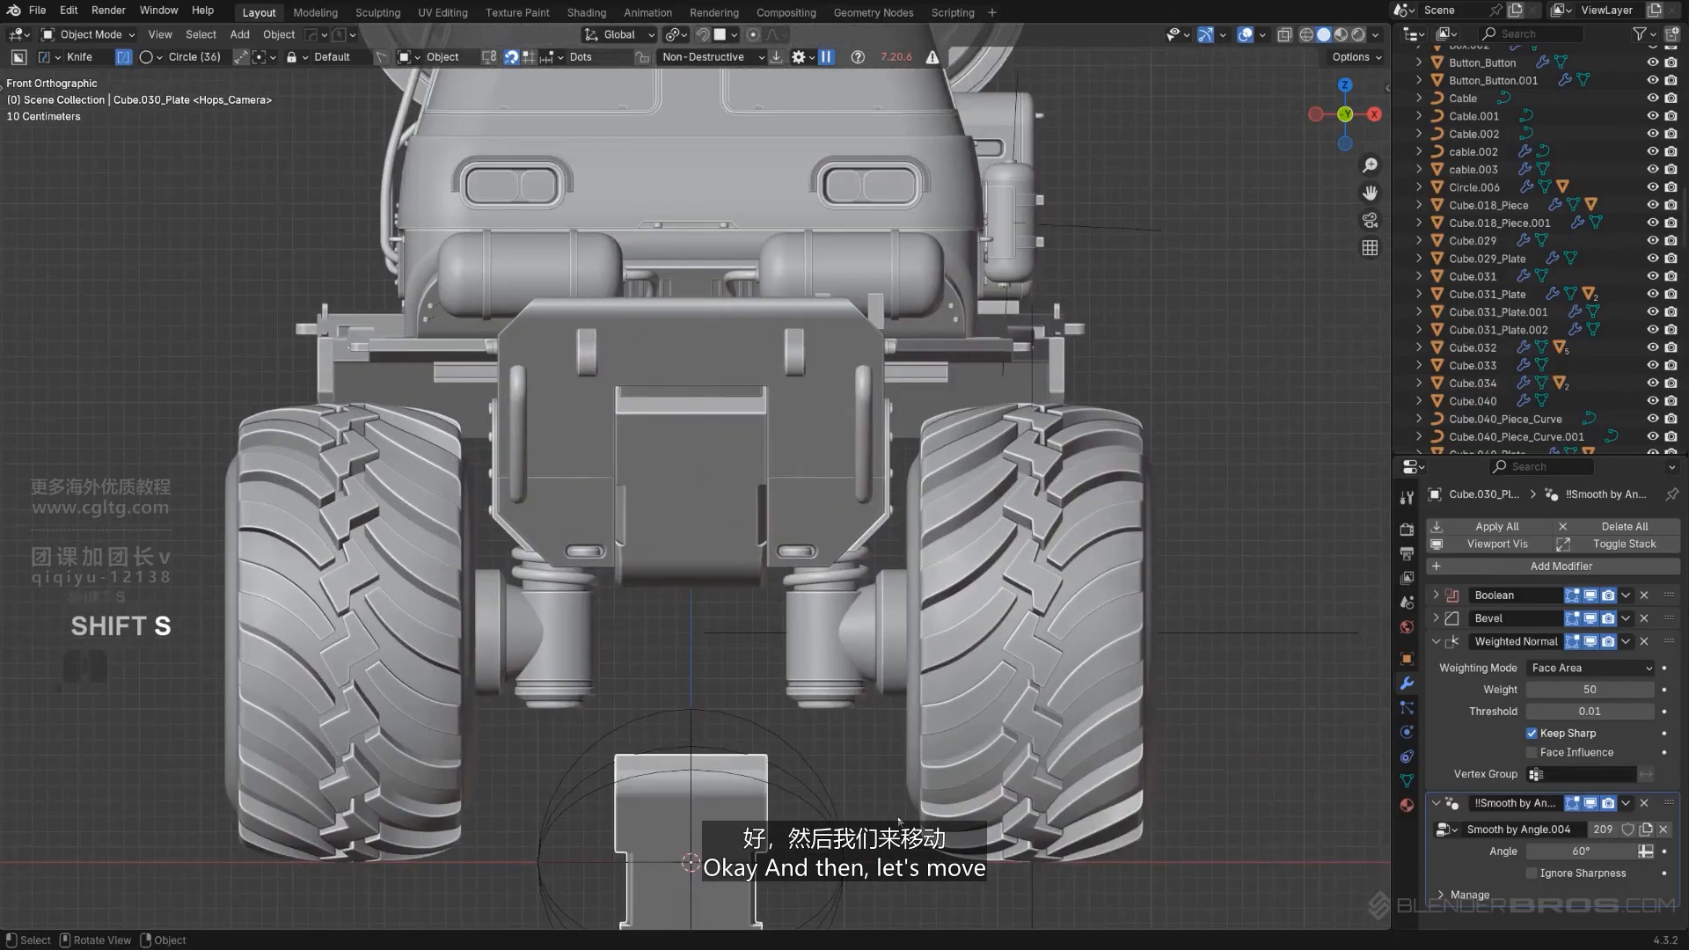
Move the skid plate 2.355 m along Z and -1.1538 m along Y back under the vehicle's front.
key(g)
key(z)
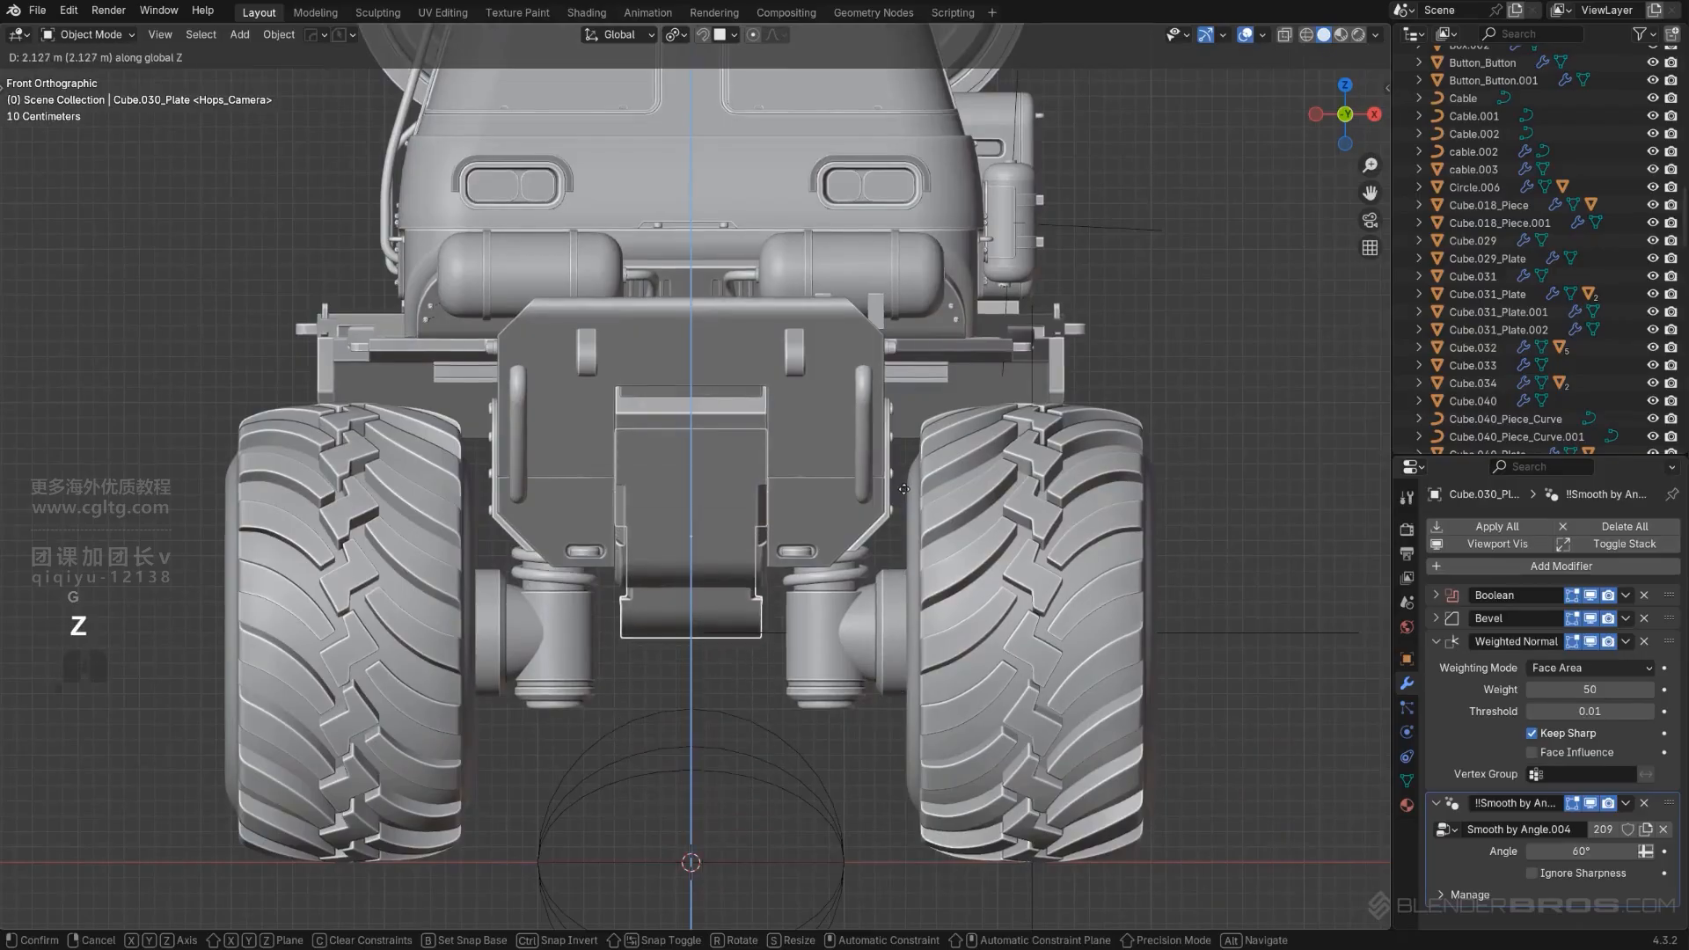
click(909, 453)
alt+middle_drag(934, 535, 984, 584)
key(g)
key(y)
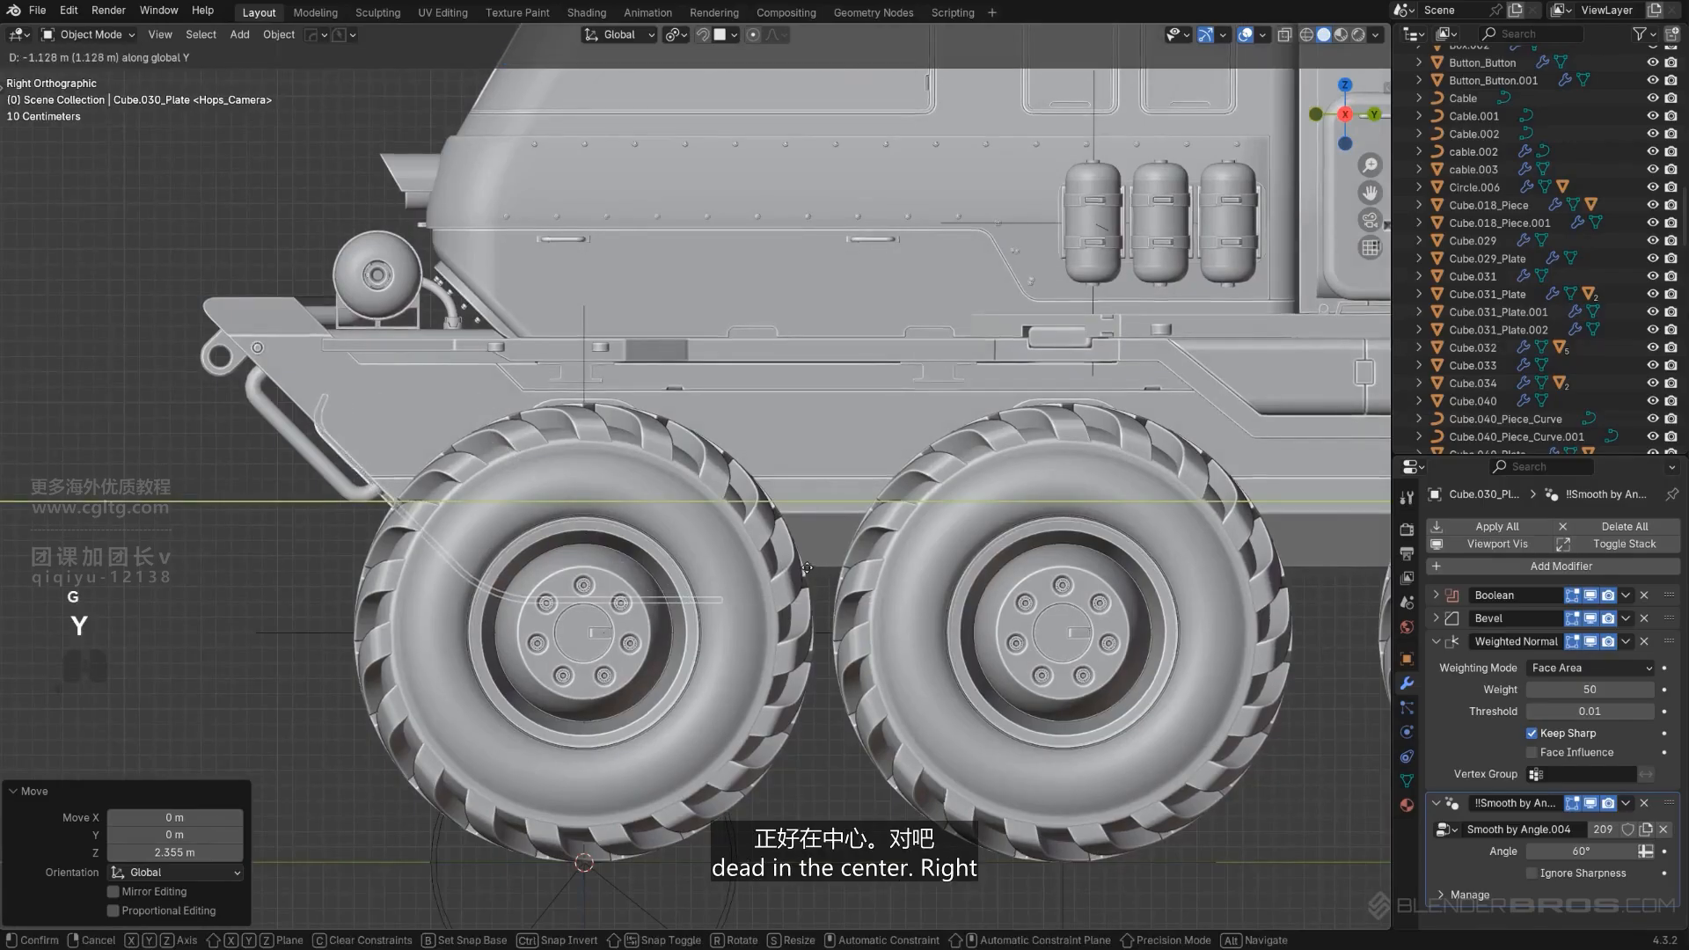
click(799, 568)
alt+middle_drag(682, 550, 722, 546)
scroll(721, 546, up, 2)
shift+middle_drag(576, 497, 810, 552)
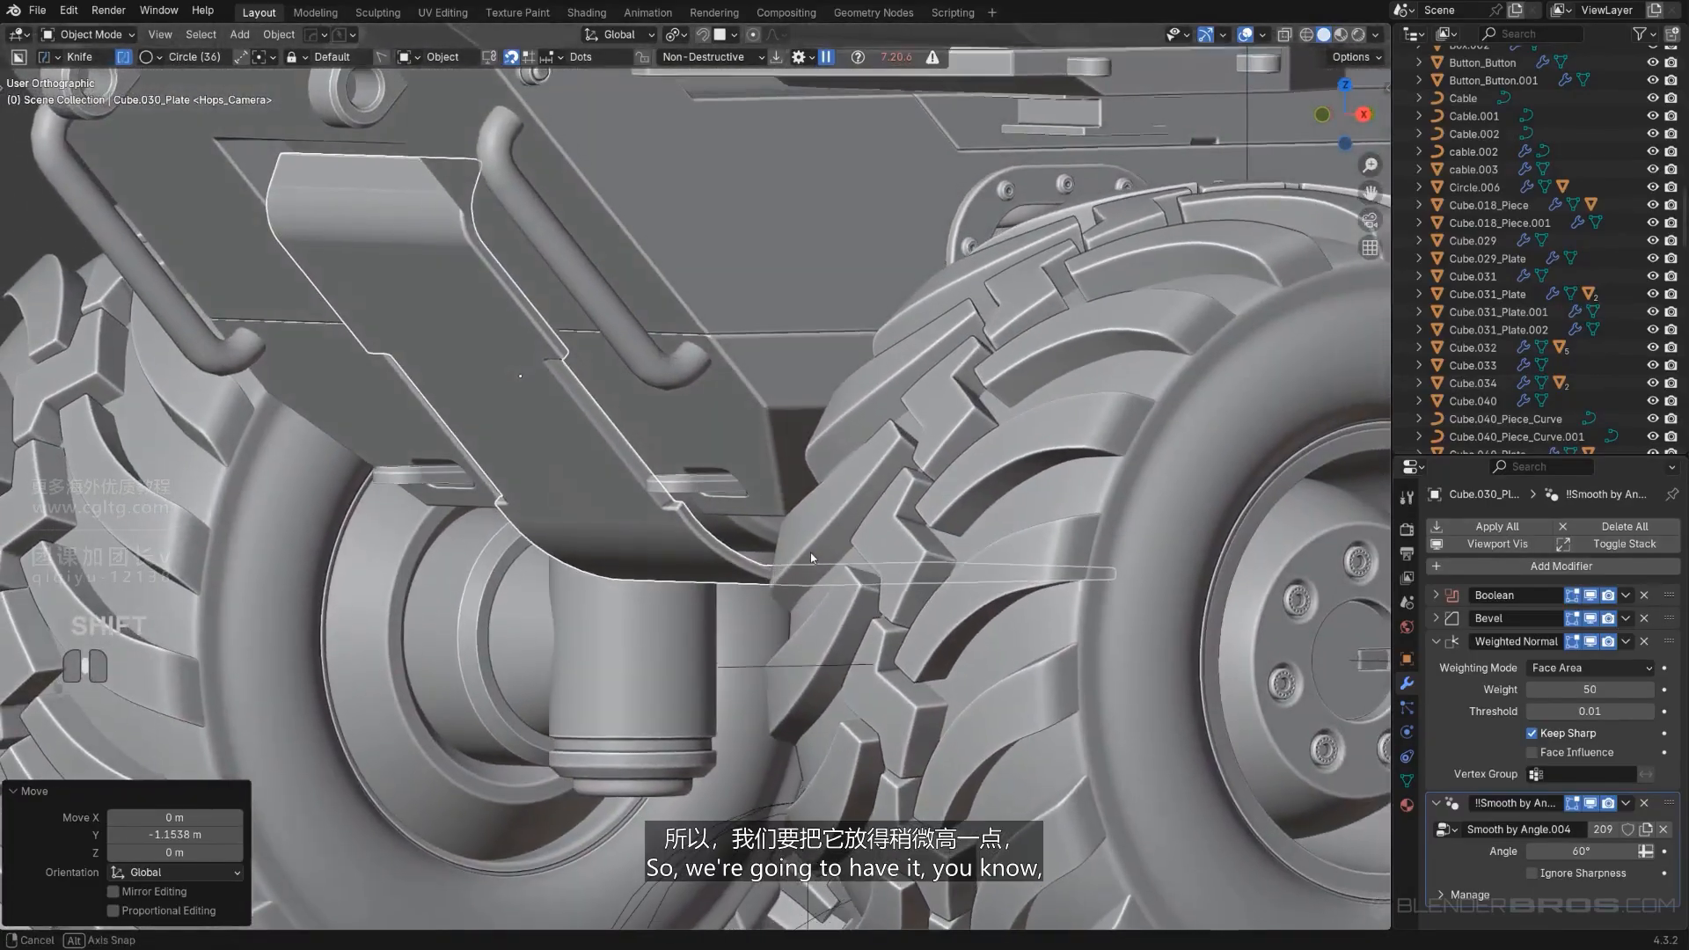
Raise the curved front plate by about 0.03 m along the global Z axis.
key(g)
key(z)
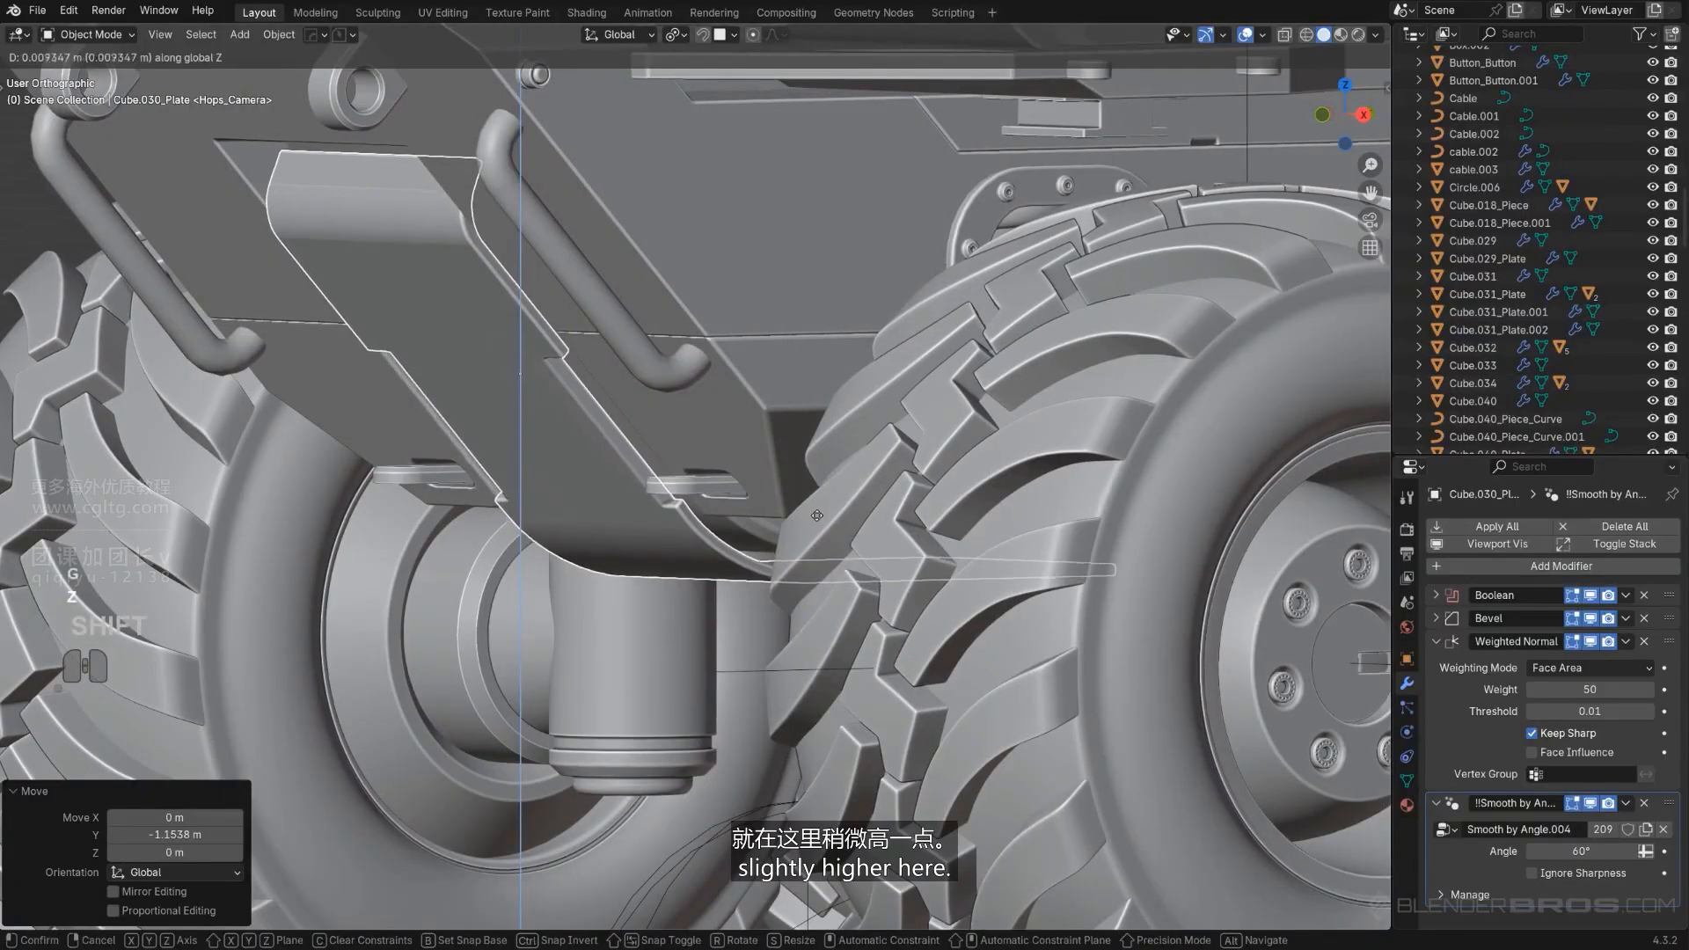
click(817, 512)
middle_drag(816, 512, 739, 526)
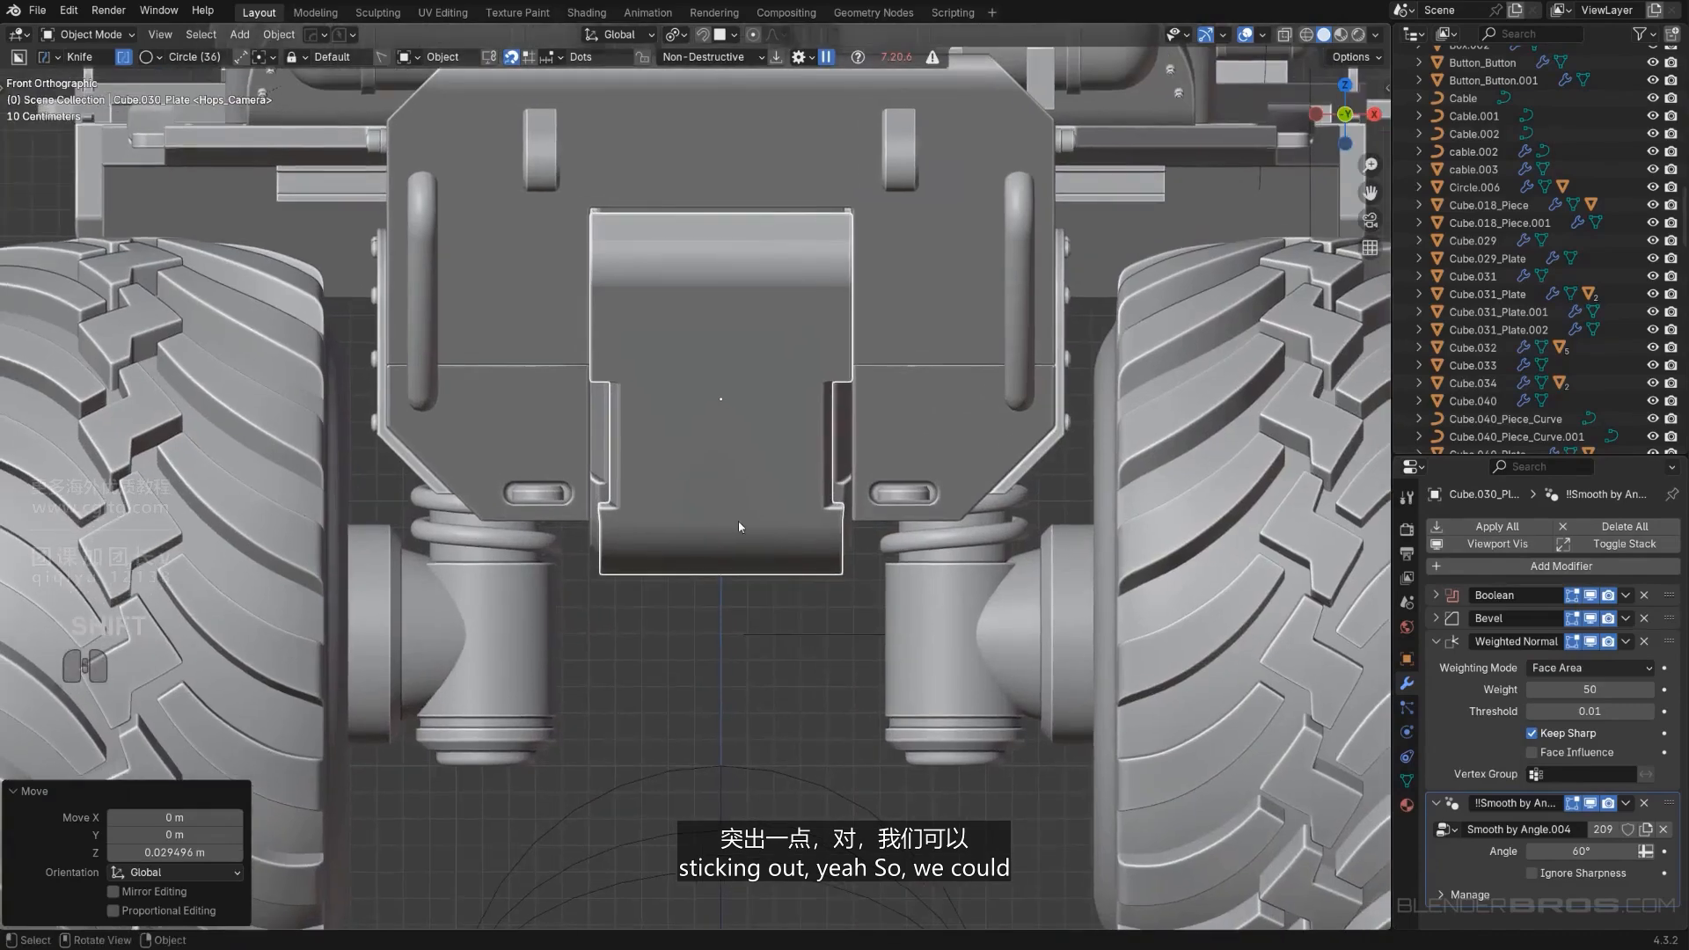
Cut a rectangular opening about 0.553 by 0.792 through the middle of the plate's lower end, using a box cutter in Cut mode.
key(d)
click(751, 554)
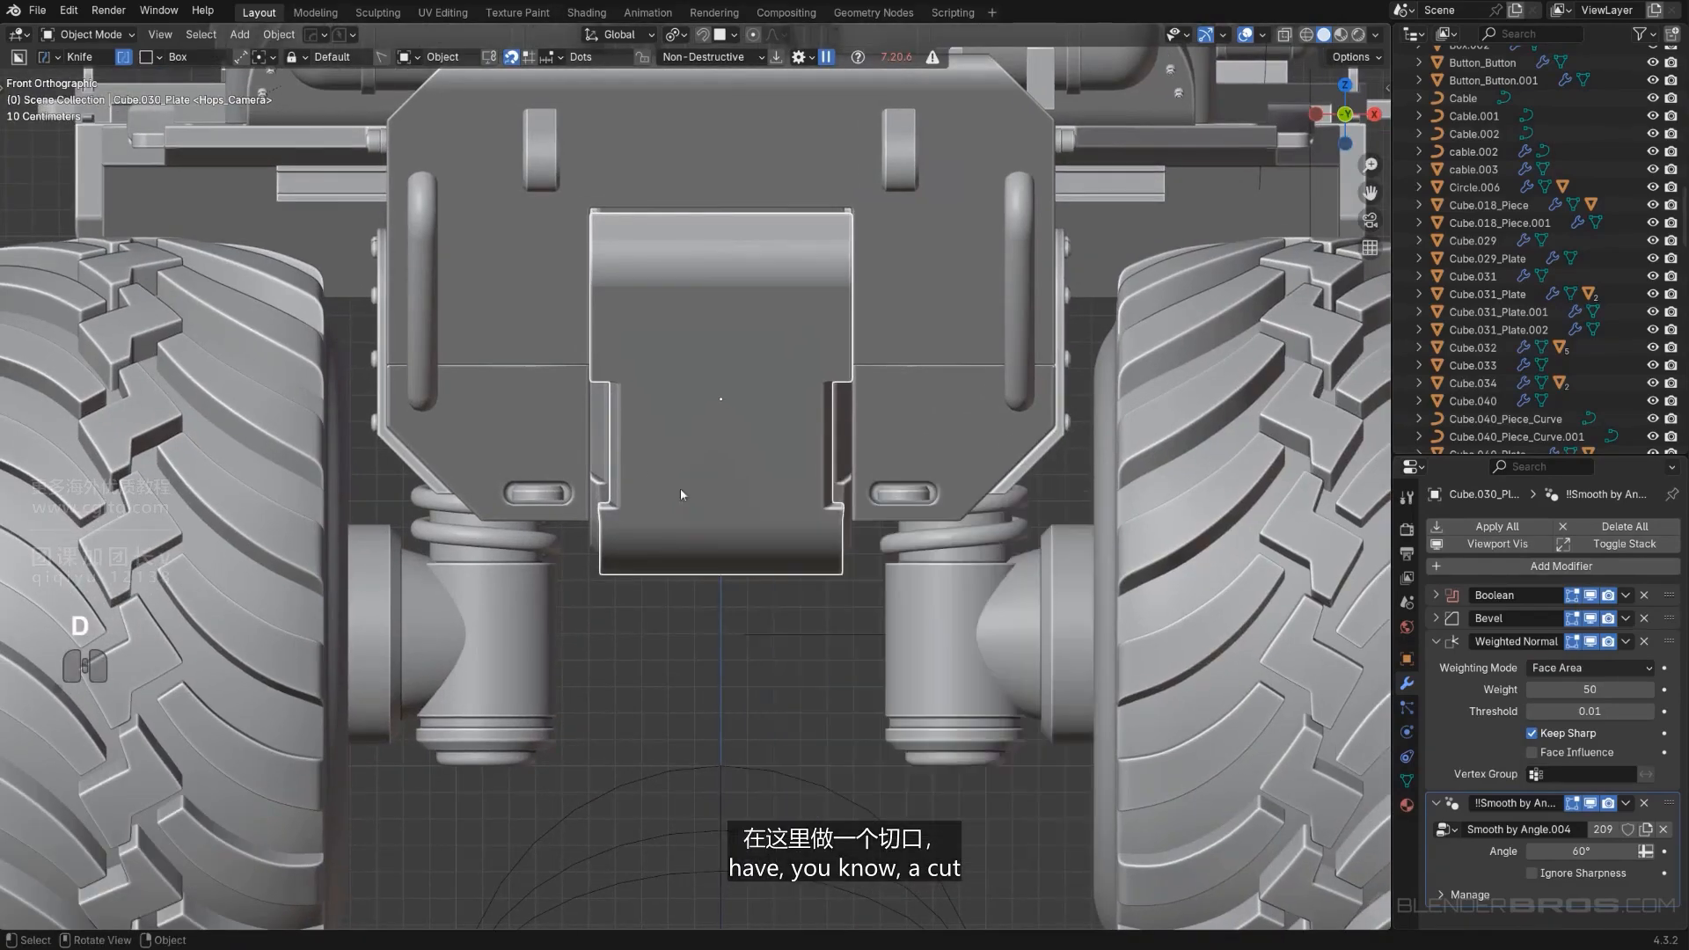
drag(665, 475, 769, 660)
key(d)
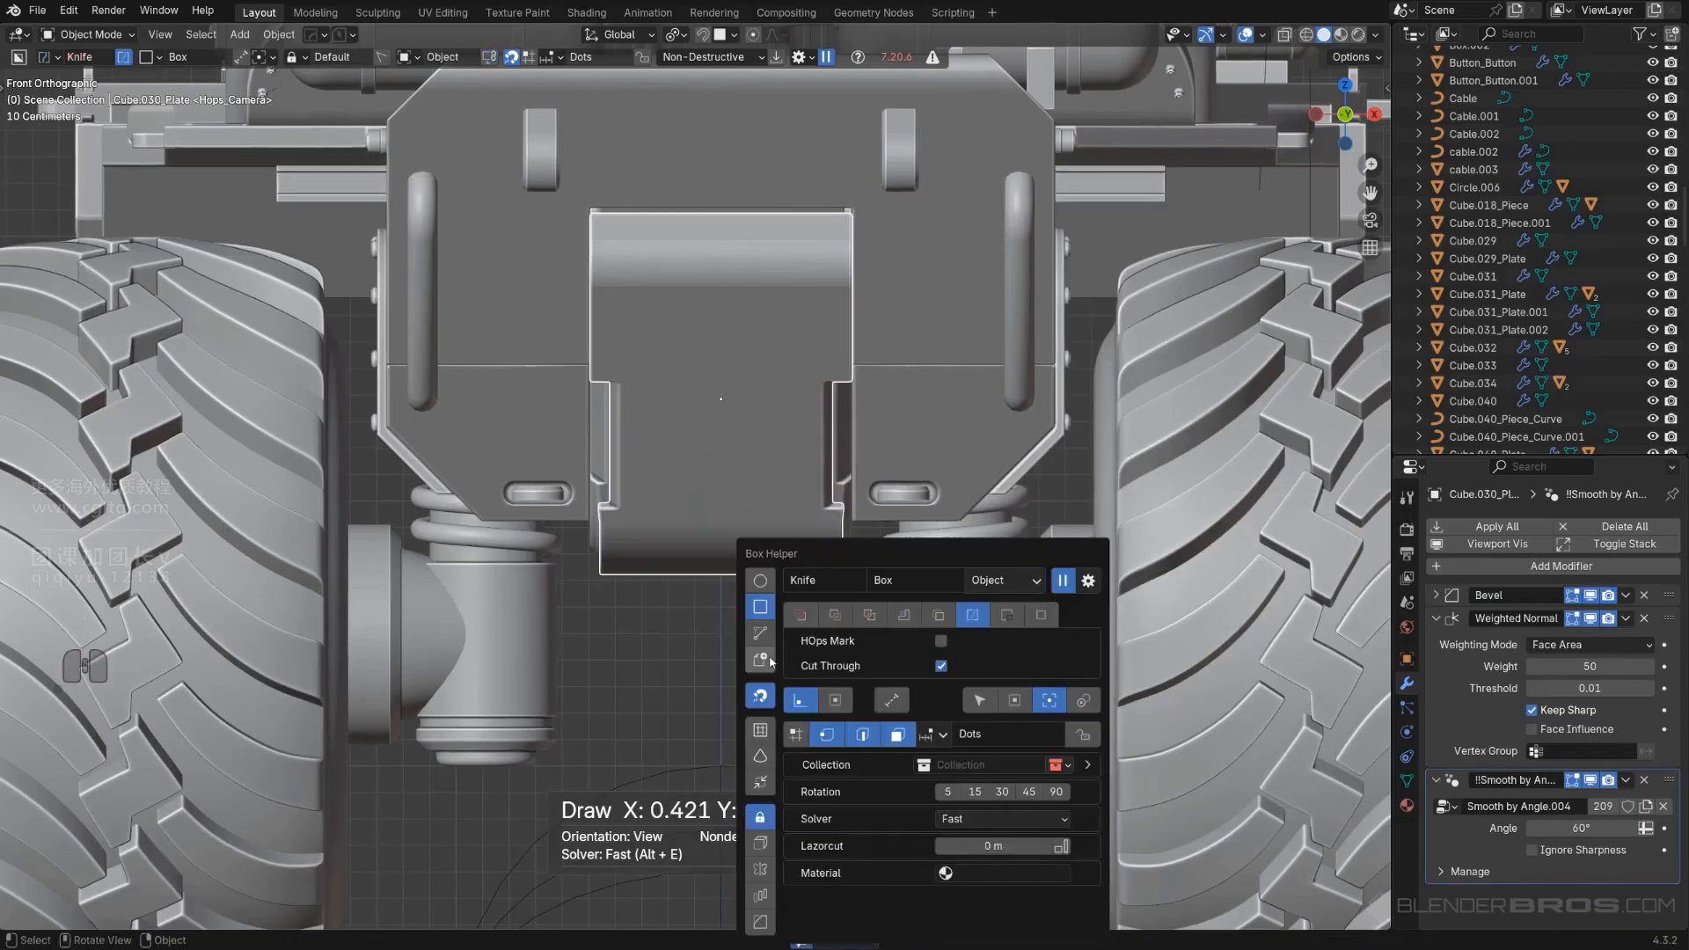
click(800, 614)
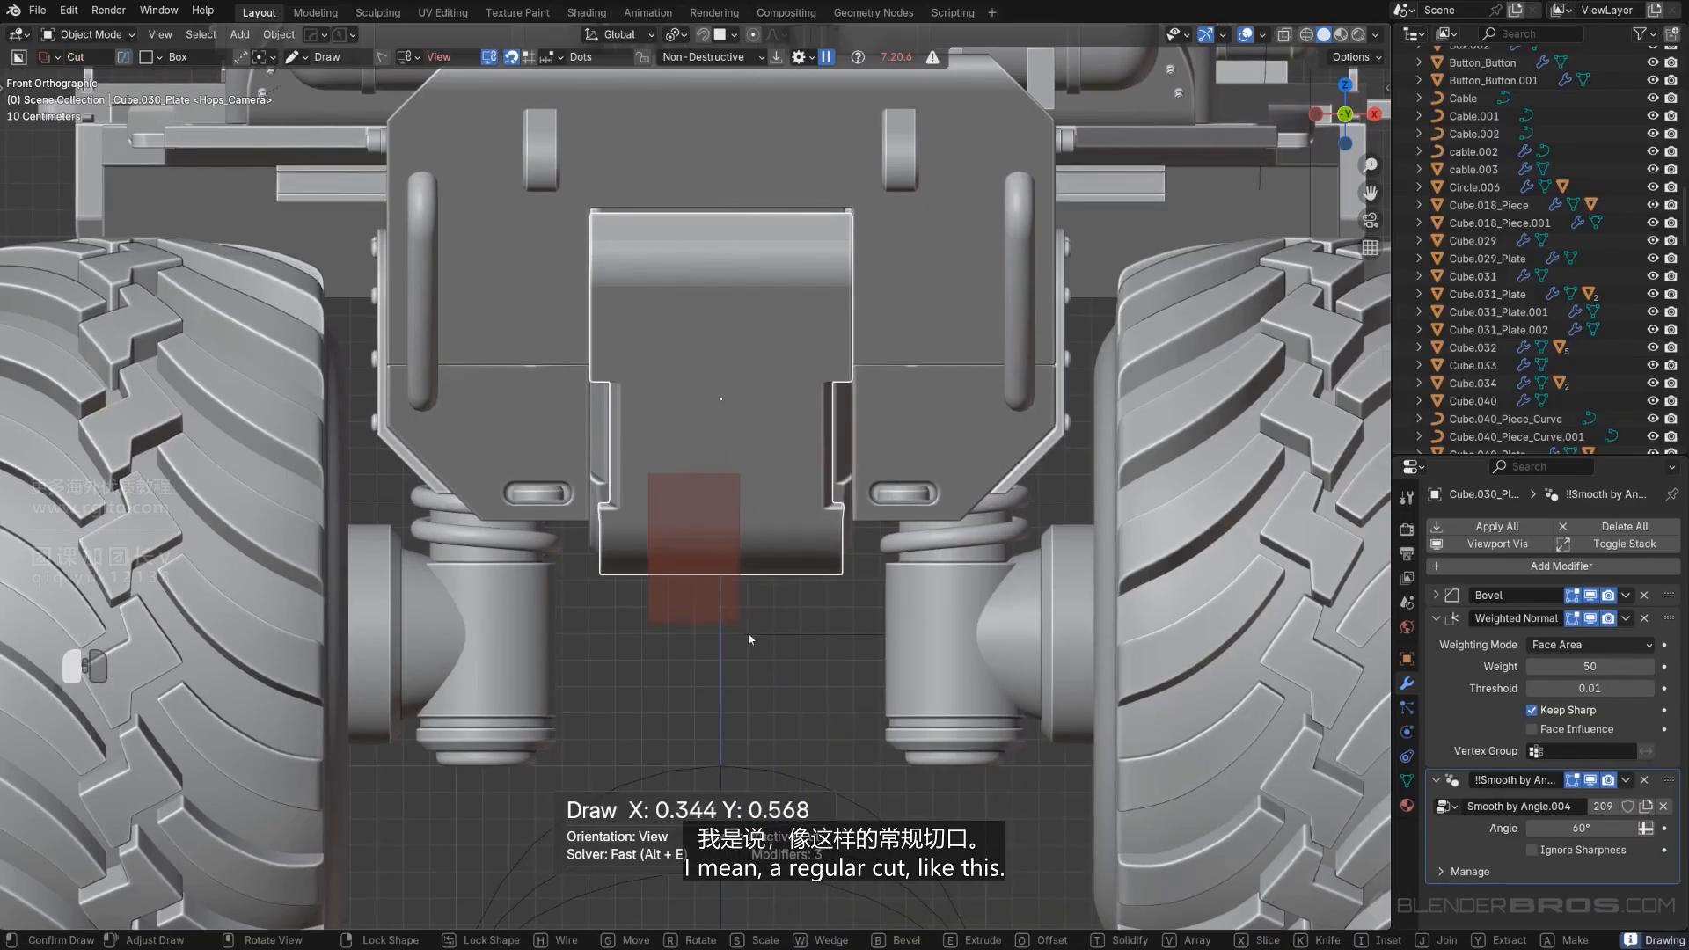
drag(794, 683, 796, 685)
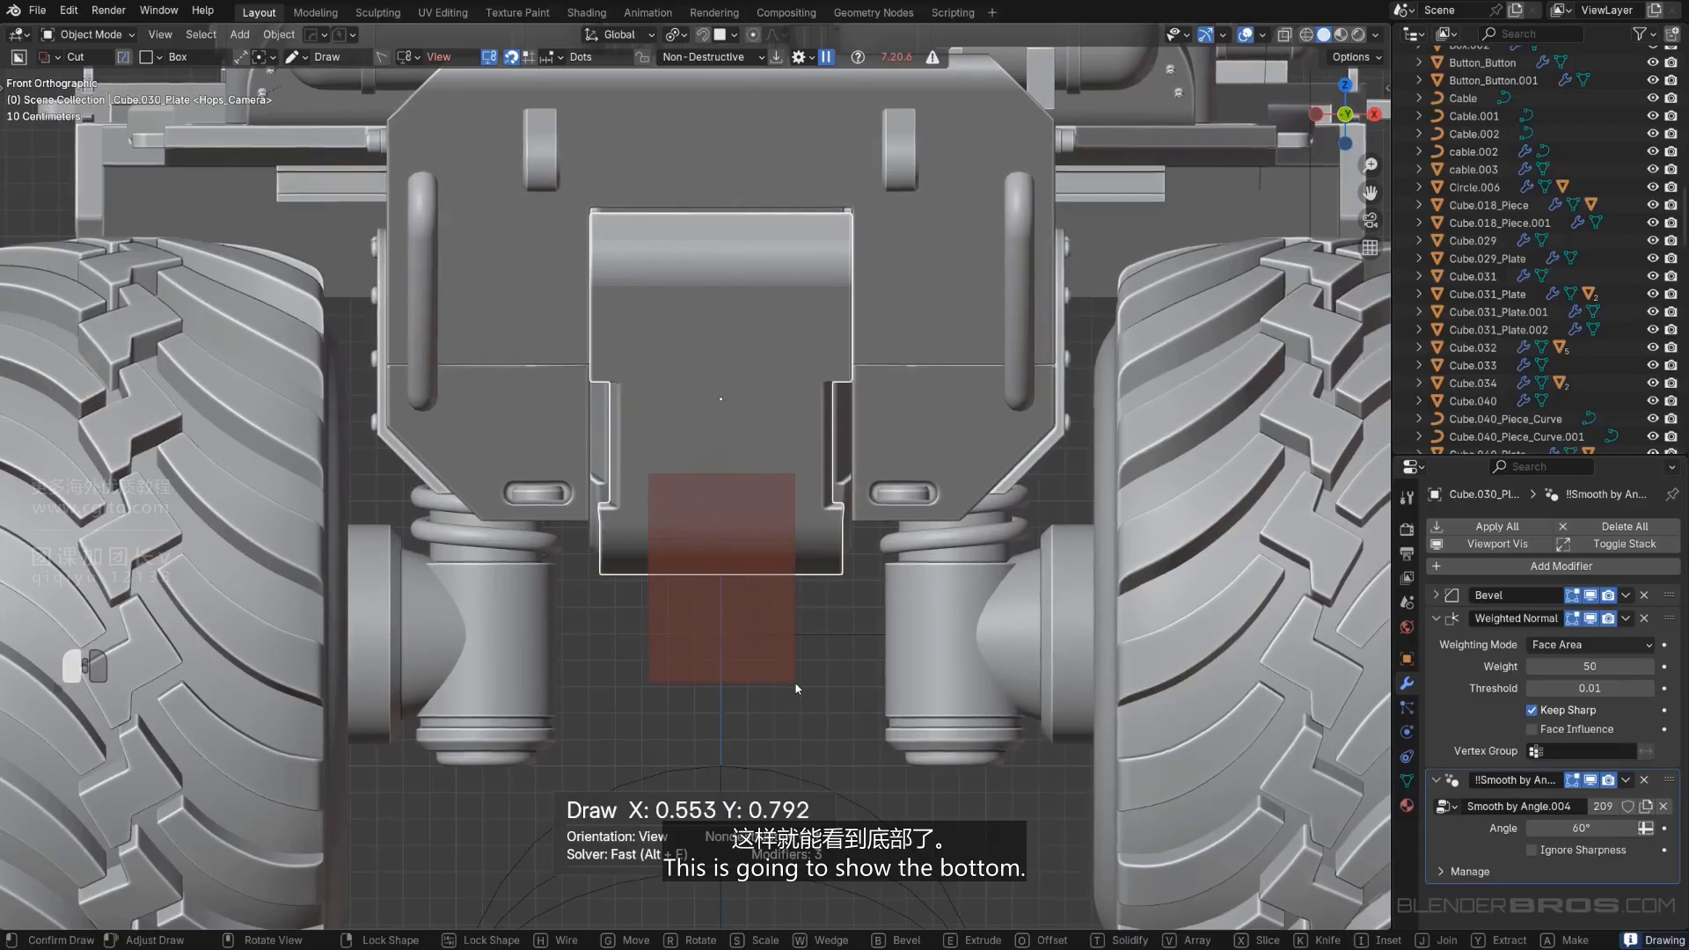
key(space)
Align the view to the plate's two large flat front faces and isolate the plate in local view.
scroll(796, 689, down, 5)
middle_drag(744, 608, 904, 595)
key(KP_5)
middle_drag(736, 457, 740, 509)
key(KP_5)
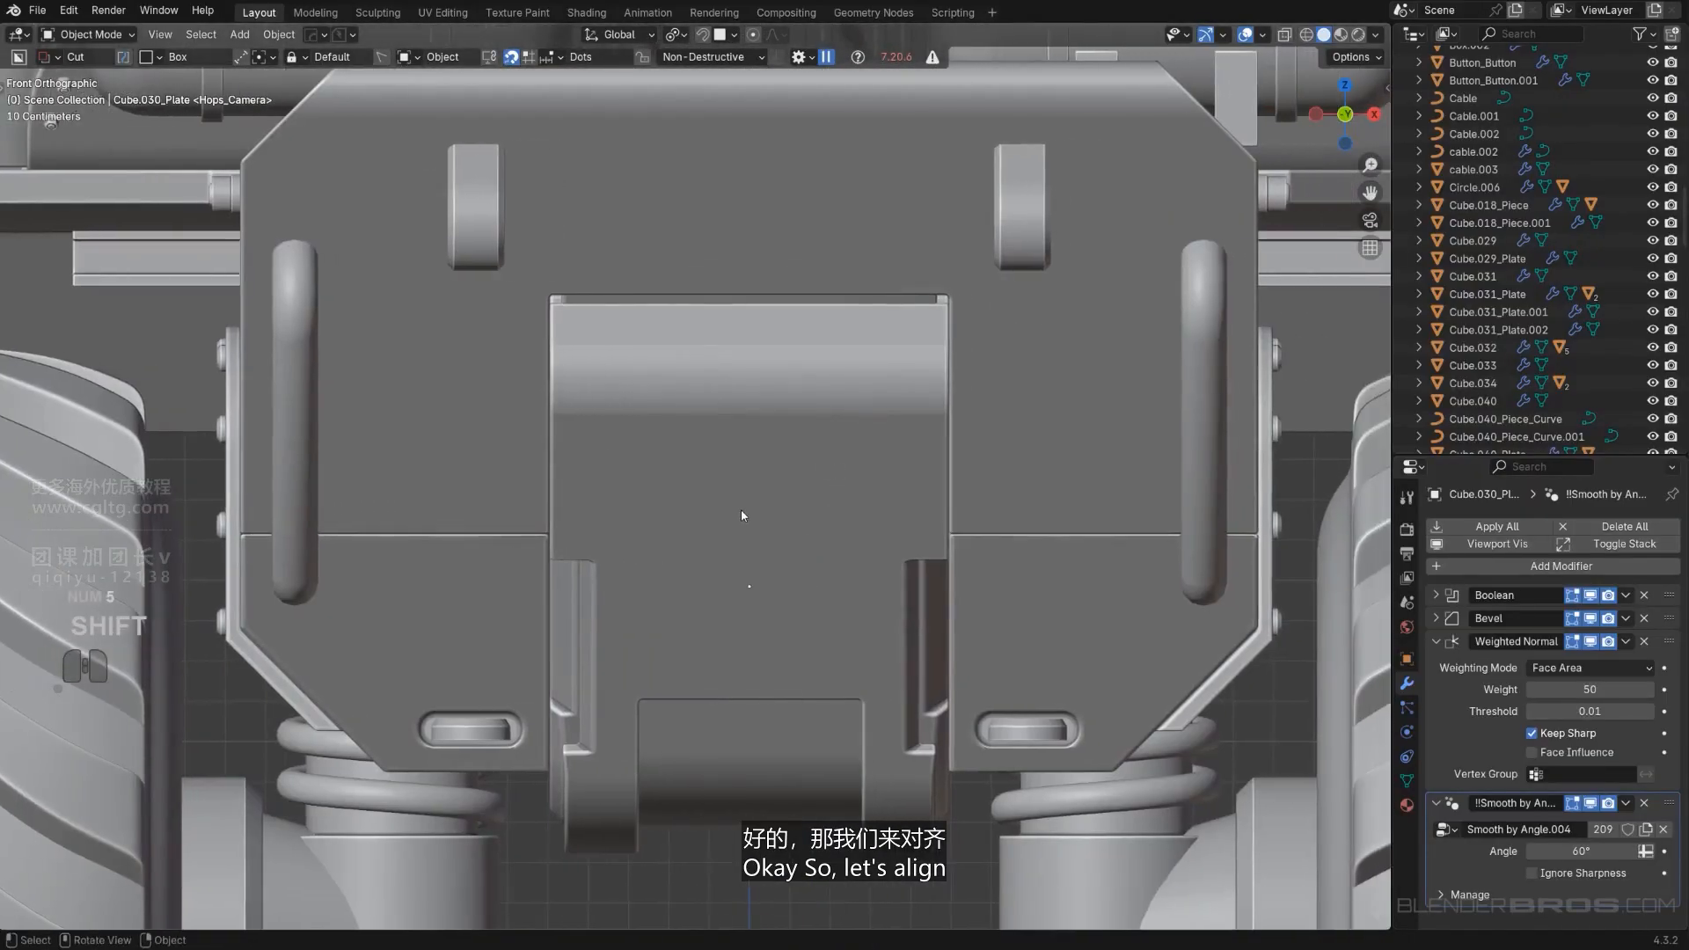
key(Tab)
click(774, 520)
shift+click(695, 520)
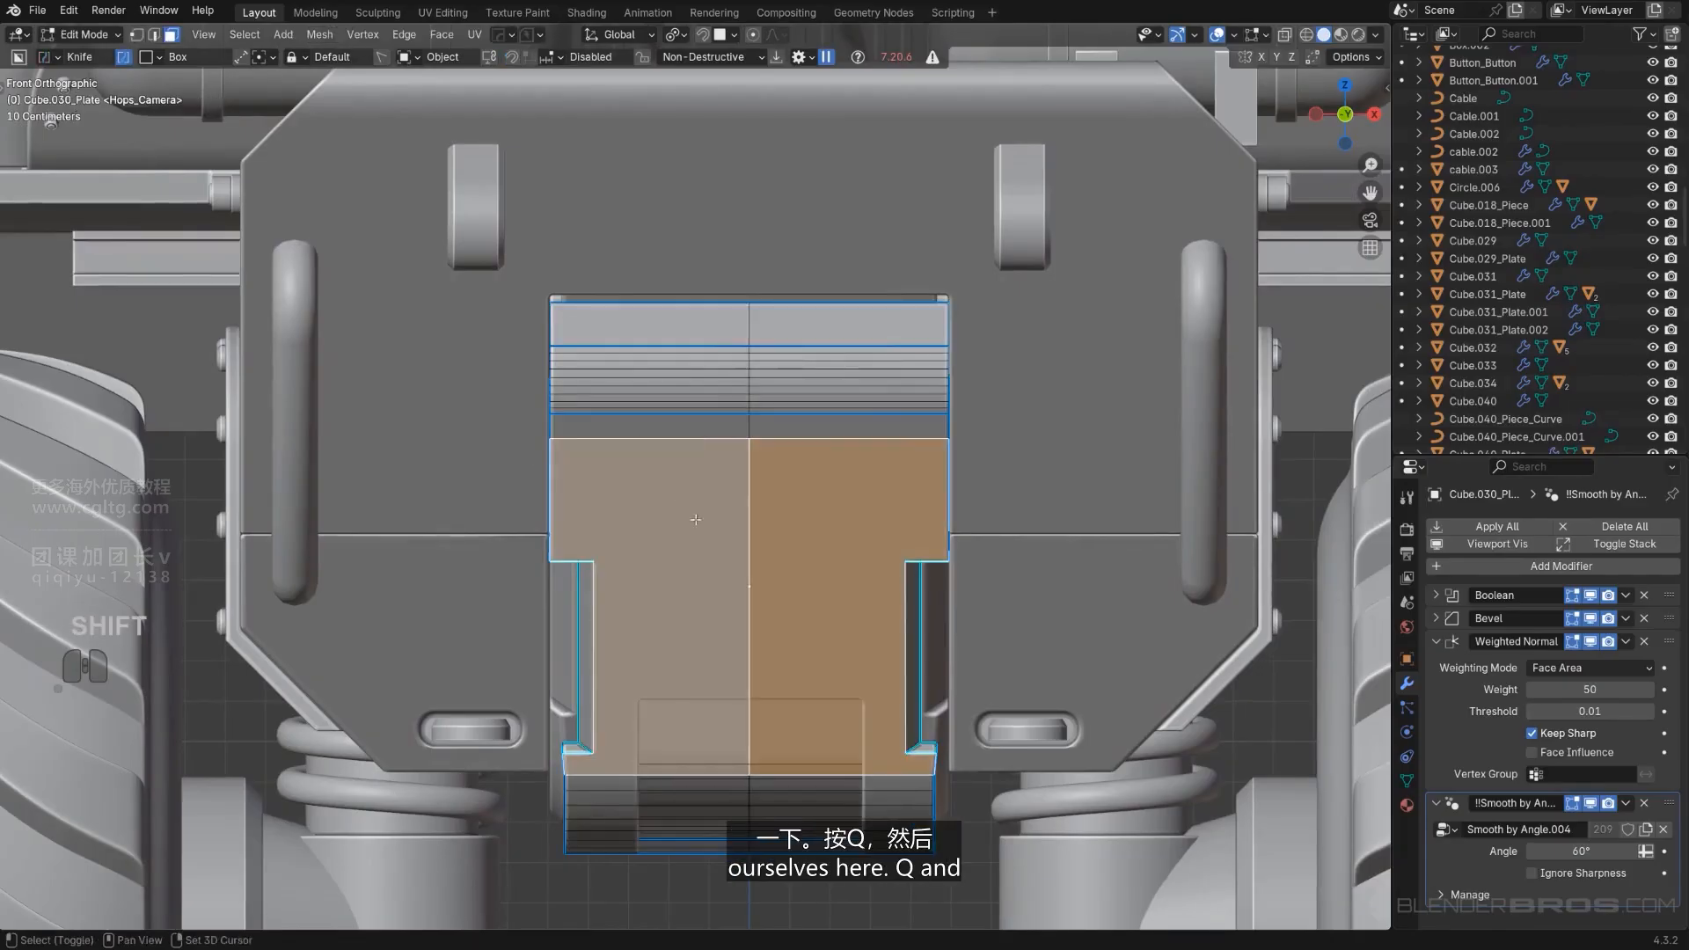
key(q)
mouse_move(884, 593)
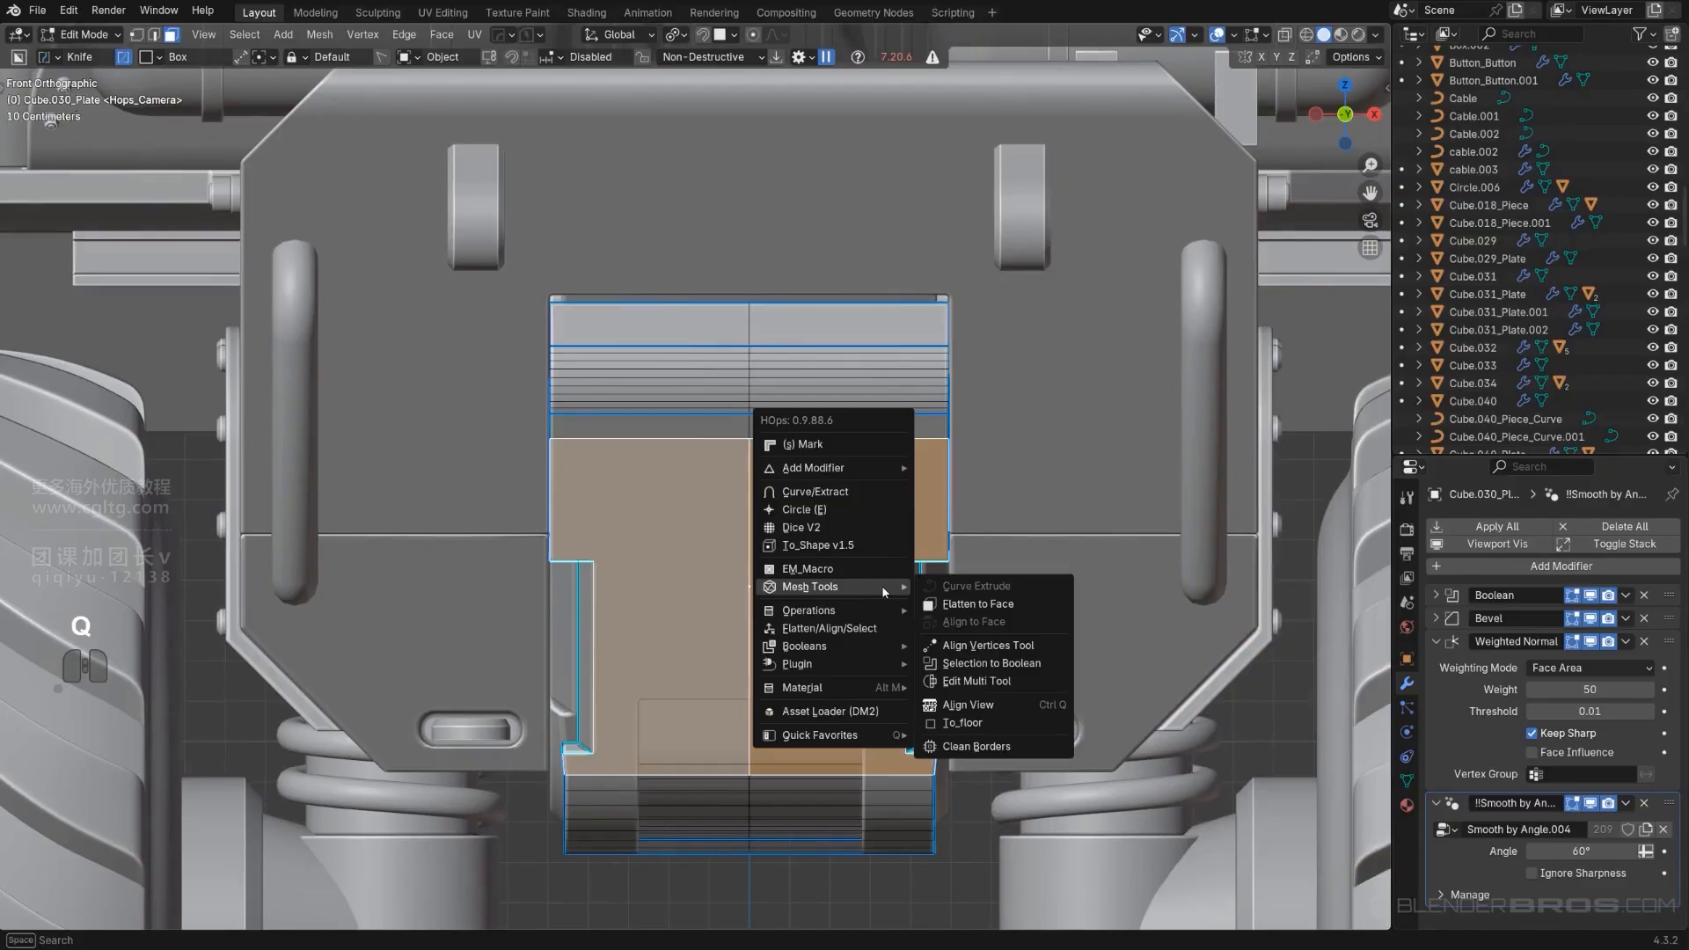
click(978, 704)
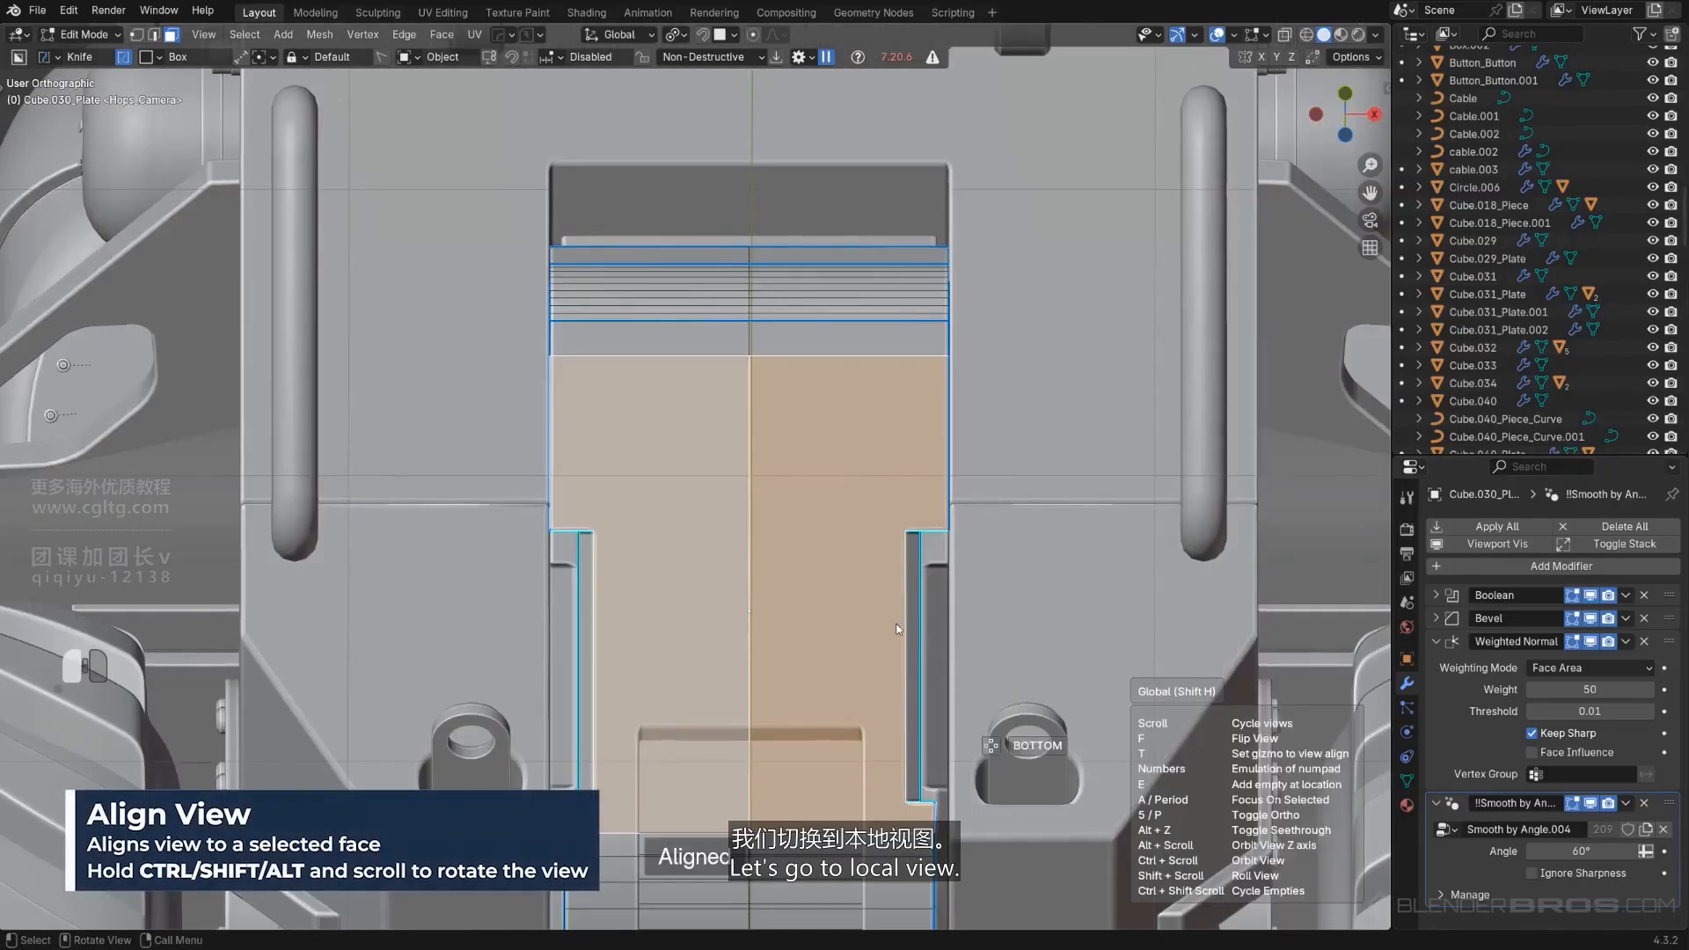
key(Tab)
key(slash)
Examine the plate's origin against its vertical centre line and check the boolean cutouts for symmetry.
scroll(878, 447, up, 2)
shift+middle_drag(827, 447, 866, 772)
scroll(860, 747, up, 1)
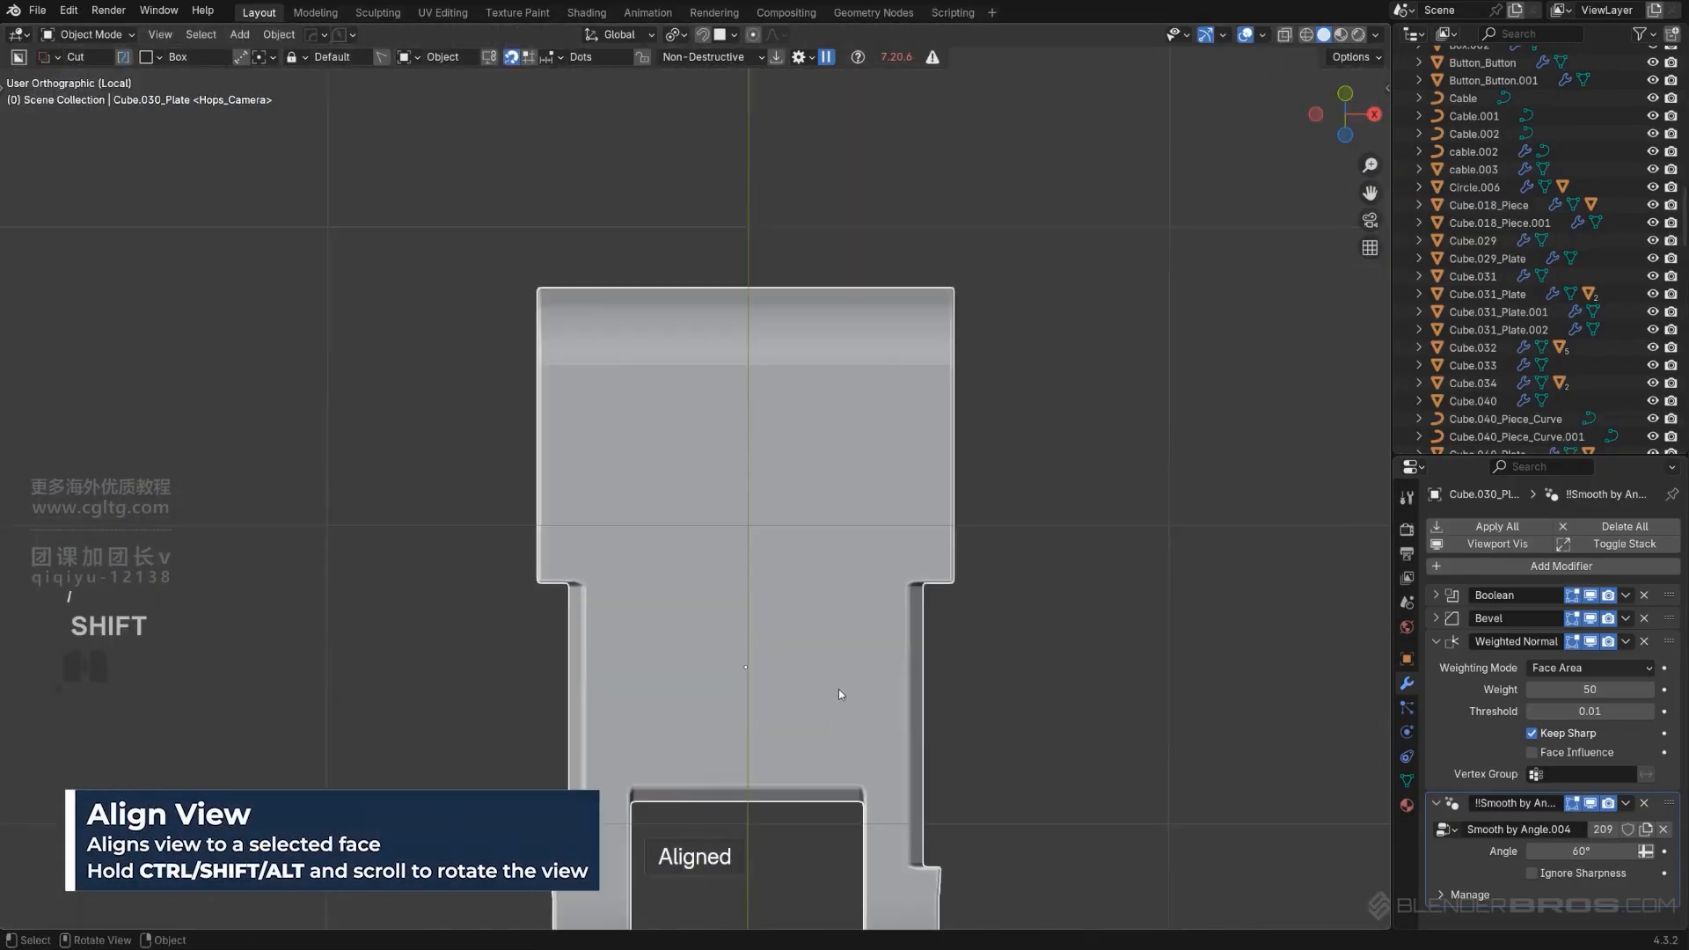
scroll(808, 663, up, 1)
scroll(807, 666, up, 5)
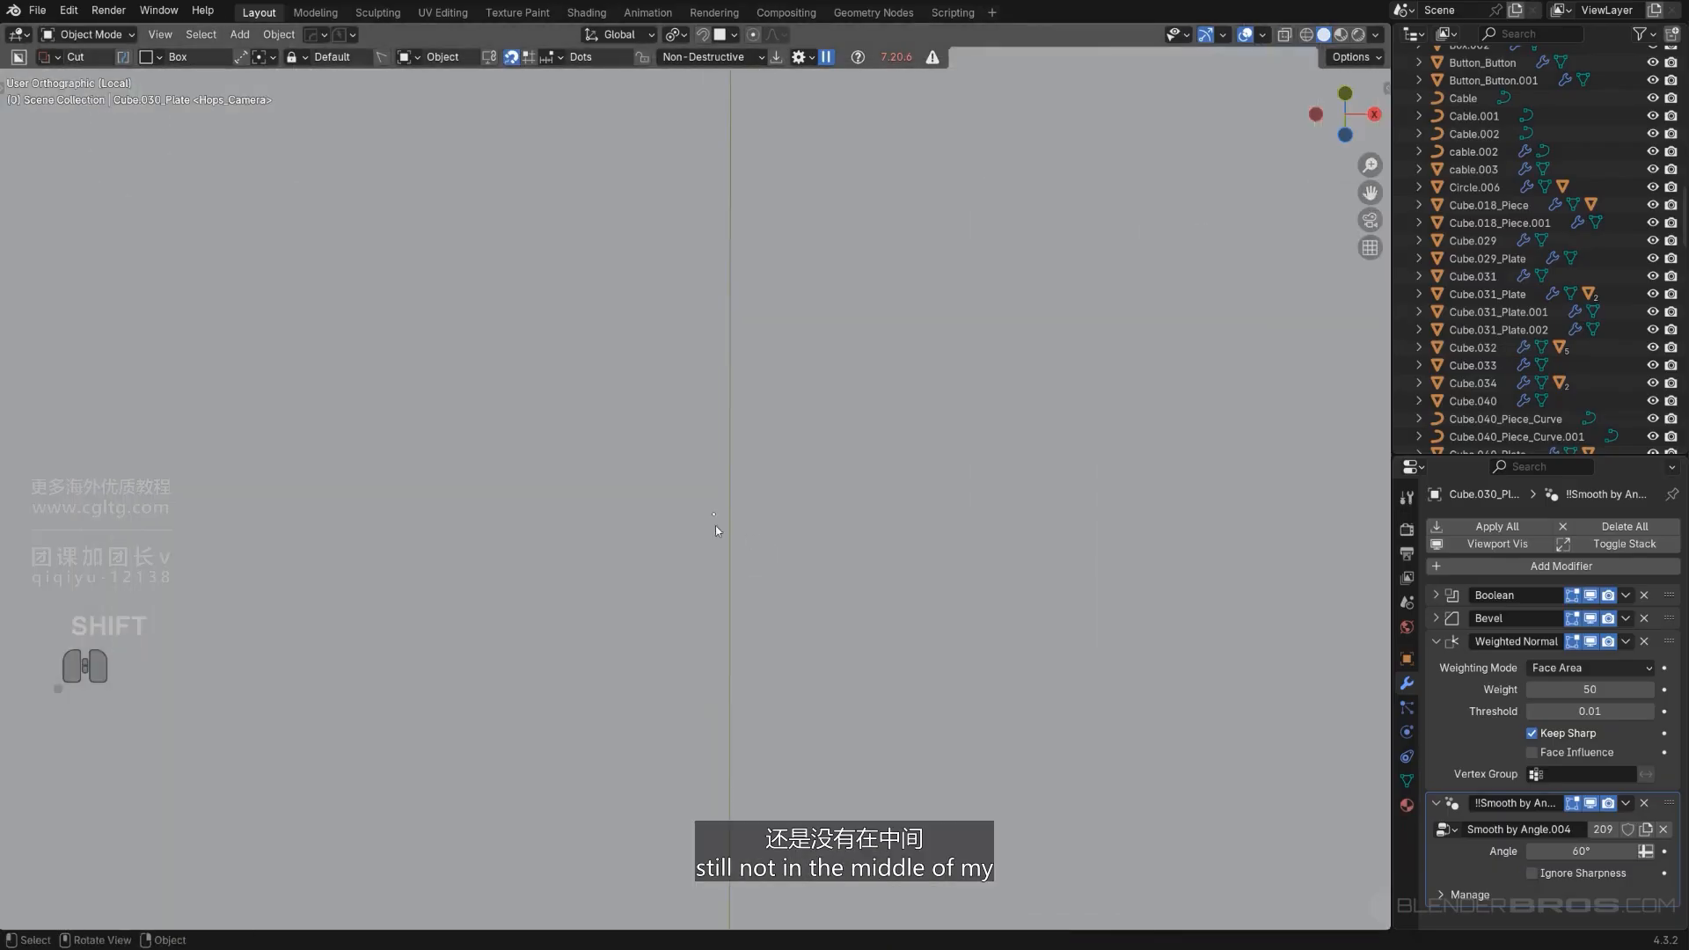
scroll(734, 521, down, 4)
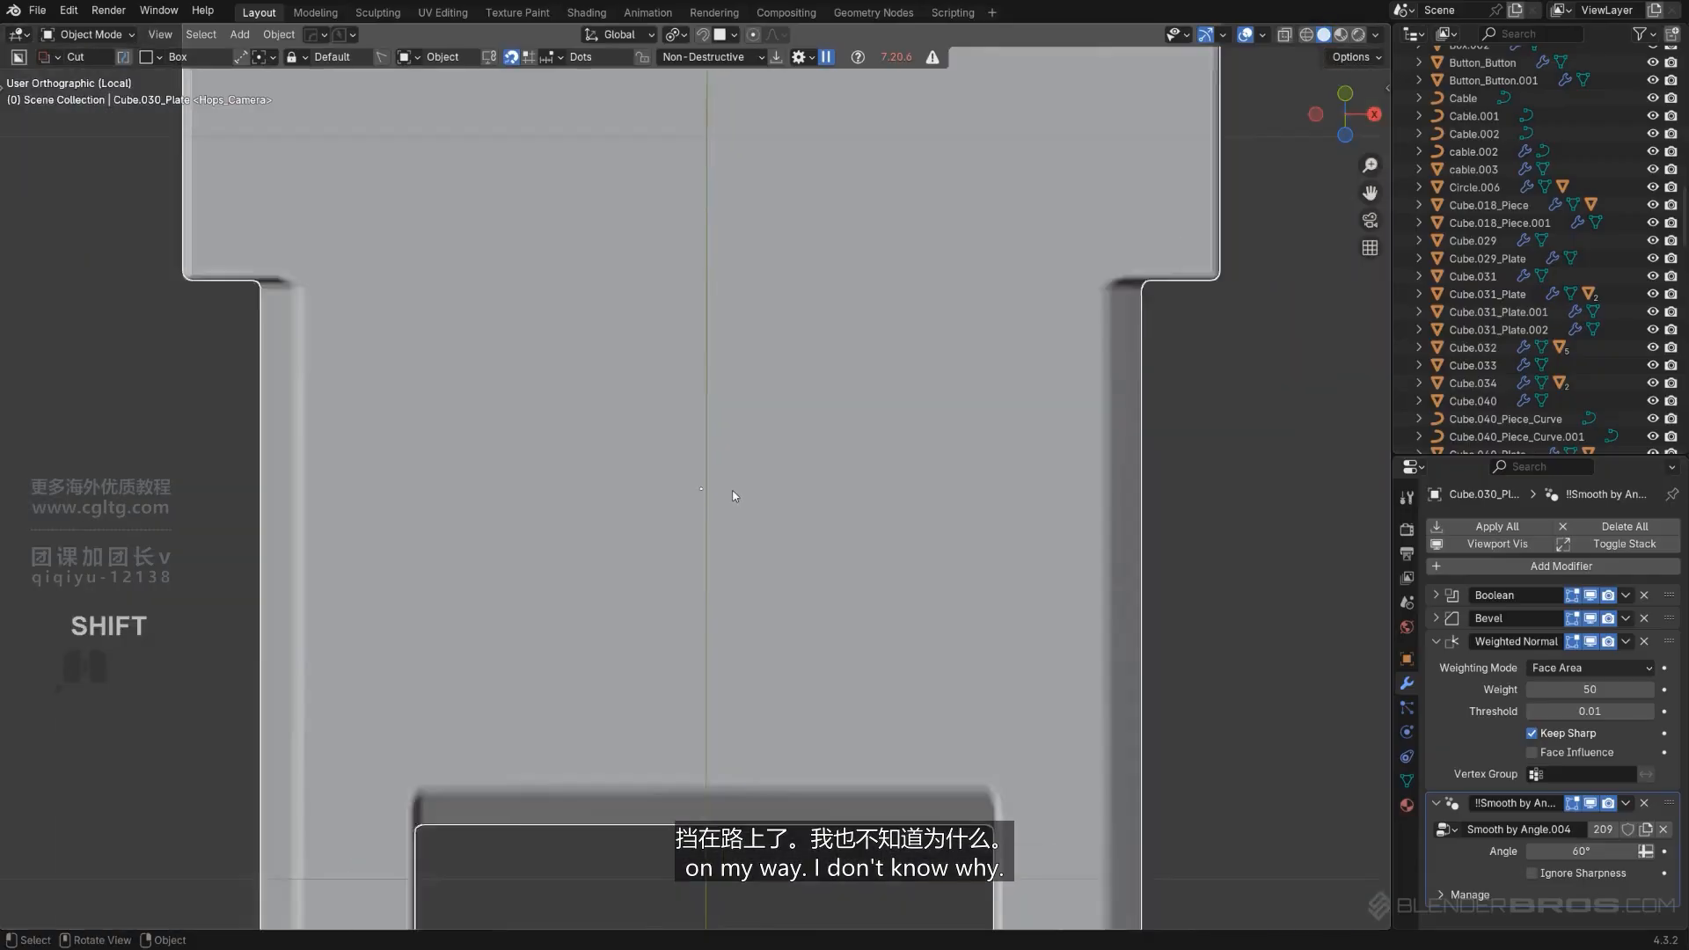
scroll(753, 517, down, 1)
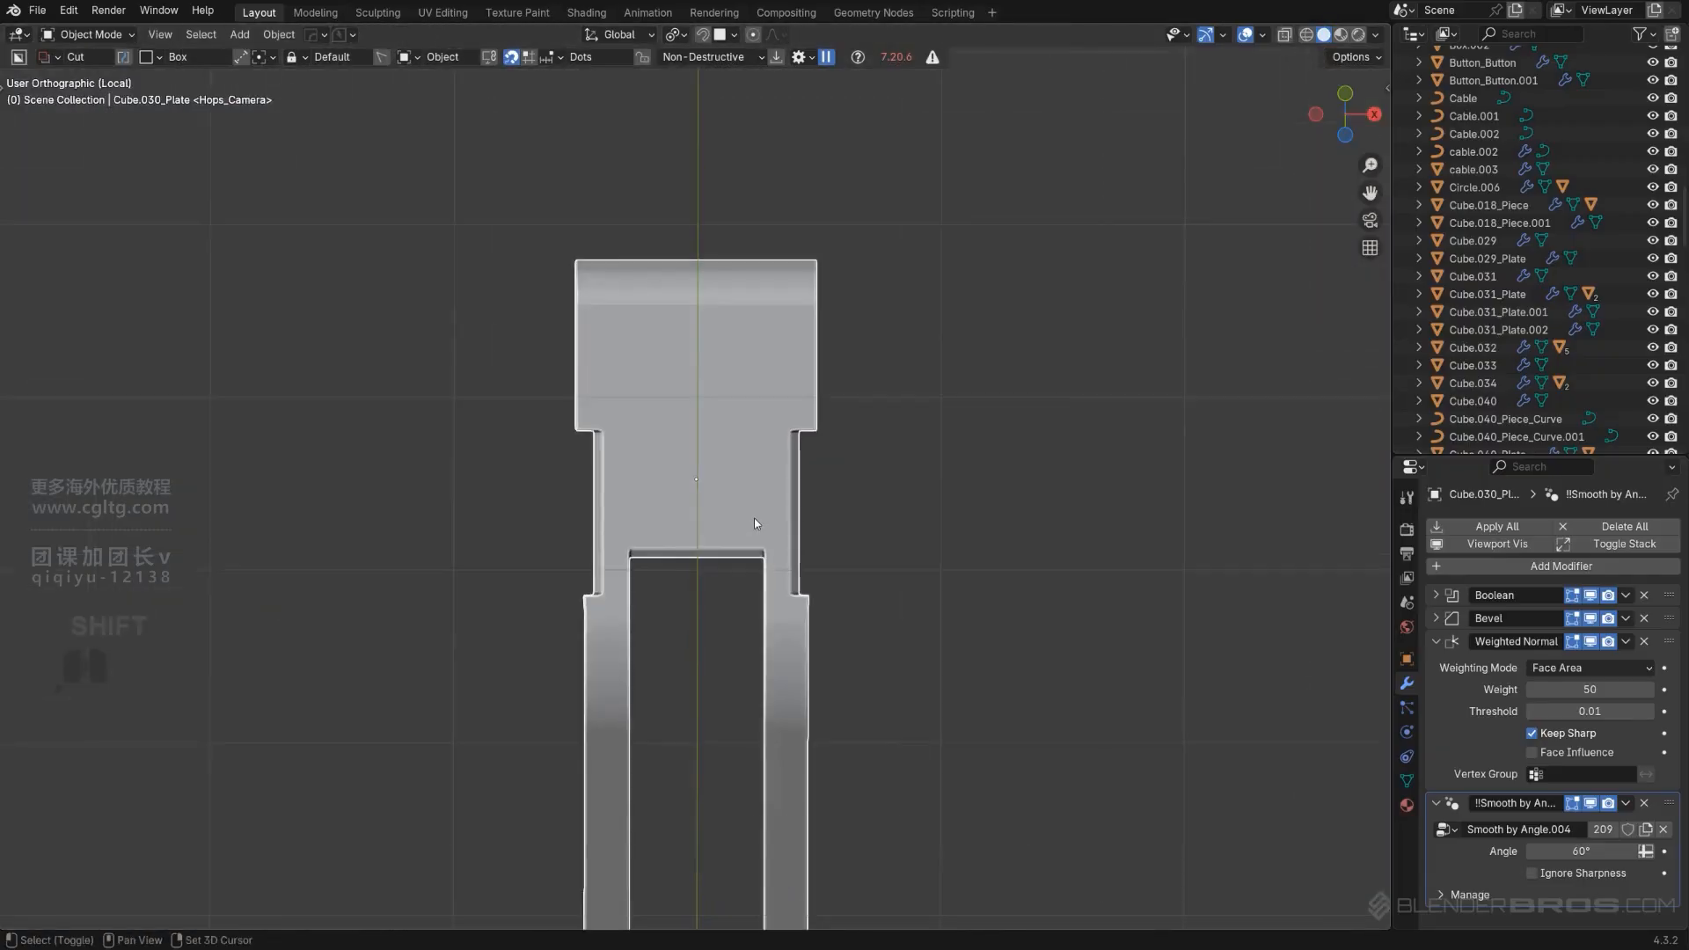
scroll(755, 519, down, 3)
scroll(746, 519, up, 8)
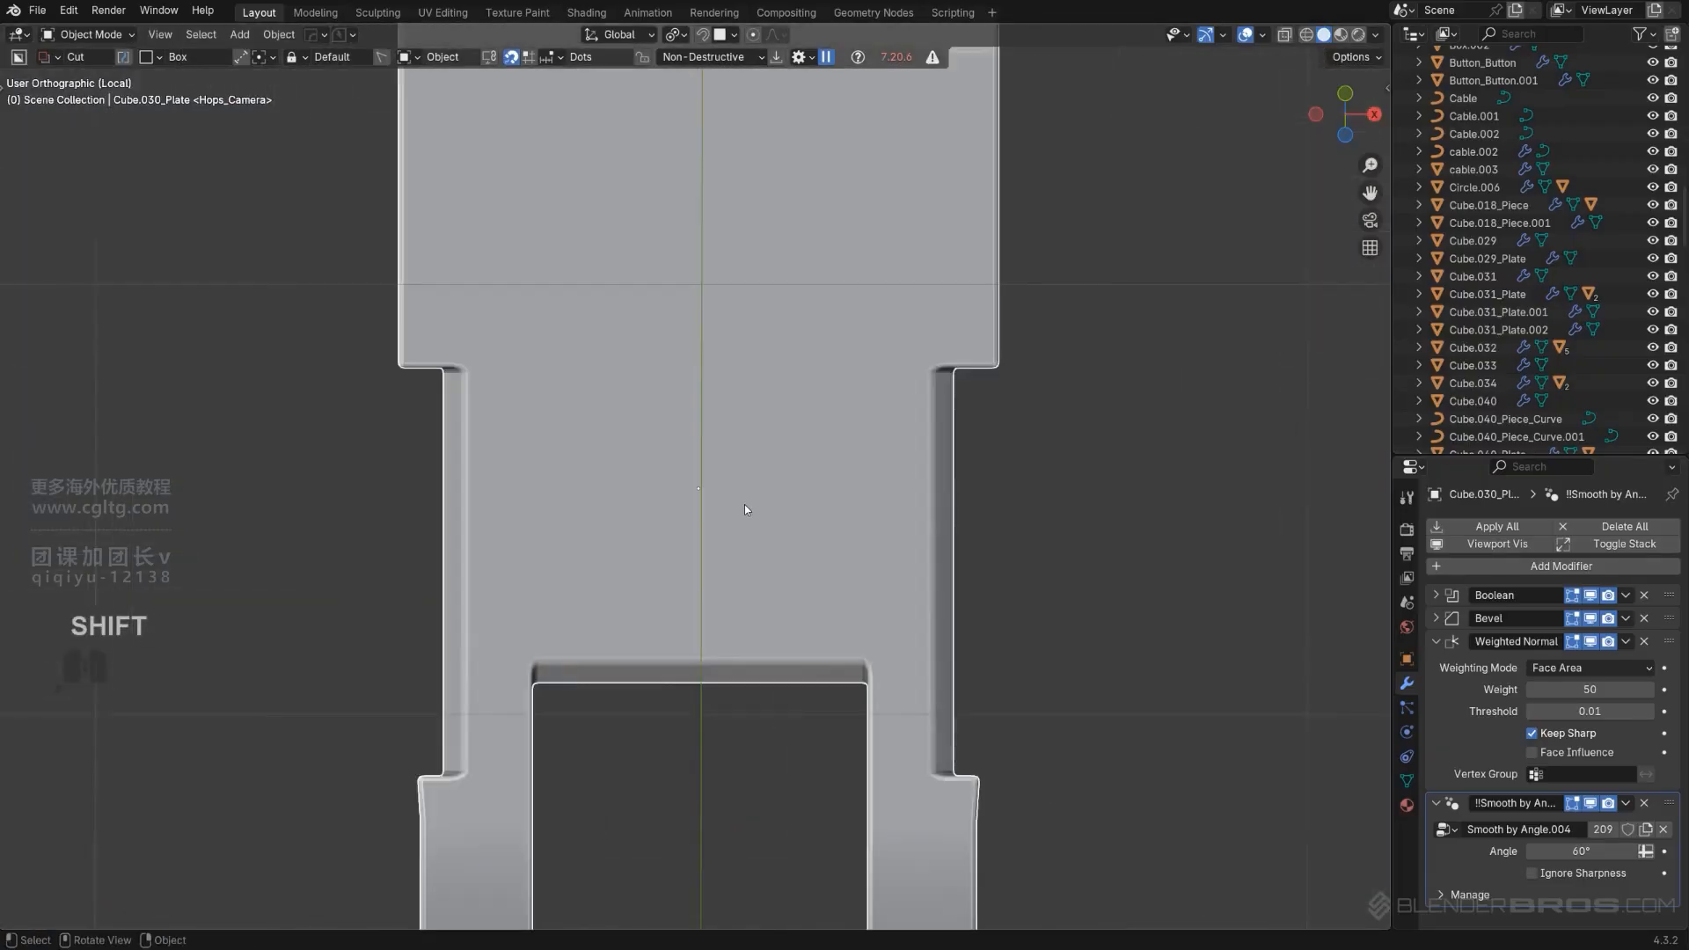
scroll(744, 503, up, 2)
scroll(743, 501, down, 5)
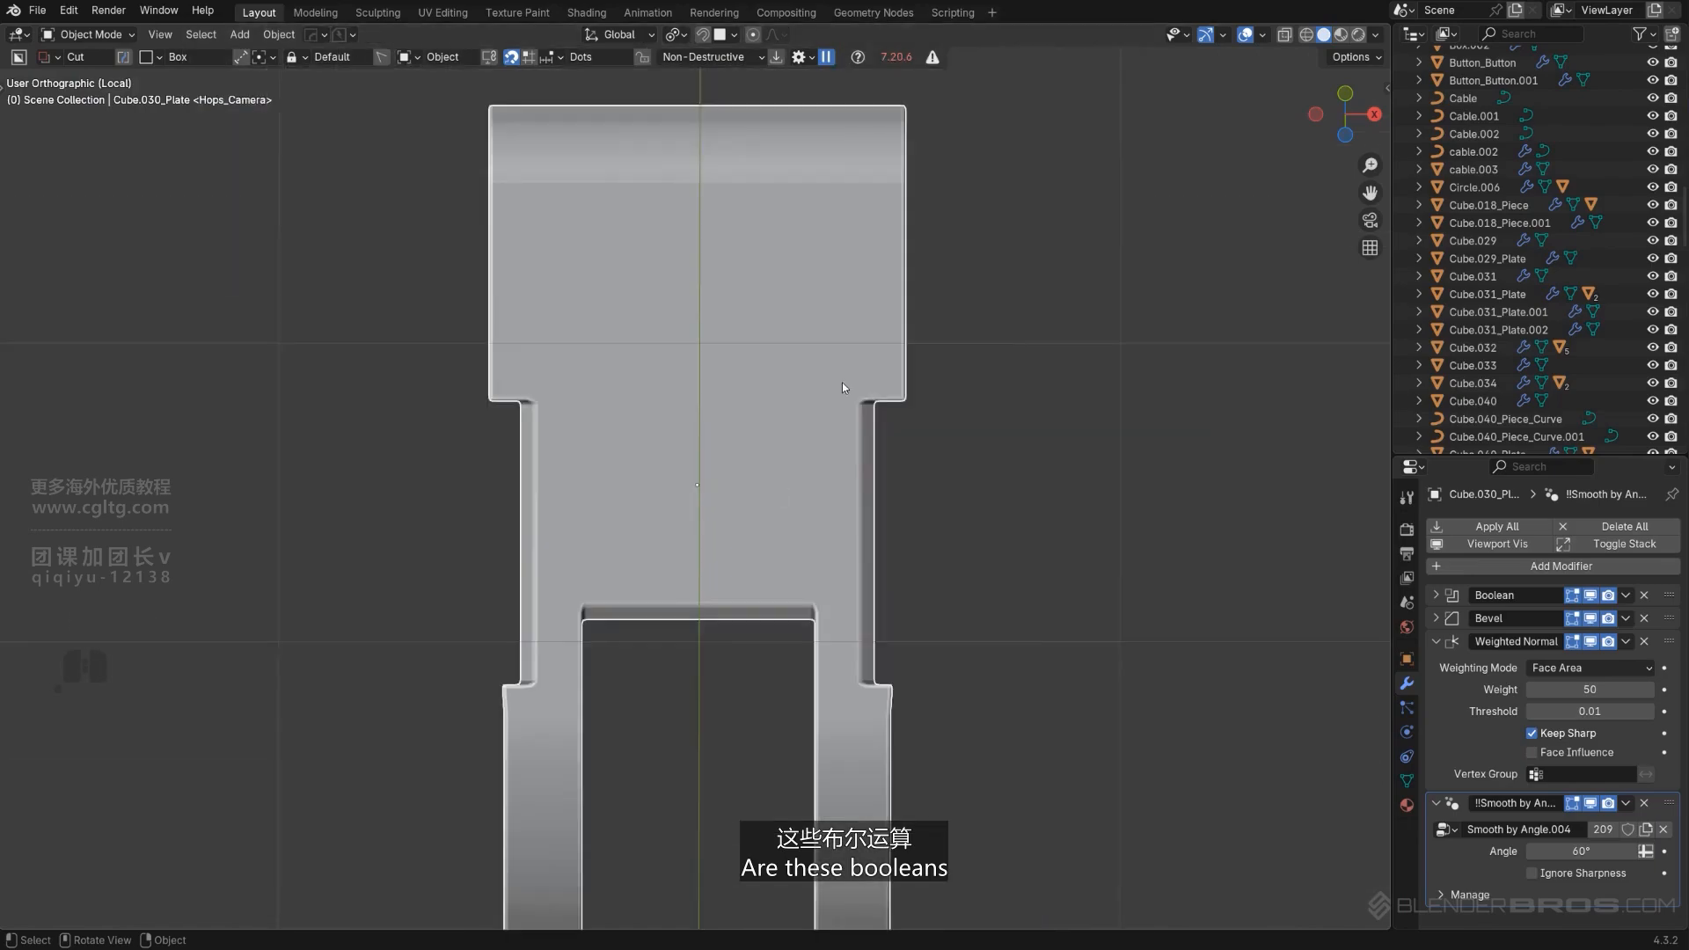
key(Tab)
key(Tab)
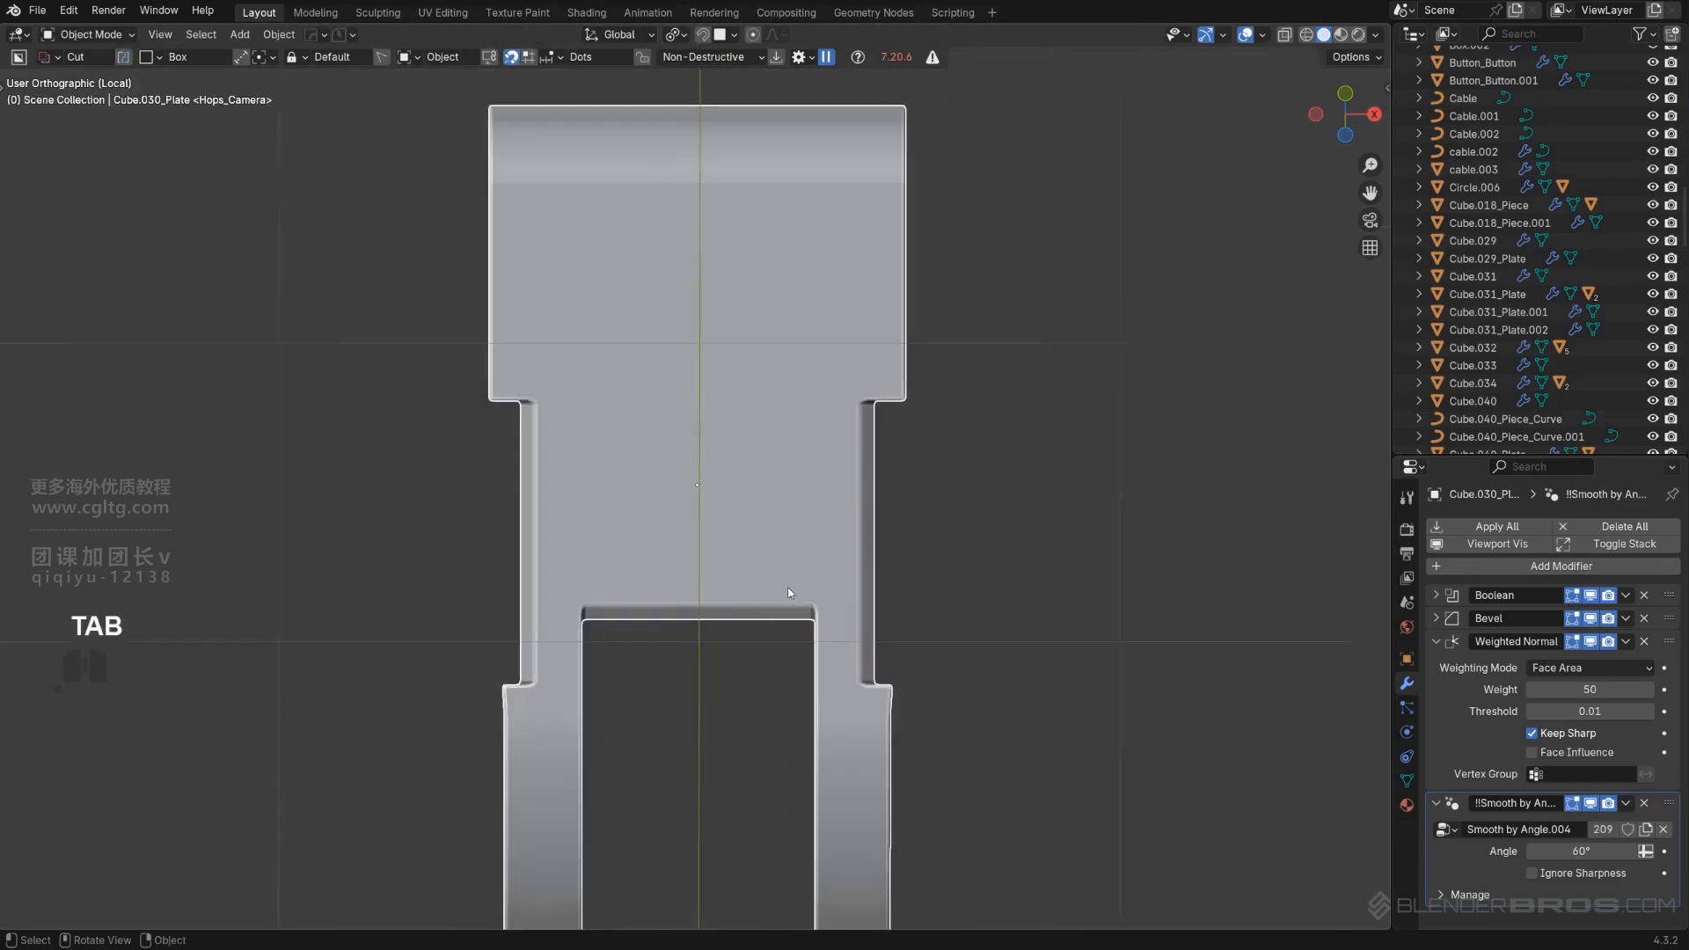
scroll(755, 568, down, 3)
shift+middle_drag(875, 645, 655, 623)
scroll(704, 638, up, 3)
key(Tab)
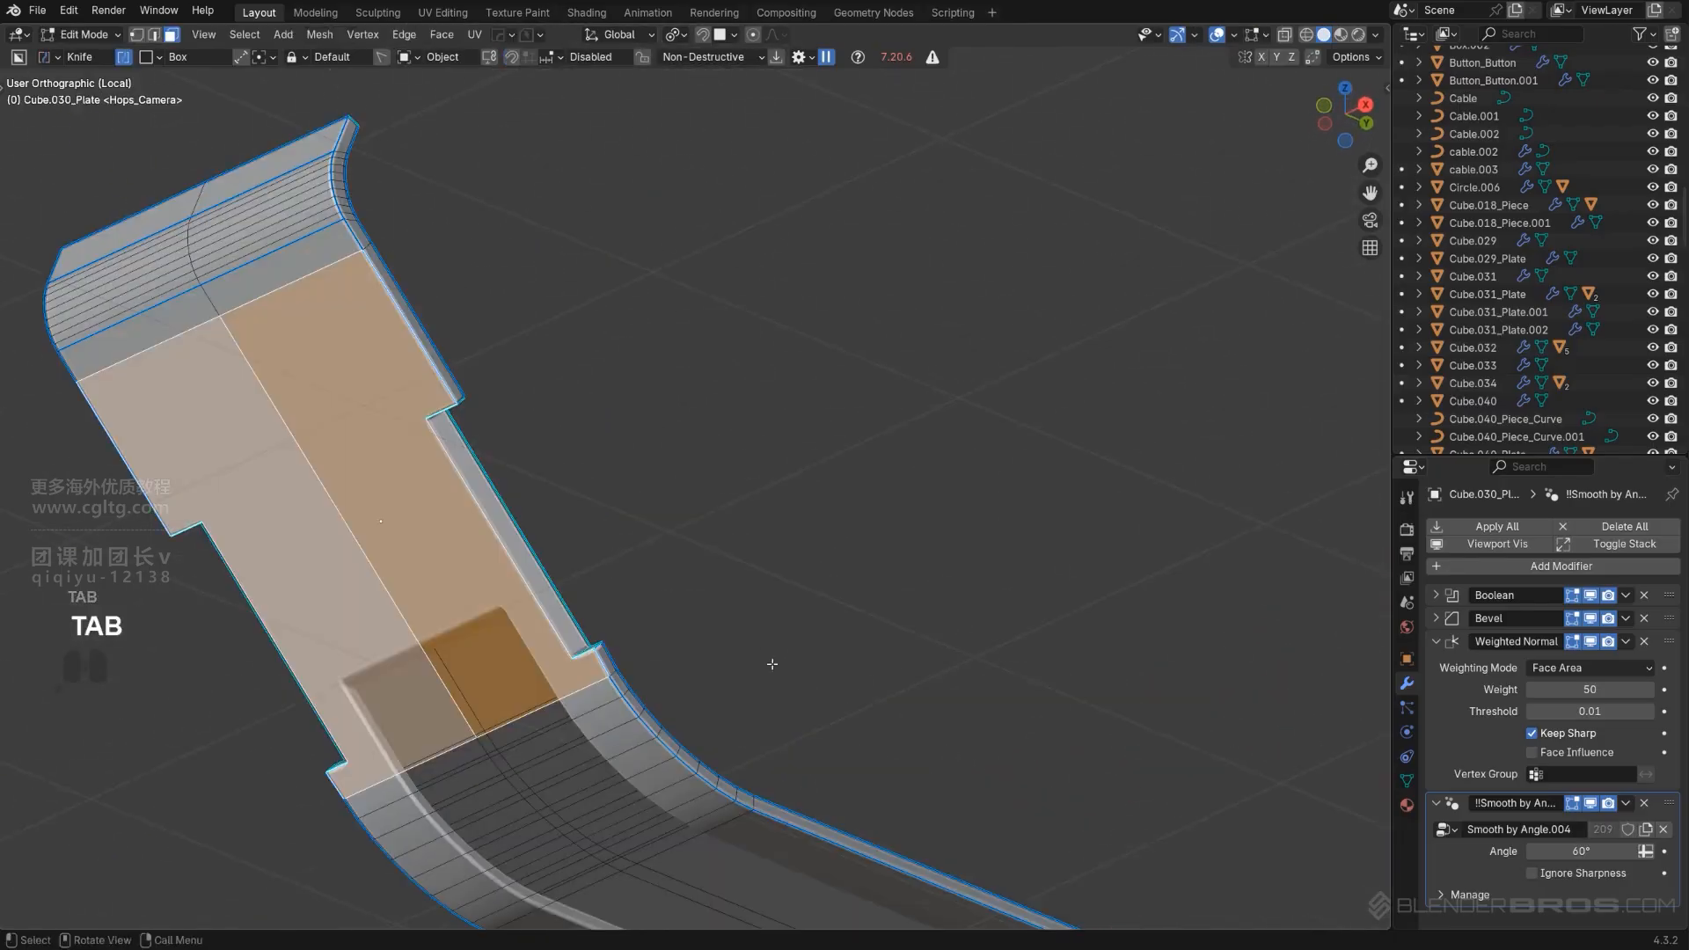
click(604, 664)
scroll(756, 741, down, 2)
ctrl+click(895, 763)
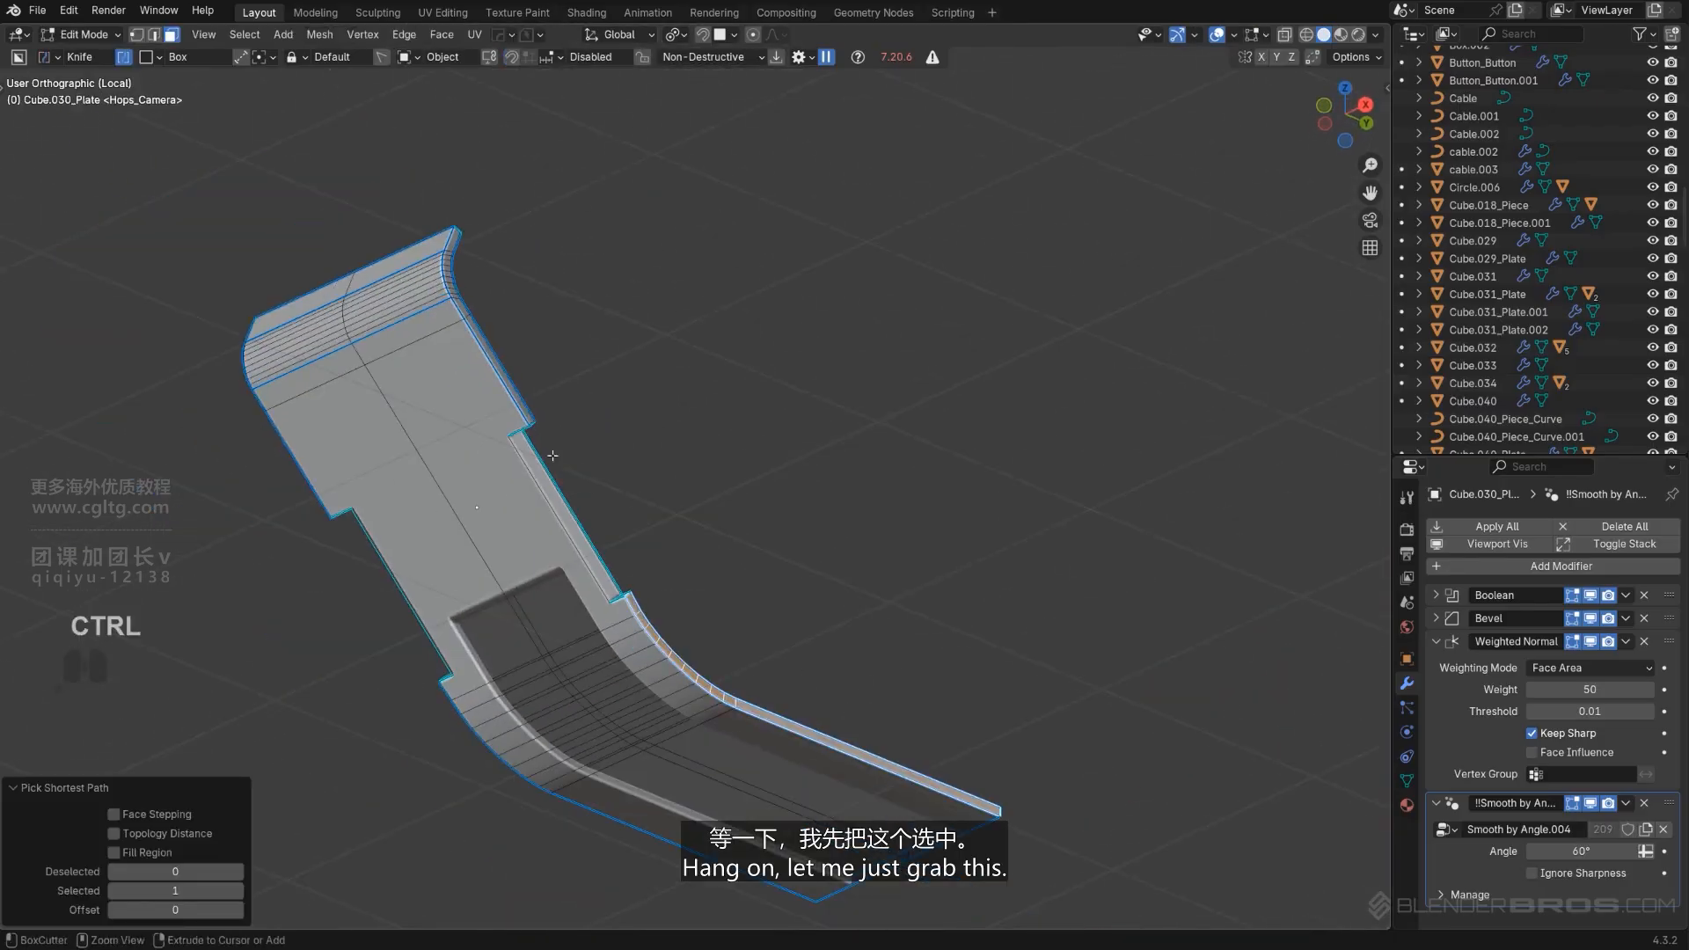
shift+click(481, 336)
ctrl+click(456, 233)
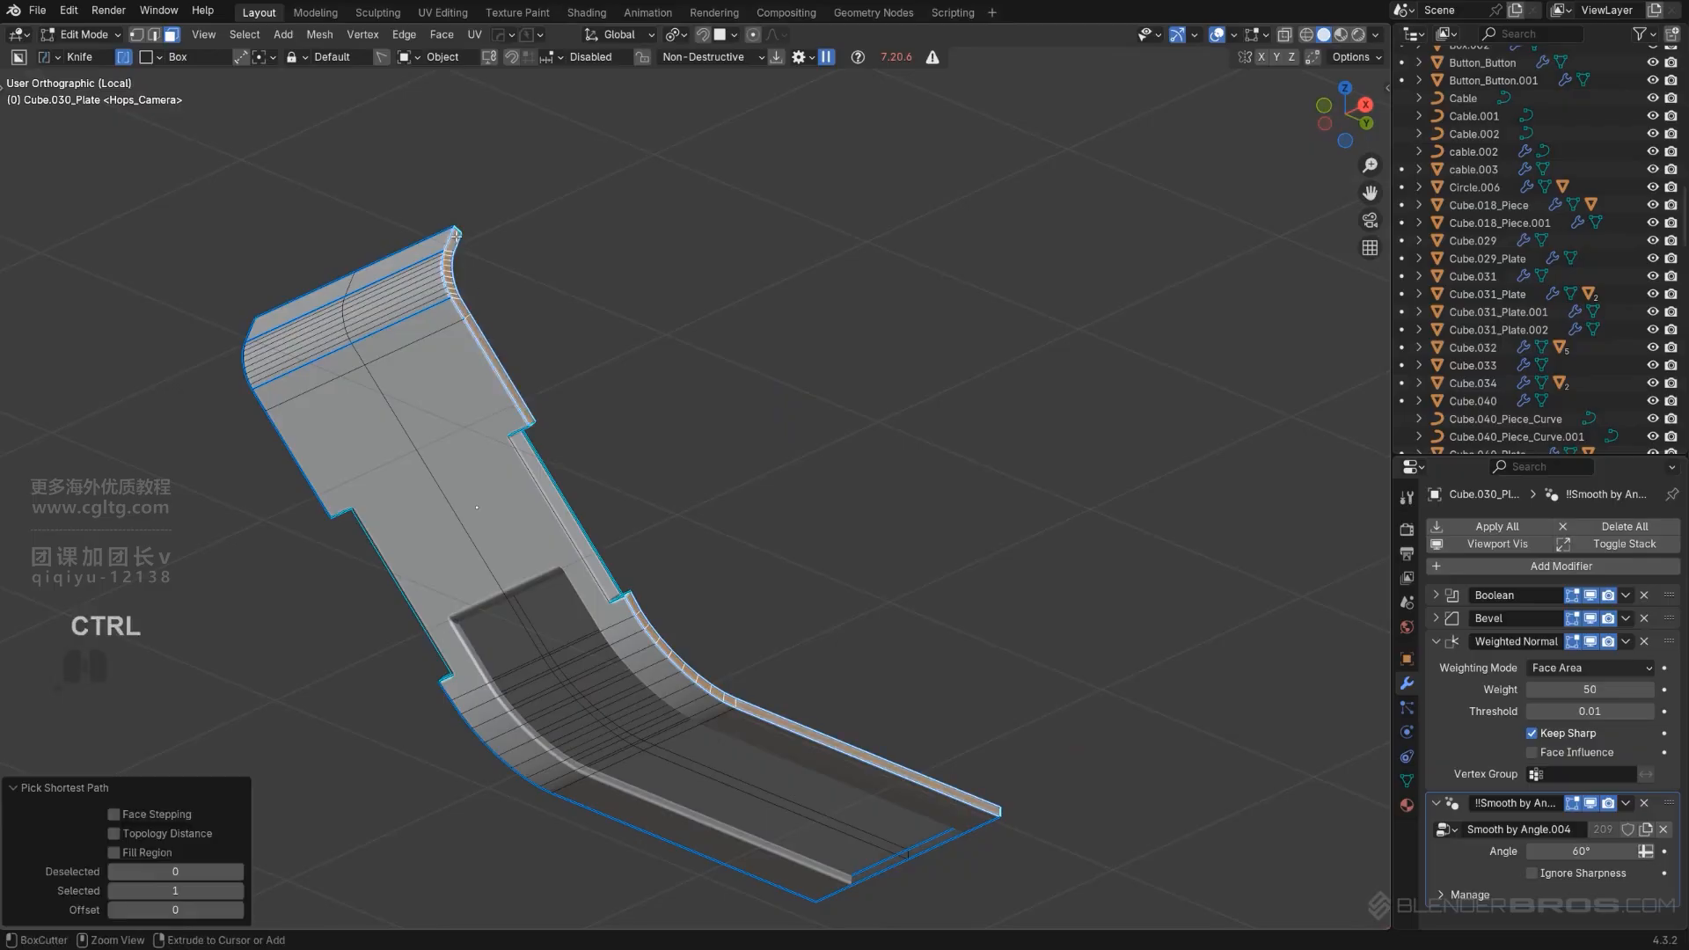
key(alt+a)
click(630, 468)
key(ctrl+z)
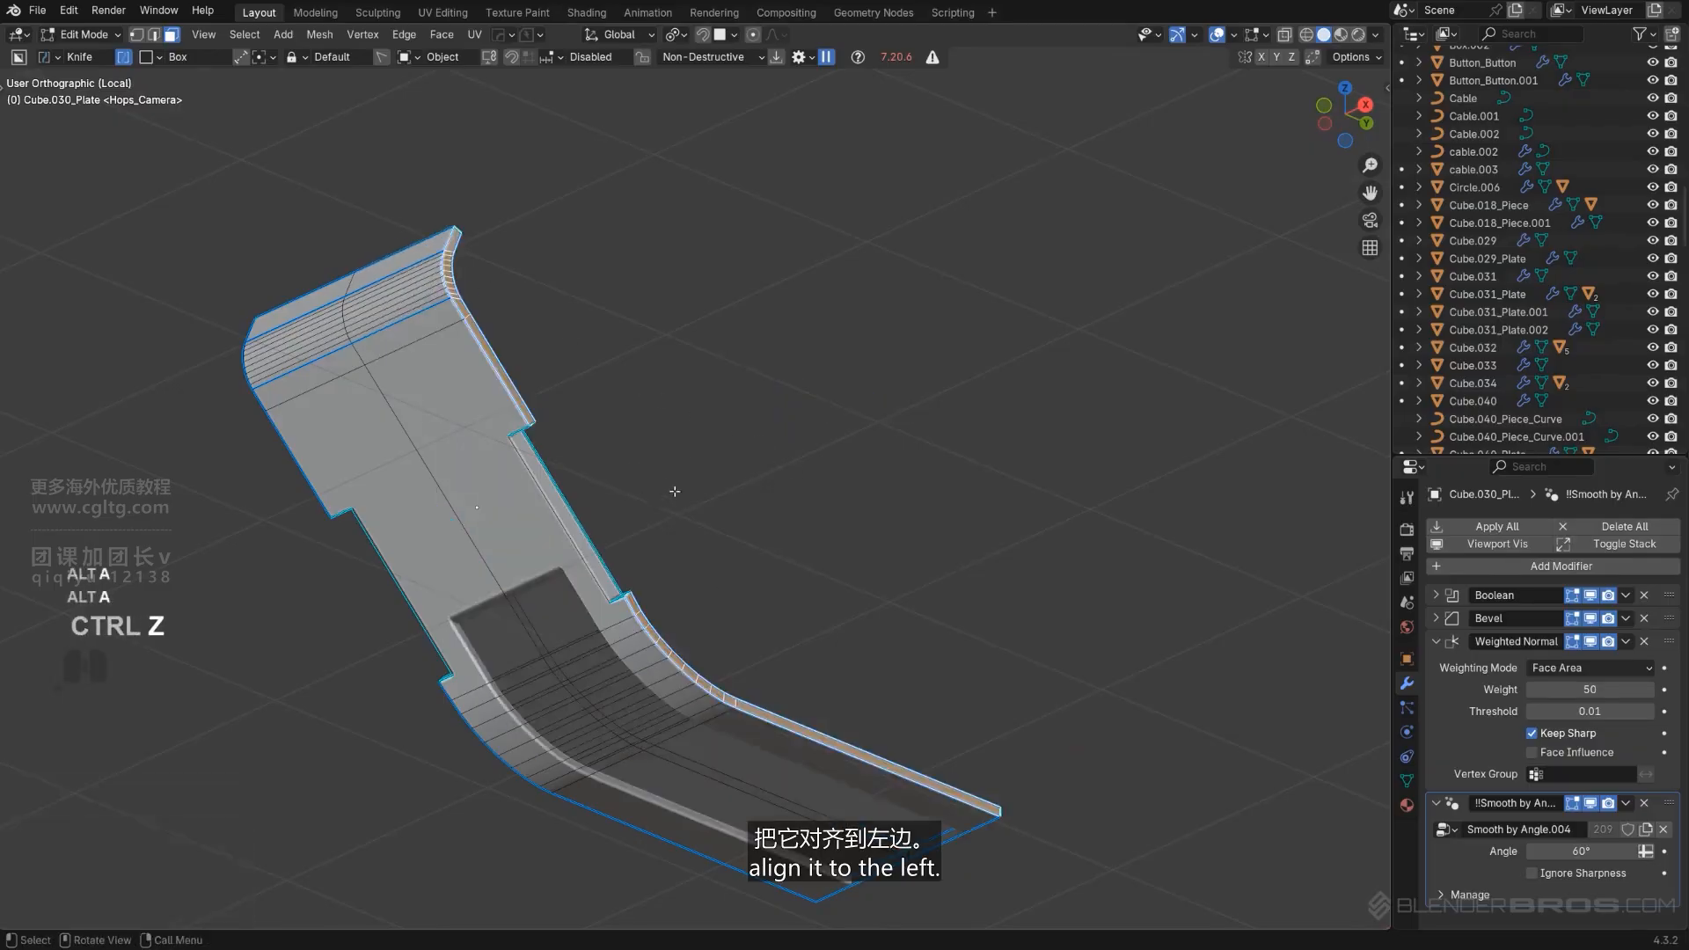
middle_drag(675, 490, 802, 440)
key(alt+a)
click(642, 423)
middle_drag(605, 479, 635, 445)
shift+middle_drag(635, 445, 717, 392)
scroll(700, 475, down, 1)
key(Tab)
Mirror one half of the plate to the other side across its local X axis with bisect, and apply the mirror modifier.
click(731, 451)
key(alt+x)
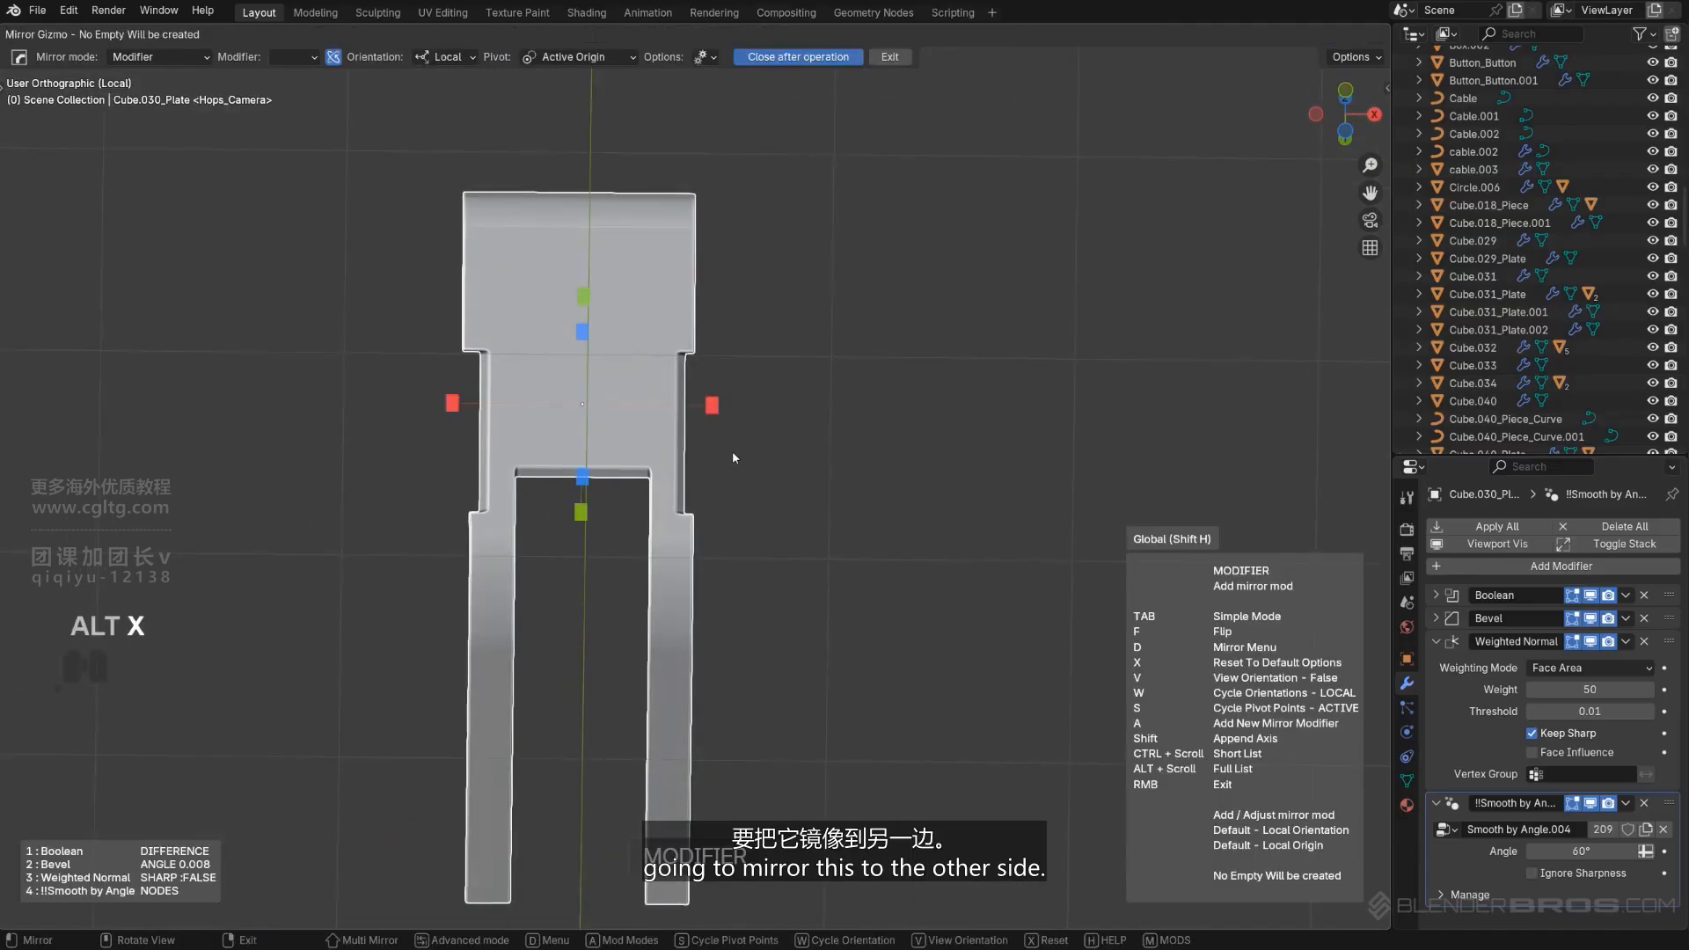
click(720, 401)
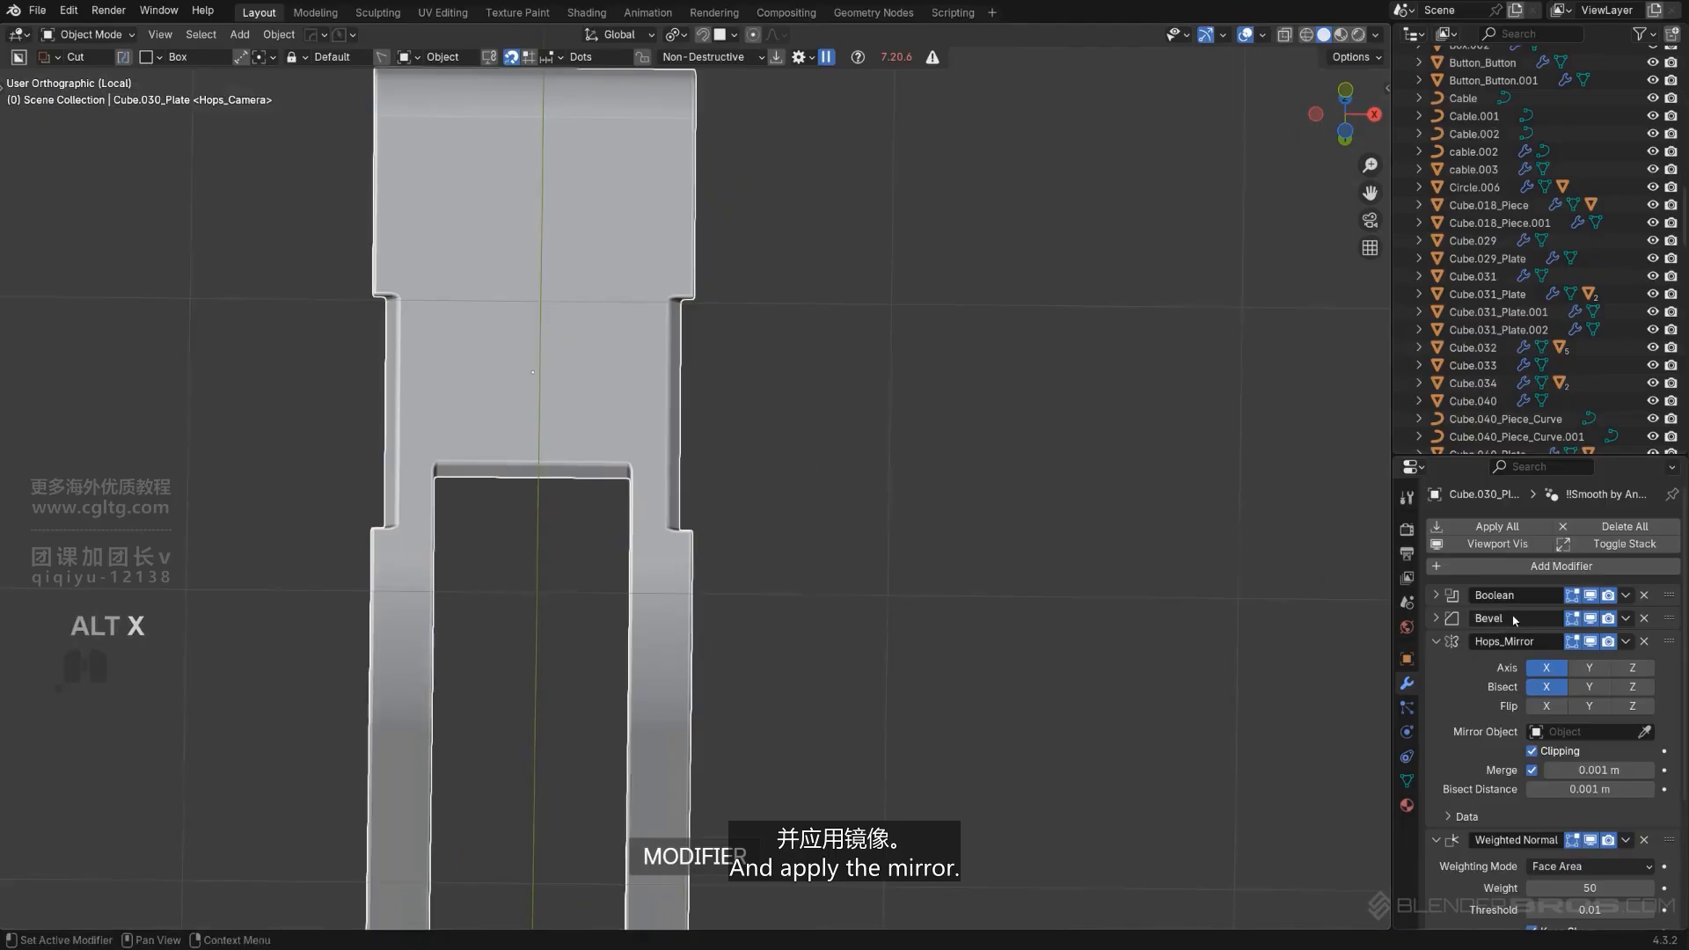
click(1628, 643)
click(1613, 660)
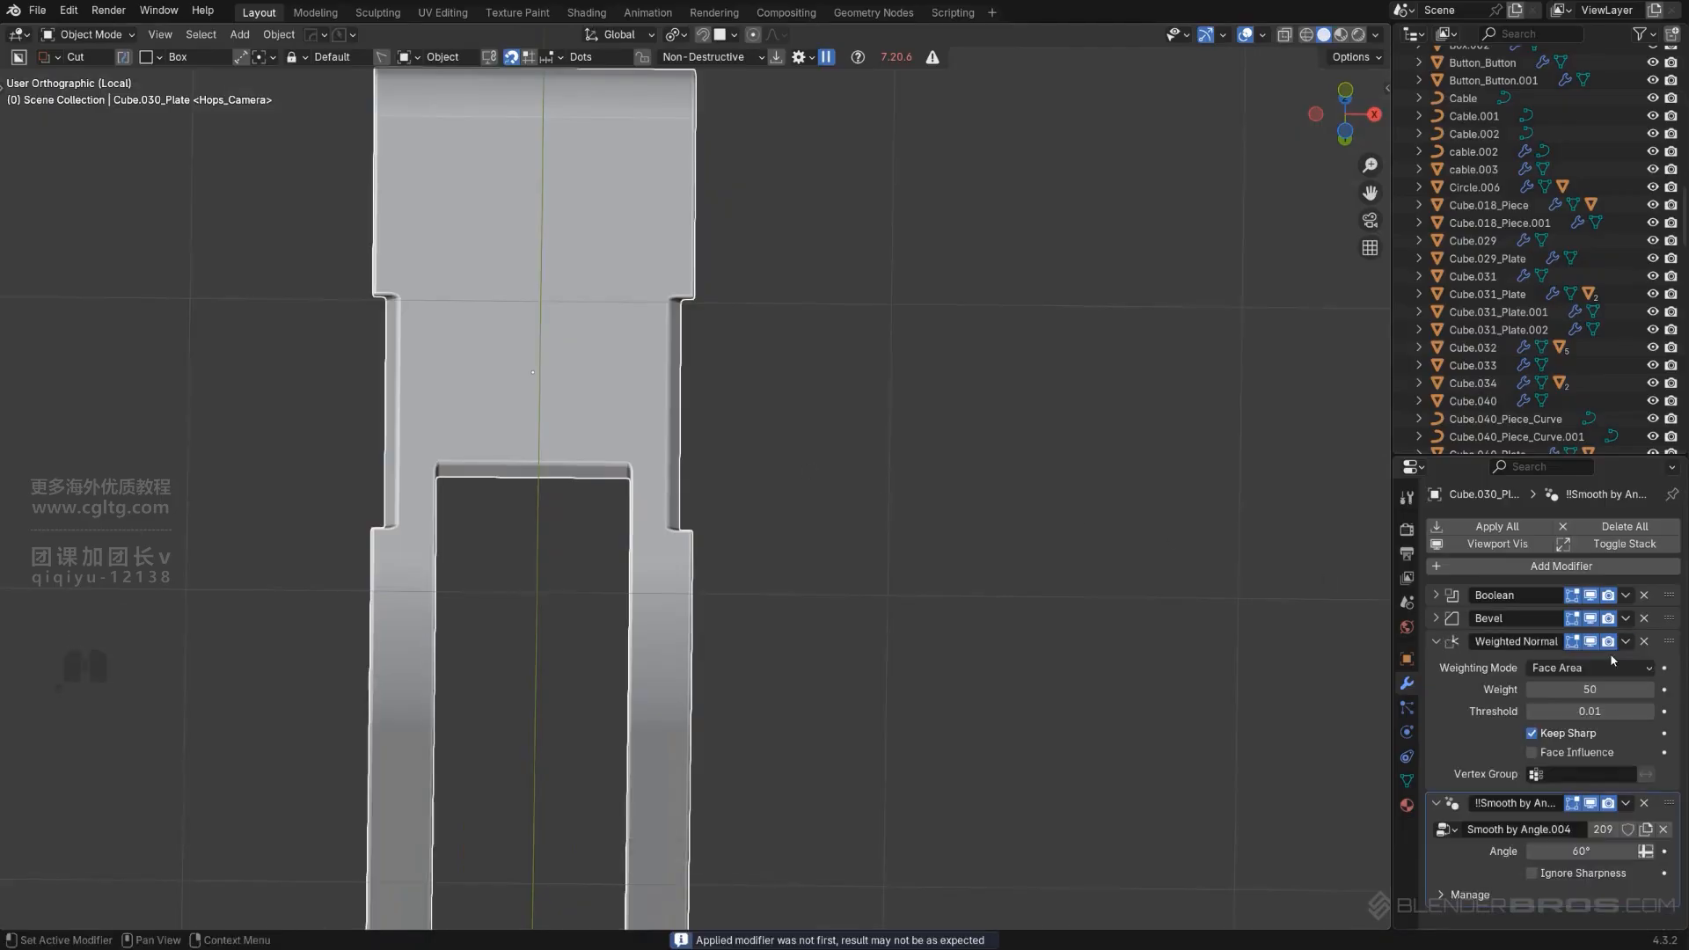
Set the plate's origin to its geometry, using the median centre.
shift+middle_drag(740, 560, 938, 485)
scroll(938, 483, up, 6)
scroll(941, 486, down, 7)
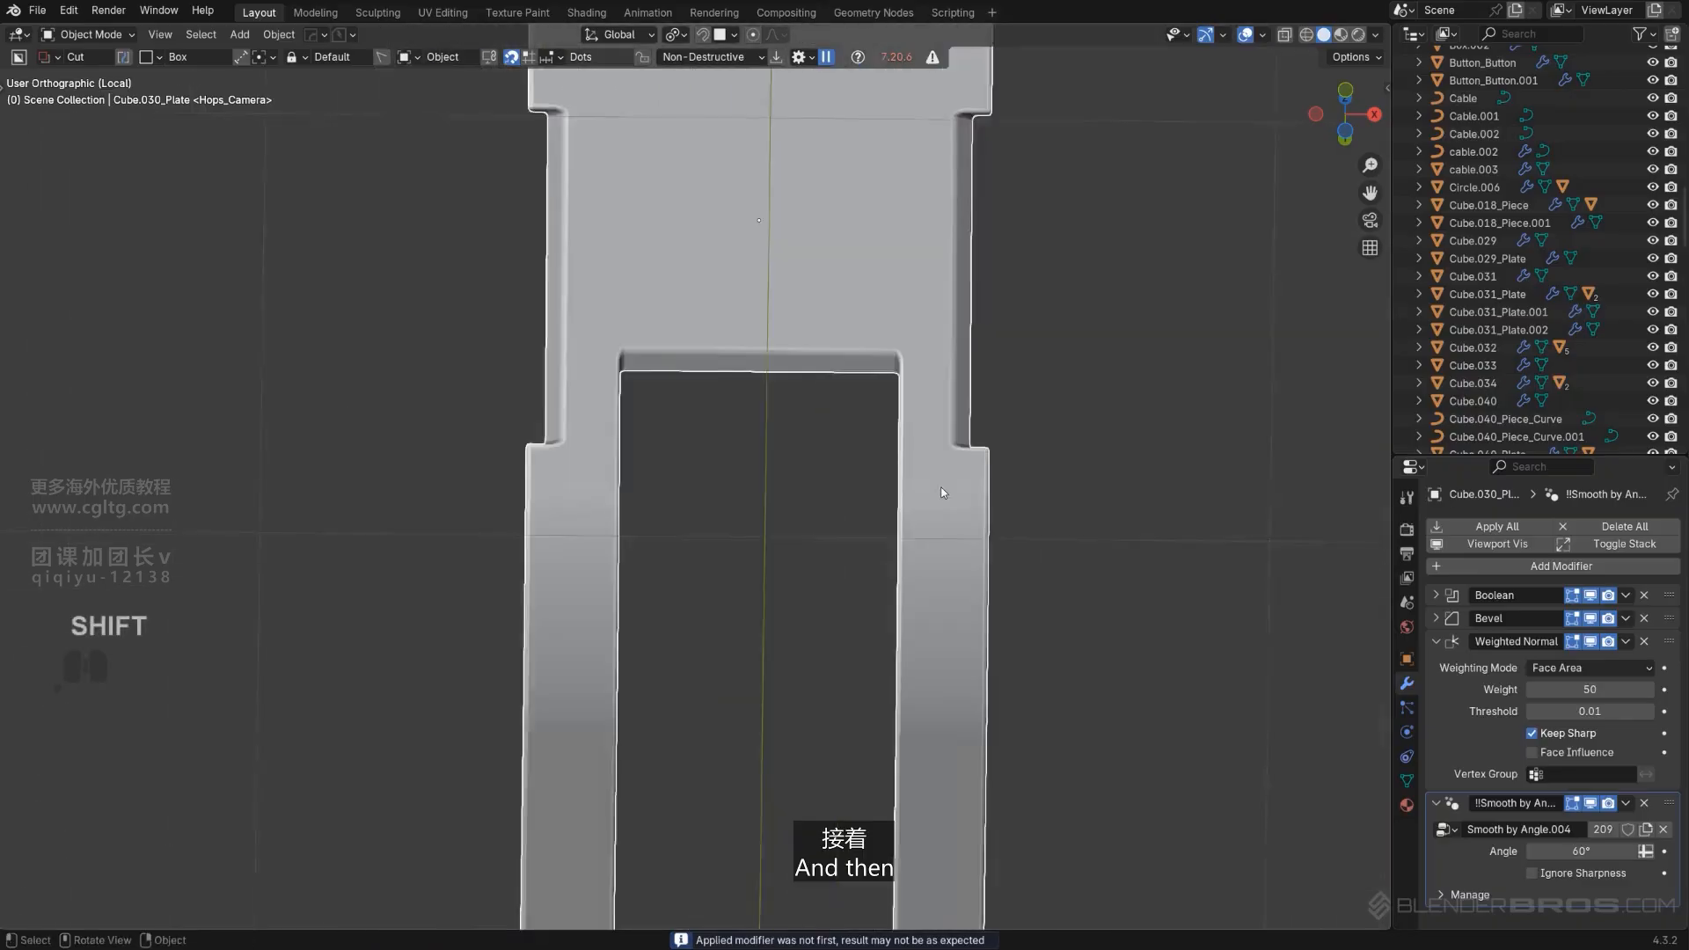
key(shift+s)
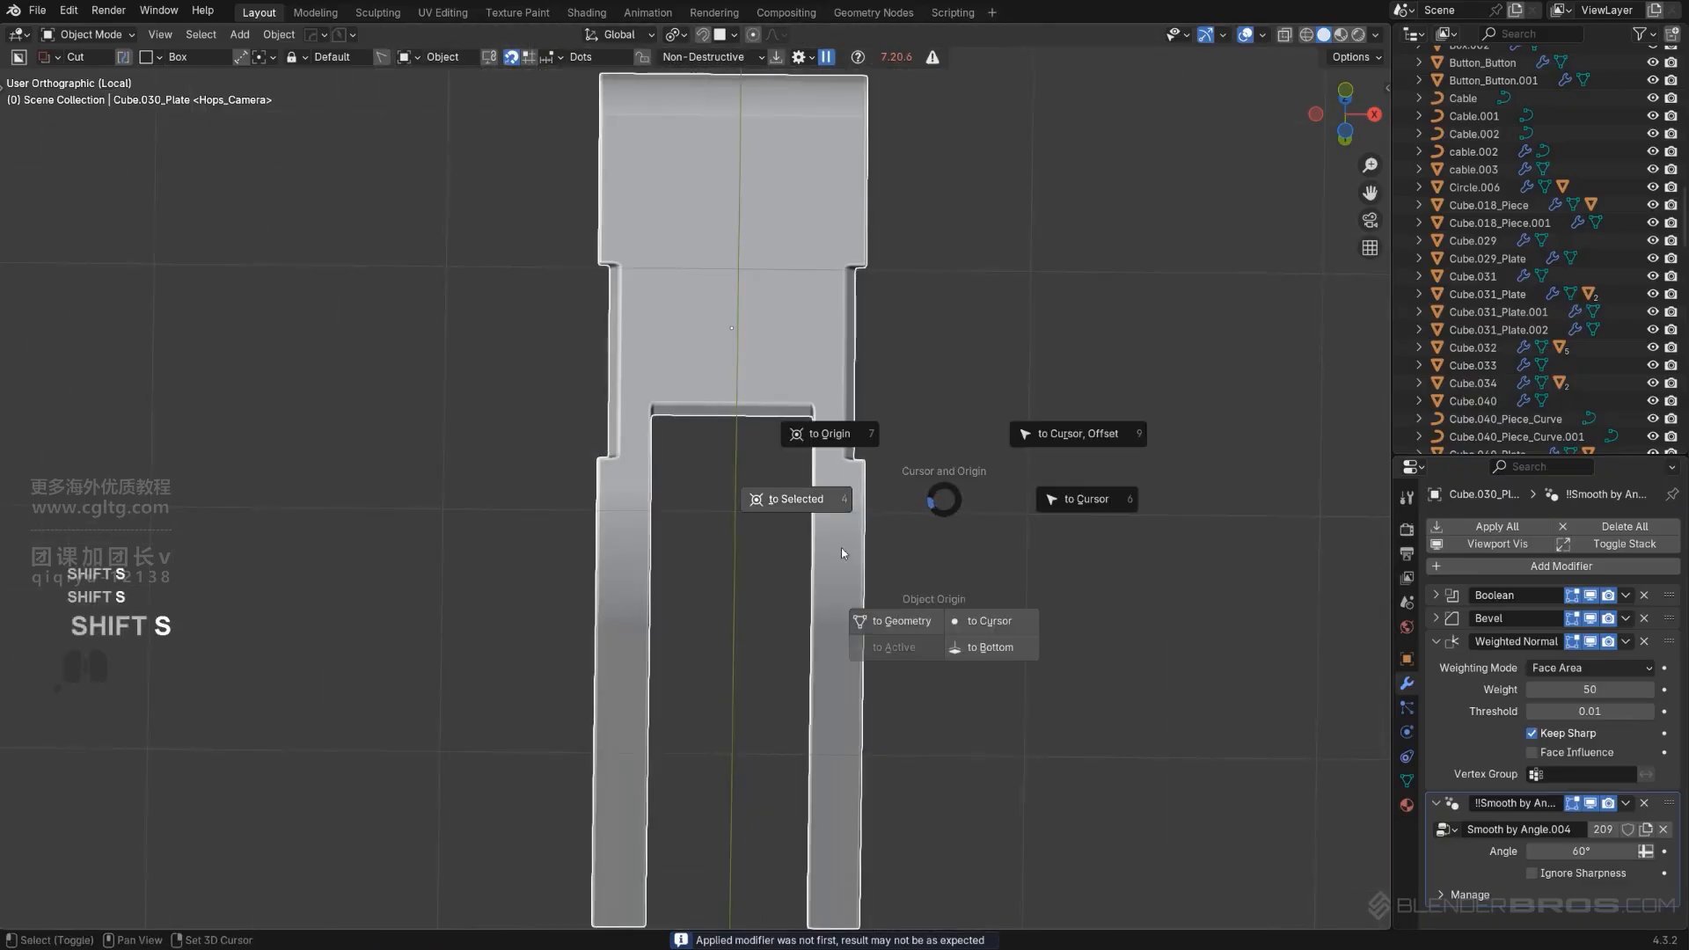
click(897, 621)
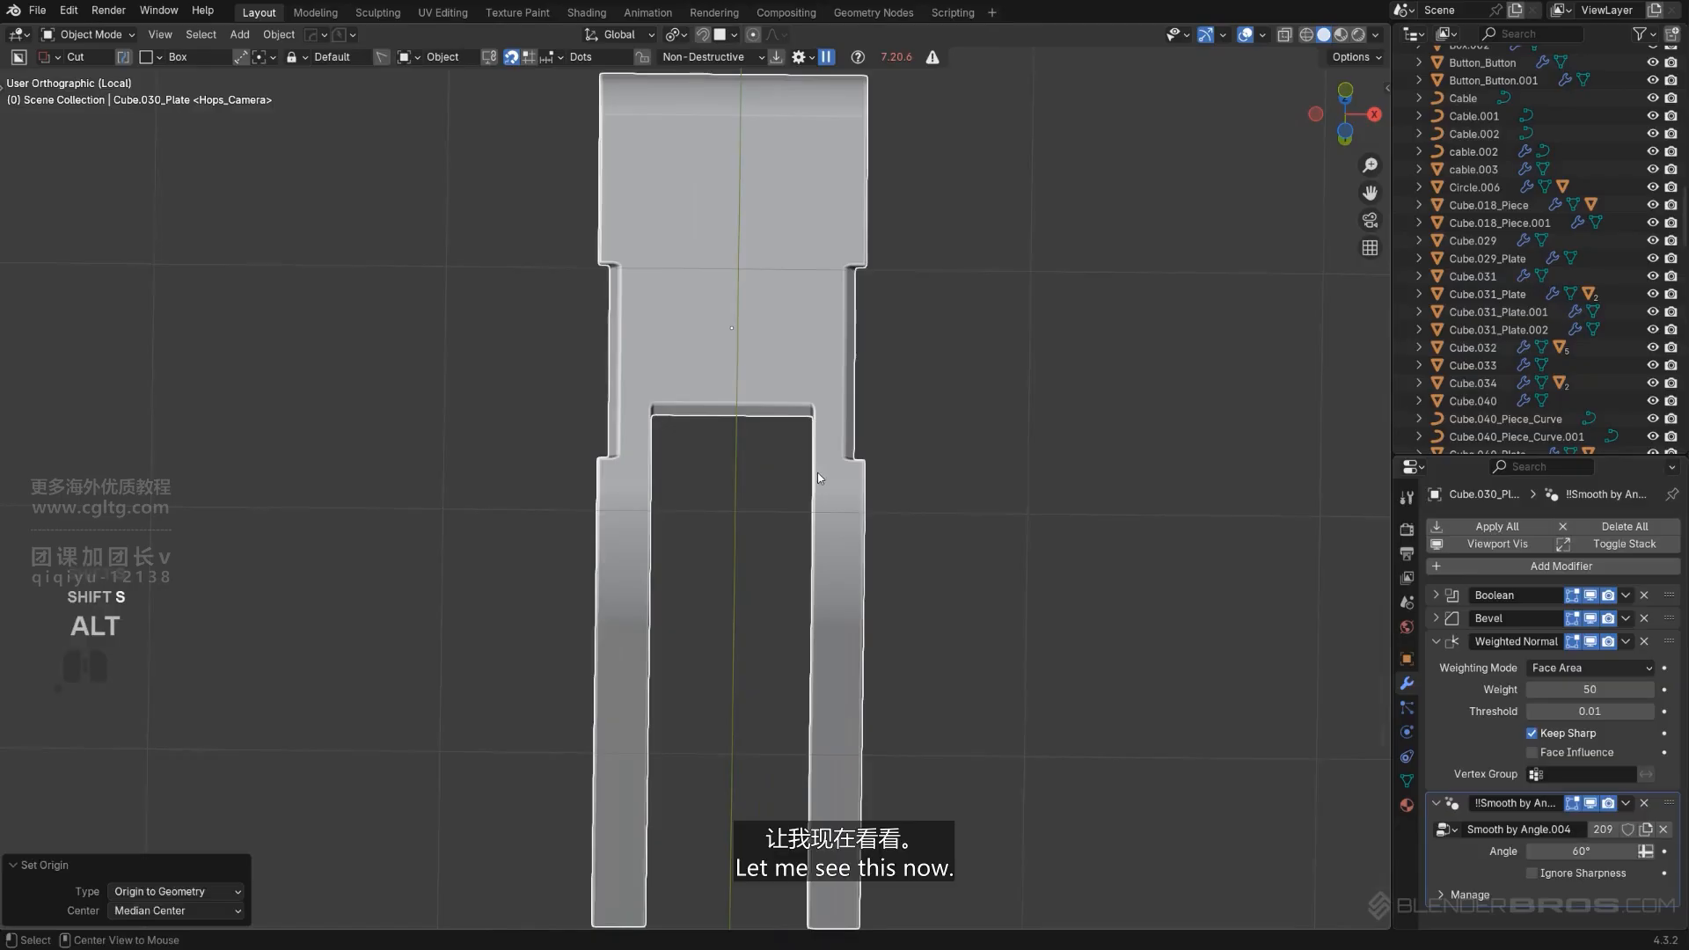
Examine the plate's origin against the centre line in the orthographic bottom view.
alt+middle_drag(817, 472, 756, 515)
key(KP_5)
key(KP_5)
scroll(830, 190, up, 6)
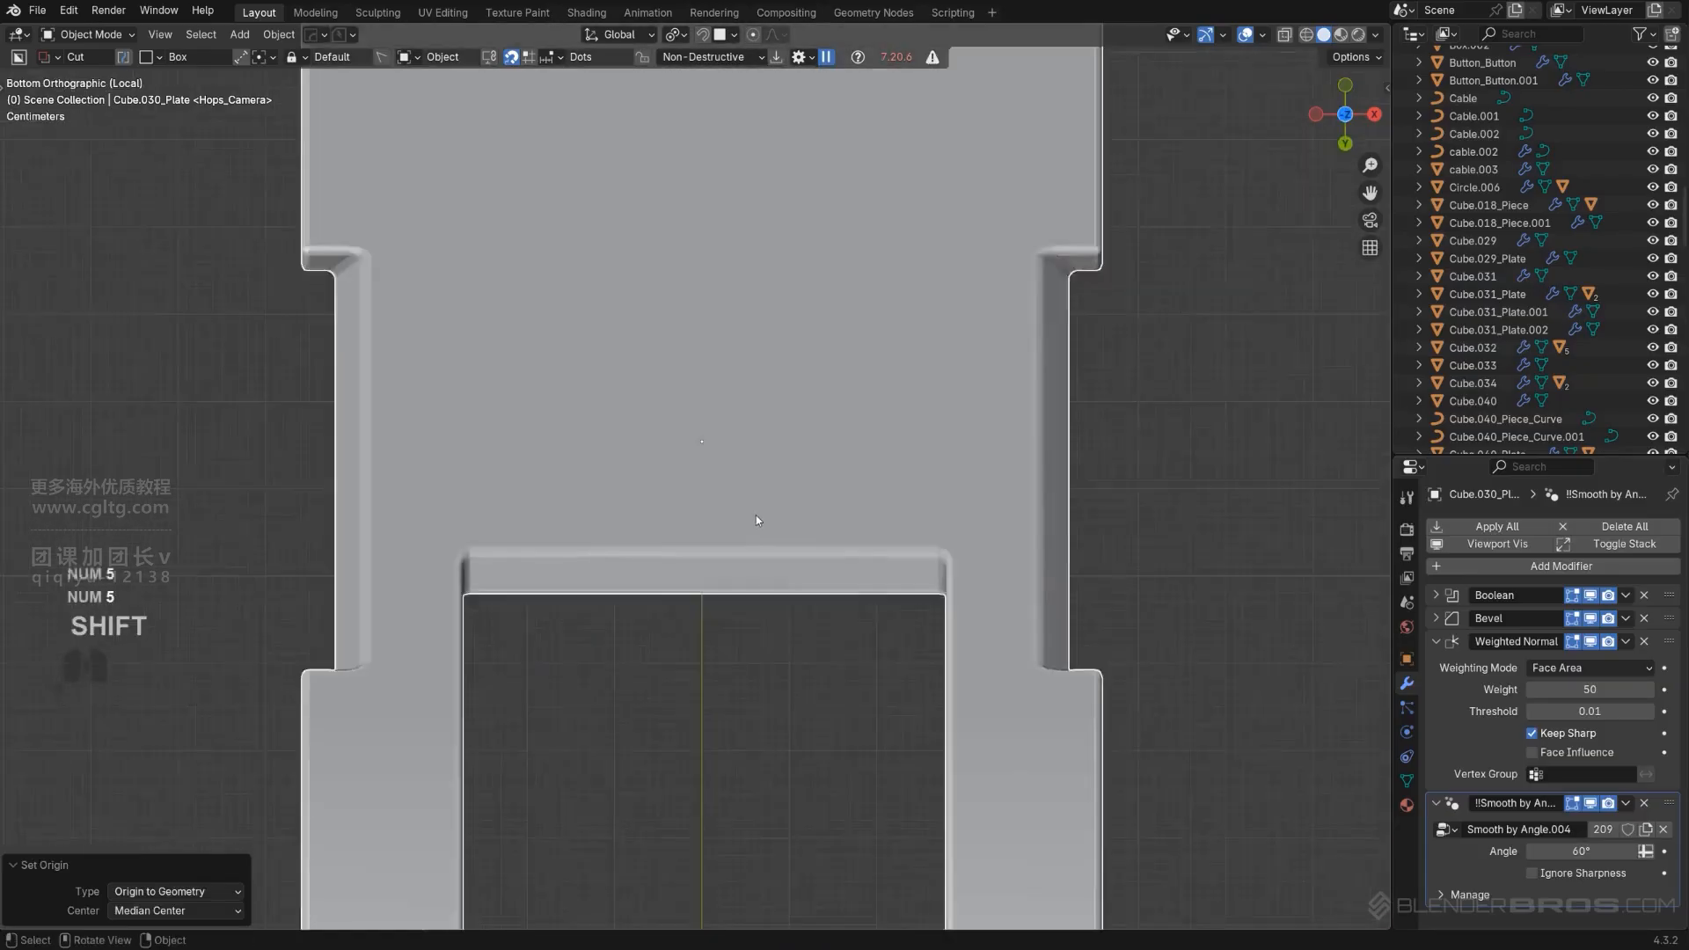
scroll(756, 518, up, 5)
scroll(738, 468, down, 9)
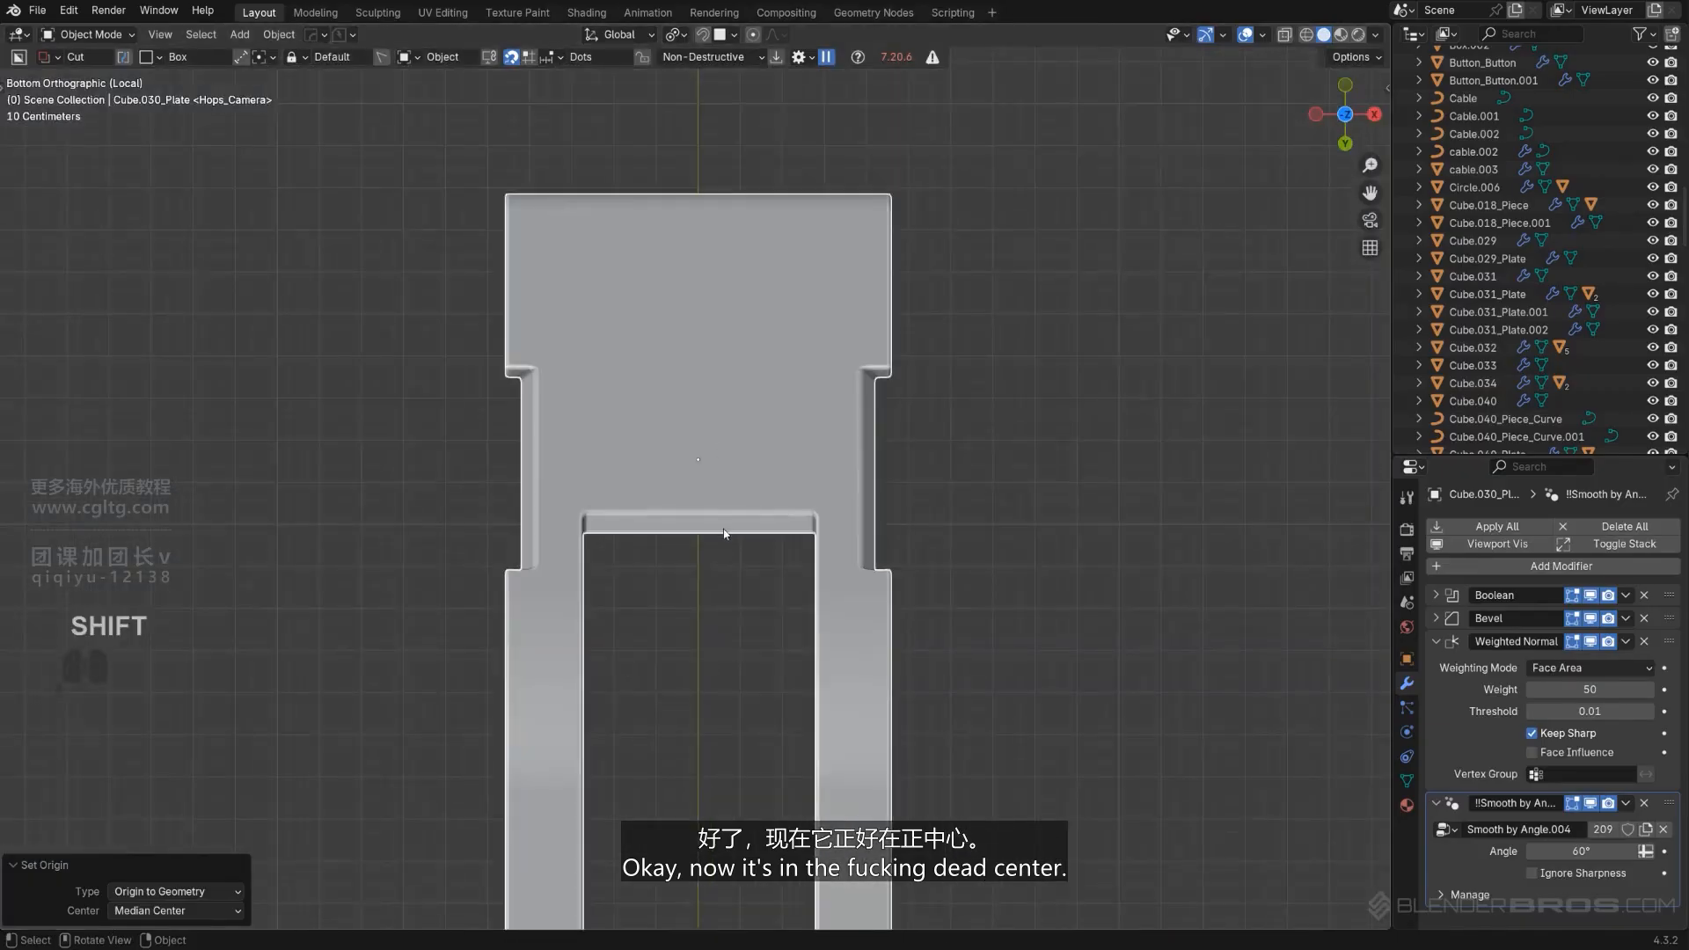
scroll(698, 532, up, 4)
scroll(755, 479, down, 9)
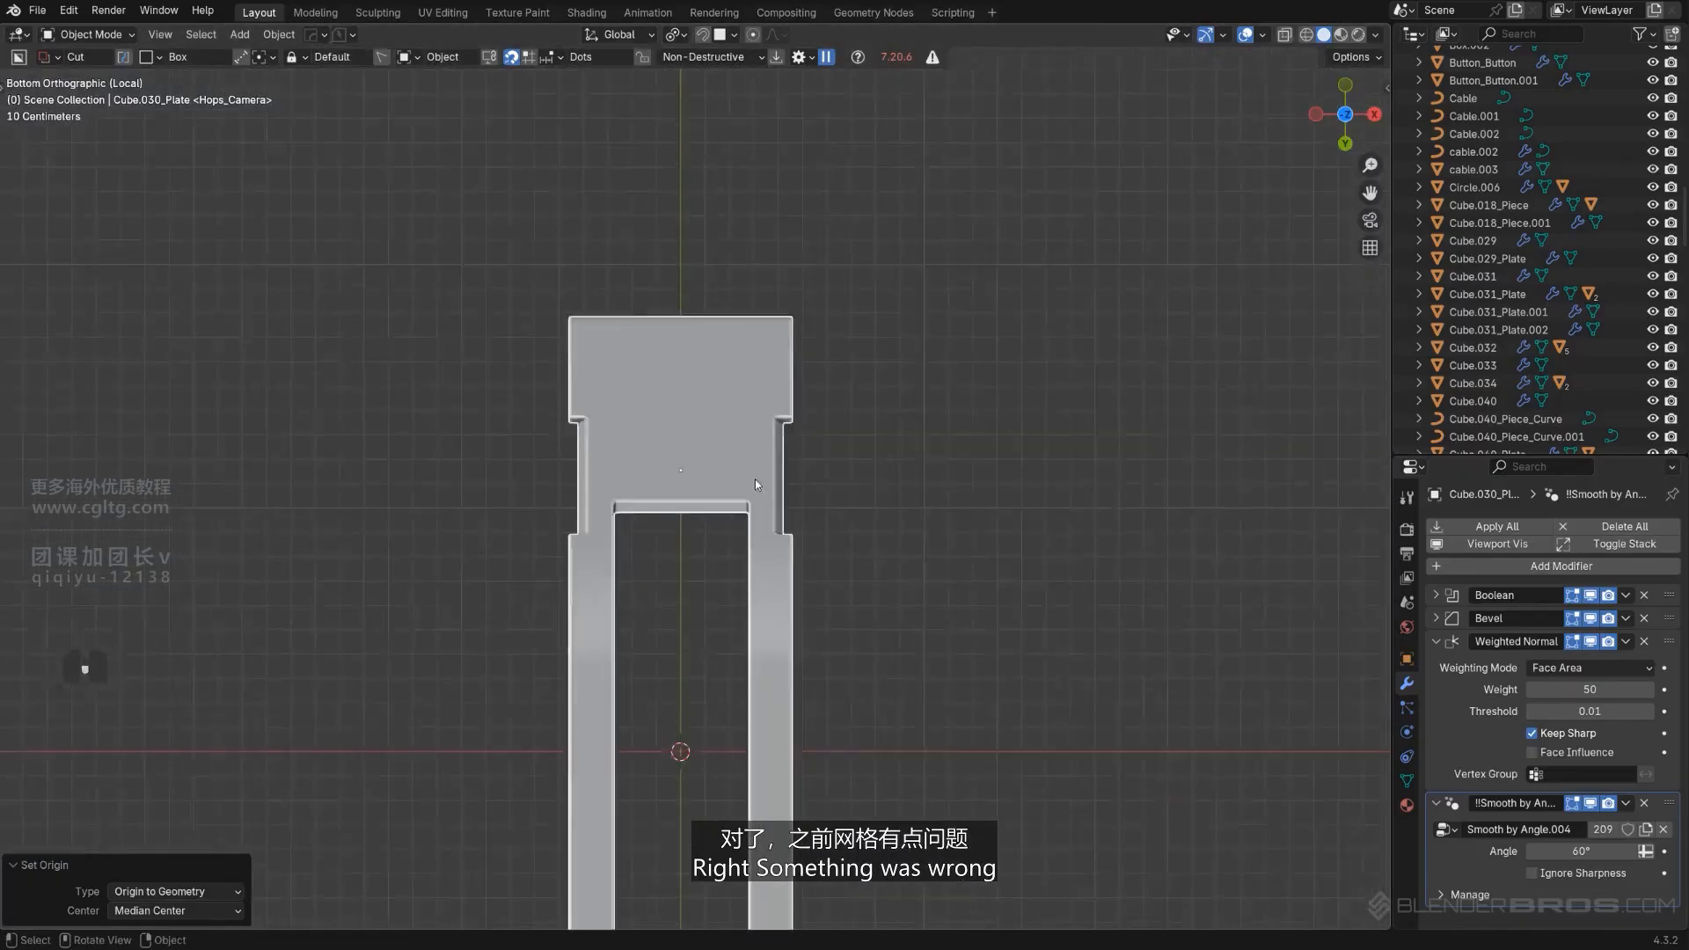
scroll(764, 486, up, 3)
Cut a centred circular hole about 0.061 wide and 0.15 deep through the plate's upper flat area, snapping to the face and keeping the cutter.
shift+middle_drag(764, 486, 752, 607)
shift+middle_drag(752, 607, 740, 493)
scroll(721, 422, up, 2)
shift+middle_drag(712, 352, 667, 485)
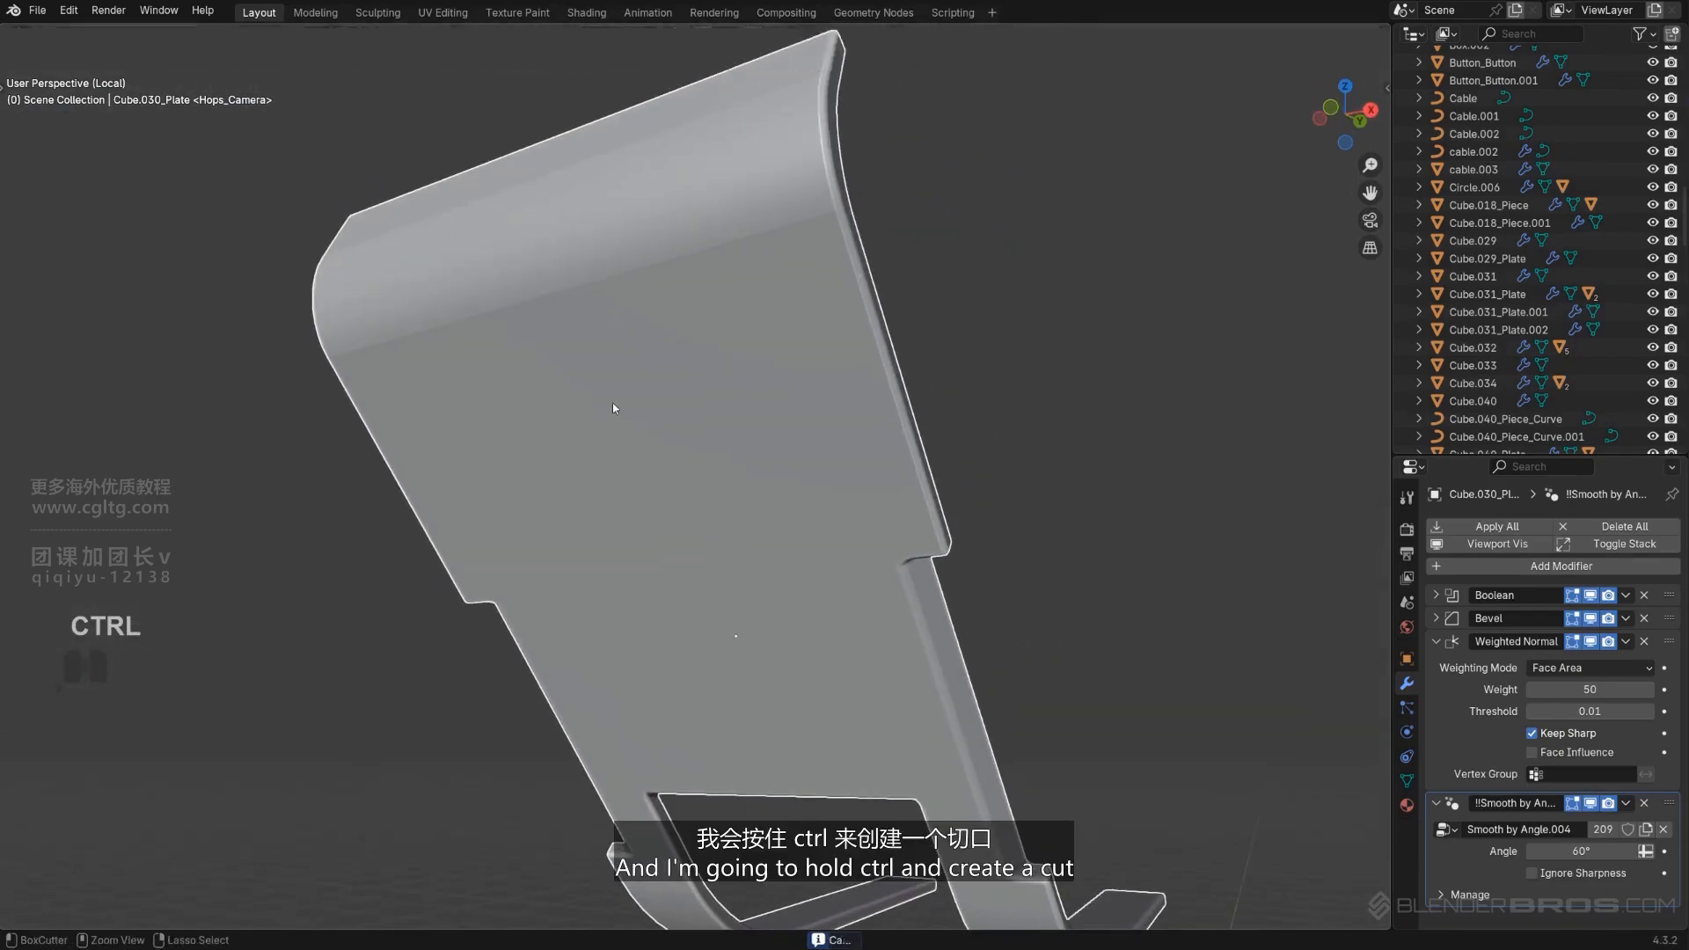
ctrl+drag(574, 353, 589, 356)
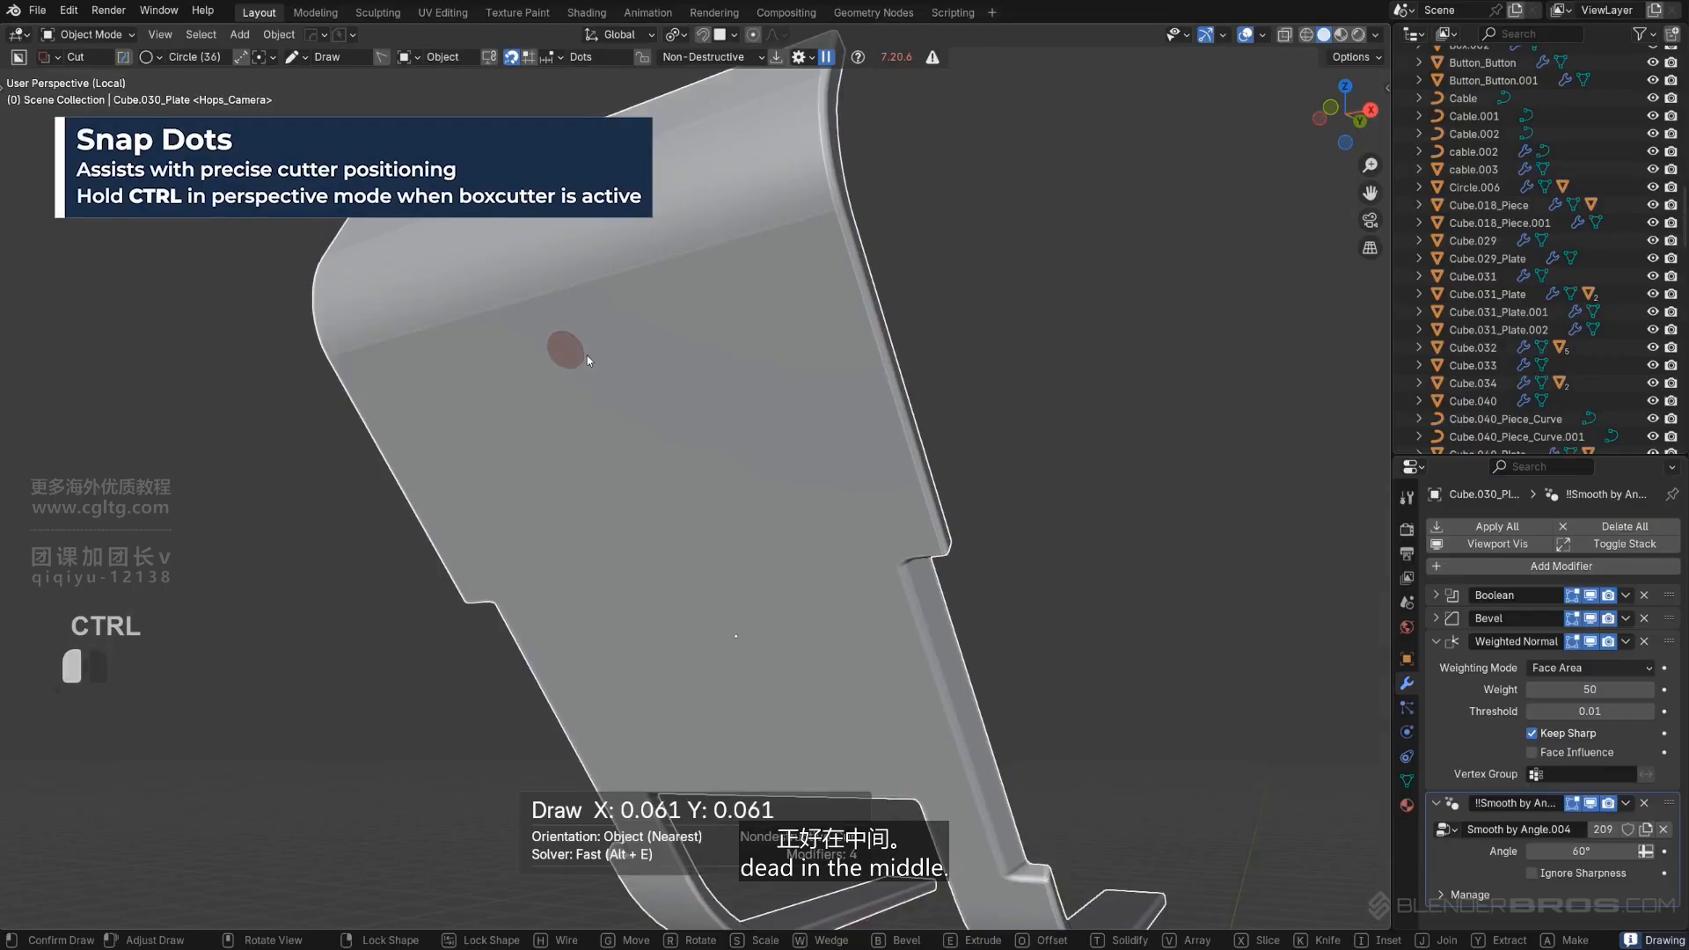
ctrl+click(584, 356)
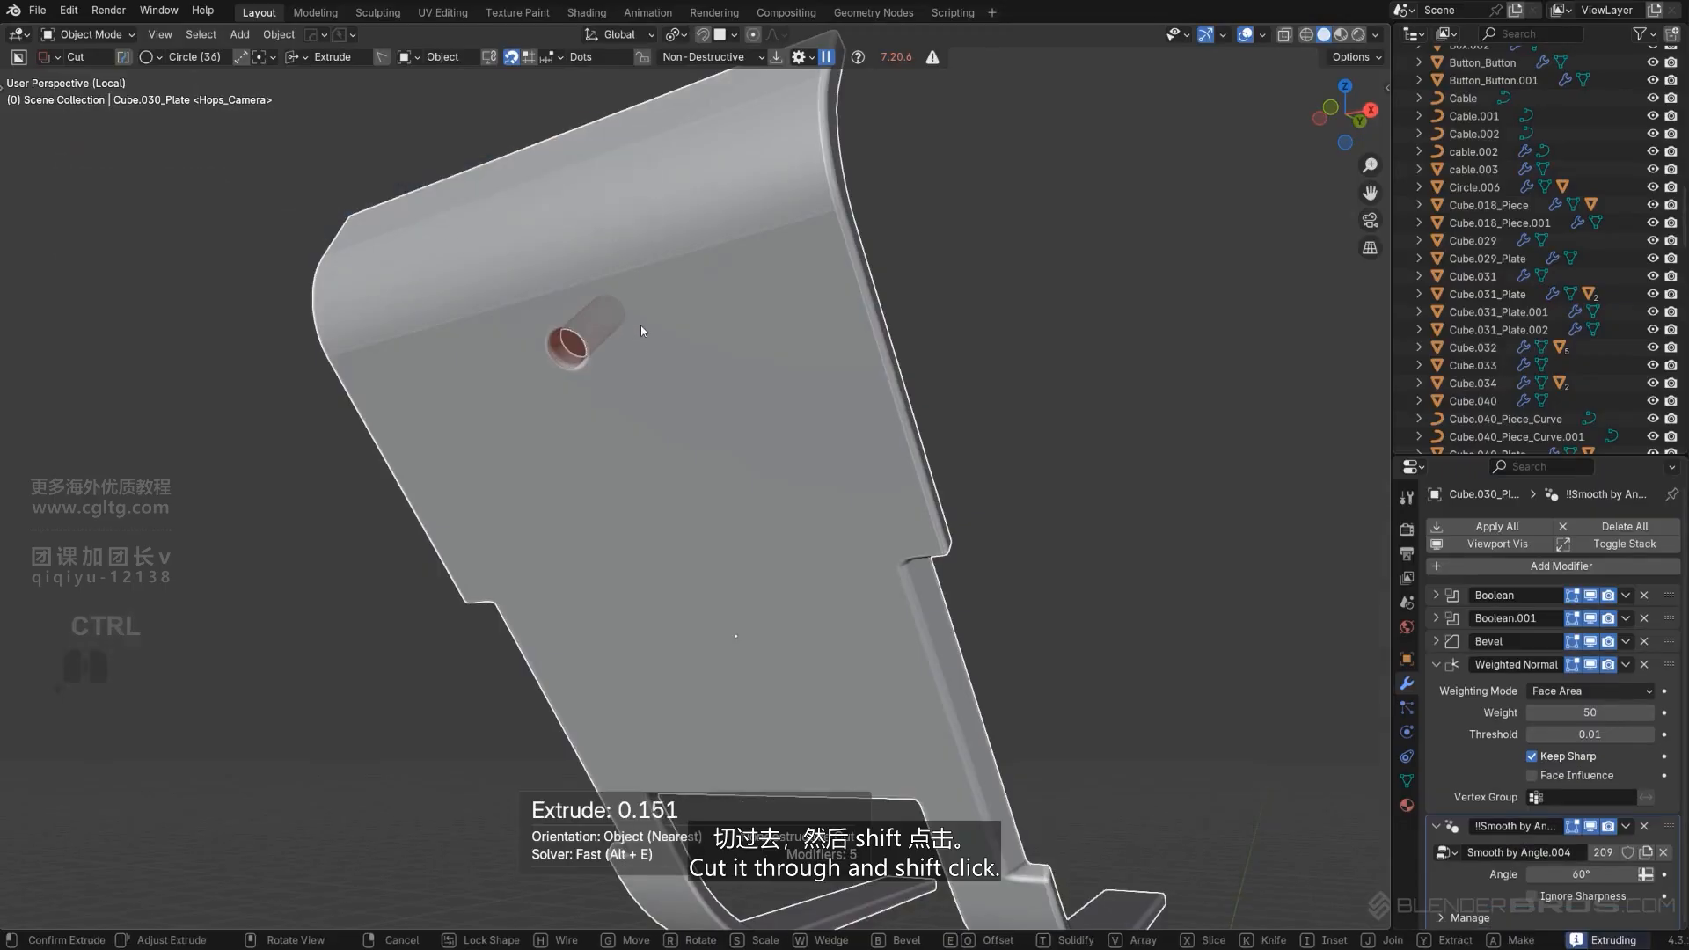
shift+click(641, 325)
middle_drag(647, 383, 742, 355)
shift+click(742, 355)
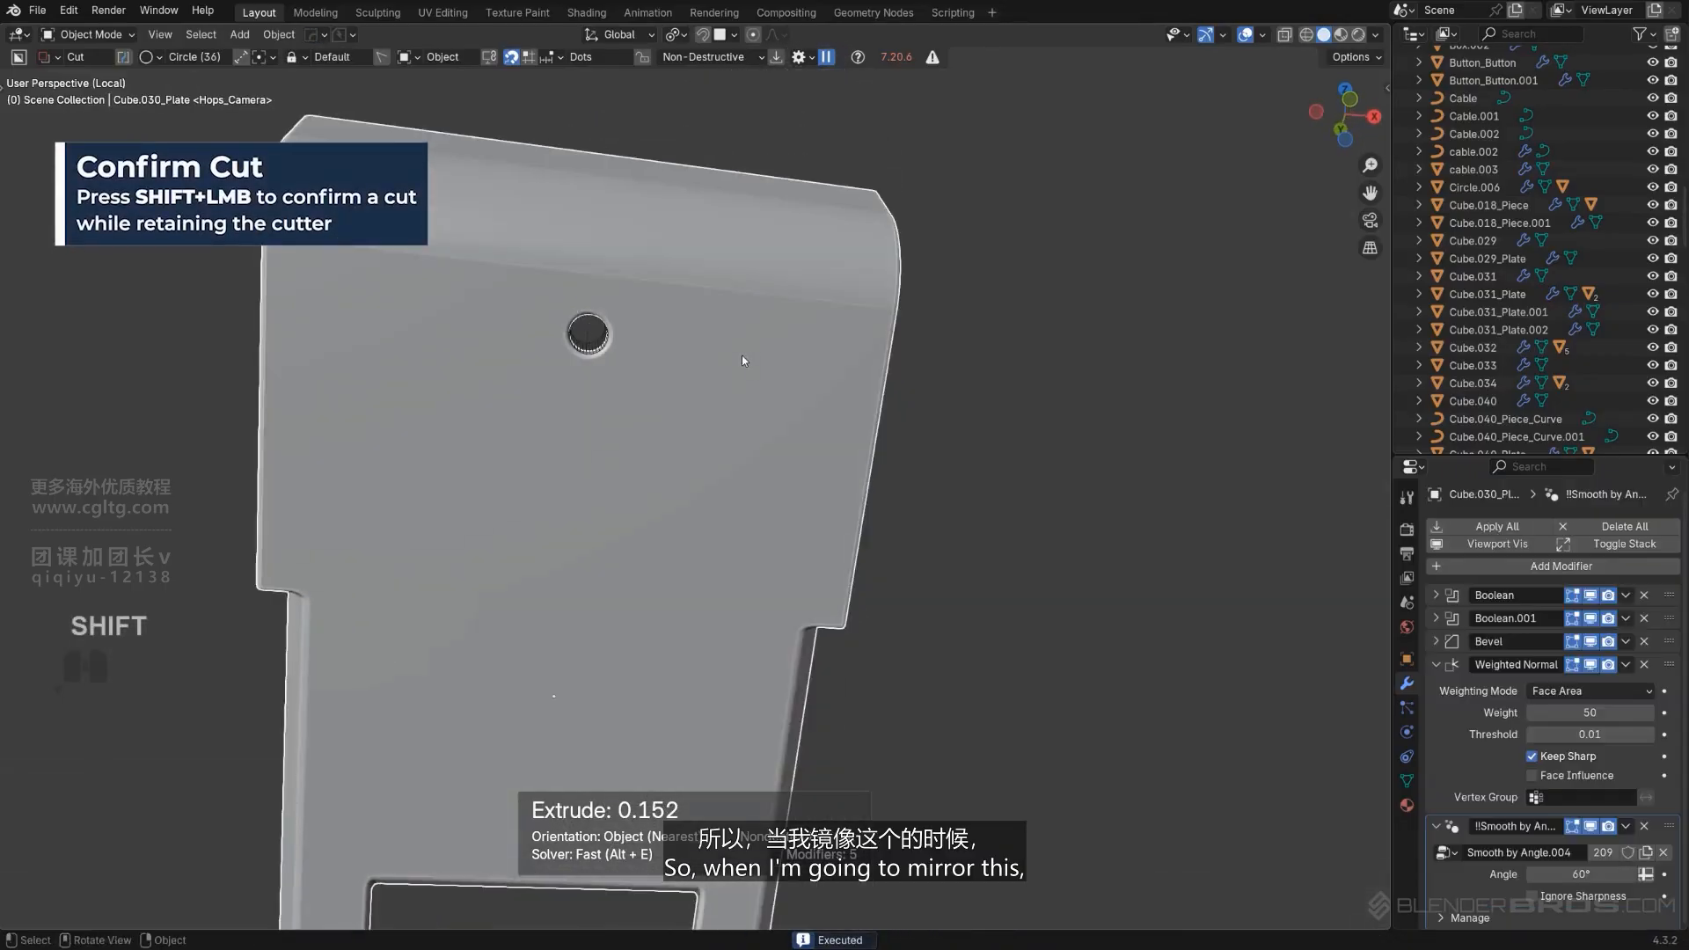
Add a bisecting X-axis mirror to the plate with the circular hole.
key(alt+x)
click(682, 704)
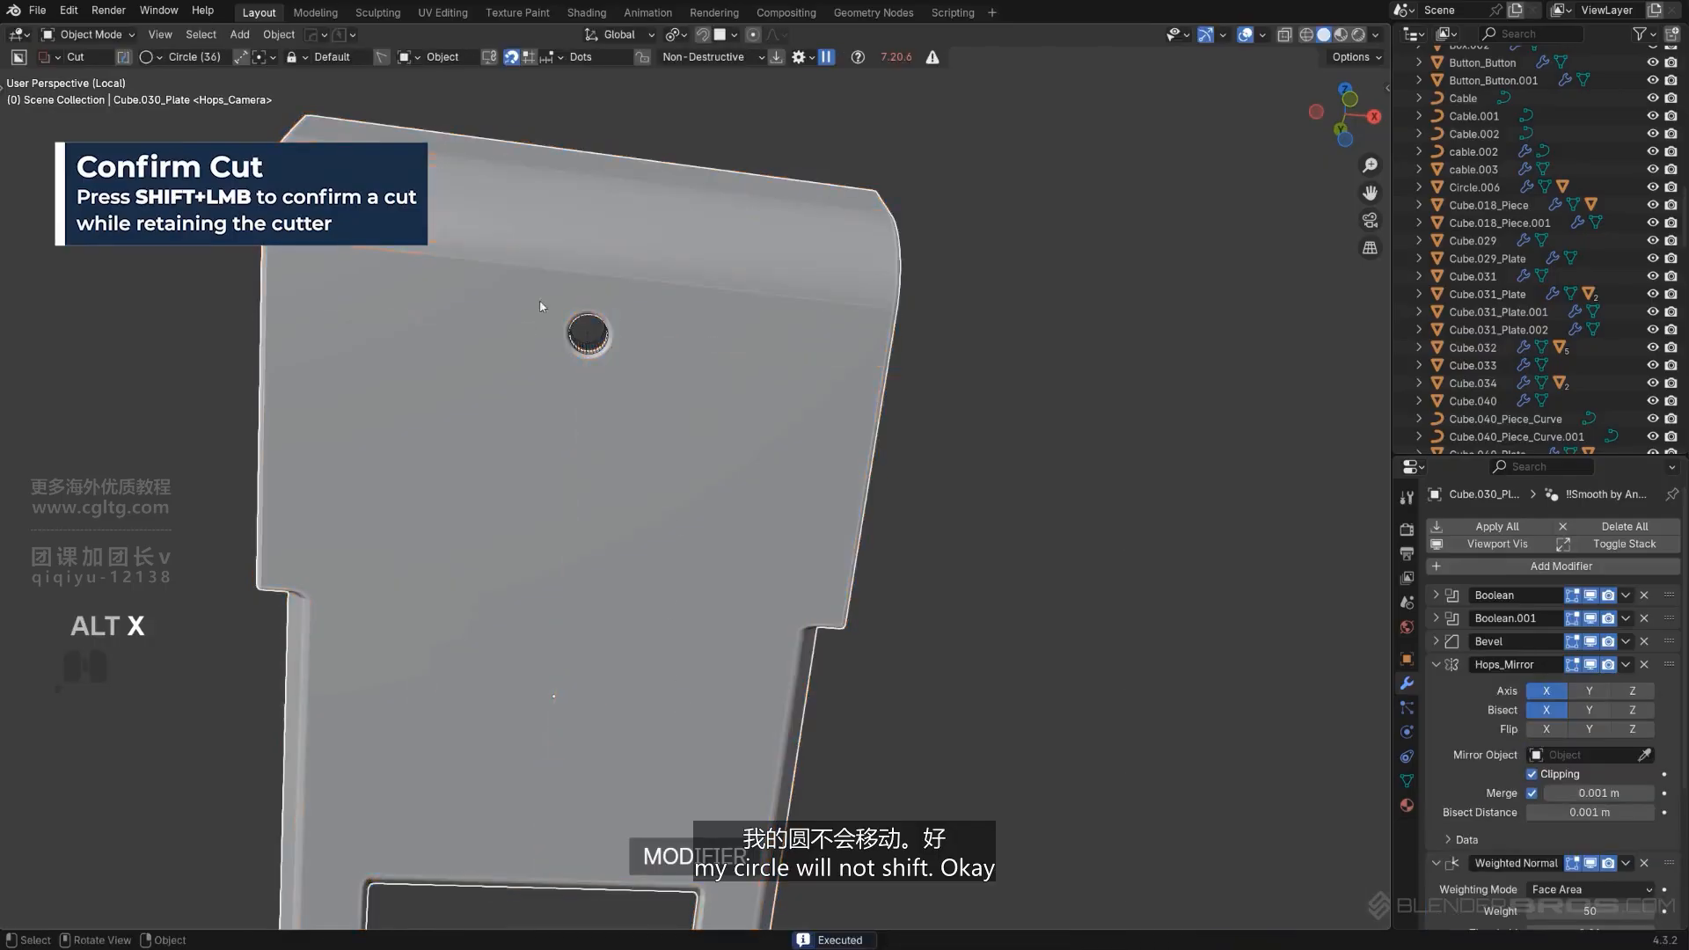
Undo the plate's mirror and array the circular cutter five times along X at a spacing of about 0.092.
key(ctrl+z)
mouse_move(699, 453)
middle_down()
mouse_move(757, 458)
mouse_move(709, 458)
middle_up()
key(q)
click(440, 354)
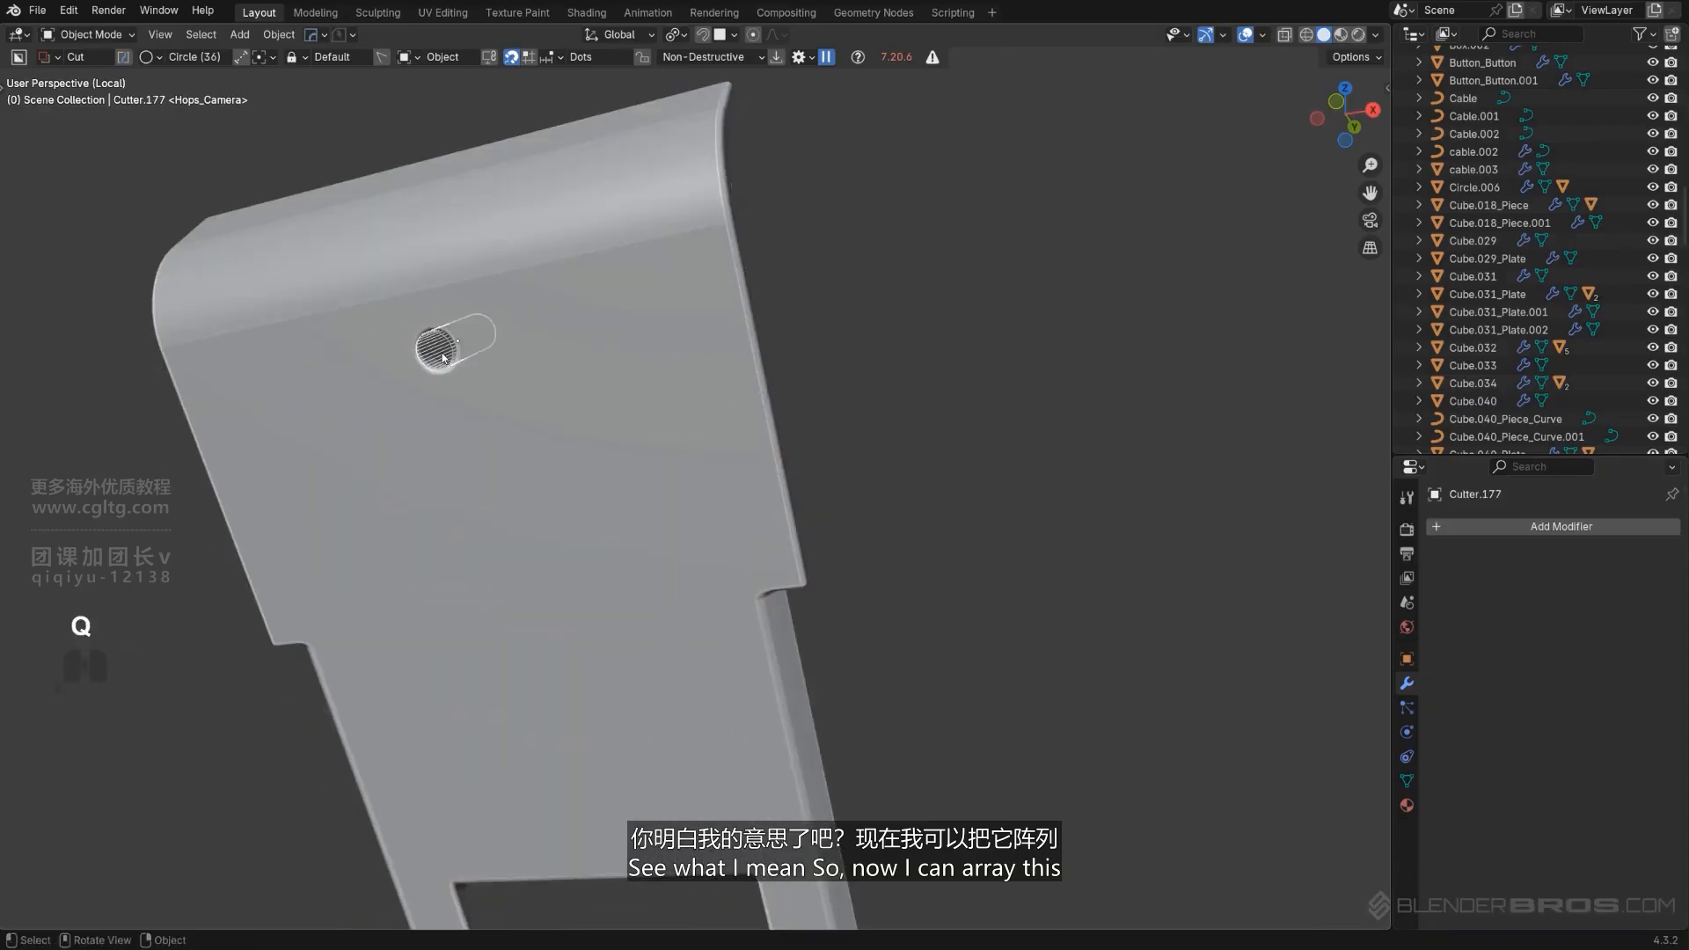
key(q)
click(434, 388)
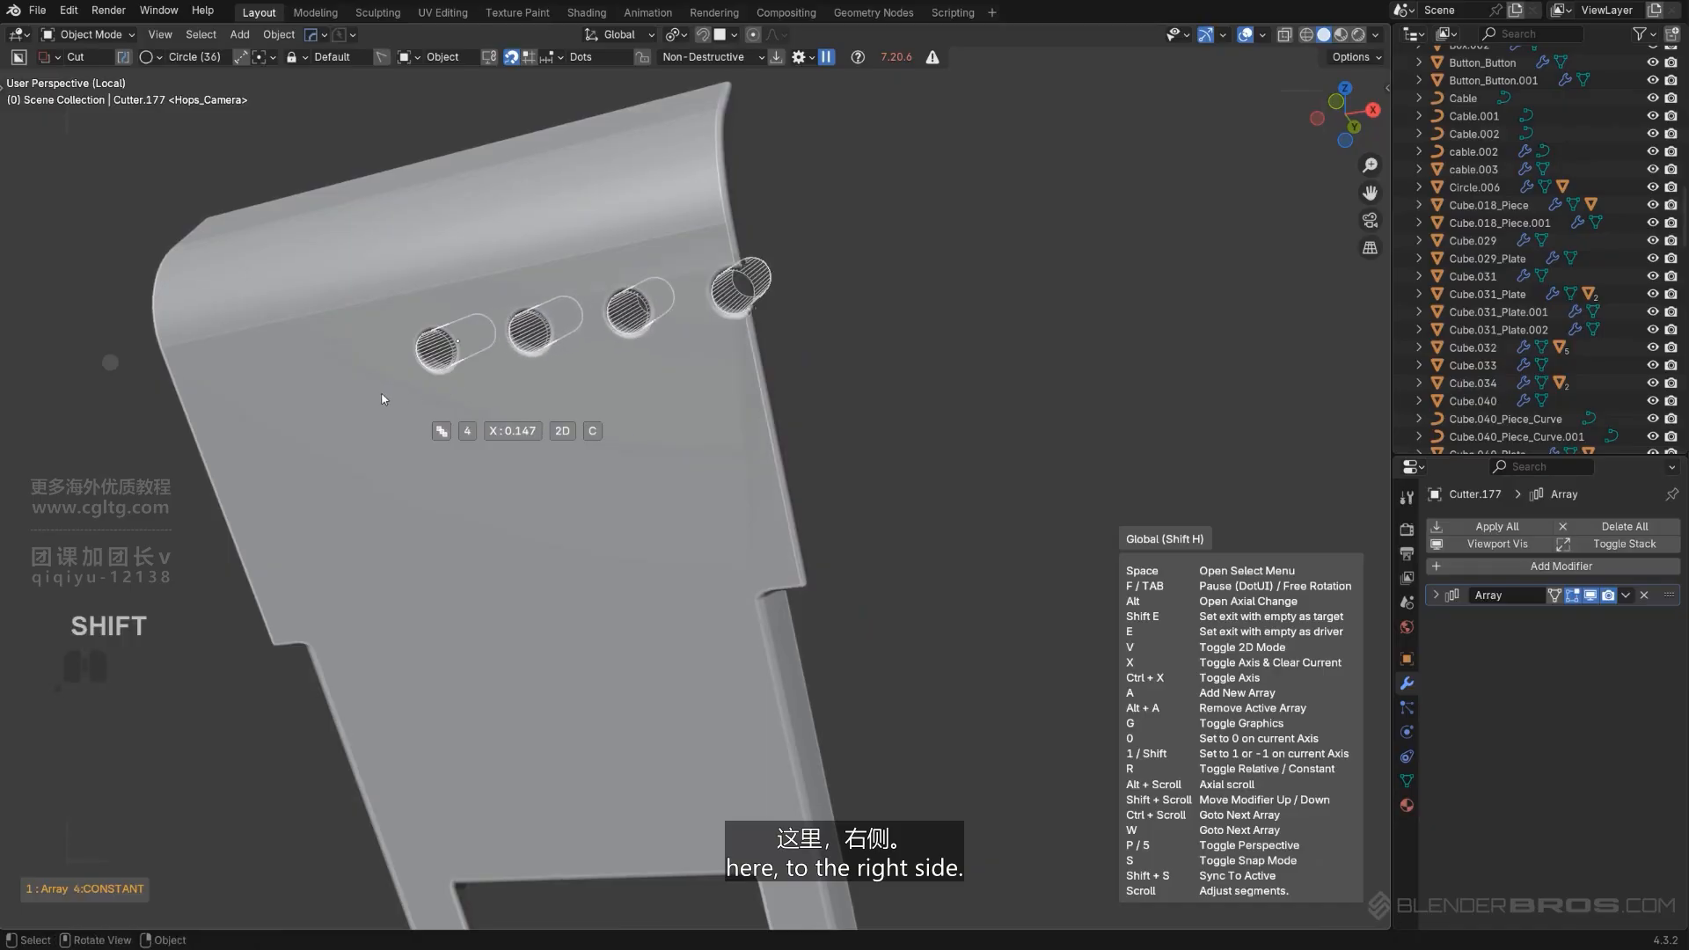
scroll(370, 400, up, 1)
click(349, 401)
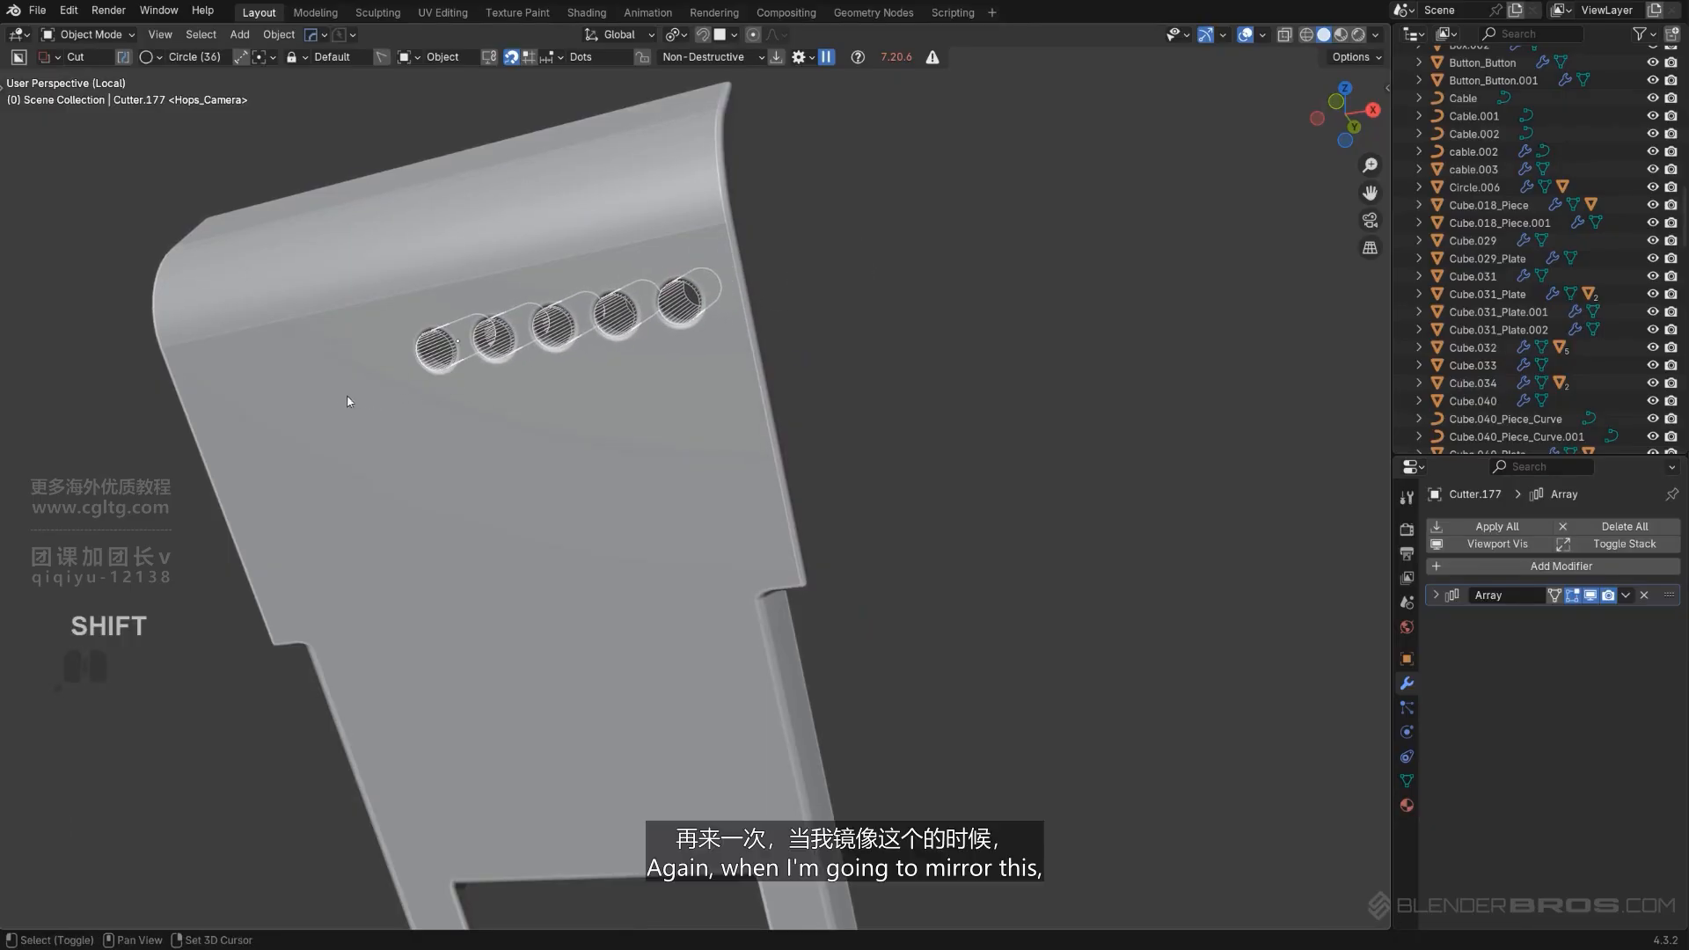
Mirror the plate with its row of holes across the X axis, using bisect.
shift+click(630, 464)
key(alt+x)
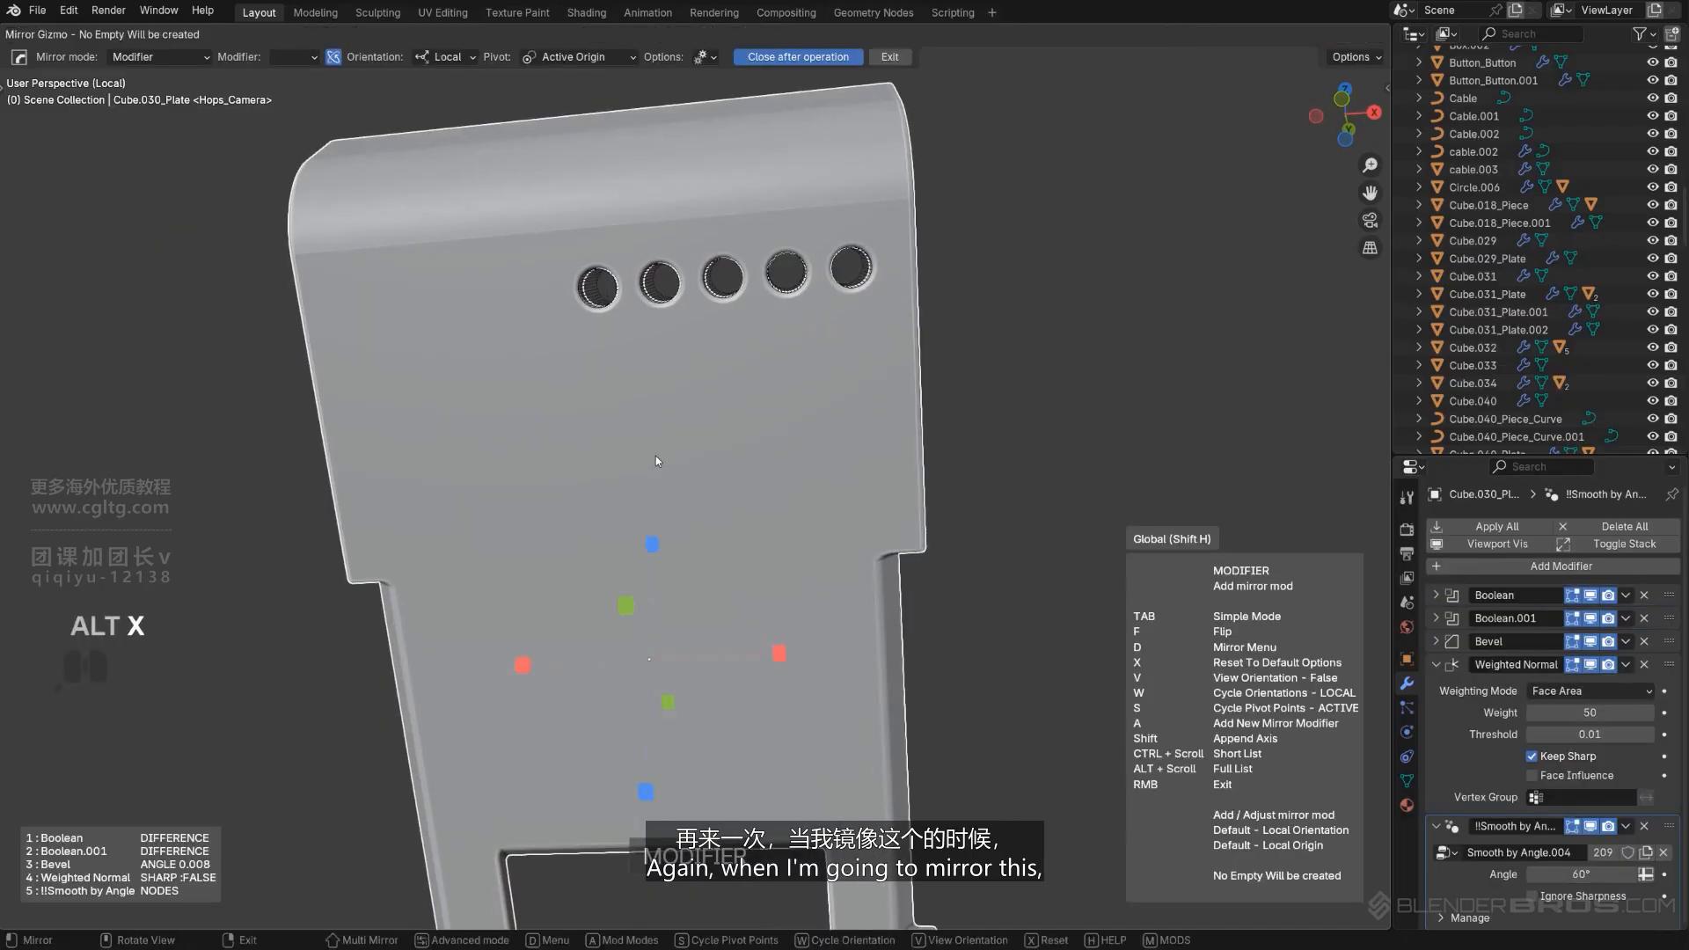
click(782, 656)
middle_drag(782, 656, 643, 427)
scroll(639, 359, up, 2)
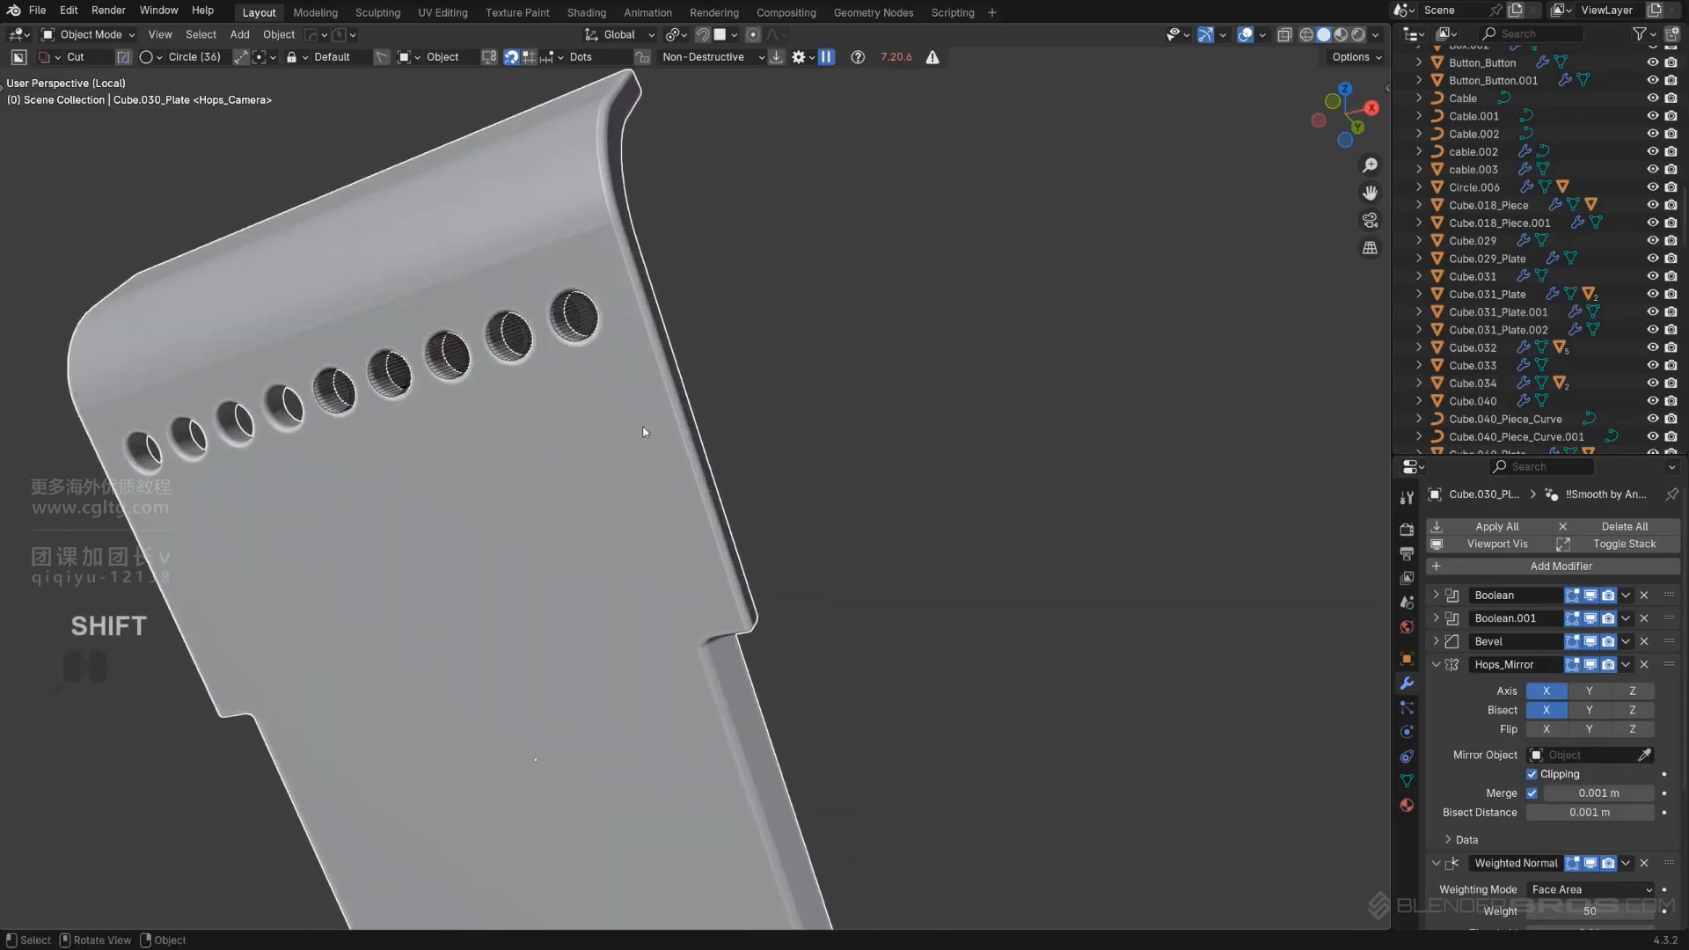
shift+middle_drag(611, 361, 658, 363)
click(644, 327)
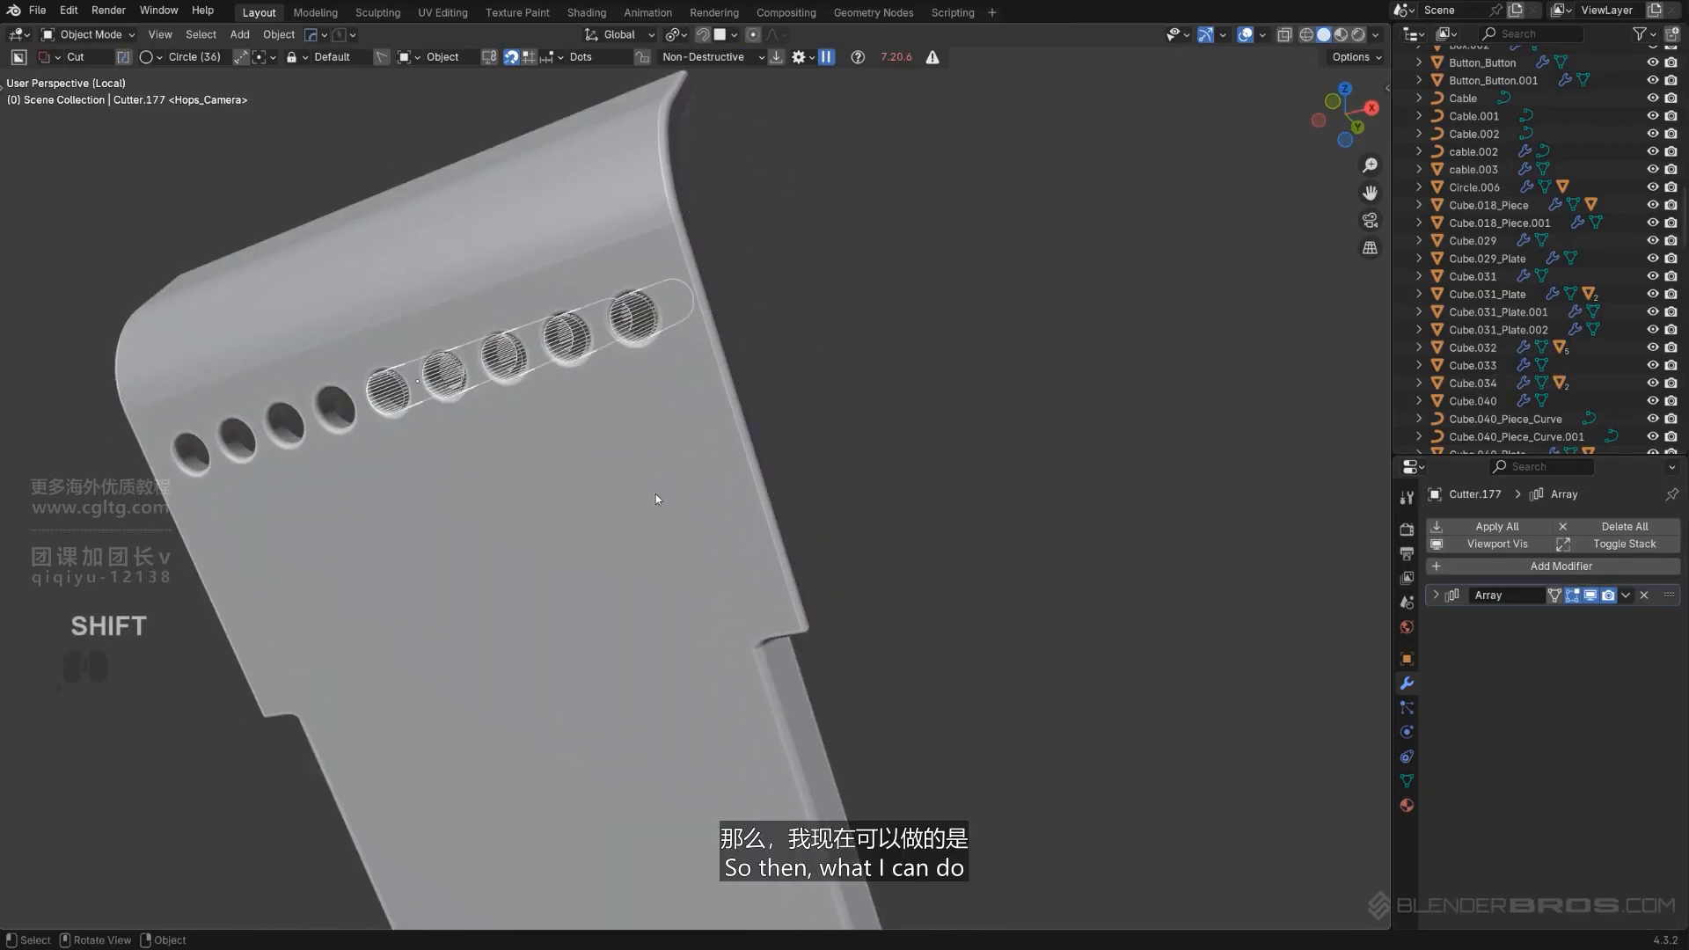
key(Tab)
key(Tab)
click(625, 530)
key(Tab)
click(583, 537)
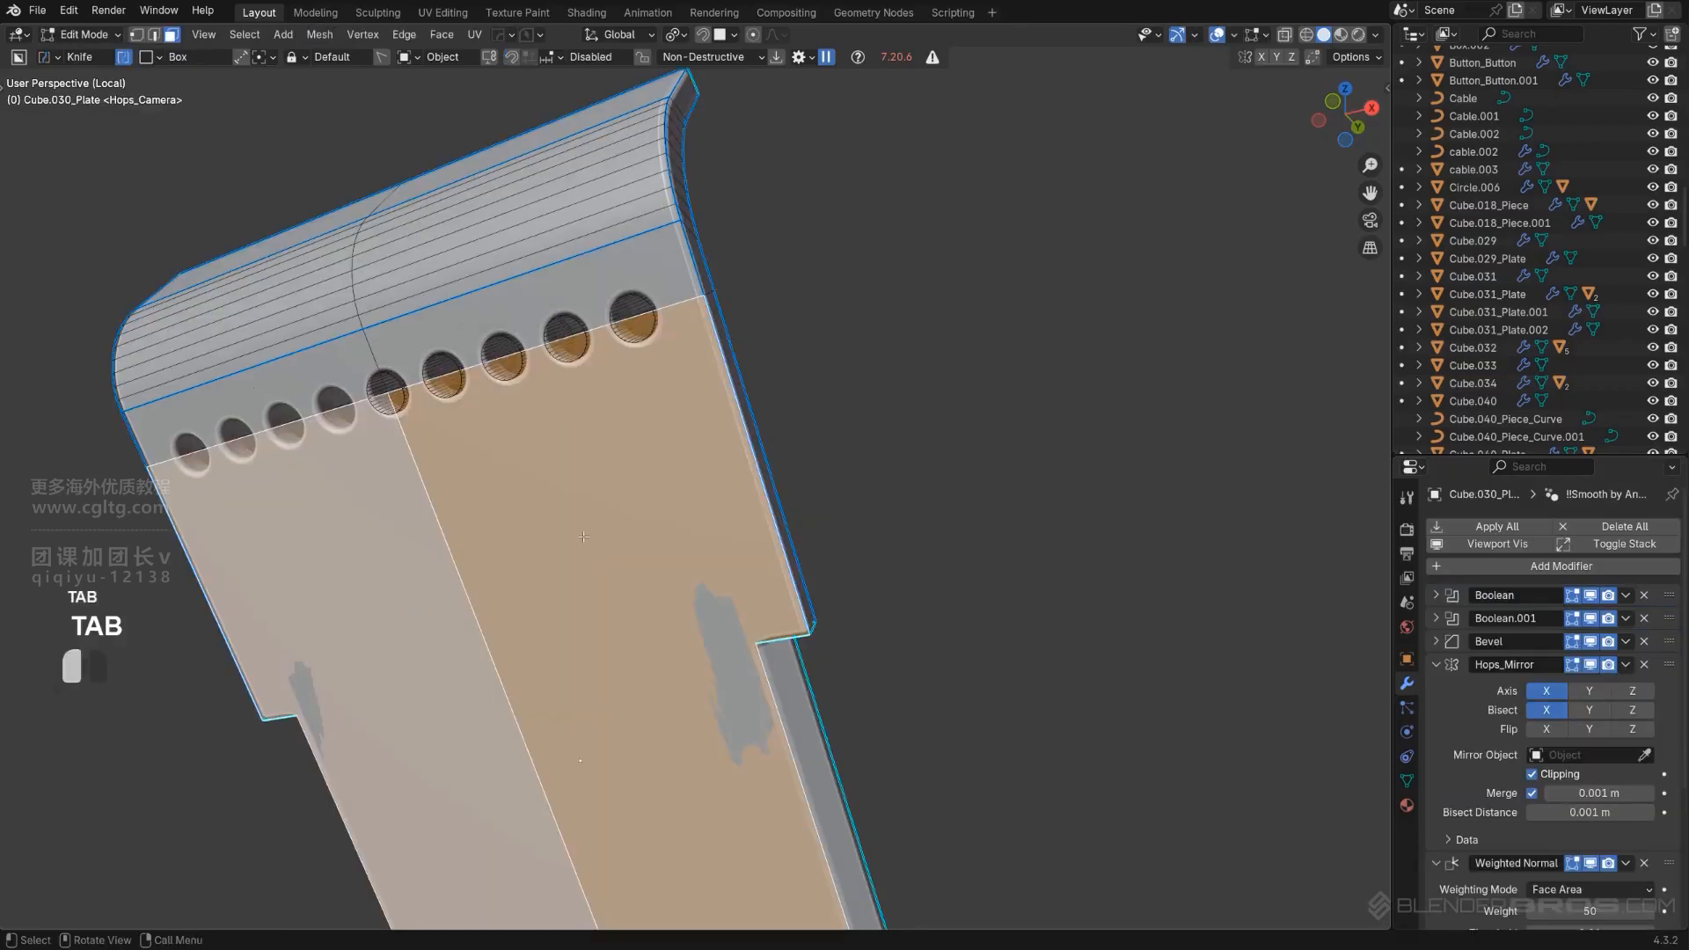
shift+click(581, 539)
shift+click(387, 574)
shift+click(577, 541)
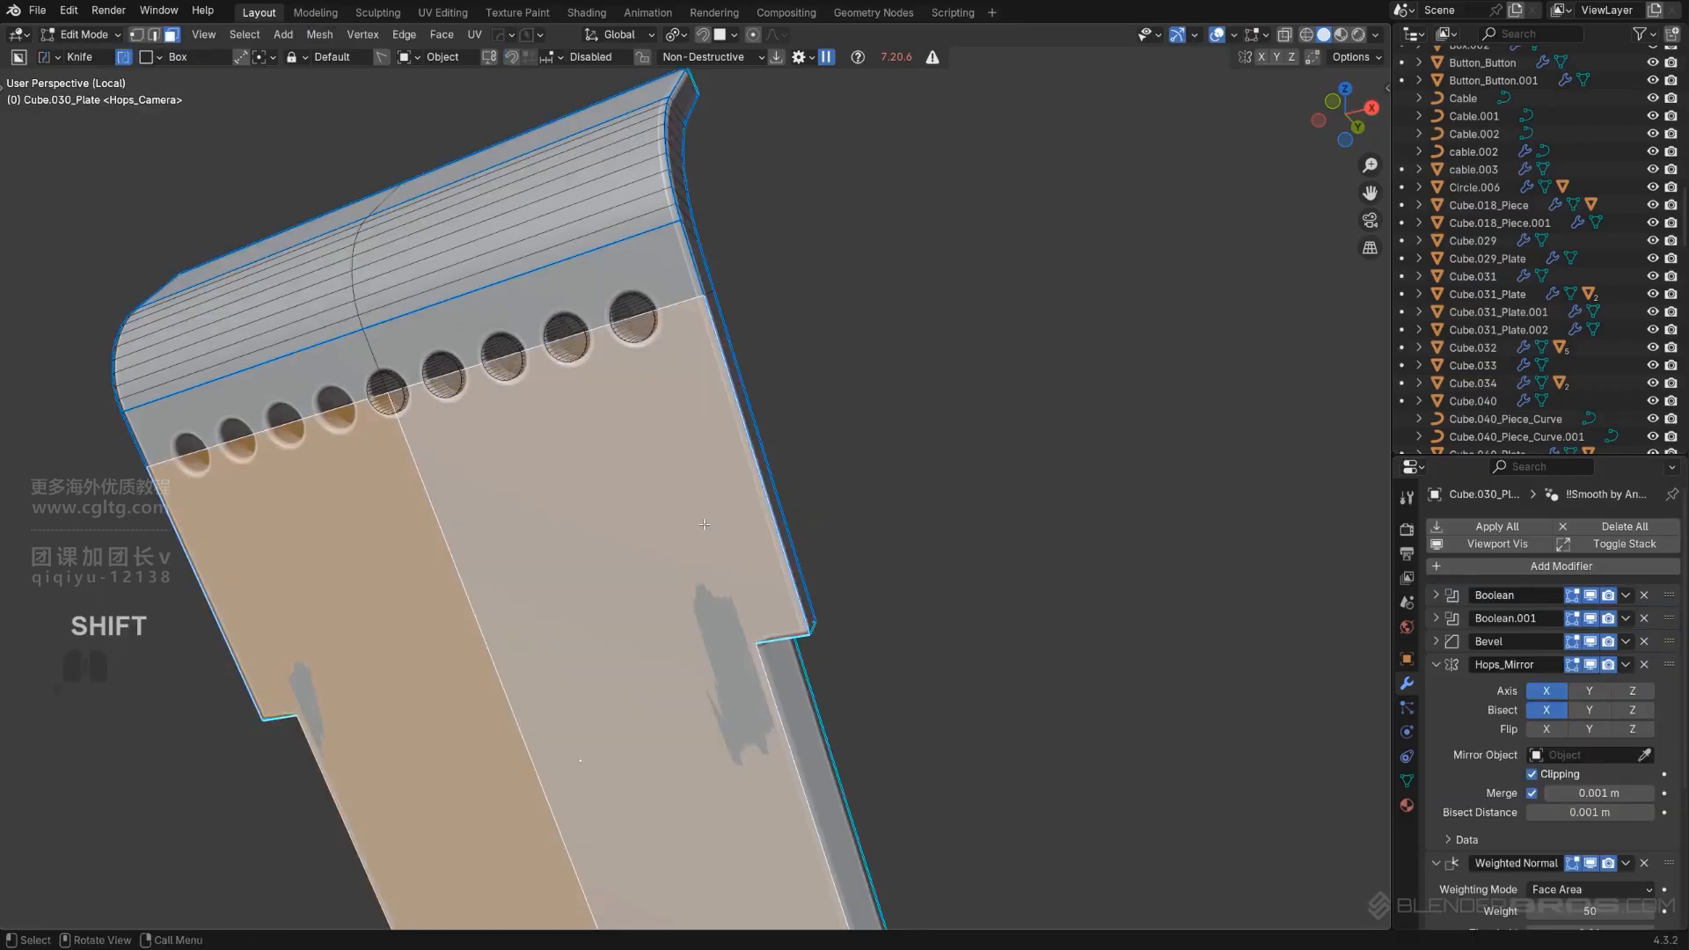
key(q)
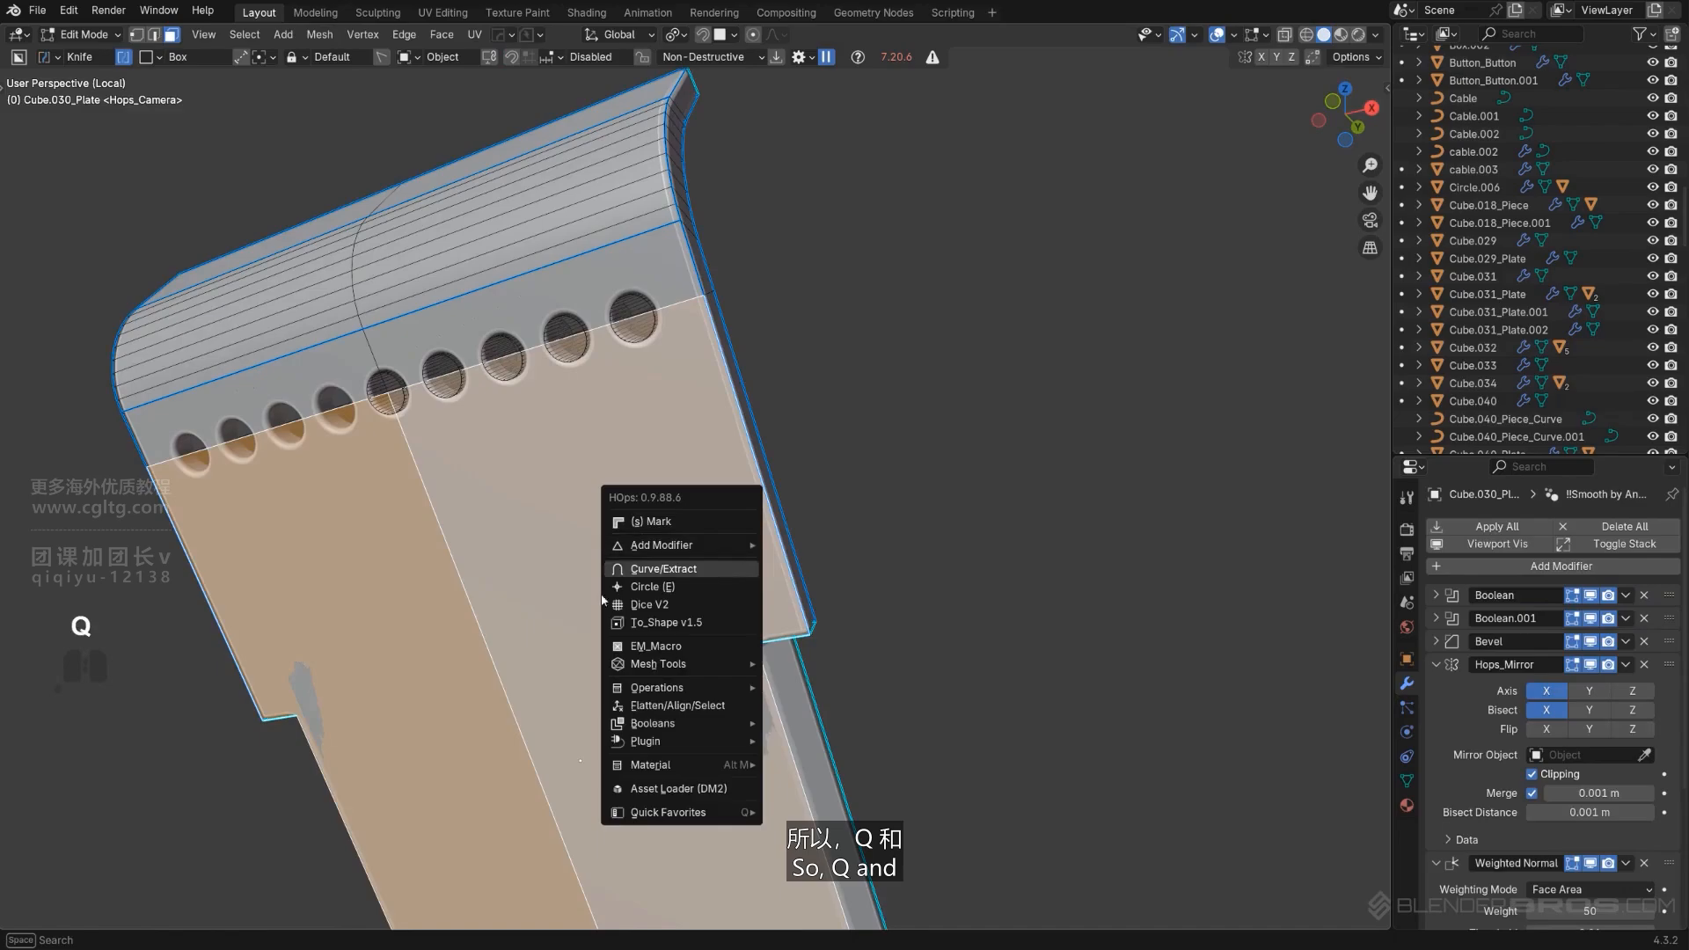
shift+middle_drag(466, 633, 796, 175)
key(KP_5)
key(KP_5)
key(Tab)
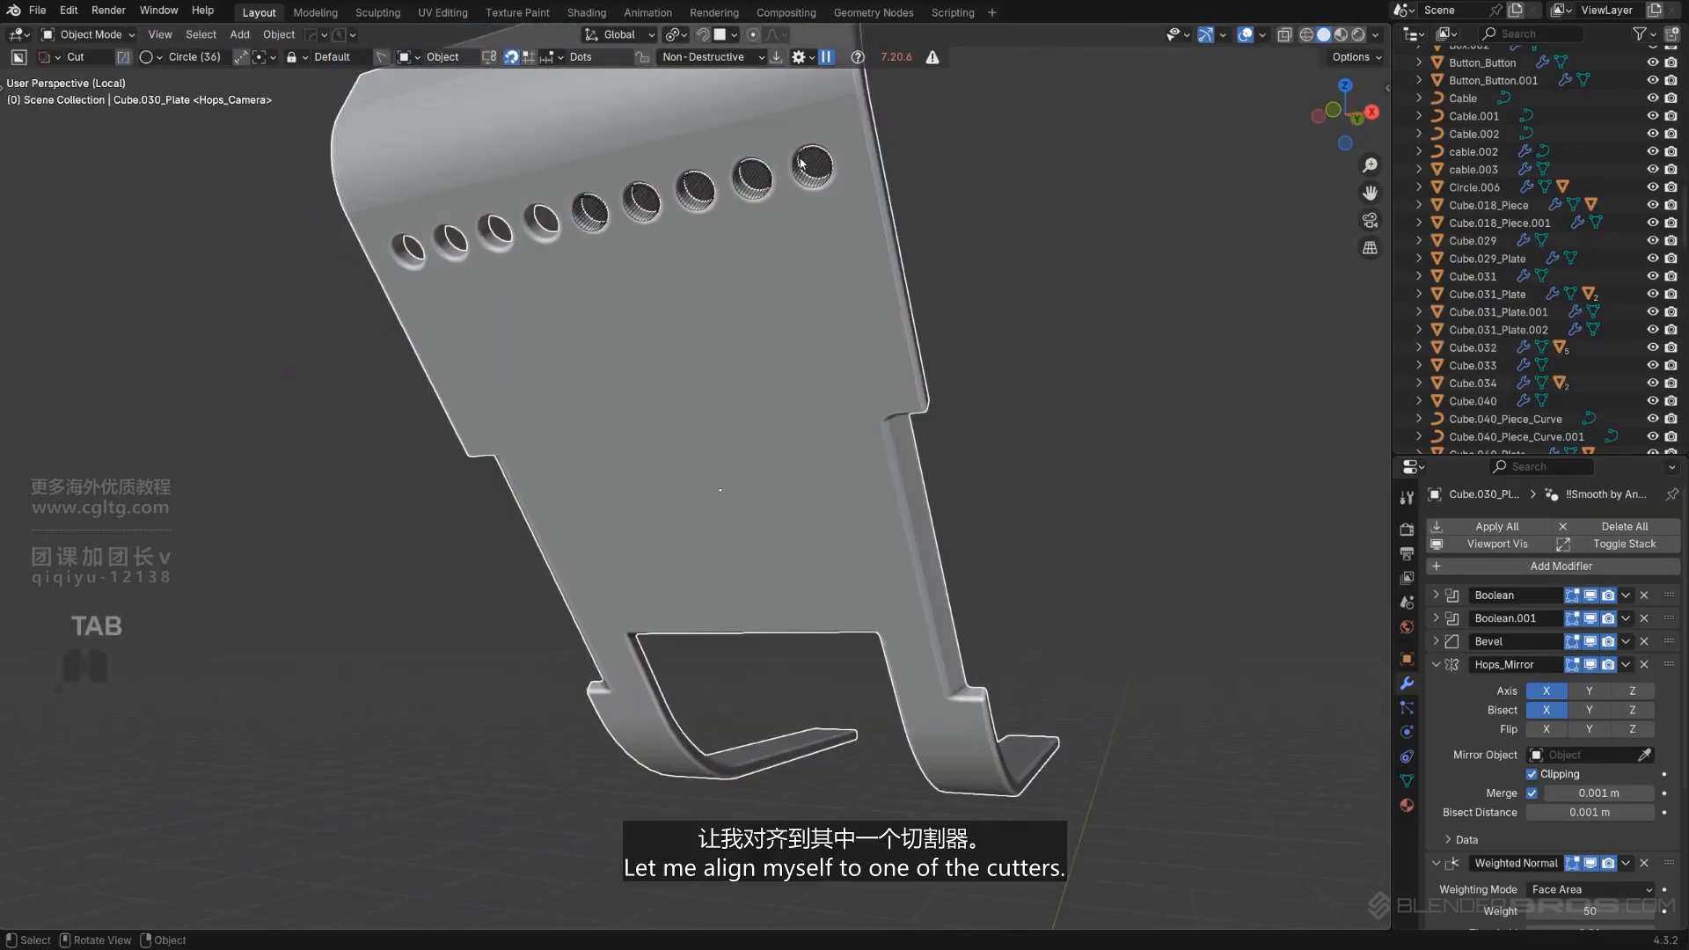
Align the orthographic view to the end face of the circular cutter.
click(817, 164)
key(Tab)
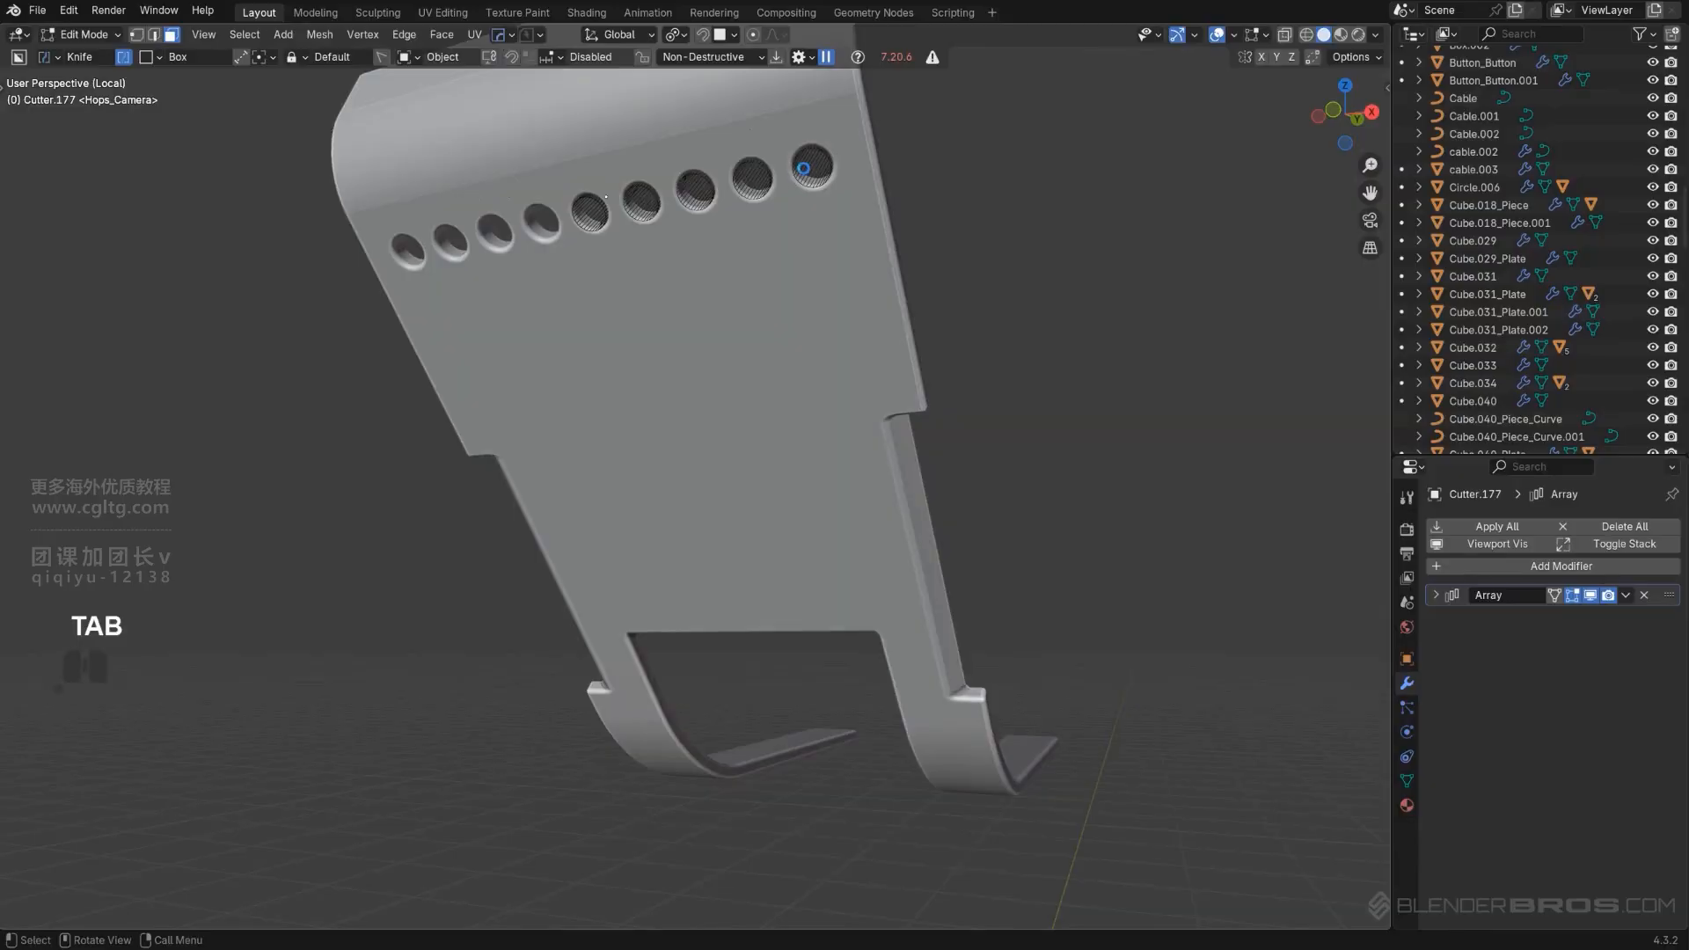
scroll(807, 171, up, 2)
key(Tab)
shift+middle_drag(796, 257, 731, 364)
key(Tab)
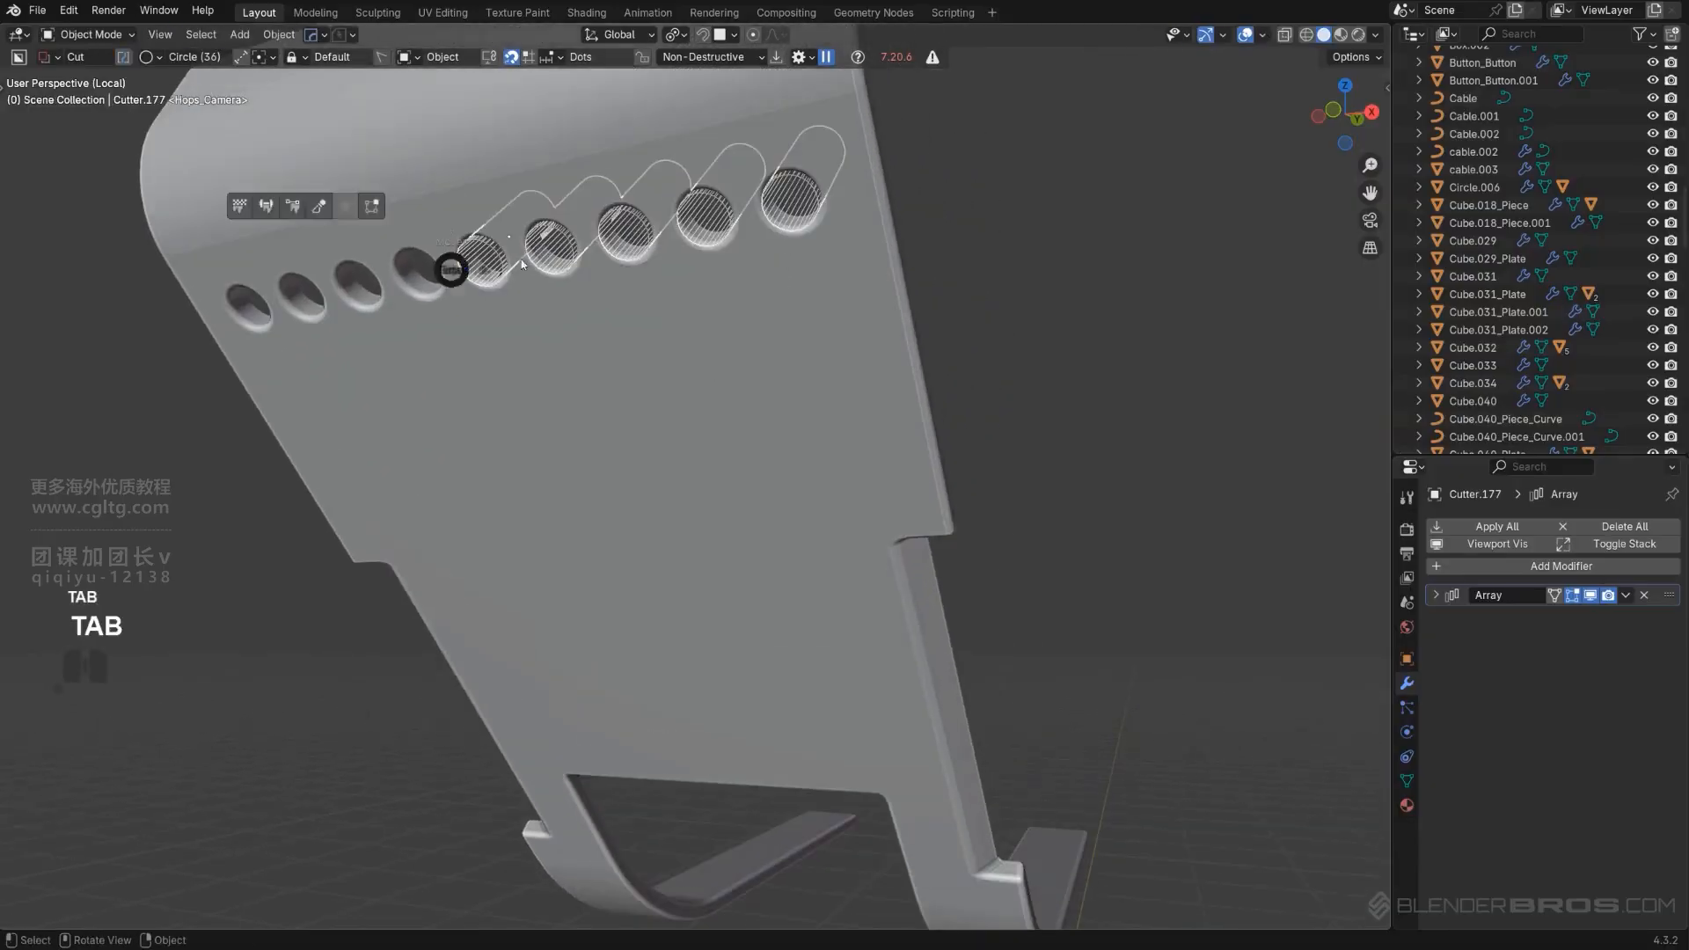
middle_drag(577, 402, 624, 408)
key(q)
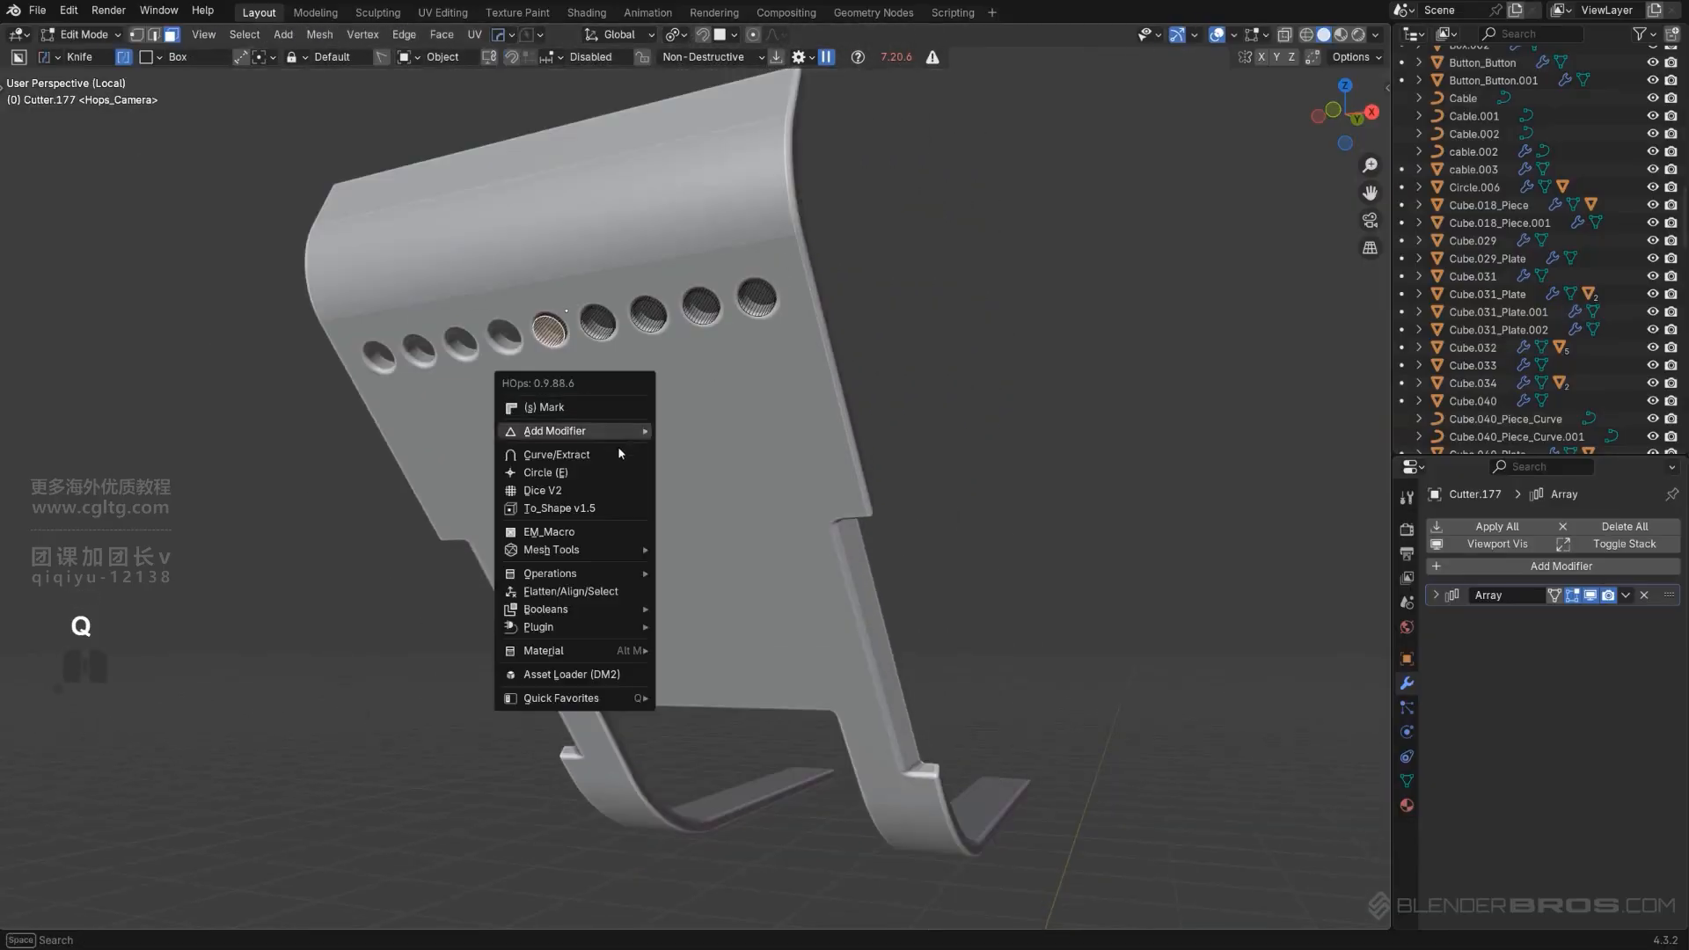
mouse_move(632, 551)
click(709, 668)
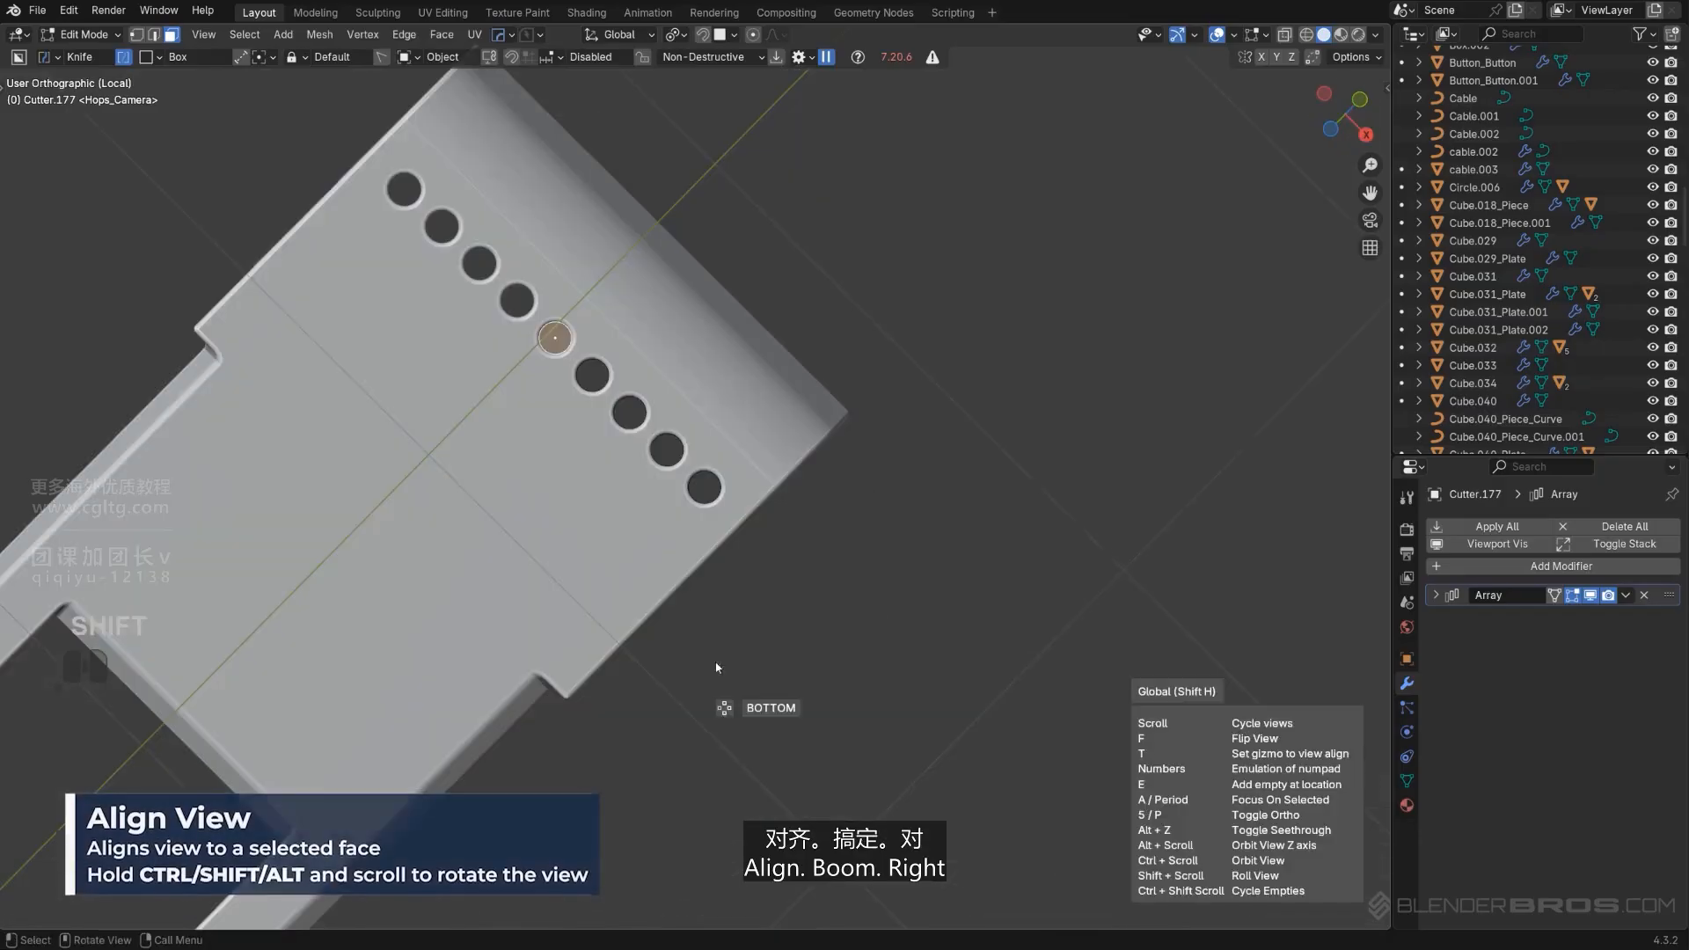
Rotate the aligned view so the plate stands upright and the row of holes runs horizontally, then return to Object Mode.
key(Tab)
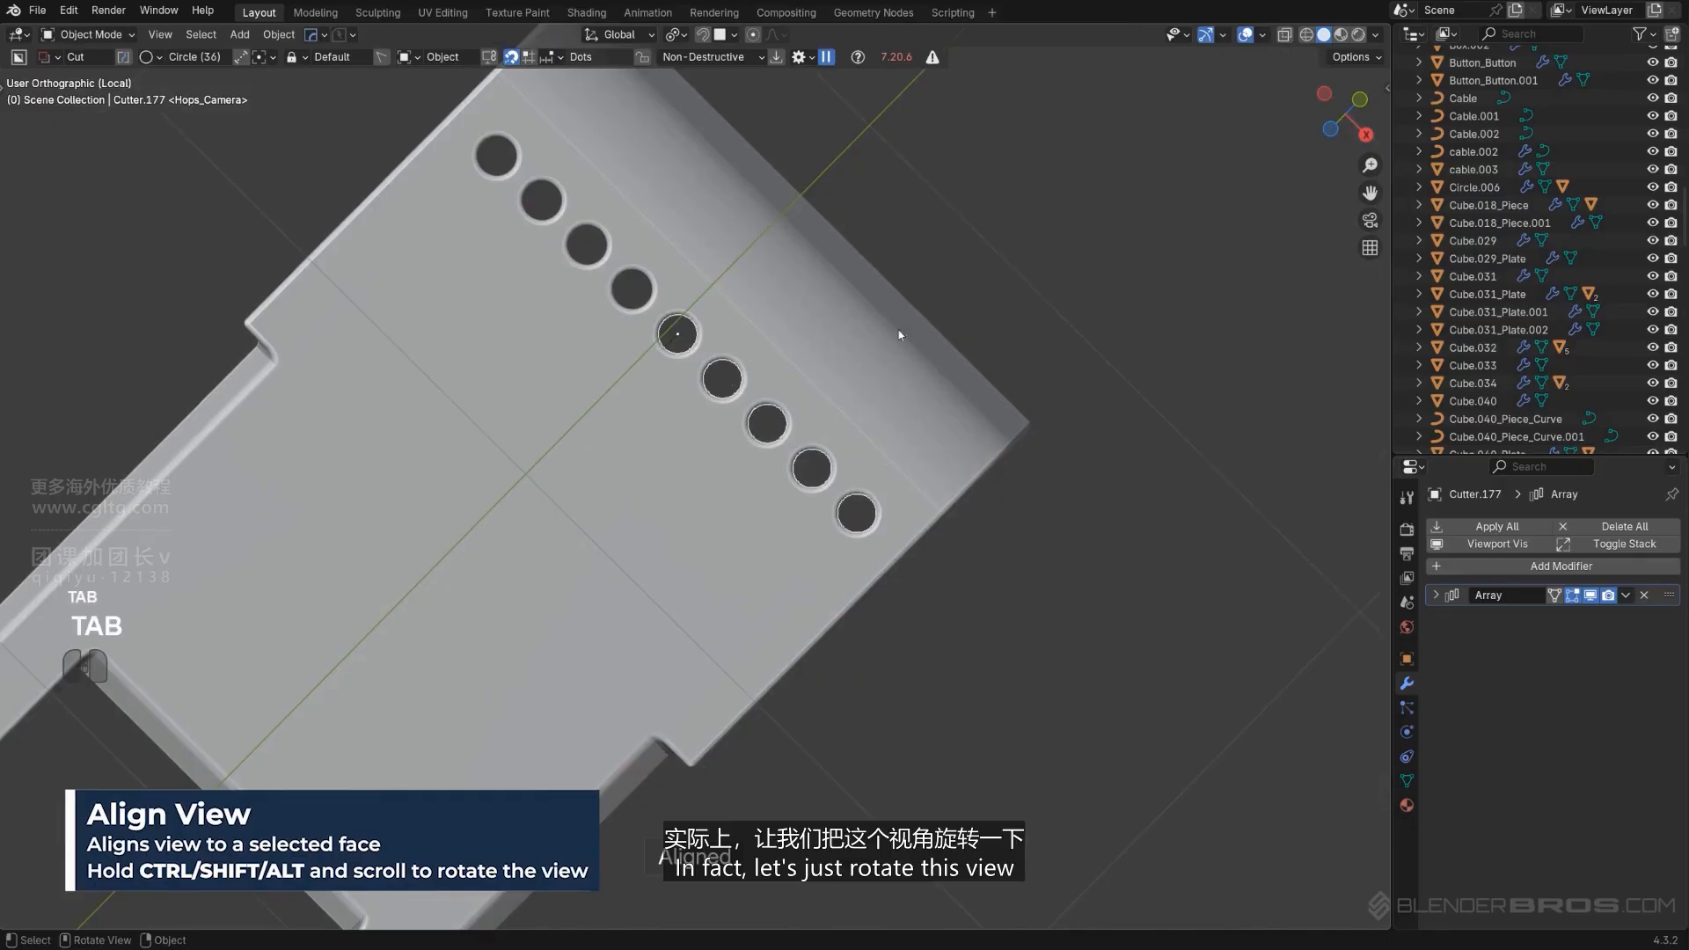
key(Tab)
key(q)
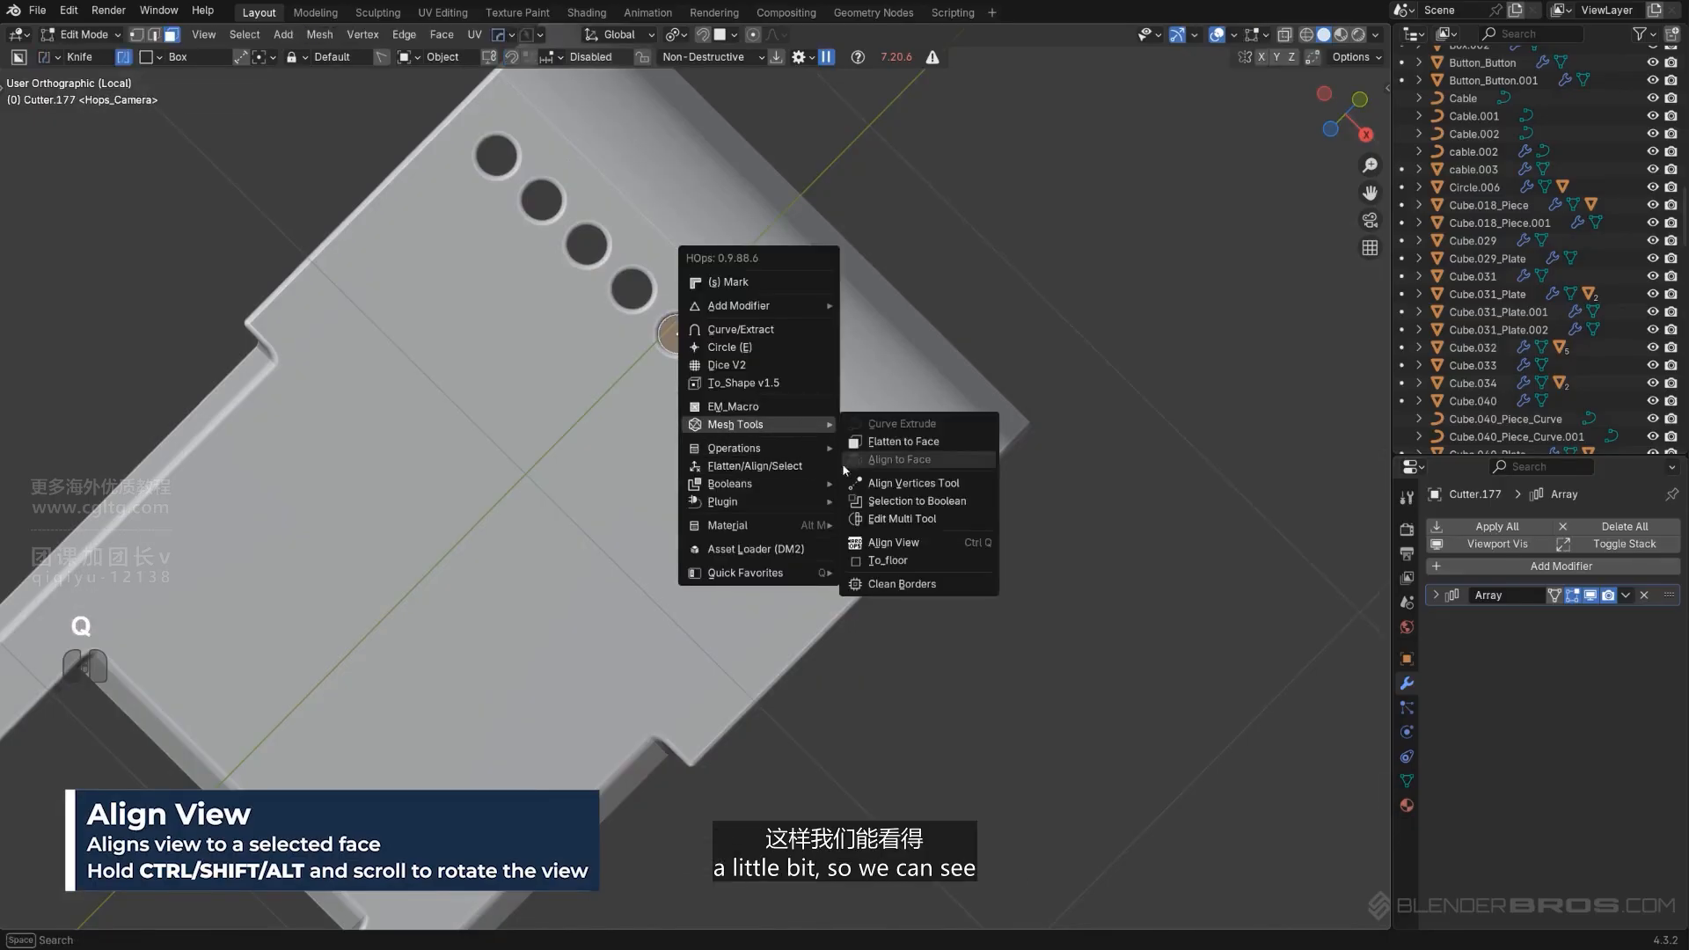
click(876, 519)
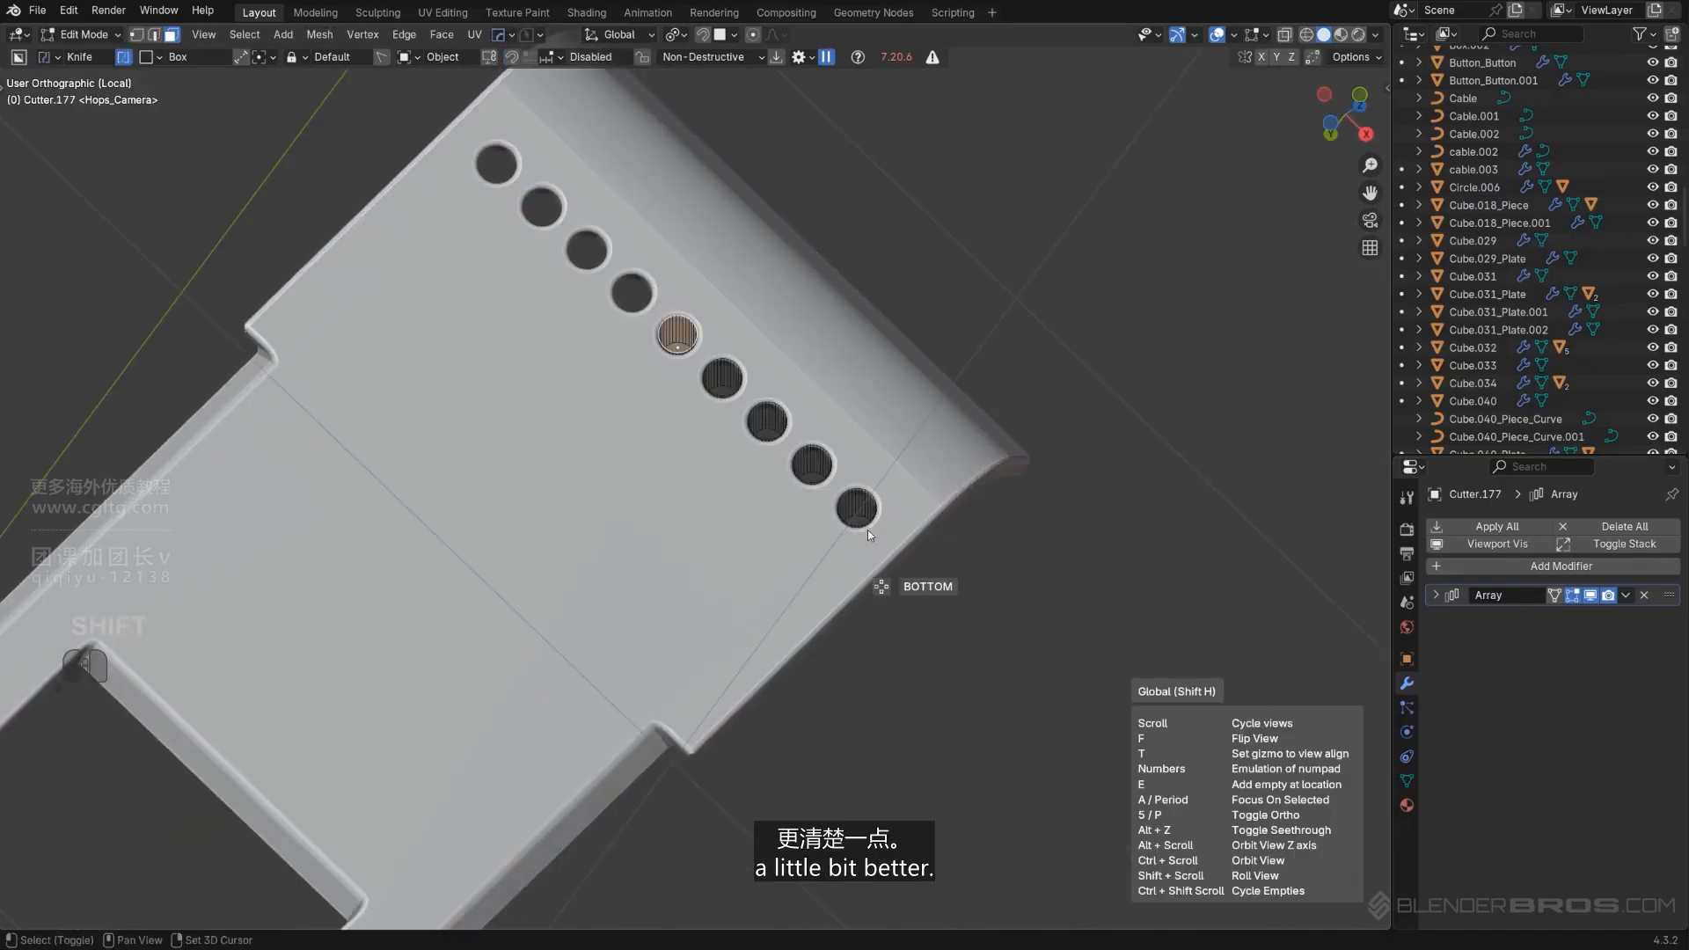
ctrl+scroll(868, 528, down, 3)
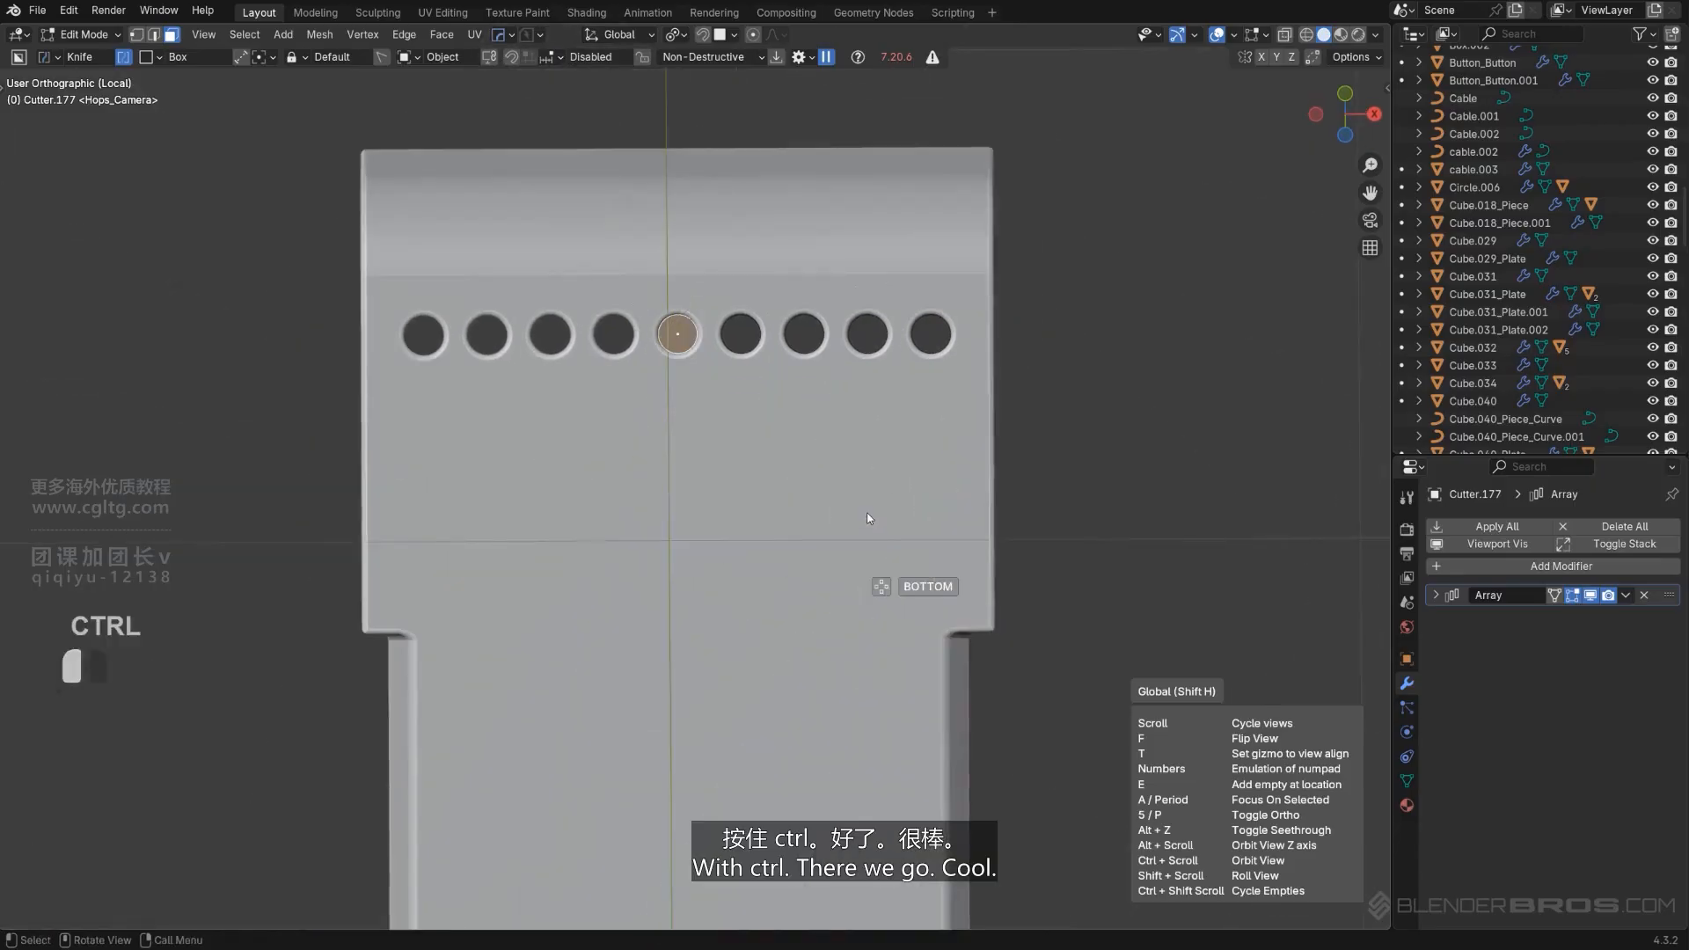
key(Tab)
scroll(826, 379, up, 3)
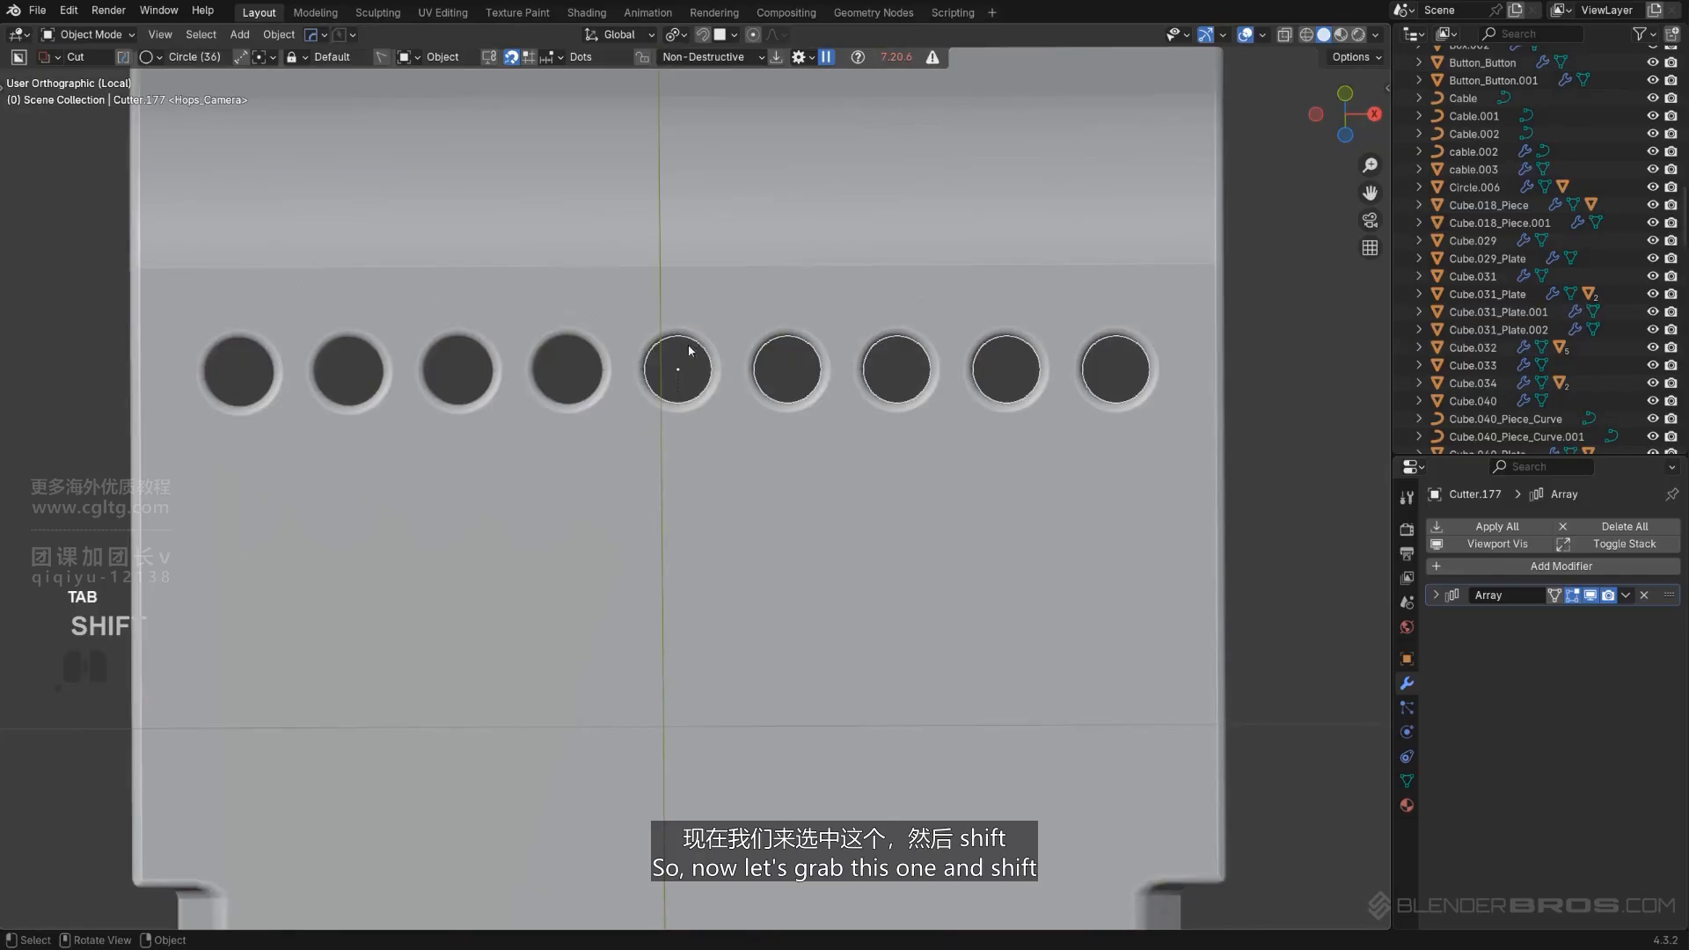
Duplicate the arrayed cutter about 0.139 m along Y below the first row and reduce its array count to 4.
scroll(689, 366, down, 2)
key(shift+d)
key(y)
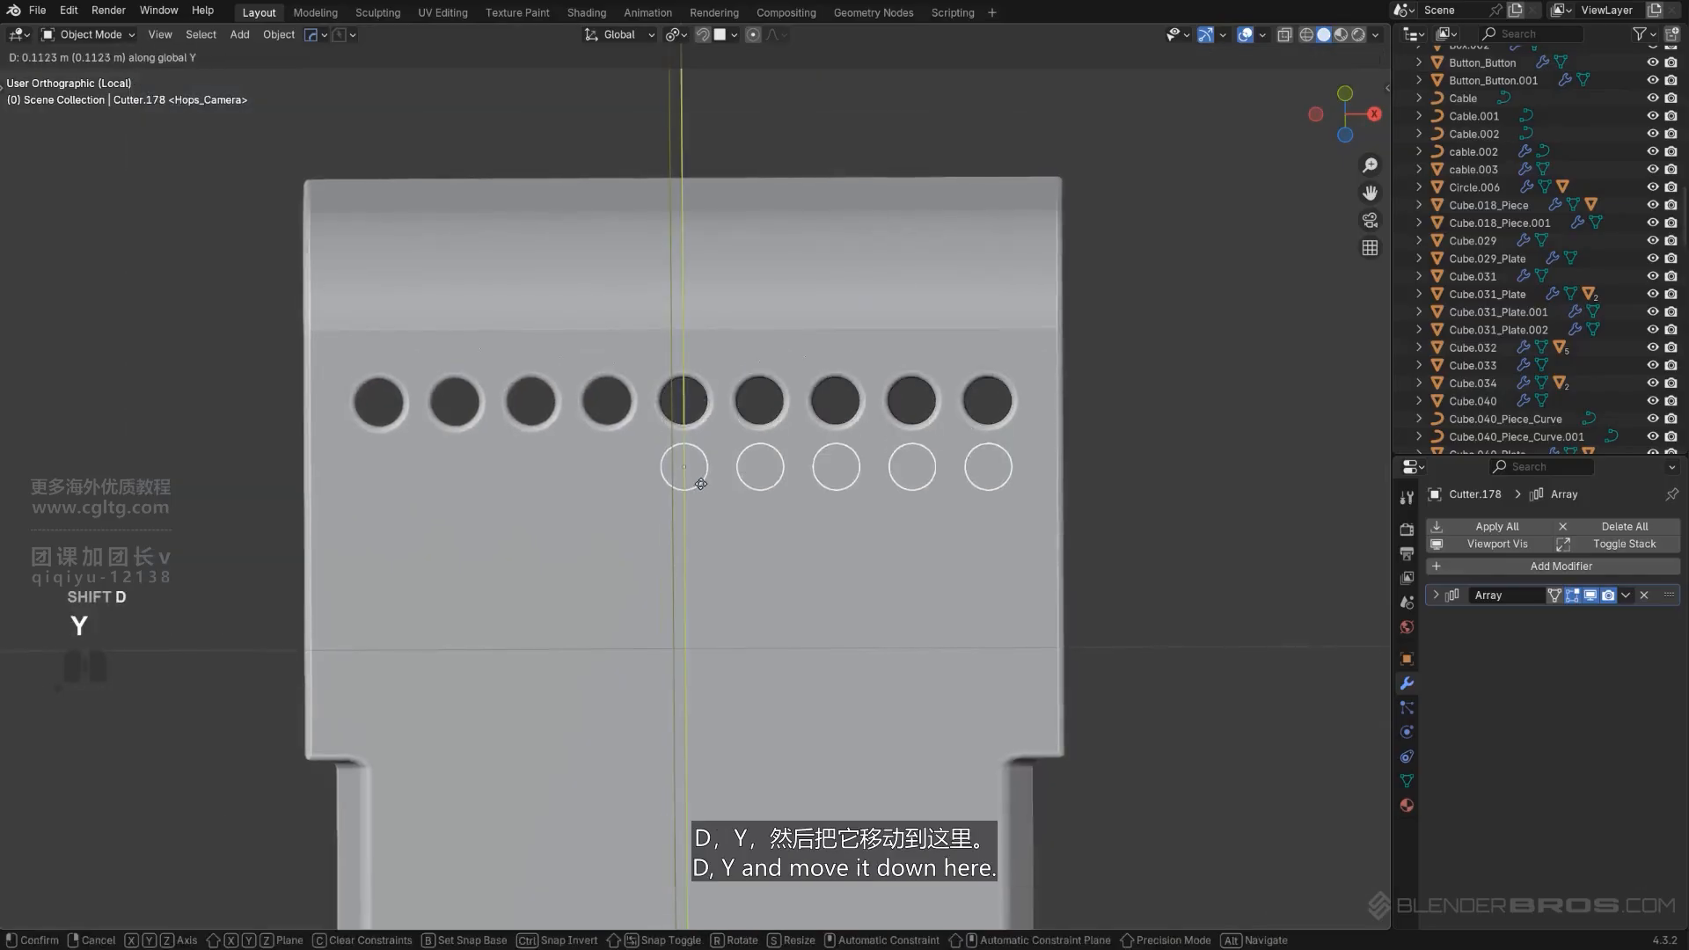
click(702, 498)
key(q)
click(715, 494)
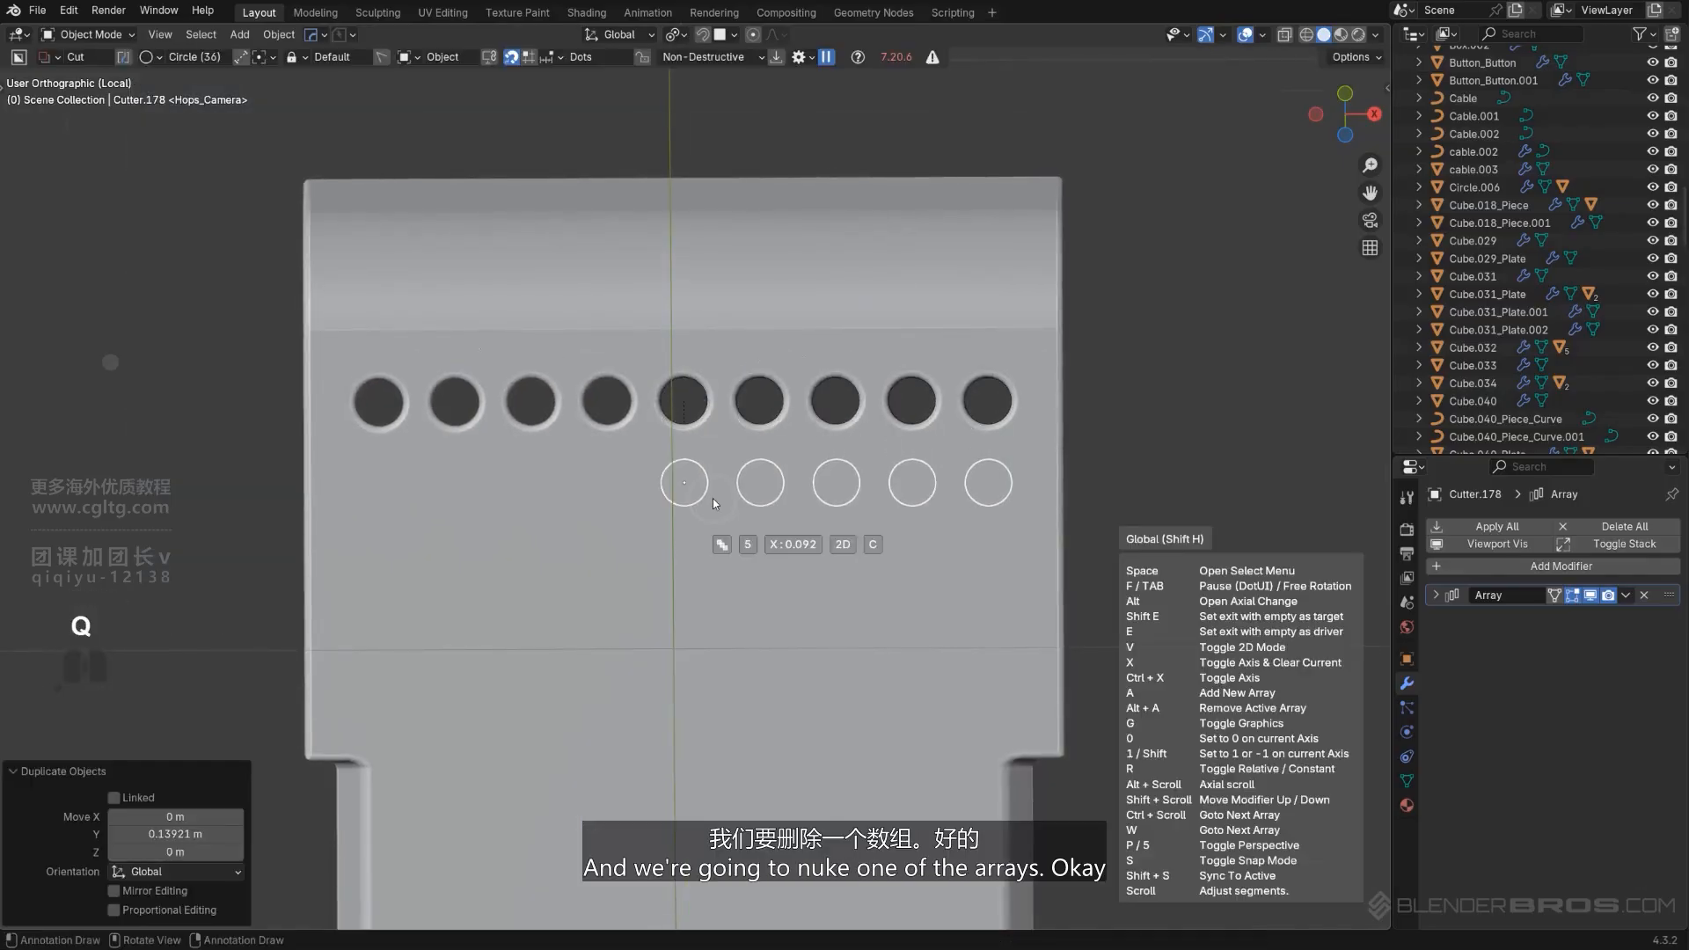
click(714, 502)
Stagger the four-hole cutter row about 0.047 m along X and nudge it along Y closer to the upper row.
key(g)
key(y)
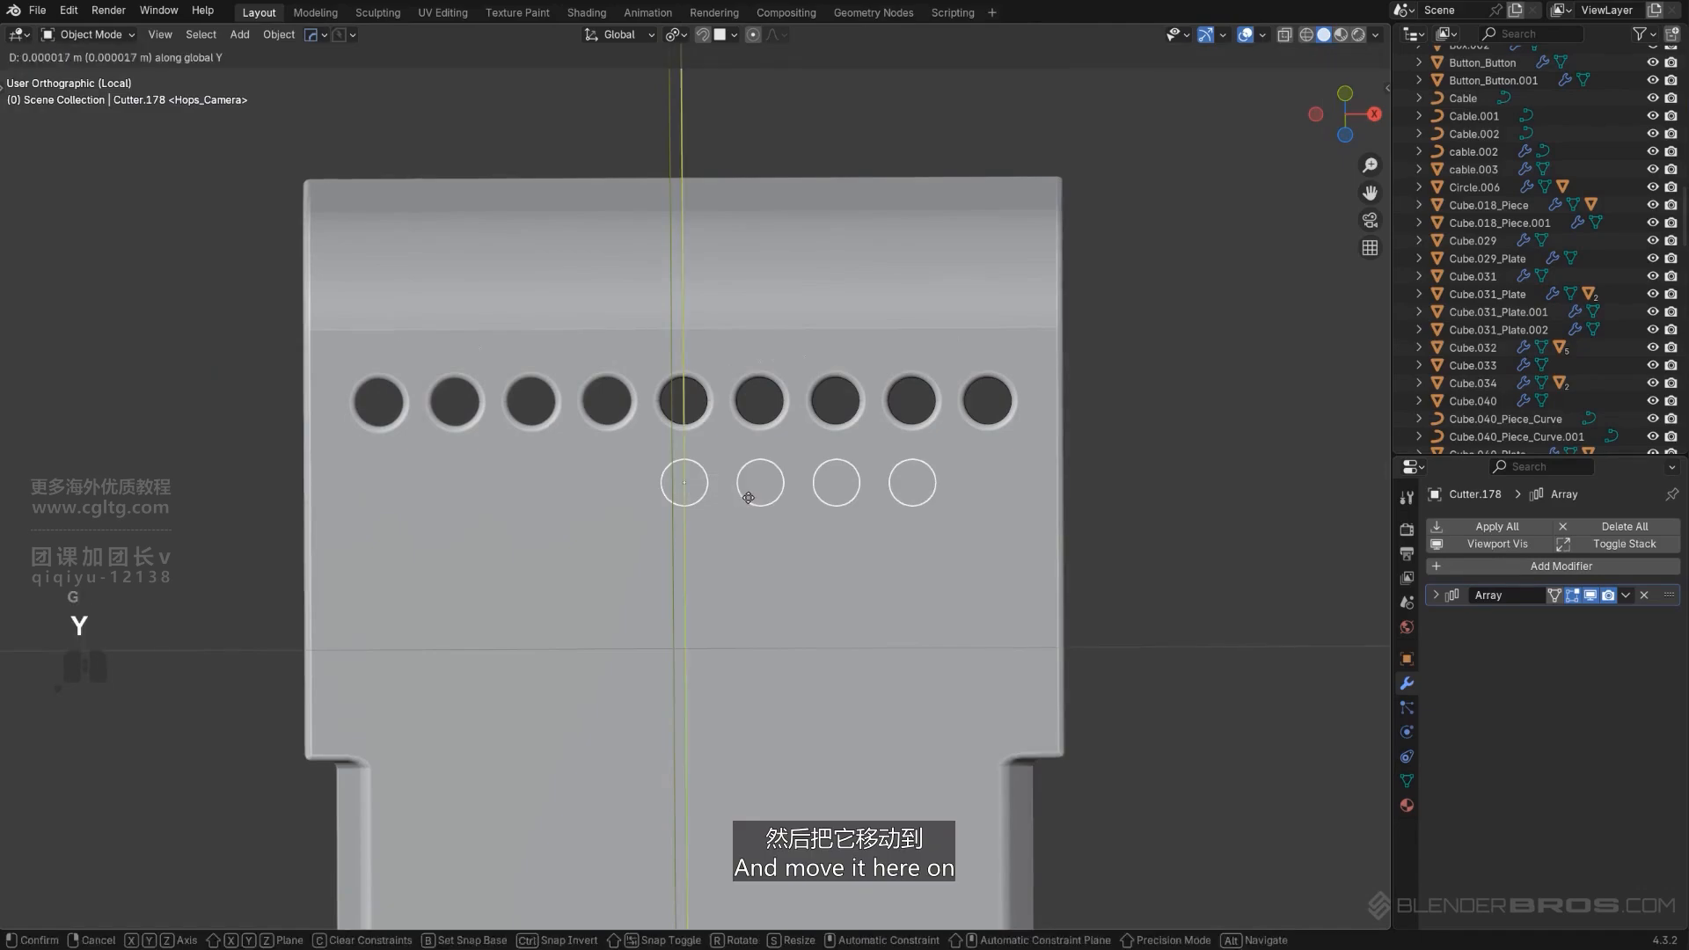
key(shift)
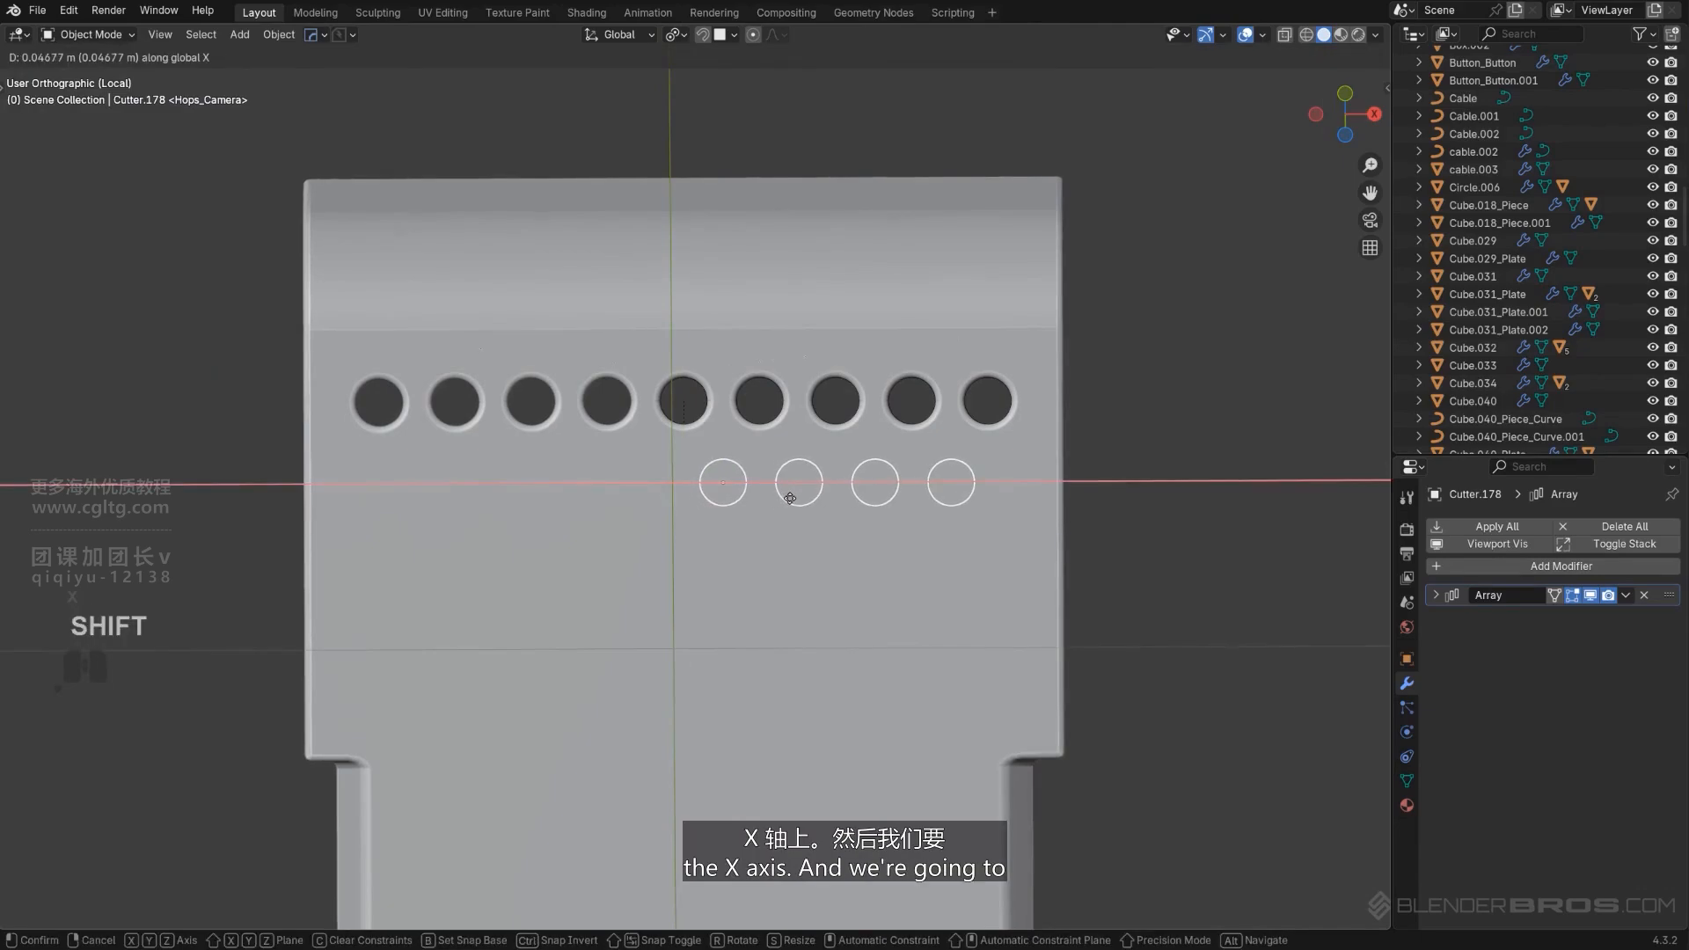
click(790, 498)
key(g)
key(y)
key(shift)
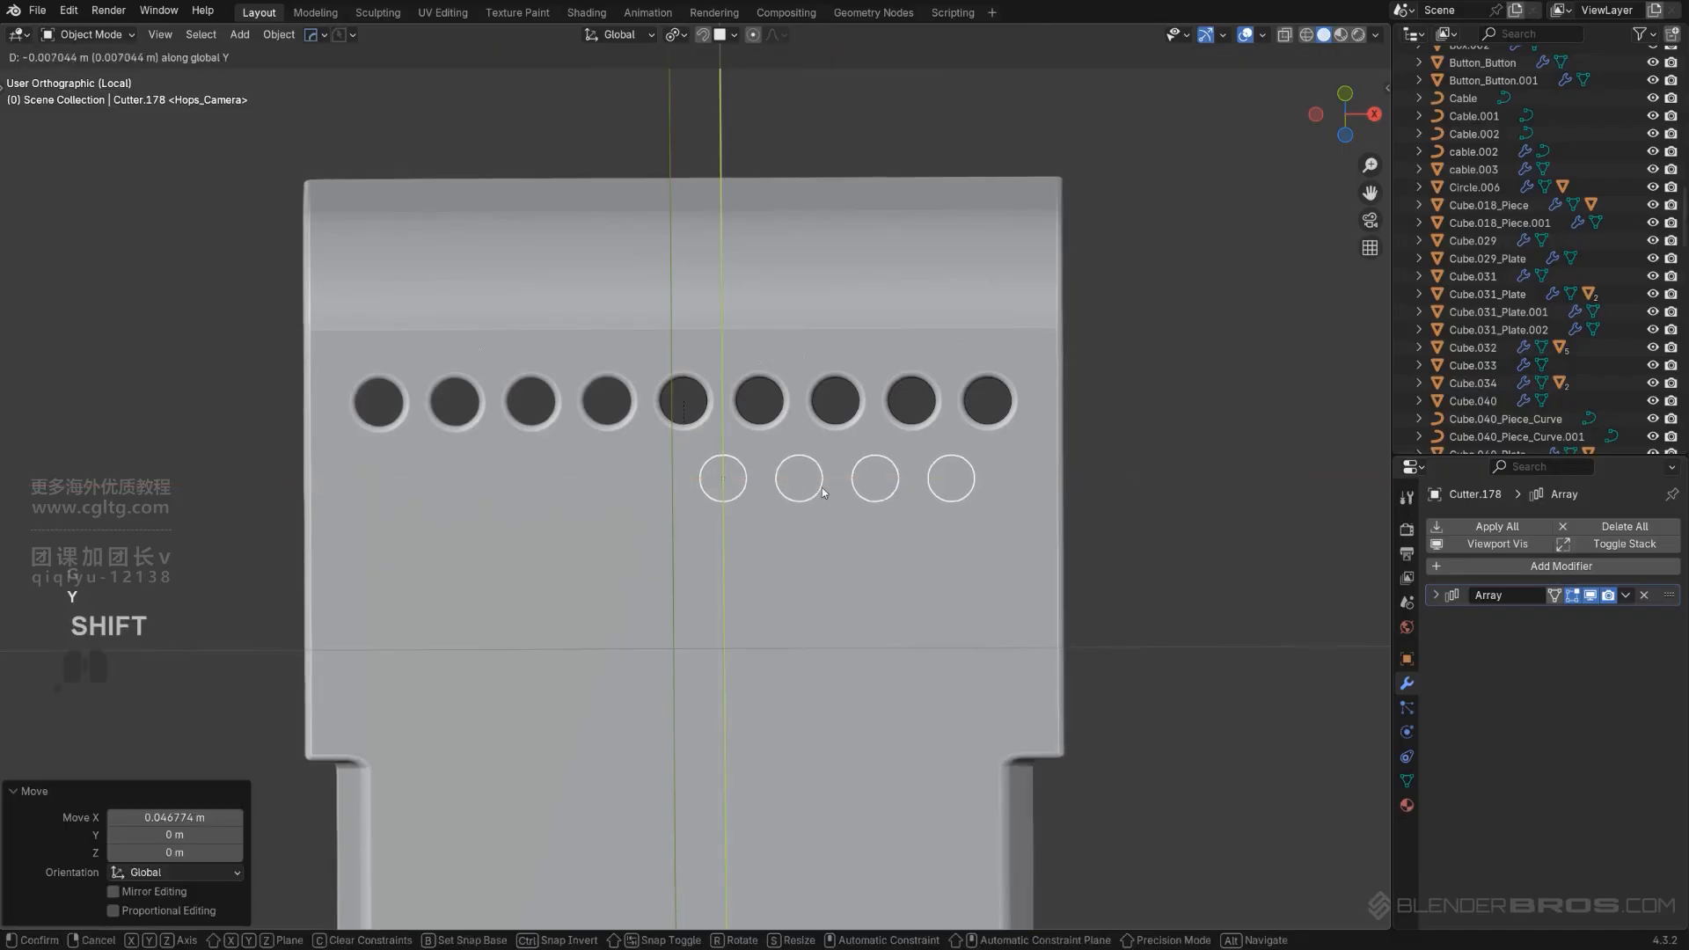
click(838, 517)
Subtract the four-hole cutter row from the plate with a Boolean difference and move the cutter about 0.139 m along its local Z.
key(q)
click(838, 516)
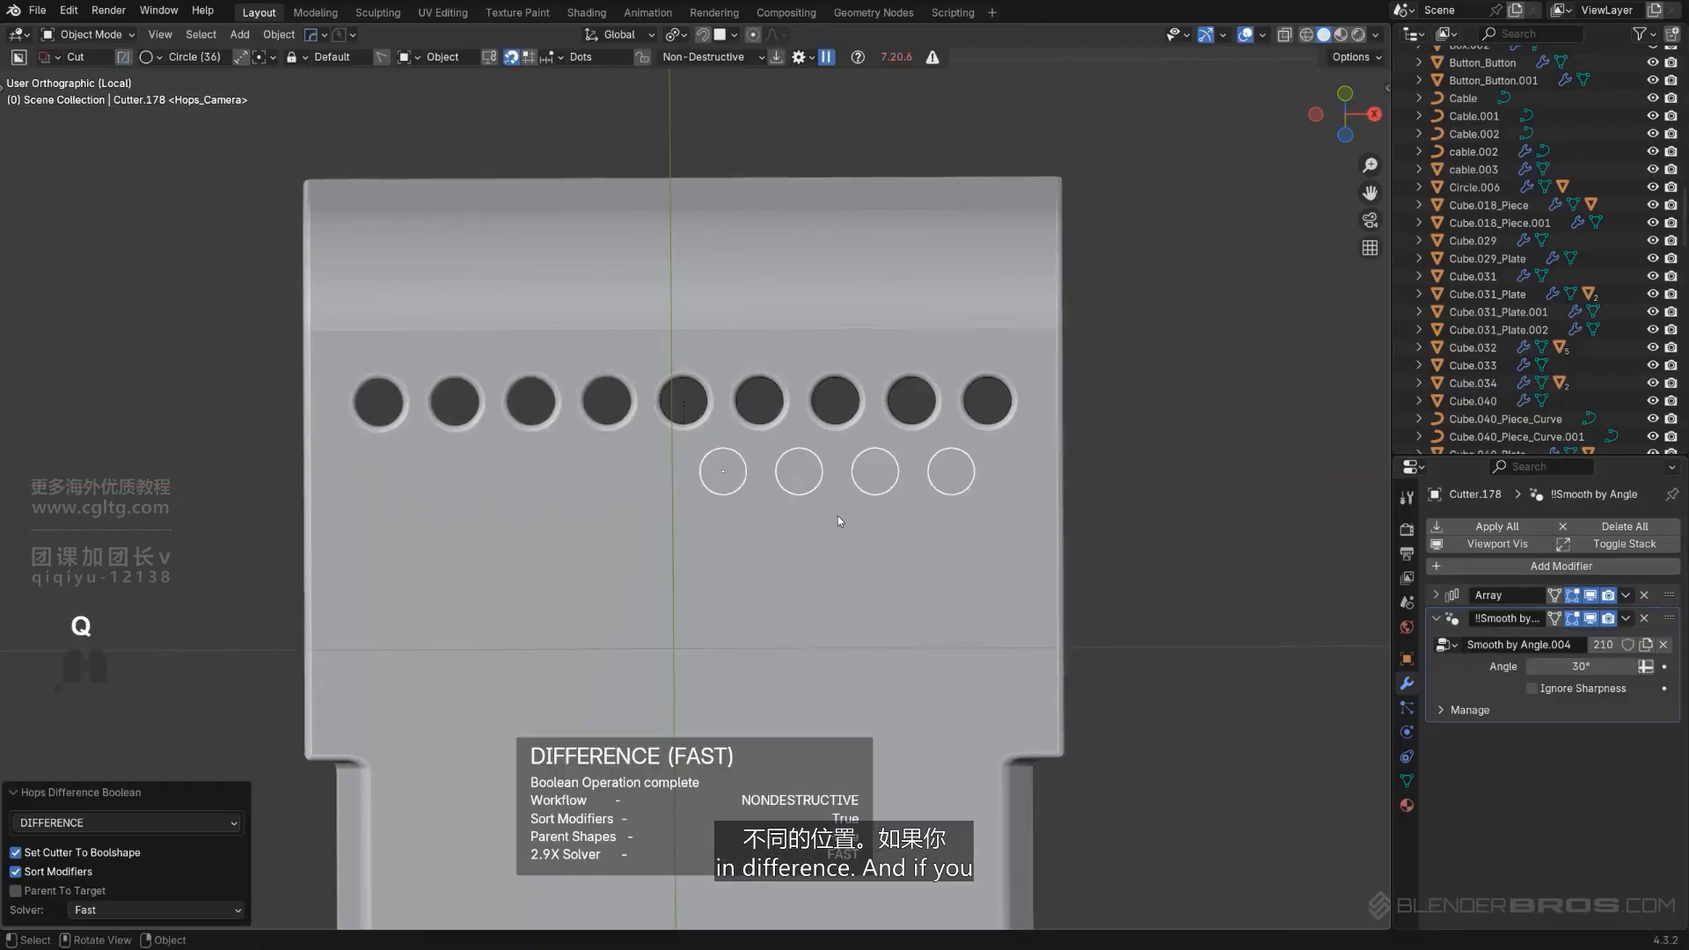
scroll(848, 512, down, 3)
middle_drag(848, 512, 720, 610)
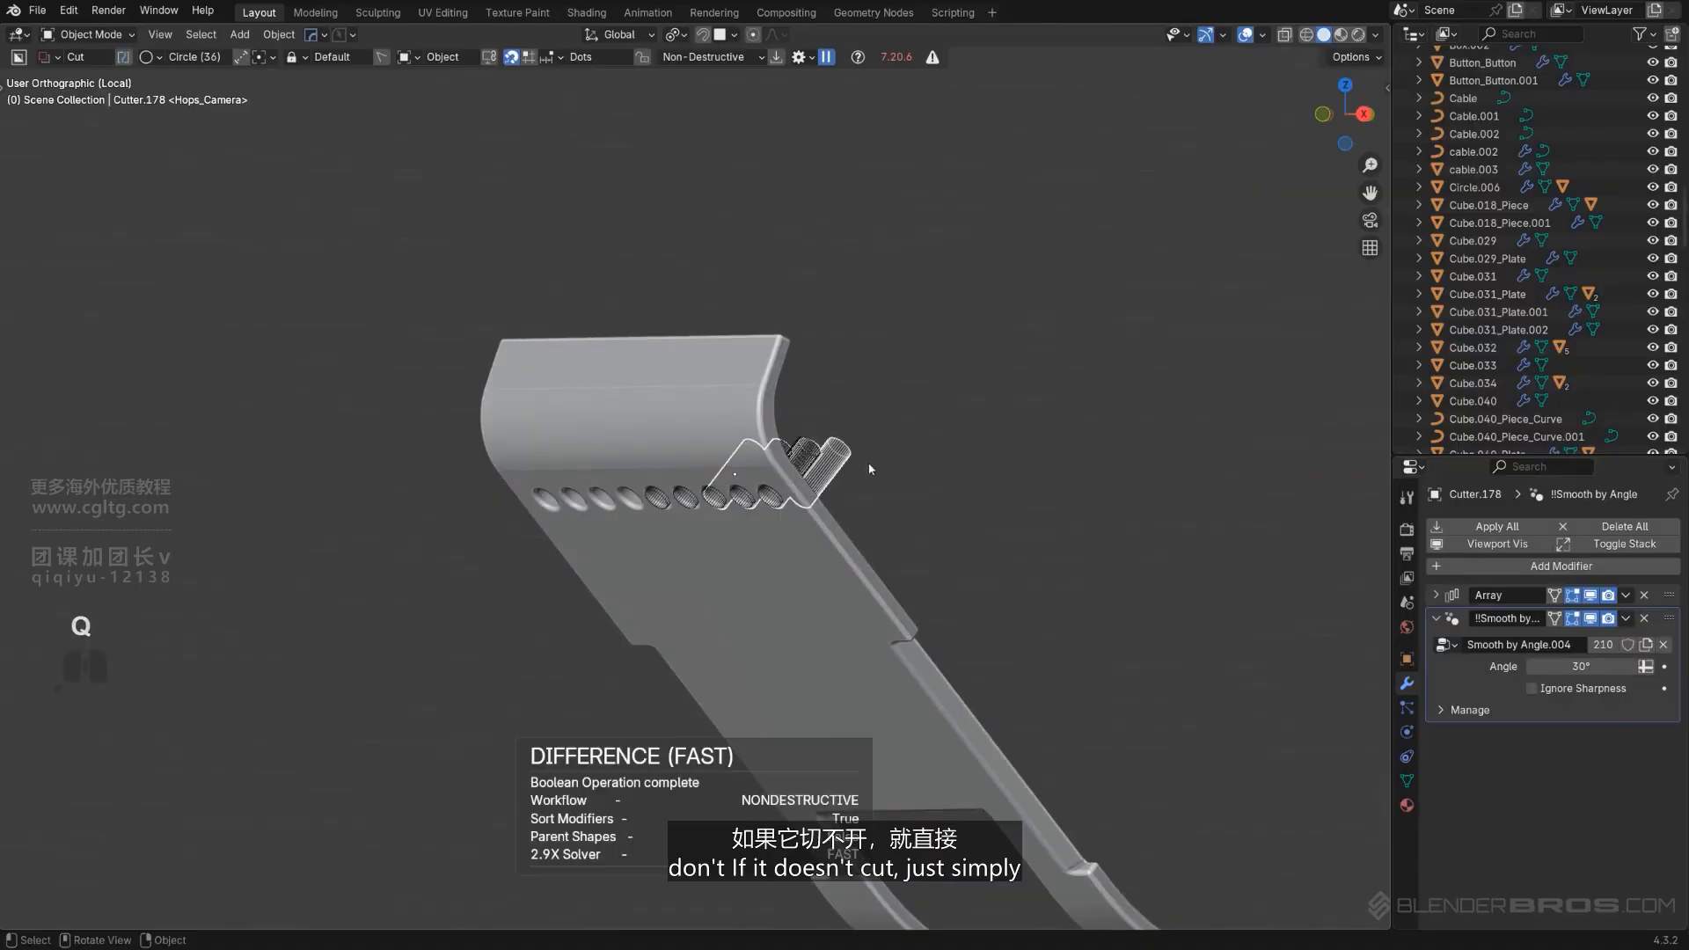
key(KP_5)
key(g)
key(z)
key(z)
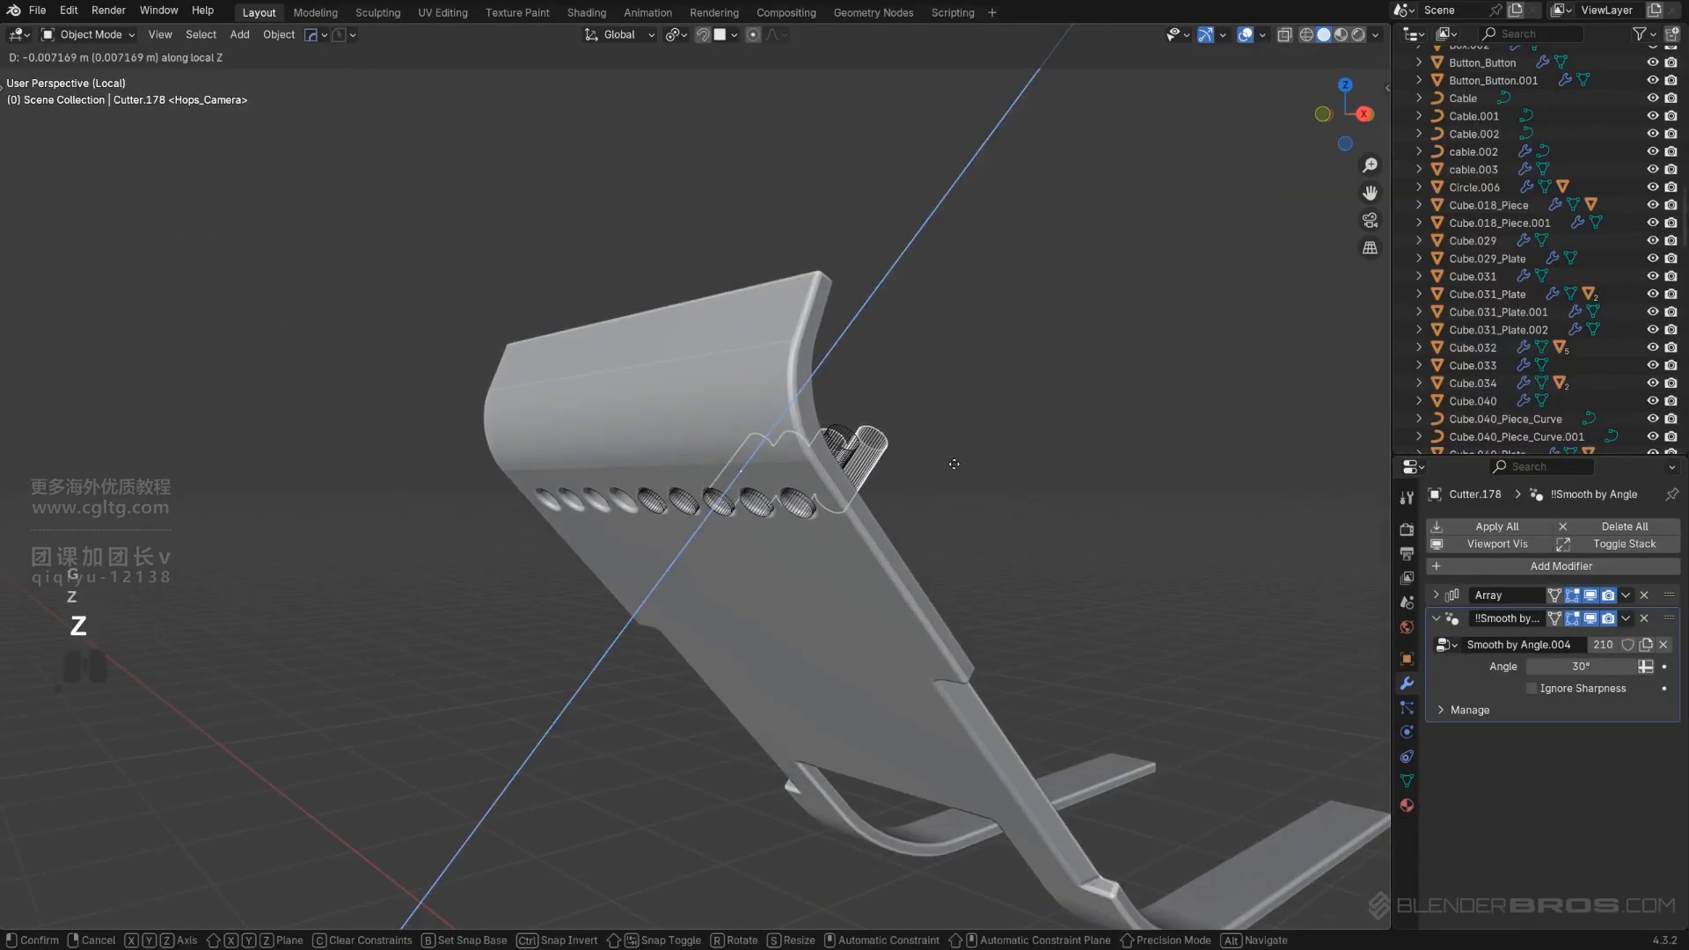
click(917, 524)
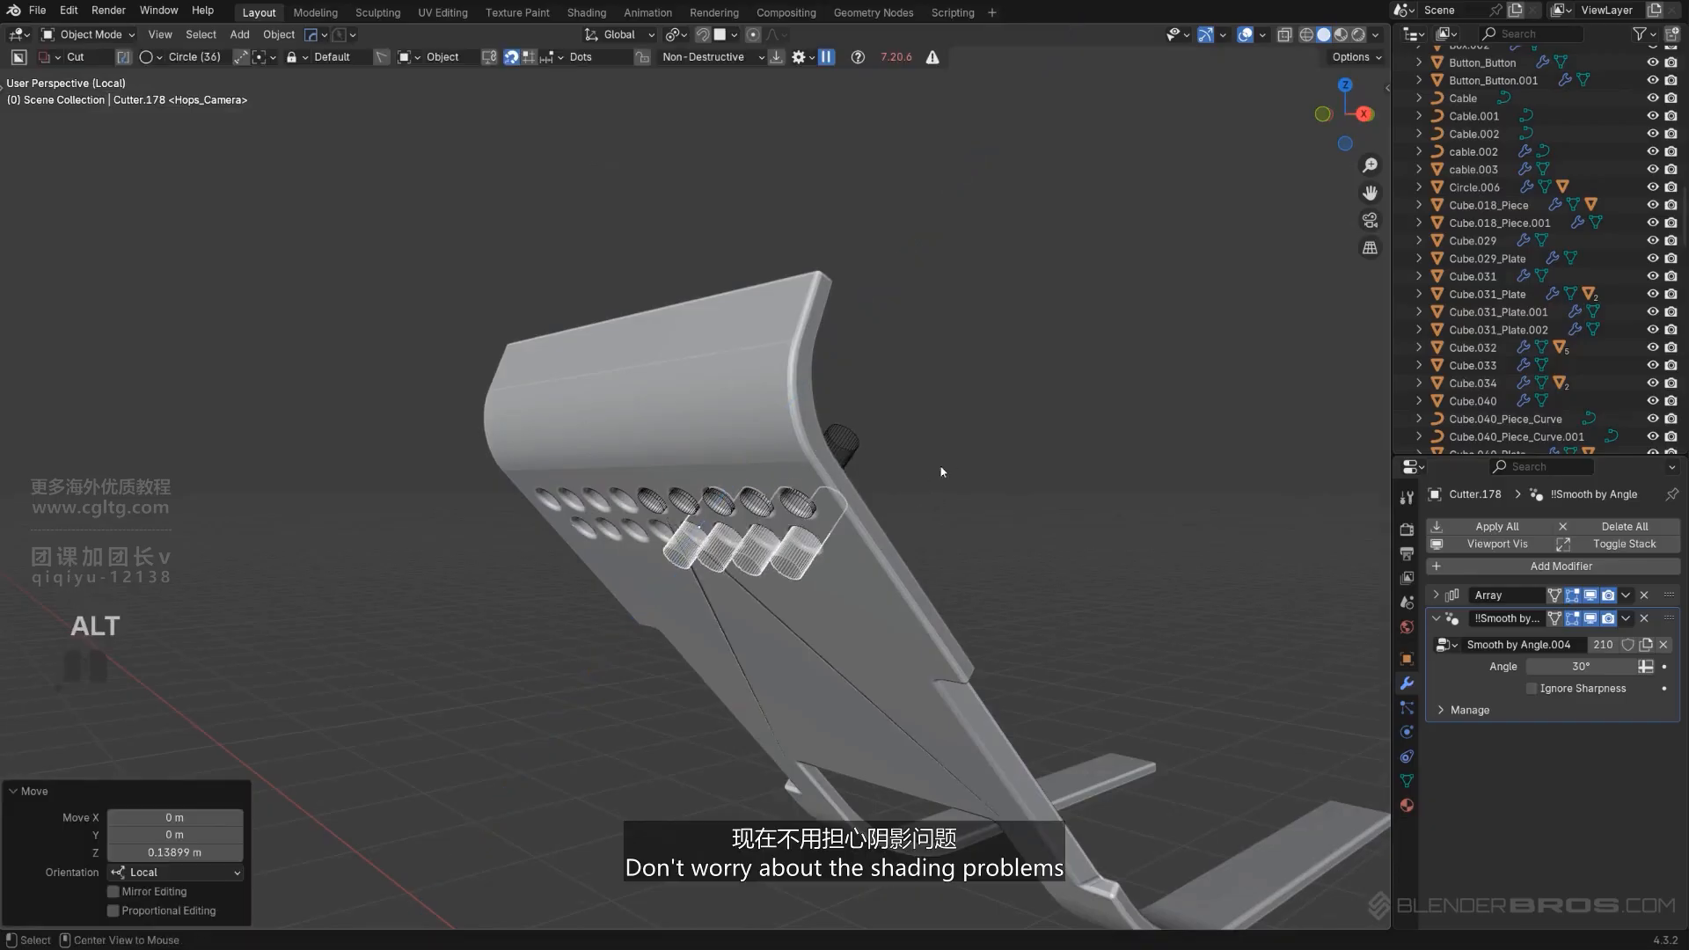
alt+middle_drag(943, 472, 999, 348)
scroll(821, 548, up, 2)
alt+middle_drag(823, 552, 801, 581)
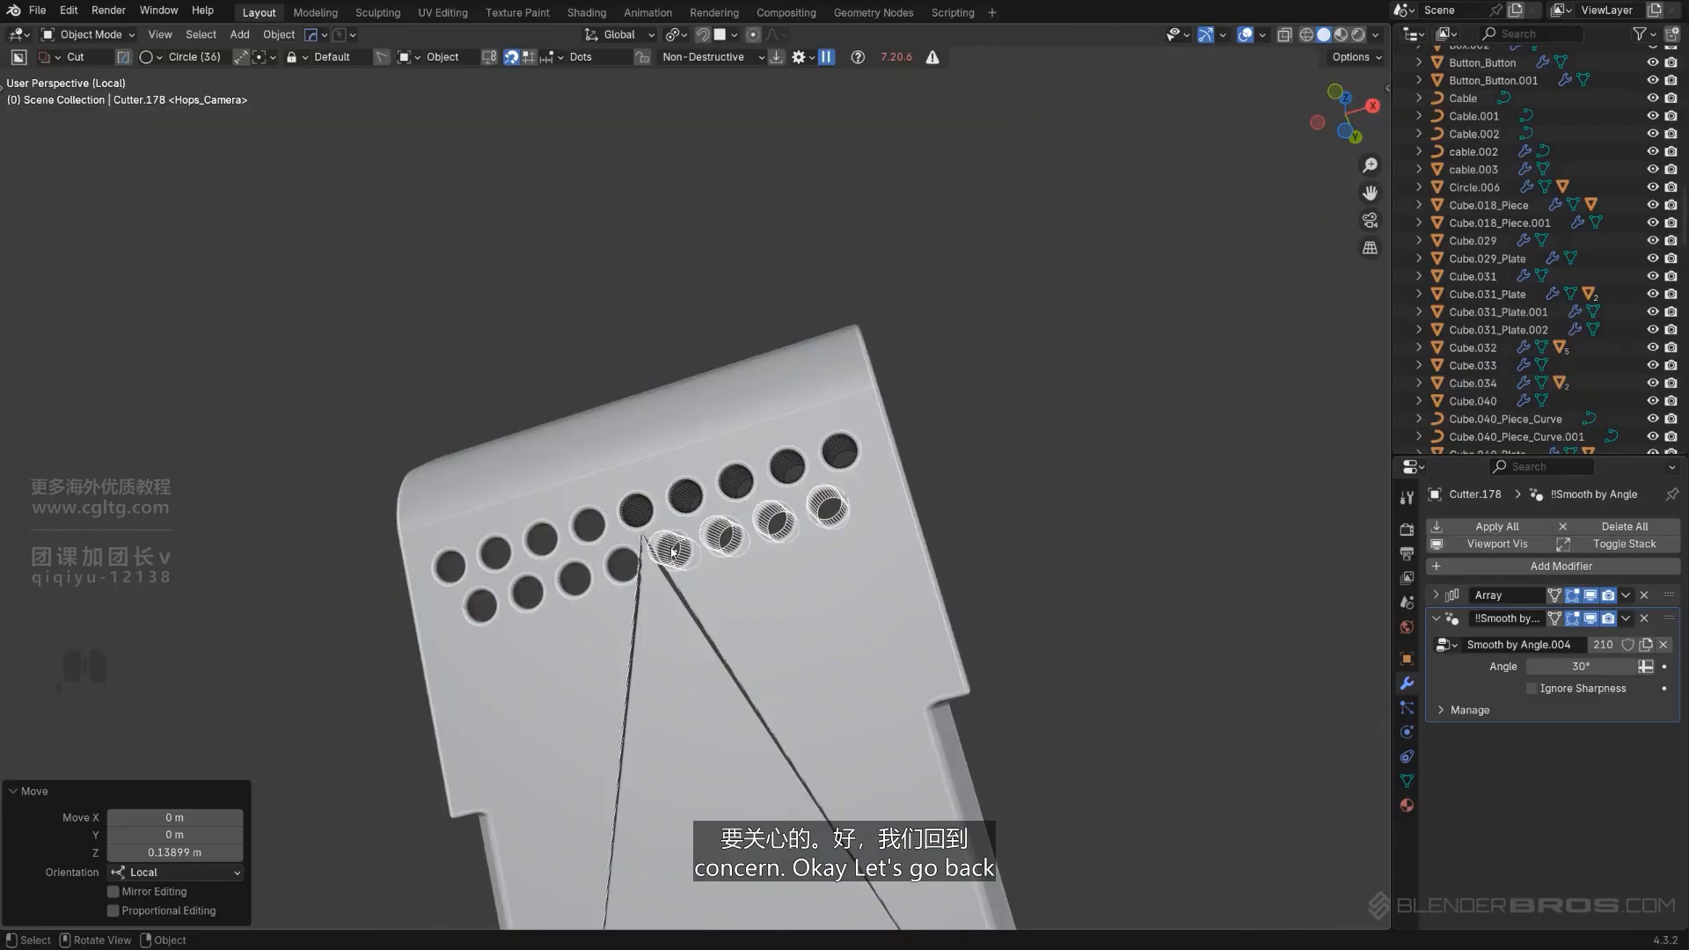
key(Tab)
key(q)
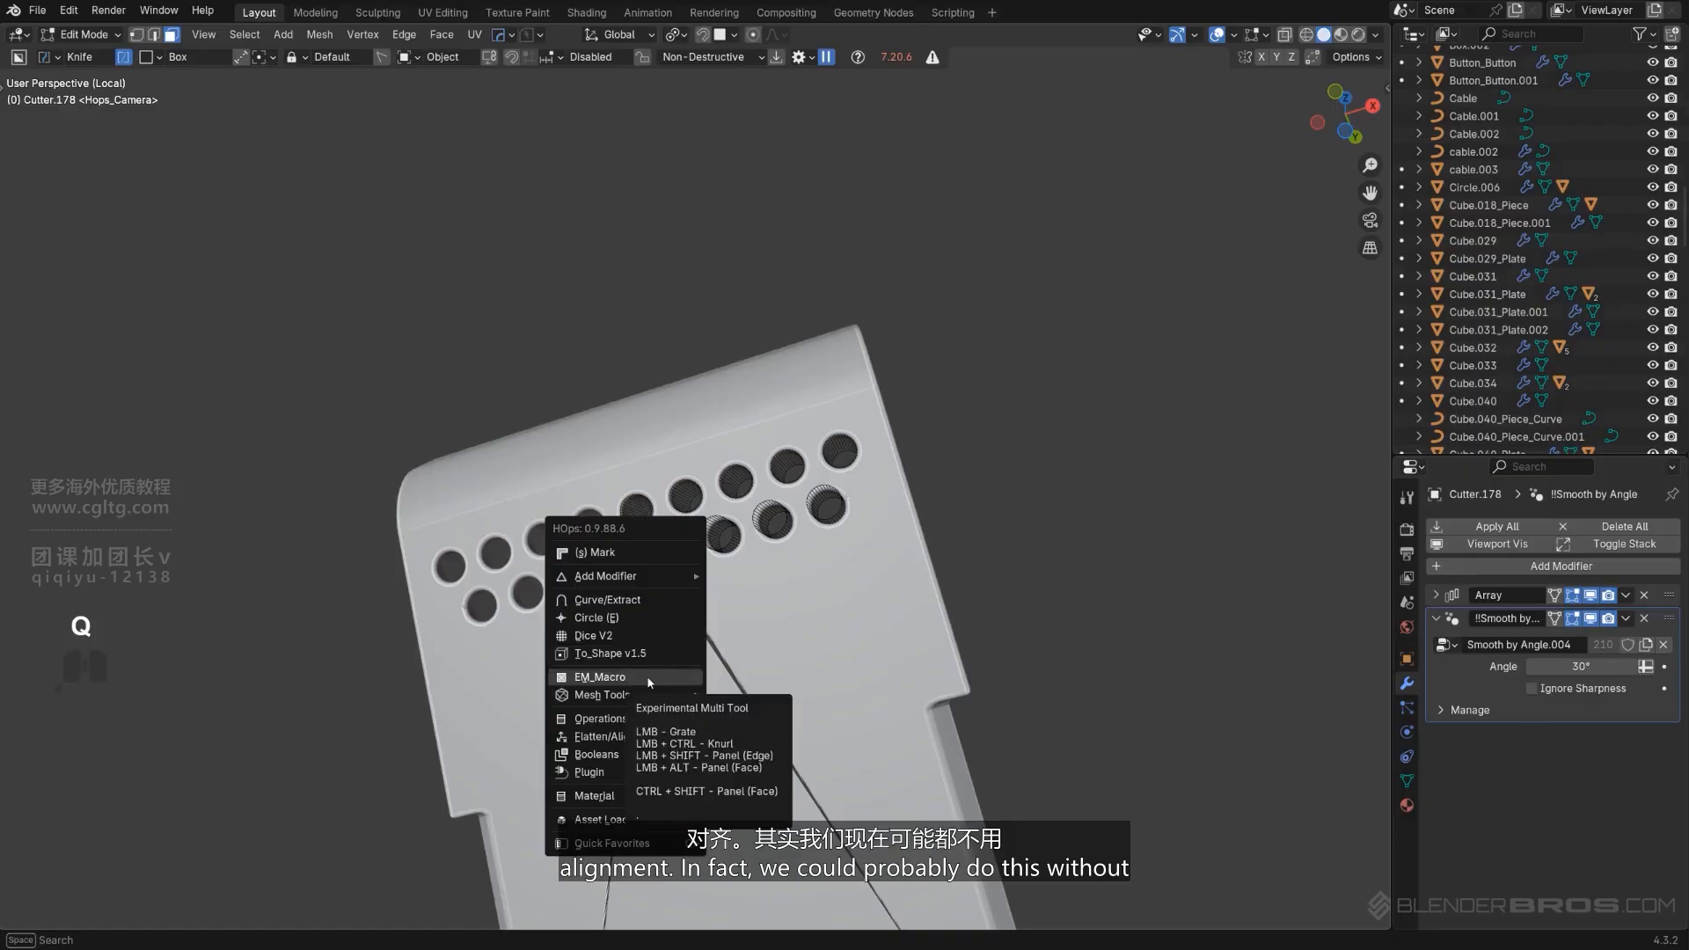
scroll(845, 563, down, 1)
middle_drag(845, 563, 882, 623)
scroll(774, 609, up, 2)
key(Tab)
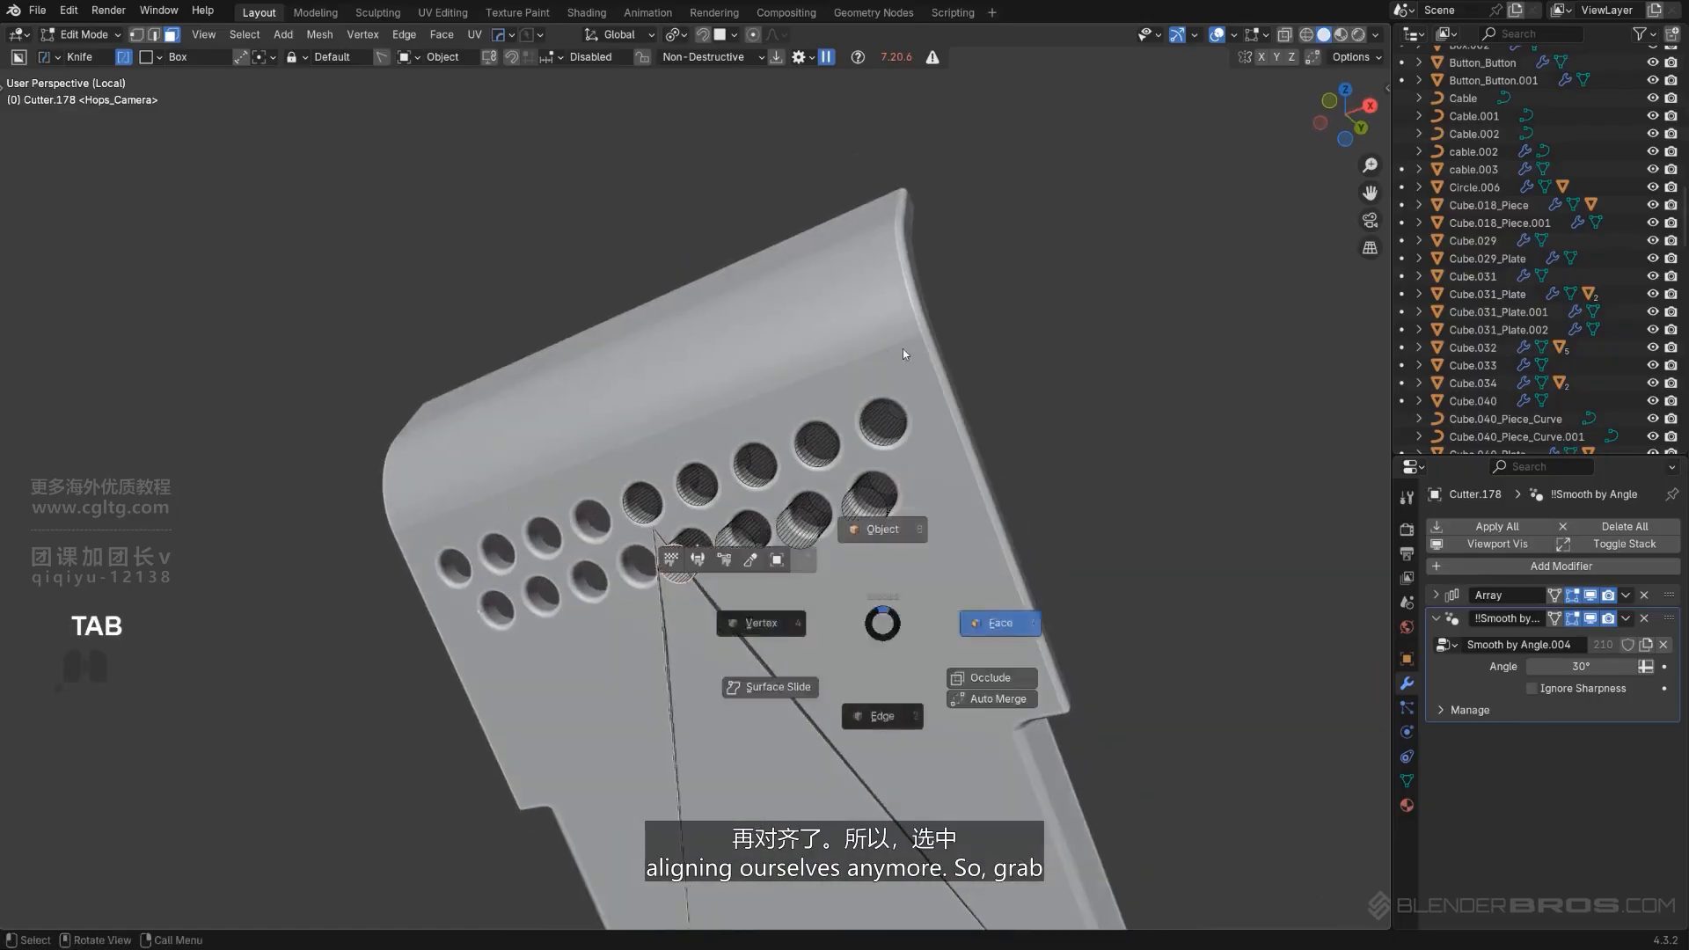
click(903, 348)
Duplicate the five-hole cutter's mesh in Edit Mode about 0.173 m along negative local Y to form a third row, then return to Object Mode.
scroll(891, 440, down, 1)
shift+middle_drag(884, 476, 858, 419)
click(847, 356)
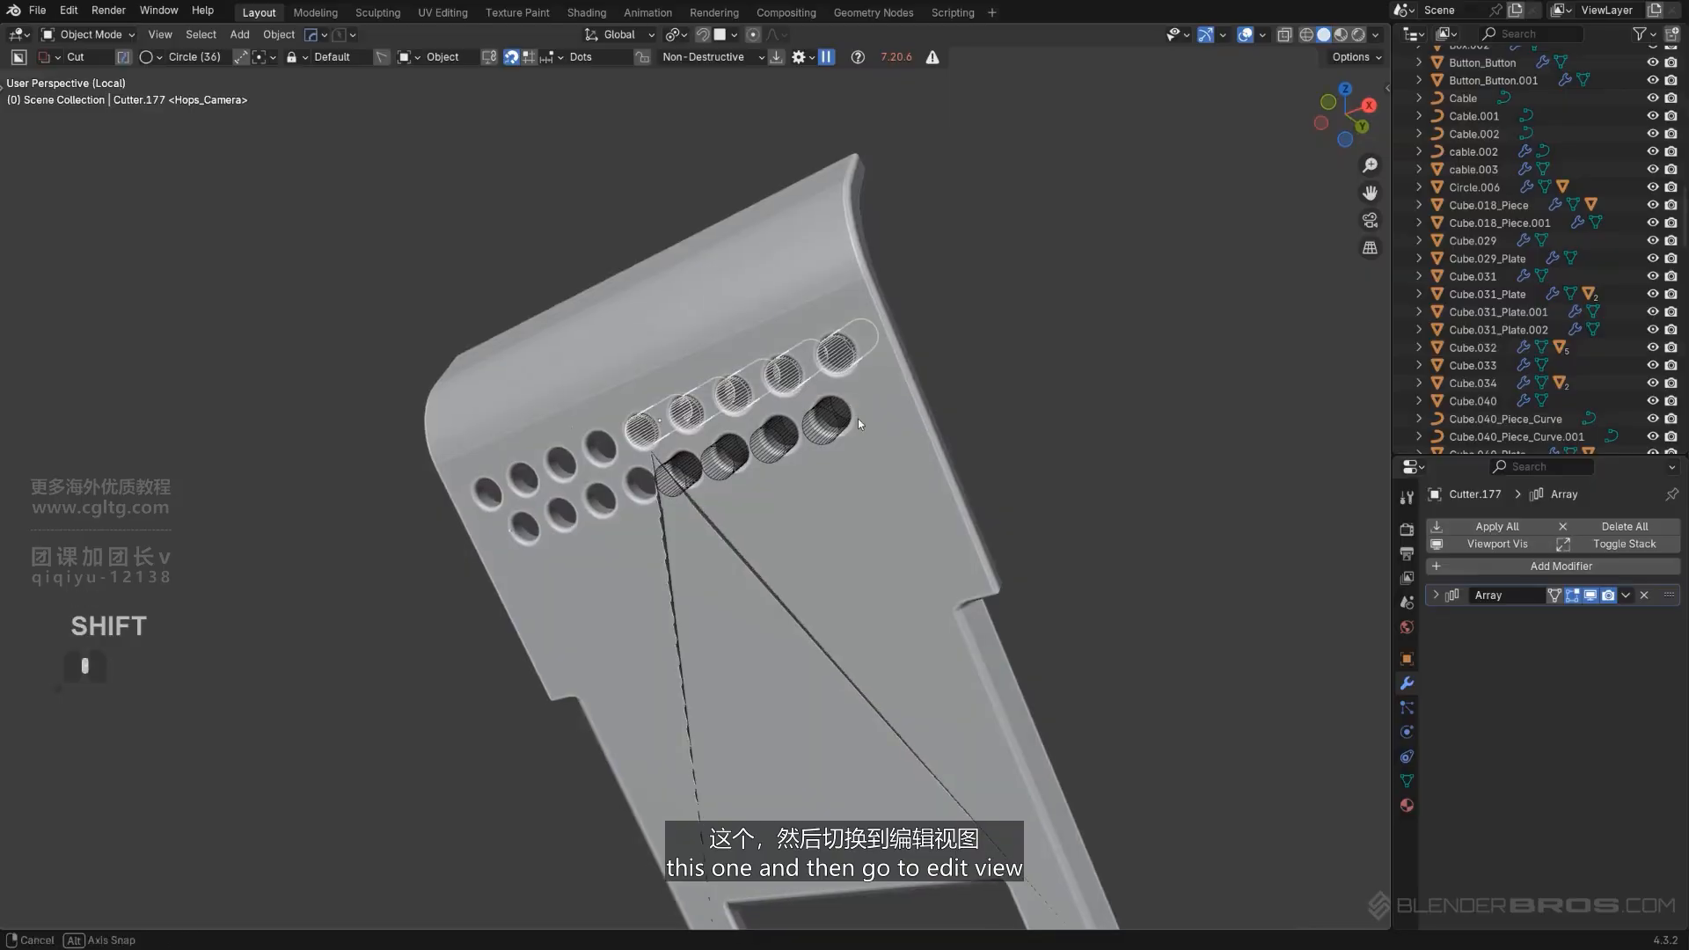
key(Tab)
key(a)
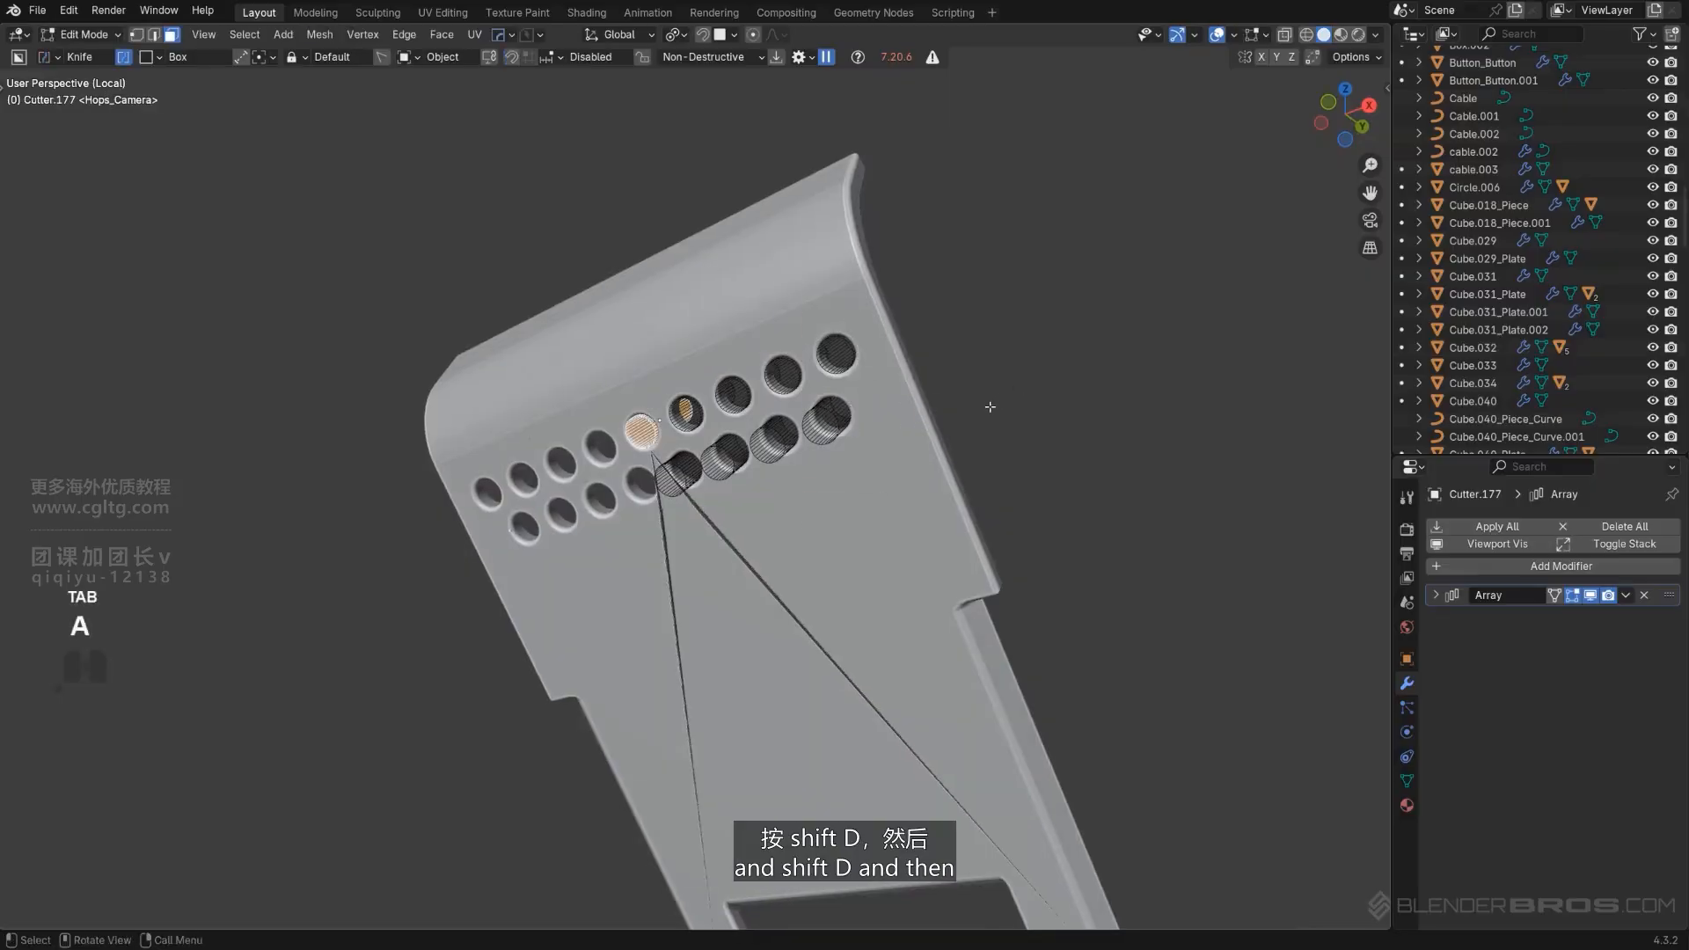
key(shift+d)
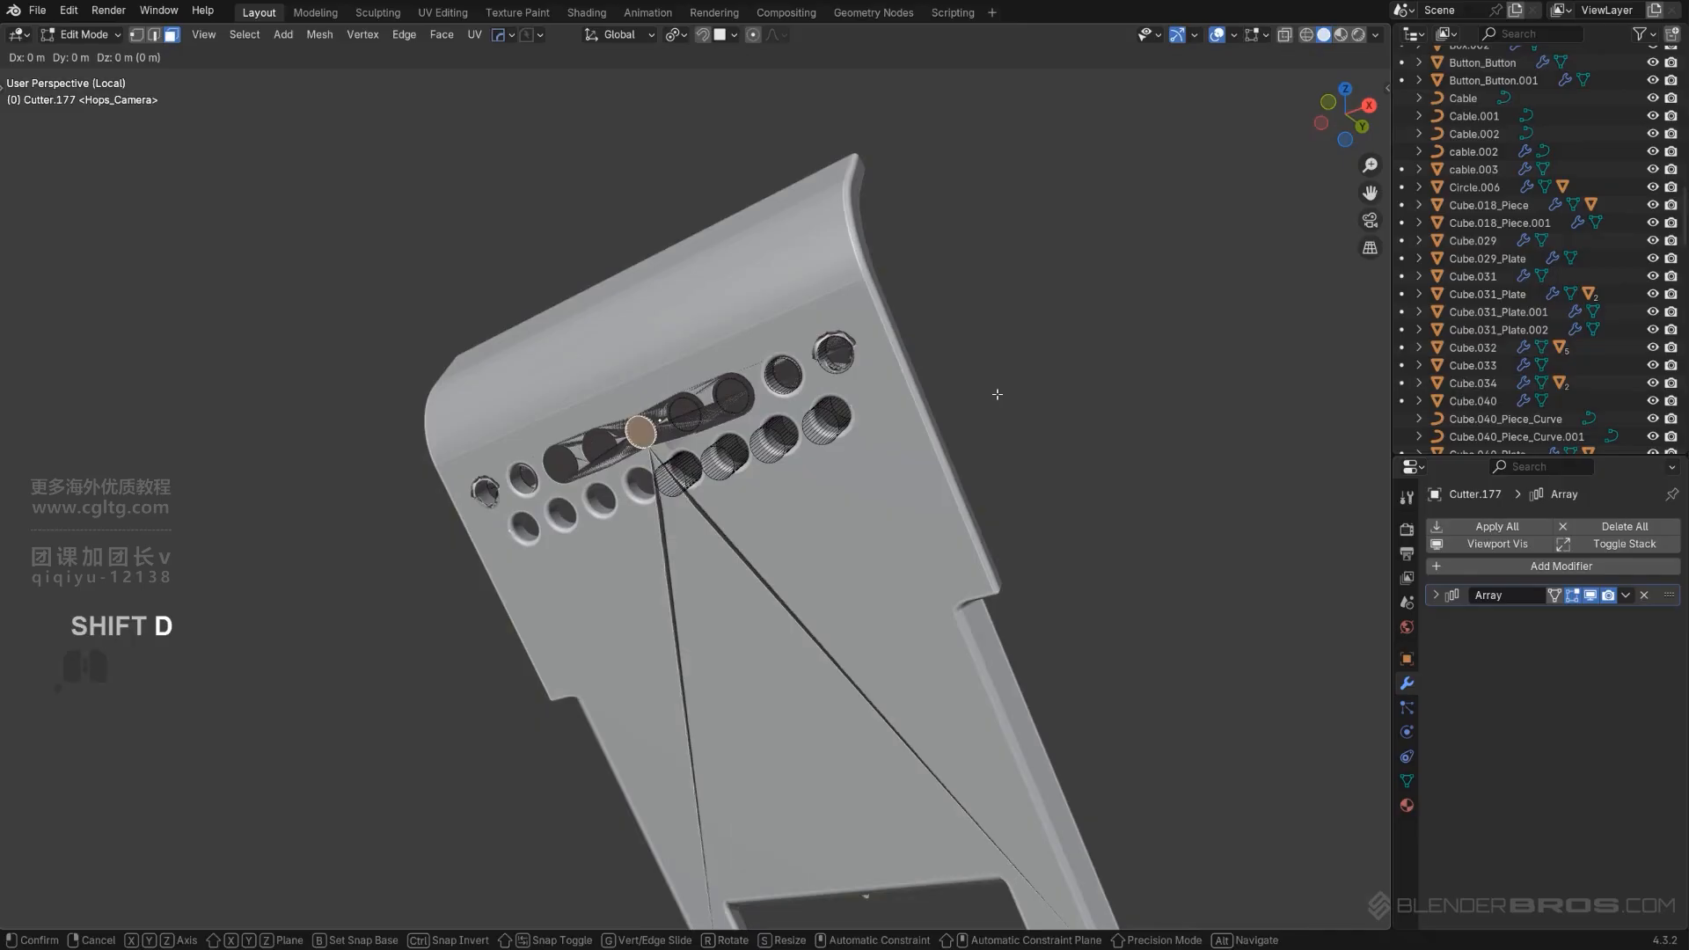
key(y)
key(y)
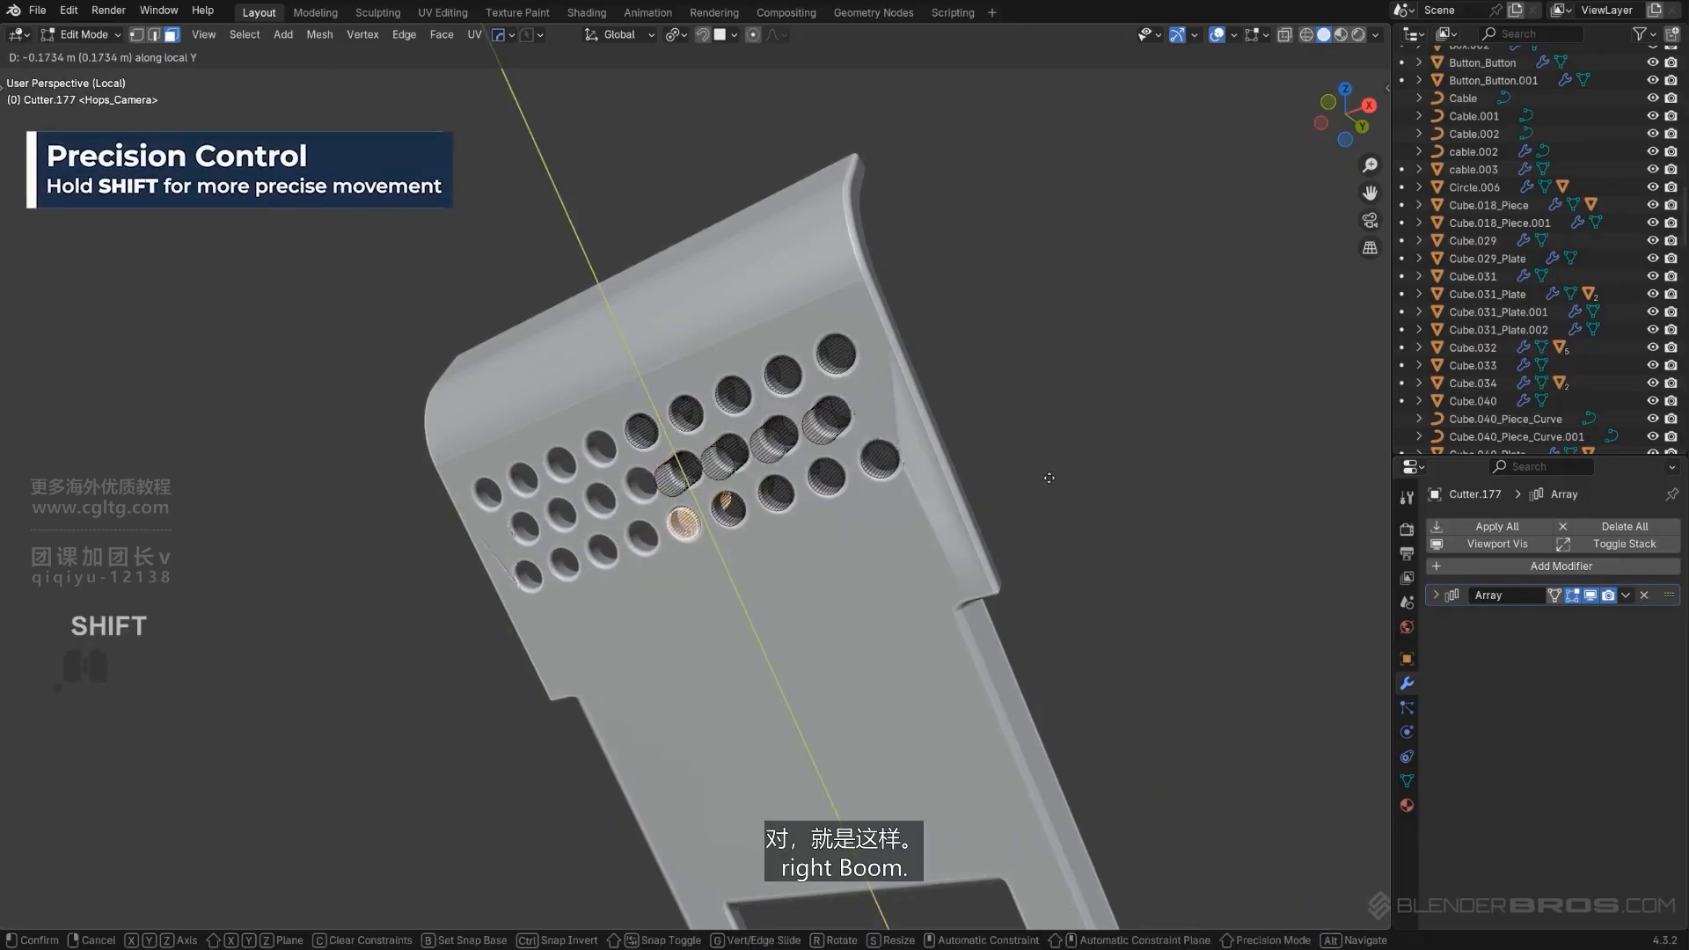
click(1063, 452)
mouse_move(1064, 453)
middle_down()
mouse_move(1123, 426)
mouse_move(1078, 446)
middle_up()
key(Tab)
Duplicate the four-hole cutter's mesh in Edit Mode about 0.167 m along negative local Y to form a fourth row.
click(700, 465)
middle_drag(701, 464, 803, 514)
key(Tab)
key(a)
key(shift+d)
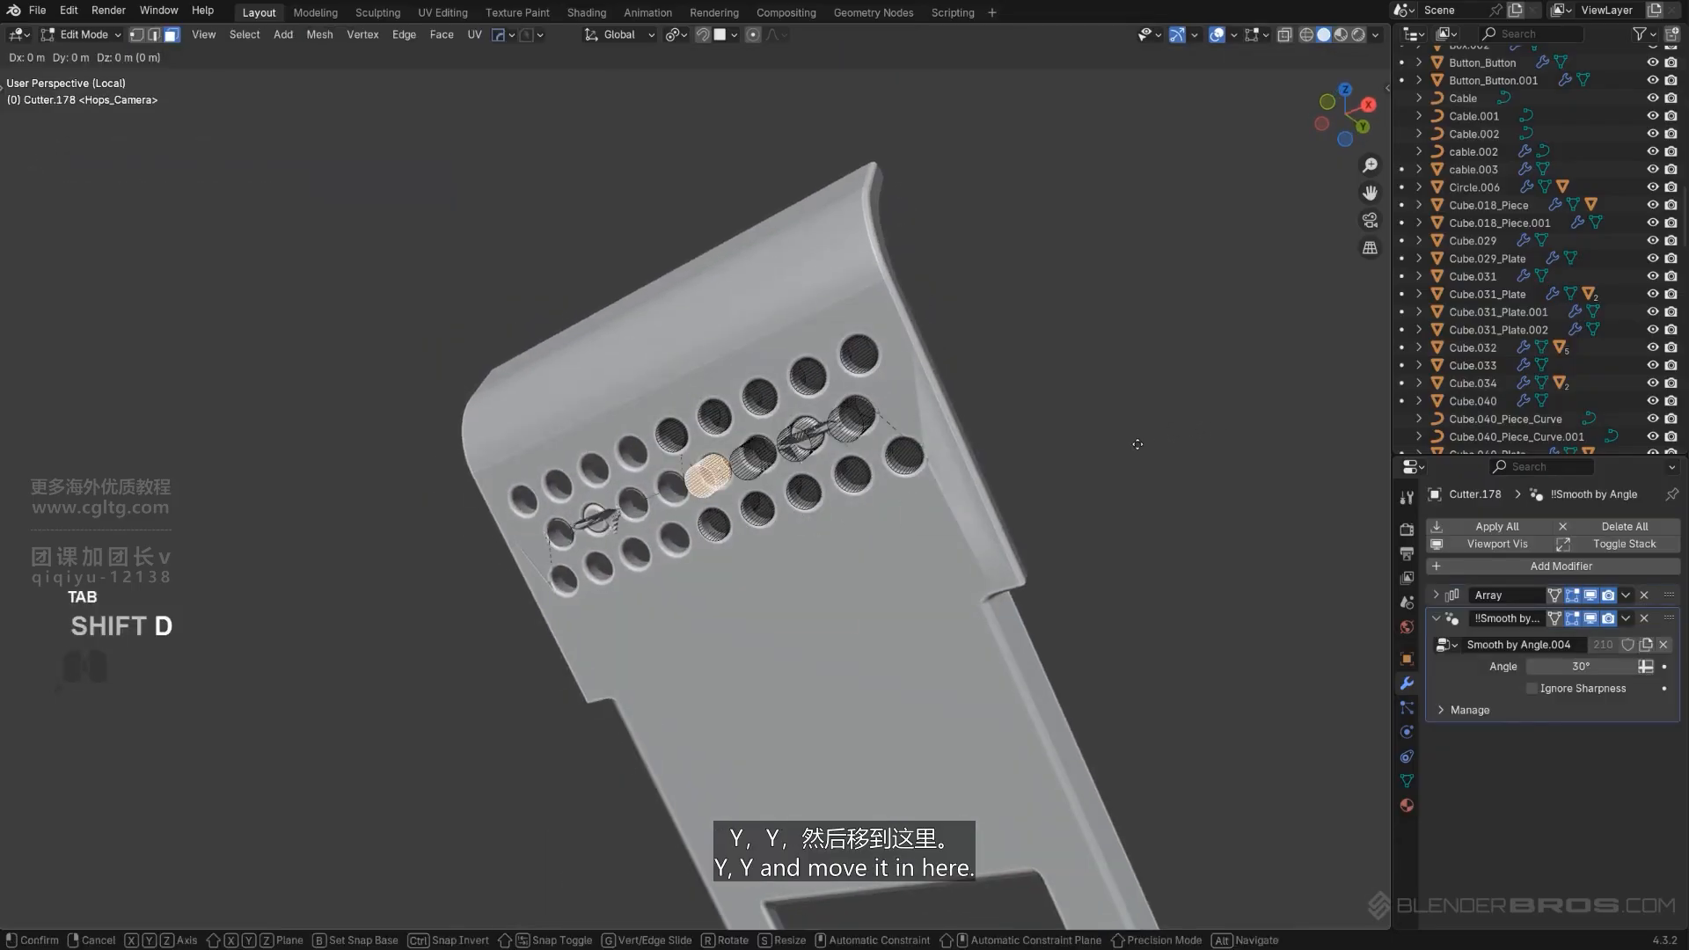
key(y)
key(y)
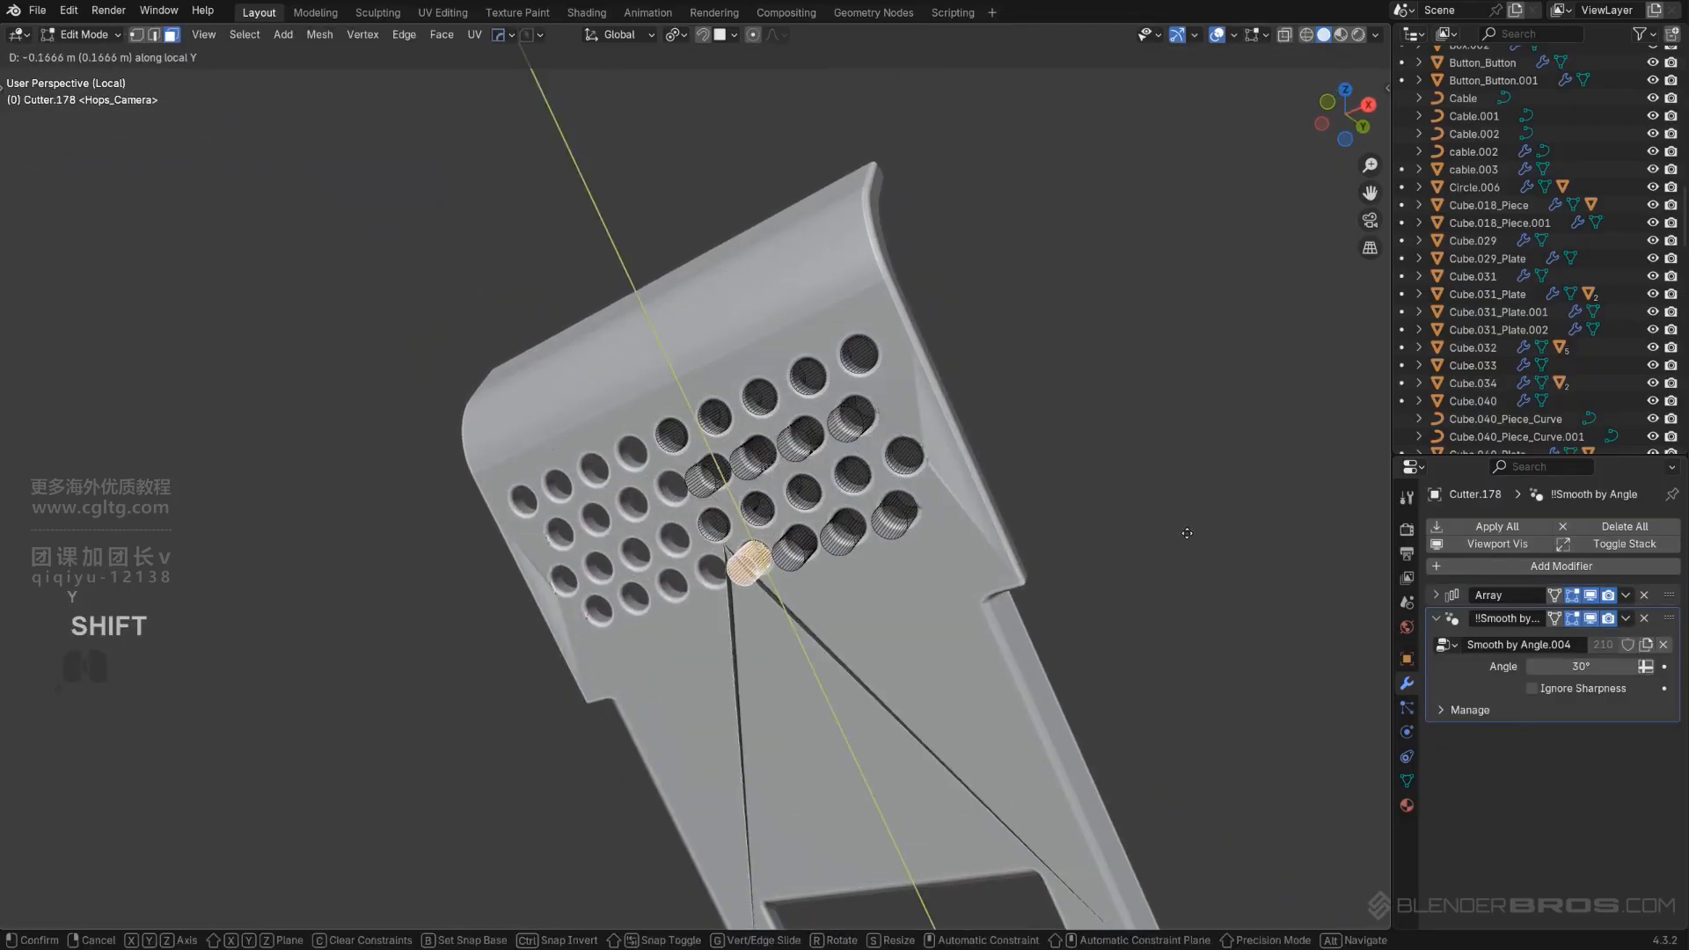
click(1189, 535)
key(Tab)
Nudge the fourth row's cutter mesh slightly along local Y to even out its spacing, then return to Object Mode.
middle_drag(953, 461, 1050, 425)
key(Tab)
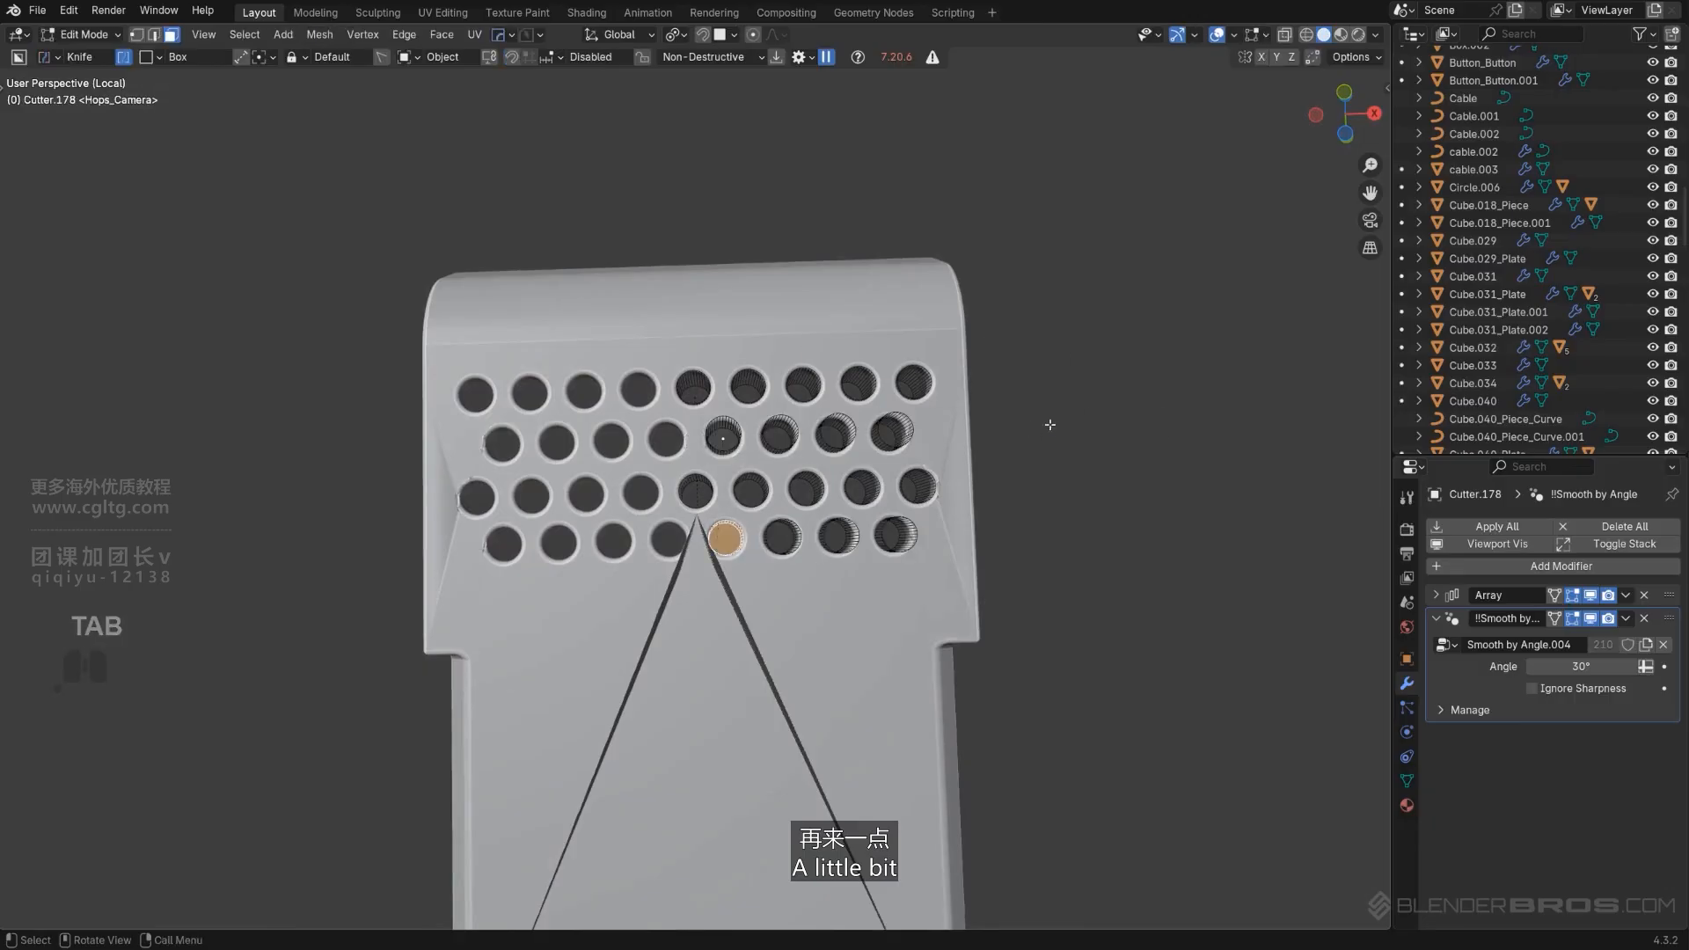
key(g)
key(y)
key(y)
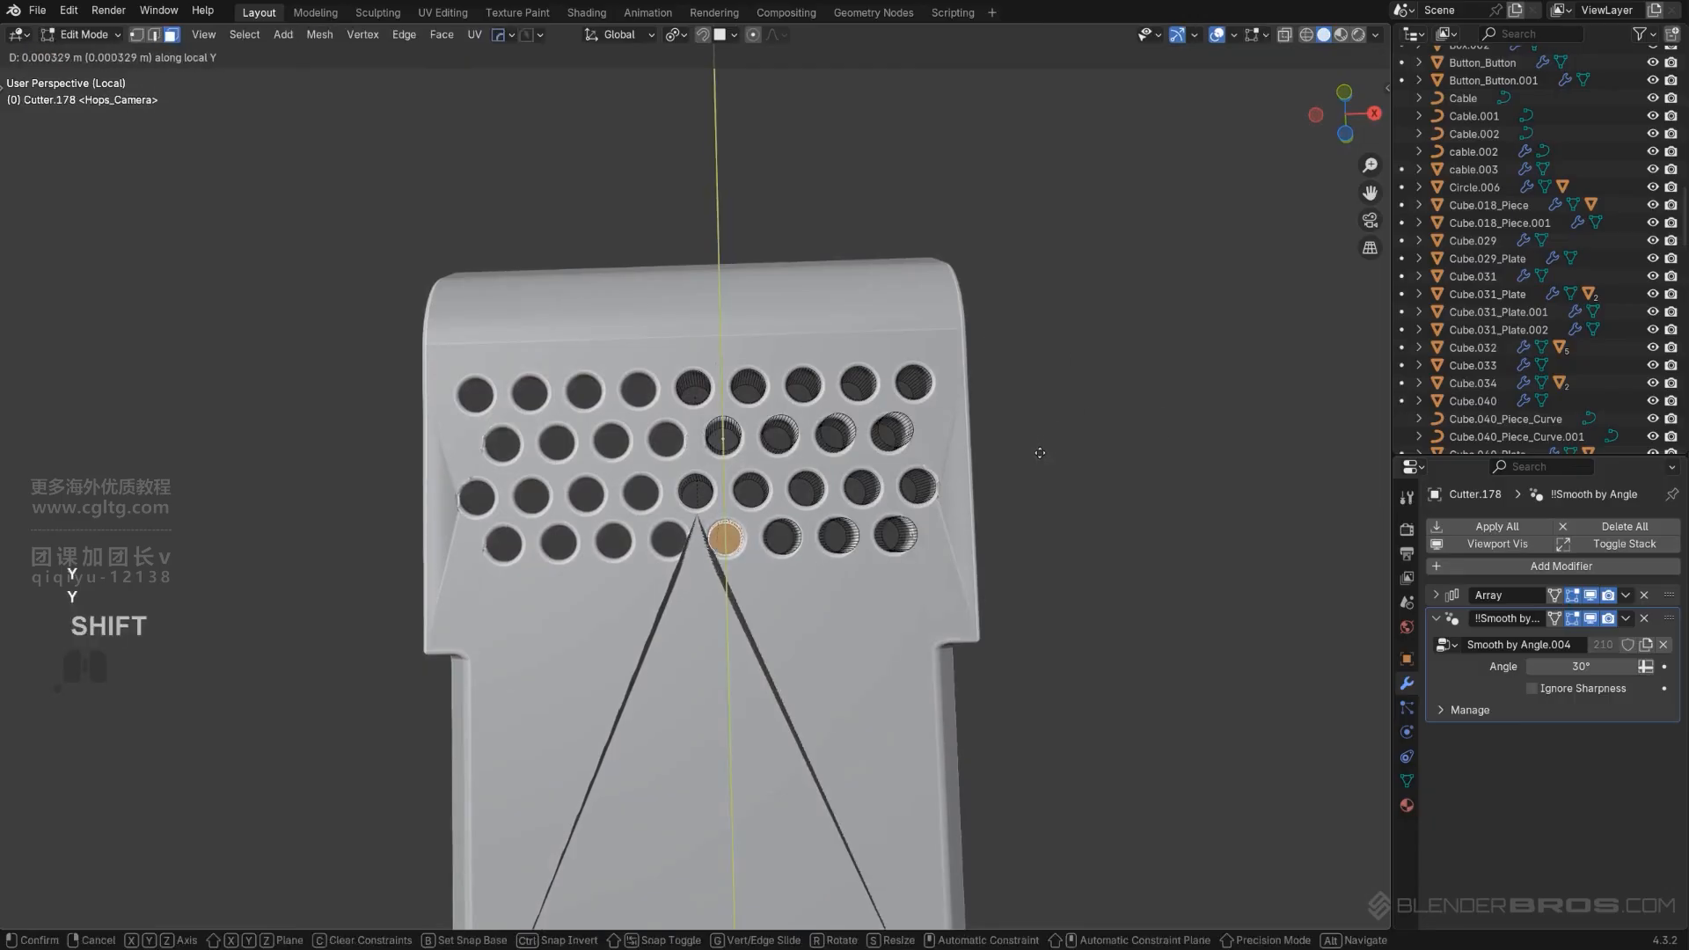
click(1040, 463)
key(Tab)
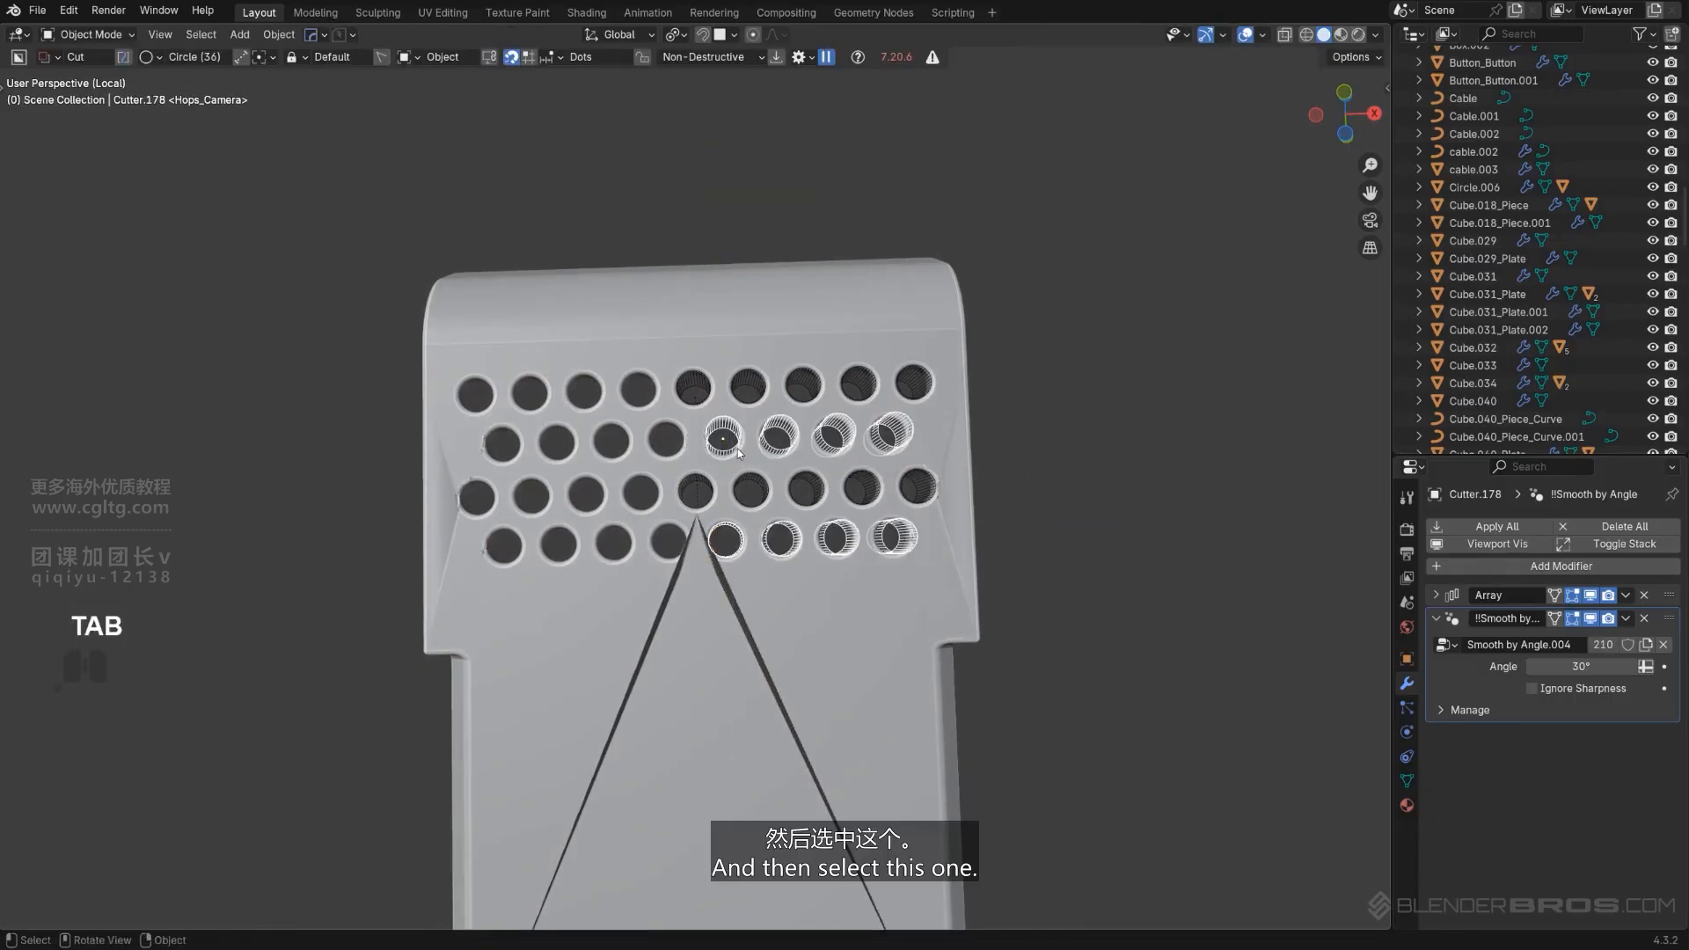
click(724, 440)
key(a)
key(Tab)
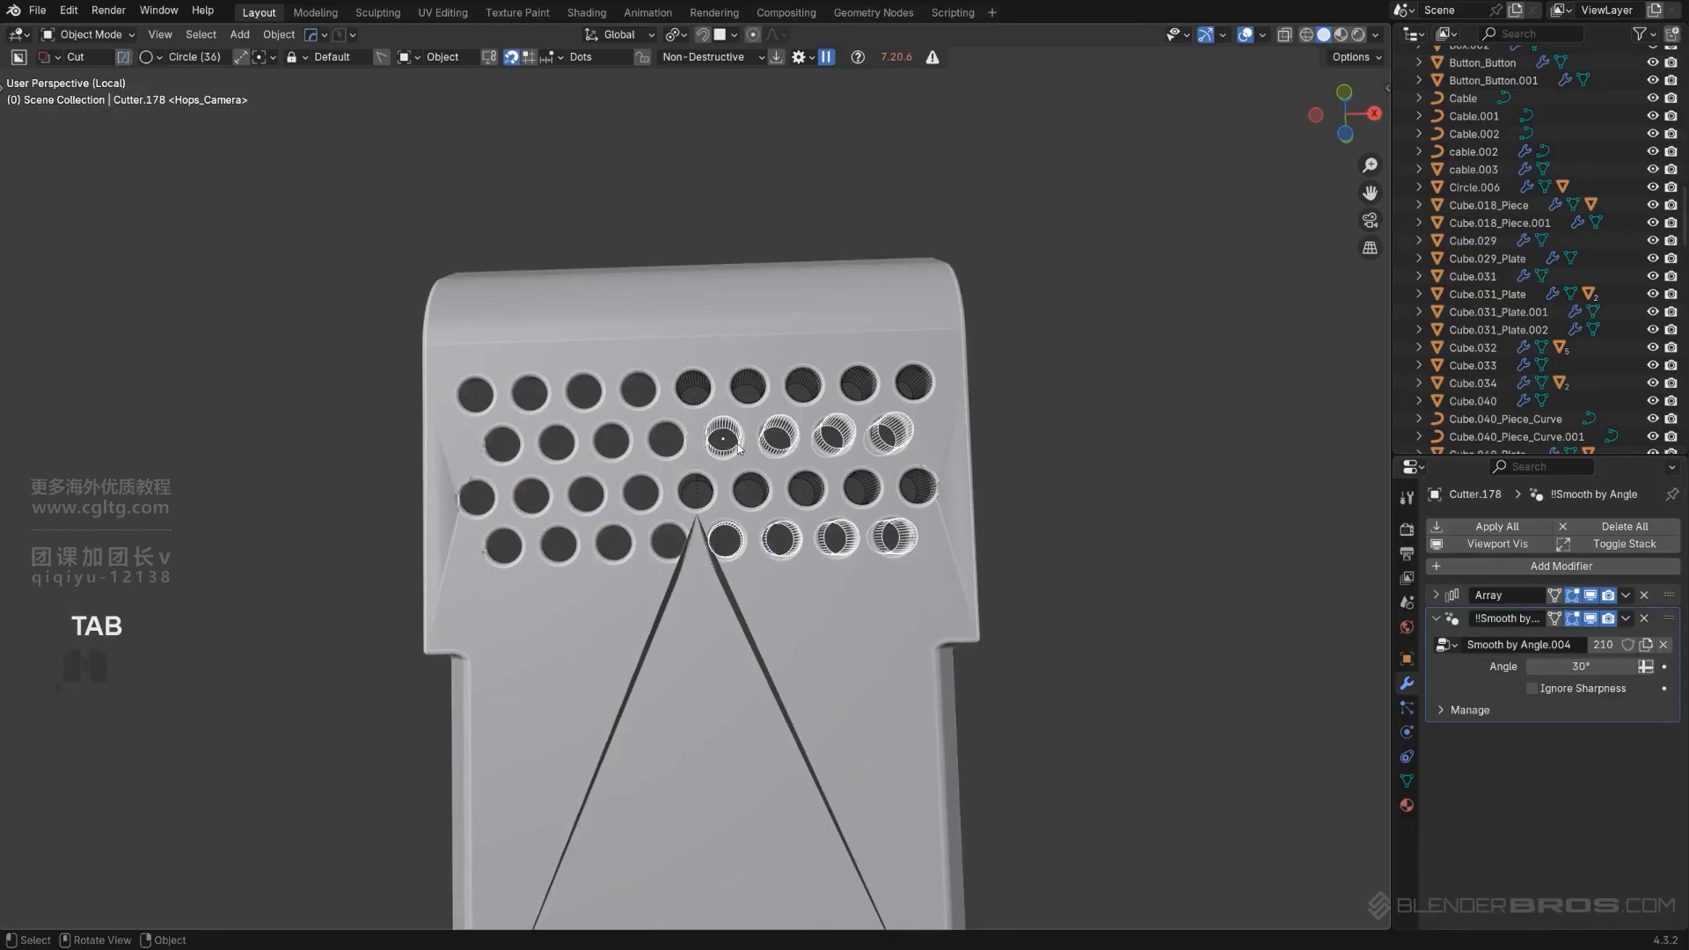
key(Tab)
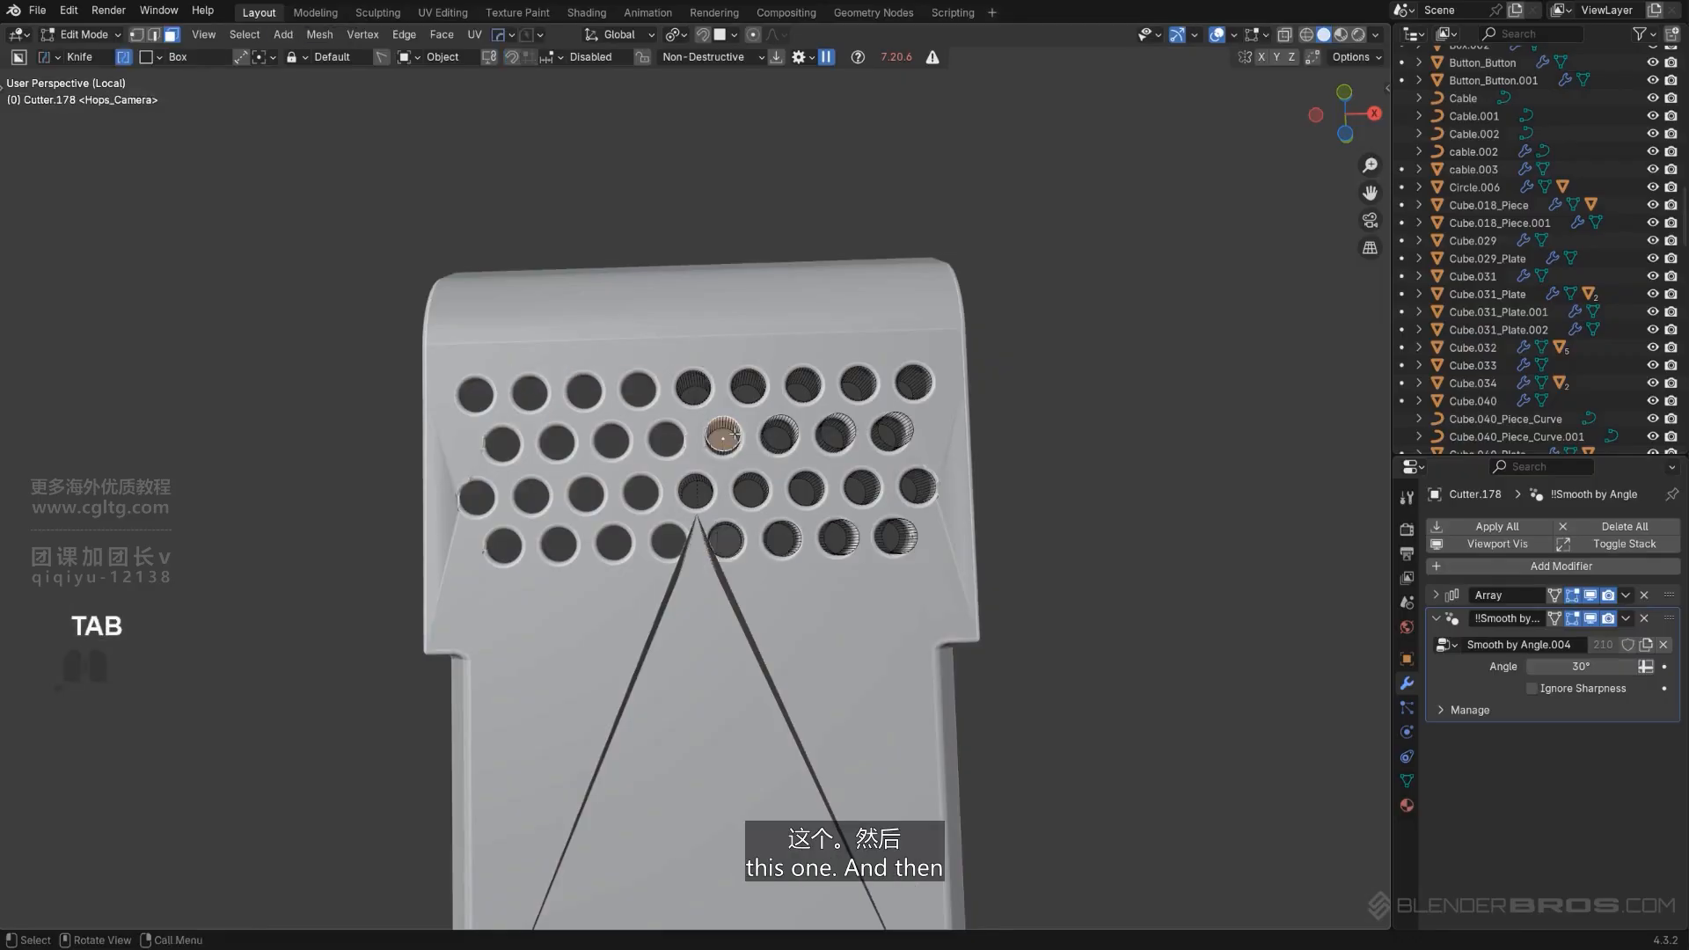
key(Tab)
Duplicate both rows of the five-hole cutter's mesh in Edit Mode along negative local Y, placing the upper copy just below the fourth row.
middle_drag(735, 435, 808, 328)
scroll(762, 393, down, 2)
click(806, 327)
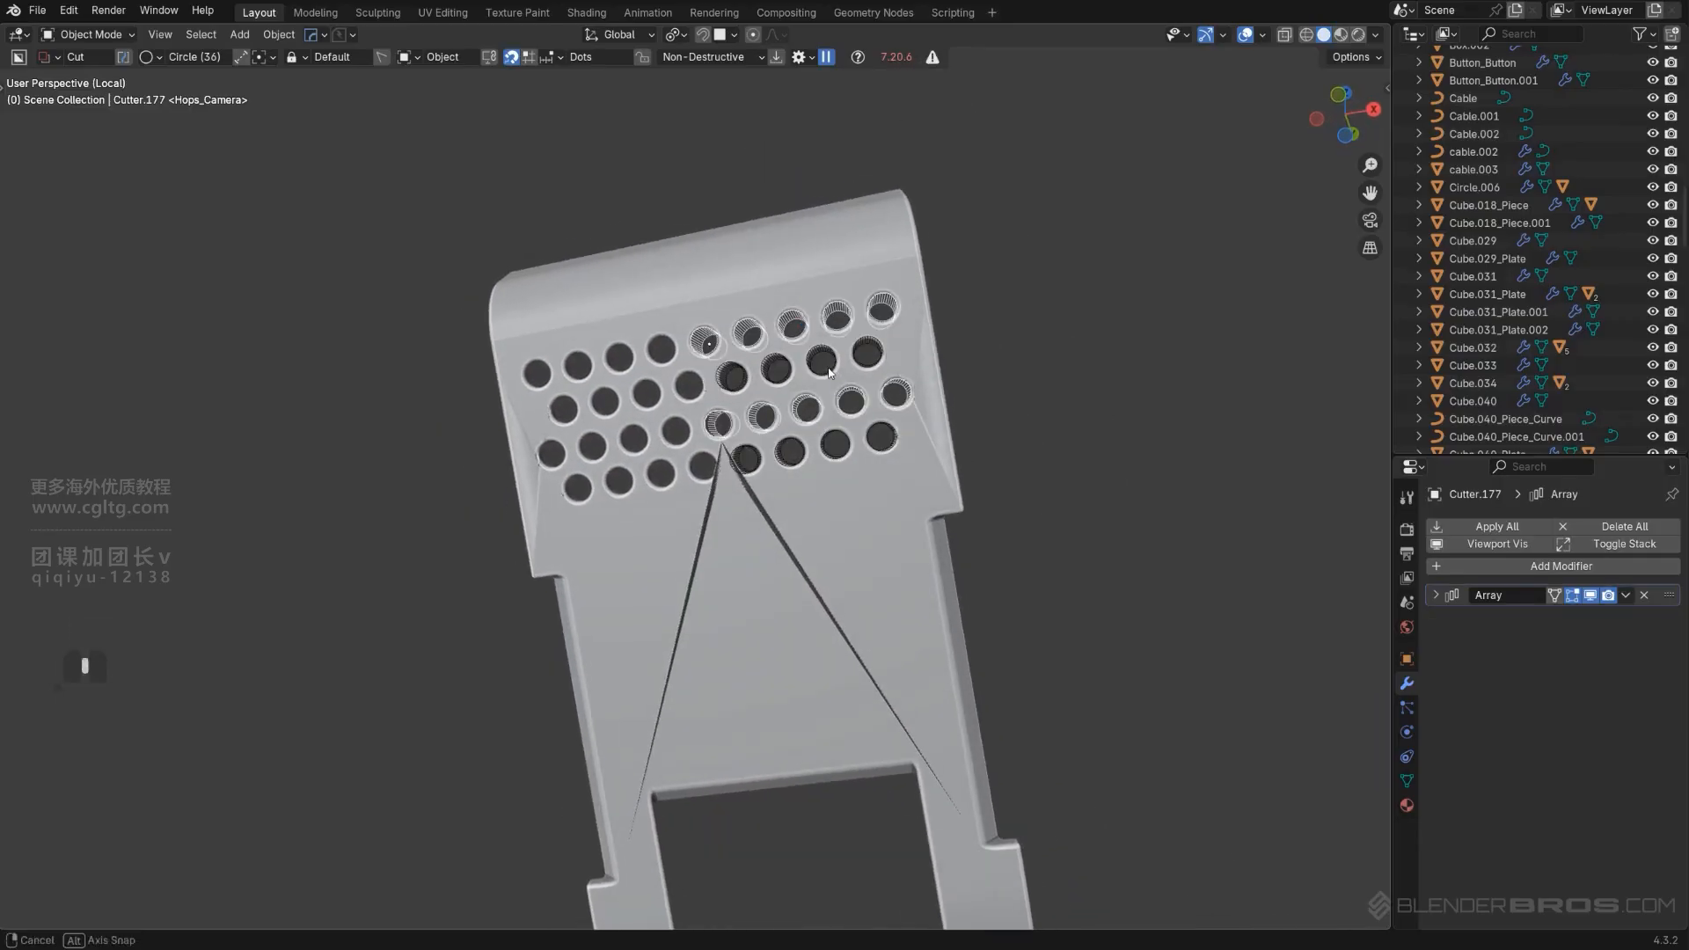
key(Tab)
key(a)
key(shift)
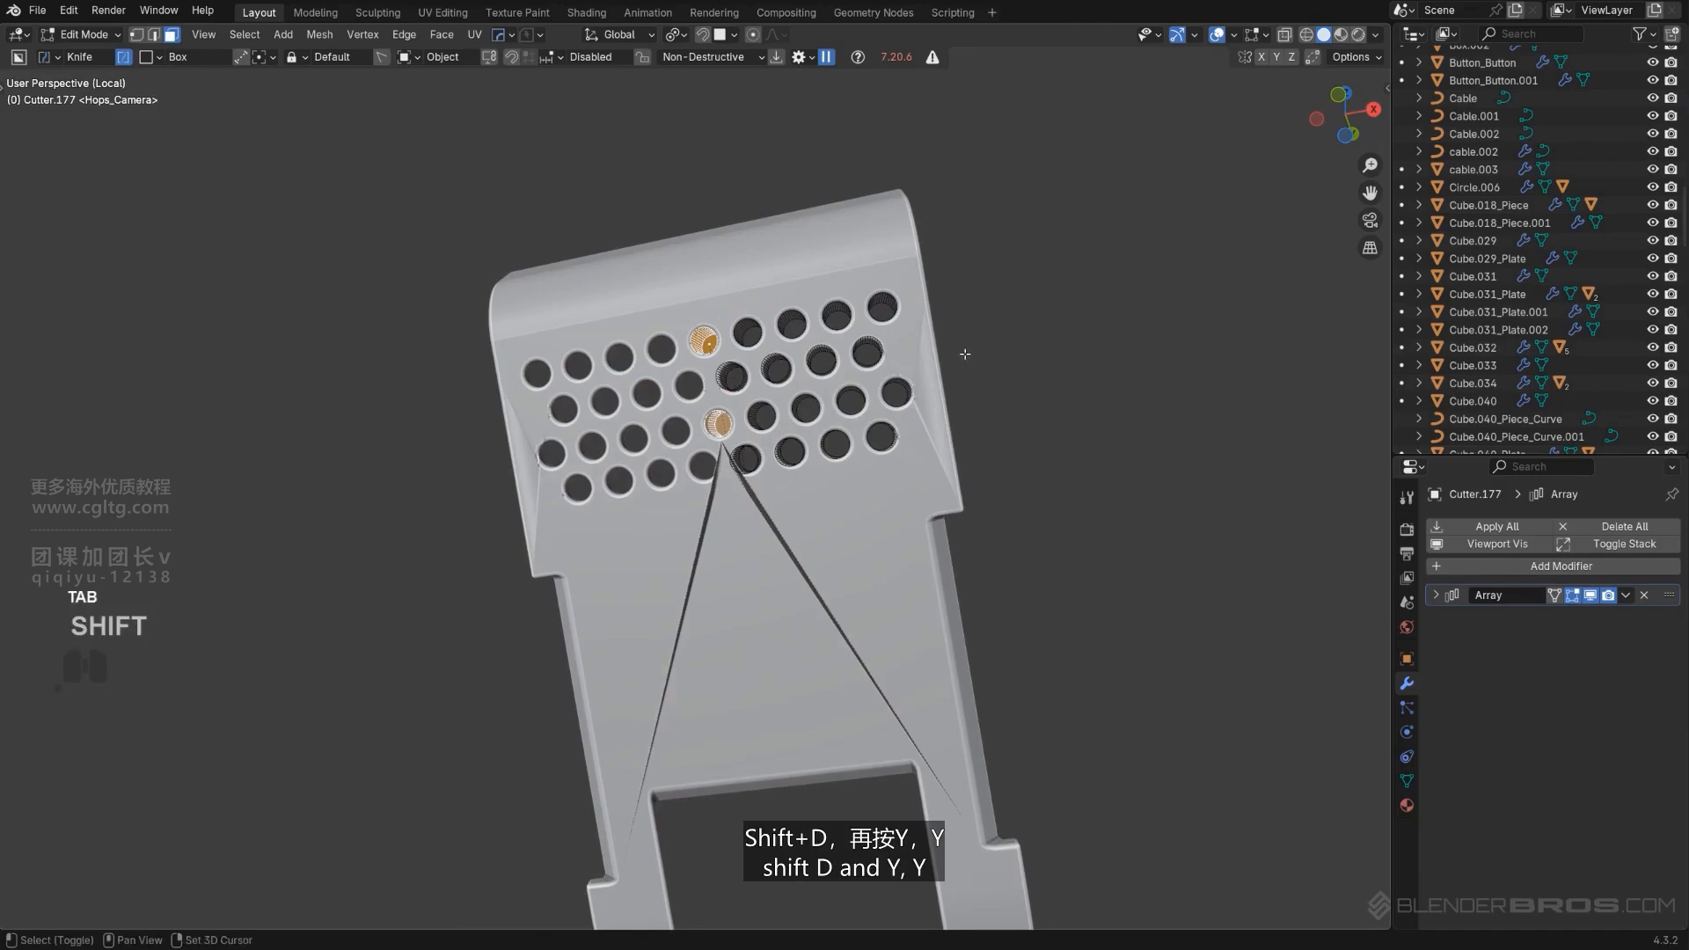
key(shift+d)
key(y)
key(y)
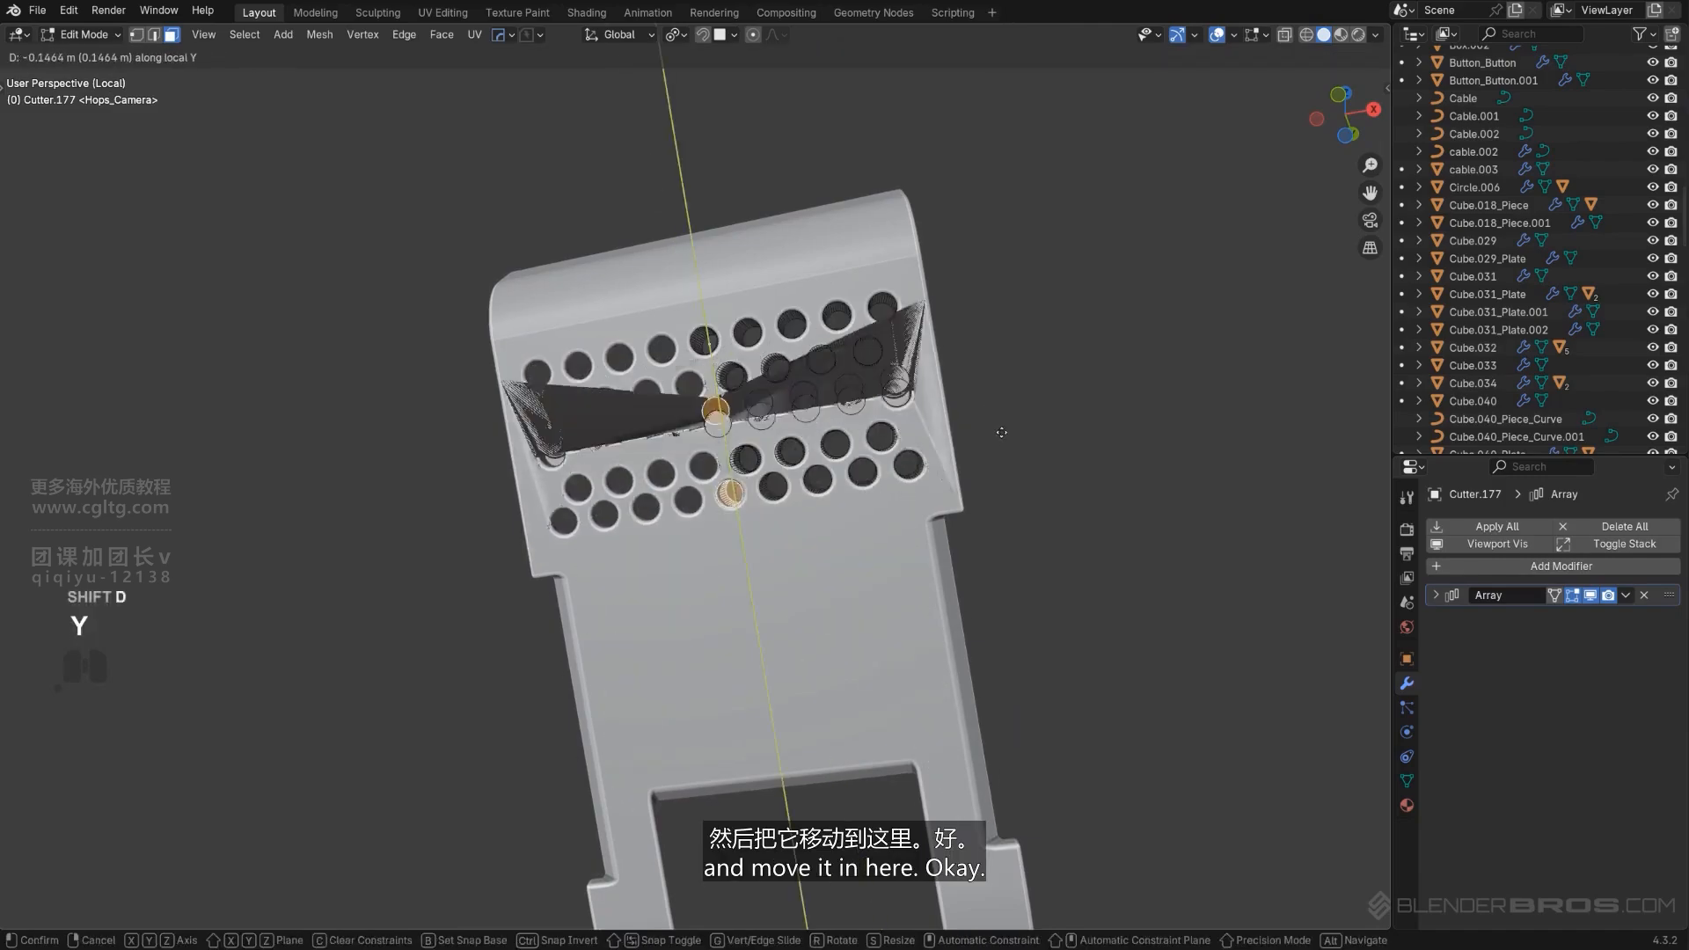
click(1017, 506)
Delete the linked cutter mesh of the surplus lowest five-hole row and return to Object Mode.
click(752, 584)
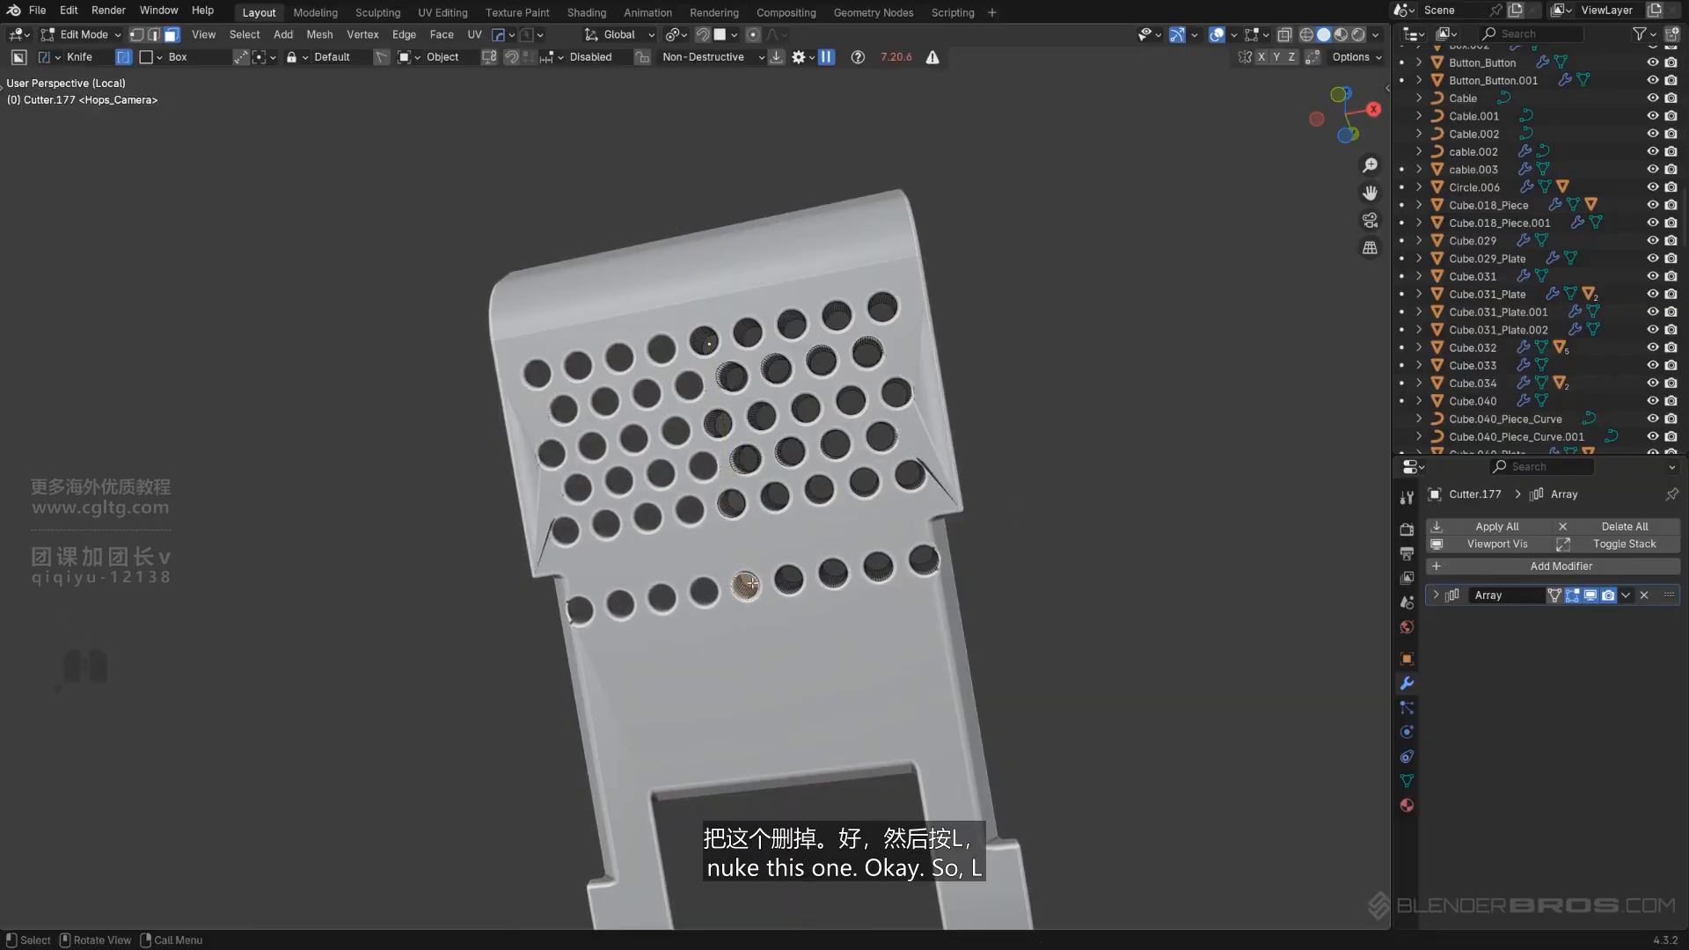
key(l)
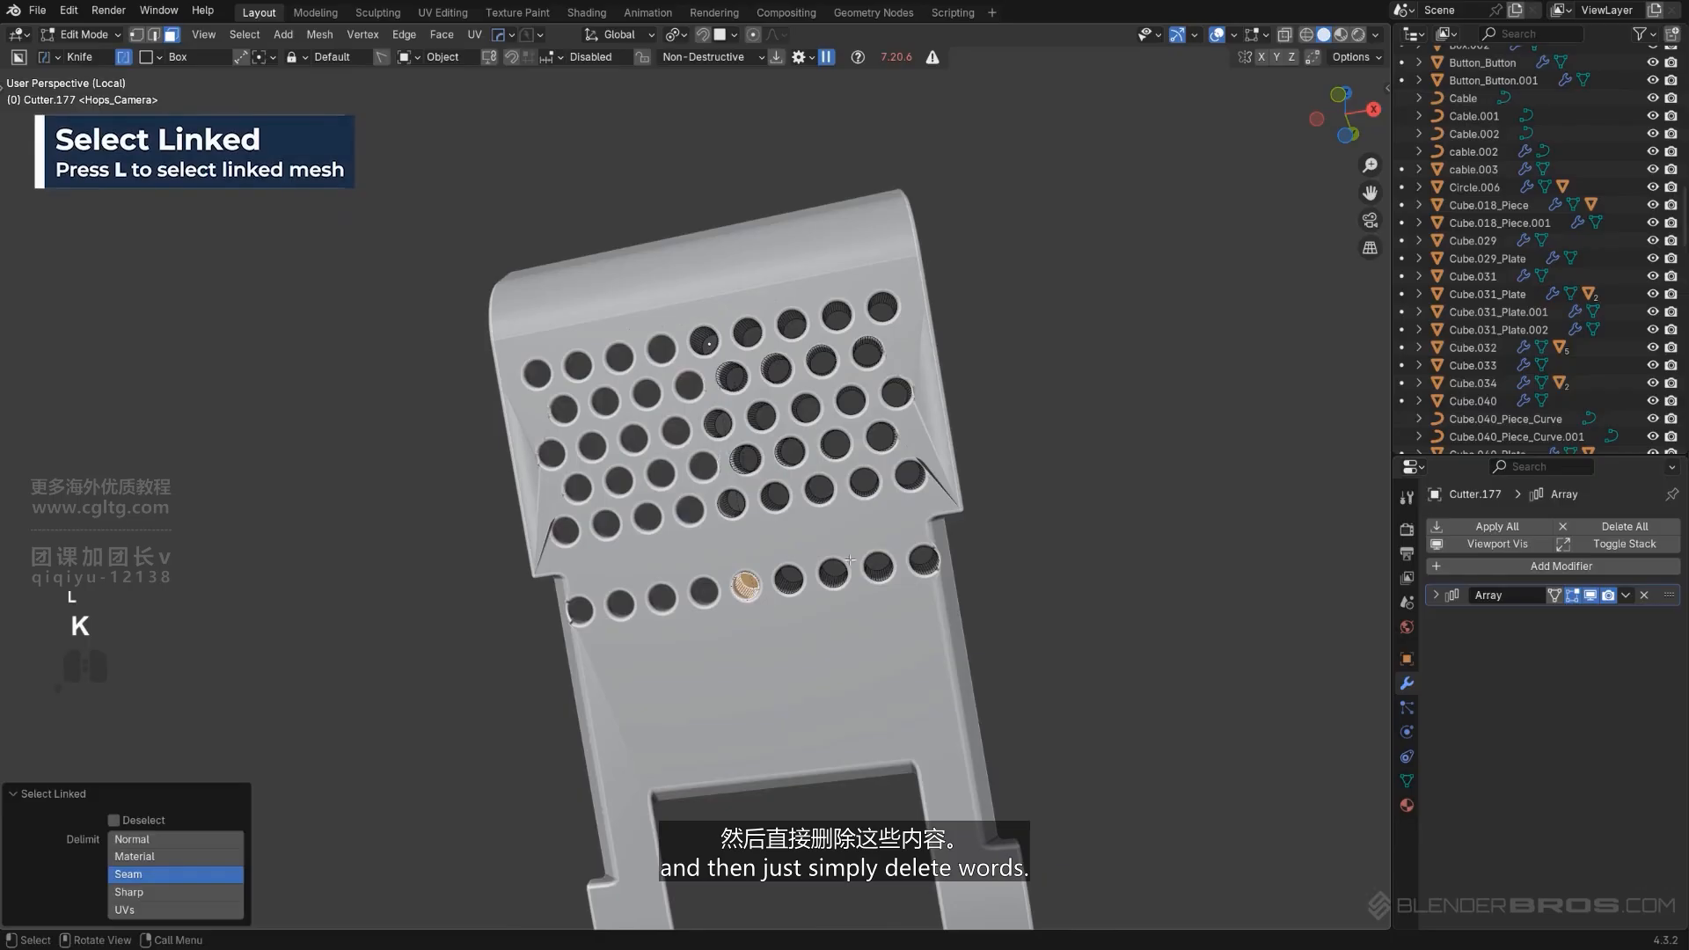
key(x)
click(888, 413)
scroll(866, 436, up, 2)
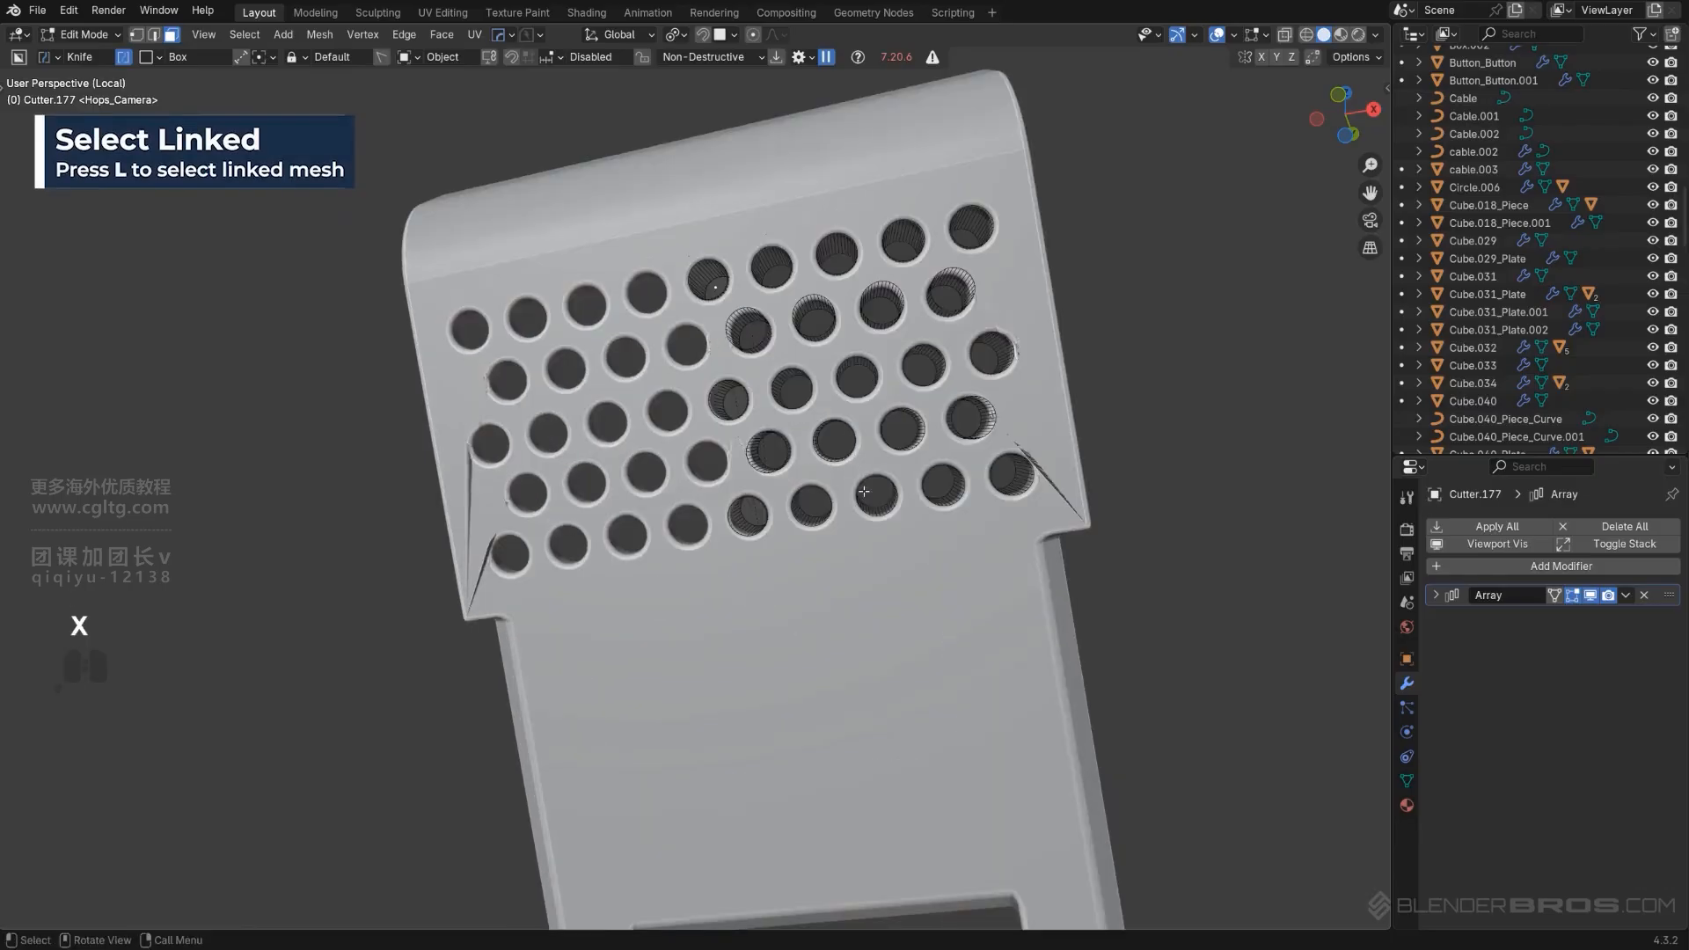
key(Tab)
key(Tab)
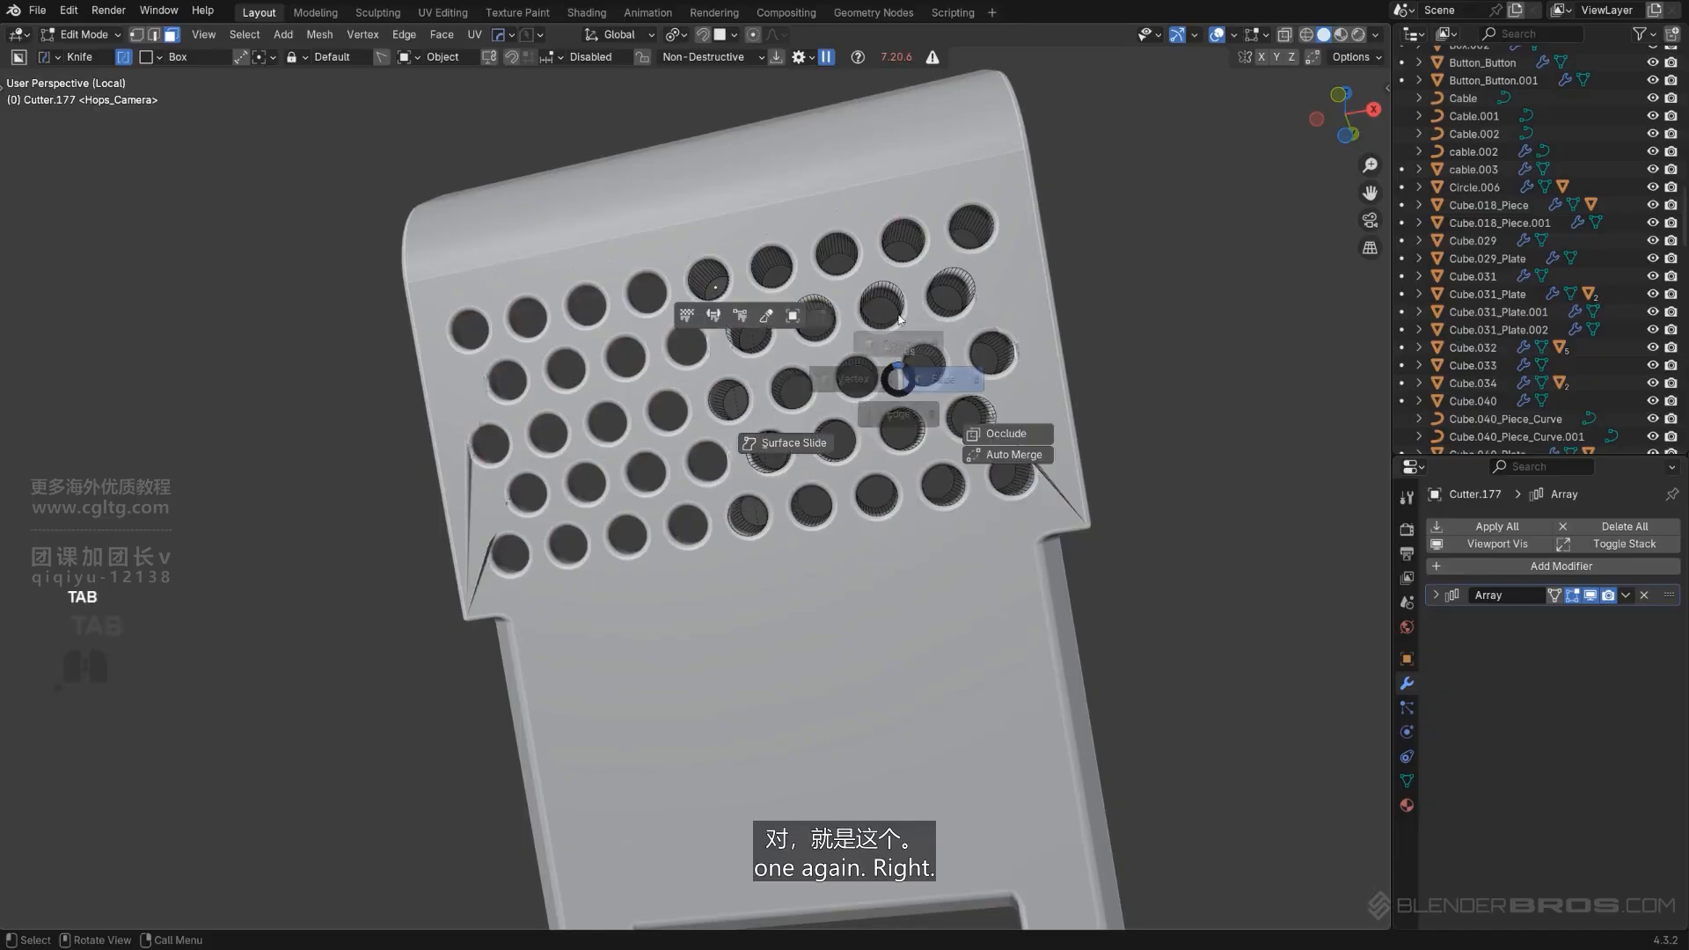
click(897, 273)
Duplicate both rows of the four-hole cutter's mesh about 0.169 m along negative local Y to form a sixth row, then return to Object Mode.
click(778, 444)
scroll(778, 445, down, 1)
scroll(778, 447, down, 2)
middle_drag(778, 447, 877, 458)
key(Tab)
scroll(877, 457, up, 2)
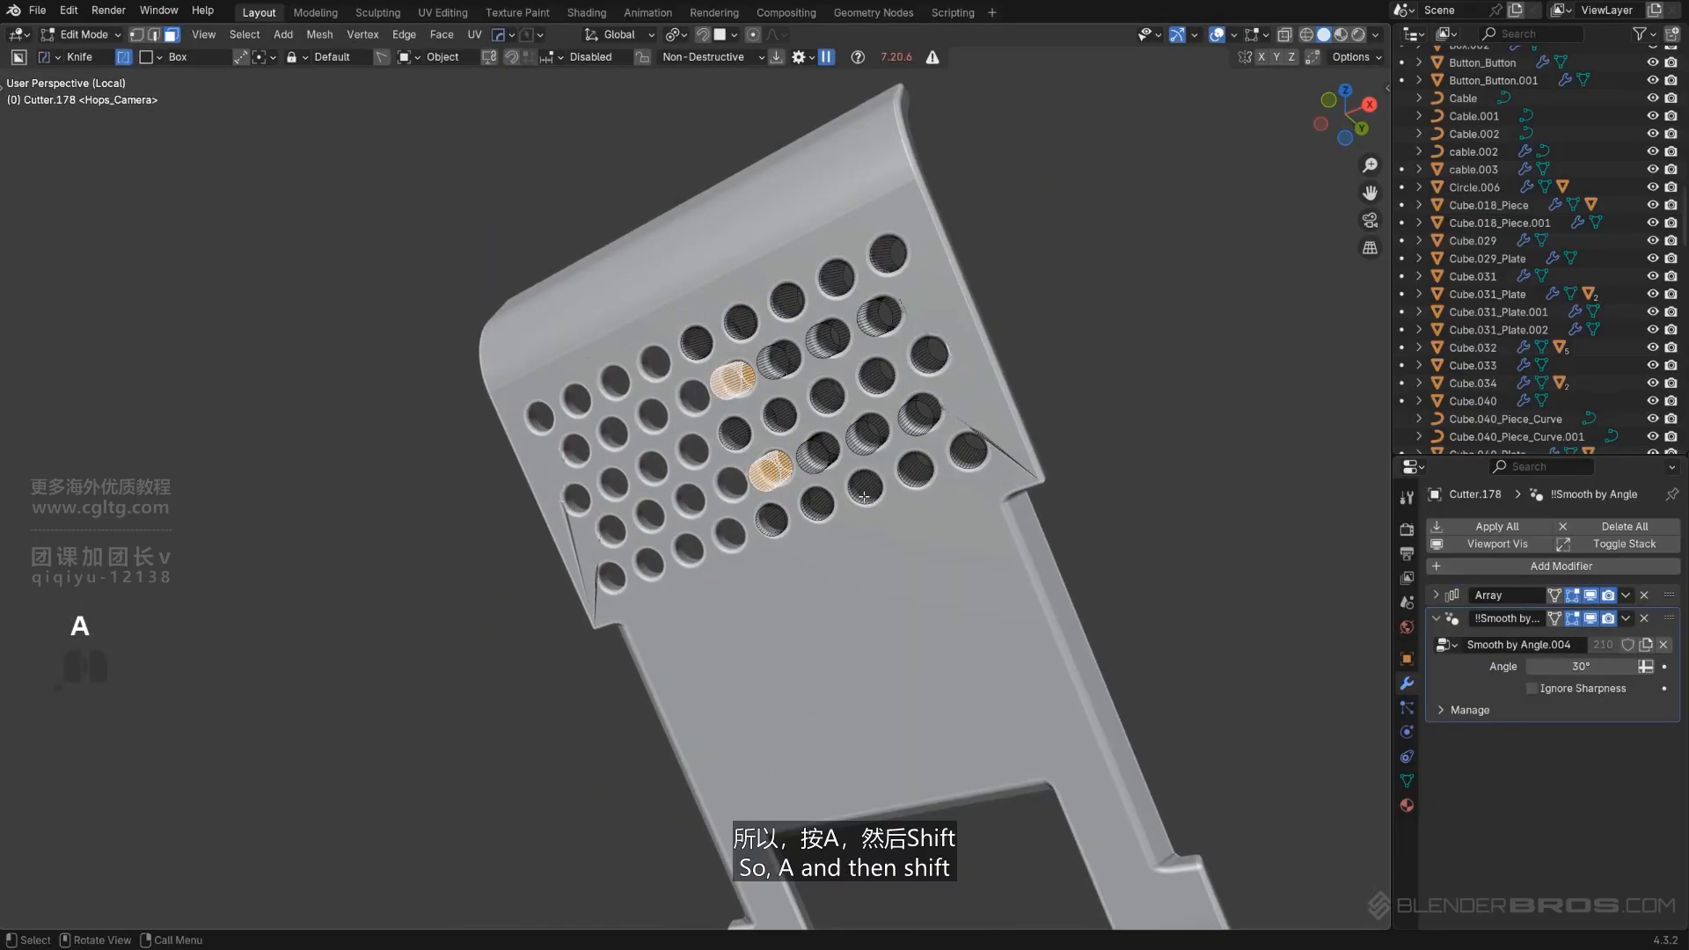
key(shift+d)
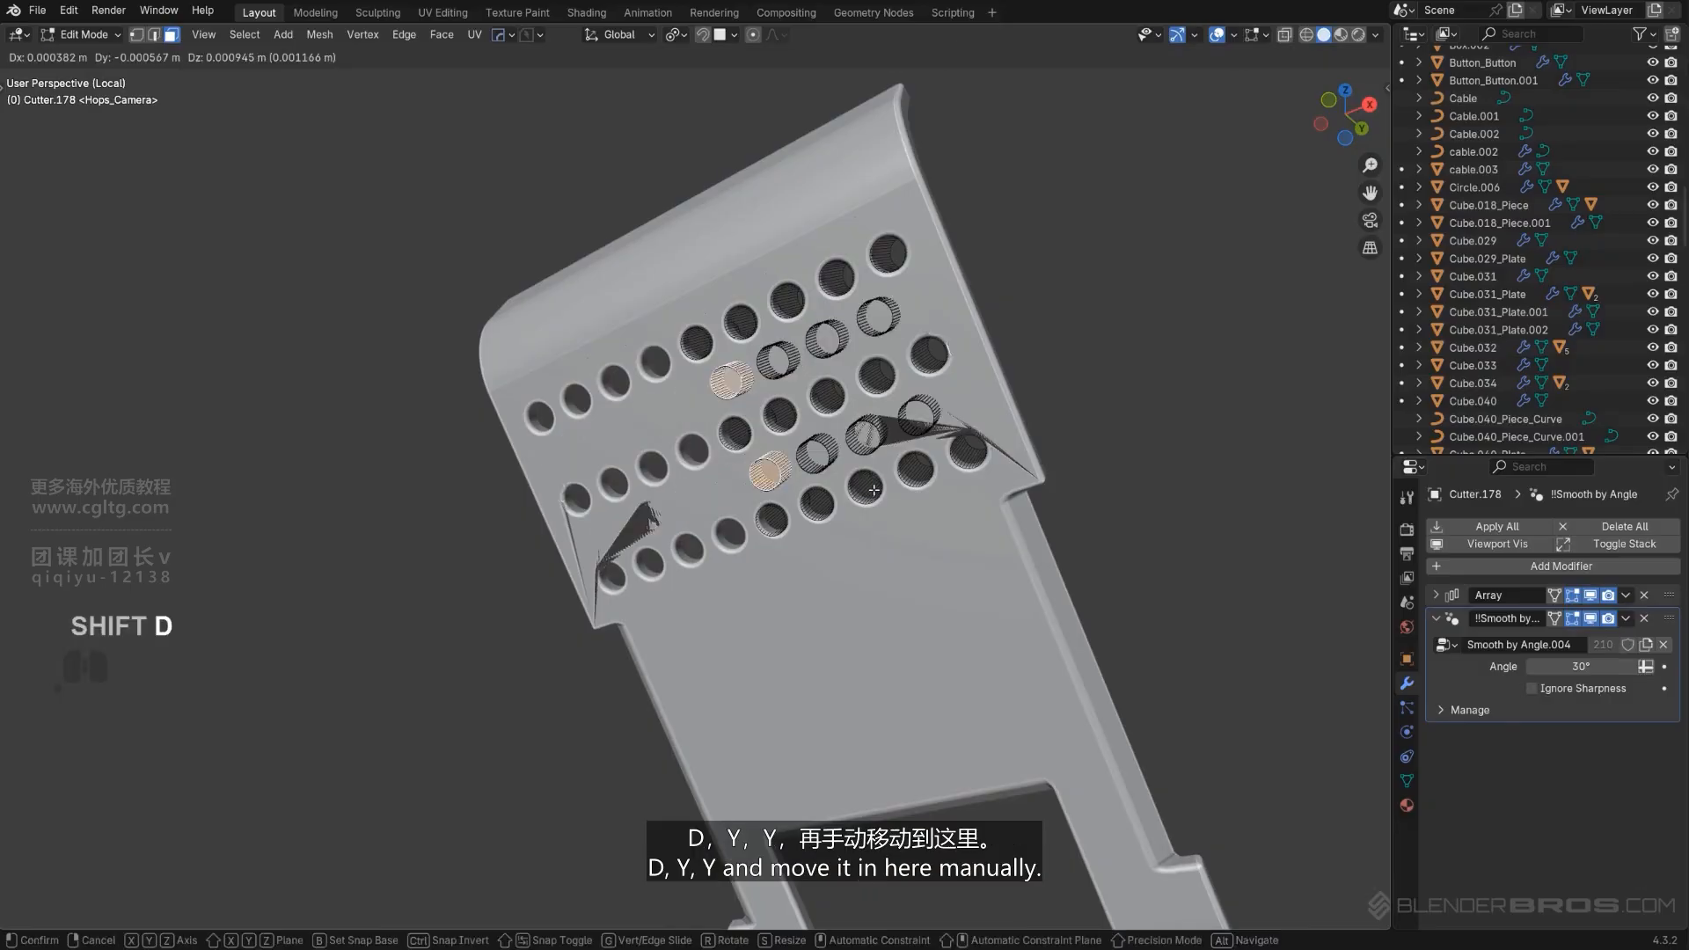
key(y)
key(y)
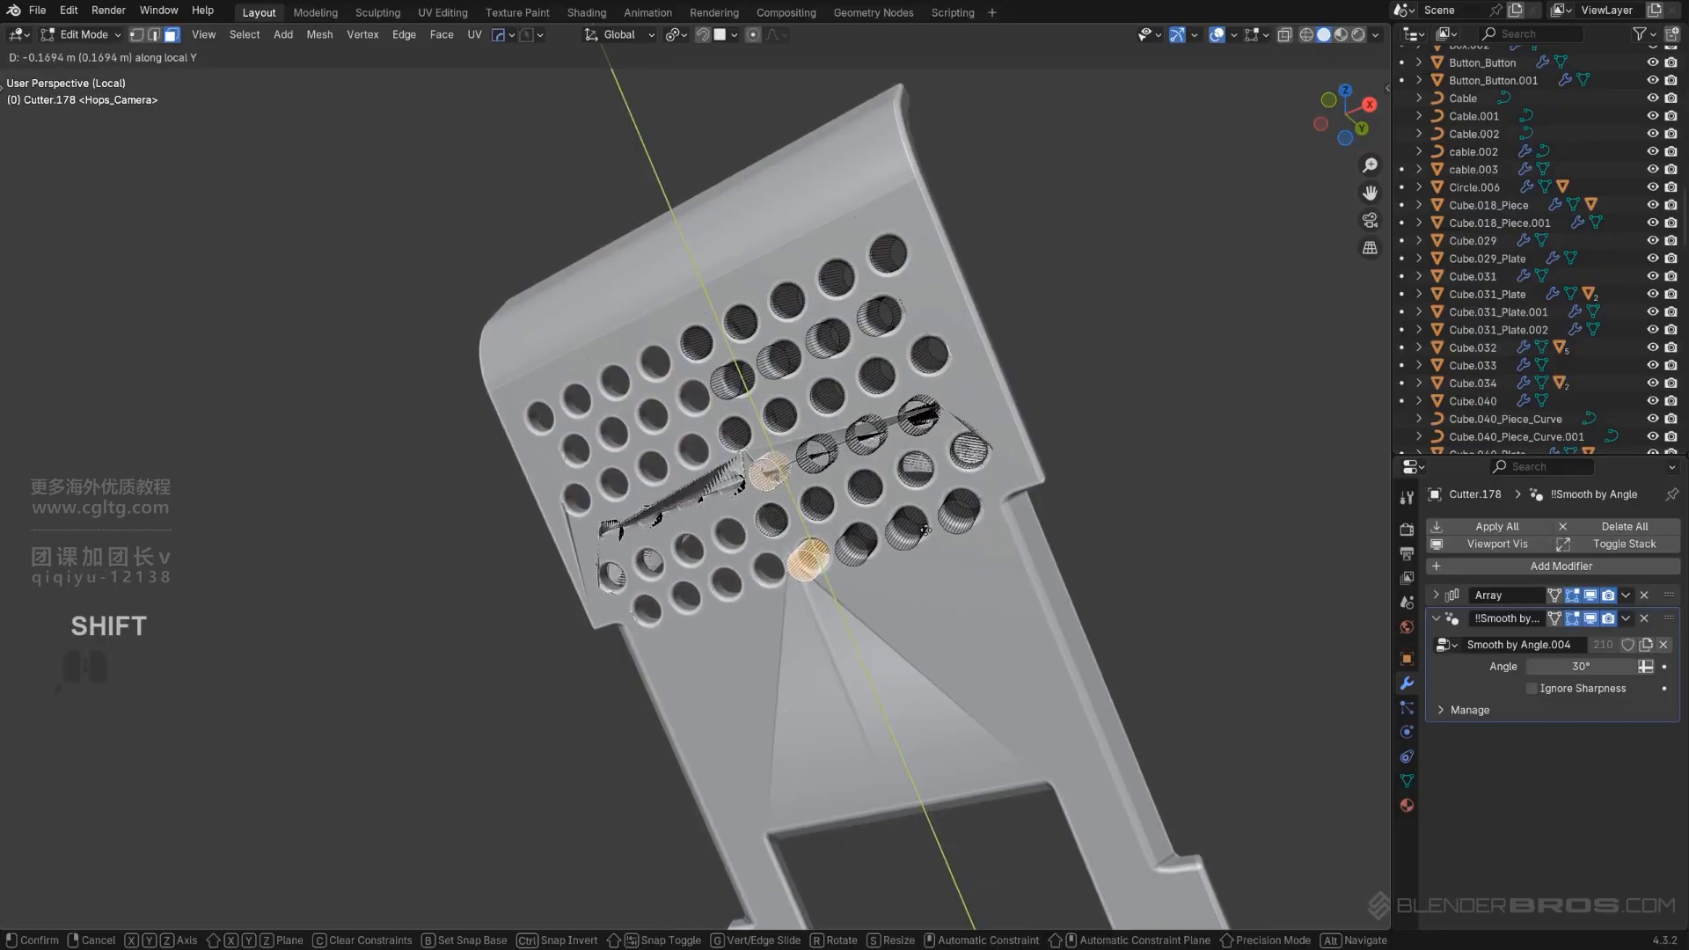
click(926, 532)
mouse_move(926, 532)
middle_down()
mouse_move(998, 503)
mouse_move(970, 467)
mouse_move(948, 474)
middle_up()
key(Tab)
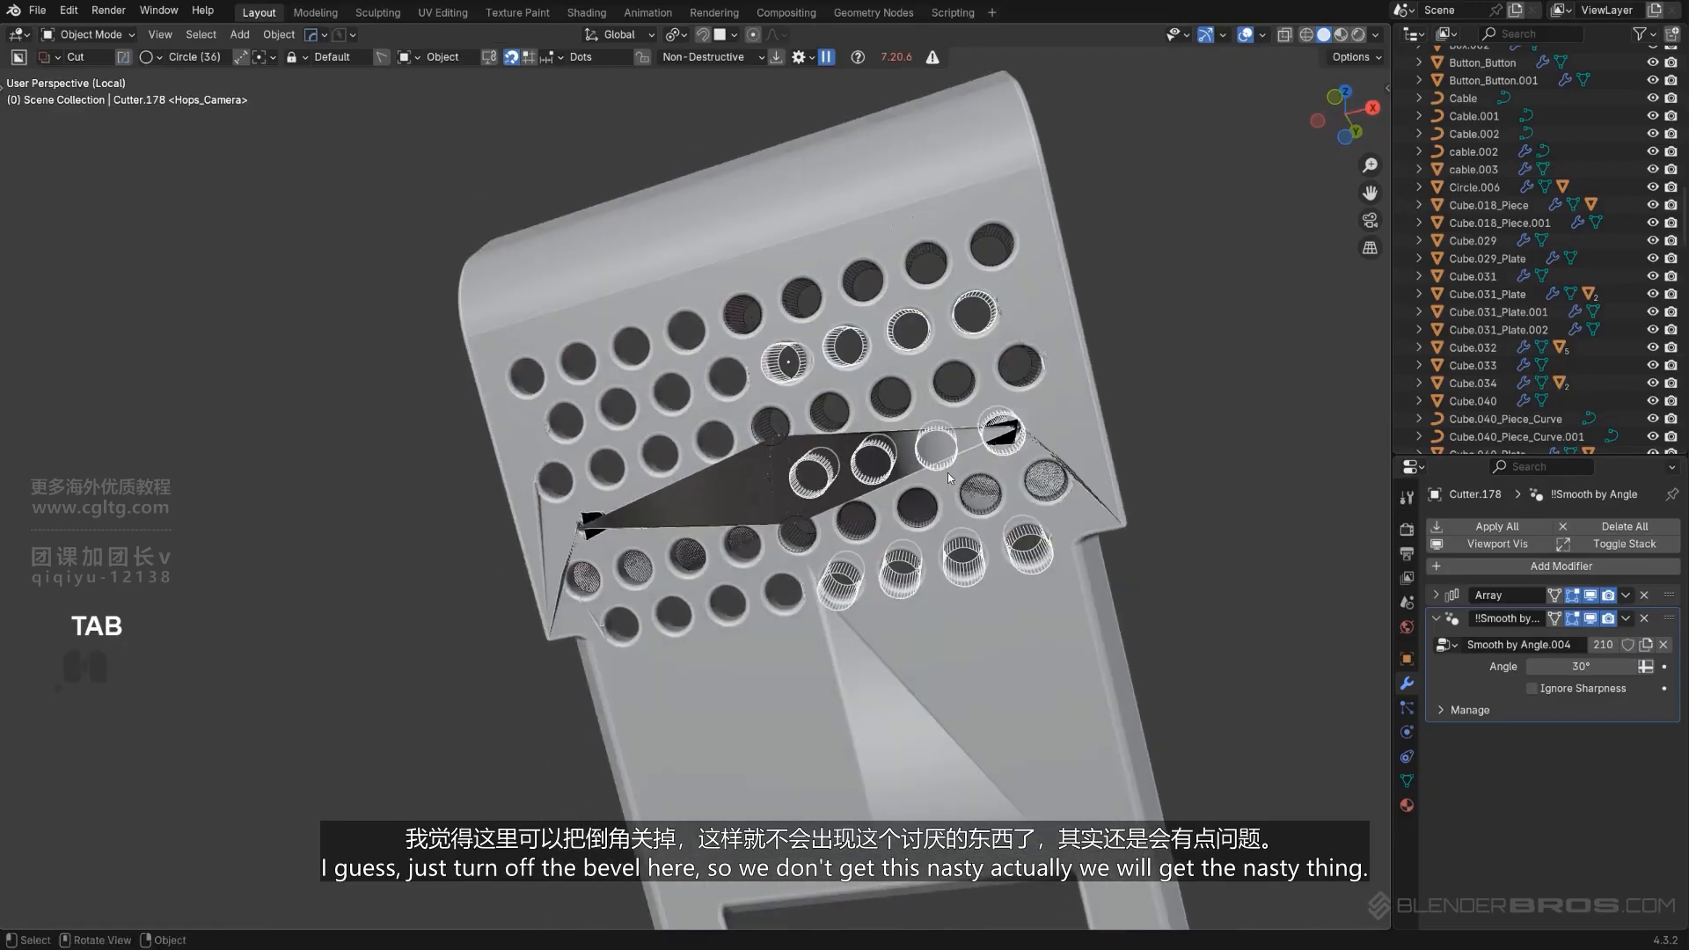
Try removing the Bevel modifier from the plate, then undo the removal.
click(1085, 672)
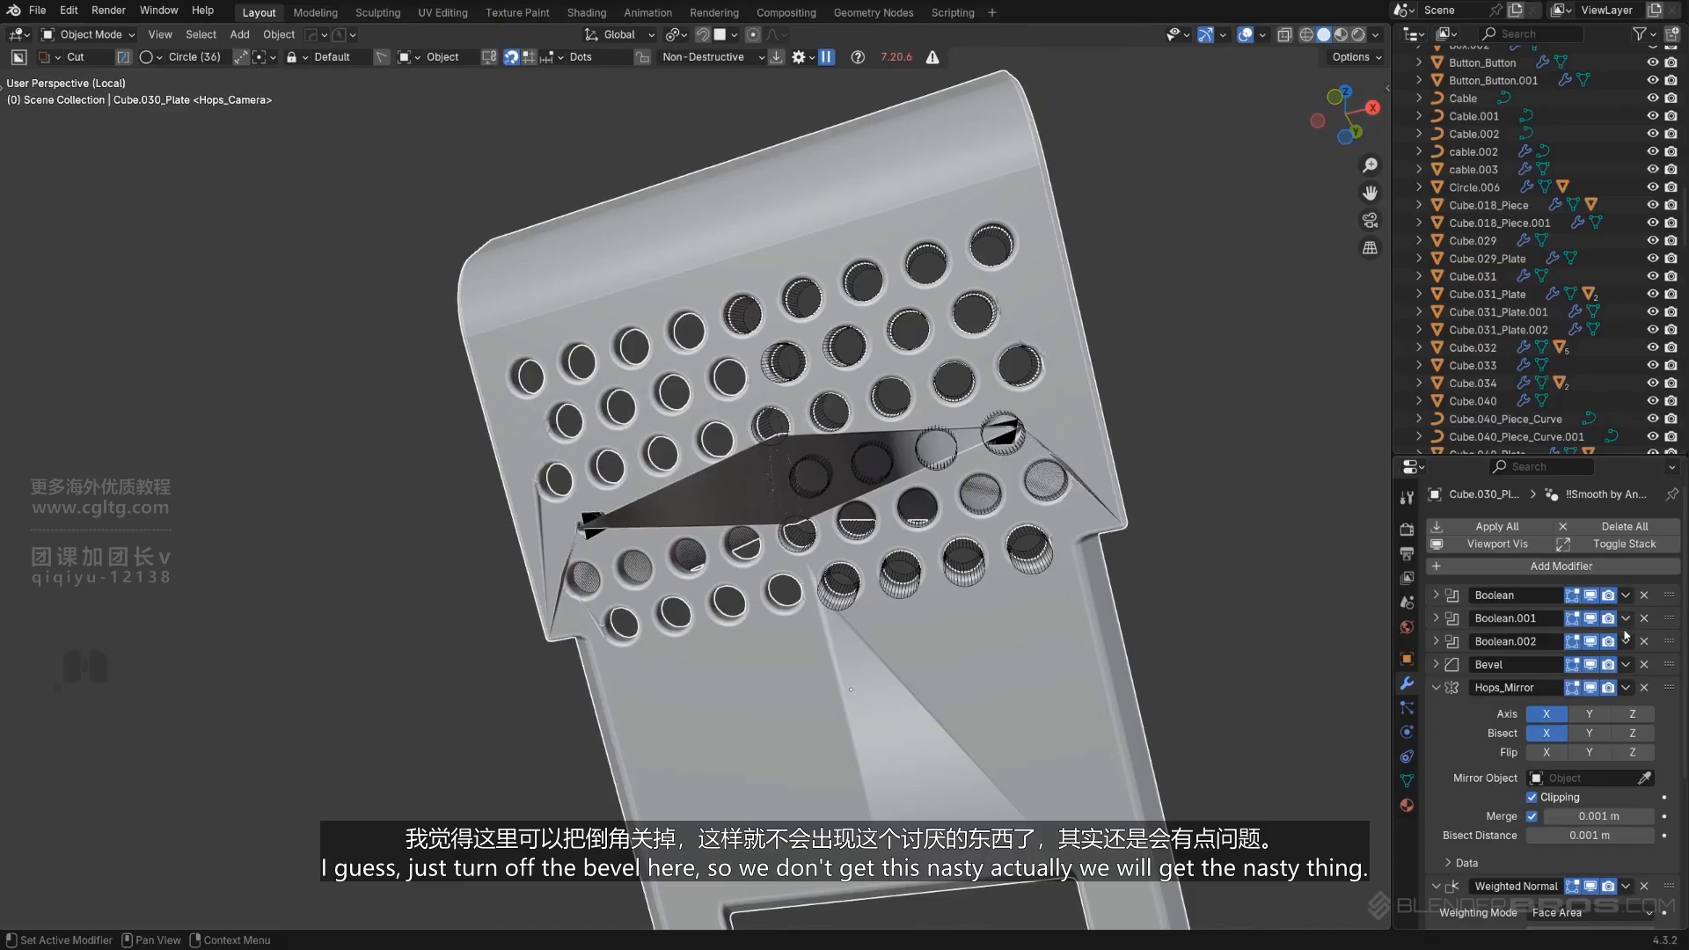
click(1647, 666)
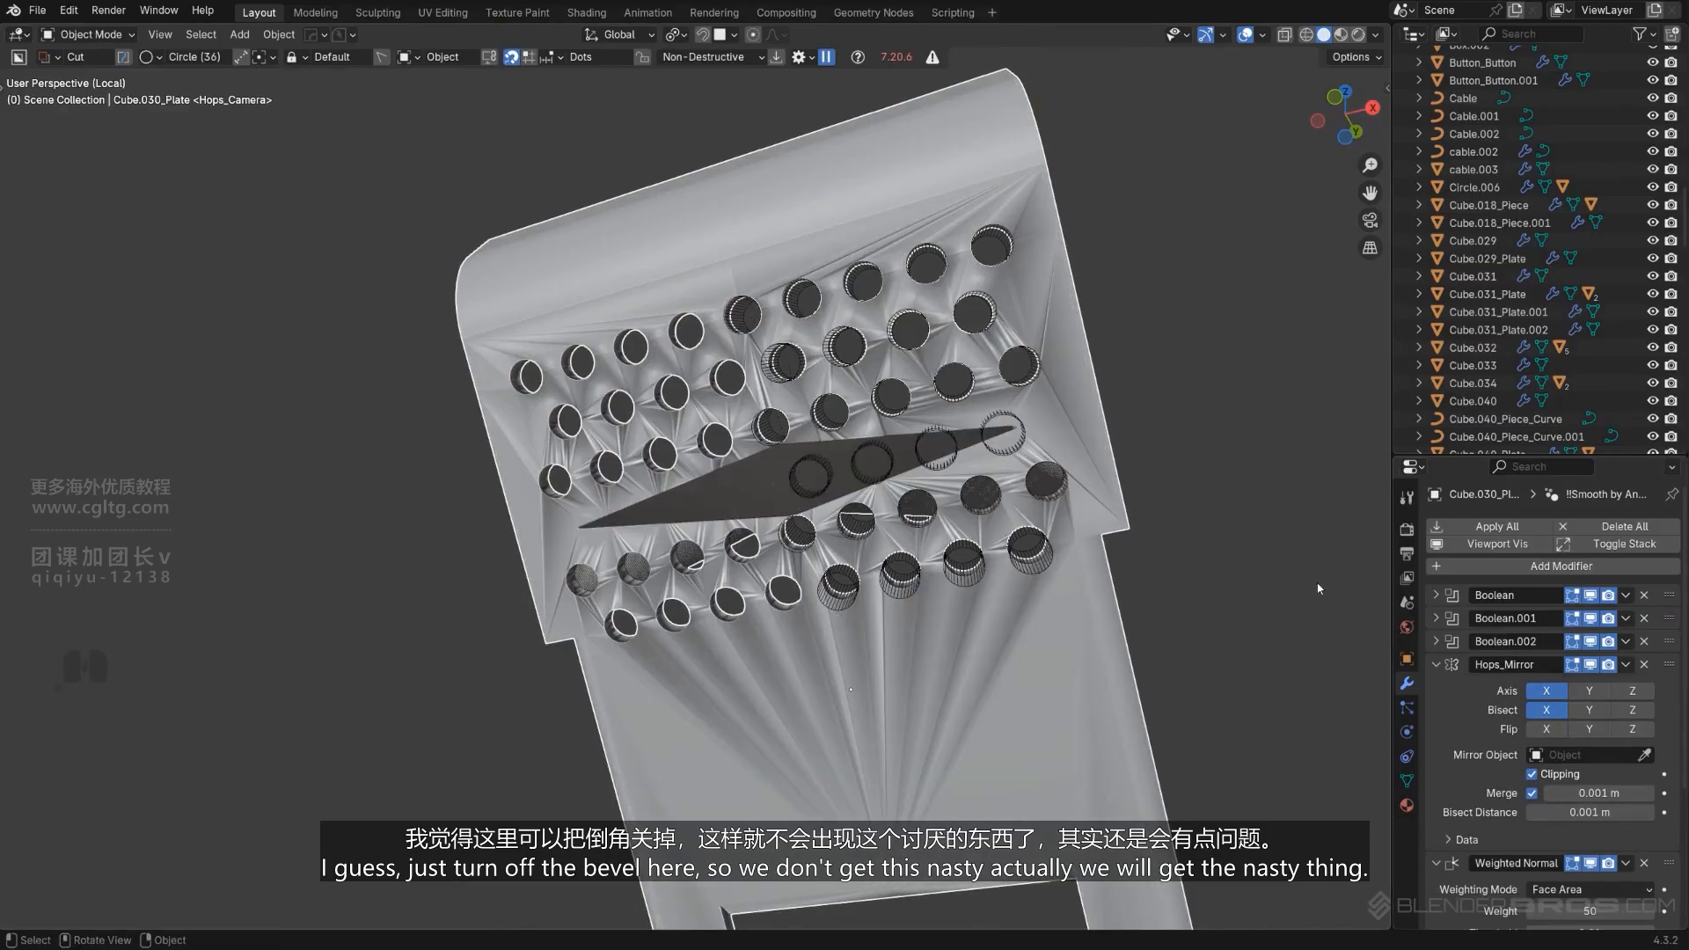
middle_drag(1101, 528, 1116, 525)
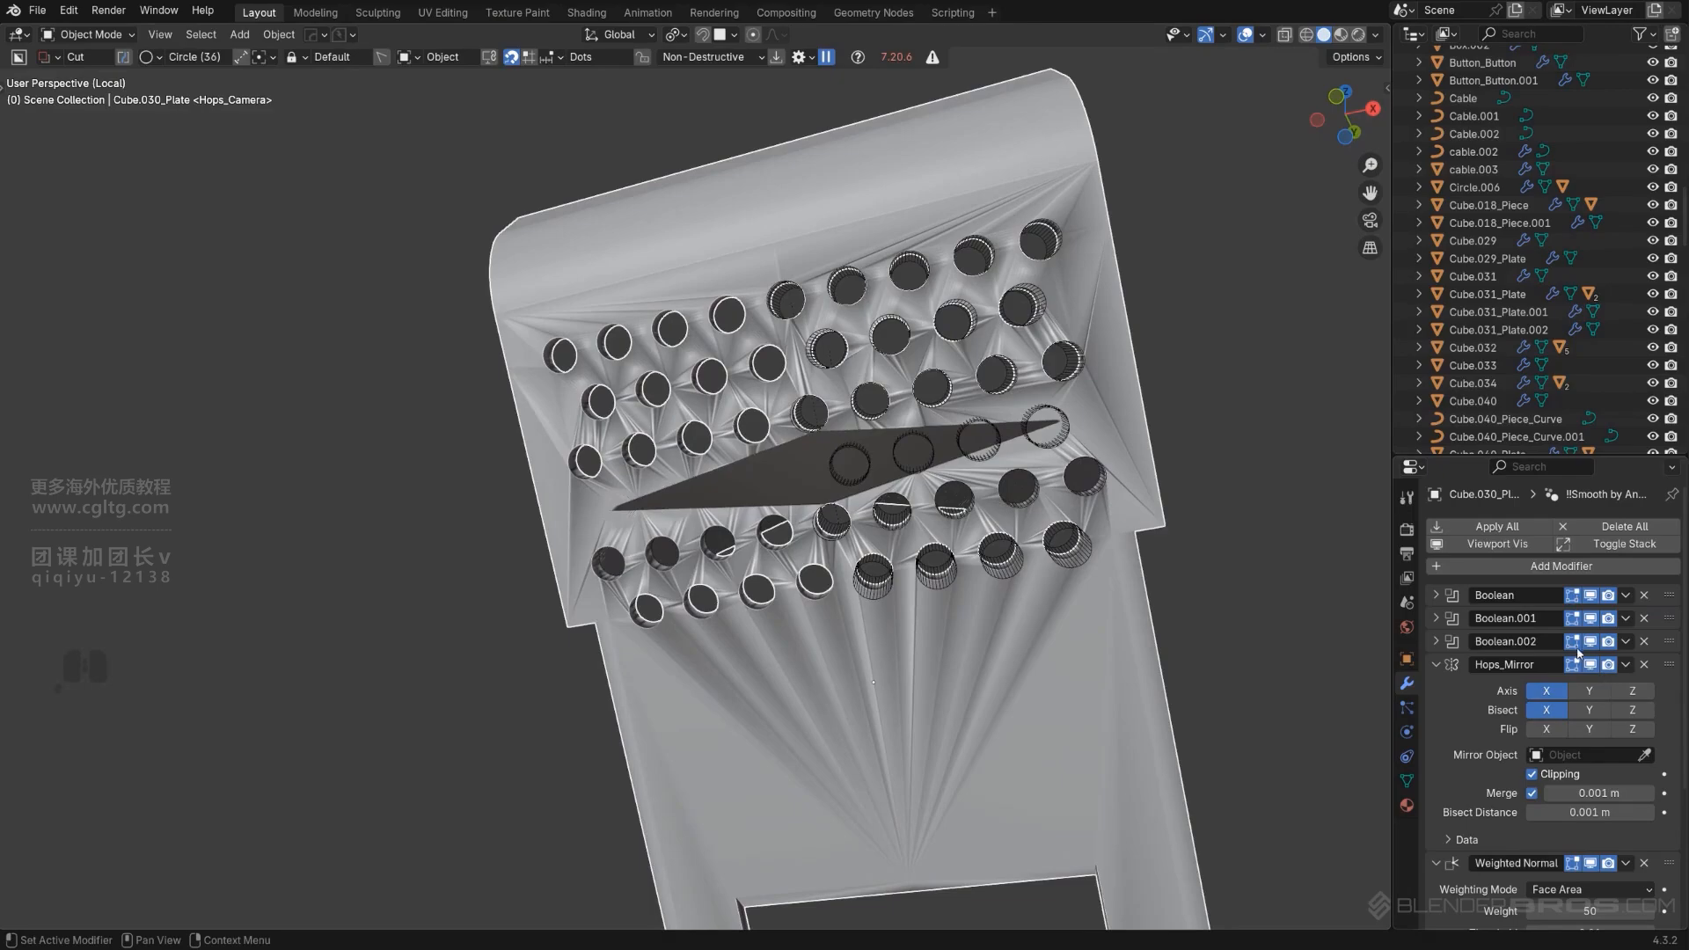
key(ctrl+z)
Apply the Array modifier on the five-hole cutter so its cylinders become individually editable.
scroll(1059, 634, up, 5)
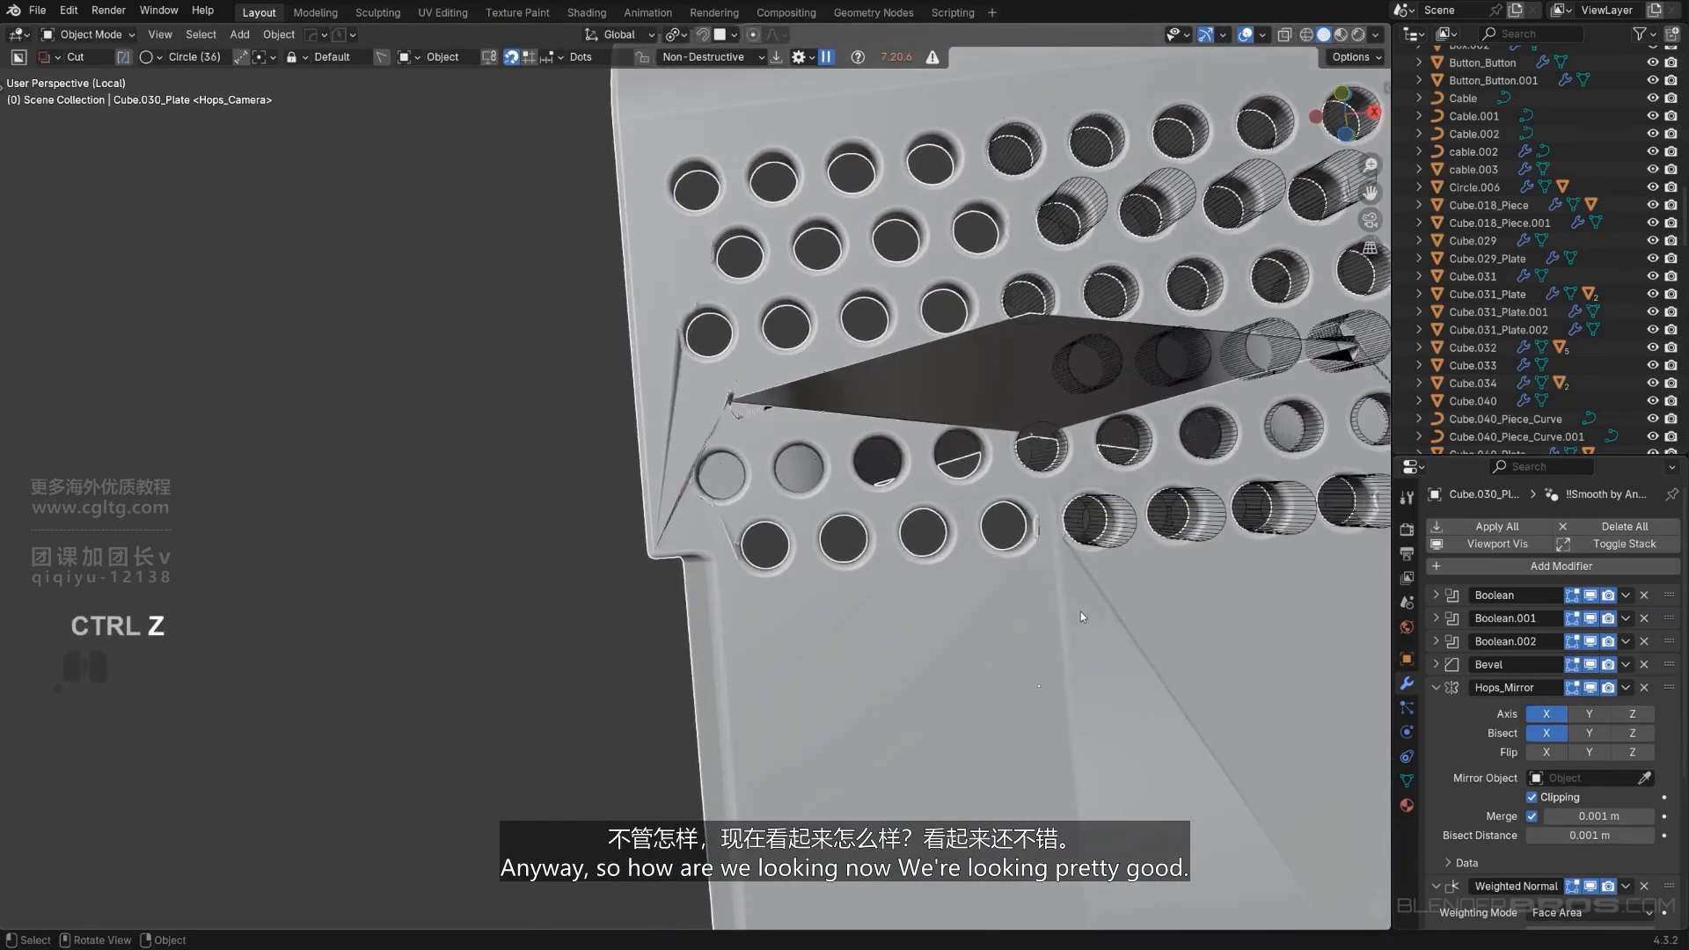
scroll(1081, 612, down, 2)
shift+middle_drag(1081, 611, 1005, 477)
scroll(974, 576, down, 1)
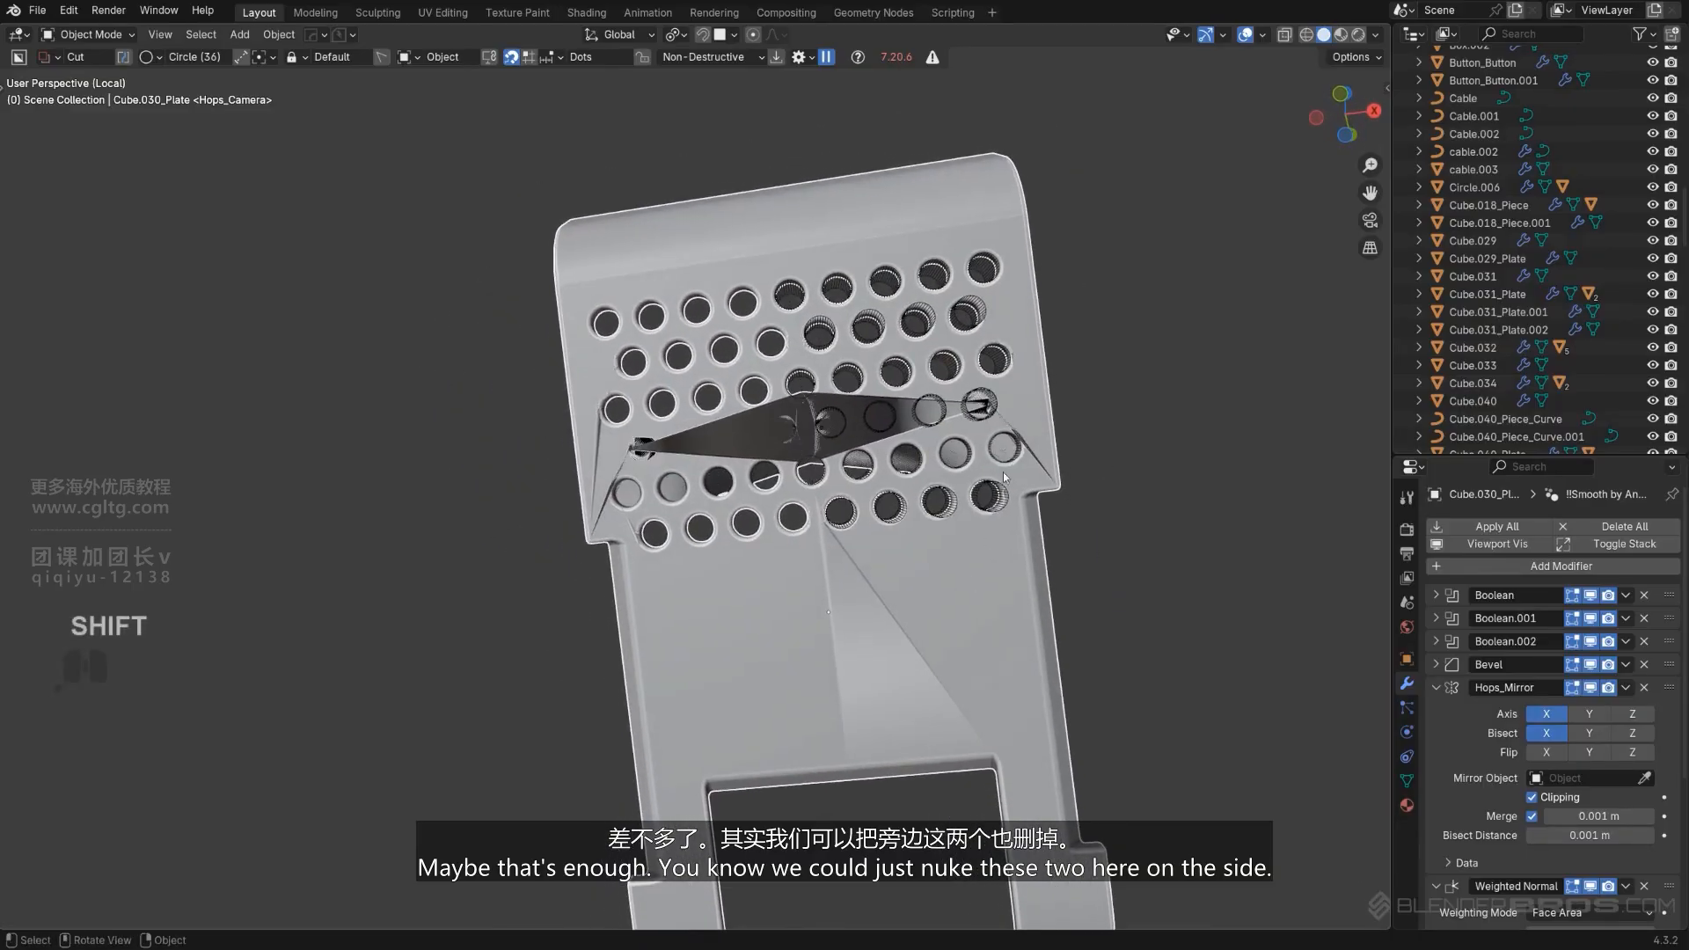
scroll(1017, 412, up, 2)
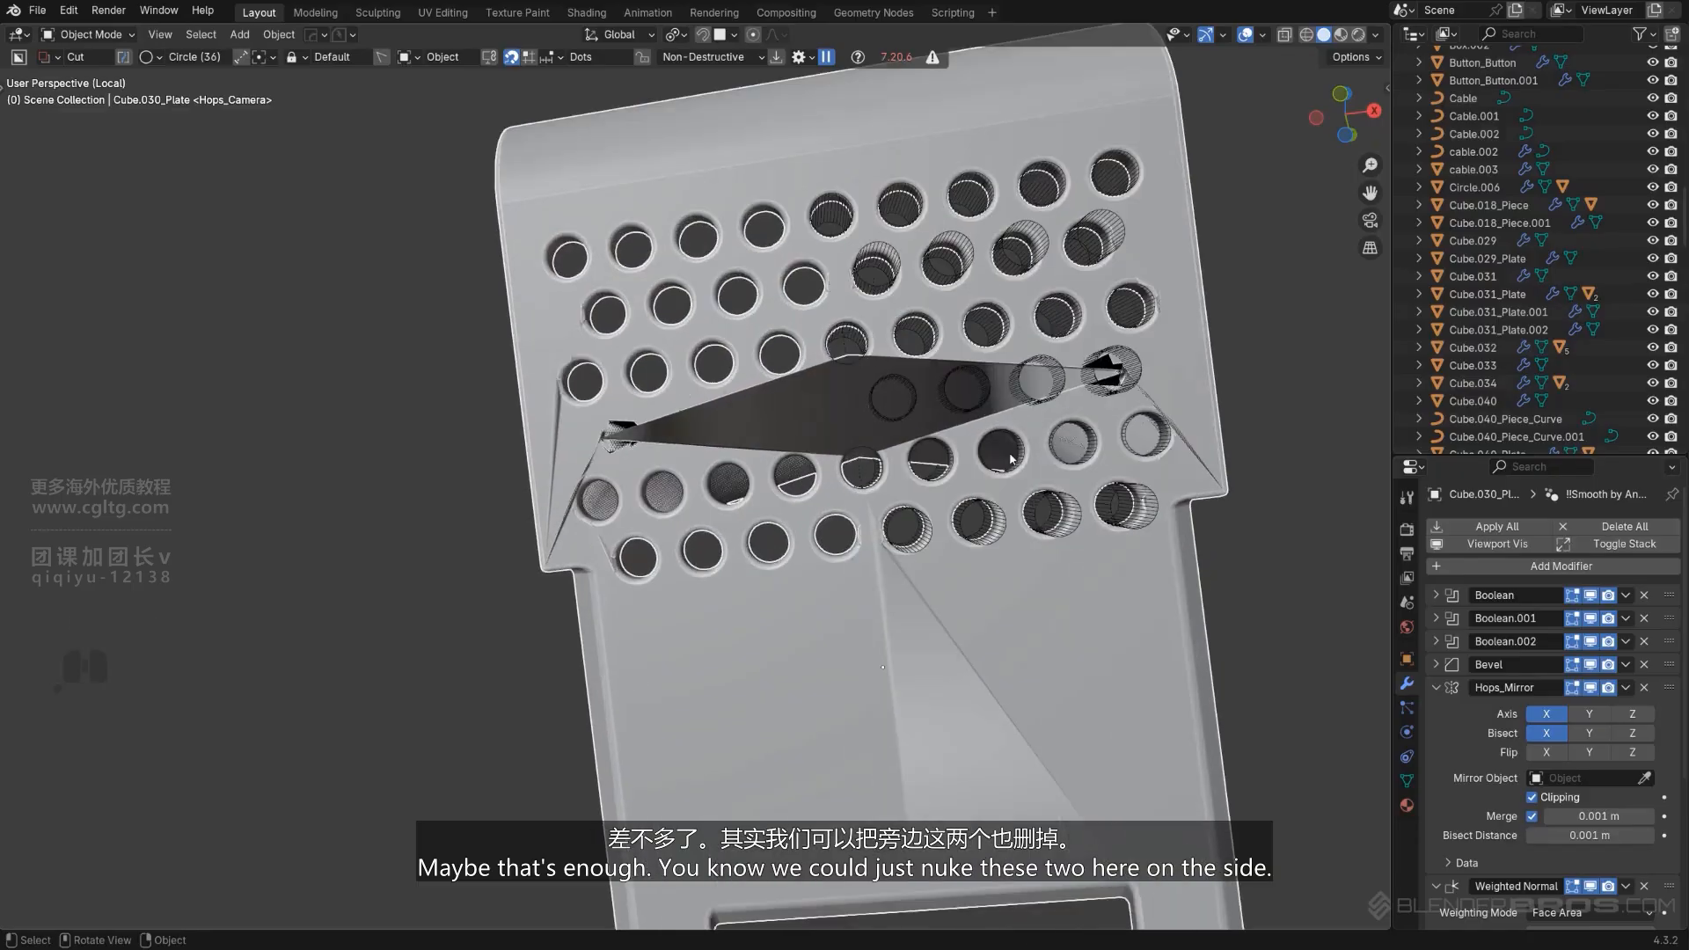
shift+click(1158, 417)
shift+middle_drag(1158, 418, 1080, 472)
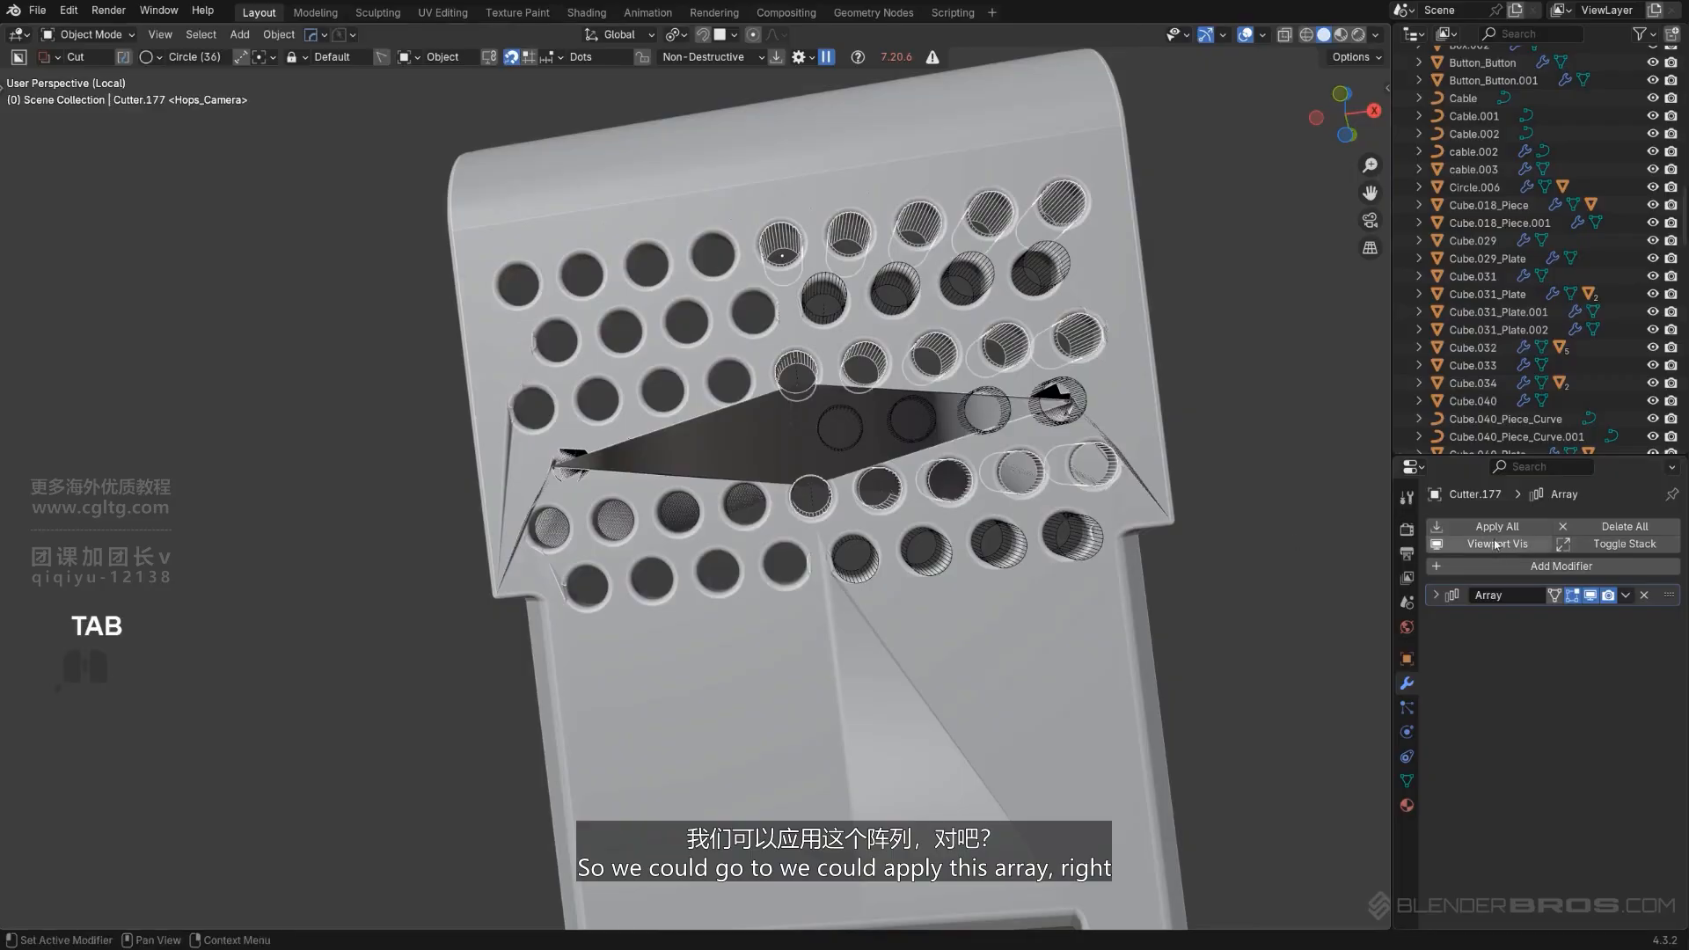
click(1542, 616)
Delete the linked vertices of the outermost cylinder in the five-hole cutter's lowest row and return to Object Mode.
key(Tab)
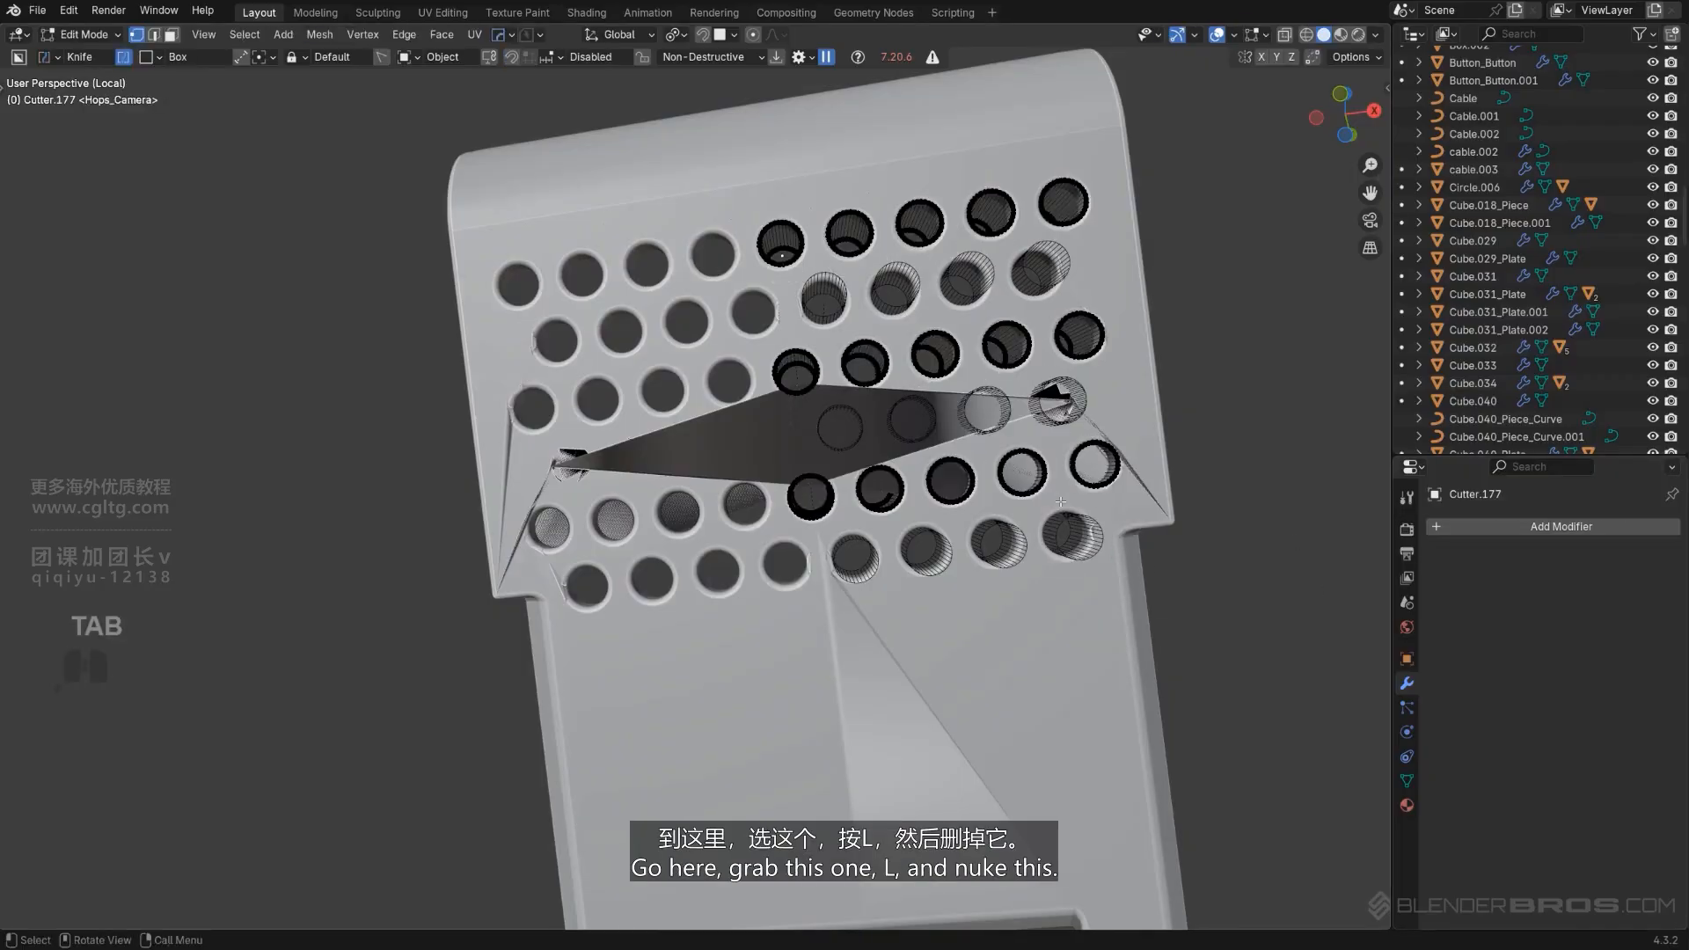
key(l)
key(x)
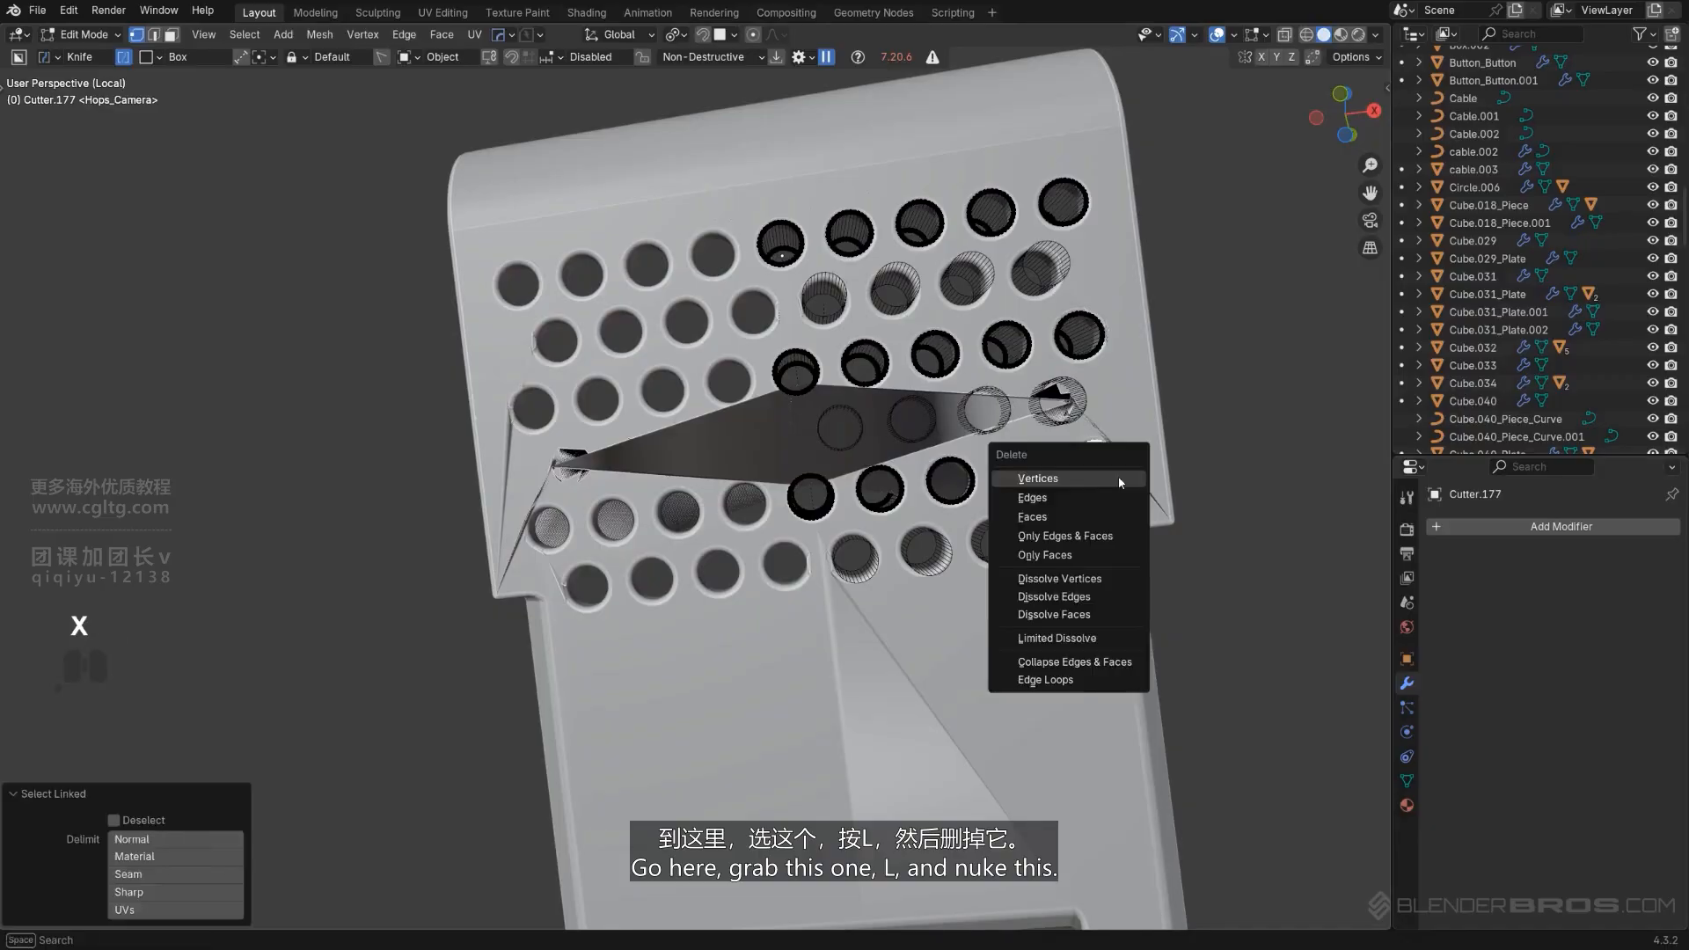
click(1117, 469)
key(Tab)
Select the four-hole cutter and apply its Array modifier so its cylinders become individually editable.
click(1090, 524)
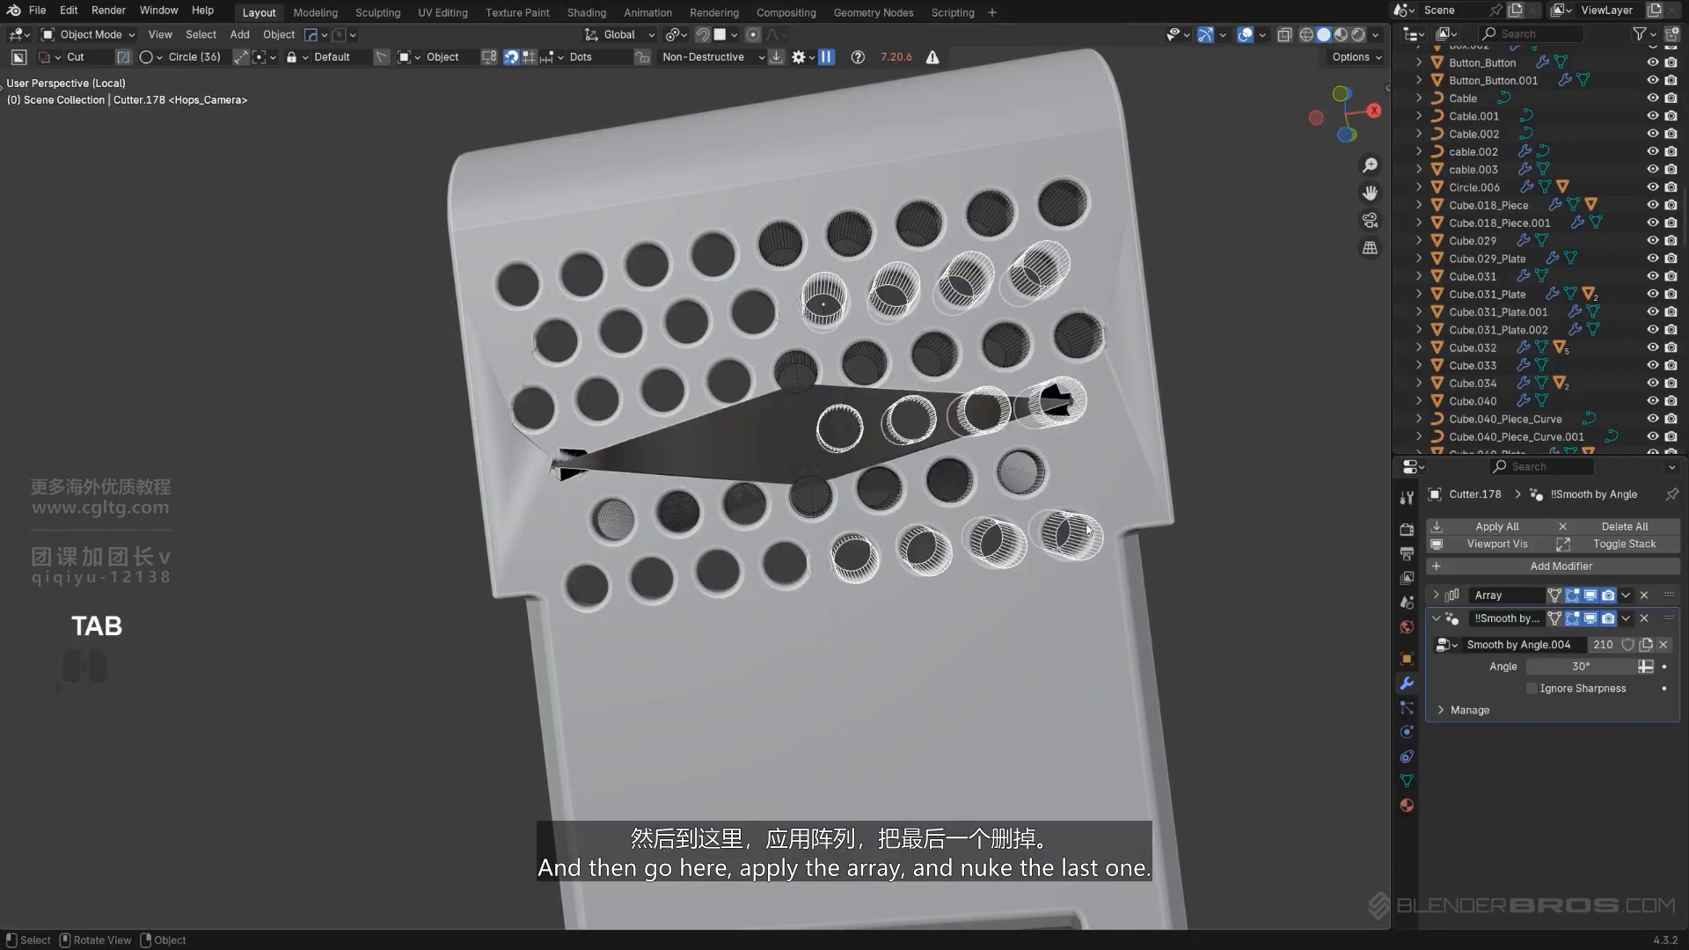
middle_drag(1084, 528, 1088, 526)
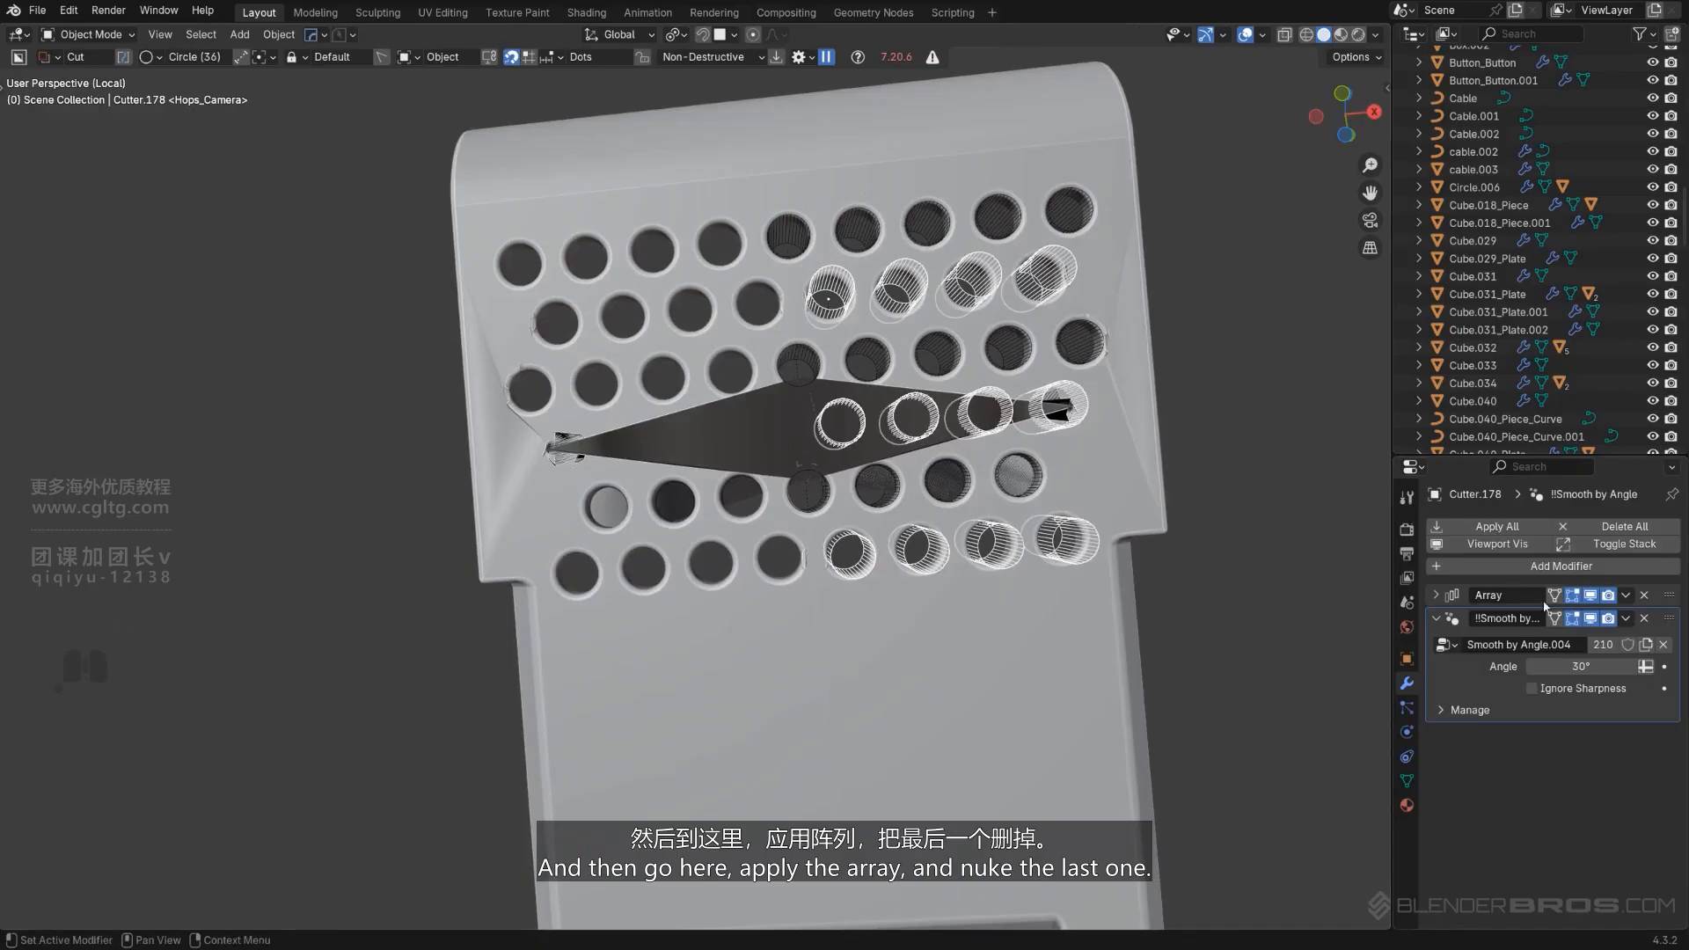
click(1626, 595)
click(1548, 618)
Delete the linked vertices of the outermost cylinder in the four-hole cutter's lowest row and return to Object Mode.
key(Tab)
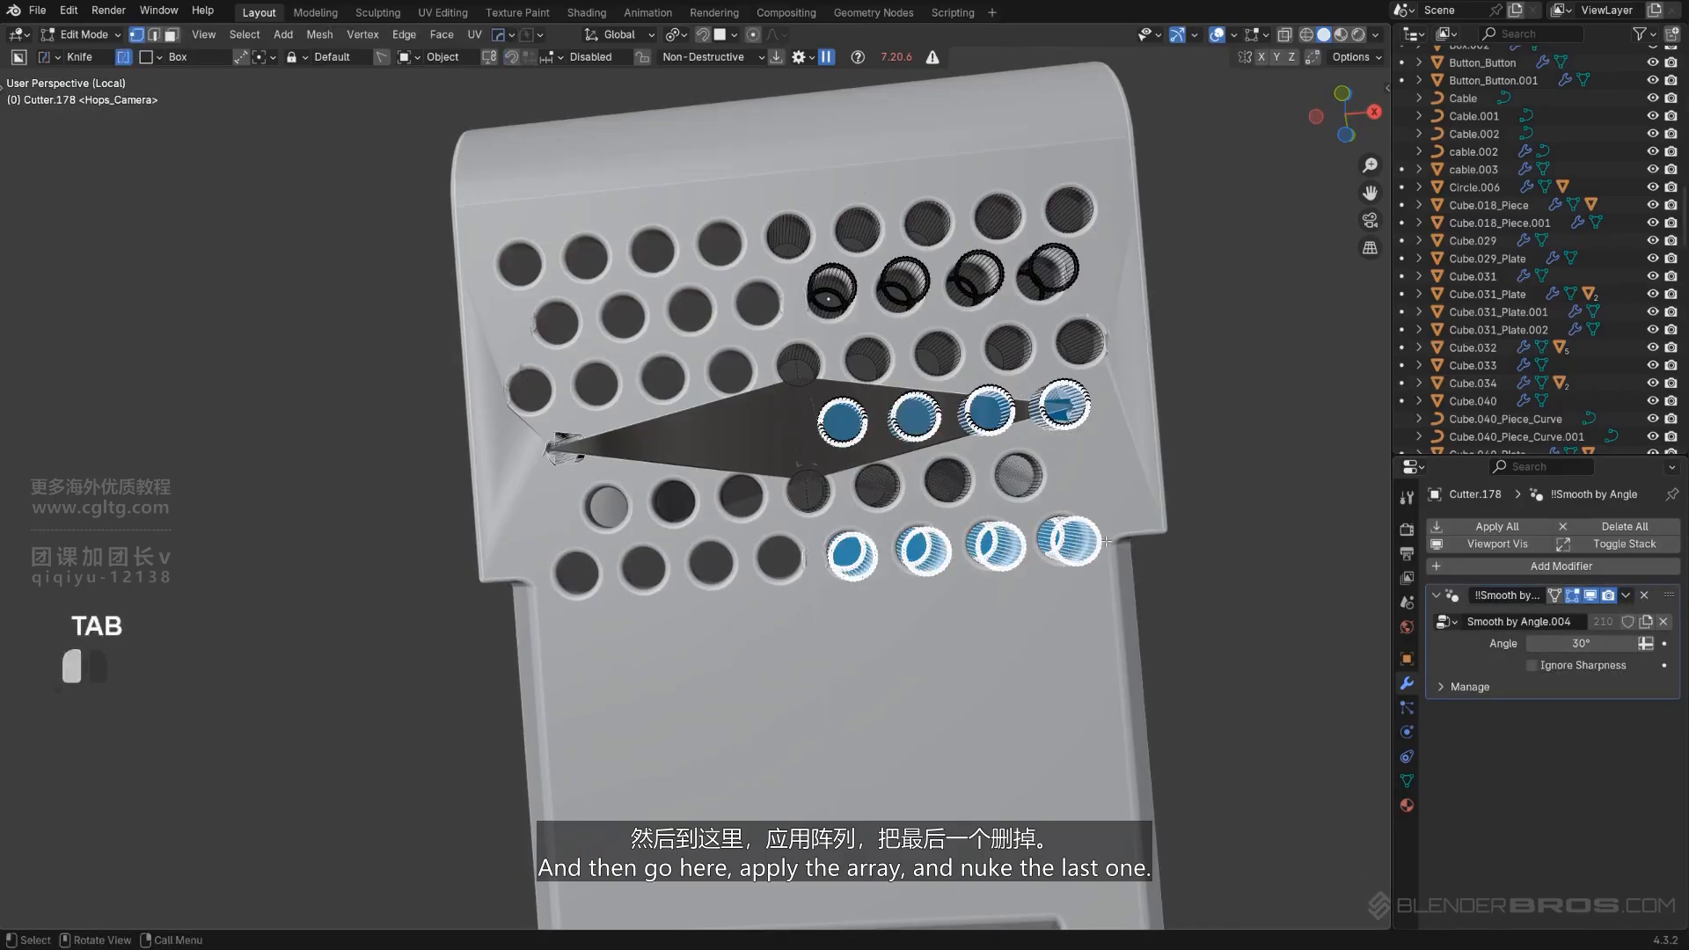
key(l)
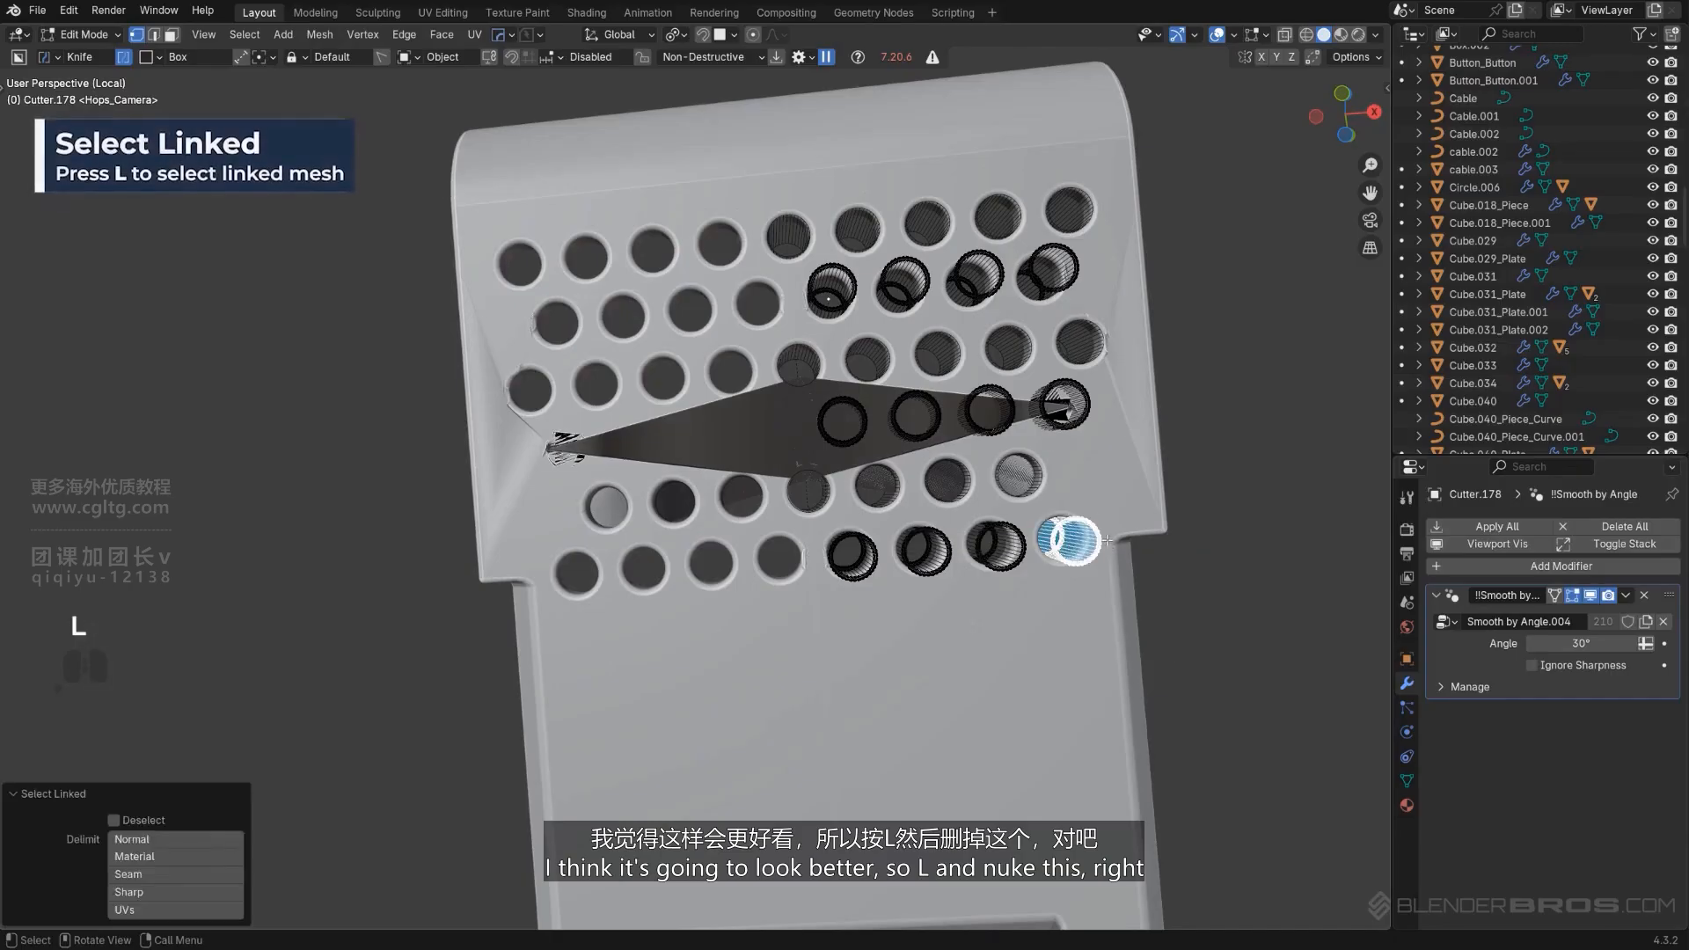
key(x)
click(1109, 542)
key(Tab)
scroll(1047, 405, down, 4)
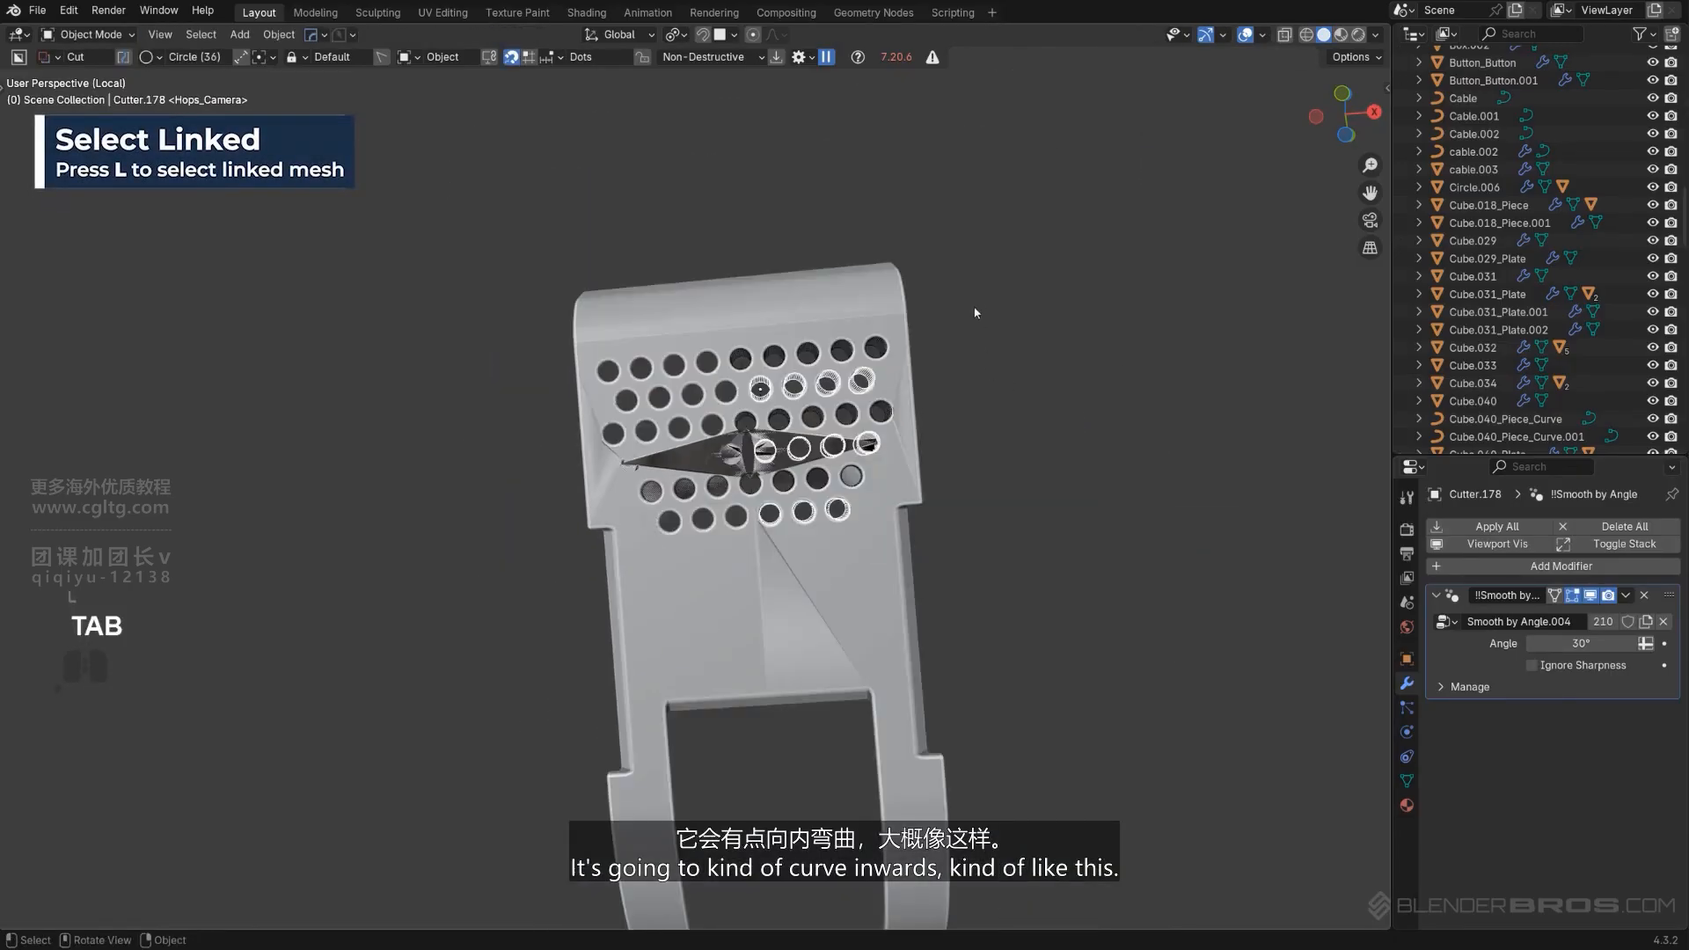
middle_drag(828, 504, 632, 534)
scroll(766, 457, up, 4)
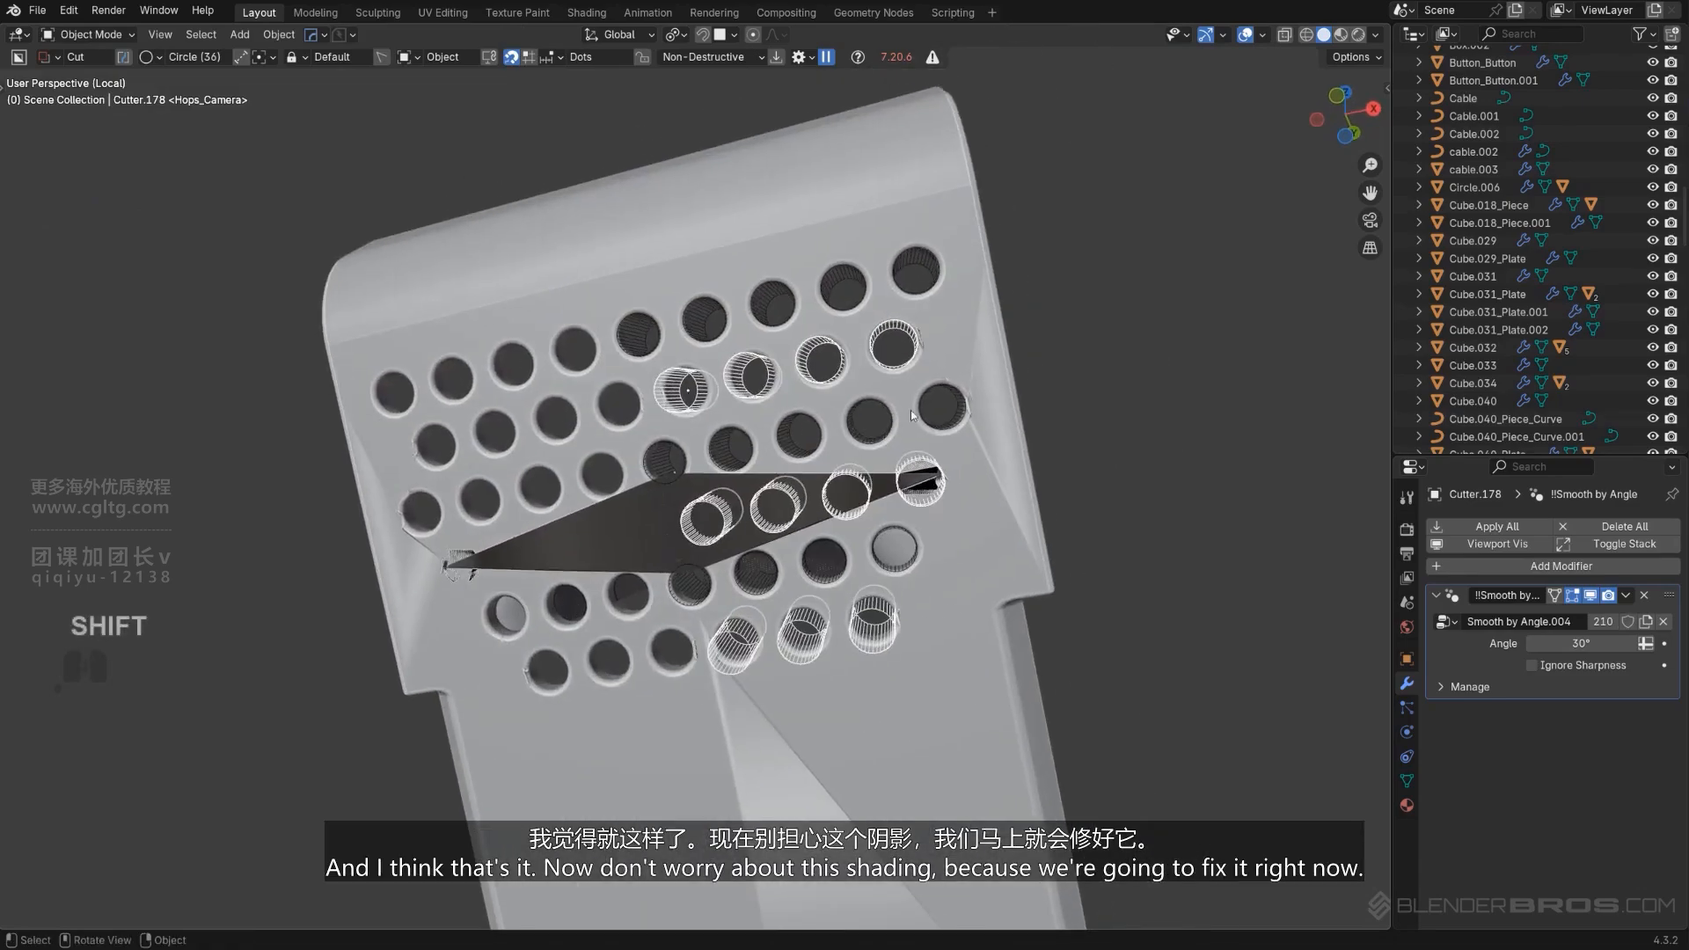
Select the plate and examine the dark diamond-shaped artifact between the middle rows of holes.
click(988, 466)
alt+middle_drag(929, 506, 779, 681)
alt+scroll(781, 607, up, 1)
scroll(779, 681, up, 1)
key(ctrl+z)
key(ctrl+z)
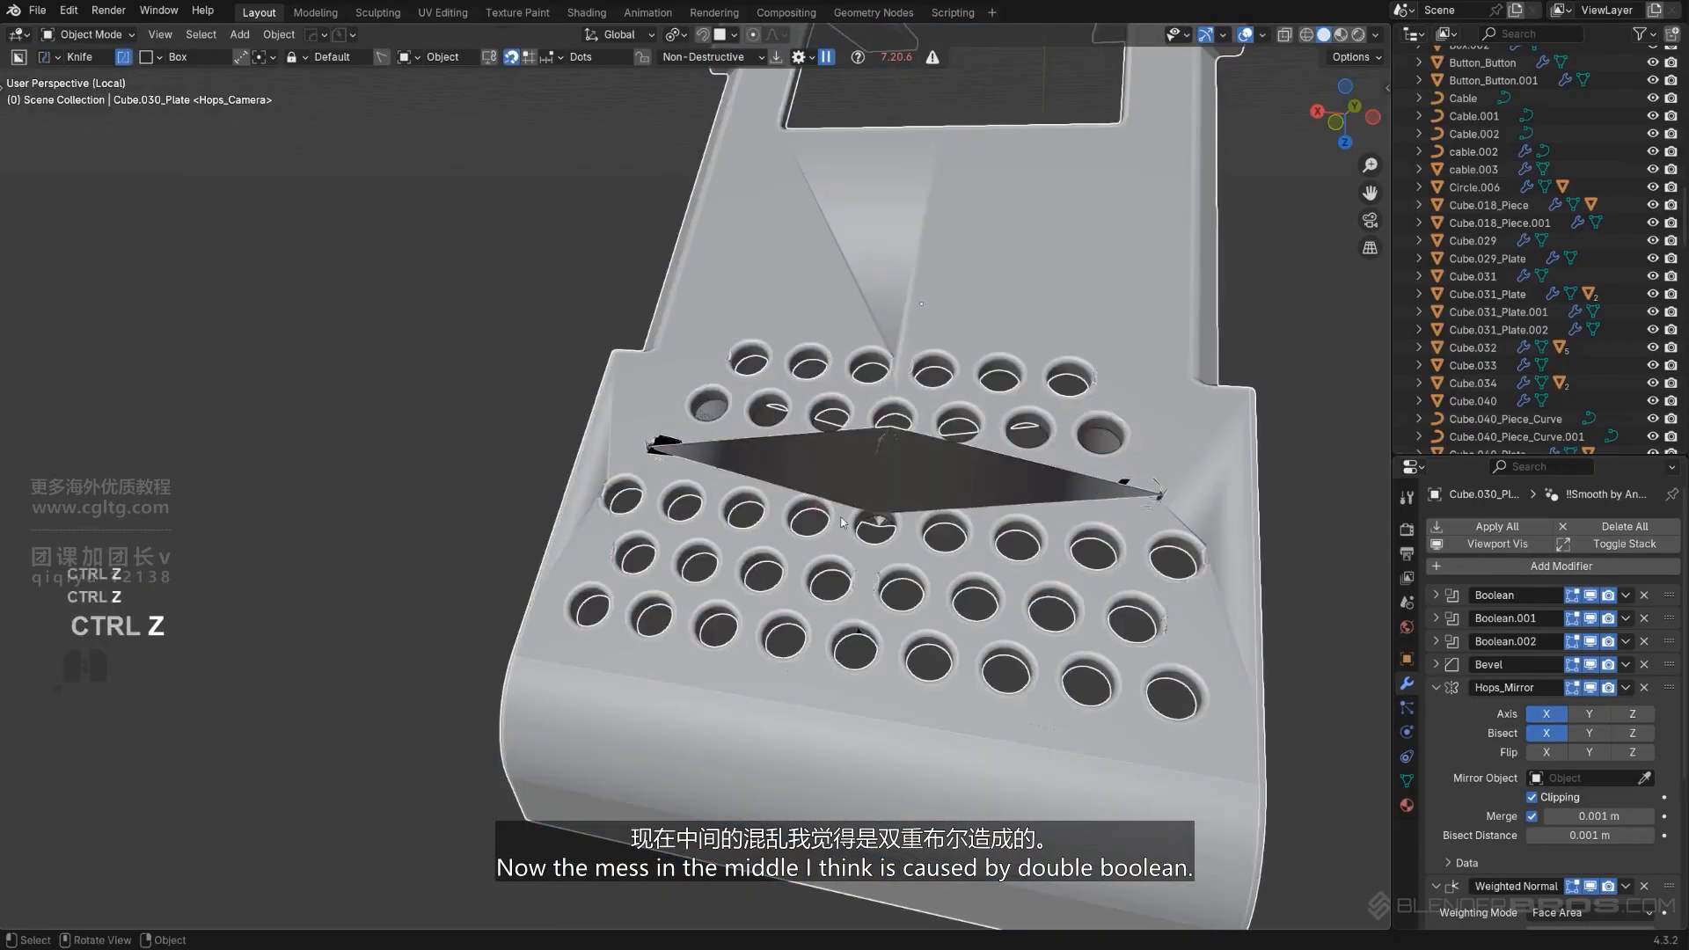
key(Tab)
scroll(827, 448, up, 2)
key(Tab)
shift+middle_drag(842, 439, 798, 440)
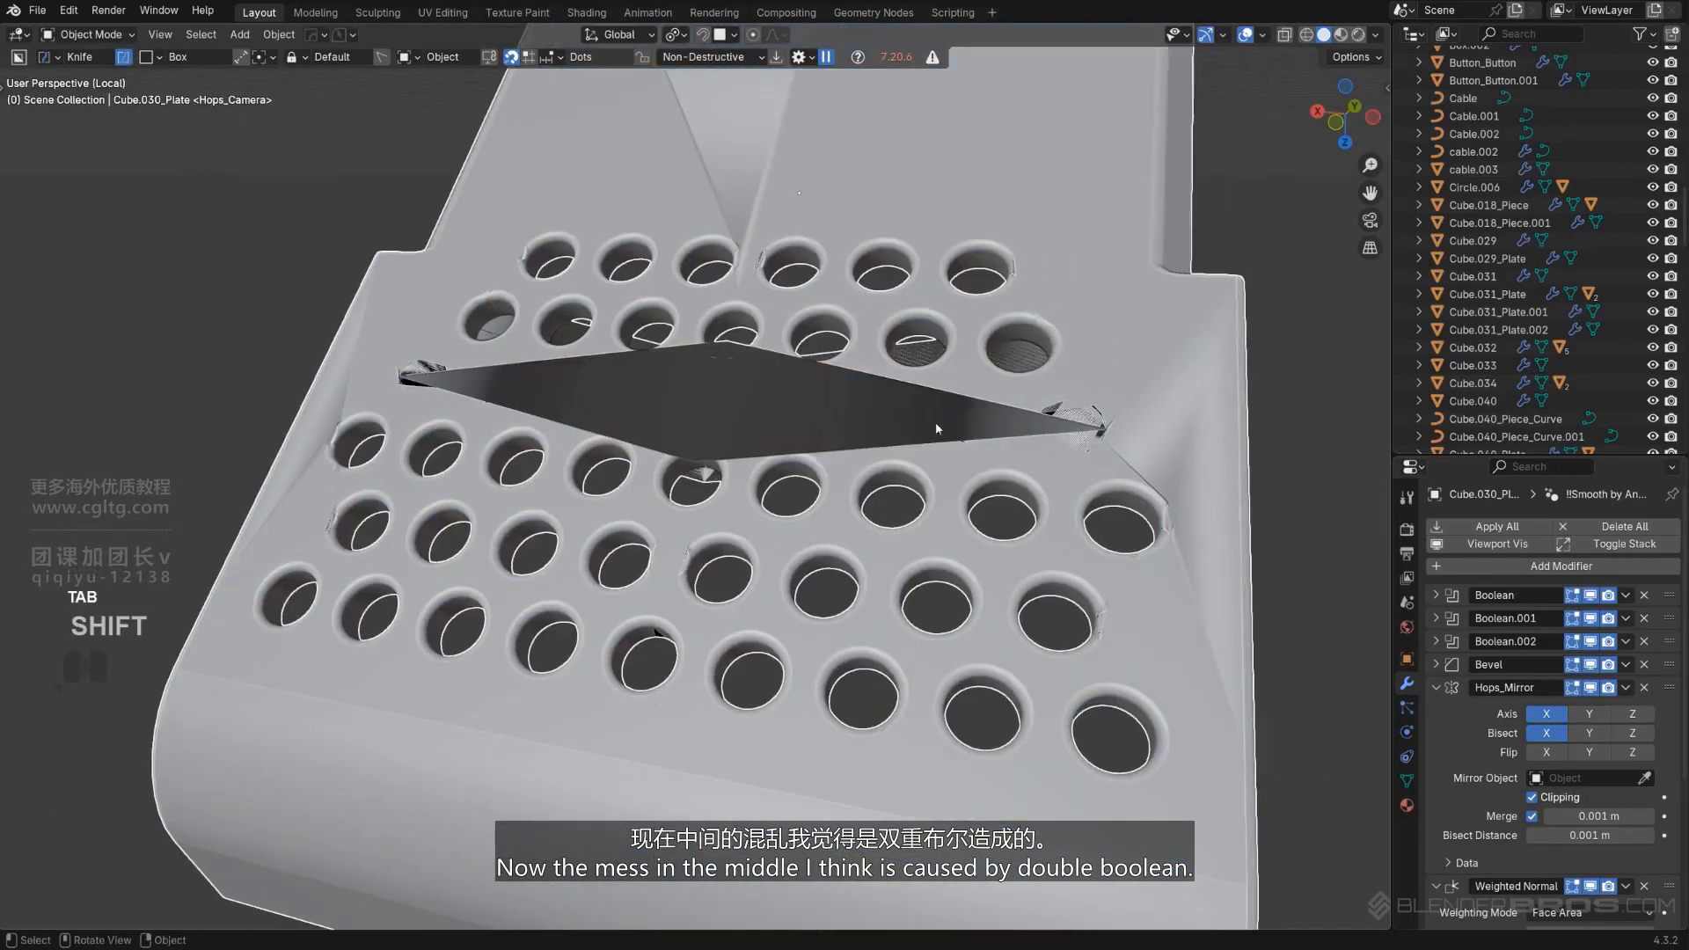
Toggle the viewport display of the plate's Boolean.001 and Boolean.002 modifiers to find which cutter causes the artifact.
click(1594, 643)
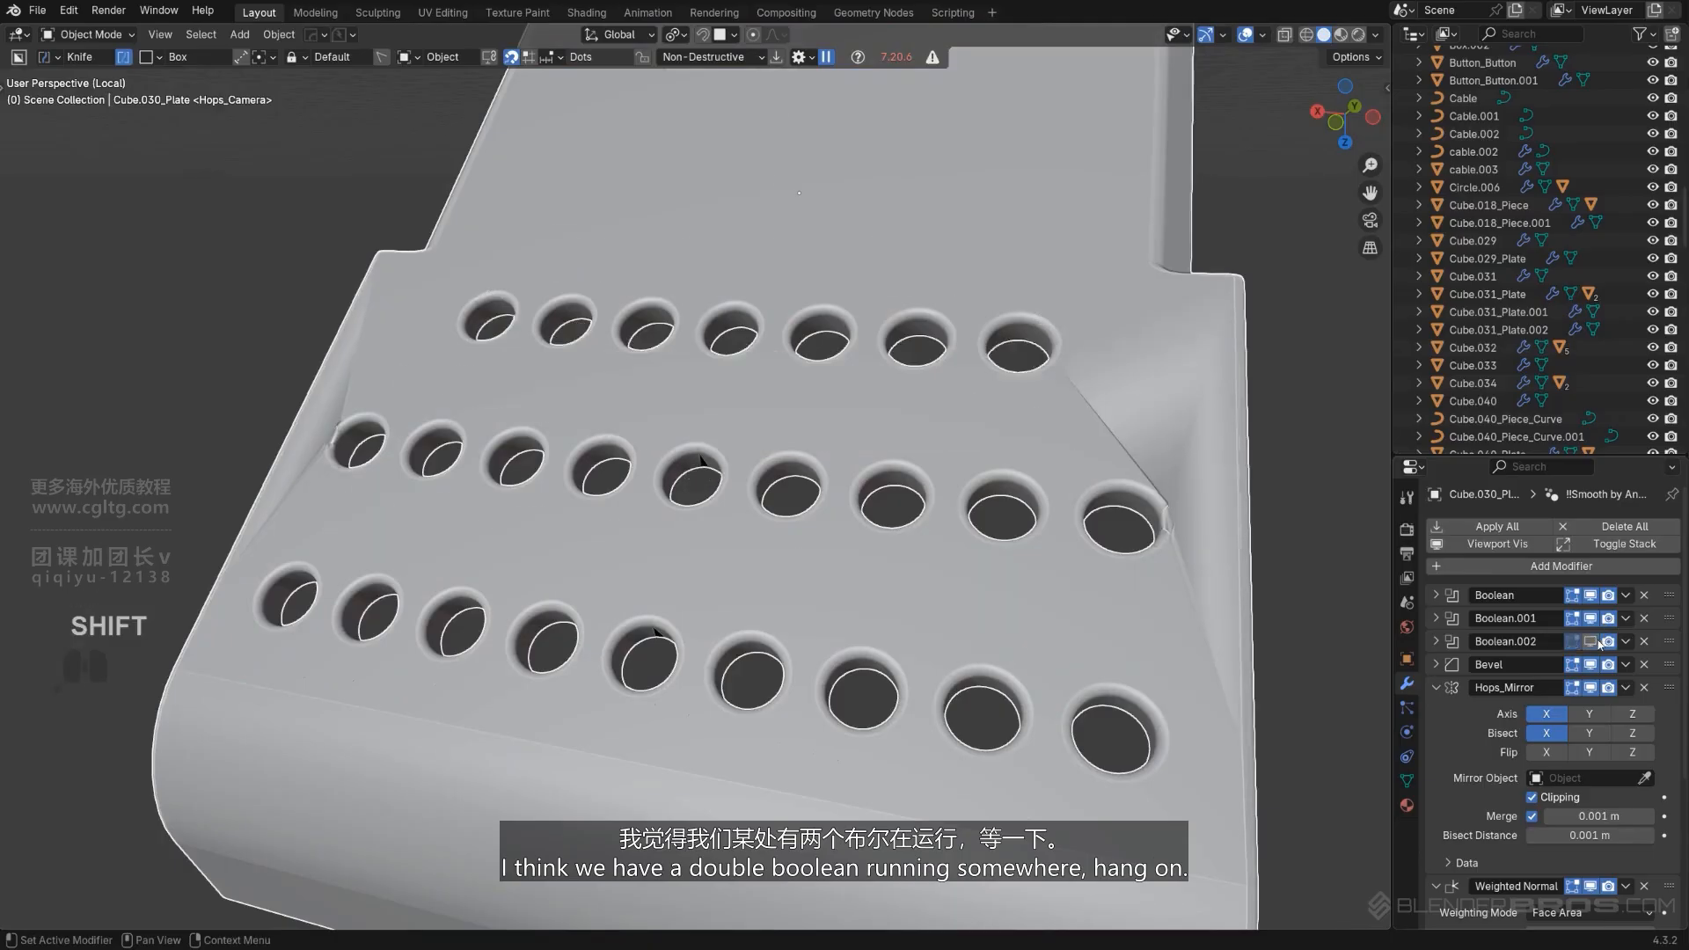
click(1594, 642)
click(1592, 618)
click(1591, 618)
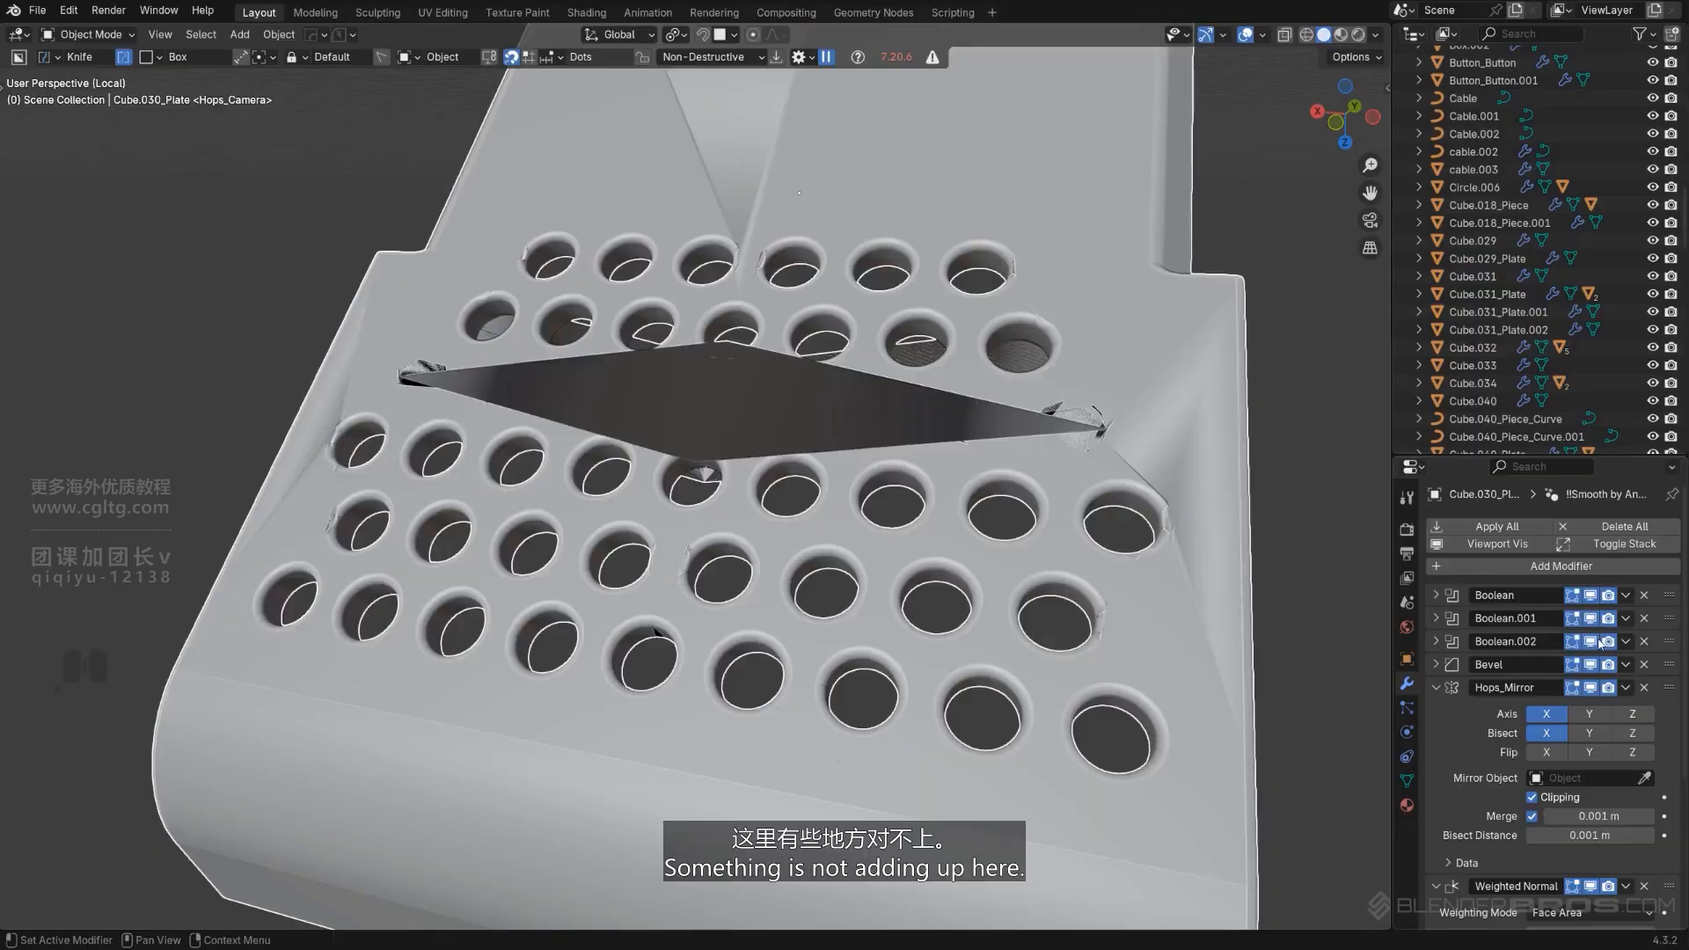
click(1593, 642)
click(1593, 642)
click(1593, 642)
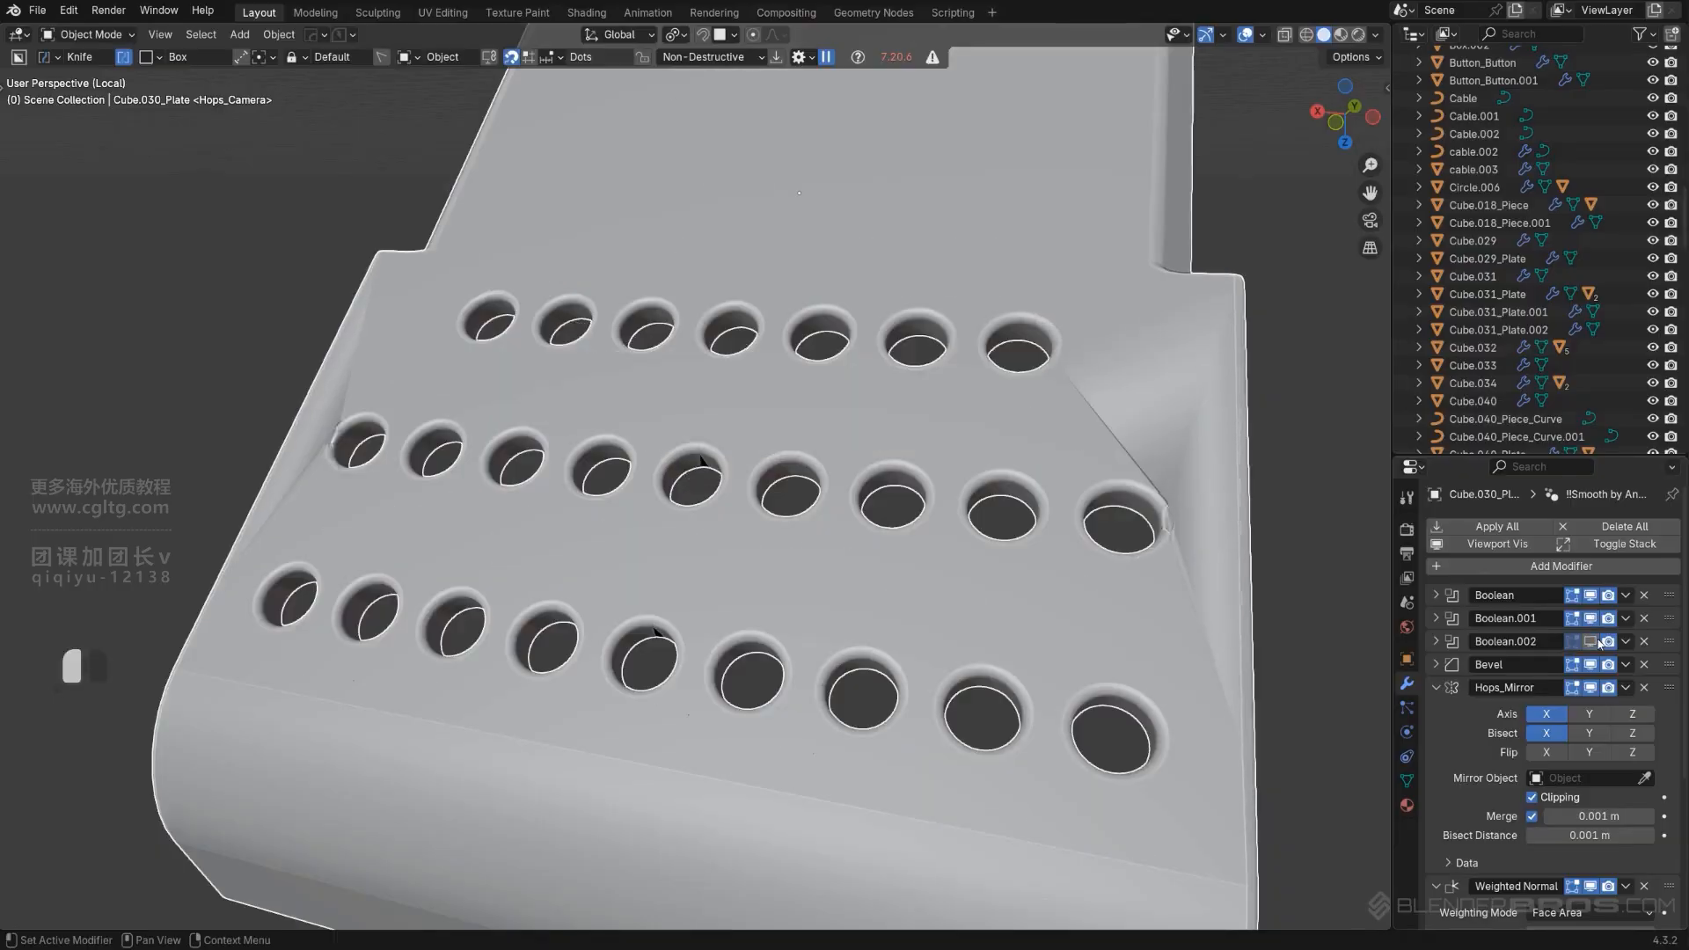
click(1593, 642)
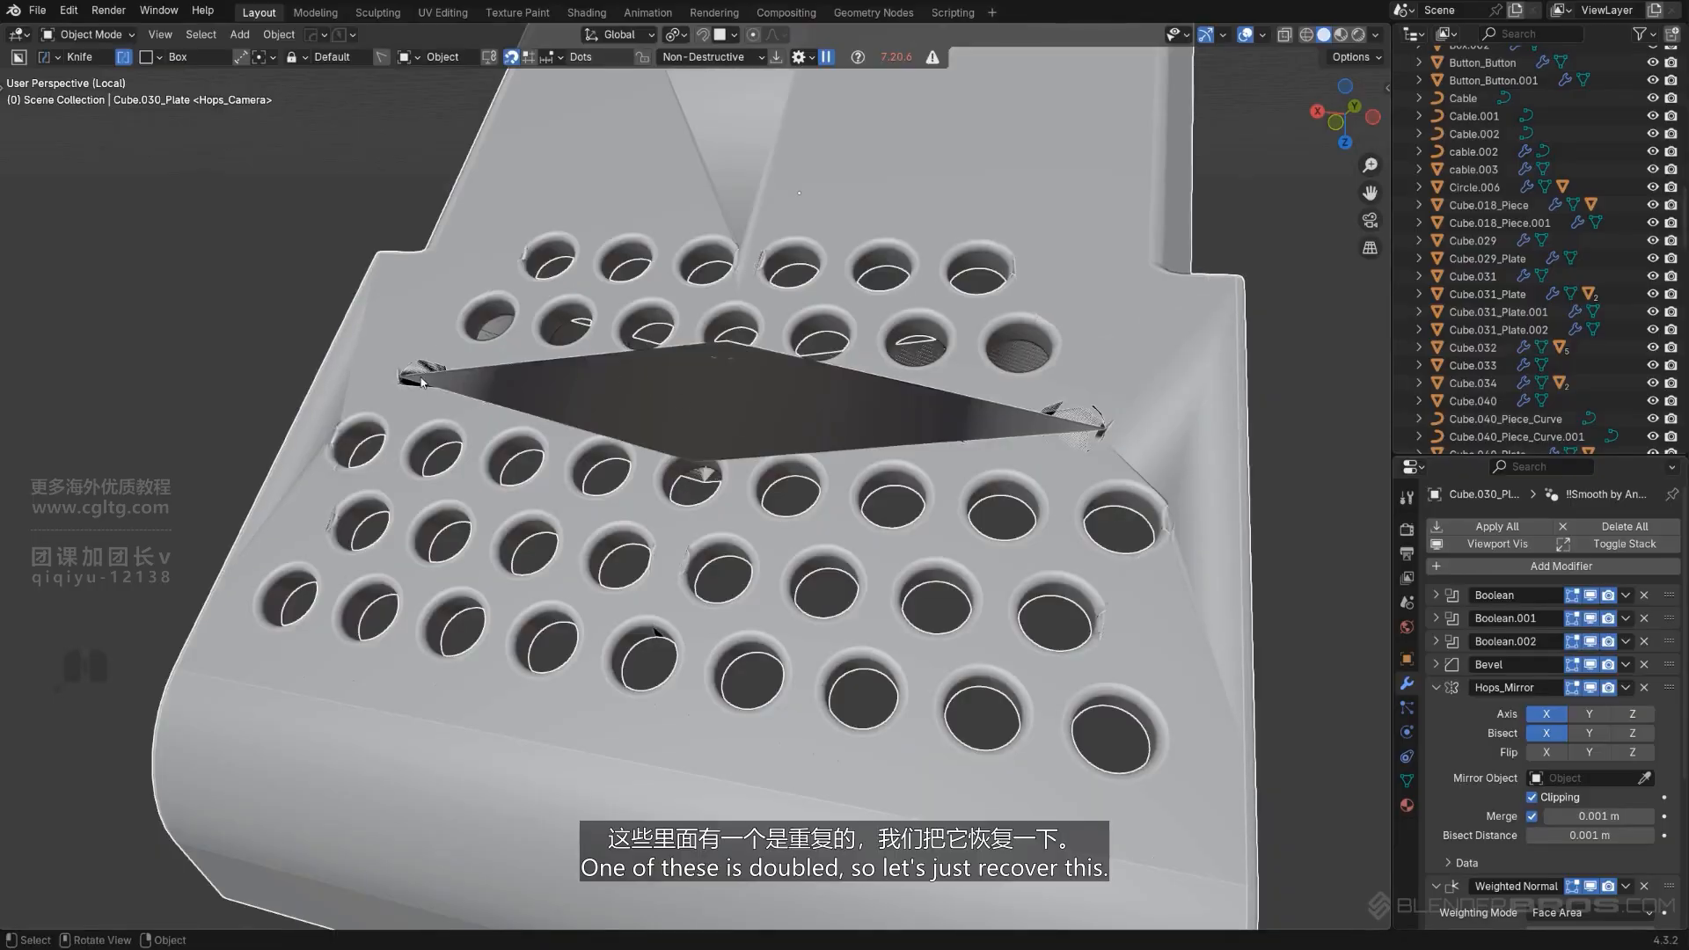
Recover the four-hole cutter from the plate's Booleans and try moving it to check for doubled cylinders.
key(q)
click(531, 407)
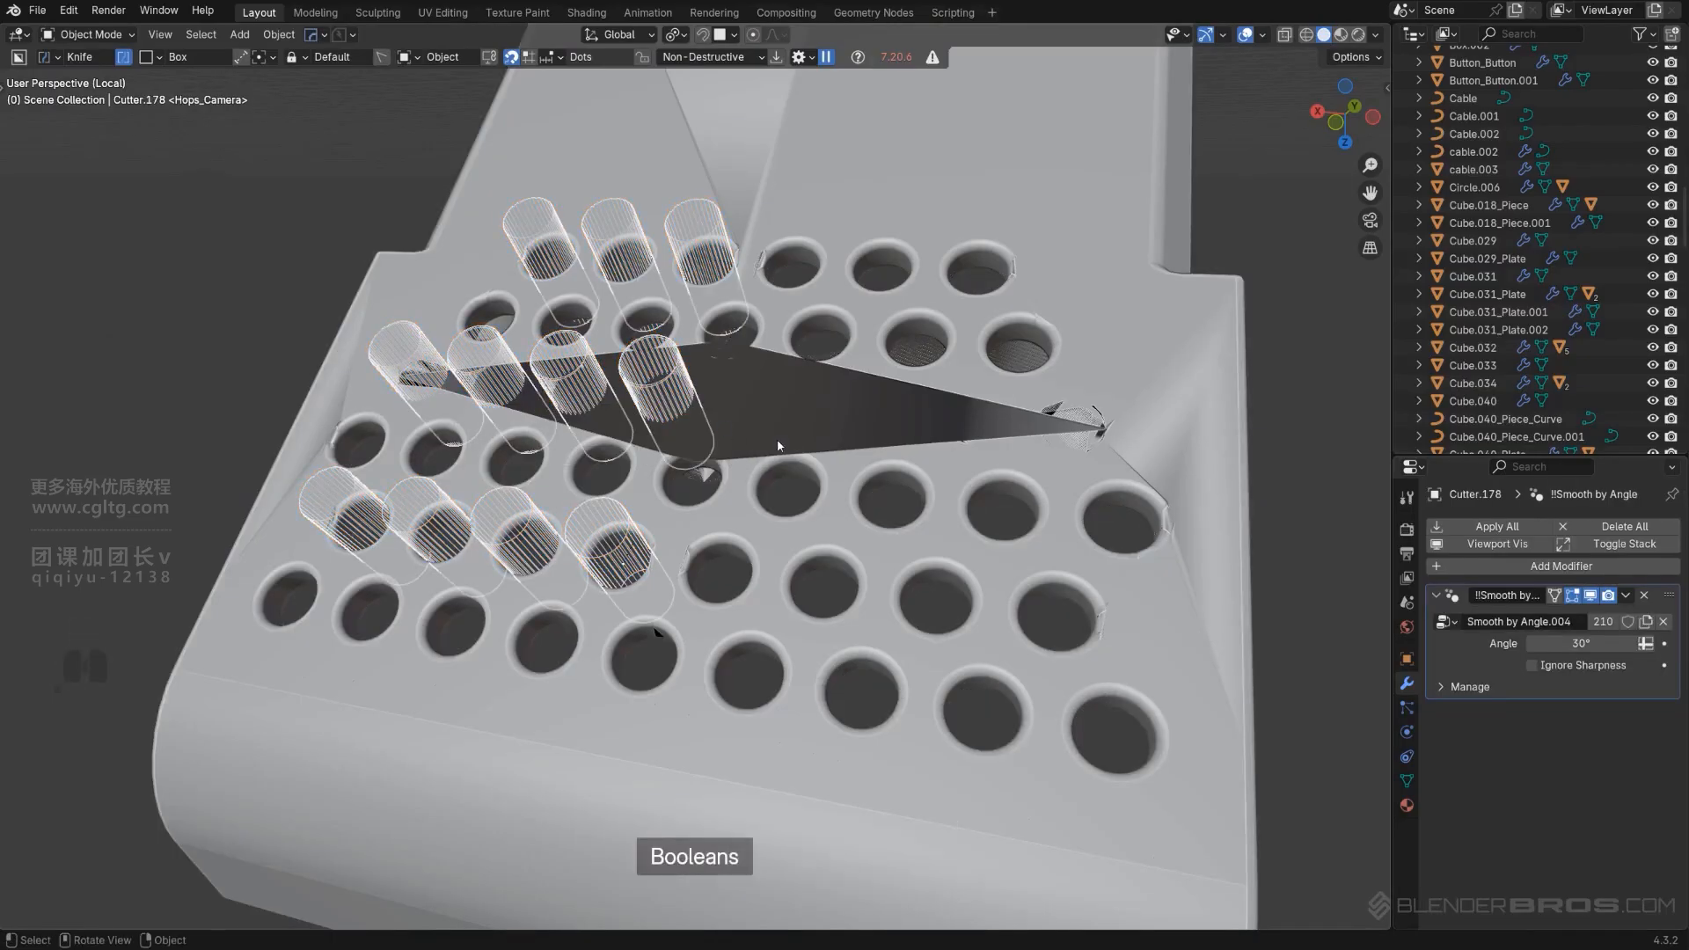
key(g)
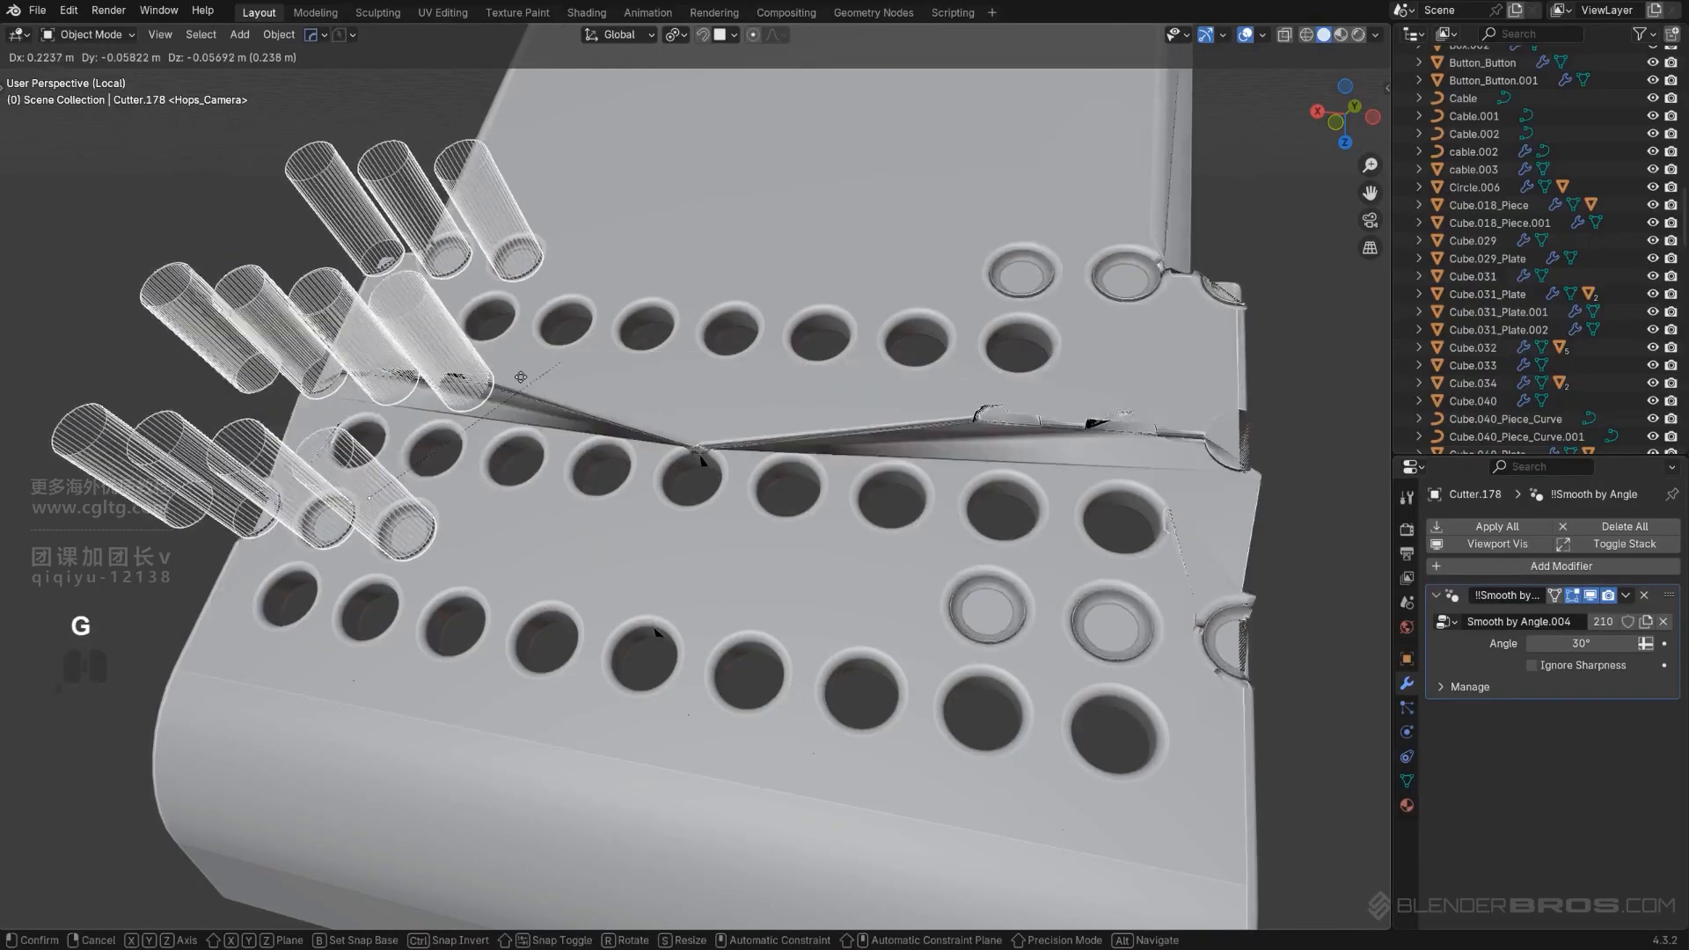
click(346, 425)
middle_drag(352, 422, 930, 268)
scroll(775, 392, up, 4)
In Edit Mode, delete the linked vertices of the three outer duplicate cylinders in the four-hole cutter's middle row.
key(Tab)
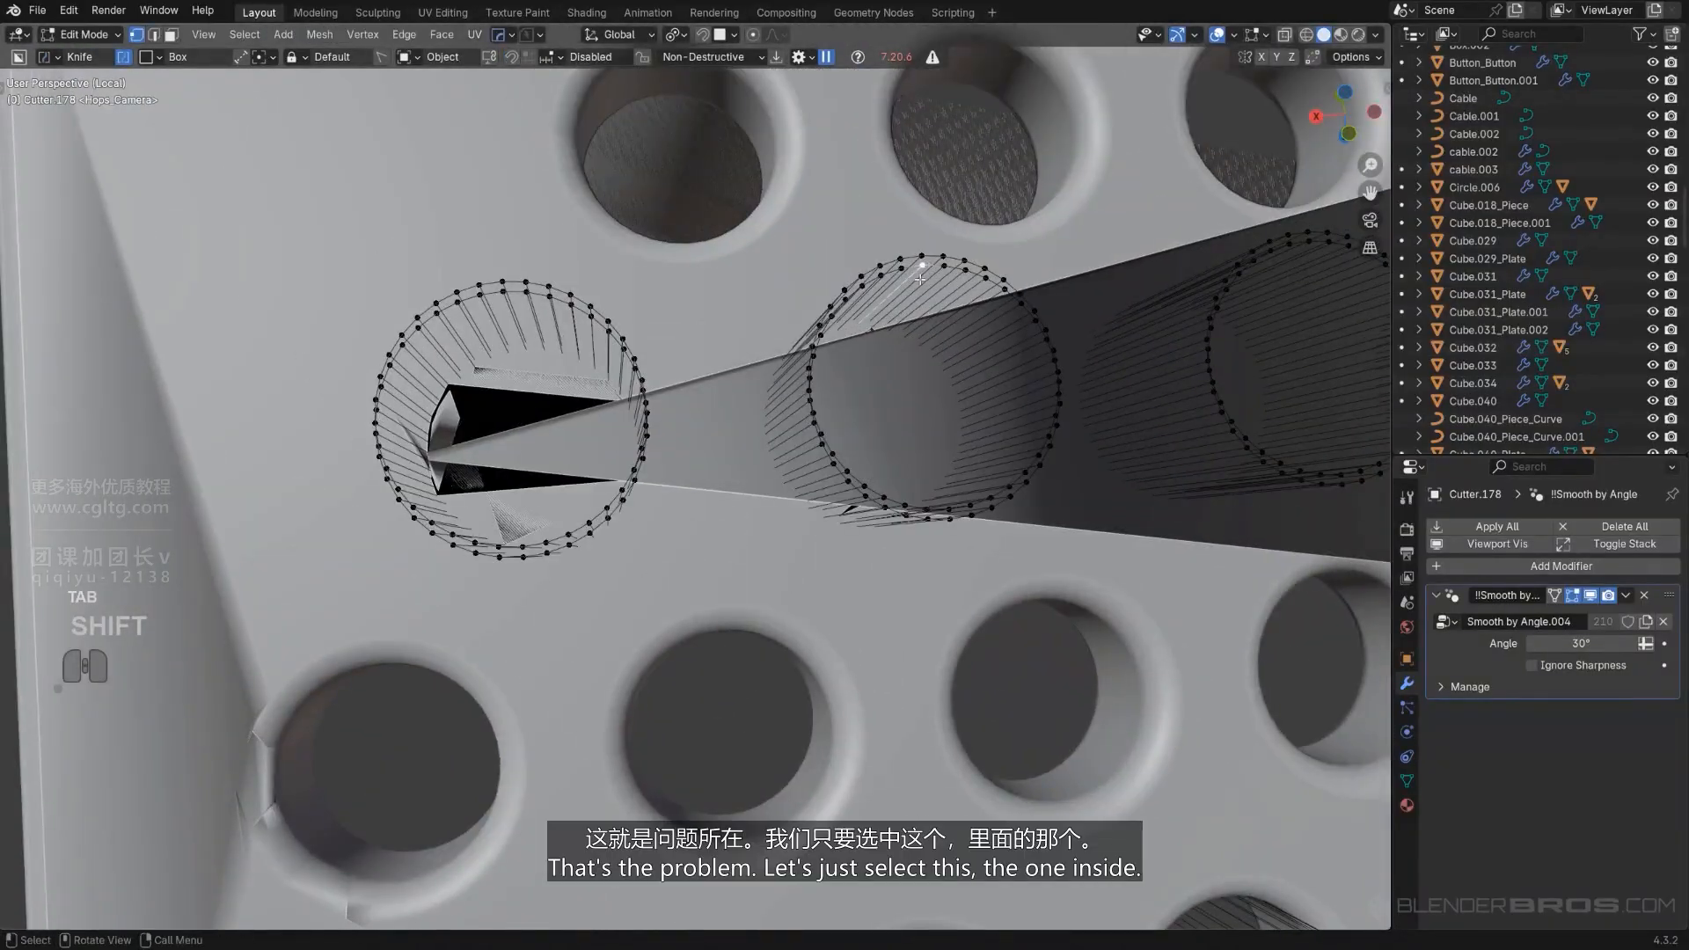
key(l)
key(l)
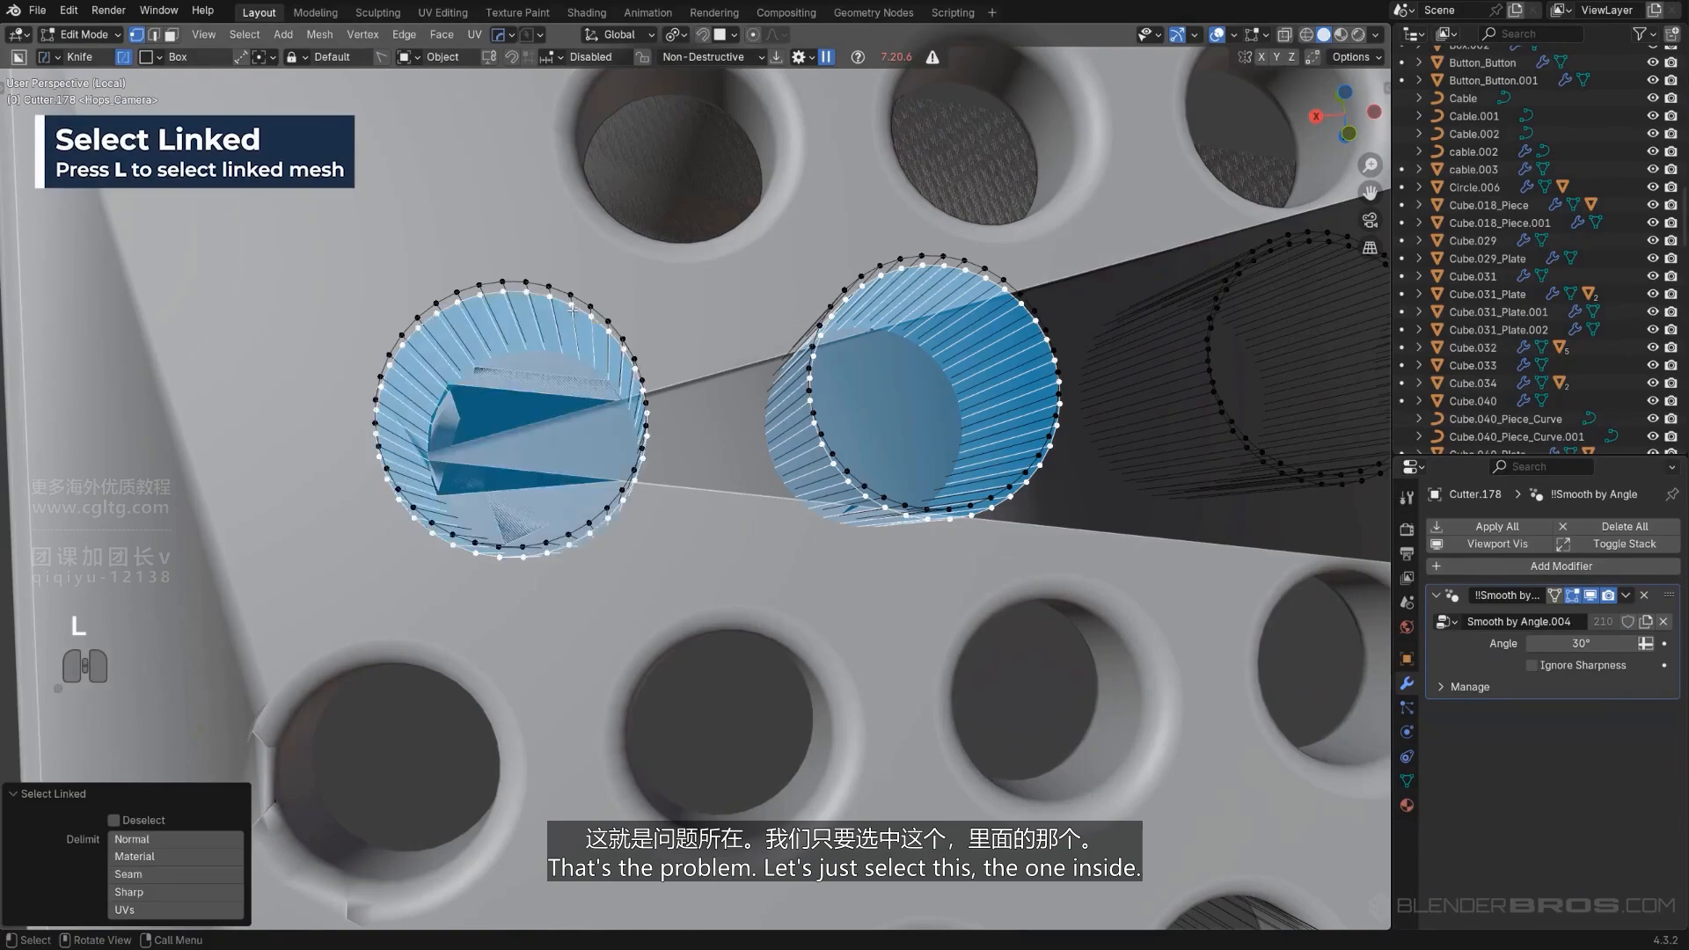
scroll(585, 316, down, 3)
middle_drag(585, 317, 528, 309)
key(l)
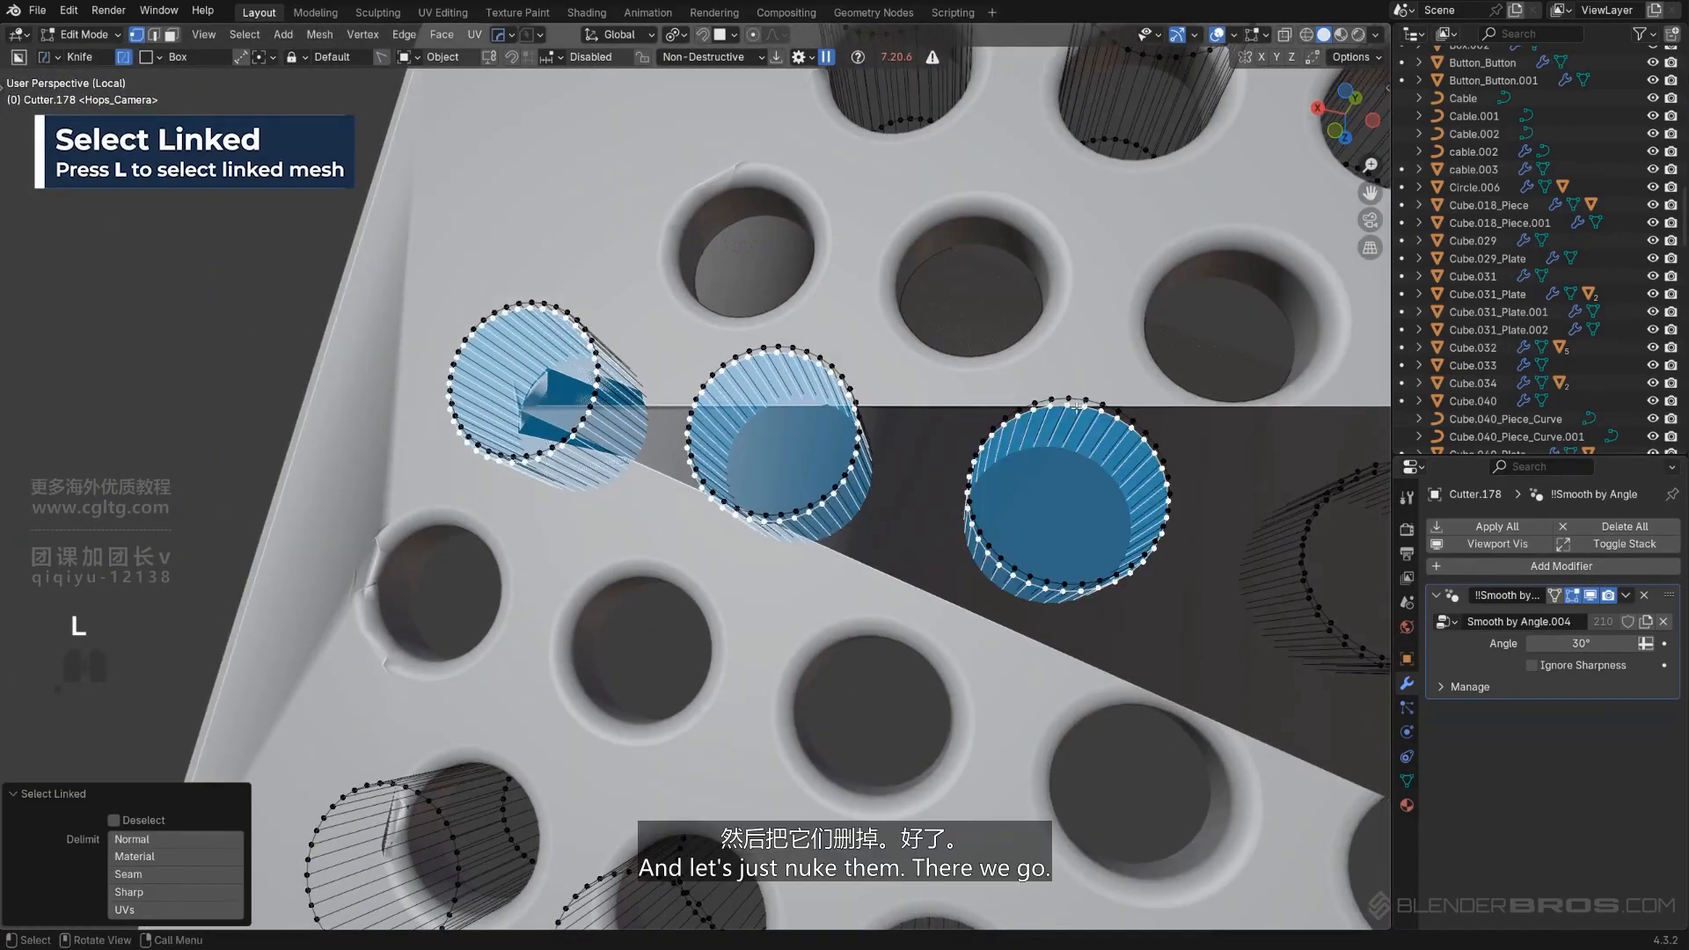
key(x)
click(1054, 291)
Delete the duplicate cylinder nearest the plate's centre in the cutter's middle row and return to Object Mode.
shift+middle_drag(1053, 293, 848, 384)
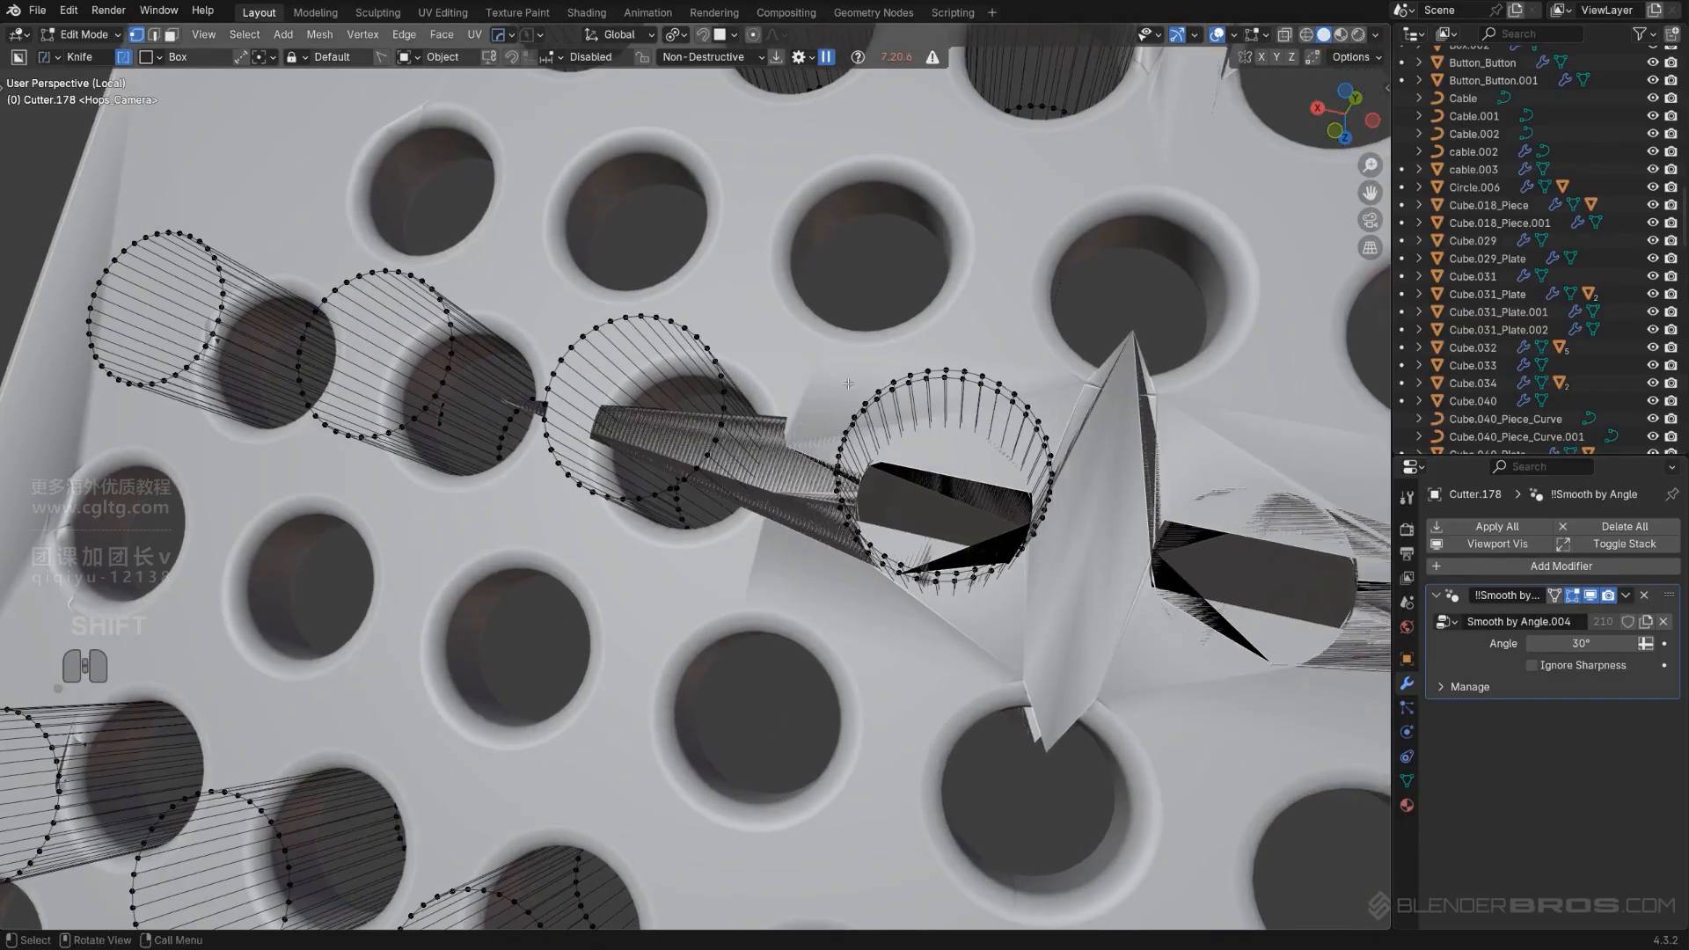
key(l)
middle_drag(959, 382, 1103, 442)
key(x)
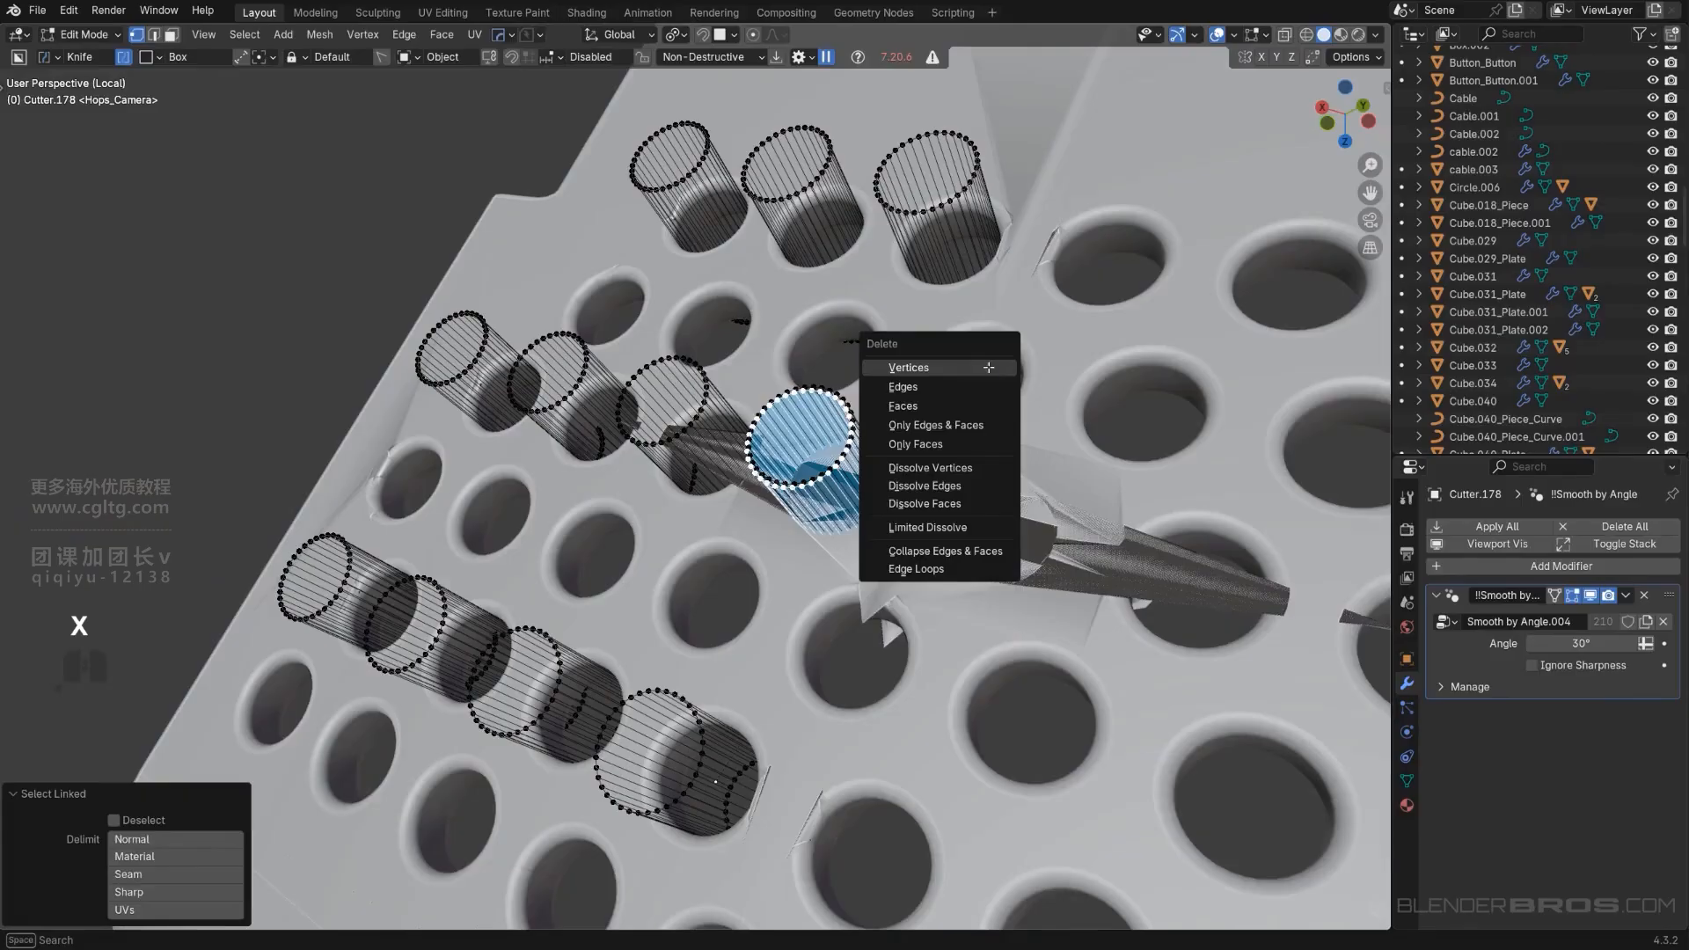
click(987, 366)
key(Tab)
Hide the cutter so only the perforated plate is displayed.
scroll(973, 260, down, 4)
middle_drag(972, 260, 977, 413)
key(shift+2)
scroll(973, 431, down, 4)
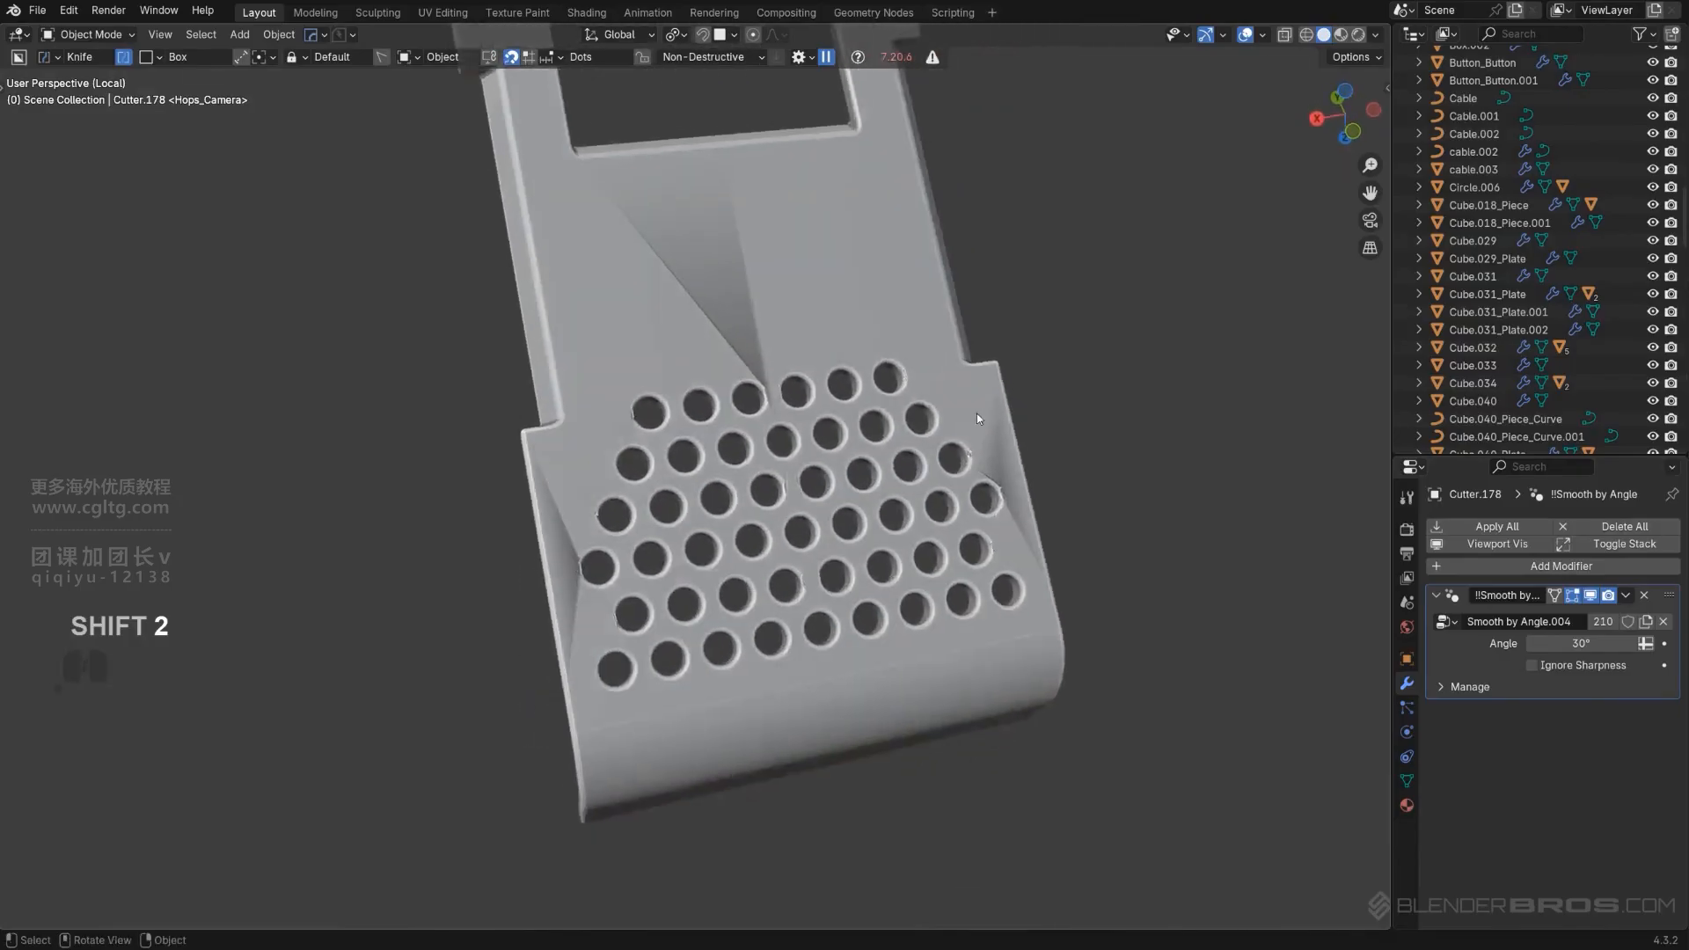
Select the plate and lower its Bevel modifier width to about 0.006 with the HOps Bevel tool.
scroll(977, 413, up, 3)
click(951, 299)
middle_drag(943, 308, 829, 484)
scroll(838, 462, up, 2)
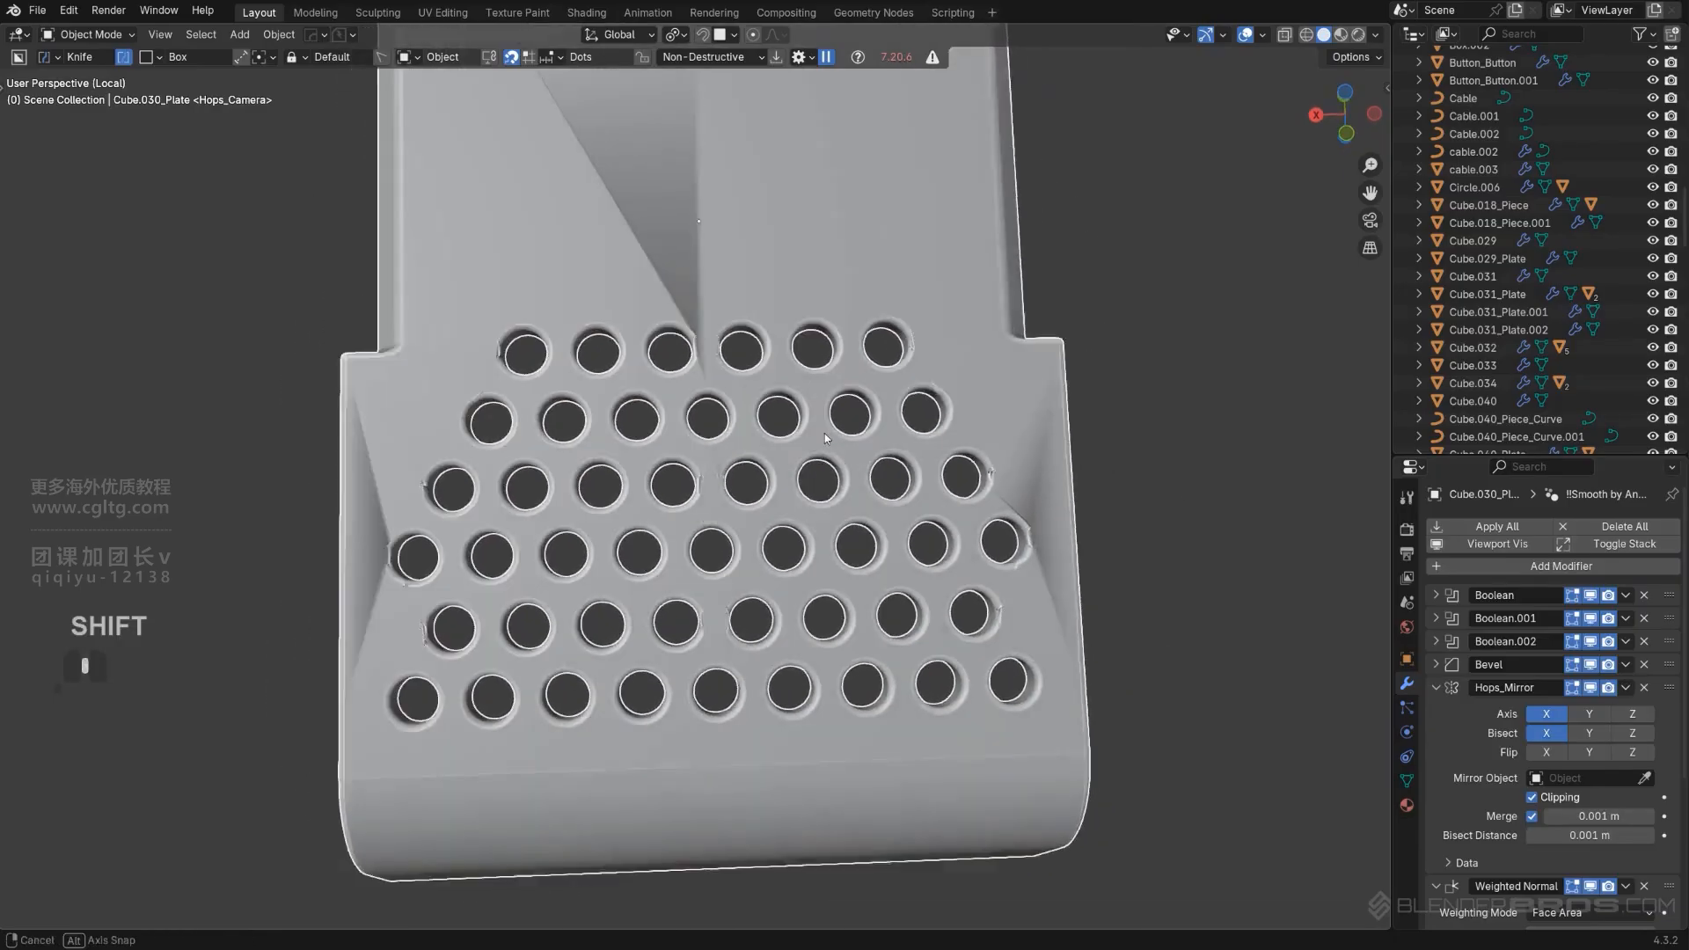
scroll(822, 415, up, 1)
key(q)
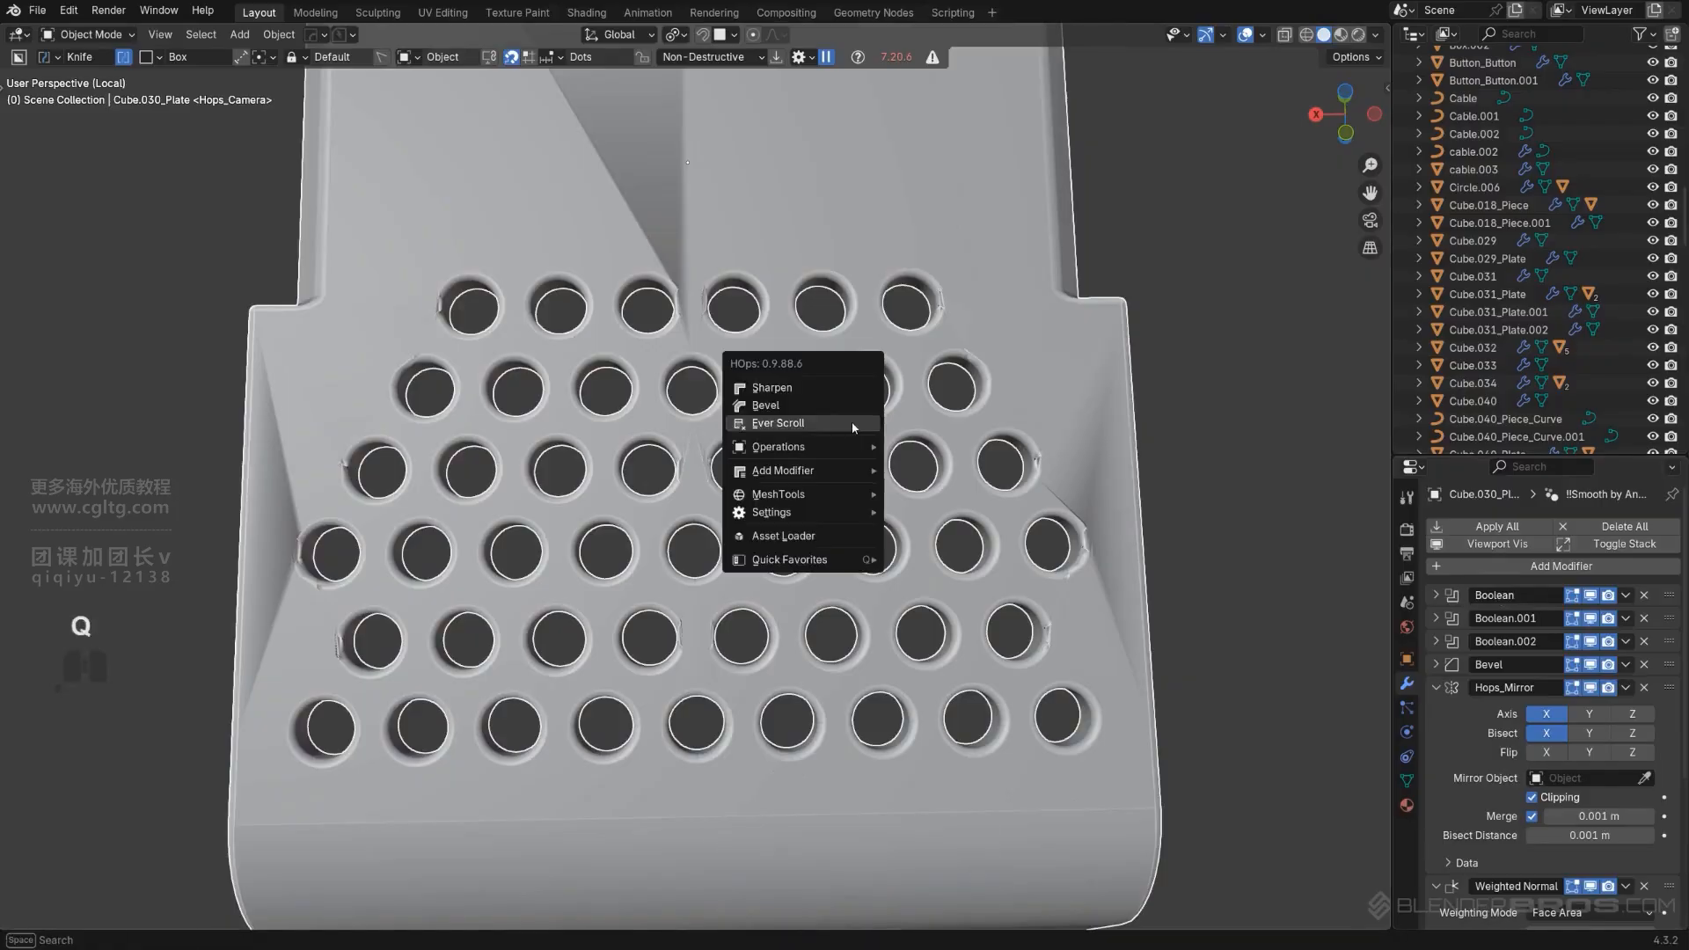
shift+click(843, 409)
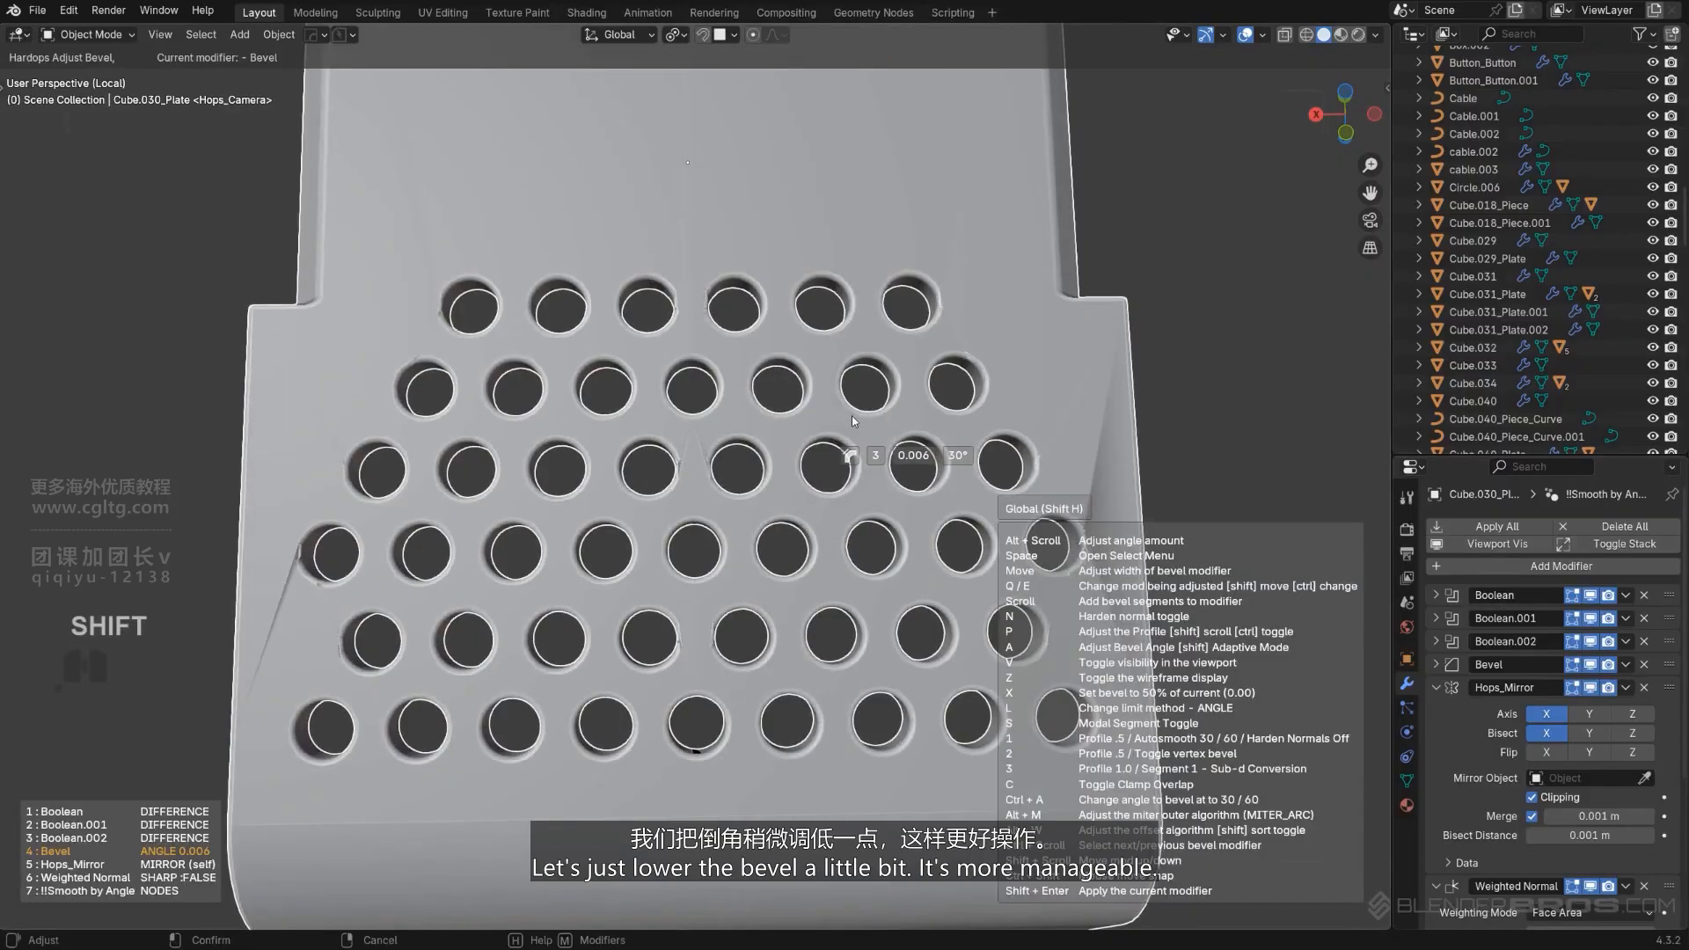
click(852, 415)
Try Smart Apply on the plate to inspect the mesh around the holes, then undo it.
key(q)
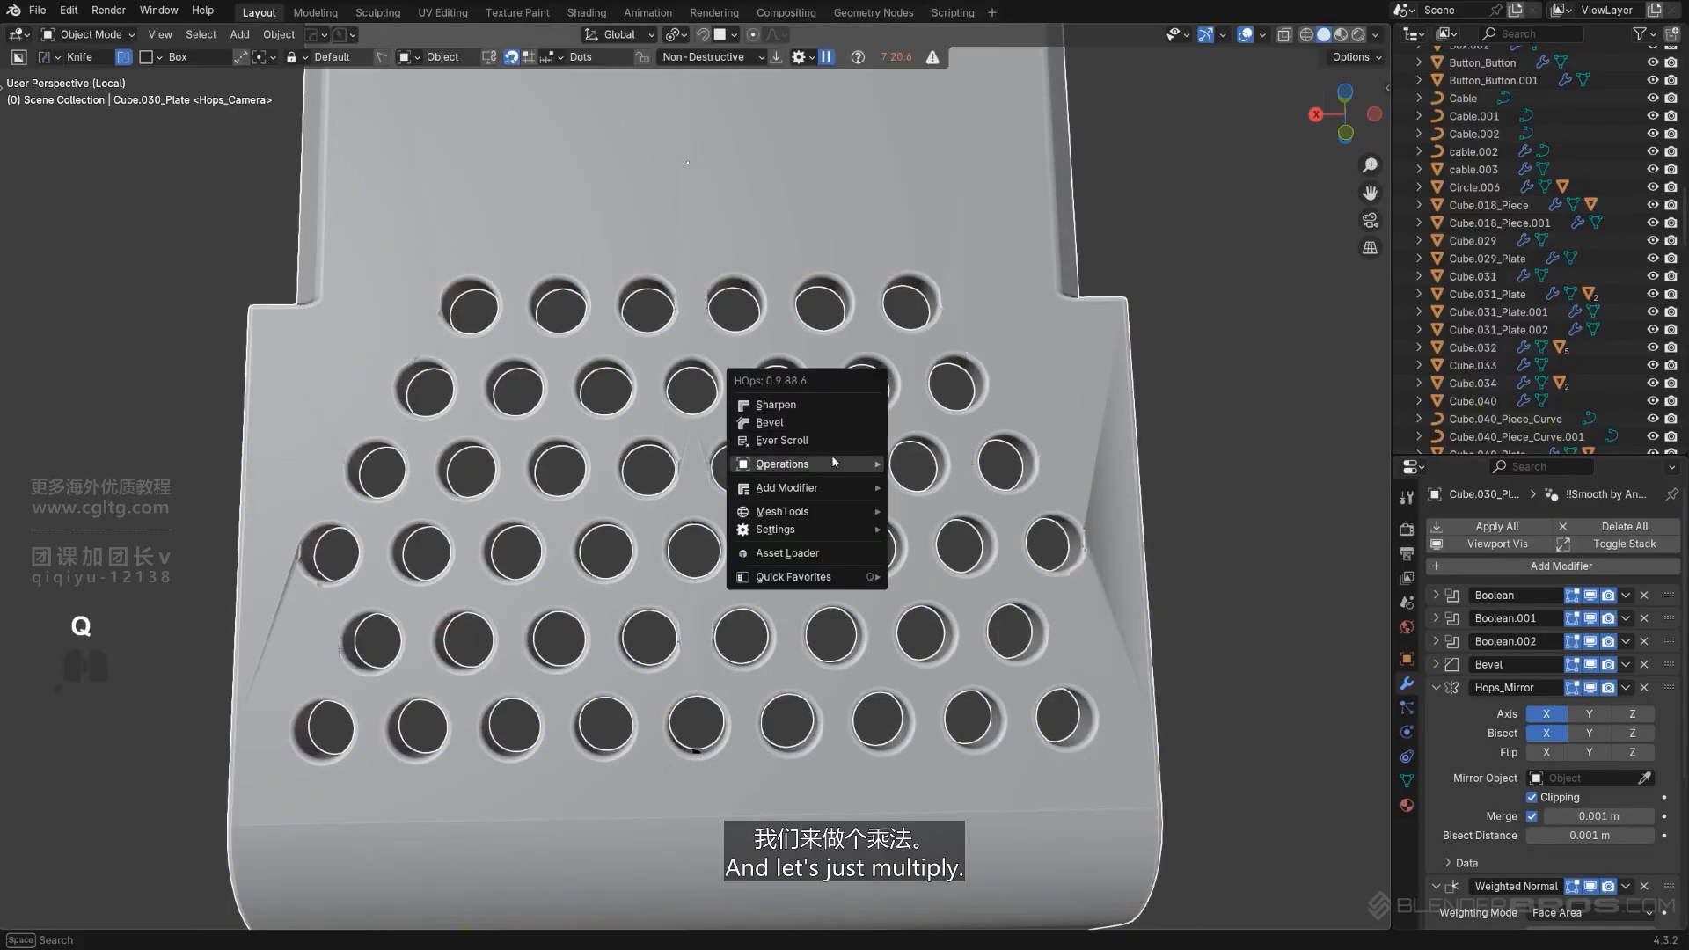
mouse_move(836, 462)
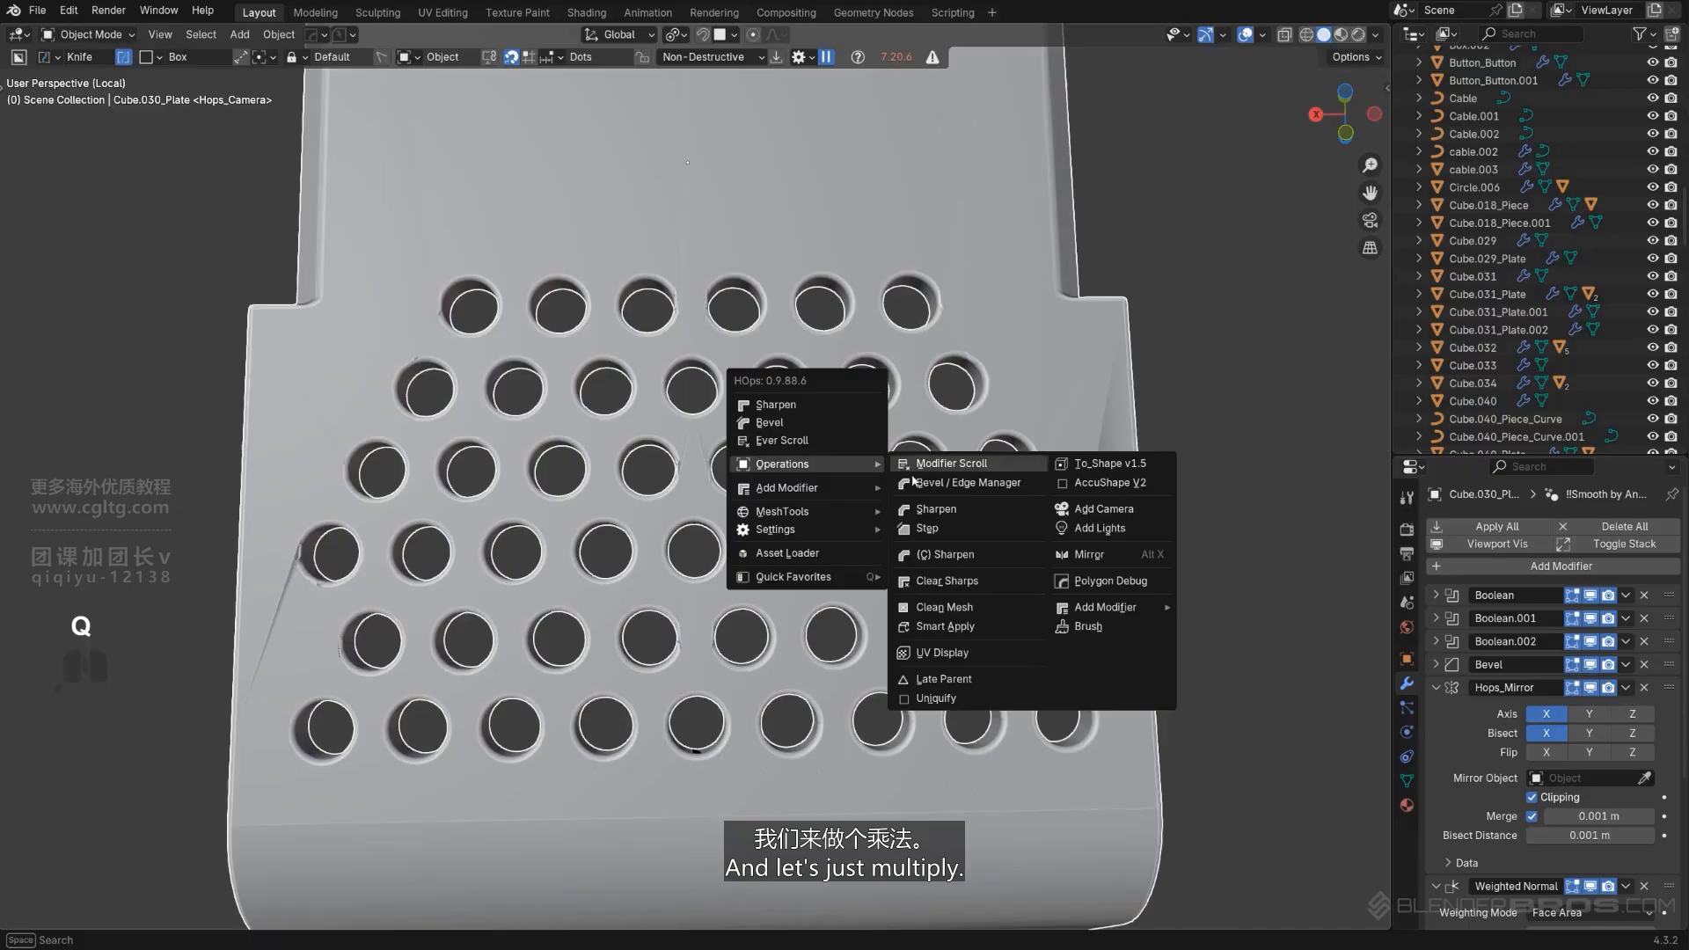
click(945, 627)
key(Tab)
scroll(777, 468, up, 6)
scroll(778, 468, down, 2)
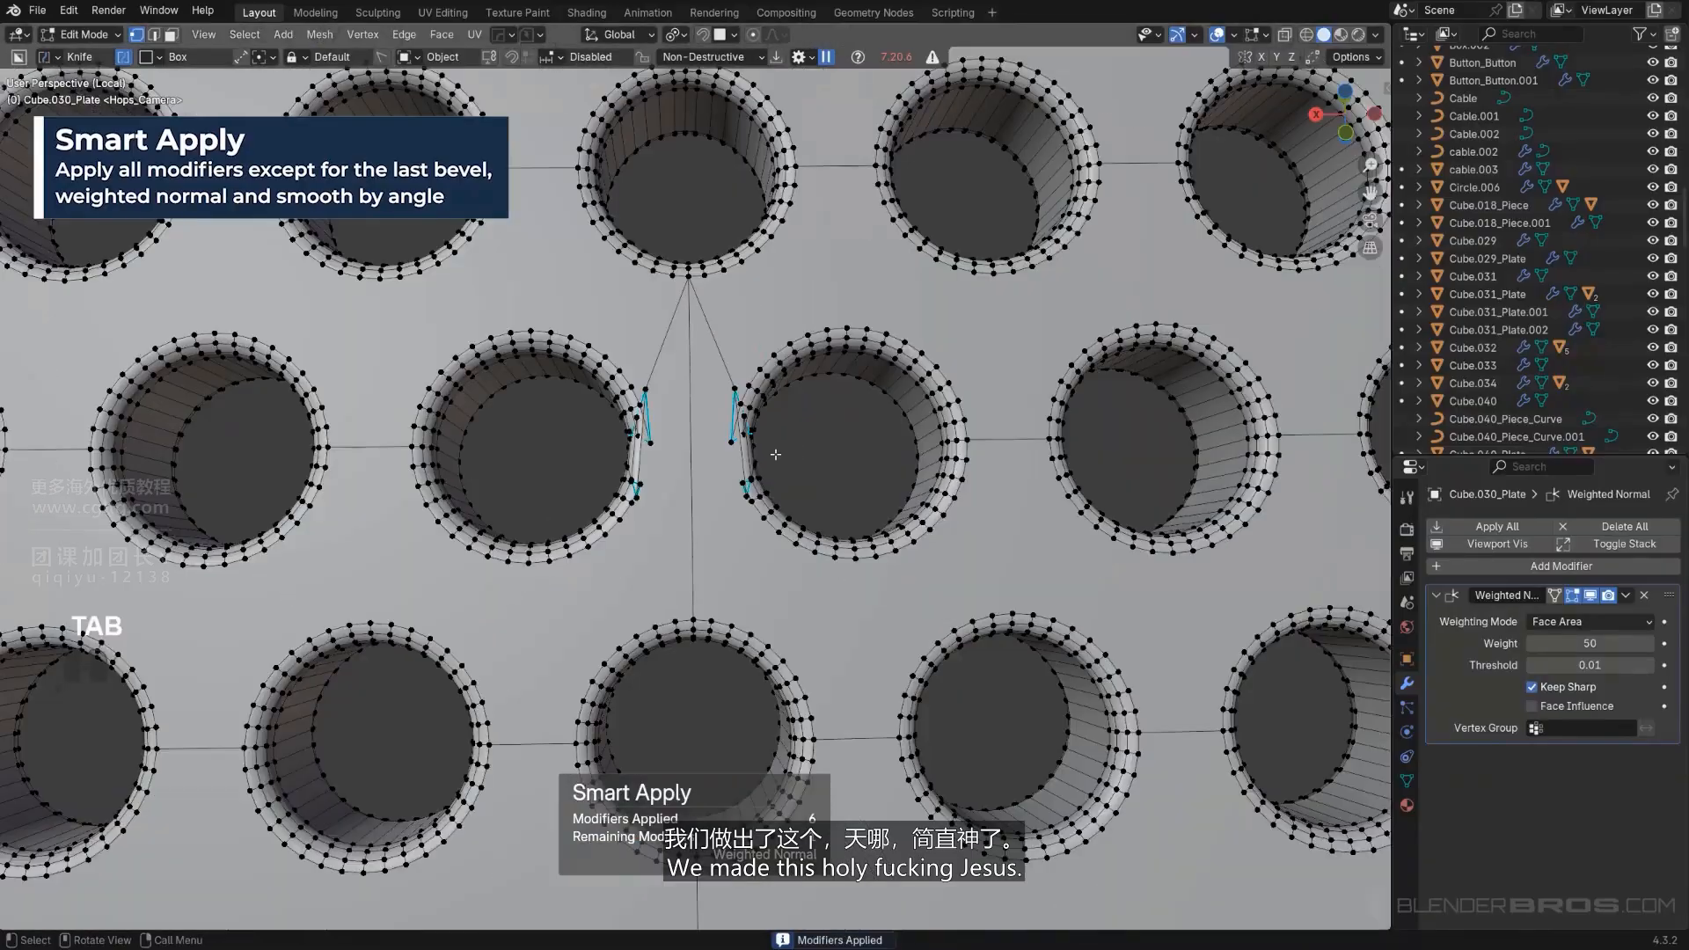
scroll(775, 454, up, 2)
scroll(775, 454, down, 7)
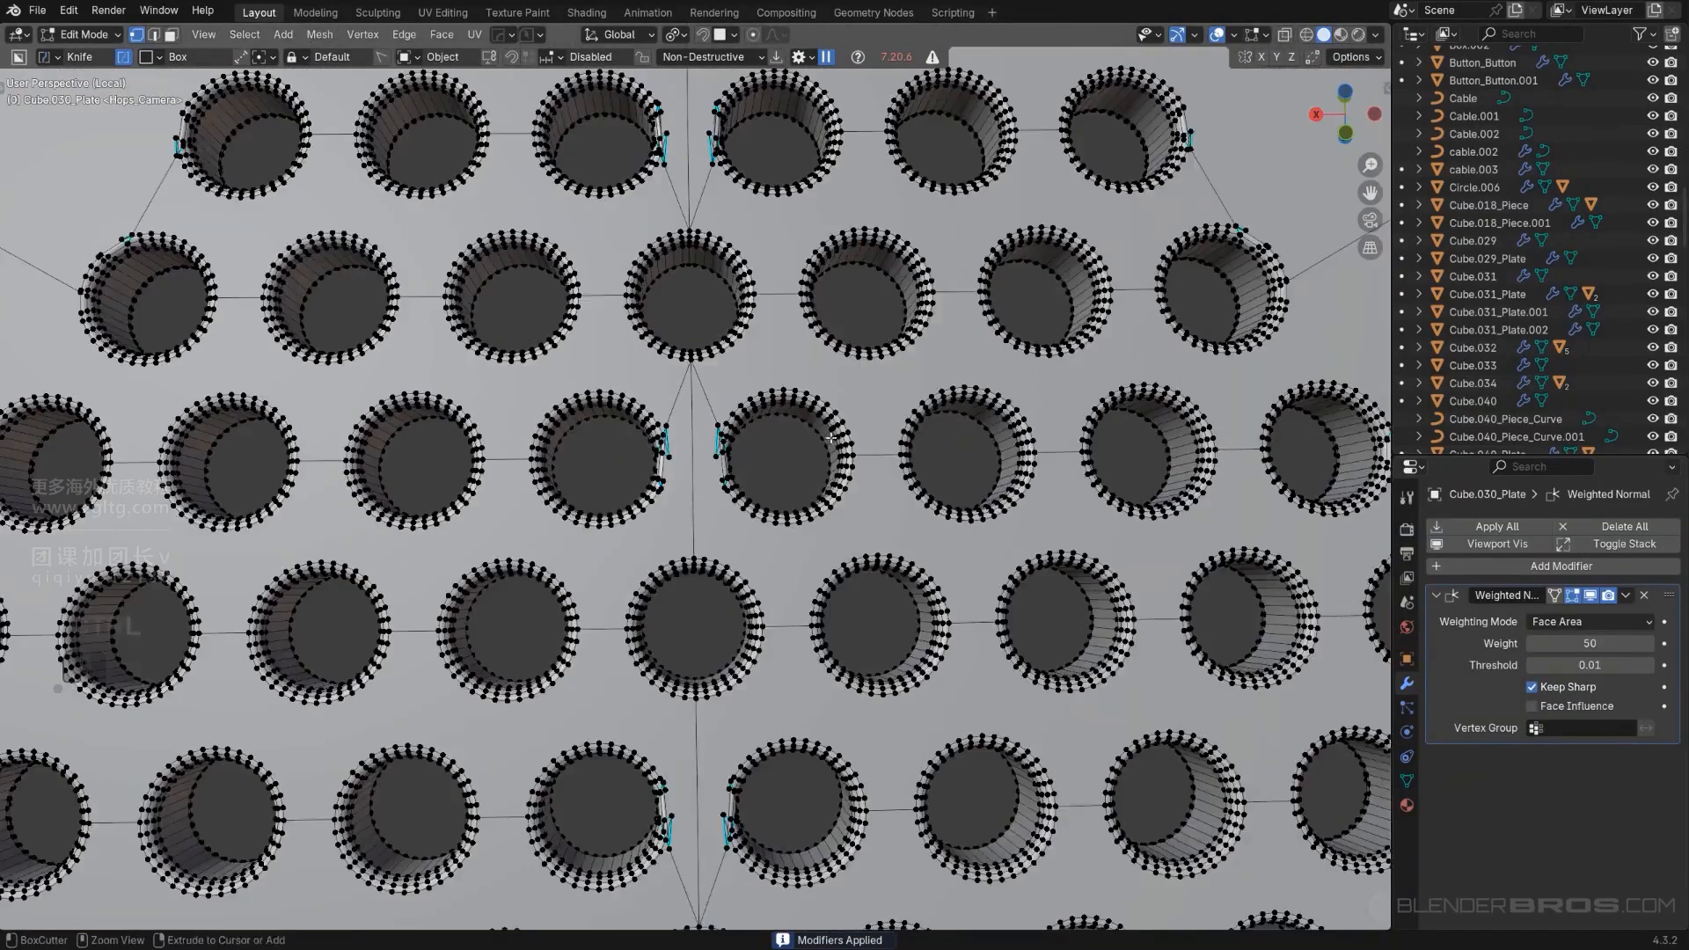
key(ctrl+z)
key(ctrl+z)
scroll(805, 470, down, 1)
Knife a straight cut across the plate's full width through the fourth row of holes from the curved end.
key(Tab)
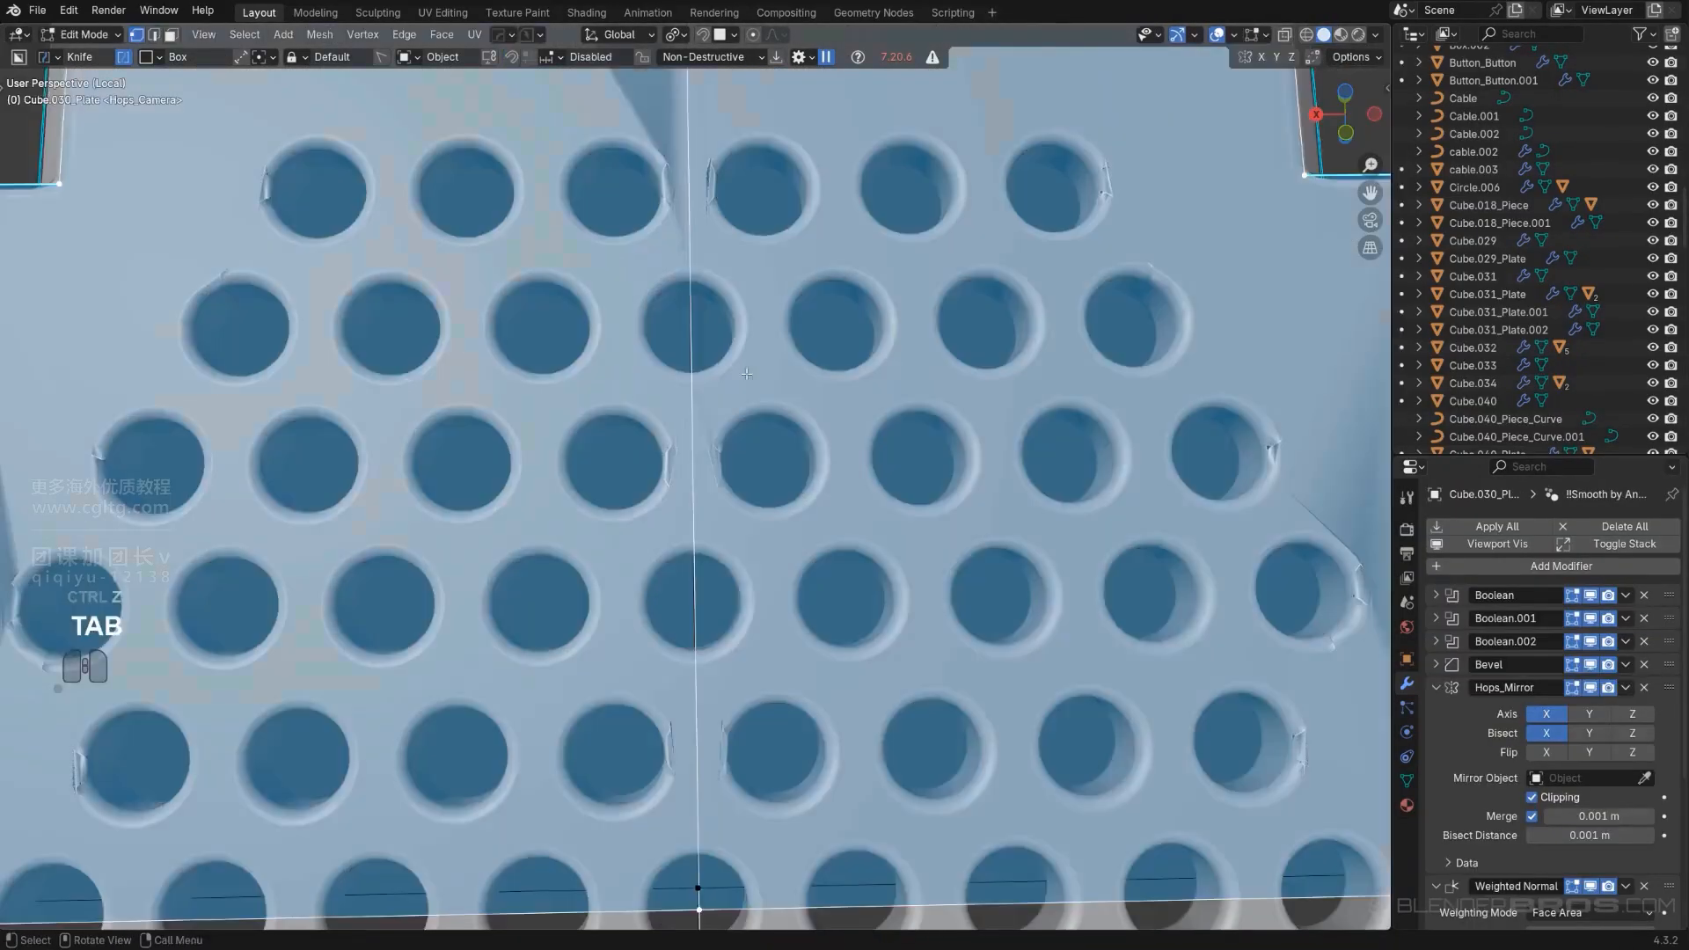
scroll(739, 457, down, 2)
key(Tab)
scroll(734, 452, down, 3)
scroll(734, 452, up, 3)
key(Tab)
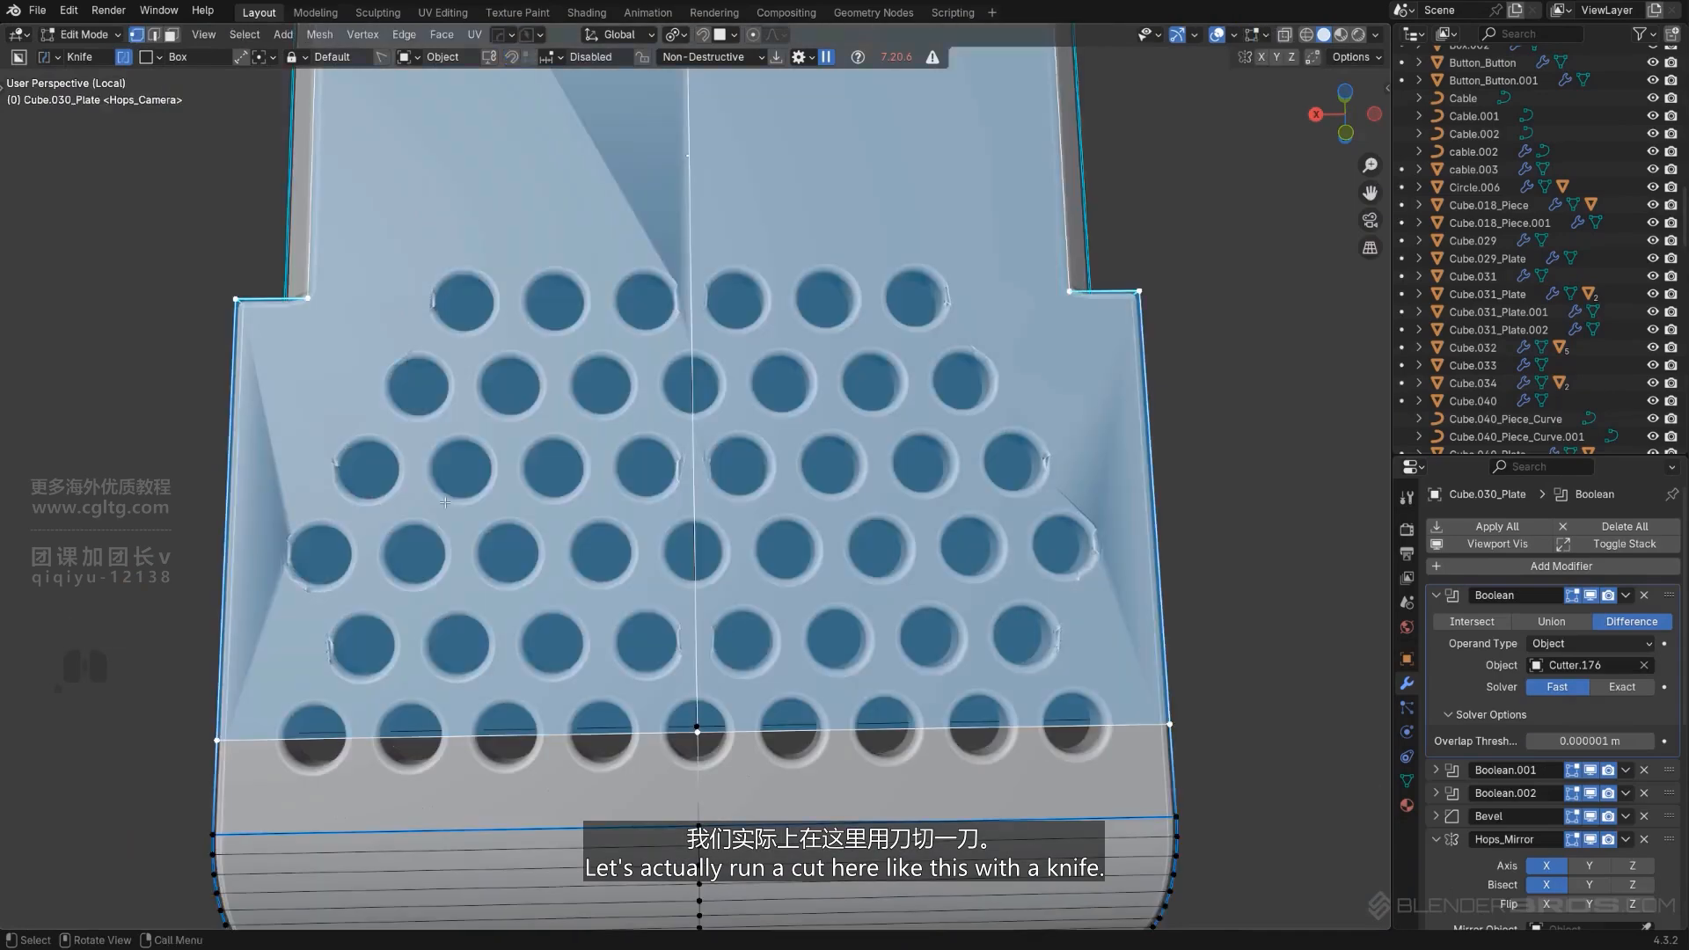
key(k)
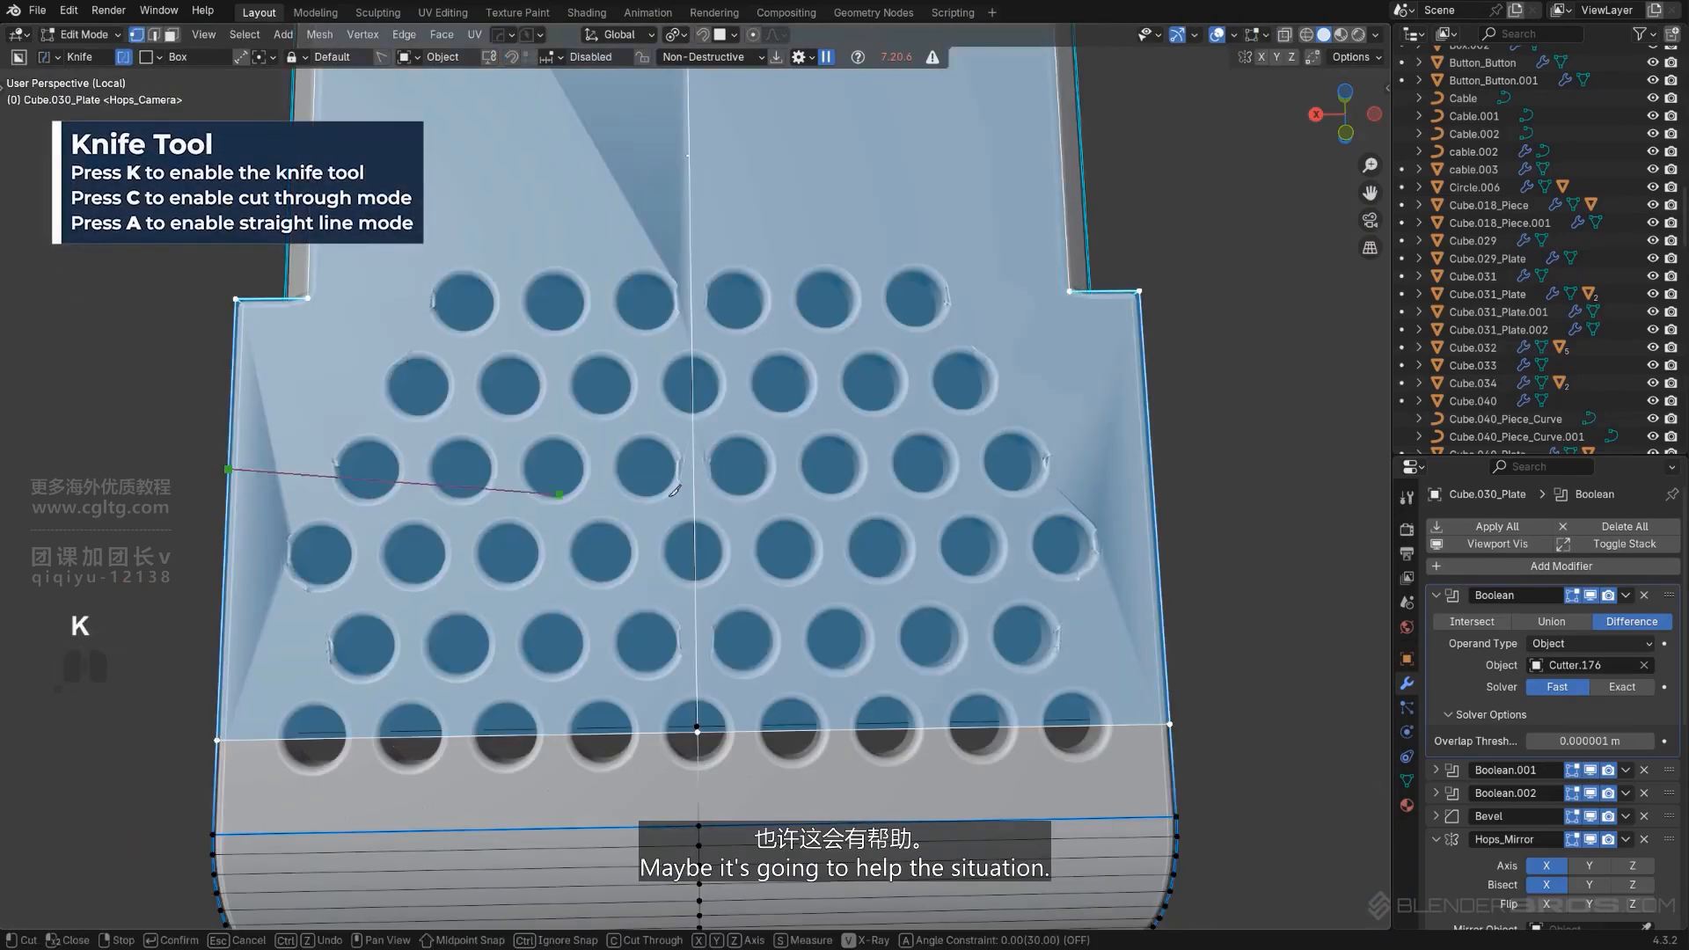
key(Return)
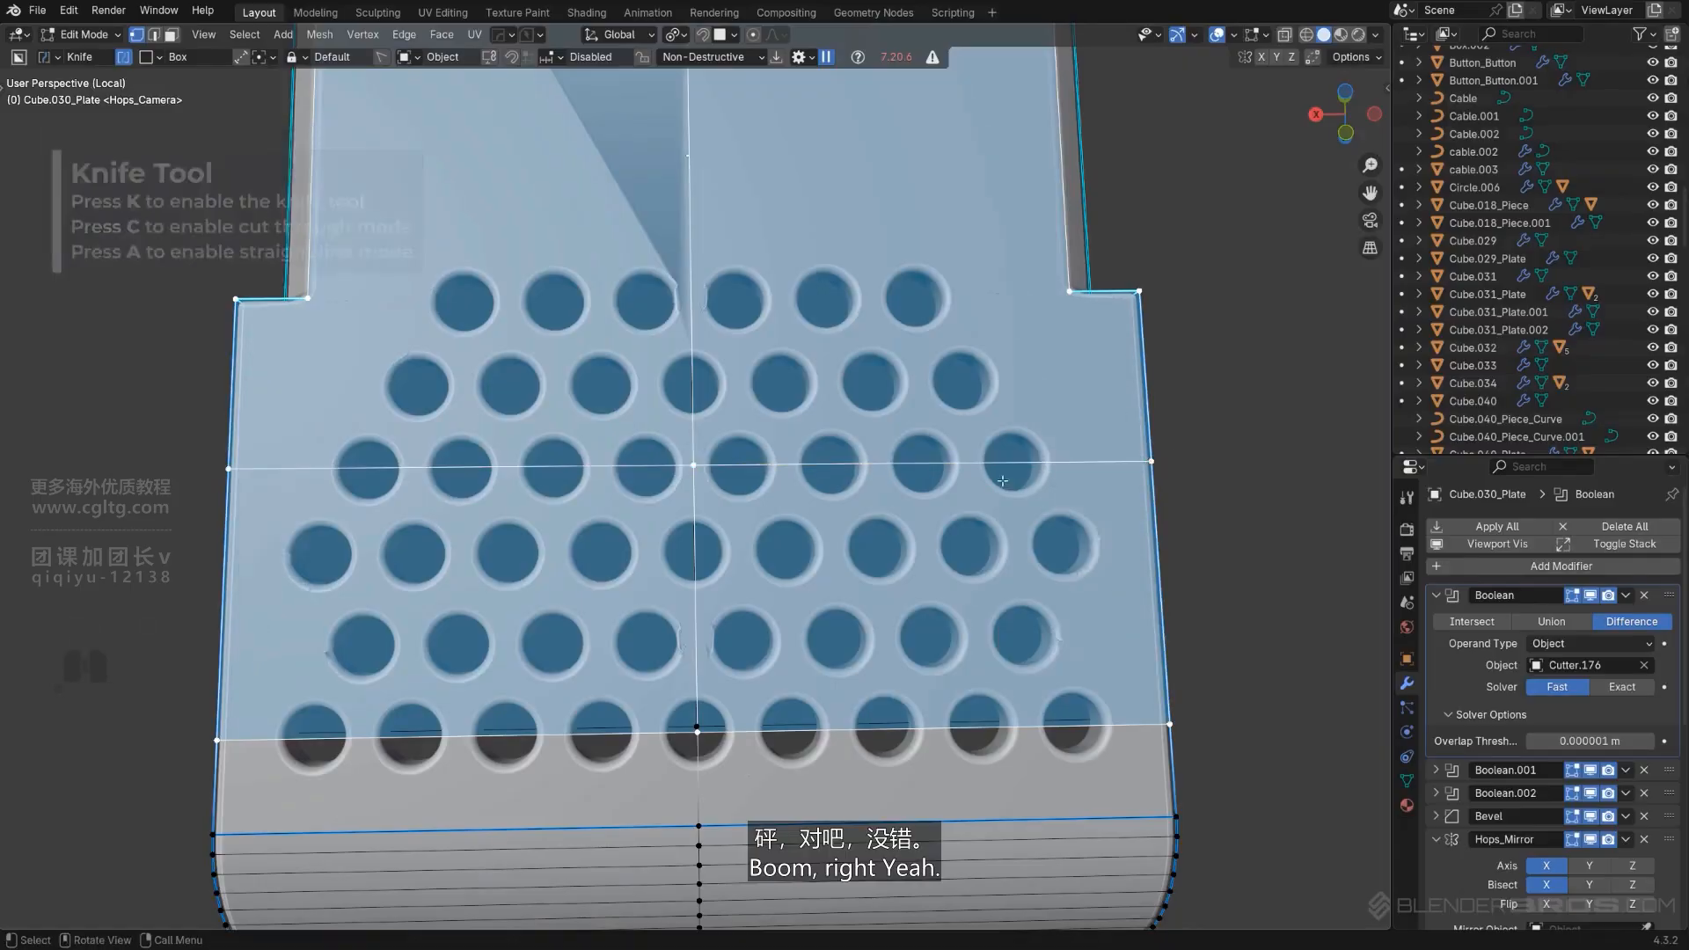
Knife a straight cut across the plate's full width through the third row of holes from the curved end.
scroll(689, 580, up, 3)
scroll(689, 580, down, 3)
scroll(689, 580, up, 2)
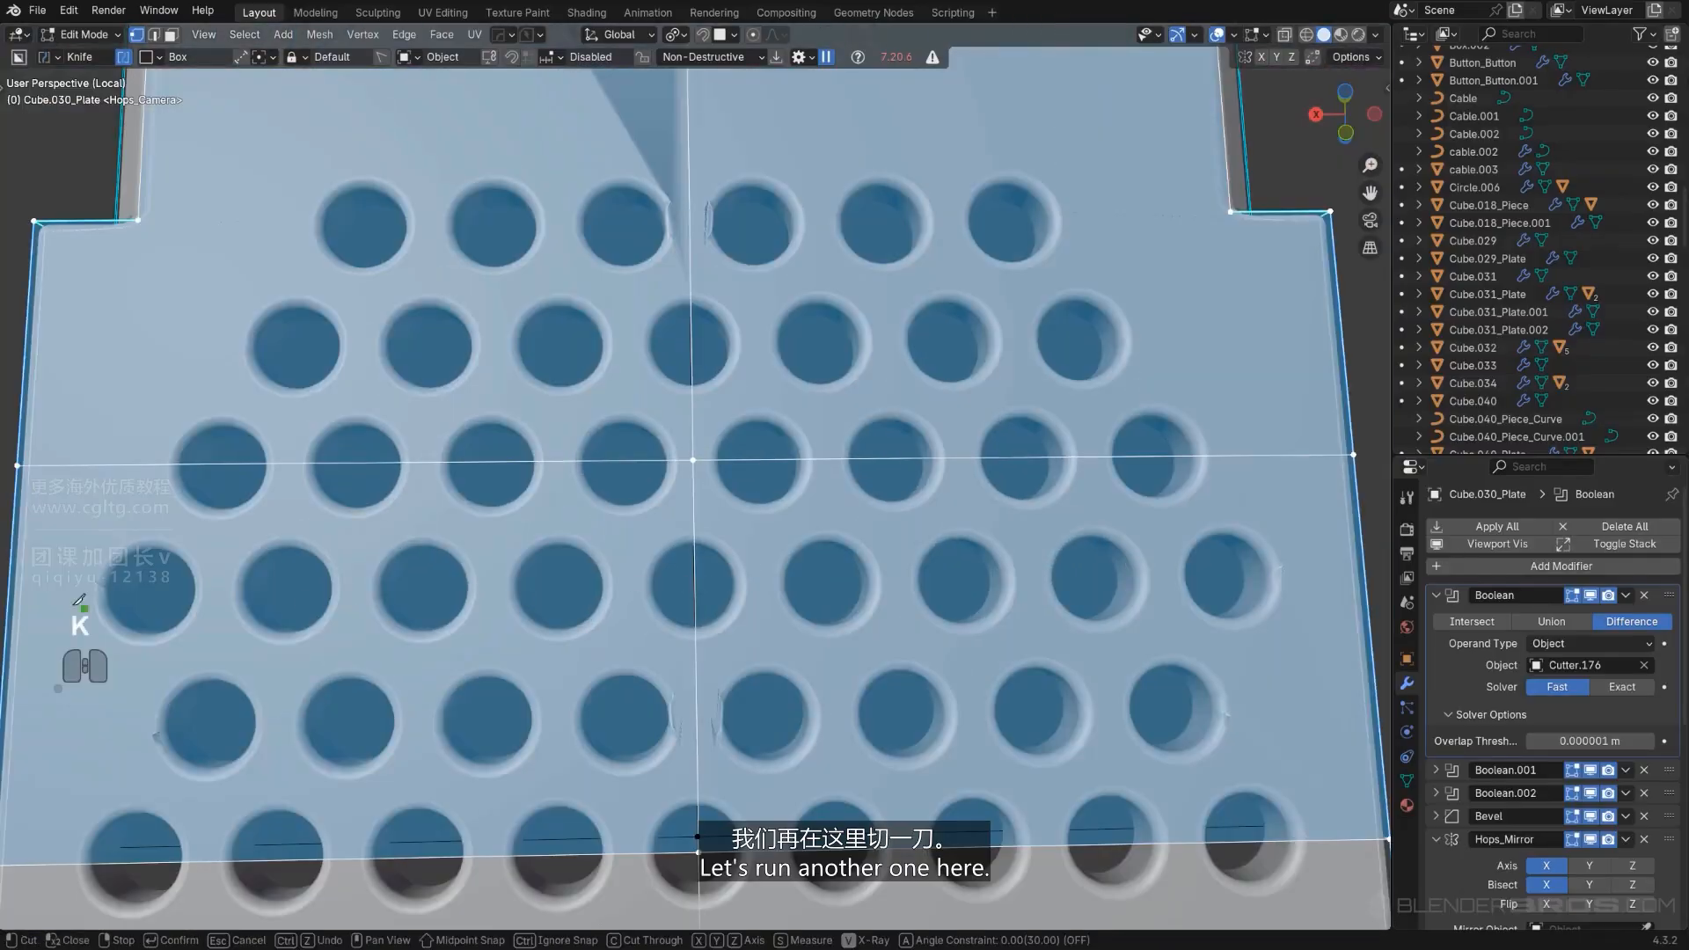
scroll(200, 602, down, 2)
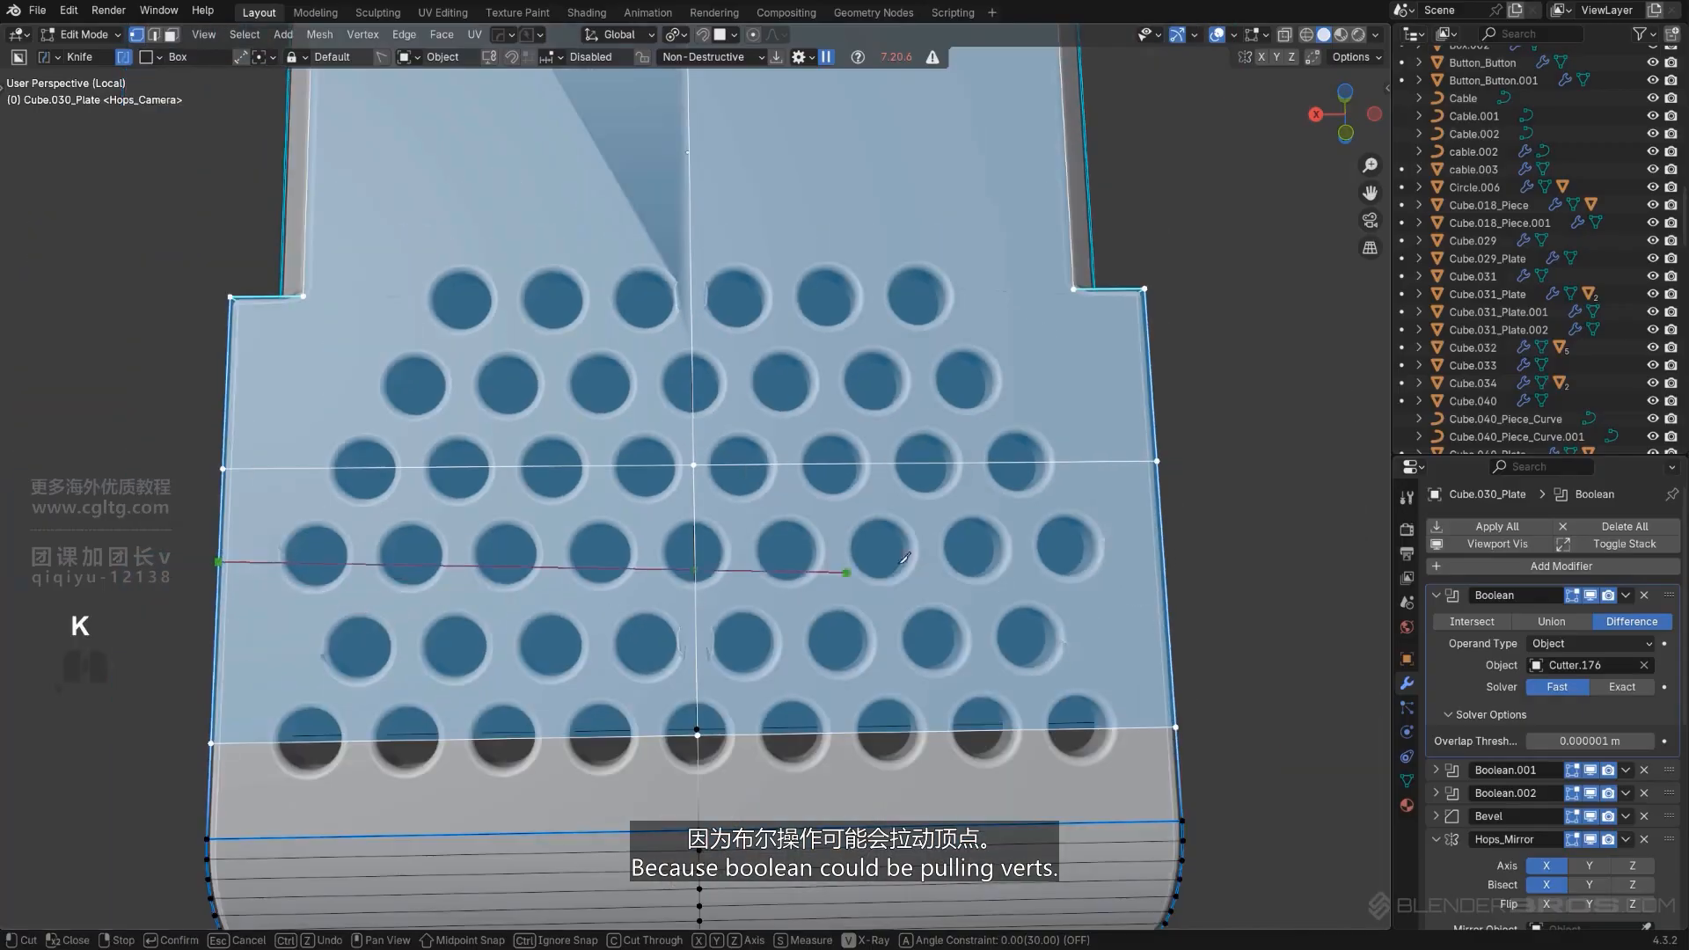
scroll(993, 577, up, 2)
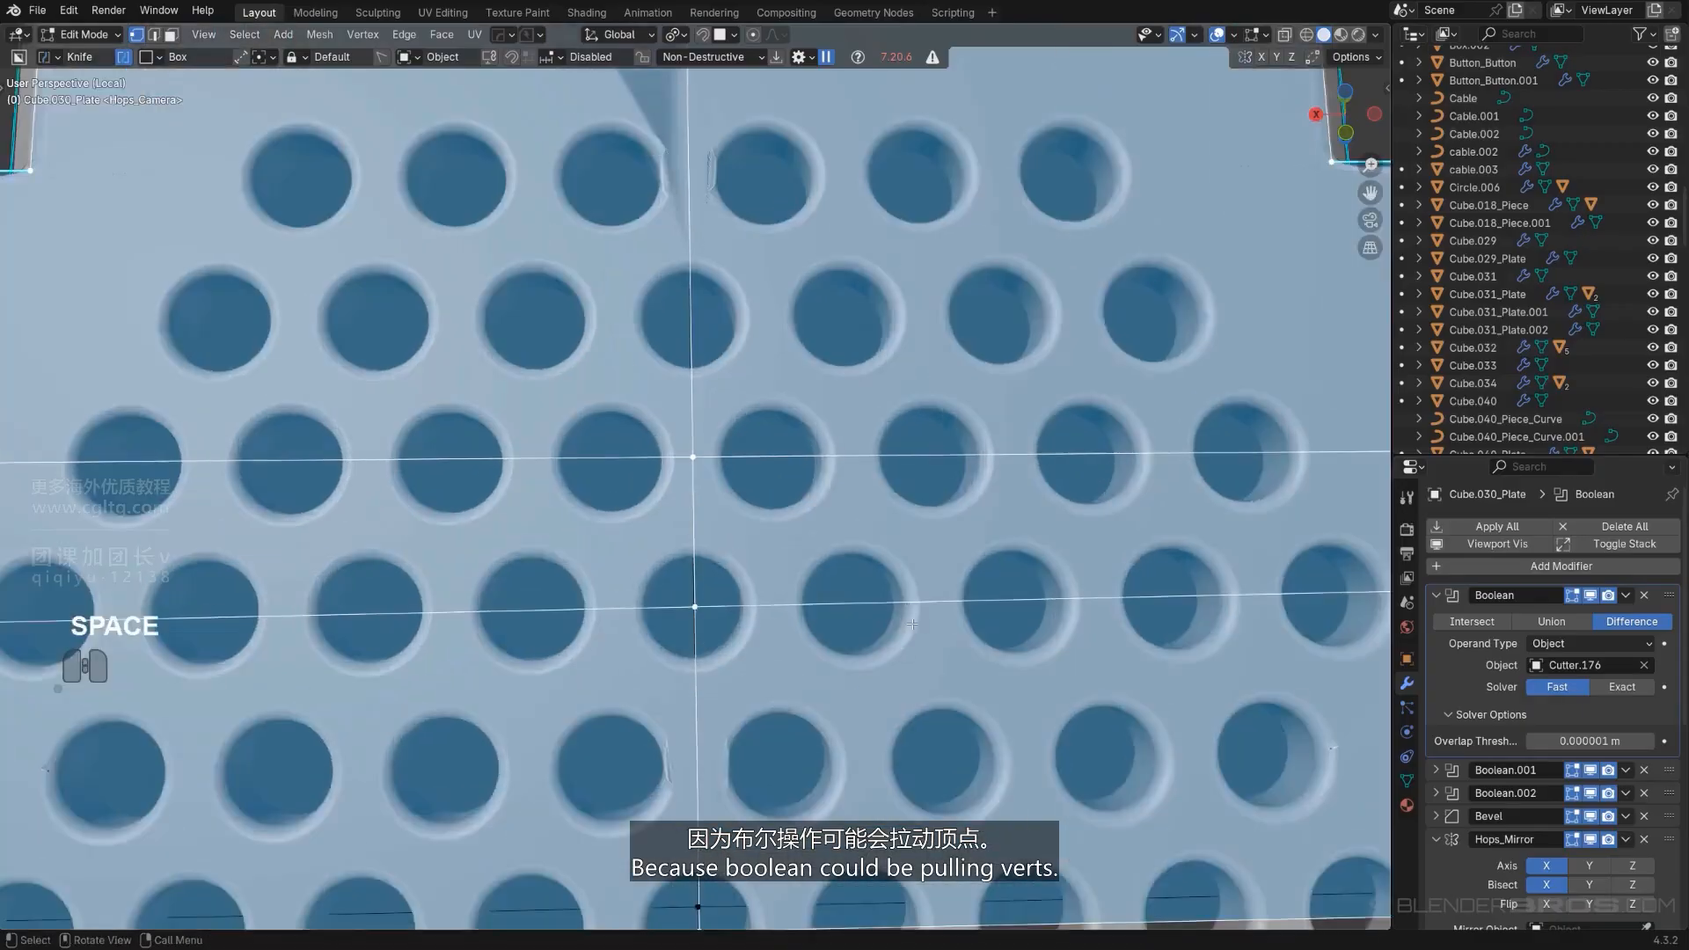
Knife straight cuts through the second and fifth rows from the curved end, plus one corner to corner through the sixth row.
scroll(994, 577, down, 2)
key(k)
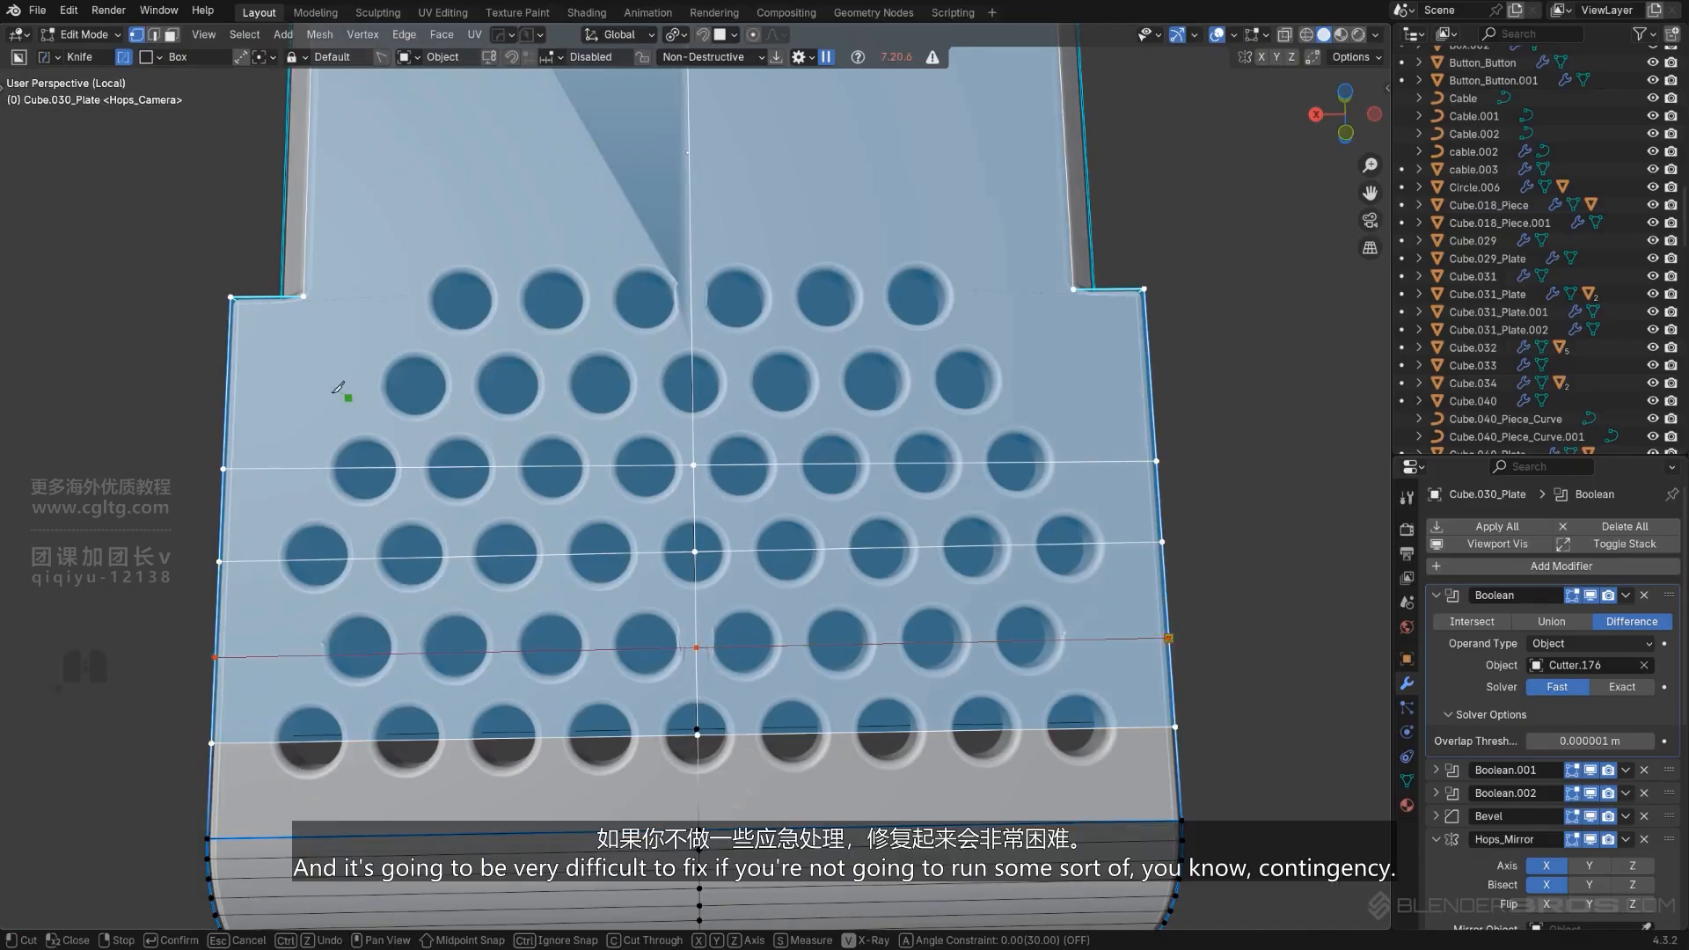
click(1150, 380)
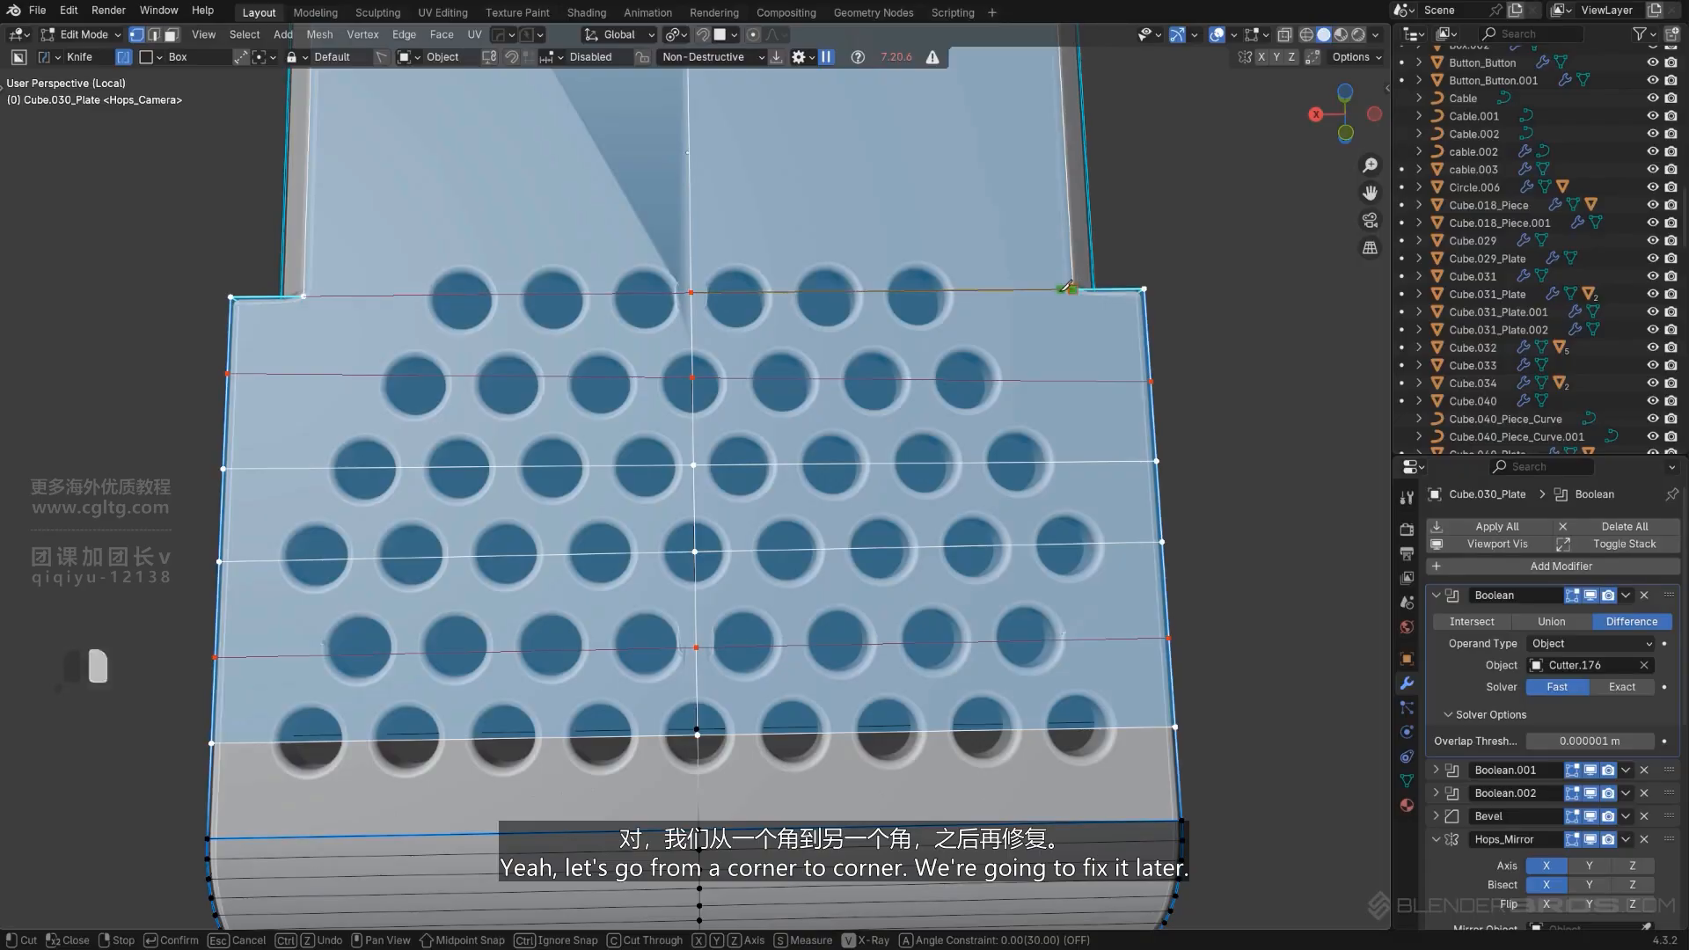
key(space)
scroll(921, 341, down, 2)
key(Tab)
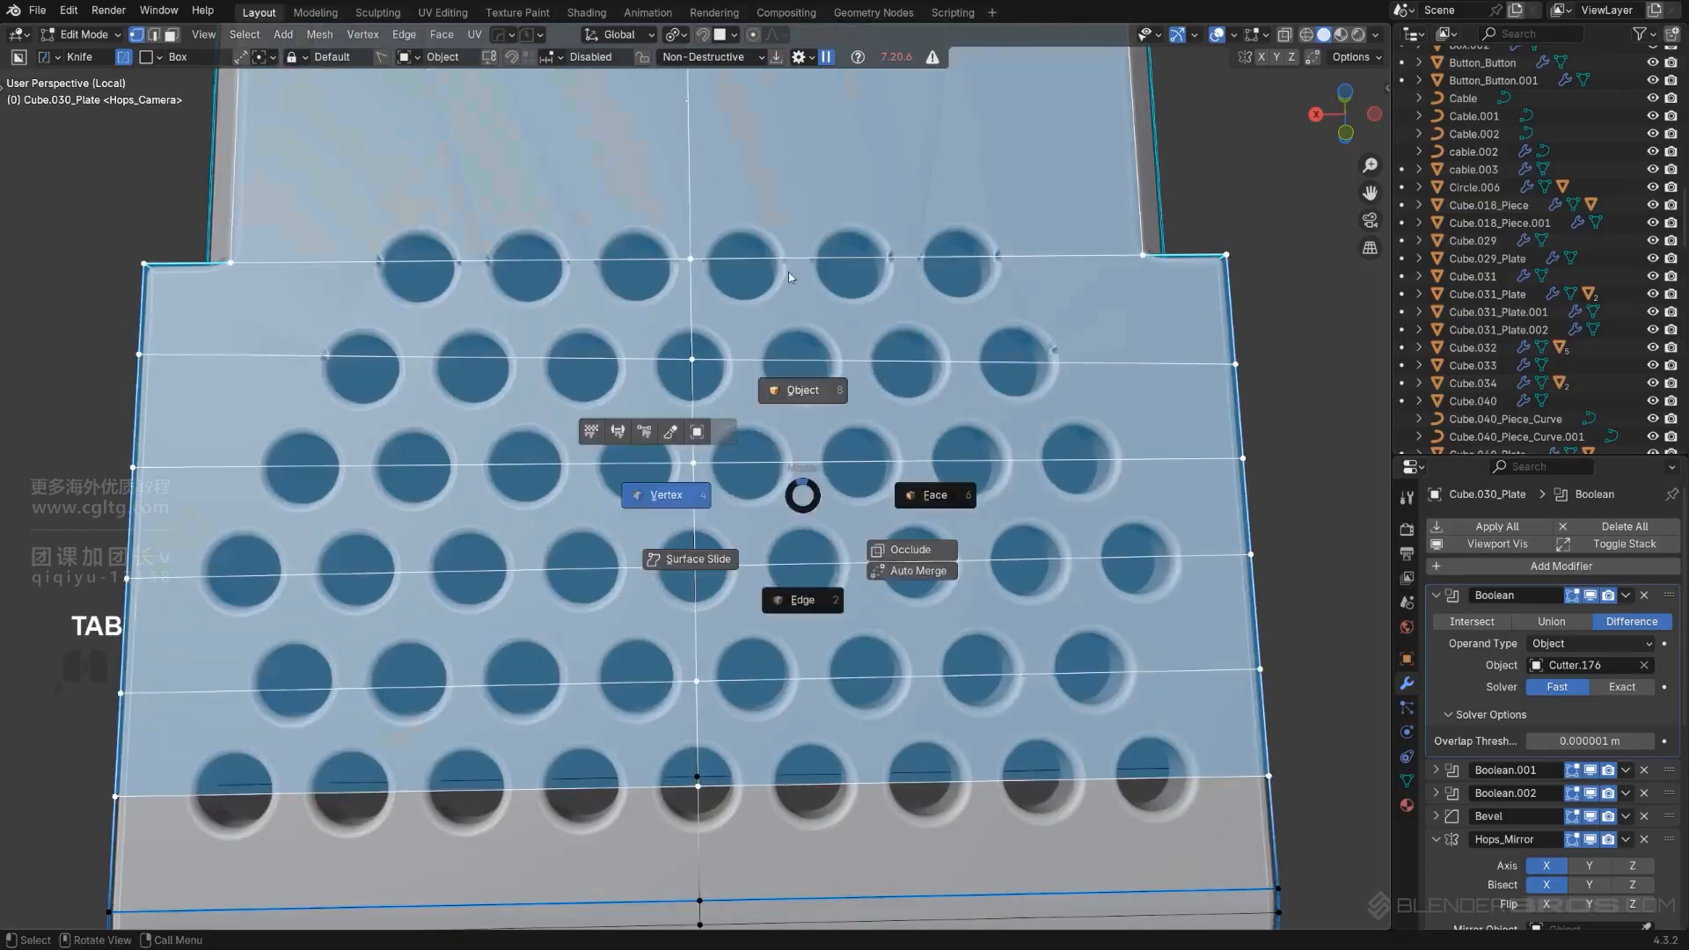
key(ctrl+z)
key(Tab)
Remove the plate's Bevel modifier and run HOps Smart Apply on the remaining modifiers.
scroll(800, 567, down, 3)
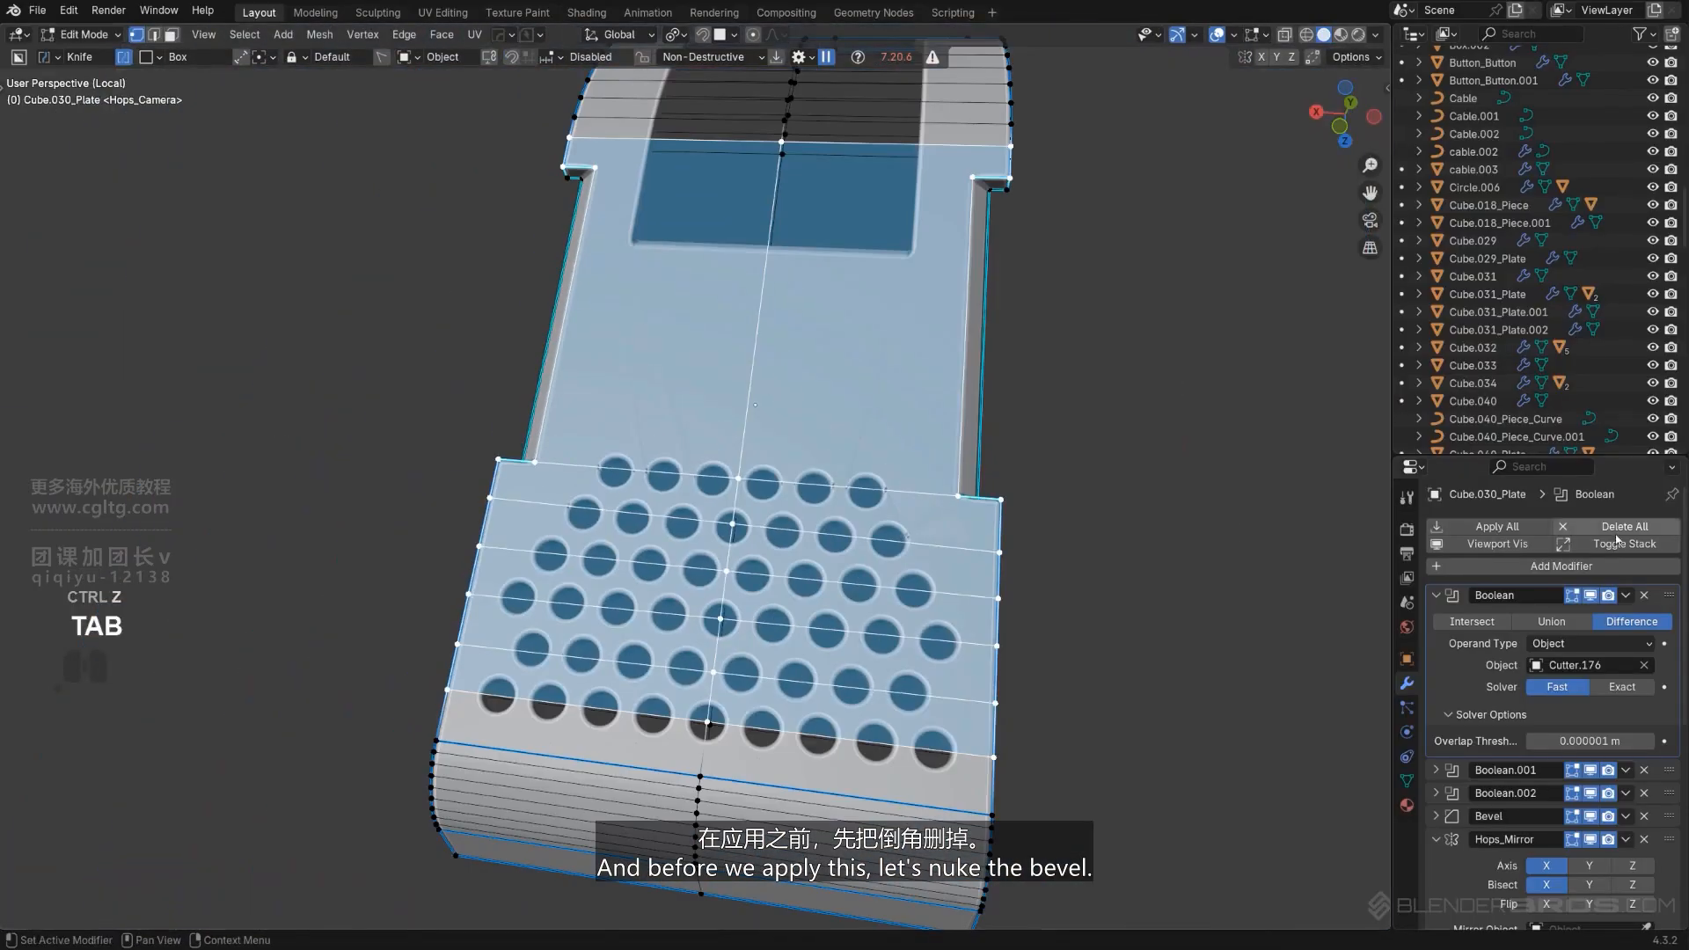
click(1643, 817)
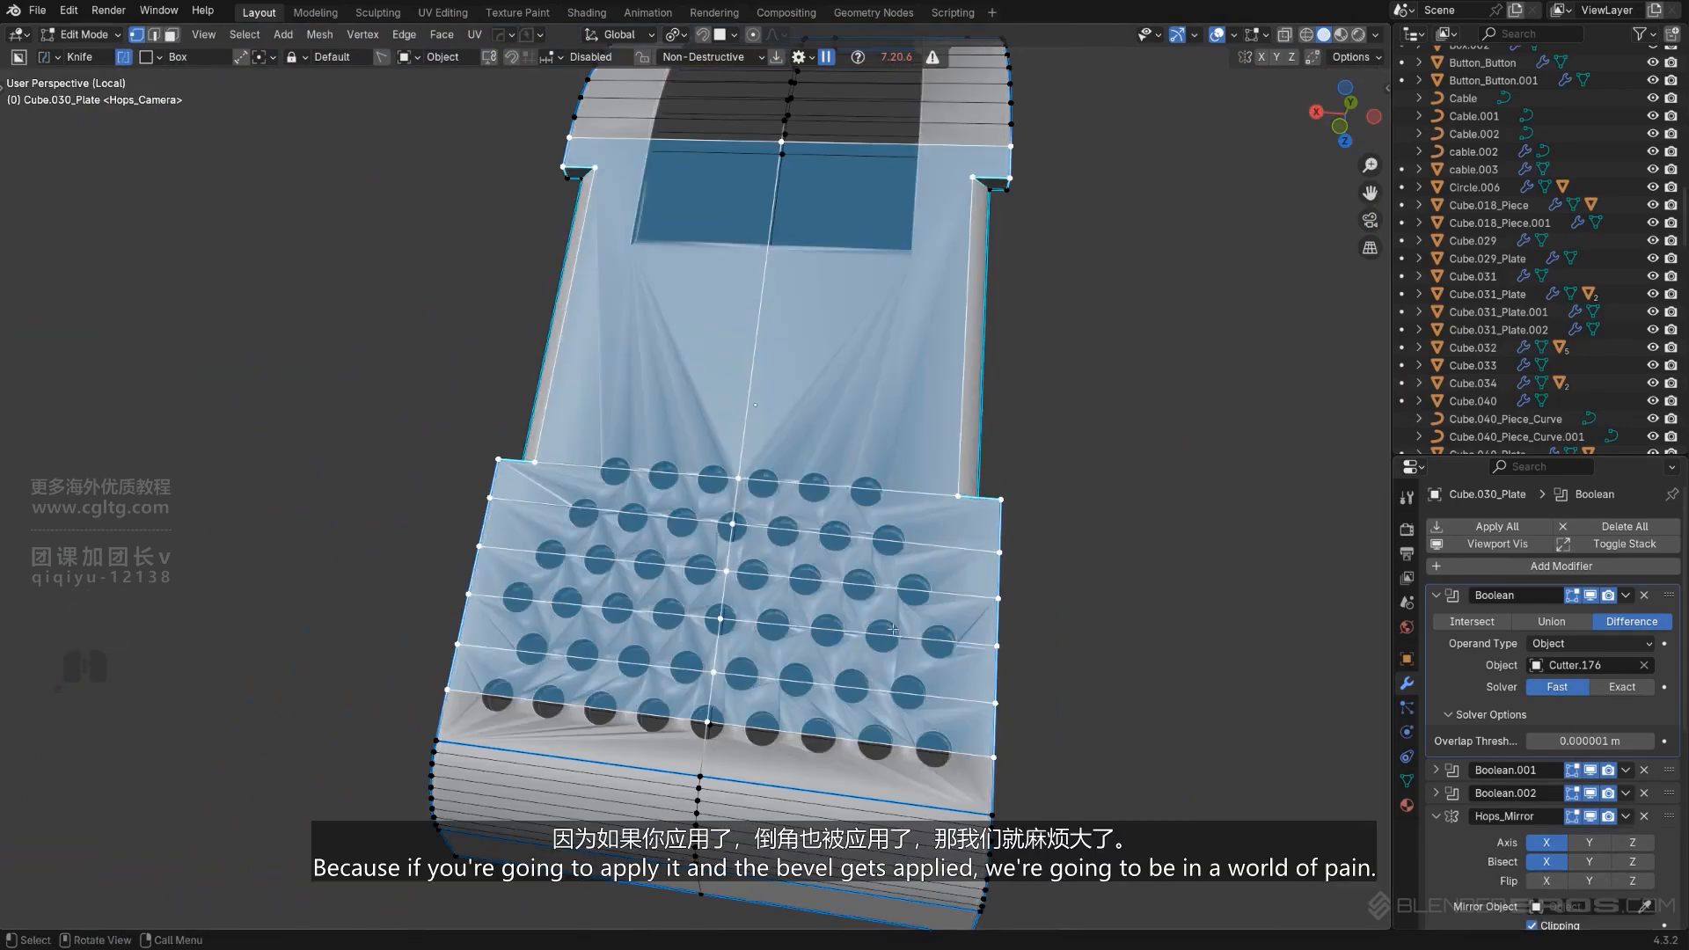
key(Tab)
key(q)
mouse_move(858, 379)
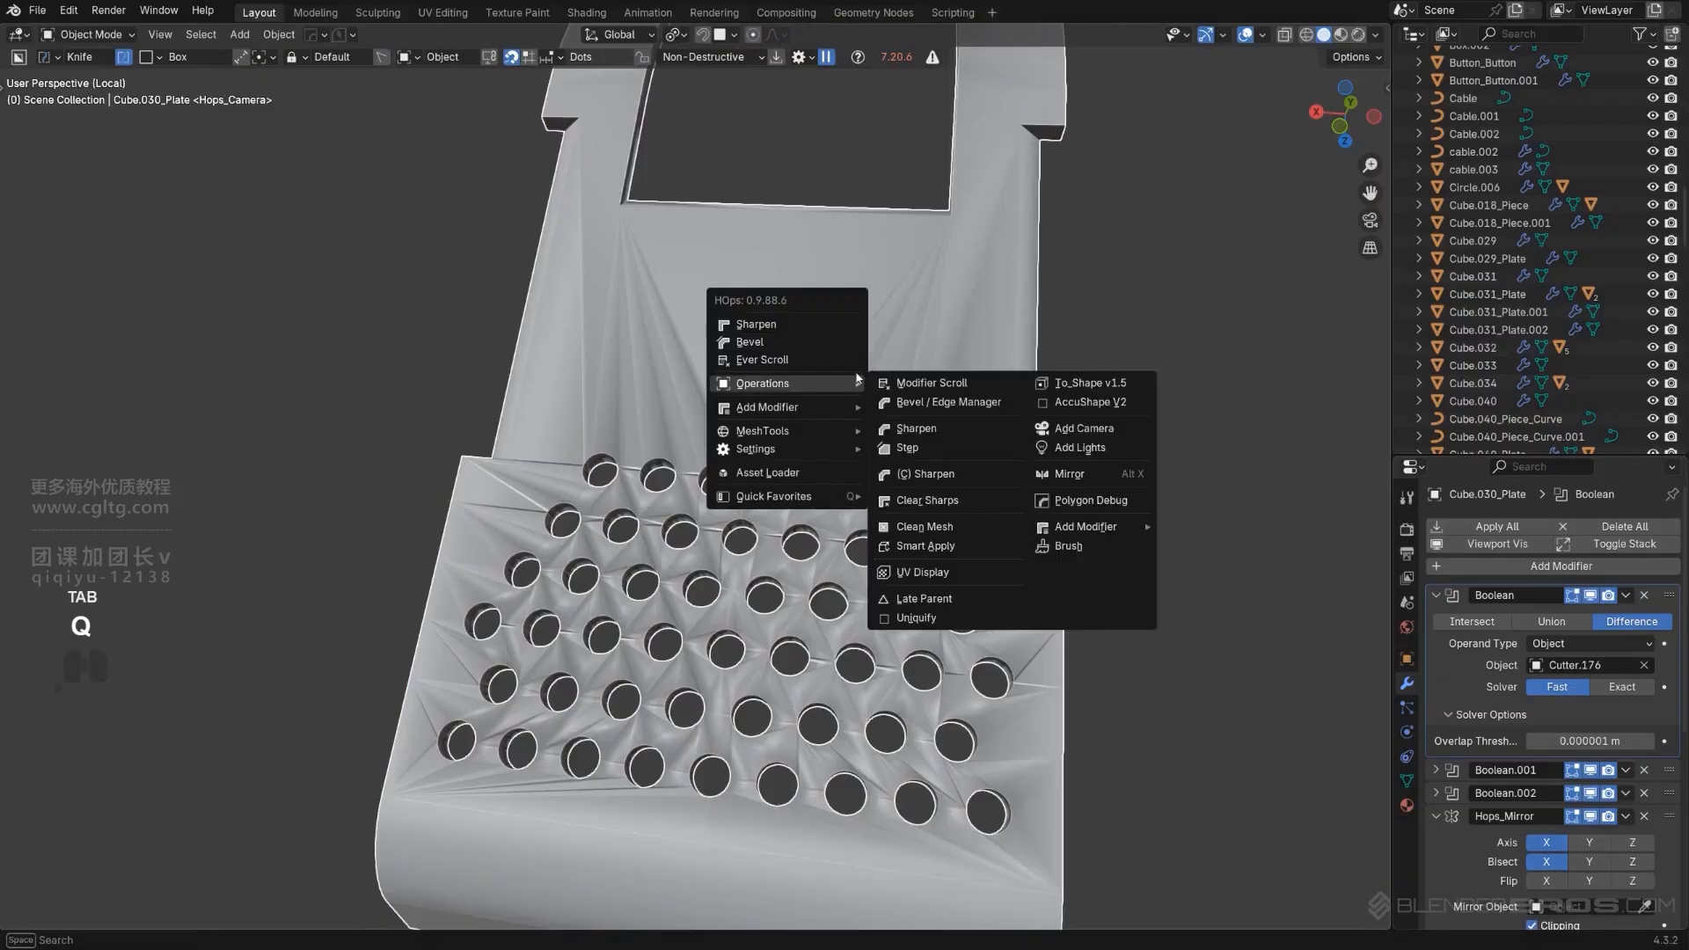
click(933, 546)
key(Tab)
scroll(786, 472, up, 5)
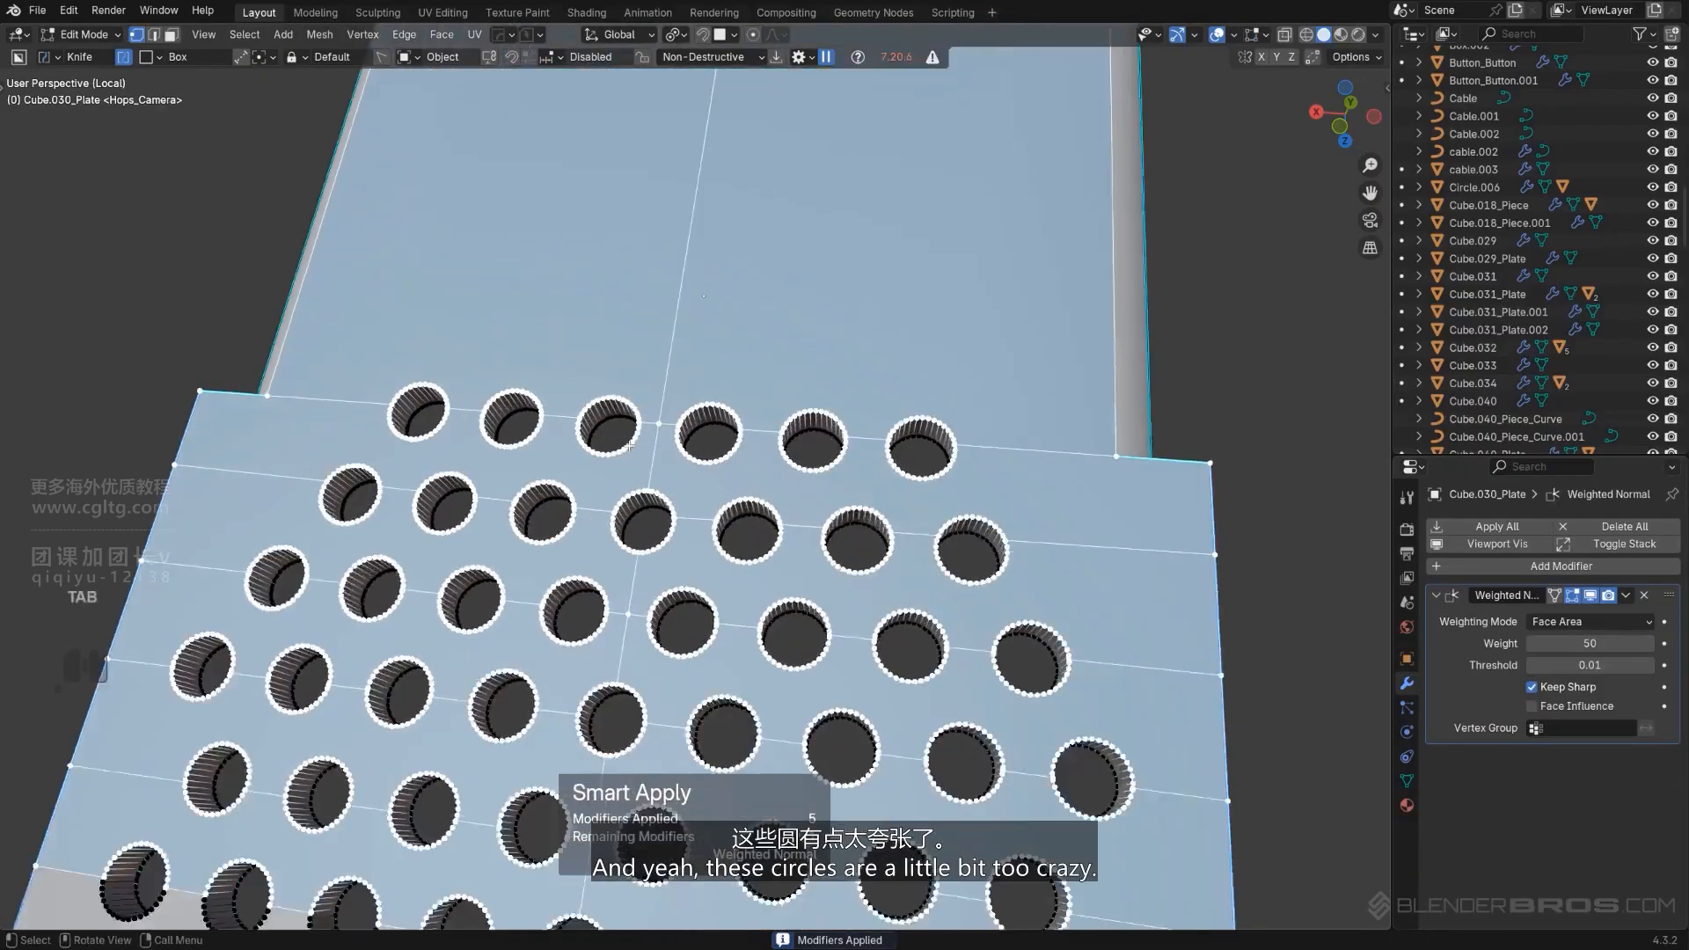
Add a HOps Bevel to the plate with 3 segments, a width of 0.005 and a 30° angle.
key(Tab)
key(q)
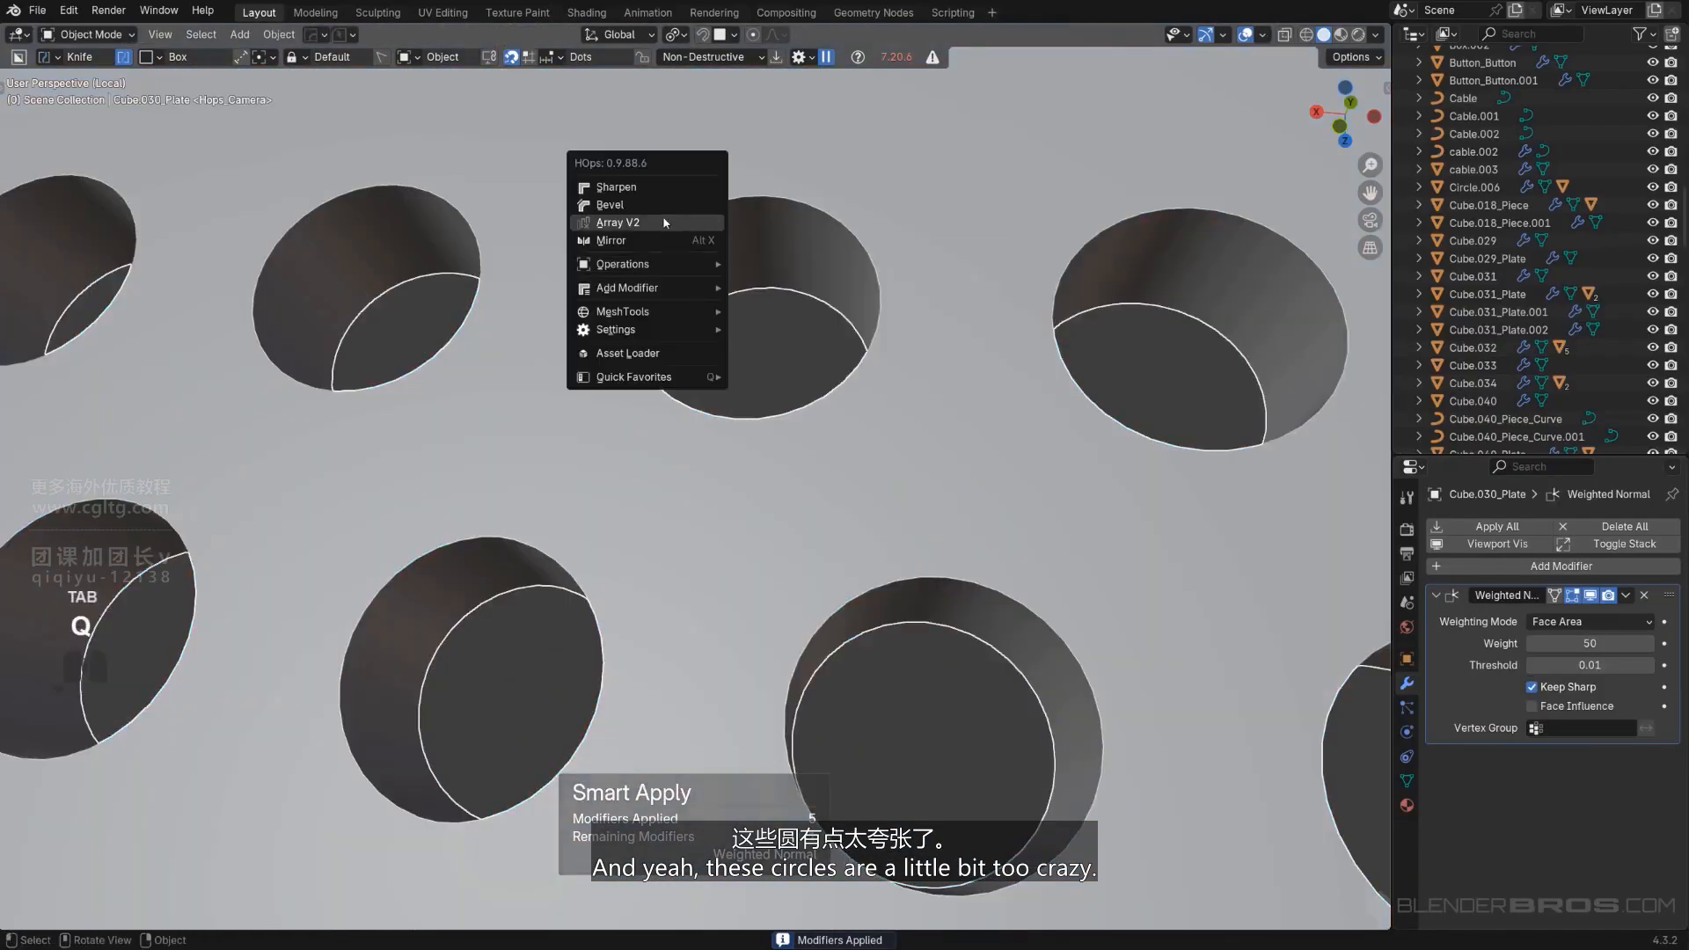
click(662, 204)
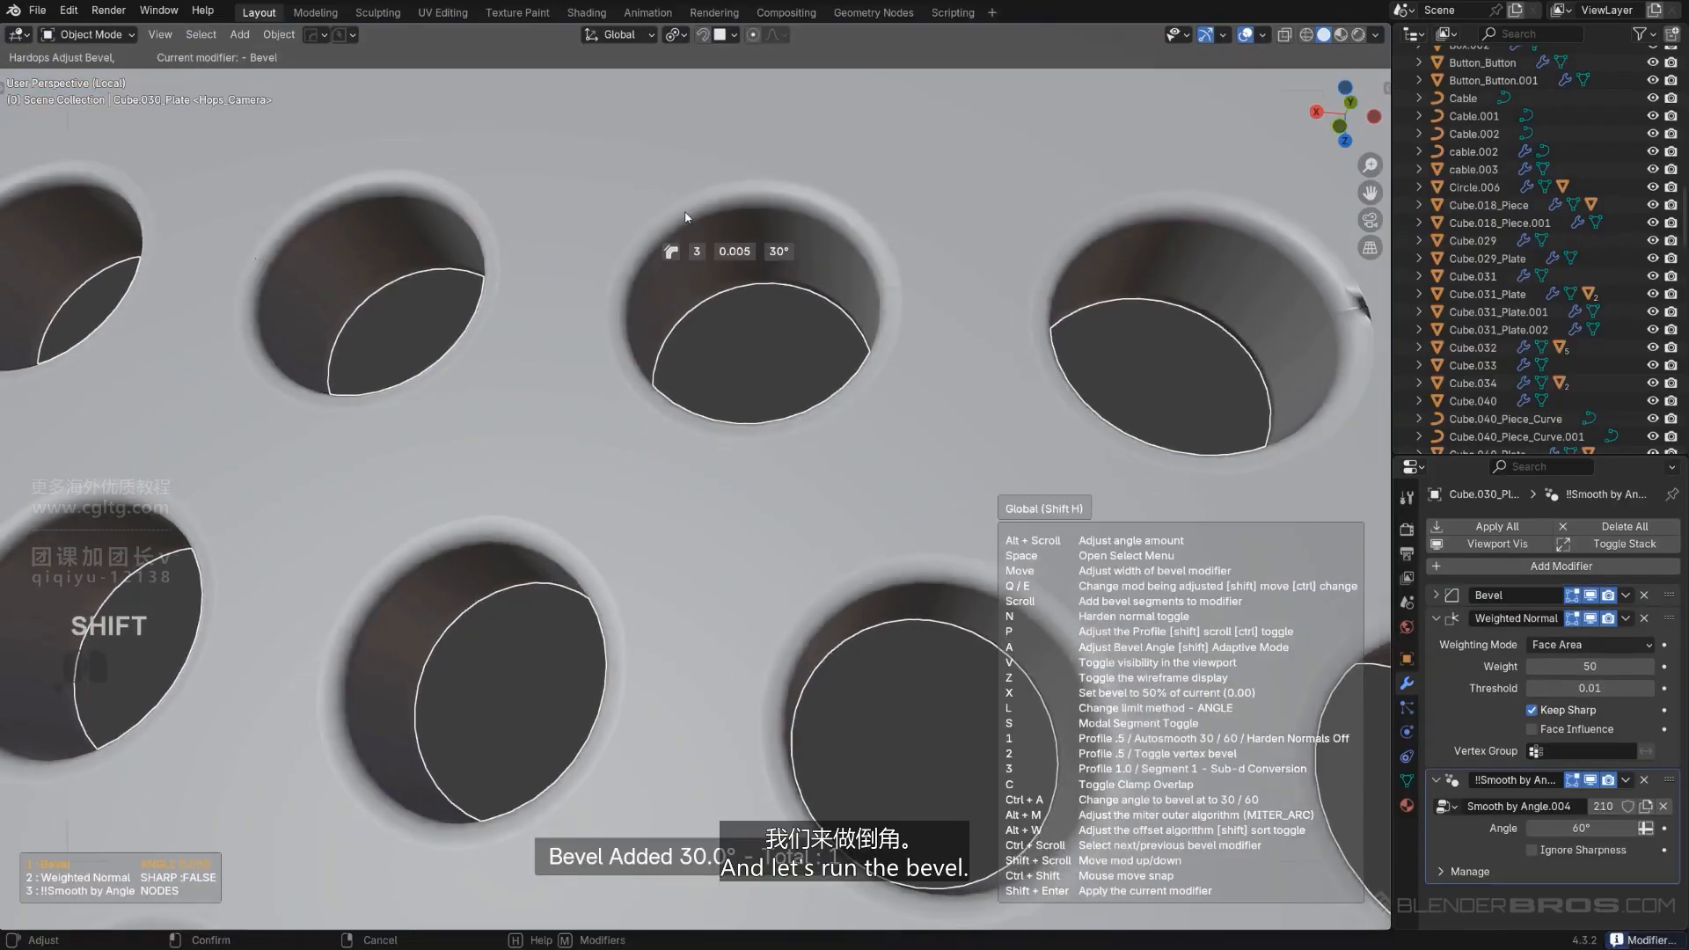
click(683, 213)
scroll(813, 424, down, 2)
key(Tab)
Use MACHIN3 Smart Vert to merge the close rim vertices where the cuts leave the end holes of two neighbouring rows.
scroll(813, 430, up, 4)
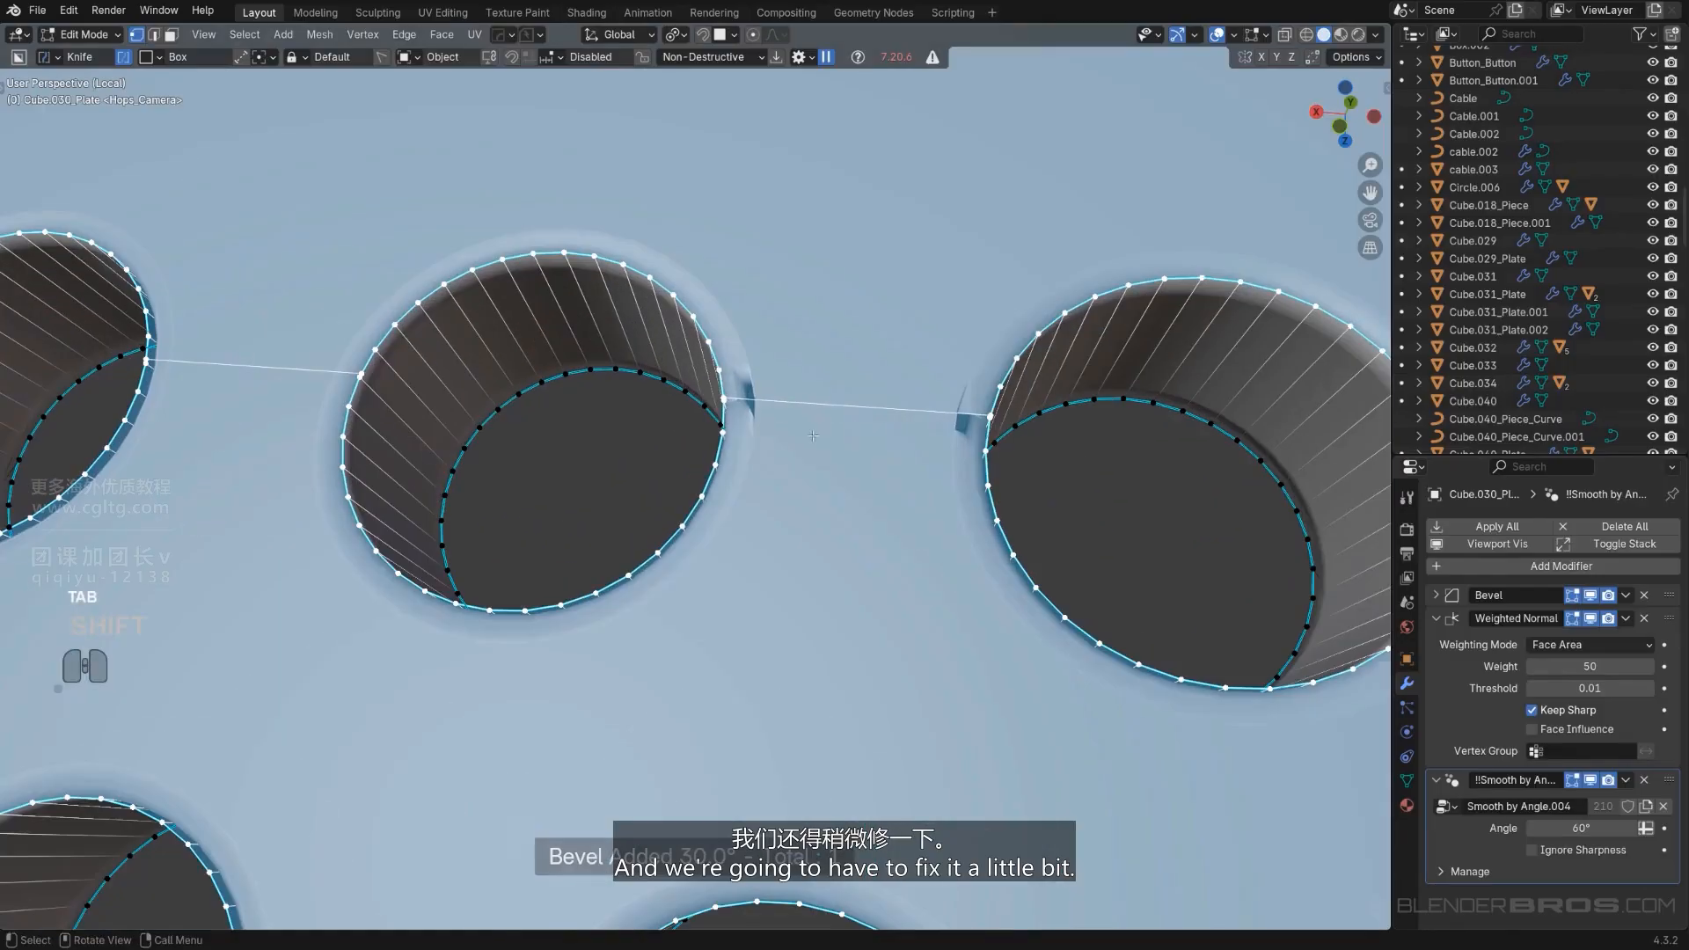
middle_drag(713, 396, 1074, 307)
key(1)
scroll(945, 511, down, 6)
scroll(952, 387, up, 4)
scroll(959, 361, up, 2)
click(1077, 262)
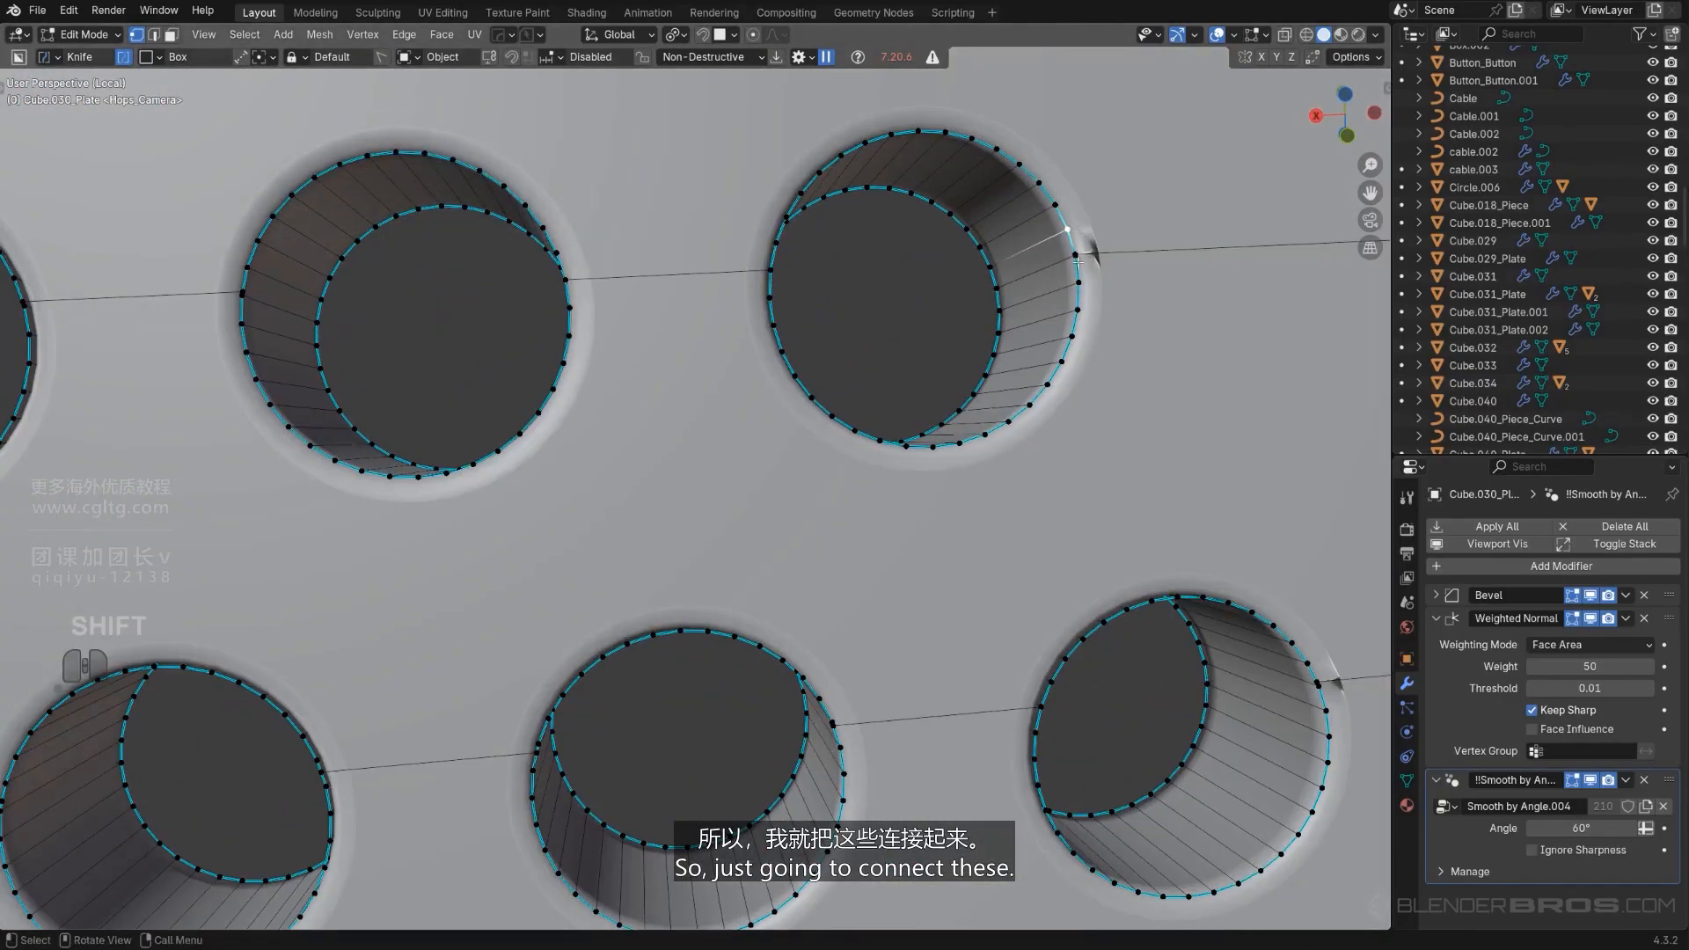
key(1)
shift+middle_drag(1313, 691, 862, 480)
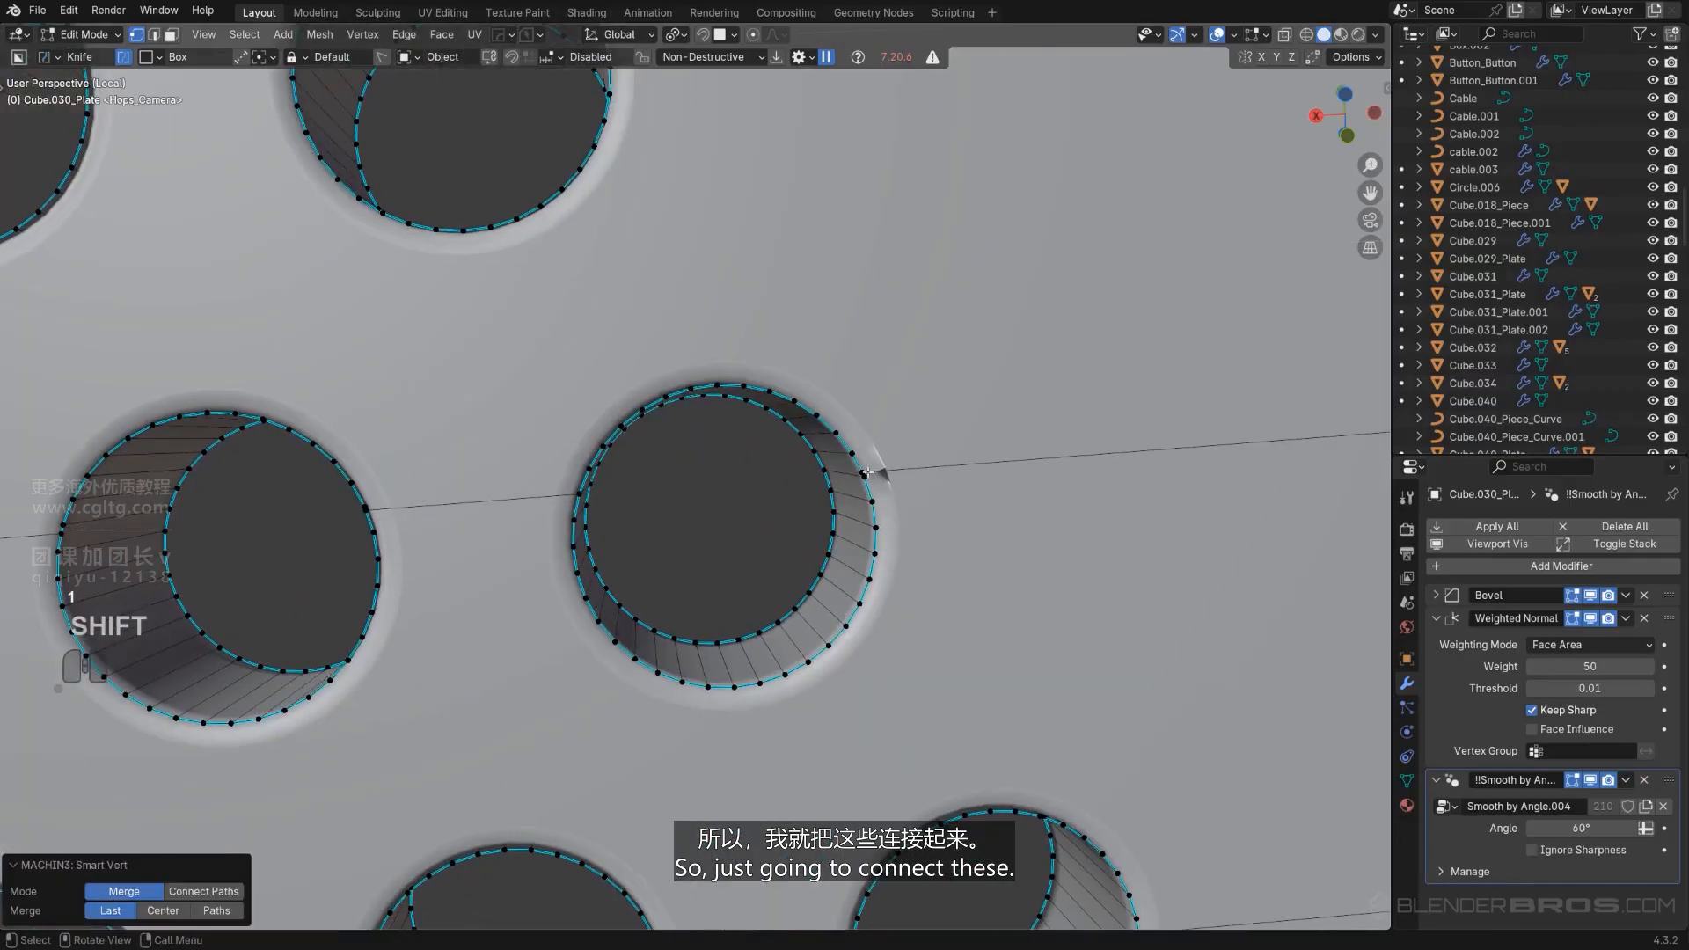
click(867, 479)
shift+click(865, 481)
key(1)
Merge the two close rim vertices on the next hole inward, undo it, and repeat the Smart Vert merge.
shift+middle_drag(356, 495, 761, 408)
scroll(761, 408, up, 2)
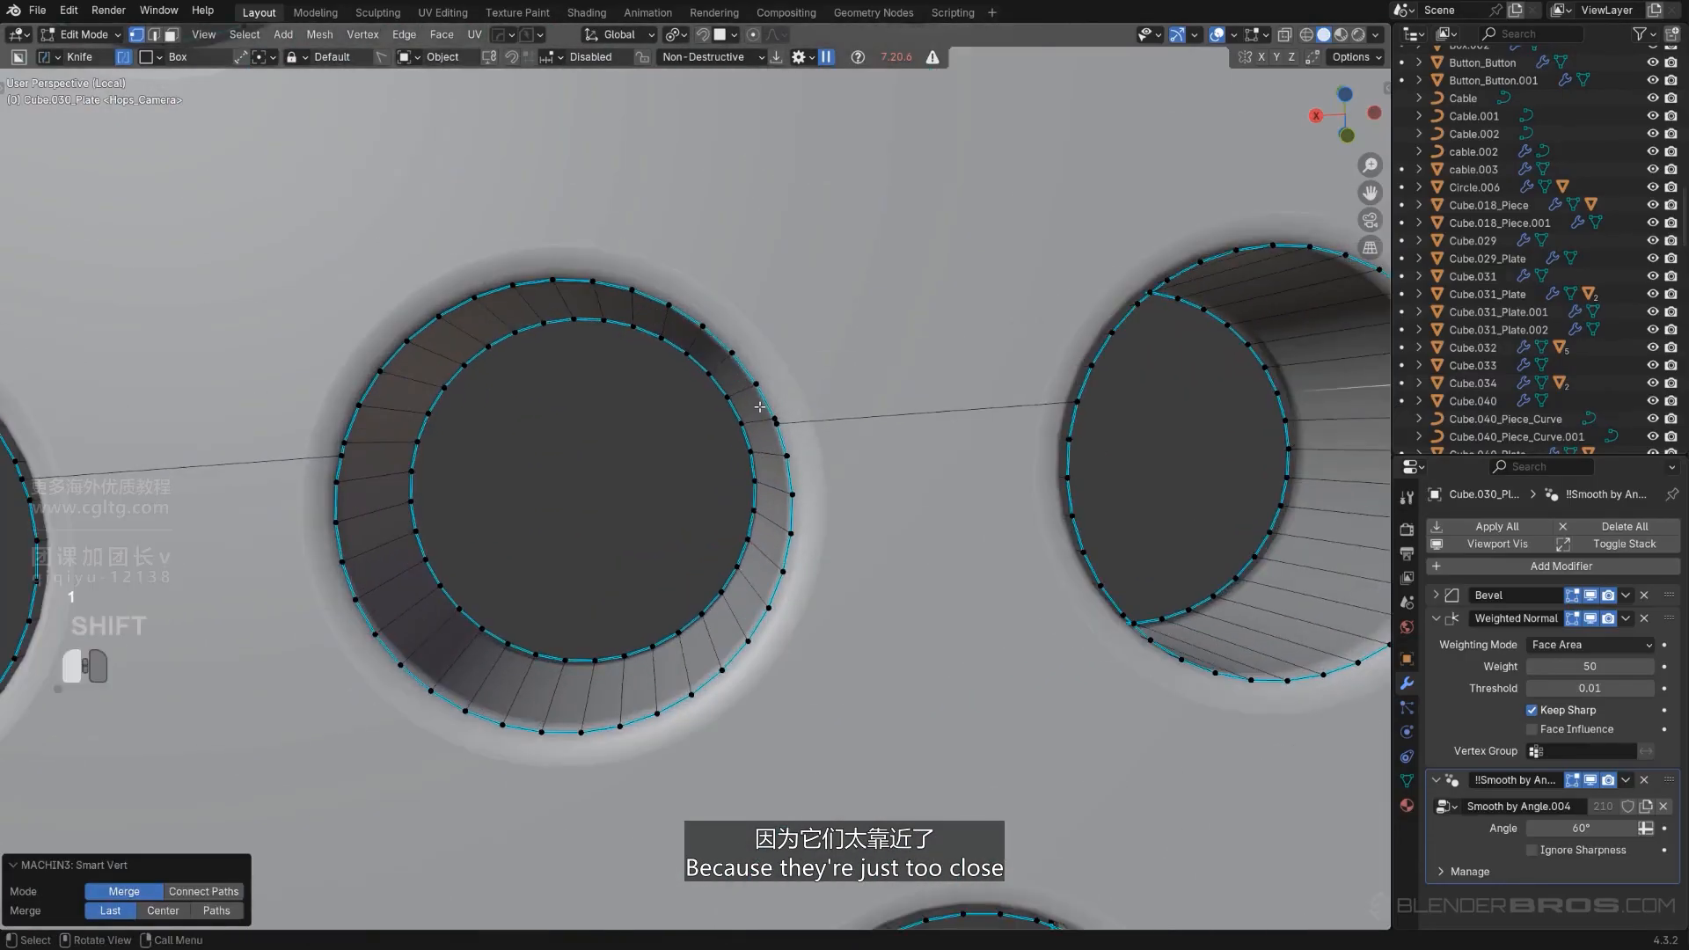
click(770, 416)
shift+click(781, 428)
key(1)
key(ctrl+z)
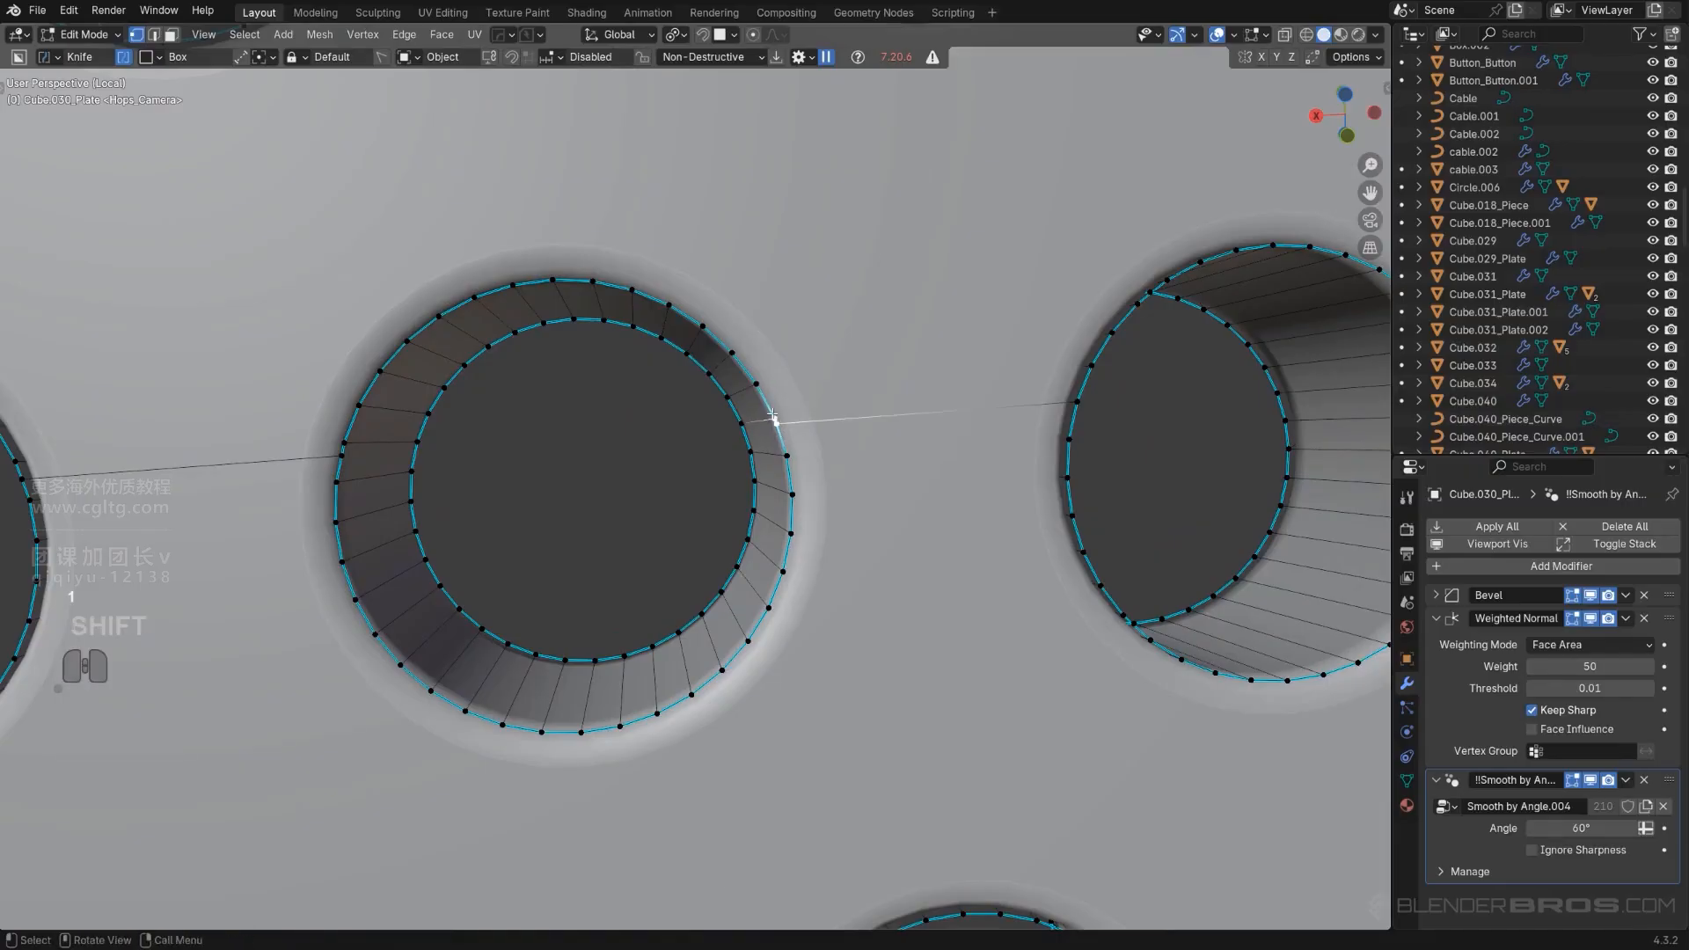
key(1)
Merge the close vertices where the cut meets the opposite side of the same hole's rim.
middle_drag(483, 483, 521, 471)
shift+middle_drag(521, 470, 315, 444)
scroll(558, 441, up, 1)
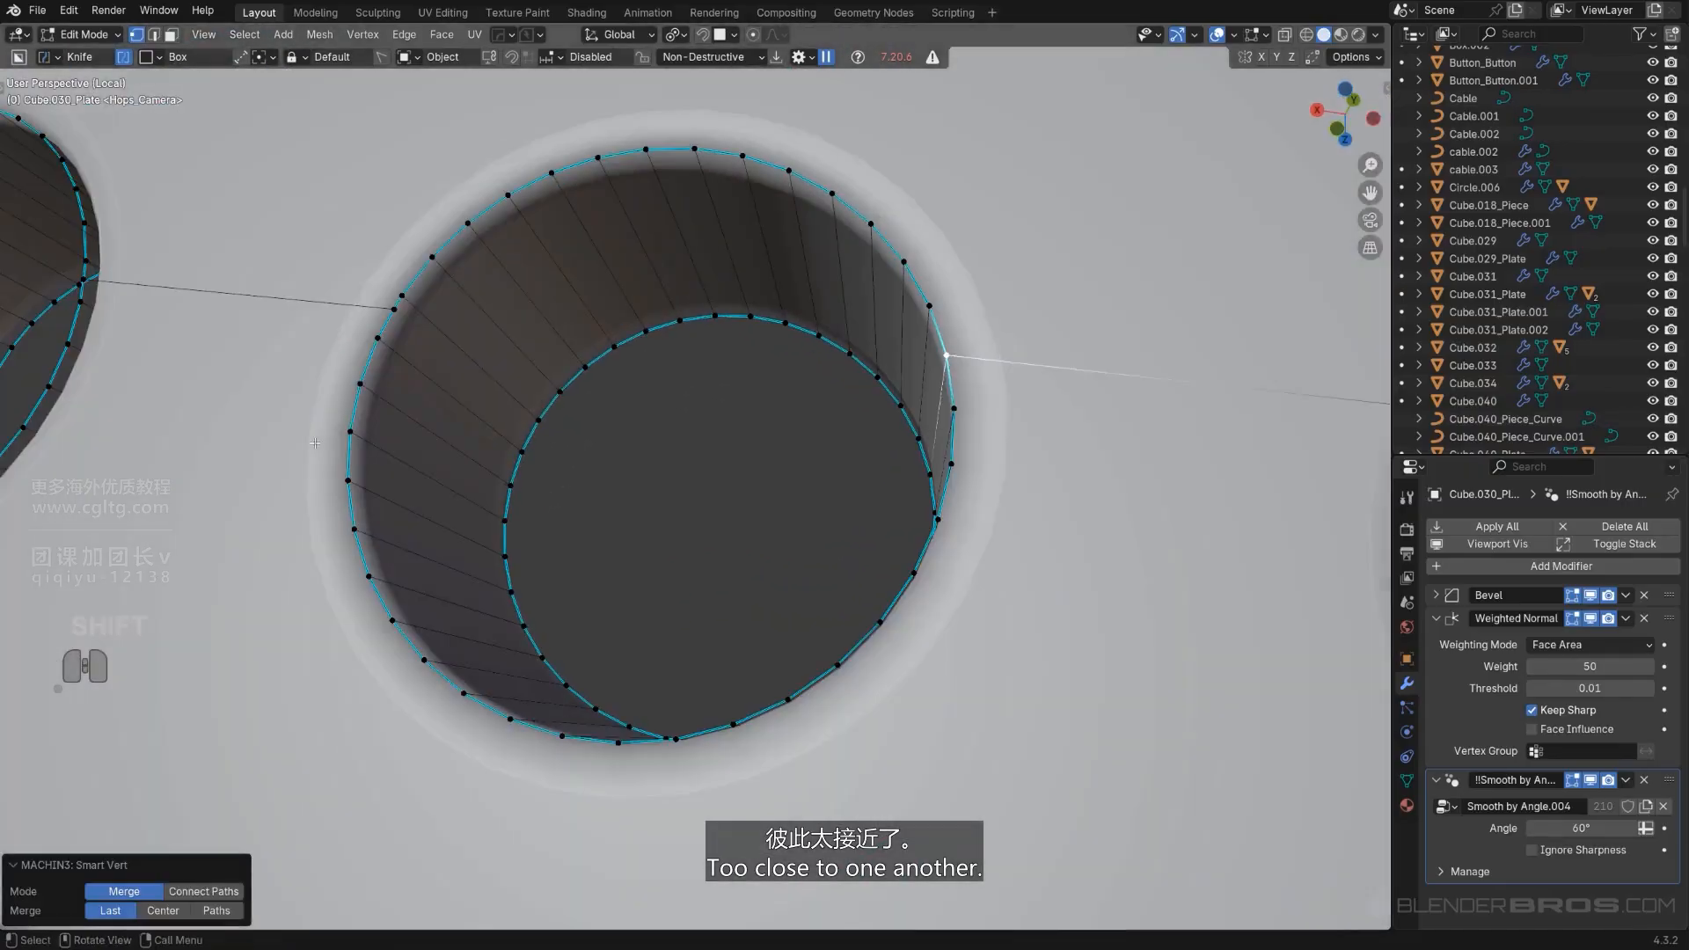
click(387, 311)
shift+click(396, 300)
key(1)
scroll(396, 304, down, 2)
Merge the close rim vertices at the cut line on two further holes with Smart Vert.
middle_drag(392, 309, 619, 315)
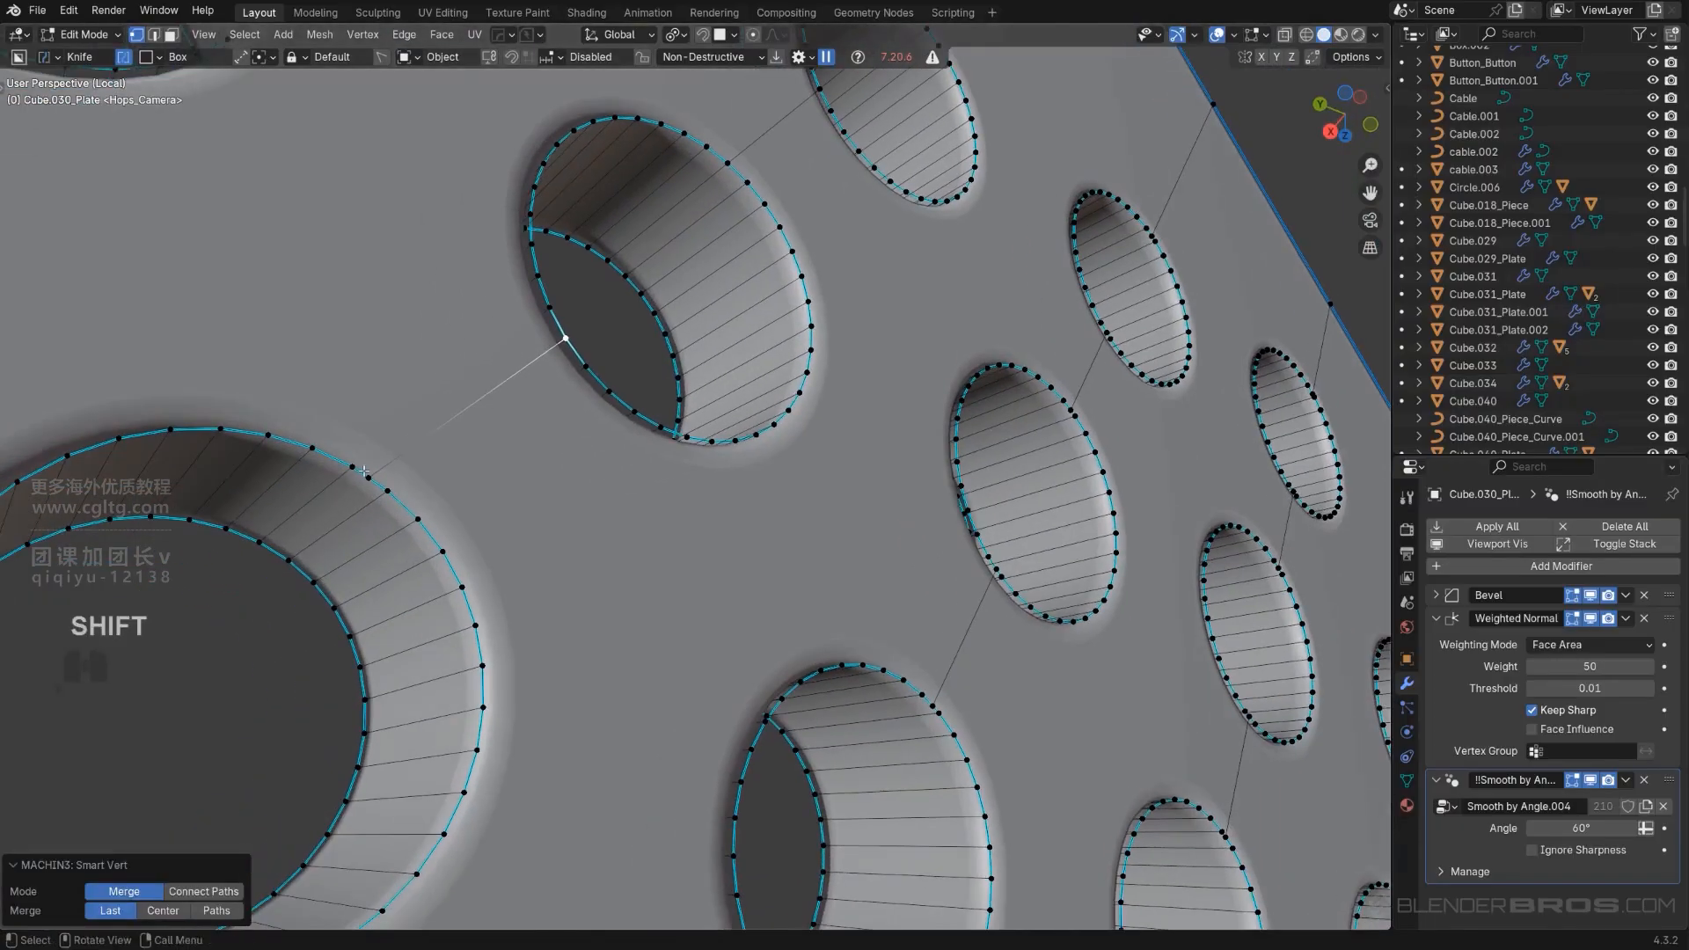
click(368, 477)
shift+click(386, 490)
key(1)
shift+middle_drag(388, 493, 898, 351)
scroll(792, 493, down, 2)
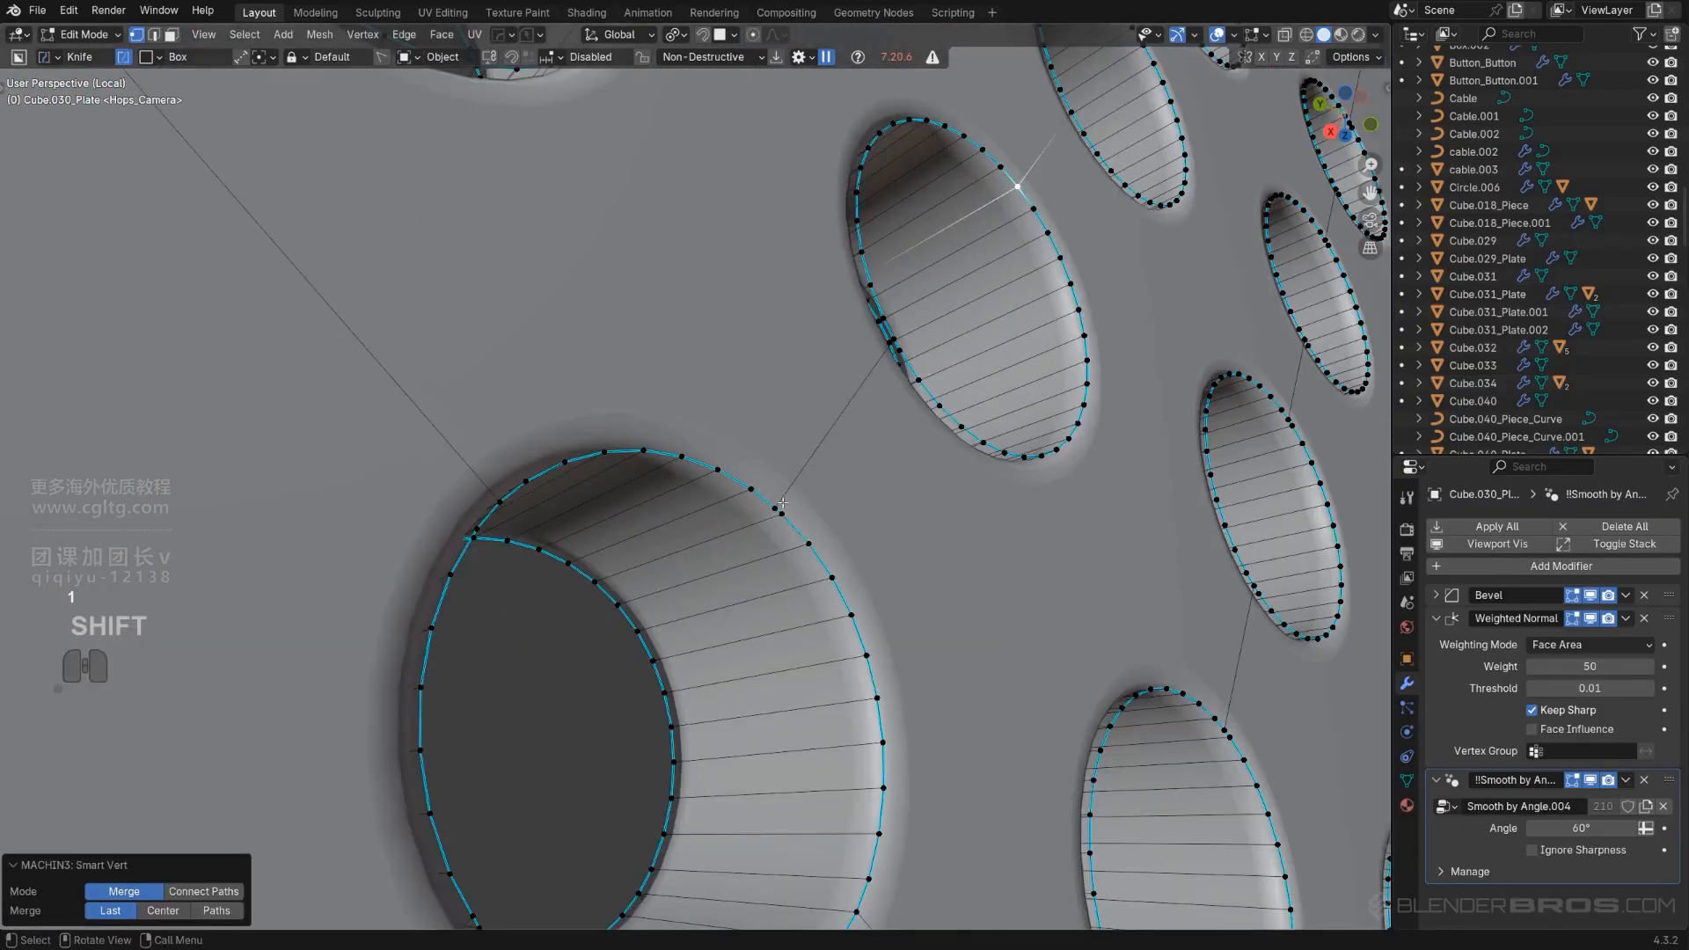
click(776, 508)
shift+click(782, 513)
key(1)
Continue the Smart Vert merges on two more holes, joining each knife-cut vertex to its nearest circle vertex.
scroll(781, 511, down, 4)
scroll(581, 453, up, 3)
shift+middle_drag(616, 193, 795, 380)
click(567, 453)
shift+click(578, 461)
key(1)
scroll(584, 458, down, 3)
scroll(672, 447, up, 3)
click(602, 415)
shift+click(612, 428)
key(1)
Merge the crowded rim vertices where the cut leaves the following two holes.
click(578, 475)
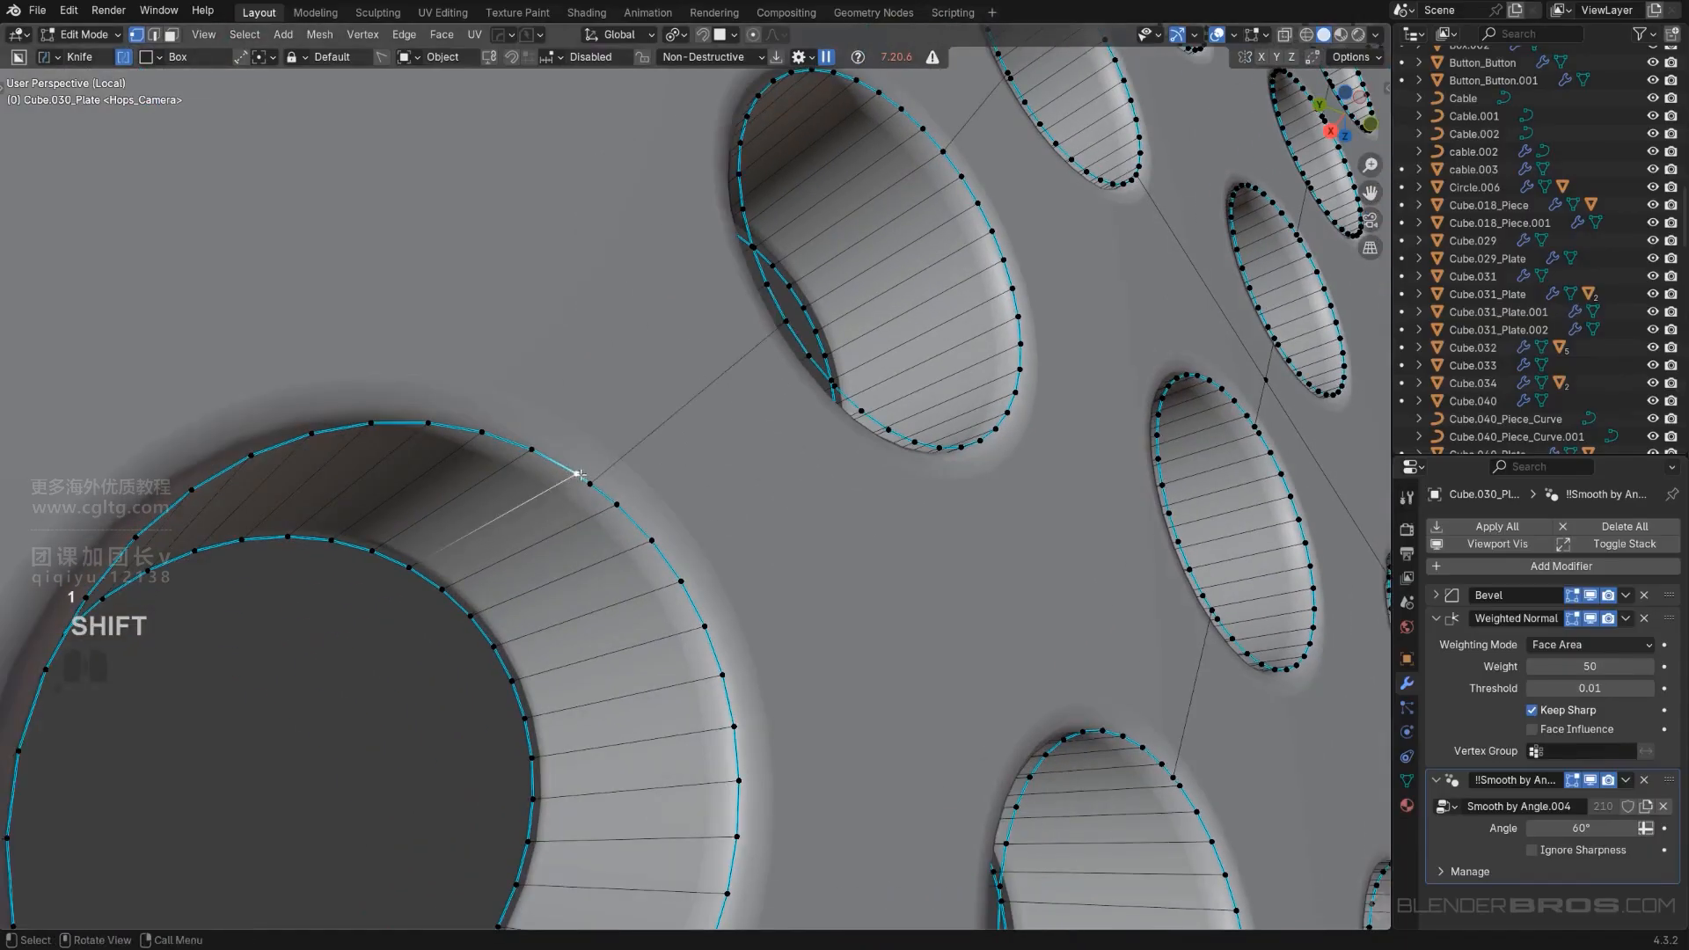
shift+click(587, 485)
key(1)
scroll(577, 471, down, 5)
shift+middle_drag(577, 475, 630, 427)
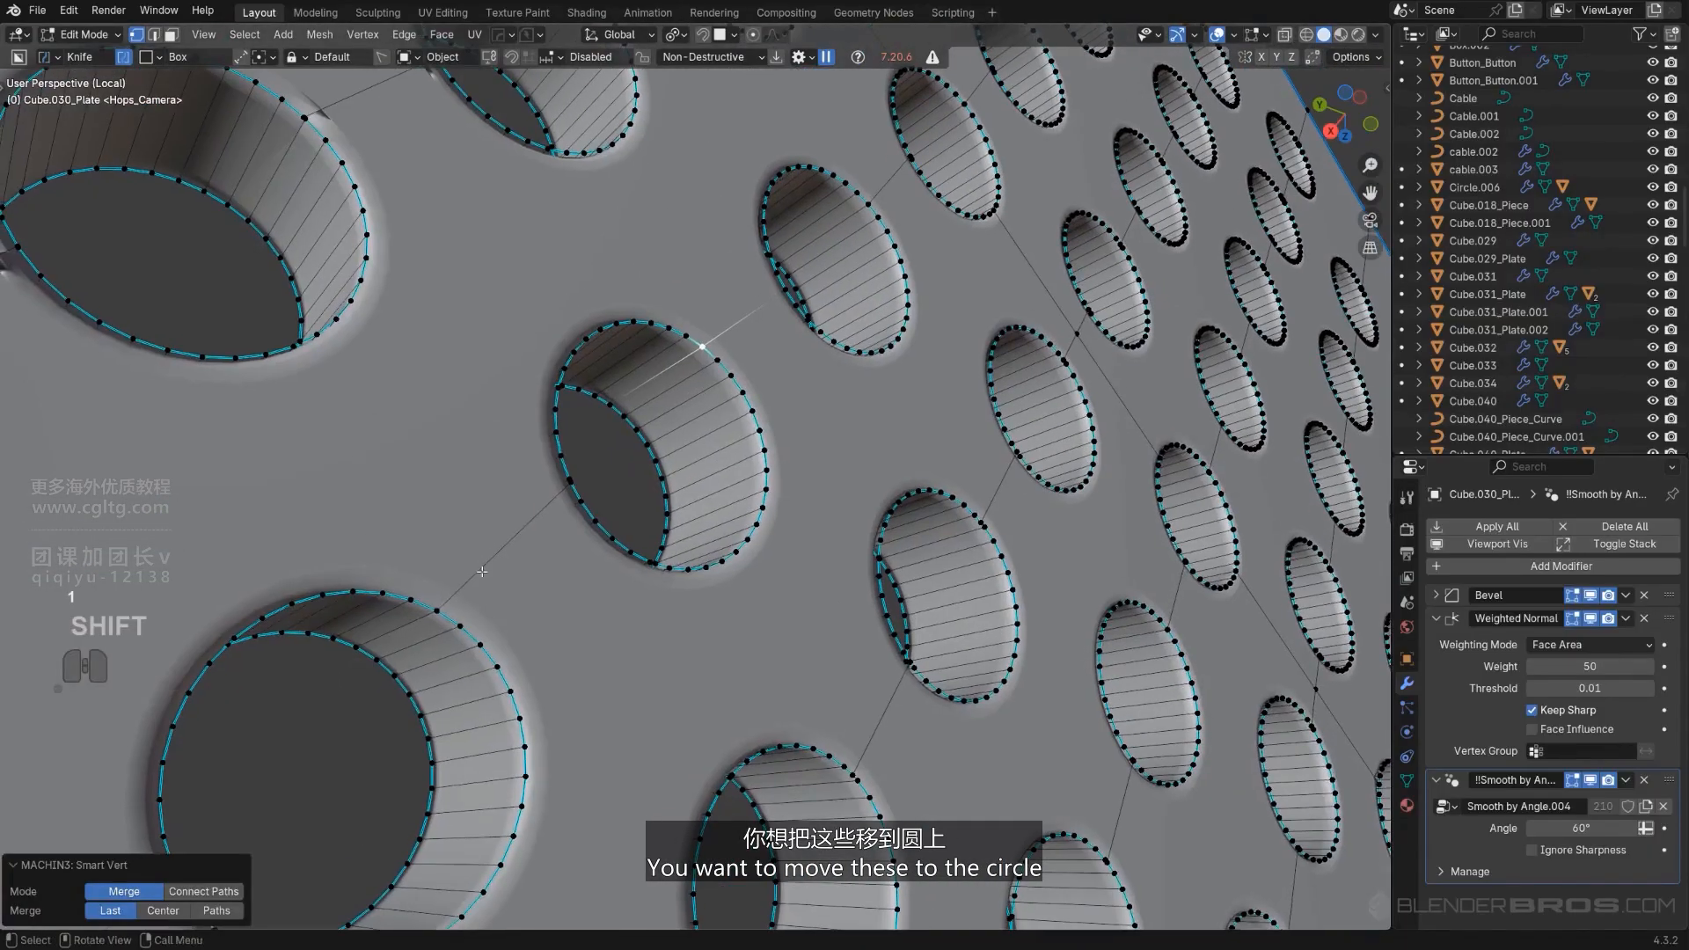
click(441, 607)
shift+middle_drag(596, 608, 661, 541)
scroll(662, 540, down, 2)
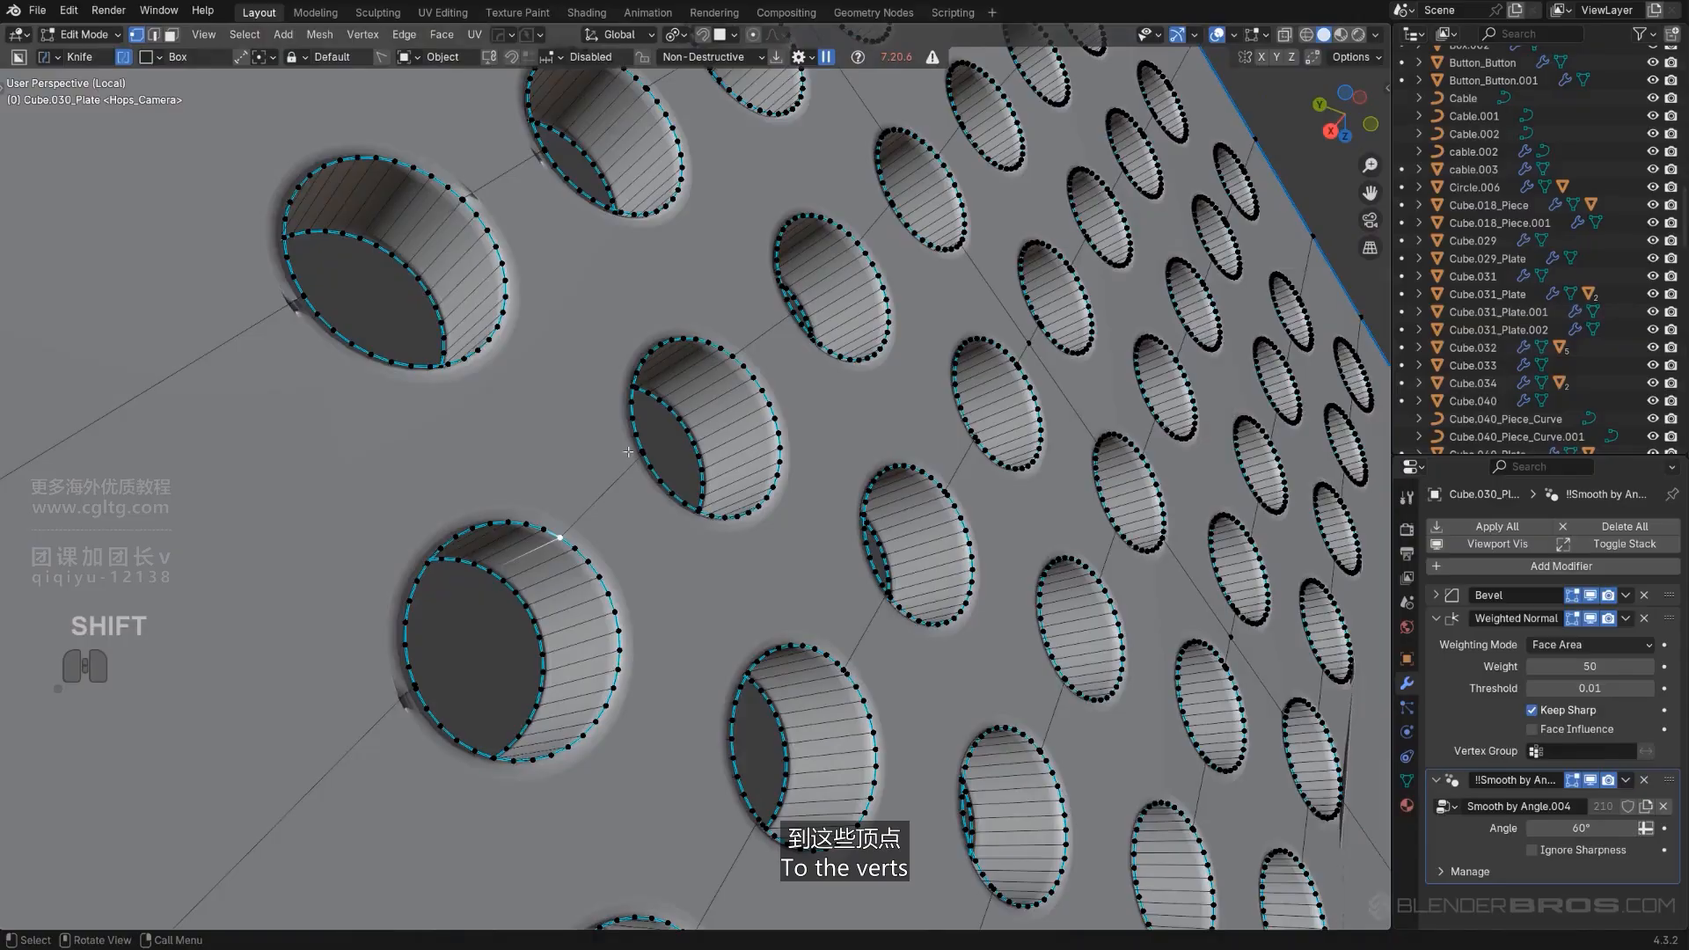
Merge the outward-facing cut vertices into the rims of two rows' end holes, at the dark shading artifacts.
scroll(628, 452, down, 3)
shift+middle_drag(629, 452, 689, 352)
scroll(689, 352, up, 4)
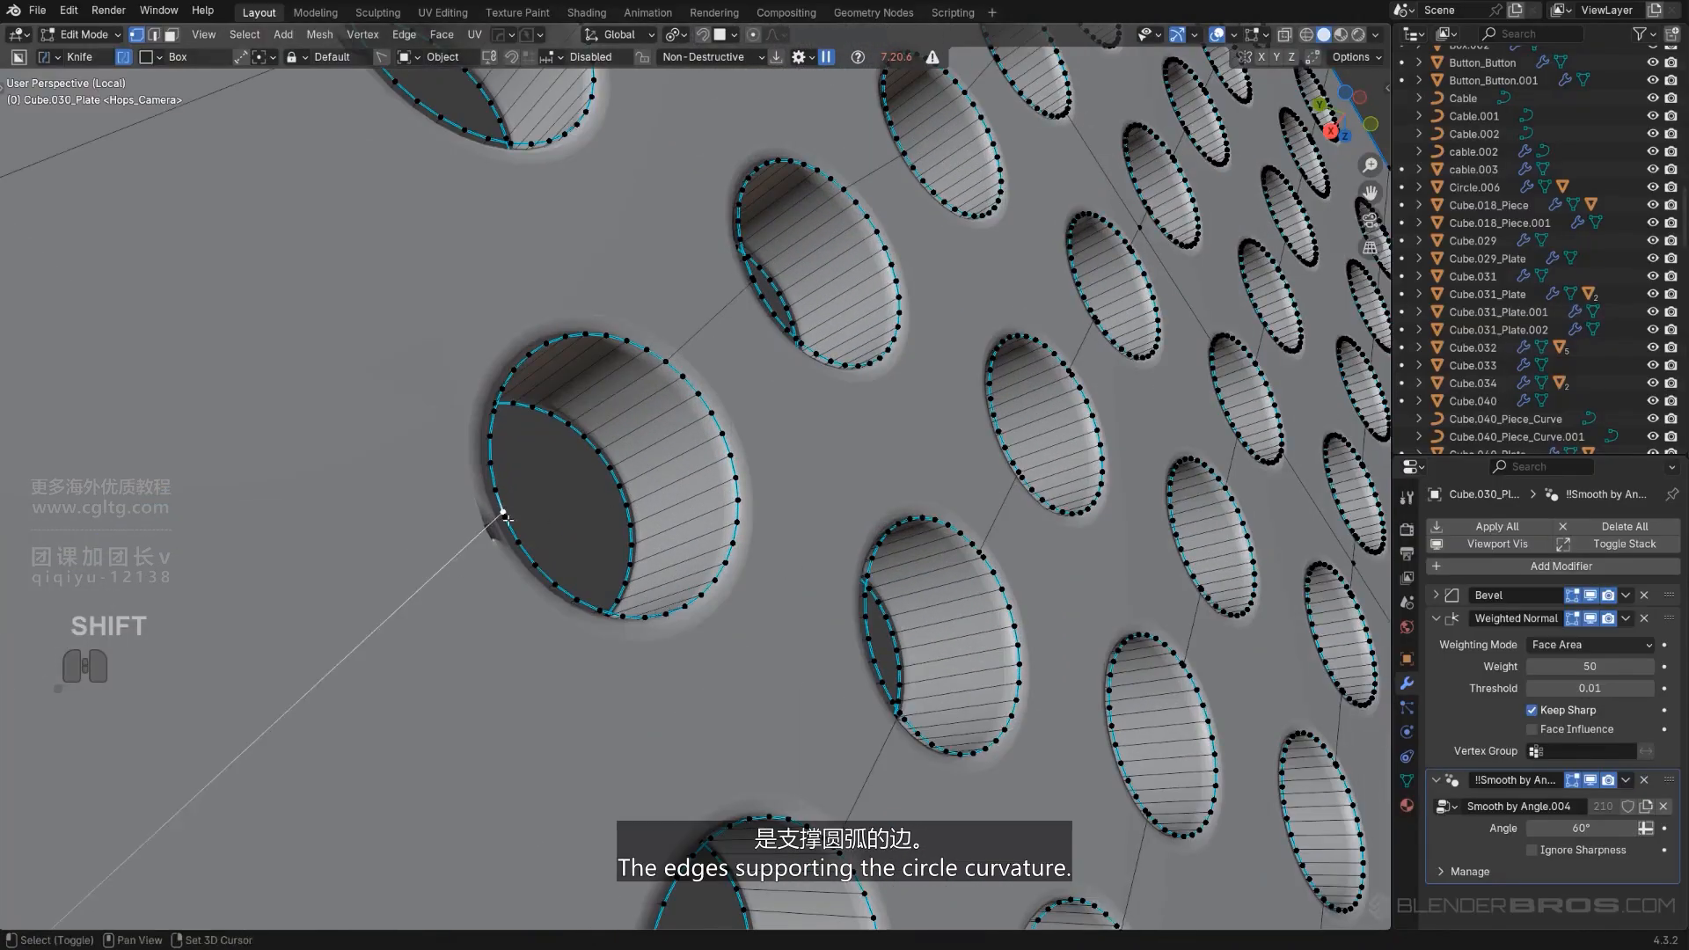
shift+click(507, 519)
key(1)
scroll(507, 519, up, 3)
scroll(677, 607, down, 5)
shift+middle_drag(688, 616, 563, 215)
scroll(550, 224, up, 4)
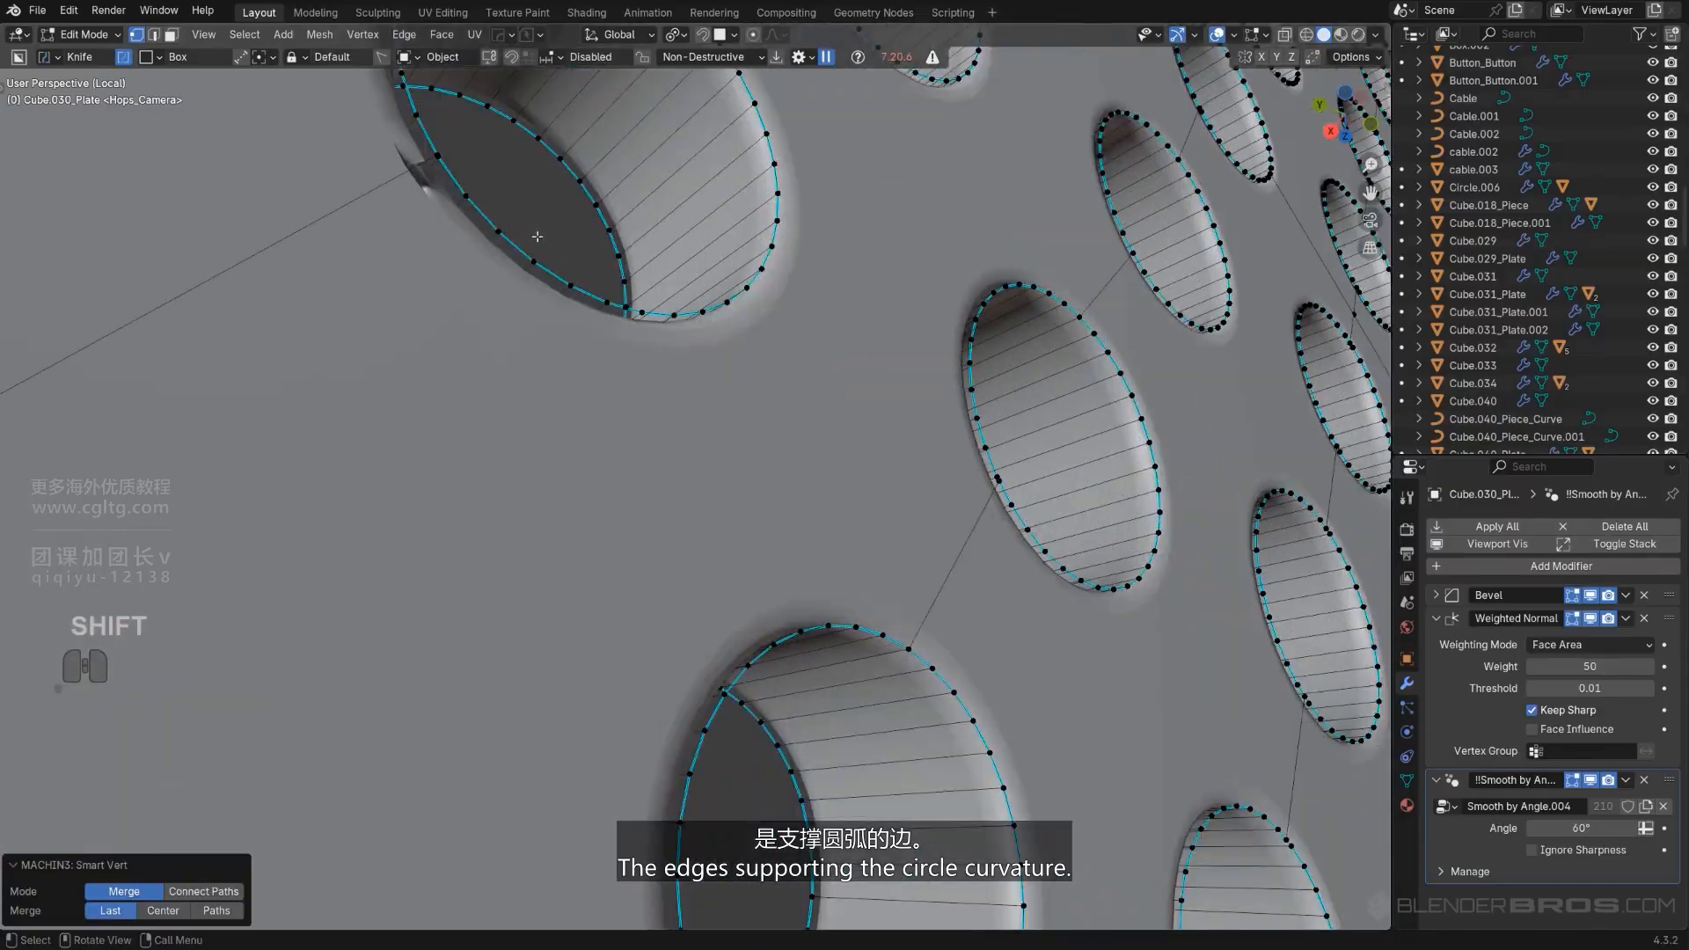
shift+click(438, 156)
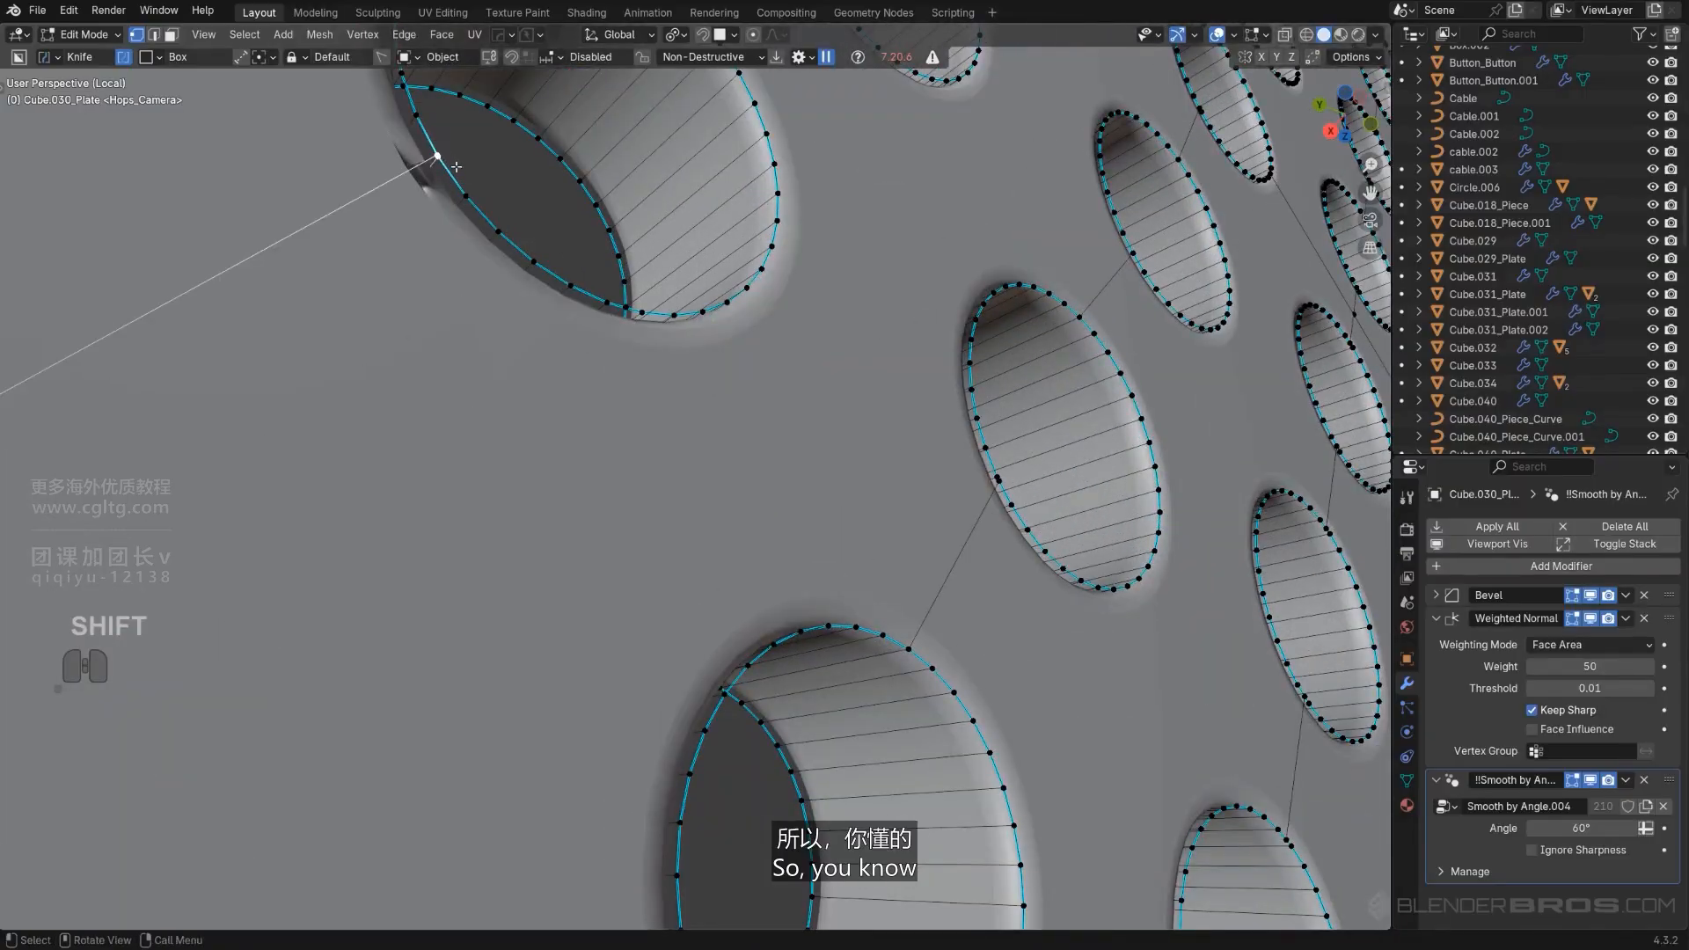
key(1)
Merge the close rim vertices where the cut from the plate's opposite edge meets its end hole.
scroll(450, 169, down, 6)
middle_drag(941, 612, 1131, 515)
scroll(800, 457, up, 3)
scroll(600, 420, up, 4)
key(1)
scroll(561, 442, down, 2)
scroll(1131, 514, up, 3)
click(815, 429)
shift+click(810, 446)
key(1)
scroll(828, 471, down, 1)
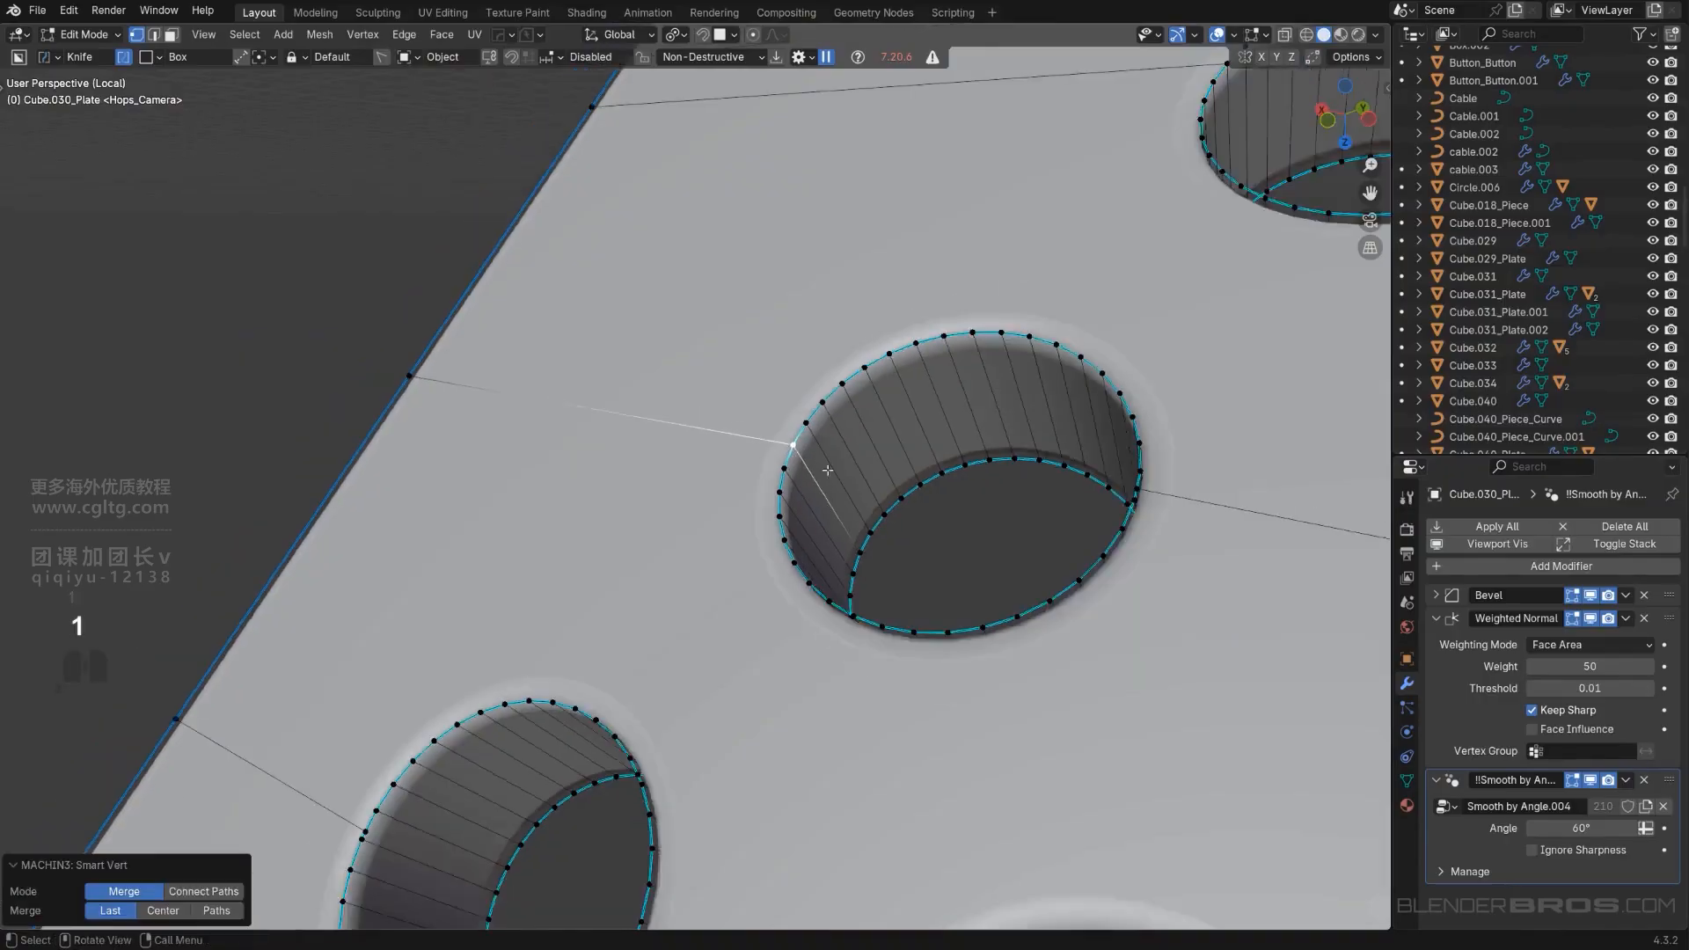
Merge the close knife-cut and rim vertices on two holes further inward on this side of the plate.
middle_drag(828, 471, 818, 351)
shift+click(928, 293)
key(1)
scroll(928, 293, down, 3)
shift+middle_drag(818, 352, 679, 555)
scroll(457, 547, up, 3)
scroll(679, 554, up, 1)
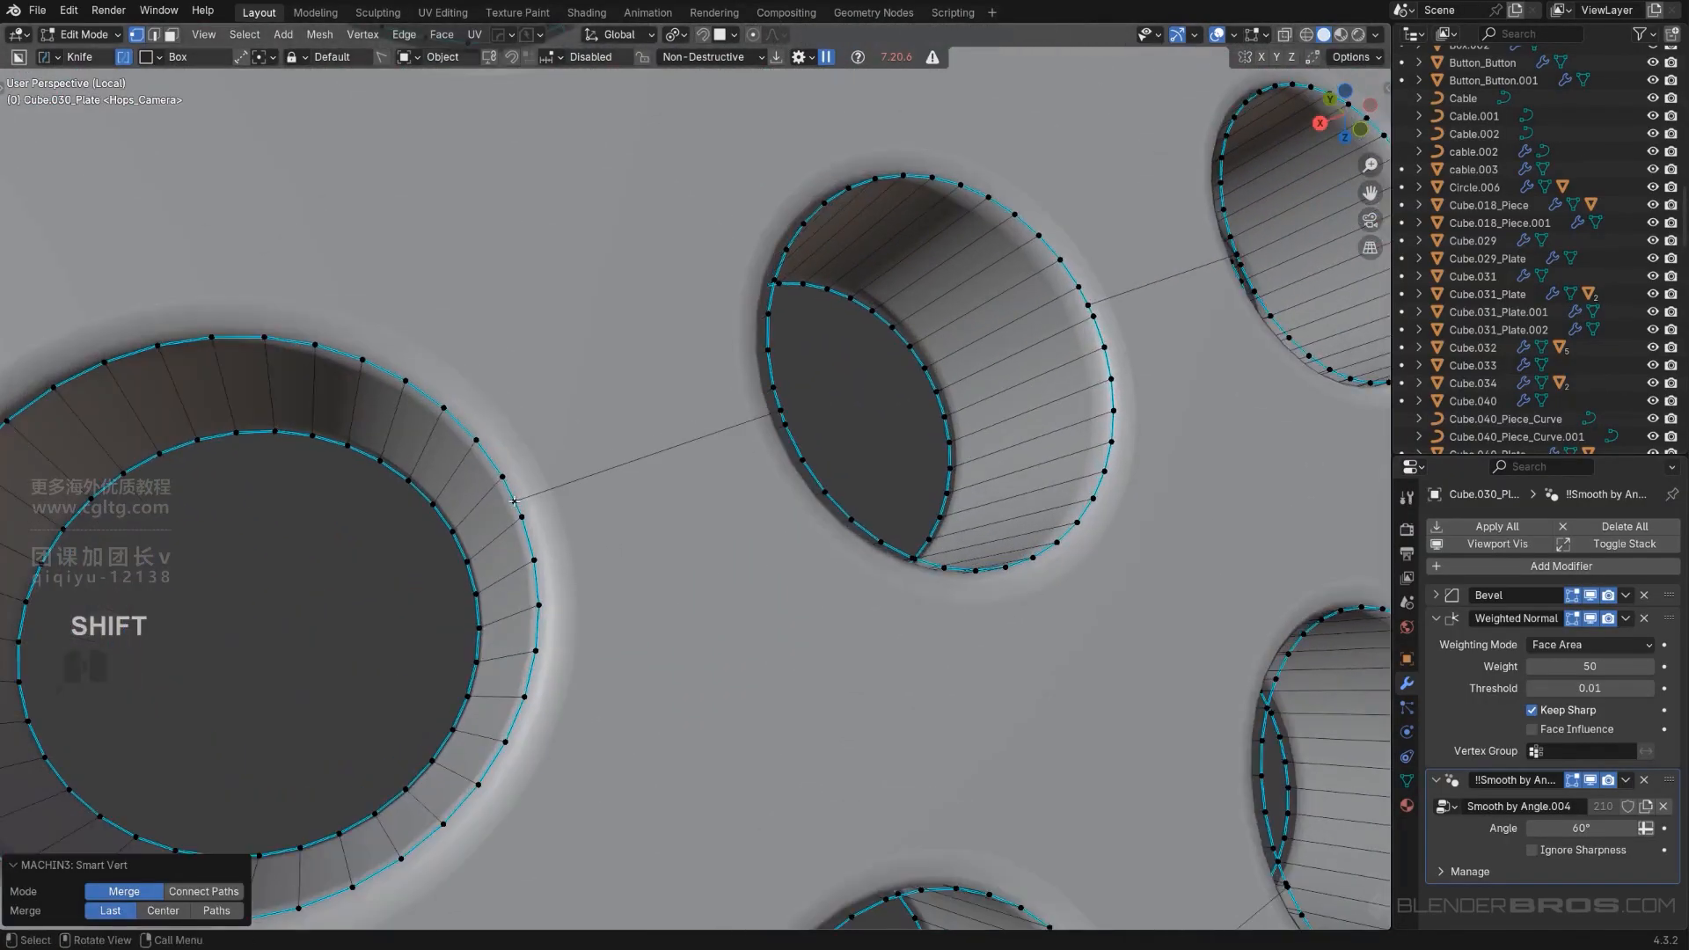
shift+click(781, 412)
key(1)
Merge the remaining close vertex pairs at the cut lines around the neighbouring inner holes.
scroll(795, 425, down, 3)
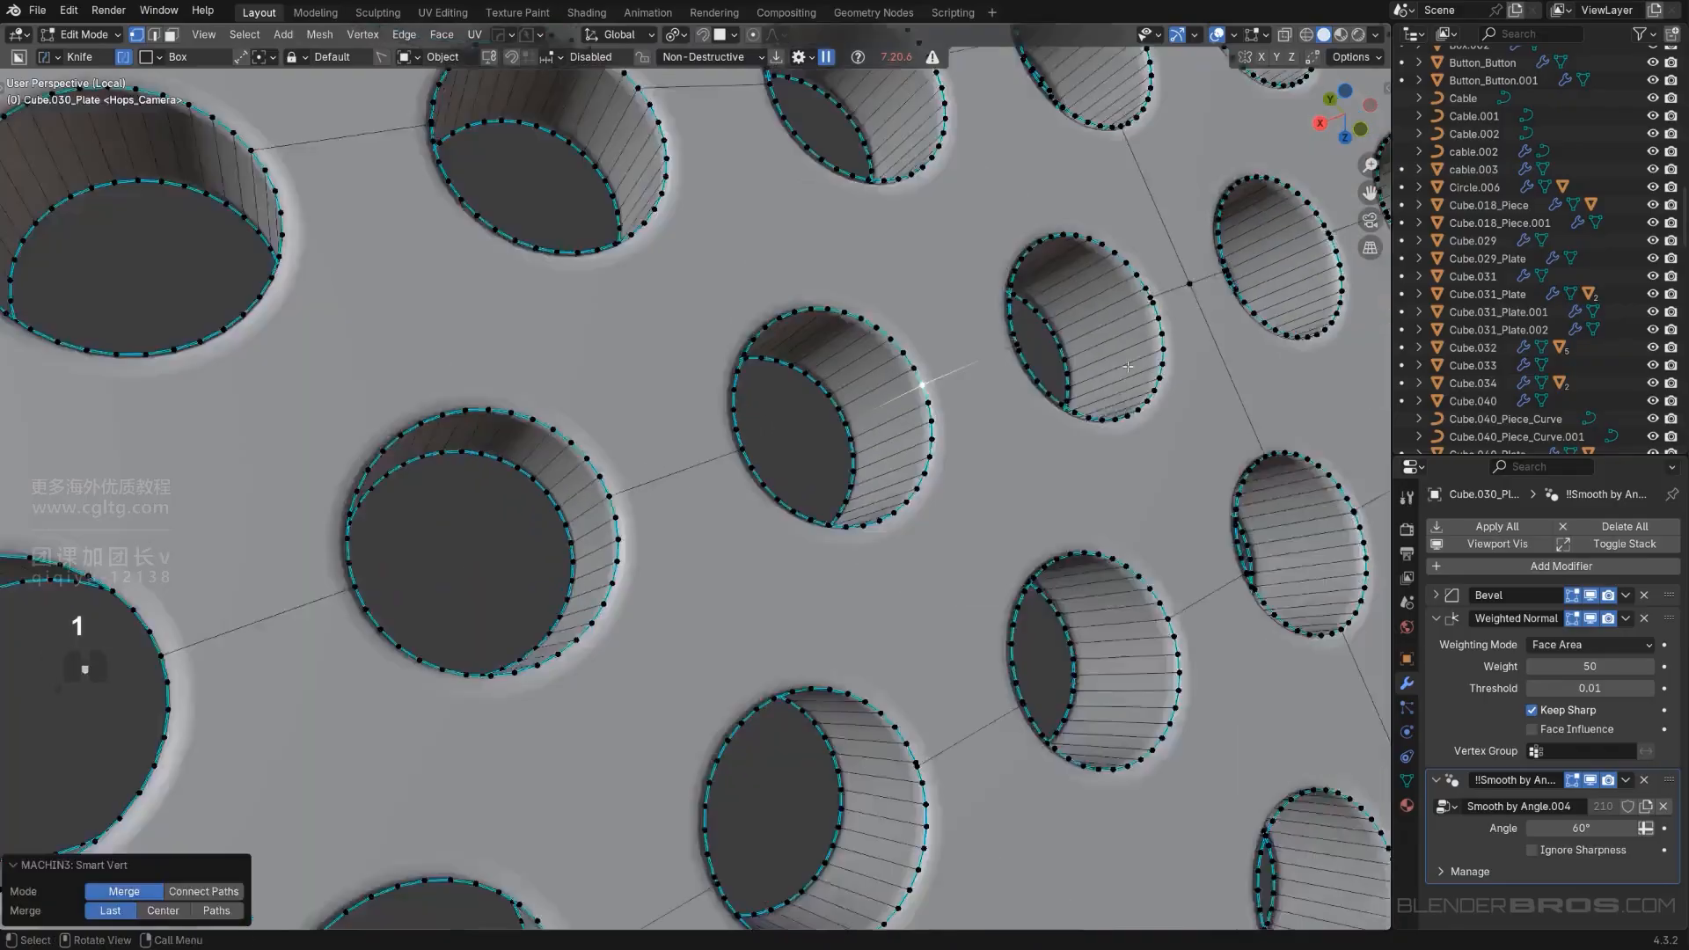
scroll(968, 352, up, 3)
click(1044, 318)
key(1)
scroll(1045, 318, down, 4)
click(625, 528)
key(1)
scroll(868, 444, up, 4)
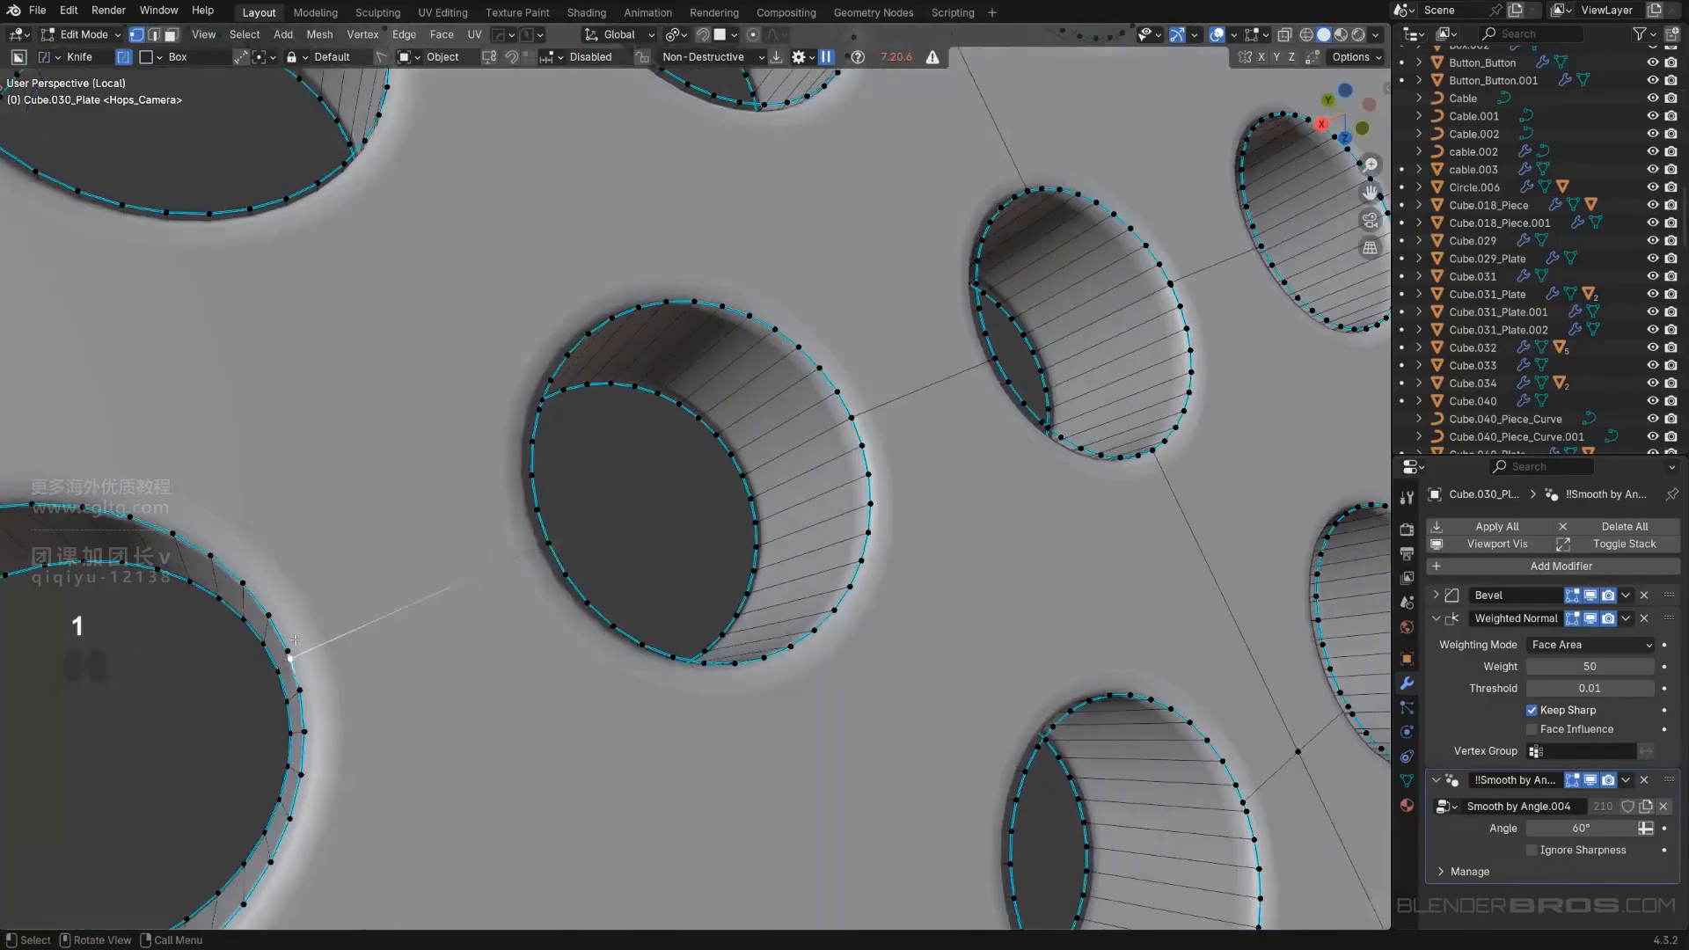
key(1)
Repeat the Smart Vert merge on two more cut-line vertex pairs along the hole rows.
scroll(562, 569, down, 3)
click(482, 542)
key(1)
click(473, 502)
key(1)
Merge the cut vertices on the facing rims of two adjacent holes, including the one with the dark shading artifact.
scroll(703, 471, up, 2)
click(827, 380)
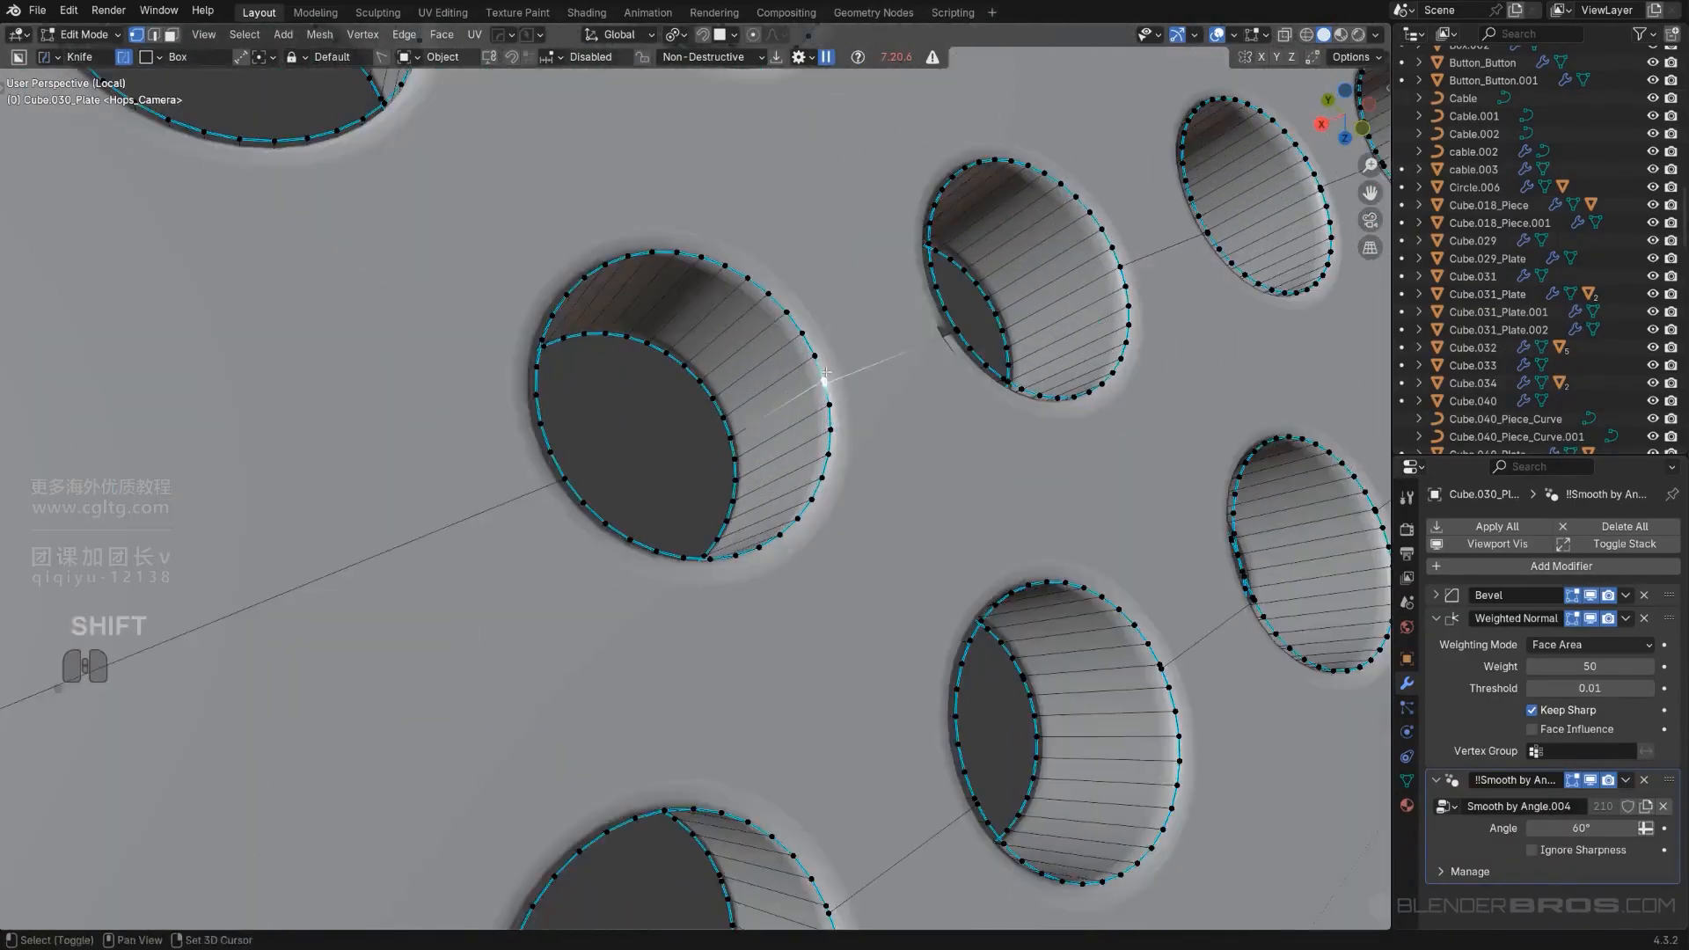
shift+middle_drag(990, 317, 749, 503)
scroll(749, 502, up, 3)
click(1024, 368)
key(1)
middle_drag(1024, 368, 859, 317)
scroll(860, 352, down, 4)
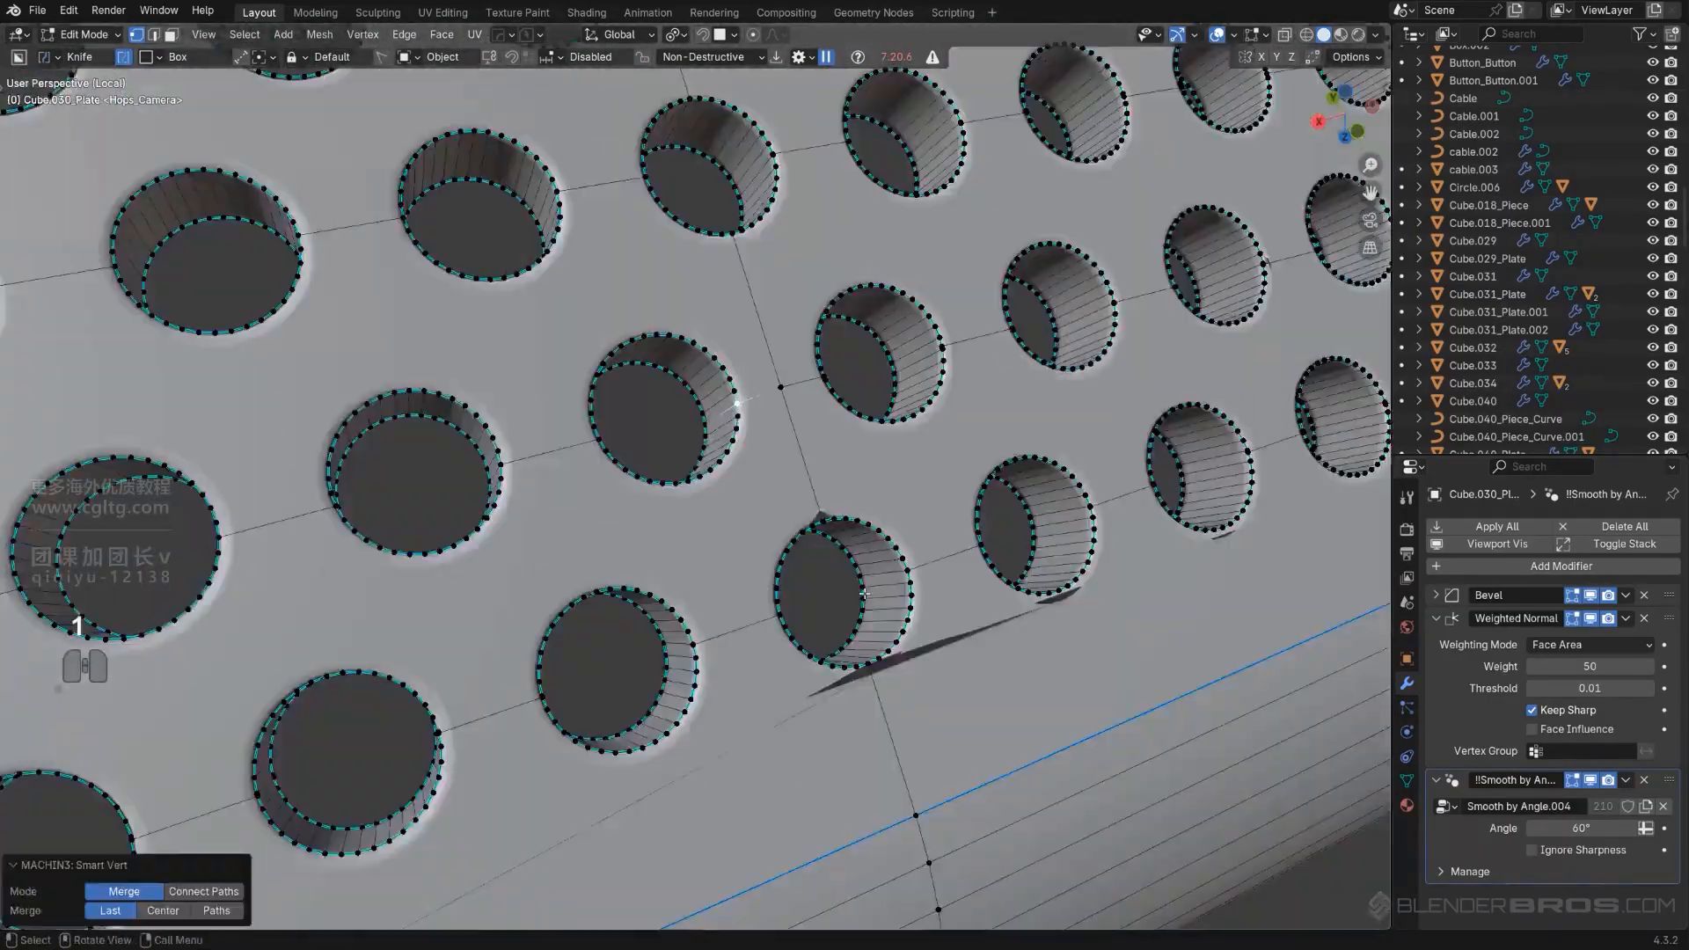
scroll(792, 492, up, 4)
middle_drag(748, 502, 968, 396)
click(1073, 360)
scroll(894, 404, down, 5)
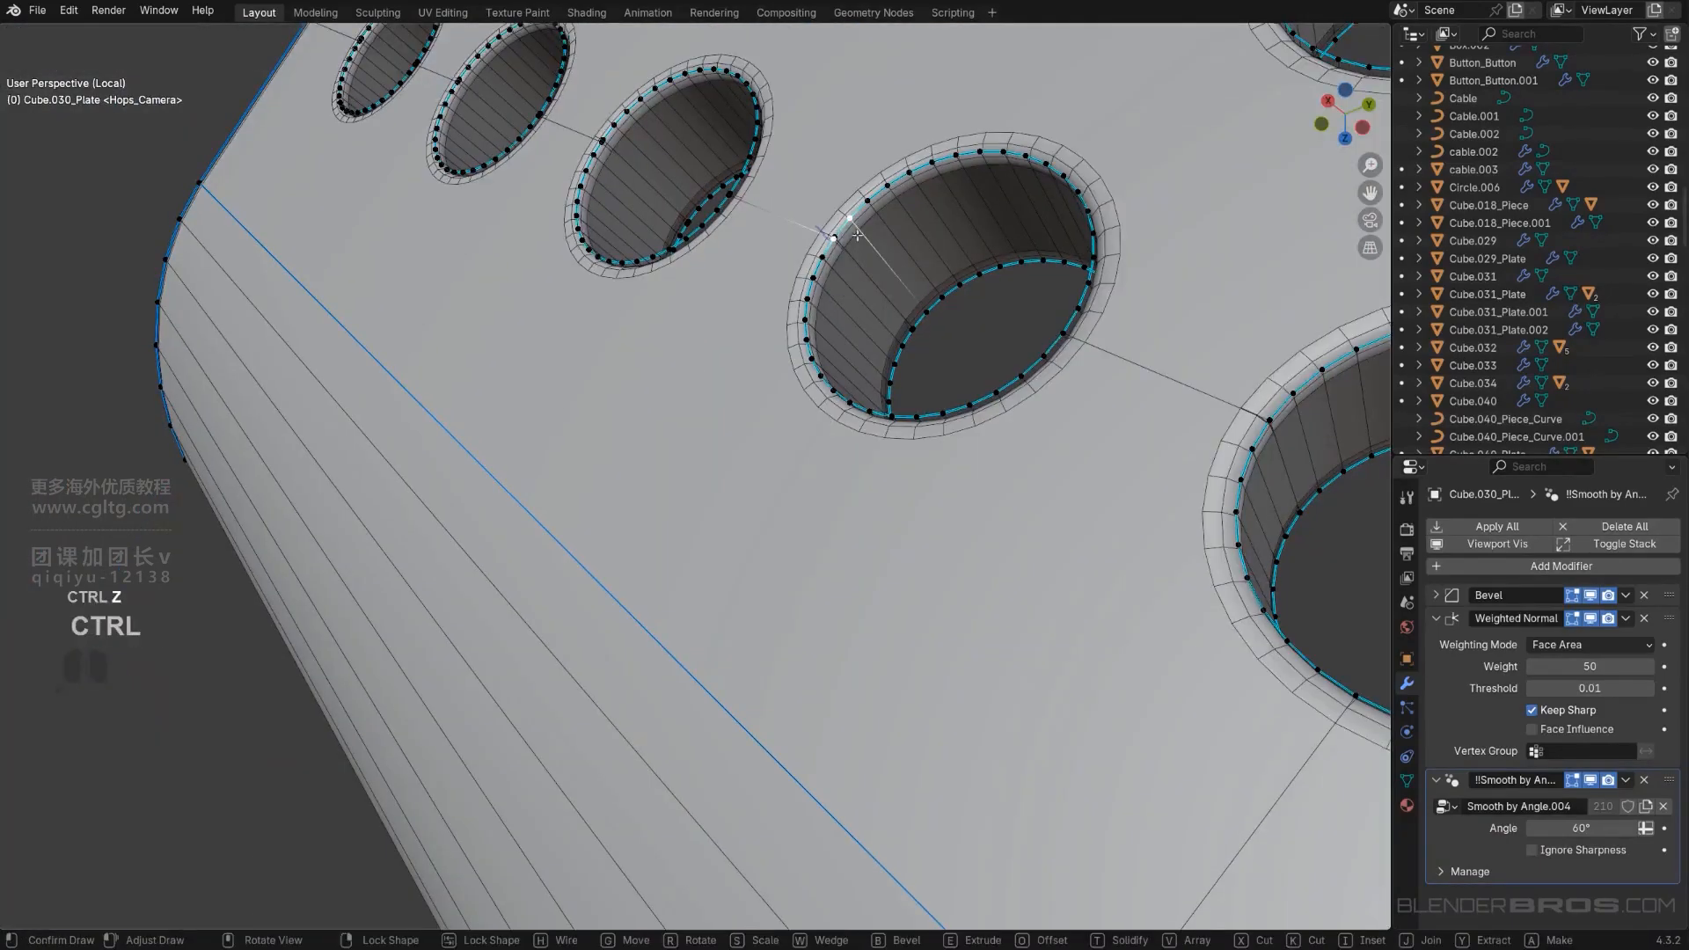
key(ctrl+z)
key(Tab)
scroll(955, 352, up, 4)
key(Tab)
Merge the close cut and rim vertices on holes in the row nearer the curved end.
click(821, 578)
key(1)
middle_drag(821, 578, 651, 440)
click(748, 526)
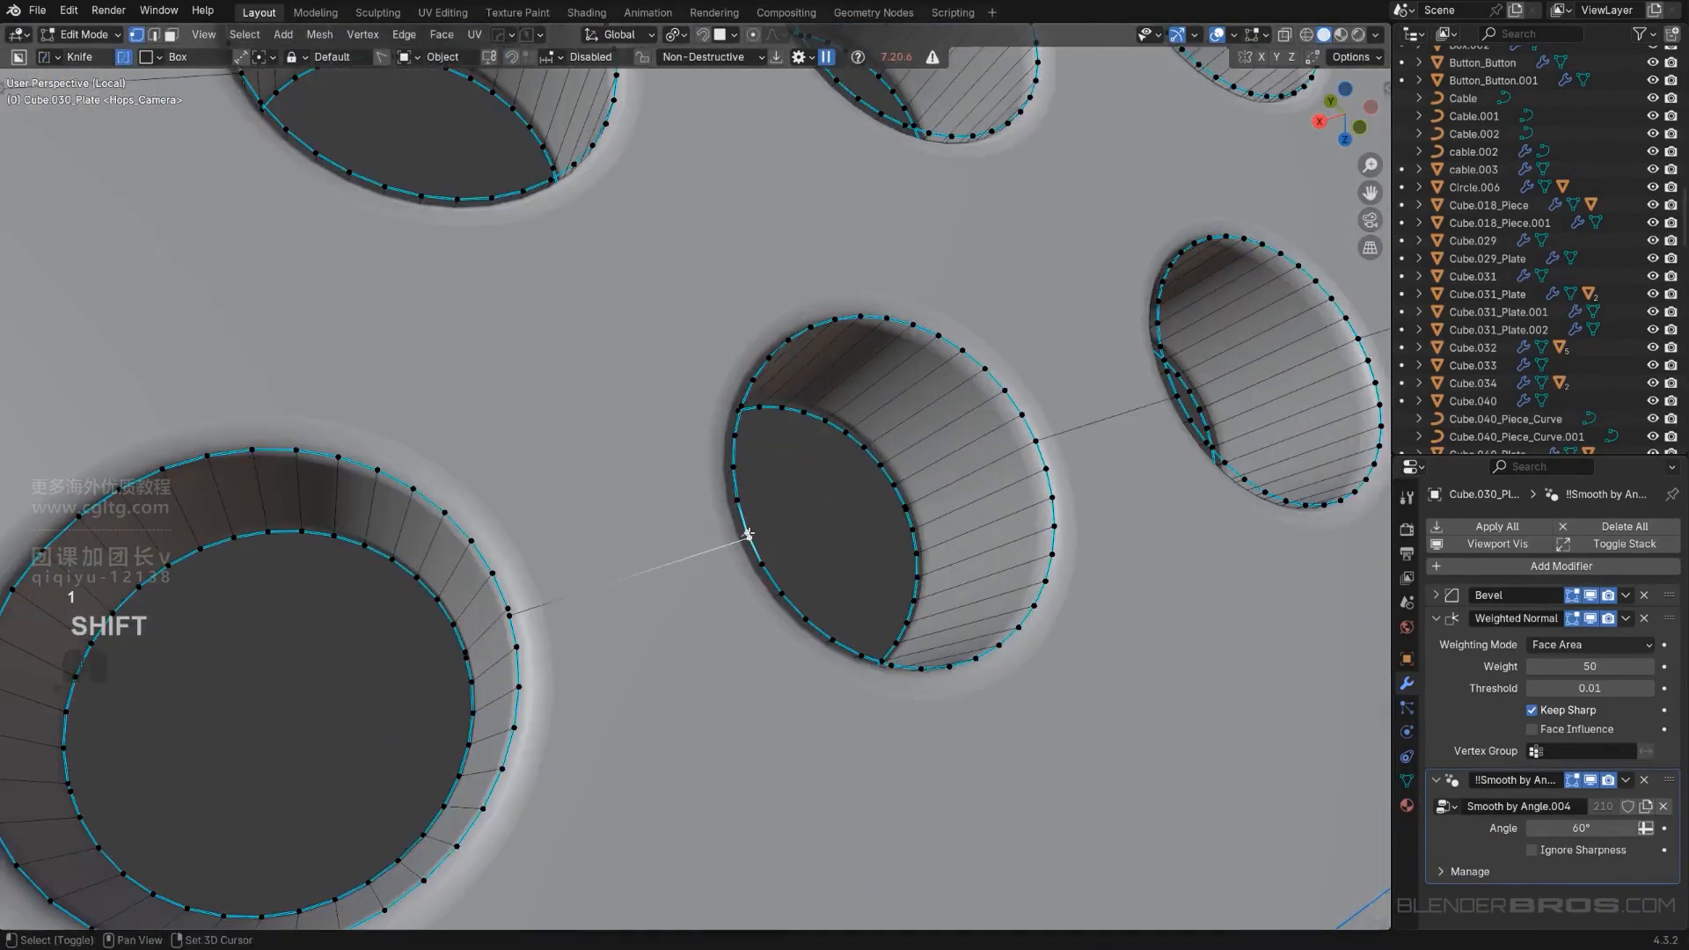
shift+click(744, 539)
key(1)
Merge the close vertices where the same cut reaches the rim of the adjacent hole.
middle_drag(745, 539, 682, 555)
shift+click(562, 625)
key(1)
scroll(568, 616, down, 6)
scroll(651, 598, up, 4)
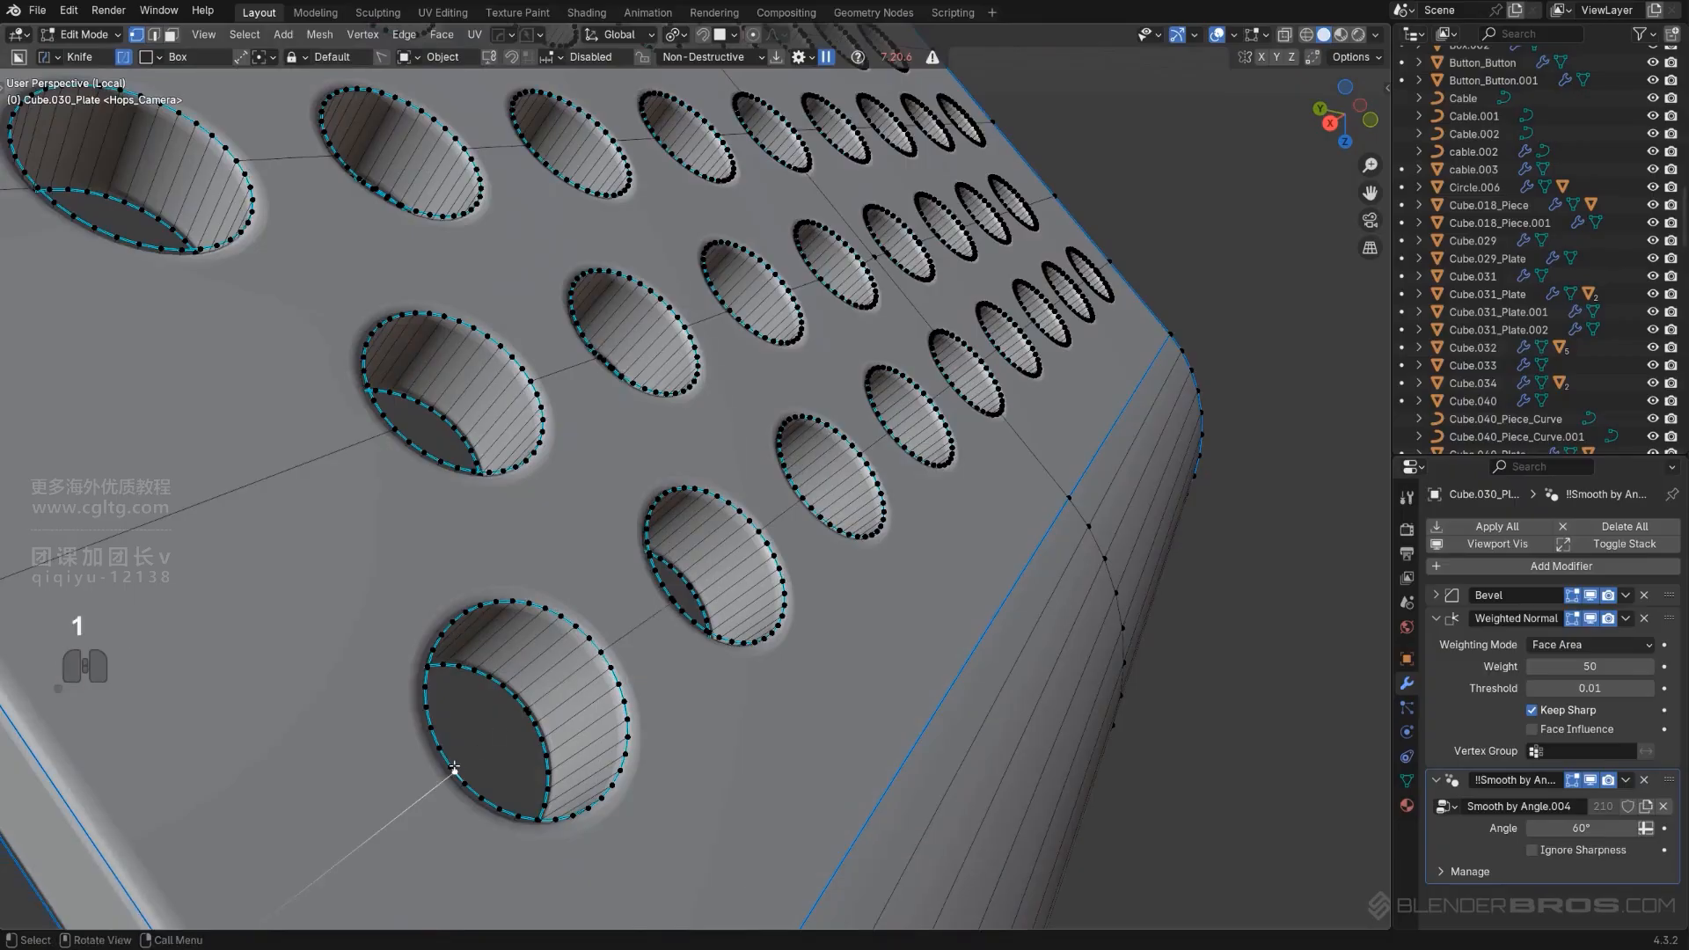
Finish the vertex merge, mirror the perforated plate across X with bisect, and leave local view.
key(1)
scroll(467, 748, down, 6)
shift+middle_drag(467, 748, 704, 444)
key(Tab)
scroll(704, 445, down, 3)
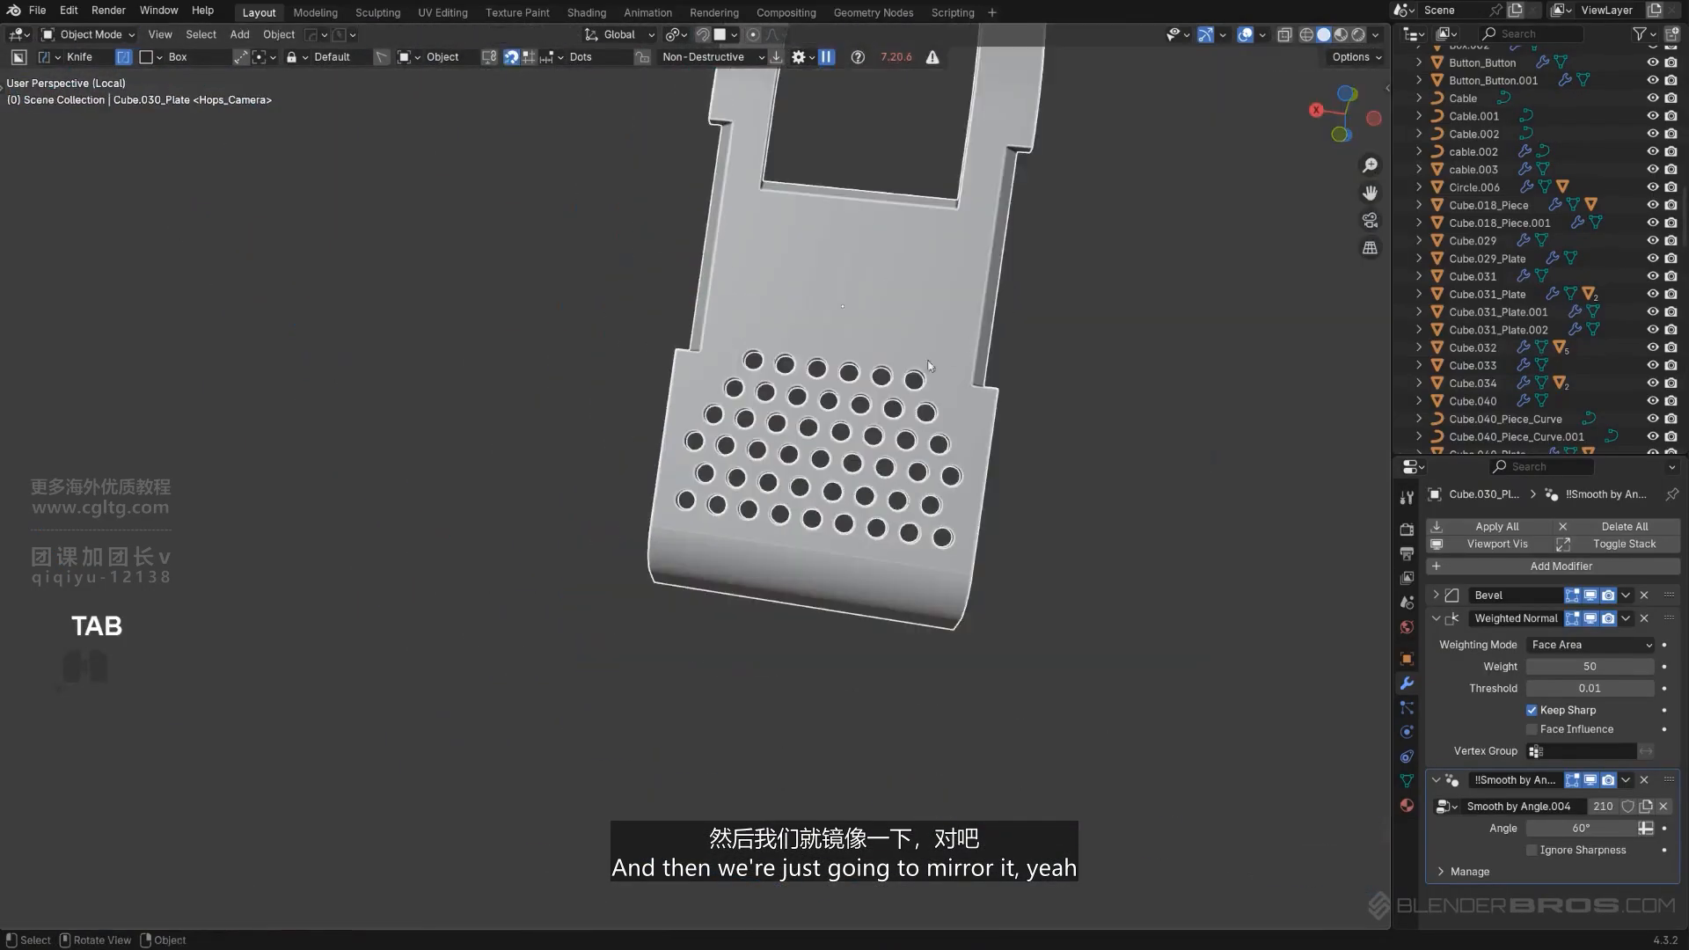
key(alt+x)
click(723, 294)
scroll(1073, 294, down, 4)
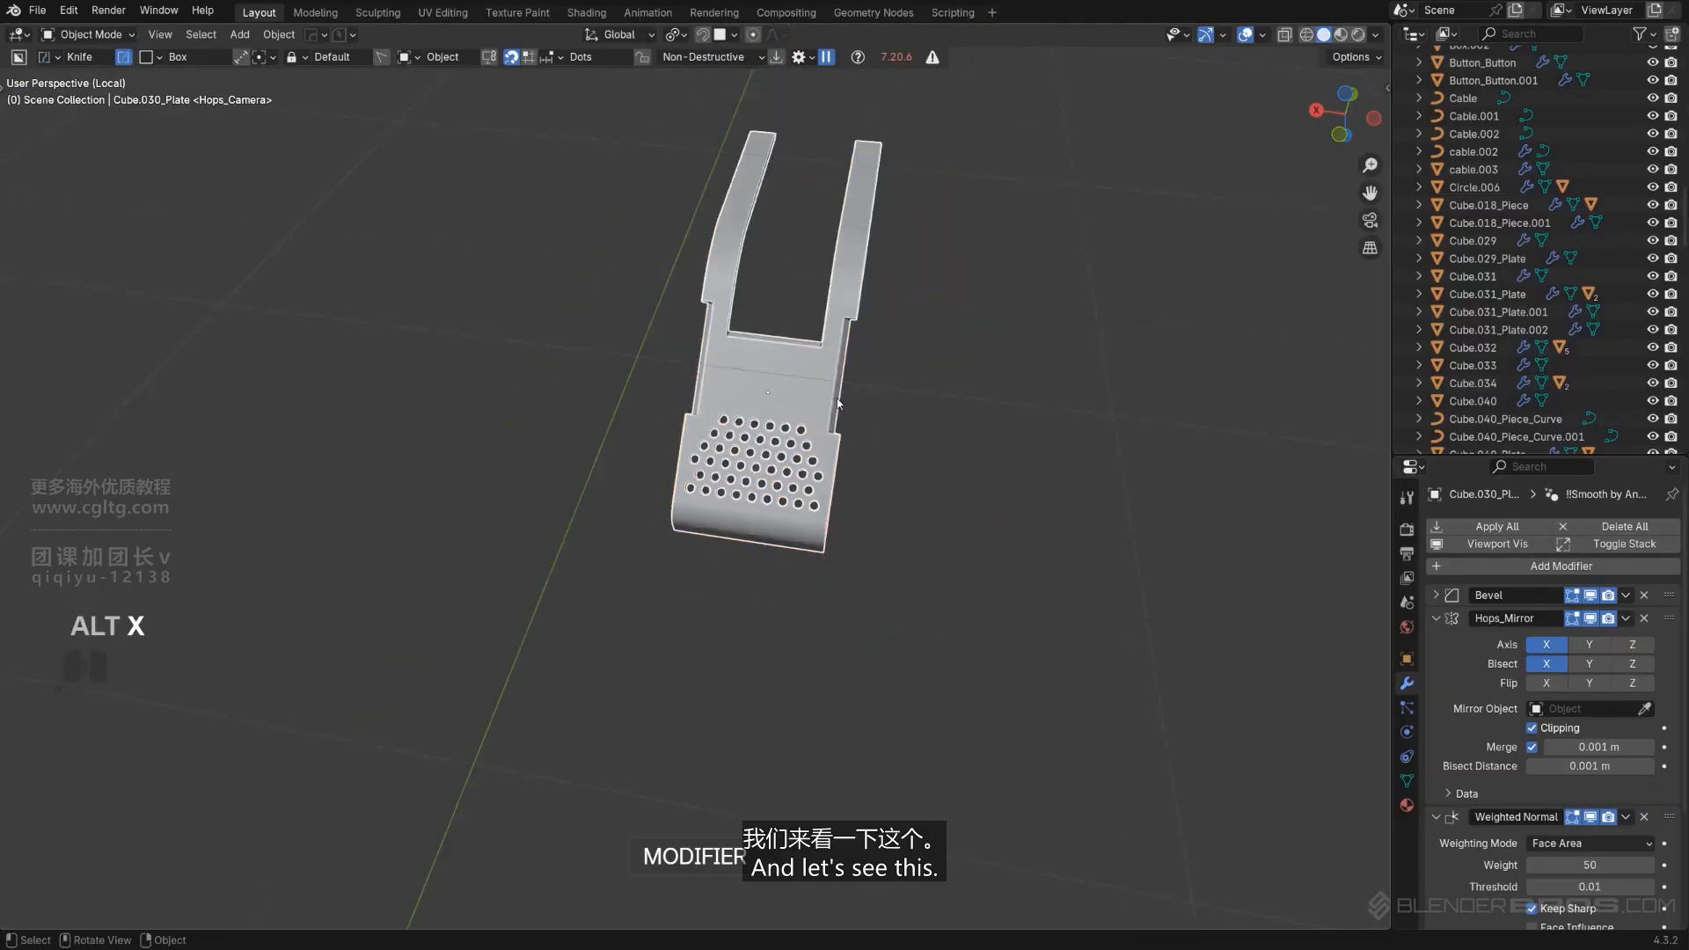
middle_drag(1069, 296, 863, 375)
key(slash)
scroll(916, 353, down, 8)
scroll(864, 368, up, 8)
Run Clean Up on the plate mesh and connect the facing rims of the two artifact-marked holes with a new edge.
shift+middle_drag(862, 375, 843, 415)
key(Tab)
scroll(925, 449, up, 4)
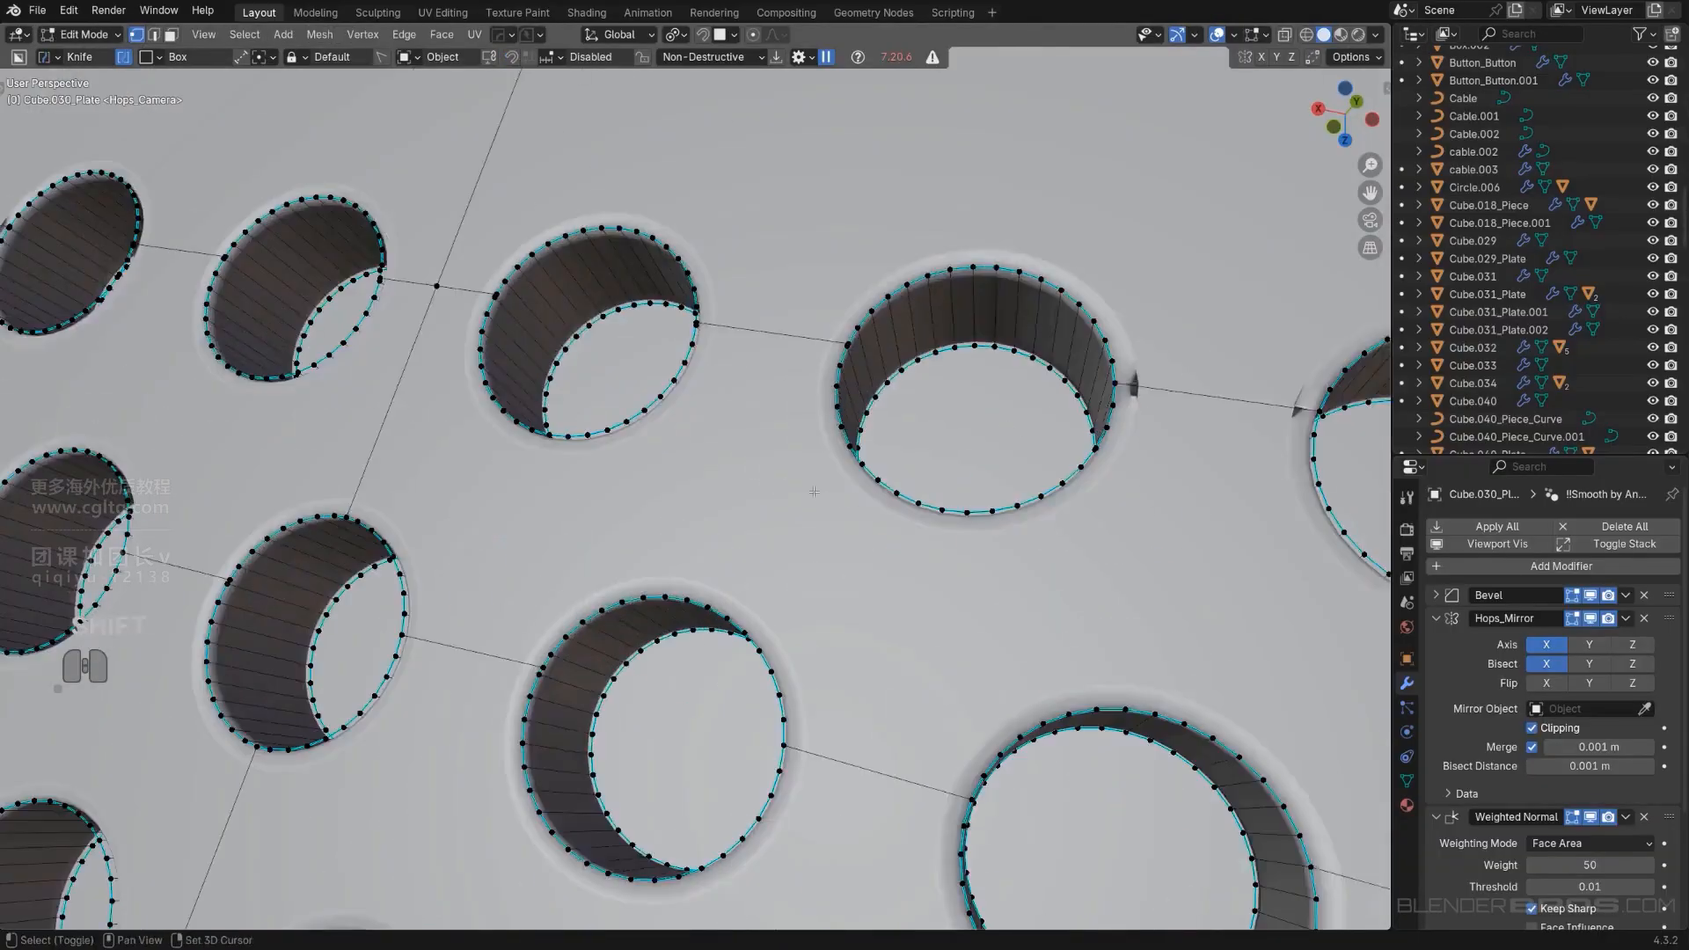
middle_drag(810, 488, 845, 495)
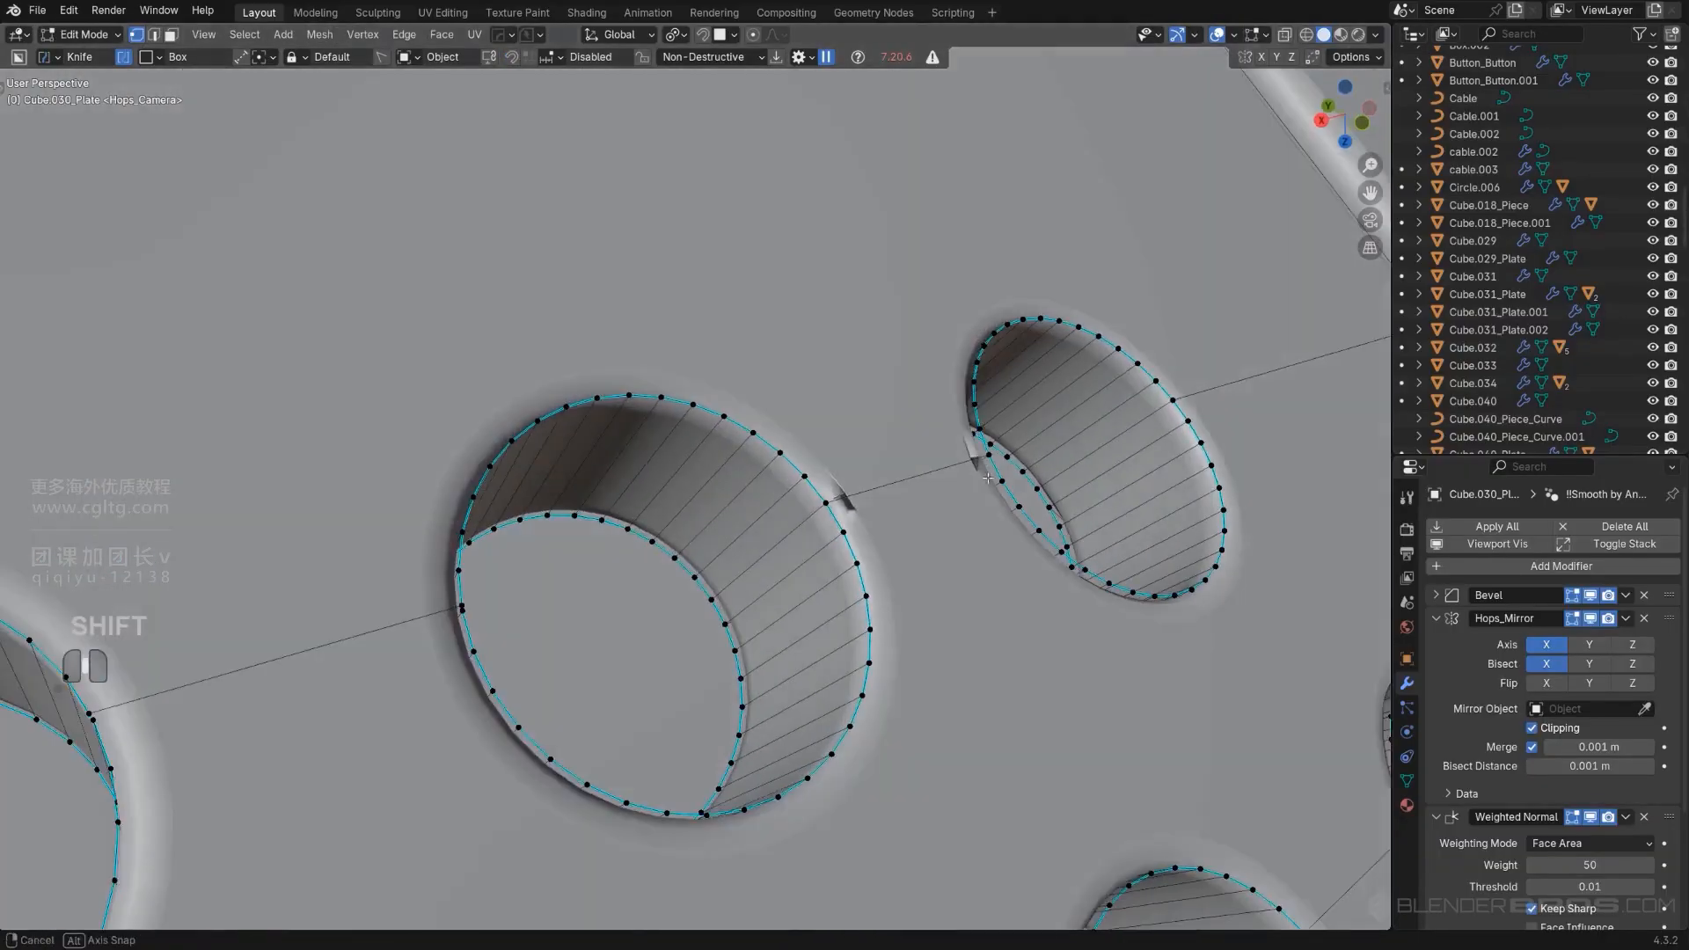
scroll(941, 498, up, 3)
scroll(940, 508, up, 3)
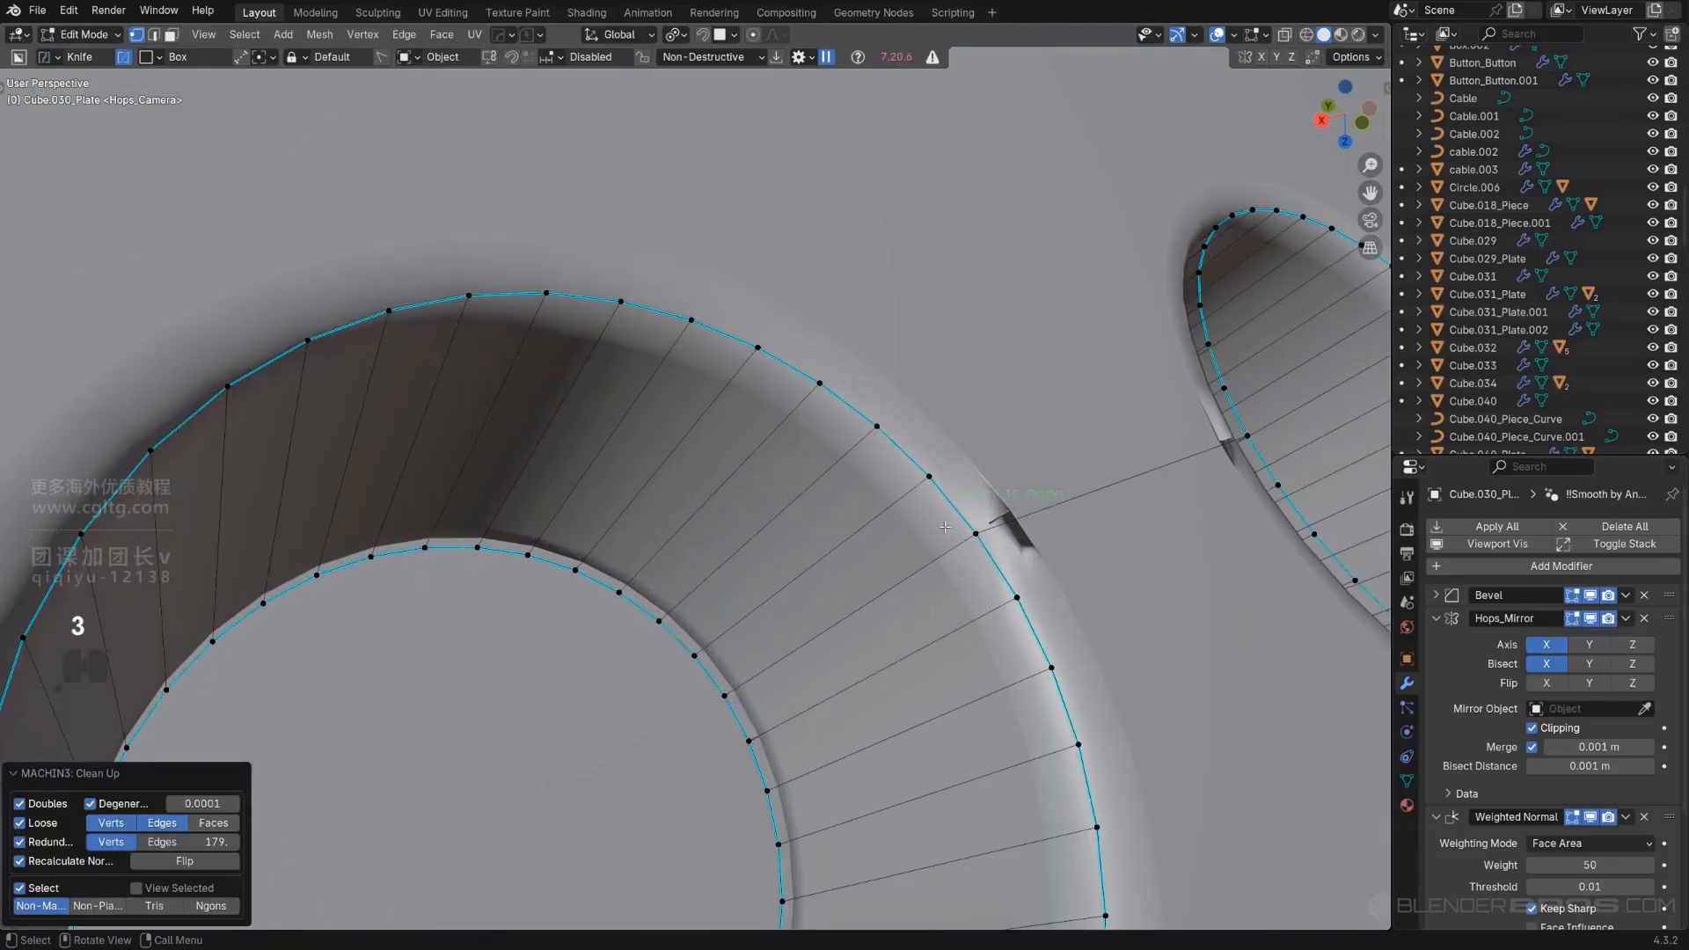
shift+middle_drag(986, 547, 742, 586)
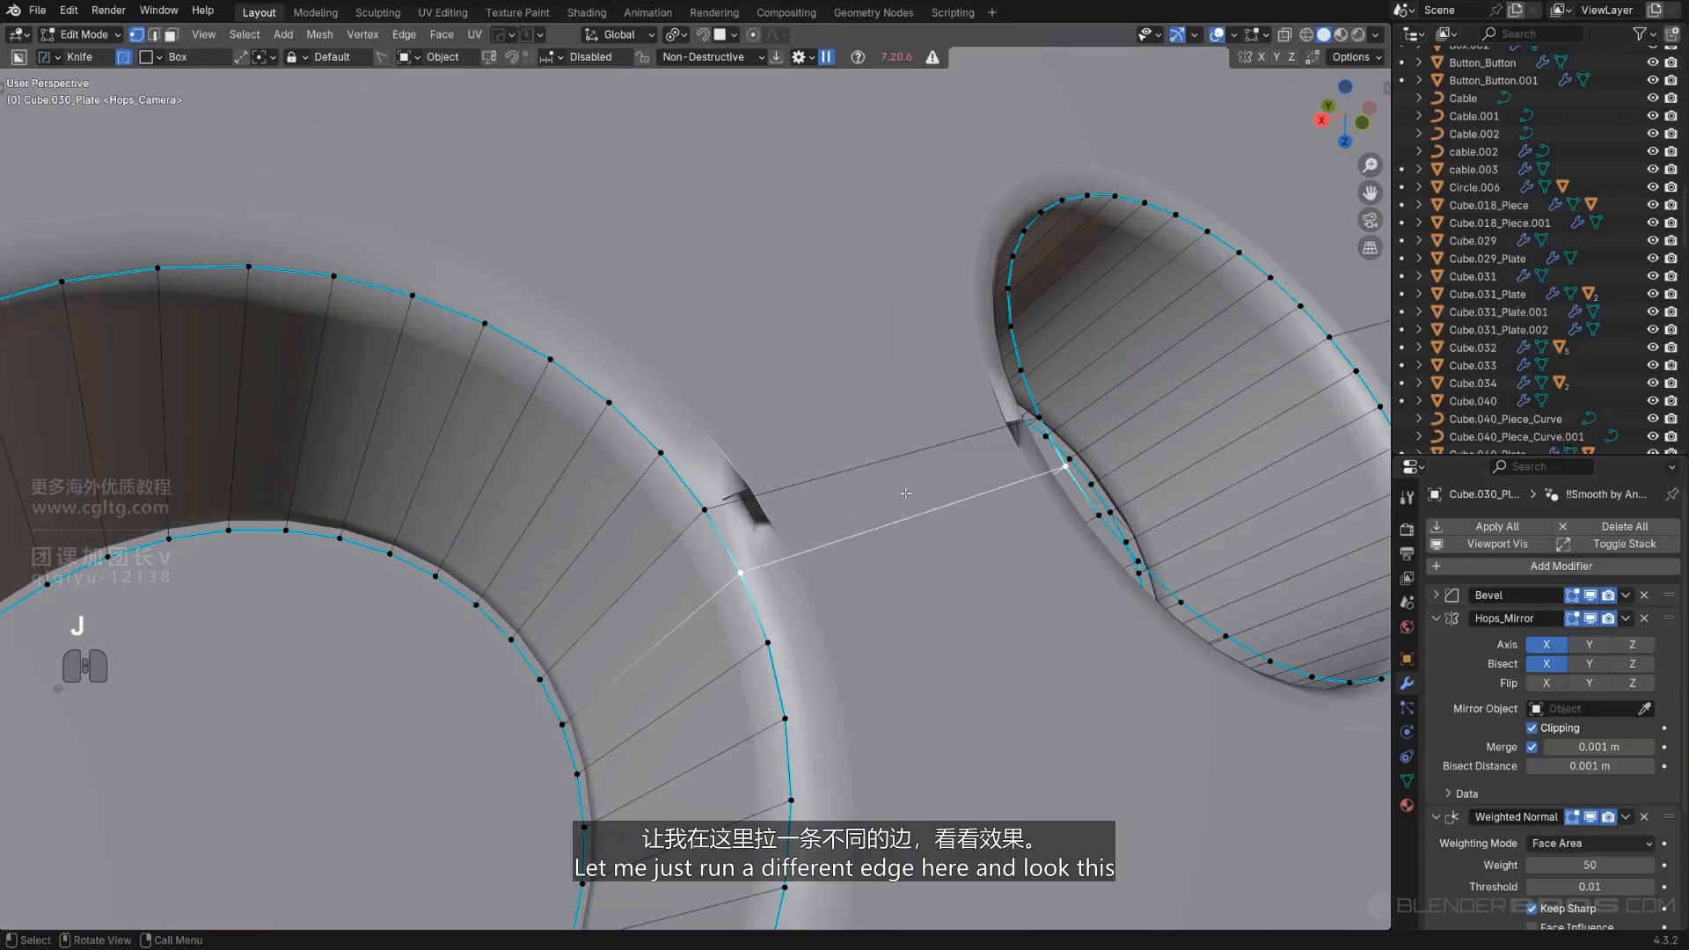
Dissolve the old cut edge between the two holes beside the dark shading artifacts.
click(886, 469)
key(x)
click(886, 467)
scroll(792, 484, down, 2)
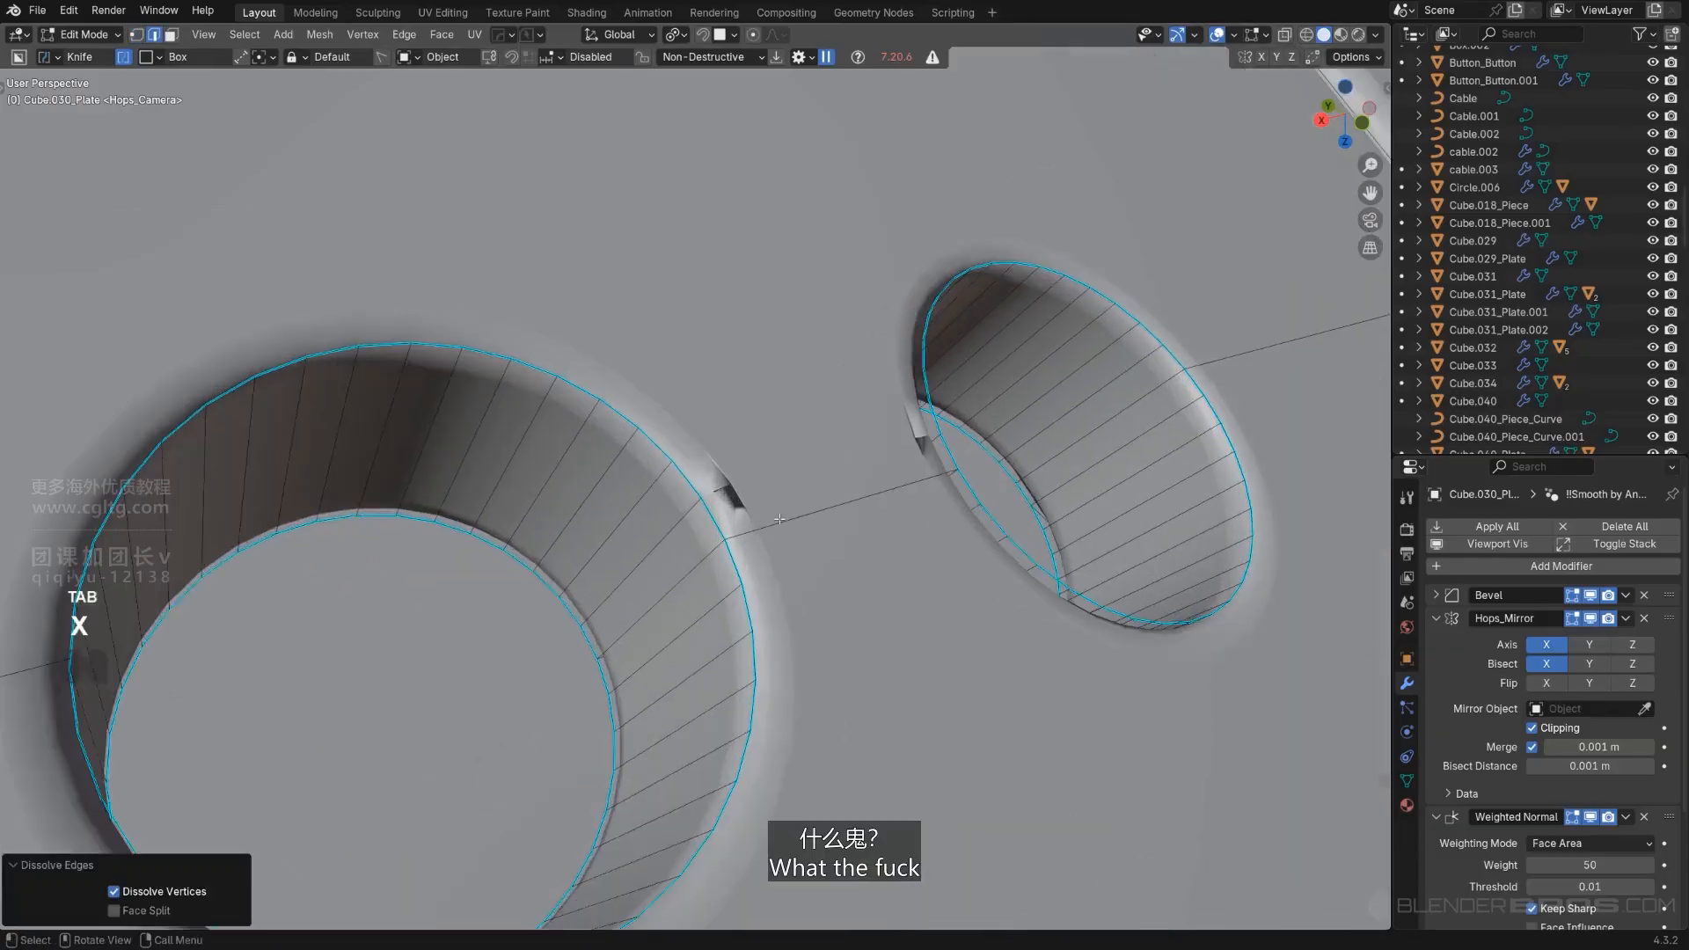
Merge the close rim and cut vertices on the matching holes of the plate's mirrored half with Smart Vert.
middle_drag(764, 516, 652, 564)
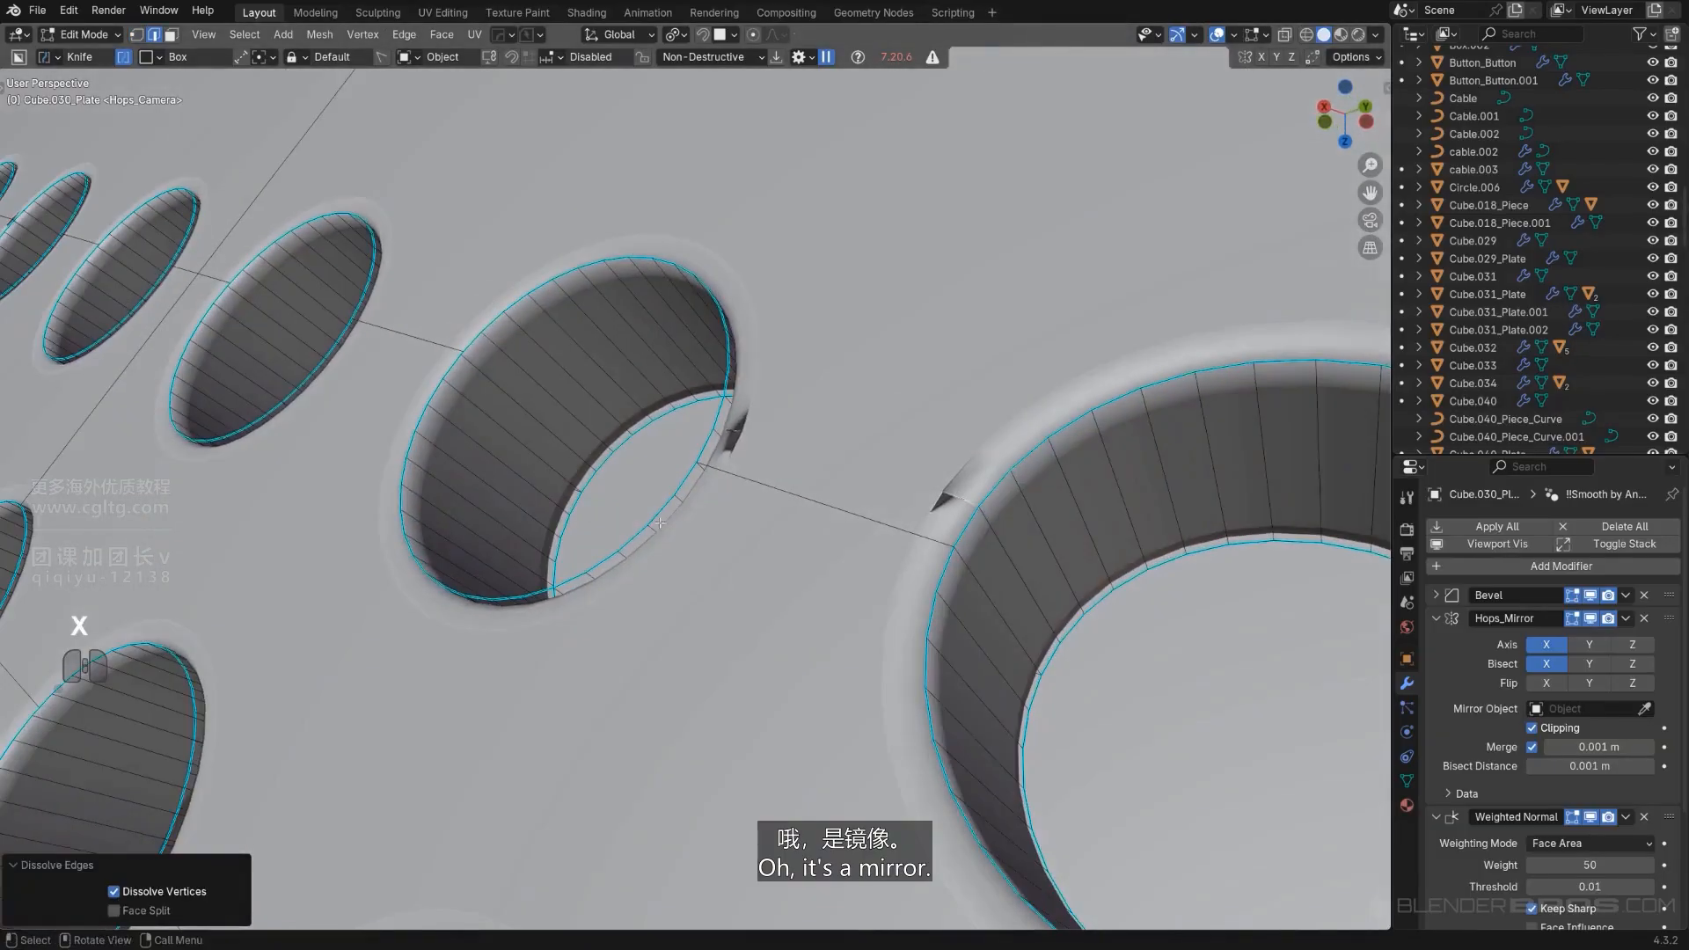
scroll(696, 502, down, 3)
shift+middle_drag(880, 563, 967, 480)
scroll(986, 475, up, 4)
shift+middle_drag(986, 475, 1055, 194)
scroll(879, 378, down, 3)
shift+middle_drag(880, 379, 1047, 361)
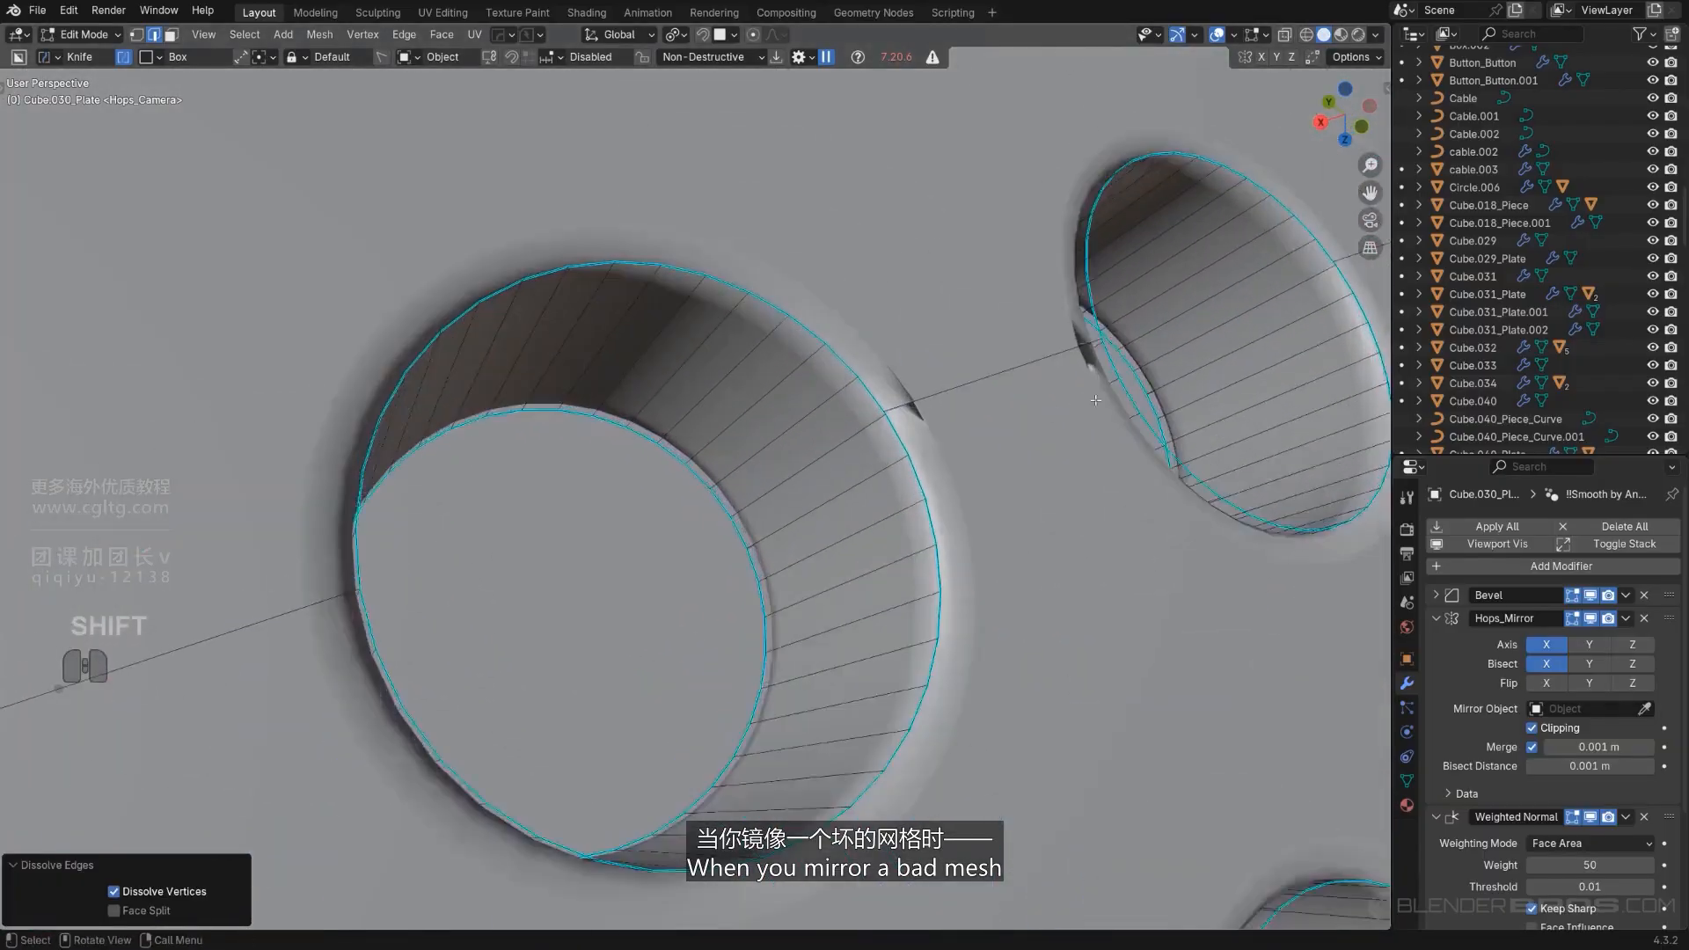
scroll(1047, 356, up, 3)
key(Tab)
key(1)
shift+middle_drag(1267, 282, 844, 563)
shift+click(975, 380)
key(1)
scroll(976, 380, down, 5)
scroll(880, 440, down, 3)
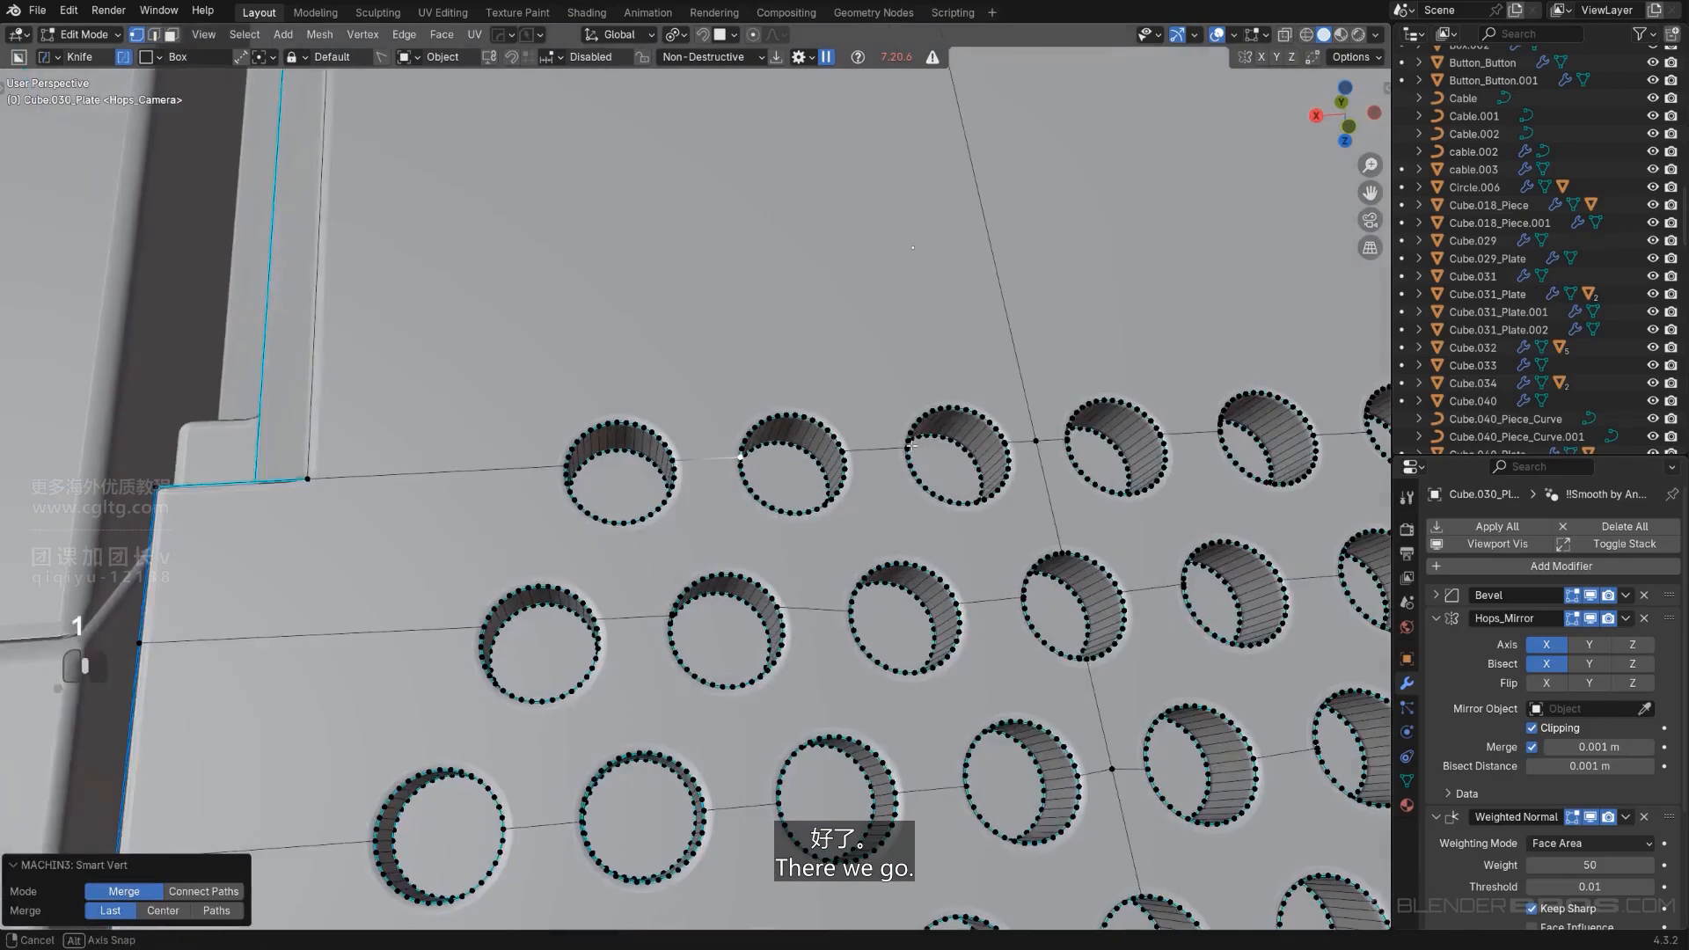
key(Tab)
Examine the mirrored perforated plate in place on the front of the vehicle.
scroll(948, 262, down, 4)
middle_drag(948, 262, 616, 280)
scroll(754, 381, up, 3)
scroll(752, 402, down, 5)
scroll(762, 393, down, 10)
key(KP_5)
key(KP_5)
scroll(862, 382, up, 2)
scroll(871, 414, up, 2)
Bevel the two upper corners of the plate's lower cutout by about 0.097 m with 9 segments.
click(780, 493)
key(KP_5)
scroll(673, 308, up, 1)
shift+middle_drag(616, 280, 763, 282)
scroll(637, 320, up, 2)
key(Tab)
key(Tab)
click(453, 185)
key(Tab)
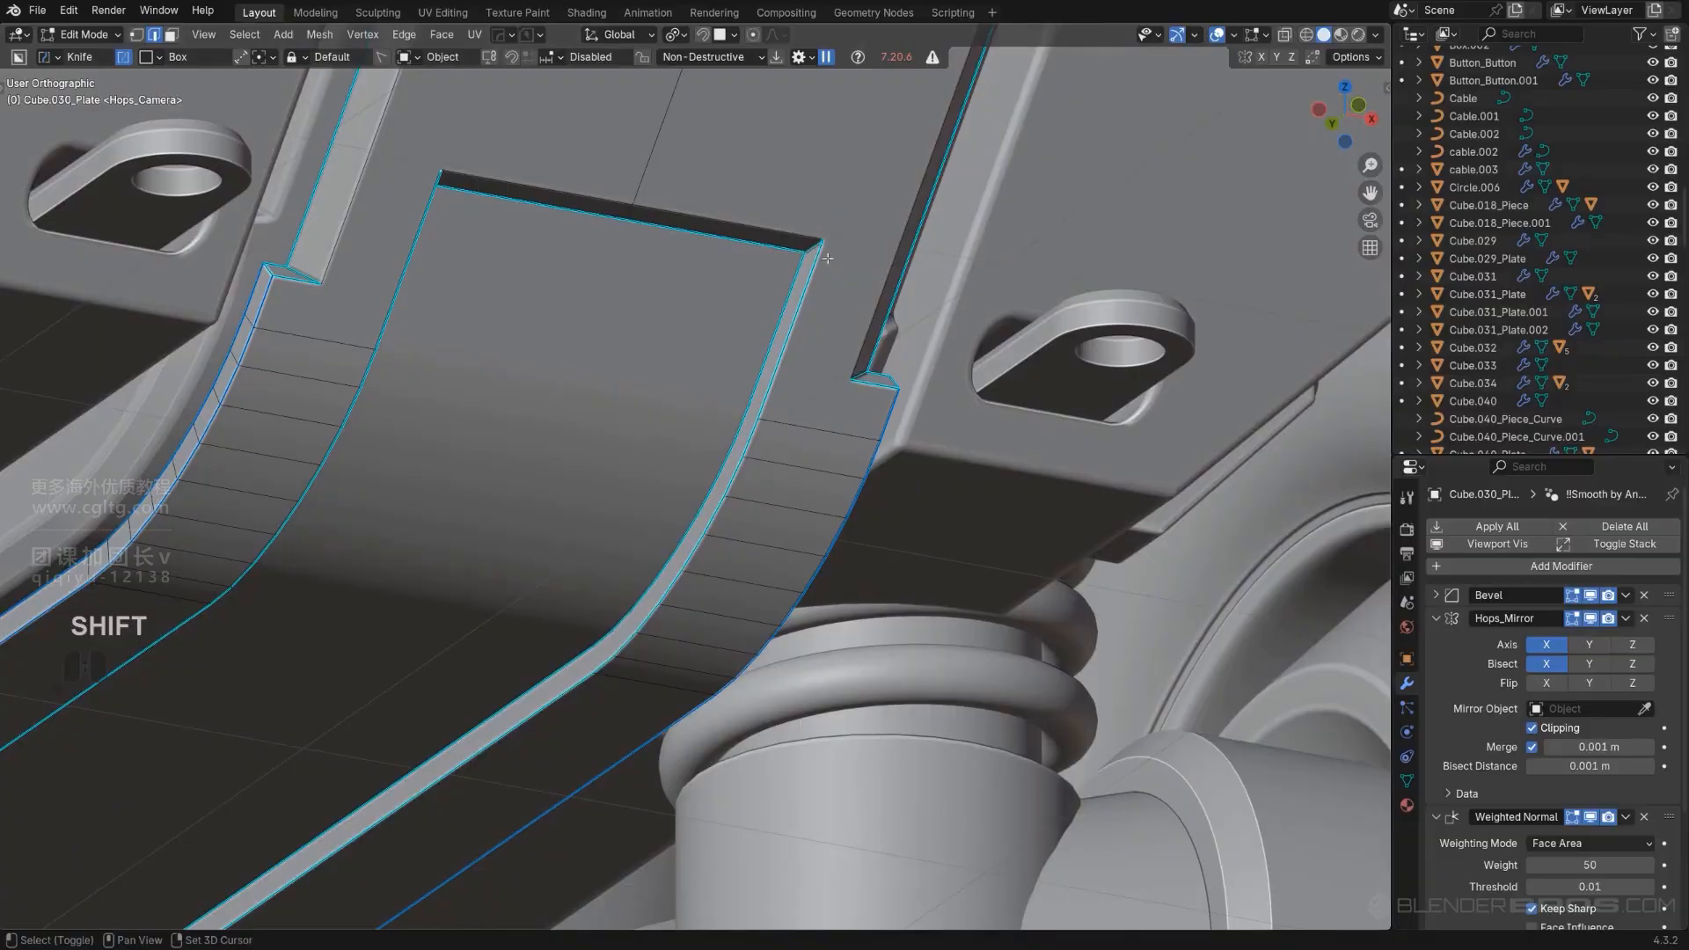
key(ctrl+b)
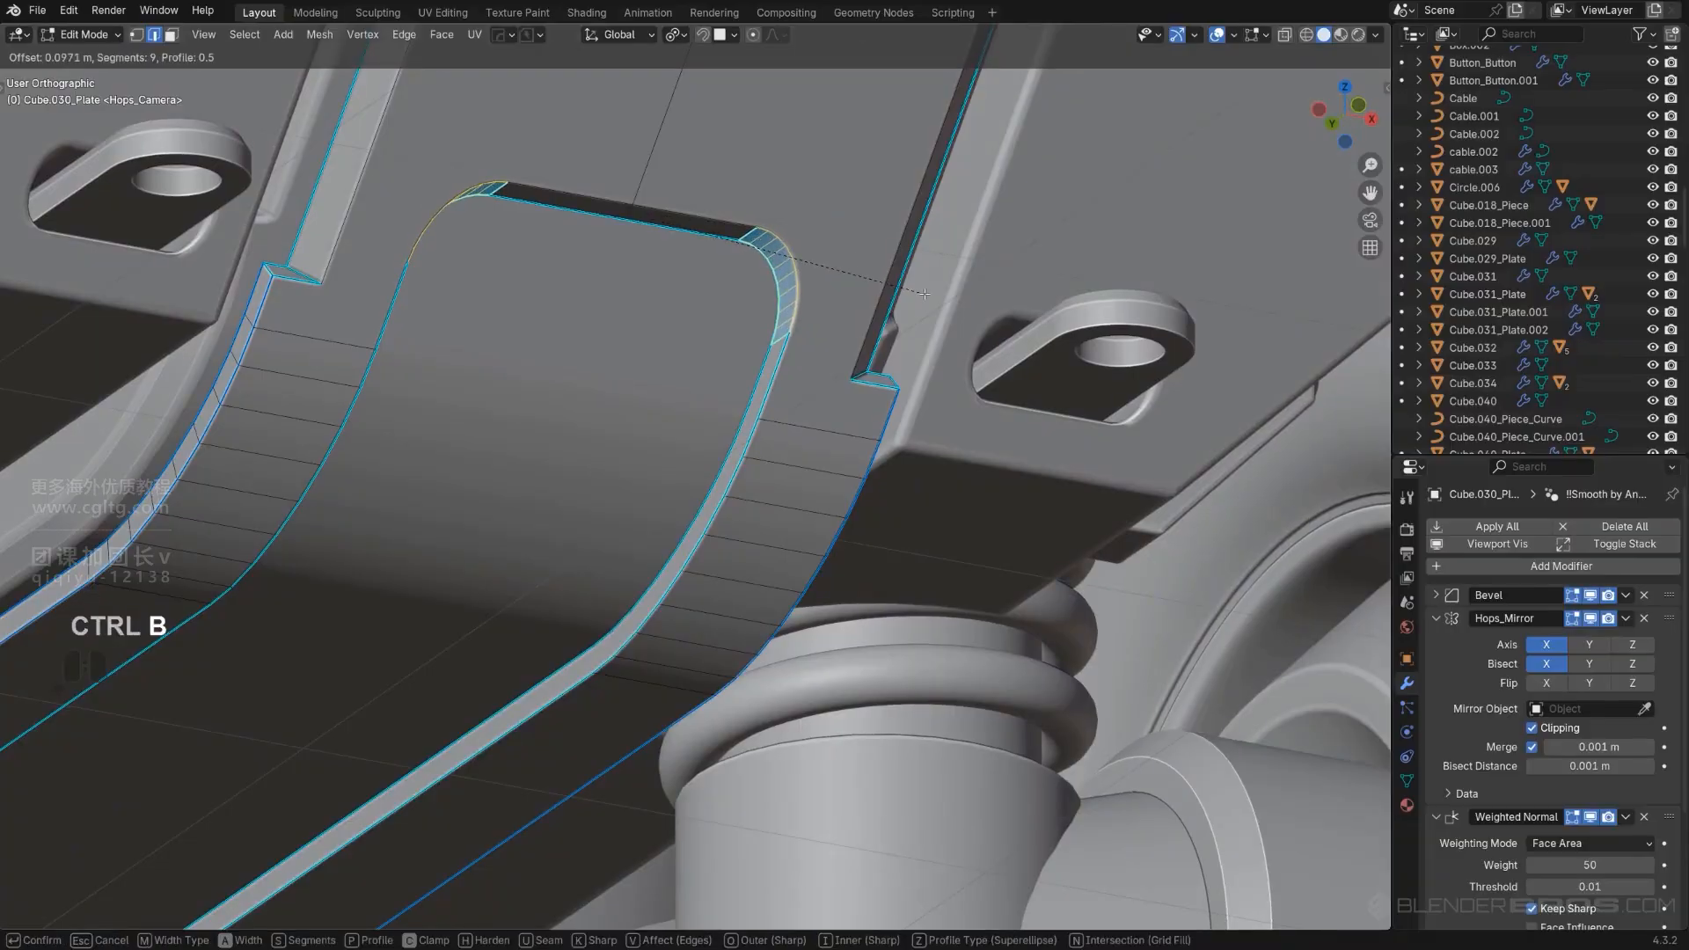
click(925, 294)
key(Tab)
Cut a box opening about 1.61 deep into the vehicle body behind the plate's rounded cutout.
scroll(920, 298, down, 5)
middle_drag(880, 326, 611, 420)
scroll(613, 431, up, 2)
shift+middle_drag(636, 508, 709, 498)
scroll(686, 493, up, 2)
click(587, 466)
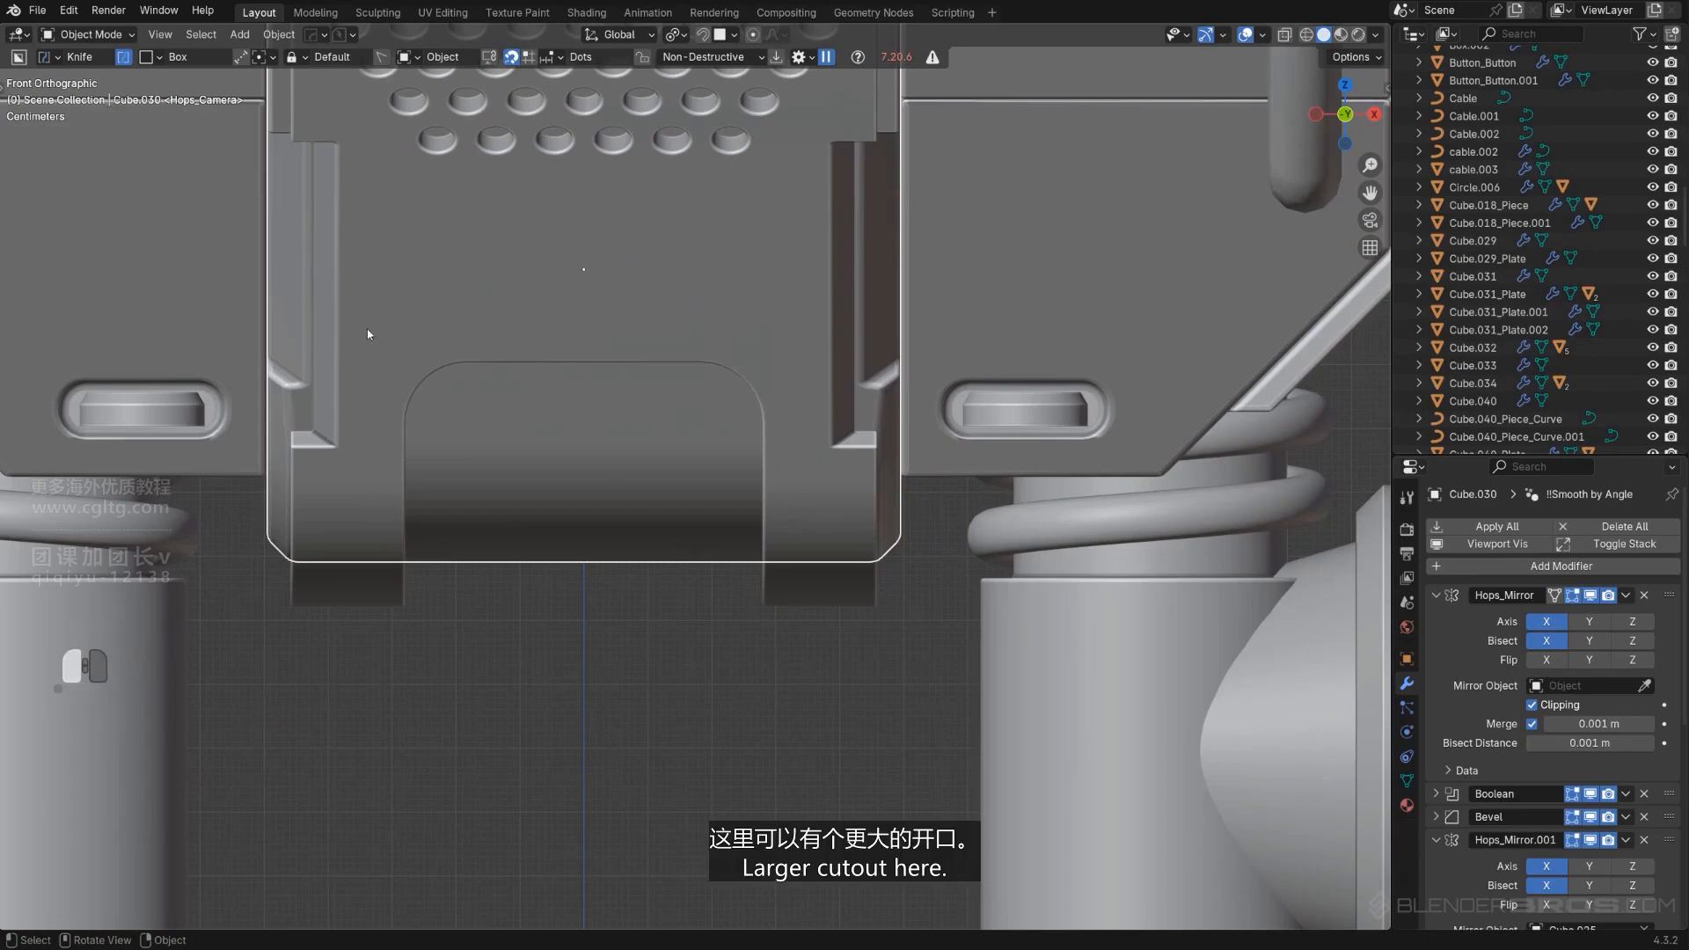
mouse_move(368, 331)
mouse_down()
mouse_move(441, 483)
mouse_move(826, 620)
mouse_move(777, 626)
mouse_move(795, 642)
mouse_move(777, 645)
mouse_up()
key(x)
middle_drag(777, 645, 712, 607)
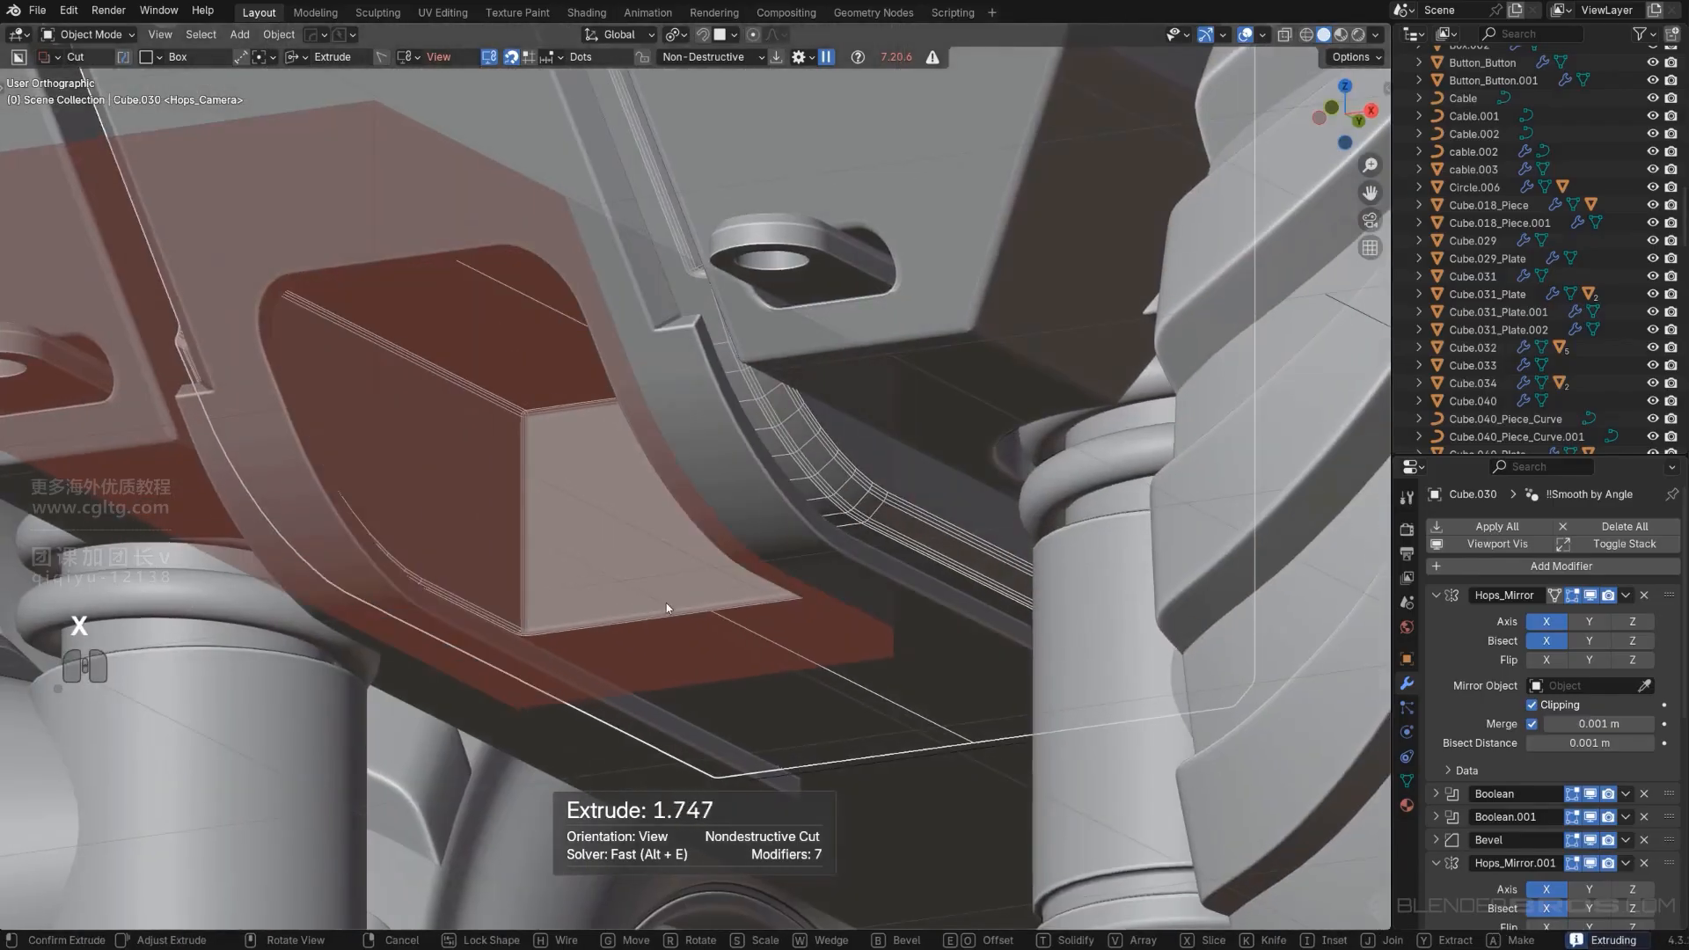
click(627, 596)
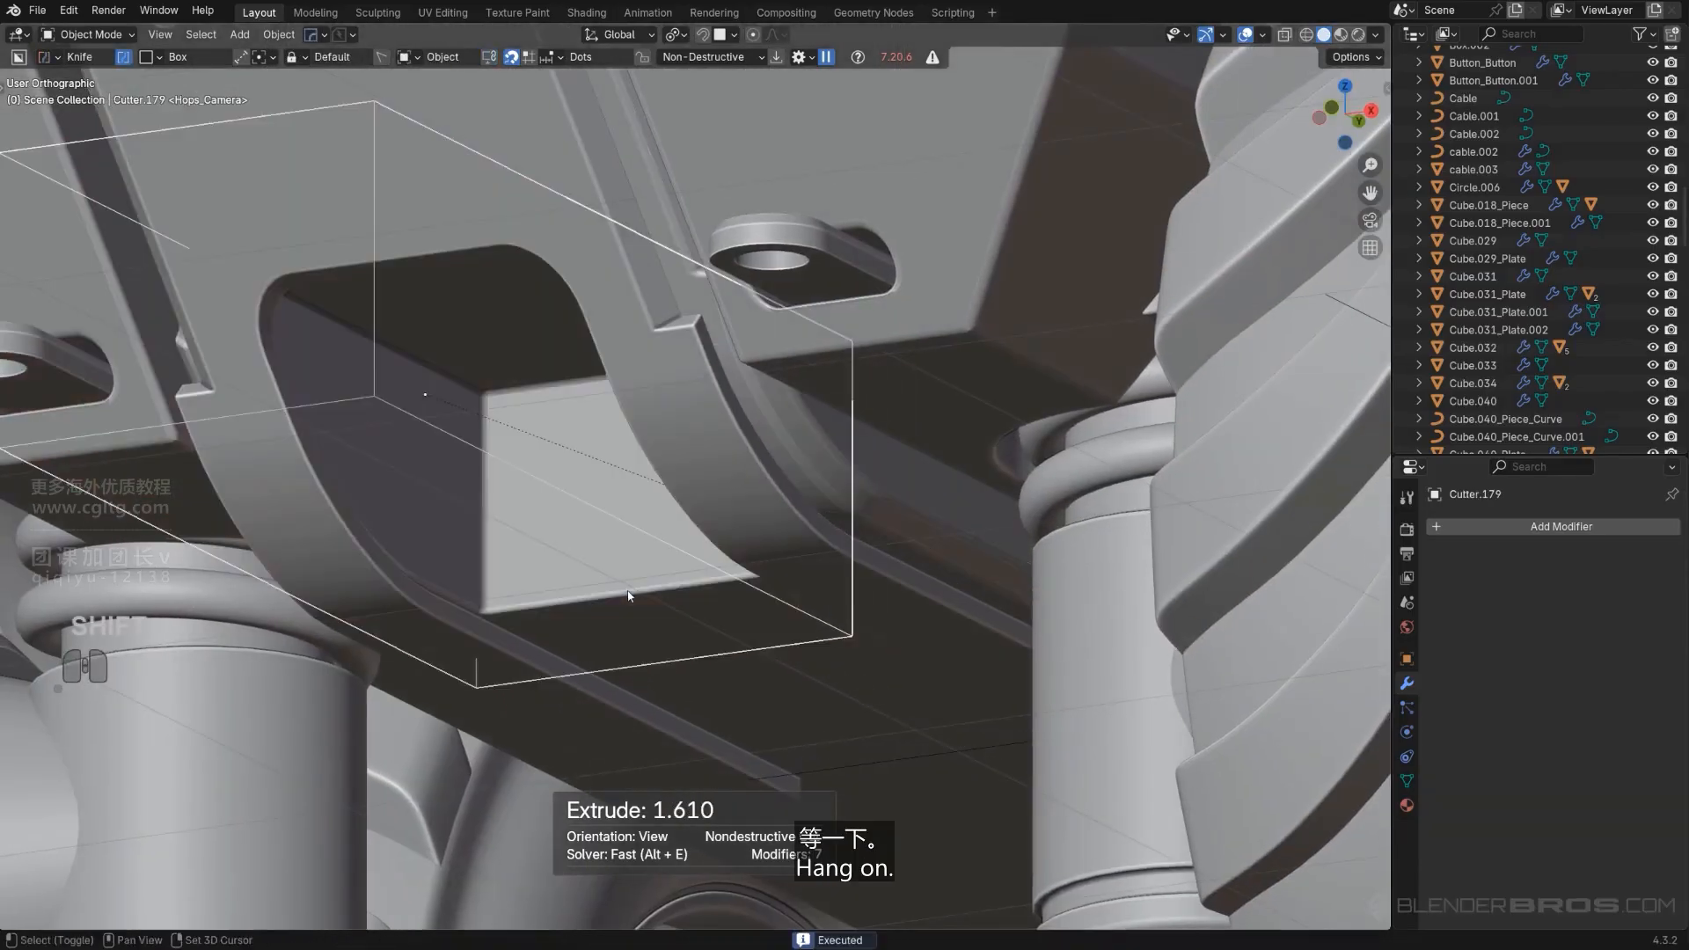
Inspect the new box opening in the body and its surroundings from below.
click(659, 594)
key(Tab)
scroll(752, 595, up, 2)
key(Tab)
scroll(696, 444, down, 5)
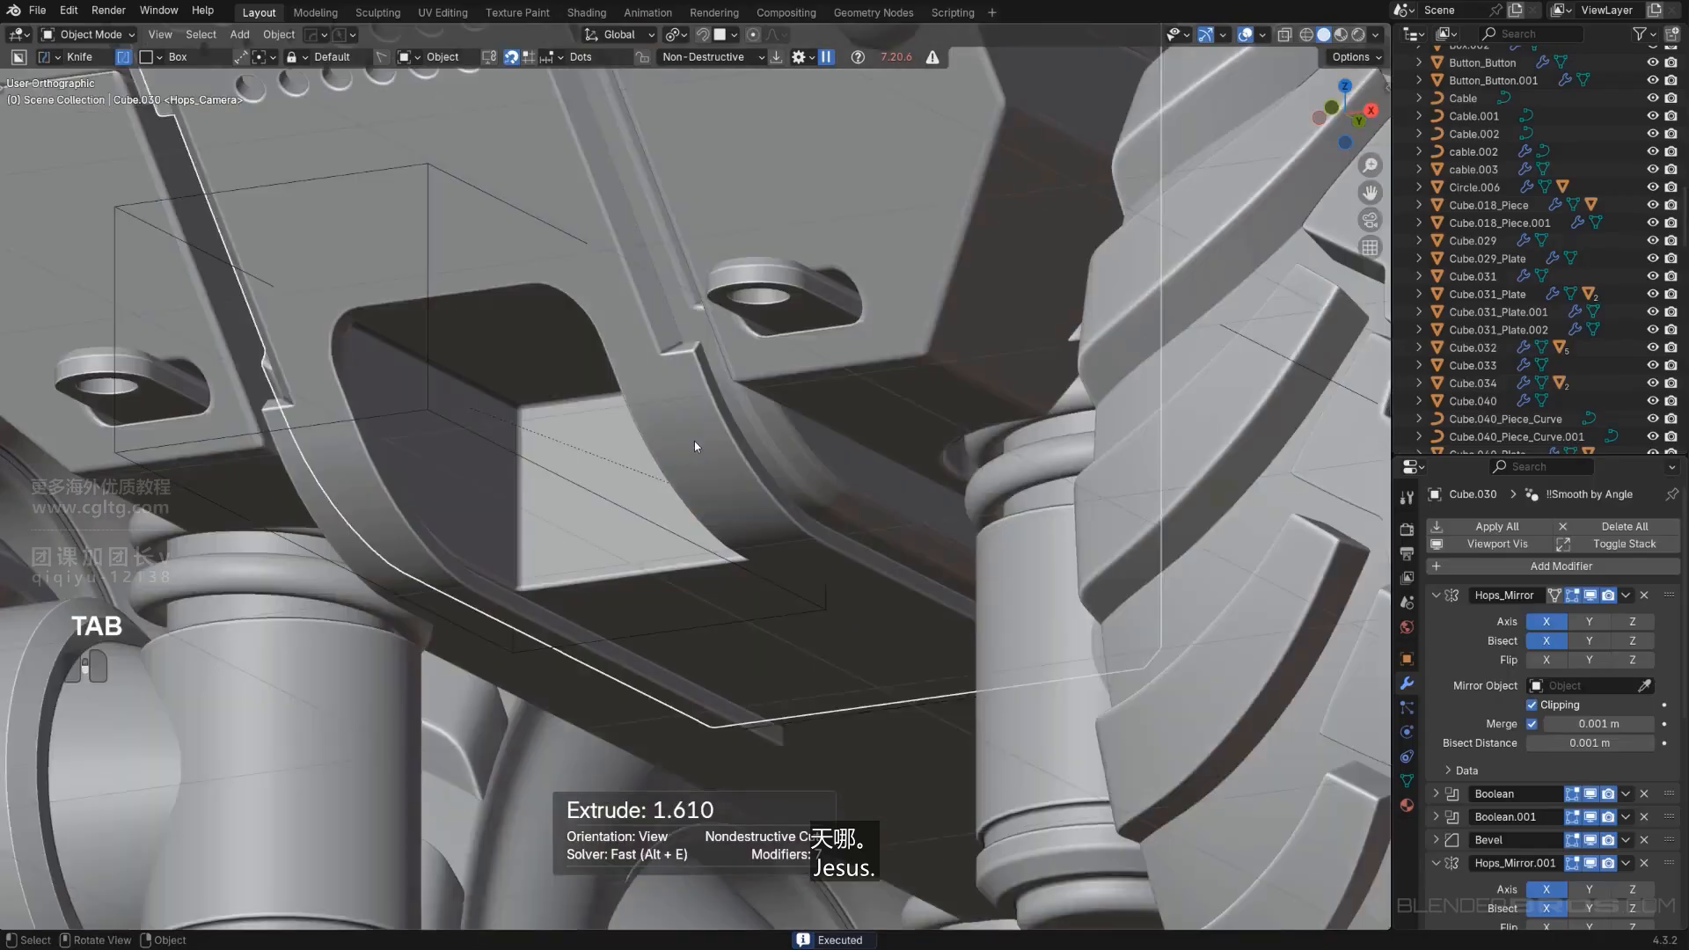
middle_drag(695, 489, 778, 562)
scroll(747, 491, up, 1)
scroll(638, 481, down, 4)
key(KP_5)
scroll(831, 500, down, 3)
Duplicate the front axle's hub cylinder and move the copy about 1.09 m inward, to the centre between the front wheels.
click(778, 562)
click(842, 540)
scroll(842, 540, up, 3)
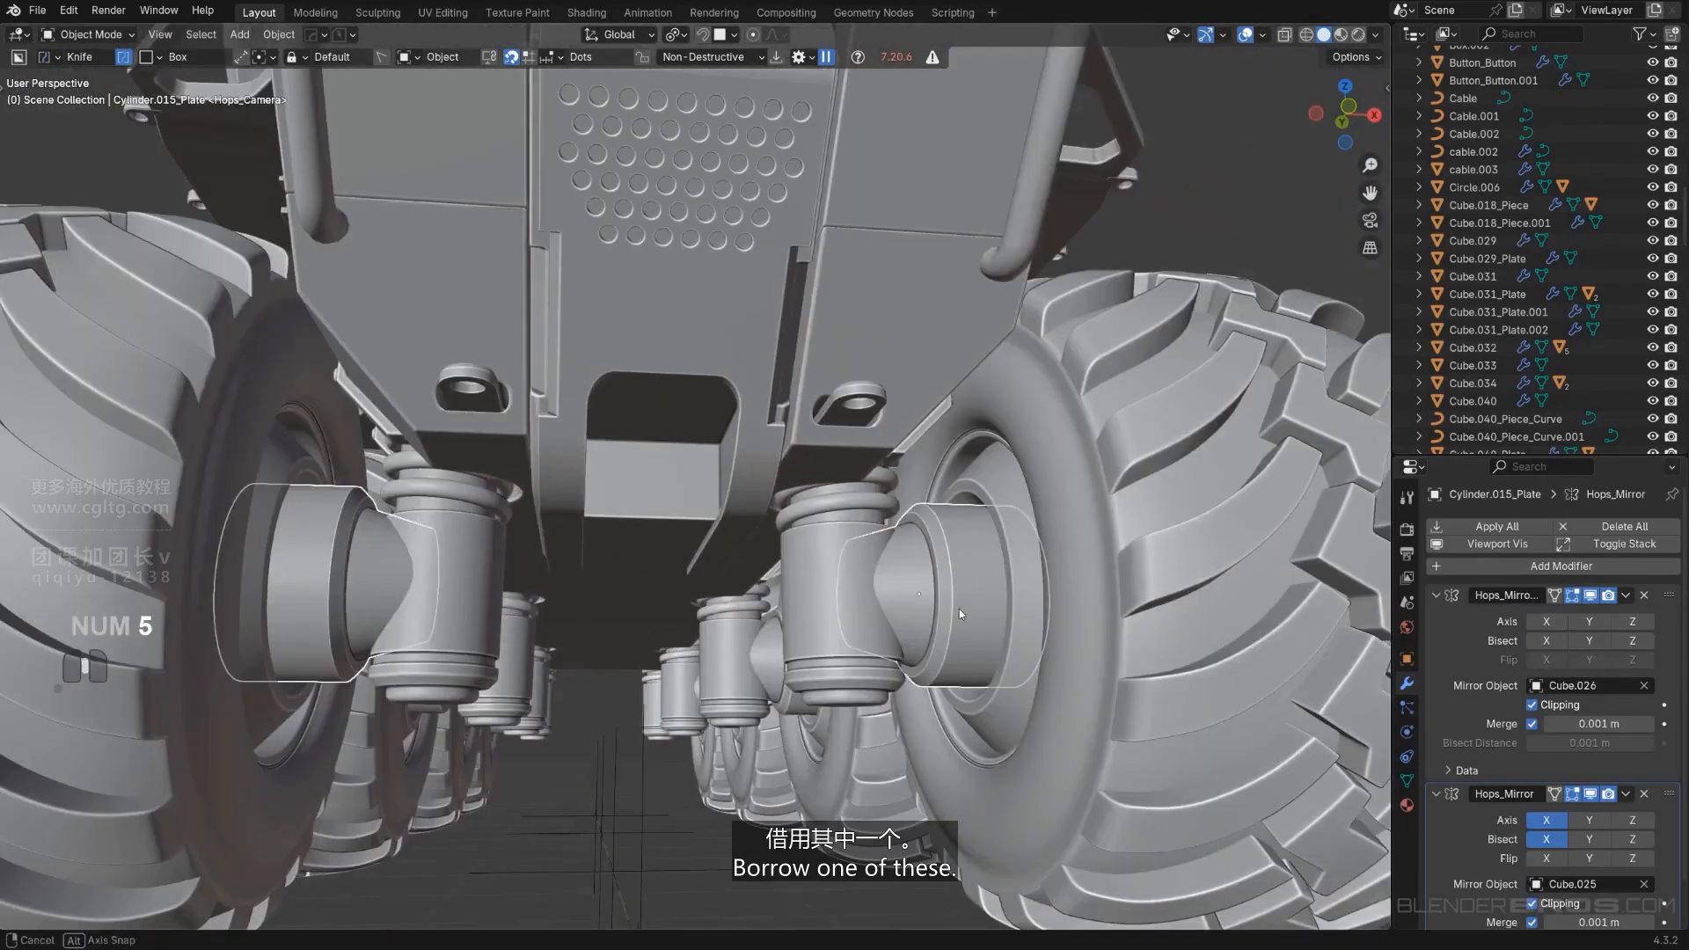
shift+middle_drag(959, 607, 950, 514)
middle_drag(950, 514, 918, 507)
scroll(1003, 590, down, 5)
key(shift+d)
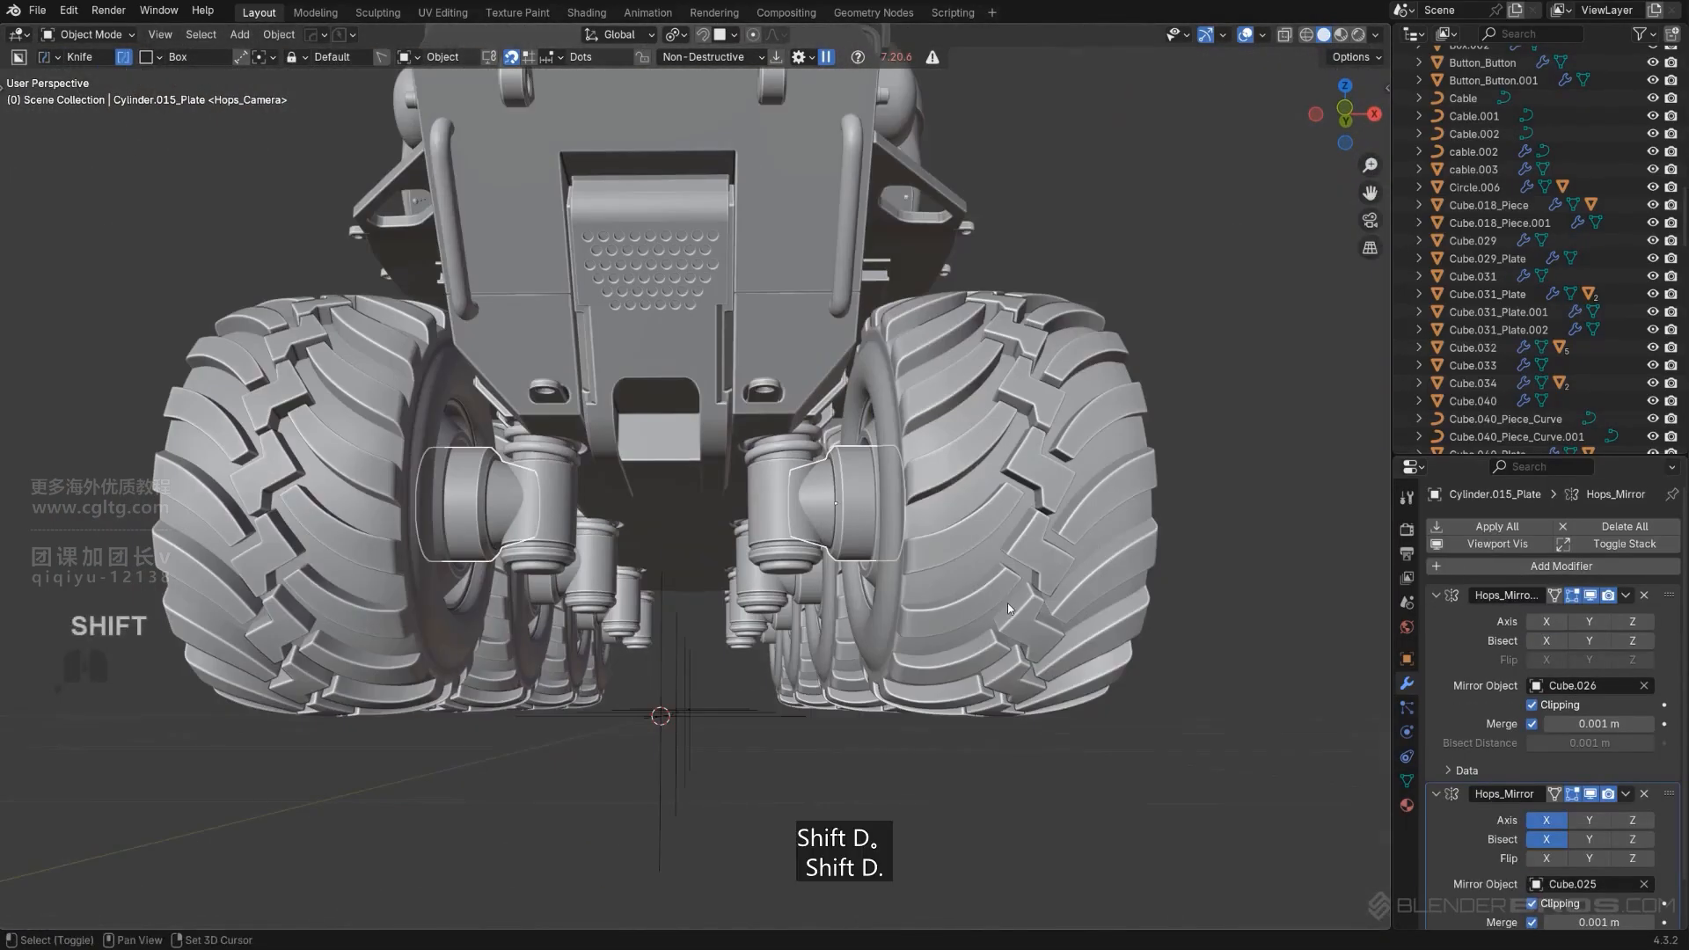
click(858, 588)
Scale the duplicated hub to about 0.566 and raise it about 0.49 m along Z.
scroll(967, 599, up, 2)
key(s)
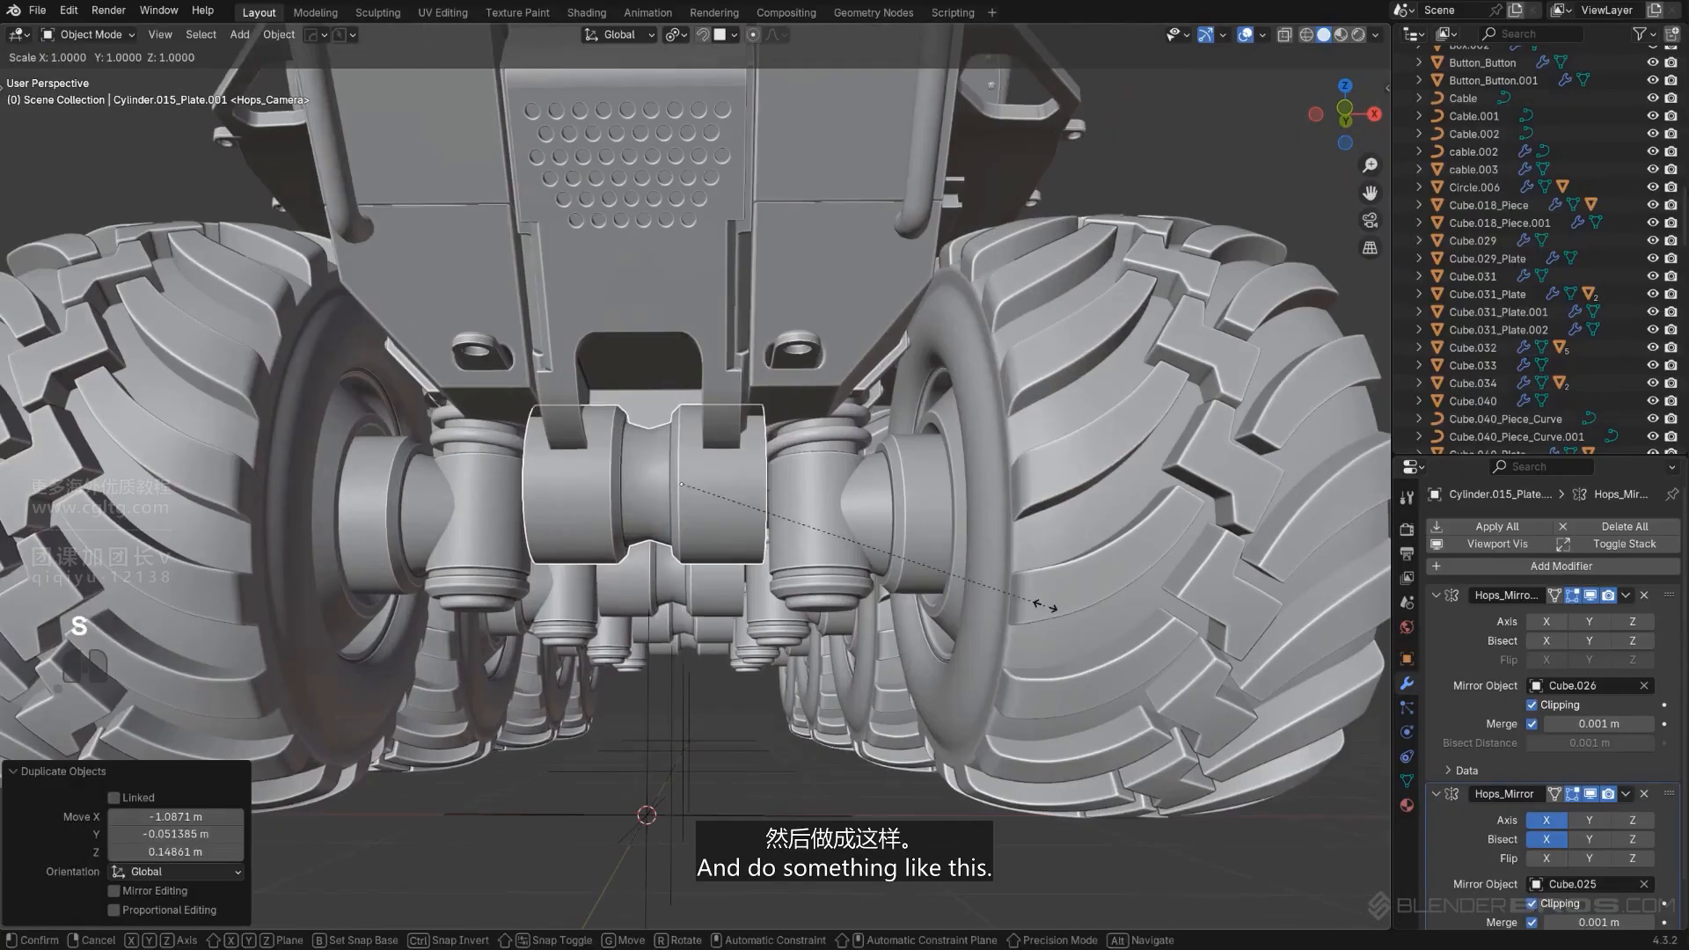
click(888, 565)
scroll(825, 595, up, 2)
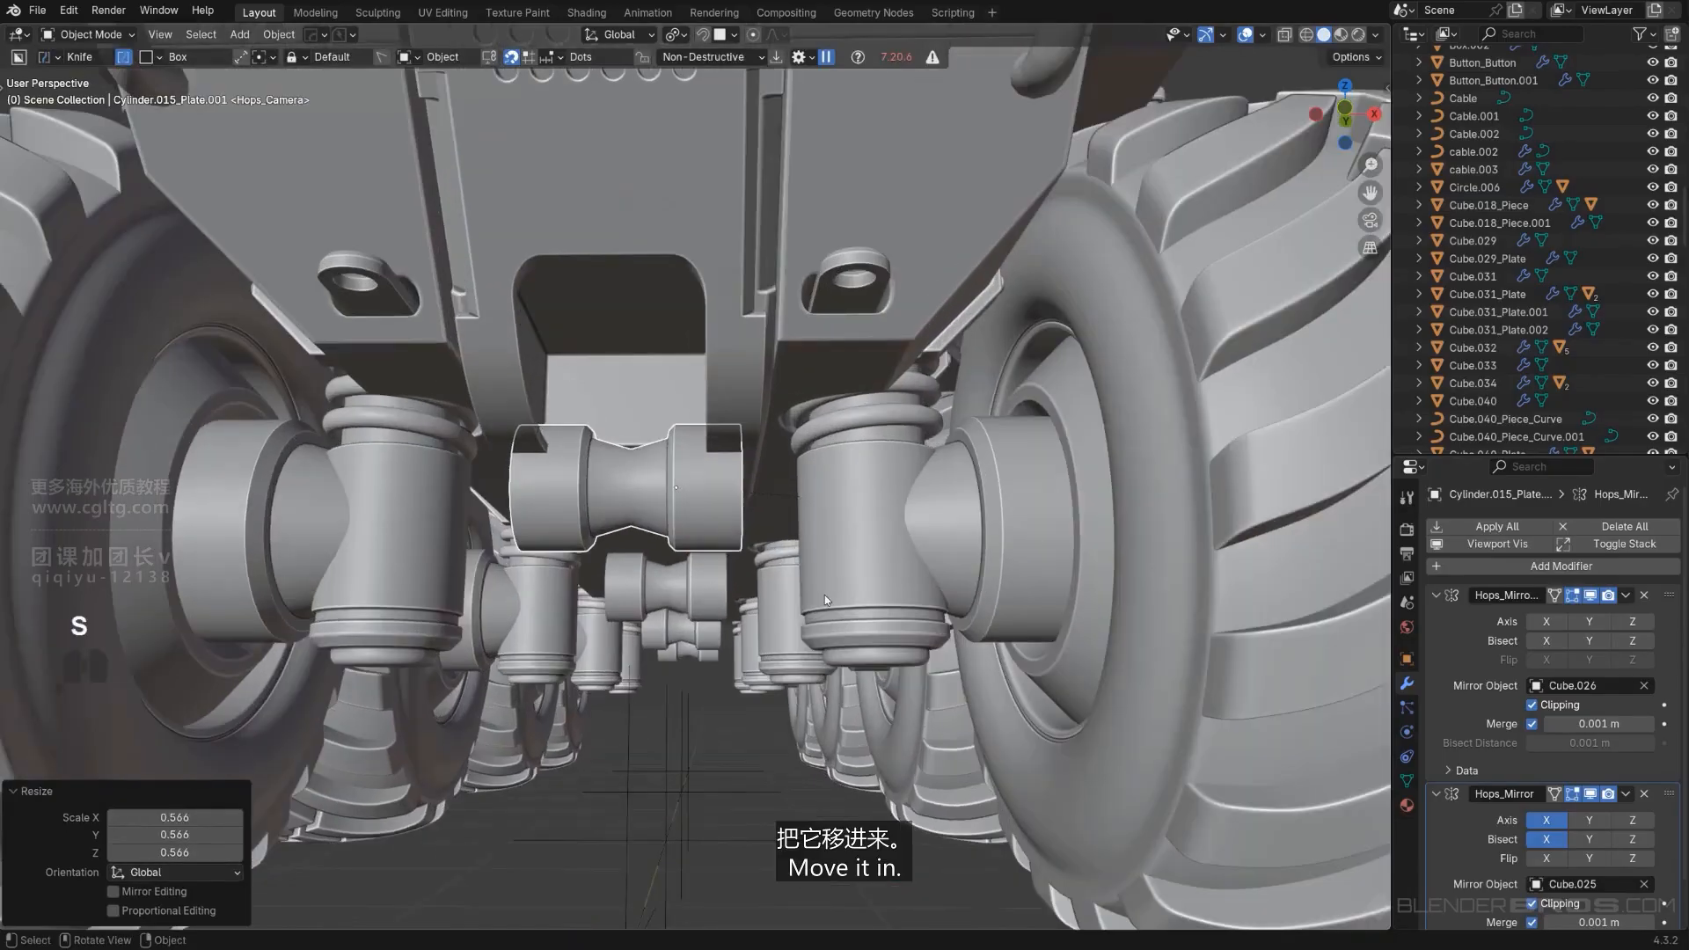
key(g)
key(x)
key(z)
click(781, 469)
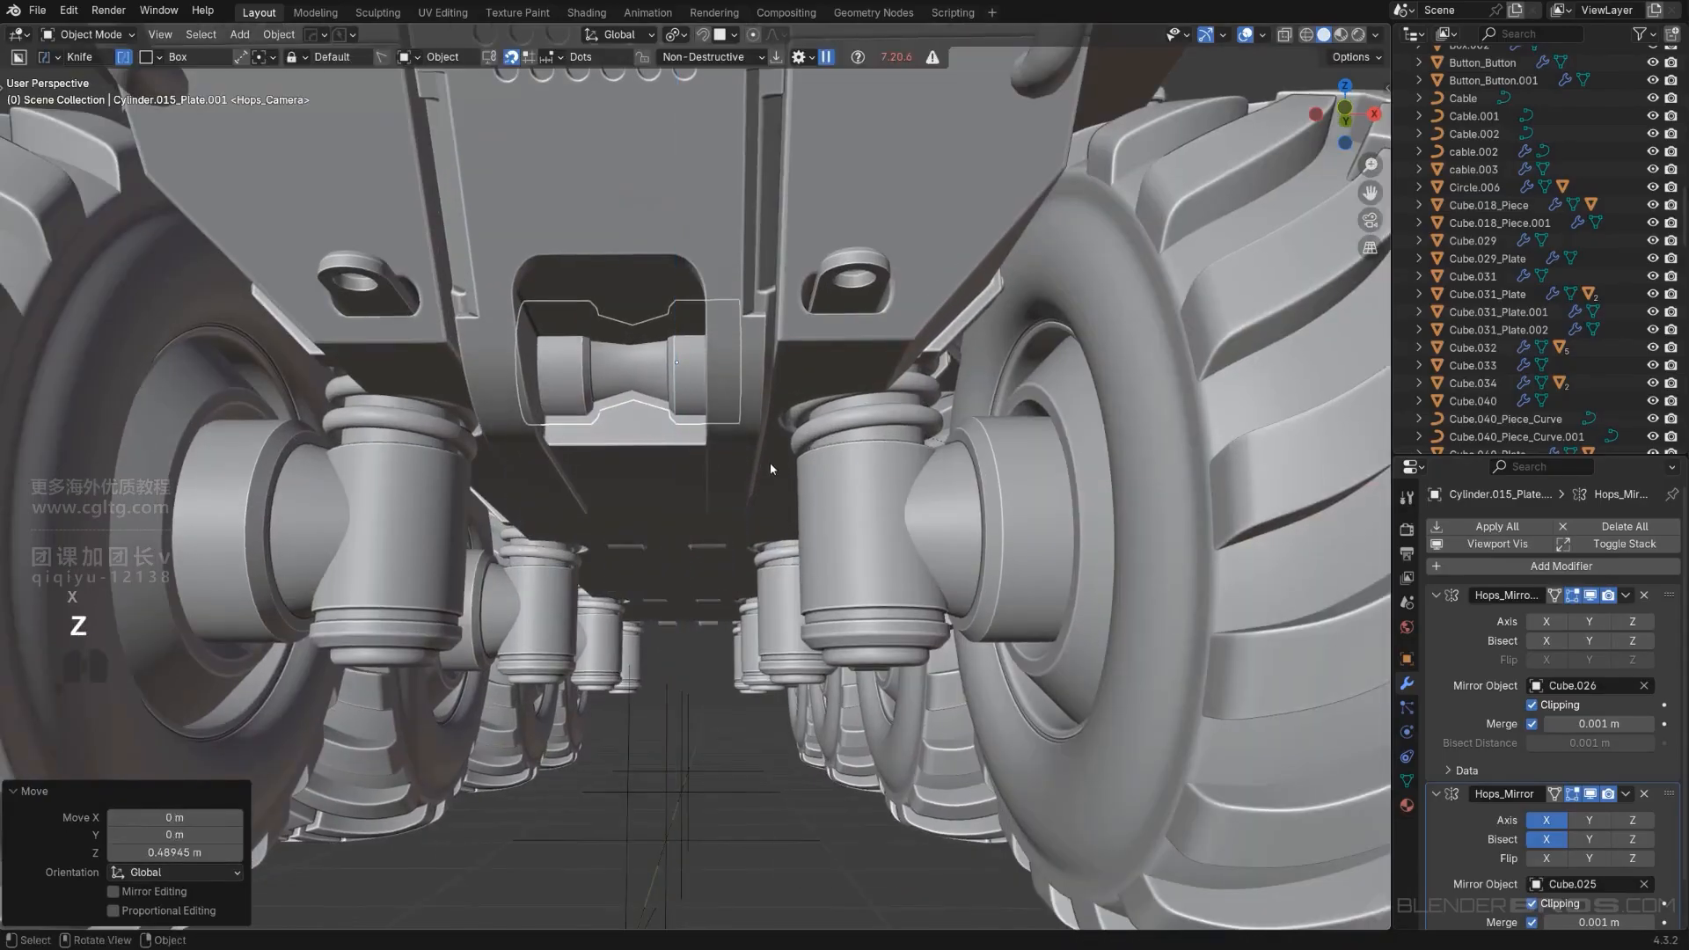
Move the duplicated hub about 0.33 m forward along Y in the side view.
alt+middle_drag(769, 465, 611, 441)
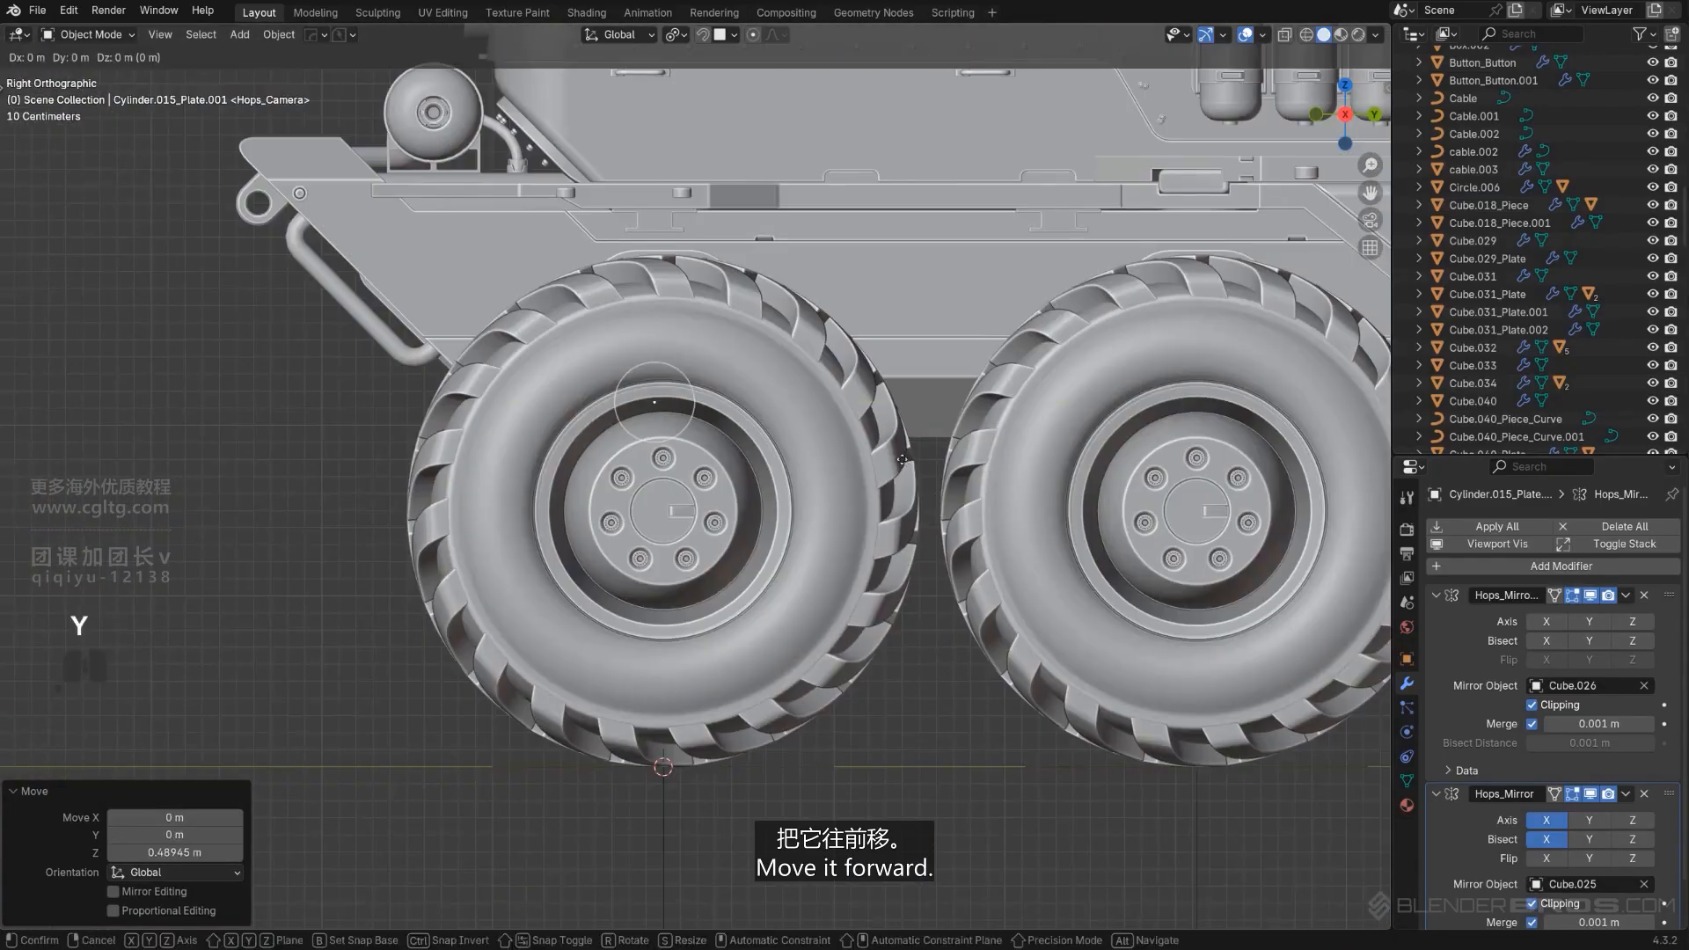
key(y)
click(852, 457)
Enlarge the duplicated hub by a factor of about 1.061 and lower it about 0.07 m along Z.
alt+middle_drag(843, 459, 924, 465)
scroll(779, 484, up, 5)
shift+middle_drag(776, 484, 906, 603)
scroll(802, 515, up, 1)
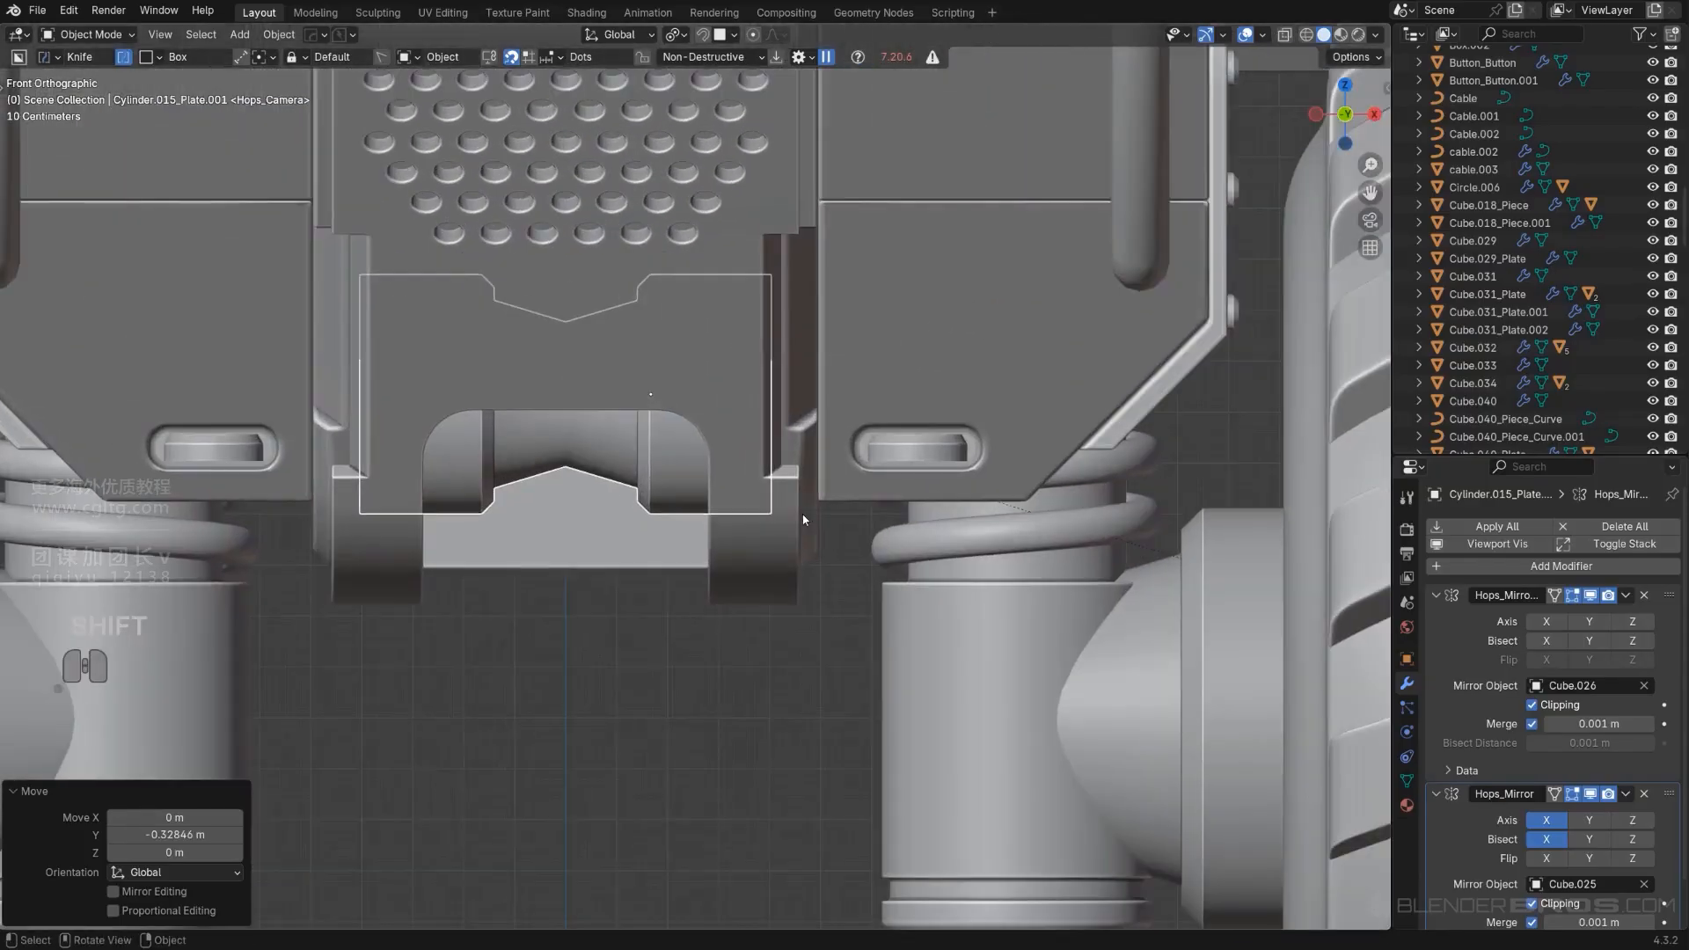
key(s)
click(783, 525)
key(g)
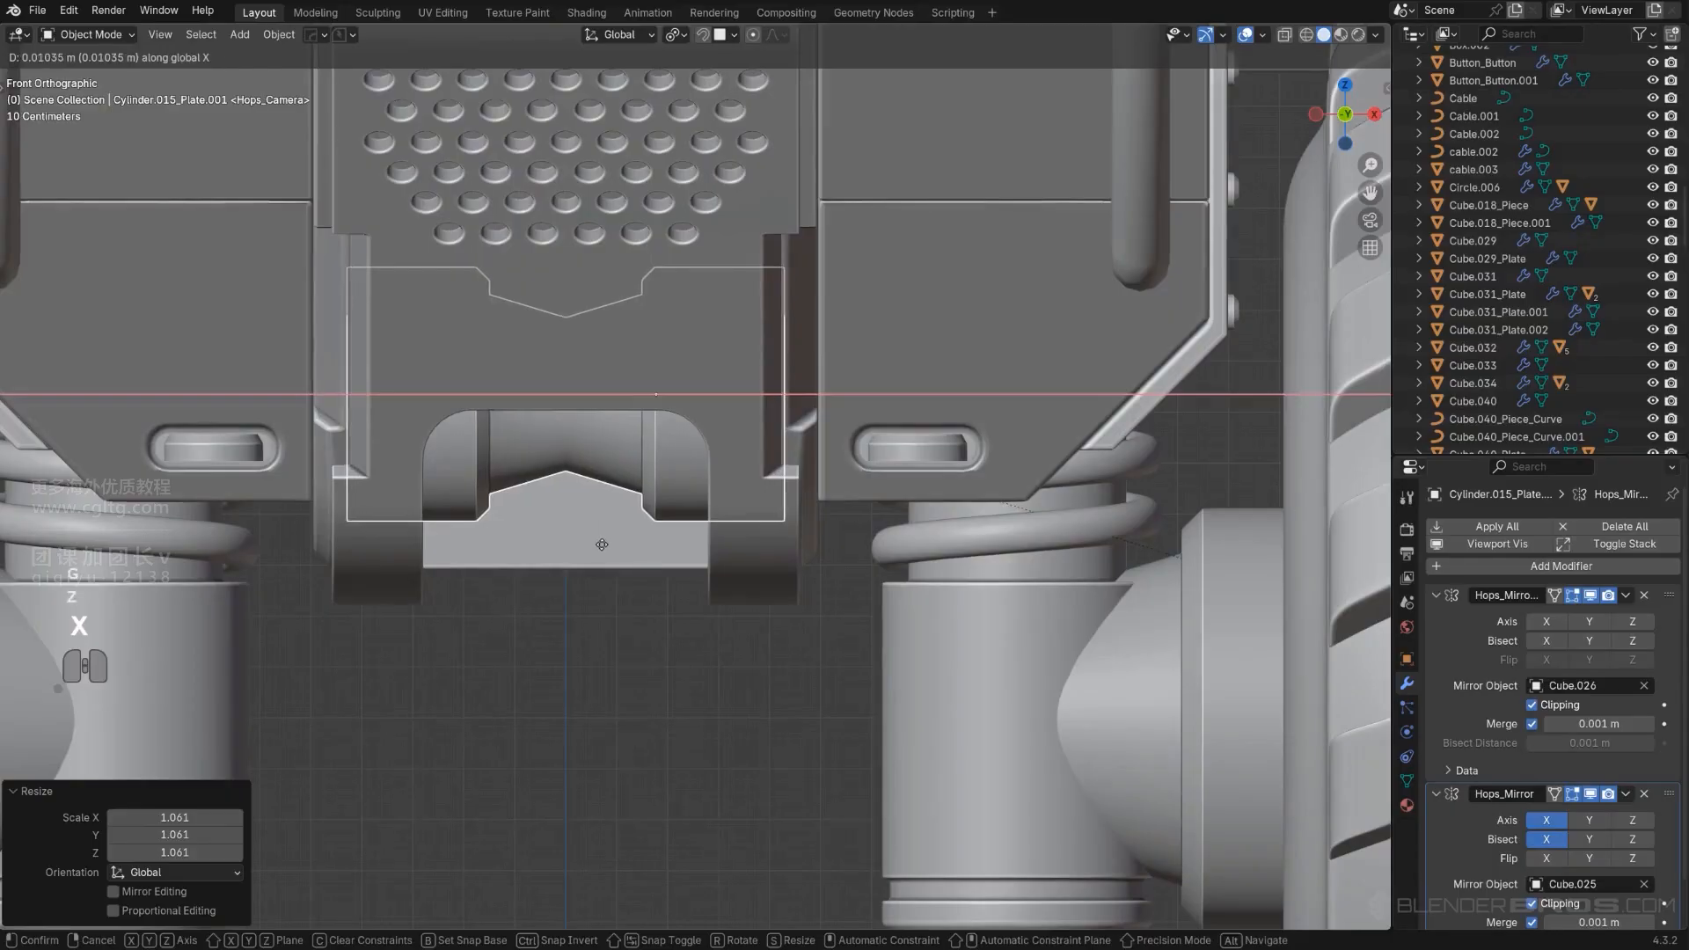
key(z)
click(609, 558)
Spread the two mirrored hub halves by moving the part about 0.066 m along X.
scroll(655, 616, down, 5)
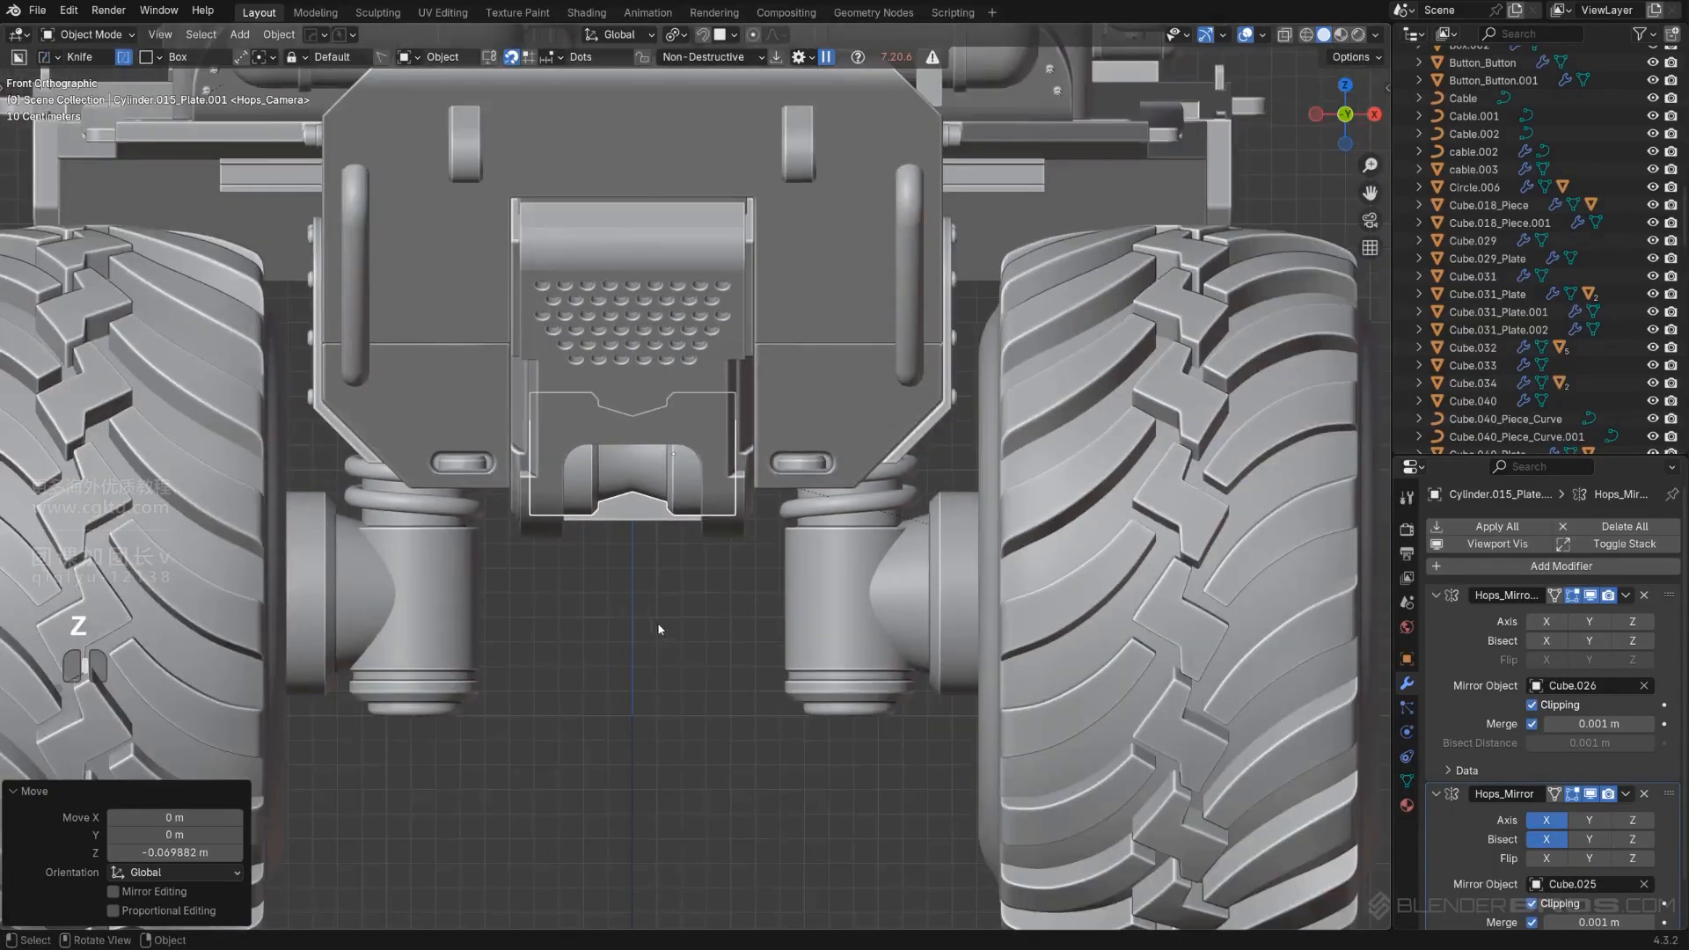
middle_drag(657, 621, 717, 577)
key(KP_5)
scroll(723, 616, down, 6)
scroll(735, 723, up, 3)
middle_drag(734, 715, 715, 680)
scroll(716, 680, up, 9)
shift+middle_drag(715, 581, 773, 267)
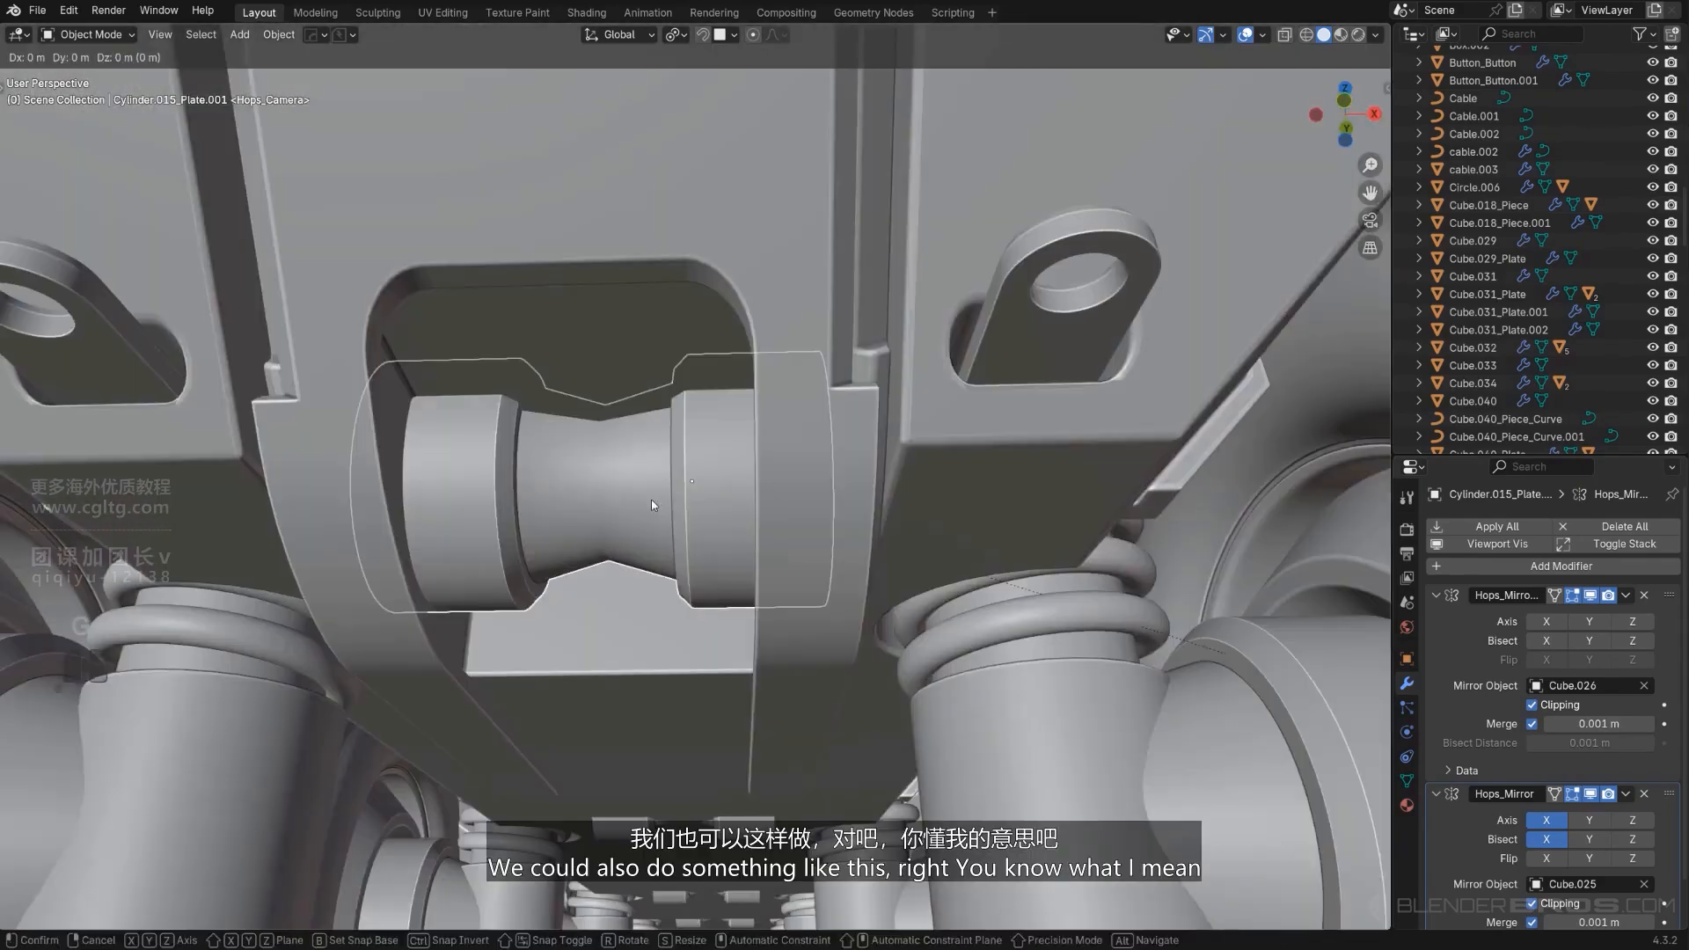
key(g)
key(x)
click(678, 515)
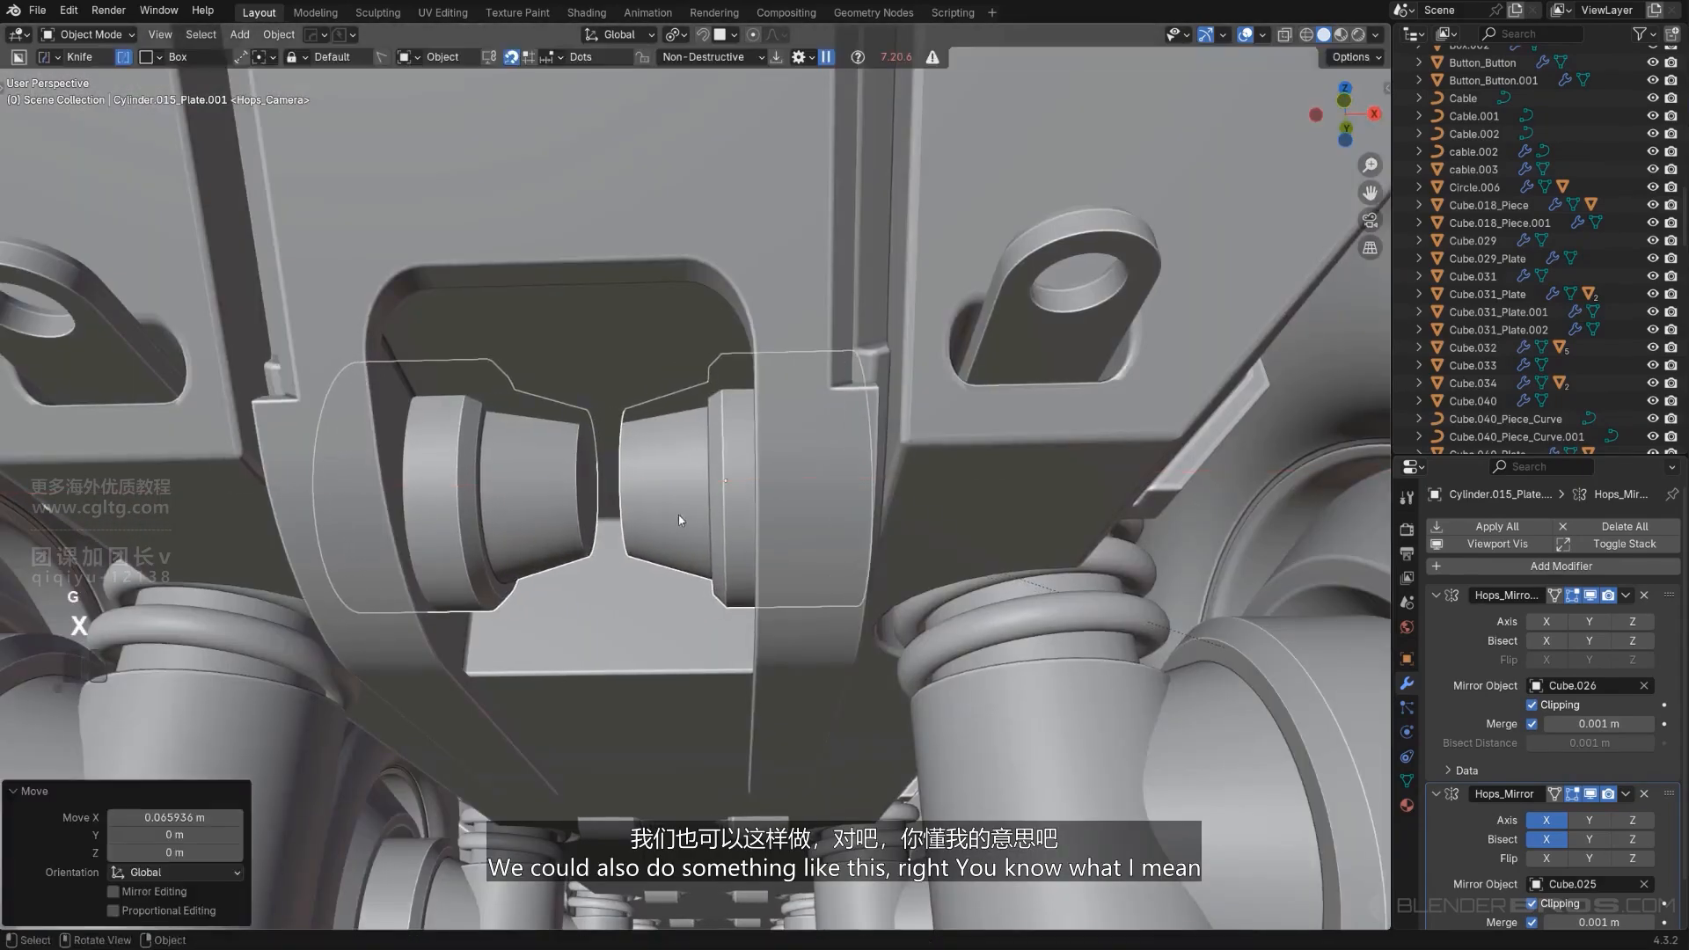
Extrude the tapered inner end face of the hub along X to join both halves at the centre.
key(Tab)
mouse_move(678, 515)
middle_down()
mouse_move(742, 529)
mouse_move(647, 507)
middle_up()
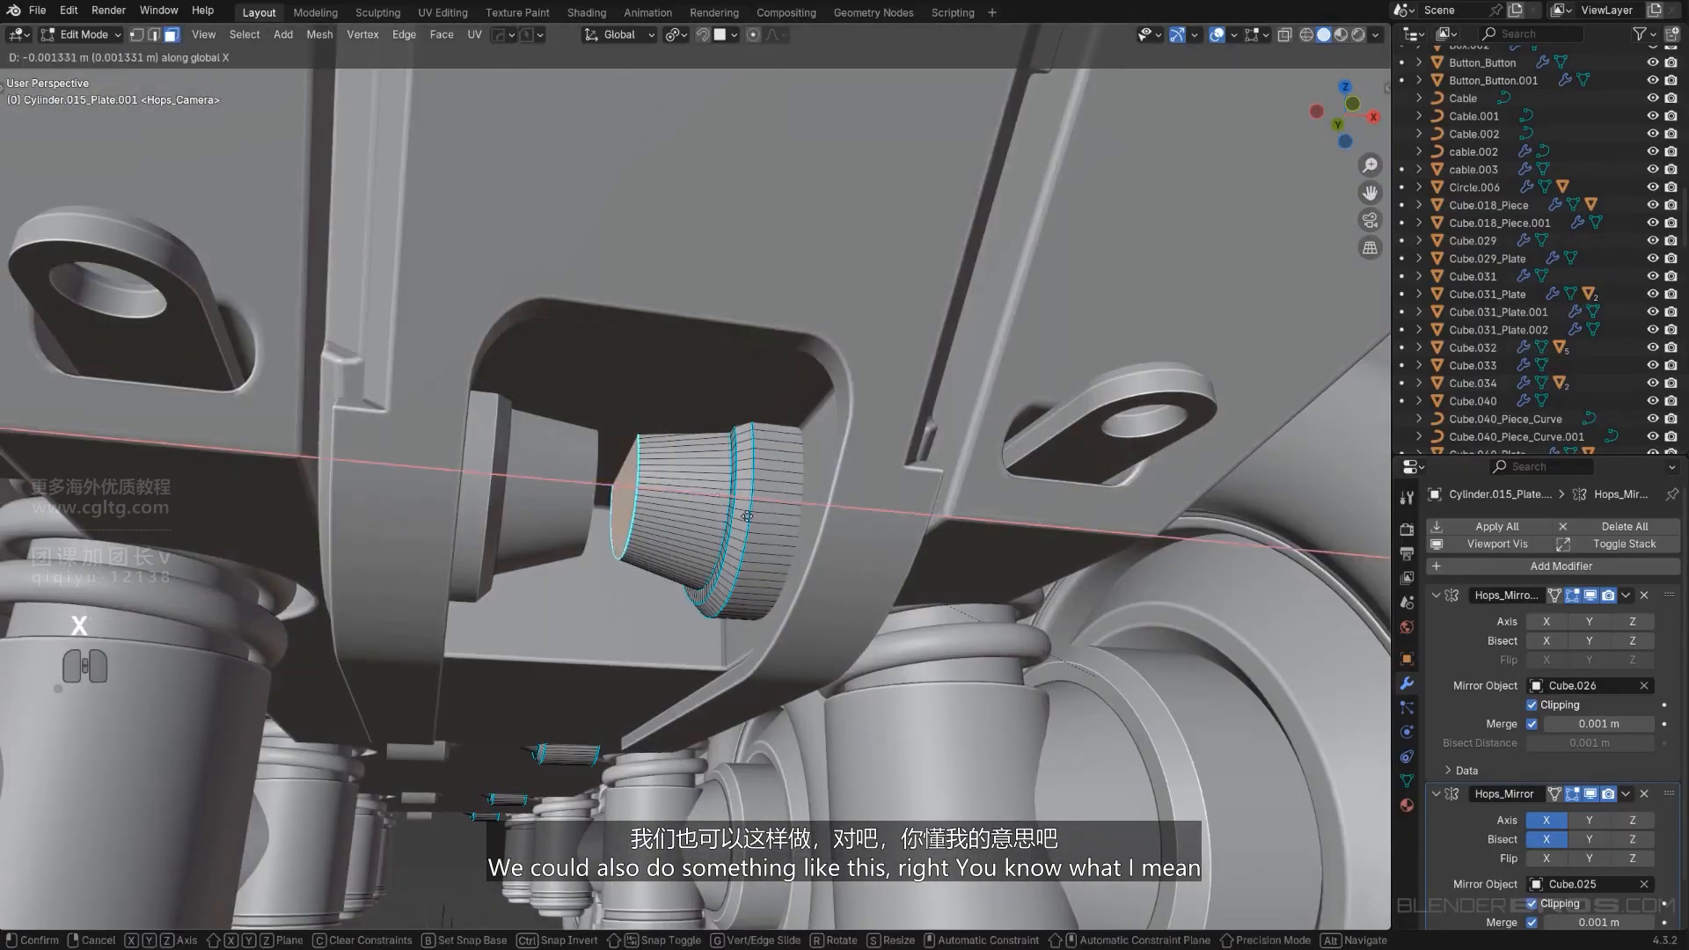
key(Tab)
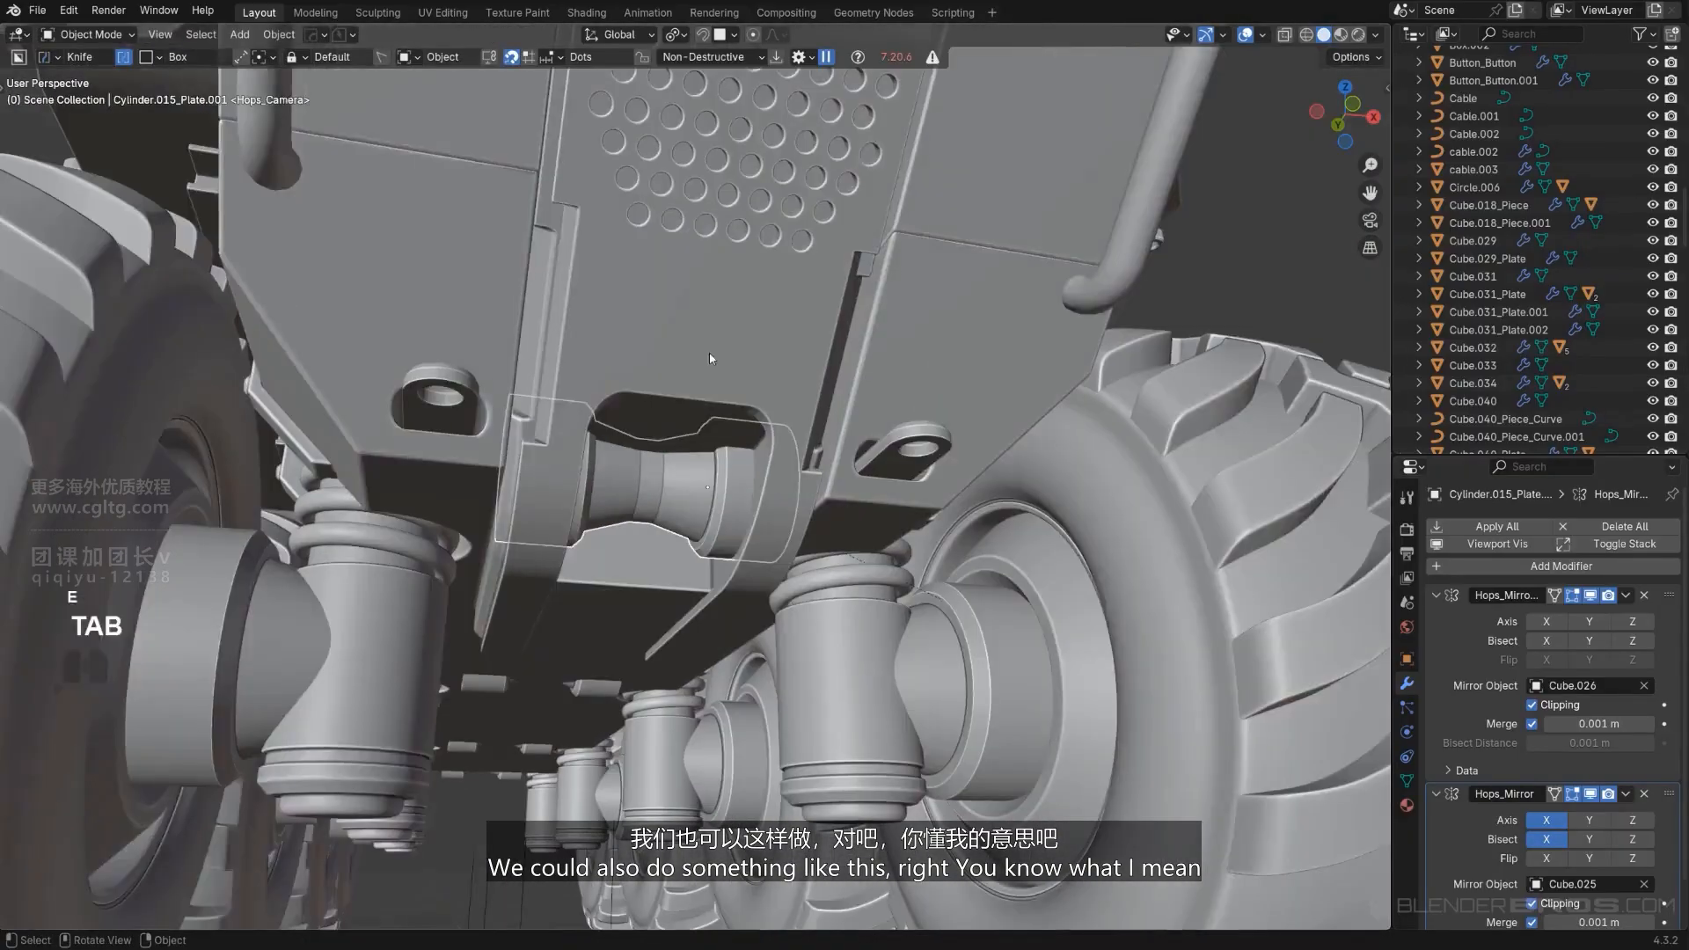
middle_drag(709, 352, 586, 449)
click(1165, 117)
Reveal the body opening's box cutter, raise it about 0.093 m, and scale it by about 1.493 along Z.
scroll(672, 468, up, 2)
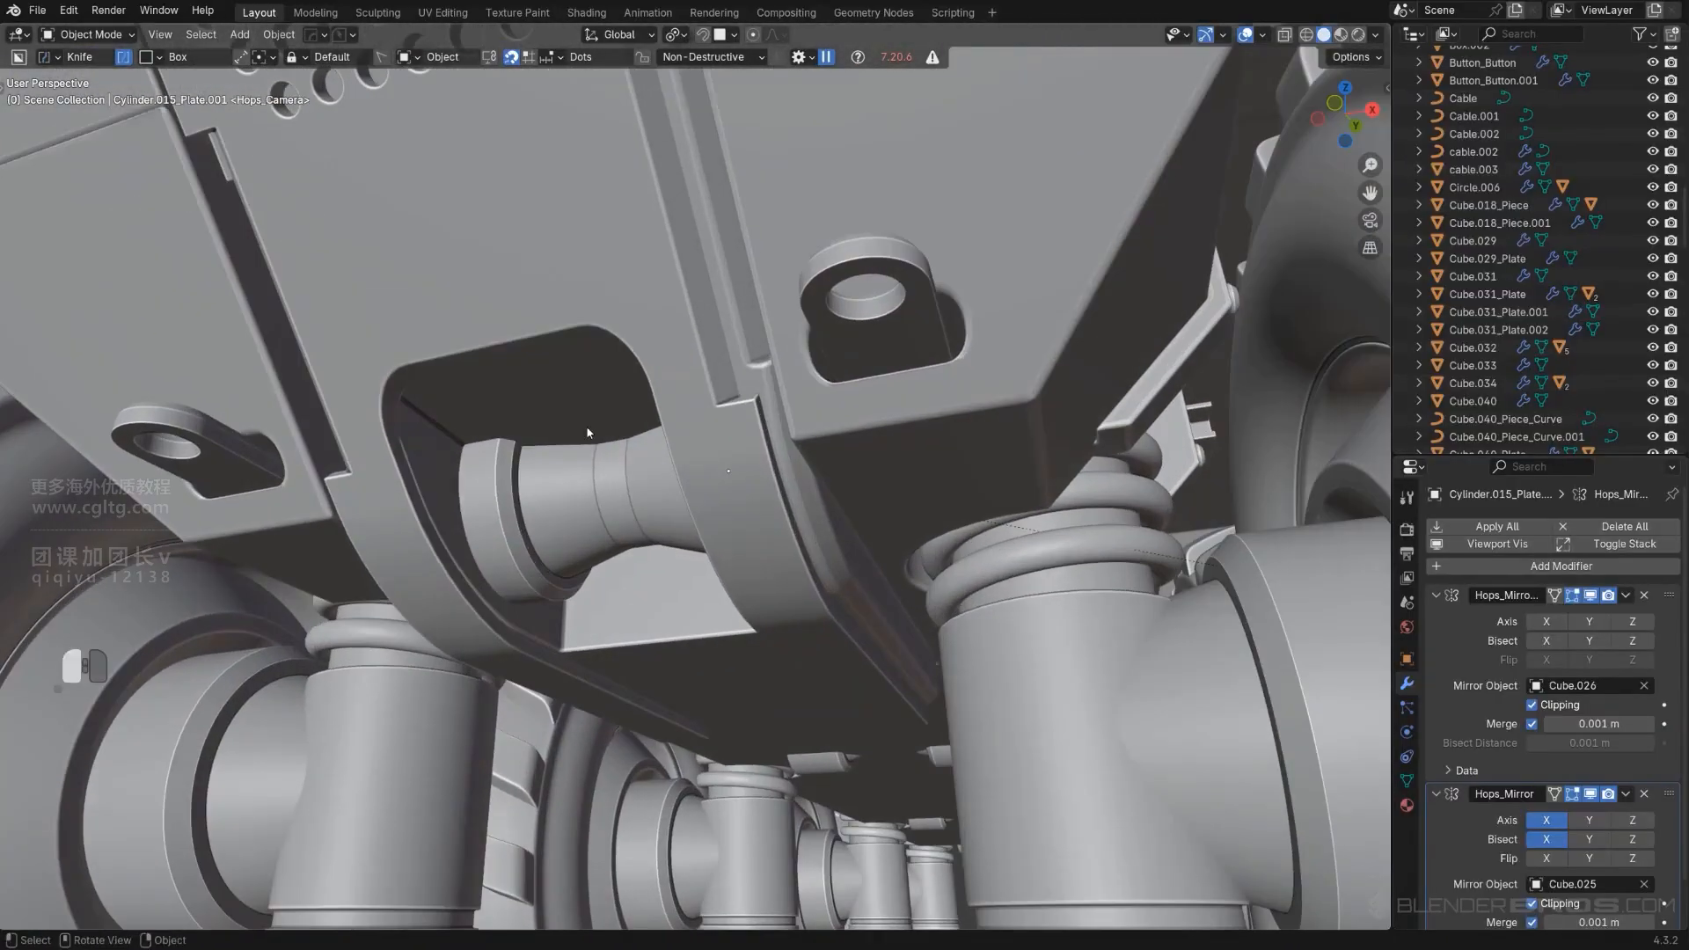
click(581, 447)
key(q)
click(571, 449)
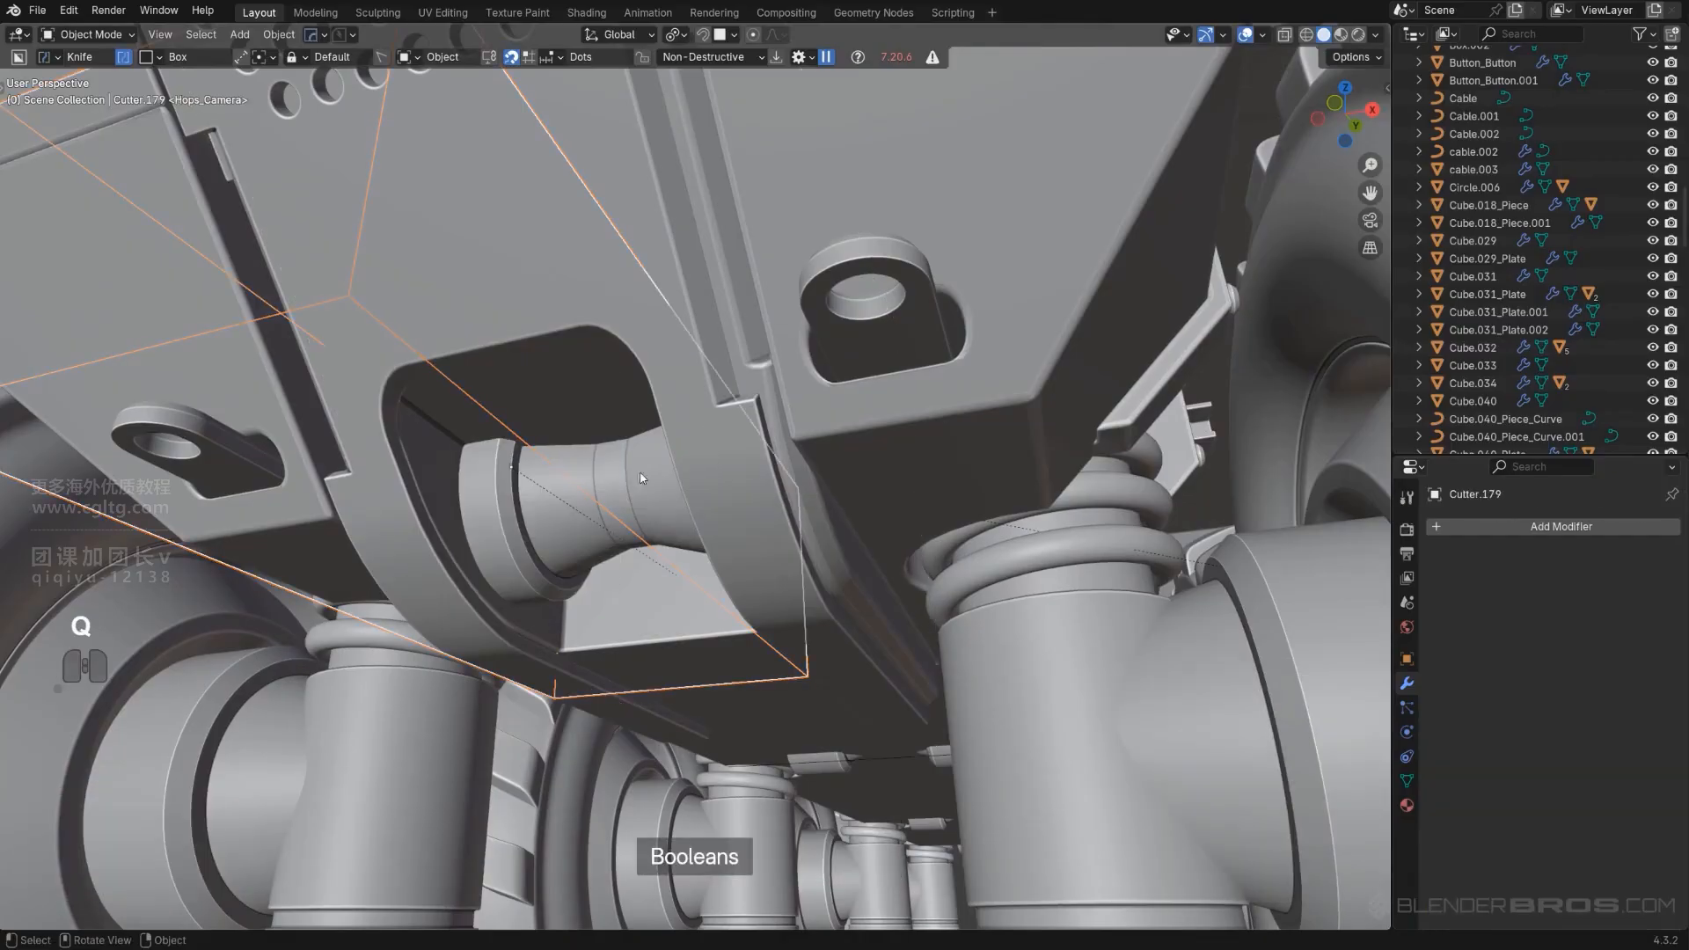
key(g)
key(z)
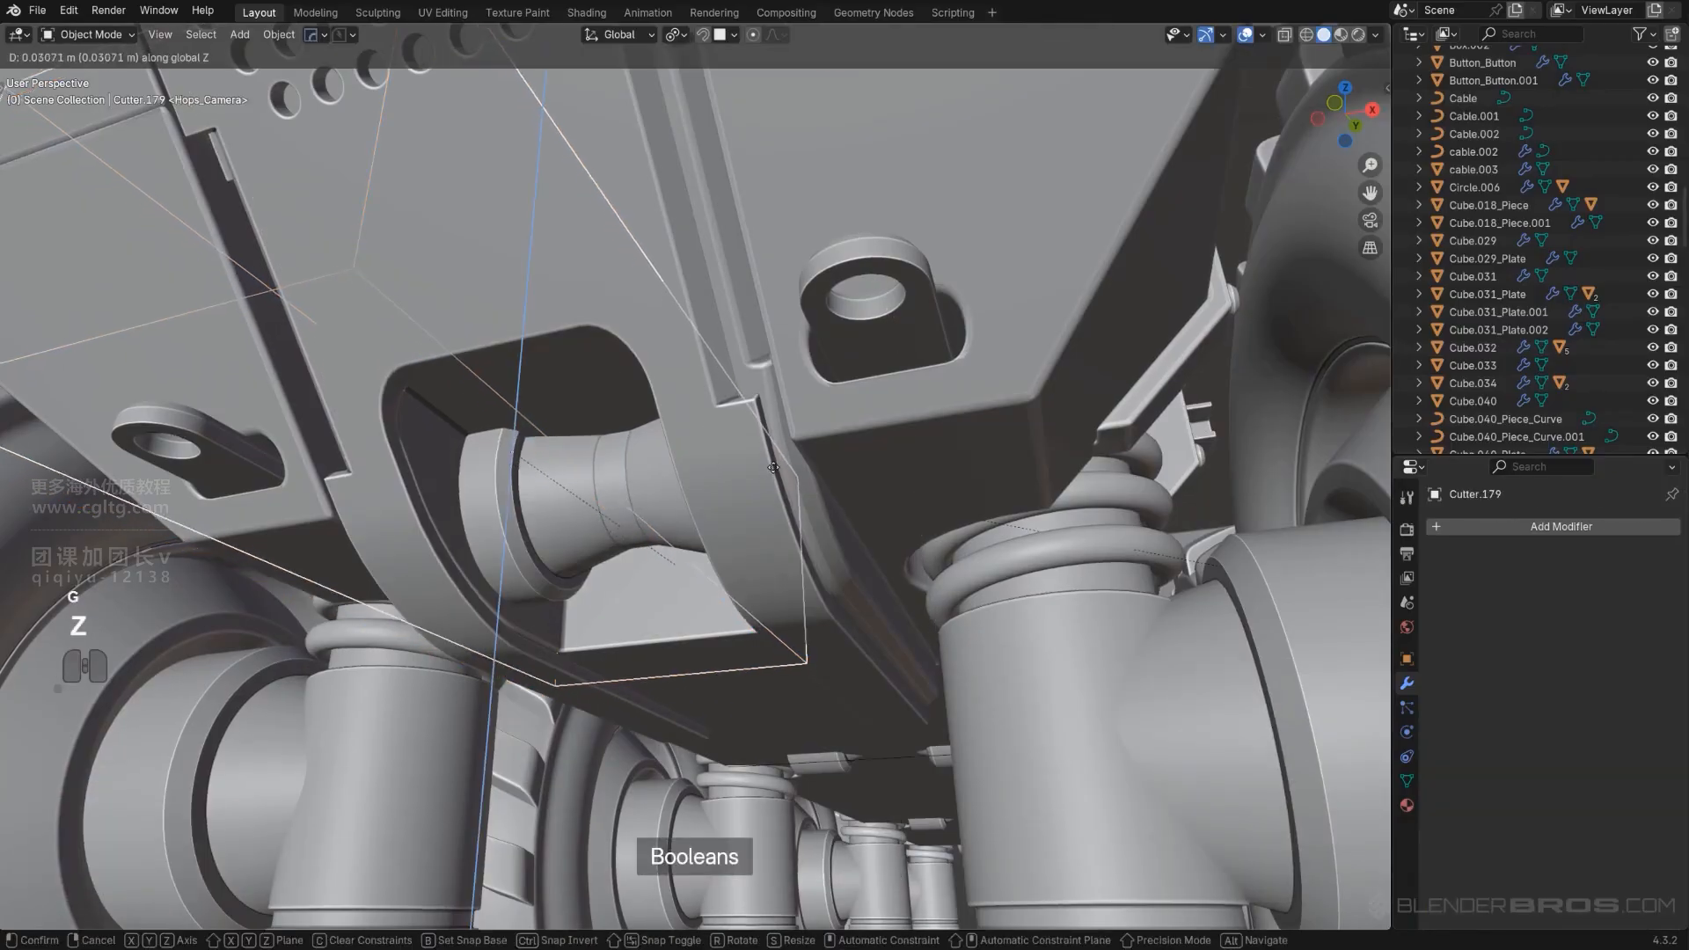
click(774, 438)
key(s)
key(z)
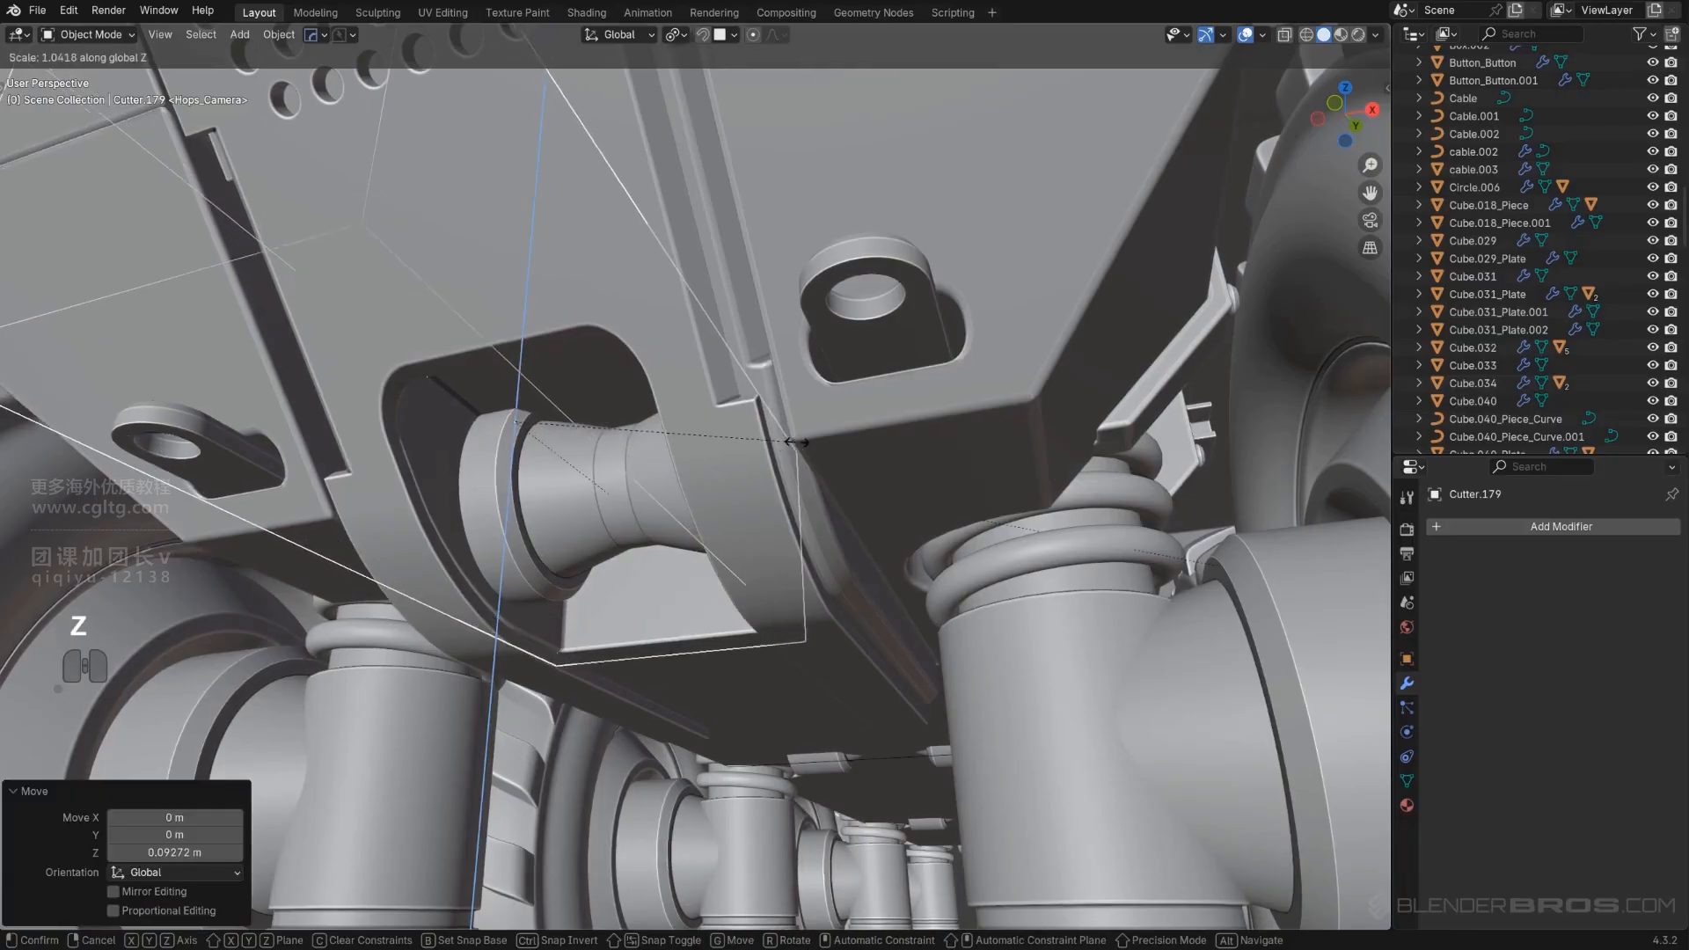
click(897, 515)
Narrow the body opening's box cutter along X by a factor of 0.877 and again by about 0.863.
key(s)
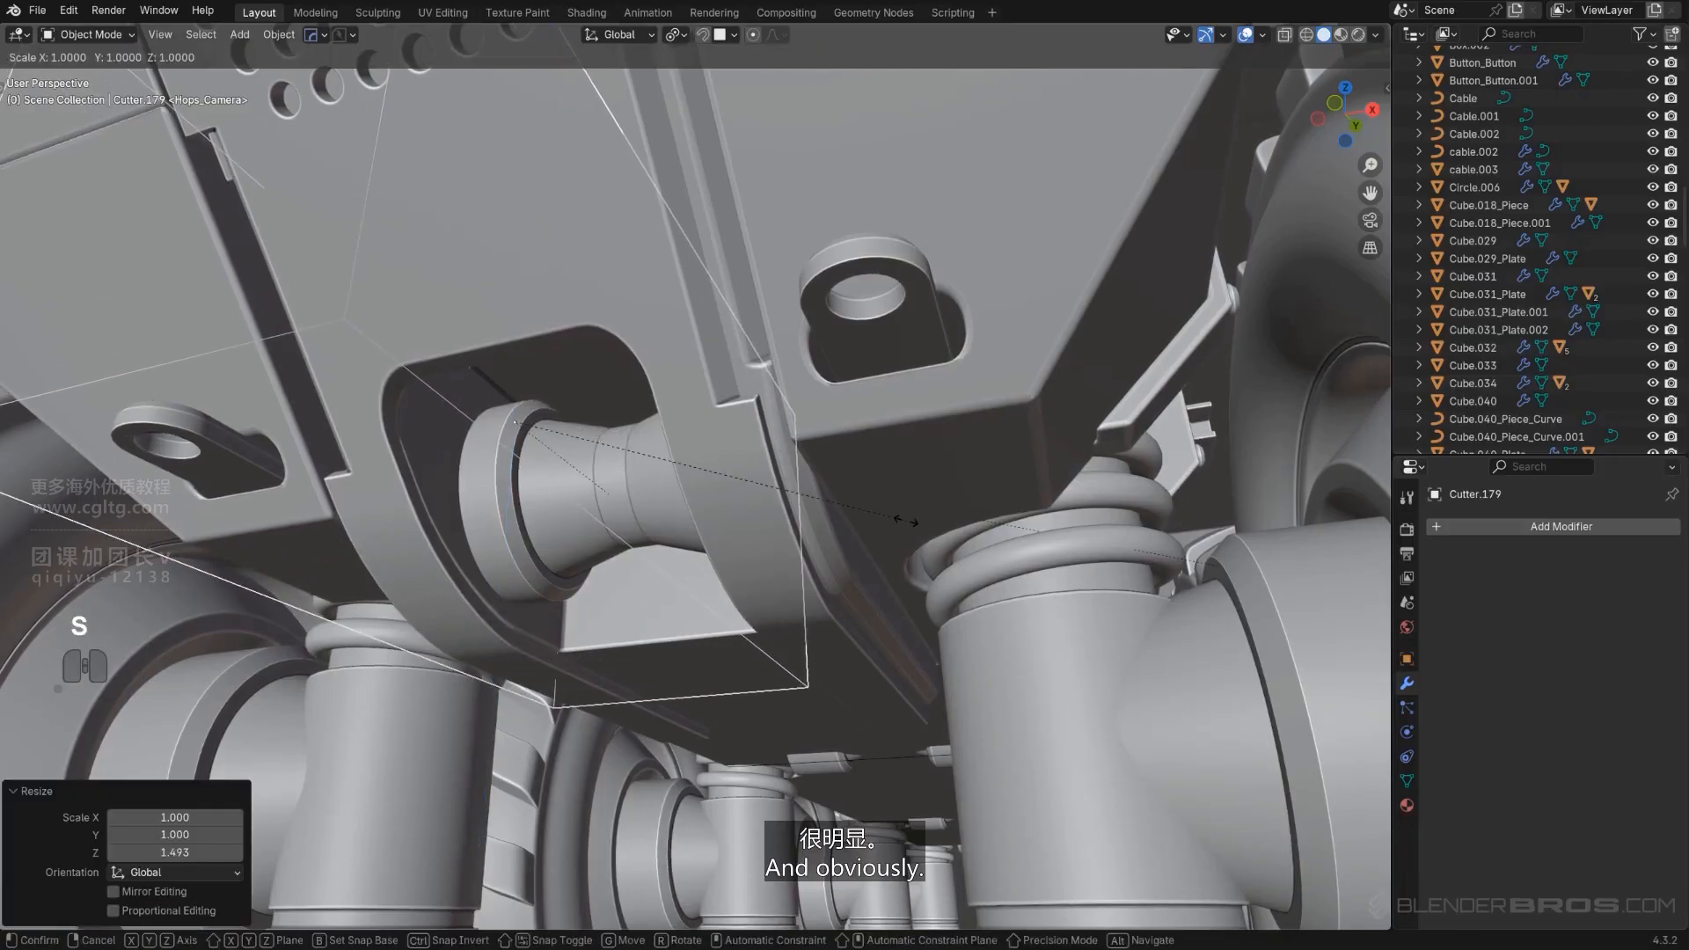
click(859, 507)
scroll(836, 519, down, 4)
middle_drag(830, 521, 880, 453)
key(s)
key(x)
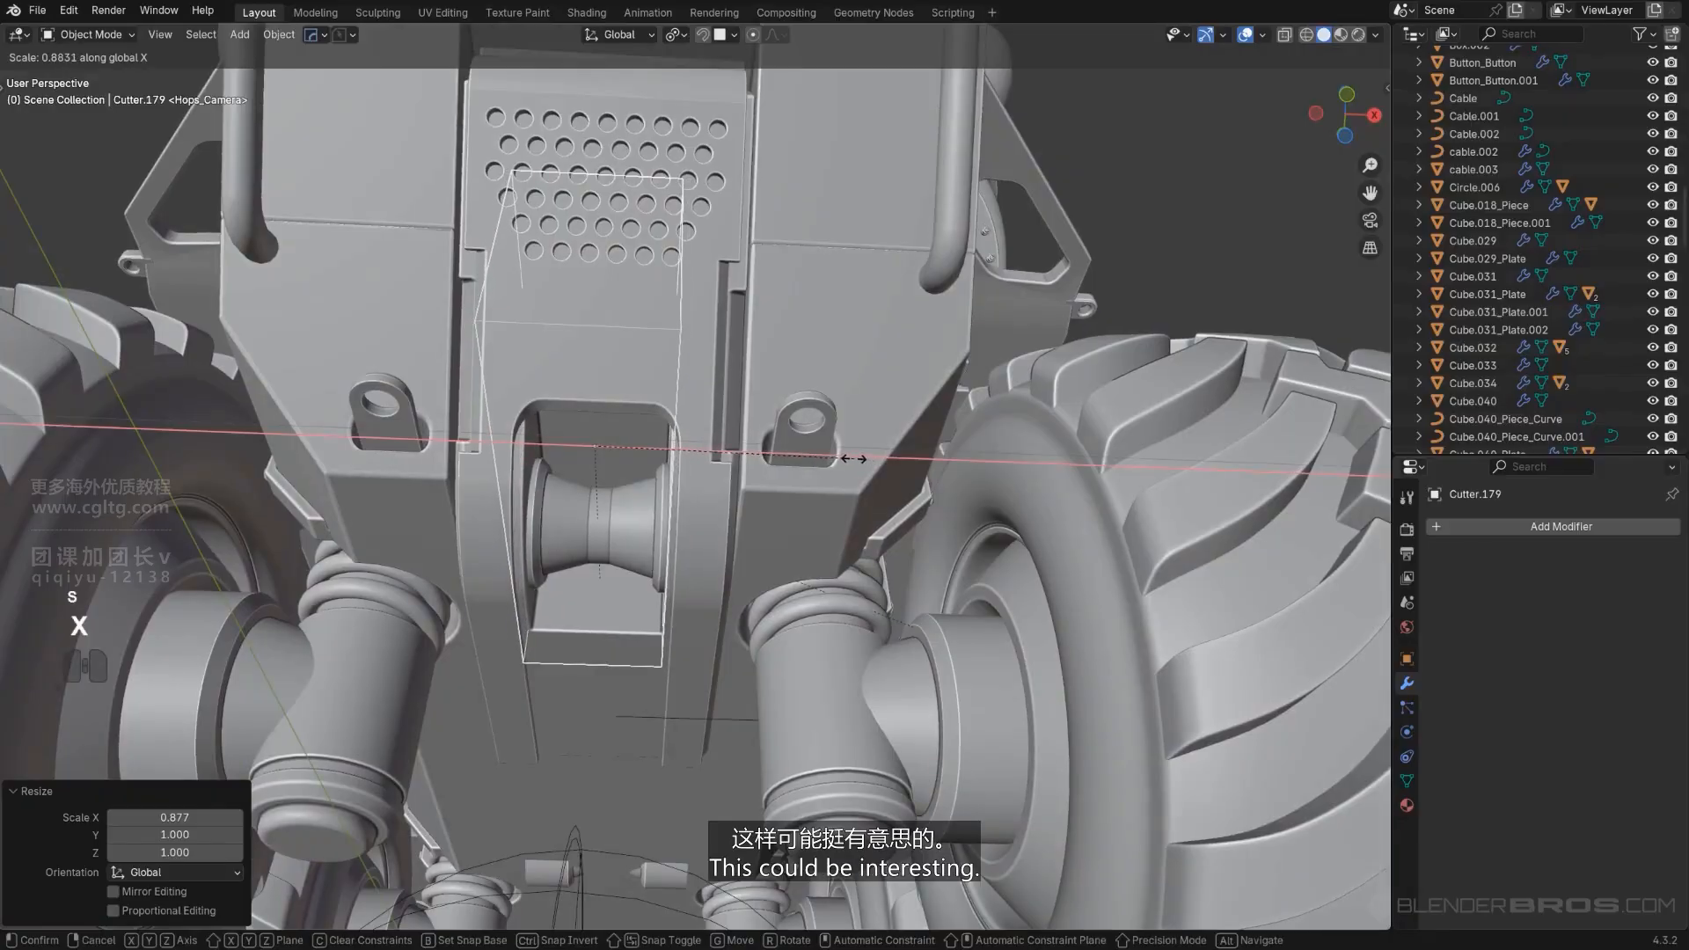
Select the roller and try to scale it by a factor of about 0.85 along X.
click(641, 504)
key(s)
key(x)
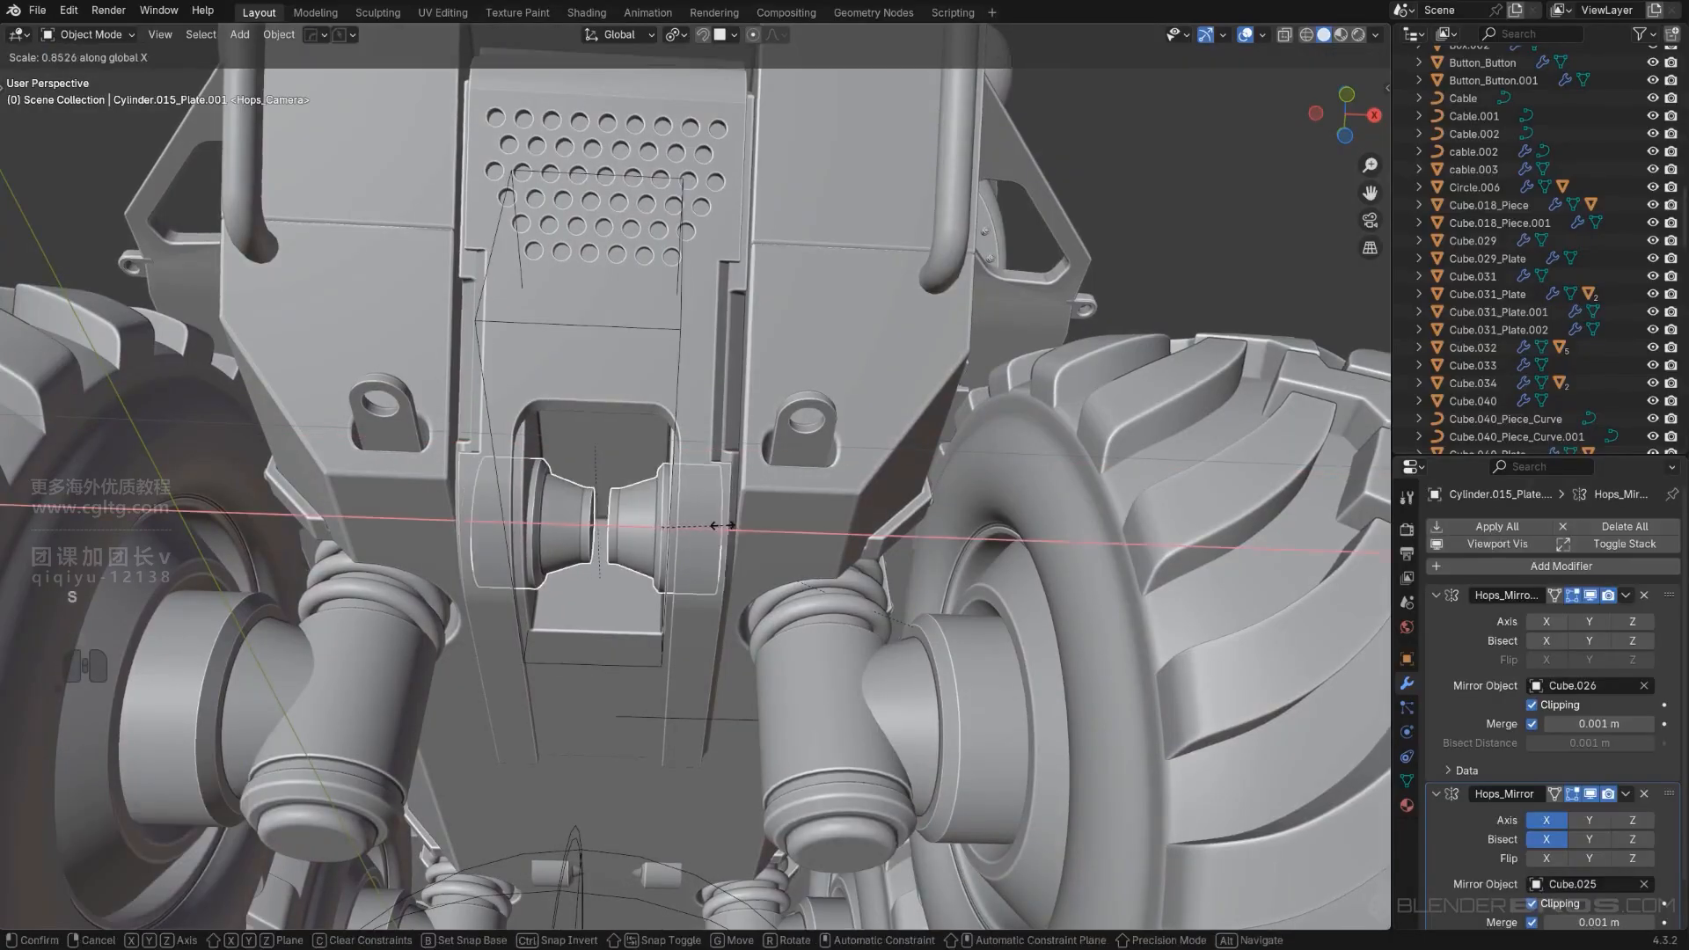
click(720, 523)
key(h)
key(ctrl+z)
Move the roller about -0.057 m along X and adjust its width by scaling it along X.
key(g)
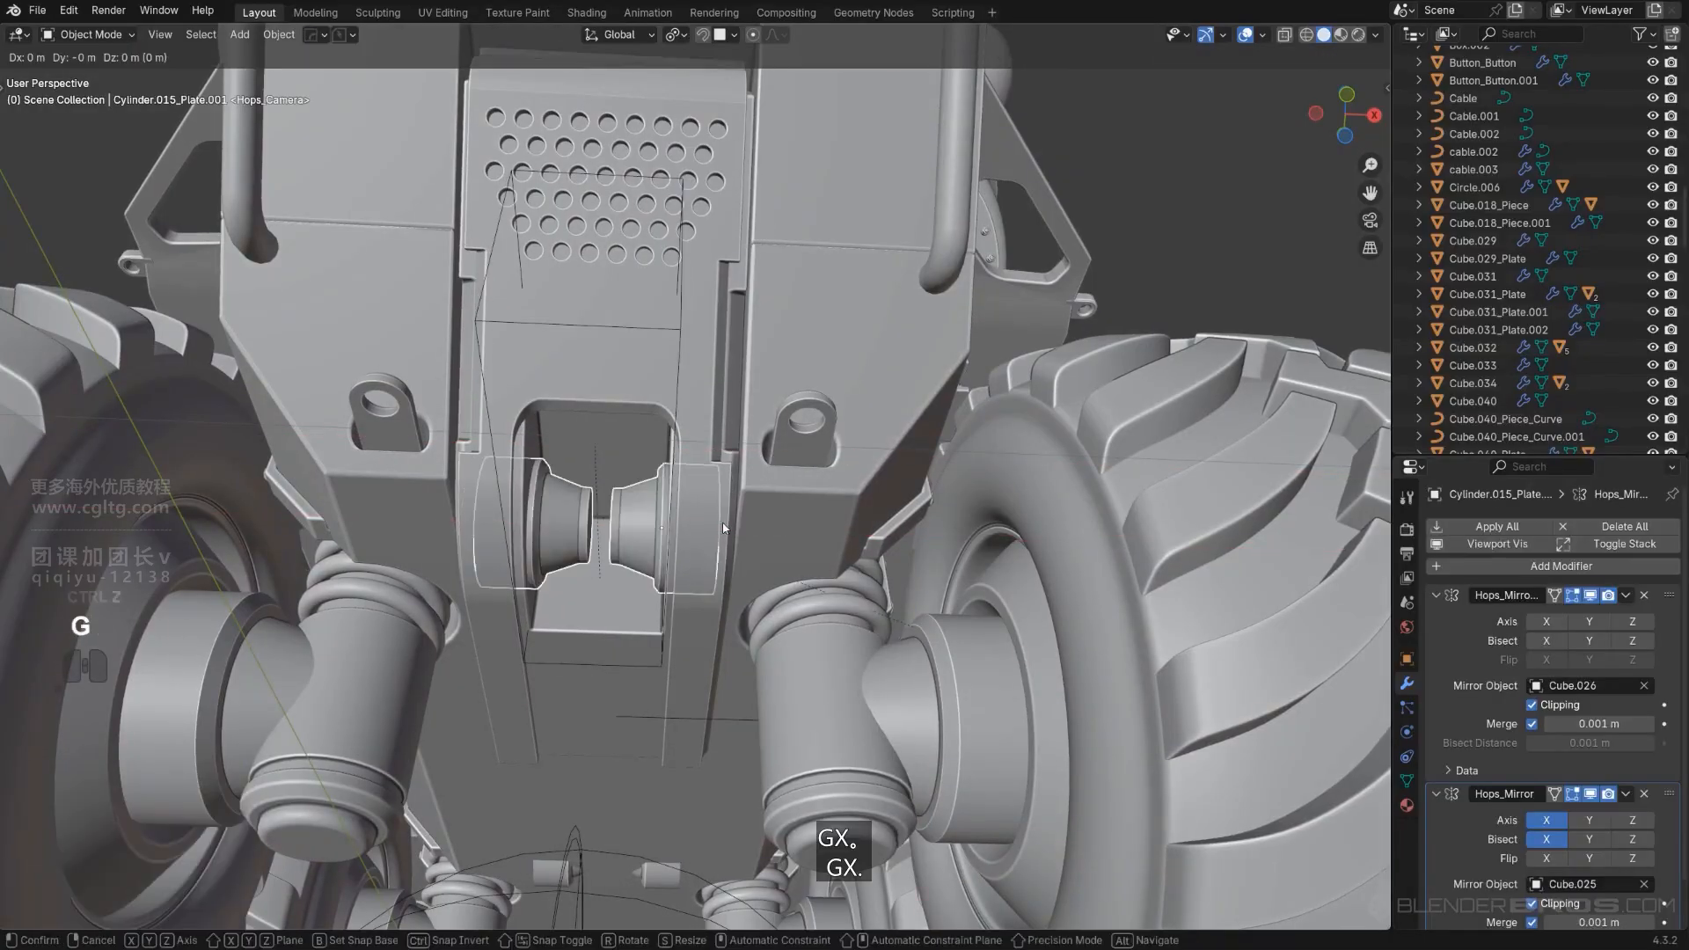
click(728, 521)
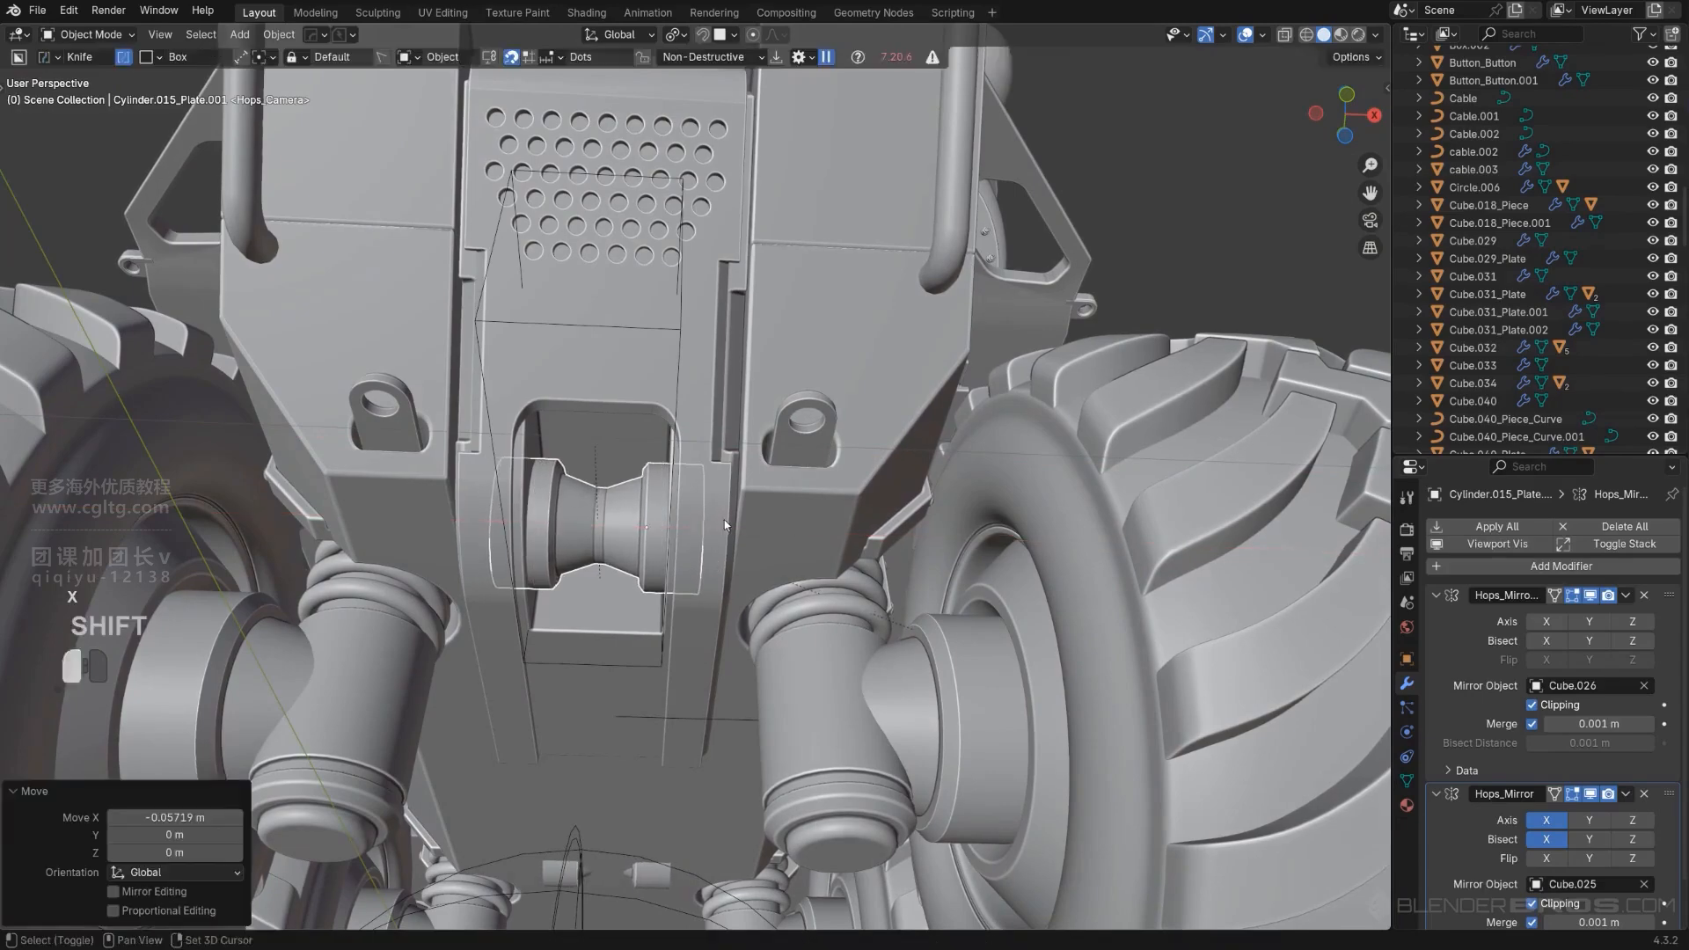
scroll(730, 522, up, 2)
key(s)
key(x)
click(709, 517)
Extrude the roller's inner end face about 0.036 m along its normal toward the centre.
middle_drag(704, 519, 689, 557)
scroll(607, 519, up, 3)
key(Tab)
scroll(528, 564, down, 2)
scroll(690, 557, up, 1)
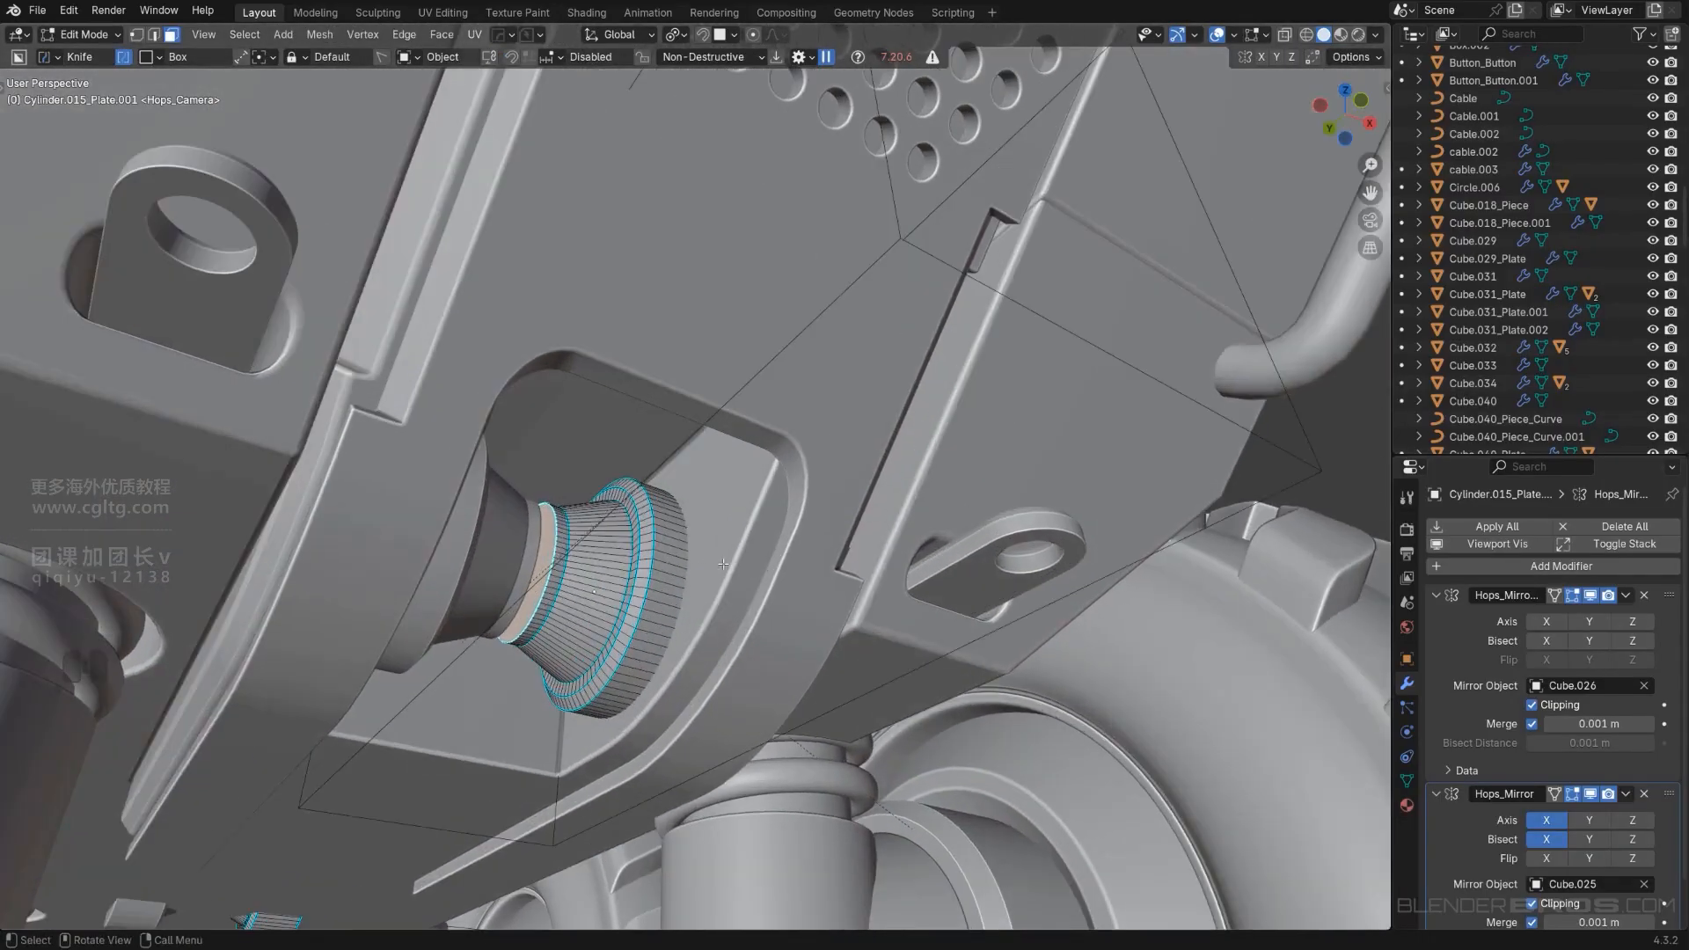
click(713, 553)
key(e)
click(700, 521)
key(Tab)
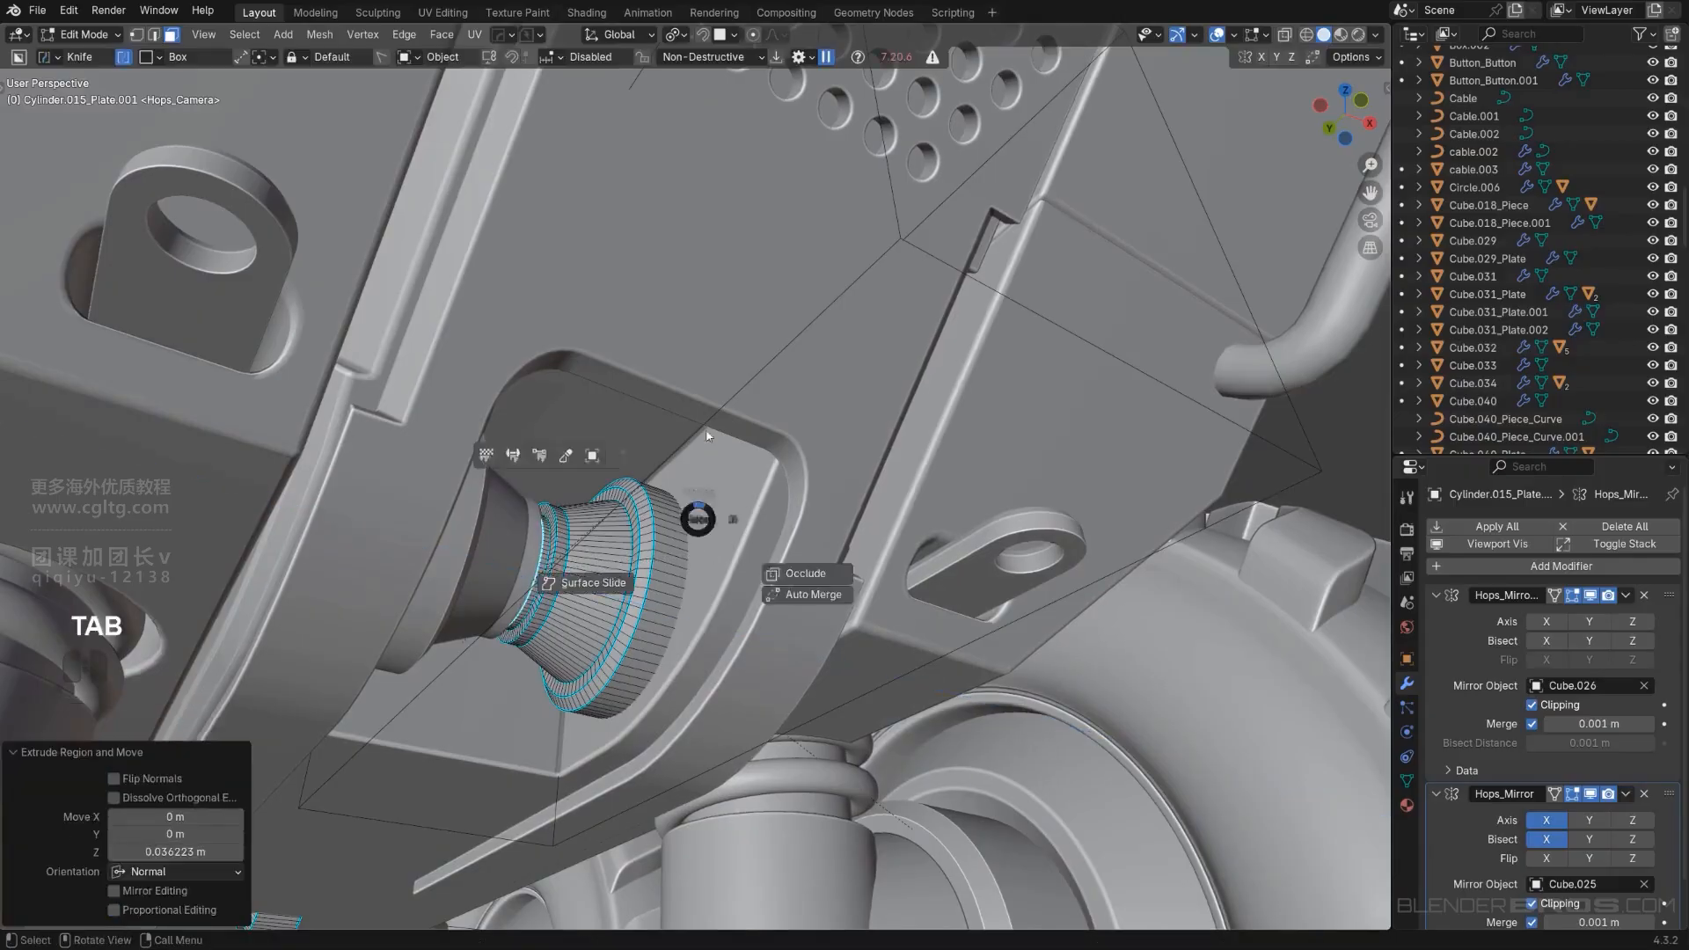
Add a HardOps bevel to the roller with 3 segments, a width of about 0.004 and a 30° angle.
scroll(700, 503, down, 6)
middle_drag(724, 436, 623, 476)
scroll(623, 476, up, 5)
key(q)
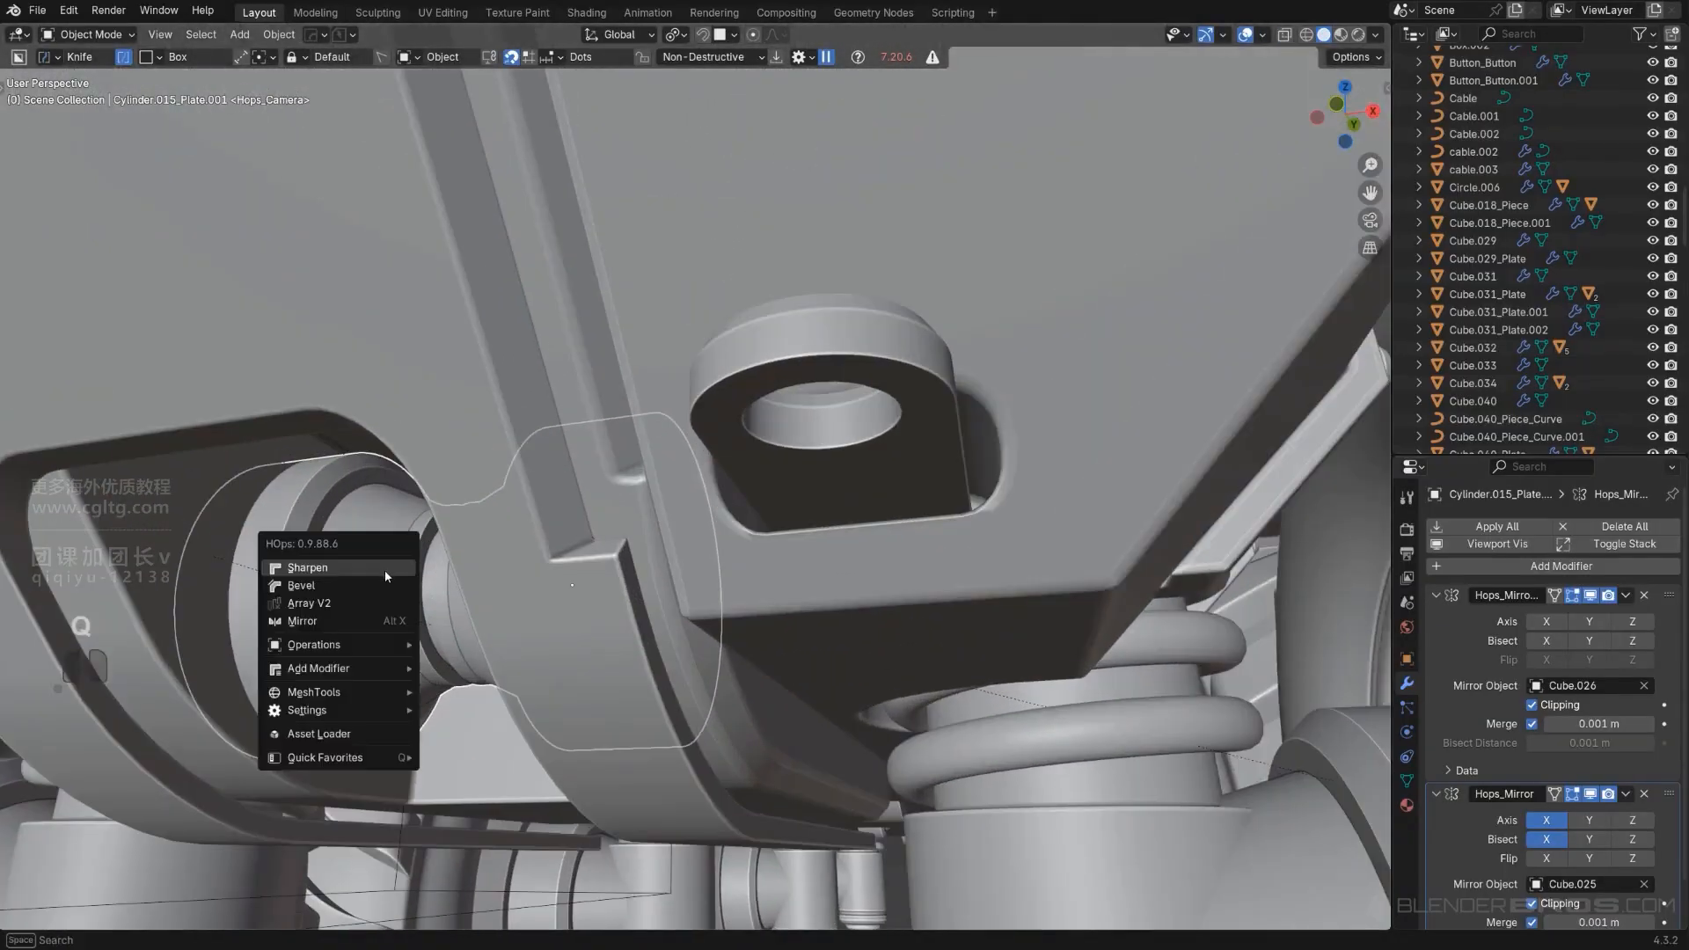
click(382, 585)
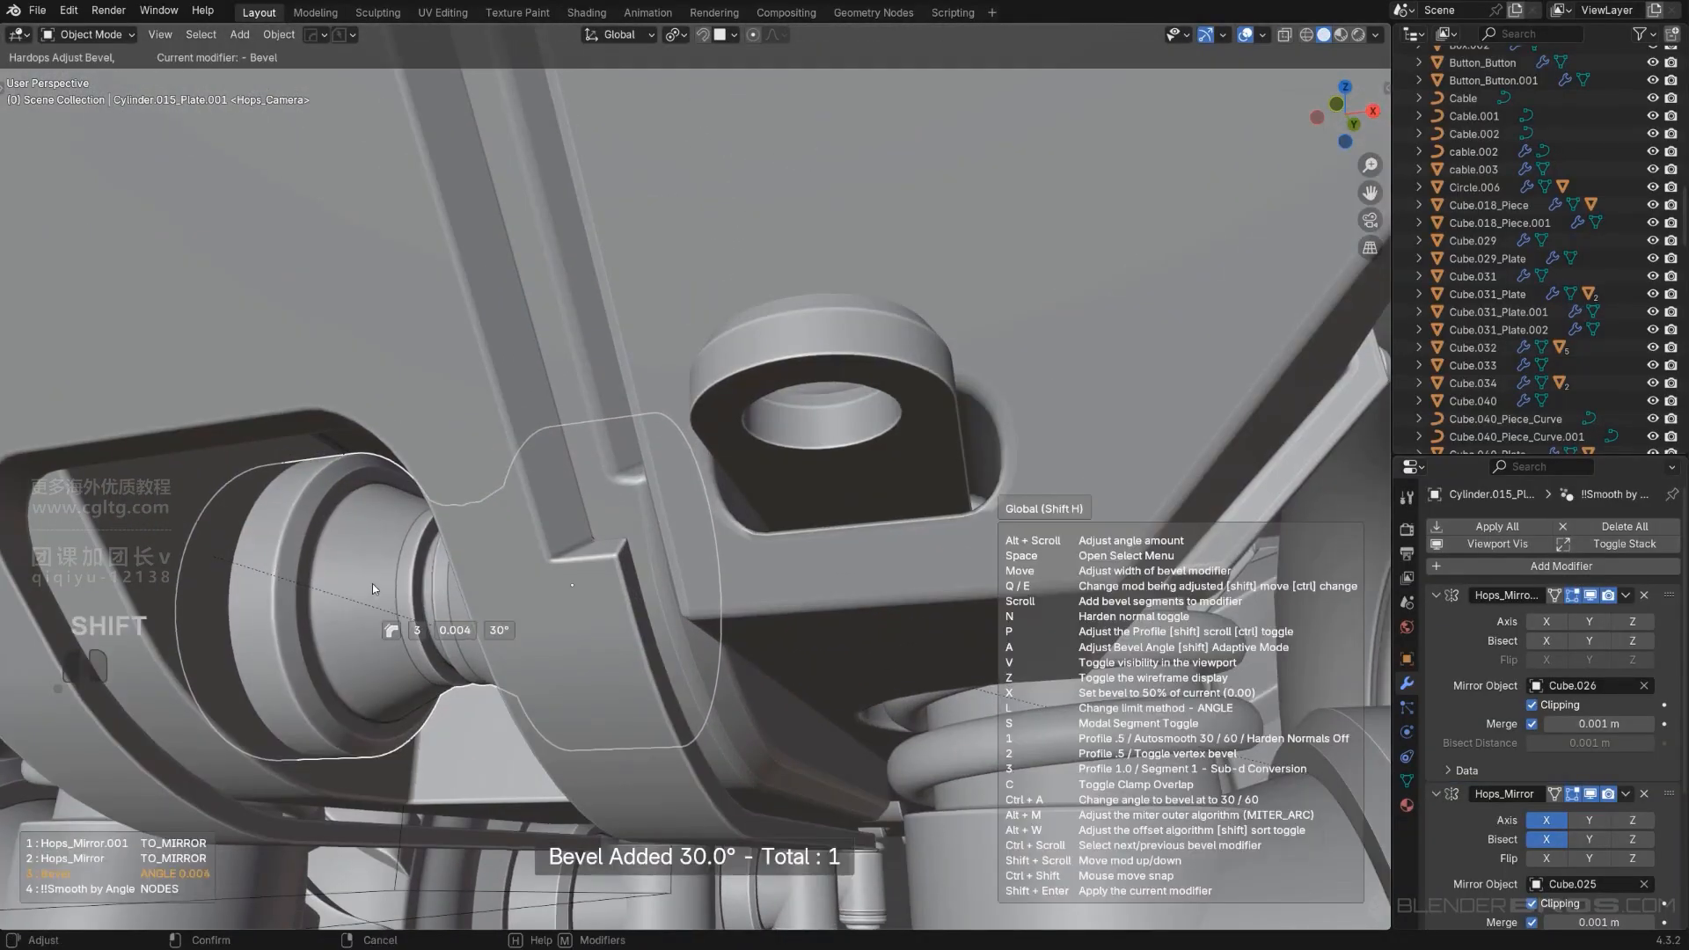
click(369, 586)
Move the lower front edge of the opening's box cutter forward along Y.
scroll(369, 586, down, 6)
middle_drag(537, 534, 584, 452)
scroll(642, 497, up, 8)
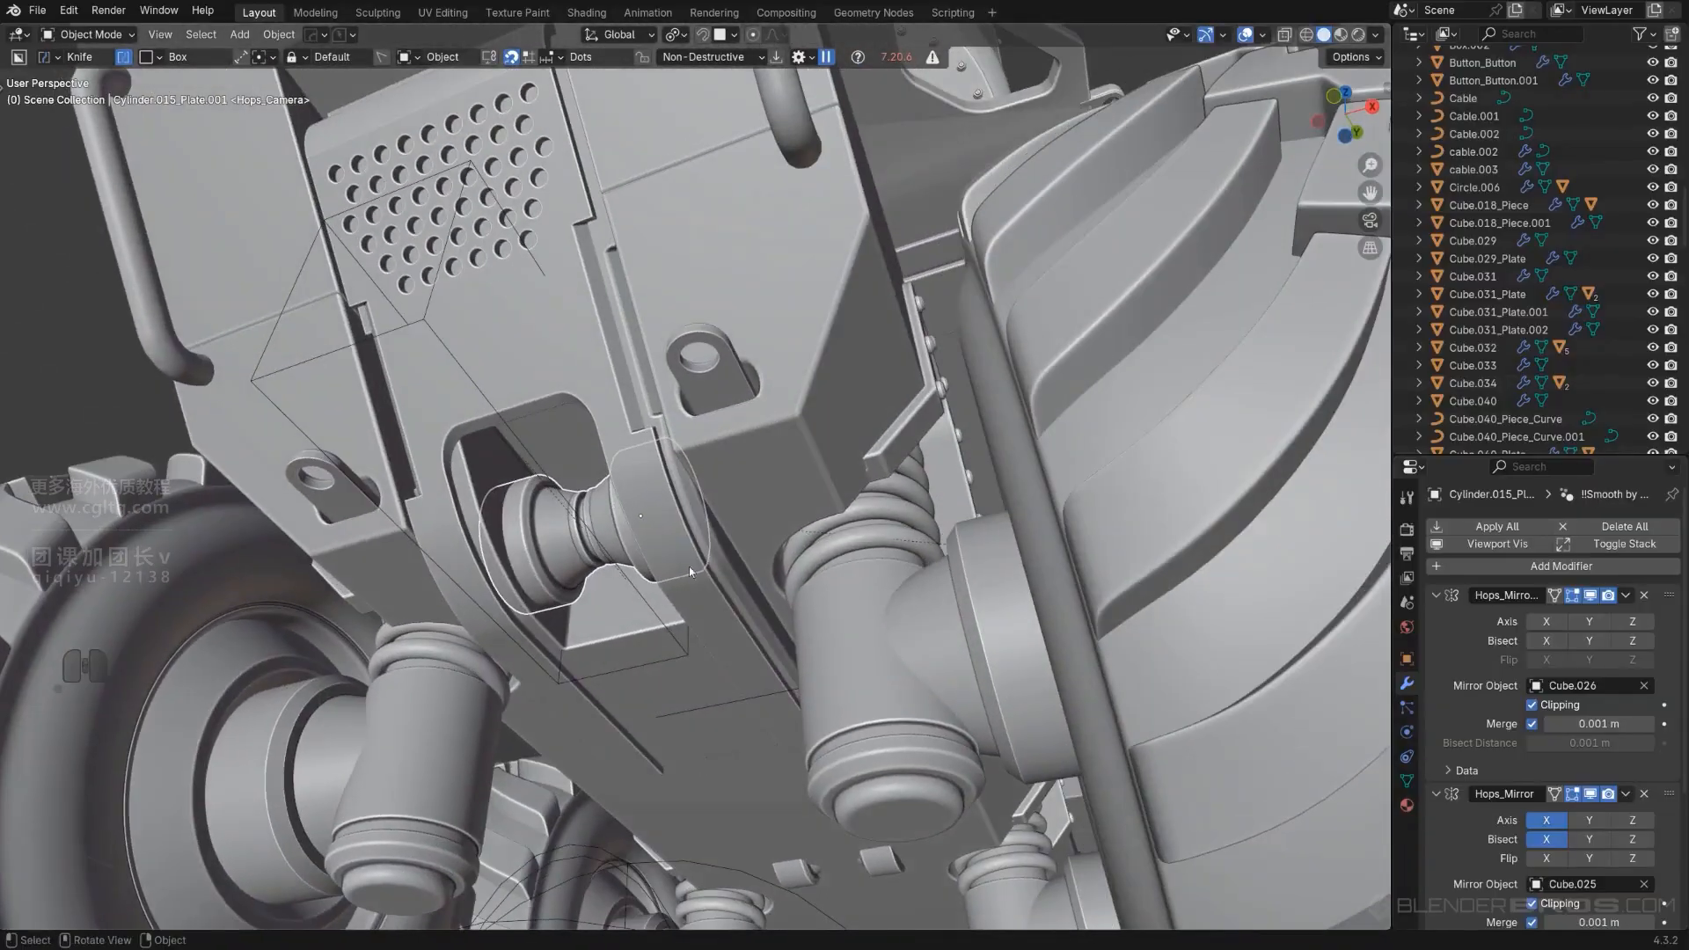
click(656, 664)
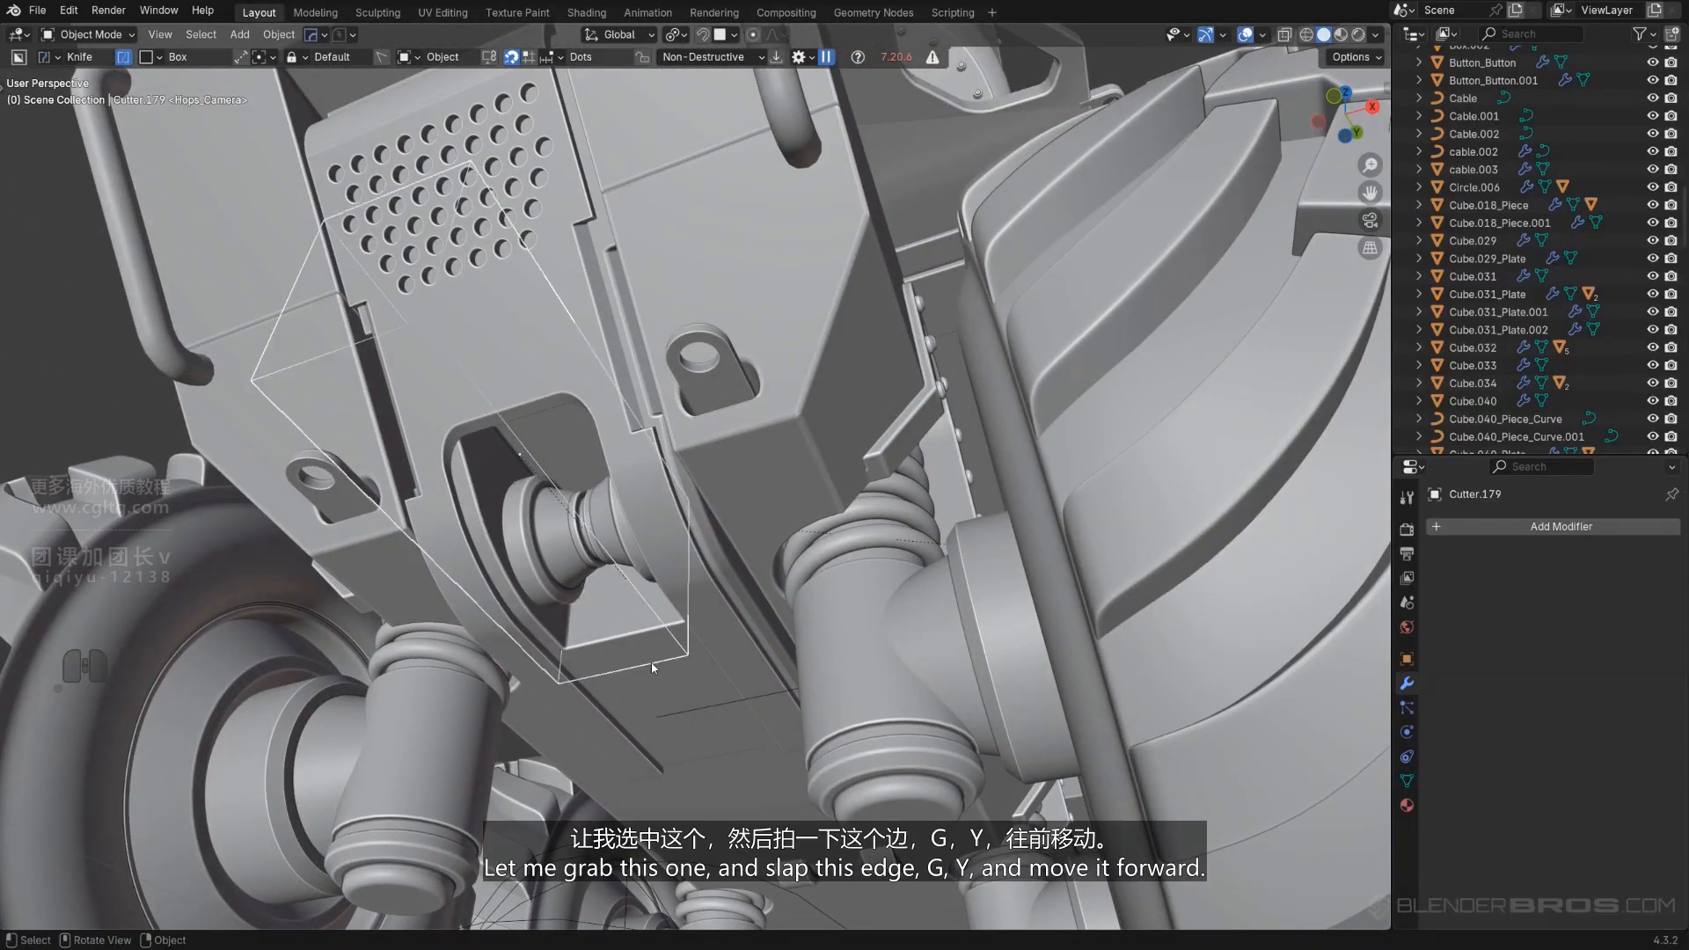
key(Tab)
middle_drag(687, 722, 634, 600)
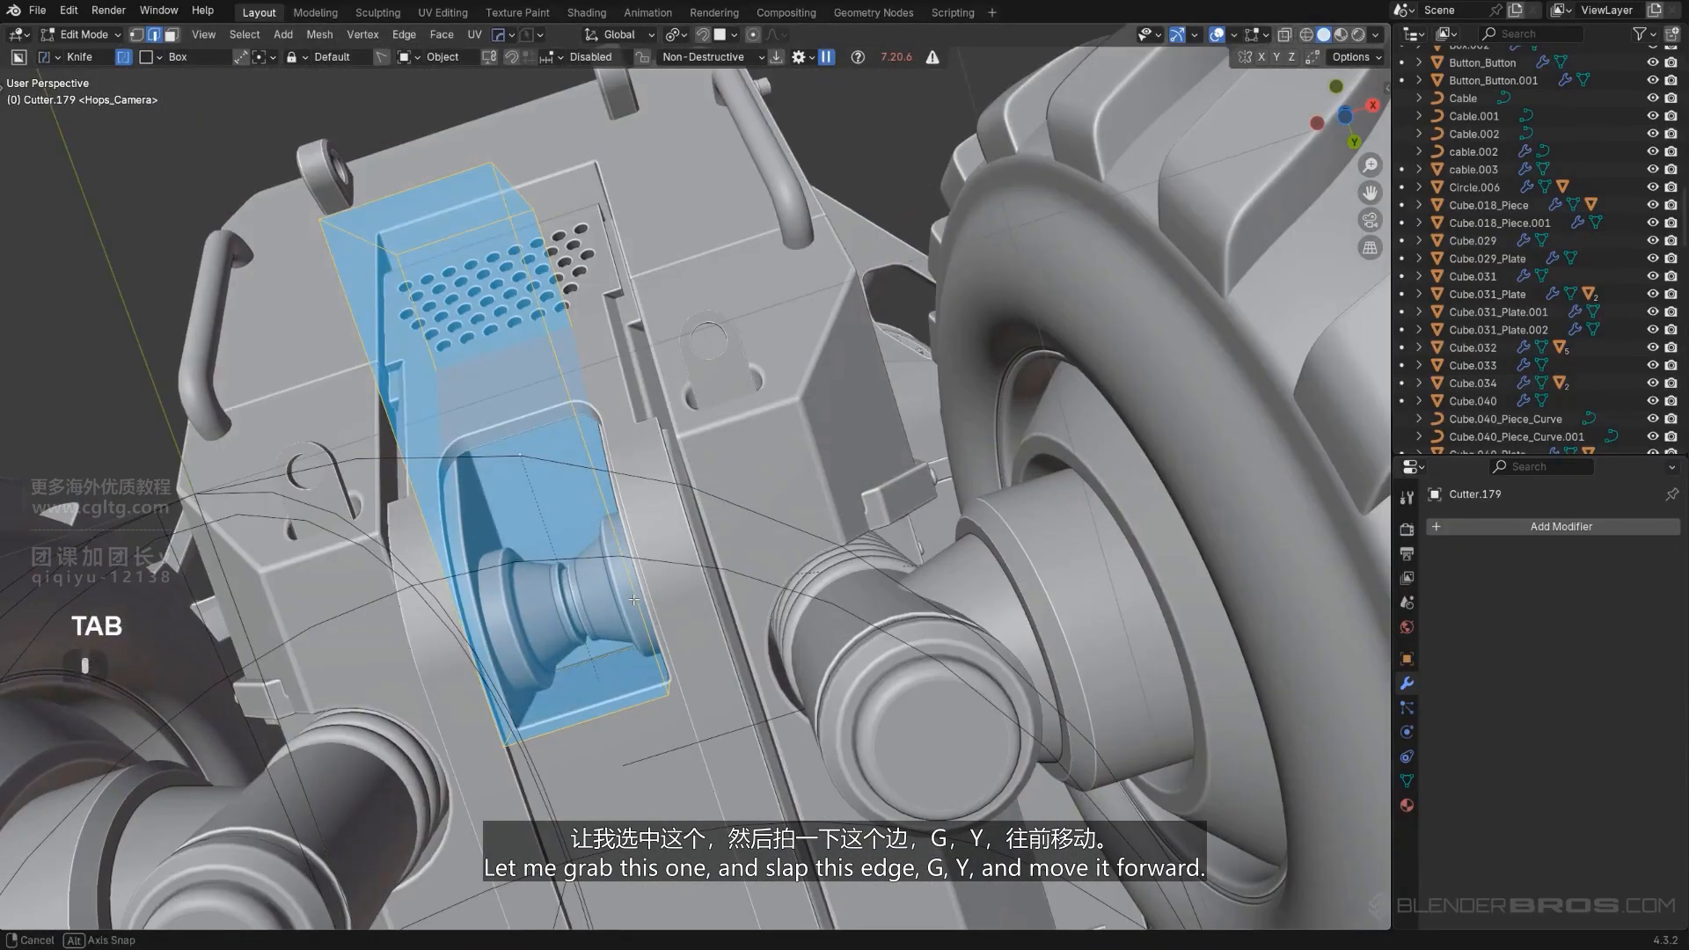
middle_drag(635, 670, 668, 672)
key(g)
key(y)
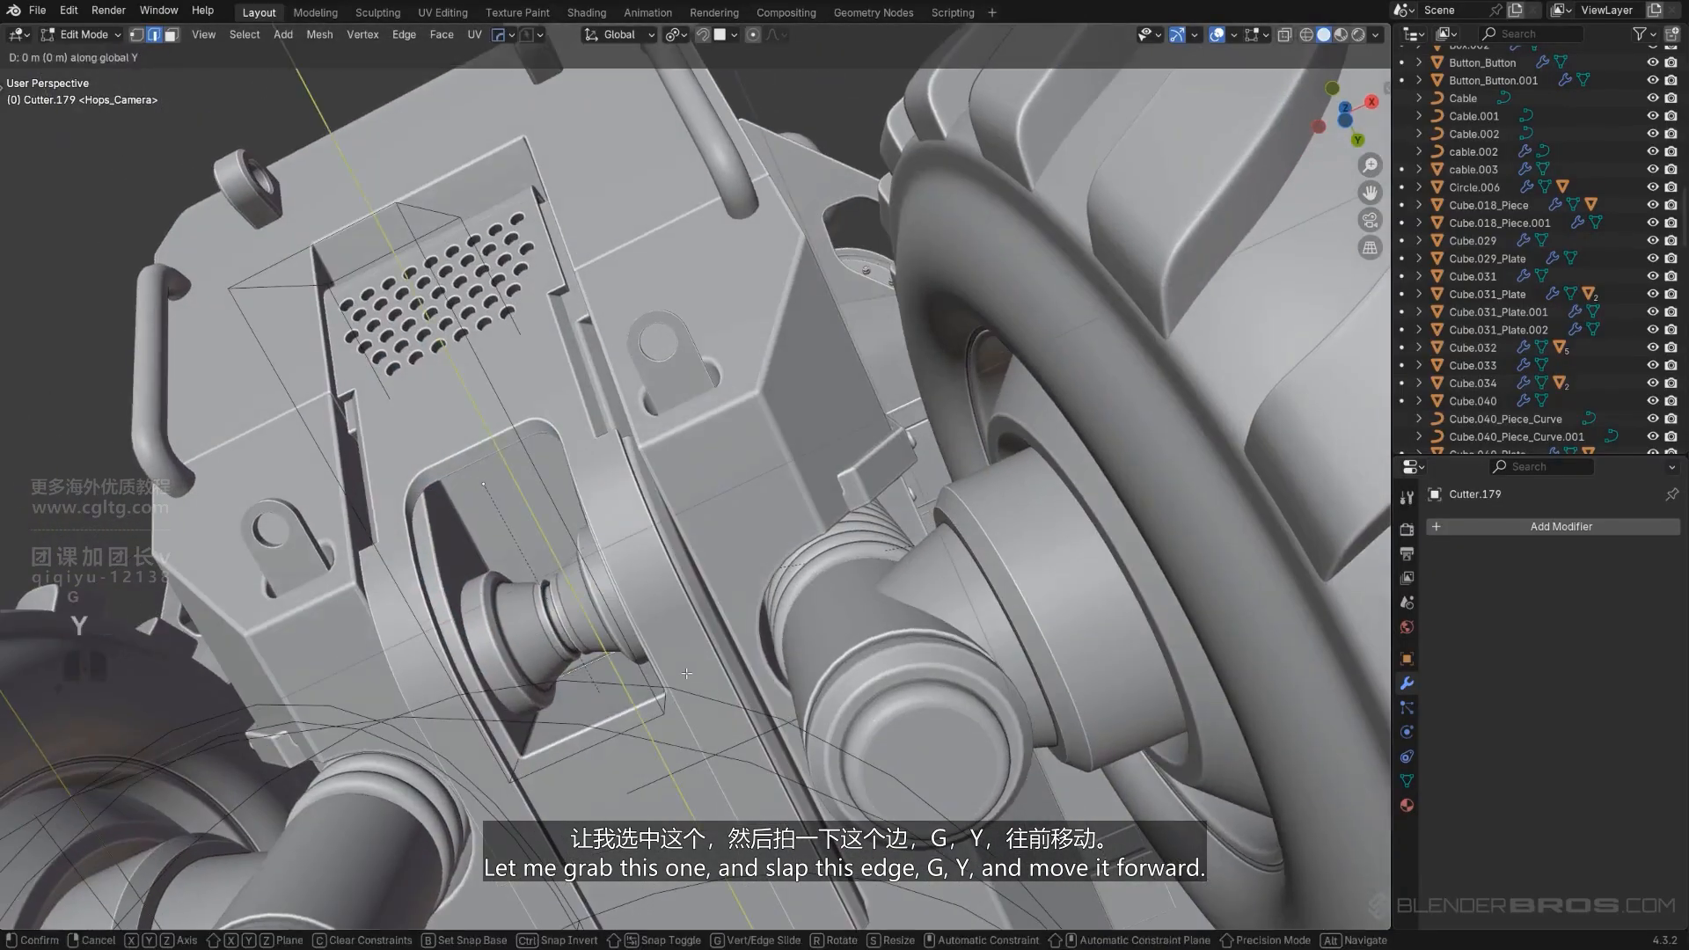
click(653, 632)
key(Tab)
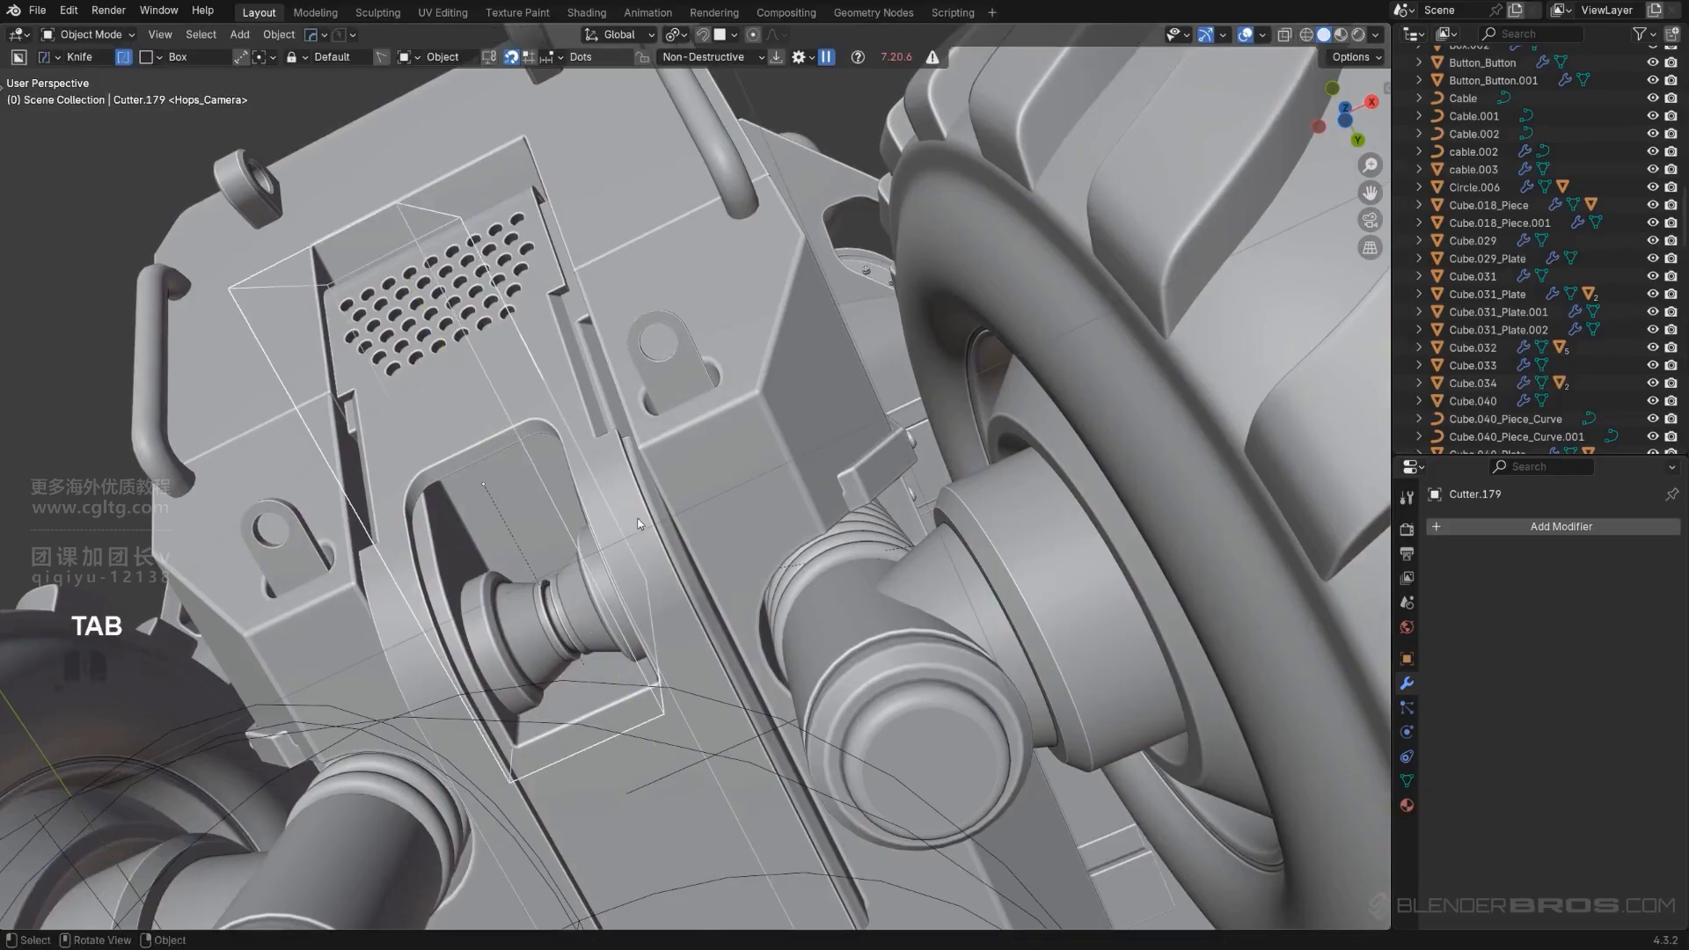
Move the whole box cutter about 0.059 m along Y and hide the cutters.
key(g)
key(y)
click(665, 677)
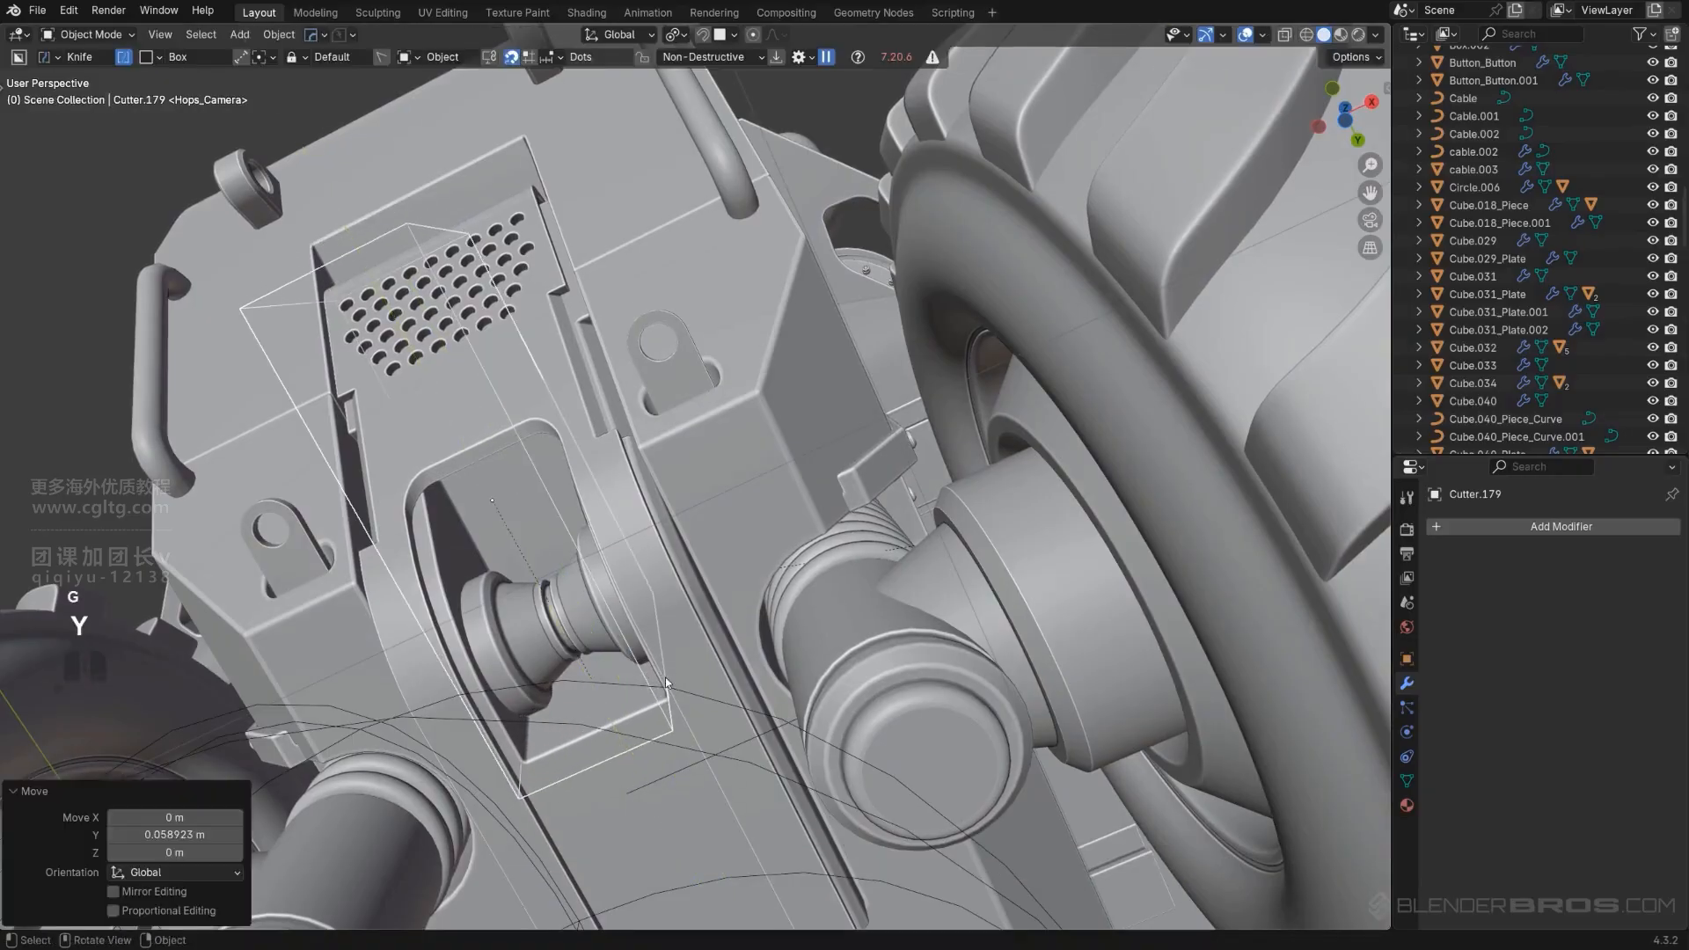
middle_drag(665, 677, 782, 677)
key(shift+2)
Examine the front opening and its roller from several angles and distances.
scroll(785, 574, down, 4)
alt+middle_drag(785, 574, 855, 370)
key(KP_5)
key(KP_5)
scroll(674, 502, up, 2)
shift+middle_drag(579, 559, 664, 545)
scroll(641, 523, down, 3)
key(KP_5)
scroll(652, 449, up, 5)
Open the perforated front plate's mesh for editing and pick edges along the curved outer side of its lower arm.
click(674, 450)
key(Tab)
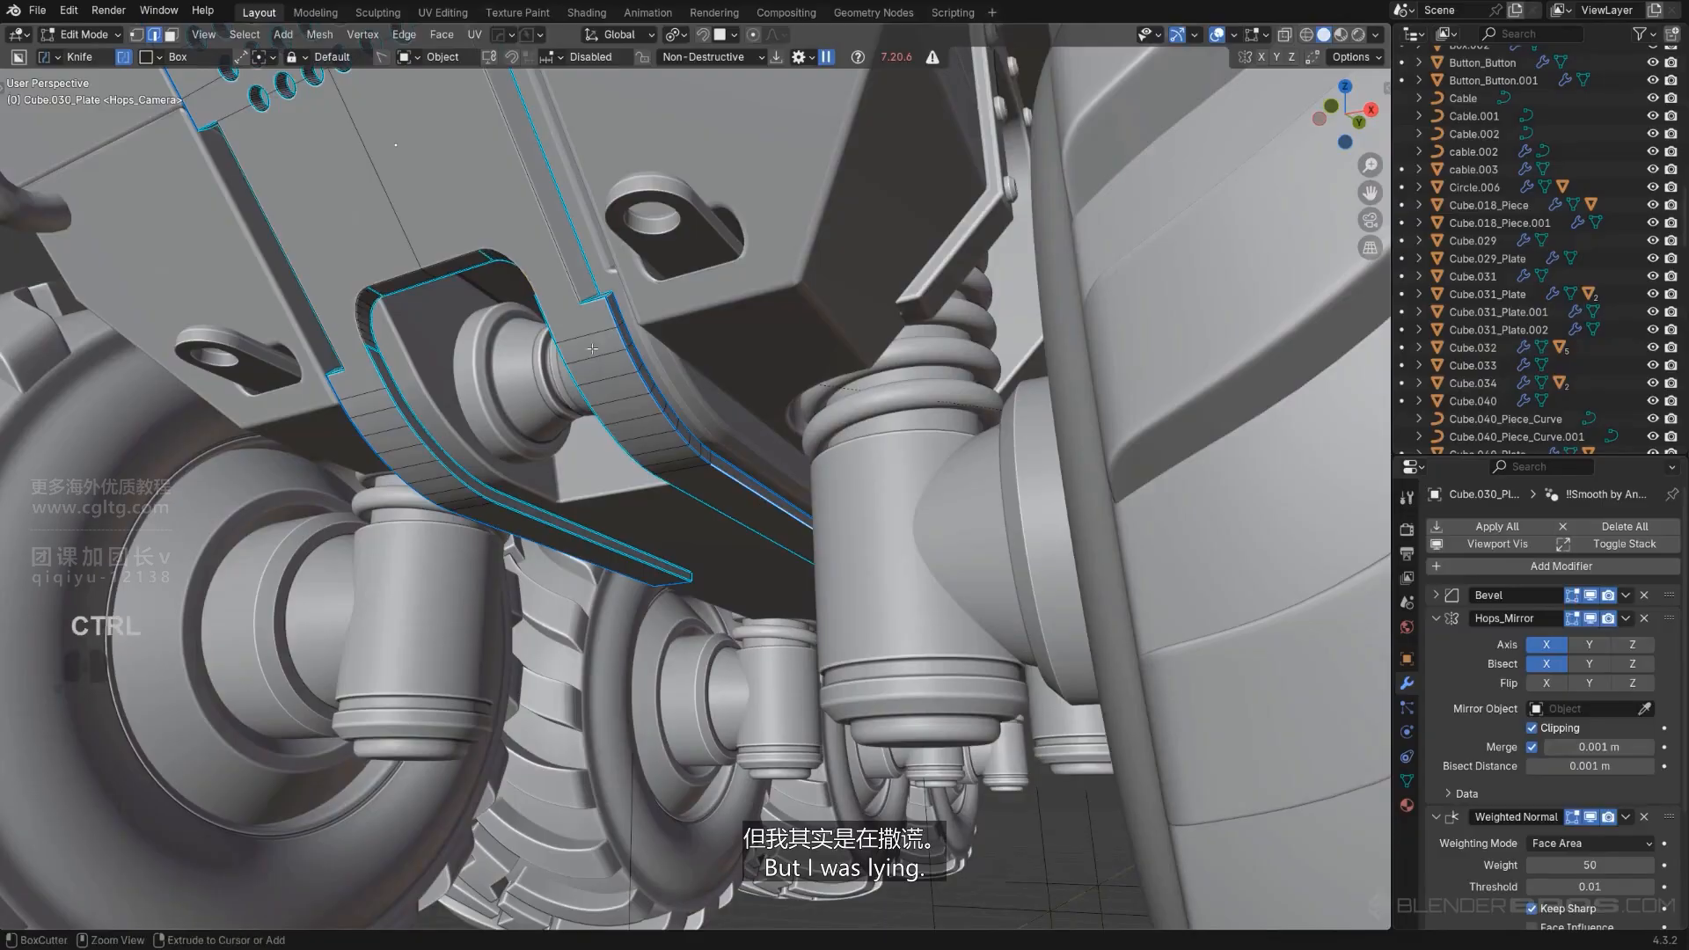
ctrl+click(610, 317)
scroll(613, 327, down, 4)
middle_drag(616, 343, 792, 413)
shift+middle_drag(792, 414, 738, 422)
key(Tab)
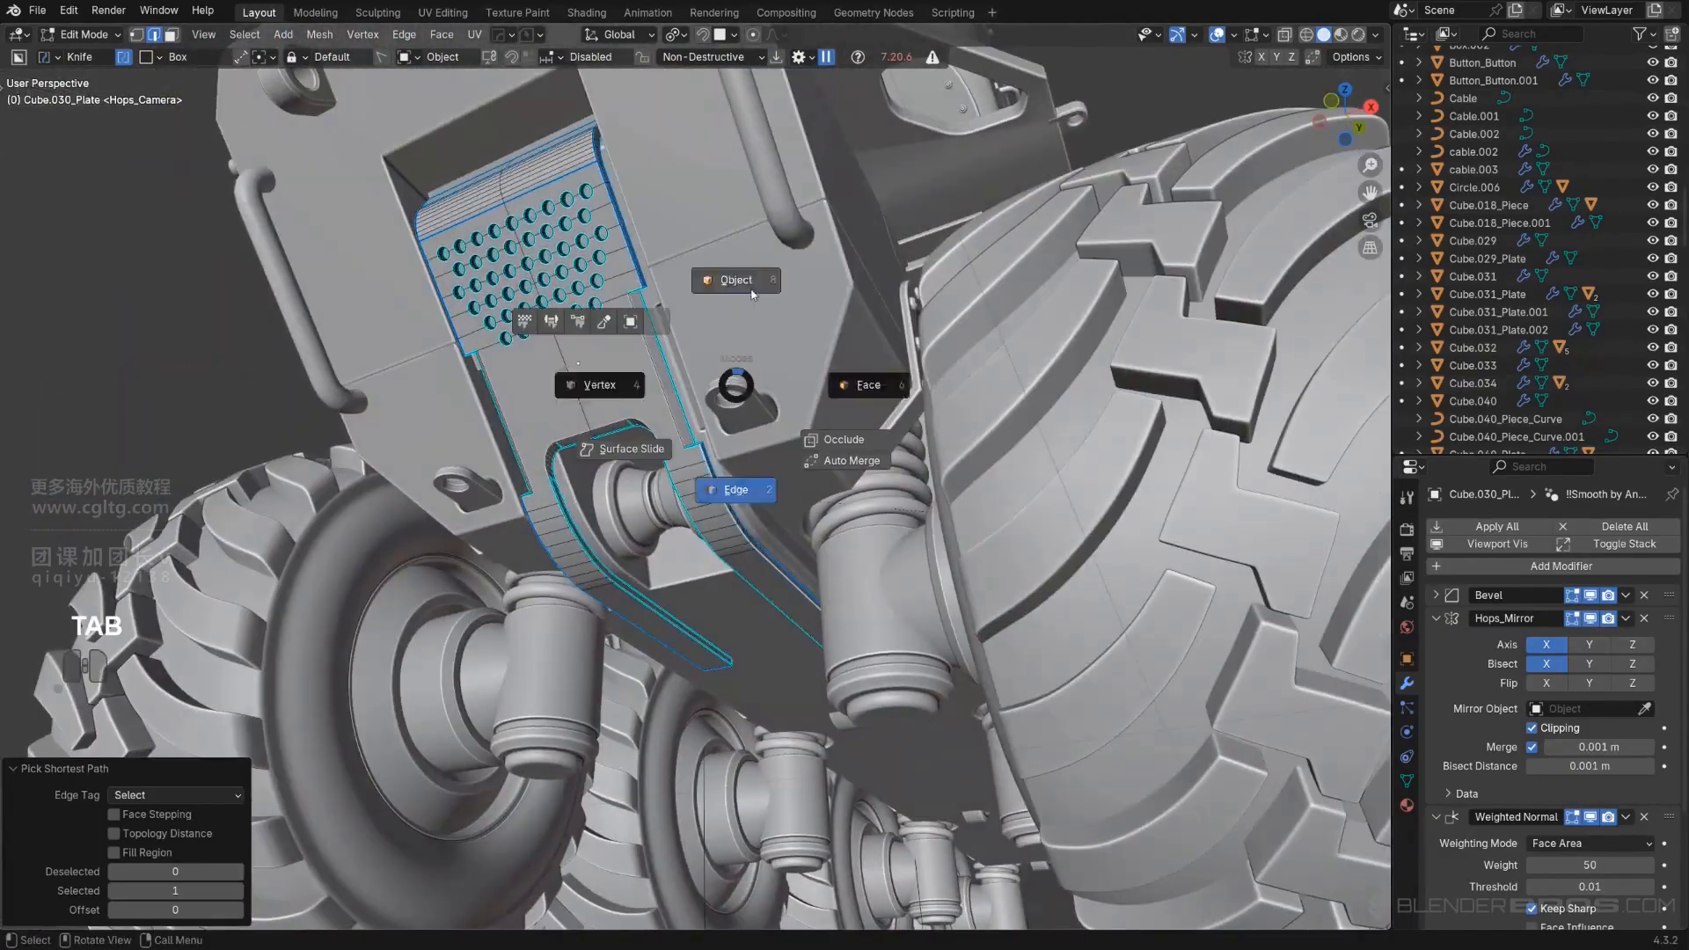
key(Tab)
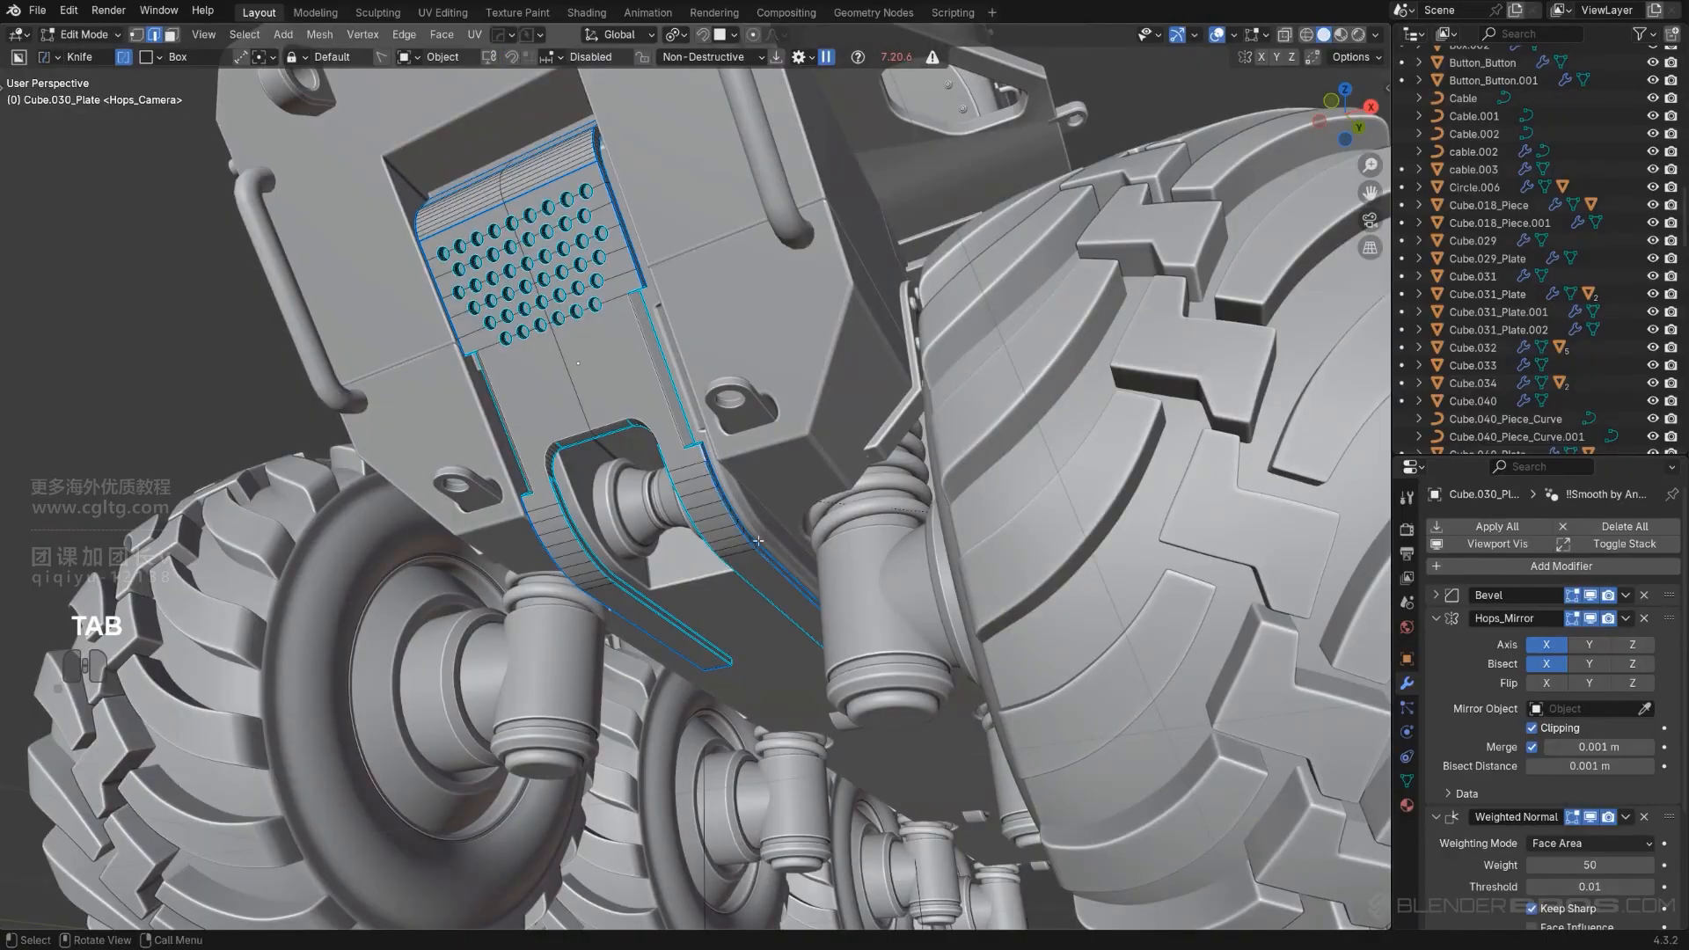
ctrl+click(766, 555)
middle_drag(766, 554, 779, 597)
scroll(781, 598, up, 3)
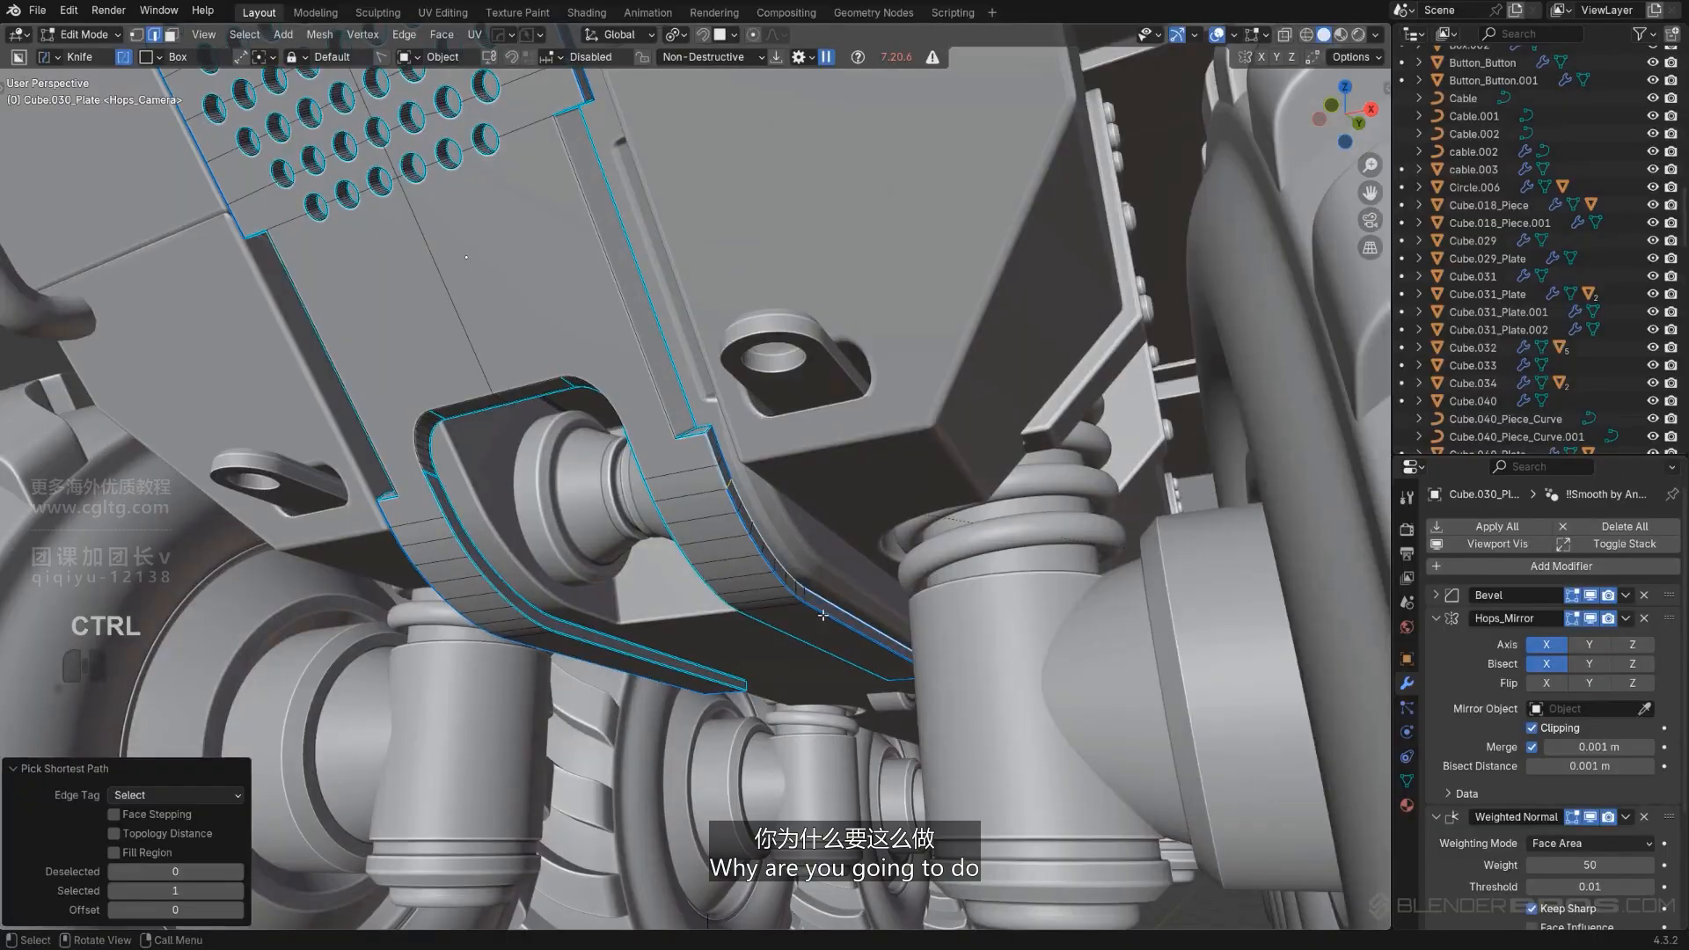
Select the edge path along the lower arm's curved outer side and extract it as a separate object with Curve/Extract.
click(823, 616)
ctrl+click(726, 480)
scroll(727, 481, down, 3)
middle_drag(727, 480, 819, 541)
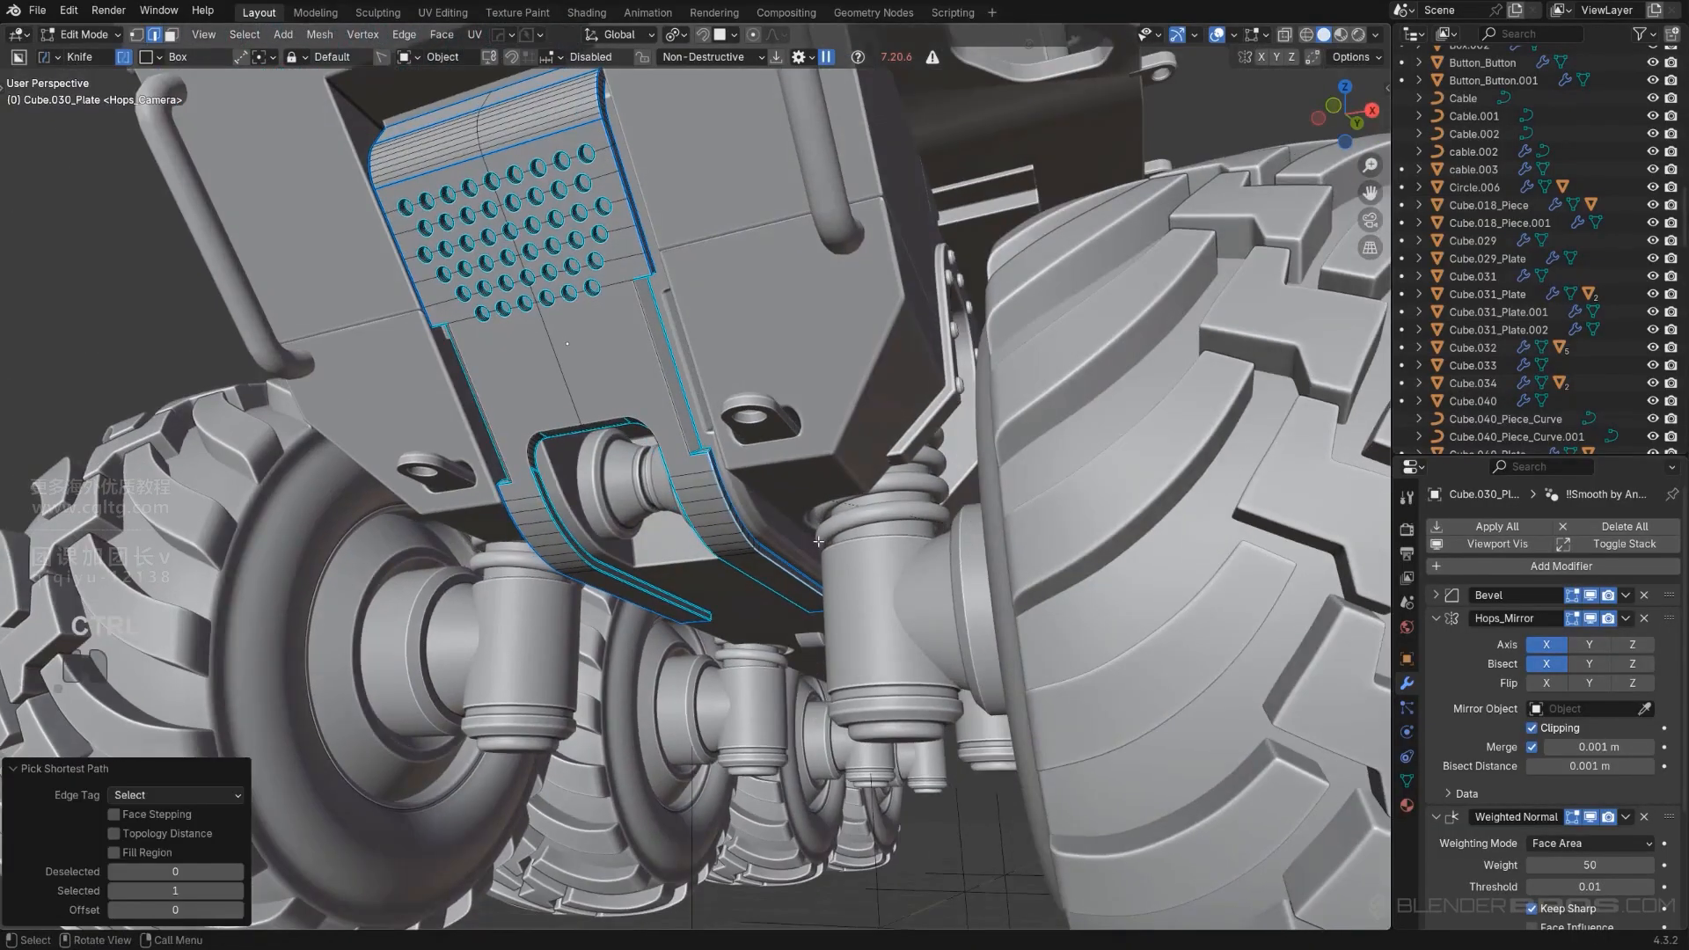
key(q)
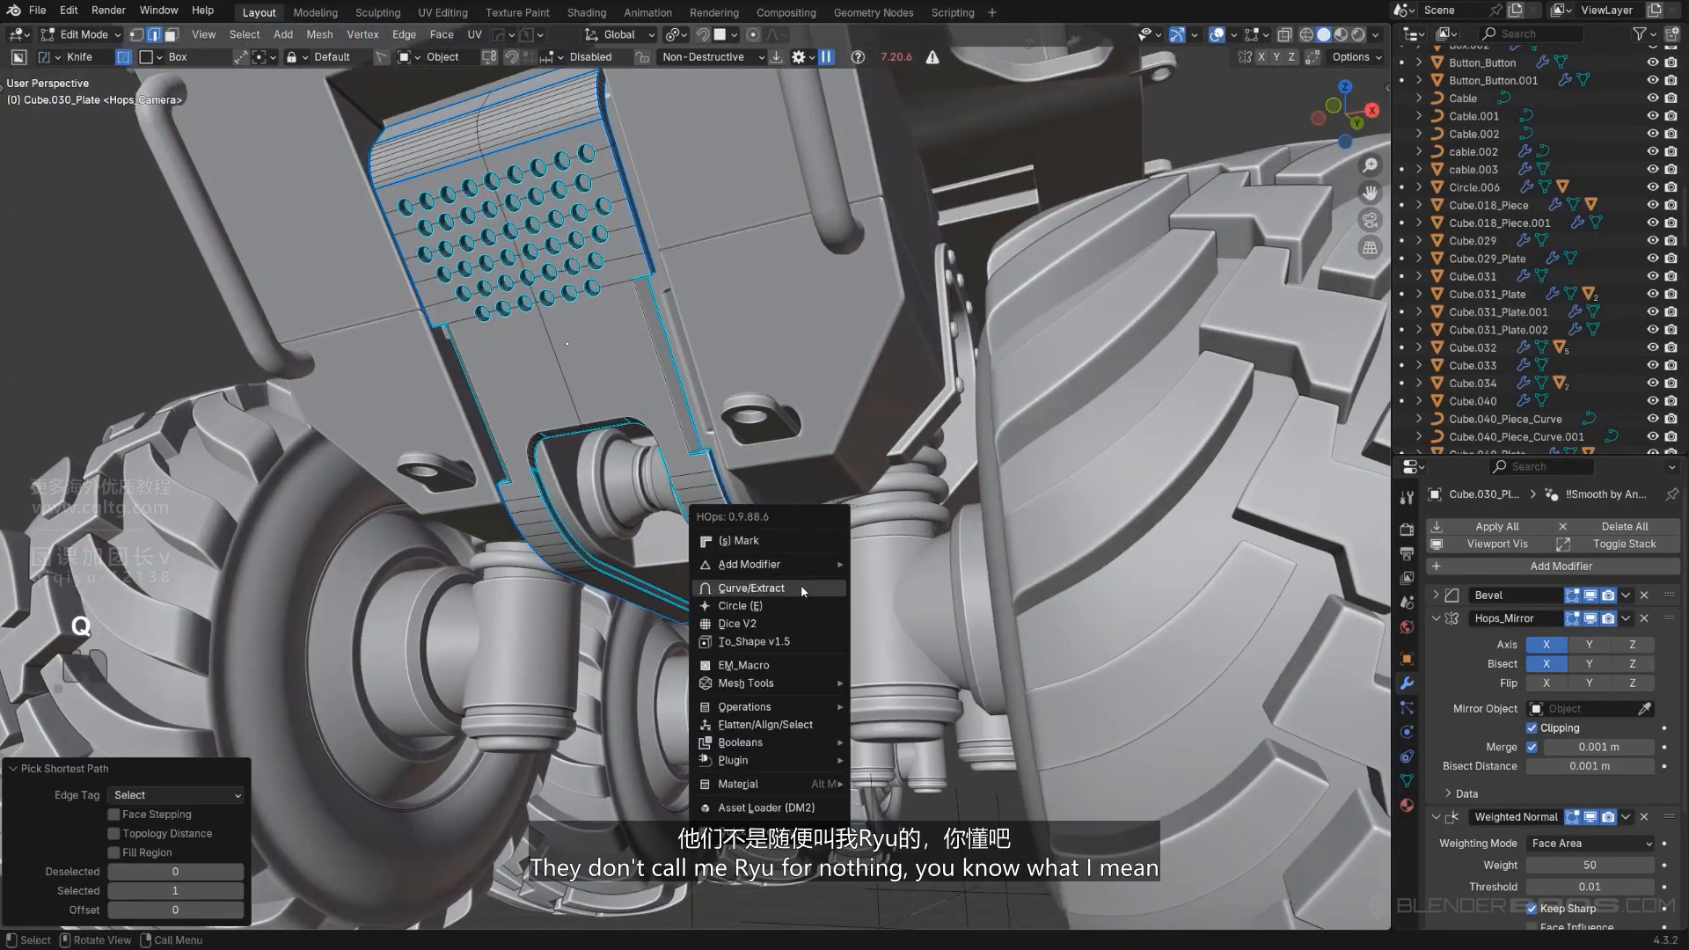
key(ctrl)
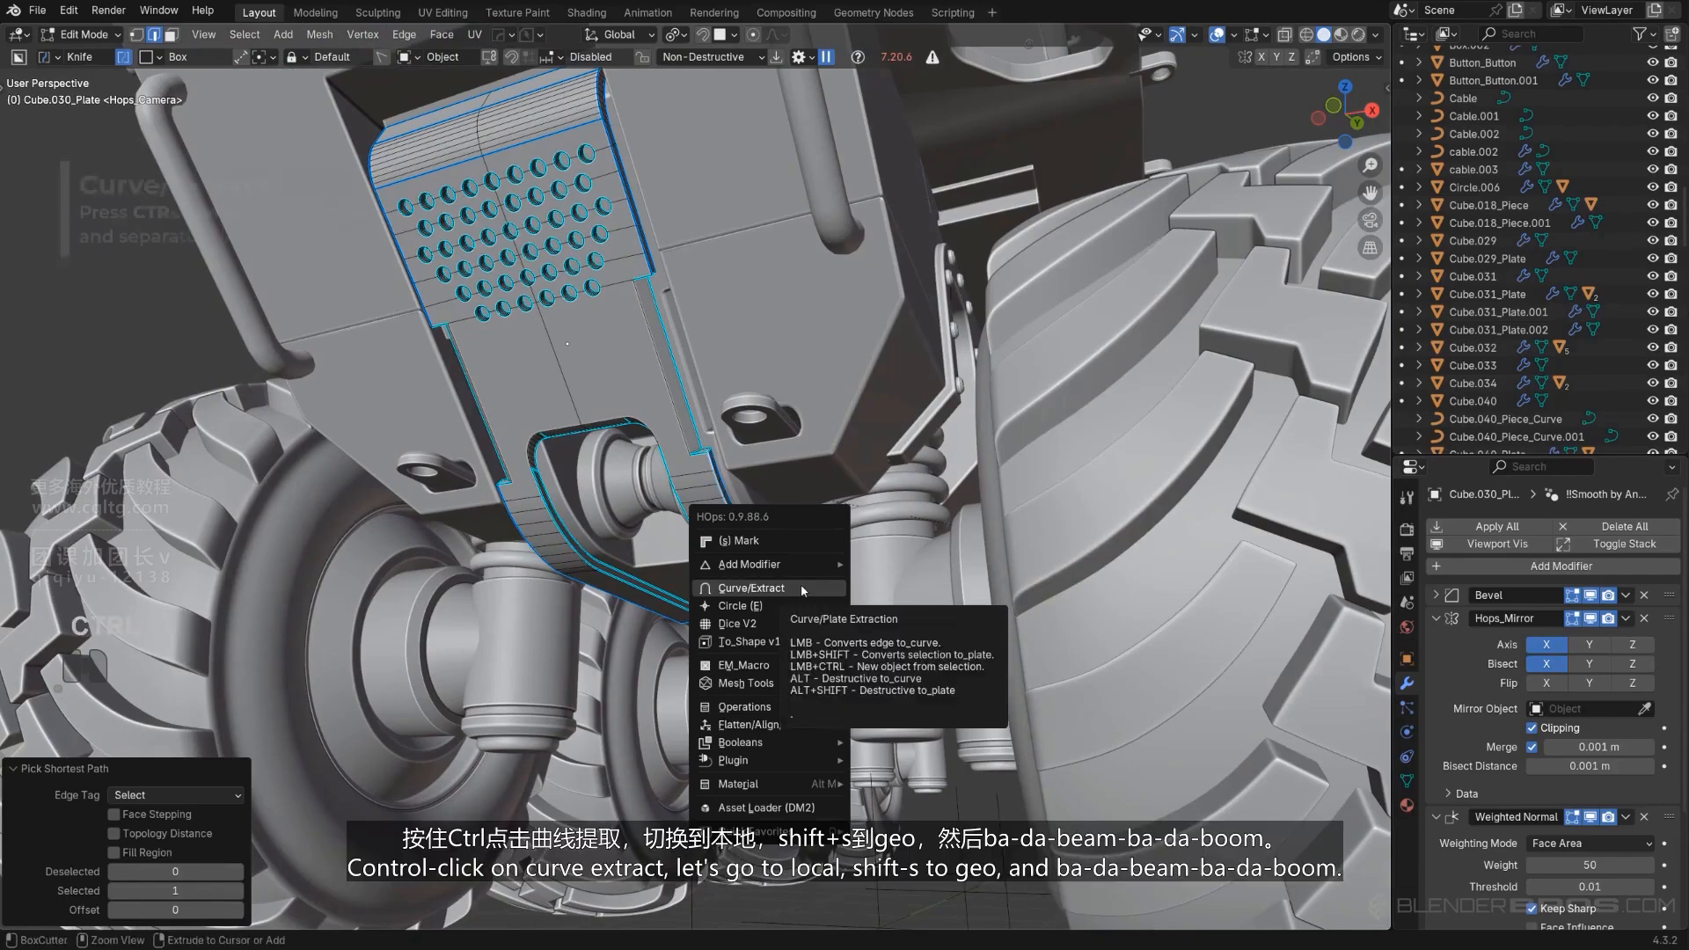
ctrl+click(801, 584)
Isolate the extracted edge profile in local view and set its origin to its geometry.
key(slash)
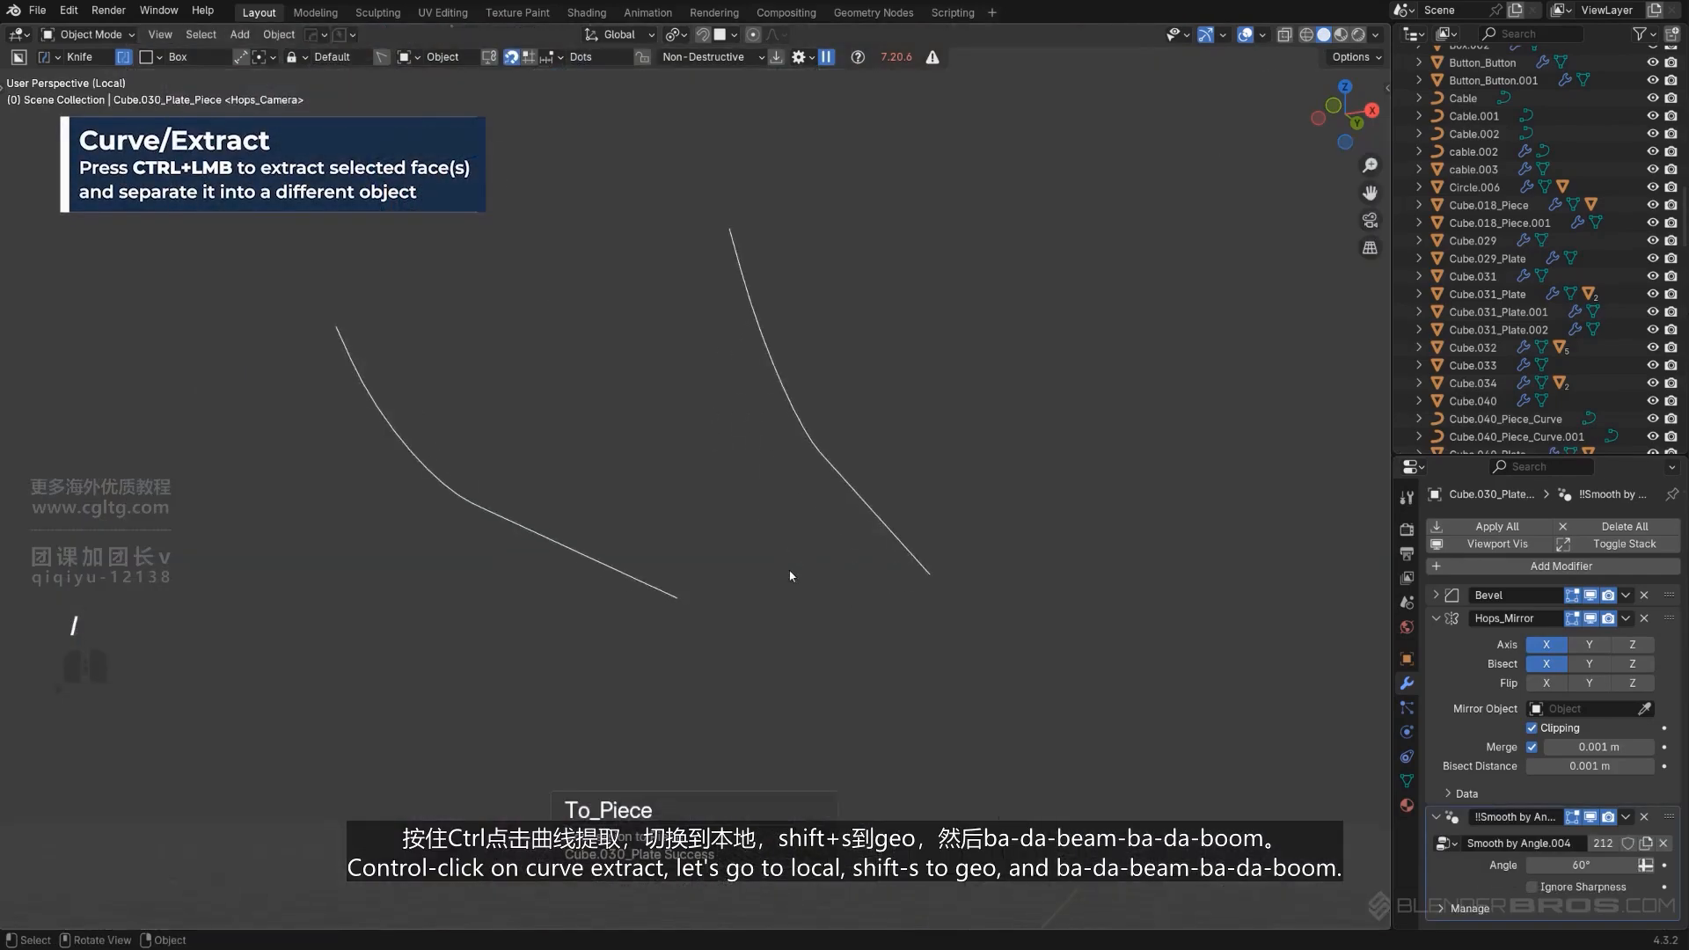
key(shift+s)
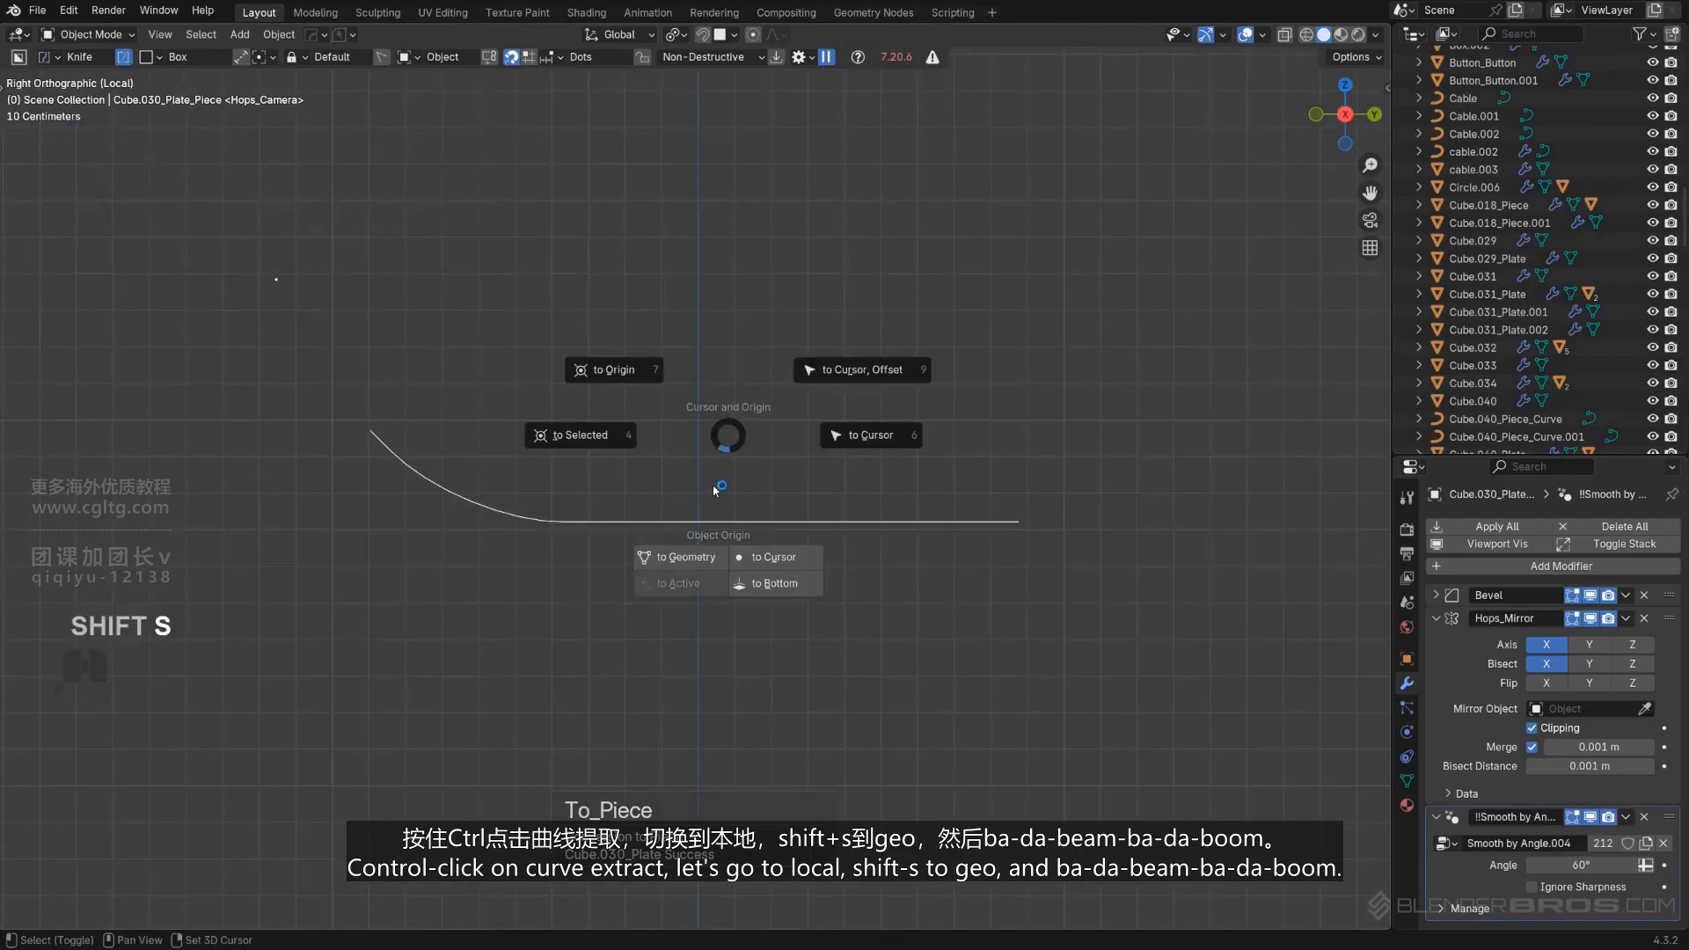
click(704, 558)
Extrude a short upward segment from each end of the profile and merge the vertex next to the curved end into that end.
key(Tab)
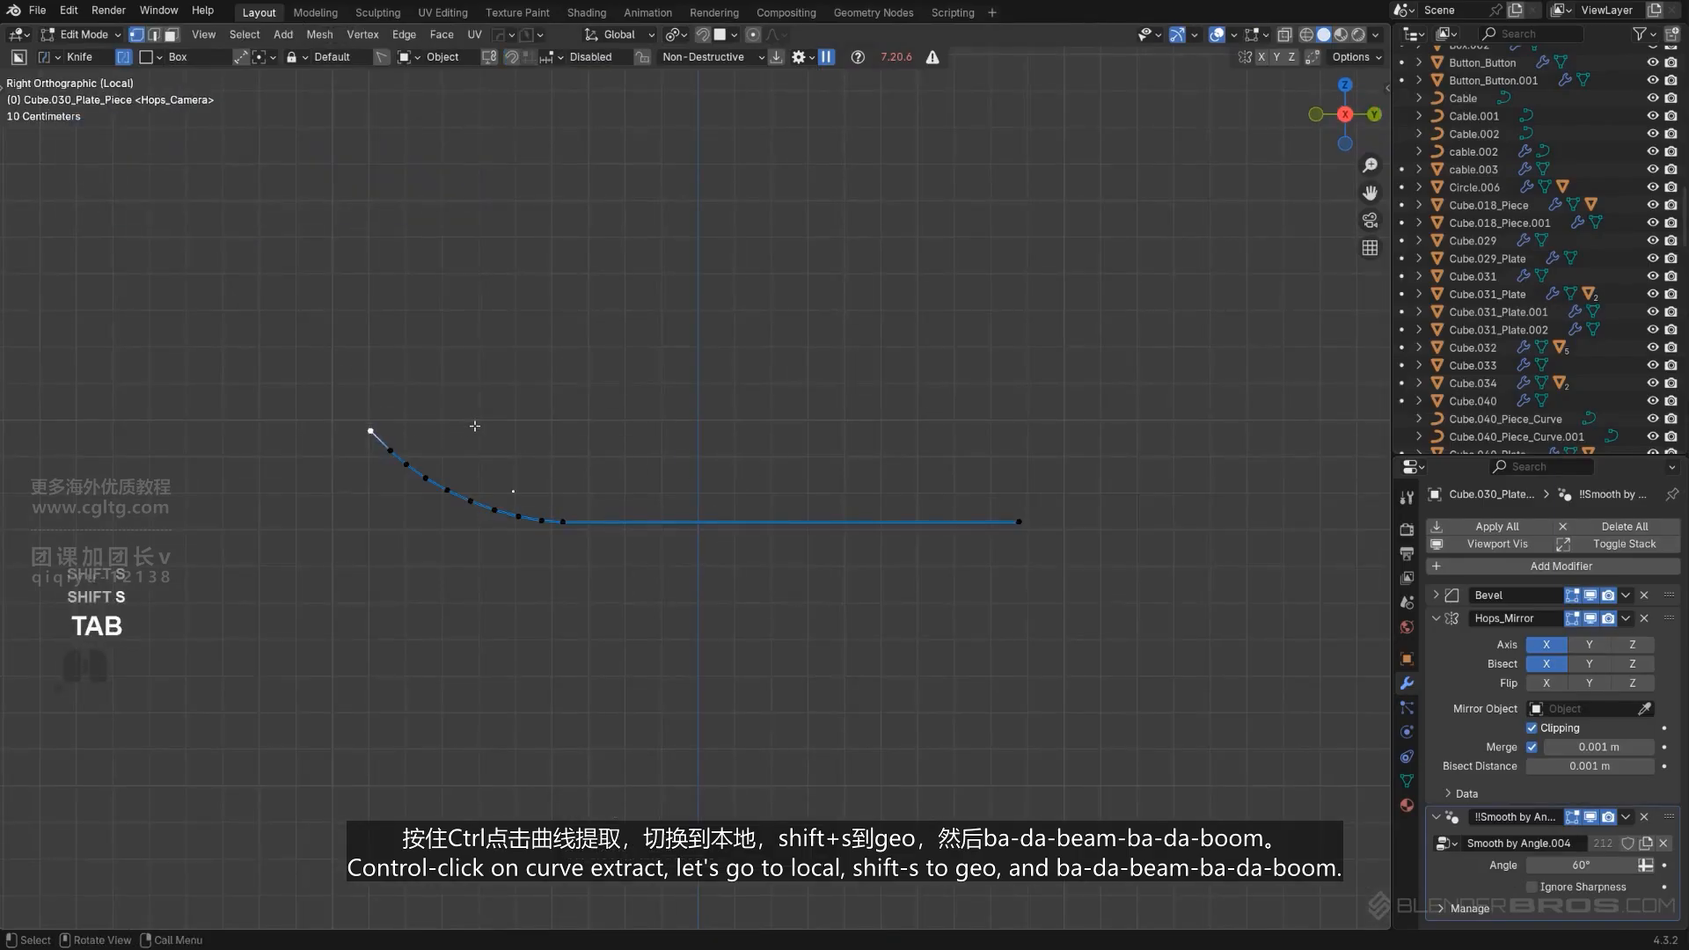
click(520, 389)
click(1024, 509)
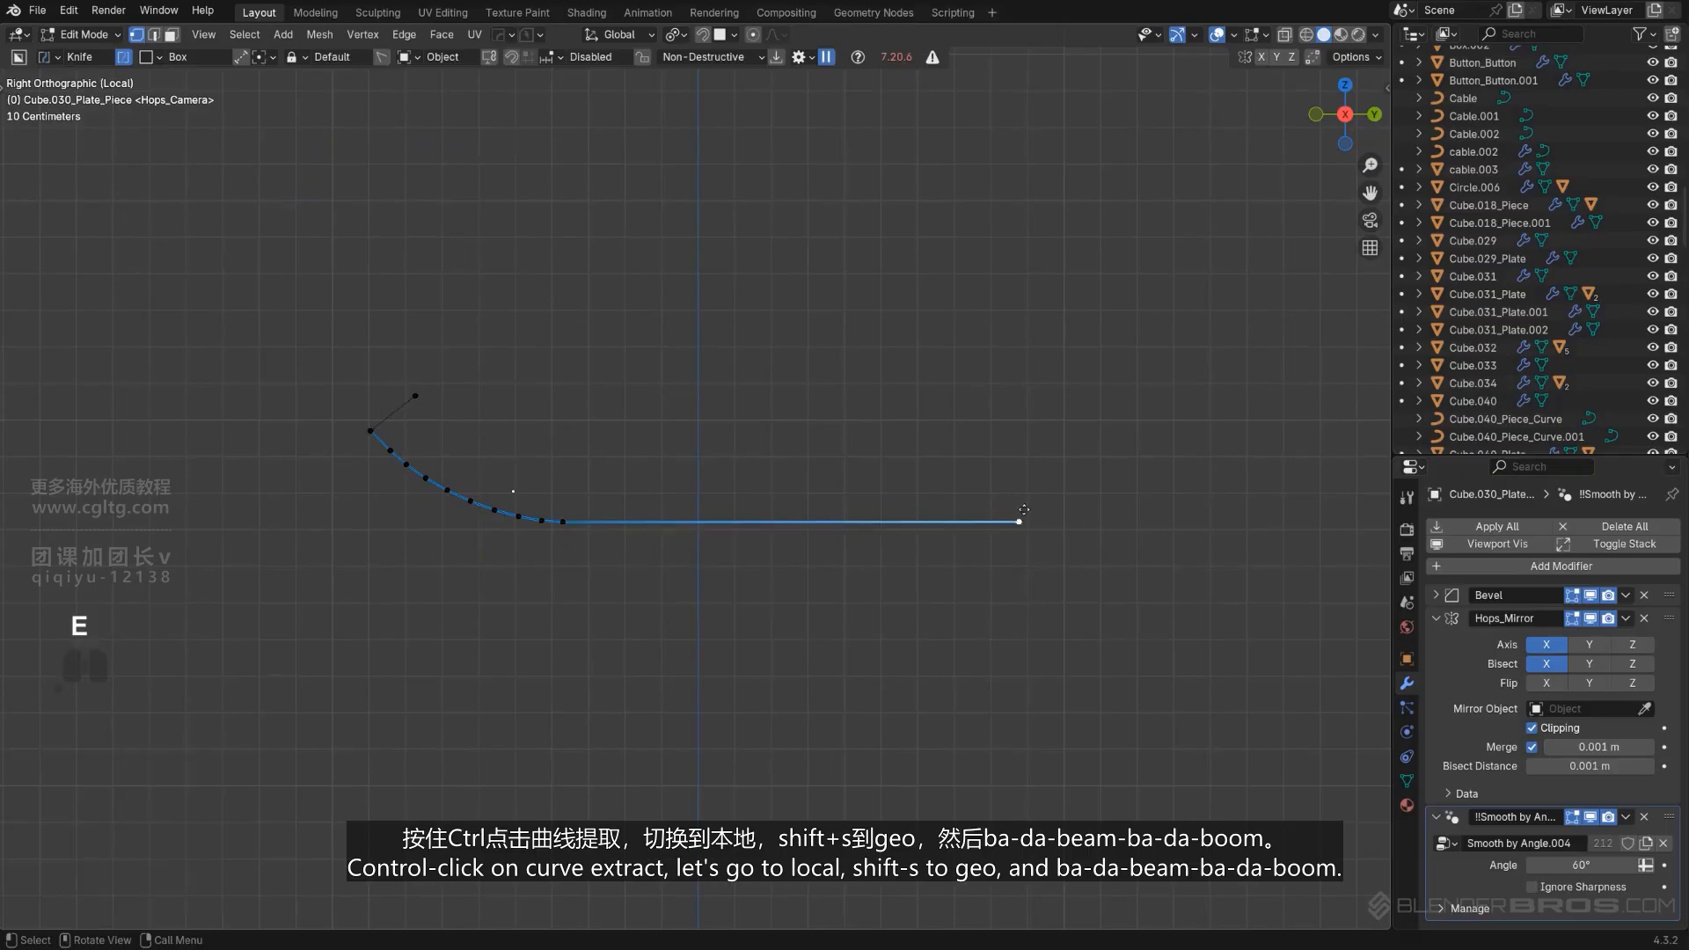
click(1029, 456)
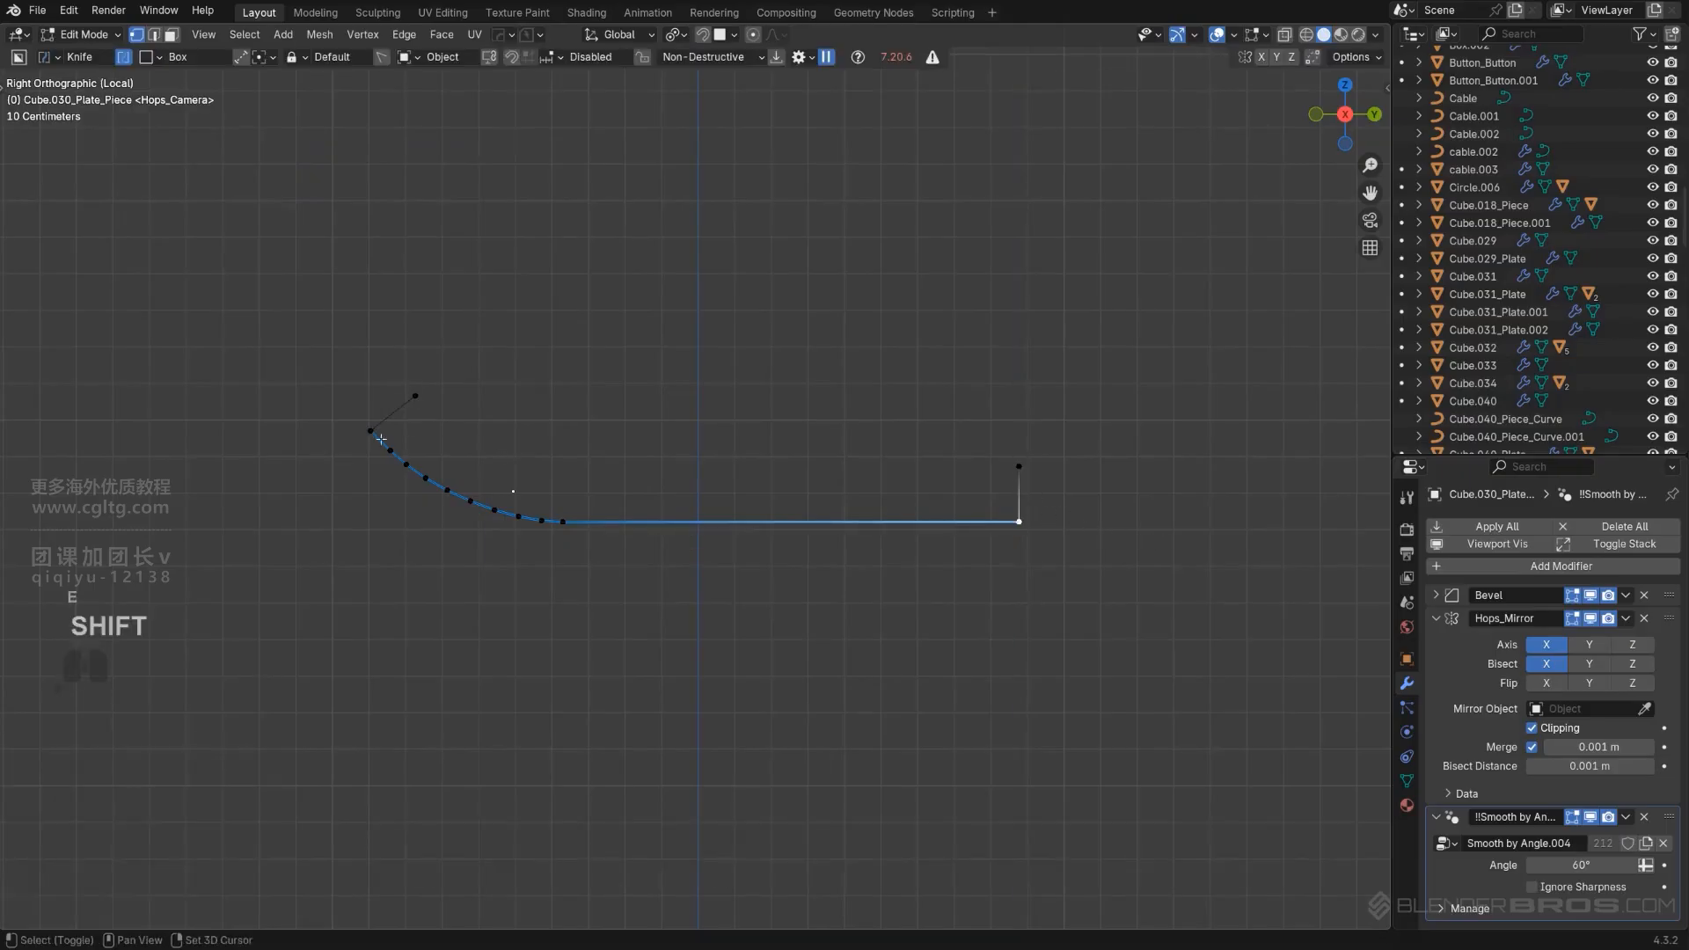
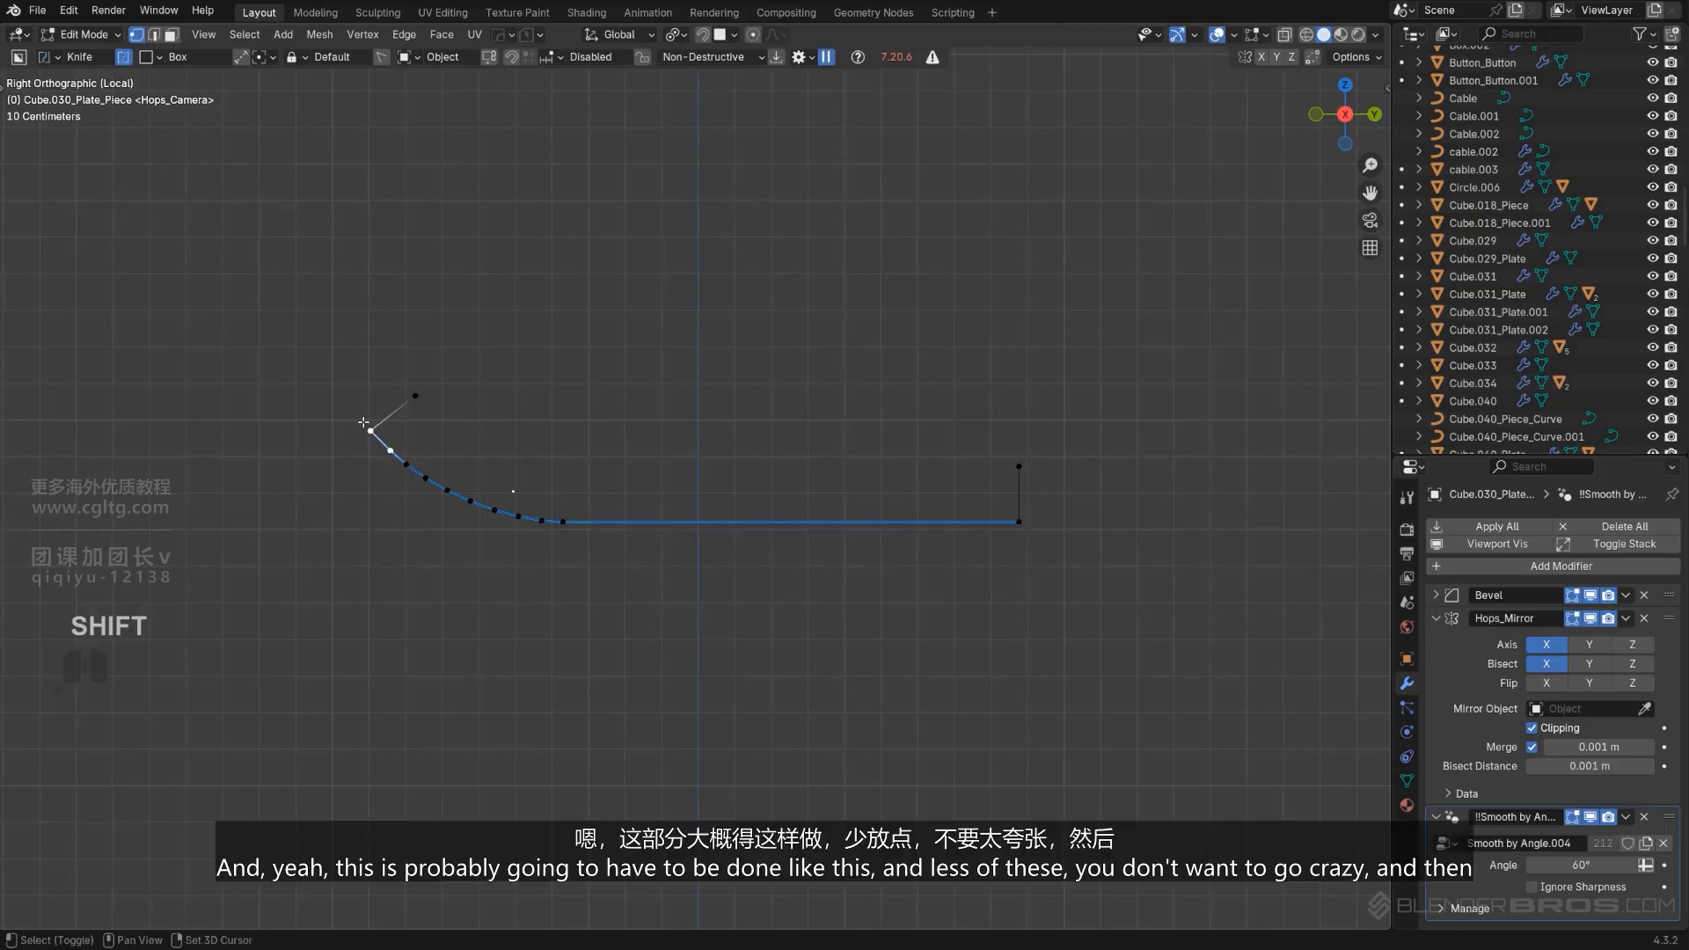
key(ctrl+shift+b)
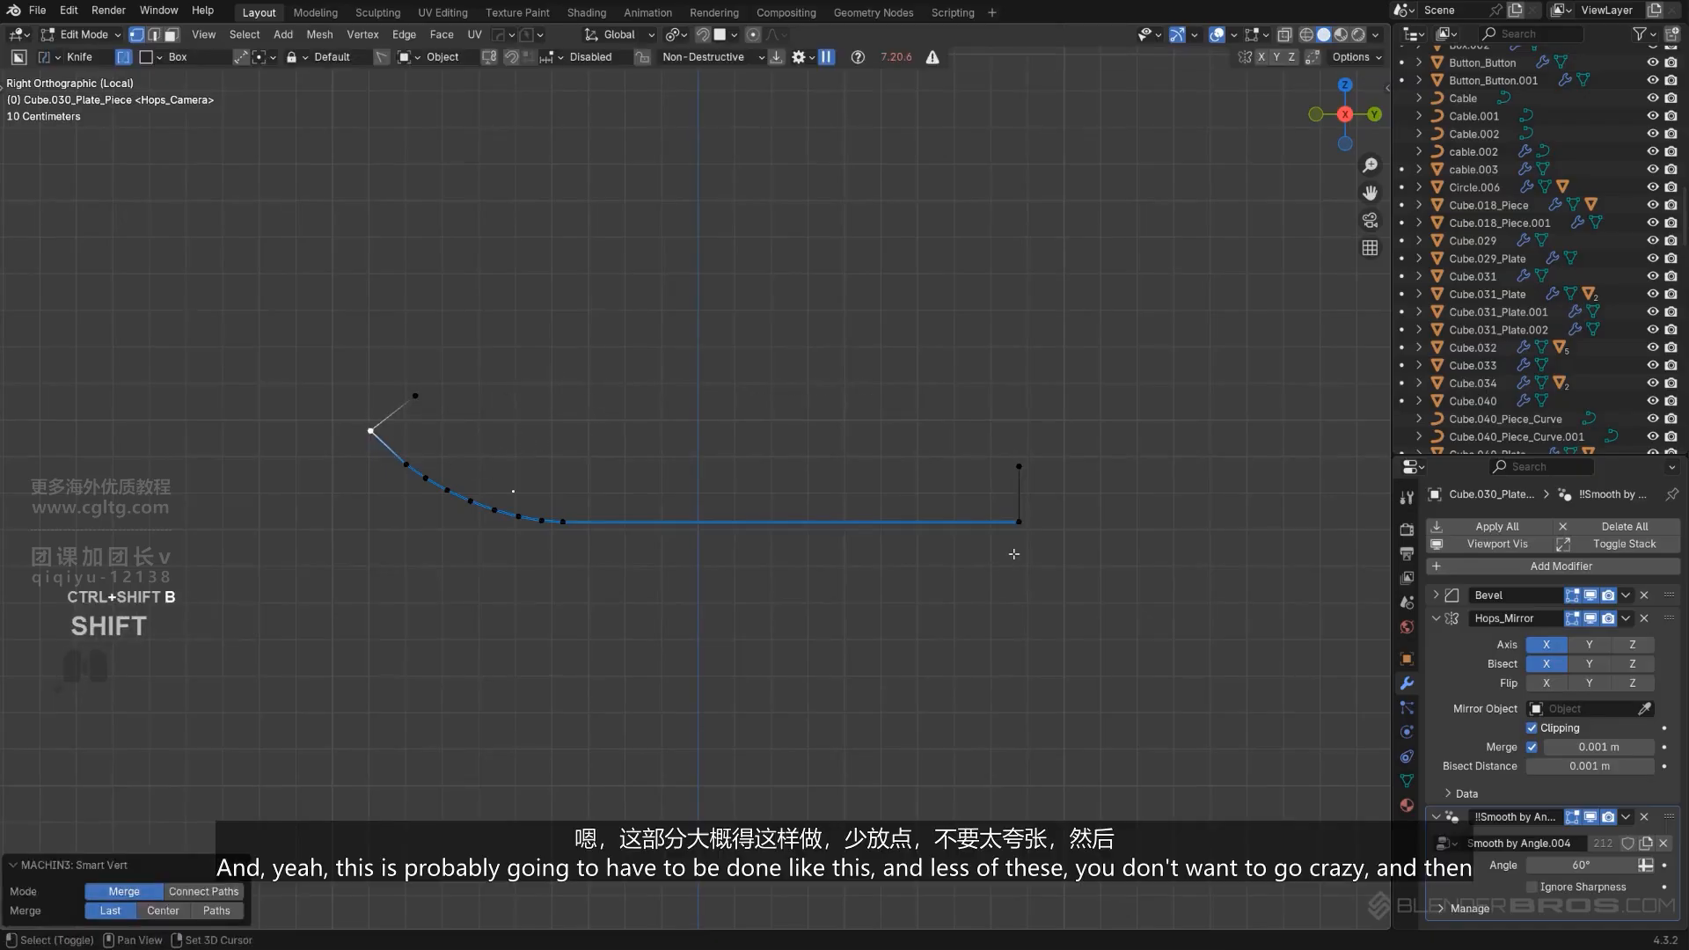
Try to bevel the profile's two corner vertices with 3 segments and a width of 0.0674 m.
key(ctrl+shift+b)
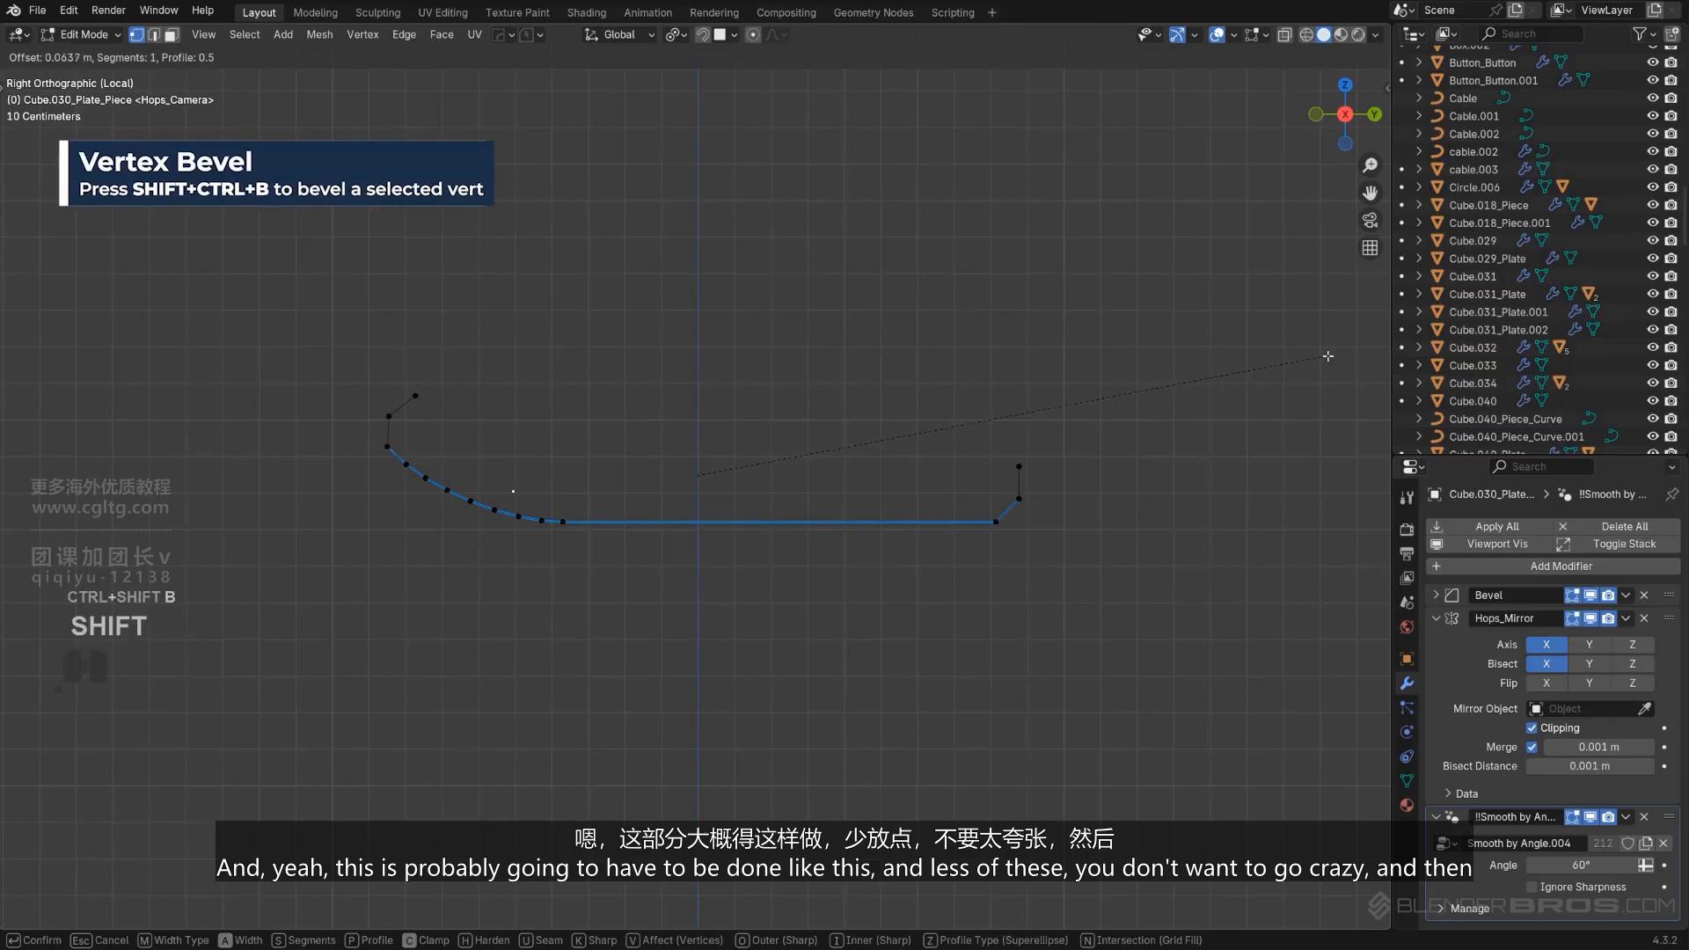
click(1346, 360)
key(Tab)
key(q)
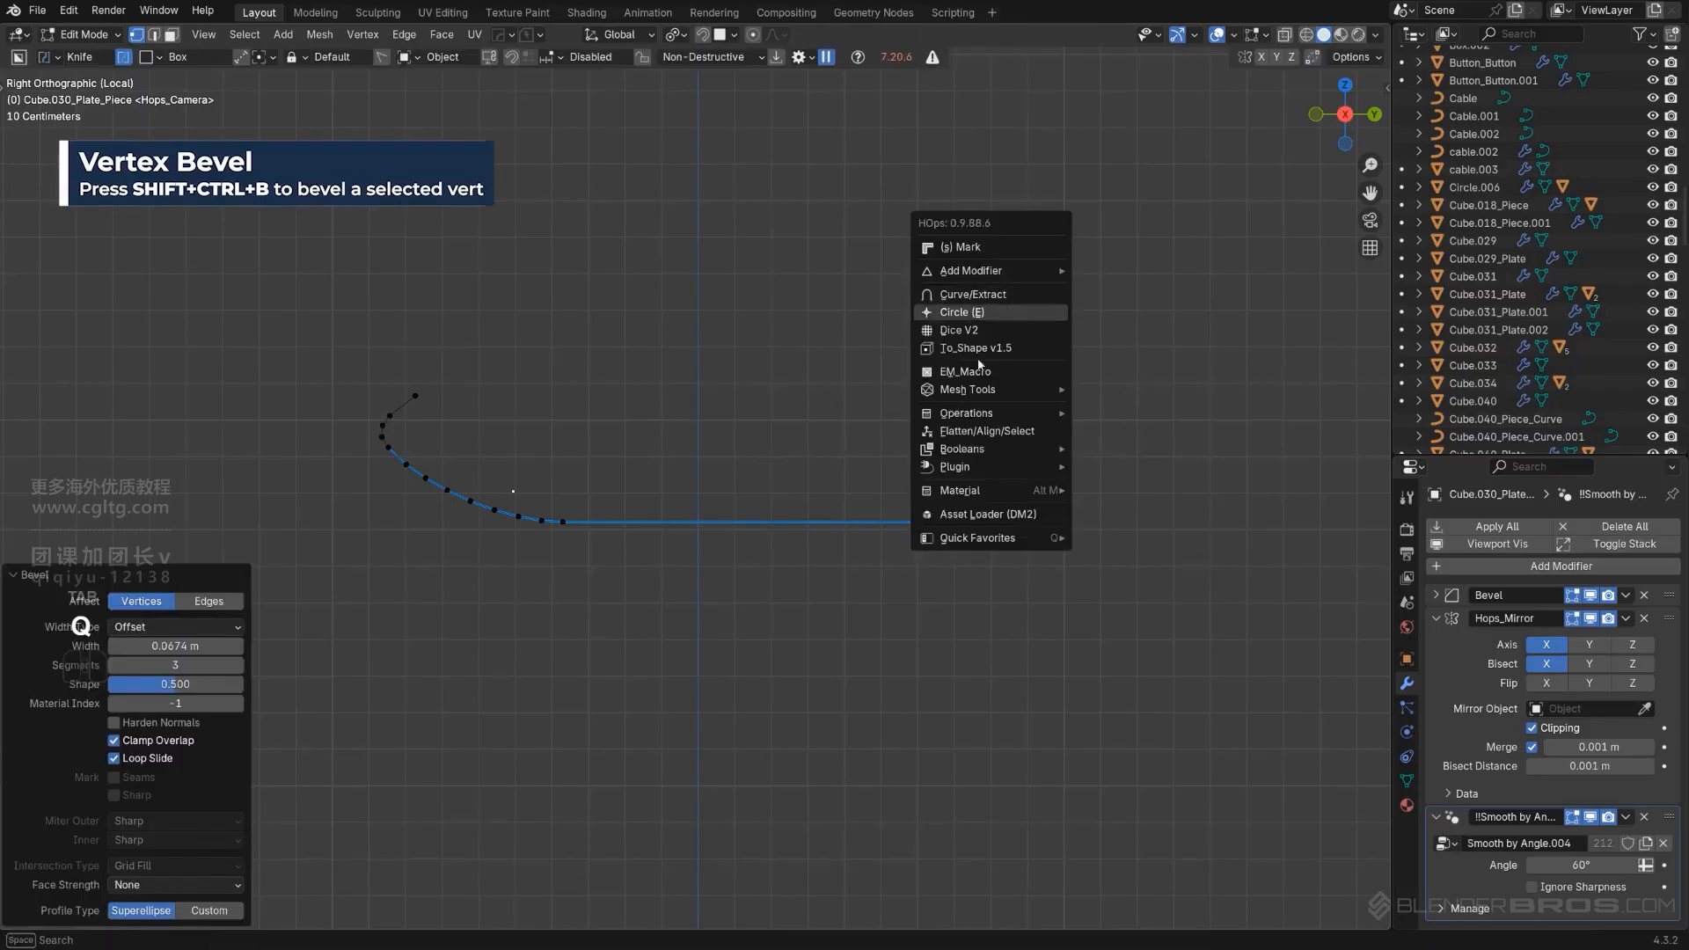
key(Tab)
key(Tab)
key(q)
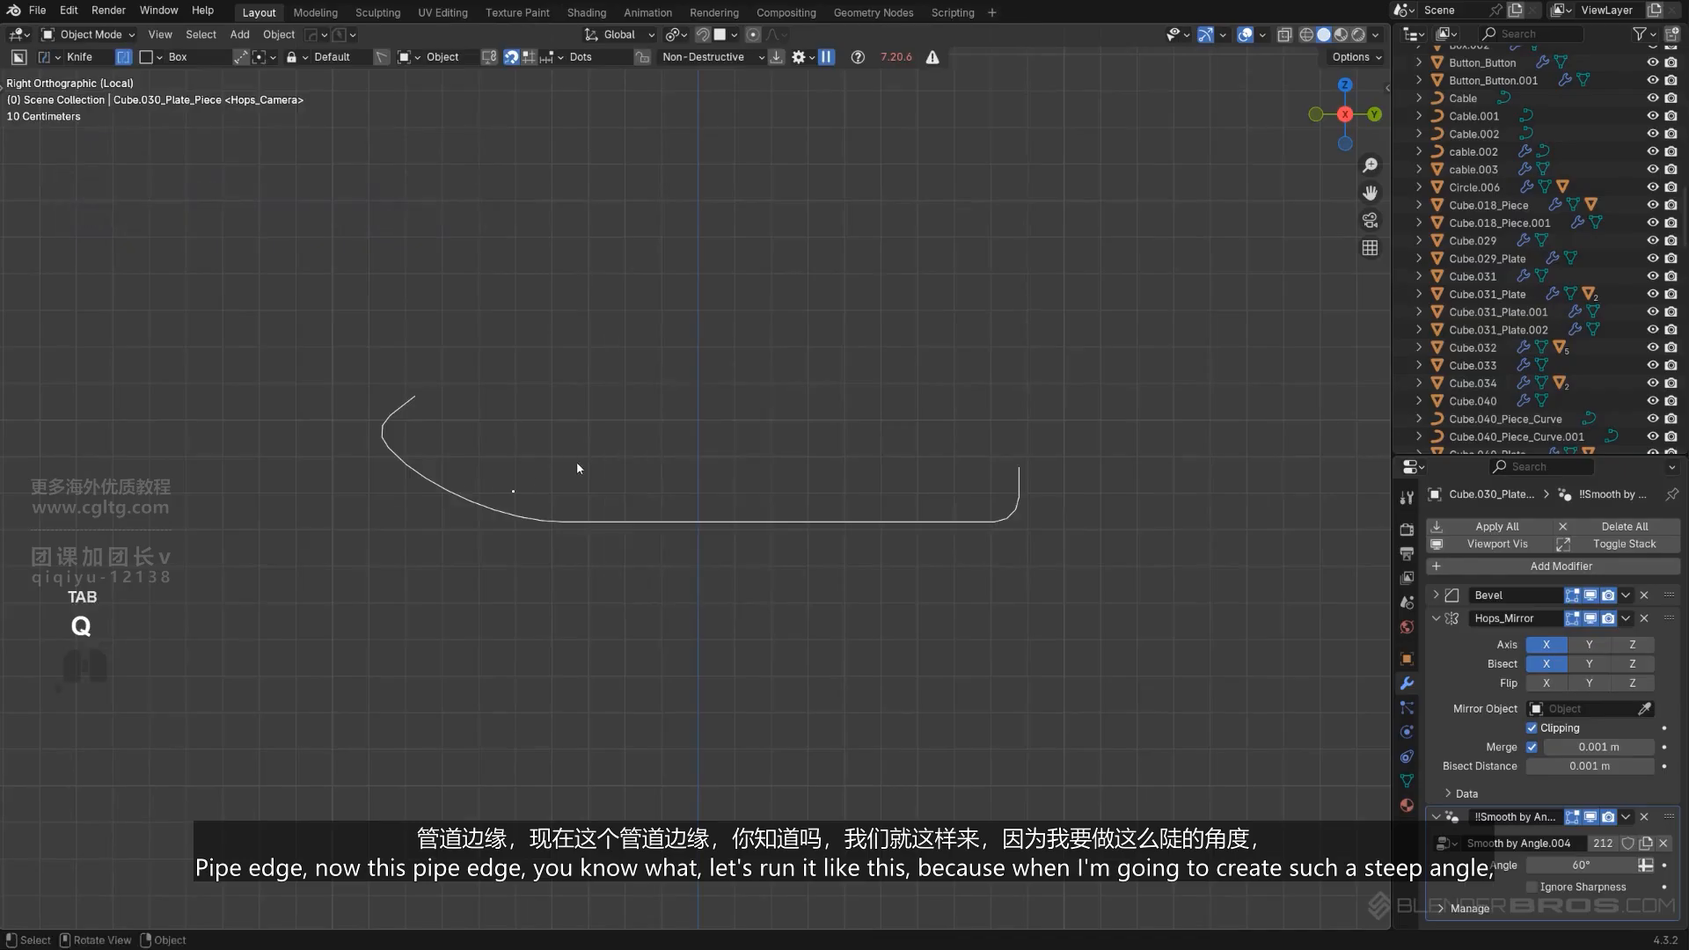
key(ctrl+z)
key(ctrl+z)
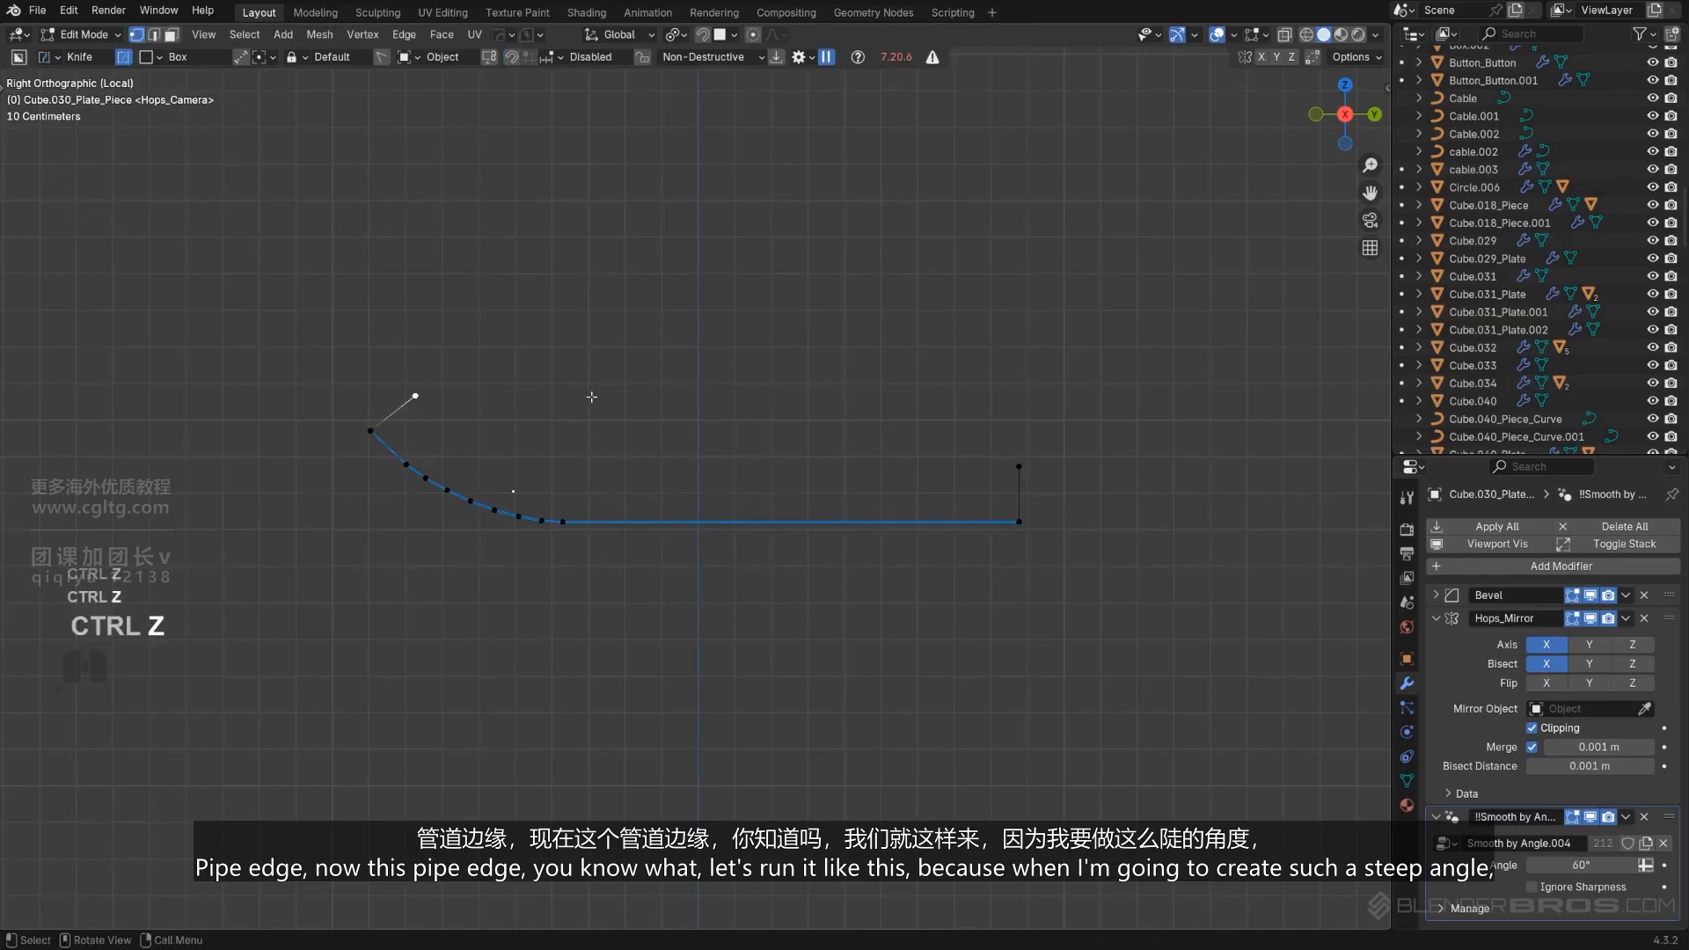
Replace the slanted segment at the profile's curved end with one extruded straight up about 0.14 m along Z.
key(g)
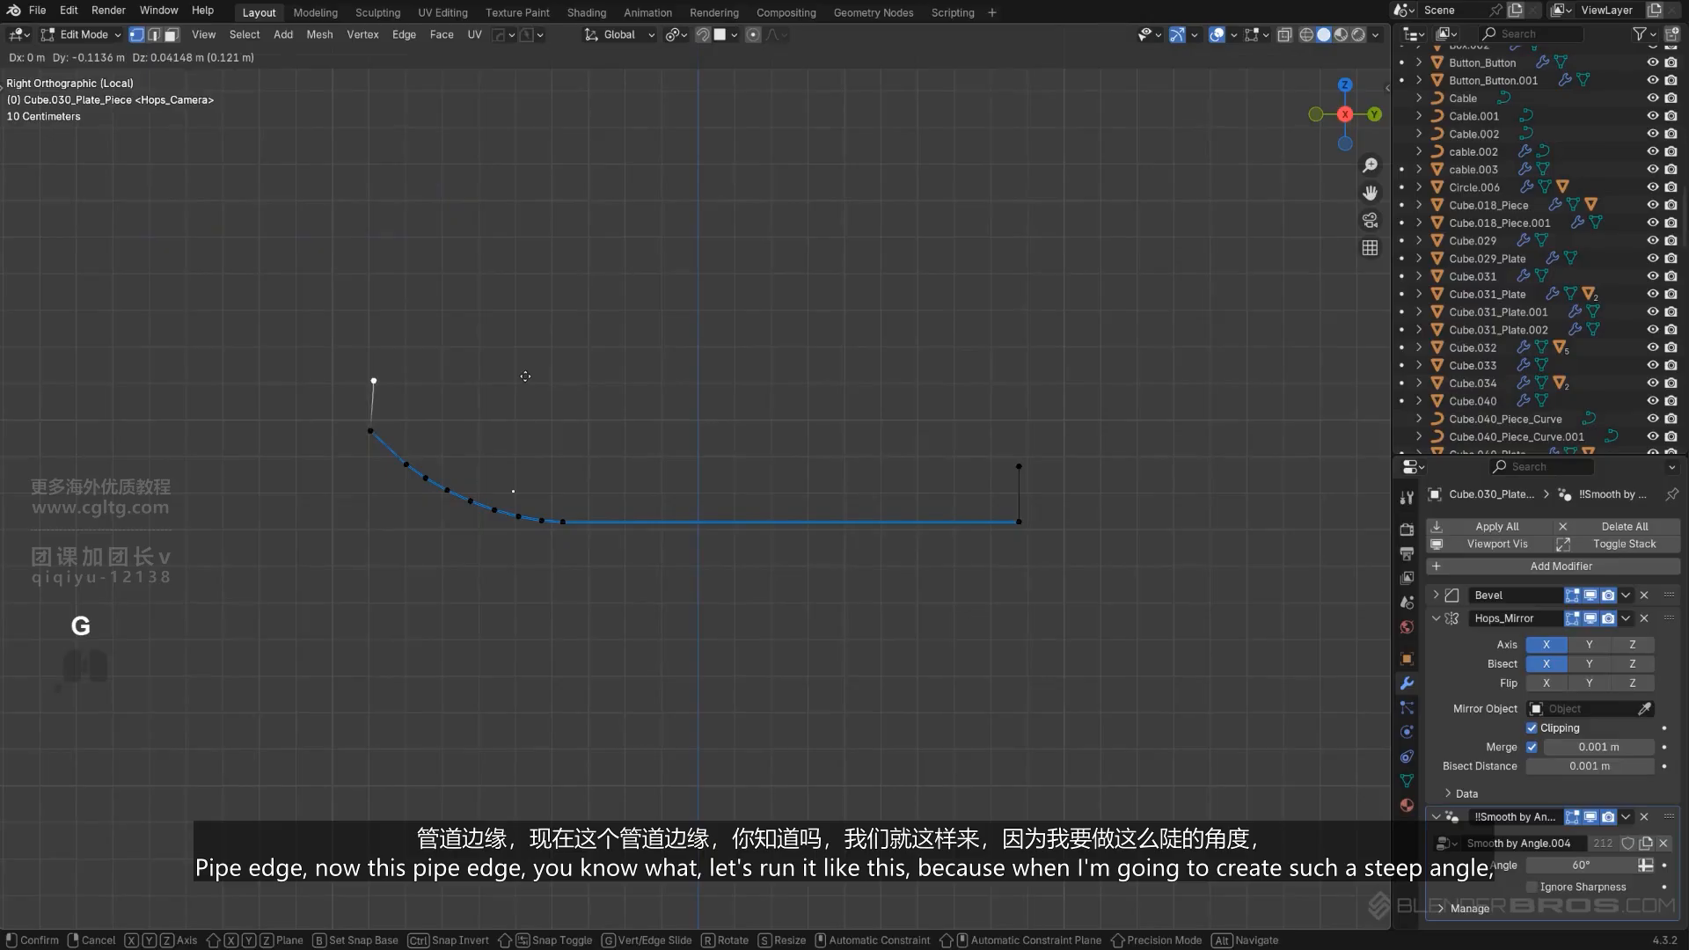
key(z)
click(524, 379)
key(a)
key(x)
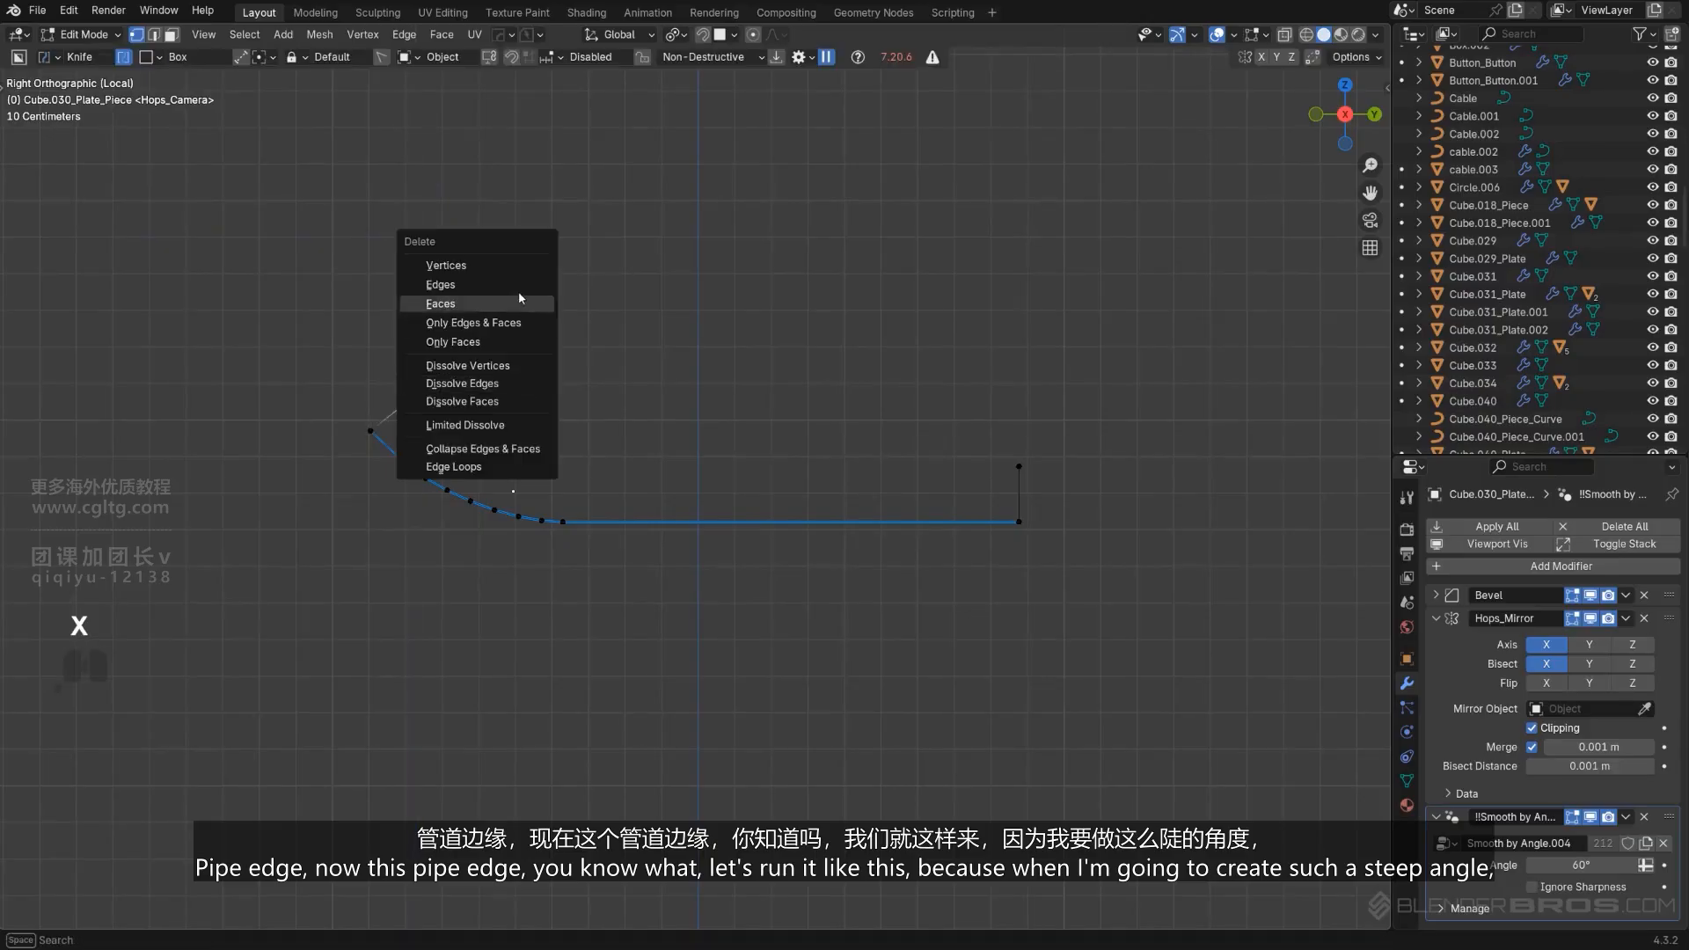
click(479, 308)
key(g)
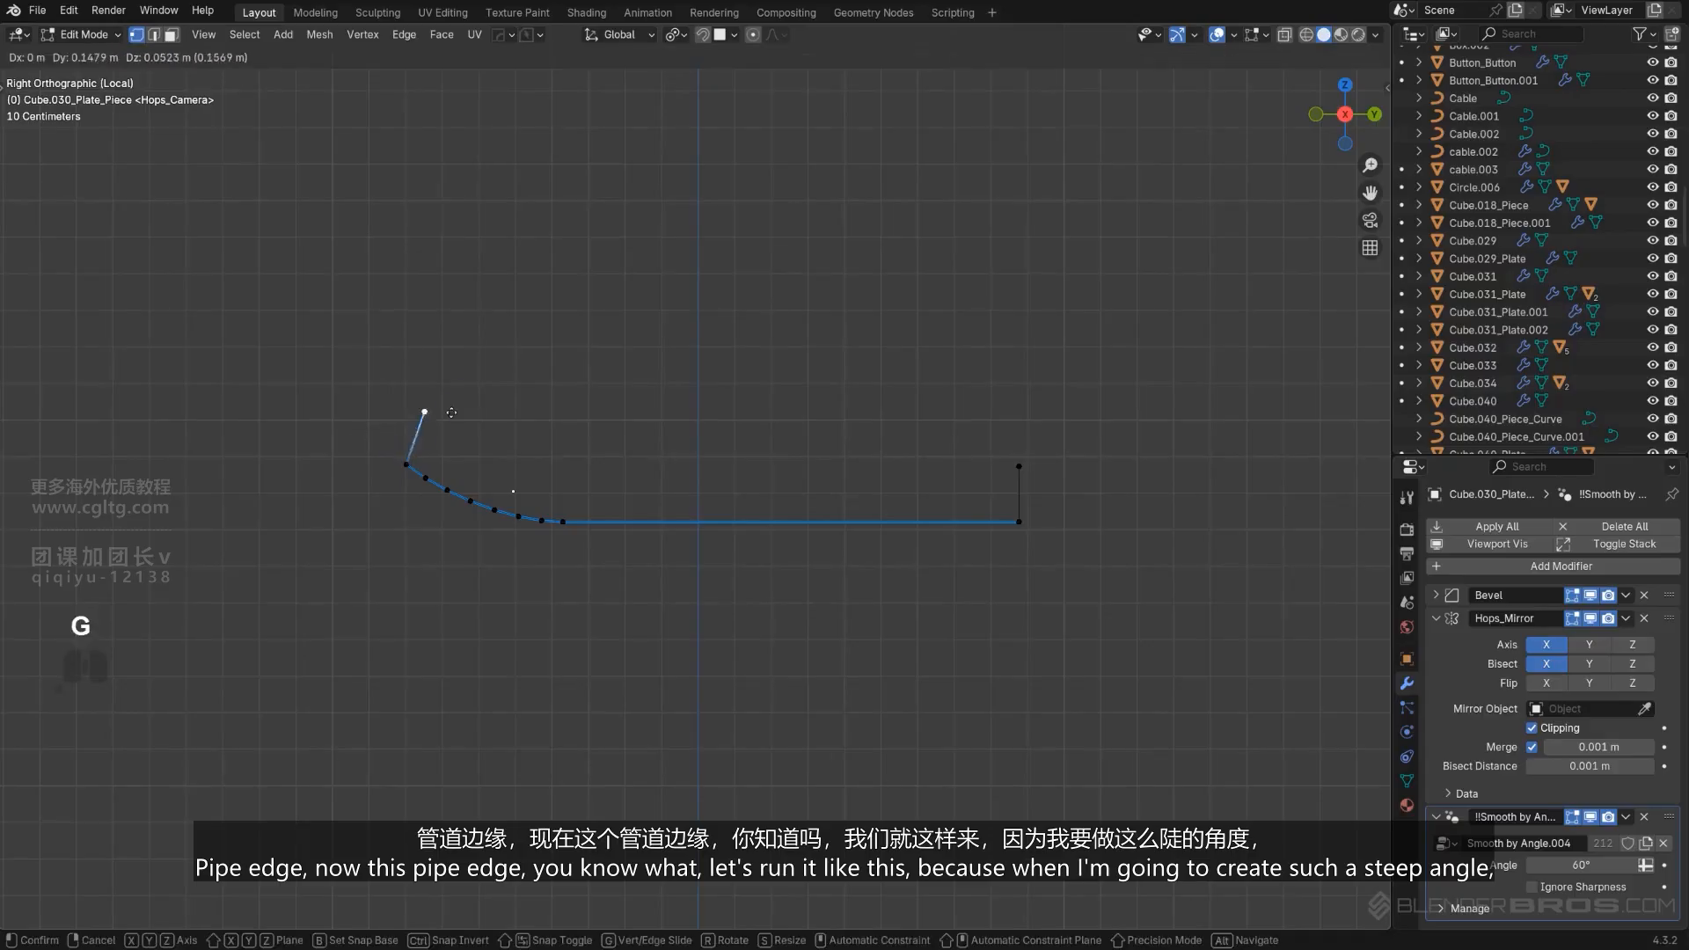
key(z)
click(489, 394)
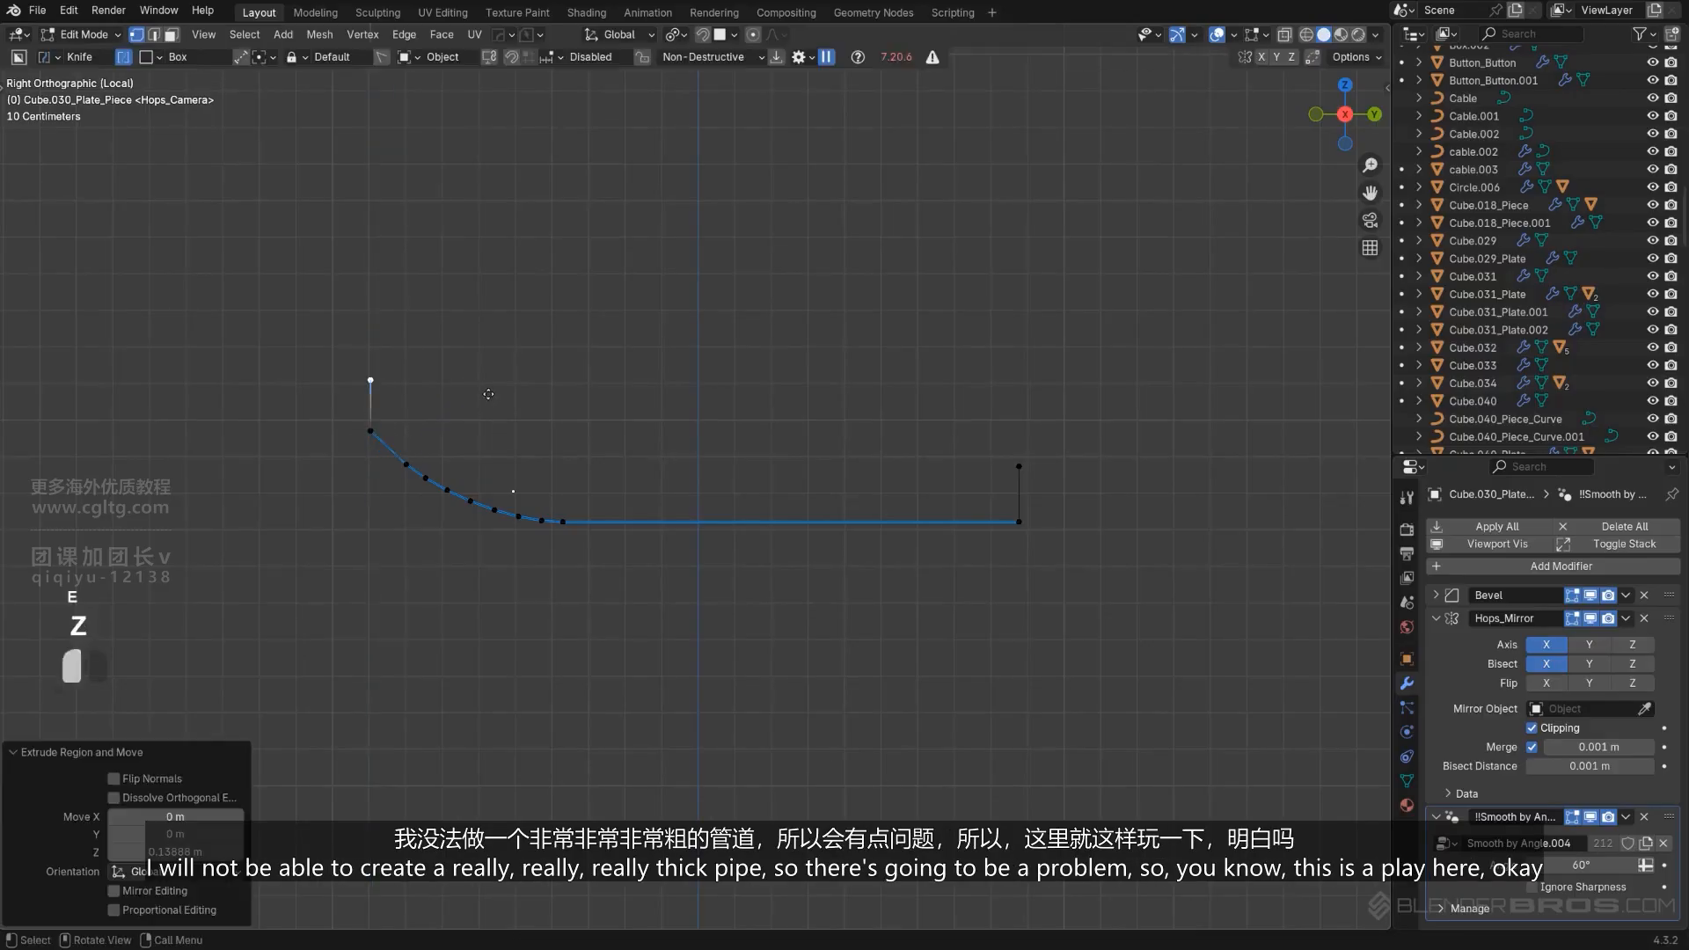
Bevel the corner vertex between the new vertical segment and the profile's curved end with 3 segments.
key(Tab)
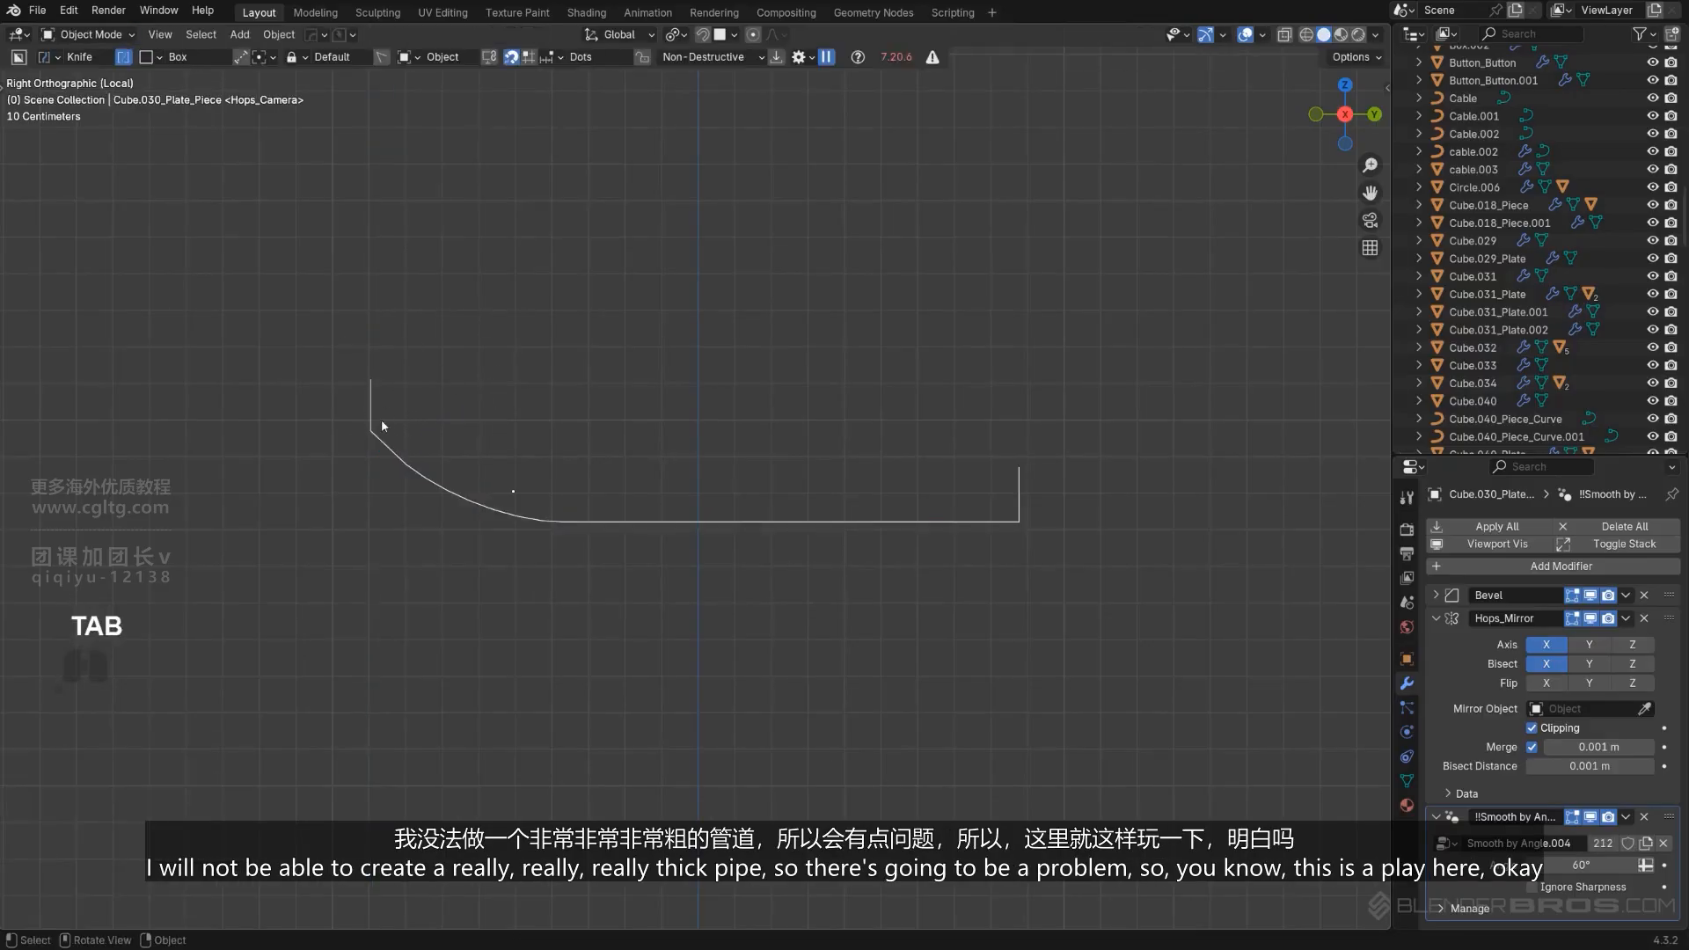
key(Tab)
key(ctrl+shift+b)
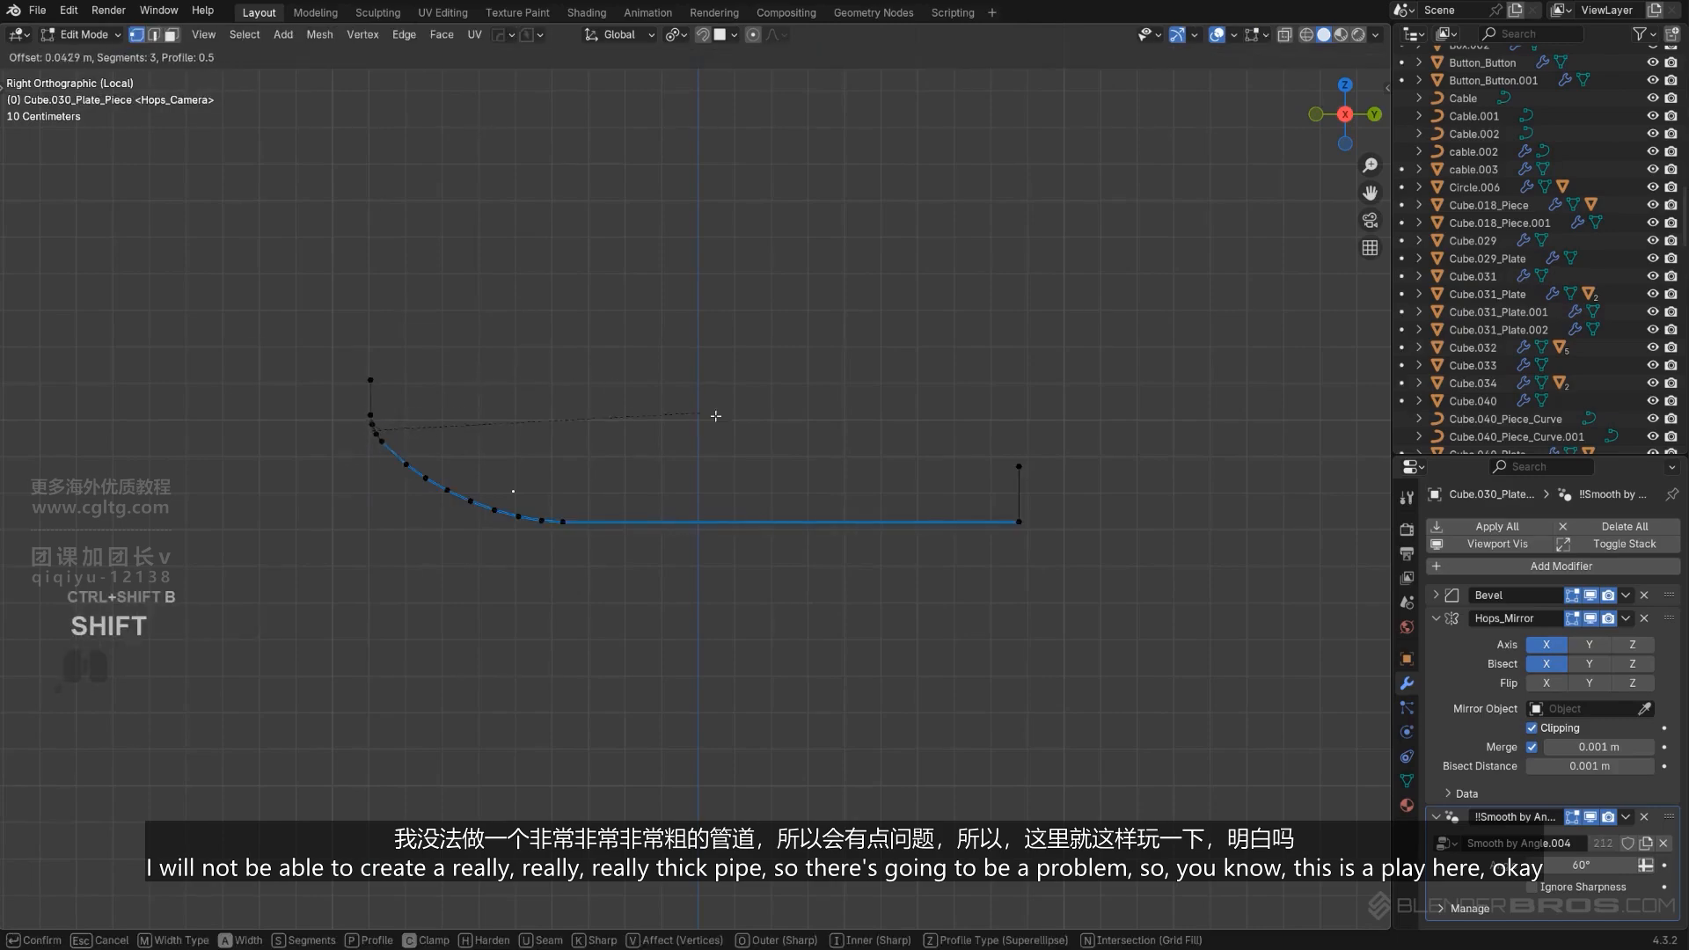
click(805, 433)
key(Tab)
Convert the edge profile into a curve with Curve/Extract.
key(q)
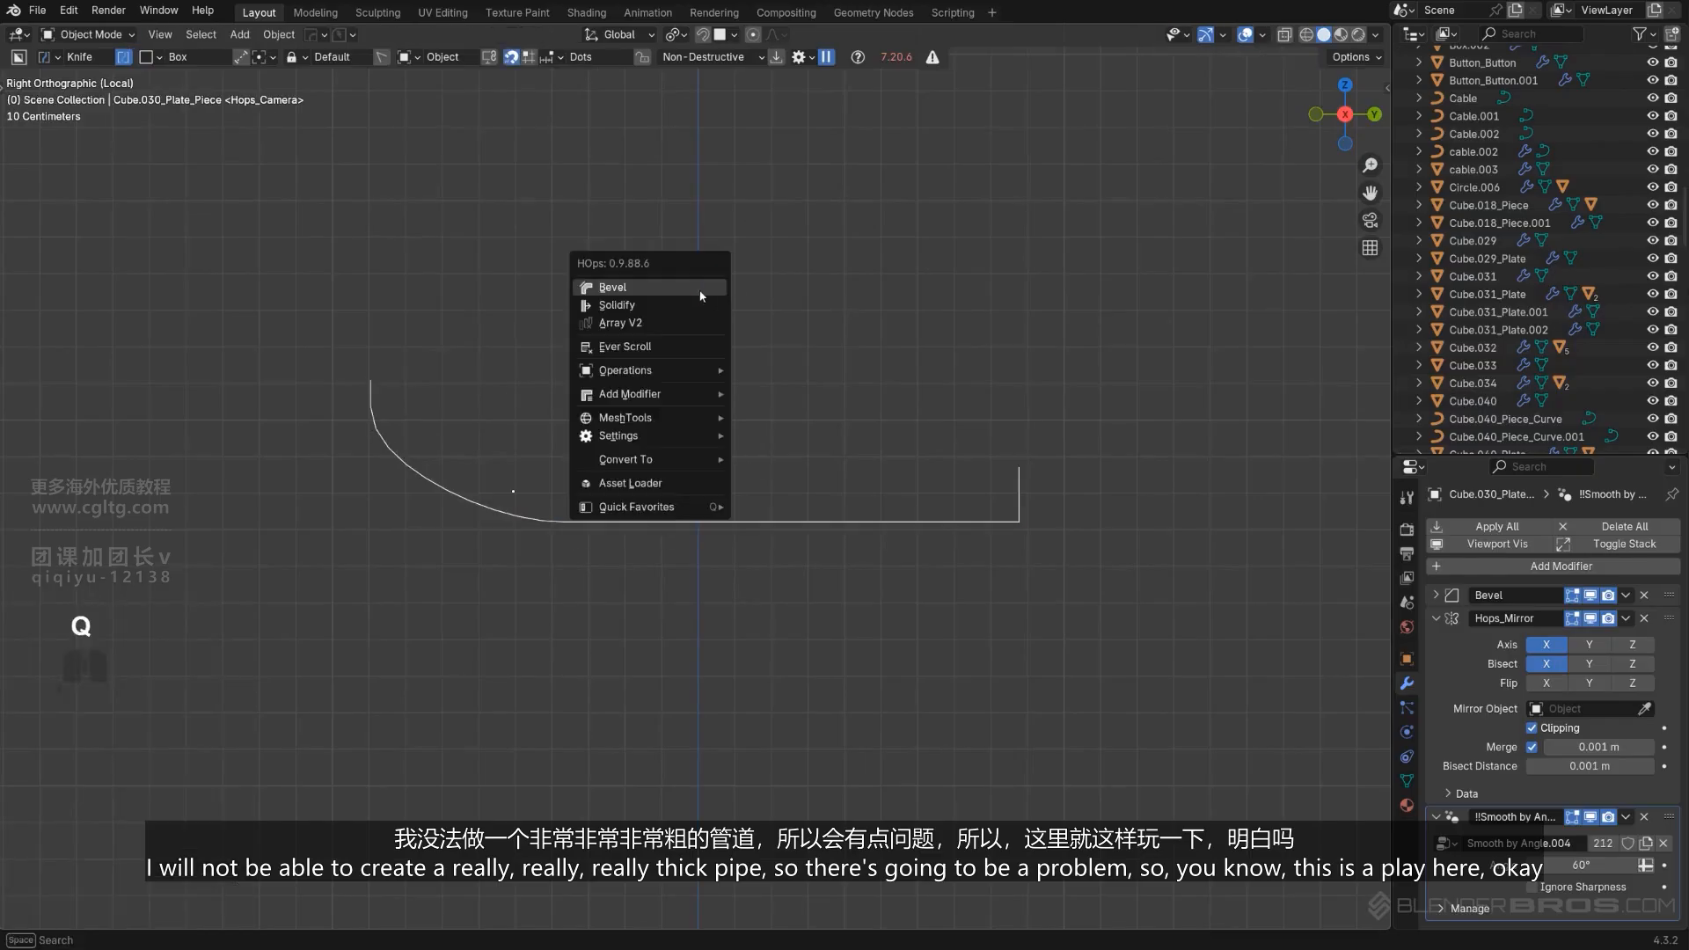
mouse_move(675, 378)
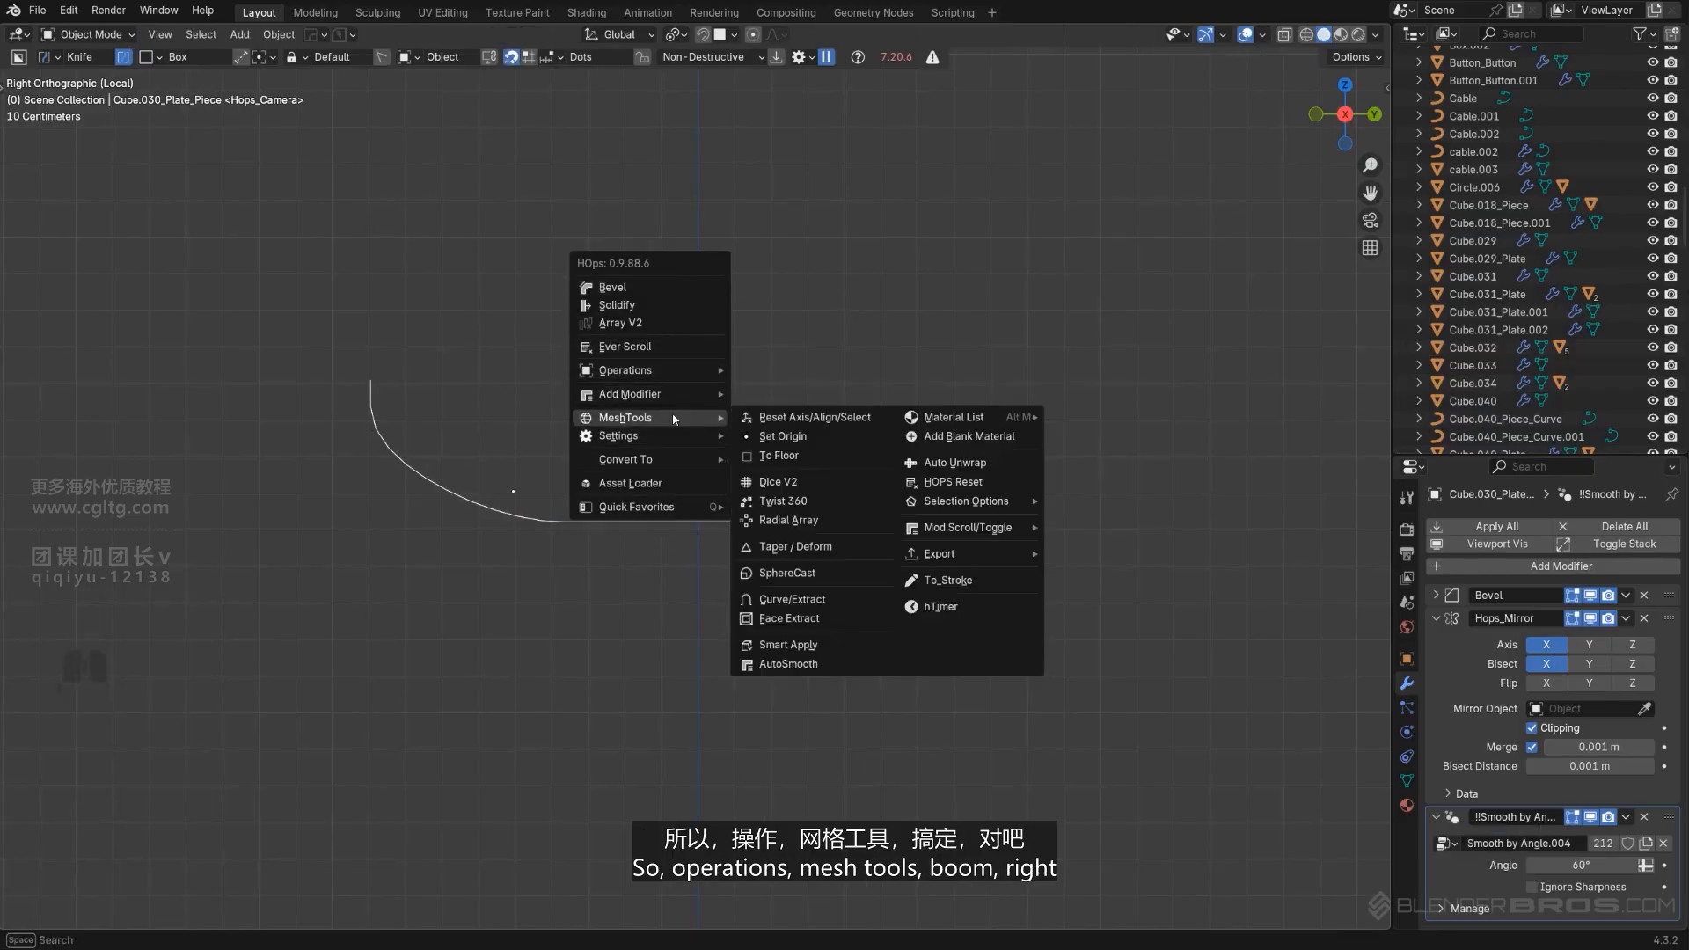
click(806, 601)
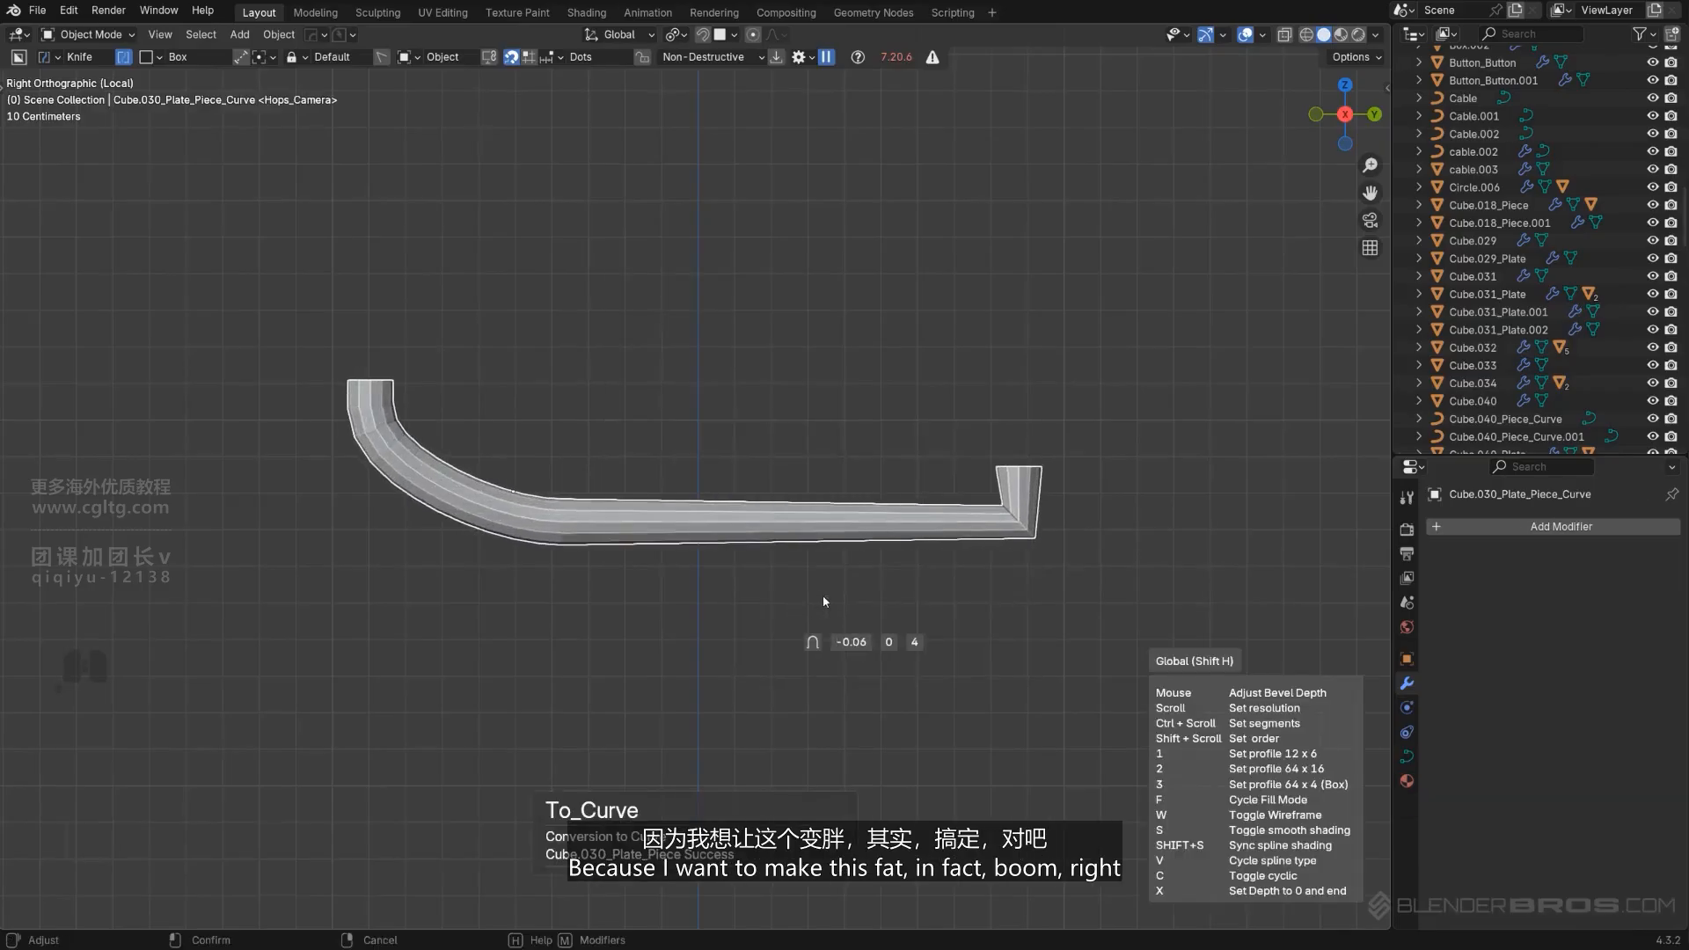
click(826, 596)
Slide the upper point of the curve's straight end outward along Y and try to bevel the corner below it.
key(Tab)
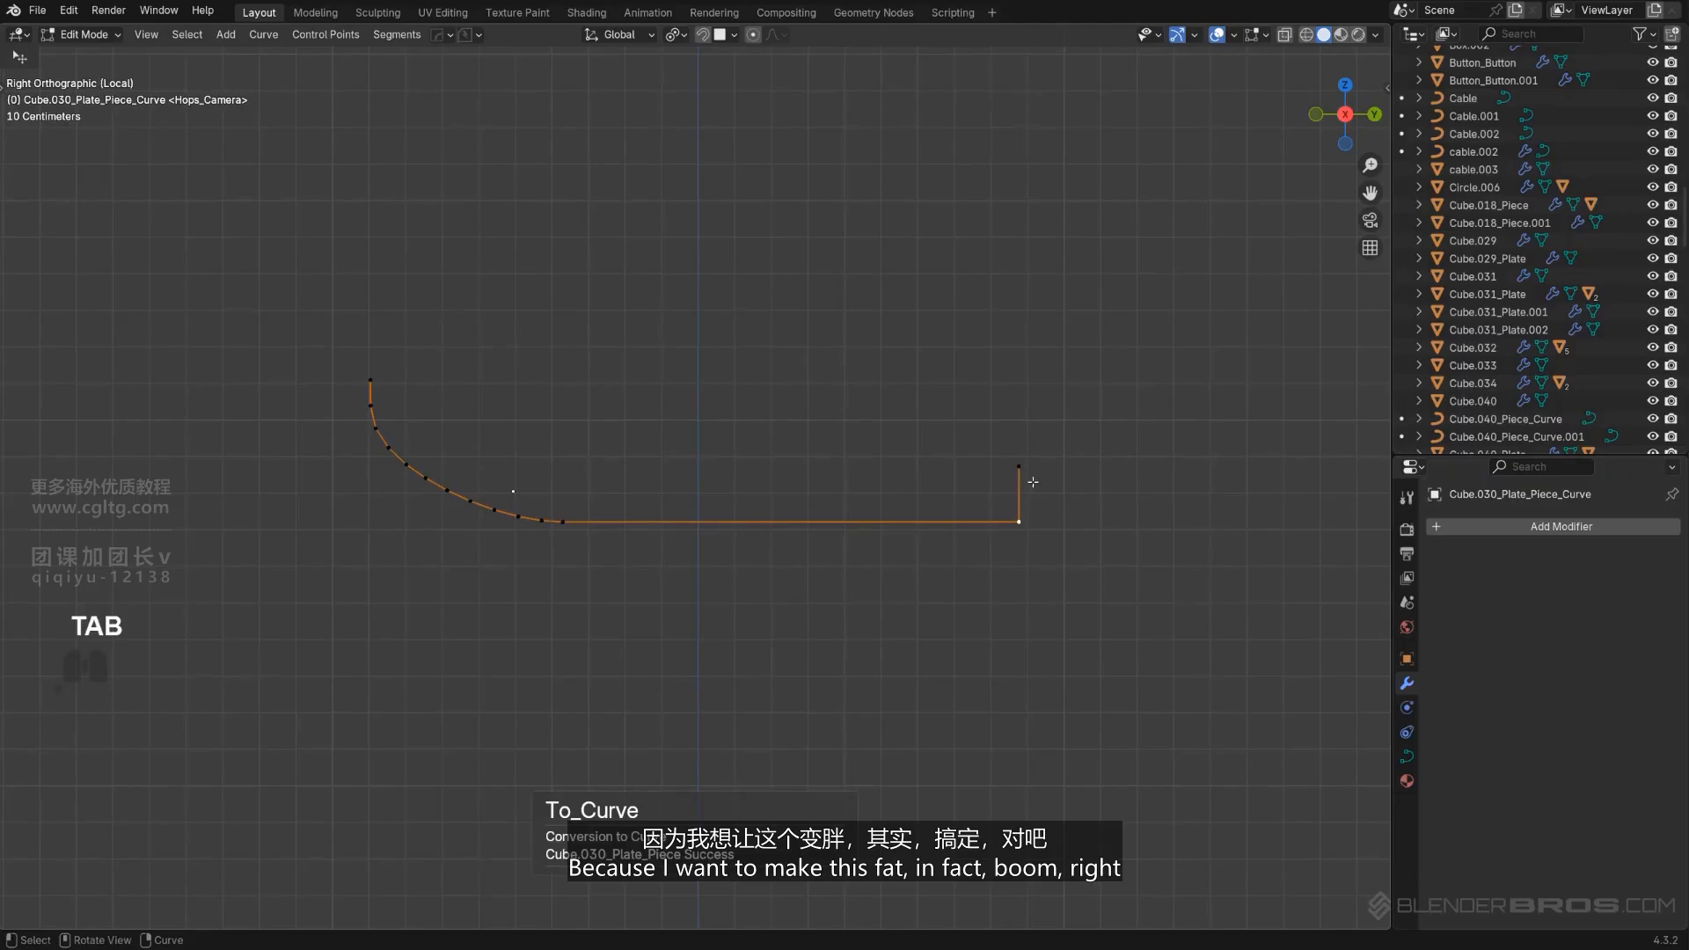
key(y)
click(1016, 513)
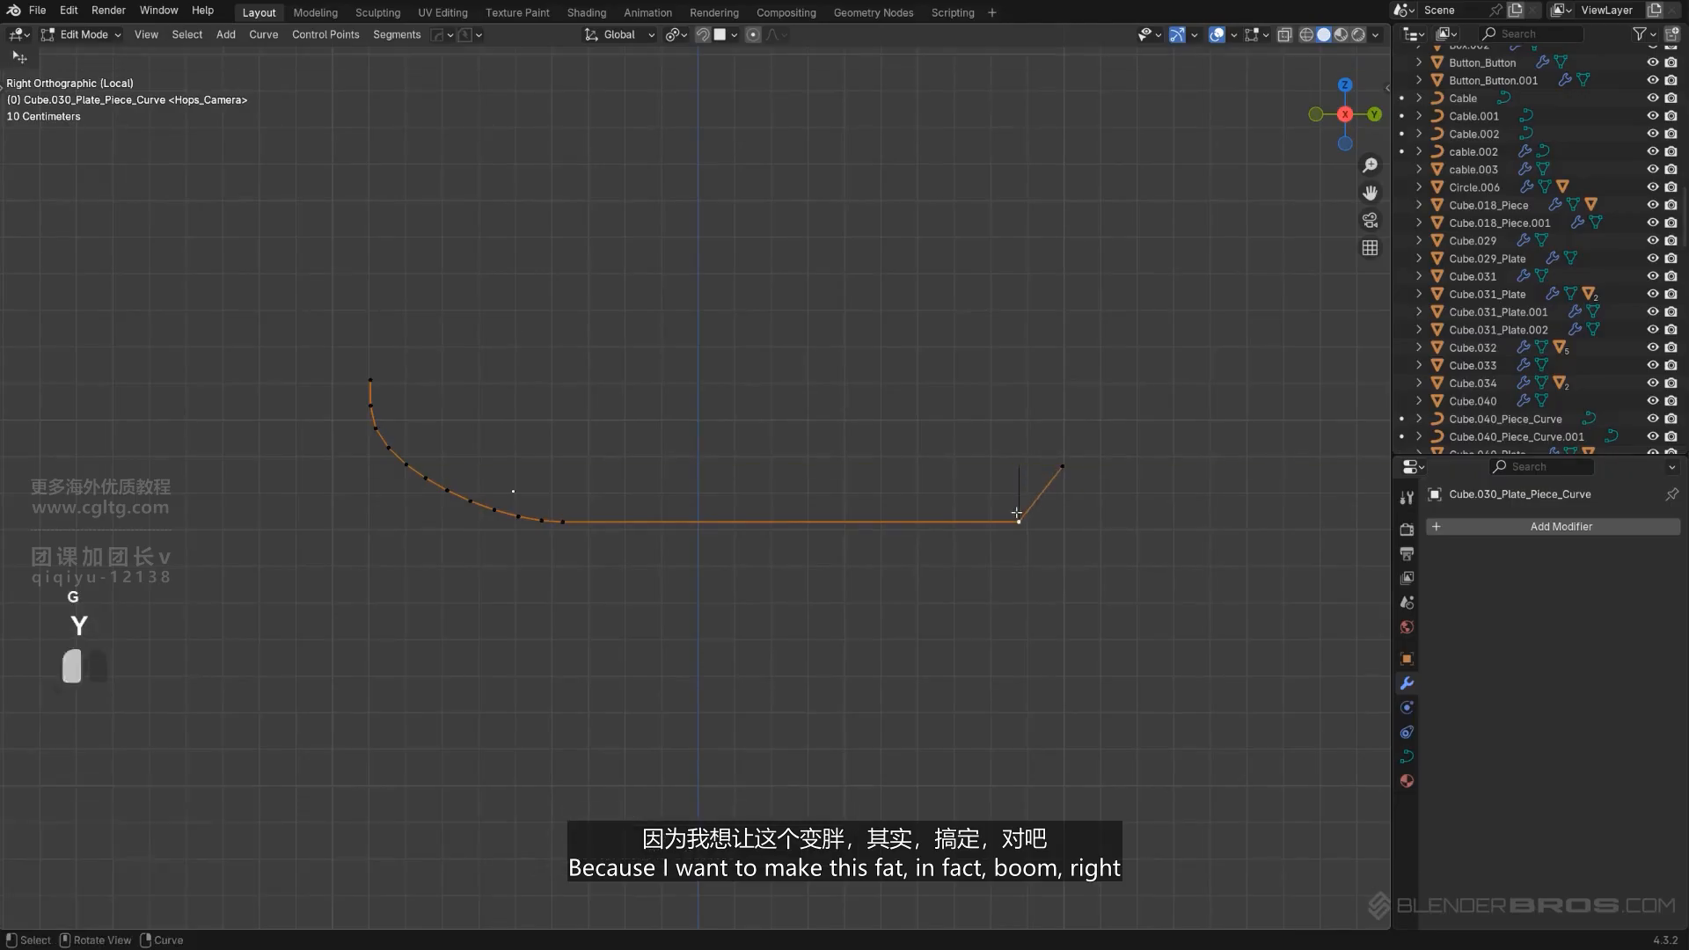
key(ctrl+shift+b)
right_click(1222, 475)
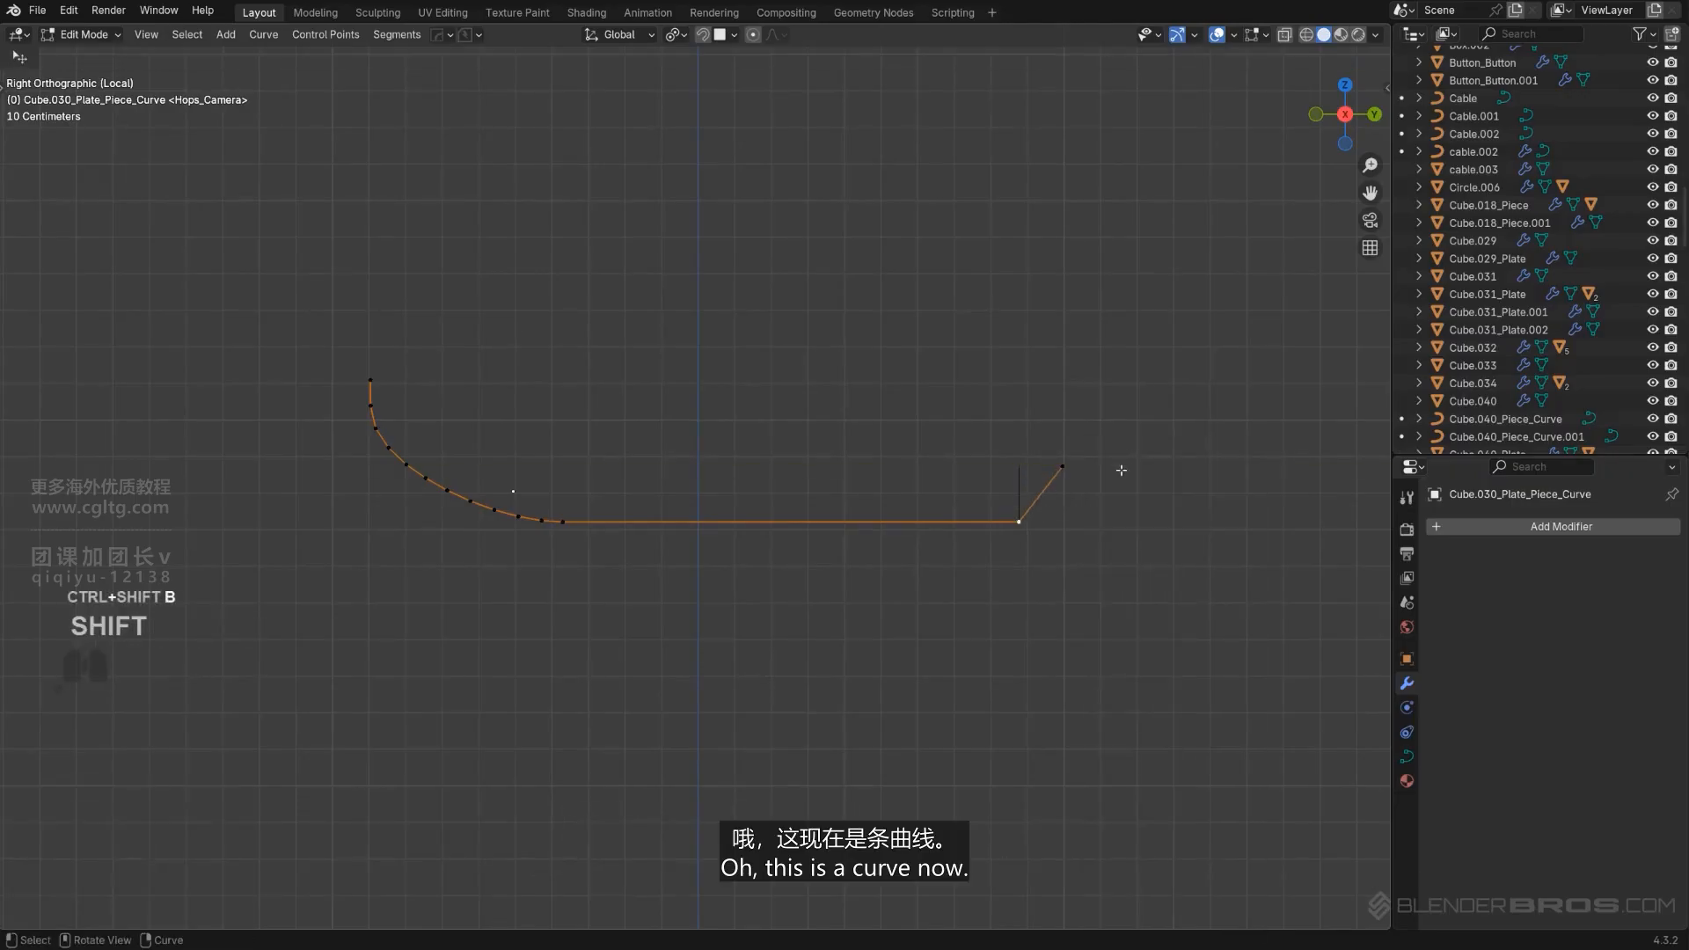
Convert the curve with Visual Geometry to Mesh and delete the leftover original profile object.
key(Tab)
key(ctrl+a)
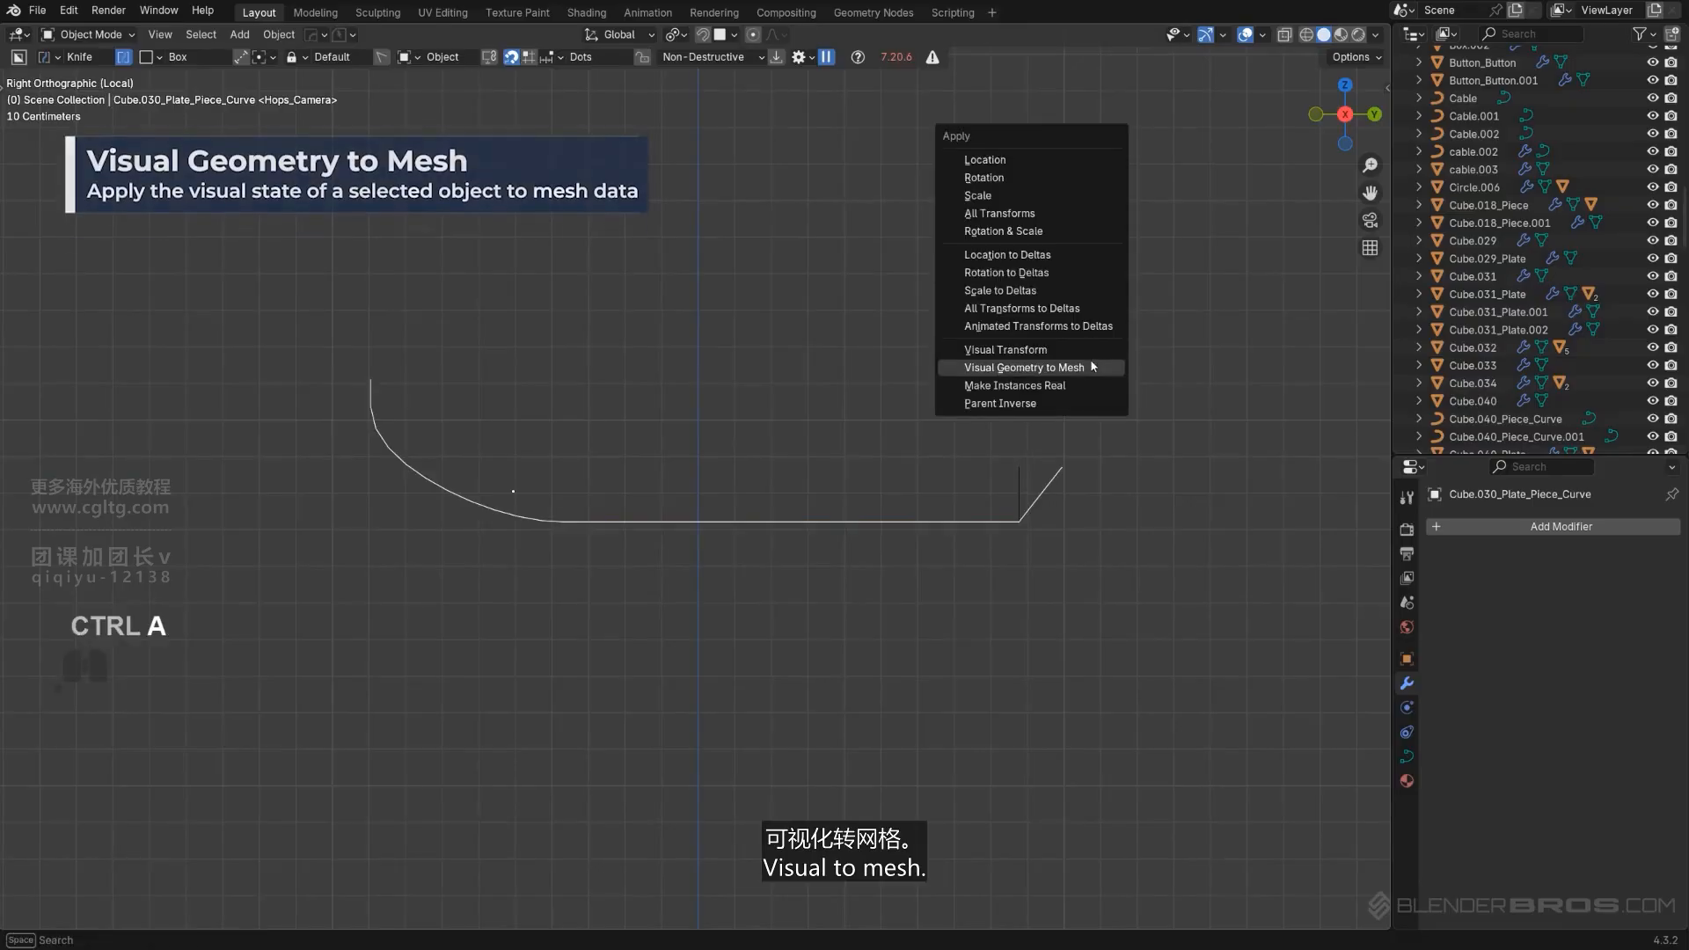
click(1020, 366)
key(Tab)
click(1017, 529)
key(Tab)
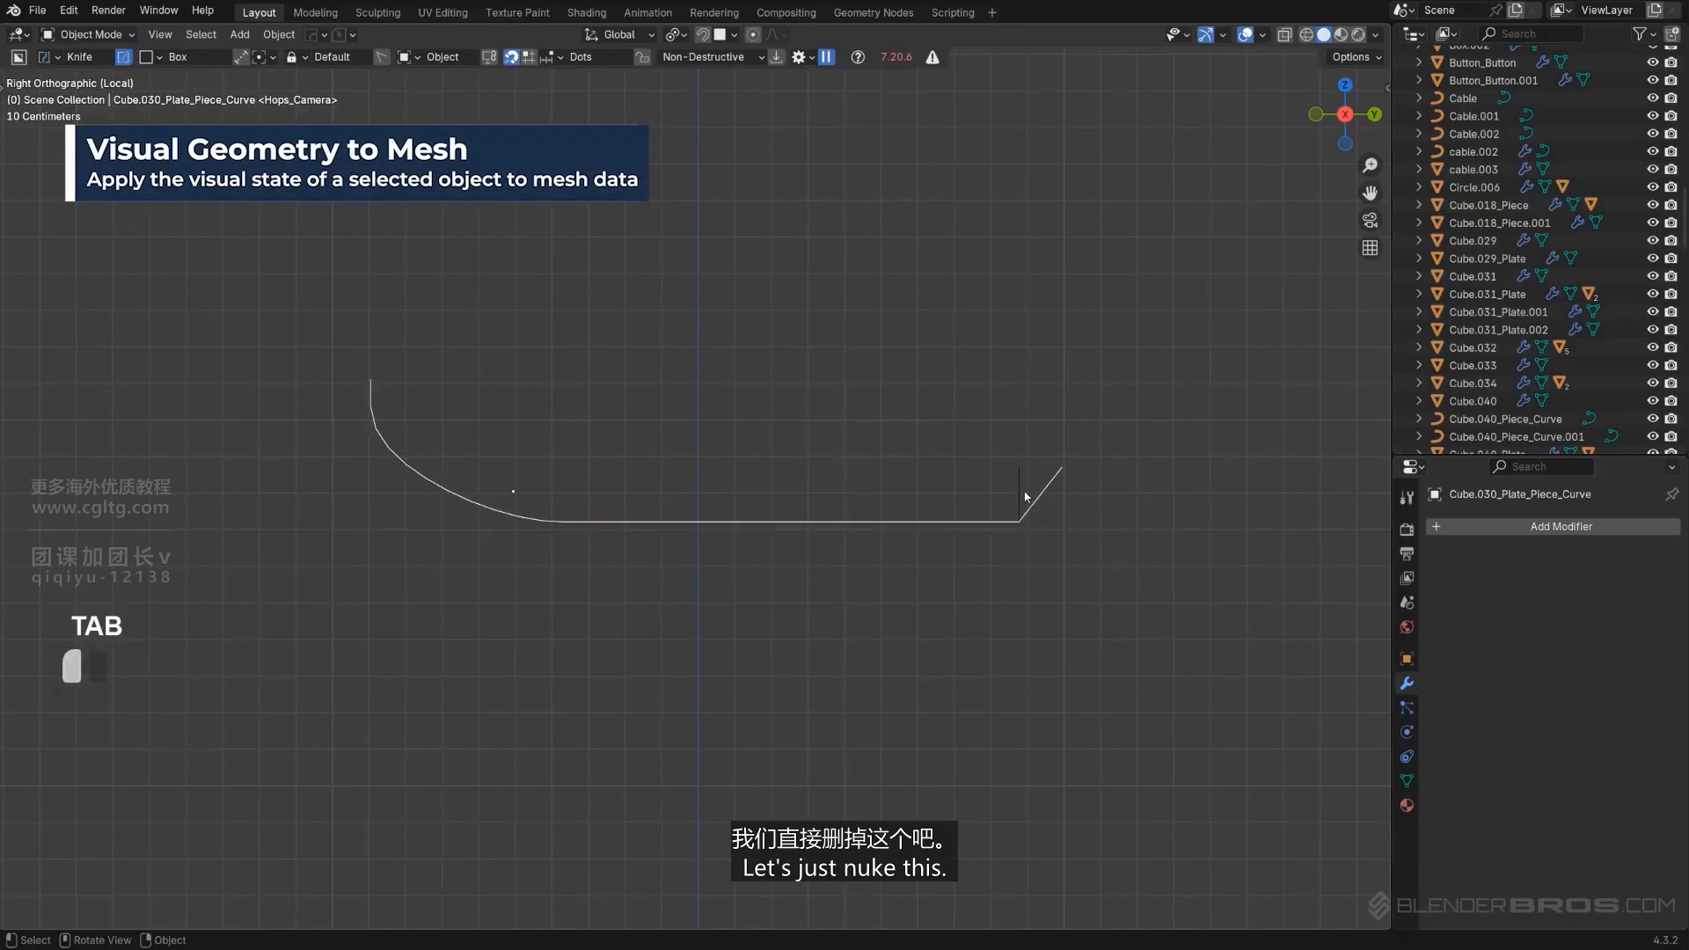
key(x)
Bevel the corner vertex at the profile's straight end with 2 segments and a width of 0.103 m.
key(Tab)
key(Tab)
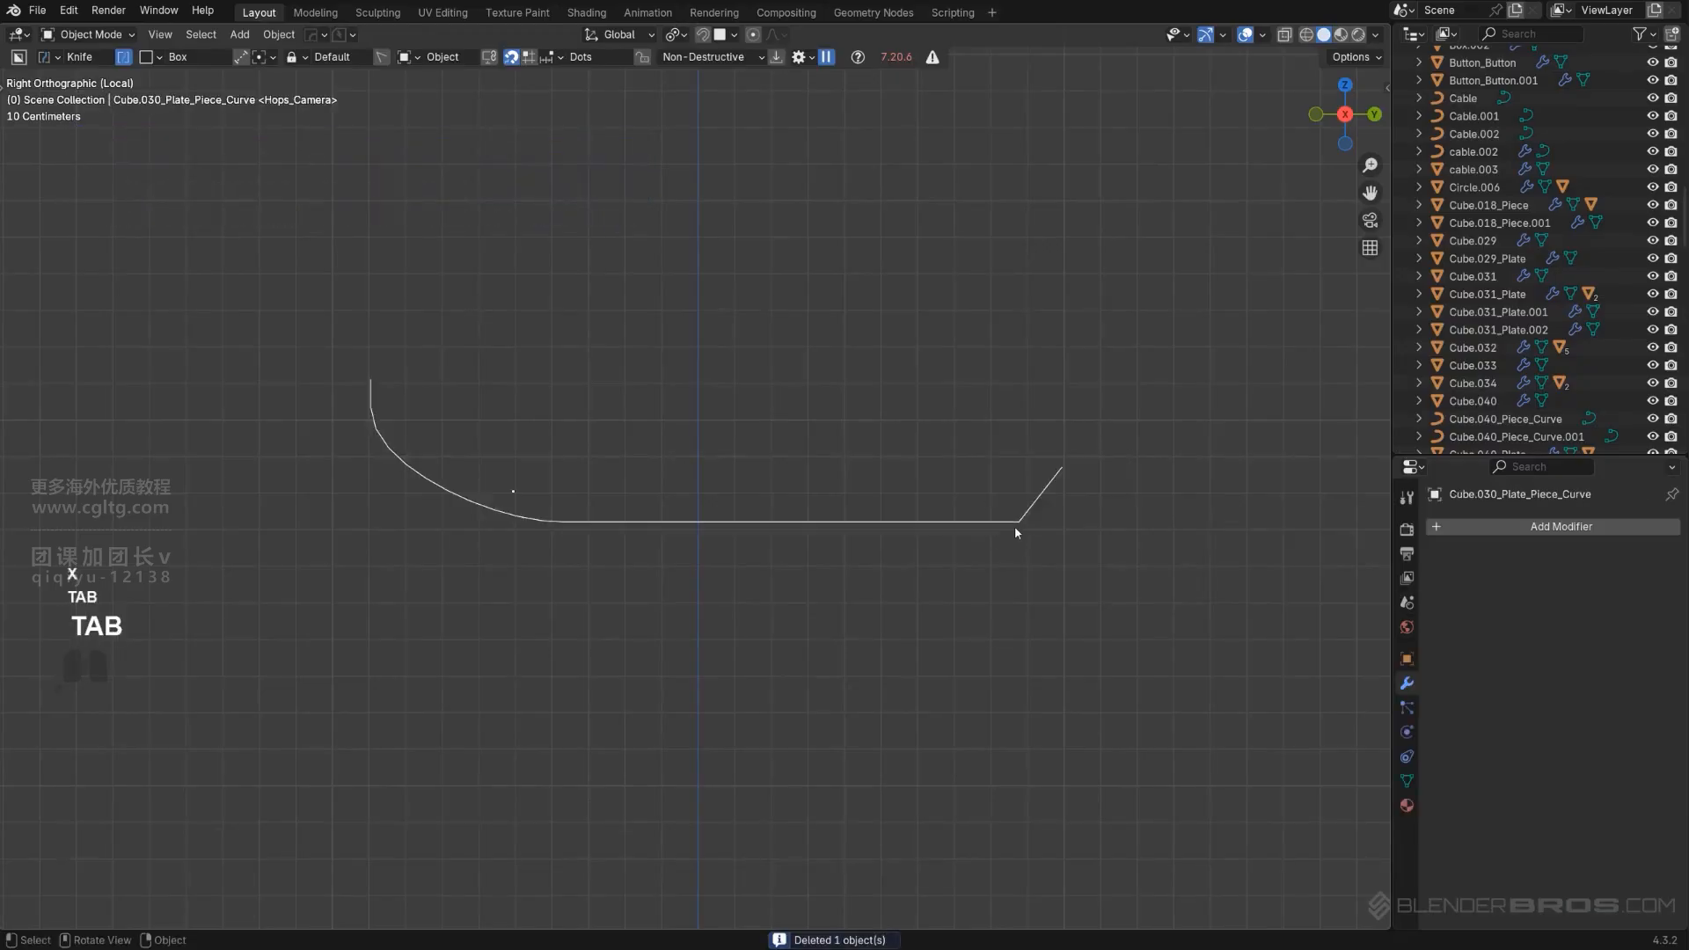
key(Tab)
key(ctrl+shift+b)
click(25, 436)
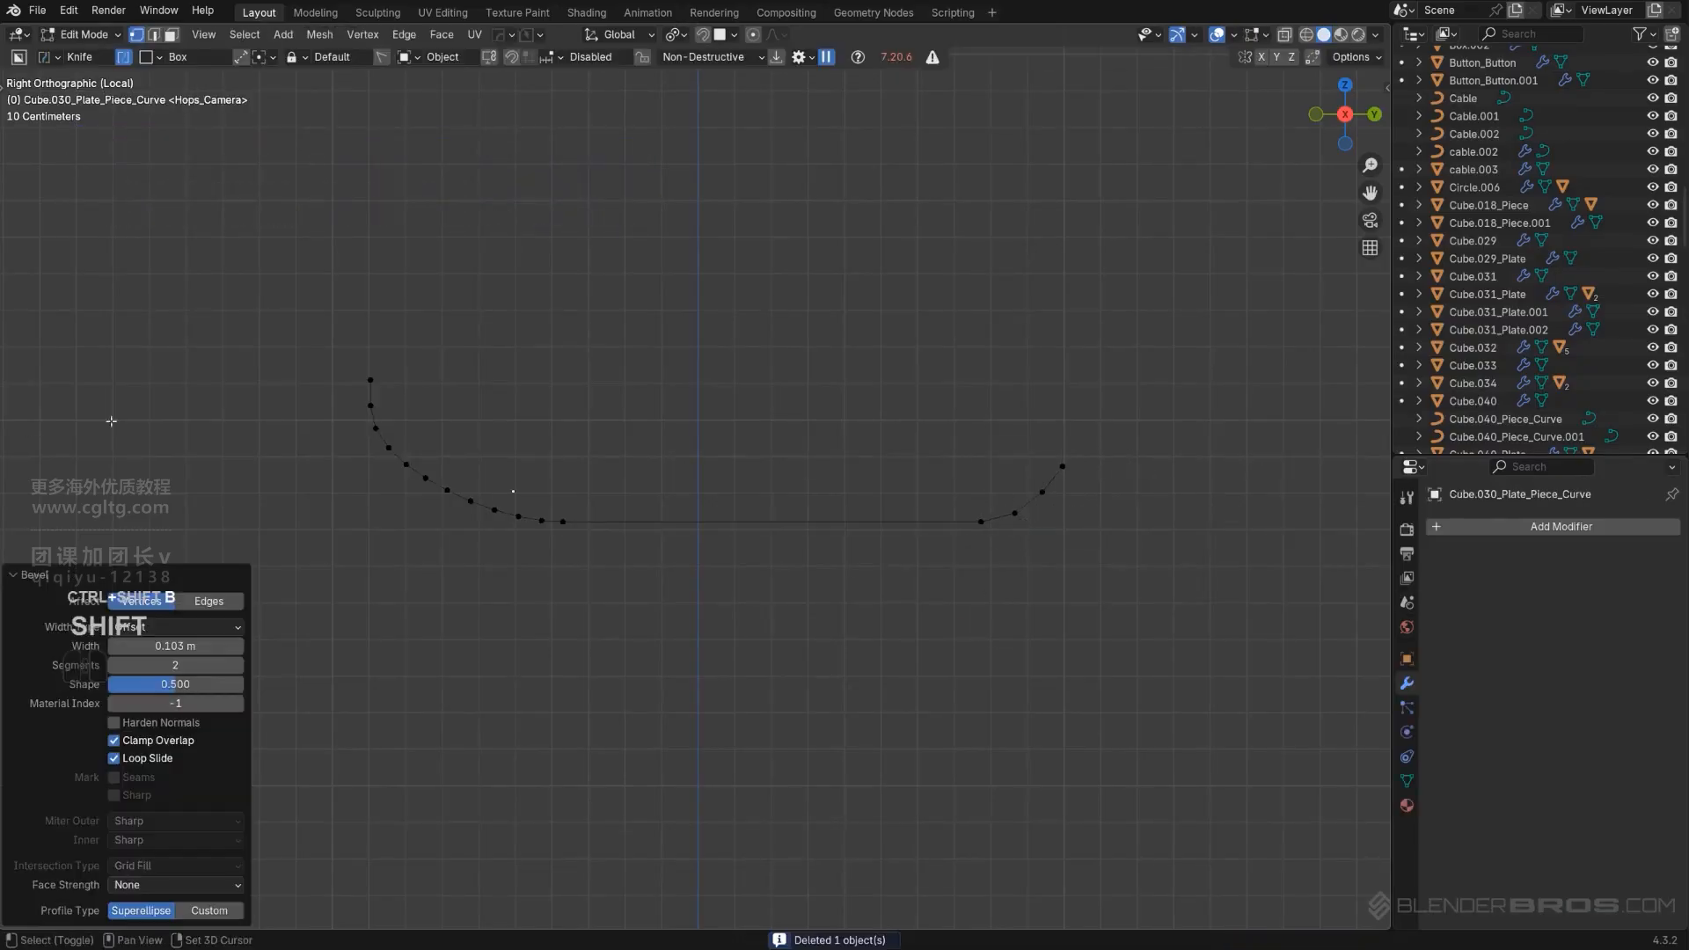
key(Tab)
Convert the profile into a smooth-shaded pipe with Curve/Extract at a bevel depth of -0.08.
key(q)
mouse_move(768, 351)
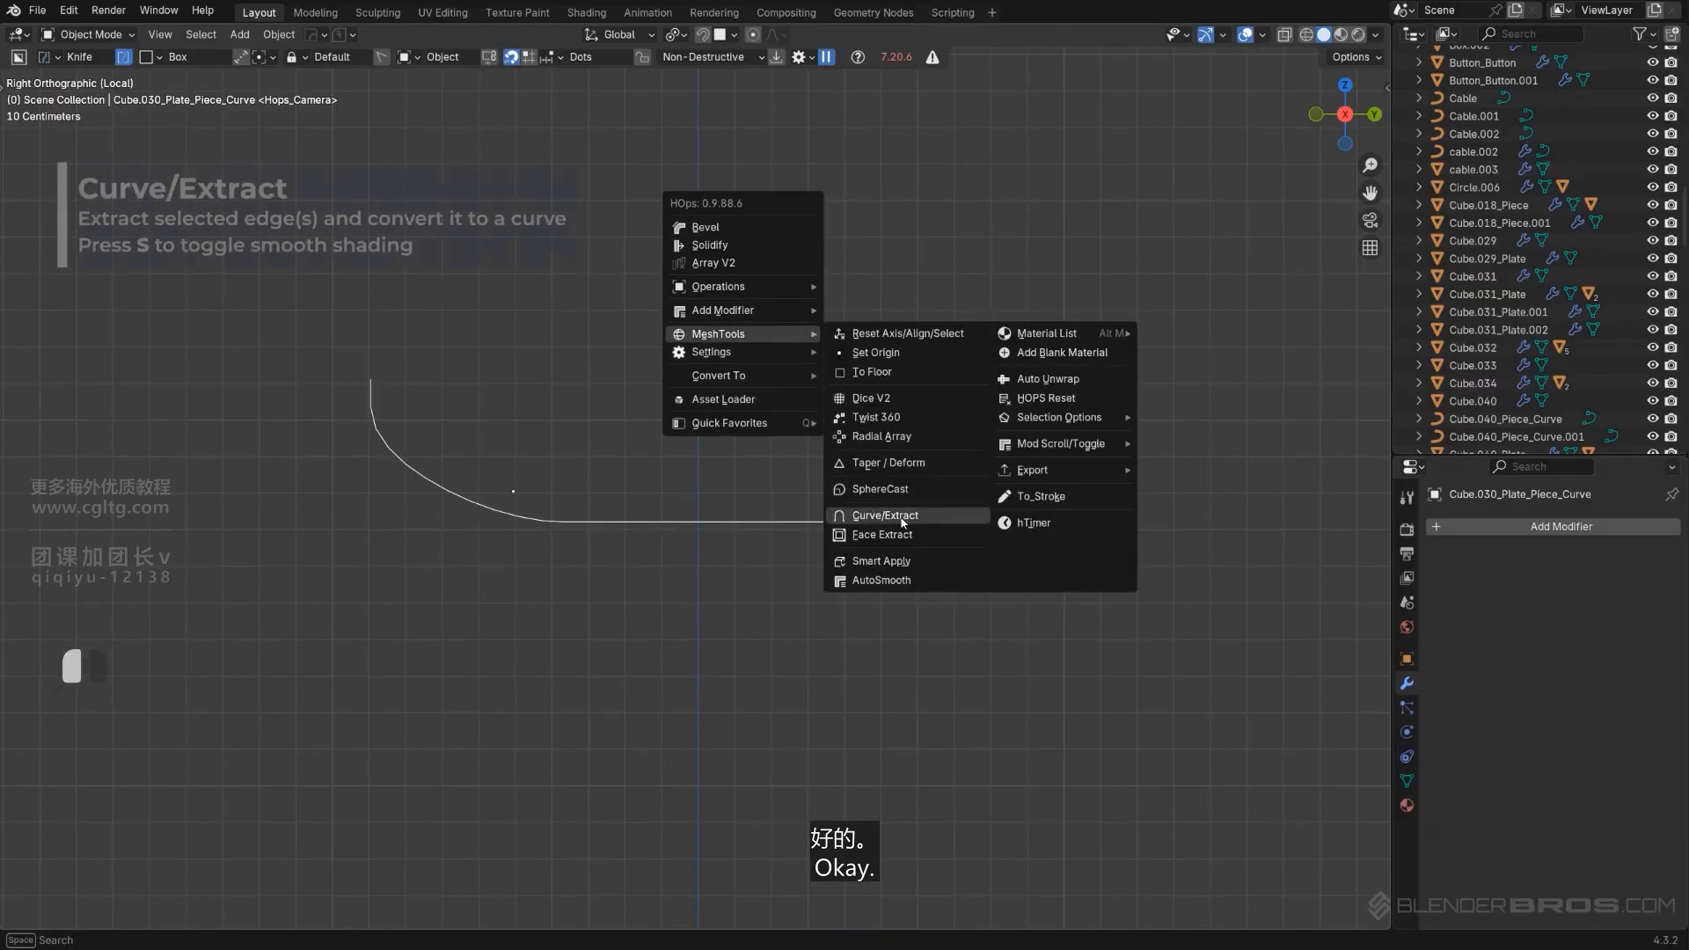
click(915, 517)
key(s)
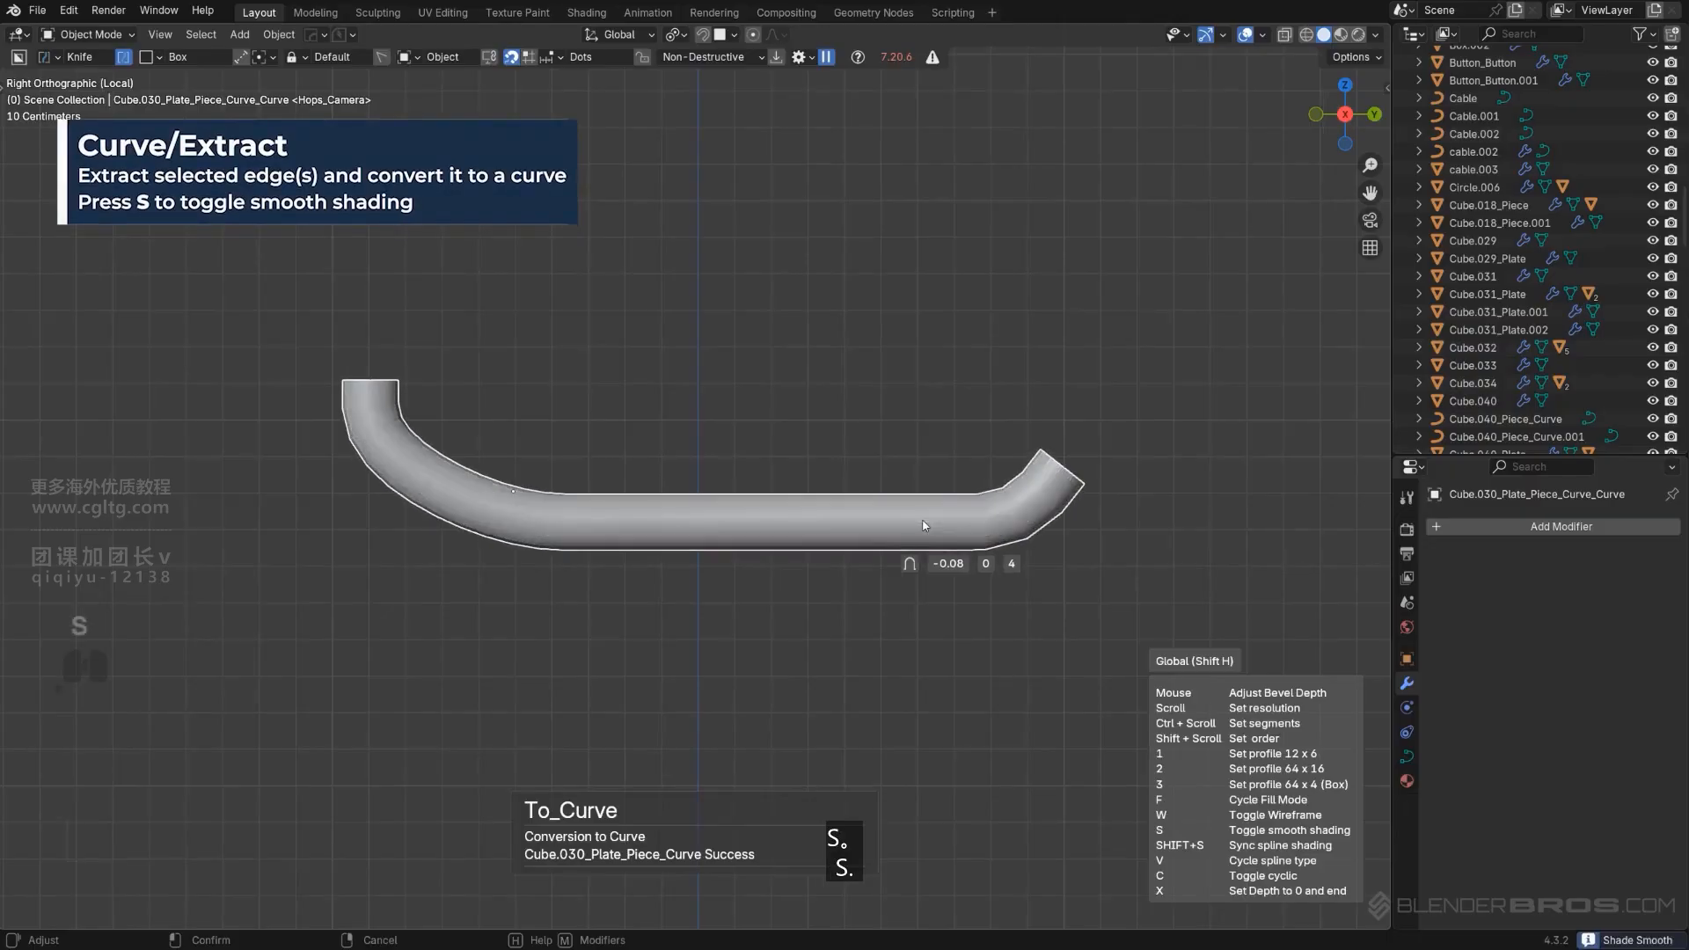
click(924, 525)
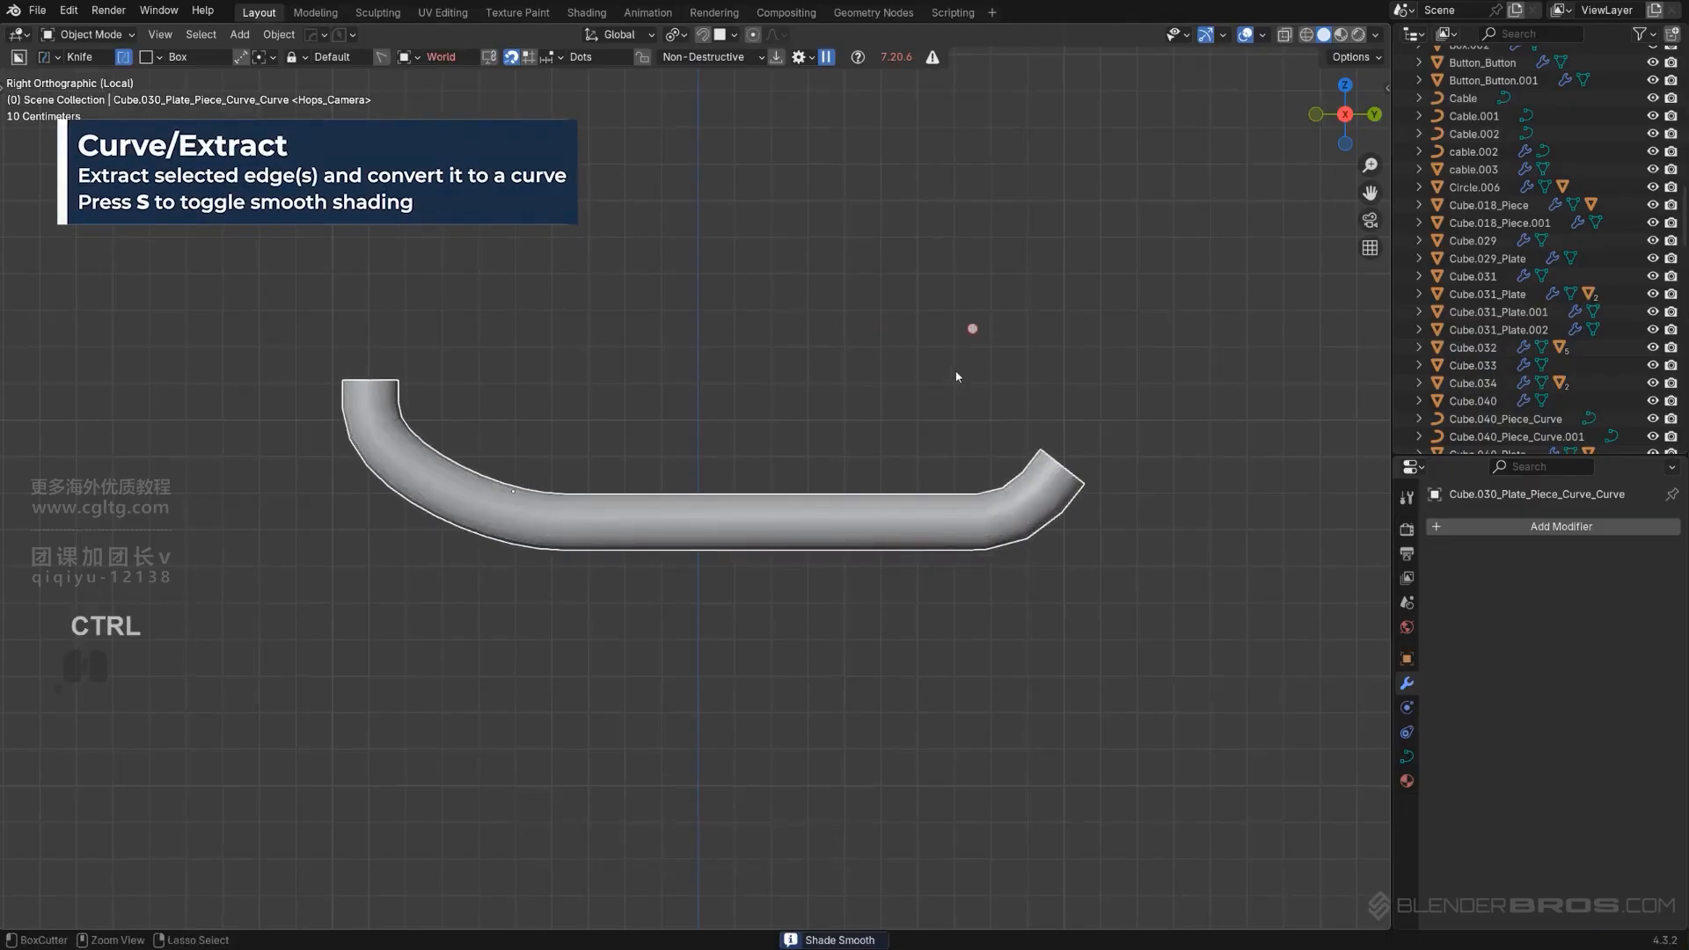
Add a level 1 subdivision to the pipe and return from local view to inspect it on the vehicle's front.
key(ctrl+1)
key(slash)
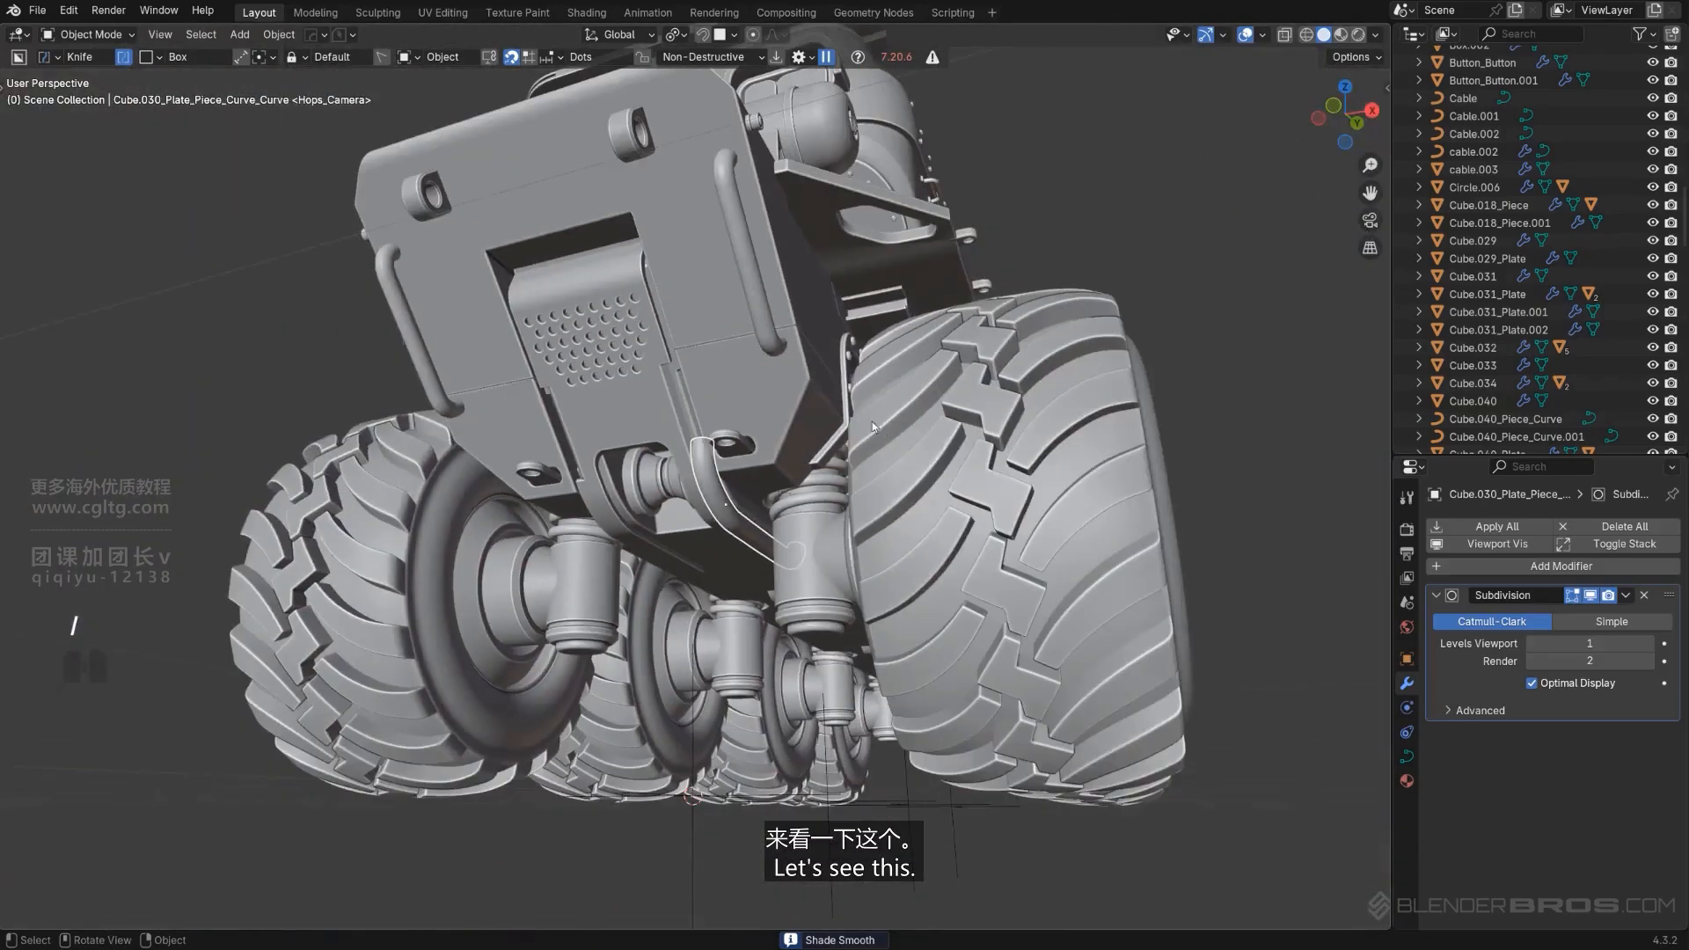
key(KP_Decimal)
middle_drag(804, 574, 911, 541)
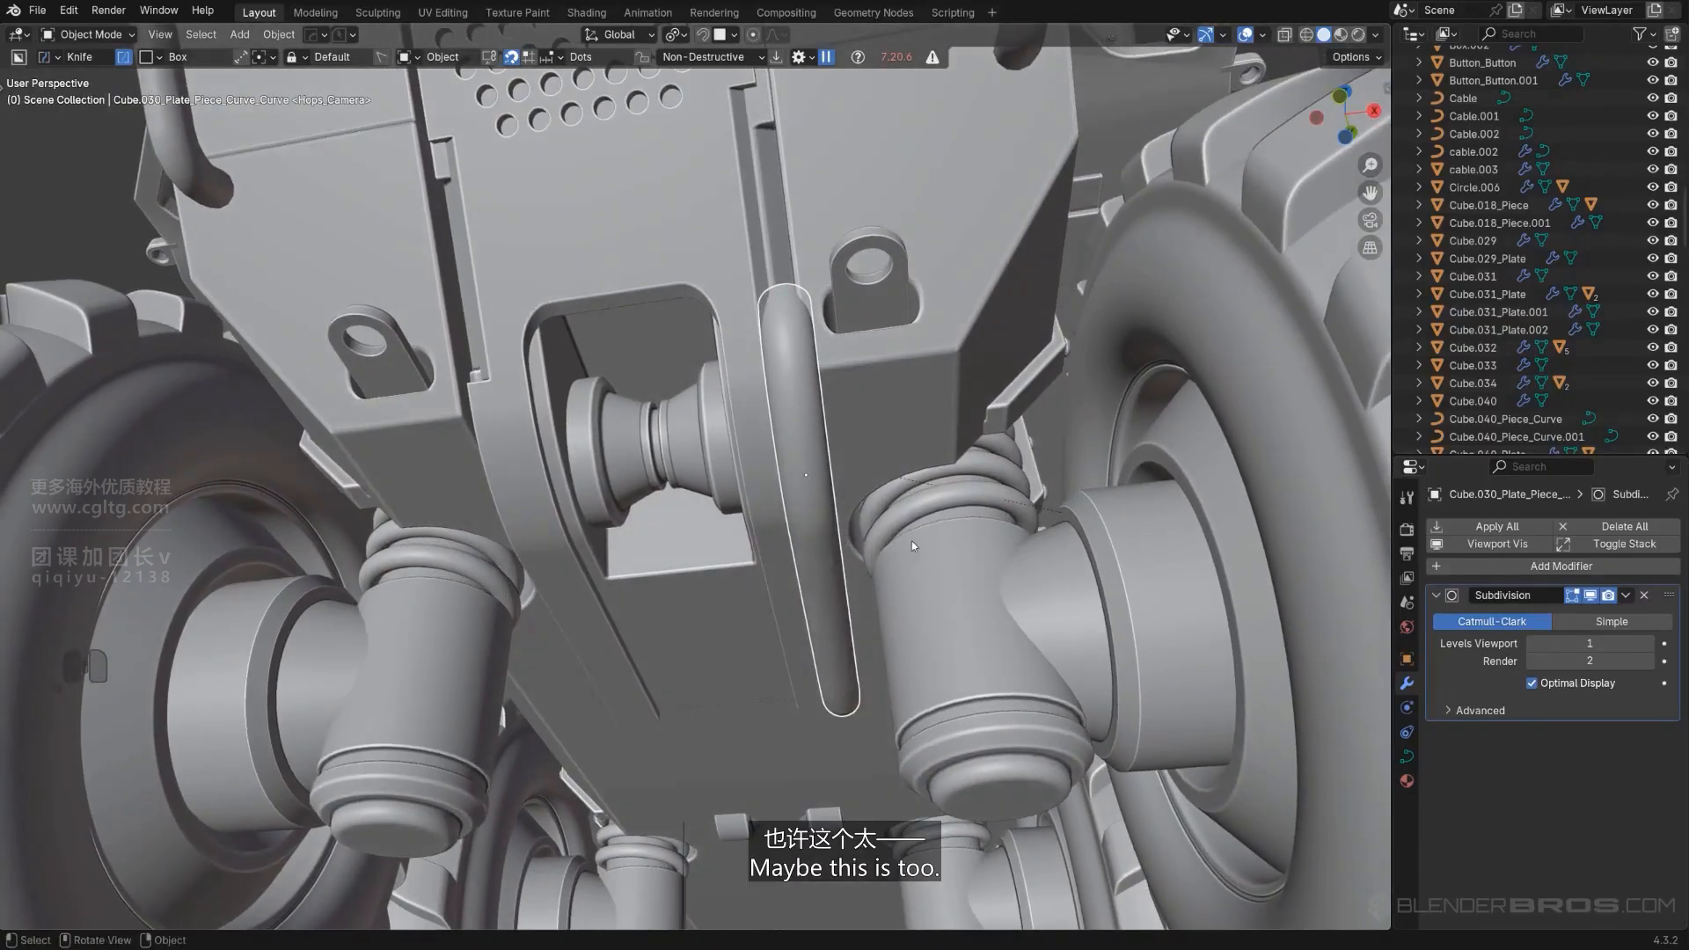
Thin the pipe to a bevel depth of -0.05 and move it down about 0.063 m along Z.
key(q)
click(900, 539)
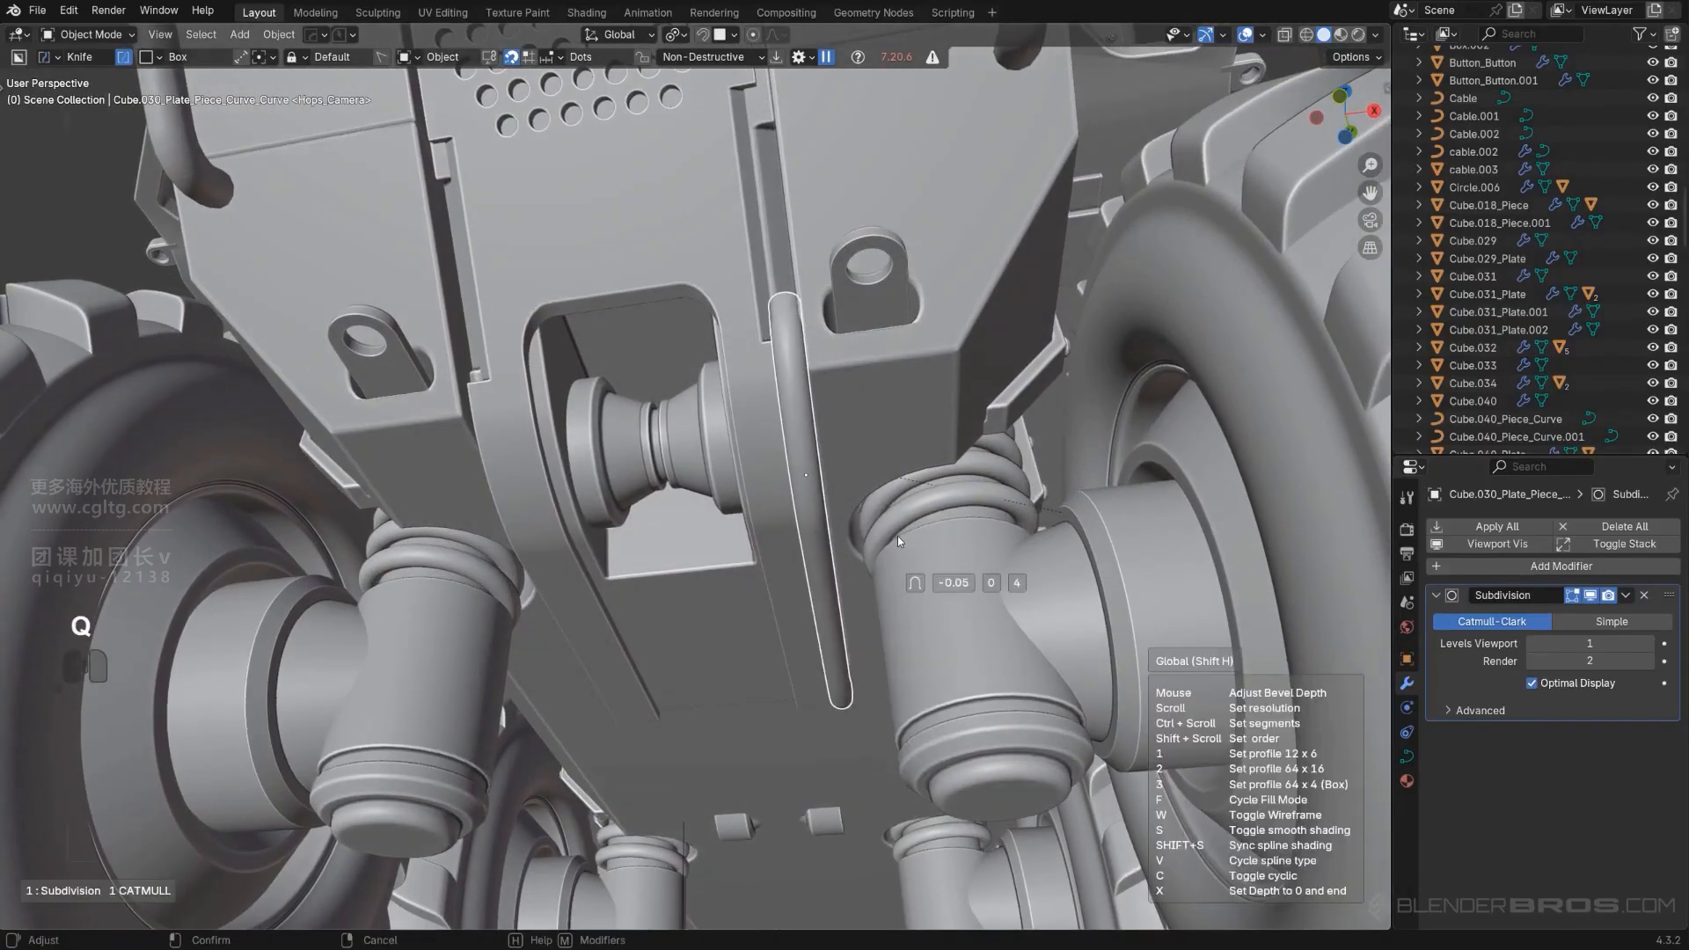
right_click(898, 538)
middle_drag(897, 539, 858, 565)
key(g)
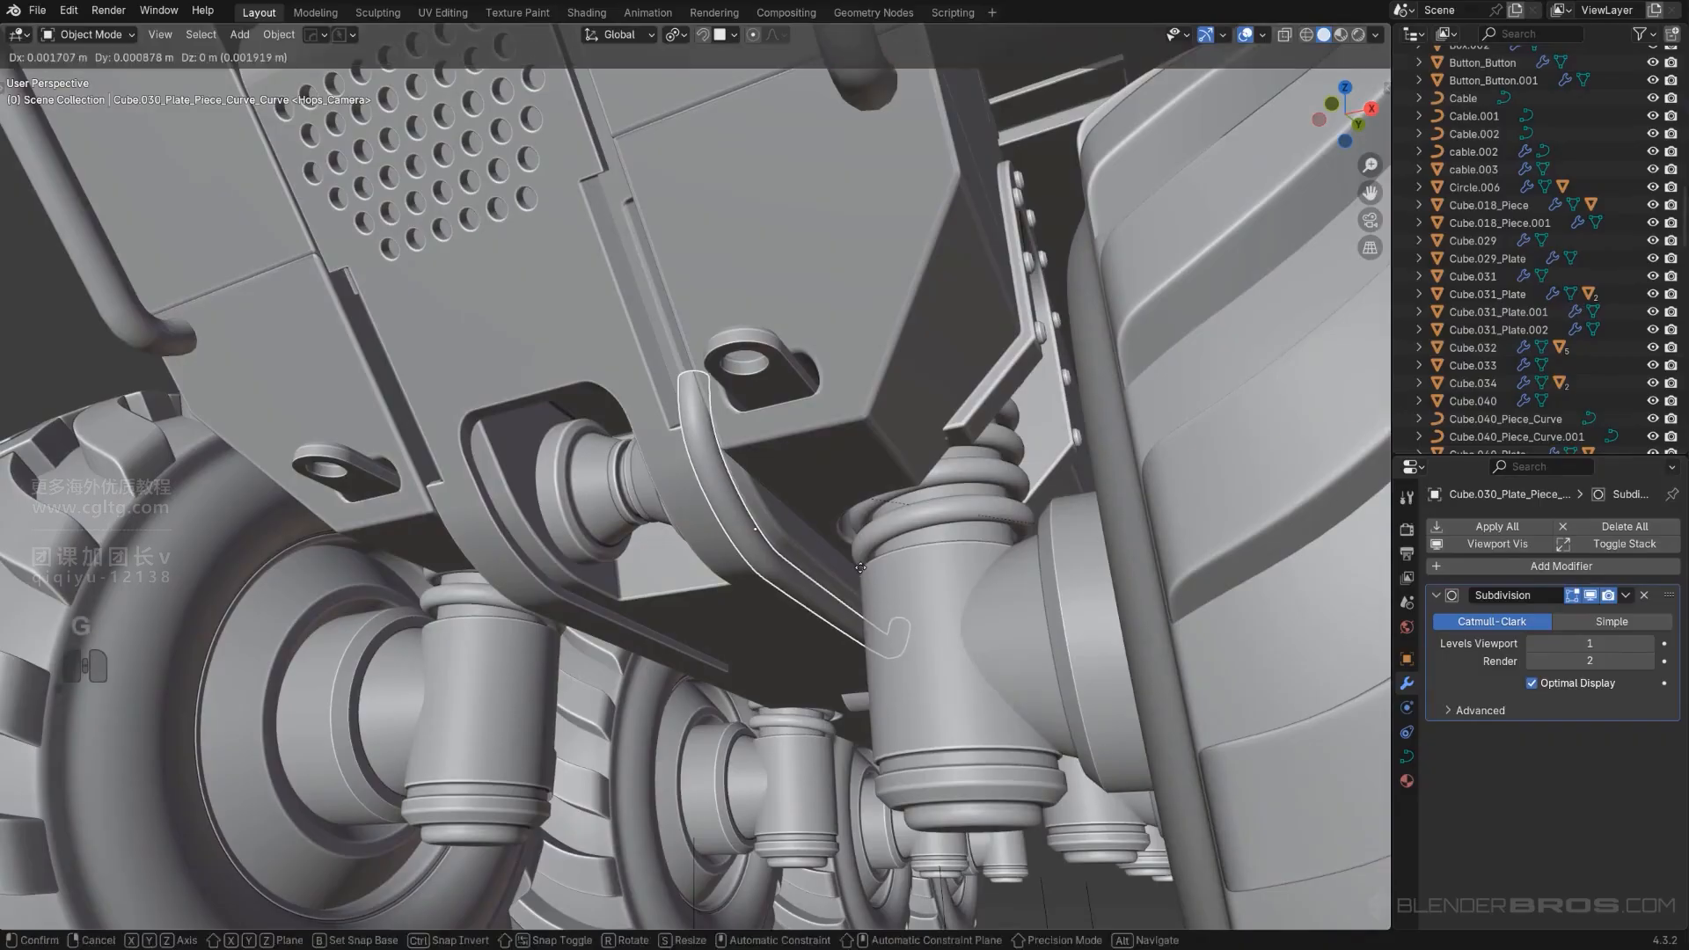
key(x)
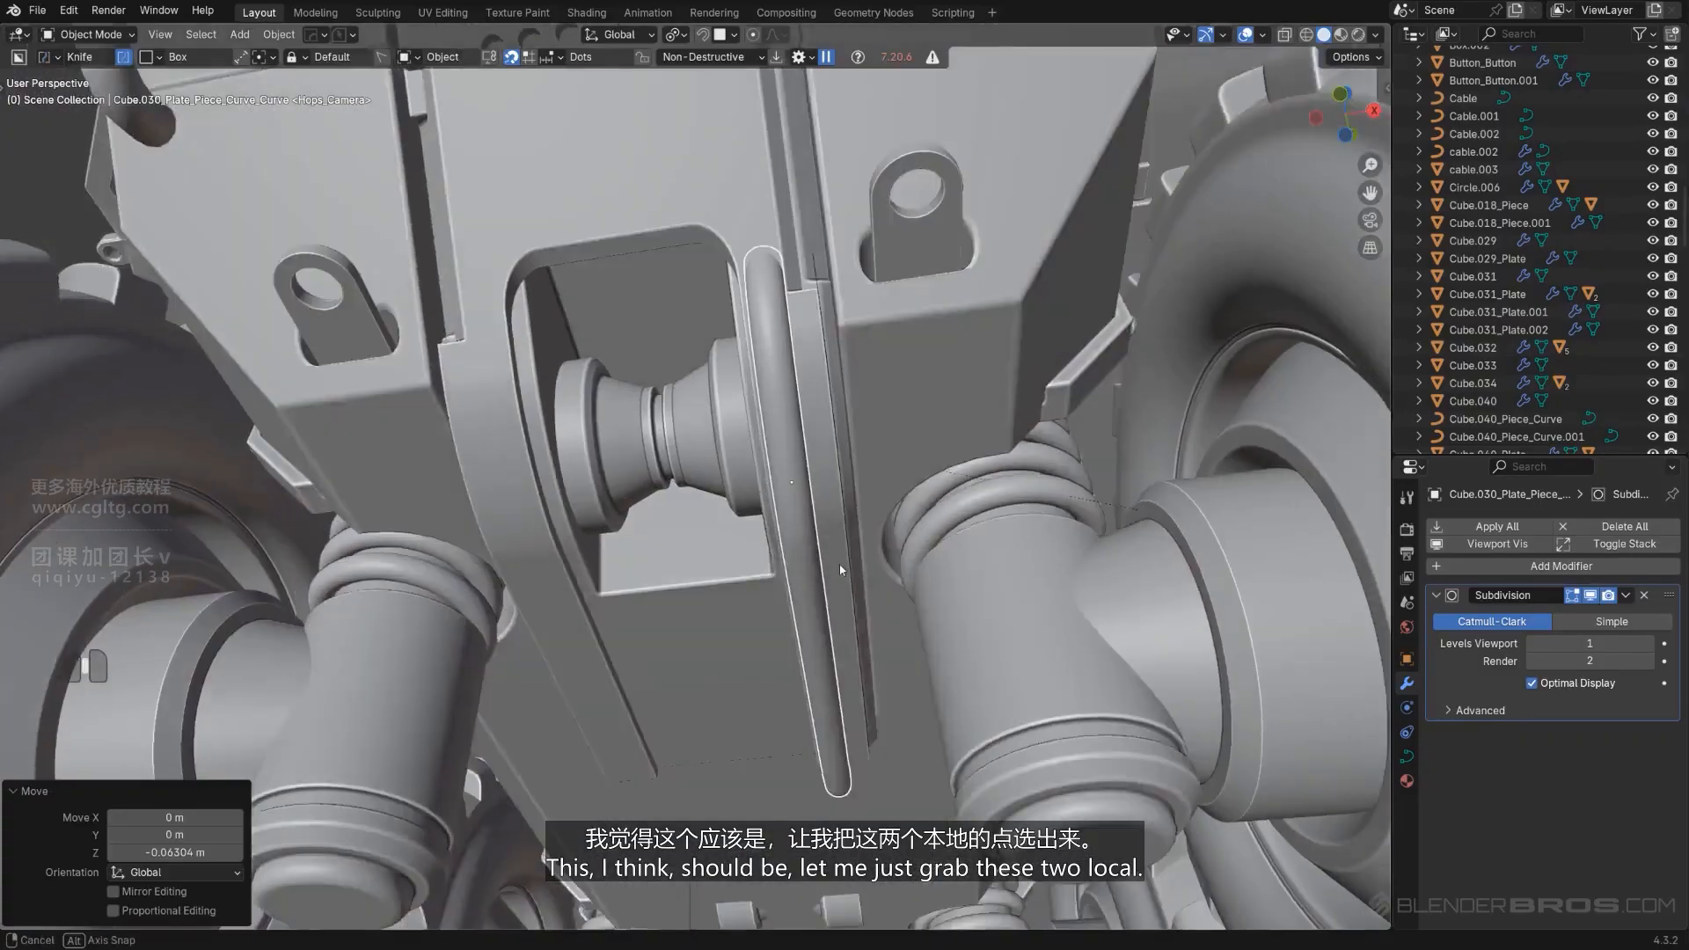
Isolate the pipe with the front plate in local view and move the pipe about -0.023 m in Y and -0.044 m in Z.
middle_drag(840, 570, 792, 513)
shift+click(714, 585)
key(slash)
key(KP_5)
scroll(622, 483, up, 4)
scroll(623, 485, up, 1)
shift+middle_drag(644, 489, 773, 479)
scroll(772, 481, up, 1)
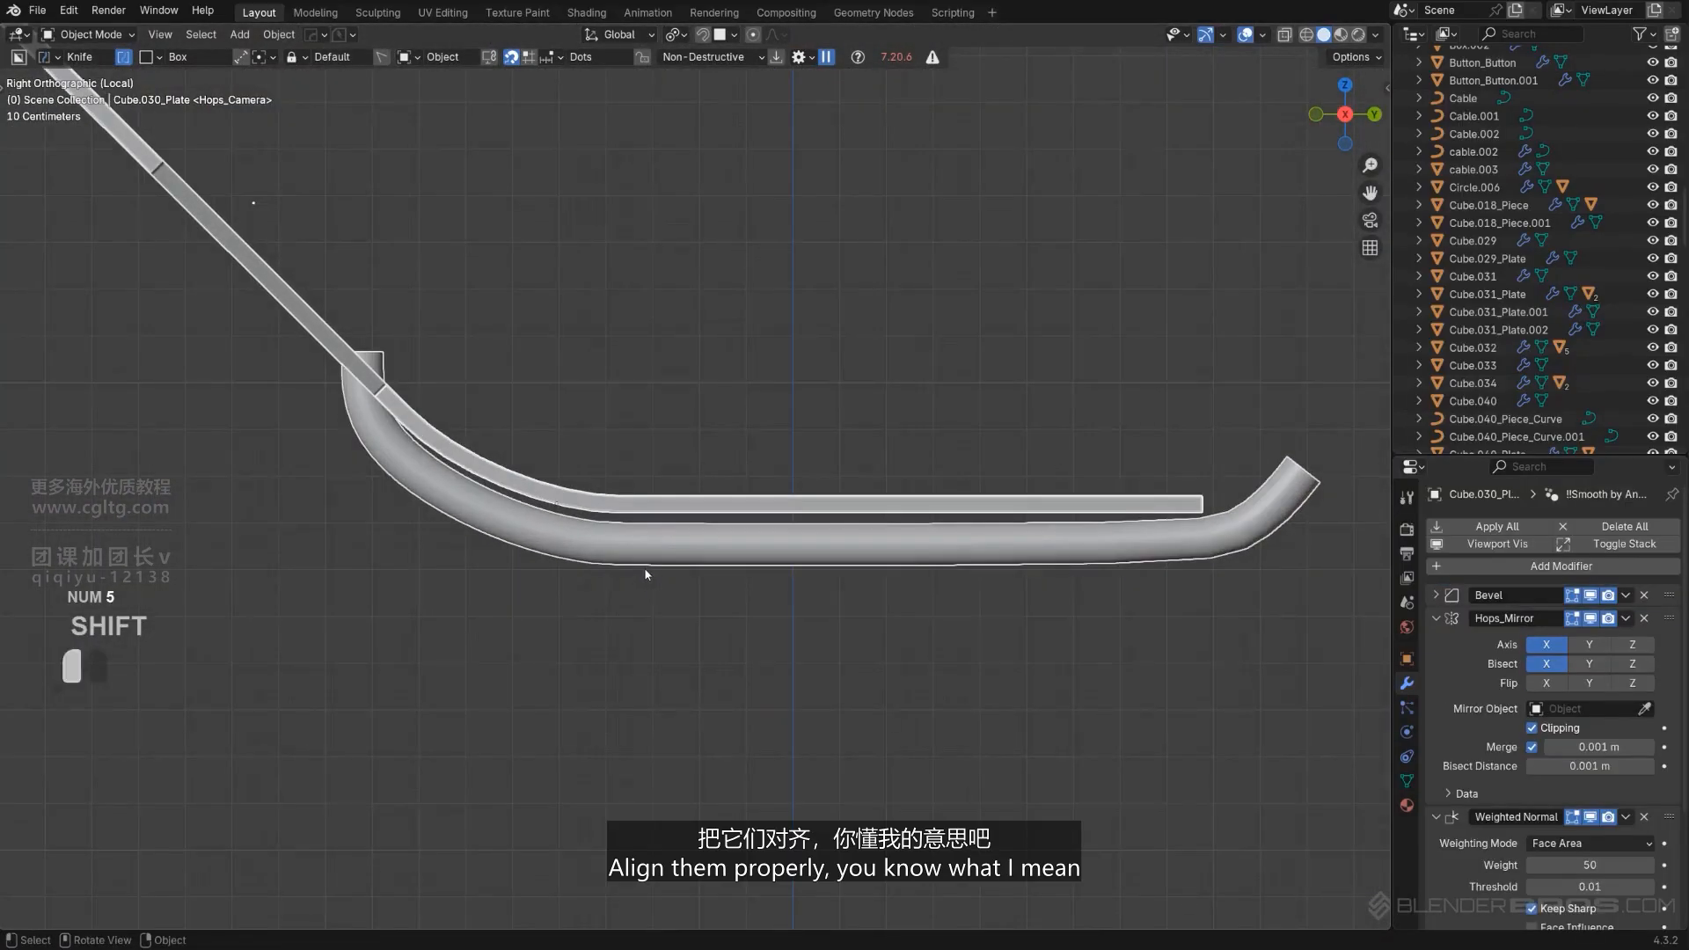
click(644, 567)
key(g)
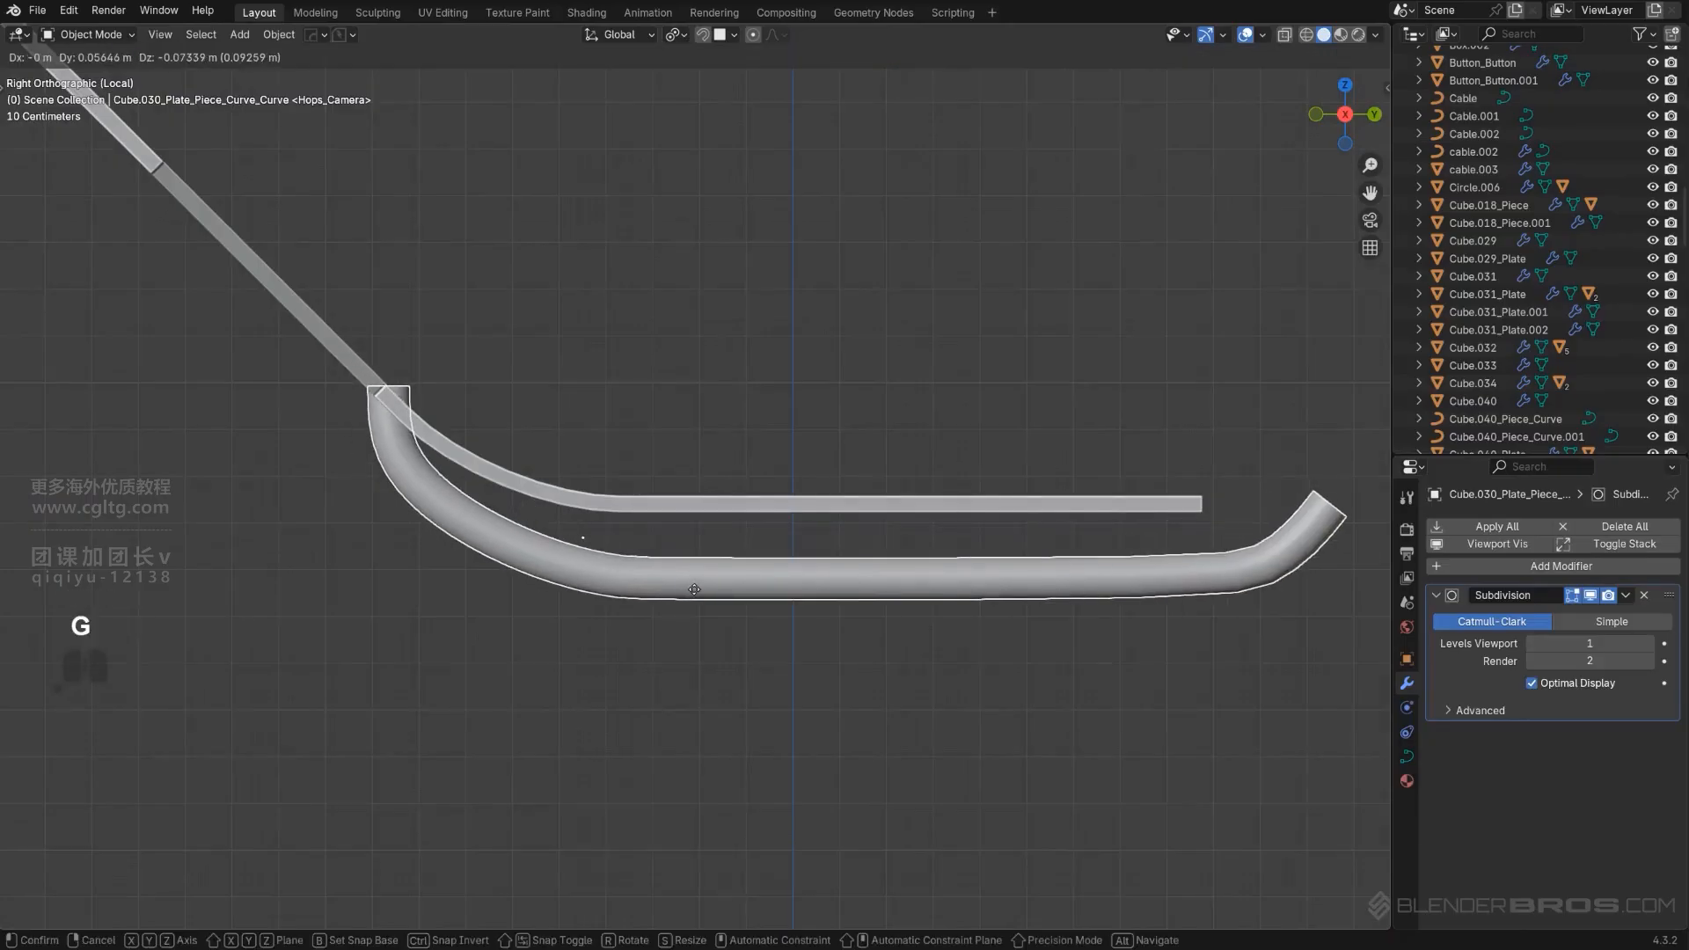
click(664, 586)
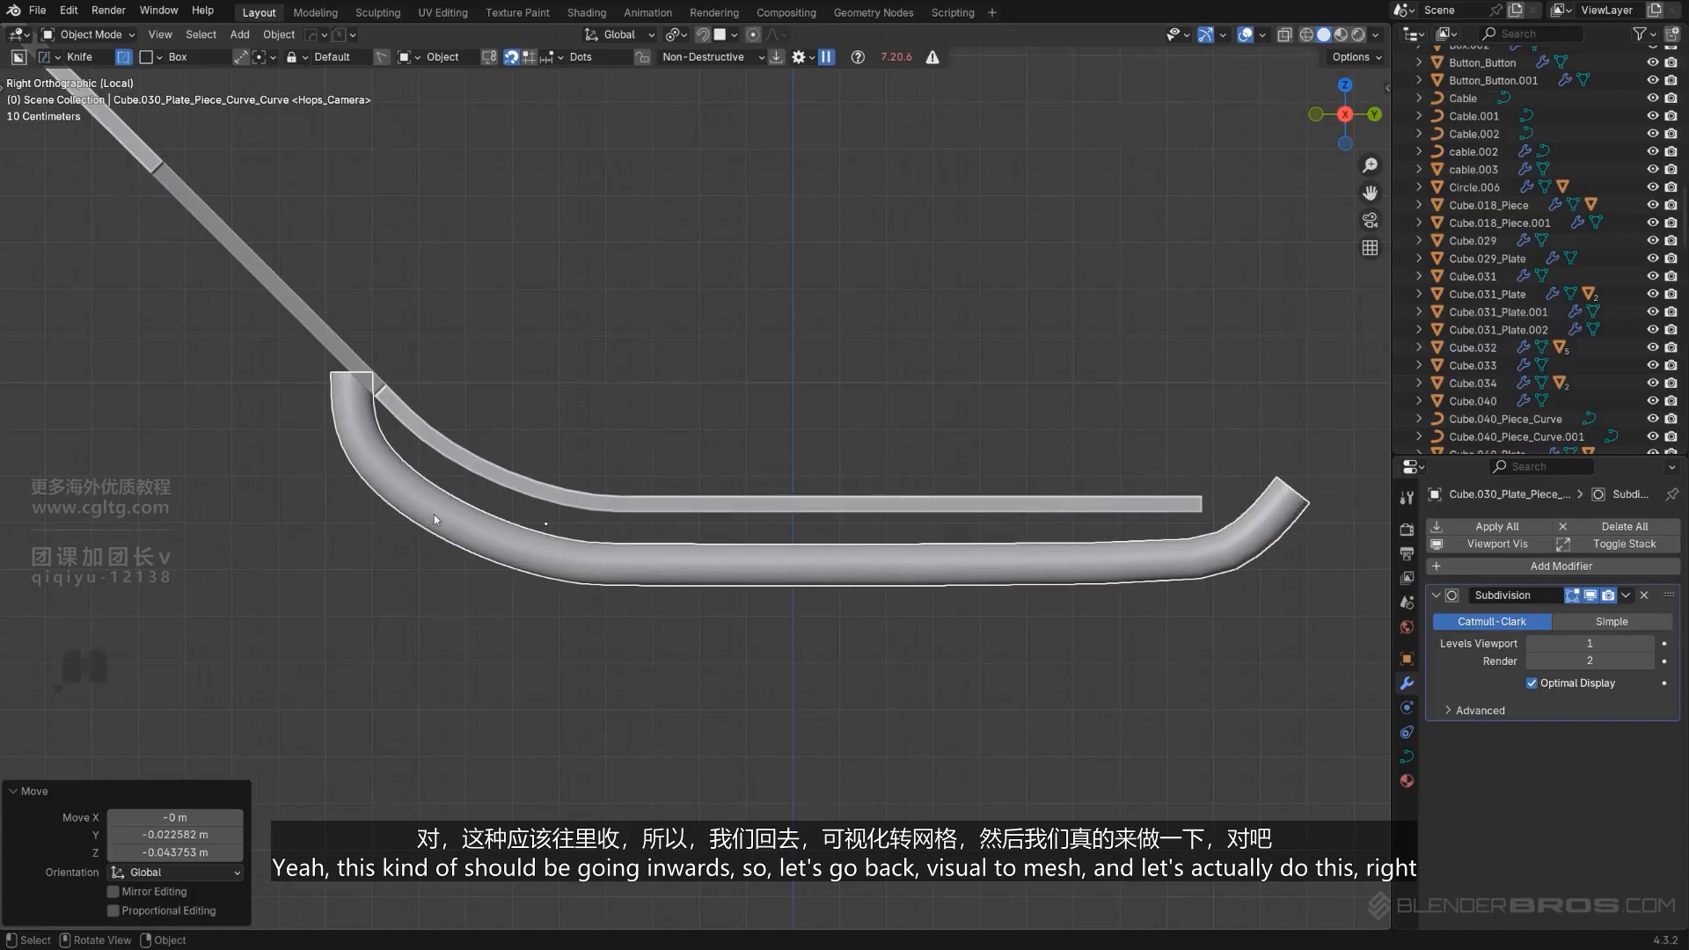
Set the pipe curve's bevel depth to 0 and convert it with Visual Geometry to Mesh.
key(q)
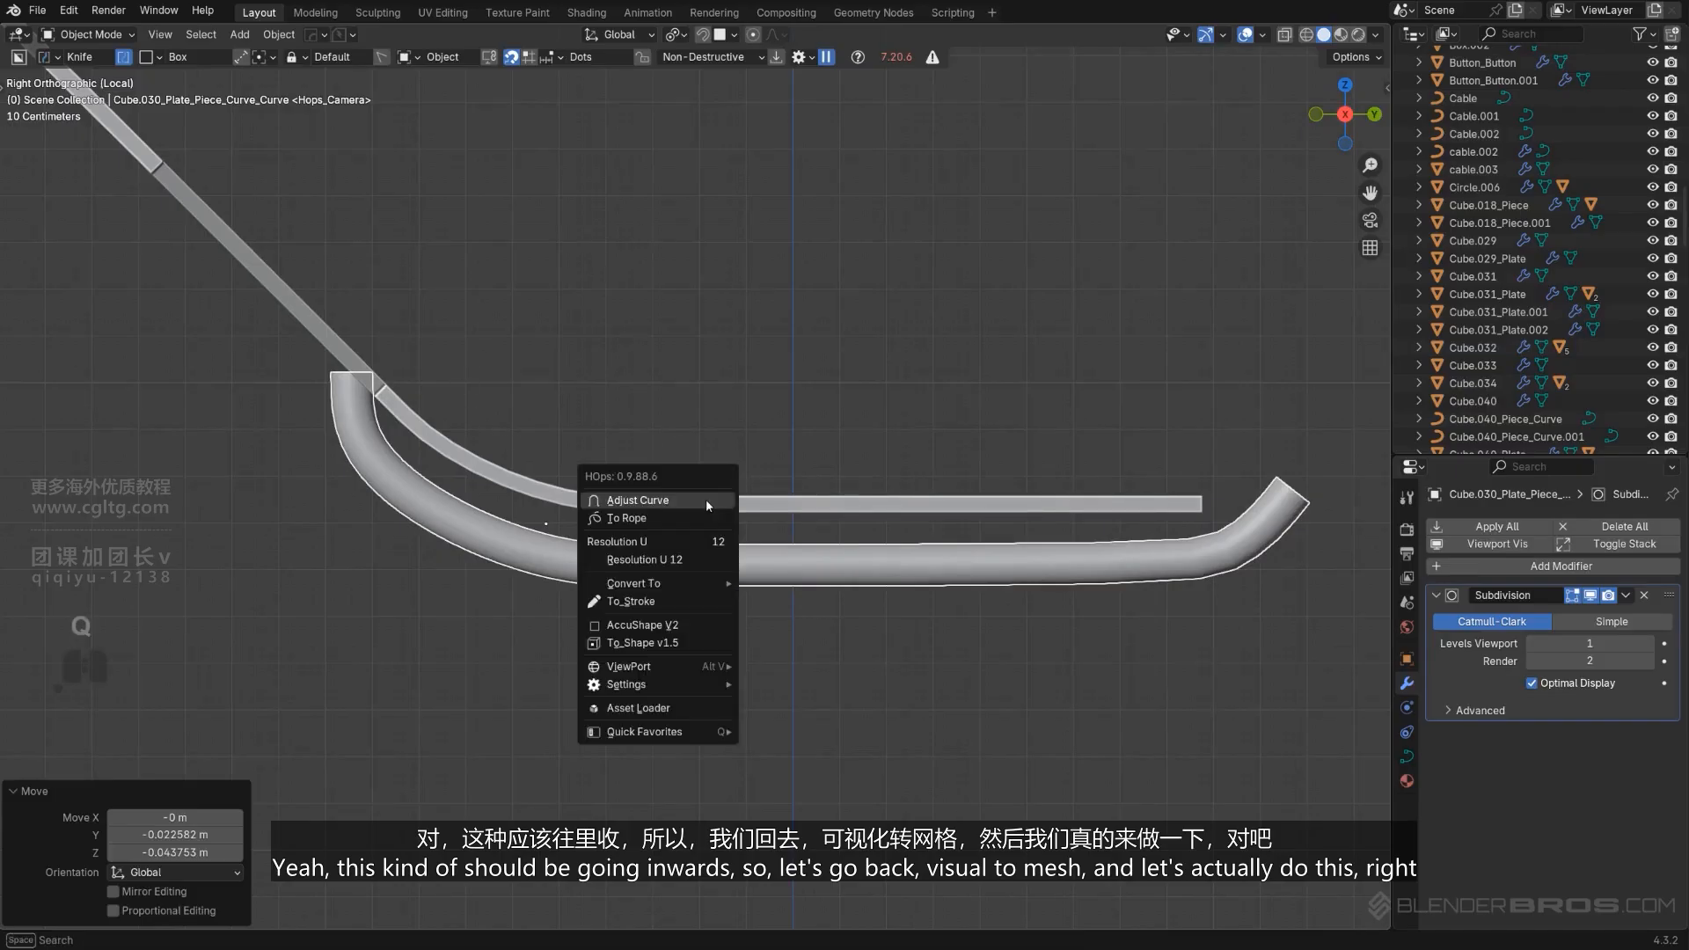
click(705, 500)
key(x)
click(705, 500)
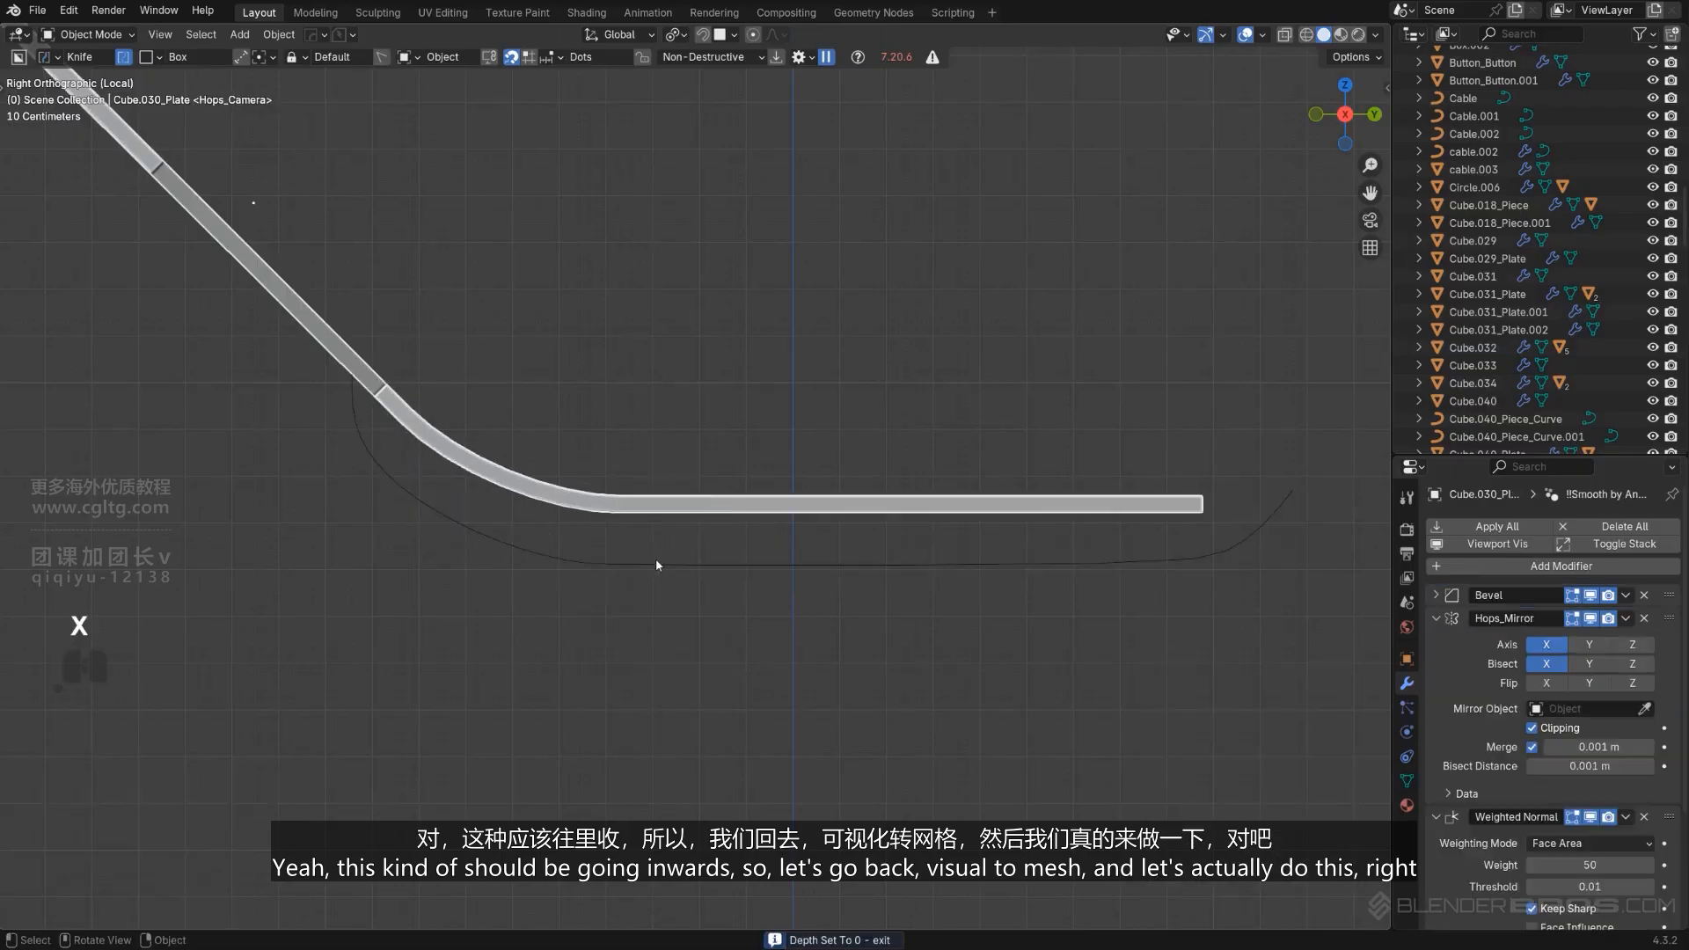
click(657, 564)
key(ctrl+a)
click(845, 560)
Extrude a segment from the third vertex of the profile's curved end onto the plate and delete the old end vertices above it.
key(Tab)
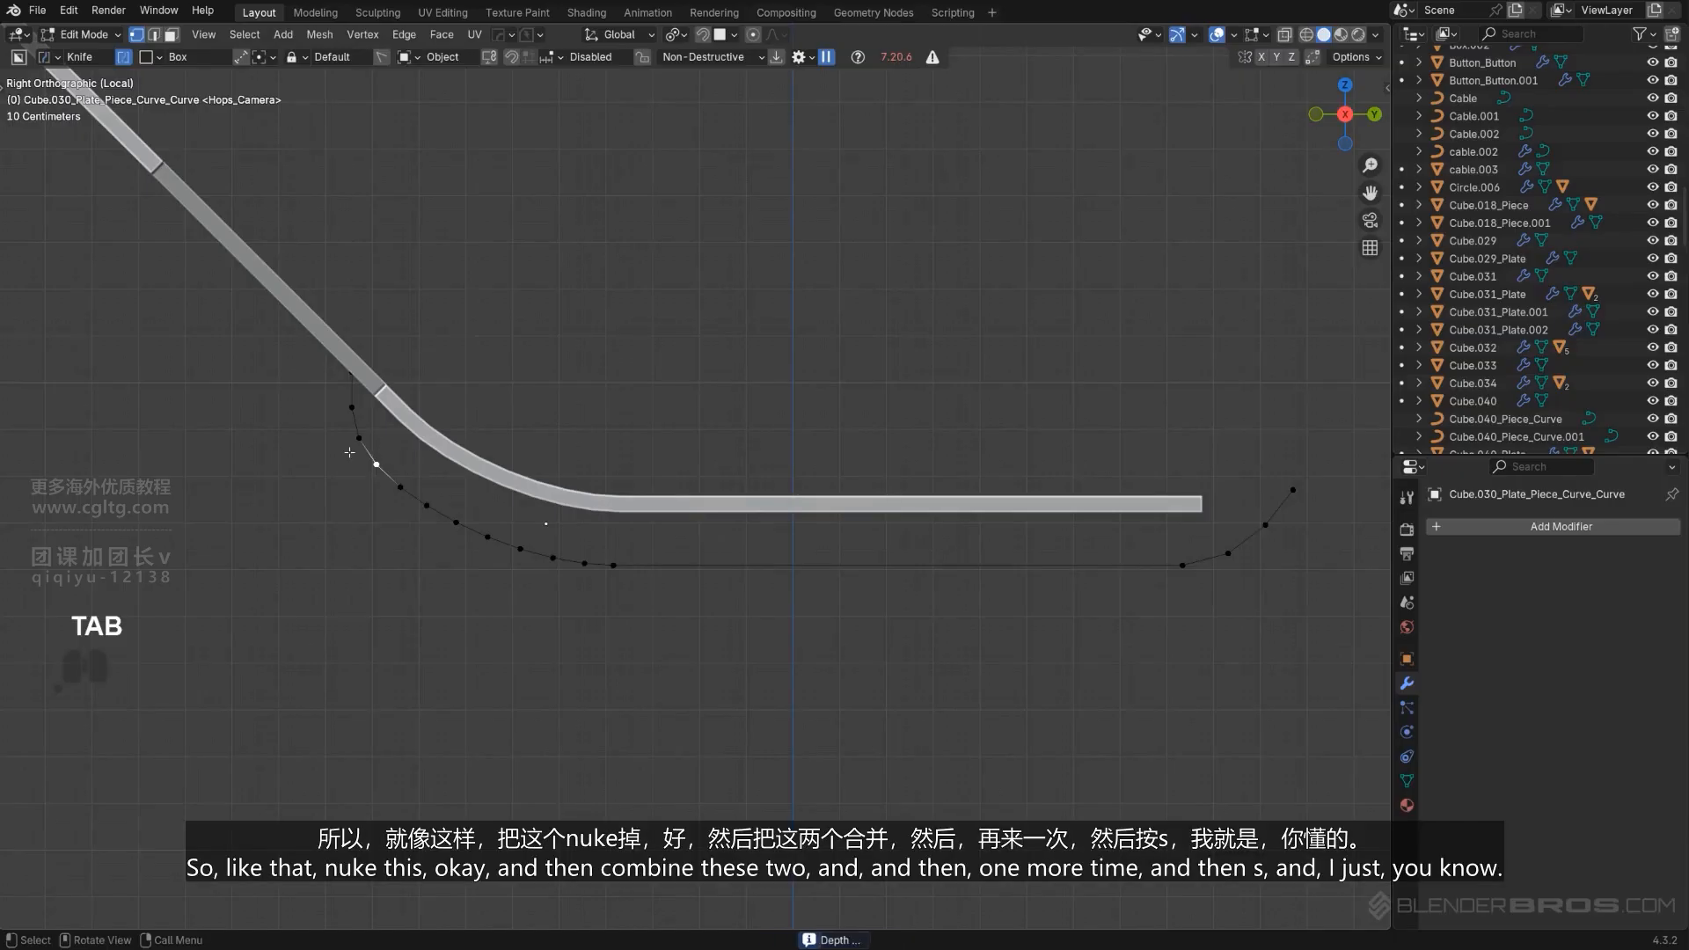
key(e)
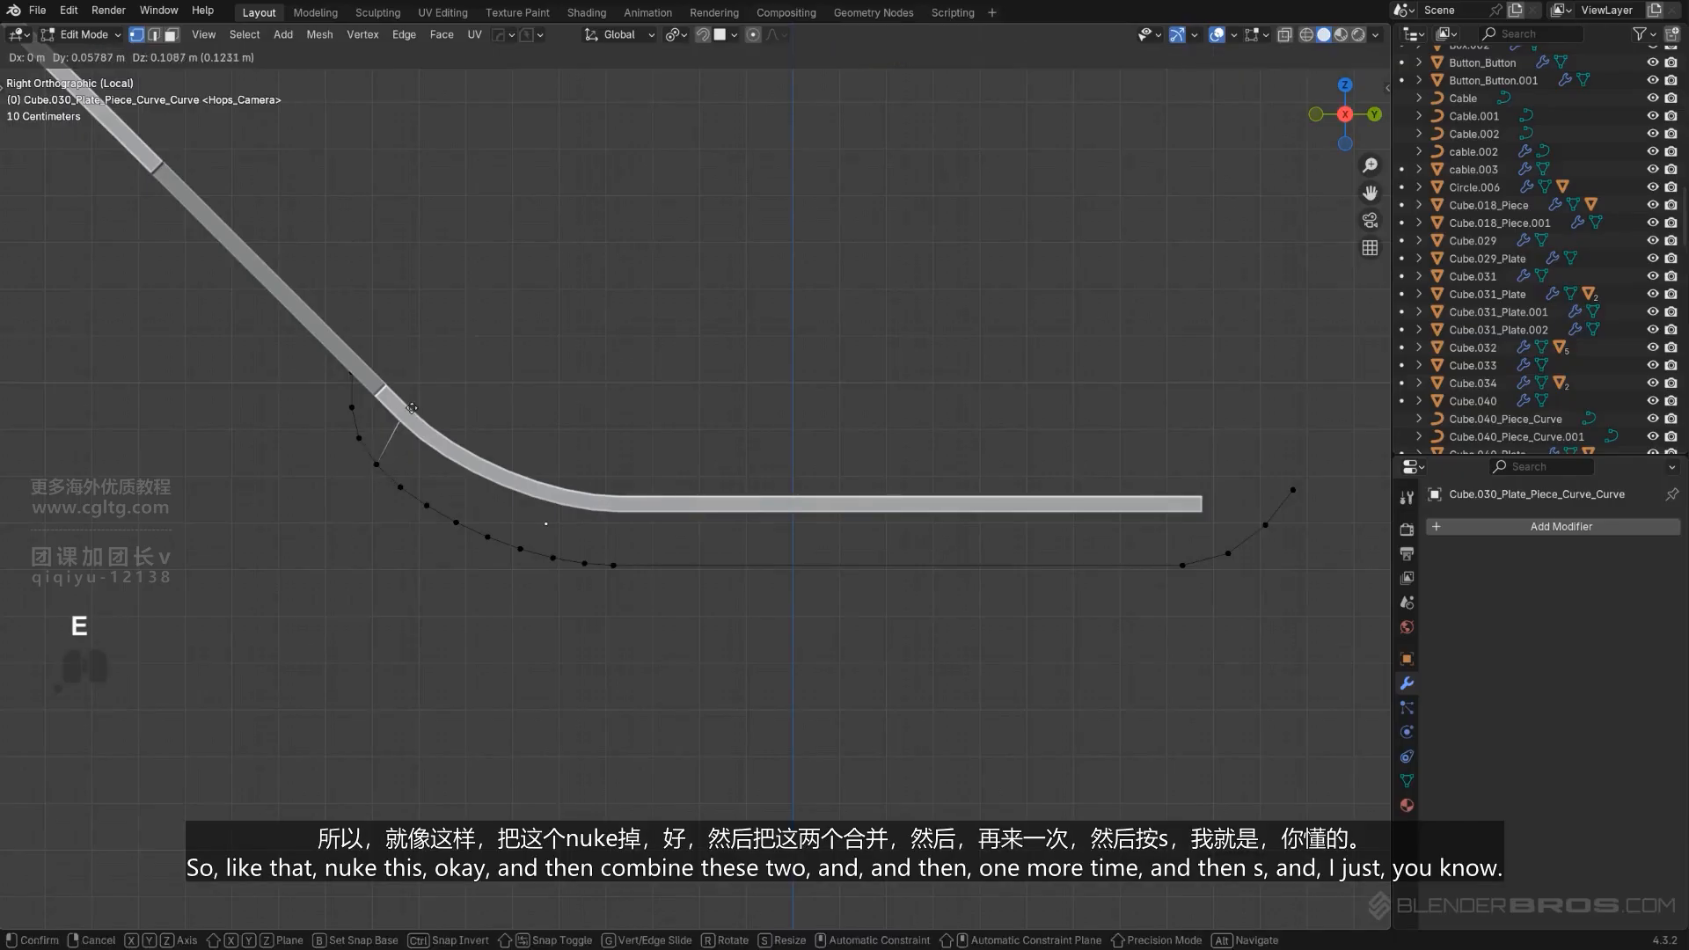
click(411, 410)
click(370, 428)
key(x)
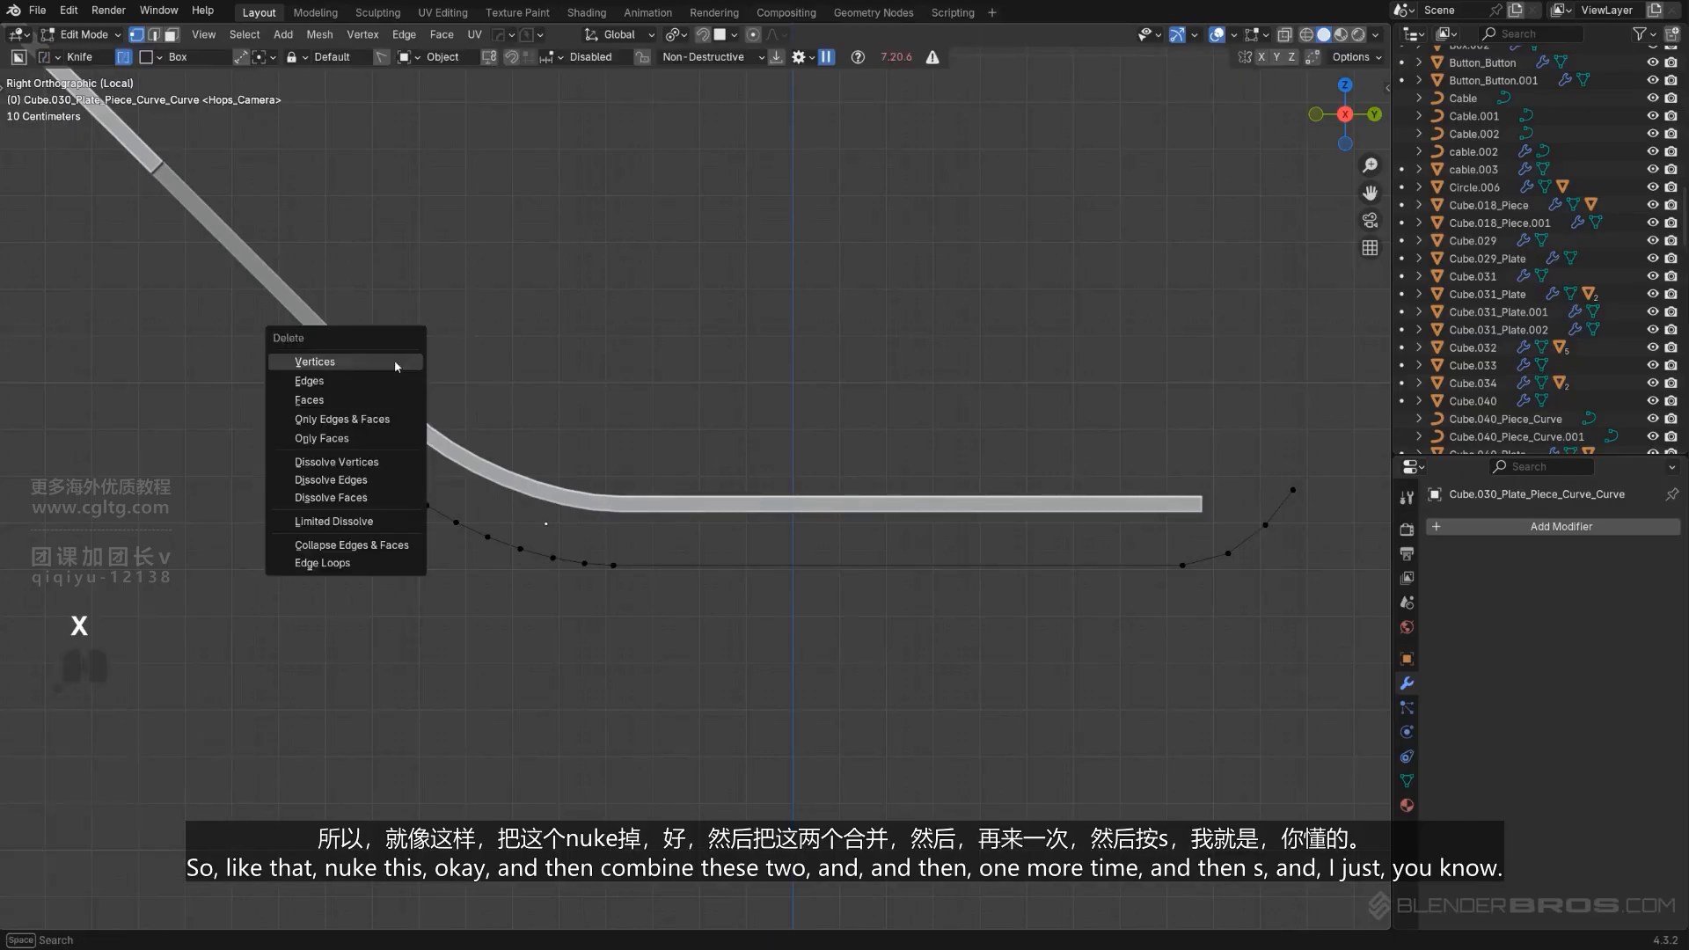
click(354, 350)
Merge the two vertices at the base of the new segment and bevel the resulting corner with 2 segments.
key(Tab)
key(Tab)
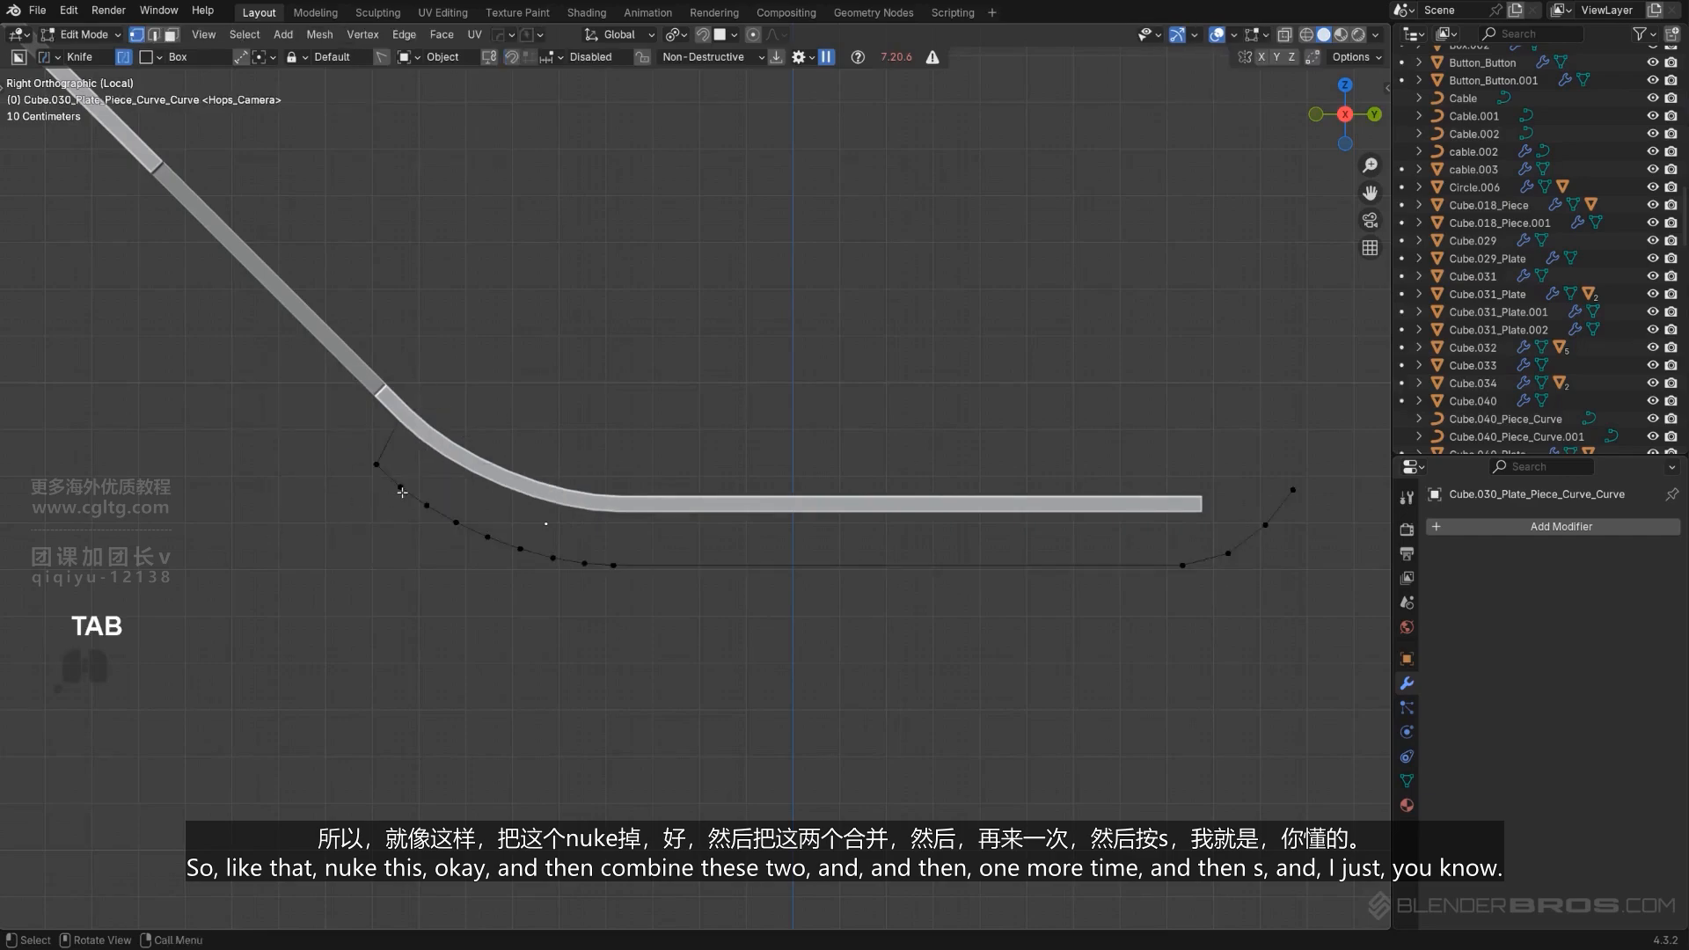
shift+click(376, 461)
key(ctrl+shift+b)
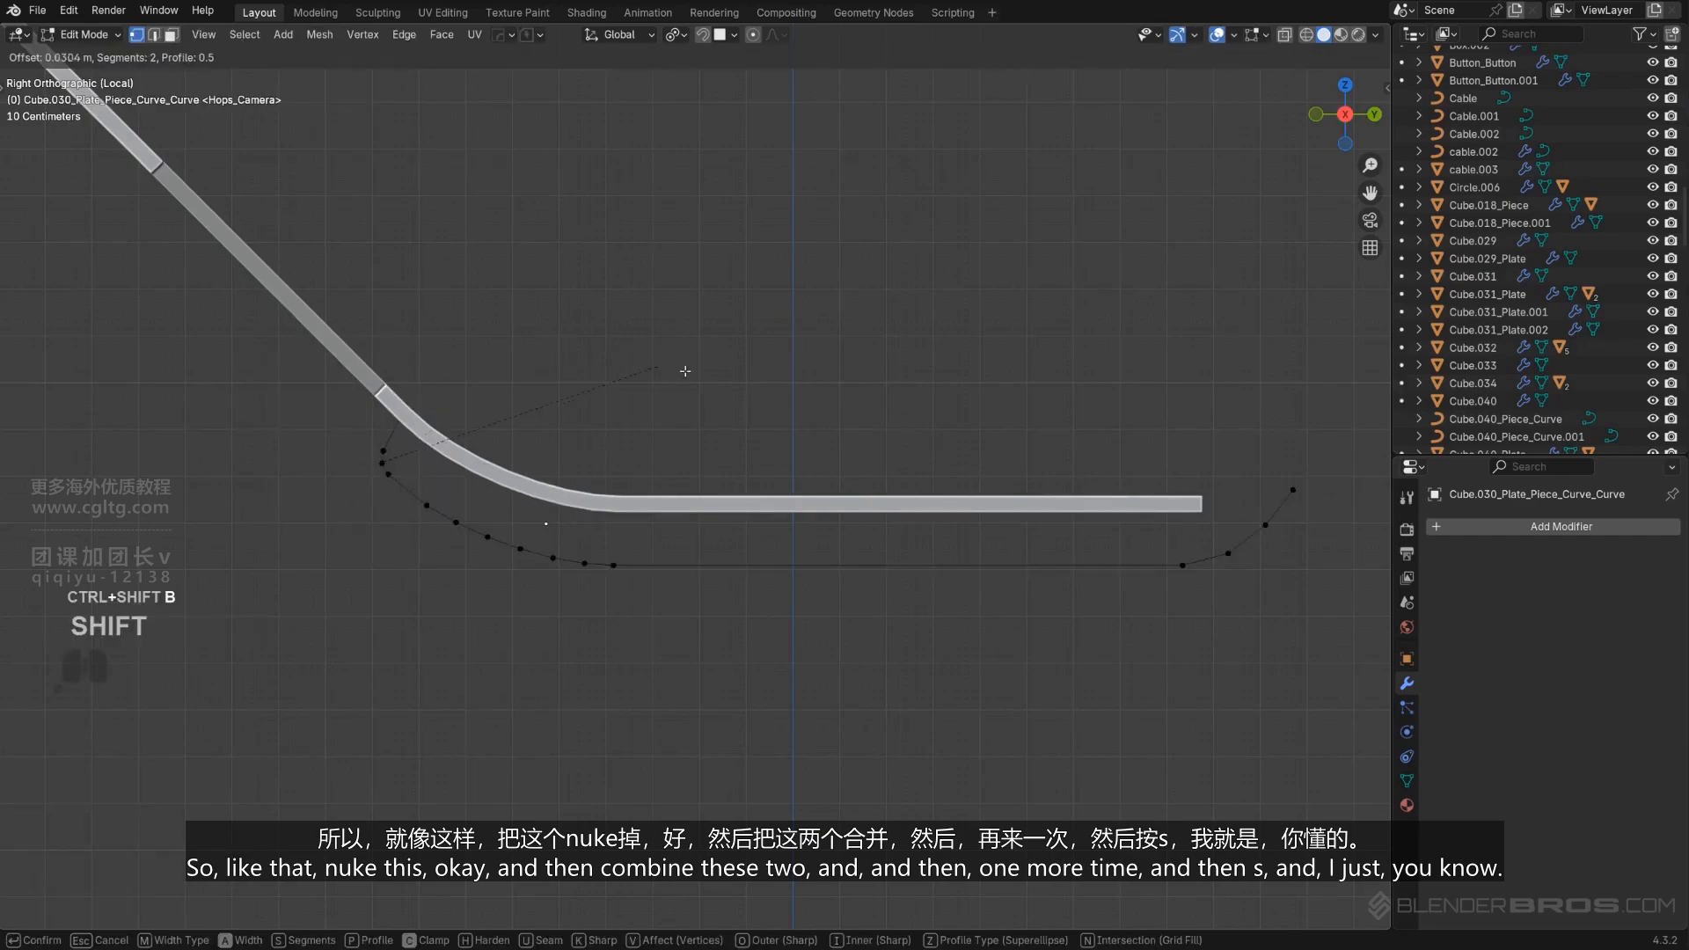
click(784, 388)
key(Tab)
Convert the edited profile into a pipe with Curve/Extract, using a bevel depth of about 0.05 and smooth shading.
key(q)
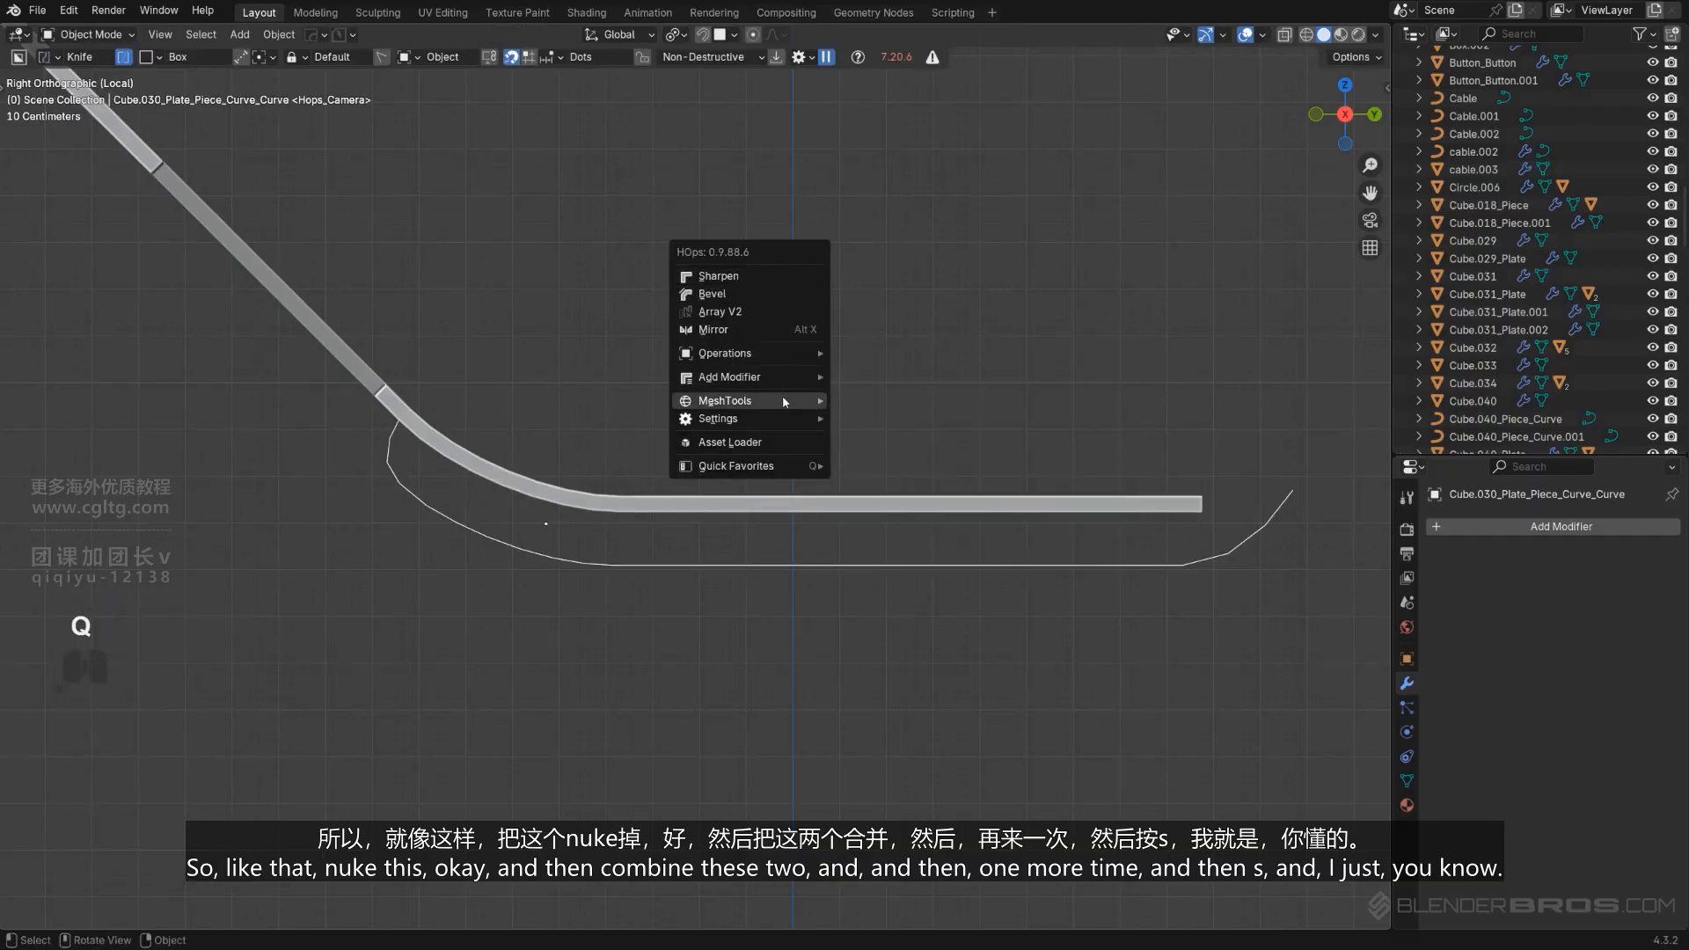
mouse_move(783, 394)
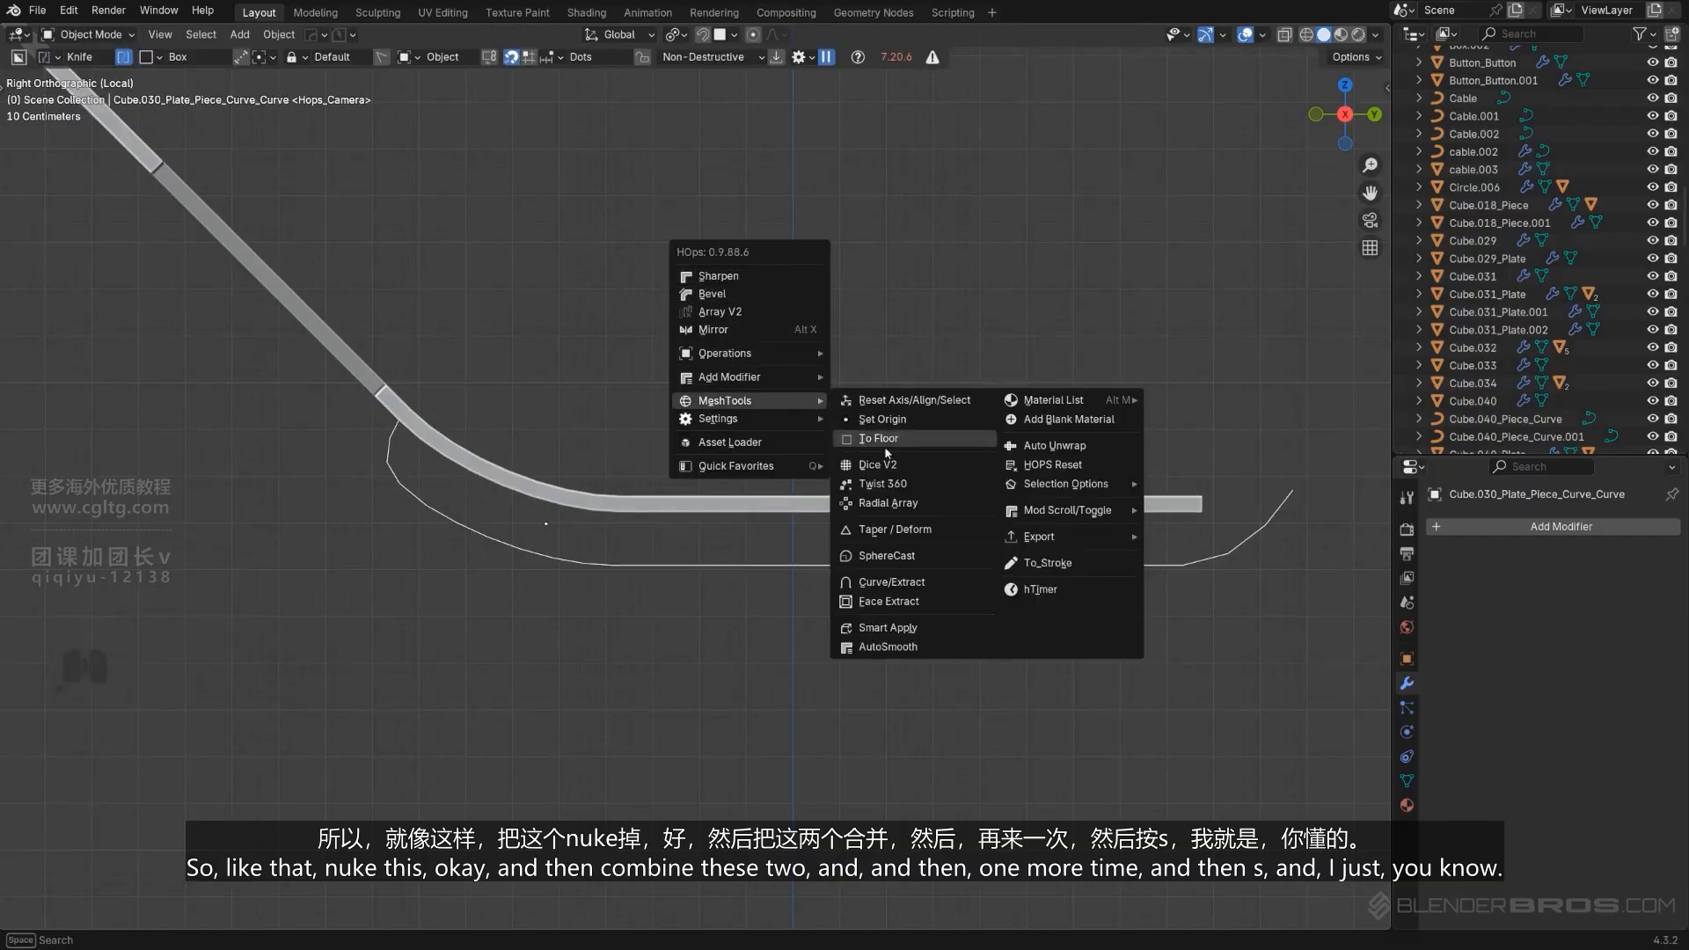
click(911, 582)
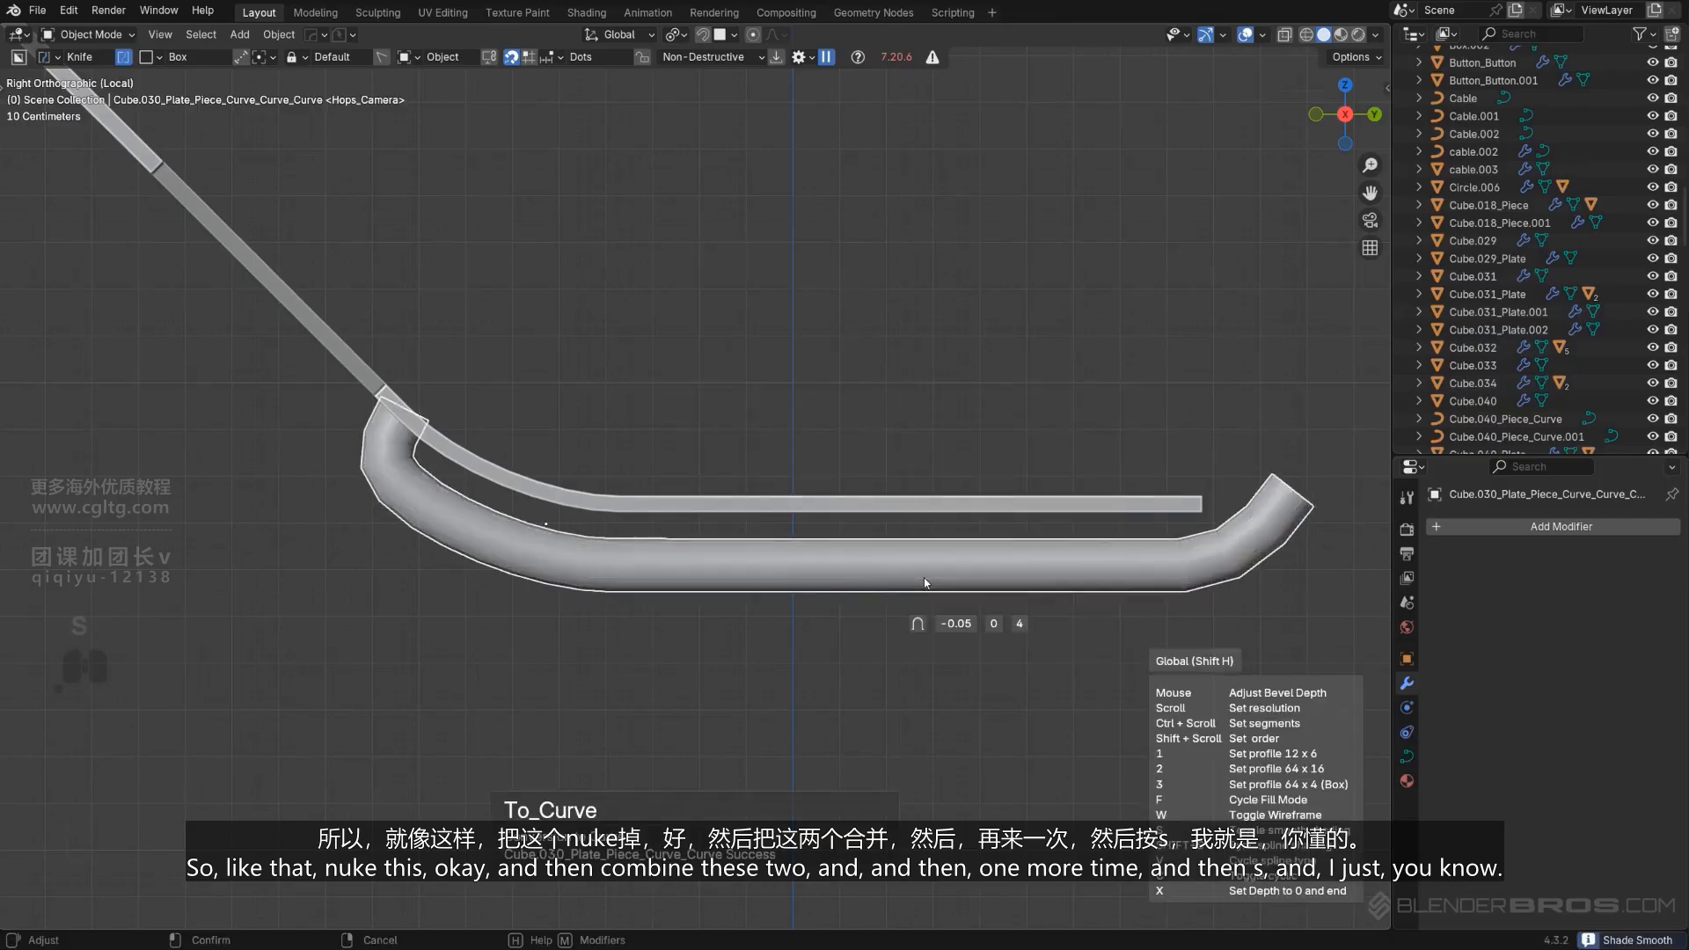
key(s)
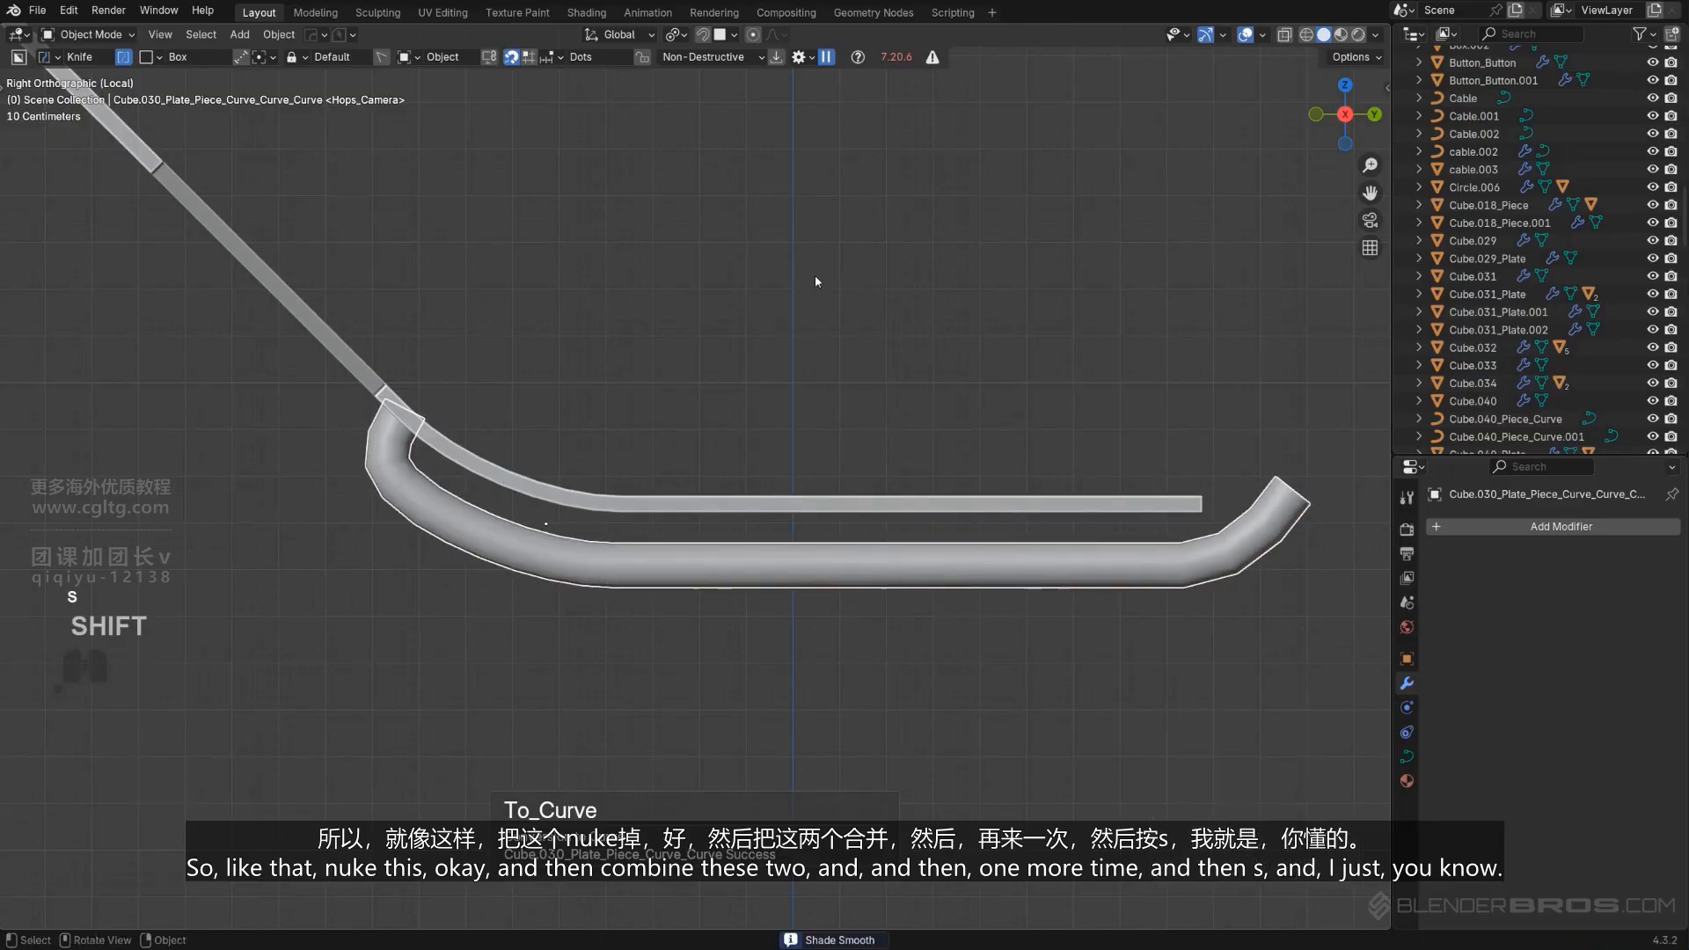
key(ctrl+a)
click(750, 322)
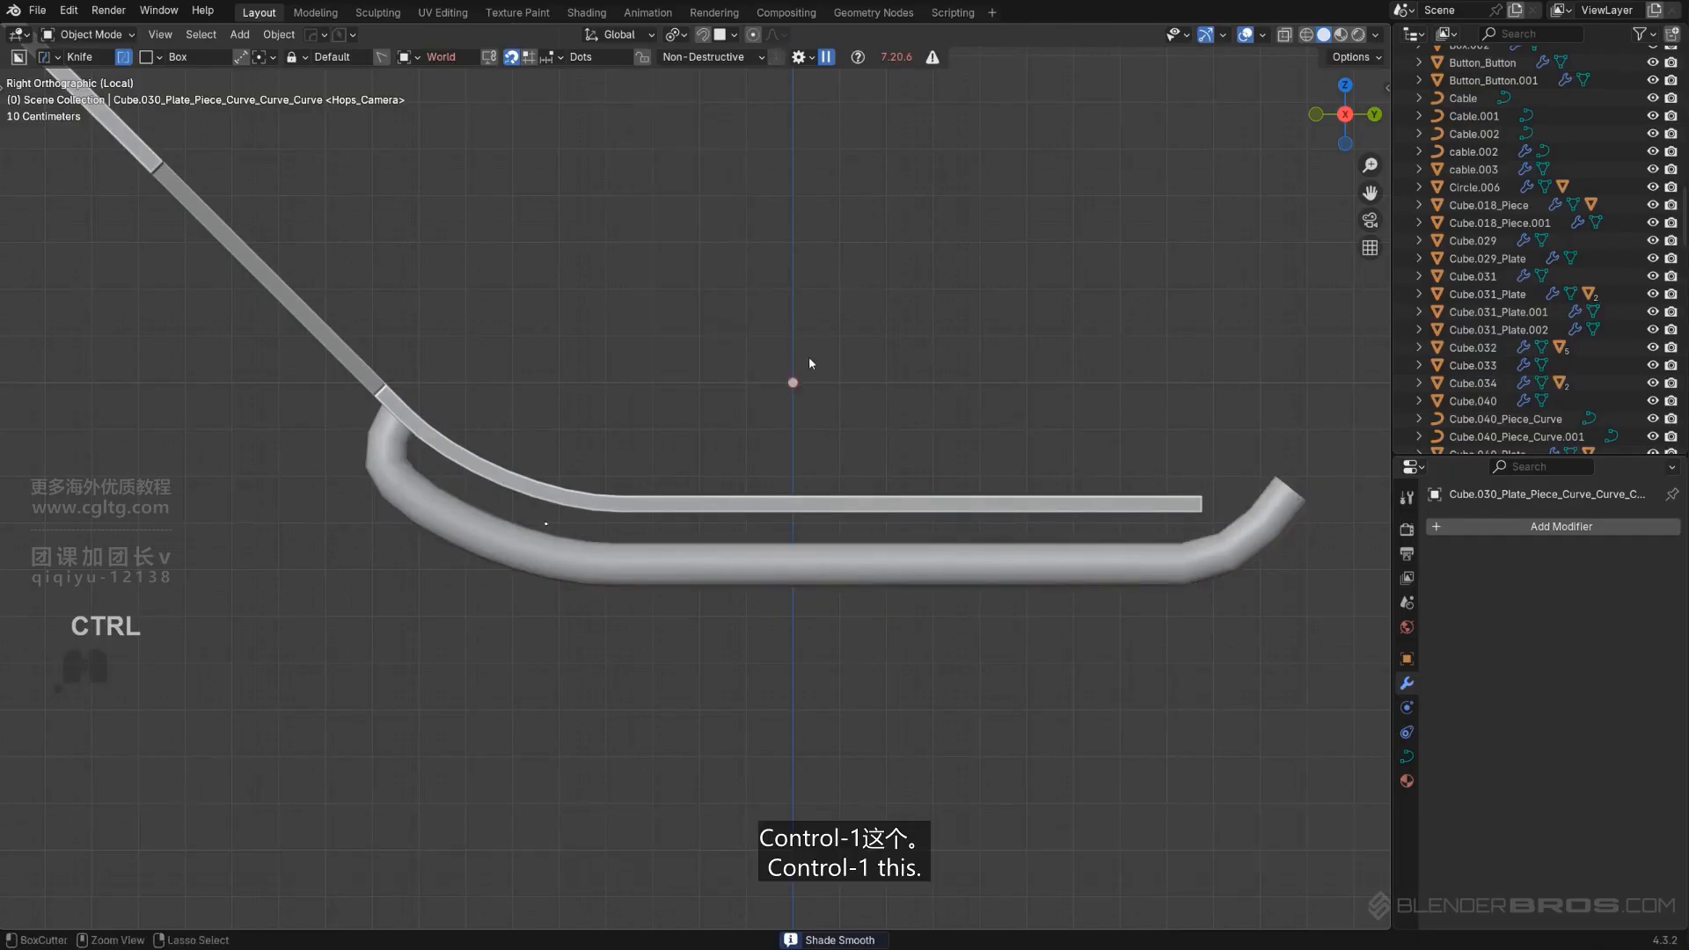
Add a level 1 Subdivision modifier to the new pipe and leave local view.
key(ctrl+1)
click(645, 563)
key(ctrl+1)
click(694, 369)
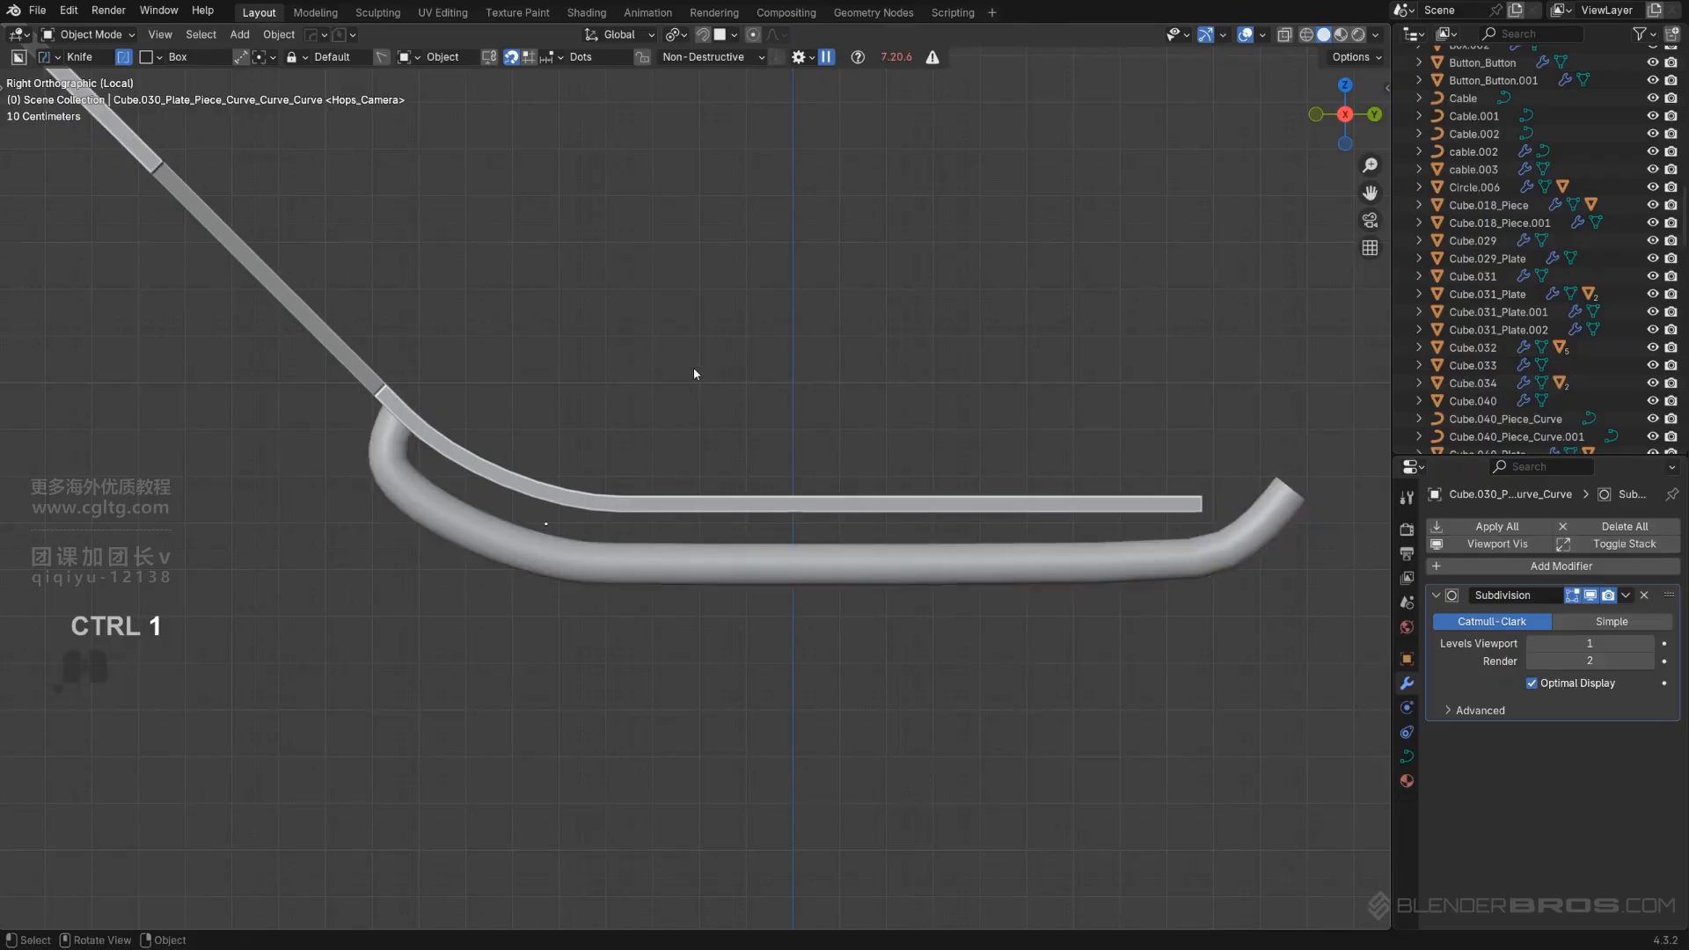
key(KP_Divide)
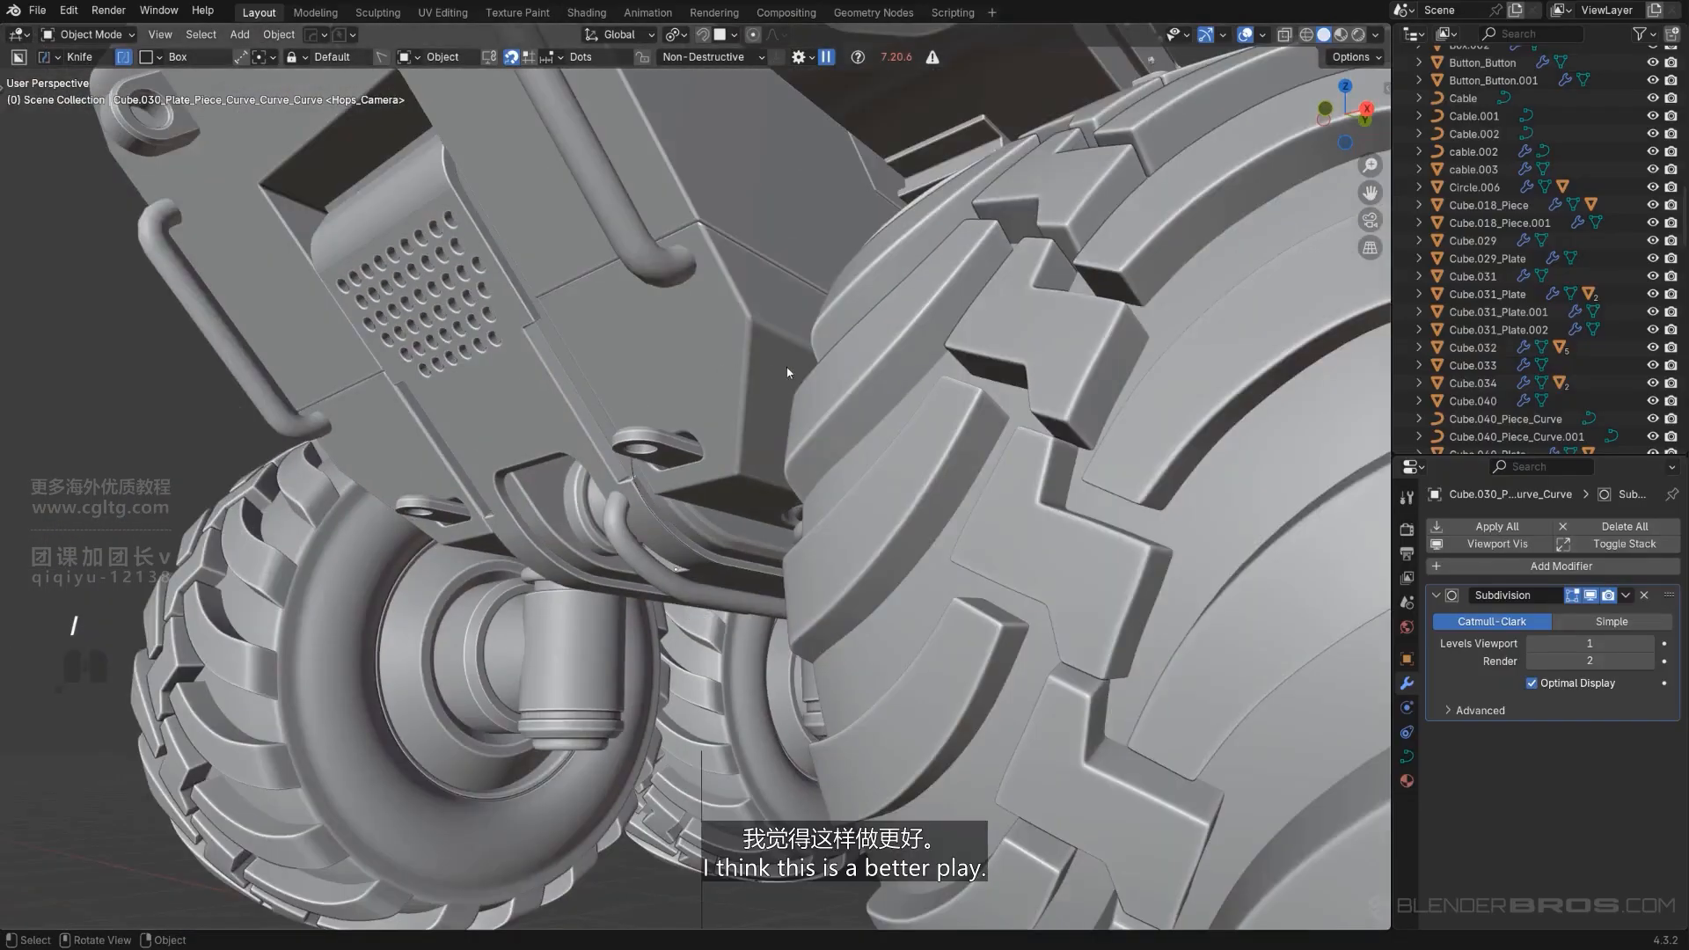
Move the pipe about 0.033 m along X toward the outer edge of the front plate's lower arm.
middle_drag(698, 368, 938, 358)
shift+middle_drag(529, 407, 680, 433)
scroll(681, 433, up, 2)
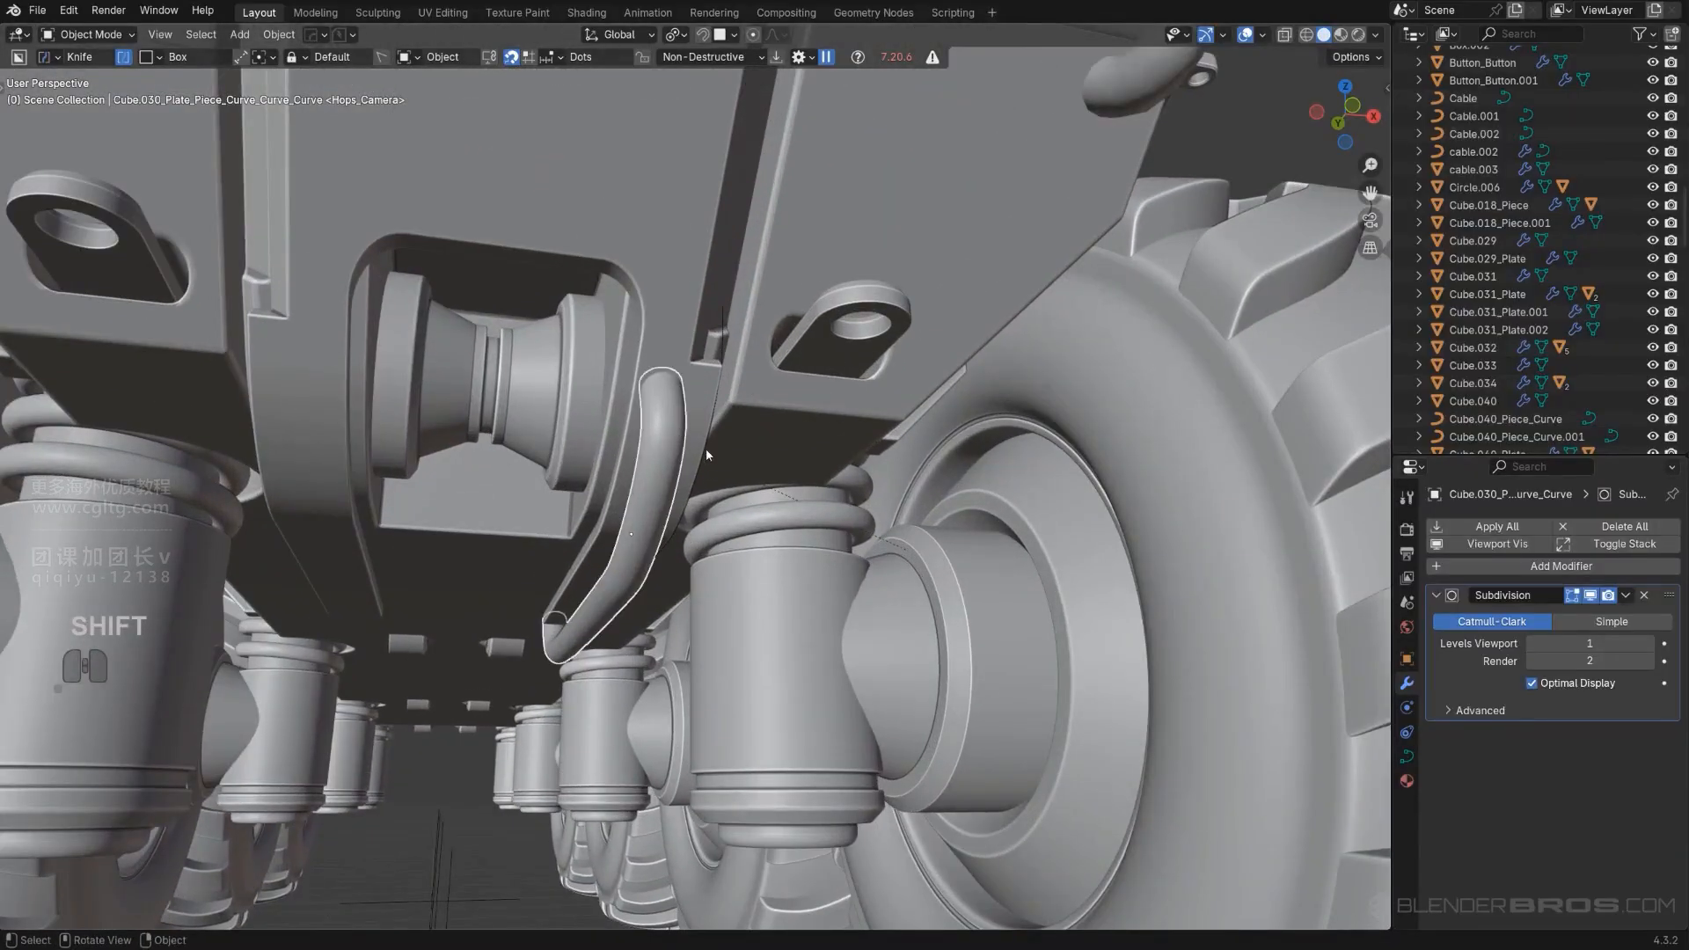
key(g)
key(x)
click(804, 480)
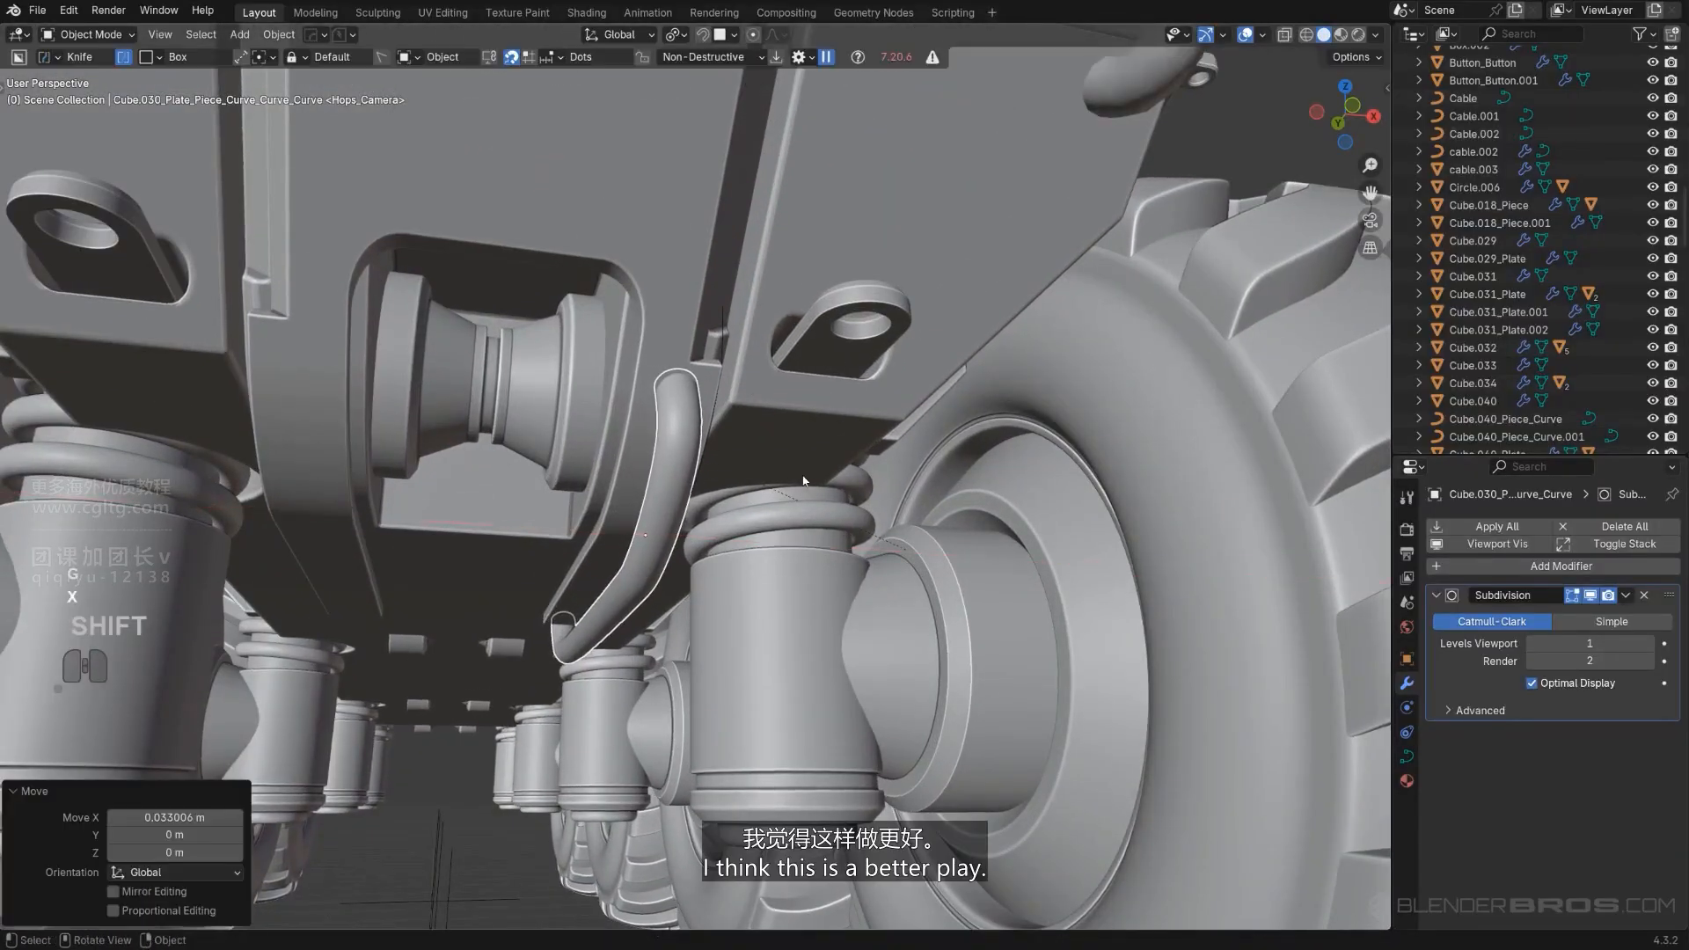
Isolate the pipe with the front plate, move the pipe about 0.021 m in Y and -0.011 m in Z, and leave local view.
middle_drag(804, 481, 464, 446)
shift+click(465, 446)
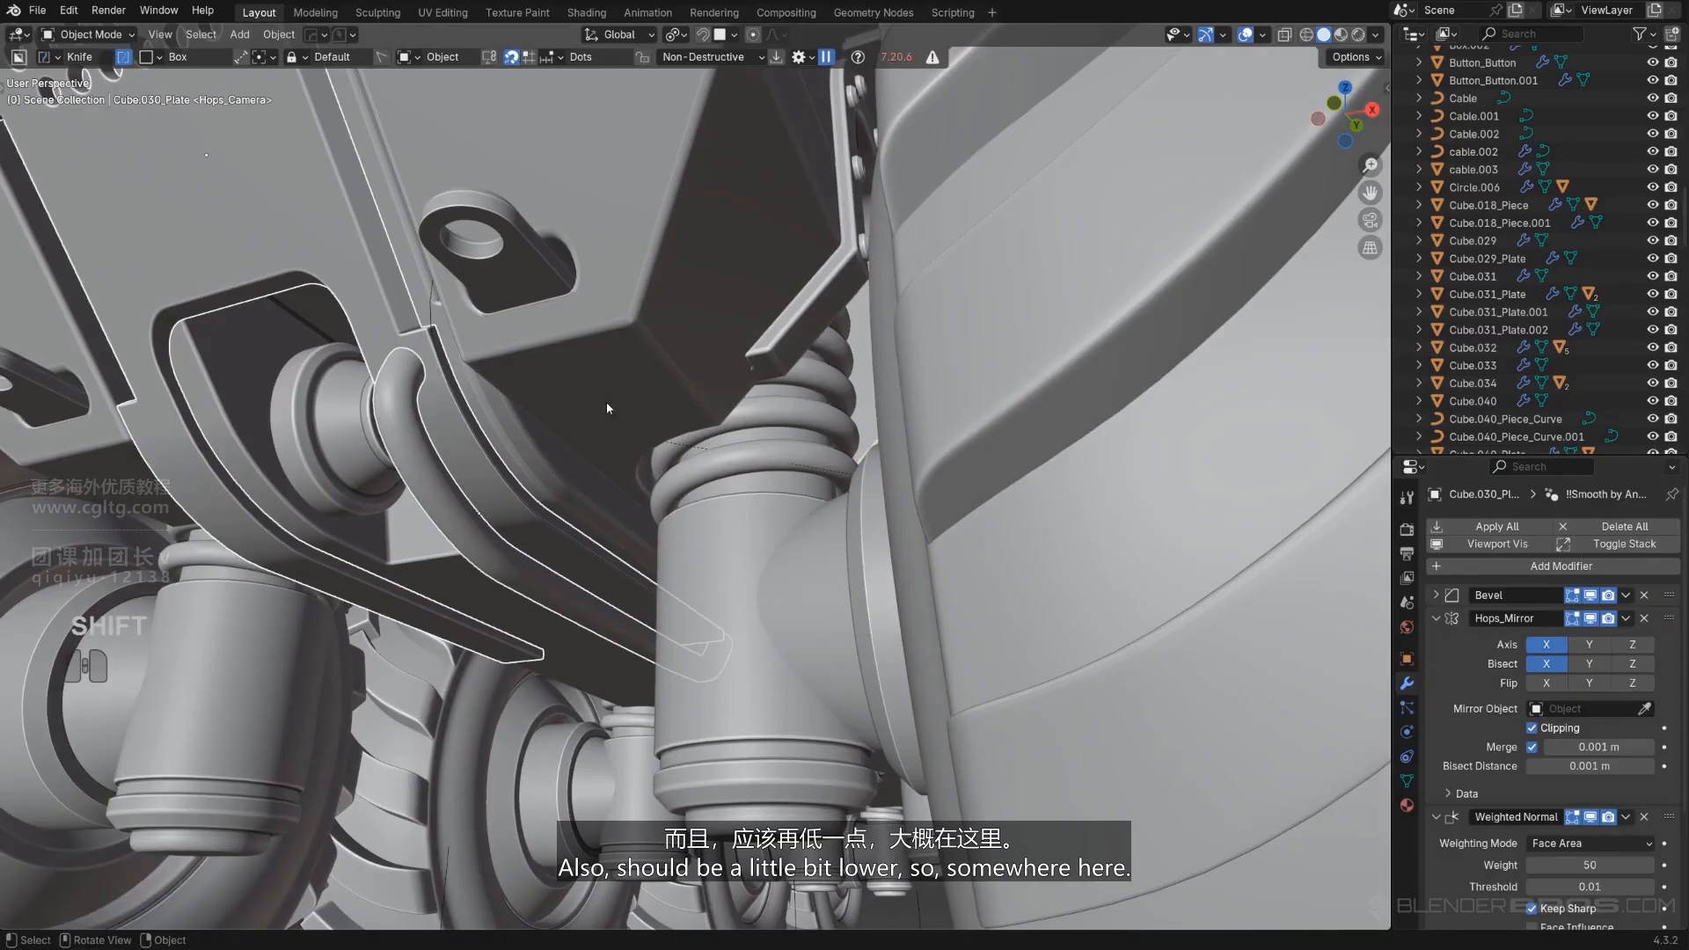
key(slash)
key(KP_5)
scroll(611, 359, up, 4)
click(554, 522)
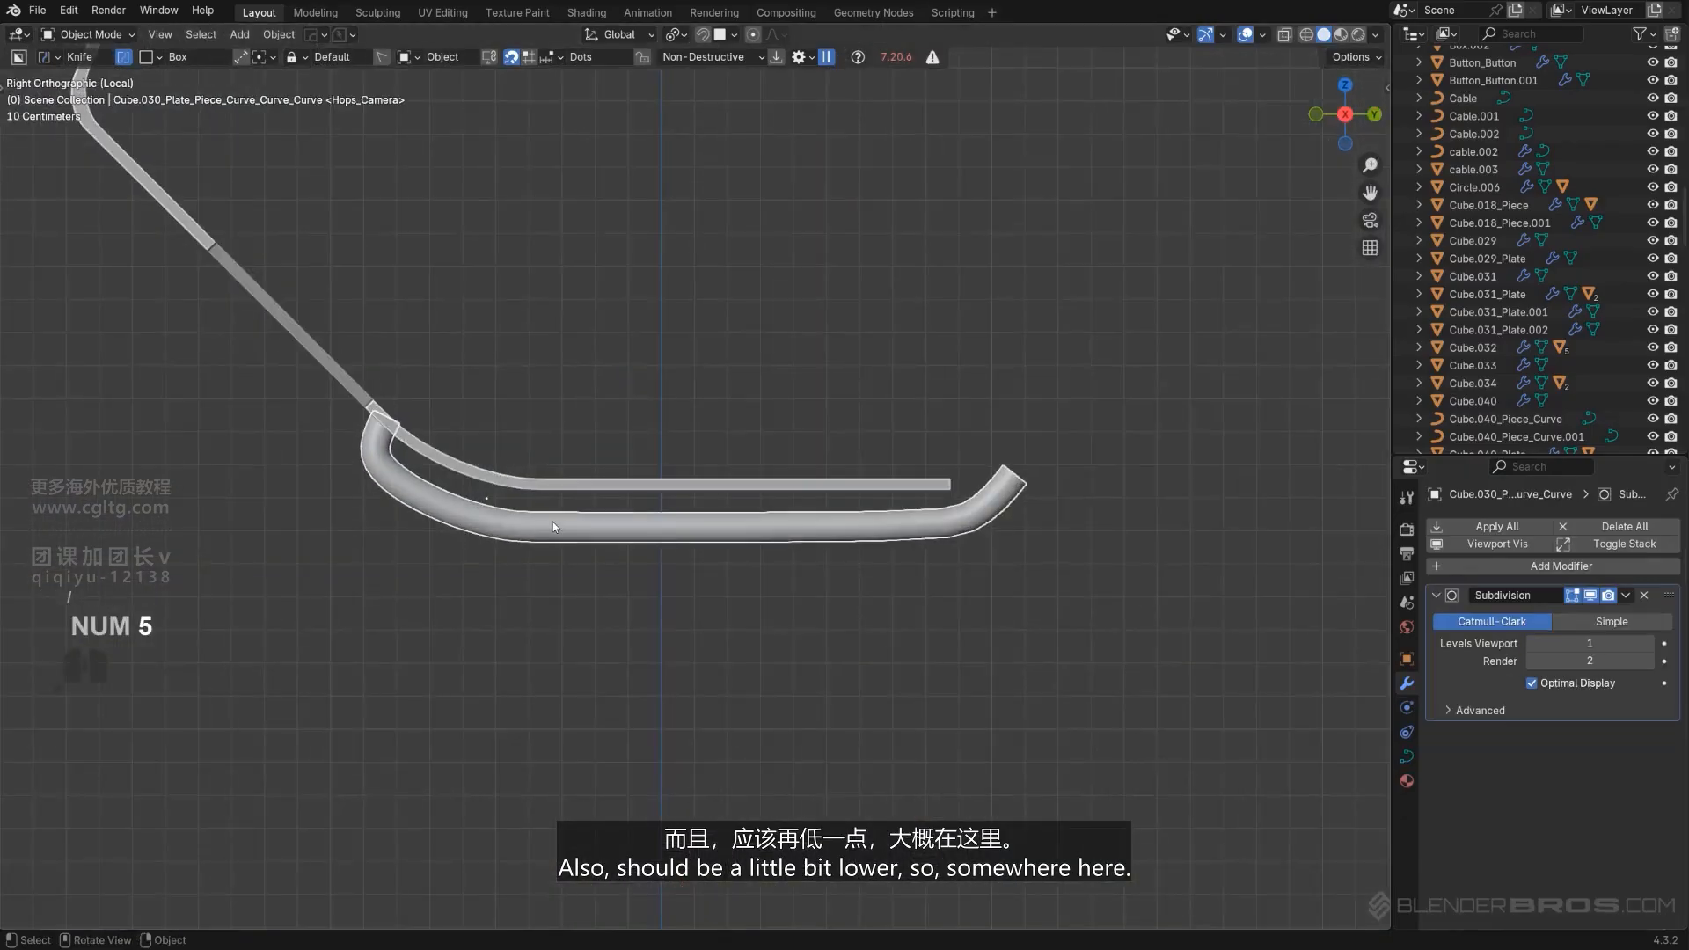
key(g)
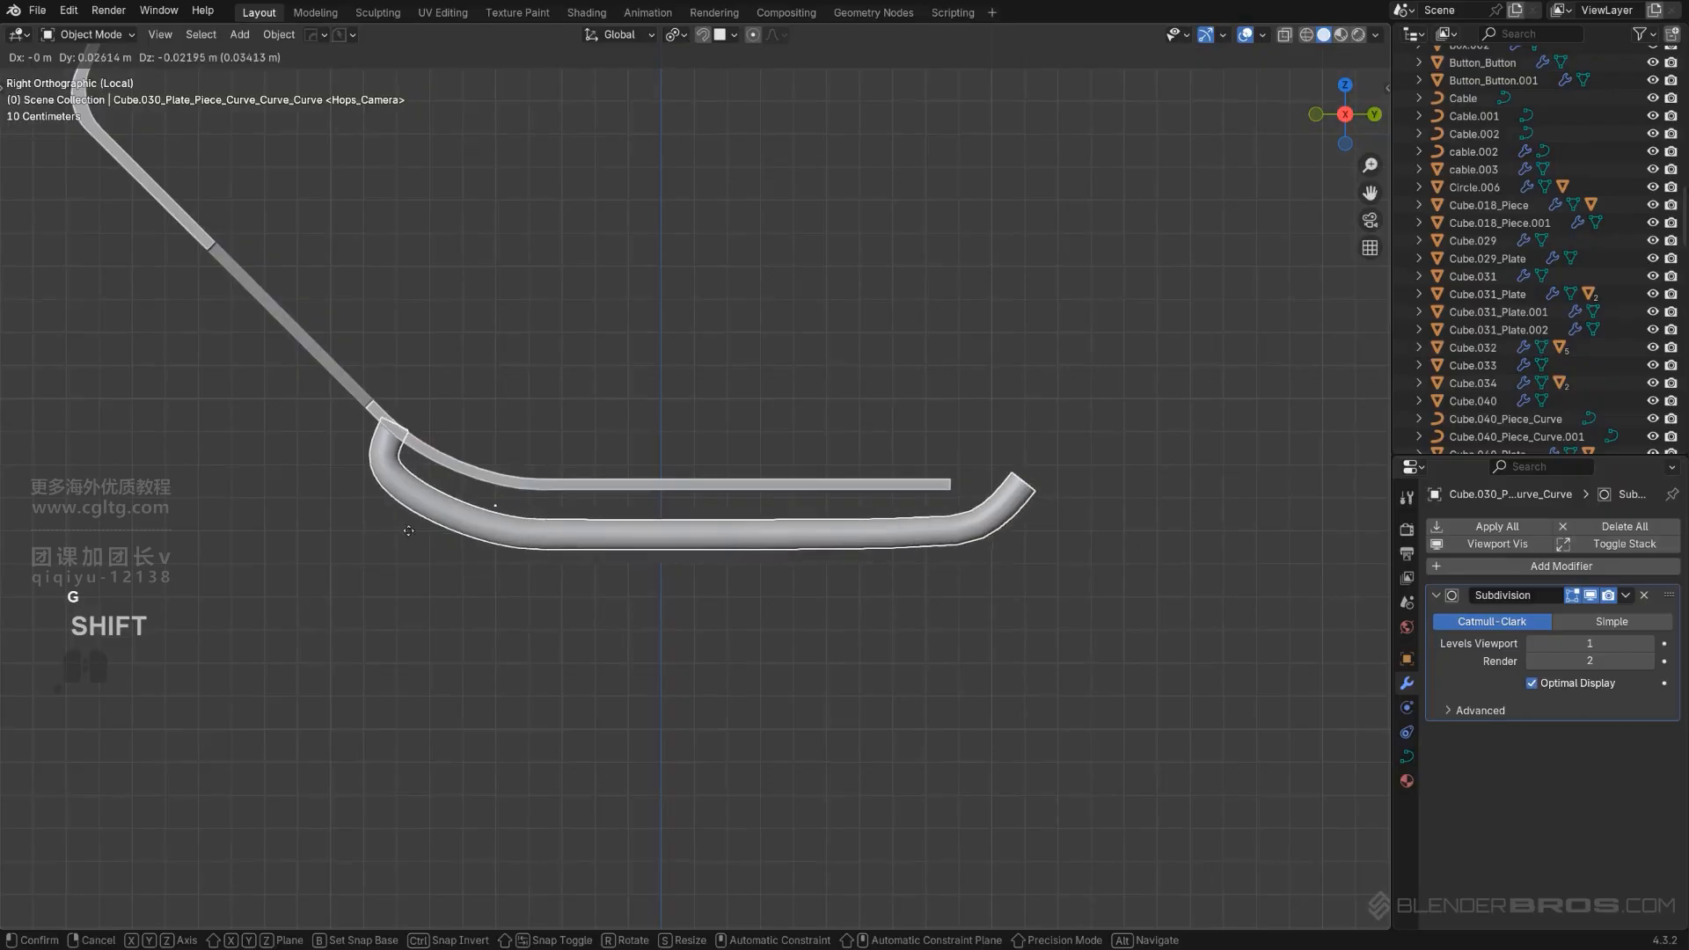
click(399, 496)
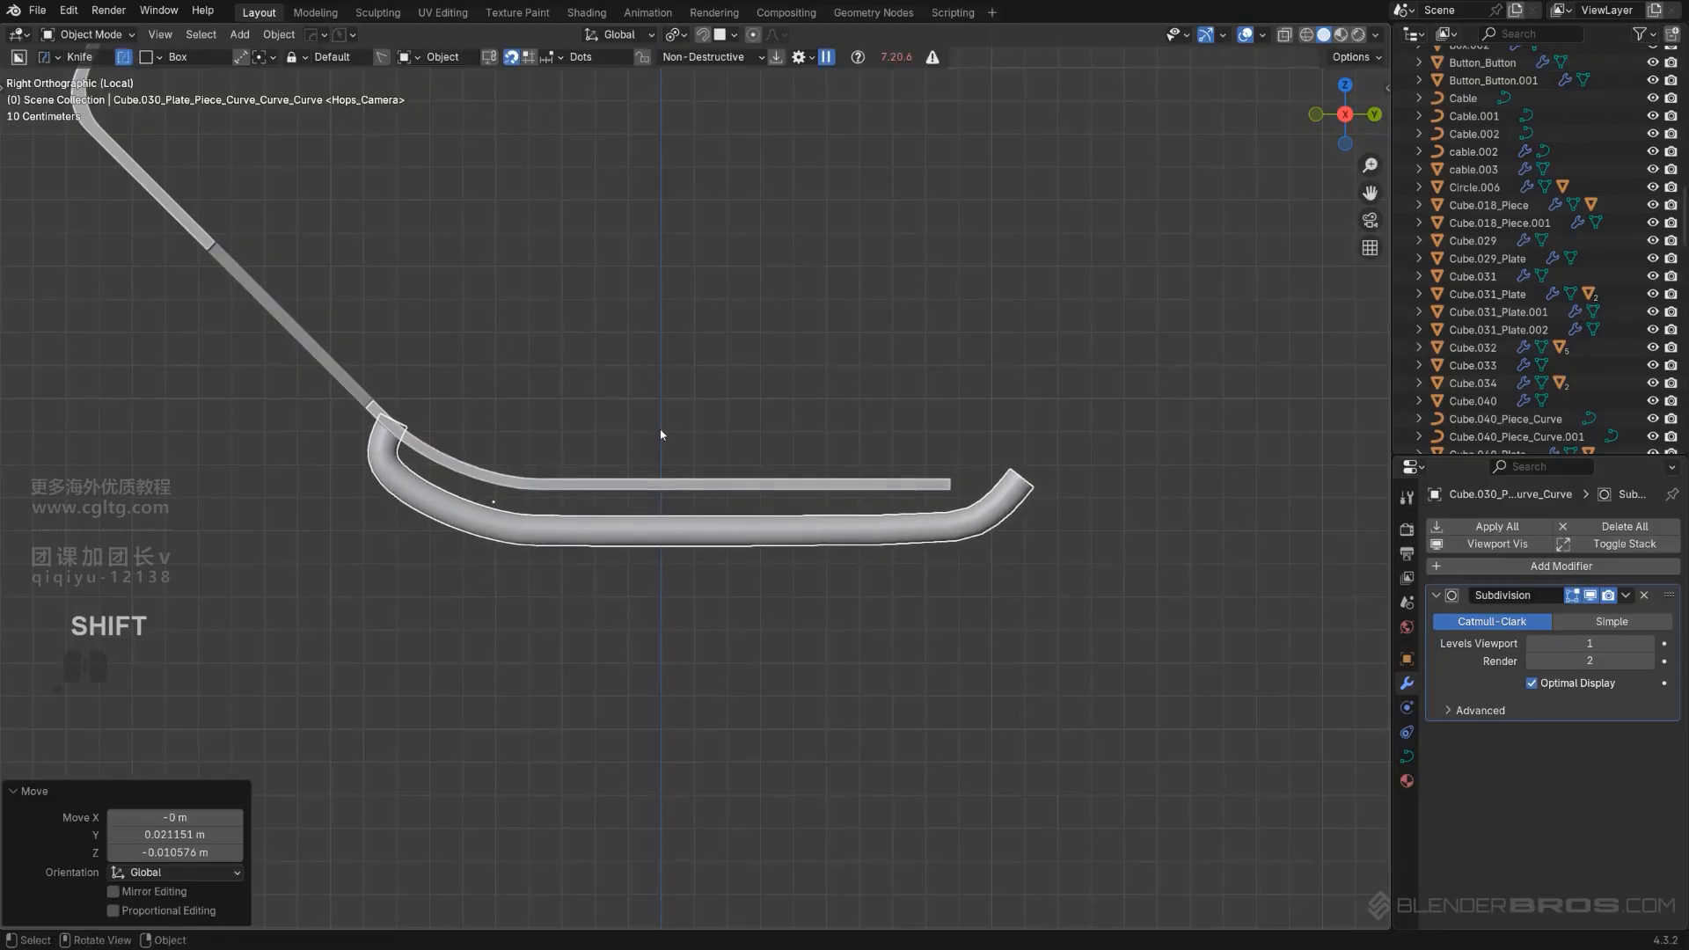
key(KP_Divide)
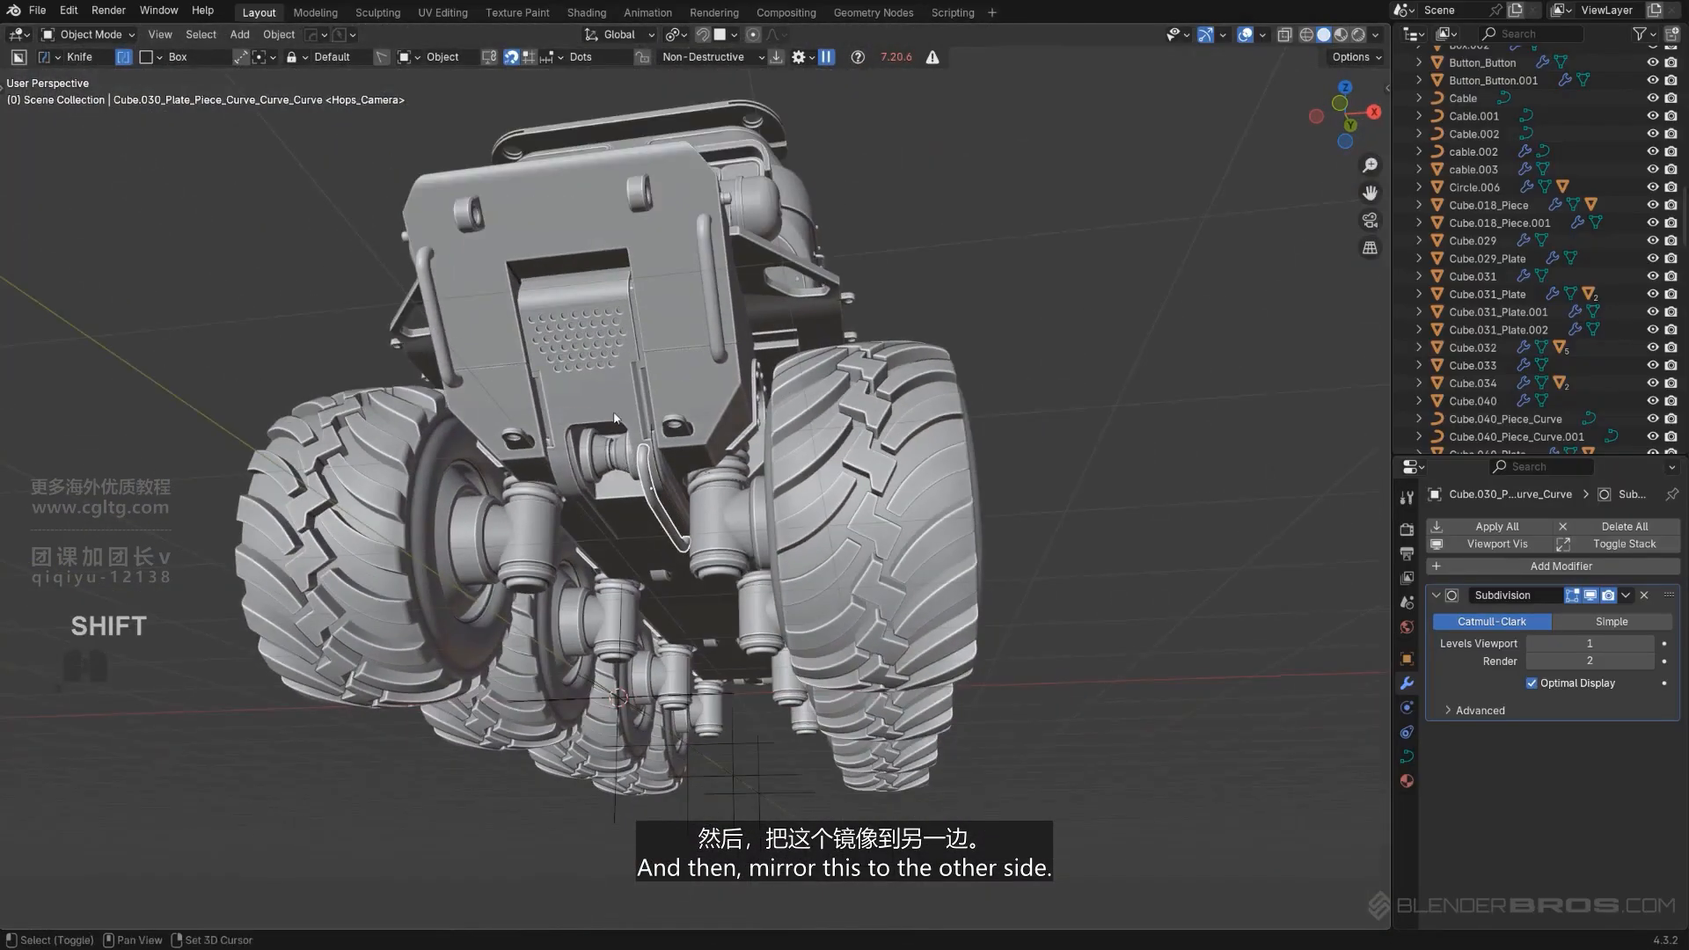
Mirror the pipe across X to the other side, using the front plate as the mirror object.
shift+click(619, 415)
key(alt+x)
click(725, 366)
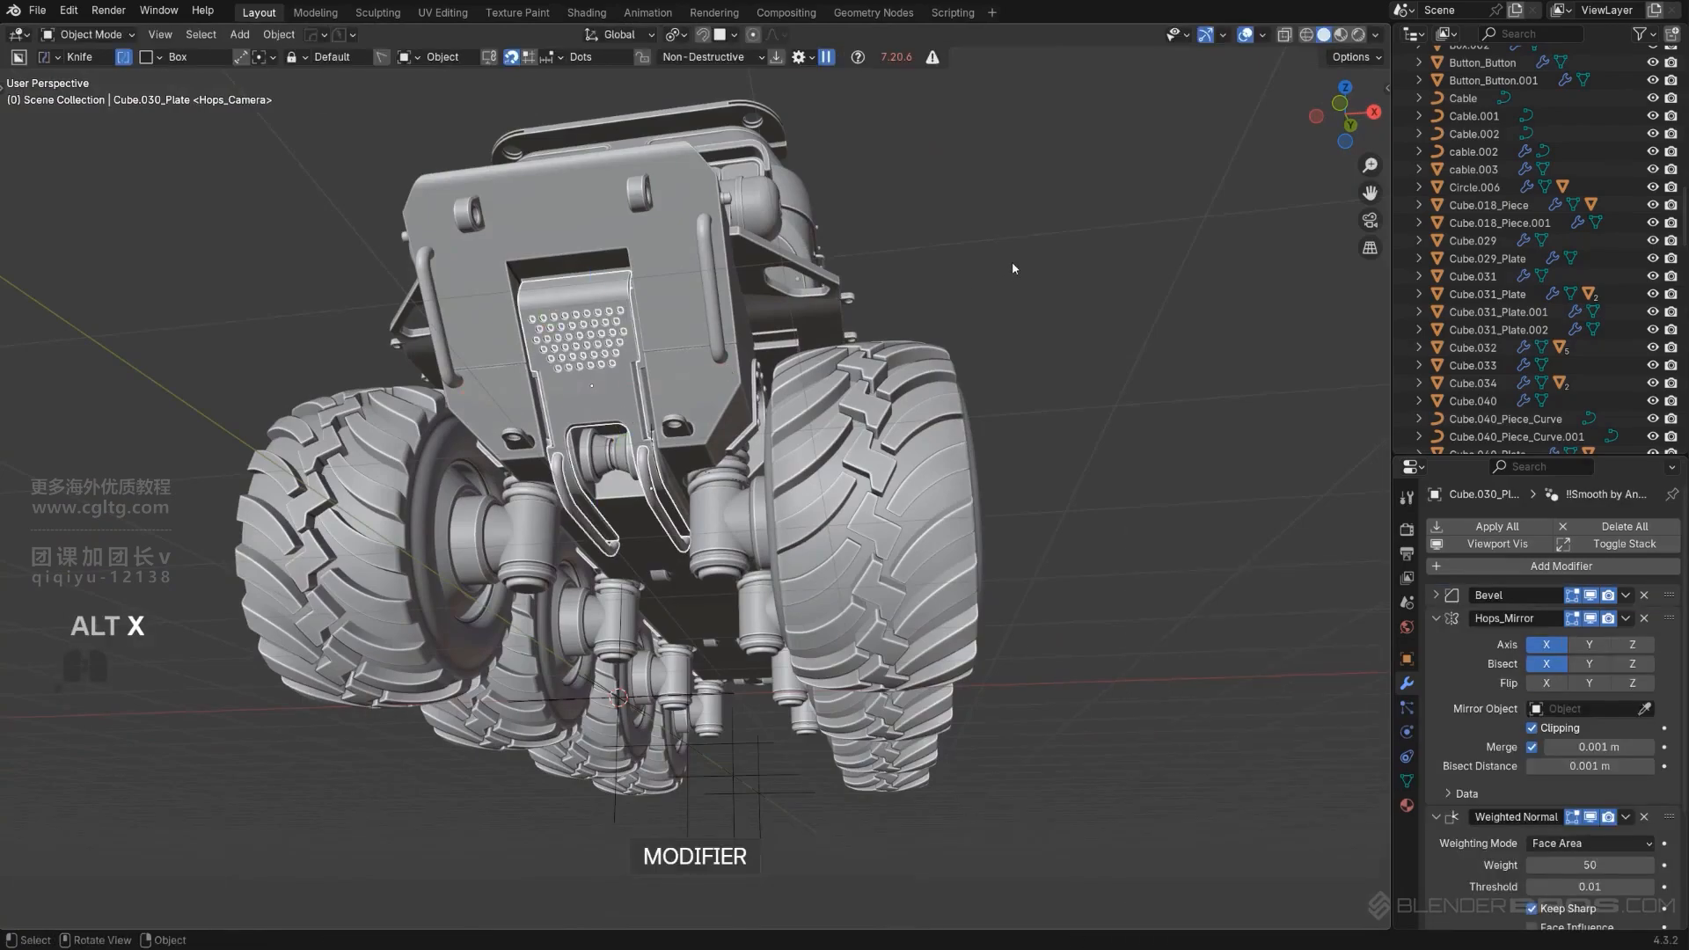
Thin the mirrored pipes by adjusting the curve's bevel depth to about 0.03.
middle_drag(964, 280, 758, 627)
scroll(774, 519, up, 4)
click(727, 636)
key(q)
click(758, 627)
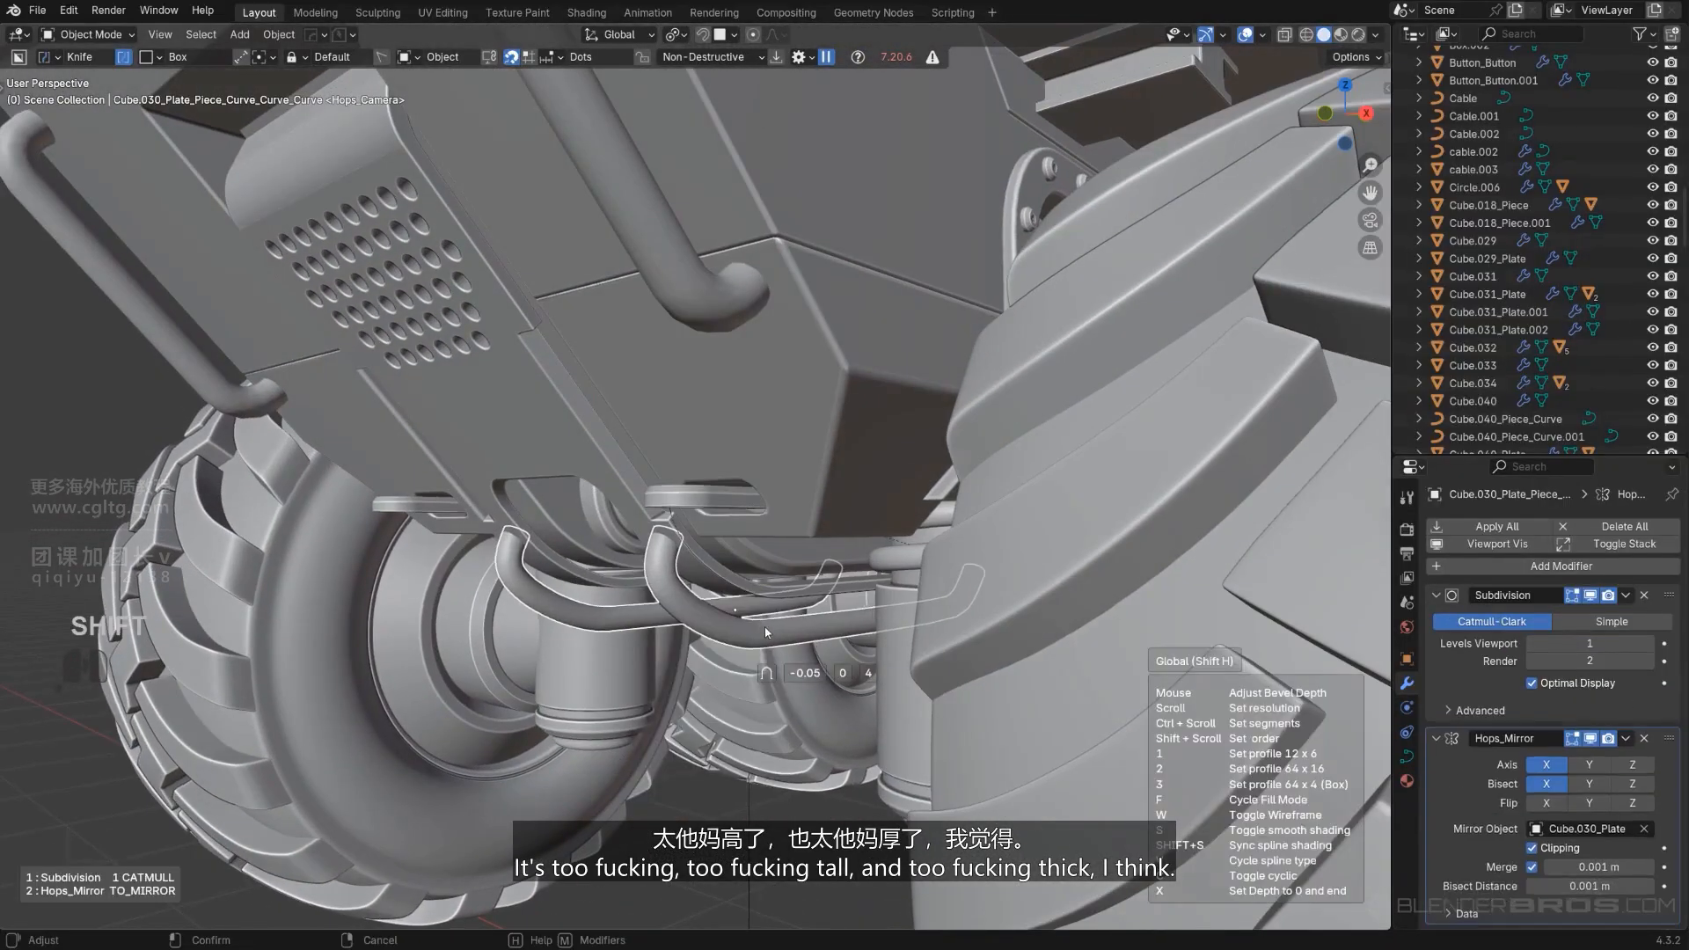
click(690, 626)
key(q)
click(690, 626)
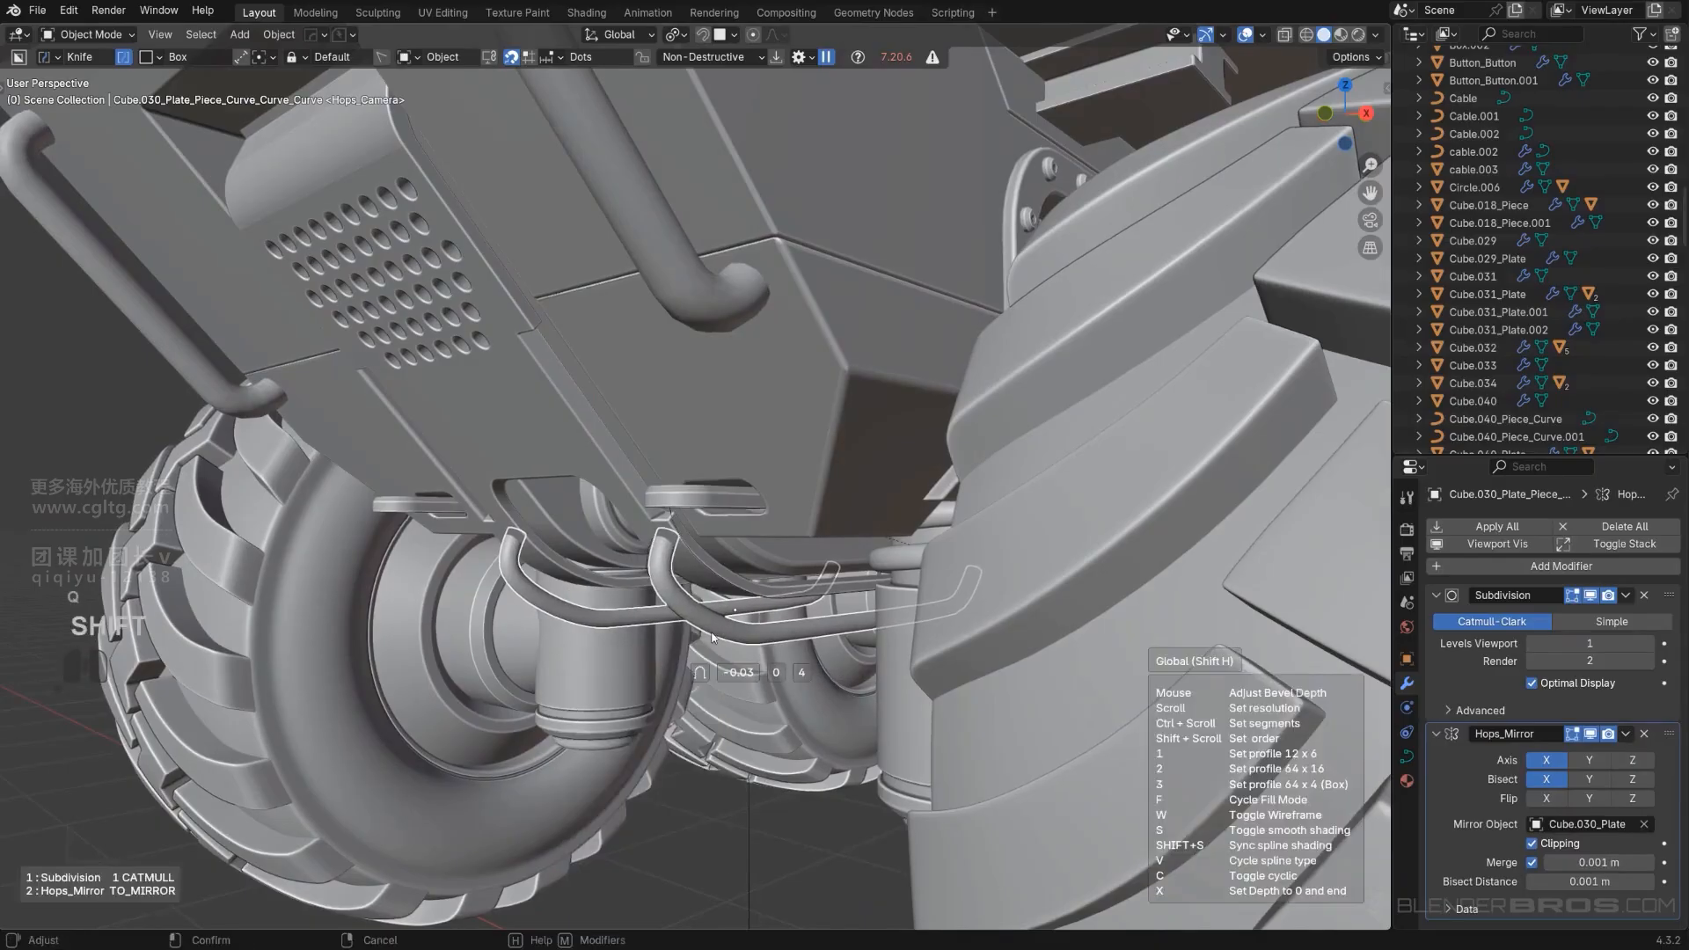
click(712, 635)
Raise the pipes about 0.07 m along Z, closer to the underside of the front plate.
key(g)
key(z)
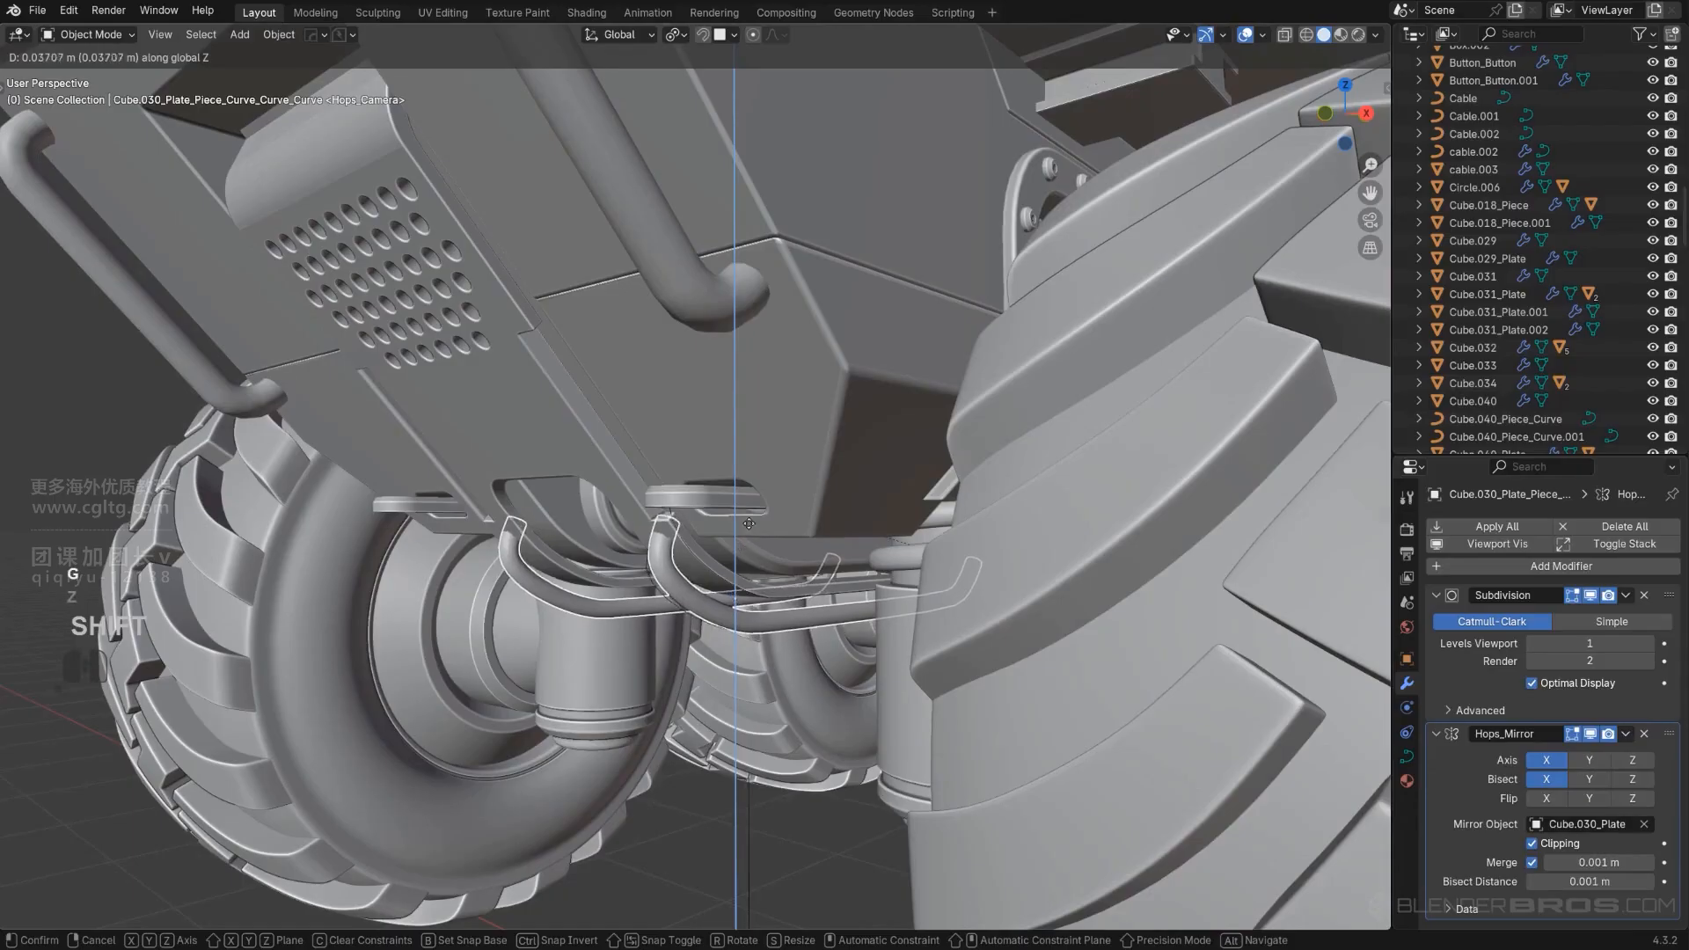
click(760, 435)
Examine the whole vehicle from the side and front to judge the new pipes.
scroll(757, 439, down, 5)
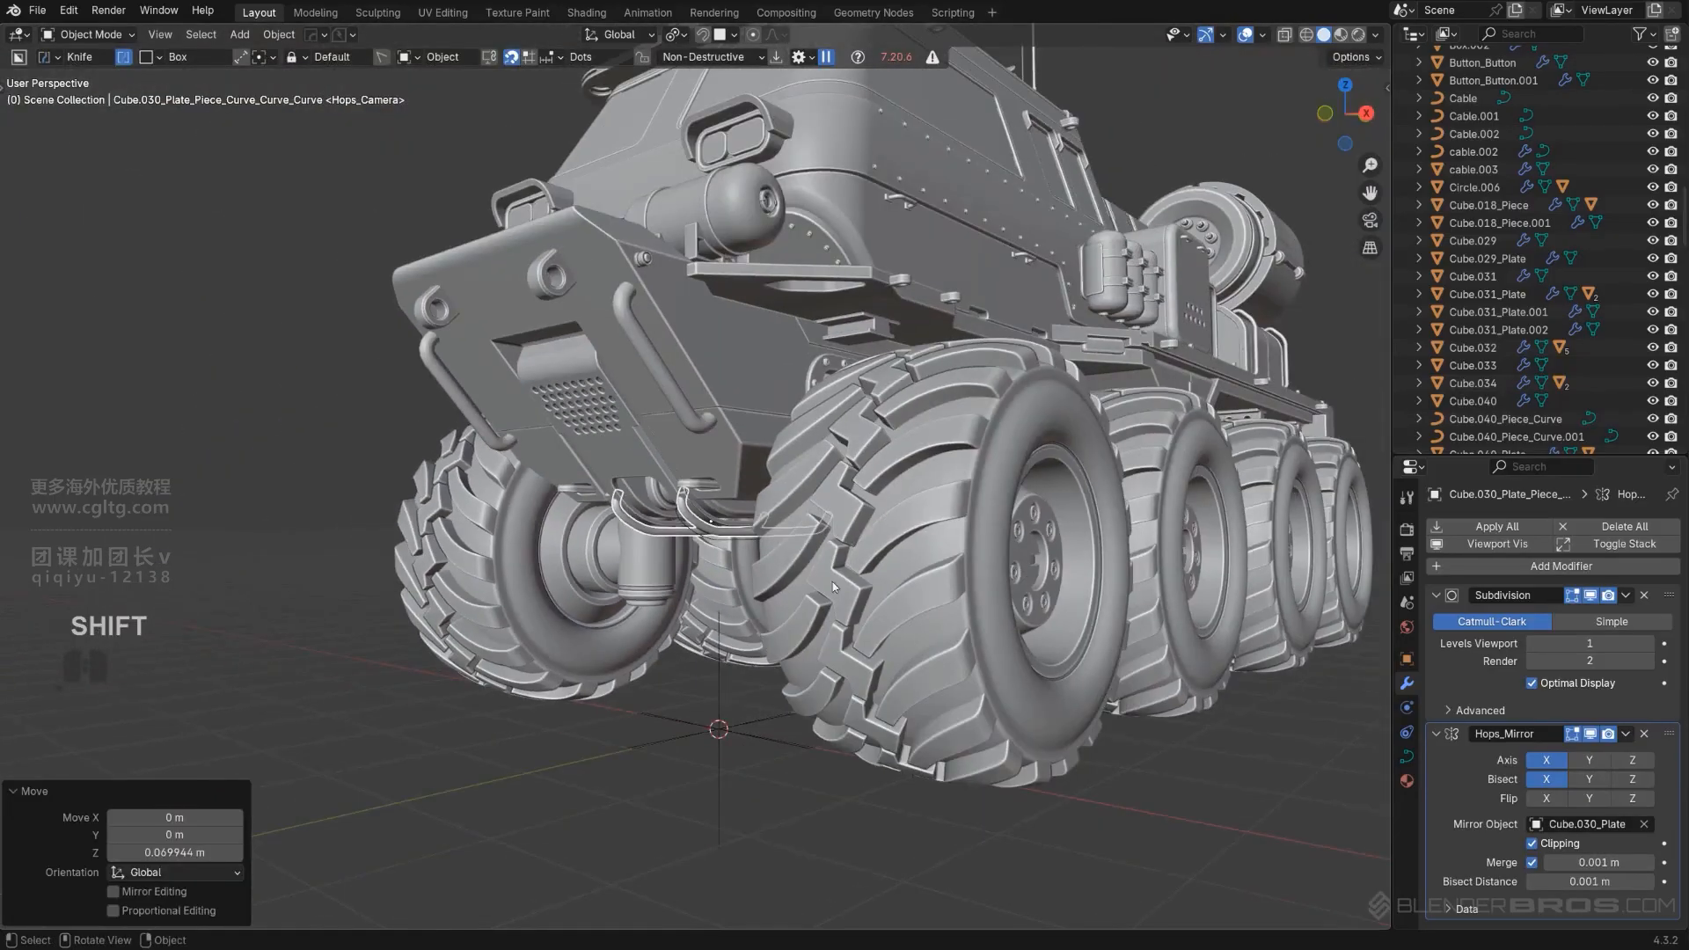
click(634, 797)
scroll(643, 748, down, 2)
middle_drag(675, 634, 202, 647)
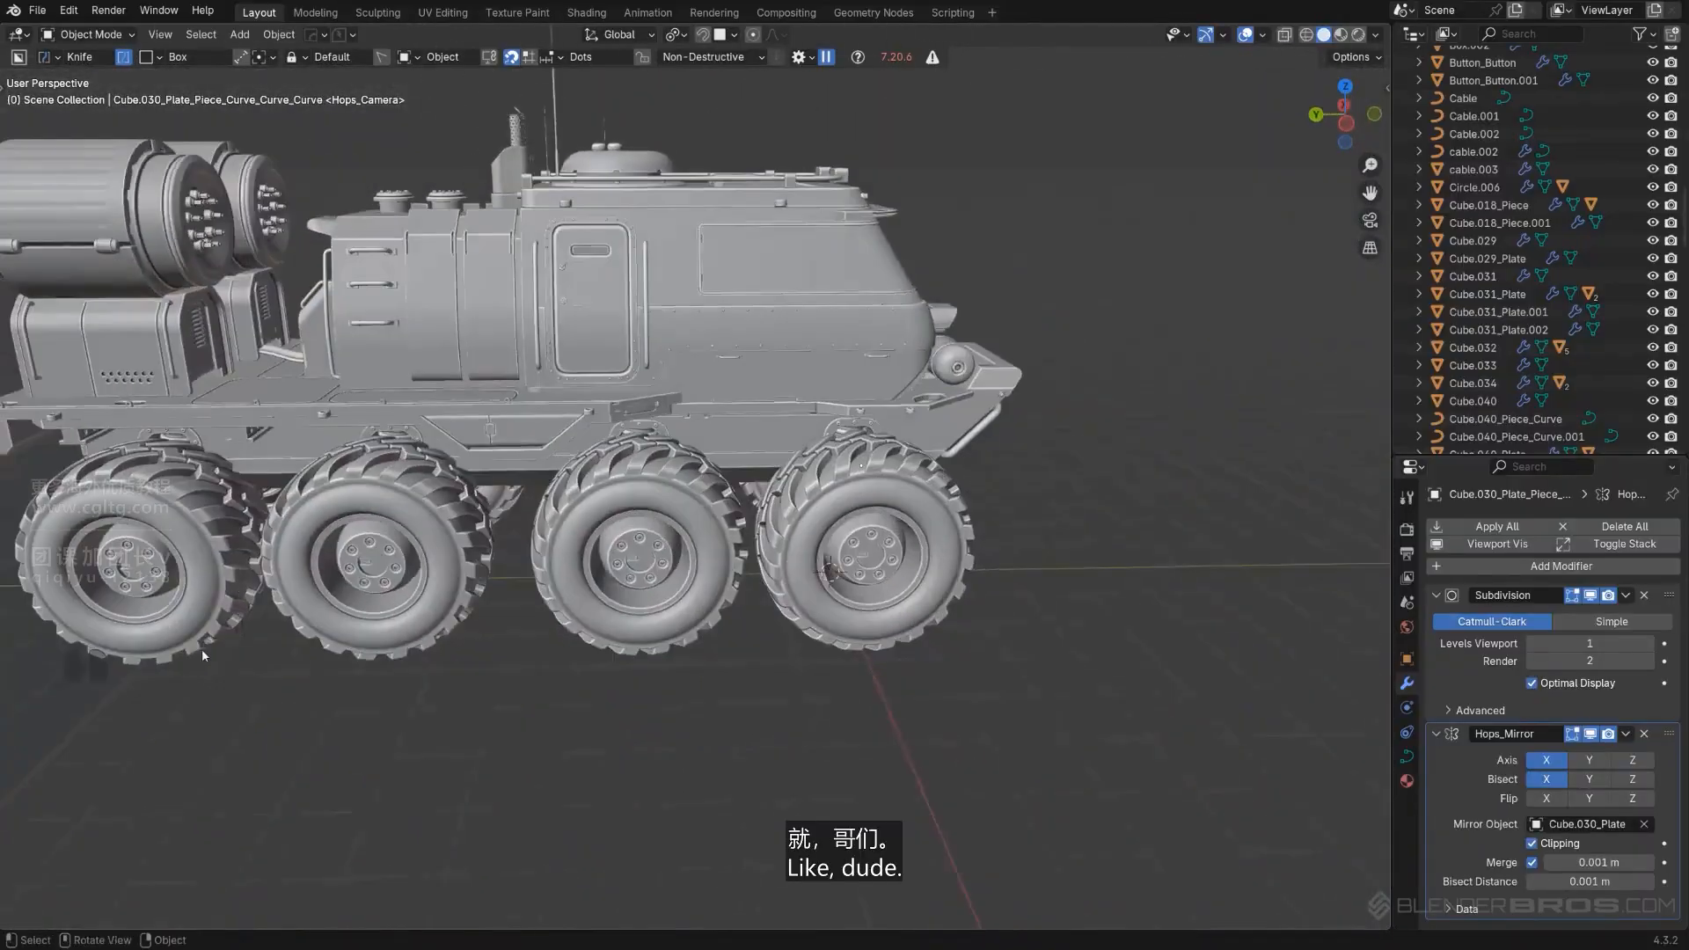
scroll(202, 647, down, 3)
middle_drag(739, 475, 440, 440)
middle_drag(440, 440, 791, 410)
shift+middle_drag(792, 410, 879, 460)
Enlarge the outer rim of the roller between the pipes by fattening its rim face loop by about 0.029 m.
scroll(925, 499, up, 2)
scroll(903, 505, up, 3)
scroll(894, 515, up, 3)
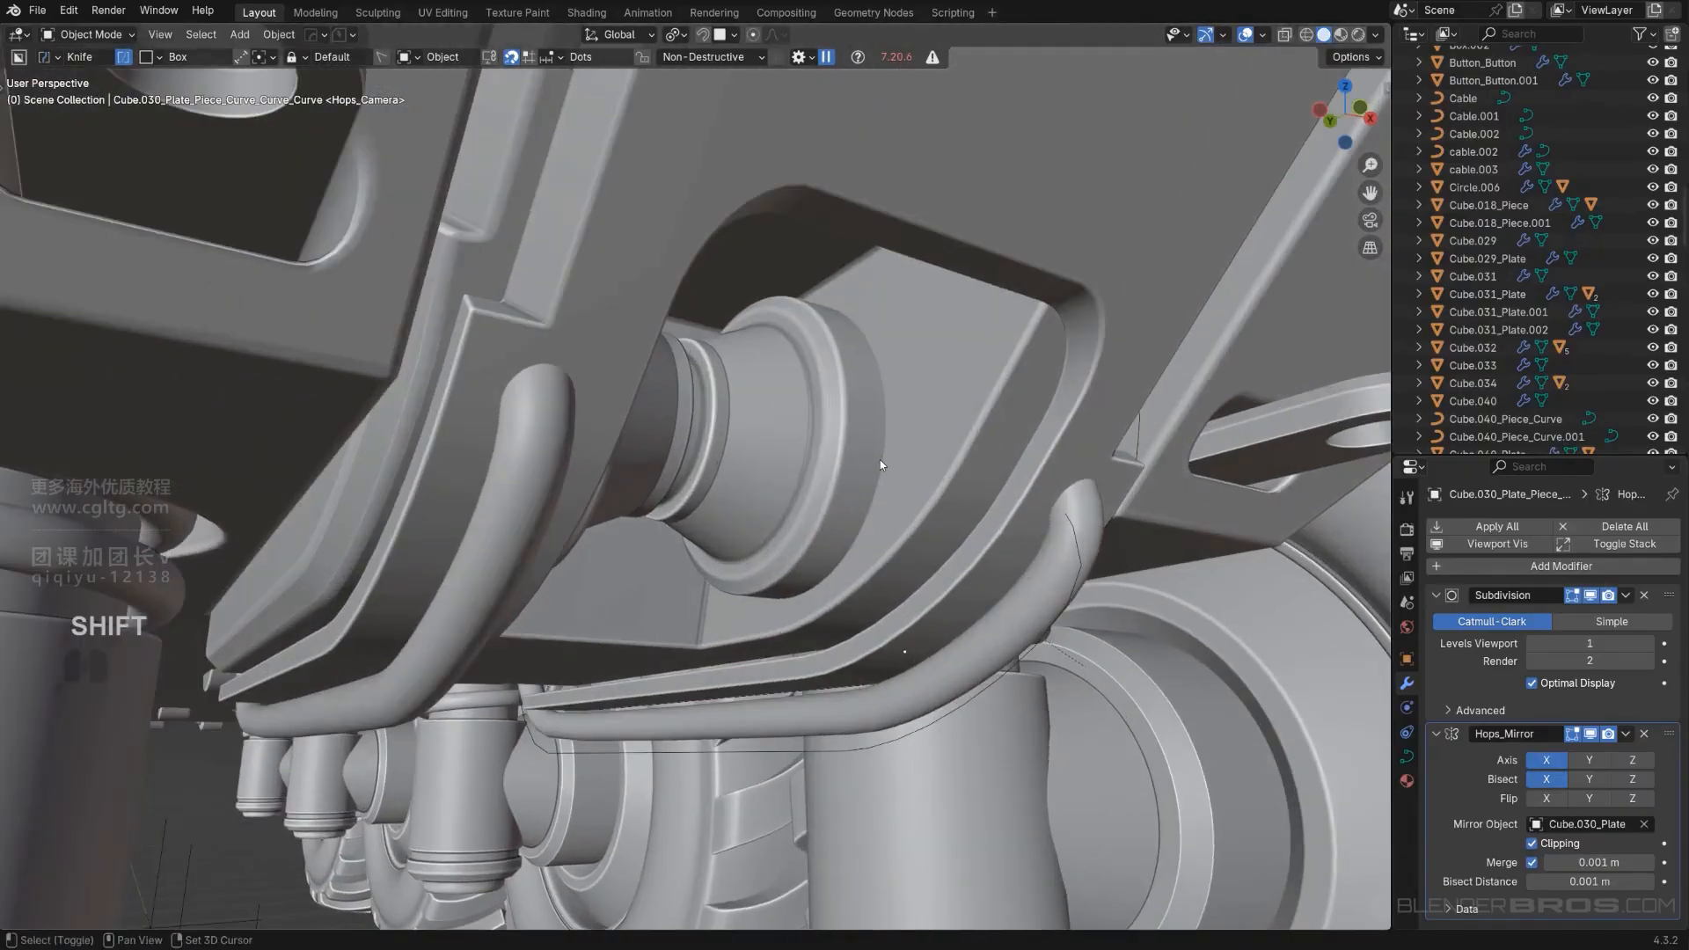
click(880, 461)
key(Tab)
alt+click(859, 442)
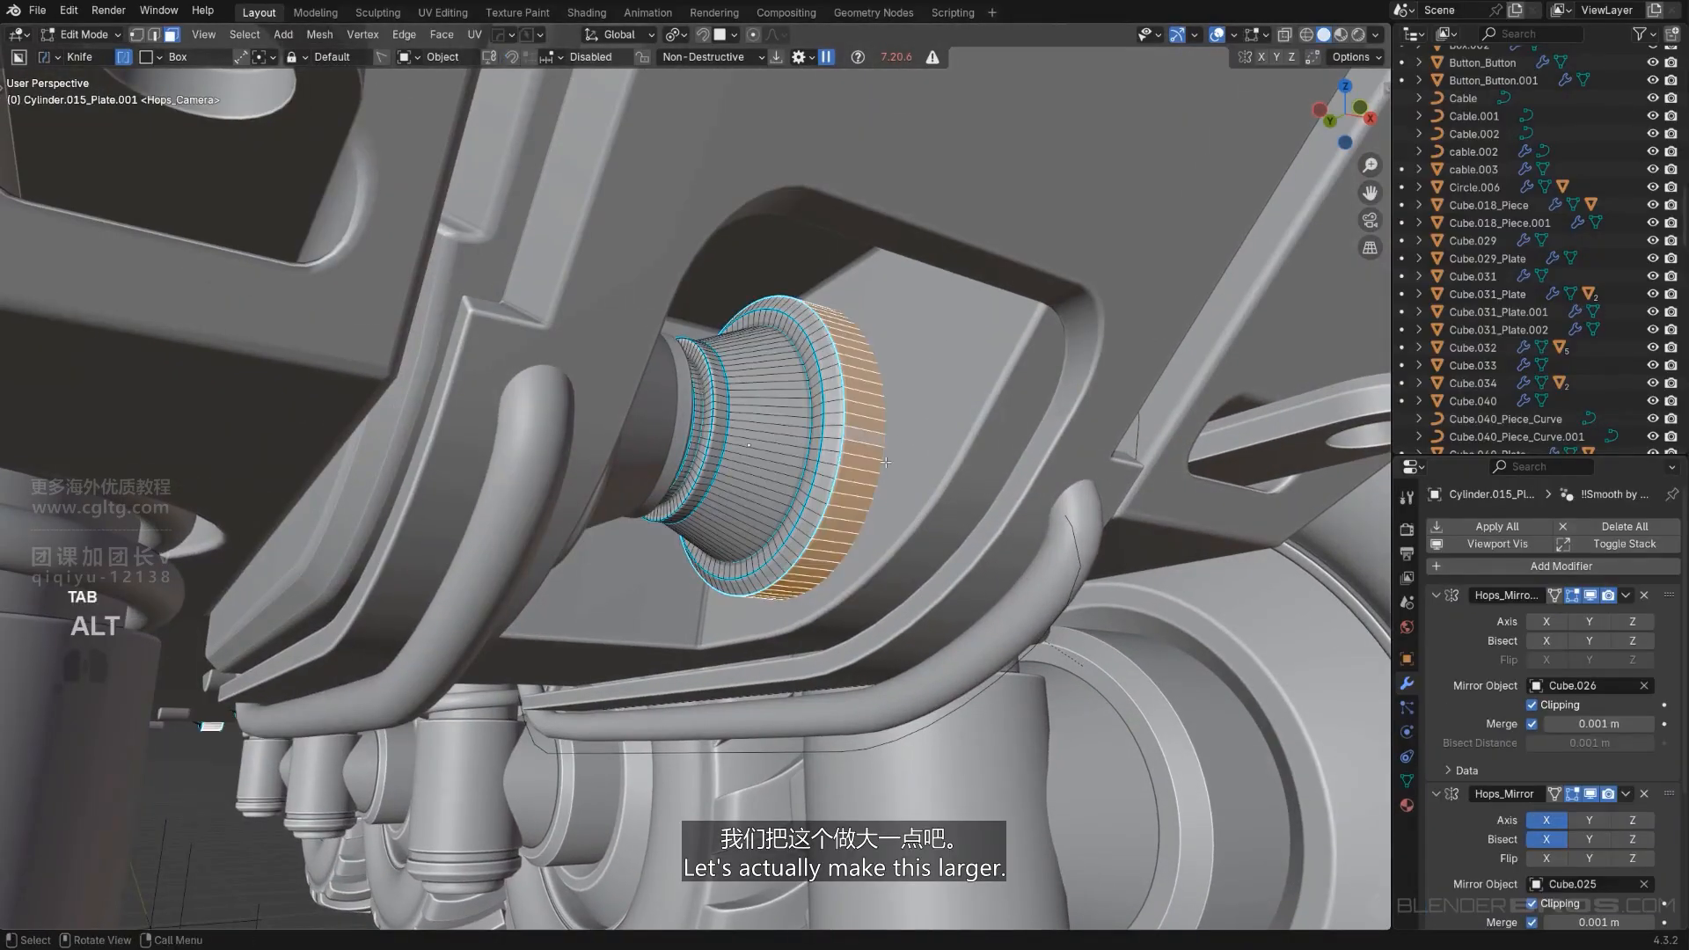
key(alt+s)
click(926, 454)
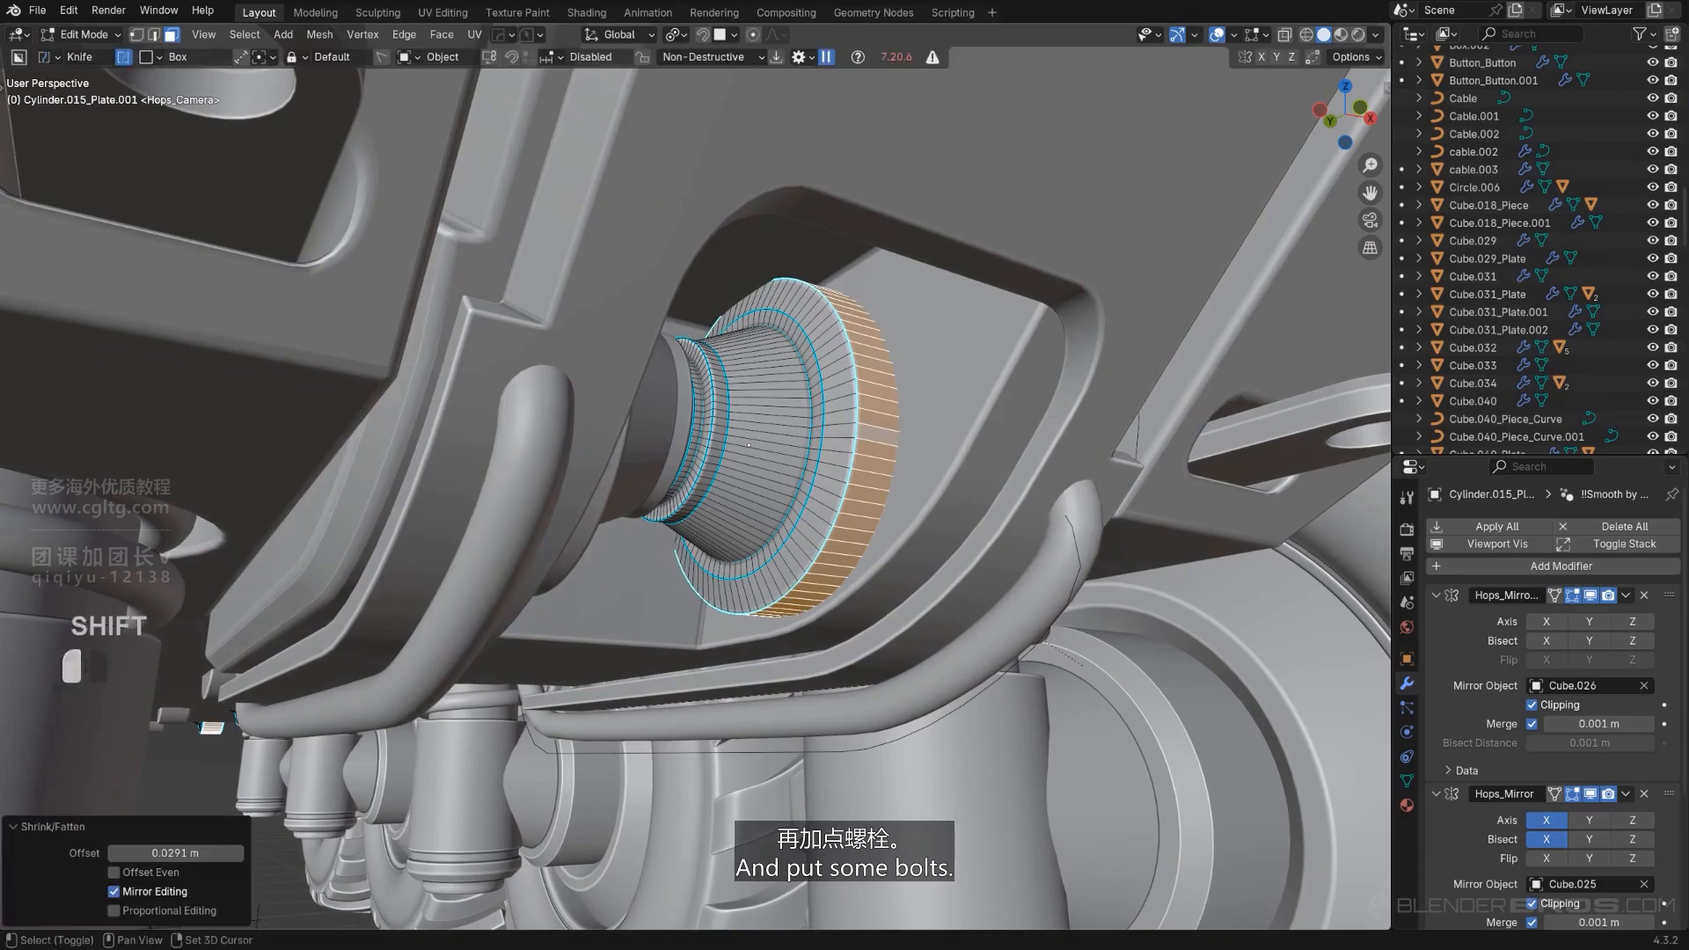
scroll(906, 466, down, 2)
key(Tab)
Duplicate the arrayed bolt row on the cab's side and move the copy about -4.77 m along Y, out in front of the vehicle.
middle_drag(833, 436, 858, 506)
scroll(827, 480, up, 3)
scroll(783, 490, down, 8)
scroll(764, 502, down, 4)
scroll(774, 462, up, 3)
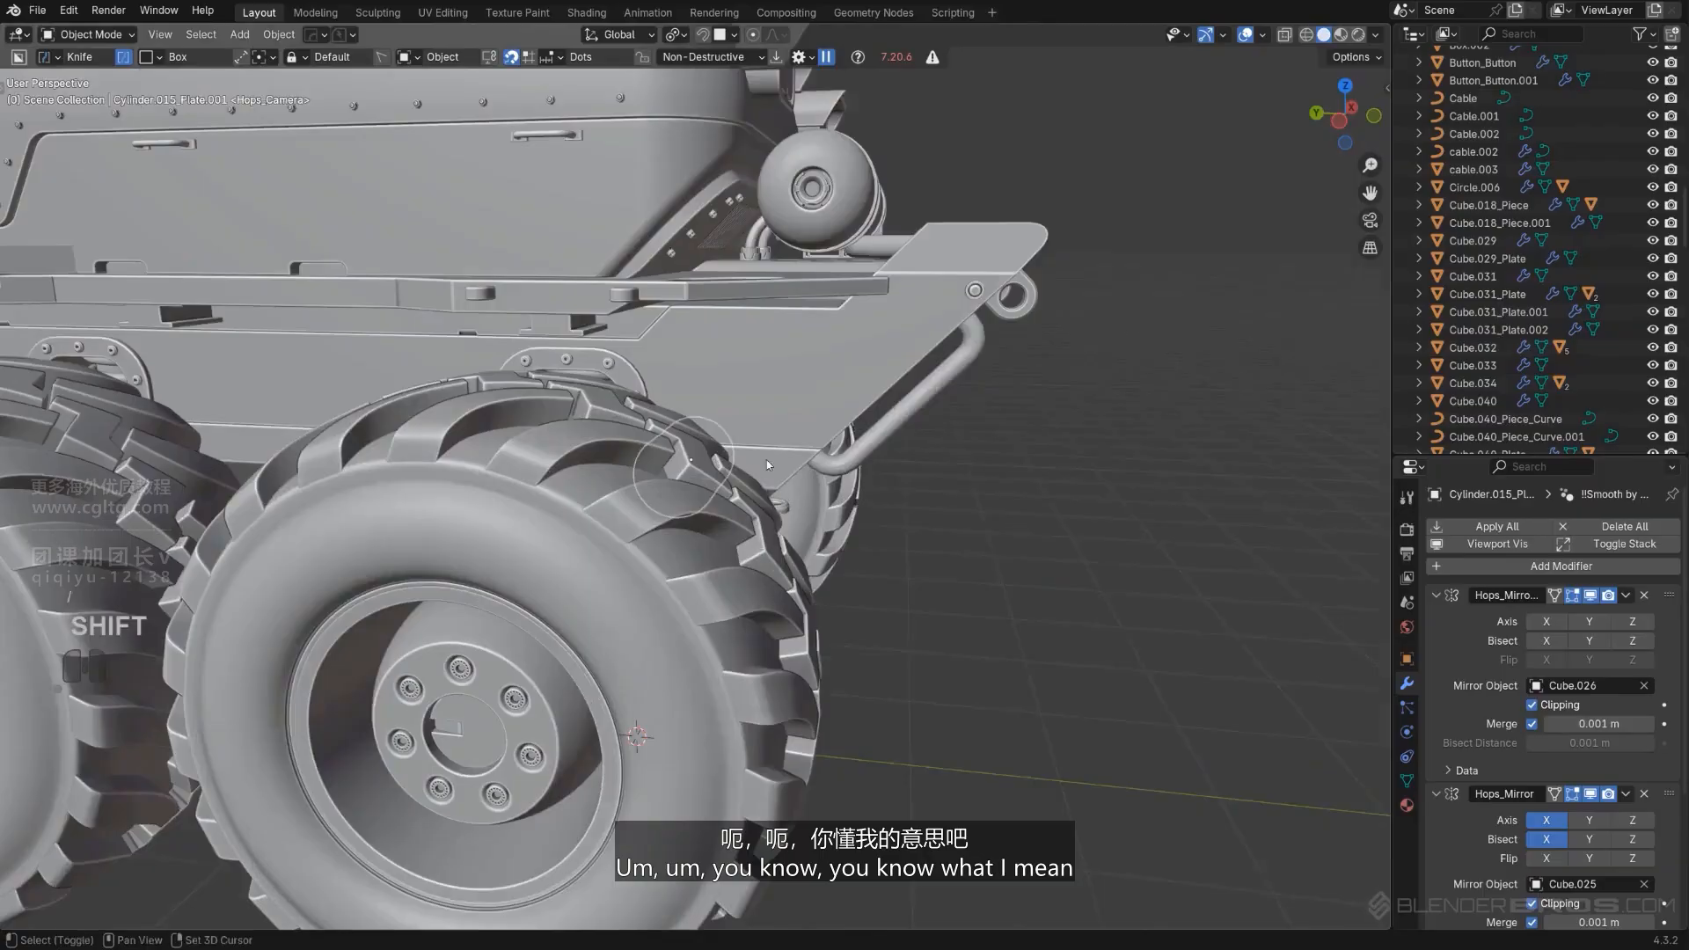
shift+middle_drag(768, 459, 817, 480)
click(679, 229)
scroll(816, 384, down, 5)
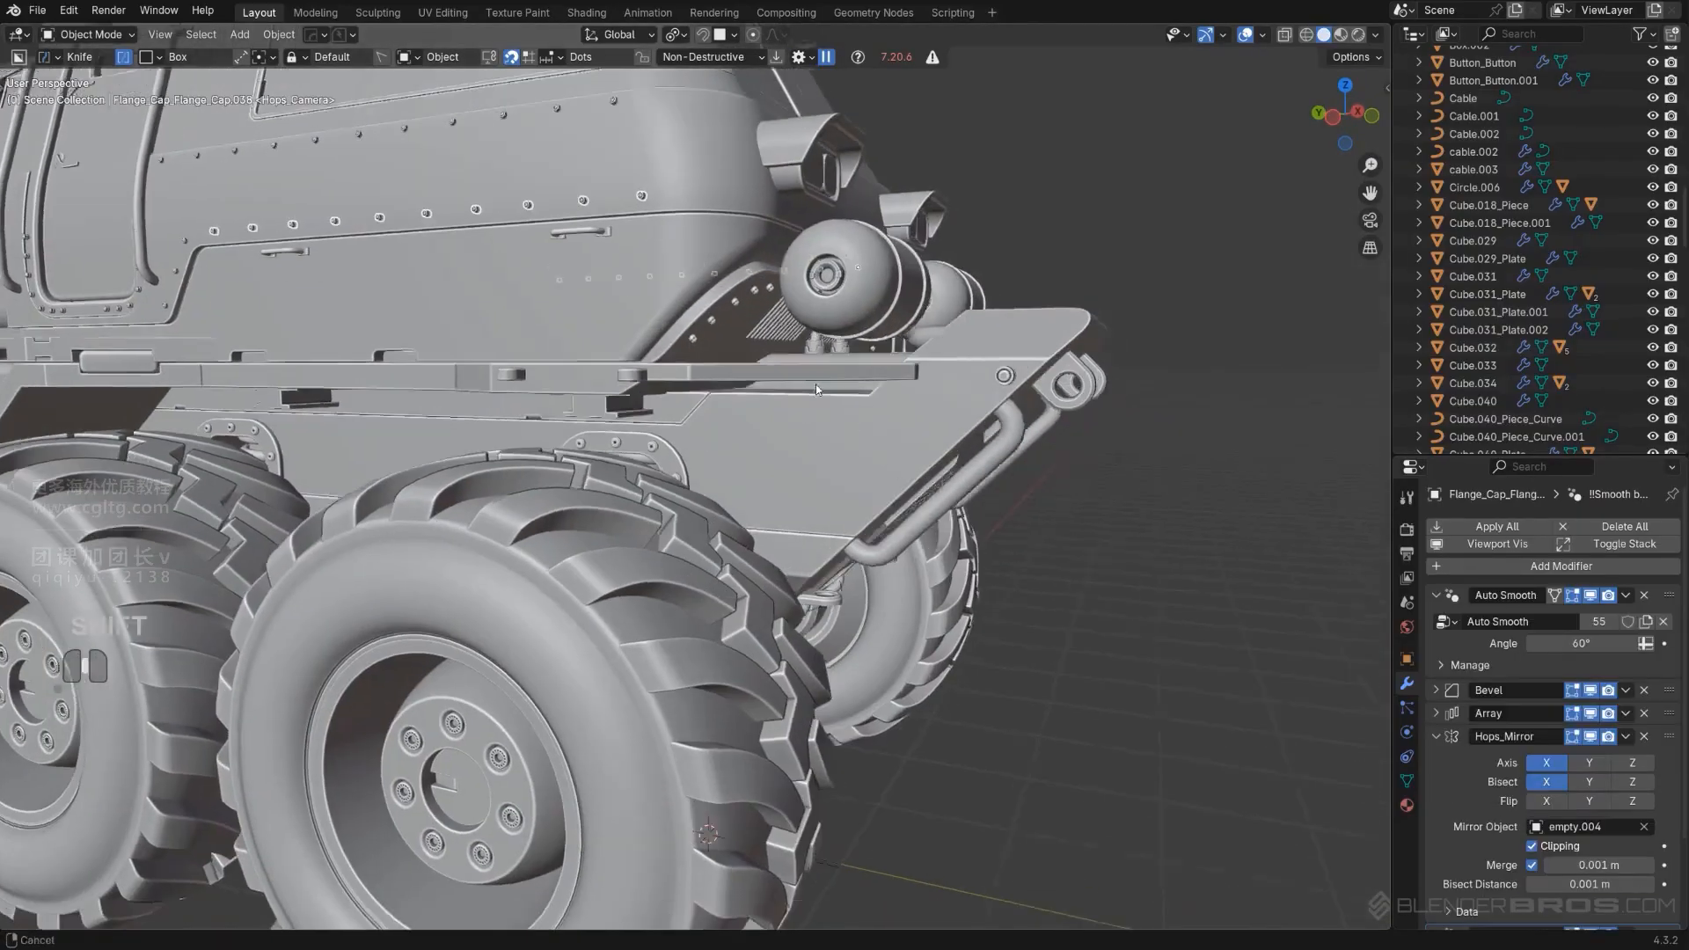
key(shift+d)
middle_drag(860, 442, 1223, 551)
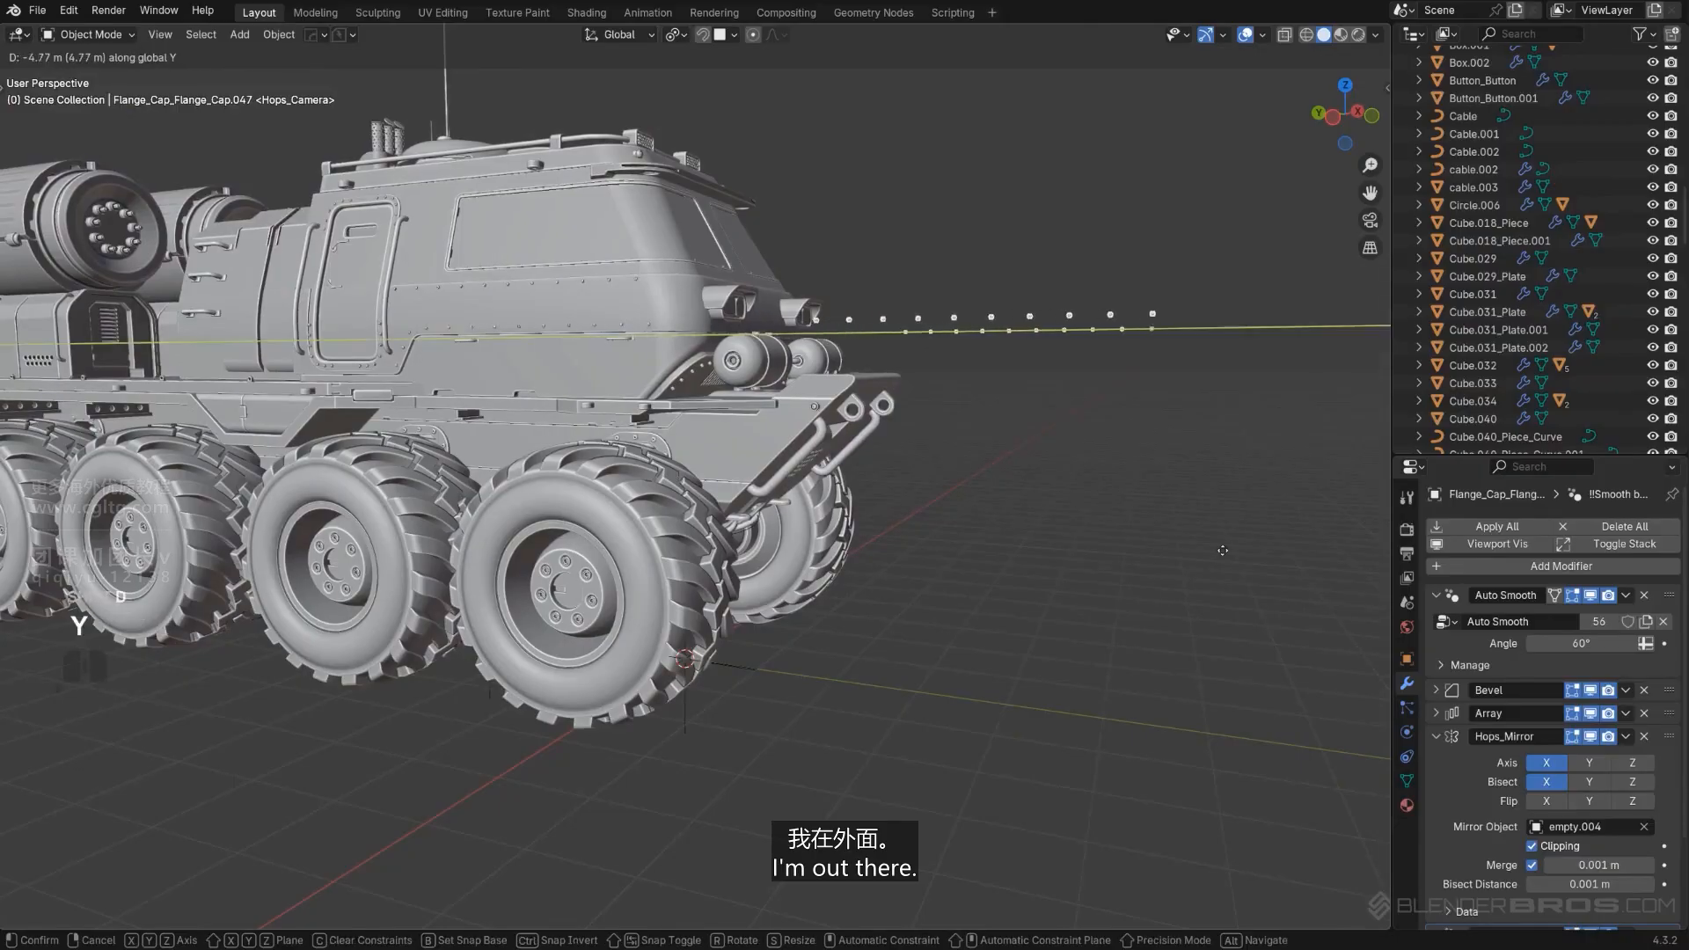
click(1222, 551)
Isolate the copied bolts with the roller in local view and delete the bolts' Array modifier.
middle_drag(1047, 522, 777, 504)
click(713, 549)
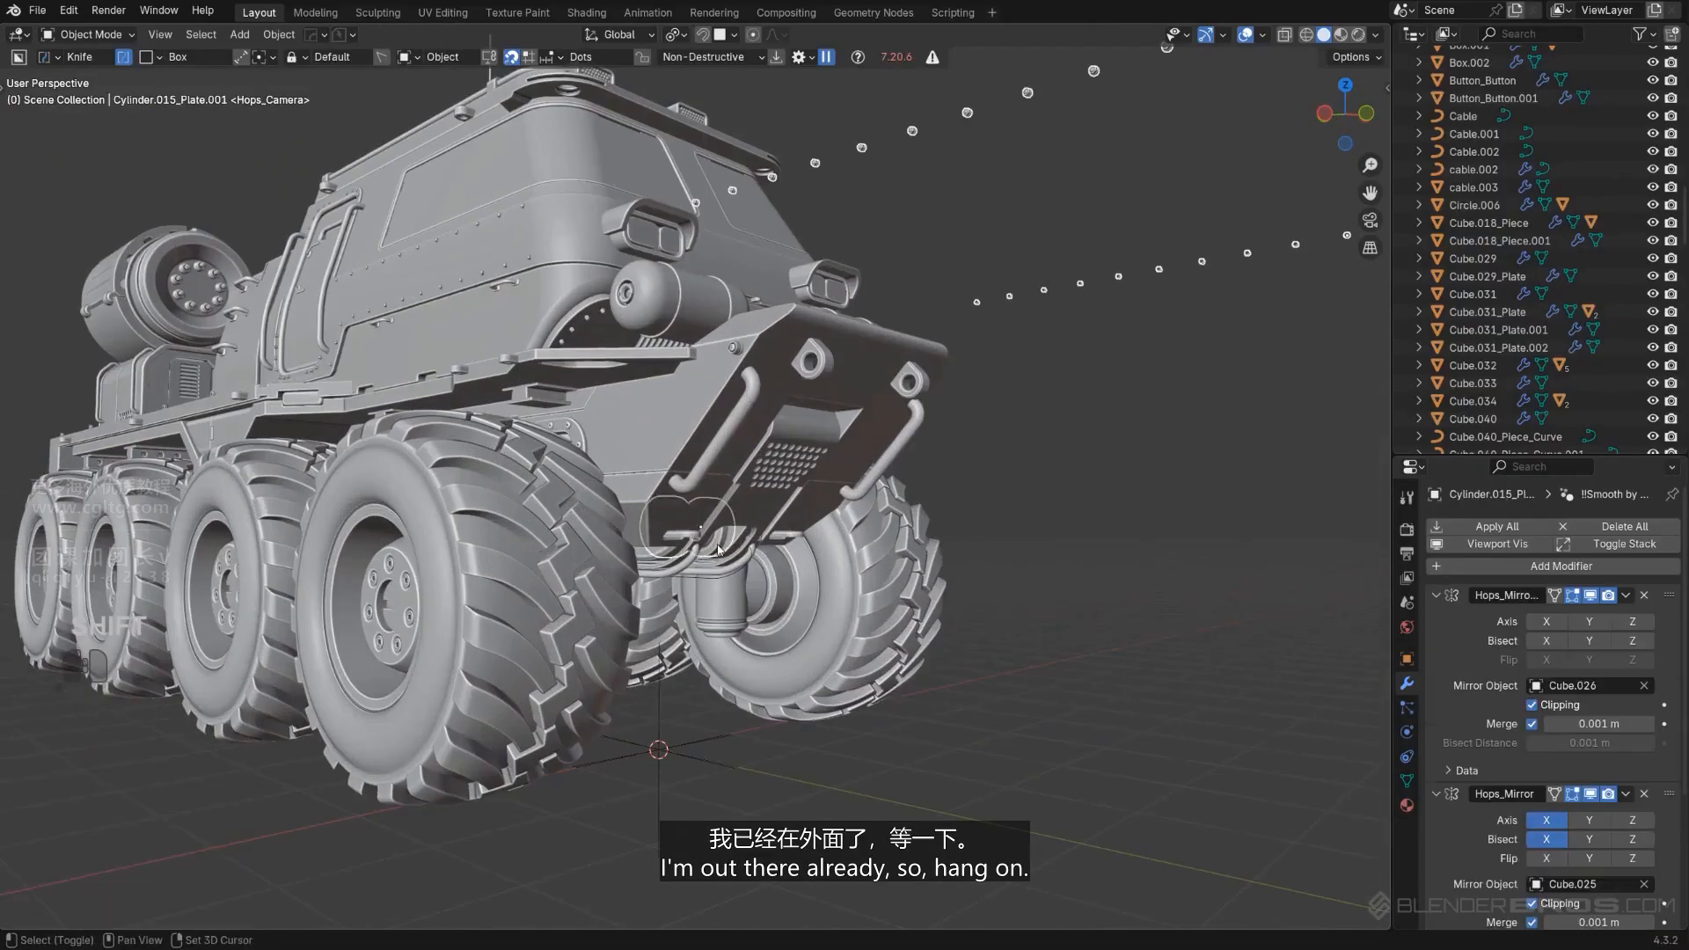
key(KP_Divide)
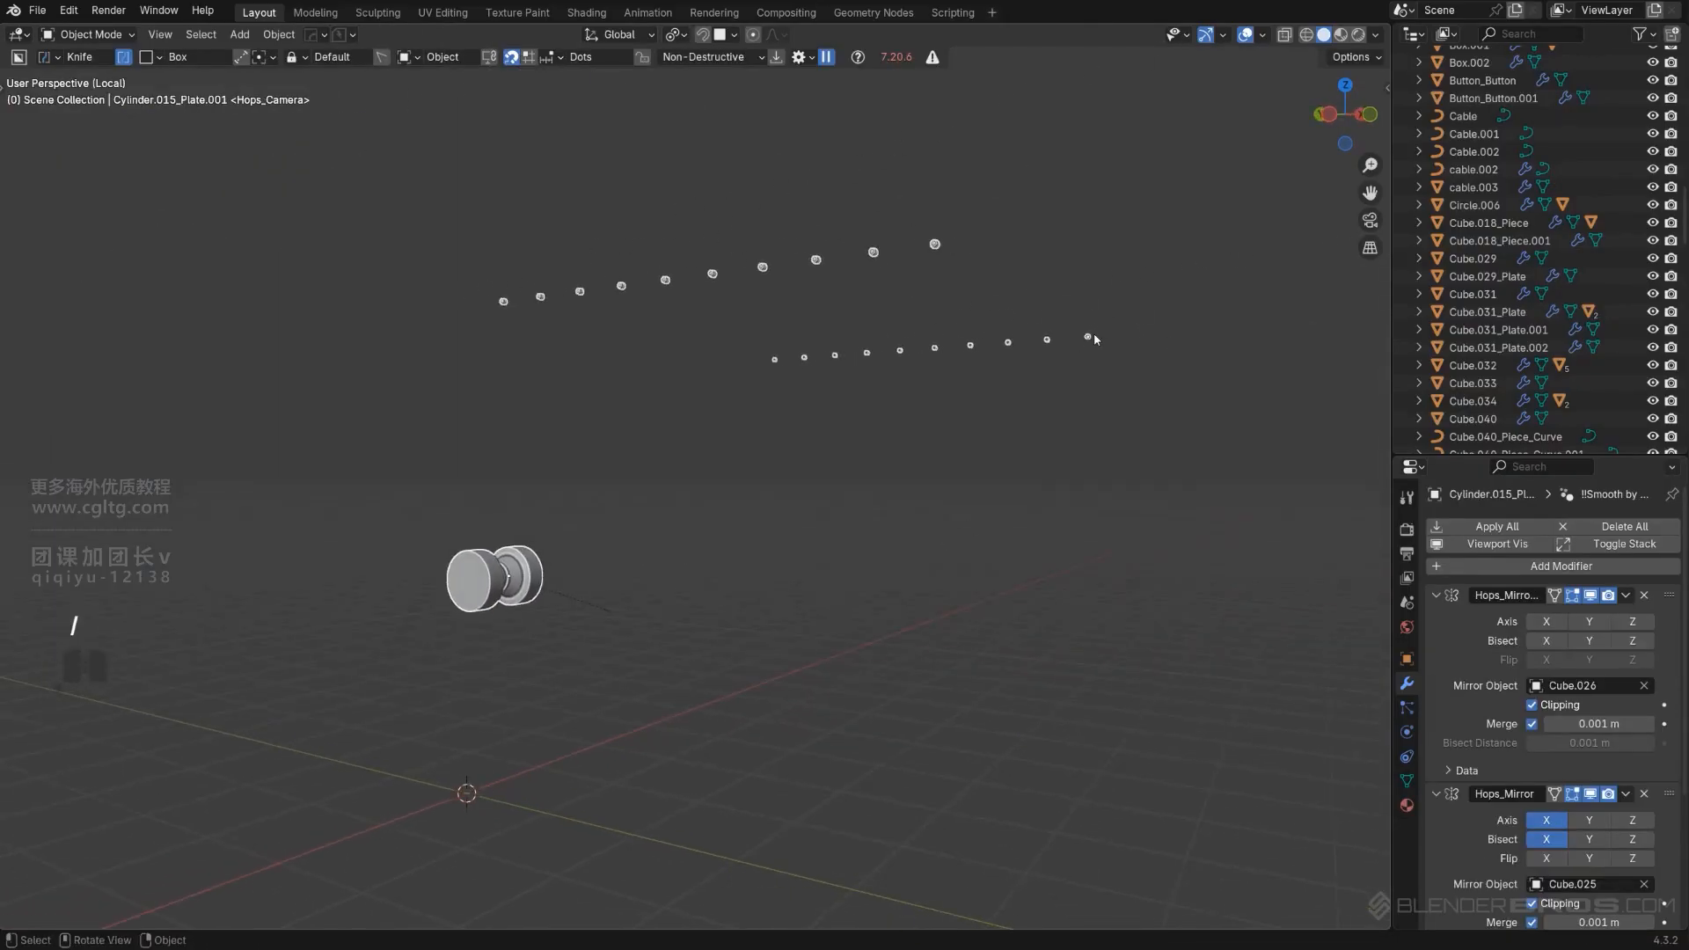
click(1094, 334)
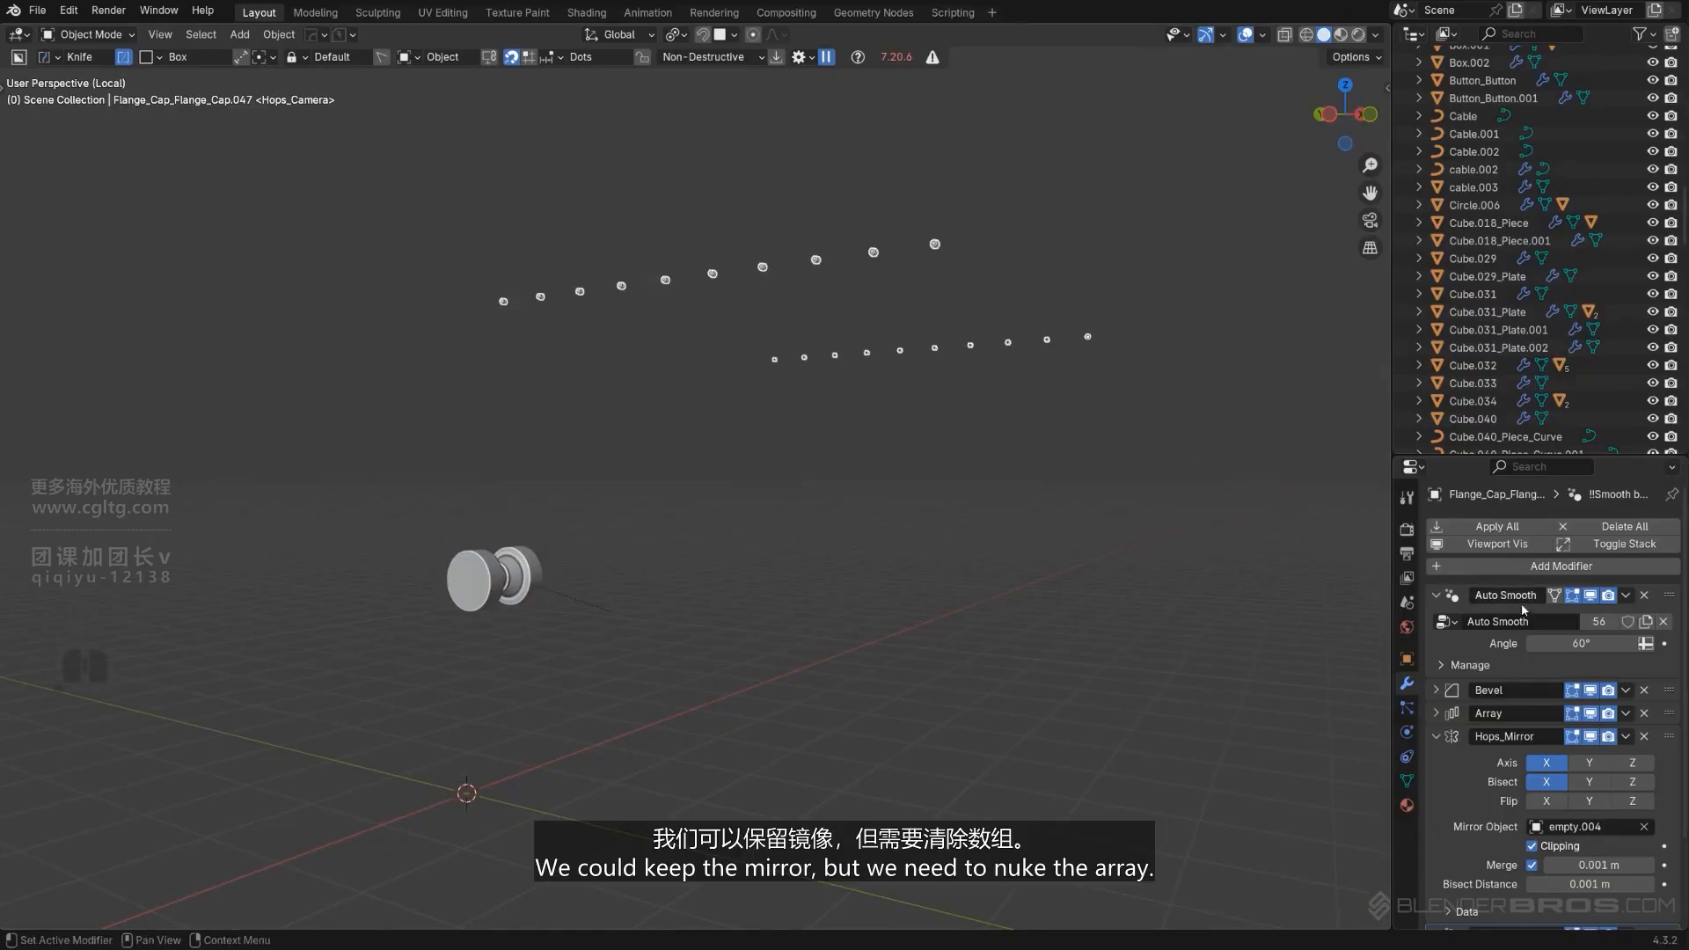
scroll(1570, 755, down, 3)
scroll(1582, 716, up, 3)
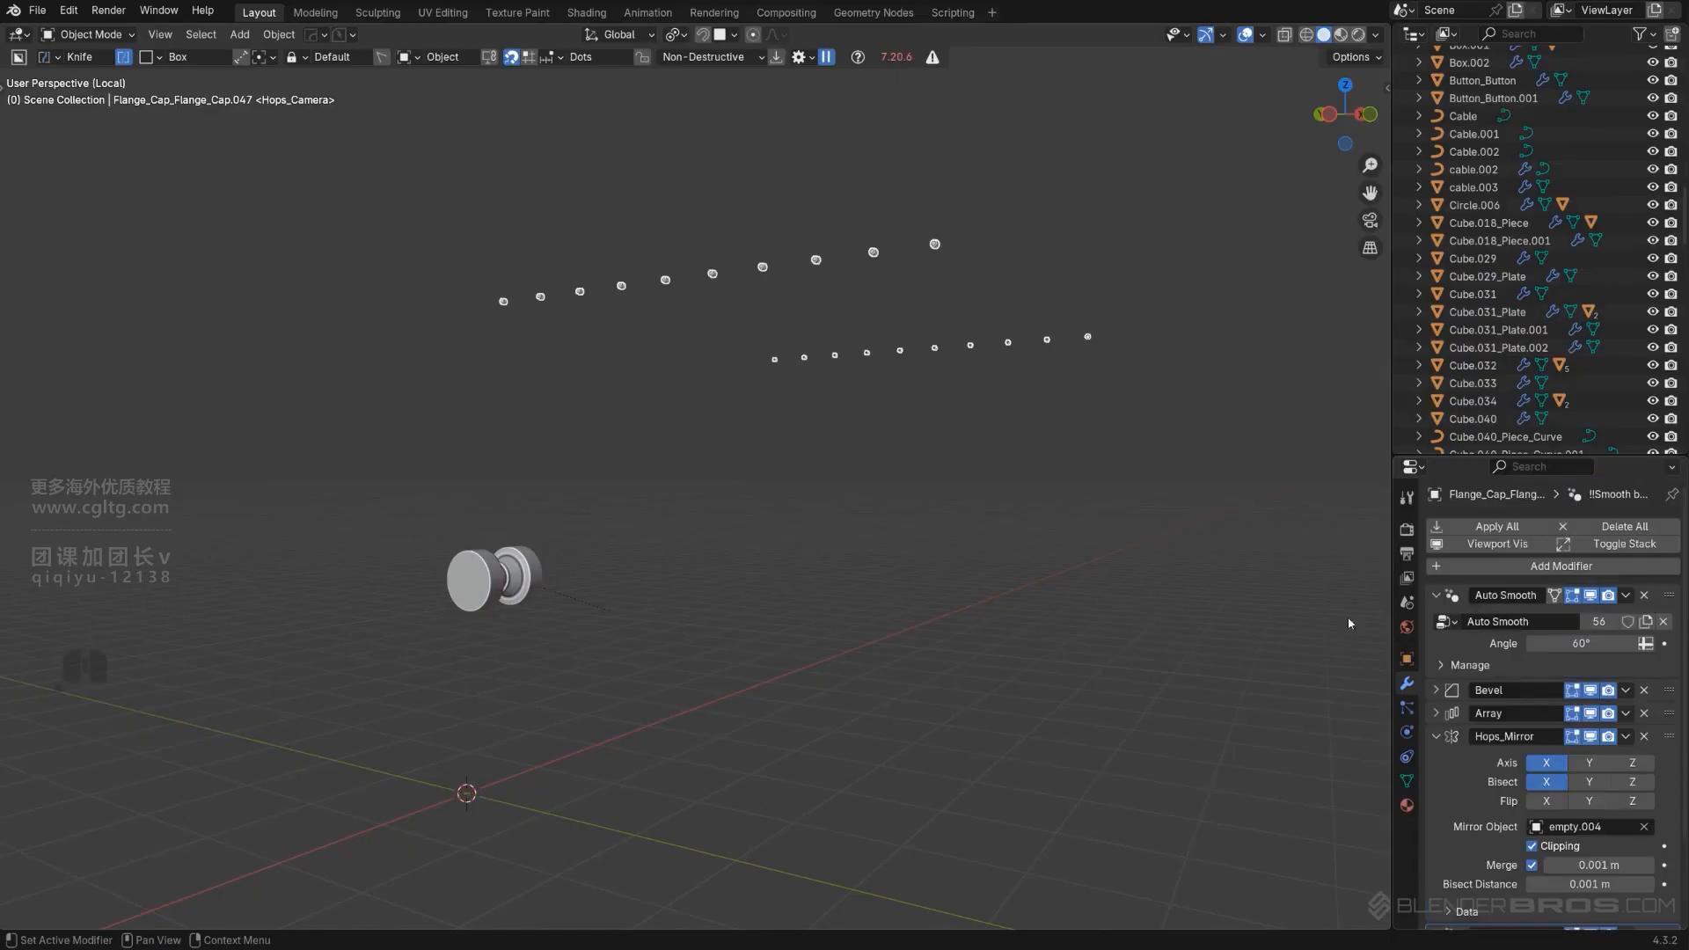
click(1644, 714)
In the left orthographic view, move the copied bolt about 3.63 m in Y and -1.39 m in Z toward the roller.
alt+middle_drag(1048, 577, 1226, 553)
key(KP_5)
key(g)
click(699, 696)
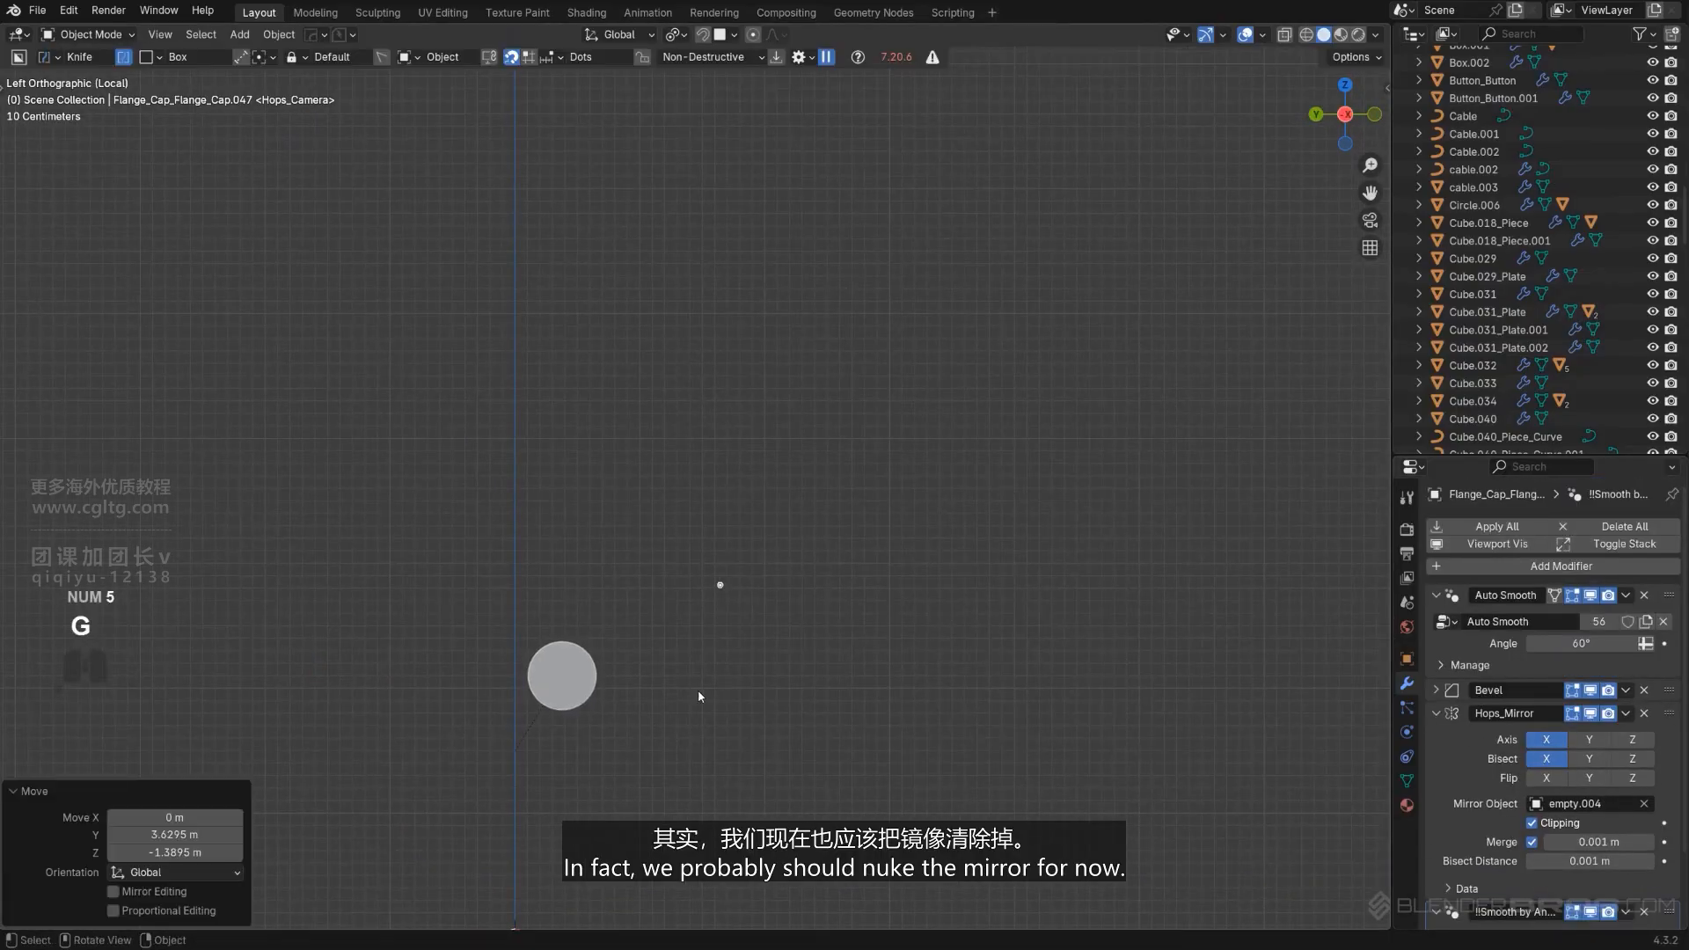
Delete the bolt's Hops_Mirror modifier and move the bolt about -1.73 m in X, 1.08 m in Y and -0.55 m in Z onto the roller's rim.
click(1644, 713)
middle_drag(1328, 683, 1228, 409)
key(KP_5)
key(g)
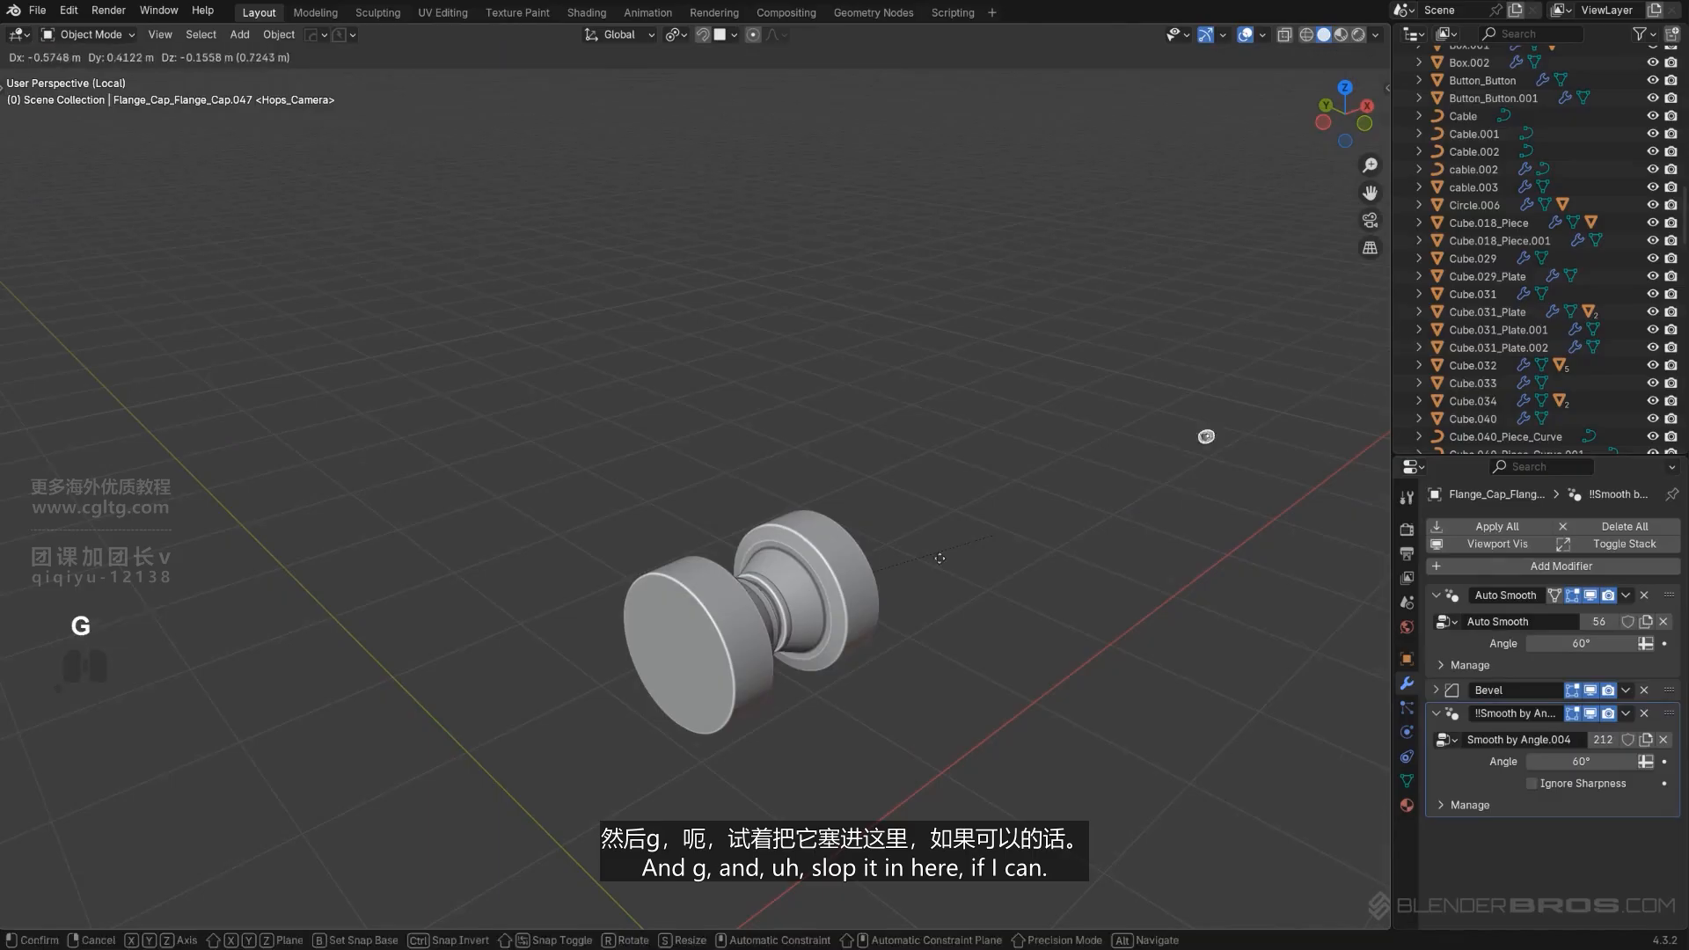
click(822, 580)
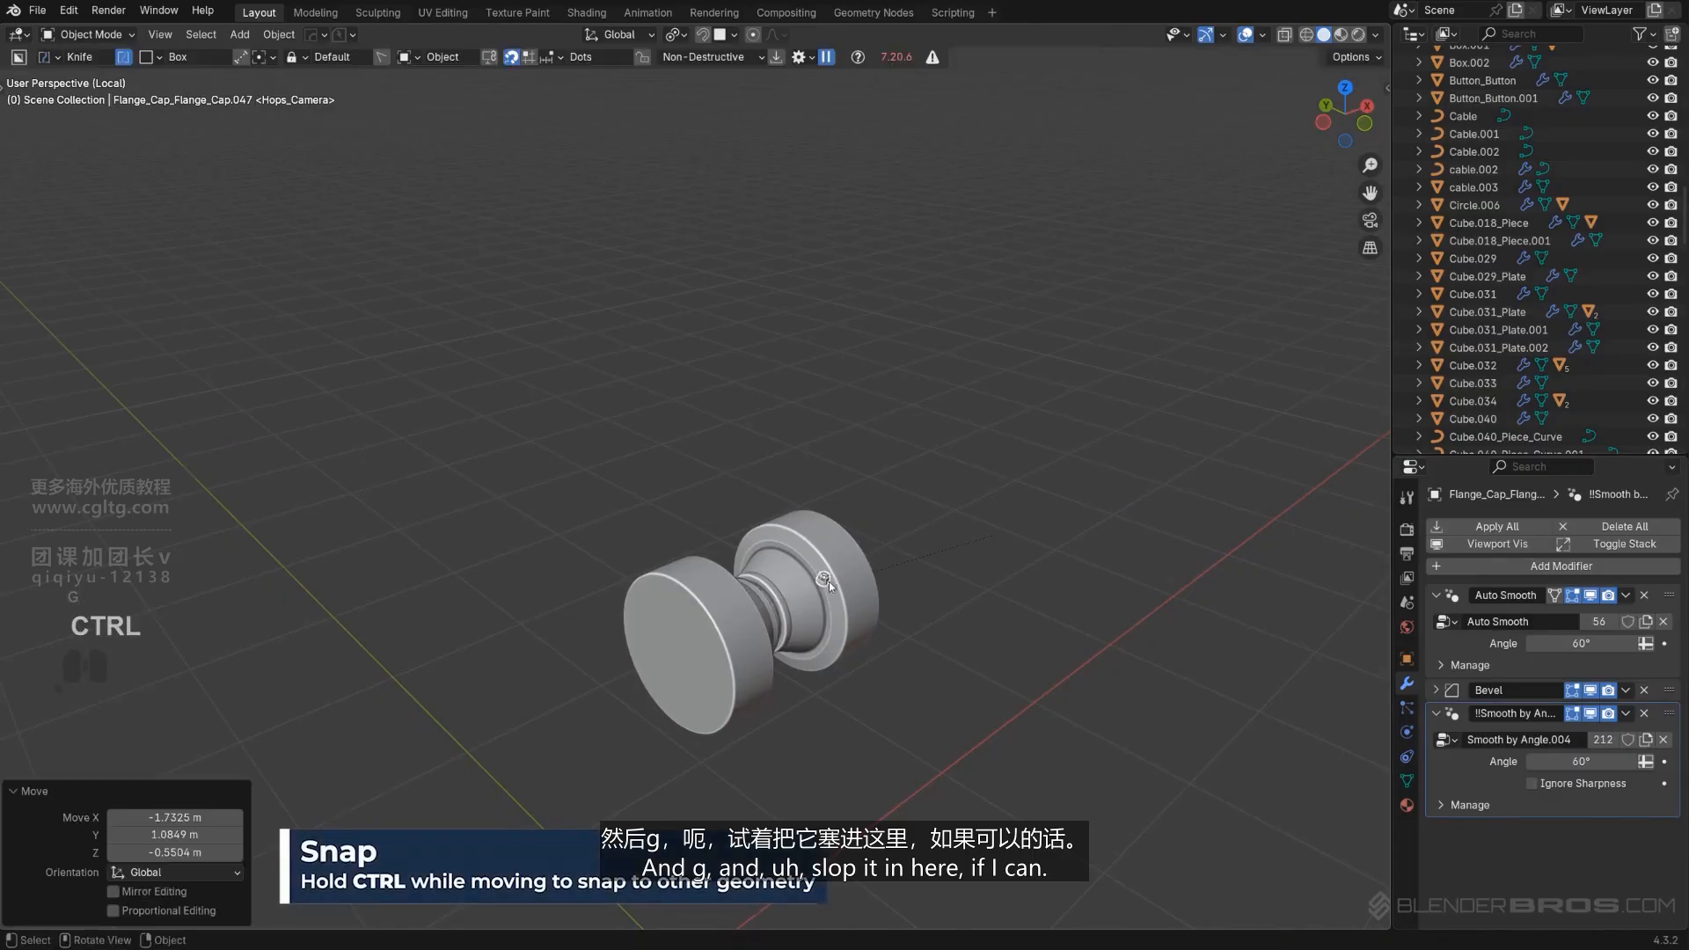
Snap the bolt onto the inner face of the roller's enlarged rim.
scroll(880, 577, up, 5)
key(g)
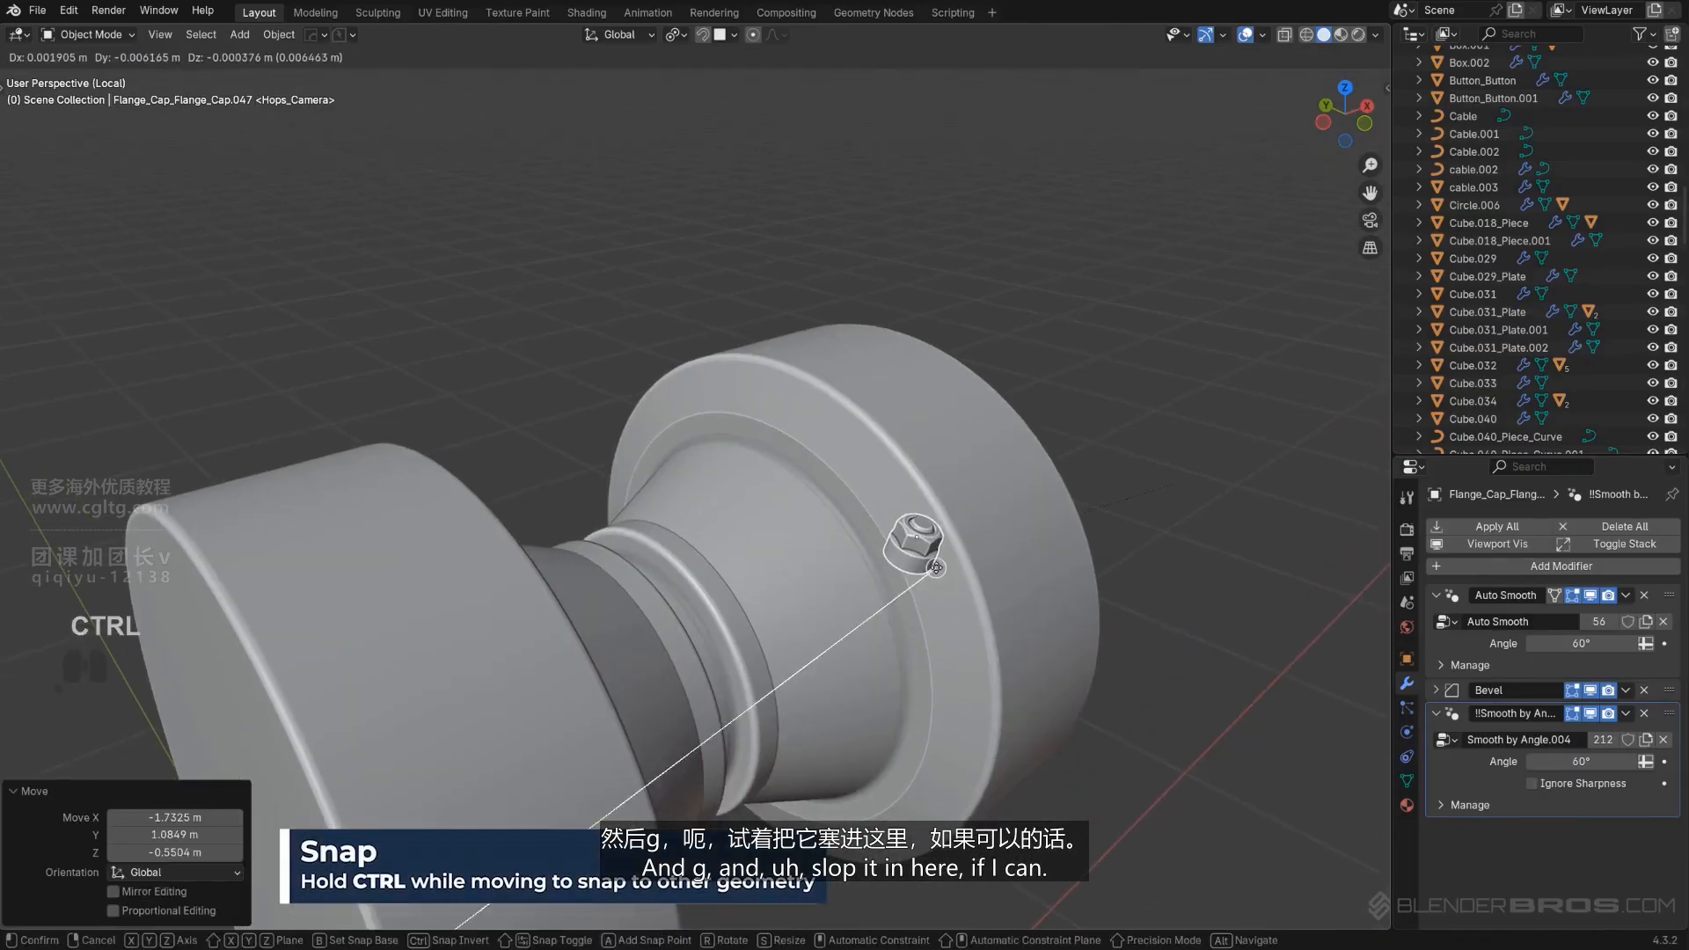
ctrl+click(942, 559)
alt+middle_drag(977, 542, 950, 538)
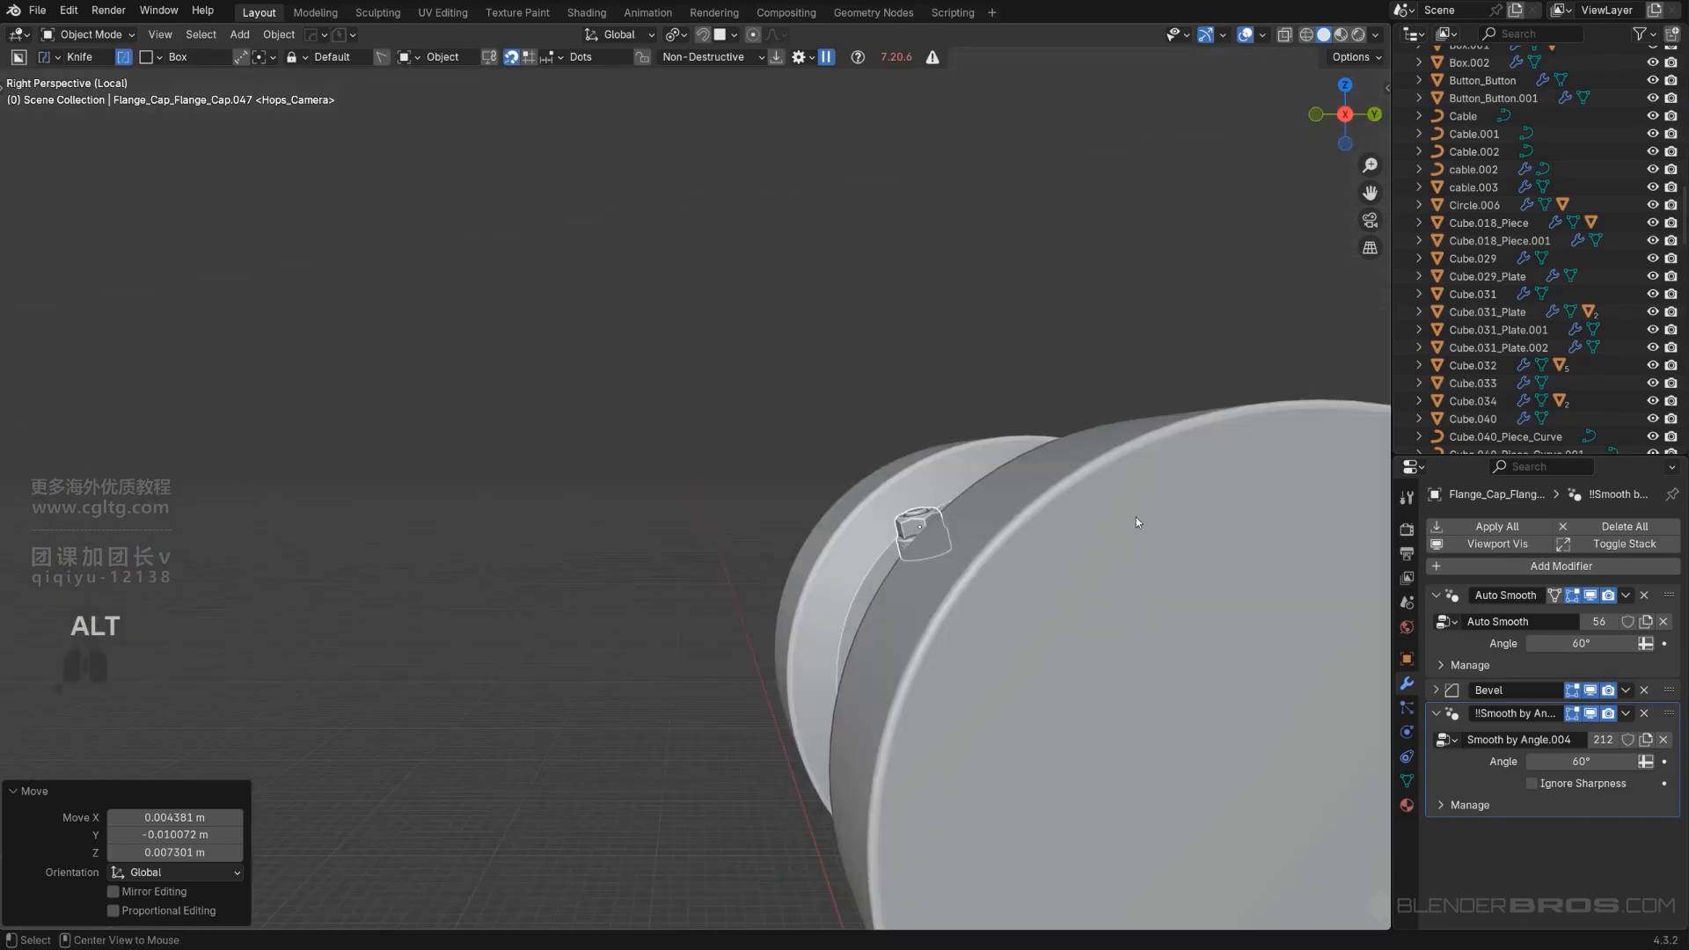
Clear the copied bolt's rotation in the front orthographic view.
alt+middle_drag(1137, 517, 967, 436)
key(KP_5)
key(alt+r)
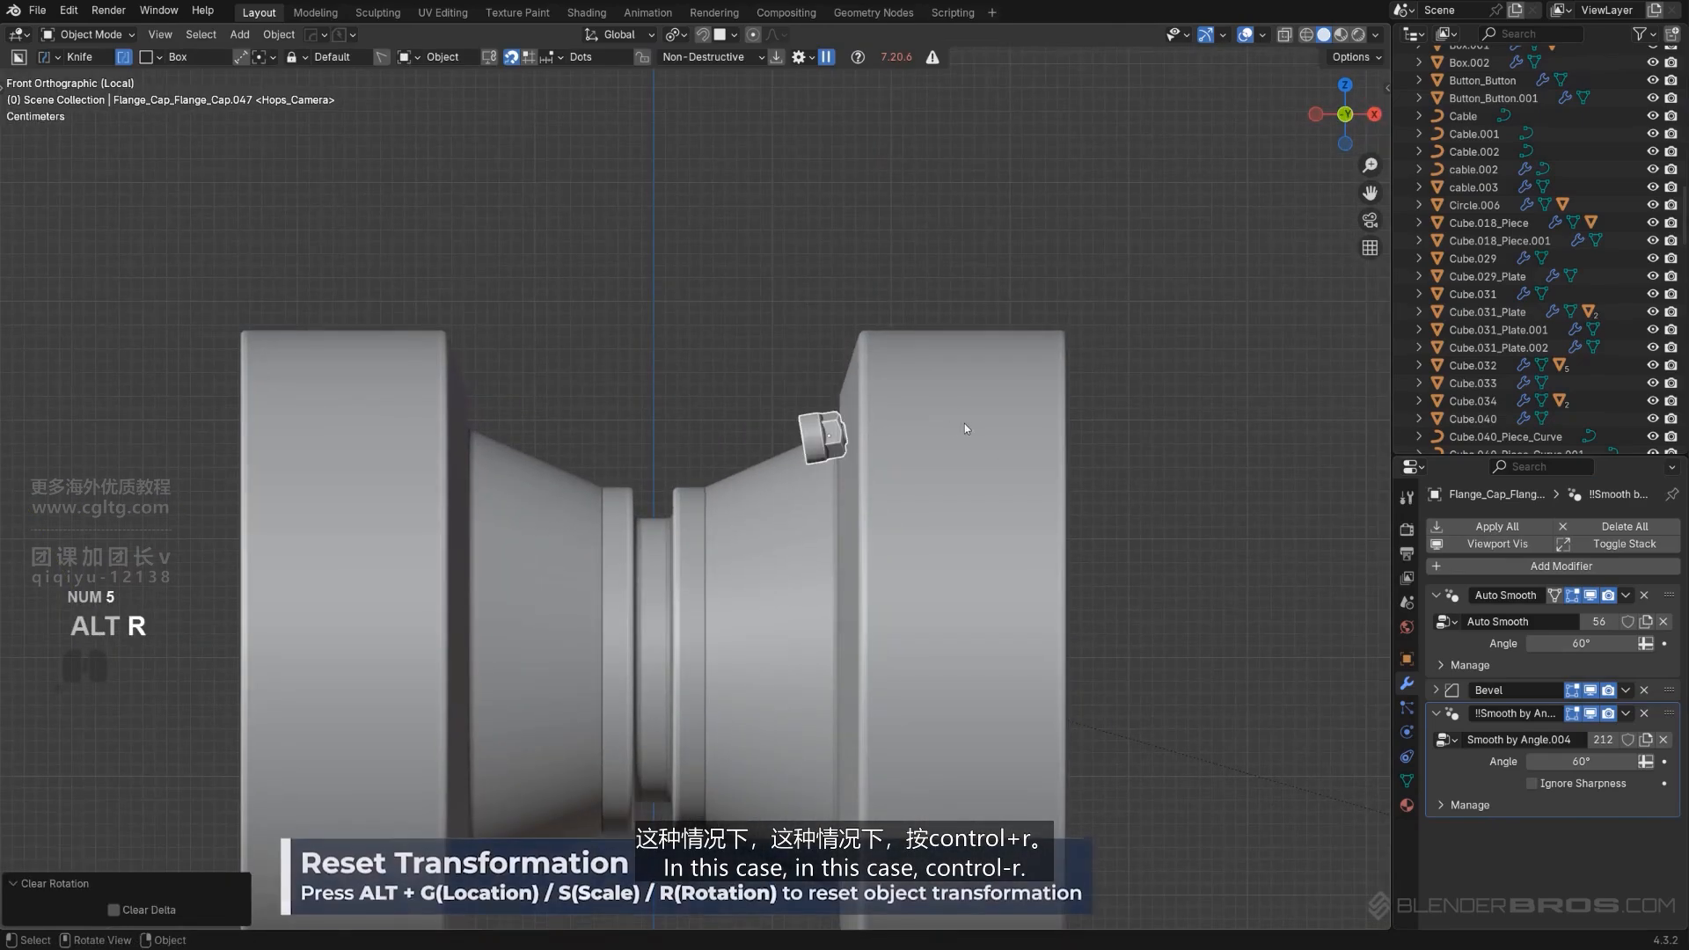
scroll(964, 428, up, 2)
scroll(986, 431, down, 1)
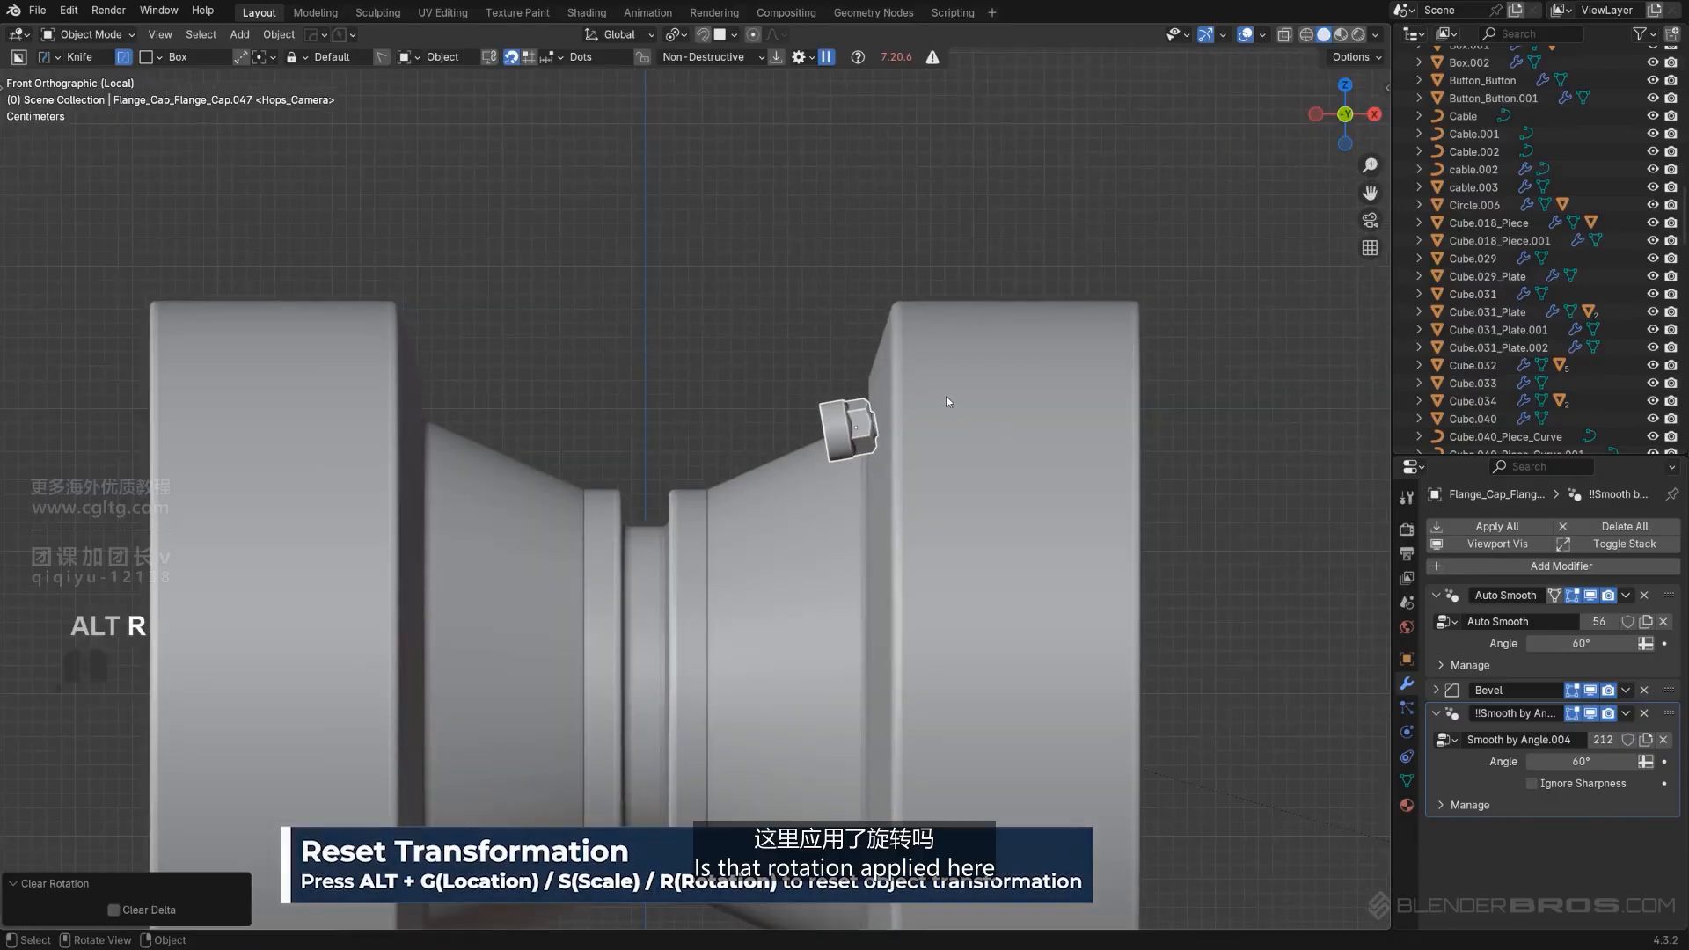
middle_drag(931, 390, 912, 420)
key(g)
right_click(1012, 500)
key(KP_5)
key(KP_5)
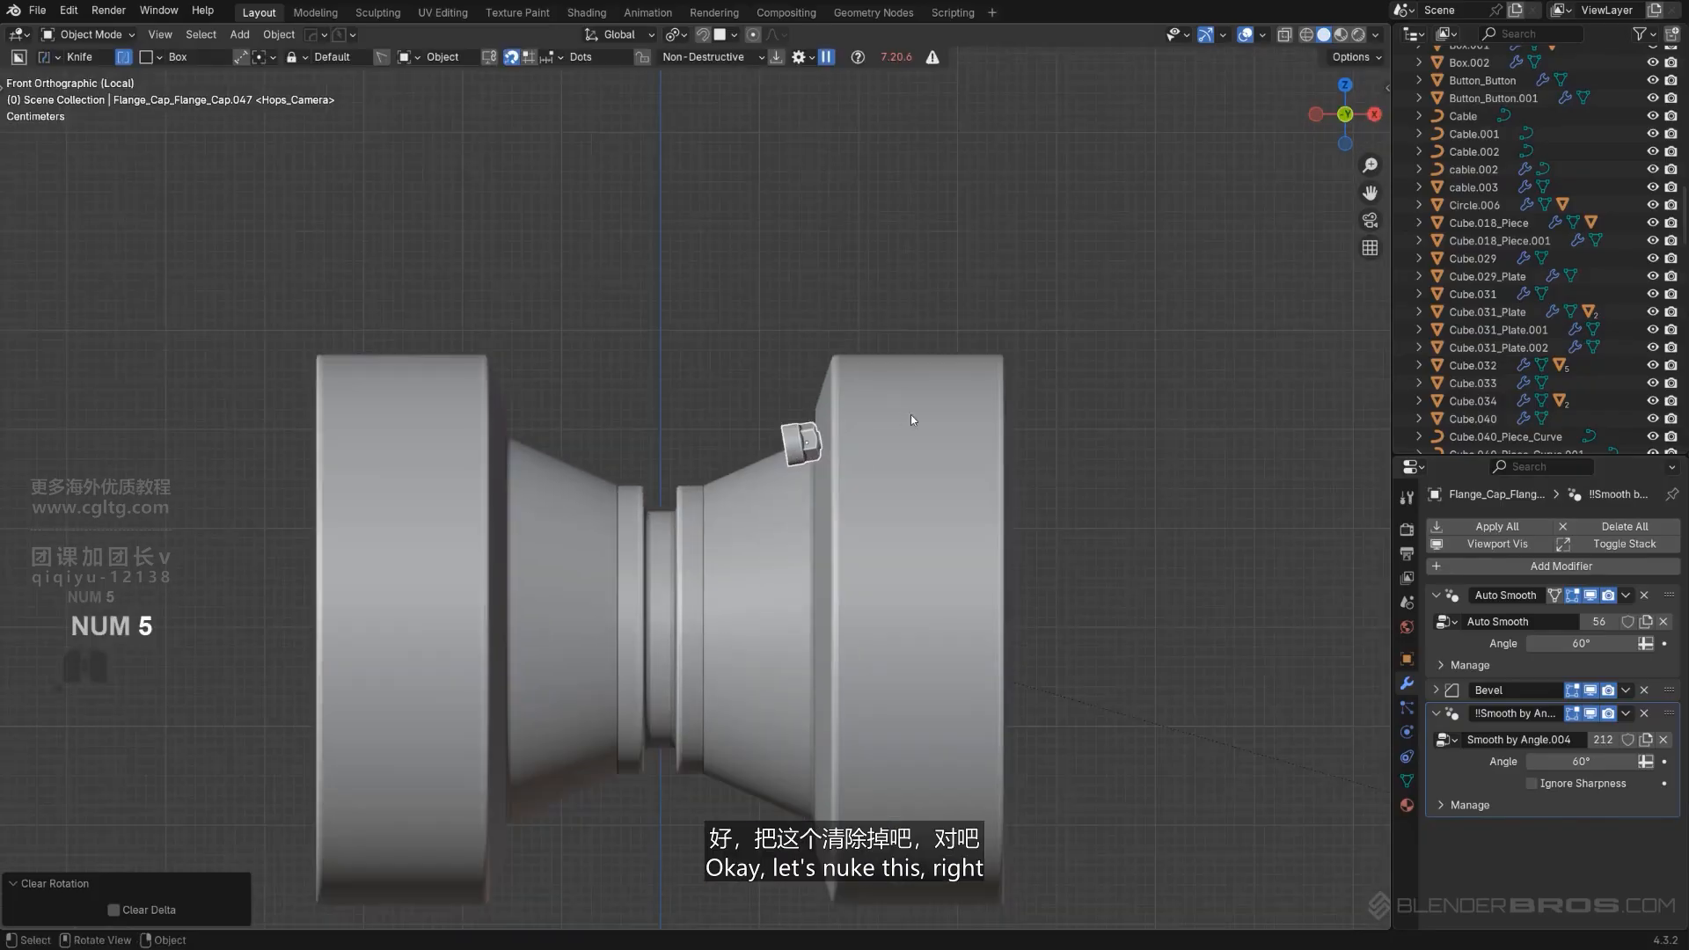
Delete the copied bolt from the roller's rim.
key(x)
click(880, 396)
scroll(824, 420, down, 5)
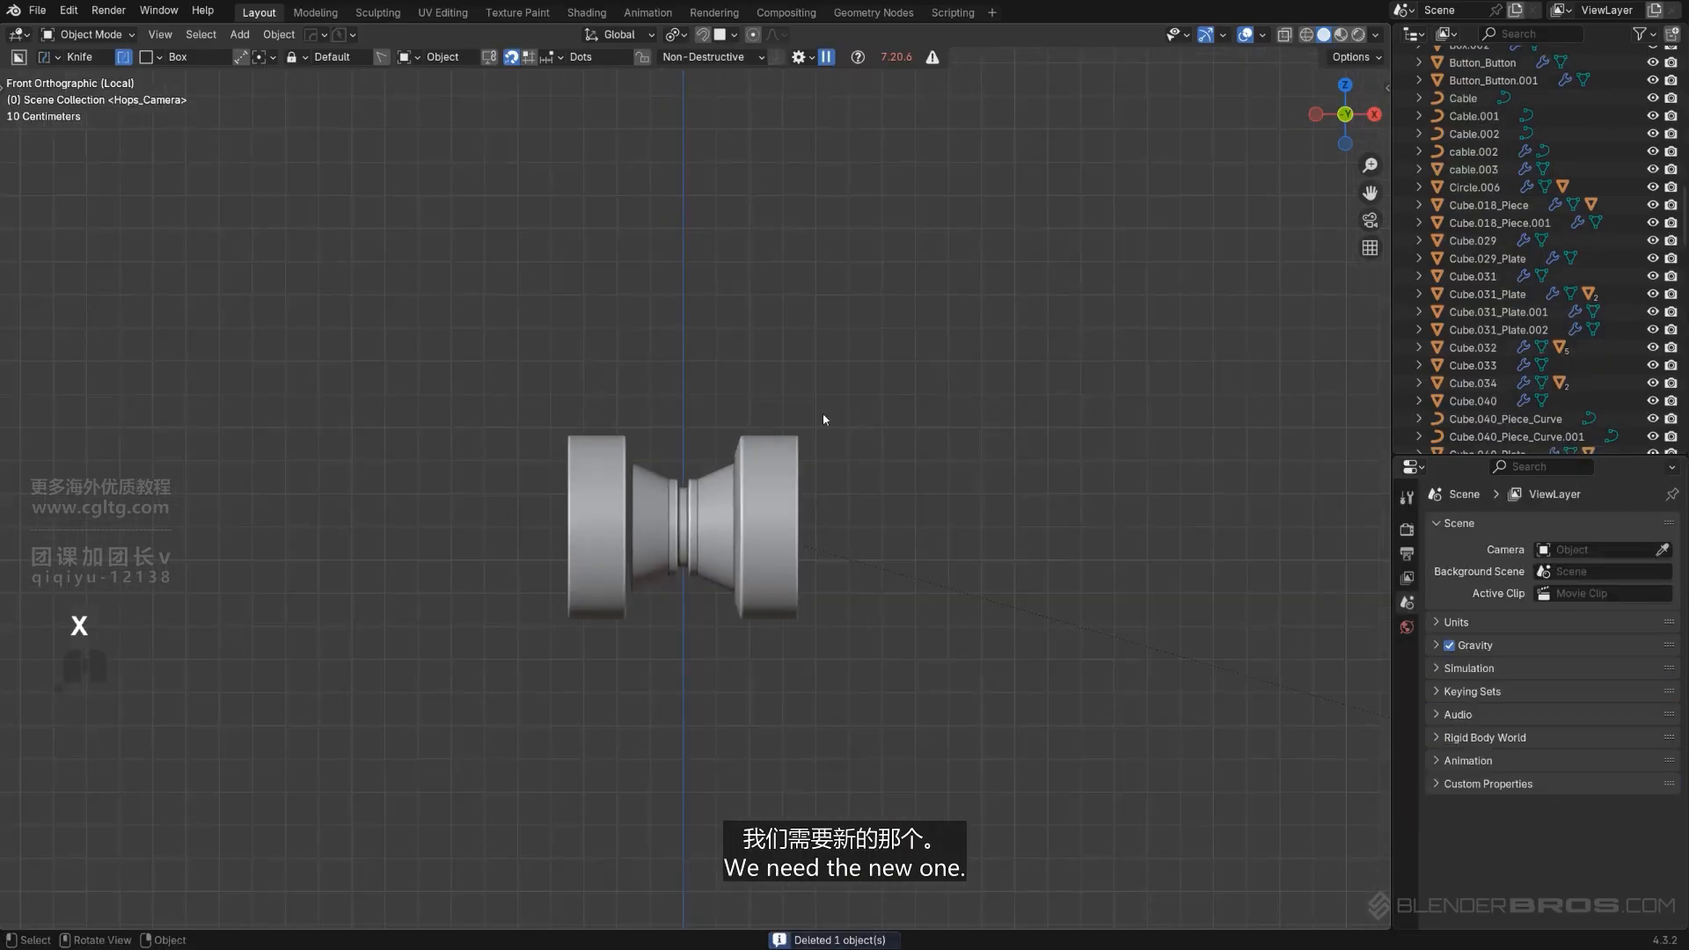
Add the Flange_Cap insert from the HardOps-Inserts asset library to the scene.
key(q)
alt+click(804, 568)
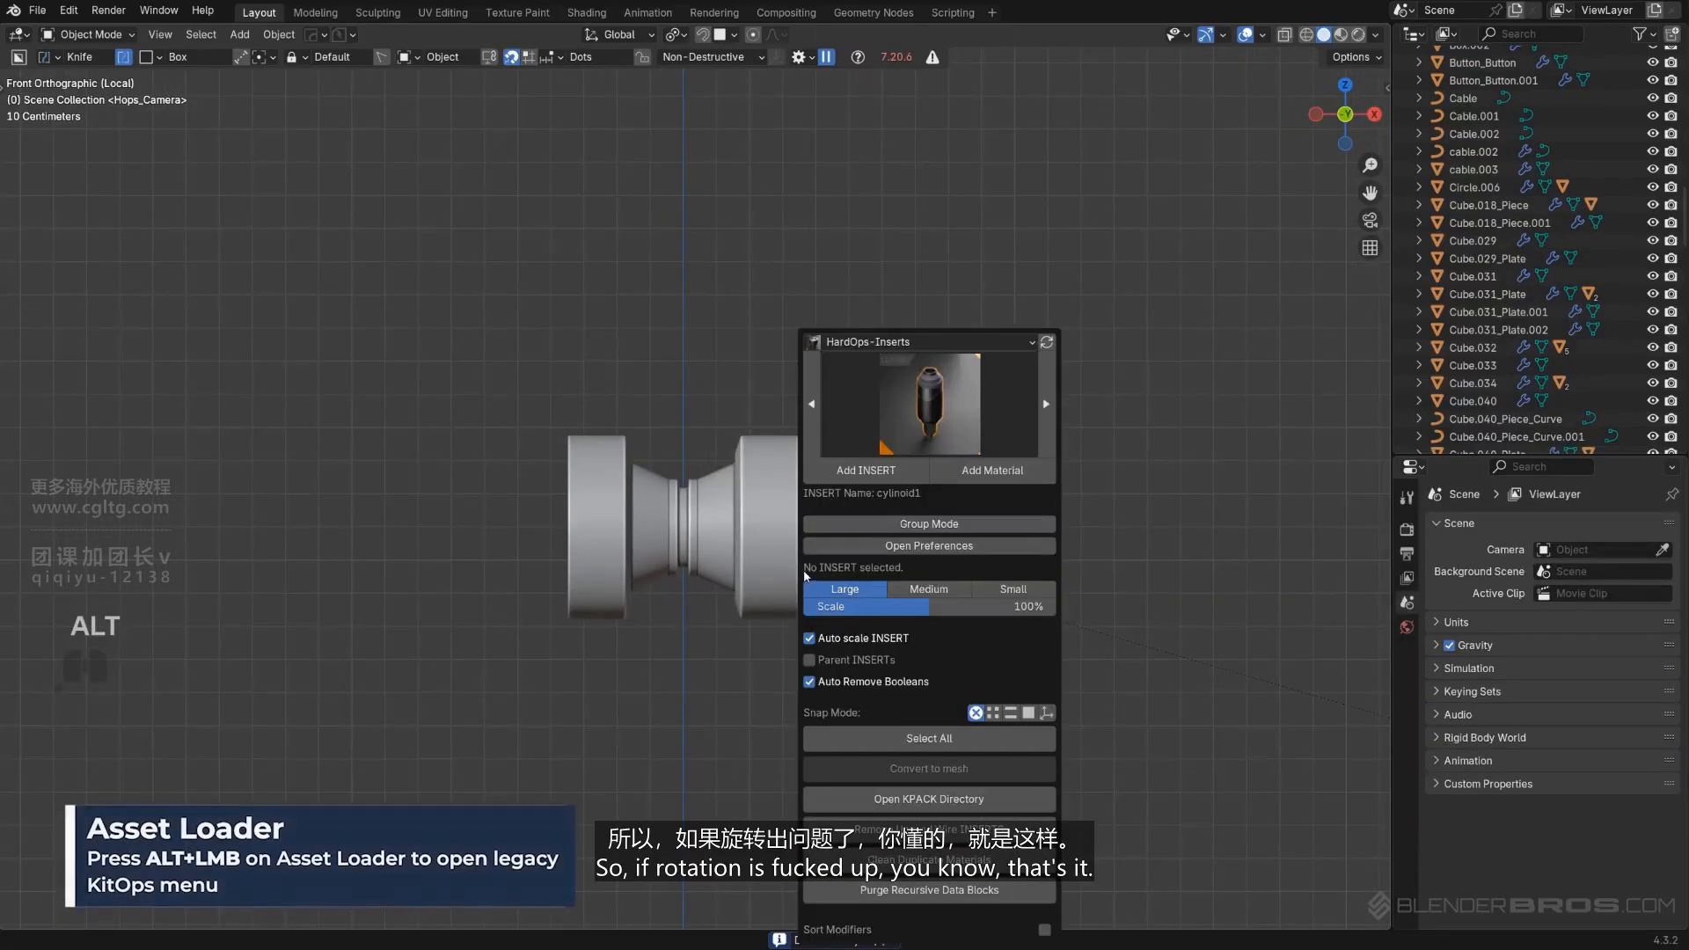
click(916, 443)
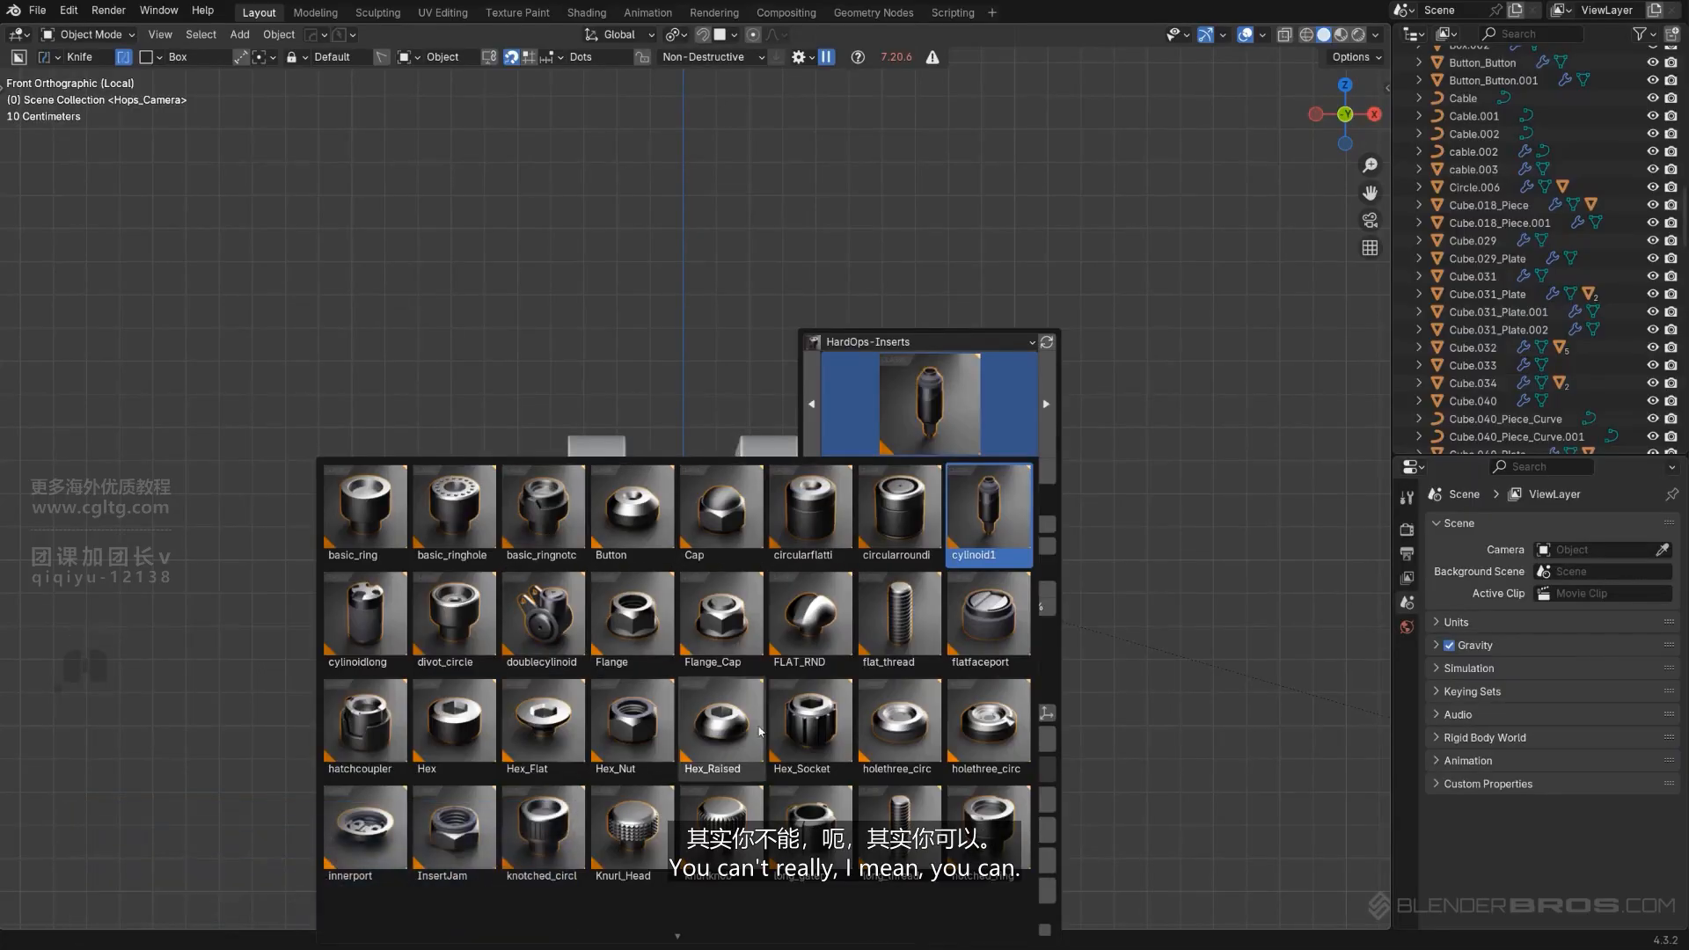
click(721, 620)
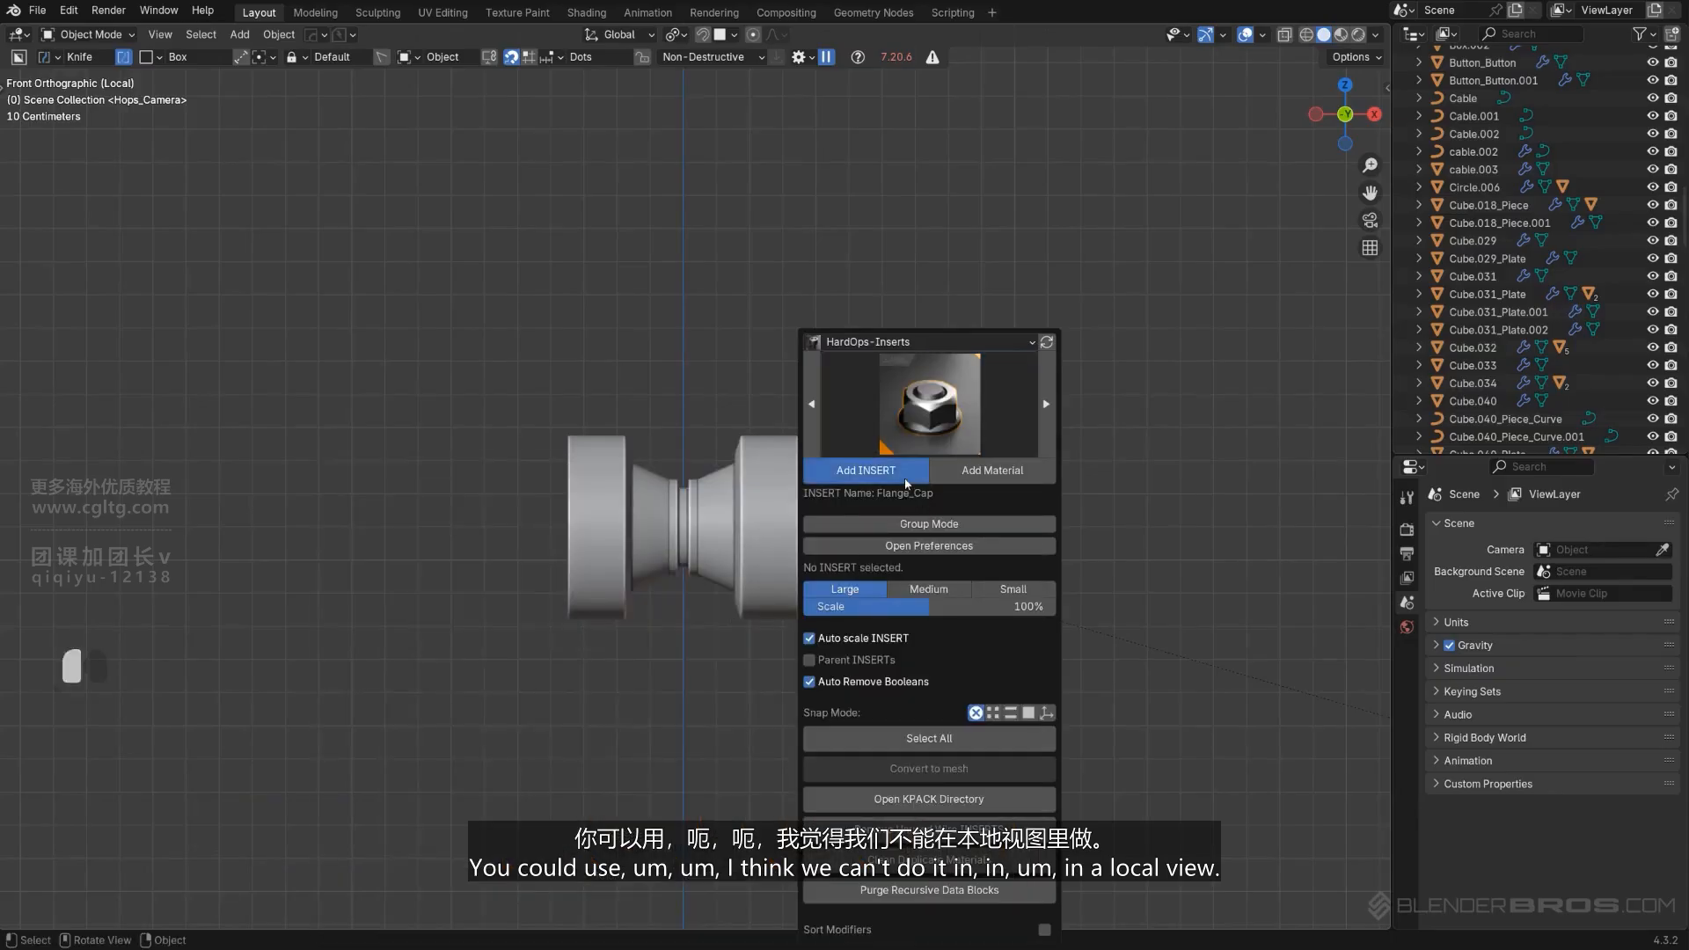
click(907, 482)
click(908, 435)
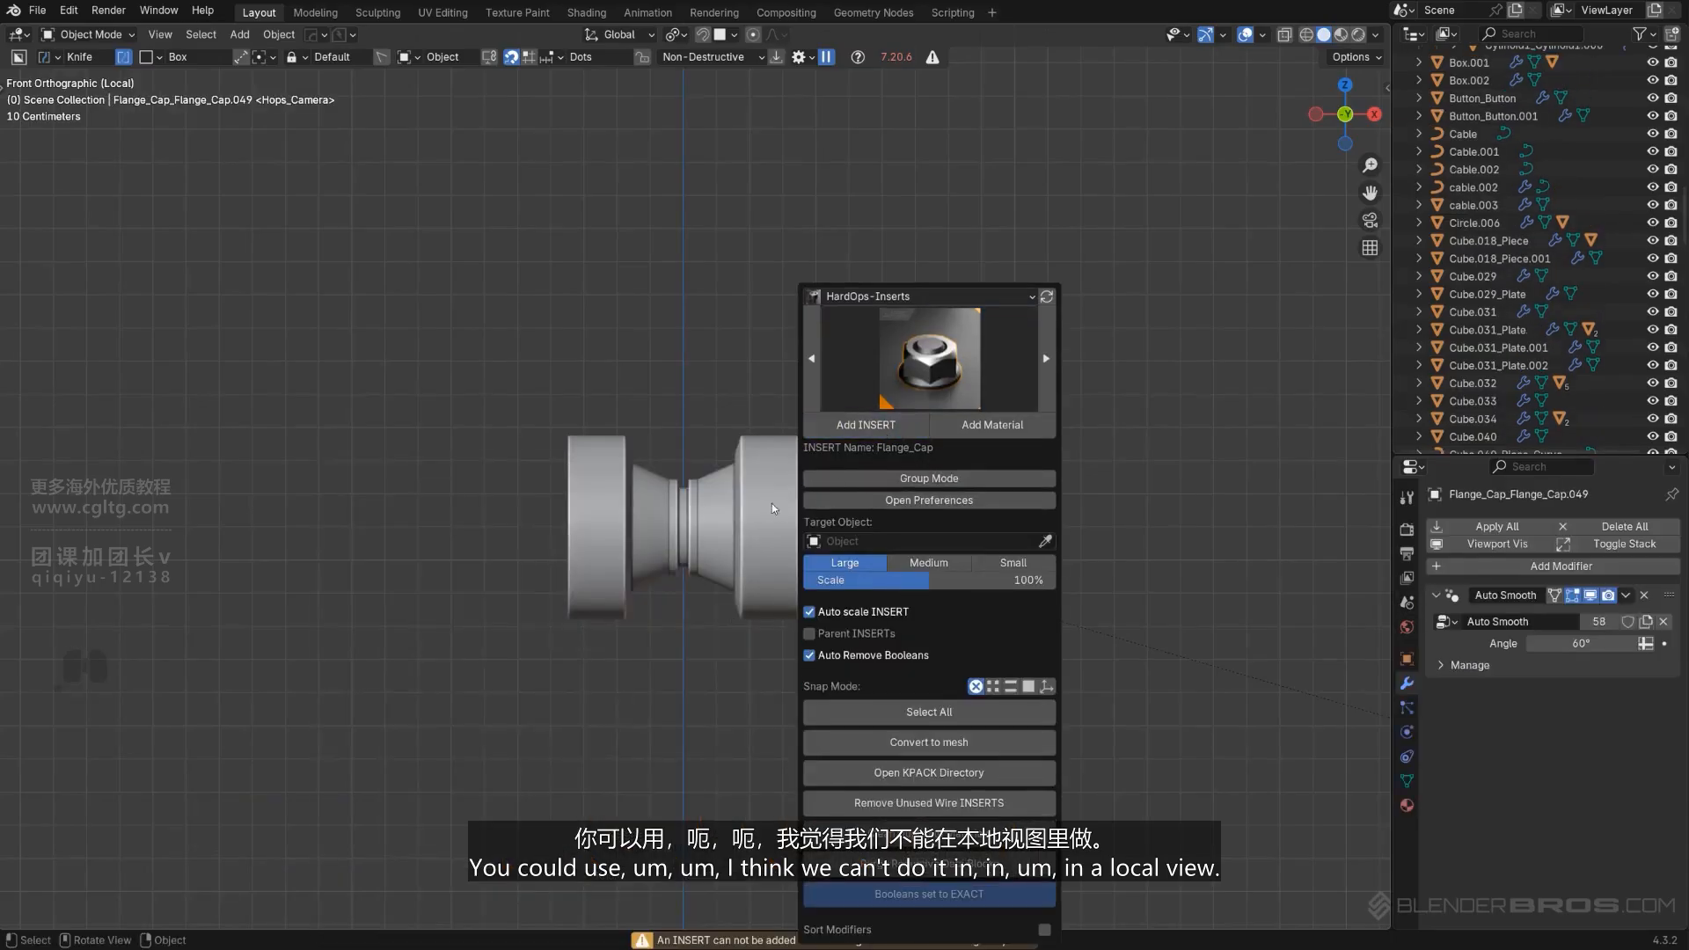
Delete the duplicate Flange_Cap insert and isolate the remaining bolt together with the roller in local view.
key(KP_Divide)
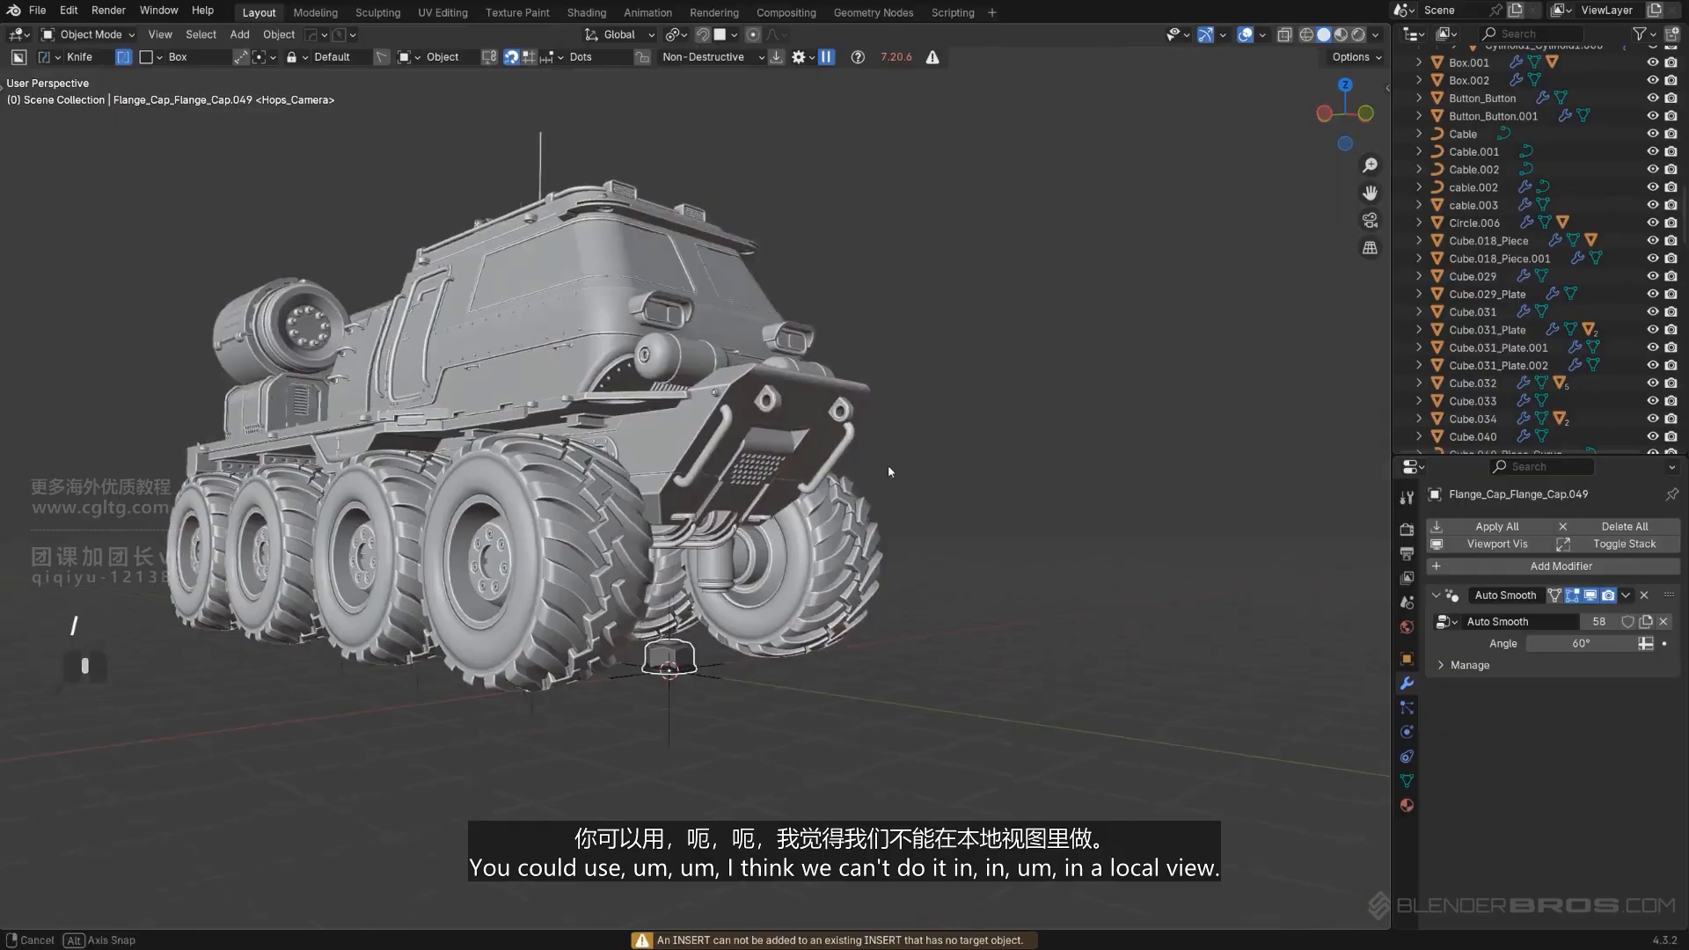
key(x)
click(673, 661)
click(674, 661)
scroll(673, 661, up, 4)
middle_drag(673, 660, 693, 585)
shift+click(678, 563)
key(KP_Divide)
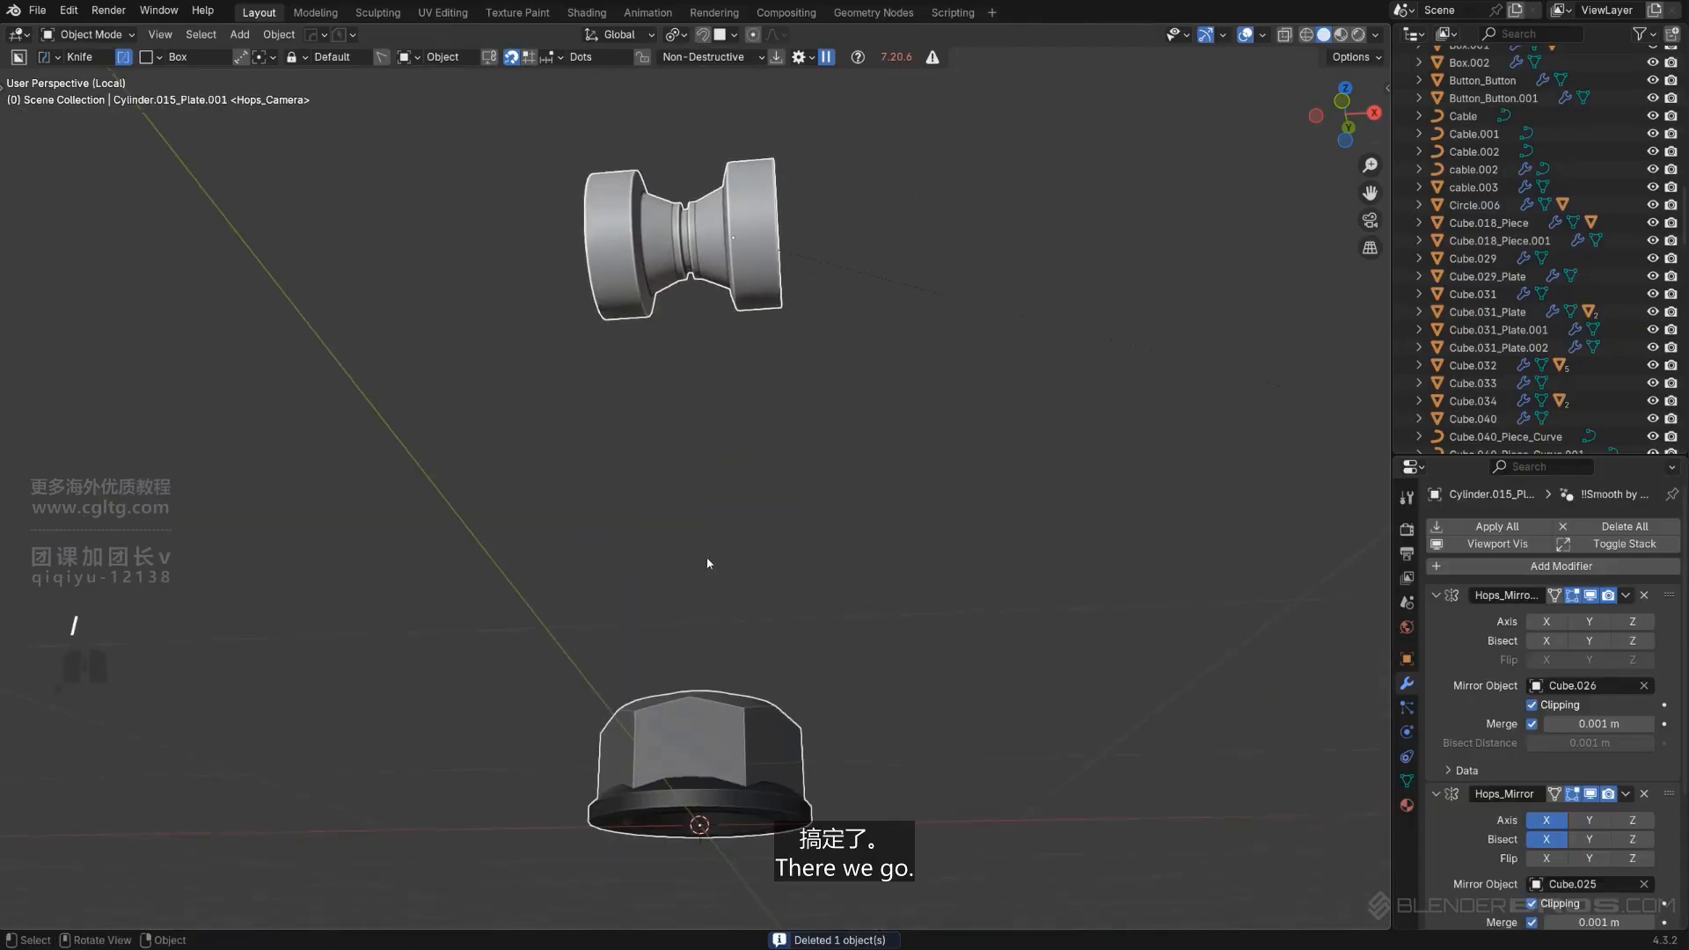
Remove all six material slots from the new Flange_Cap bolt.
click(739, 761)
click(1407, 805)
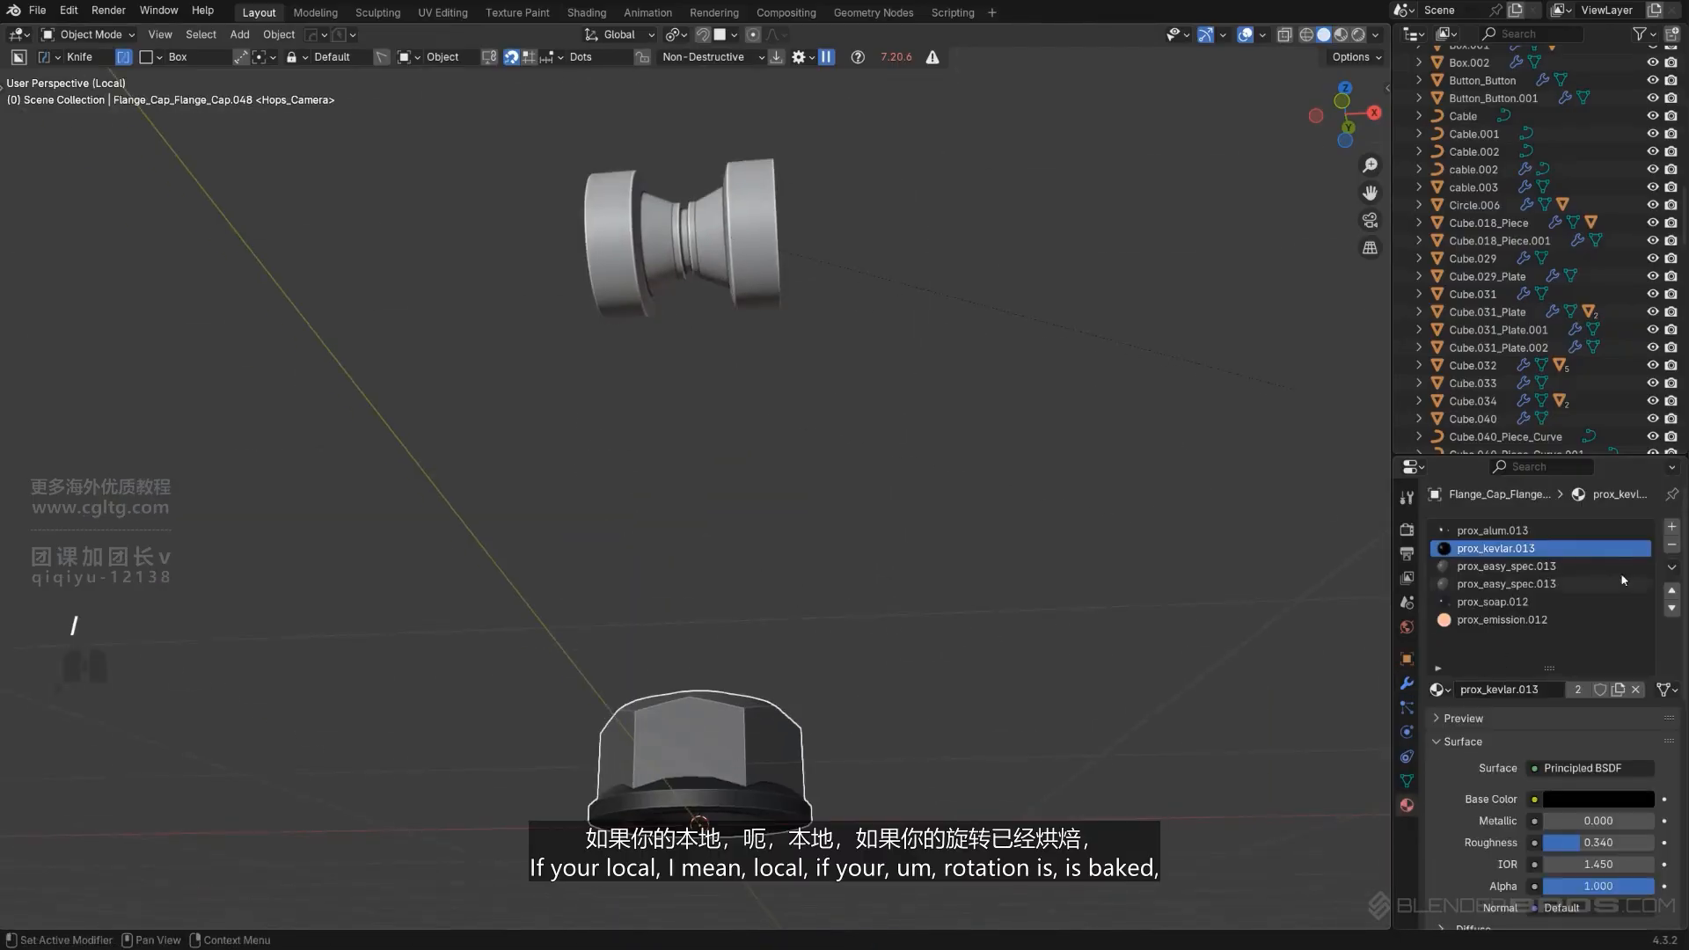
click(1673, 544)
click(1673, 543)
click(1673, 544)
click(1673, 544)
click(1672, 543)
click(1673, 544)
middle_drag(973, 592, 1000, 645)
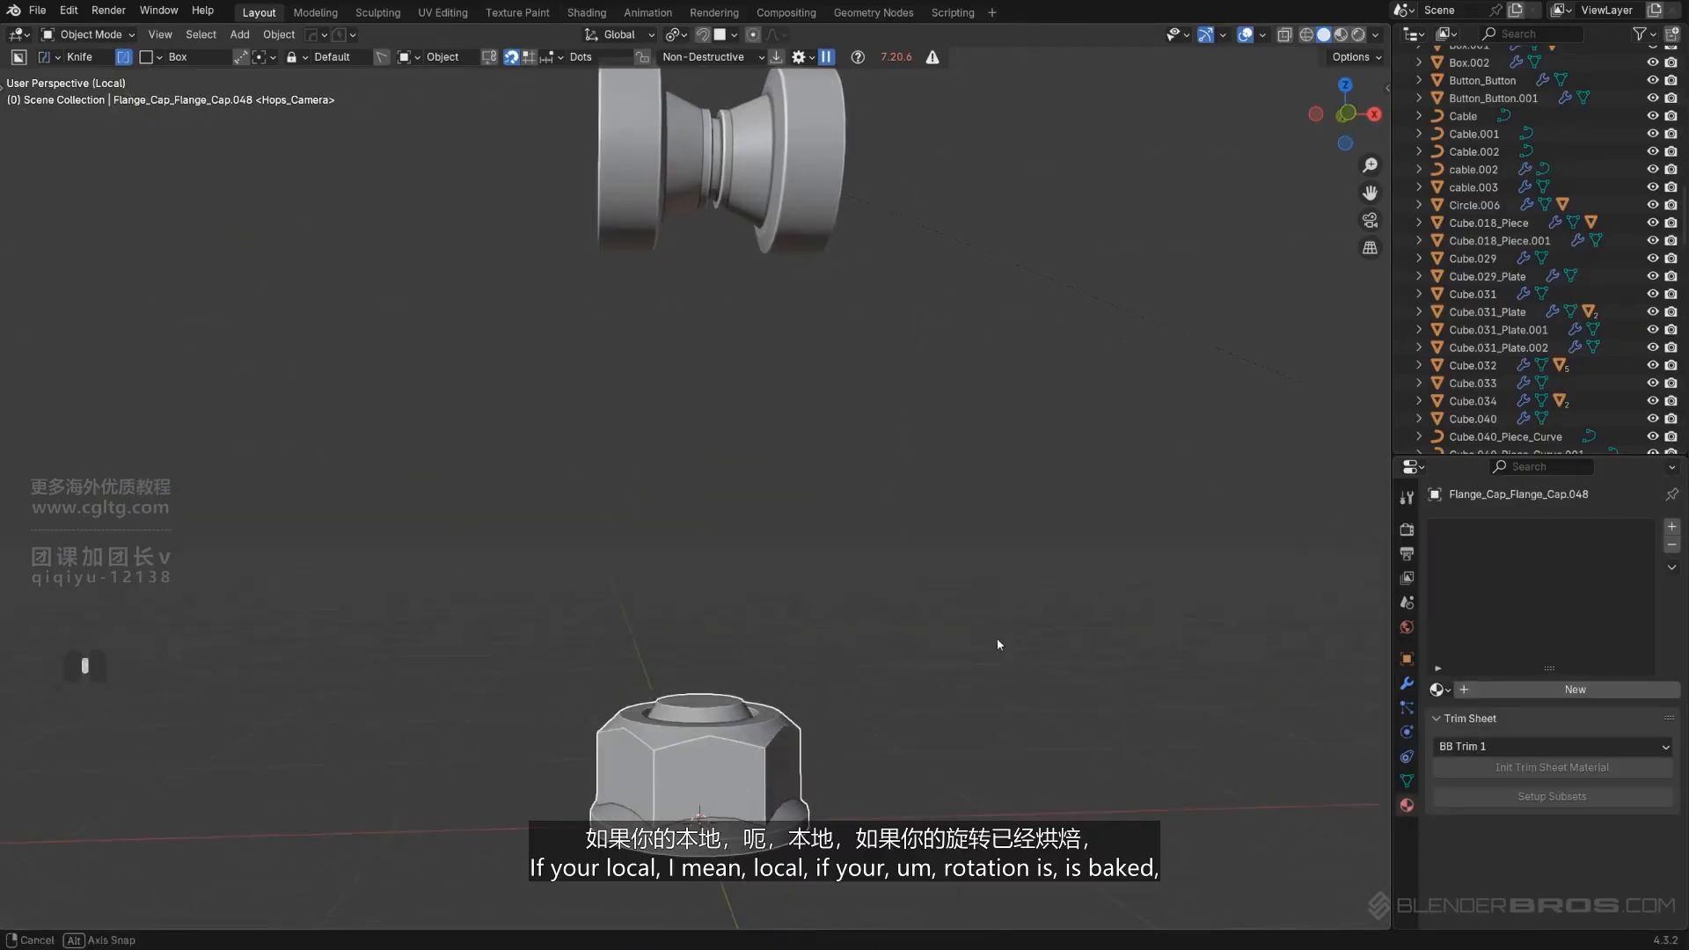
Reveal any hidden geometry of the new bolt's mesh in Edit Mode and return to Object Mode.
key(Tab)
key(a)
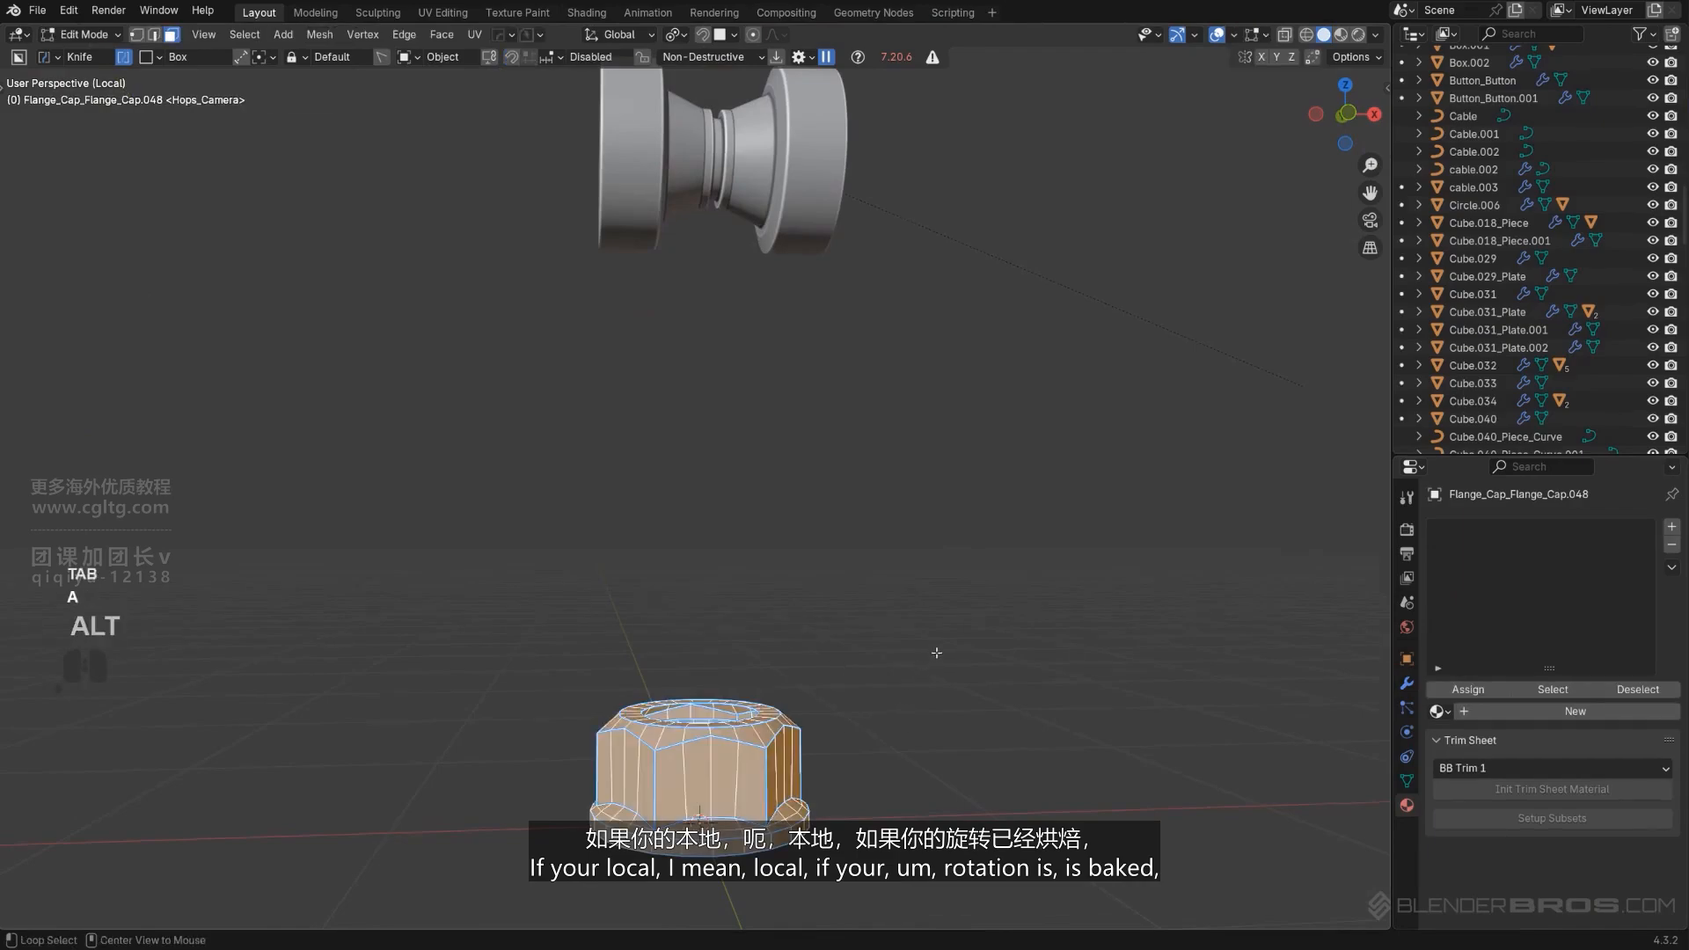
key(alt+h)
scroll(880, 641, down, 2)
key(Tab)
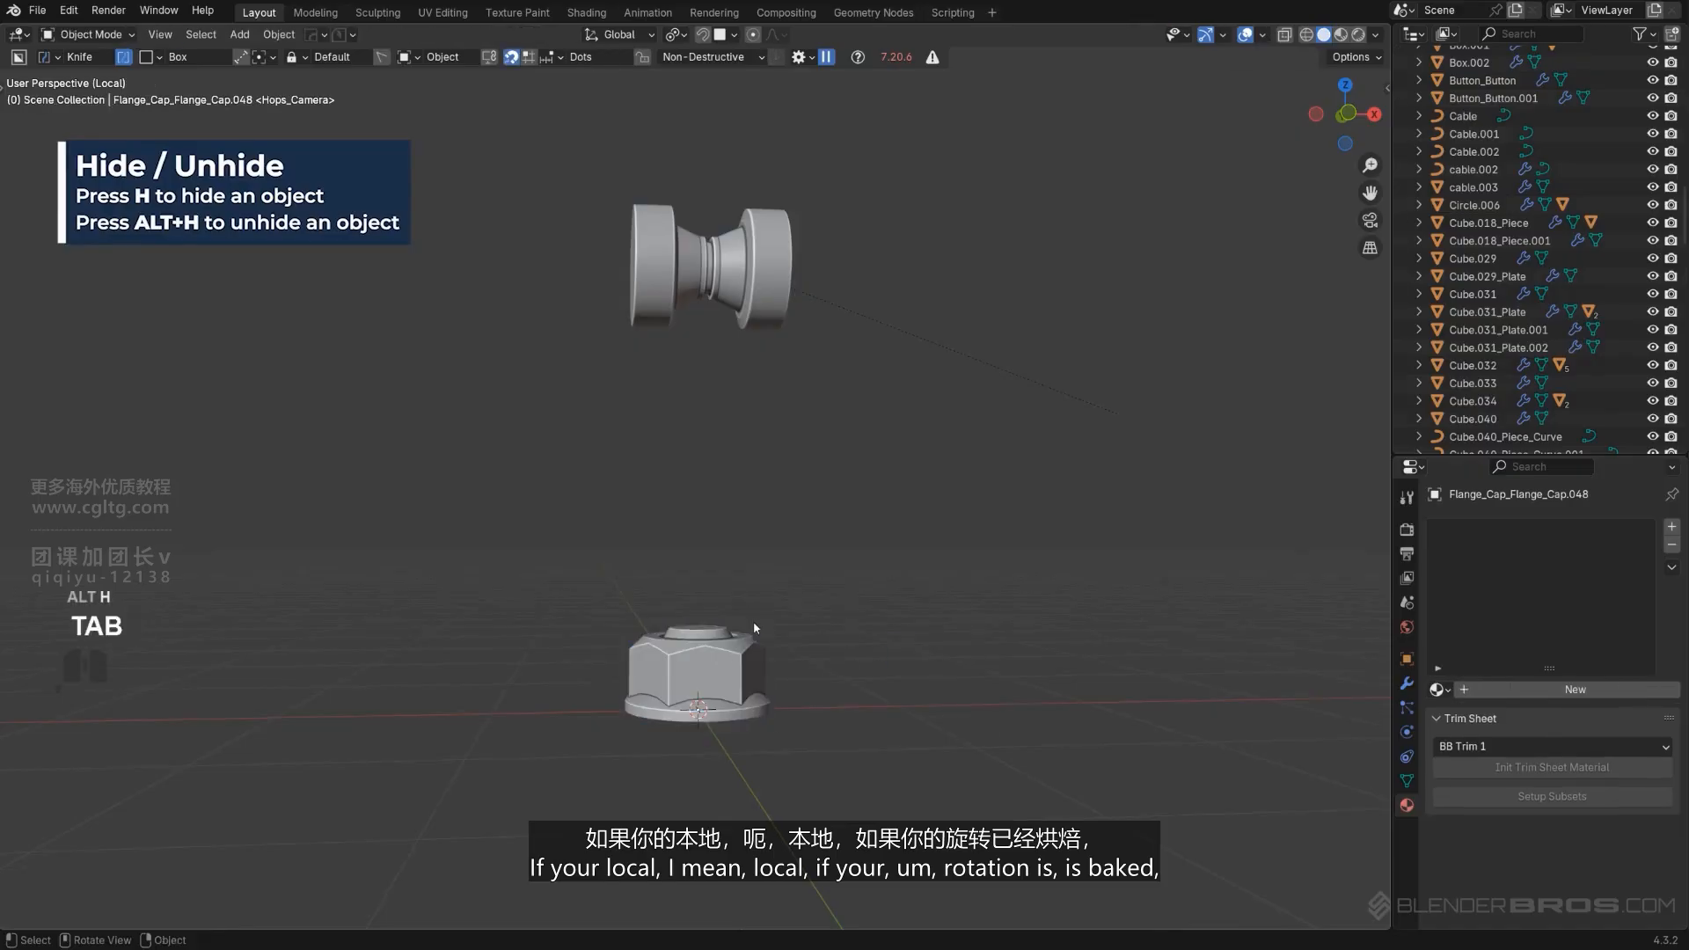
Clear the roller's parent relationship in the front orthographic view.
key(KP_1)
key(KP_5)
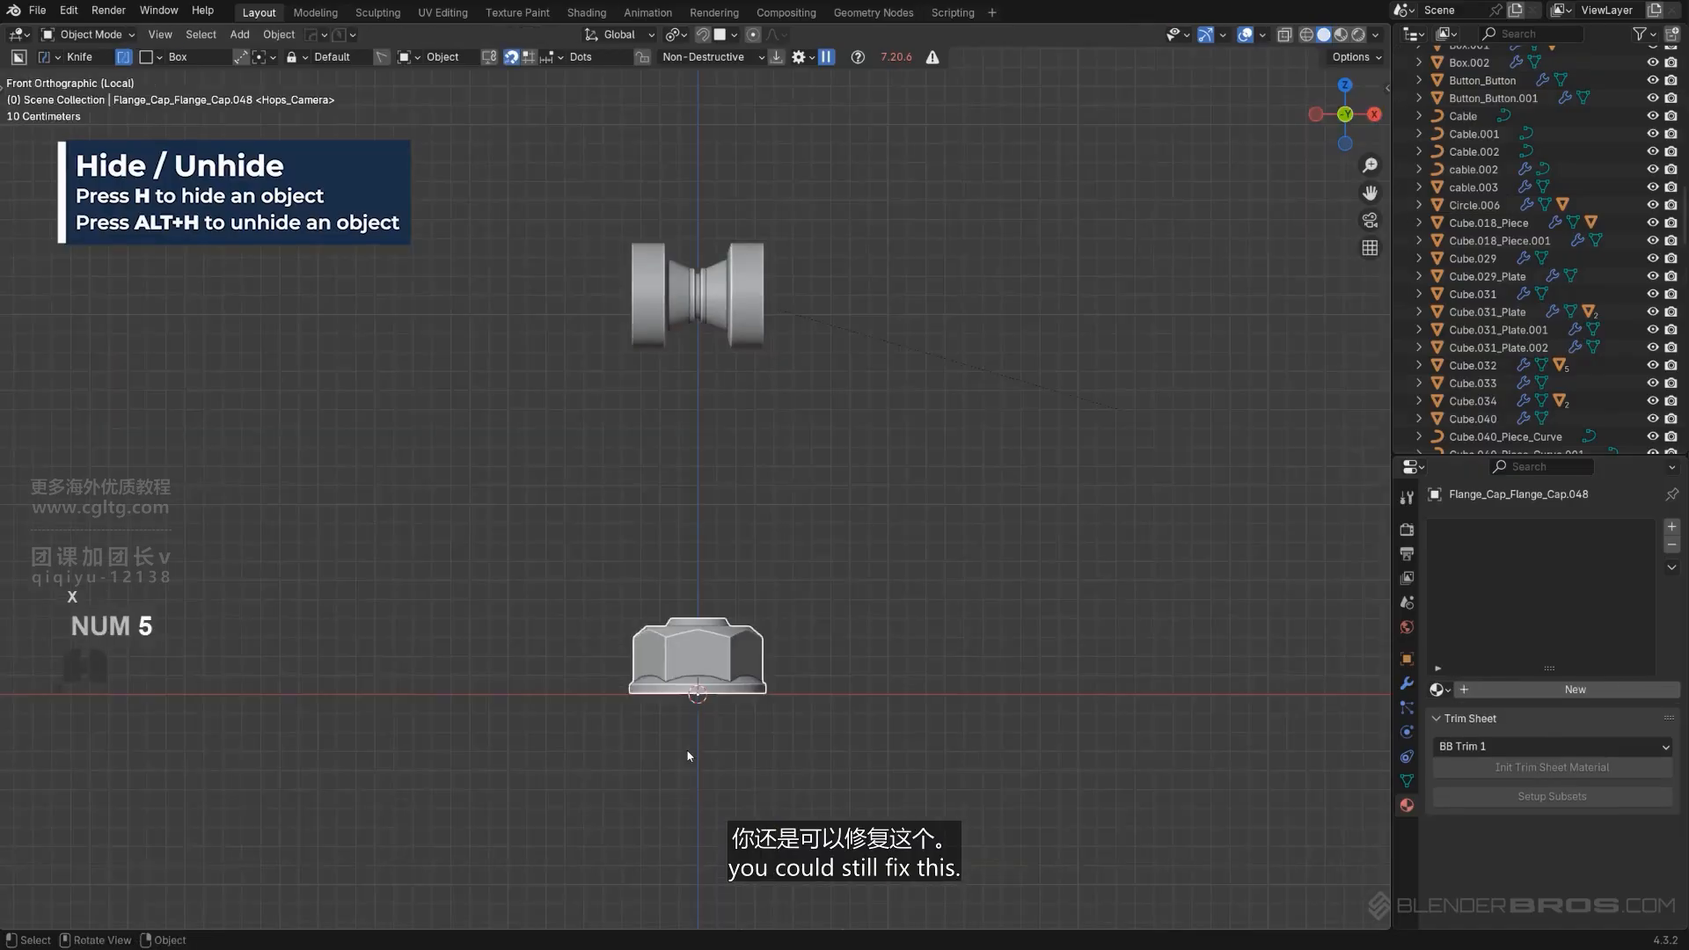
click(762, 305)
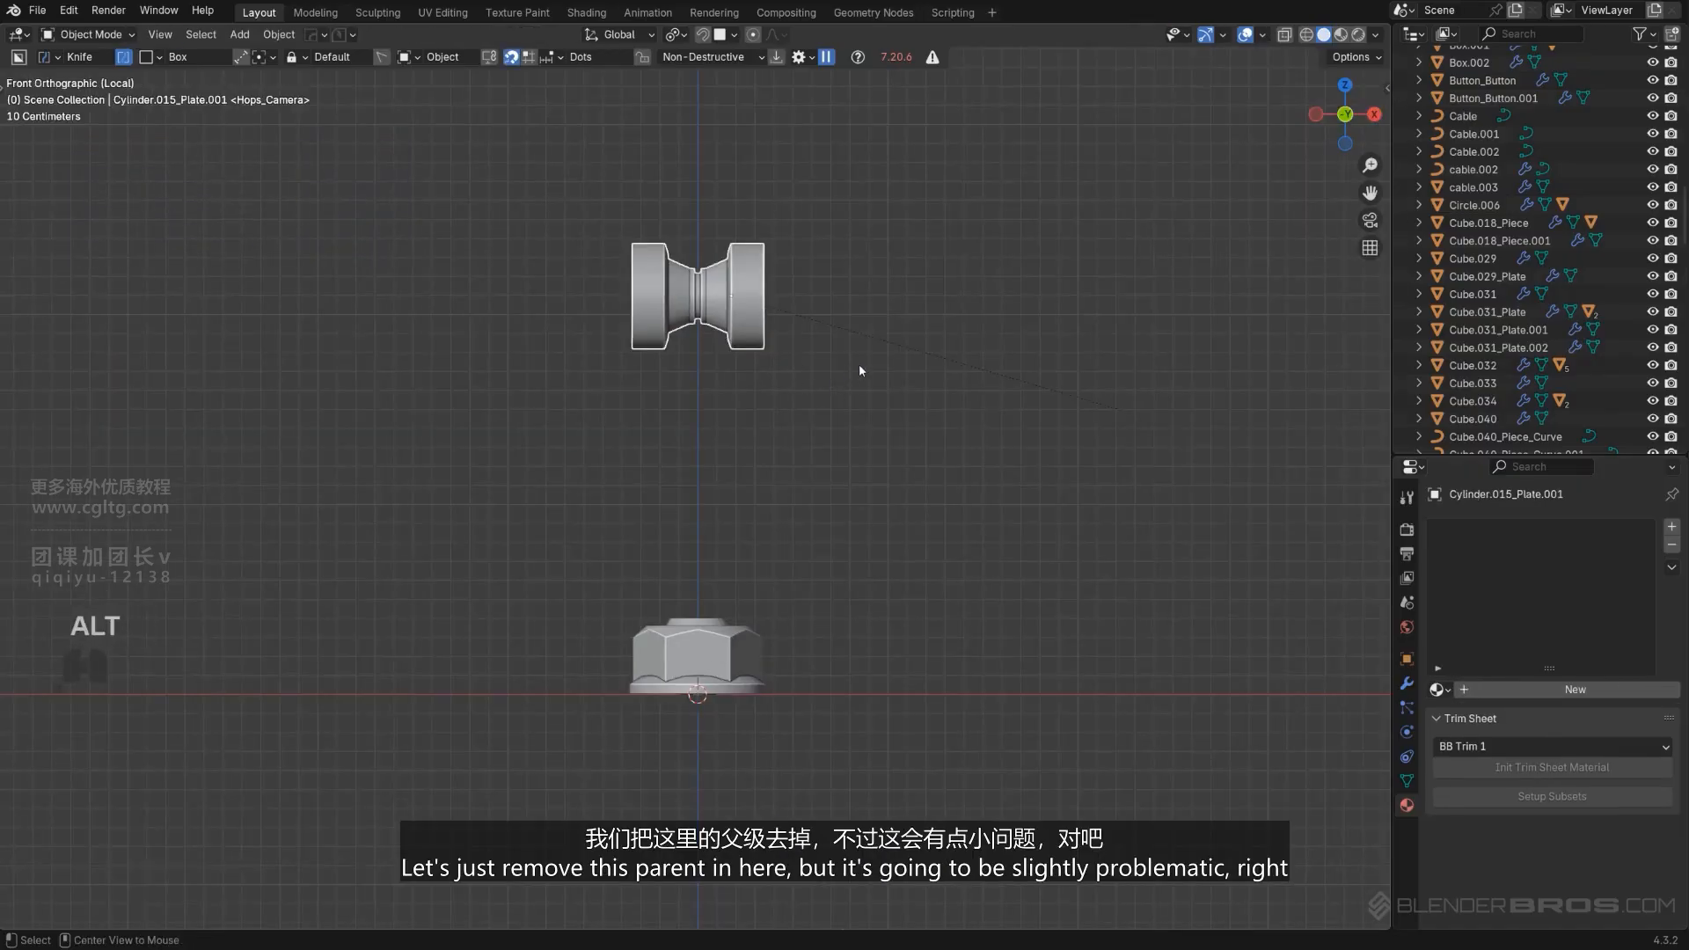
key(alt+p)
click(866, 314)
Scale the new bolt by about 0.261 and snap it up onto the roller's surface.
click(756, 643)
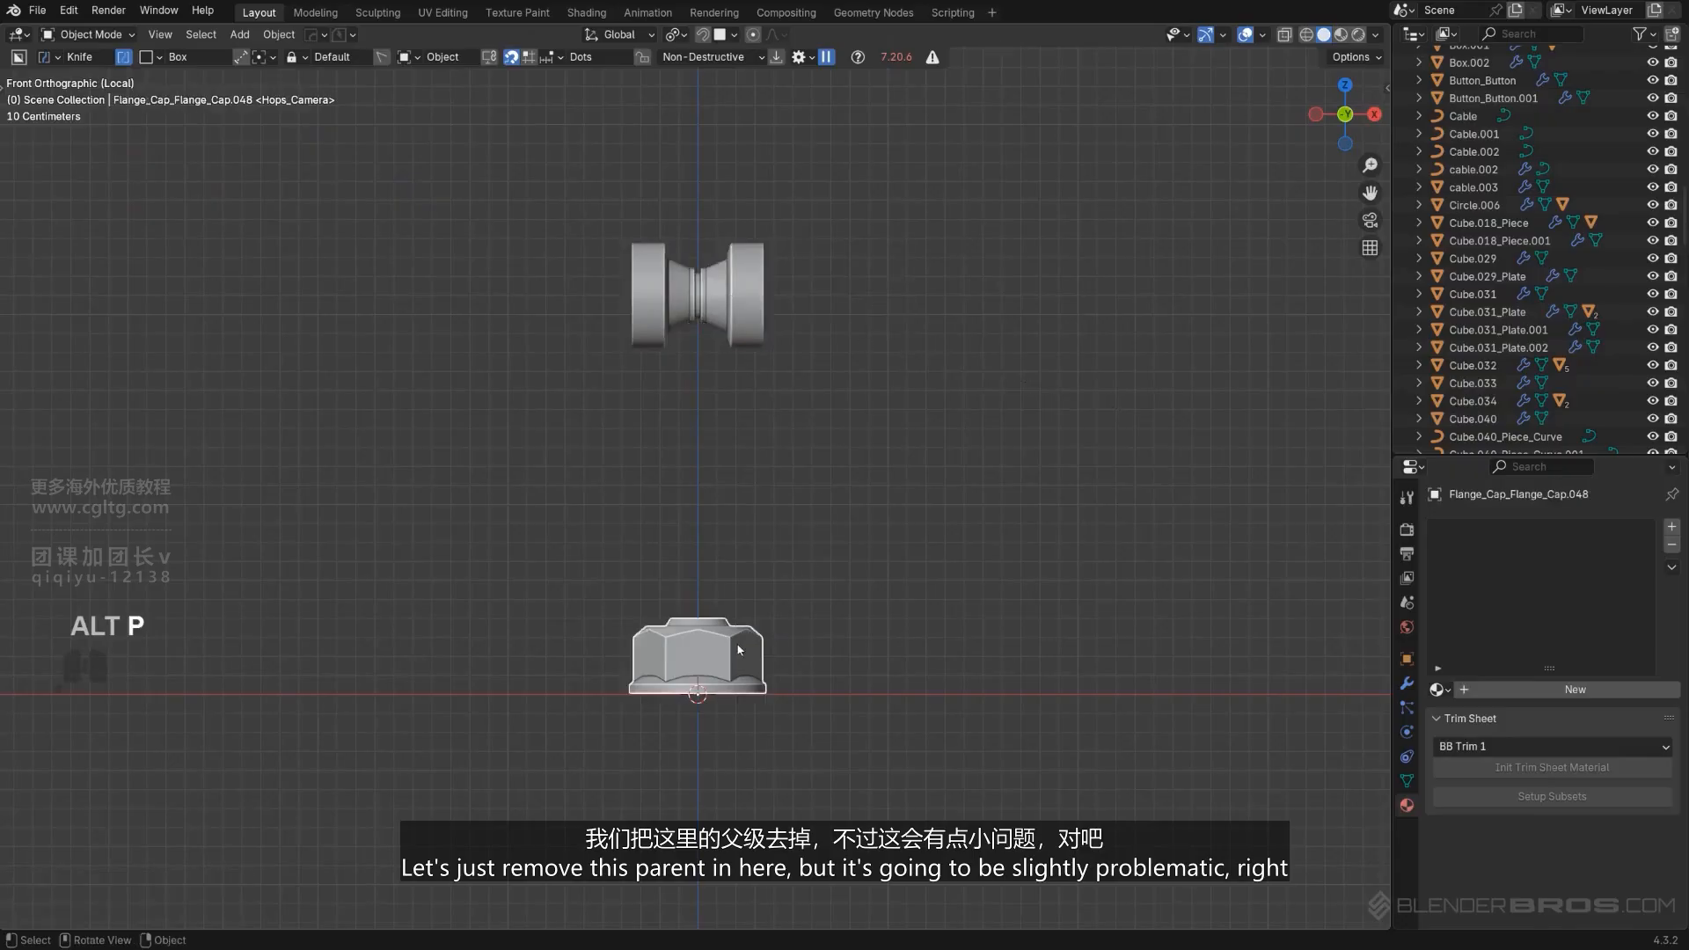
scroll(757, 642, up, 2)
key(s)
click(774, 738)
scroll(754, 743, up, 1)
key(g)
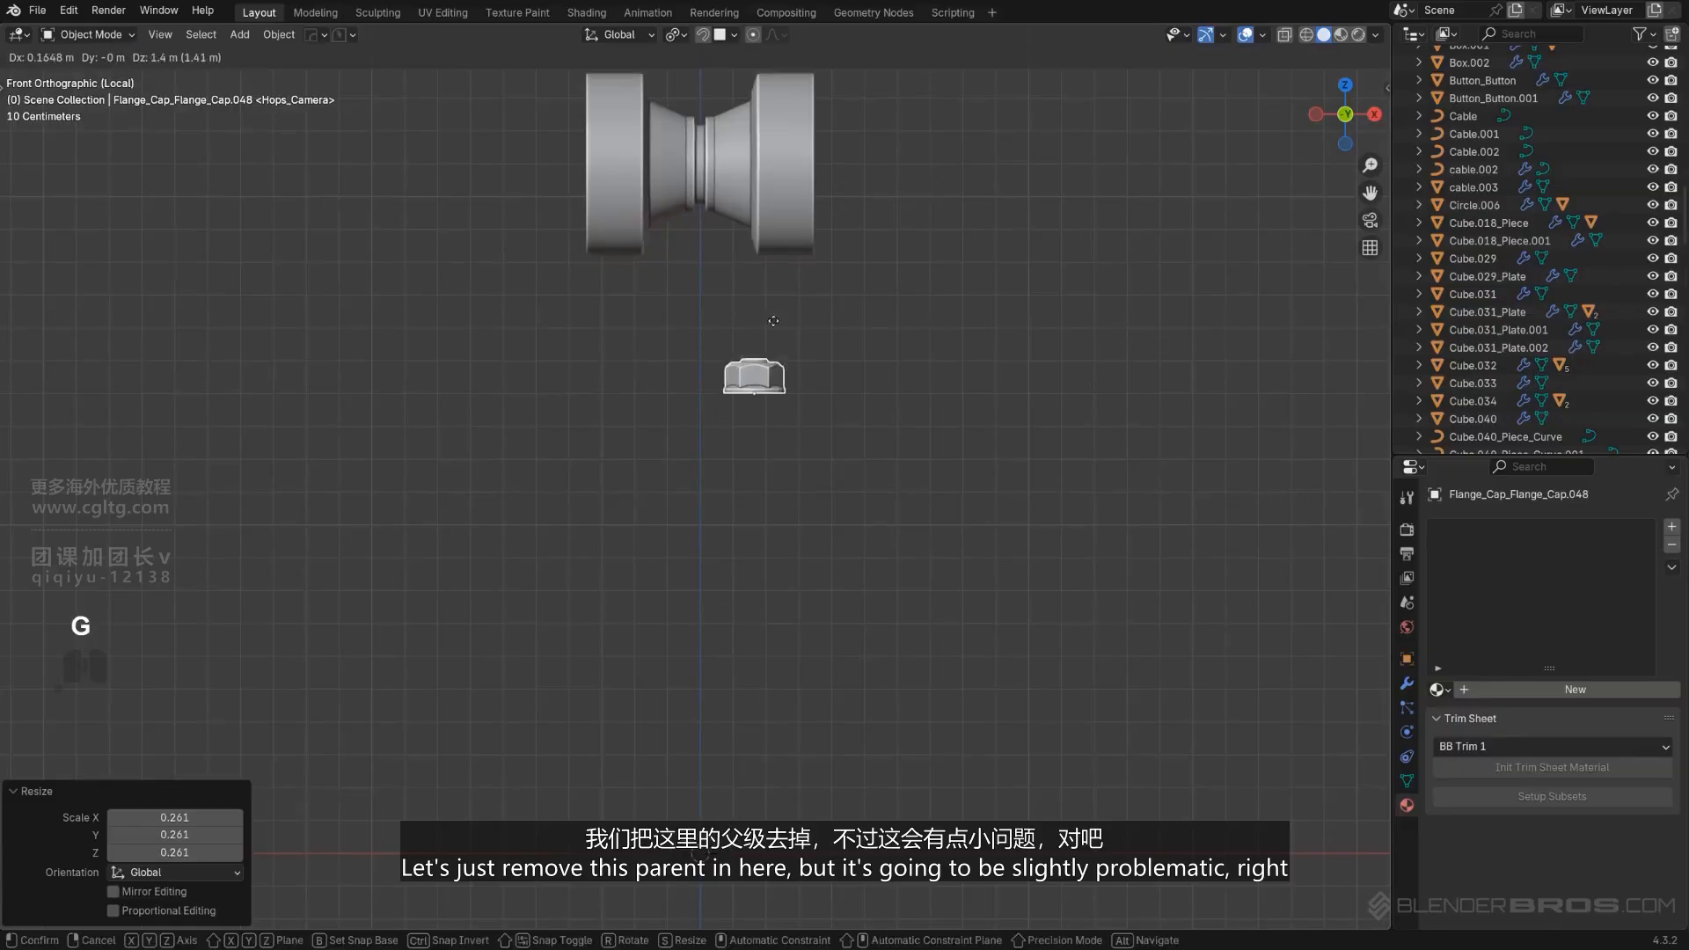
click(768, 218)
Reposition the bolt on the roller's enlarged rim and scale it by about 0.364.
shift+middle_drag(768, 343, 768, 563)
alt+middle_drag(771, 528, 820, 498)
scroll(827, 500, up, 2)
key(KP_5)
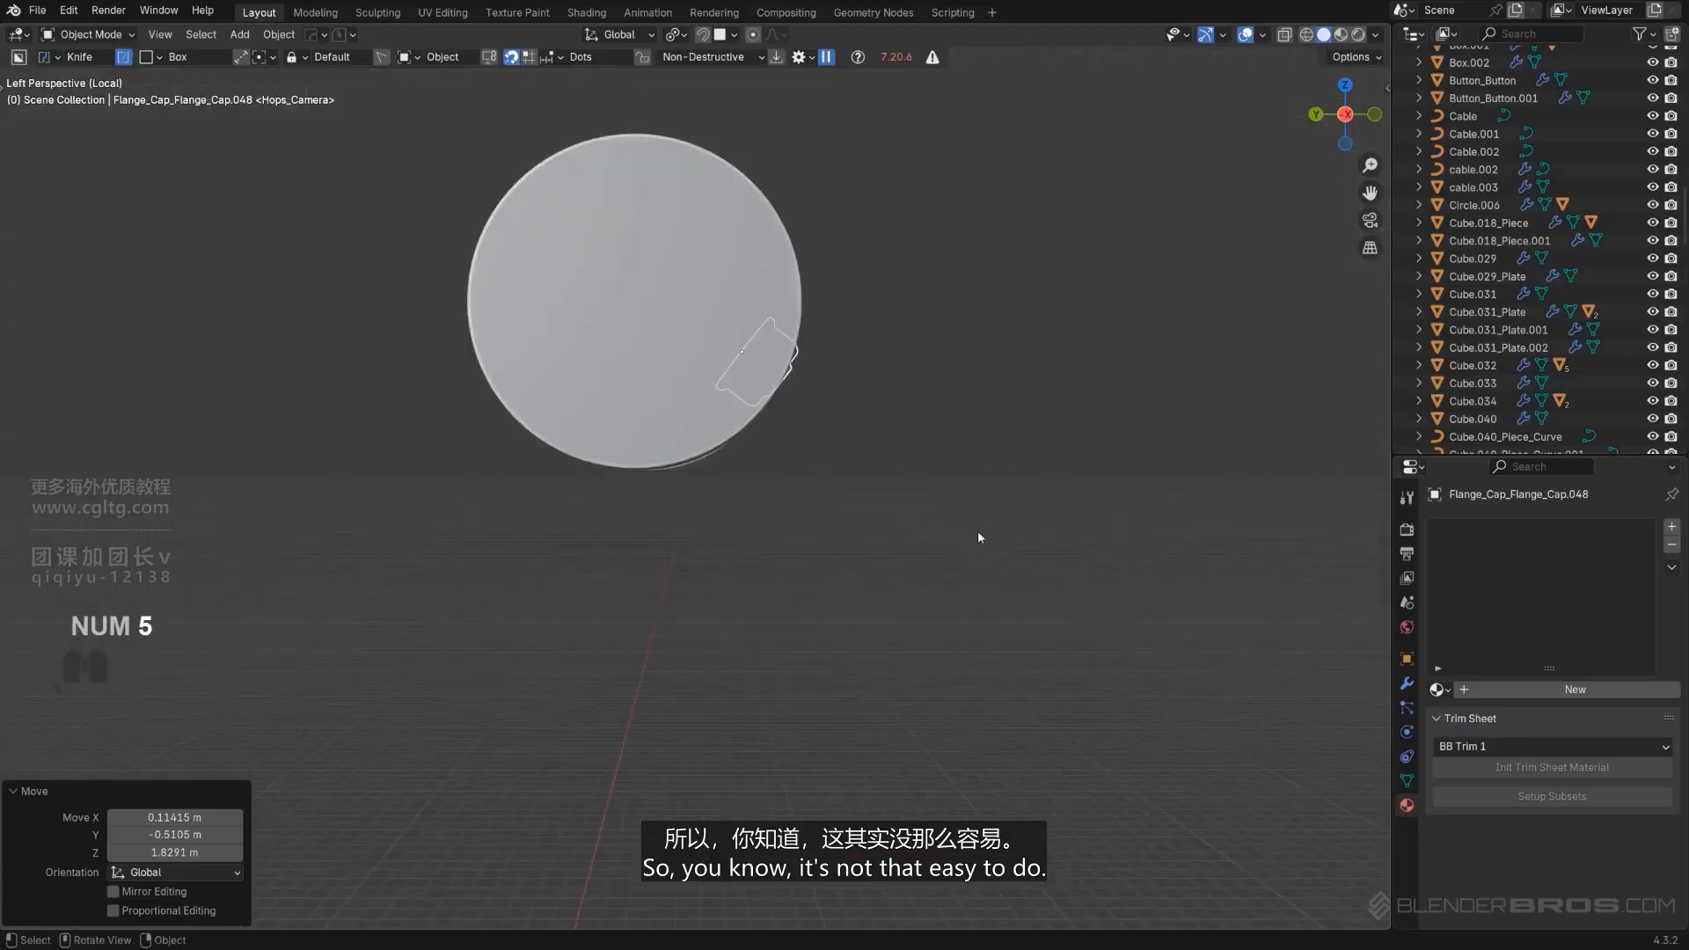
scroll(979, 531, up, 2)
middle_drag(981, 493, 804, 489)
key(g)
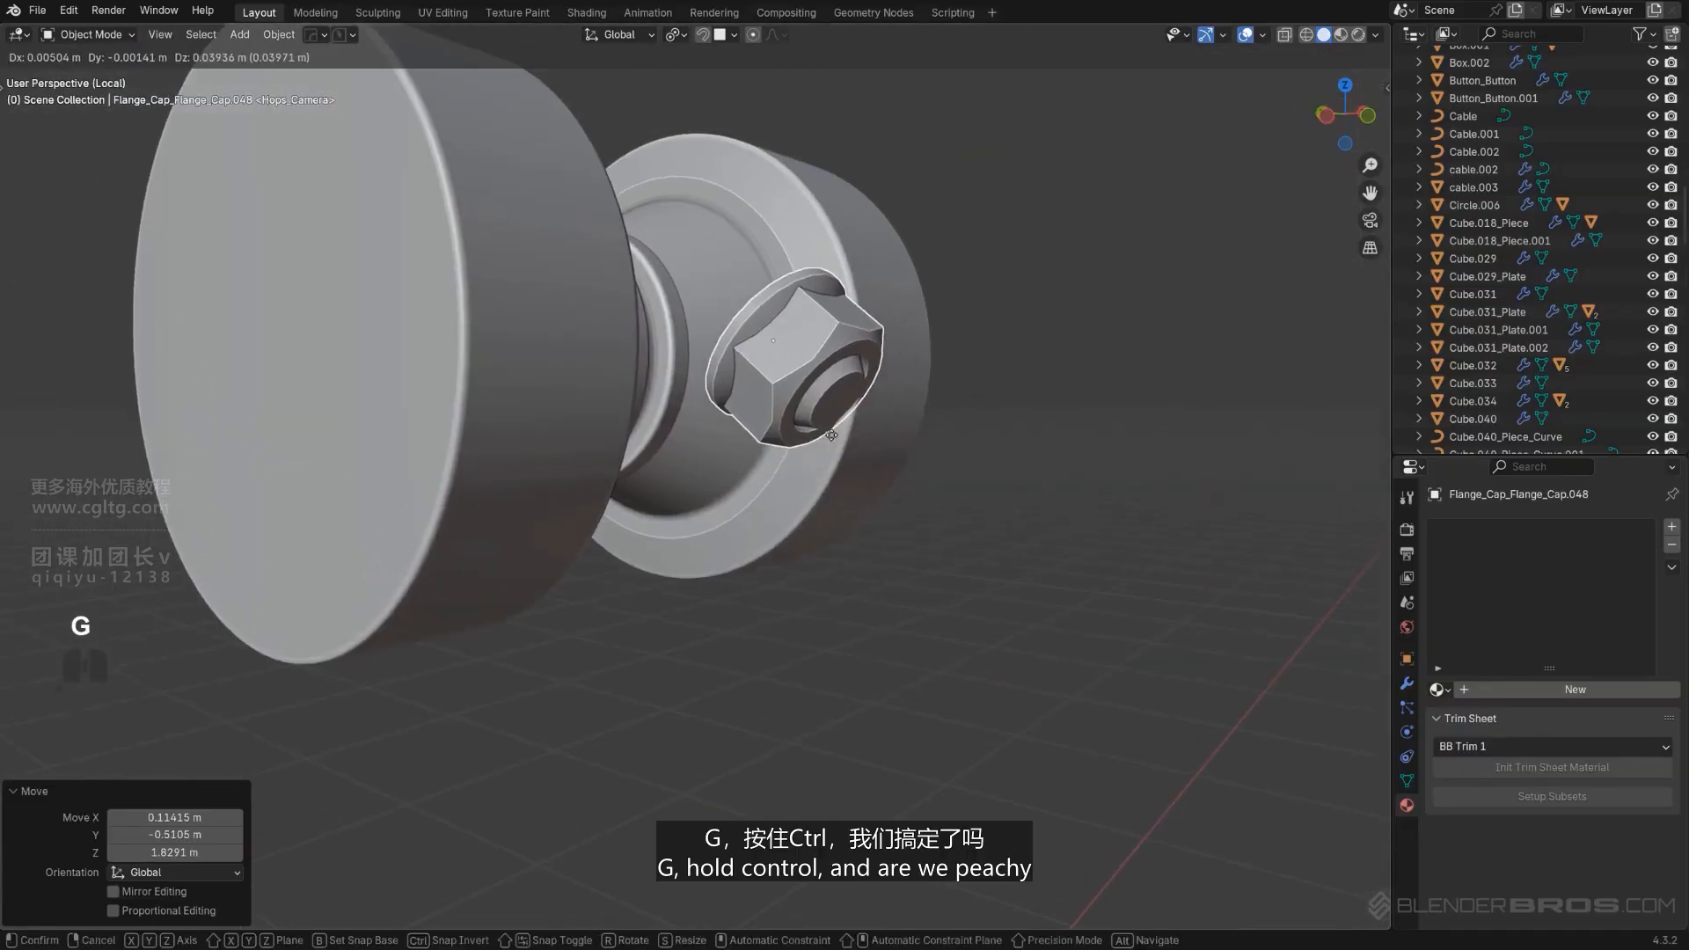
click(828, 411)
key(s)
click(794, 410)
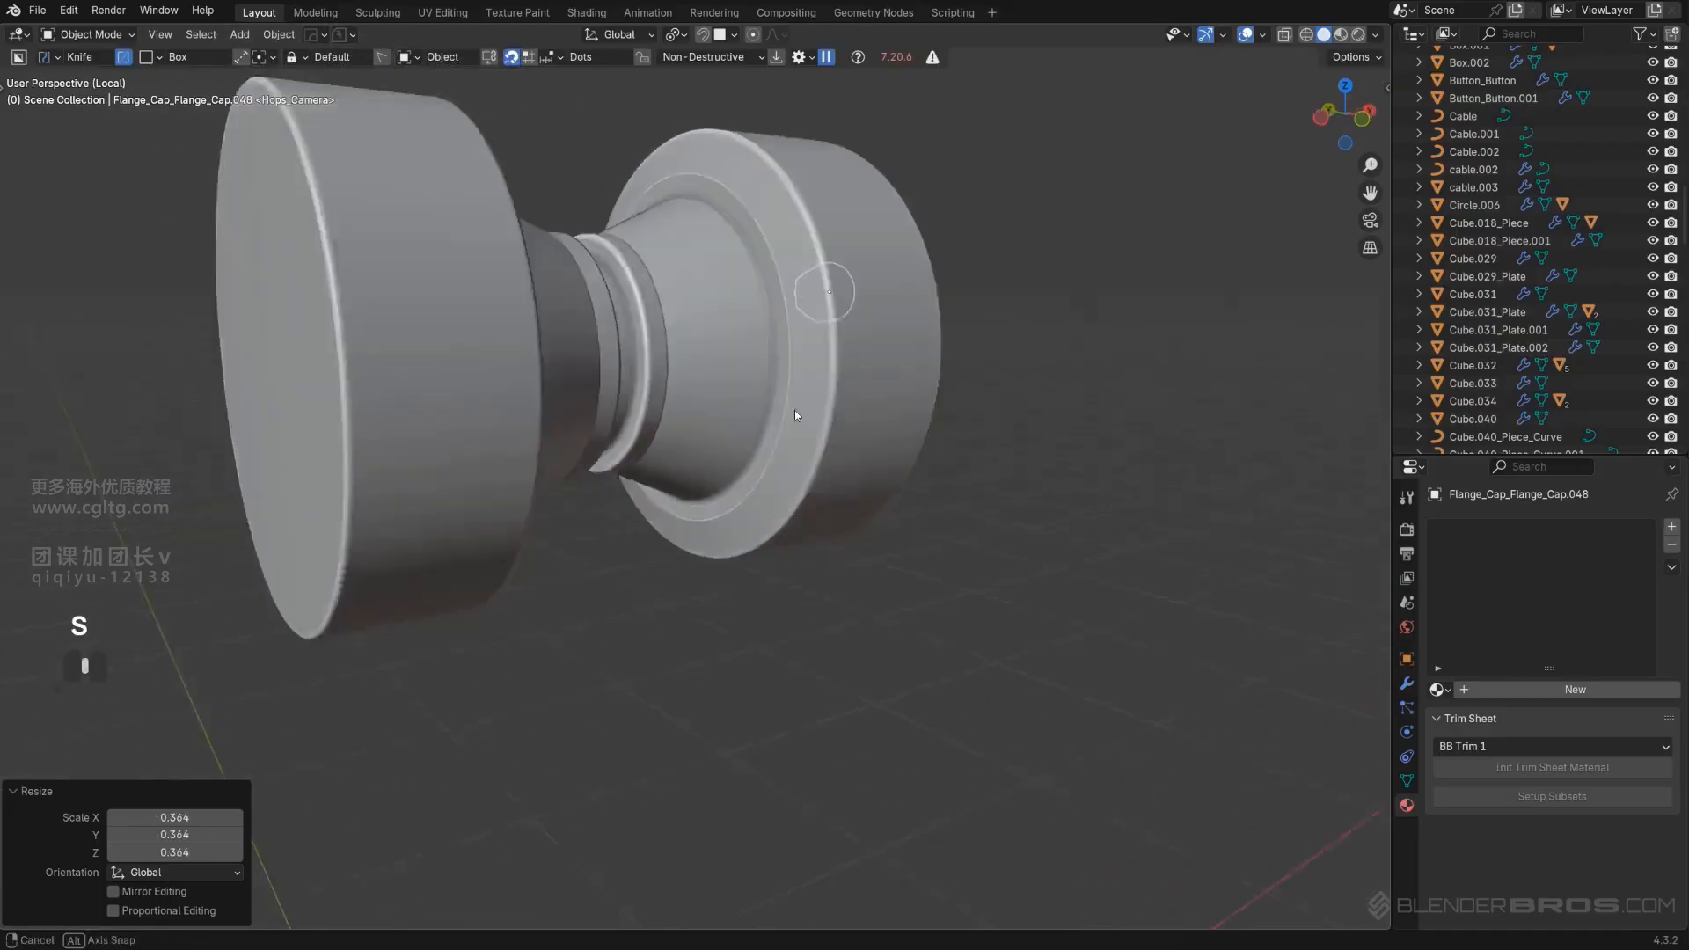
Snap the bolt flat onto the outer end face of the roller's rim.
alt+middle_drag(794, 410, 880, 418)
key(KP_5)
shift+middle_drag(760, 443, 493, 536)
middle_drag(493, 536, 398, 537)
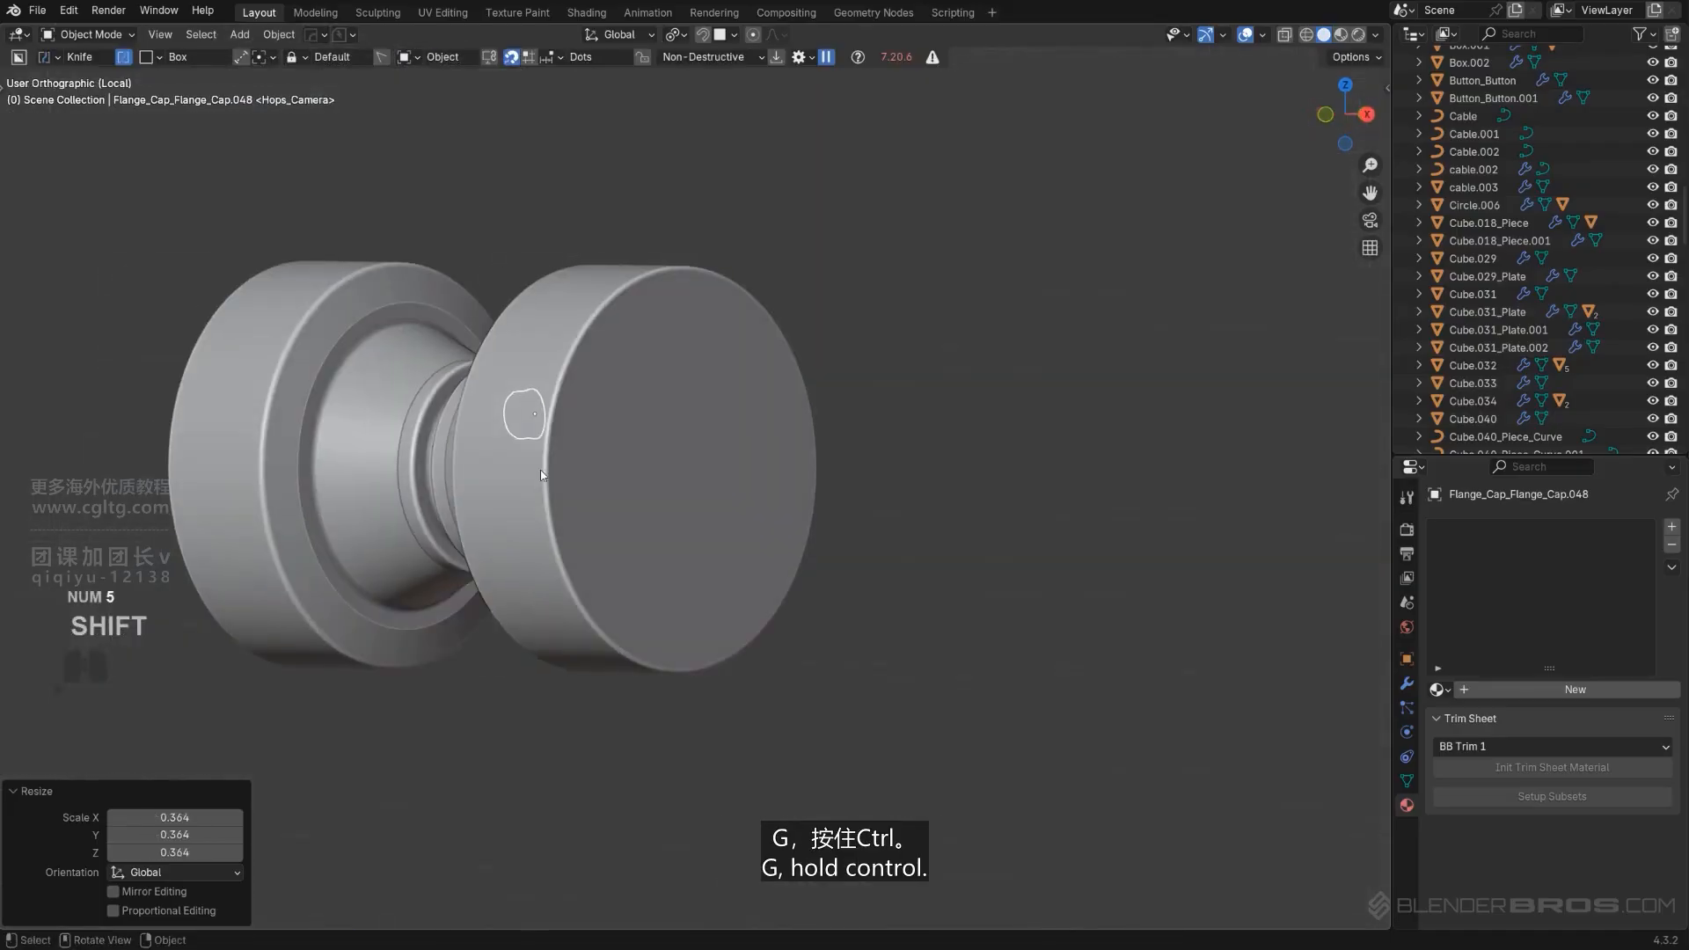
key(g)
click(626, 468)
alt+middle_drag(630, 467, 831, 523)
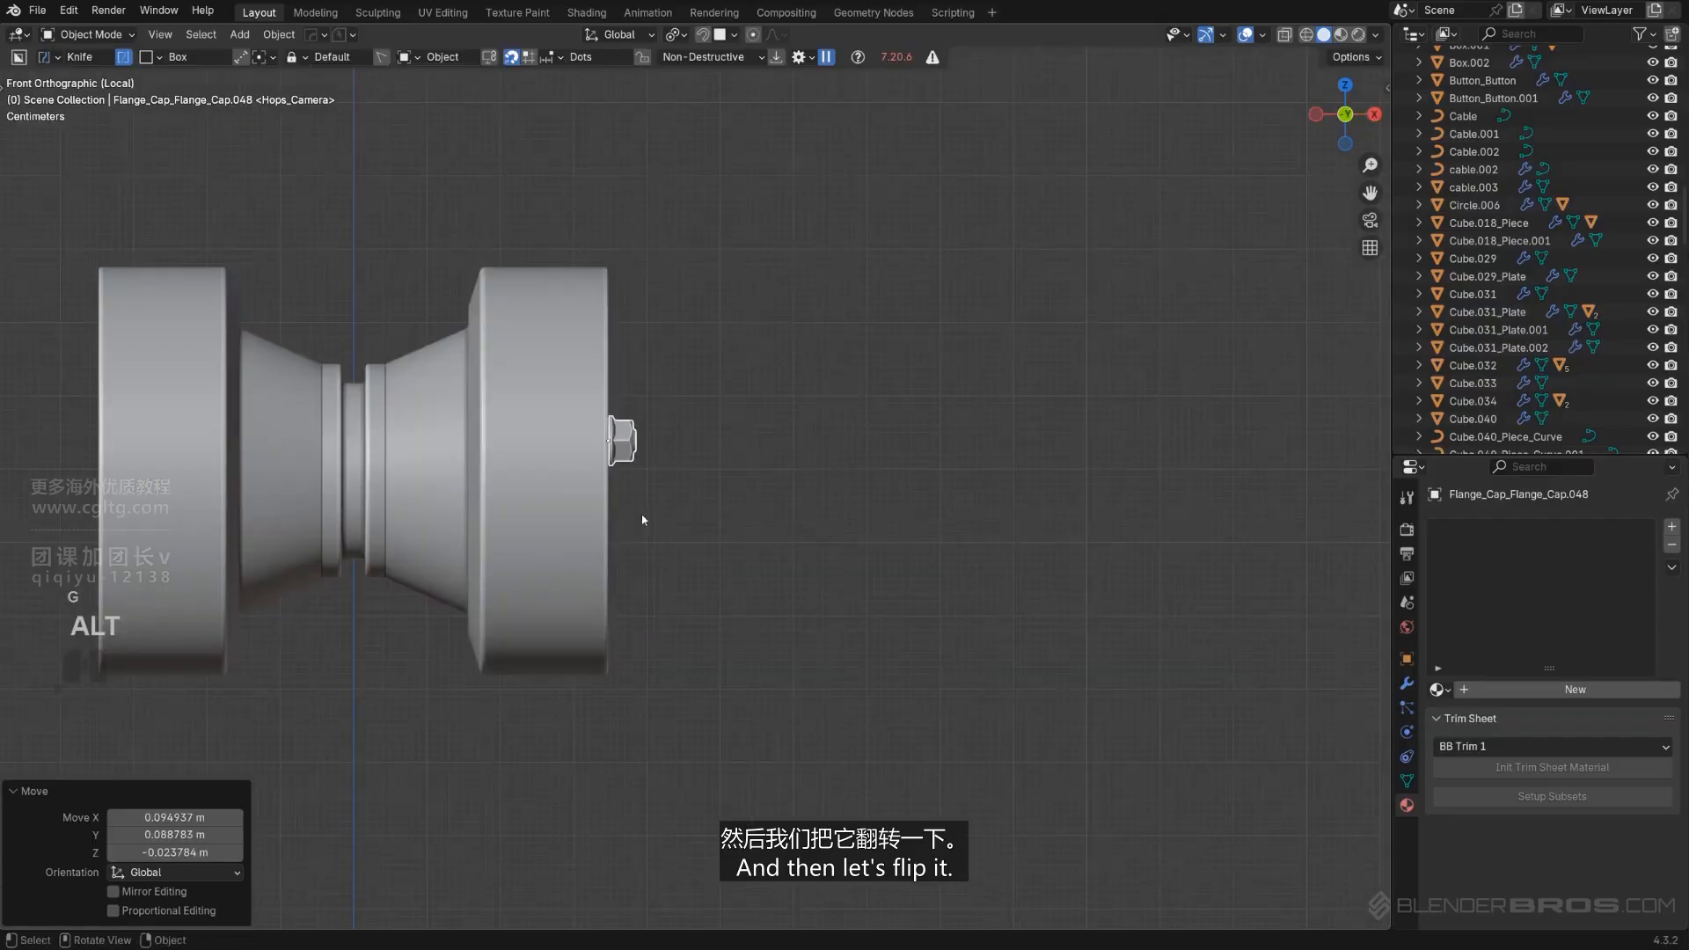
In the front view, flip the bolt to face inward and move it about -0.18 m in X to the rim's inner face.
key(r)
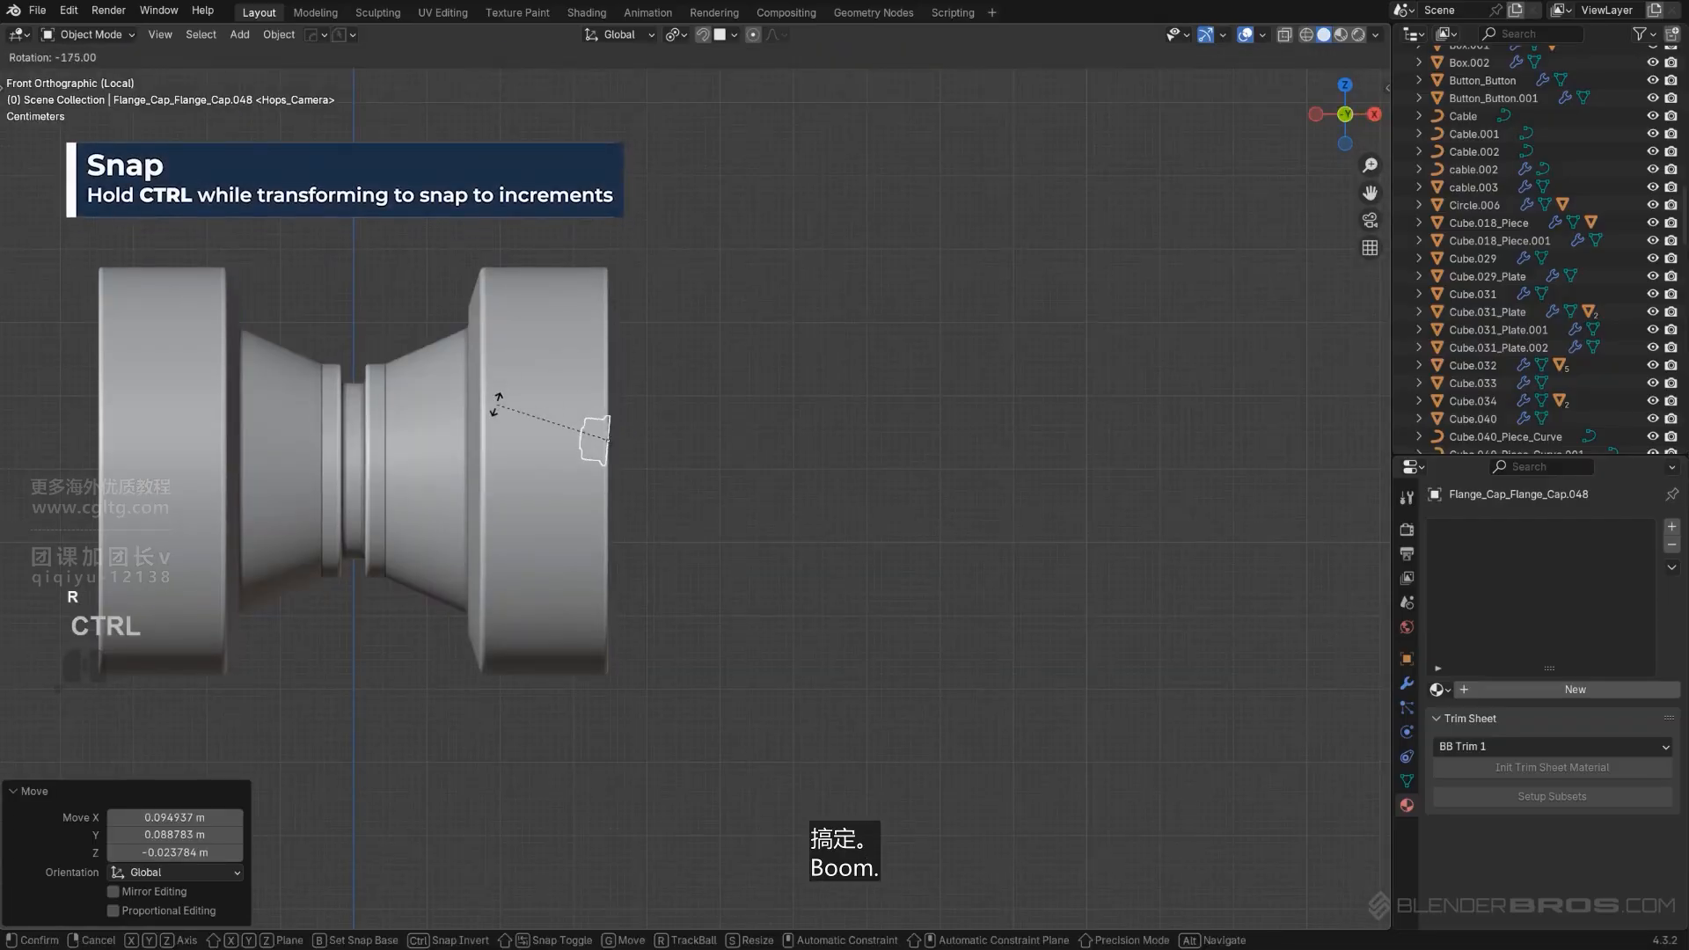
click(497, 413)
key(g)
click(717, 468)
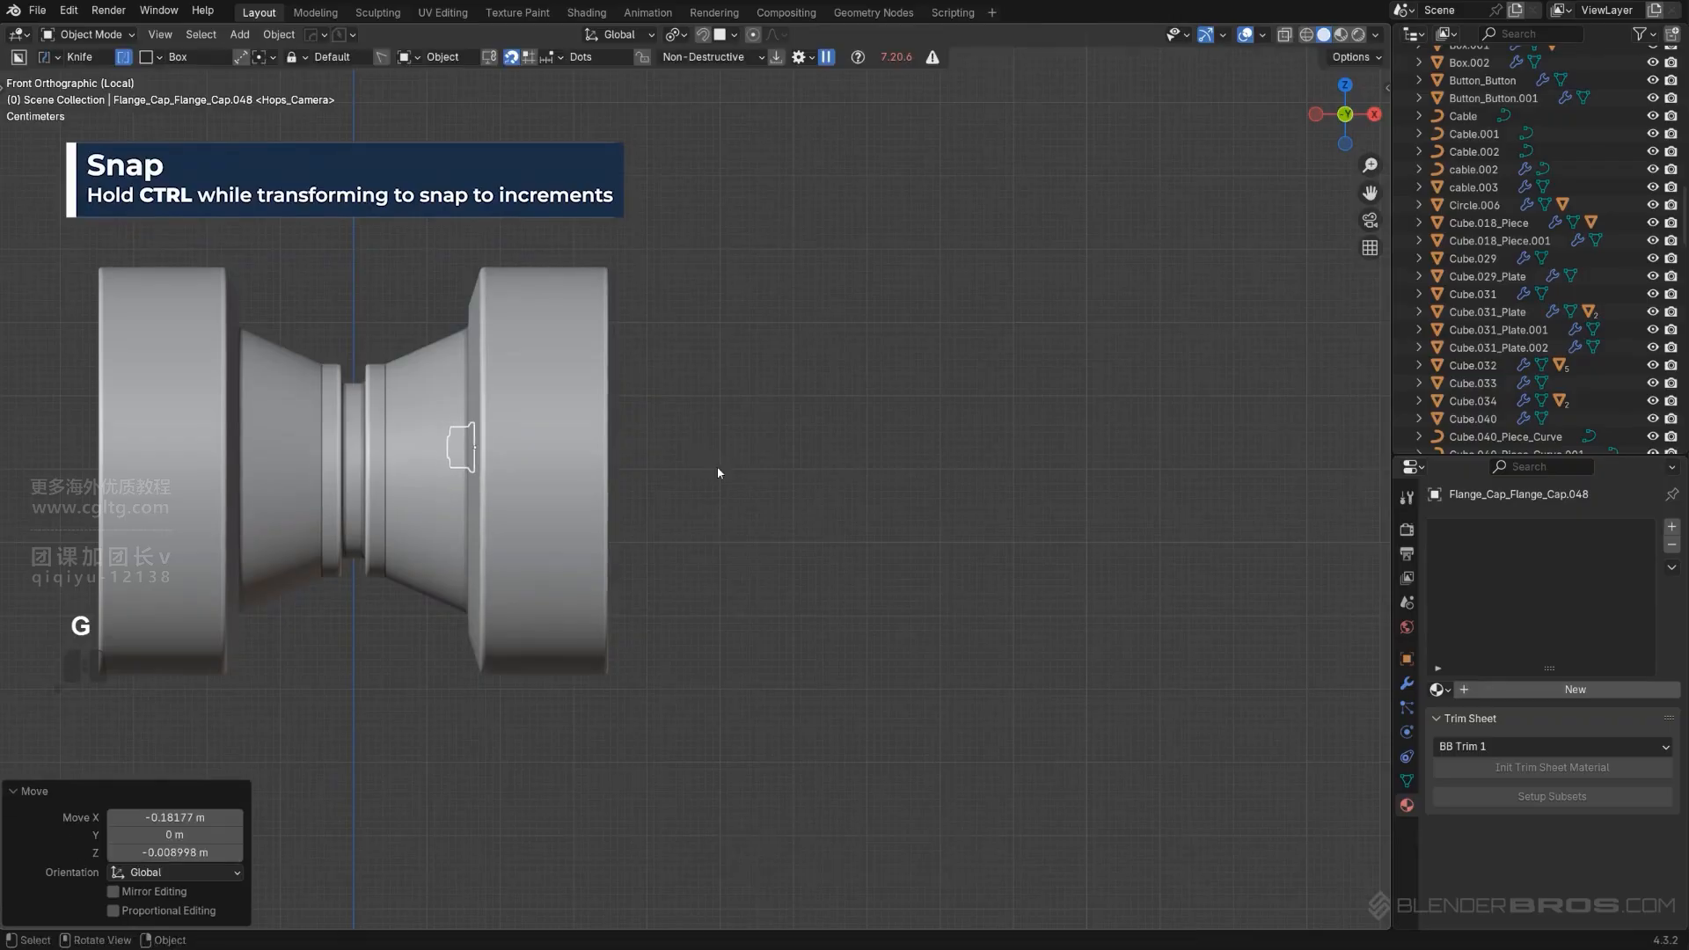
Move the bolt about -0.10 m along Y onto the flat ring of the rim's inner face.
middle_drag(717, 468, 717, 559)
key(g)
key(x)
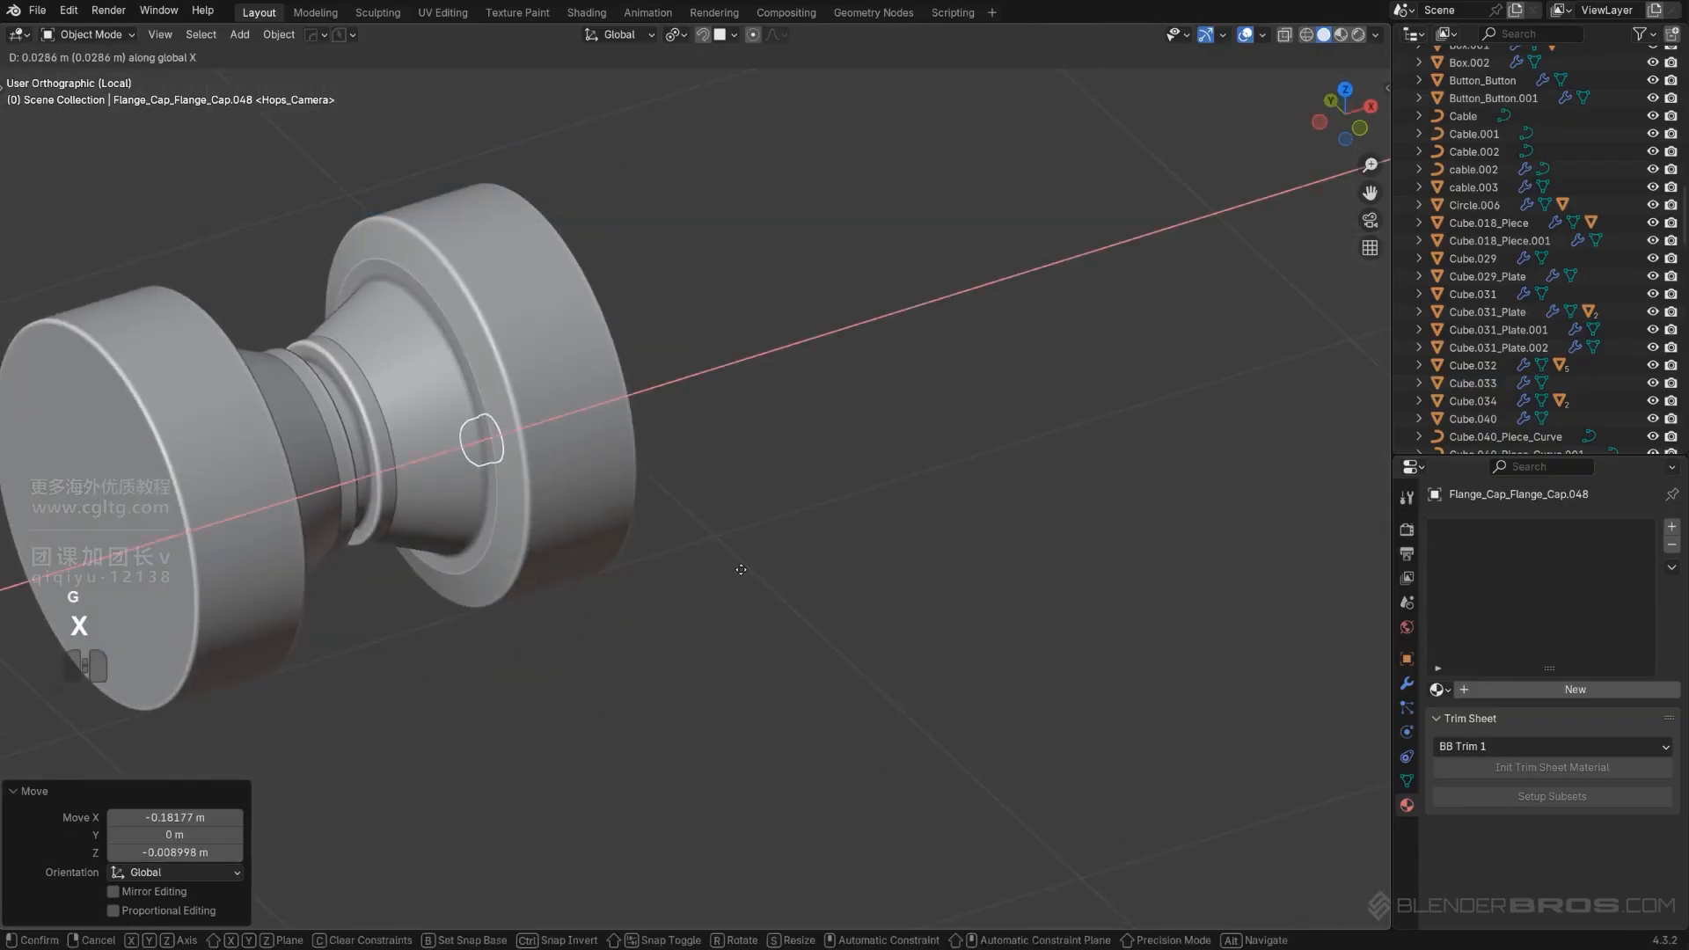
key(y)
click(766, 590)
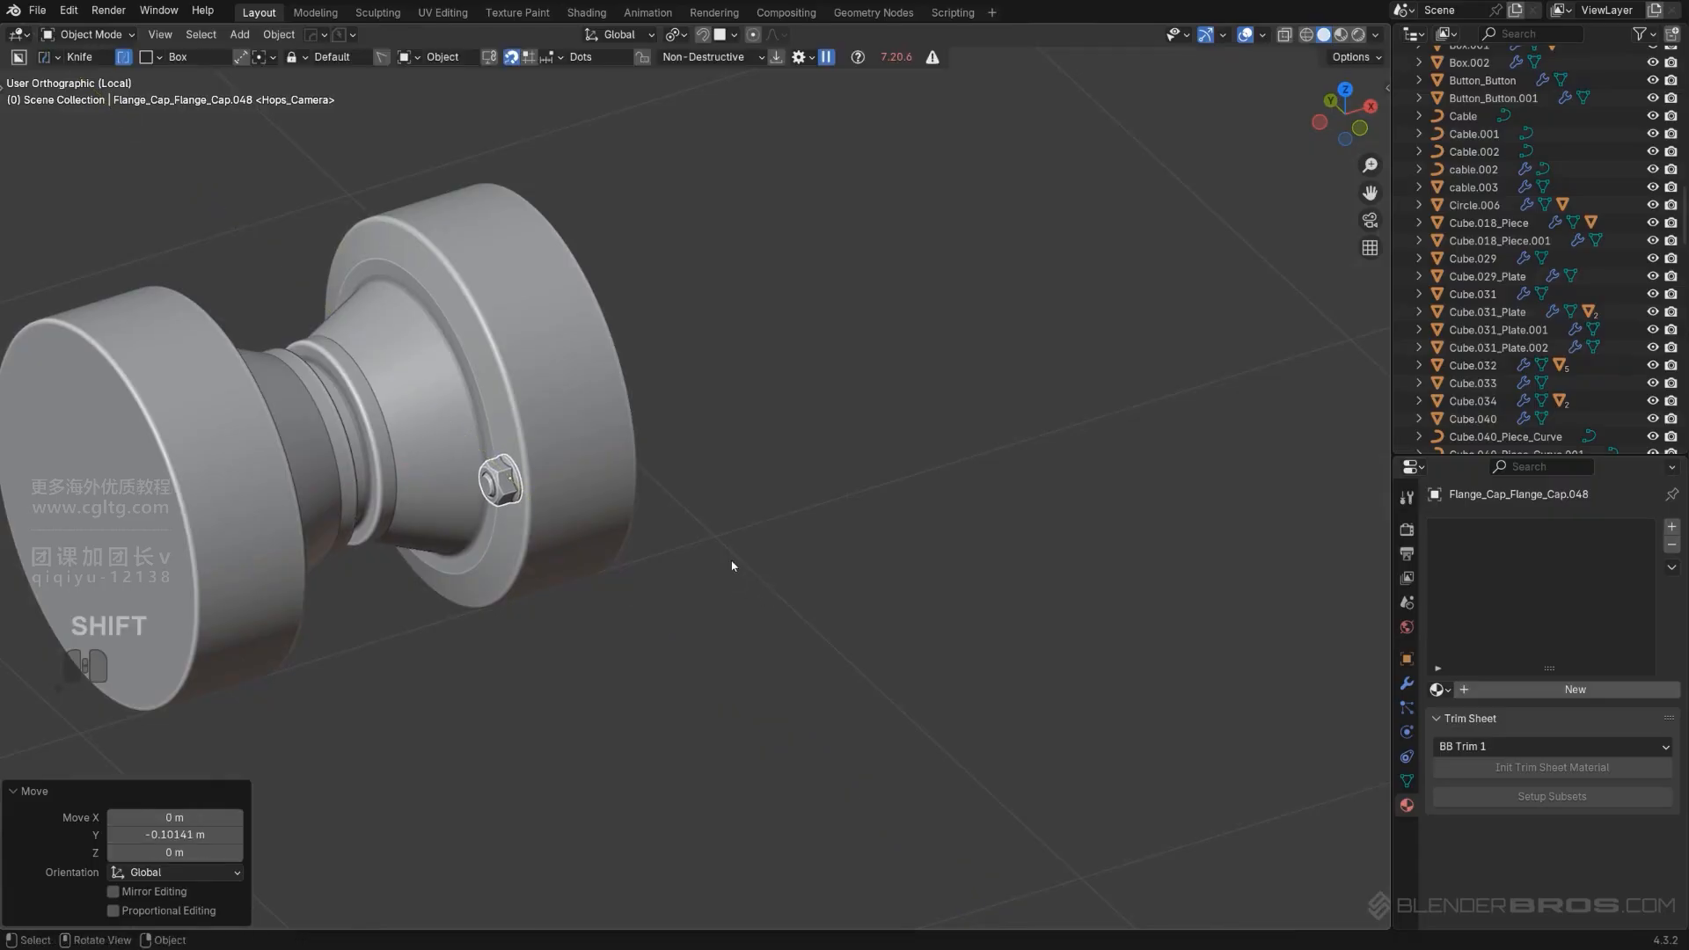
Snap the 3D cursor to the center of the roller.
key(KP_5)
click(396, 572)
key(shift+s)
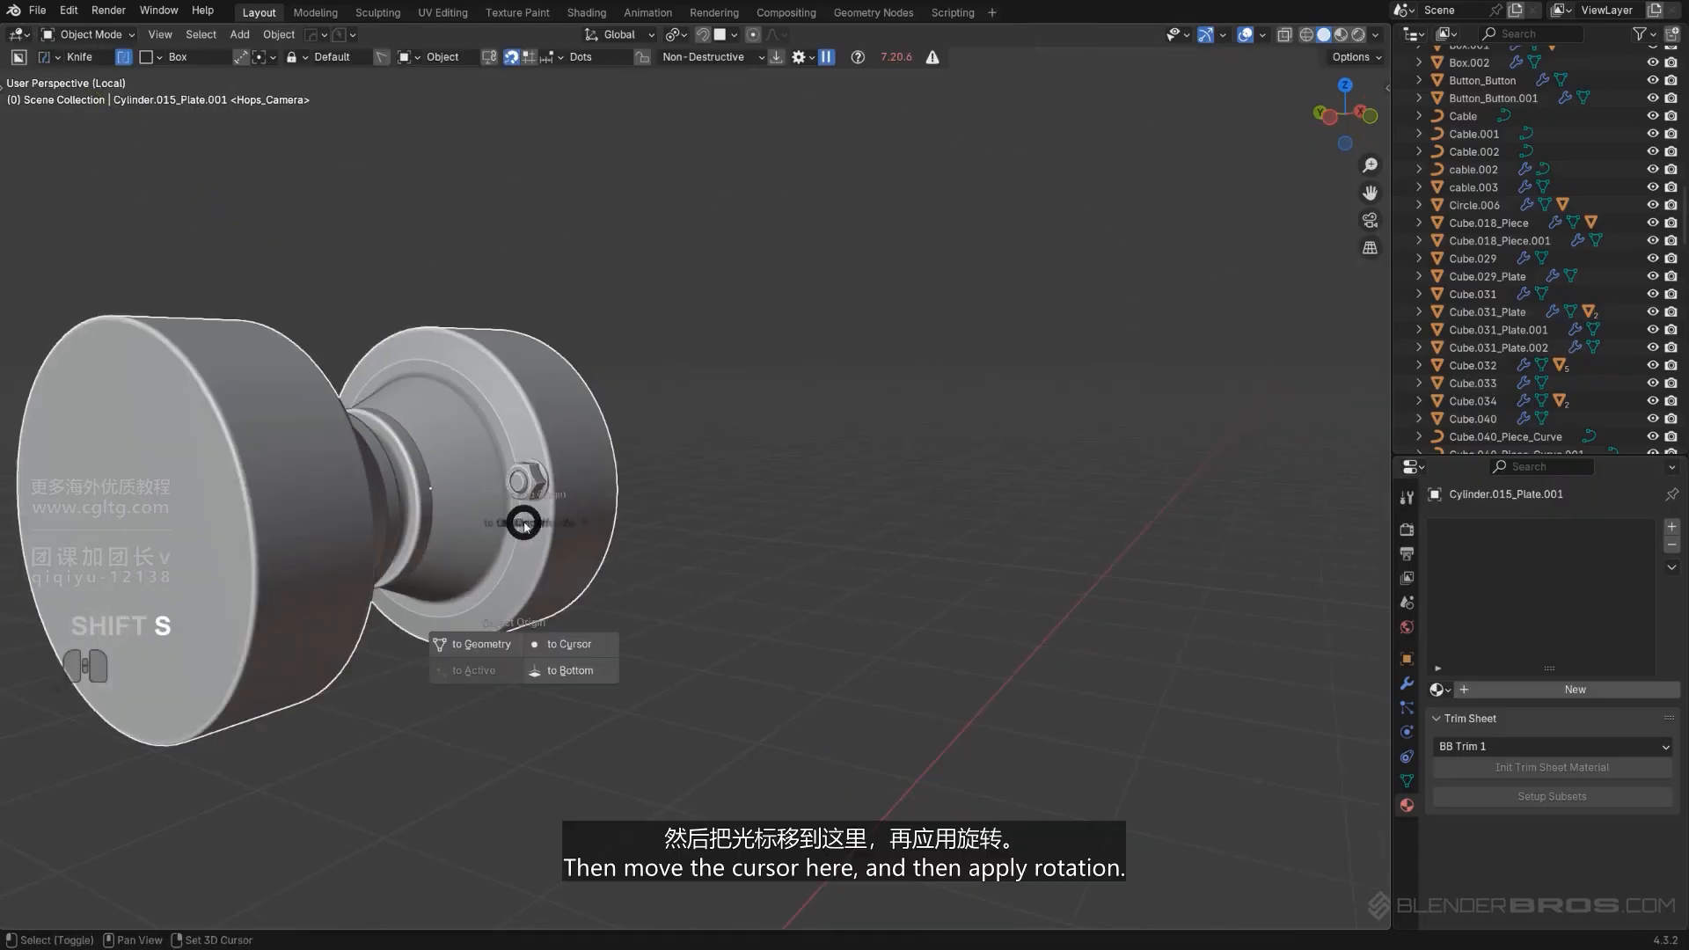
click(373, 553)
scroll(373, 553, up, 3)
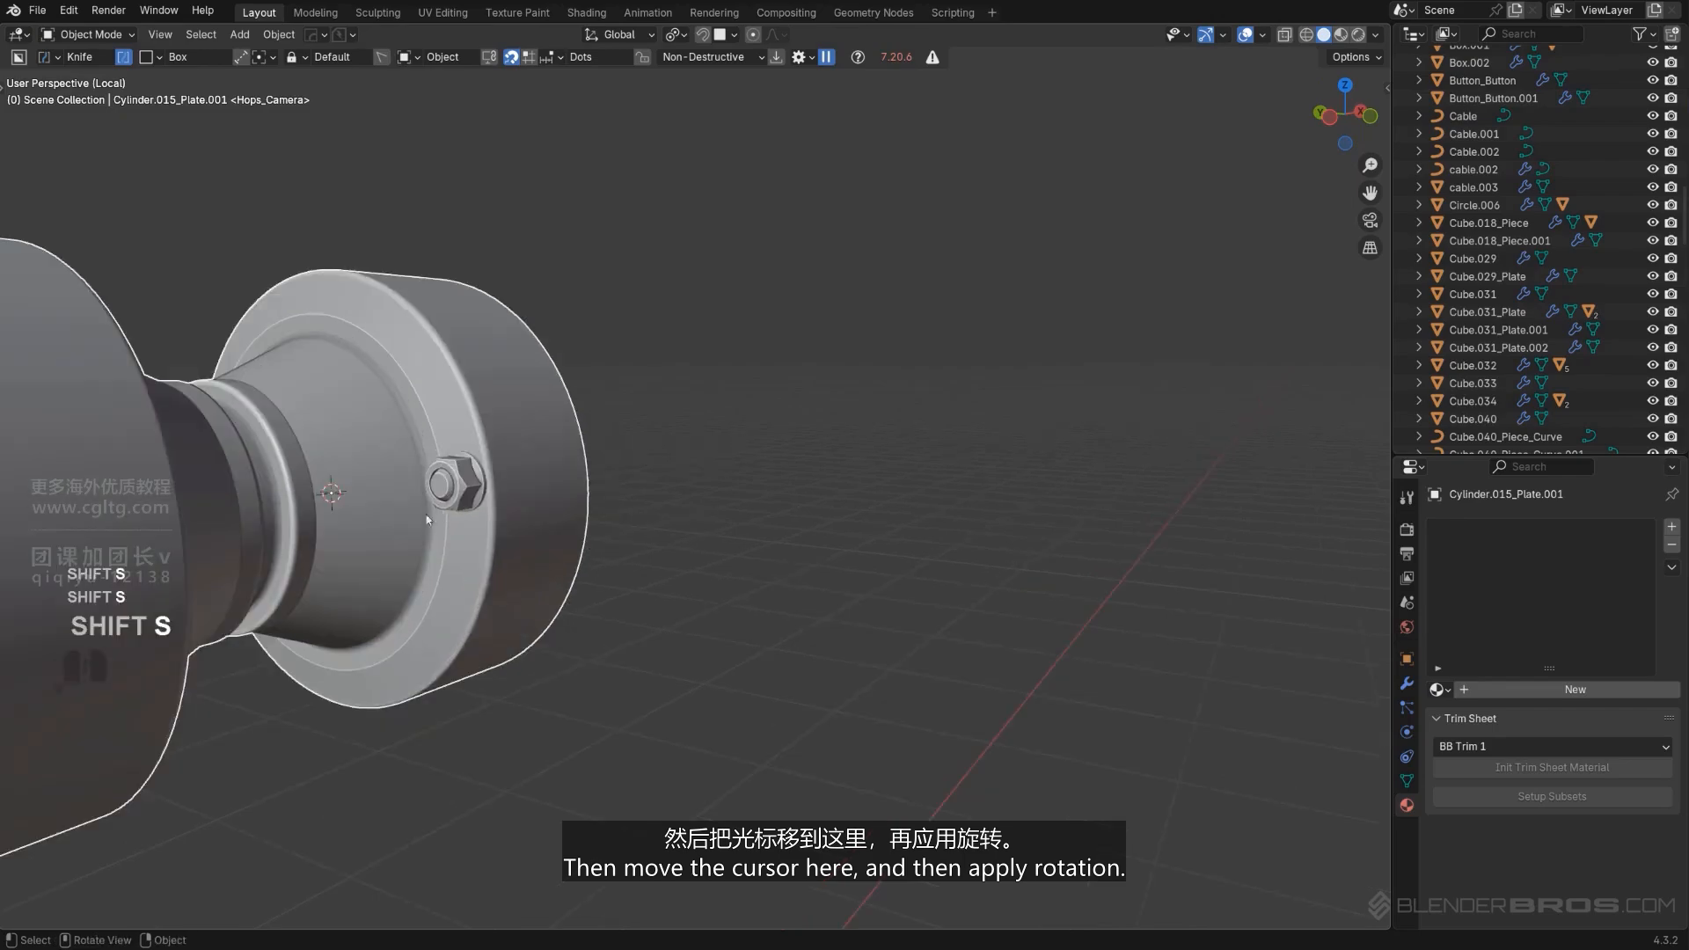
Apply the rotation of the bolt on the rim's inner face.
click(451, 489)
key(ctrl+a)
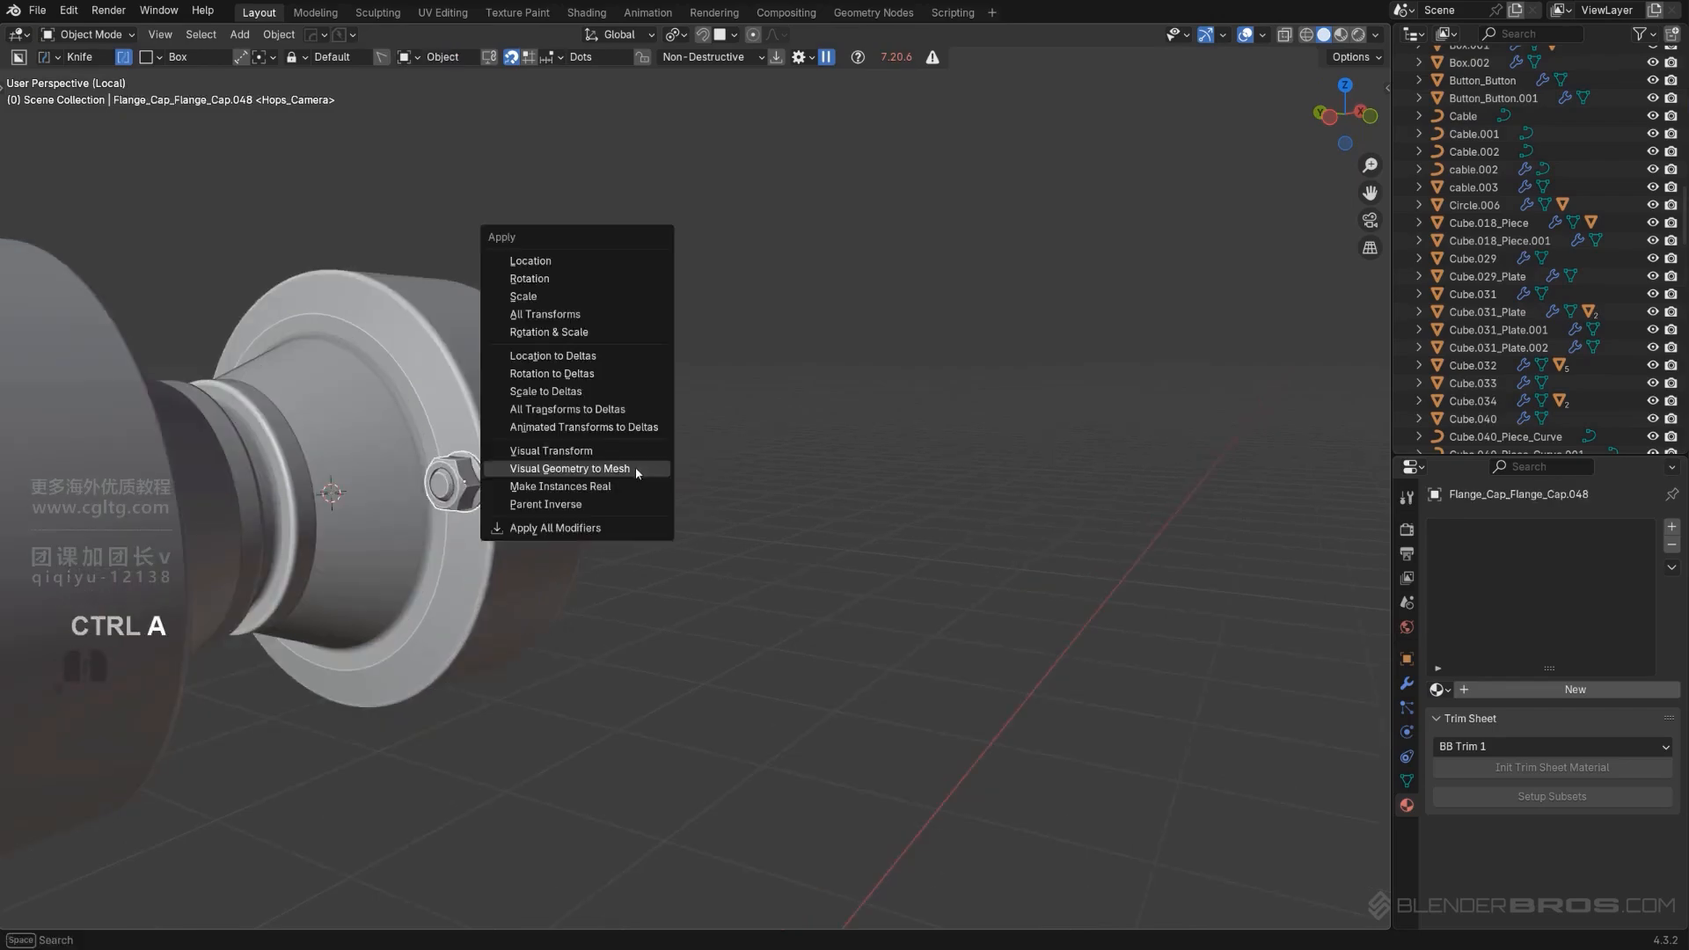
click(635, 279)
Create a HardOps Radial Array of the bolt around the 3D cursor on the X axis with 13 segments.
key(q)
mouse_move(623, 321)
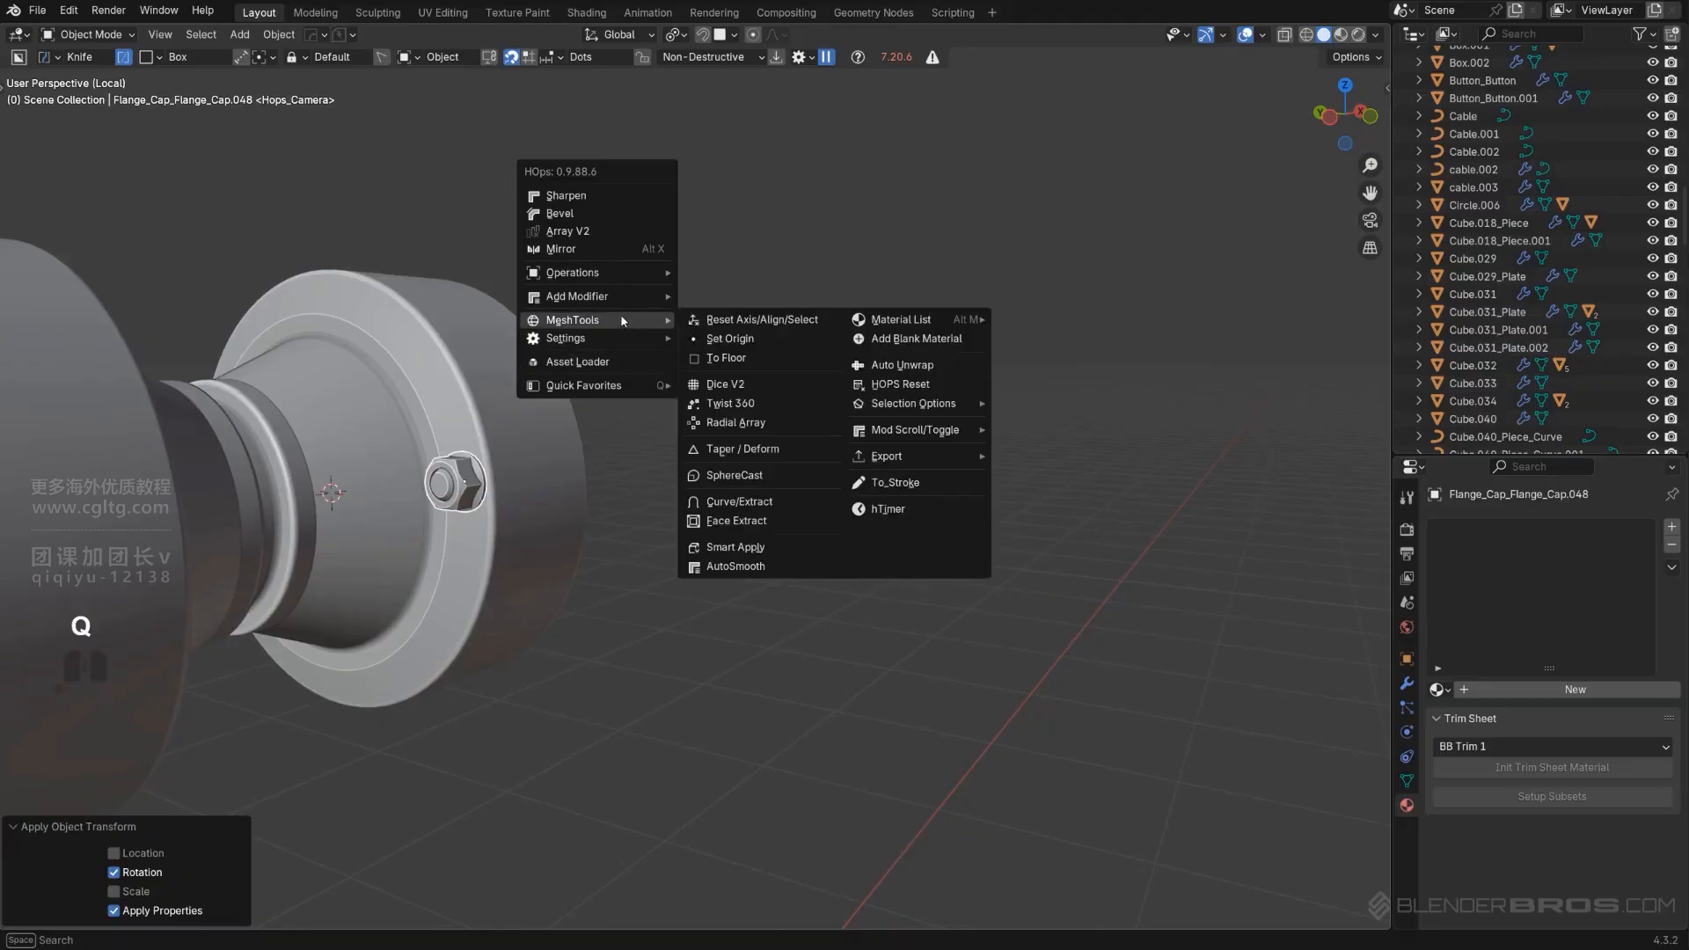
click(736, 422)
key(x)
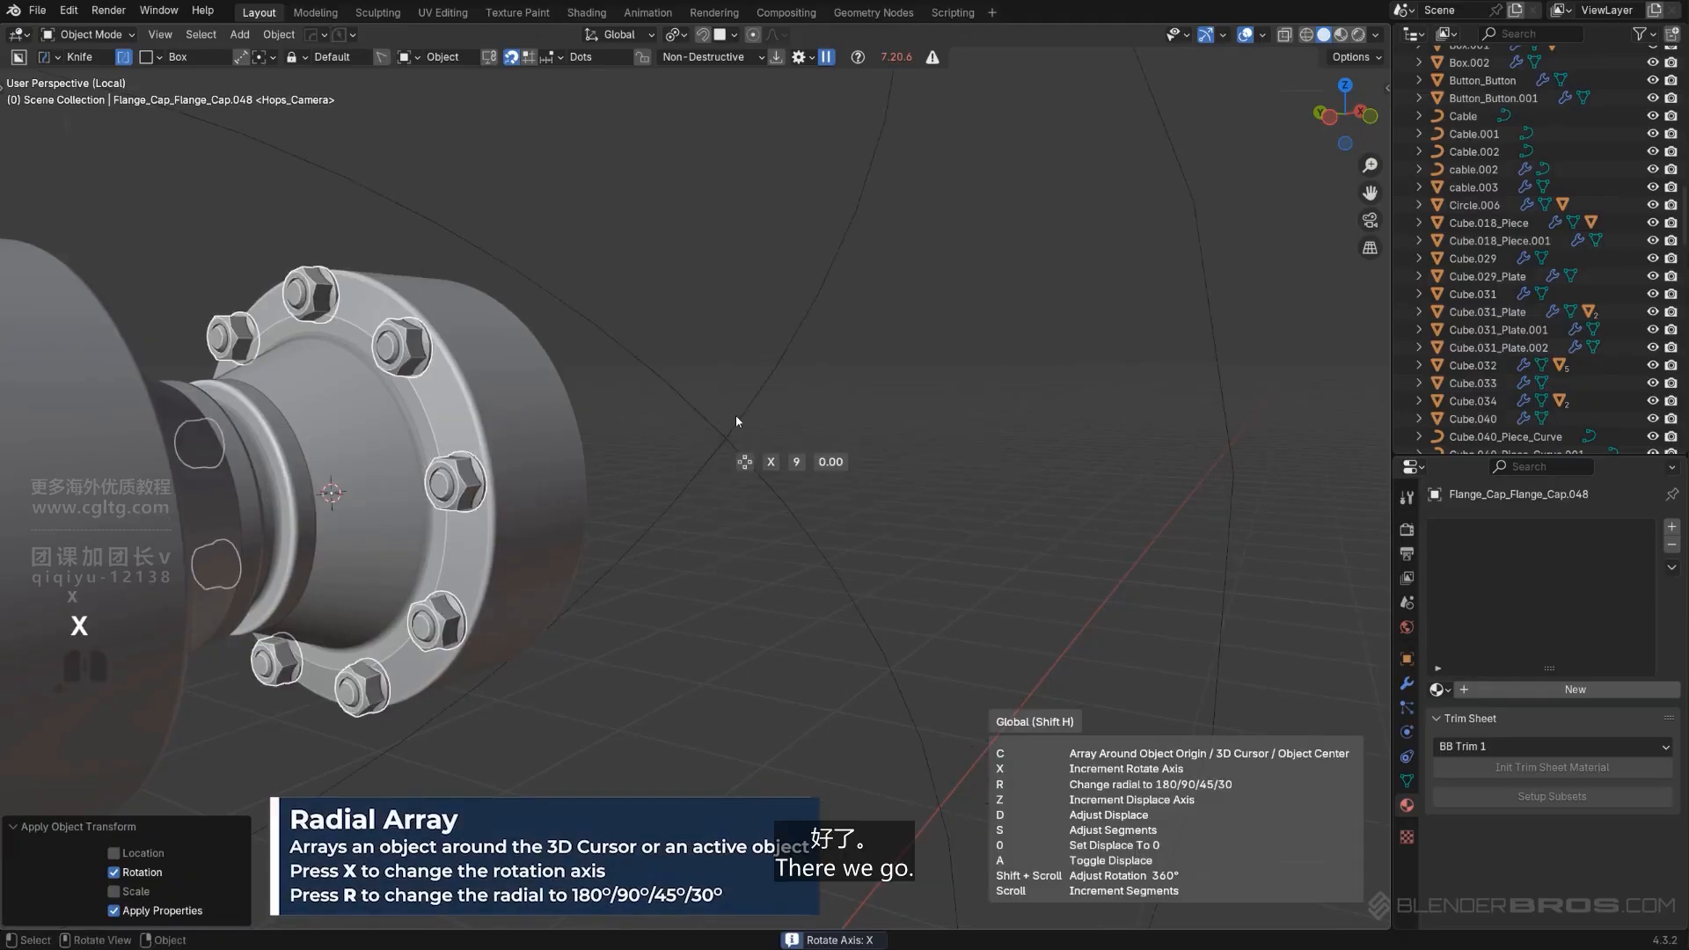
scroll(732, 414, up, 4)
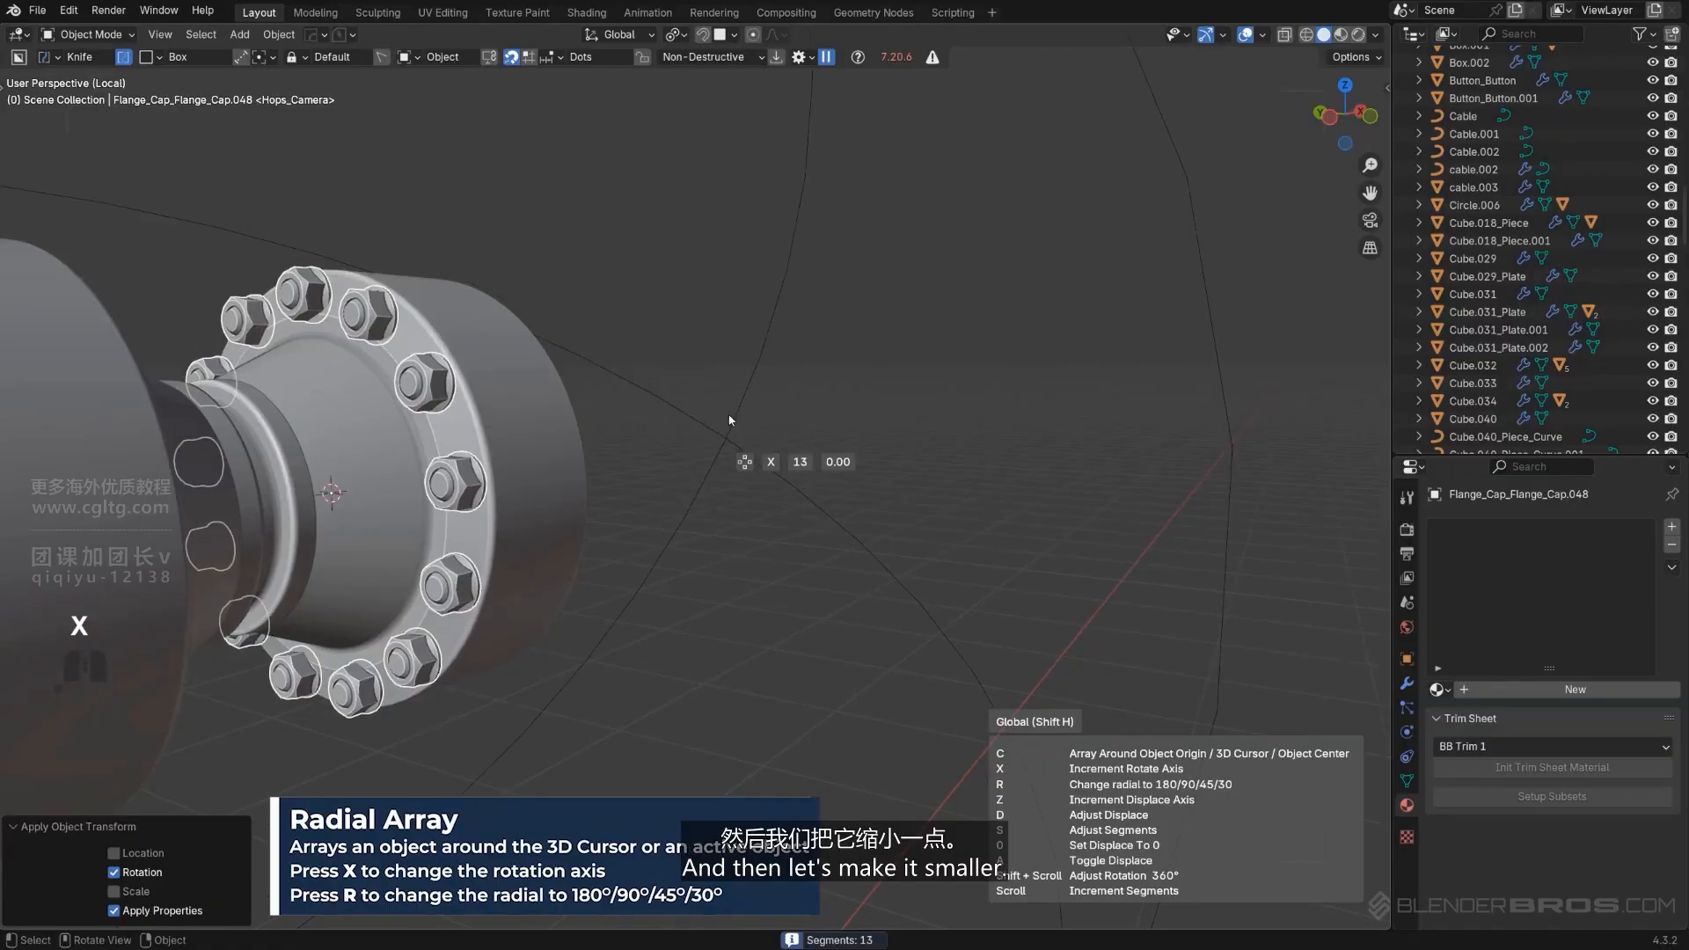
click(557, 462)
Scale down the bolt's entire mesh in Edit Mode to make all the arrayed bolts smaller.
shift+middle_drag(556, 463, 725, 483)
scroll(730, 481, up, 2)
key(Tab)
key(a)
key(s)
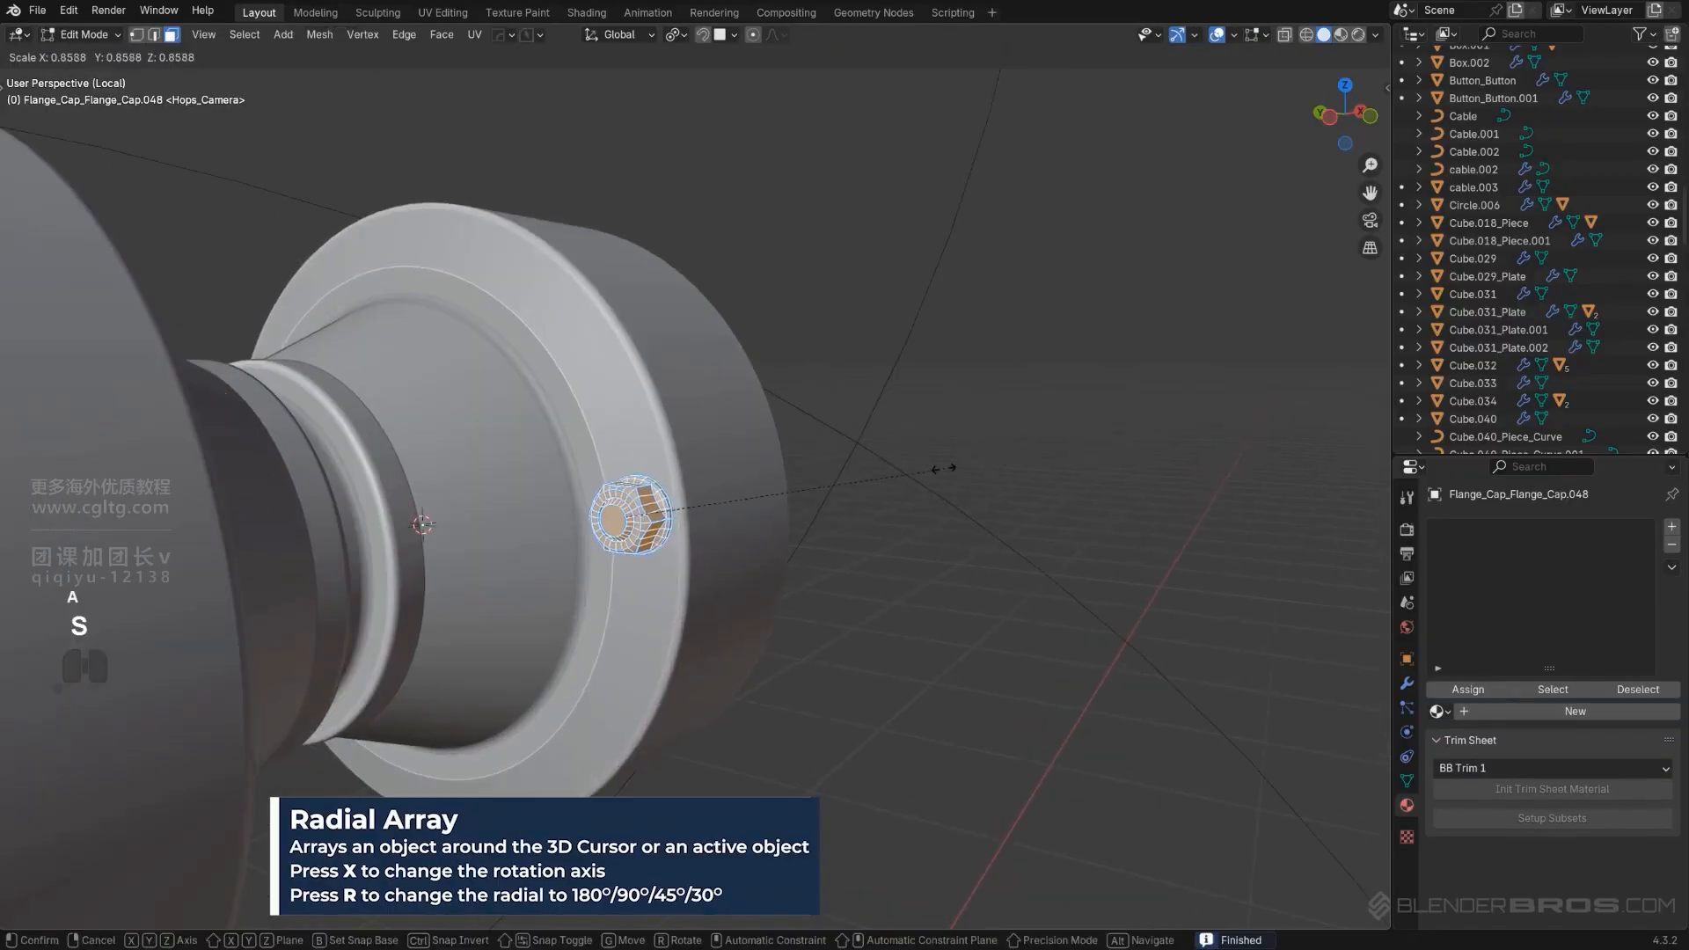
click(868, 463)
key(Tab)
scroll(847, 263, down, 4)
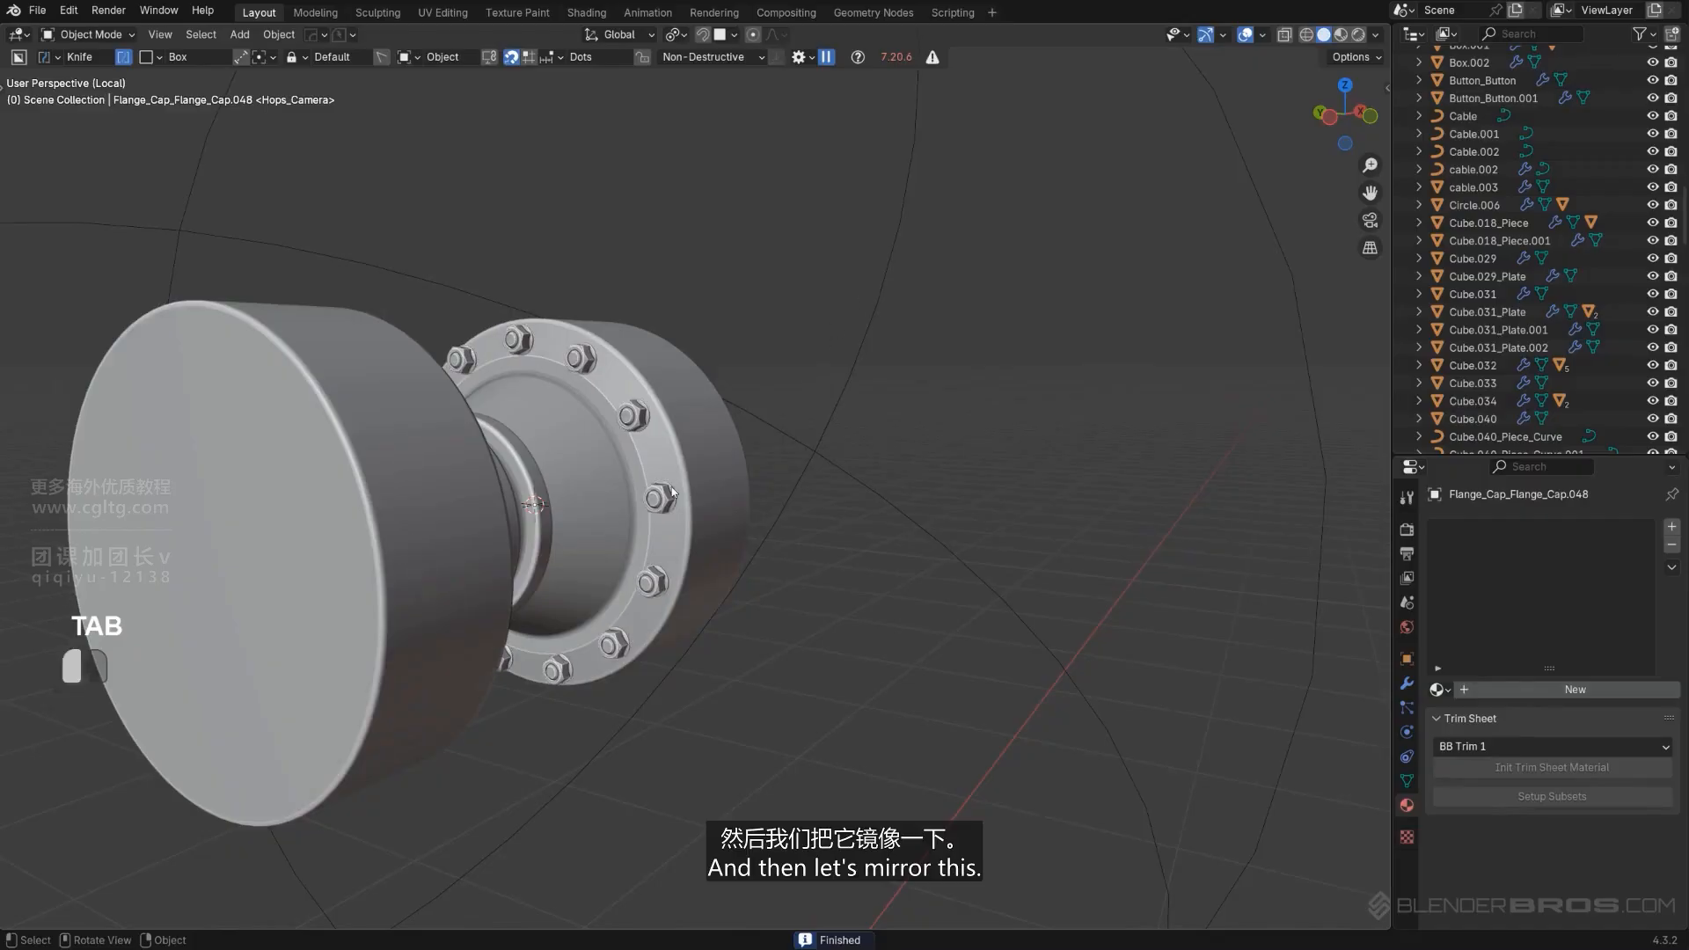
Try to mirror the radial array of bolts across the roller with the HardOps mirror gizmo.
click(671, 488)
key(alt+x)
click(641, 515)
middle_drag(868, 387, 722, 395)
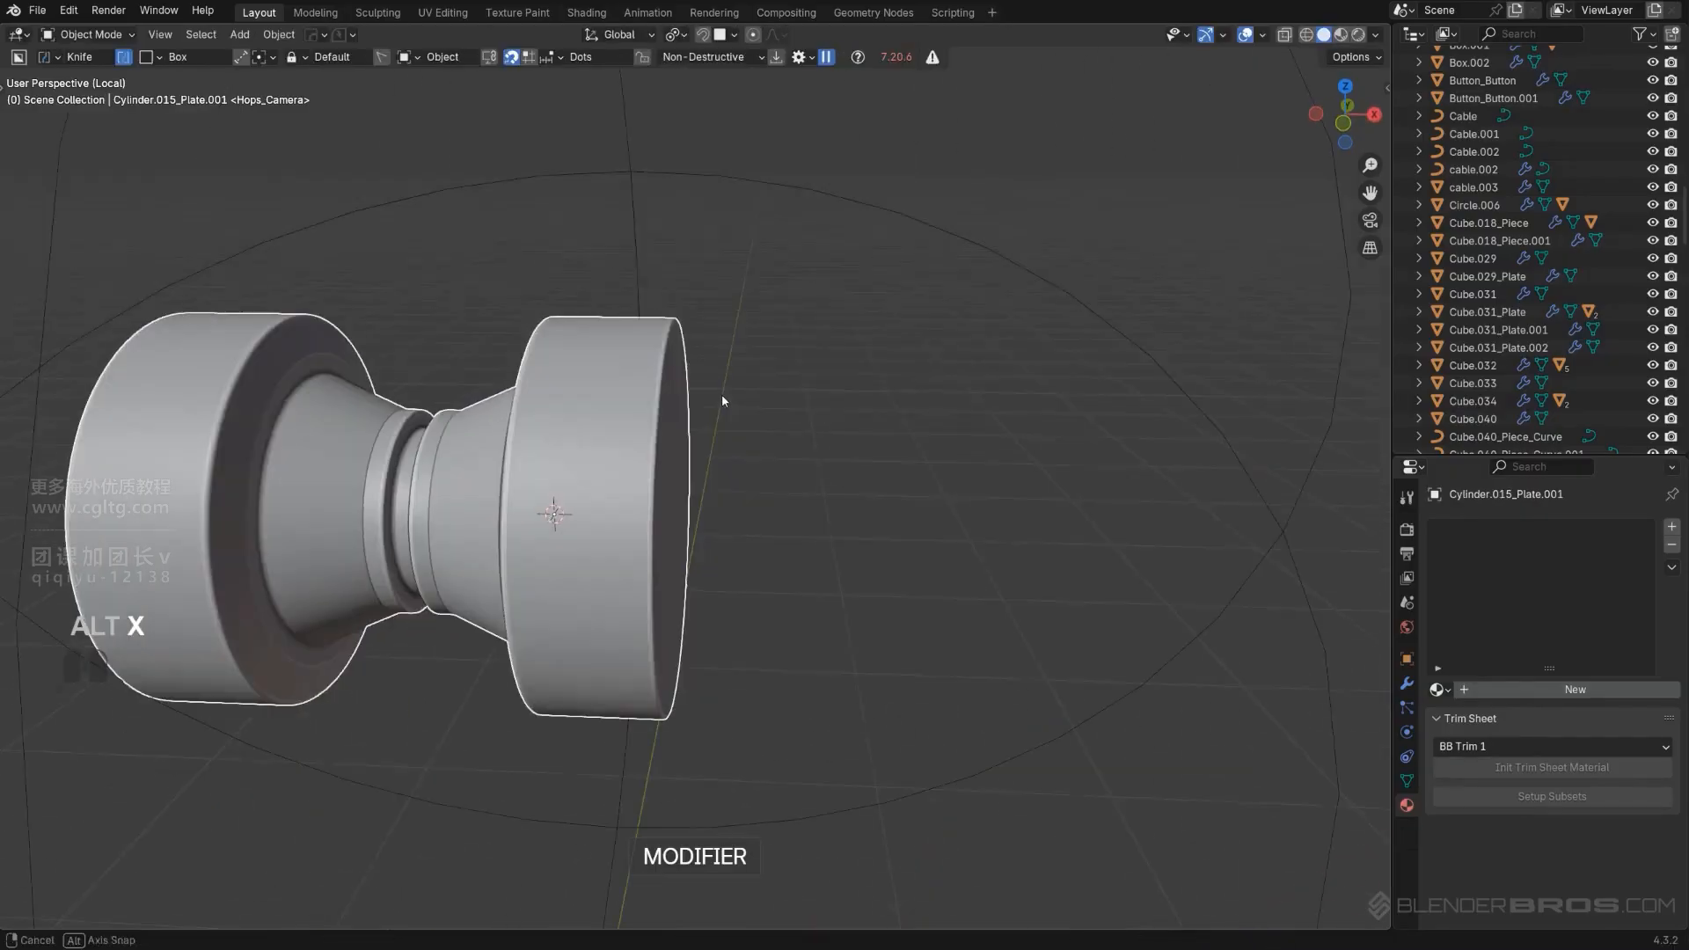
key(ctrl+z)
key(alt+x)
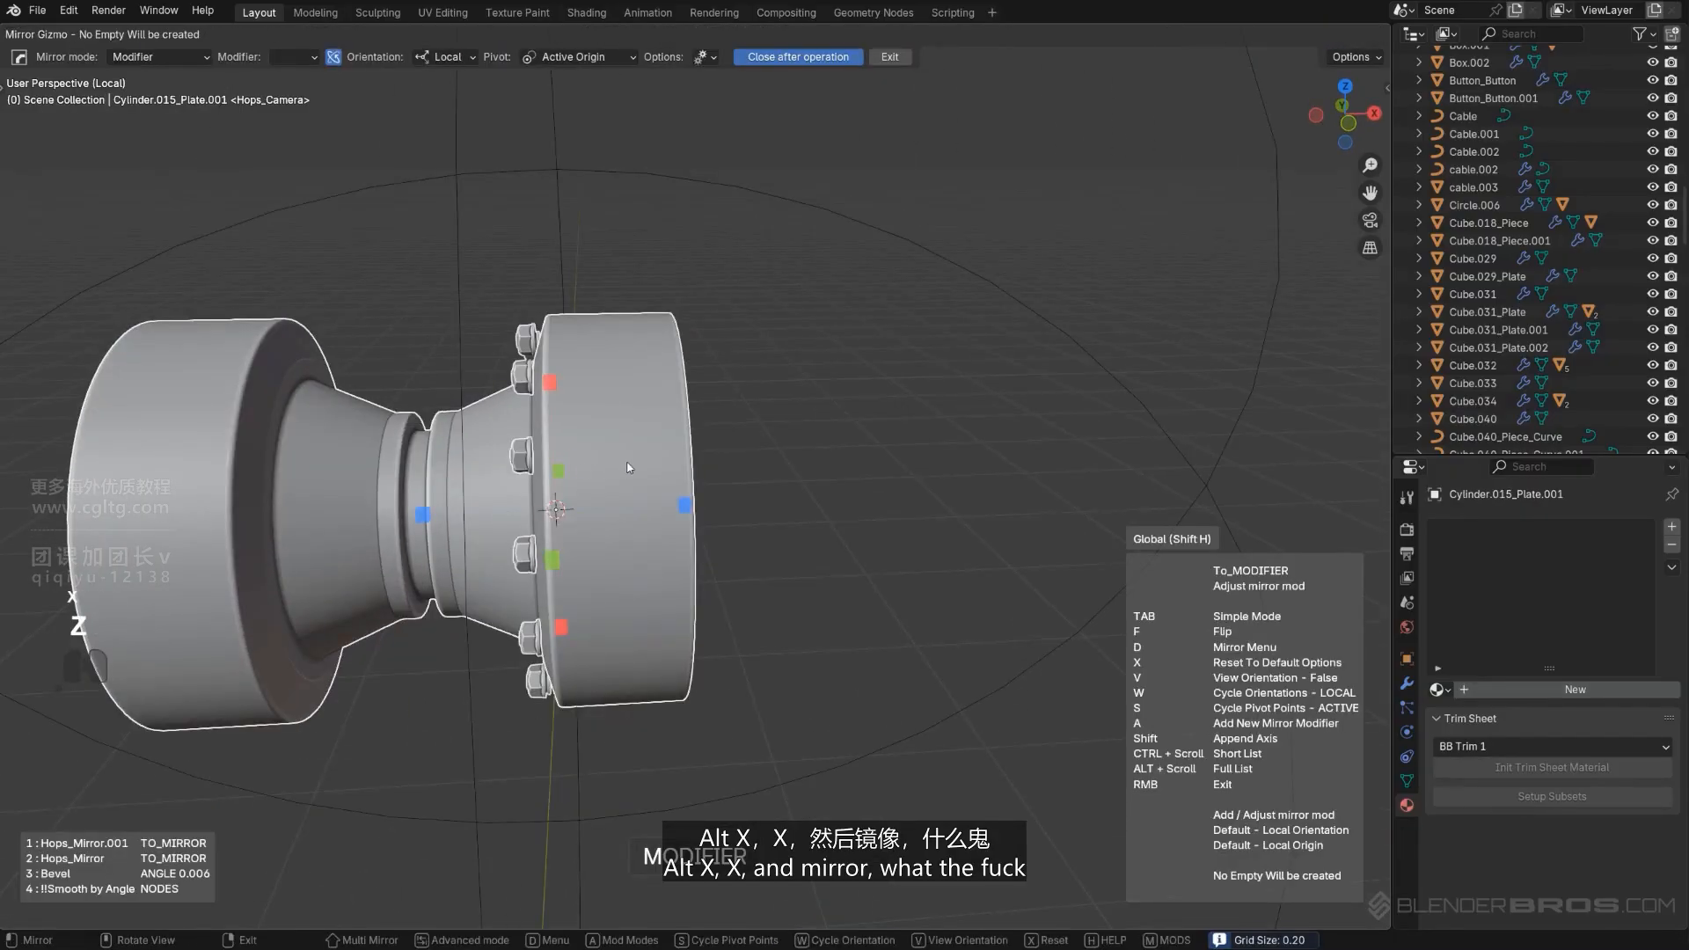
click(689, 504)
key(ctrl+z)
middle_drag(700, 500, 647, 501)
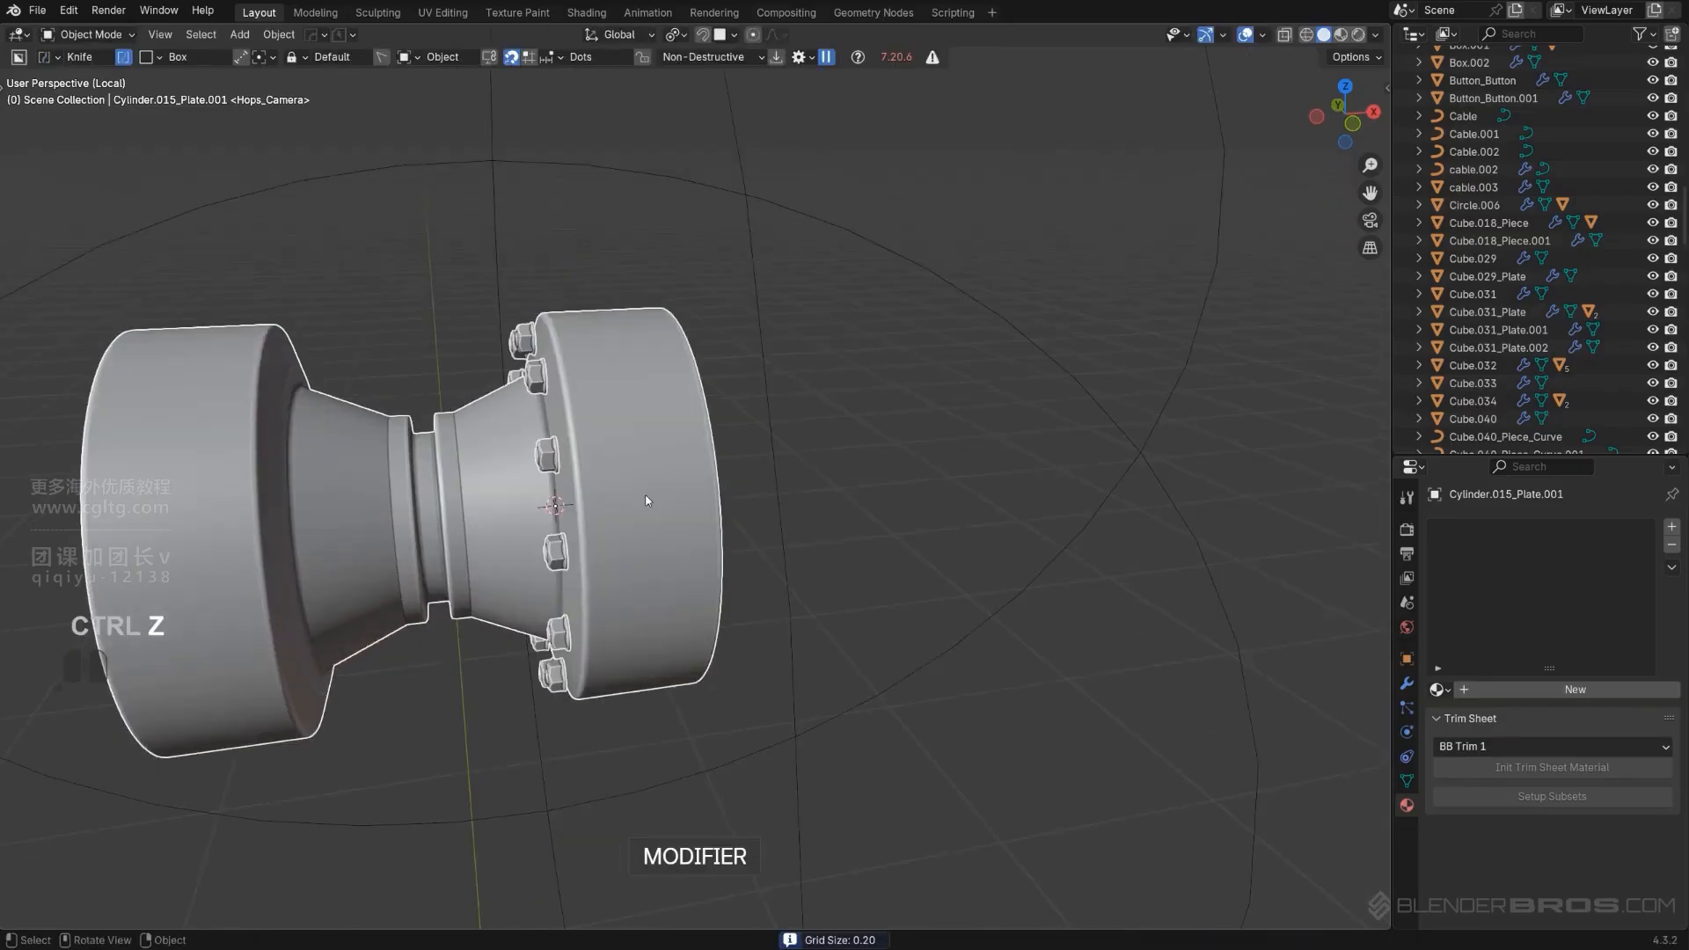
click(552, 460)
shift+click(623, 468)
key(alt+x)
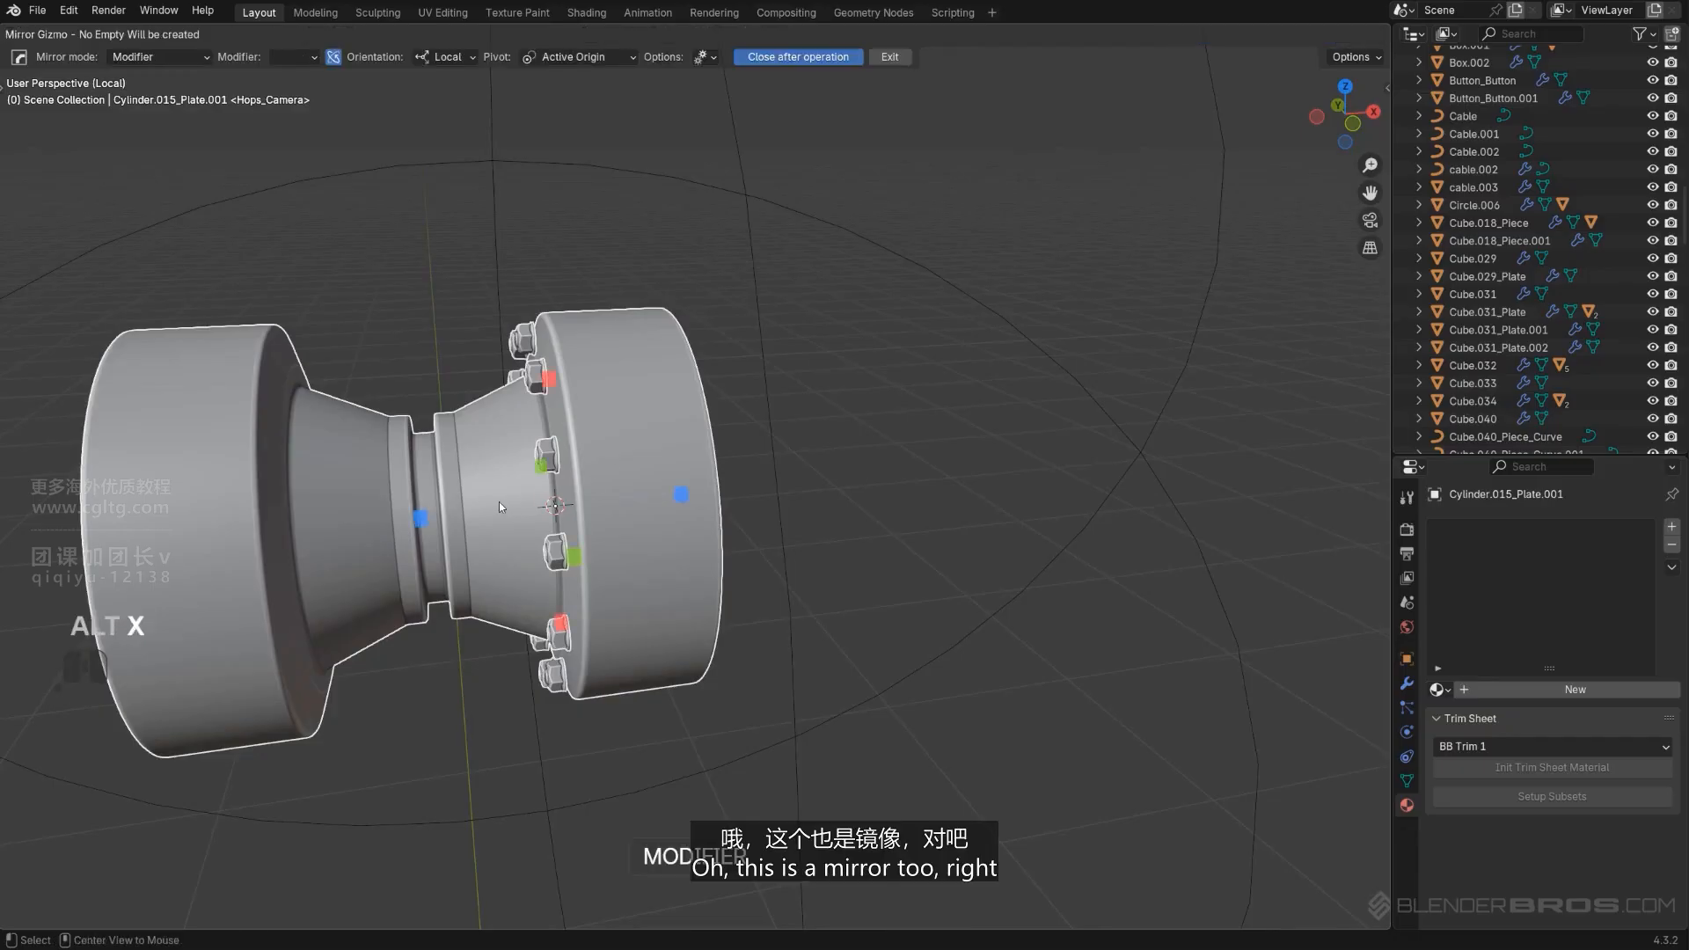
click(636, 498)
click(743, 449)
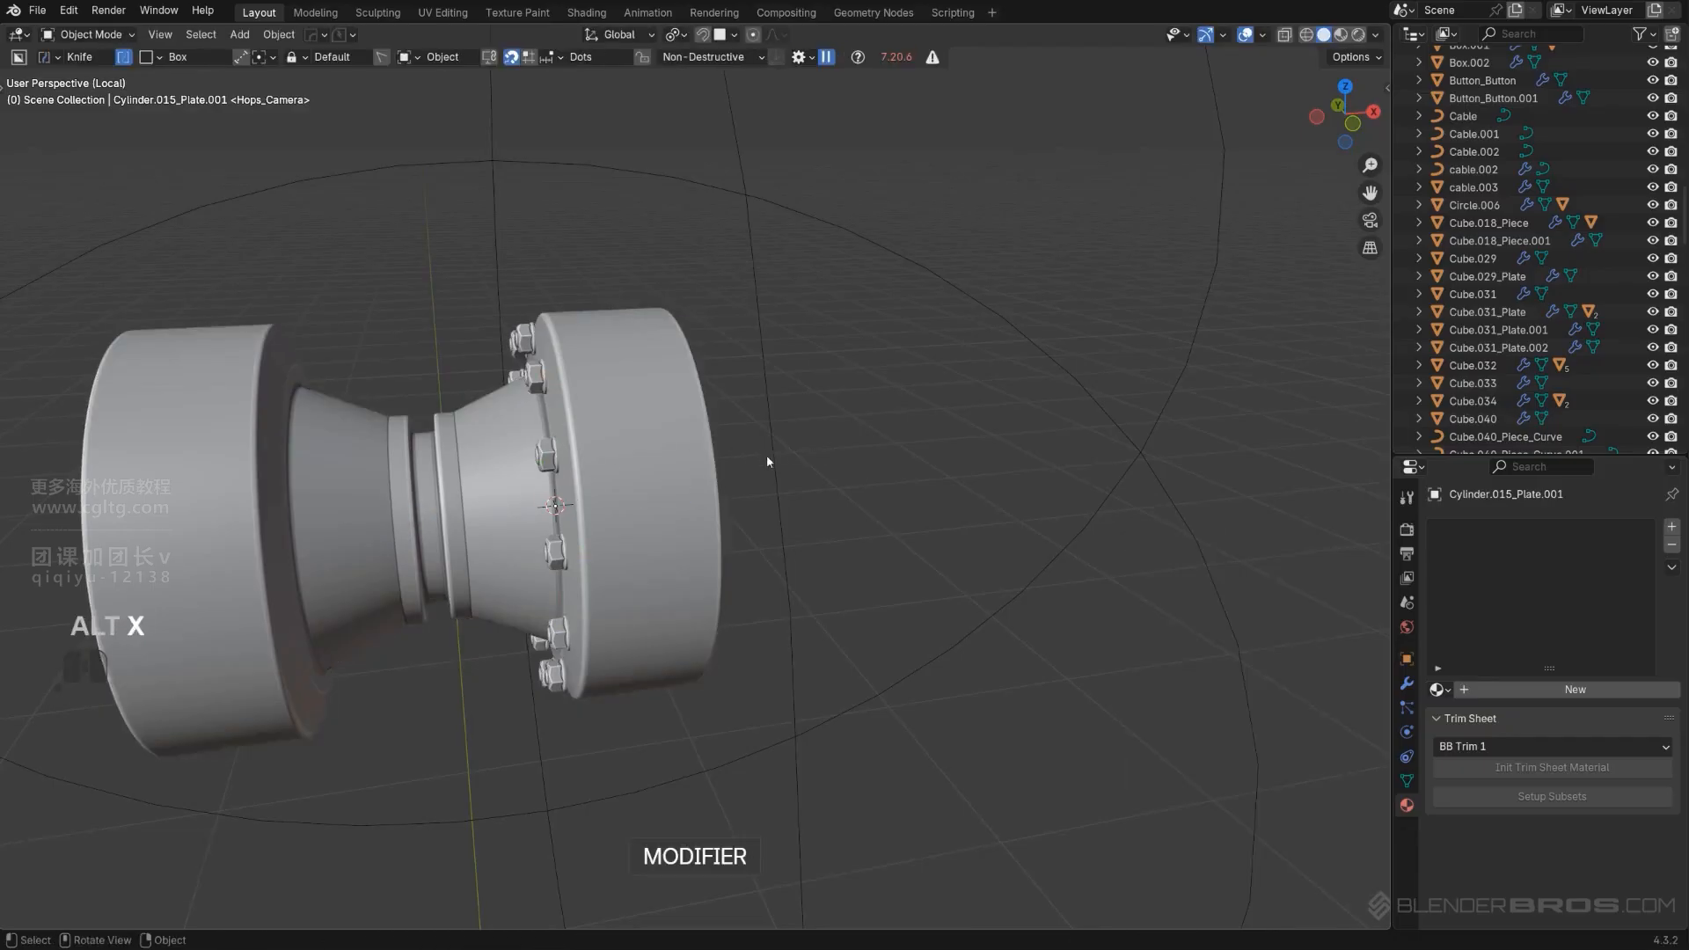
Run HardOps Smart Apply on the roller and check its resulting mesh in Edit Mode.
click(666, 468)
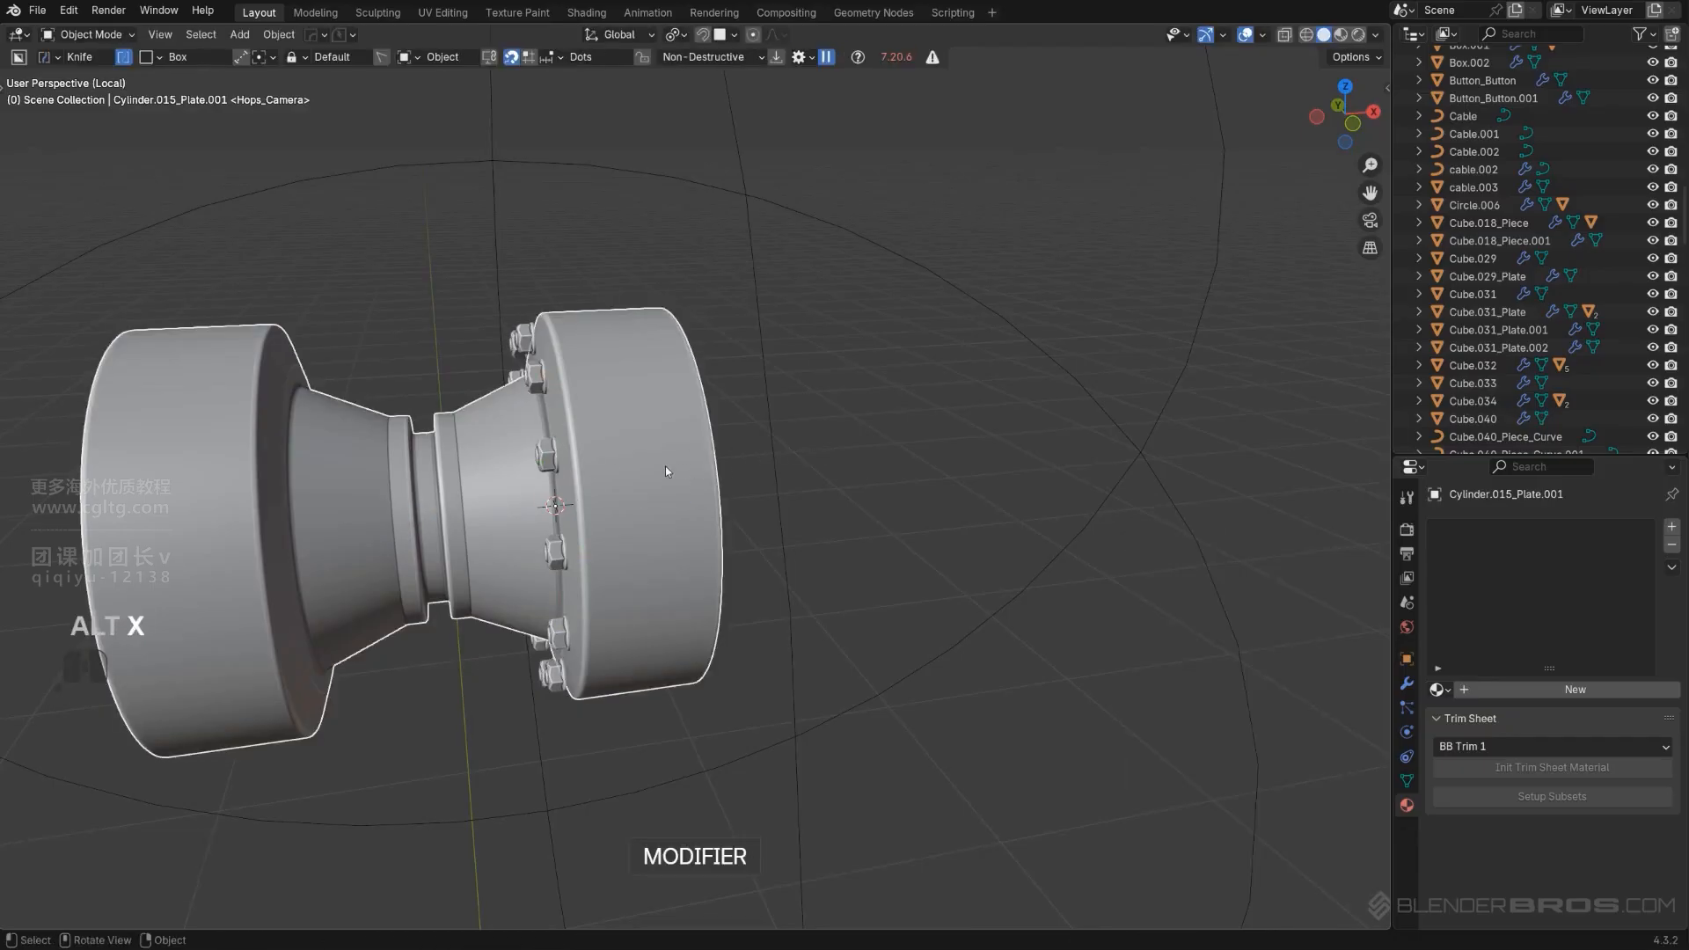
click(1407, 683)
scroll(1216, 585, down, 4)
scroll(1628, 627, down, 4)
scroll(711, 547, up, 4)
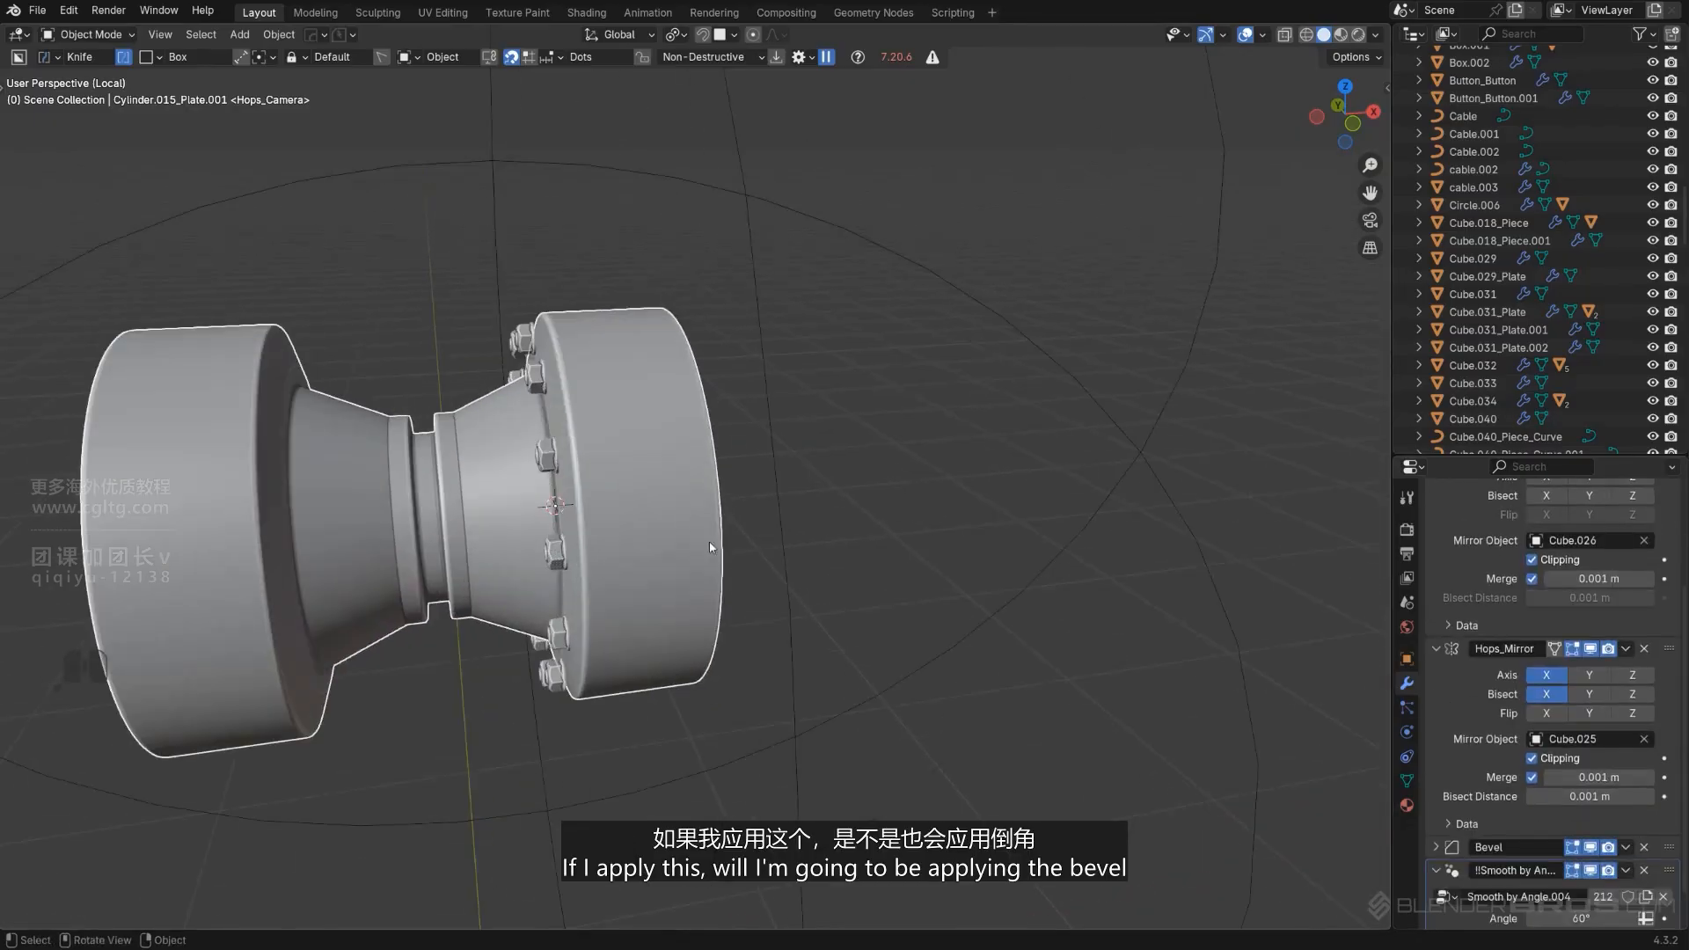
key(q)
mouse_move(673, 456)
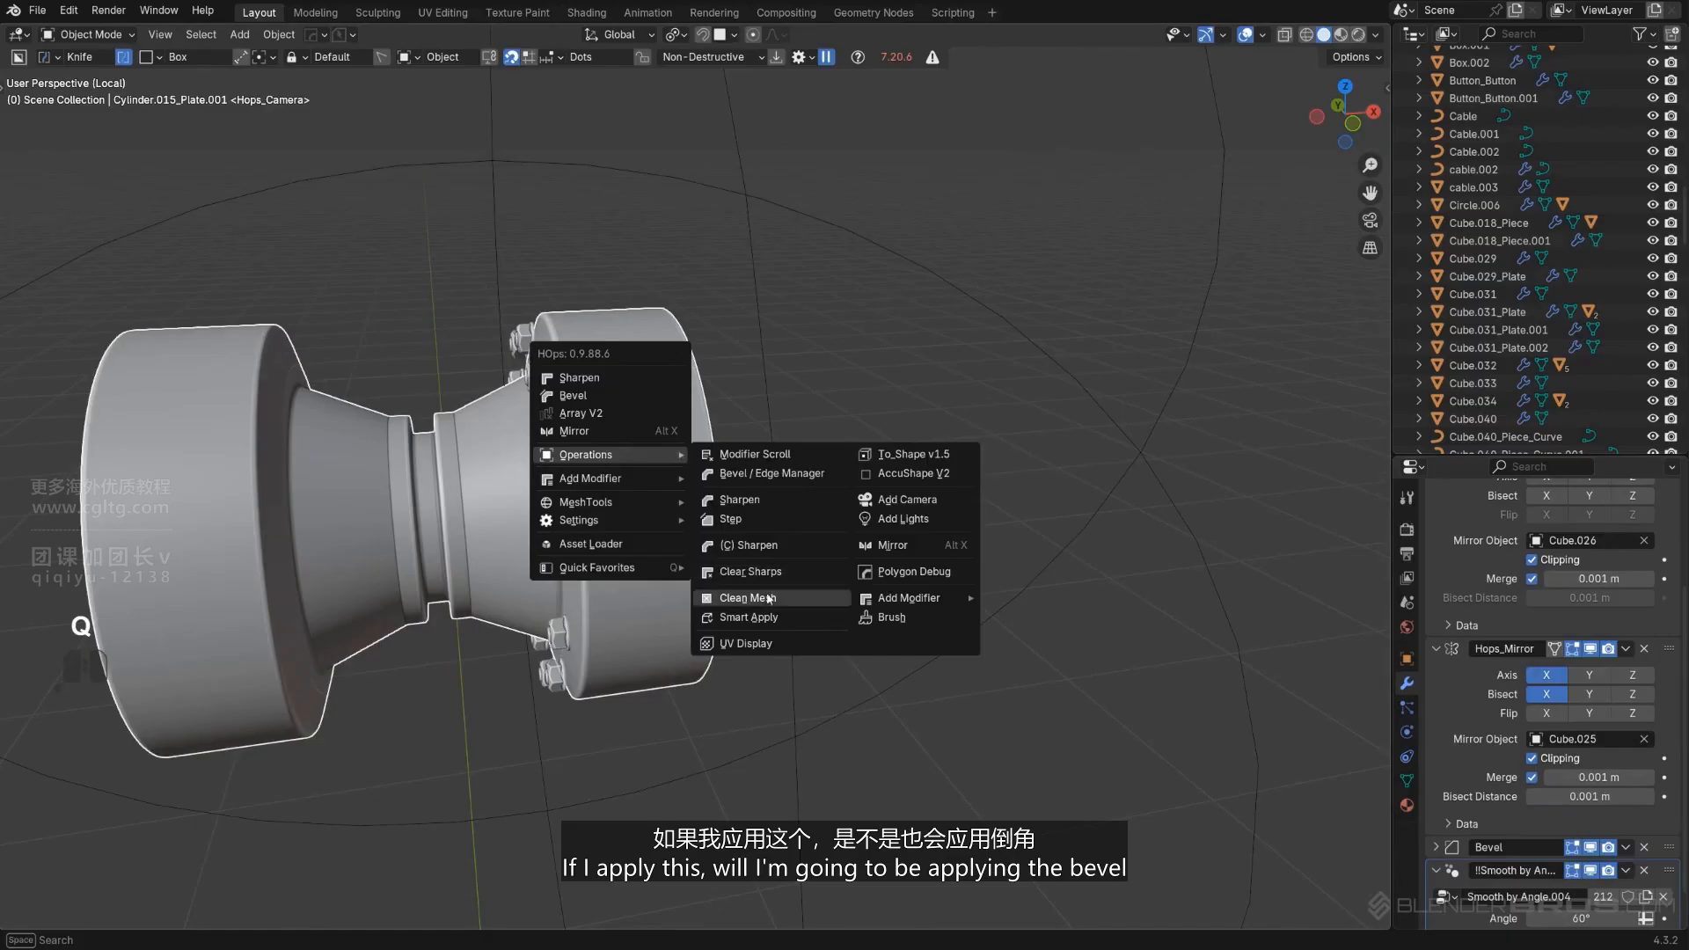
click(748, 617)
key(Tab)
key(KP_Decimal)
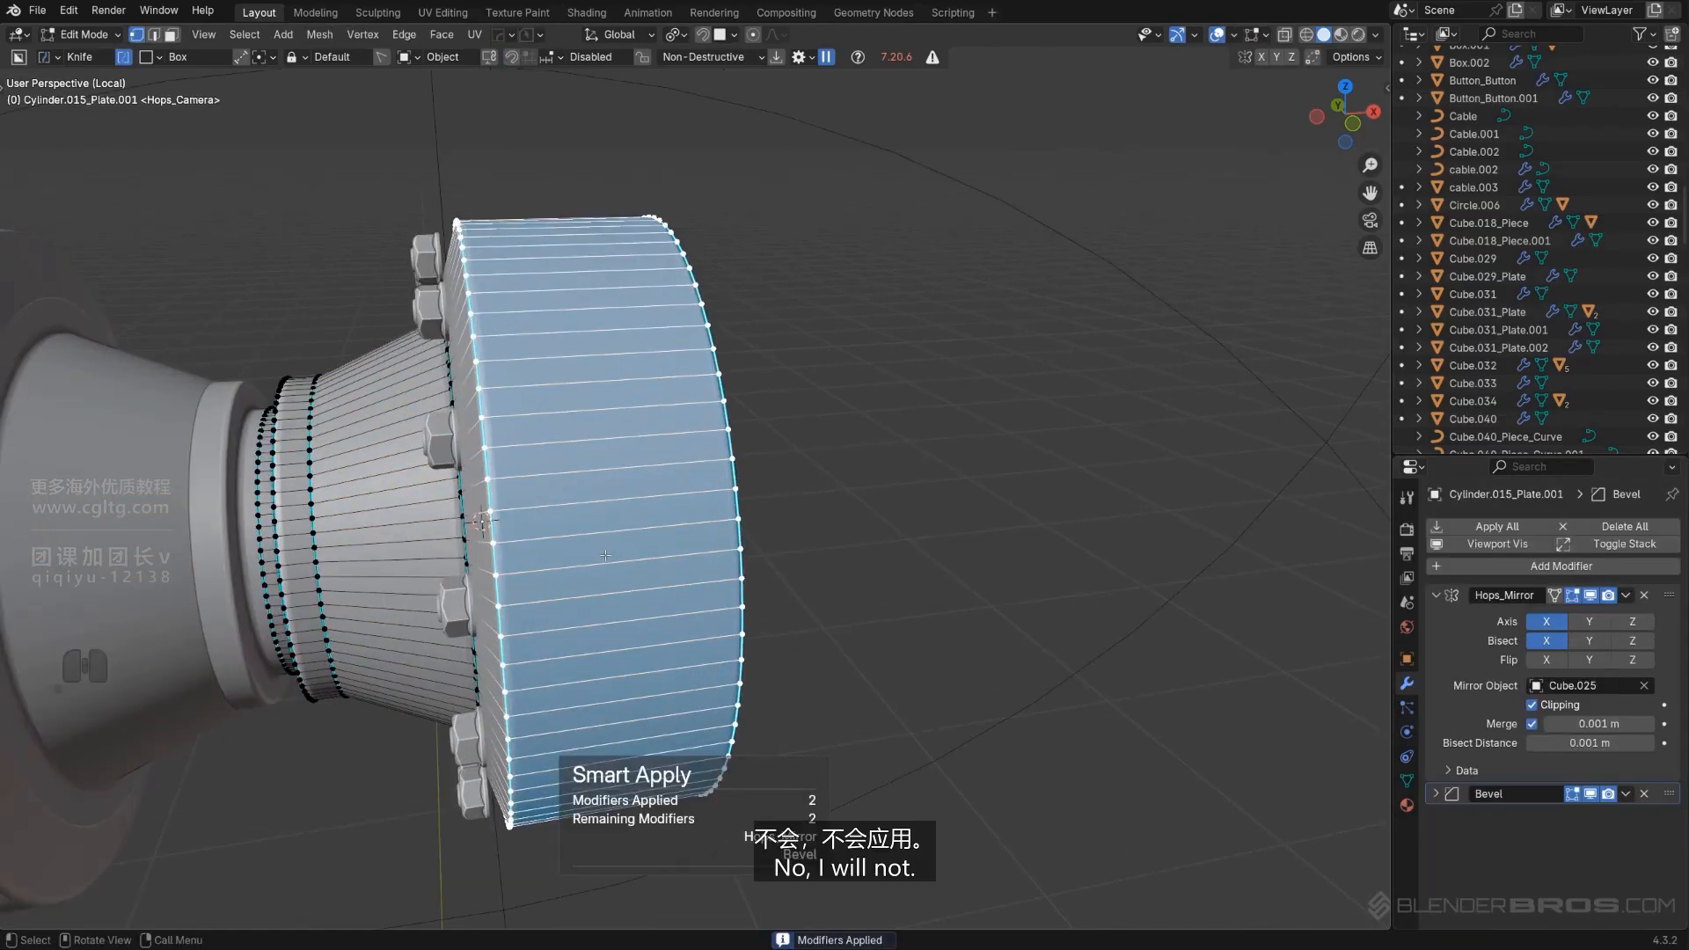
key(Tab)
scroll(595, 396, down, 4)
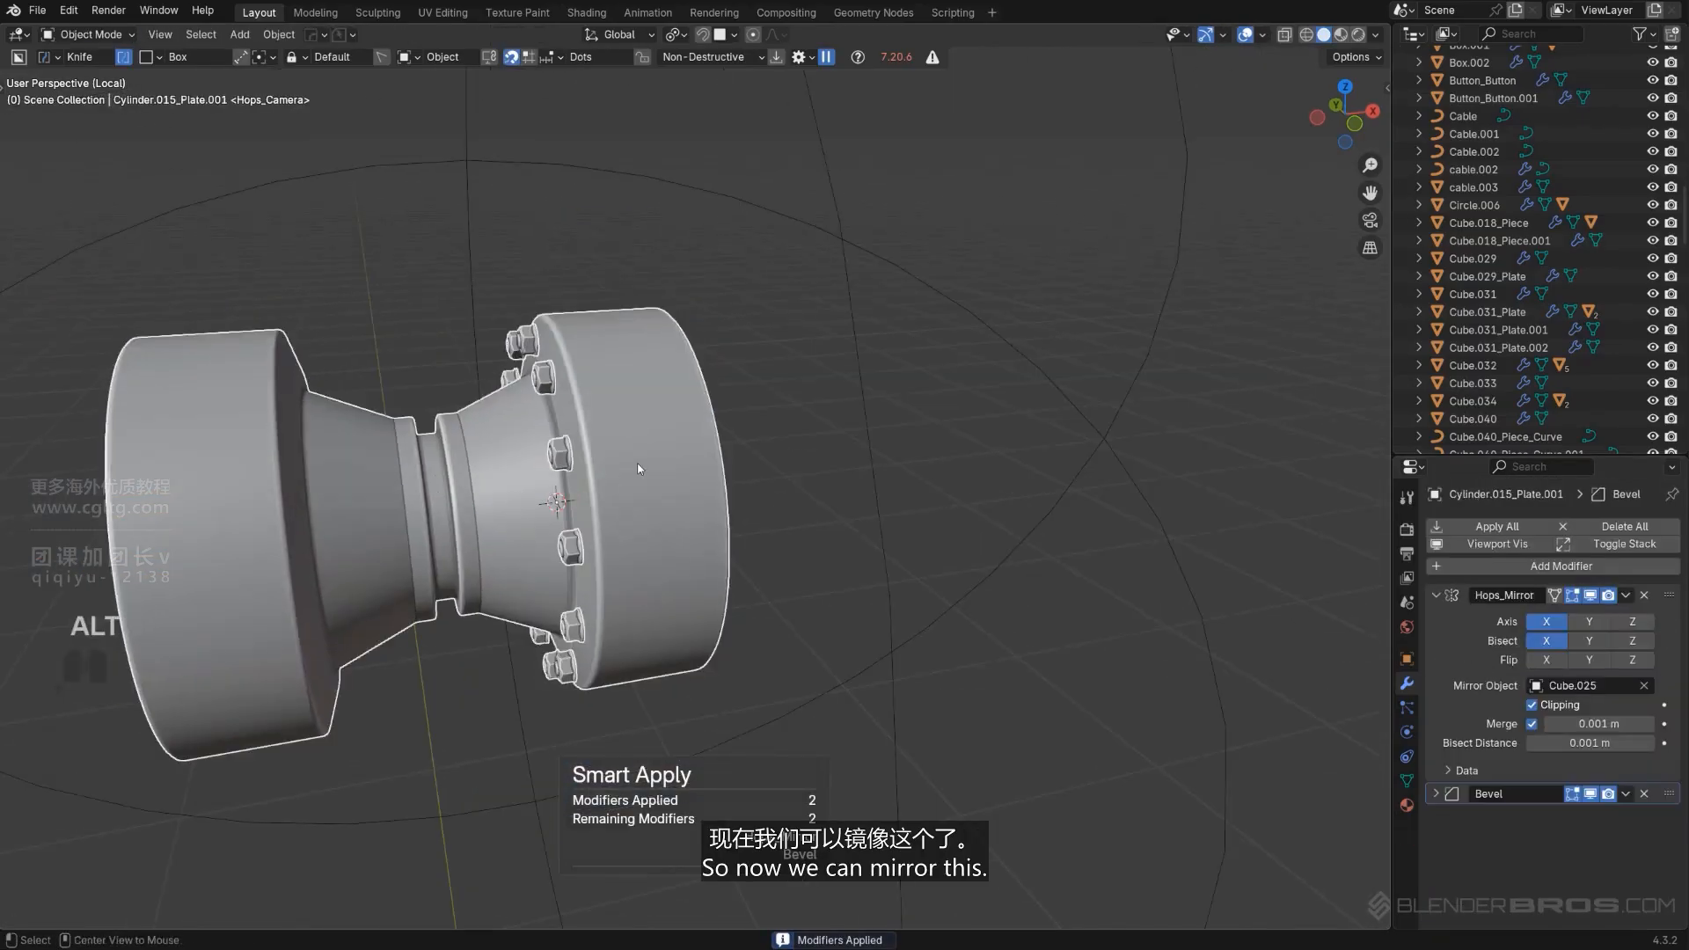
Try the HardOps mirror again on the bolts and roller, resetting the gizmo to its default options.
key(alt+x)
click(683, 488)
key(ctrl+z)
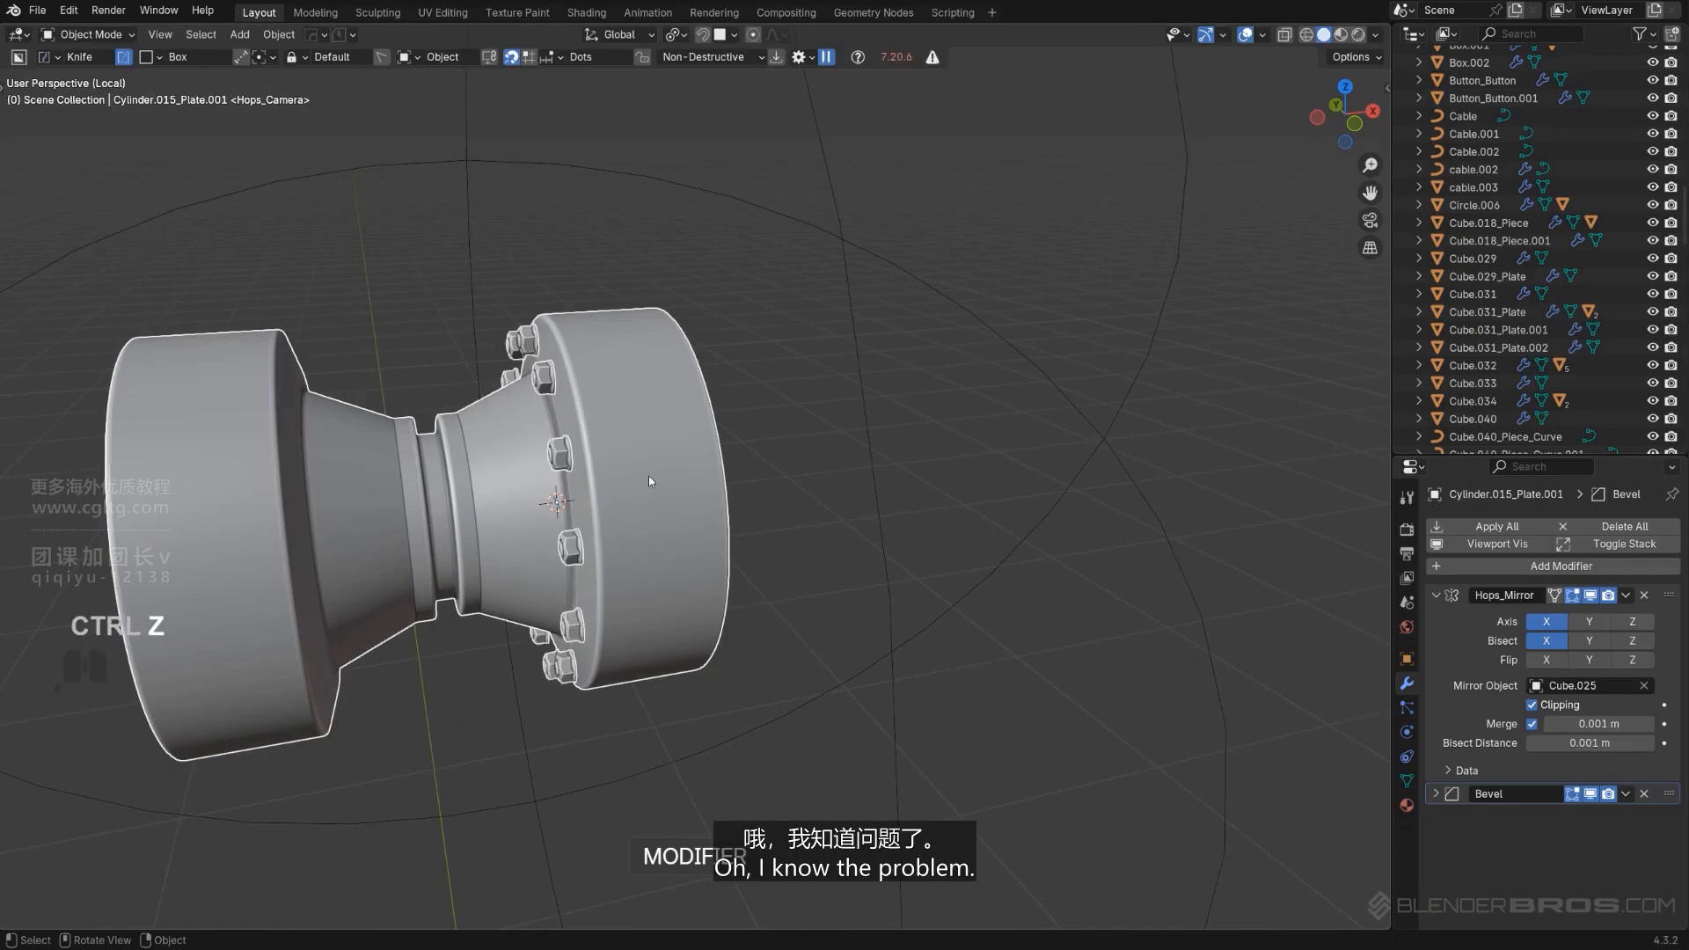
key(alt+x)
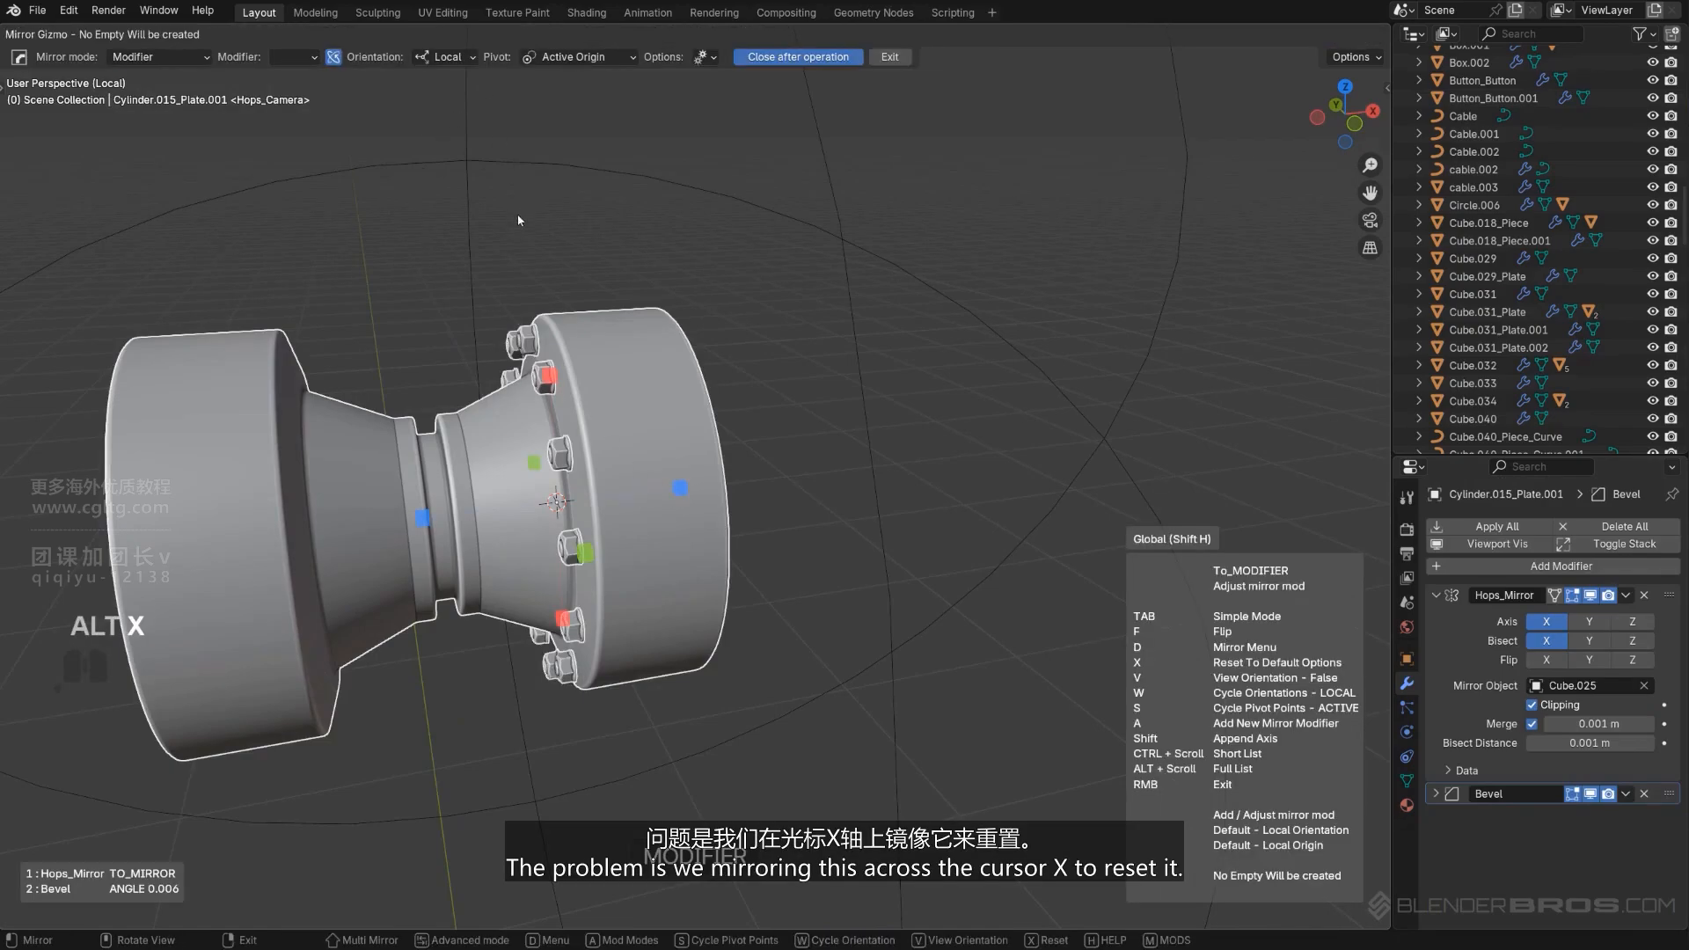
middle_drag(552, 244, 590, 353)
key(x)
key(x)
key(x)
right_click(556, 374)
Set the roller's origin to its geometry while its mirror modifier is still live.
click(542, 379)
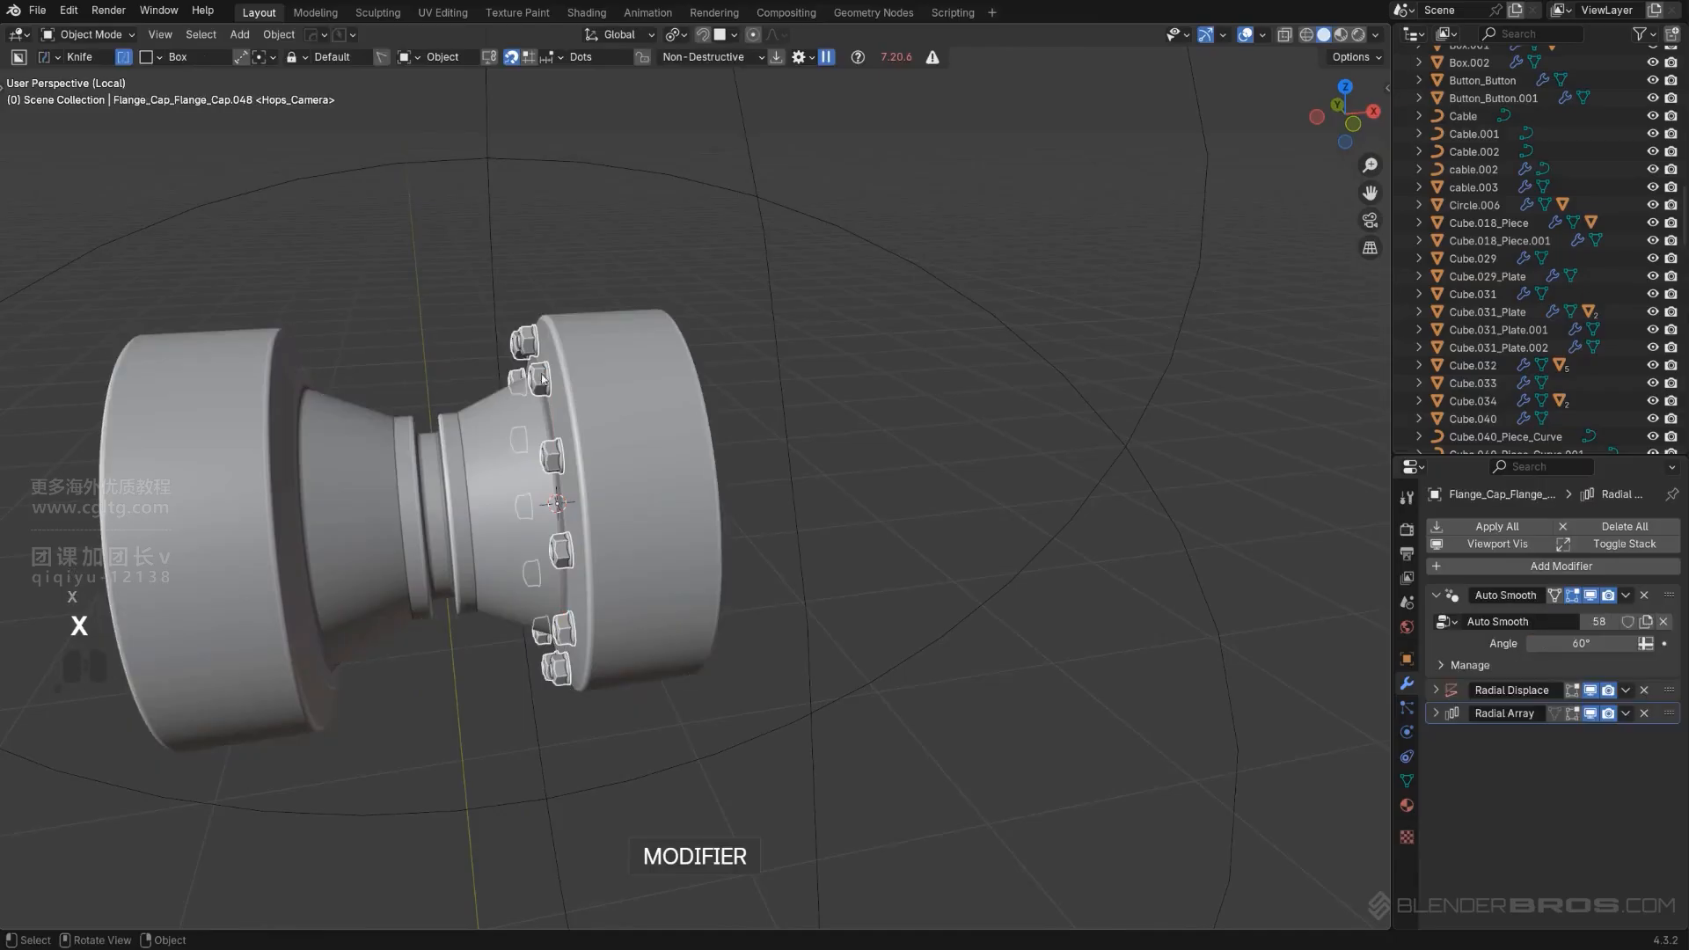
click(475, 476)
key(shift+s)
click(437, 599)
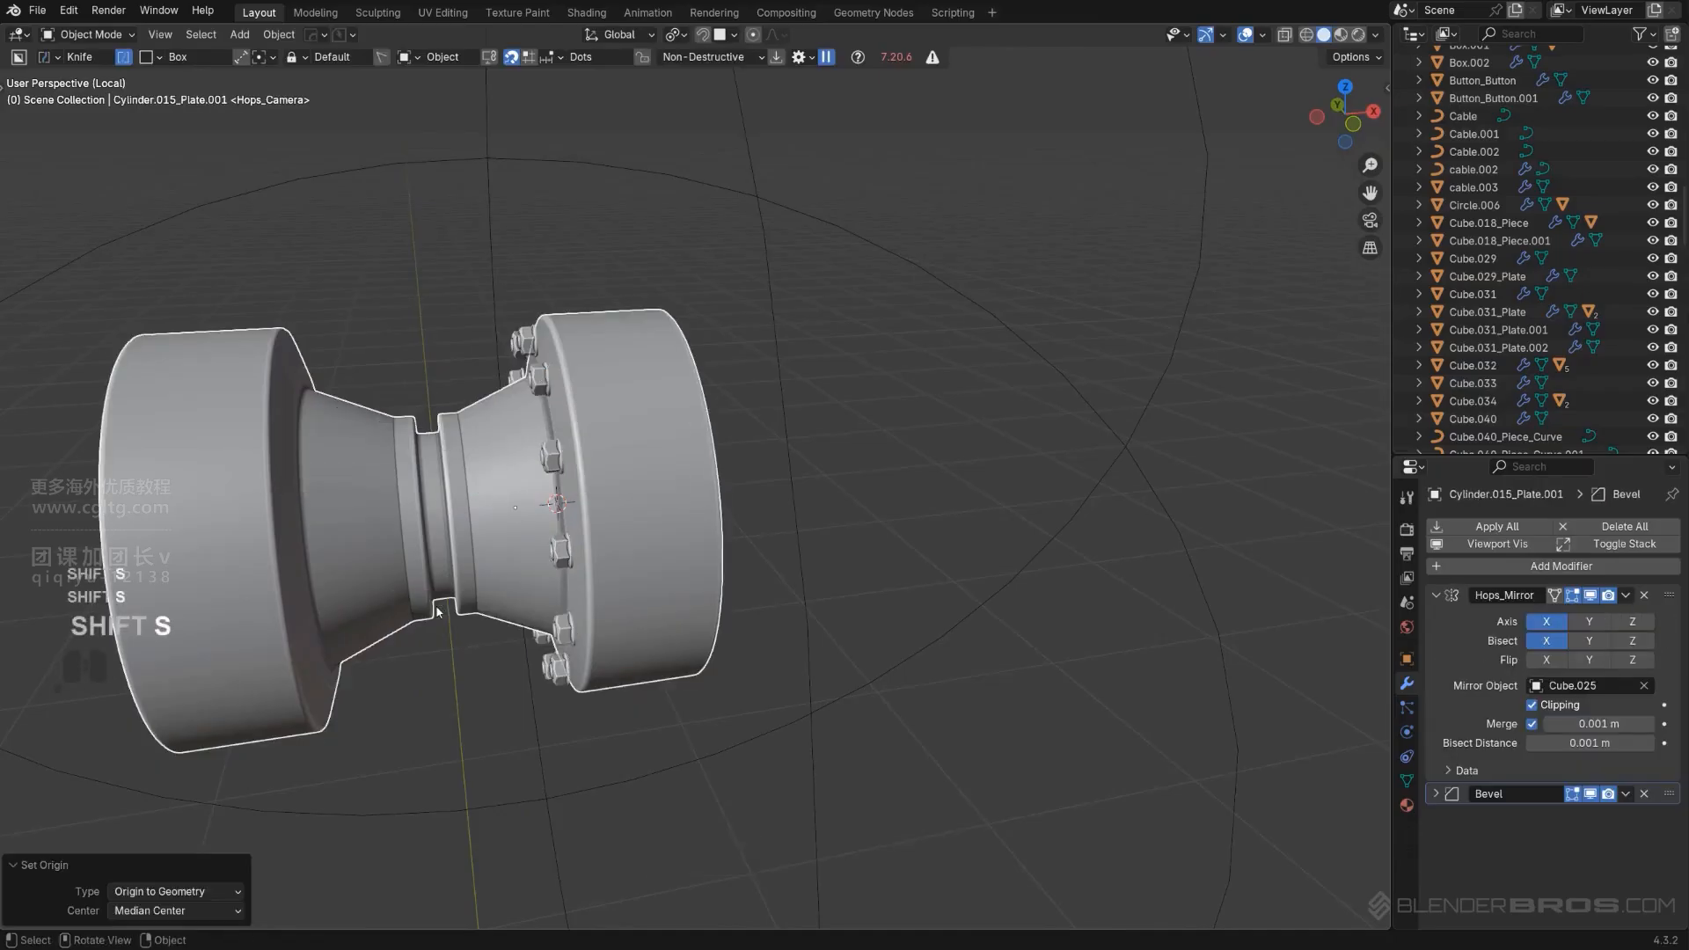
click(605, 533)
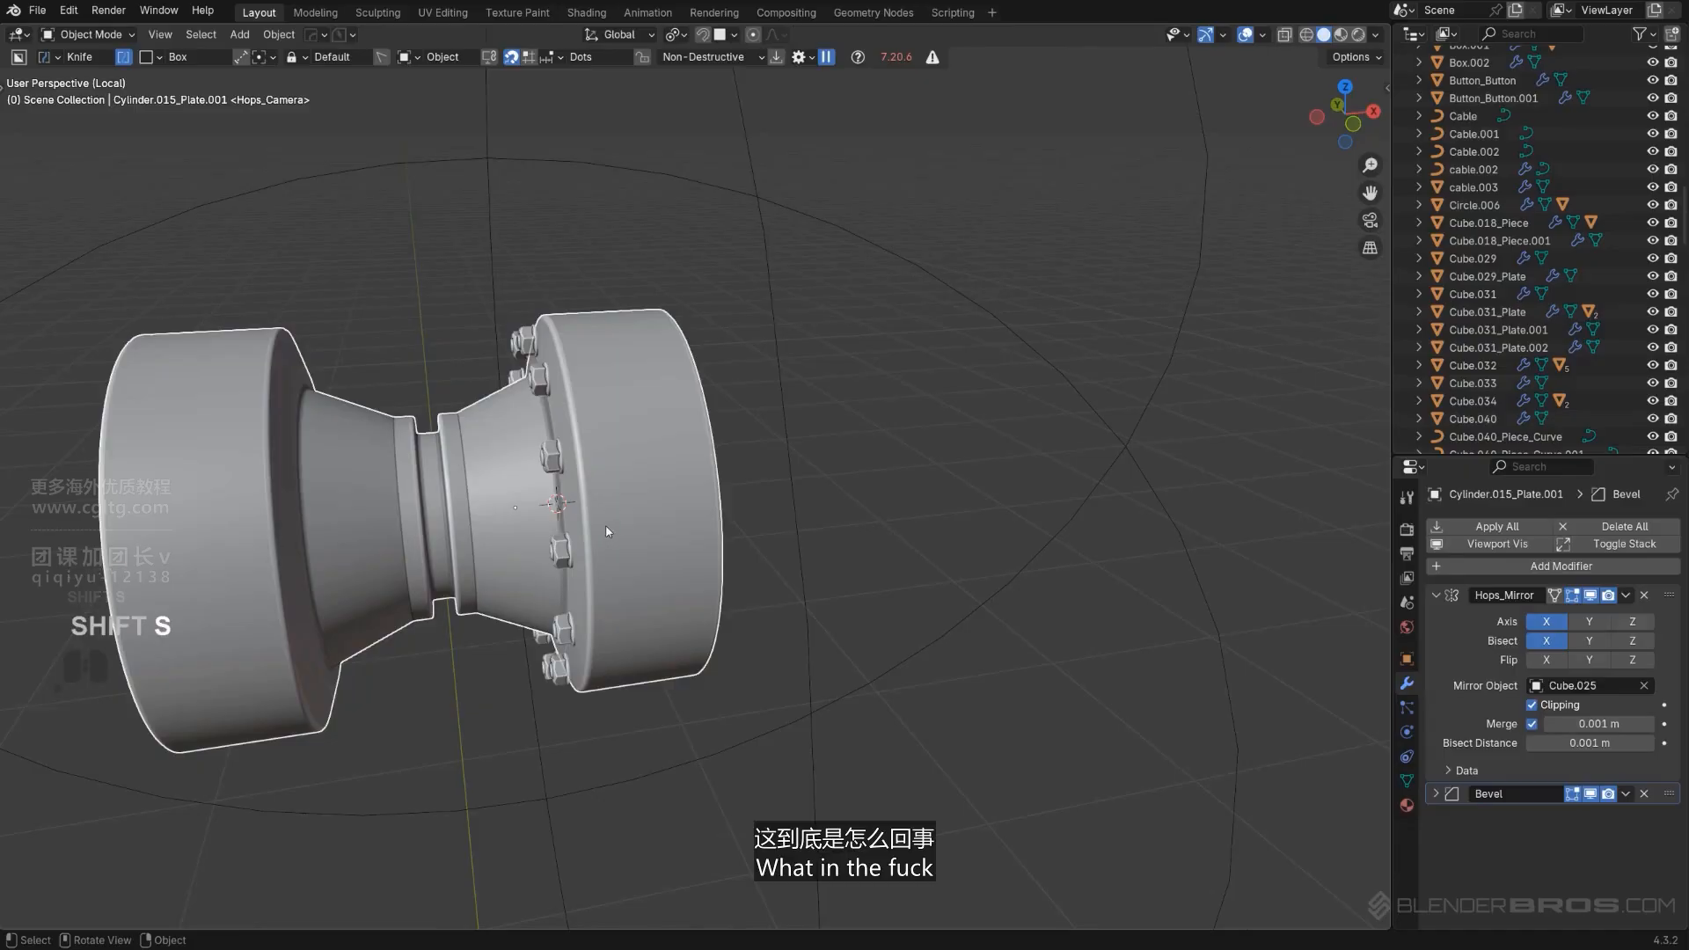
click(841, 480)
click(473, 505)
key(shift+s)
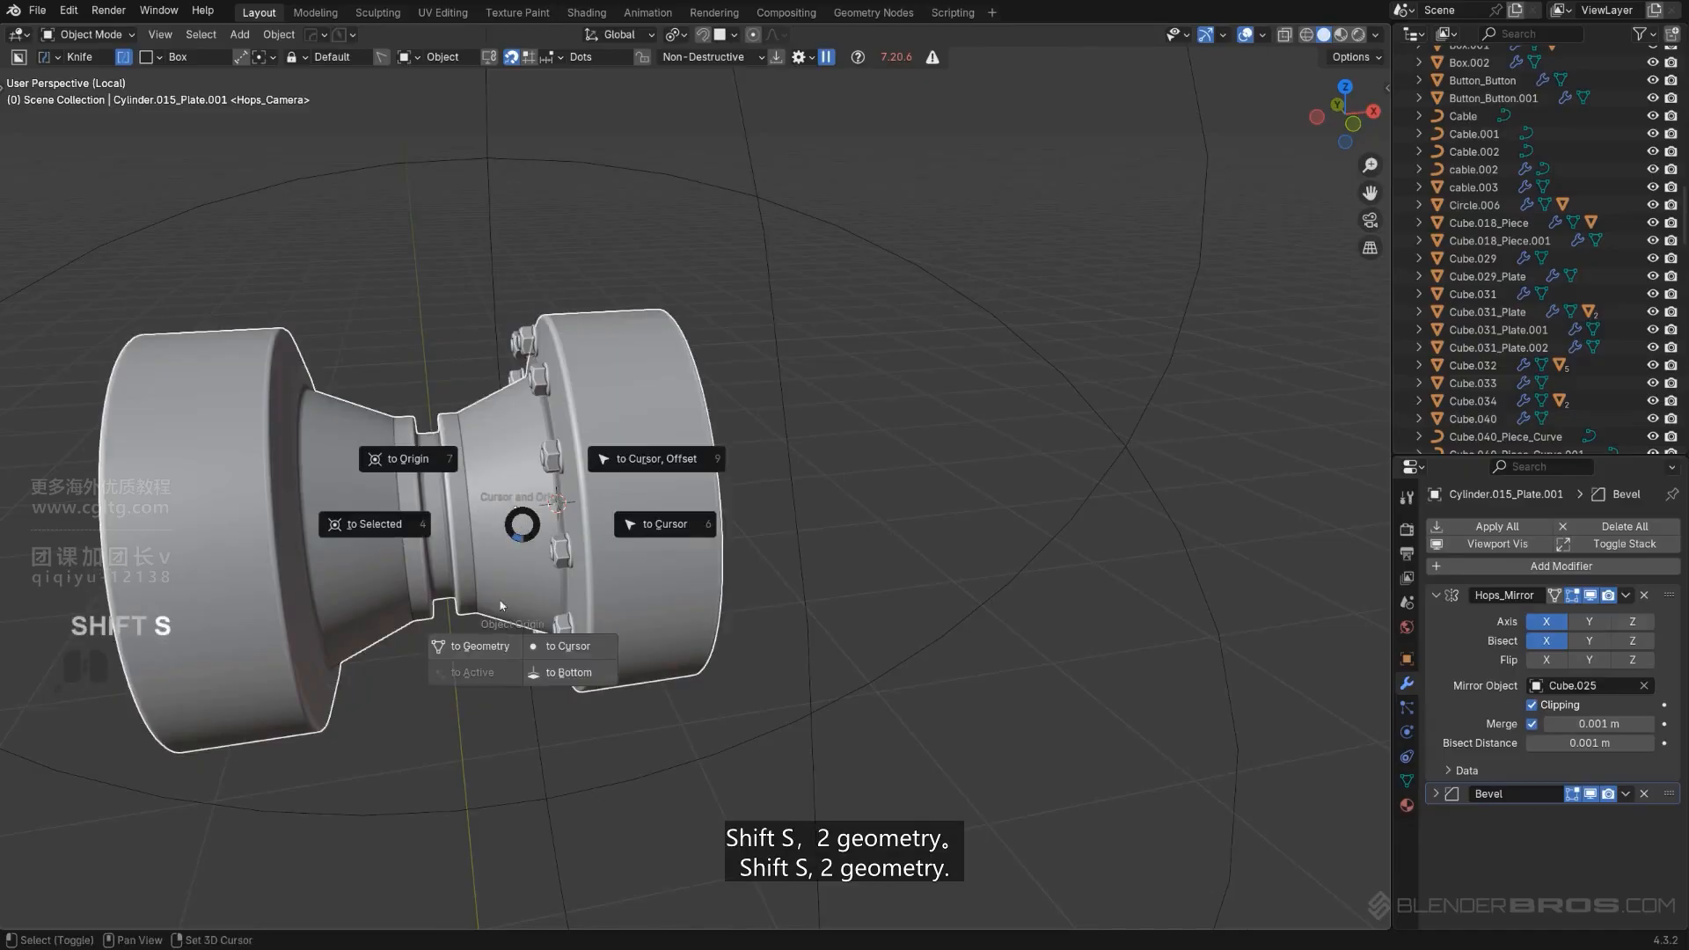
click(482, 661)
middle_drag(570, 625, 637, 487)
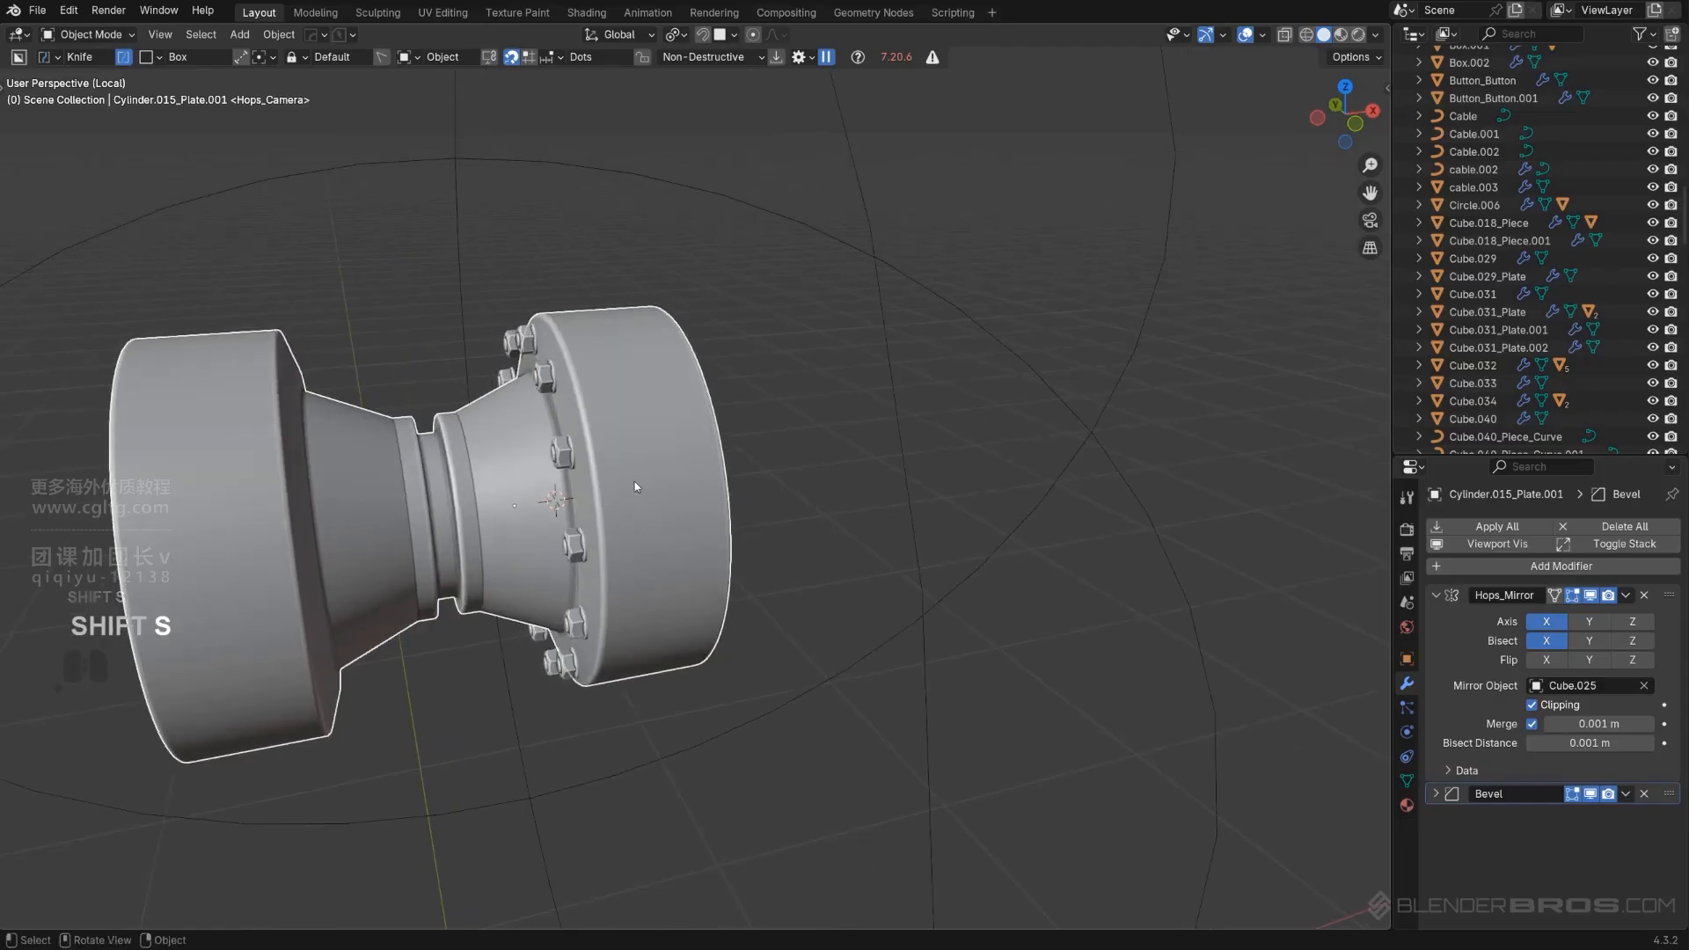
Apply the roller's Hops_Mirror modifier and set its origin to geometry.
click(1624, 596)
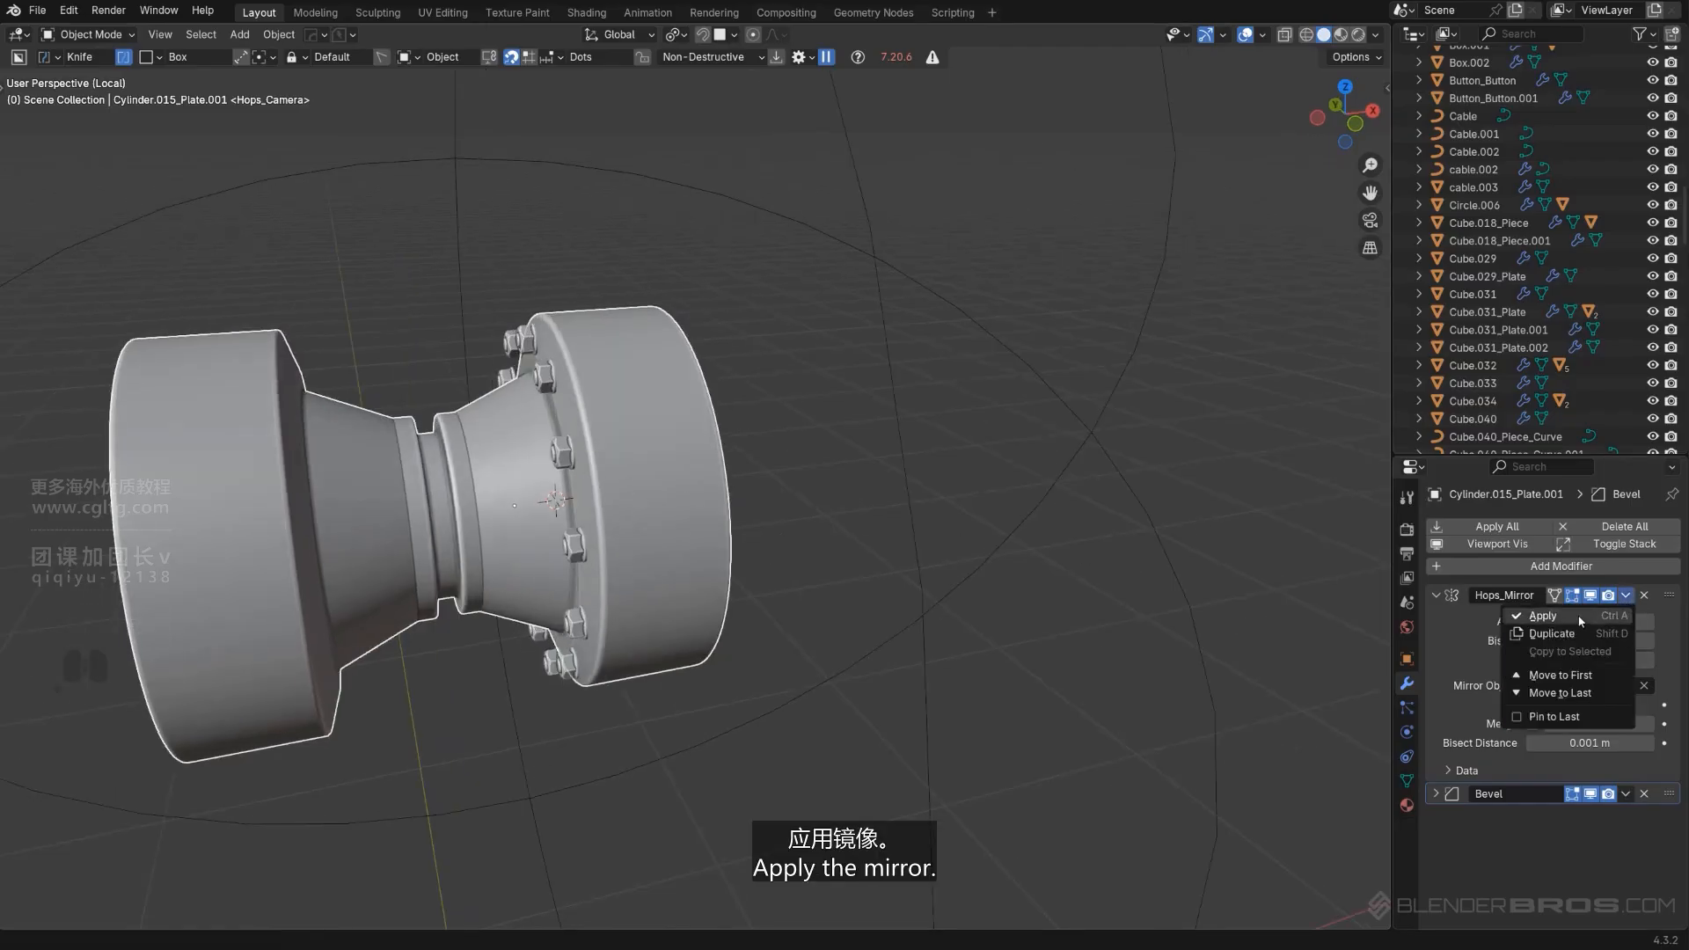
click(1554, 616)
key(shift+s)
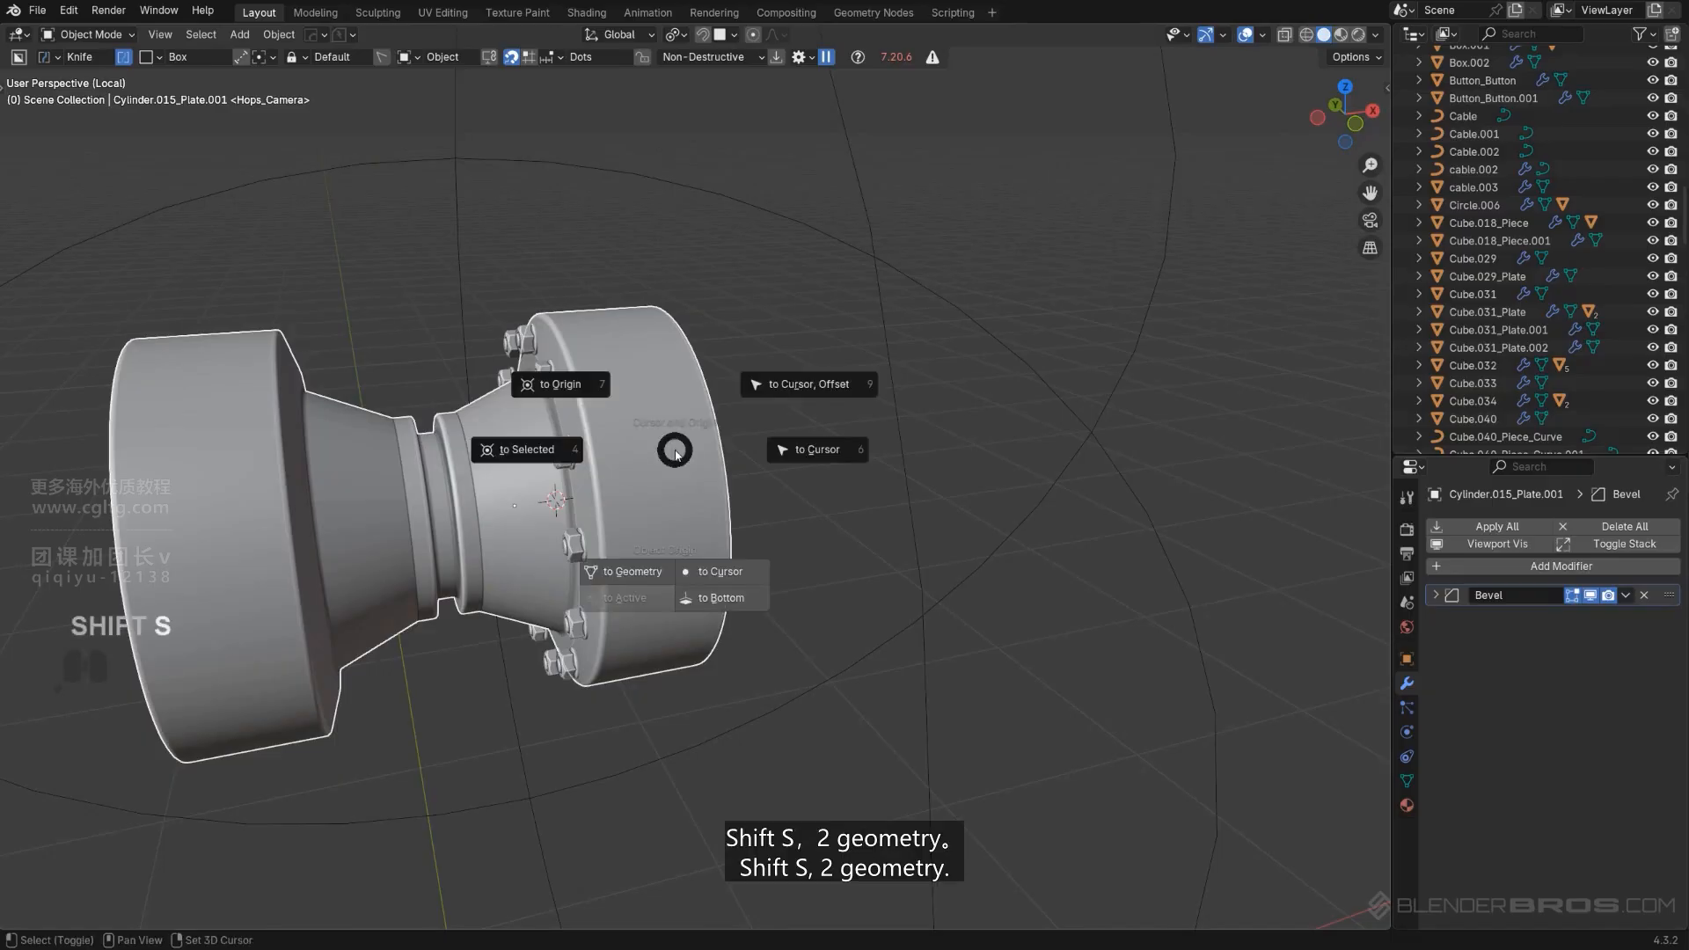
click(614, 520)
Mirror the bolt array across the roller's local Z axis and leave local view to show the whole vehicle.
middle_drag(614, 526, 536, 466)
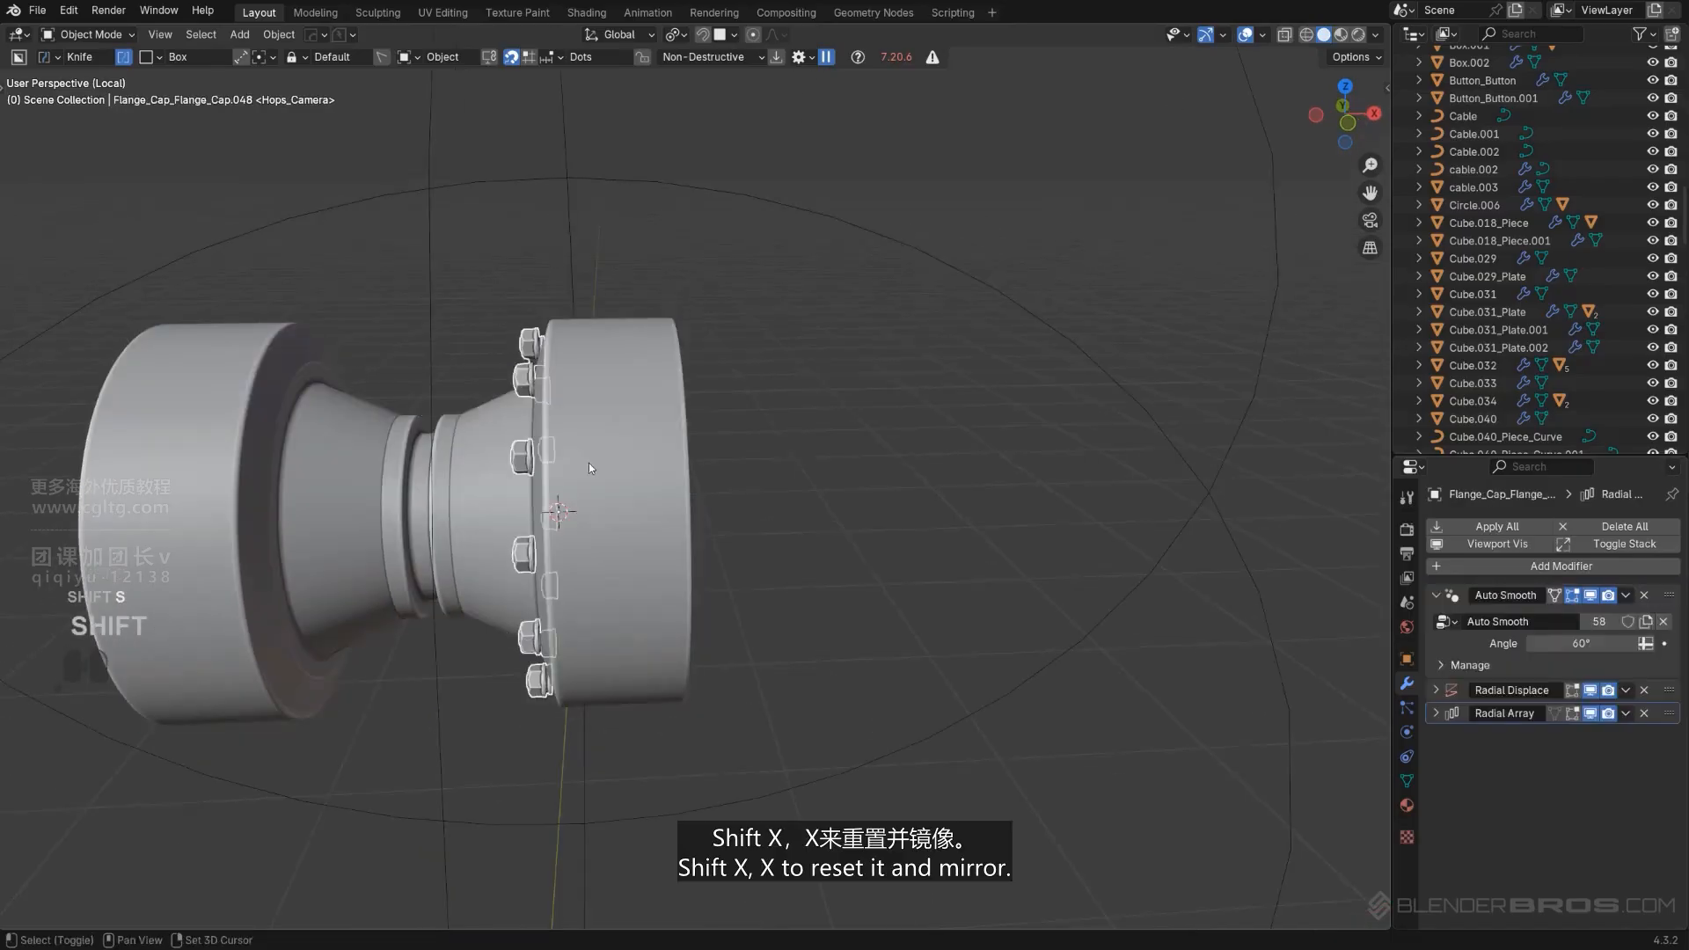
key(alt+x)
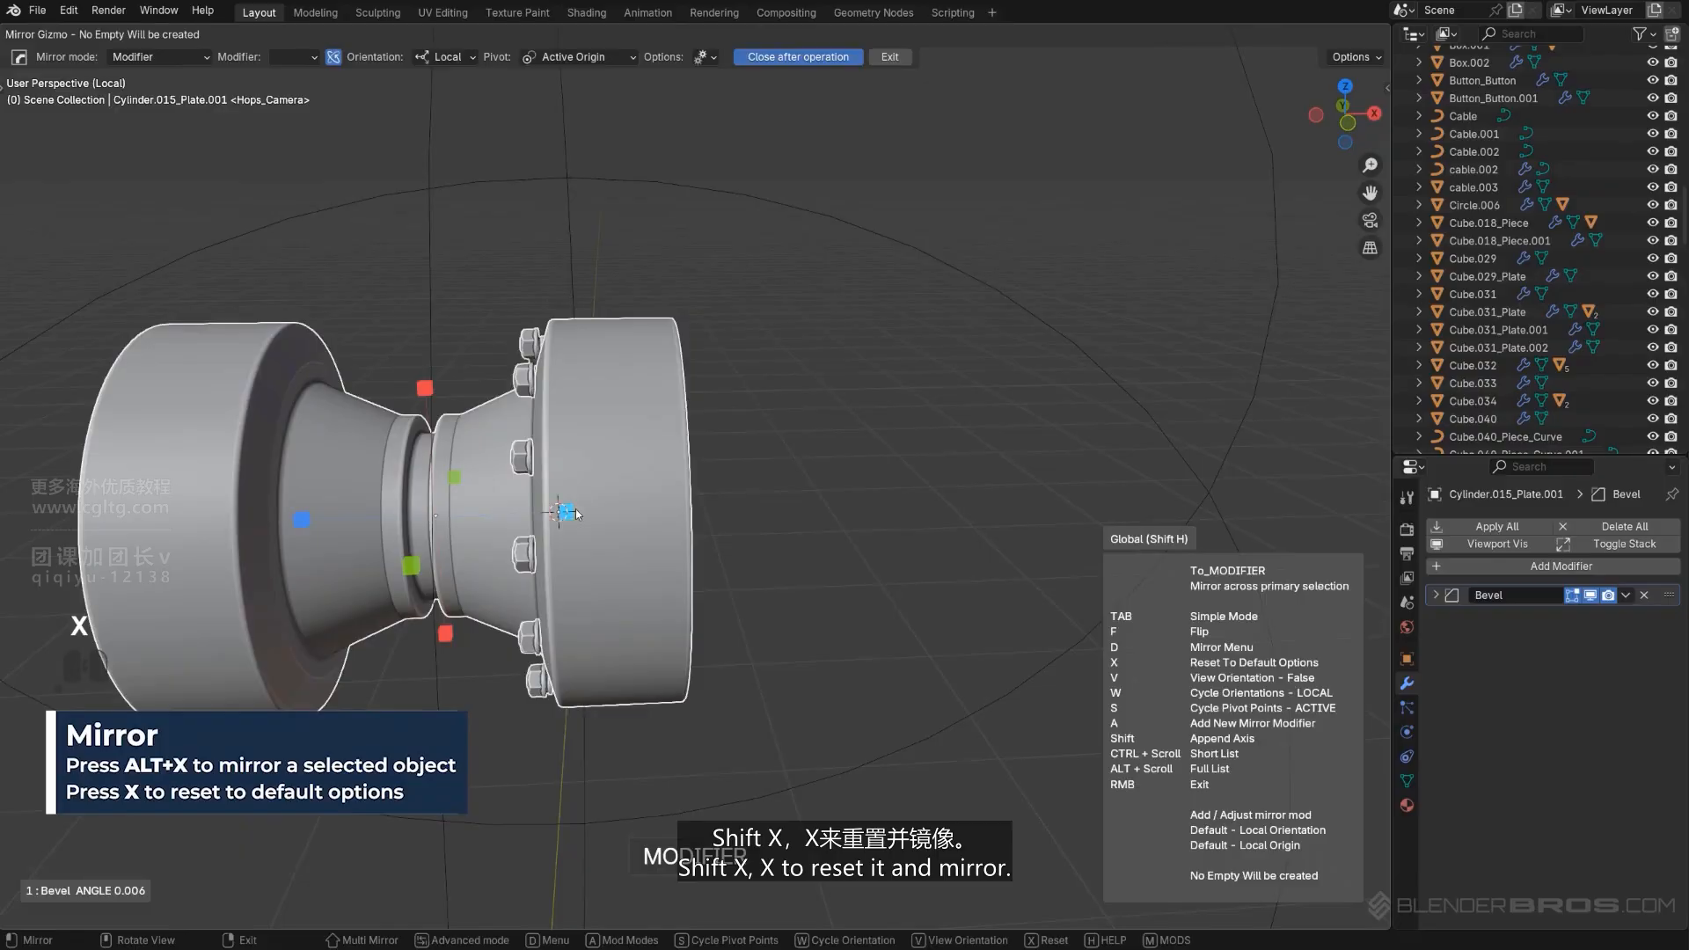
click(574, 512)
click(924, 359)
middle_drag(734, 373, 341, 349)
key(slash)
scroll(768, 370, down, 3)
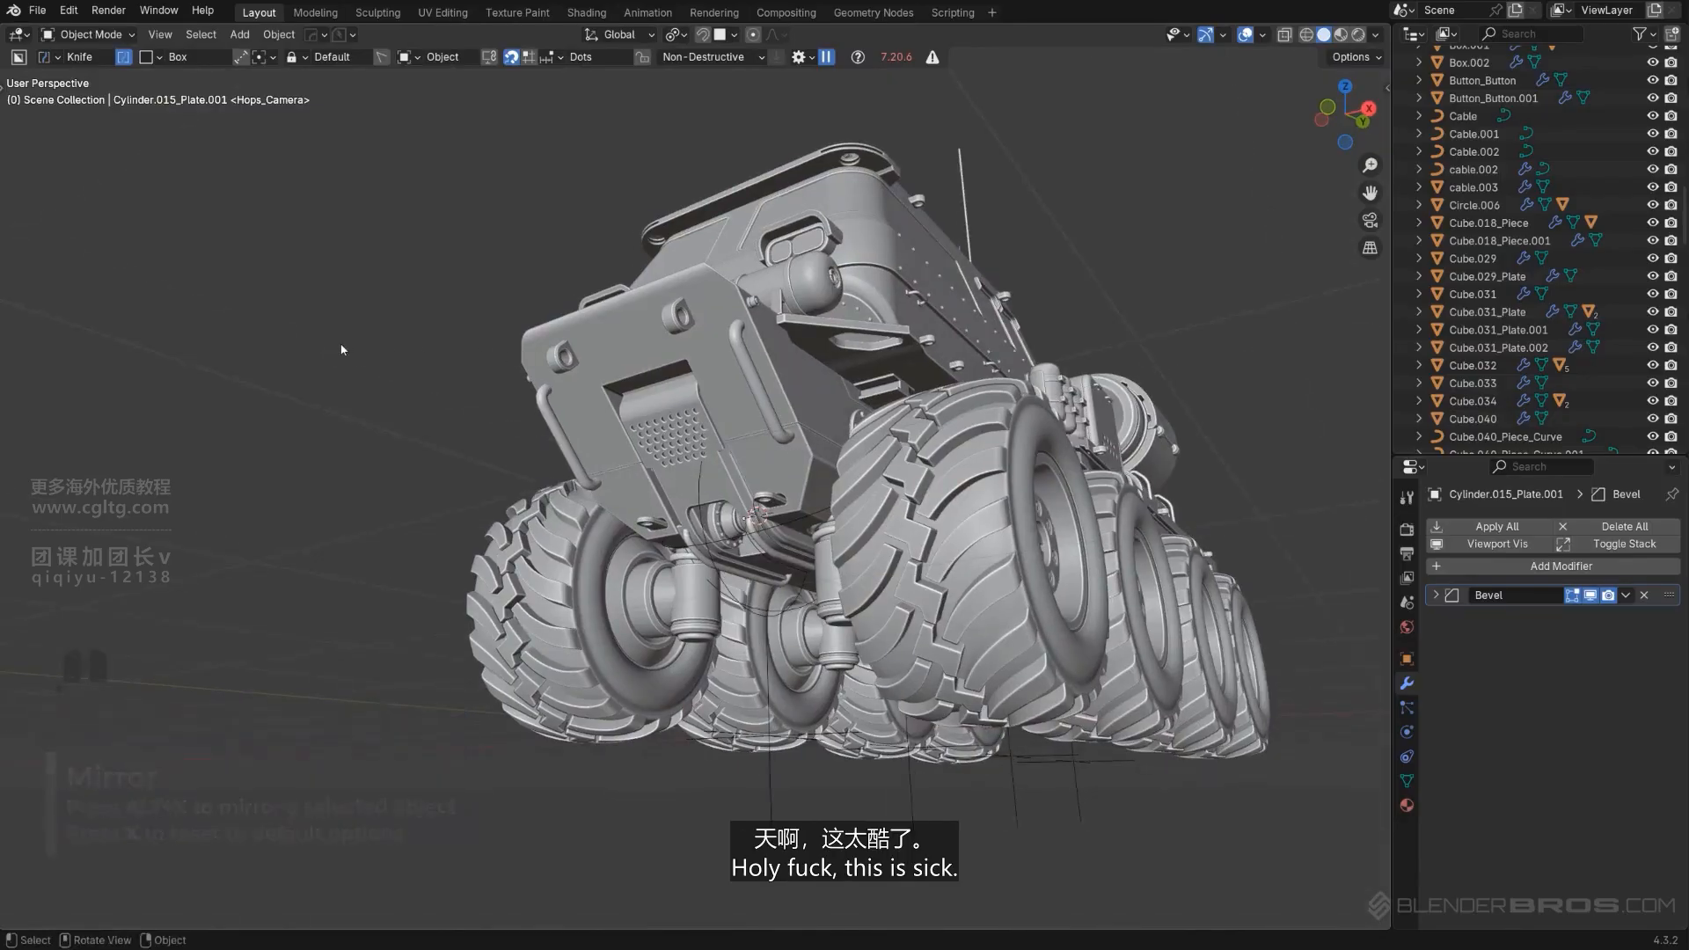
Add a loop cut around one roller rim and bevel it by 0.0118 m into a narrow band of faces.
scroll(343, 354, up, 7)
shift+middle_drag(525, 537, 616, 242)
scroll(839, 365, up, 3)
scroll(758, 269, down, 2)
shift+middle_drag(616, 242, 695, 262)
key(Tab)
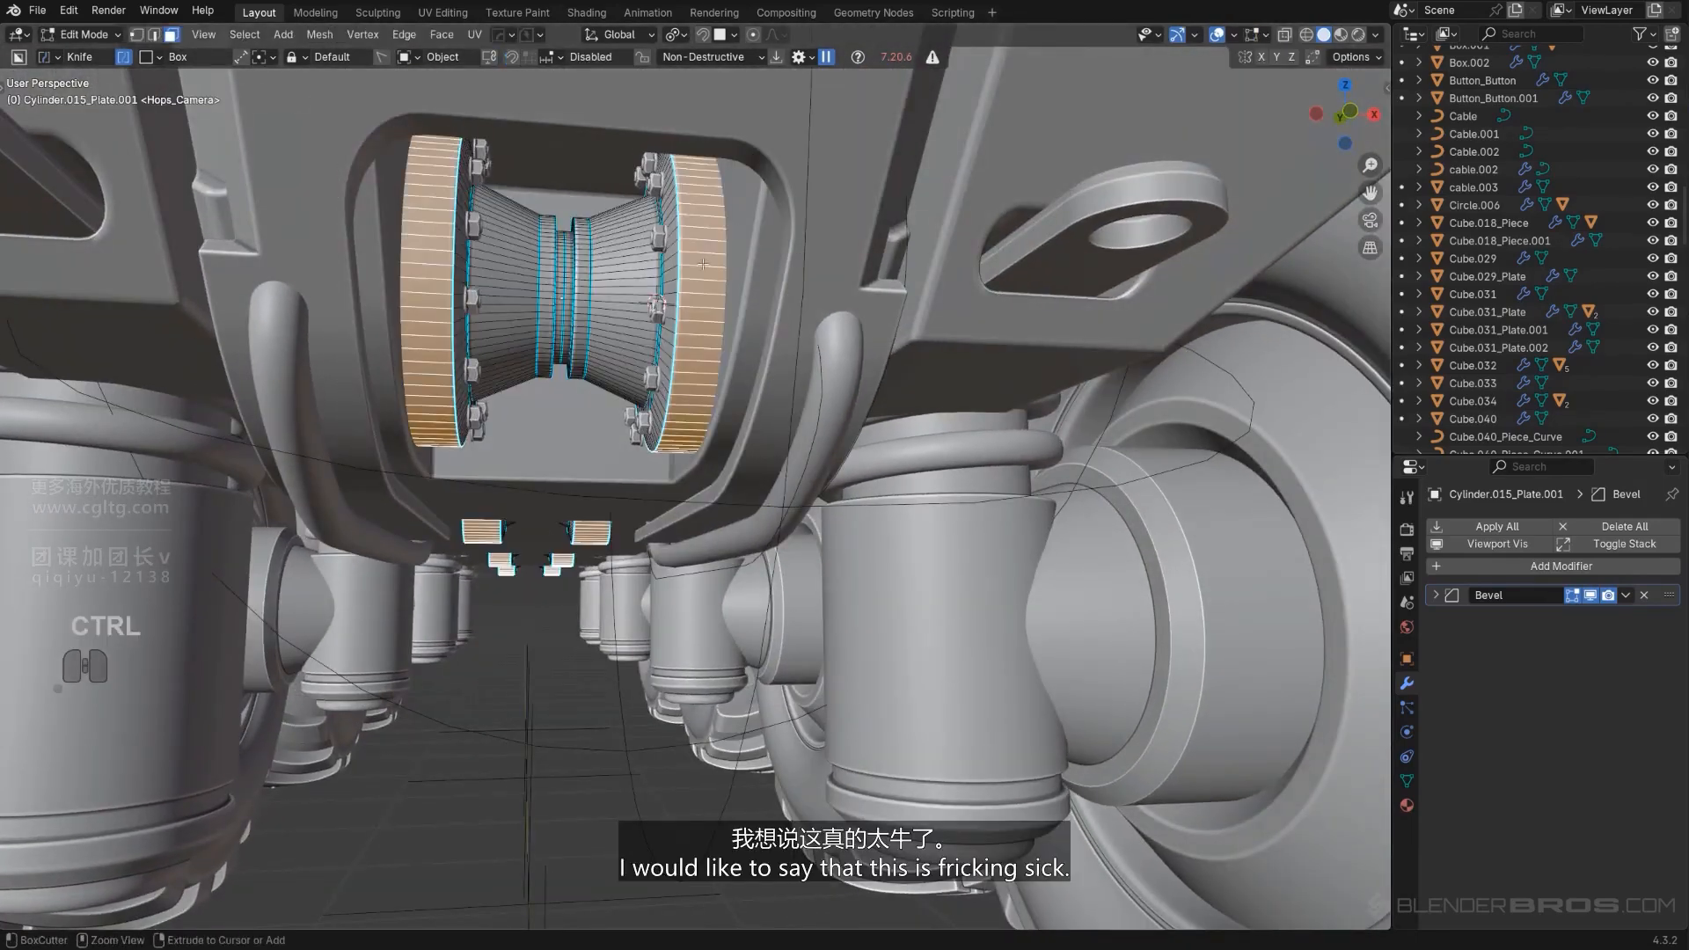
key(ctrl+r)
click(704, 264)
click(726, 268)
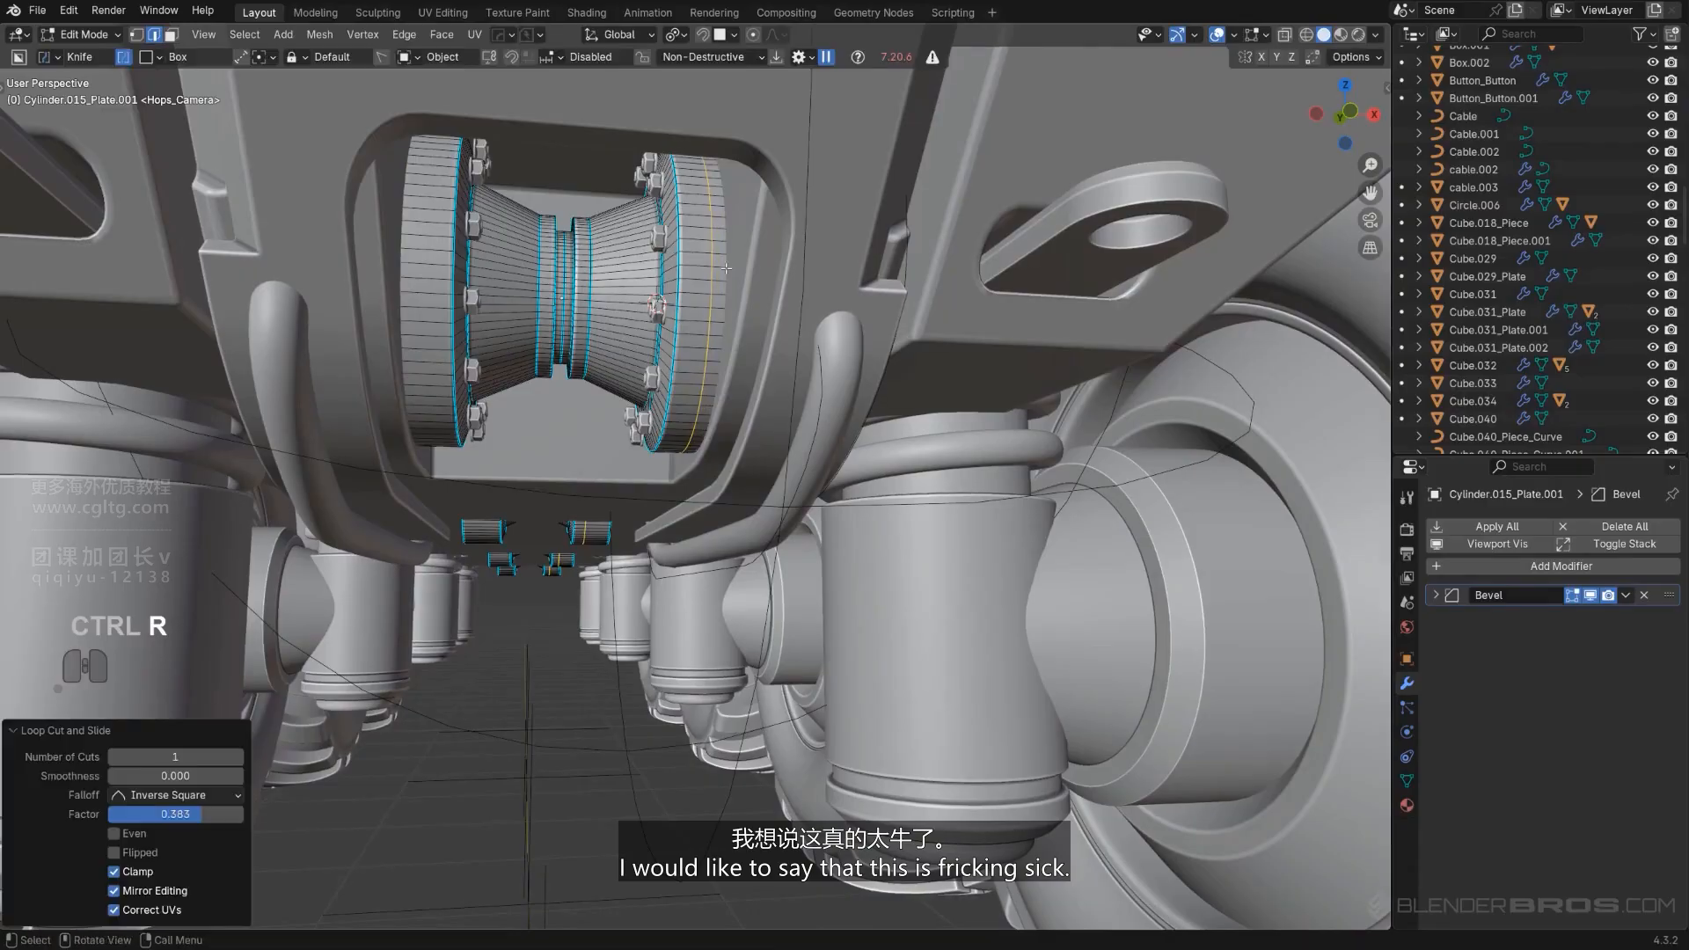
key(ctrl+b)
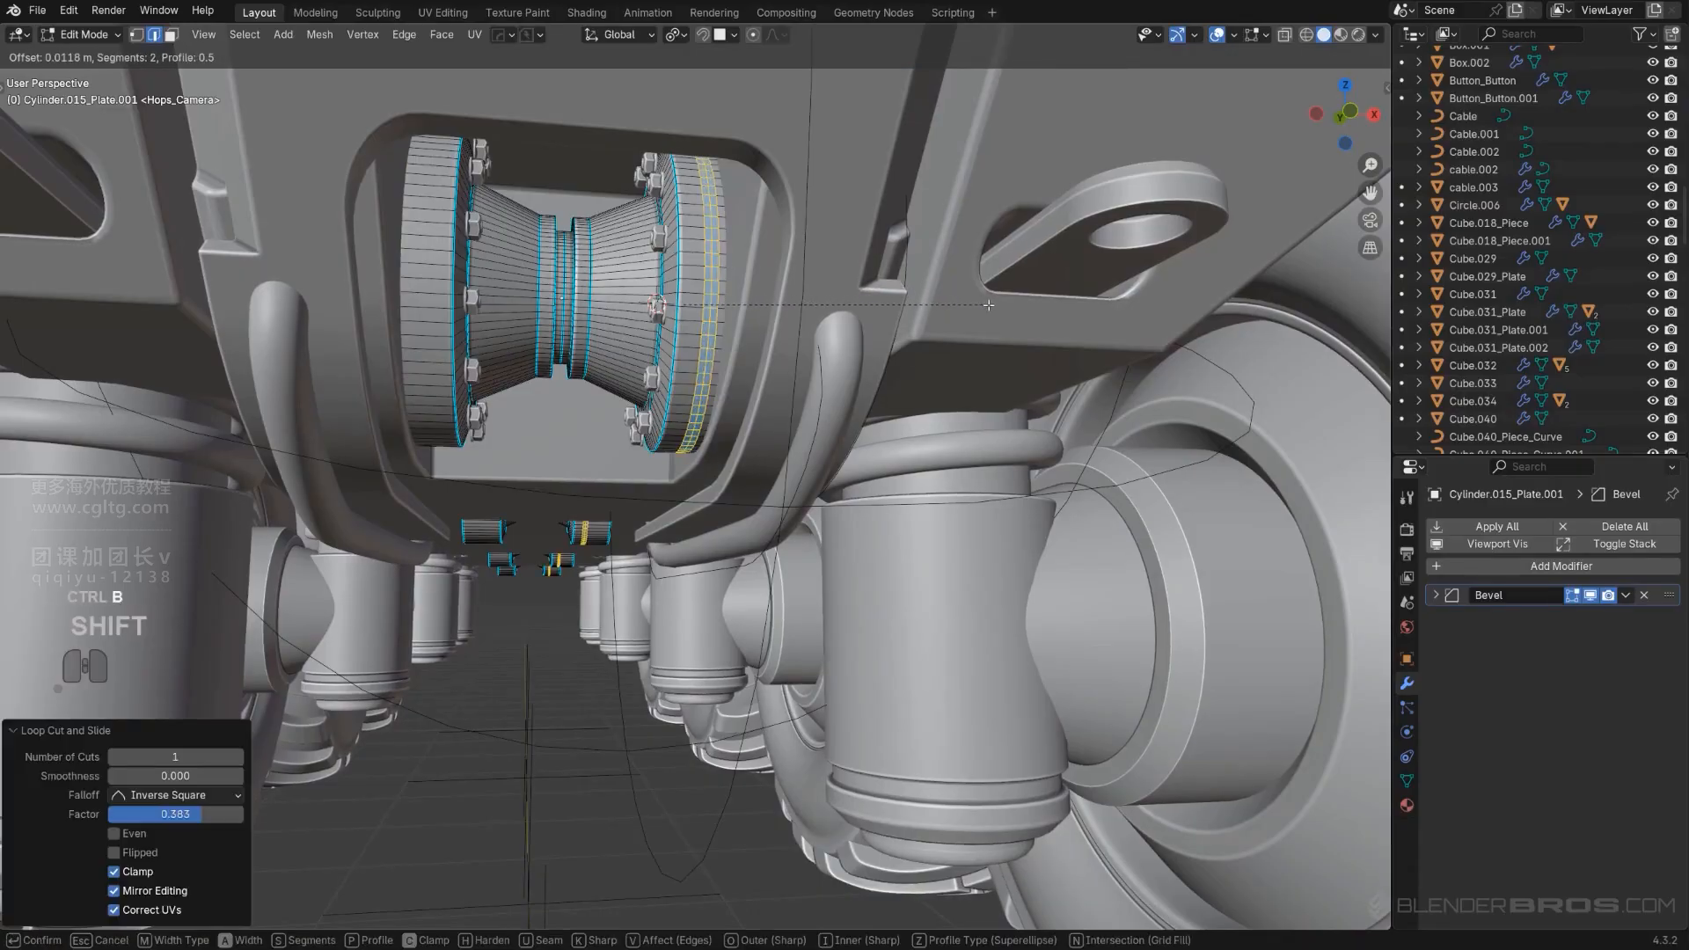
click(989, 305)
Turn the rim's band of faces into a panel with EM_Macro's Panel Face and mirror it to the opposite rim.
key(q)
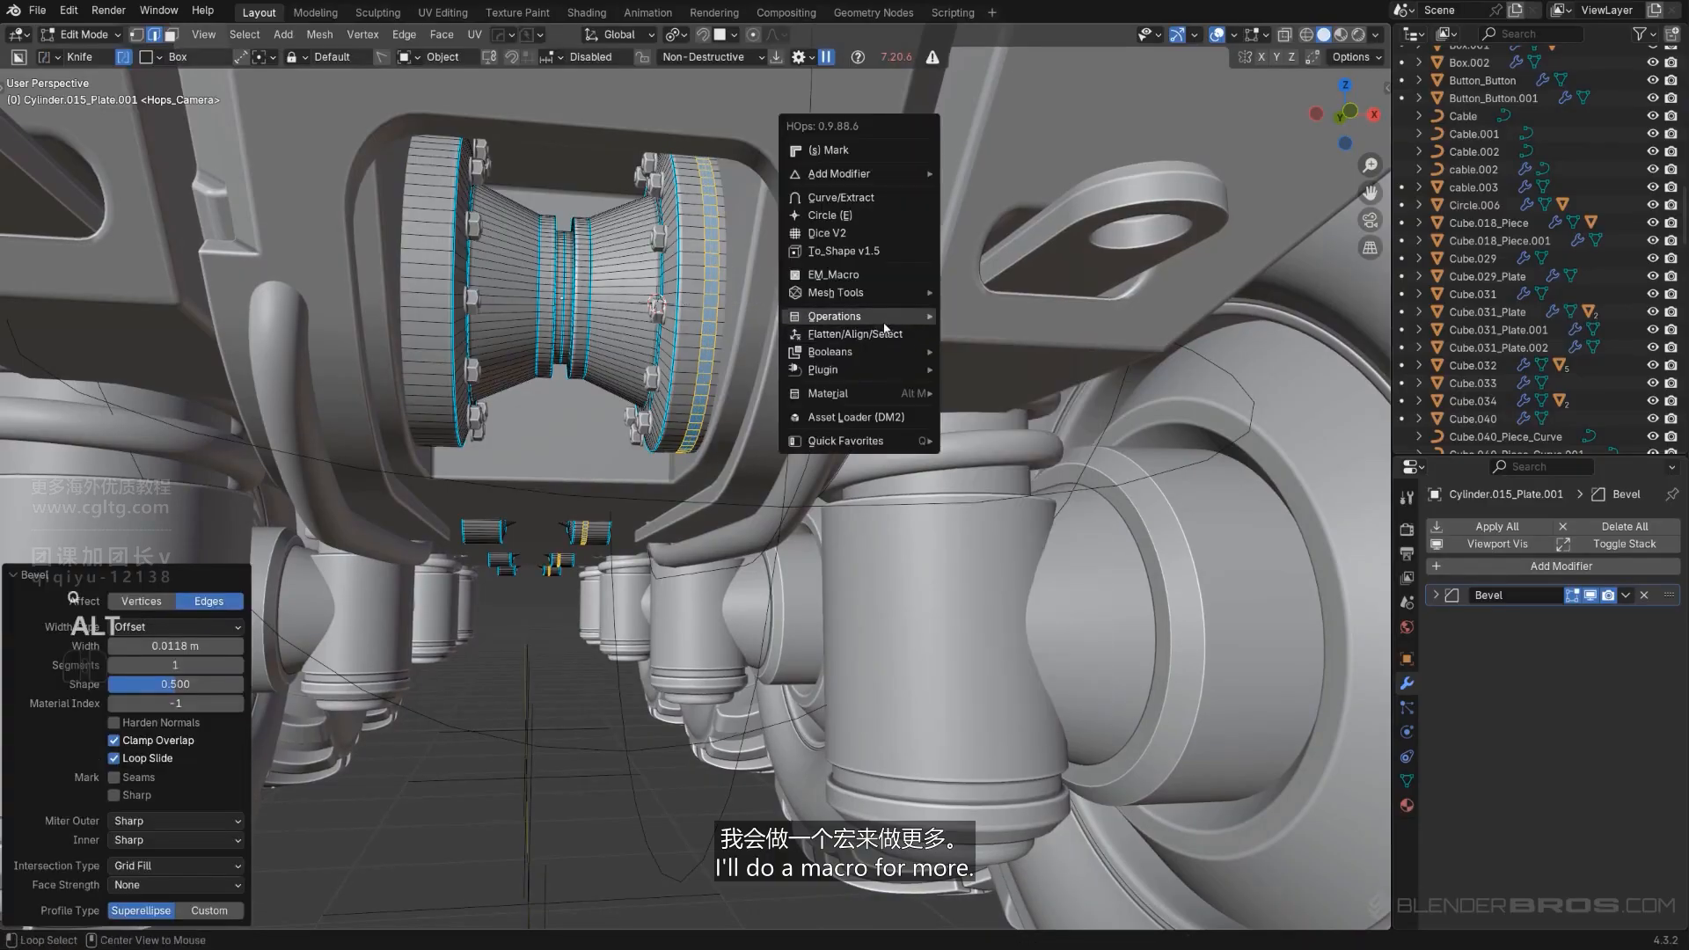
click(880, 278)
click(884, 303)
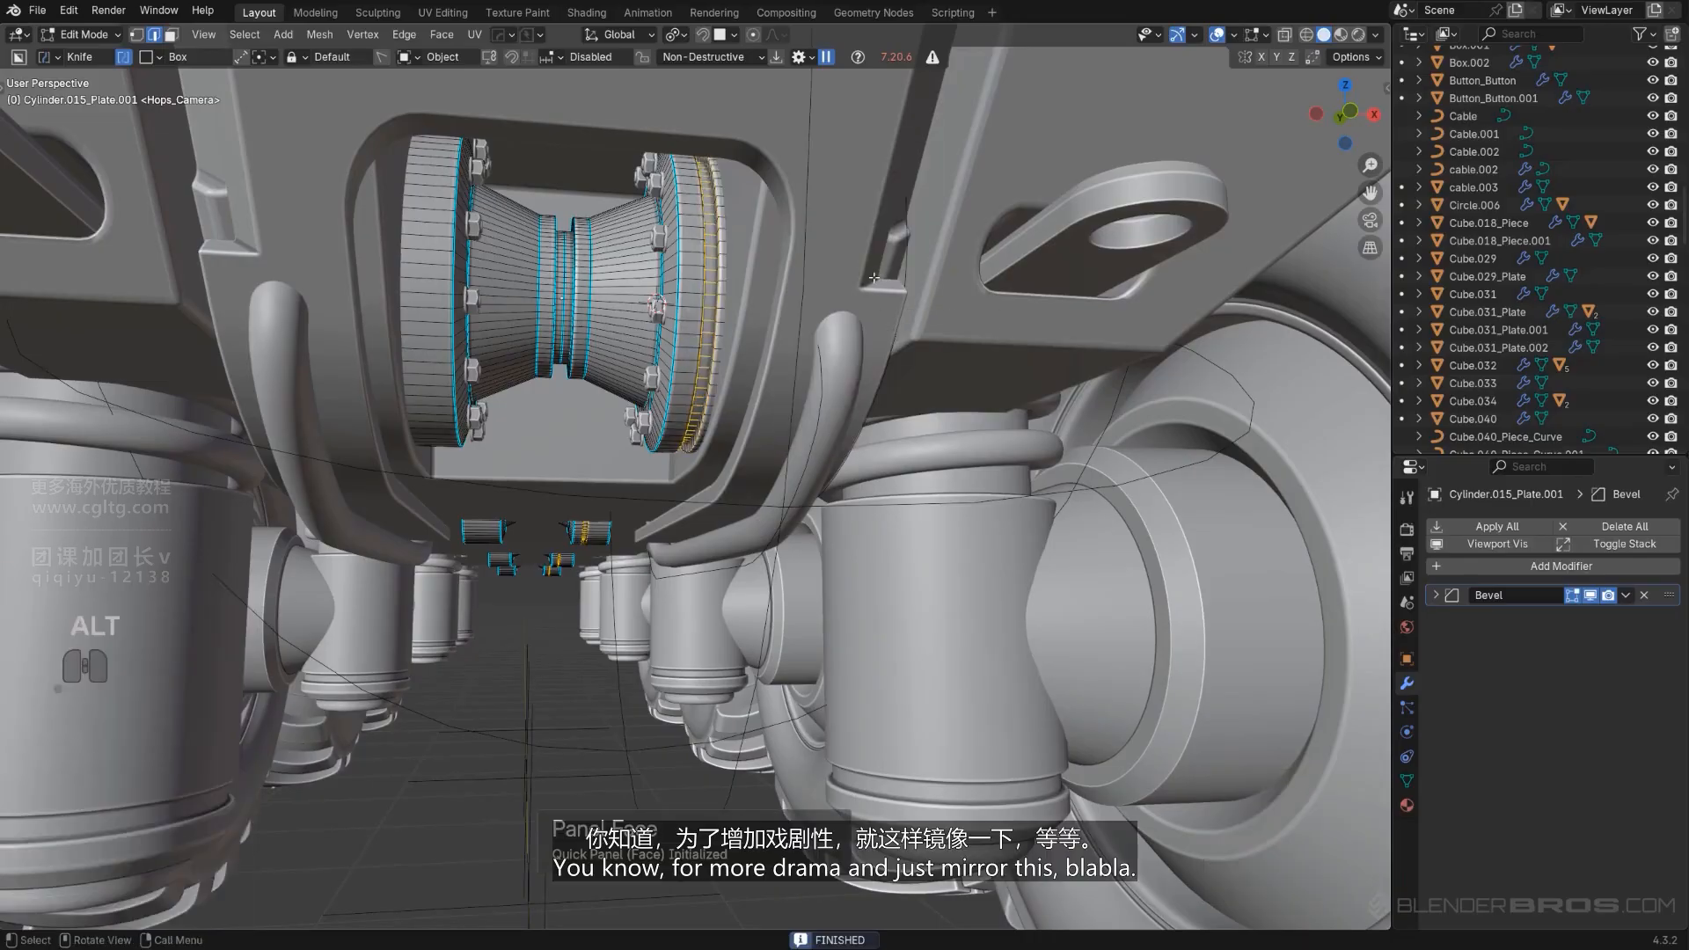
key(Tab)
scroll(868, 191, down, 3)
key(alt+x)
click(699, 369)
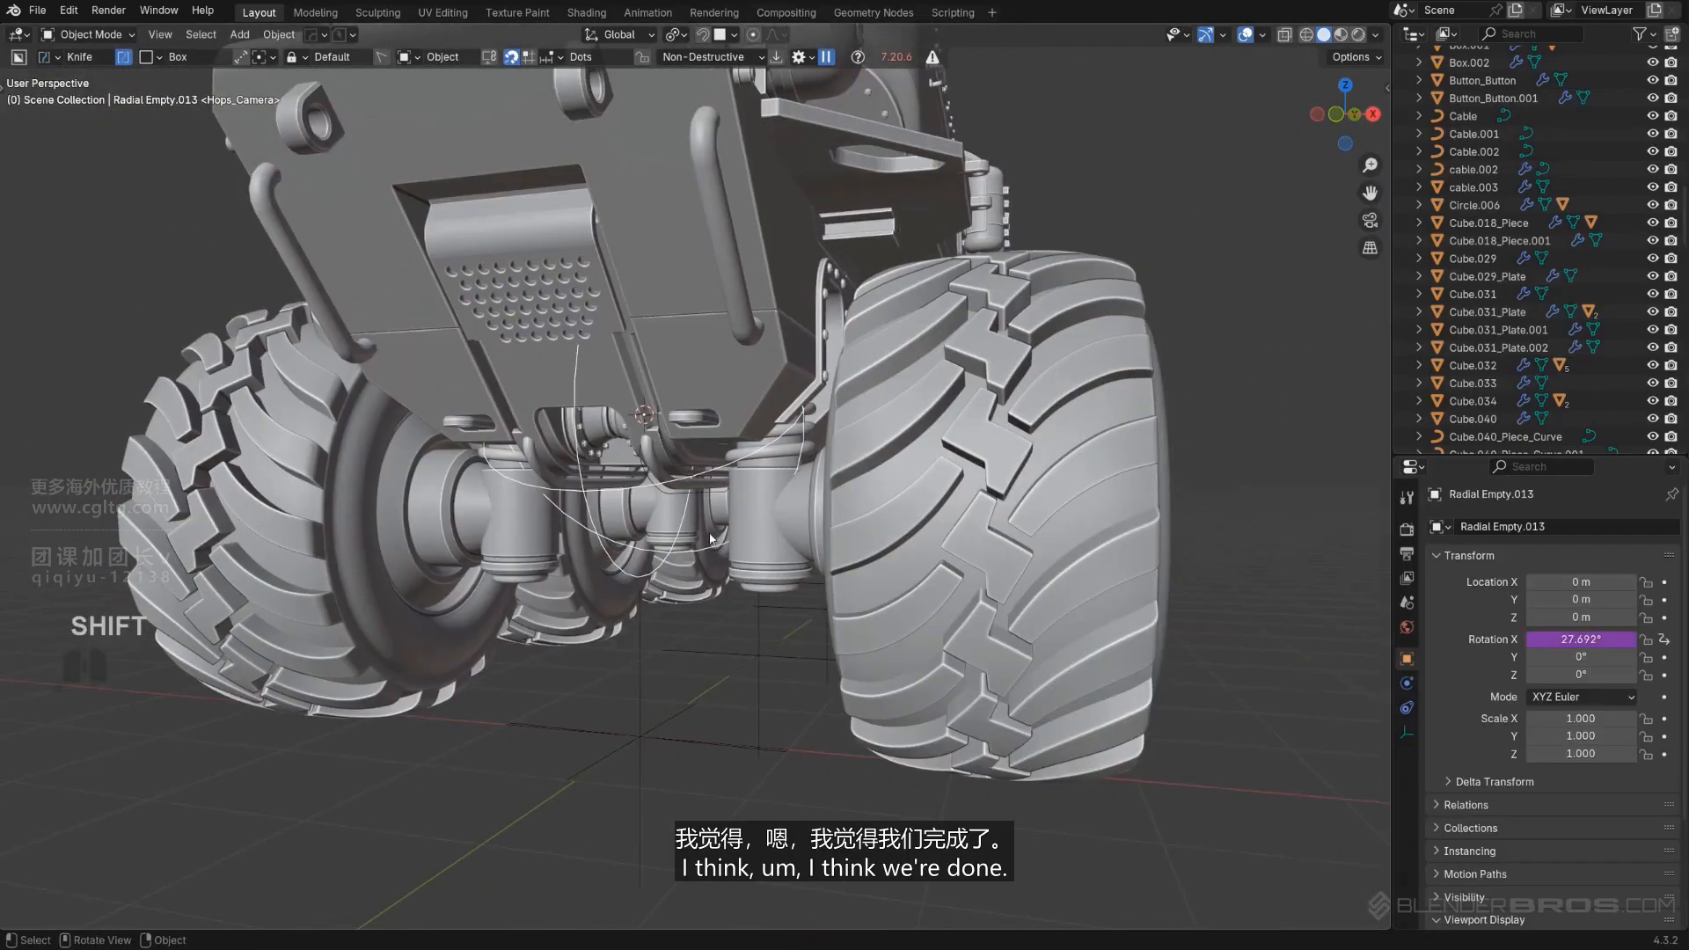
Move the bolt array's radial empty to the Cutters collection.
key(m)
click(704, 525)
scroll(704, 525, down, 5)
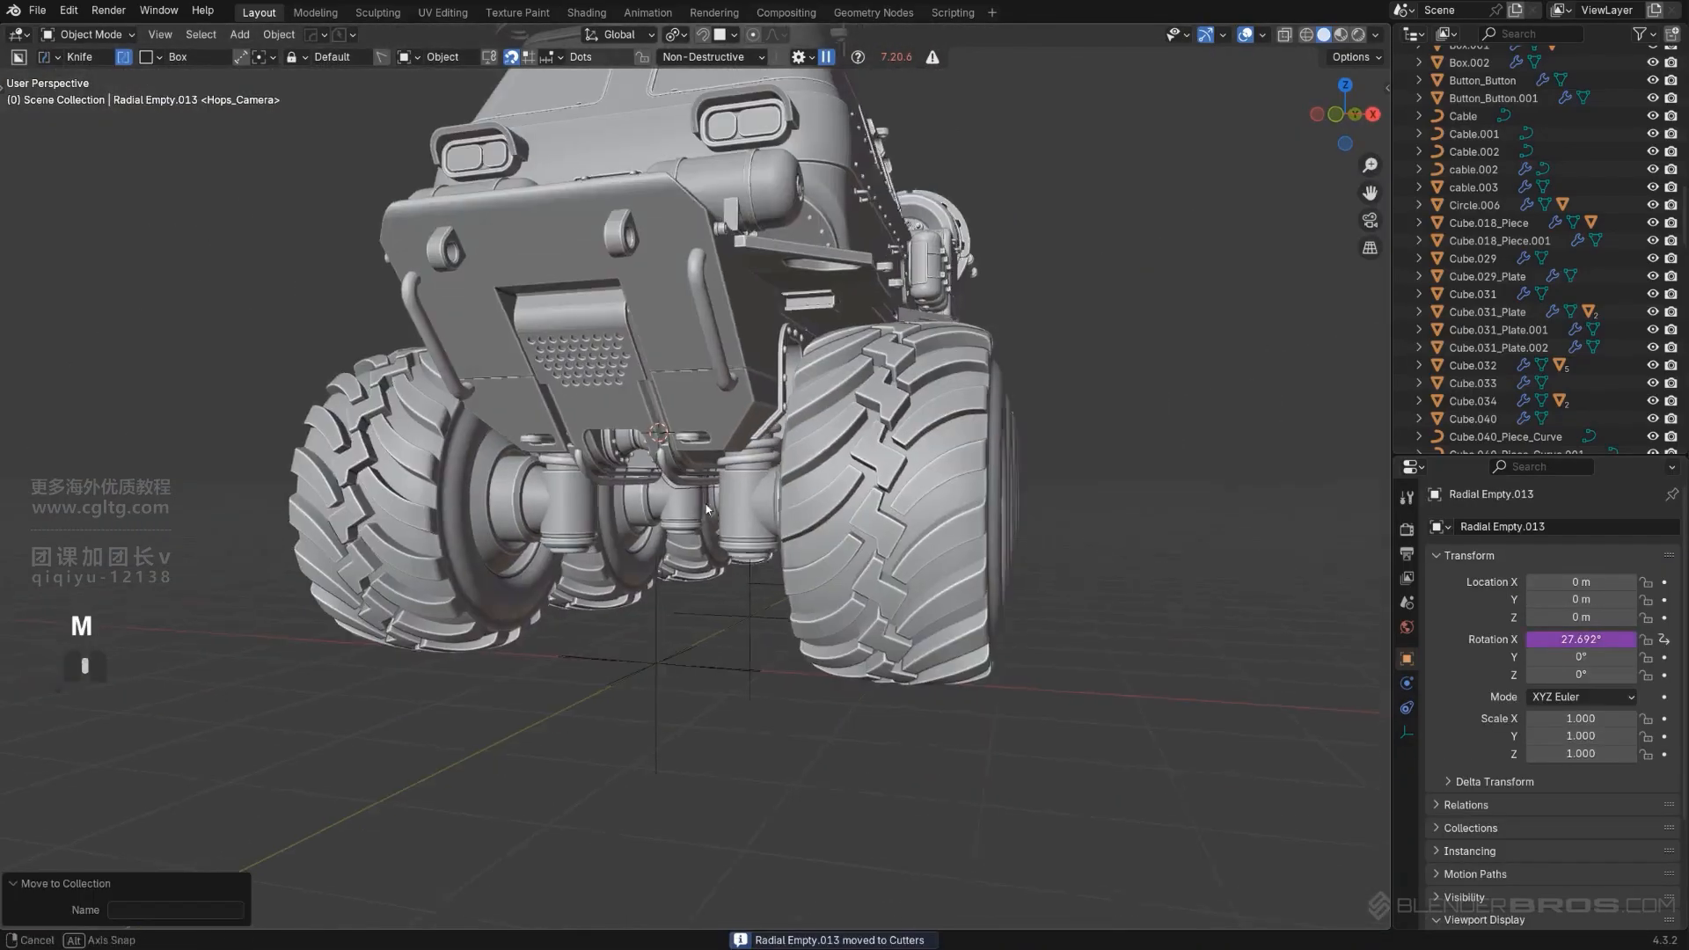
Review the complete eight-wheeled vehicle from several front and side angles.
middle_drag(704, 525, 806, 531)
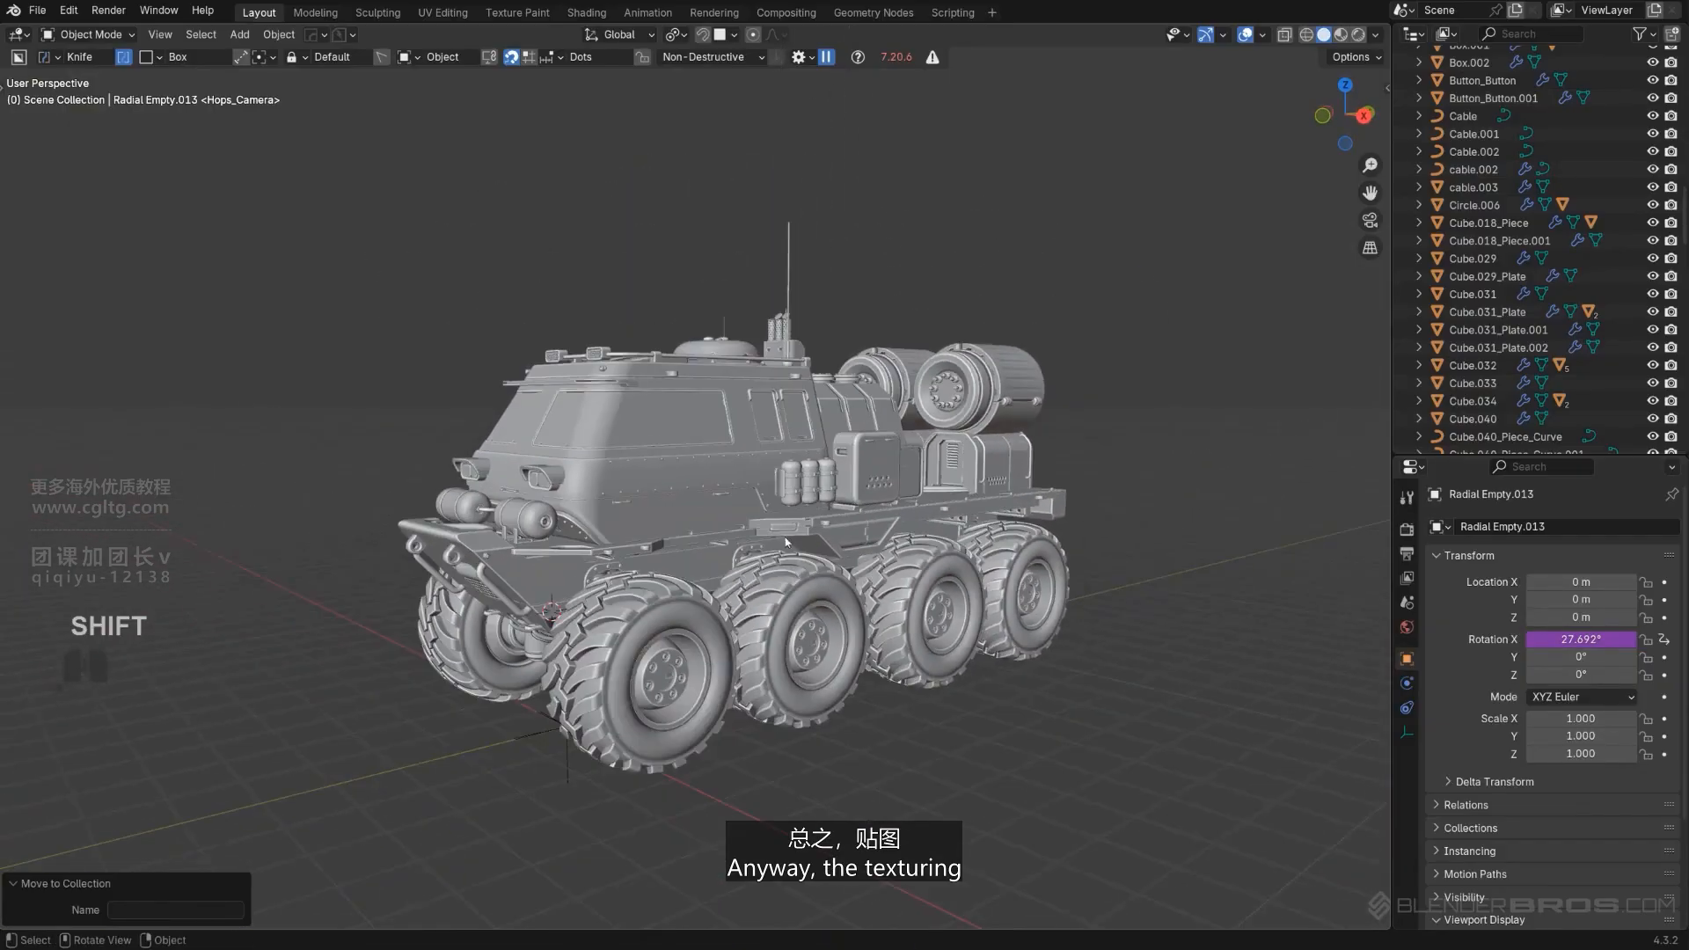
key(KP_5)
key(KP_5)
scroll(808, 528, up, 2)
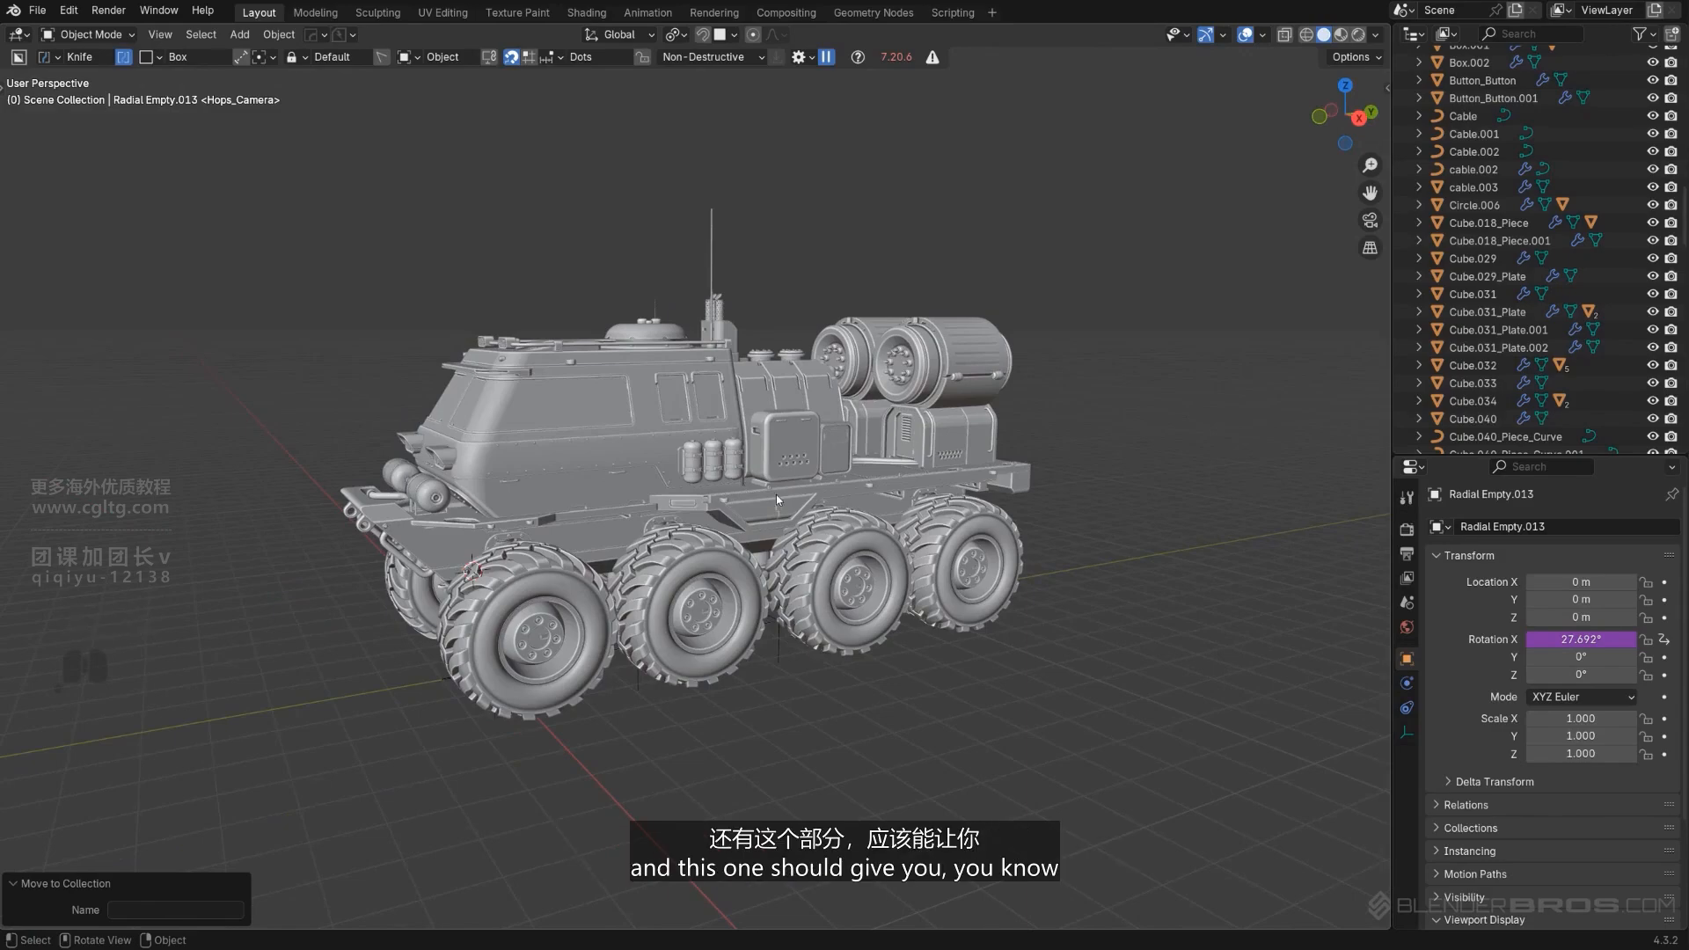
shift+middle_drag(673, 431, 751, 435)
middle_drag(751, 436, 923, 512)
scroll(845, 519, up, 1)
scroll(788, 512, up, 2)
scroll(898, 504, down, 1)
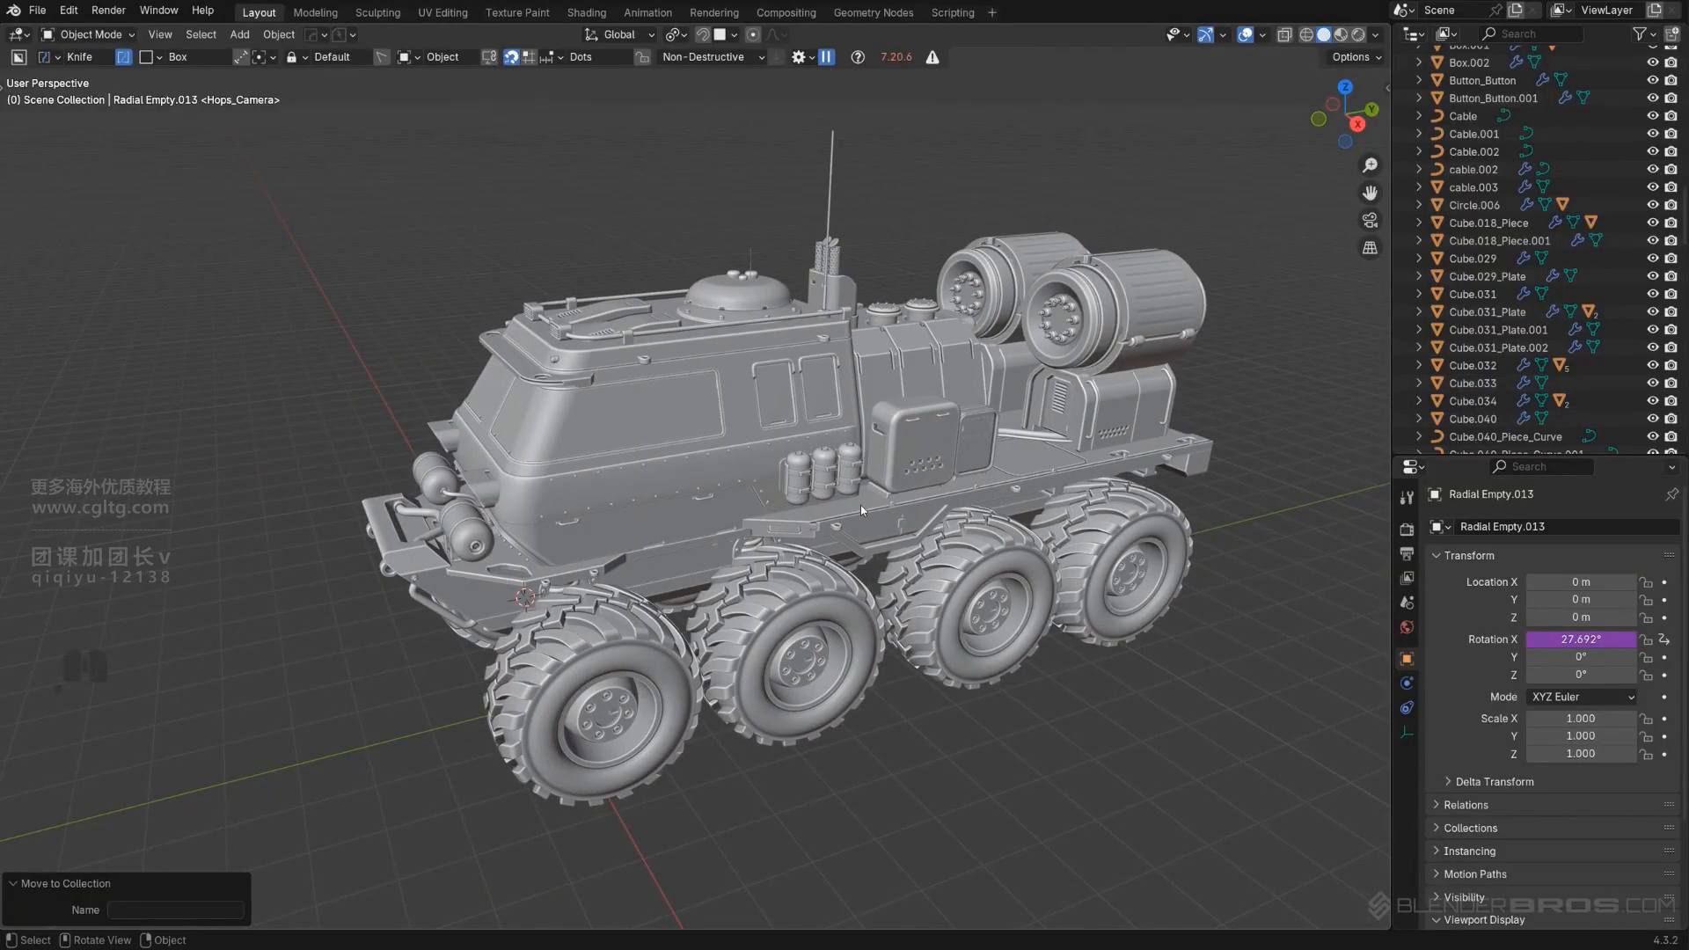
shift+middle_drag(861, 505, 948, 483)
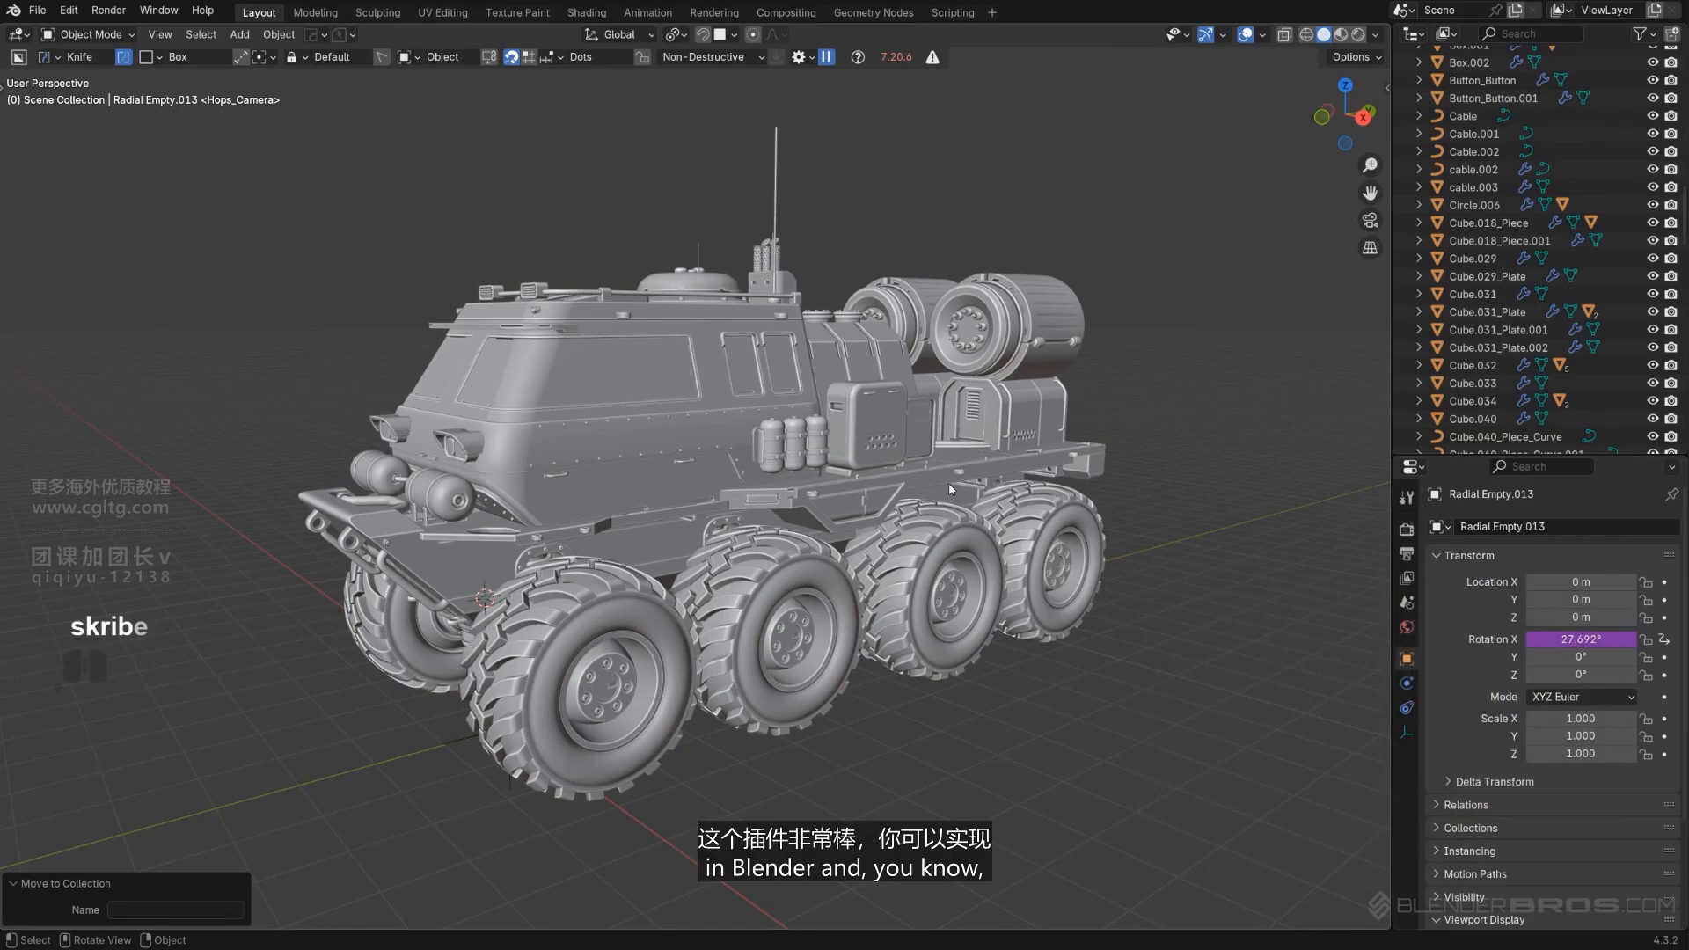
middle_drag(849, 469, 938, 508)
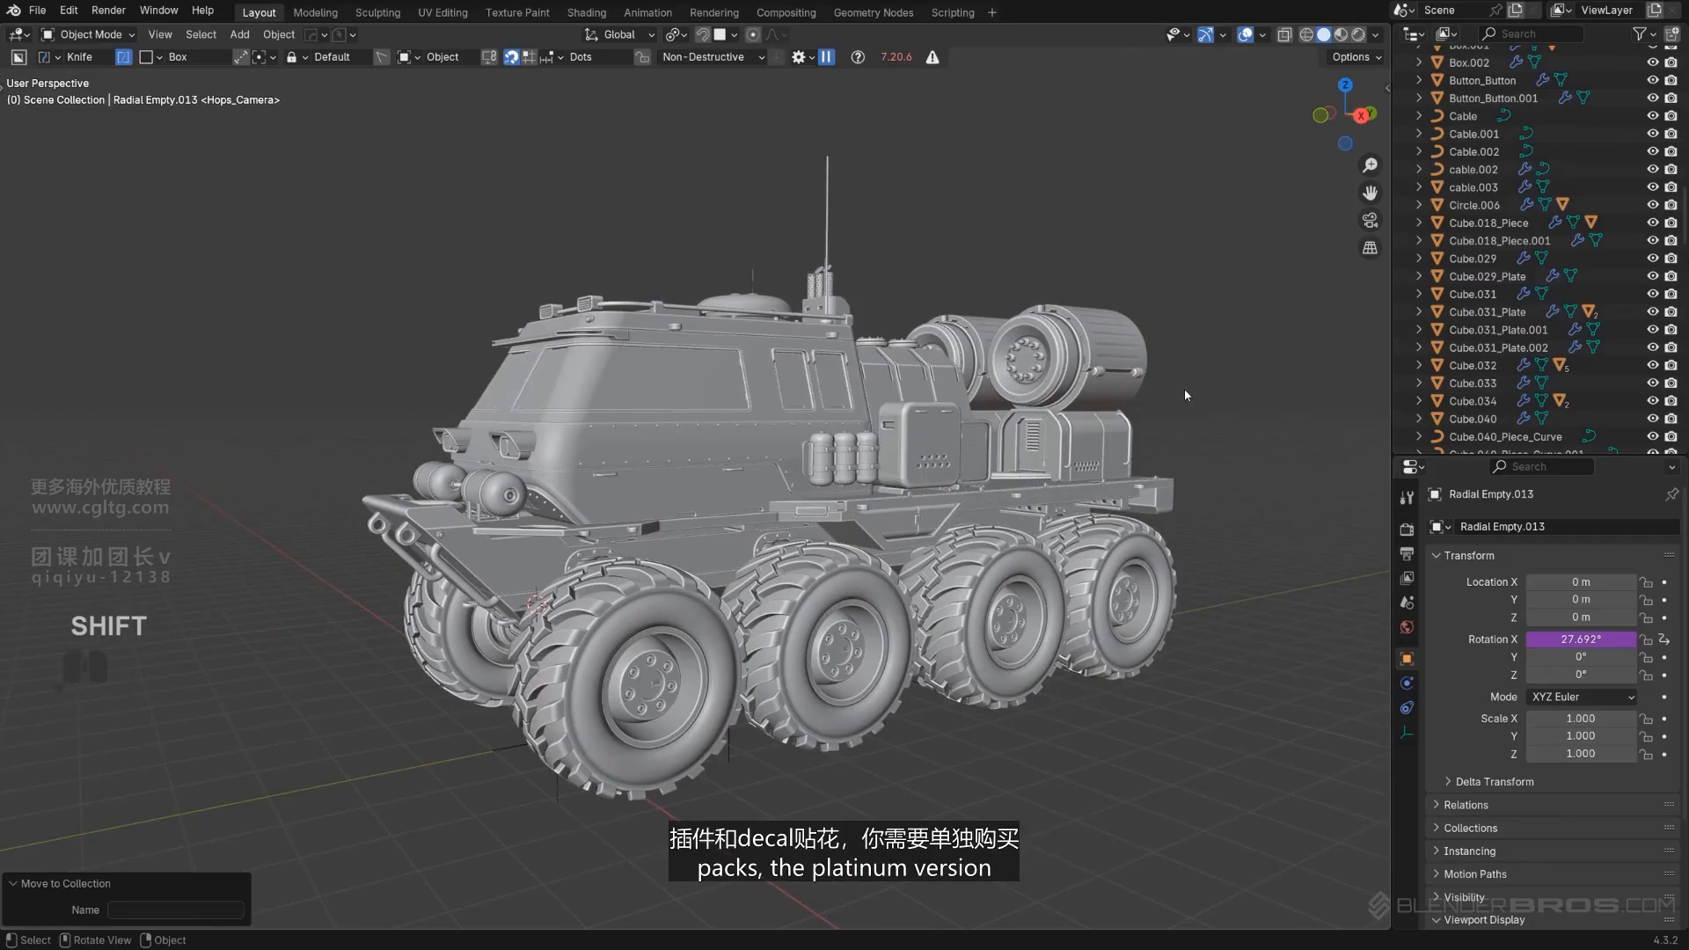